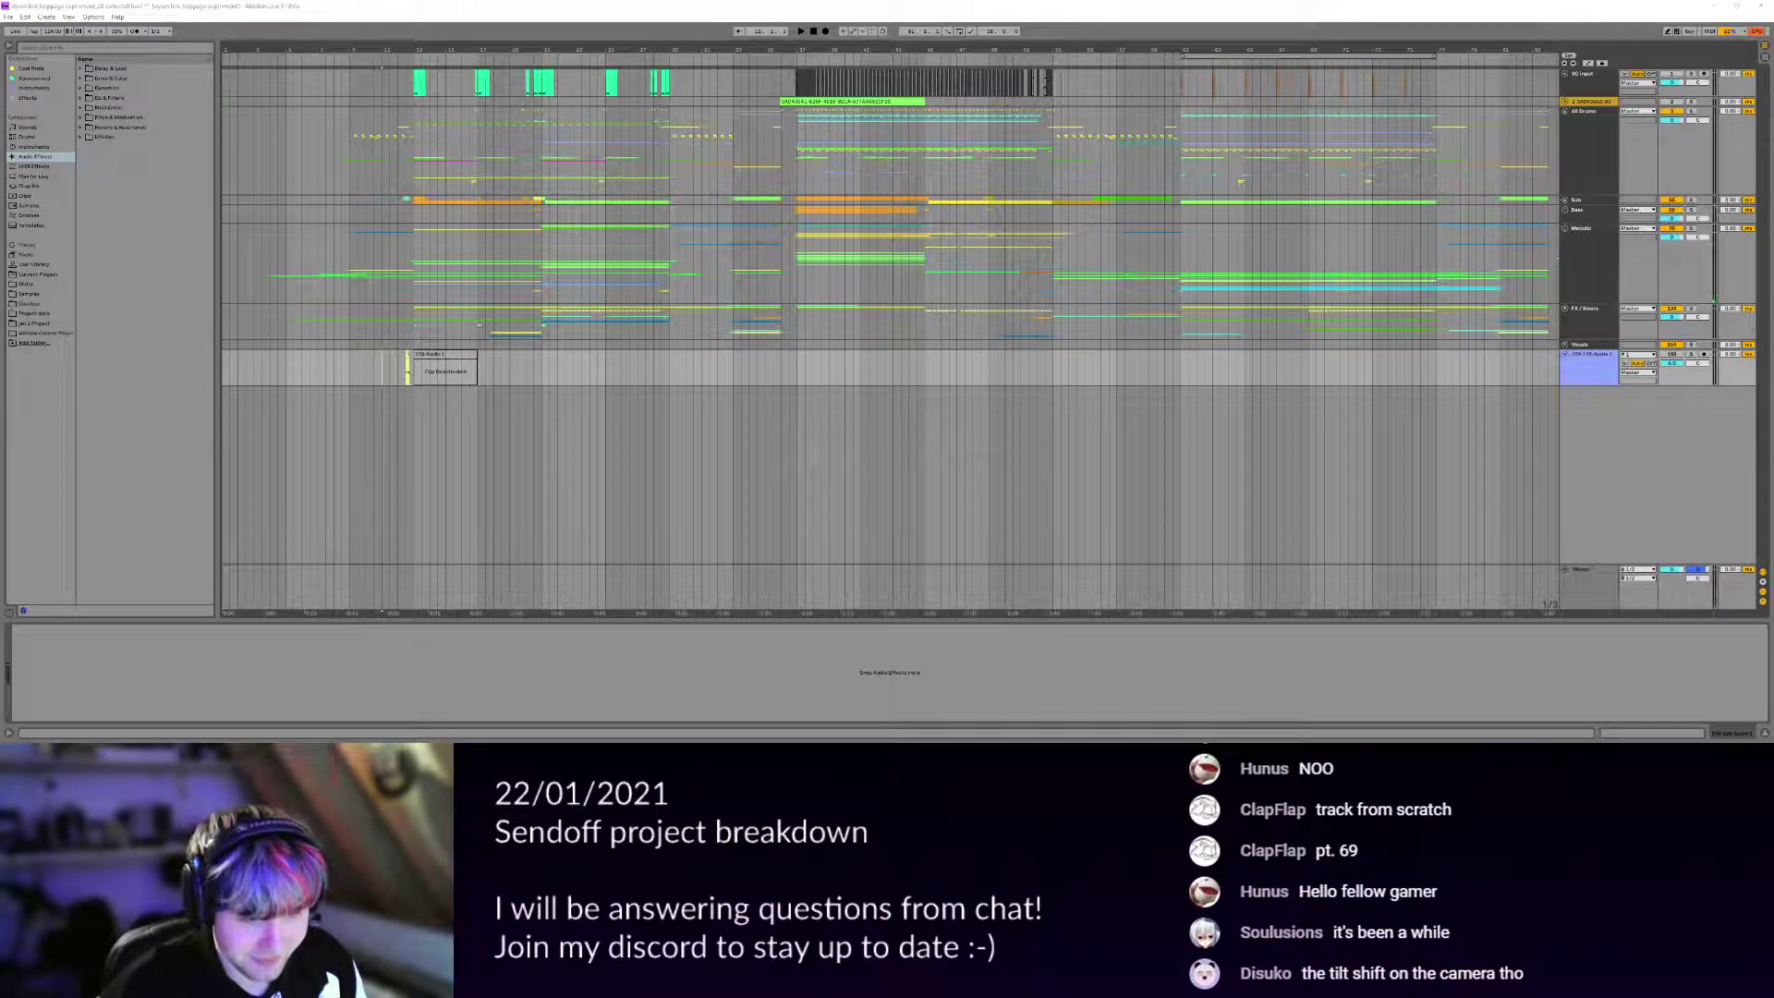
# Play the song from the start of its intro, where the first Melodic group clip begins.
pyautogui.click(424, 350)
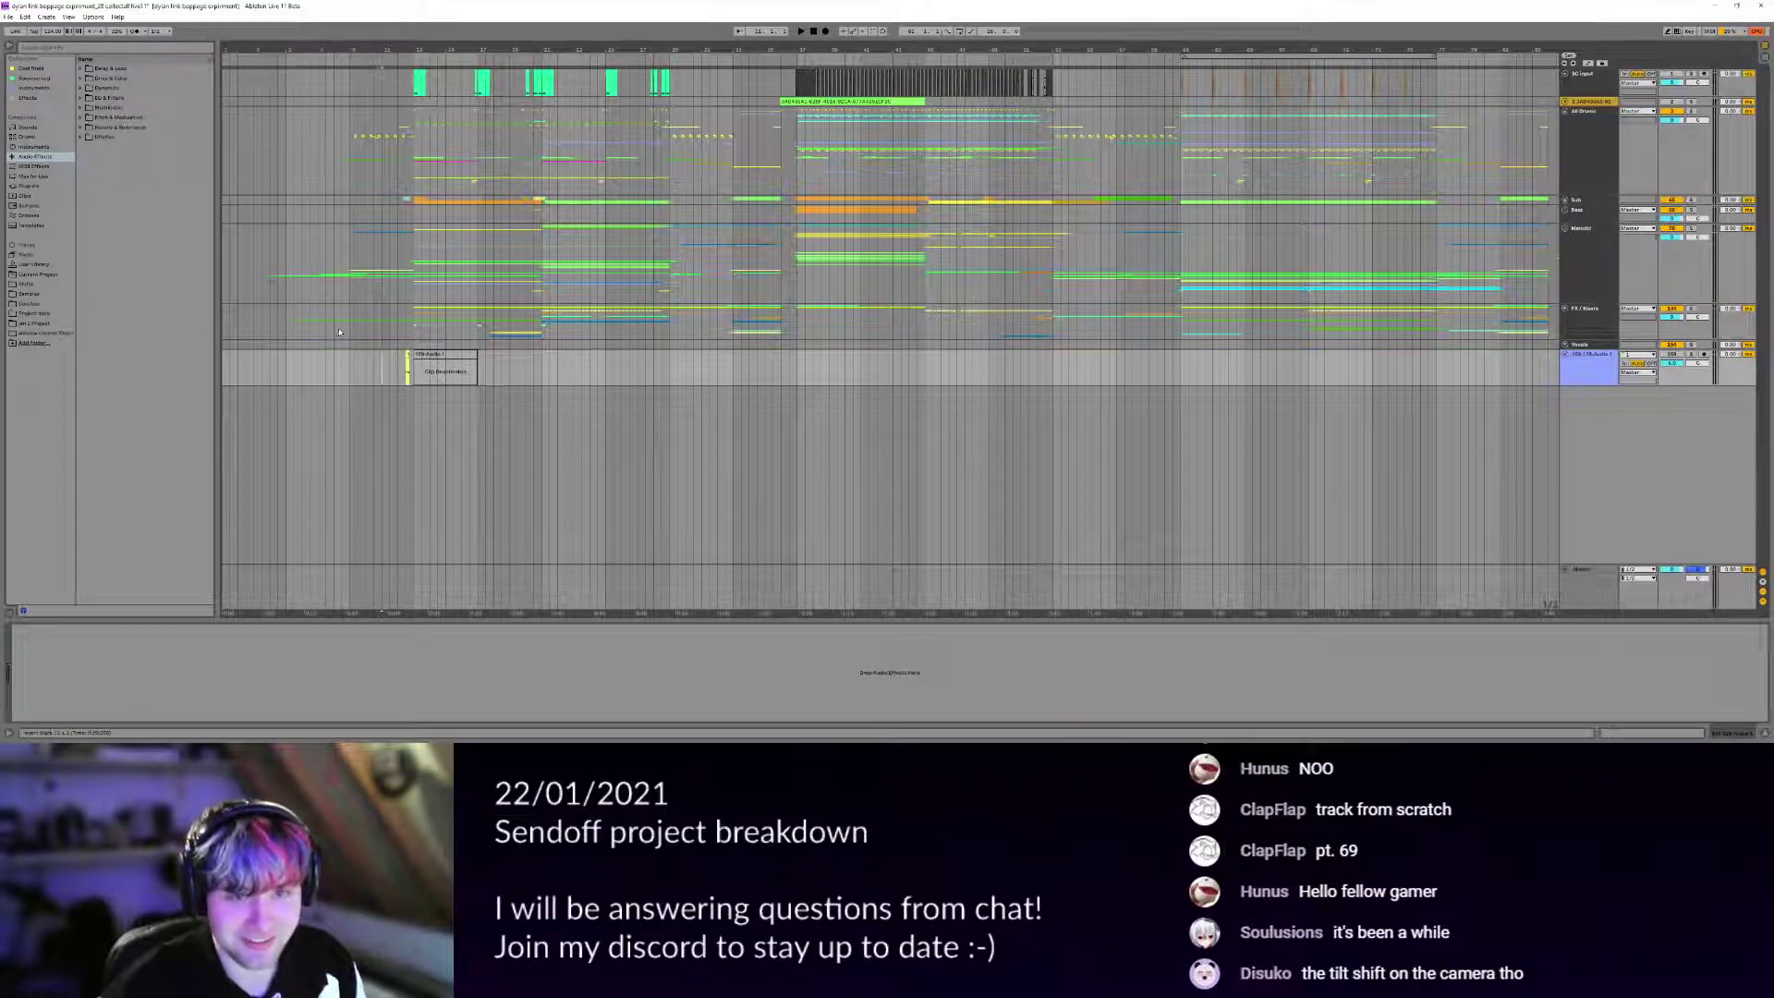
pyautogui.scroll(3, 339, 331)
pyautogui.moveTo(339, 331); pyautogui.dragTo(414, 332)
pyautogui.click(437, 326)
pyautogui.press('space')
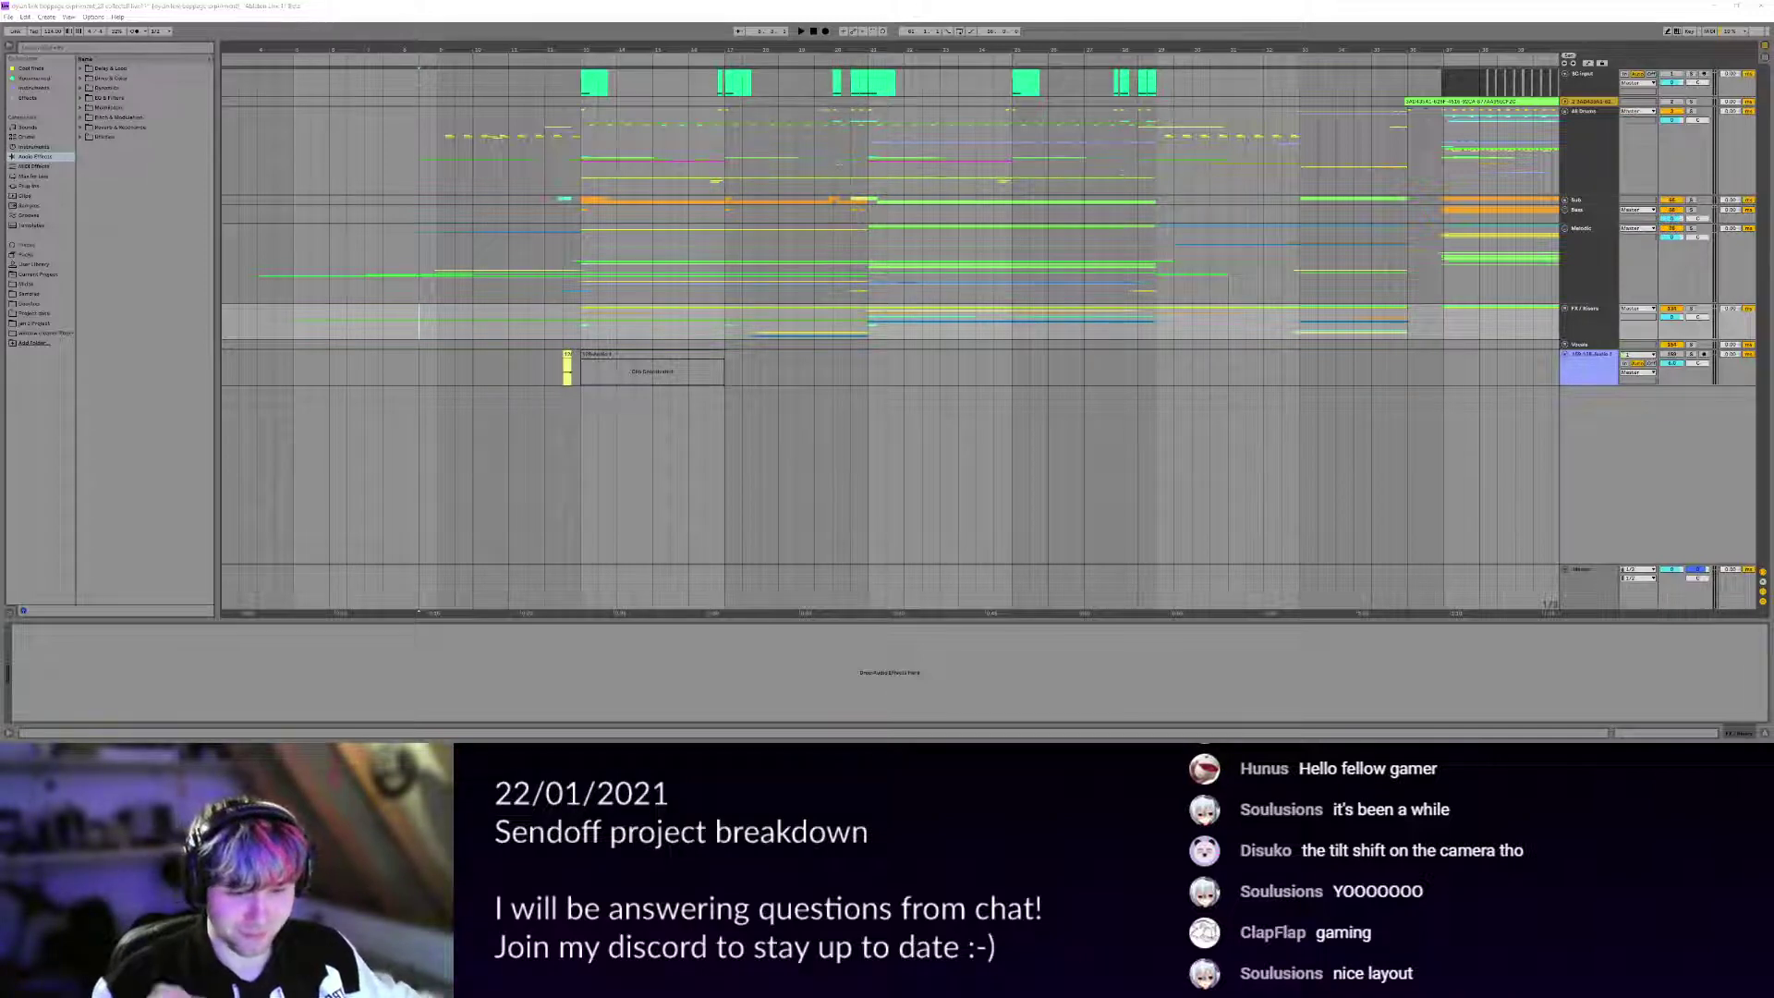
pyautogui.click(259, 294)
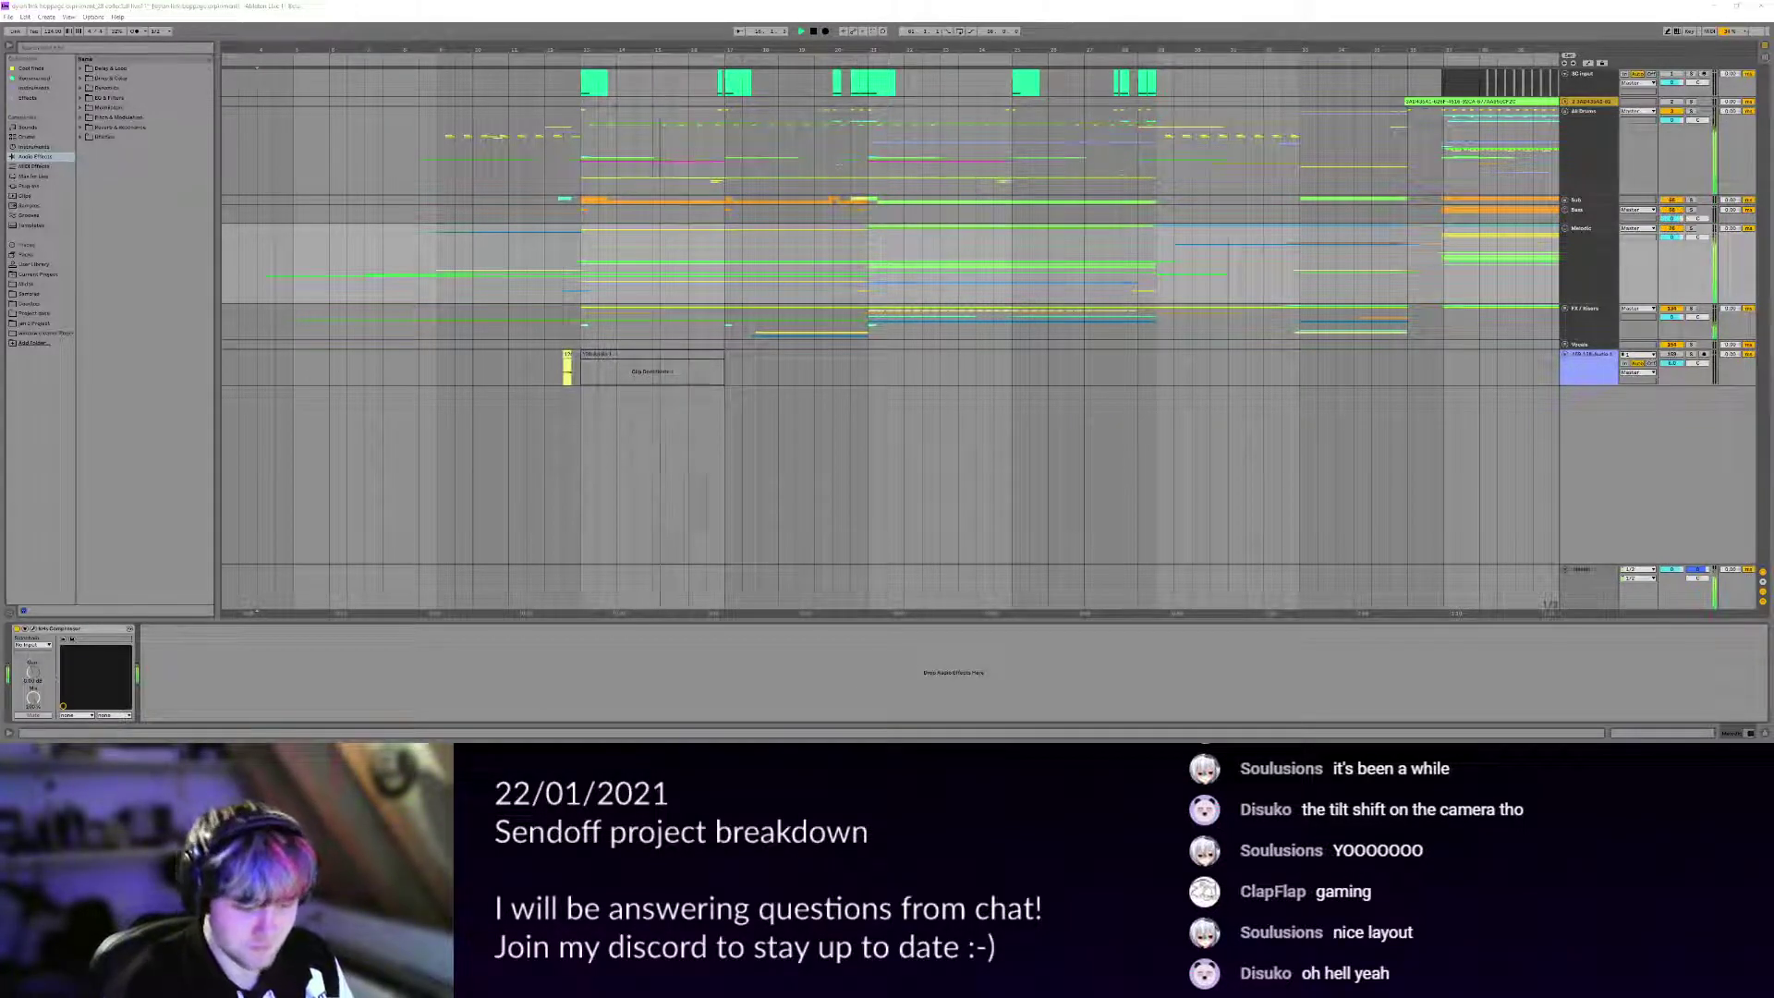
pyautogui.hotkey('alt', 'Tab')
pyautogui.moveTo(1151, 193); pyautogui.dragTo(1027, 741)
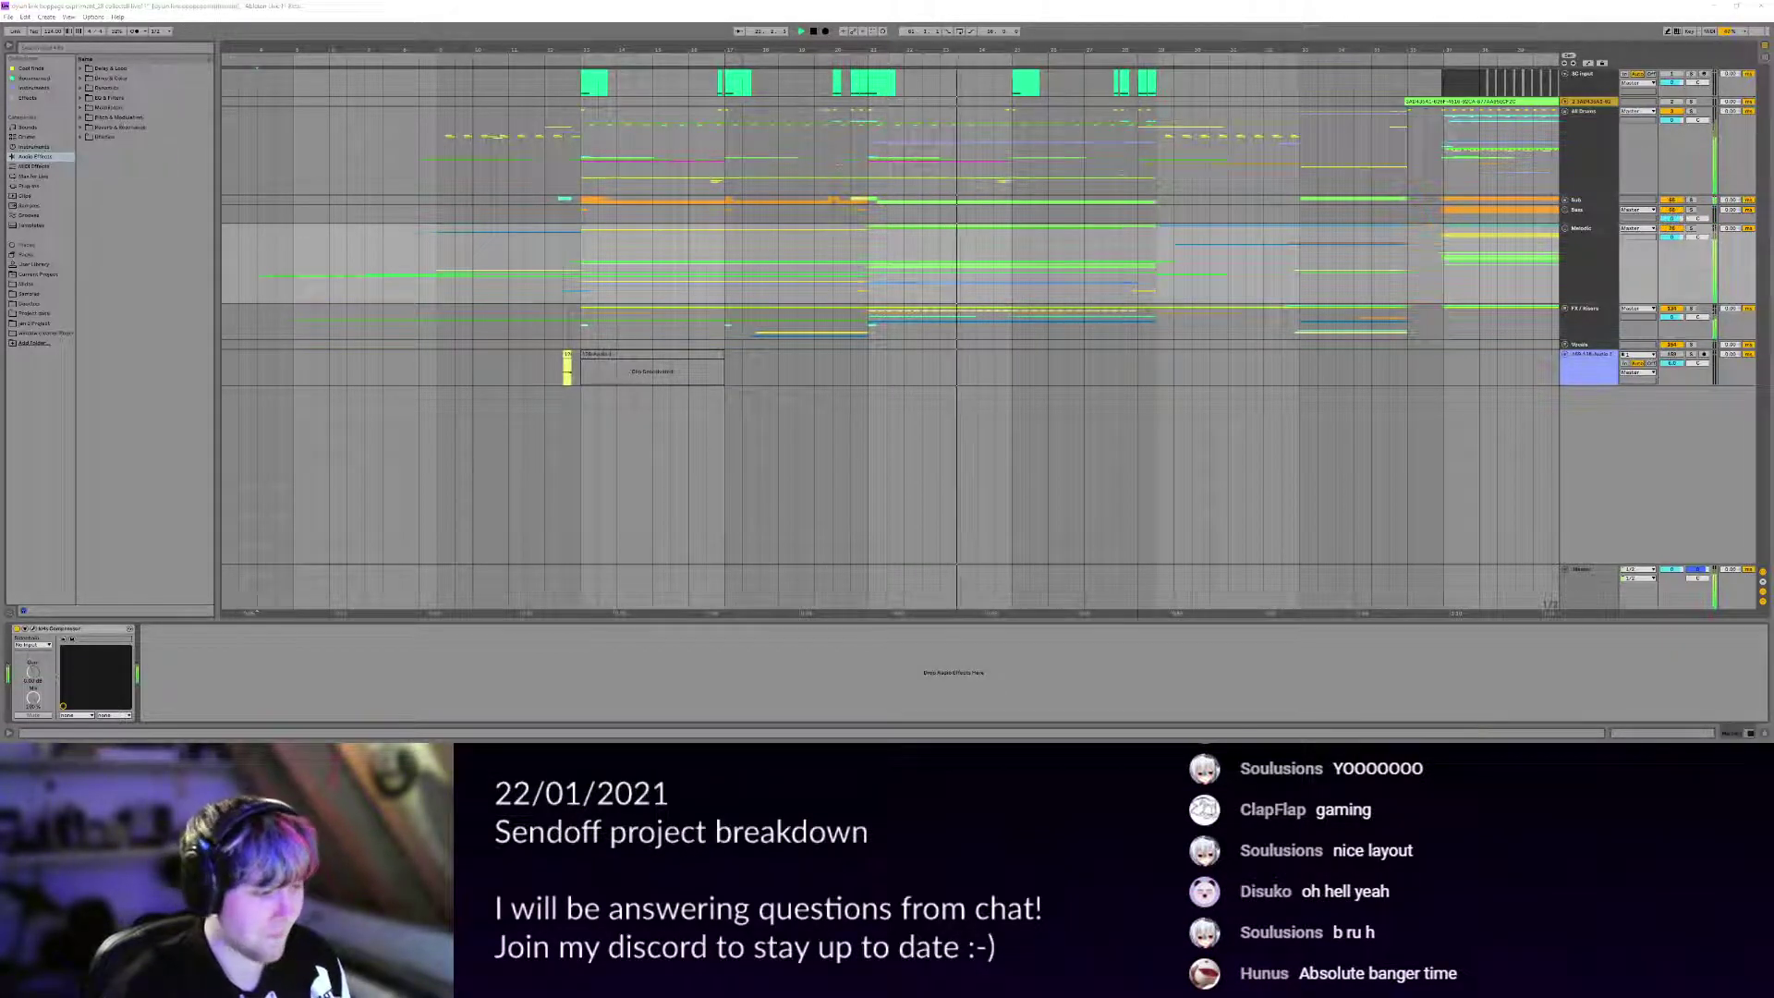
# Follow the playback through the drops and the middle and later sections of the arrangement.
pyautogui.hscroll(5, 1203, 299)
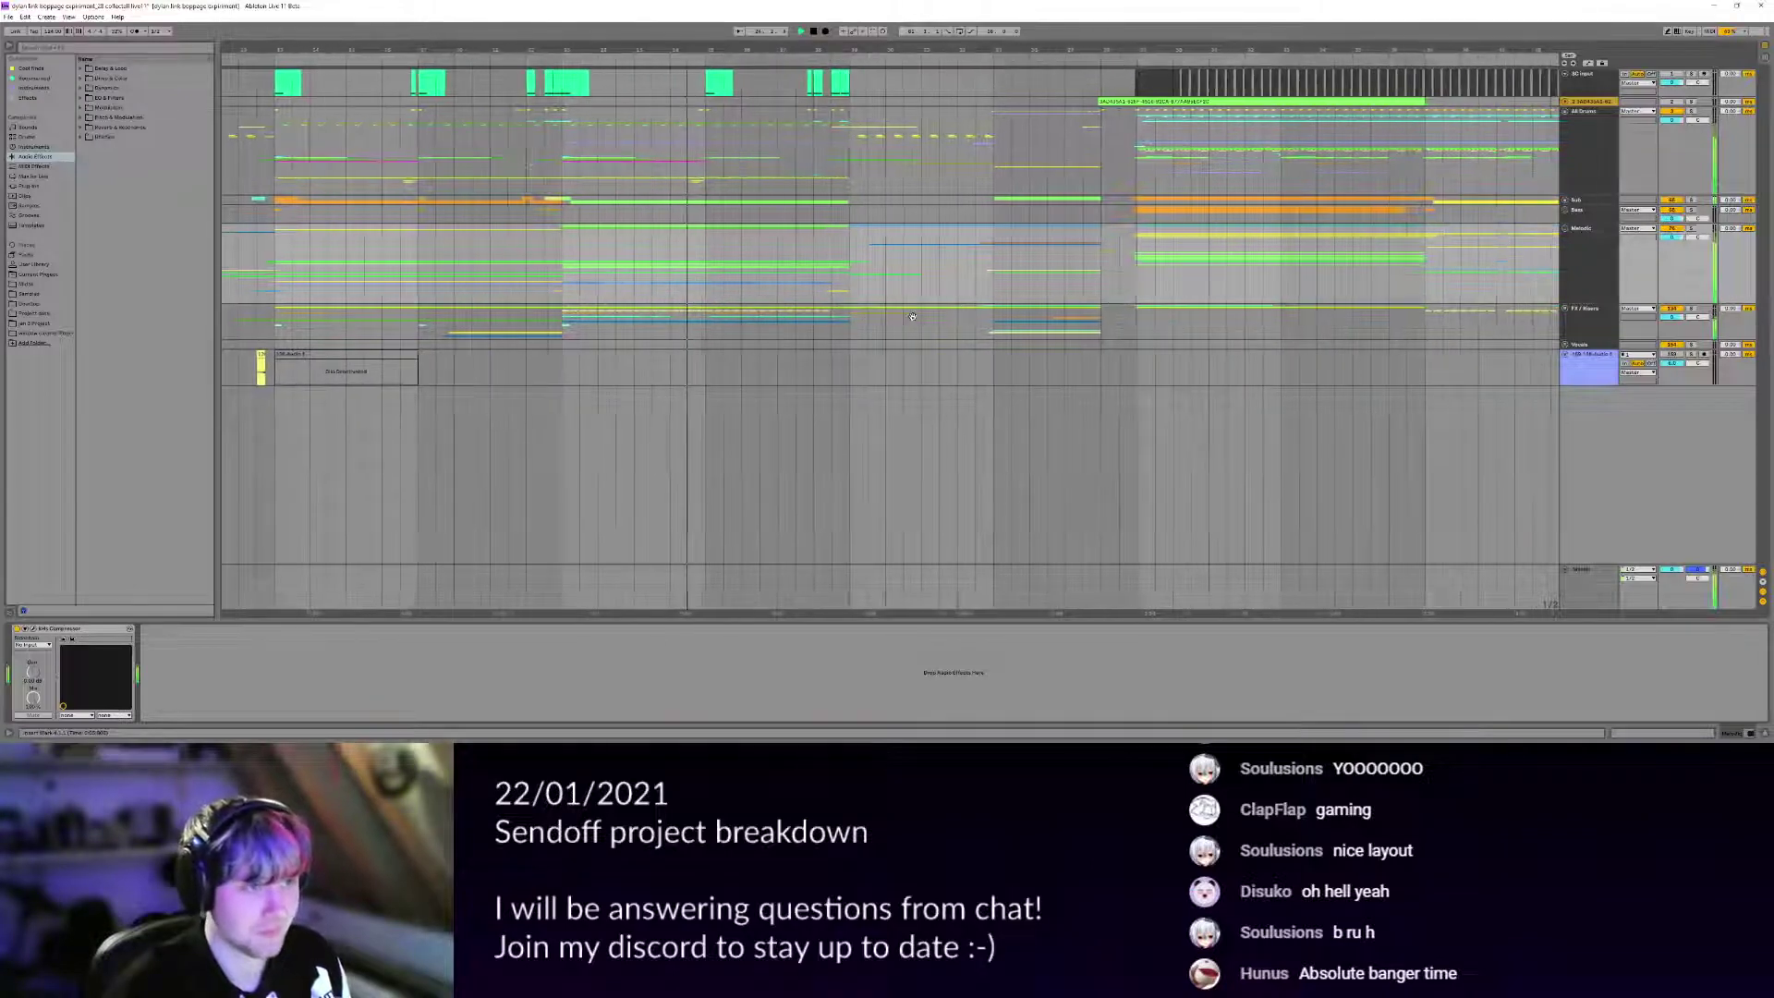
pyautogui.scroll(-5, 1203, 298)
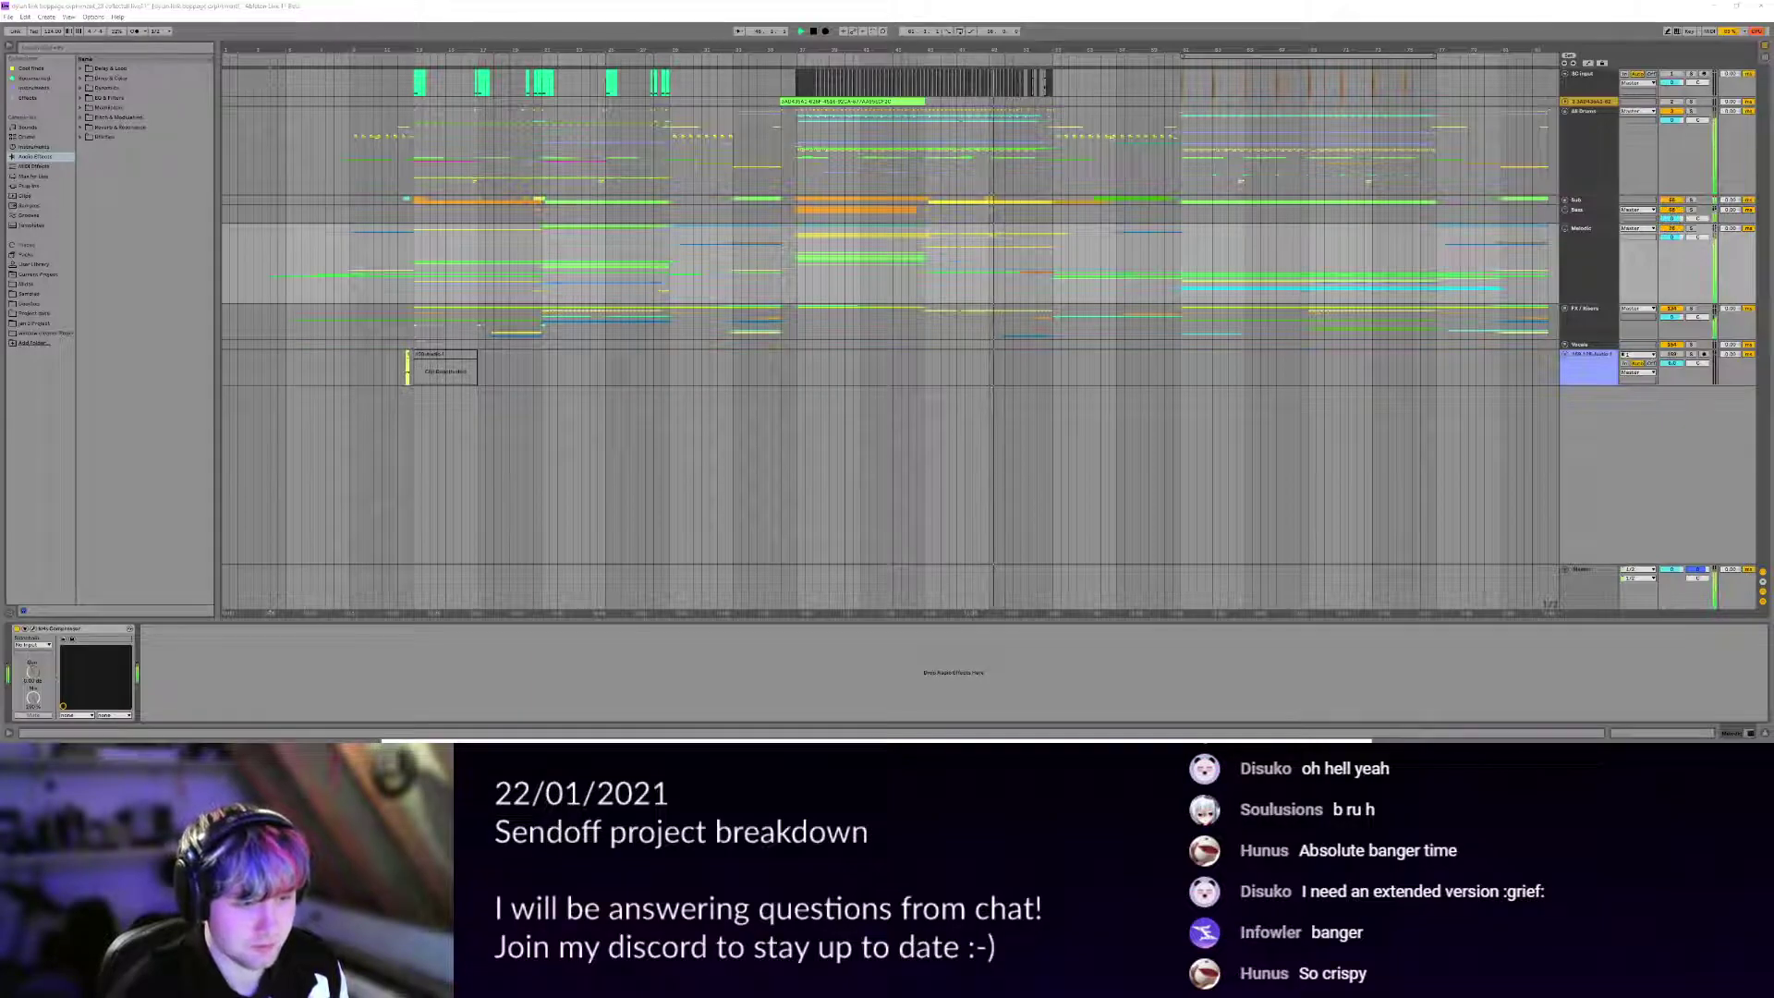
pyautogui.click(1083, 392)
pyautogui.hscroll(2, 1084, 387)
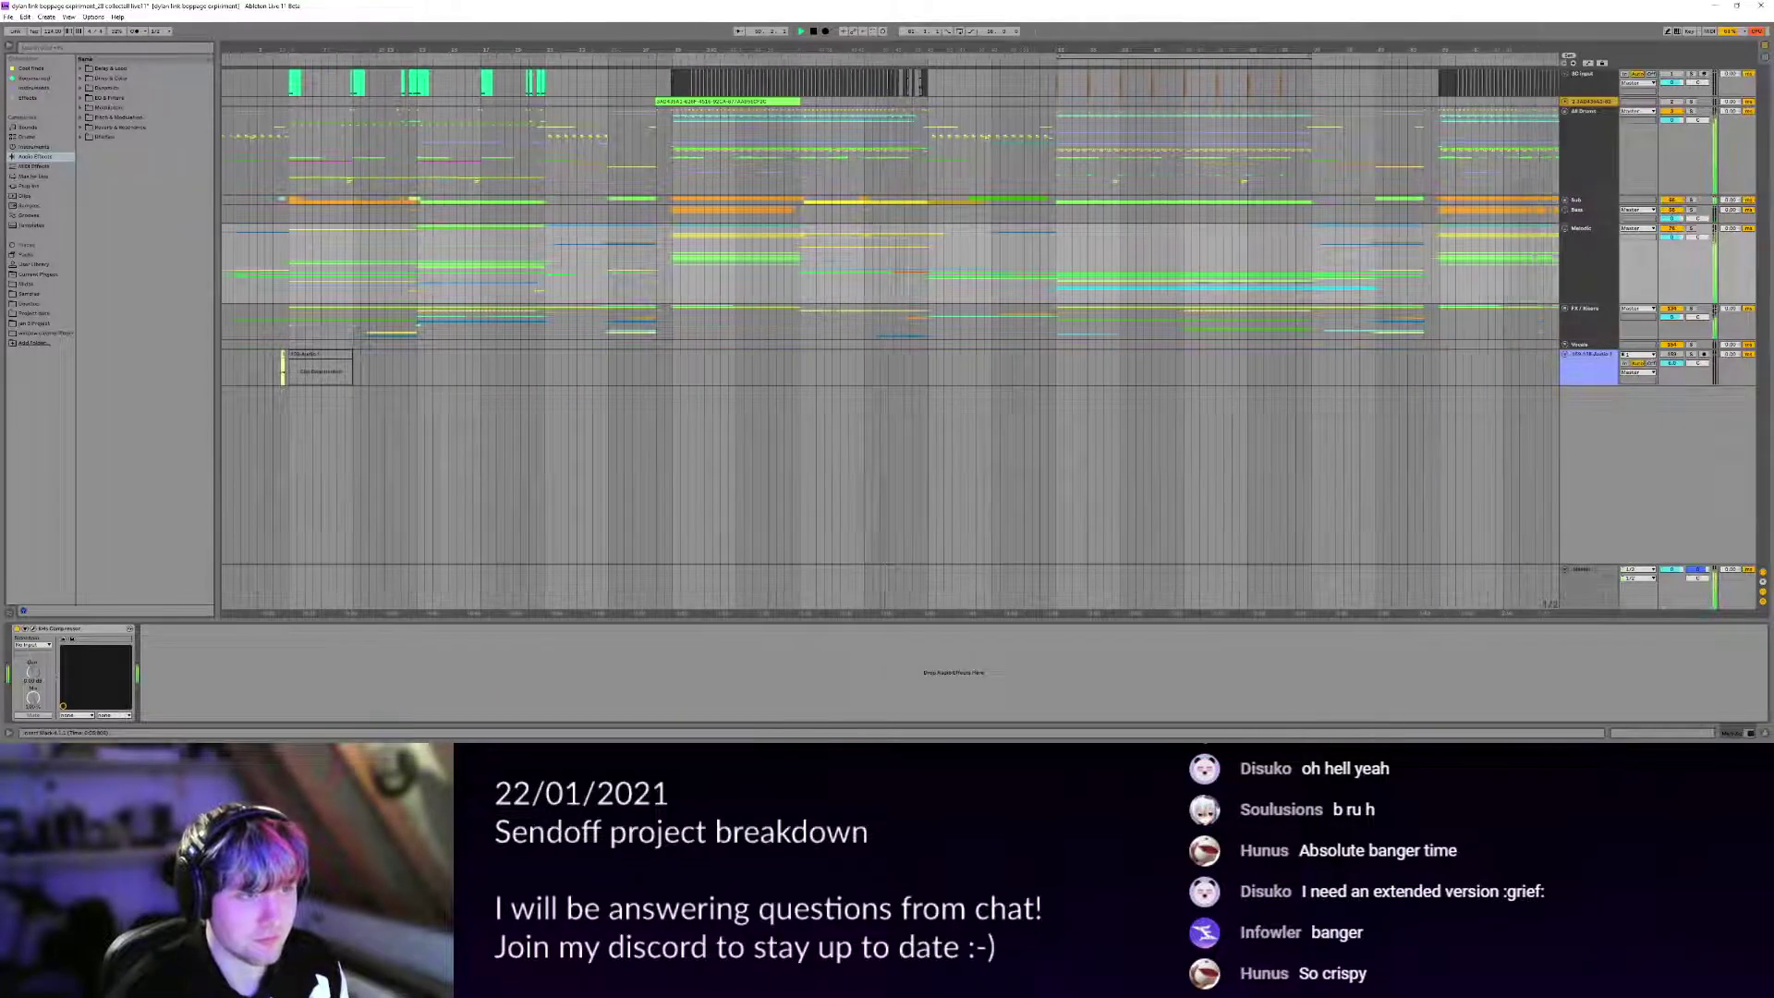
pyautogui.moveTo(1007, 388); pyautogui.dragTo(1057, 399)
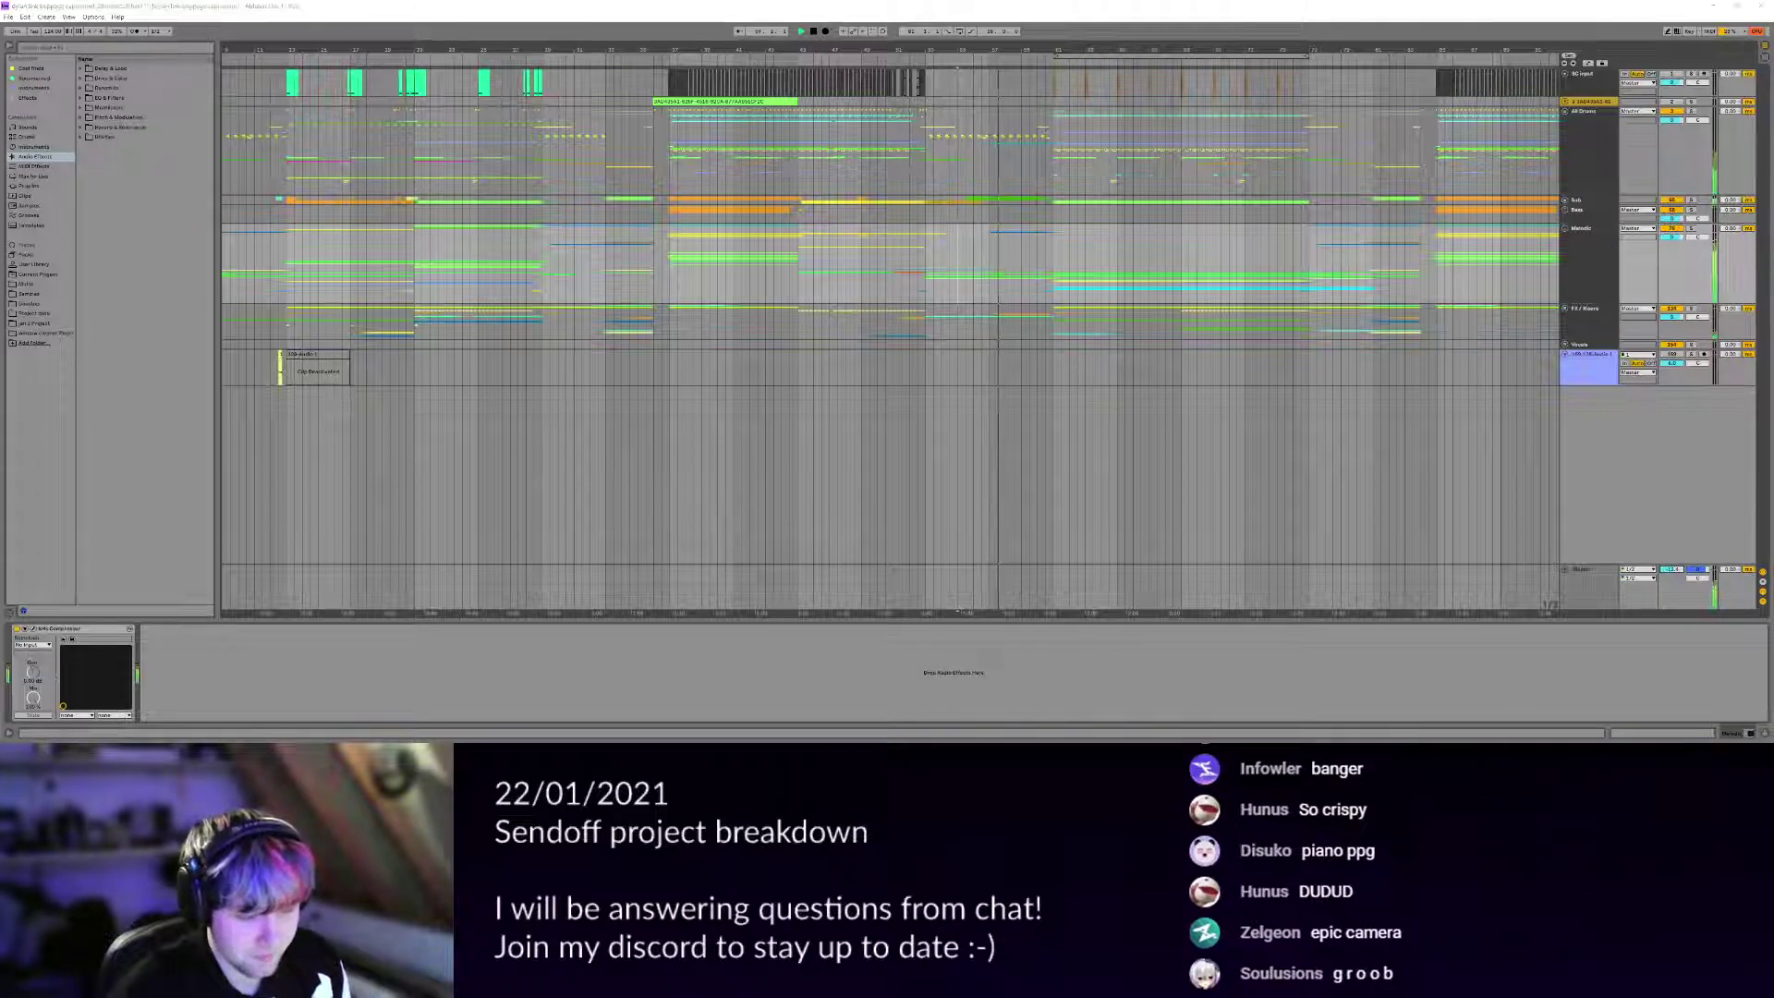
pyautogui.click(974, 298)
pyautogui.hscroll(-3, 682, 249)
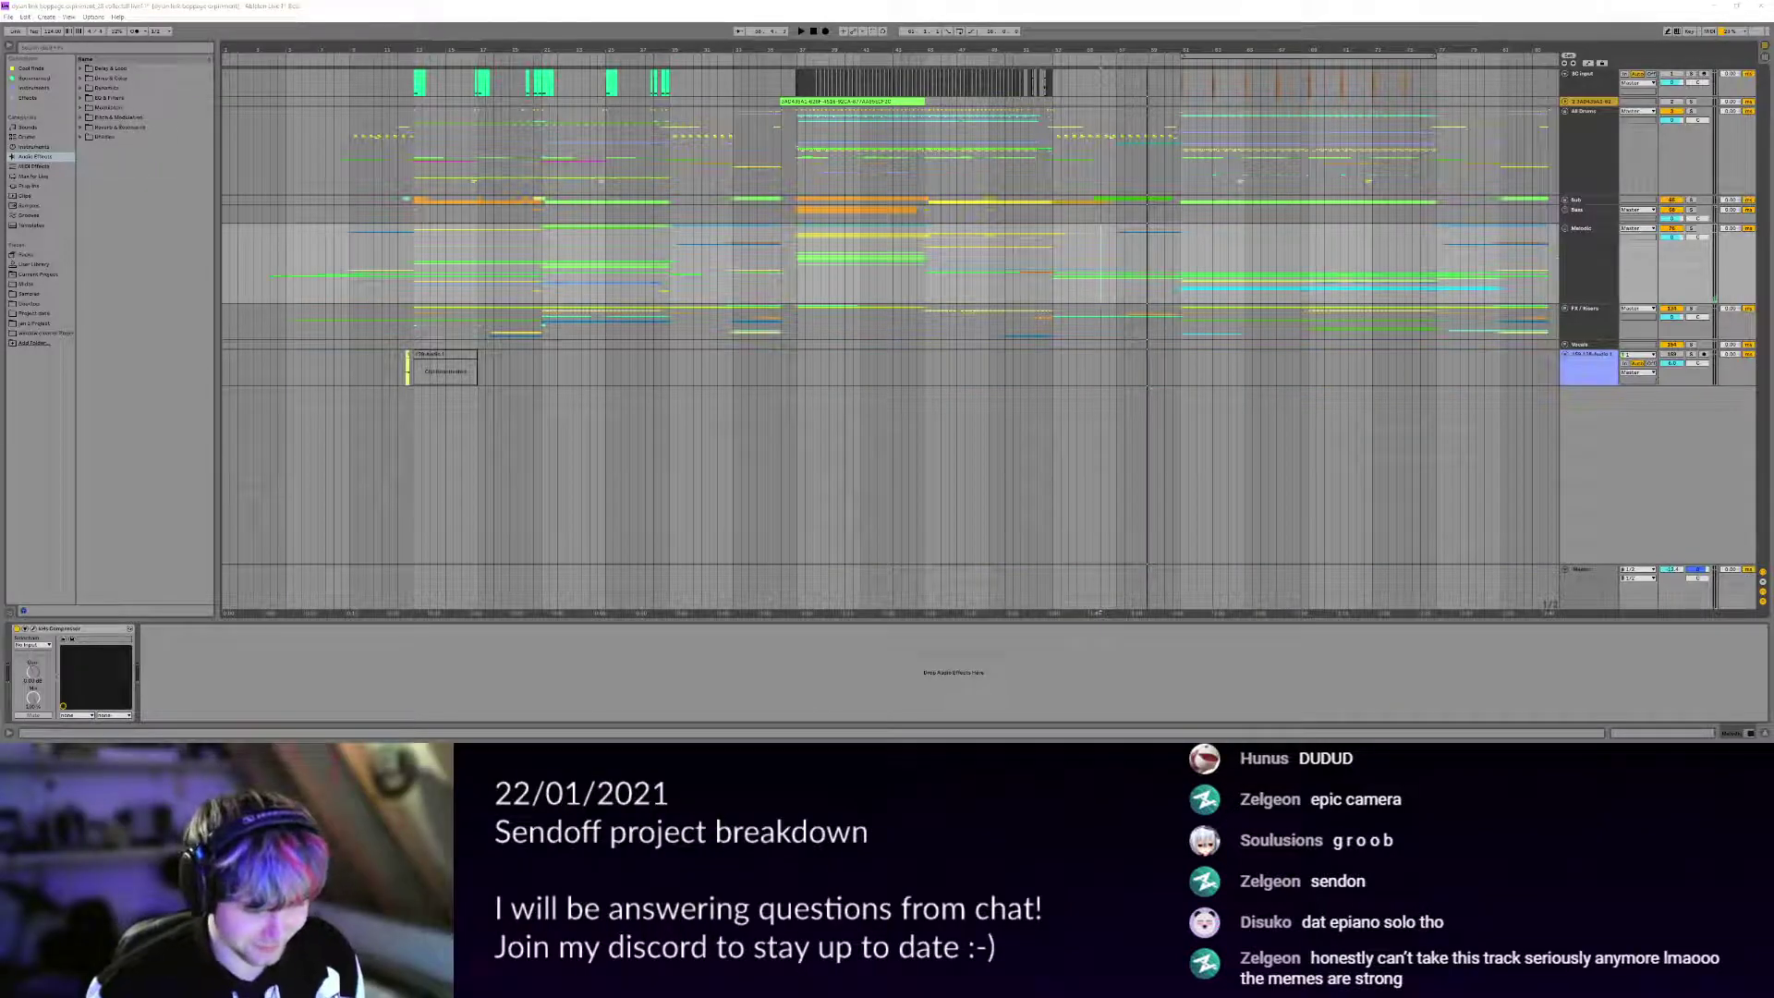
# Unfold the drums group and select the kick track around the first drop.
pyautogui.click(671, 283)
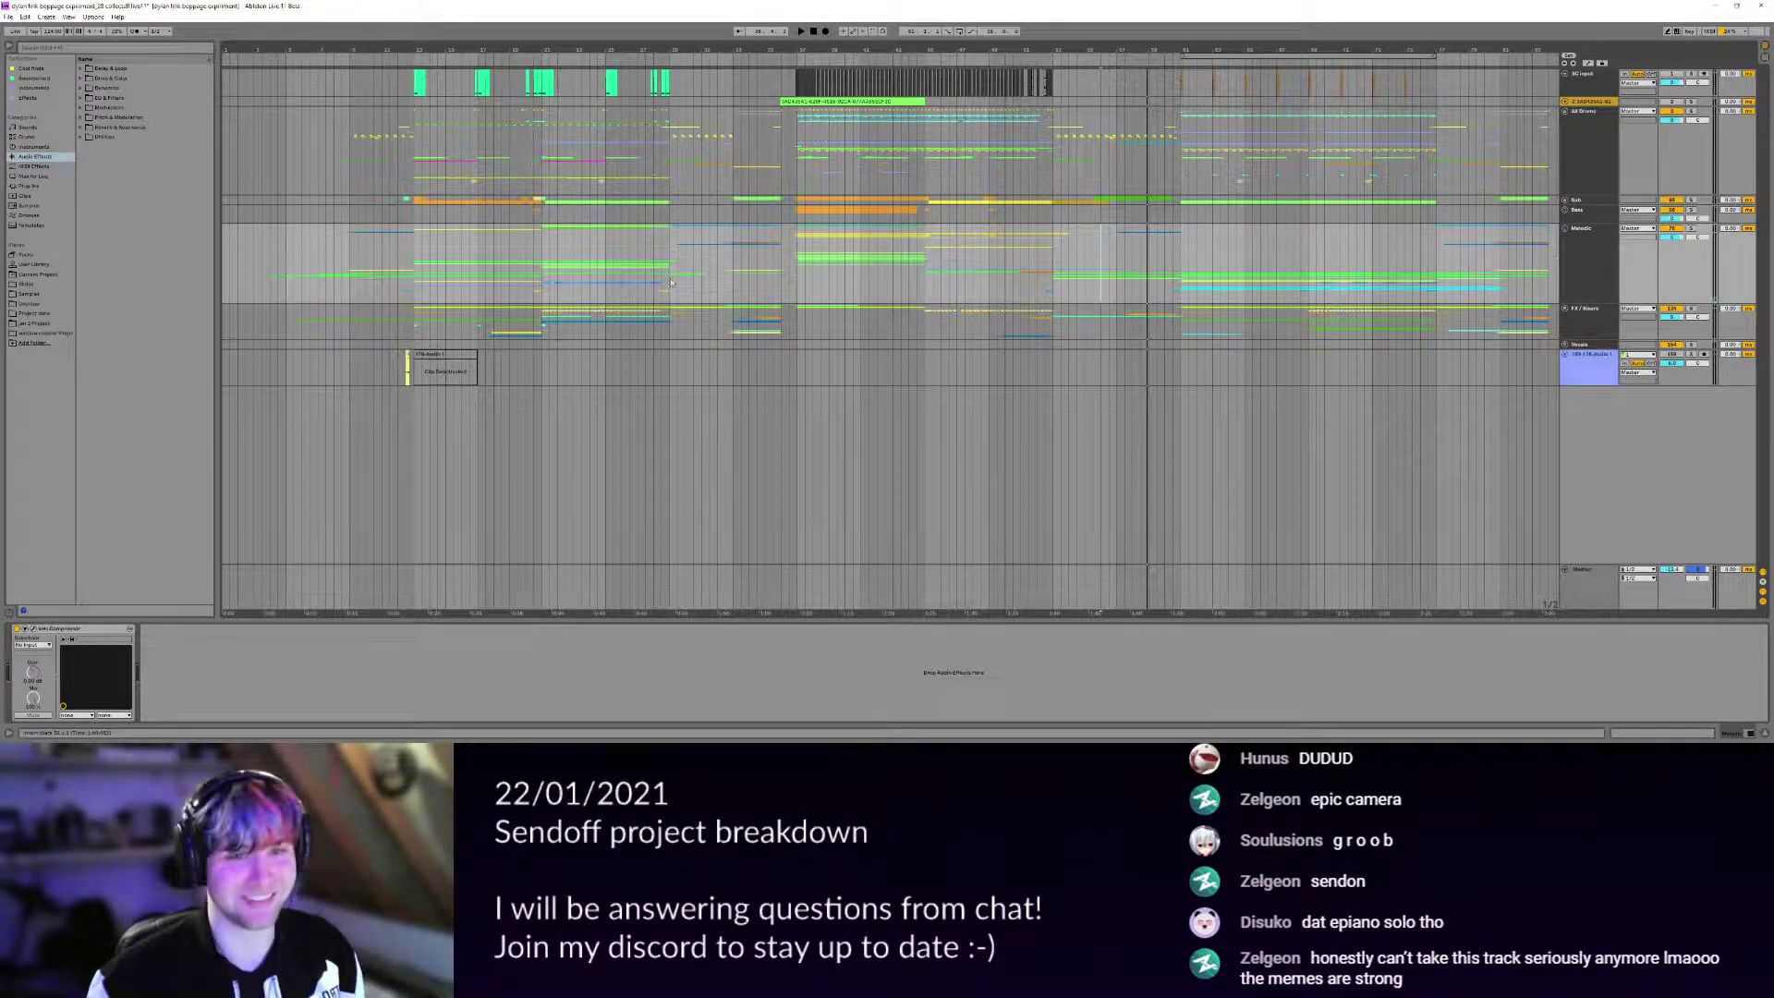
pyautogui.scroll(4, 384, 231)
pyautogui.moveTo(385, 230); pyautogui.dragTo(533, 264)
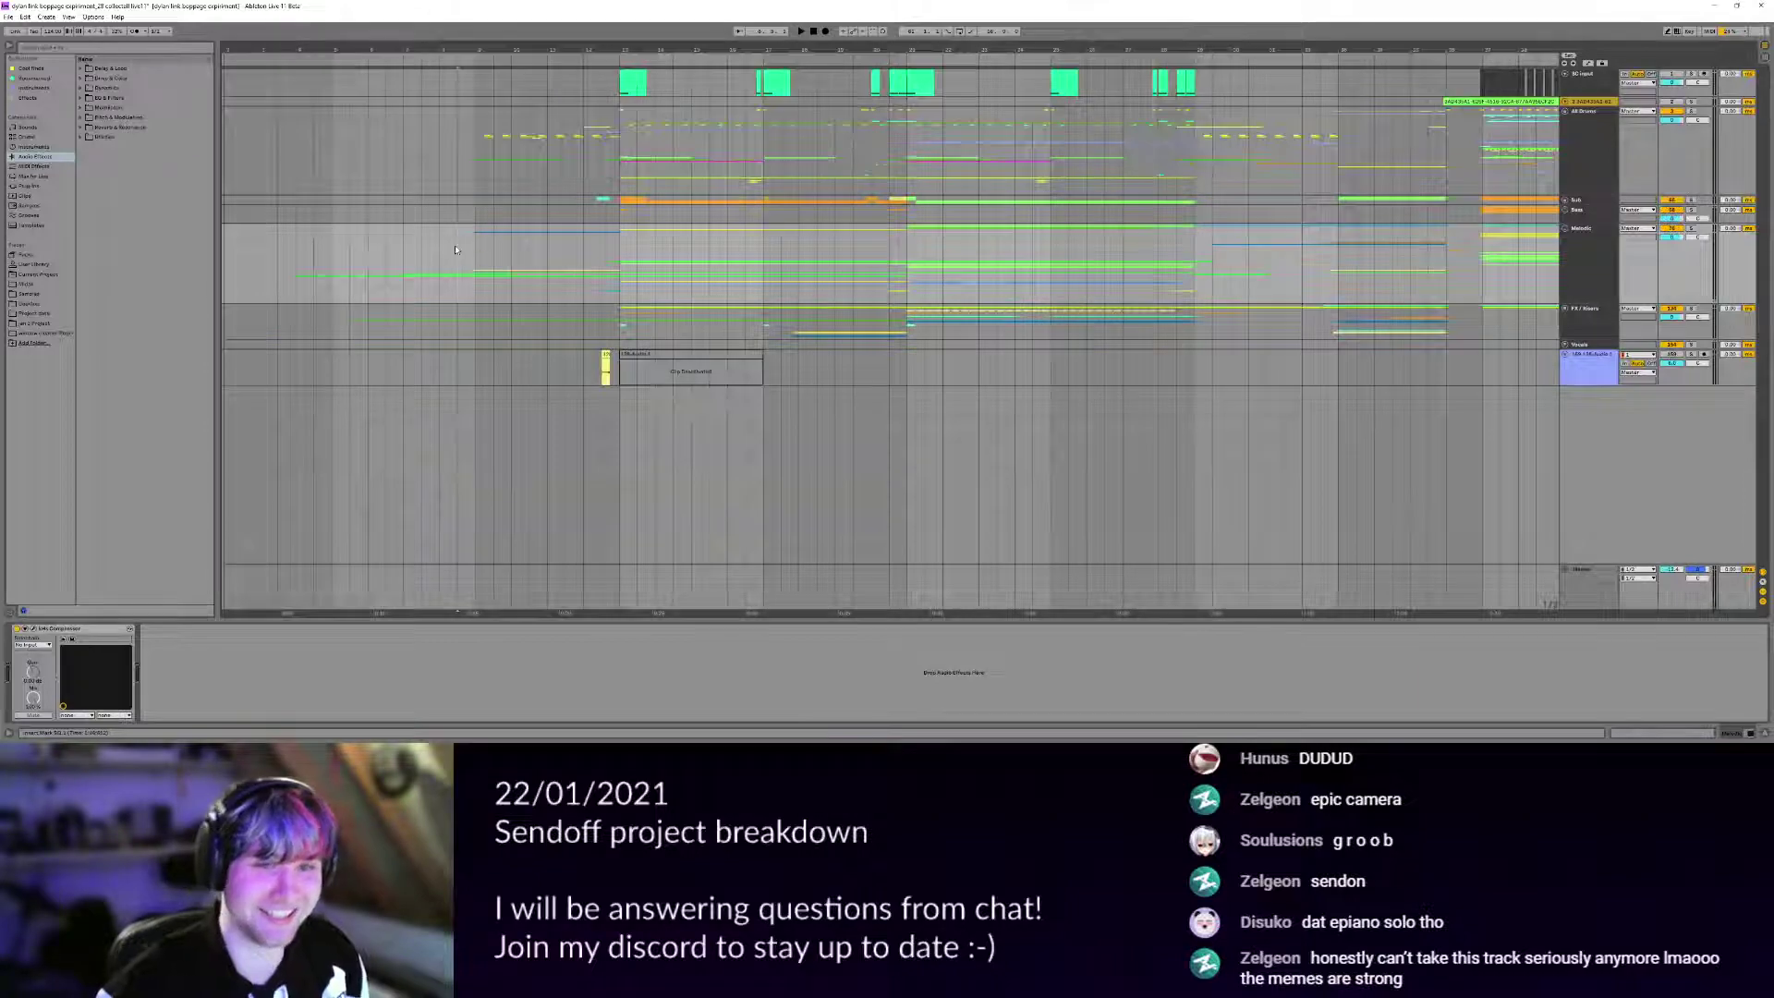
pyautogui.click(1564, 112)
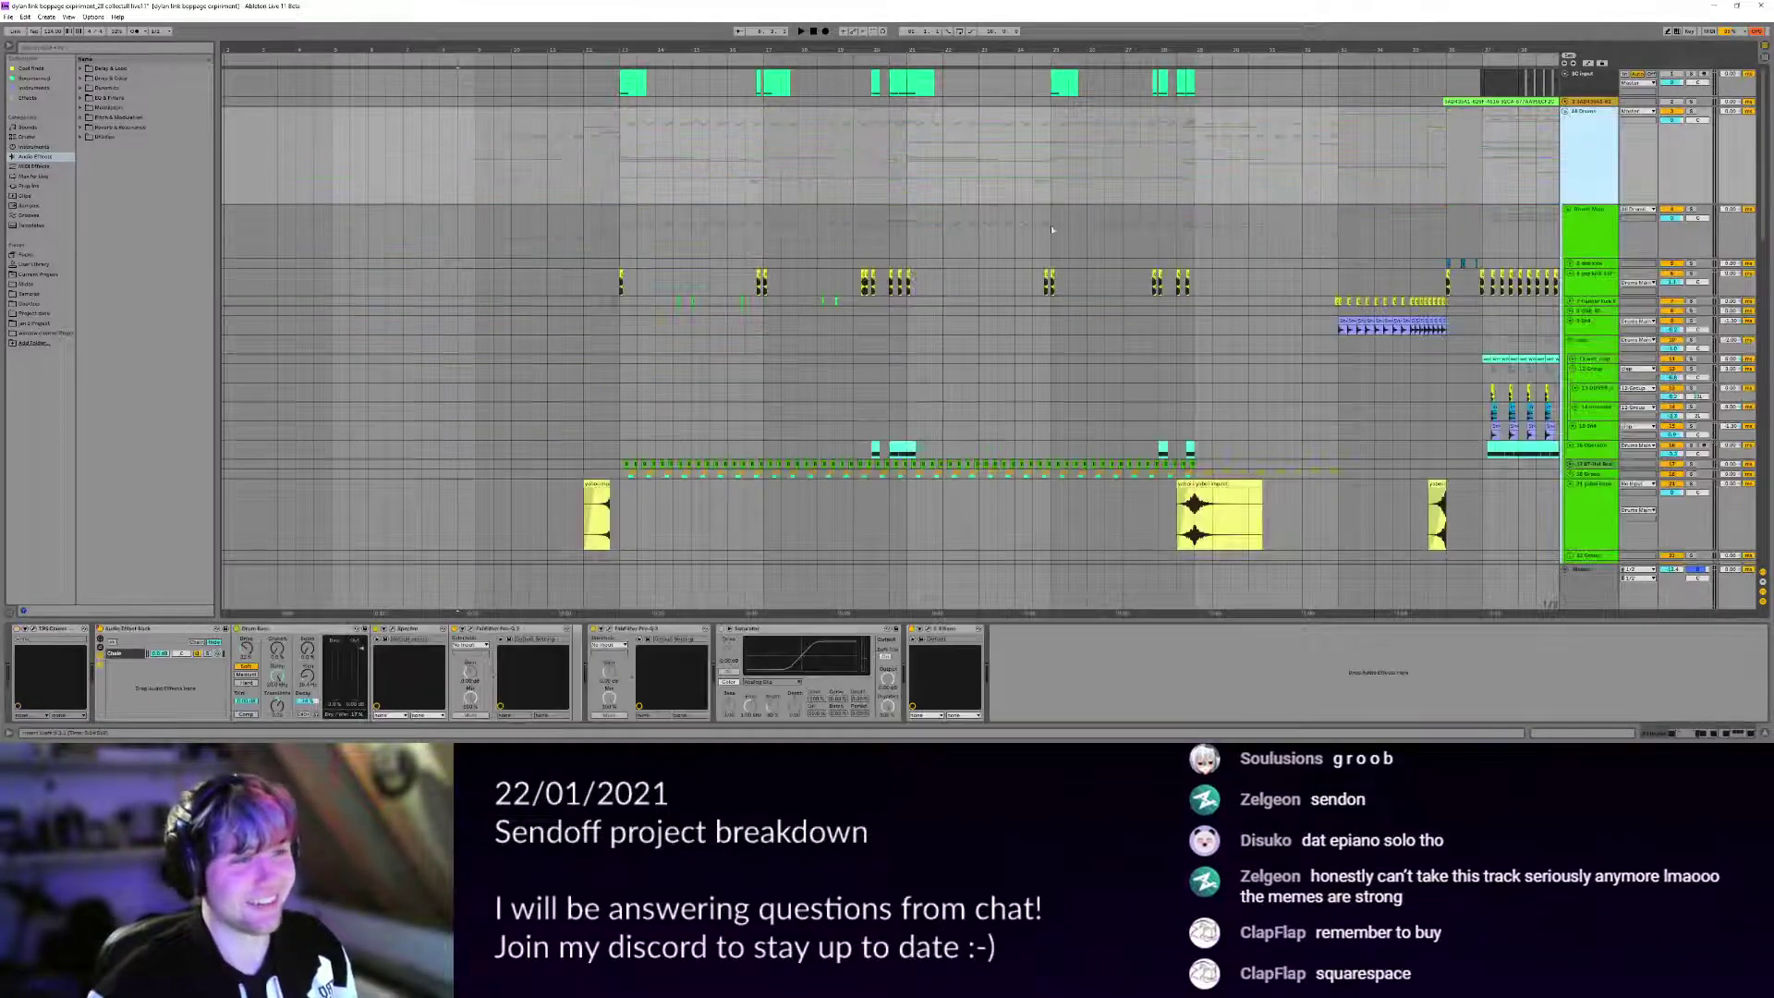
pyautogui.moveTo(592, 287)
pyautogui.mouseDown()
pyautogui.moveTo(623, 281)
pyautogui.moveTo(559, 92)
pyautogui.moveTo(627, 286)
pyautogui.mouseUp()
pyautogui.click(628, 287)
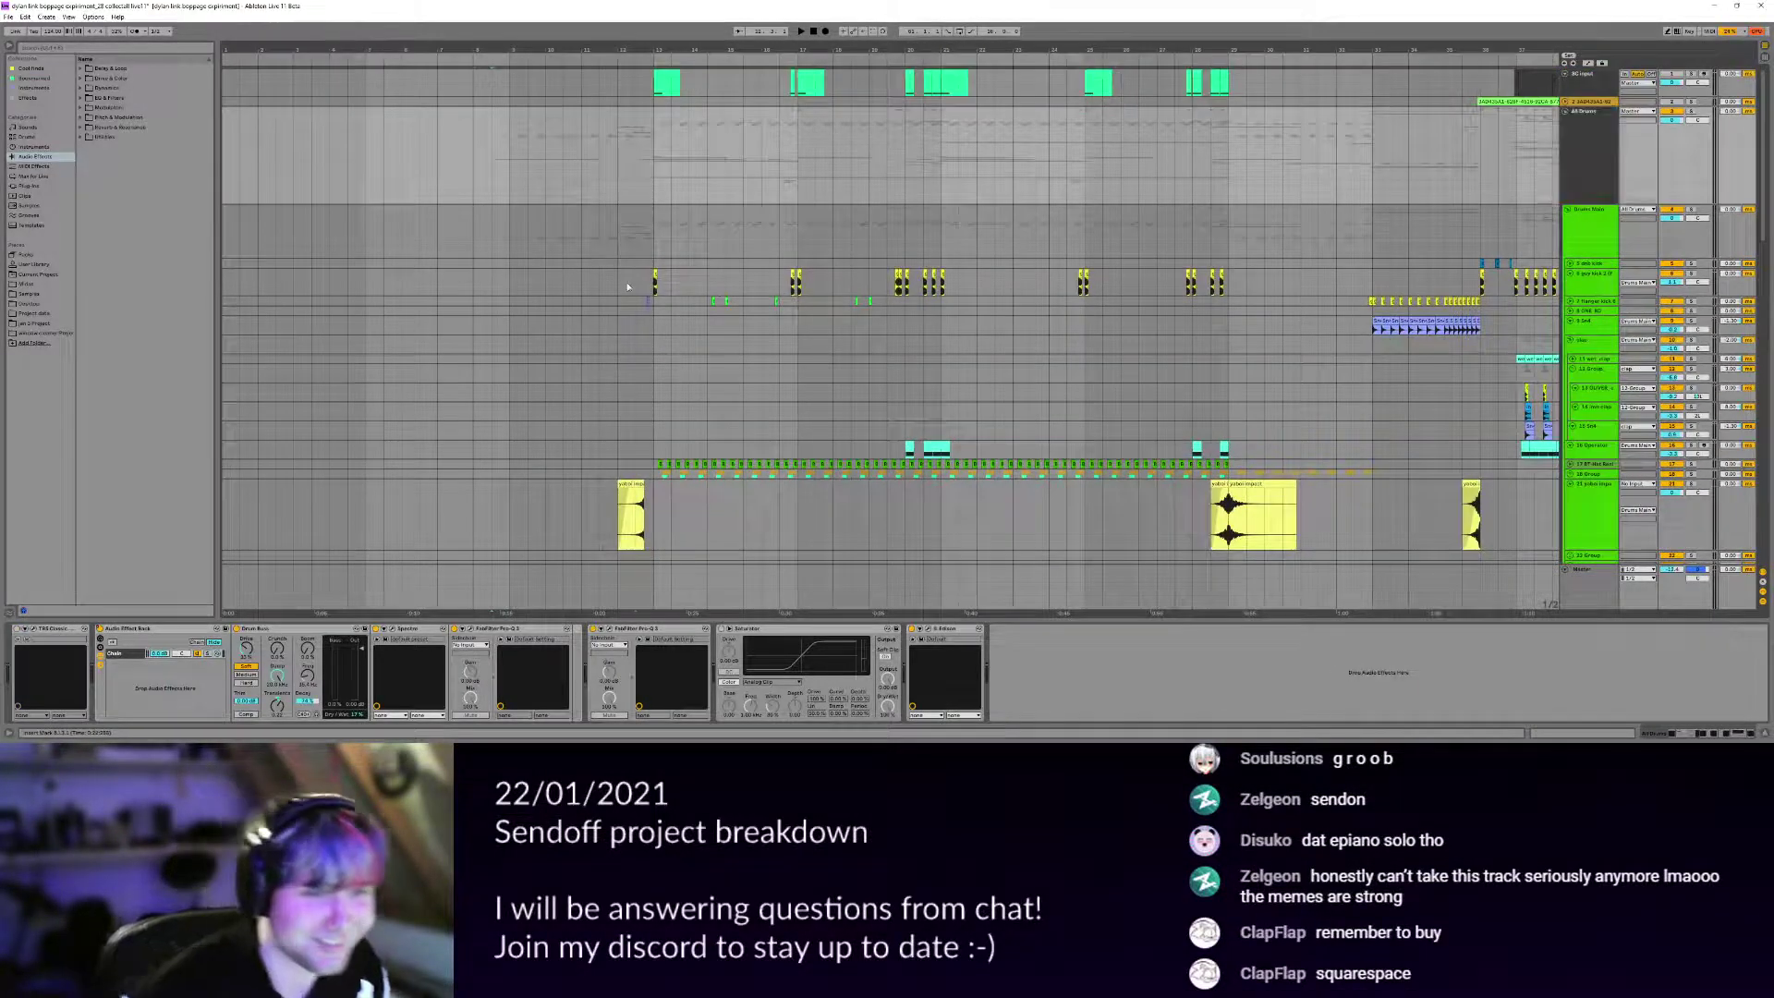
pyautogui.click(628, 287)
pyautogui.scroll(3, 627, 287)
pyautogui.click(1598, 275)
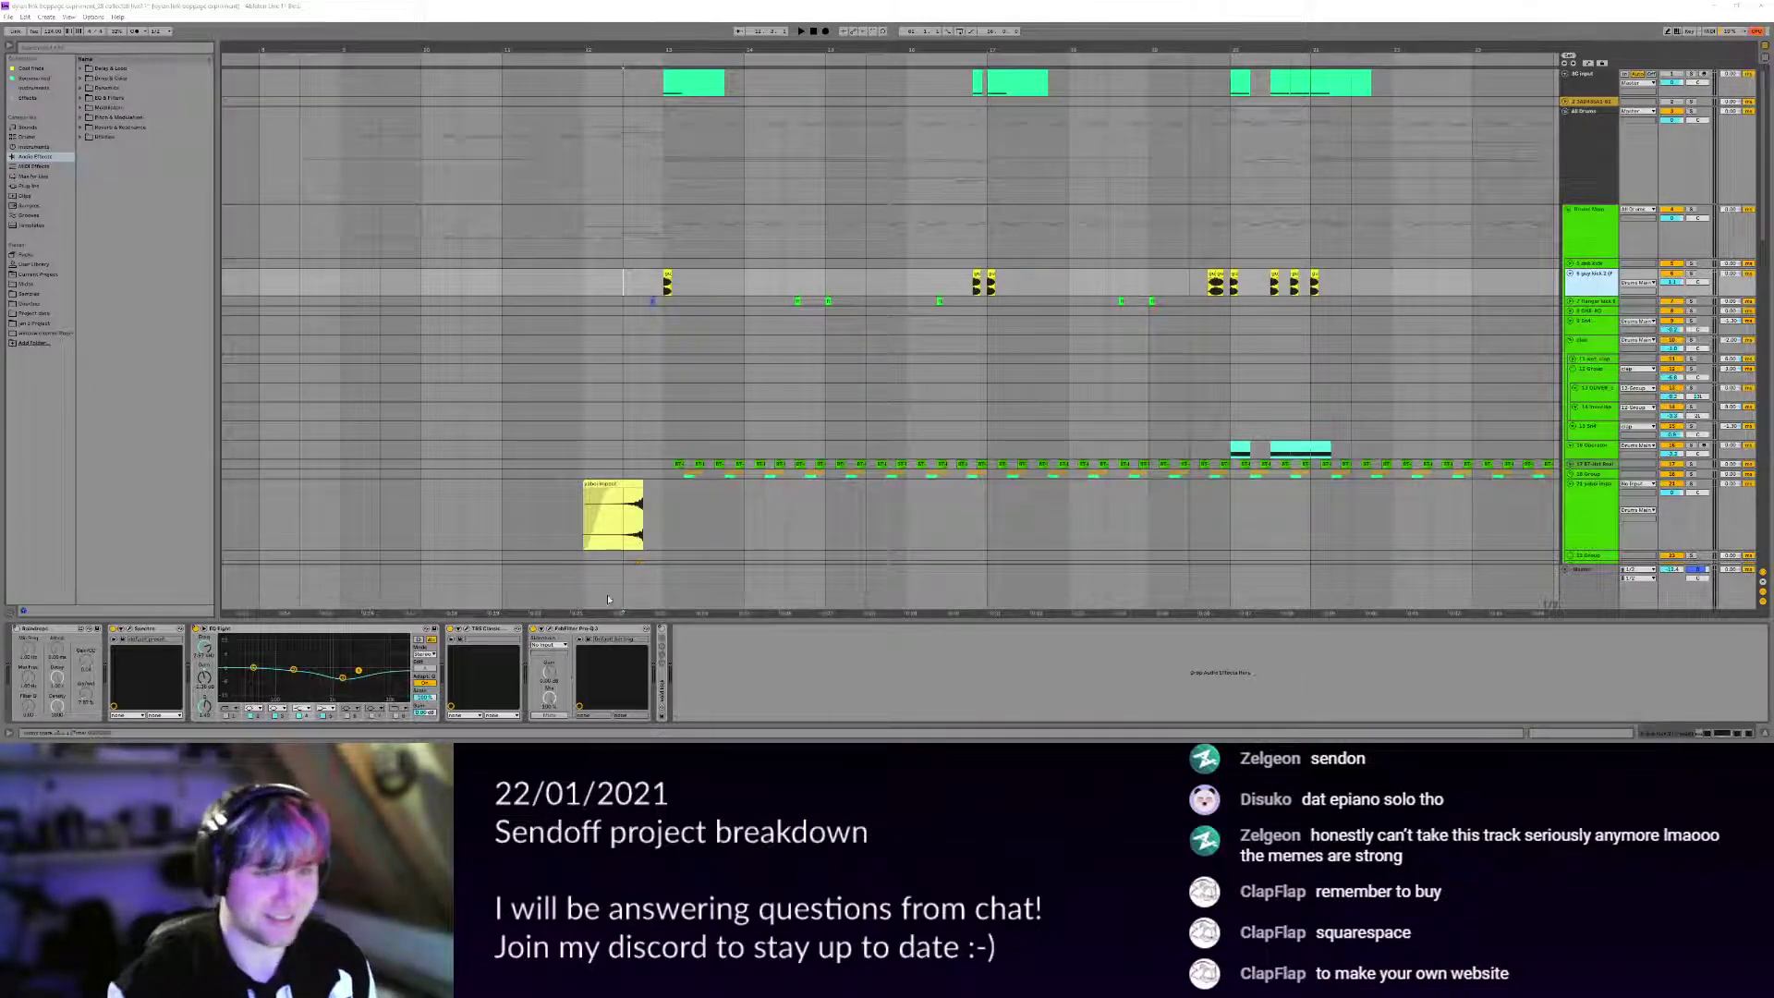
# Set the fixed grid to 1/8 and audition the first drop's drum tracks from just before the first kick.
pyautogui.rightClick(627, 288)
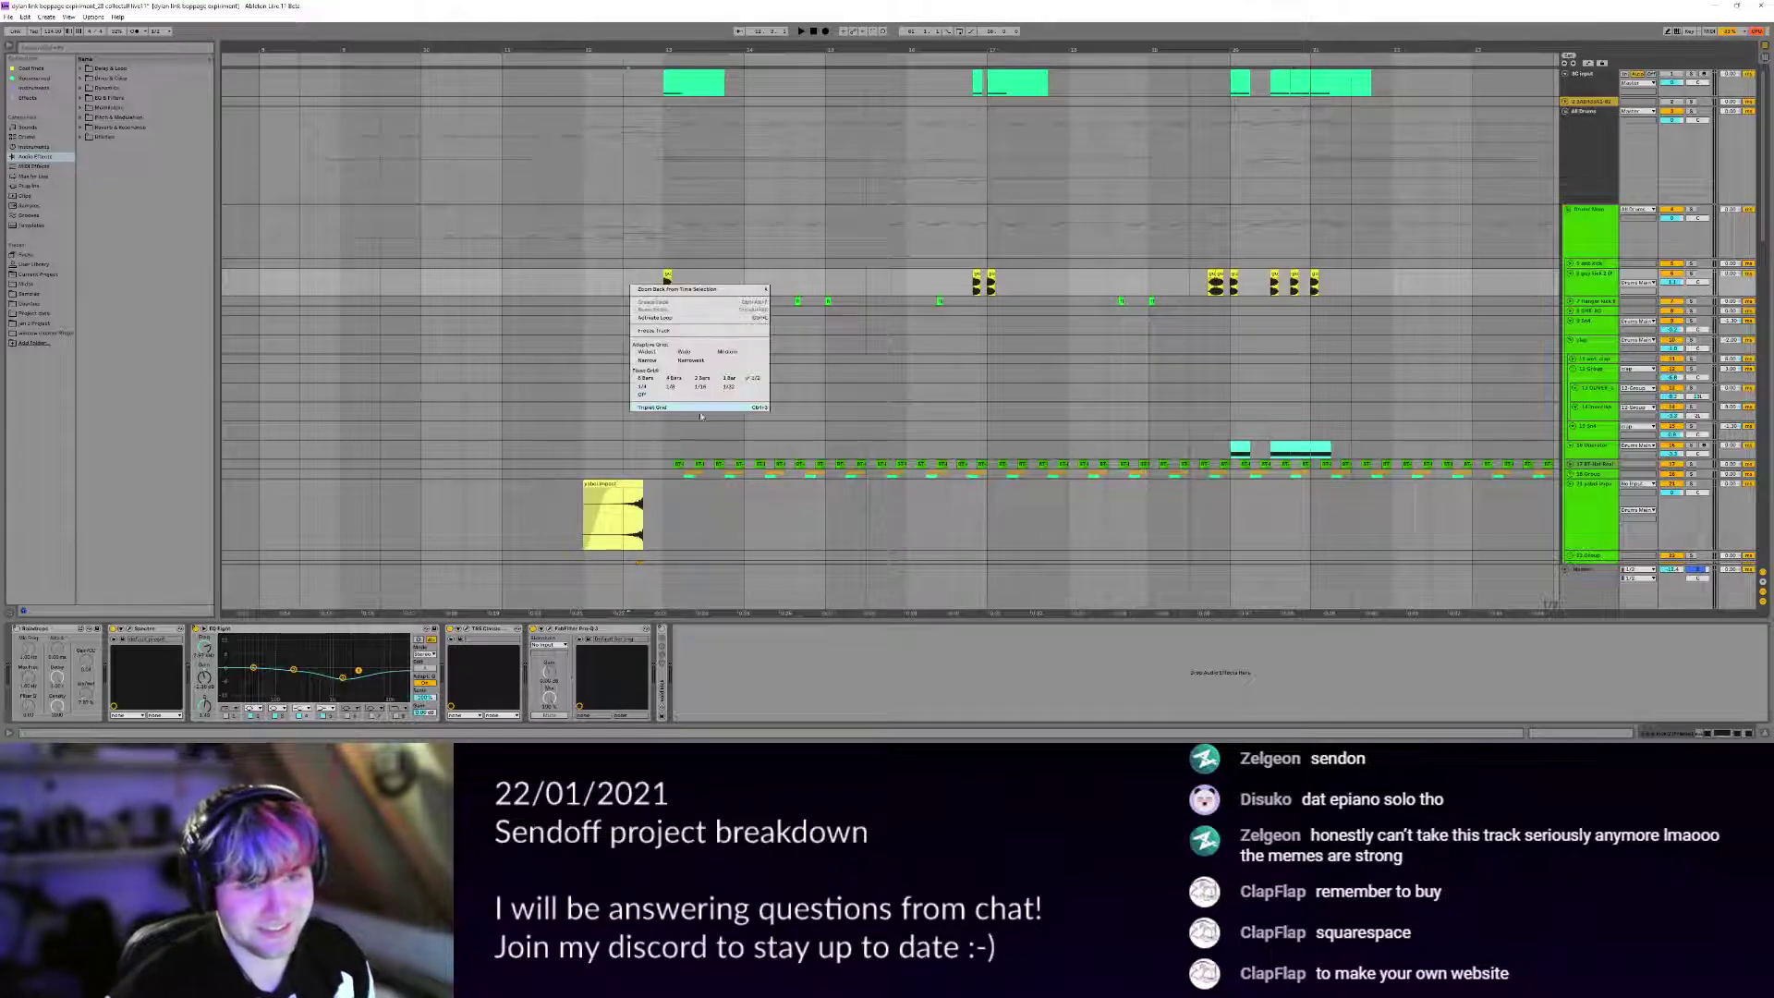
pyautogui.click(674, 390)
pyautogui.click(647, 287)
pyautogui.press('space')
pyautogui.scroll(-3, 721, 313)
pyautogui.scroll(4, 719, 312)
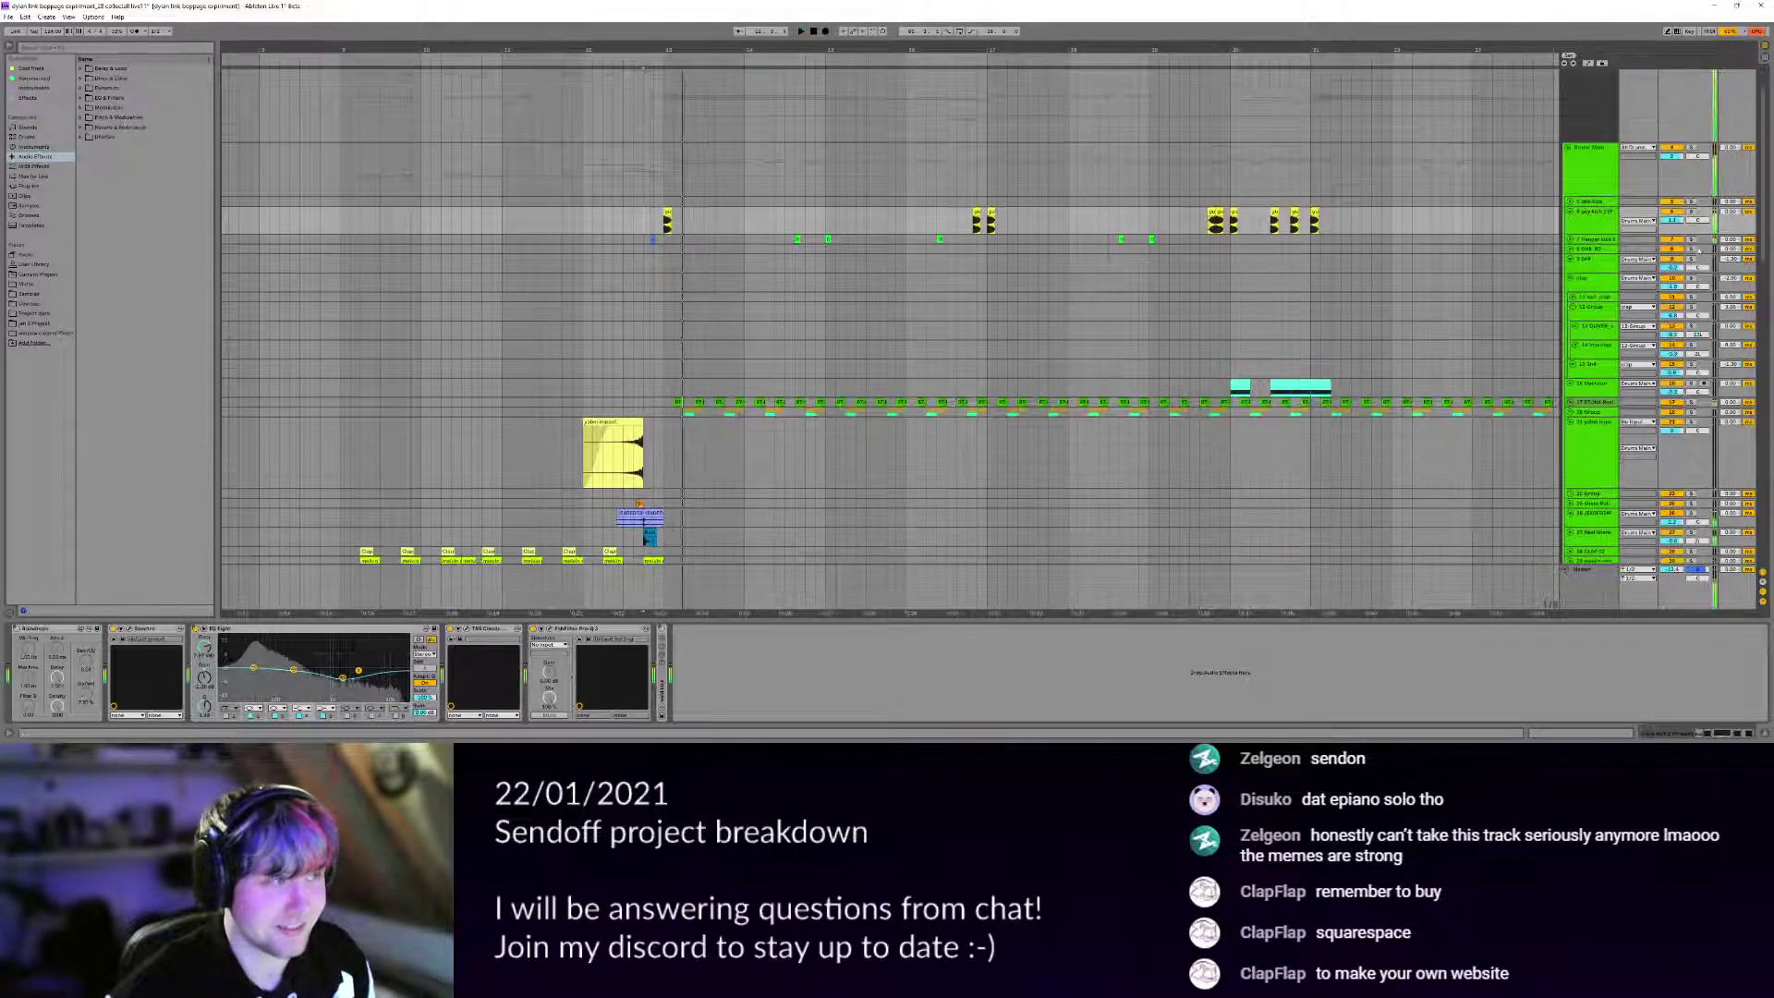
pyautogui.scroll(1, 719, 312)
pyautogui.scroll(-3, 772, 247)
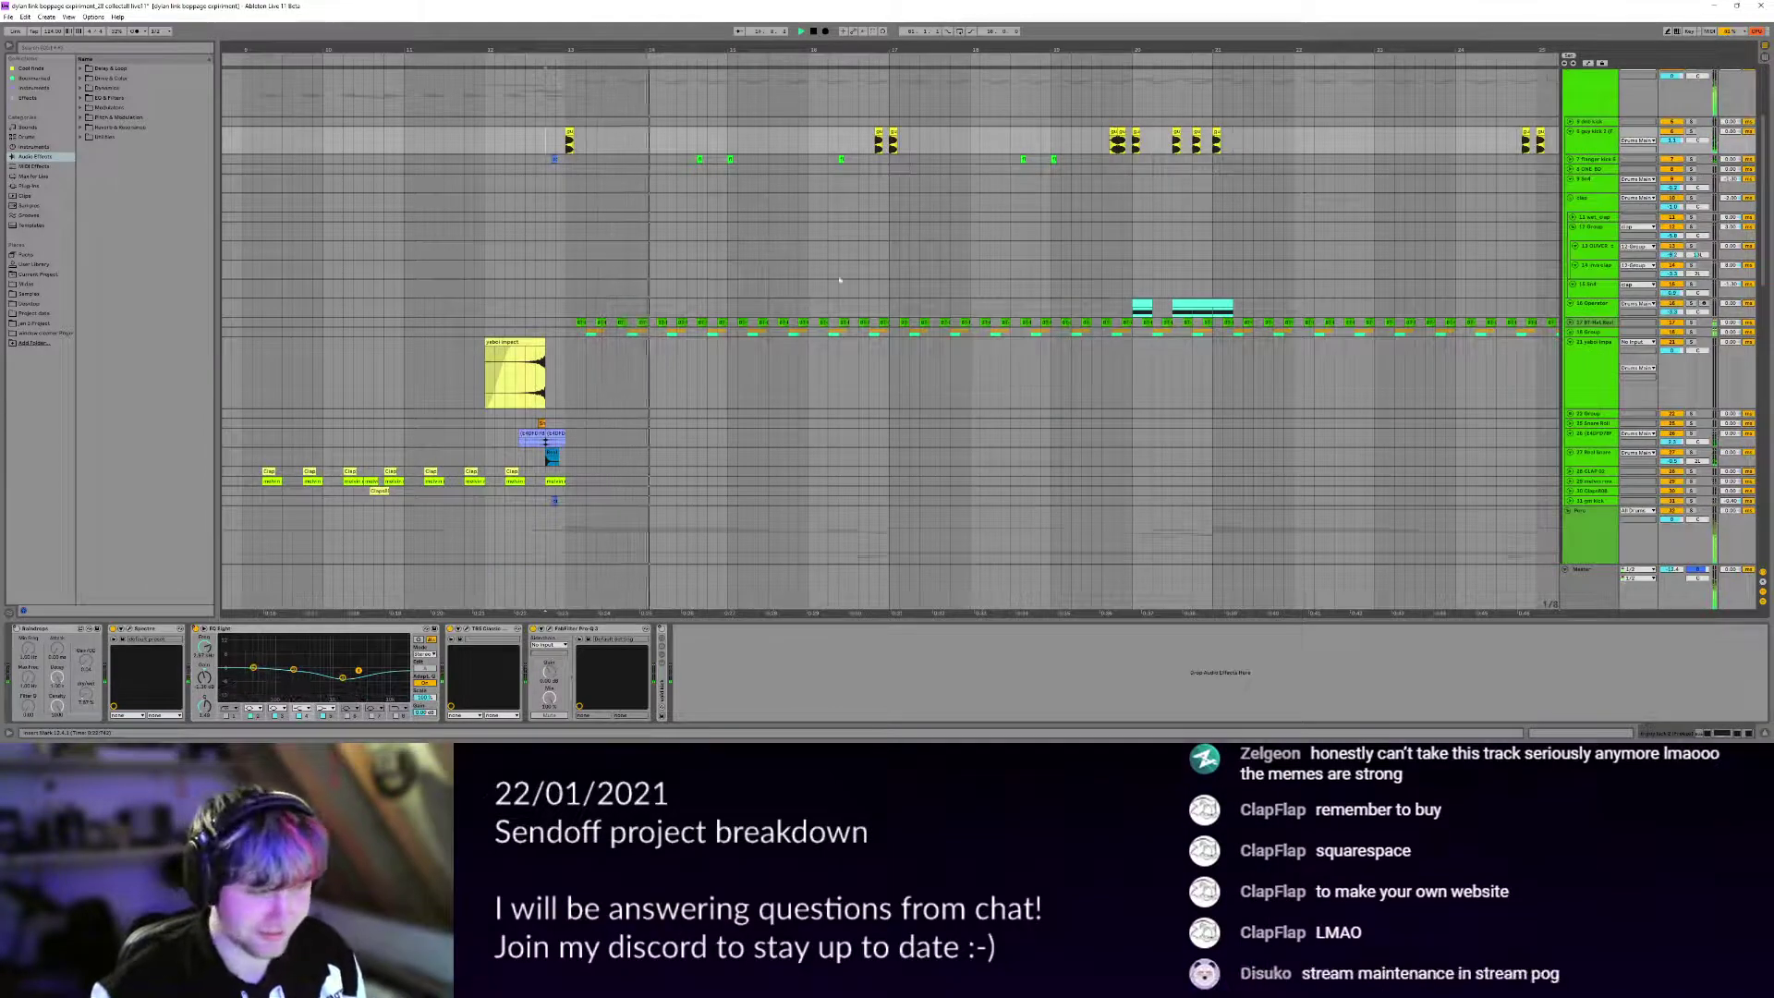
pyautogui.moveTo(1293, 388); pyautogui.dragTo(1249, 378)
pyautogui.press('space')
# Unfold the nested group directly below the row of repeating green clips in the drums group.
pyautogui.click(1569, 322)
pyautogui.click(1569, 312)
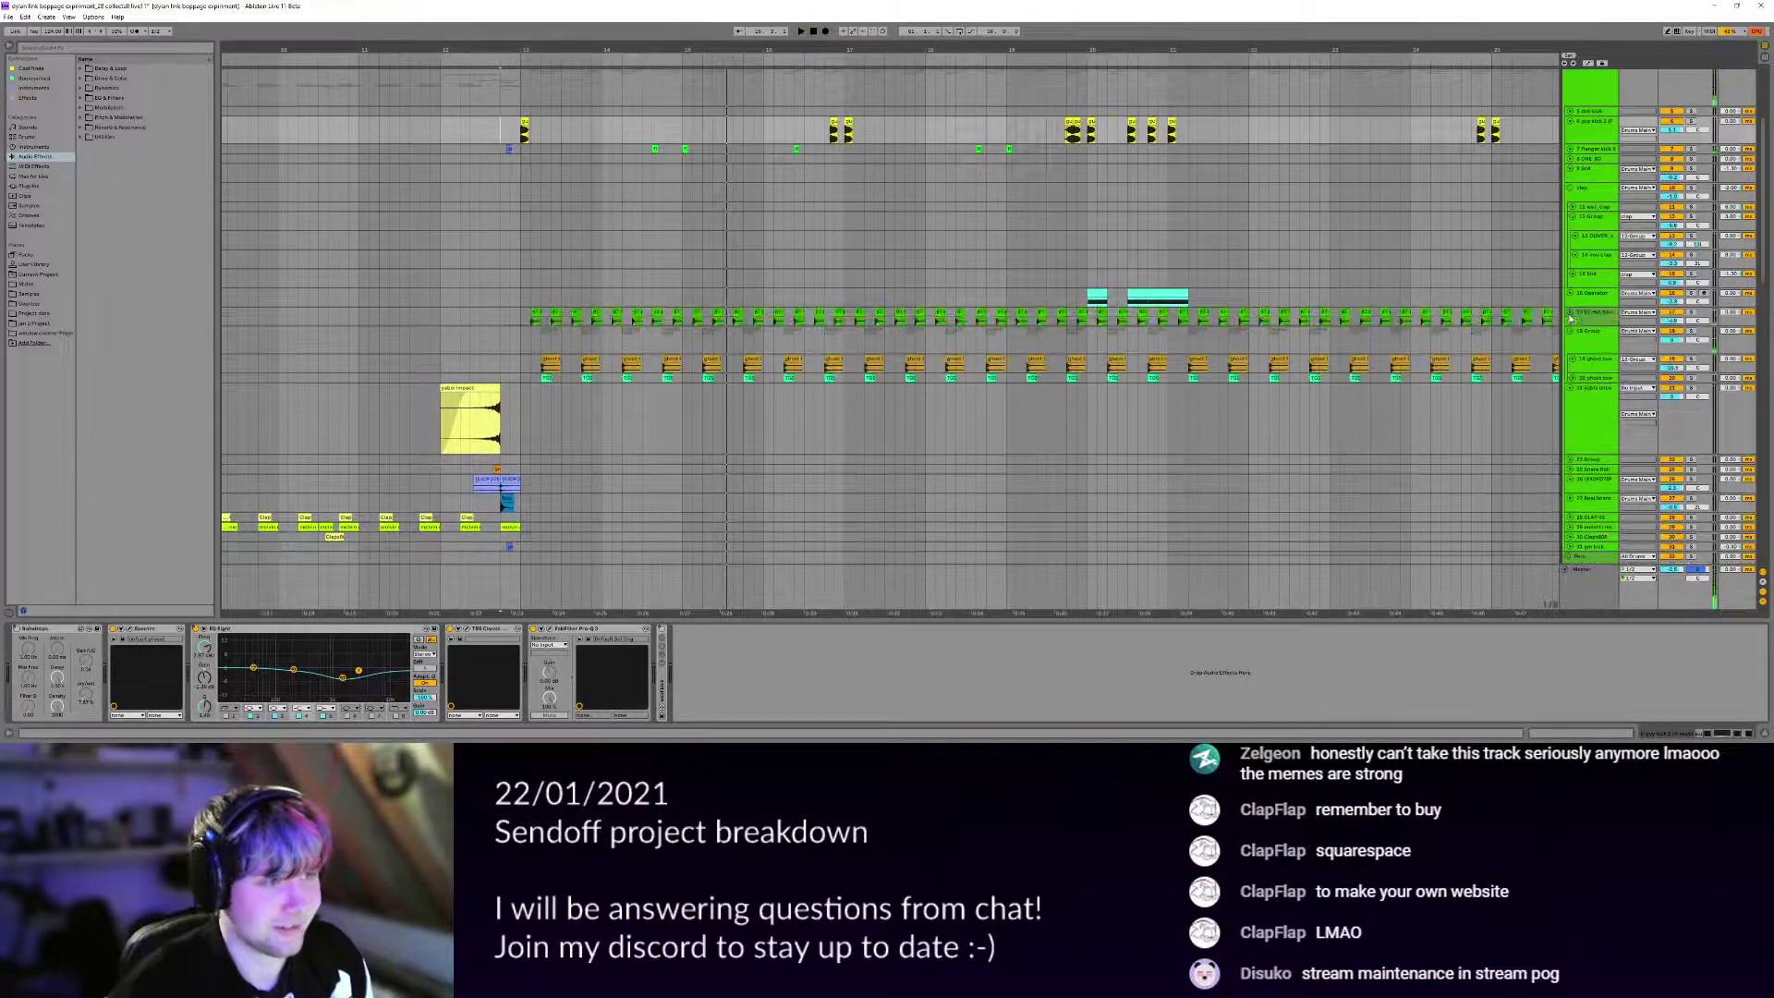
pyautogui.moveTo(518, 144); pyautogui.dragTo(612, 171)
pyautogui.scroll(4, 613, 171)
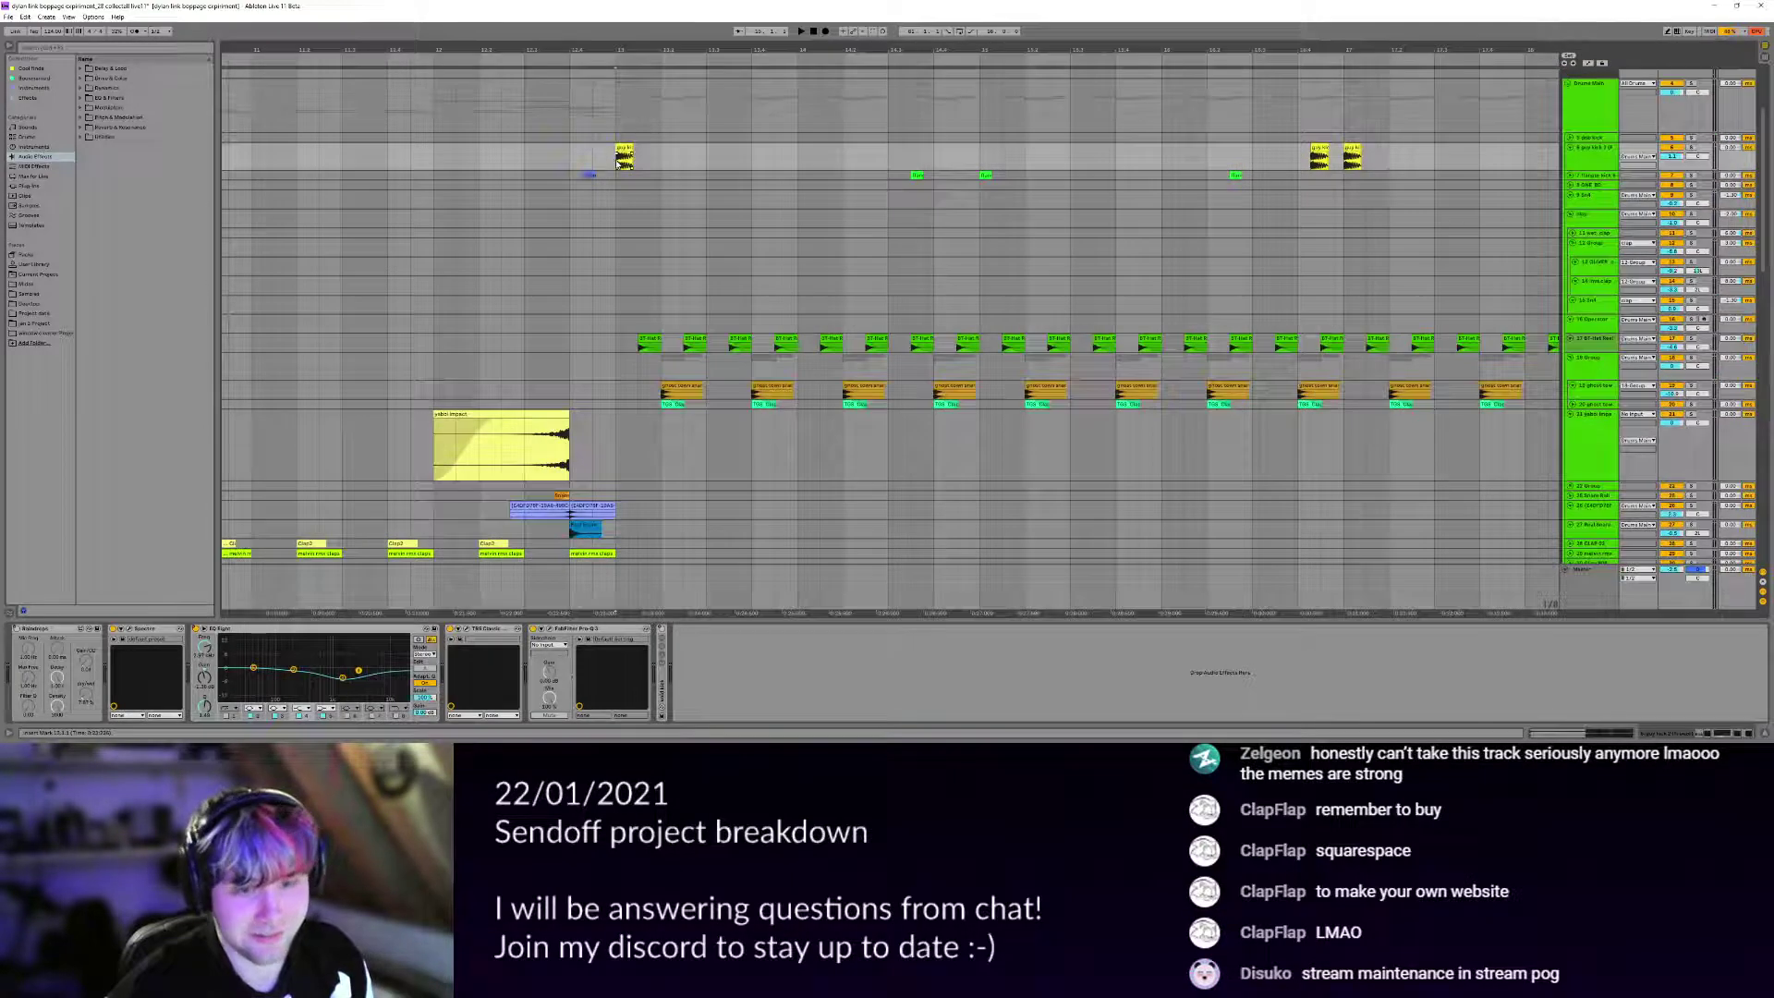
# Open the T-RackS Classic Clipper on the kick track to examine its settings, and close it again.
pyautogui.click(467, 630)
pyautogui.moveTo(597, 217); pyautogui.dragTo(882, 206)
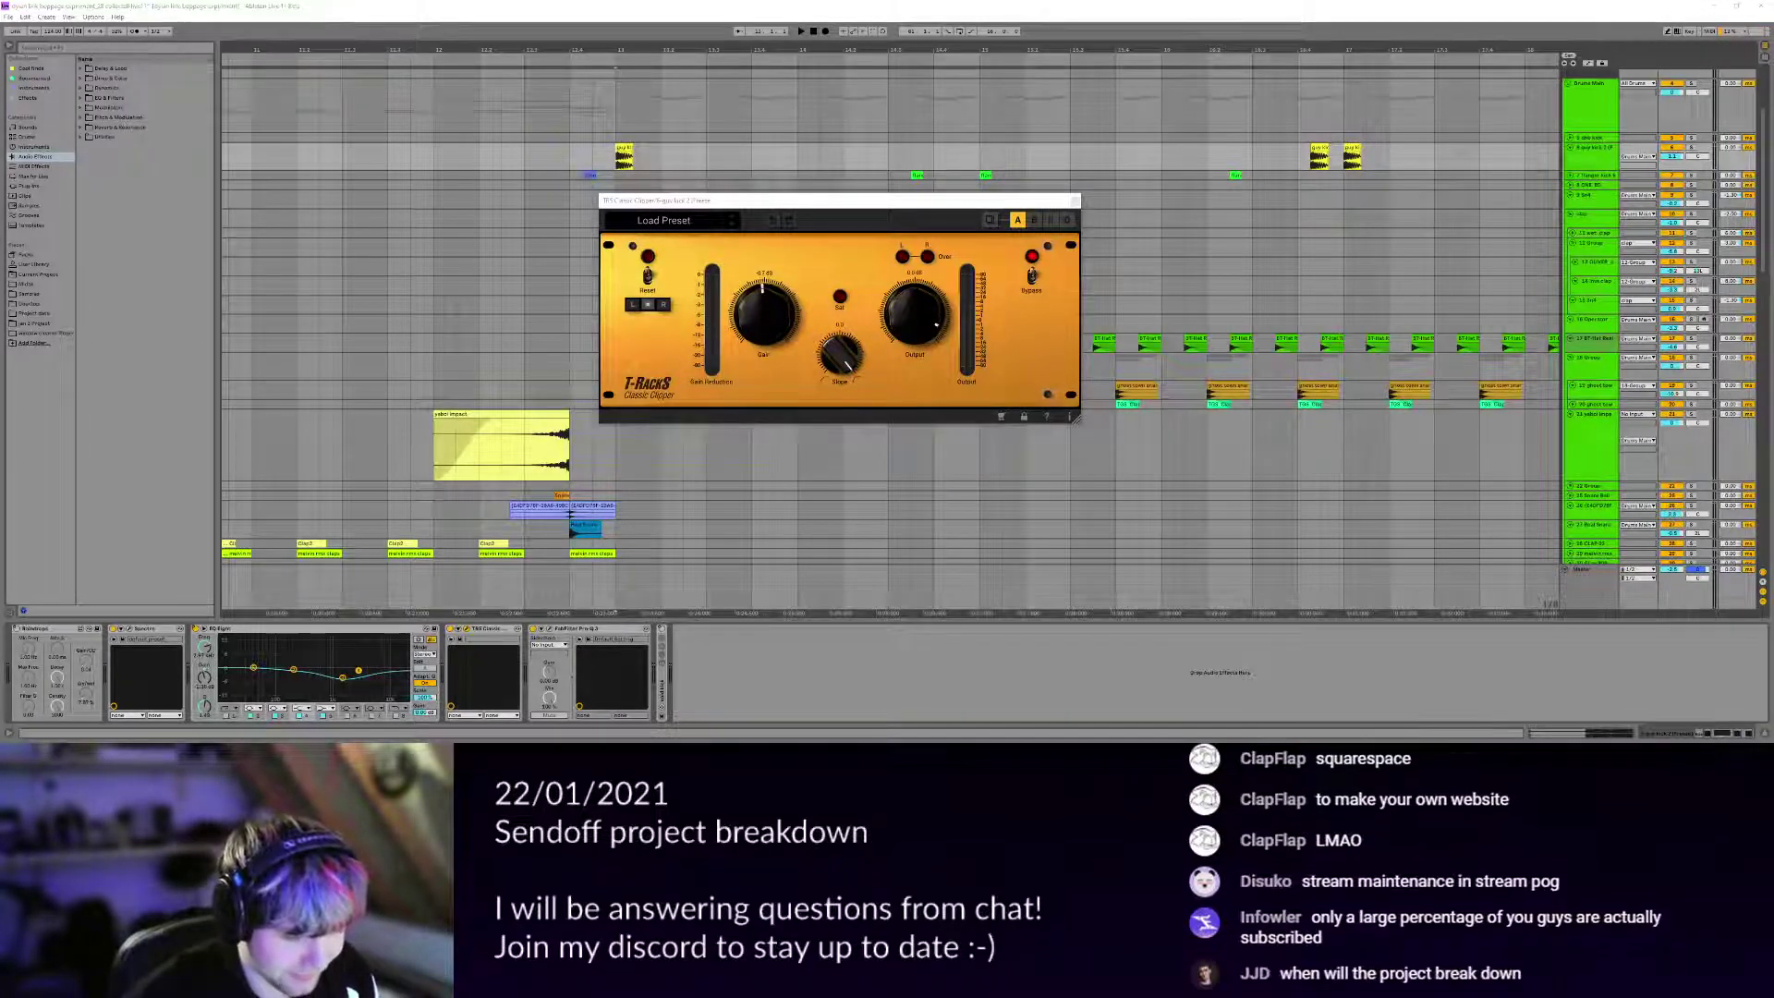
pyautogui.click(866, 224)
pyautogui.press('Escape')
pyautogui.moveTo(699, 331); pyautogui.dragTo(654, 356)
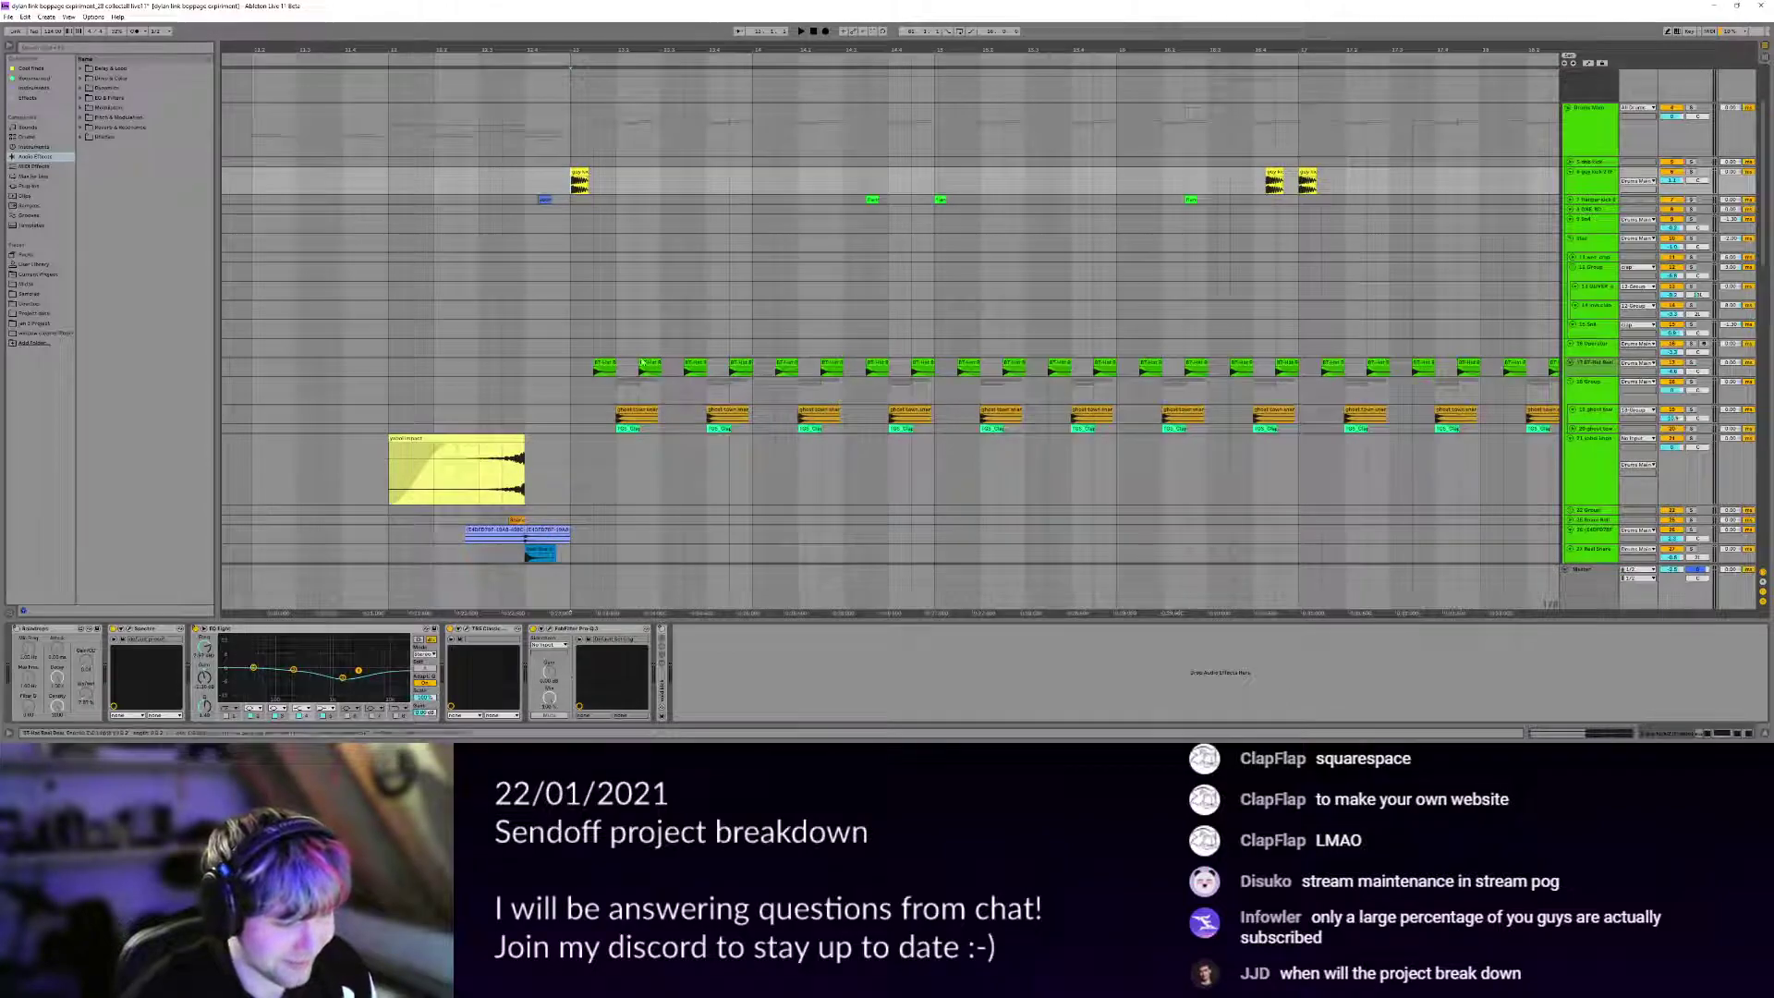
# Unfold the FX, Melodic, Bass and Sub groups beneath the drum tracks.
pyautogui.scroll(-12, 653, 354)
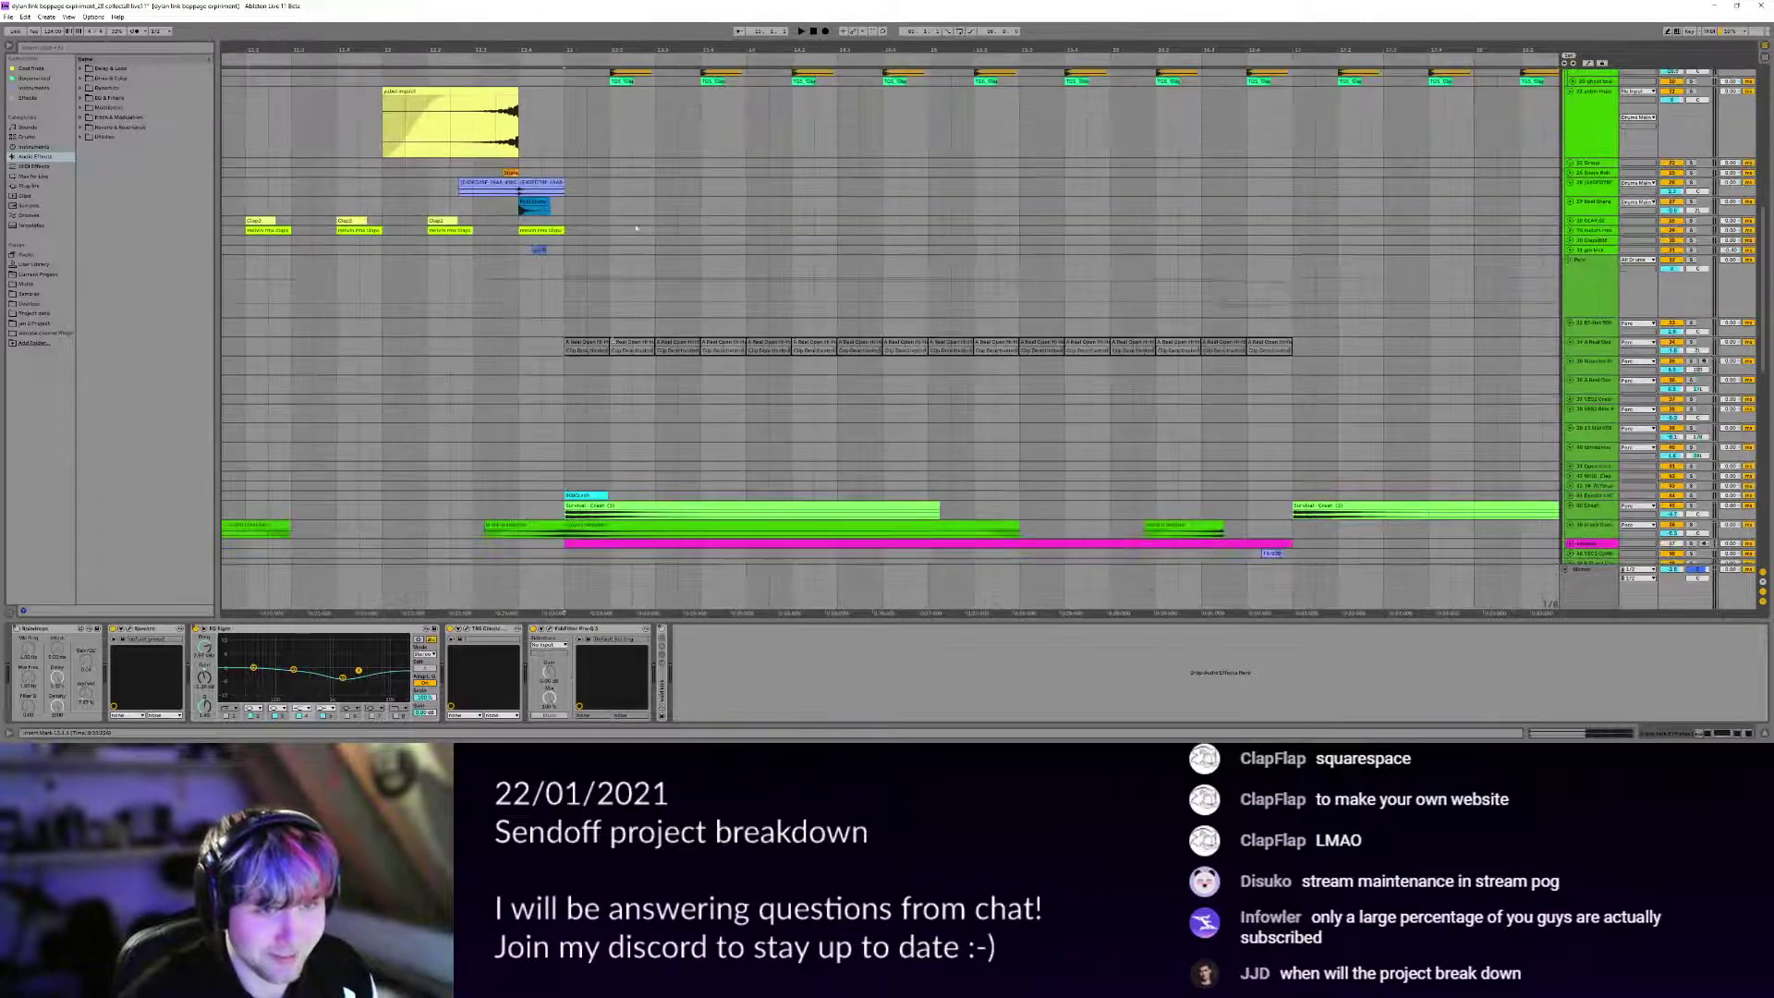
pyautogui.moveTo(677, 560); pyautogui.dragTo(667, 314)
pyautogui.scroll(-3, 663, 258)
pyautogui.scroll(-10, 615, 277)
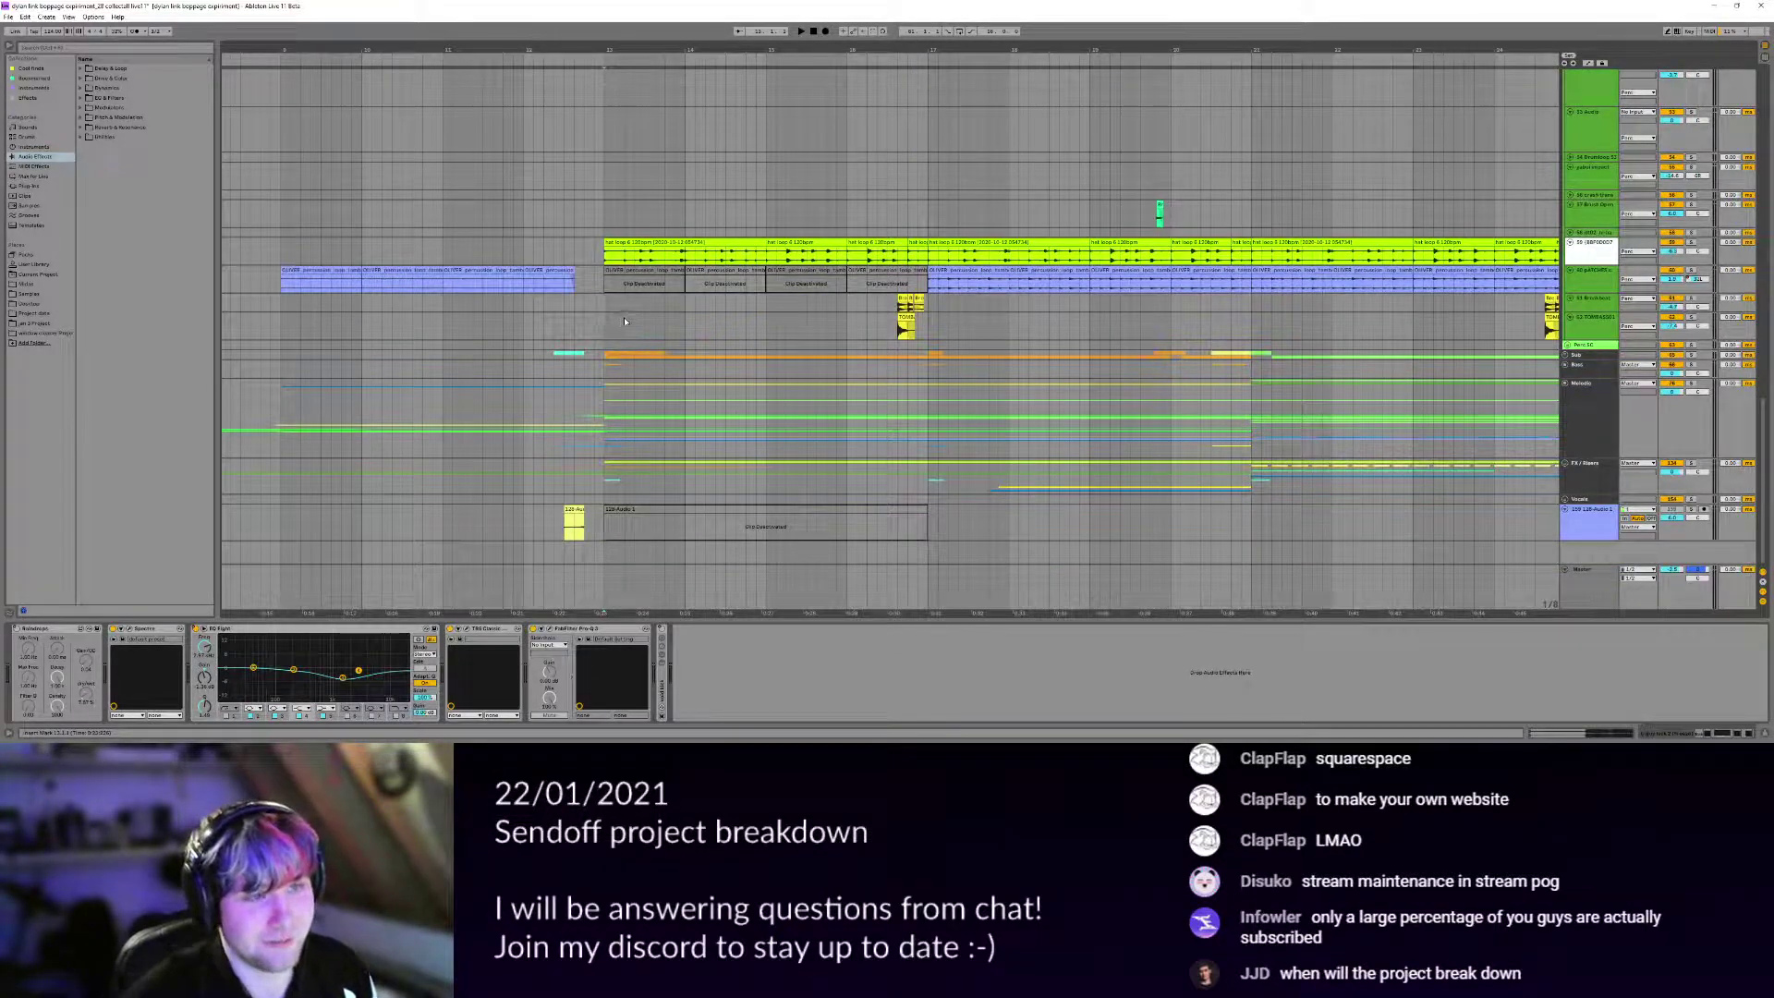
pyautogui.hscroll(-2, 625, 321)
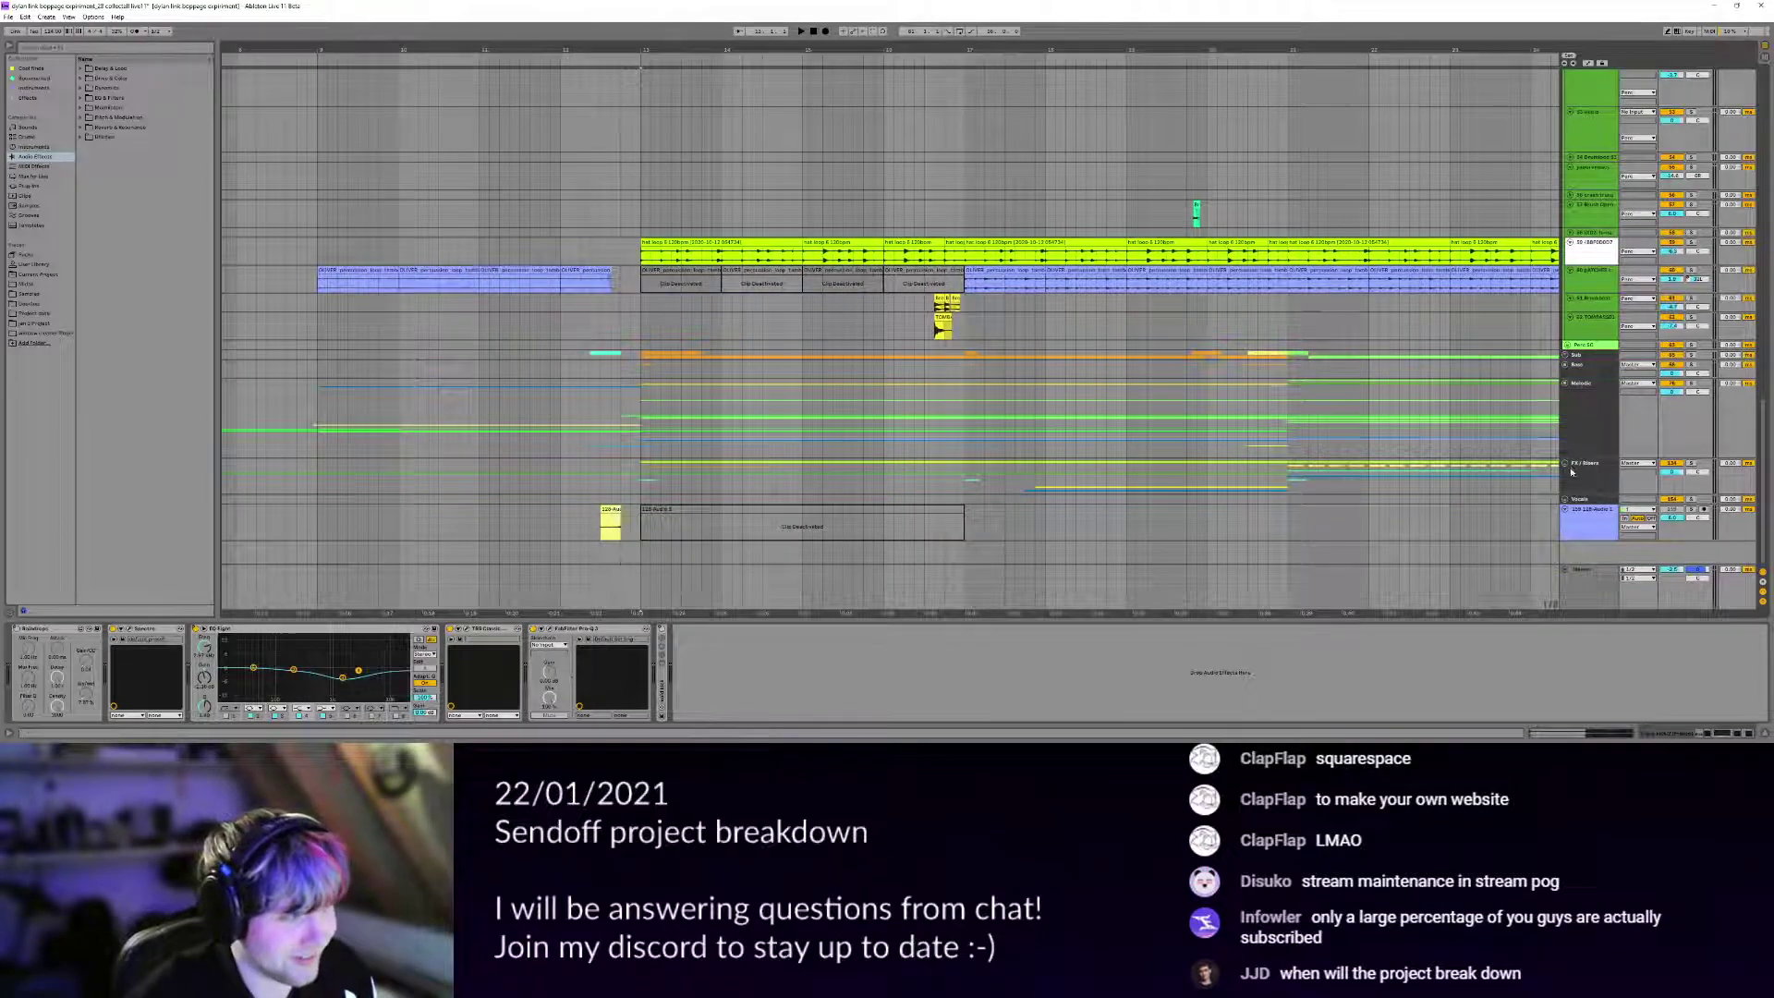
pyautogui.click(1565, 463)
pyautogui.click(1565, 383)
pyautogui.click(1565, 365)
pyautogui.click(1564, 355)
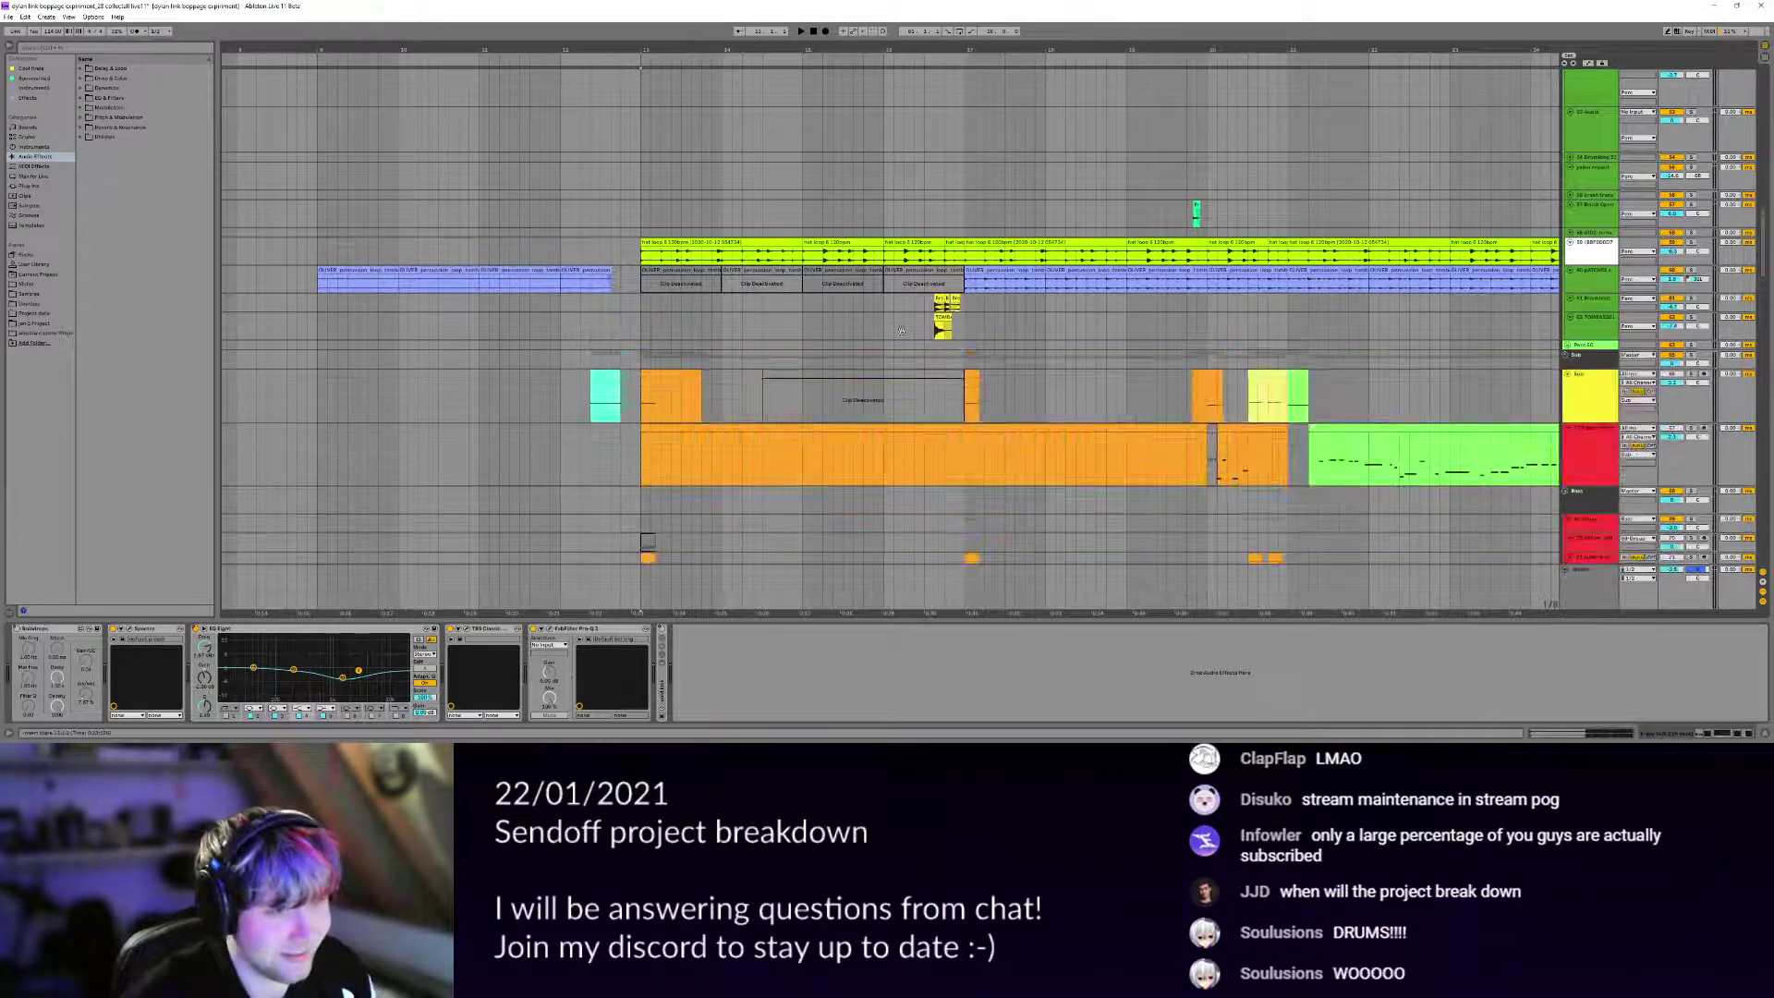
# Switch the program to full screen and look through the unfolded tracks down to the blue melodic group.
pyautogui.scroll(15, 901, 331)
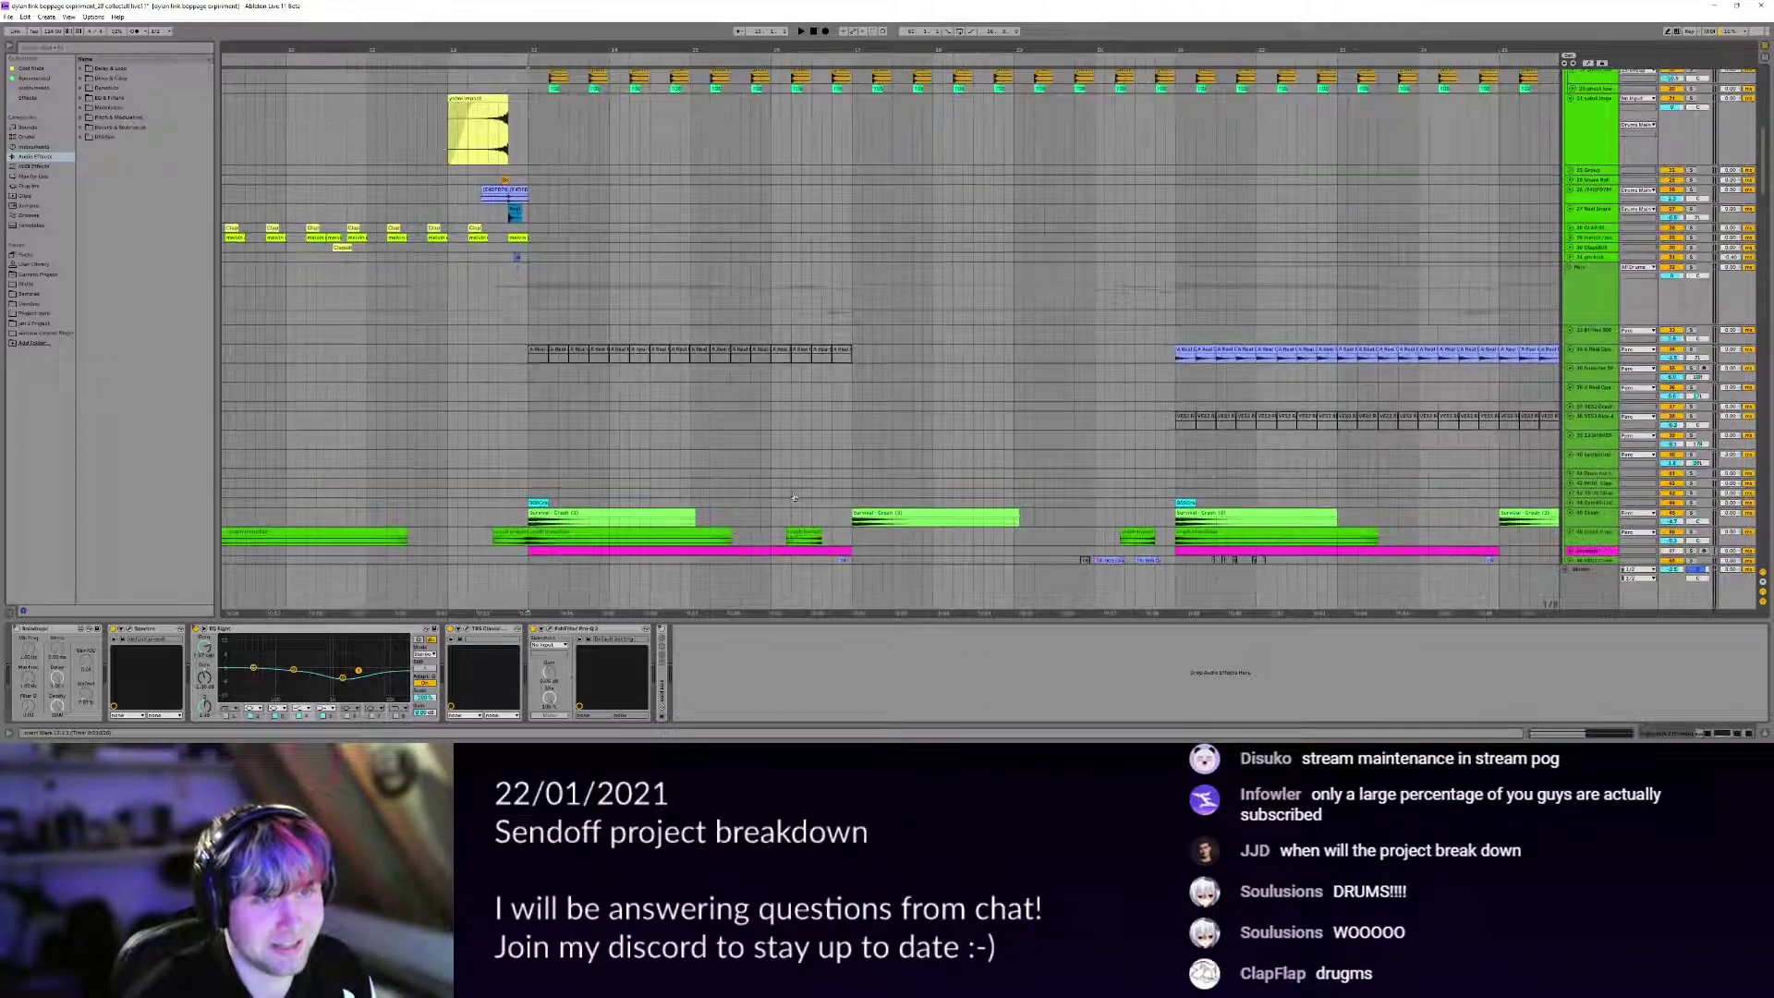
pyautogui.click(782, 421)
pyautogui.press('F11')
pyautogui.moveTo(674, 566)
pyautogui.mouseDown()
pyautogui.moveTo(702, 615)
pyautogui.moveTo(705, 431)
pyautogui.mouseUp()
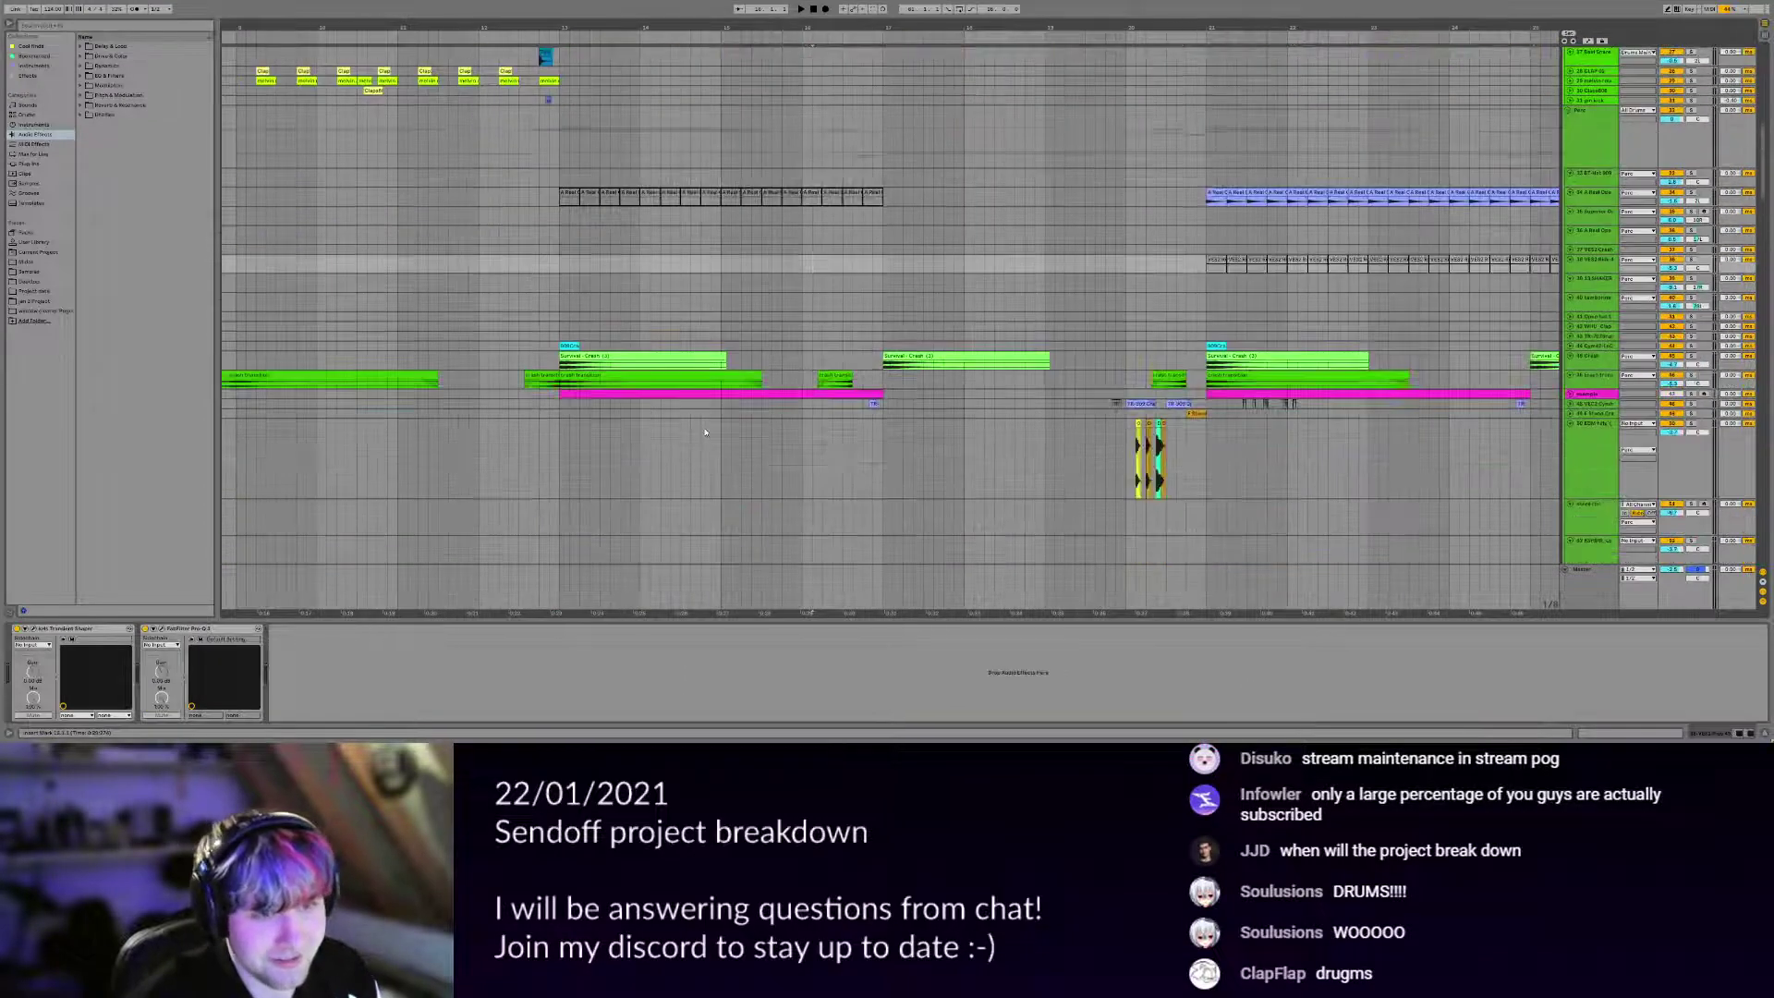
pyautogui.scroll(-10, 702, 443)
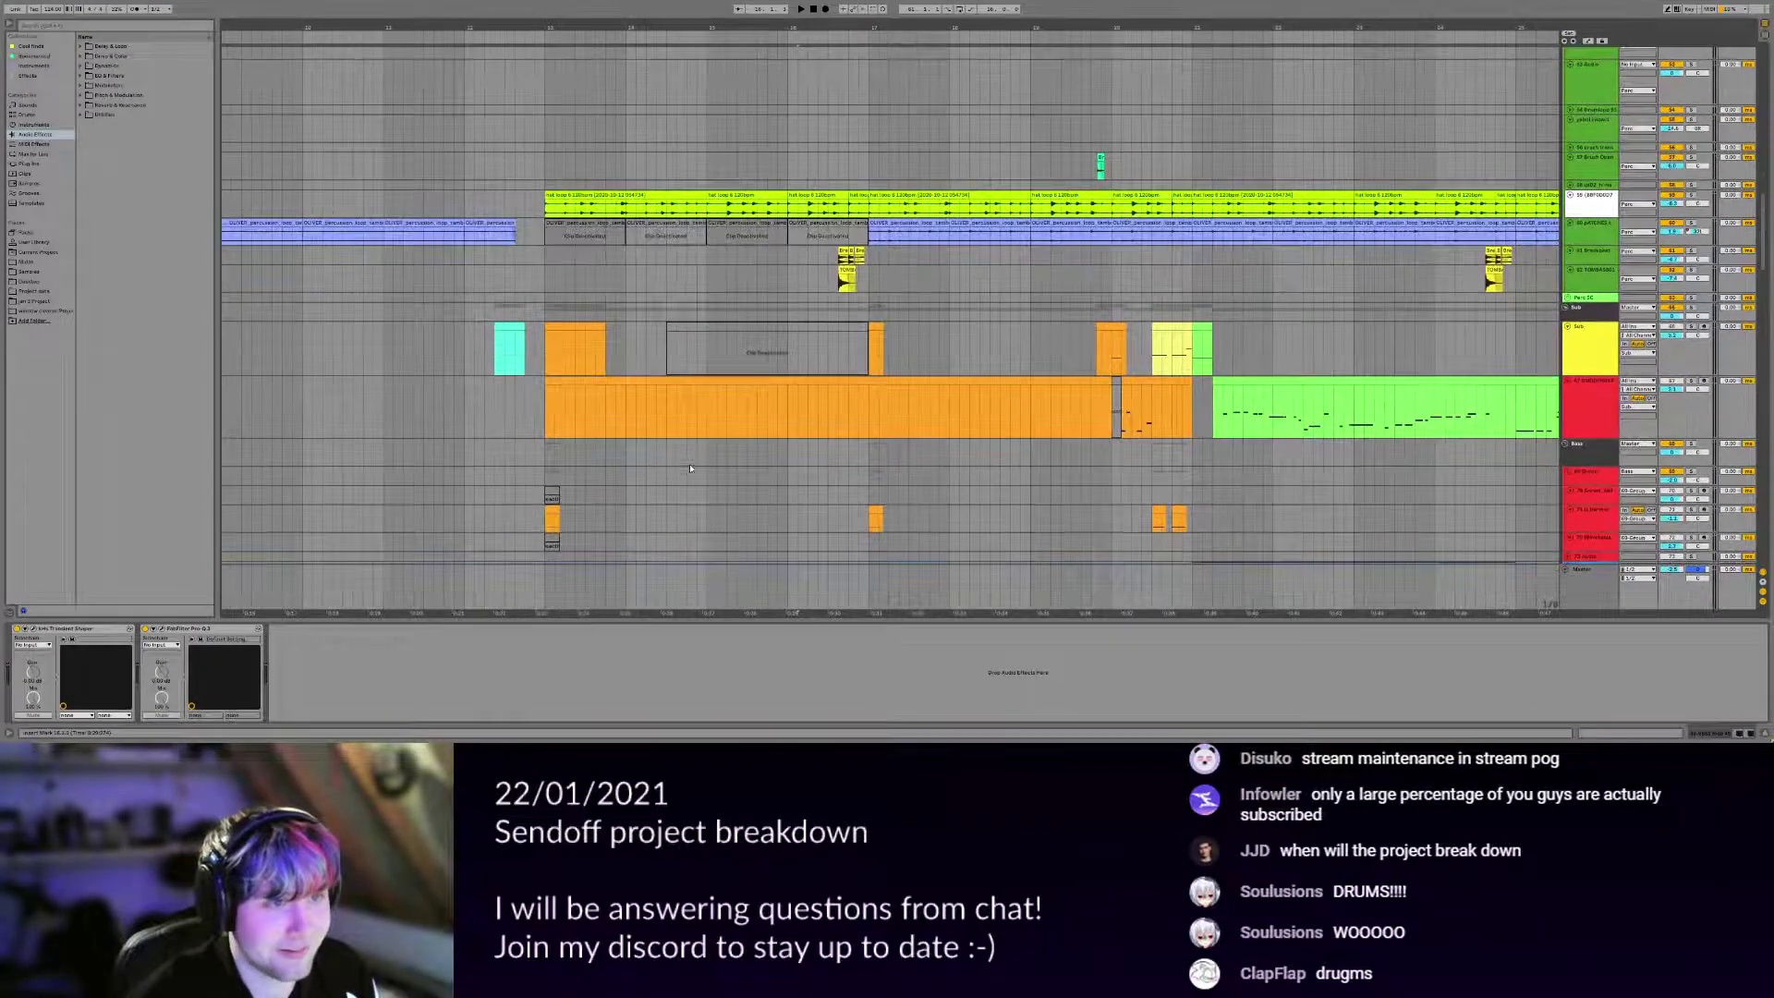
pyautogui.scroll(-15, 689, 469)
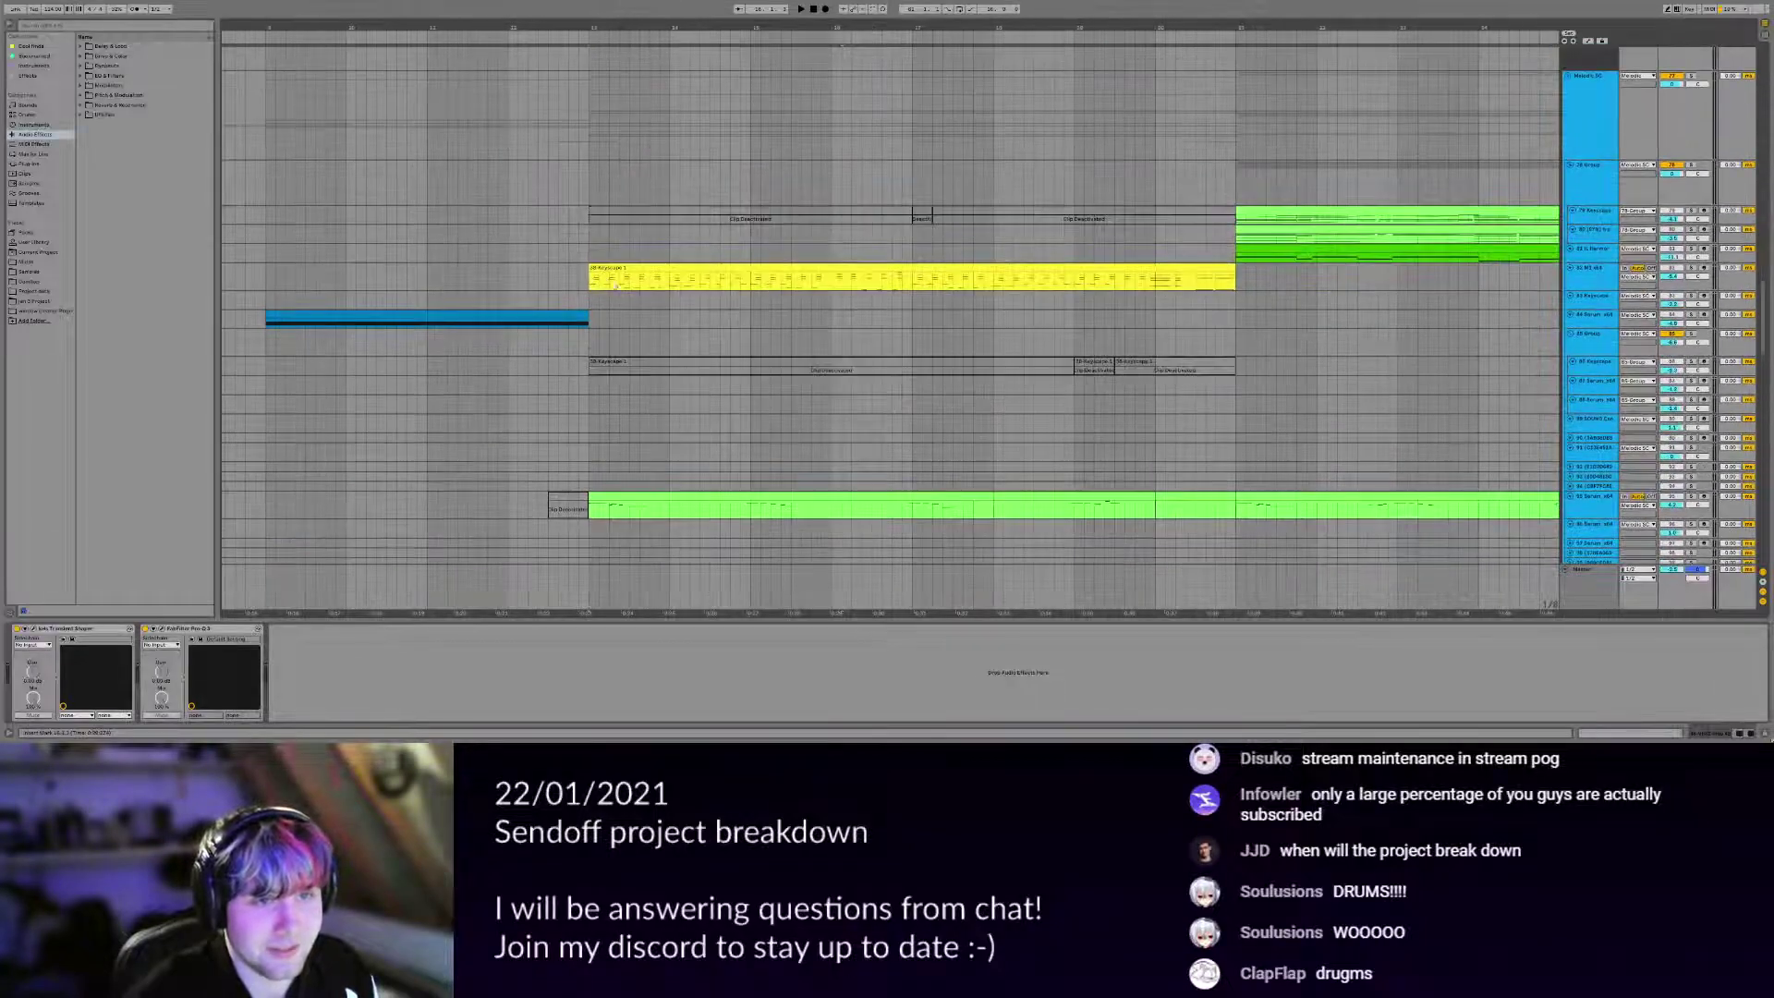
# Solo the M1 track with the yellow clip in the melodic group, play it and enlarge its track height.
pyautogui.click(1687, 277)
pyautogui.press('space')
pyautogui.click(1593, 277)
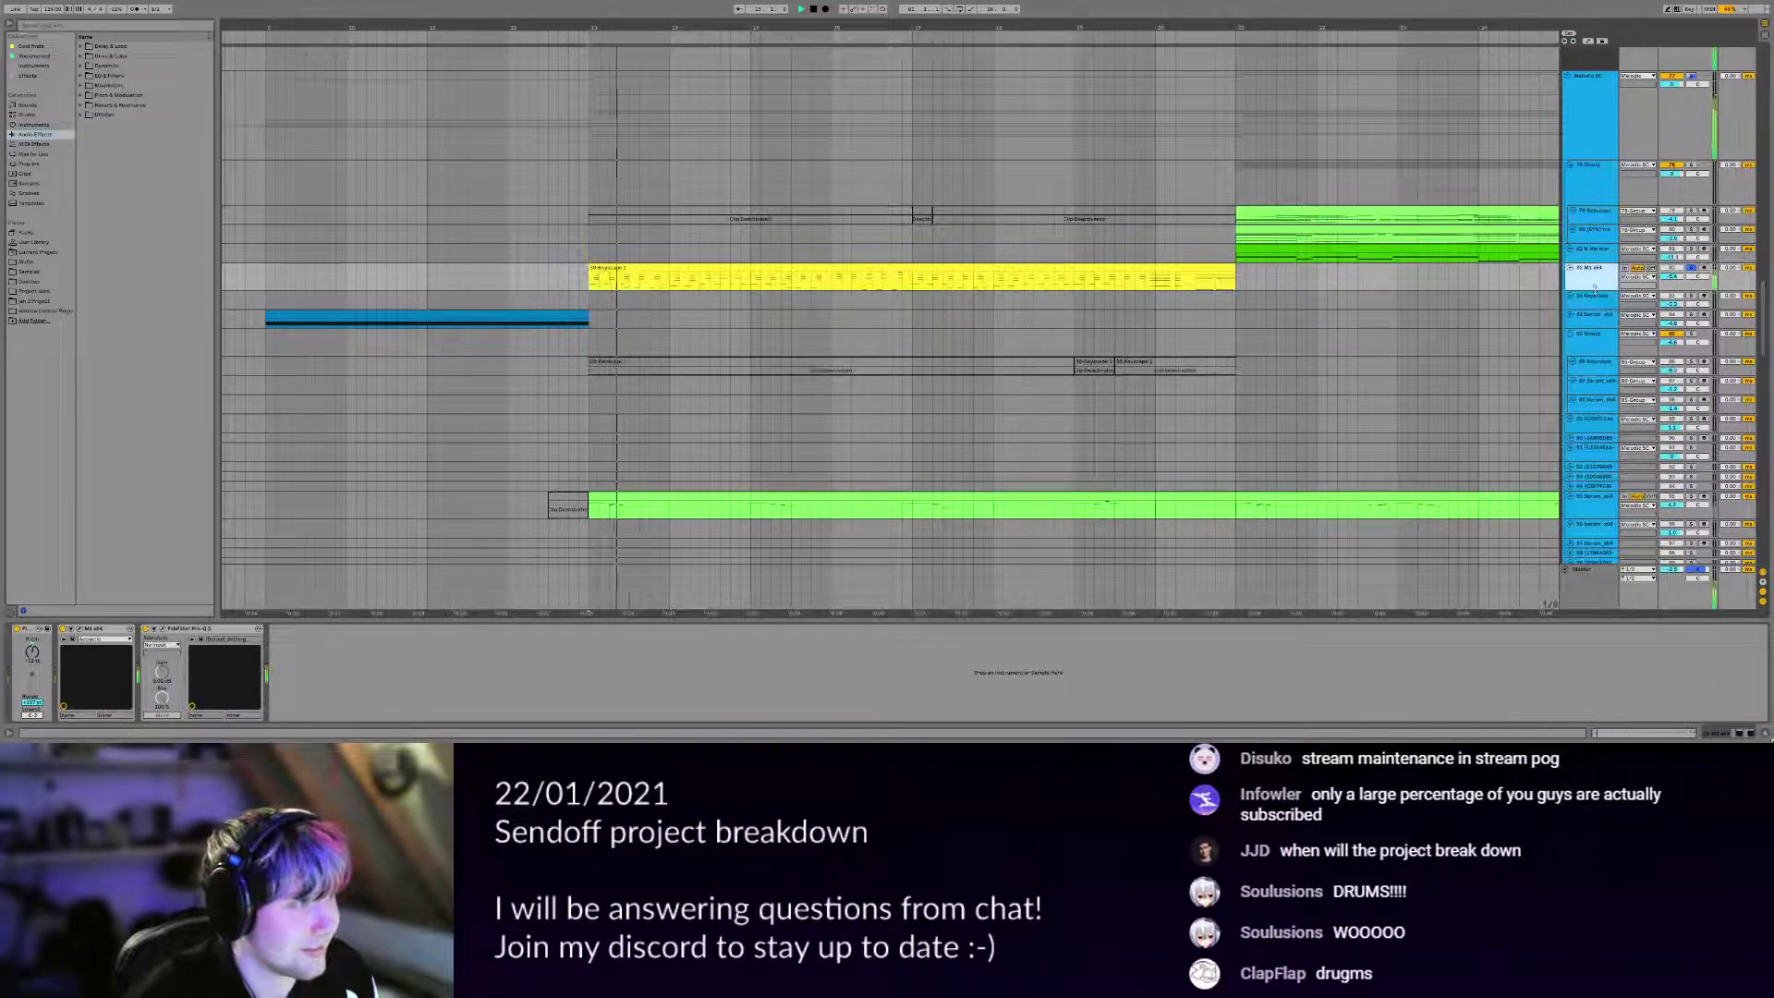
pyautogui.moveTo(1592, 291); pyautogui.dragTo(1592, 344)
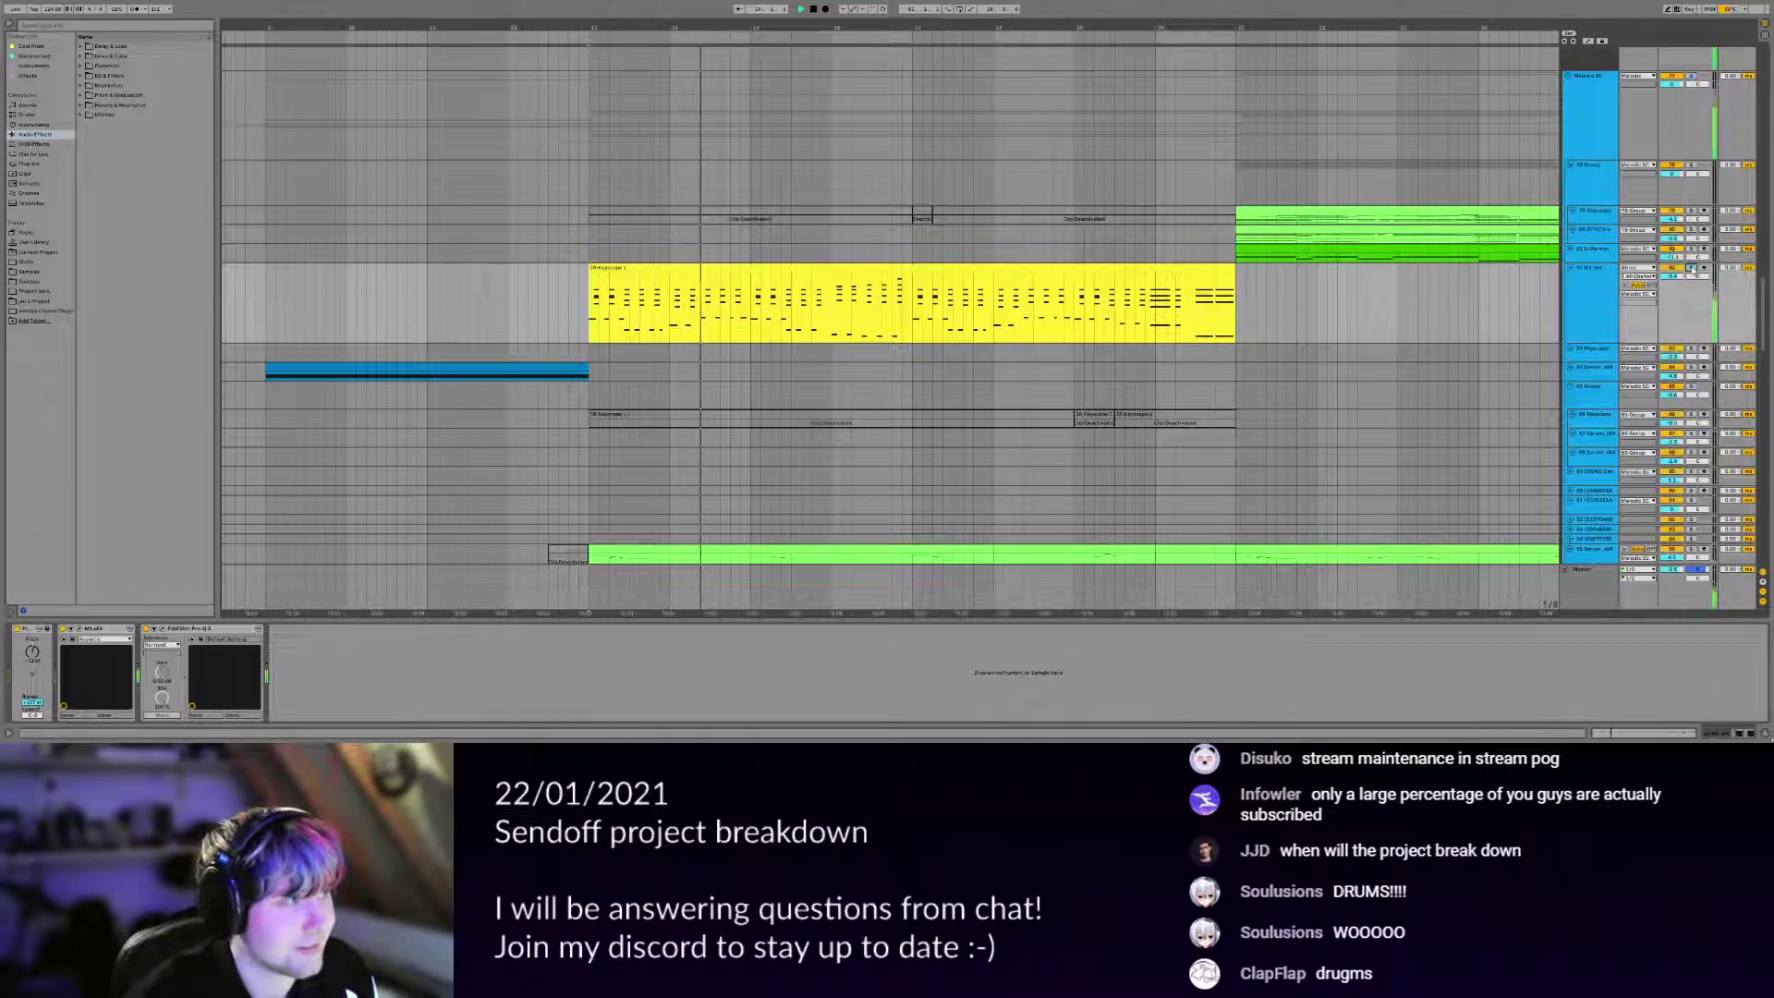
pyautogui.scroll(-3, 705, 309)
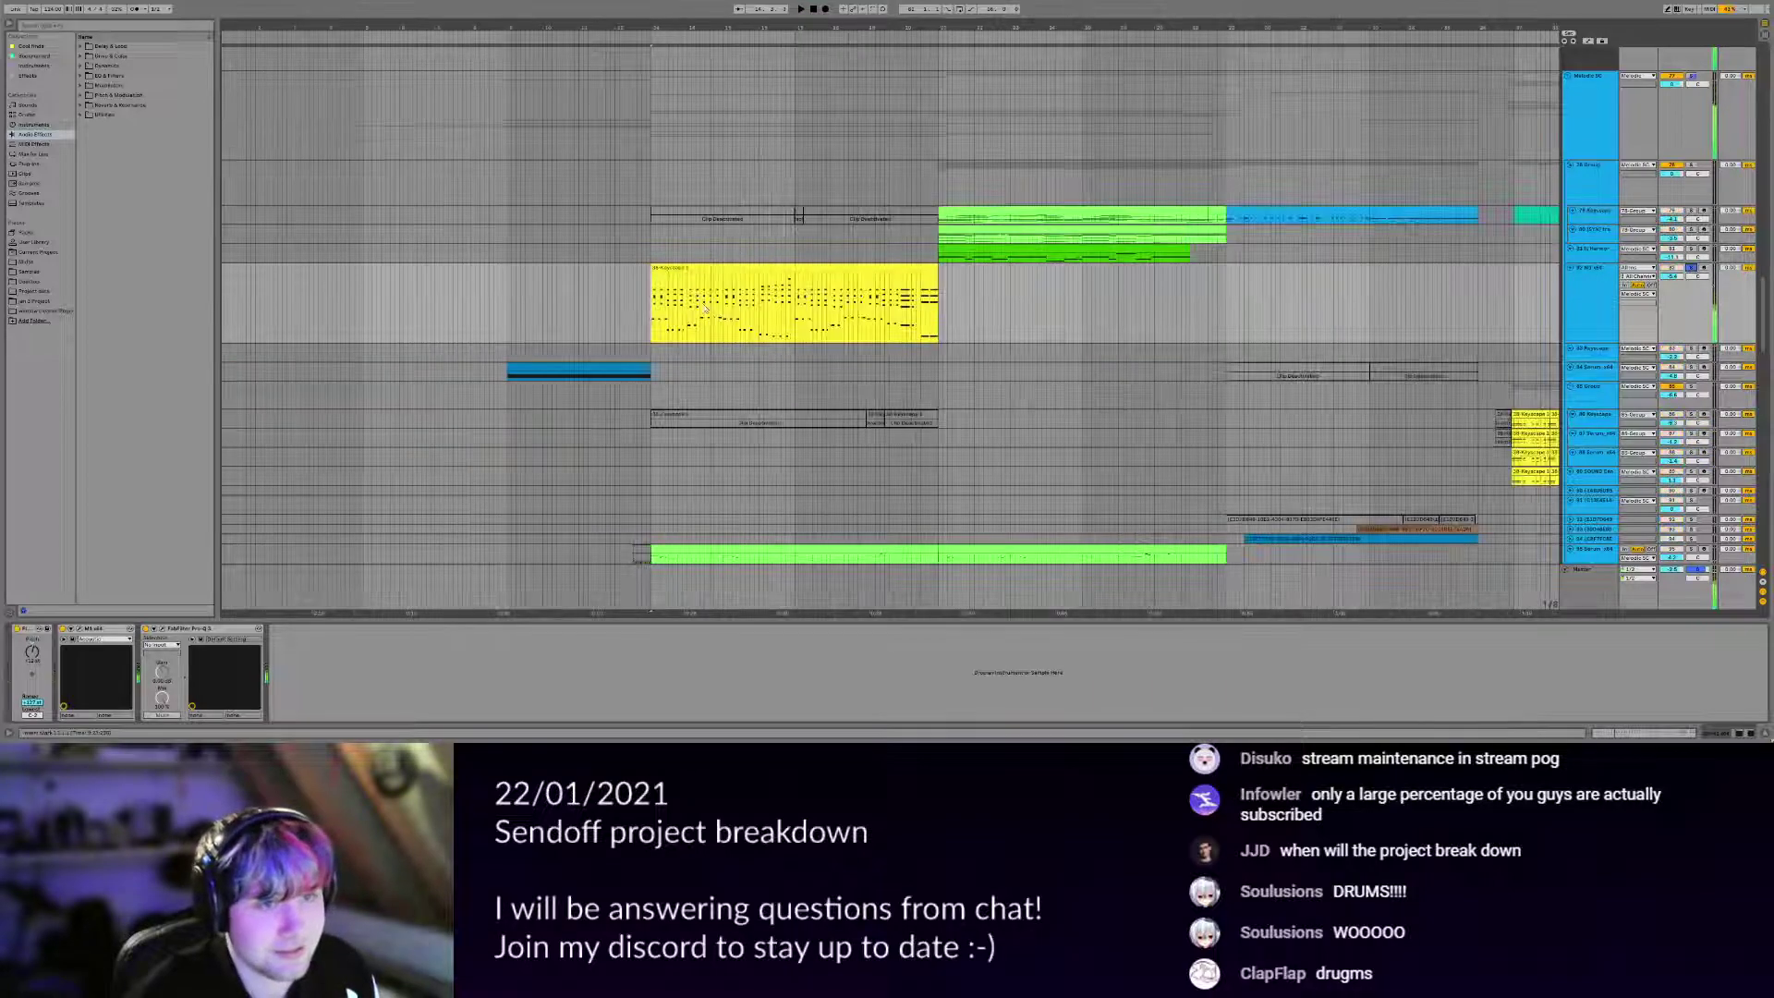
# Open the KORG M1 instrument on the soloed track to examine its patch, and close its window.
pyautogui.click(79, 629)
pyautogui.moveTo(627, 80); pyautogui.dragTo(673, 122)
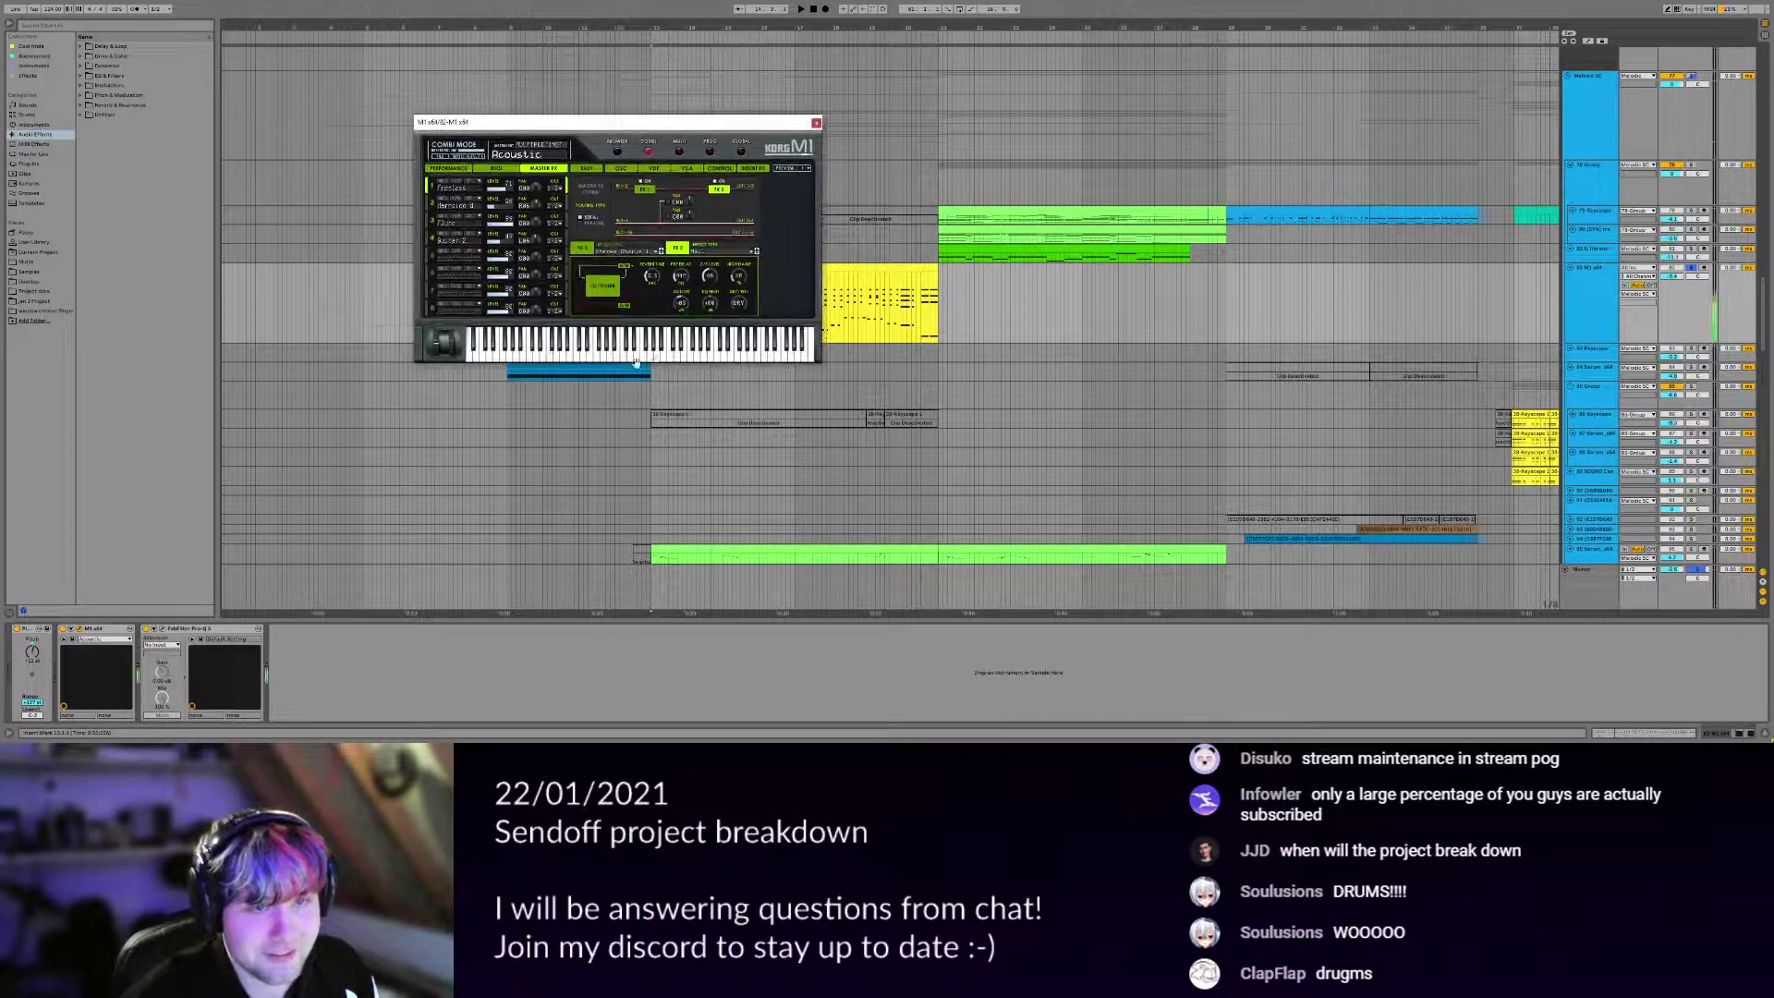
pyautogui.moveTo(636, 363); pyautogui.dragTo(578, 359)
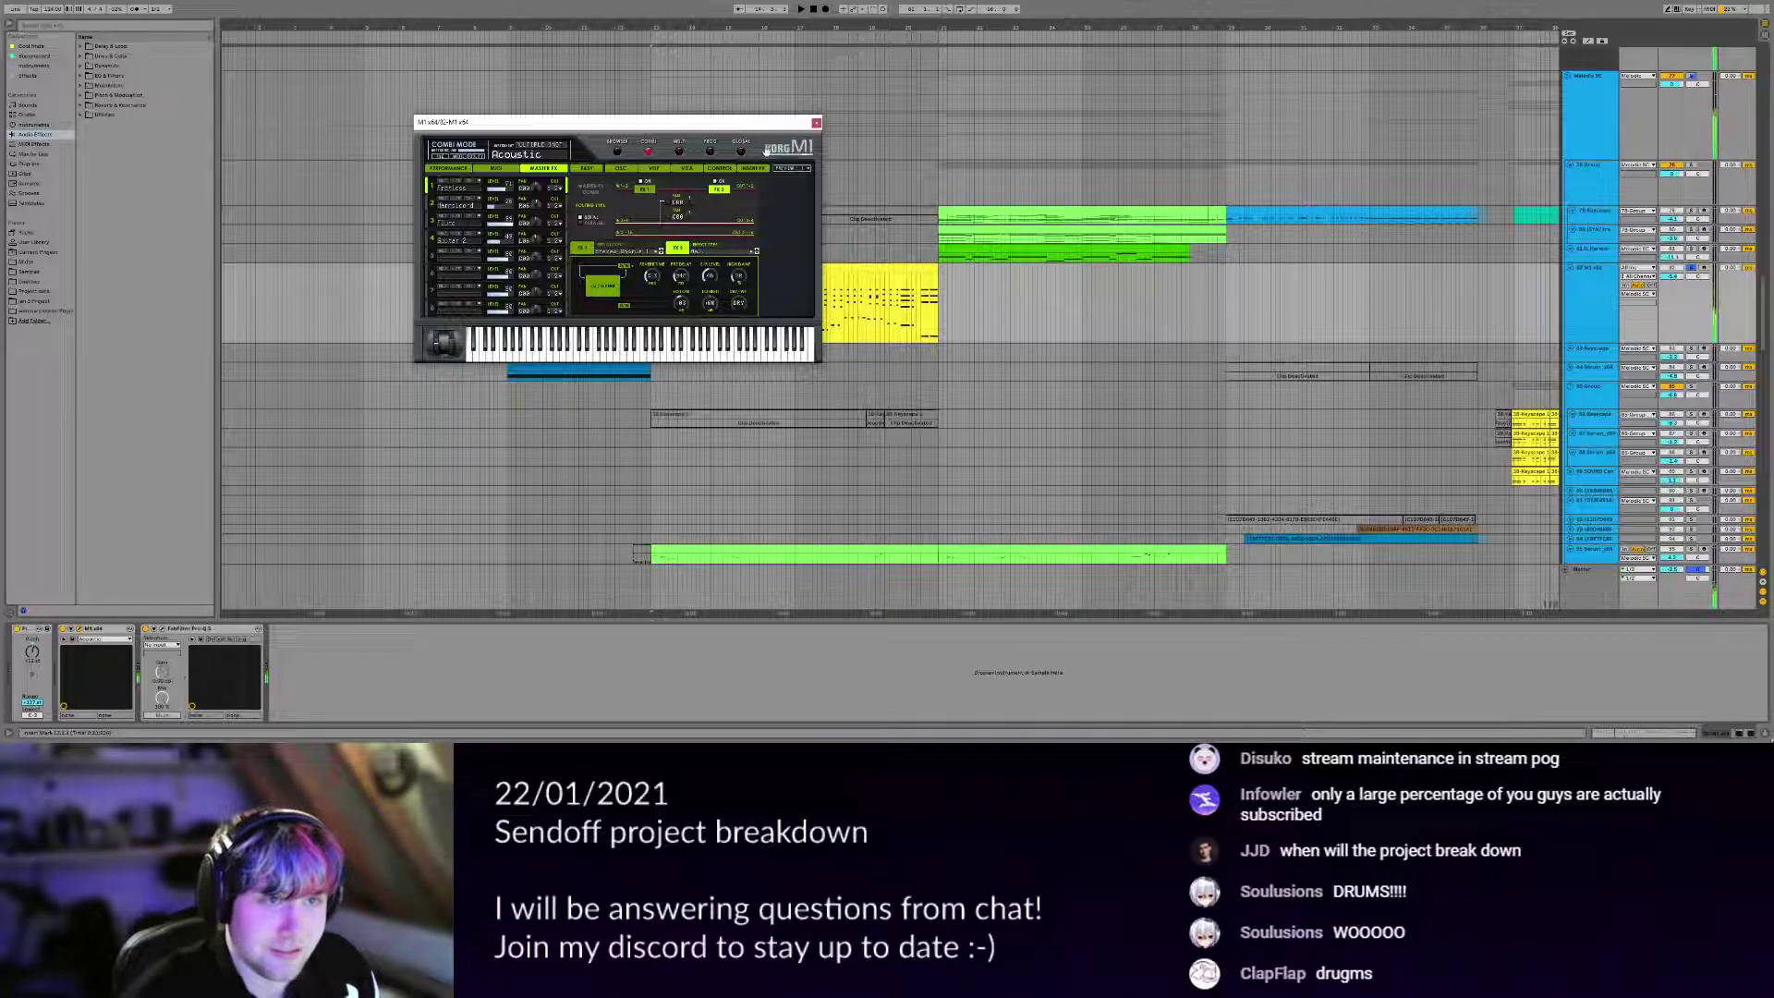
pyautogui.click(809, 122)
pyautogui.scroll(-3, 743, 217)
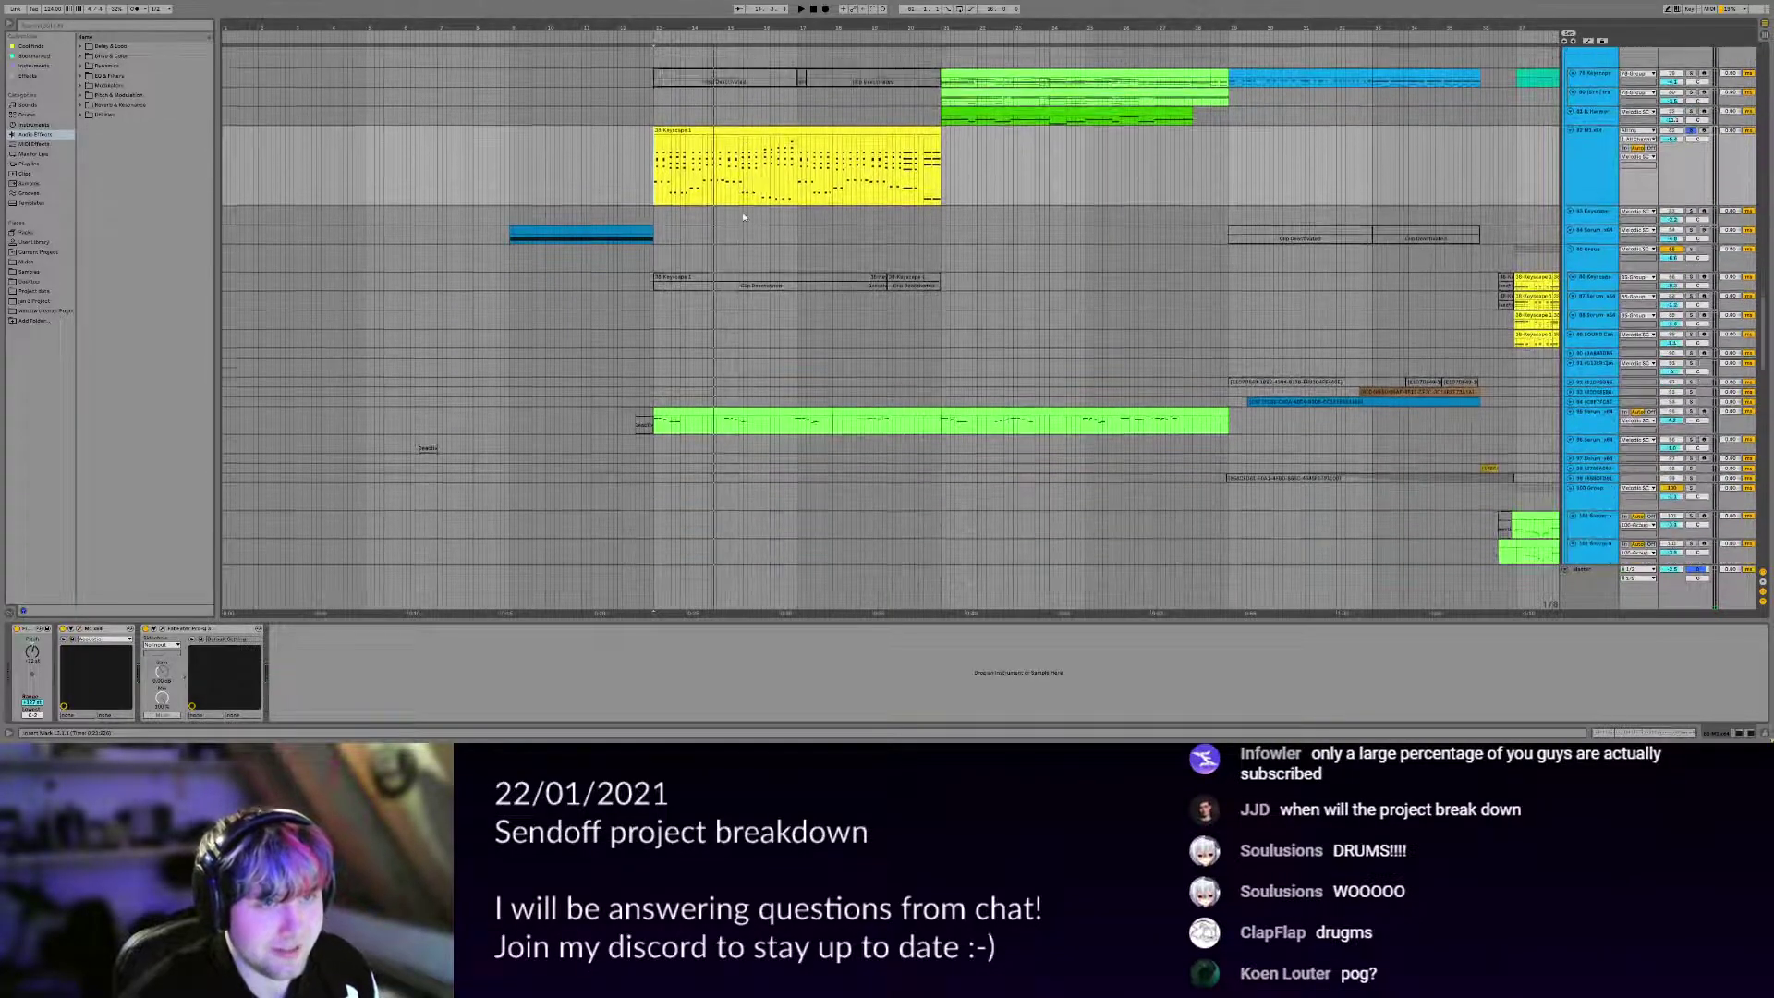
# Look through the melodic tracks below the yellow M1 clip, down to the long green audio clip near the song's start.
pyautogui.scroll(2, 743, 217)
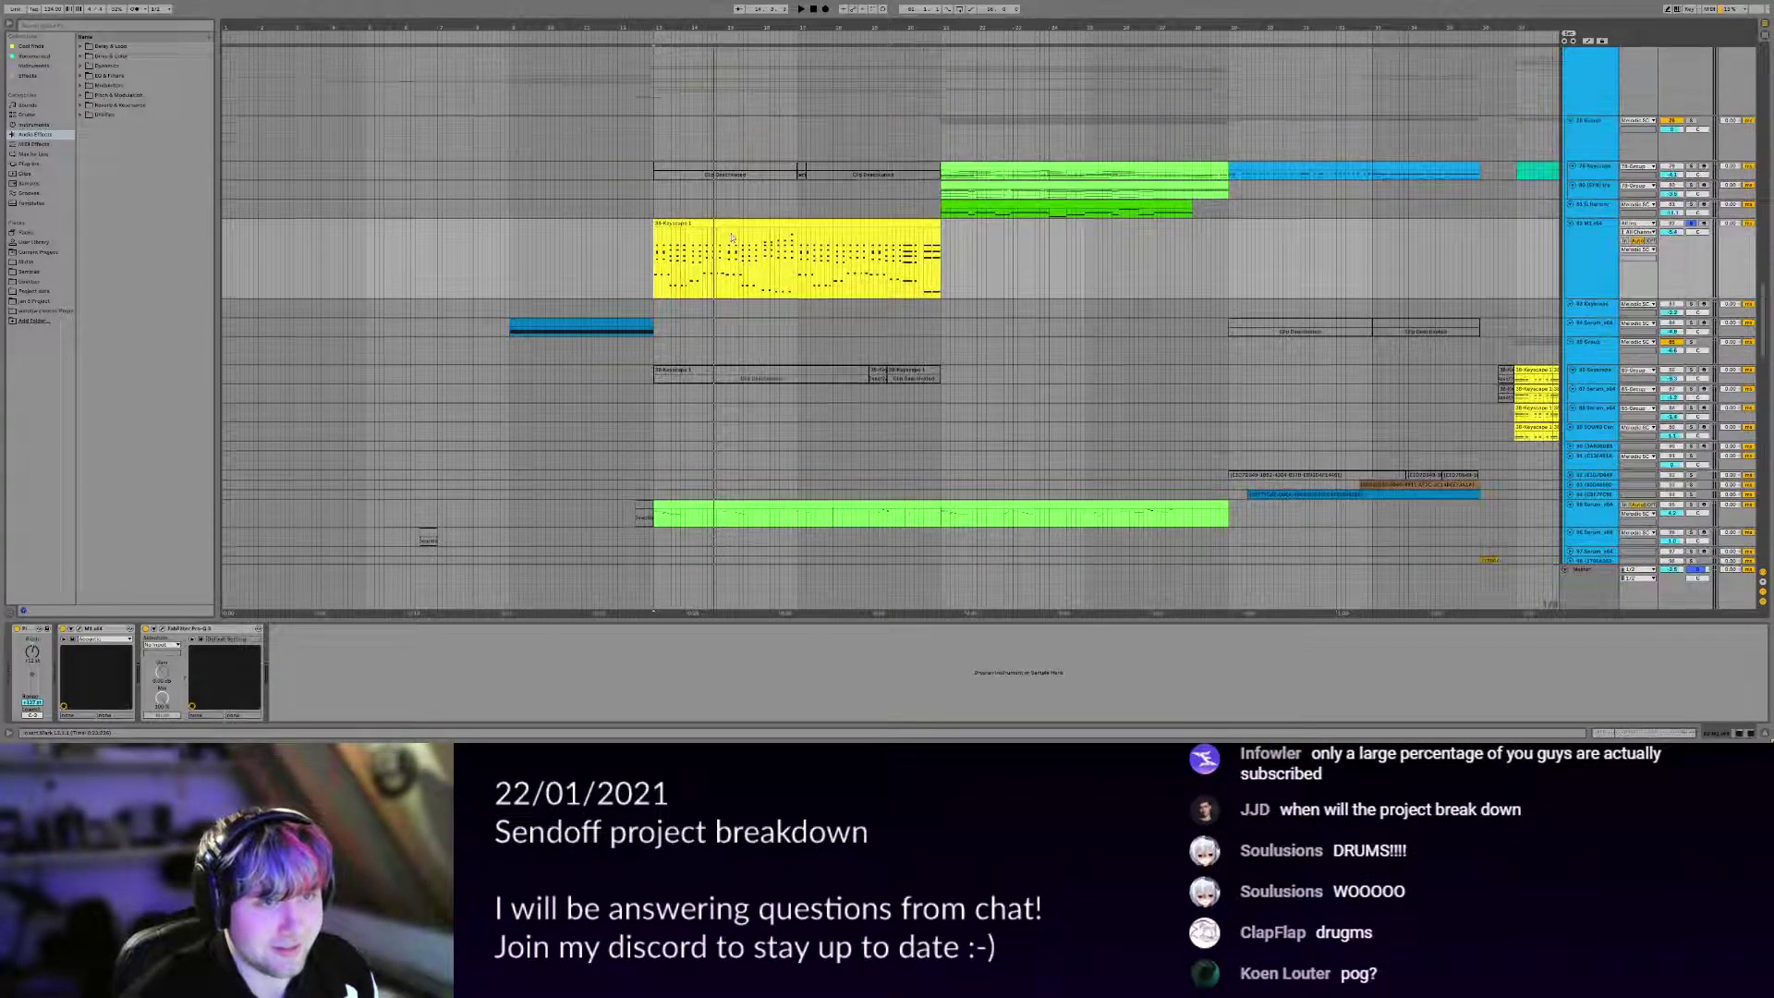
pyautogui.click(1602, 569)
pyautogui.scroll(-10, 831, 429)
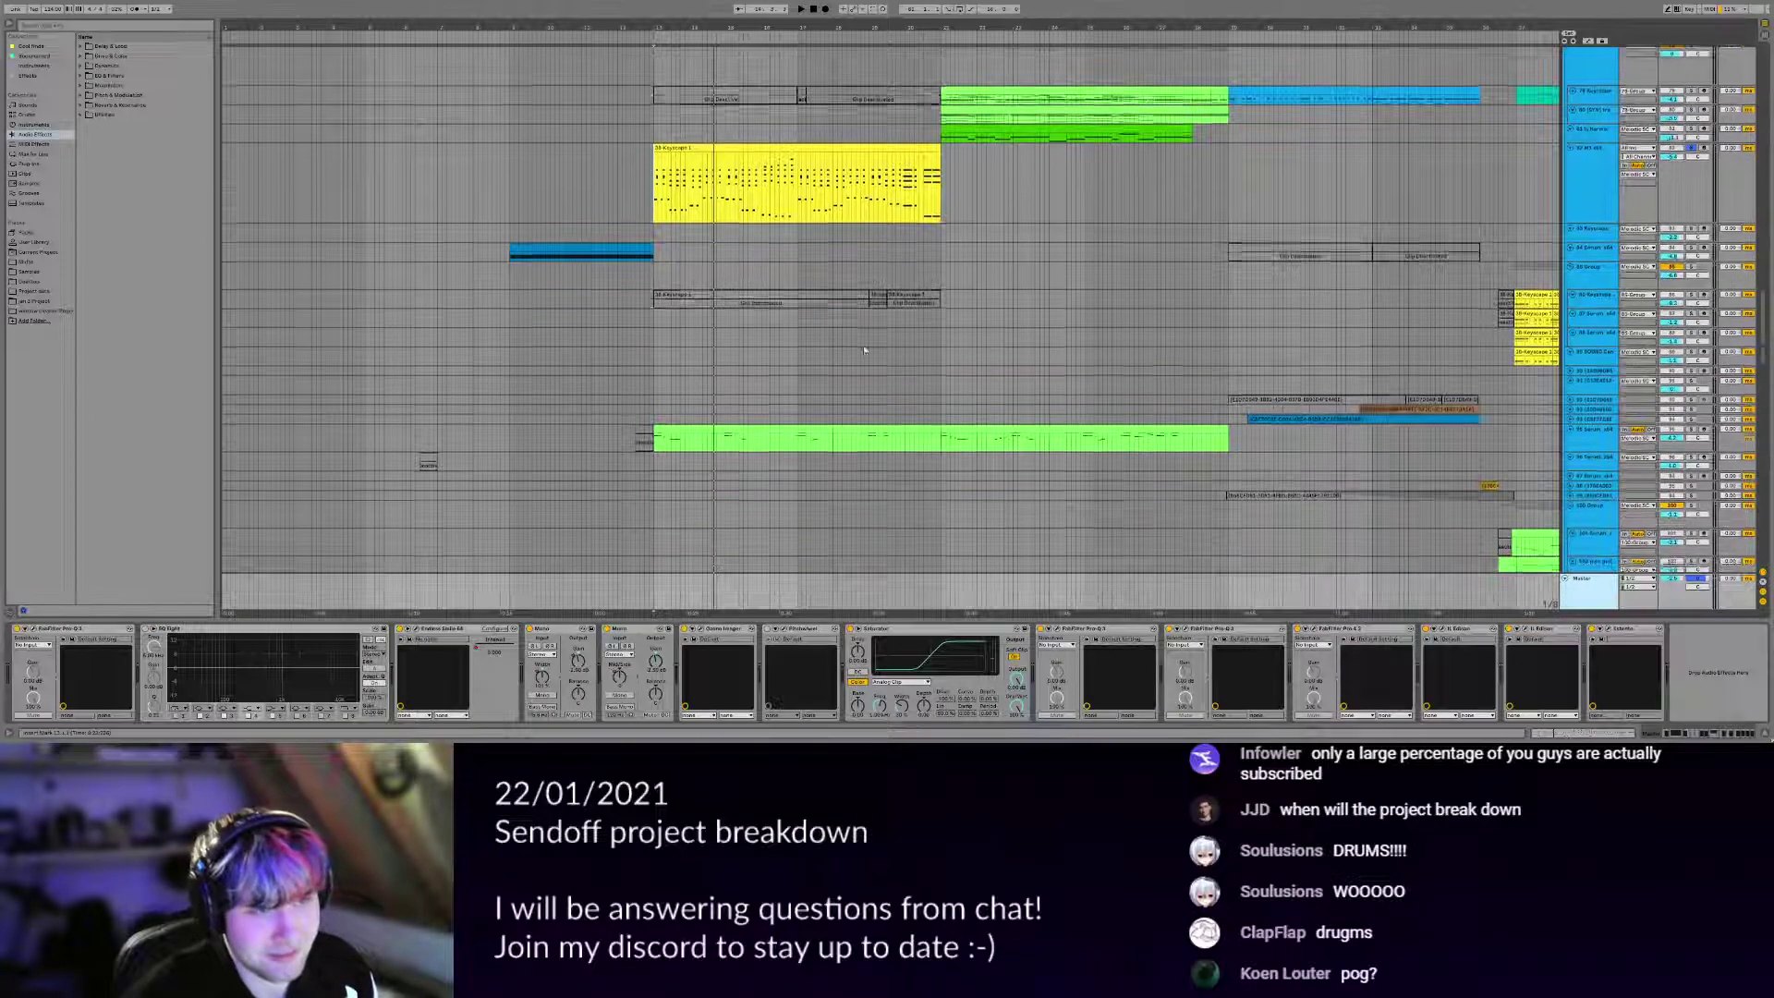
pyautogui.scroll(-5, 718, 242)
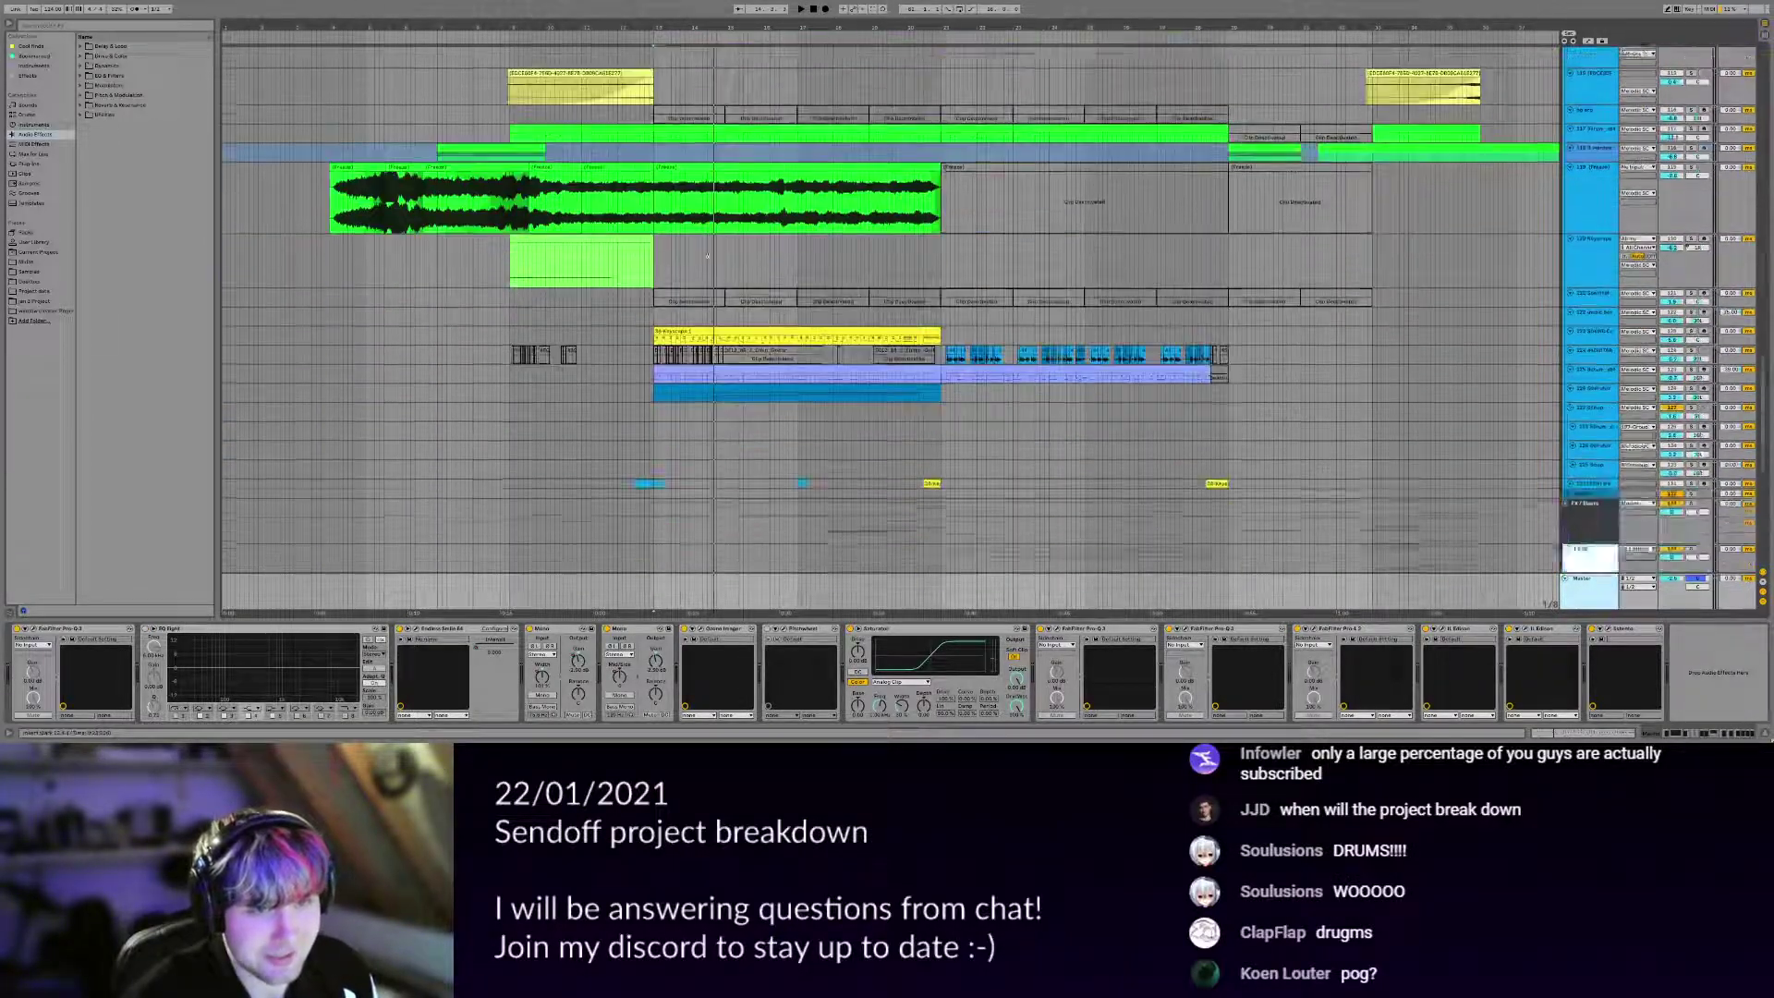
pyautogui.scroll(6, 717, 242)
pyautogui.click(437, 328)
pyautogui.scroll(4, 436, 328)
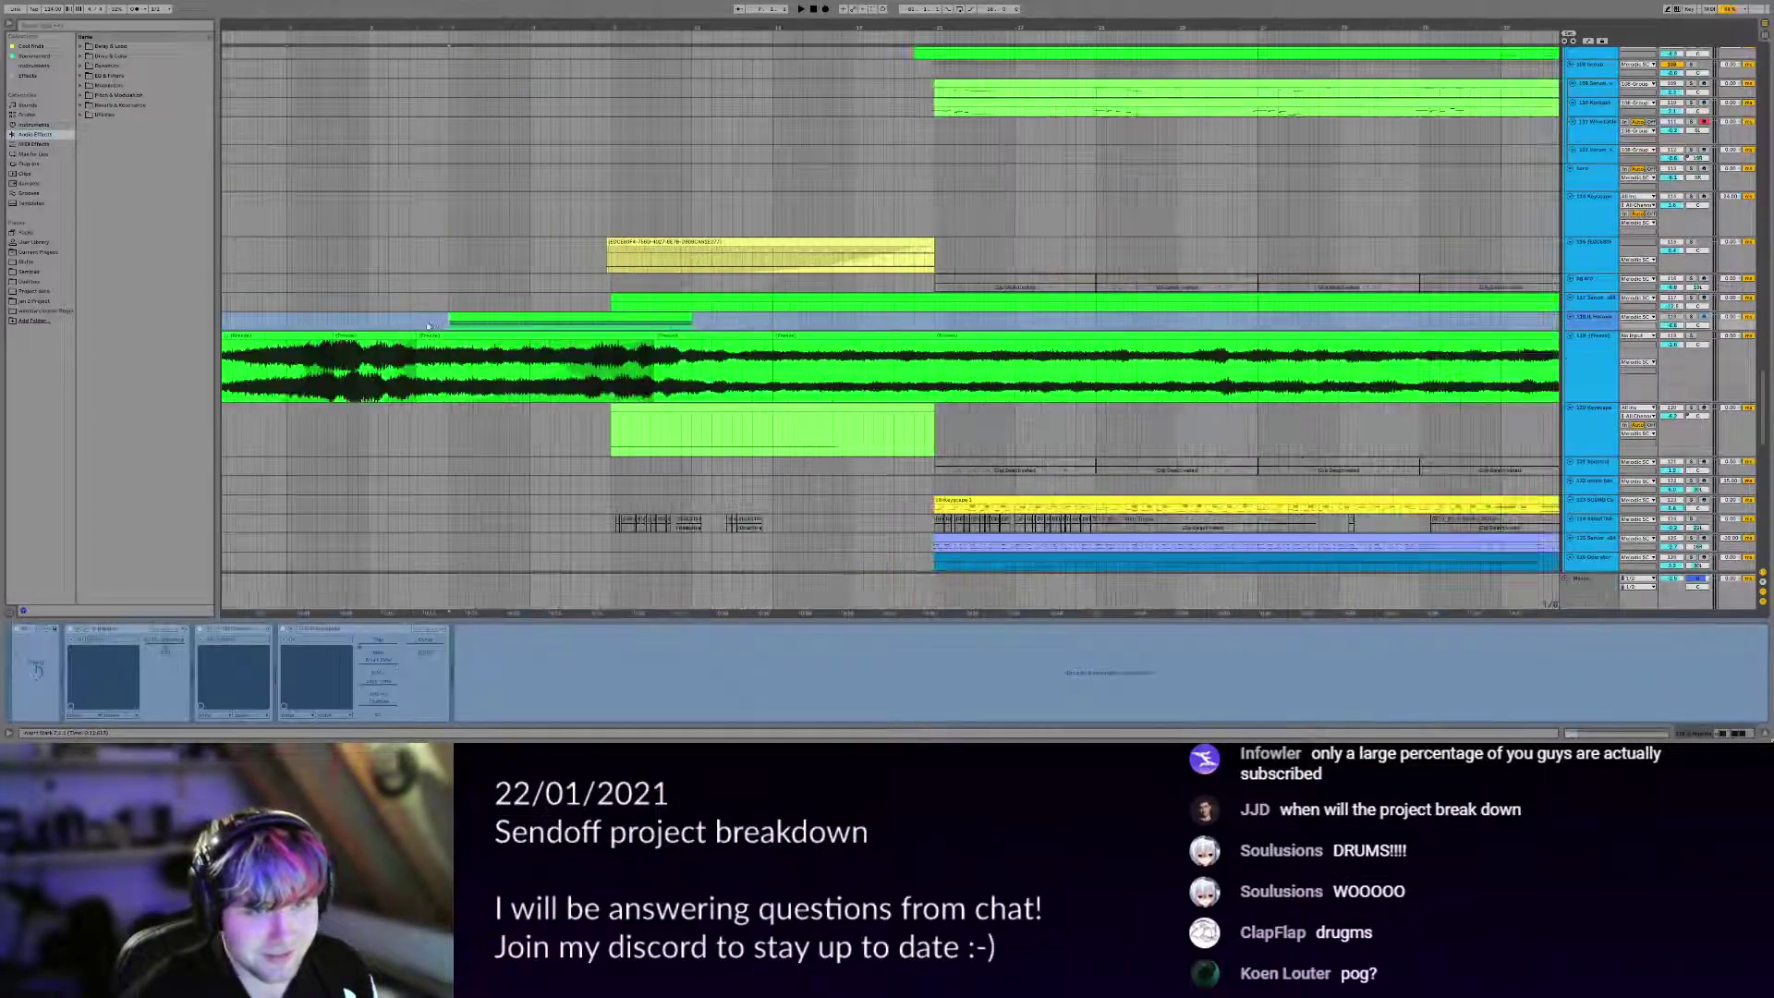
pyautogui.moveTo(437, 325); pyautogui.dragTo(574, 349)
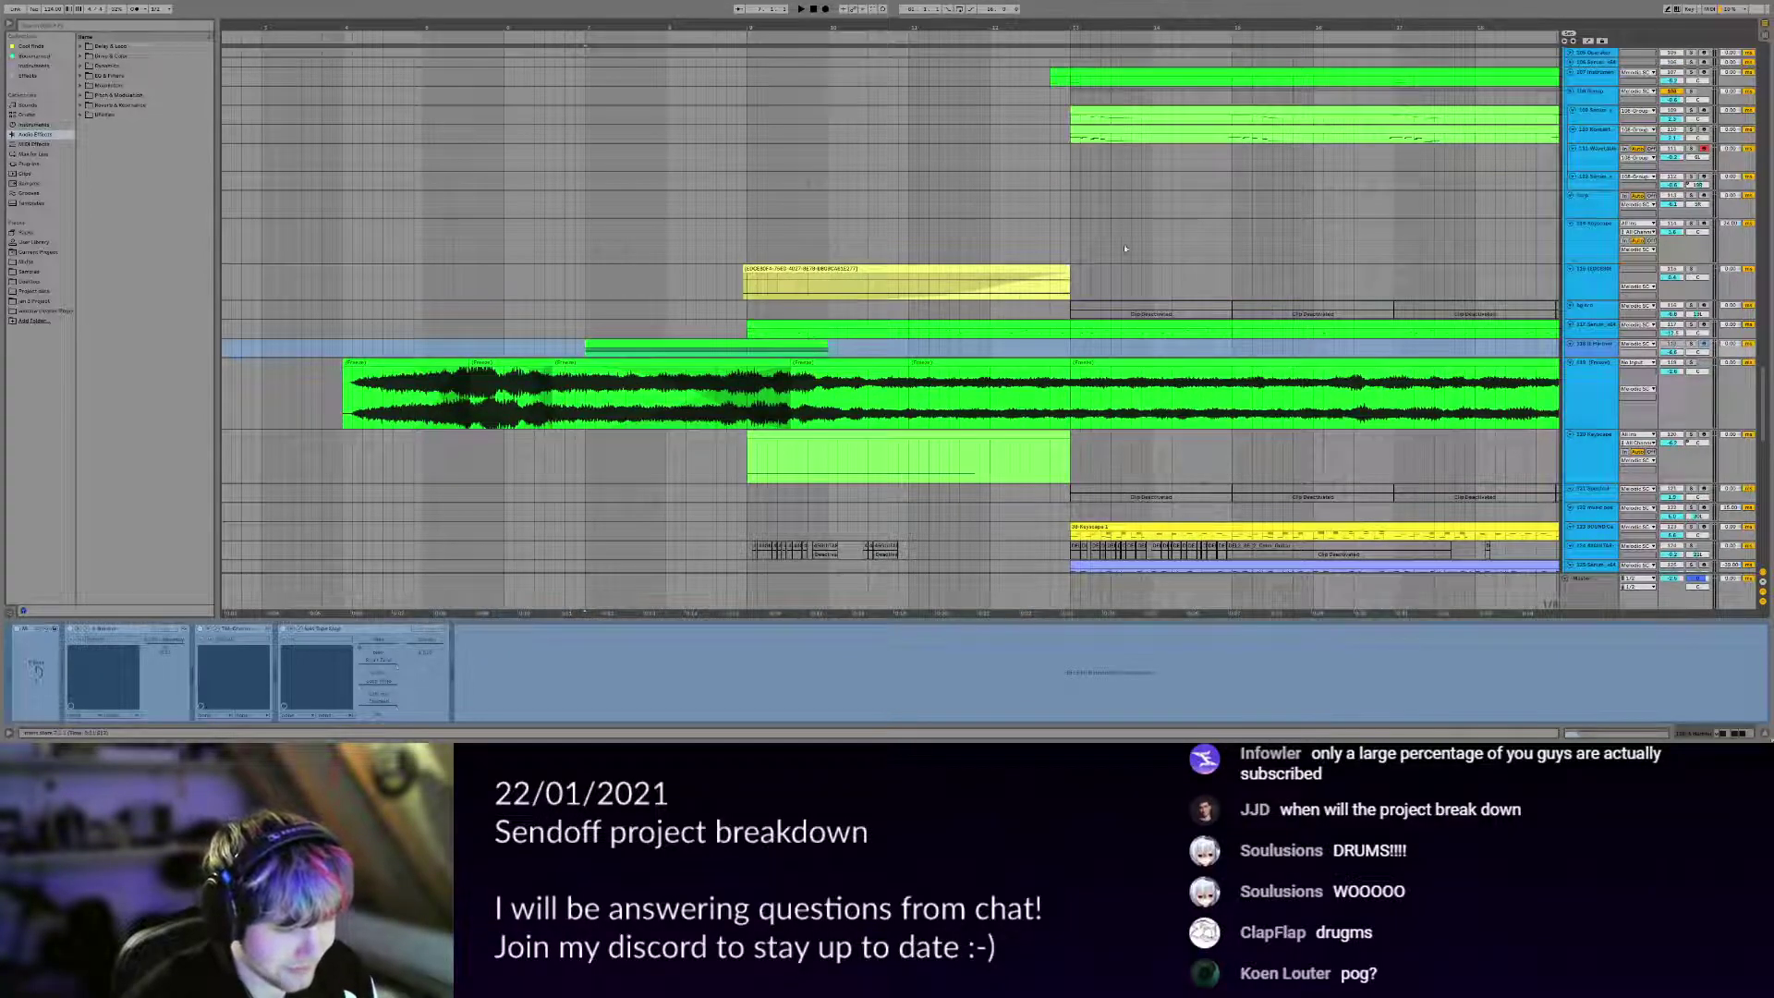
# Look through the green drum and FX tracks around the first drop, and return to the long green audio clip.
pyautogui.scroll(15, 1125, 249)
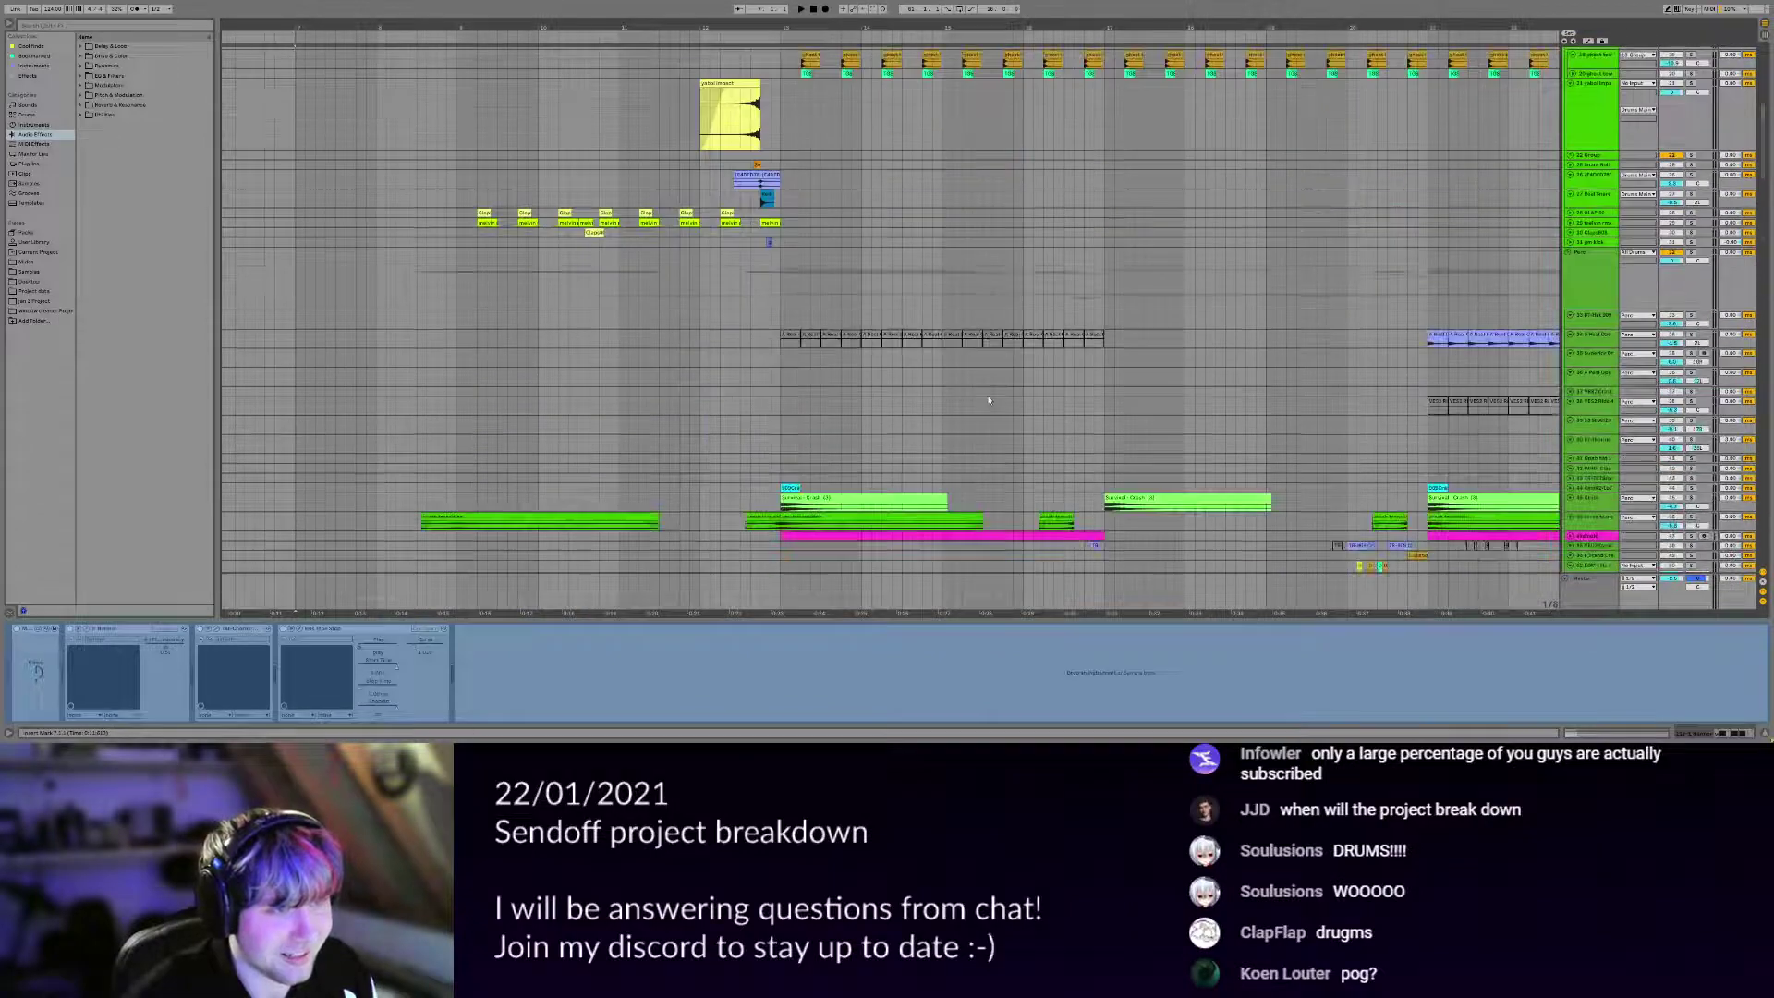
pyautogui.scroll(-3, 988, 400)
pyautogui.click(782, 425)
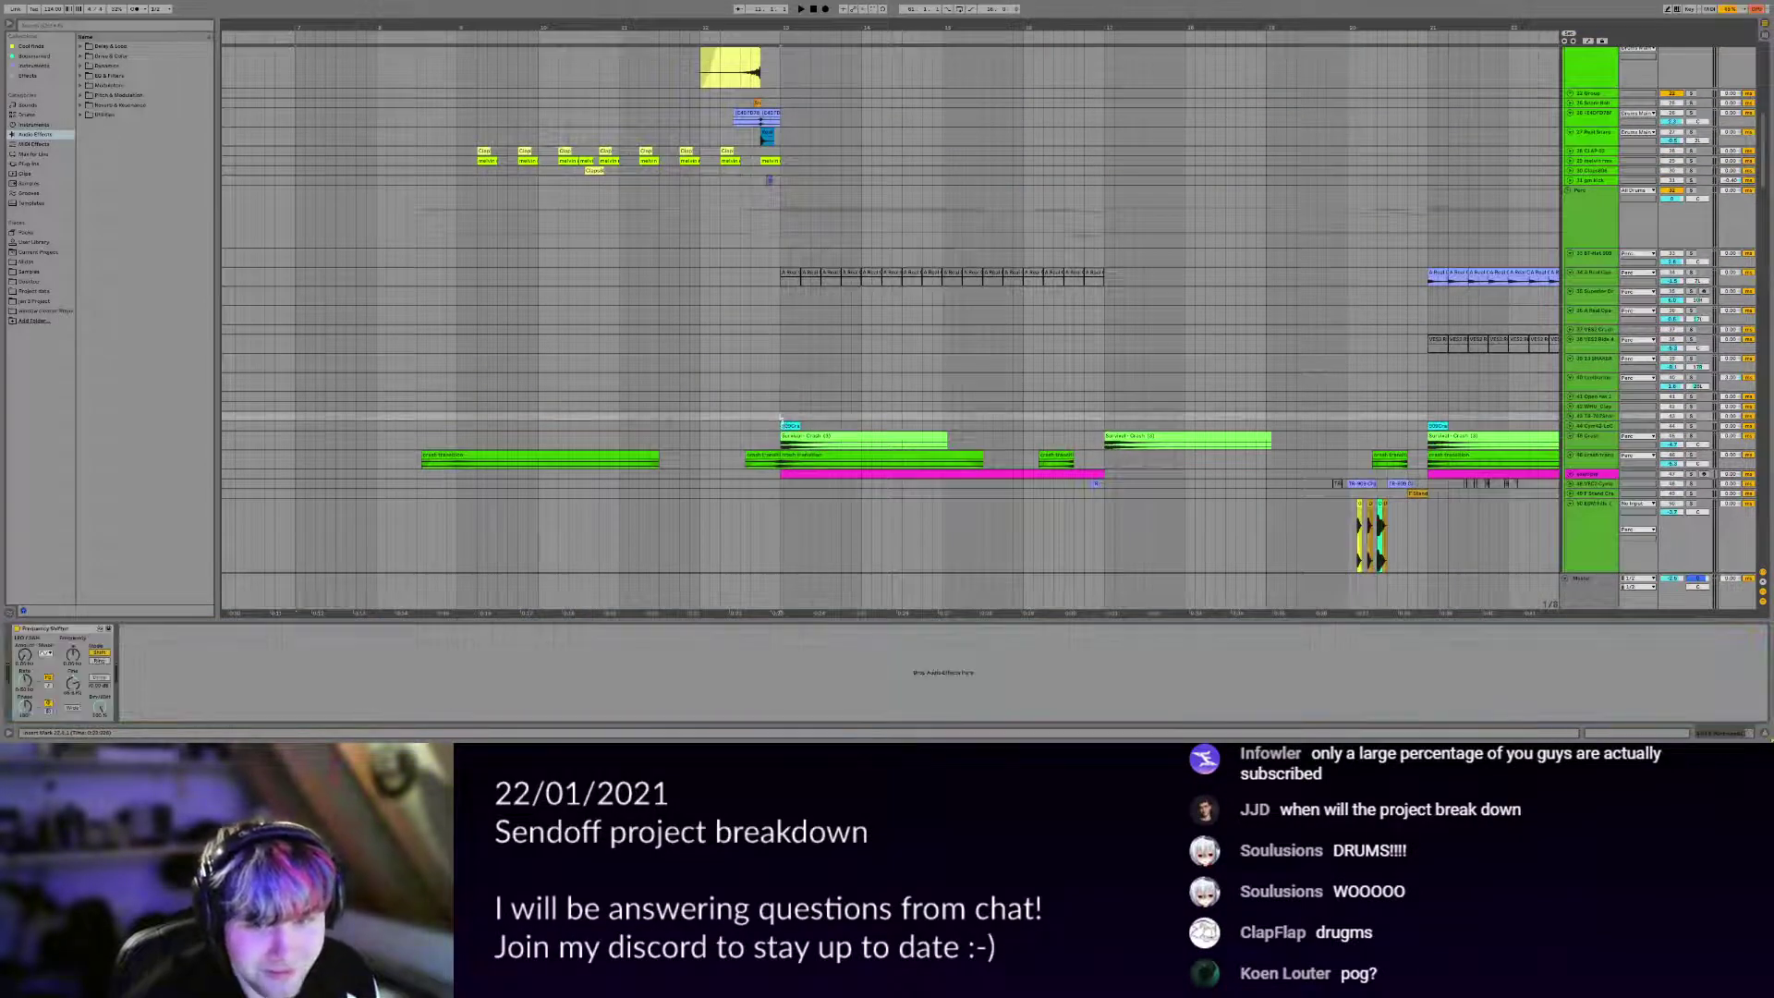
pyautogui.scroll(-2, 781, 418)
pyautogui.click(780, 382)
pyautogui.scroll(13, 782, 391)
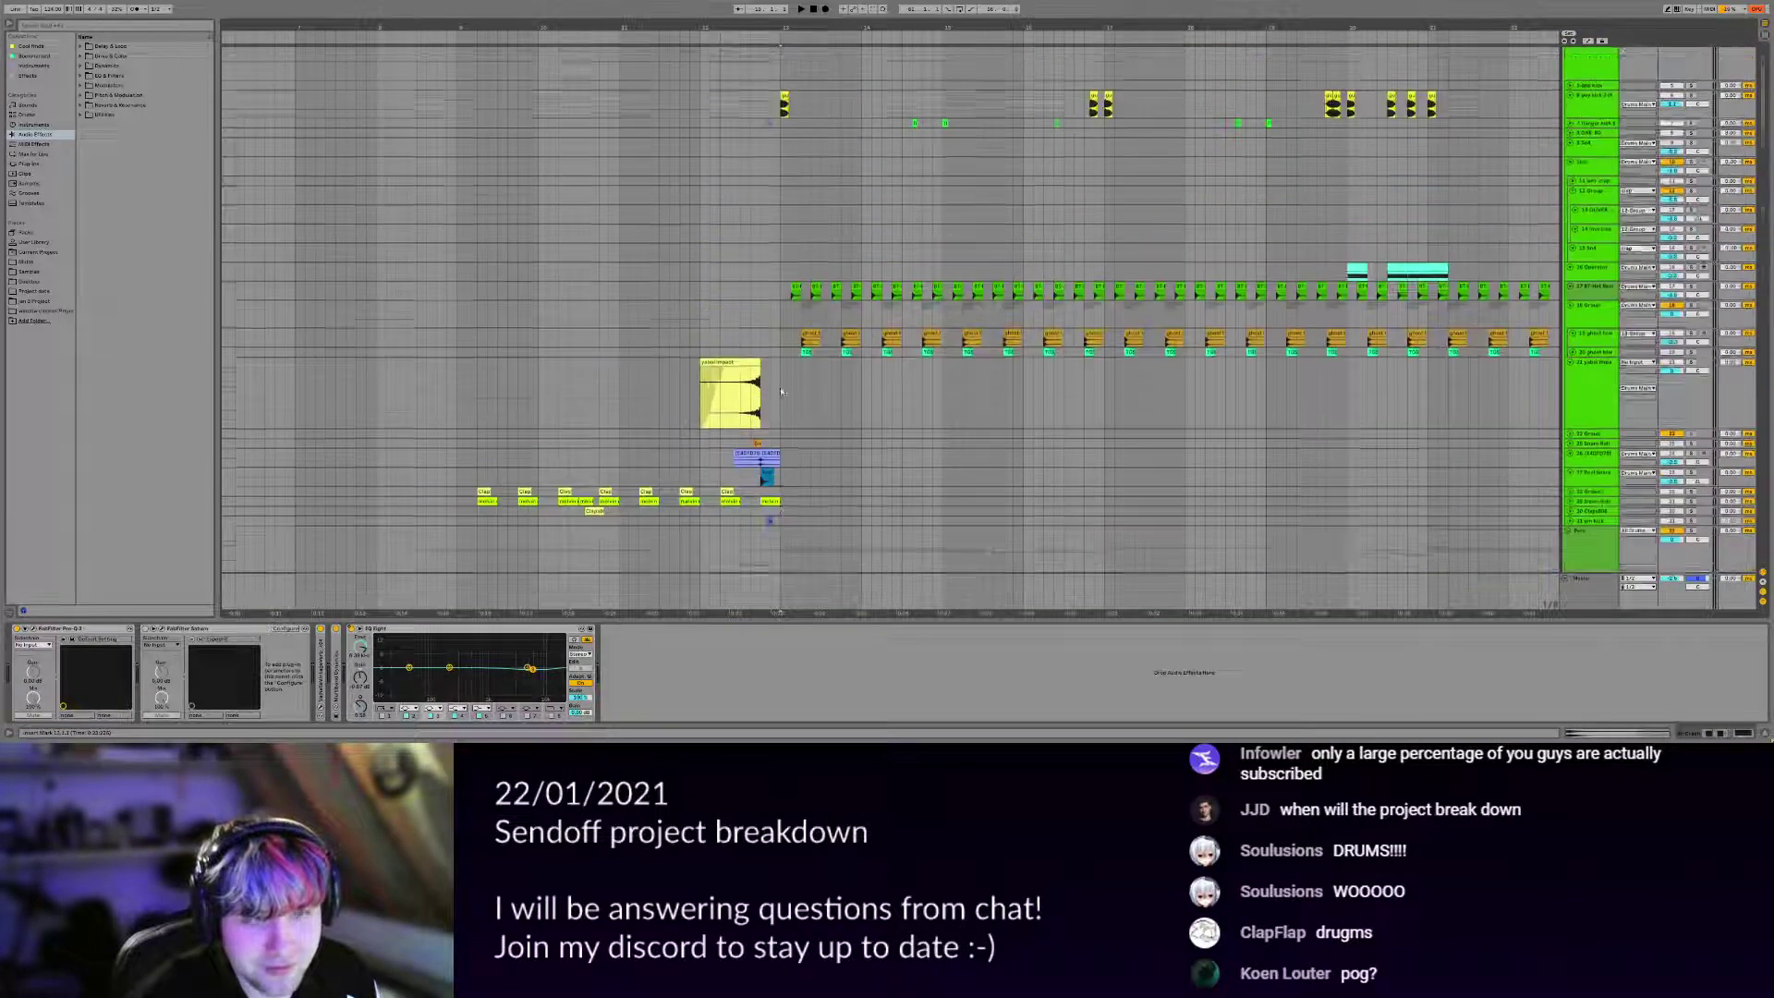
pyautogui.scroll(3, 782, 392)
pyautogui.click(789, 386)
pyautogui.scroll(-18, 786, 399)
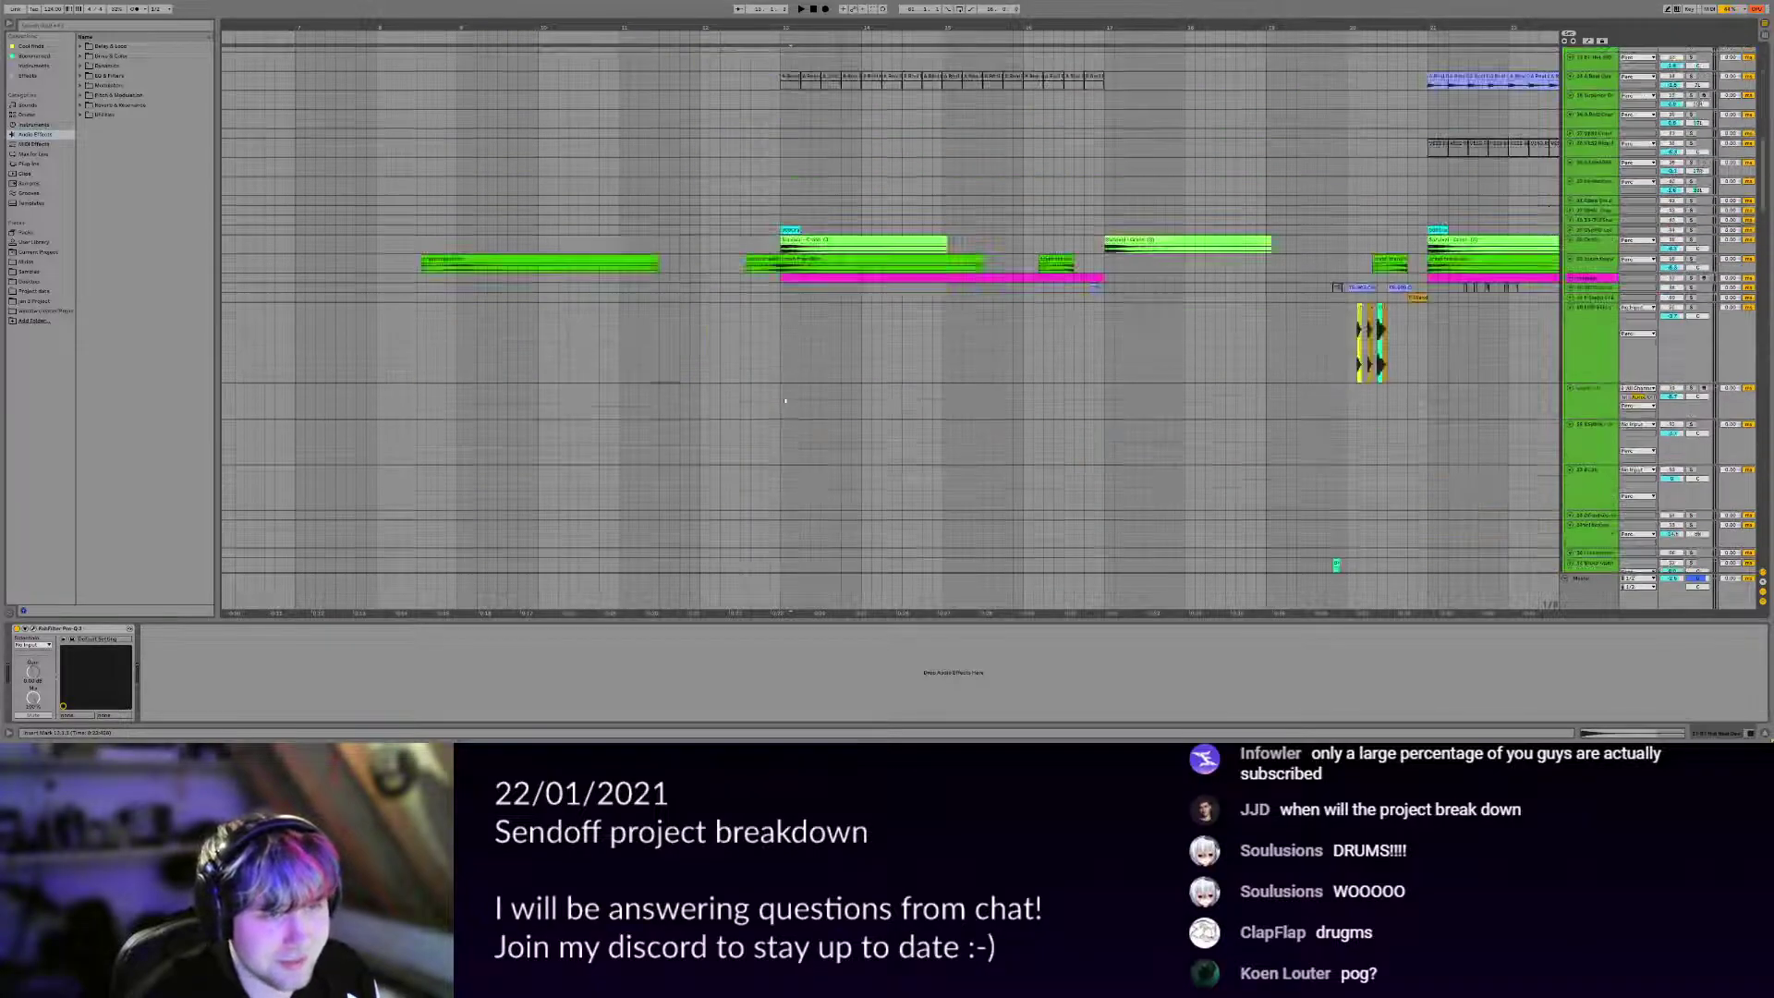
pyautogui.scroll(-15, 784, 400)
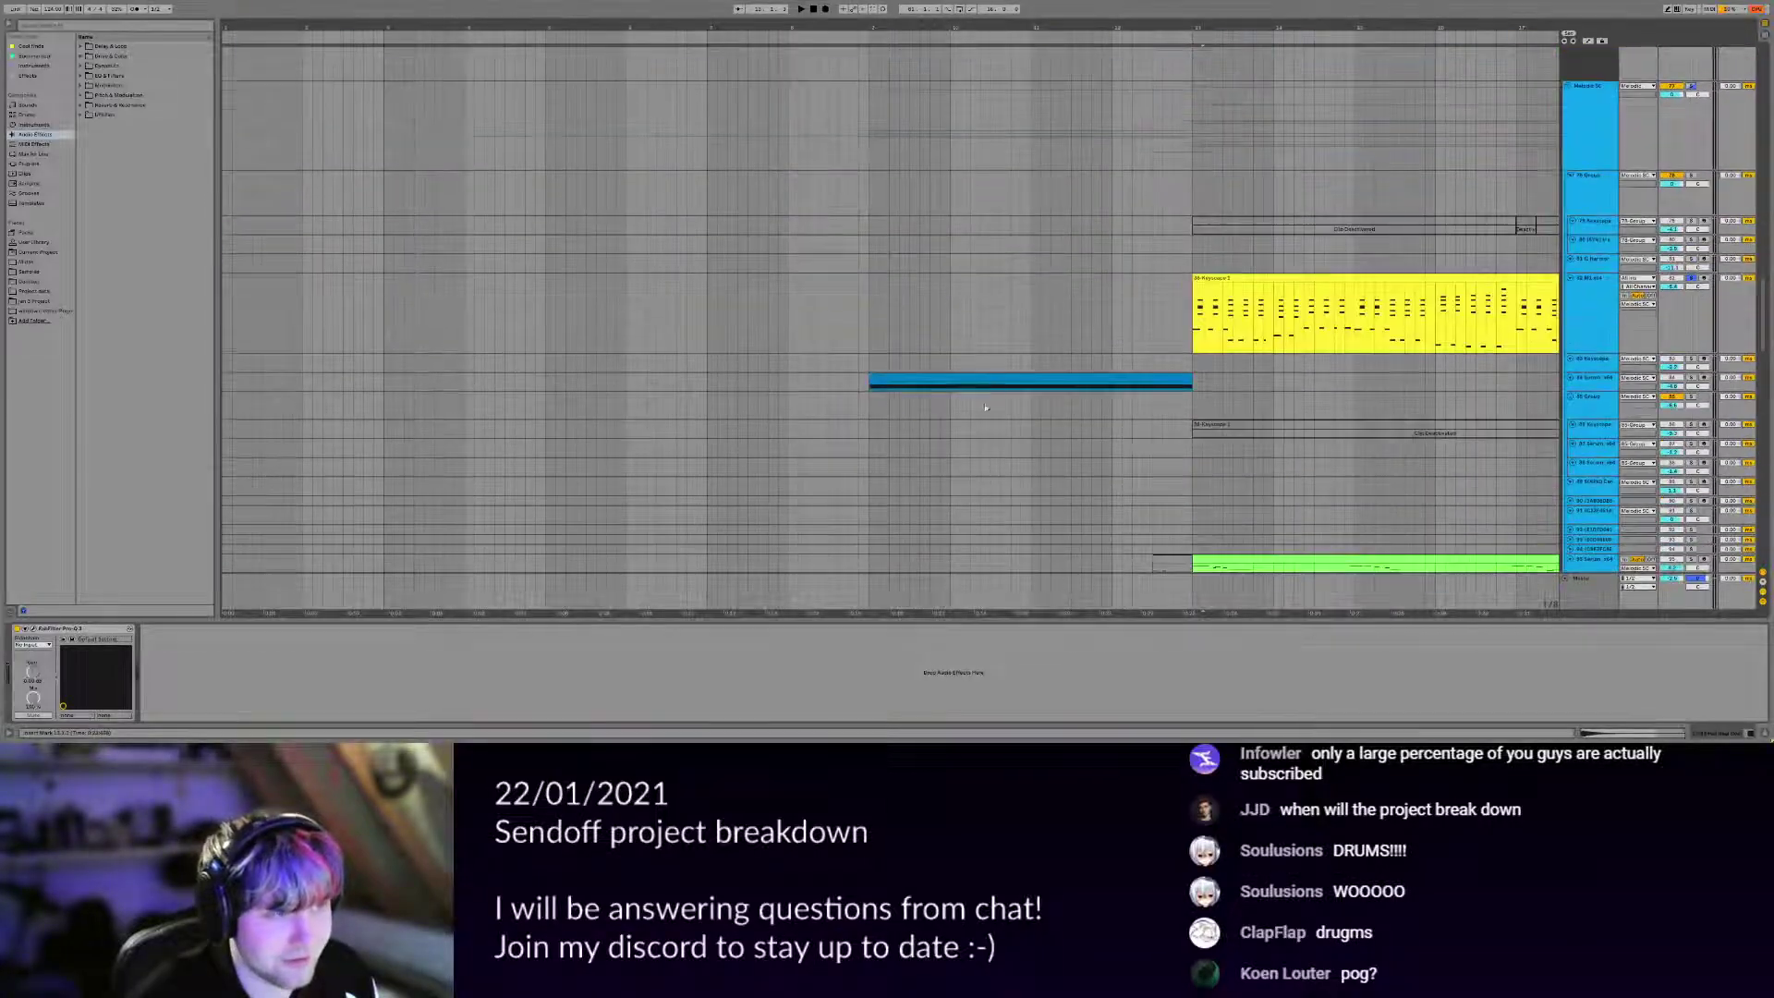
pyautogui.scroll(-12, 985, 407)
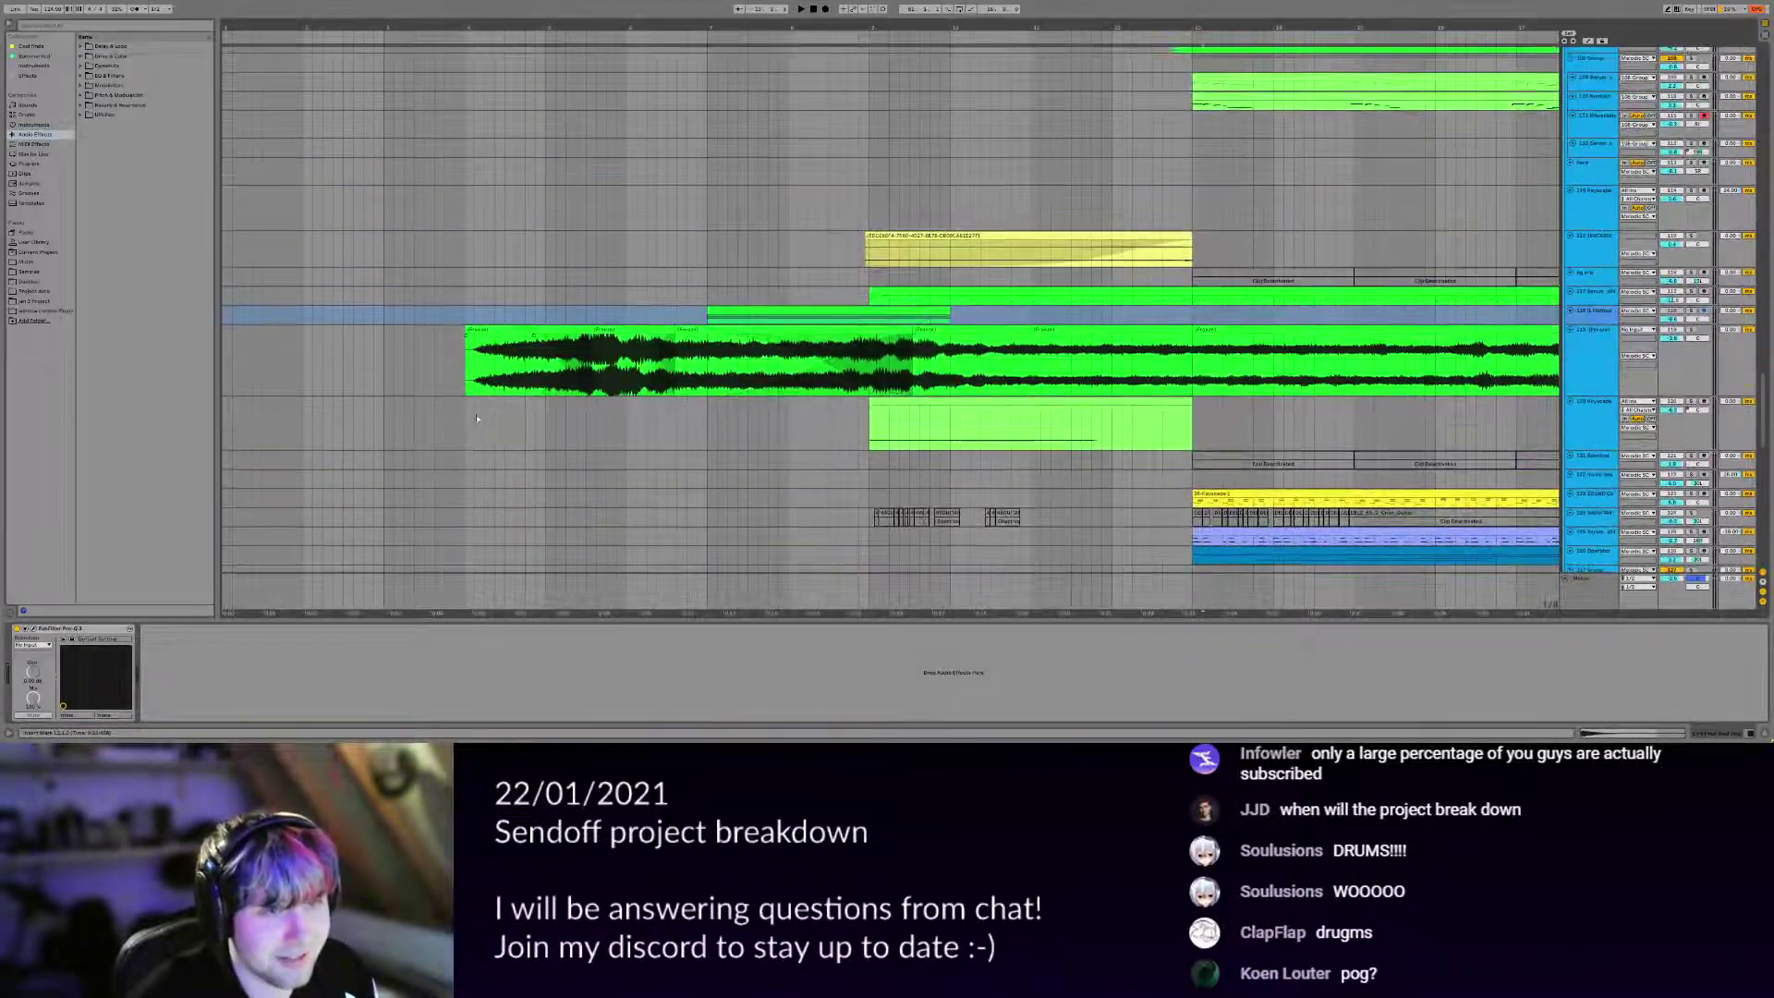
# Play the long green audio clip from its start, solo its track and enlarge the track height.
pyautogui.click(475, 375)
pyautogui.press('space')
pyautogui.click(1591, 365)
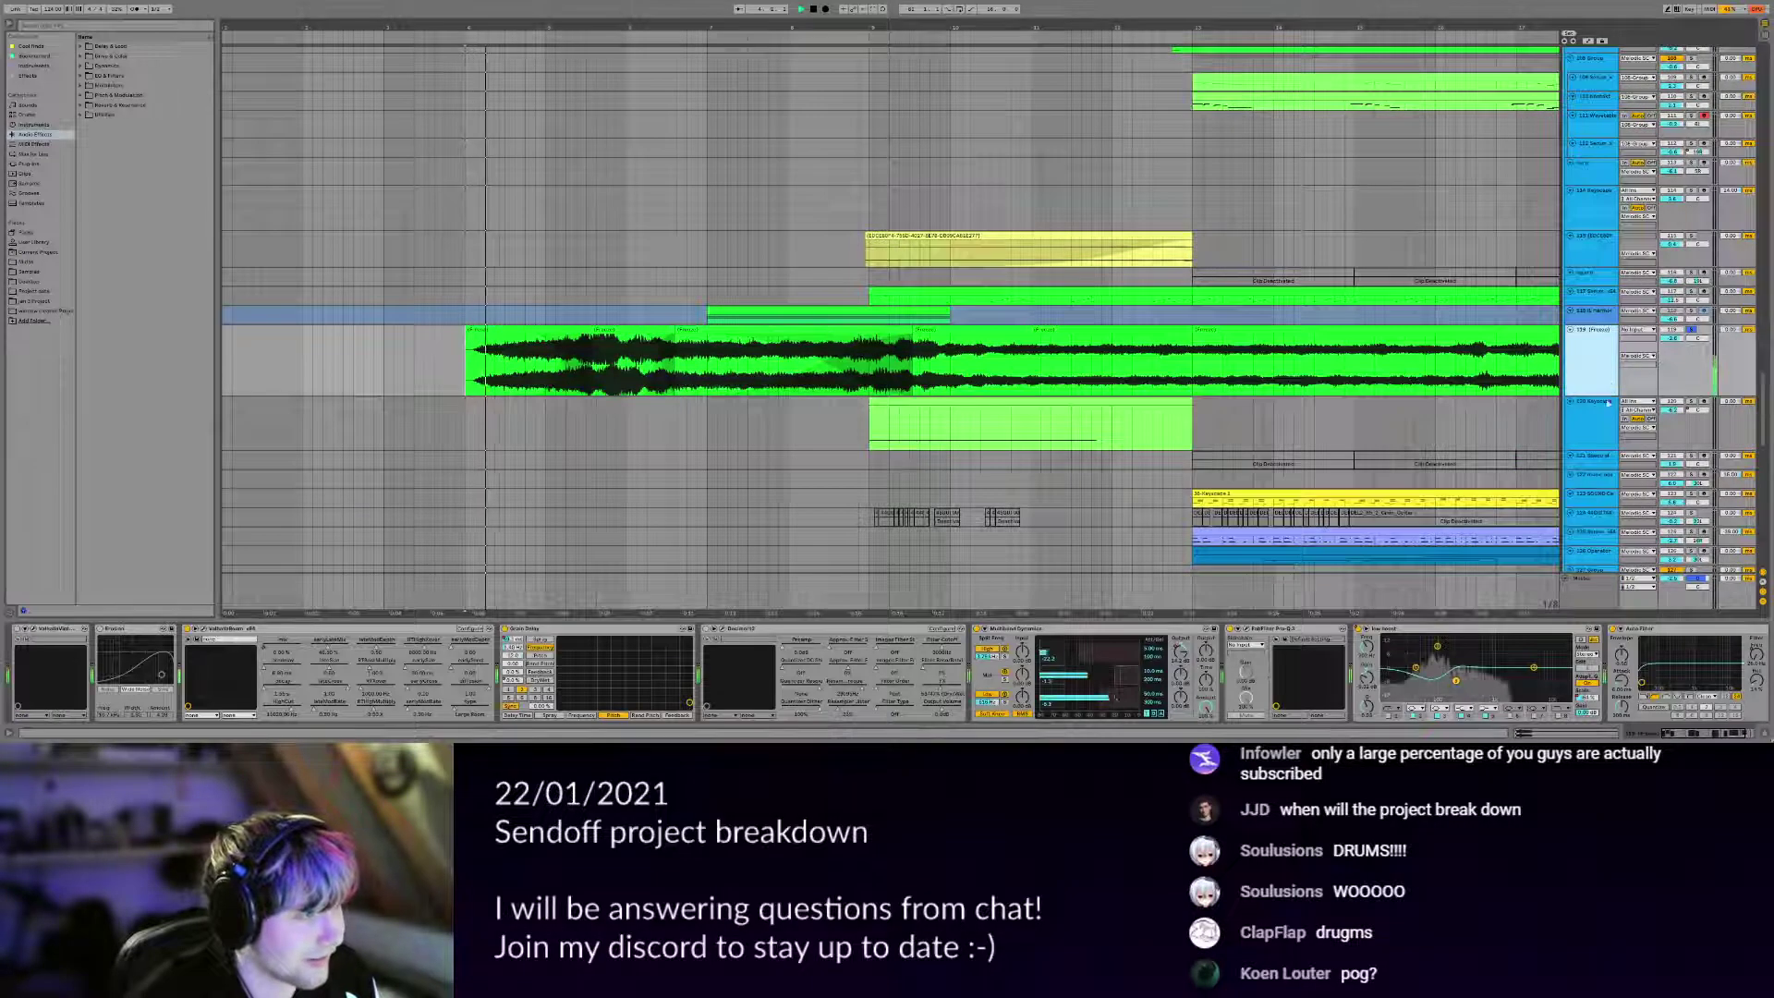
pyautogui.moveTo(1590, 397); pyautogui.dragTo(1590, 440)
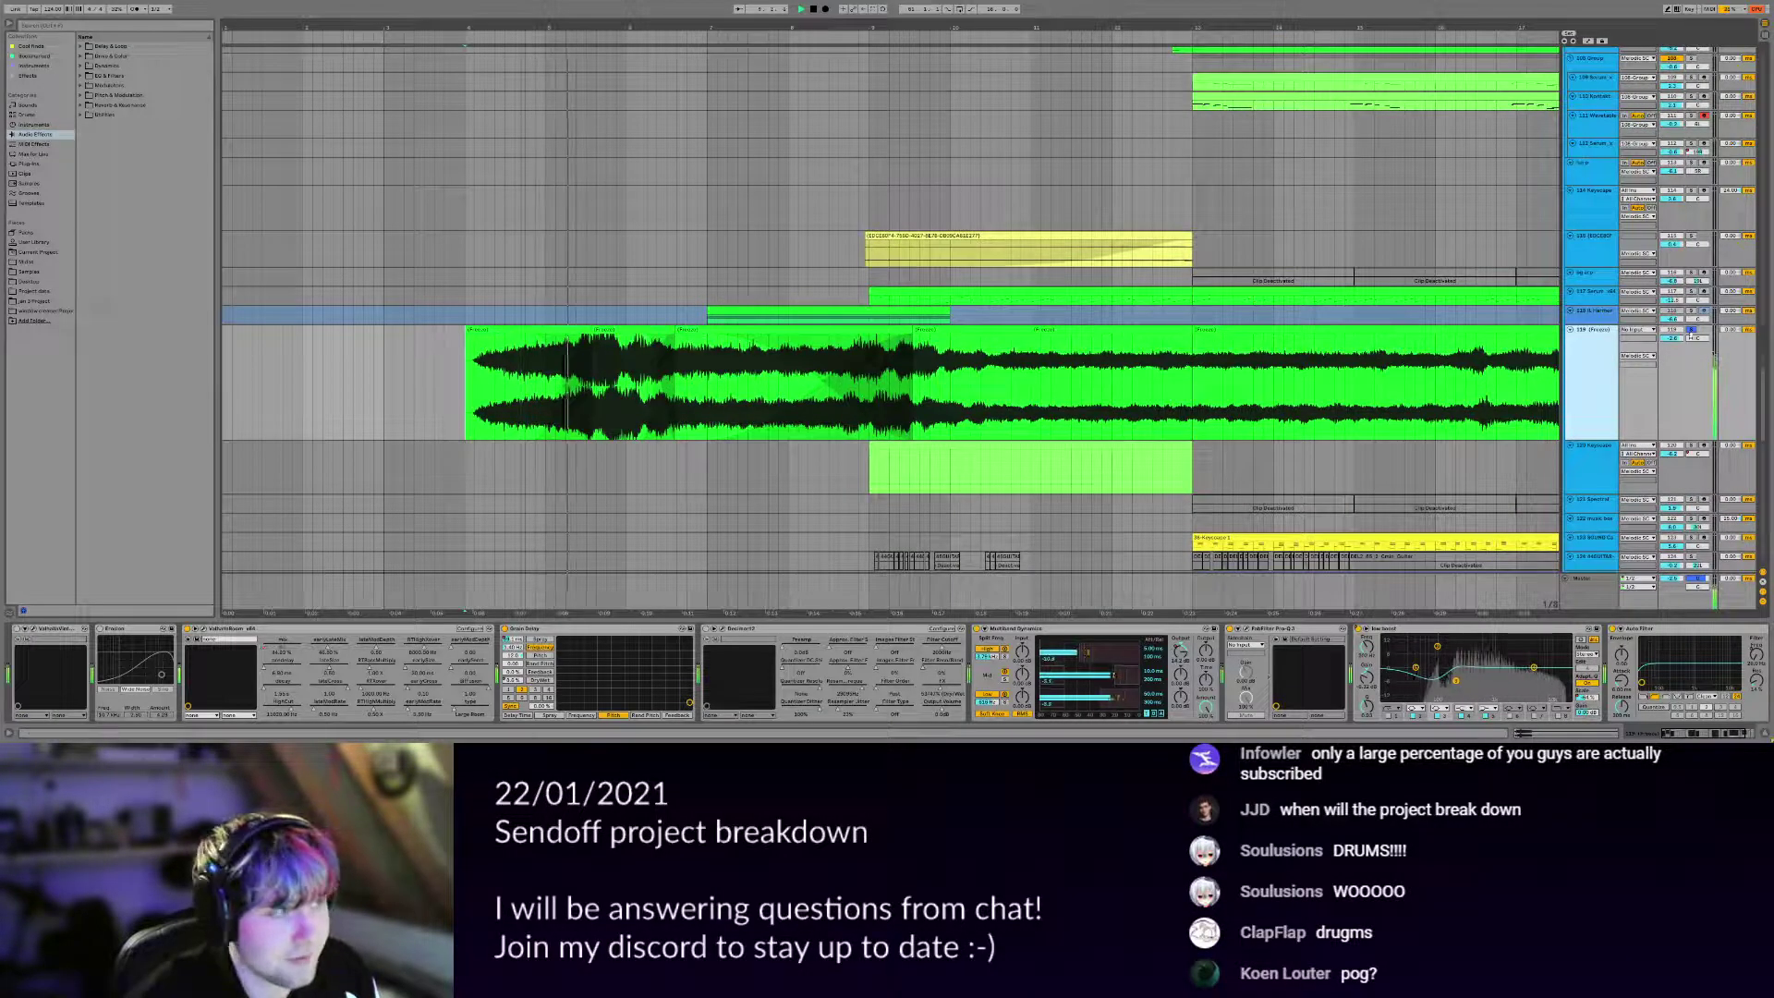
# Enlarge the frozen Harmor track above the audio clip and place the playback start at its green MIDI clip.
pyautogui.click(1591, 314)
pyautogui.moveTo(1591, 324); pyautogui.dragTo(1590, 385)
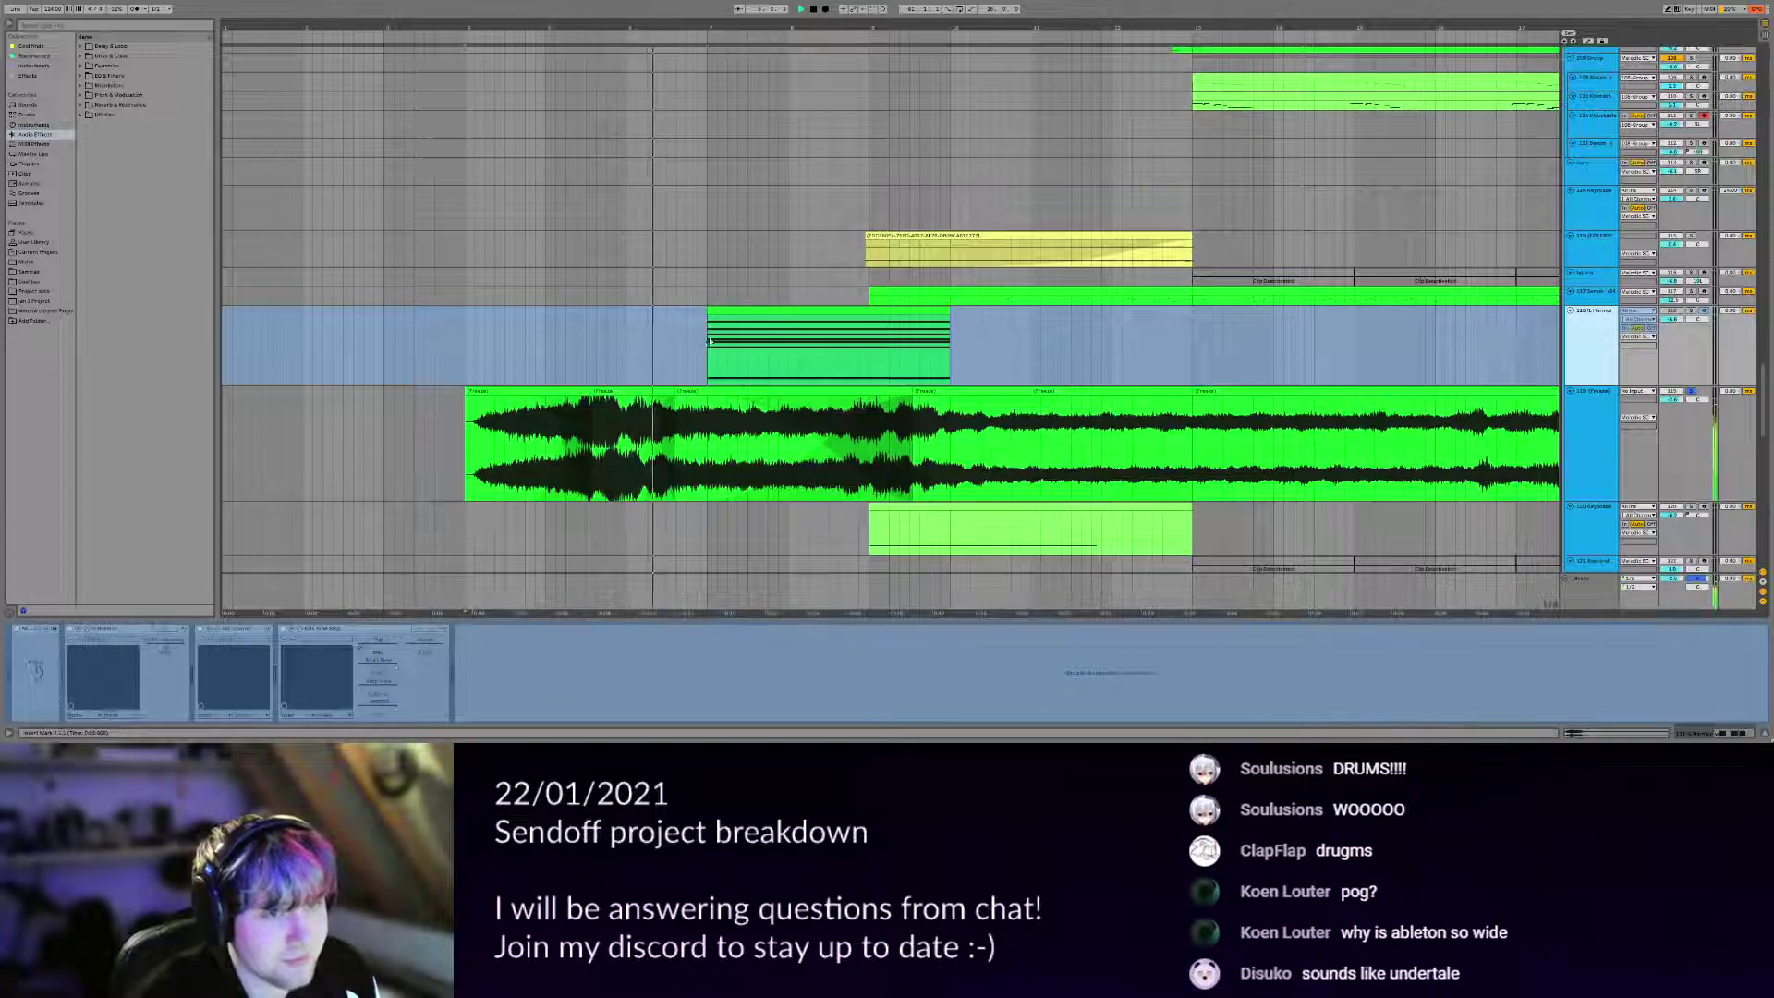
pyautogui.click(708, 369)
pyautogui.scroll(-3, 708, 370)
pyautogui.press('+')
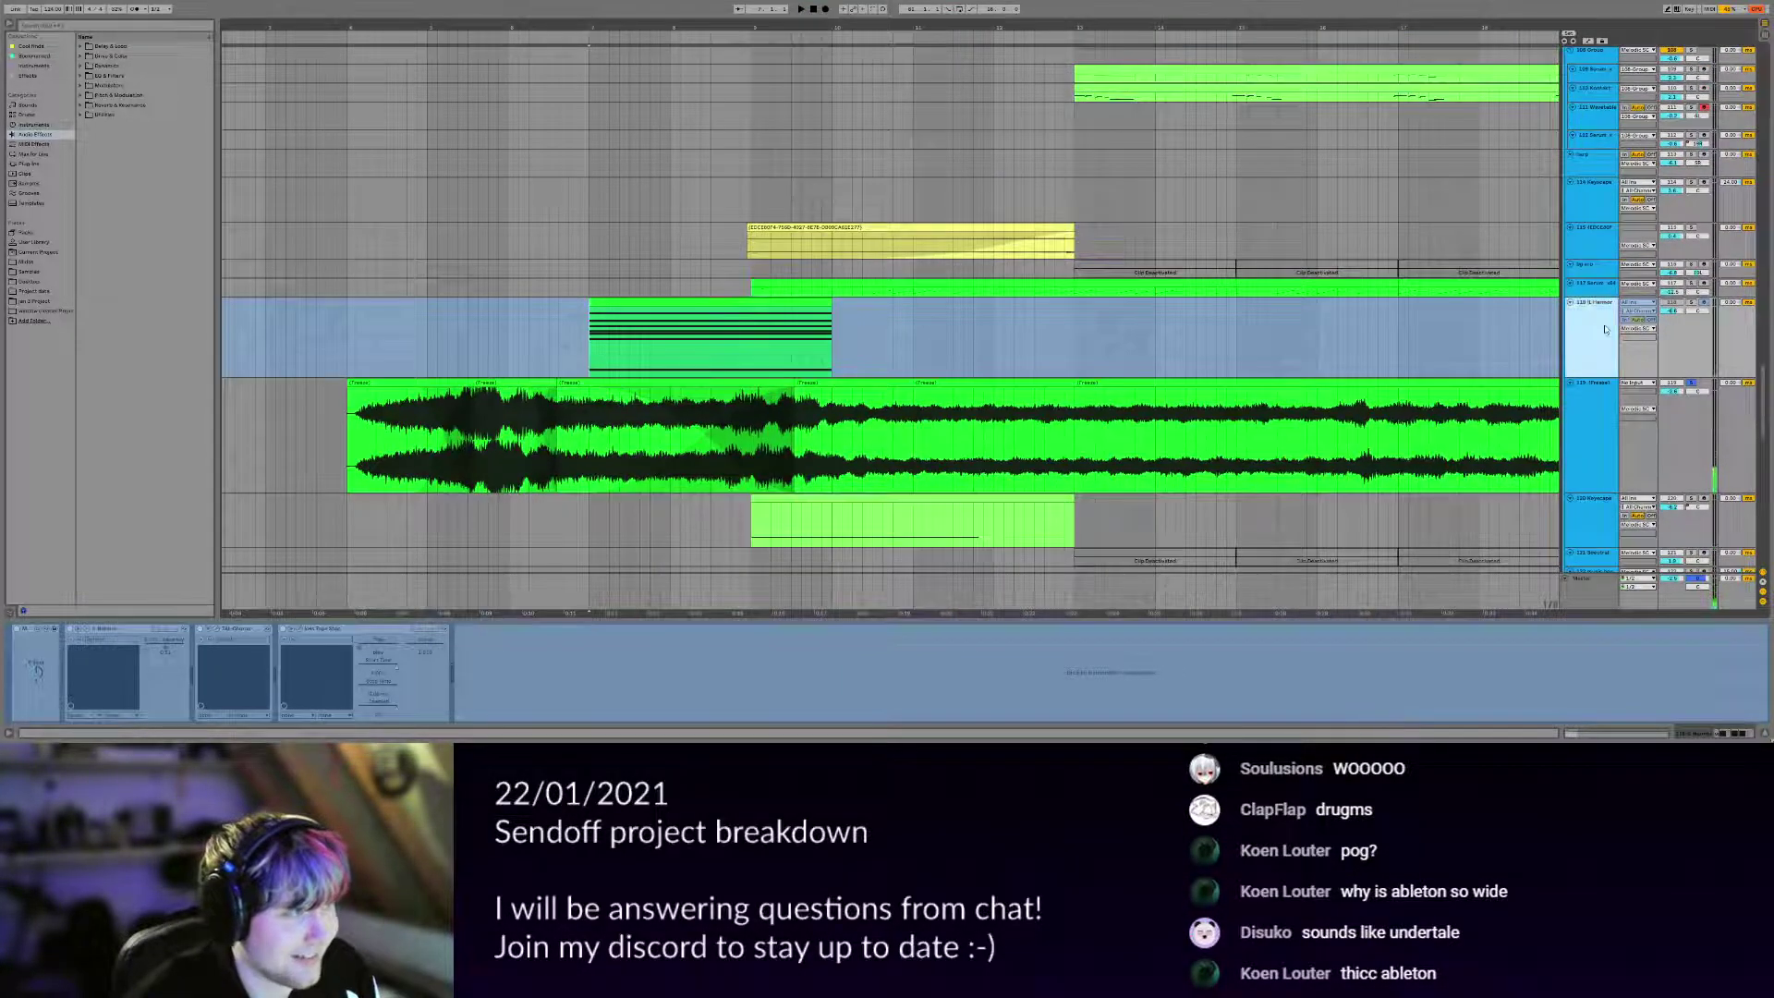
# Unfreeze the Harmor track, solo it and play its clip.
pyautogui.rightClick(1598, 352)
pyautogui.click(1624, 405)
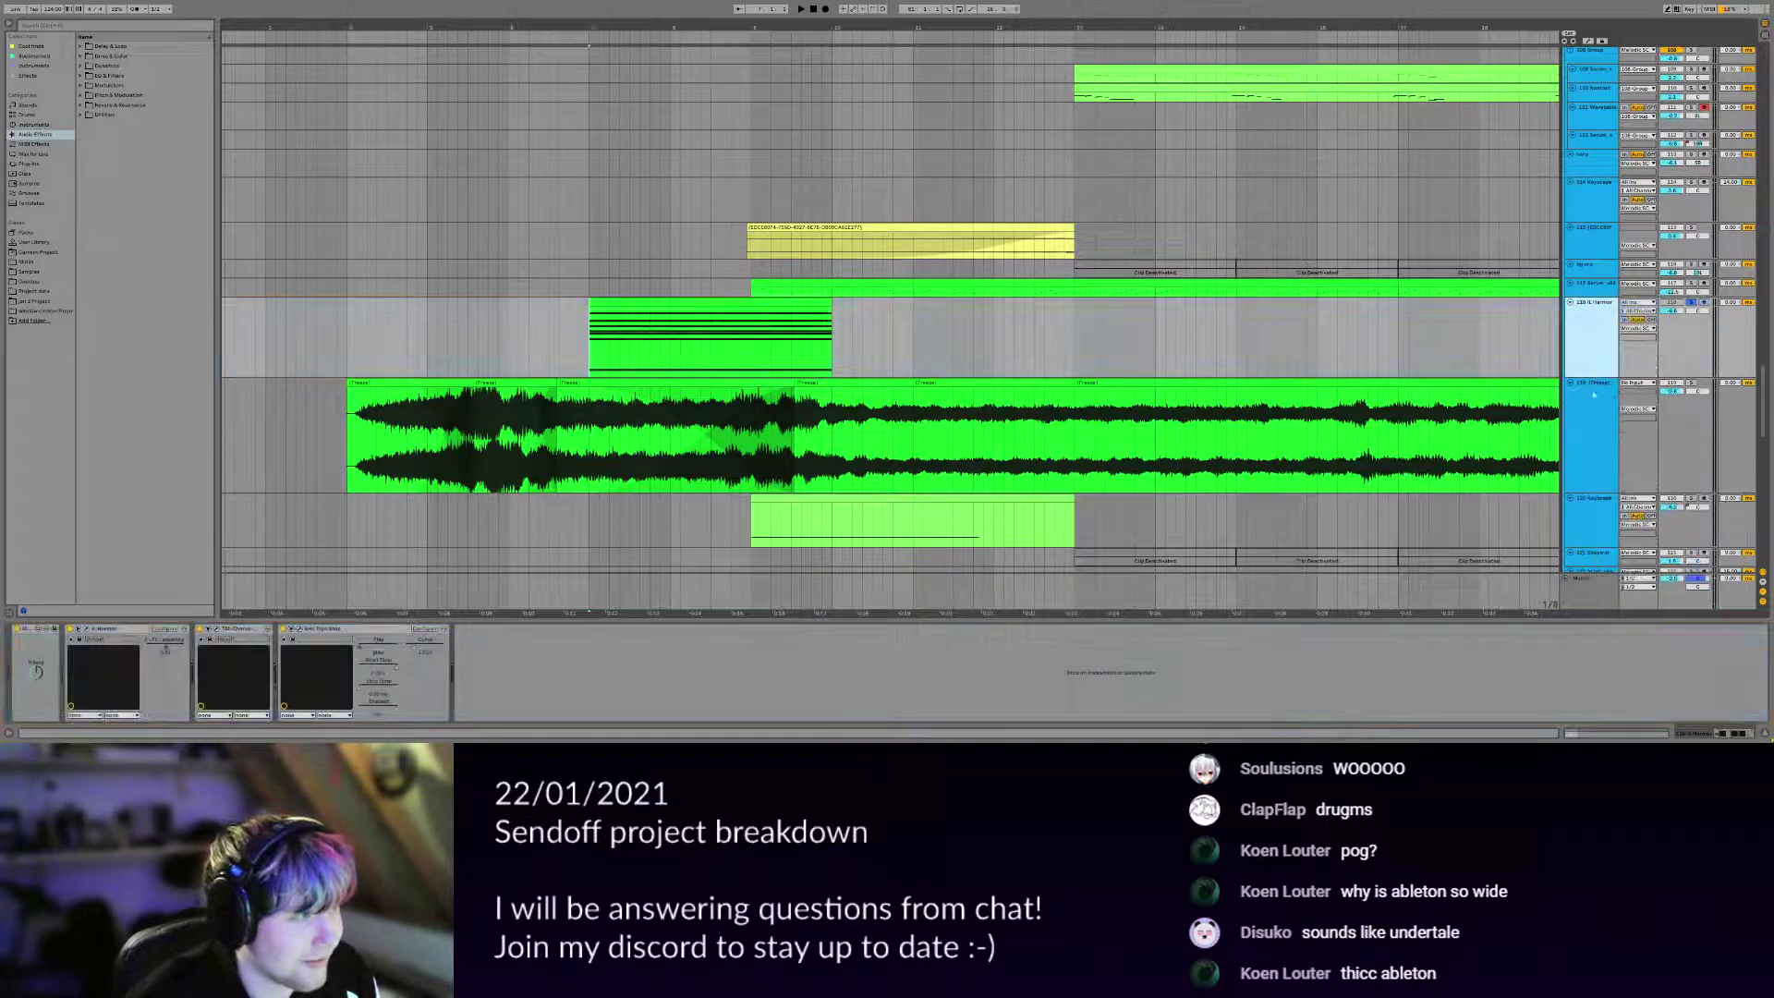
pyautogui.press('space')
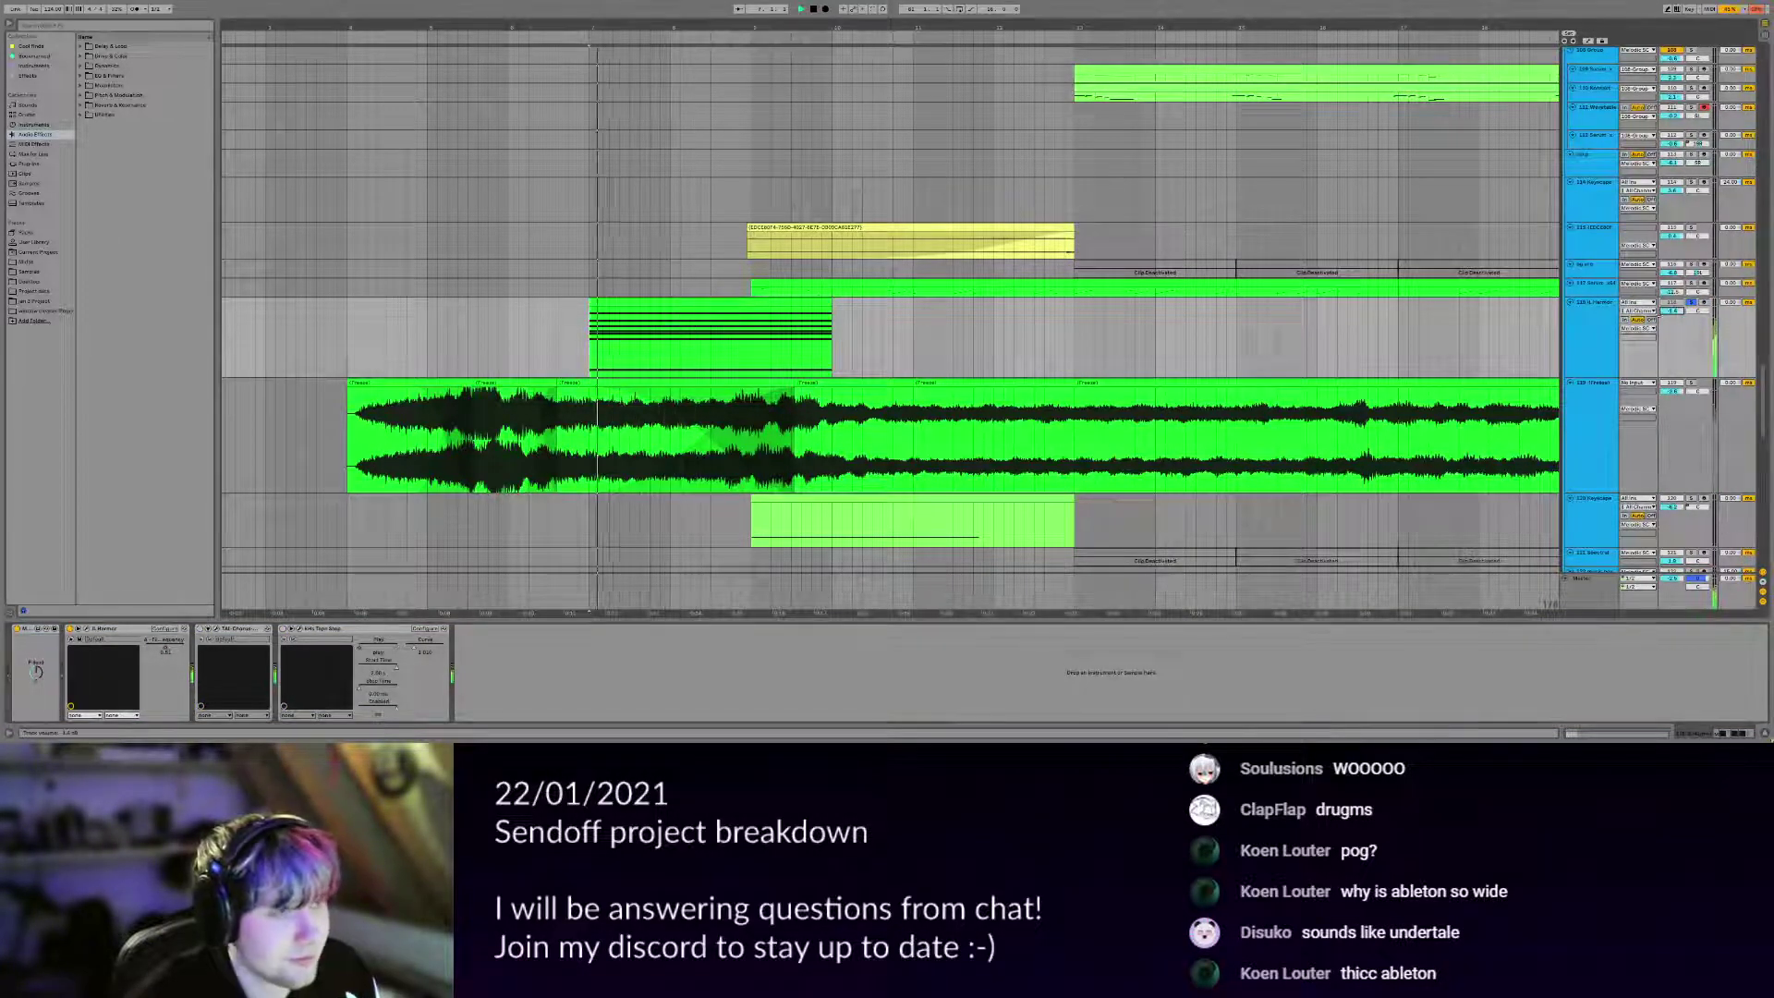
# Open the Harmor instrument, examine its filter and harmonizer level envelopes while playing the chord, and close its window.
pyautogui.click(91, 631)
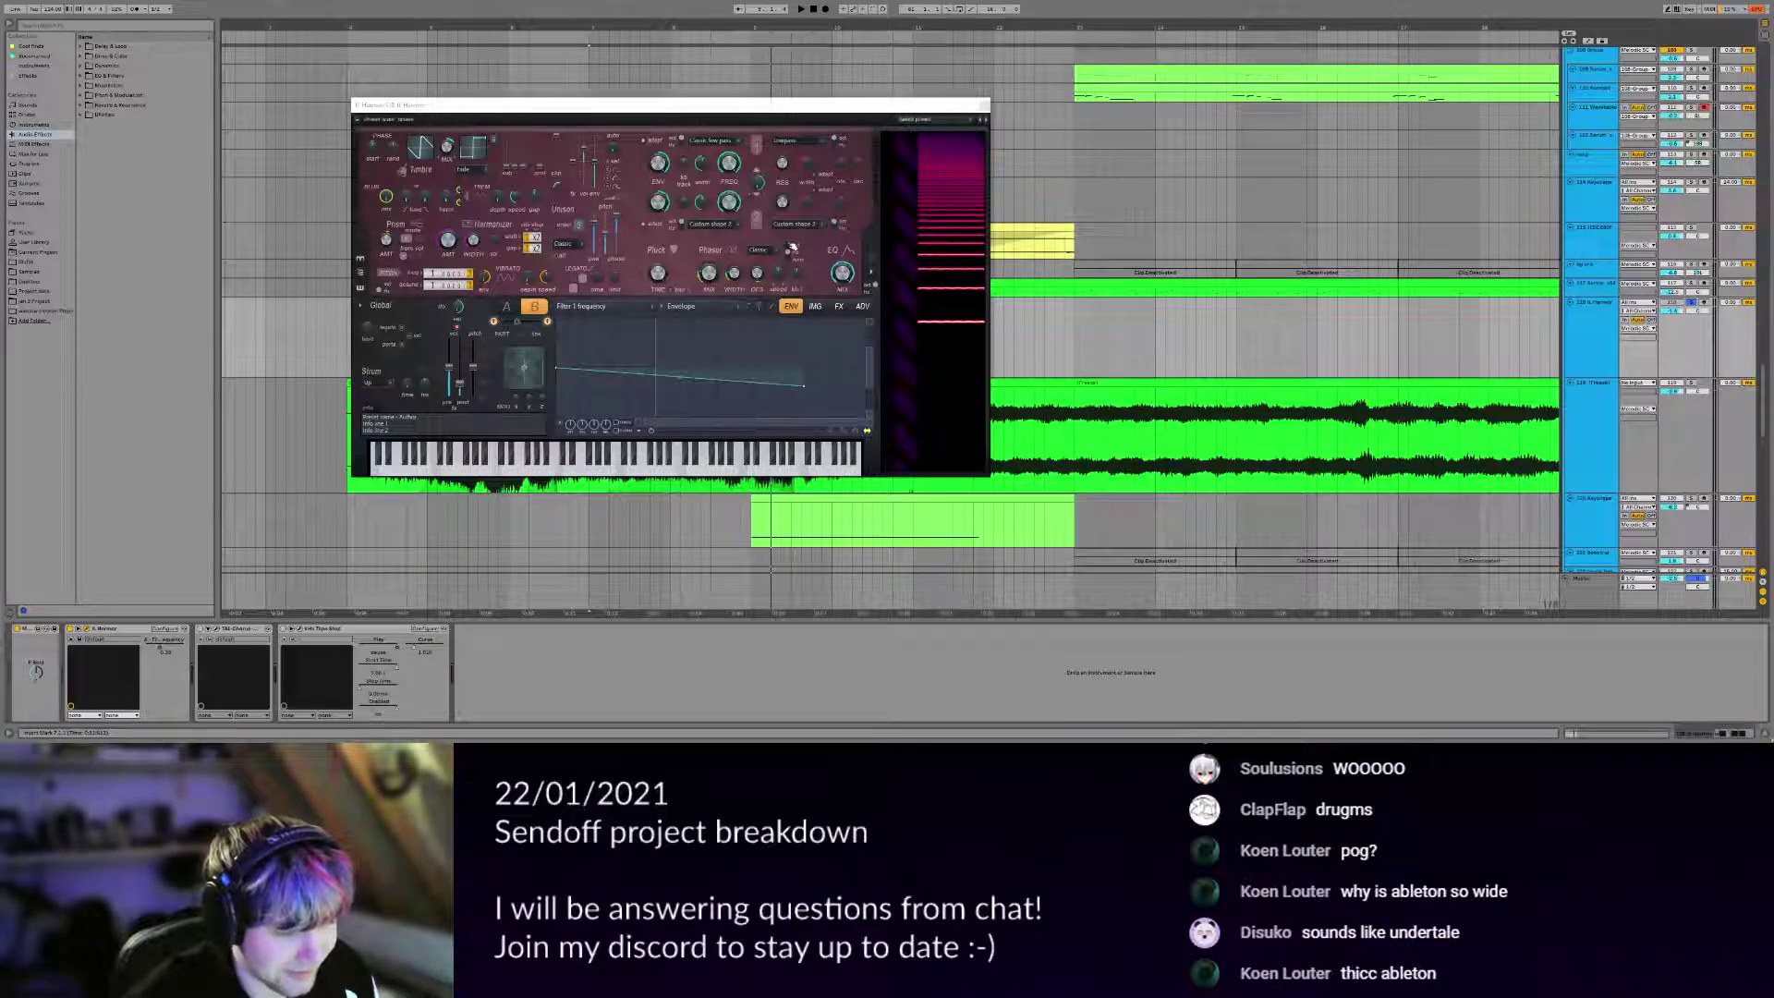
pyautogui.moveTo(707, 116); pyautogui.dragTo(1029, 150)
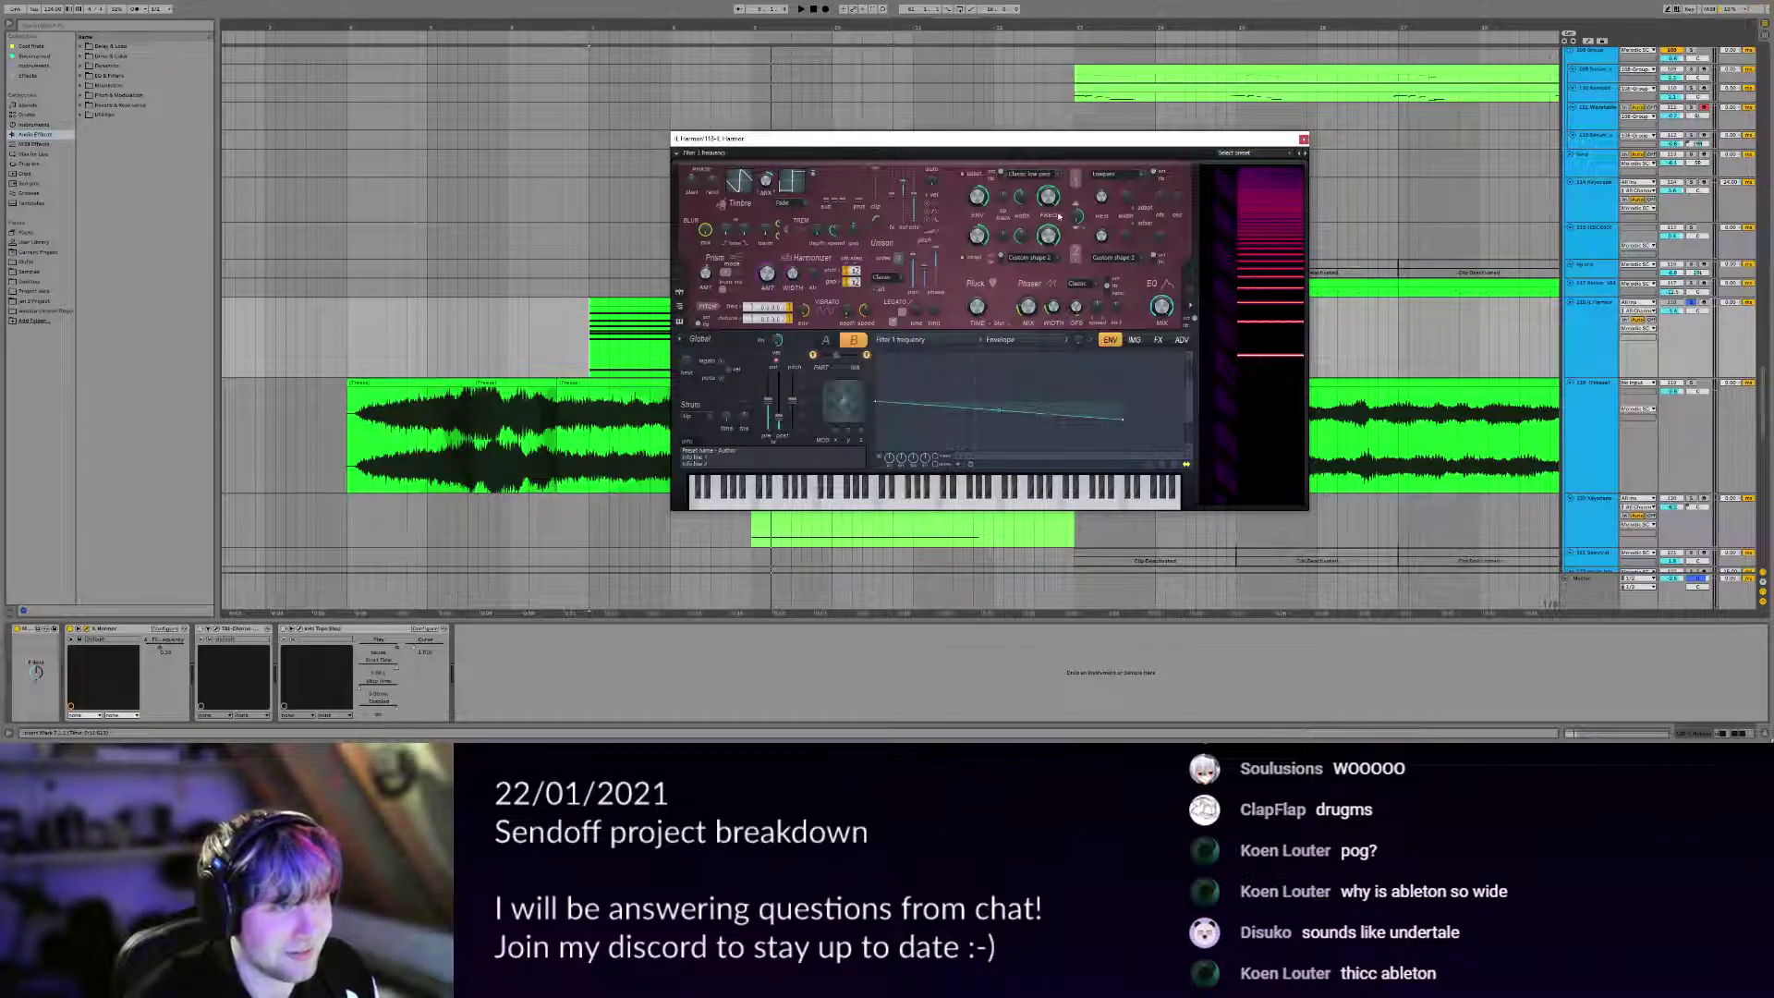
pyautogui.press('space')
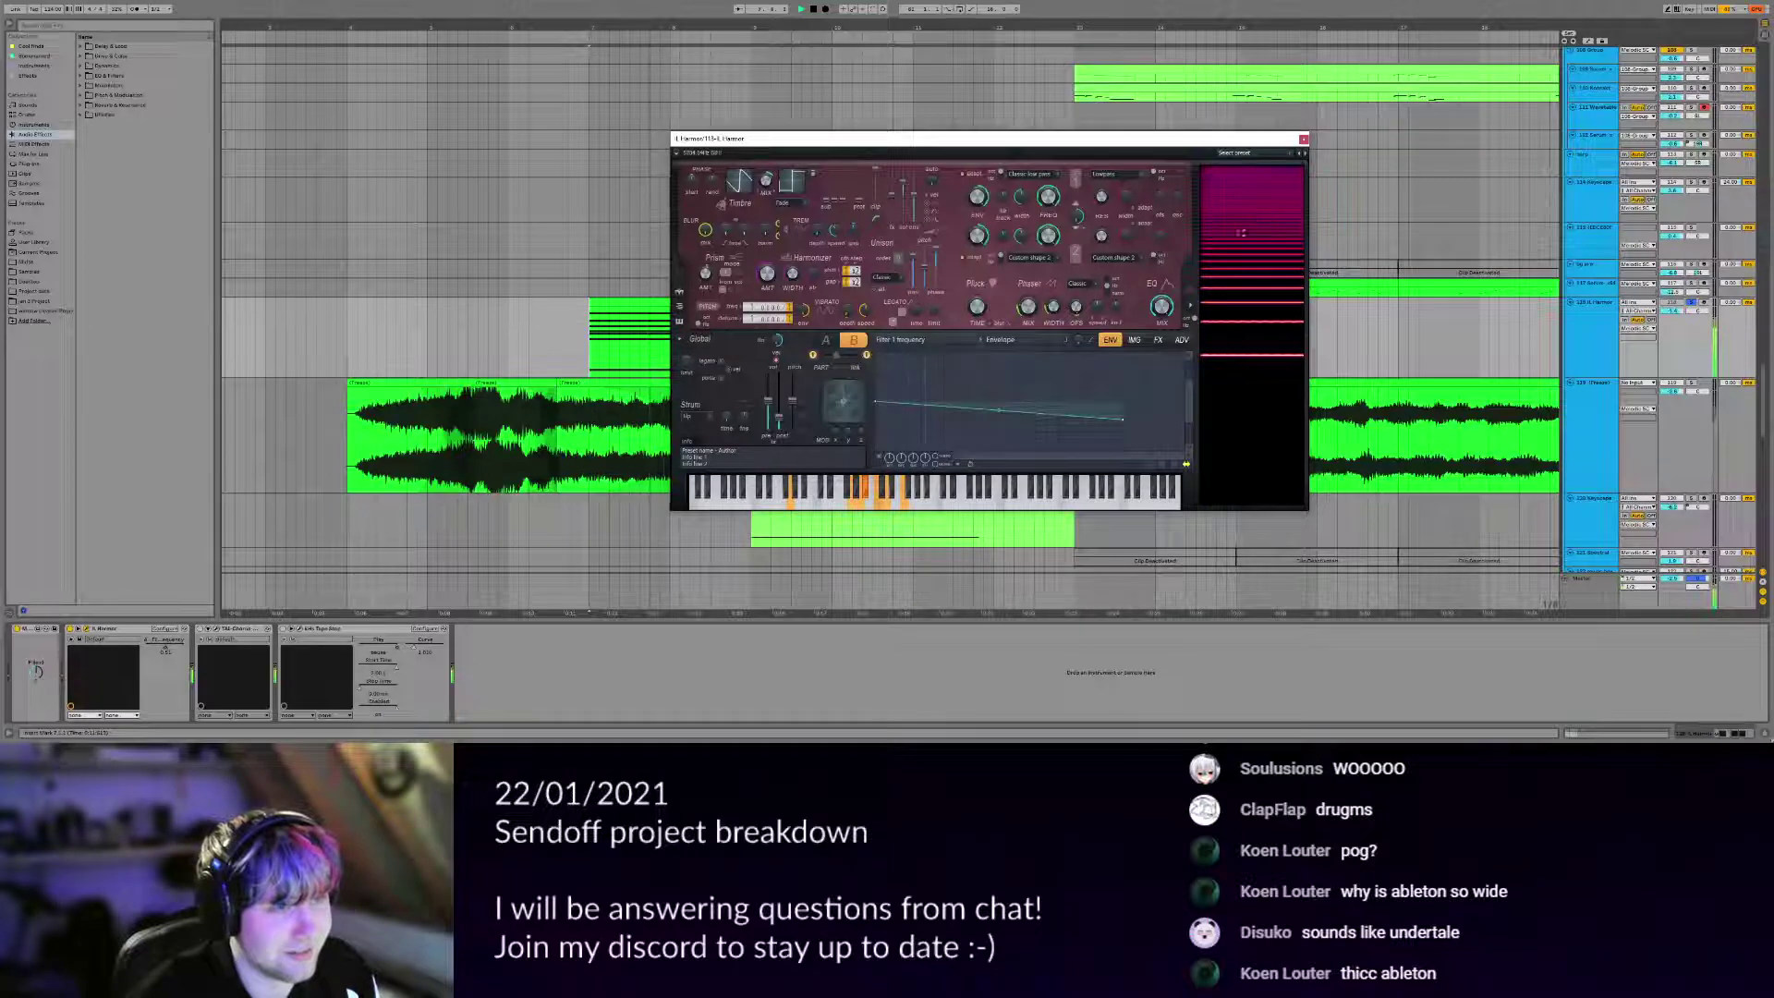
pyautogui.click(964, 340)
pyautogui.click(1076, 386)
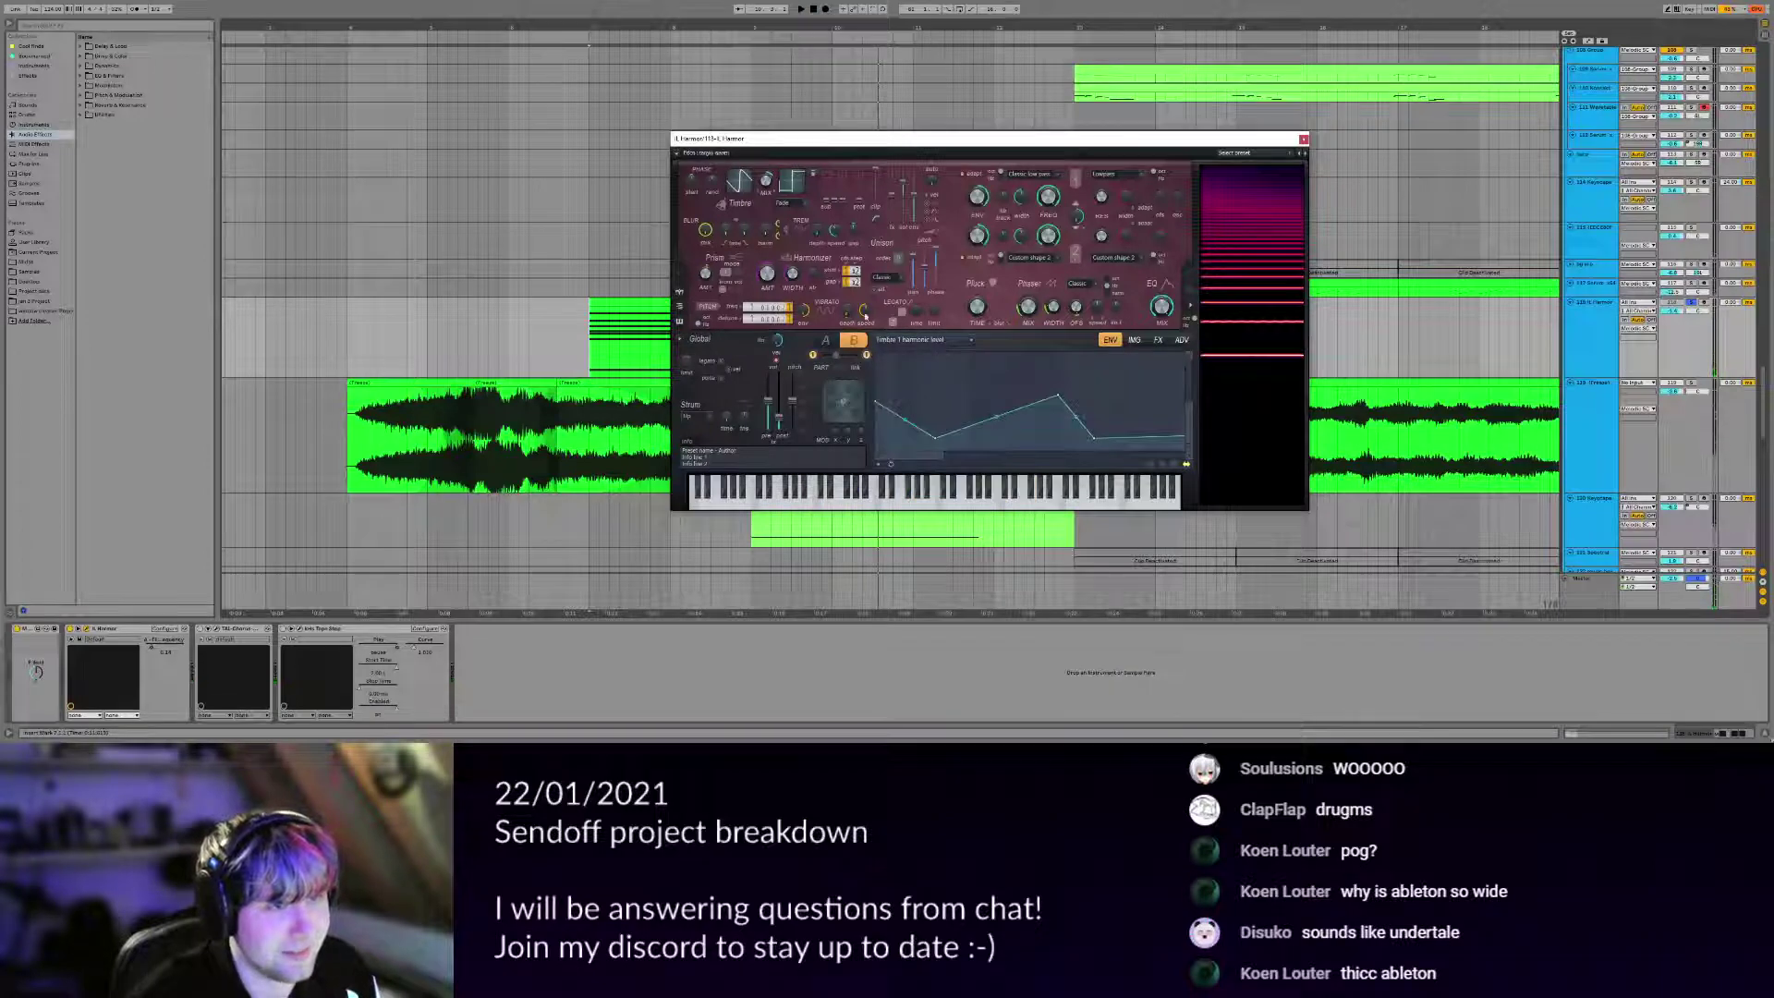
pyautogui.moveTo(945, 456); pyautogui.dragTo(1083, 454)
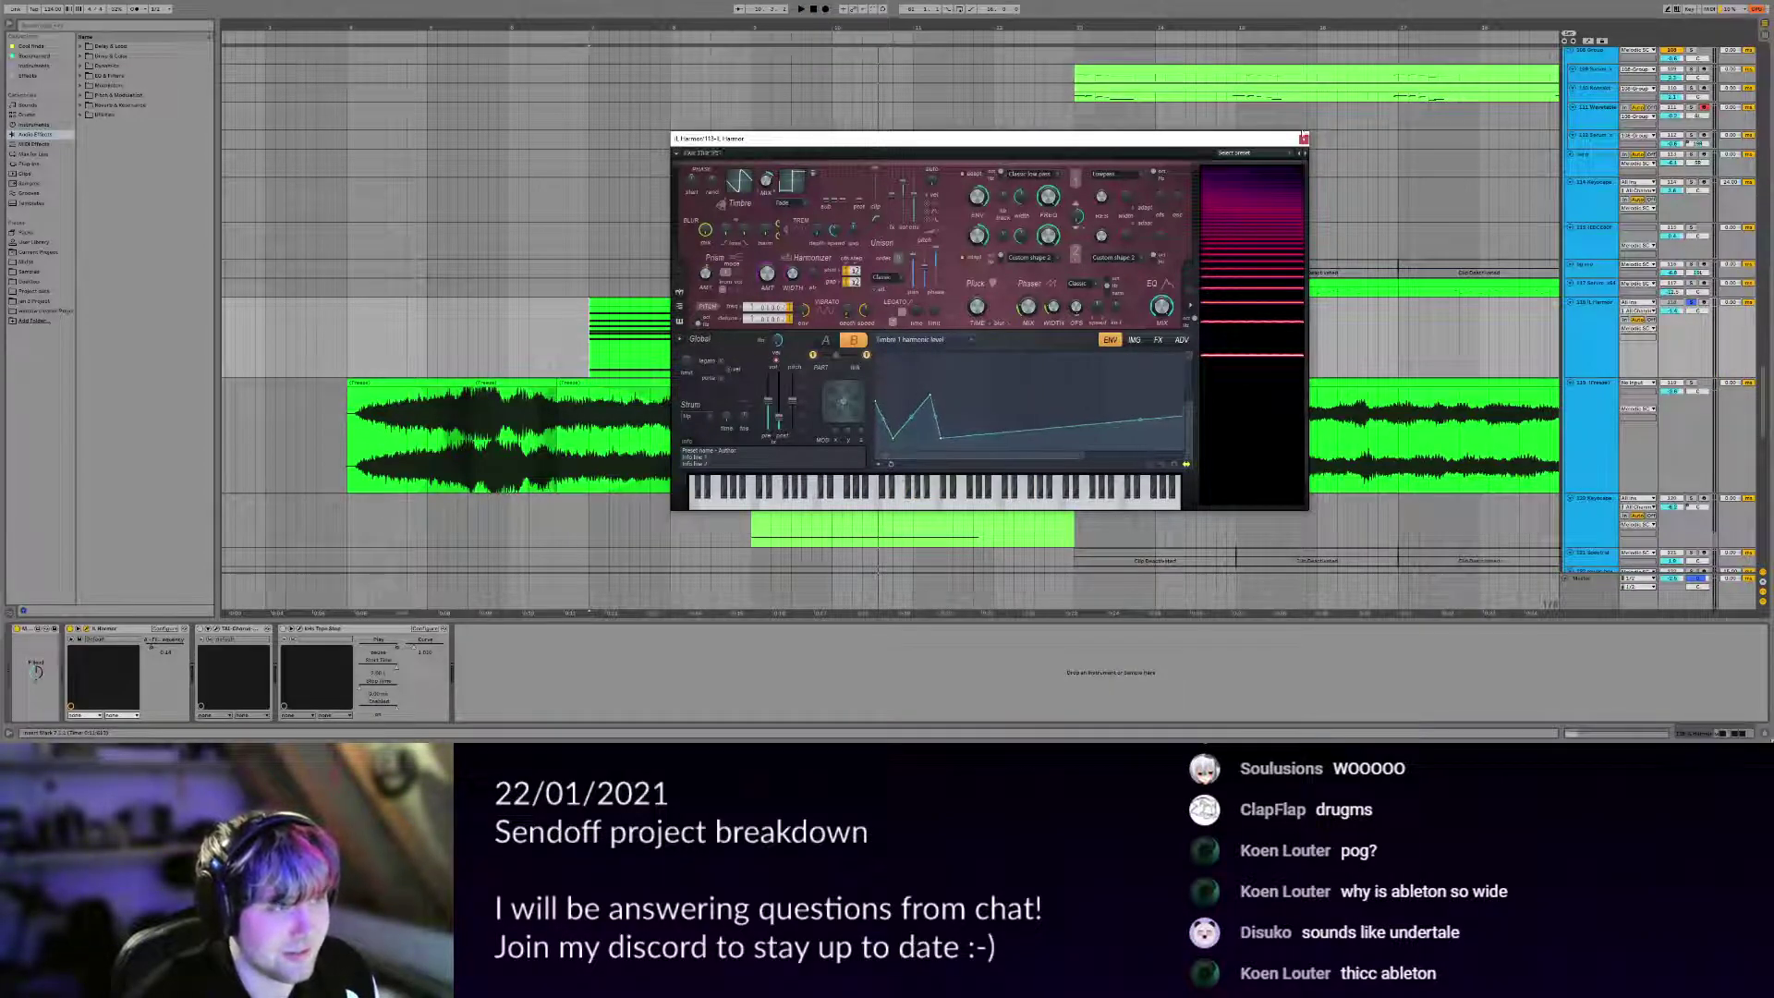
pyautogui.click(1303, 140)
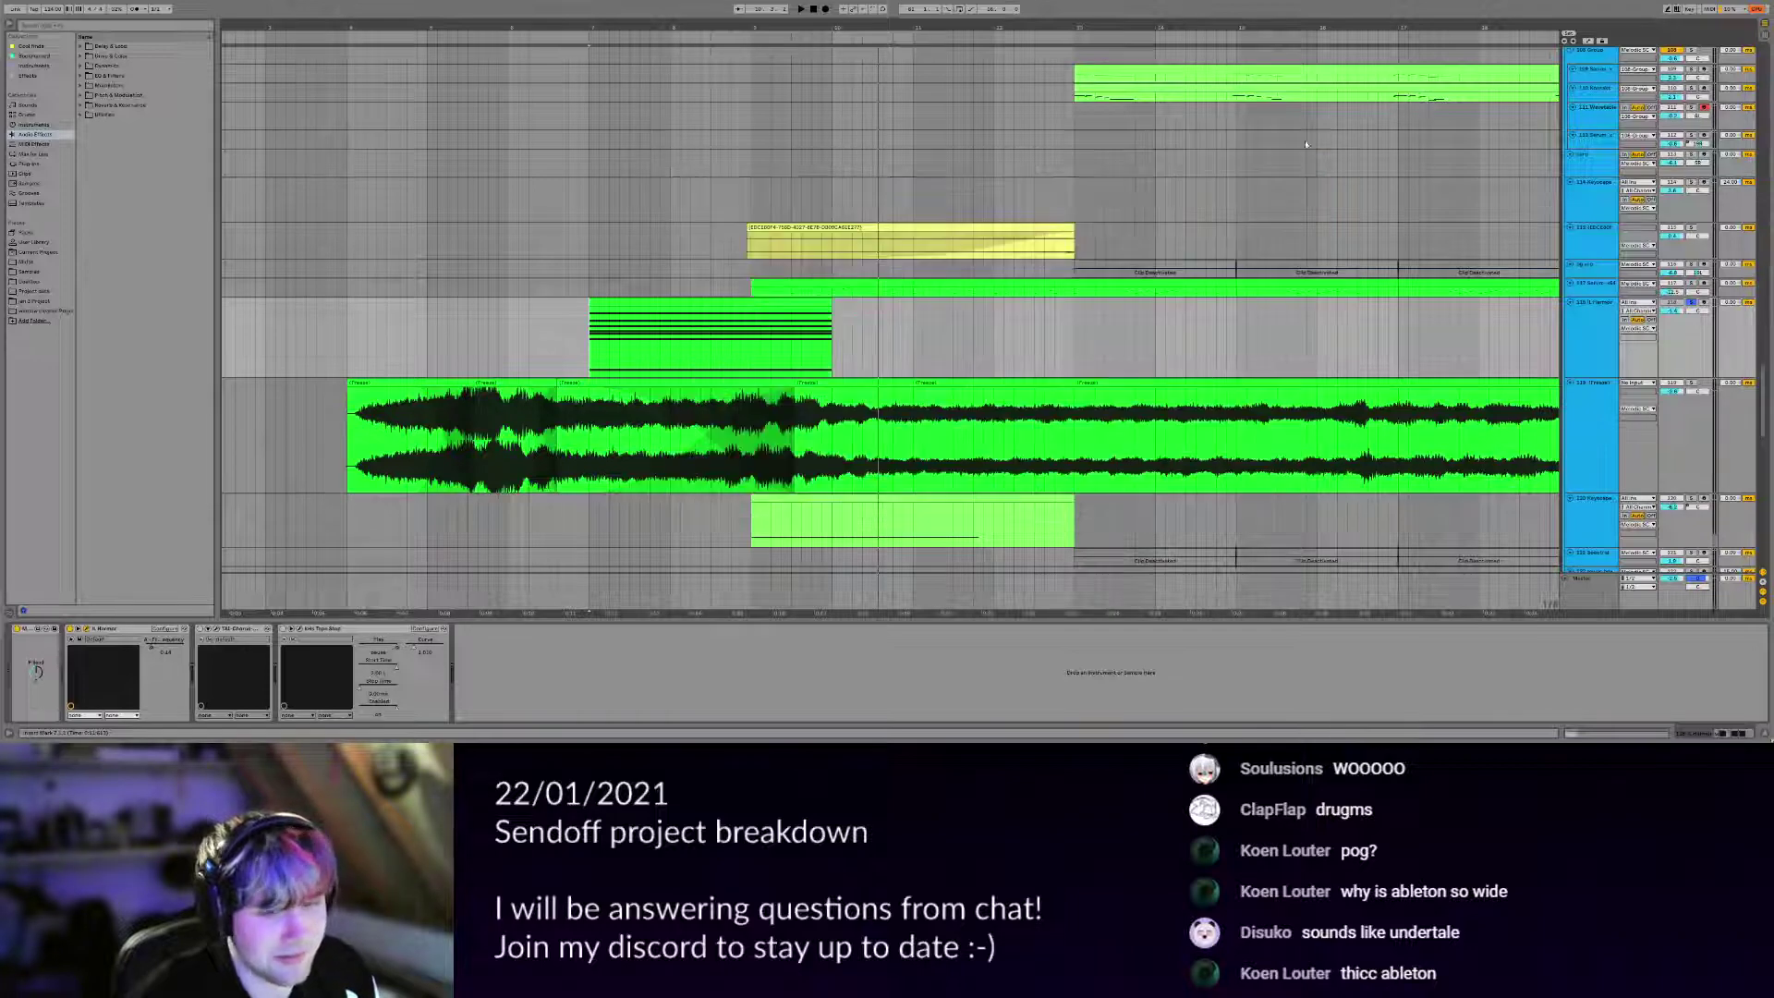
# Reopen Harmor to examine its harmonizer settings during playback, and close the window again.
pyautogui.click(86, 629)
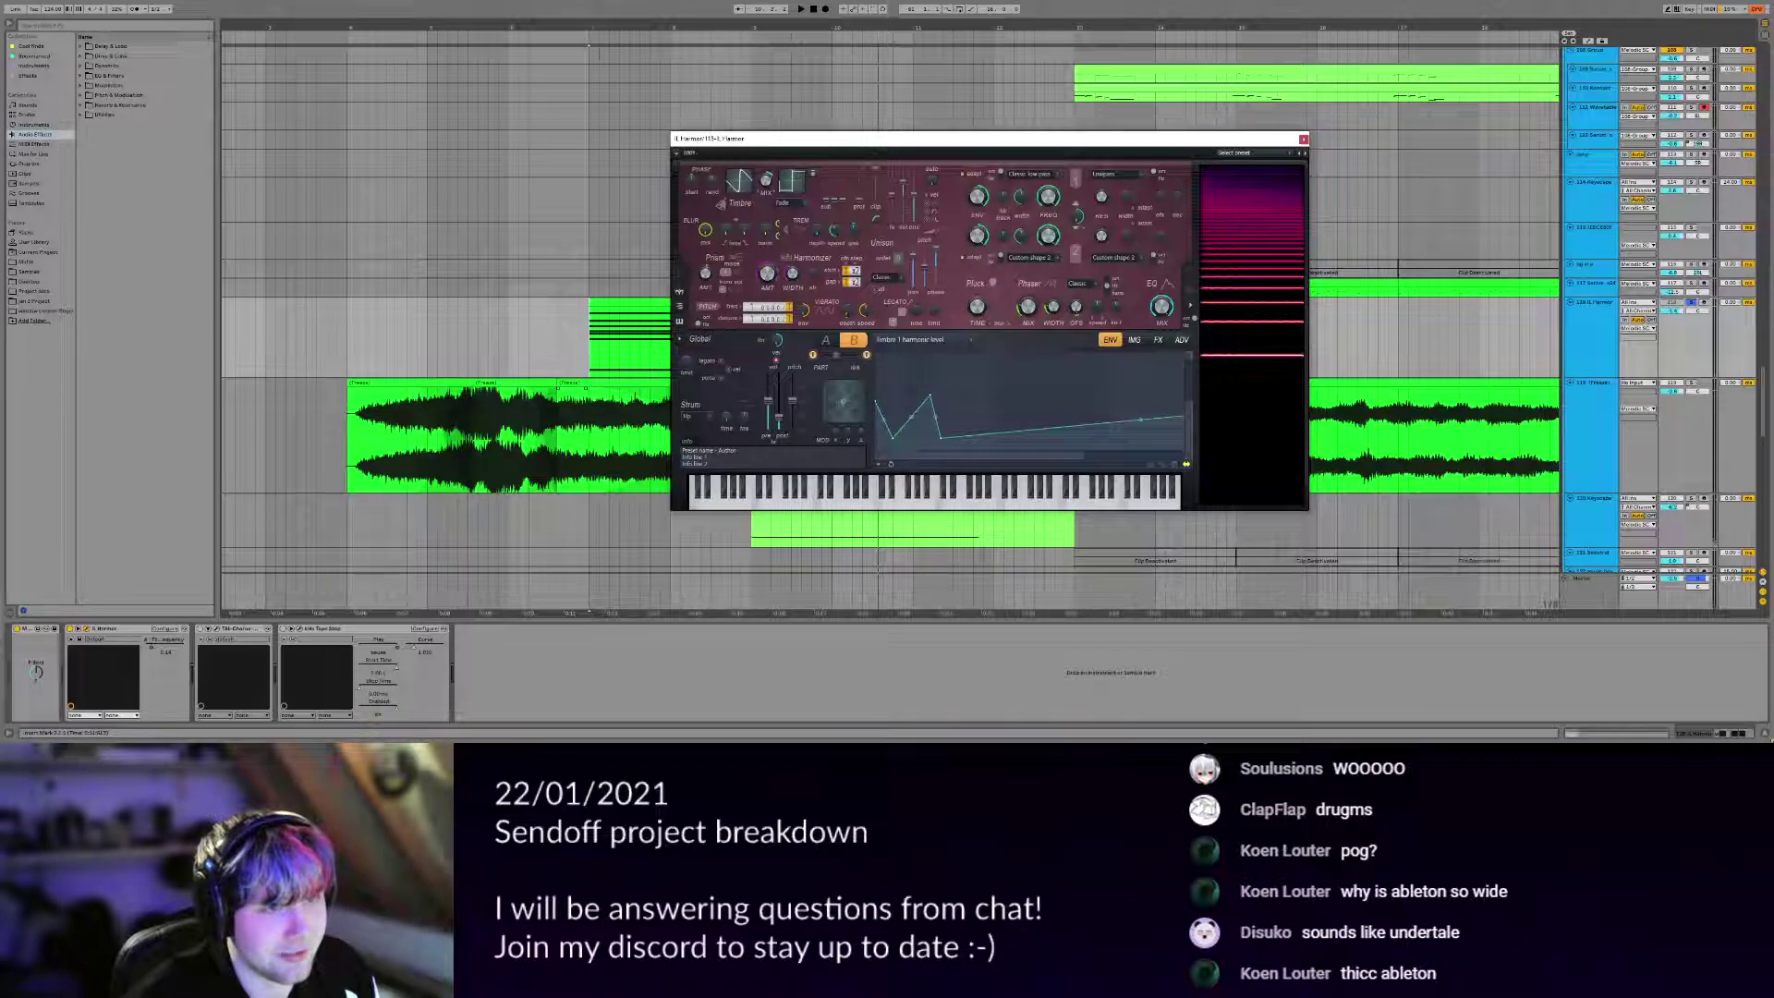
pyautogui.press('space')
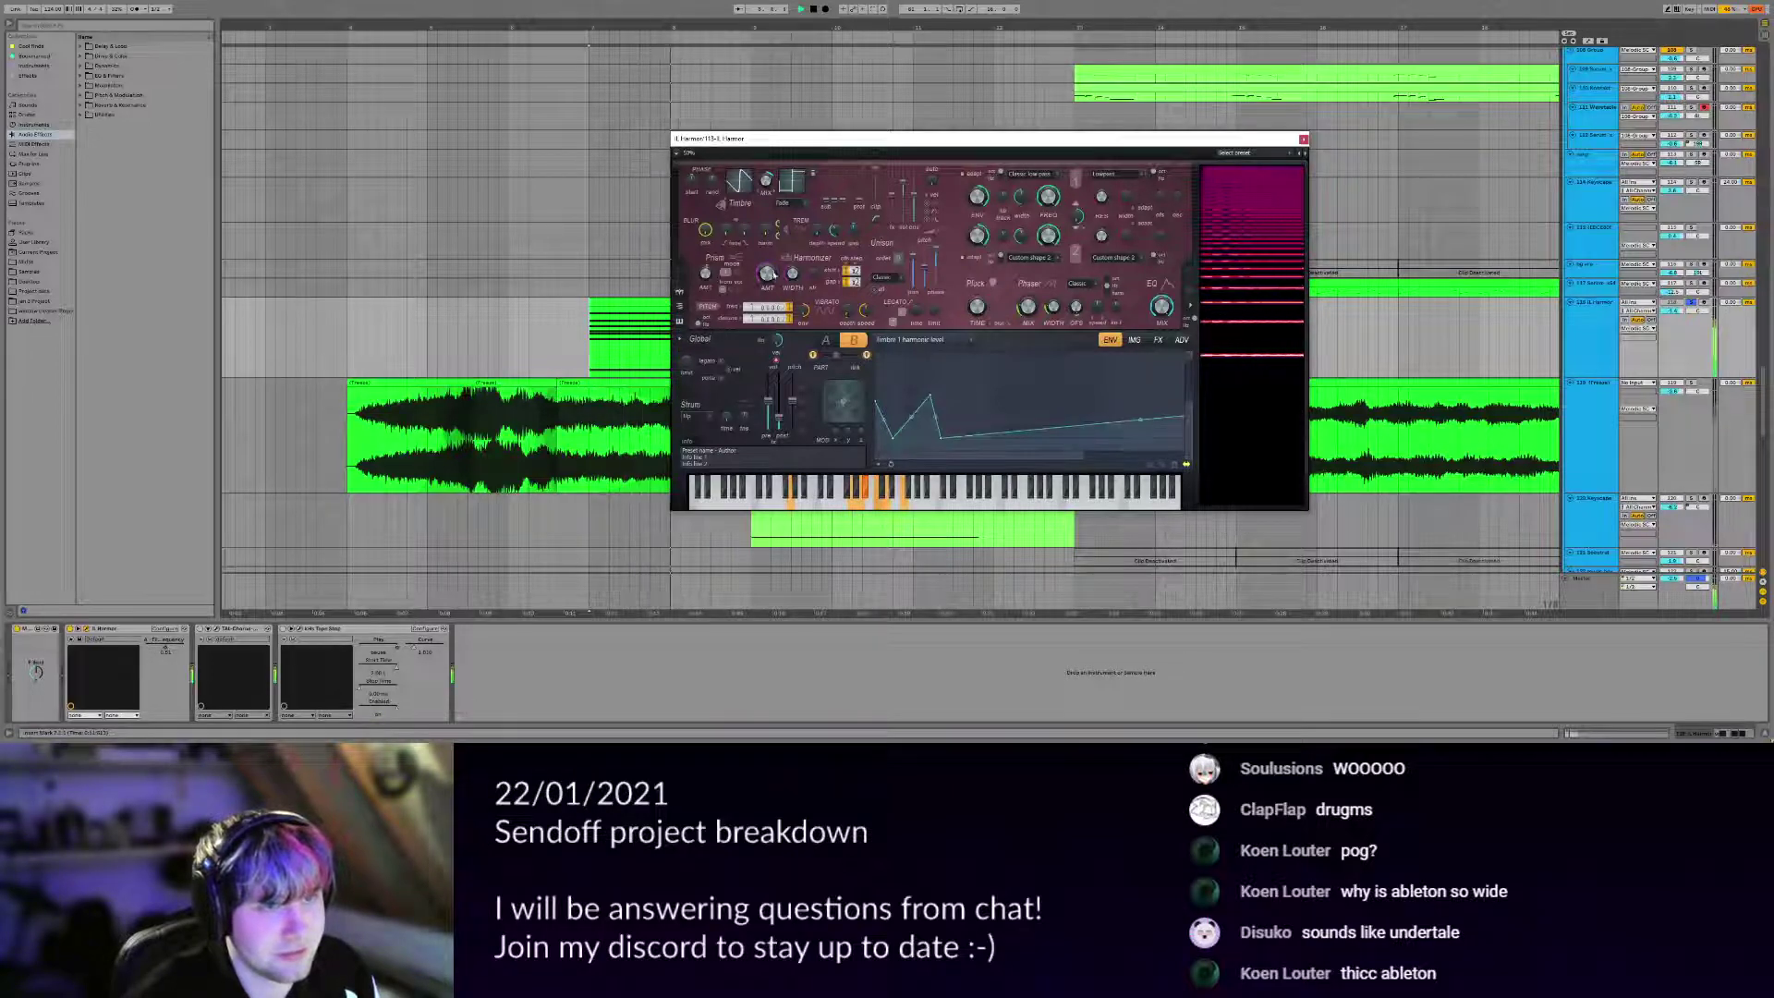
pyautogui.click(1303, 140)
pyautogui.press('space')
# Open the TAL-Chorus-LX effect on the Harmor track, move its window above the chord clip and play the clip.
pyautogui.click(201, 629)
pyautogui.click(216, 629)
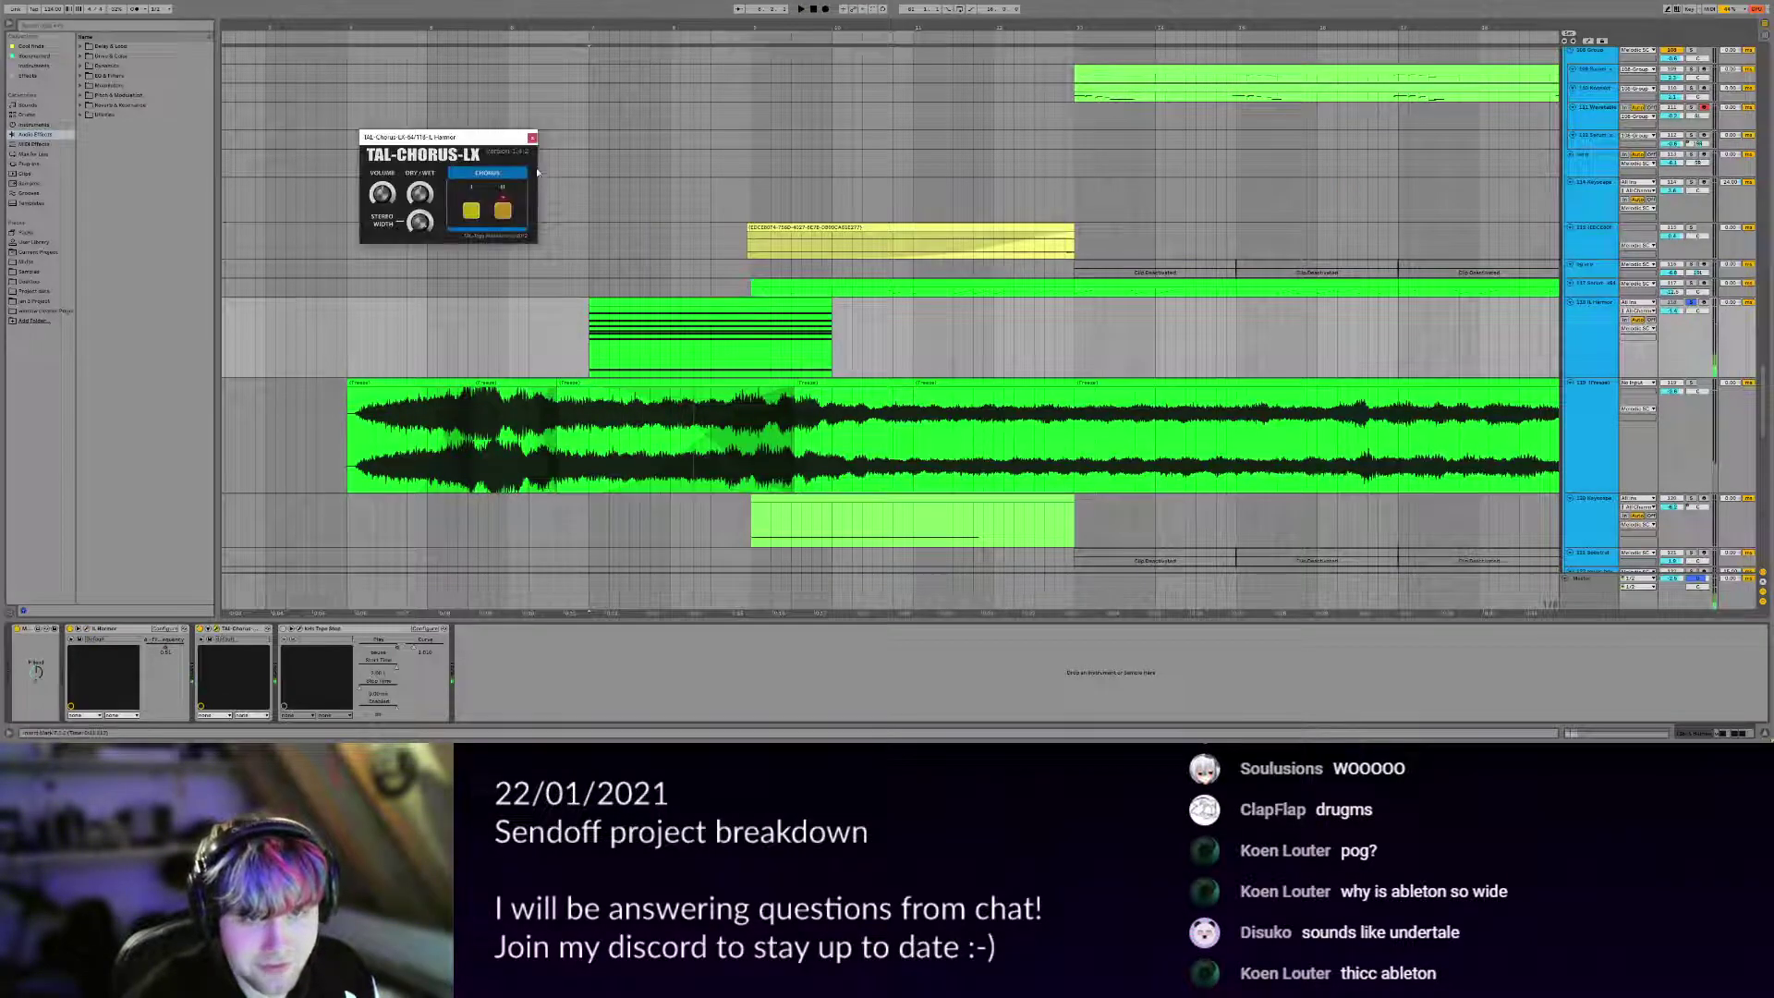
pyautogui.moveTo(504, 138); pyautogui.dragTo(597, 255)
pyautogui.scroll(4, 762, 447)
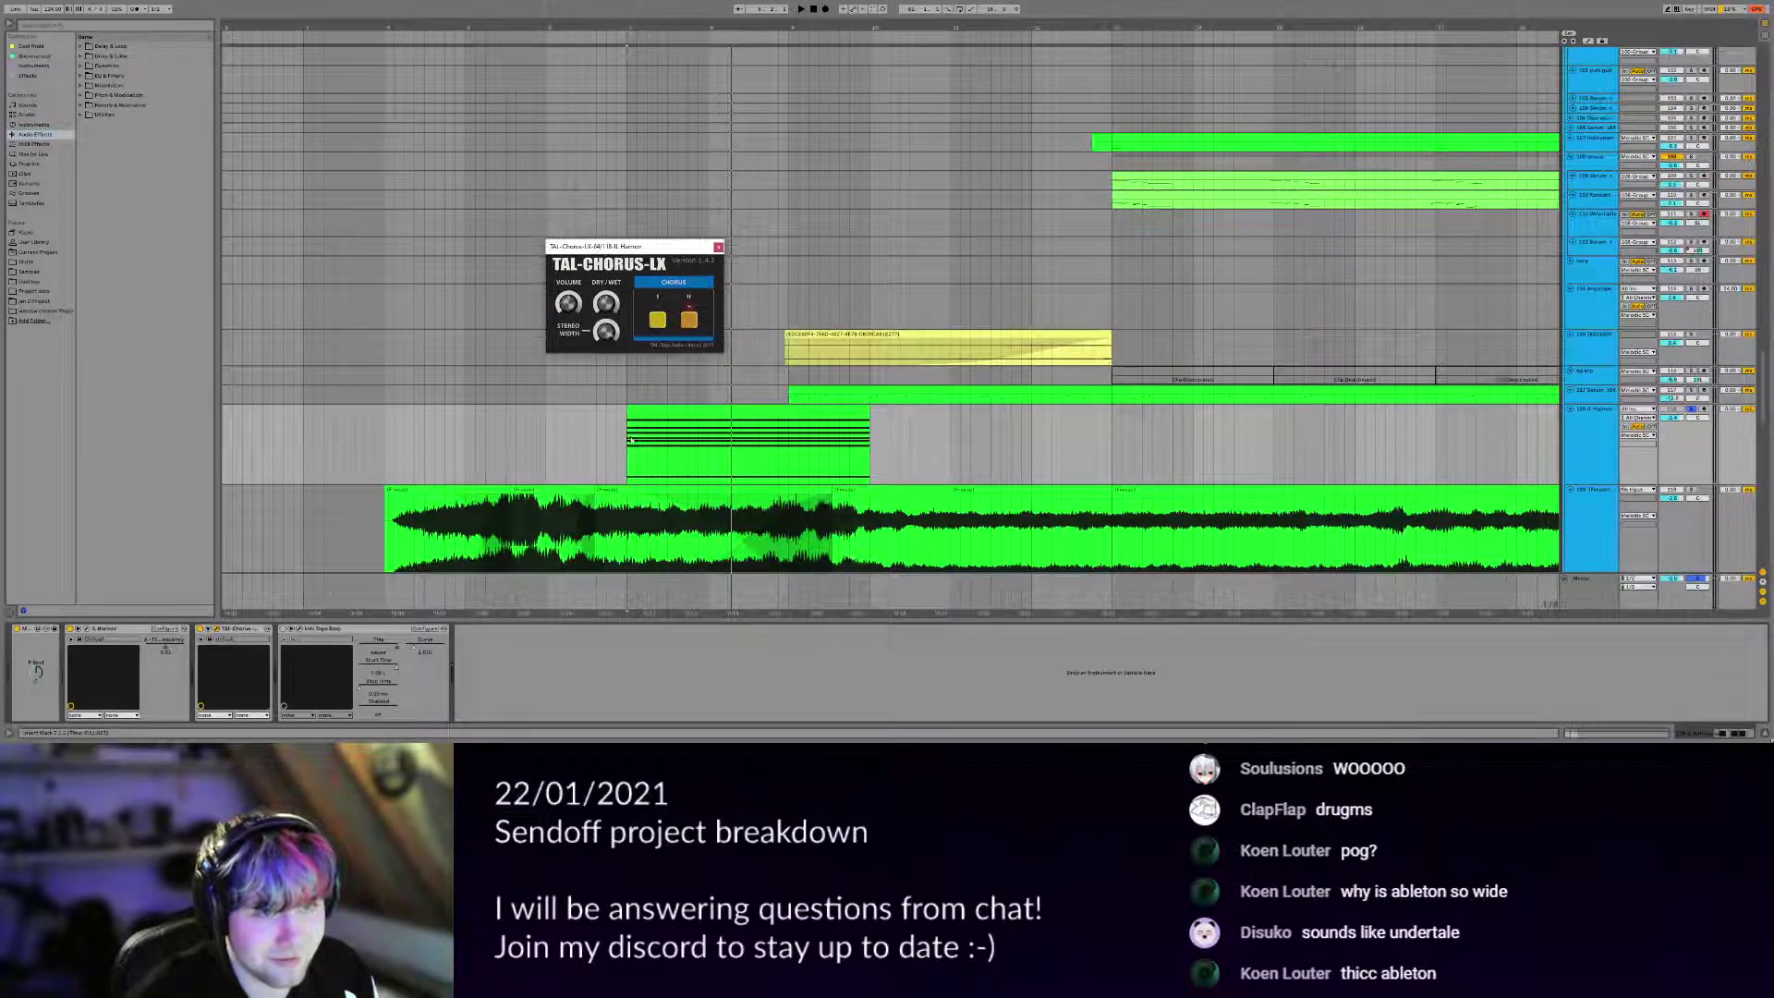
pyautogui.moveTo(631, 447); pyautogui.dragTo(597, 413)
pyautogui.scroll(2, 598, 413)
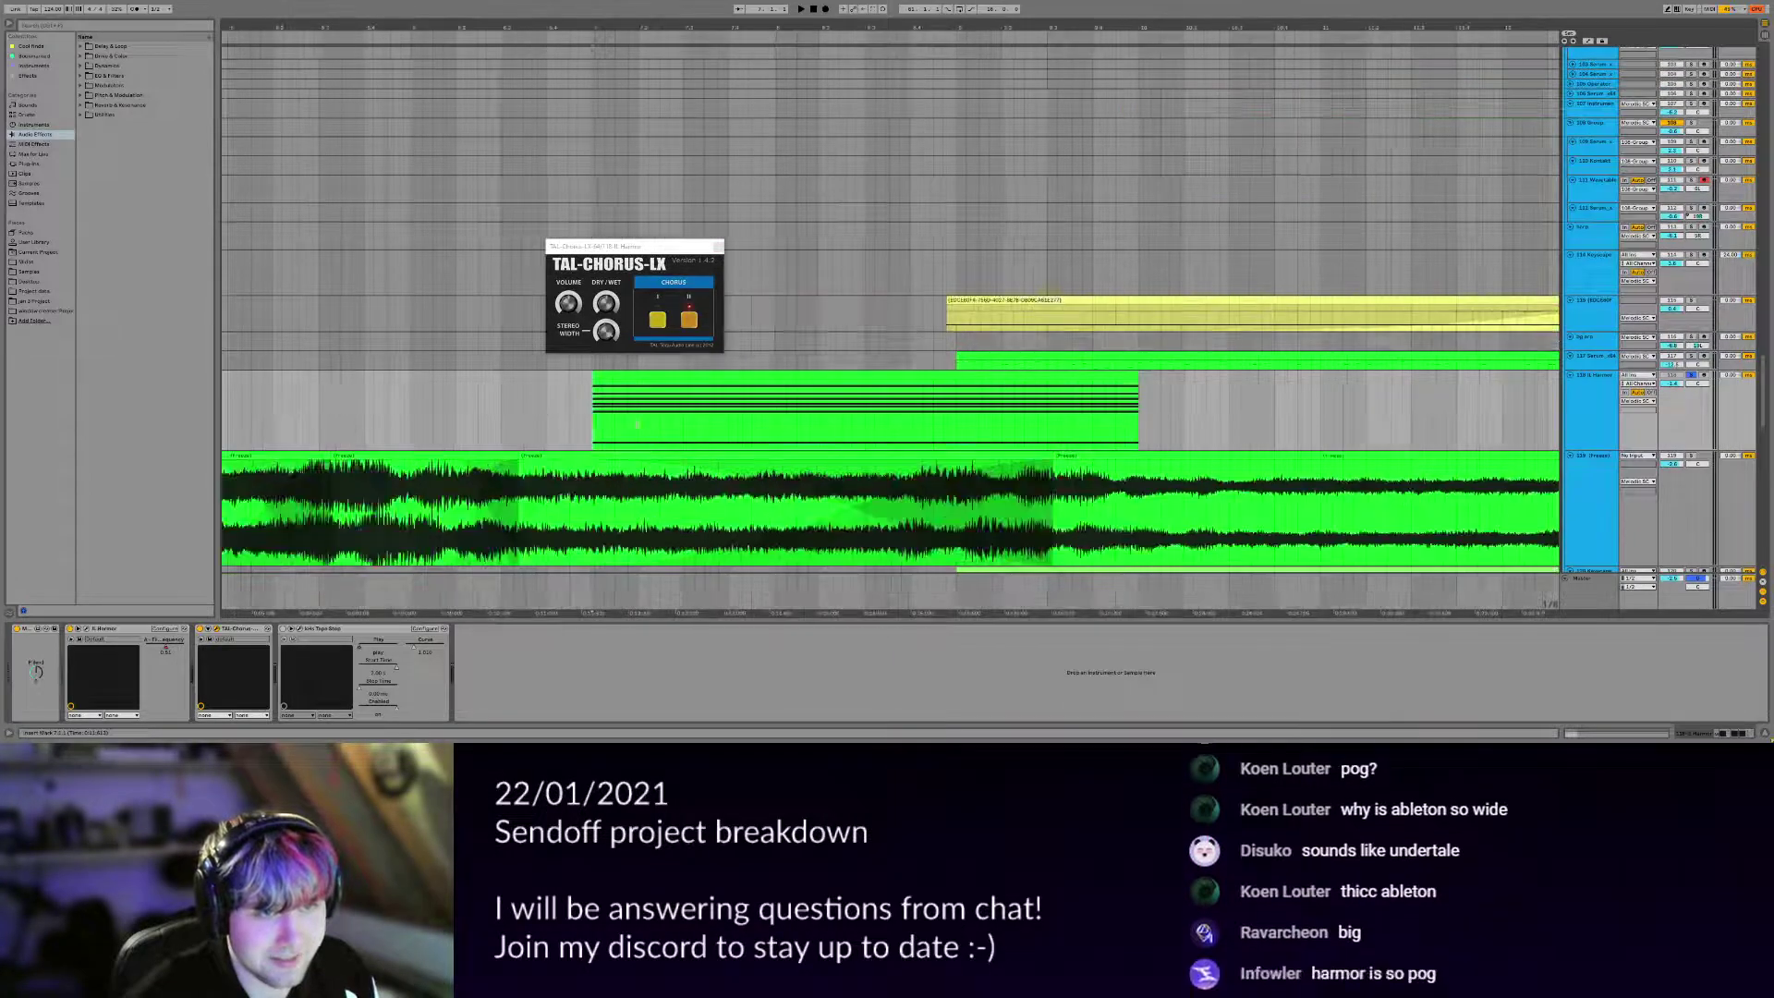
pyautogui.press('space')
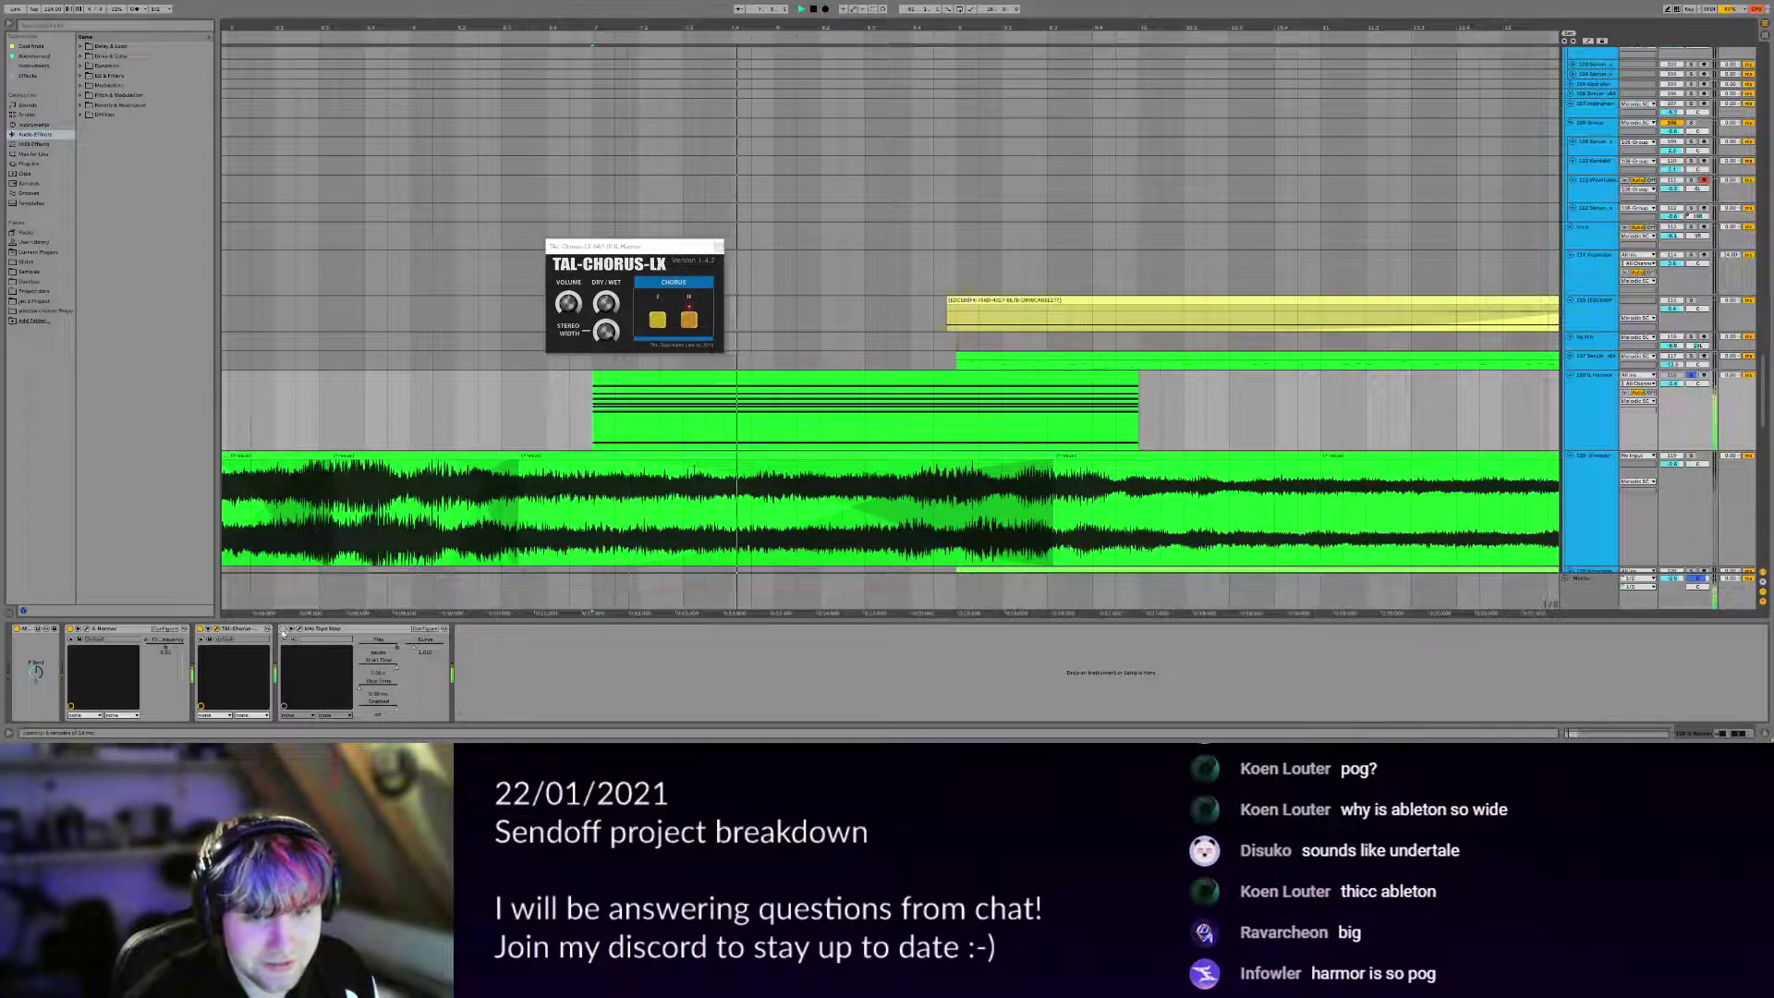
# Replay the soloed Harmor chord with the chorus window open, and stop playback.
pyautogui.press('space')
pyautogui.press('space')
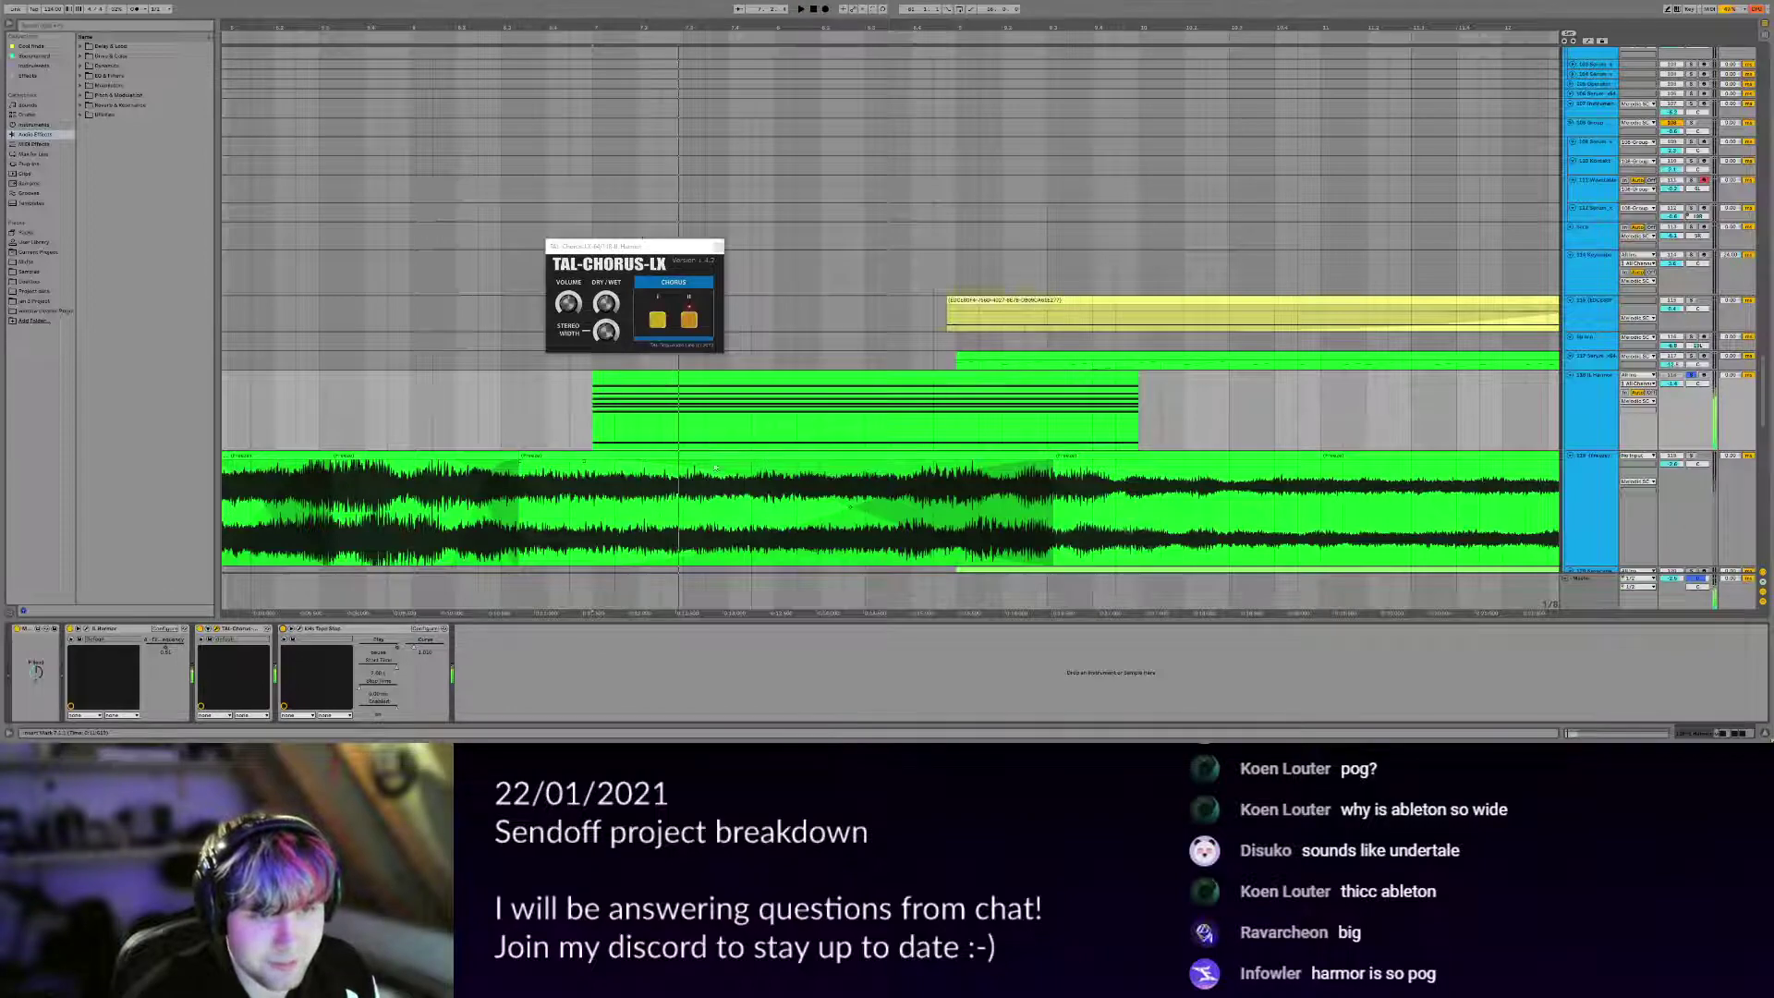
pyautogui.scroll(-3, 632, 504)
pyautogui.moveTo(632, 502); pyautogui.dragTo(660, 440)
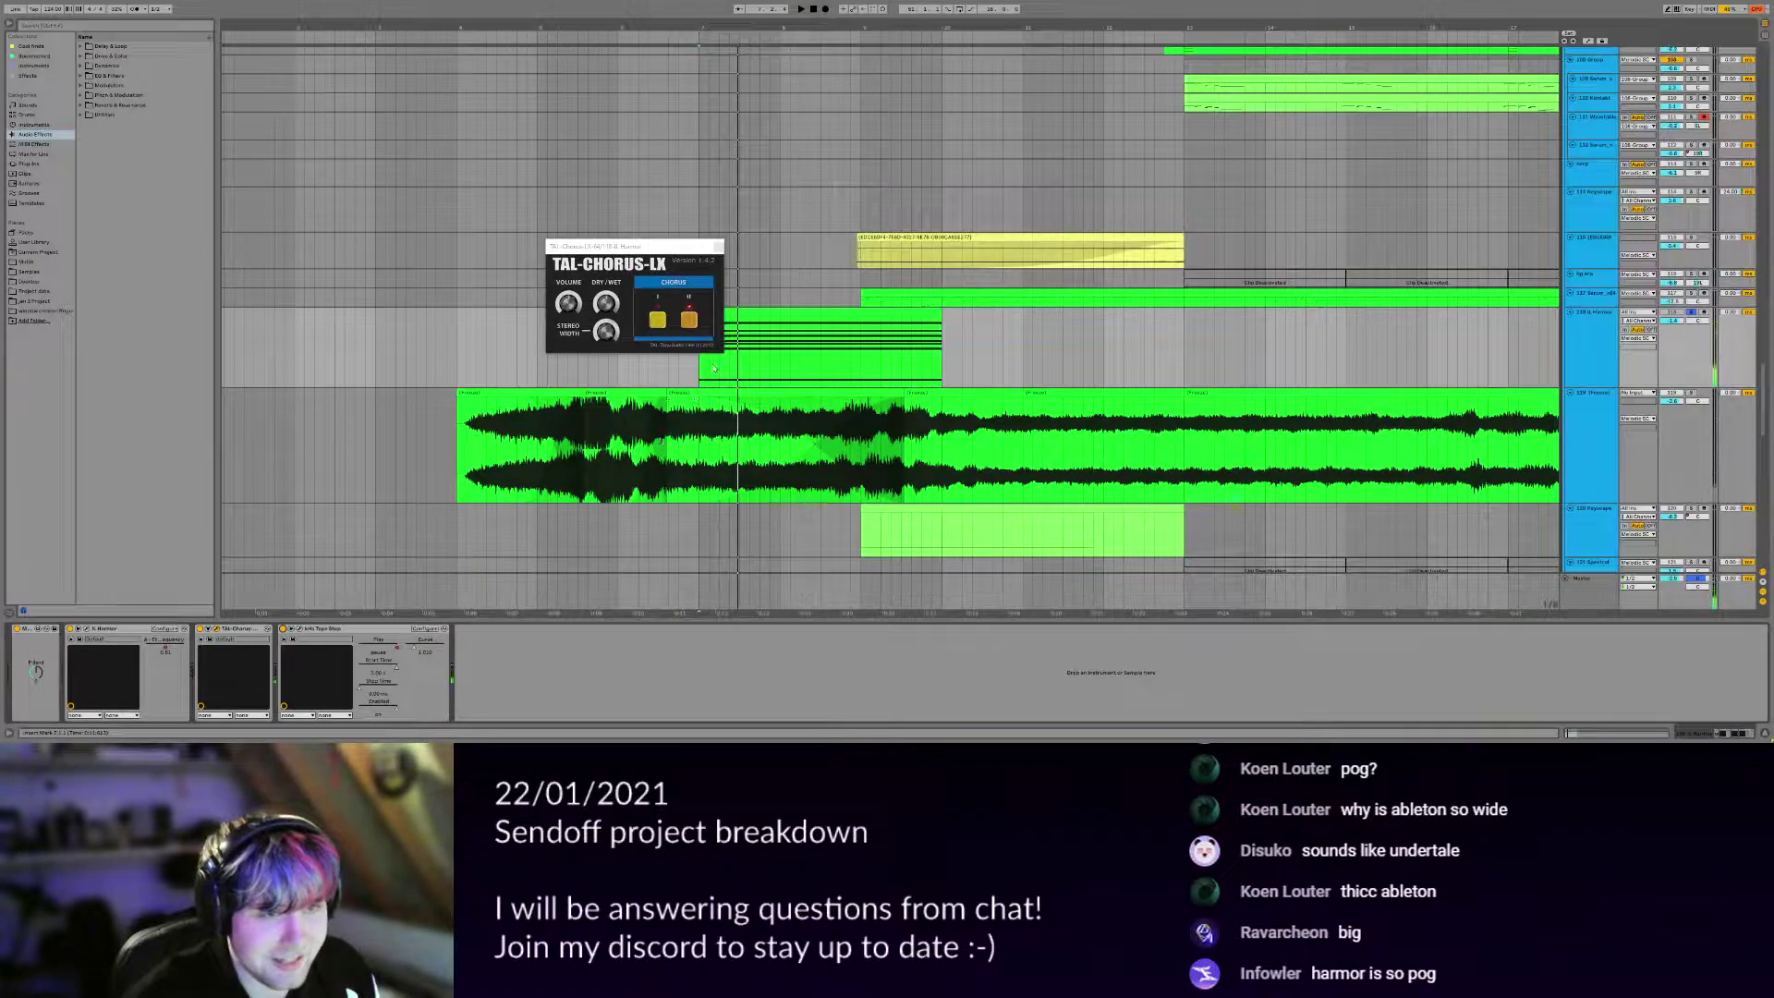
pyautogui.press('space')
# Move the solo from the Harmor track to the track with the long green audio clip beneath it.
pyautogui.moveTo(713, 368); pyautogui.dragTo(939, 362)
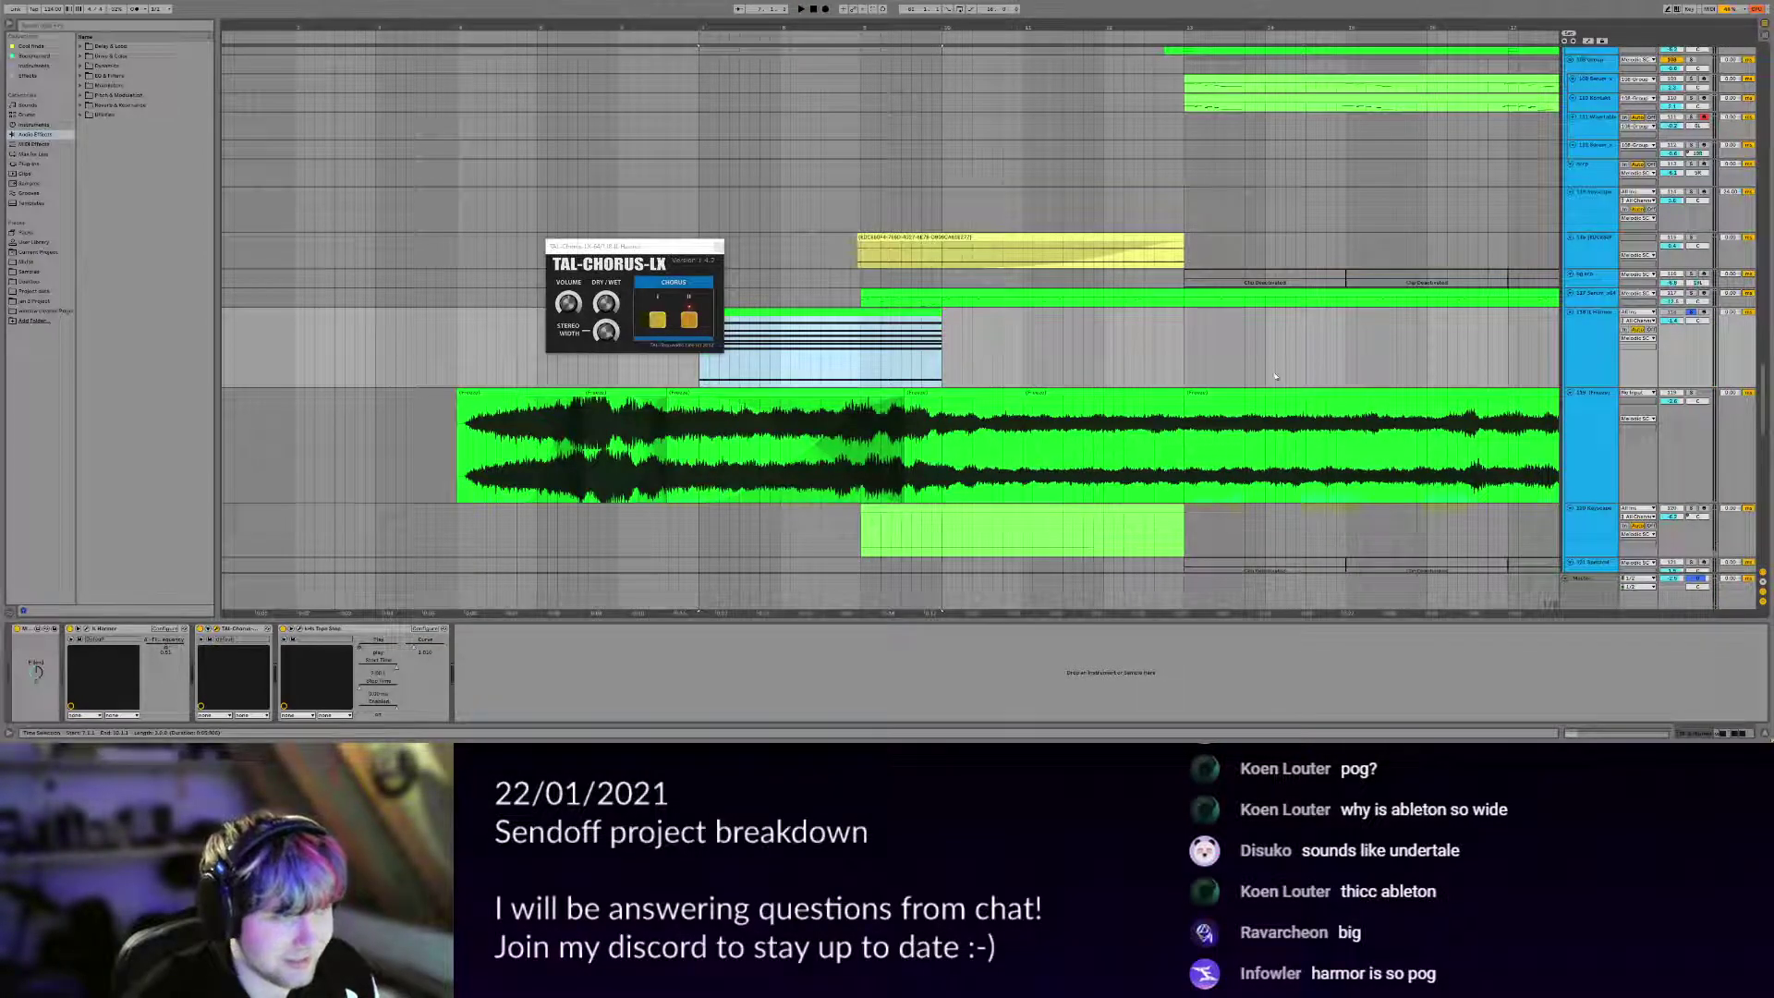
pyautogui.click(487, 462)
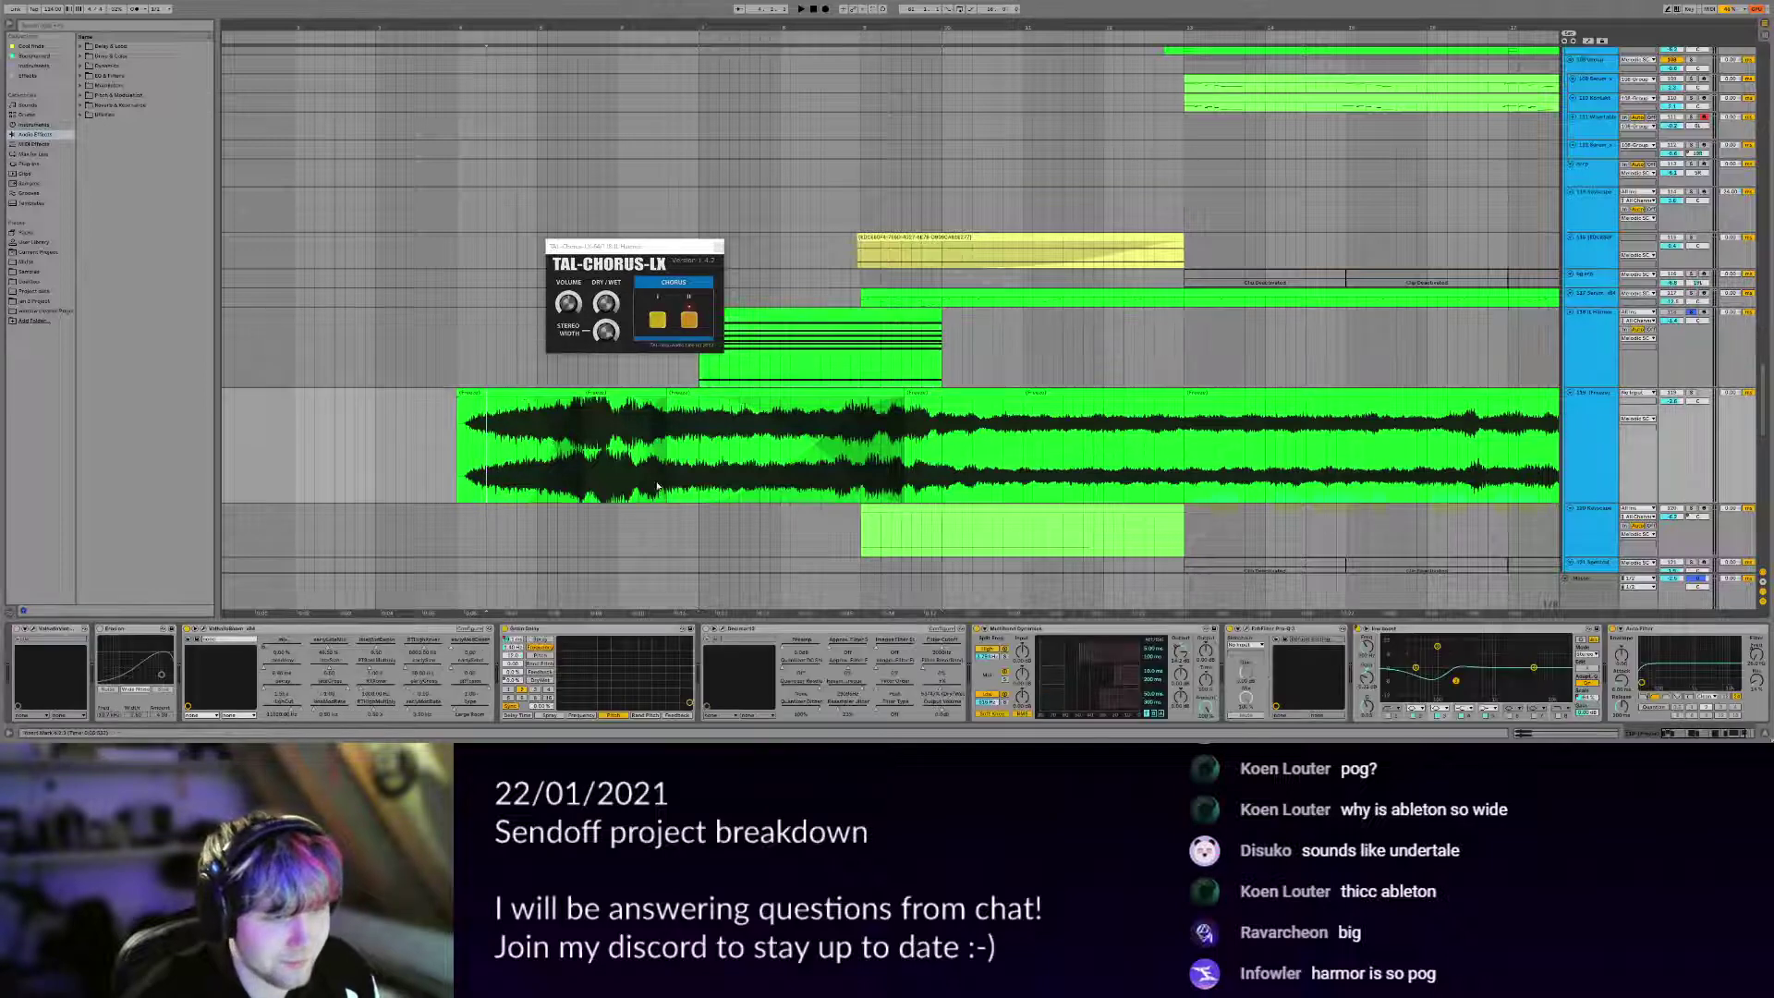
pyautogui.click(1598, 362)
pyautogui.click(1691, 312)
pyautogui.click(1691, 393)
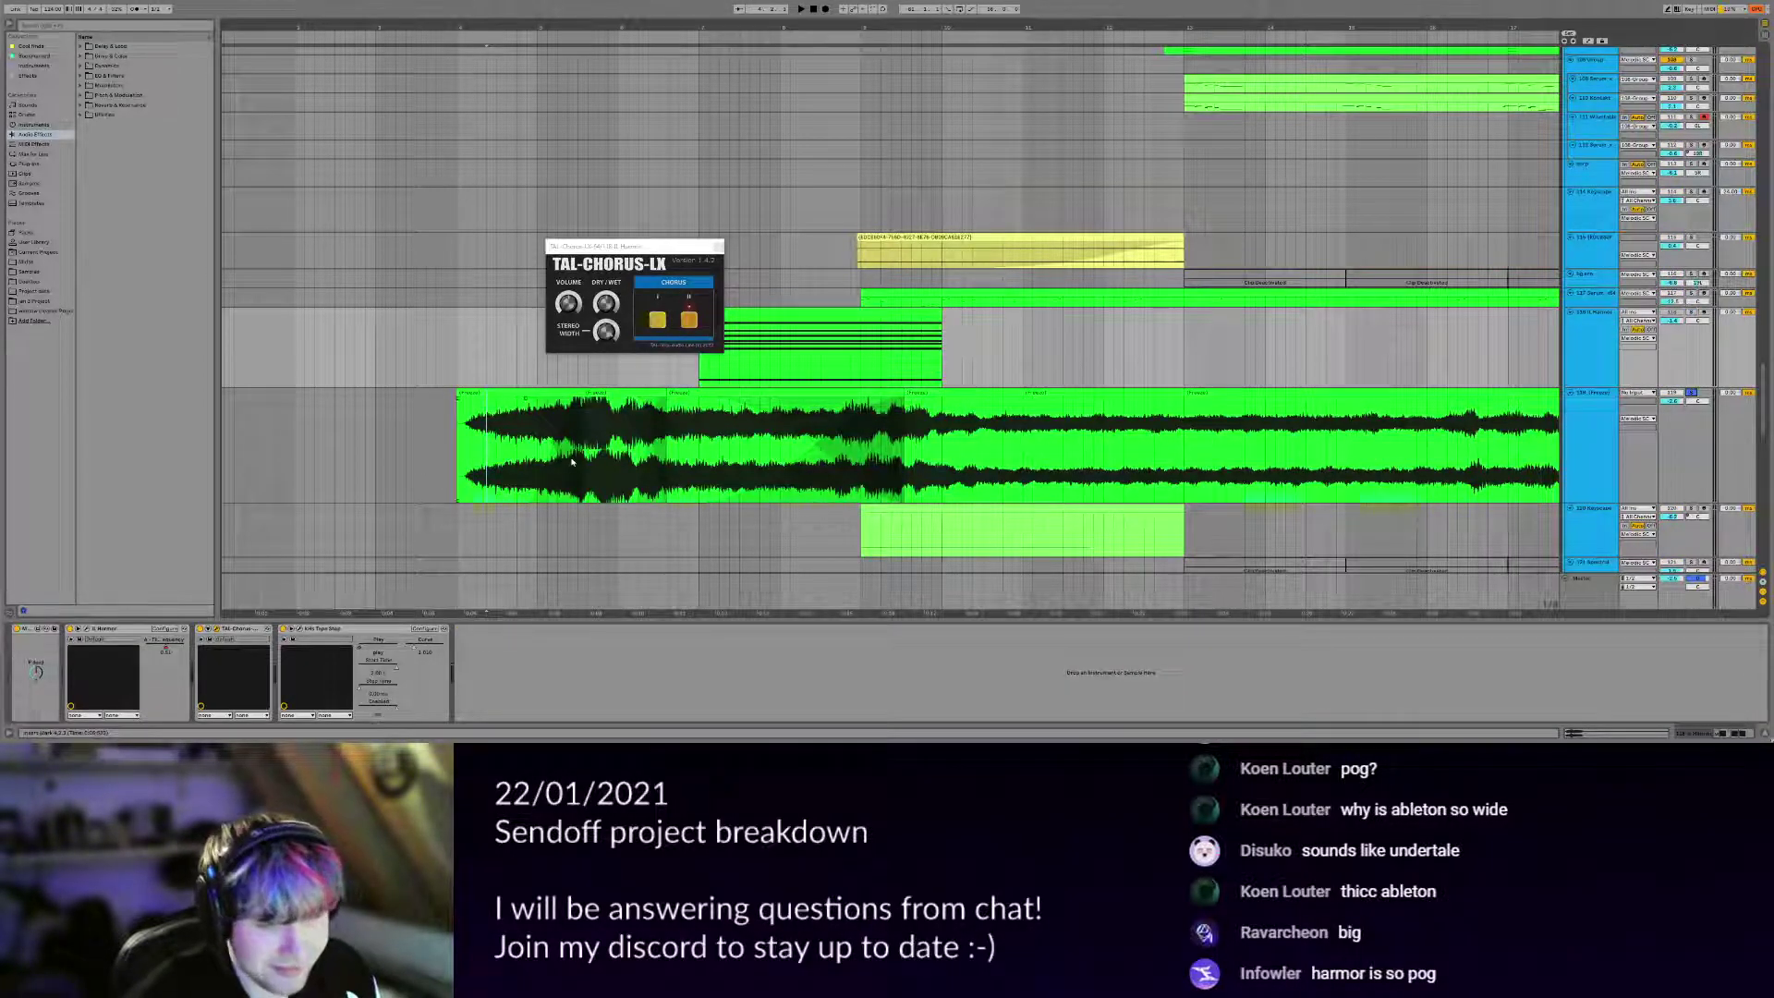
# Close the TAL-Chorus-LX window and open the long green audio clip's waveform in the clip view.
pyautogui.click(482, 445)
pyautogui.moveTo(644, 450); pyautogui.dragTo(503, 449)
pyautogui.click(719, 247)
pyautogui.doubleClick(405, 386)
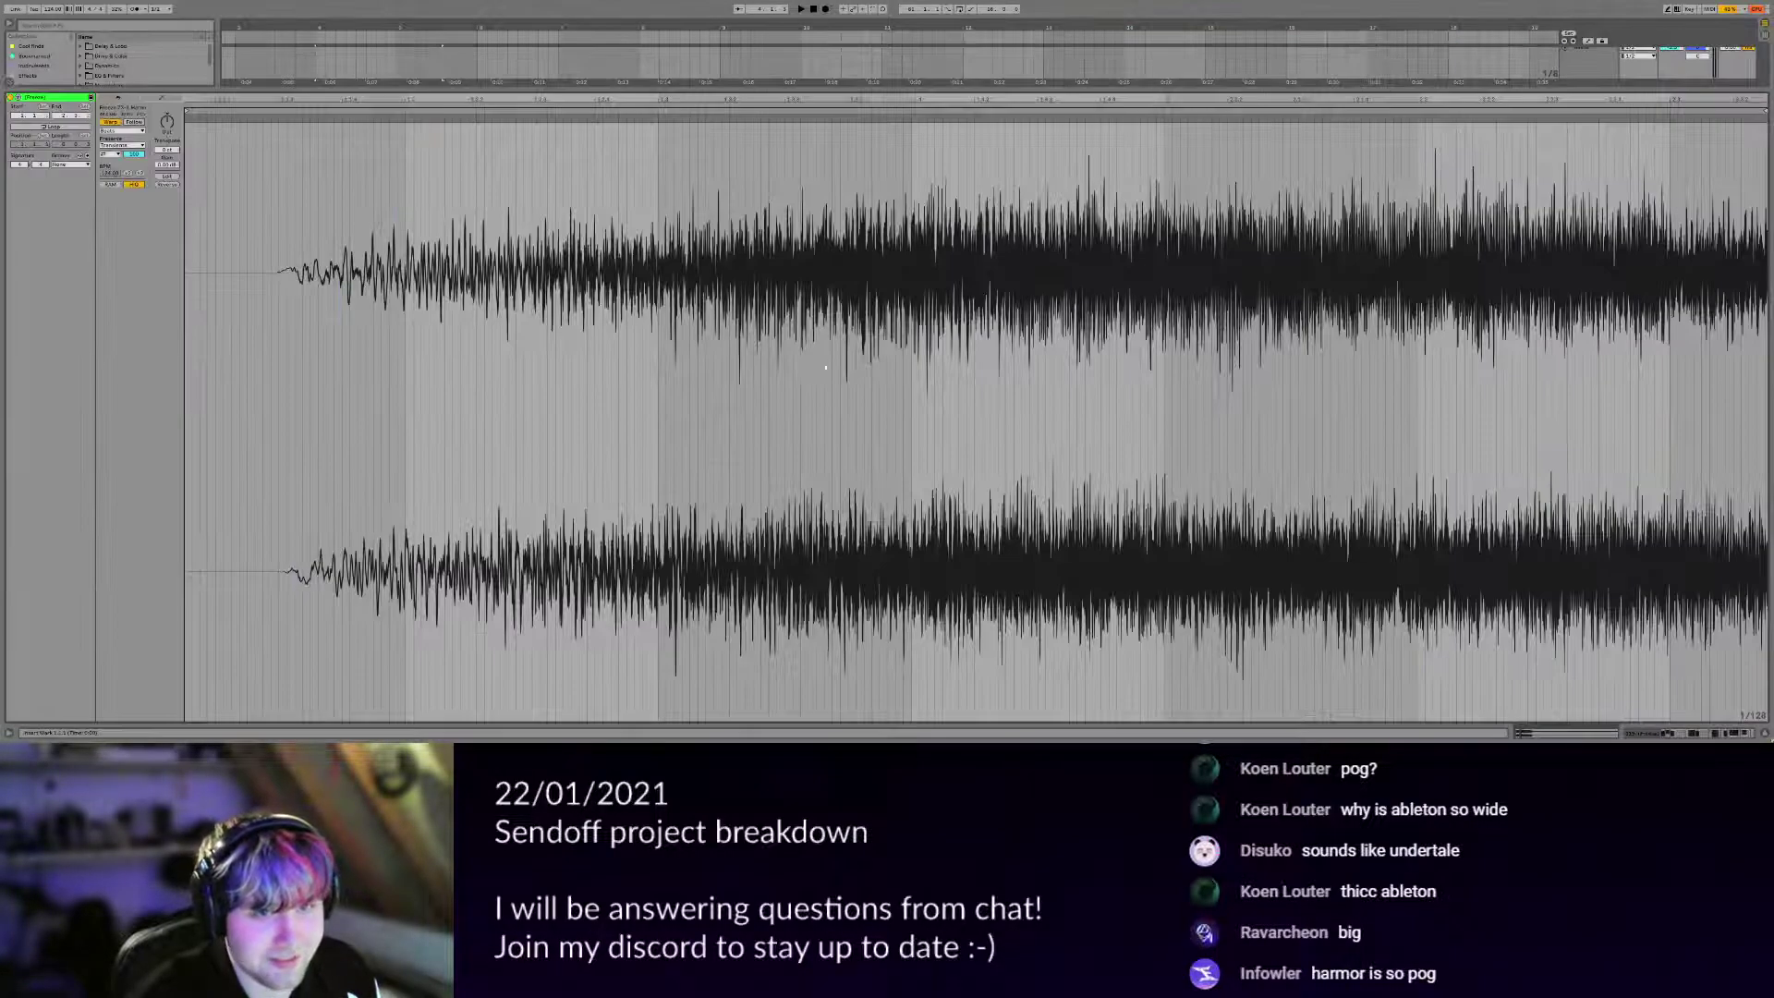
# Return to the long green audio track's device chain and set the playback start at the beginning of its clip.
pyautogui.hotkey('shift', 'Tab')
pyautogui.scroll(5, 832, 286)
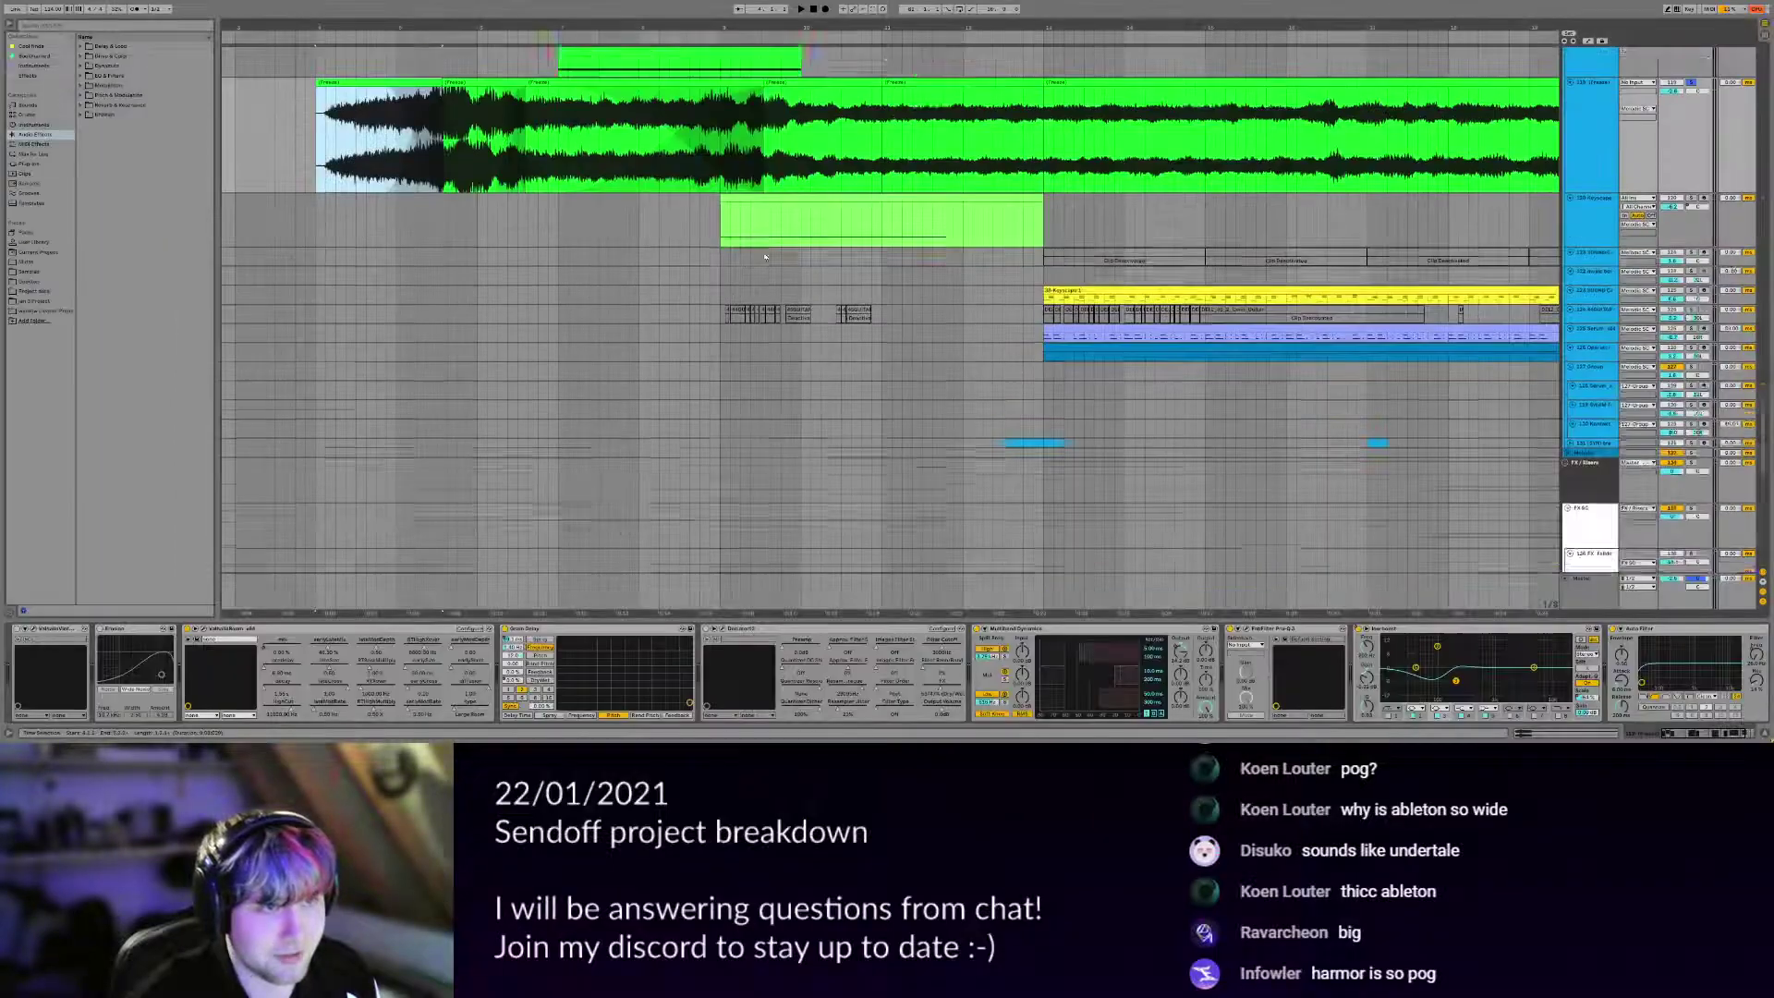
pyautogui.moveTo(1034, 274); pyautogui.dragTo(836, 298)
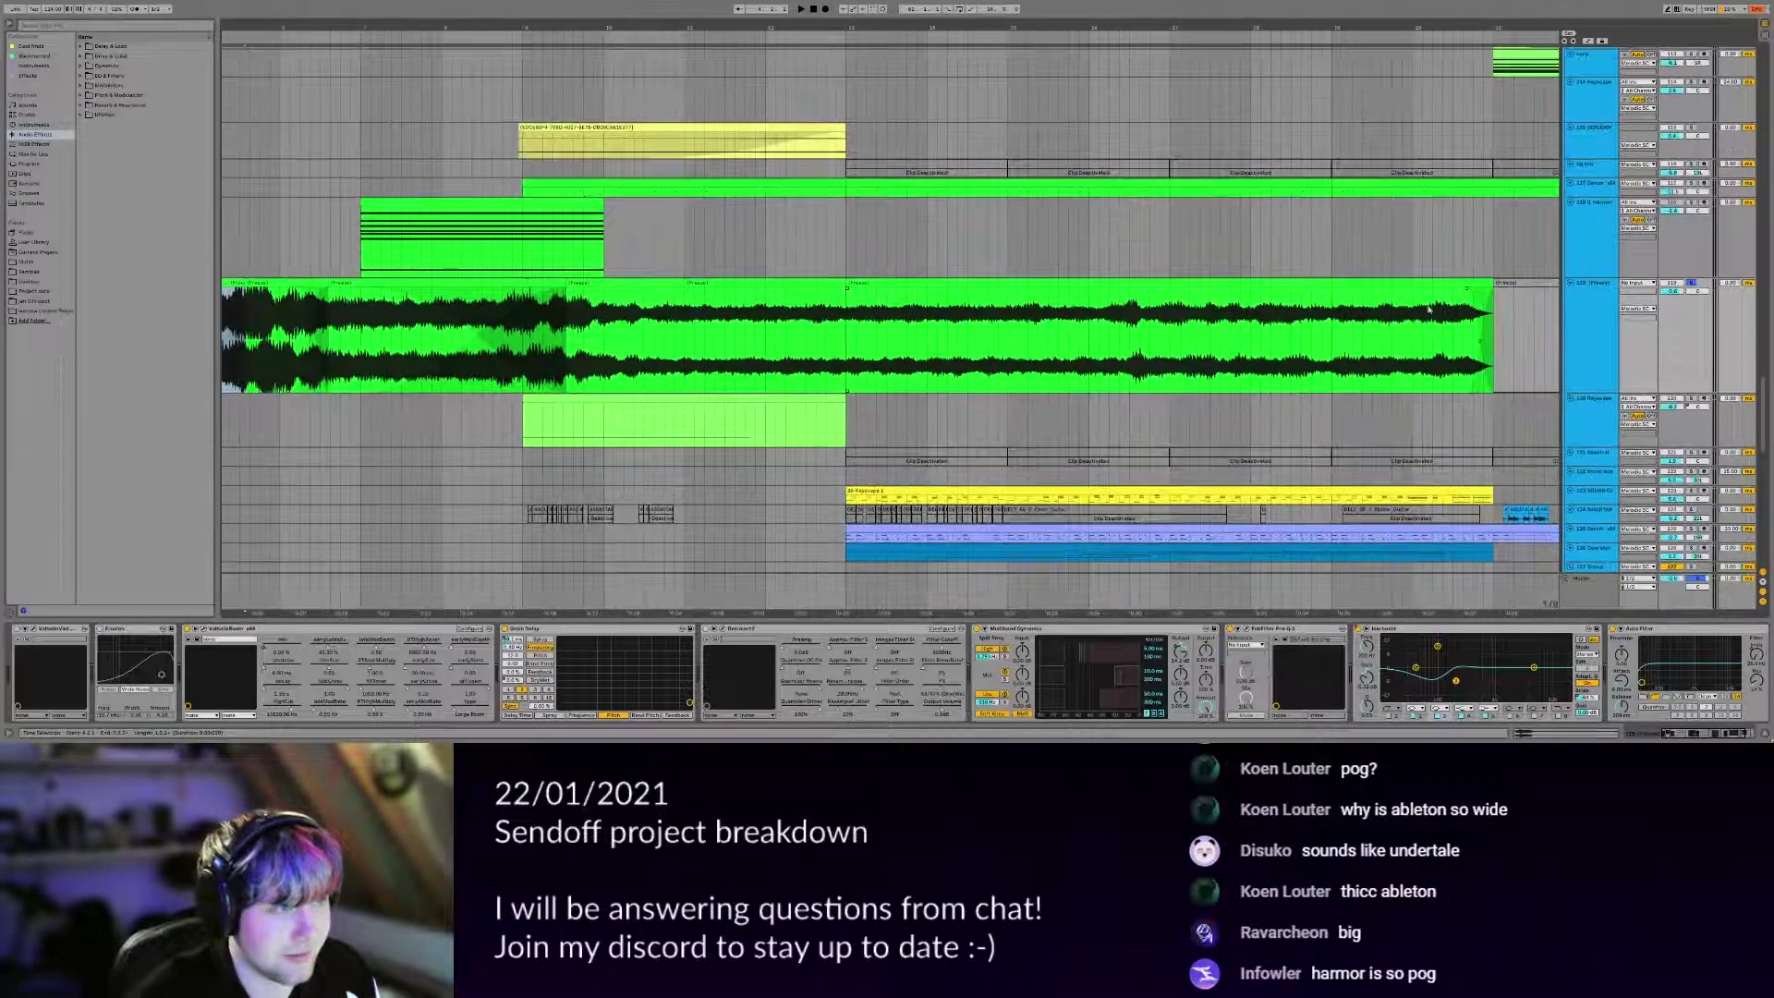
pyautogui.moveTo(1292, 312); pyautogui.dragTo(1400, 354)
pyautogui.click(466, 373)
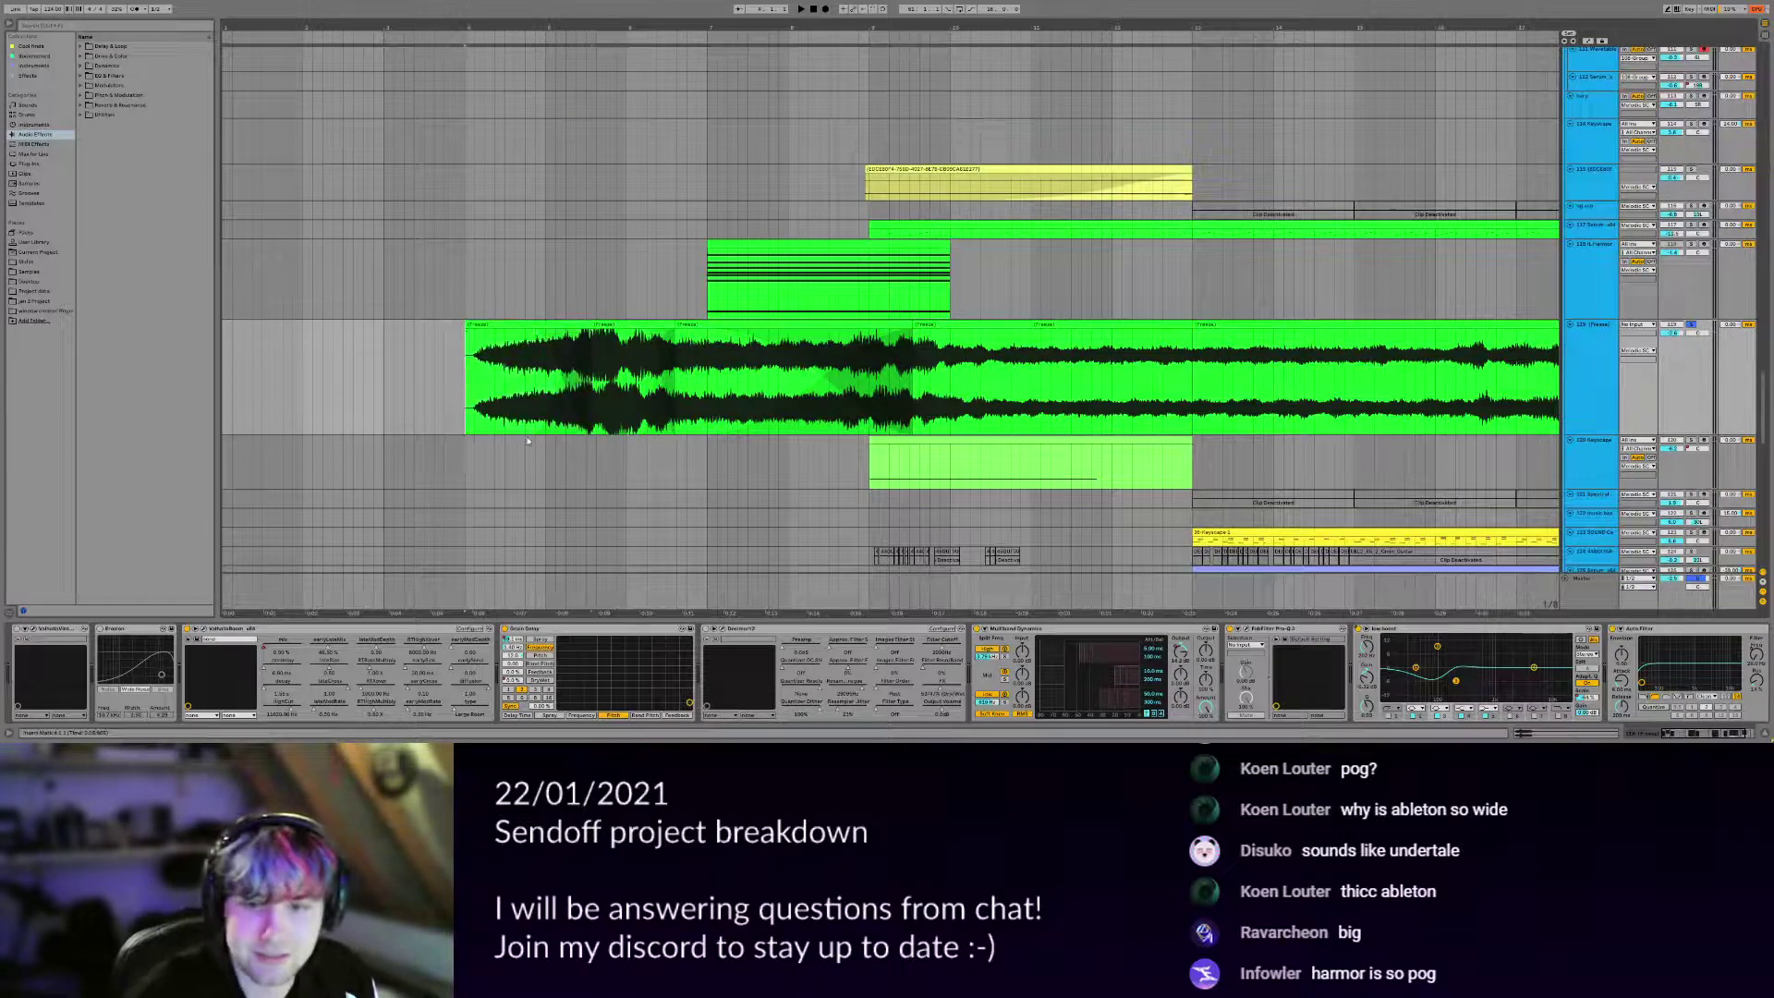
# Open ValhallaRoom on the long green audio track, play the clip from its start, close the reverb and select Grain Delay.
pyautogui.click(50, 630)
pyautogui.click(205, 629)
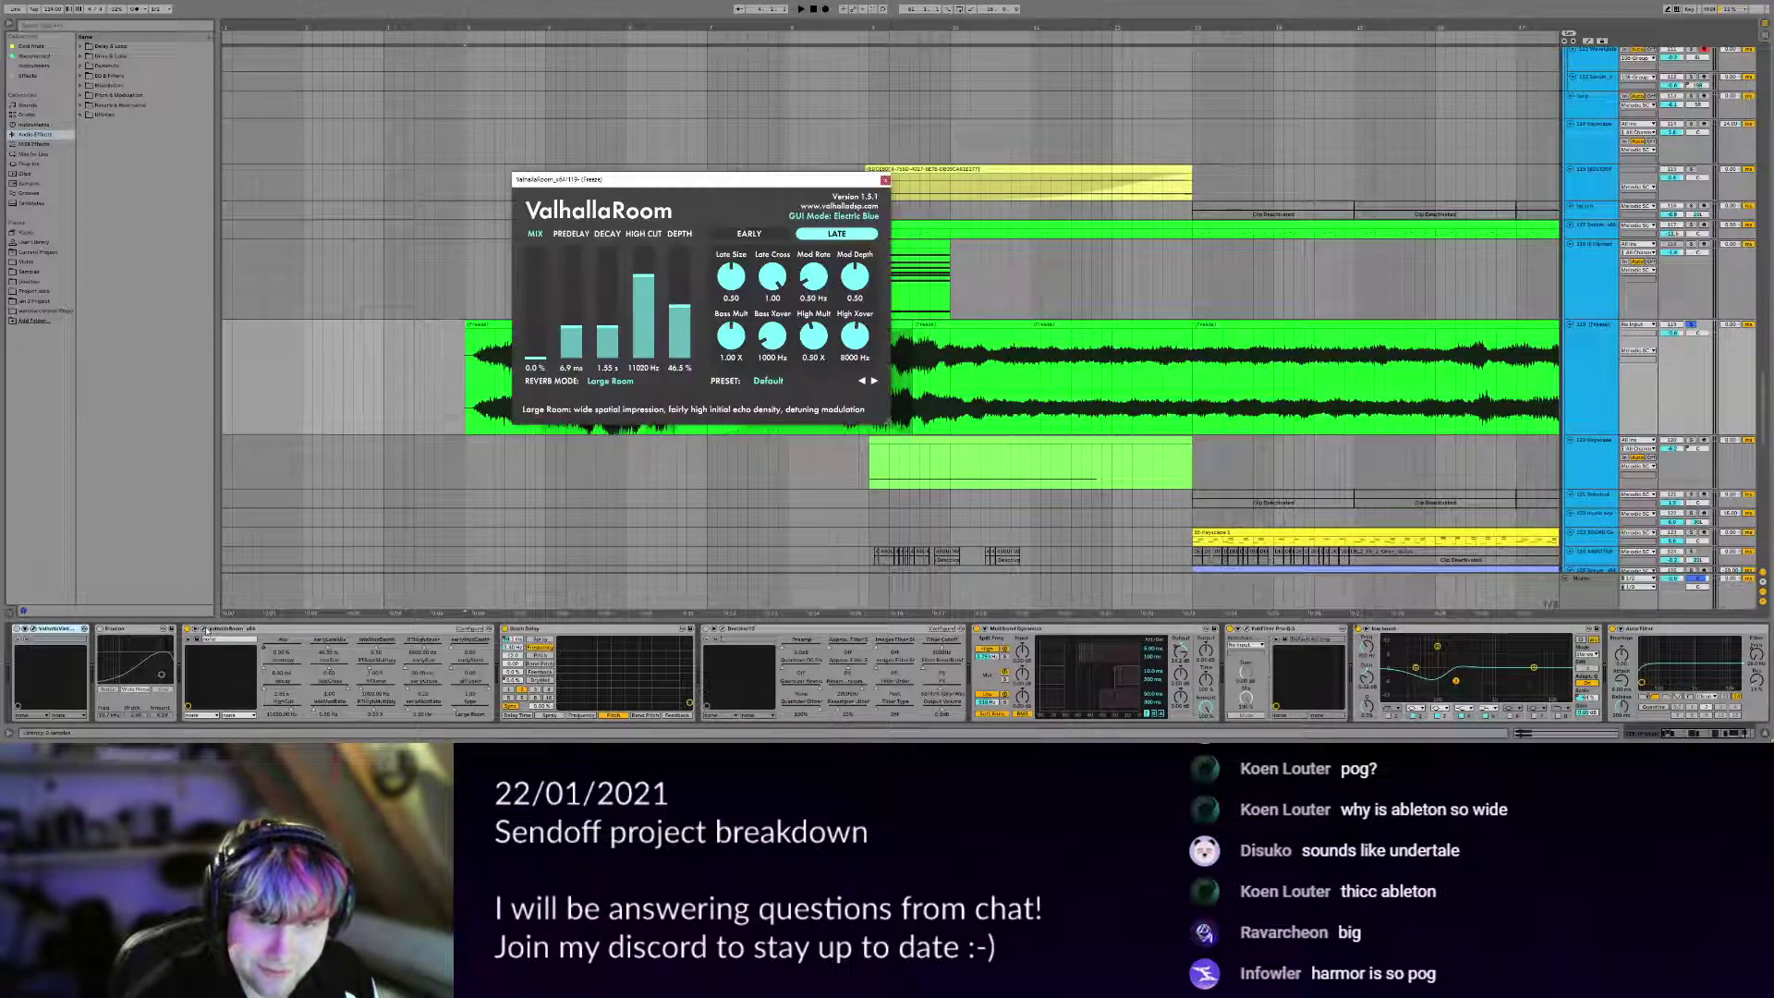
pyautogui.press('space')
pyautogui.click(205, 629)
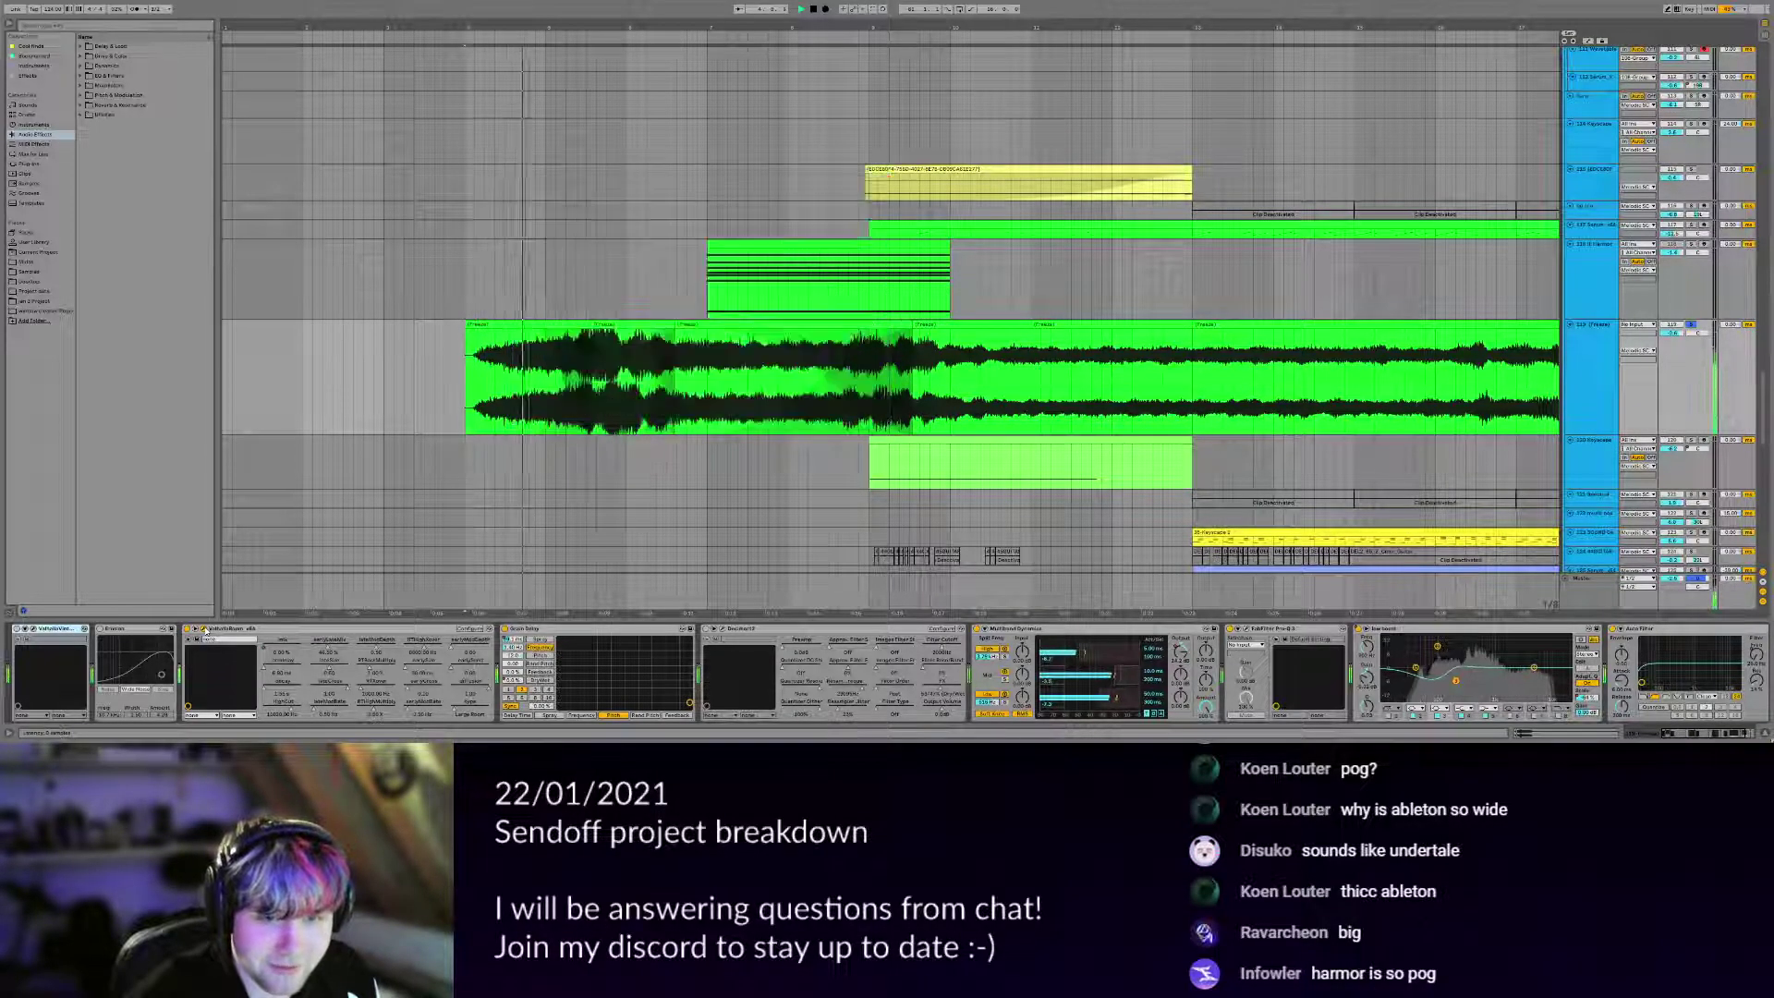
pyautogui.click(624, 631)
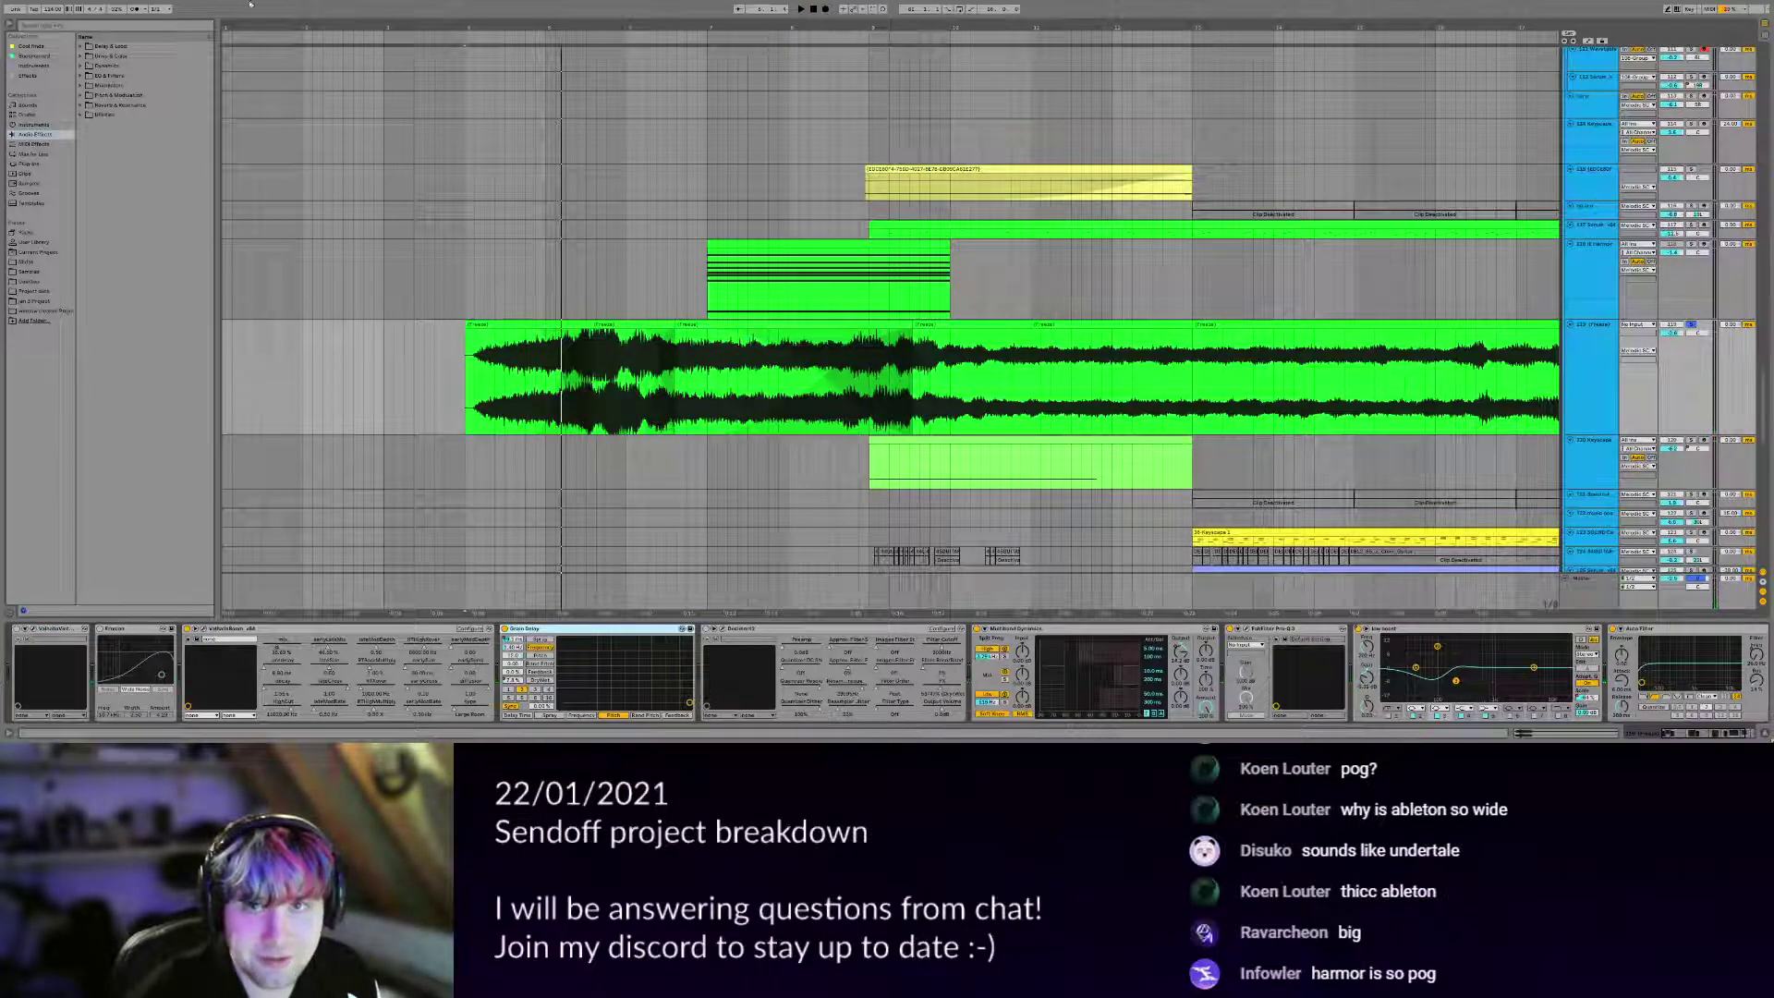
# Set the interface's display zoom to 120% in the preferences, reduce it slightly and close the preferences.
pyautogui.hotkey('ctrl', ',')
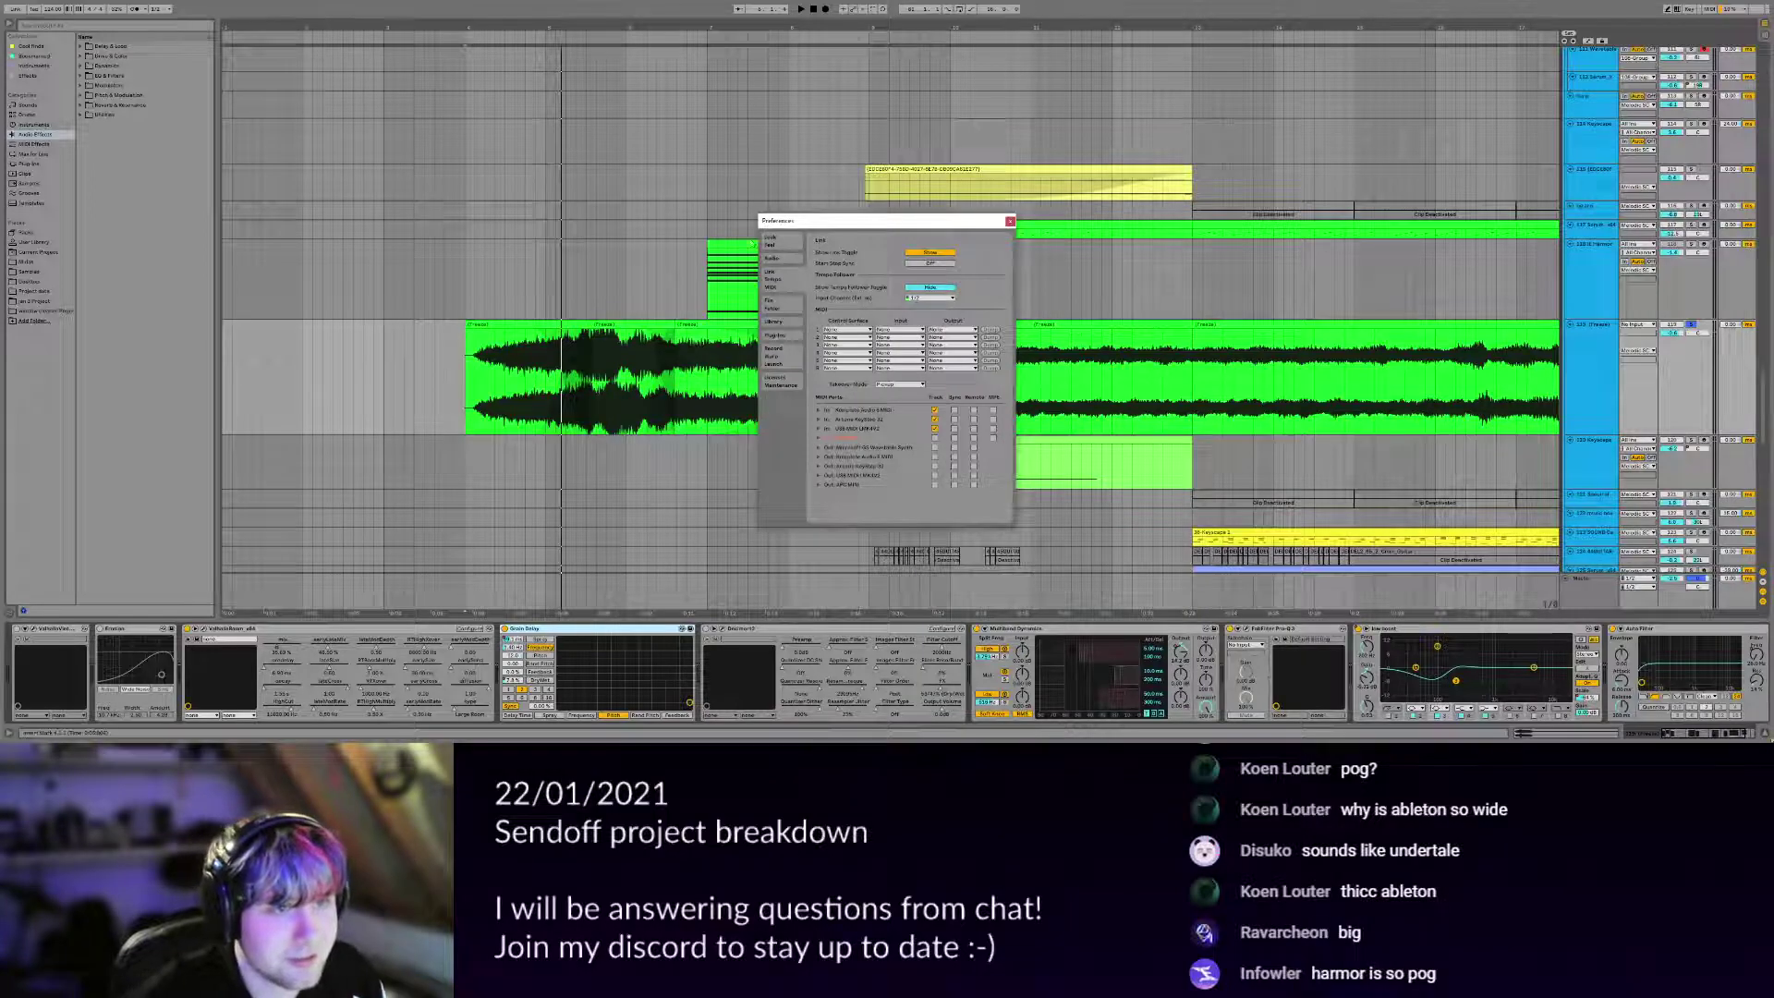
pyautogui.click(923, 342)
pyautogui.write('12')
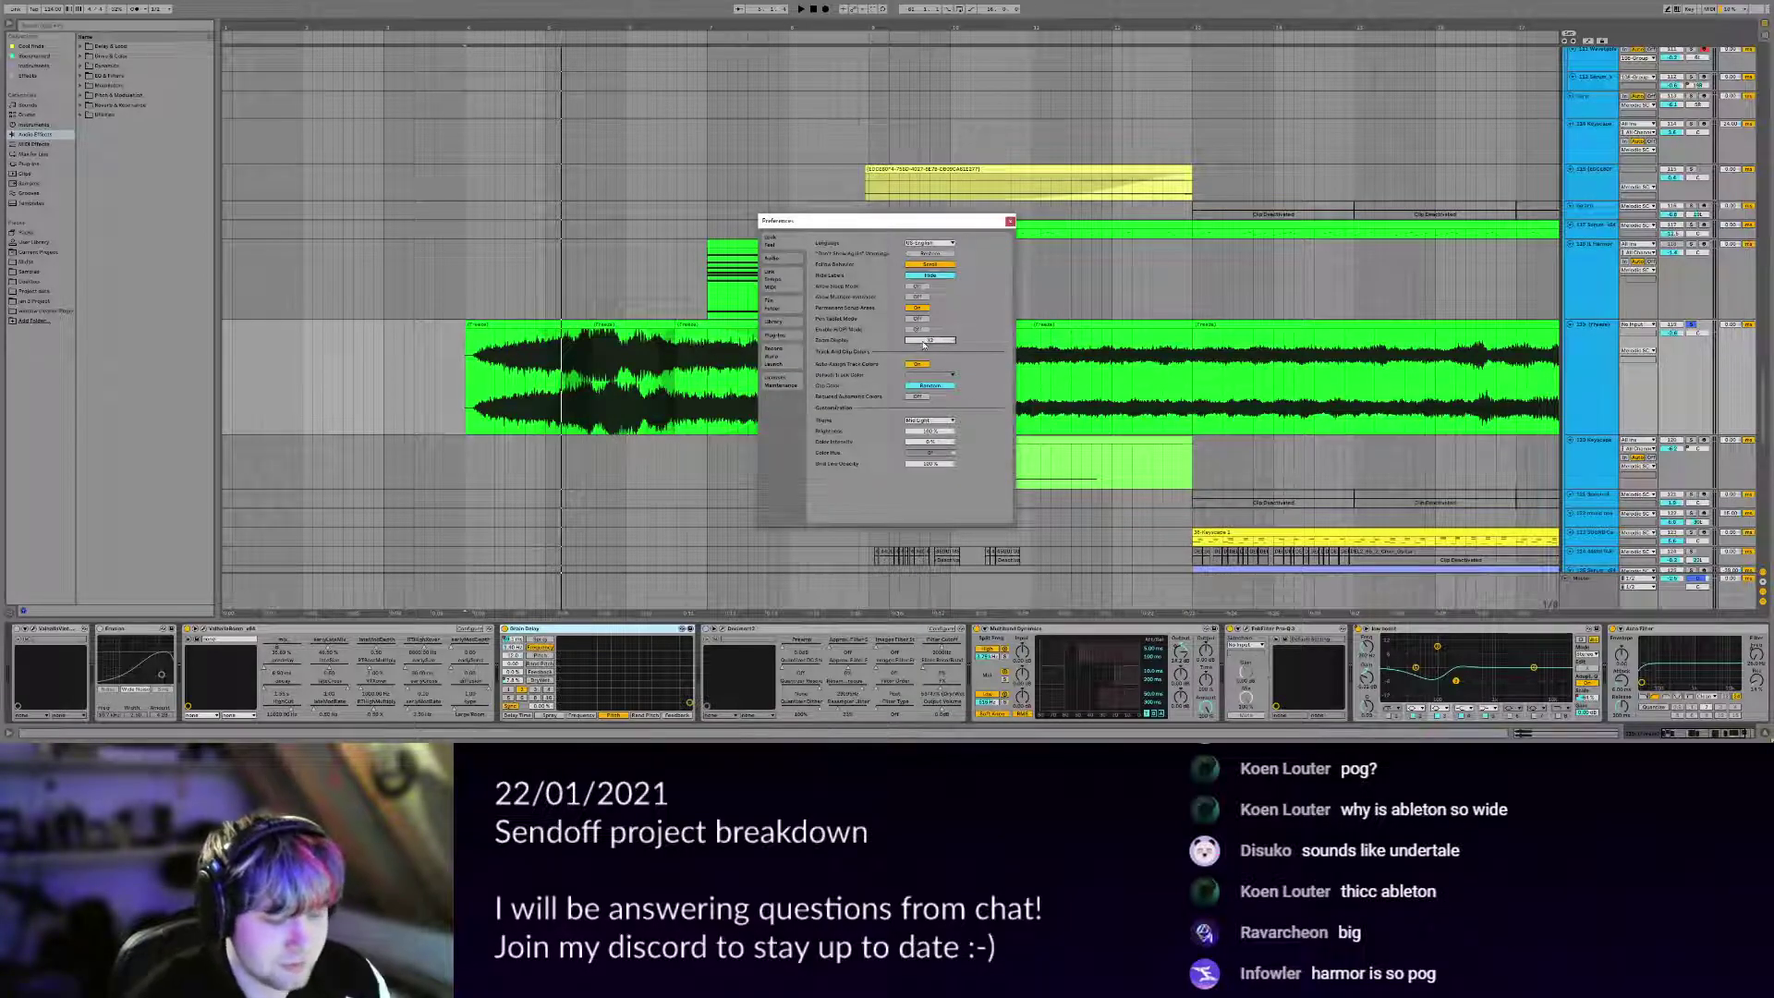
pyautogui.write('0')
pyautogui.press('Return')
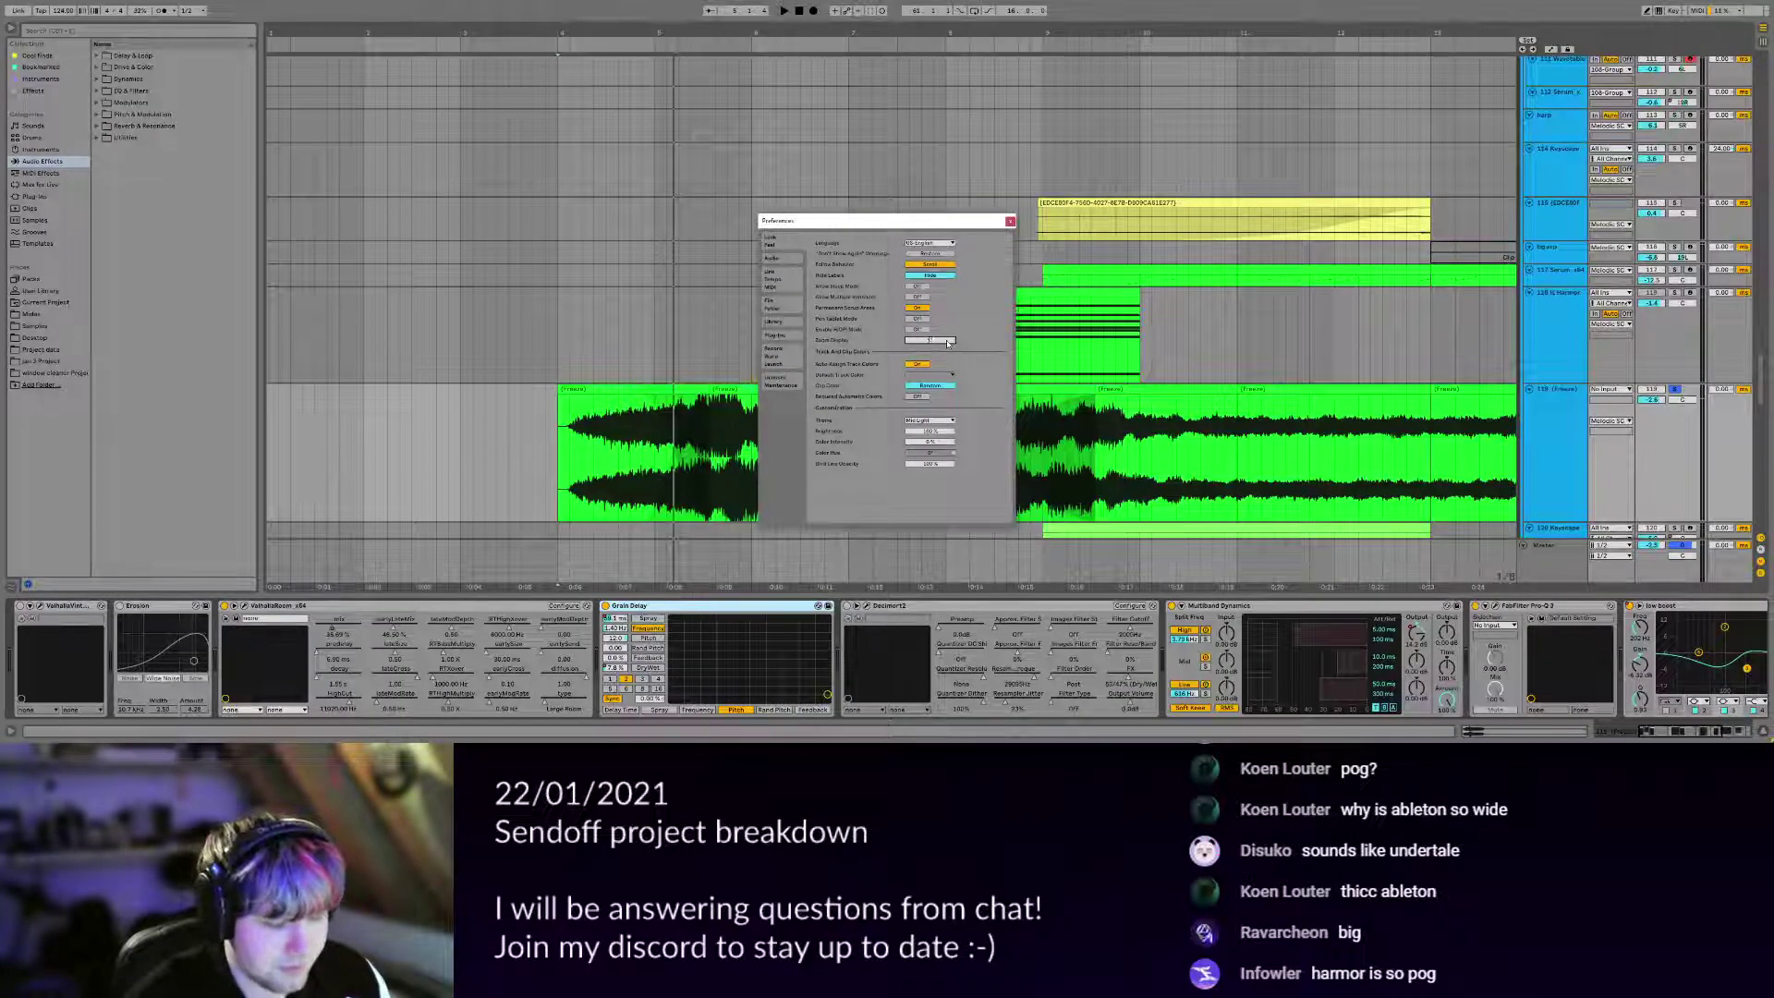
pyautogui.scroll(-1, 947, 342)
pyautogui.click(1010, 221)
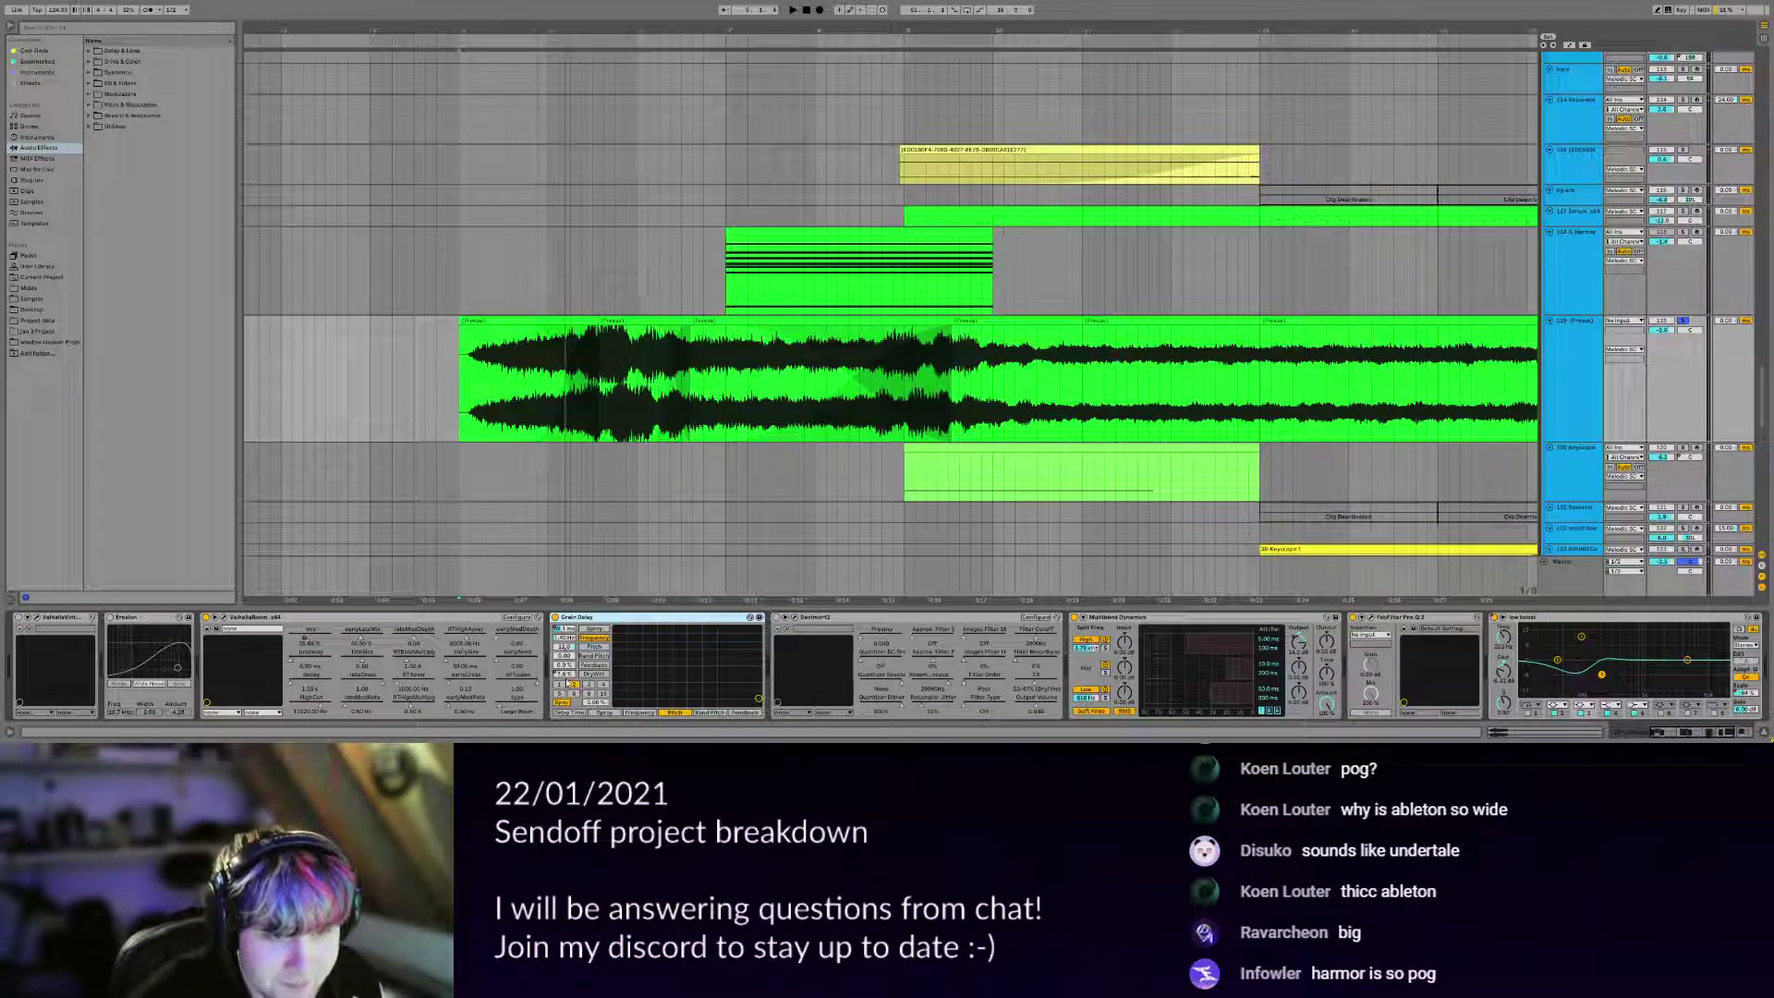
# Place the playhead midway through the long green audio clip, nudge Grain Delay's Dry/Wet amount and play the section.
pyautogui.moveTo(757, 375); pyautogui.dragTo(685, 380)
pyautogui.click(685, 380)
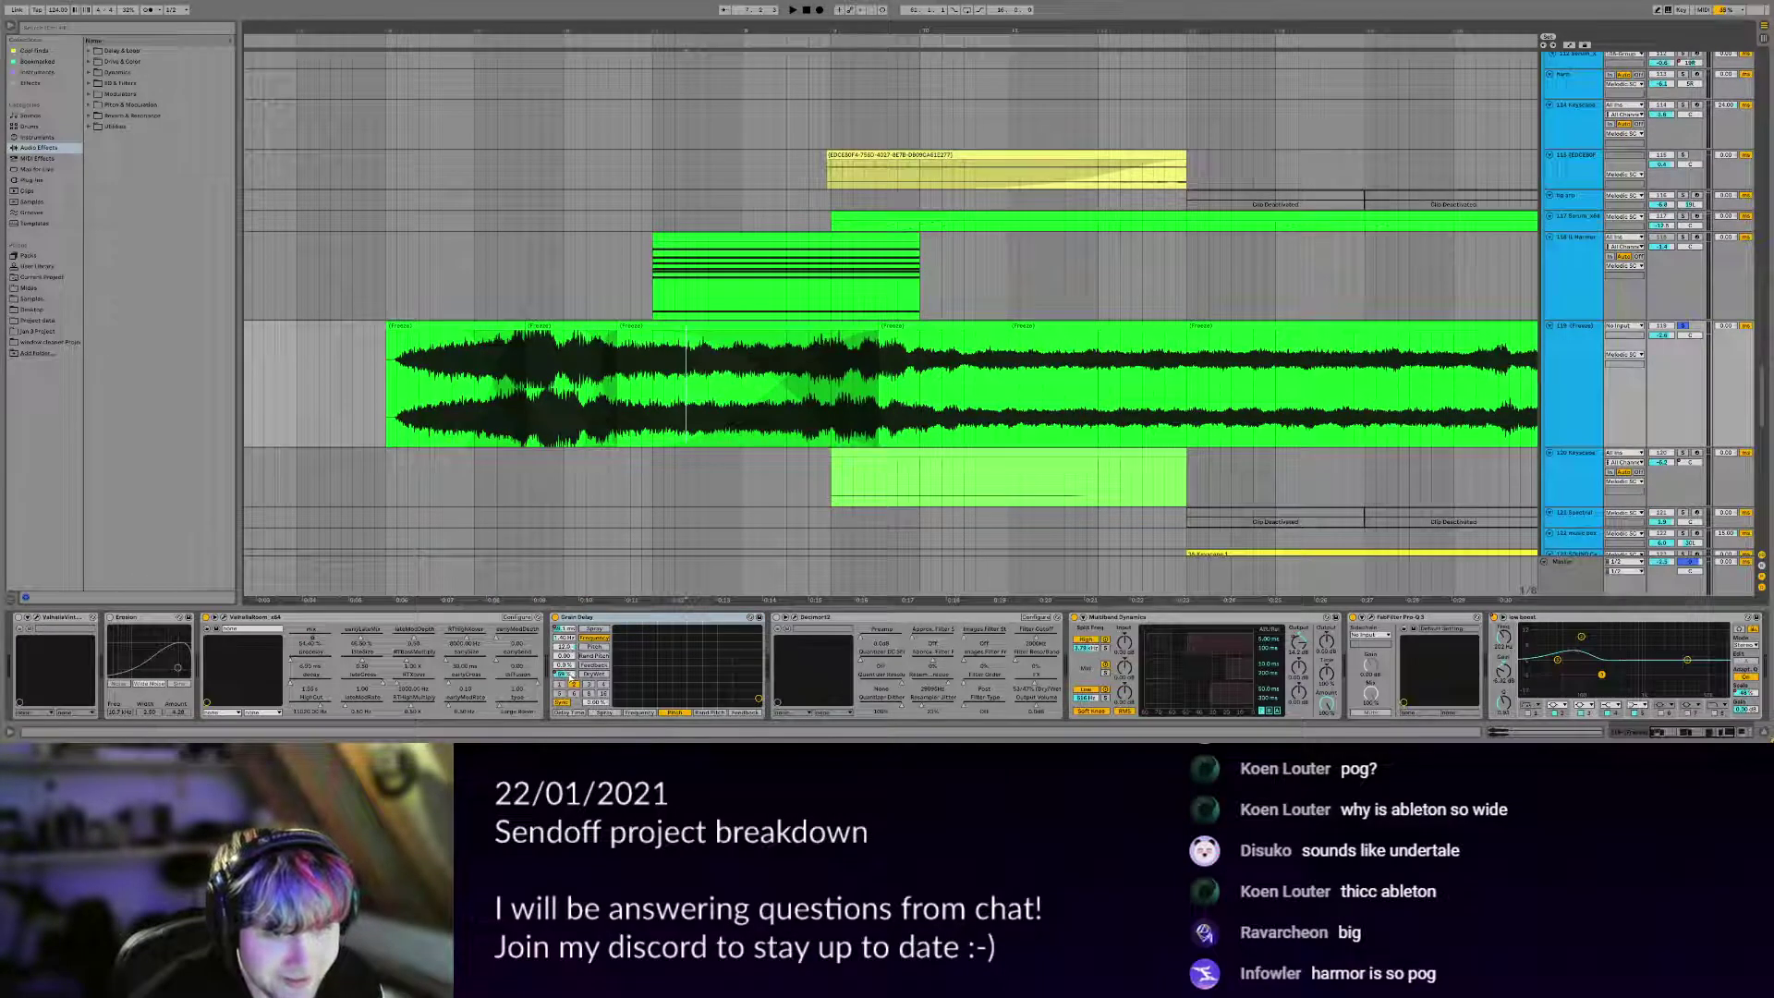
pyautogui.moveTo(570, 675); pyautogui.dragTo(571, 672)
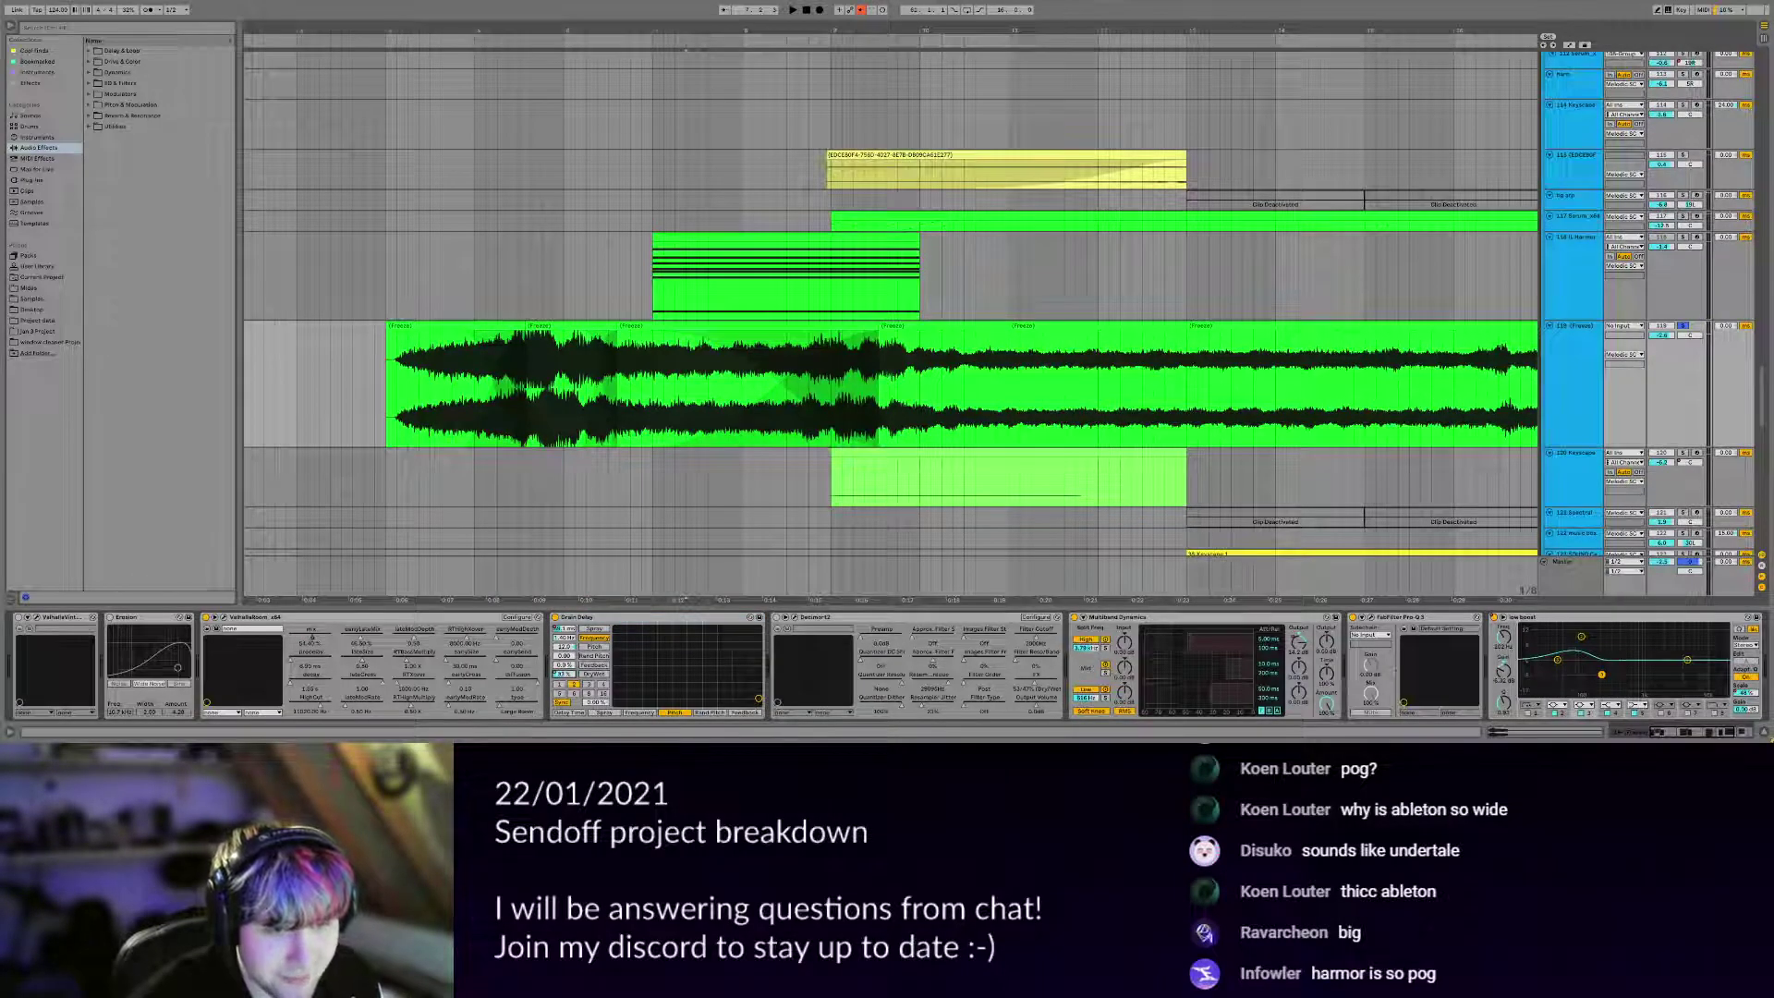
pyautogui.press('space')
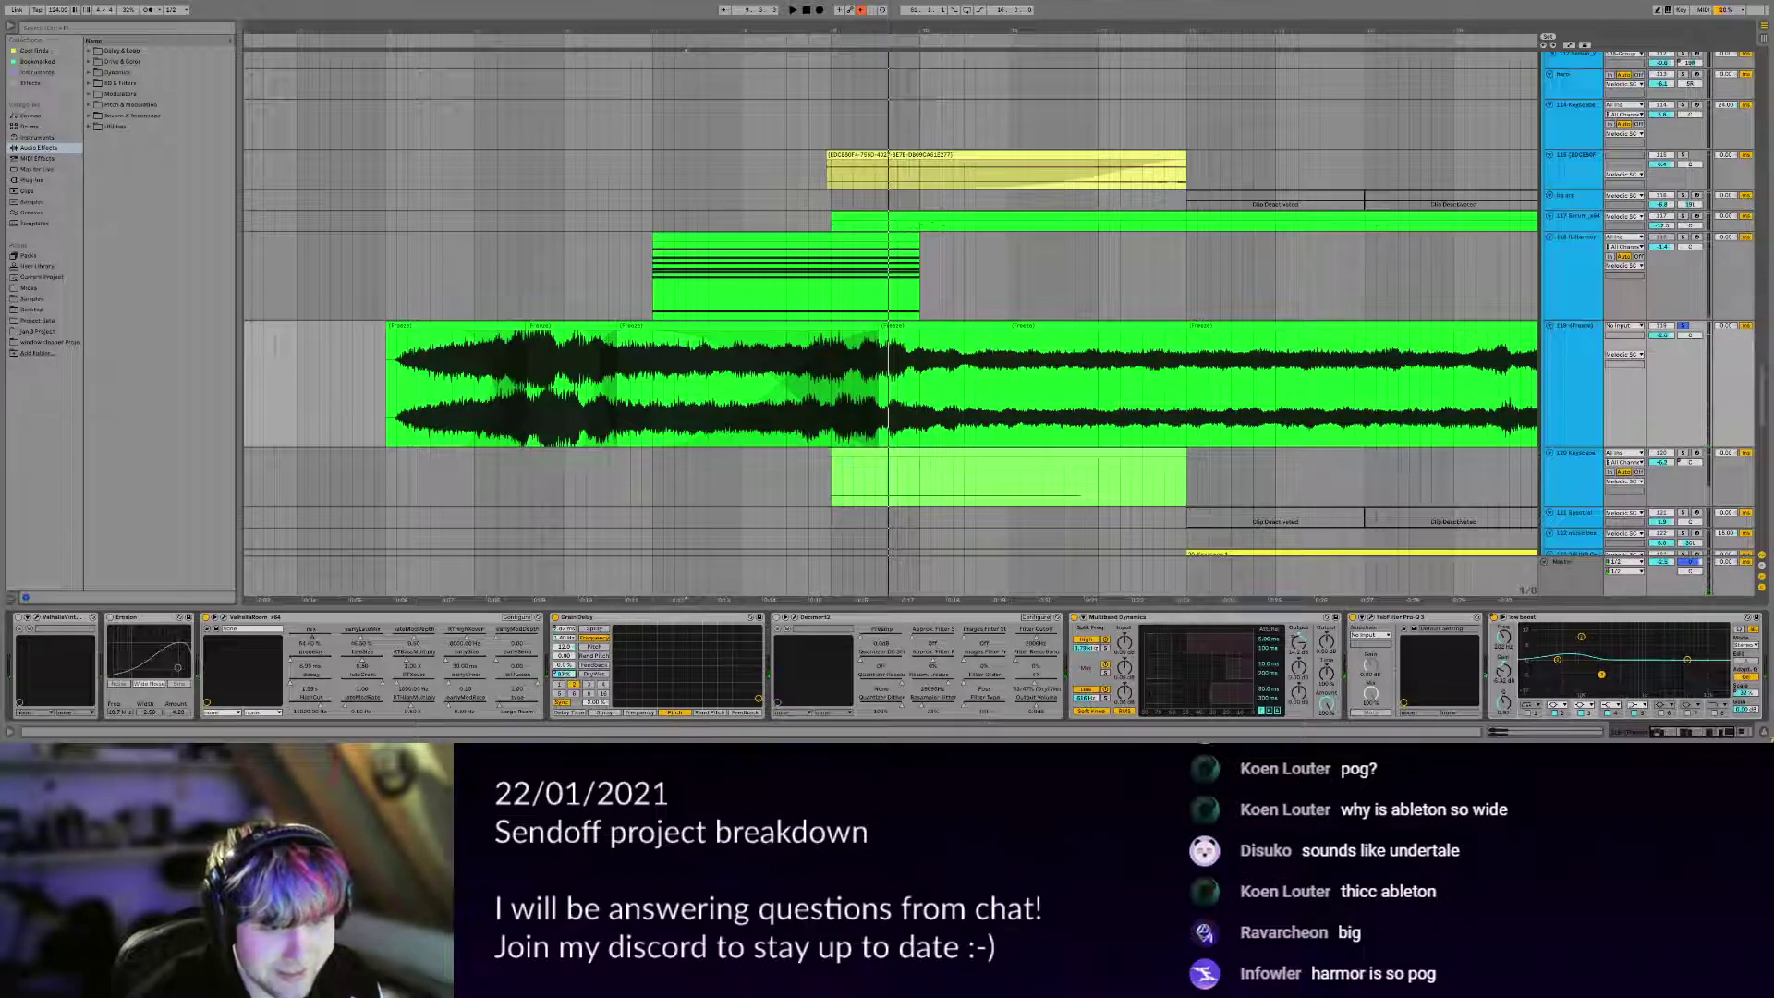
# Show Grain Delay's Dry/Wet automation on the long green audio track and play the clip from near its start.
pyautogui.rightClick(562, 675)
pyautogui.click(610, 613)
pyautogui.scroll(-4, 795, 406)
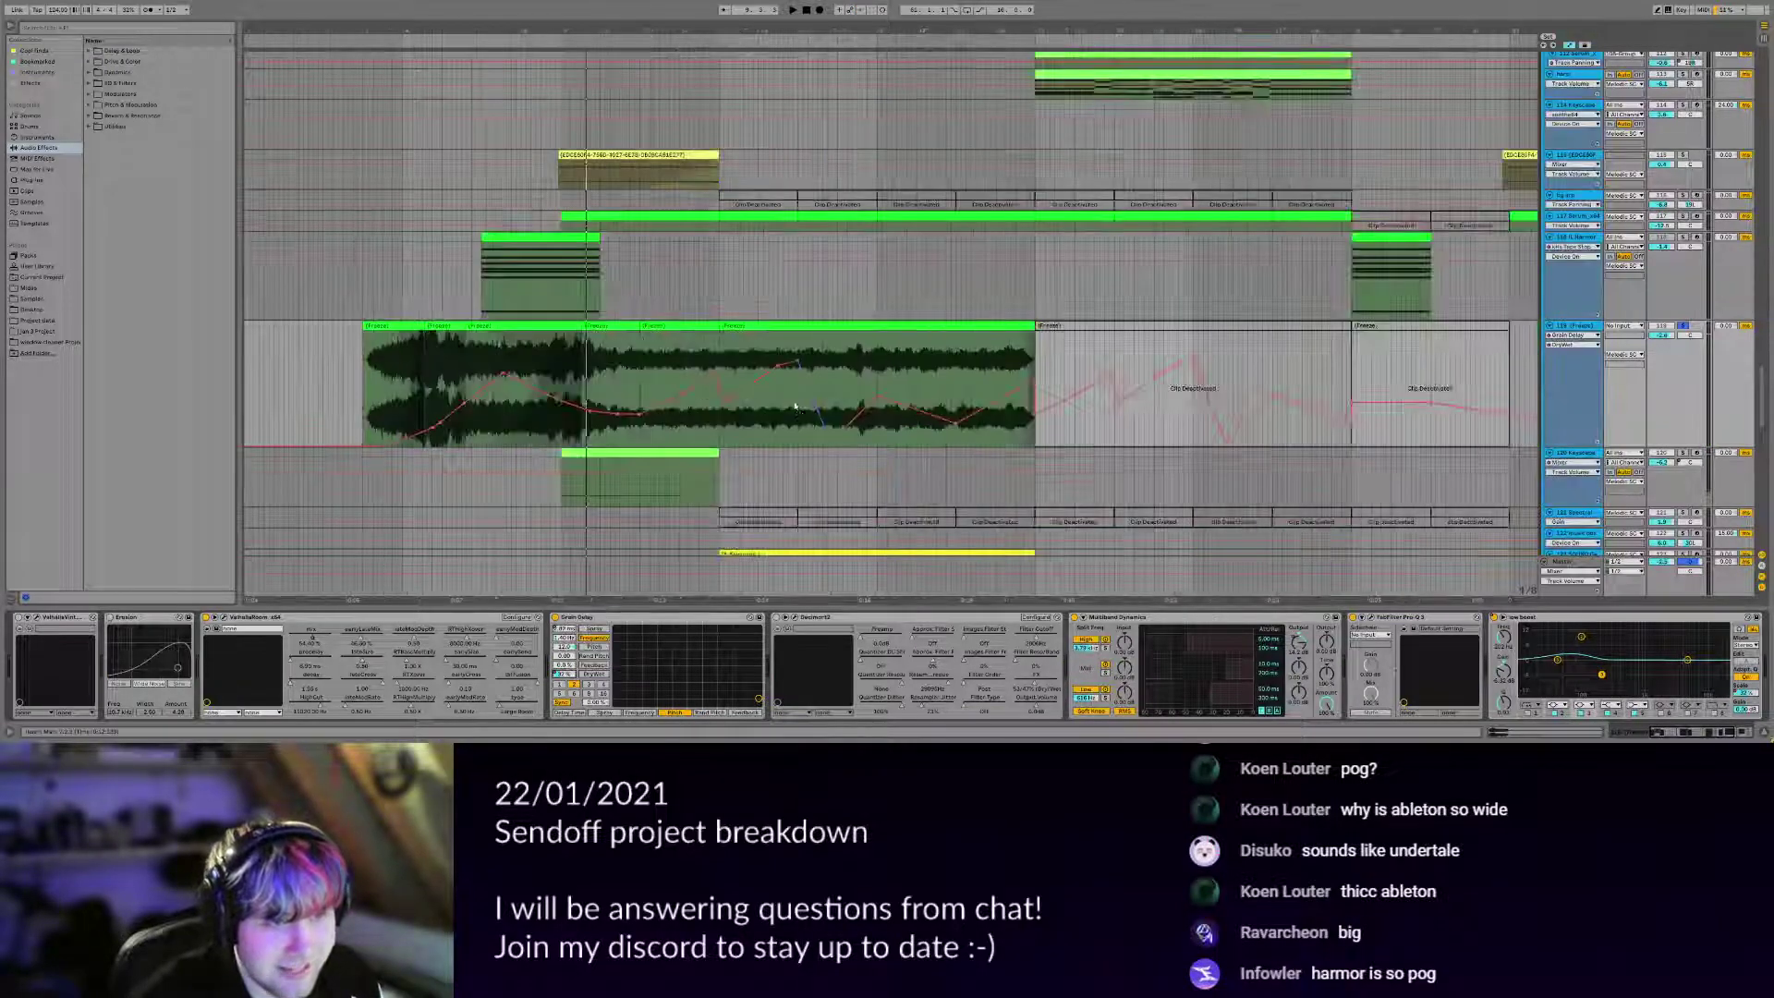
pyautogui.moveTo(795, 406); pyautogui.dragTo(791, 408)
pyautogui.click(389, 382)
pyautogui.press('space')
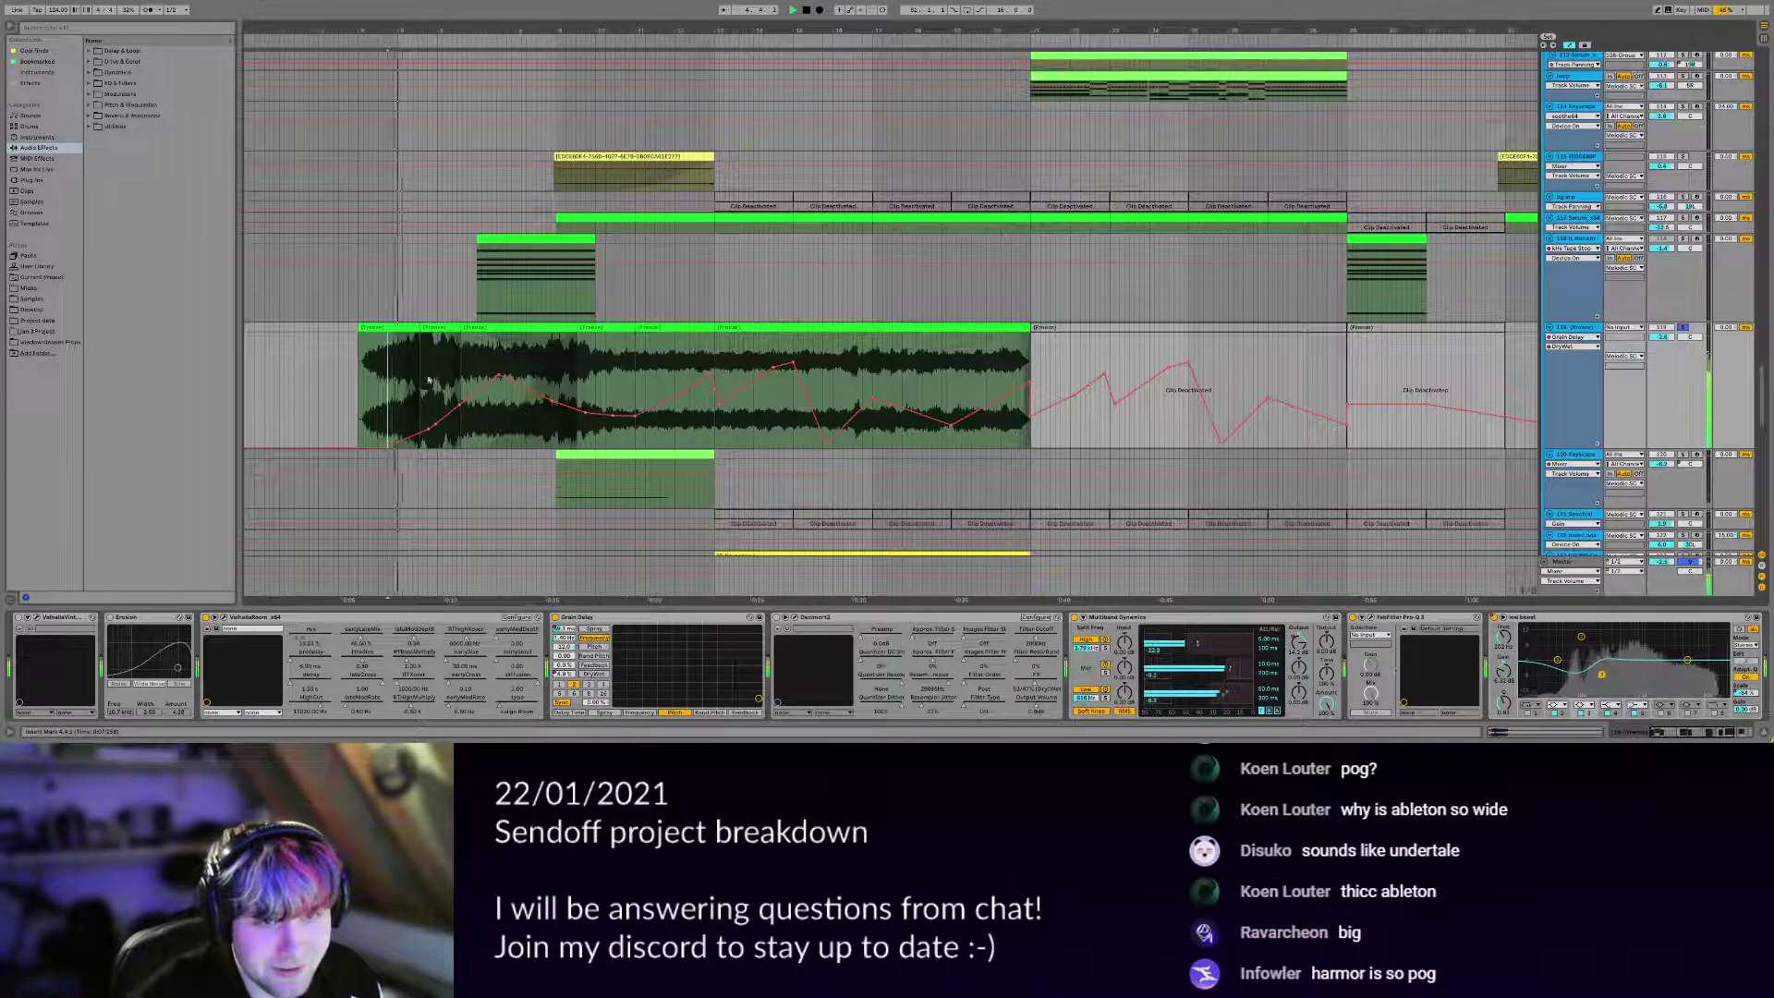
pyautogui.click(458, 374)
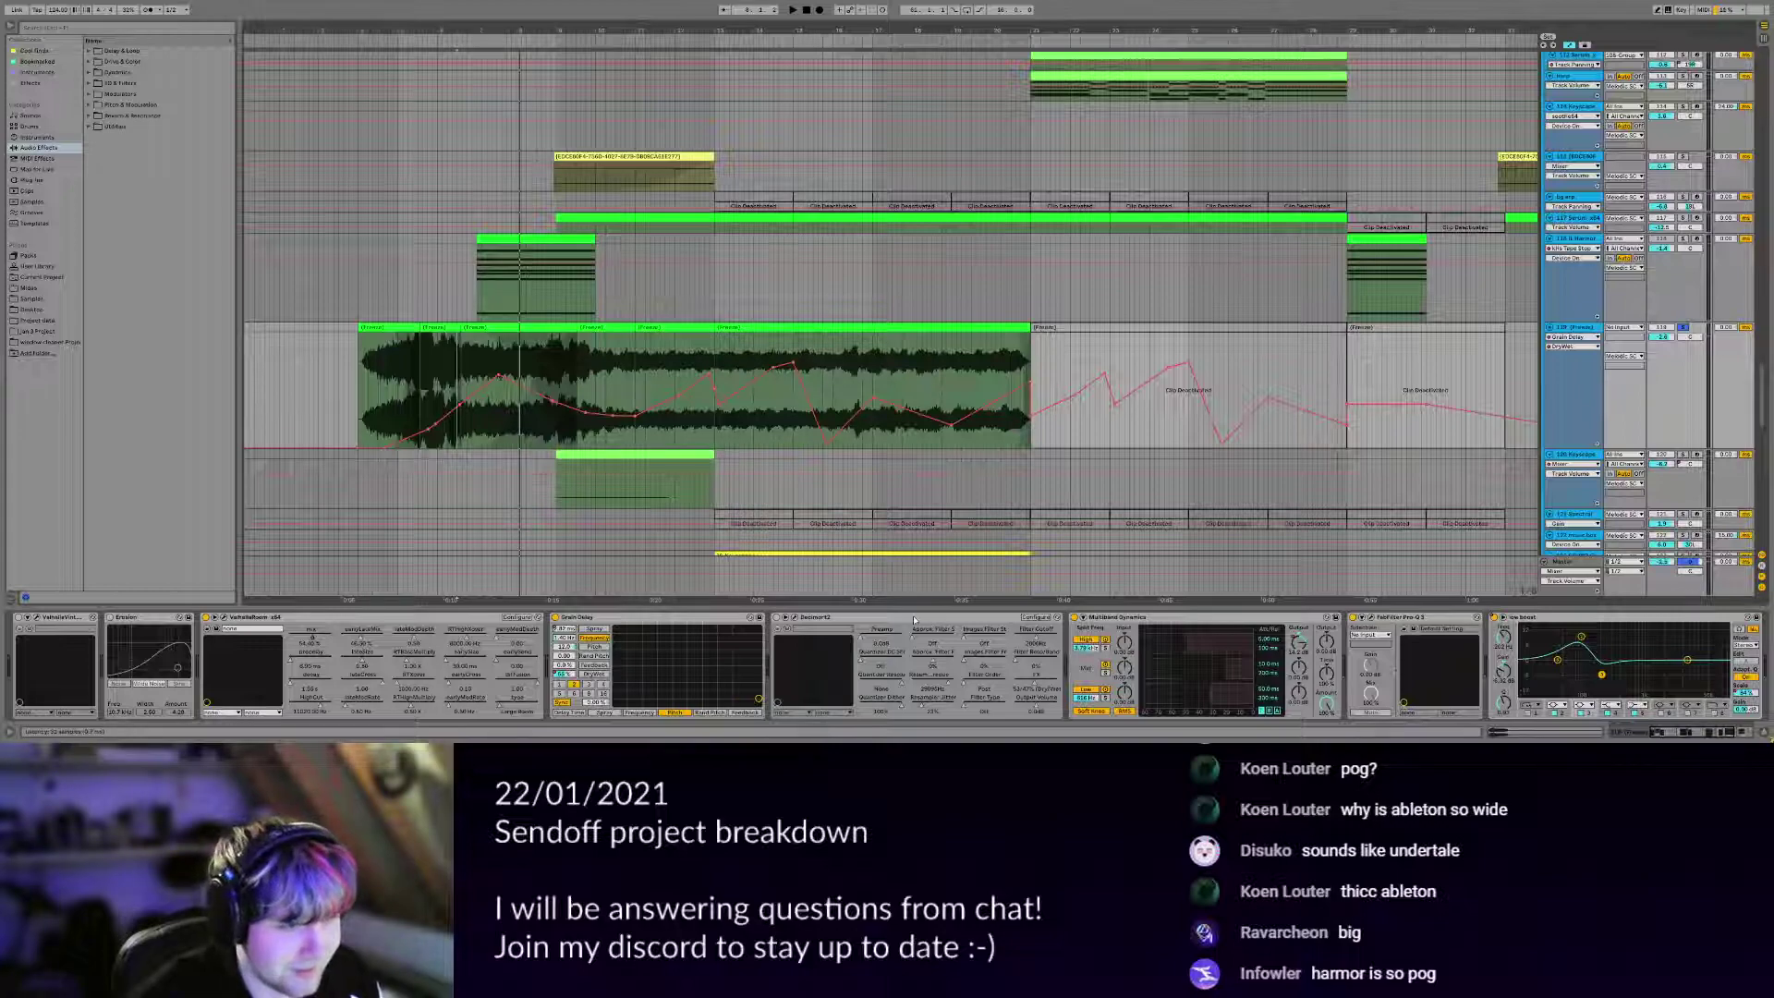
# Open FabFilter Pro-Q 3 on the long green audio track, move its window clear of the clip's start, examine the curve and close it.
pyautogui.hscroll(5, 915, 620)
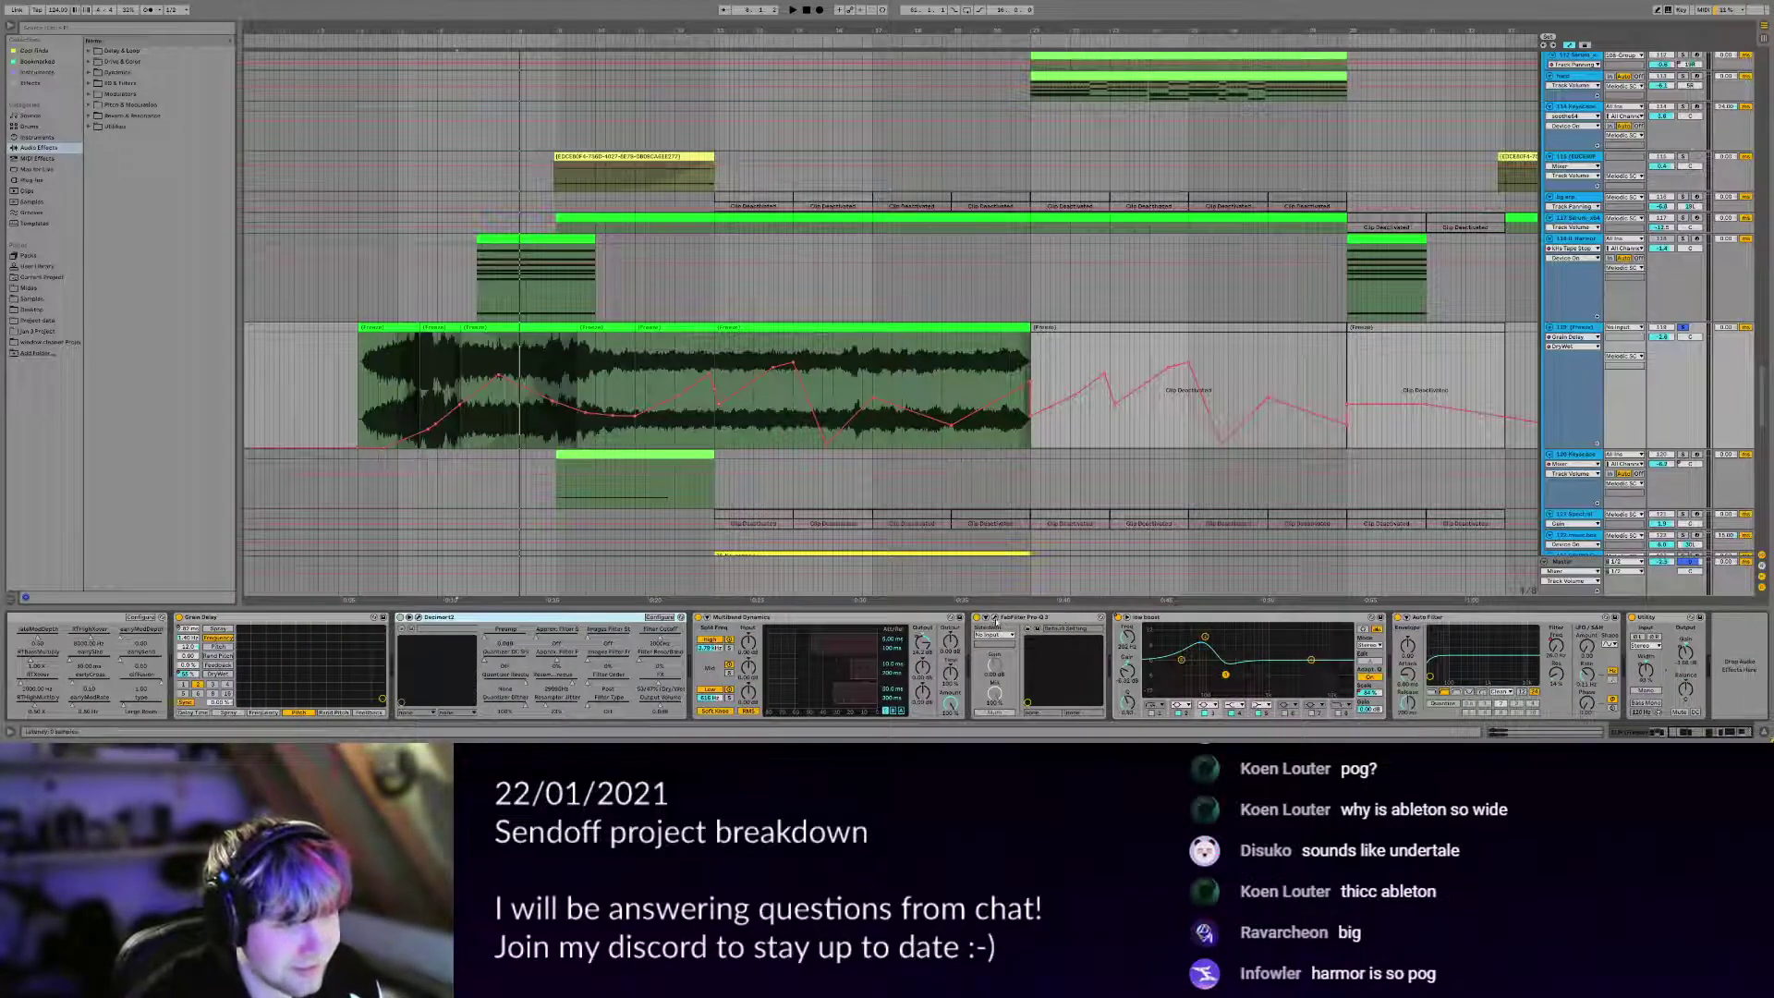
pyautogui.click(994, 618)
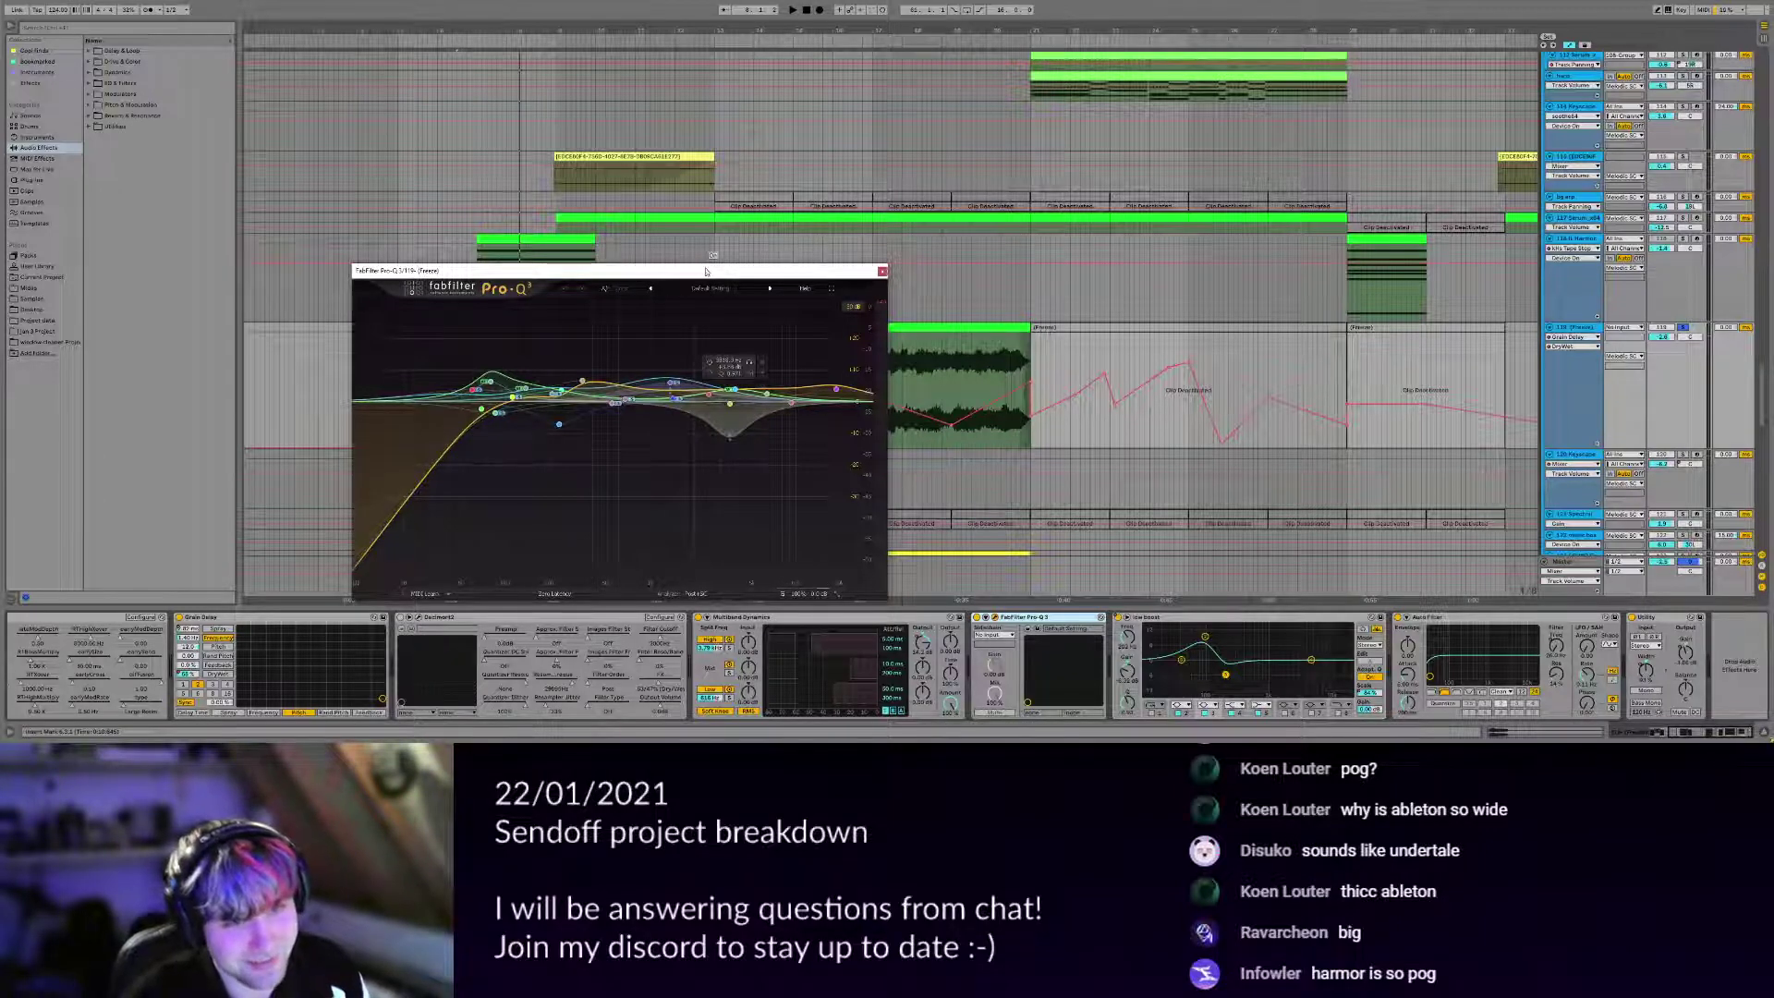
pyautogui.moveTo(706, 270); pyautogui.dragTo(960, 204)
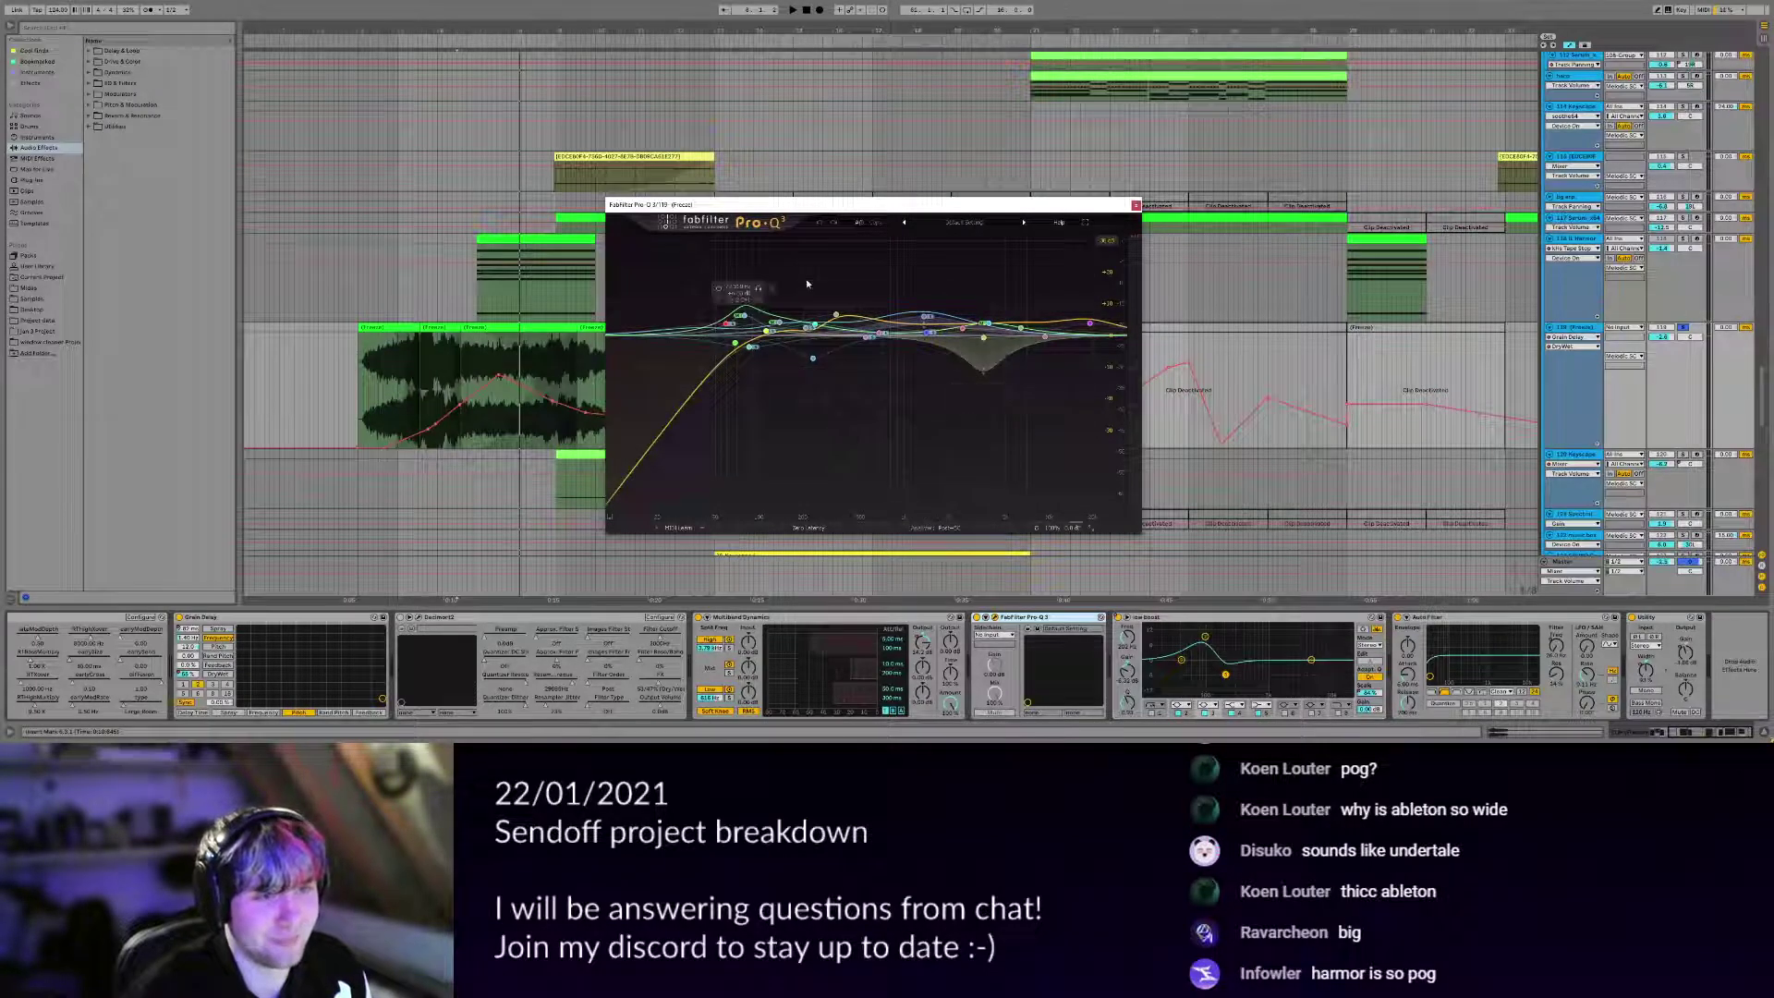
pyautogui.click(1136, 205)
# Reopen FabFilter Pro-Q 3 and play a short part of the long green audio clip while watching the spectrum.
pyautogui.moveTo(519, 302); pyautogui.dragTo(524, 277)
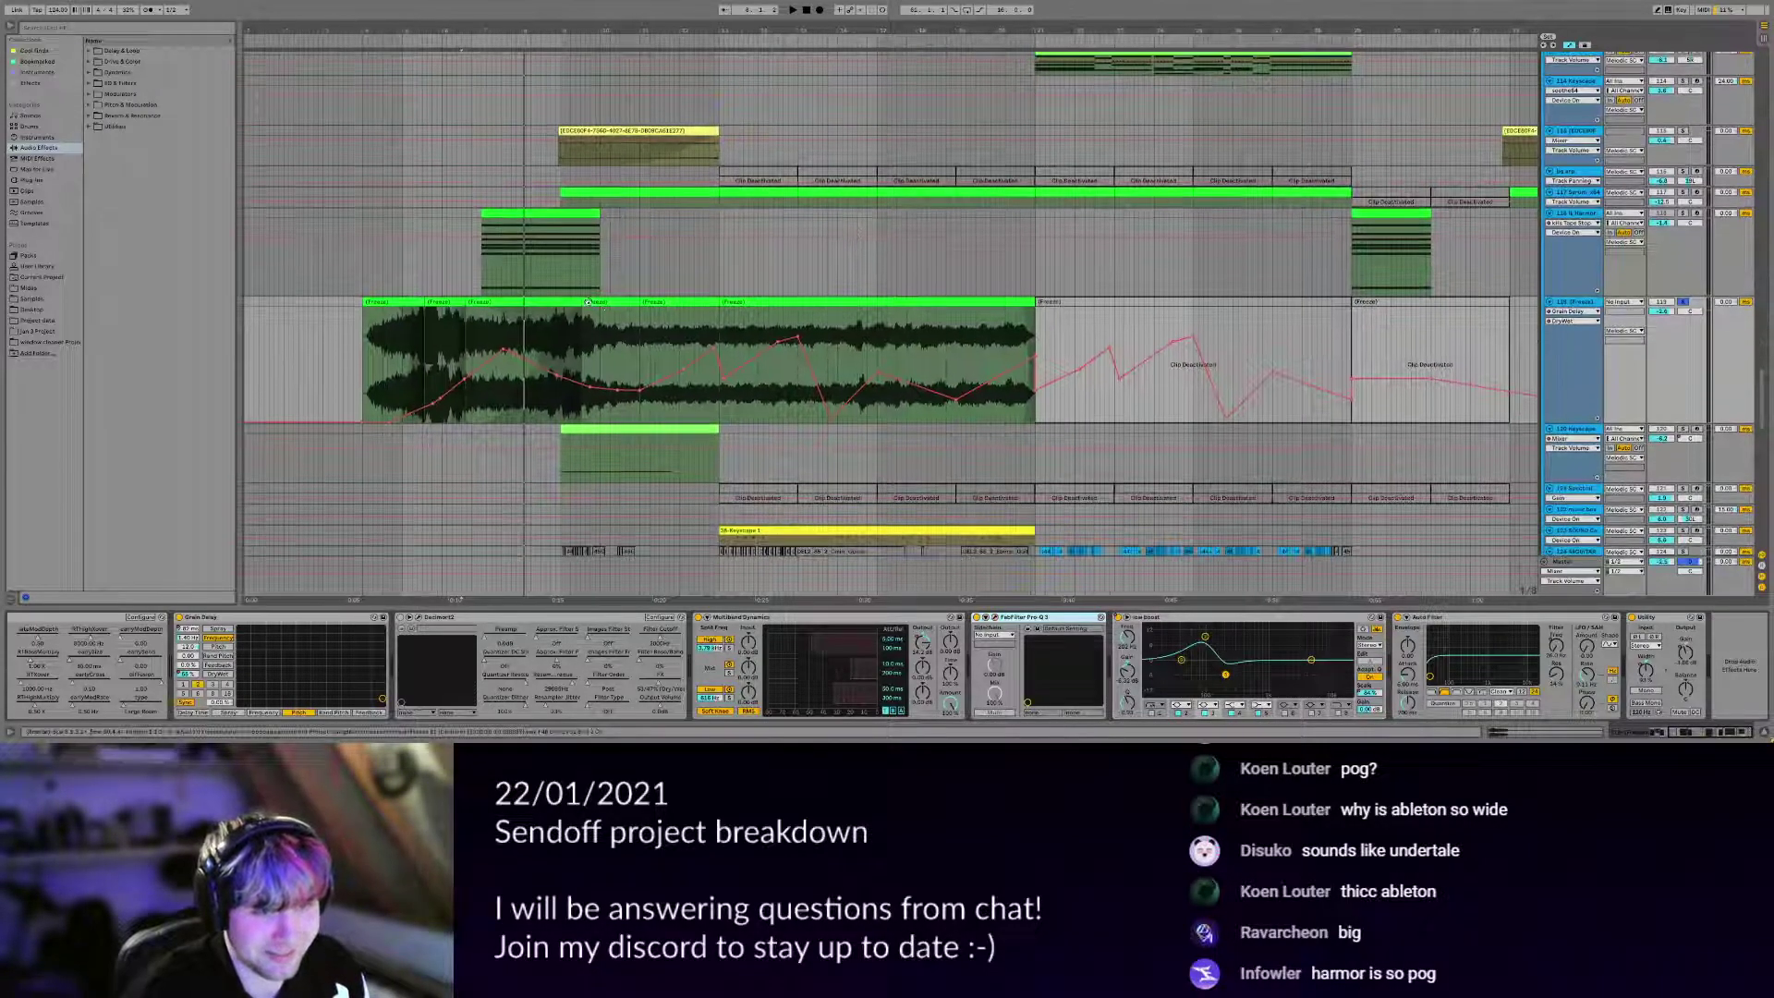
pyautogui.scroll(3, 588, 369)
pyautogui.moveTo(740, 427); pyautogui.dragTo(772, 431)
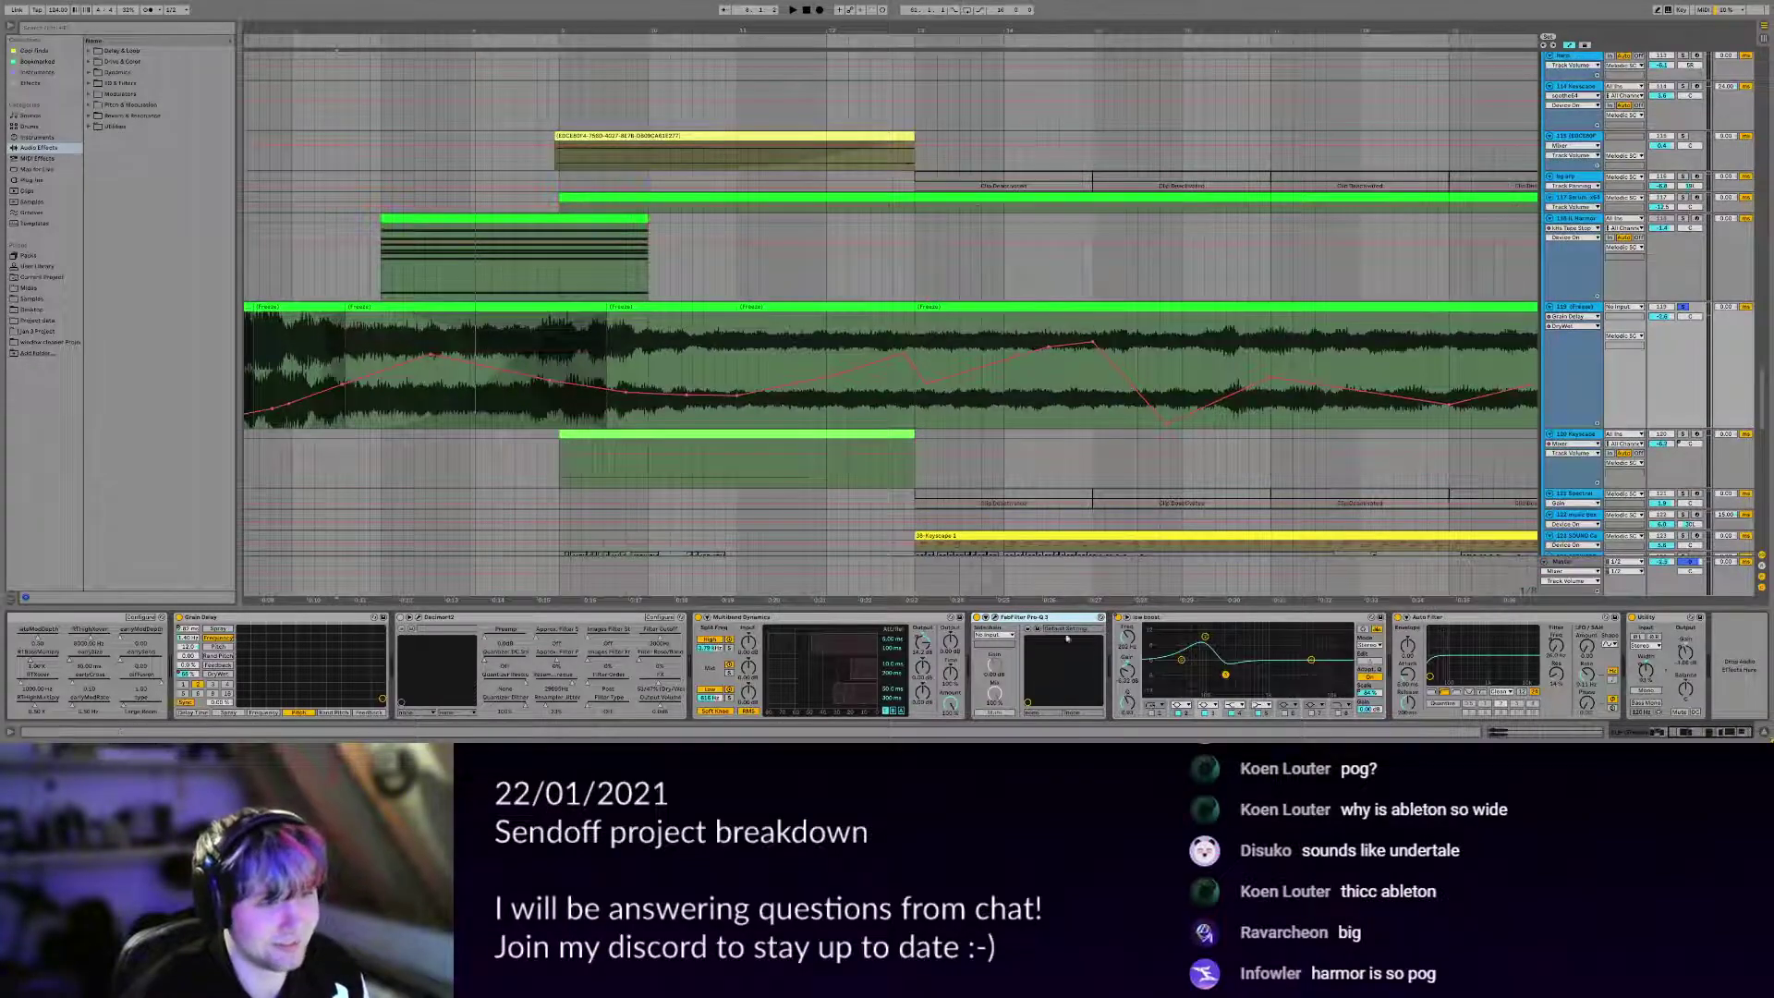
pyautogui.click(995, 618)
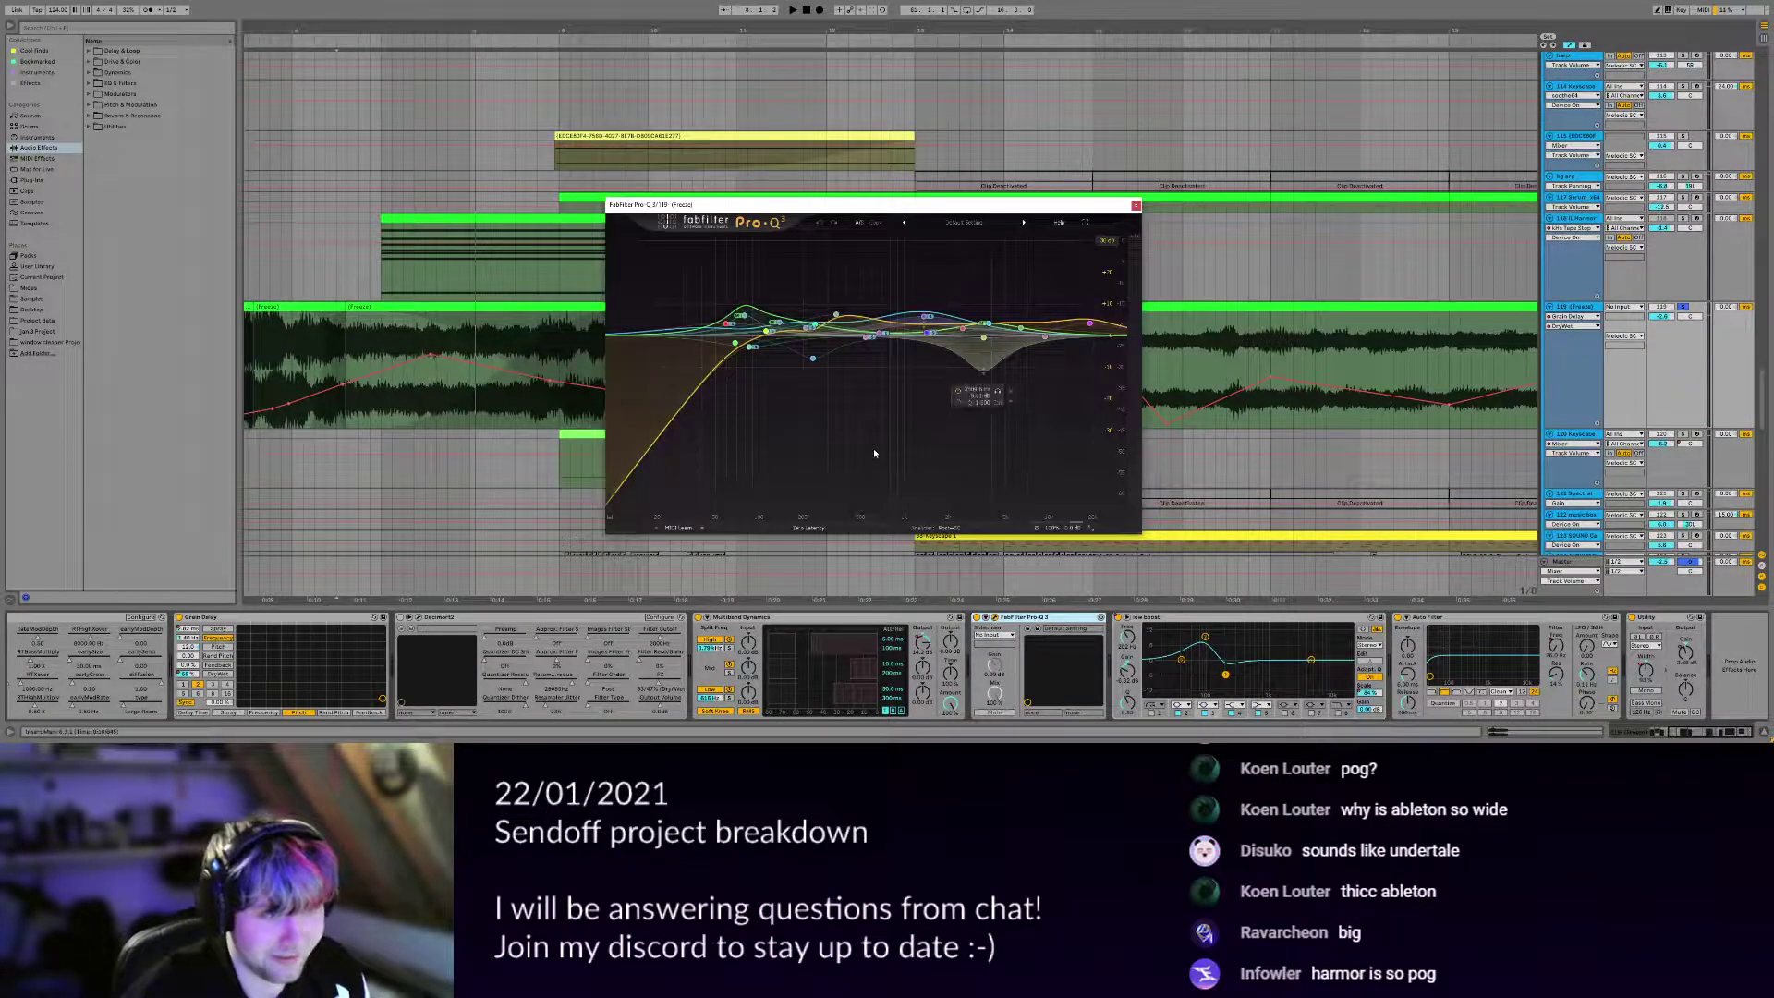
pyautogui.press('space')
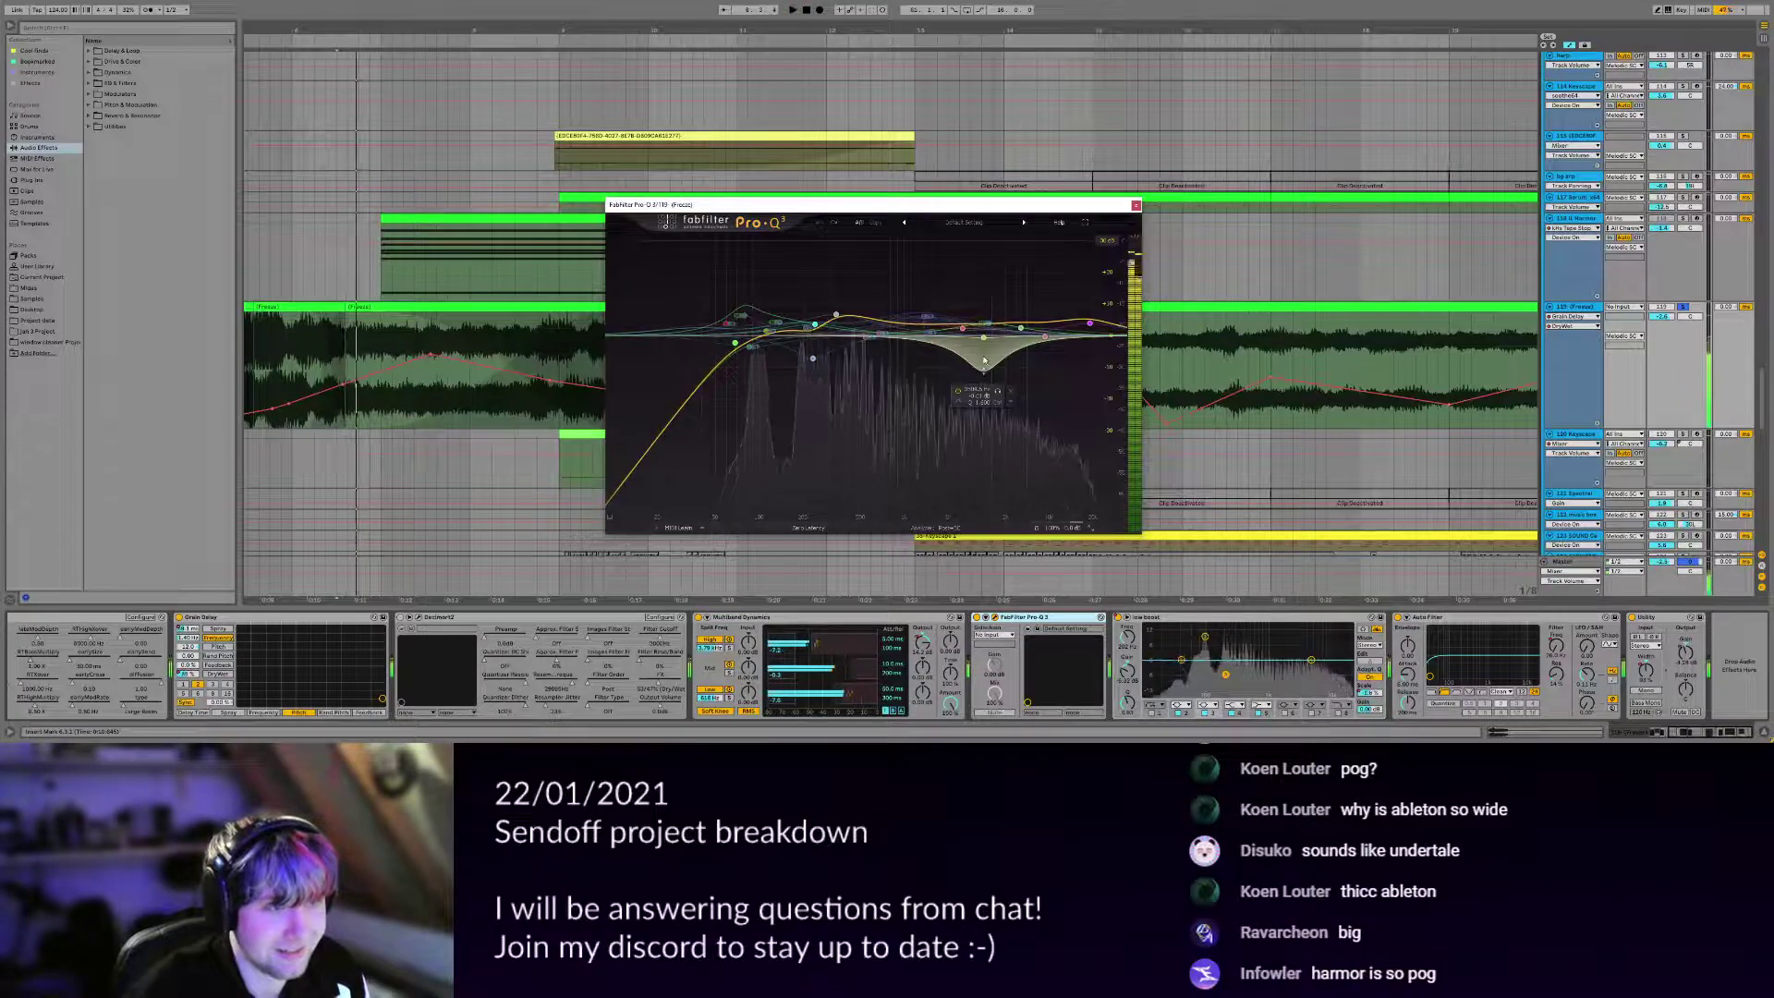
pyautogui.press('space')
# Place the playhead early in the green clip, inspect the deep high-frequency cut in Pro-Q 3 and close the equalizer.
pyautogui.scroll(-3, 548, 372)
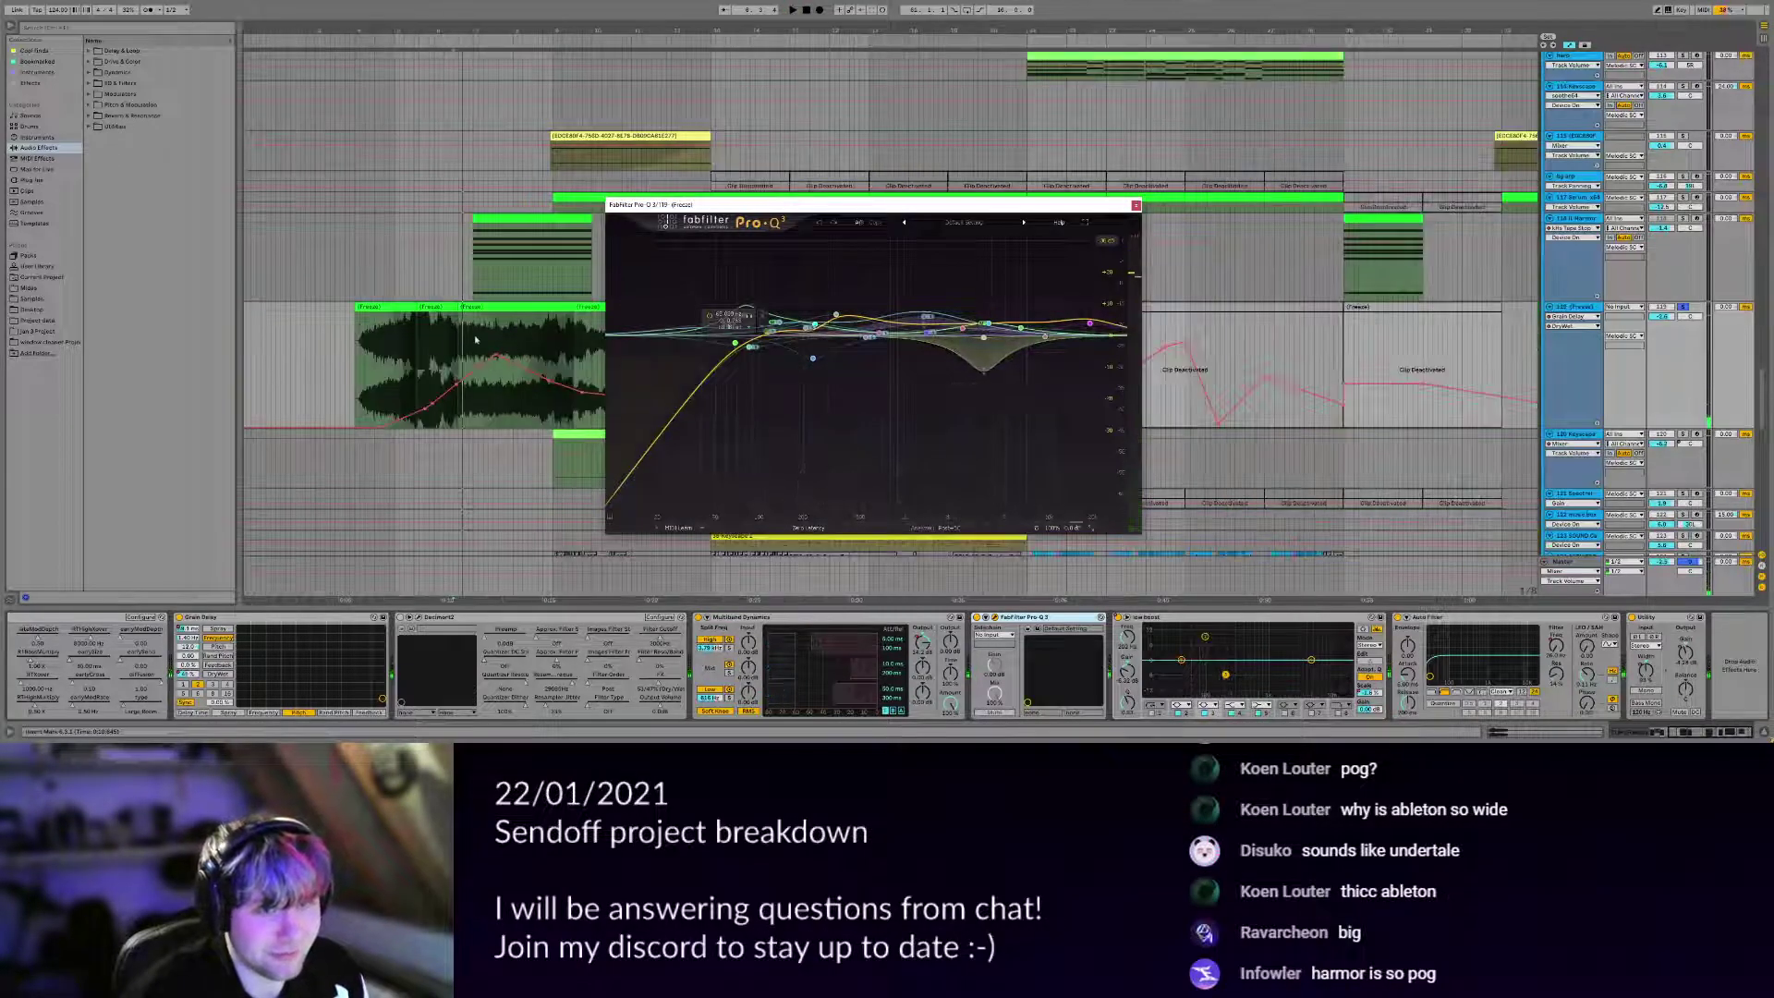
pyautogui.click(474, 371)
pyautogui.hscroll(-5, 444, 674)
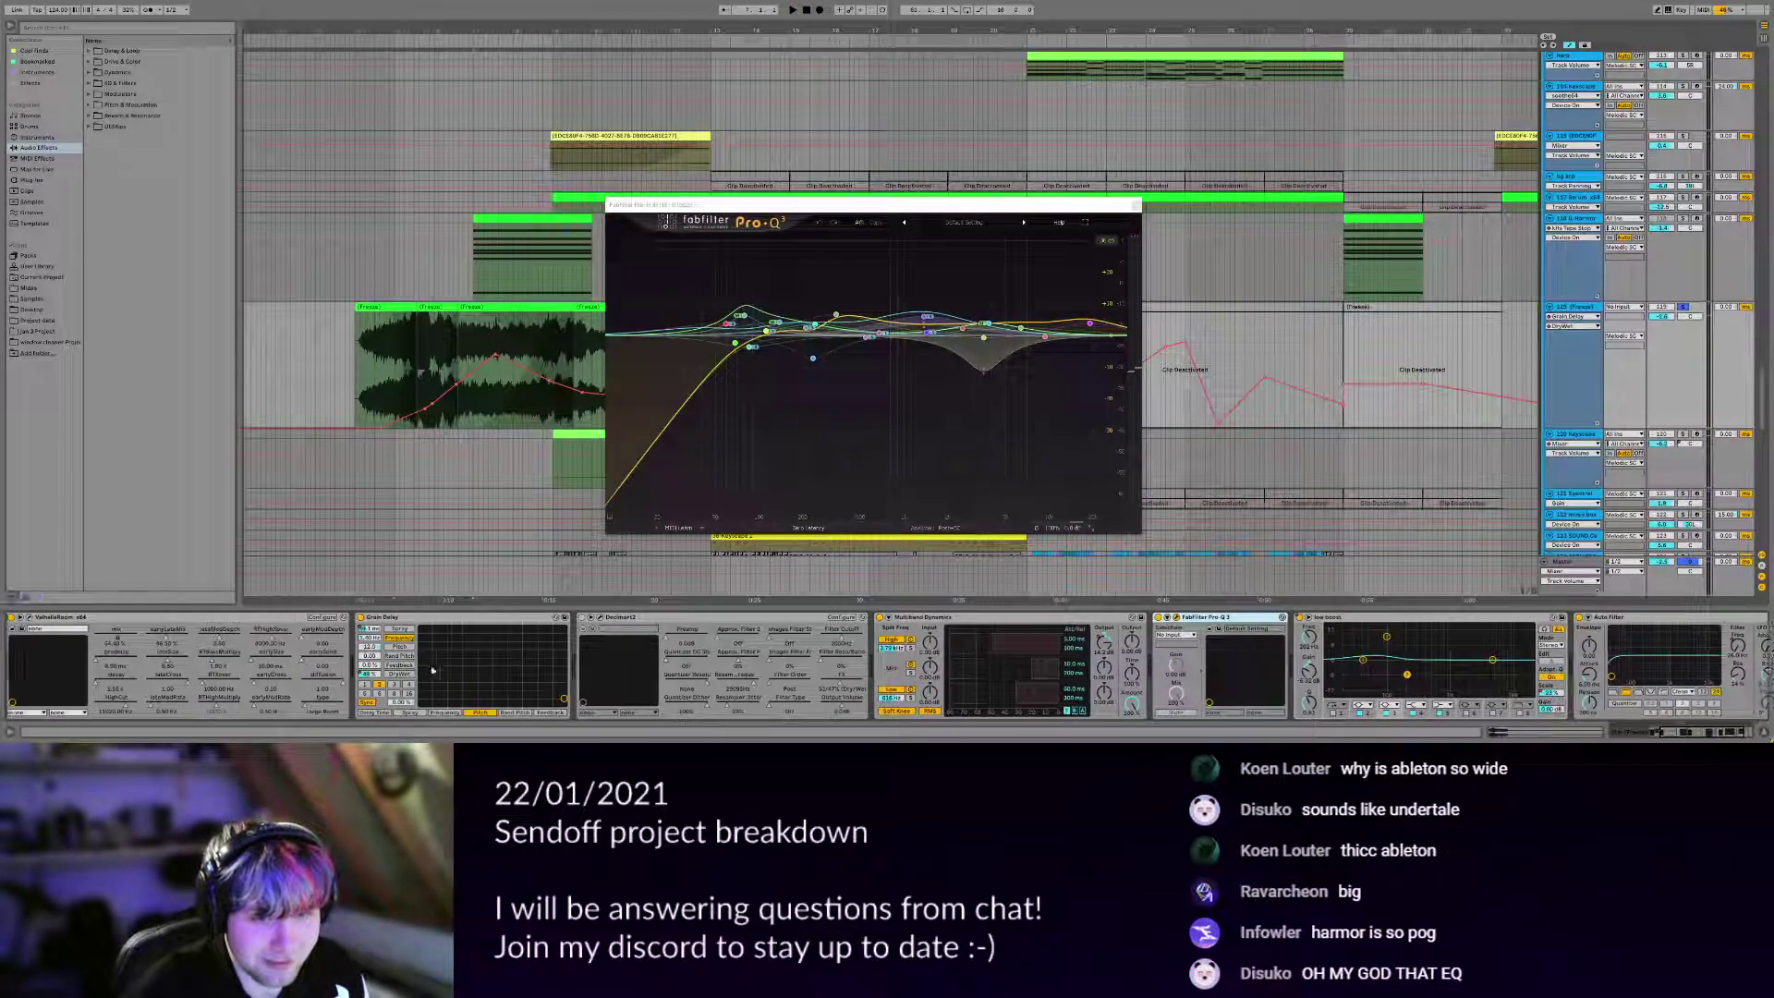
pyautogui.moveTo(985, 368)
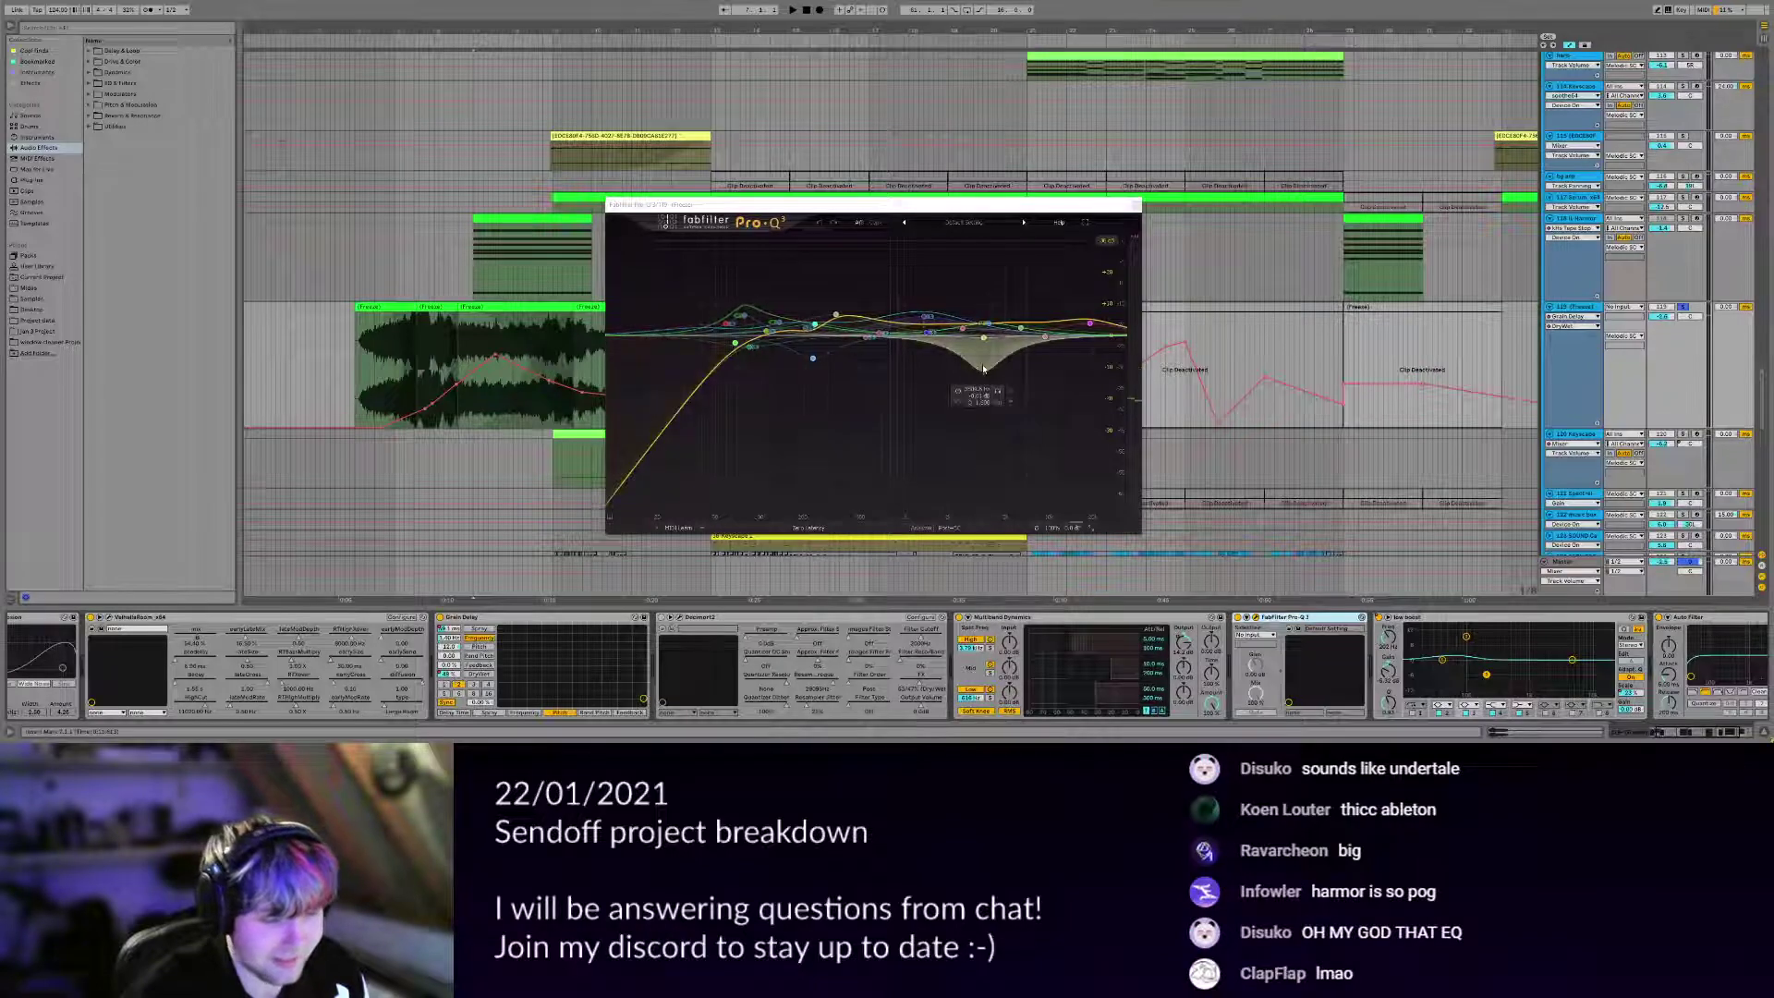
pyautogui.click(986, 367)
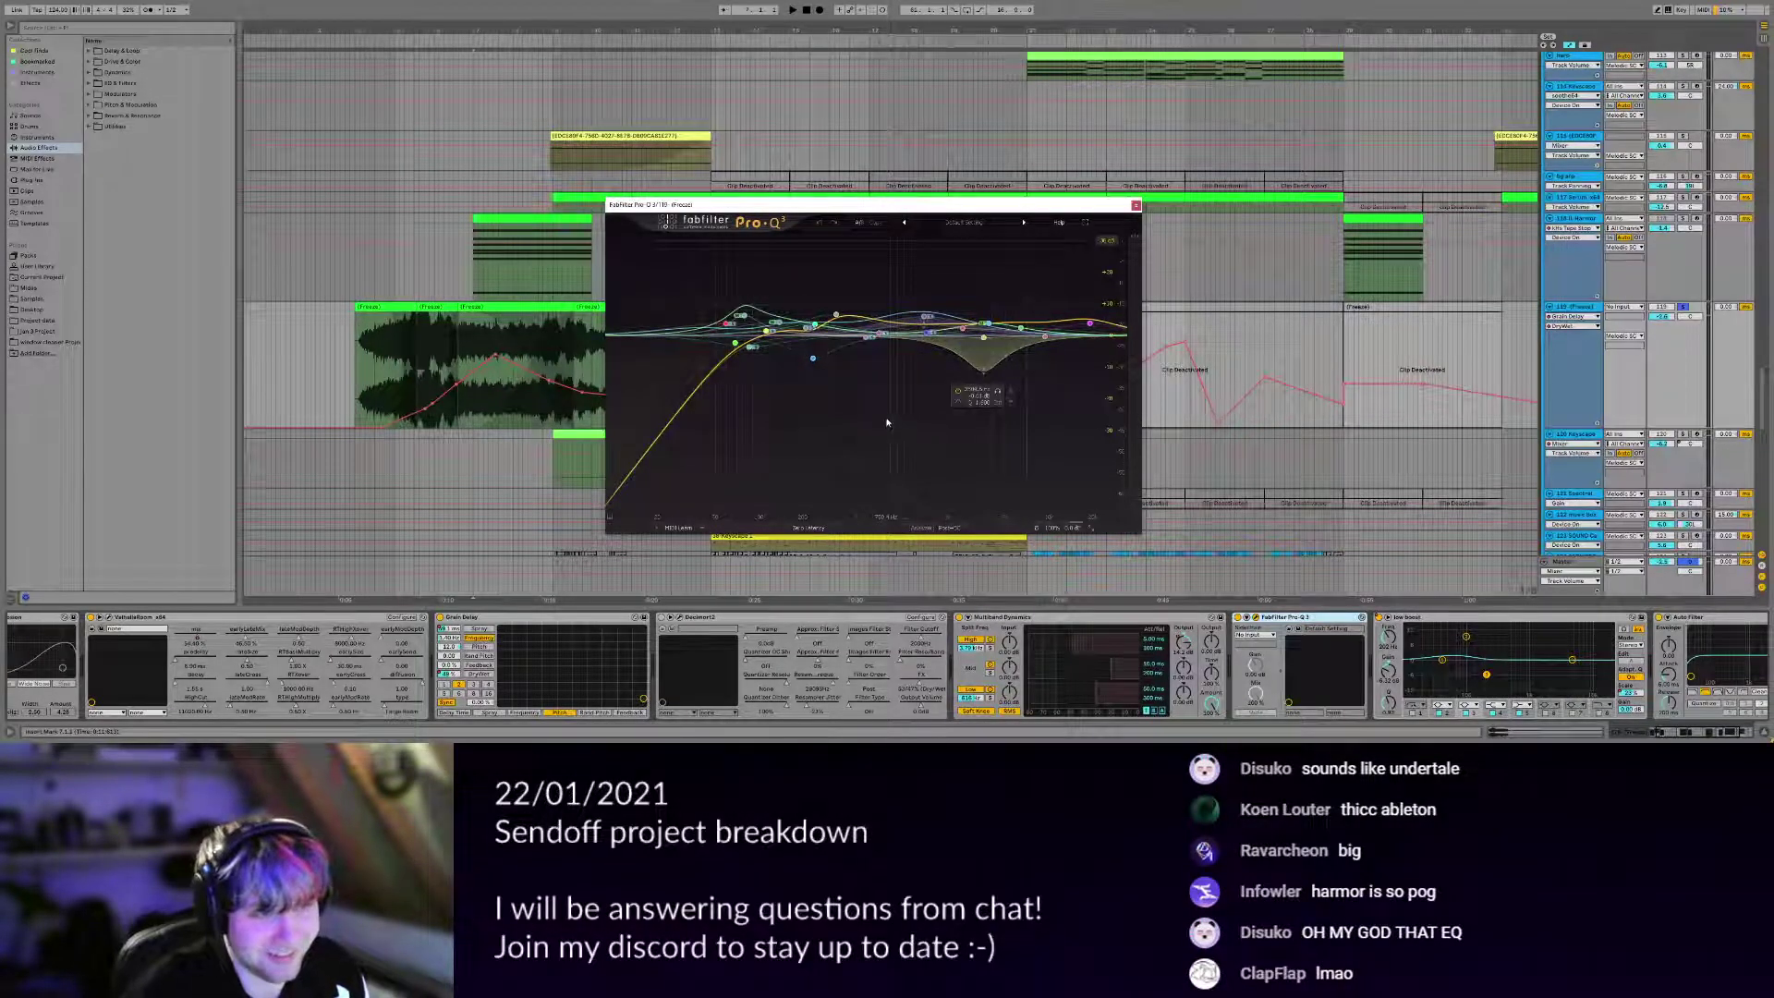
pyautogui.press('Escape')
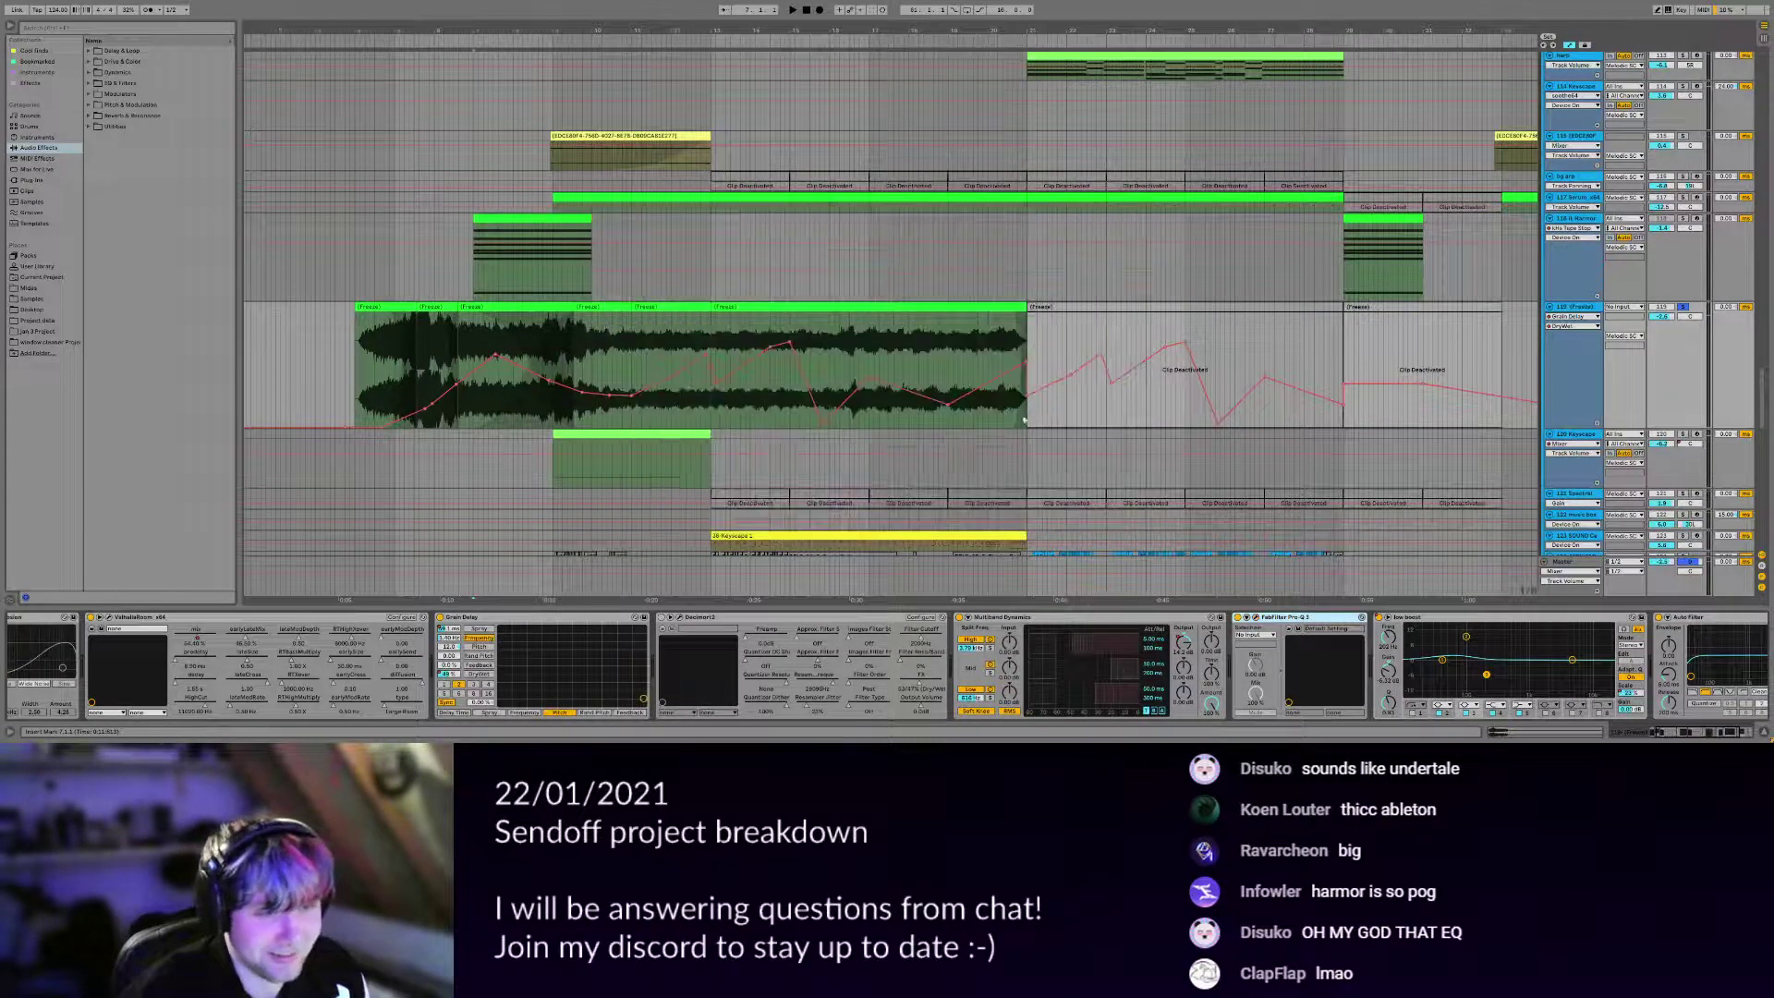
# Show the automation of Grain Delay's delay settings on the green audio track and examine it across the arrangement and up close.
pyautogui.hscroll(2, 605, 628)
pyautogui.hscroll(-2, 605, 627)
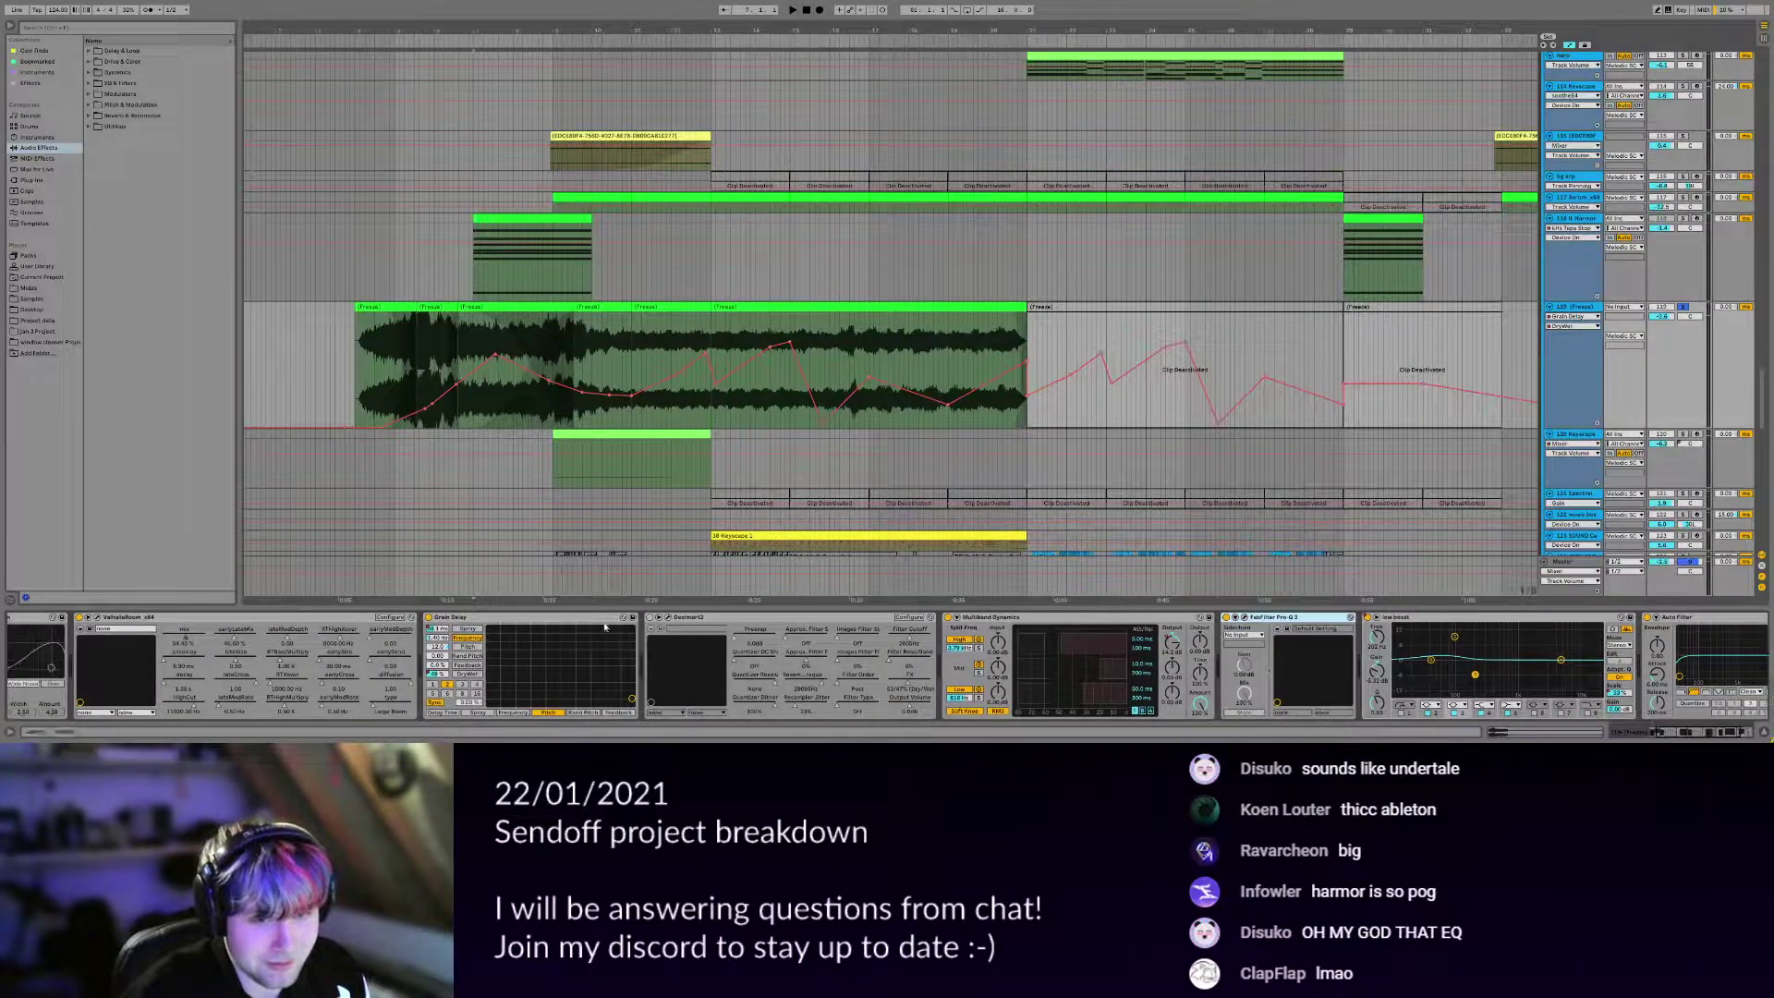
pyautogui.rightClick(443, 627)
pyautogui.click(473, 630)
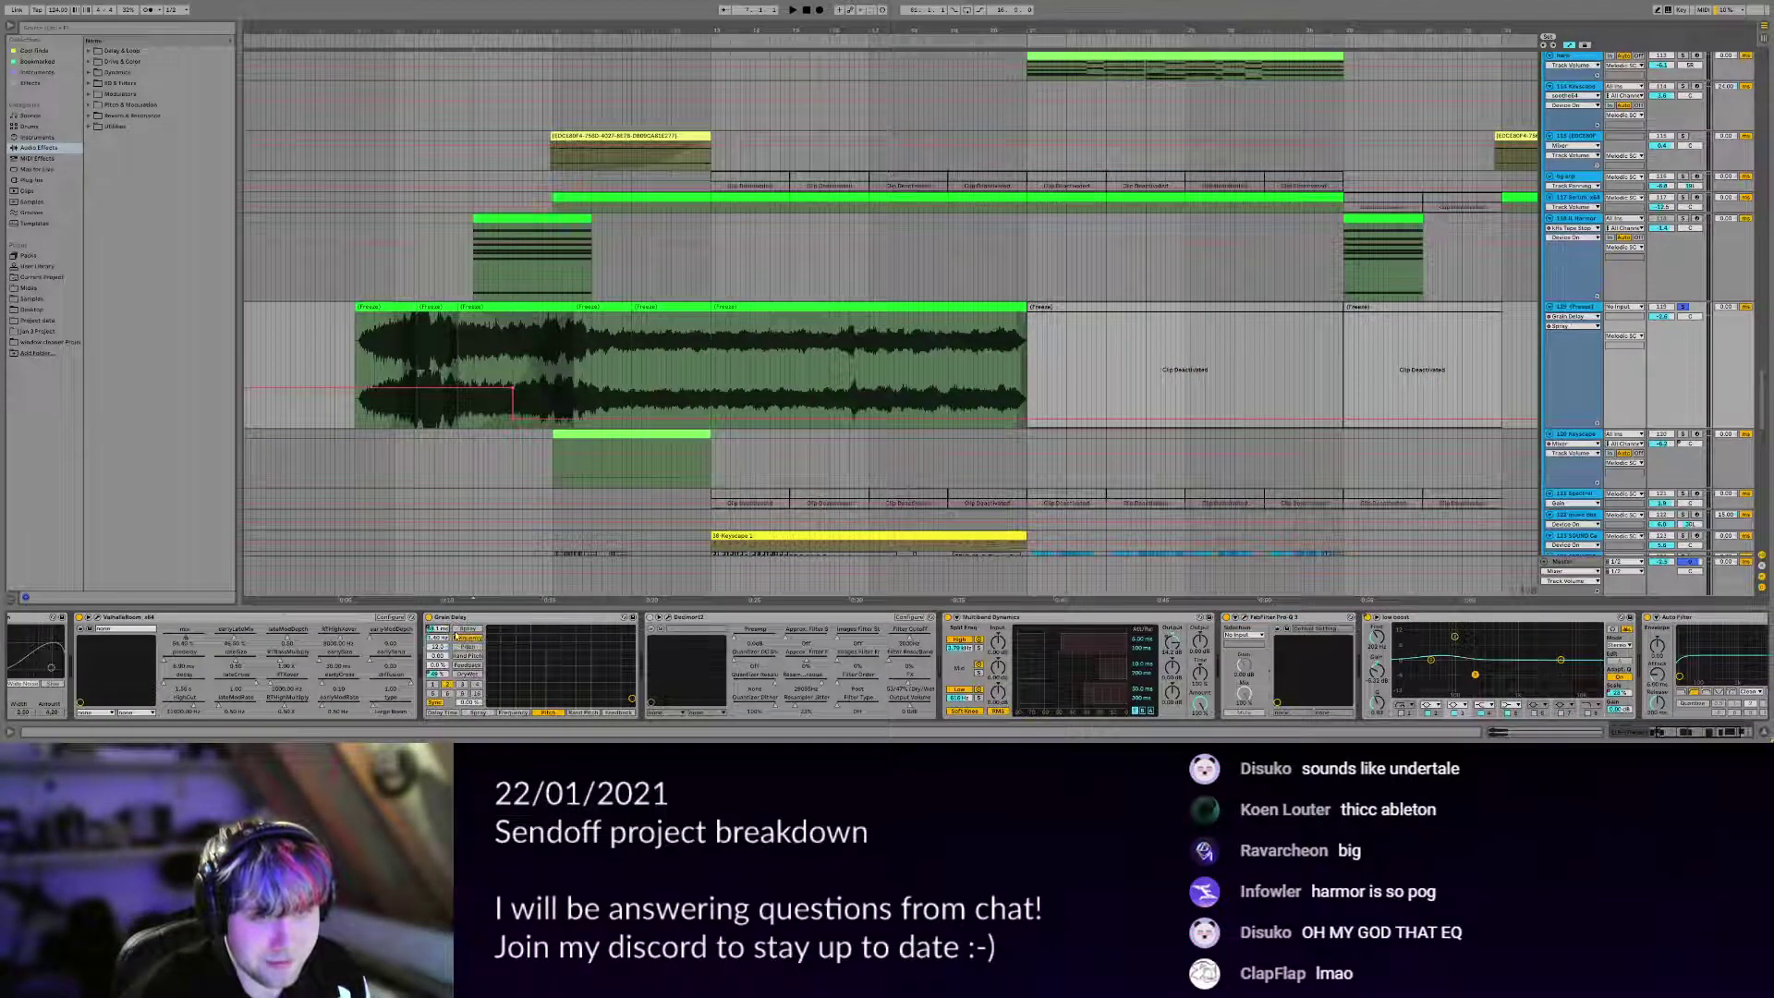
pyautogui.click(430, 367)
pyautogui.scroll(-4, 758, 410)
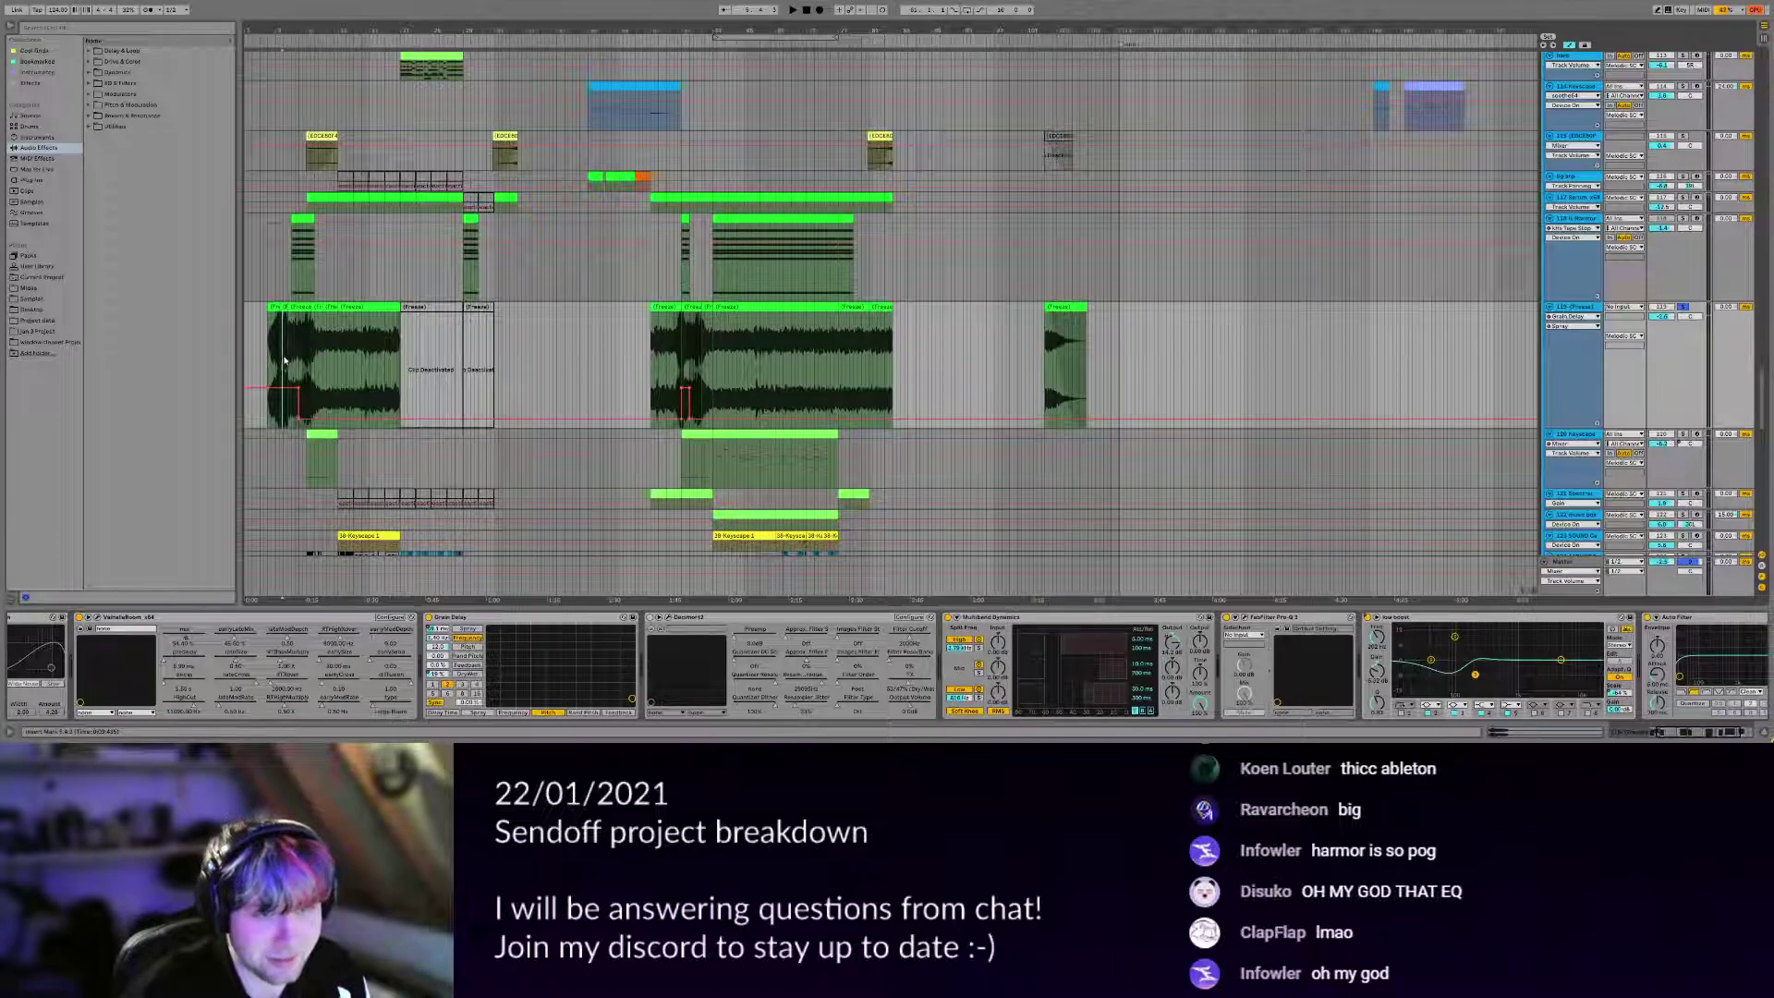
pyautogui.scroll(4, 284, 360)
pyautogui.scroll(3, 464, 375)
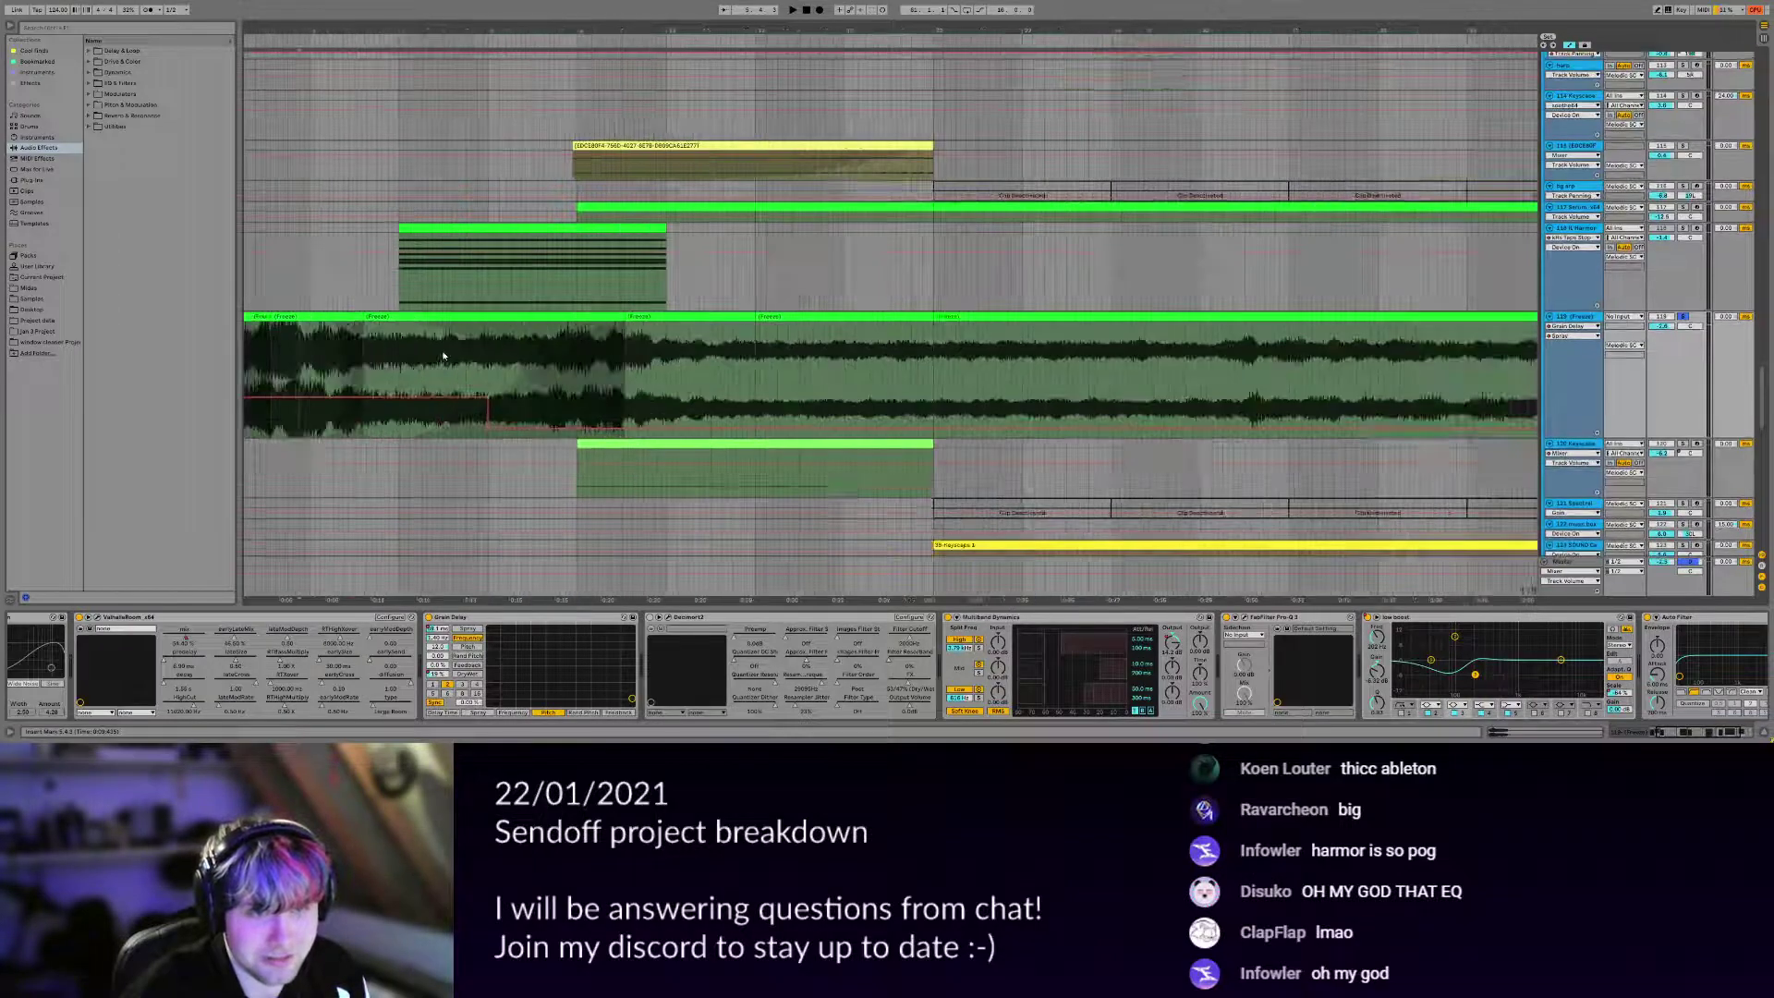
# Show the Multiband Dynamics output gain automation on the green audio track and examine it across the whole arrangement.
pyautogui.hscroll(3, 1135, 677)
pyautogui.hscroll(2, 1135, 677)
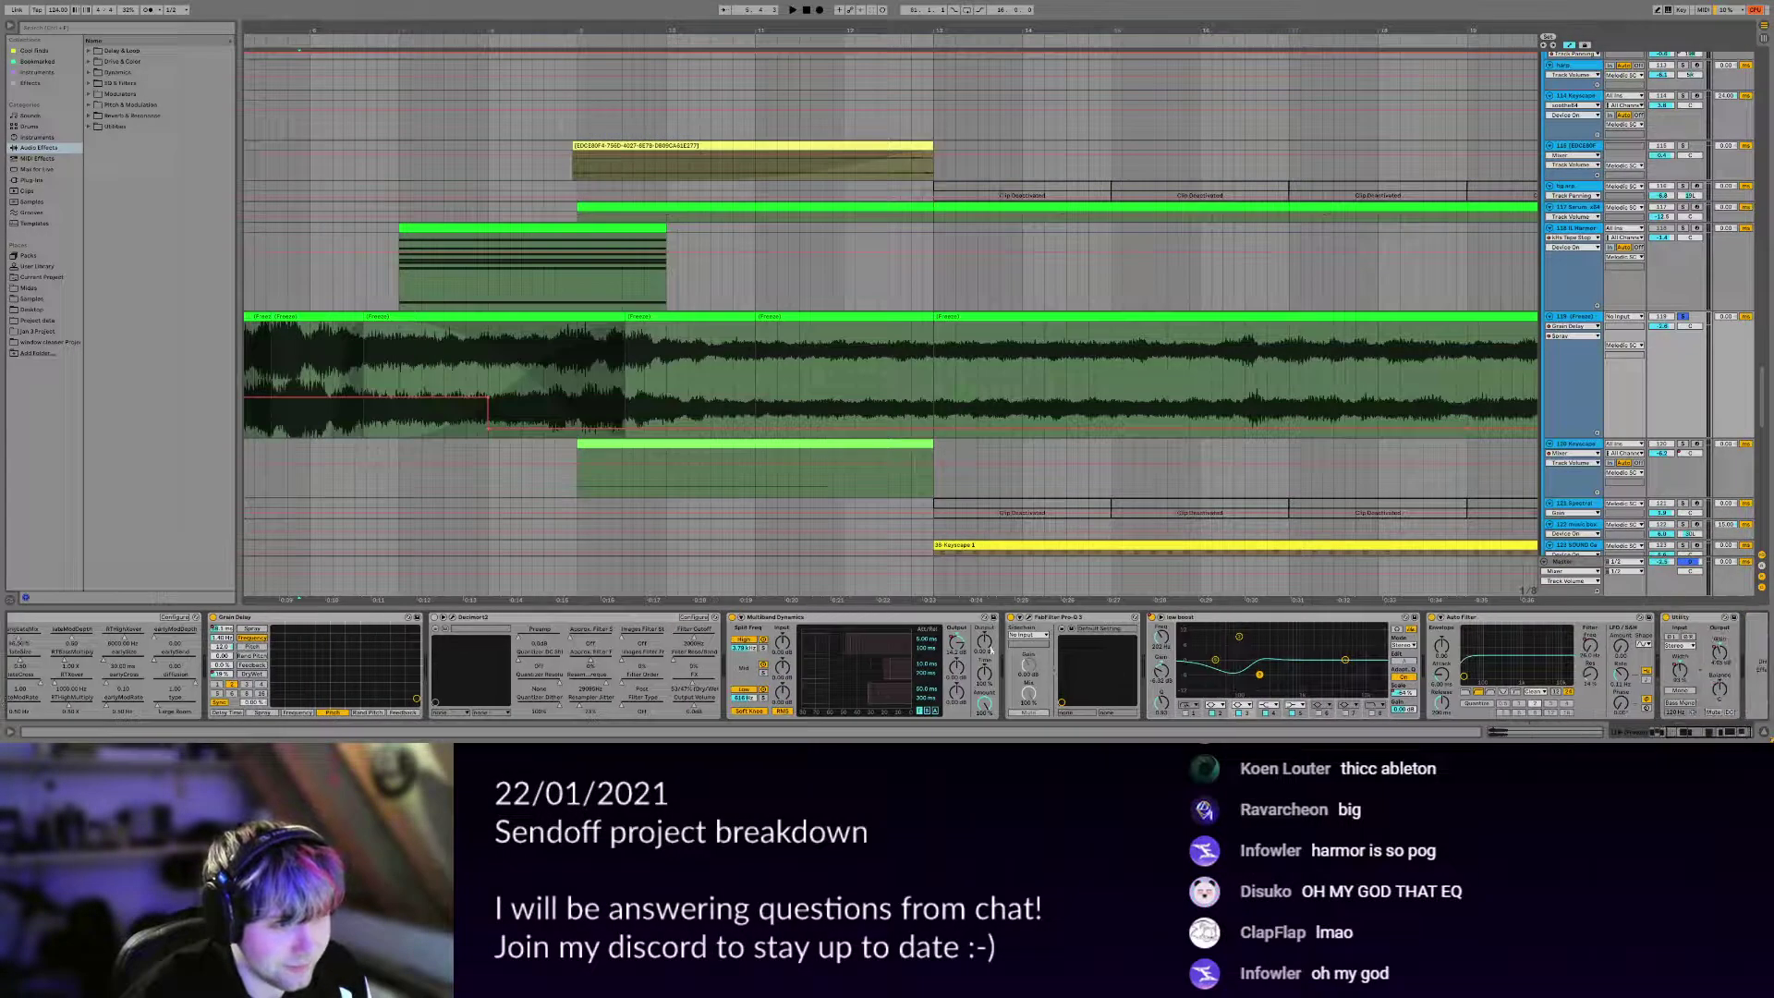
pyautogui.scroll(-3, 695, 369)
pyautogui.scroll(-4, 695, 369)
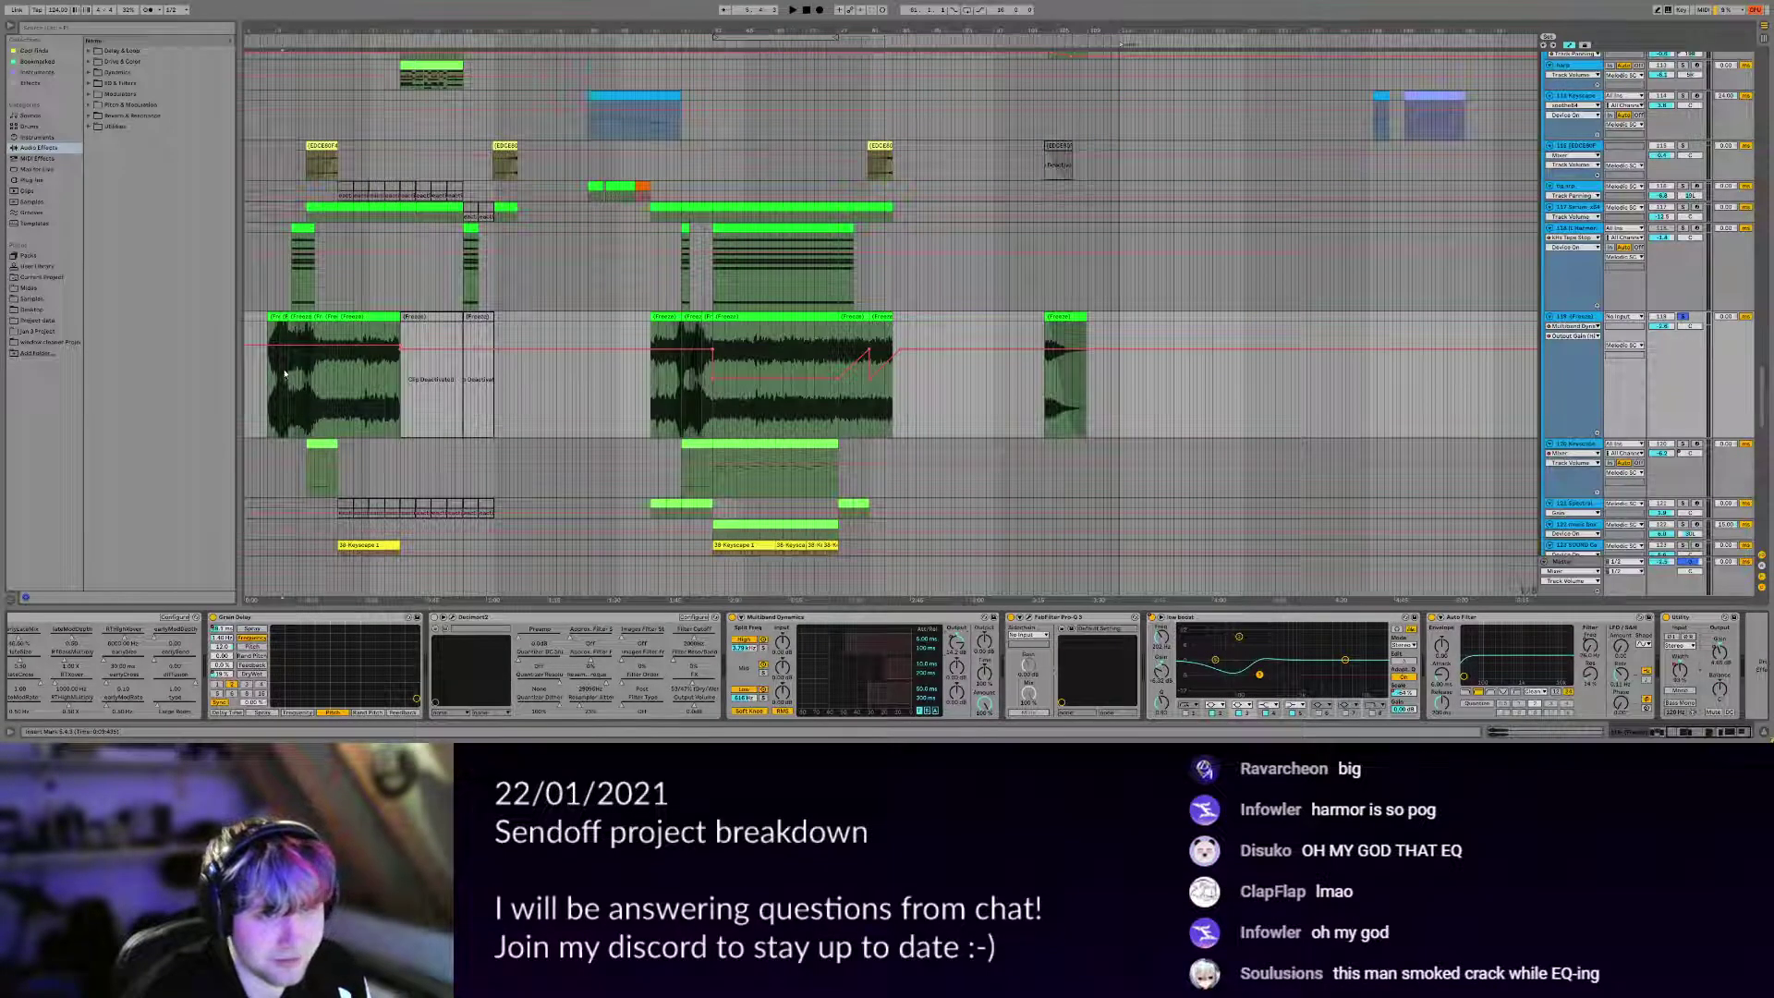
pyautogui.scroll(5, 285, 373)
pyautogui.scroll(-2, 1127, 680)
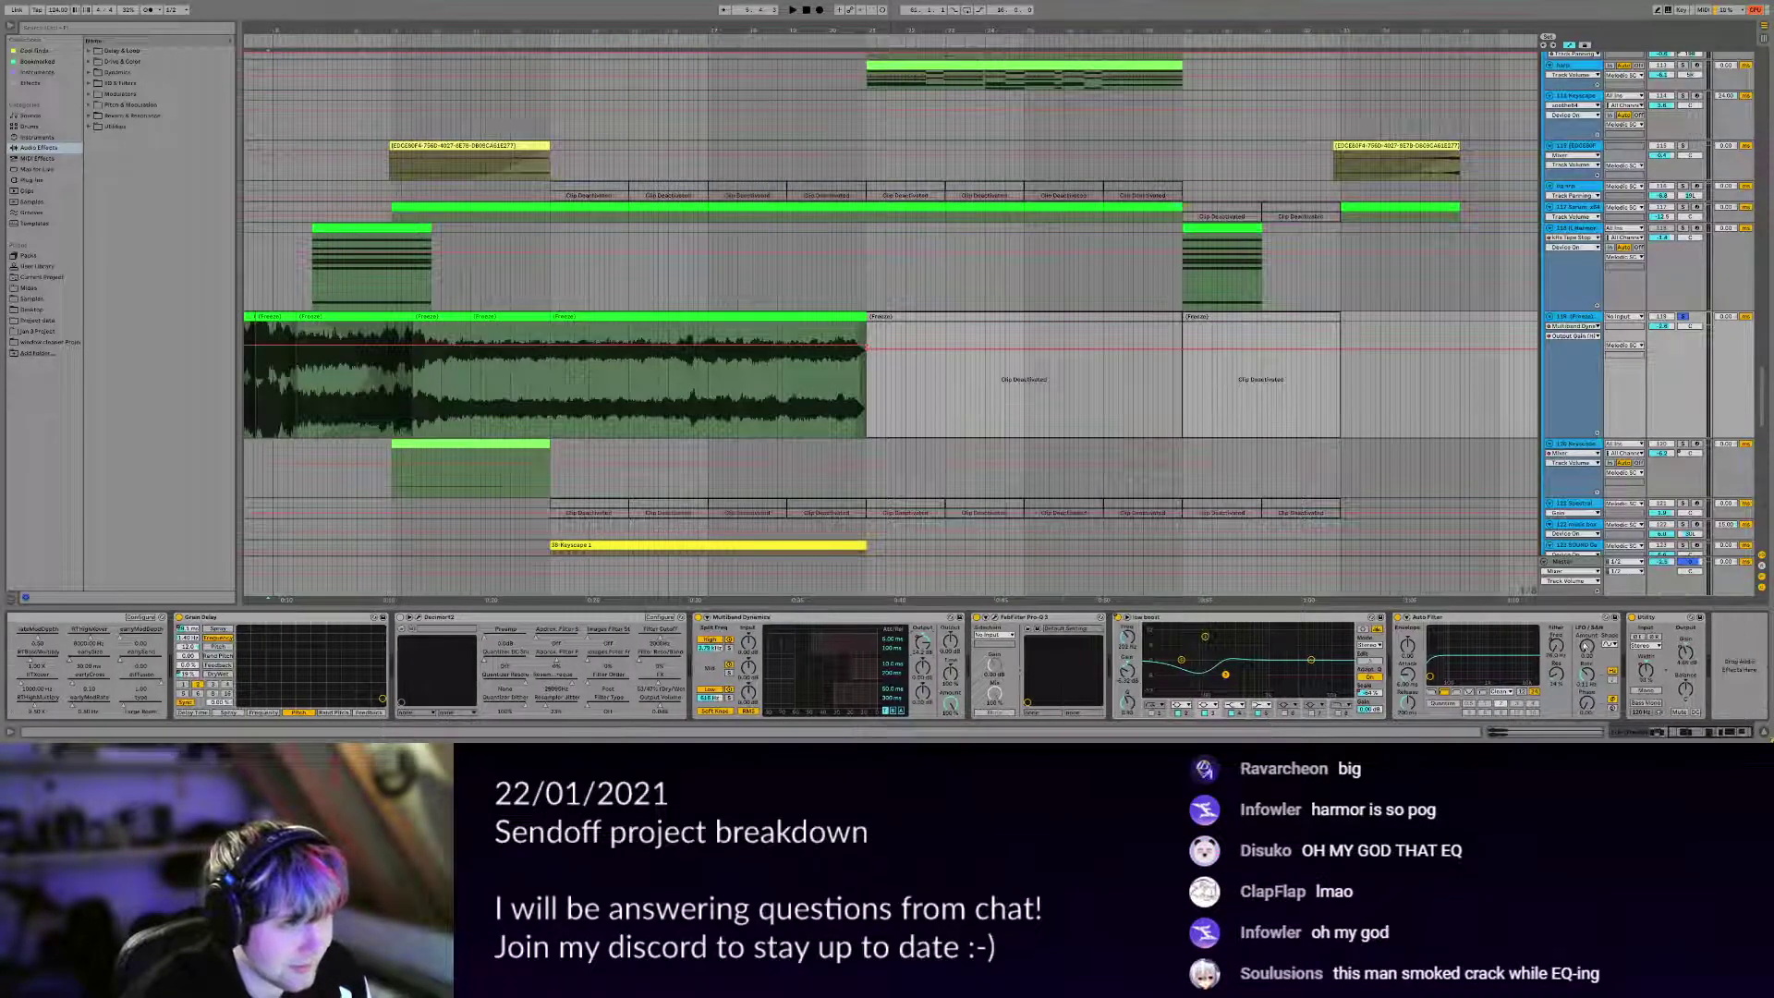
# Show the Auto Filter frequency automation on the green audio track and play the clip from just before the automation changes.
pyautogui.click(1560, 648)
pyautogui.moveTo(509, 356); pyautogui.dragTo(623, 392)
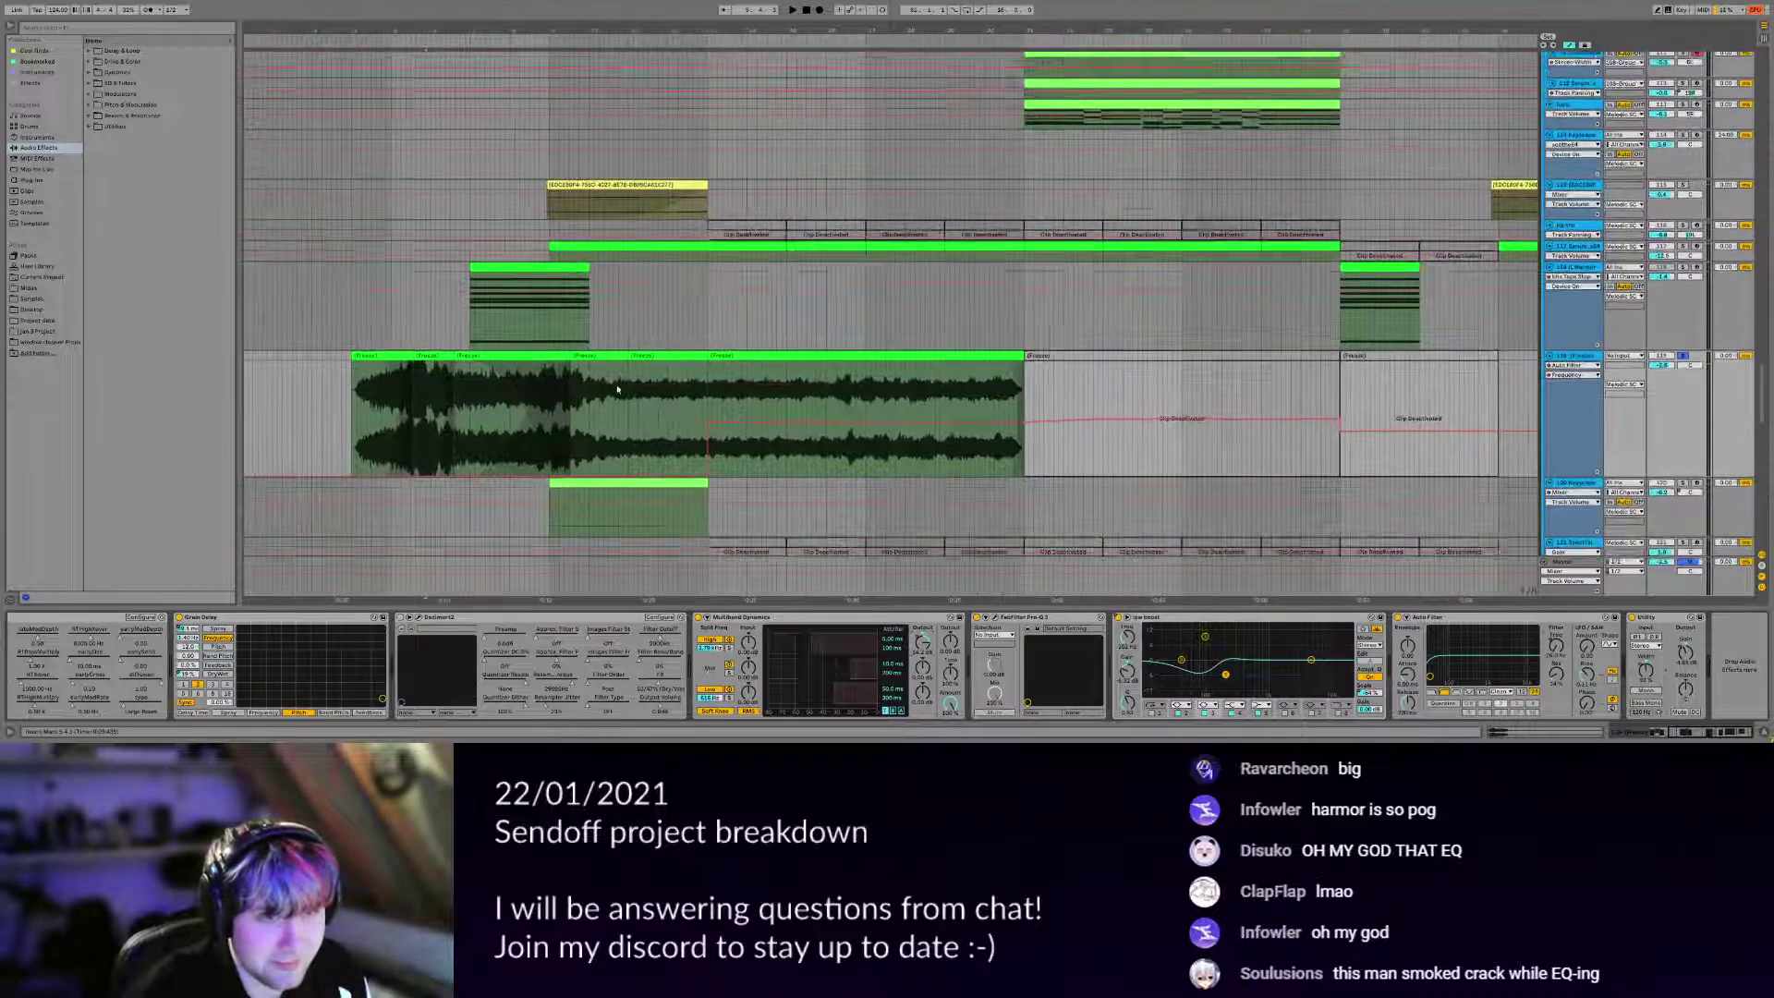
pyautogui.click(693, 393)
pyautogui.press('space')
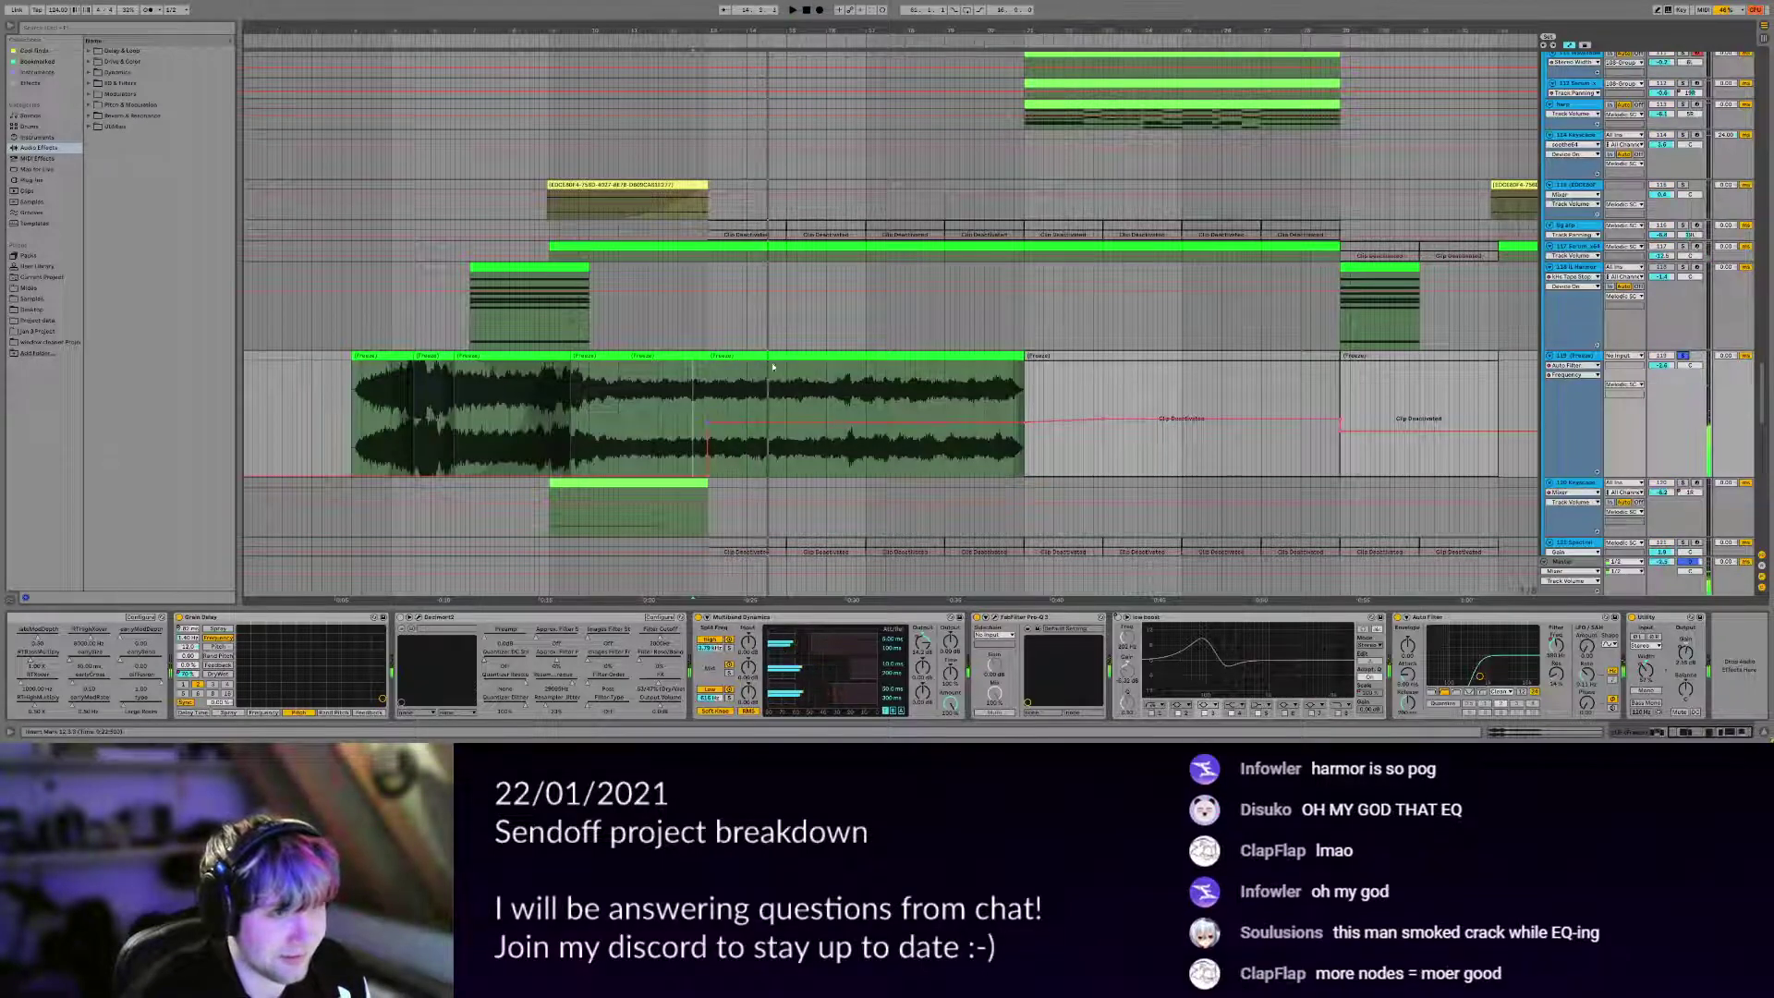
pyautogui.scroll(-10, 773, 367)
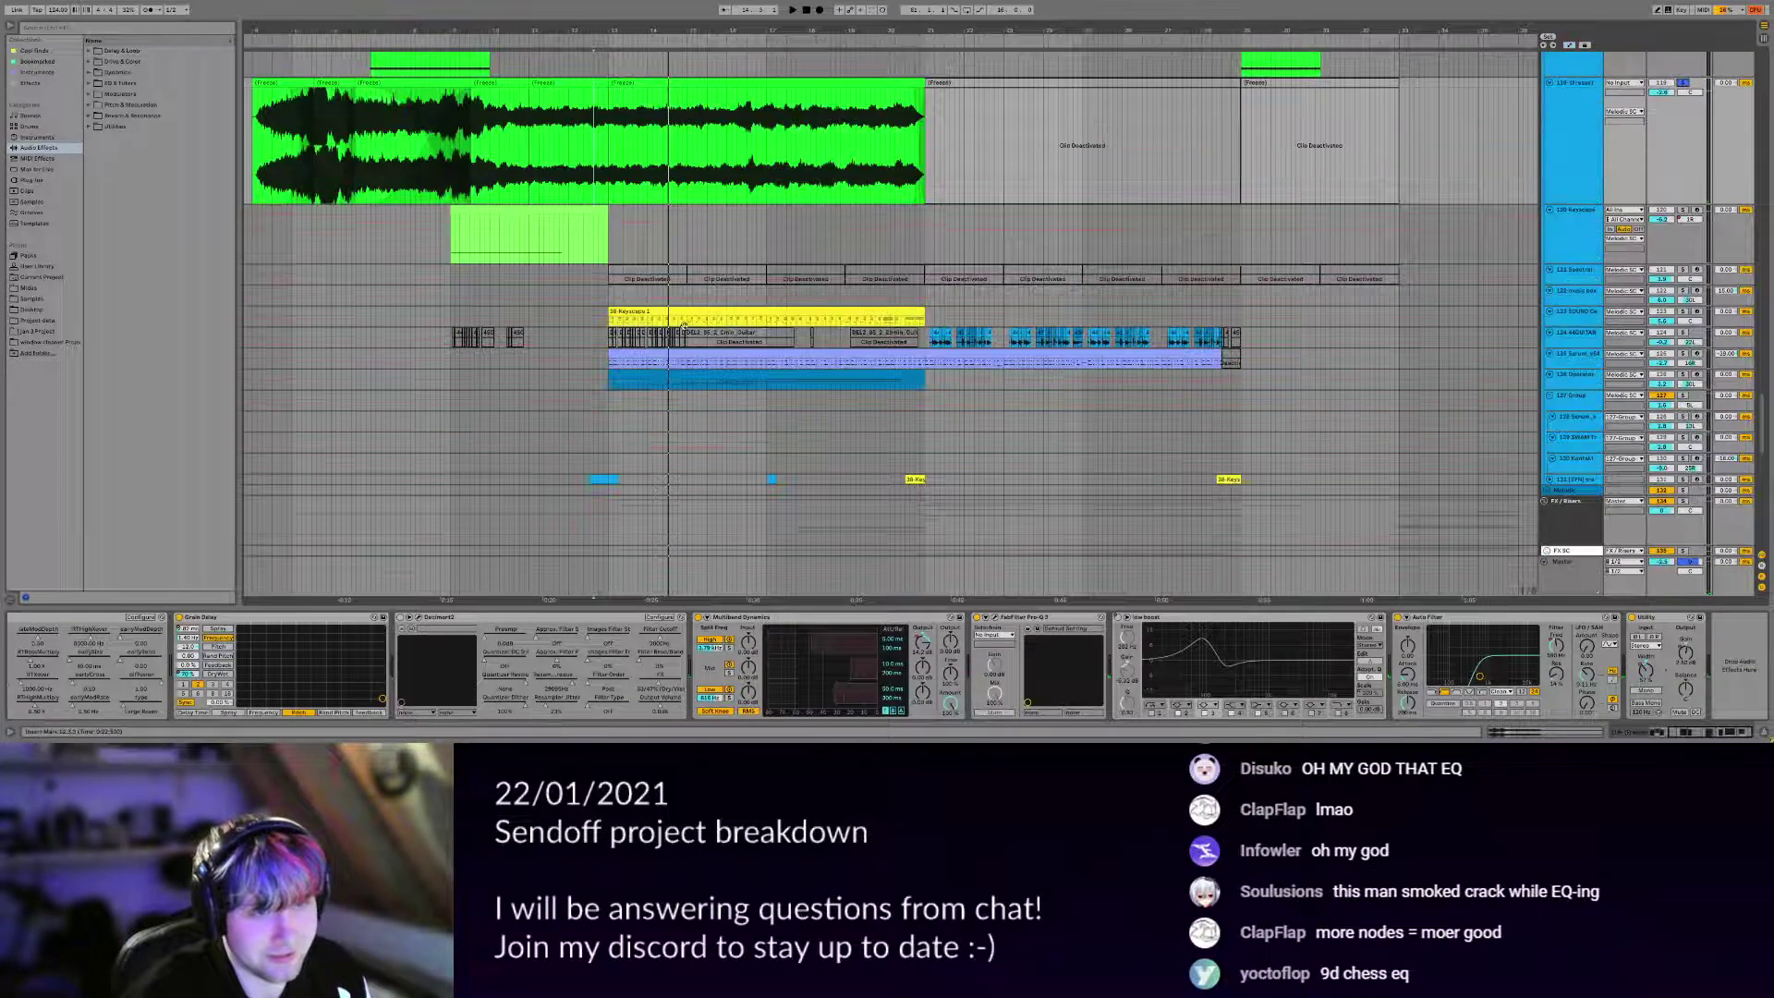
# Show the Utility stereo width automation on the green audio track and examine it along the clip's last long segment.
pyautogui.moveTo(683, 325); pyautogui.dragTo(736, 394)
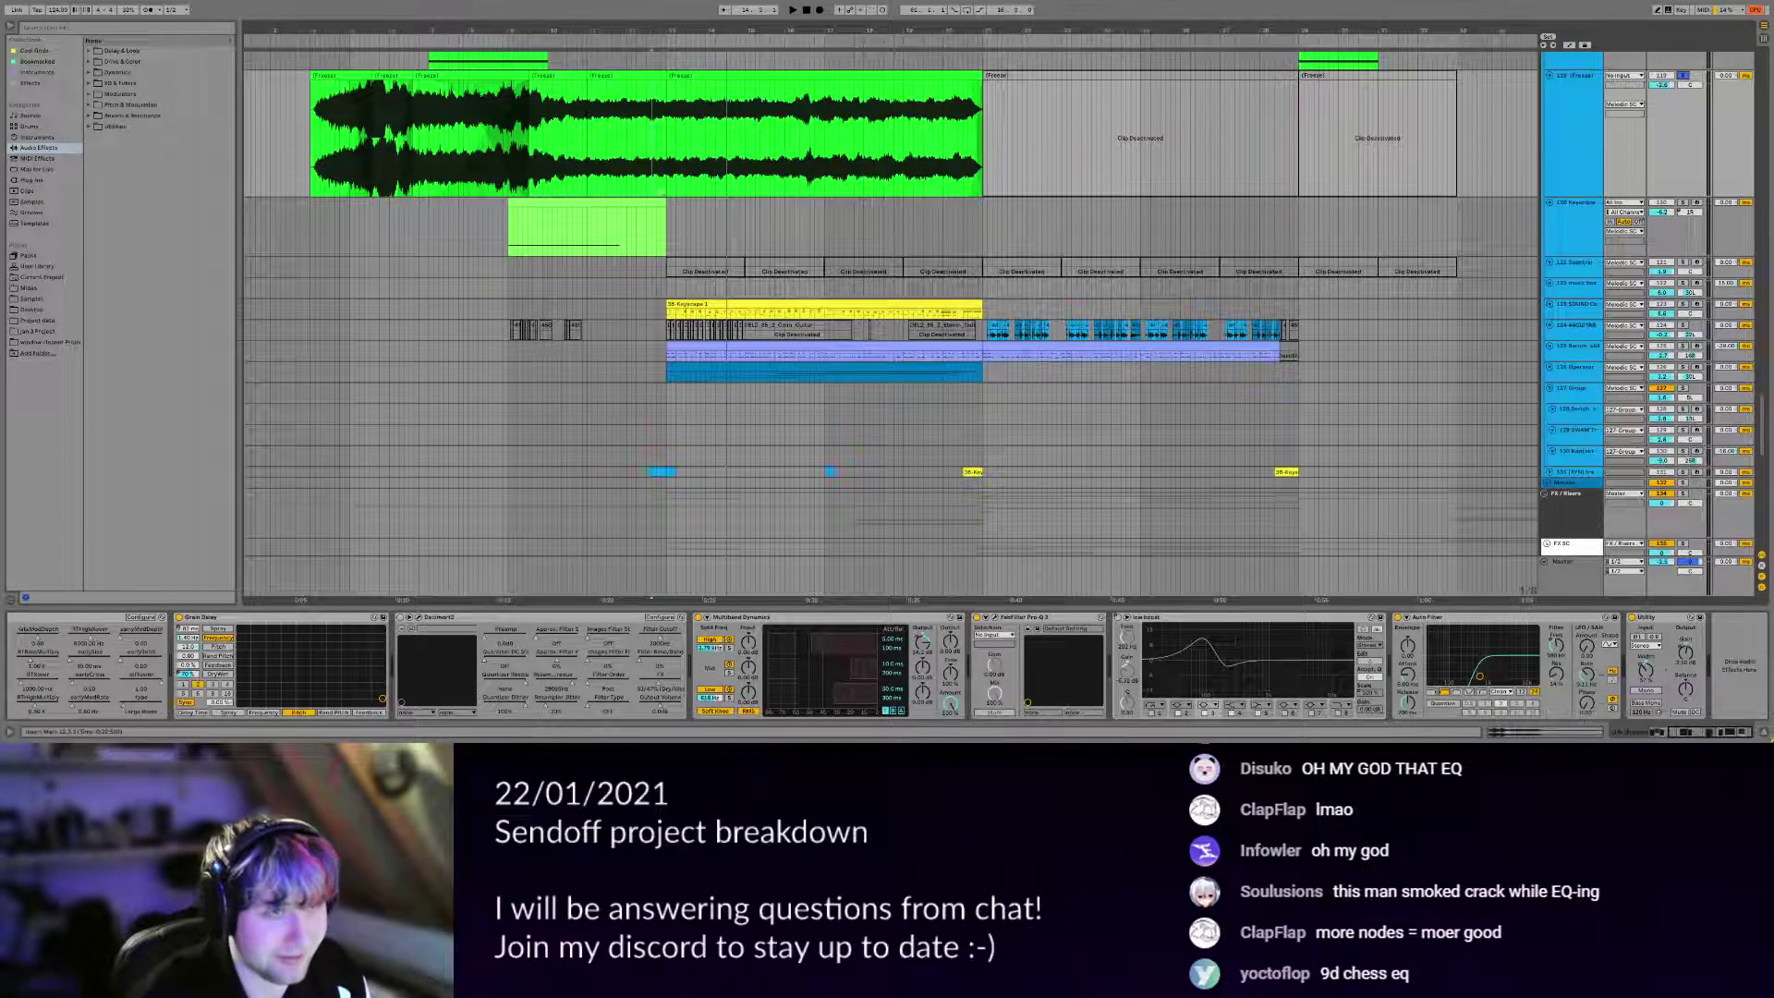
pyautogui.scroll(6, 857, 214)
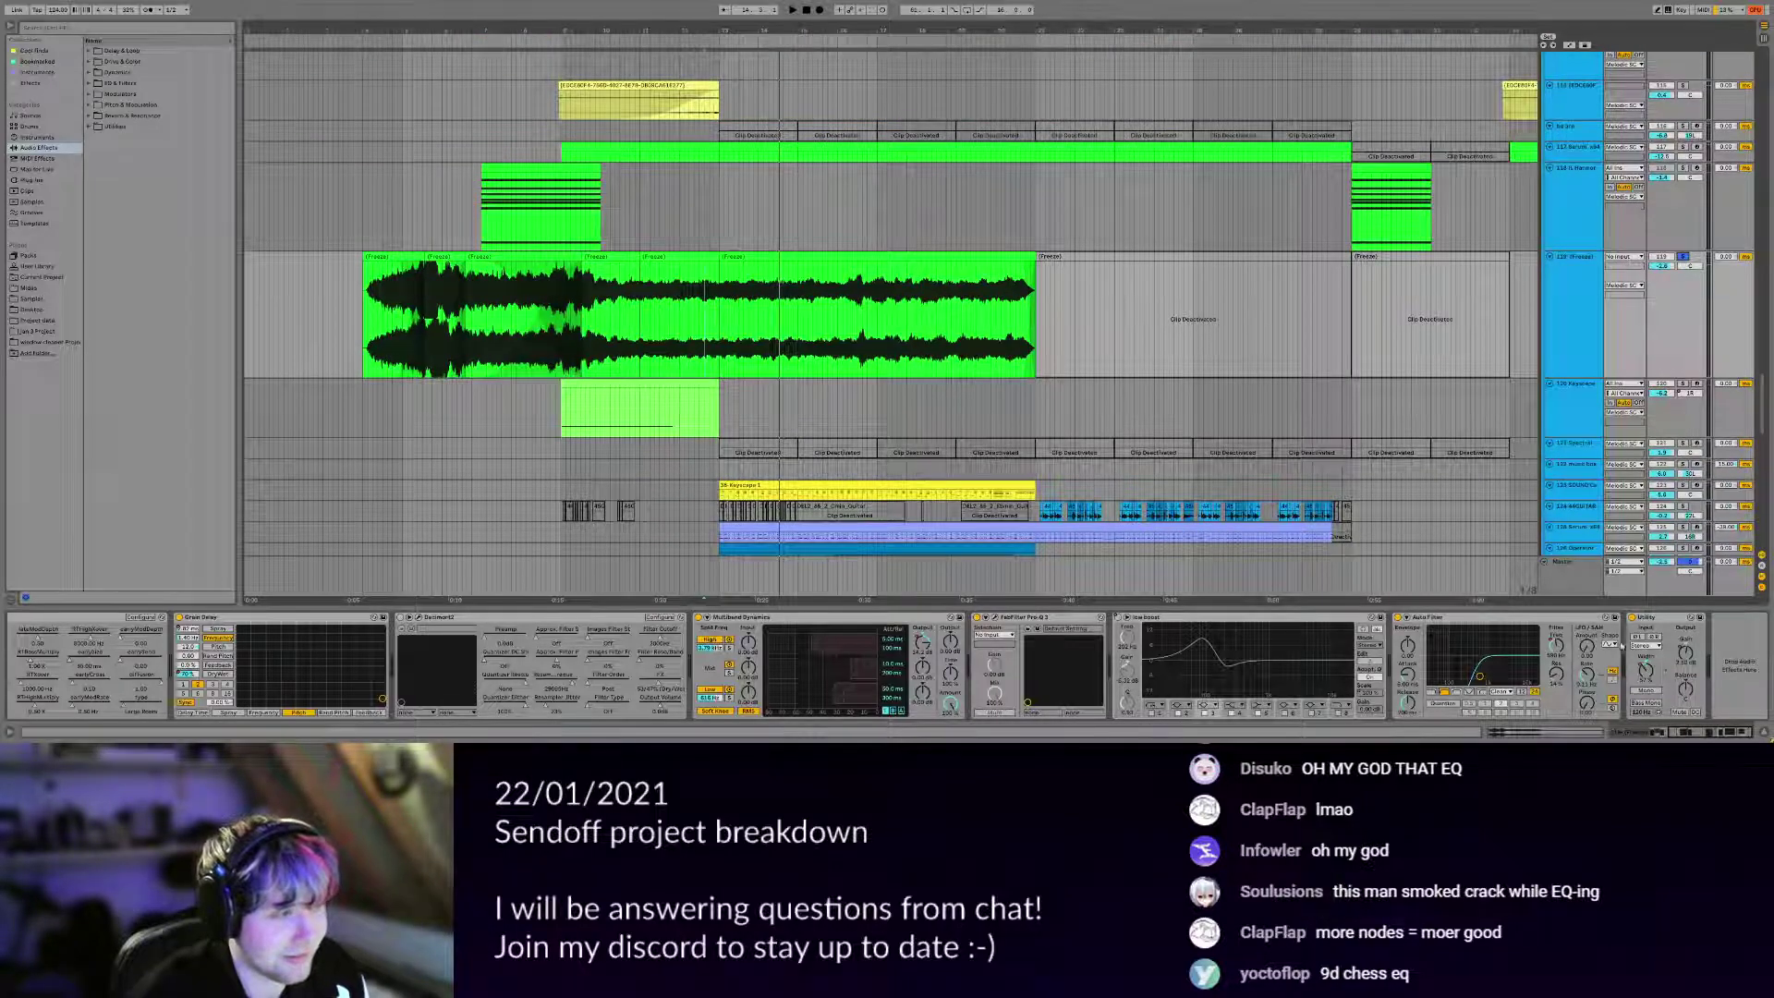
pyautogui.rightClick(1647, 673)
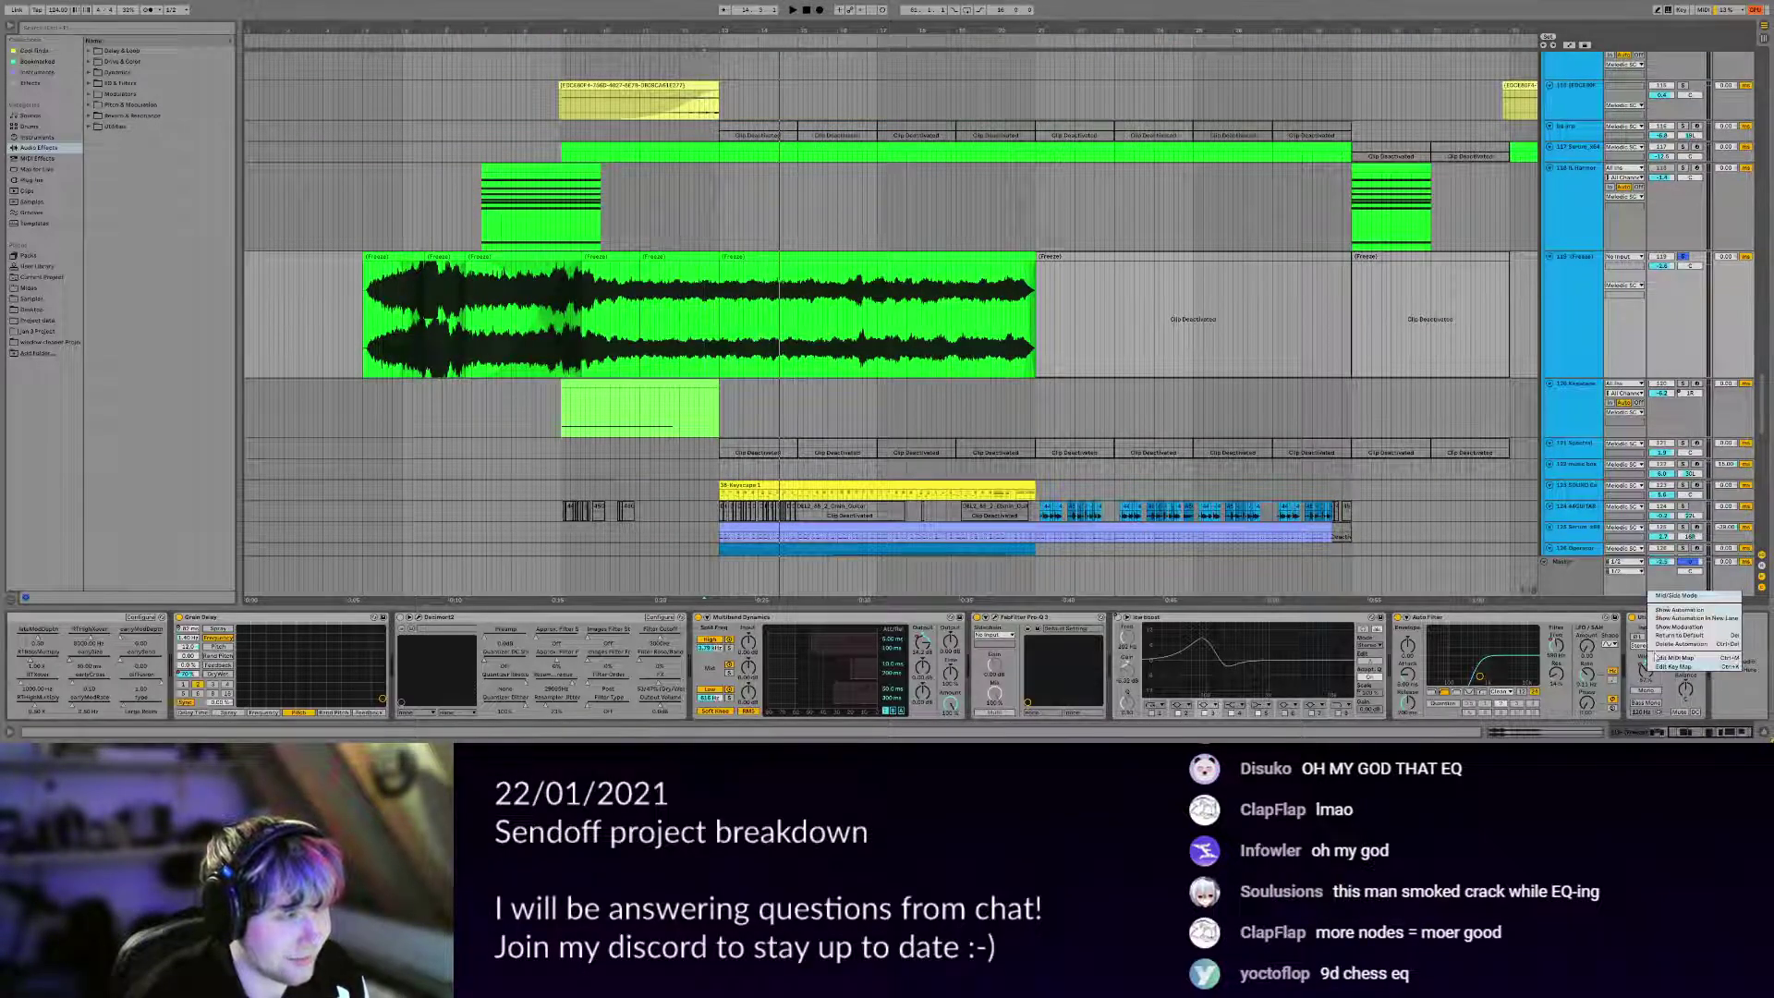
pyautogui.click(1679, 609)
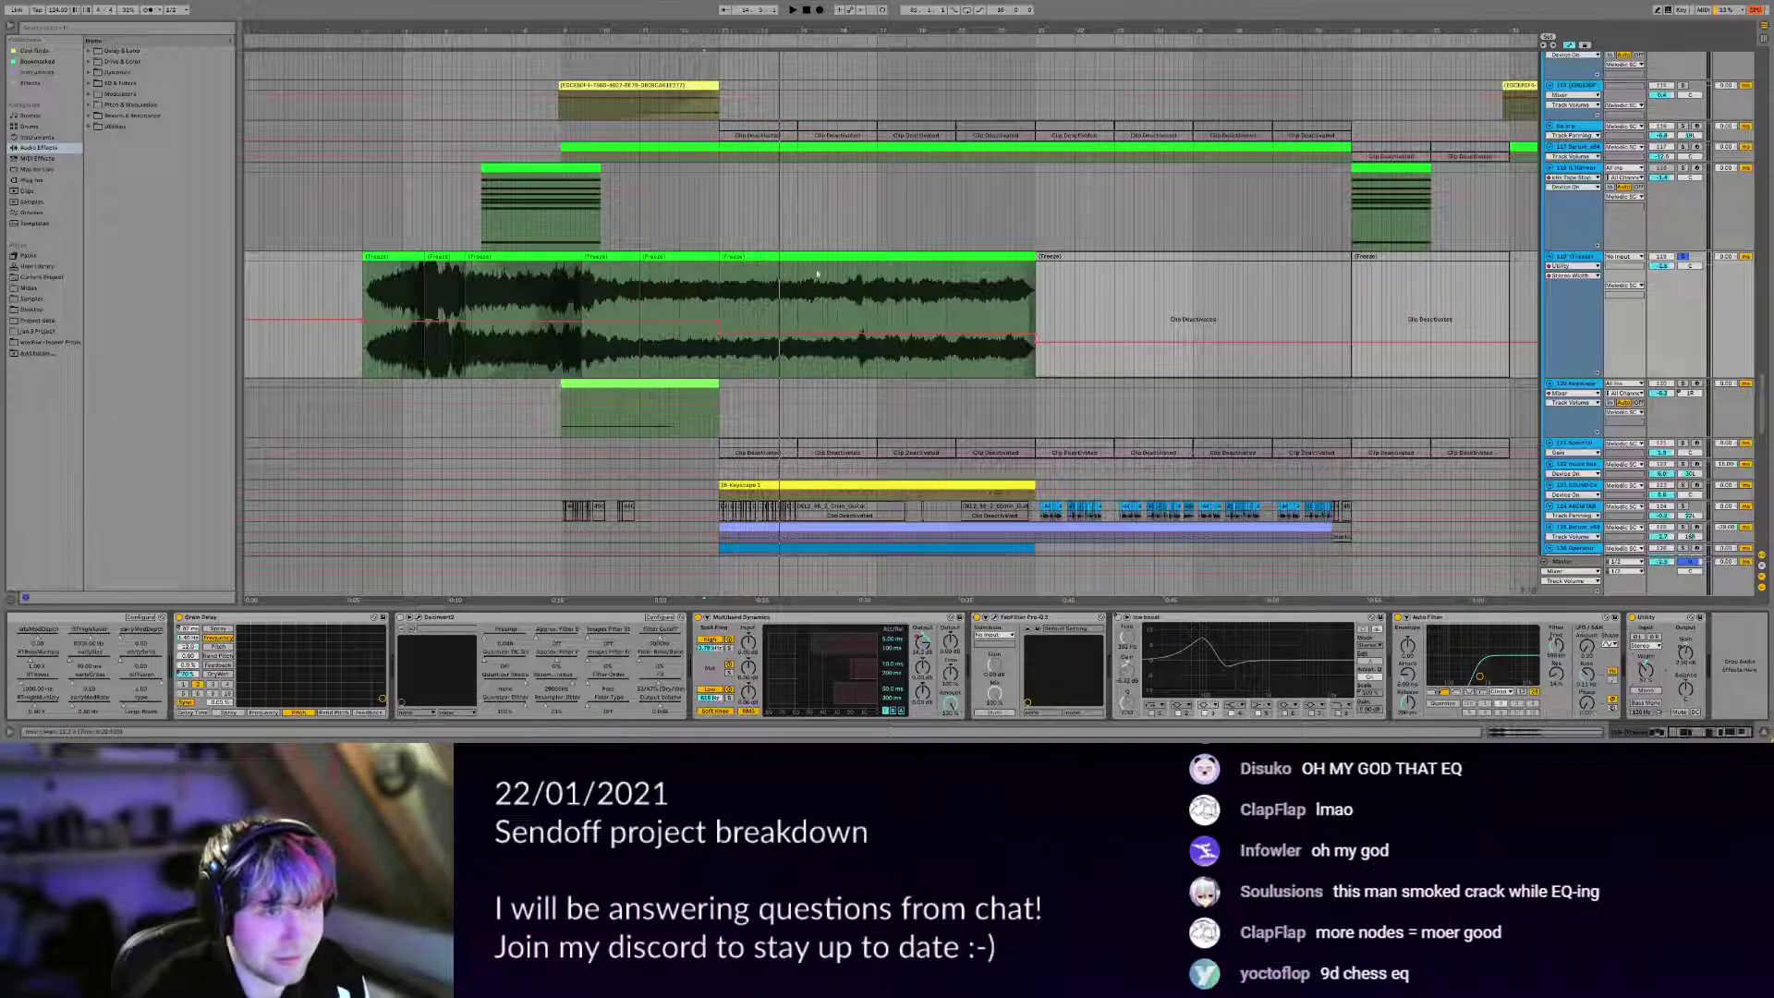
pyautogui.click(719, 289)
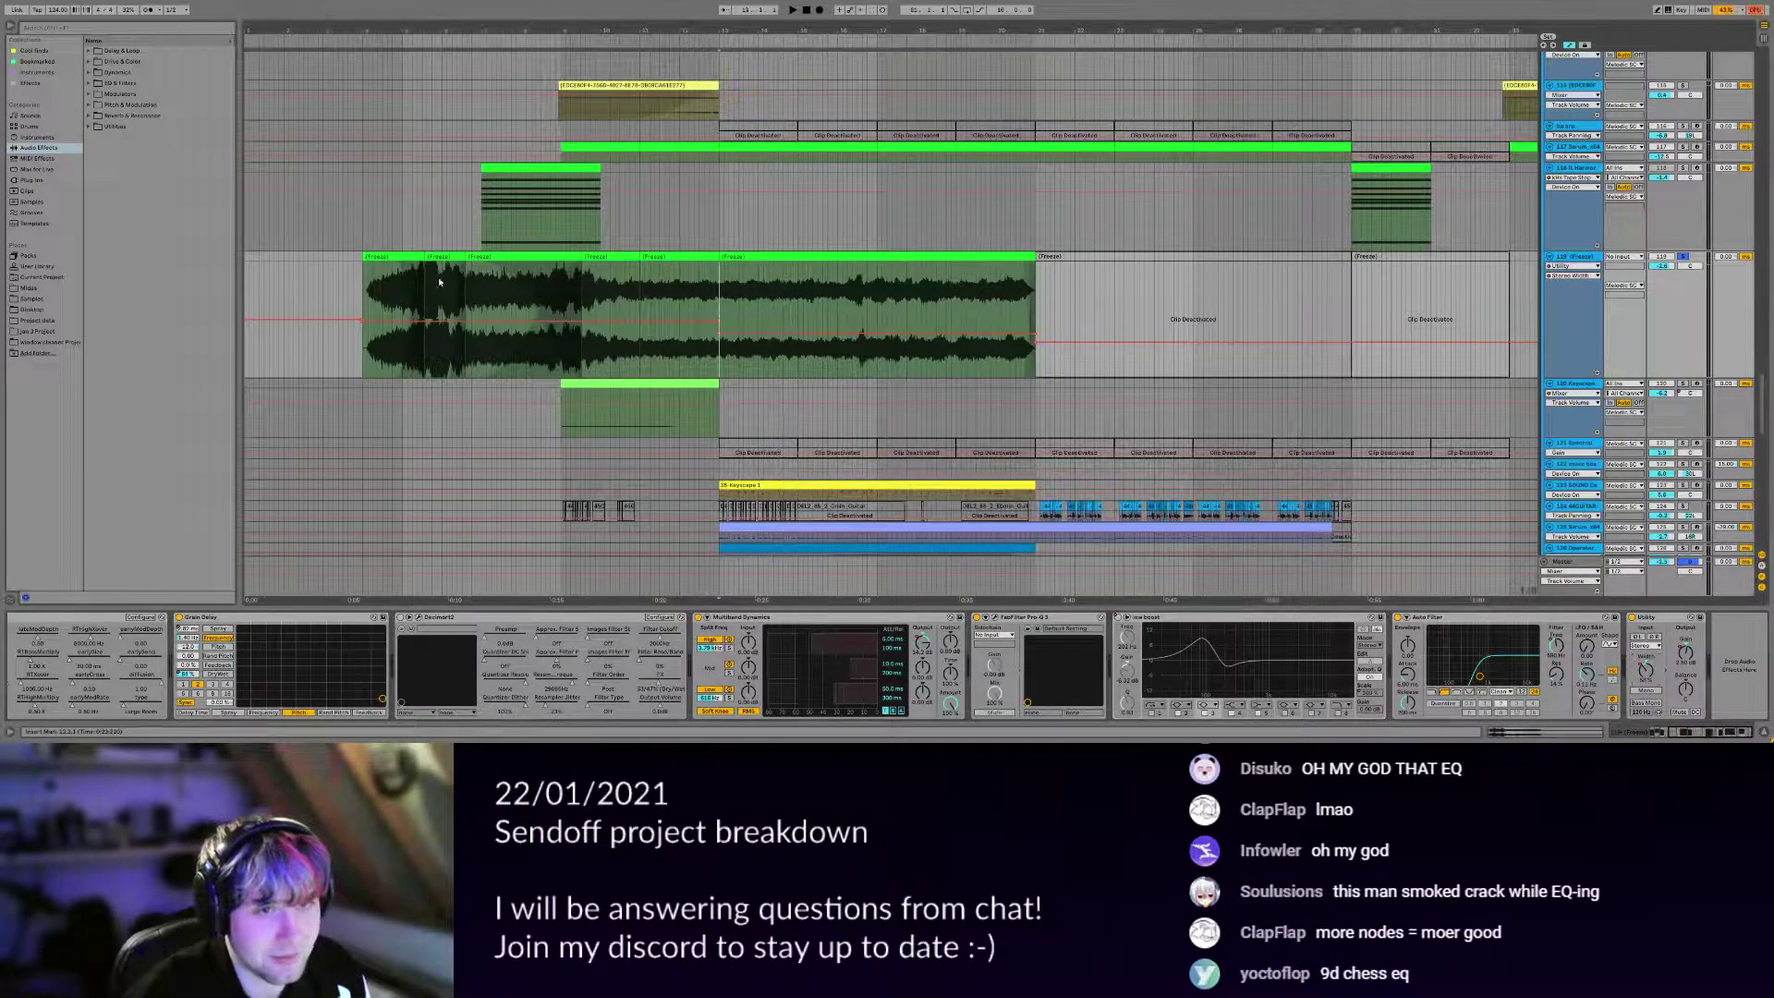
pyautogui.moveTo(721, 285); pyautogui.dragTo(1034, 309)
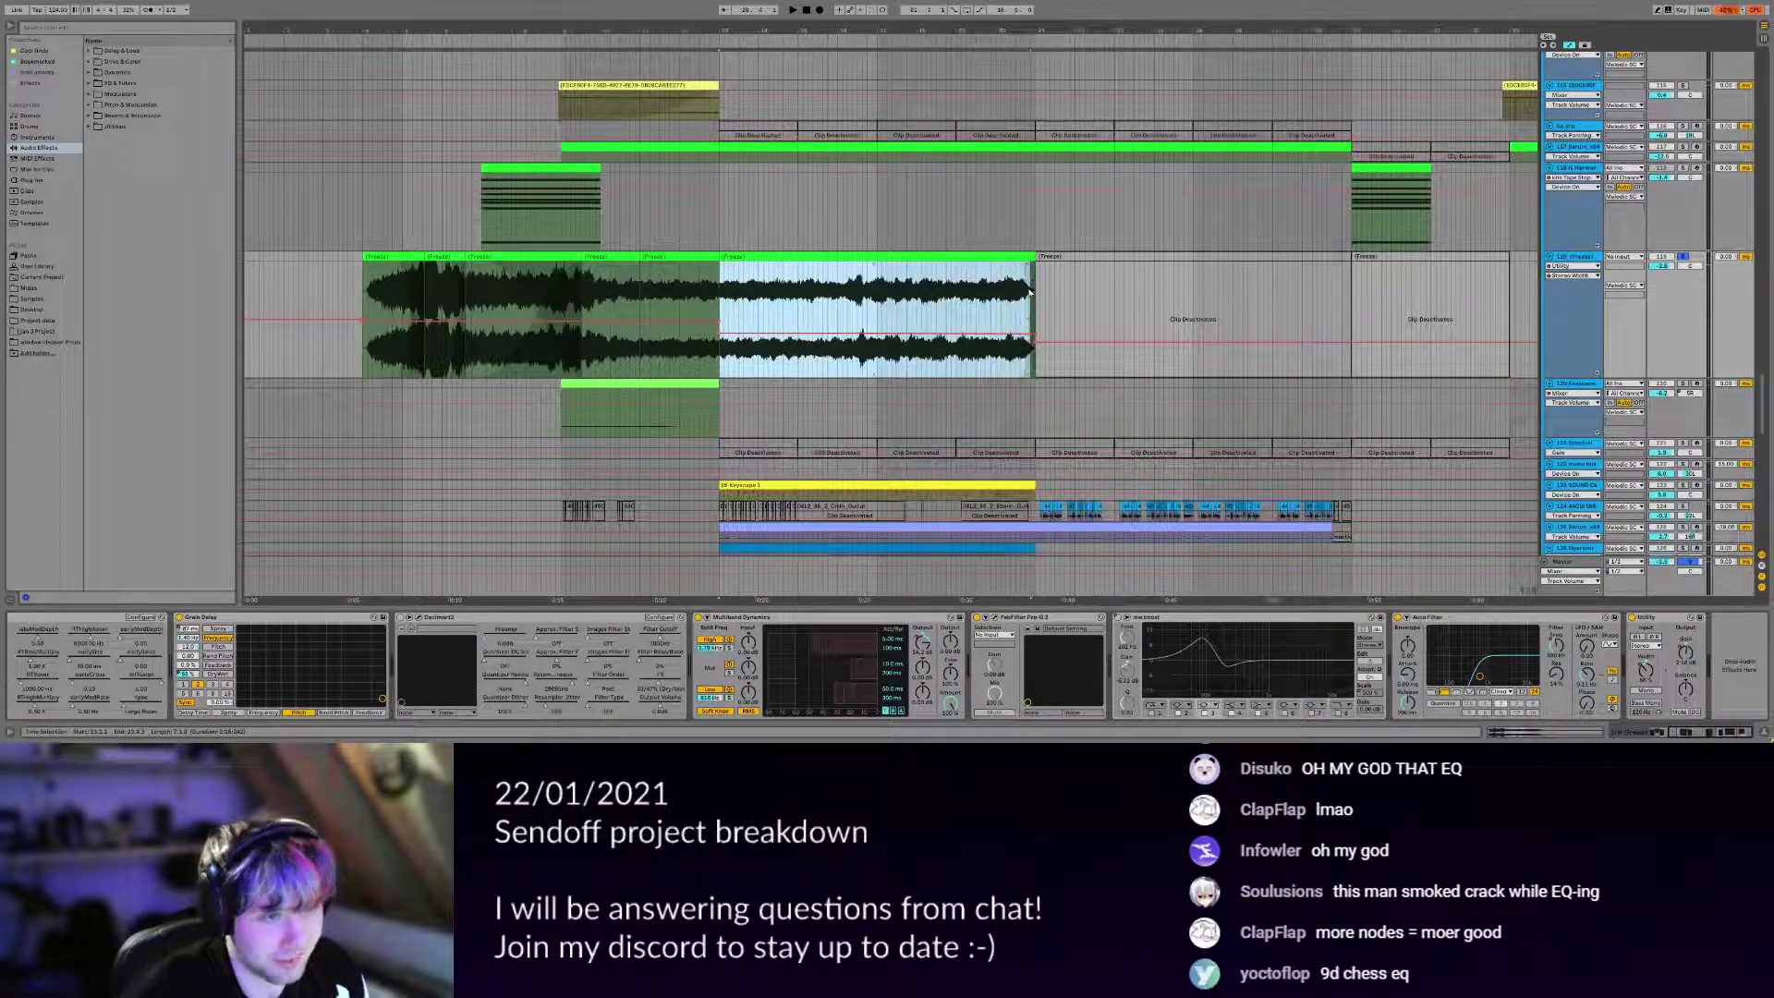
pyautogui.click(1011, 309)
# Show the Utility gain automation on the green audio track, examine it across the clip and hide the automation.
pyautogui.click(1686, 654)
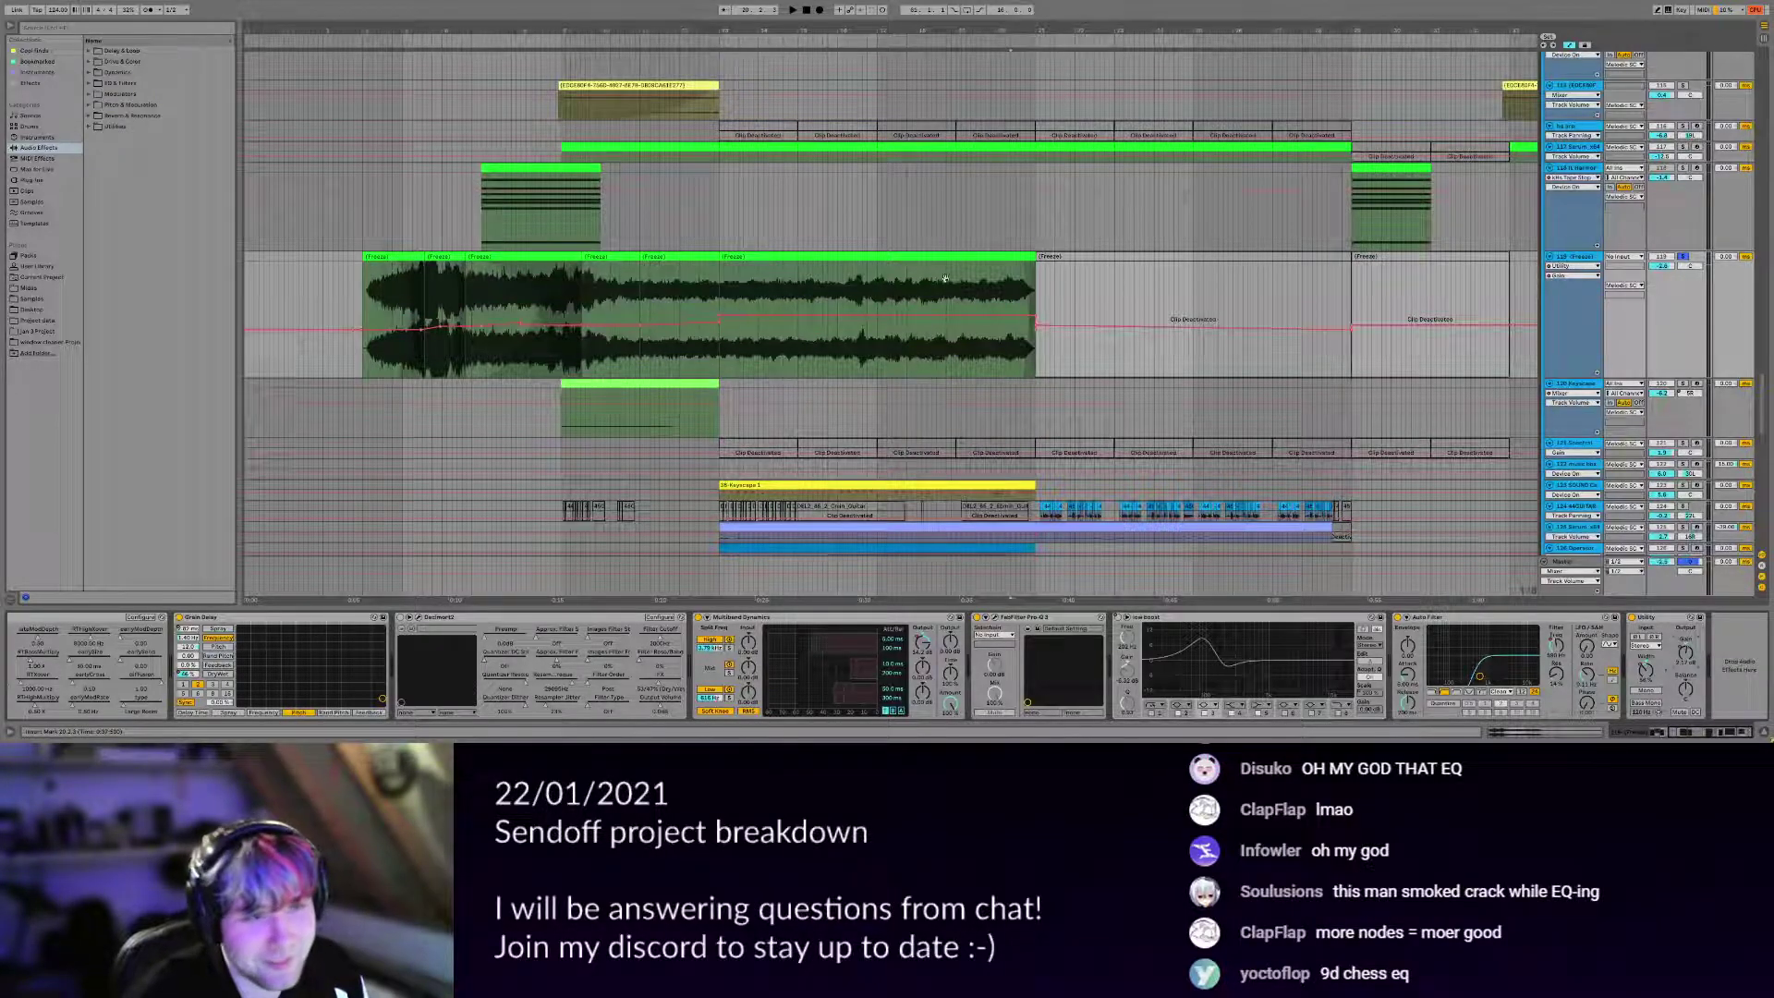
pyautogui.moveTo(699, 285)
pyautogui.mouseDown()
pyautogui.moveTo(482, 288)
pyautogui.moveTo(773, 308)
pyautogui.mouseUp()
pyautogui.press('a')
# Play the soloed Keyscape track from the start of its first light-green clip and examine its clips in the second half.
pyautogui.click(562, 432)
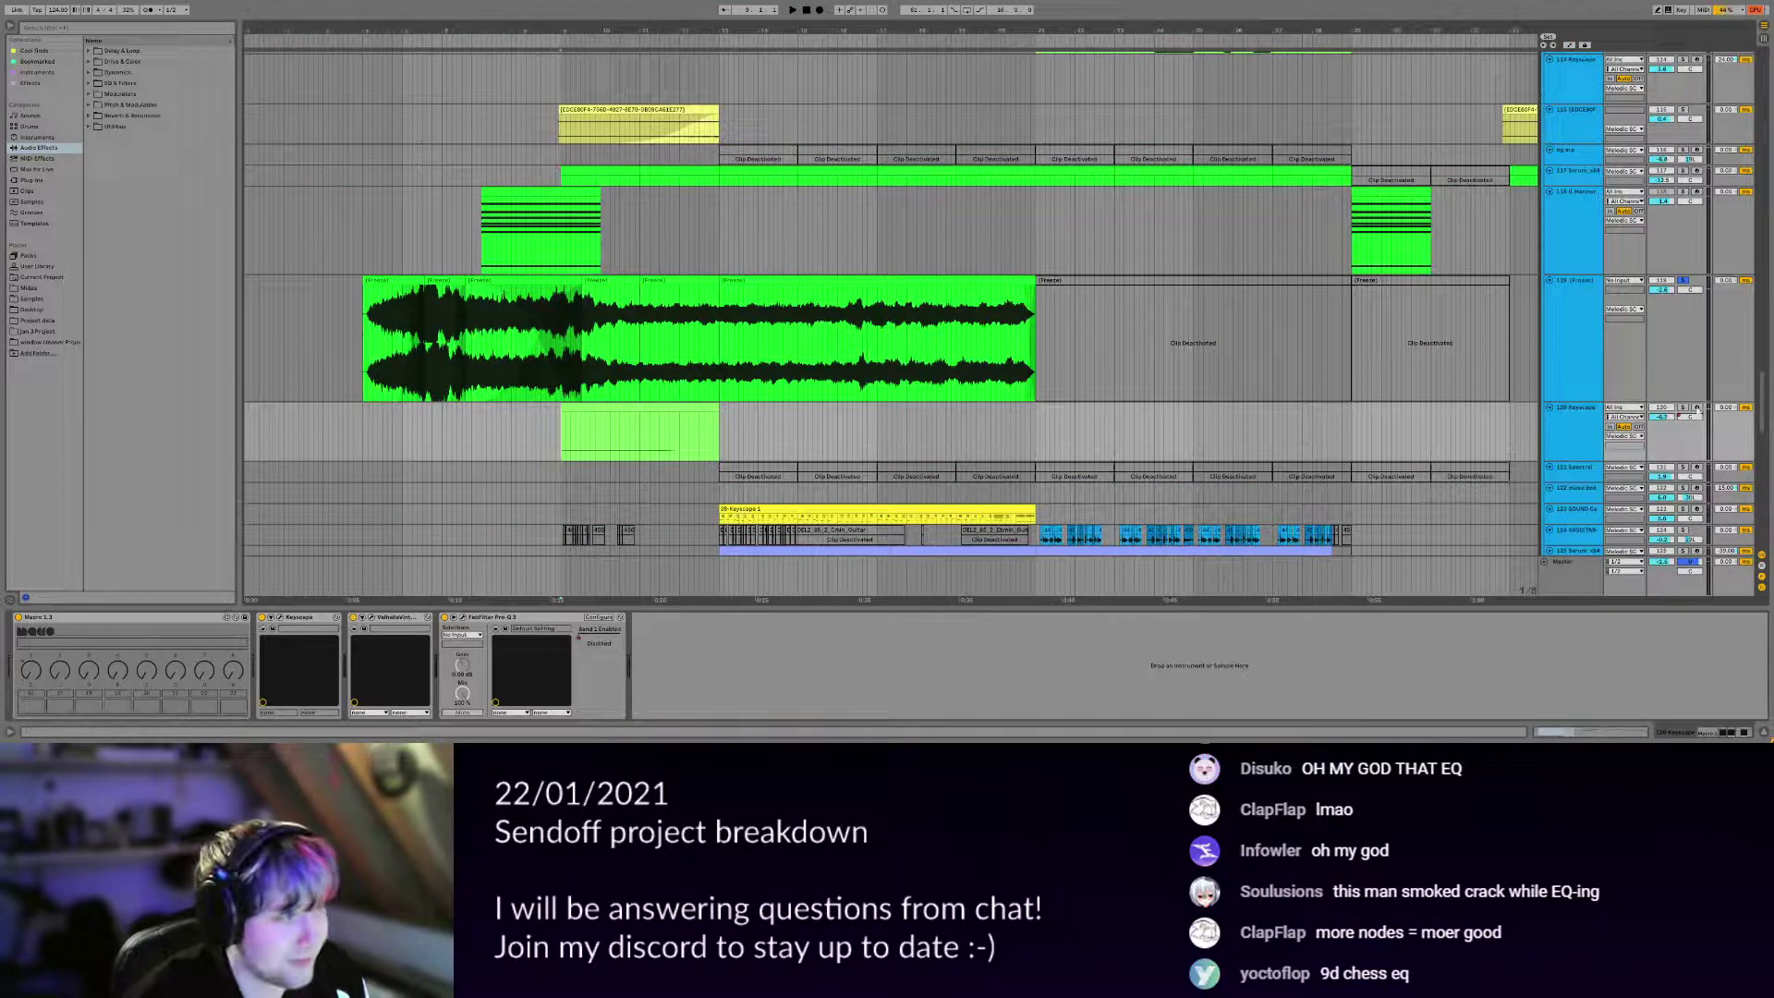
pyautogui.press('space')
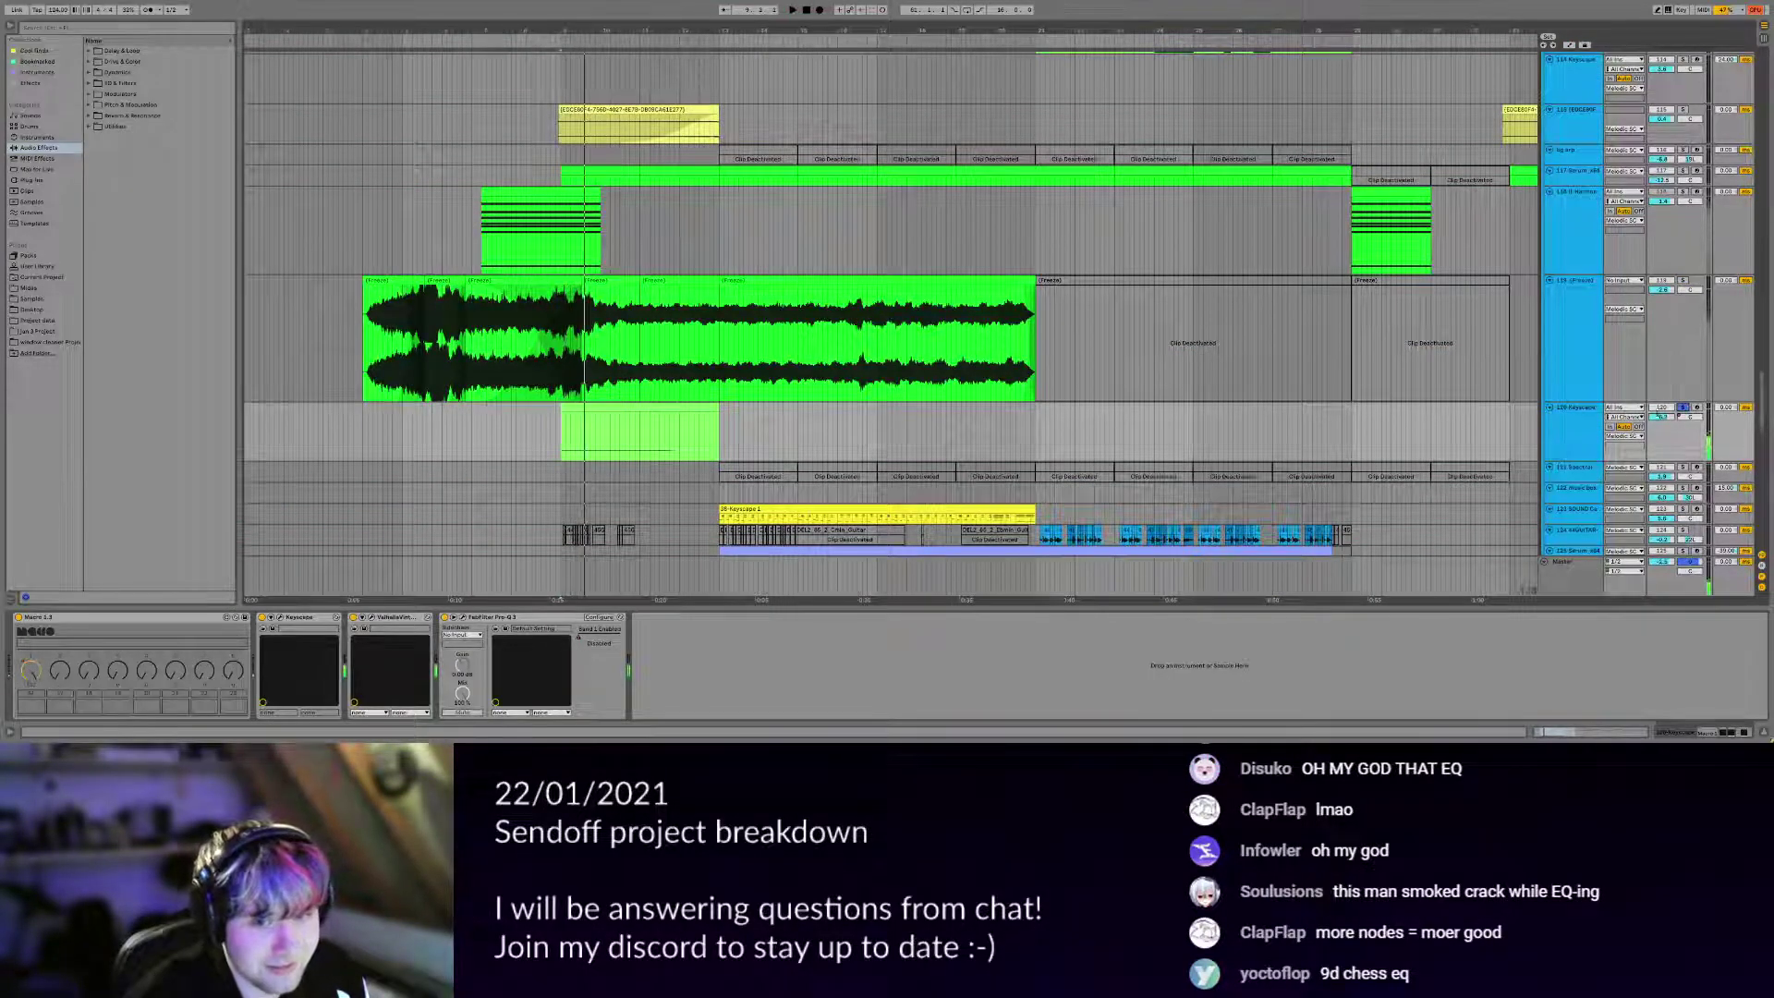
pyautogui.scroll(-4, 926, 412)
pyautogui.scroll(2, 1005, 414)
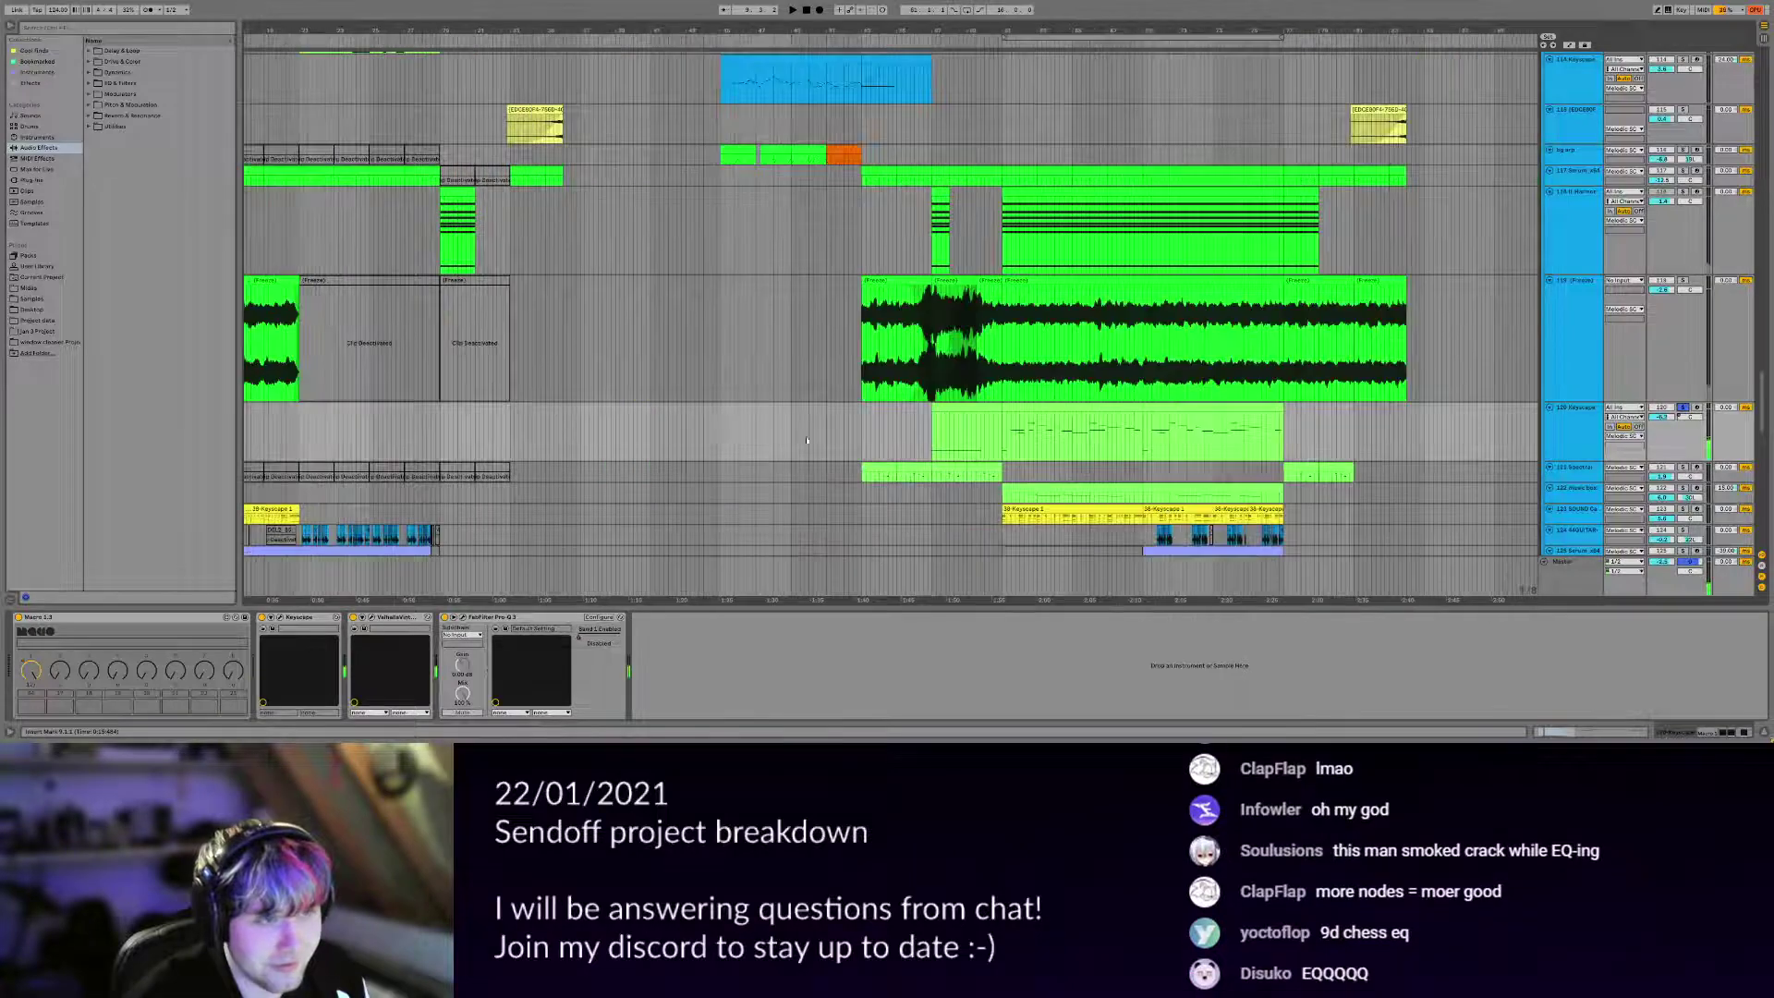
pyautogui.moveTo(1005, 415); pyautogui.dragTo(1356, 404)
pyautogui.scroll(3, 344, 596)
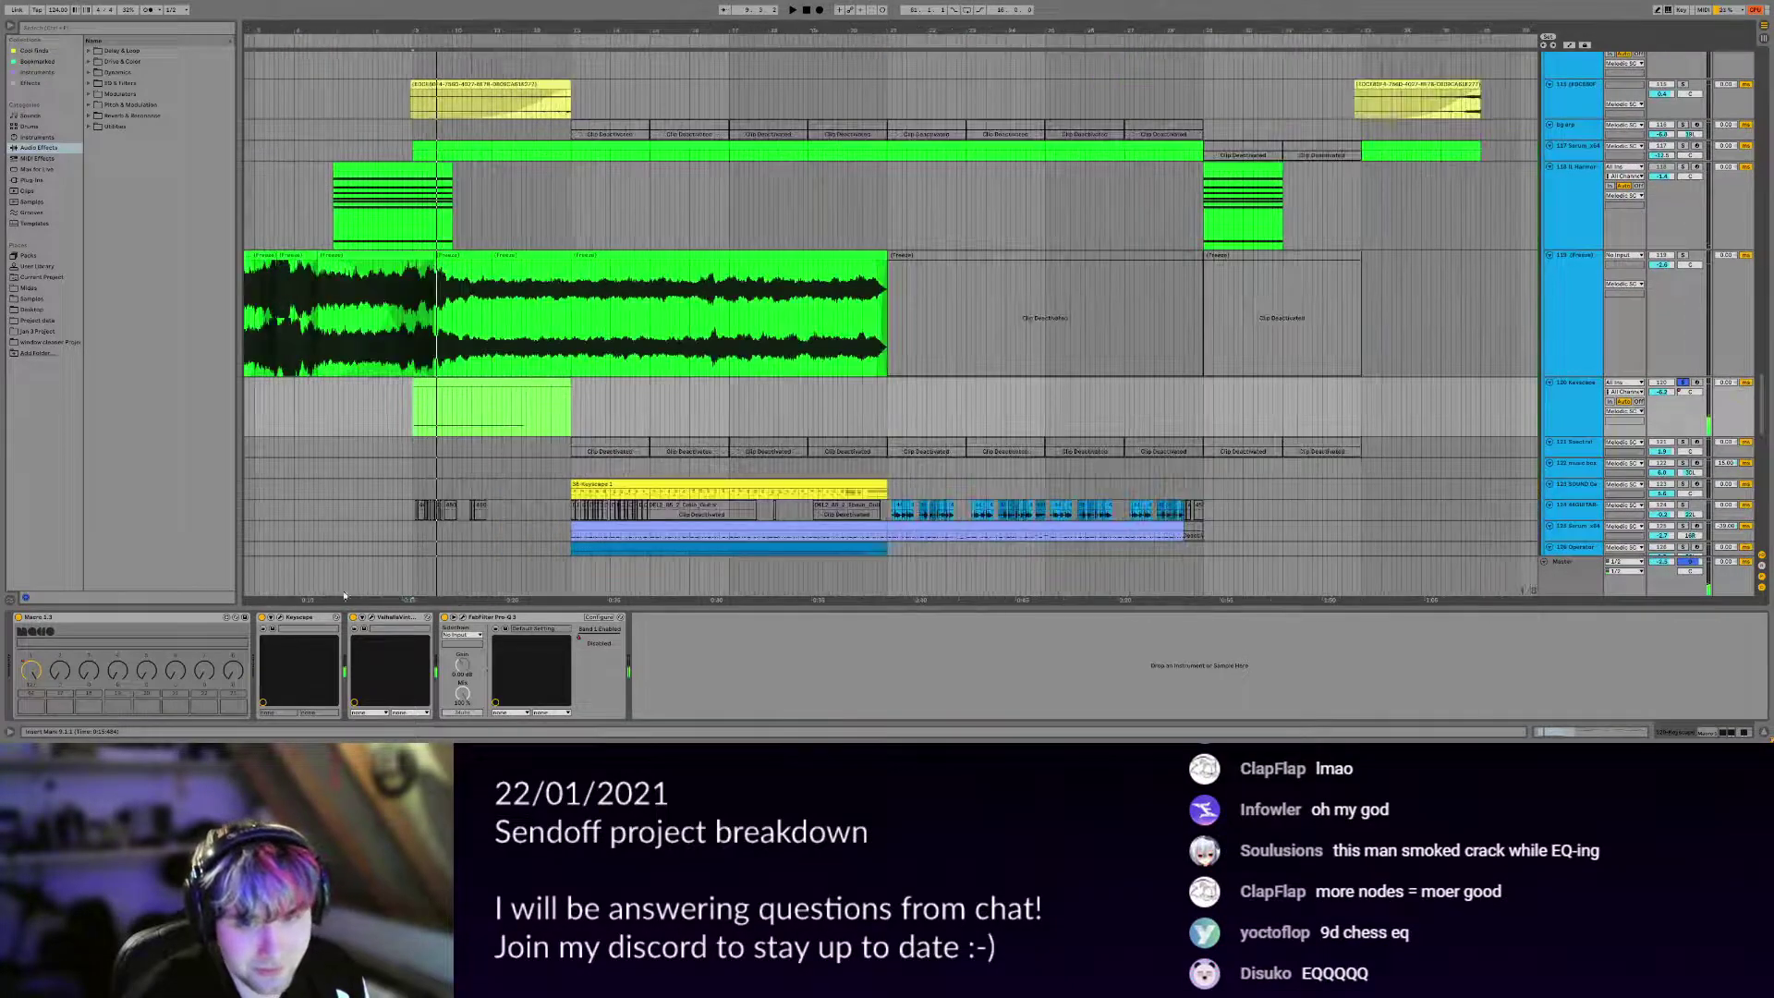
# Open Keyscape to inspect the Wurlitzer 140B patch, arm its track for playing and close the instrument.
pyautogui.click(283, 625)
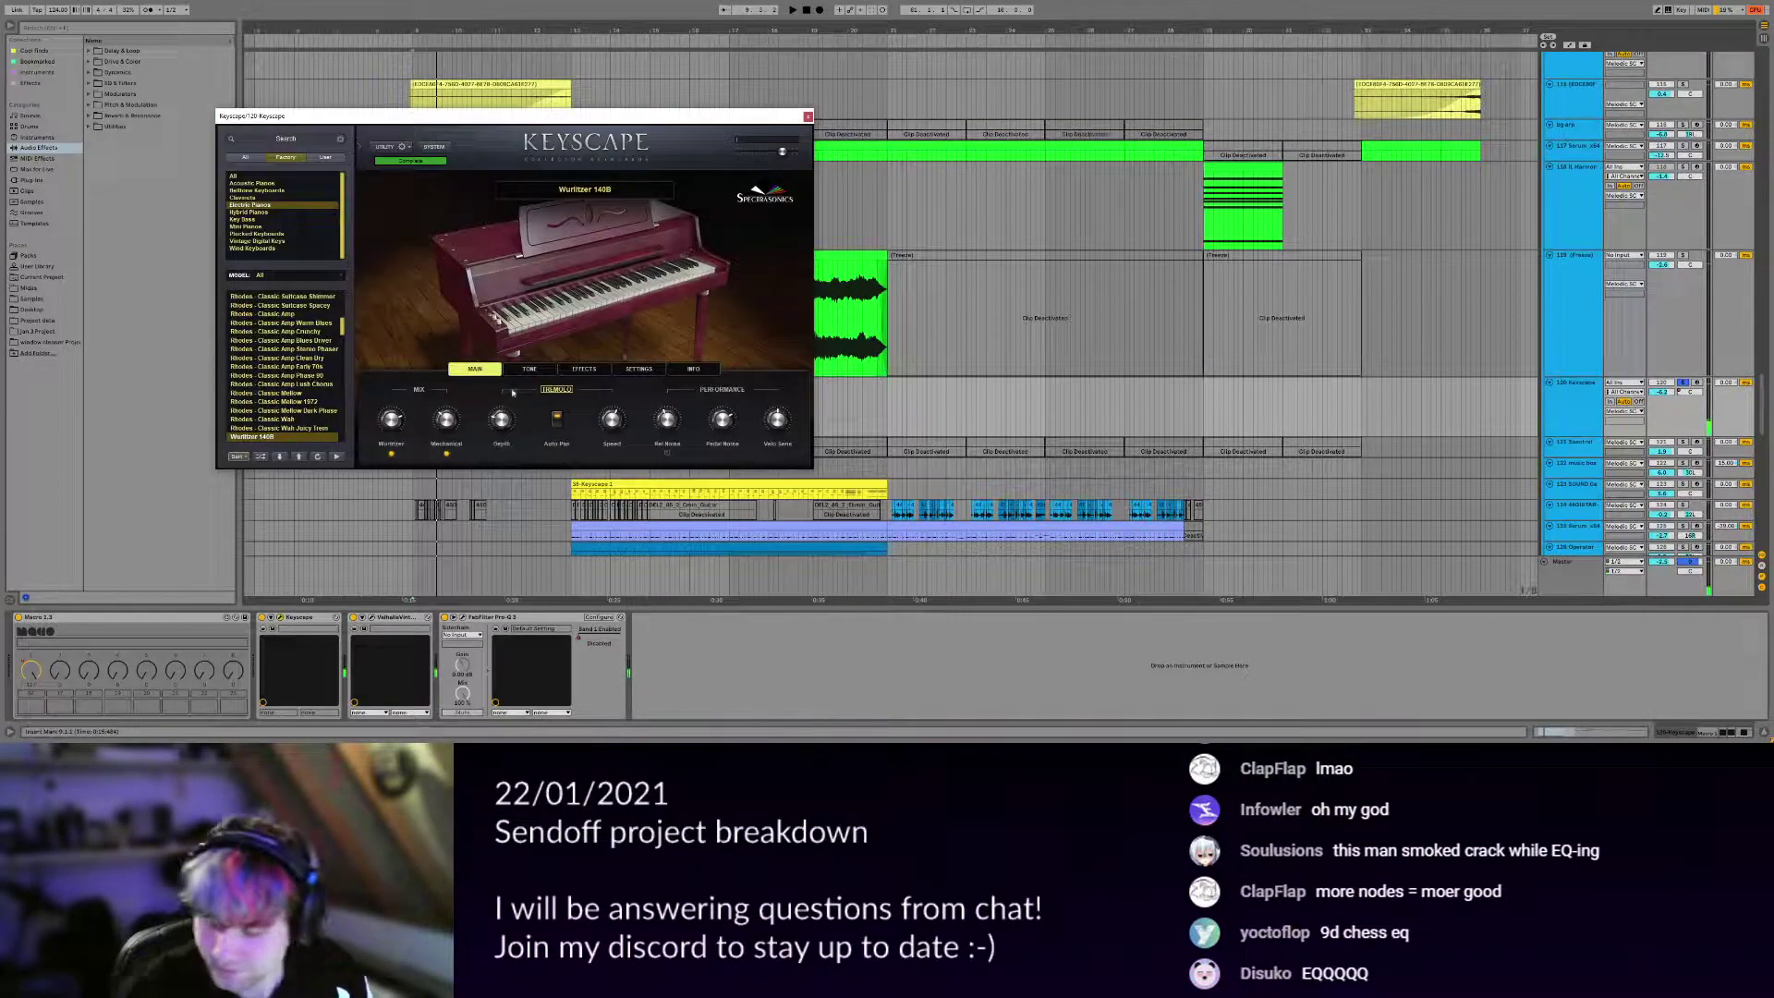
pyautogui.click(1697, 381)
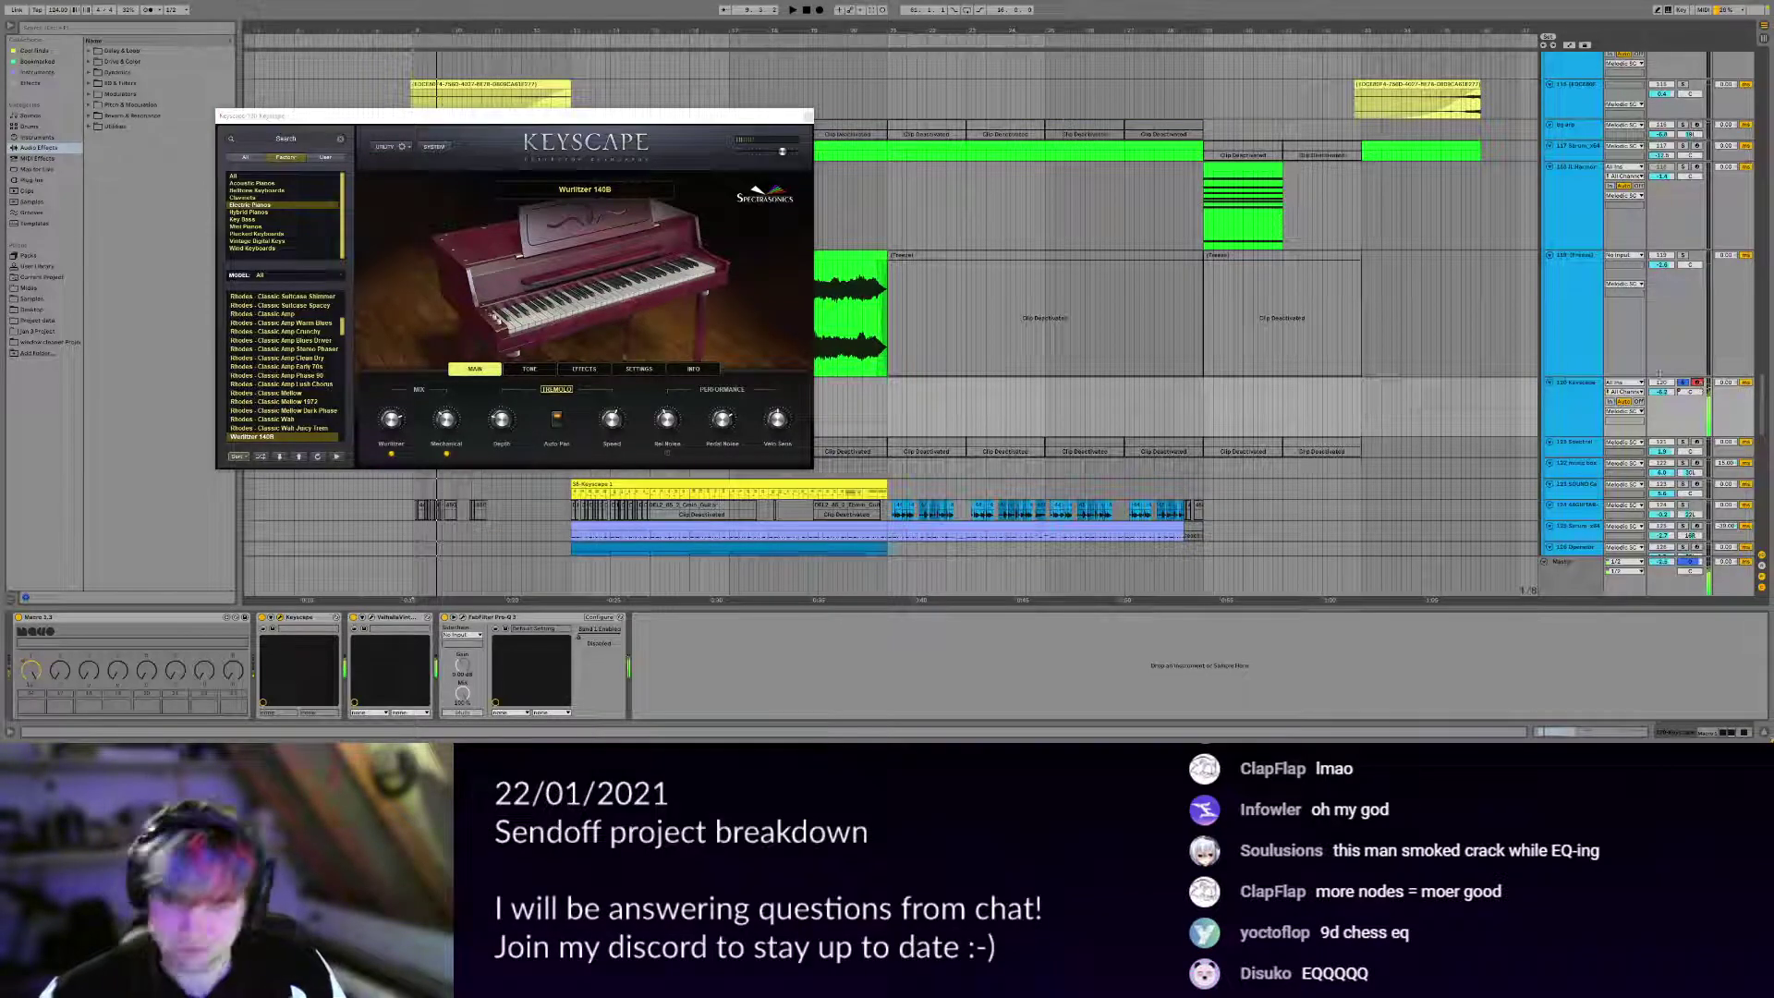
pyautogui.click(280, 617)
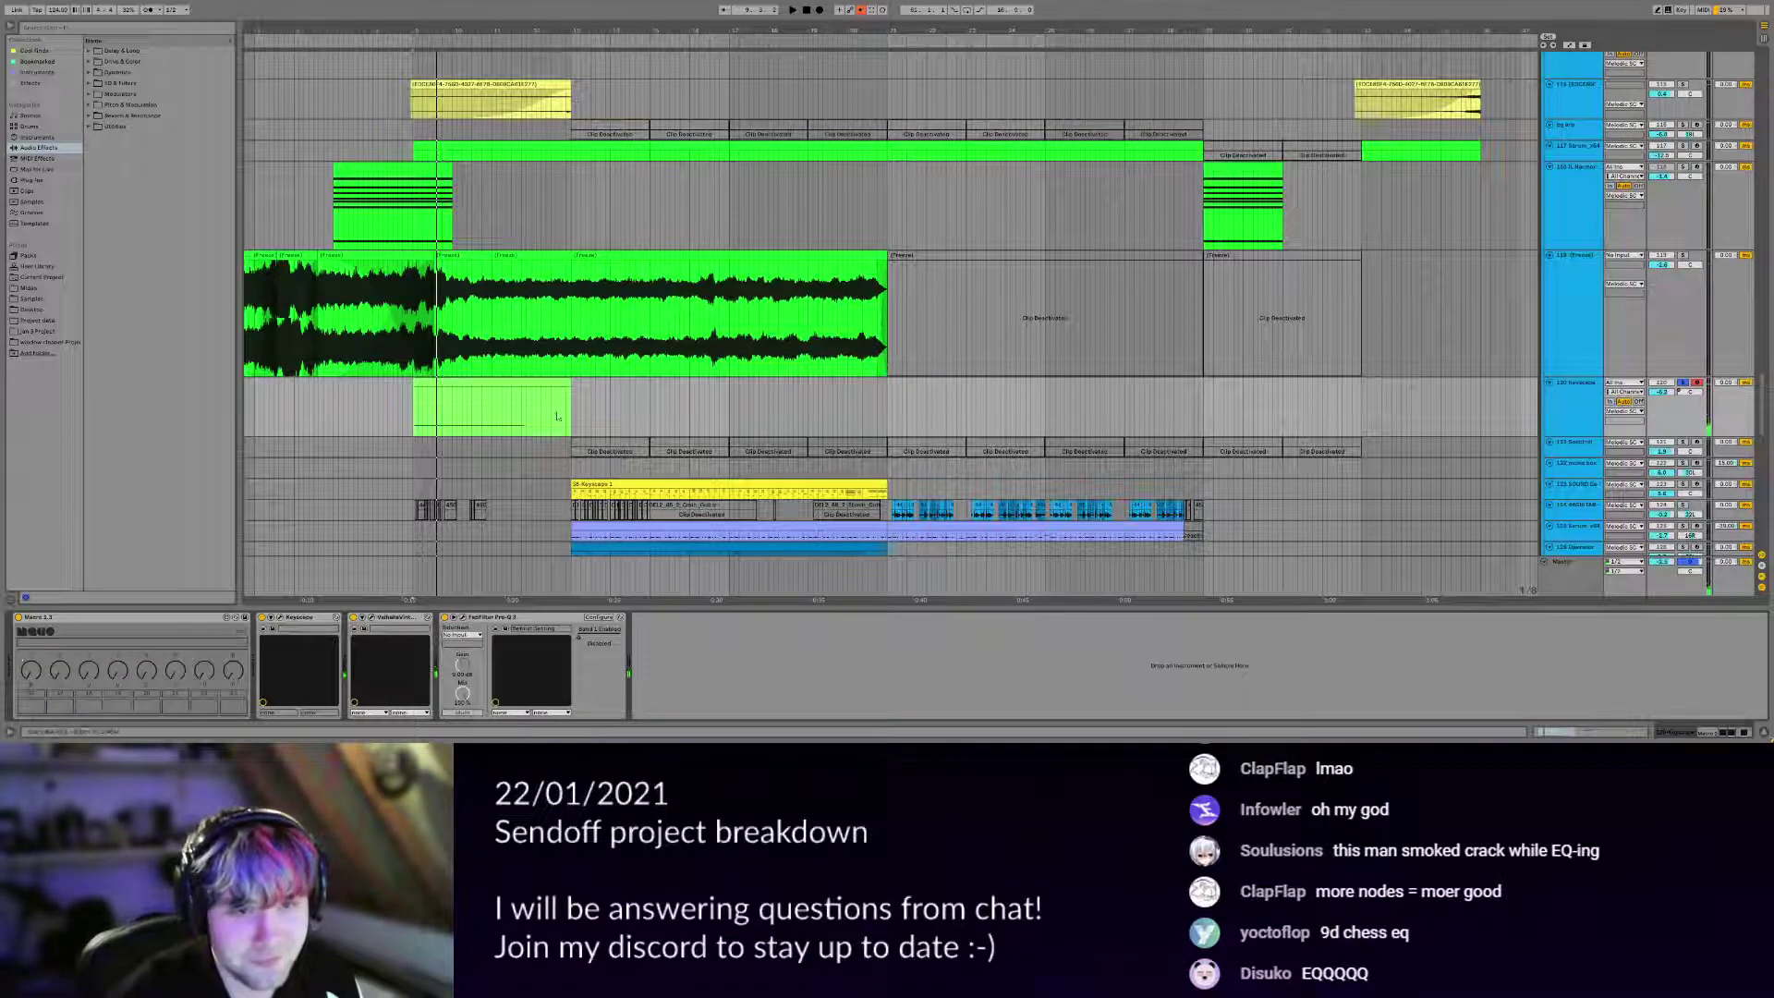
pyautogui.scroll(5, 617, 484)
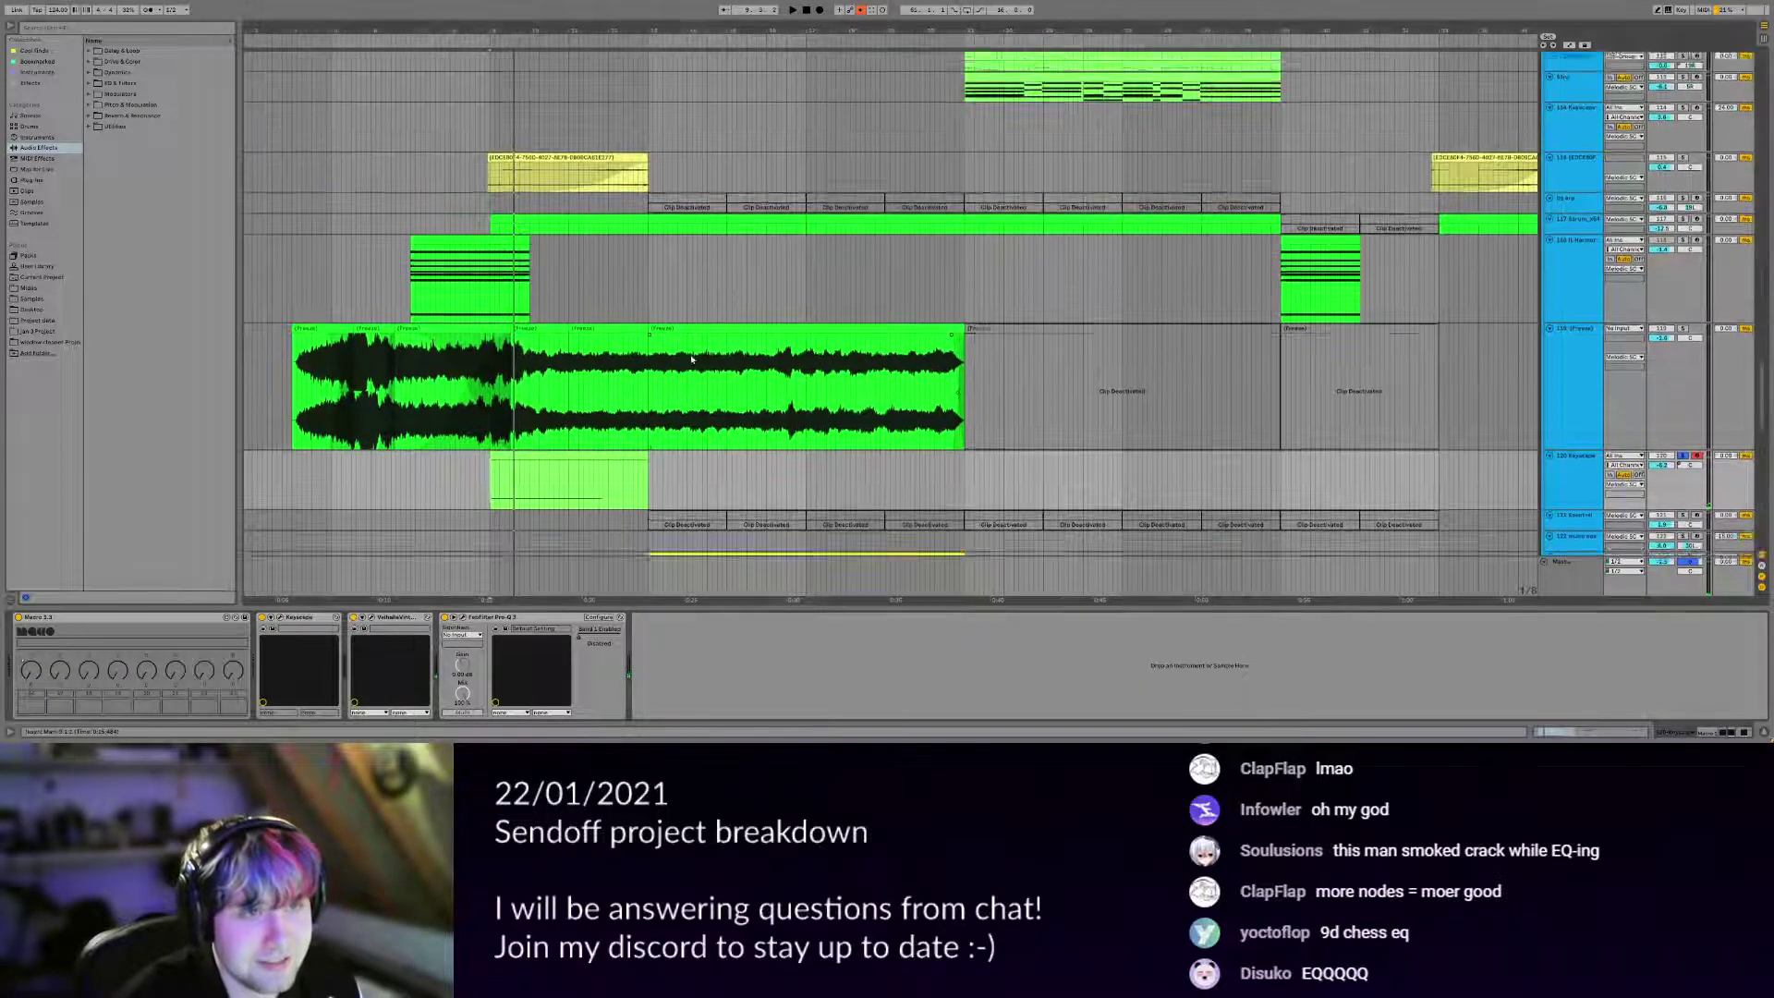
# Solo the Serum_x64 track, make it taller, start playback and open Serum beside its clips.
pyautogui.click(494, 321)
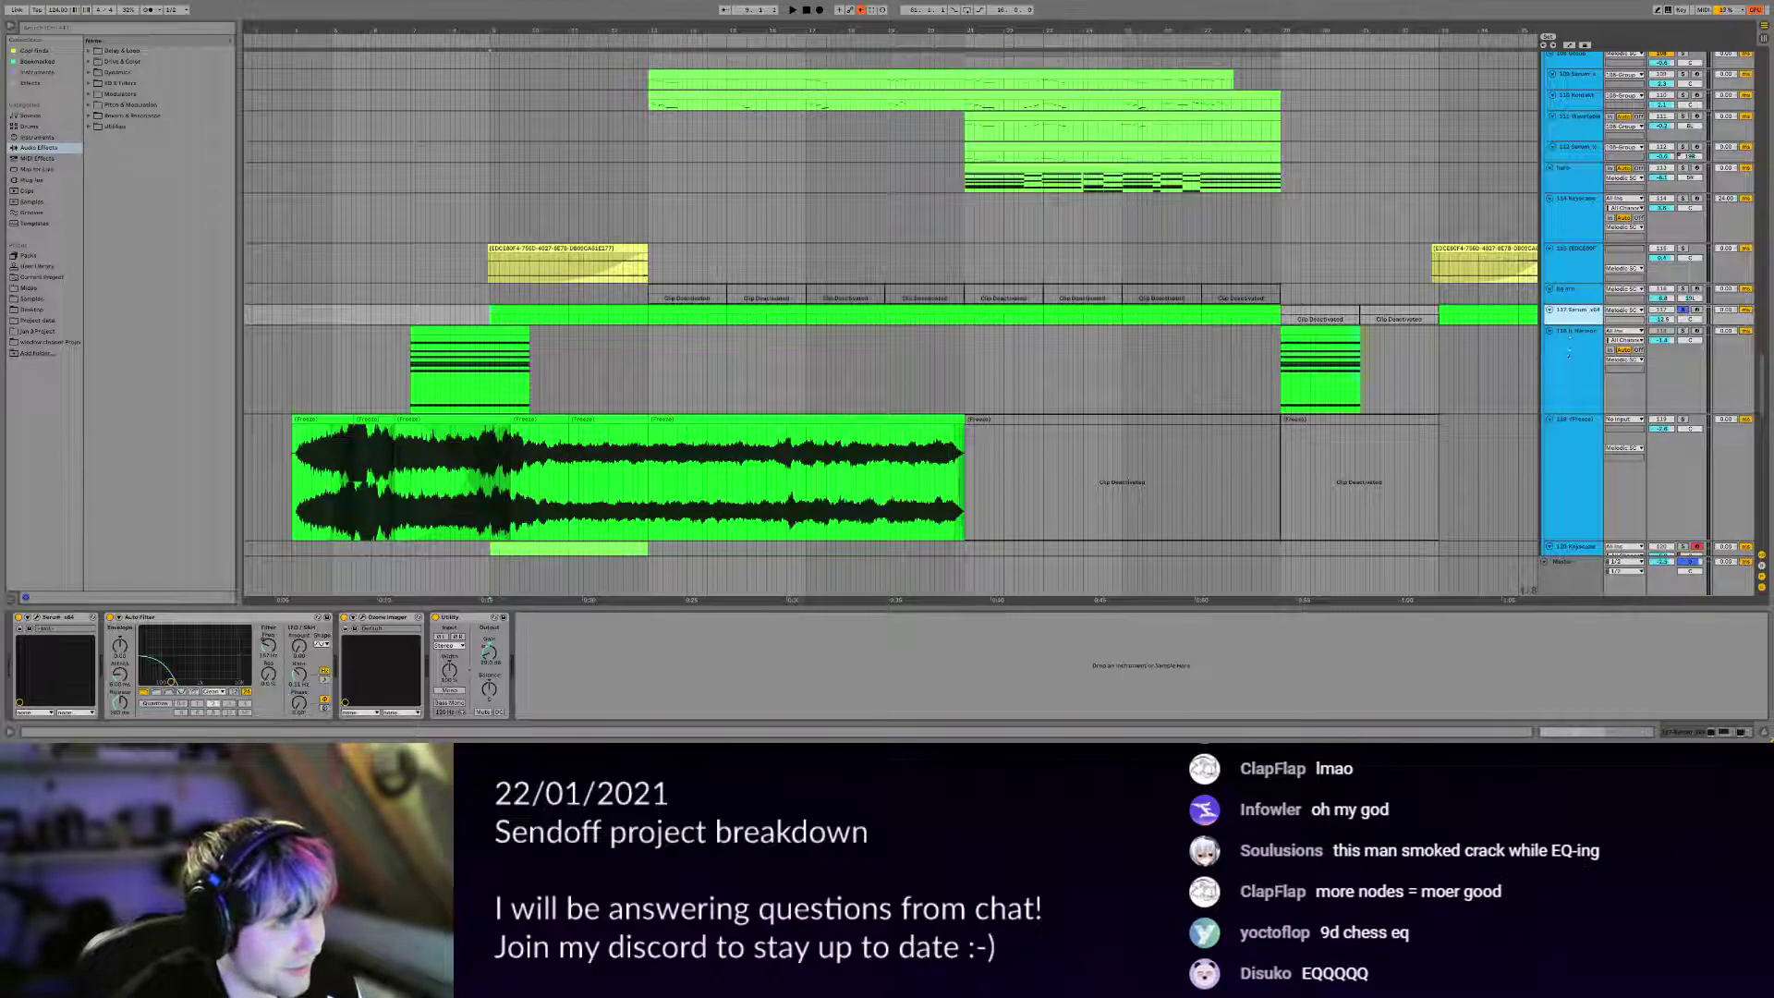
pyautogui.moveTo(1569, 325); pyautogui.dragTo(1569, 354)
pyautogui.press('space')
pyautogui.click(36, 617)
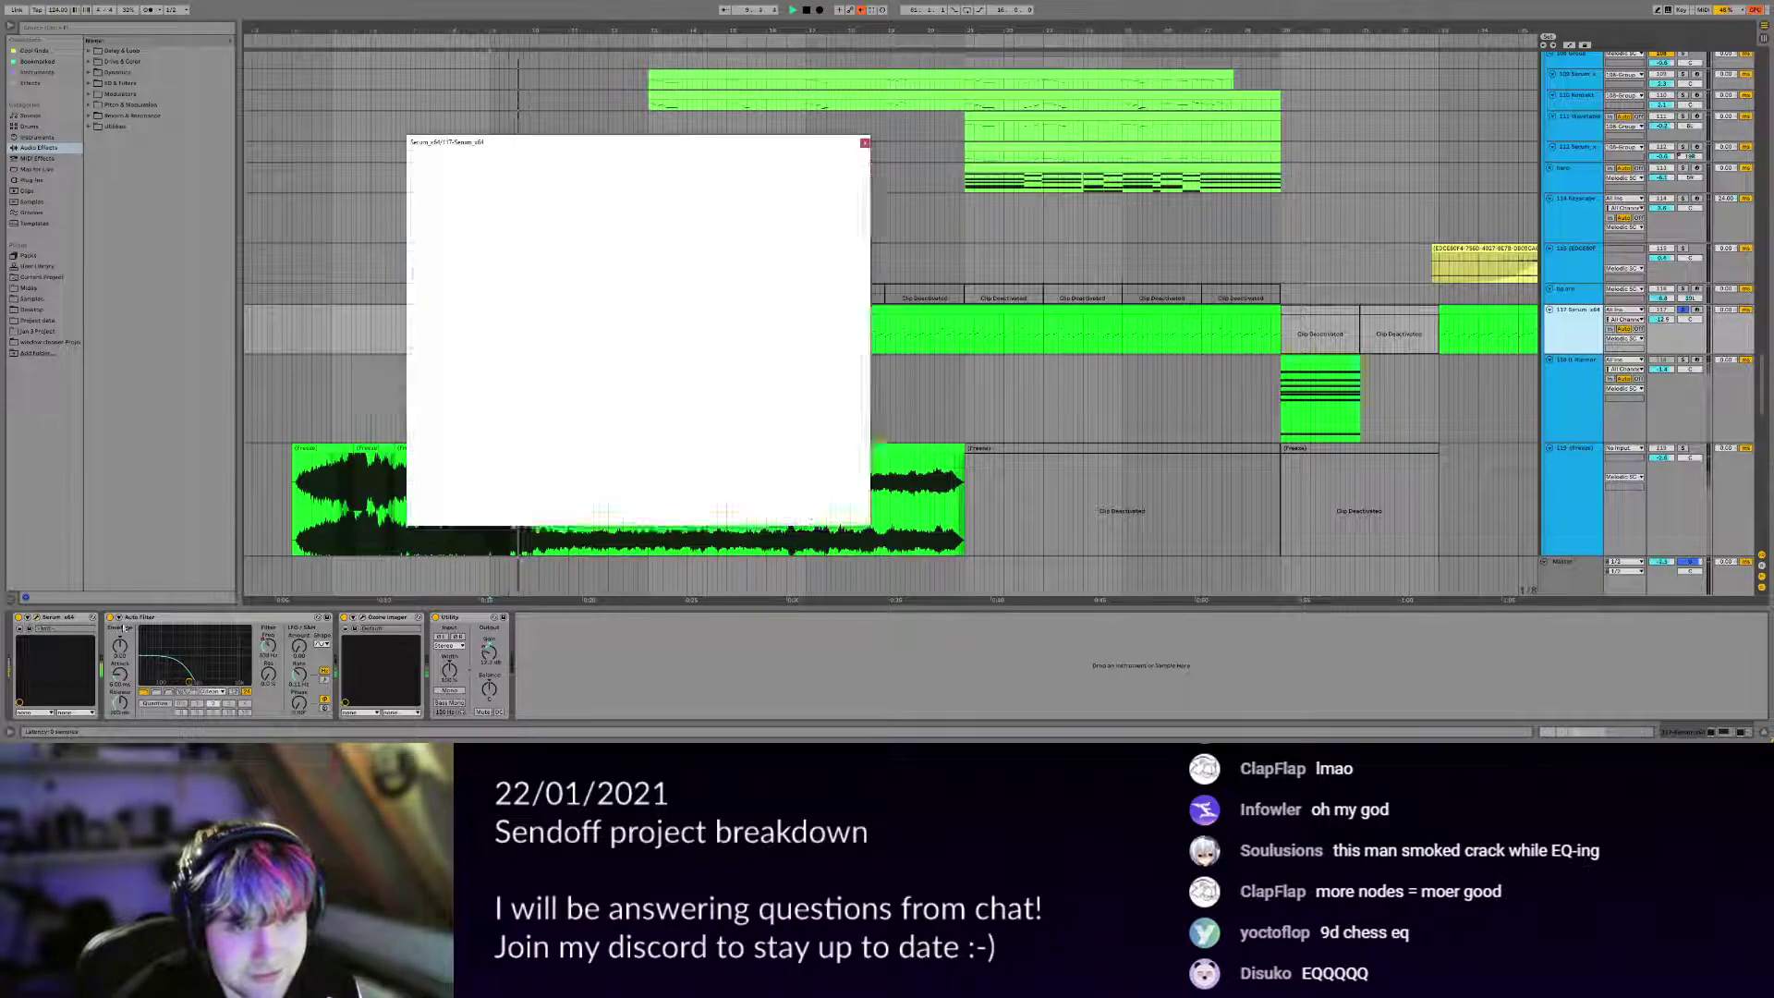
pyautogui.moveTo(759, 142); pyautogui.dragTo(1159, 111)
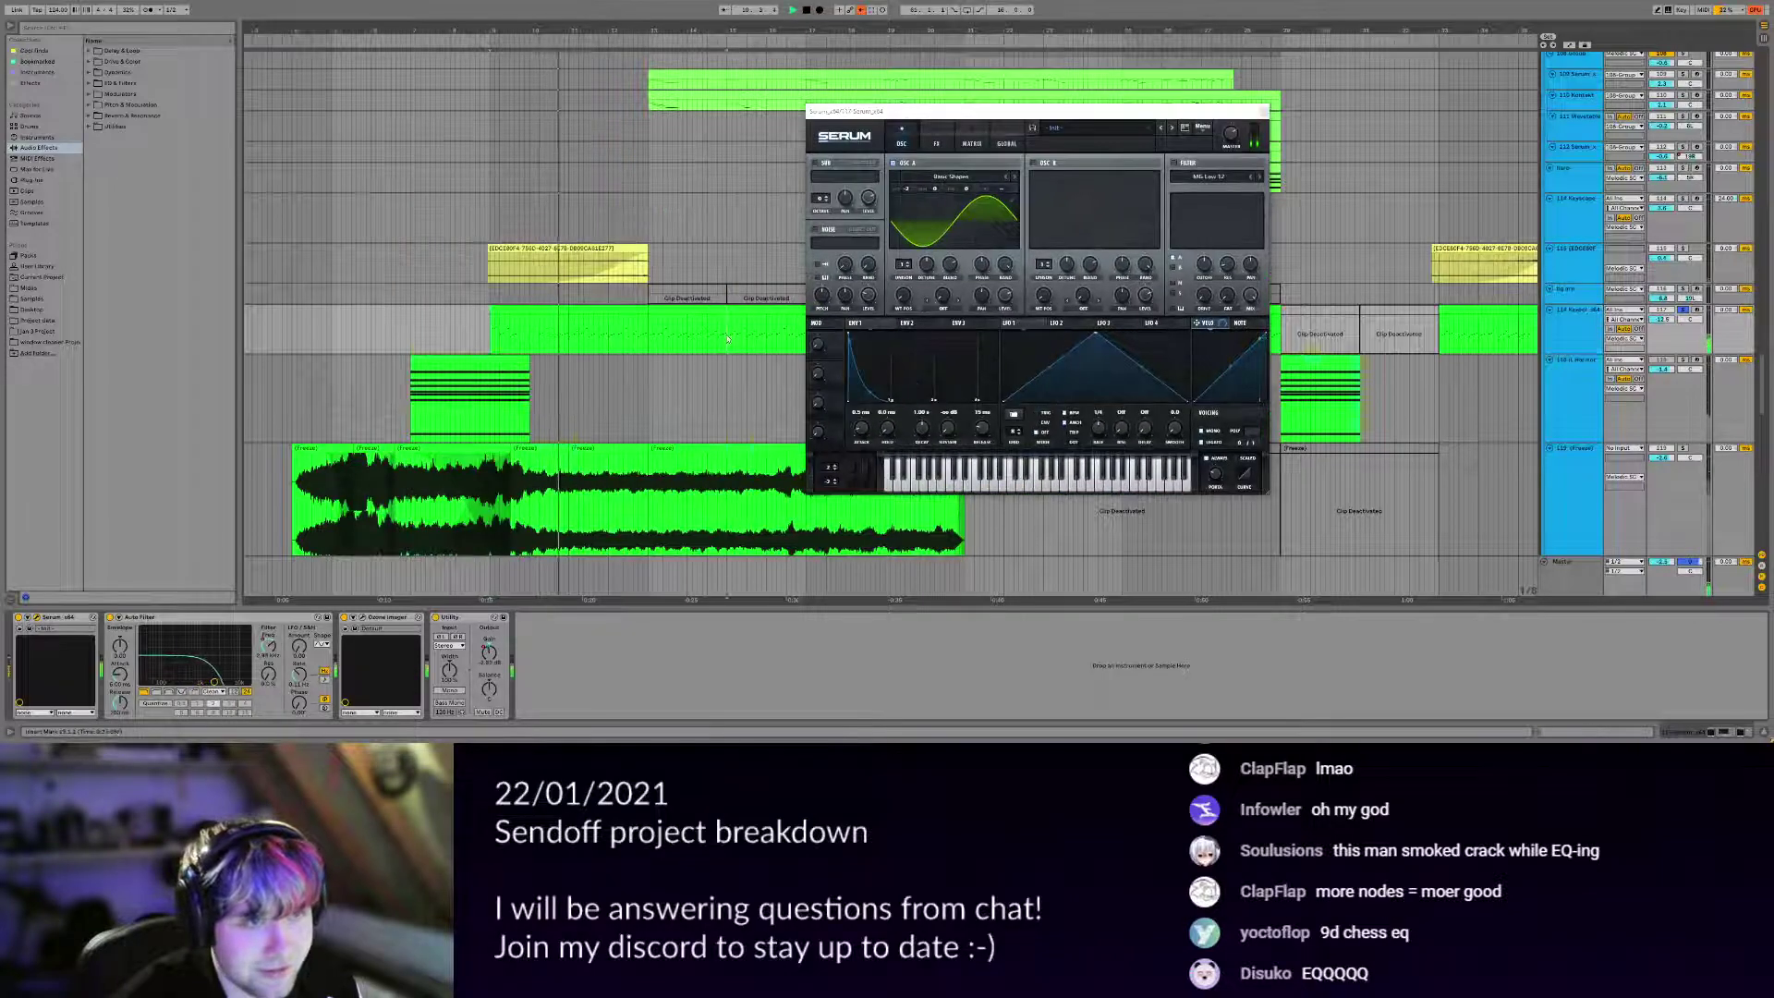
# Play the long green Serum clip with Serum open and examine its notes across the first section.
pyautogui.press('space')
pyautogui.press('space')
pyautogui.moveTo(727, 338); pyautogui.dragTo(520, 369)
pyautogui.scroll(-7, 596, 375)
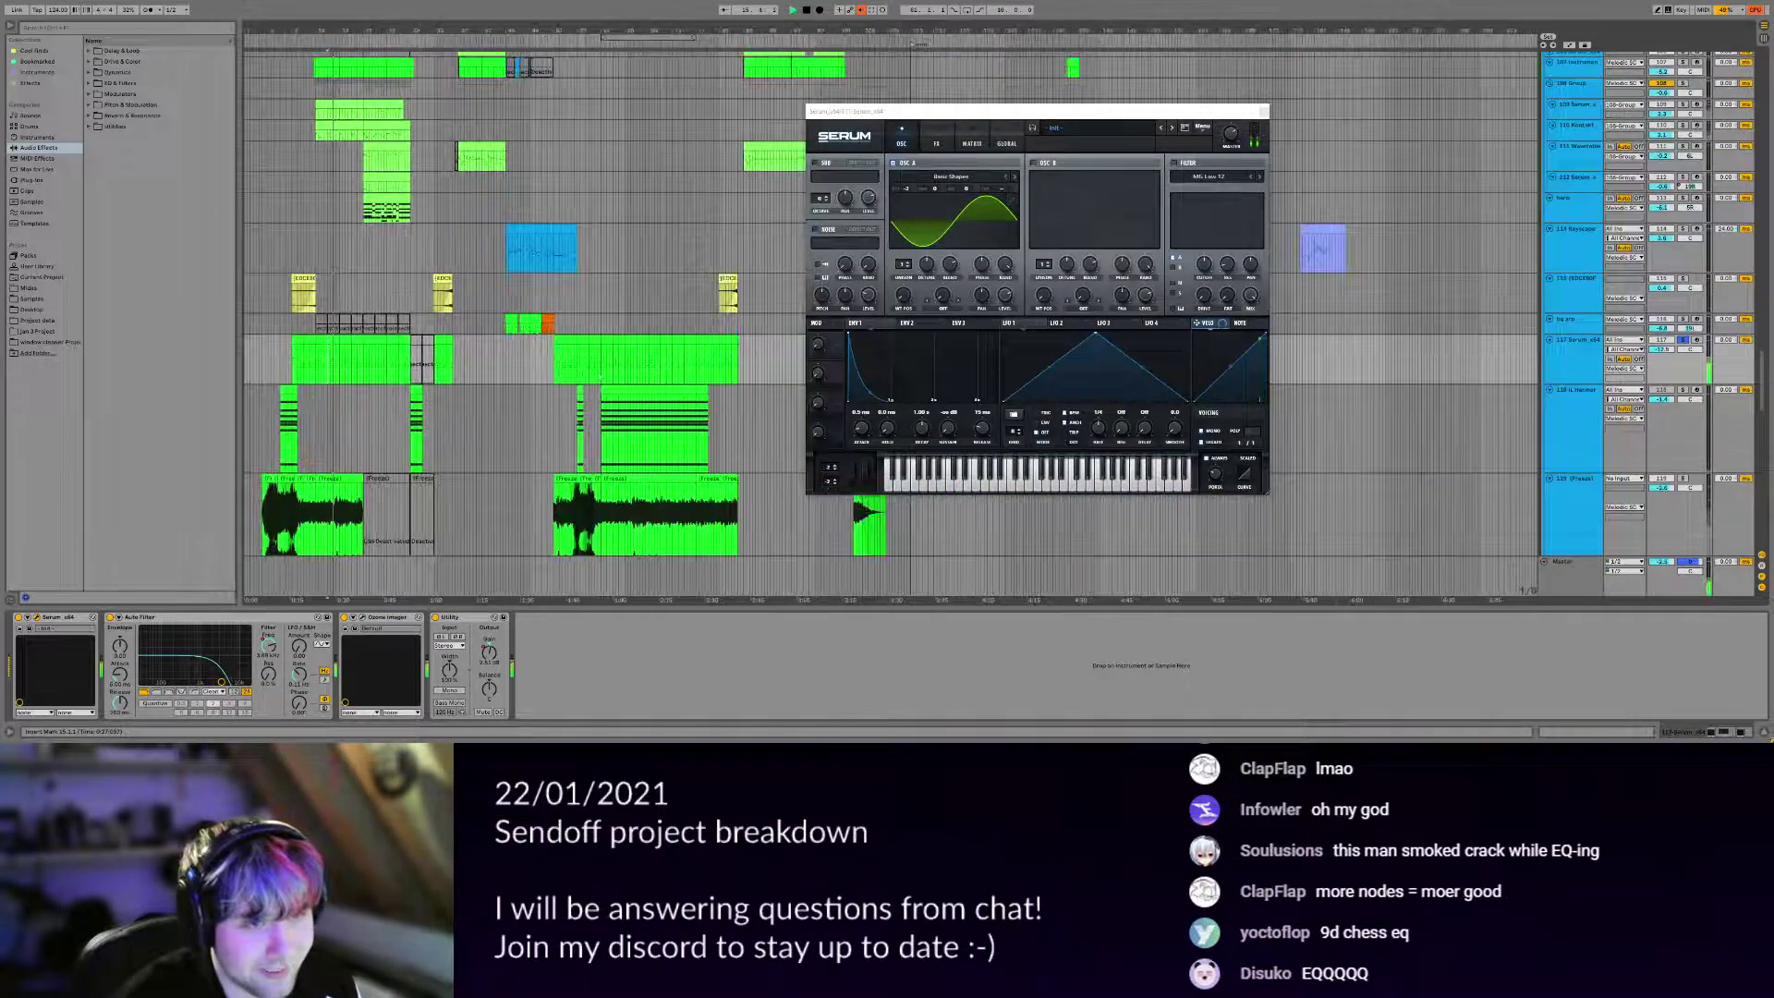
pyautogui.scroll(5, 337, 372)
pyautogui.doubleClick(408, 352)
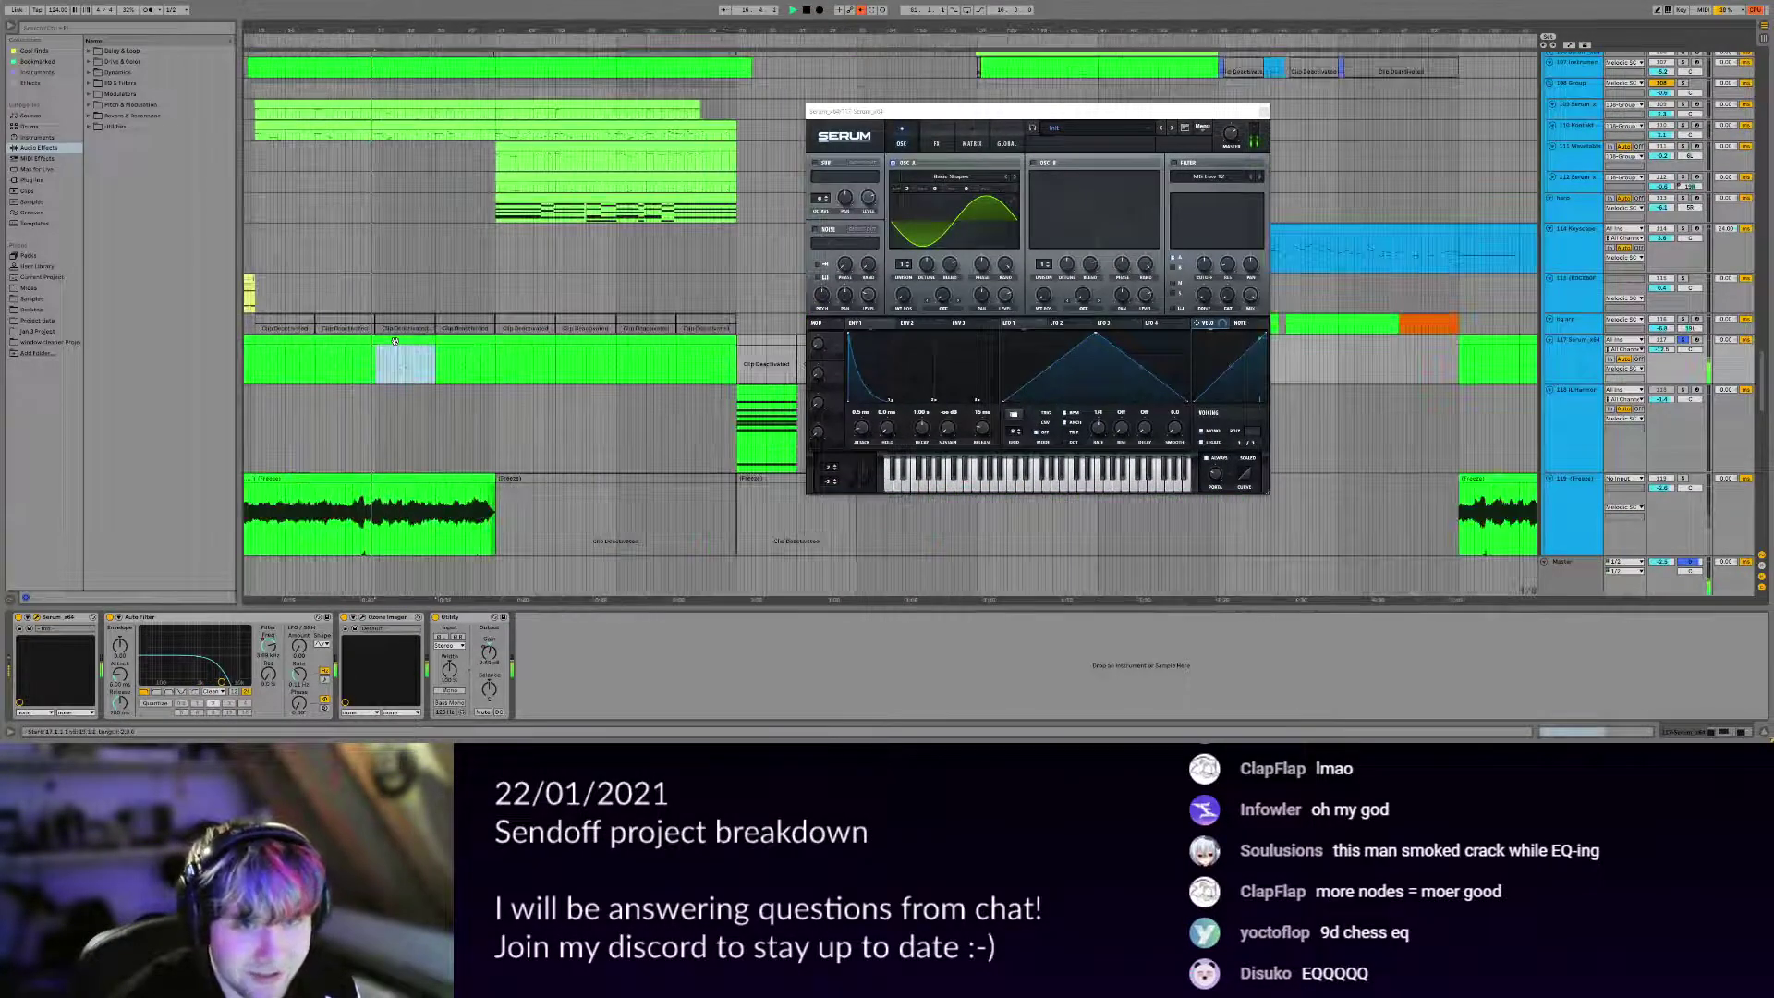
pyautogui.hotkey('shift', 'Tab')
pyautogui.moveTo(580, 170); pyautogui.dragTo(695, 342)
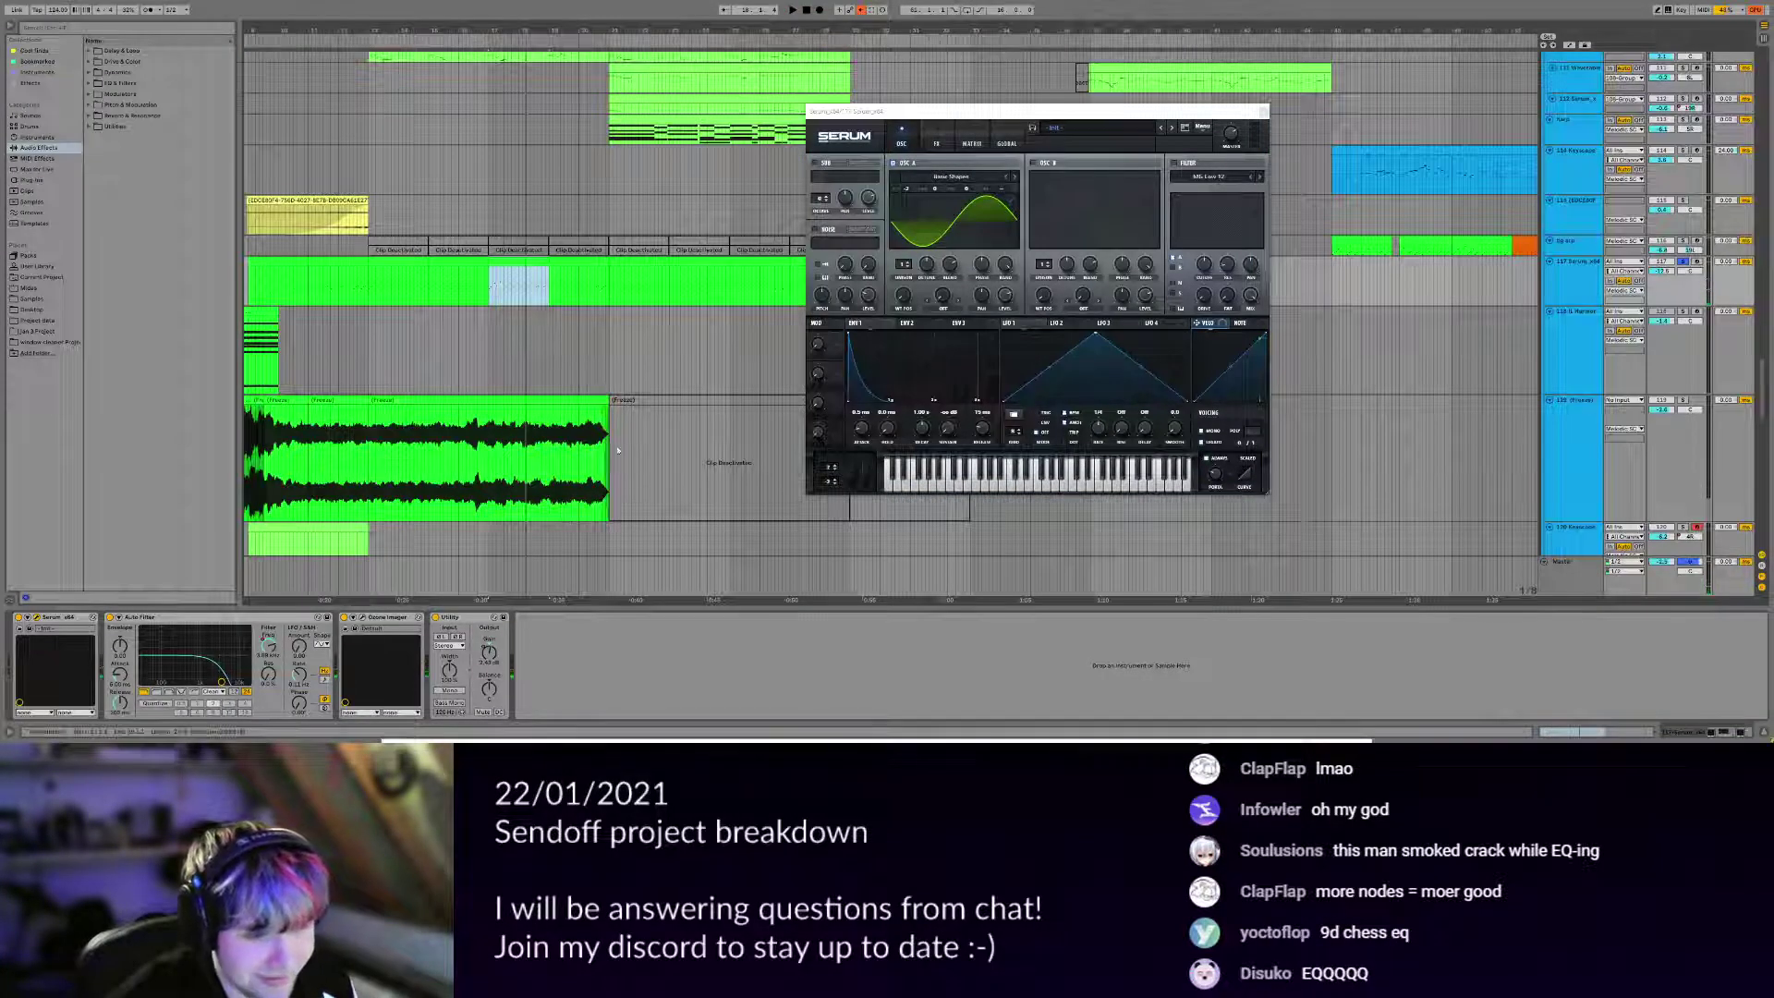
pyautogui.moveTo(613, 320); pyautogui.dragTo(648, 369)
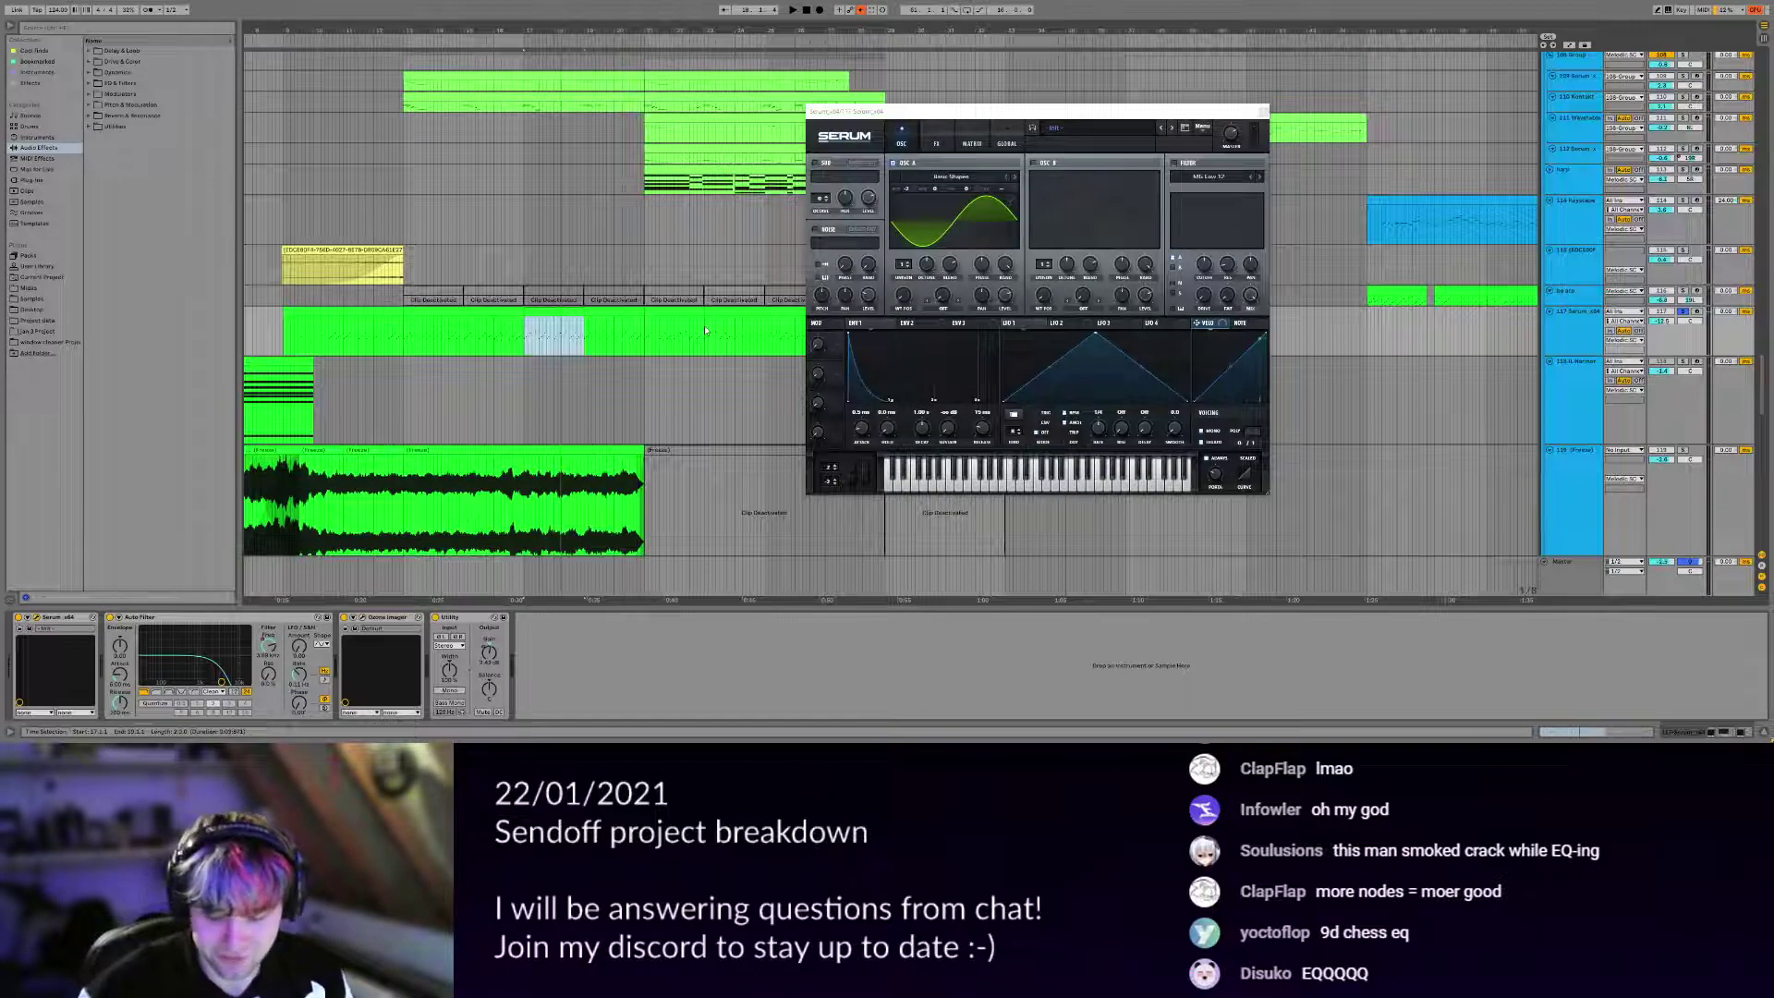
# Close Serum and play the long green clip from partway through the first section.
pyautogui.moveTo(1247, 112); pyautogui.dragTo(1103, 119)
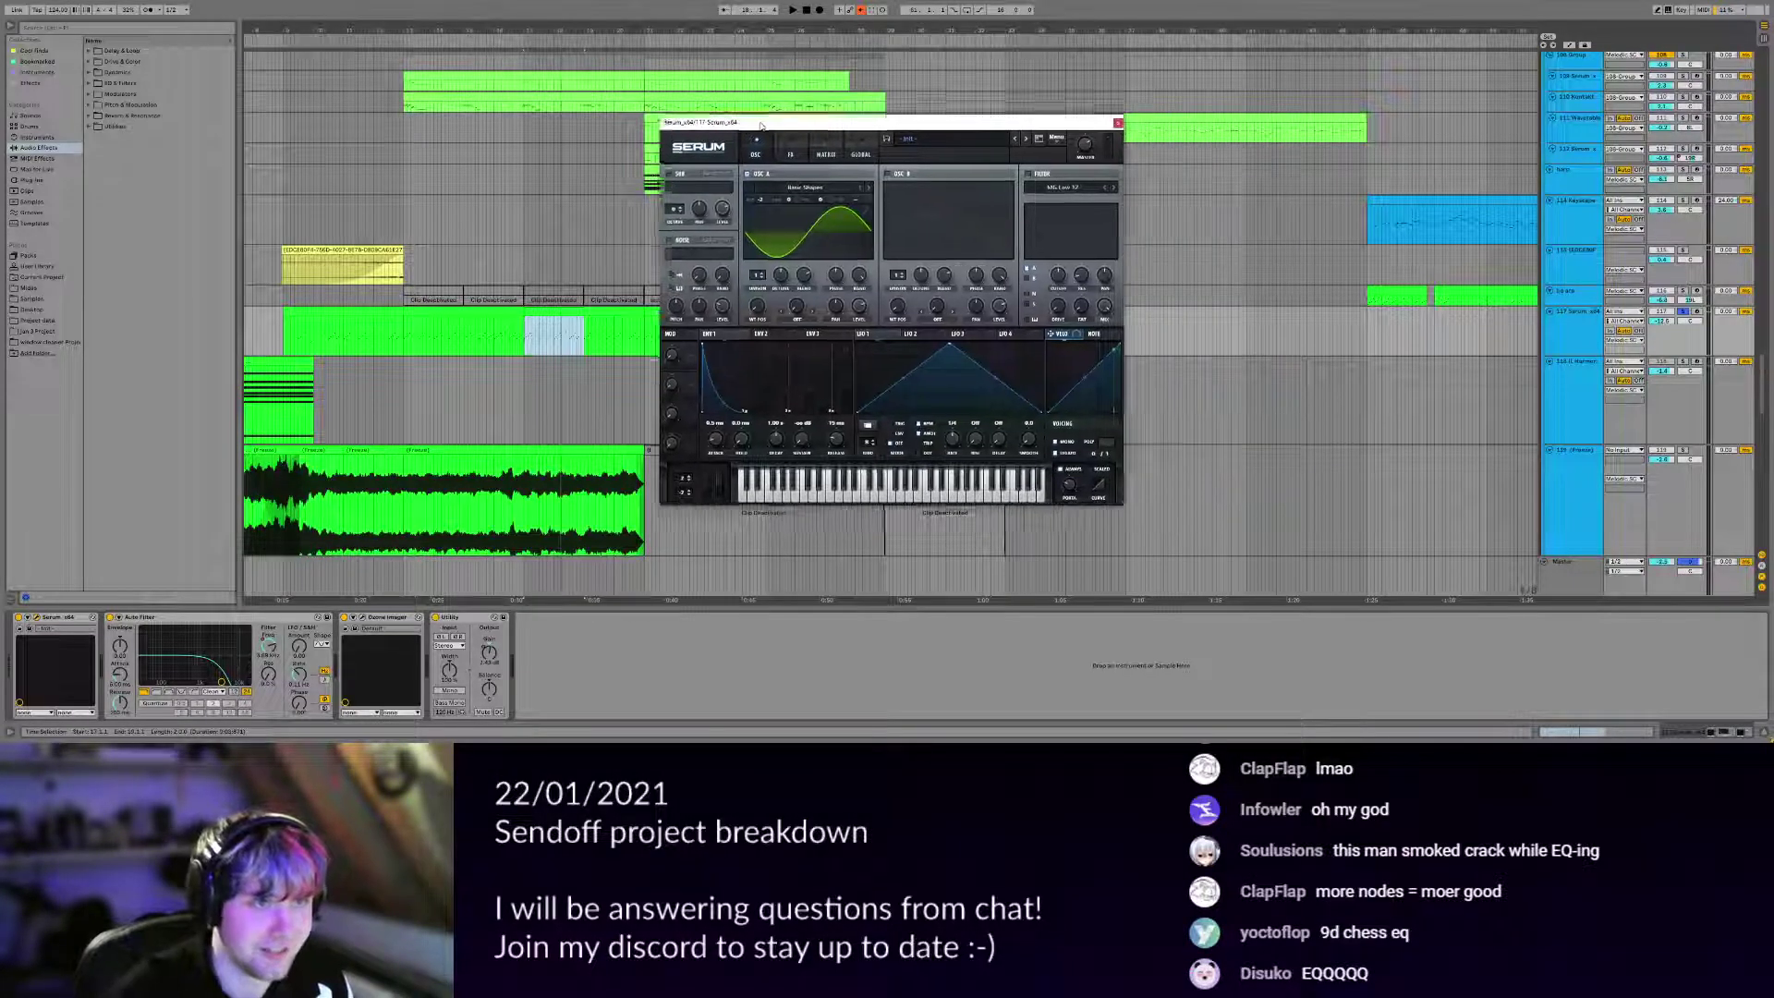
pyautogui.click(1119, 120)
pyautogui.click(653, 336)
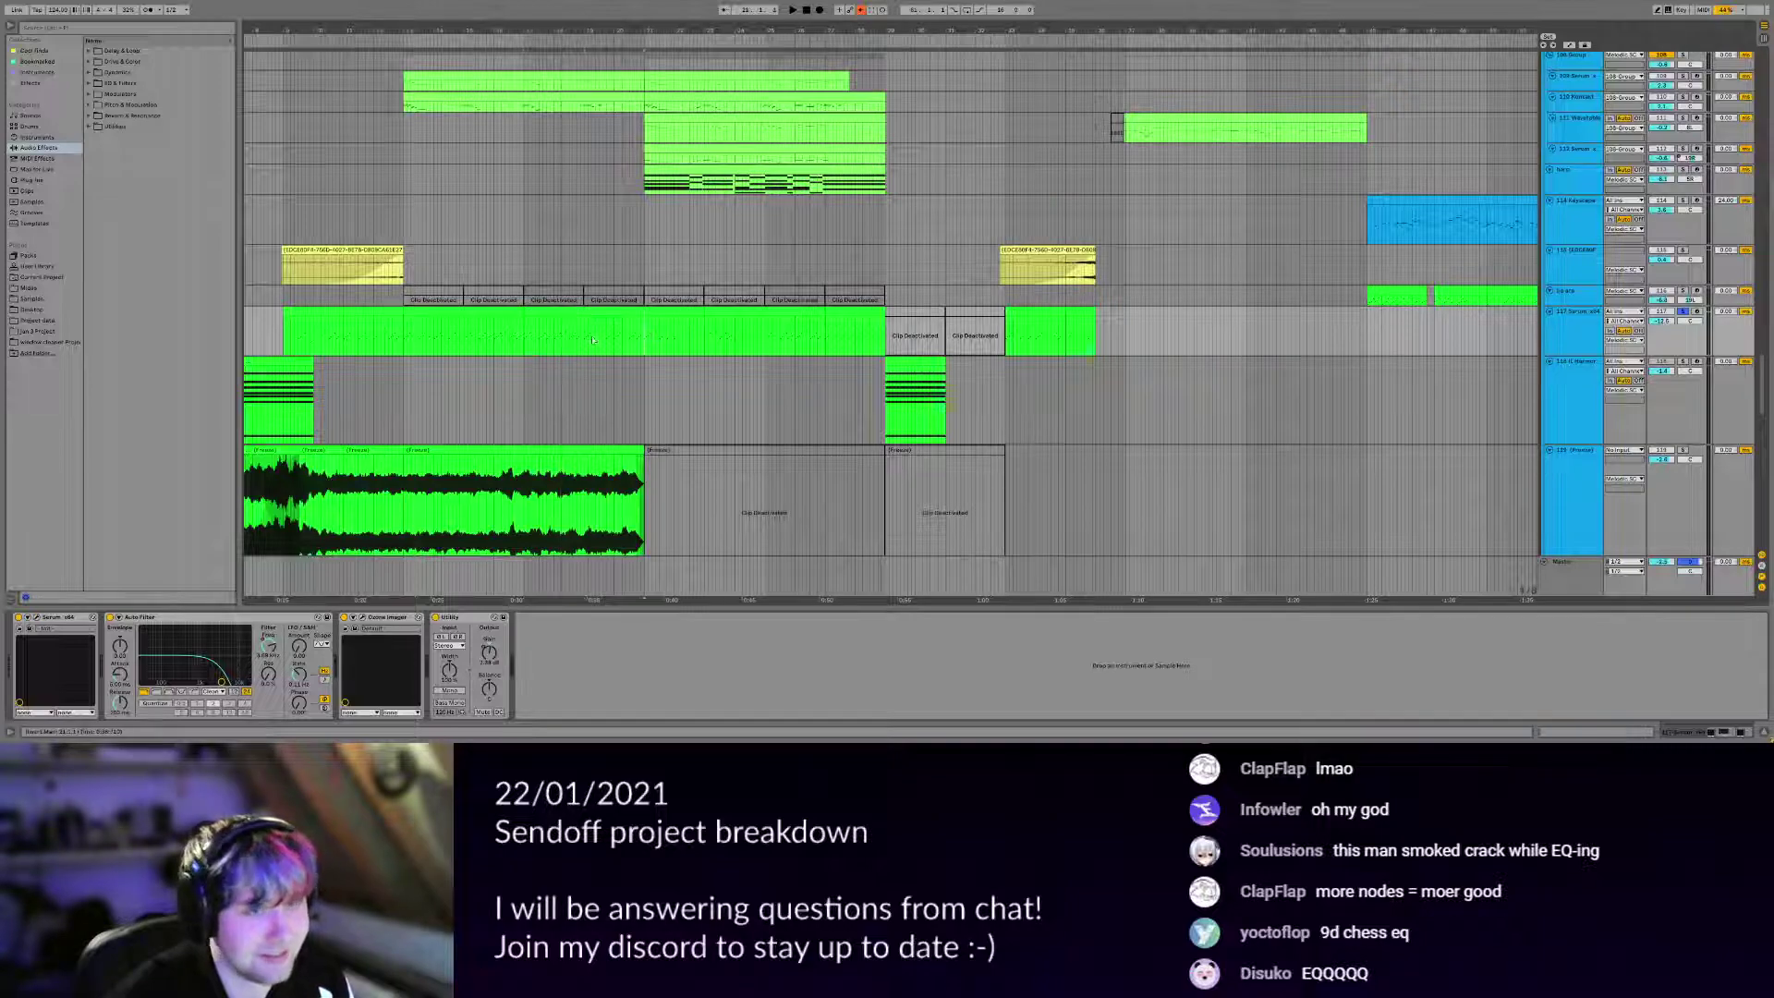
pyautogui.click(544, 330)
pyautogui.scroll(-4, 981, 309)
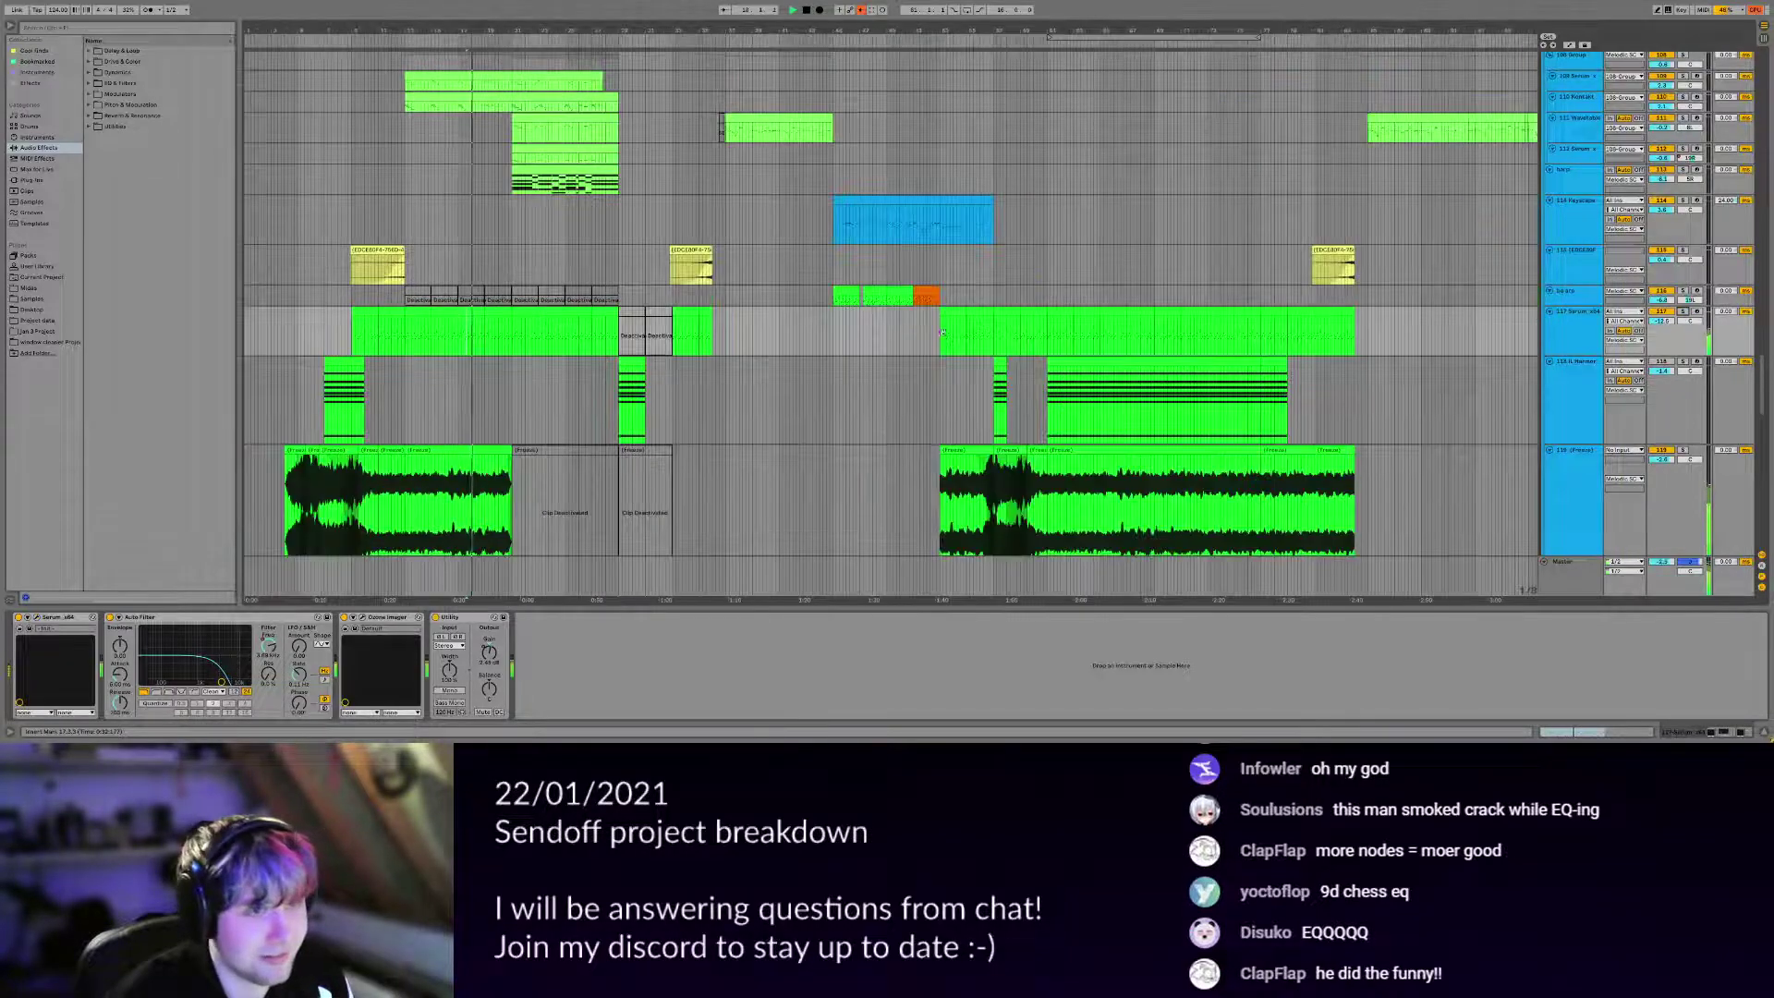
# Play the Serum track's long clip in the second half of the arrangement and examine it to its end.
pyautogui.moveTo(985, 335); pyautogui.dragTo(885, 366)
pyautogui.press('space')
pyautogui.scroll(3, 885, 367)
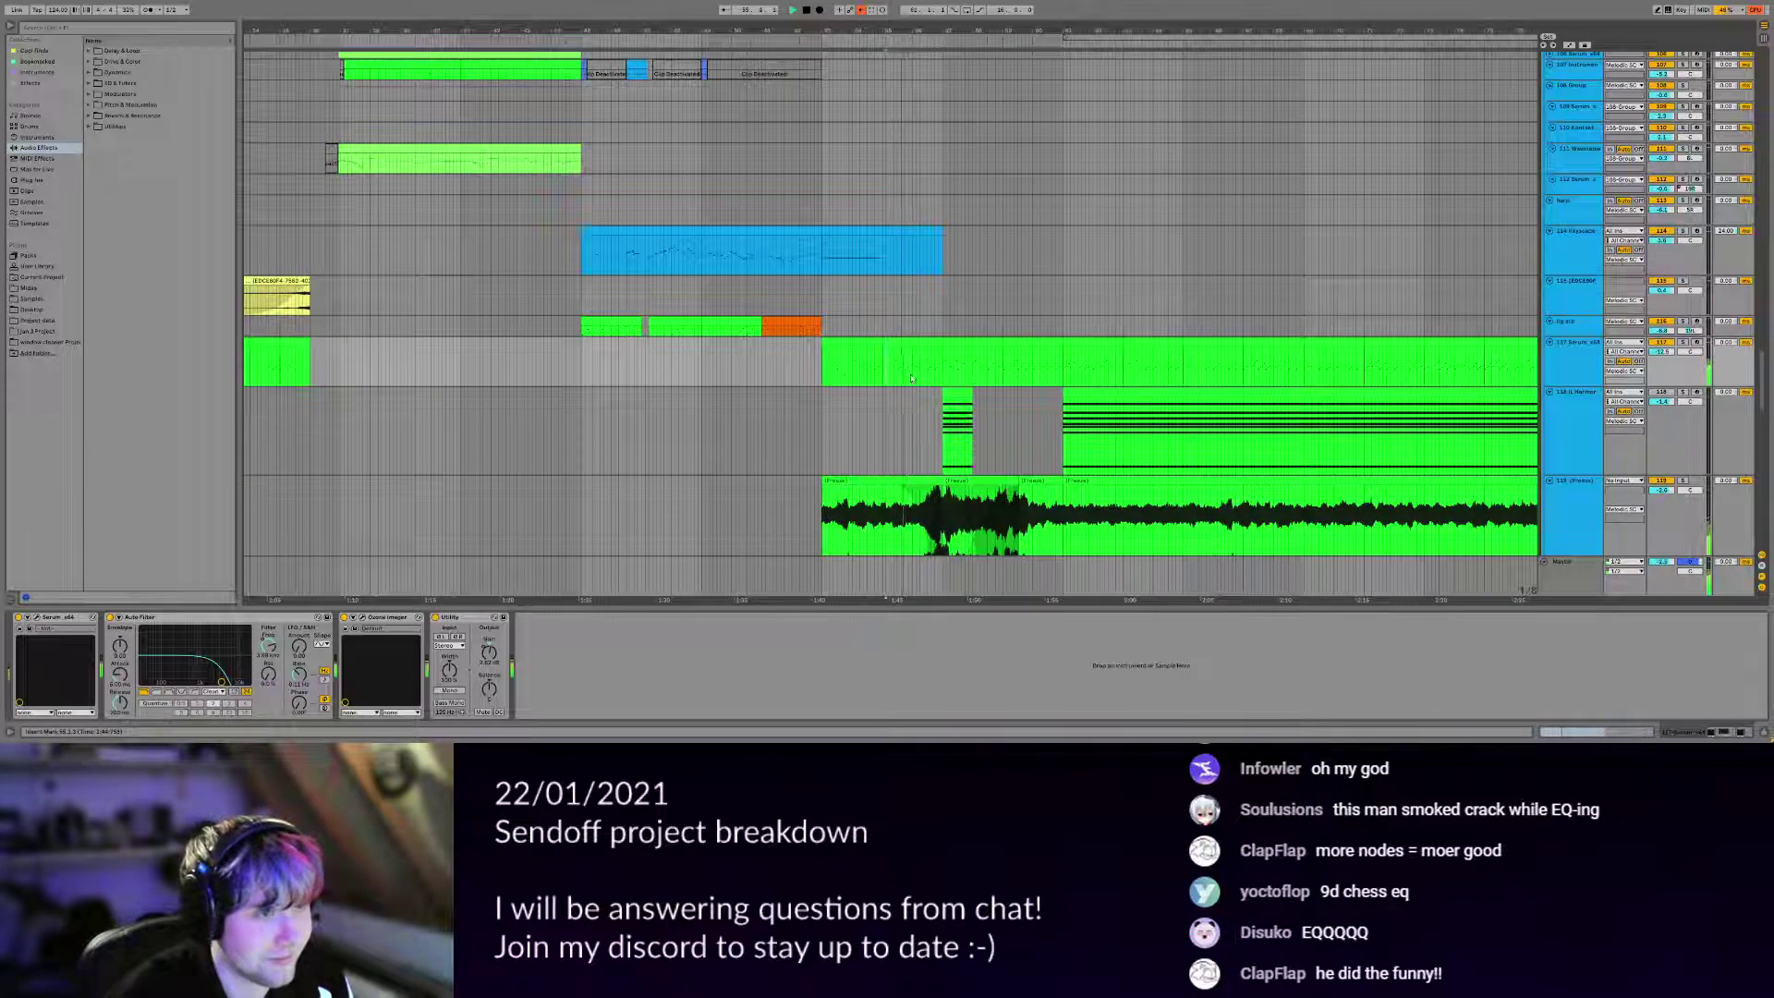
pyautogui.hscroll(6, 904, 369)
pyautogui.hscroll(1, 668, 372)
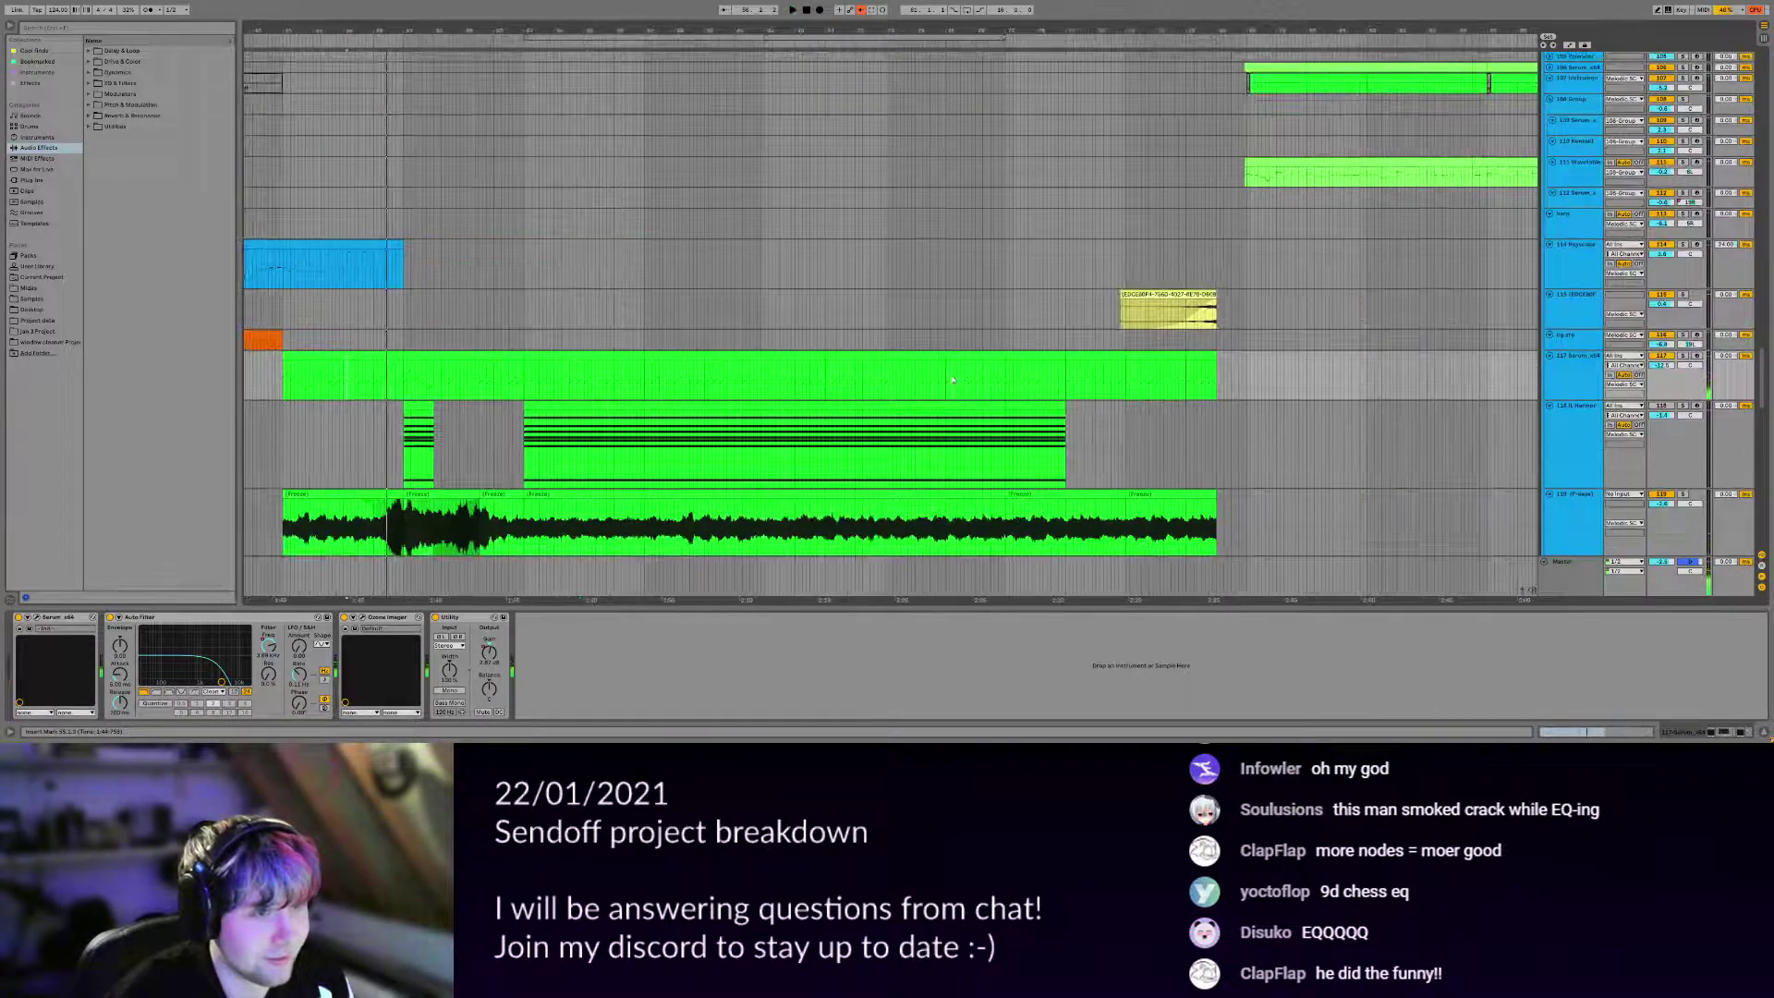
pyautogui.scroll(-4, 914, 374)
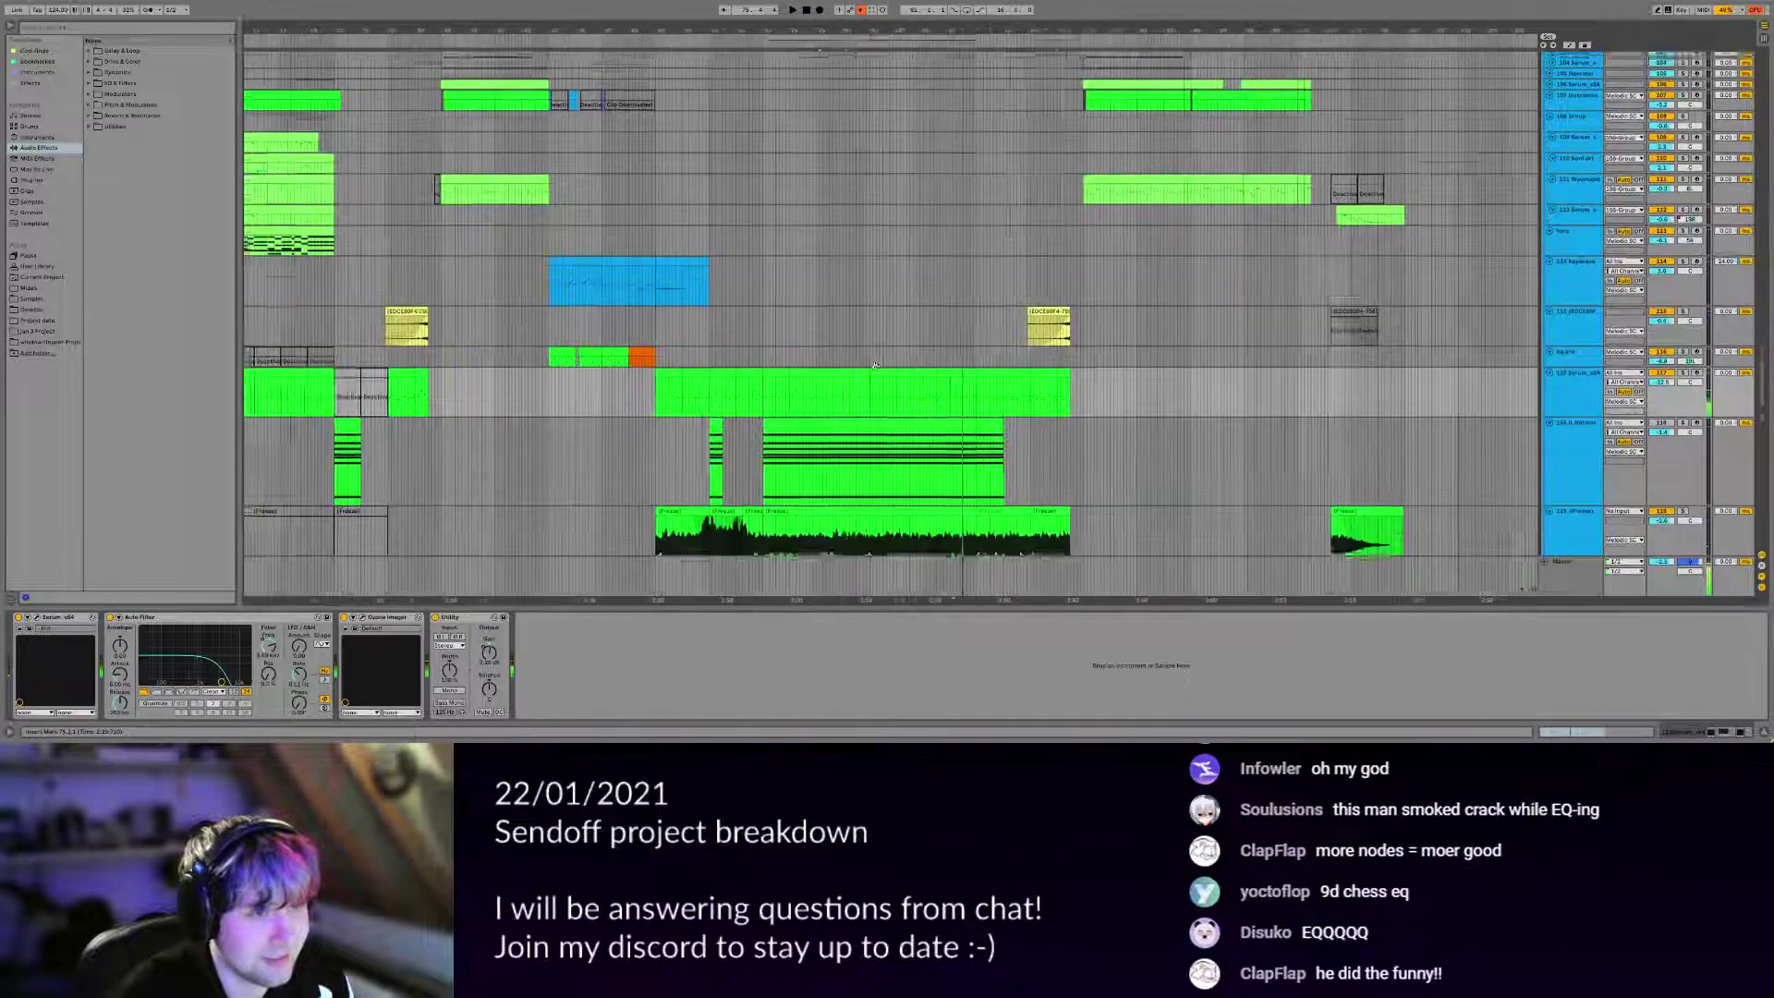
# Return to the first section of the arrangement and reduce the height of the Harmor track below the Serum track.
pyautogui.hscroll(-10, 874, 366)
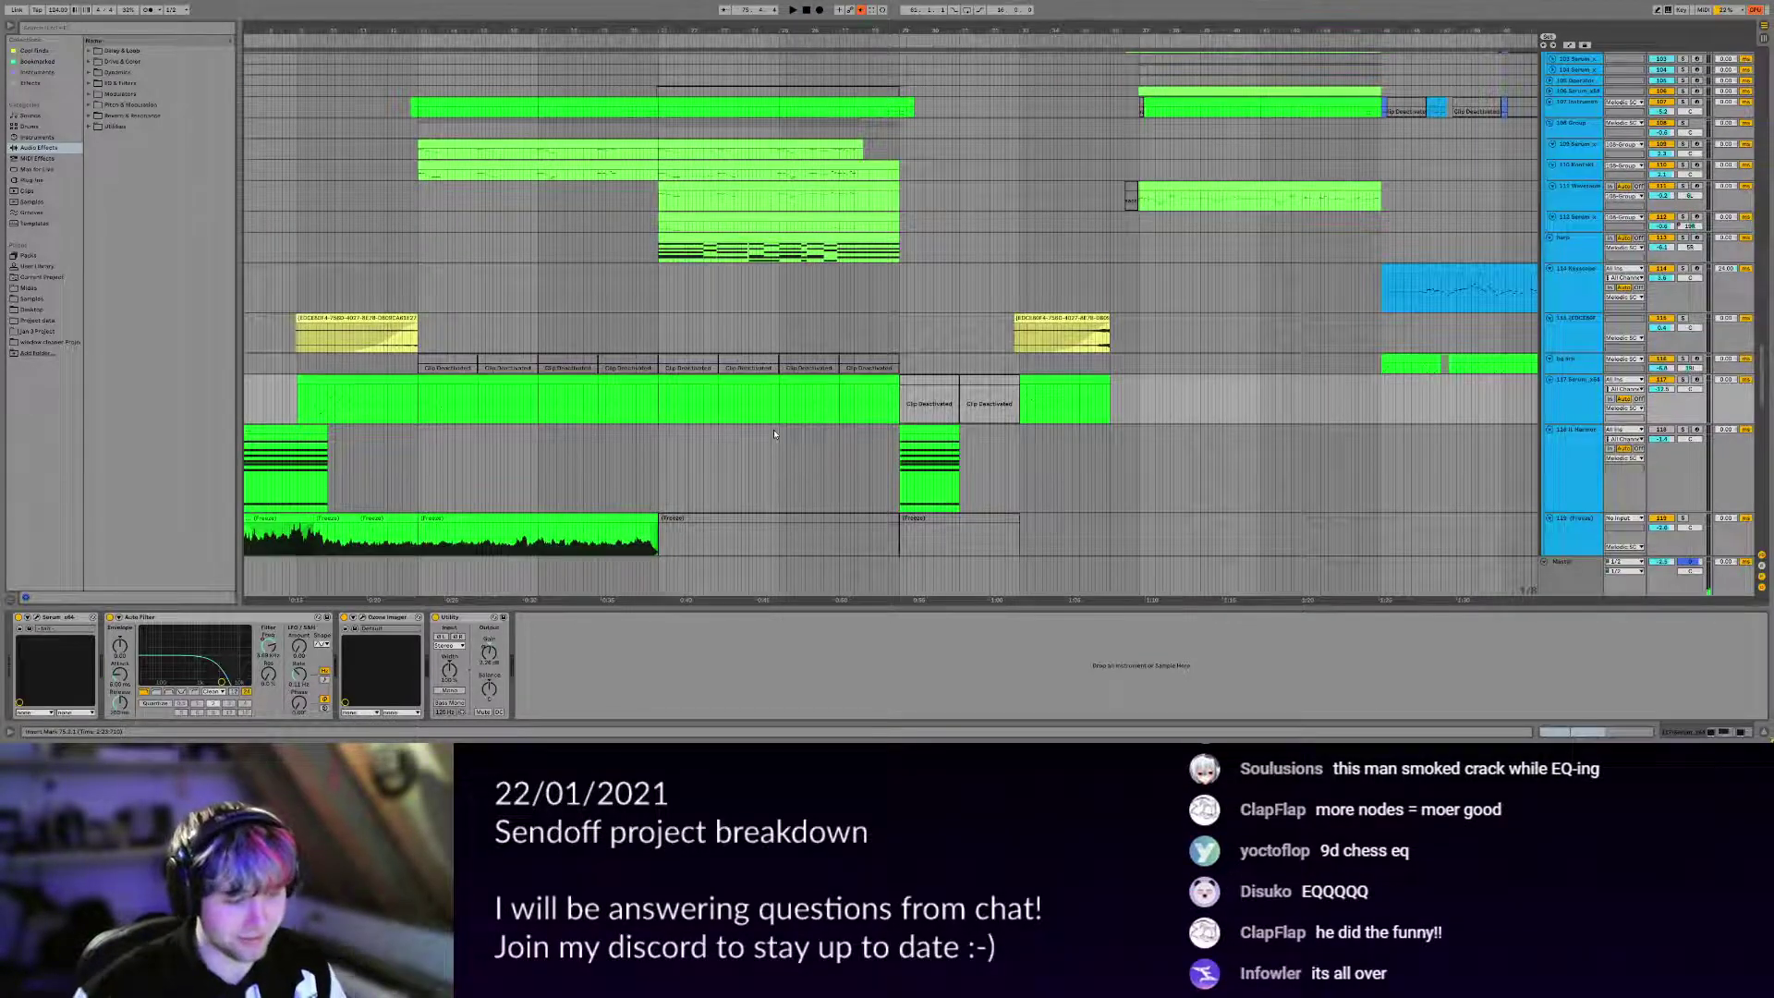
pyautogui.scroll(-1, 562, 470)
pyautogui.hscroll(-1, 563, 470)
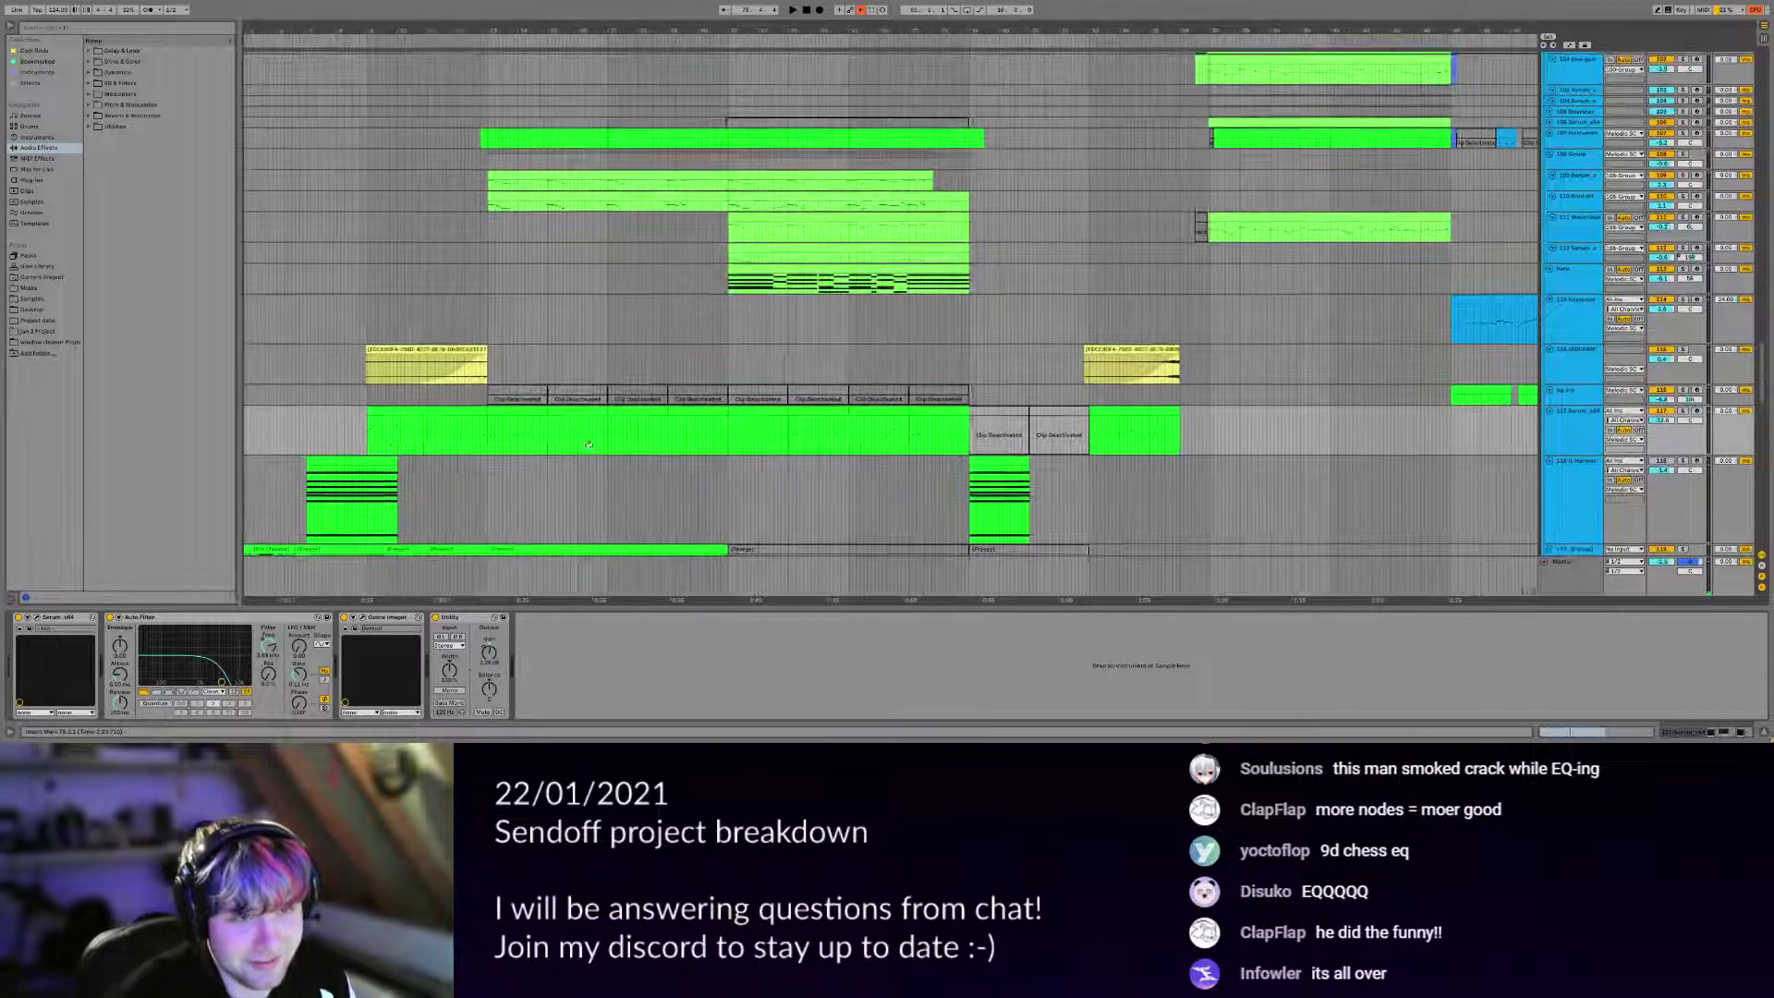
pyautogui.scroll(-1, 670, 441)
pyautogui.moveTo(670, 442); pyautogui.dragTo(864, 114)
pyautogui.scroll(10, 864, 112)
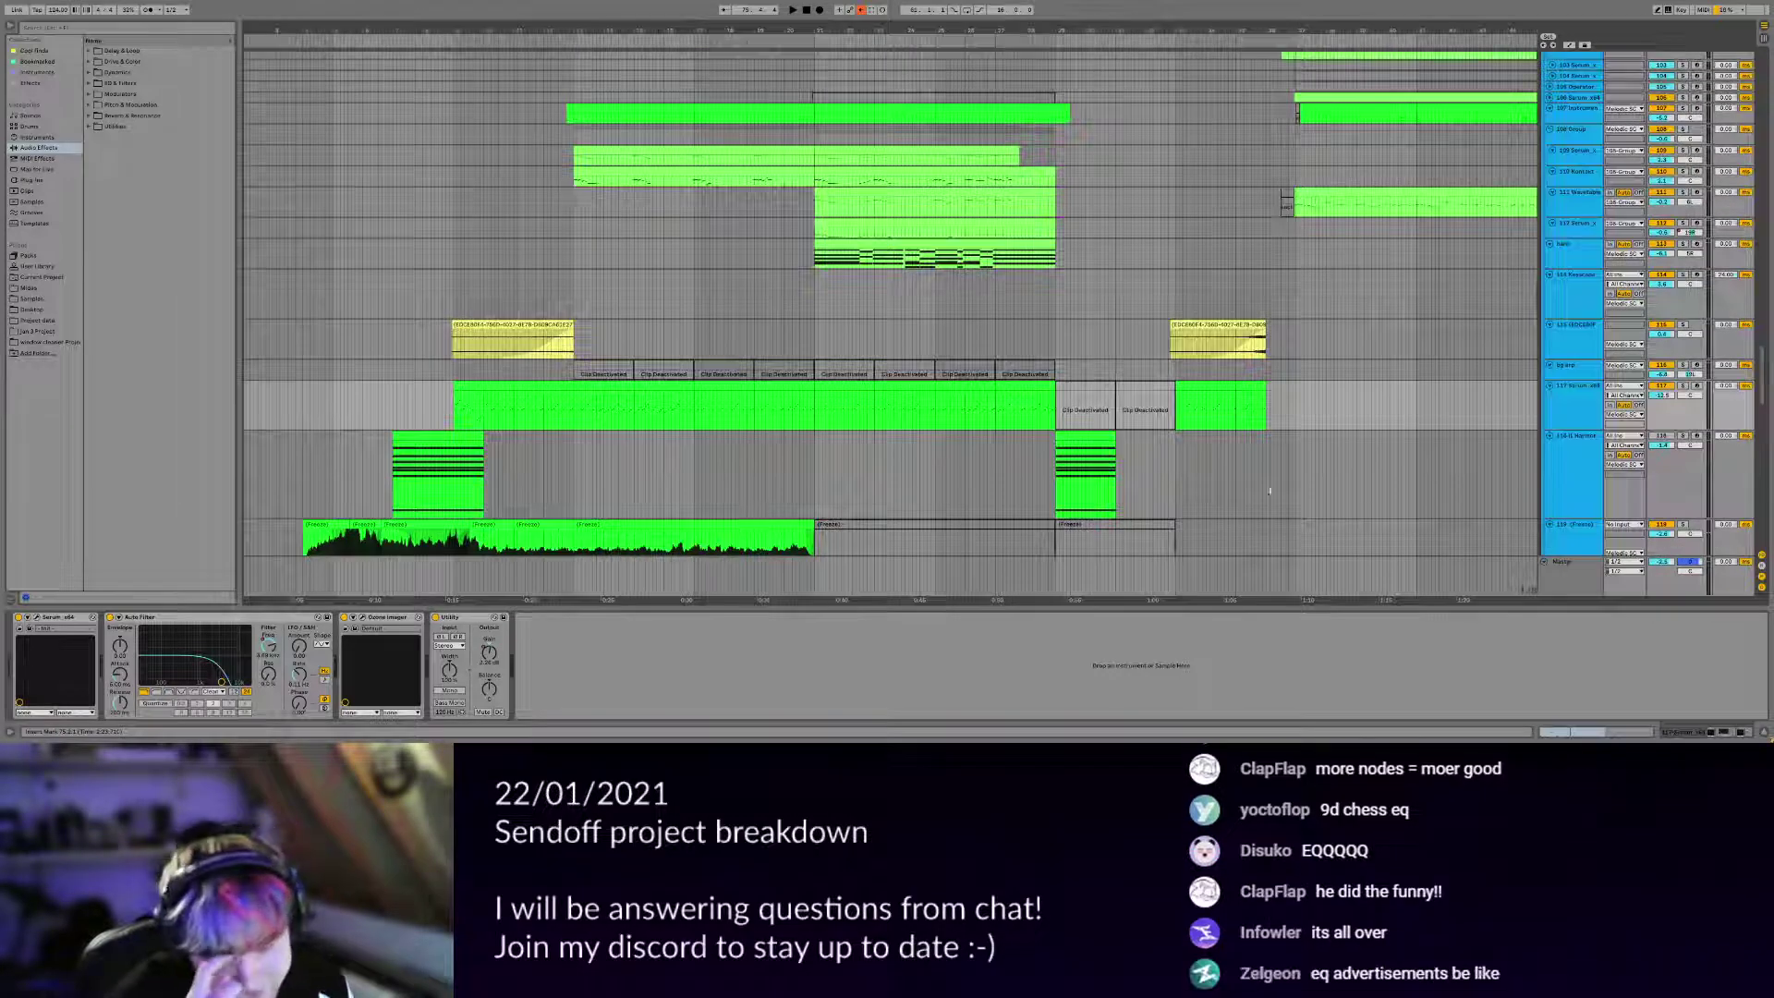
pyautogui.moveTo(1575, 519); pyautogui.dragTo(1574, 461)
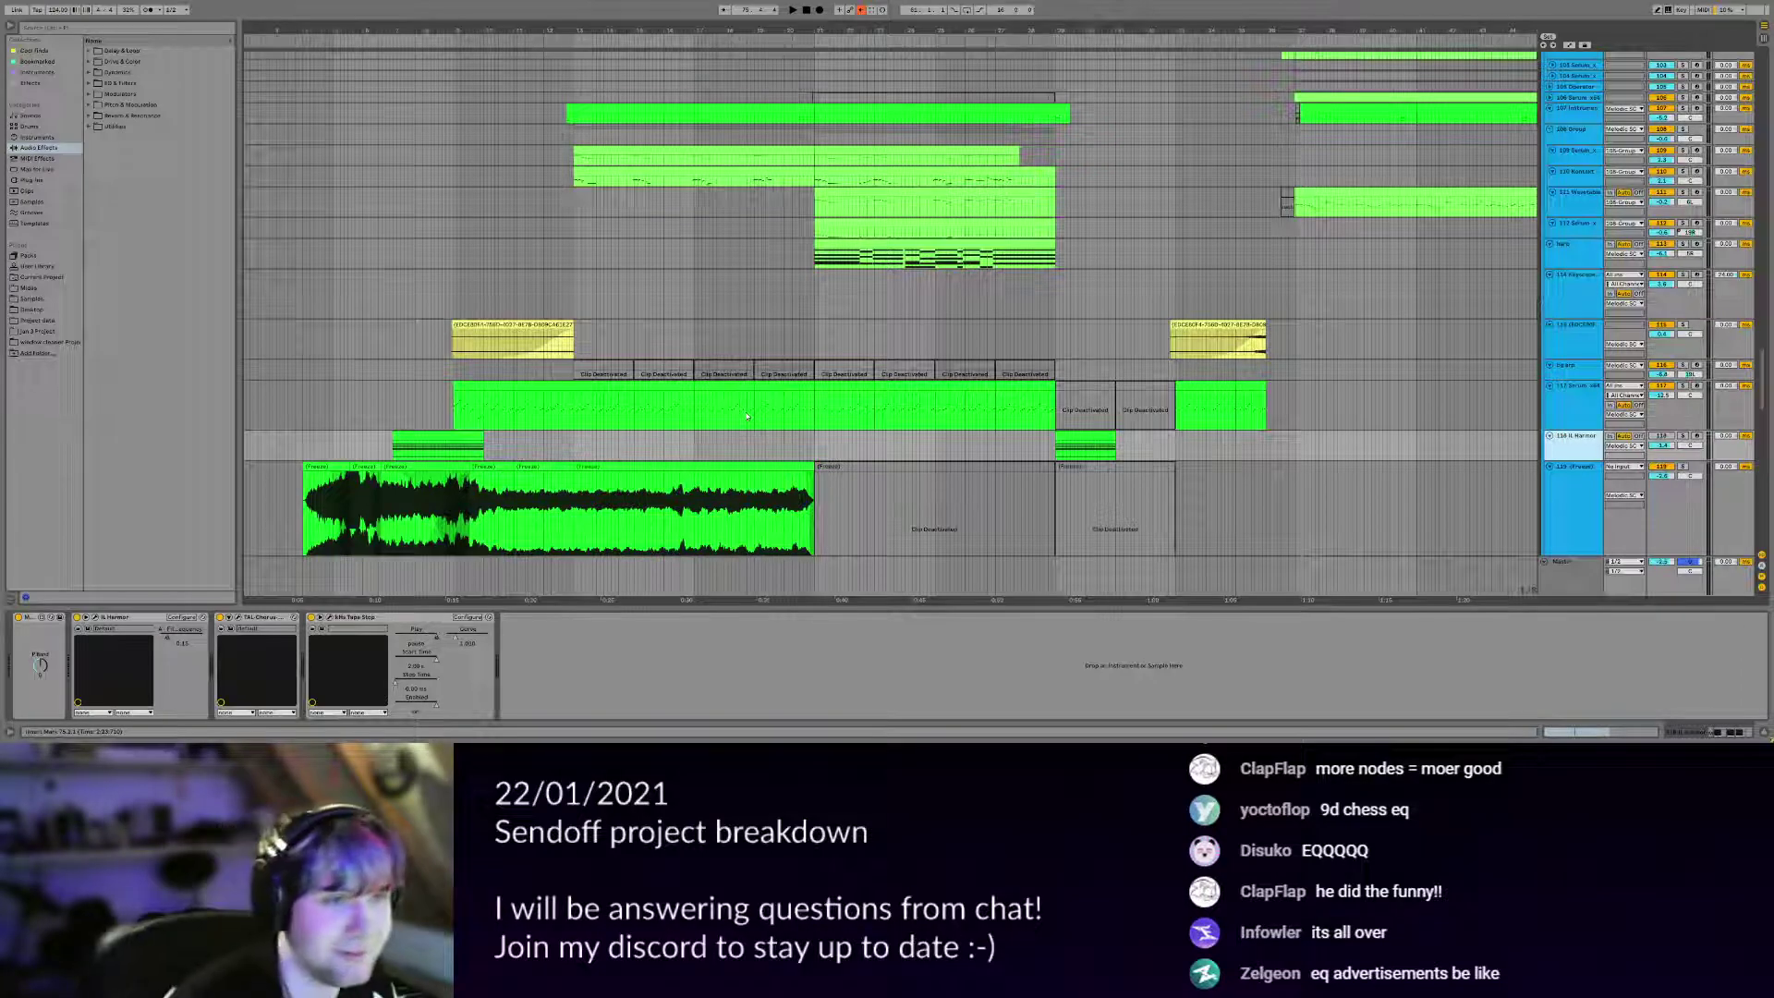
# Inspect the device chains behind the long green clips in the first section, from the grouped track up to the upper Serum track.
pyautogui.moveTo(589, 366)
pyautogui.mouseDown()
pyautogui.moveTo(620, 411)
pyautogui.moveTo(612, 304)
pyautogui.moveTo(597, 371)
pyautogui.mouseUp()
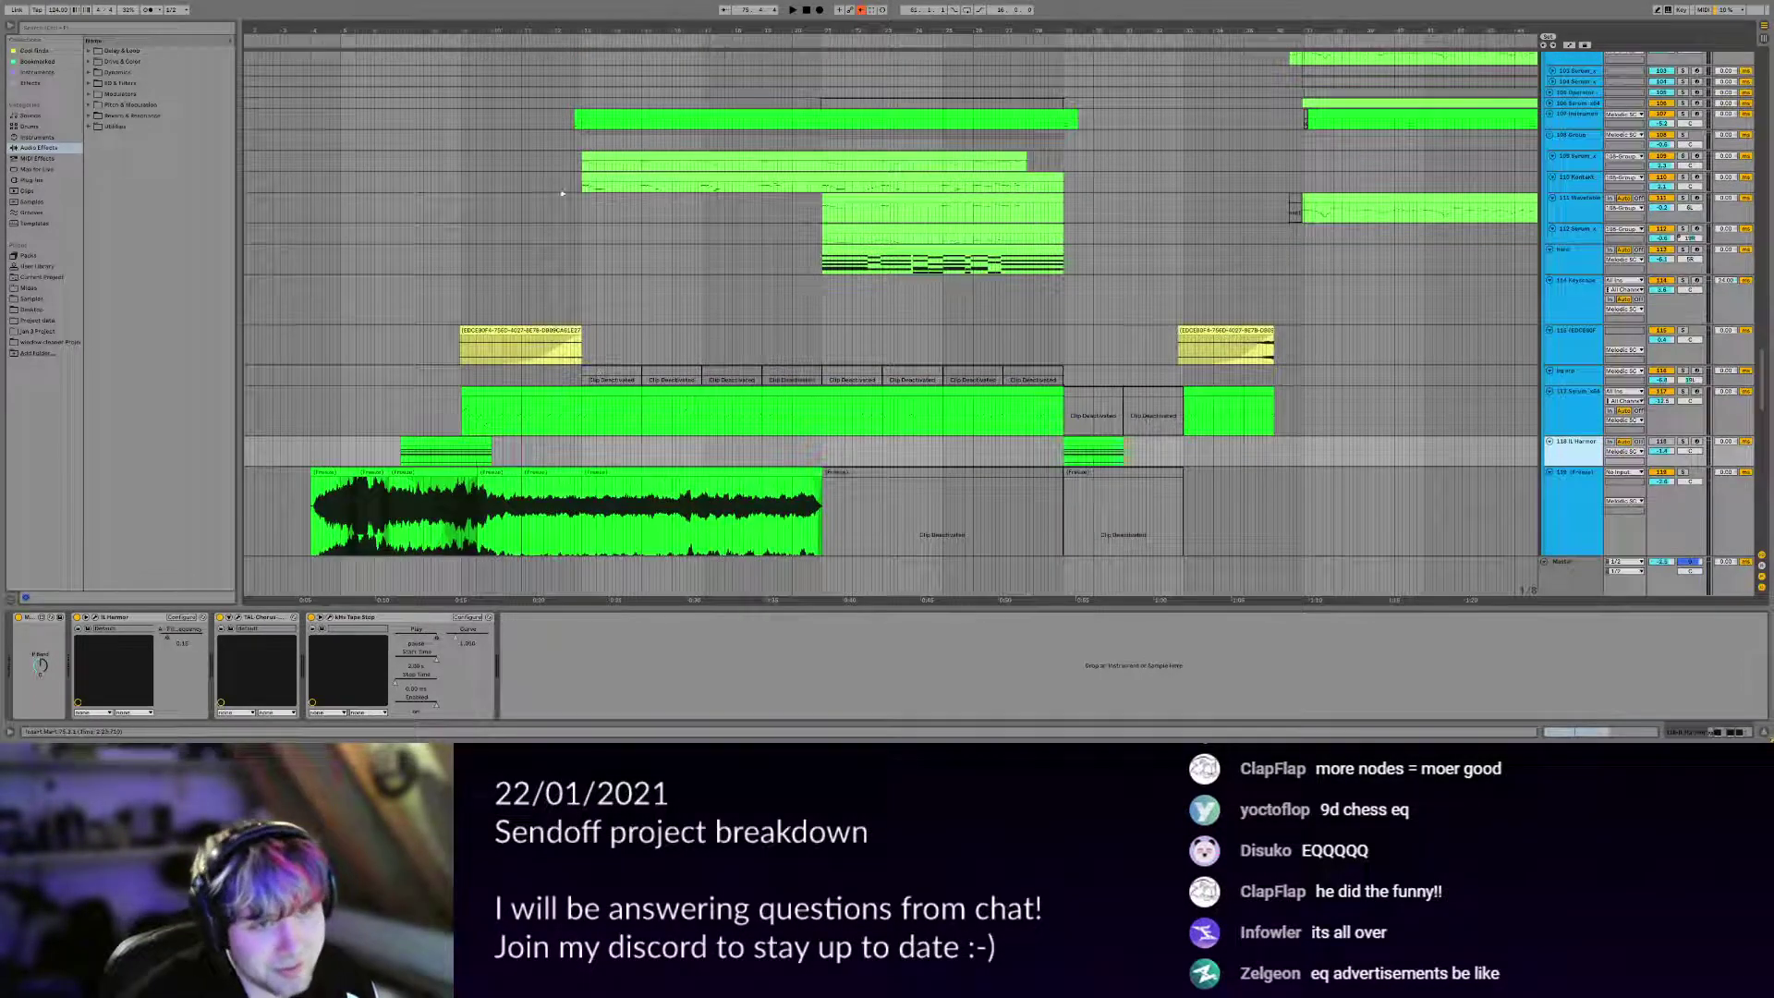
pyautogui.click(582, 189)
pyautogui.scroll(4, 582, 190)
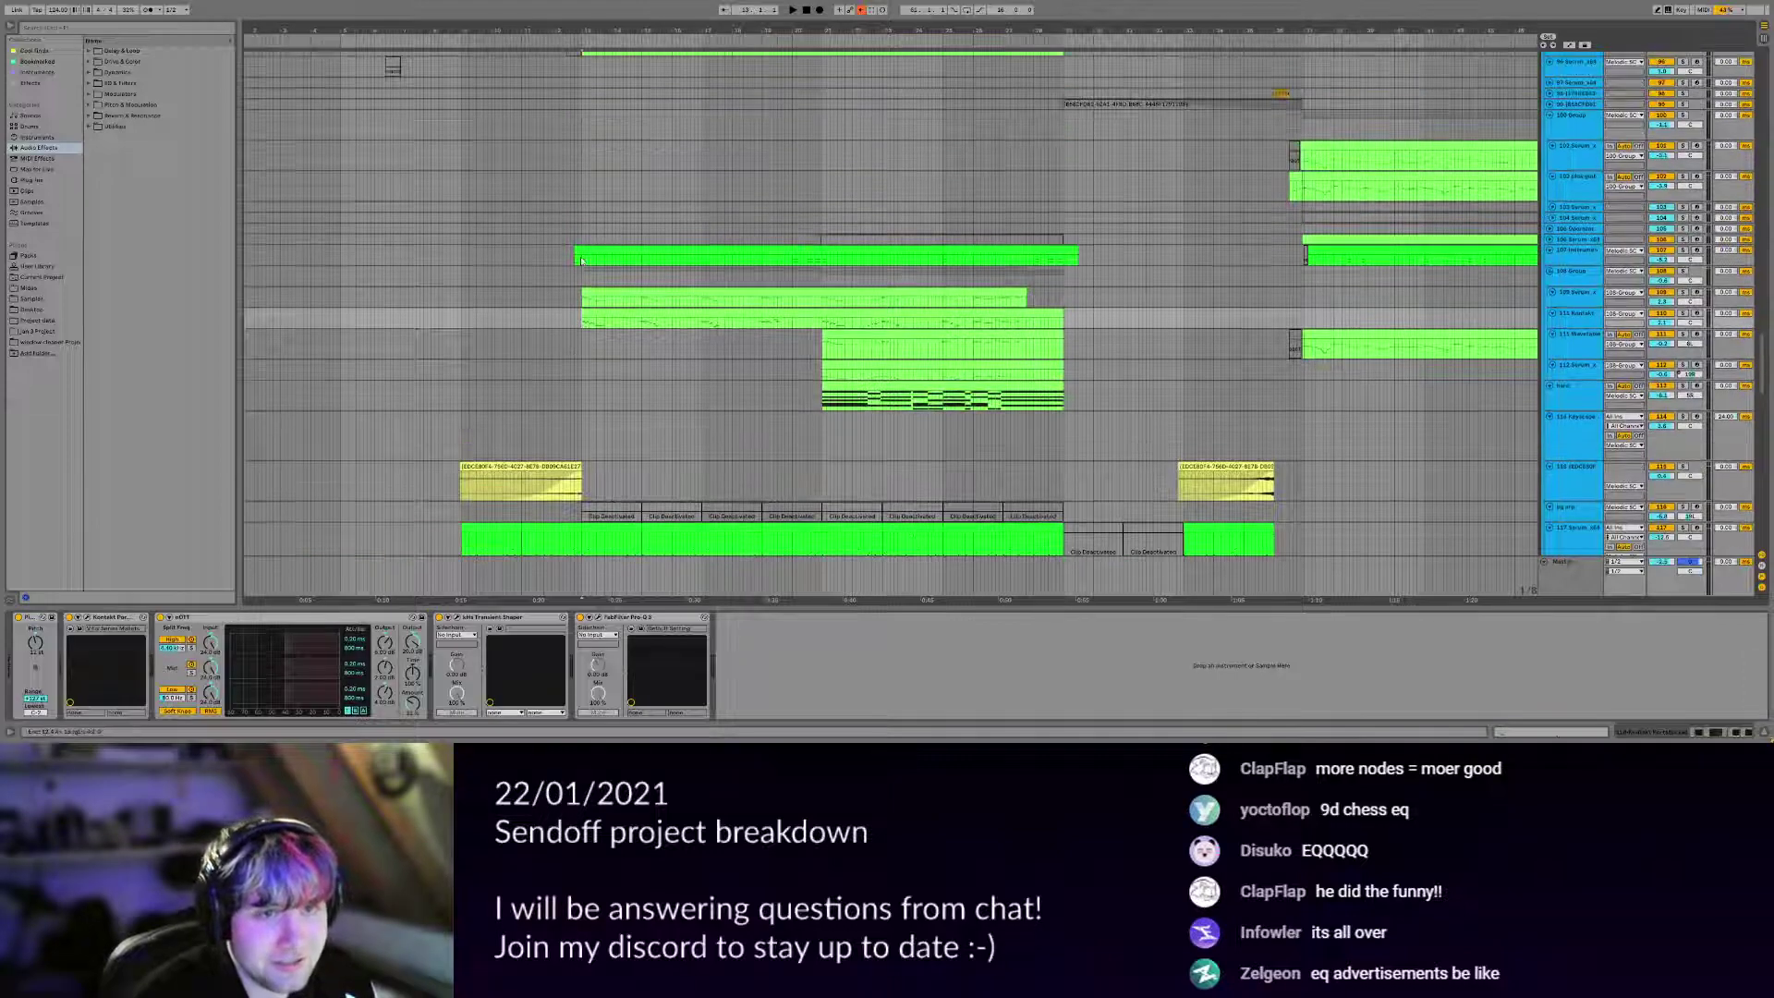
pyautogui.click(583, 262)
pyautogui.scroll(5, 583, 279)
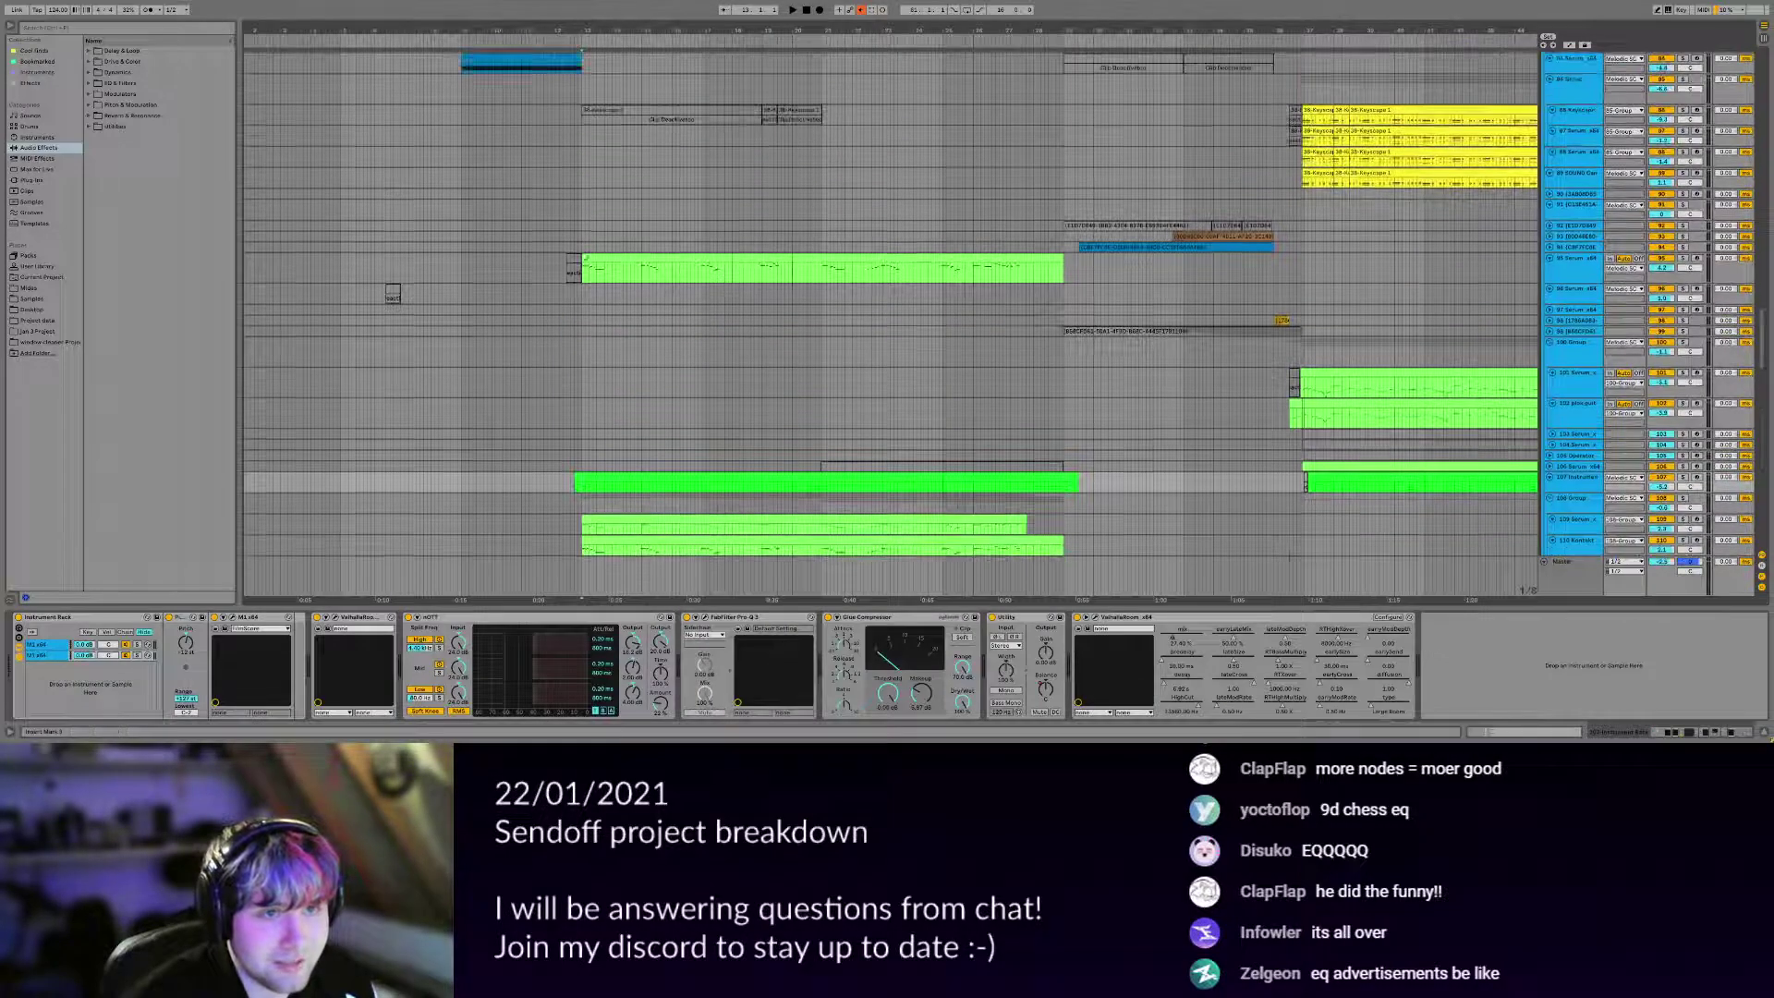
pyautogui.click(585, 273)
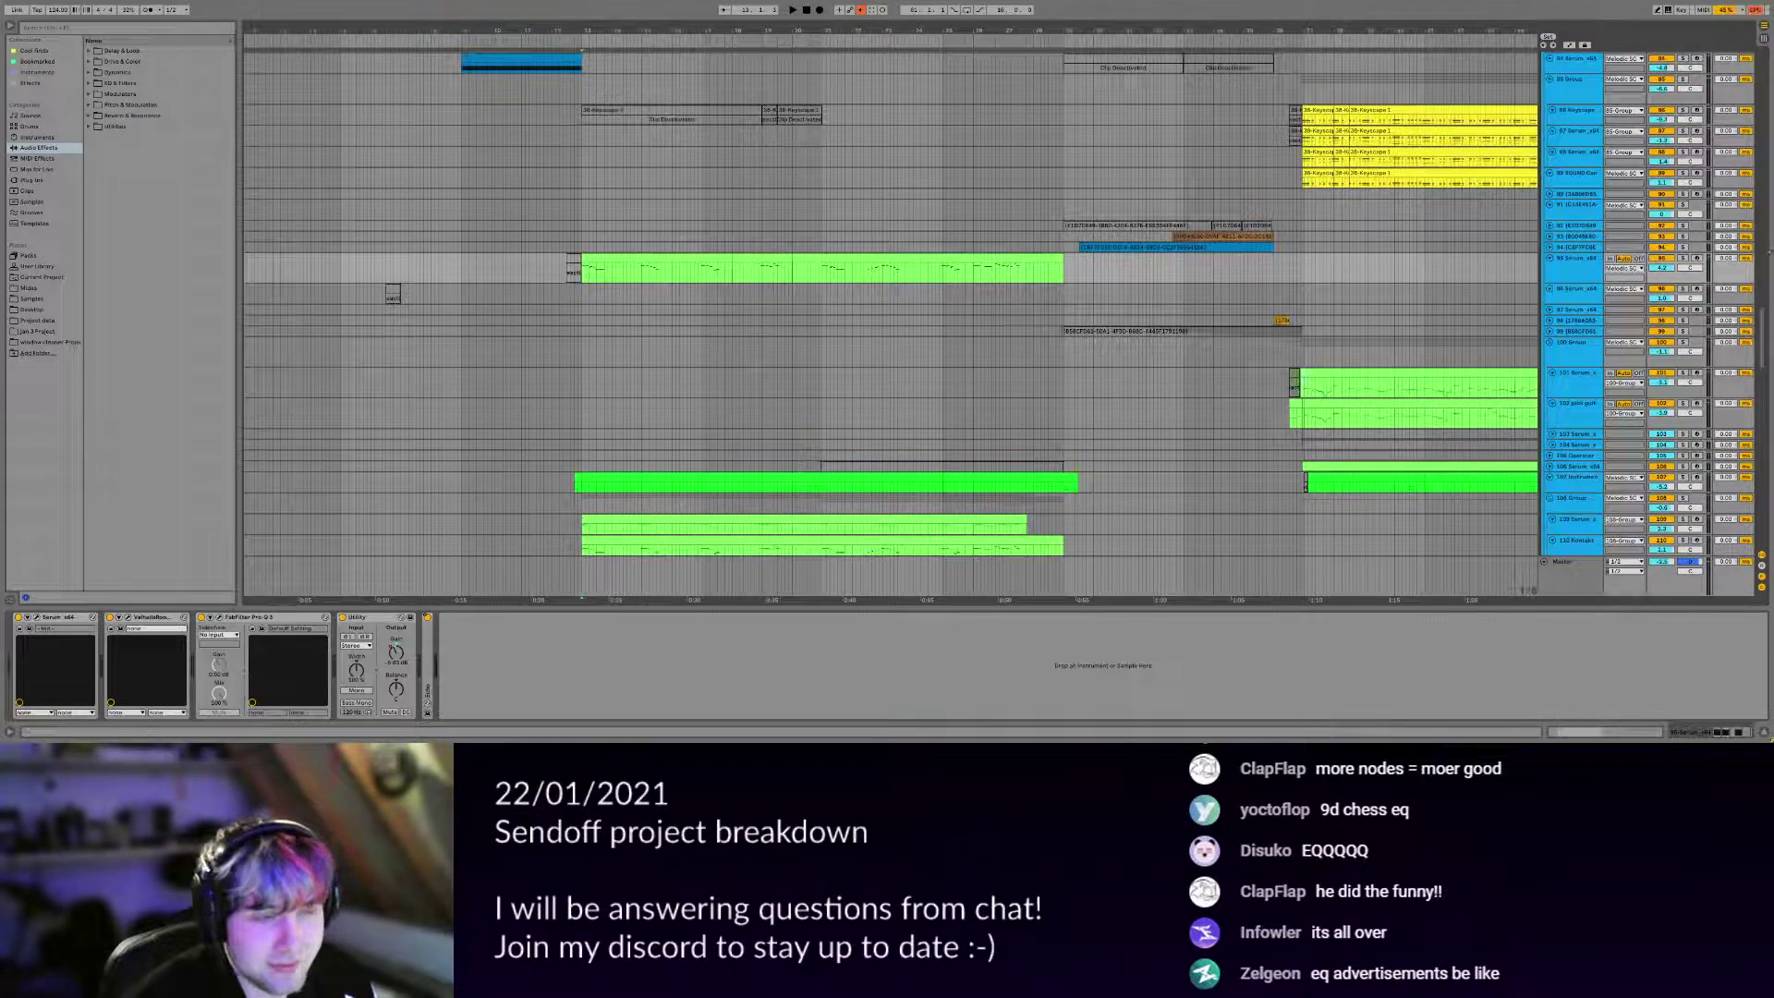
# Play the arrangement from the start of the upper Serum clip and look through the bass, melodic and FX tracks.
pyautogui.scroll(8, 591, 296)
pyautogui.scroll(10, 609, 324)
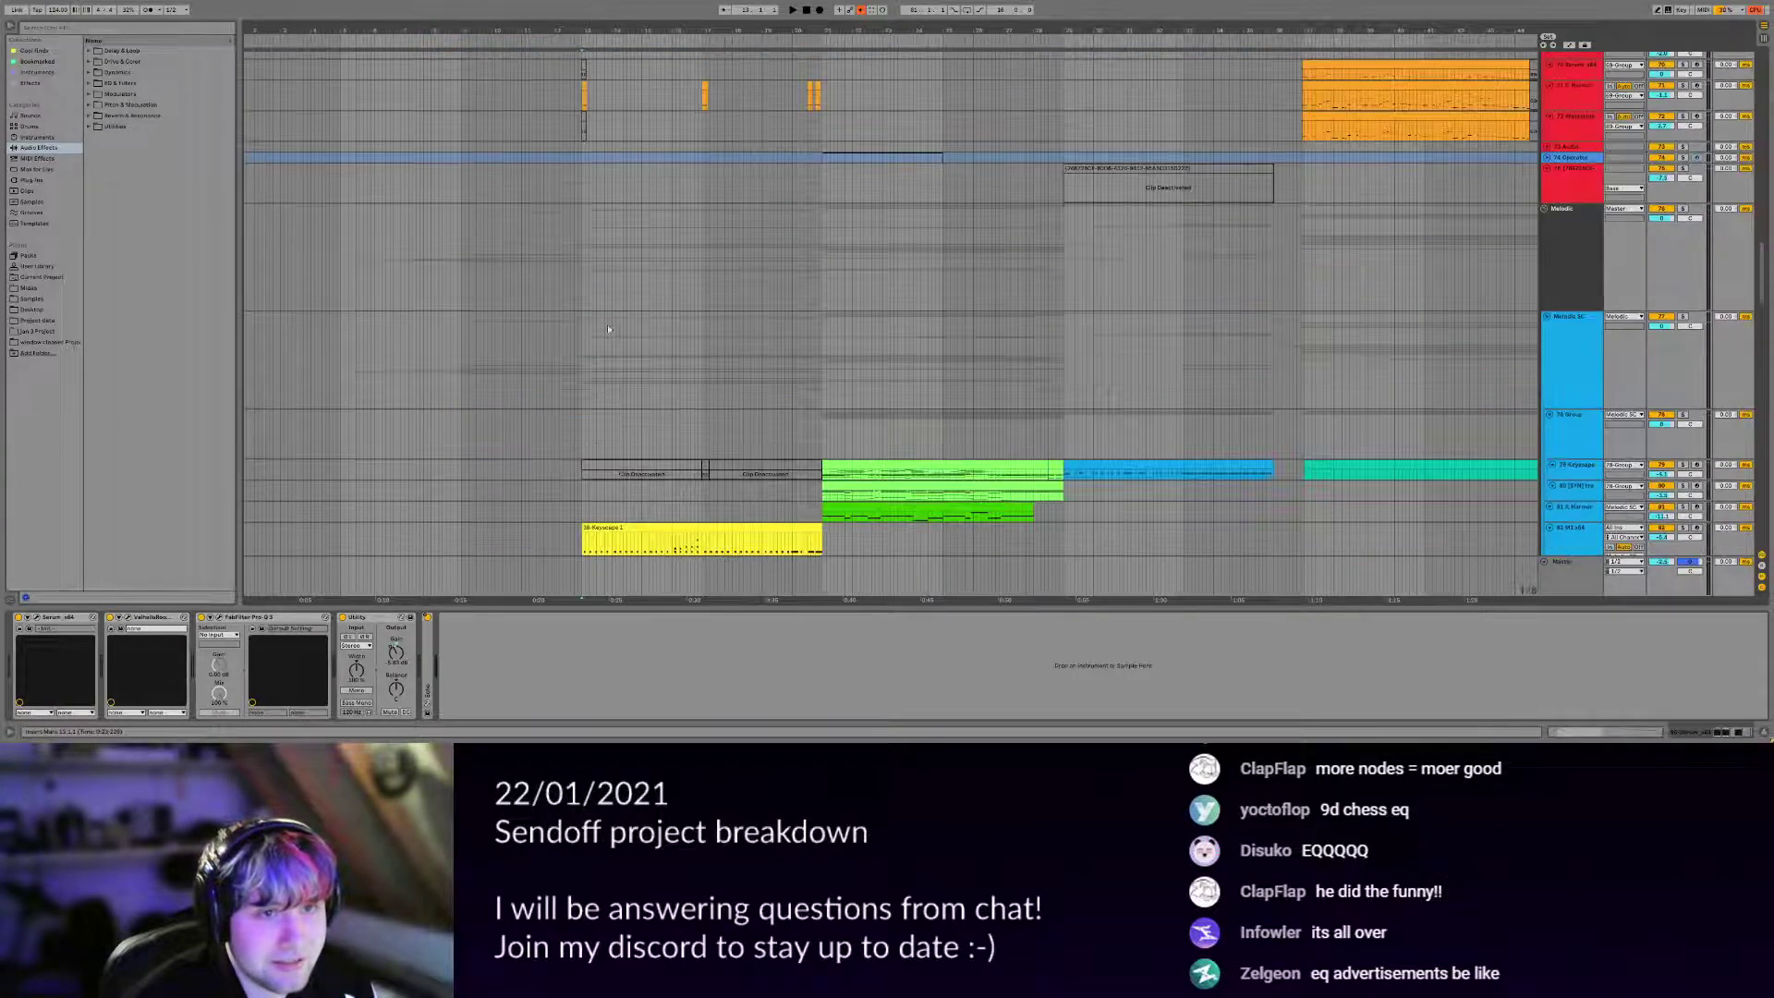
pyautogui.click(1682, 287)
pyautogui.press('space')
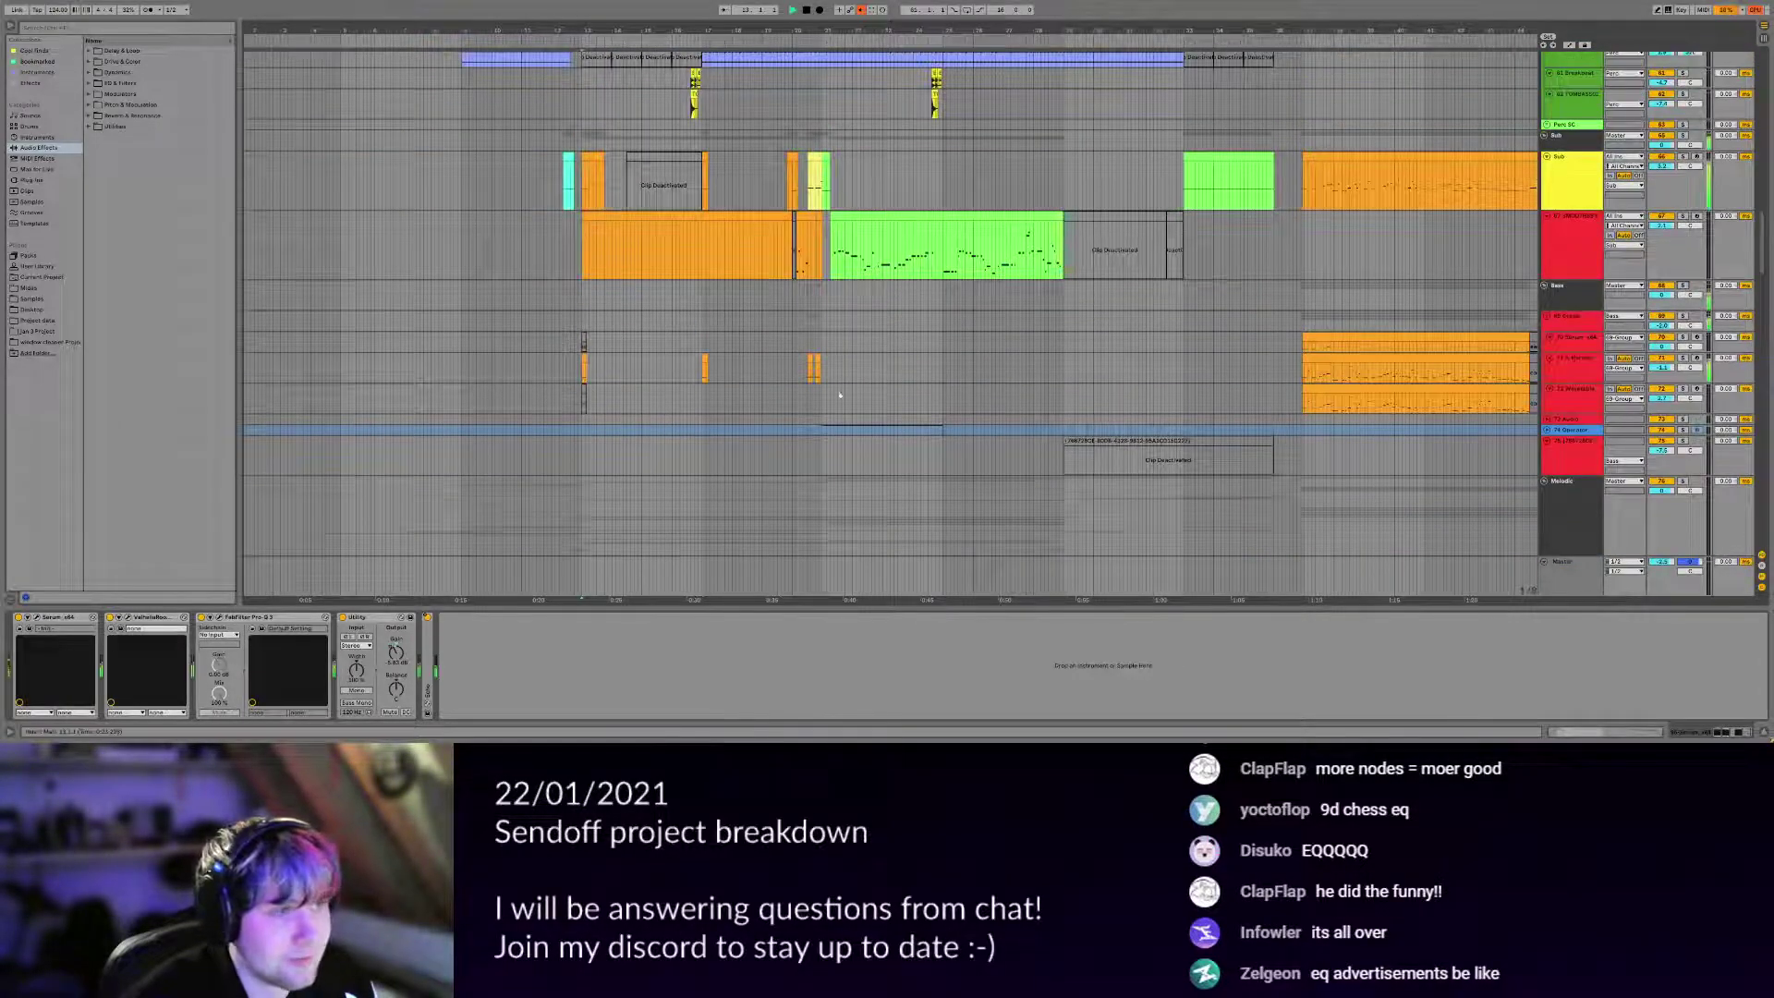
pyautogui.scroll(6, 637, 364)
pyautogui.scroll(-20, 610, 349)
pyautogui.scroll(-15, 610, 349)
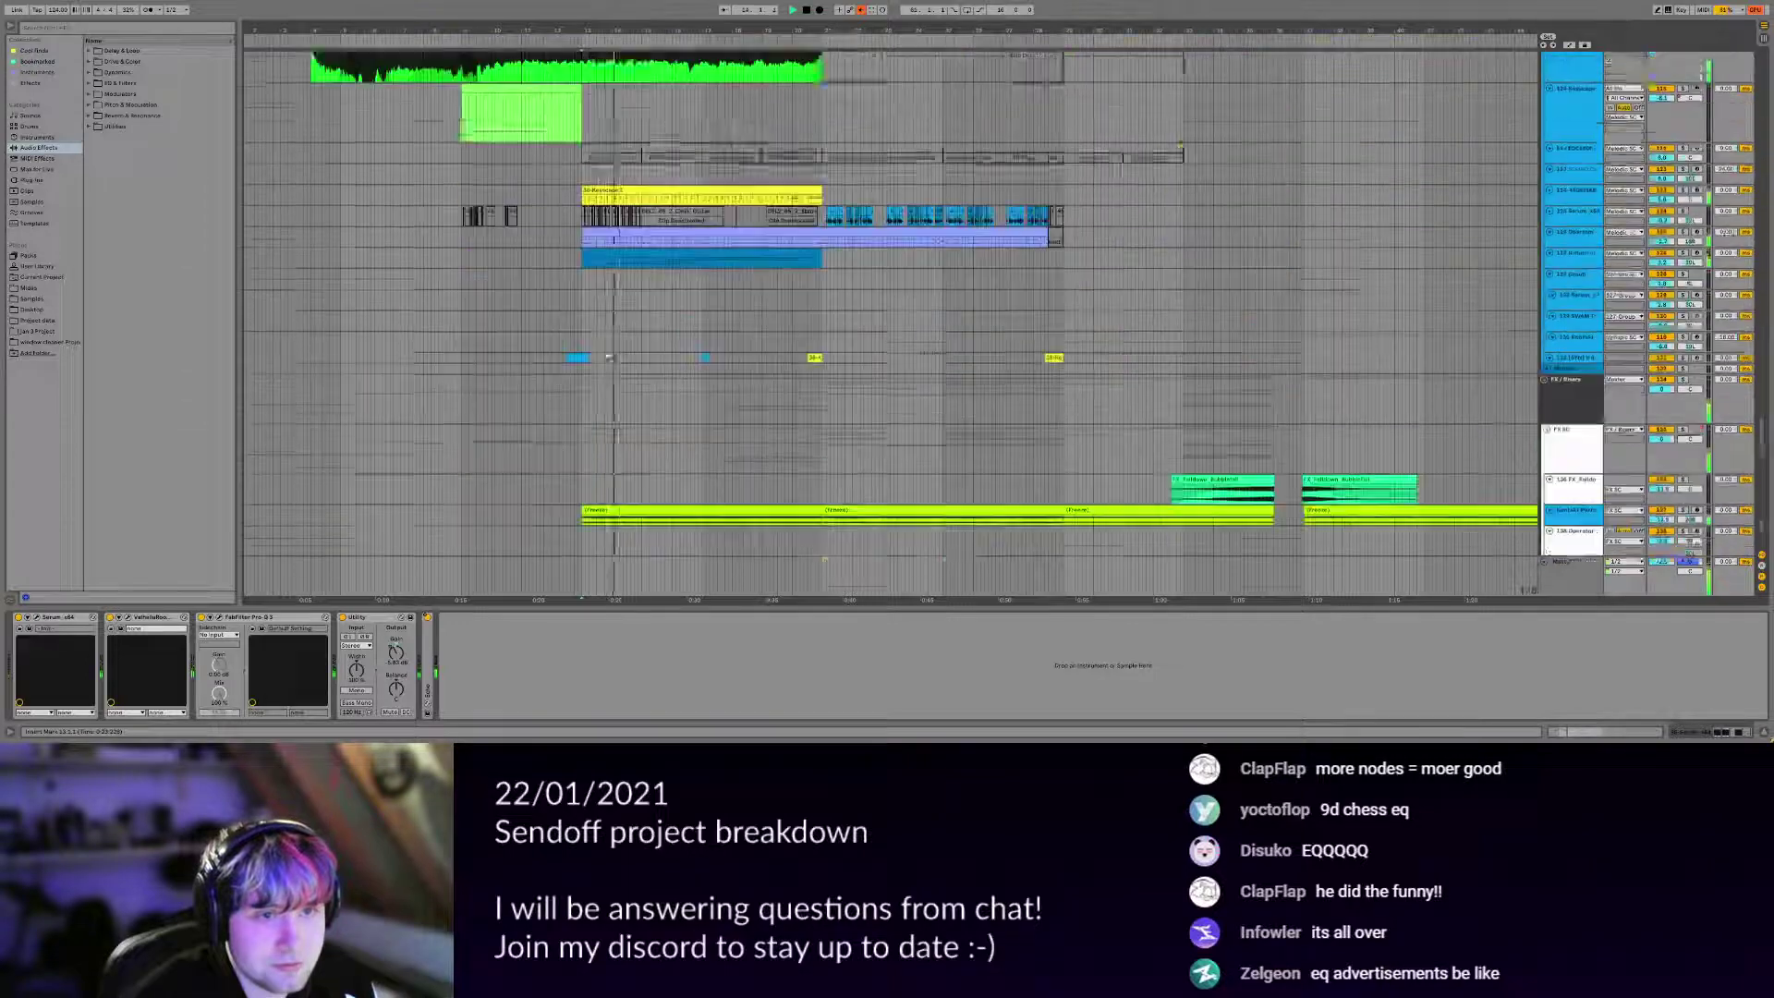
pyautogui.scroll(15, 604, 385)
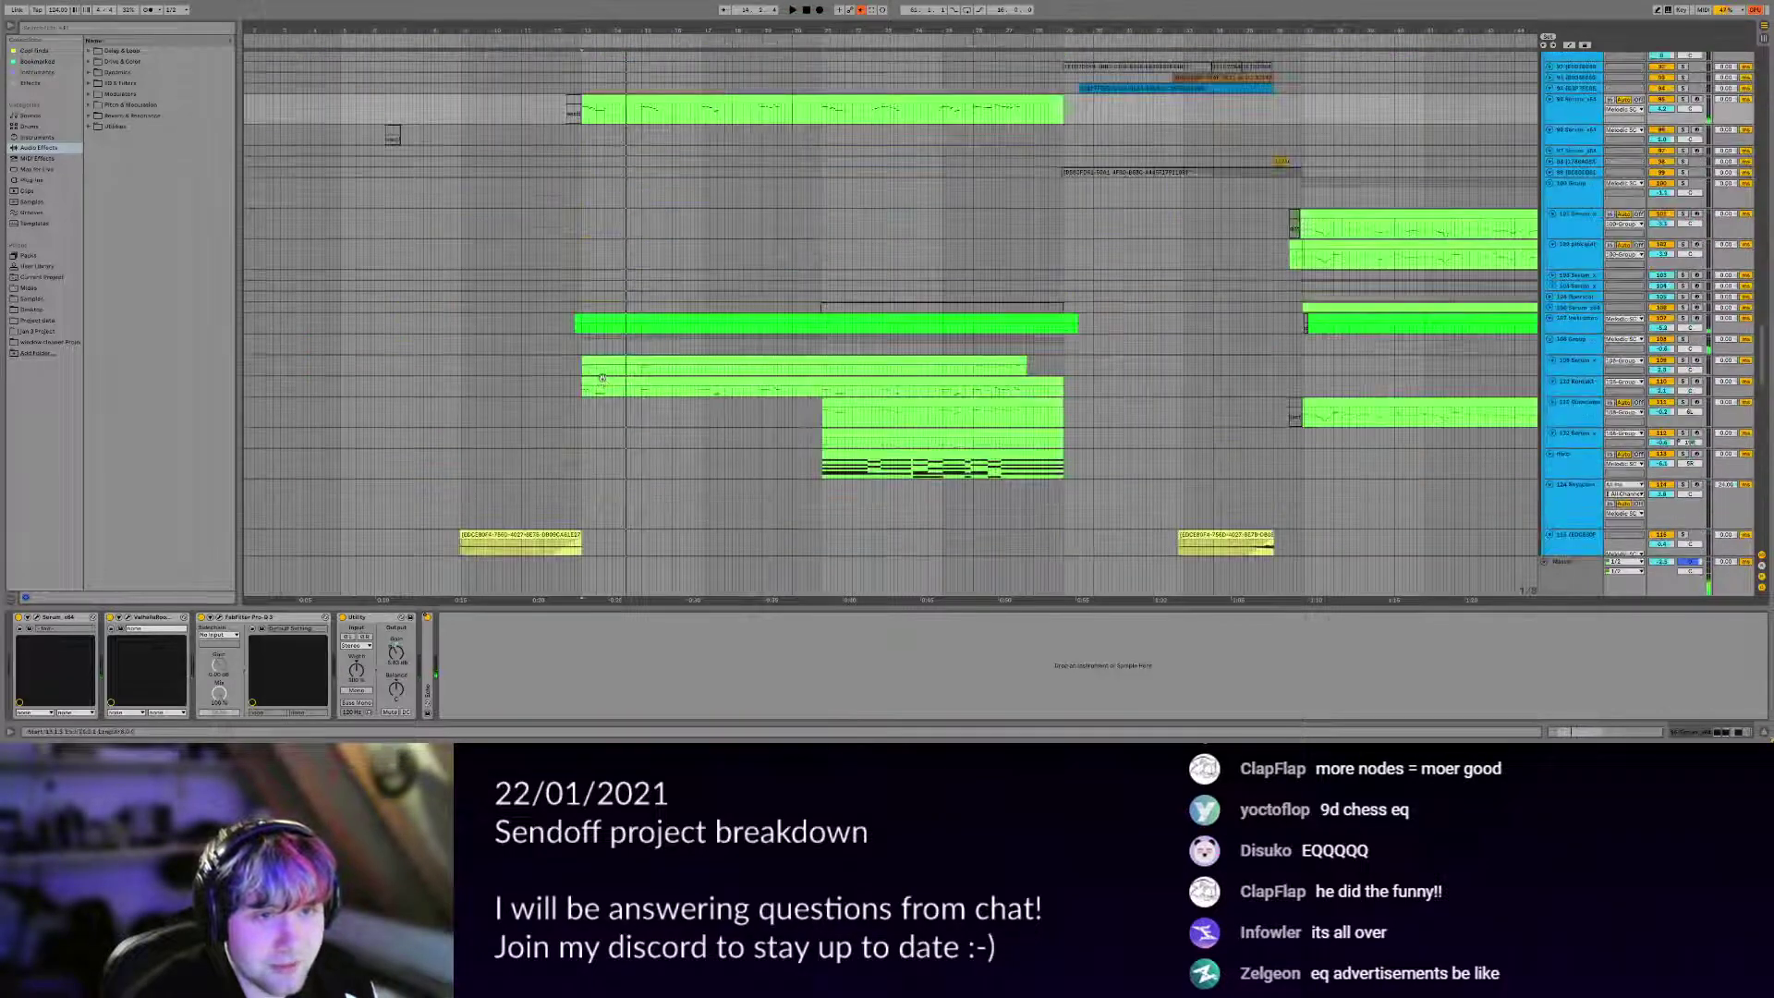
pyautogui.press('space')
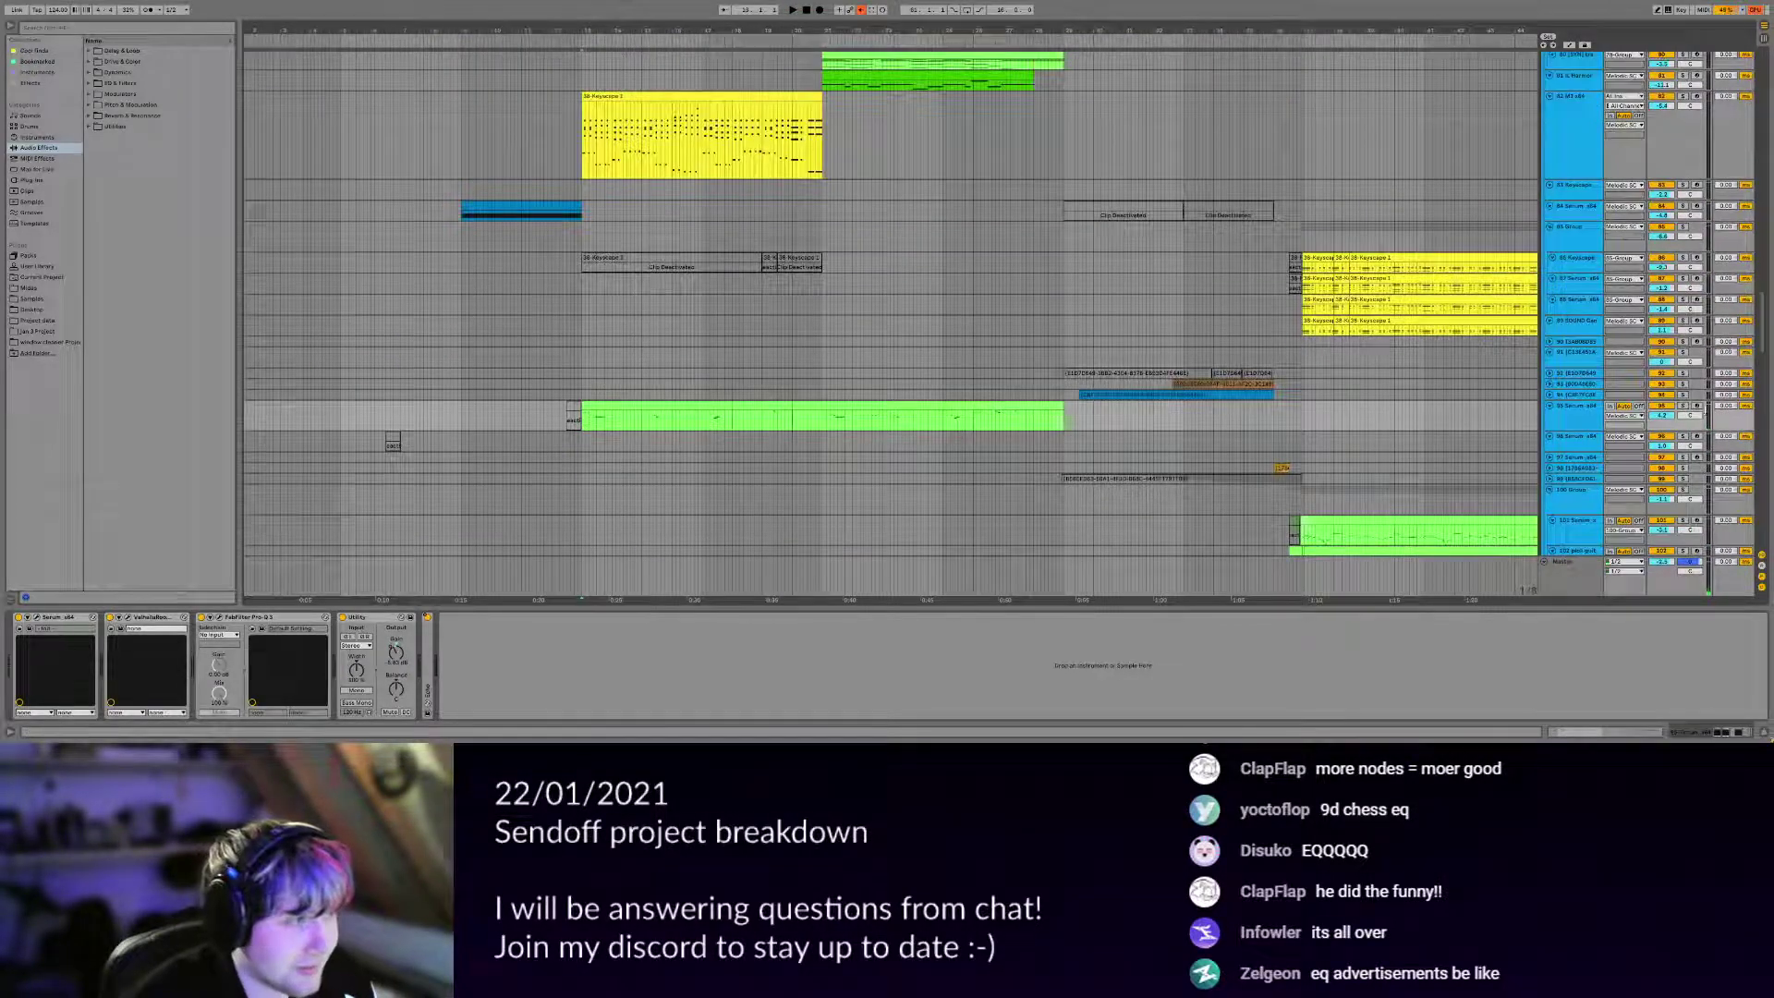
# Solo the upper Serum track, examine its Serum patch and unfolded Echo device, and close Serum.
pyautogui.click(1571, 407)
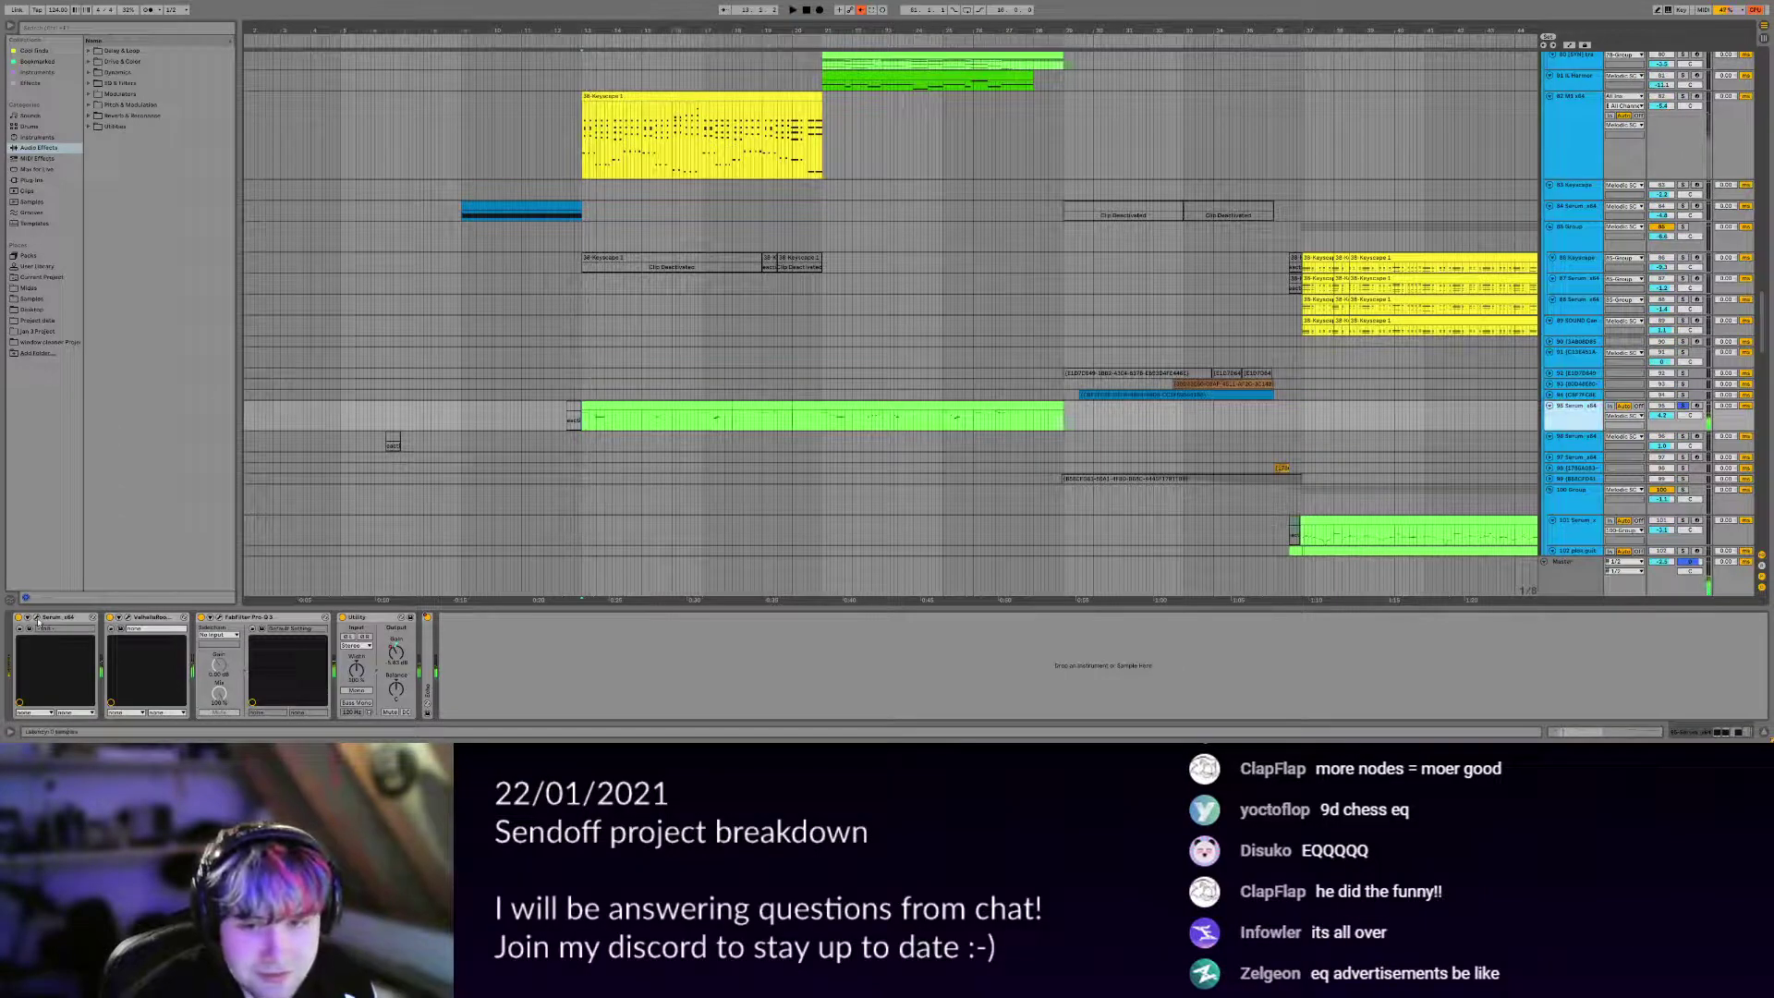
pyautogui.click(37, 617)
pyautogui.moveTo(339, 13); pyautogui.dragTo(1058, 145)
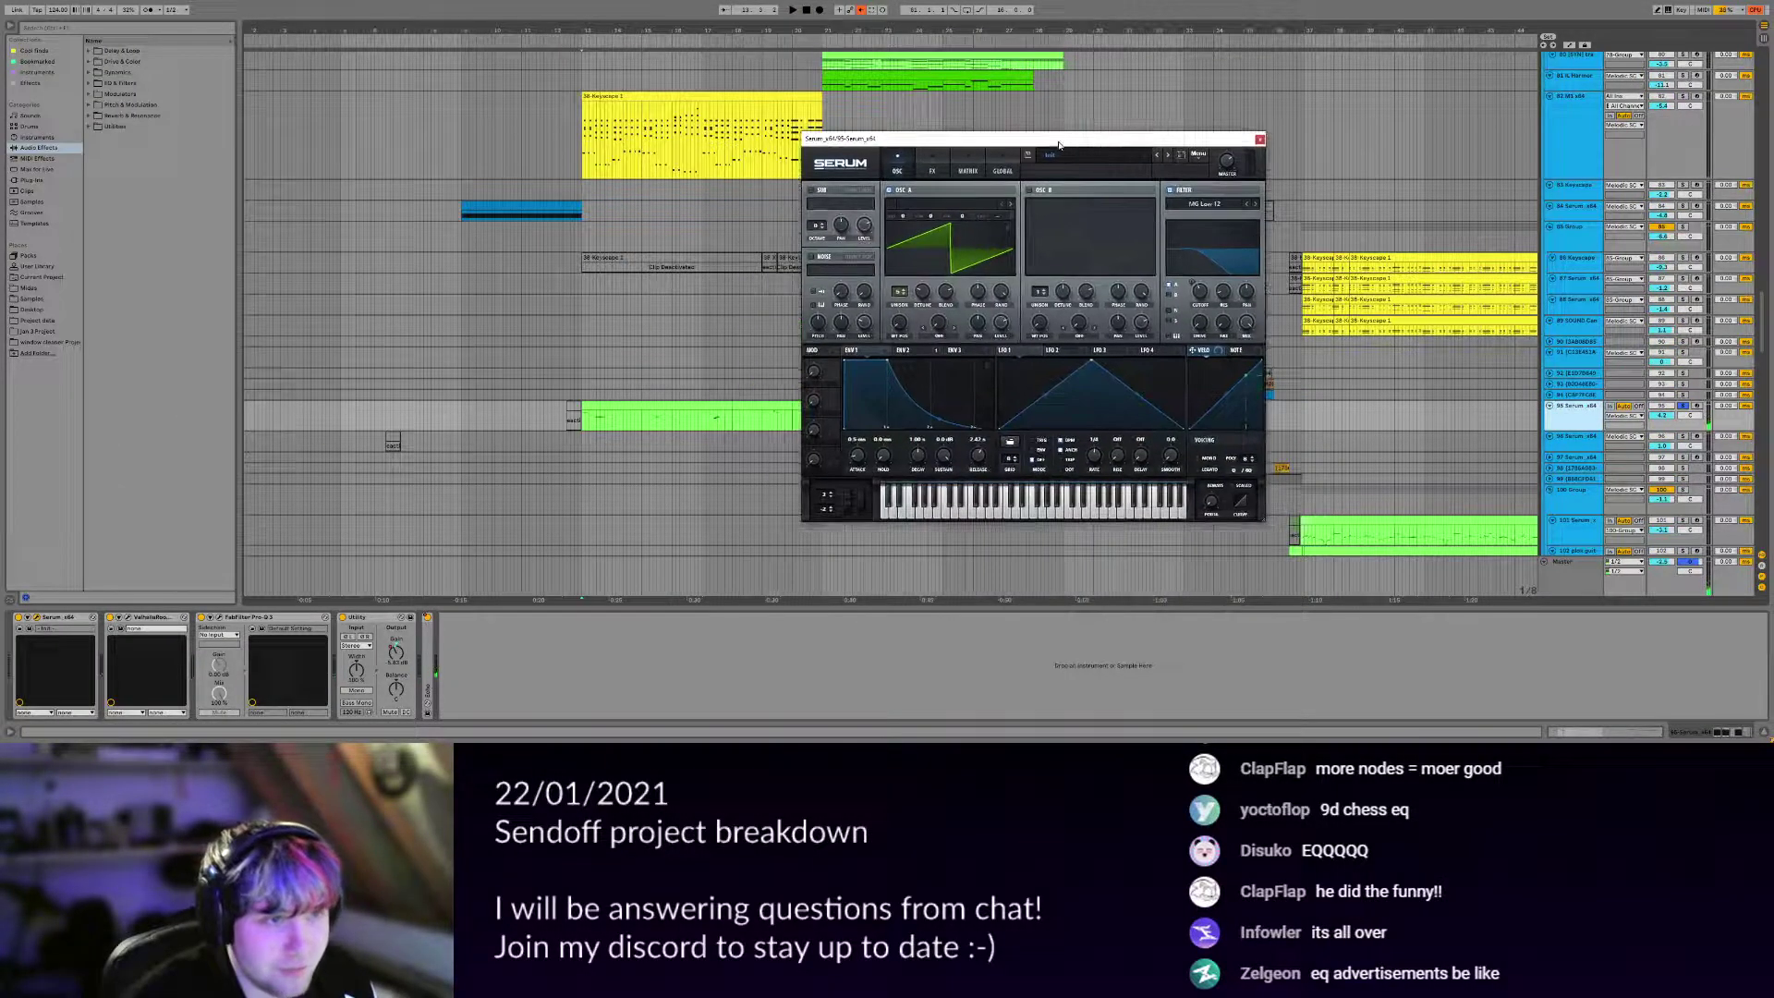
pyautogui.doubleClick(426, 650)
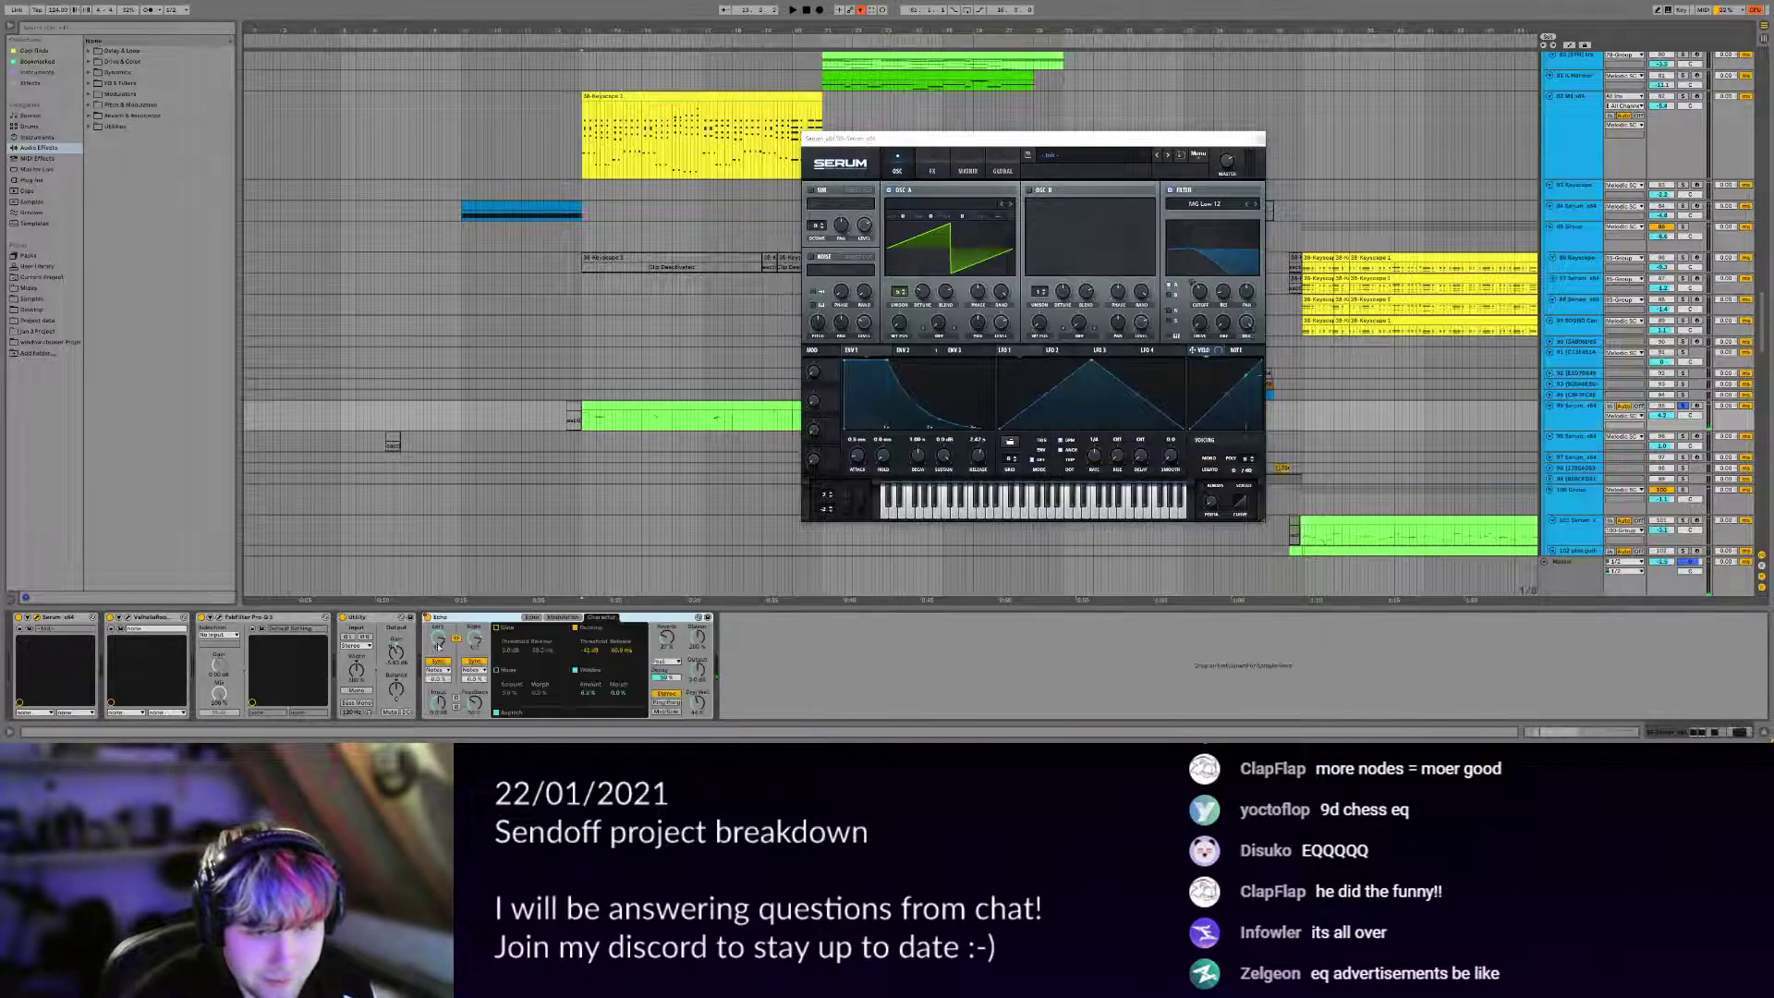
pyautogui.moveTo(1013, 142); pyautogui.dragTo(955, 136)
pyautogui.click(1201, 135)
# Solo the Instrument Rack track and play its long bright green clip from the start of the first section.
pyautogui.scroll(-4, 642, 396)
pyautogui.click(583, 366)
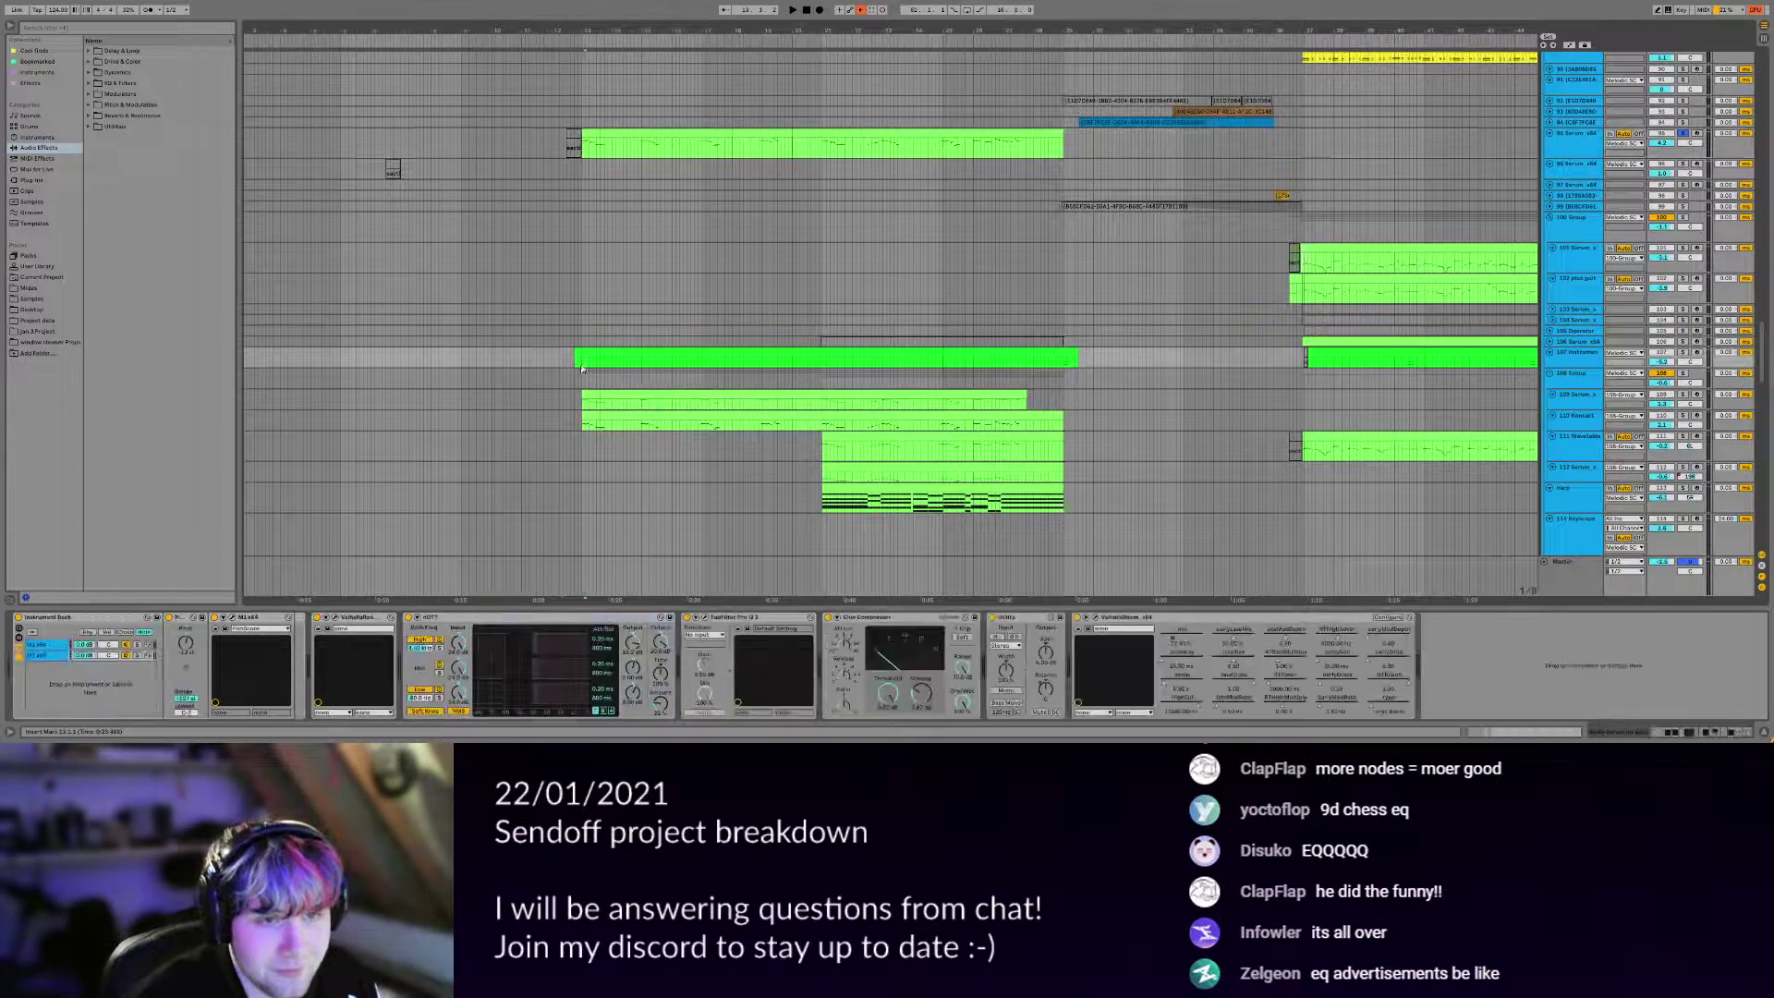
pyautogui.click(1682, 352)
pyautogui.press('space')
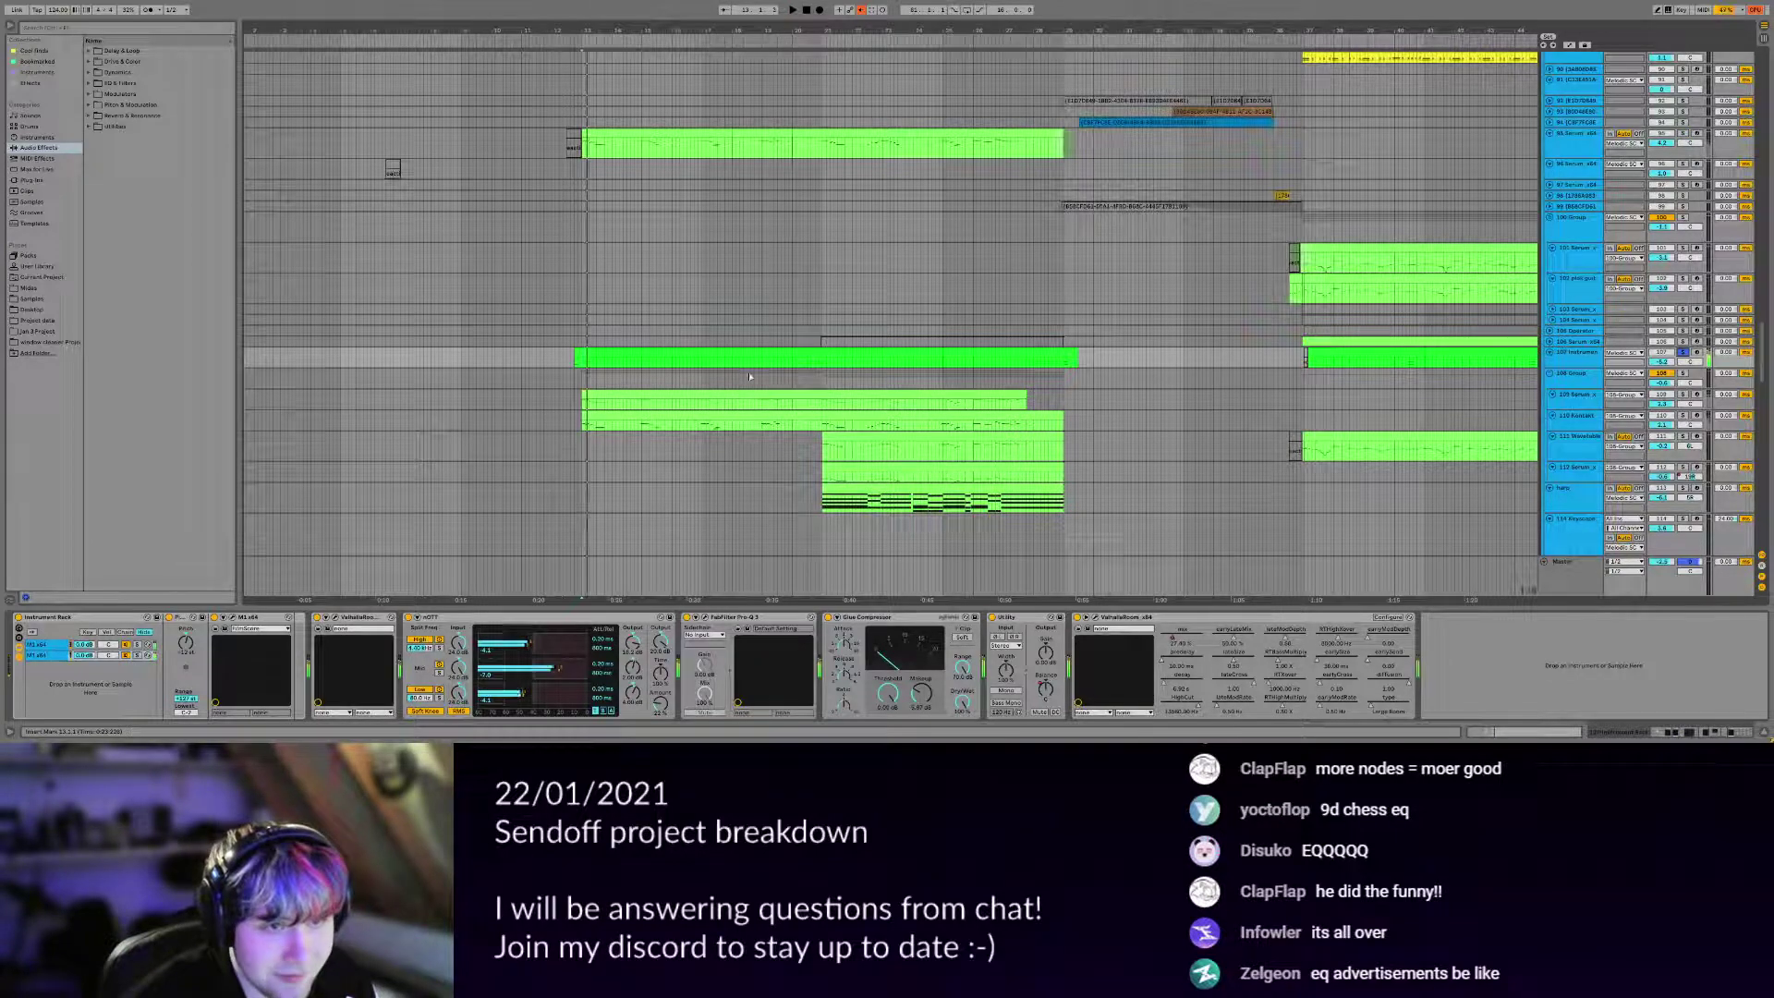
# Examine the instruments in the two chains of the track's Instrument Rack.
pyautogui.click(51, 654)
pyautogui.click(186, 618)
pyautogui.click(186, 618)
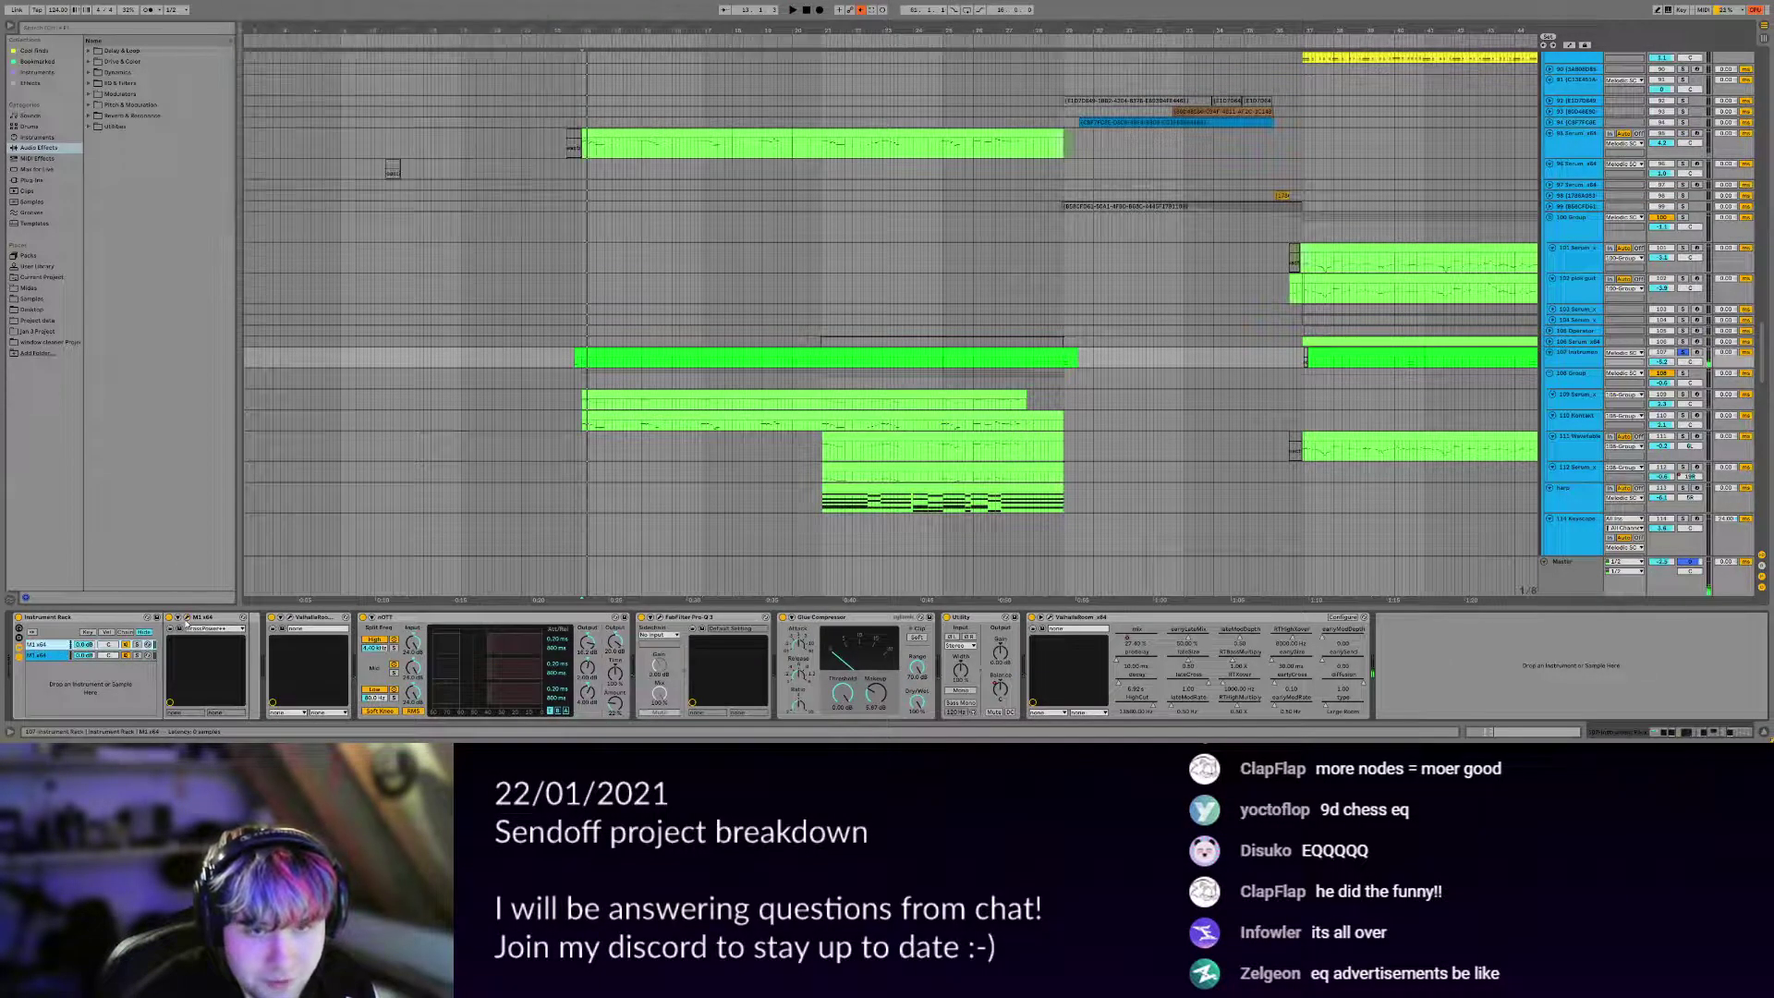
pyautogui.click(186, 618)
pyautogui.click(186, 618)
pyautogui.click(48, 655)
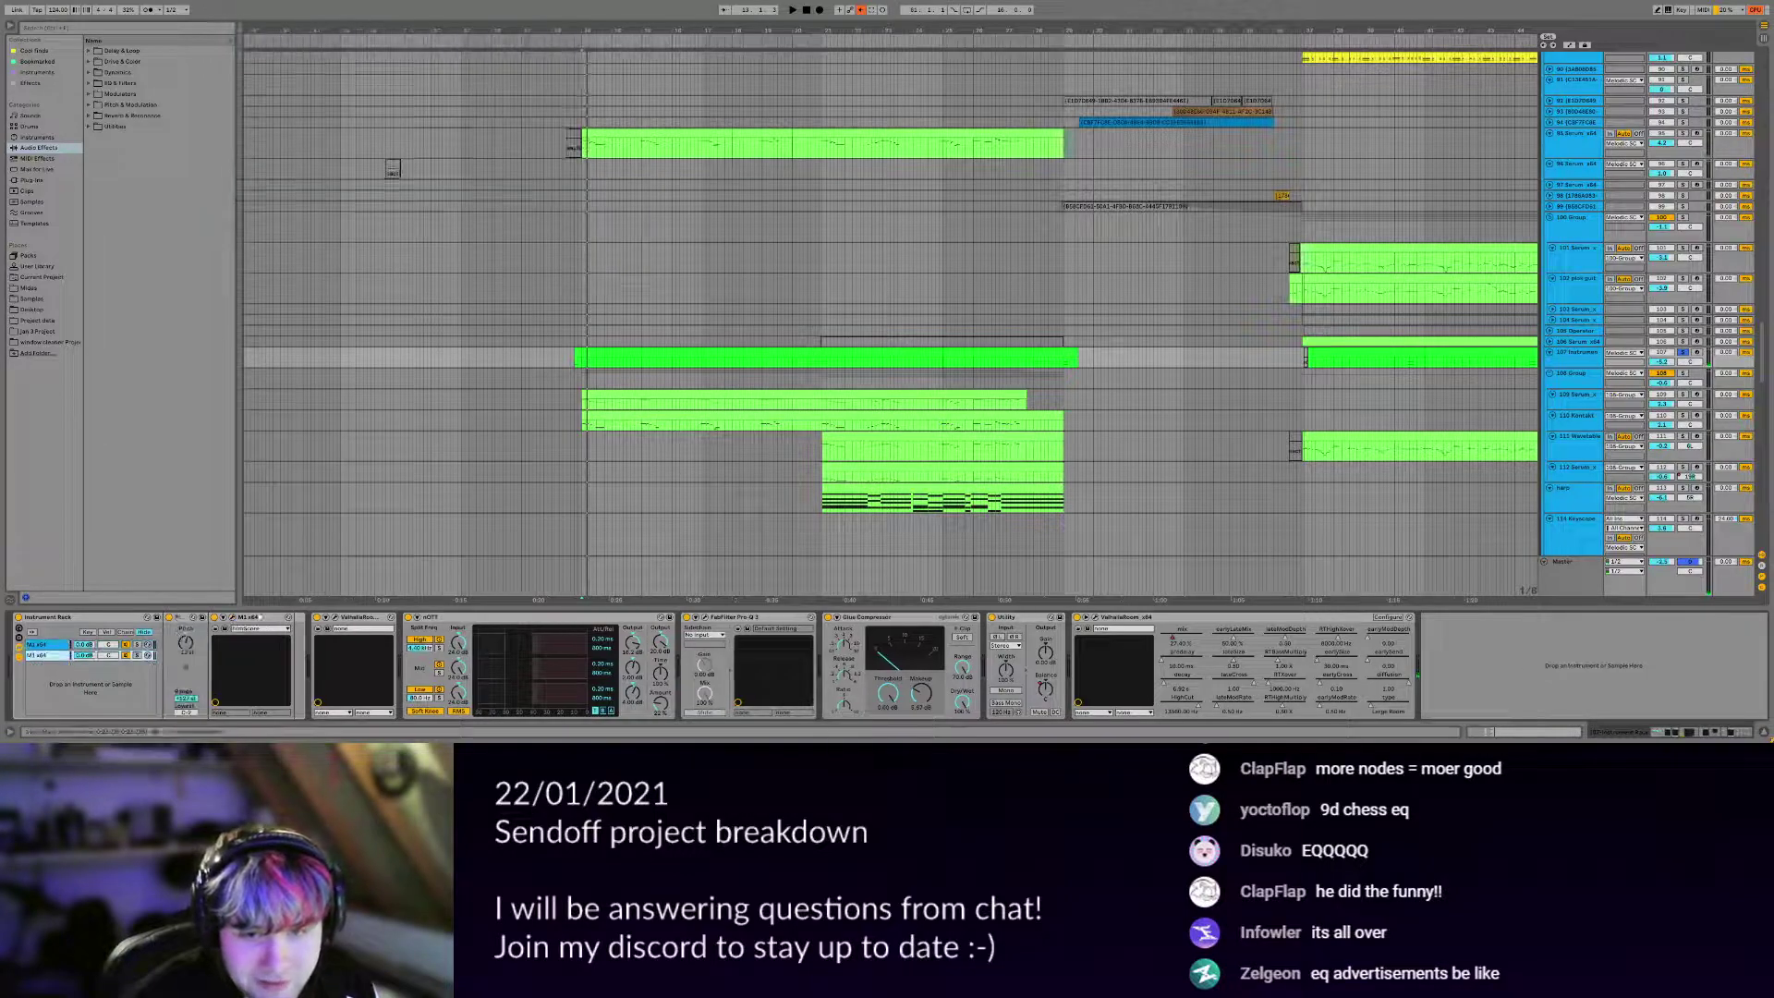
# Examine the notes of the Instrument Rack track's long clip up close, across the whole first section.
pyautogui.moveTo(616, 419); pyautogui.dragTo(617, 422)
pyautogui.scroll(5, 616, 422)
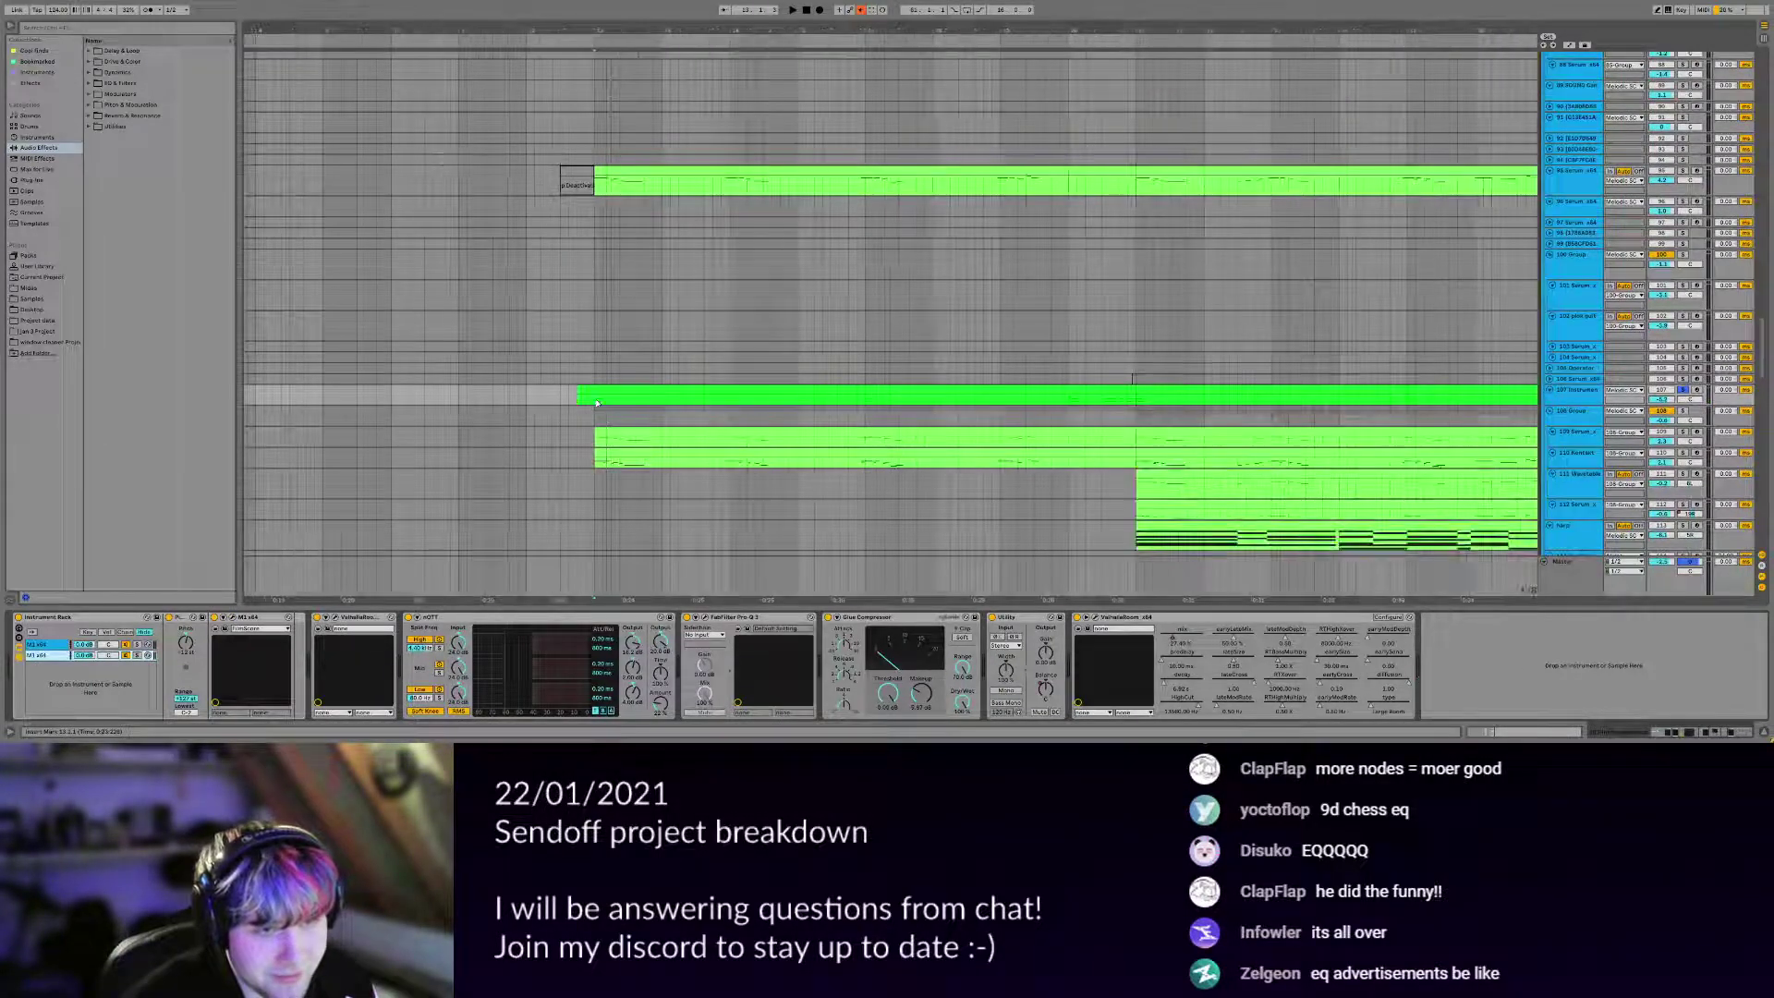
pyautogui.scroll(-3, 596, 403)
pyautogui.scroll(3, 596, 403)
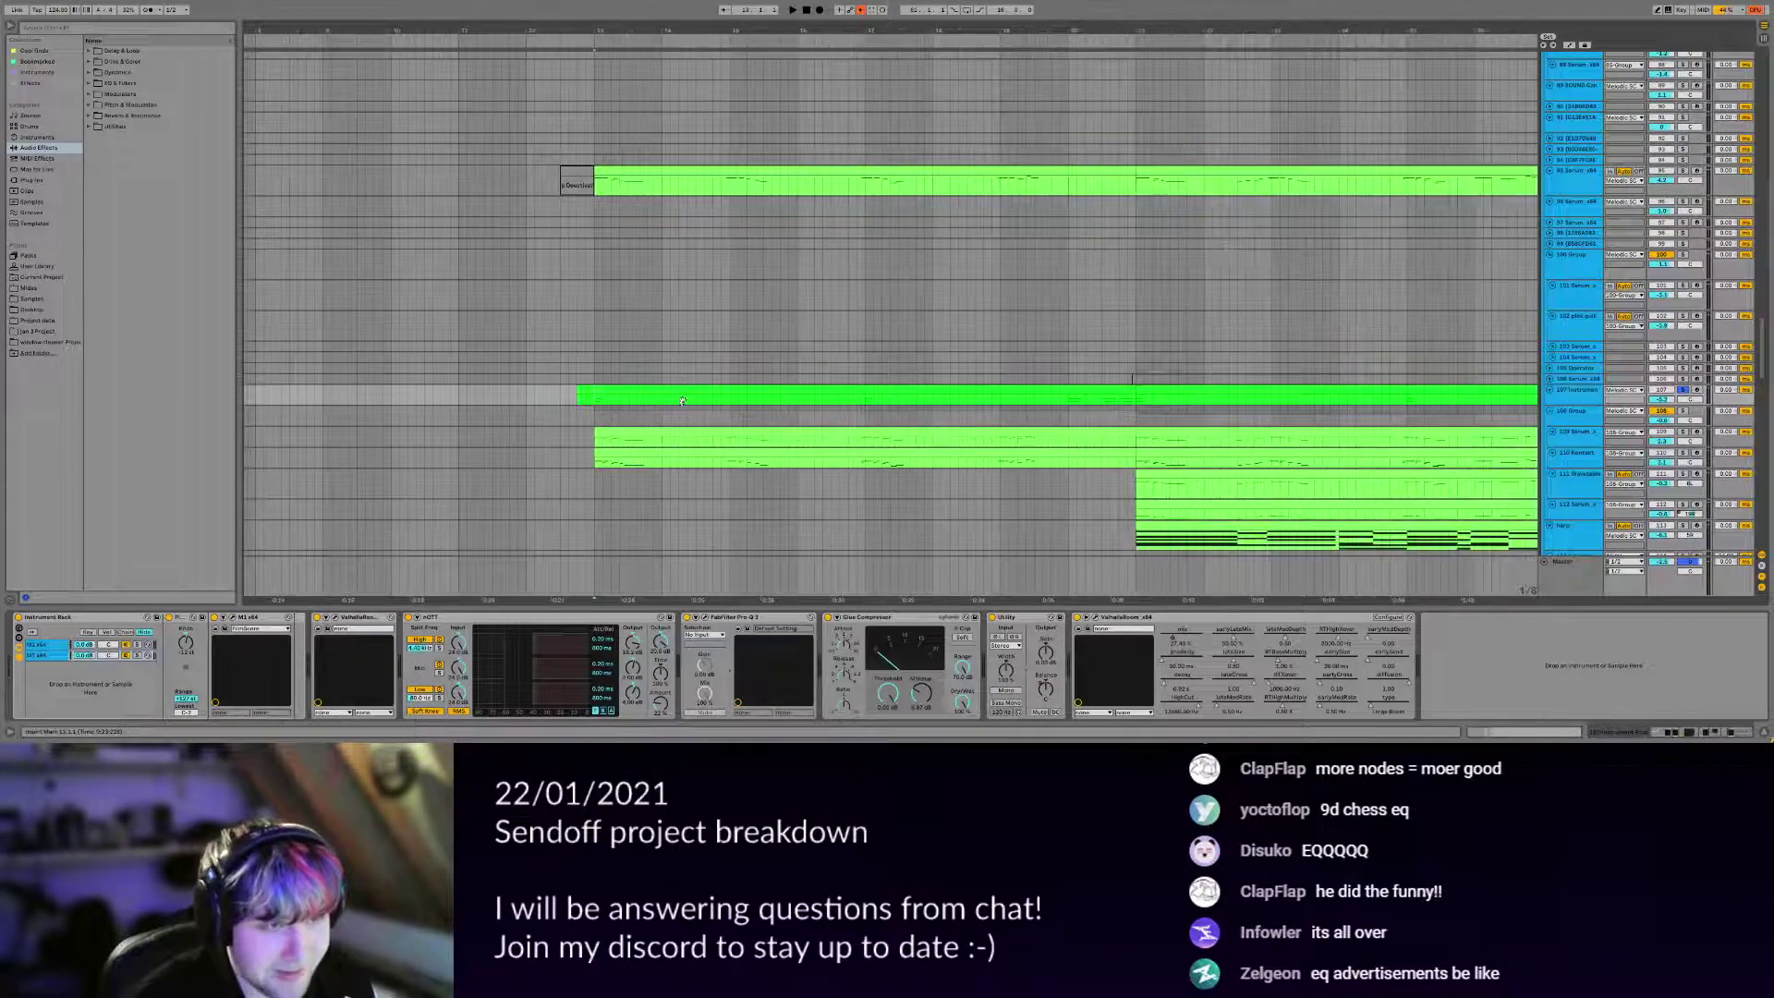
pyautogui.moveTo(689, 399); pyautogui.dragTo(432, 391)
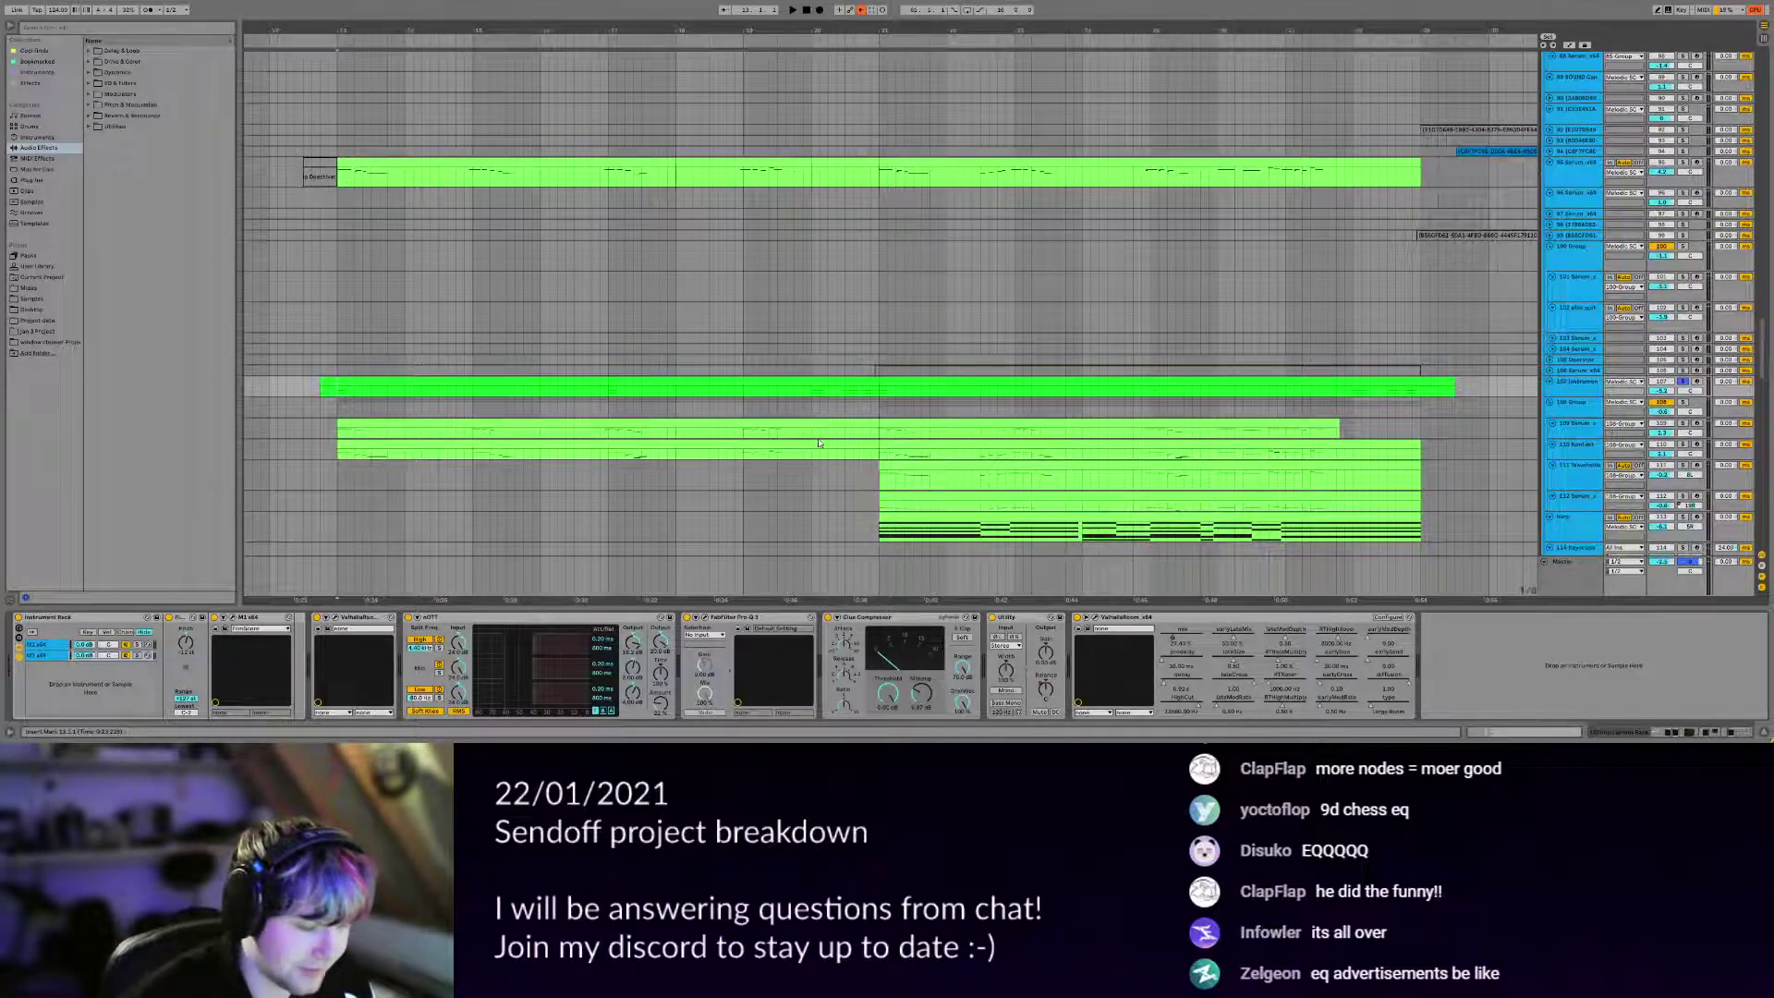
pyautogui.scroll(-3, 831, 439)
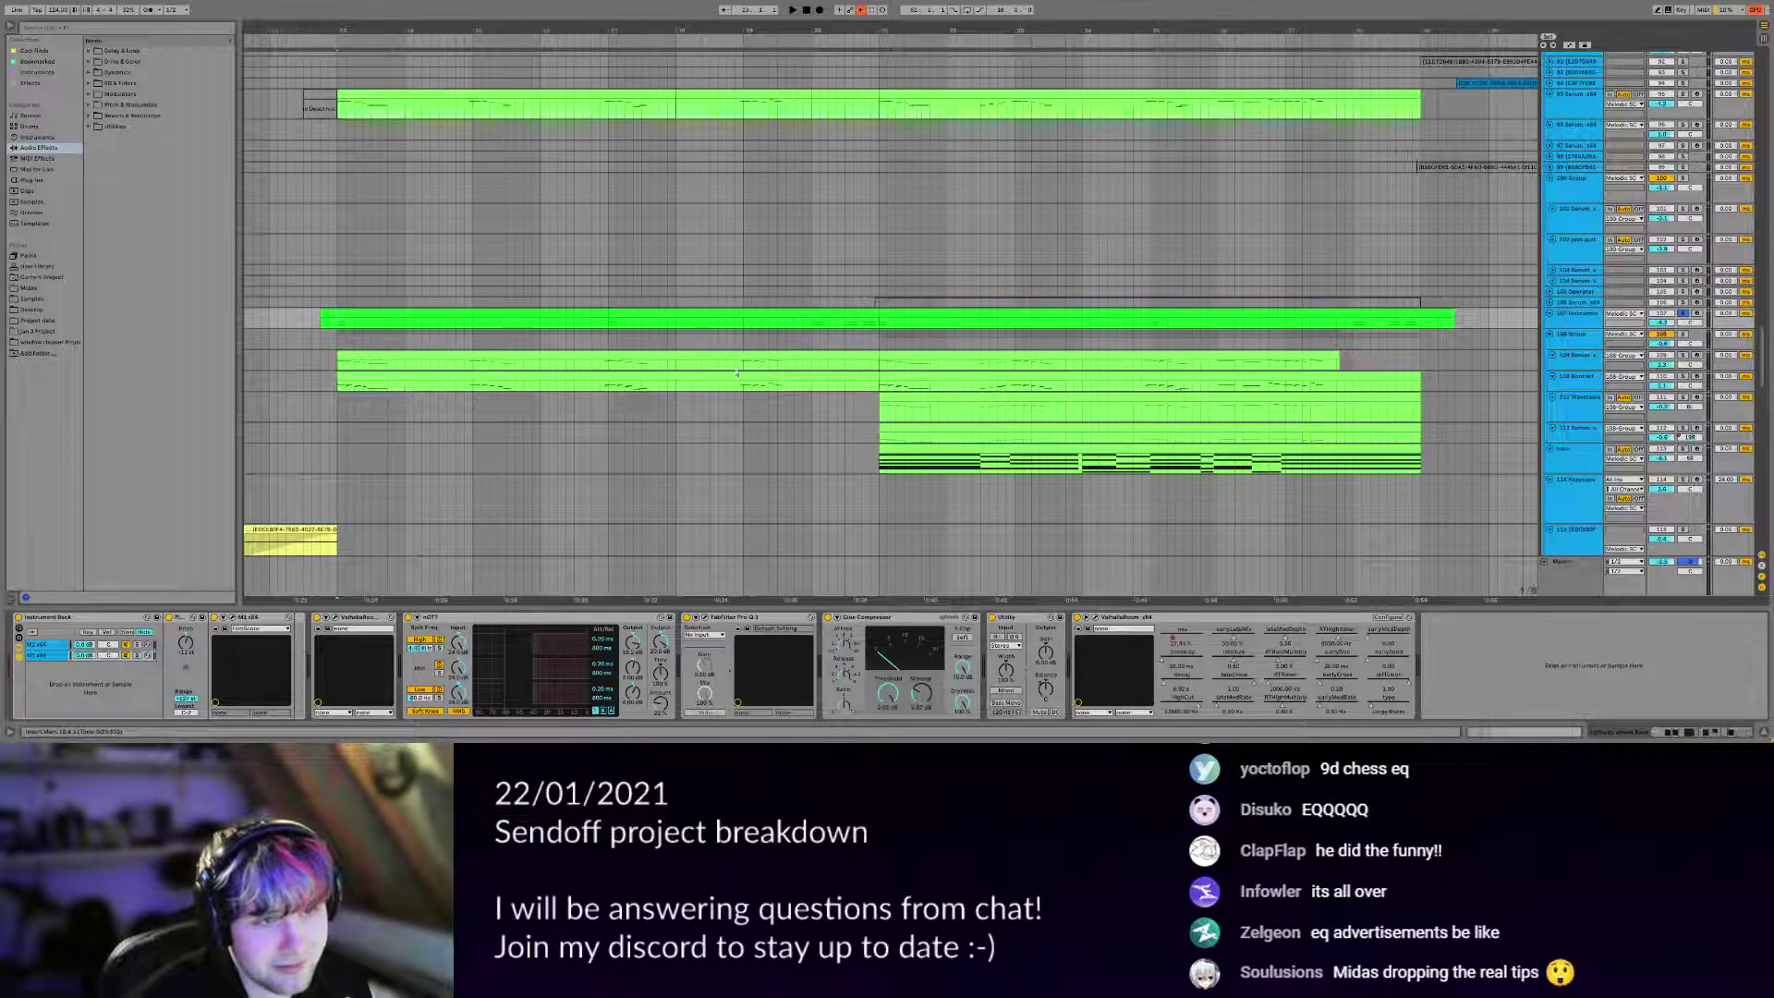
# Highlight the short phrase just before the midpoint of the Serum clip below the Instrument Rack track.
pyautogui.click(766, 364)
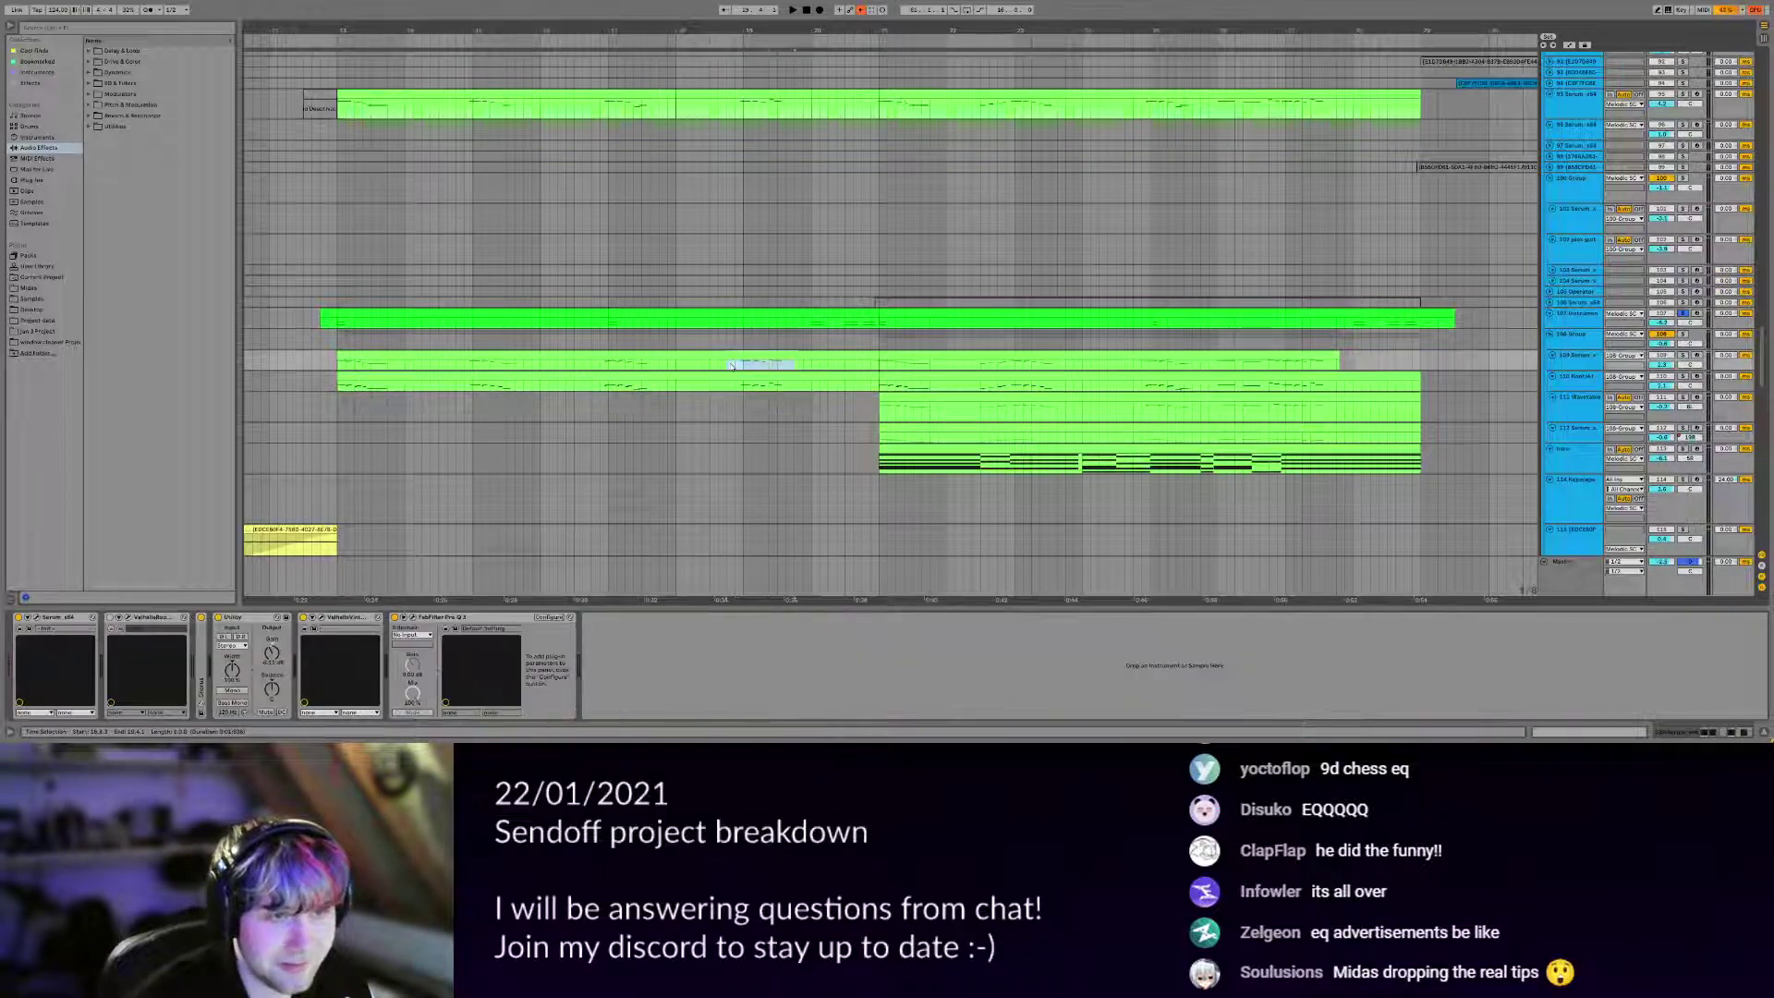
pyautogui.moveTo(732, 366); pyautogui.dragTo(788, 369)
pyautogui.click(791, 369)
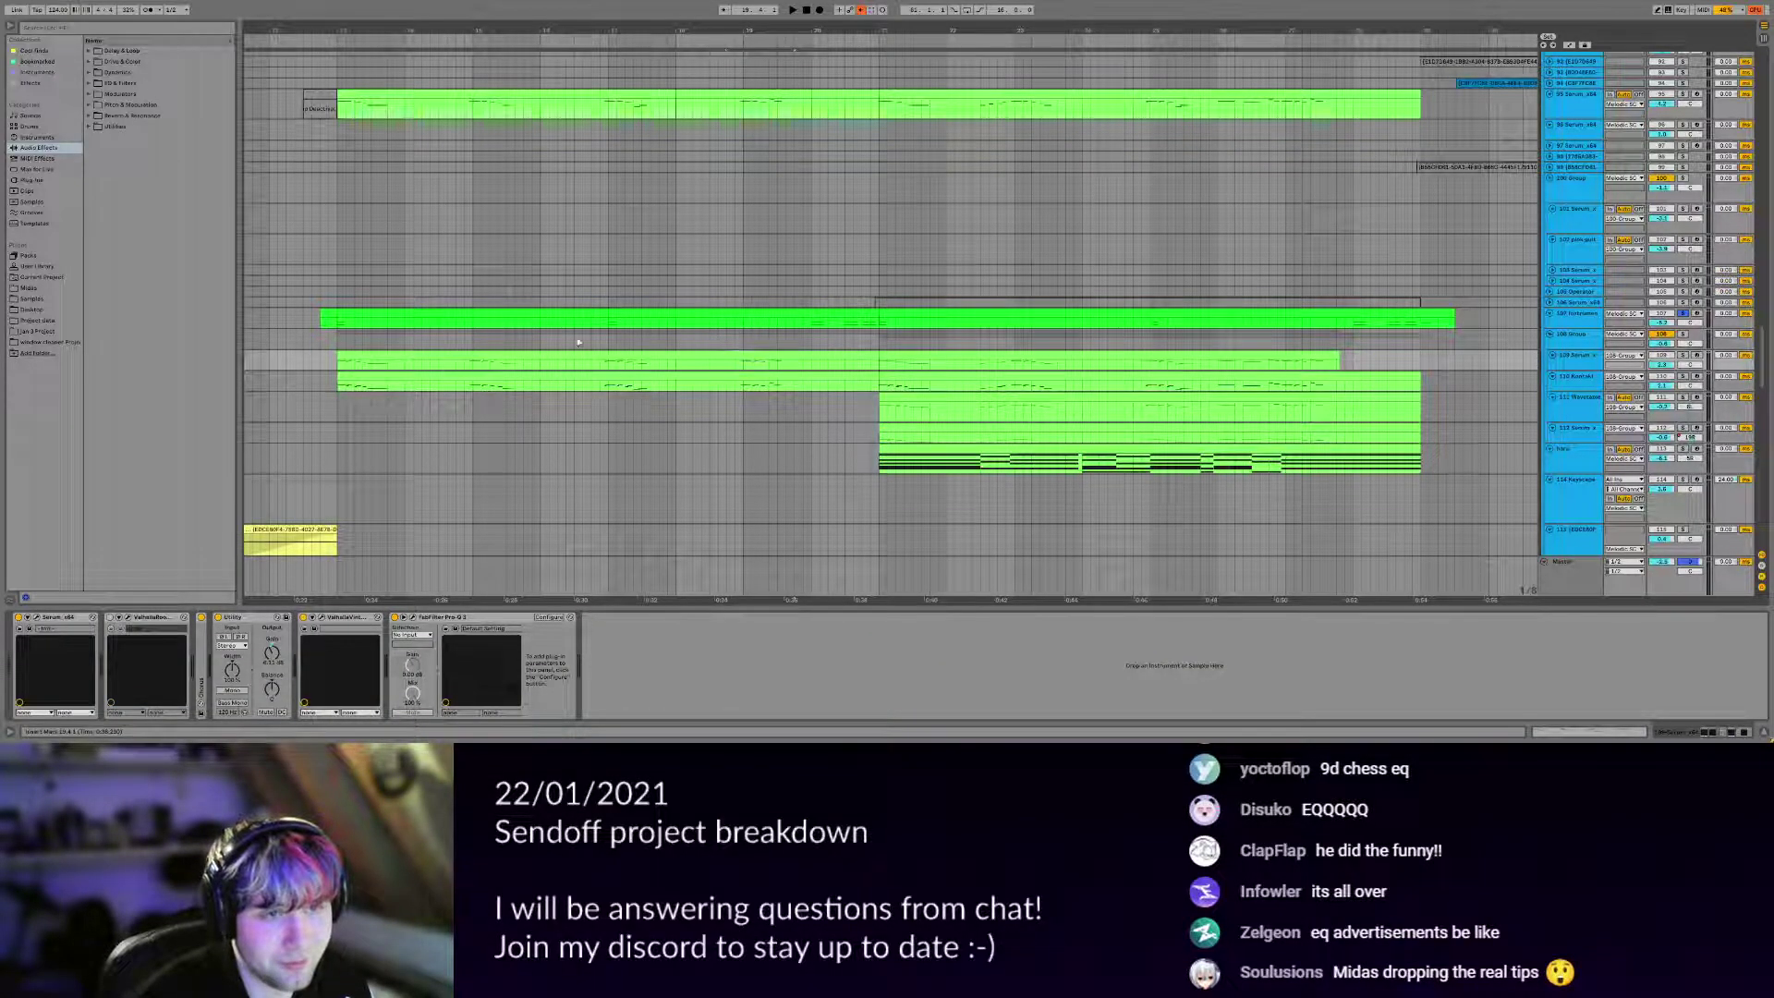
# Solo the Serum track below the Instrument Rack track and play its long clip from the start.
pyautogui.click(339, 327)
pyautogui.moveTo(360, 362); pyautogui.dragTo(441, 333)
pyautogui.click(422, 345)
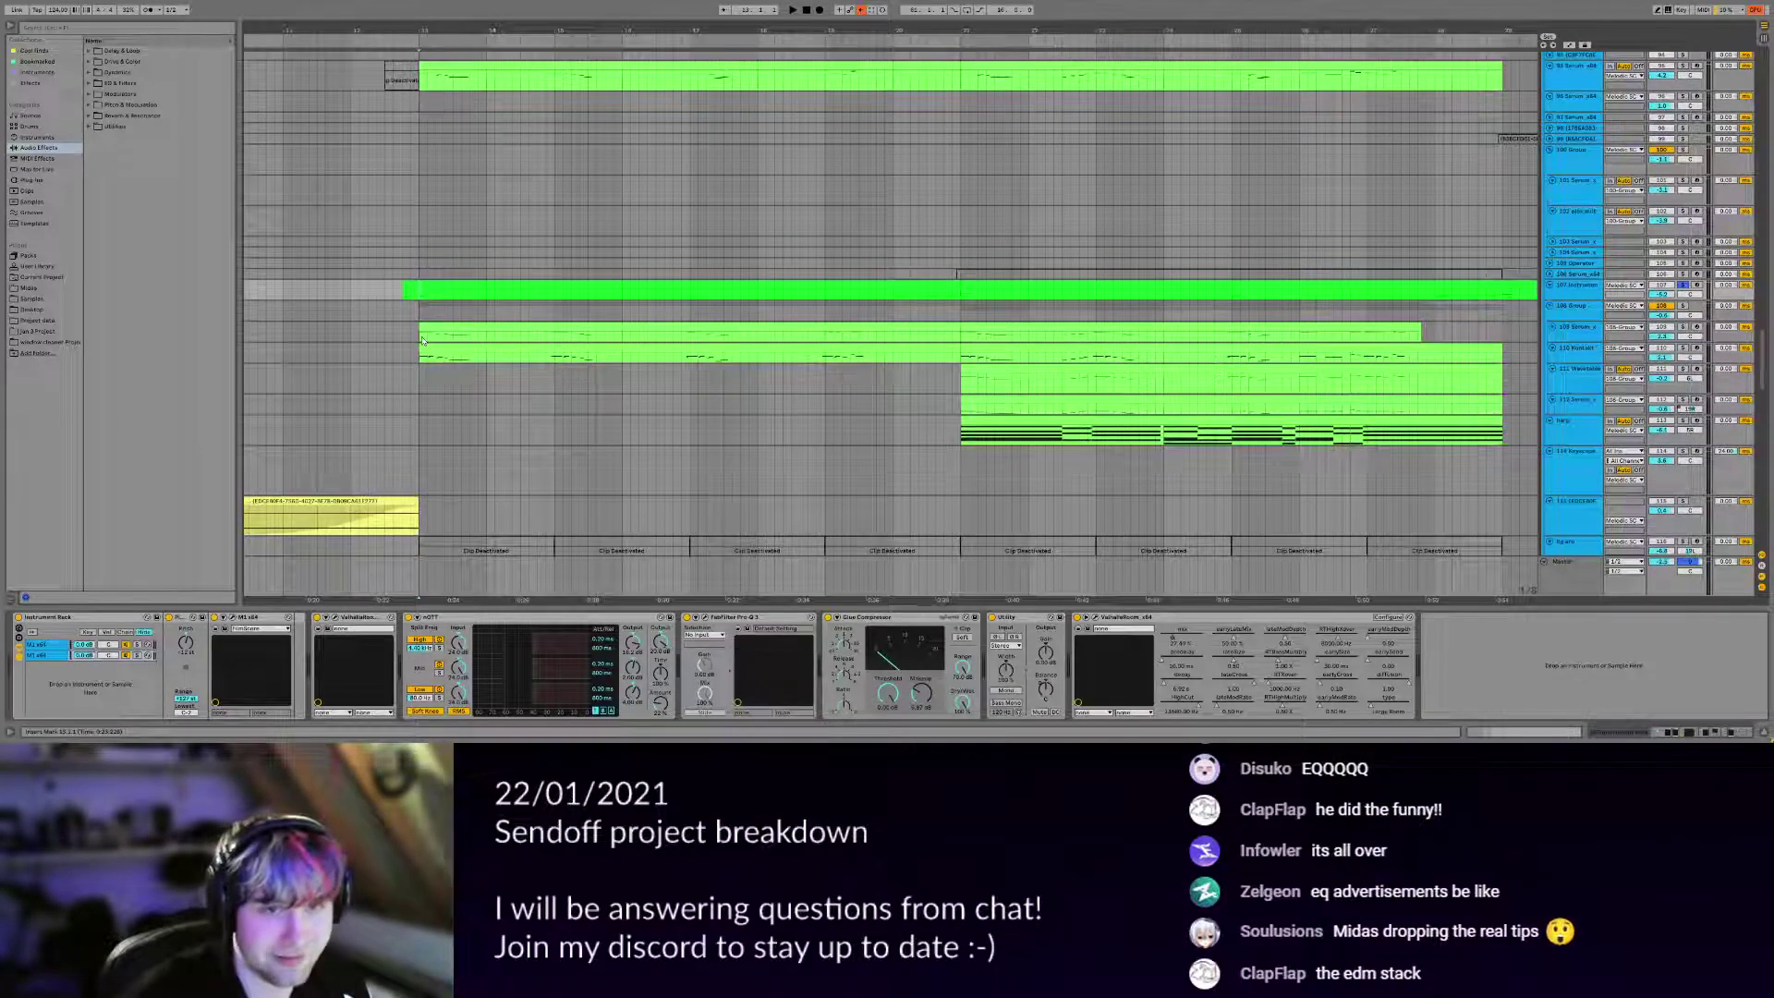
pyautogui.click(422, 341)
pyautogui.moveTo(1274, 328); pyautogui.dragTo(800, 384)
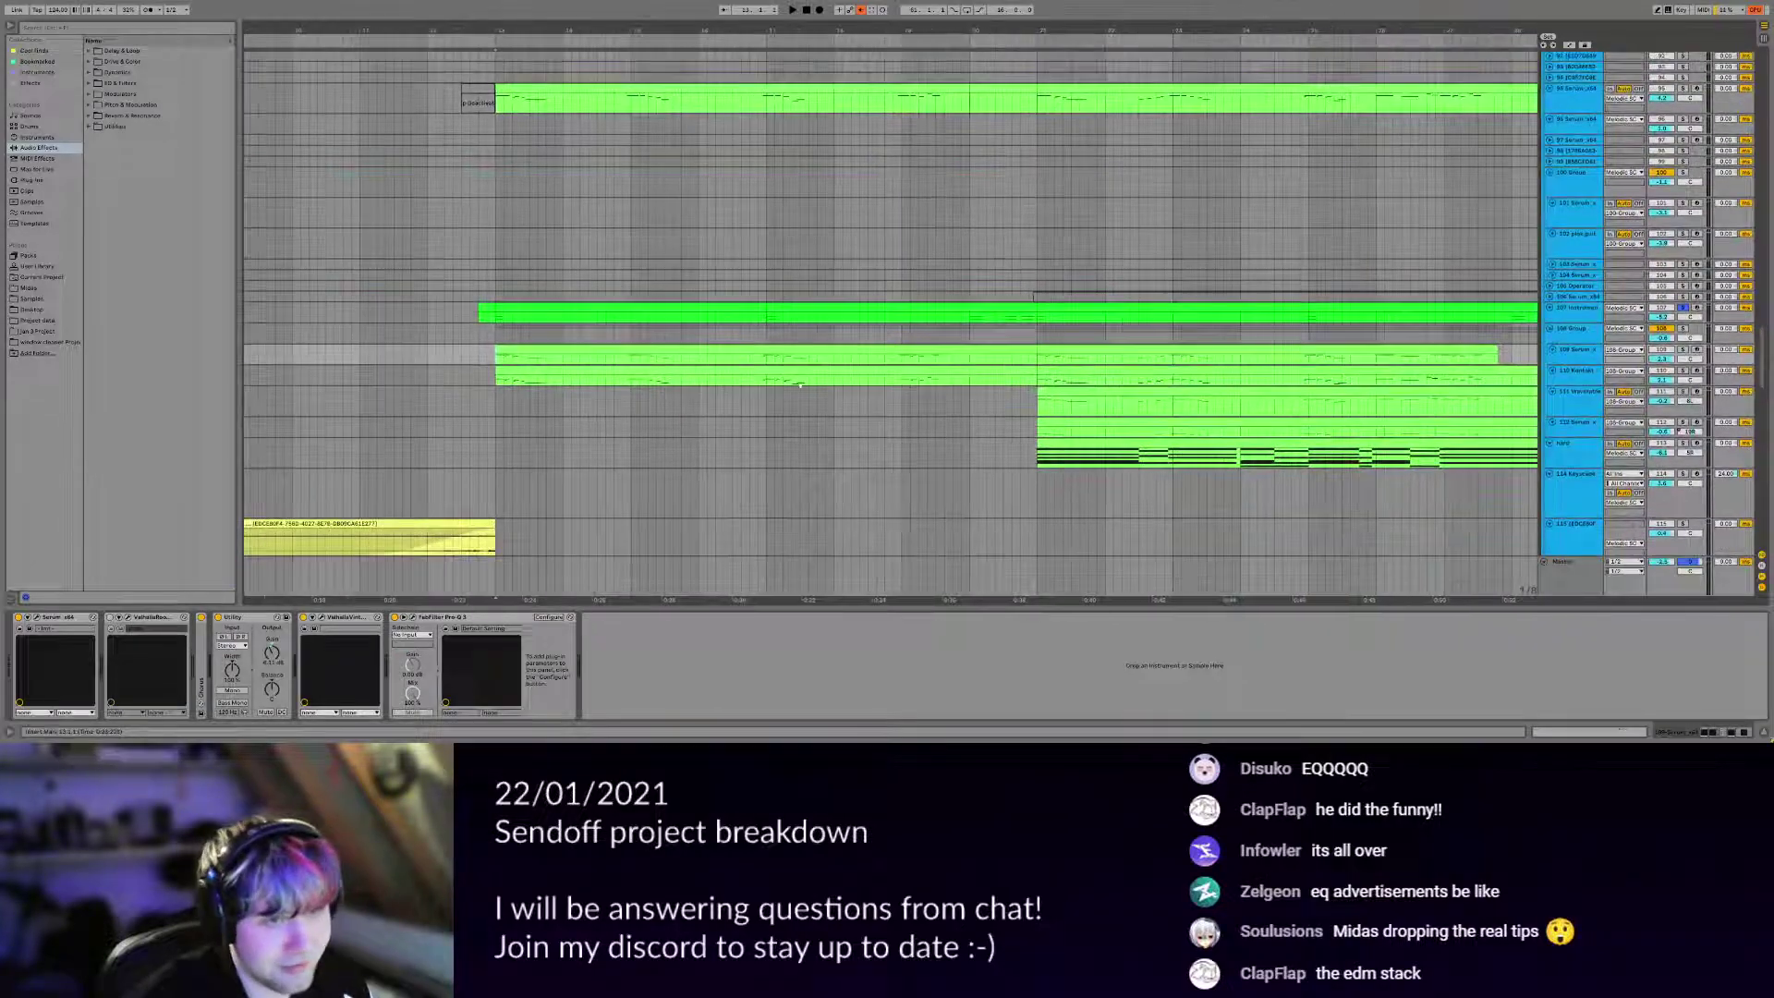
pyautogui.hscroll(3, 800, 386)
pyautogui.press('space')
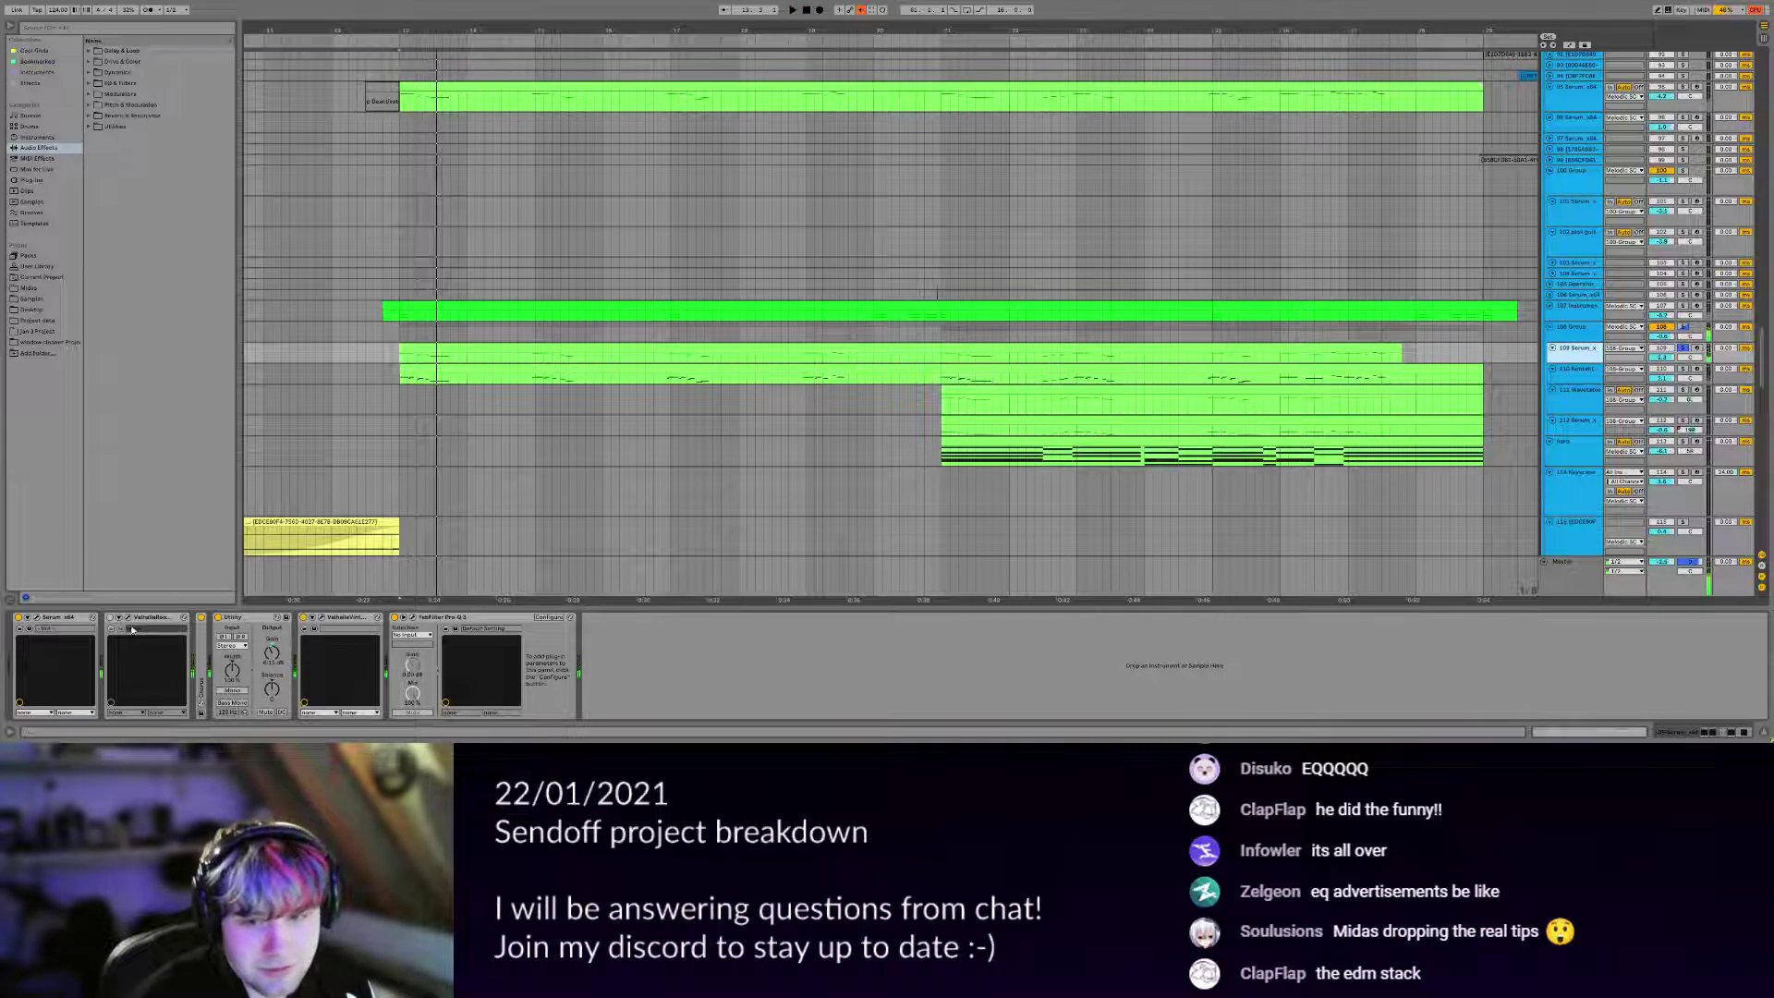
# Open the soloed track's Serum and examine oscillator A's wavetable in 2D and 3D views at different wavetable positions.
pyautogui.click(39, 625)
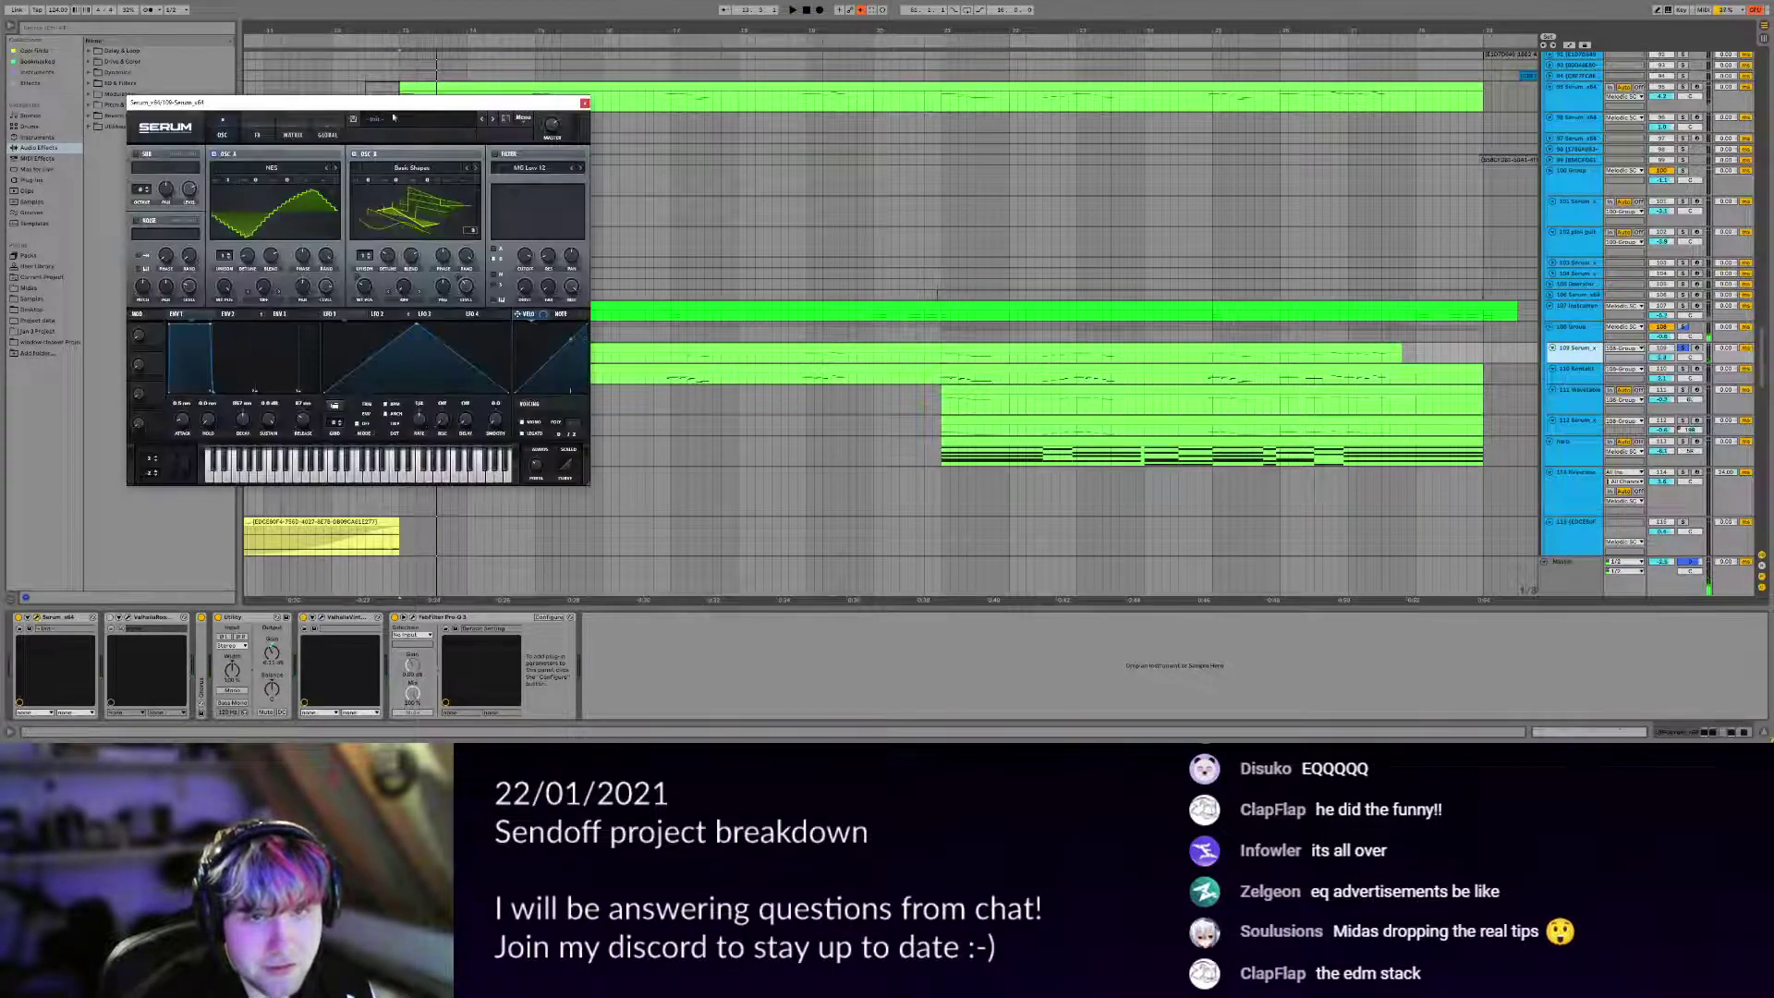
pyautogui.moveTo(388, 103); pyautogui.dragTo(654, 168)
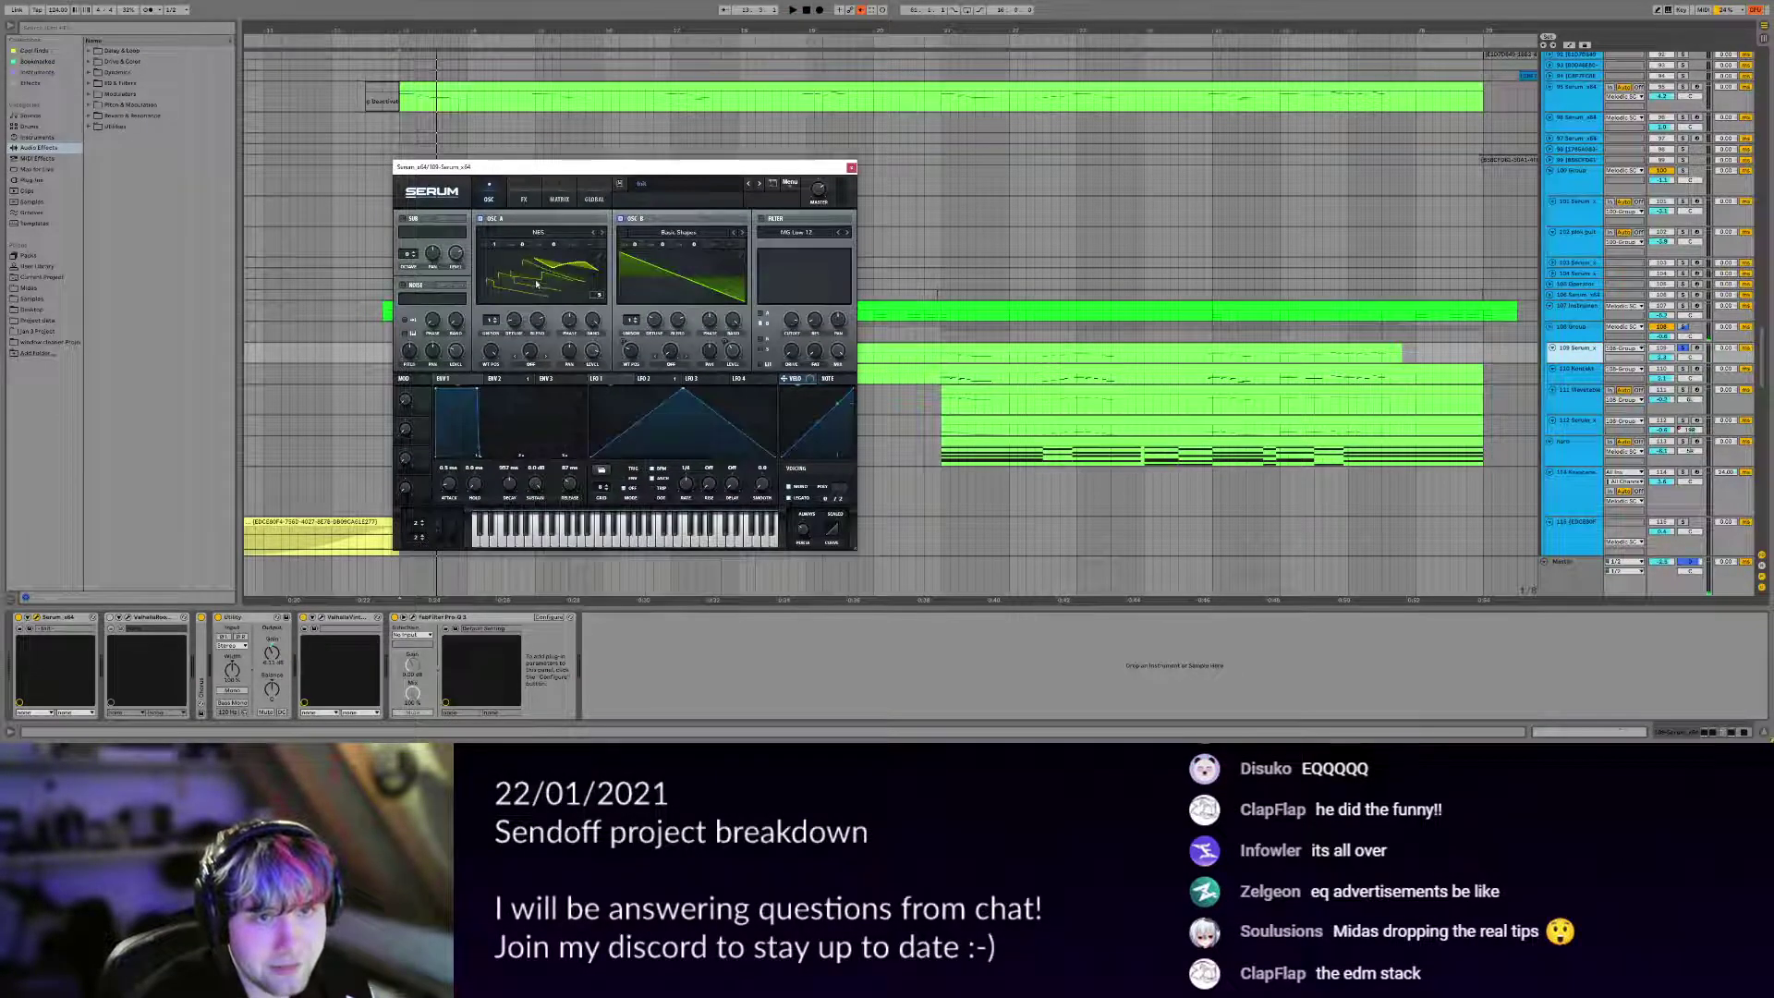
pyautogui.moveTo(494, 348); pyautogui.dragTo(499, 356)
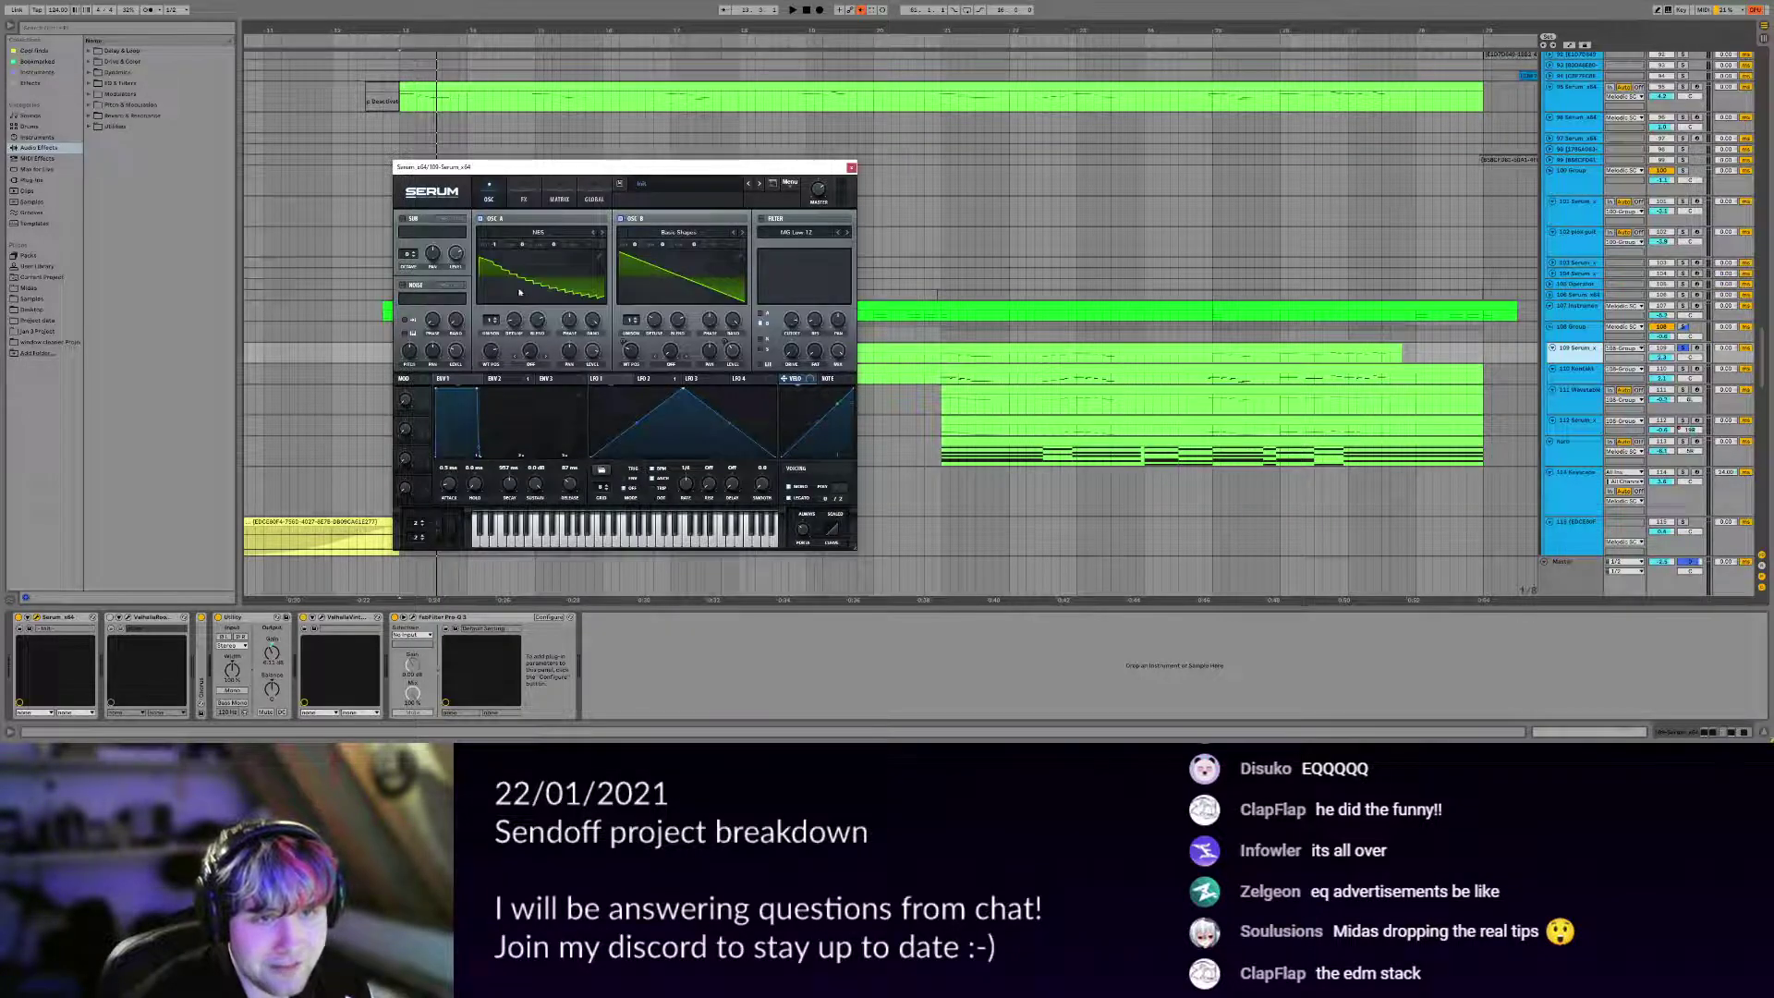
pyautogui.click(520, 292)
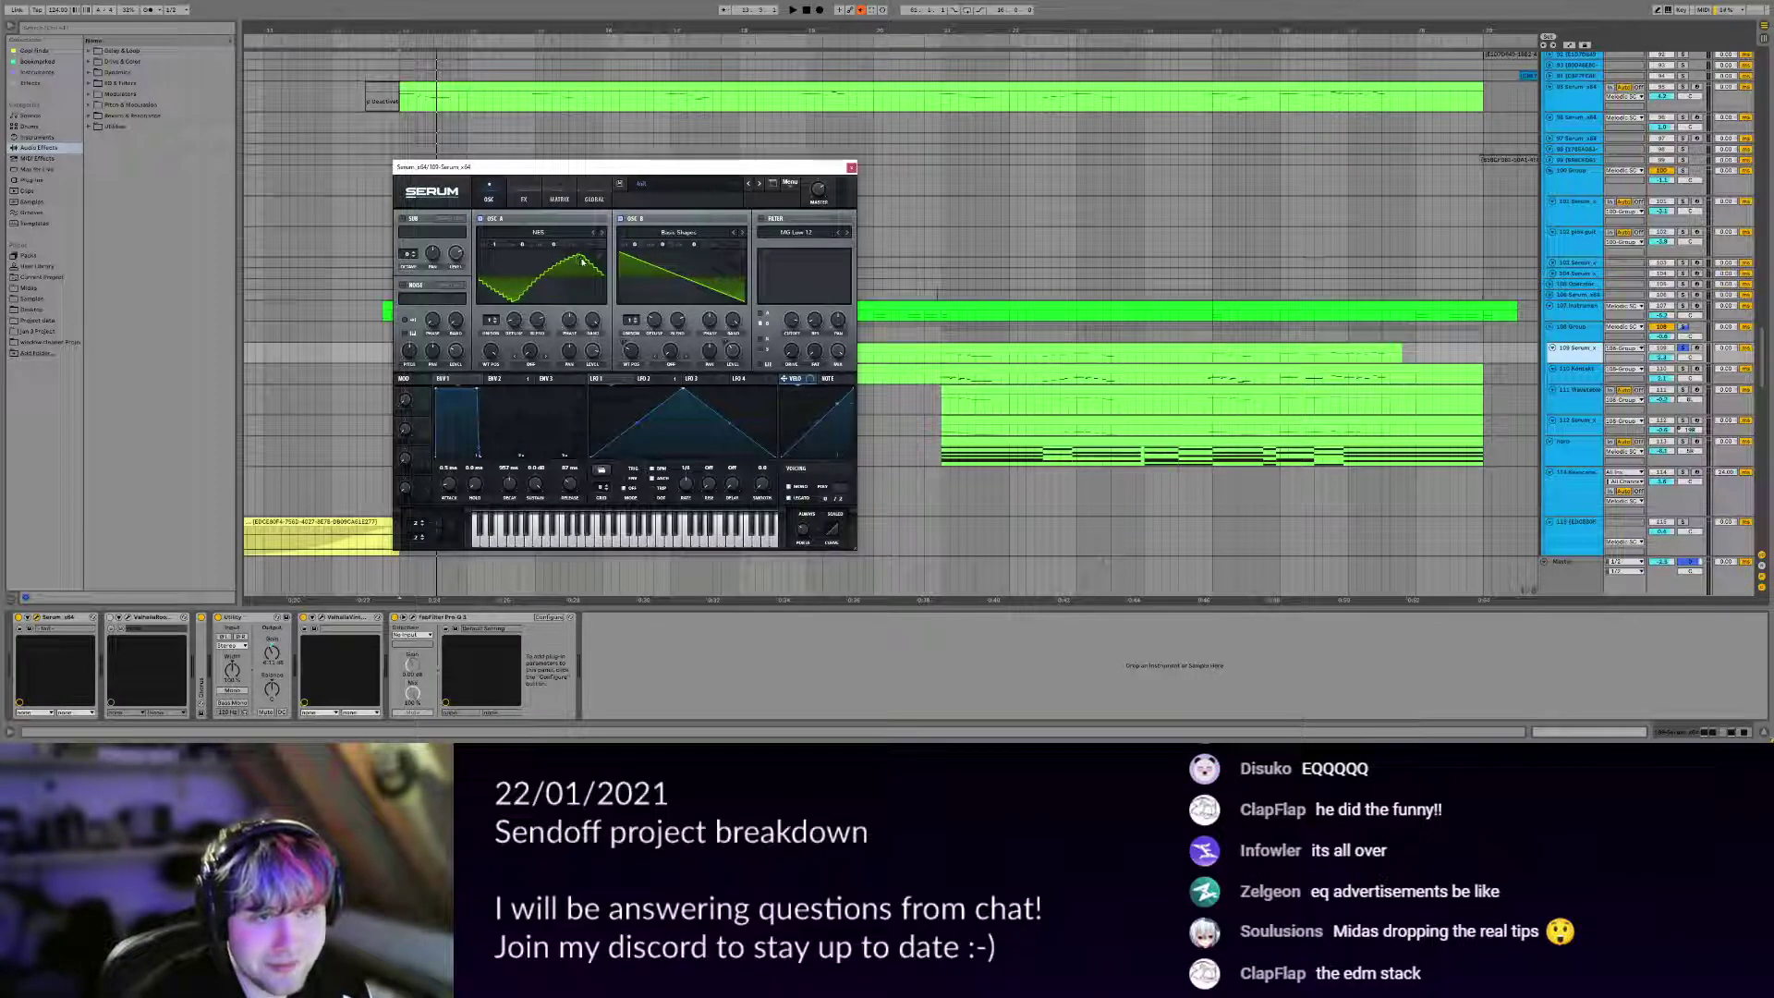
pyautogui.click(513, 298)
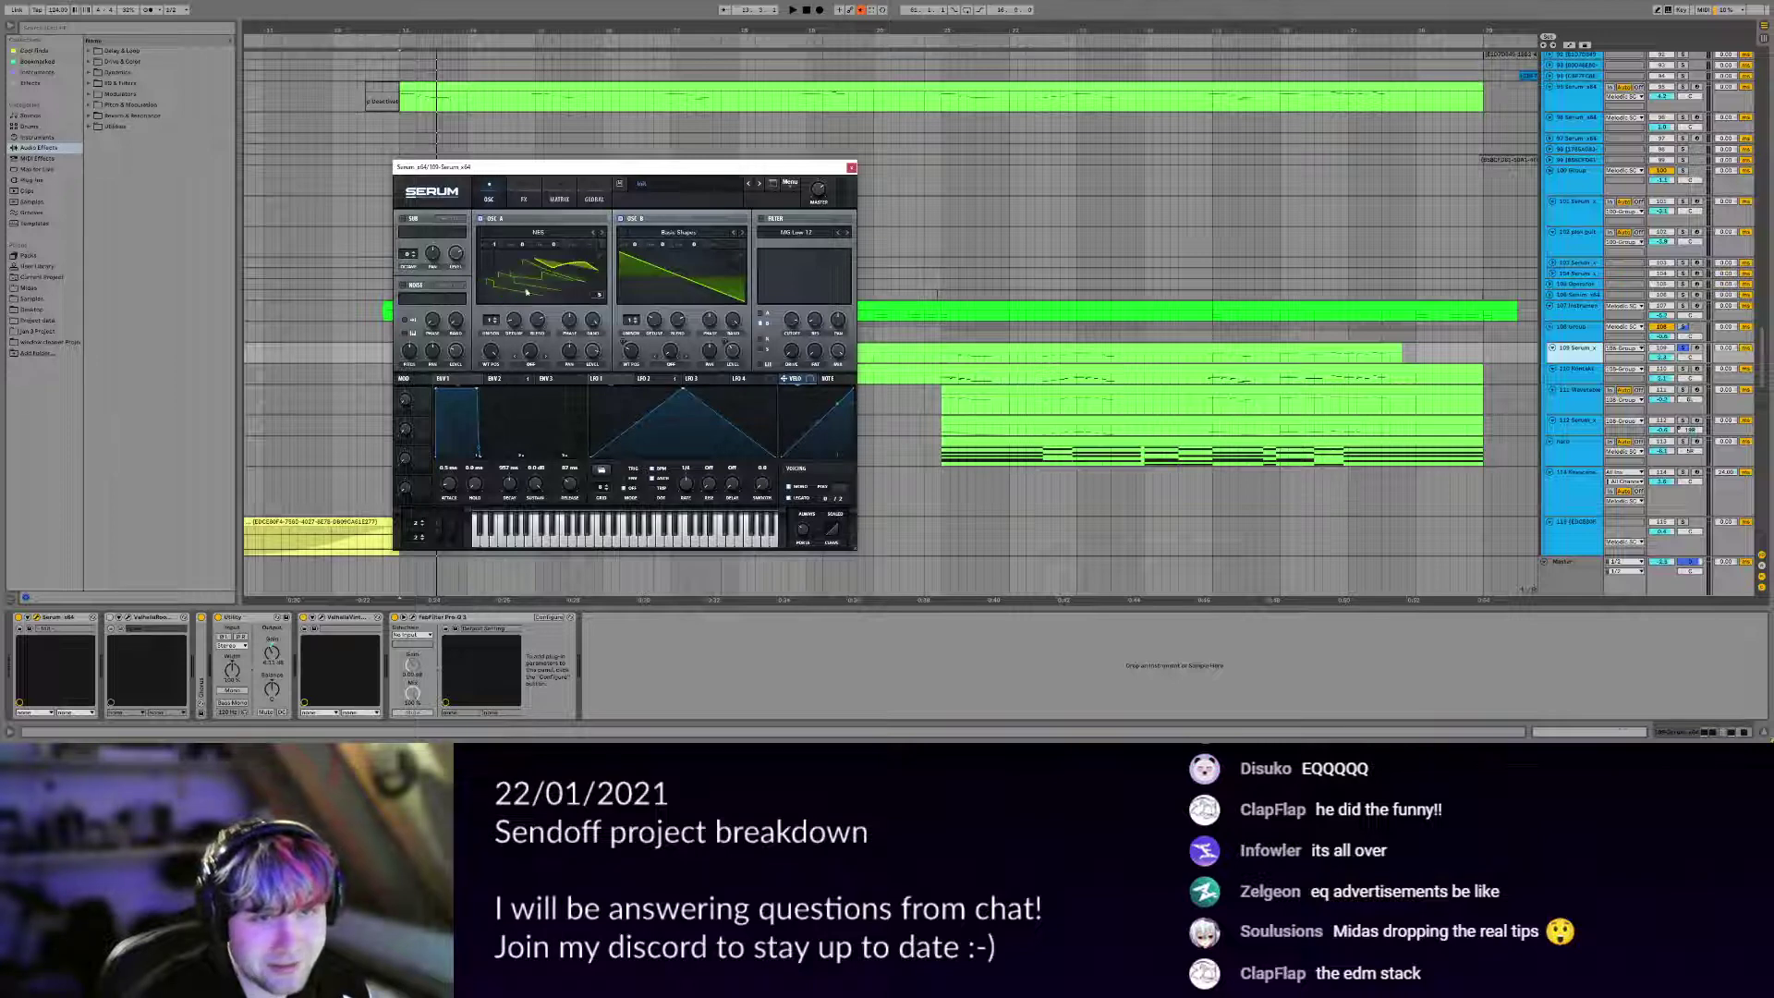
pyautogui.moveTo(491, 351); pyautogui.dragTo(492, 333)
pyautogui.click(517, 291)
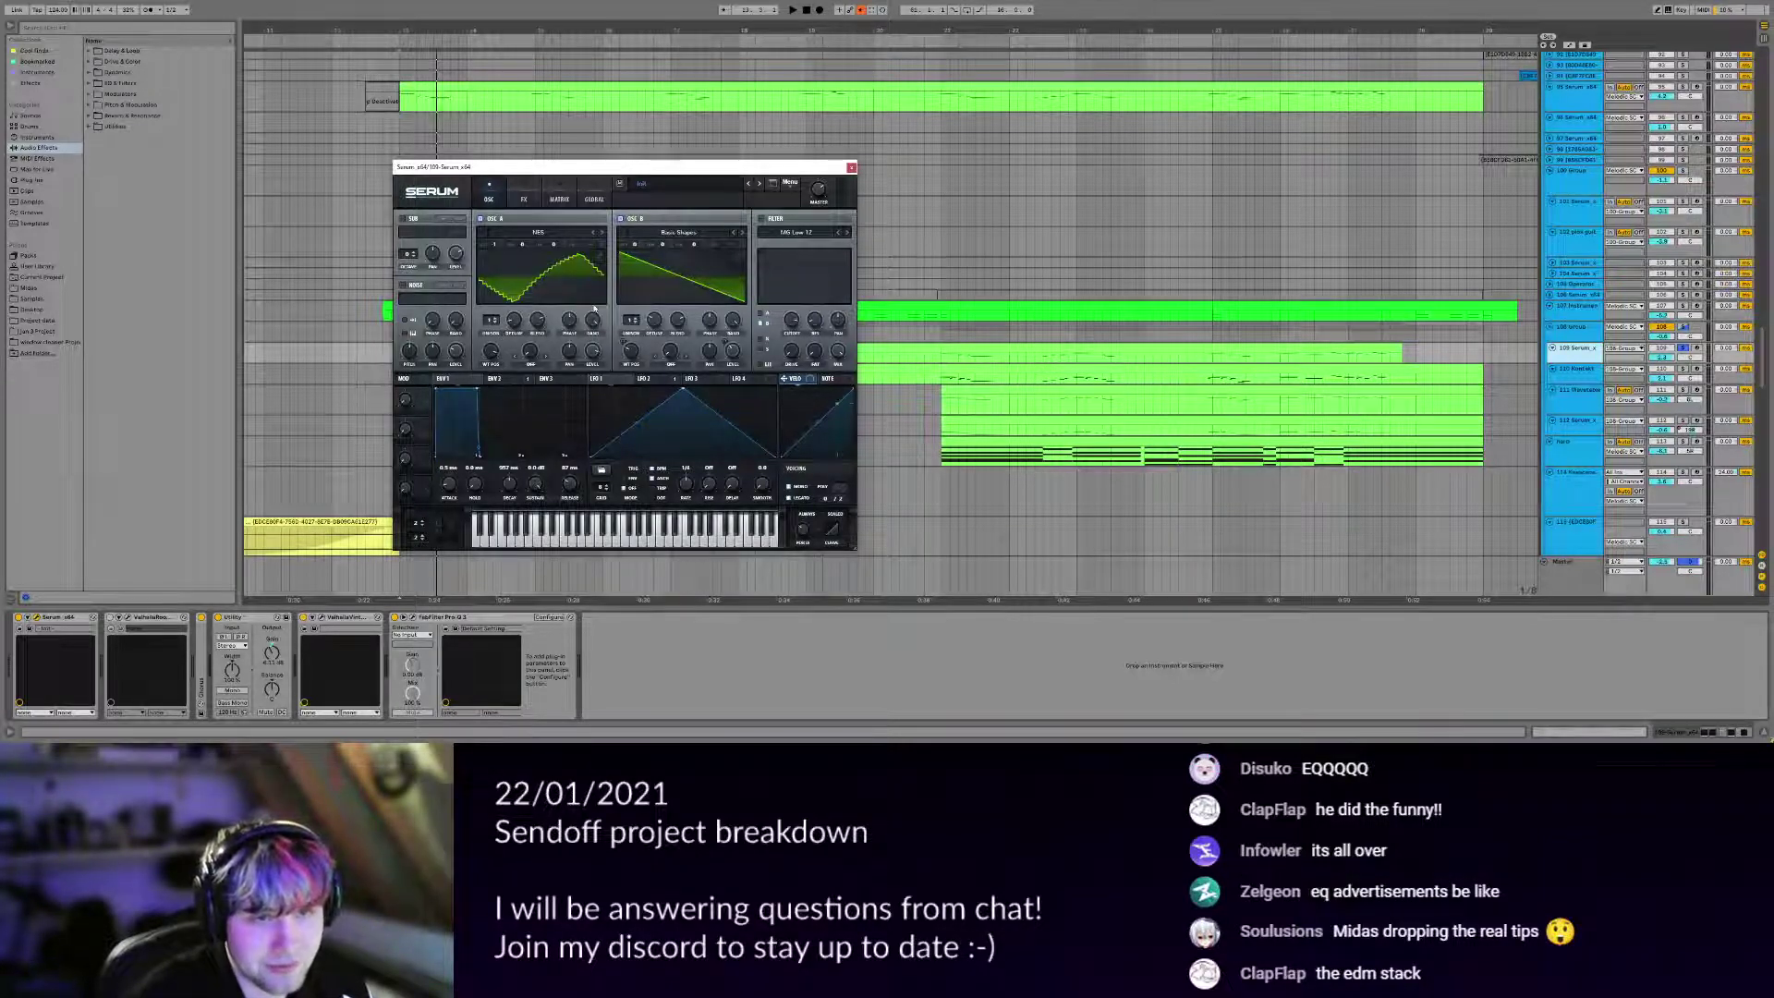
# Play the Serum clip from its start with Serum open and turn off oscillator B.
pyautogui.moveTo(572, 181); pyautogui.dragTo(837, 135)
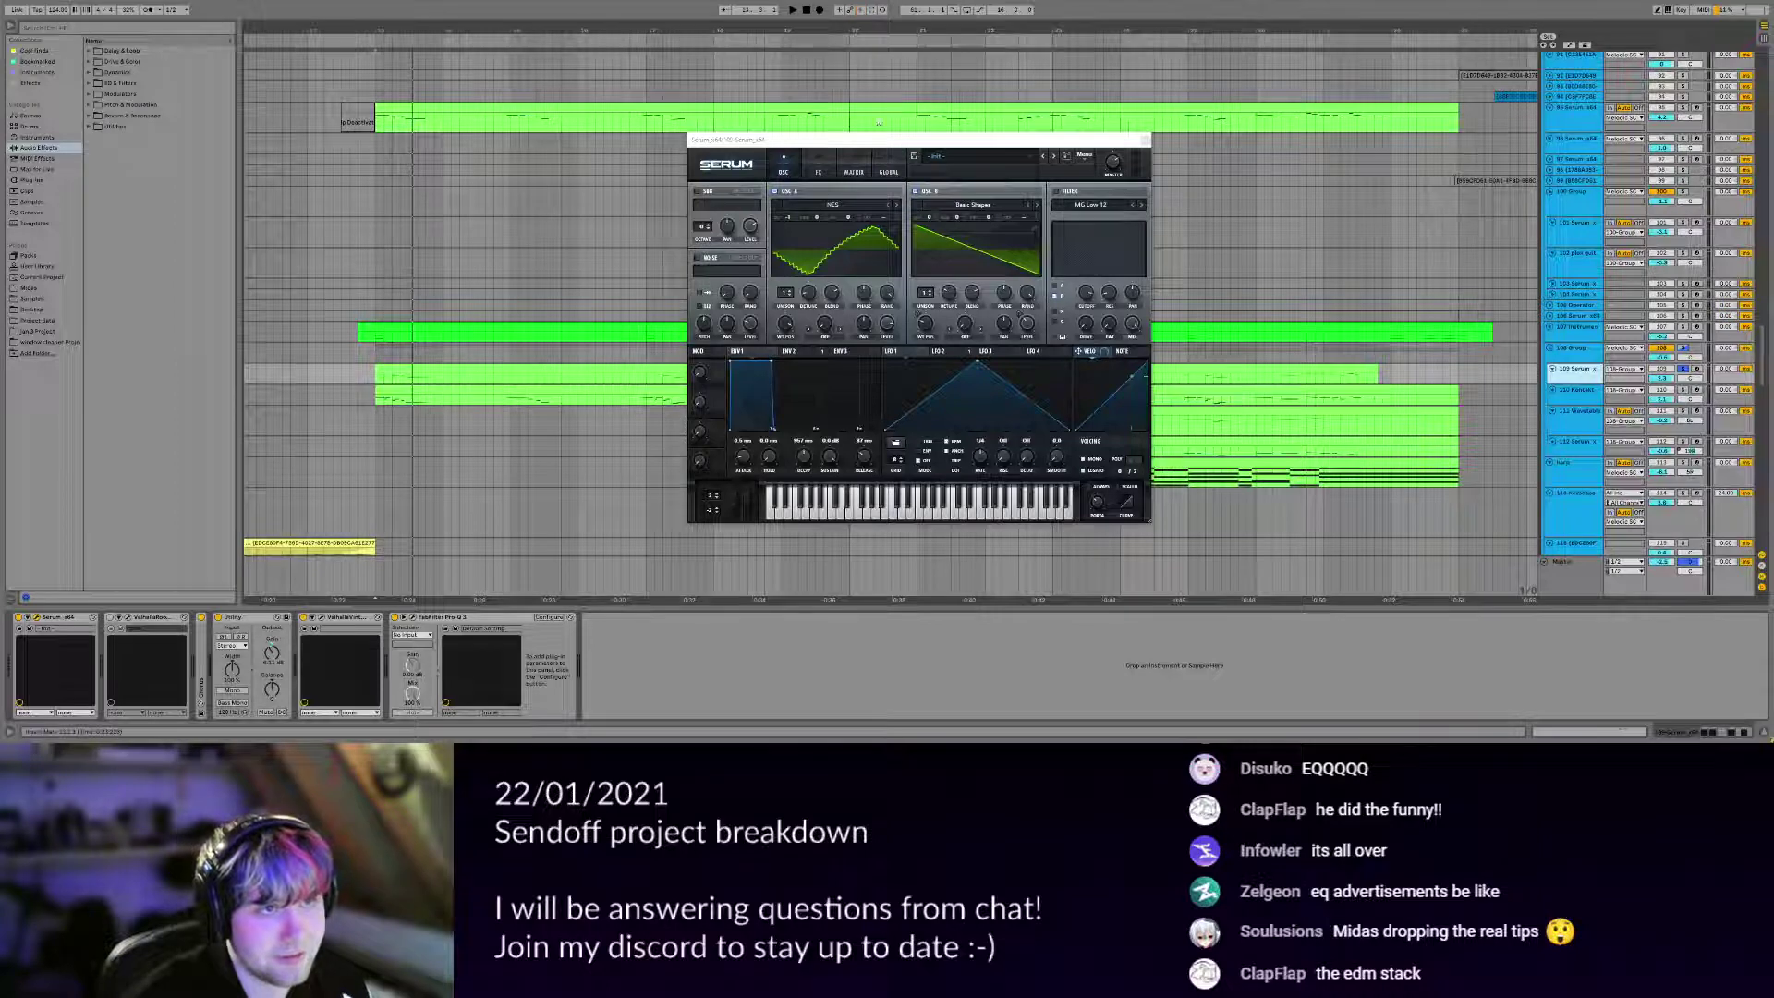
pyautogui.moveTo(859, 139); pyautogui.dragTo(781, 150)
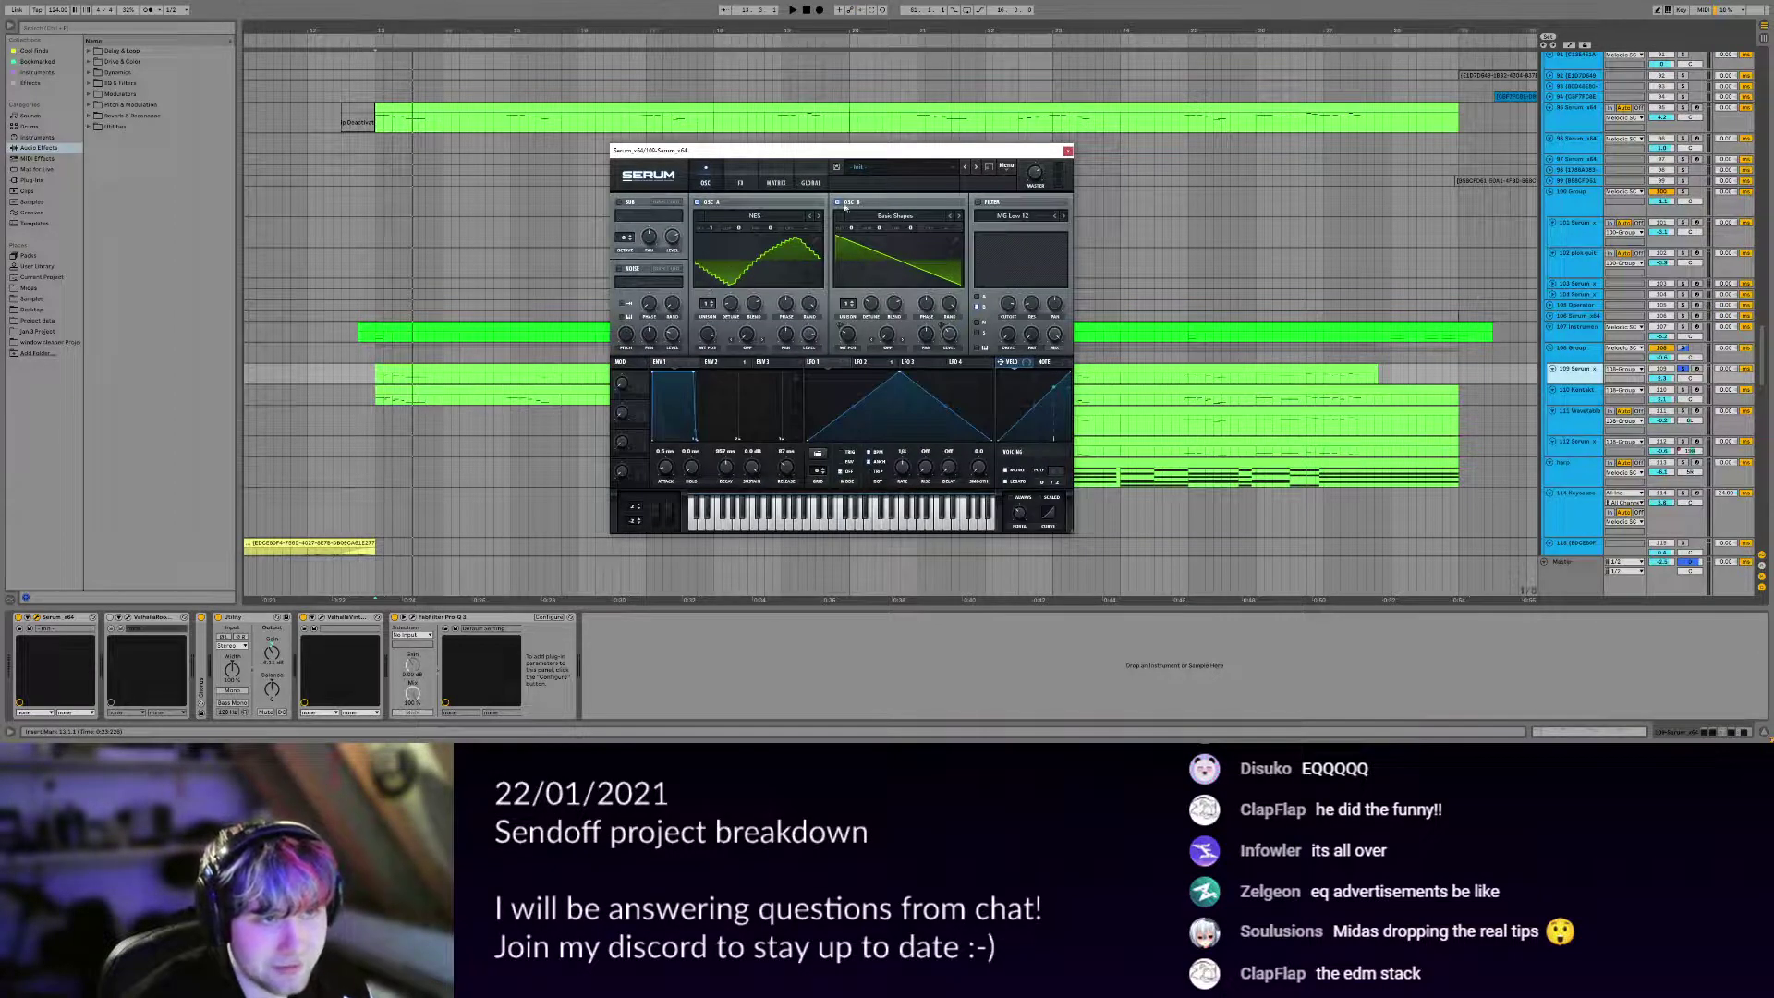
pyautogui.press('space')
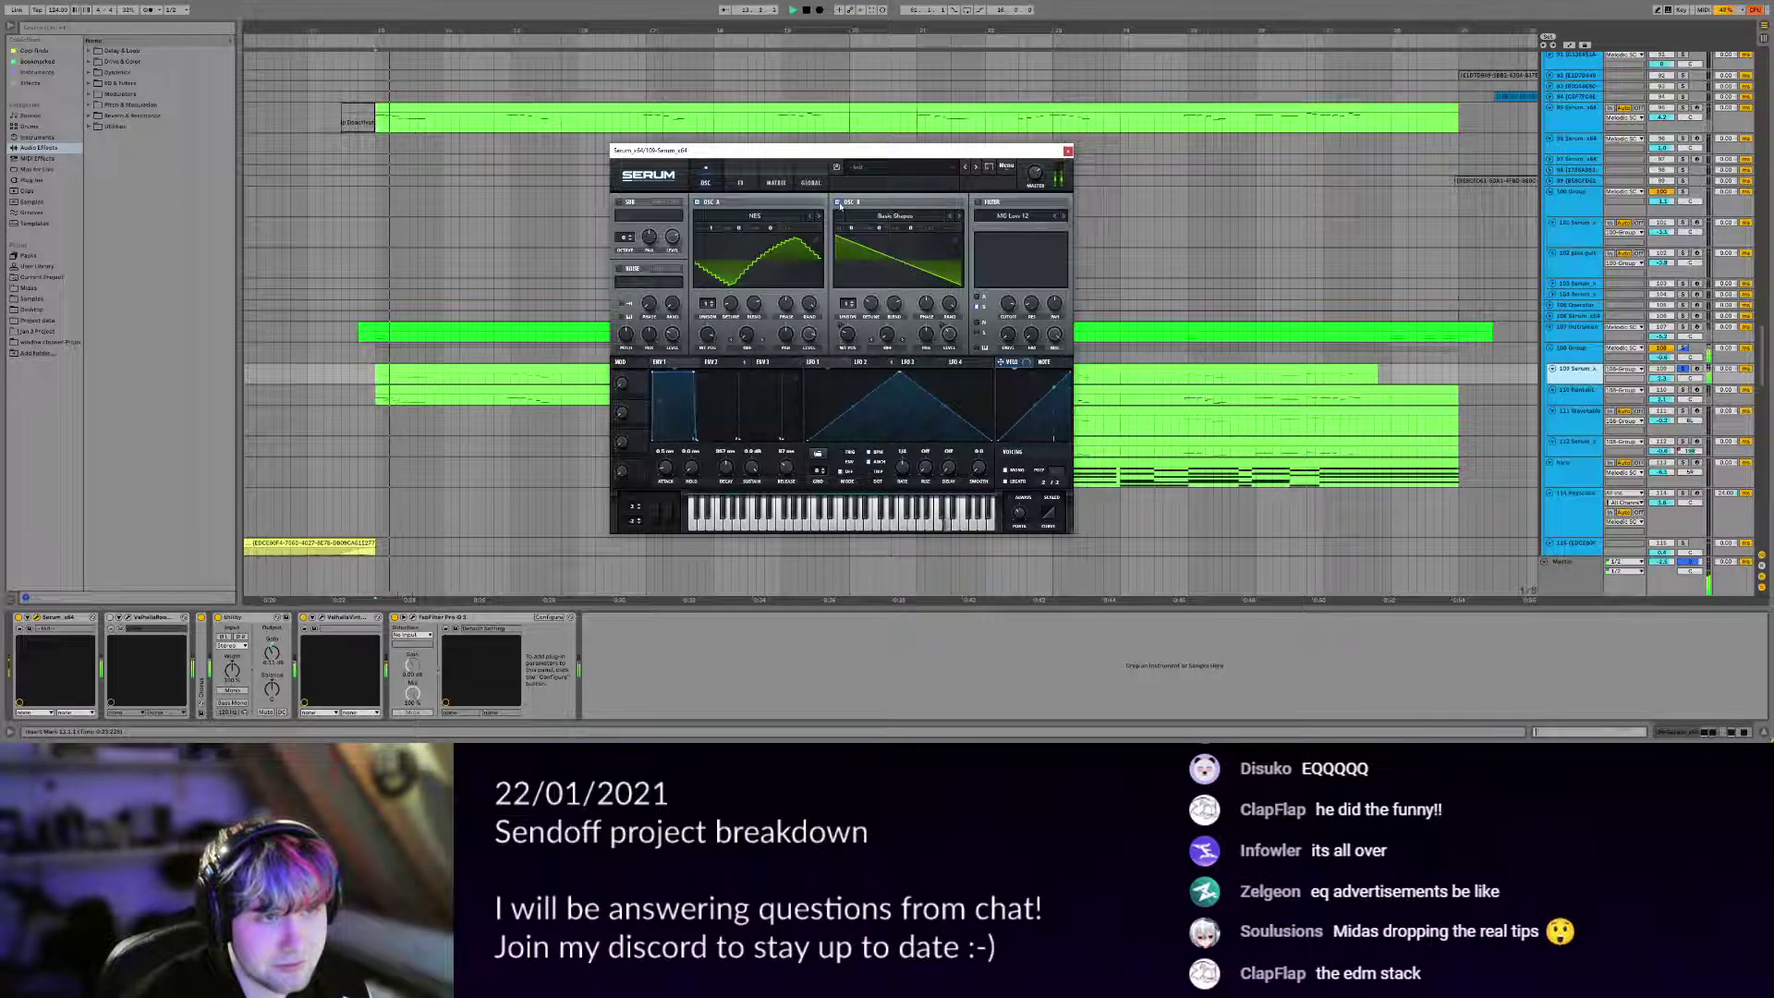
pyautogui.click(837, 203)
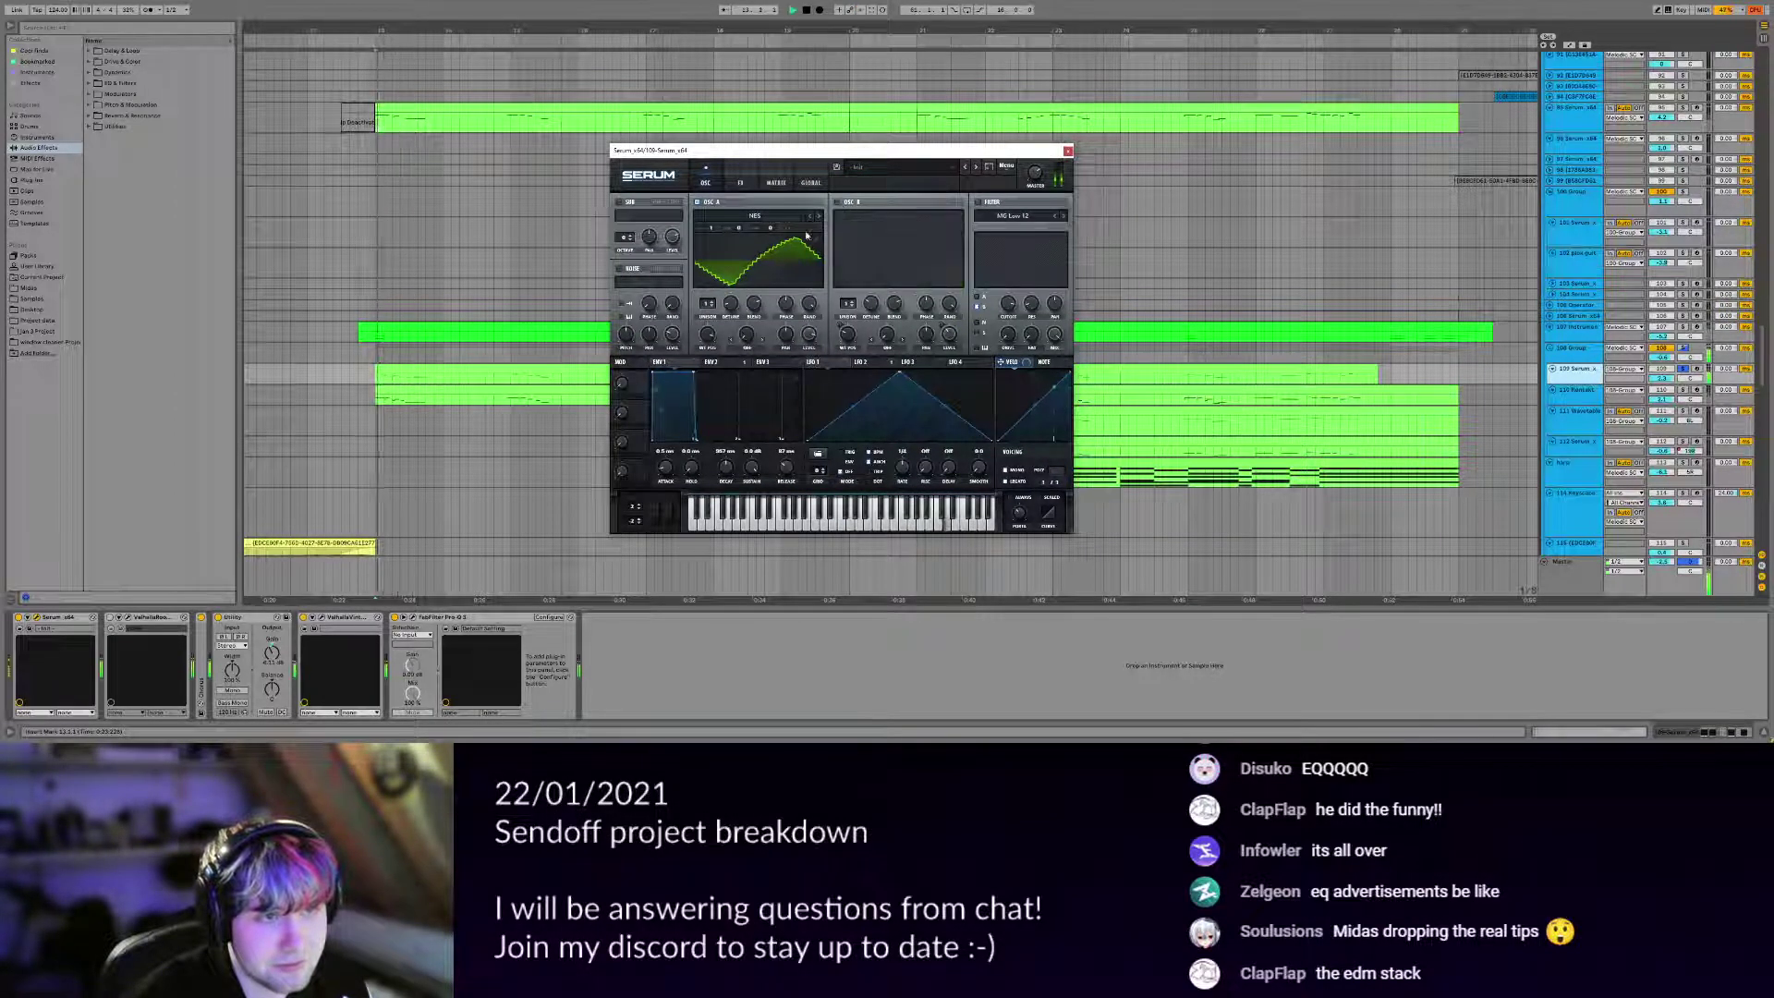
# Solo the Kontakt track below the Serum track and open its instrument to examine the Vital Series Mallets vibraphone patch.
pyautogui.click(849, 202)
pyautogui.press('Escape')
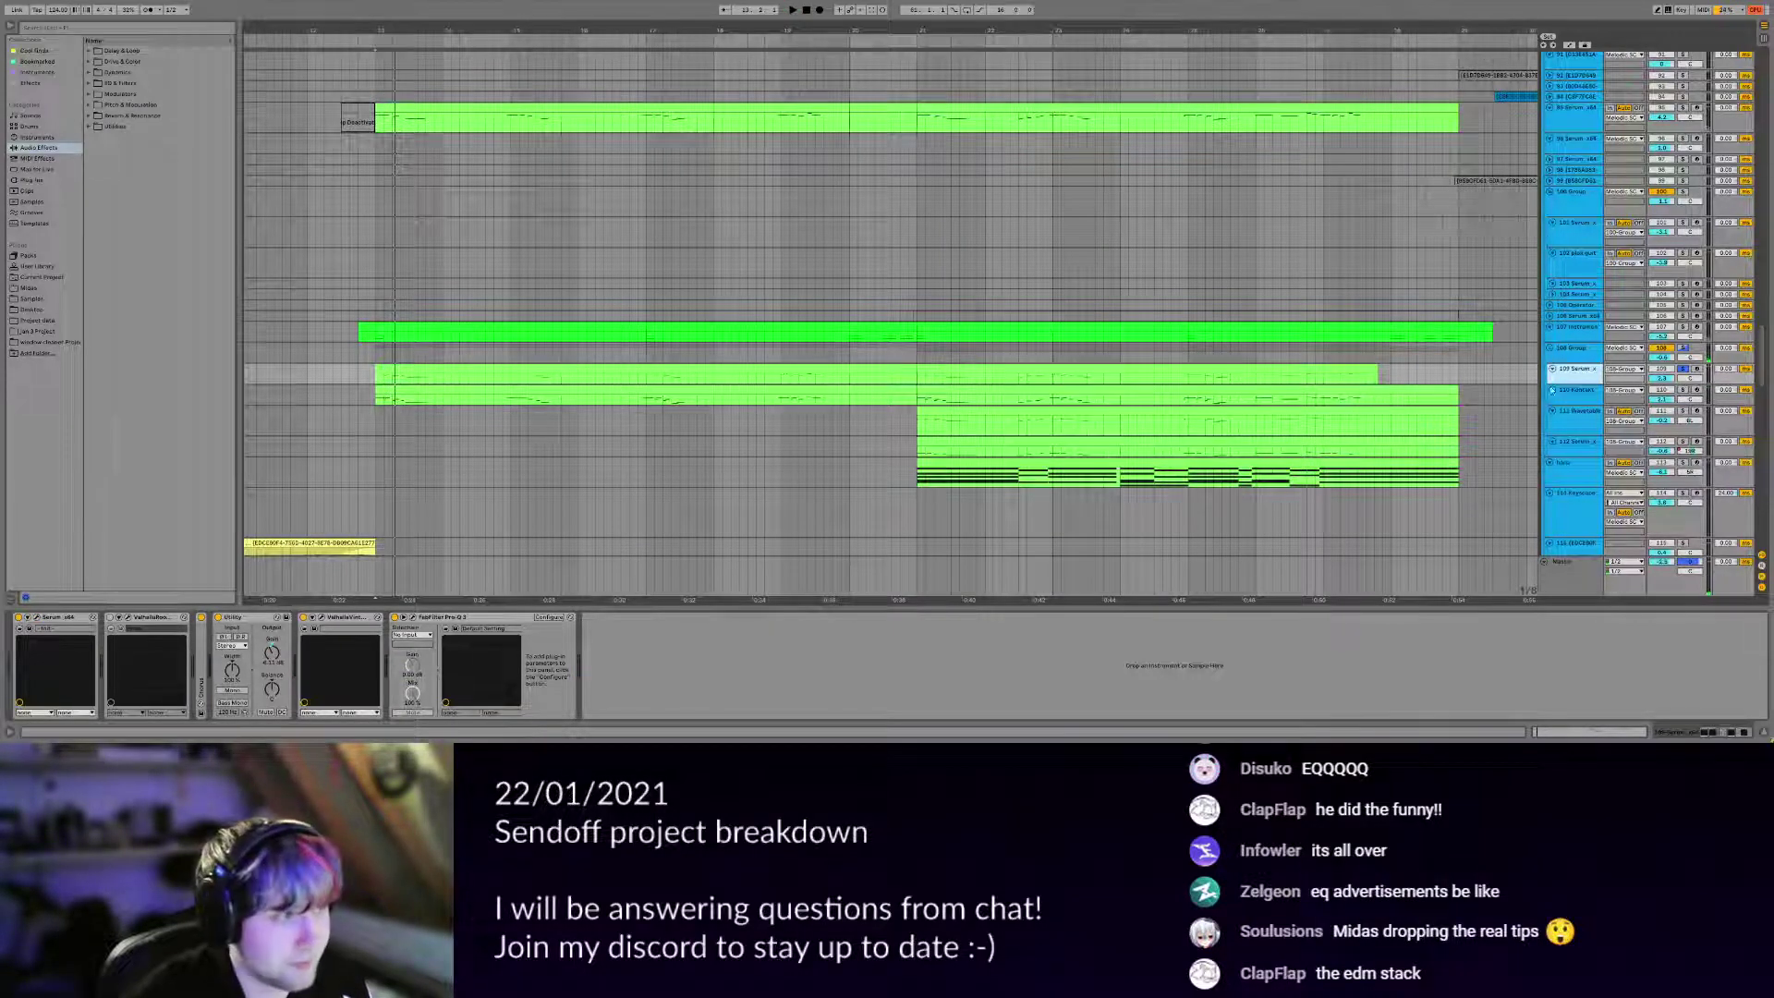
pyautogui.click(1579, 392)
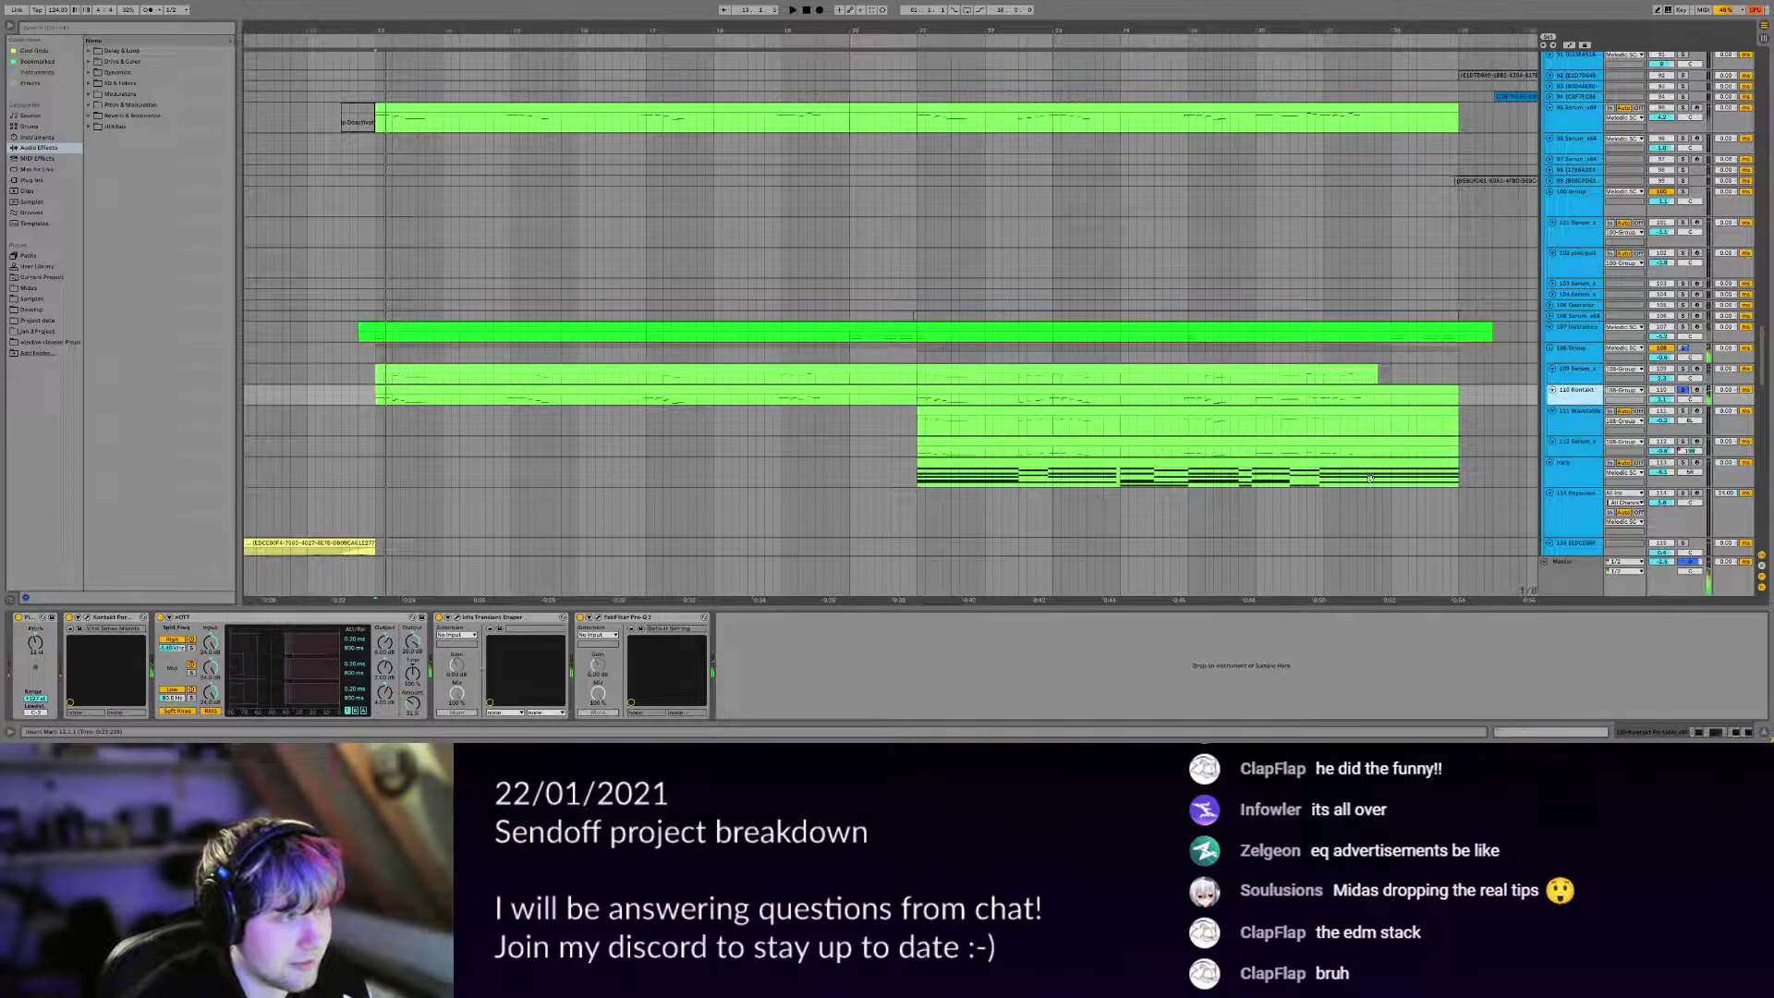
pyautogui.click(87, 619)
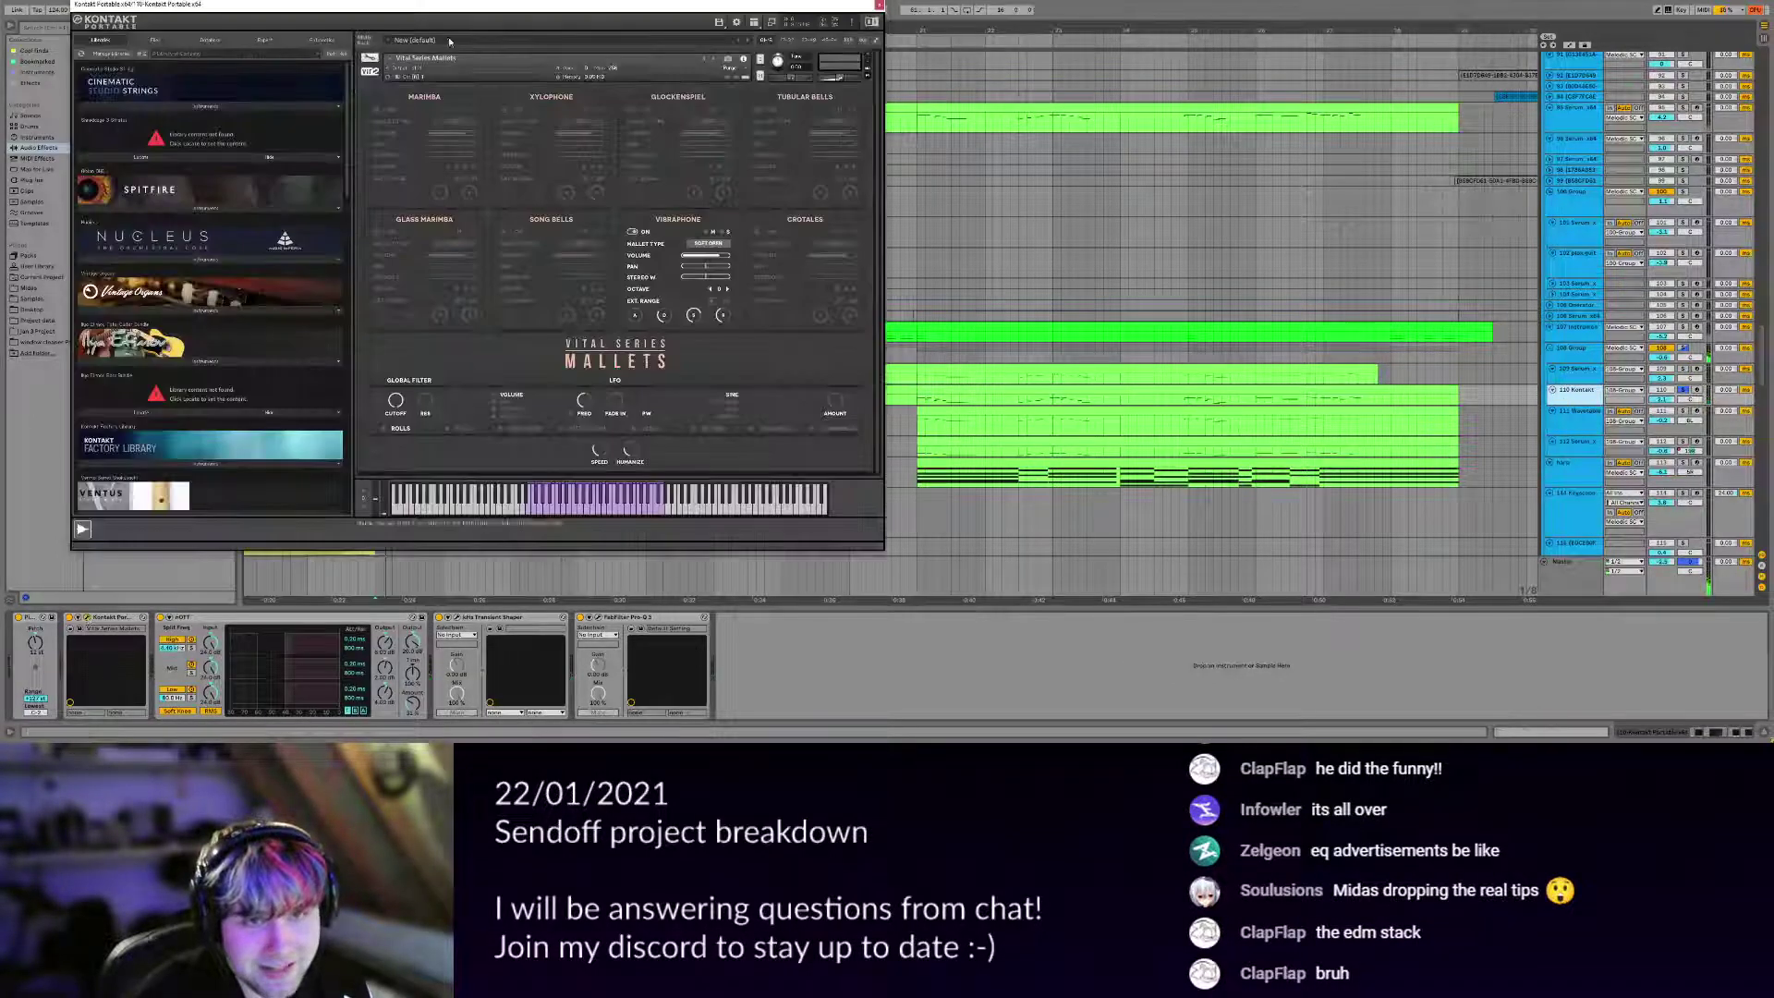
pyautogui.moveTo(363, 8); pyautogui.dragTo(479, 124)
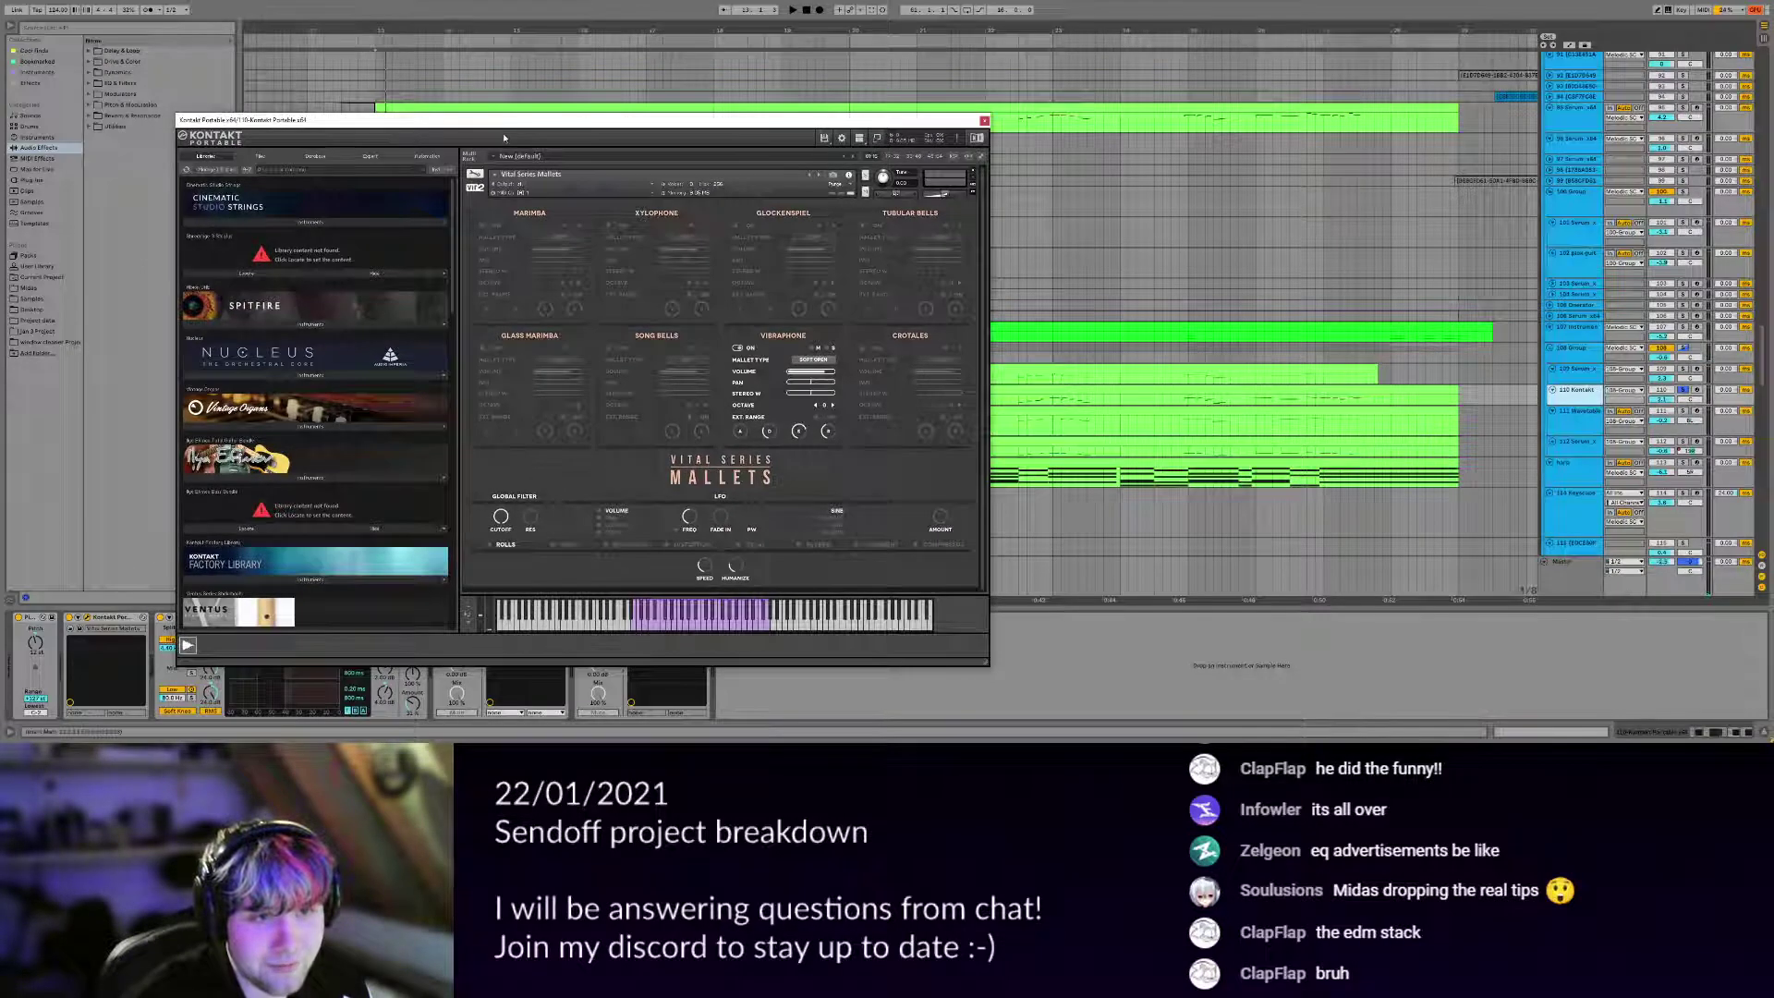
pyautogui.press('Escape')
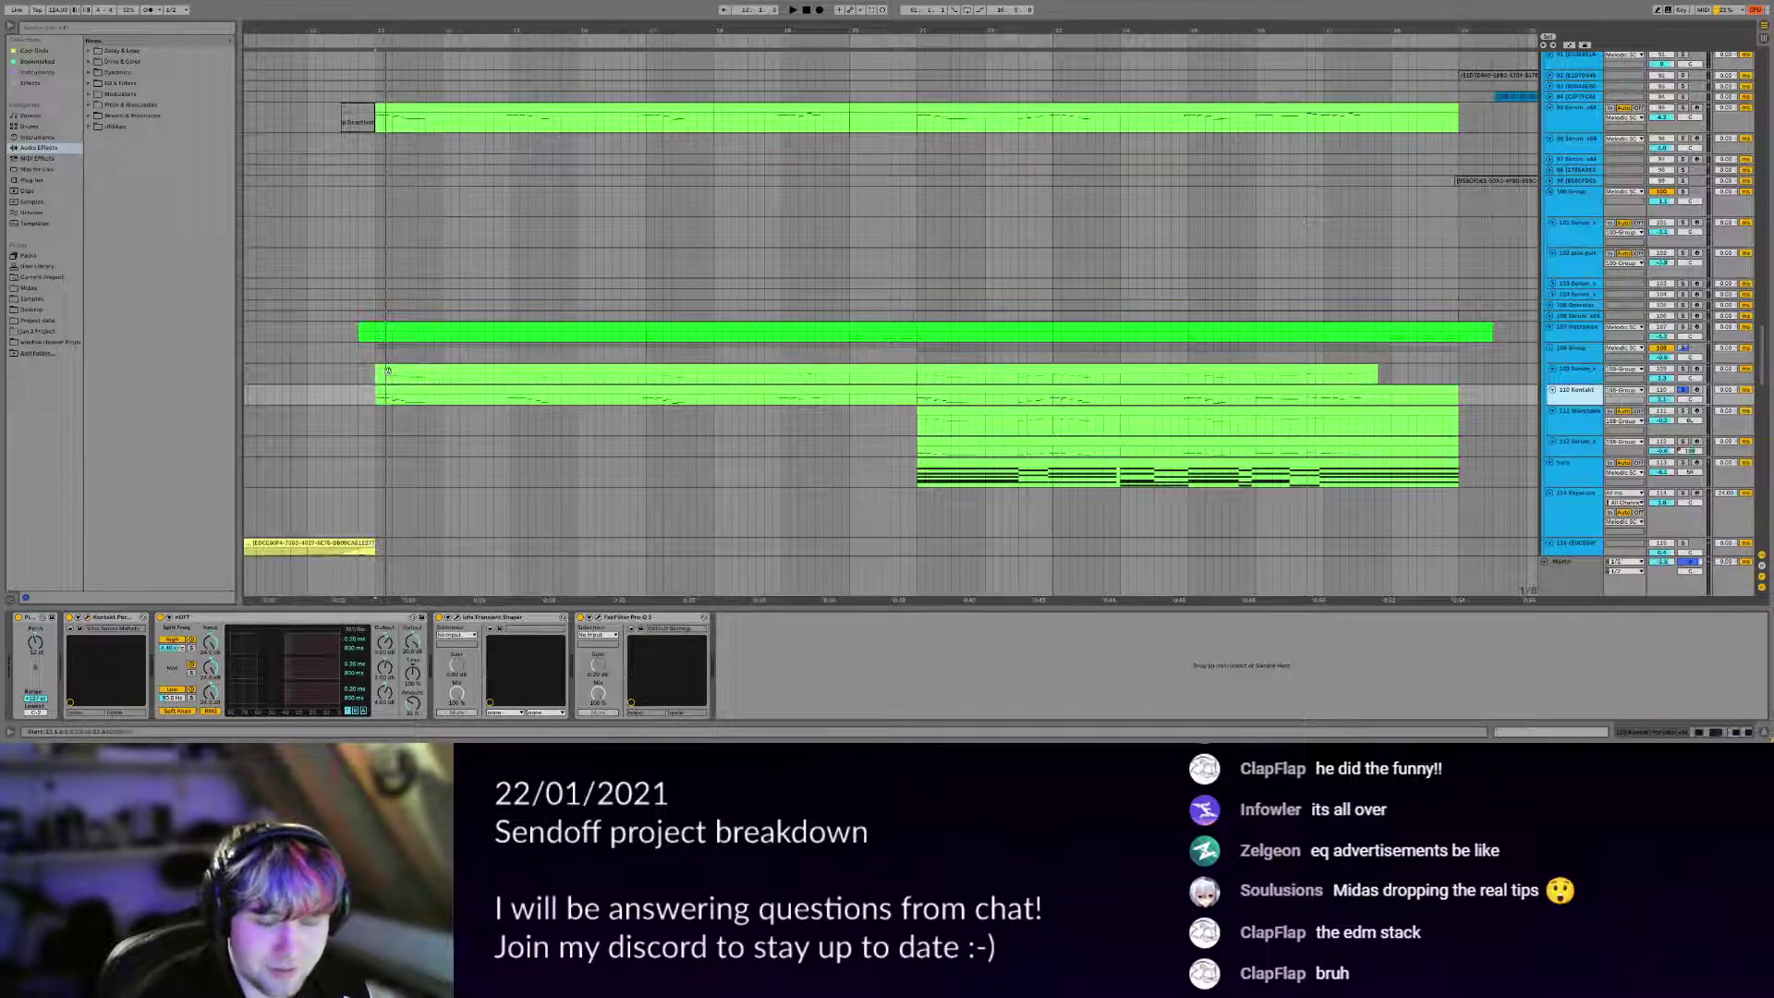
# Select the Serum and Kontakt tracks in turn to compare their clips and device chains.
pyautogui.moveTo(386, 361); pyautogui.dragTo(500, 362)
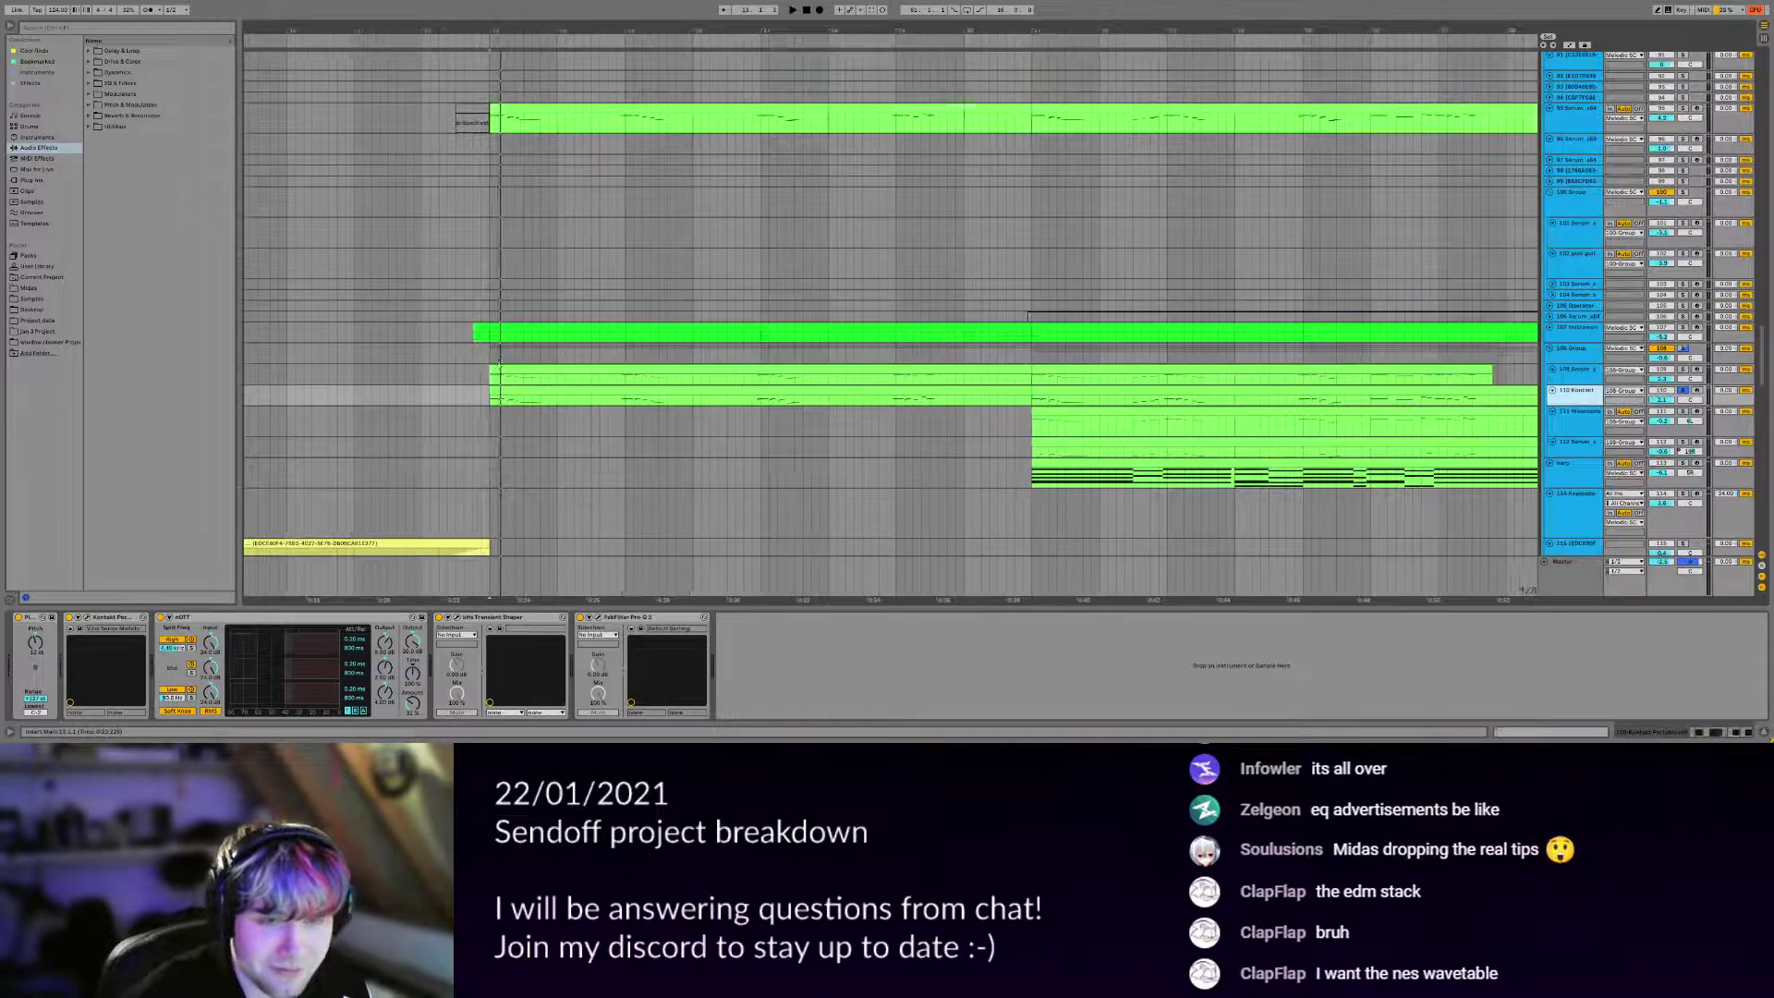
pyautogui.click(626, 375)
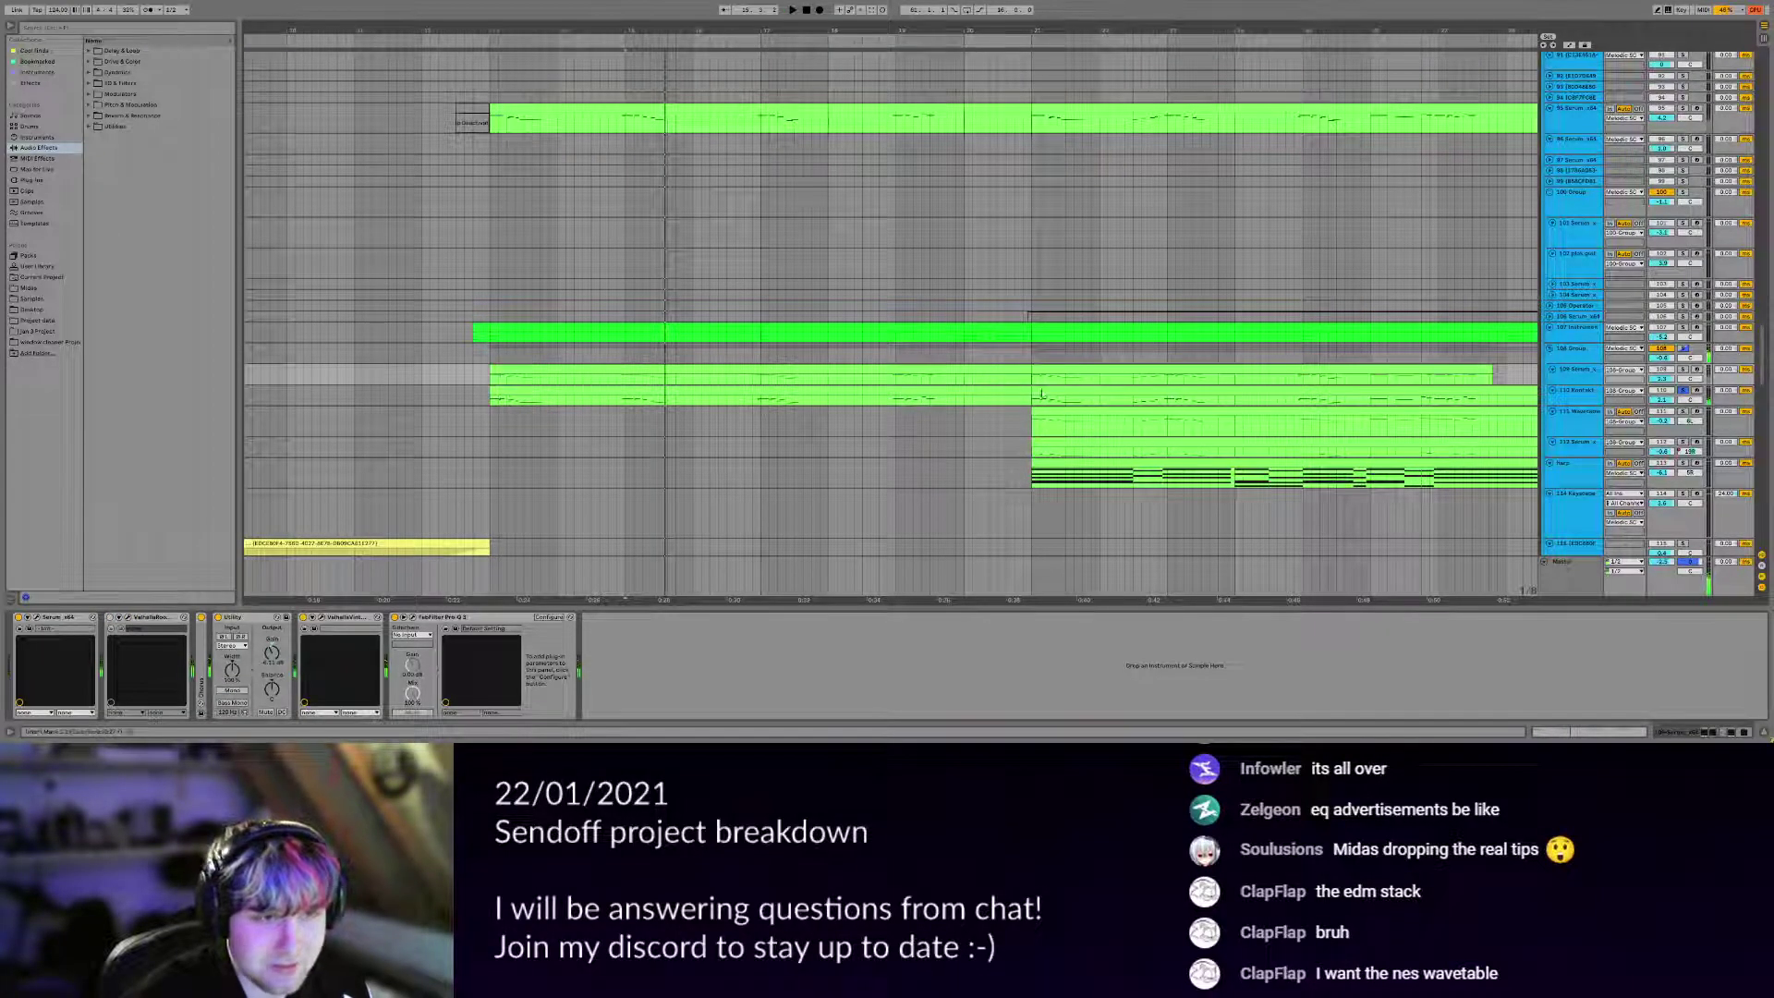
pyautogui.click(1576, 374)
pyautogui.click(1576, 393)
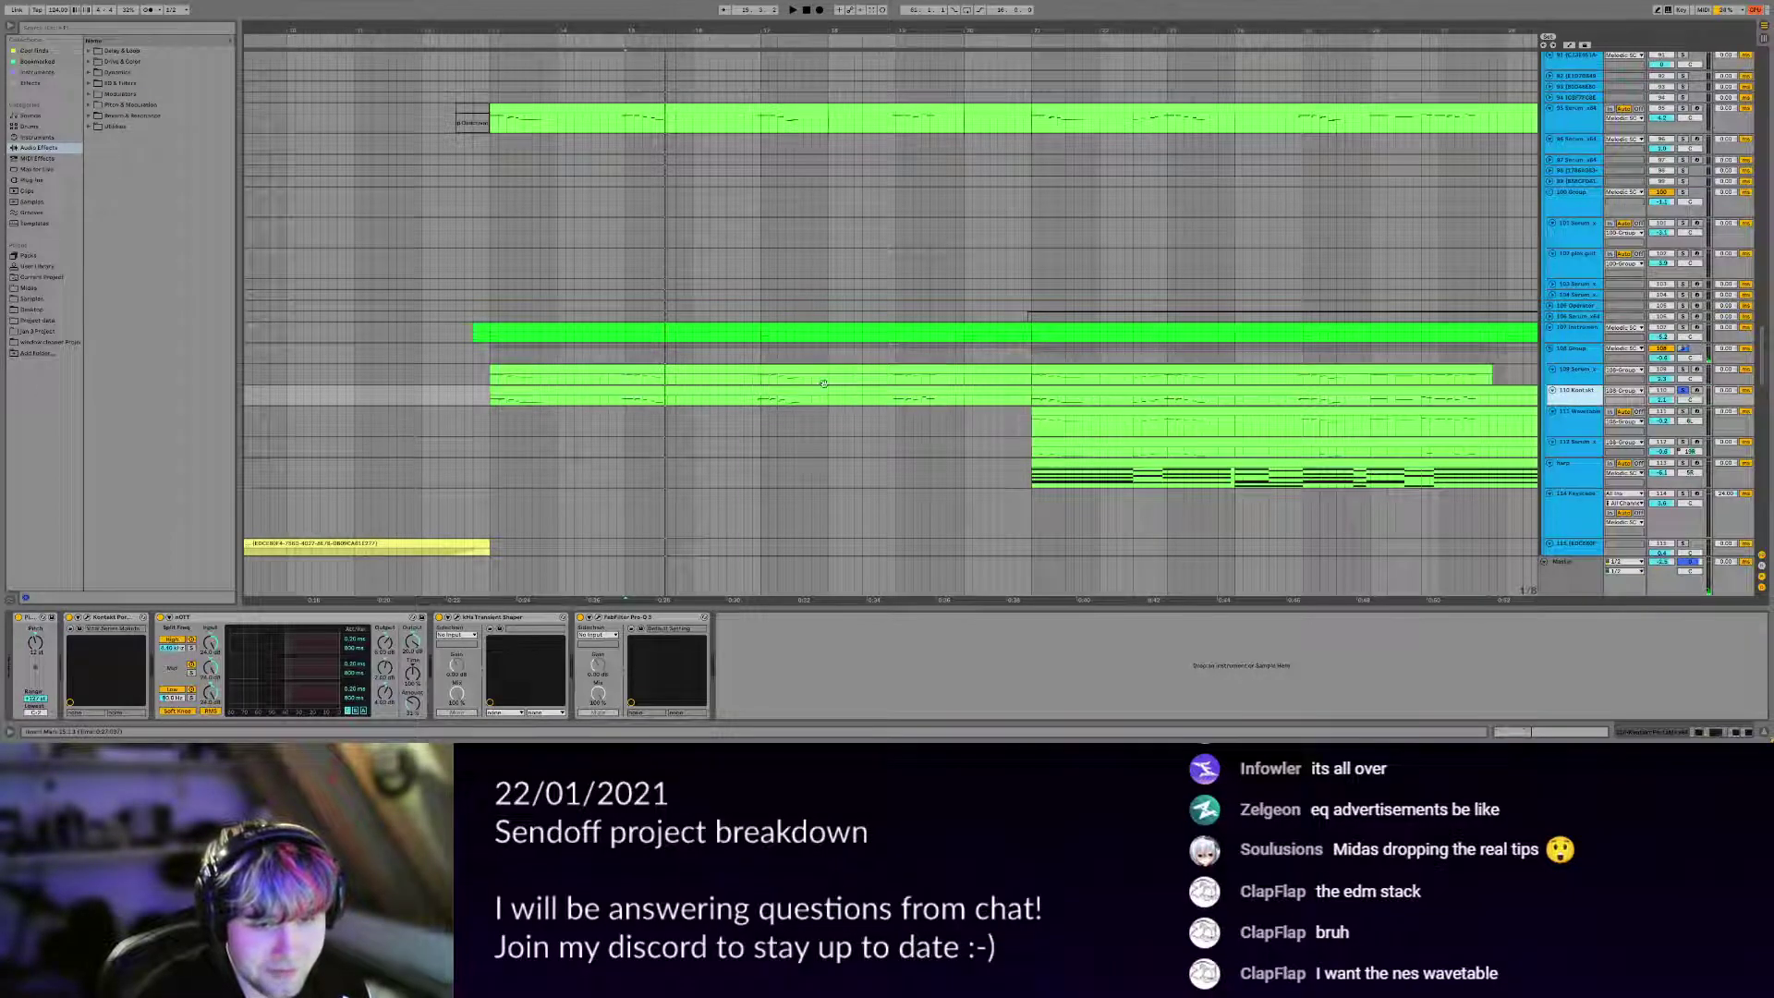
# Examine the Kontakt track's Transient Shaper and play its third phrase with the Serum track soloed alongside.
pyautogui.click(457, 616)
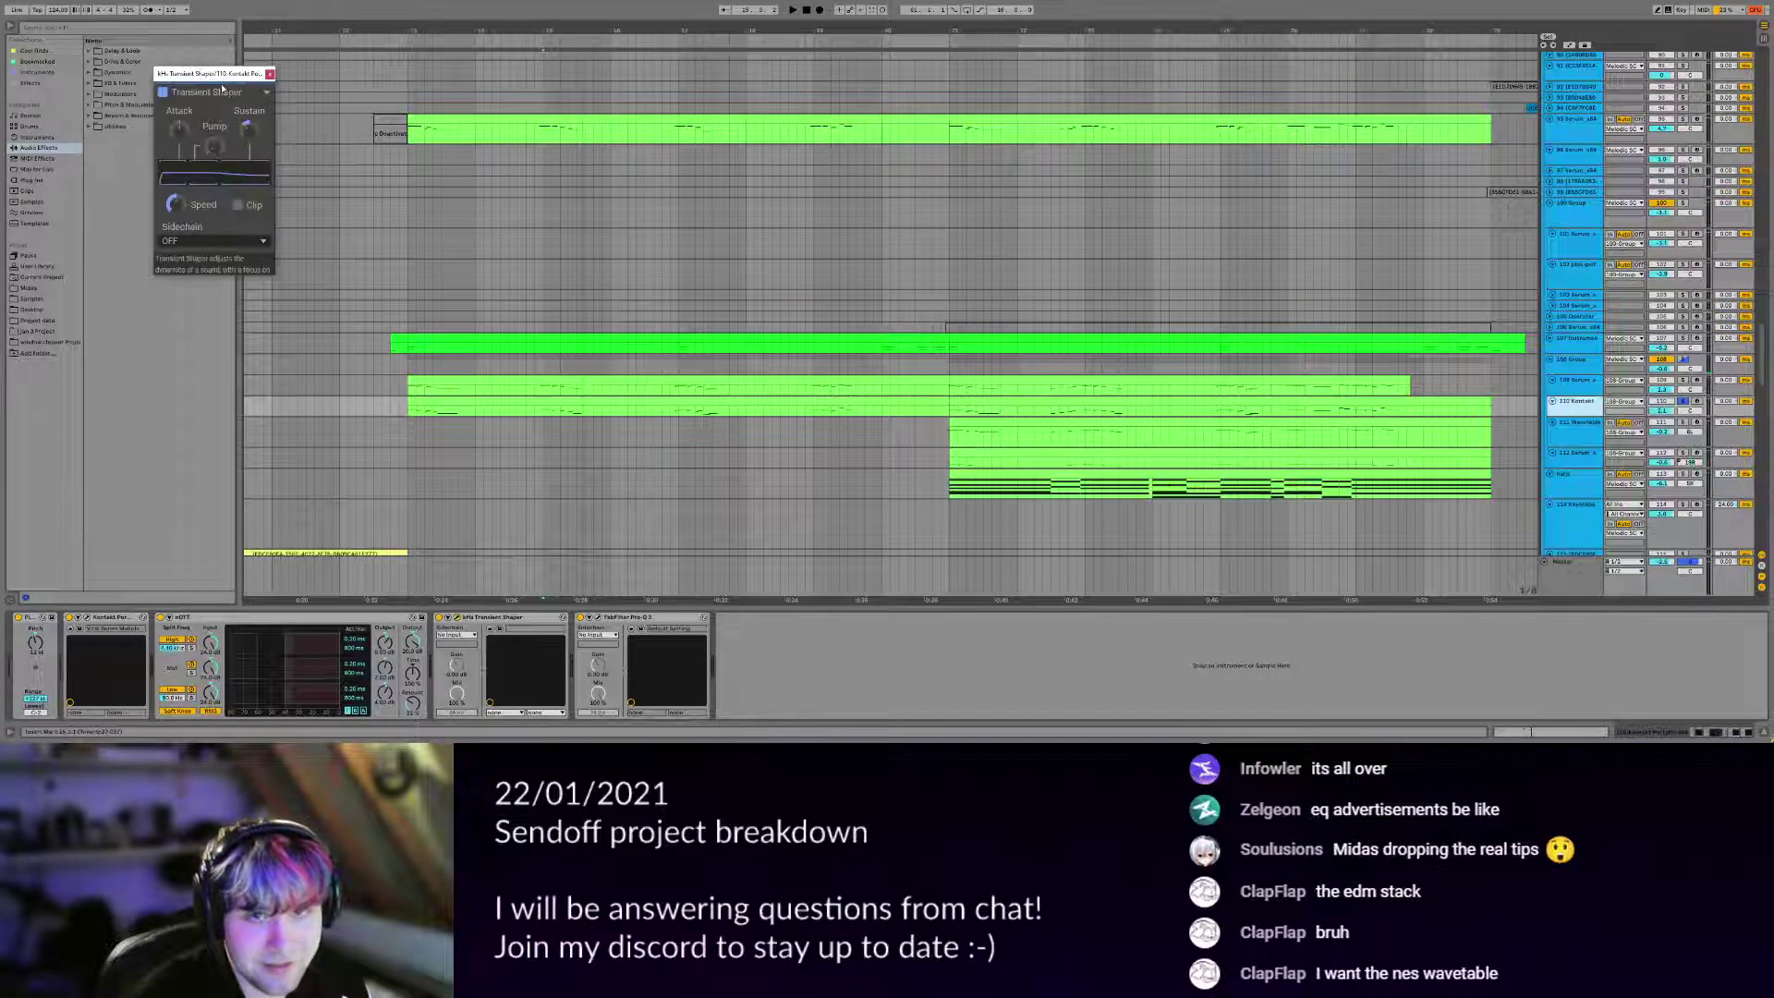
pyautogui.moveTo(224, 80); pyautogui.dragTo(507, 274)
pyautogui.click(677, 415)
pyautogui.press('space')
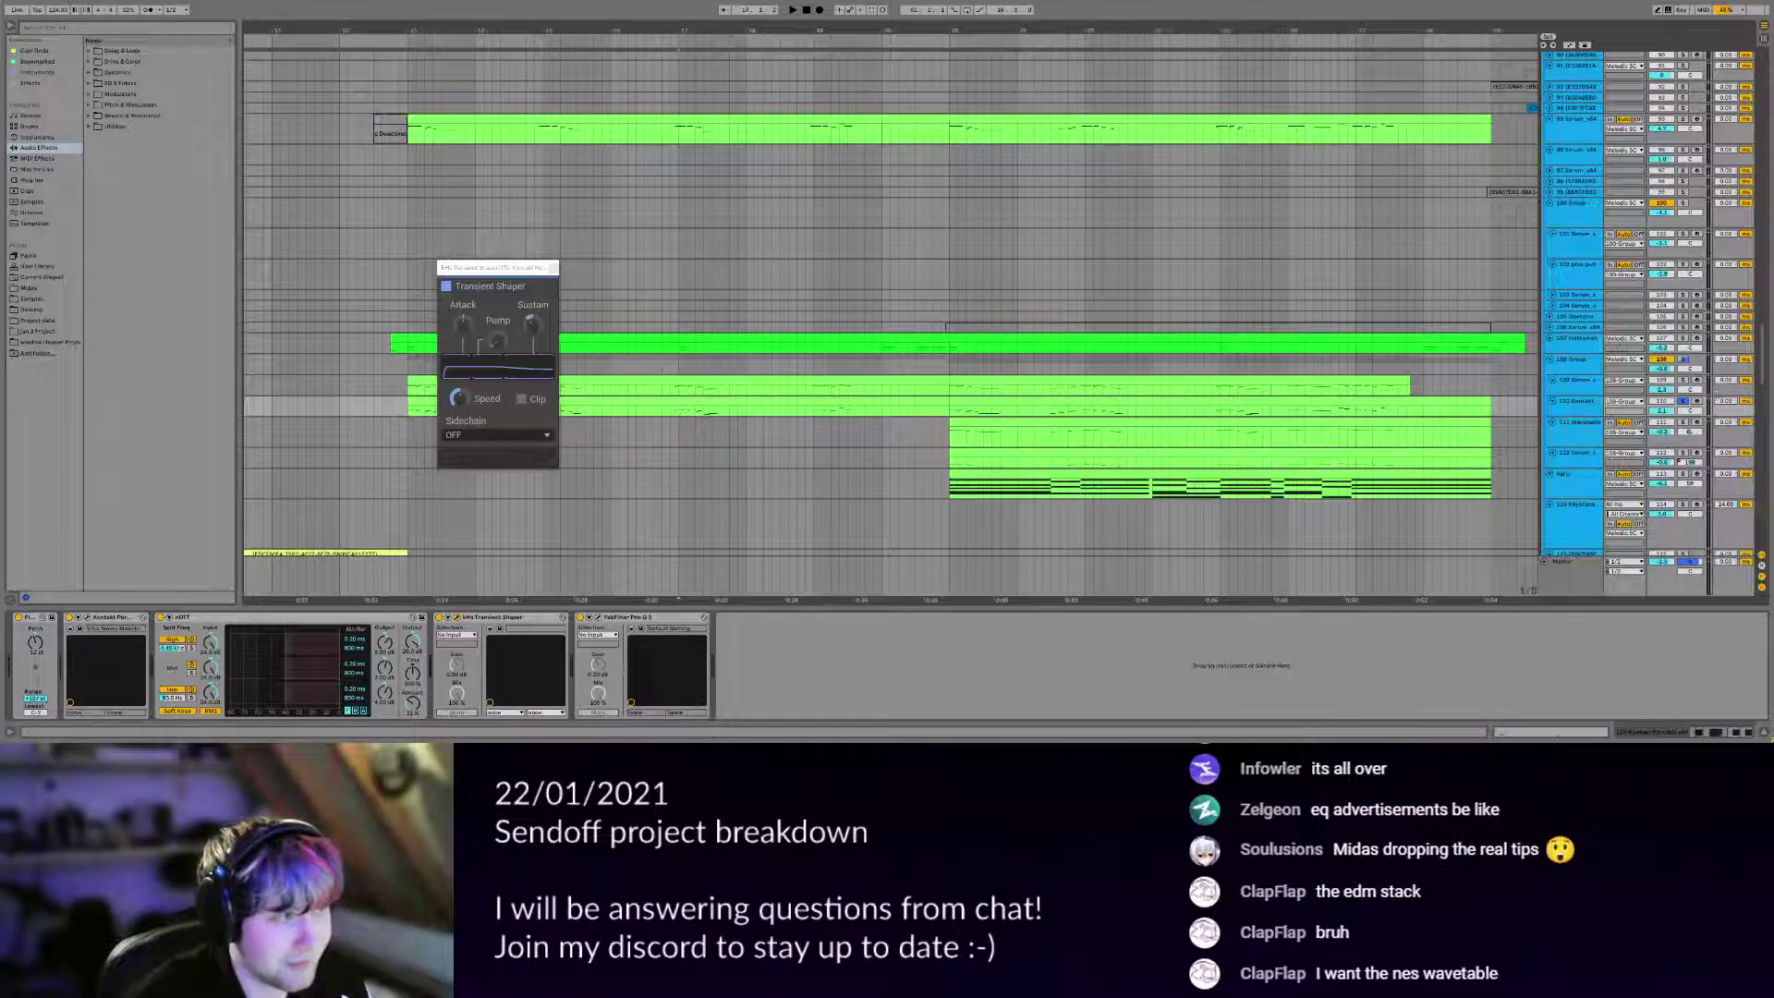
pyautogui.click(1683, 380)
pyautogui.press('space')
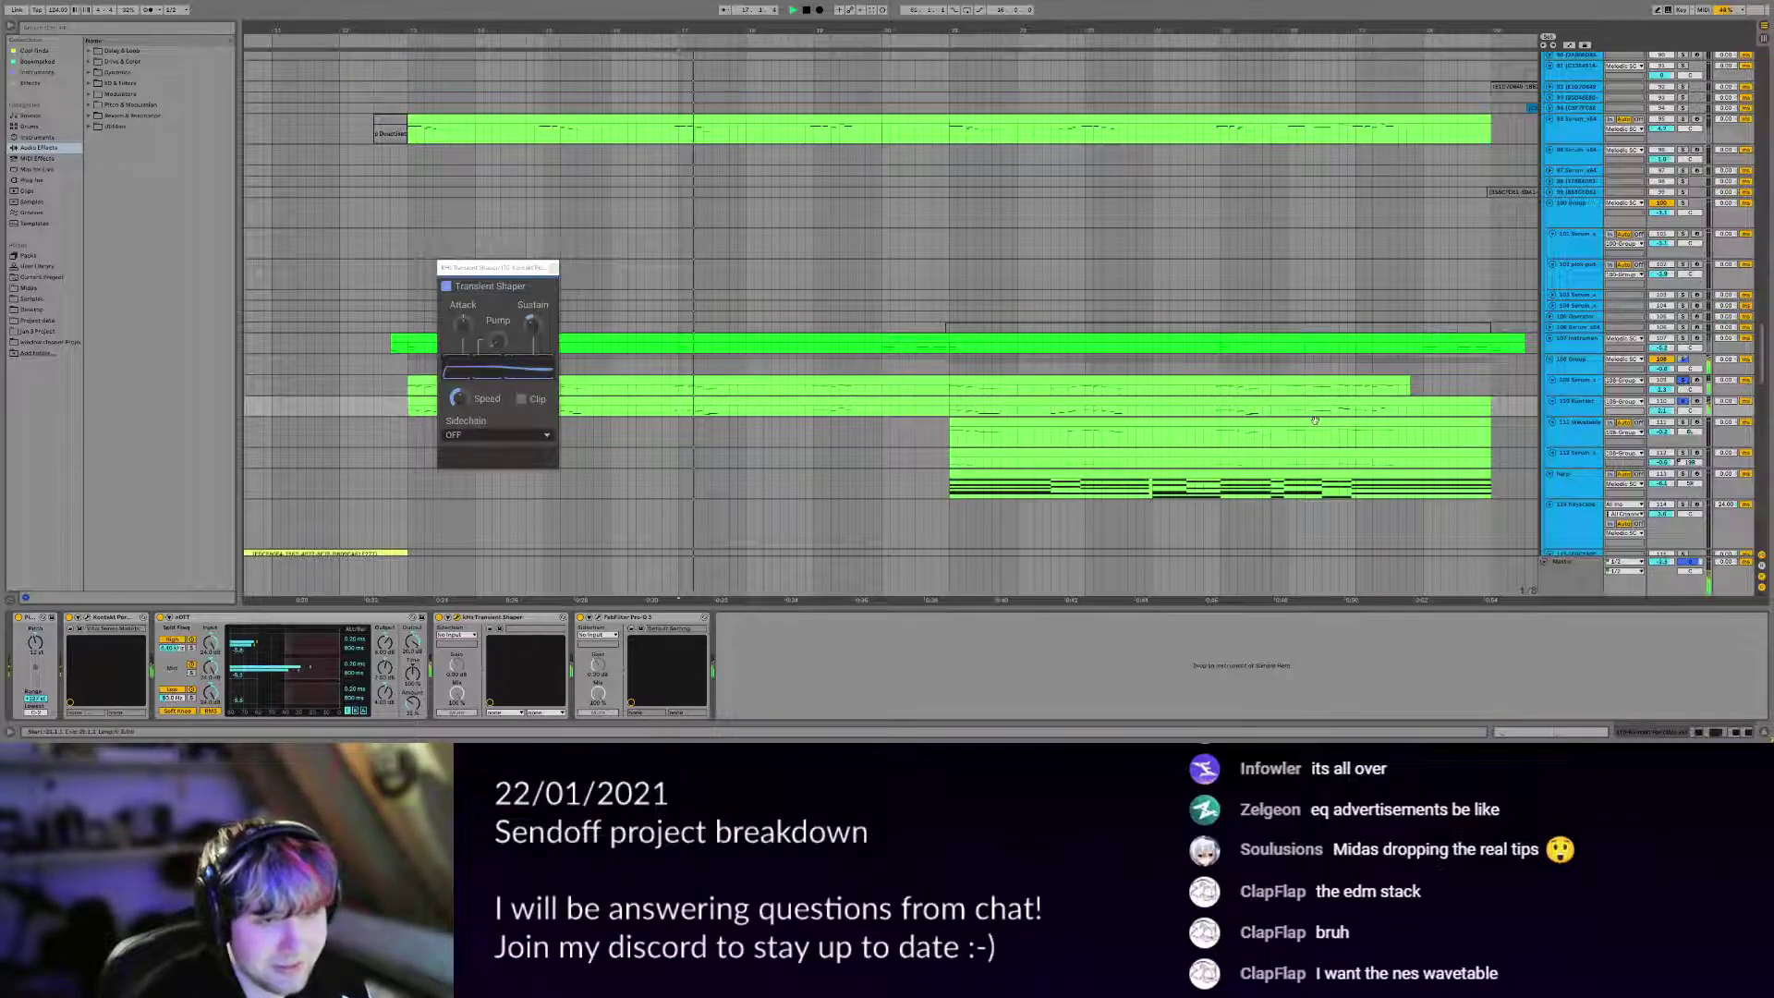
pyautogui.press('space')
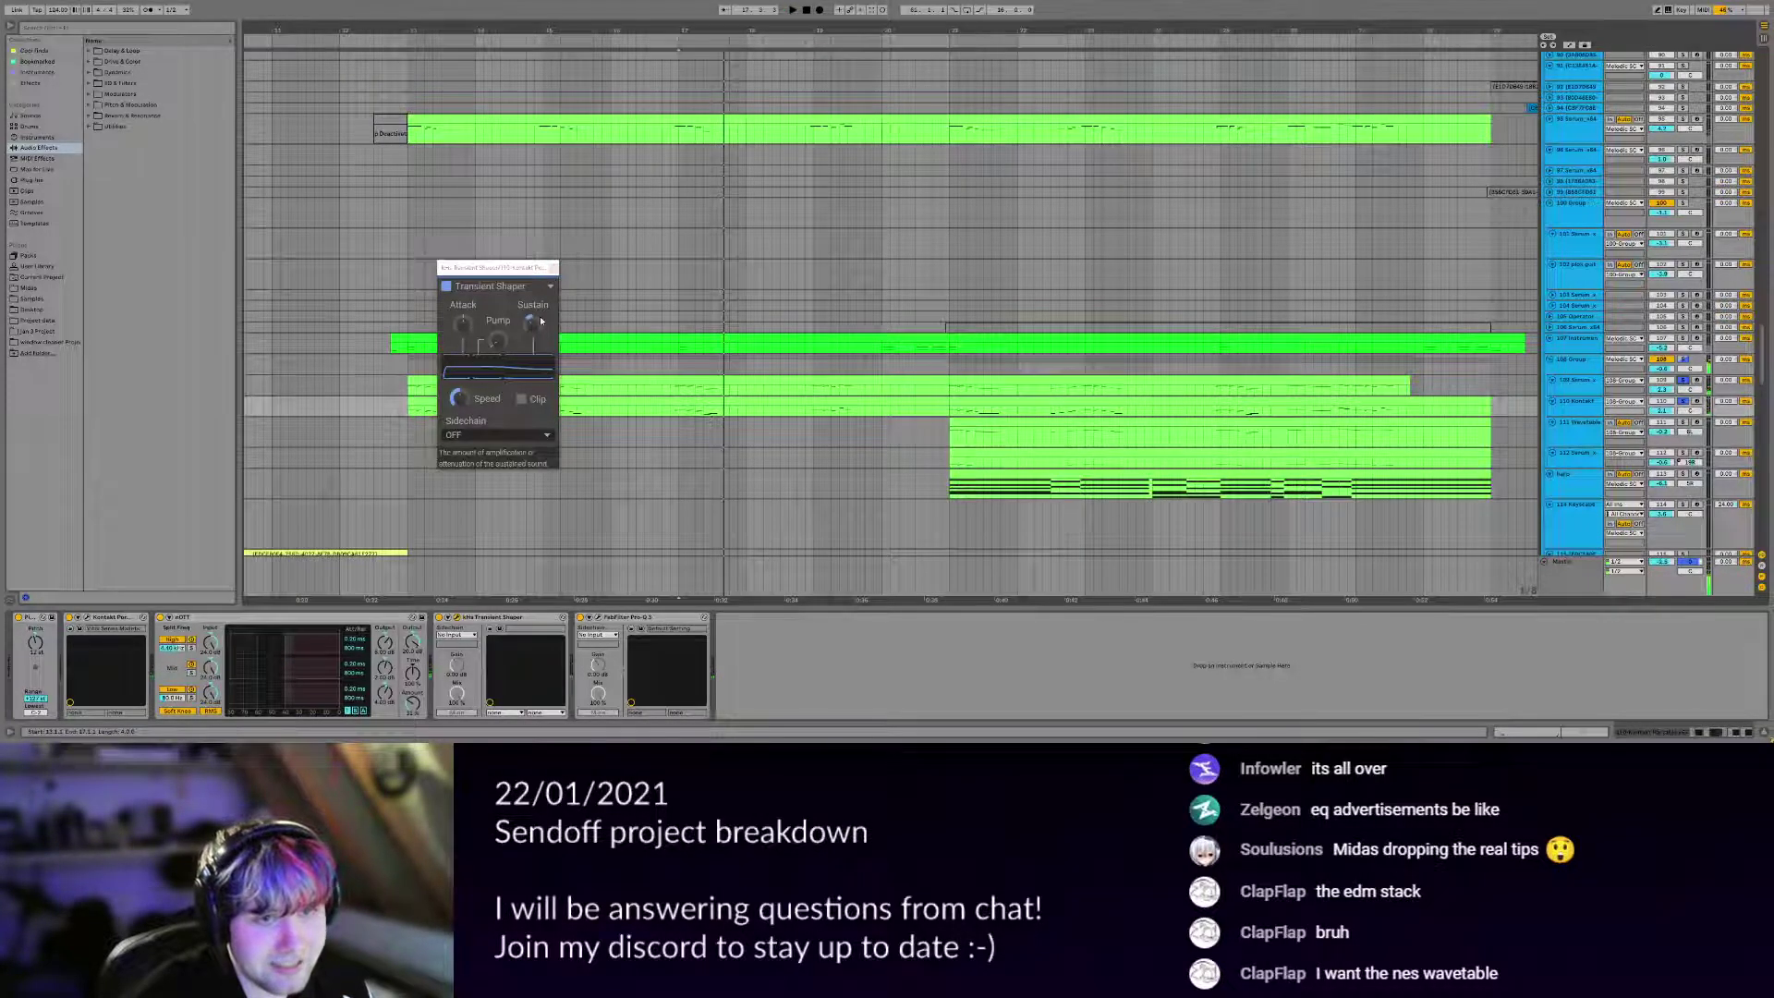
pyautogui.click(553, 268)
# Compare the note phrases in the stacked Serum and Kontakt clips up close and across their full length.
pyautogui.click(678, 413)
pyautogui.scroll(5, 678, 413)
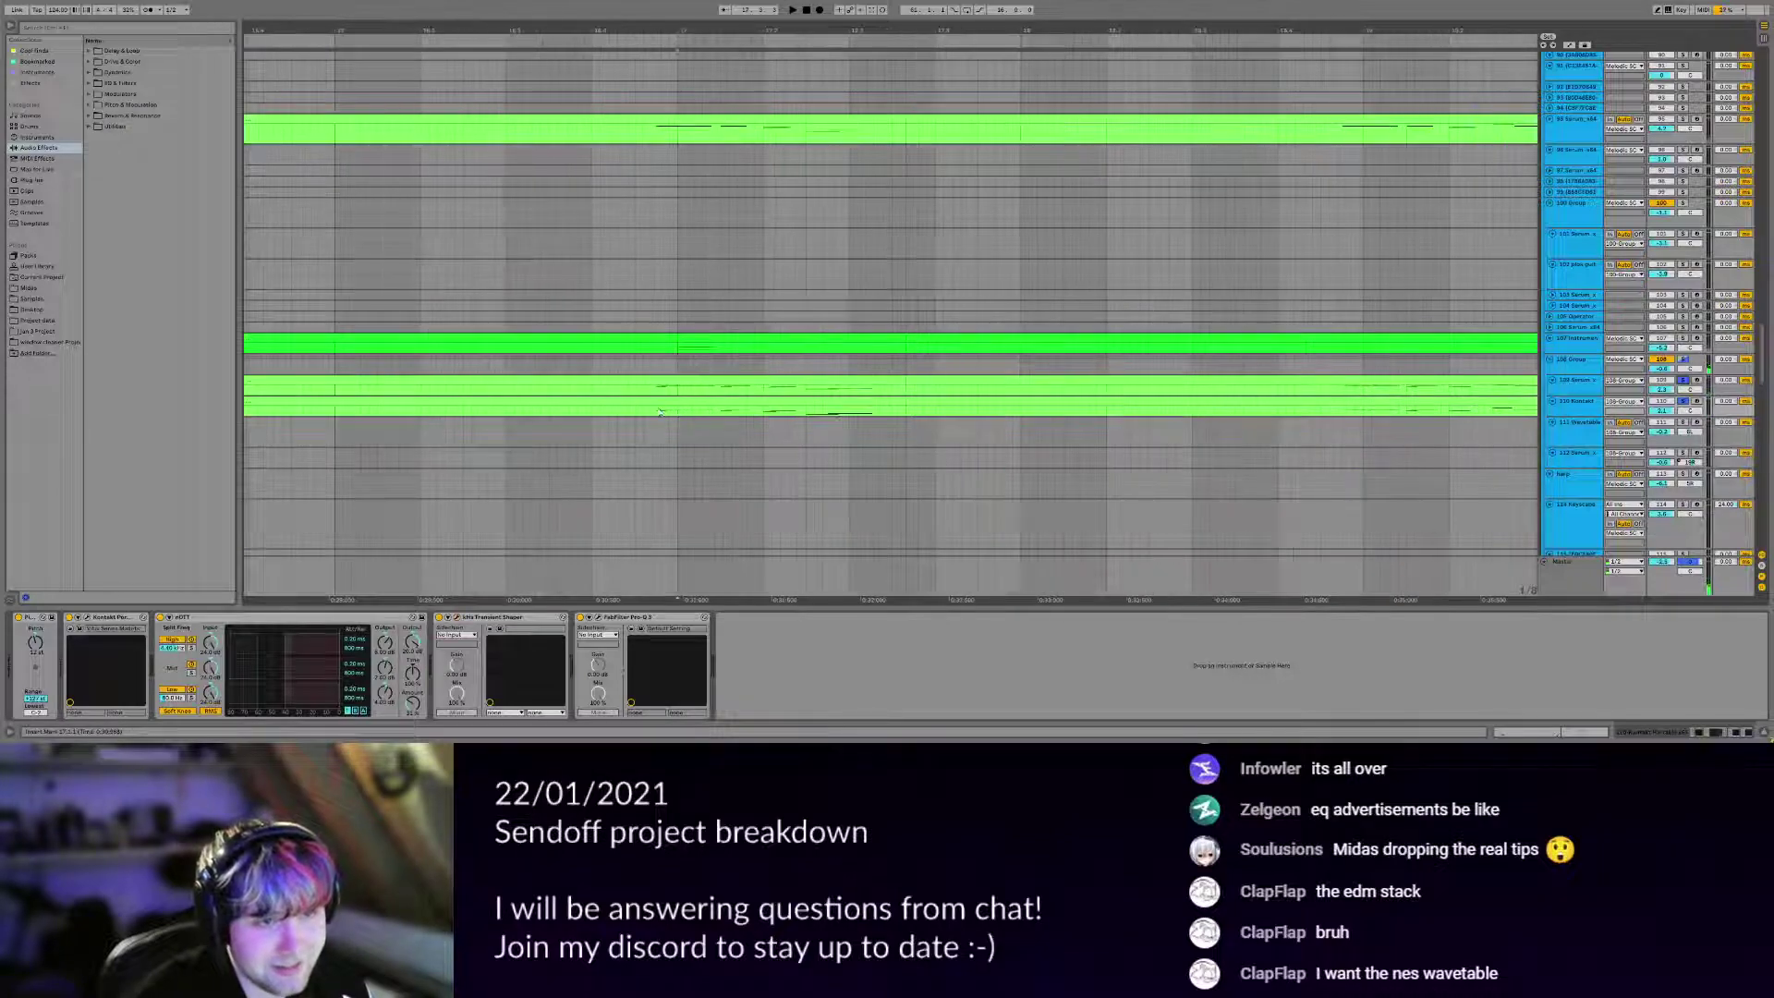
pyautogui.scroll(-4, 660, 413)
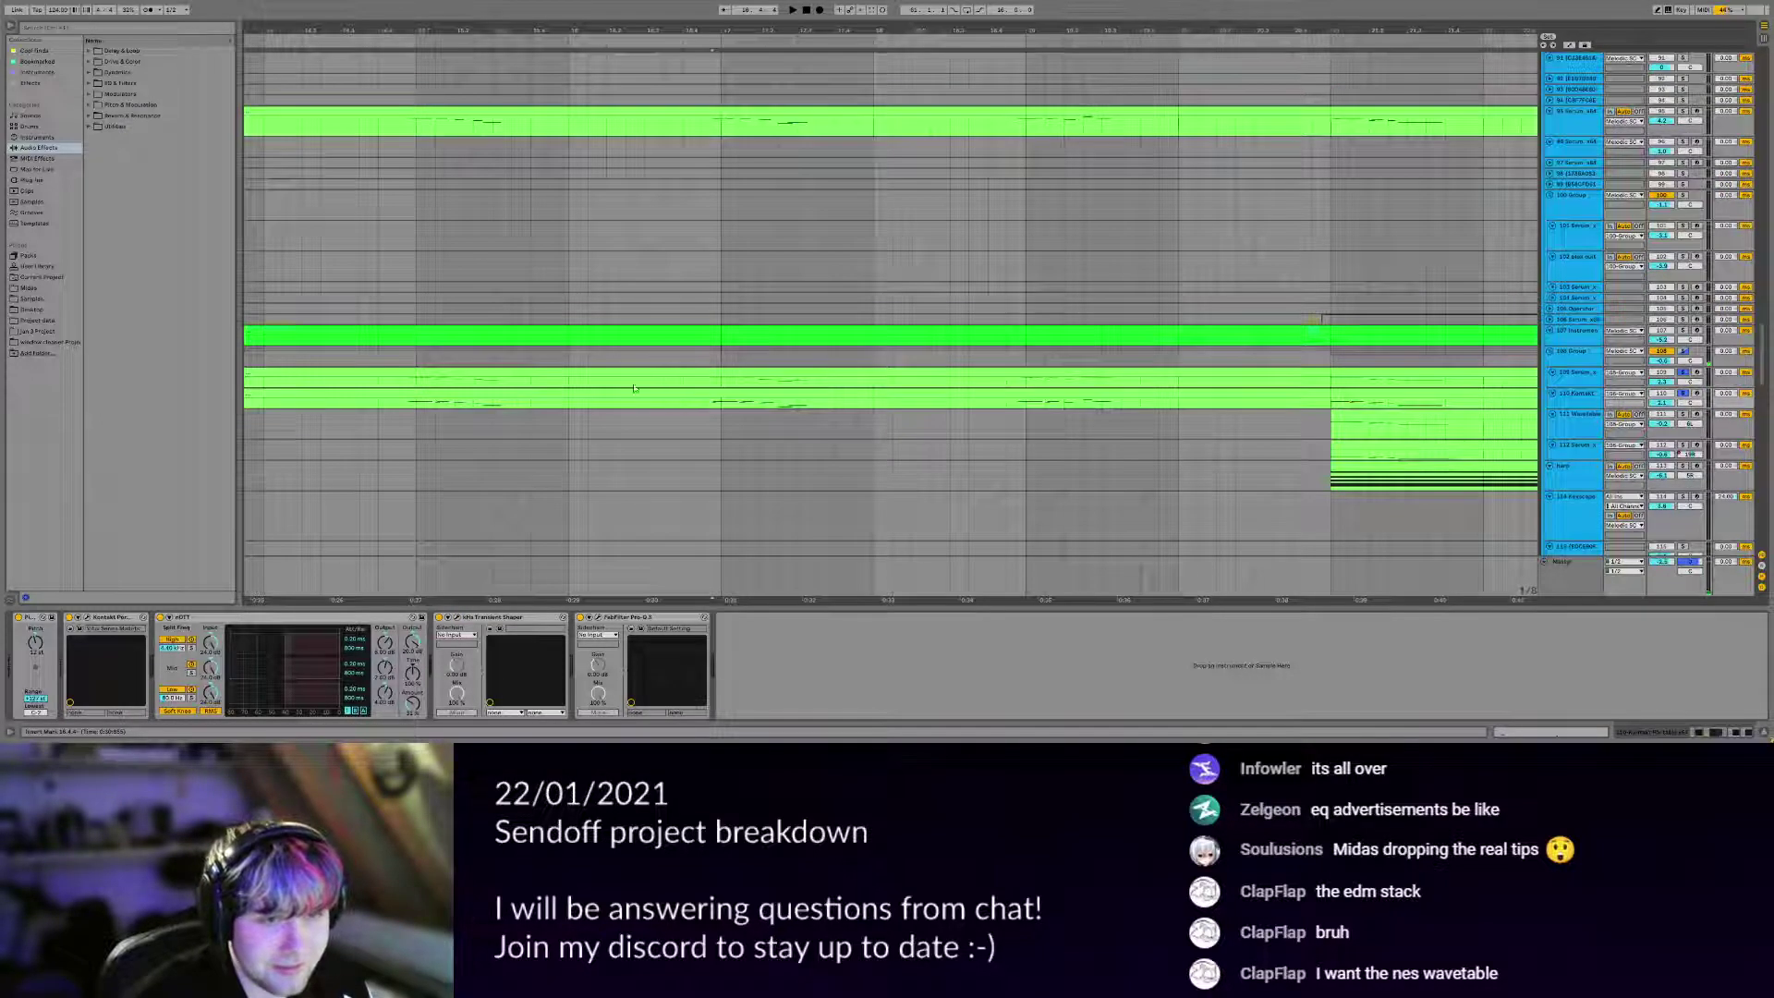
pyautogui.moveTo(634, 388); pyautogui.dragTo(788, 392)
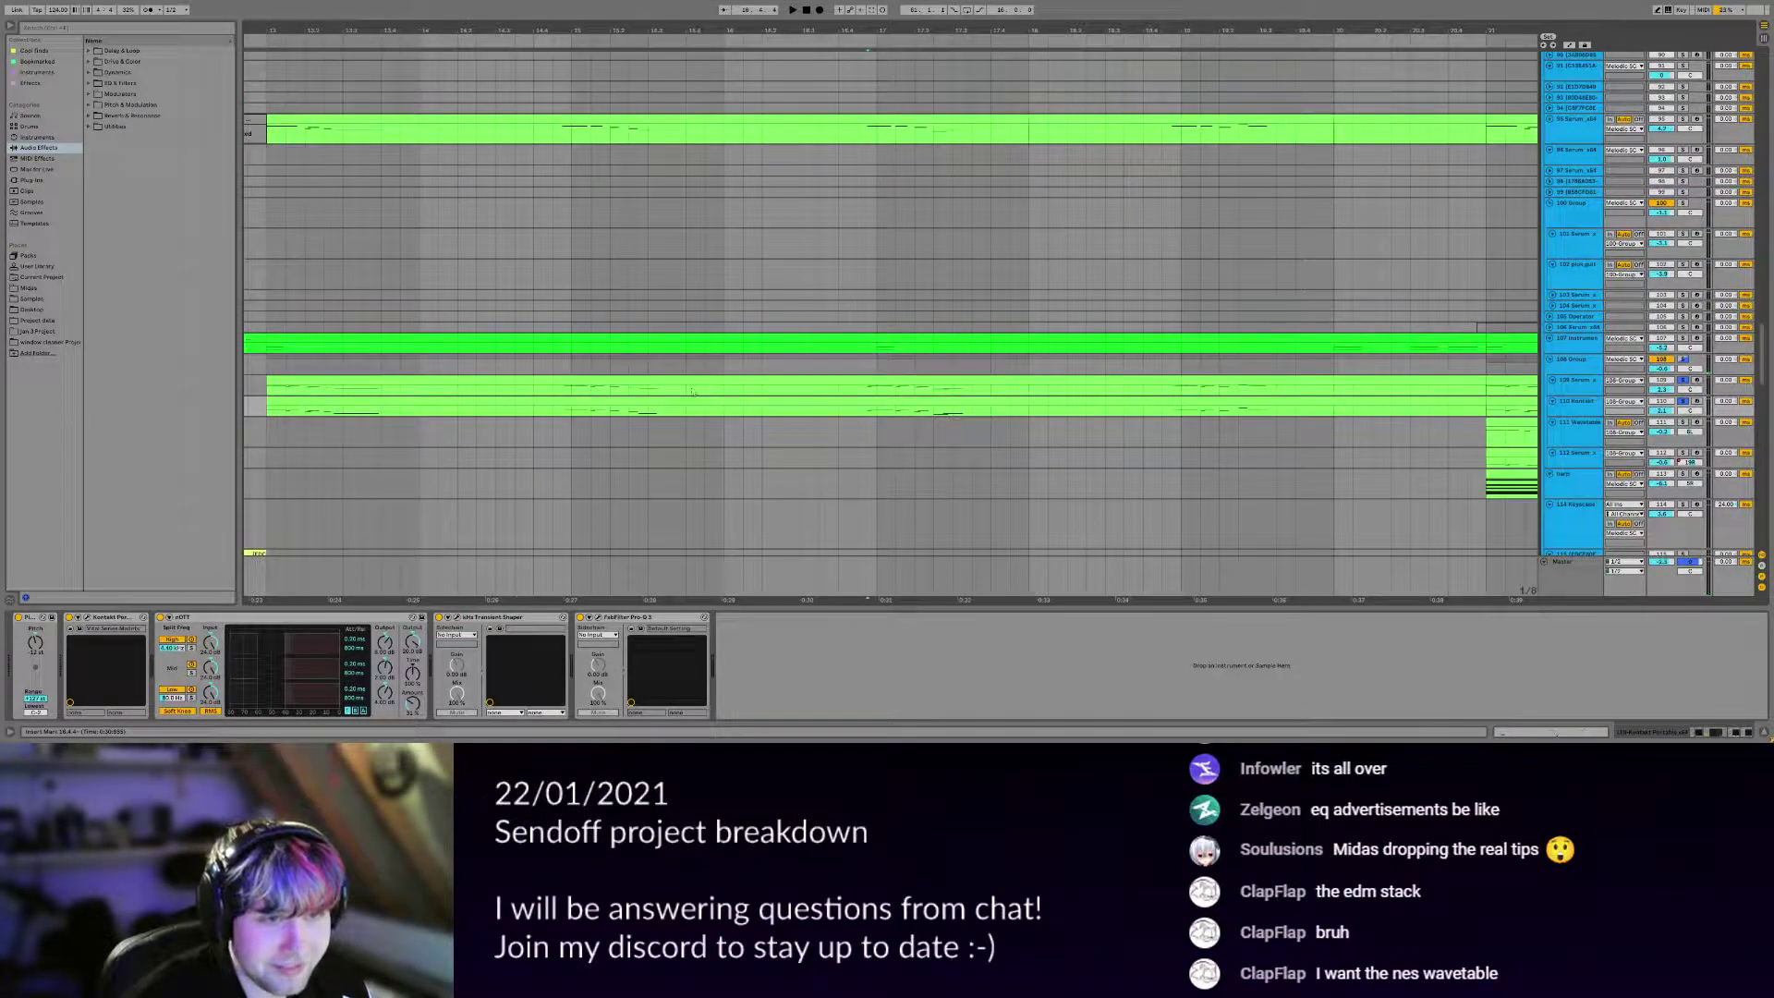
pyautogui.click(790, 392)
pyautogui.scroll(-3, 827, 400)
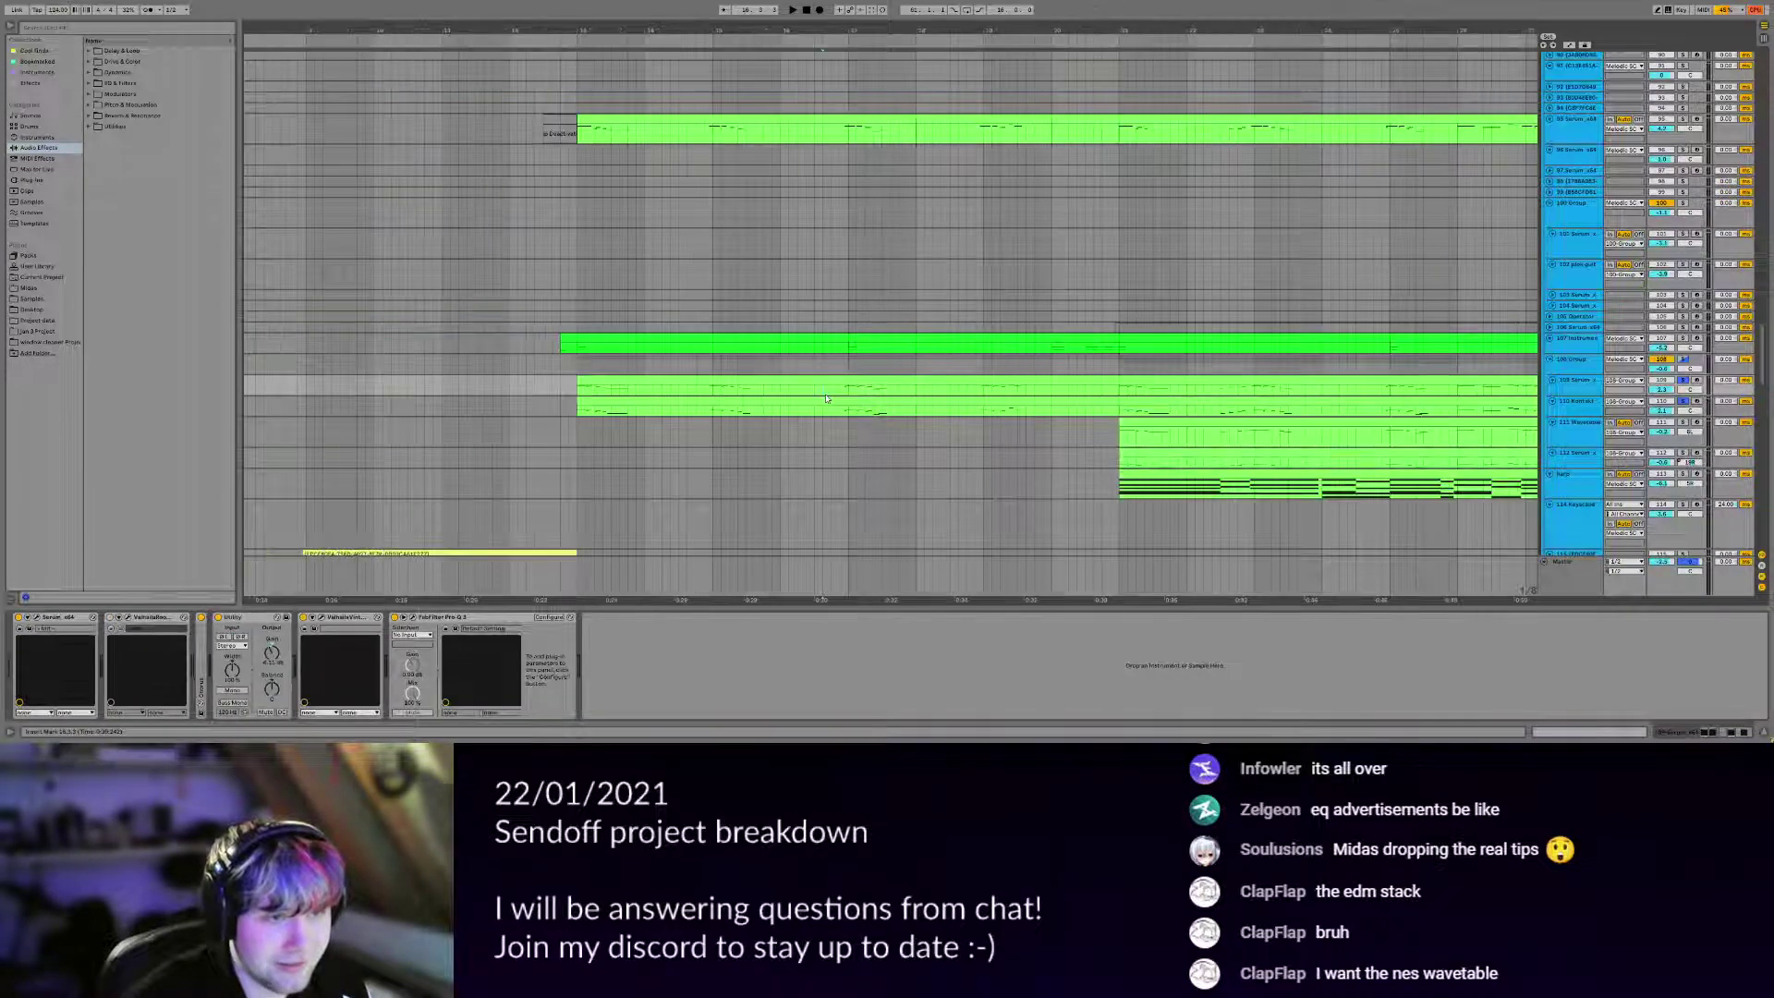
pyautogui.moveTo(827, 399); pyautogui.dragTo(736, 388)
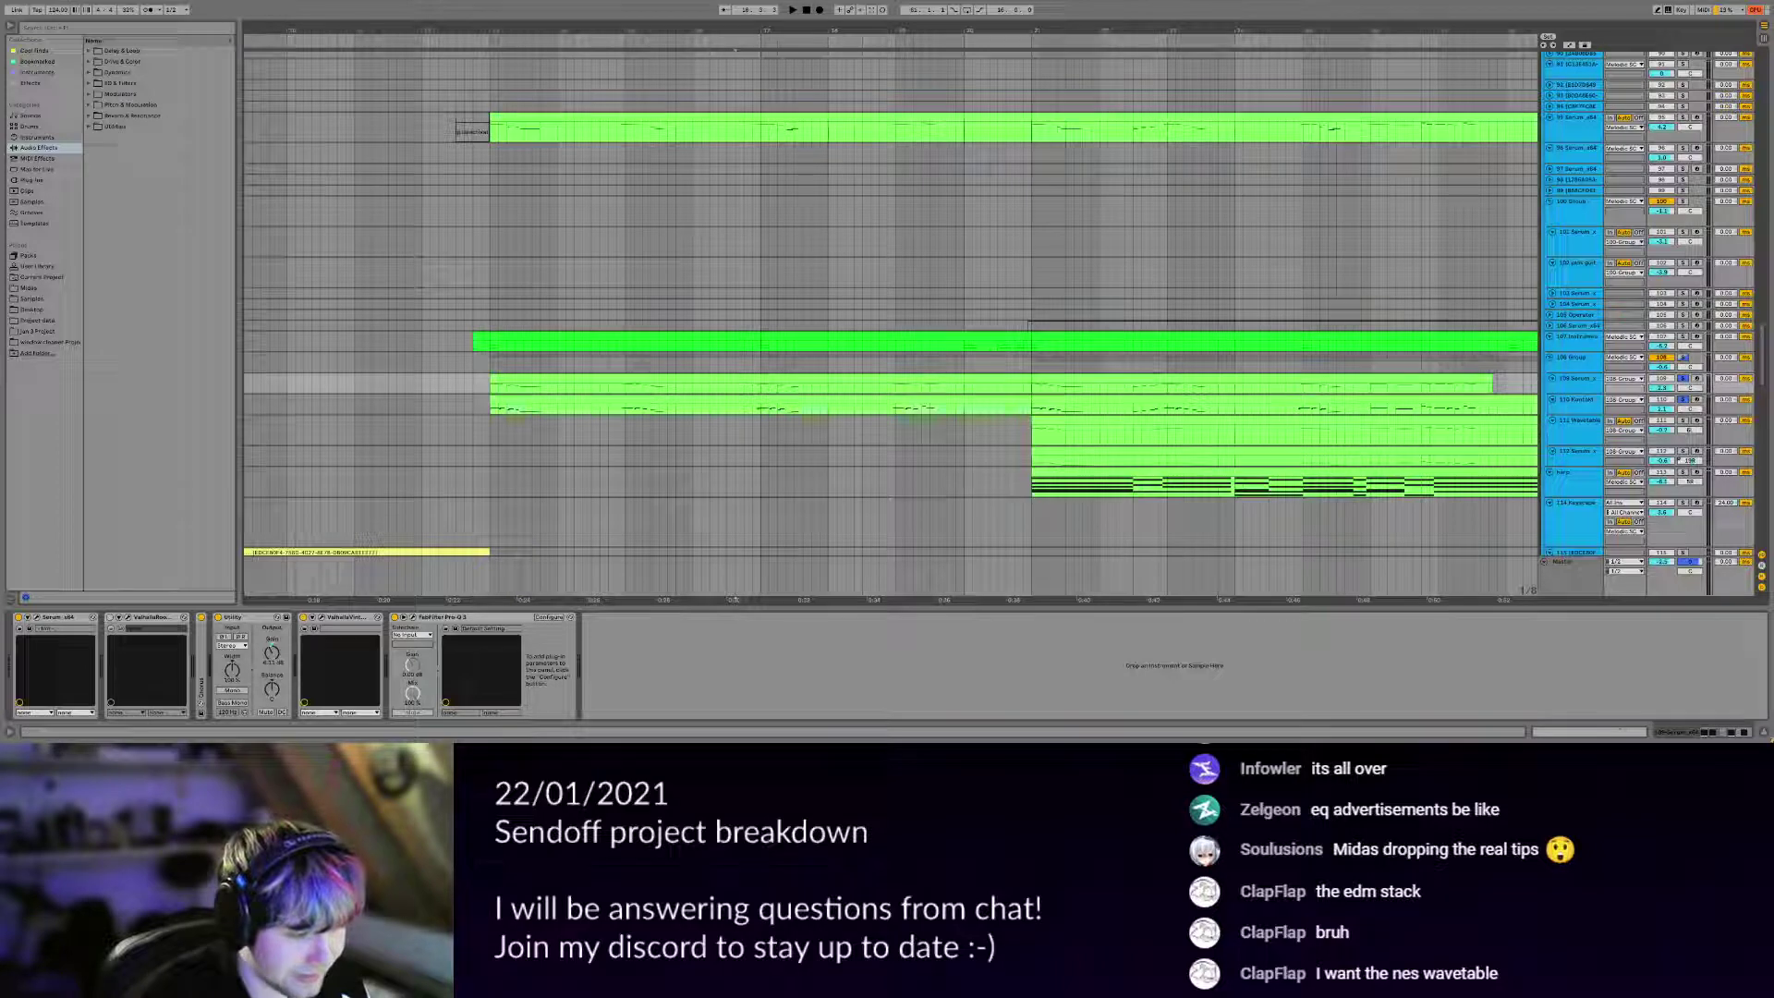
pyautogui.click(812, 381)
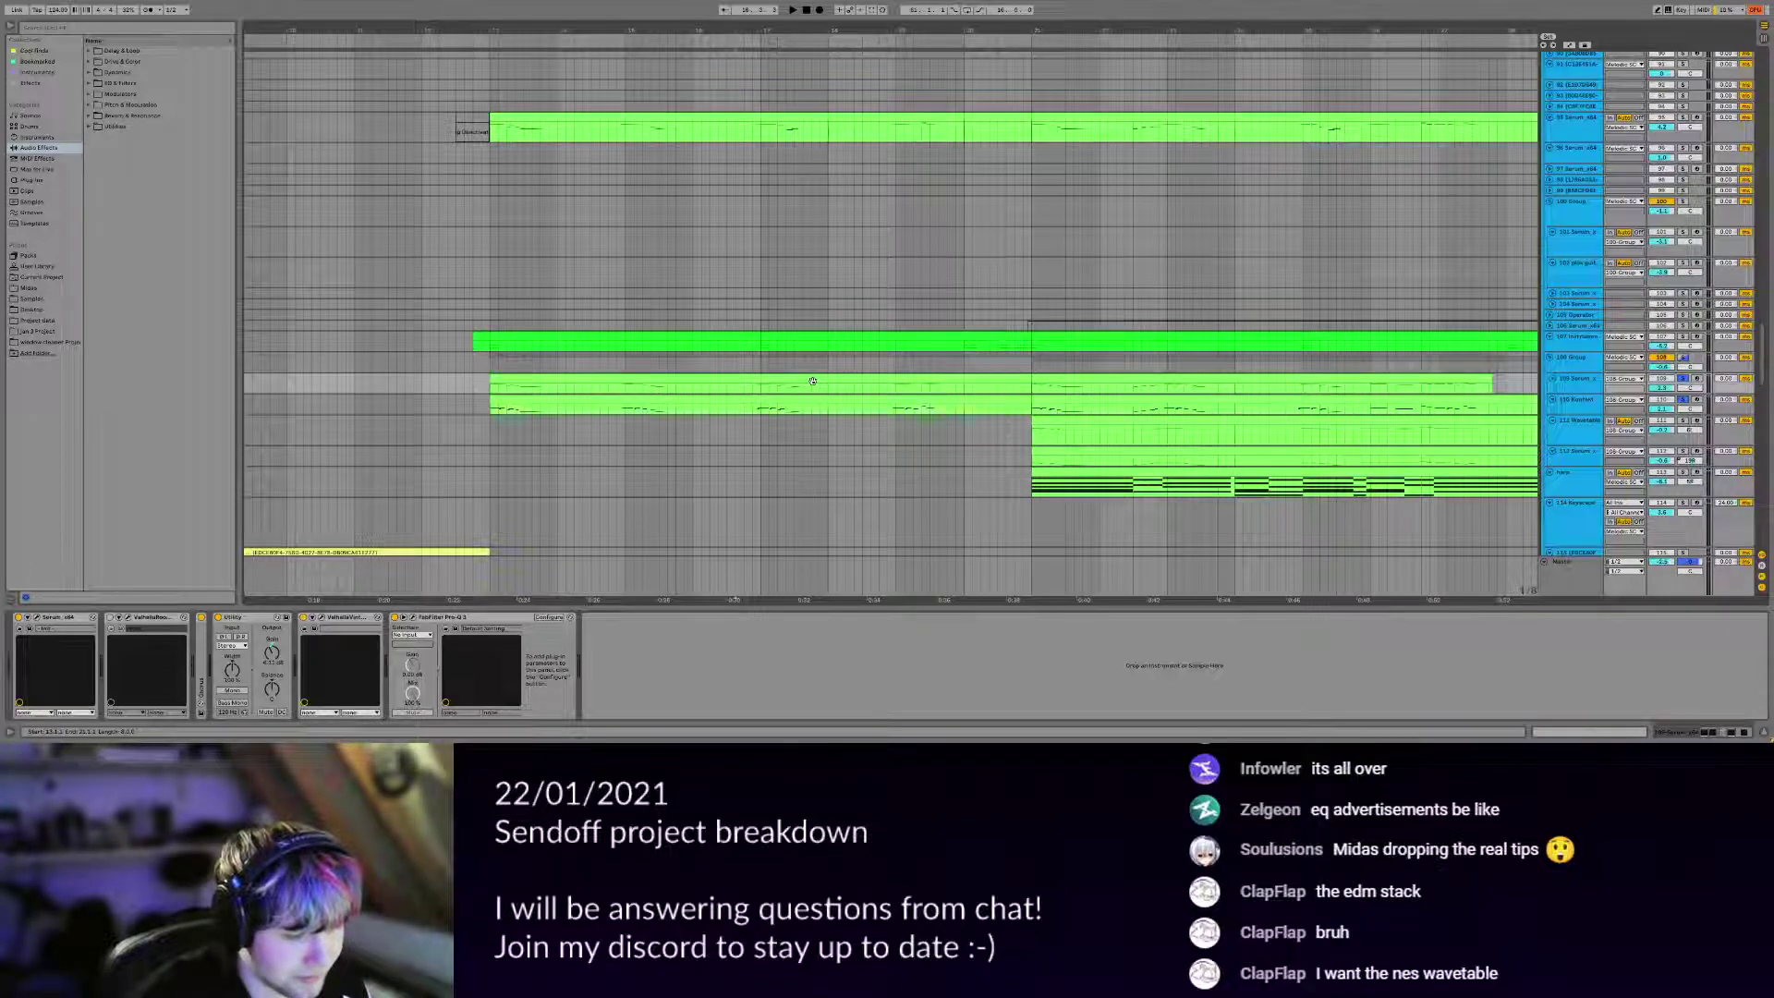
pyautogui.hscroll(-2, 796, 383)
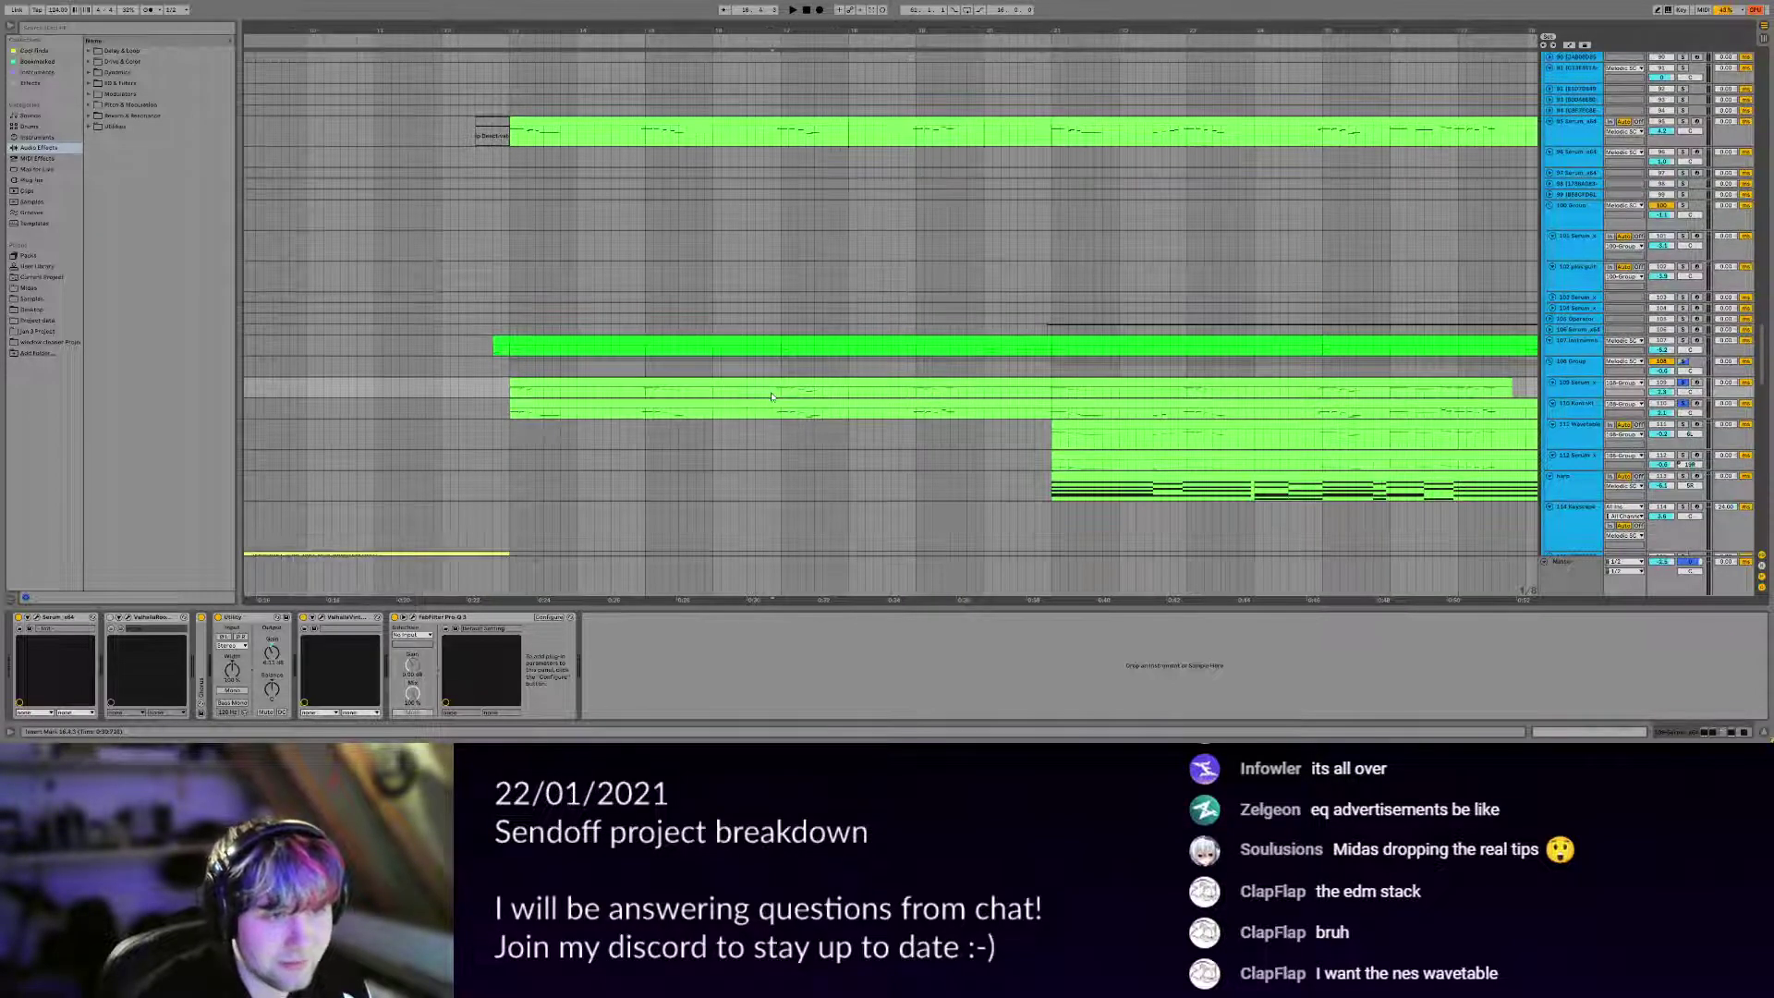
# Highlight the third short phrase in the Kontakt clip below the Serum clip.
pyautogui.click(713, 412)
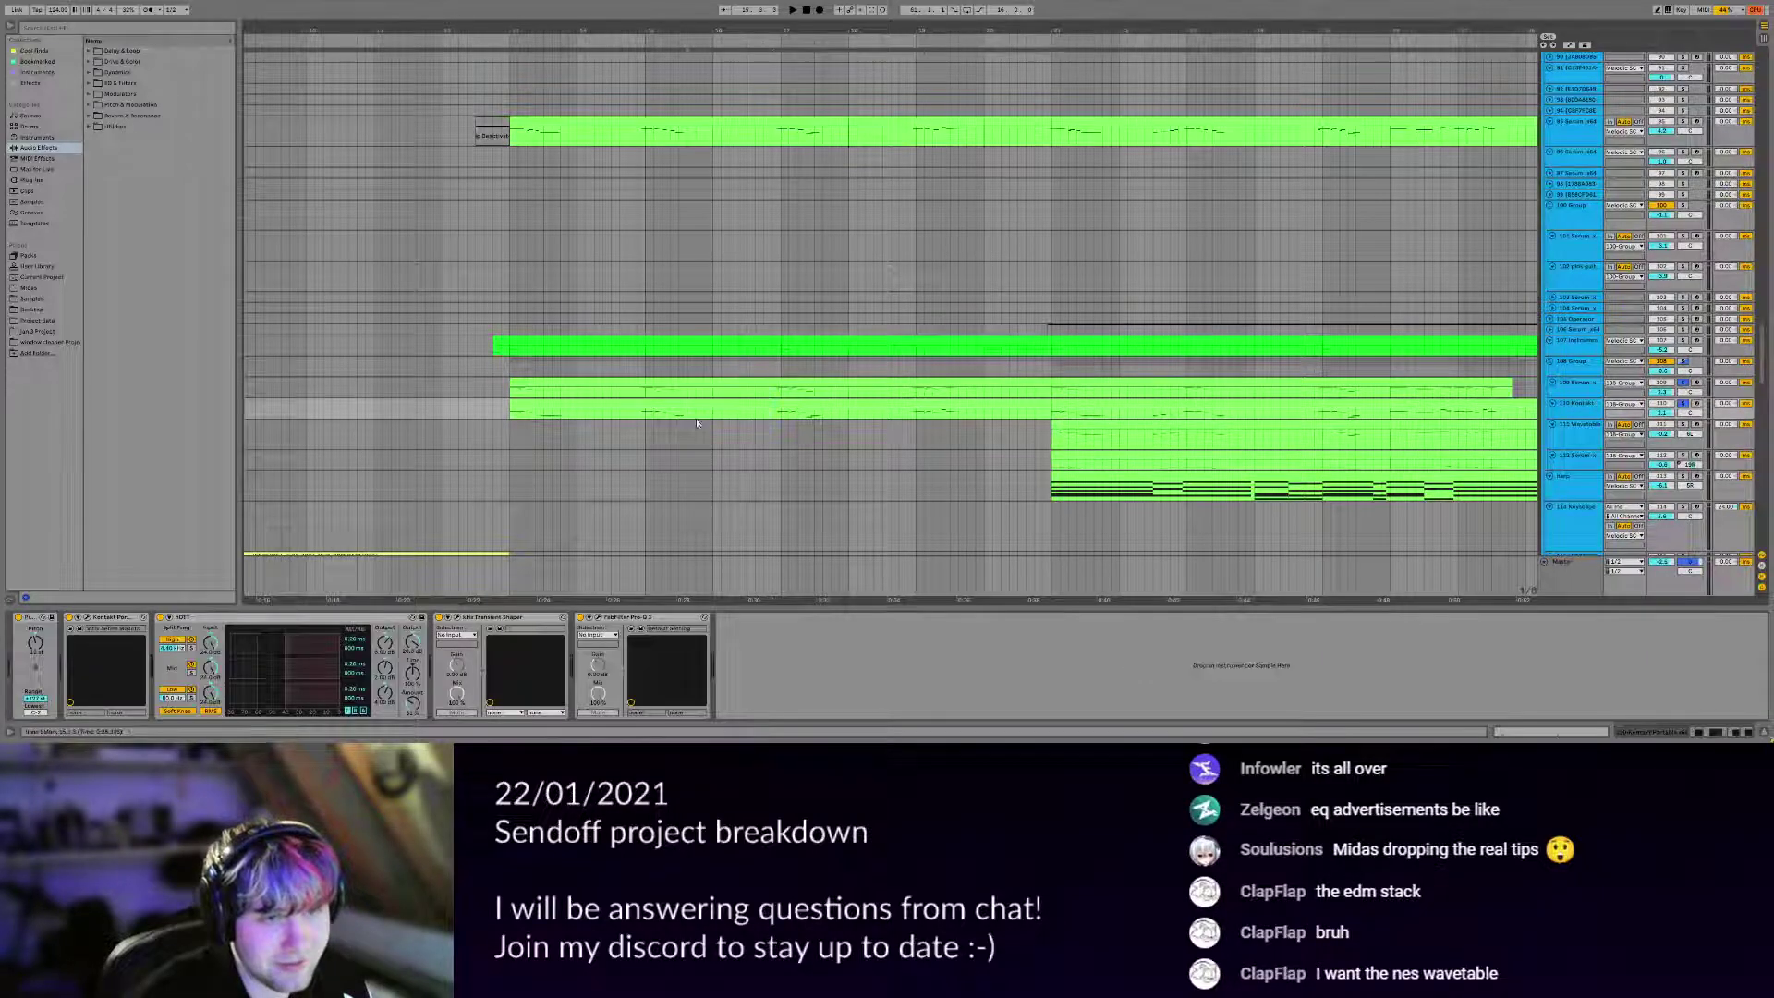
pyautogui.scroll(-2, 679, 379)
pyautogui.hscroll(2, 679, 379)
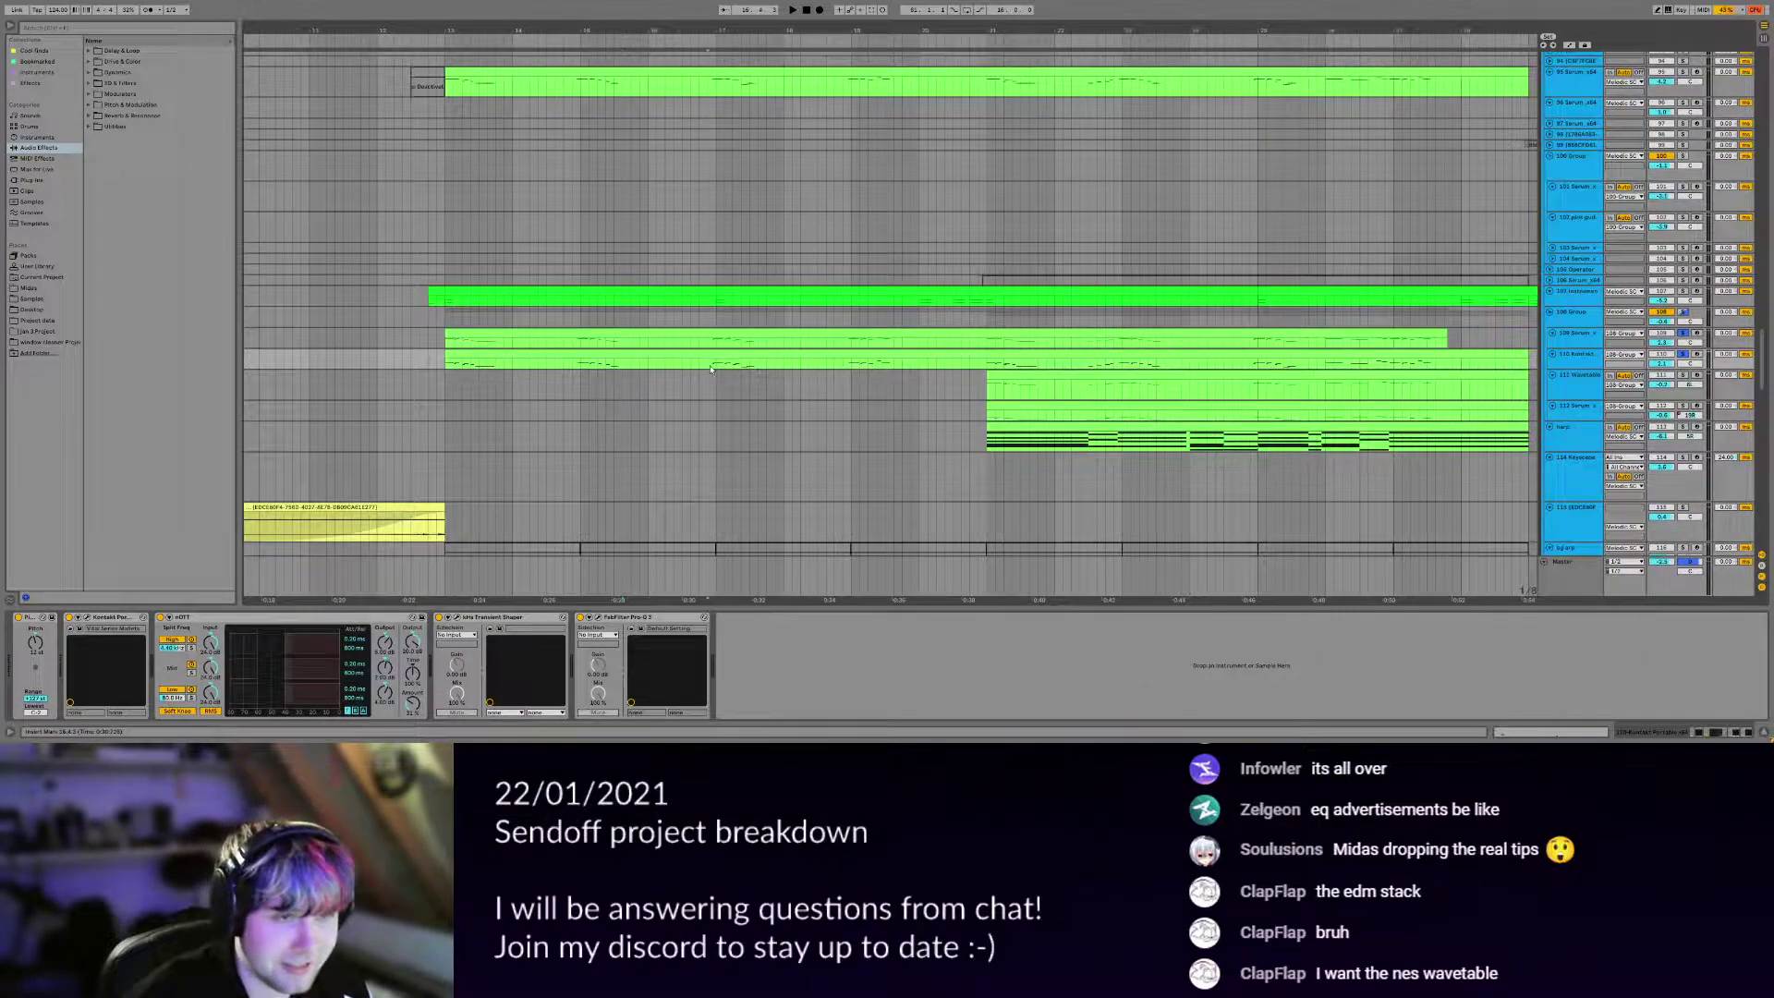
pyautogui.scroll(1, 711, 369)
pyautogui.hscroll(-2, 711, 369)
pyautogui.moveTo(763, 389); pyautogui.dragTo(807, 396)
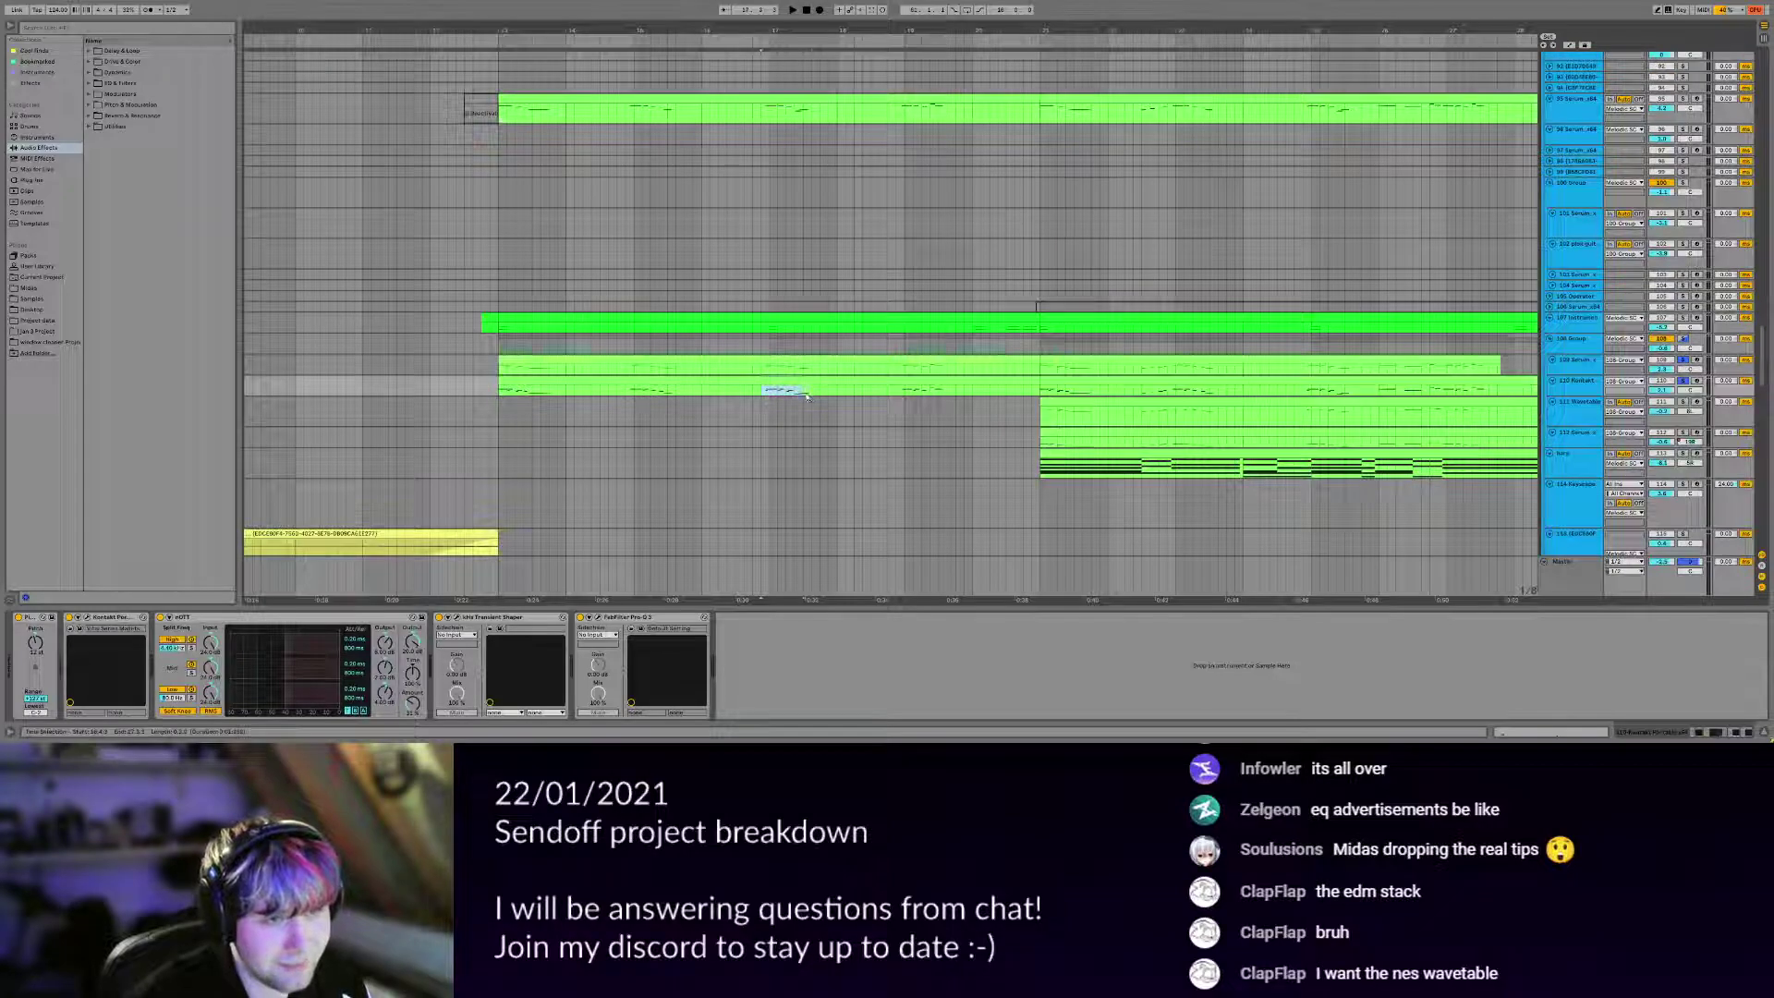
pyautogui.click(811, 397)
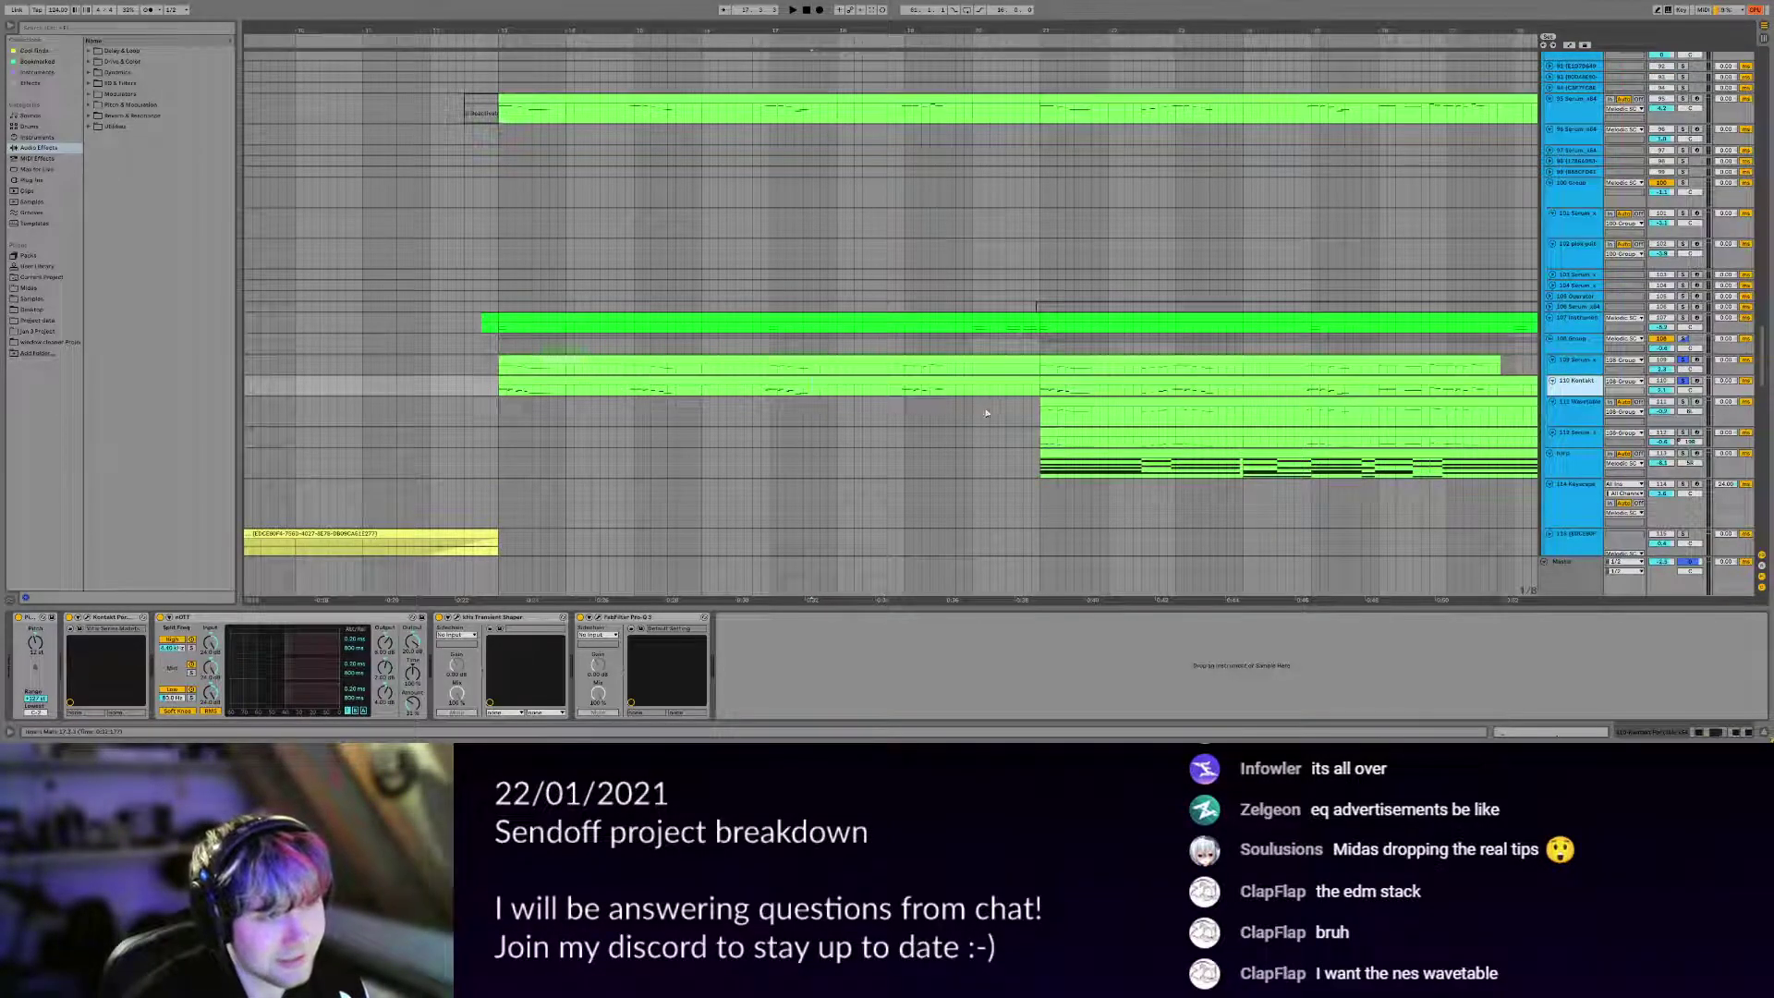
# Insert a new MIDI track below the Kontakt track, load the Serum instrument on it and open its interface.
pyautogui.hscroll(1, 931, 418)
pyautogui.scroll(1, 931, 419)
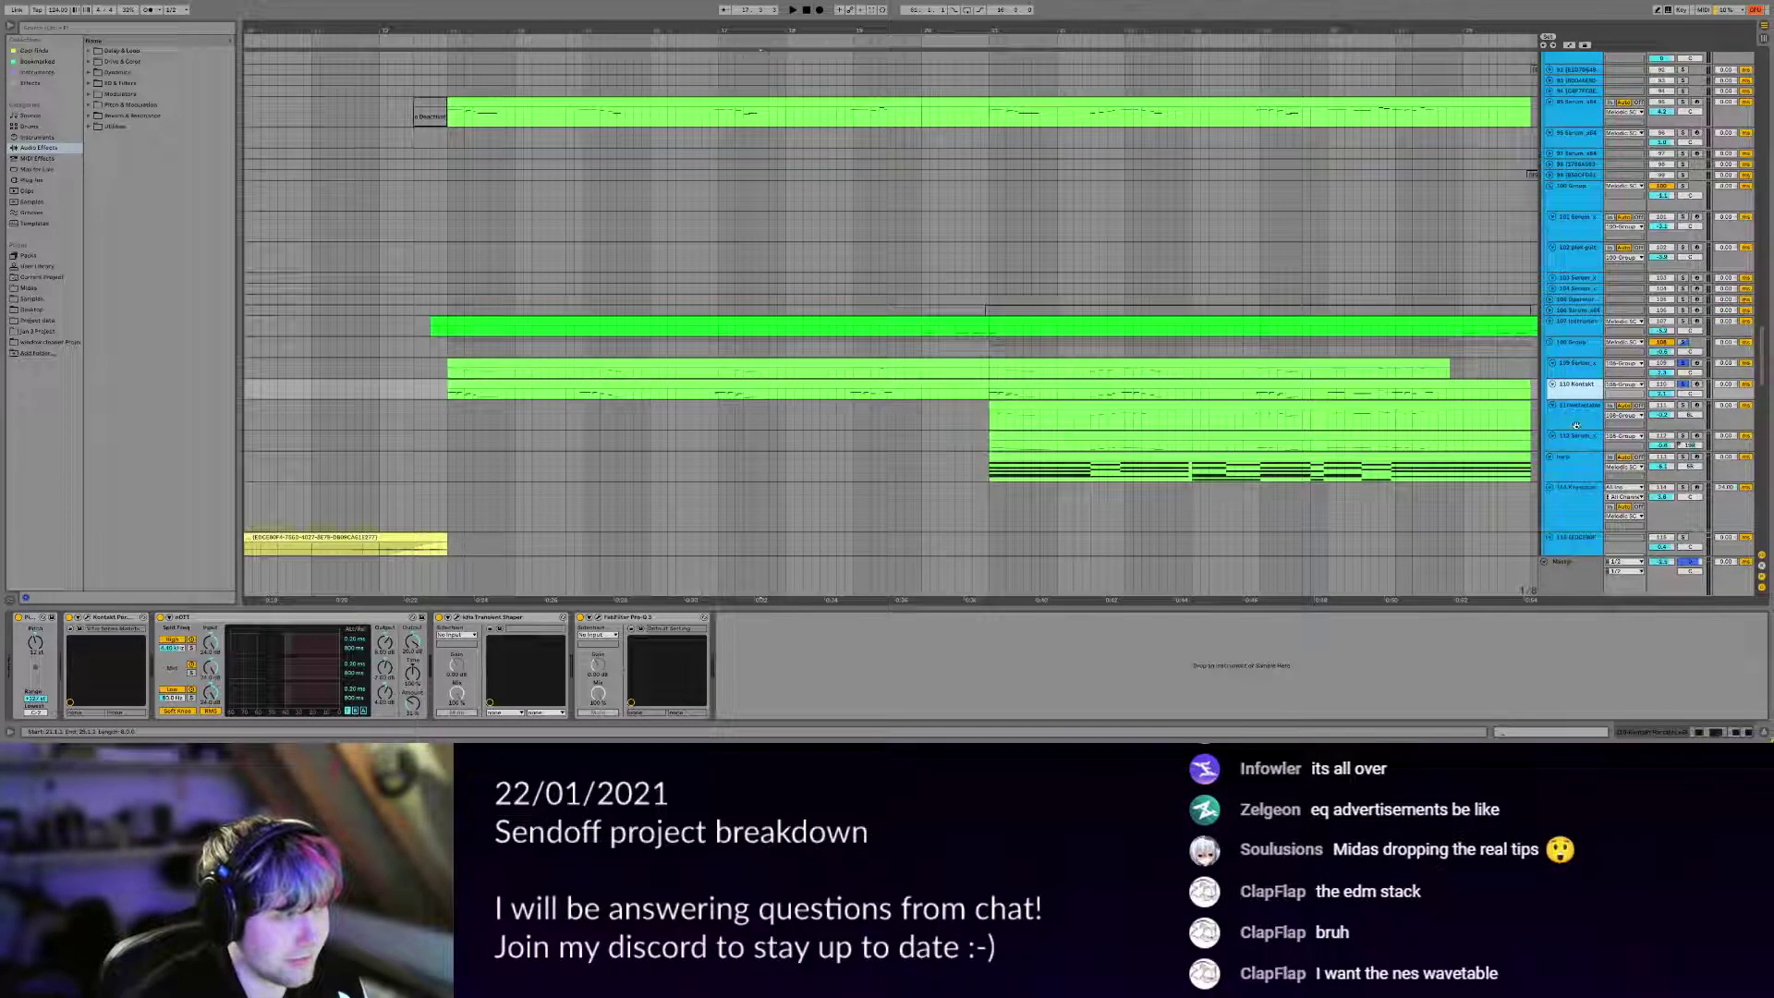
pyautogui.hotkey('ctrl', 'shift', 't')
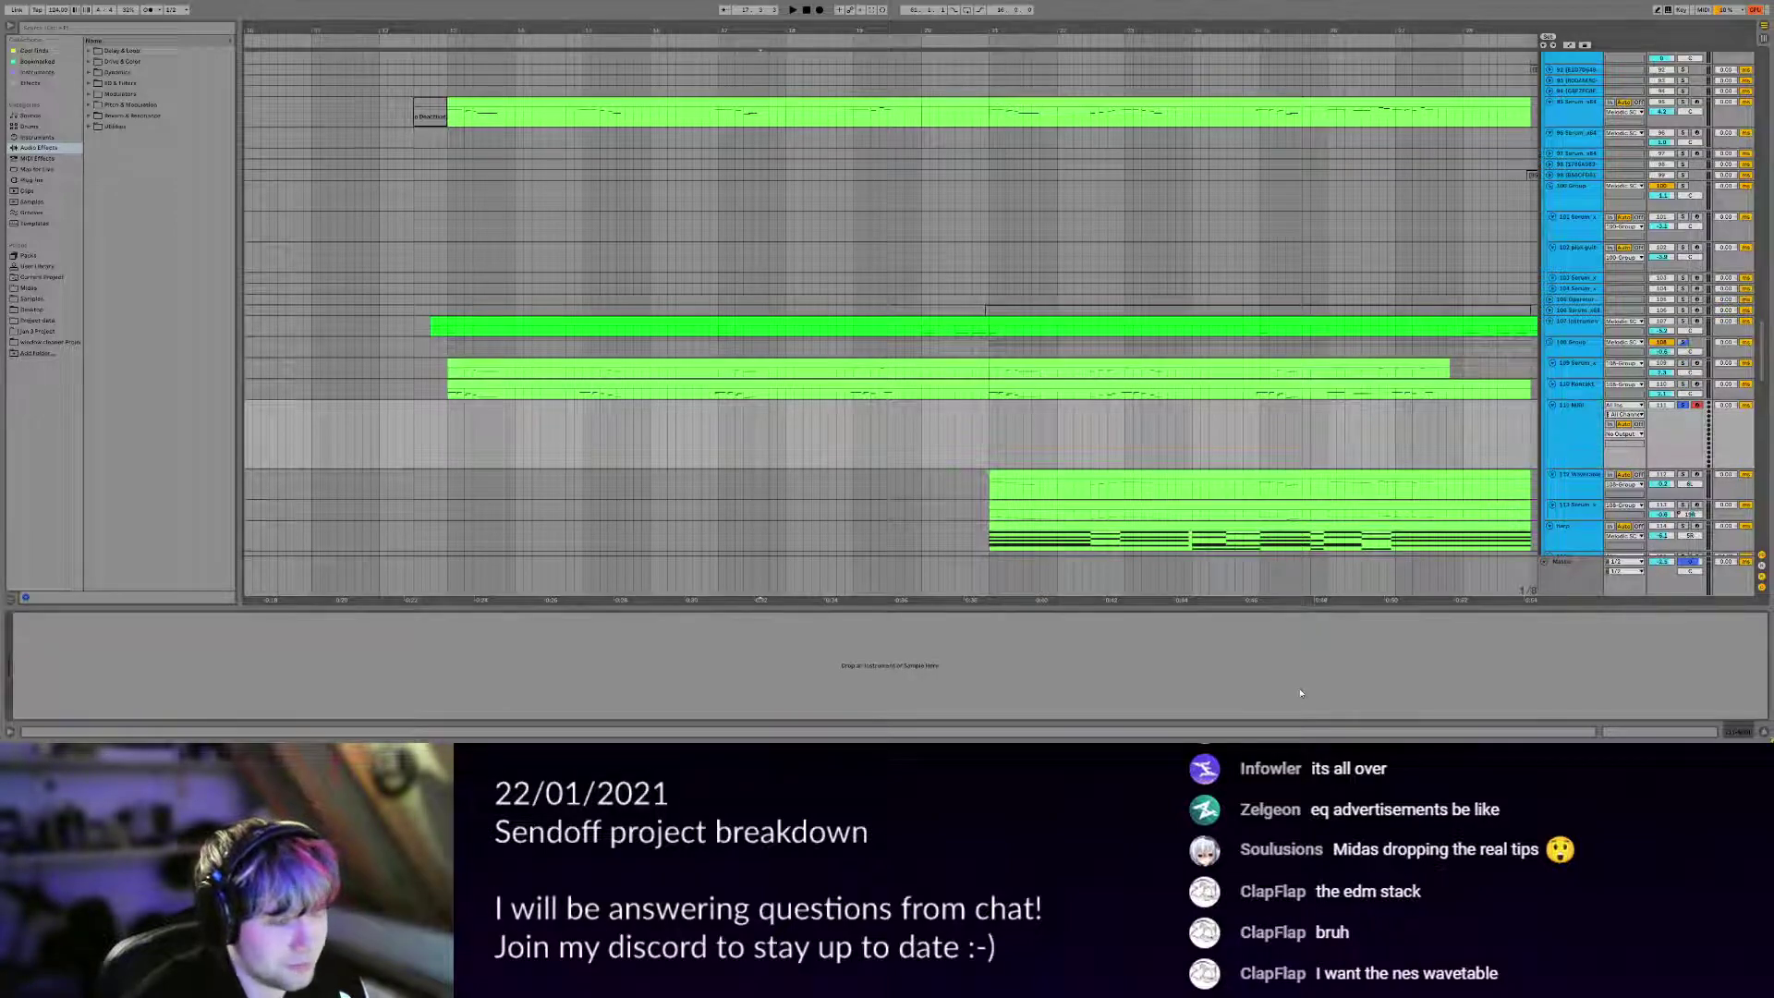
pyautogui.hotkey('ctrl', 'f')
pyautogui.write('serum')
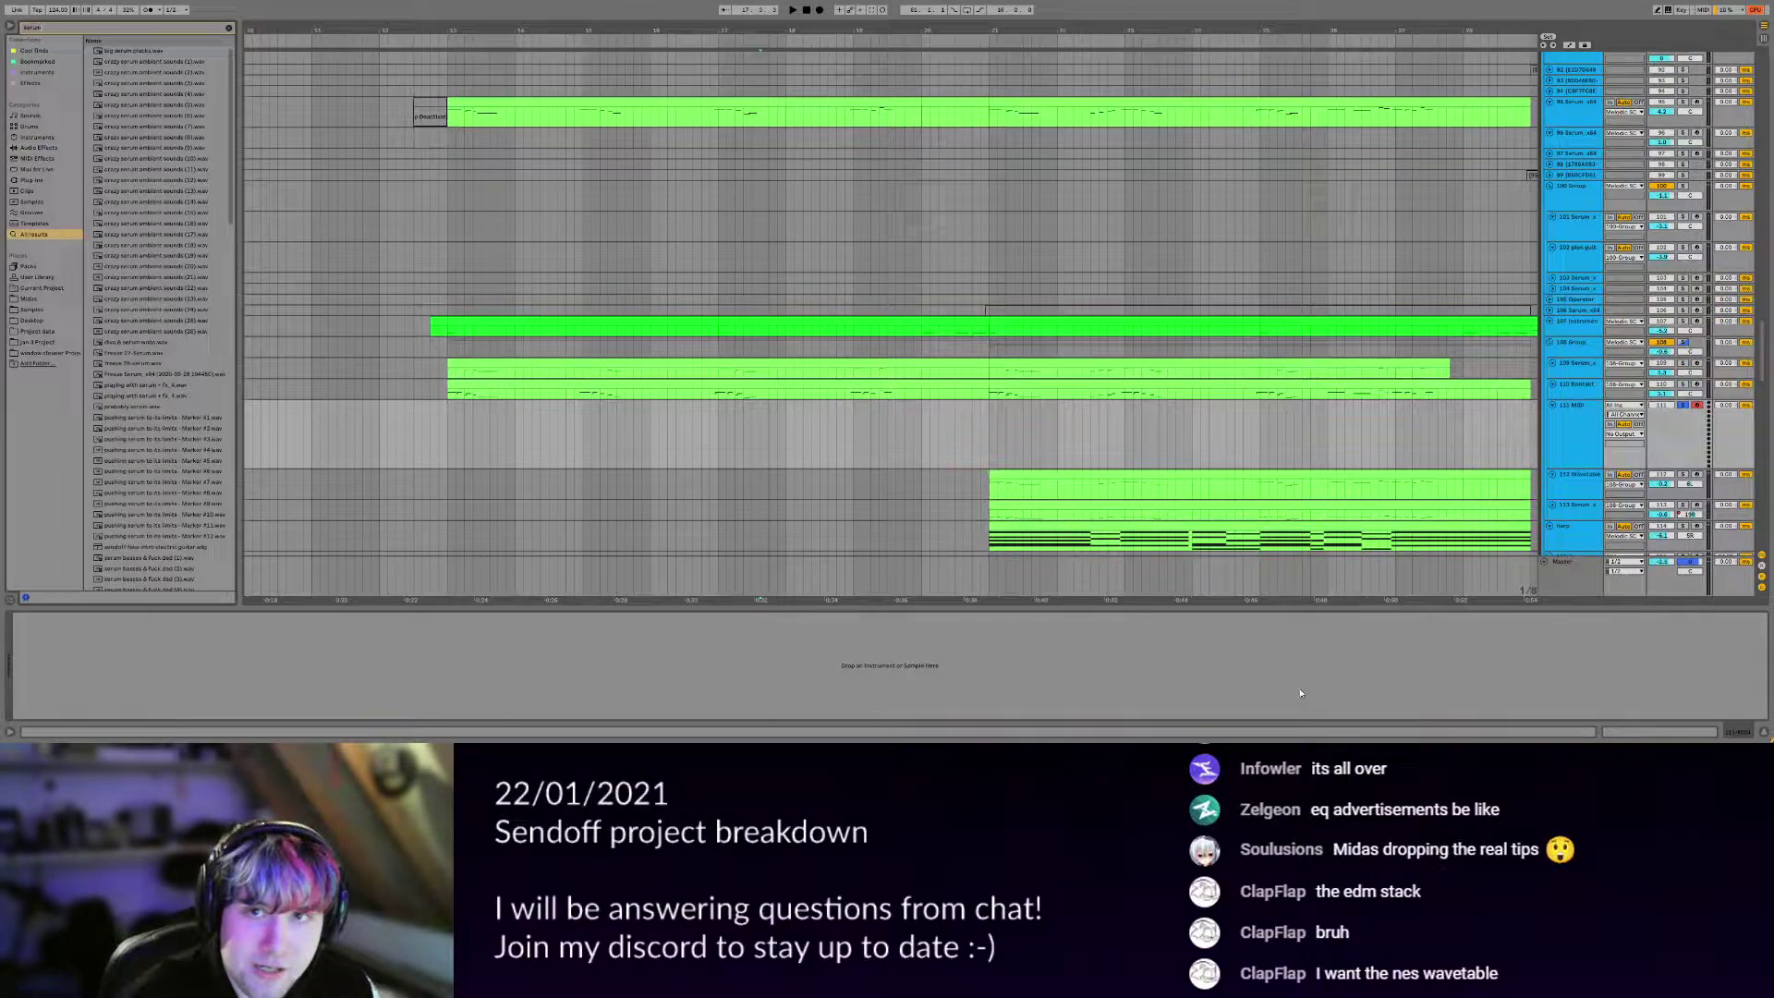
pyautogui.click(37, 72)
pyautogui.moveTo(118, 51); pyautogui.dragTo(127, 527)
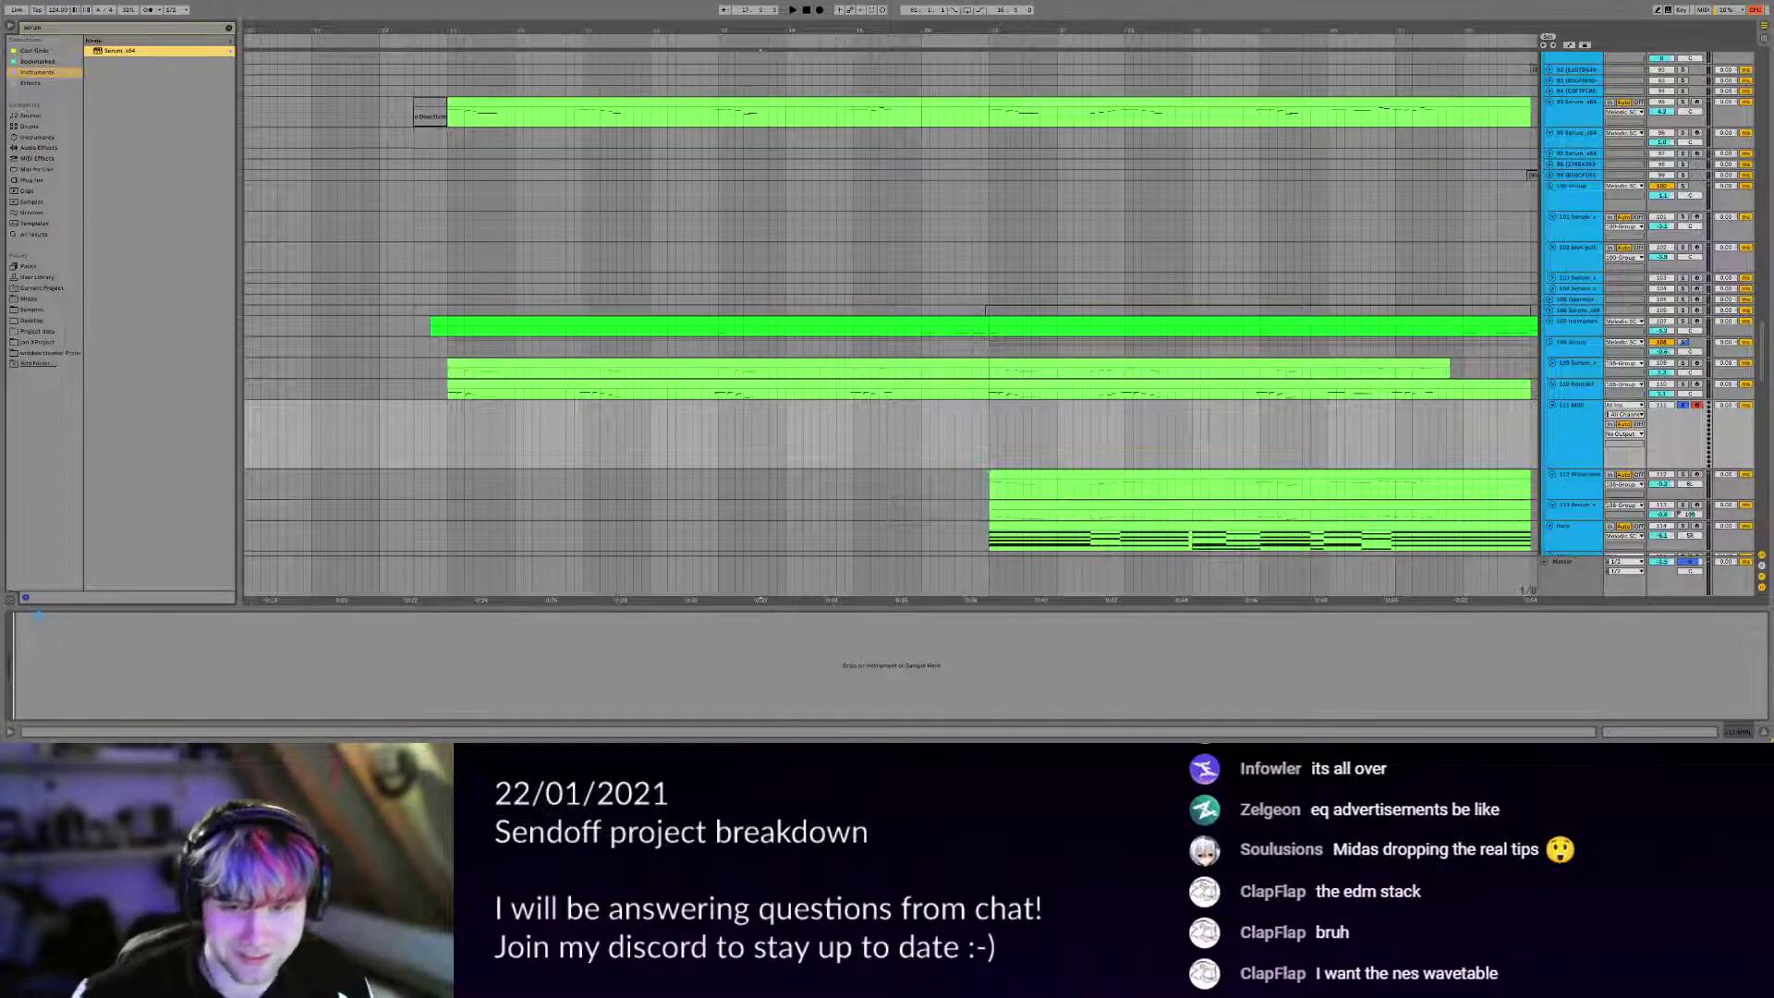
pyautogui.moveTo(39, 614); pyautogui.dragTo(33, 626)
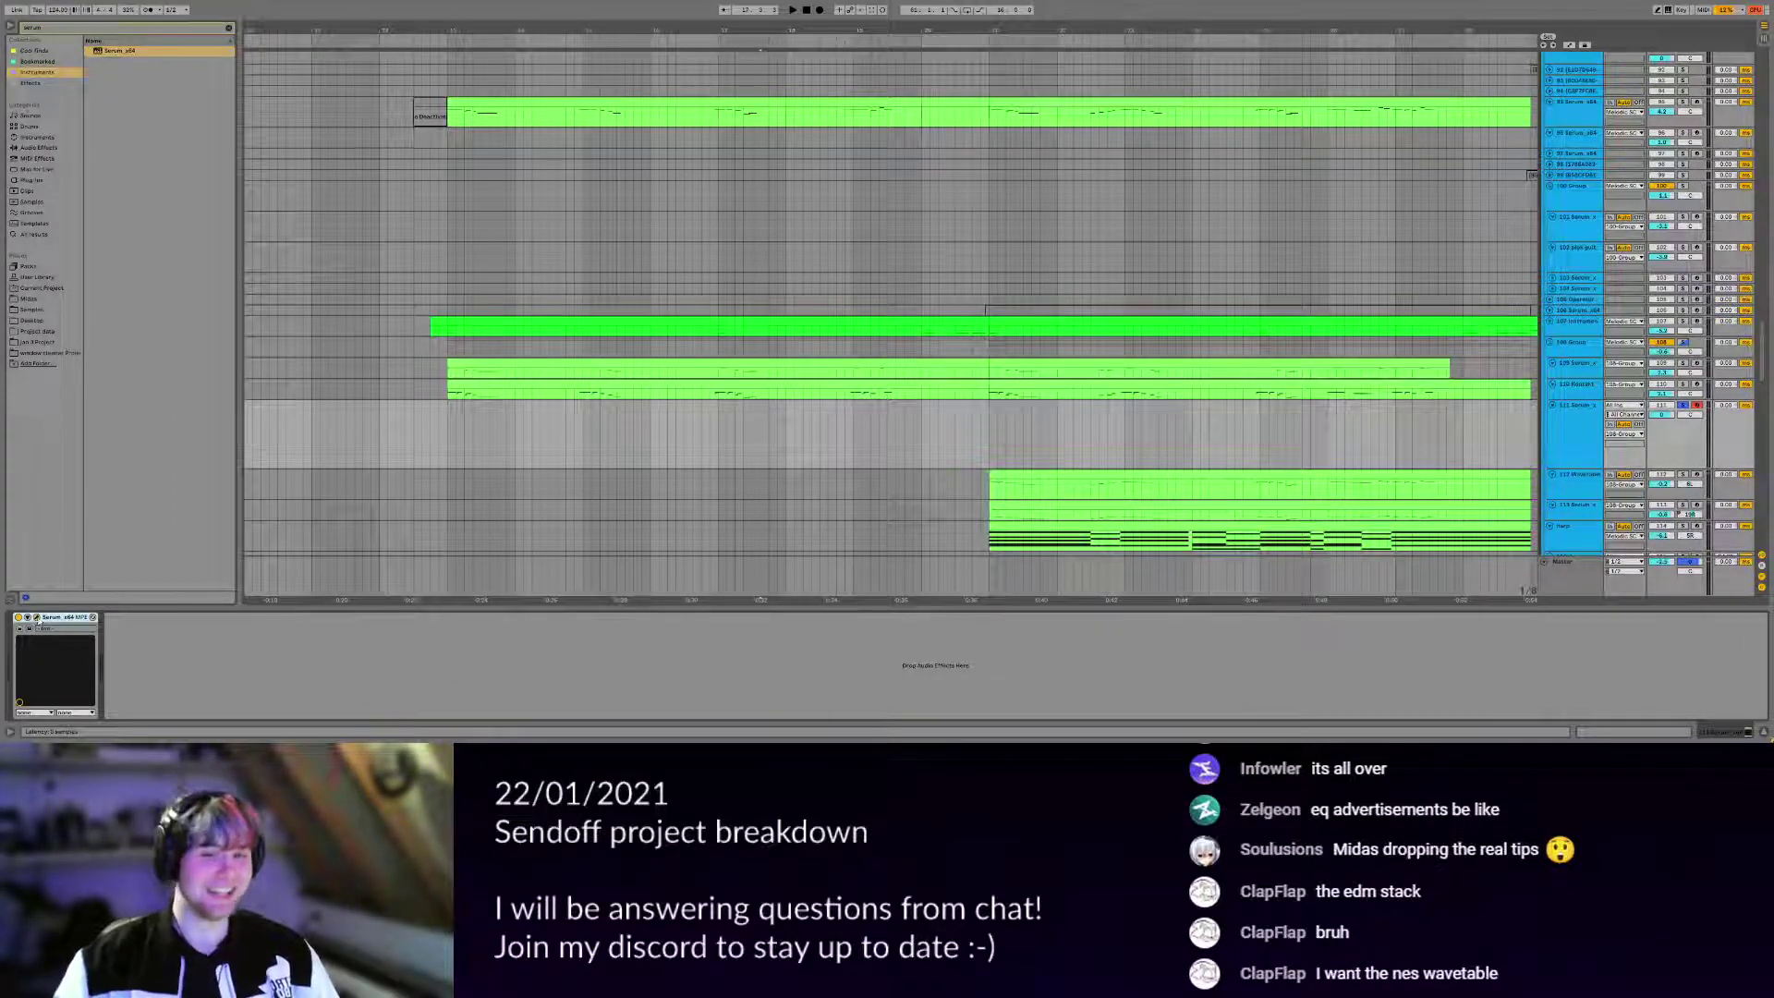
# Shape Serum's LFO 1 into a sharp initial drop and assign it to oscillator A's coarse pitch.
pyautogui.moveTo(710, 288); pyautogui.dragTo(640, 221)
pyautogui.moveTo(661, 438); pyautogui.dragTo(566, 424)
pyautogui.moveTo(661, 471); pyautogui.dragTo(580, 519)
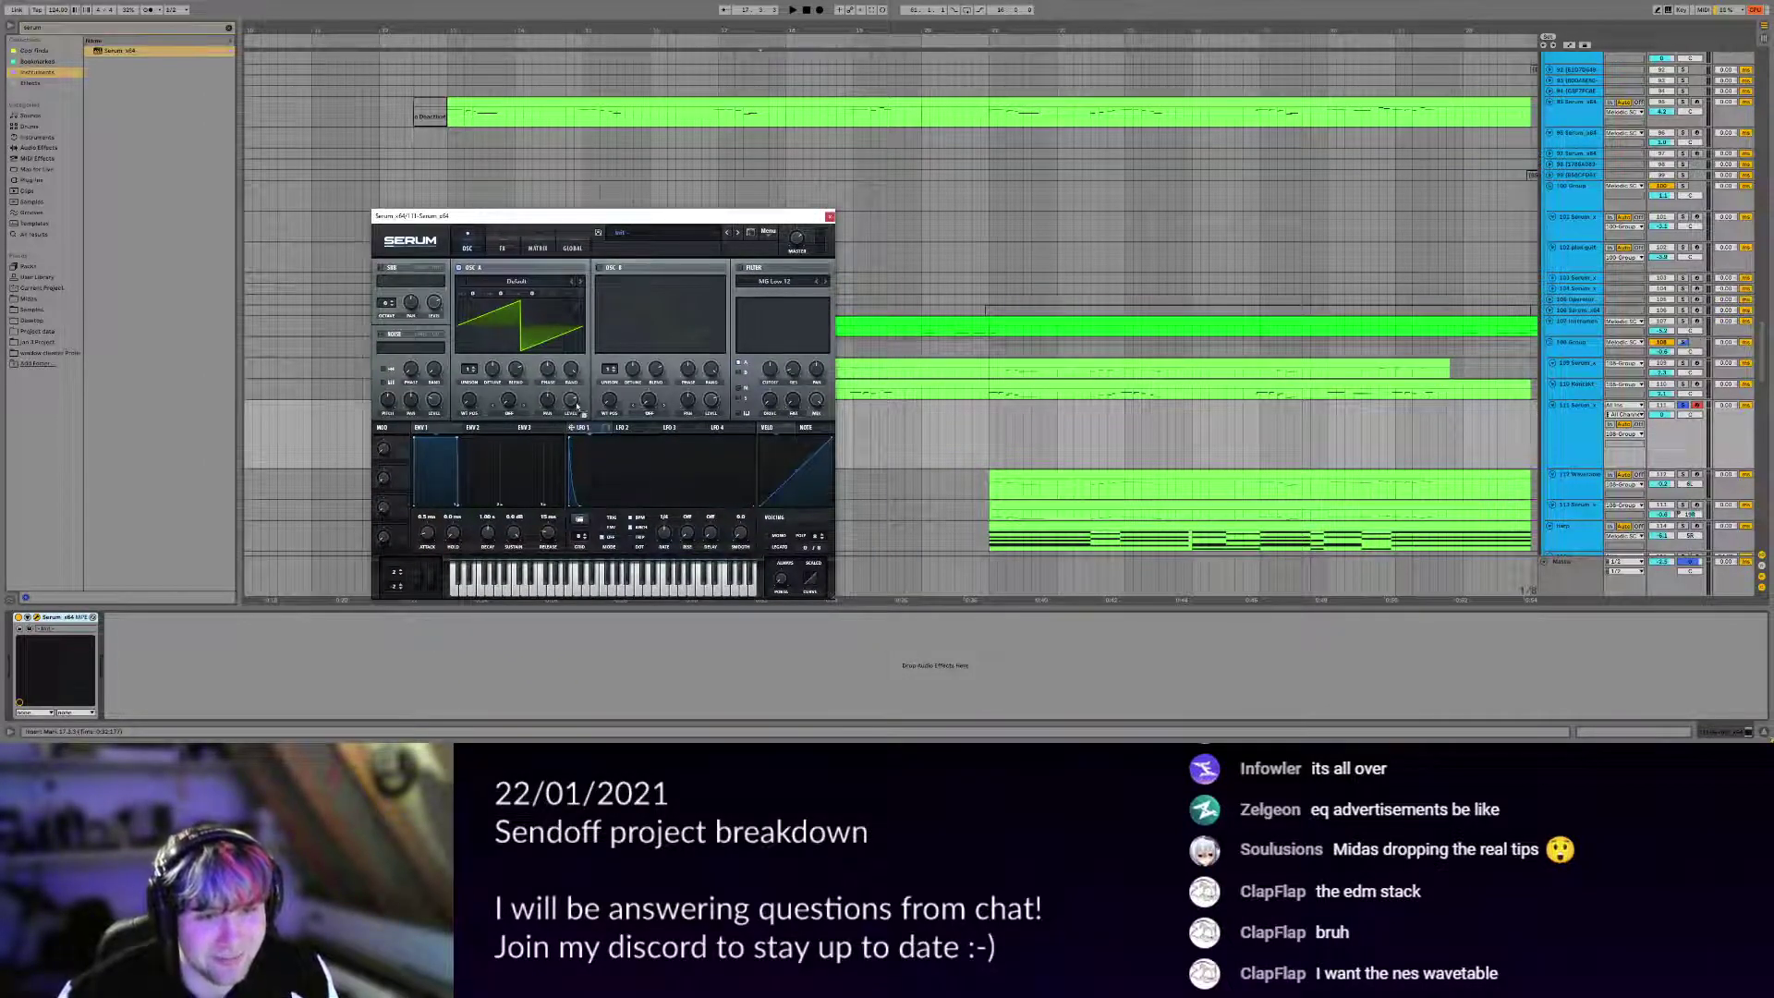
# Reduce the amount of LFO 1's modulation of oscillator A's coarse pitch in the matrix and return to the oscillator view.
pyautogui.click(535, 247)
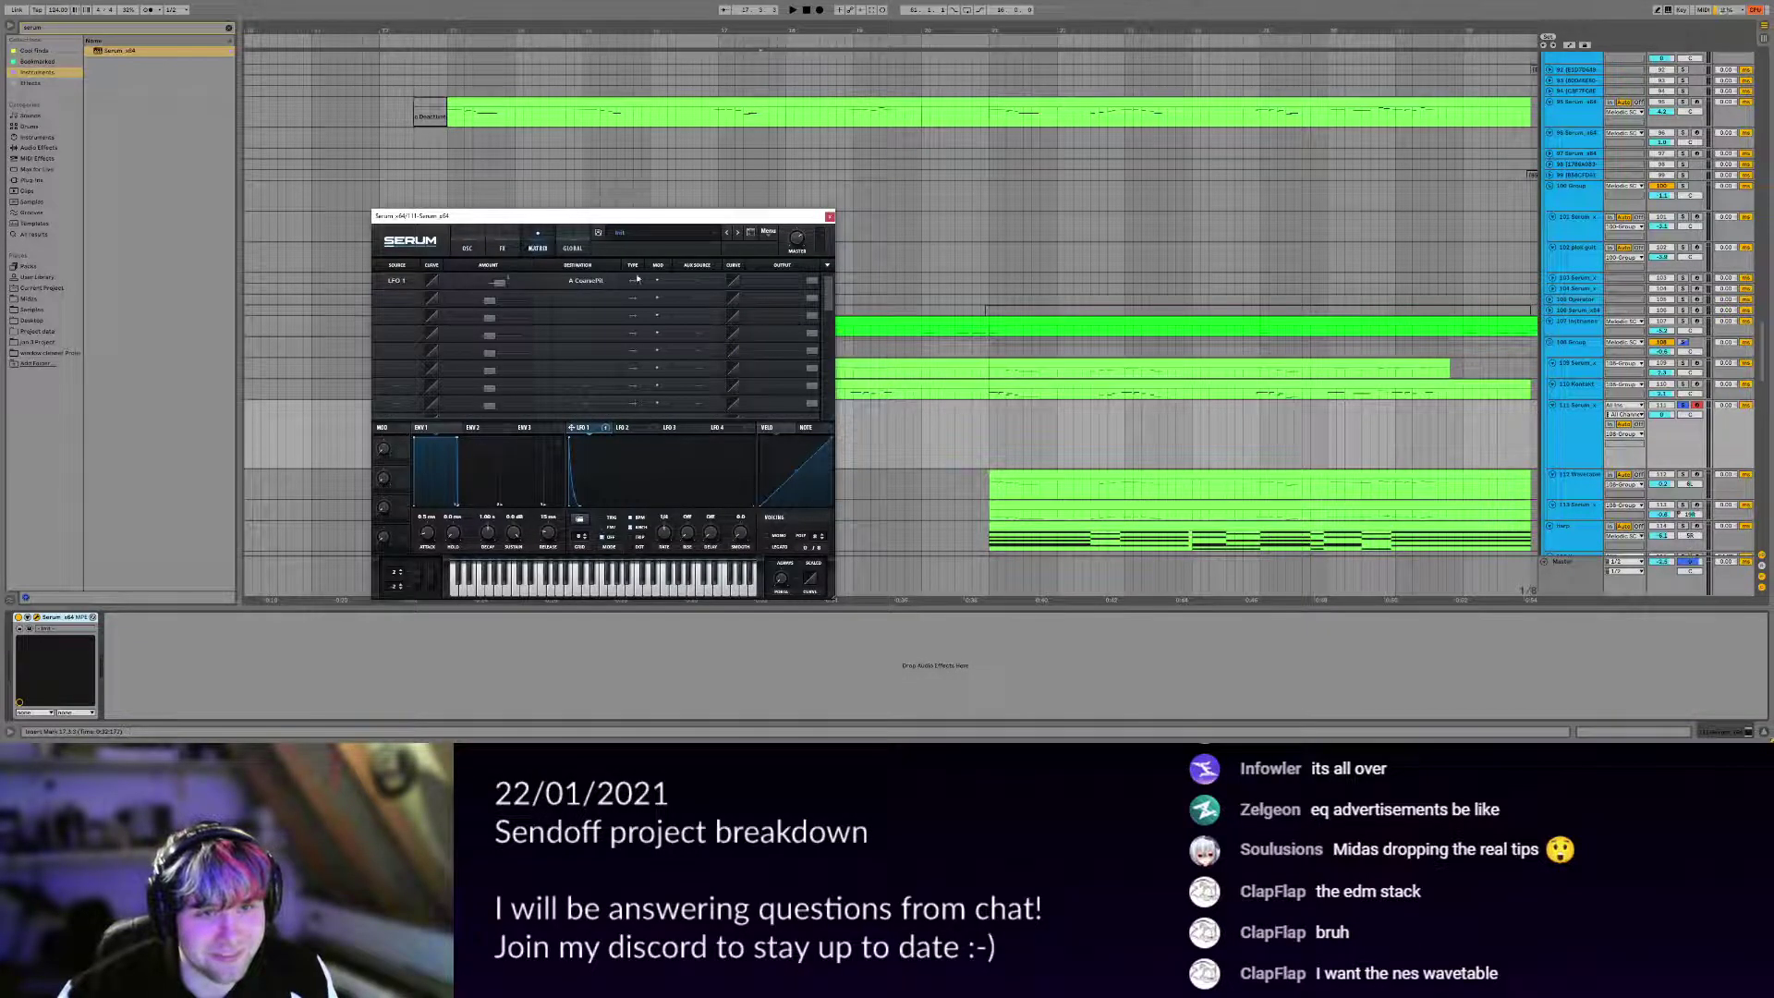
pyautogui.moveTo(506, 290); pyautogui.dragTo(496, 284)
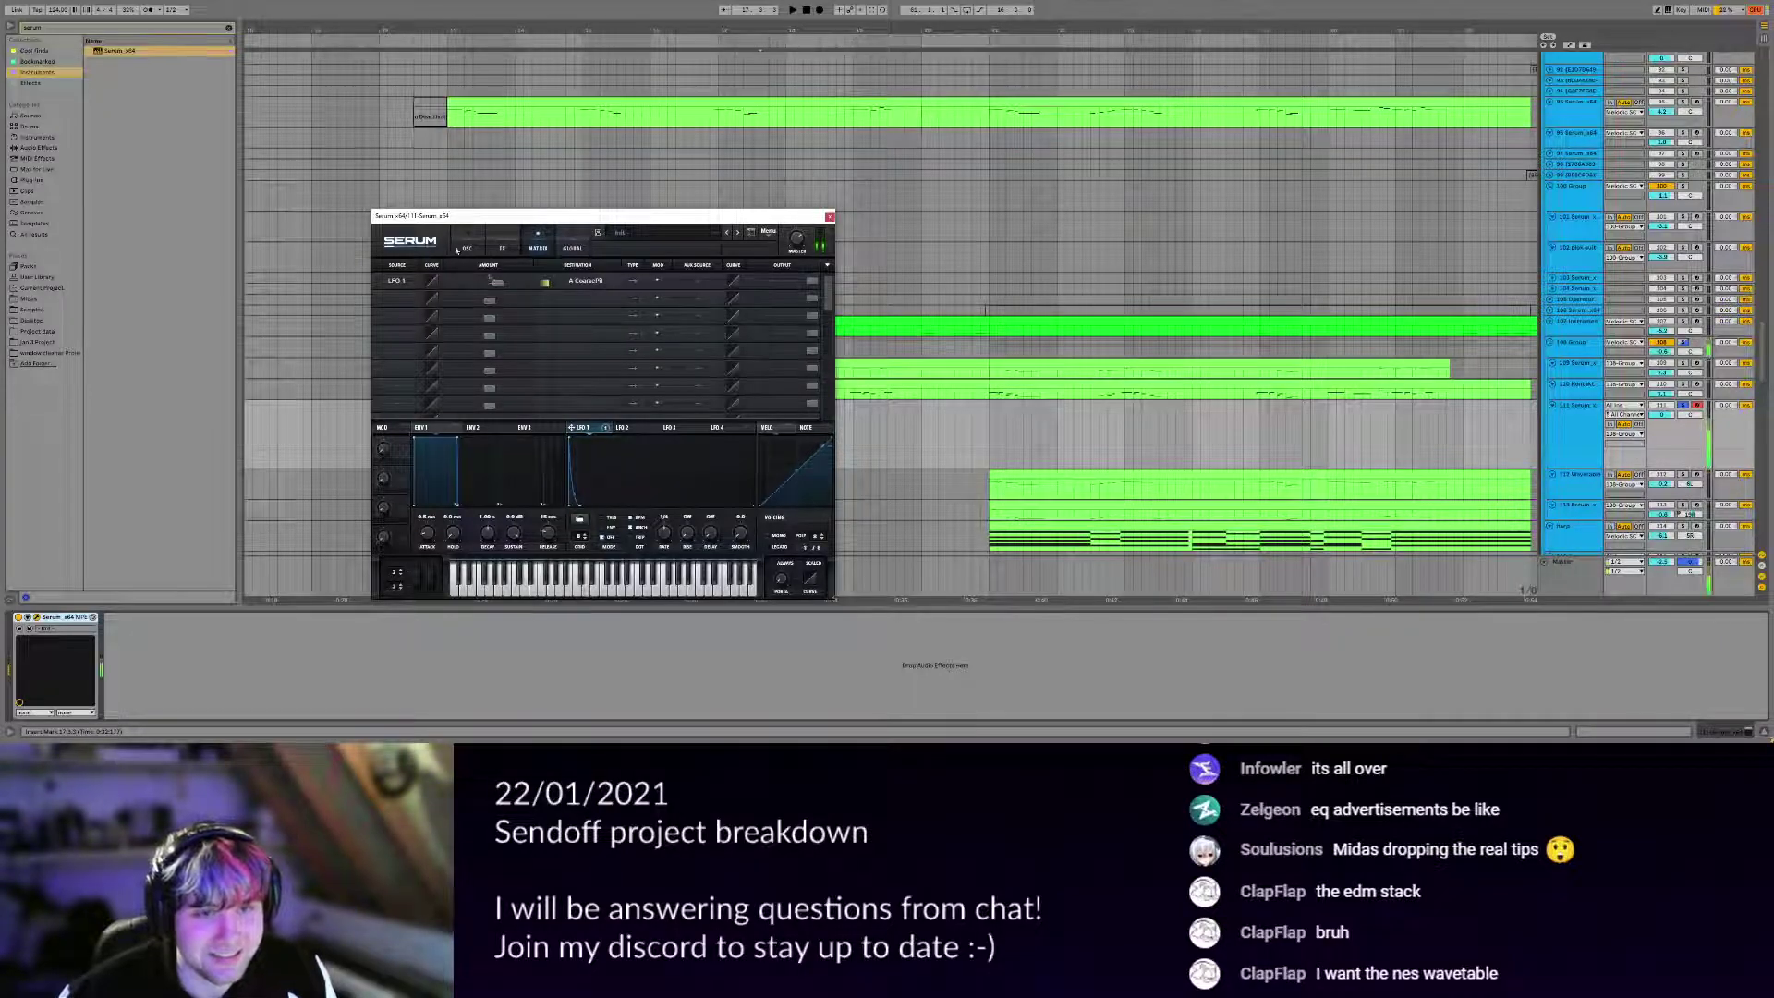
pyautogui.click(466, 248)
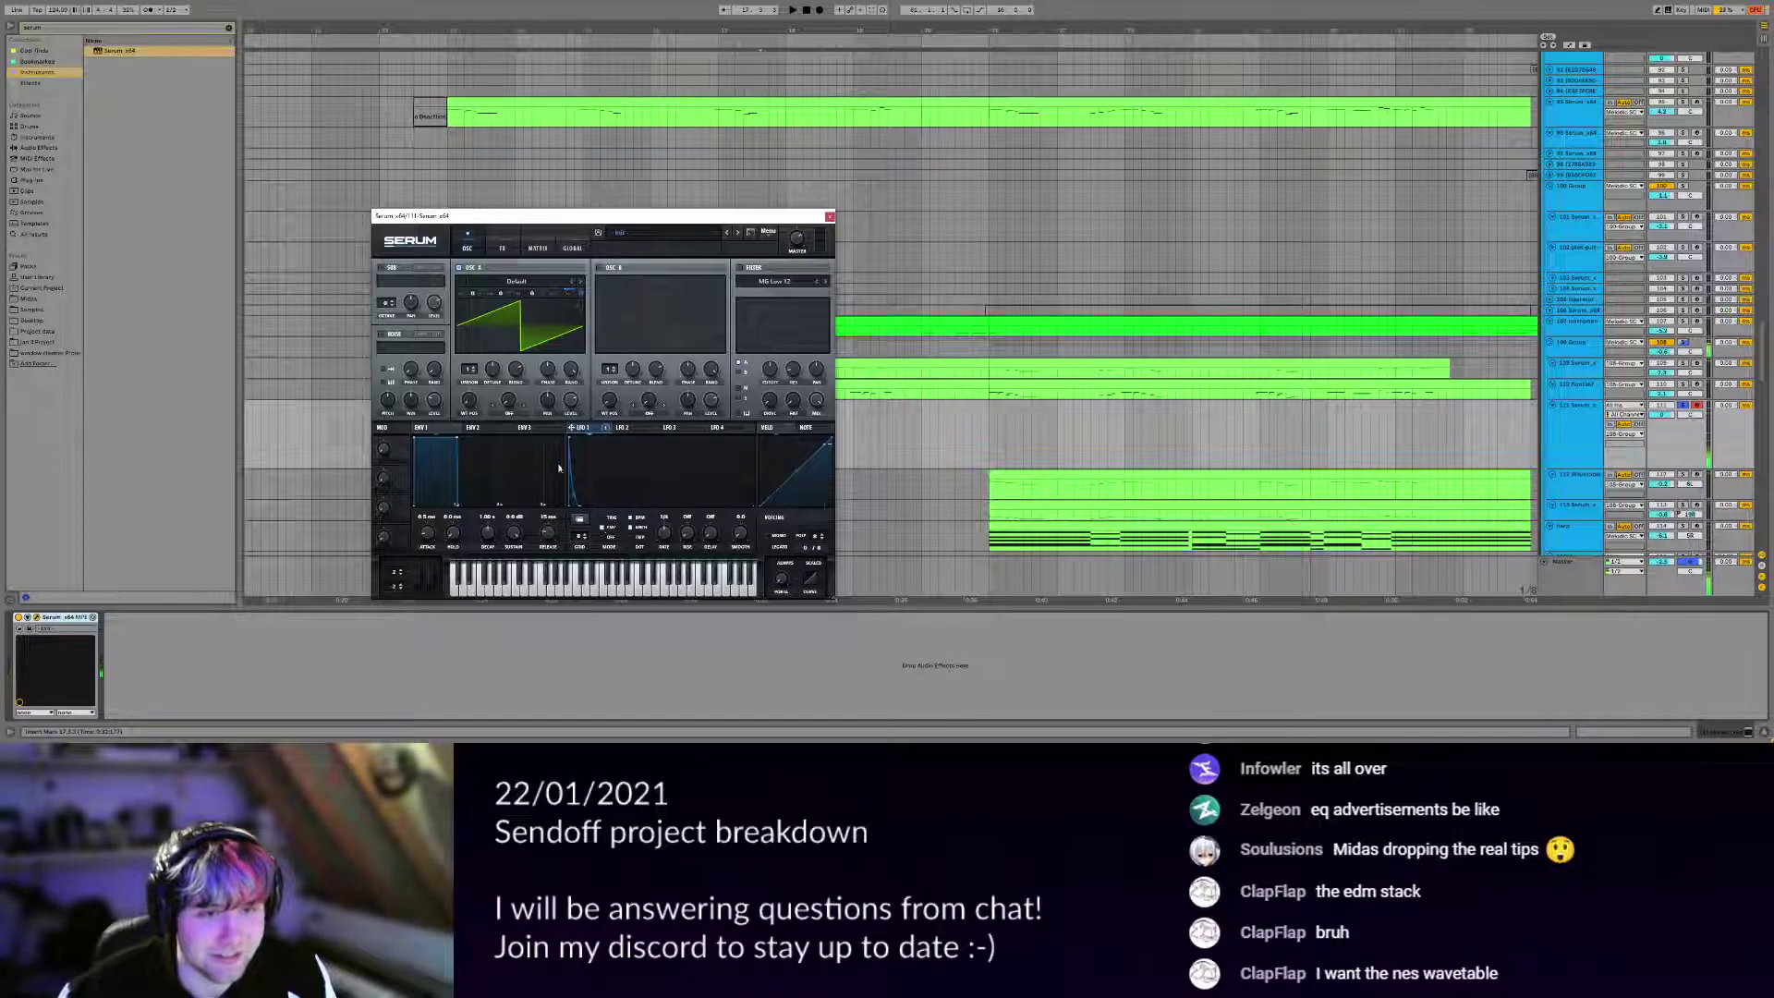
pyautogui.moveTo(581, 293); pyautogui.dragTo(580, 340)
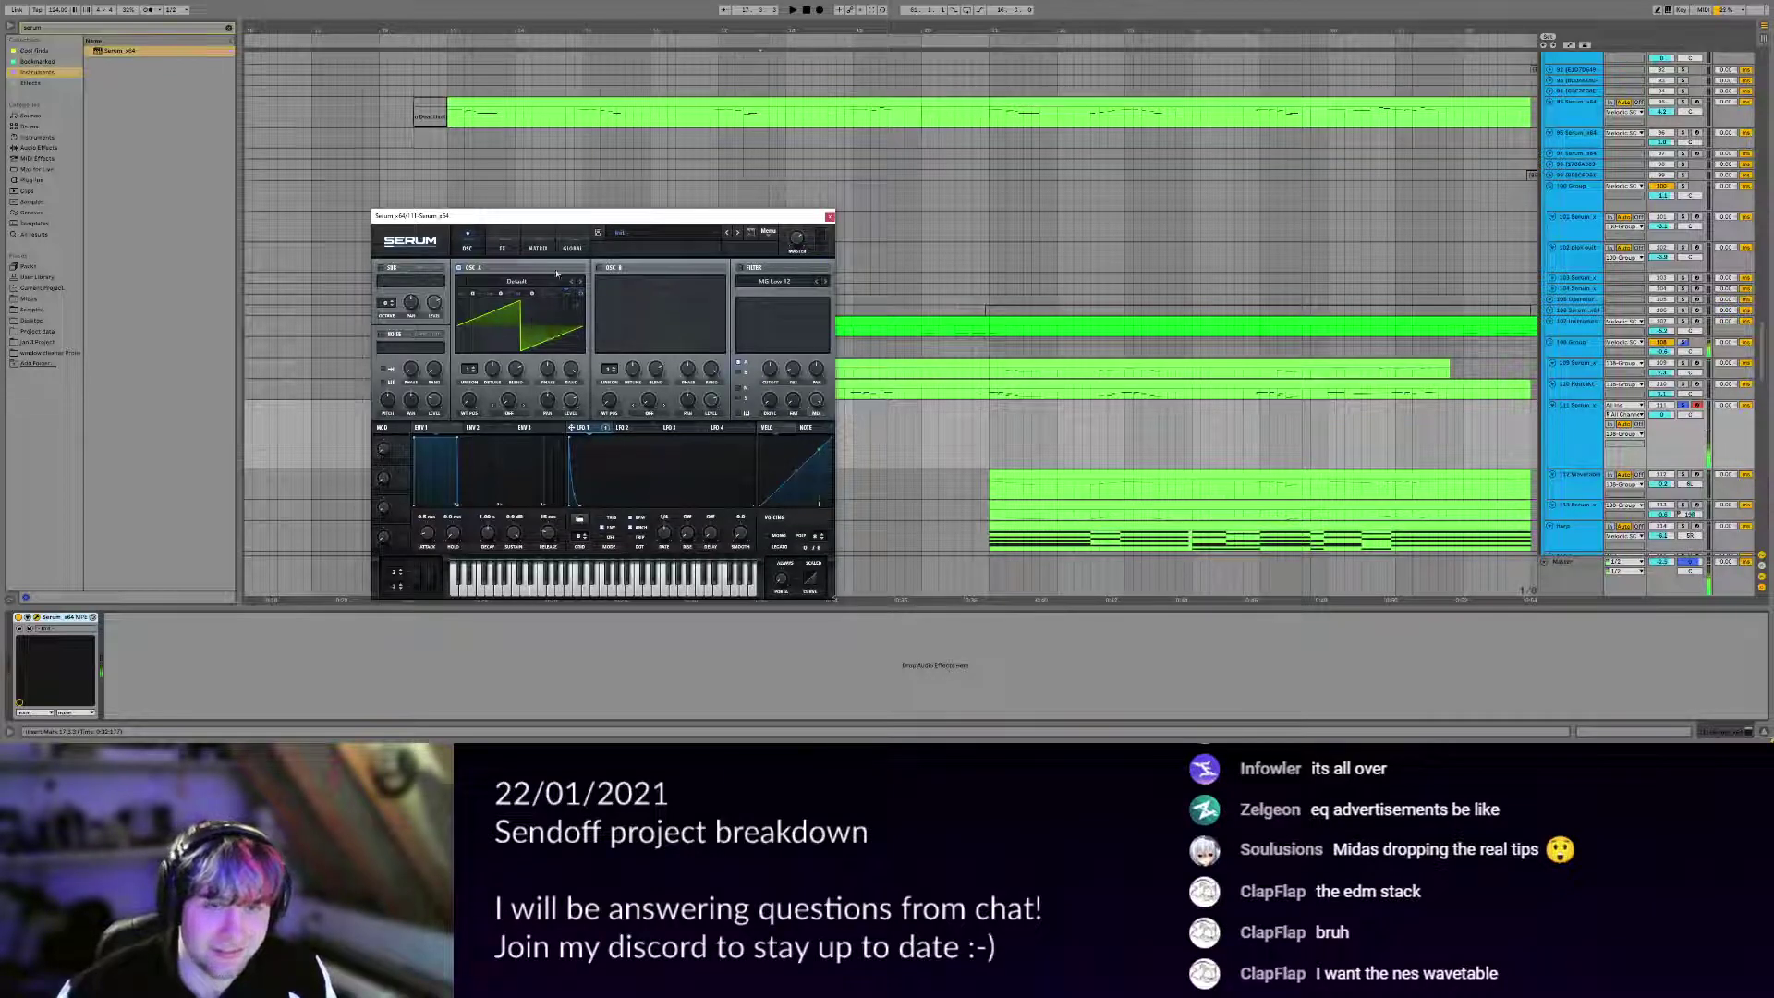
# Delete the demonstration Serum instrument from the new MIDI track.
pyautogui.click(78, 617)
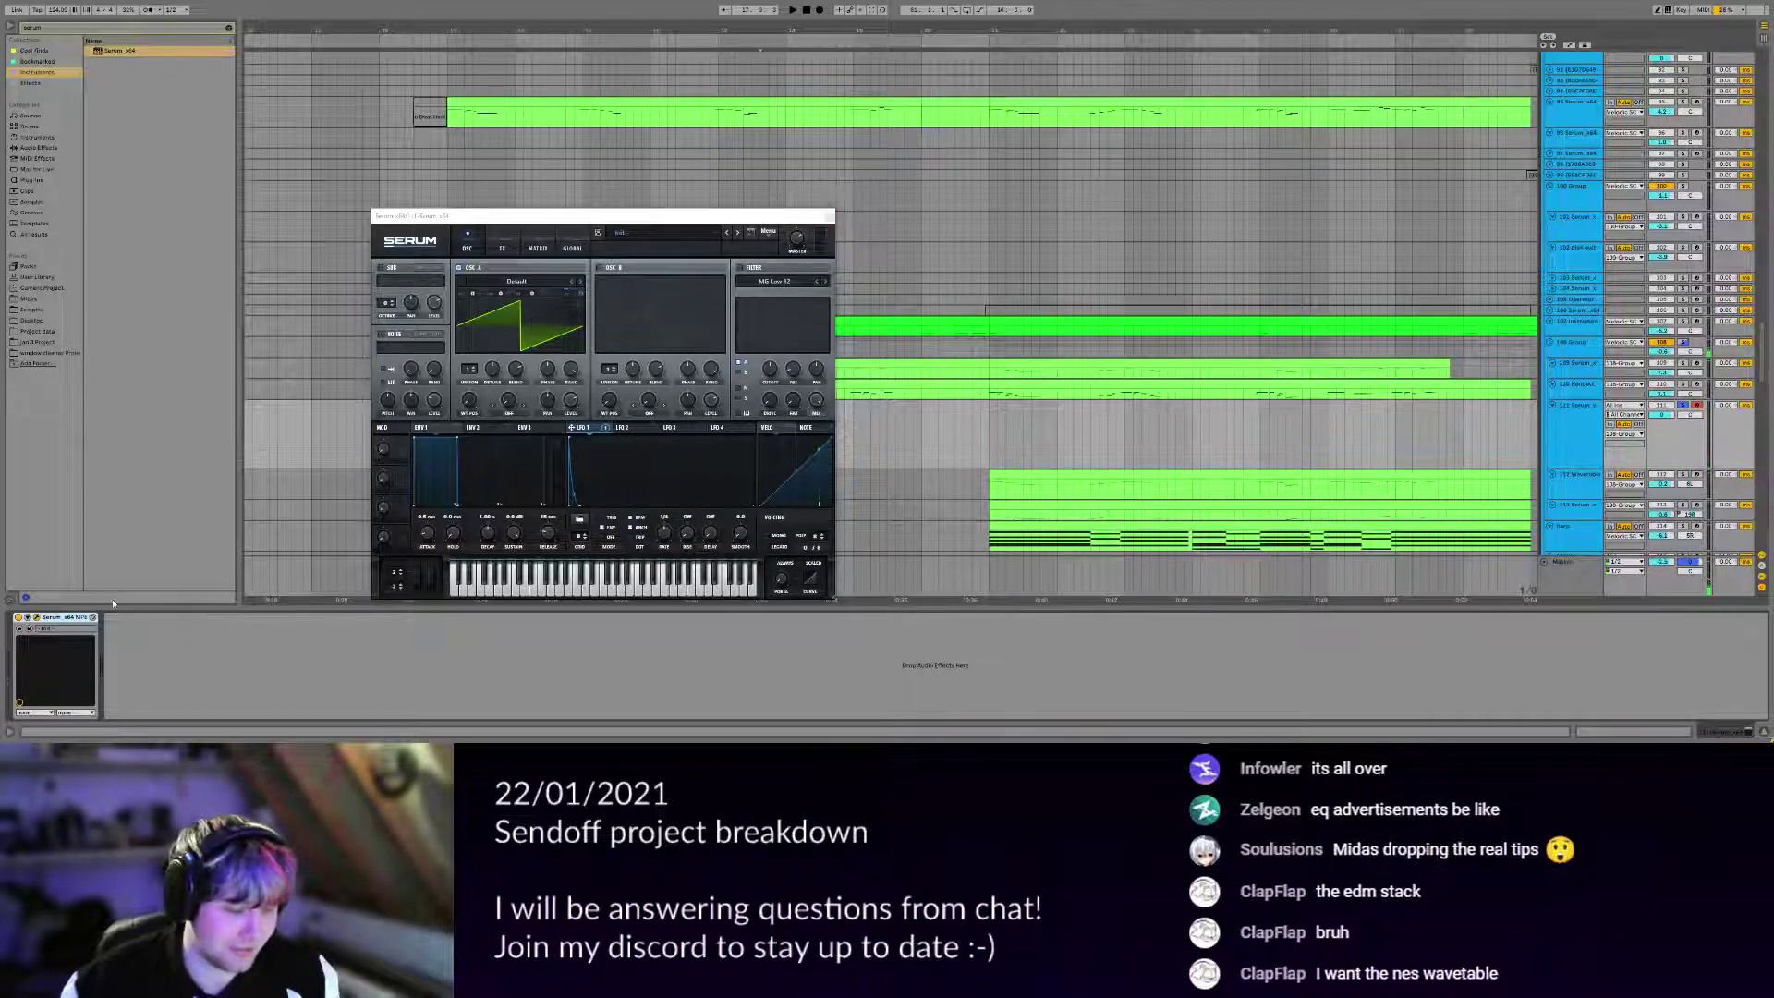
pyautogui.press('Delete')
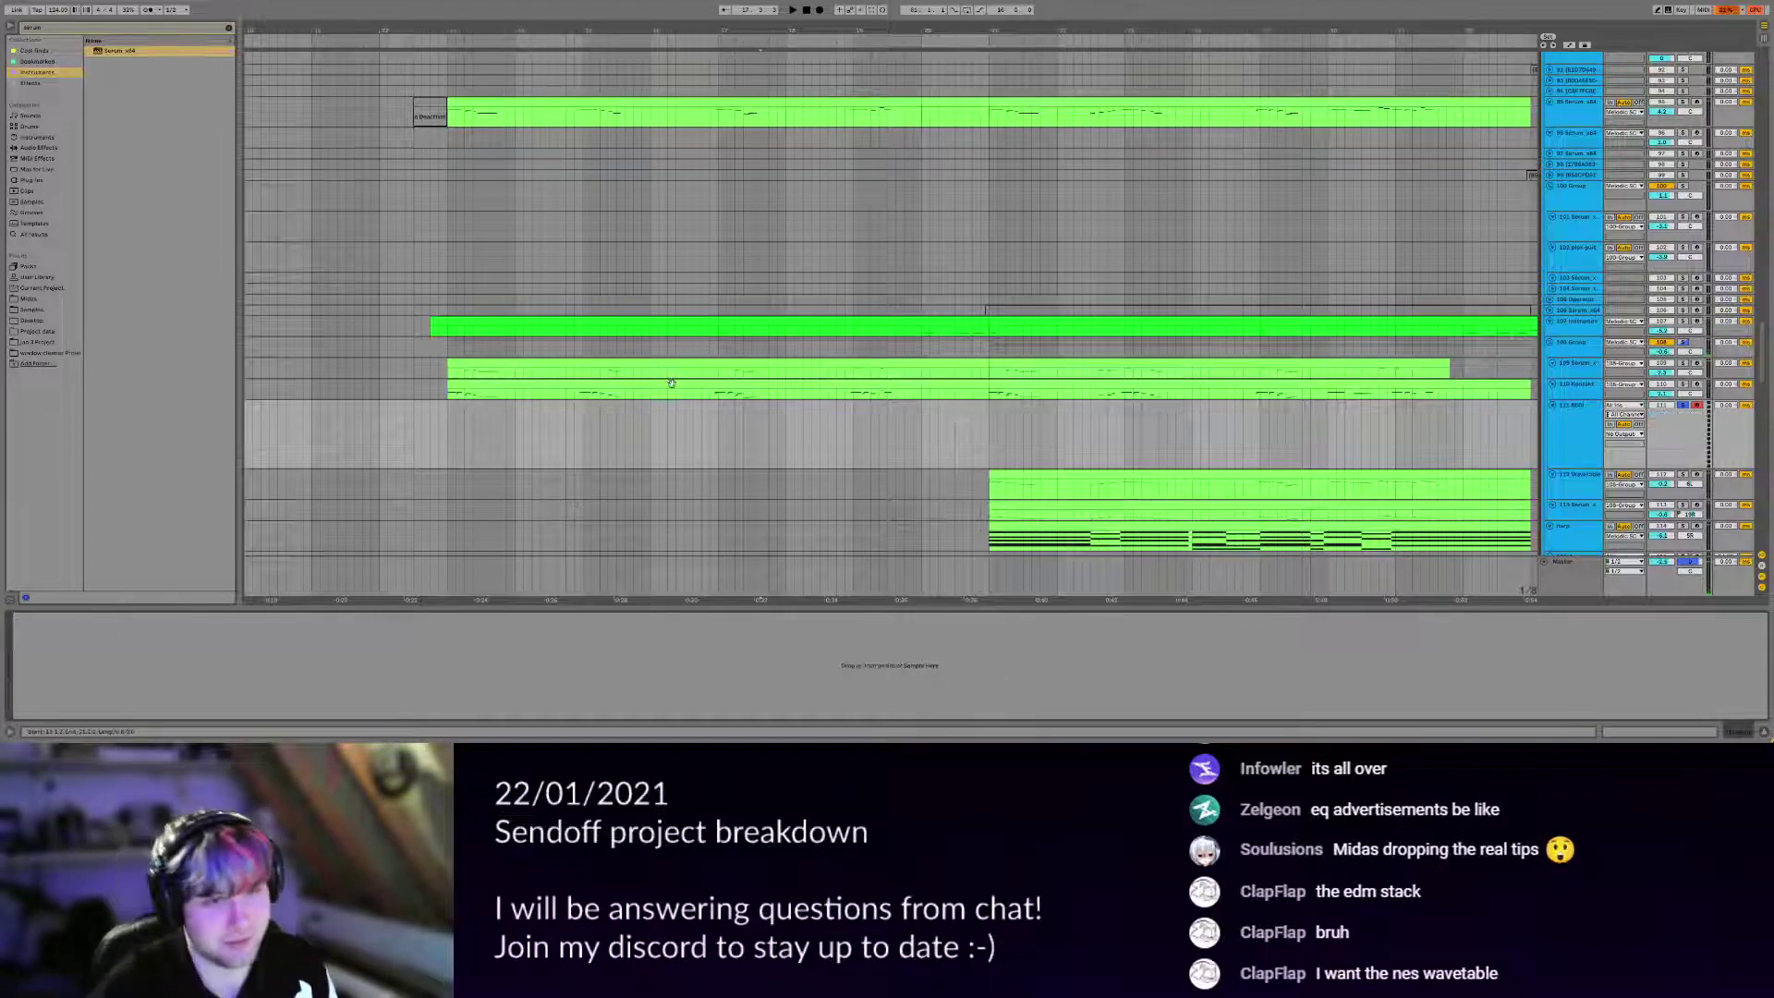
# Play the soloed group from a point in the upper Serum layer's clip.
pyautogui.scroll(1, 716, 396)
pyautogui.scroll(3, 713, 411)
pyautogui.click(714, 411)
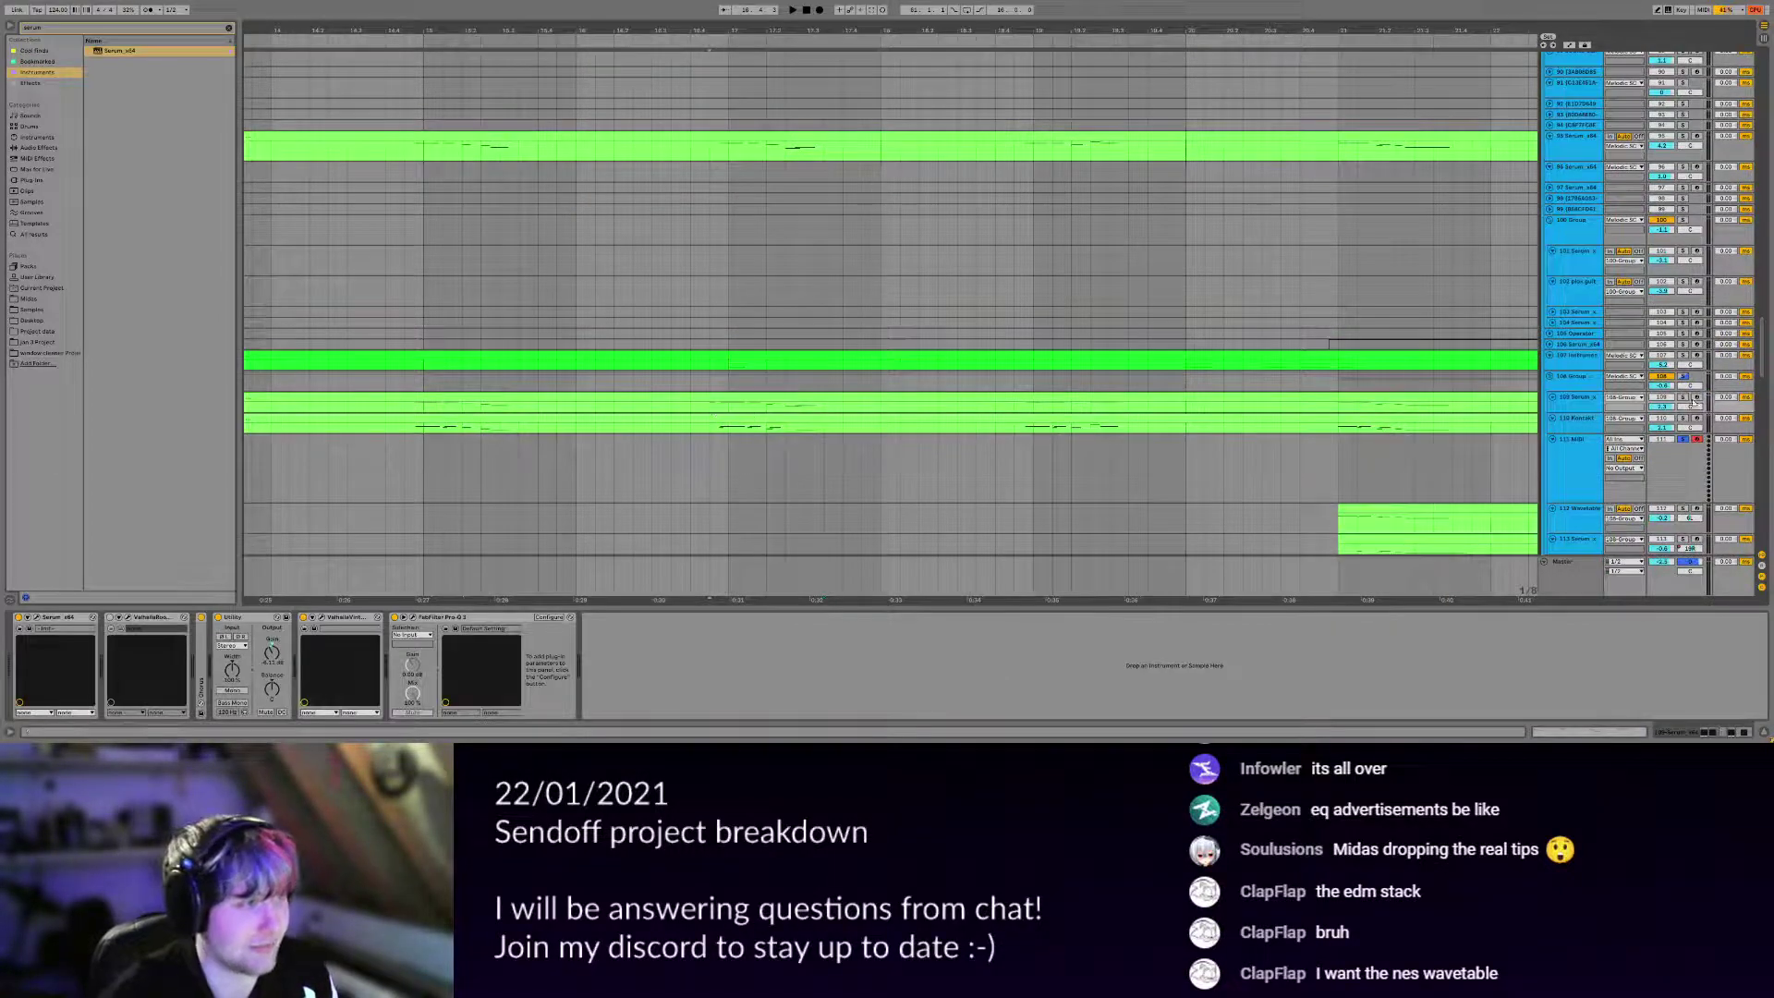
pyautogui.press('space')
pyautogui.scroll(-3, 820, 447)
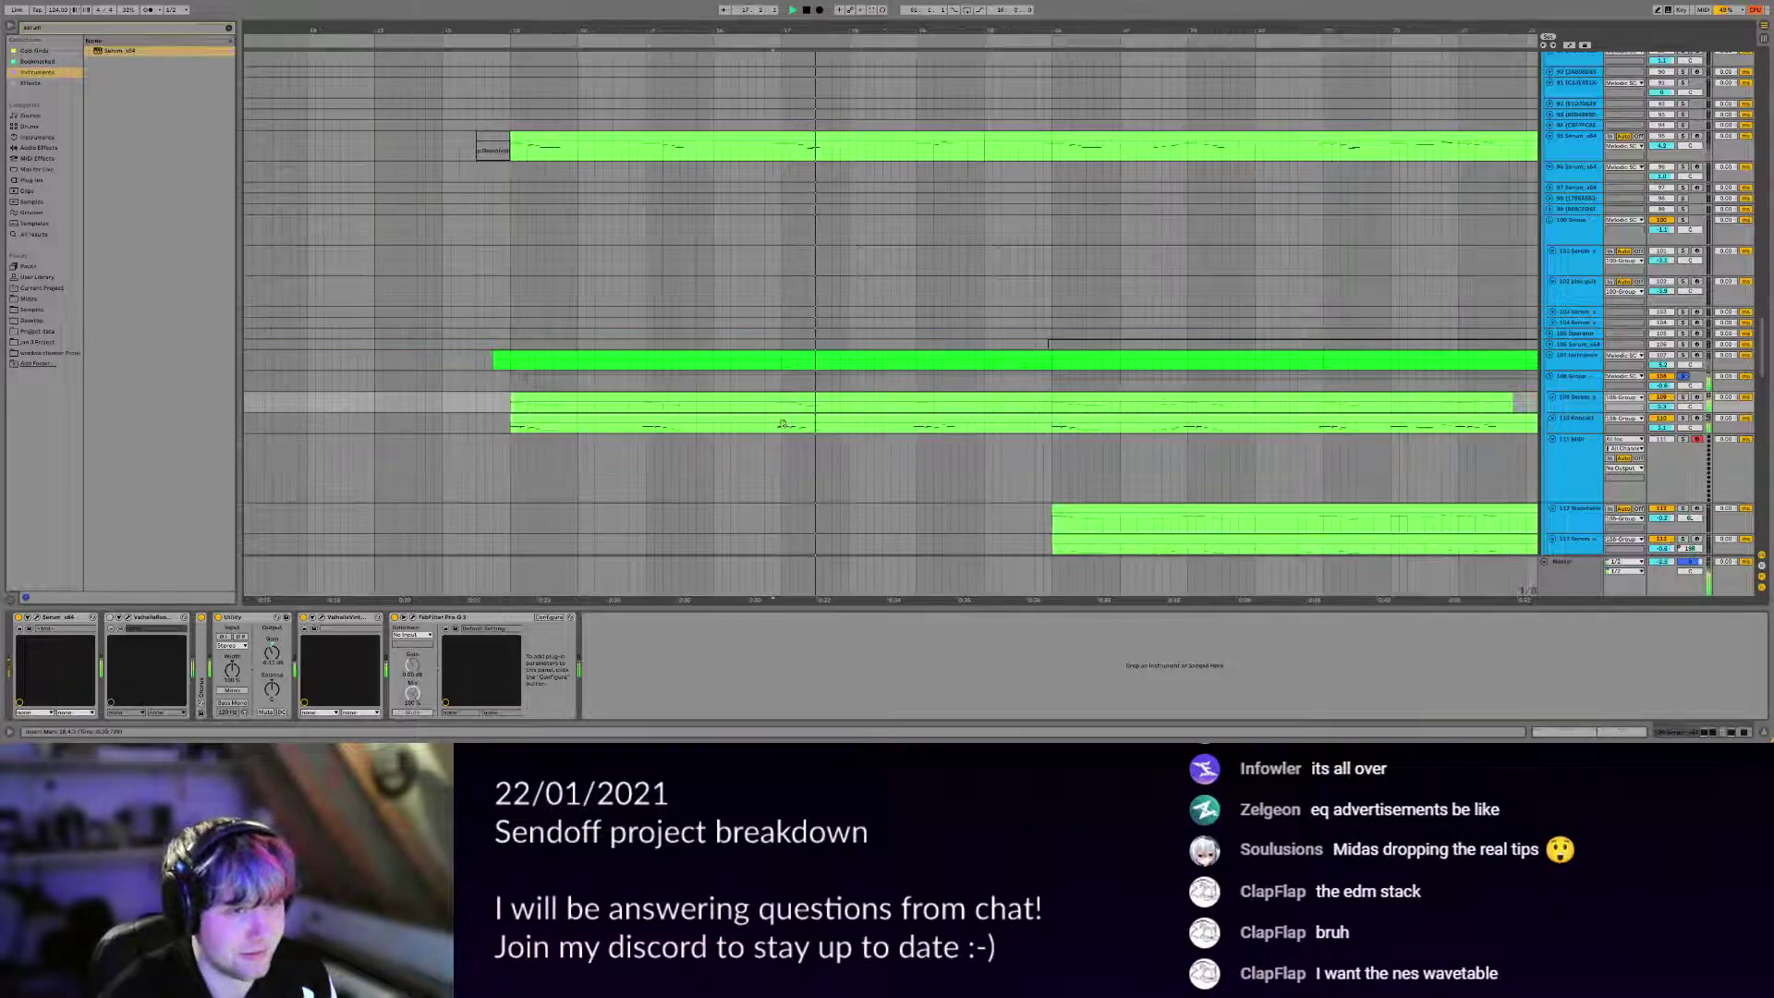
# Solo the Wavetable track and play its part from the start of its clip.
pyautogui.moveTo(987, 449); pyautogui.dragTo(725, 358)
pyautogui.click(778, 440)
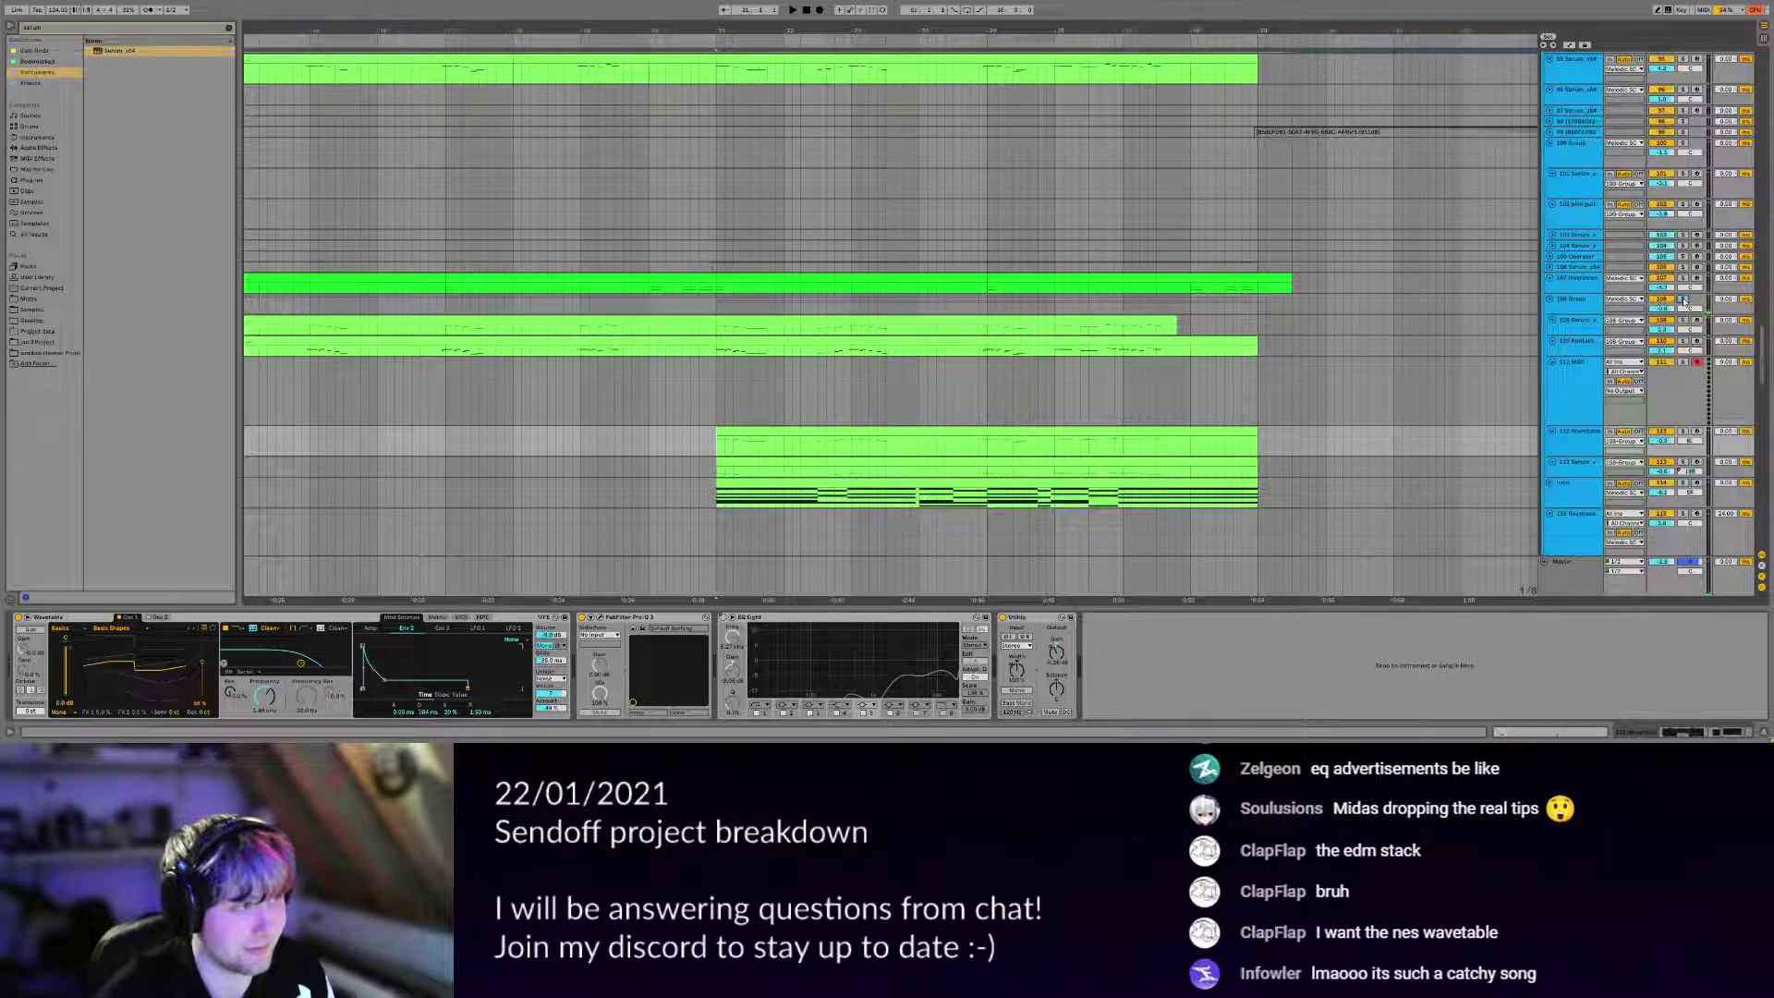
pyautogui.press('space')
pyautogui.click(1685, 433)
pyautogui.press('space')
pyautogui.press('space')
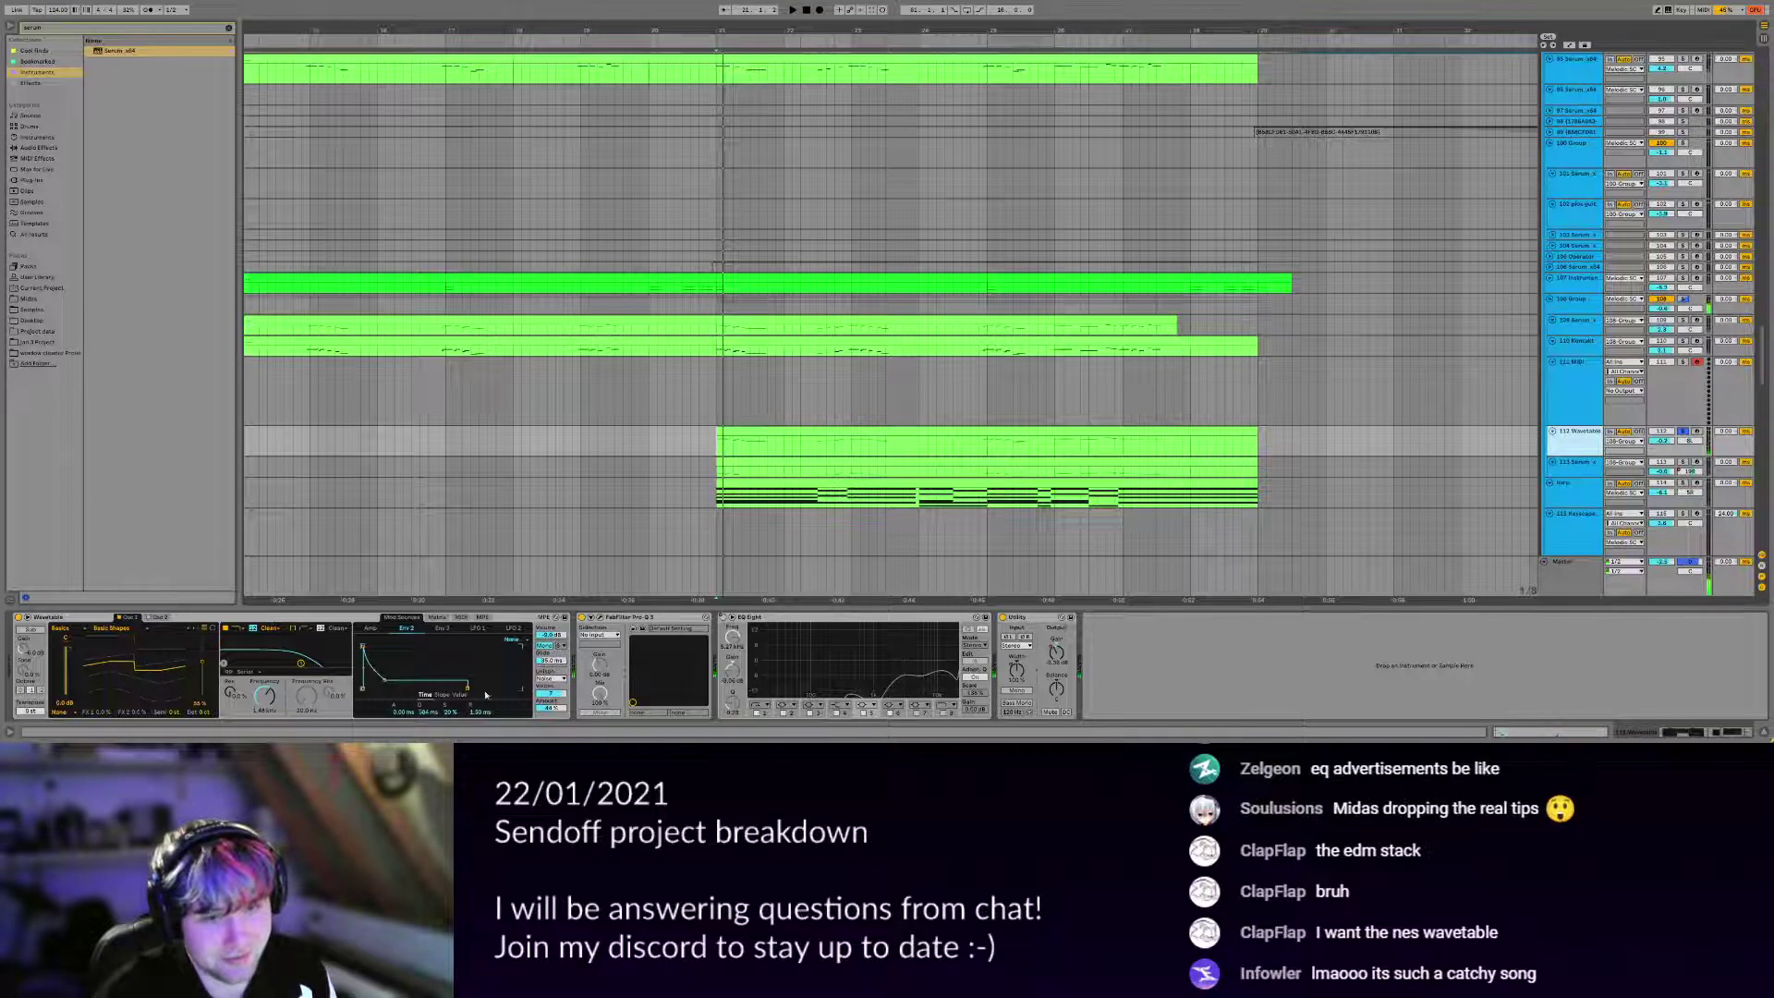
pyautogui.press('space')
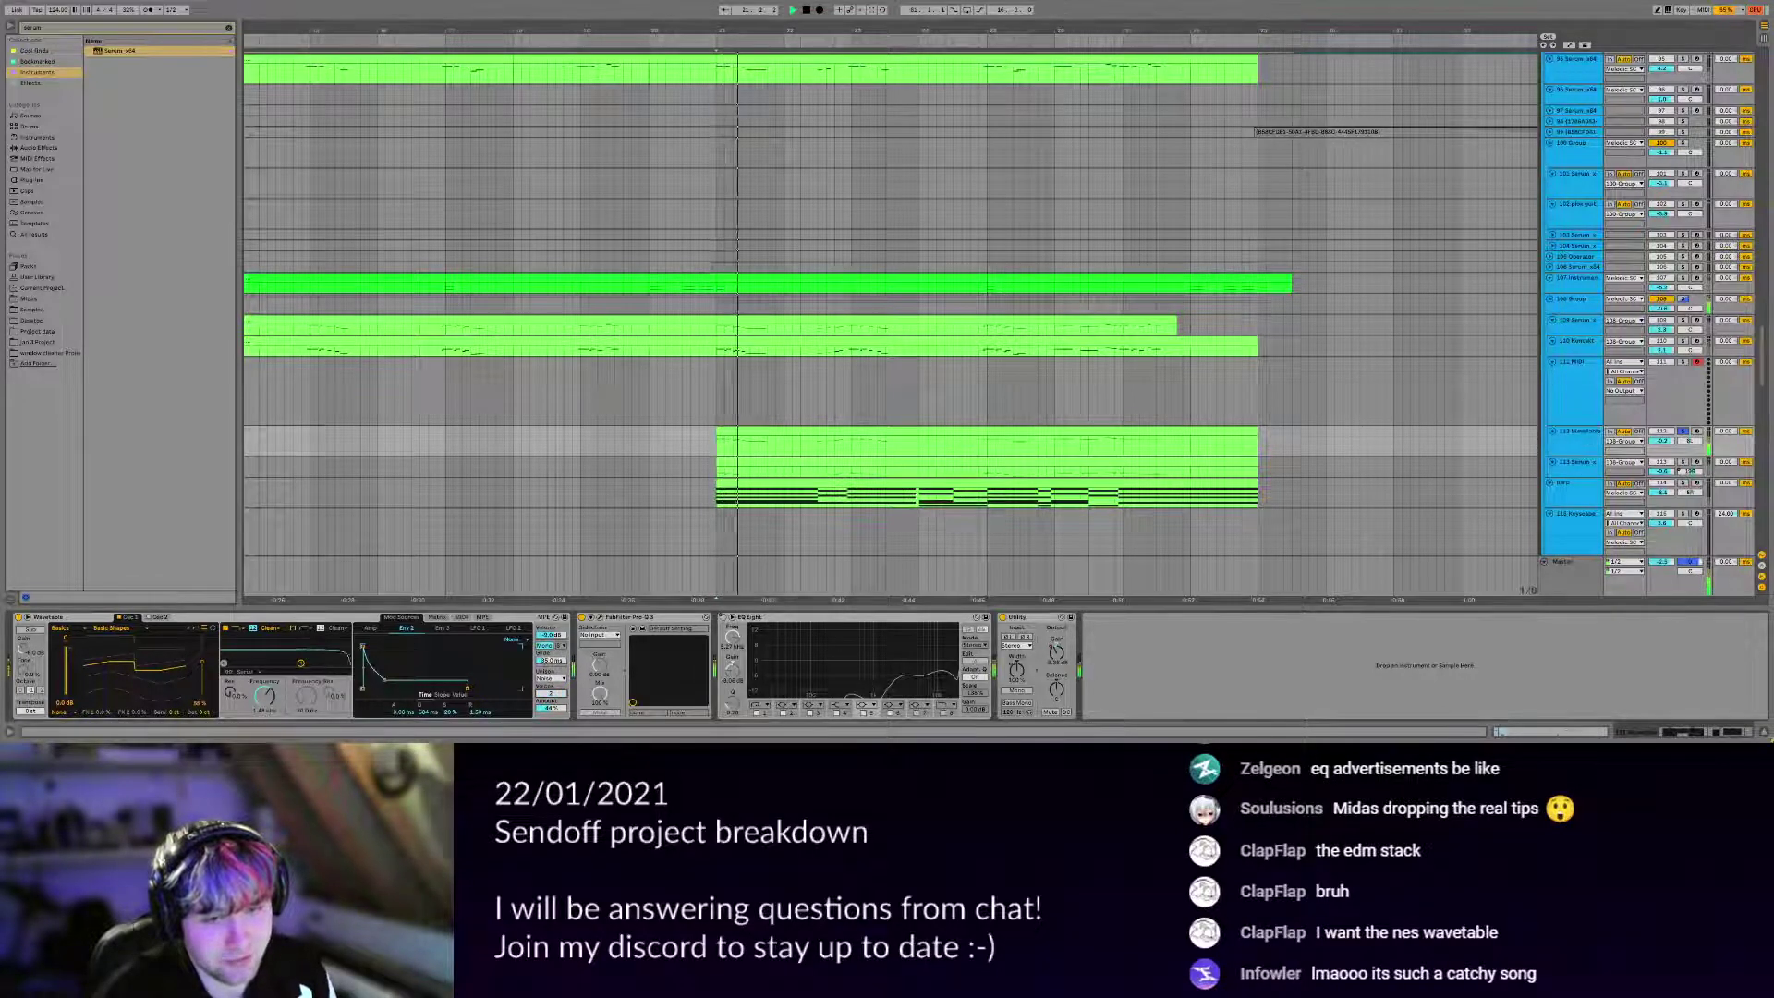
pyautogui.press('space')
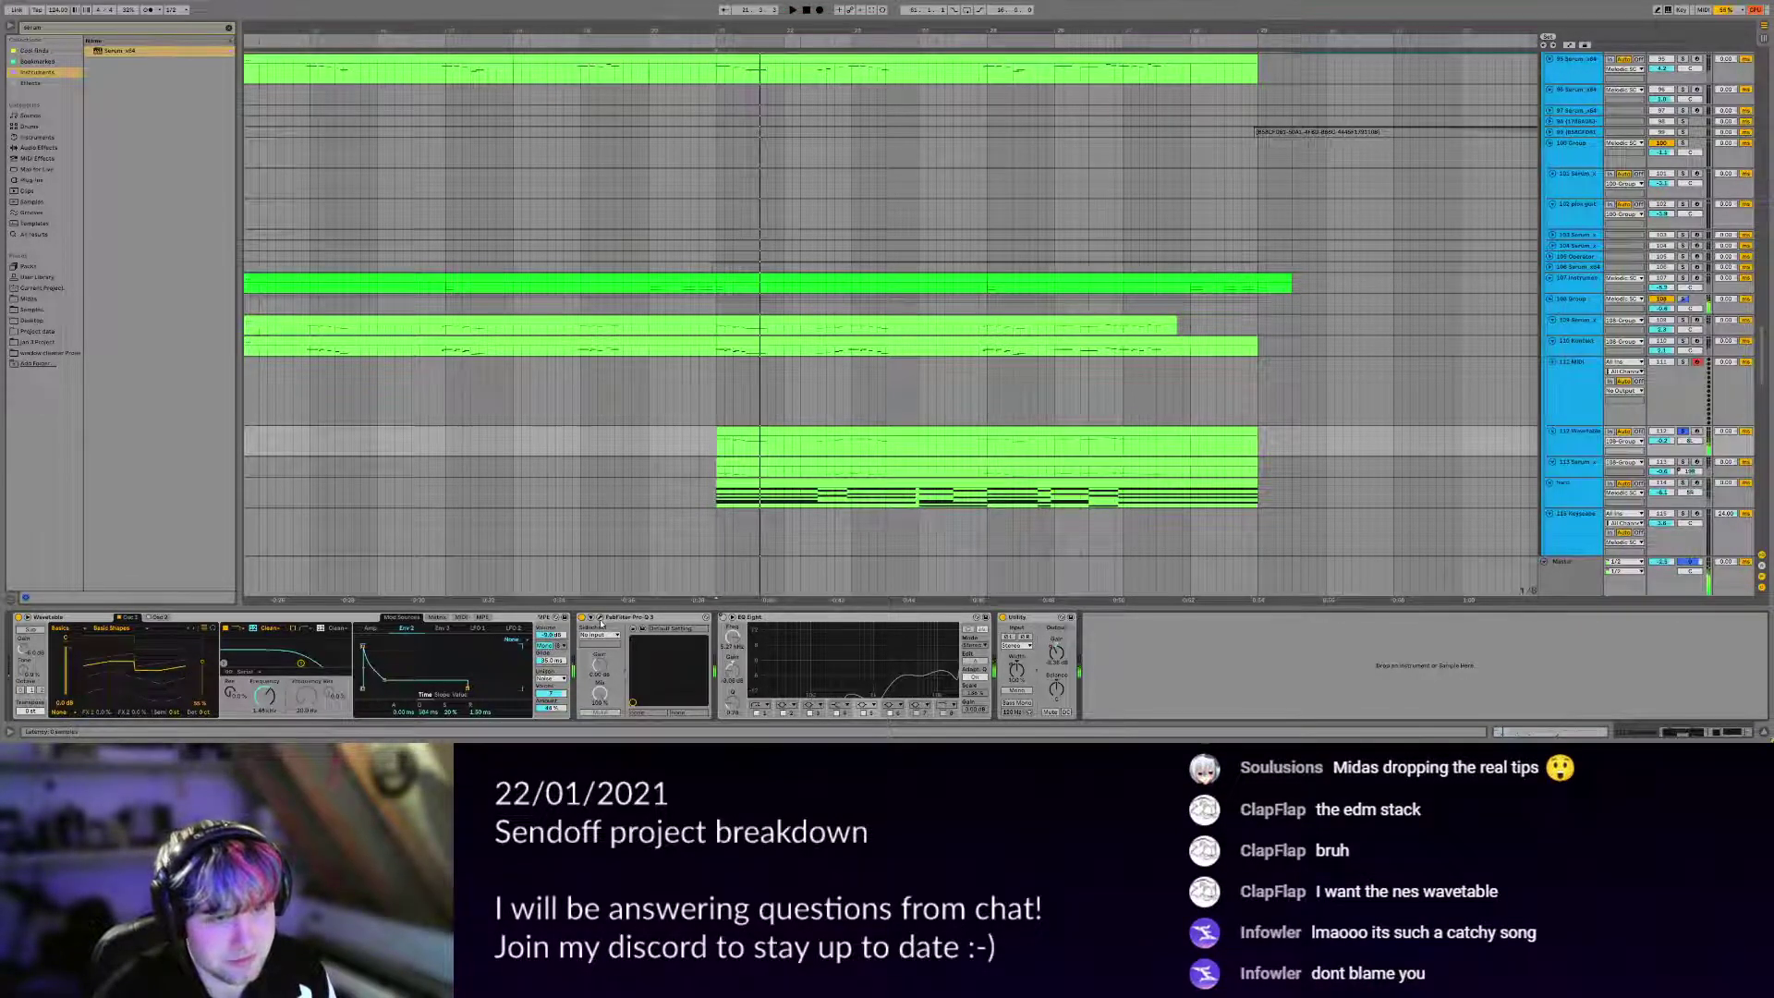
# Open the FabFilter Pro-Q 3 equalizer on the Wavetable track and examine its curve.
pyautogui.click(599, 618)
pyautogui.press('space')
pyautogui.press('space')
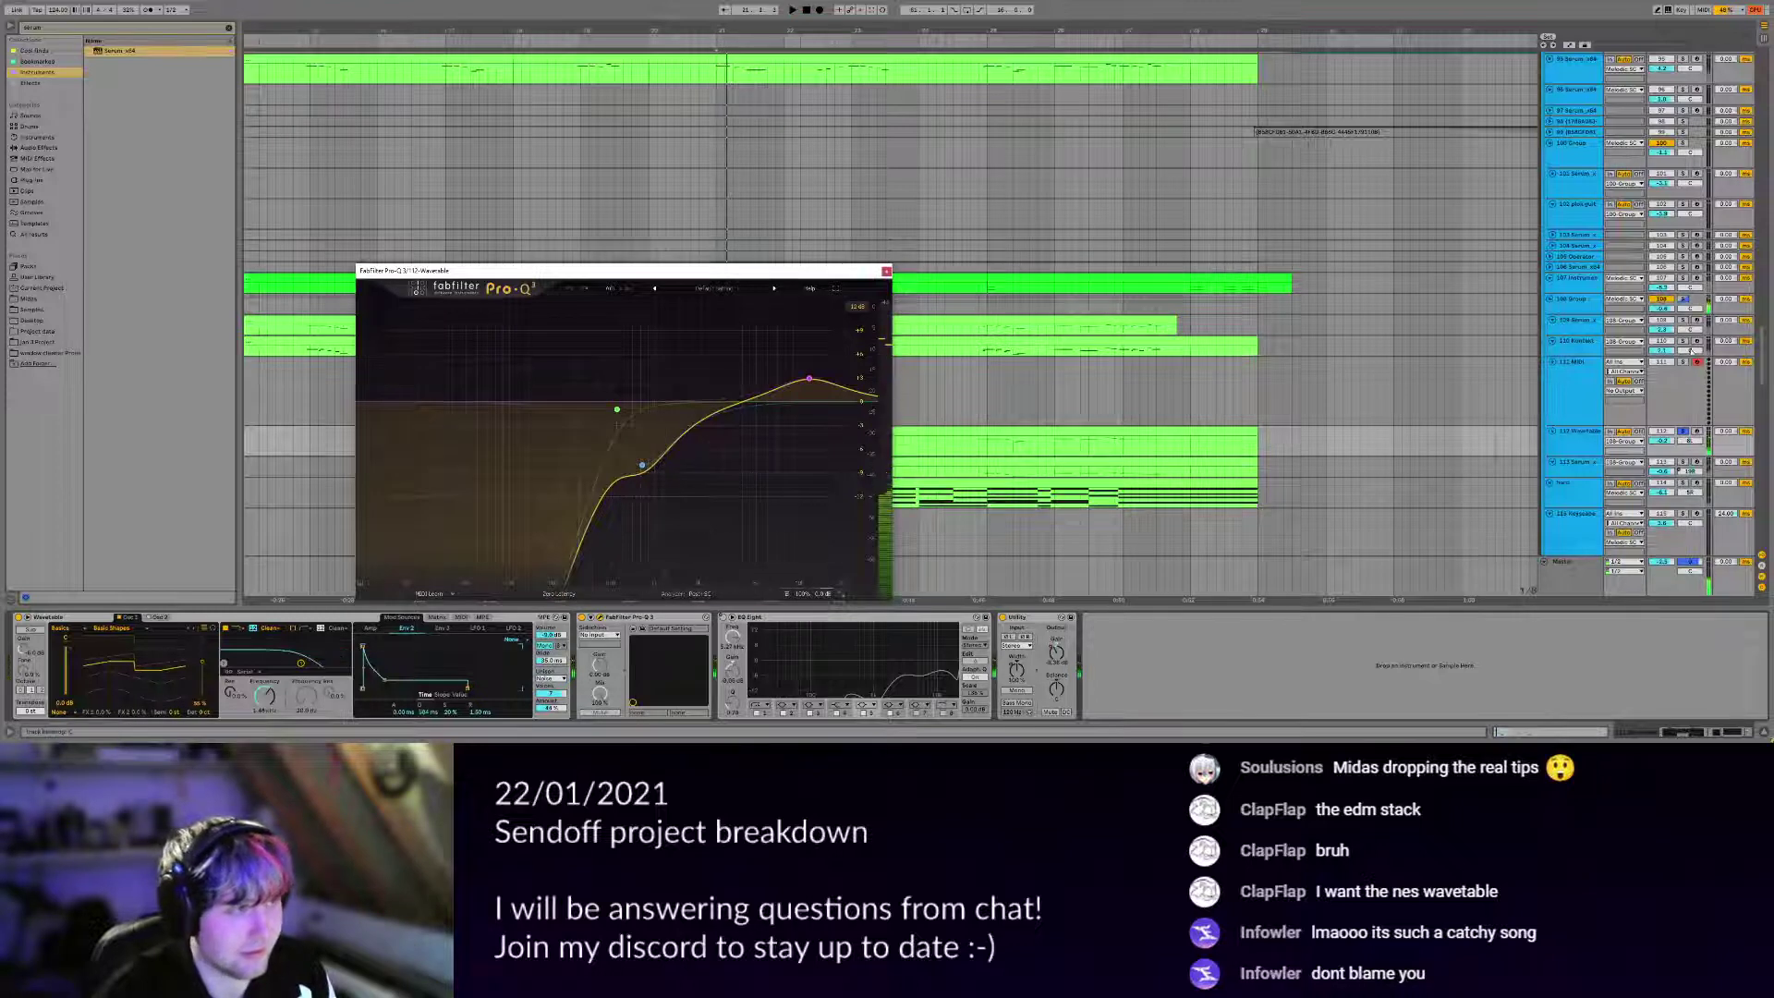
# Solo the Kontakt and upper Serum layers along with Wavetable and play the three together.
pyautogui.keyDown('ctrl'); pyautogui.click(1683, 340); pyautogui.keyUp('ctrl')
pyautogui.keyDown('ctrl'); pyautogui.click(1684, 321); pyautogui.keyUp('ctrl')
pyautogui.press('space')
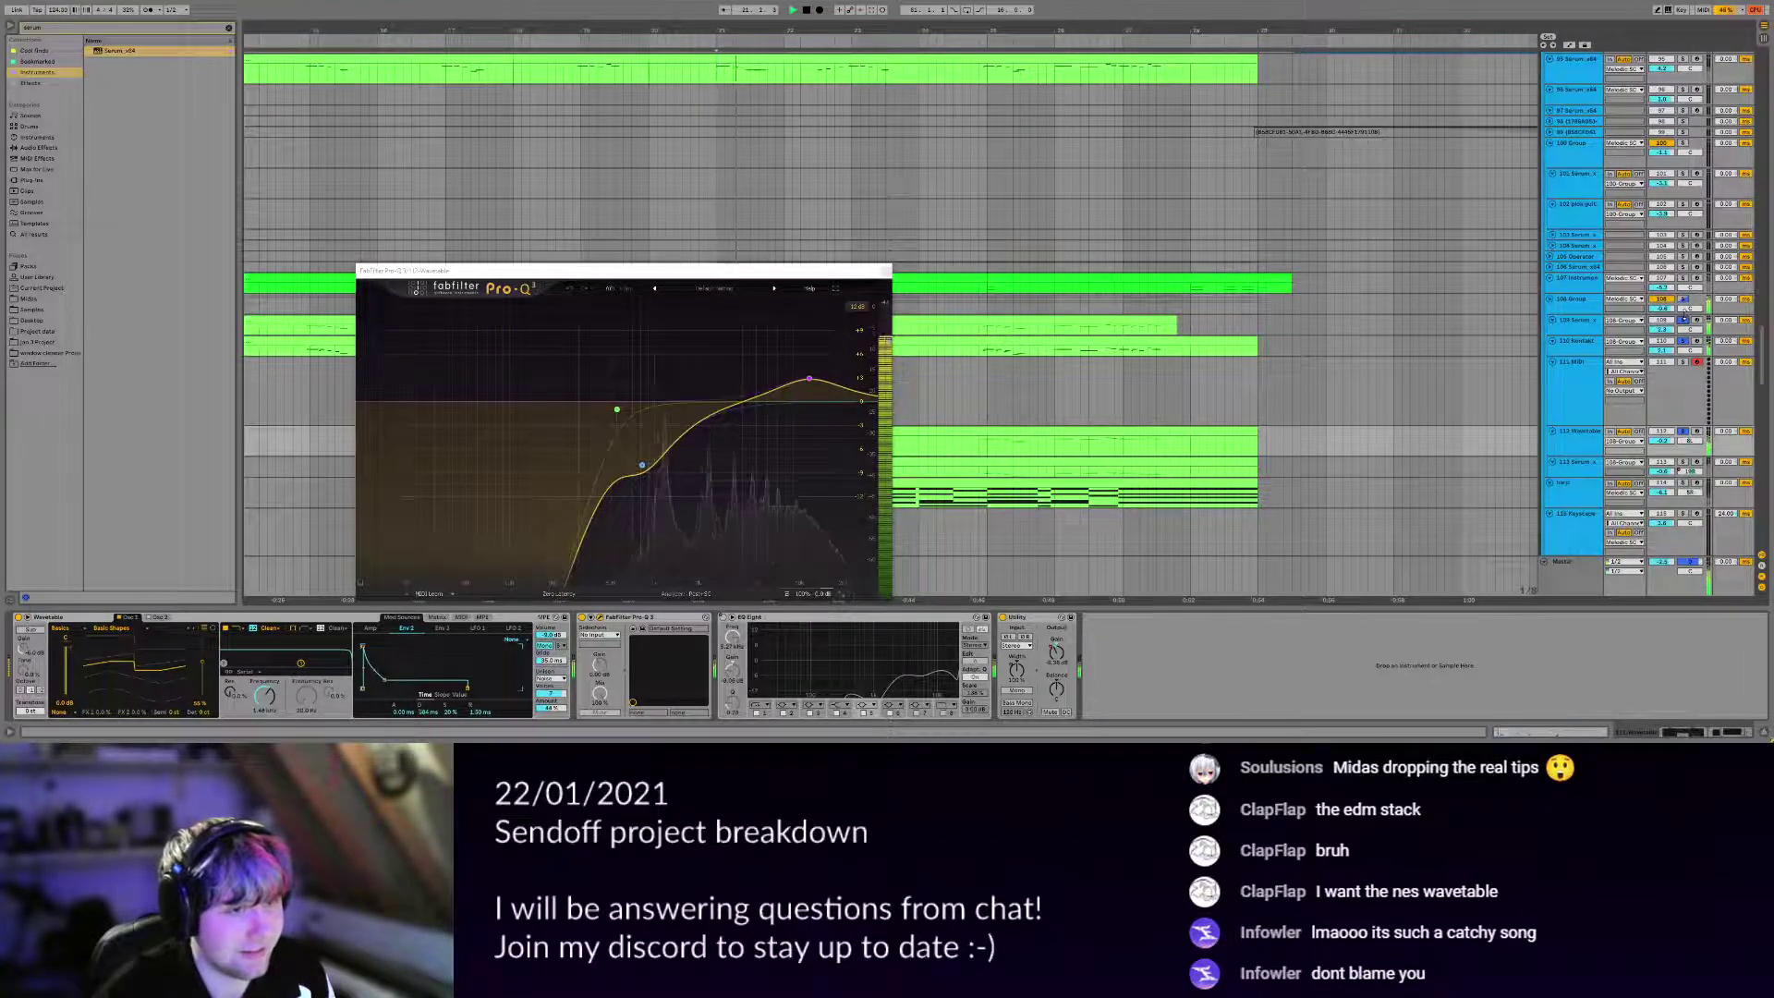
pyautogui.click(811, 486)
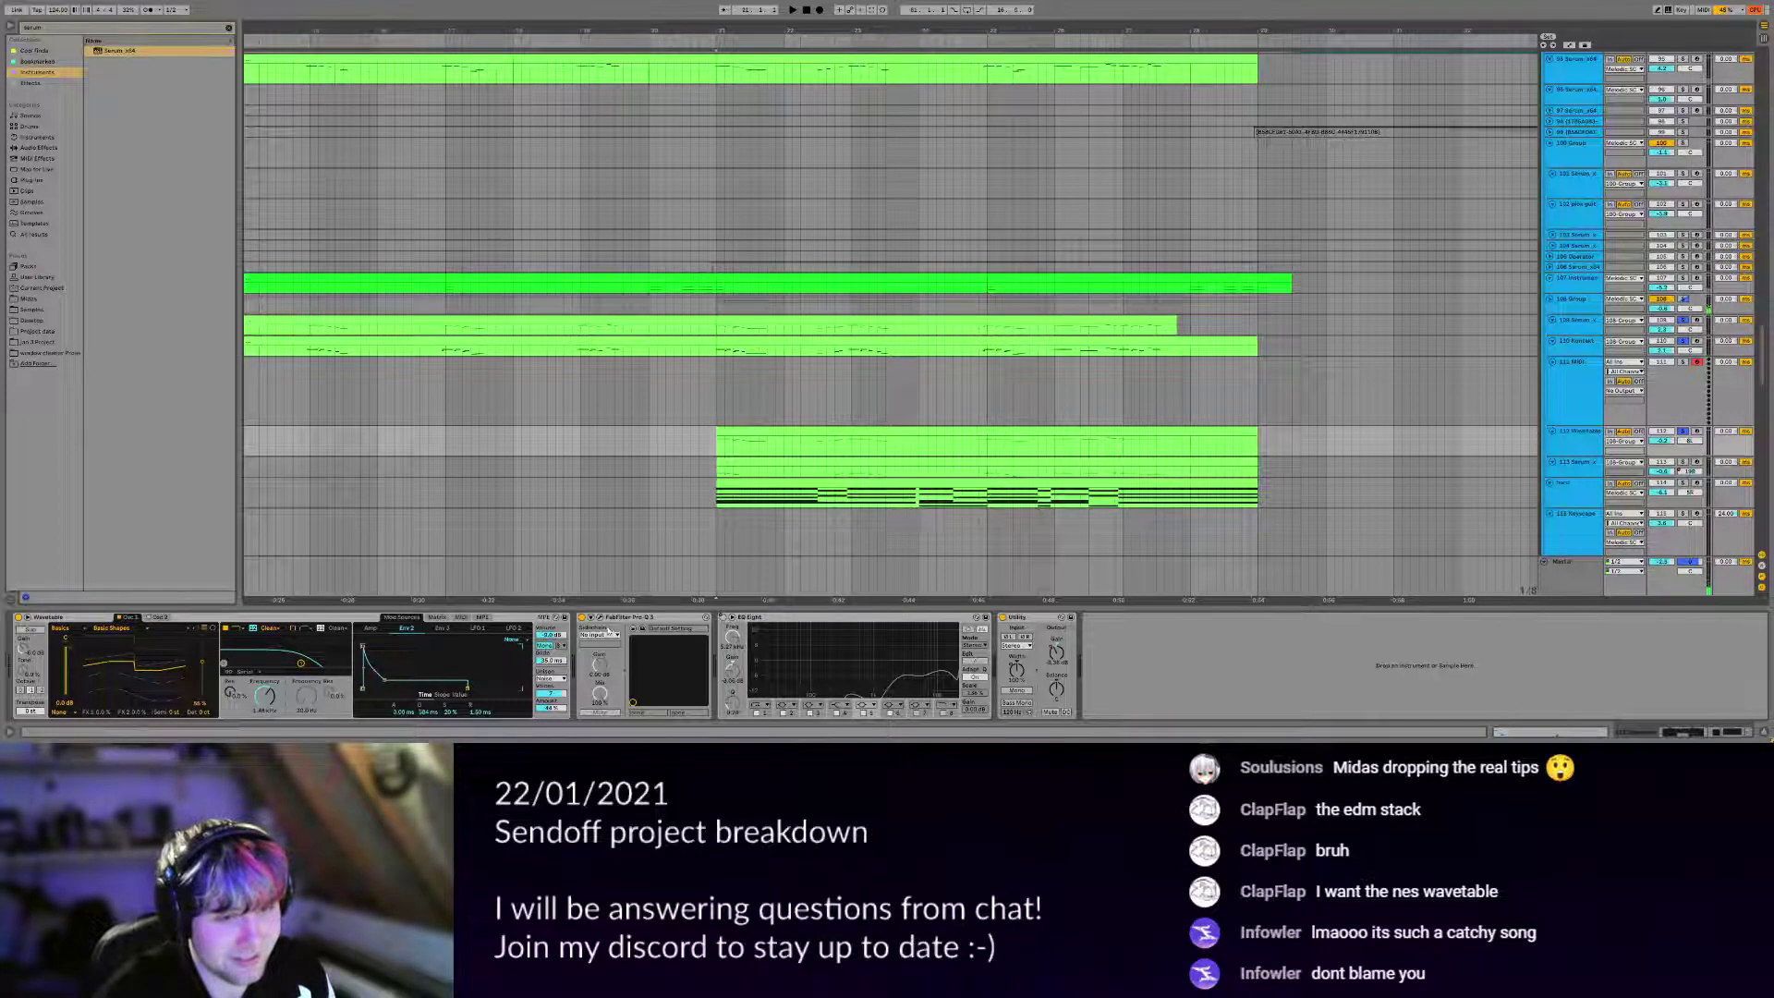
pyautogui.click(600, 617)
pyautogui.click(599, 617)
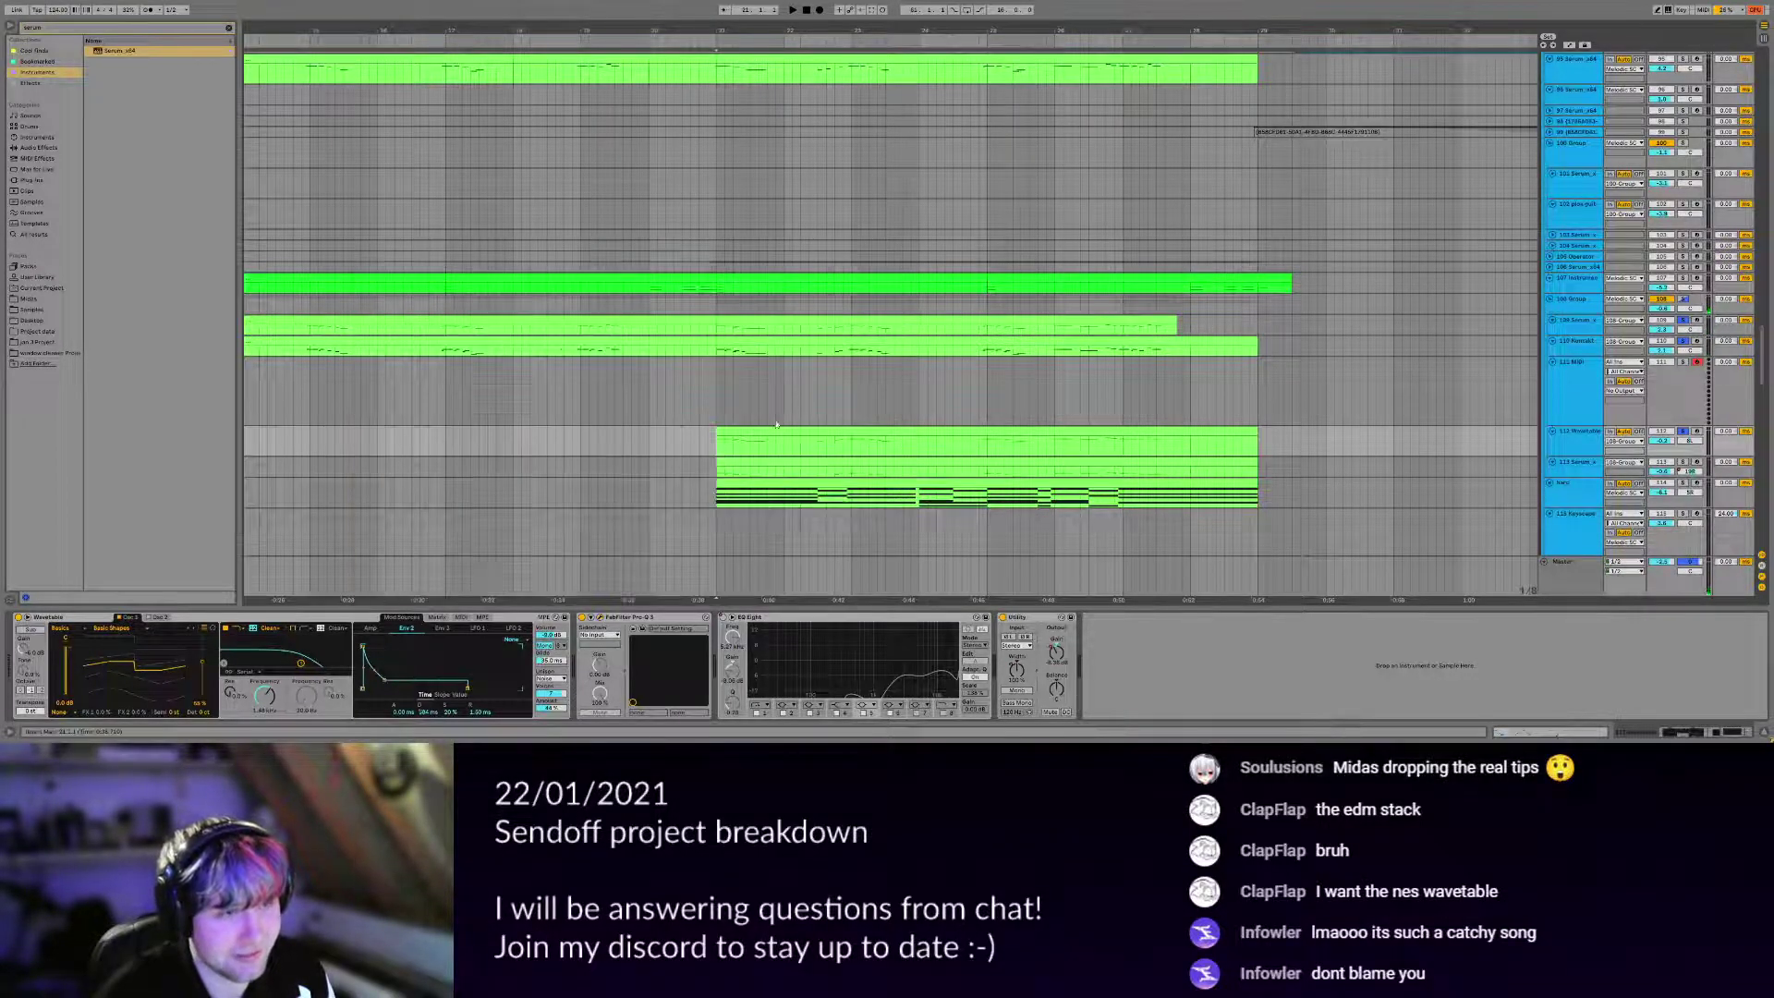
pyautogui.press('space')
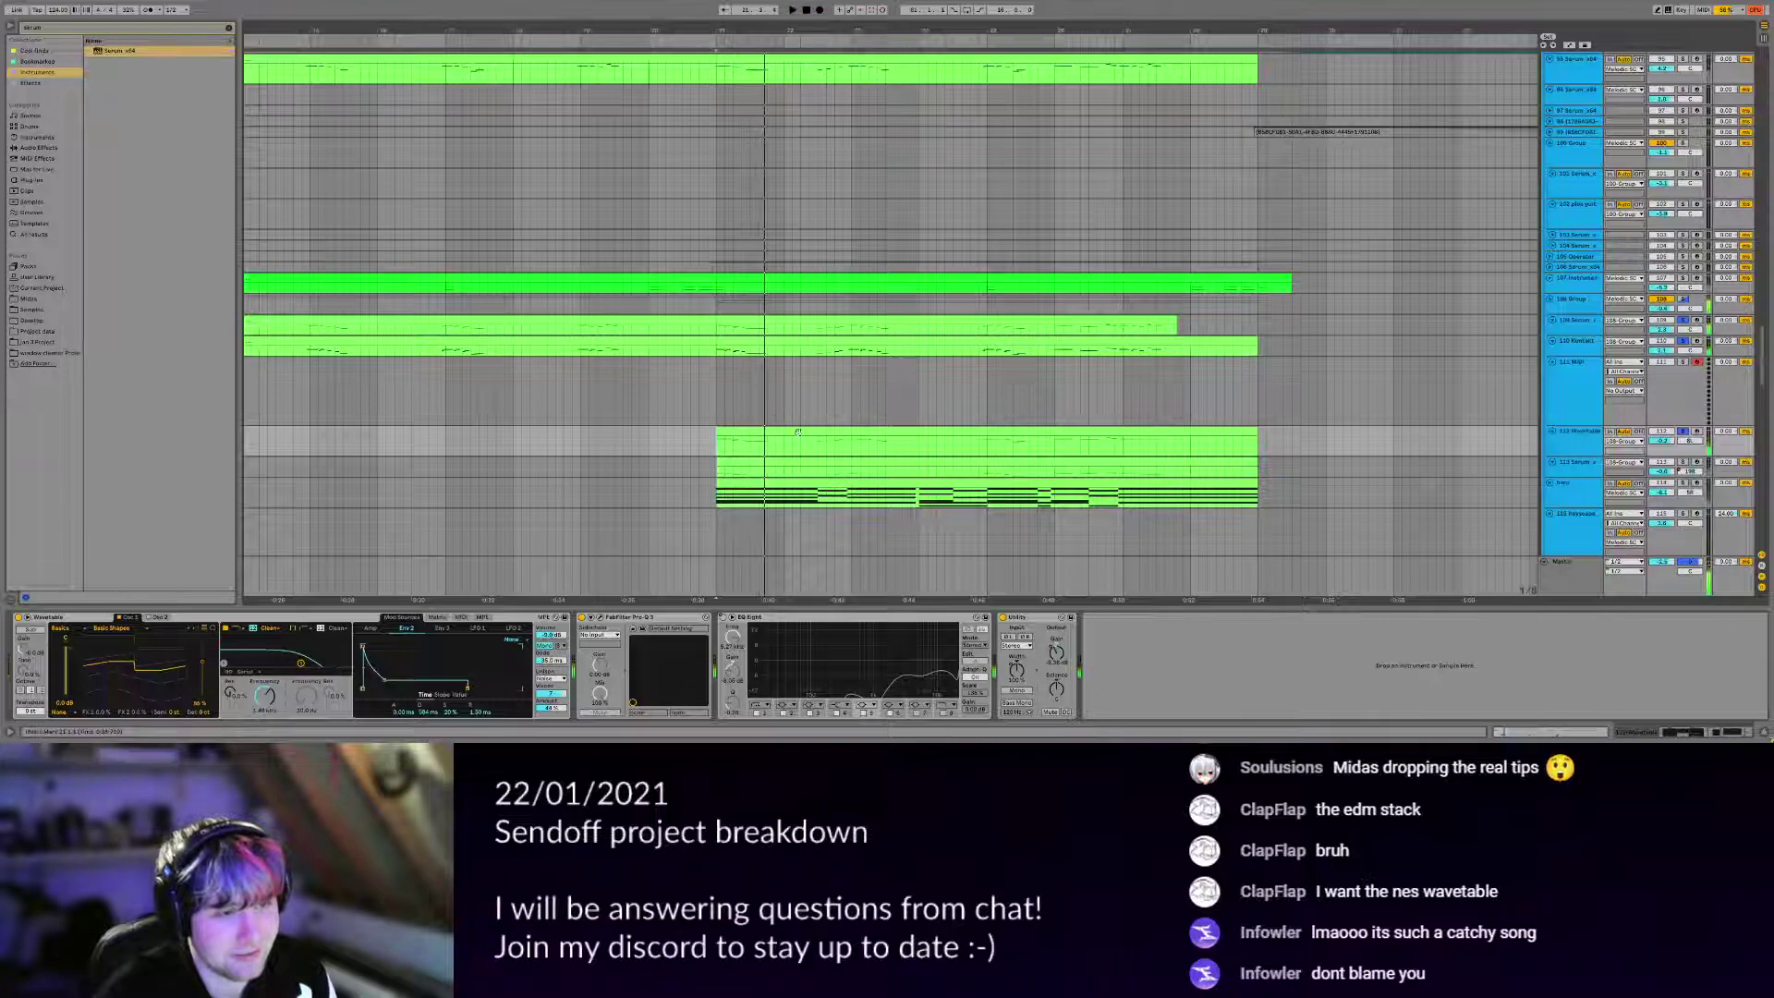
# Select the layers' parent group and examine each chain in its Audio Effect Rack.
pyautogui.click(1591, 309)
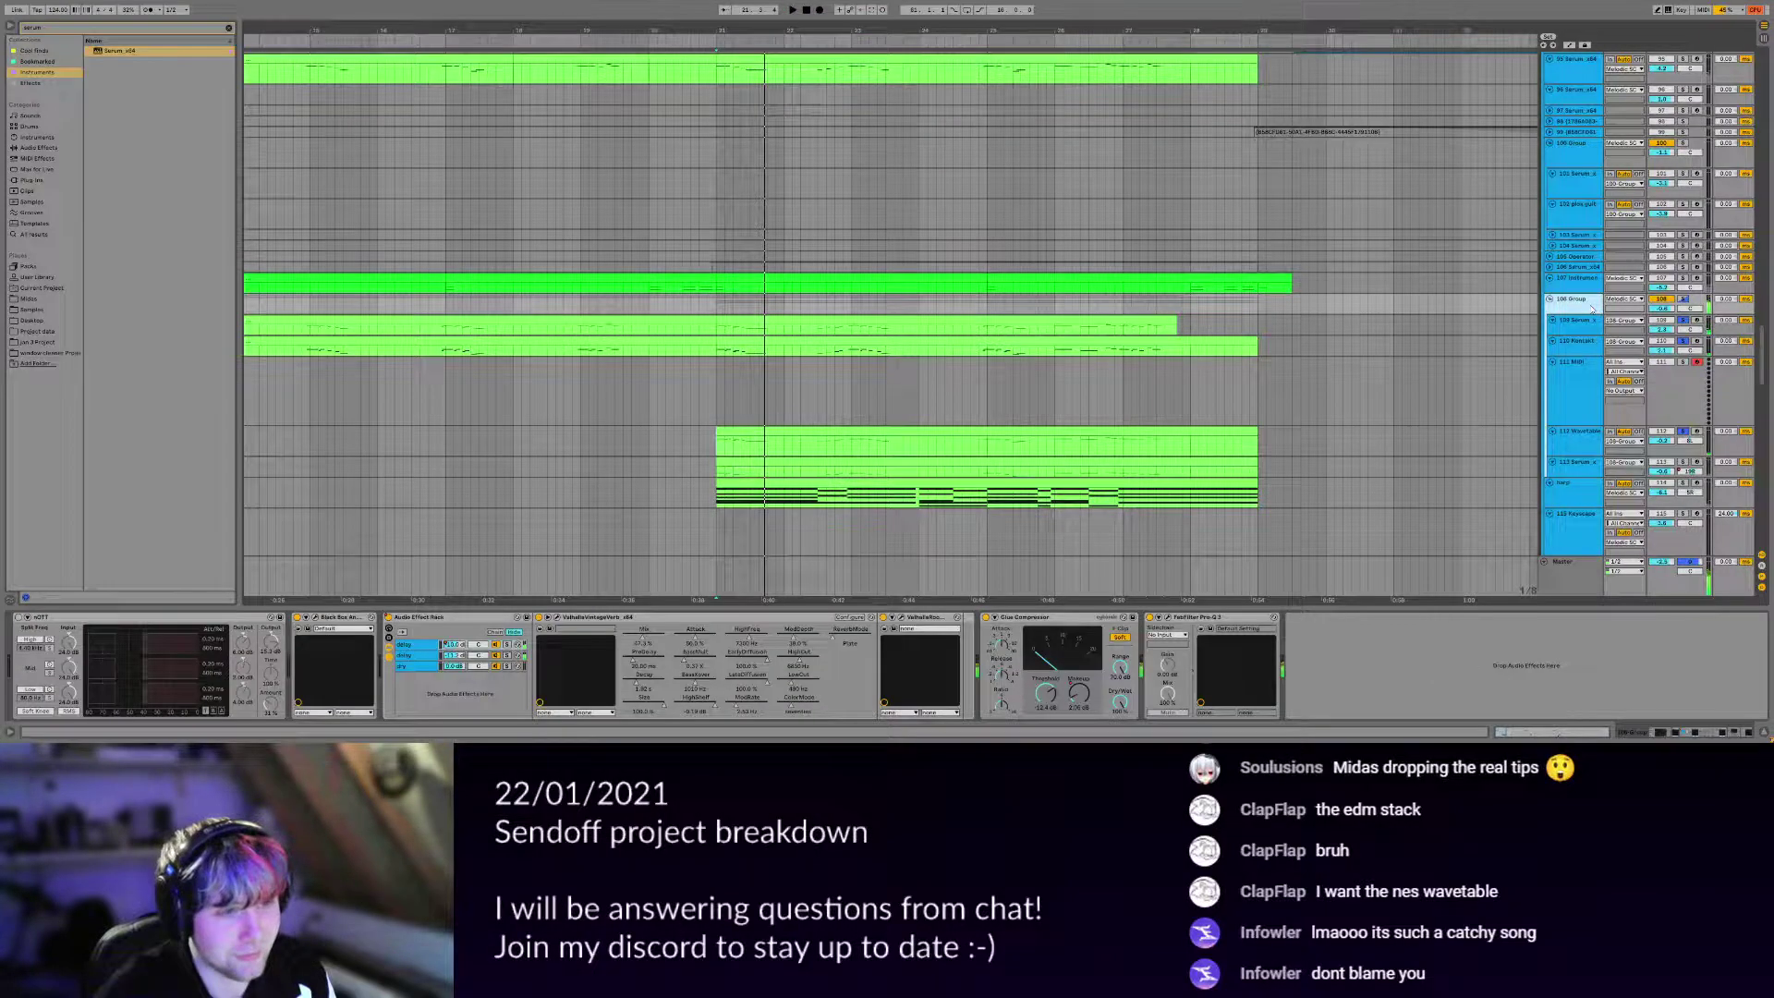
pyautogui.click(412, 644)
pyautogui.click(412, 655)
pyautogui.click(412, 645)
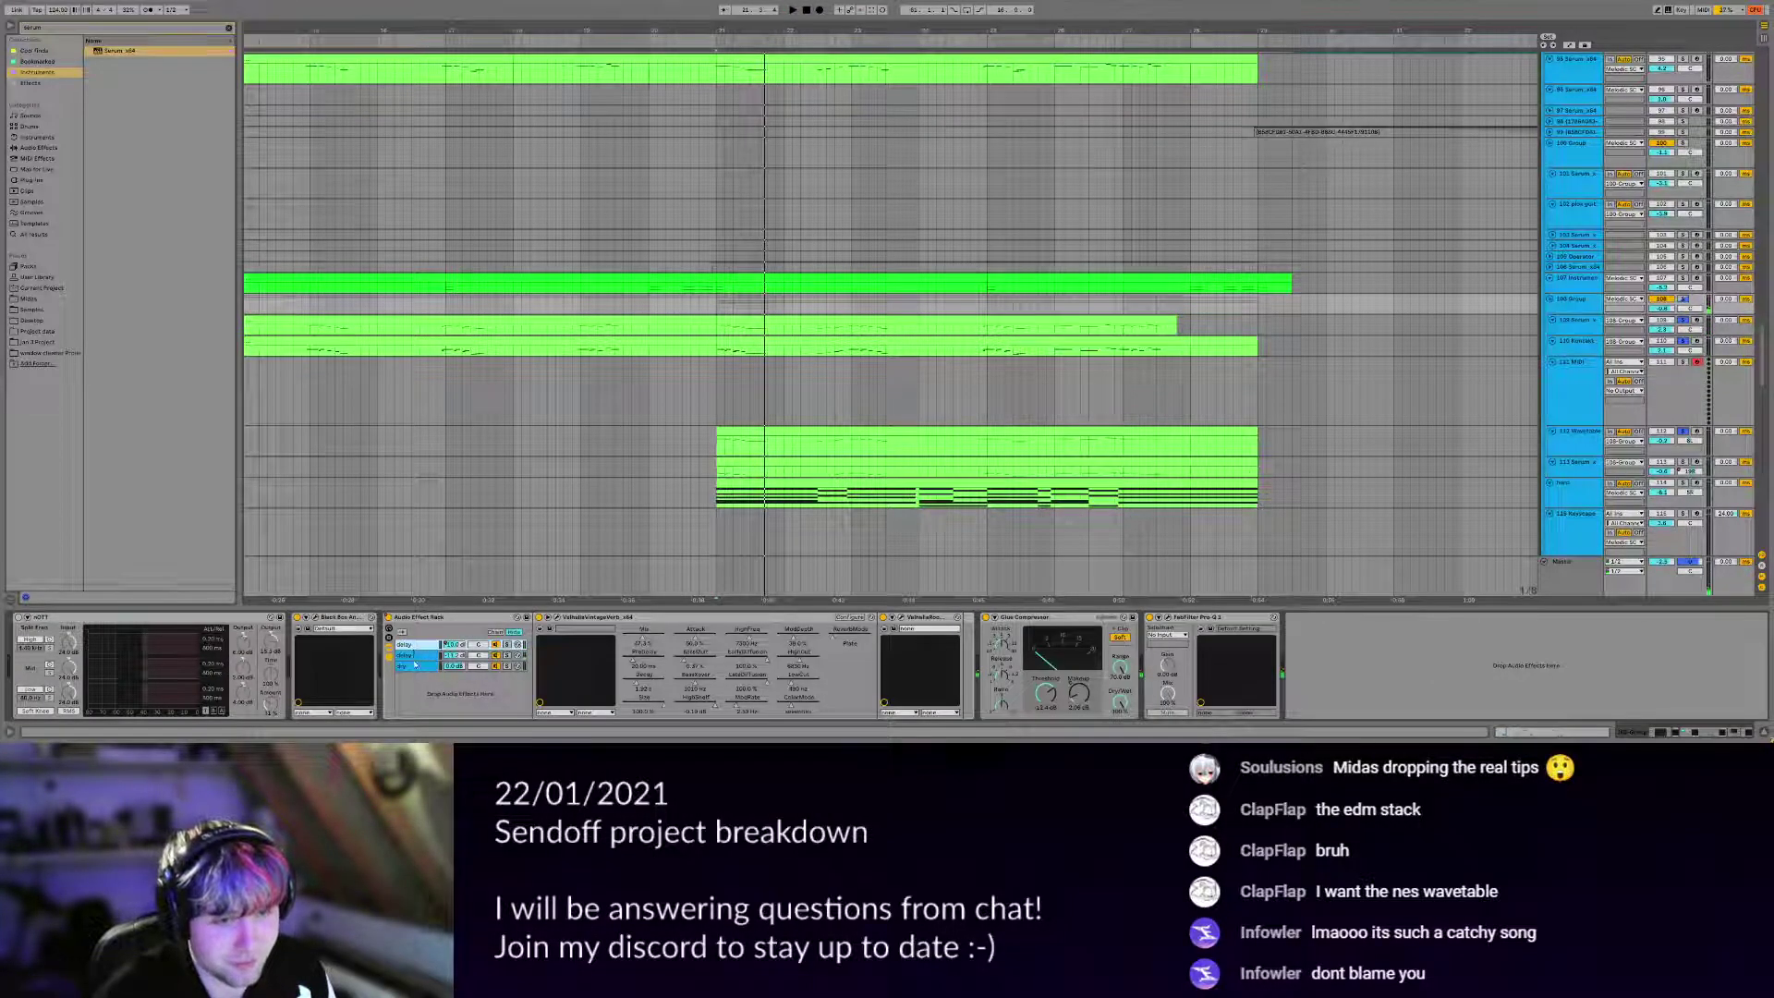
pyautogui.click(414, 657)
pyautogui.click(414, 664)
pyautogui.click(414, 658)
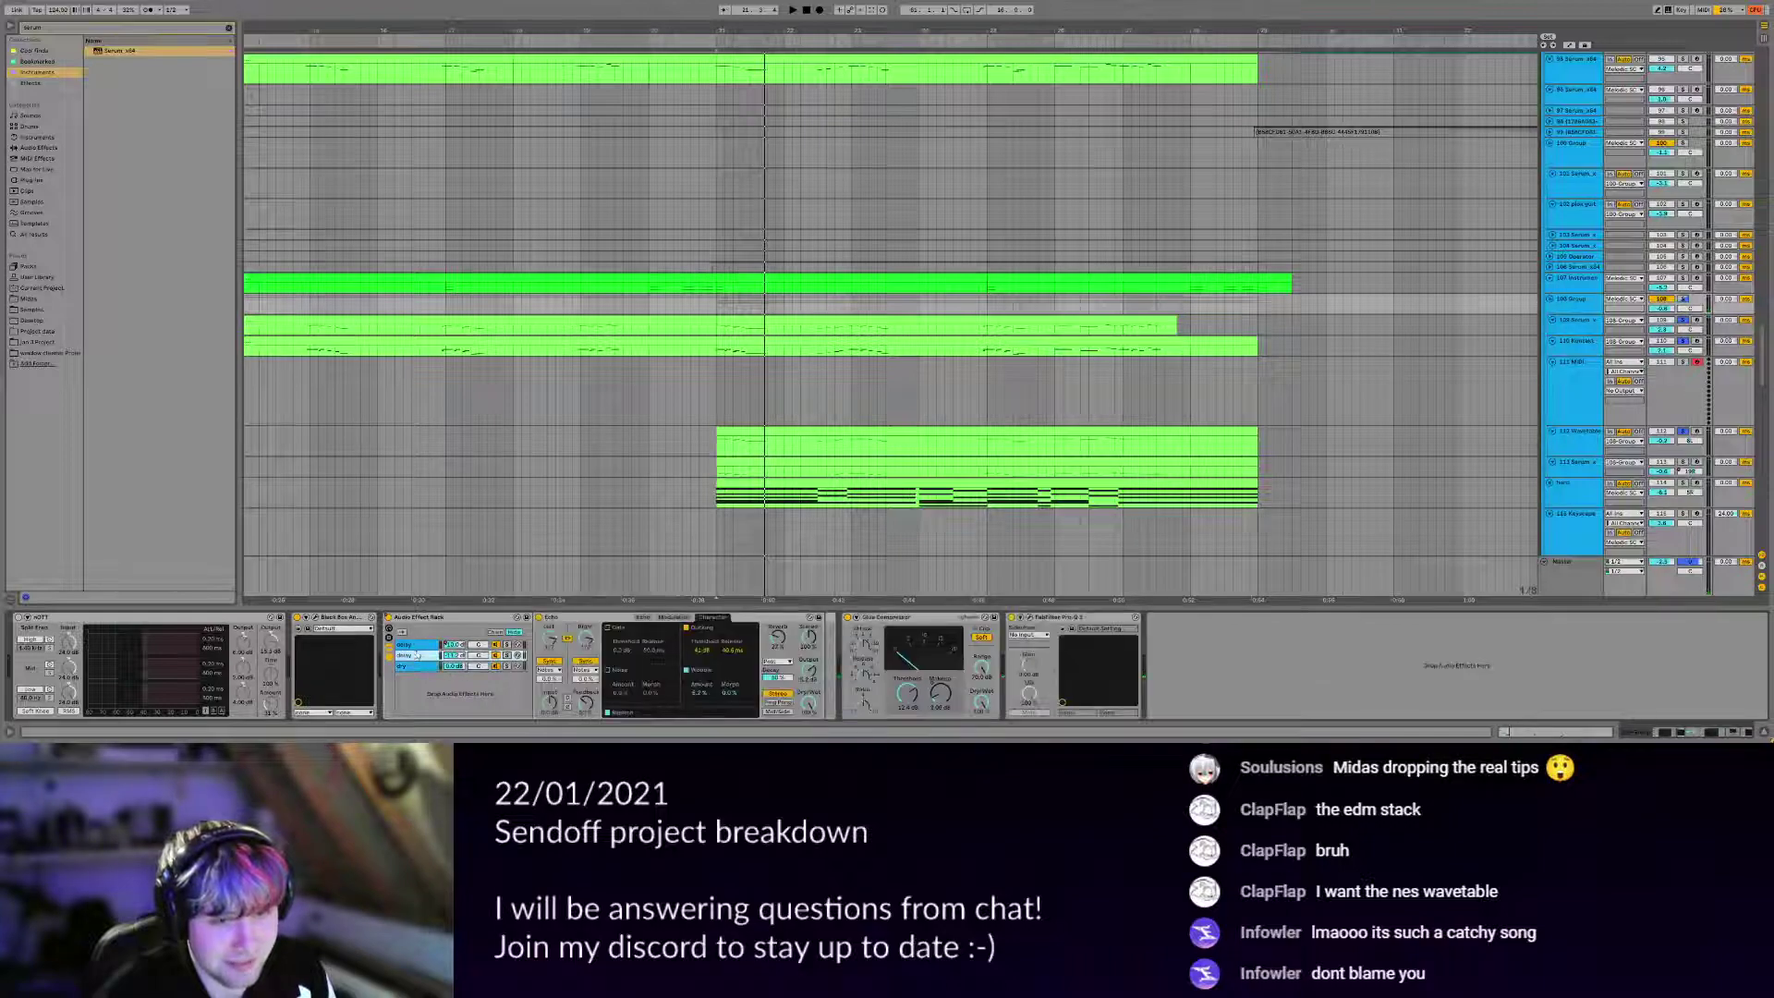
pyautogui.click(416, 654)
# Examine the ValhallaRoom and ValhallaVintageVerb settings on the group's delay chain and close both plug-in windows.
pyautogui.click(901, 618)
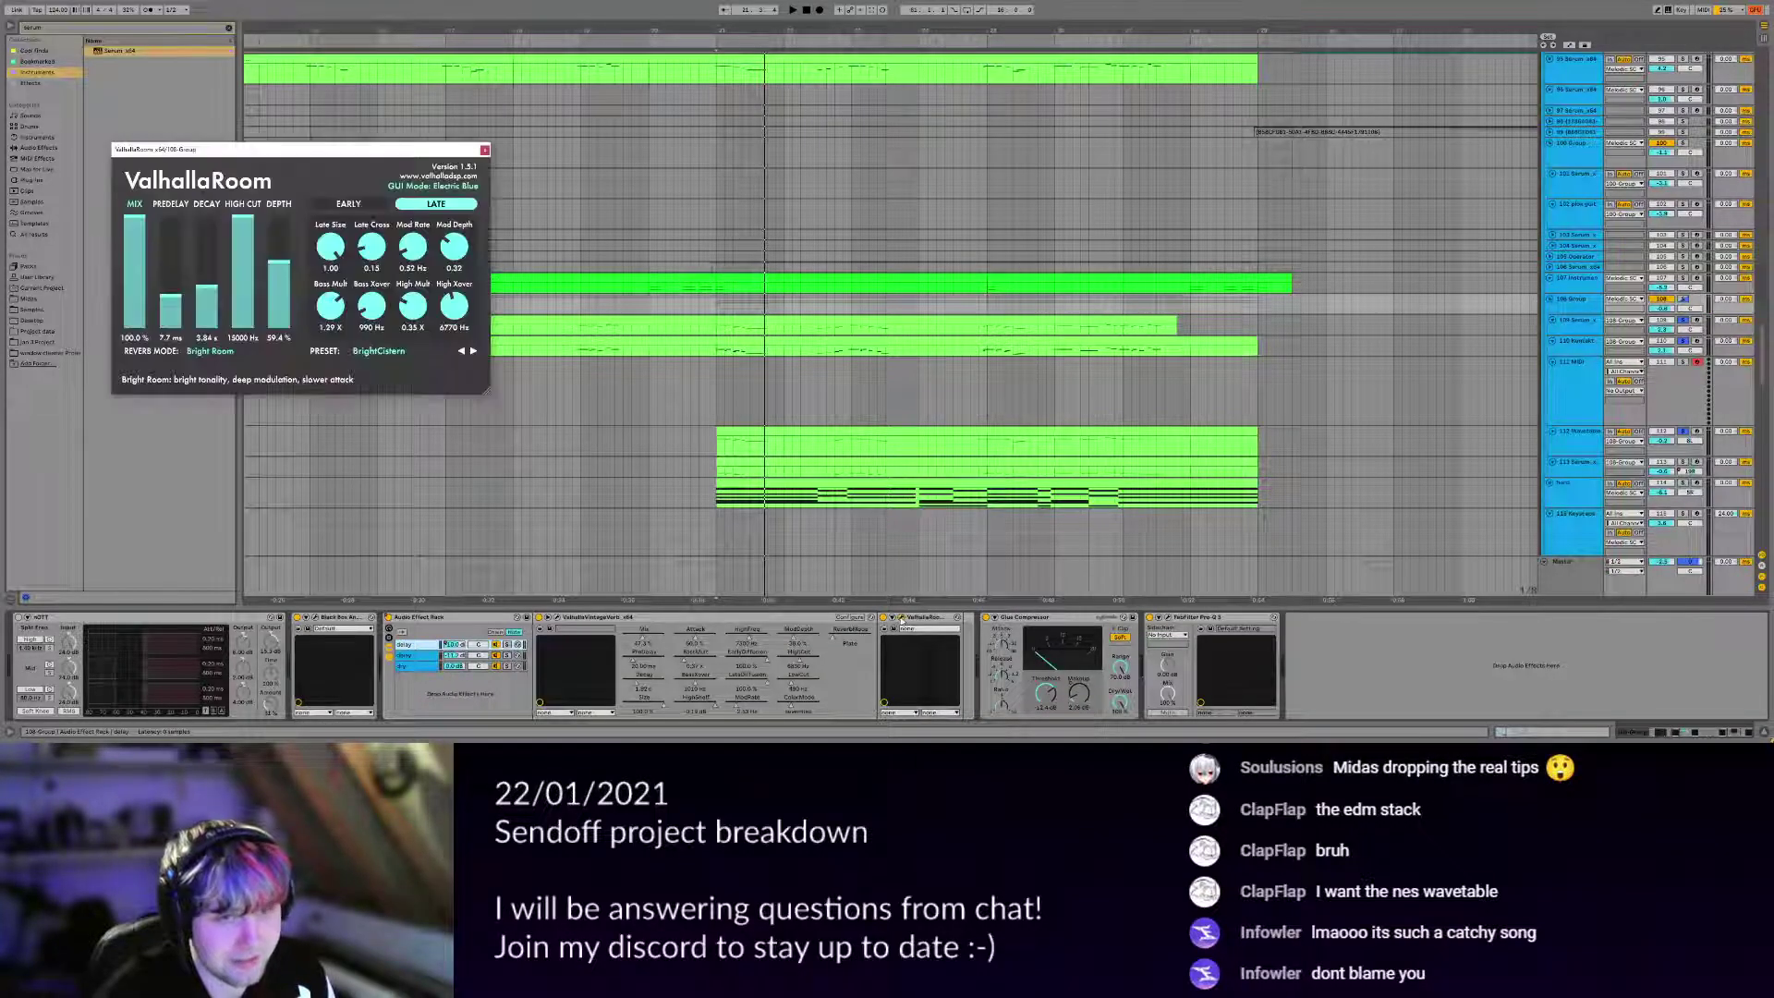
pyautogui.click(557, 617)
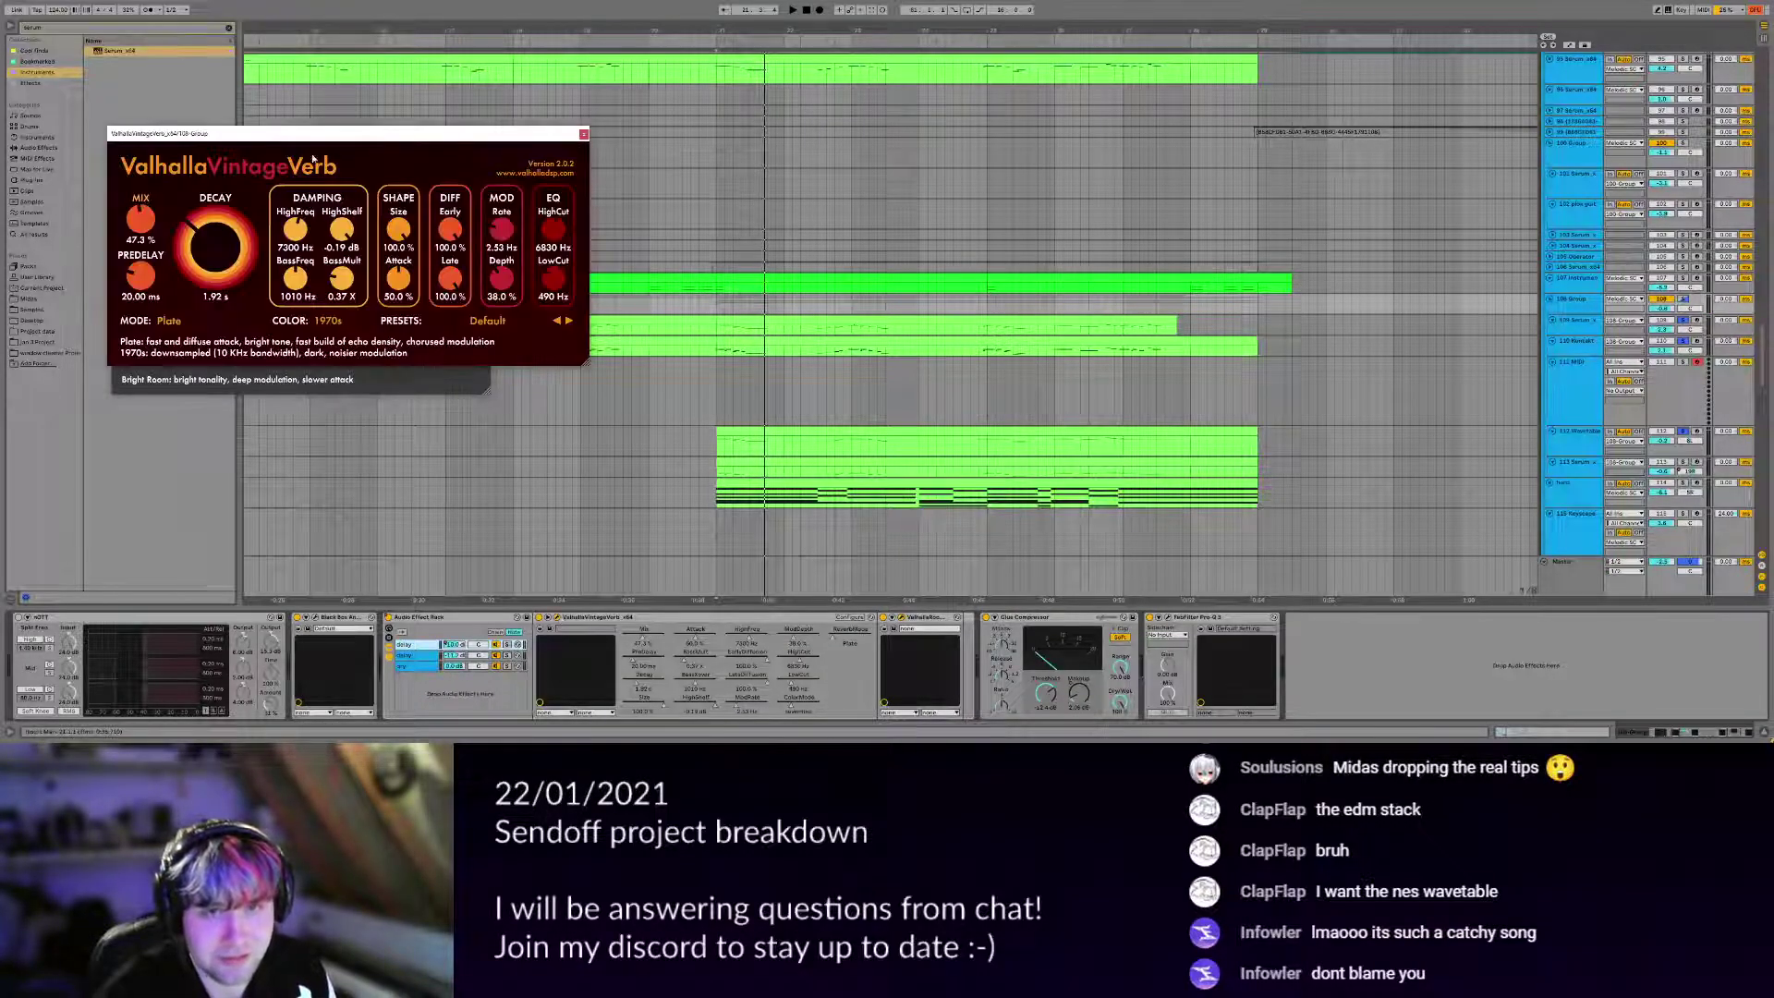
pyautogui.moveTo(309, 136); pyautogui.dragTo(697, 153)
pyautogui.click(971, 153)
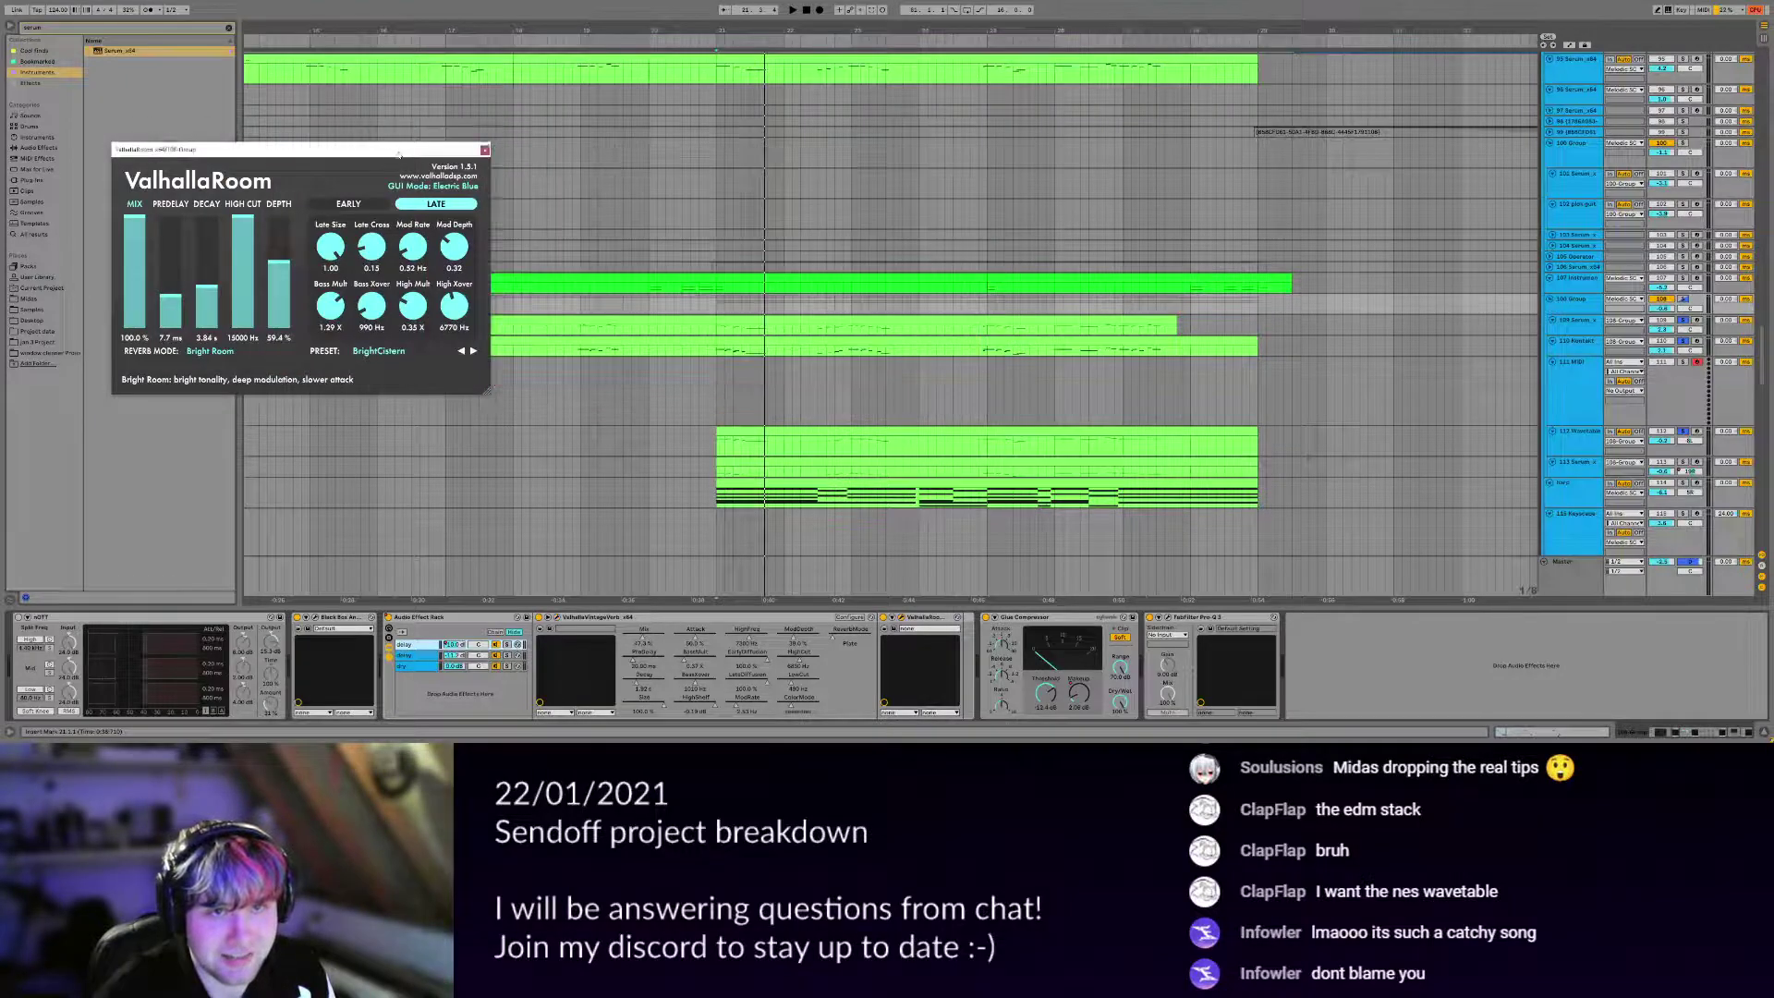
pyautogui.click(484, 150)
# Point out the upper Serum, Kontakt and Wavetable parts at the start of the Wavetable clip.
pyautogui.moveTo(717, 330); pyautogui.dragTo(799, 331)
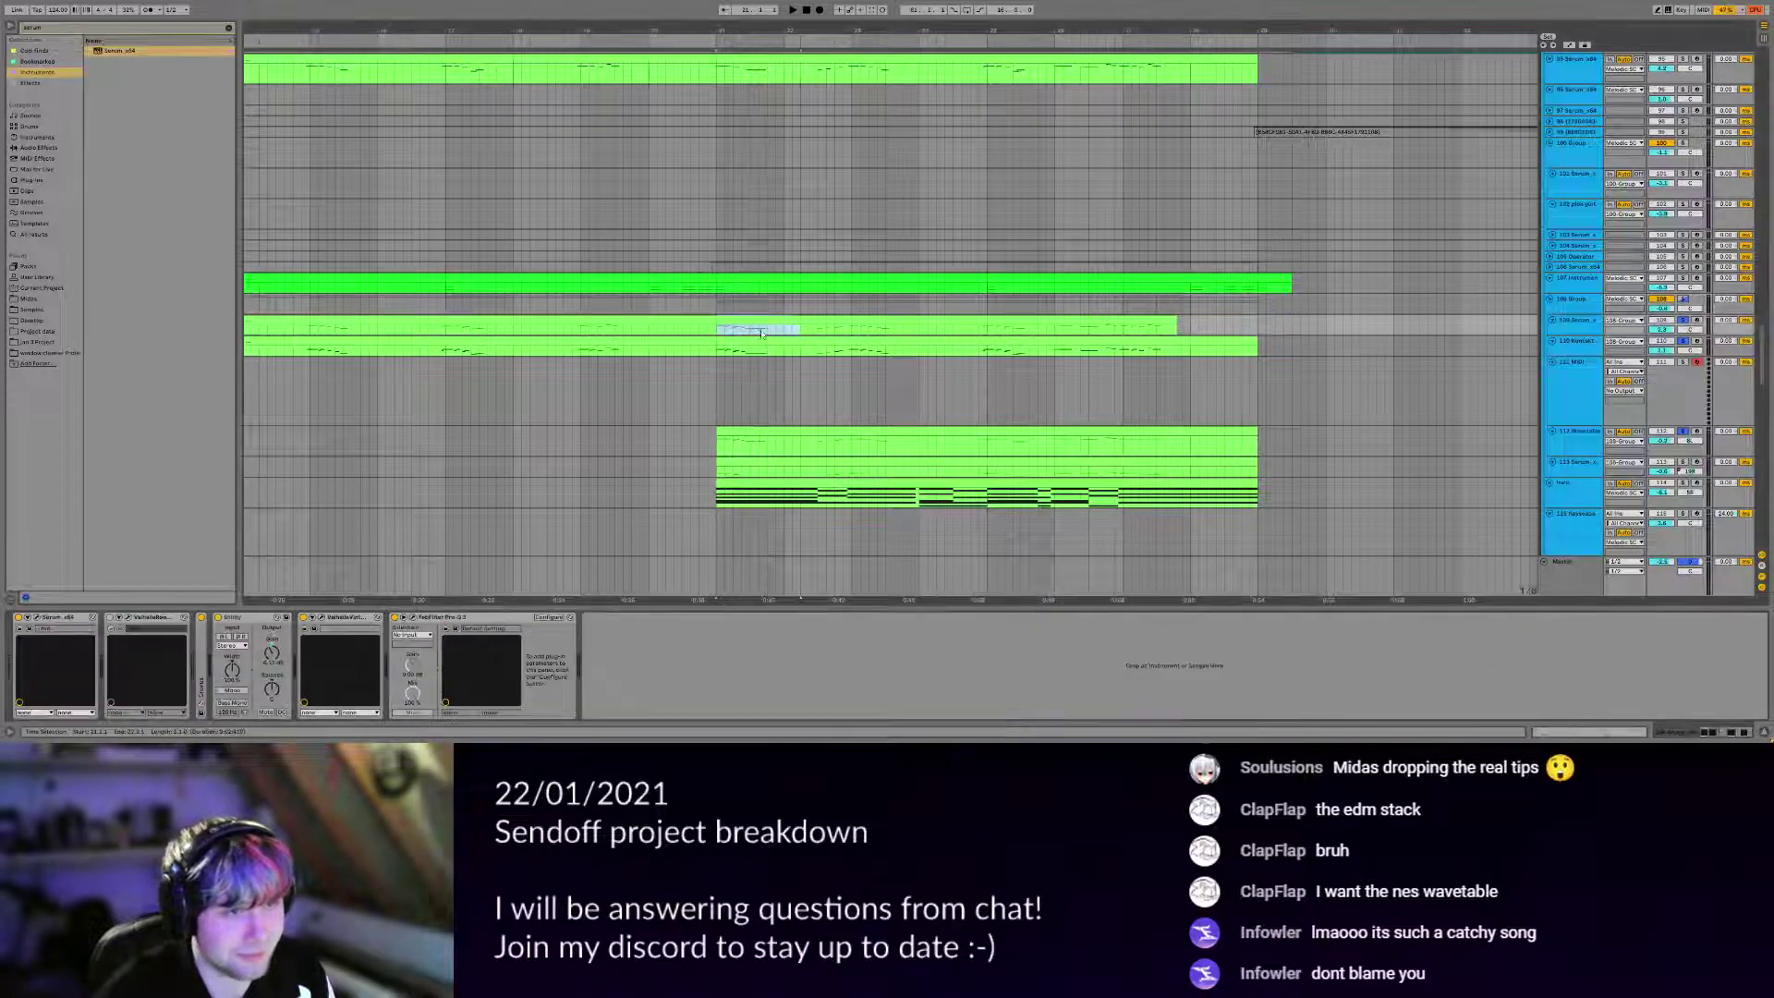
pyautogui.click(720, 354)
pyautogui.click(721, 450)
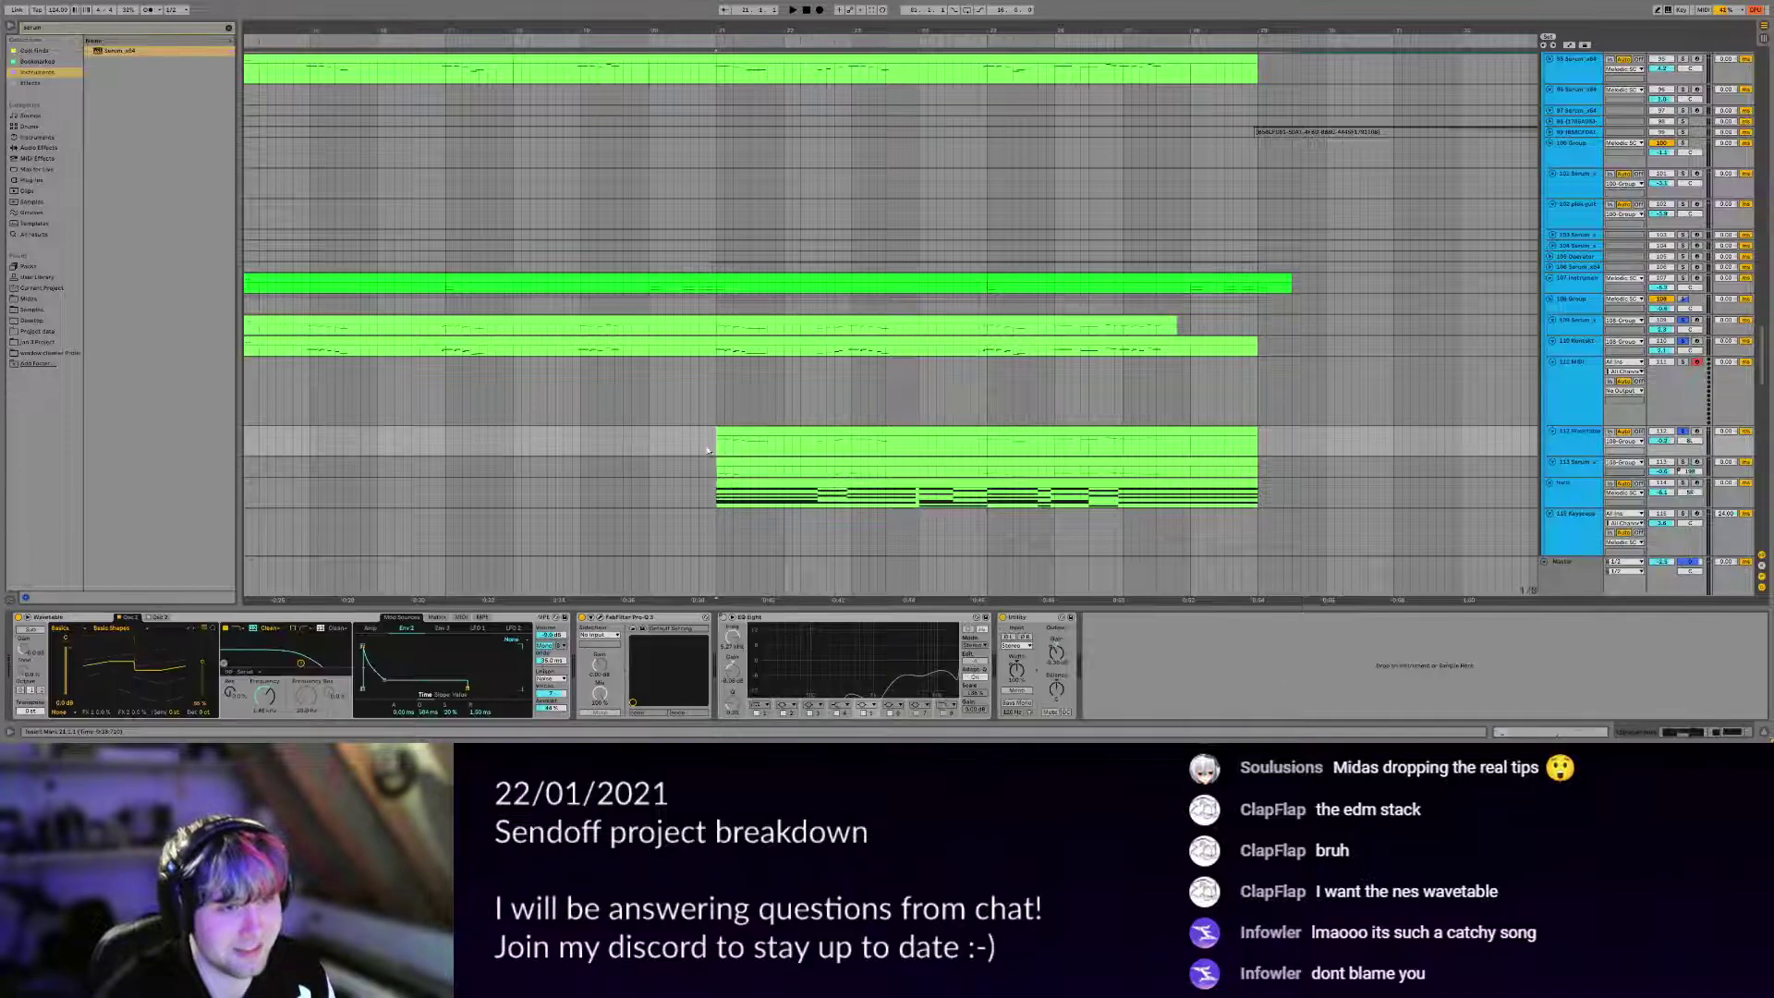
# Clear the track solos and play the full mix before and from the start of the Wavetable clip.
pyautogui.hscroll(-3, 646, 452)
pyautogui.scroll(1, 647, 453)
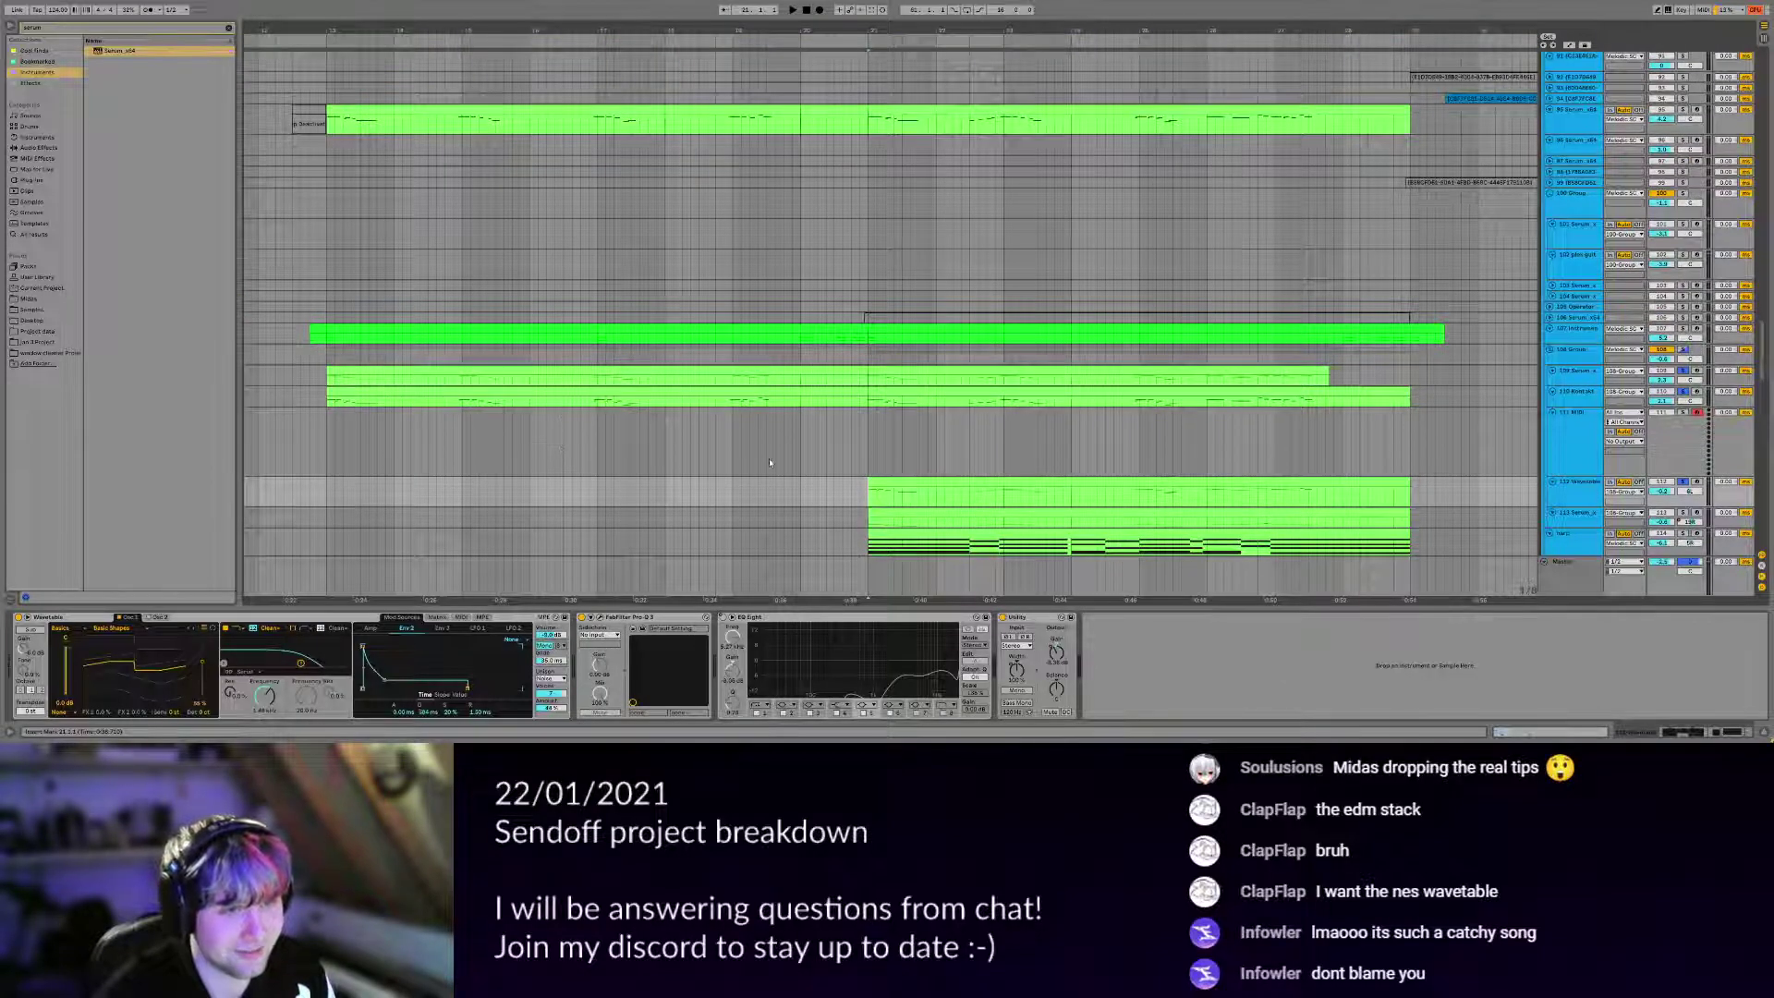
pyautogui.click(769, 462)
pyautogui.click(1683, 391)
pyautogui.press('space')
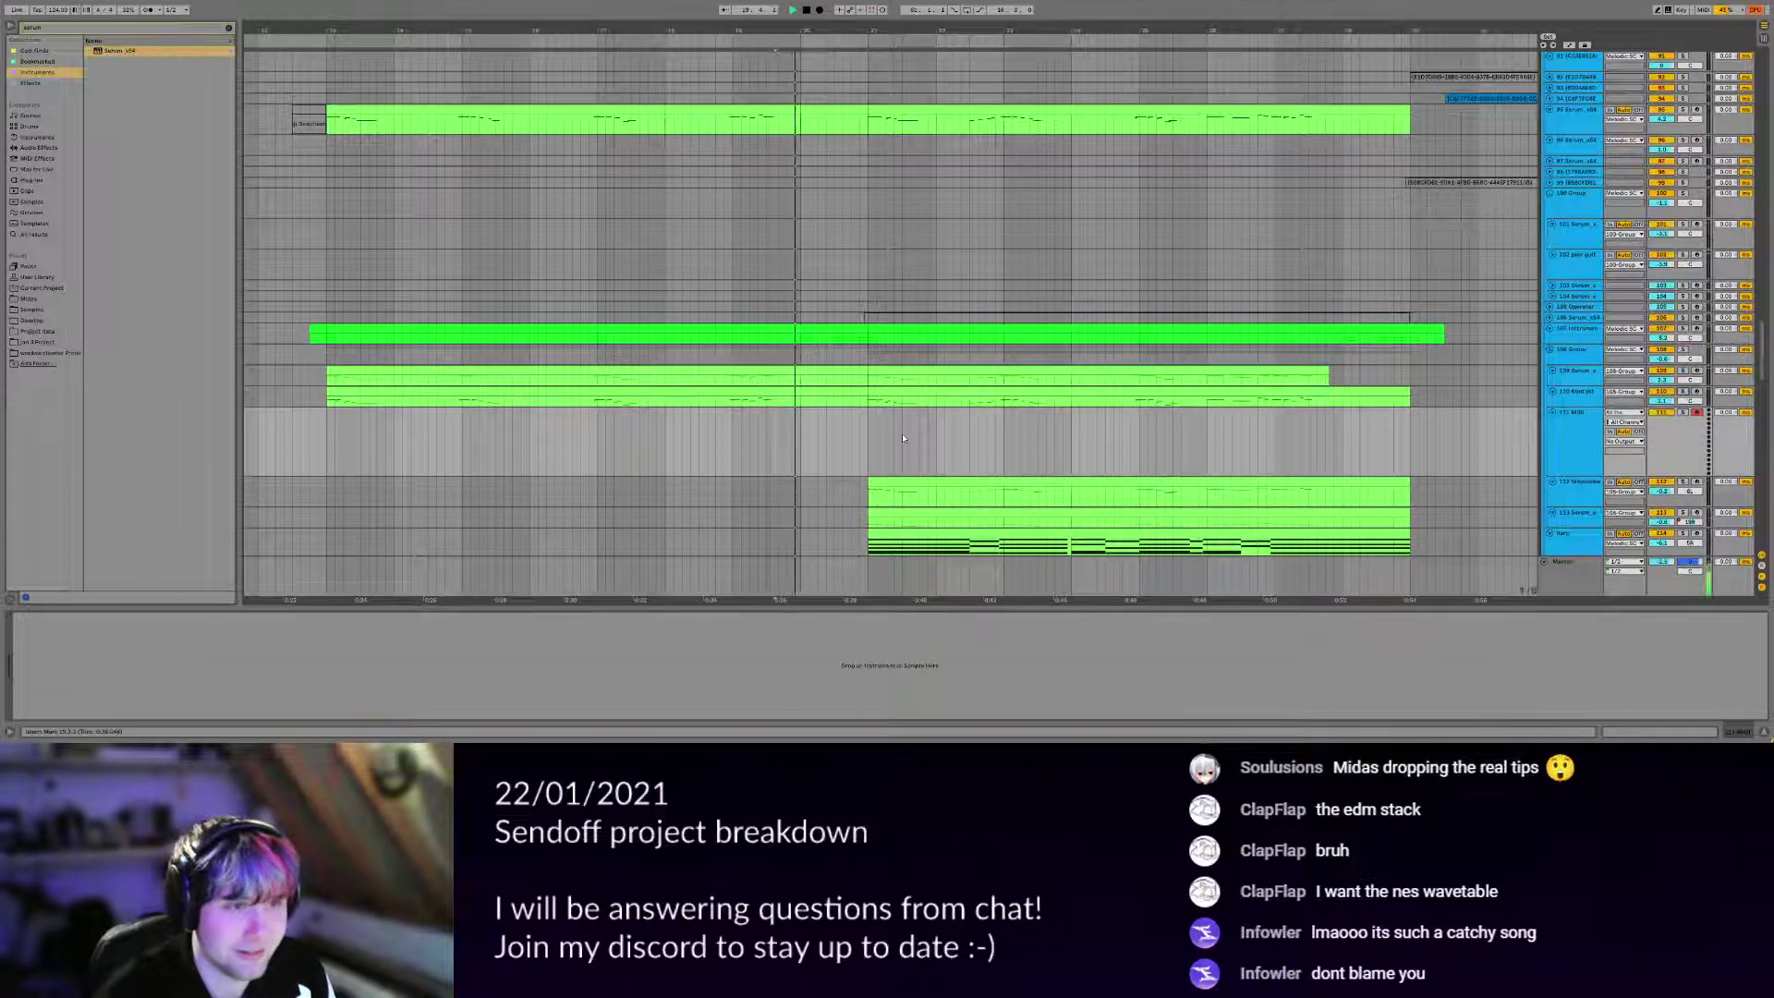
pyautogui.scroll(-3, 832, 430)
pyautogui.moveTo(858, 423); pyautogui.dragTo(700, 388)
pyautogui.scroll(3, 642, 444)
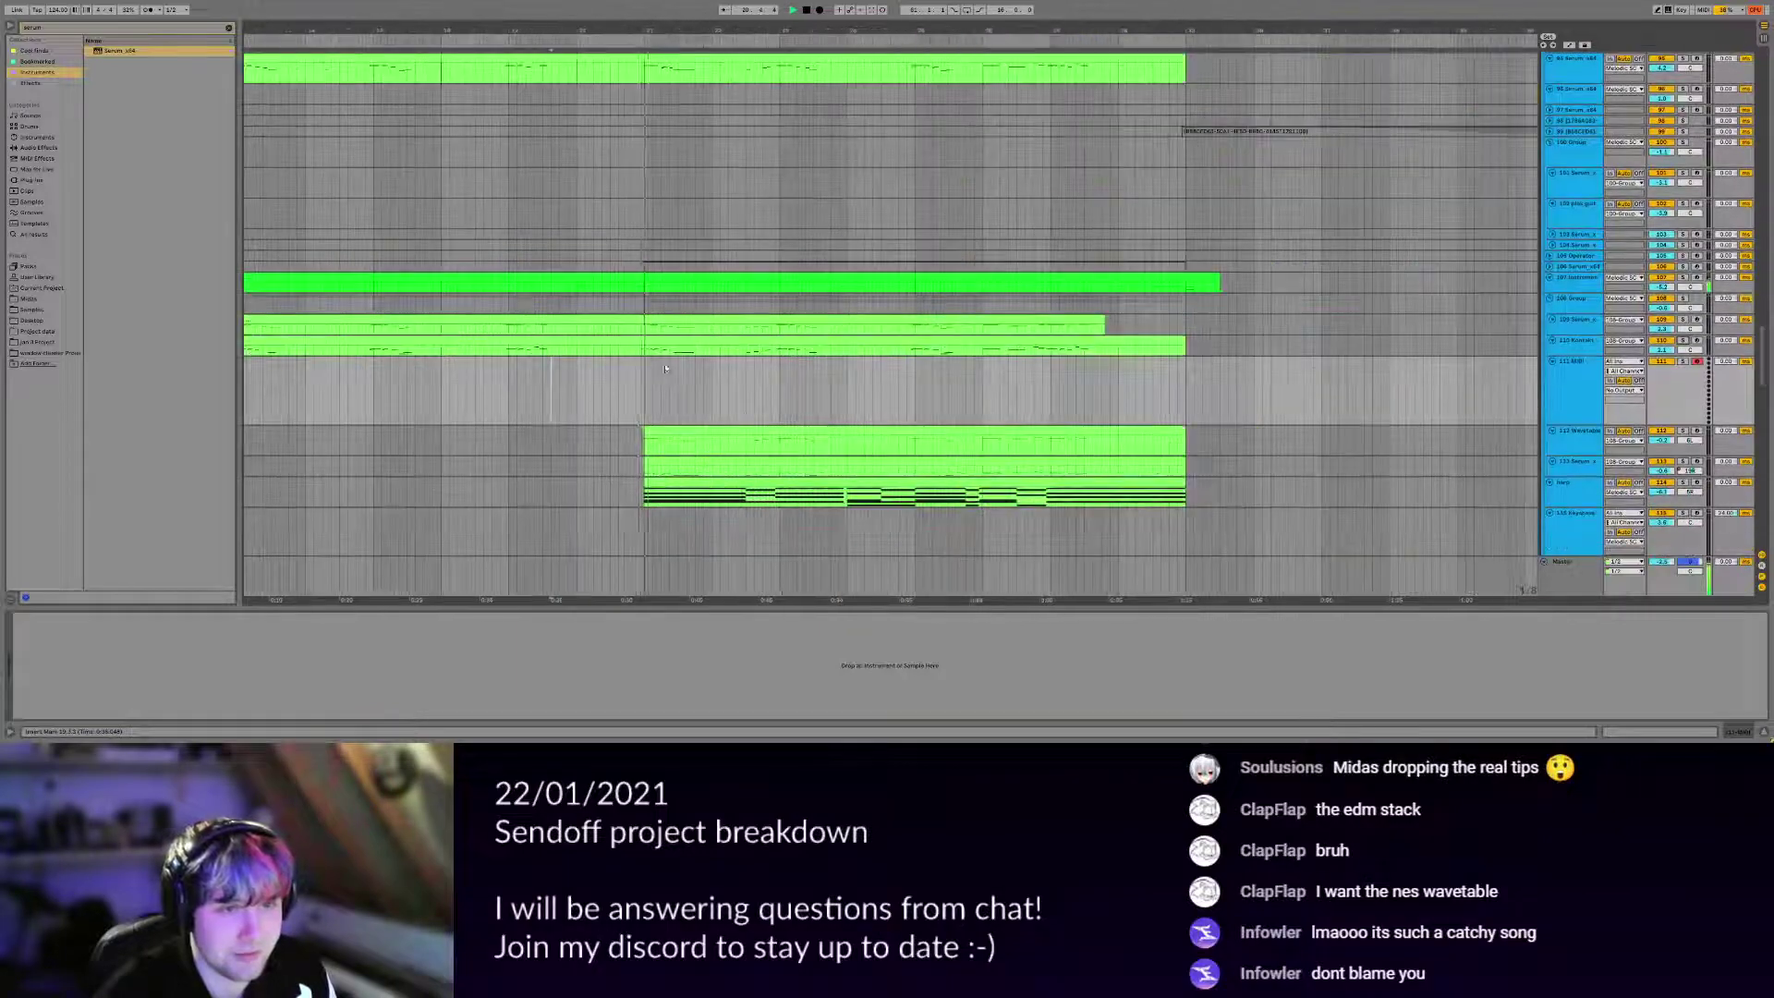
pyautogui.click(650, 456)
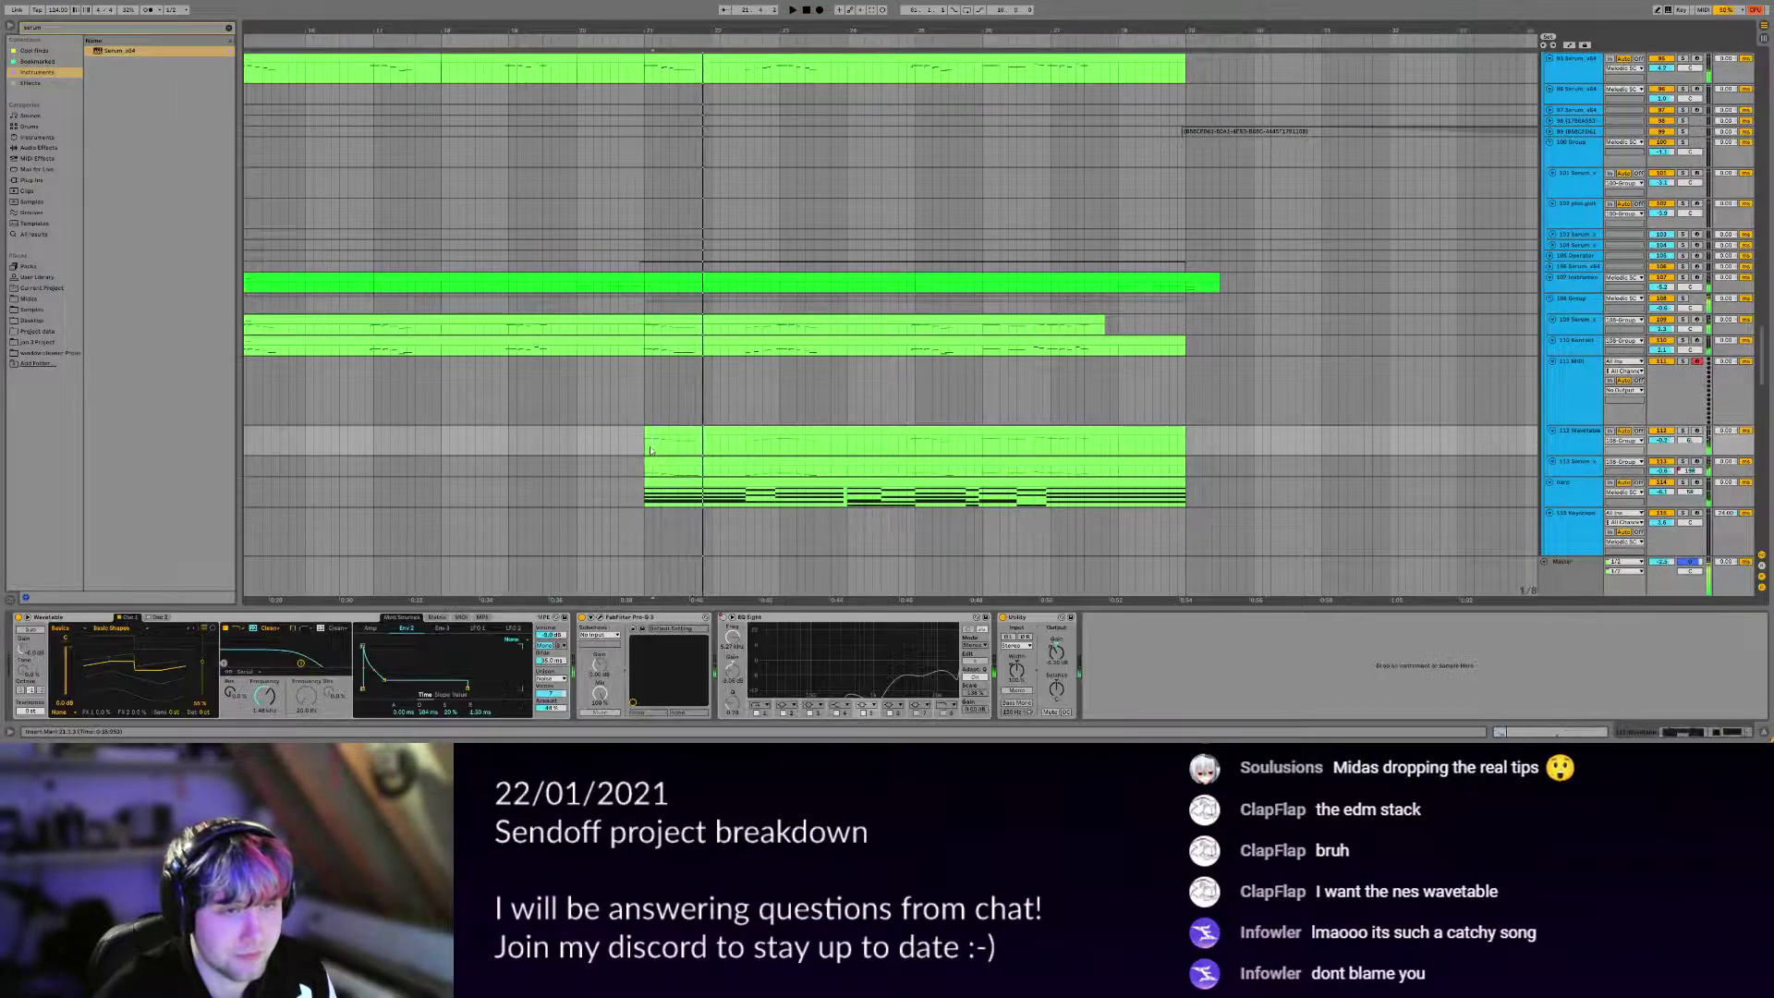
# Enlarge the Serum track below Wavetable, solo it and play it from the start of its clip.
pyautogui.scroll(2, 651, 455)
pyautogui.moveTo(1561, 477); pyautogui.dragTo(1561, 496)
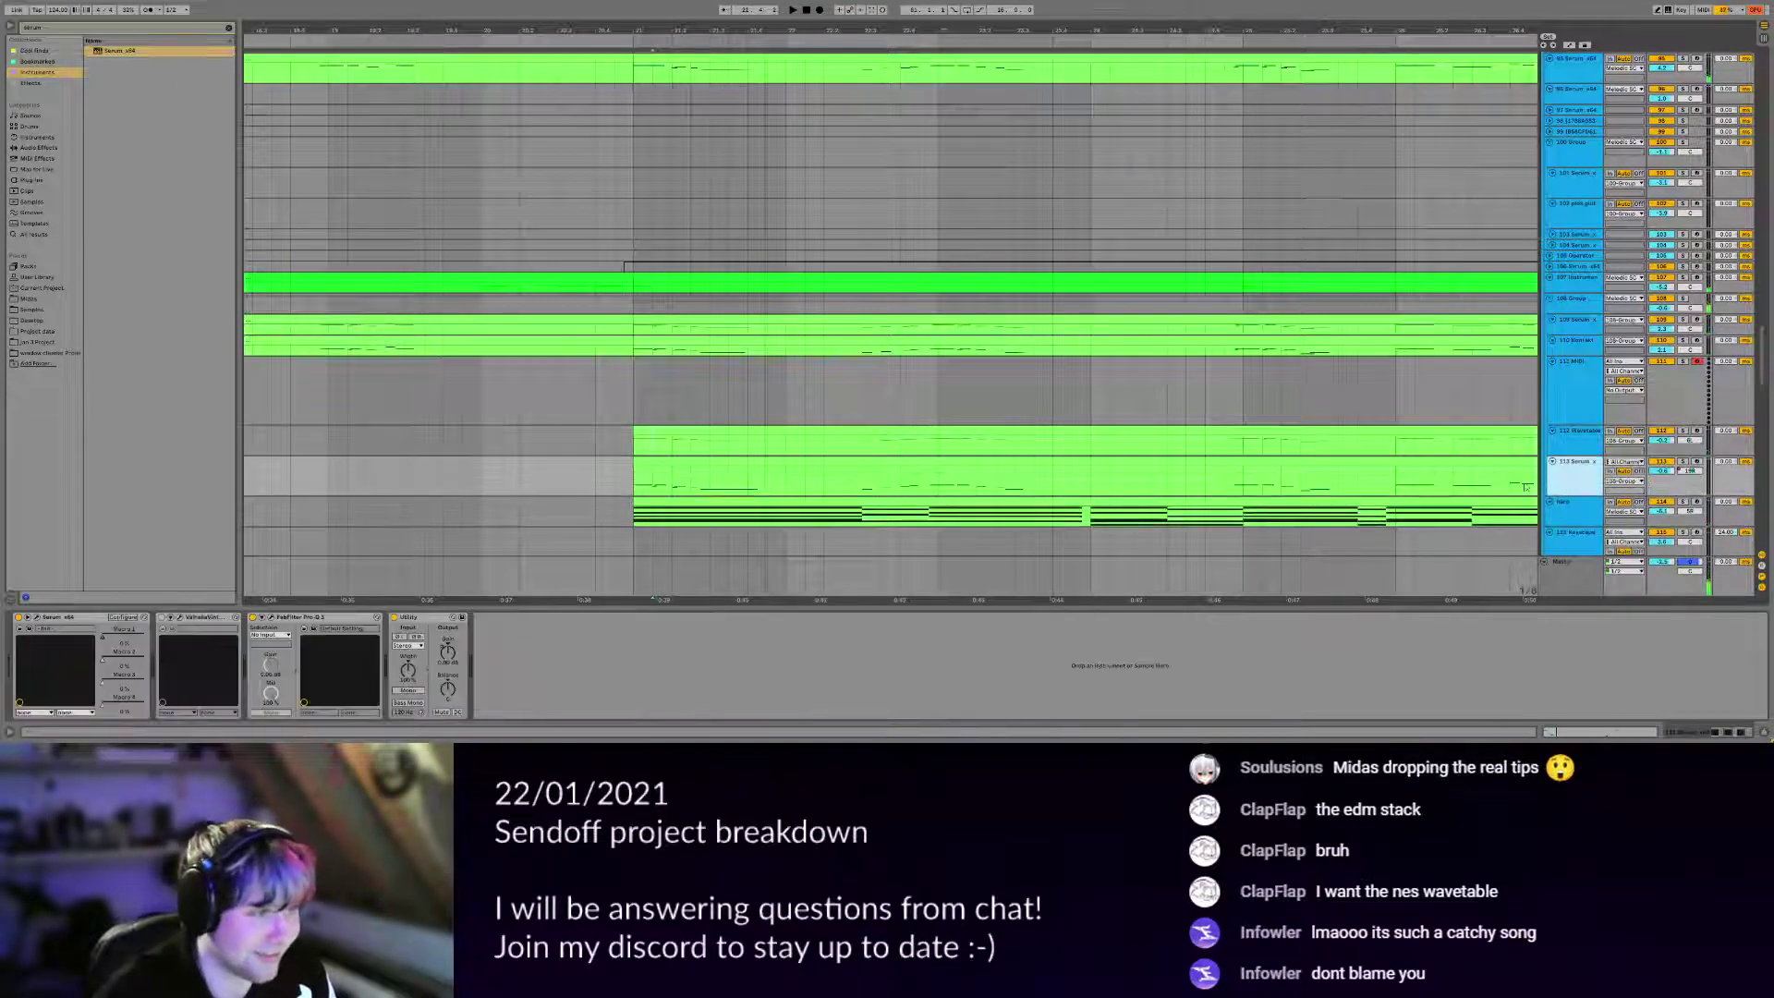
pyautogui.click(635, 476)
pyautogui.press('space')
pyautogui.press('space')
pyautogui.click(1682, 461)
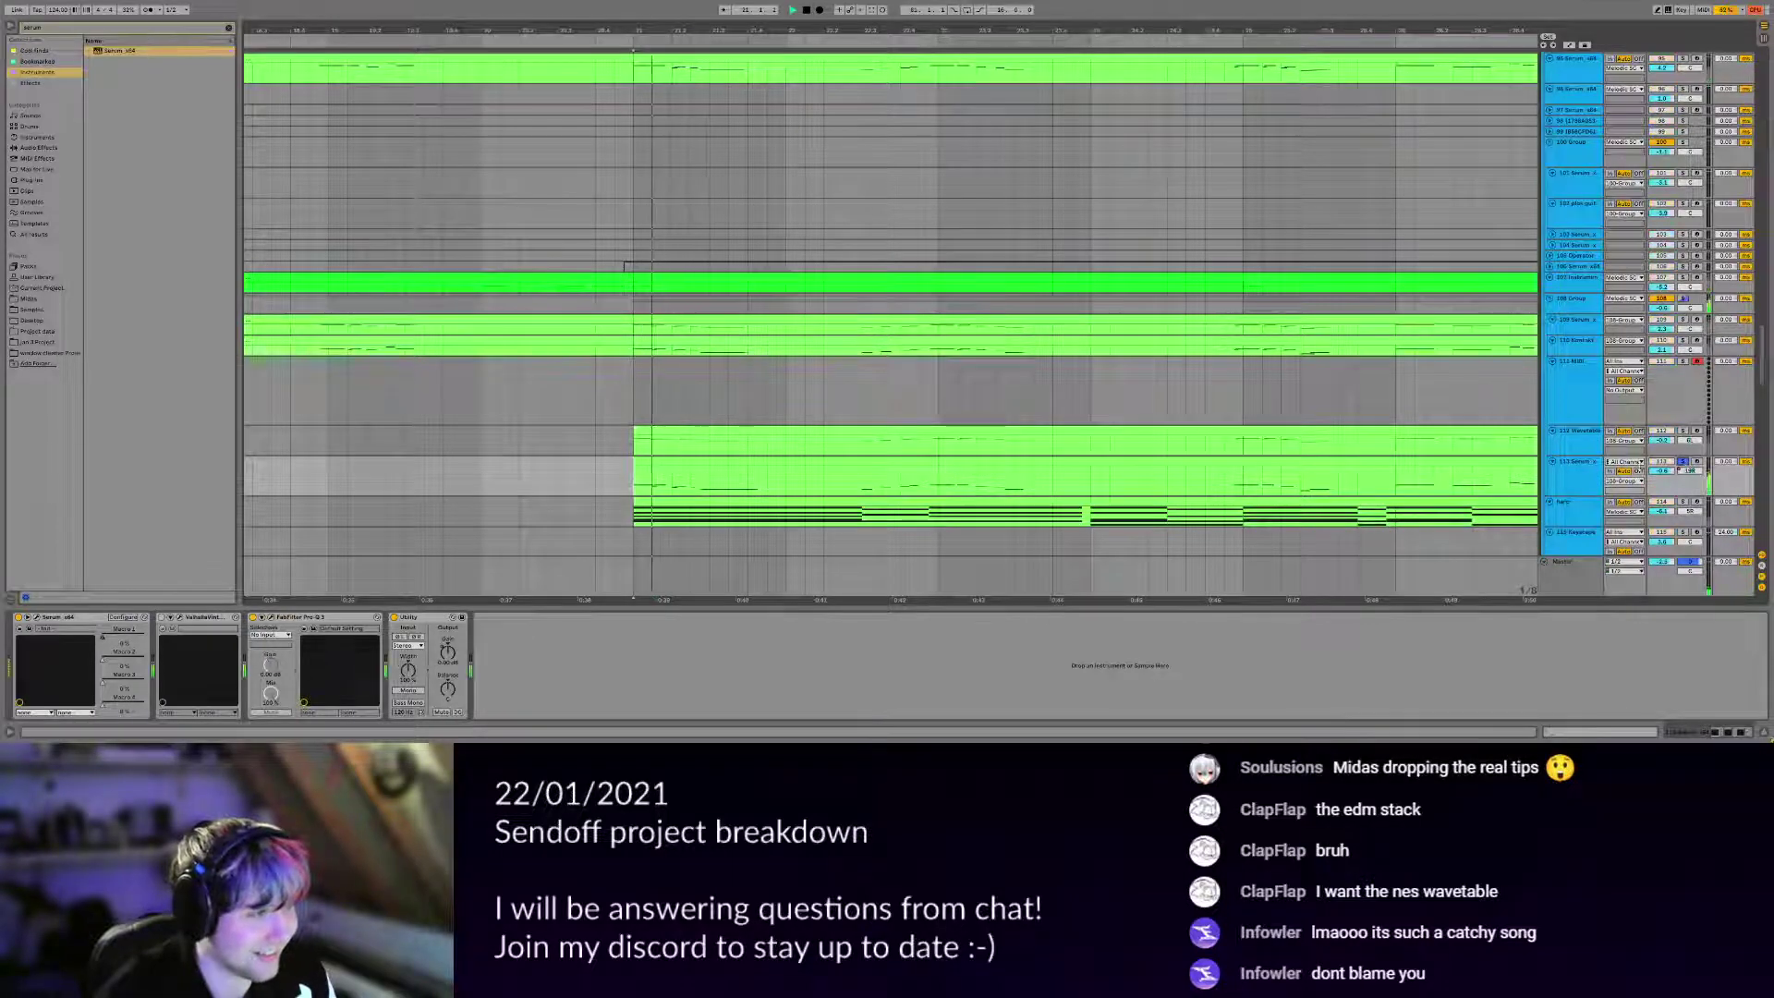
# Play the lower Serum layer while switching the Kontakt and upper Serum layers in and out of solo.
pyautogui.keyDown('ctrl'); pyautogui.click(1683, 340); pyautogui.keyUp('ctrl')
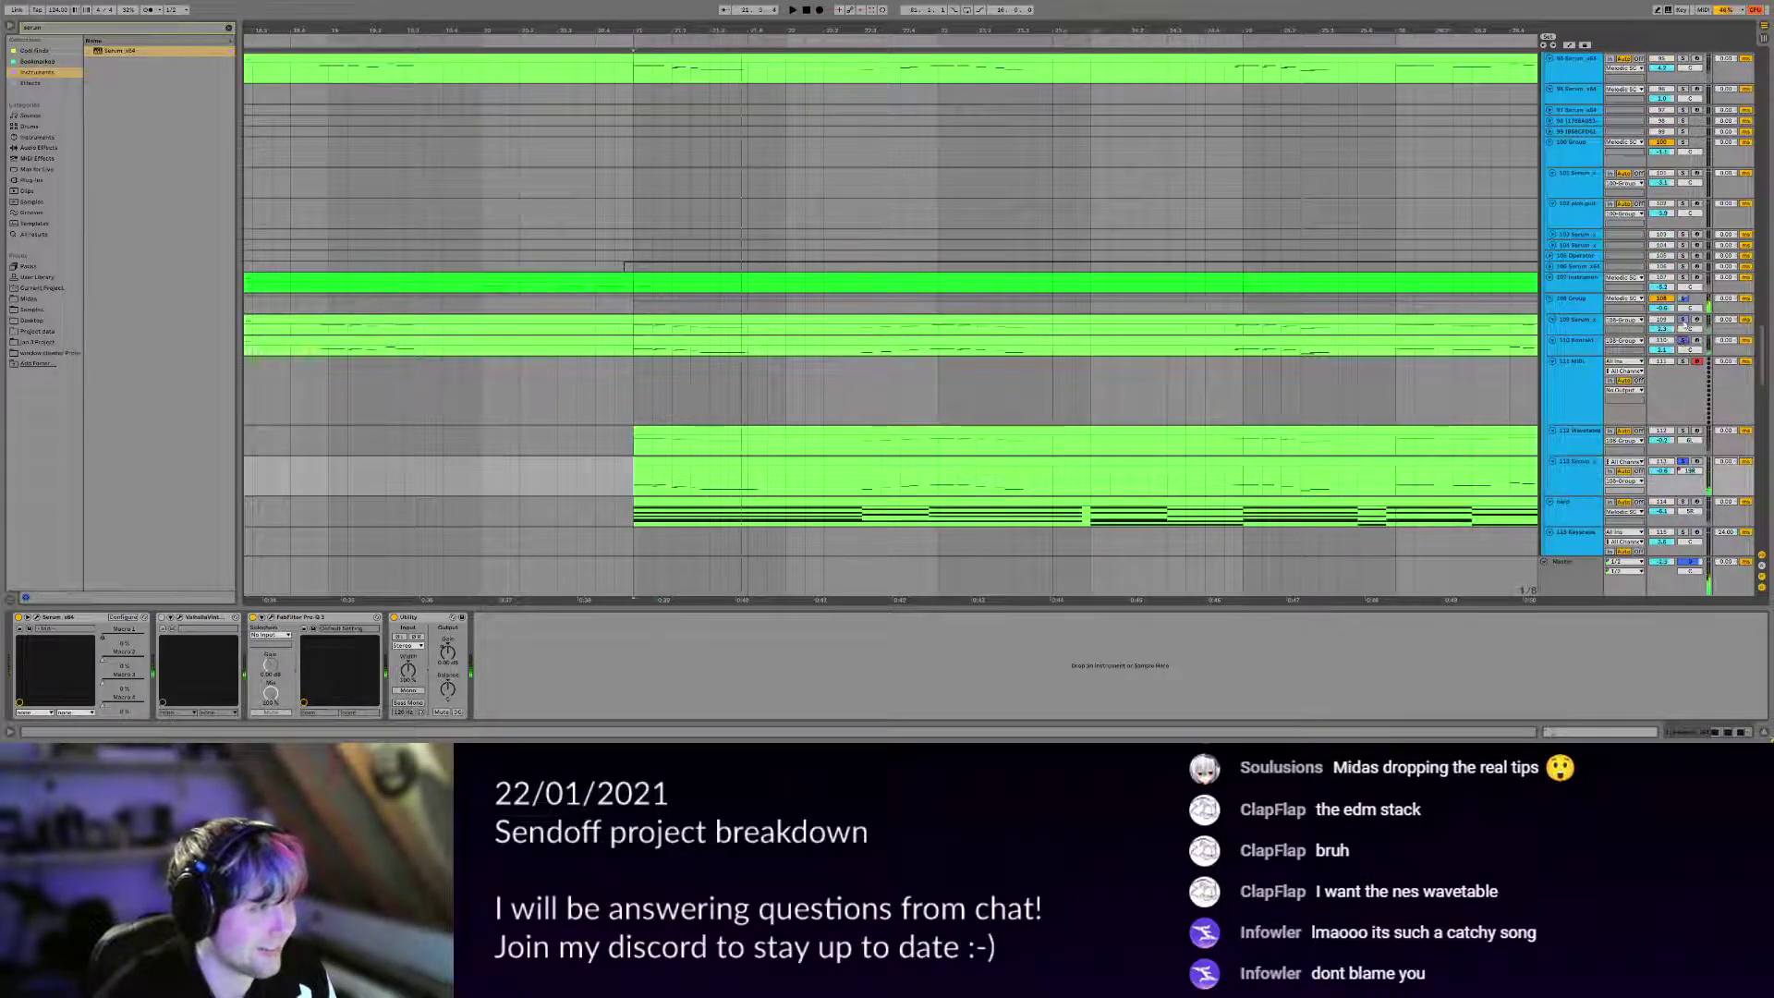
pyautogui.press('space')
pyautogui.moveTo(1283, 411); pyautogui.dragTo(1148, 400)
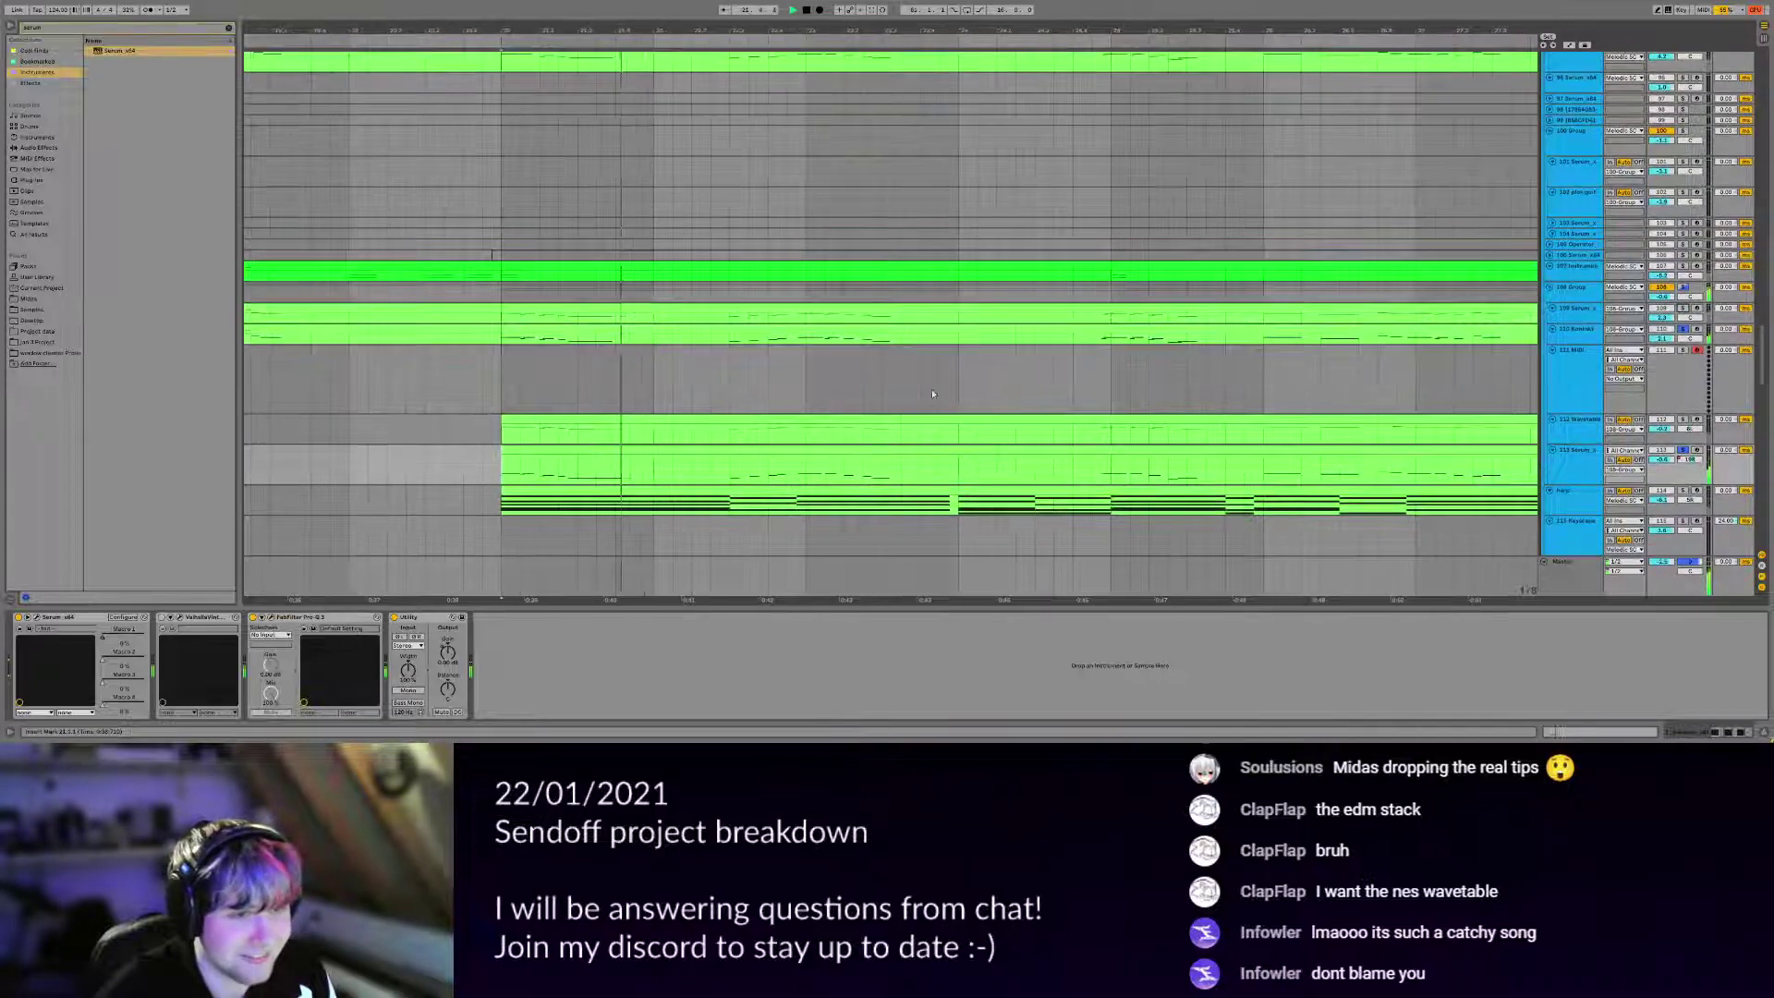
pyautogui.keyDown('ctrl'); pyautogui.click(1683, 328); pyautogui.keyUp('ctrl')
pyautogui.keyDown('ctrl'); pyautogui.click(1682, 308); pyautogui.keyUp('ctrl')
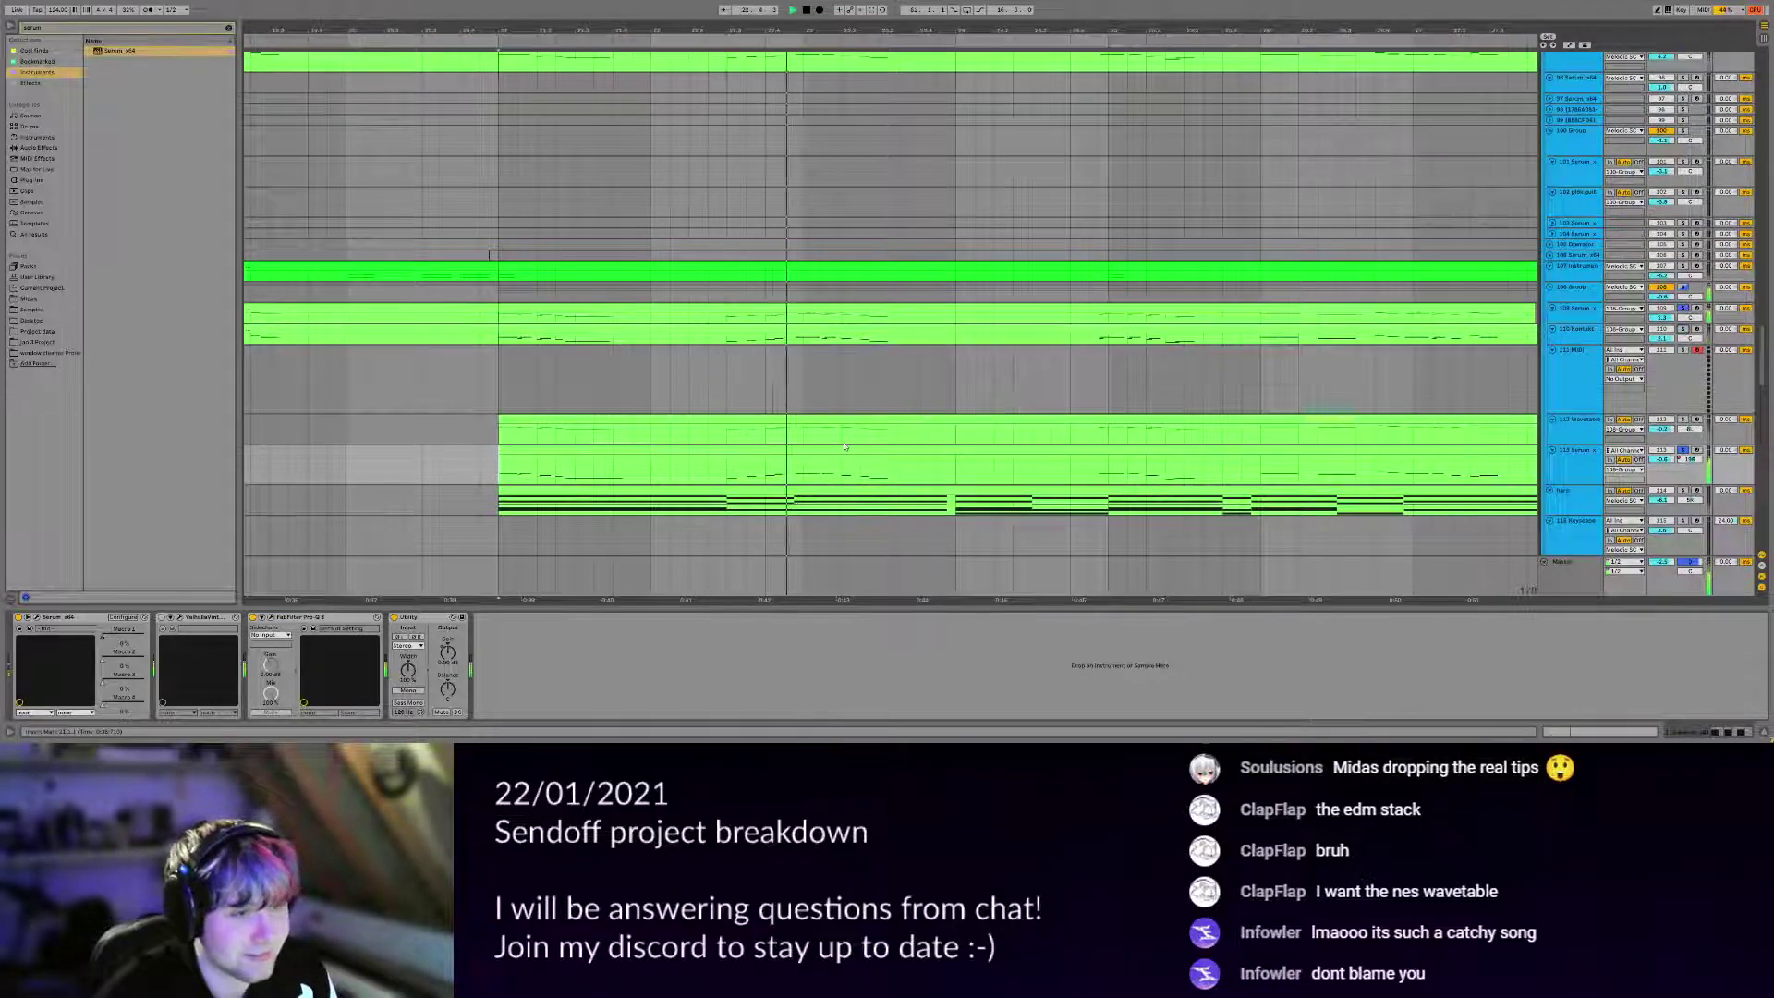
# Open the lower Serum and Kontakt clips in the piano roll and examine the opening melody notes.
pyautogui.doubleClick(1016, 450)
pyautogui.hotkey('shift', 'Tab')
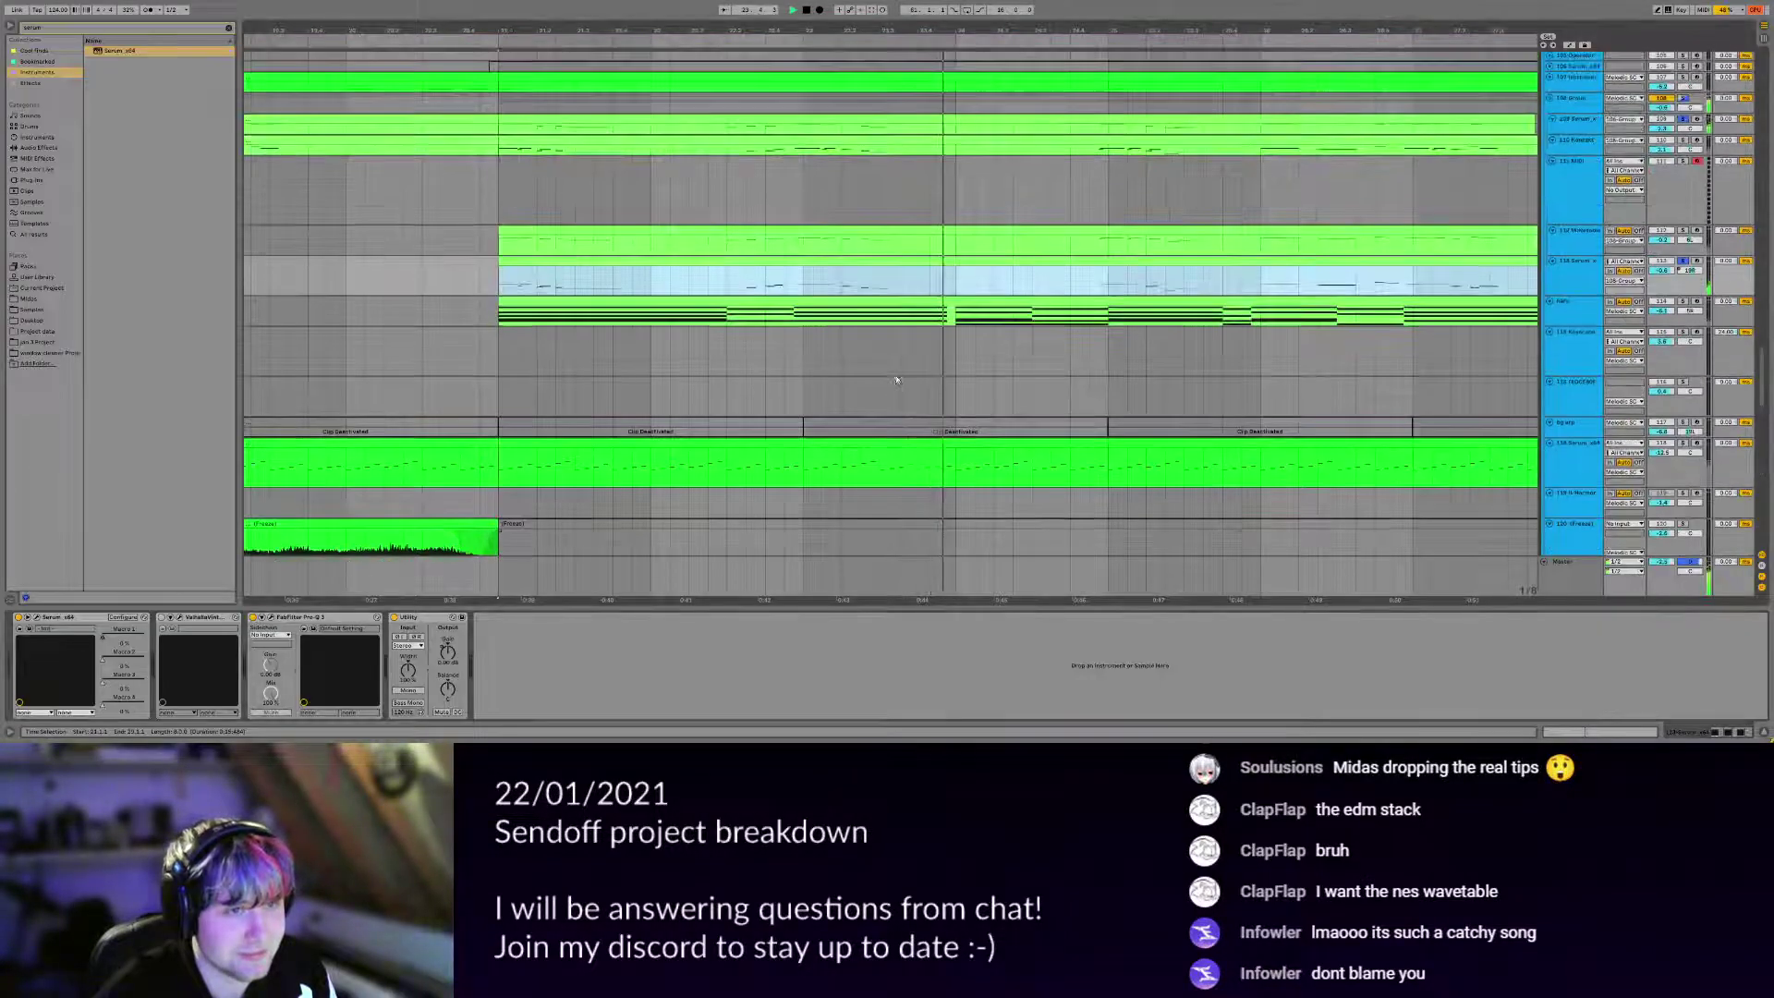
pyautogui.scroll(5, 876, 375)
pyautogui.click(935, 276)
pyautogui.doubleClick(935, 276)
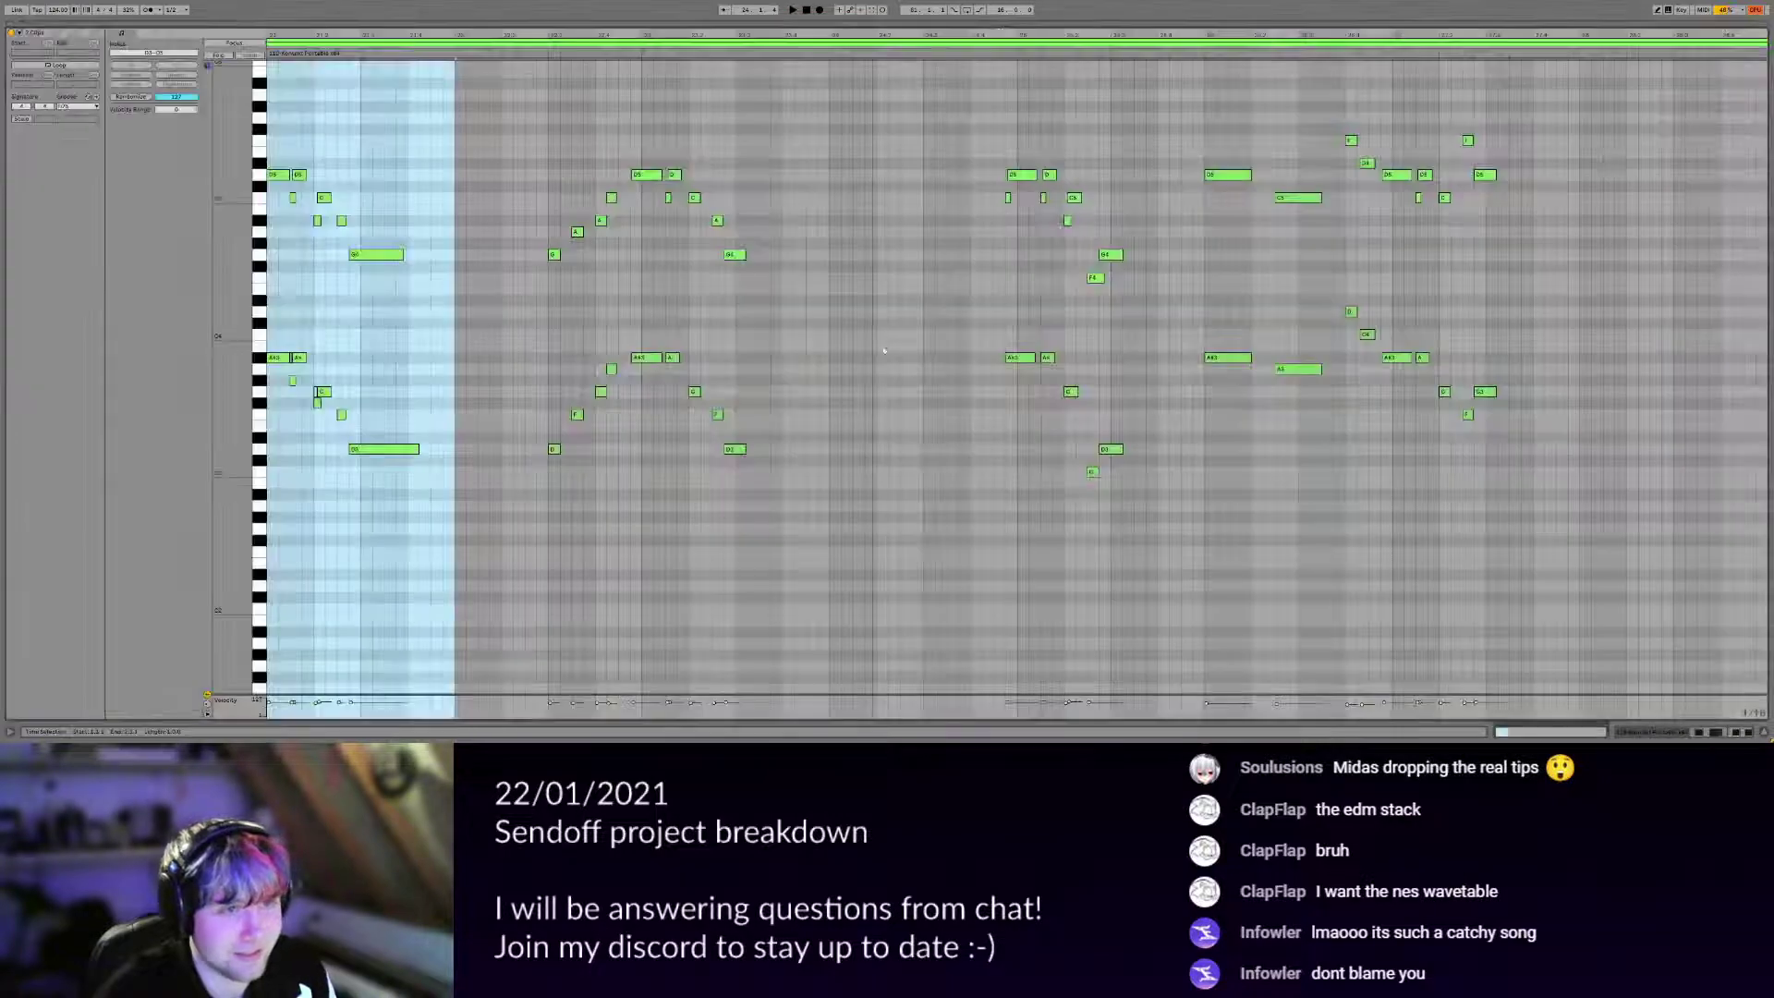
pyautogui.scroll(2, 337, 305)
pyautogui.moveTo(377, 303); pyautogui.dragTo(686, 383)
pyautogui.scroll(2, 434, 325)
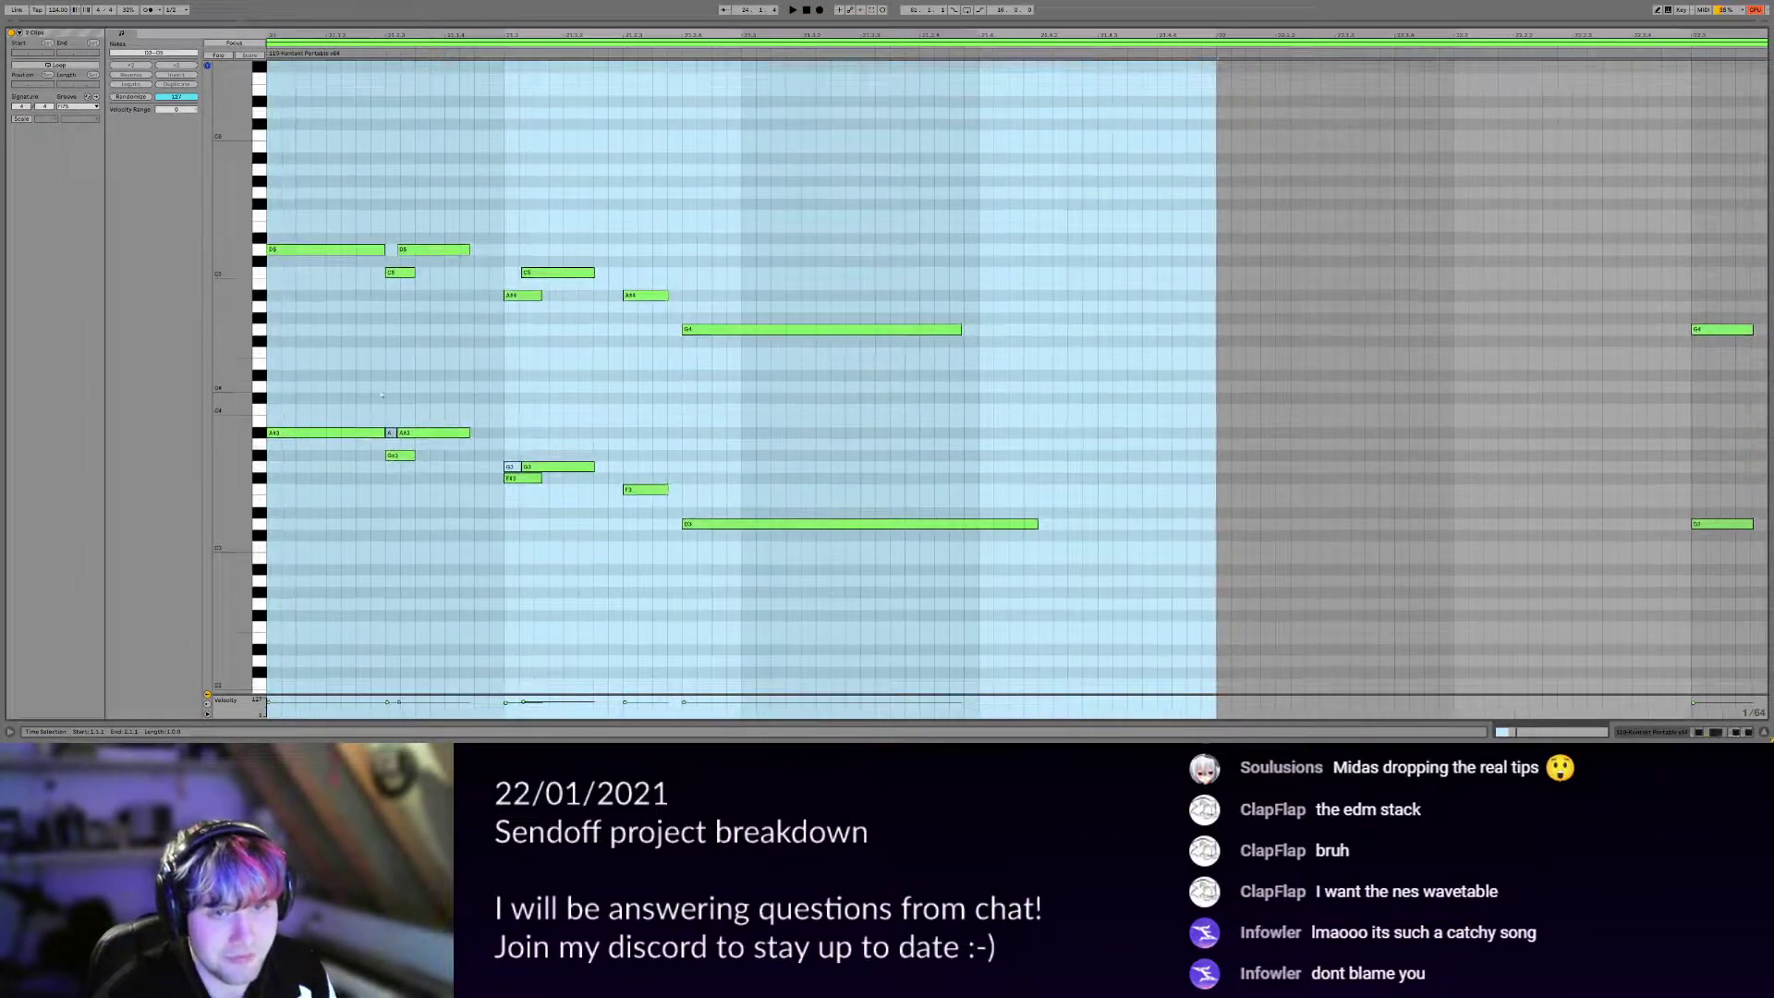
pyautogui.scroll(-4, 314, 388)
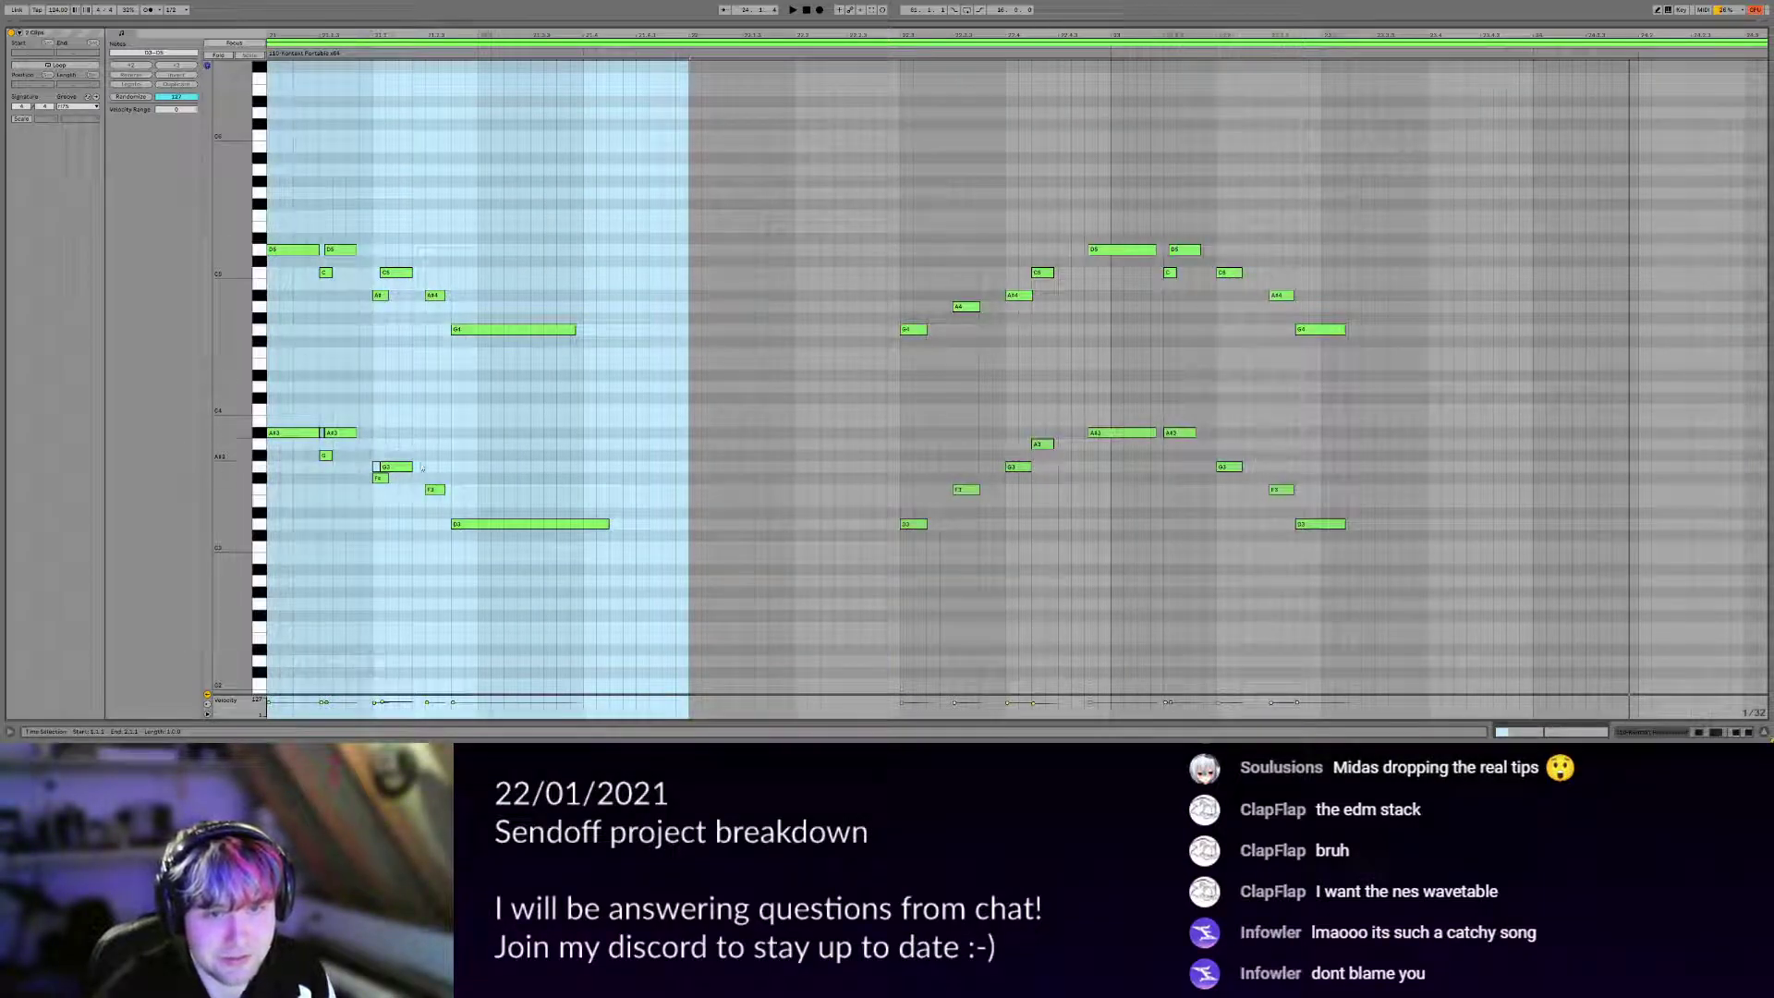
# Follow the melody's remaining notes in the piano roll during playback and return to the arrangement.
pyautogui.click(881, 397)
pyautogui.press('space')
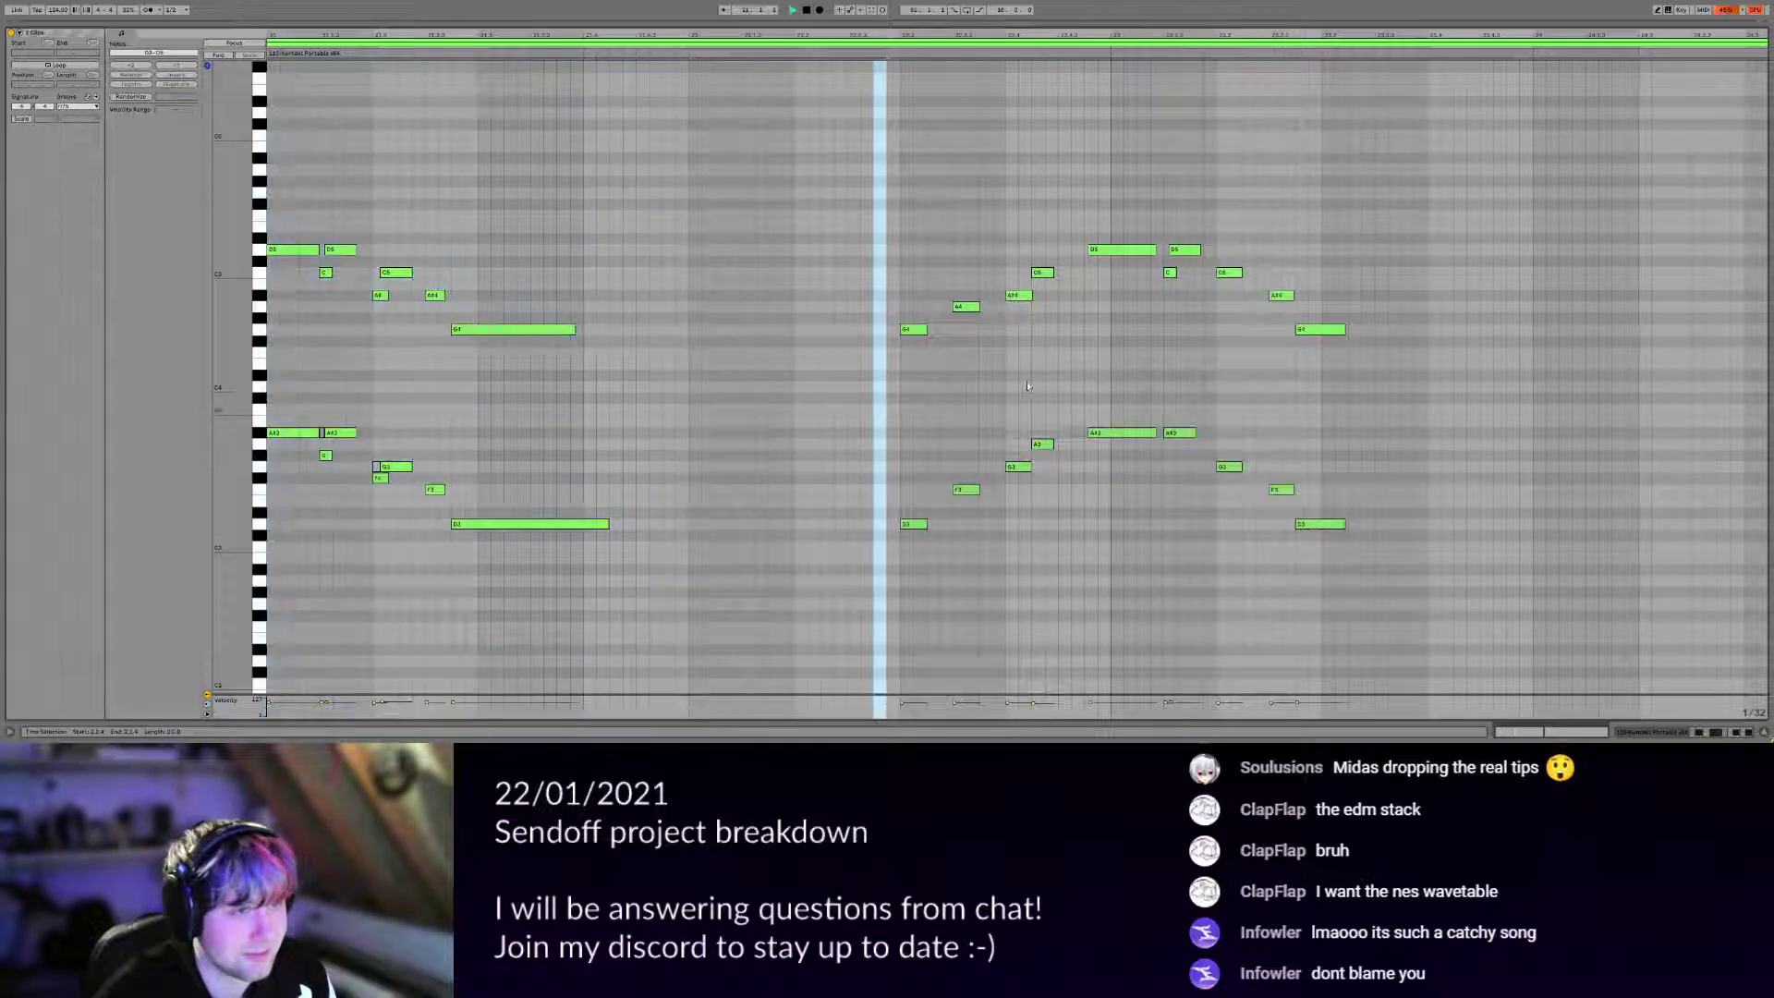
pyautogui.click(1222, 52)
pyautogui.scroll(-4, 1223, 52)
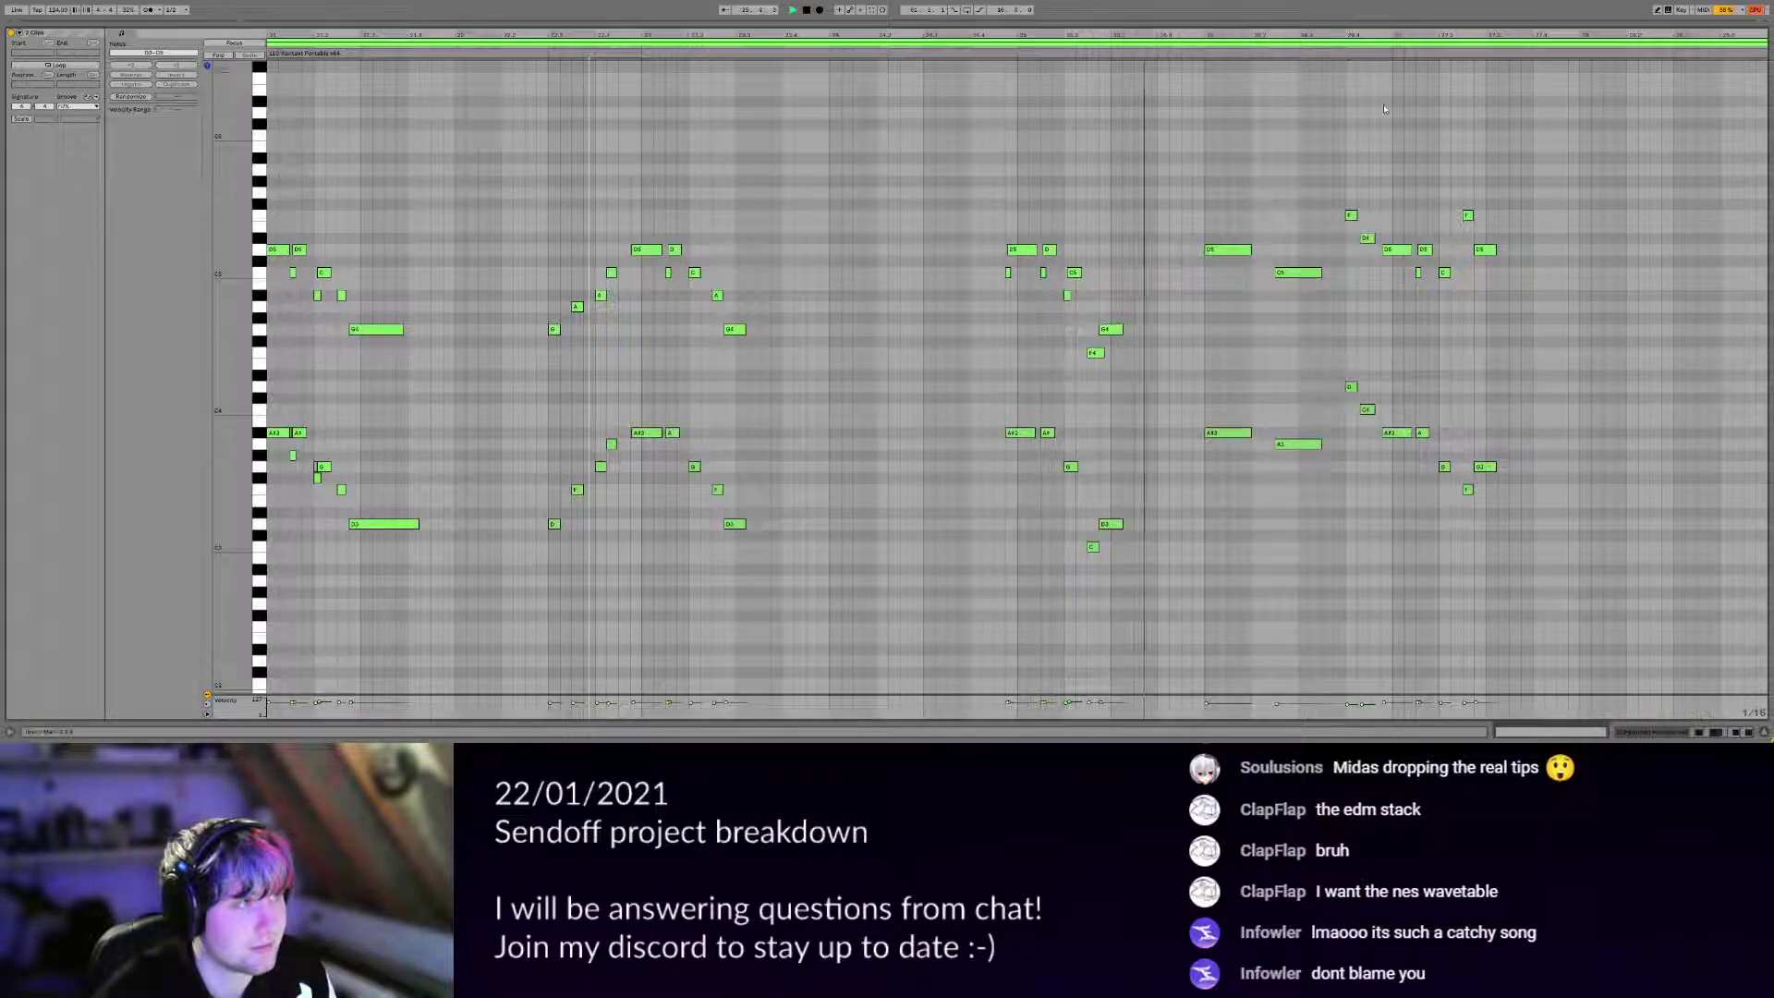
pyautogui.click(1347, 57)
pyautogui.hotkey('shift', 'Tab')
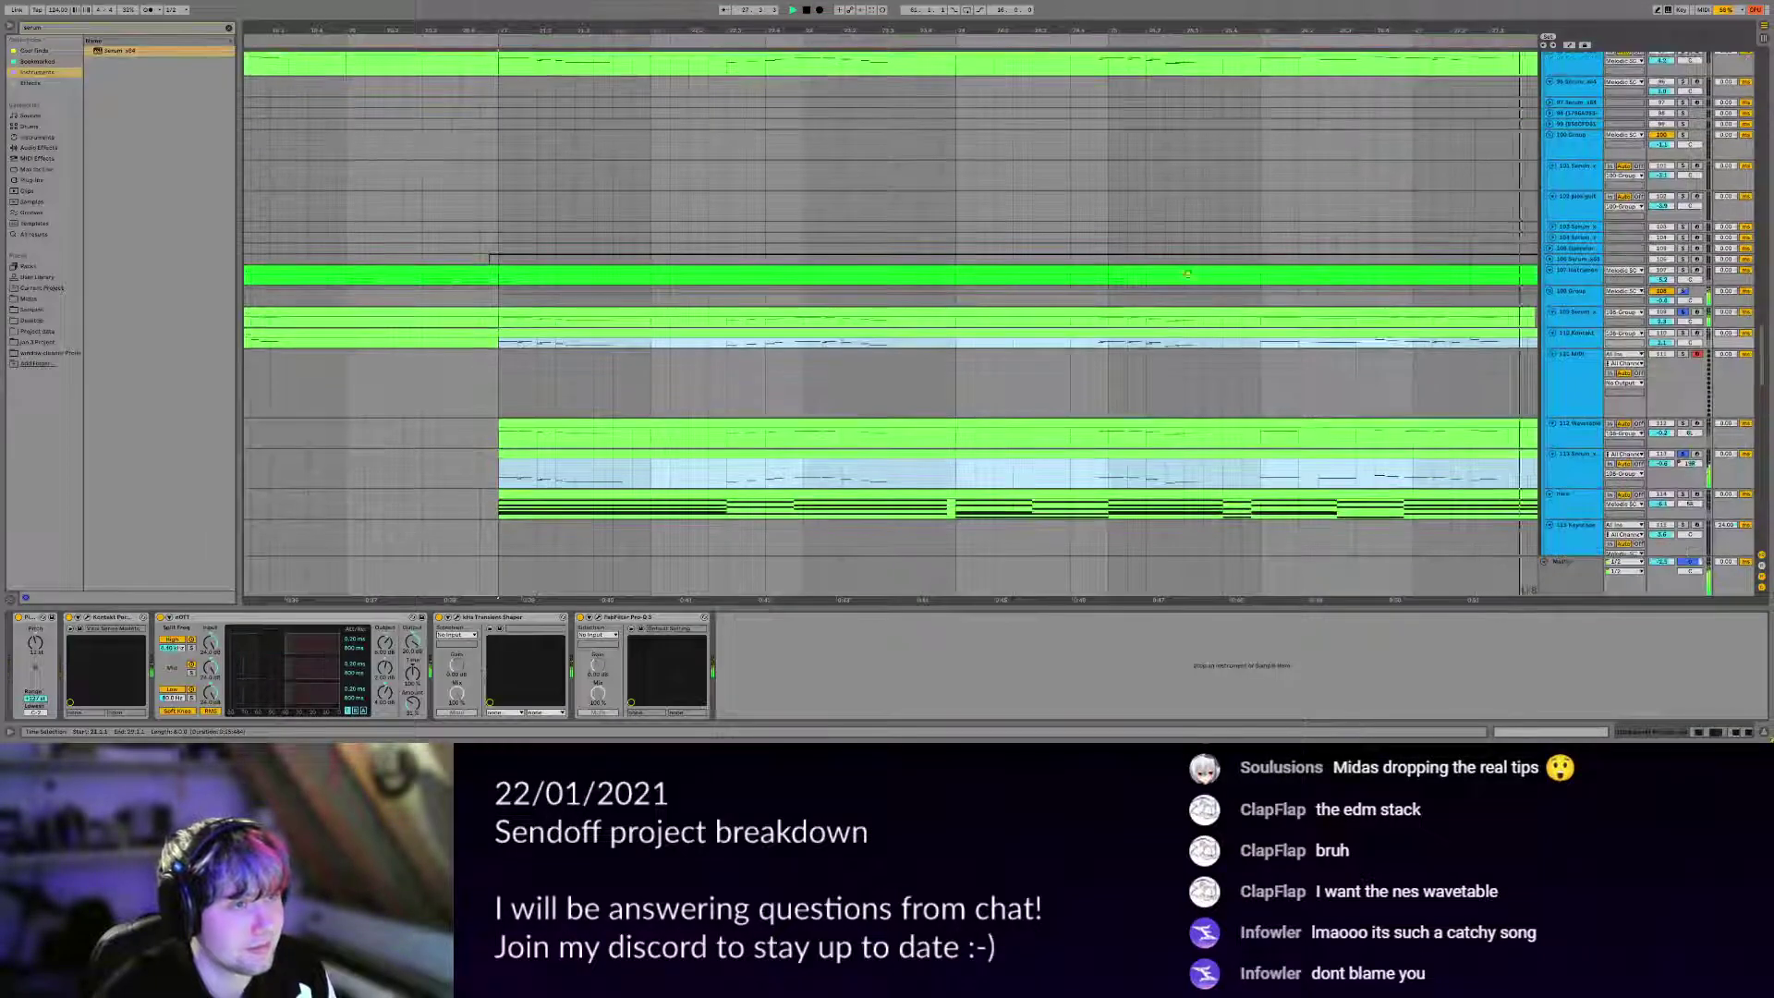
# Stop playback and reduce the heights of the lower Serum track and the MIDI track above Wavetable.
pyautogui.press('space')
pyautogui.scroll(-4, 959, 288)
pyautogui.click(677, 456)
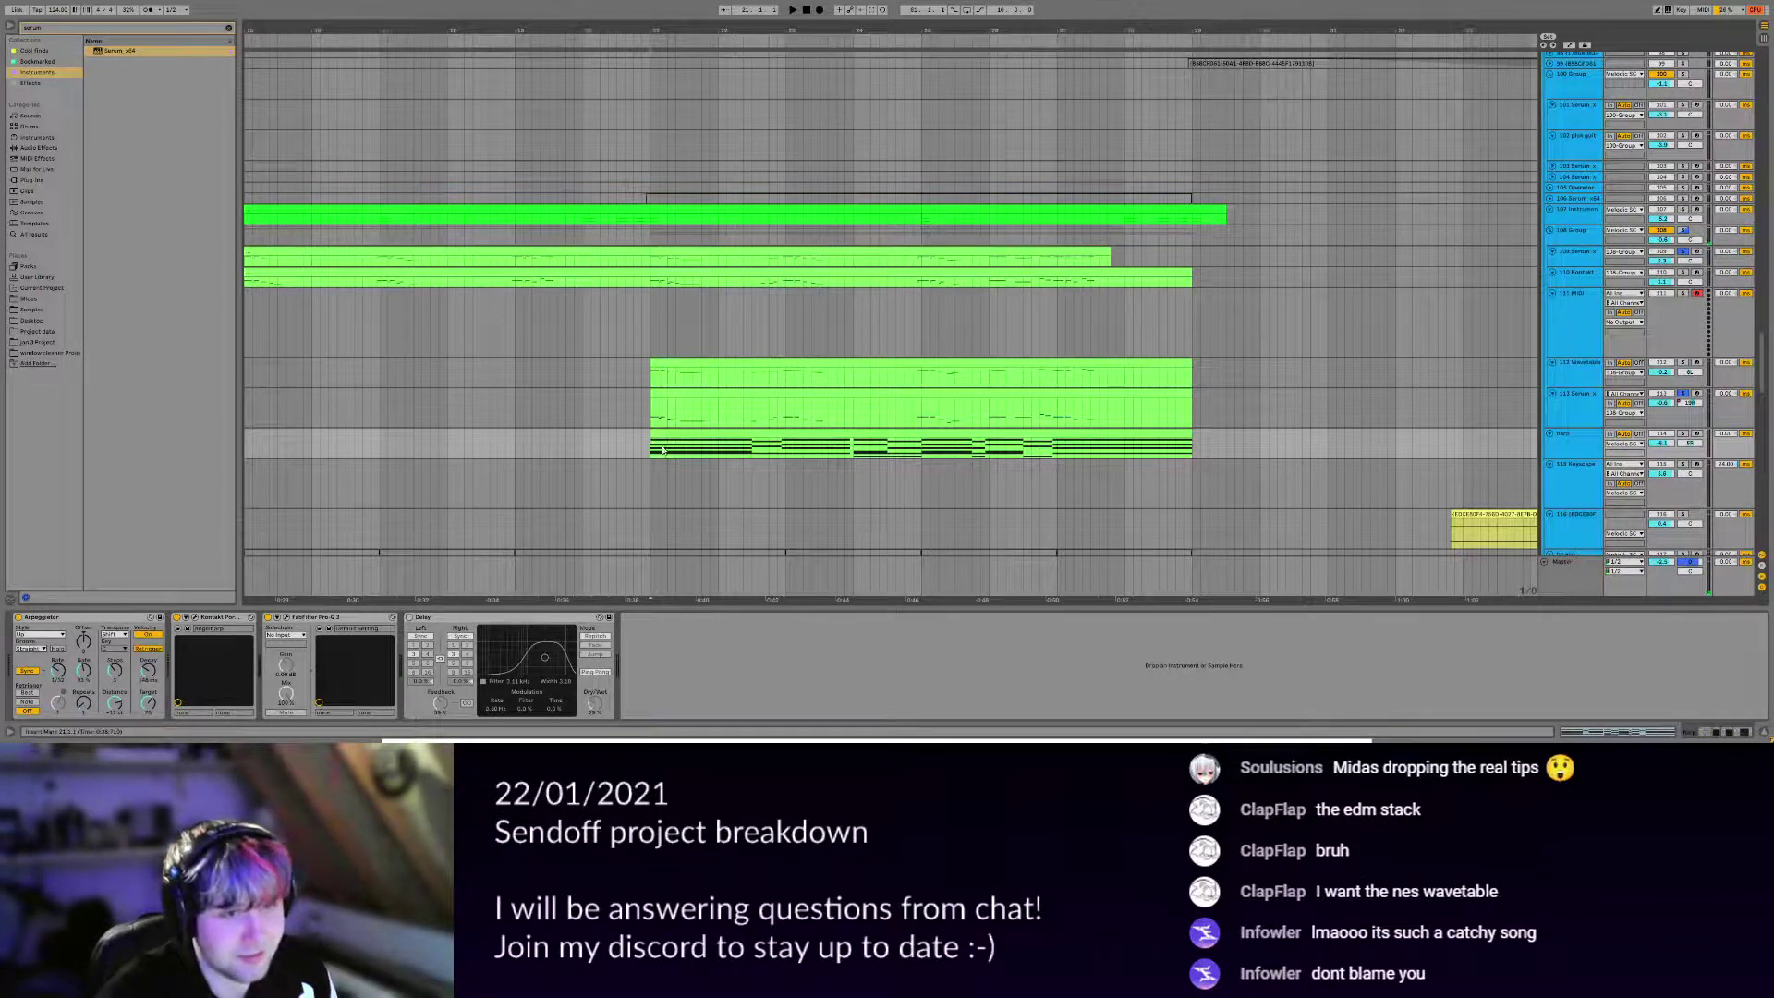
pyautogui.scroll(-2, 1525, 415)
pyautogui.moveTo(1570, 394); pyautogui.dragTo(1571, 382)
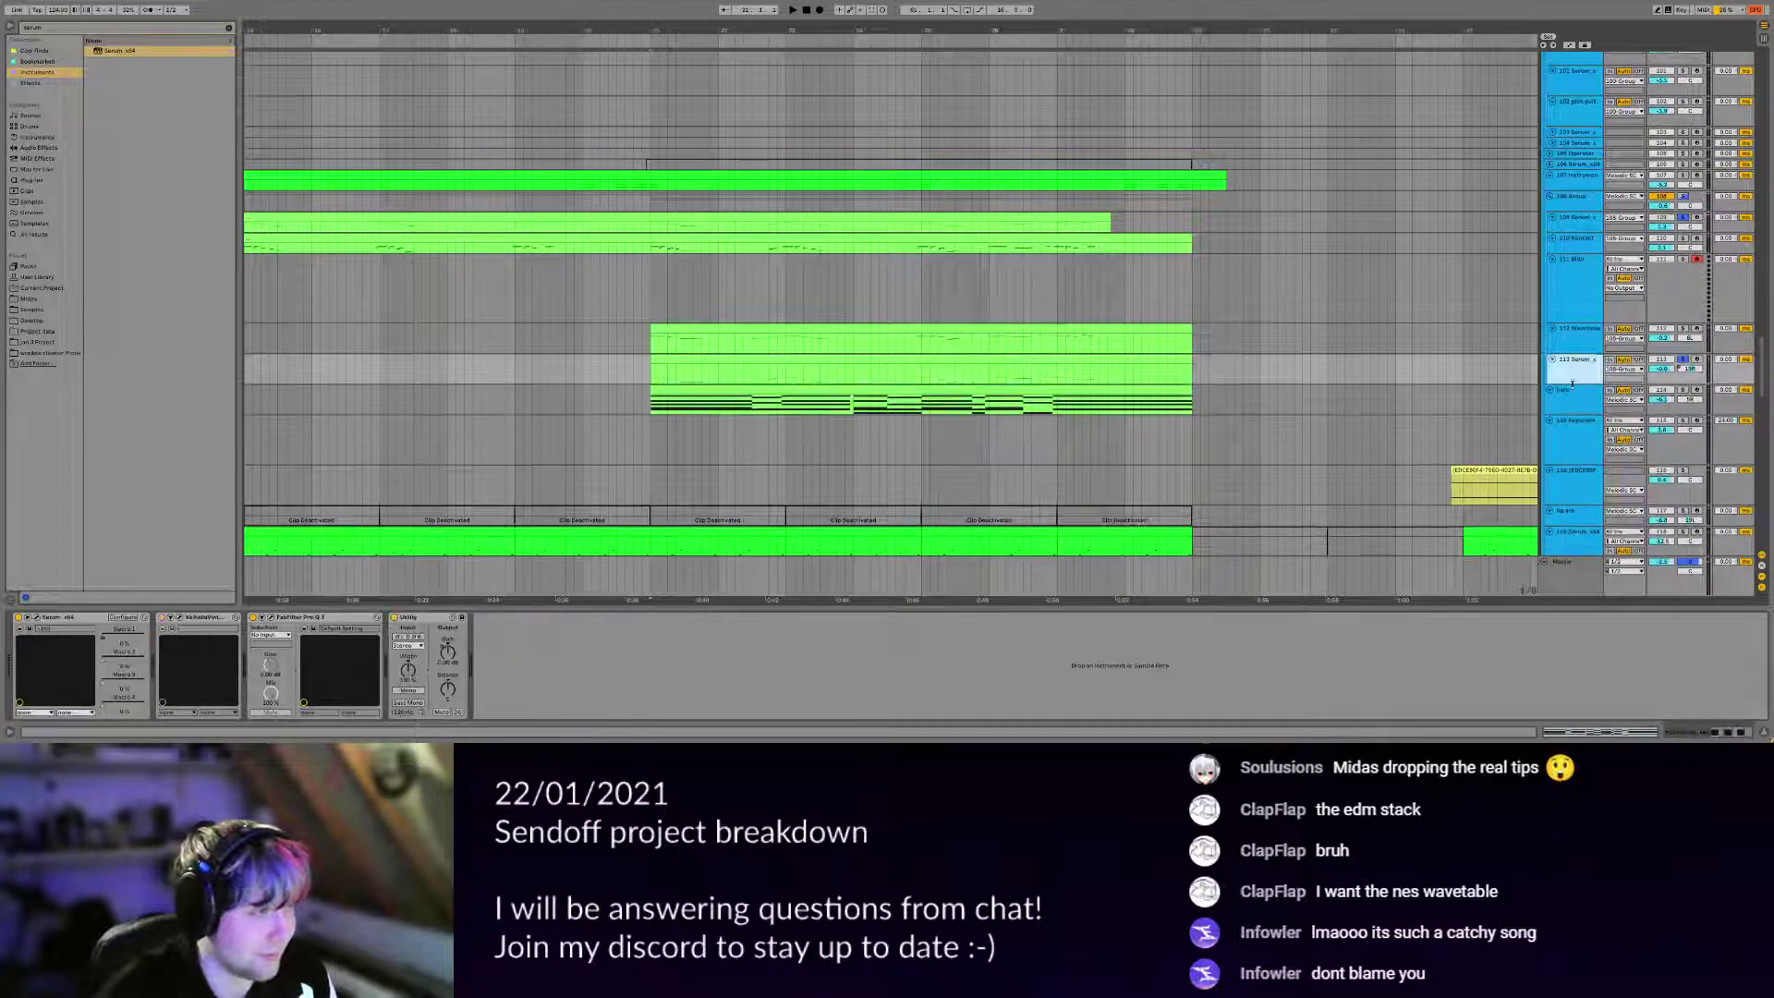
pyautogui.moveTo(1575, 319); pyautogui.dragTo(1574, 280)
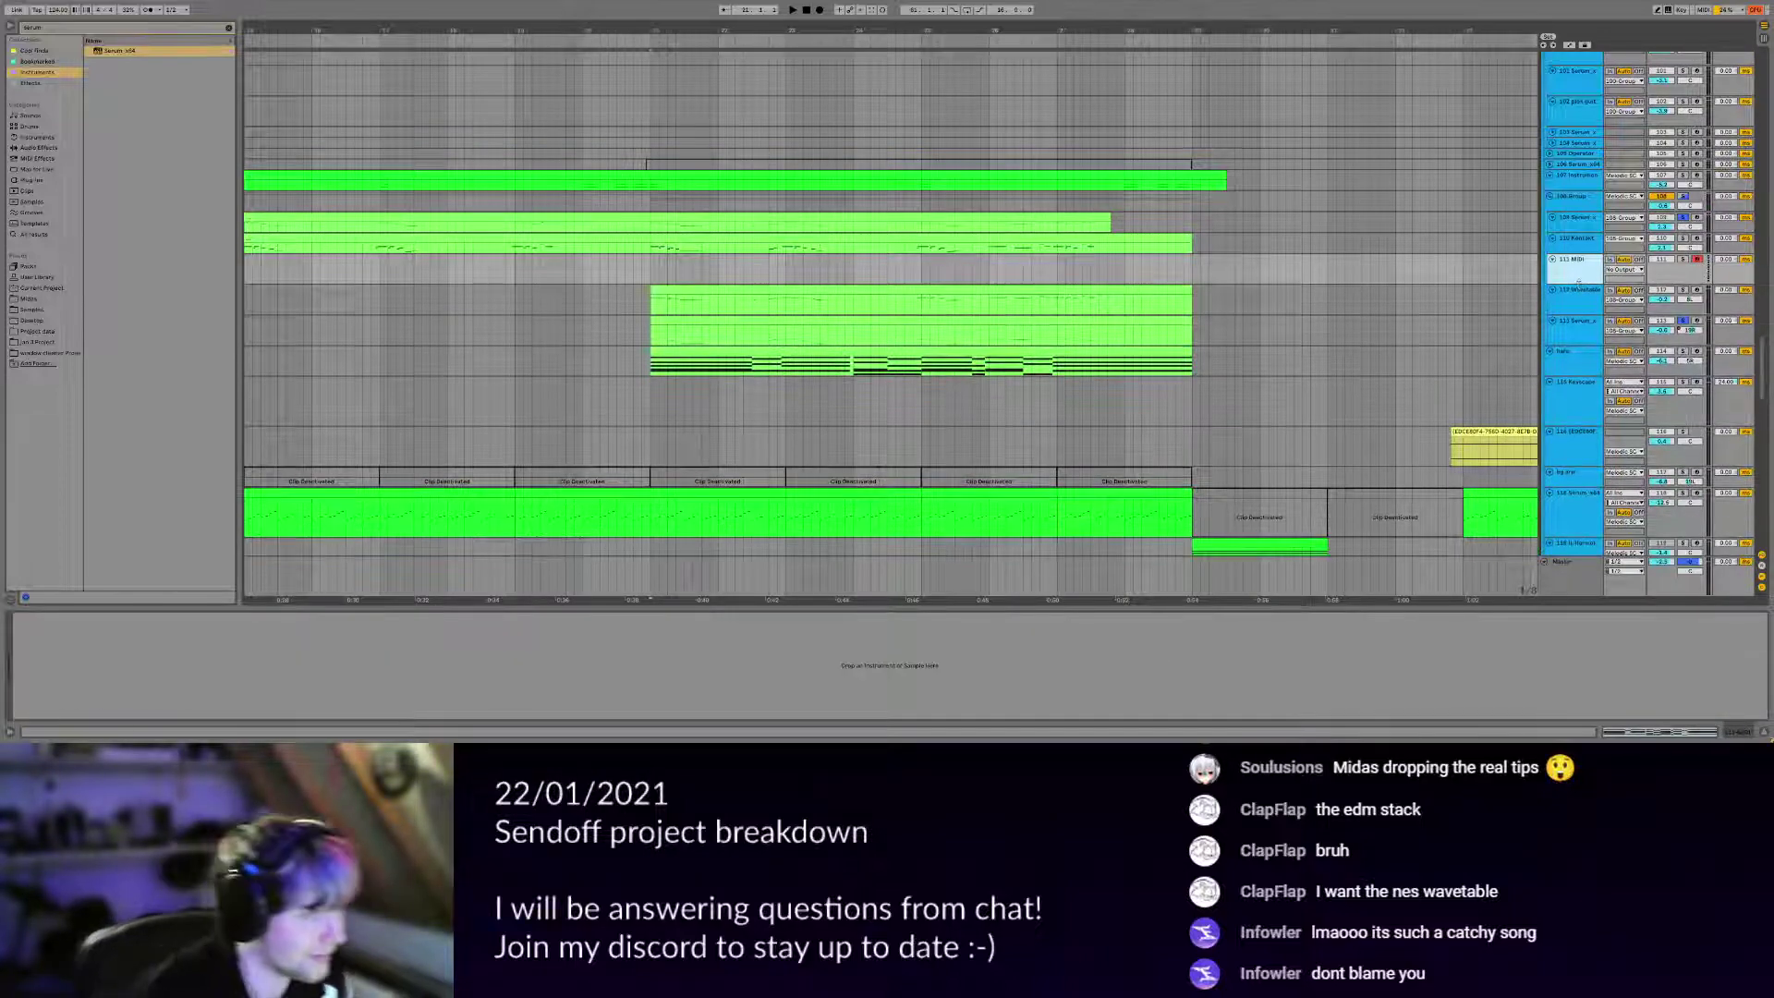
# Solo the harp track, play it from the start of its clip and return the playhead to that point.
pyautogui.click(652, 365)
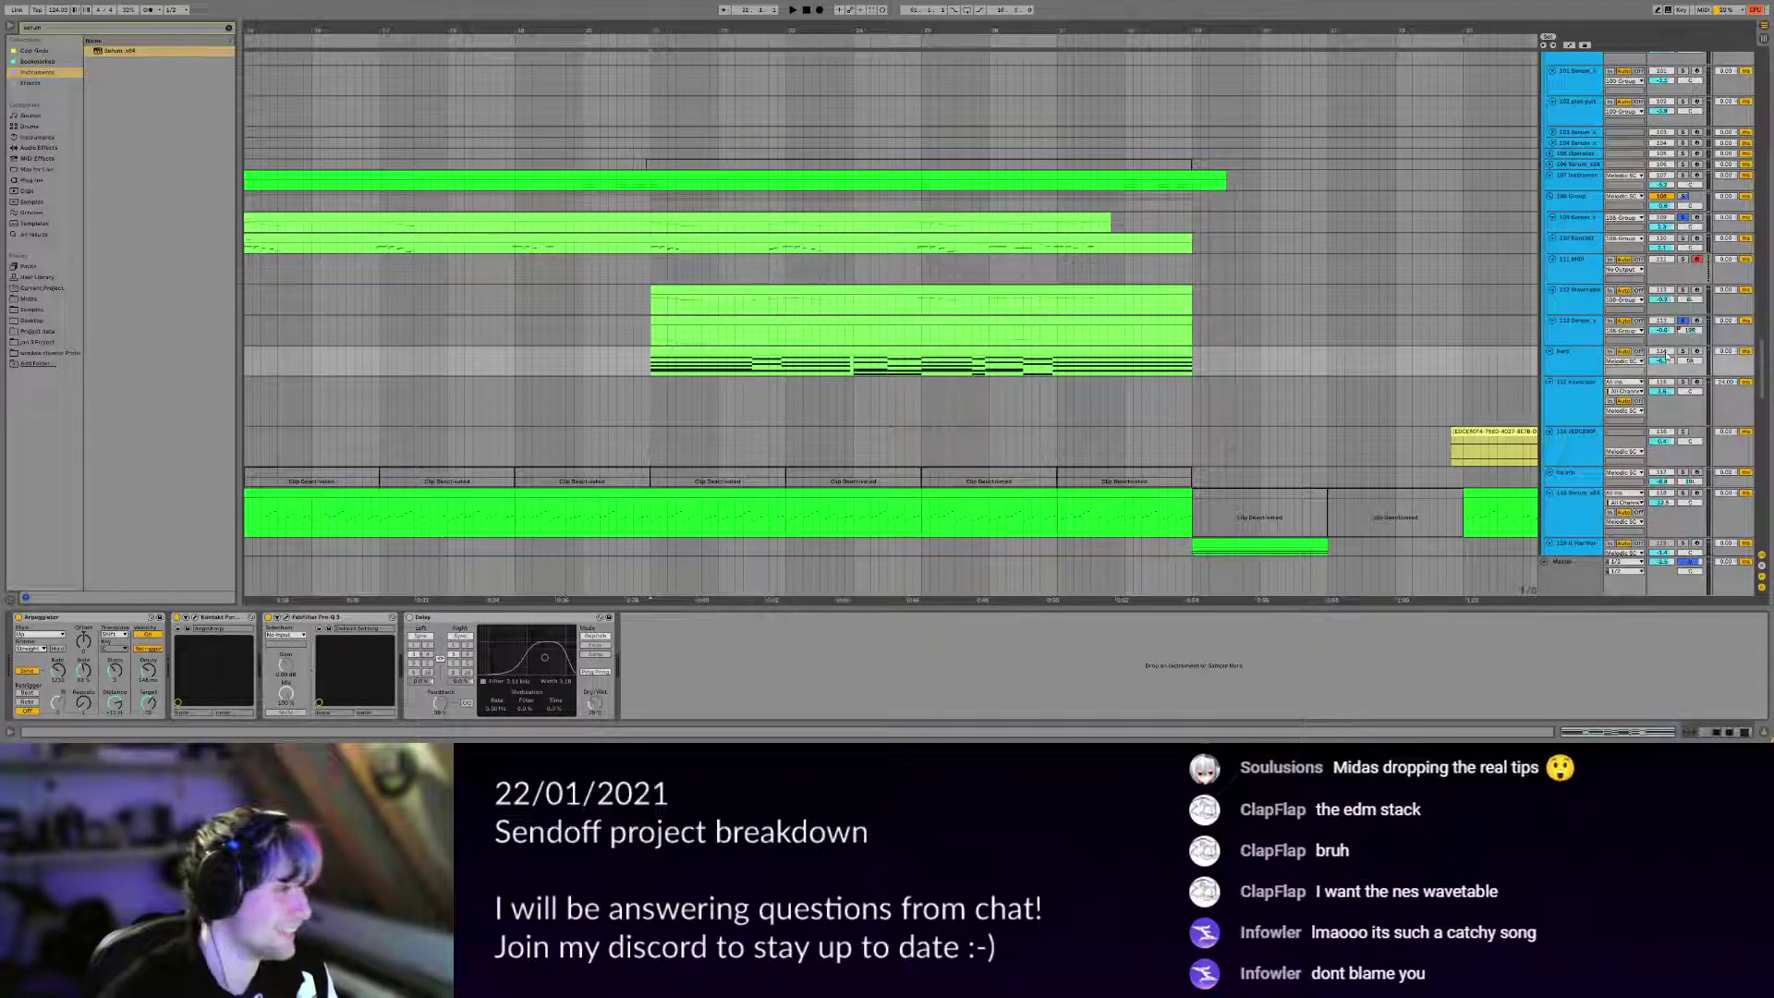
pyautogui.press('space')
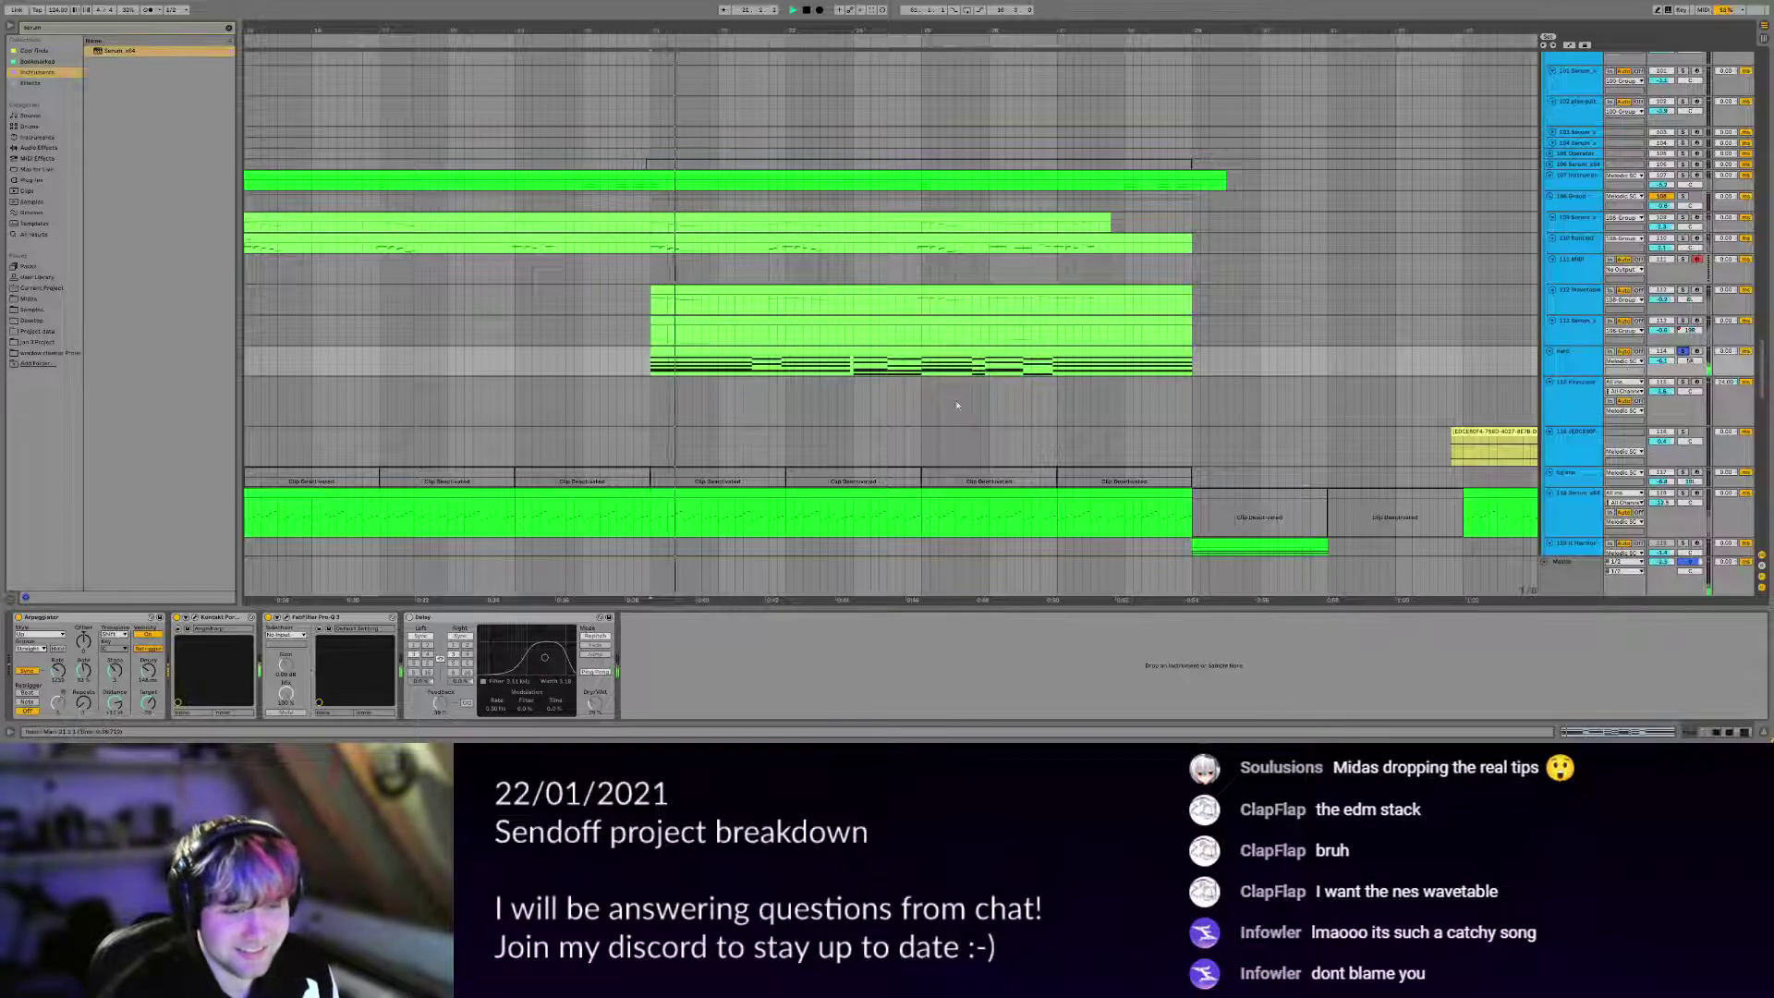
pyautogui.click(1582, 360)
pyautogui.scroll(-4, 943, 379)
pyautogui.moveTo(942, 380); pyautogui.dragTo(823, 364)
pyautogui.scroll(-2, 795, 369)
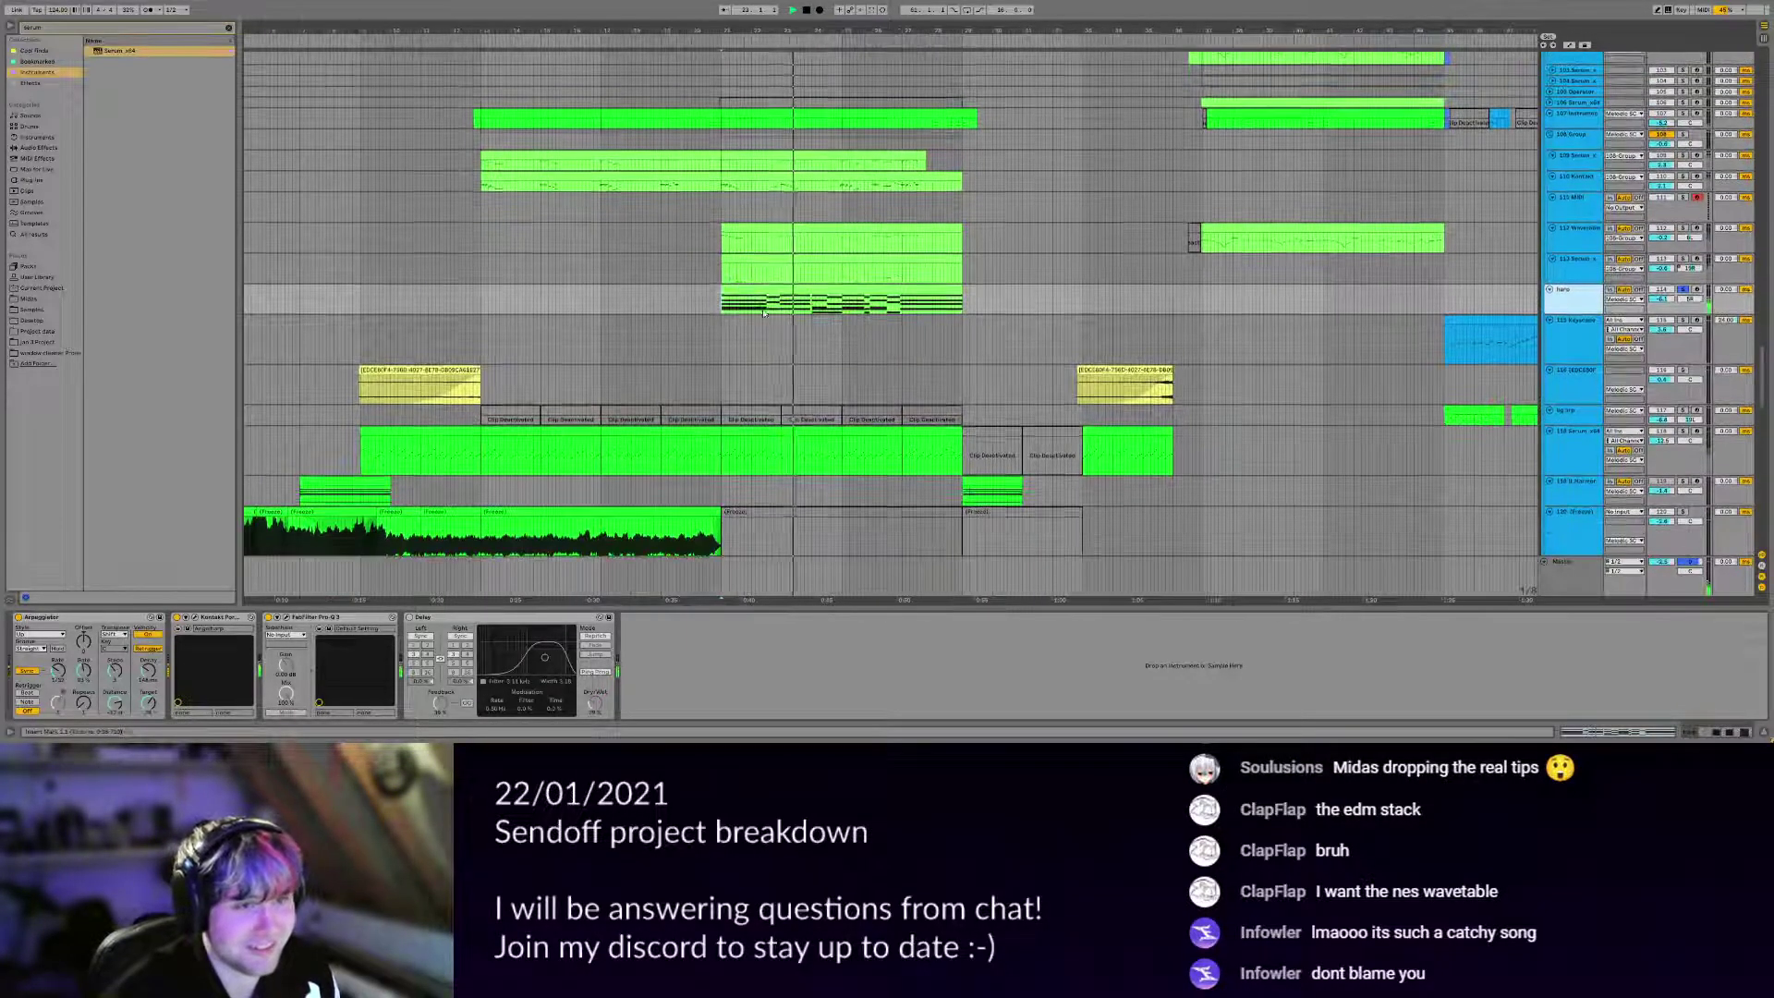
pyautogui.scroll(2, 774, 372)
pyautogui.scroll(-2, 840, 449)
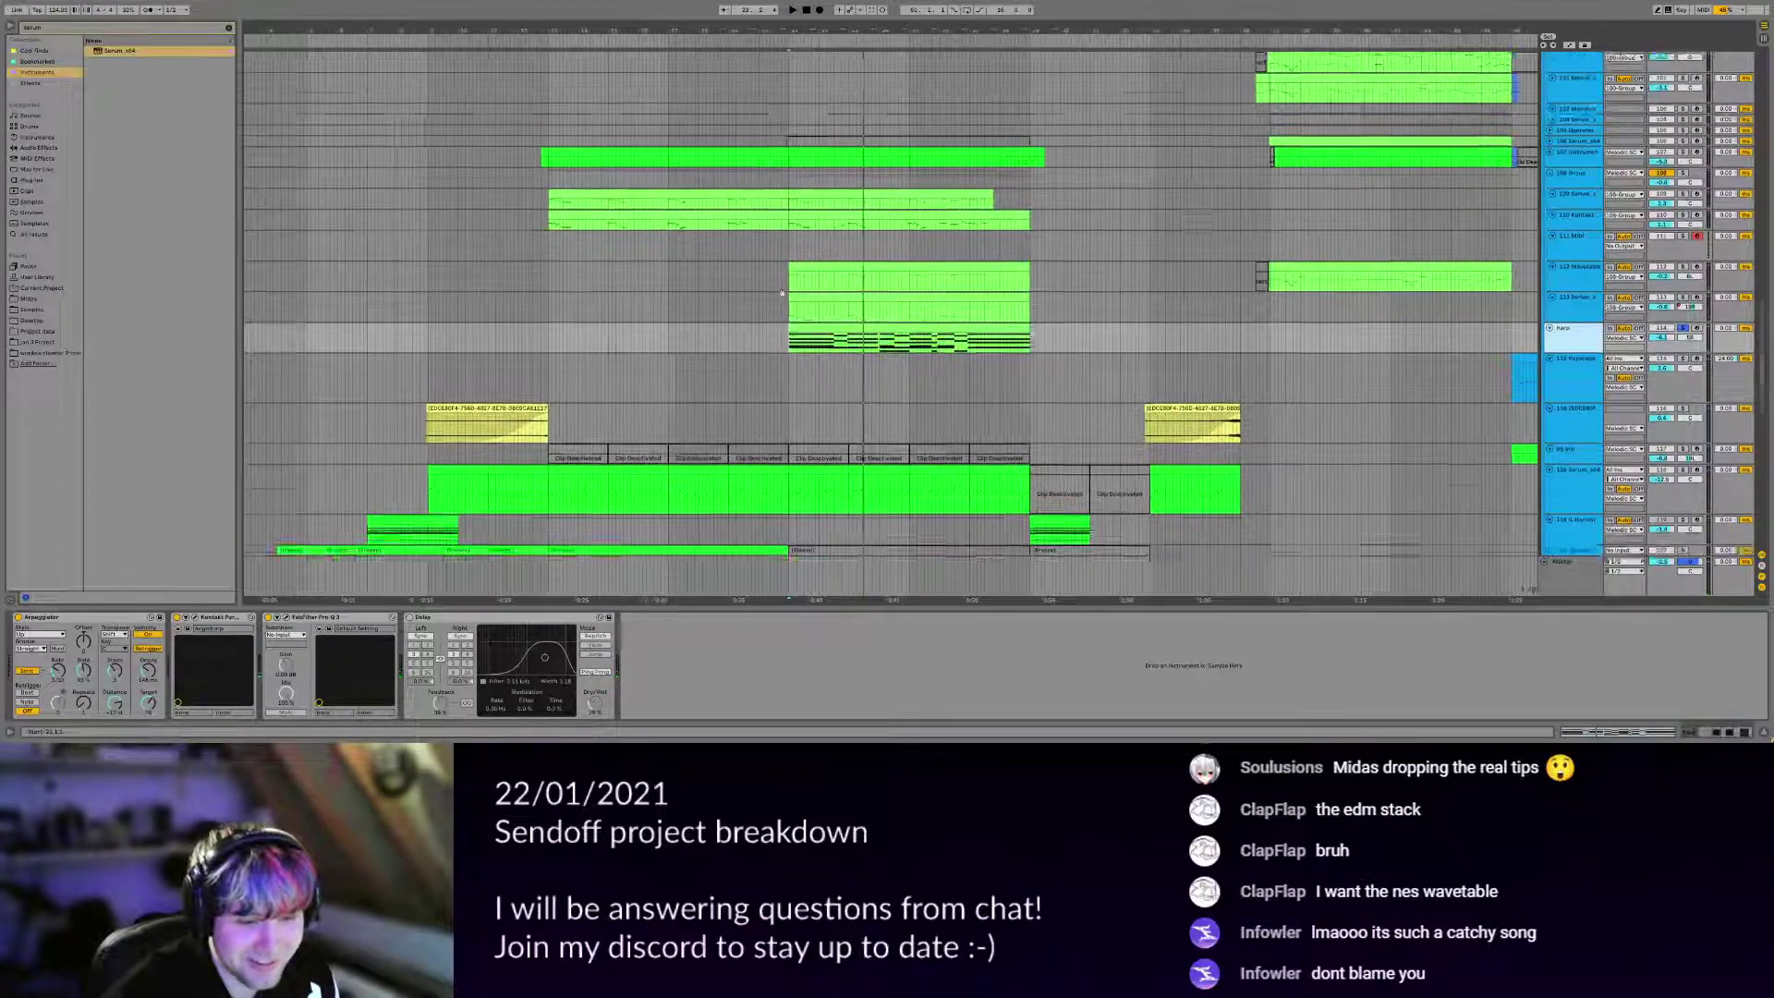
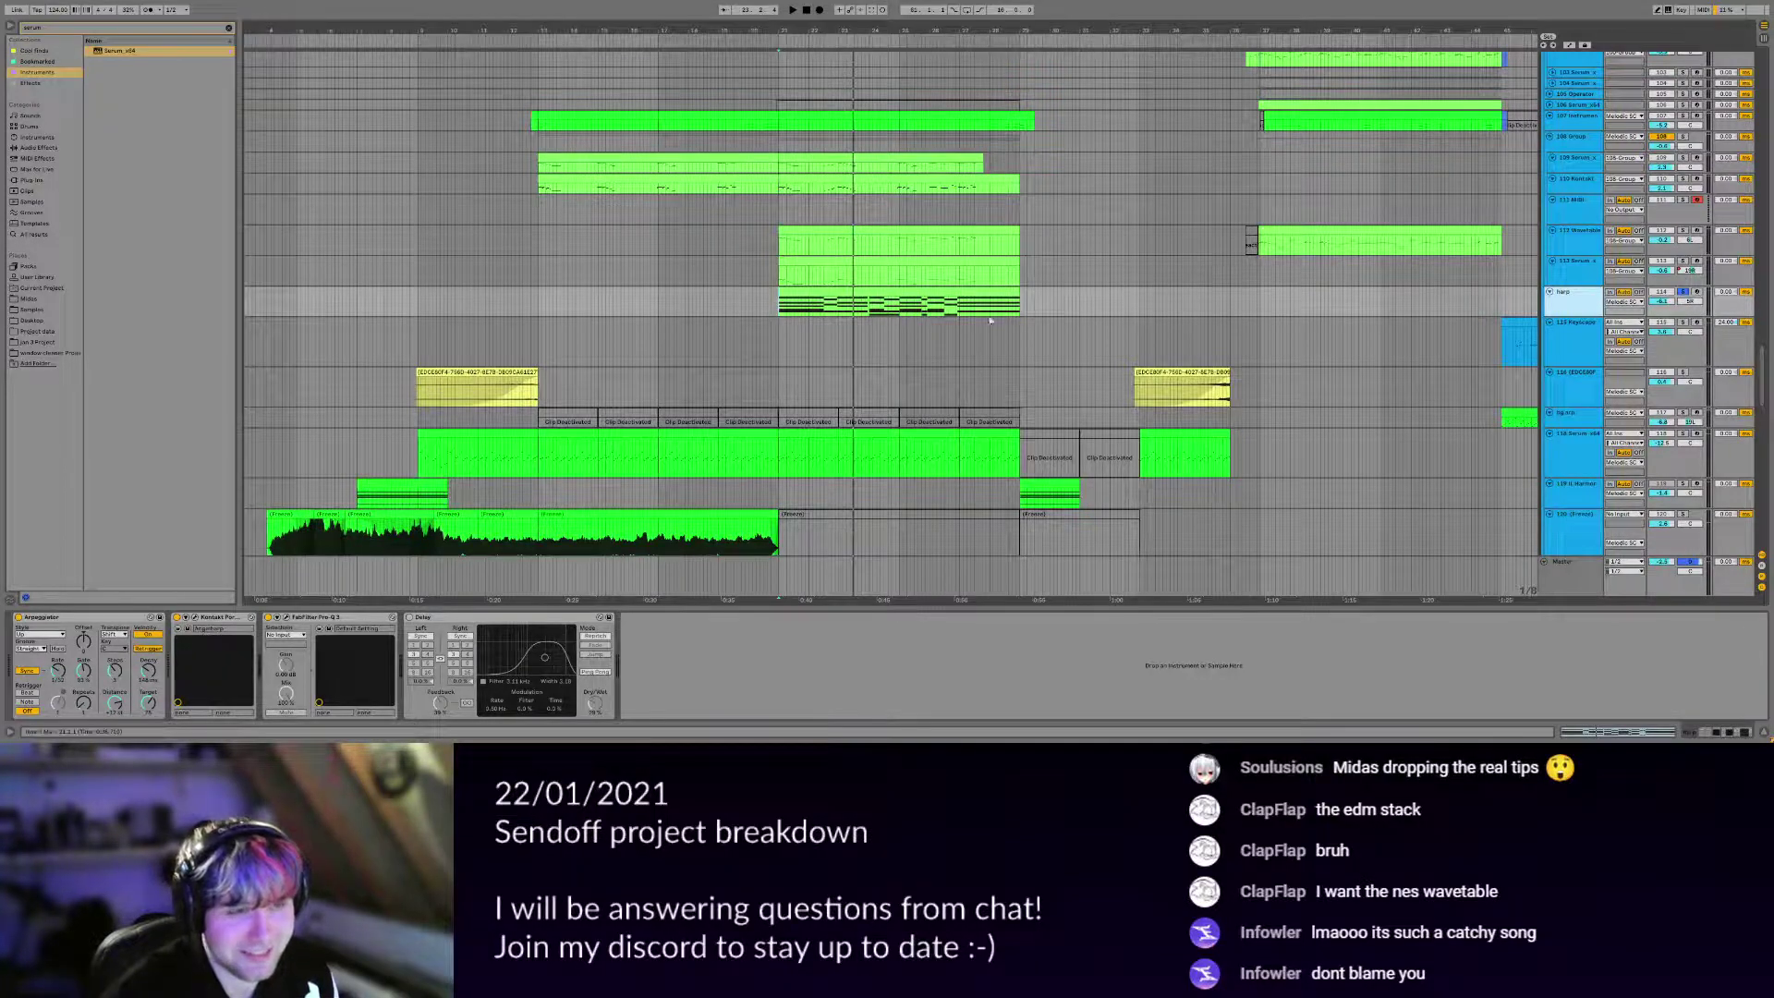
pyautogui.moveTo(990, 320); pyautogui.dragTo(936, 336)
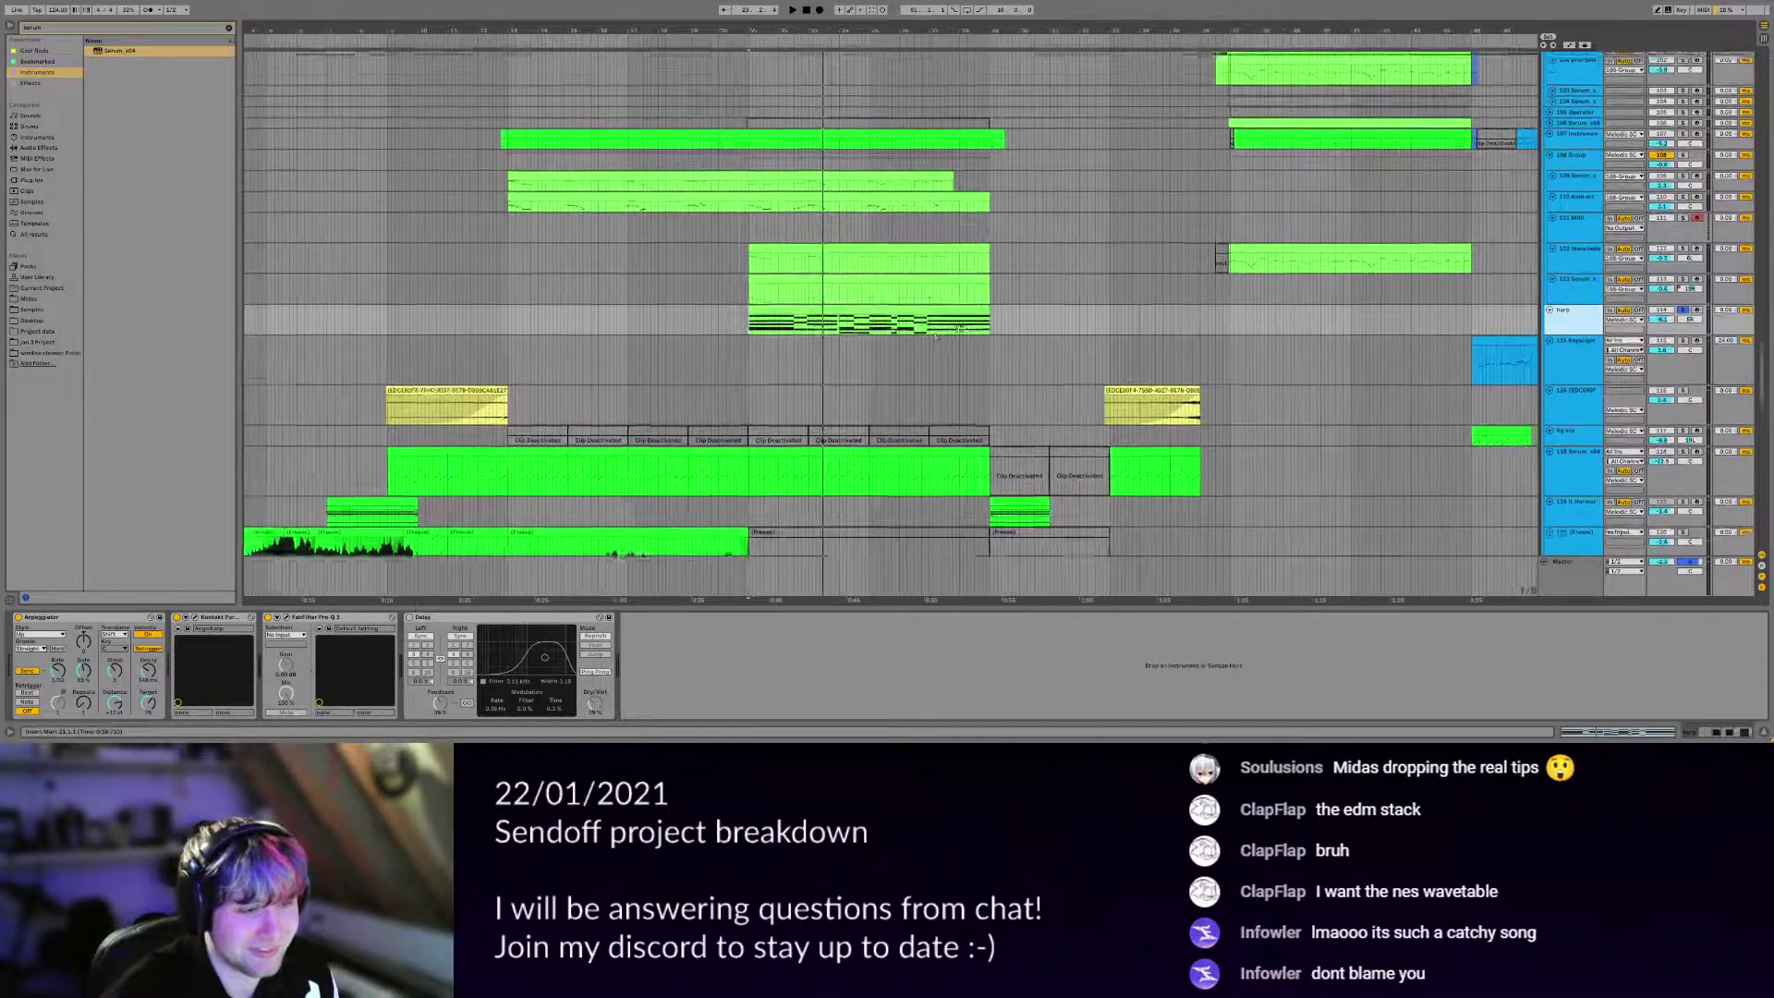
pyautogui.scroll(1, 935, 335)
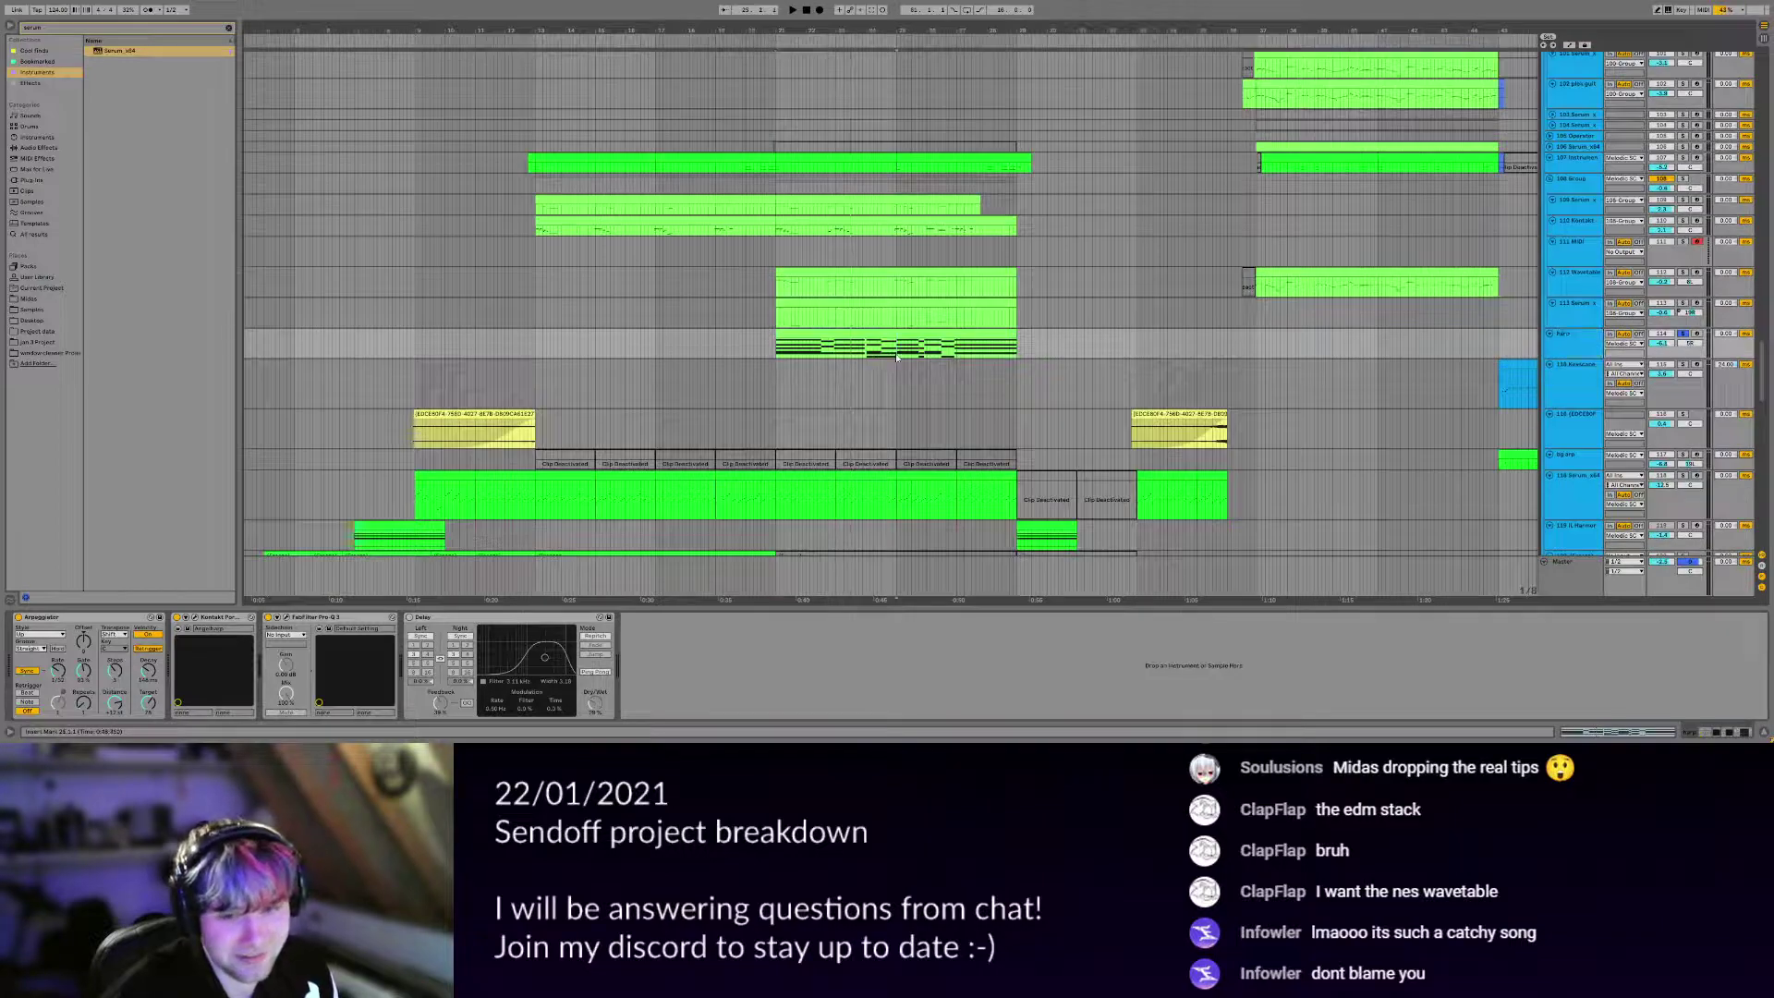
pyautogui.scroll(2, 896, 357)
pyautogui.scroll(-2, 896, 358)
pyautogui.click(775, 351)
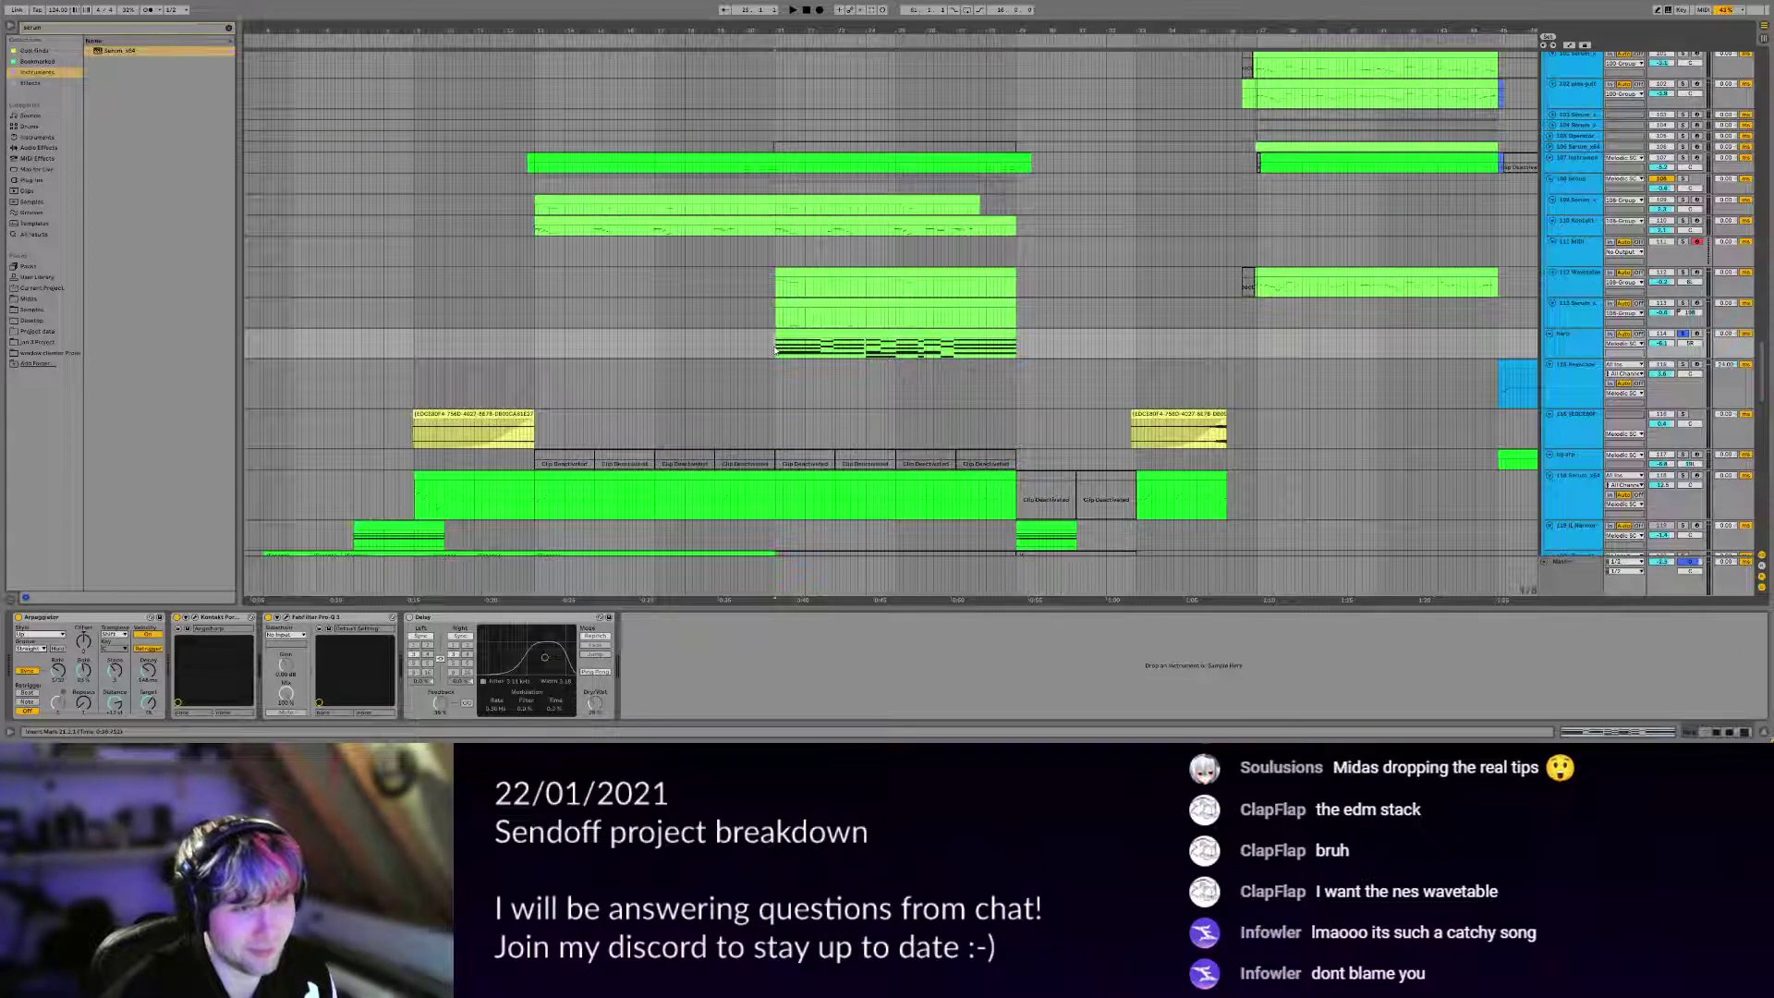
# Search the browser for "harp" and place a harp sample on a new audio track just after the harp clip's end.
pyautogui.hotkey('ctrl', 'f')
pyautogui.write('harp')
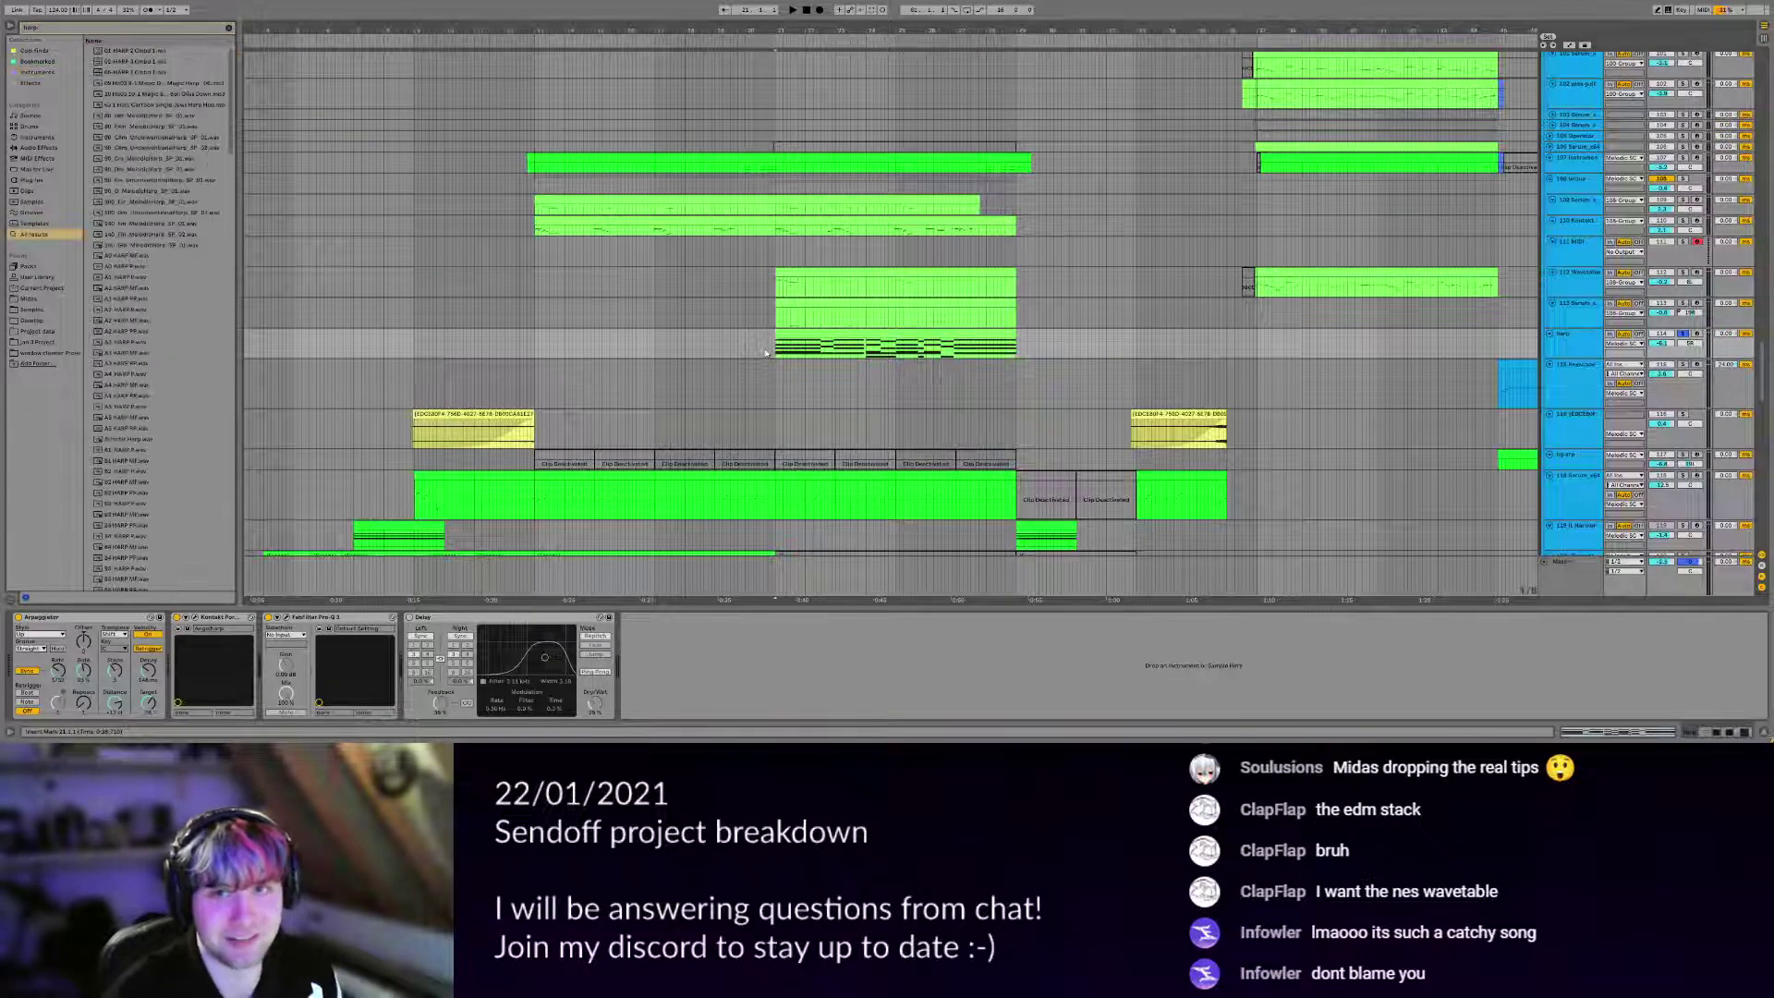
pyautogui.click(157, 345)
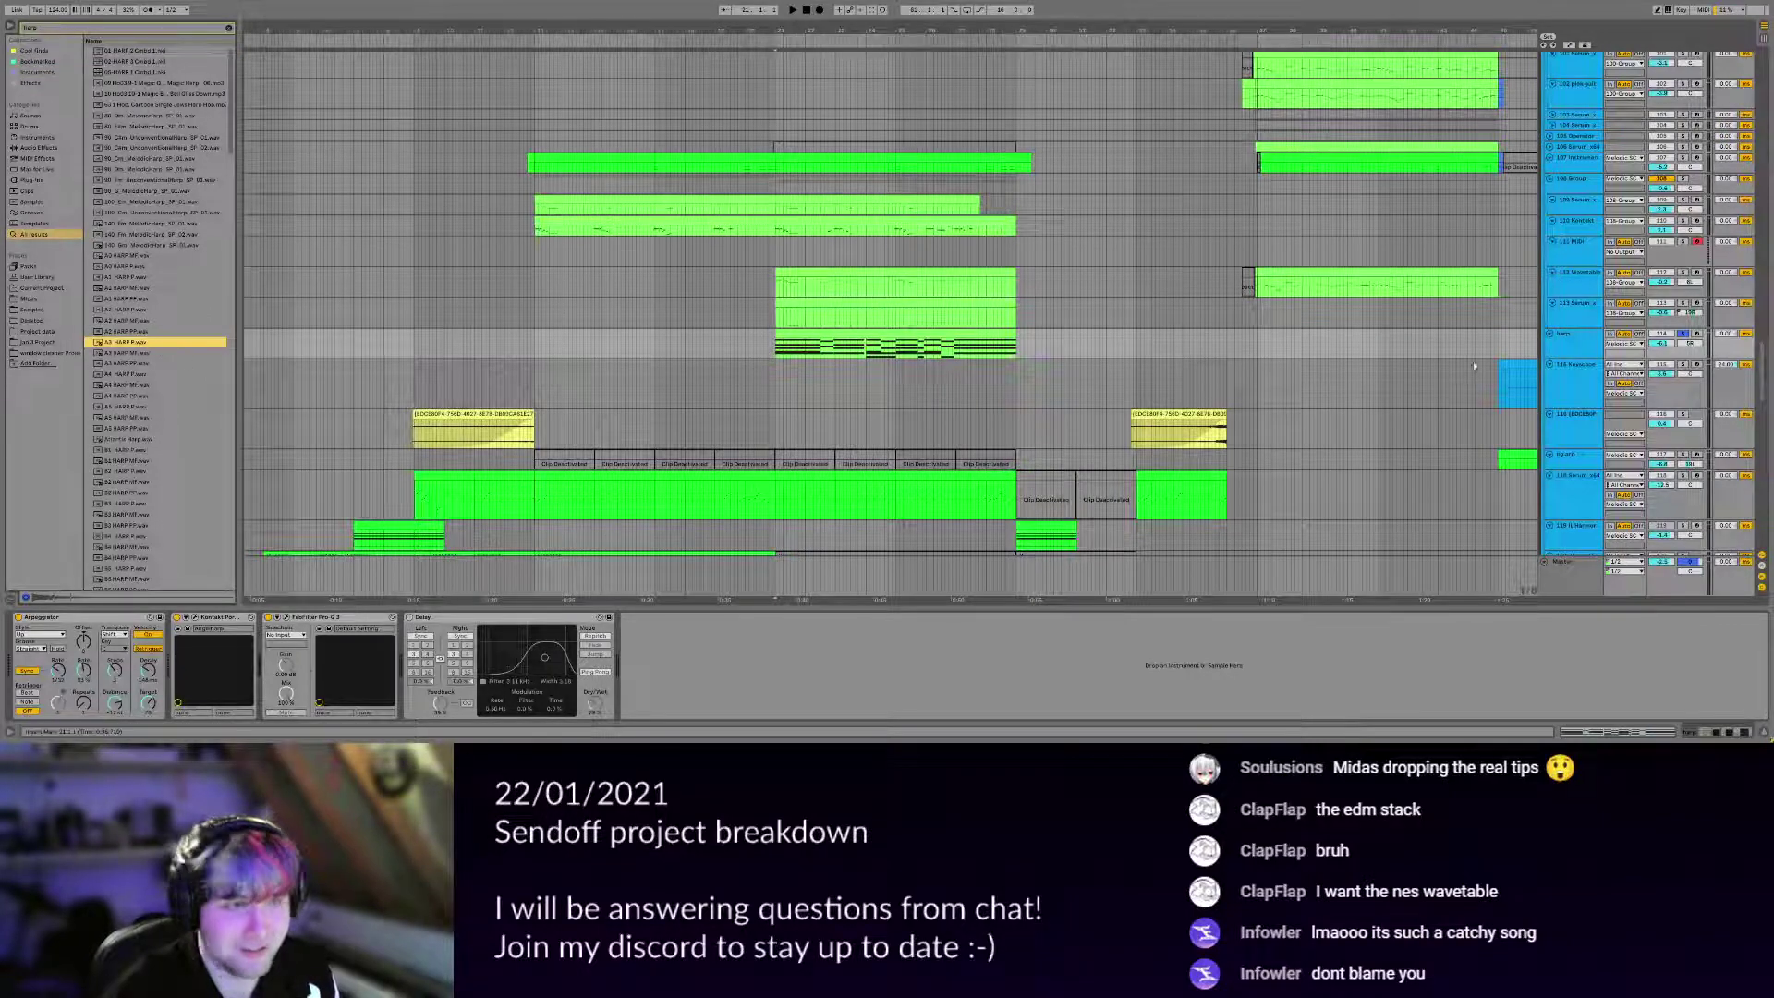
pyautogui.click(1574, 352)
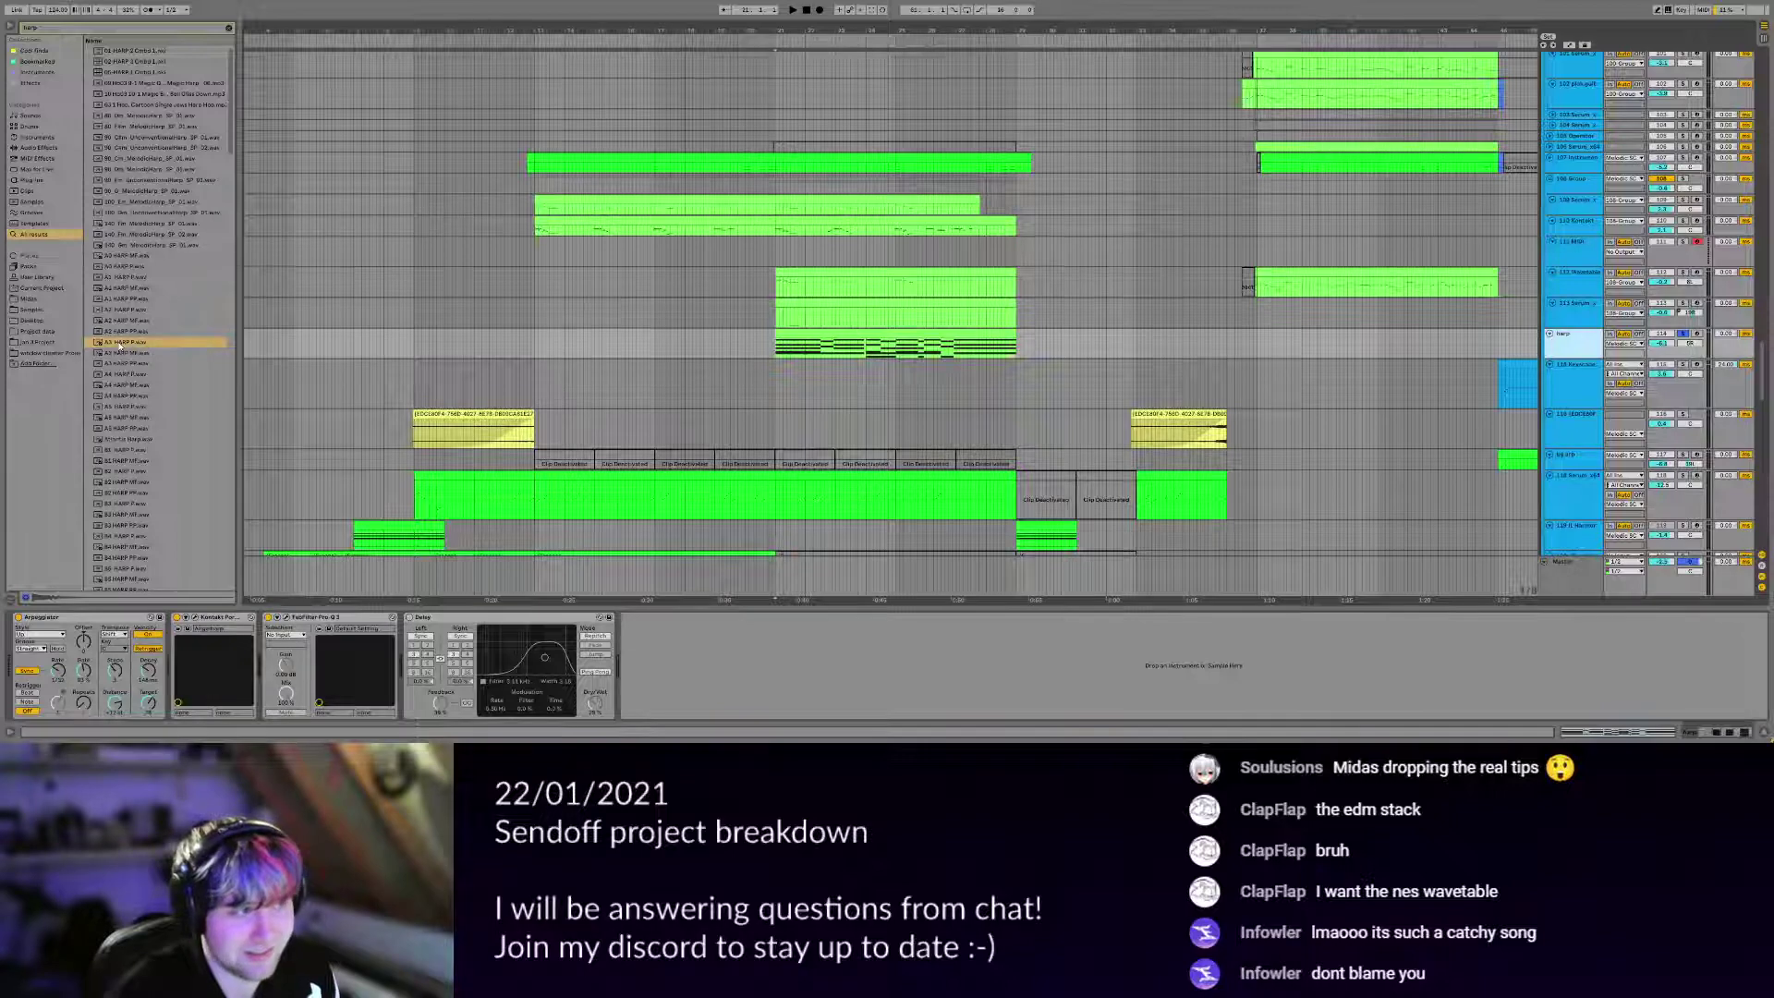
pyautogui.moveTo(121, 345); pyautogui.dragTo(1025, 395)
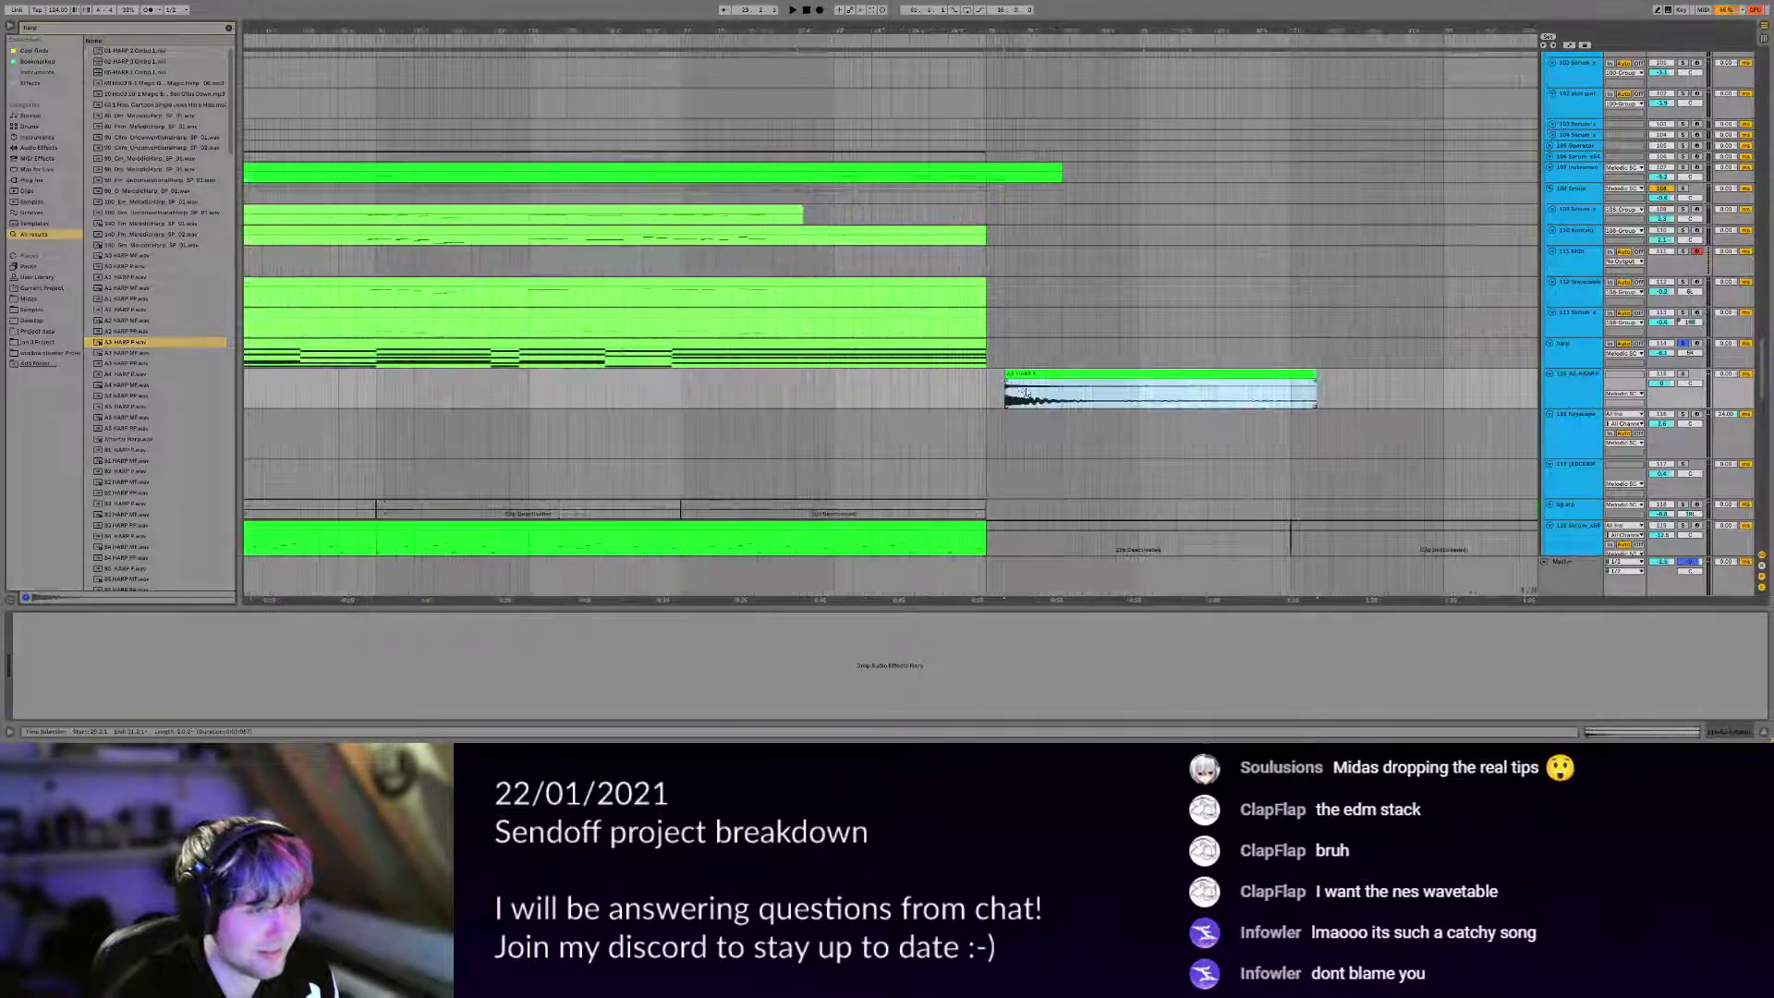
# Solo and play the inserted harp sample, and delete its audio track.
pyautogui.click(1005, 398)
pyautogui.click(1682, 374)
pyautogui.press('space')
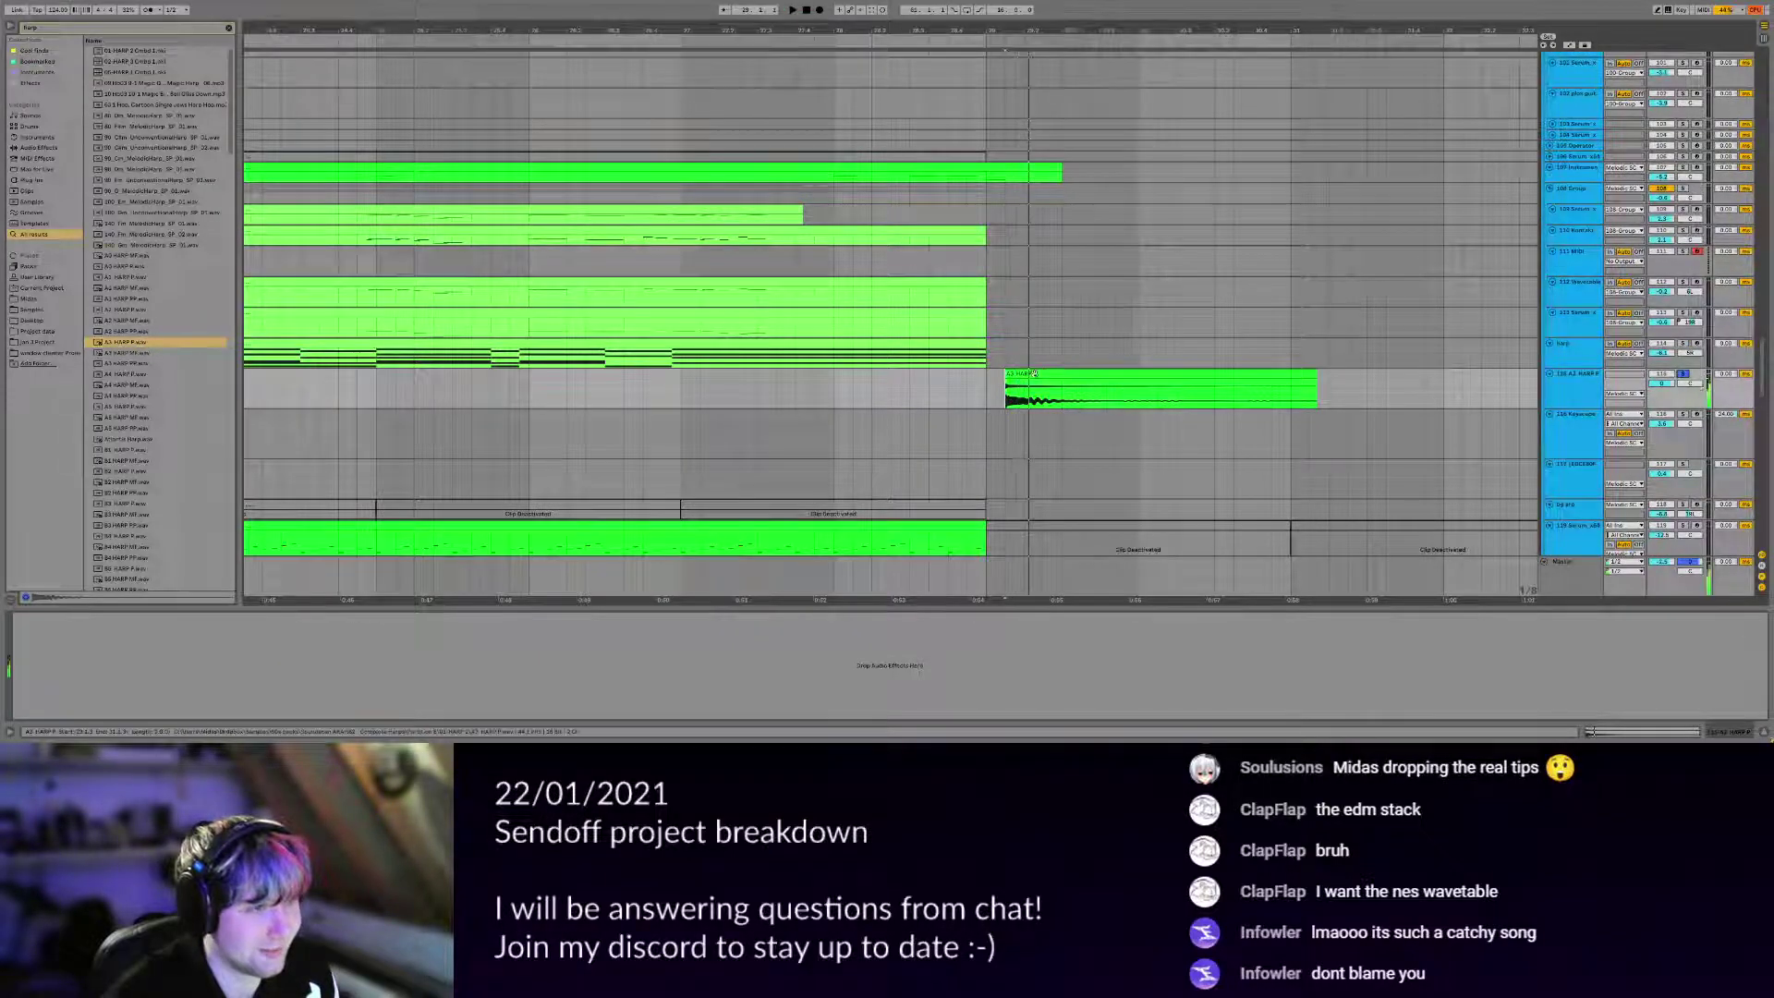
pyautogui.scroll(-3, 1034, 374)
pyautogui.click(1033, 374)
pyautogui.click(1572, 400)
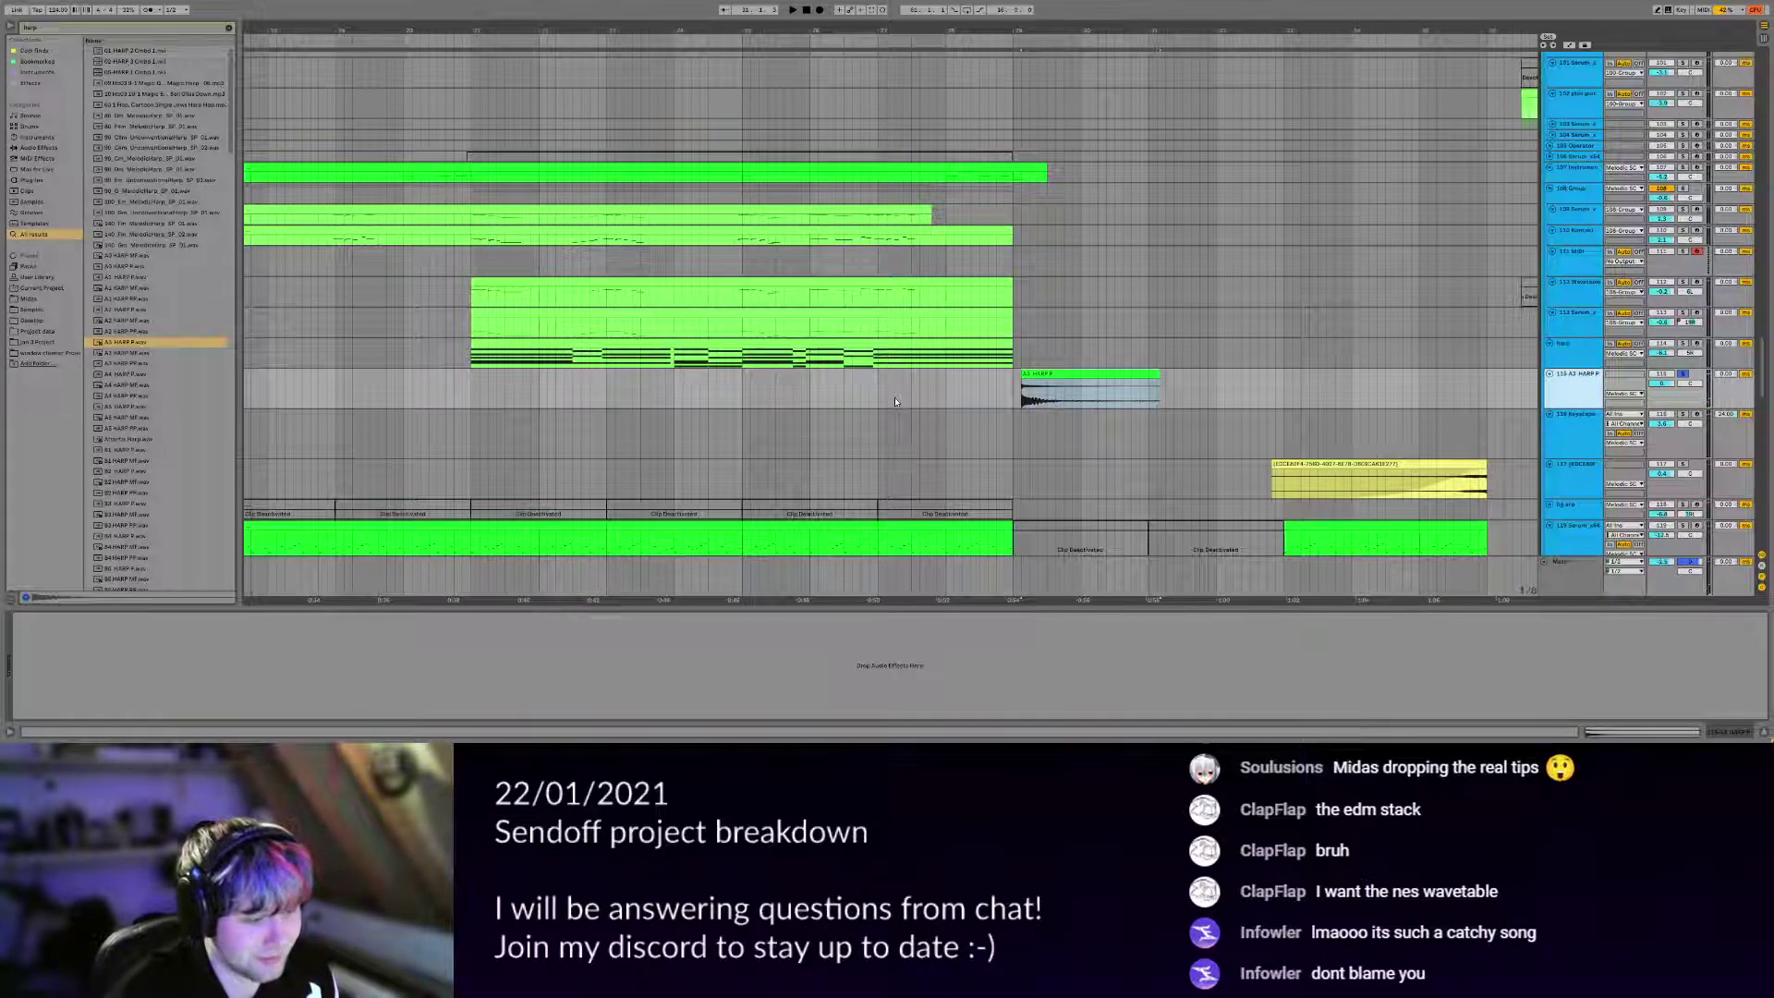
pyautogui.press('Delete')
# Start playback from the beginning of the large yellow Keyscape clip and solo the Sound Canvas track.
pyautogui.scroll(-10, 492, 387)
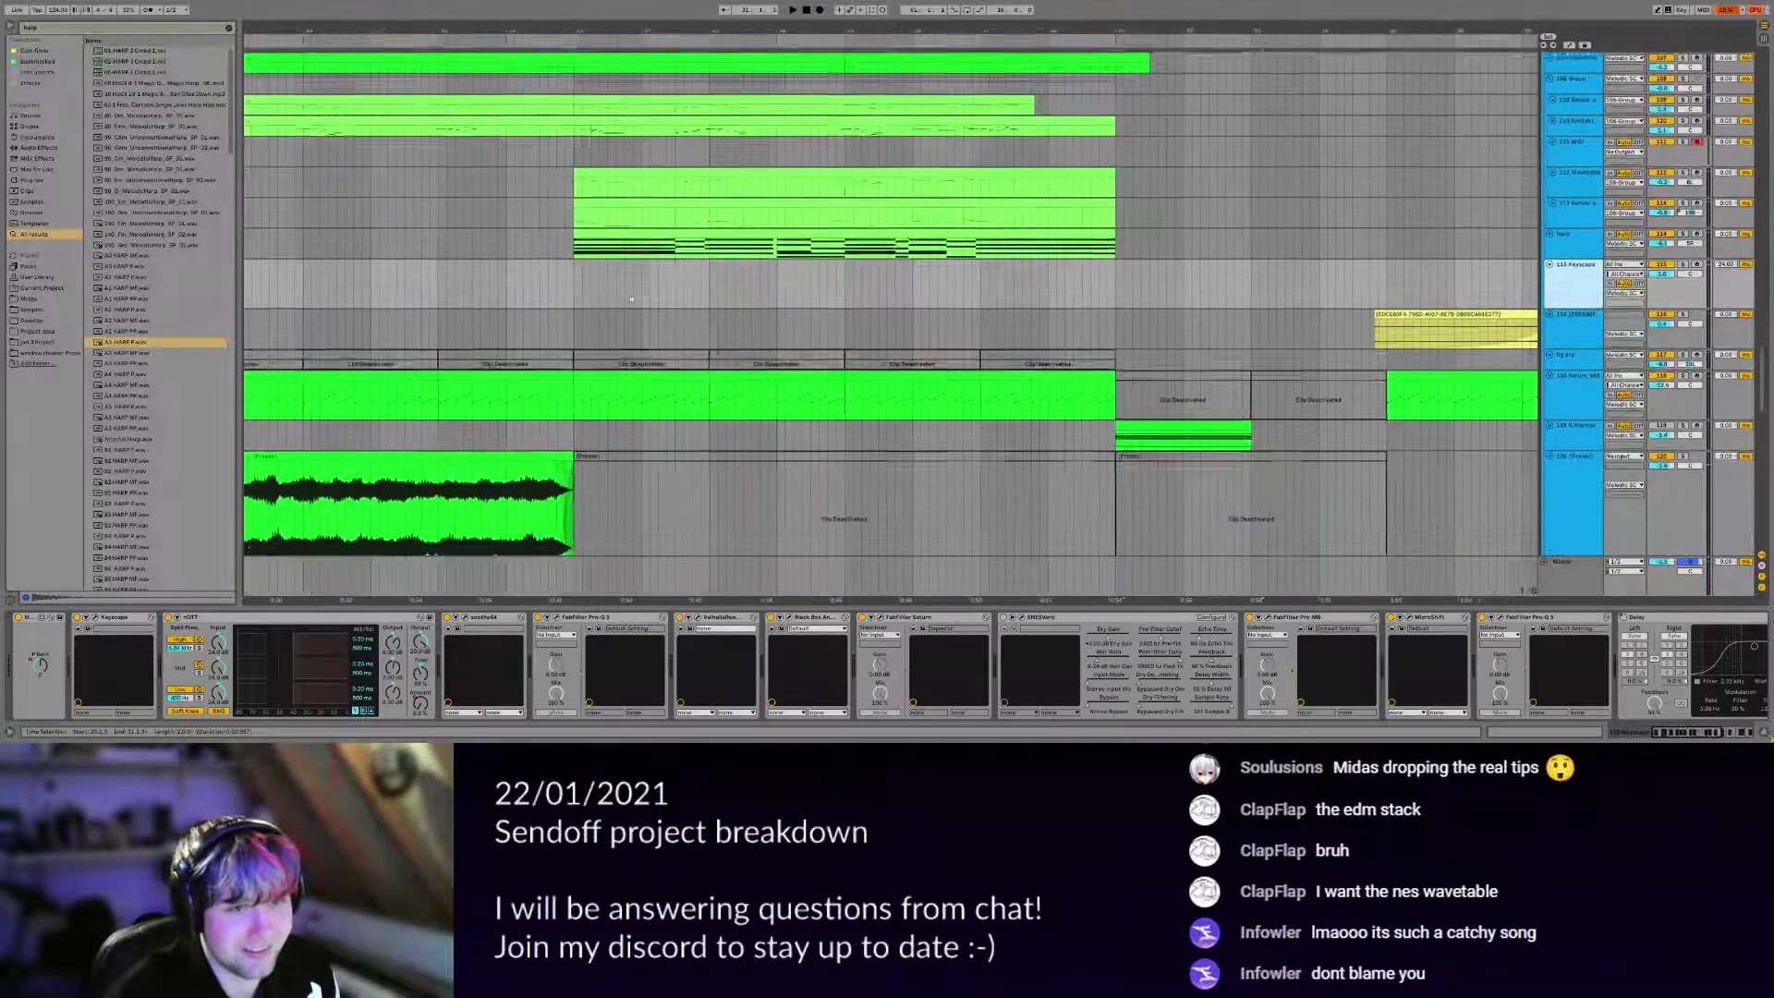
pyautogui.scroll(20, 646, 340)
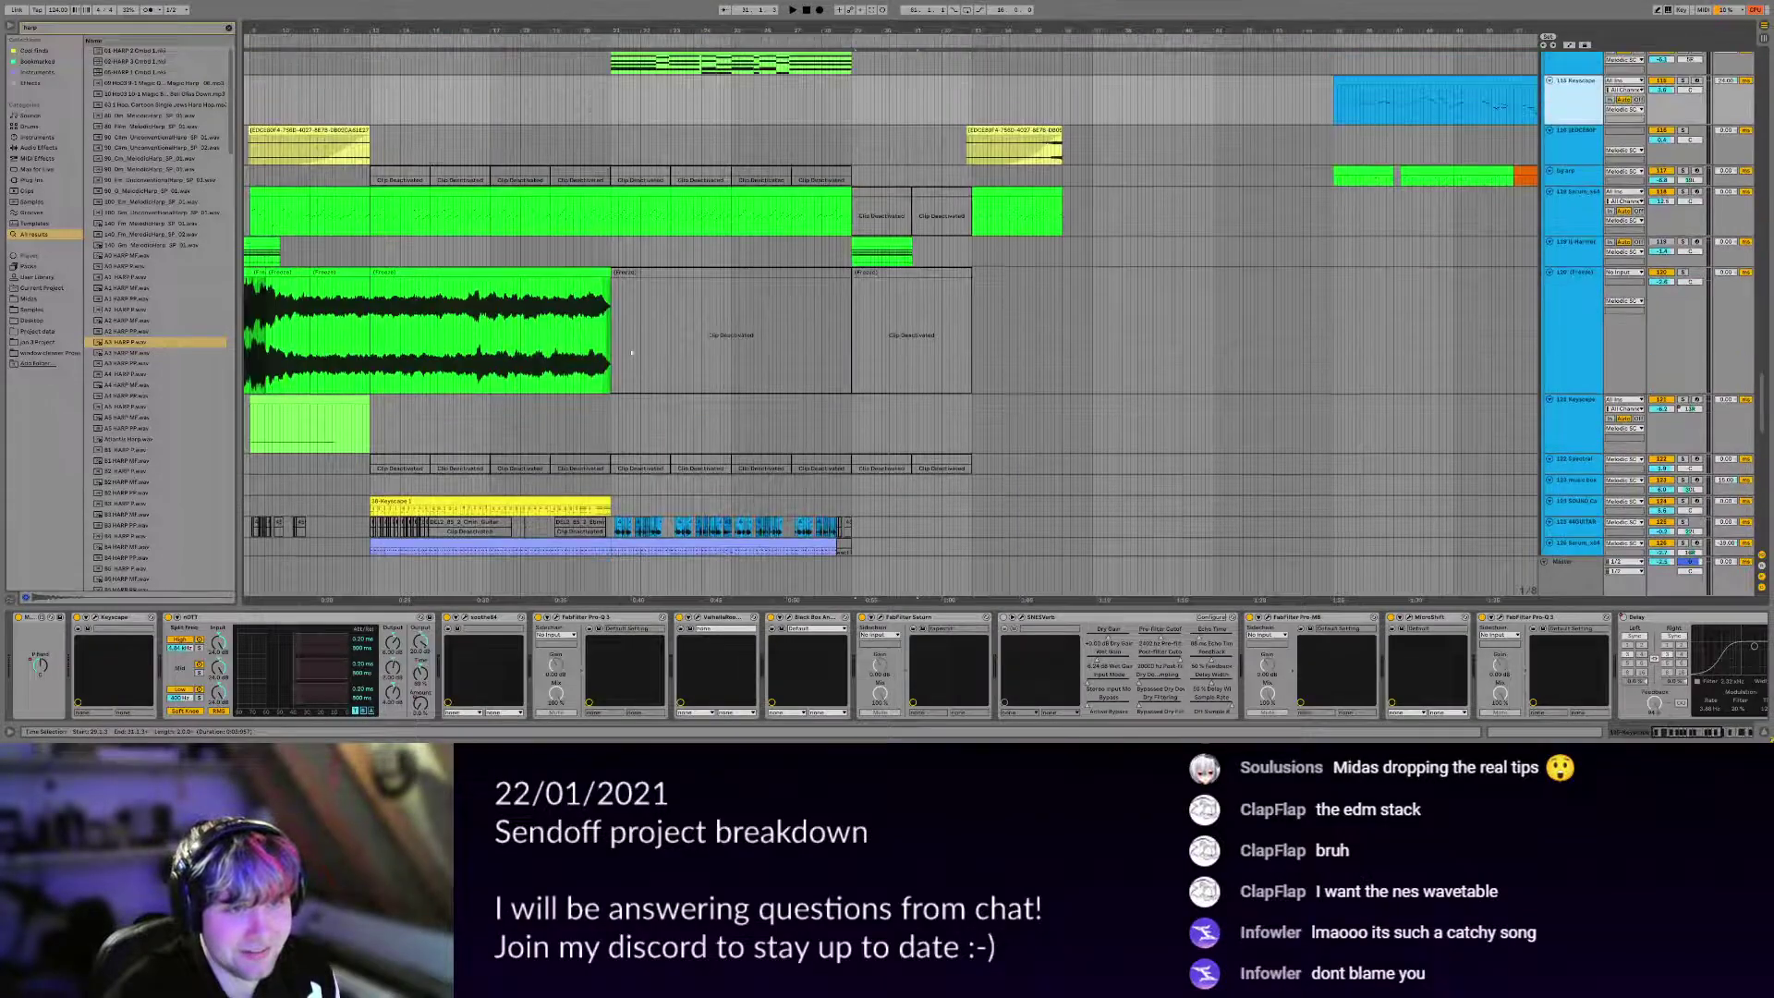
pyautogui.scroll(10, 623, 371)
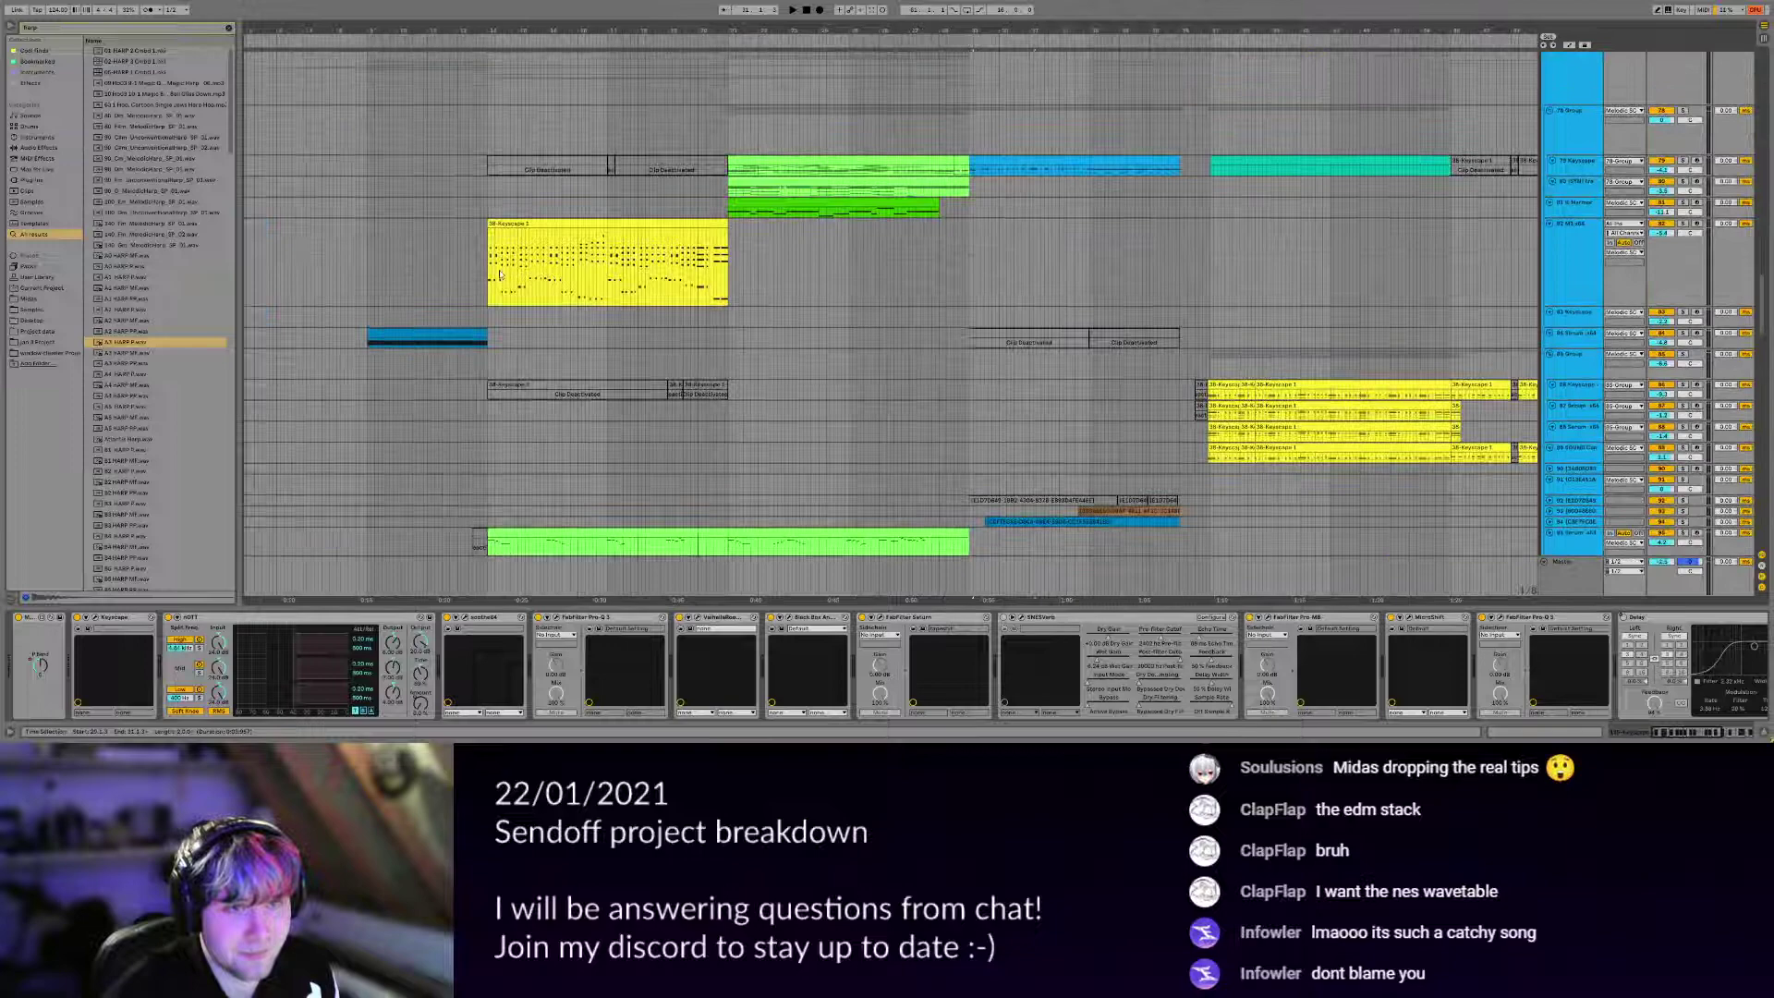
pyautogui.click(499, 275)
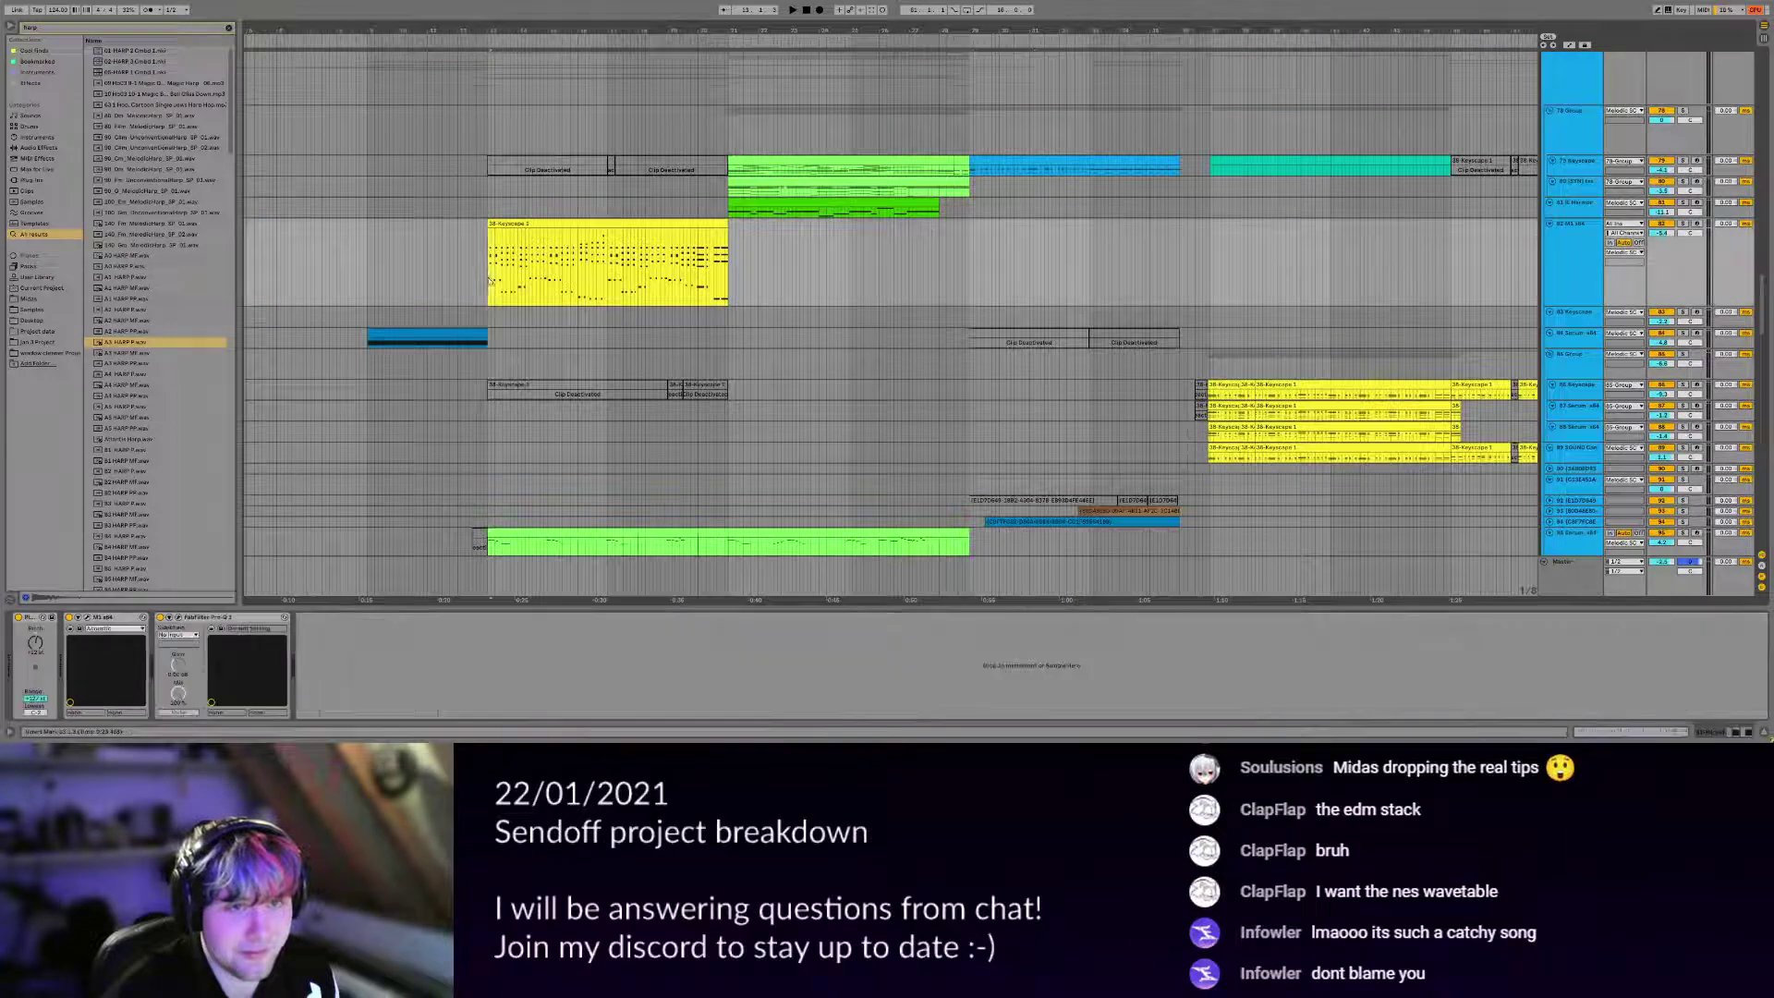
pyautogui.scroll(-12, 697, 392)
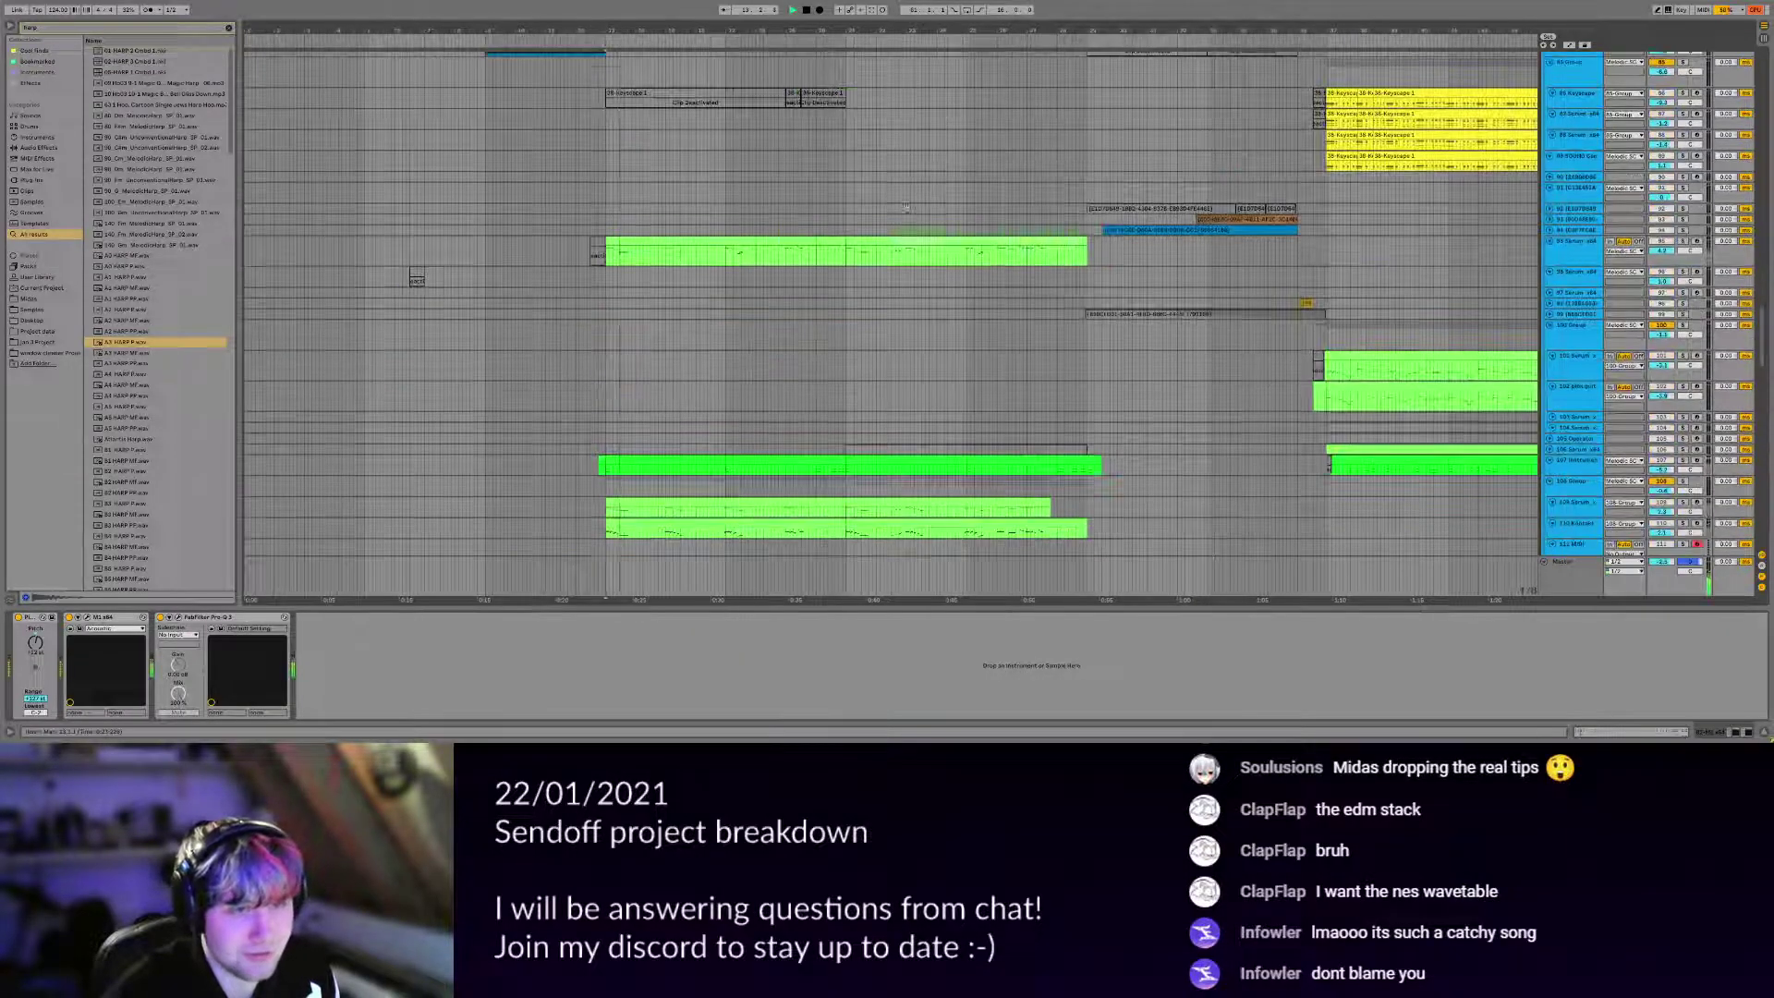
pyautogui.scroll(3, 1083, 259)
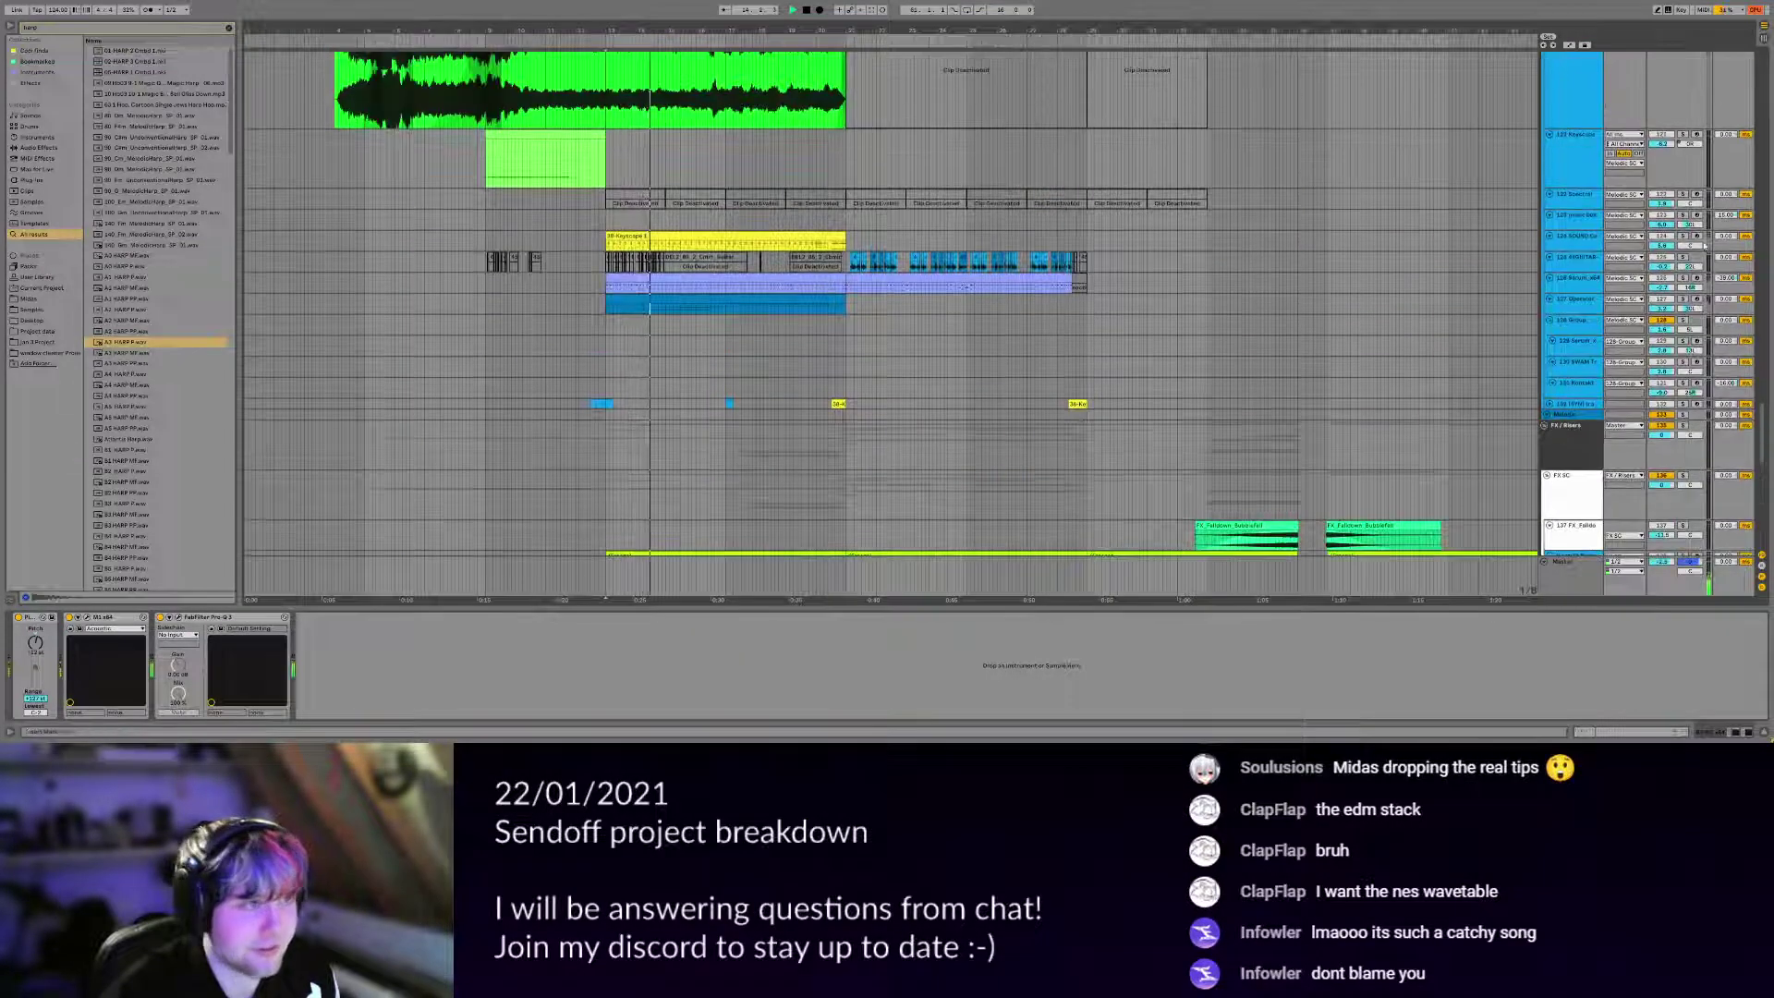
pyautogui.click(1591, 238)
pyautogui.scroll(10, 1592, 245)
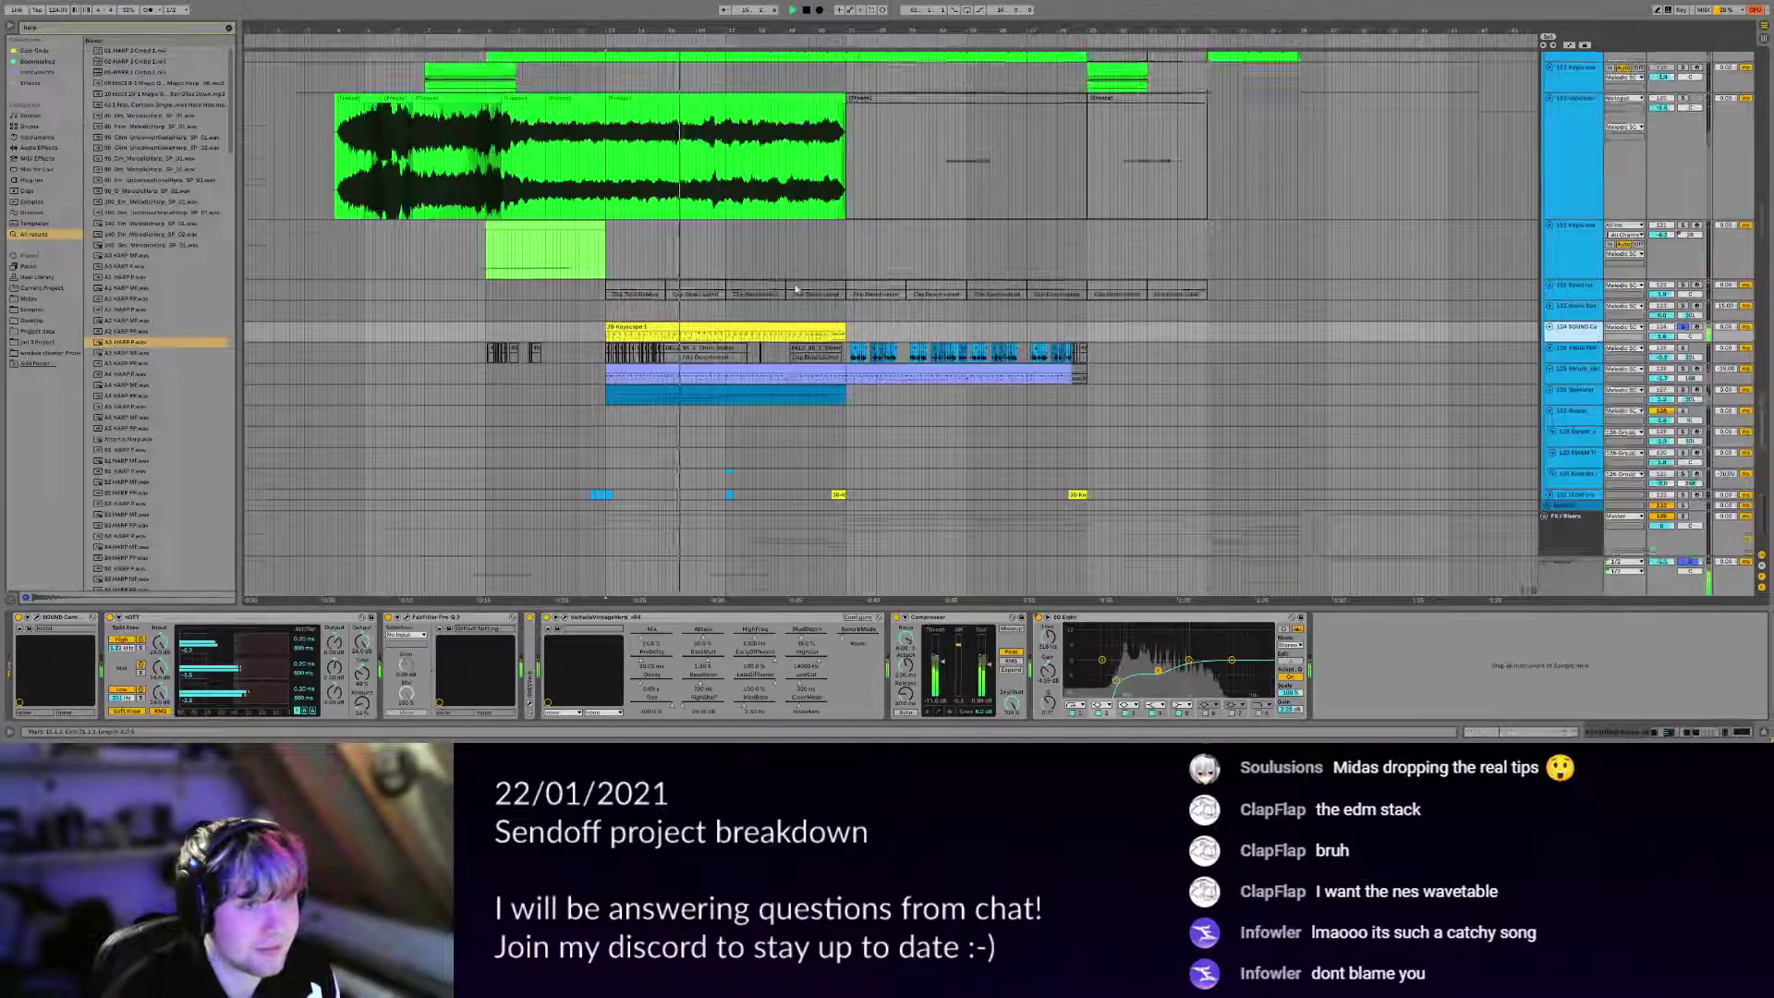
# Open the Sound Canvas instrument, move its window off the clip and play the track from the clip's start.
pyautogui.click(37, 620)
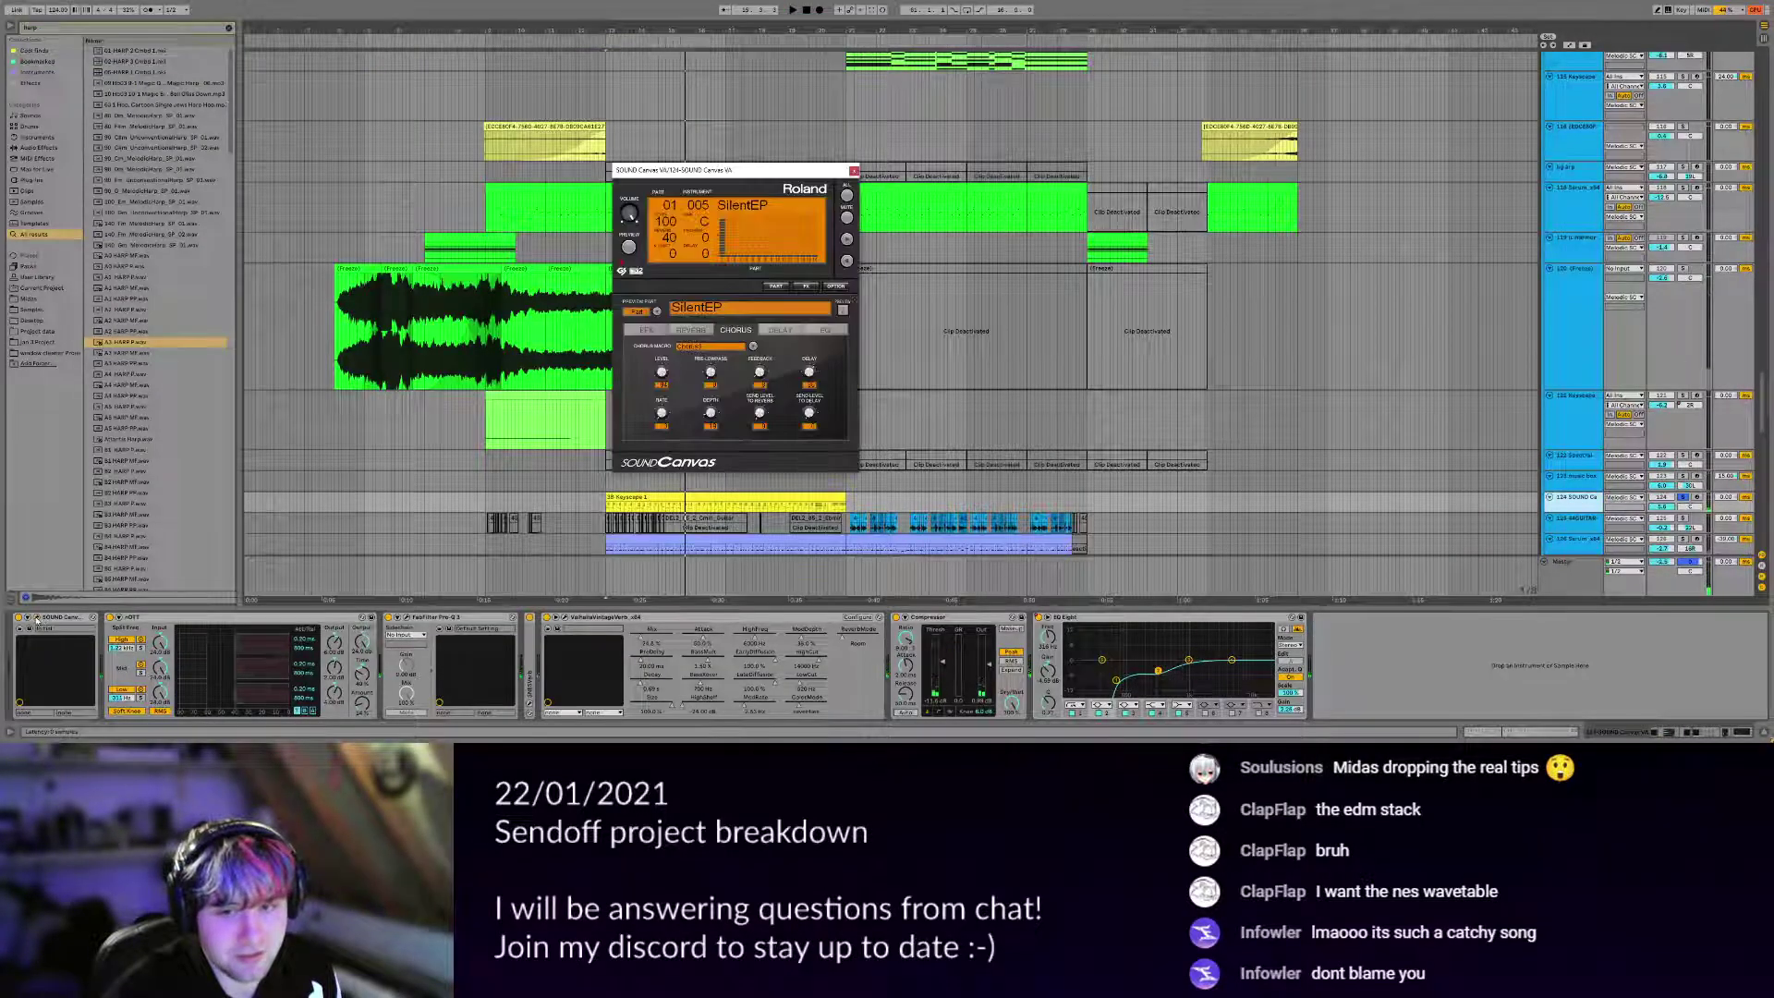
pyautogui.moveTo(774, 170); pyautogui.dragTo(1068, 161)
pyautogui.press('+')
pyautogui.press('+')
pyautogui.moveTo(701, 494); pyautogui.dragTo(605, 430)
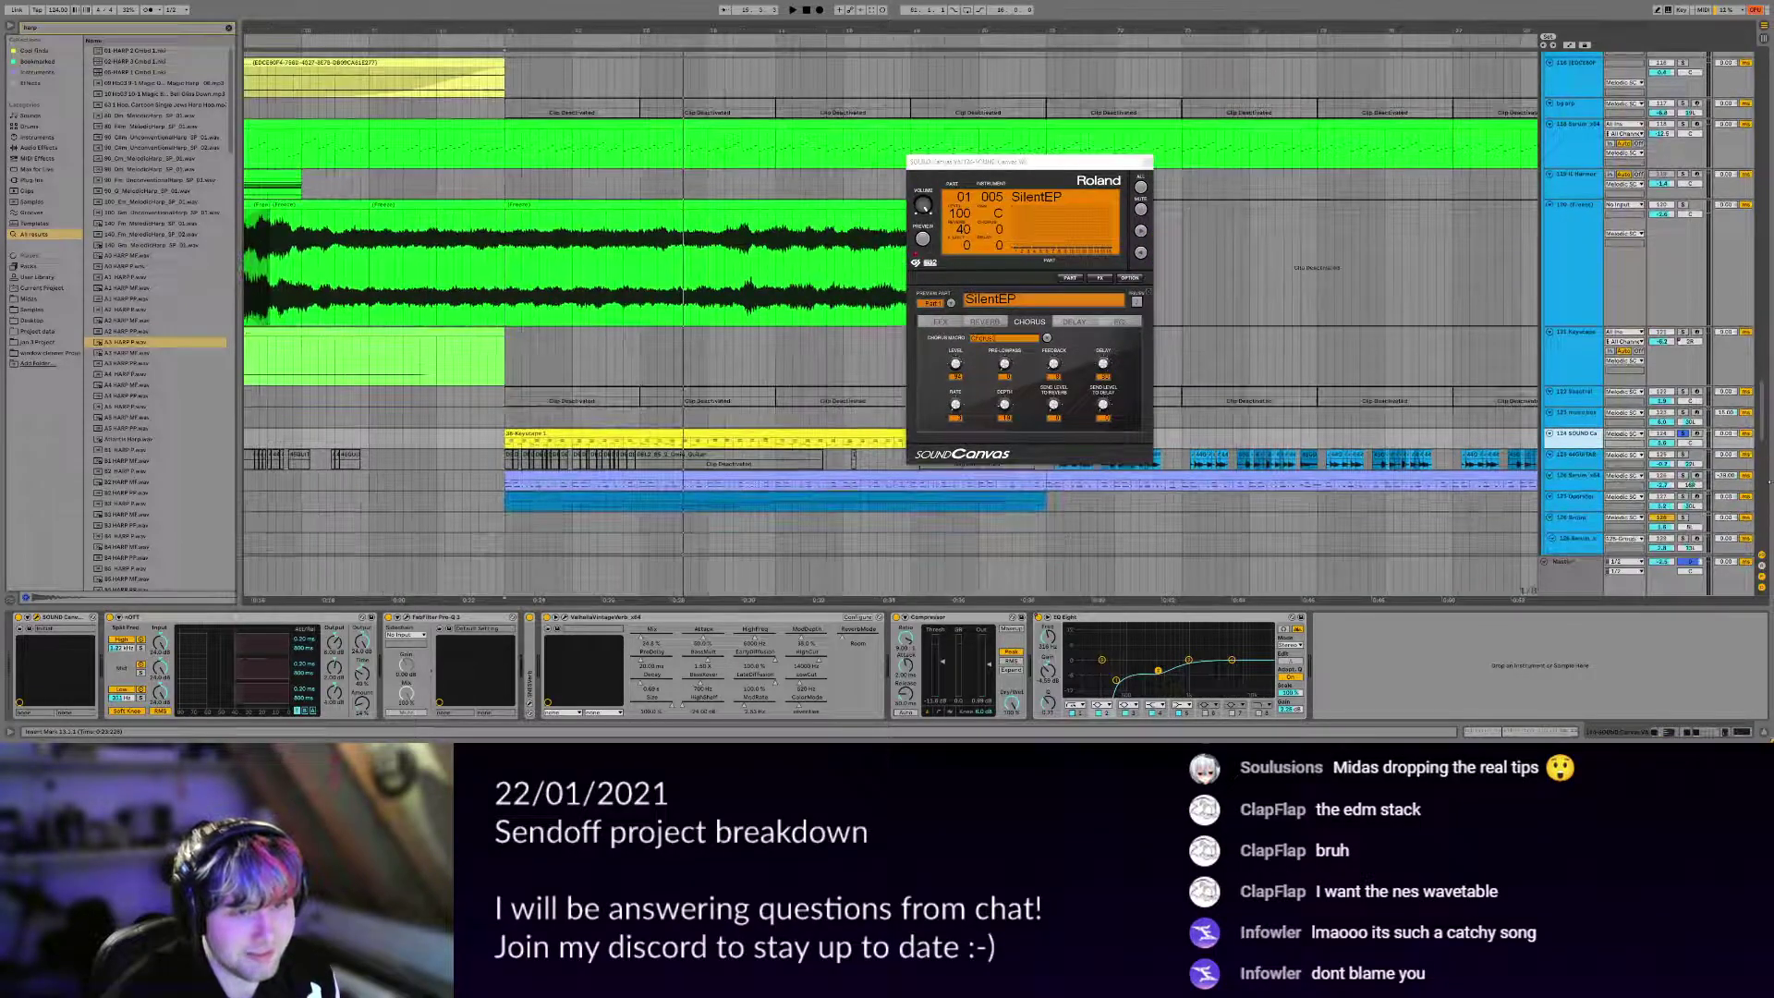
pyautogui.press('space')
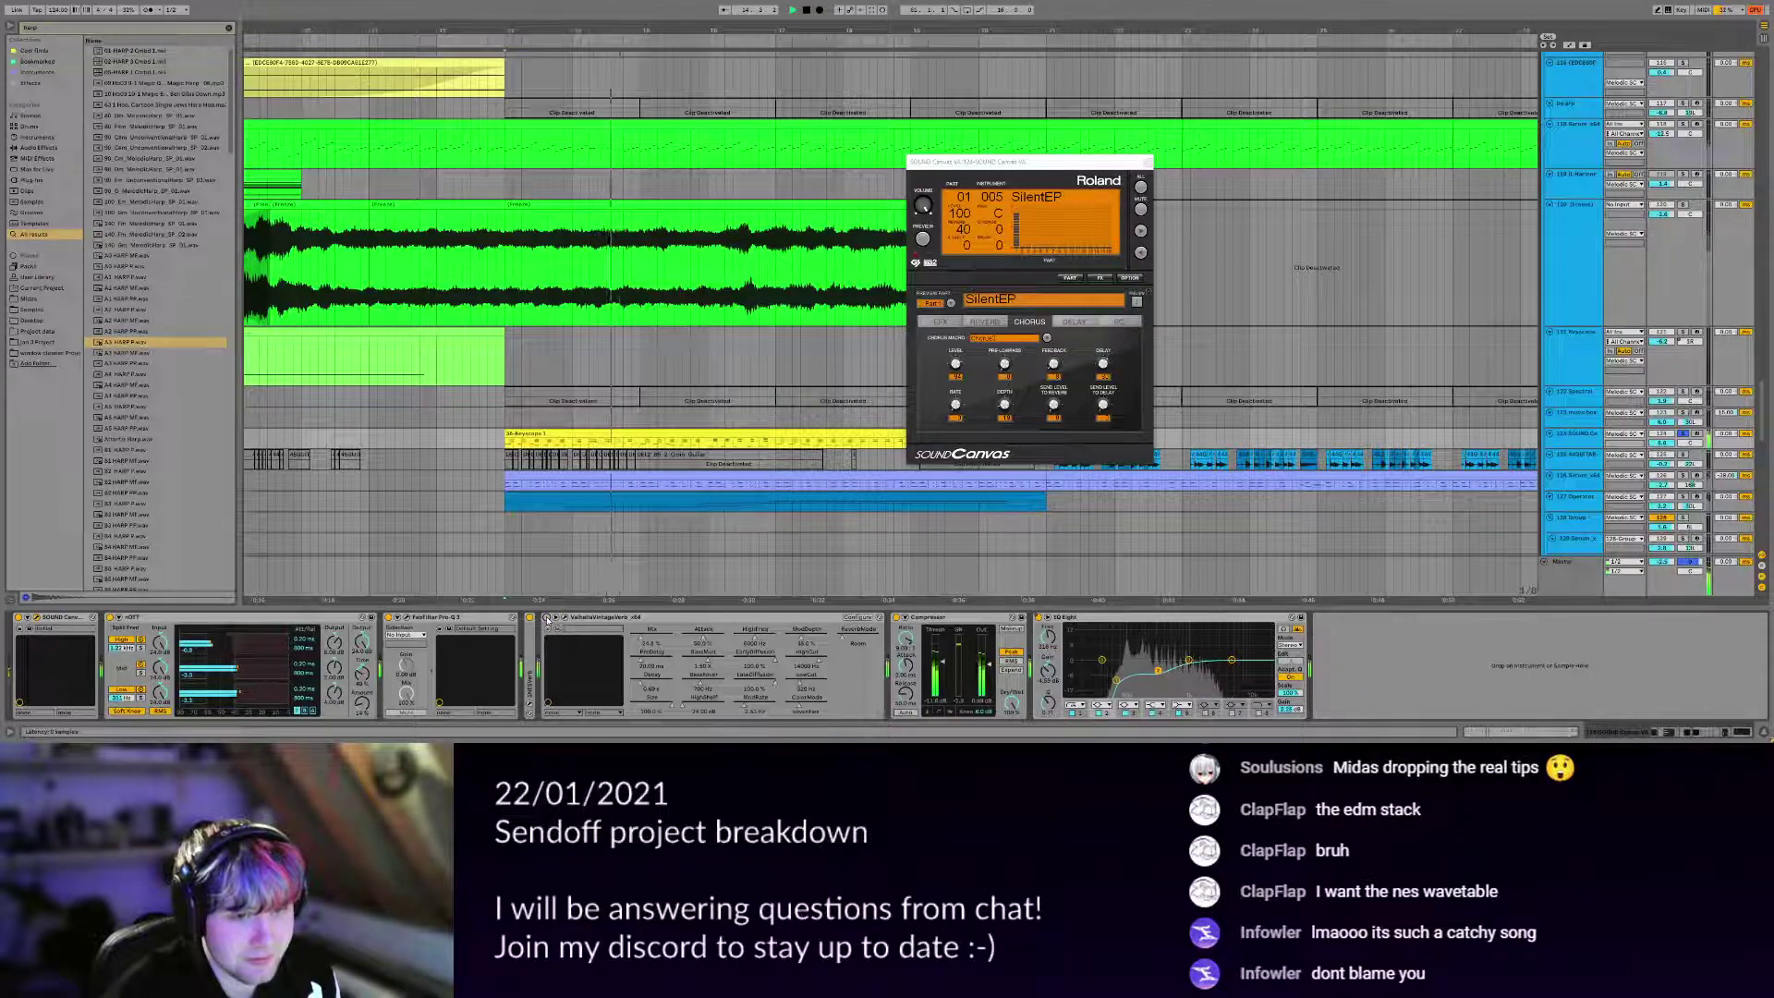
# Play the soloed Sound Canvas track from a later point in its clip and stop playback.
pyautogui.scroll(-4, 690, 431)
pyautogui.moveTo(757, 431); pyautogui.dragTo(693, 415)
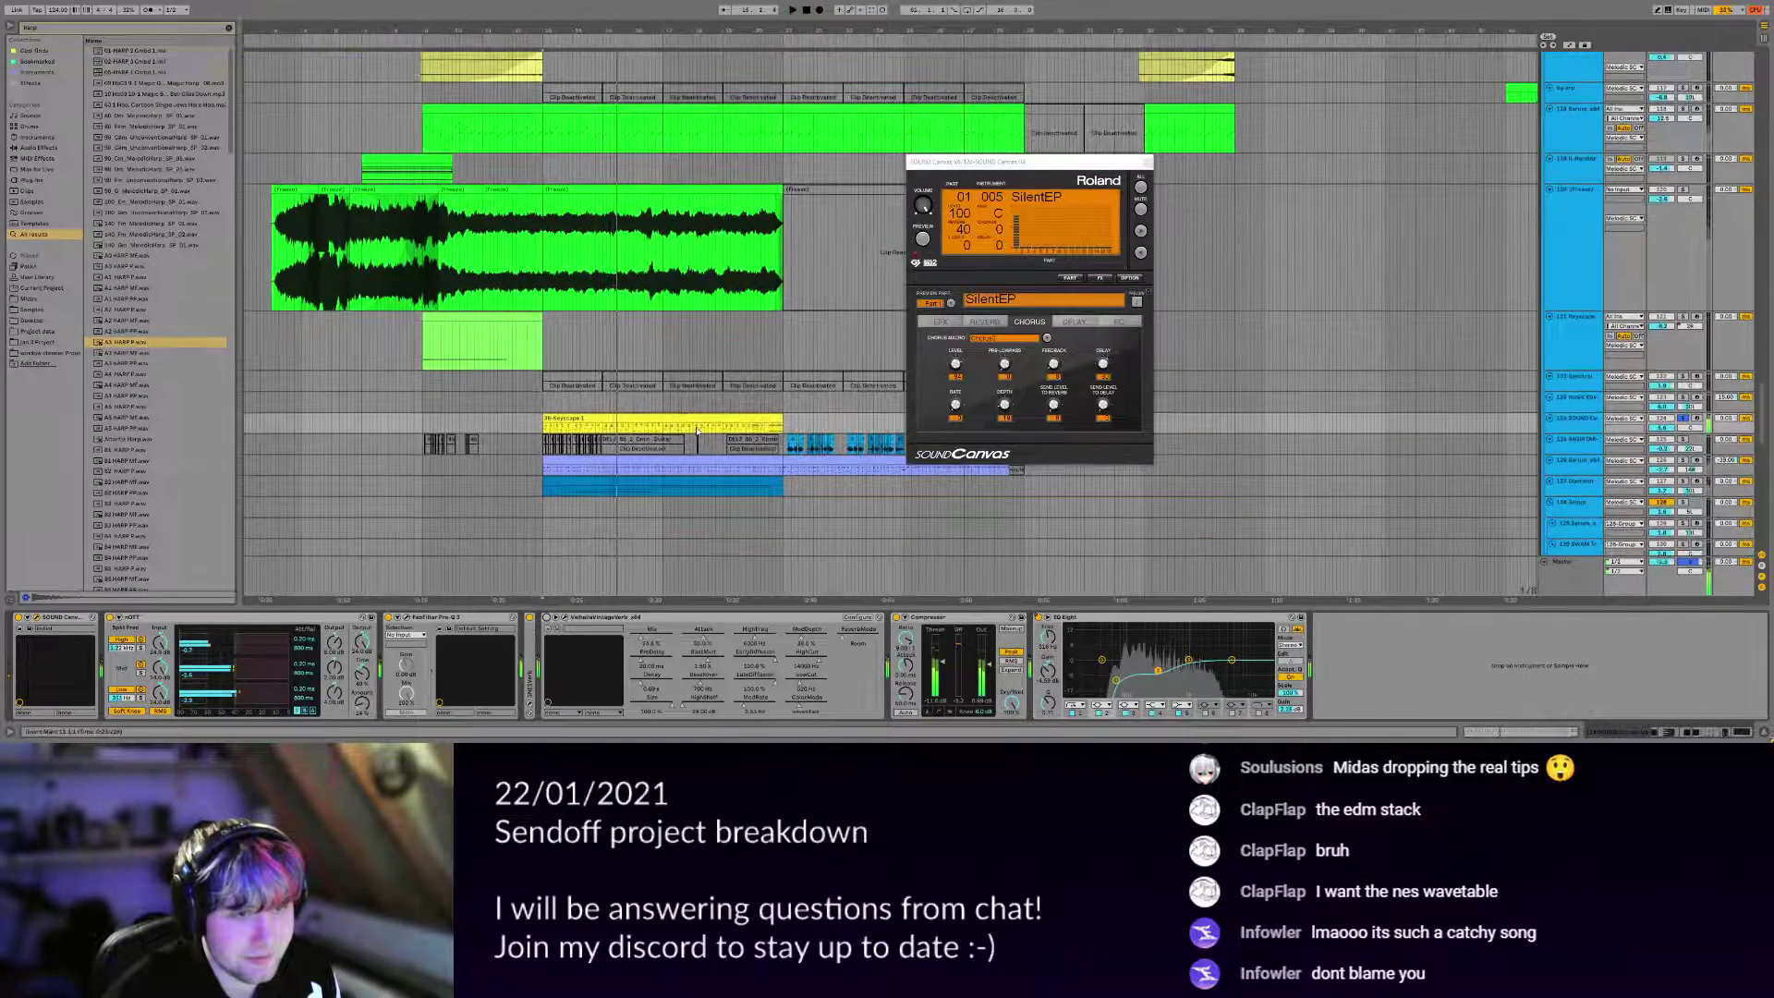
pyautogui.click(696, 427)
pyautogui.press('space')
pyautogui.press('space')
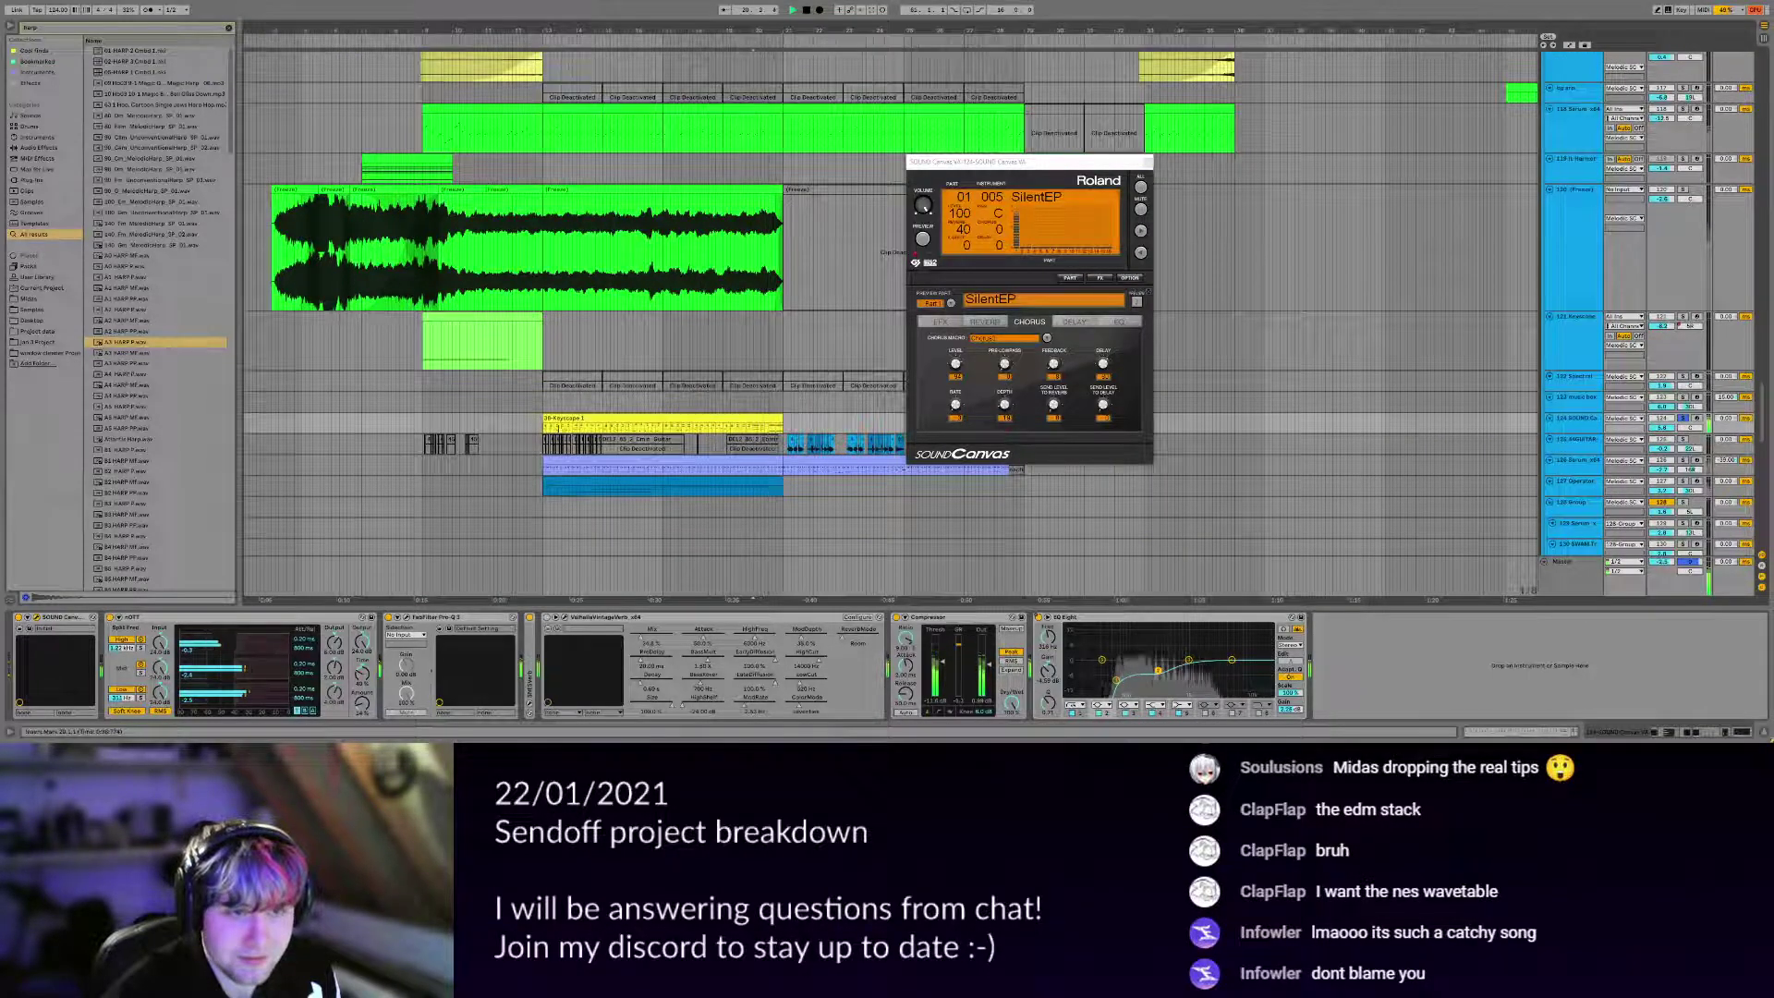
pyautogui.press('space')
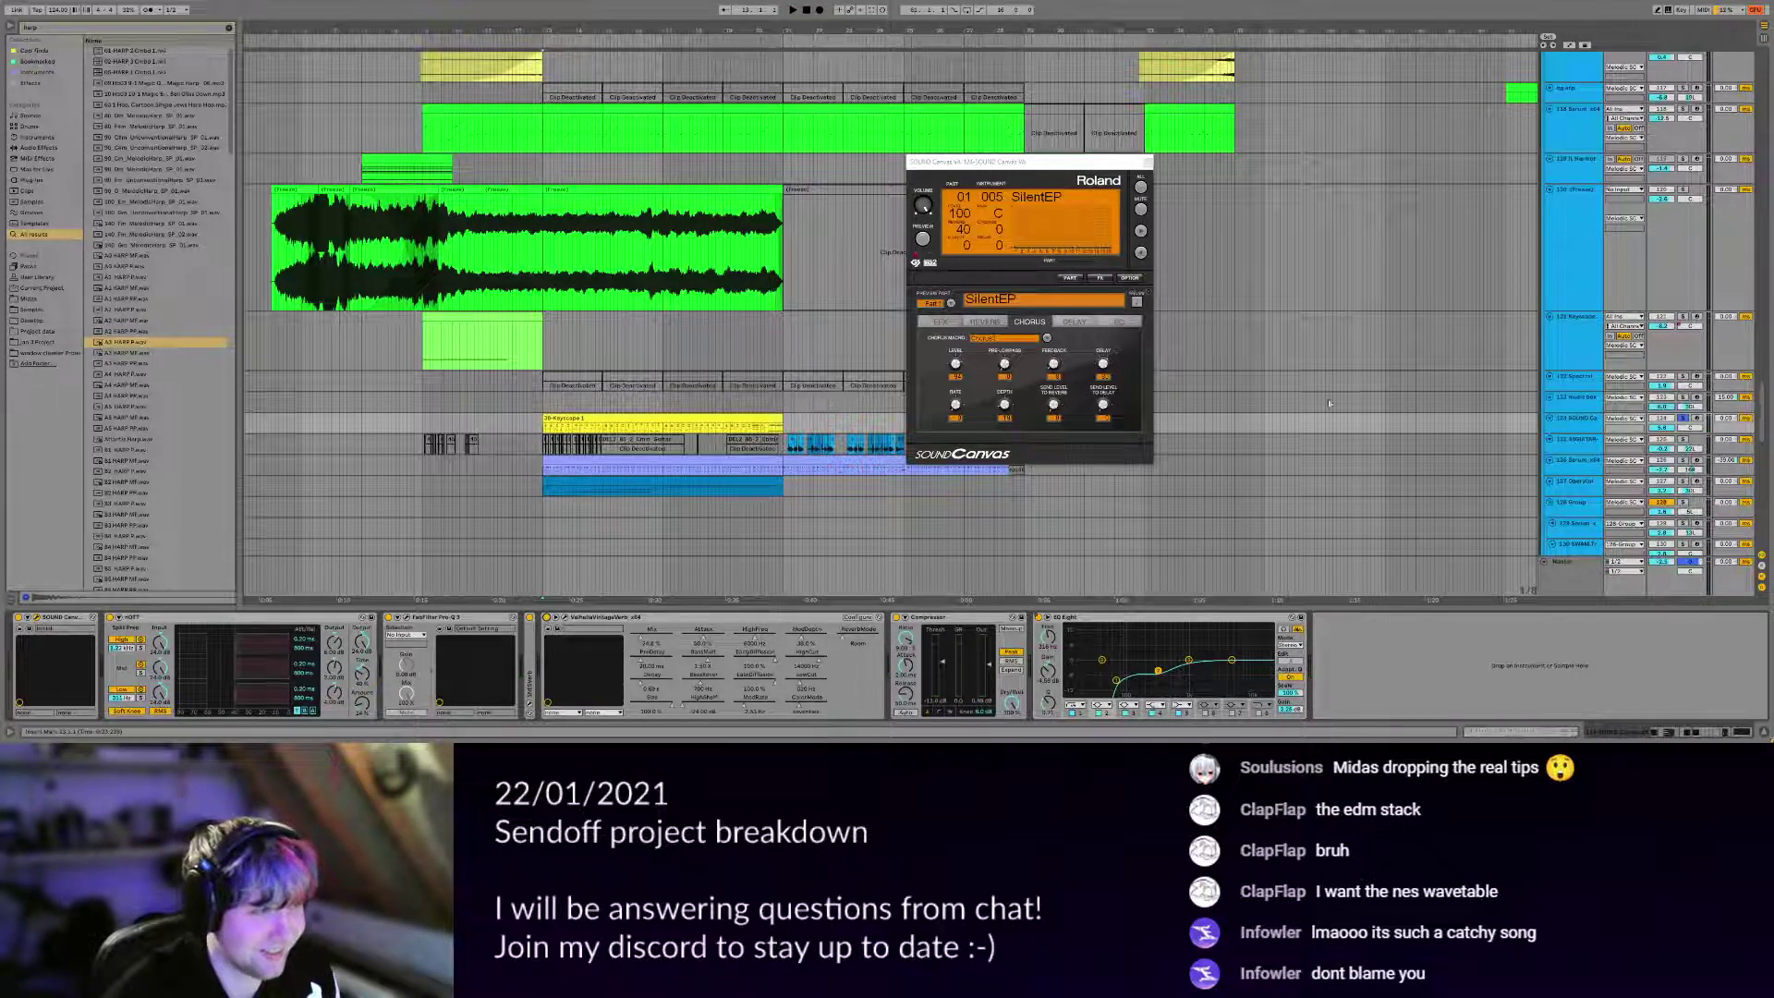
# Enlarge the Sound Canvas track and the two tracks below it, and close the Sound Canvas instrument window.
pyautogui.moveTo(1023, 162); pyautogui.dragTo(454, 88)
pyautogui.scroll(3, 548, 449)
pyautogui.moveTo(549, 448); pyautogui.dragTo(508, 476)
pyautogui.click(1576, 451)
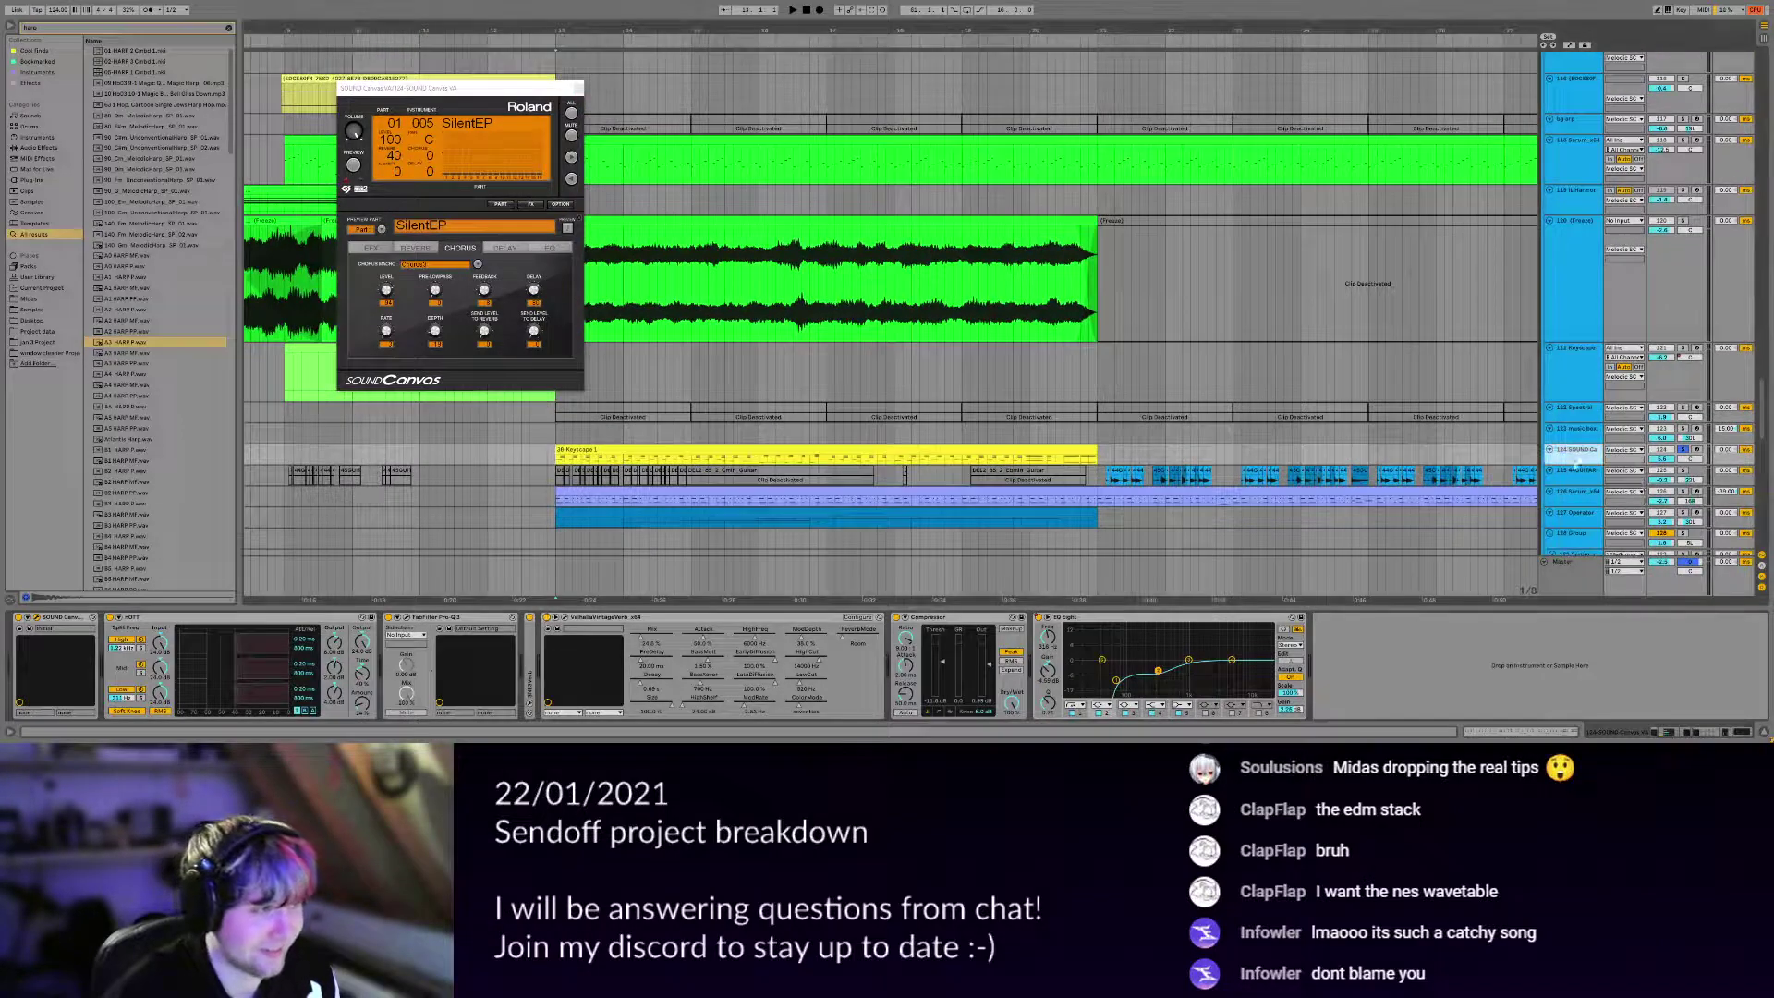
pyautogui.keyDown('shift'); pyautogui.click(1579, 494); pyautogui.keyUp('shift')
pyautogui.moveTo(1578, 482); pyautogui.dragTo(1579, 493)
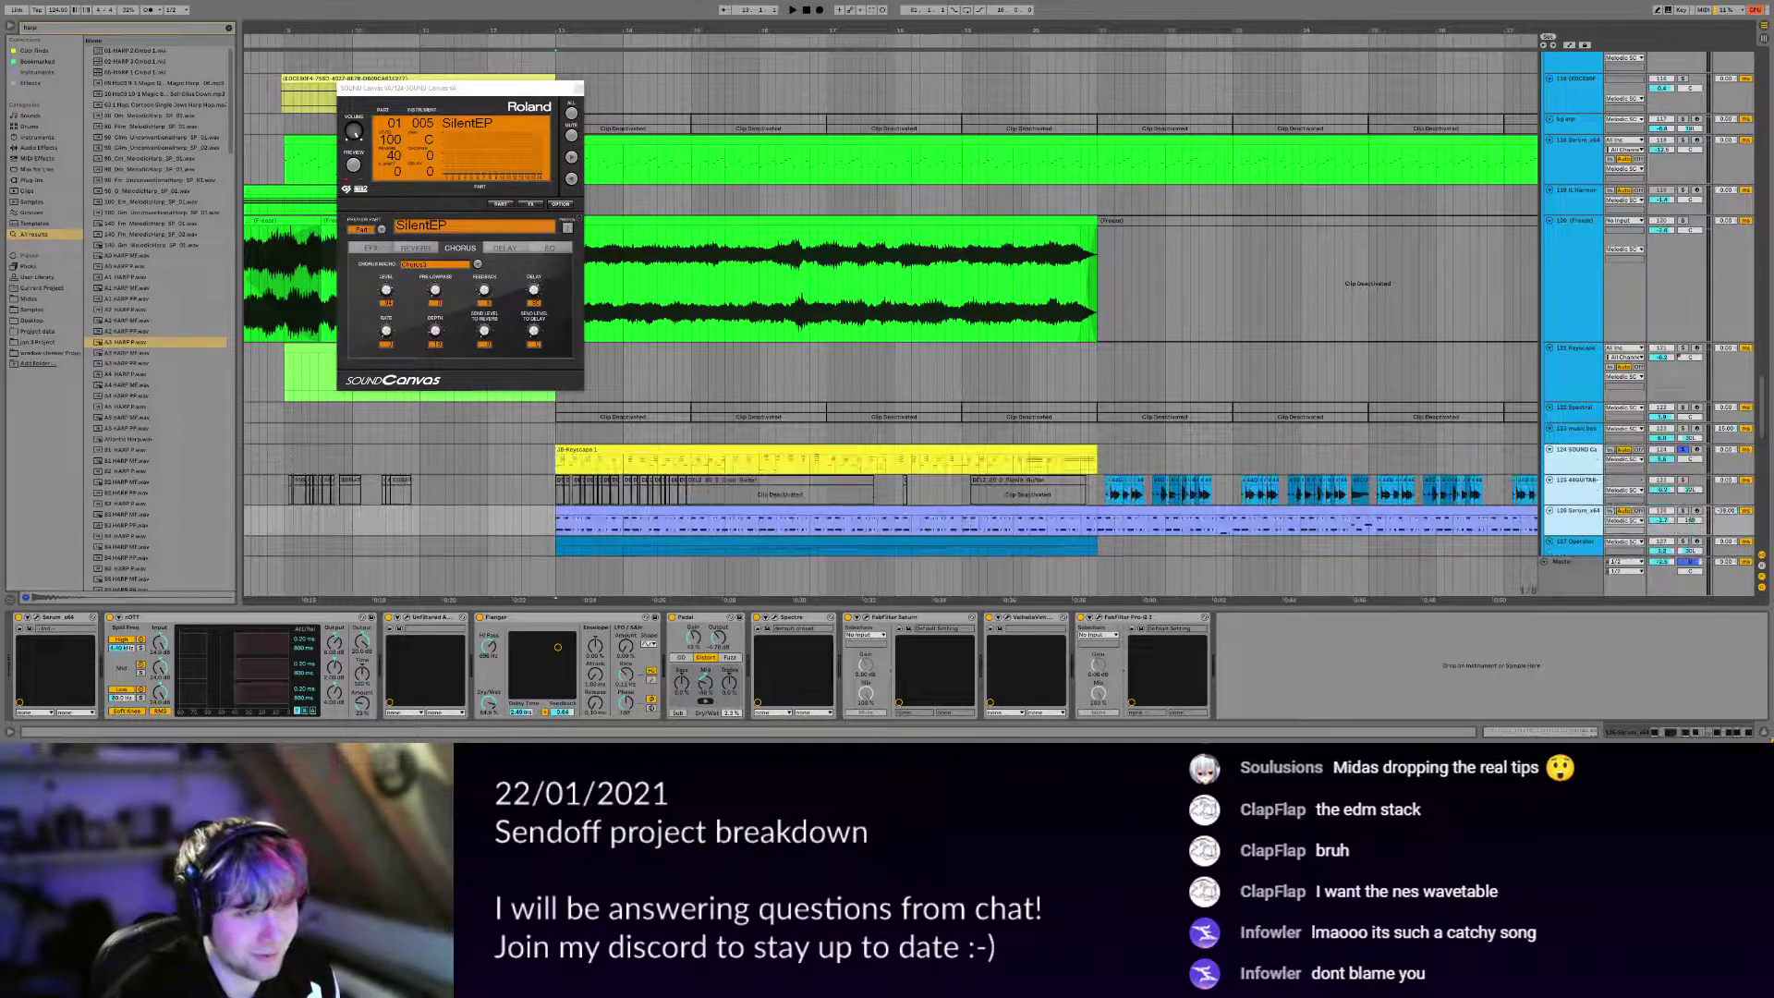
pyautogui.moveTo(767, 295); pyautogui.dragTo(830, 260)
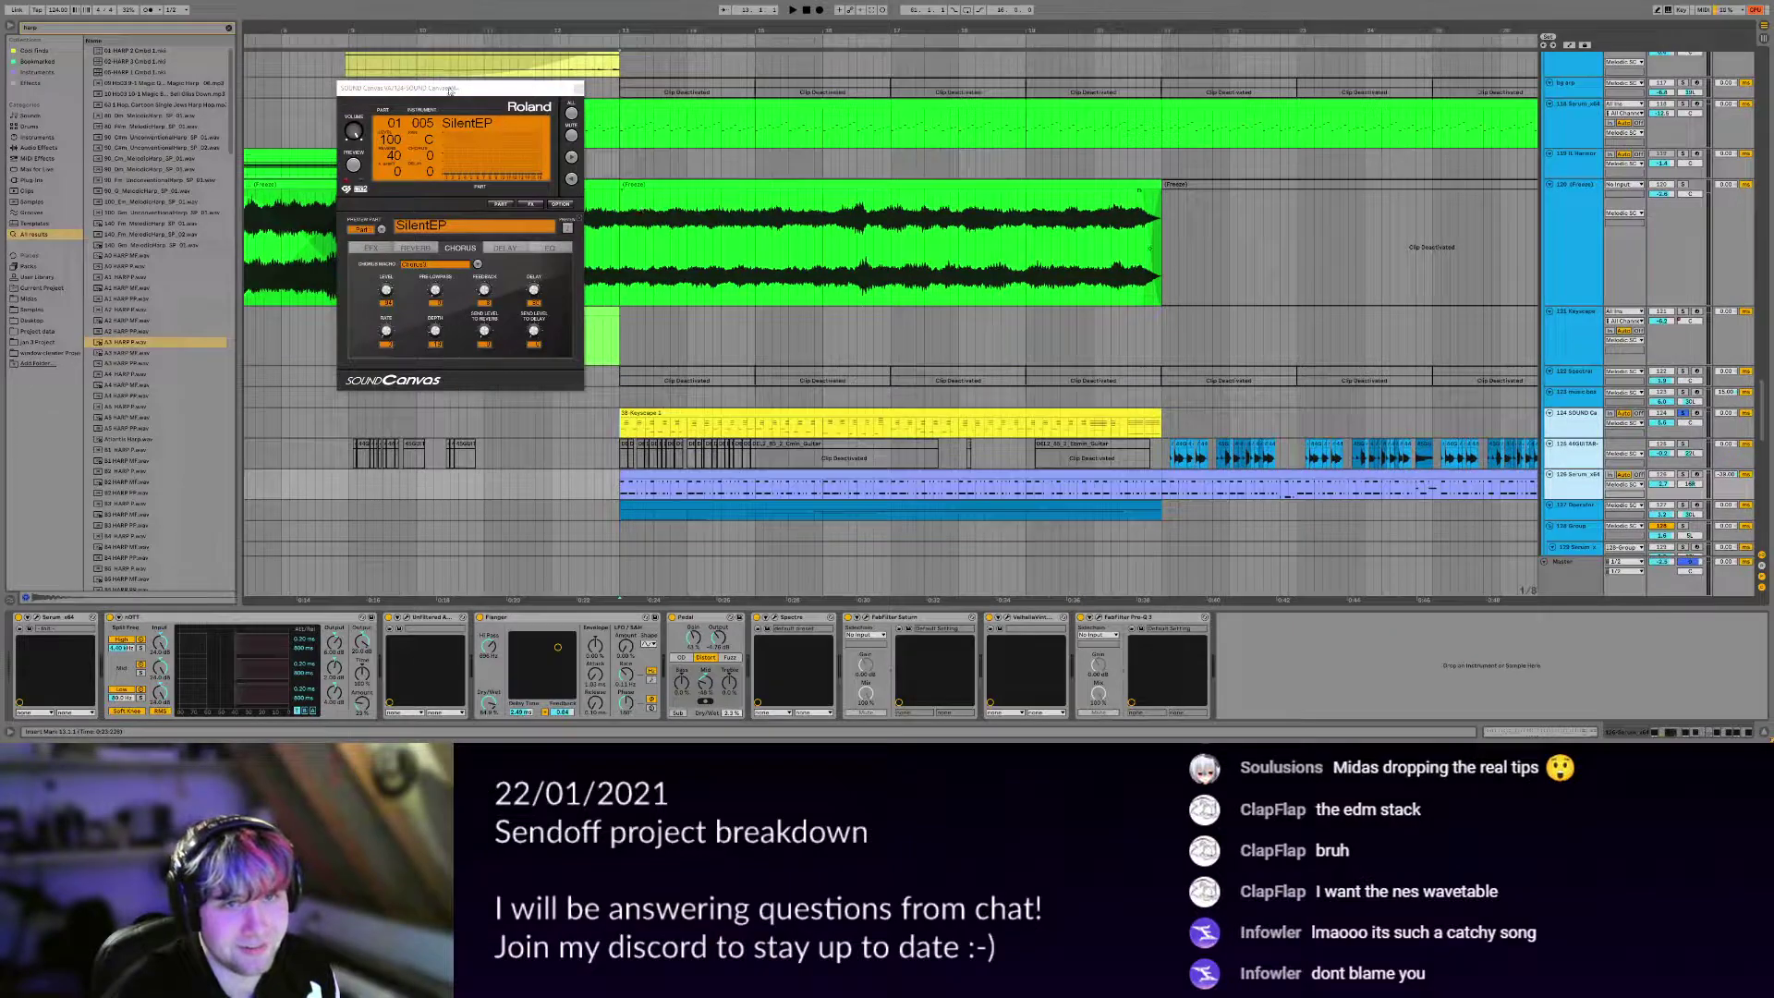
pyautogui.moveTo(450, 90); pyautogui.dragTo(552, 94)
pyautogui.click(679, 91)
# Locate the large yellow Keyscape clip higher in the arrangement, select its start and return to the tracks around Sound Canvas.
pyautogui.click(617, 429)
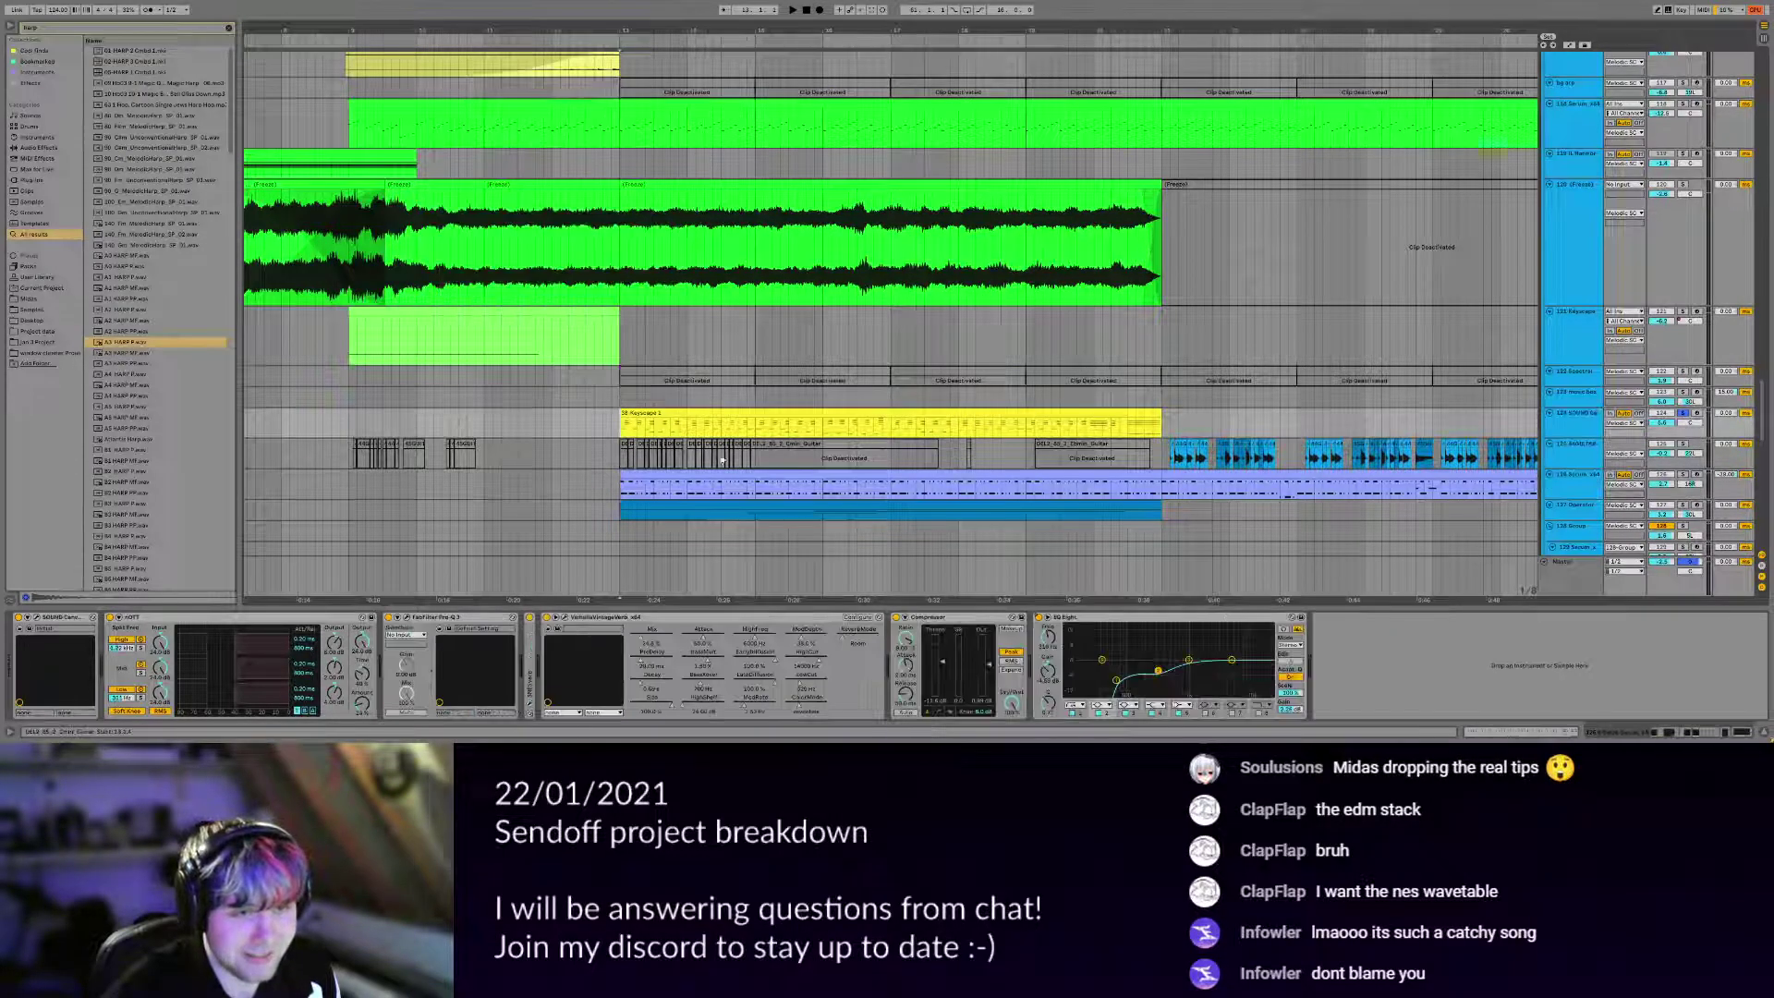
pyautogui.moveTo(723, 460); pyautogui.dragTo(668, 396)
pyautogui.scroll(15, 702, 393)
pyautogui.click(567, 240)
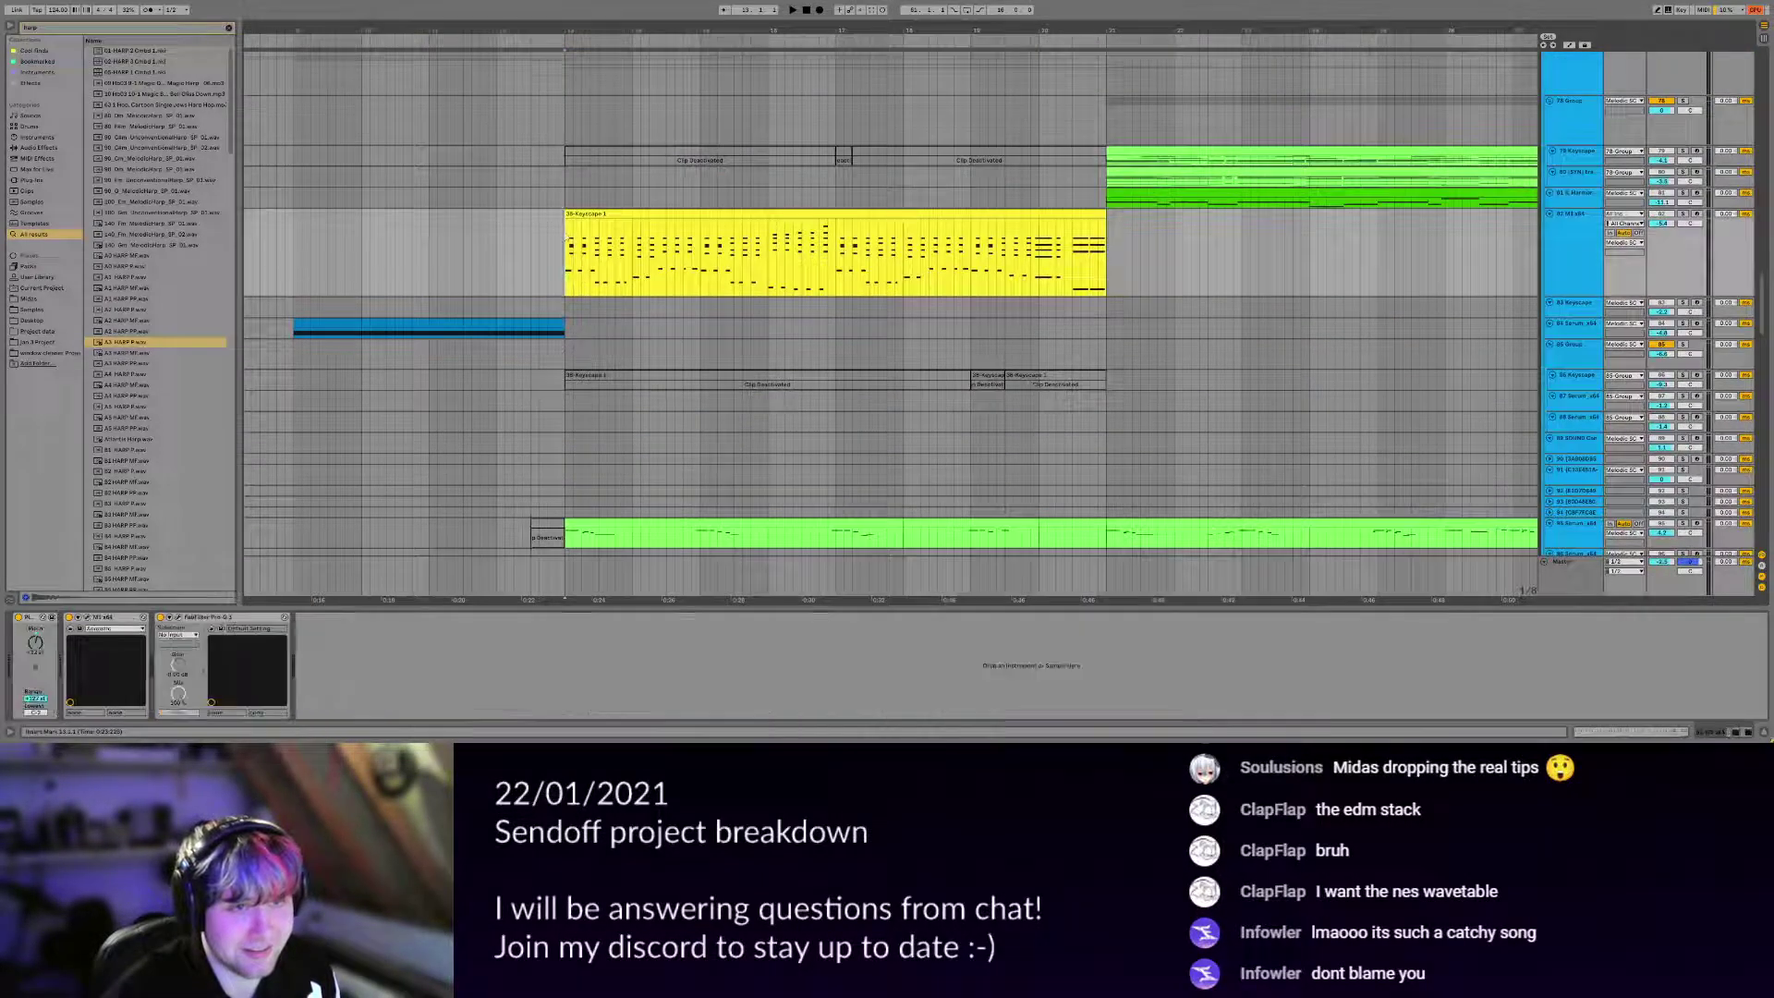
pyautogui.scroll(-10, 650, 402)
pyautogui.scroll(-5, 629, 364)
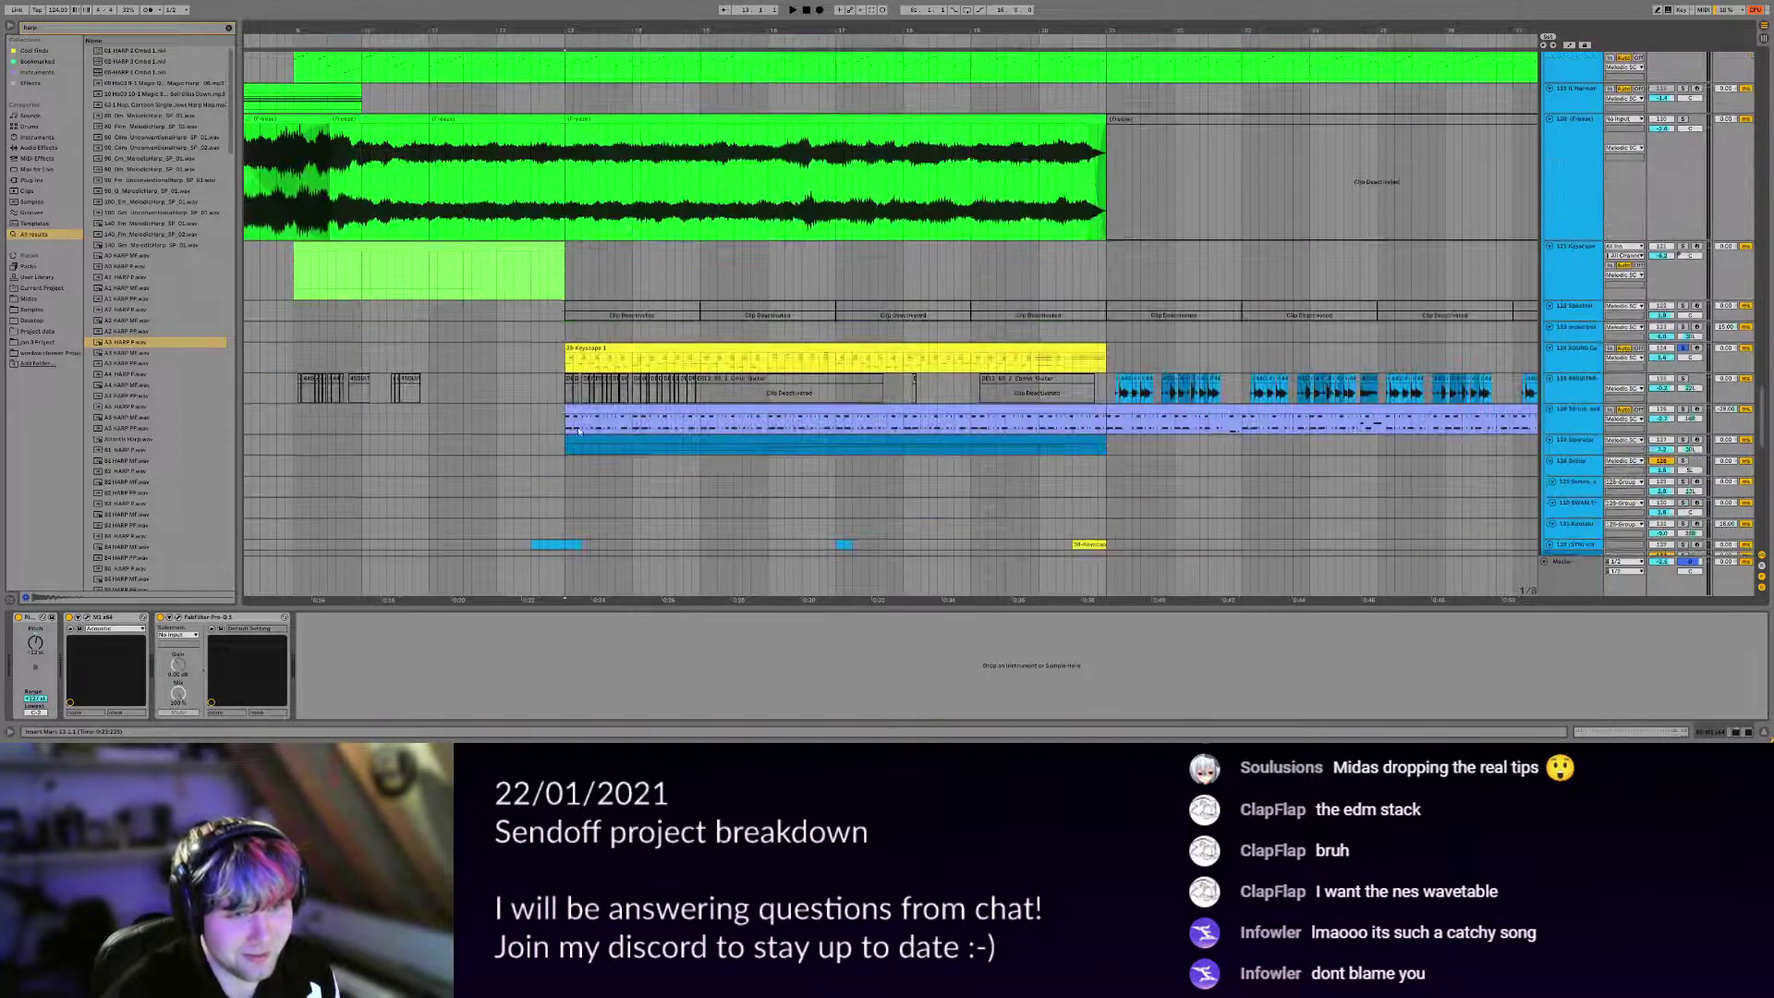
# Solo the Serum track with the long purple clip and play it from the clip's start.
pyautogui.click(567, 431)
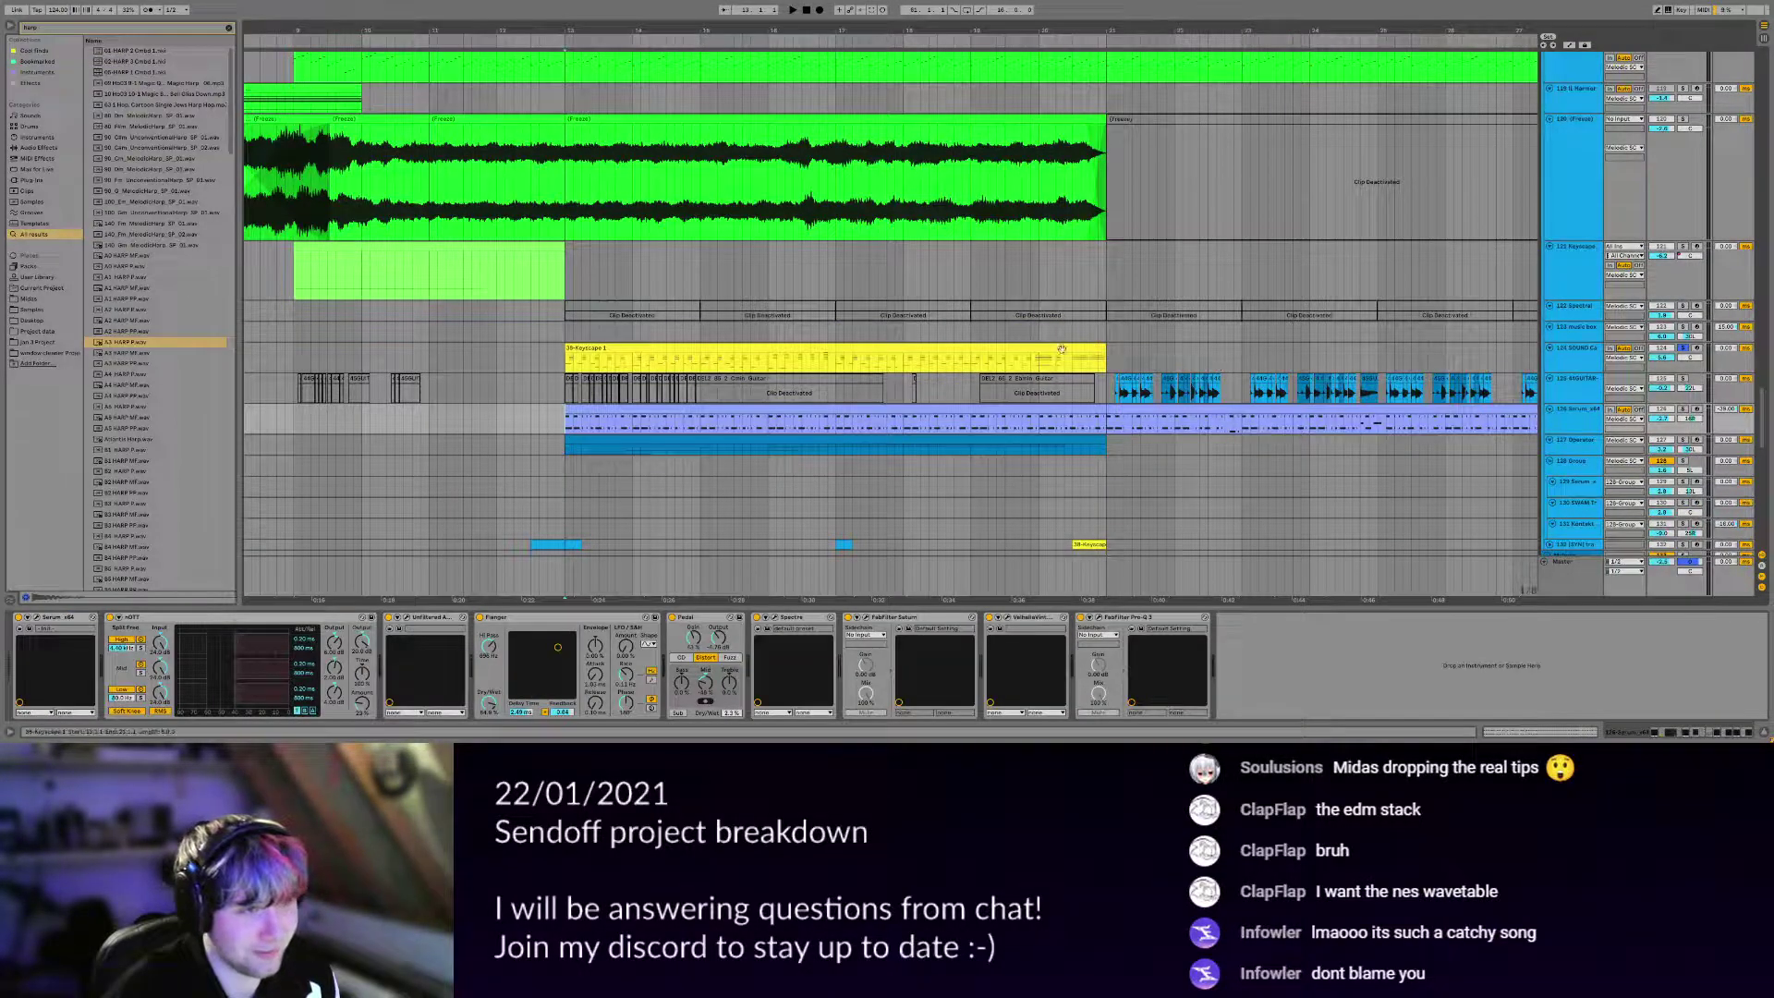
pyautogui.click(1731, 418)
pyautogui.press('space')
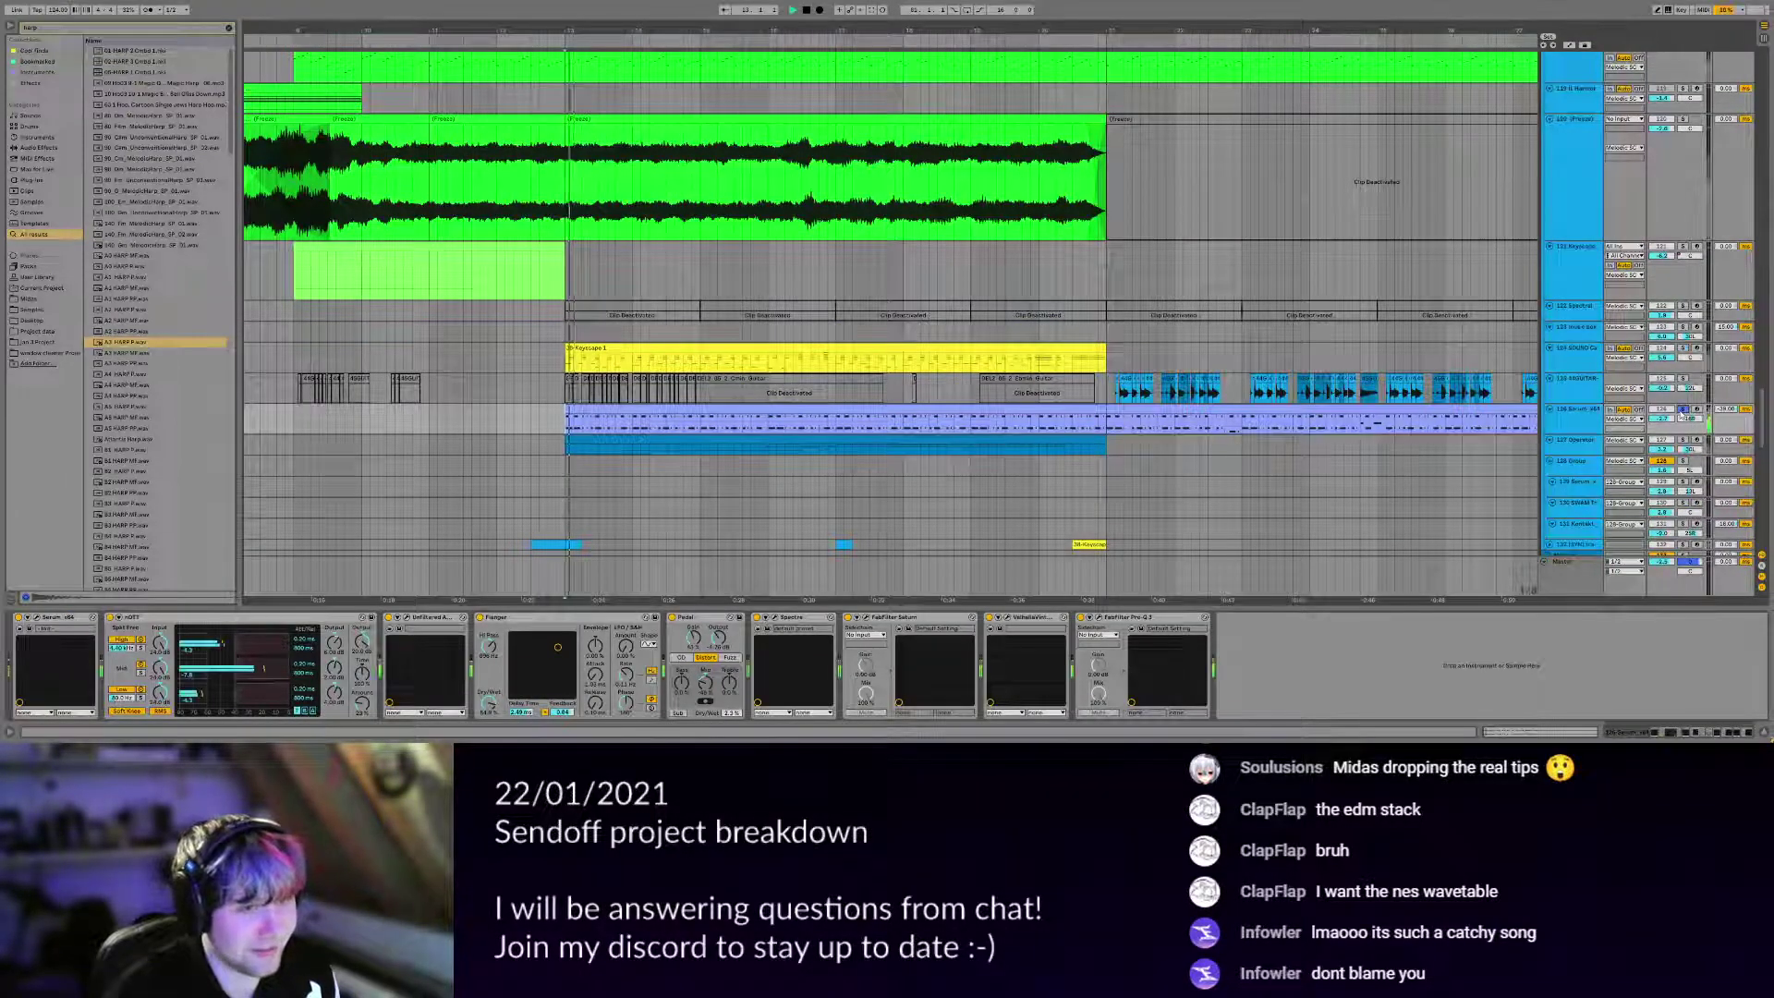
pyautogui.click(982, 436)
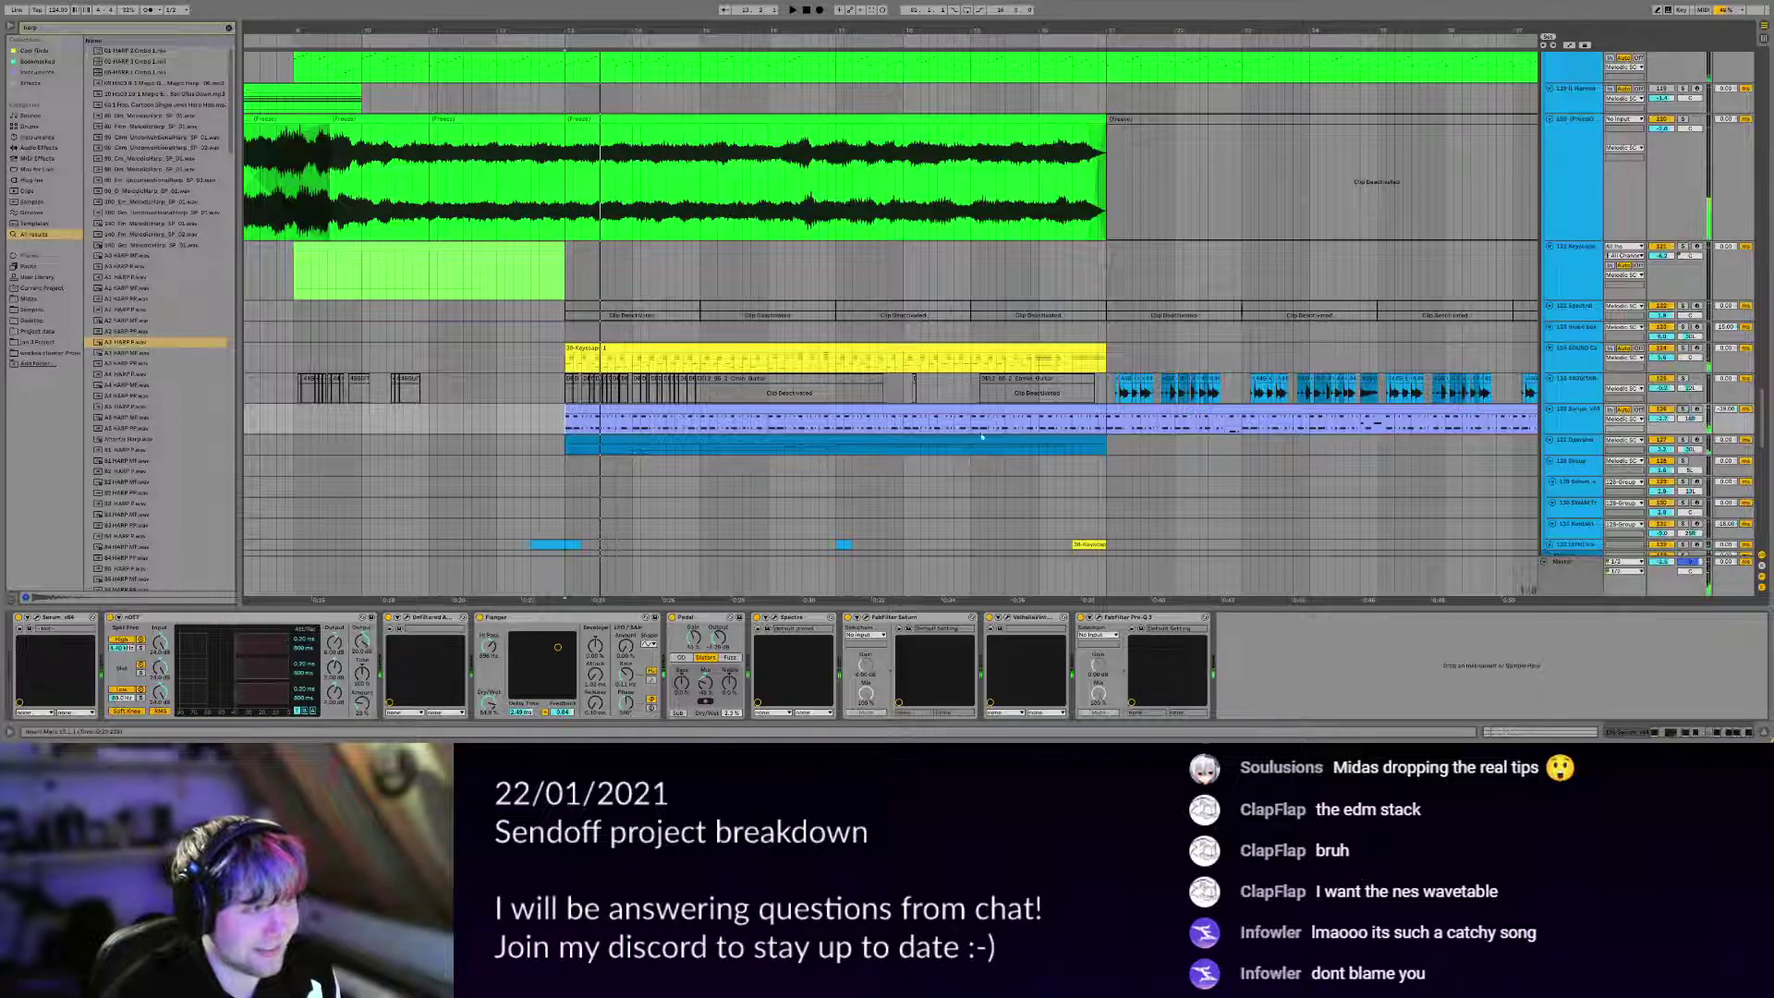
pyautogui.click(543, 428)
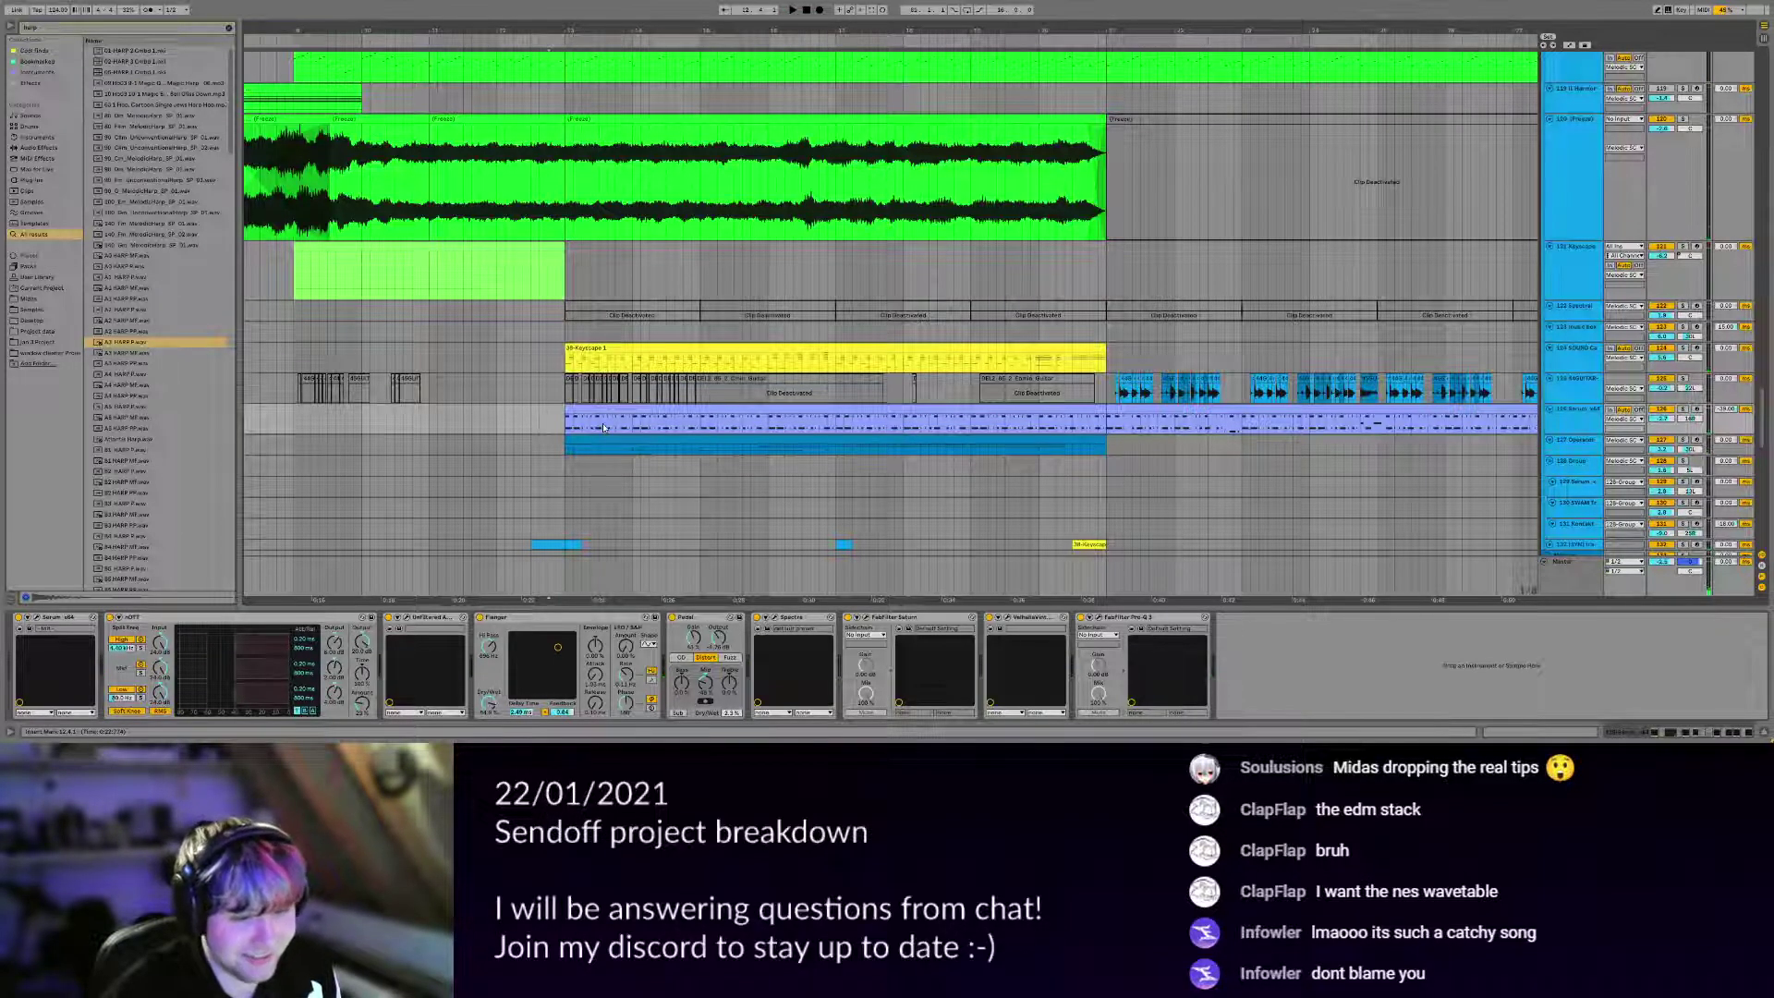
pyautogui.press('space')
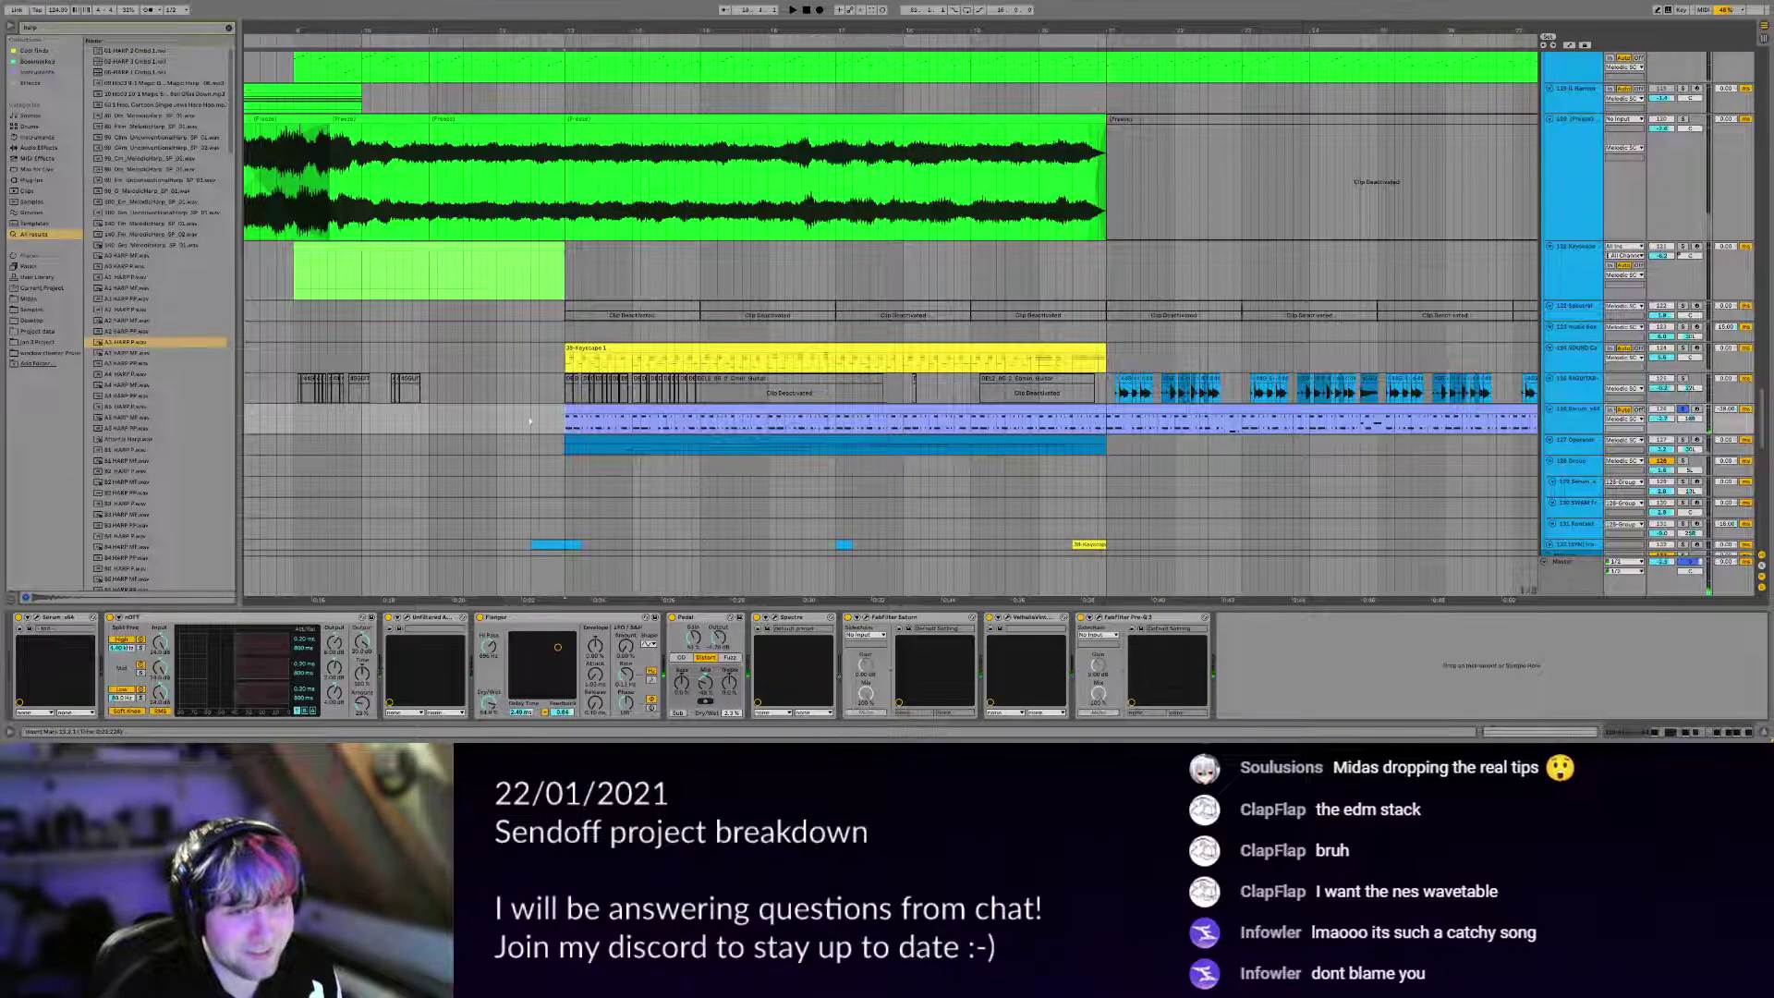
# Clear the browser search and play the soloed Serum track from the start of its purple clip.
pyautogui.moveTo(829, 455); pyautogui.dragTo(721, 421)
pyautogui.scroll(-4, 720, 421)
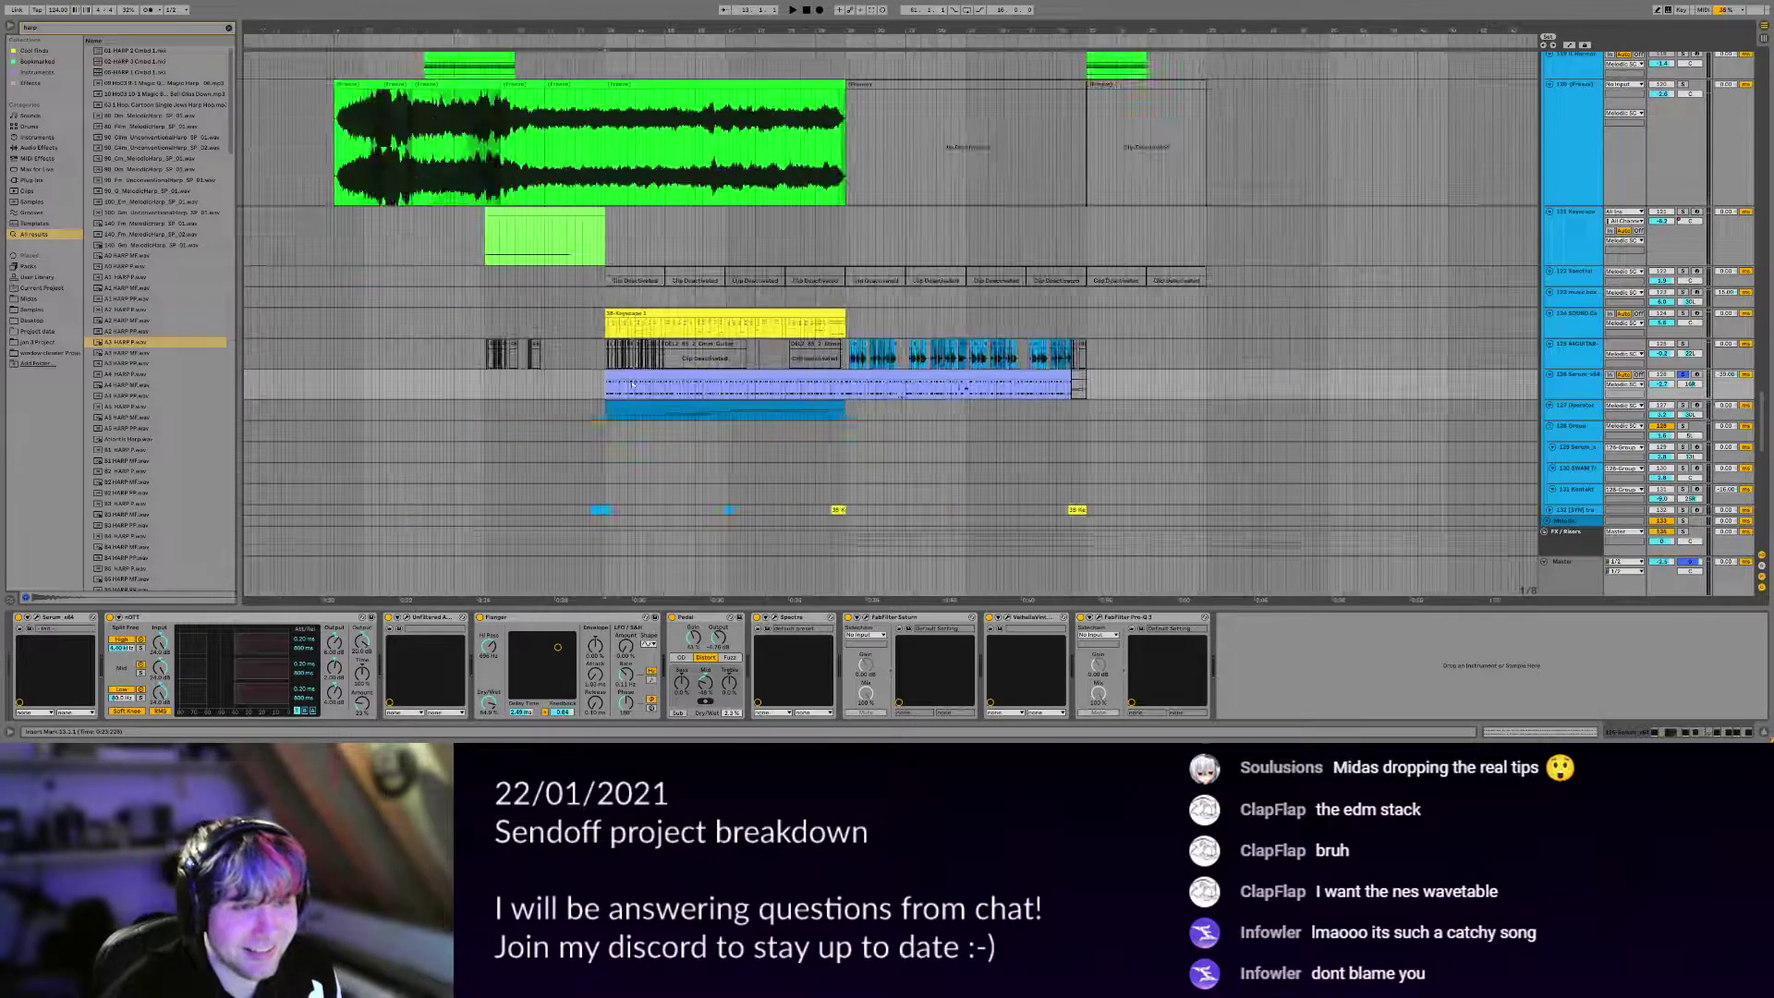
pyautogui.scroll(4, 633, 383)
pyautogui.moveTo(632, 384); pyautogui.dragTo(538, 377)
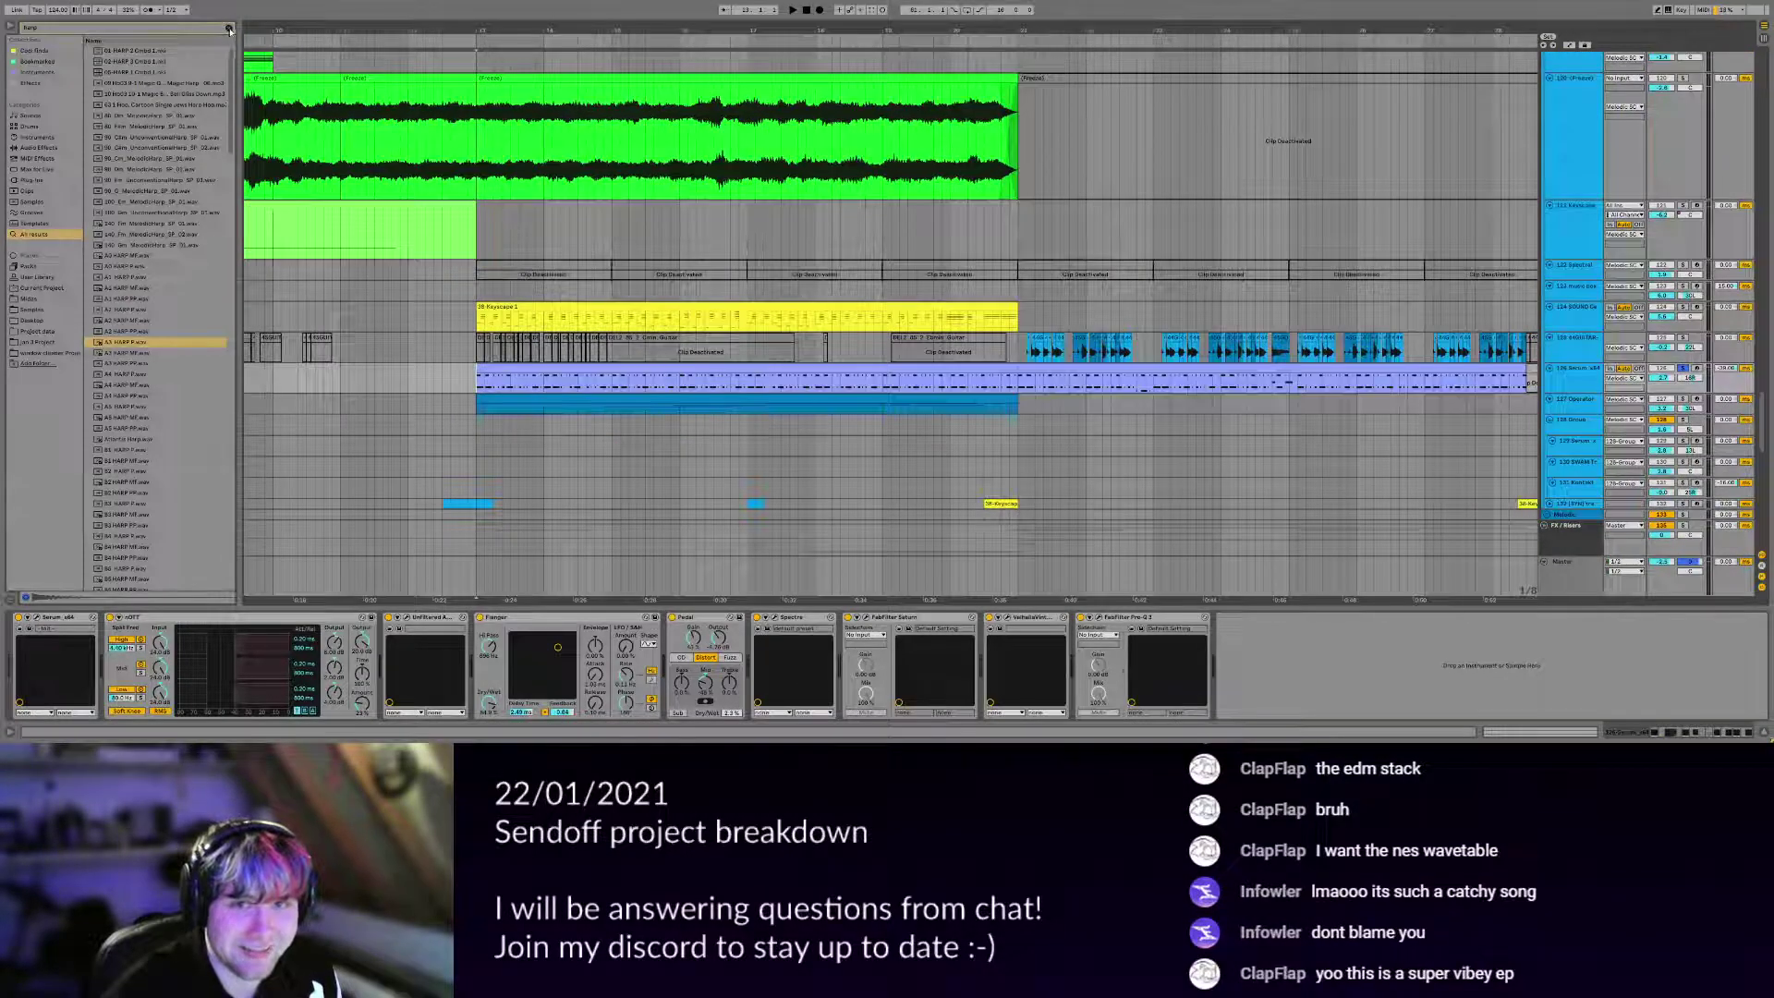
pyautogui.click(229, 29)
pyautogui.press('space')
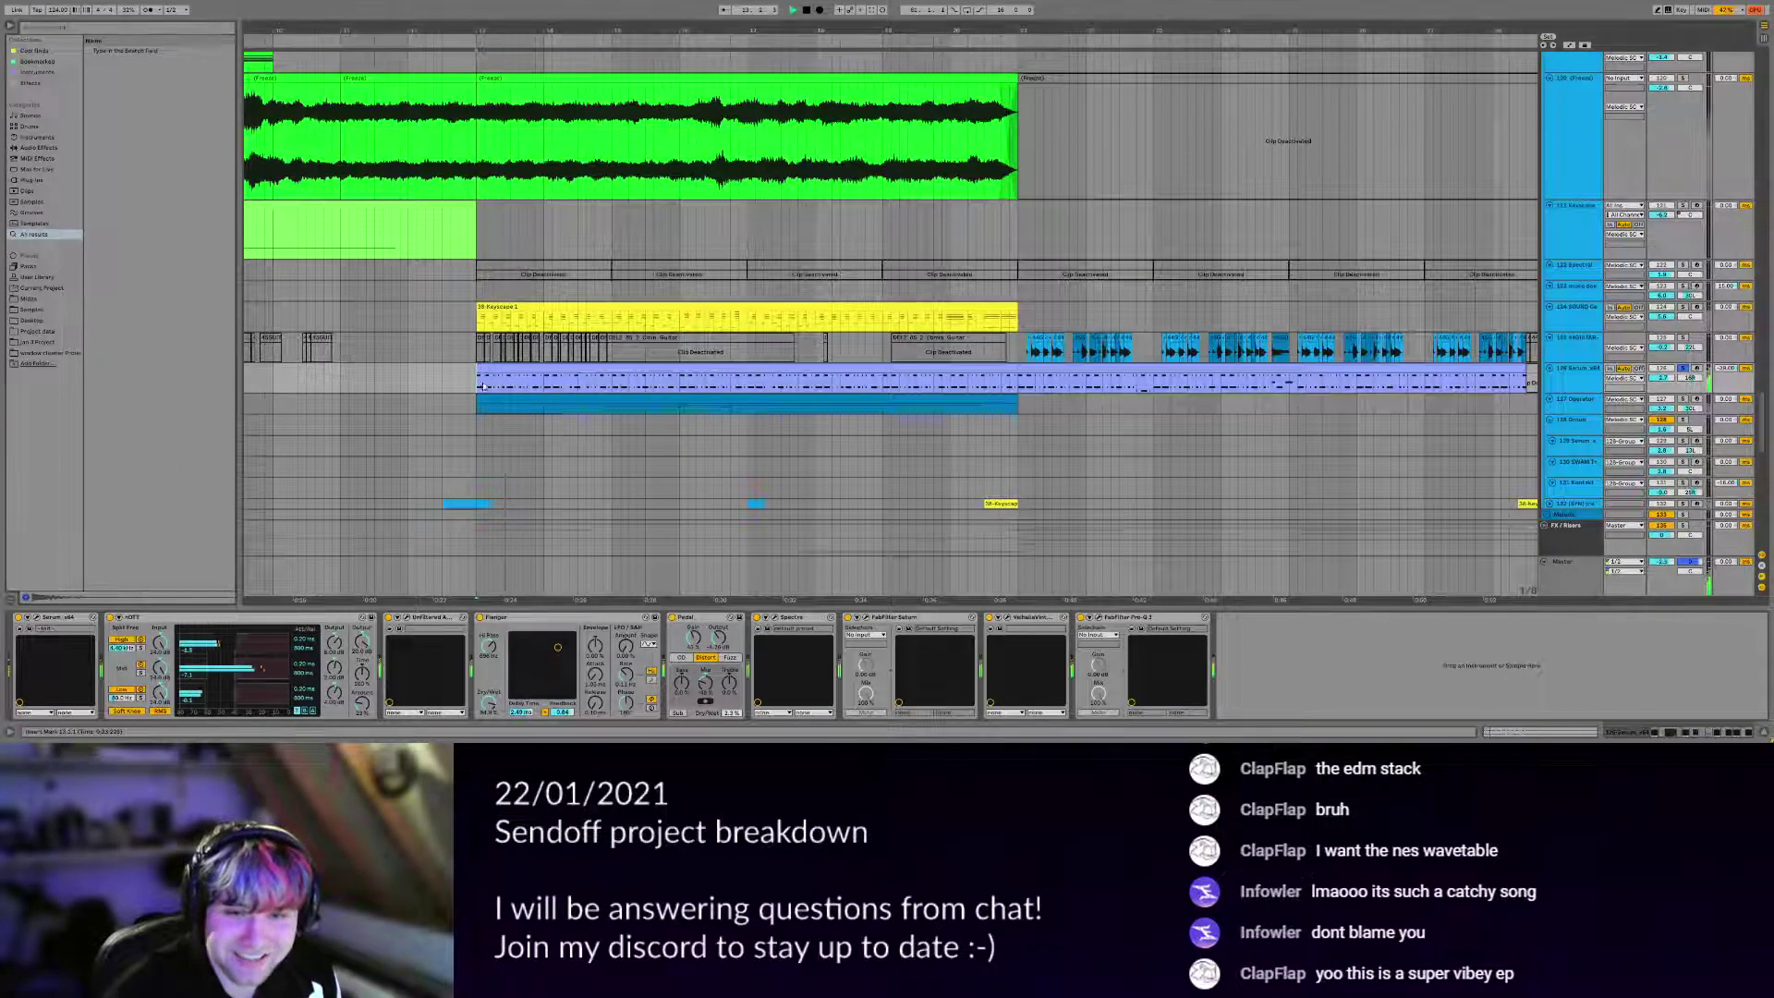
# Open the Serum instrument, move its window off the clip's start and examine its effects and oscillator pages.
pyautogui.click(39, 618)
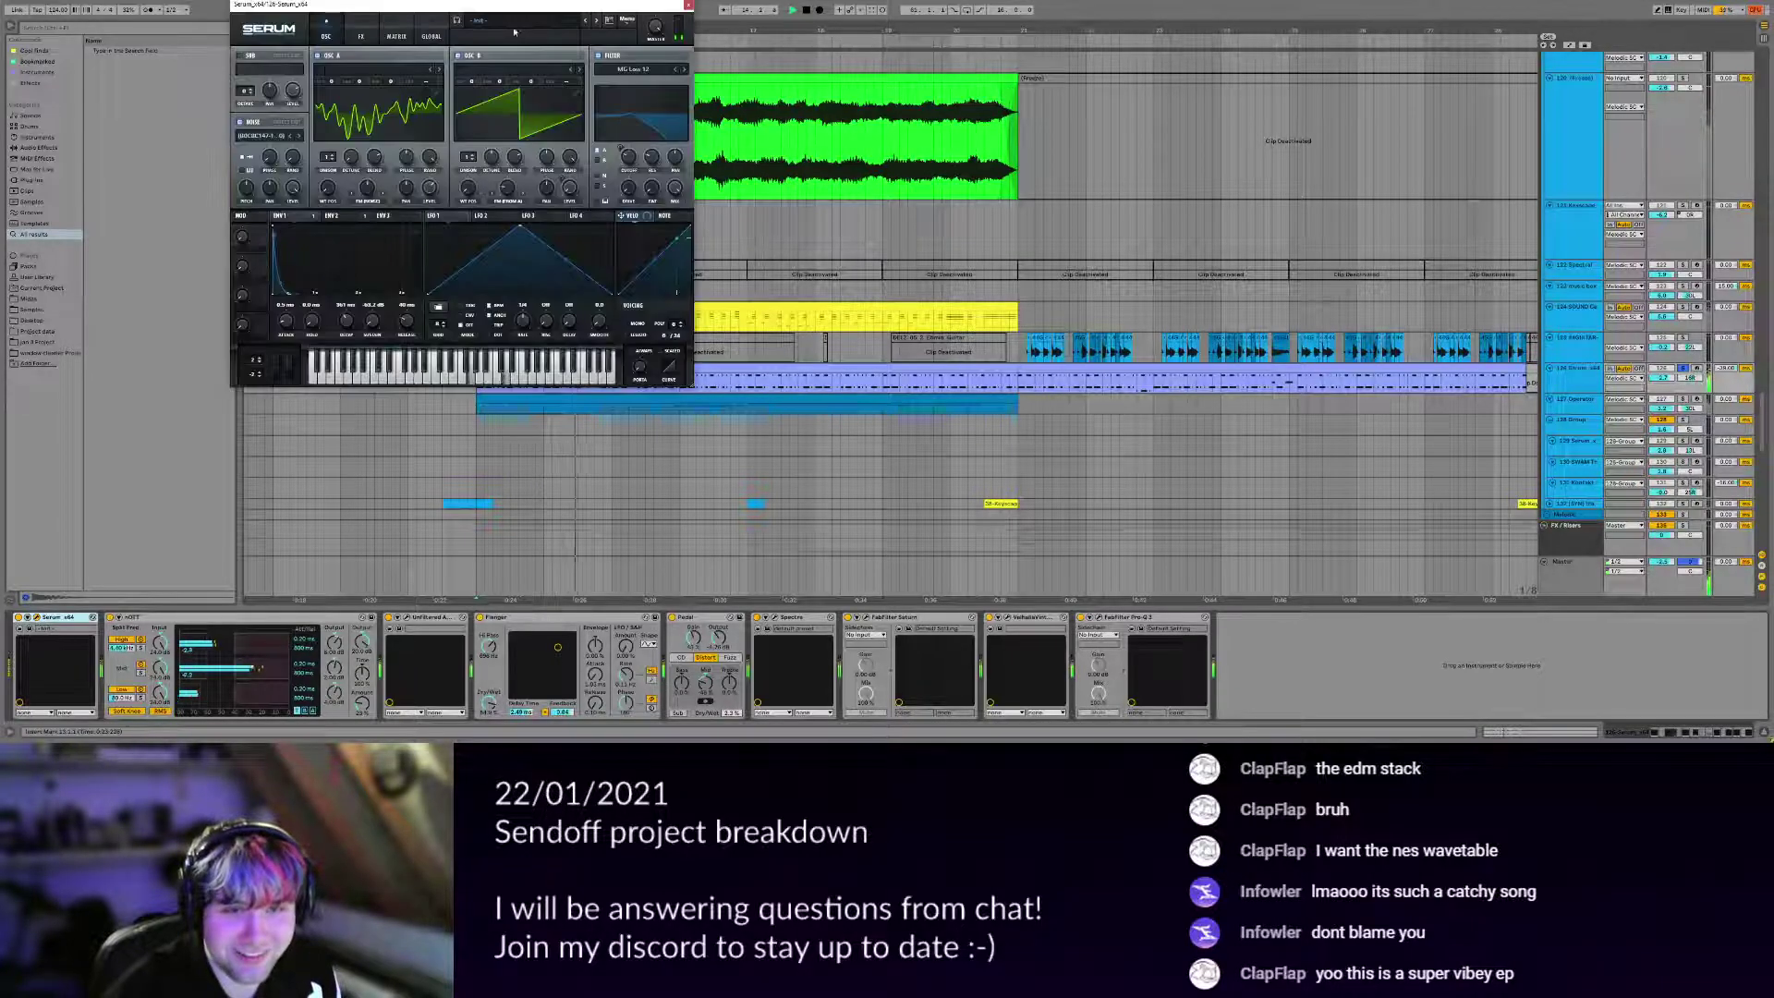
pyautogui.moveTo(505, 46); pyautogui.dragTo(1055, 143)
pyautogui.press('space')
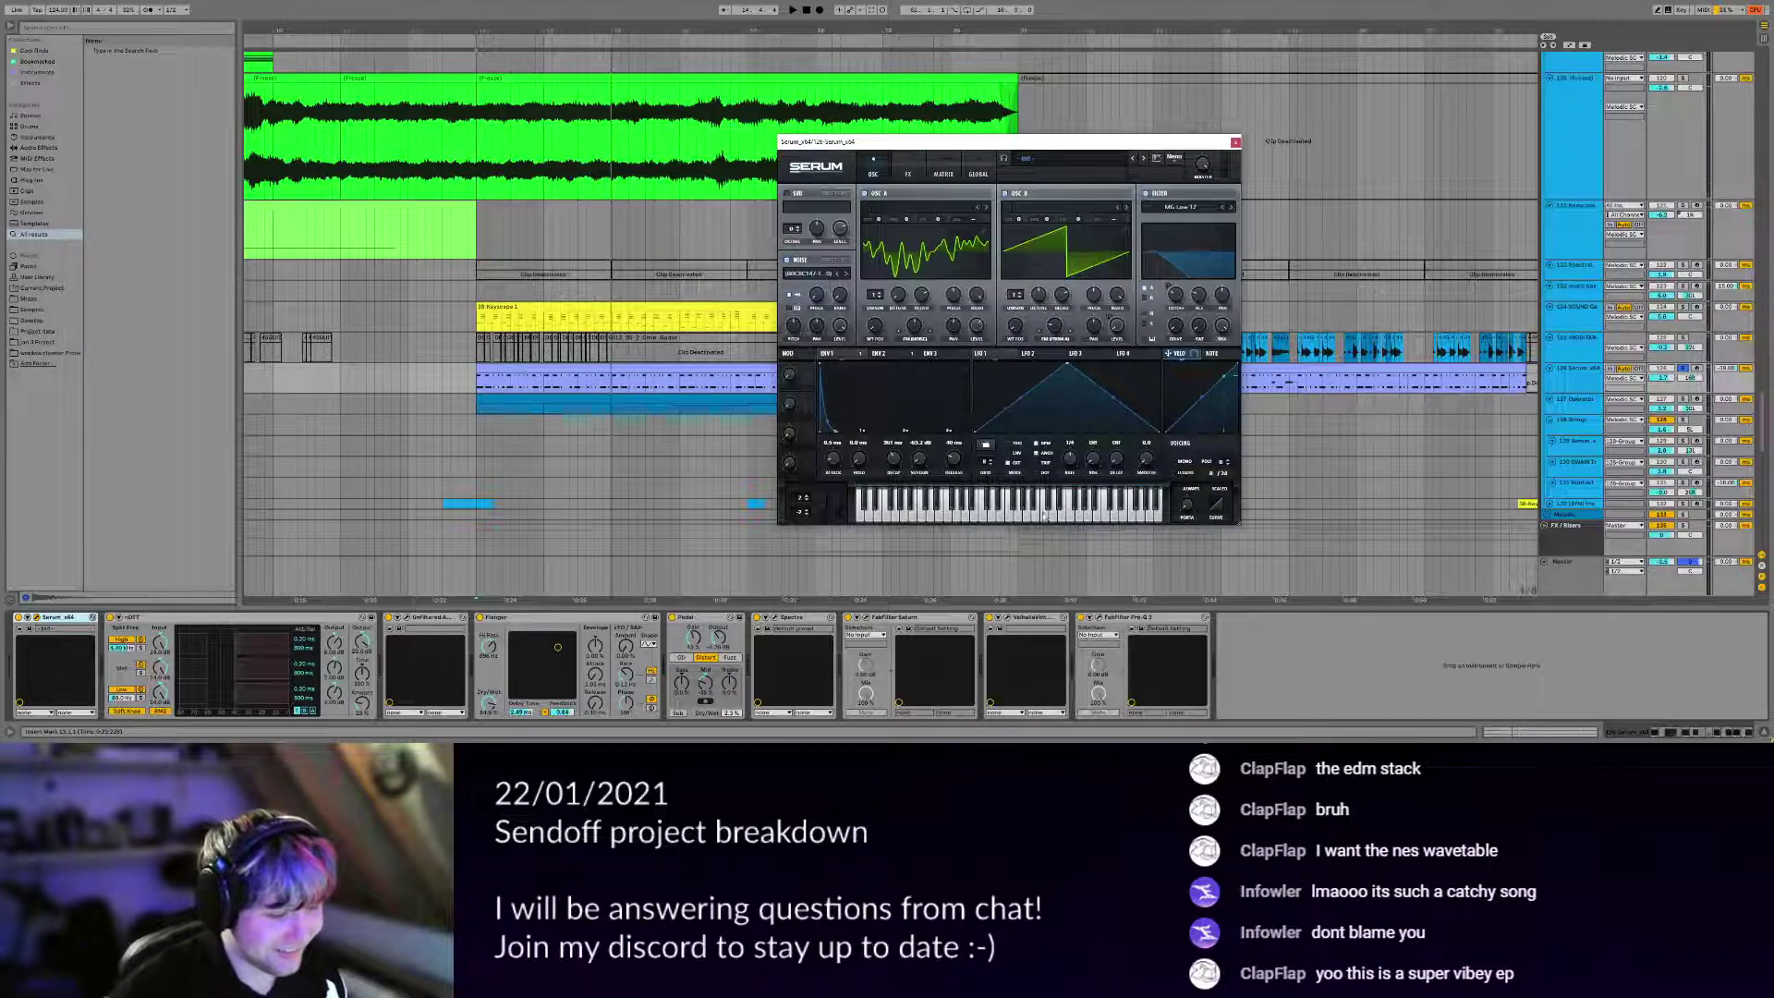
pyautogui.click(1010, 510)
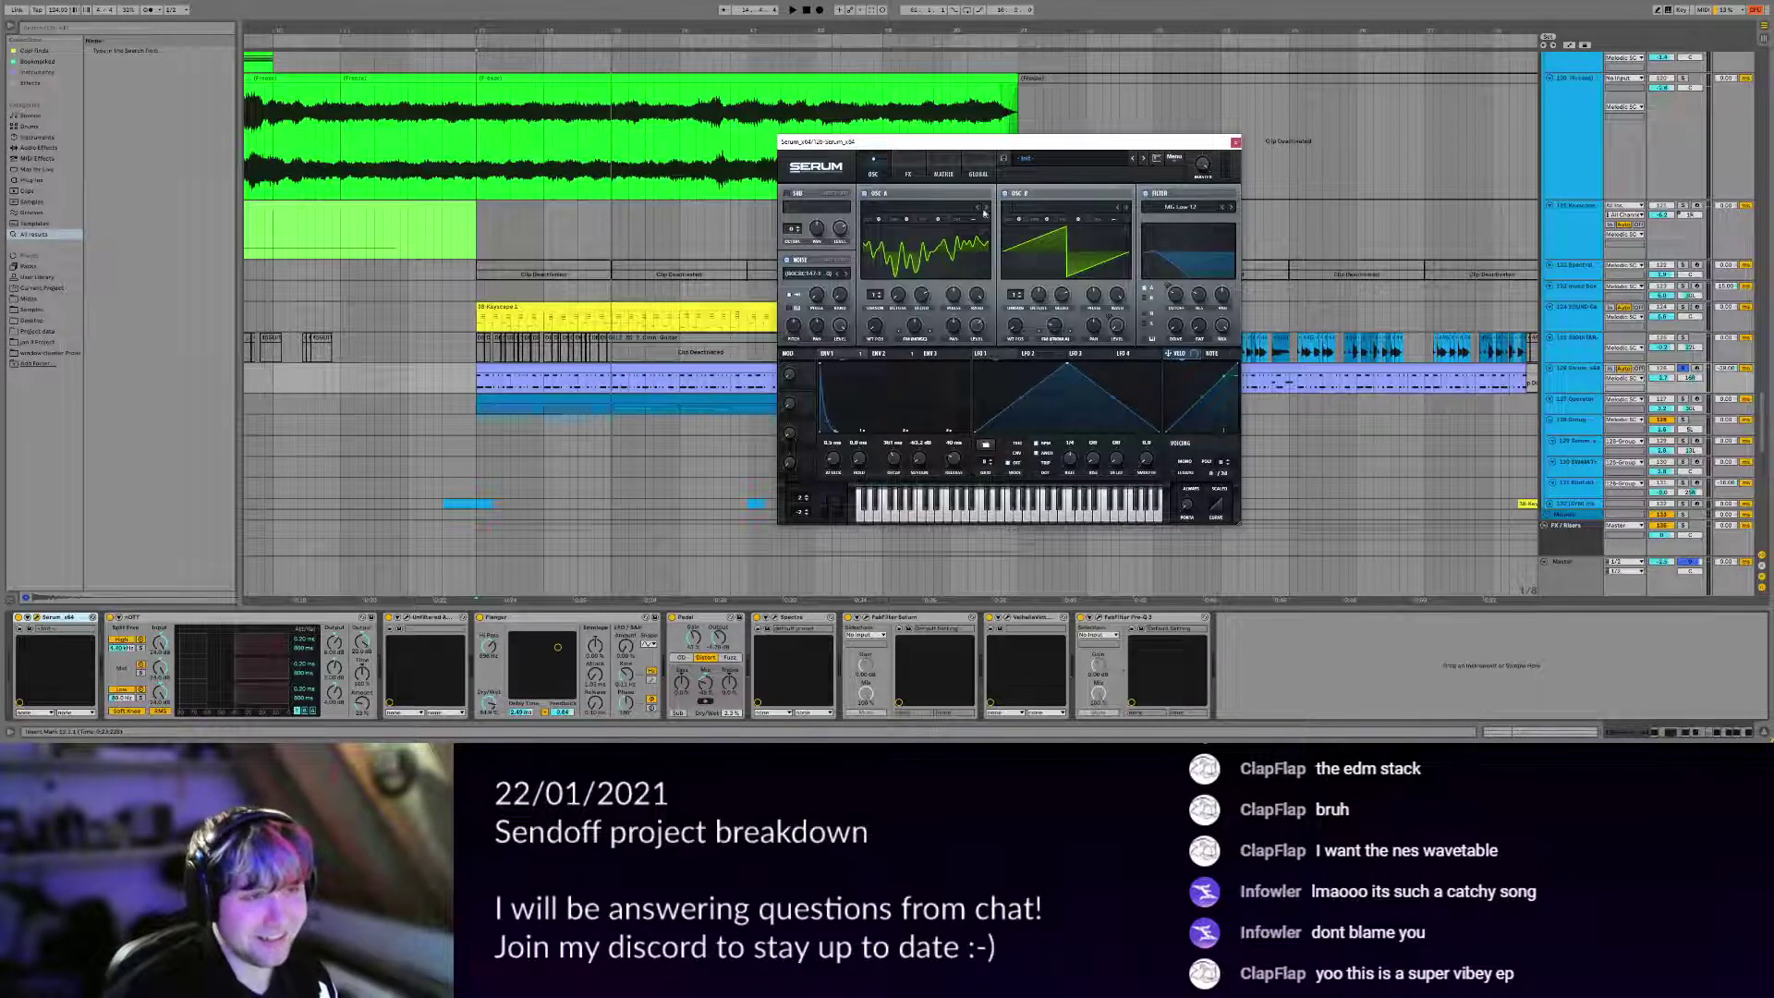
pyautogui.moveTo(1001, 145); pyautogui.dragTo(814, 167)
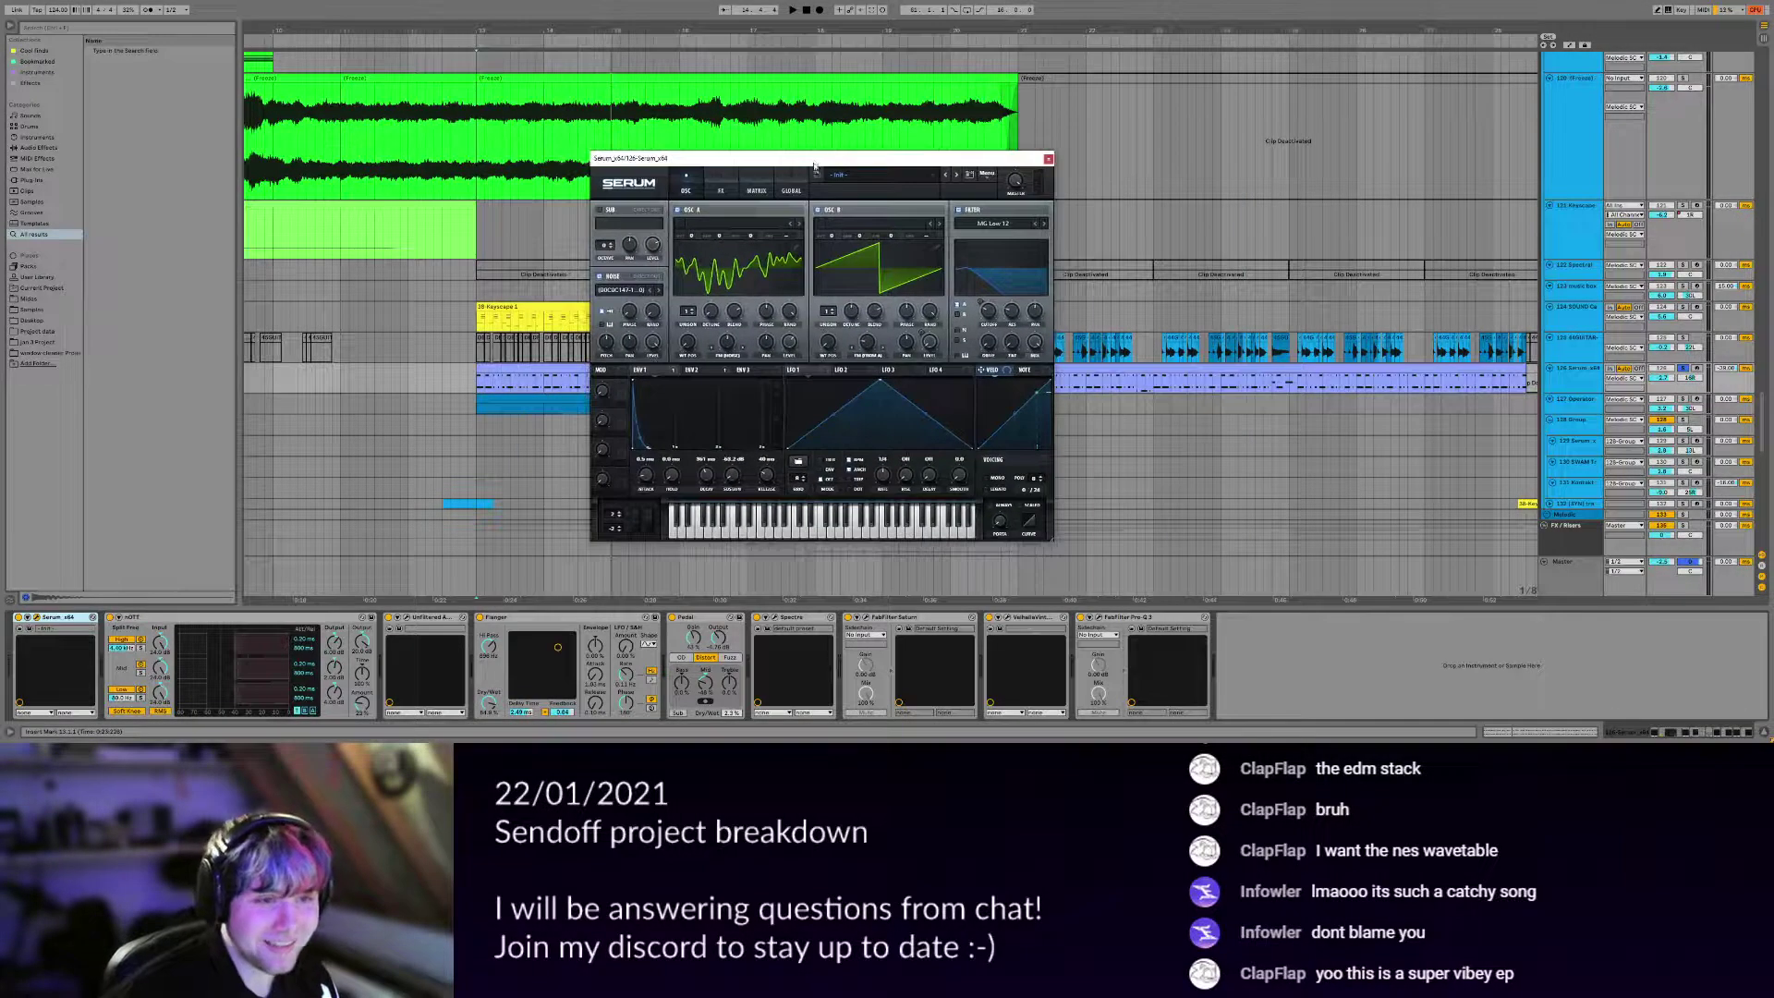
pyautogui.click(720, 191)
pyautogui.click(686, 191)
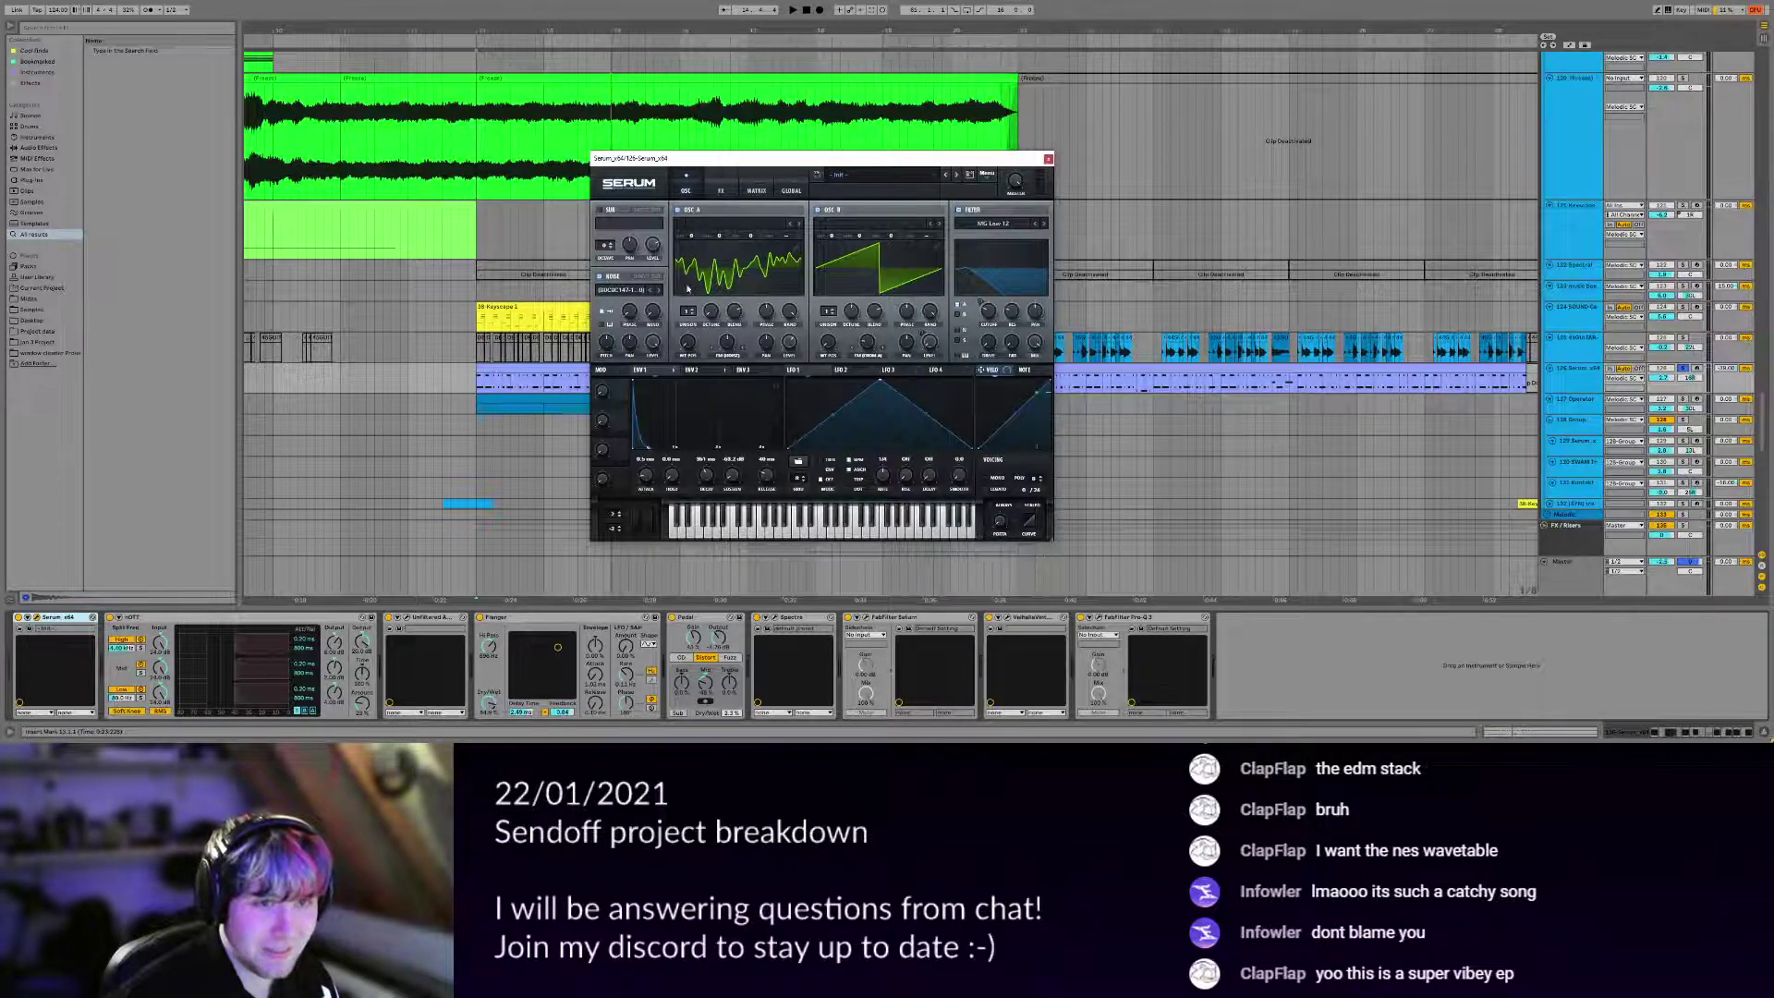
# Compare the soloed Serum track with the Flanger active and bypassed, re-enable the Flanger and close the Serum window.
pyautogui.press('space')
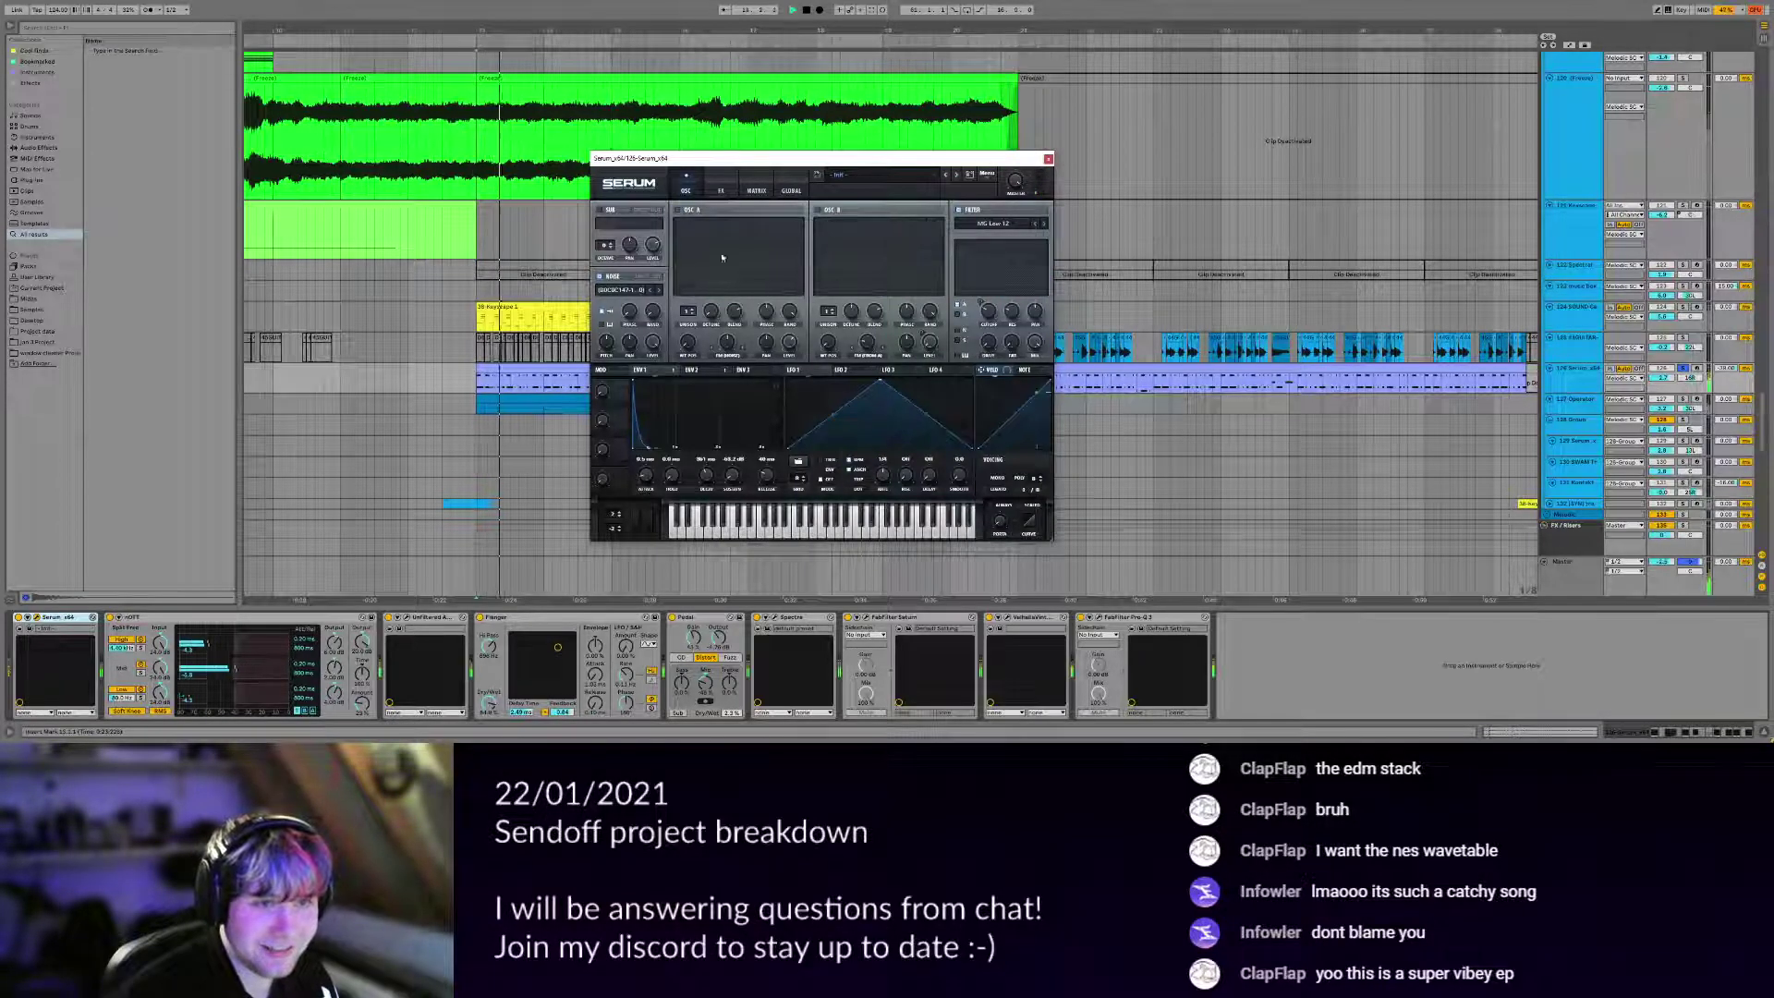
pyautogui.press('space')
pyautogui.press('space')
pyautogui.press('space')
pyautogui.press('space')
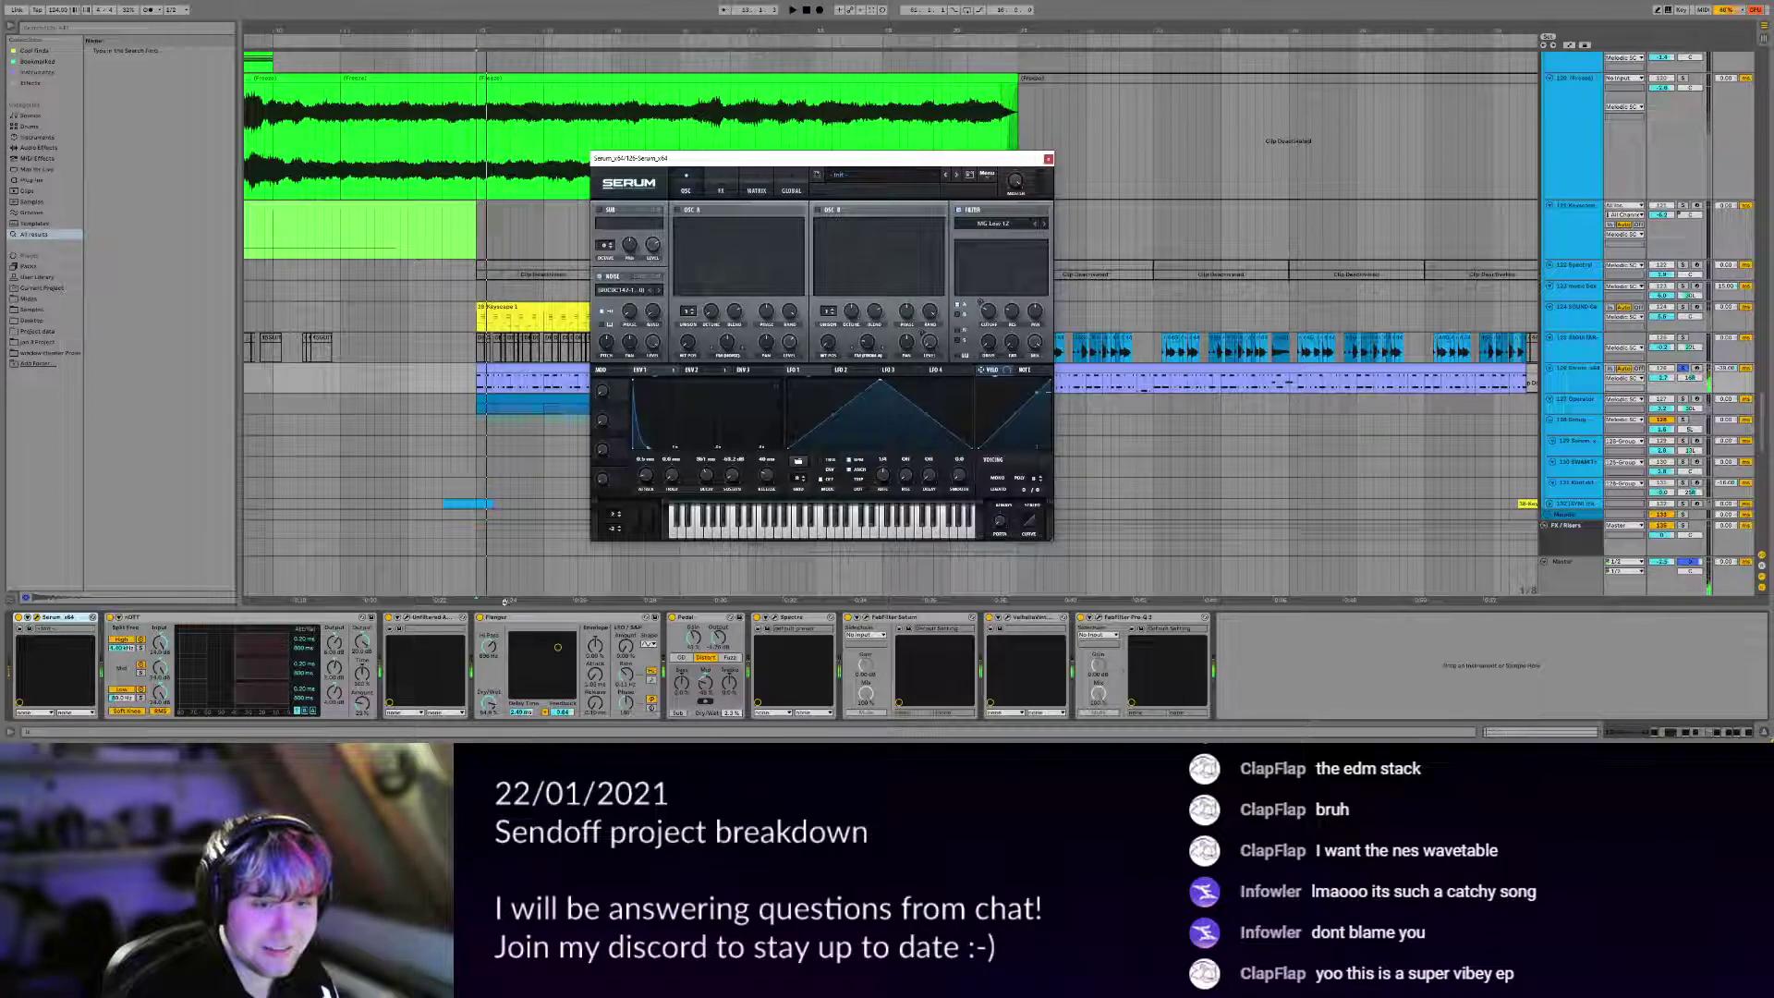
pyautogui.click(480, 618)
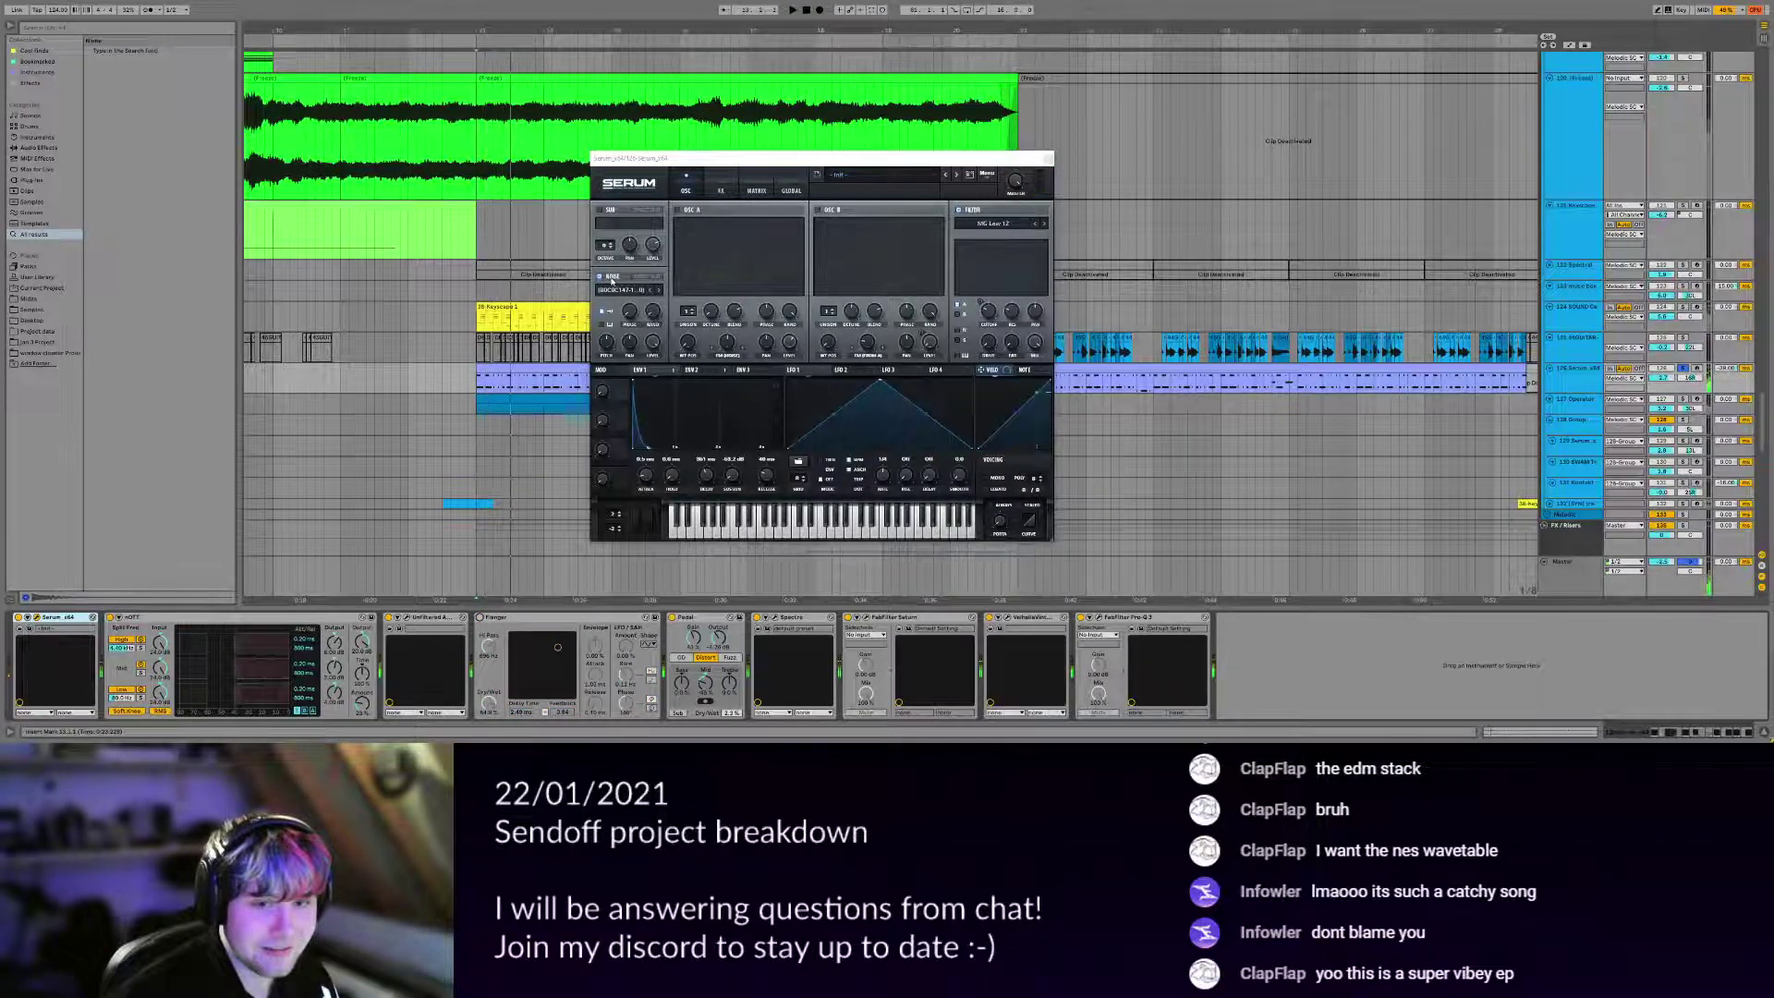
pyautogui.click(591, 284)
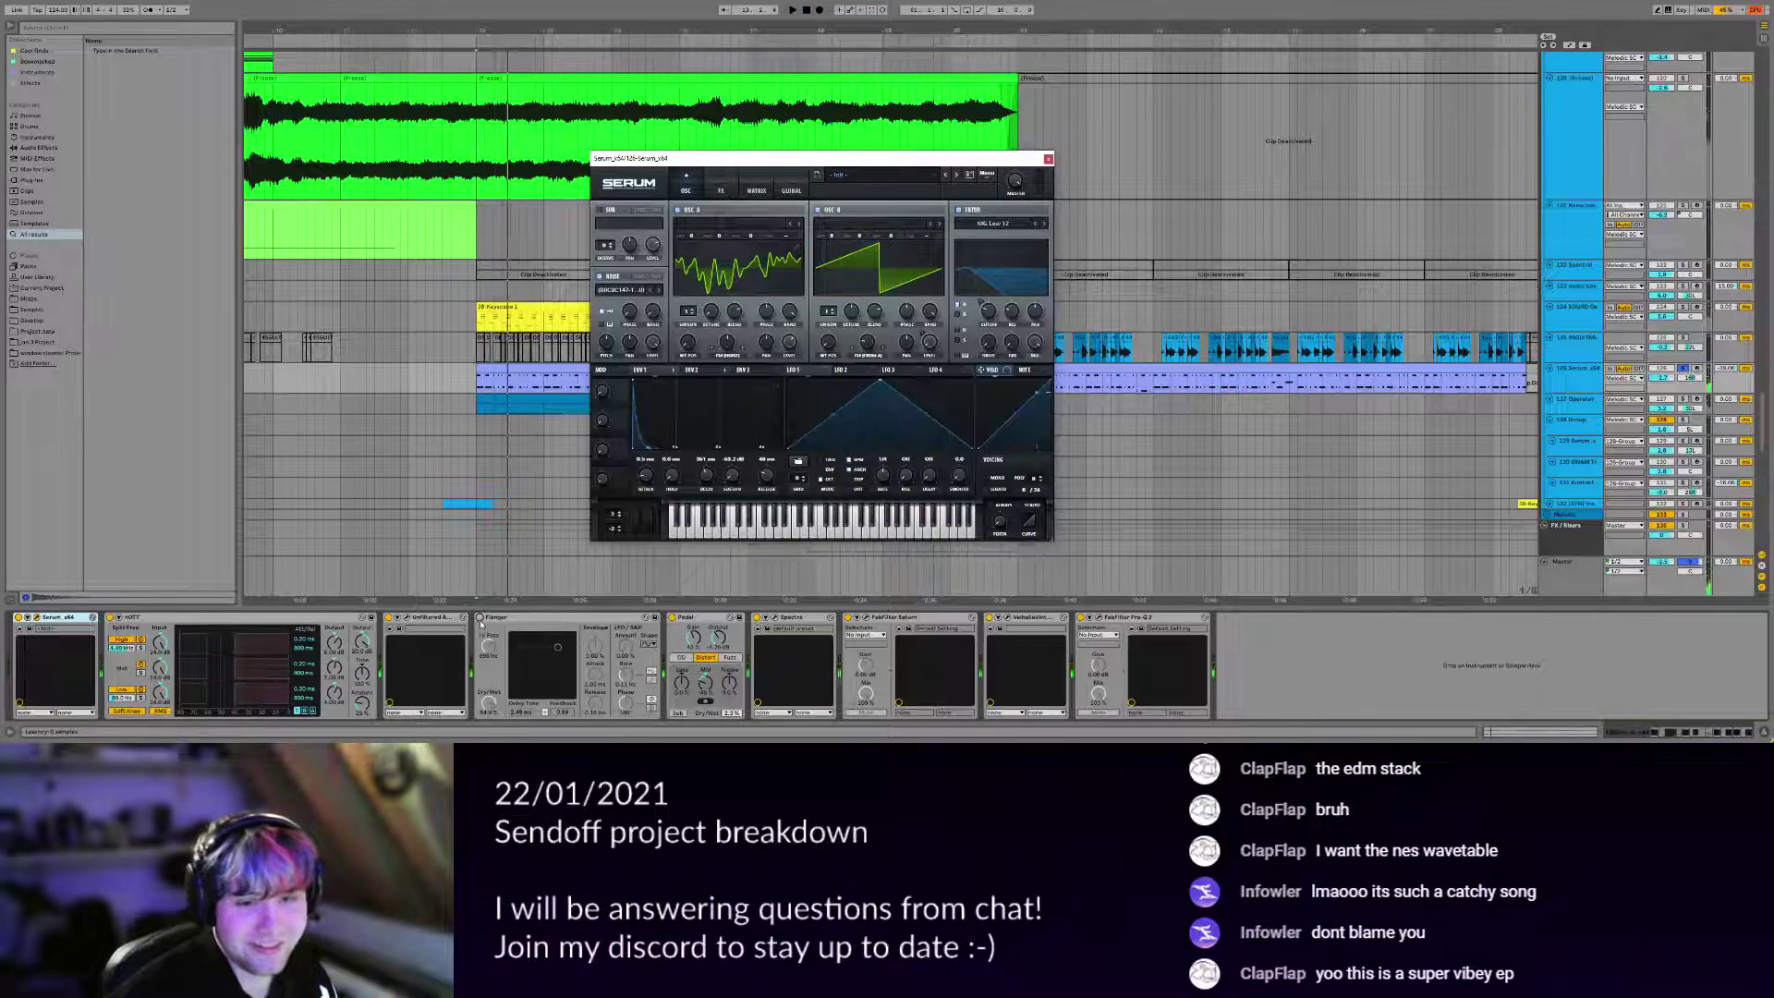
pyautogui.click(482, 385)
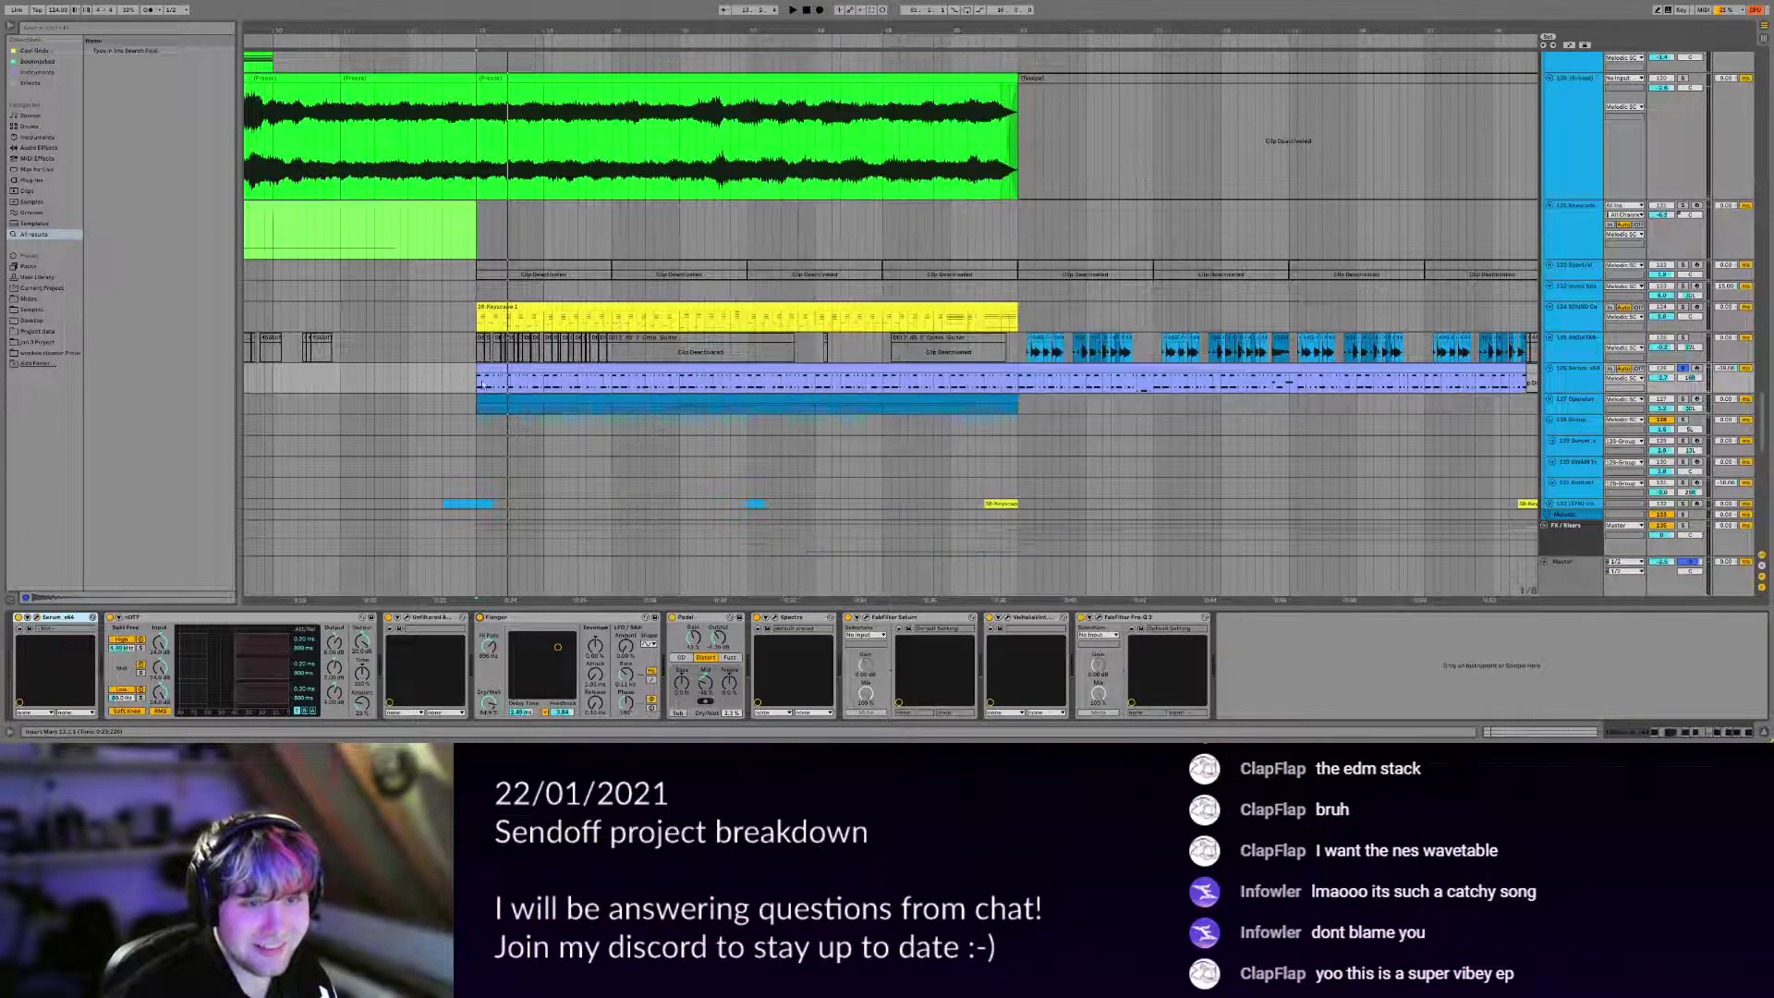
# Try a higher Flanger feedback while playing the Serum track from the start of the purple clip.
pyautogui.moveTo(514, 599); pyautogui.dragTo(574, 715)
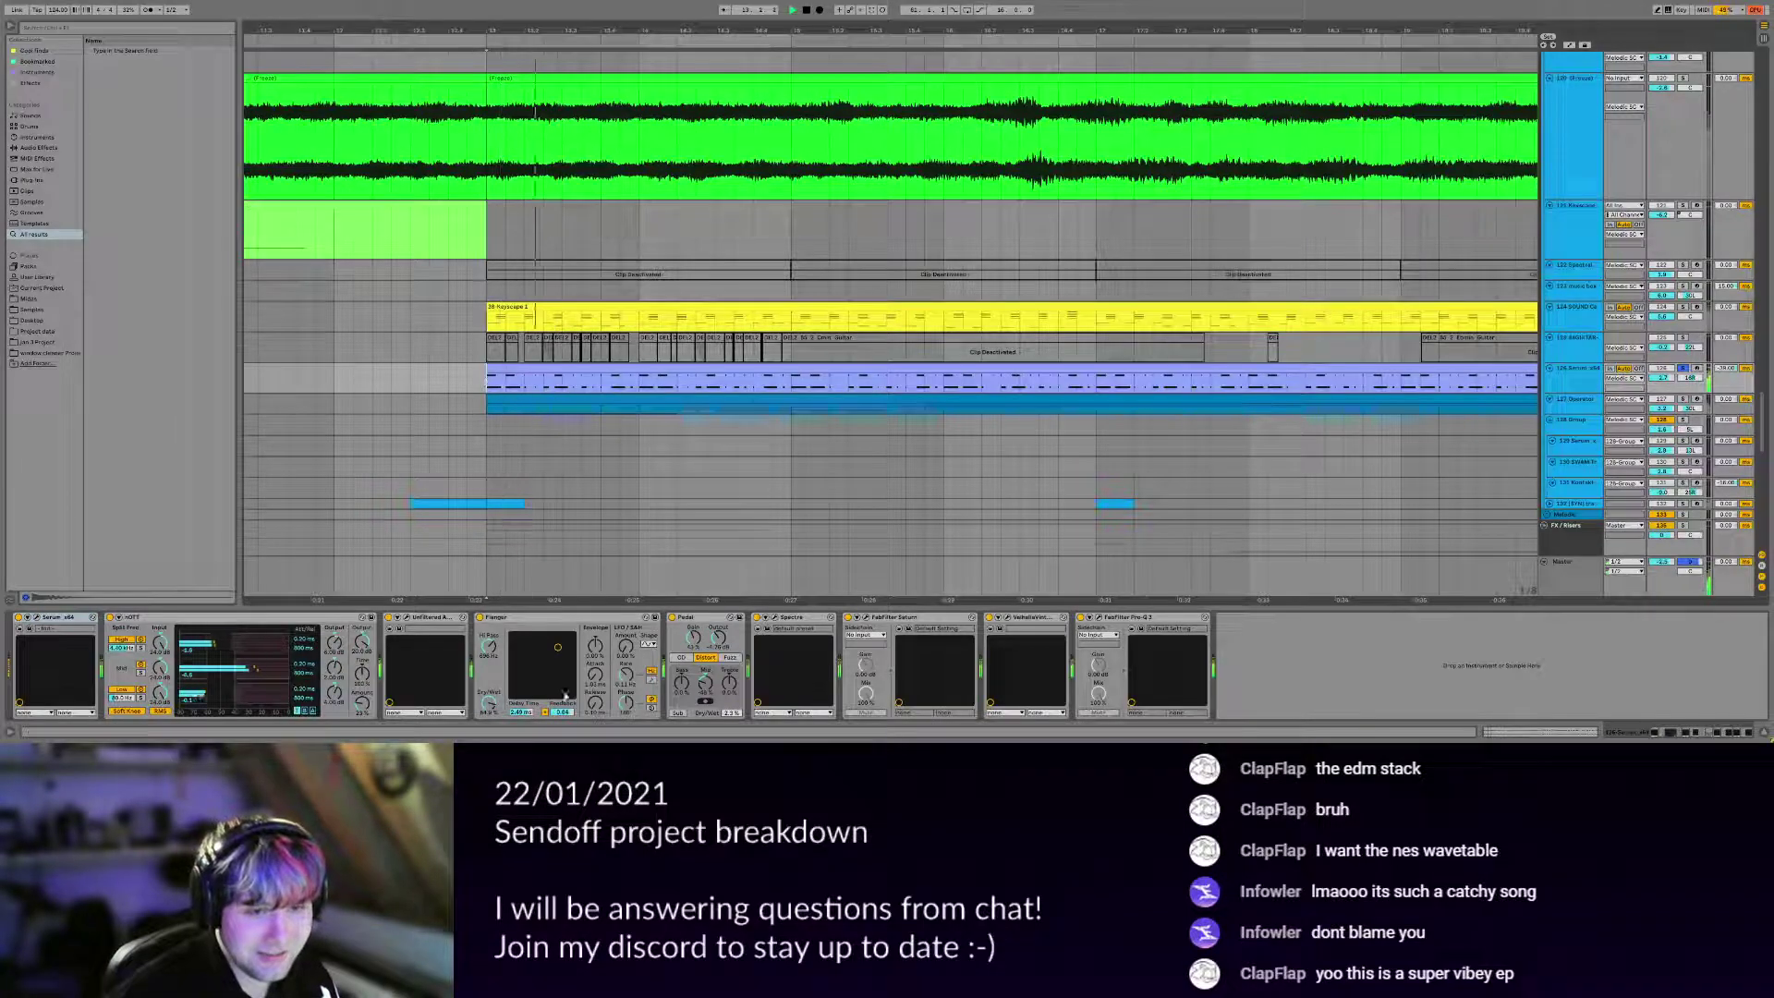
pyautogui.press('space')
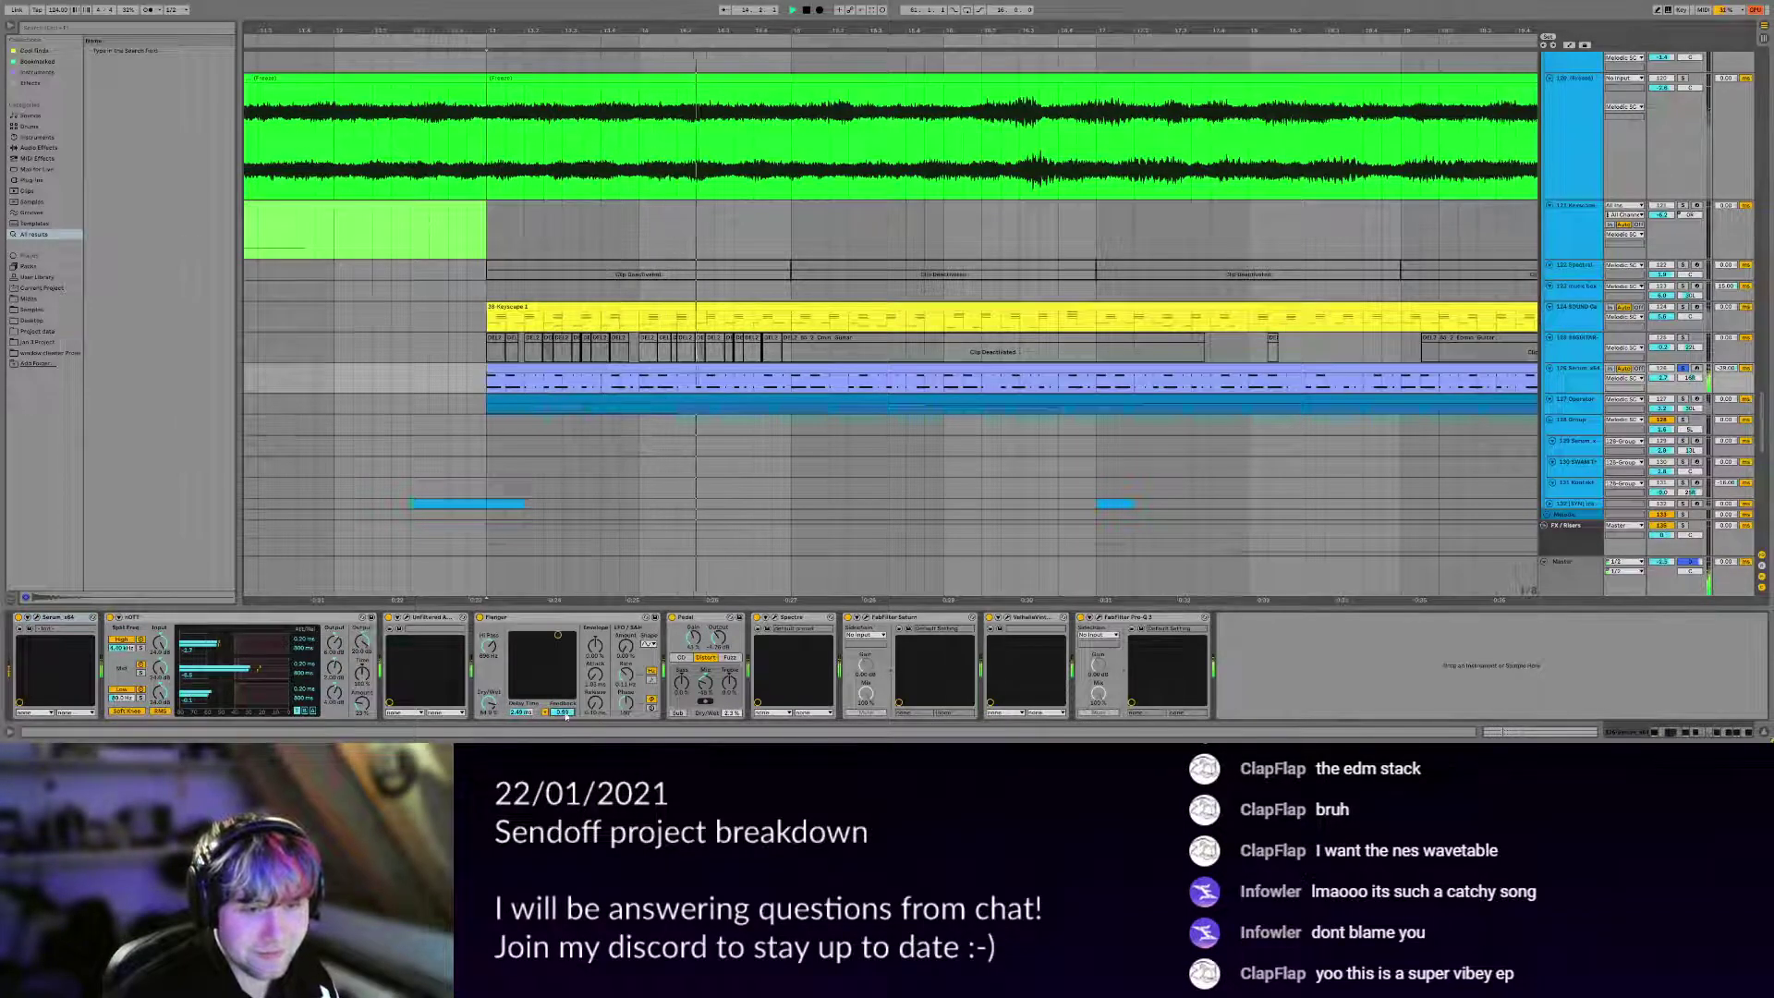
pyautogui.press('space')
pyautogui.scroll(-3, 766, 517)
pyautogui.moveTo(1035, 421); pyautogui.dragTo(781, 447)
pyautogui.scroll(-3, 779, 446)
pyautogui.scroll(3, 708, 425)
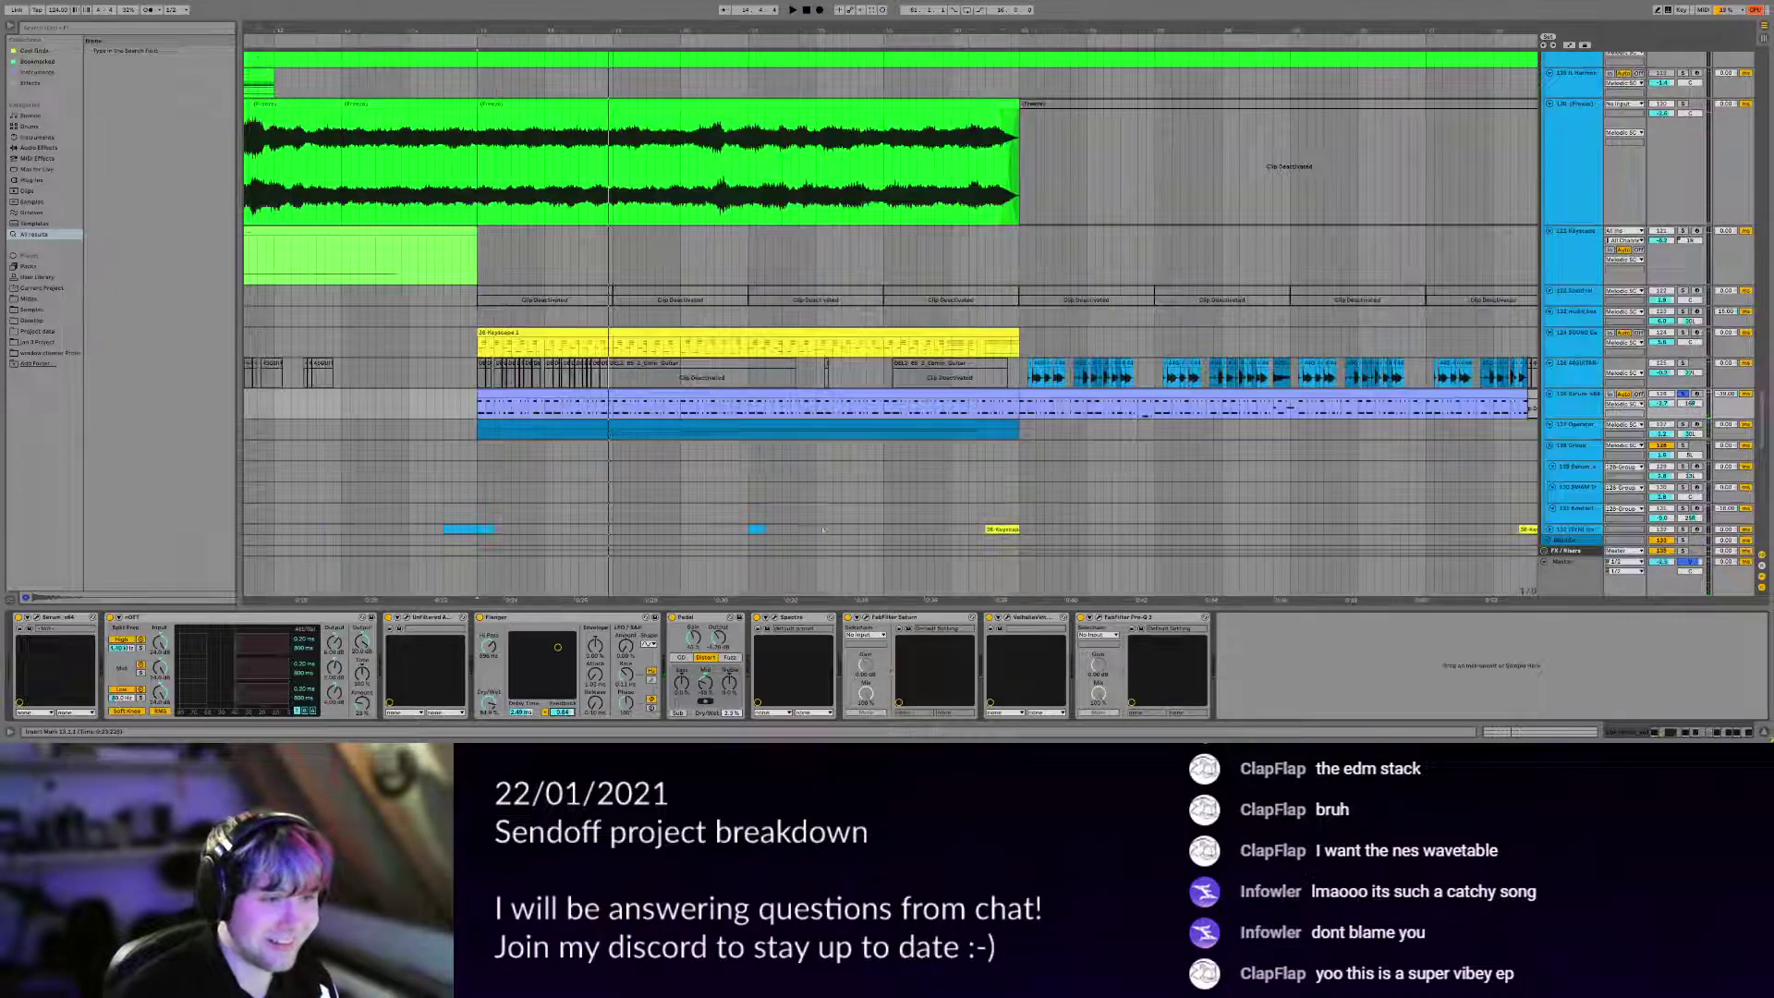
# Compare playback of the Serum track with the Pedal, Spectre and Saturn effects bypassed and active.
pyautogui.click(865, 617)
pyautogui.click(865, 617)
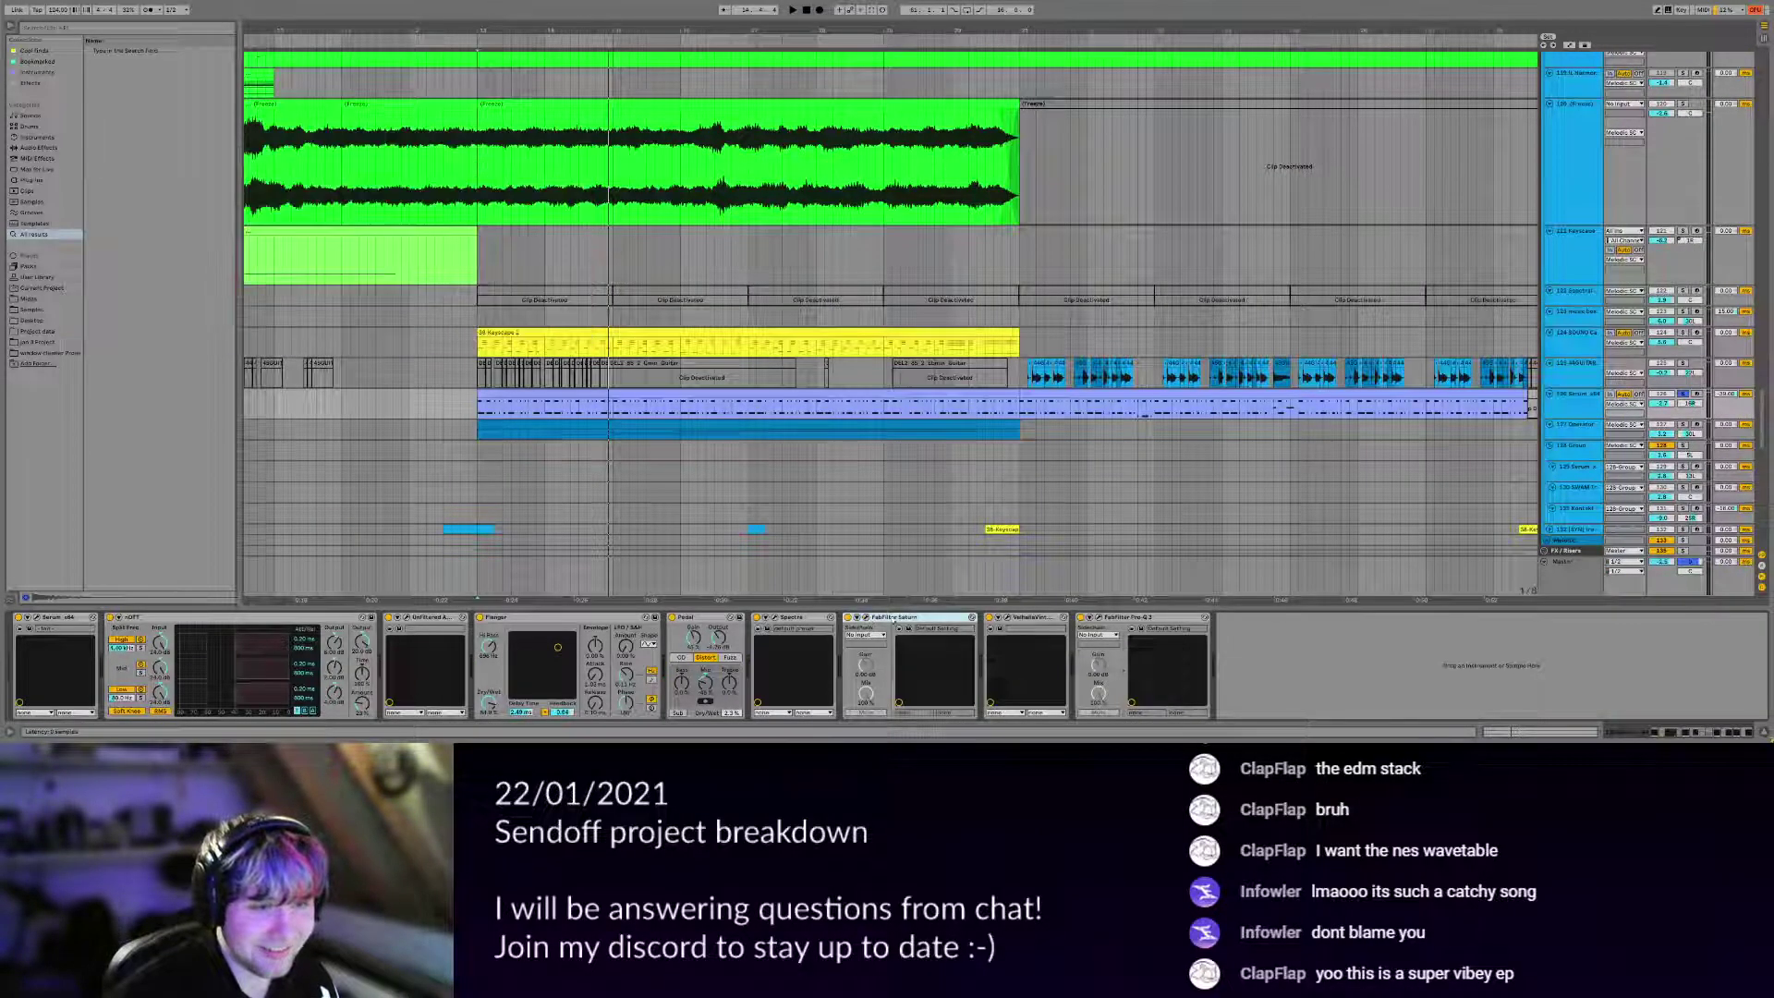
pyautogui.press('space')
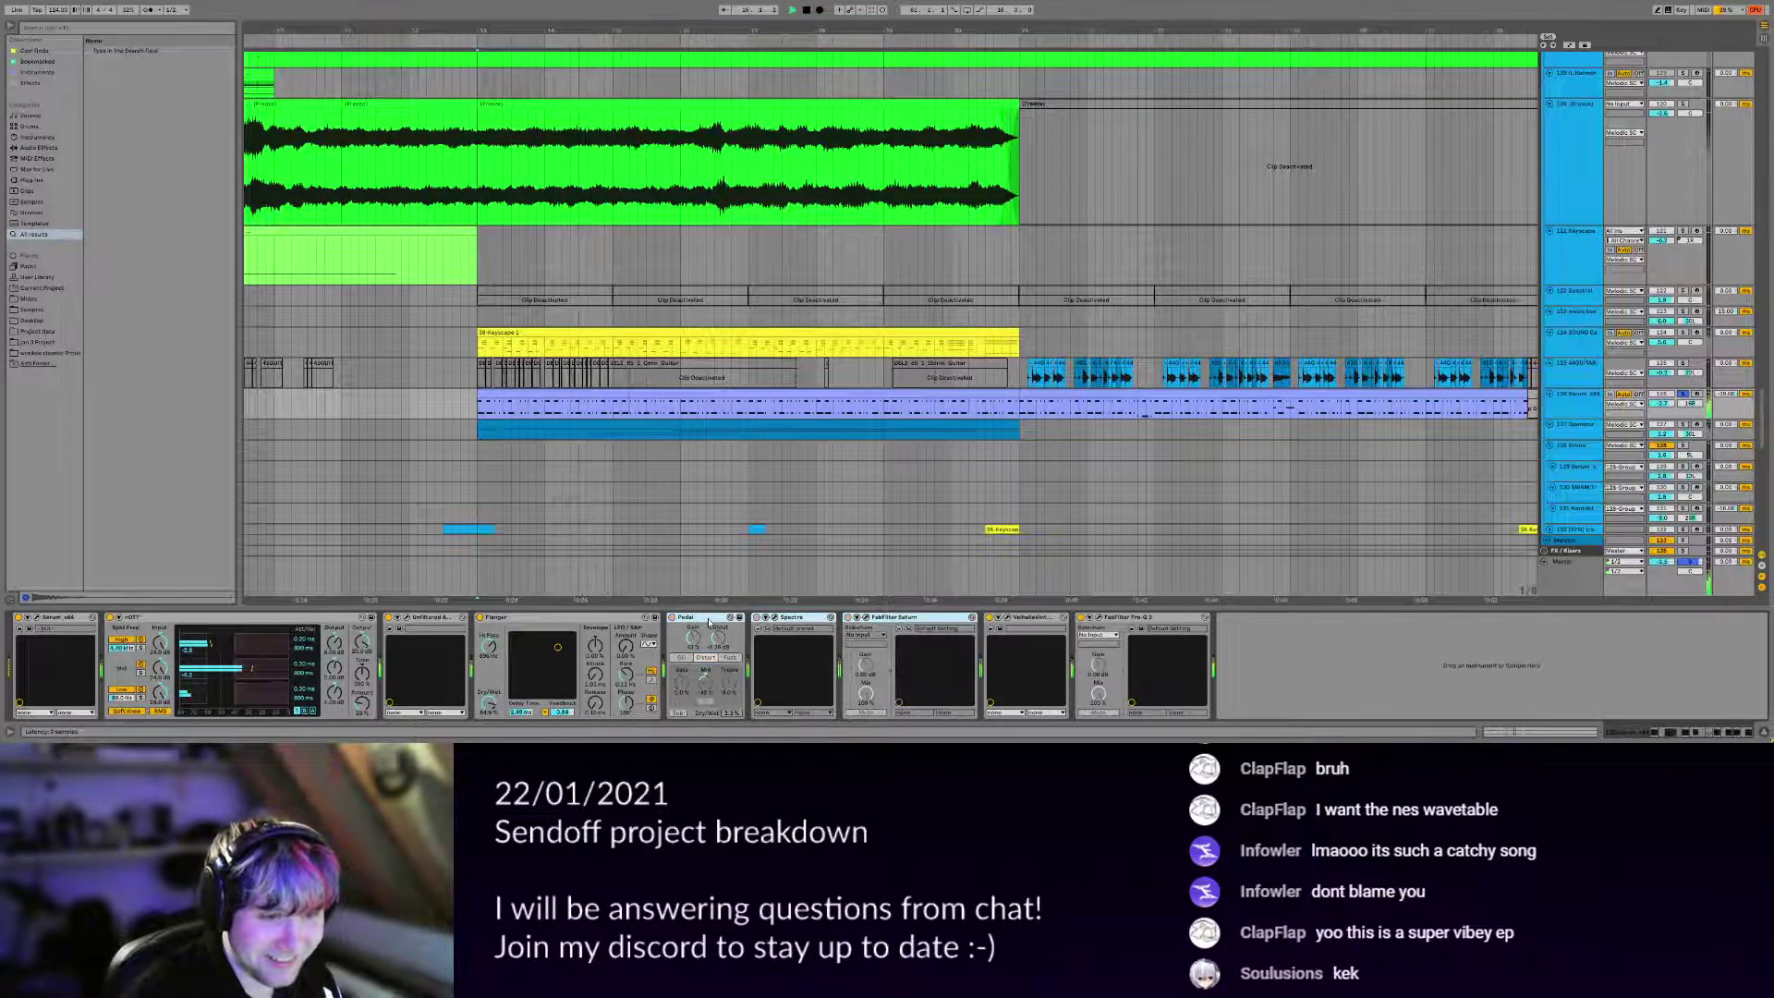
pyautogui.press('space')
pyautogui.click(716, 618)
pyautogui.press('space')
# Try a much higher Dry/Wet on the Pedal and compare playback with Pedal and Spectre bypassed and active.
pyautogui.moveTo(733, 714); pyautogui.dragTo(733, 638)
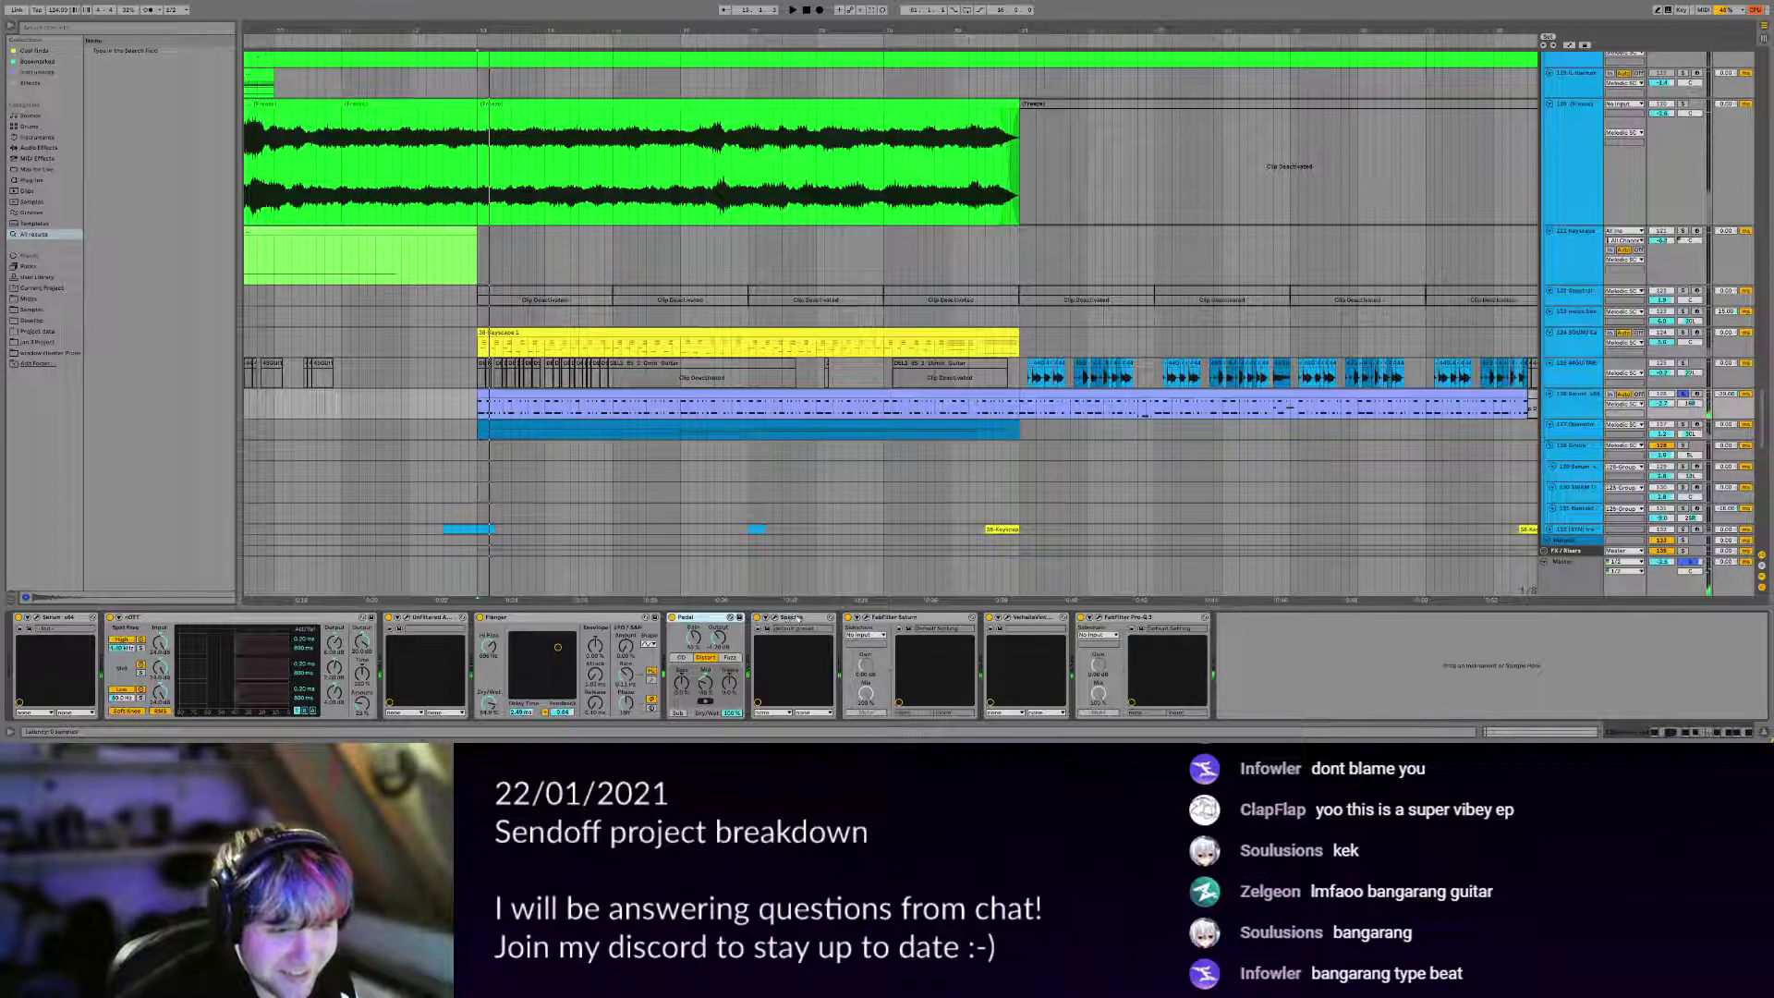
pyautogui.press('0')
pyautogui.press('space')
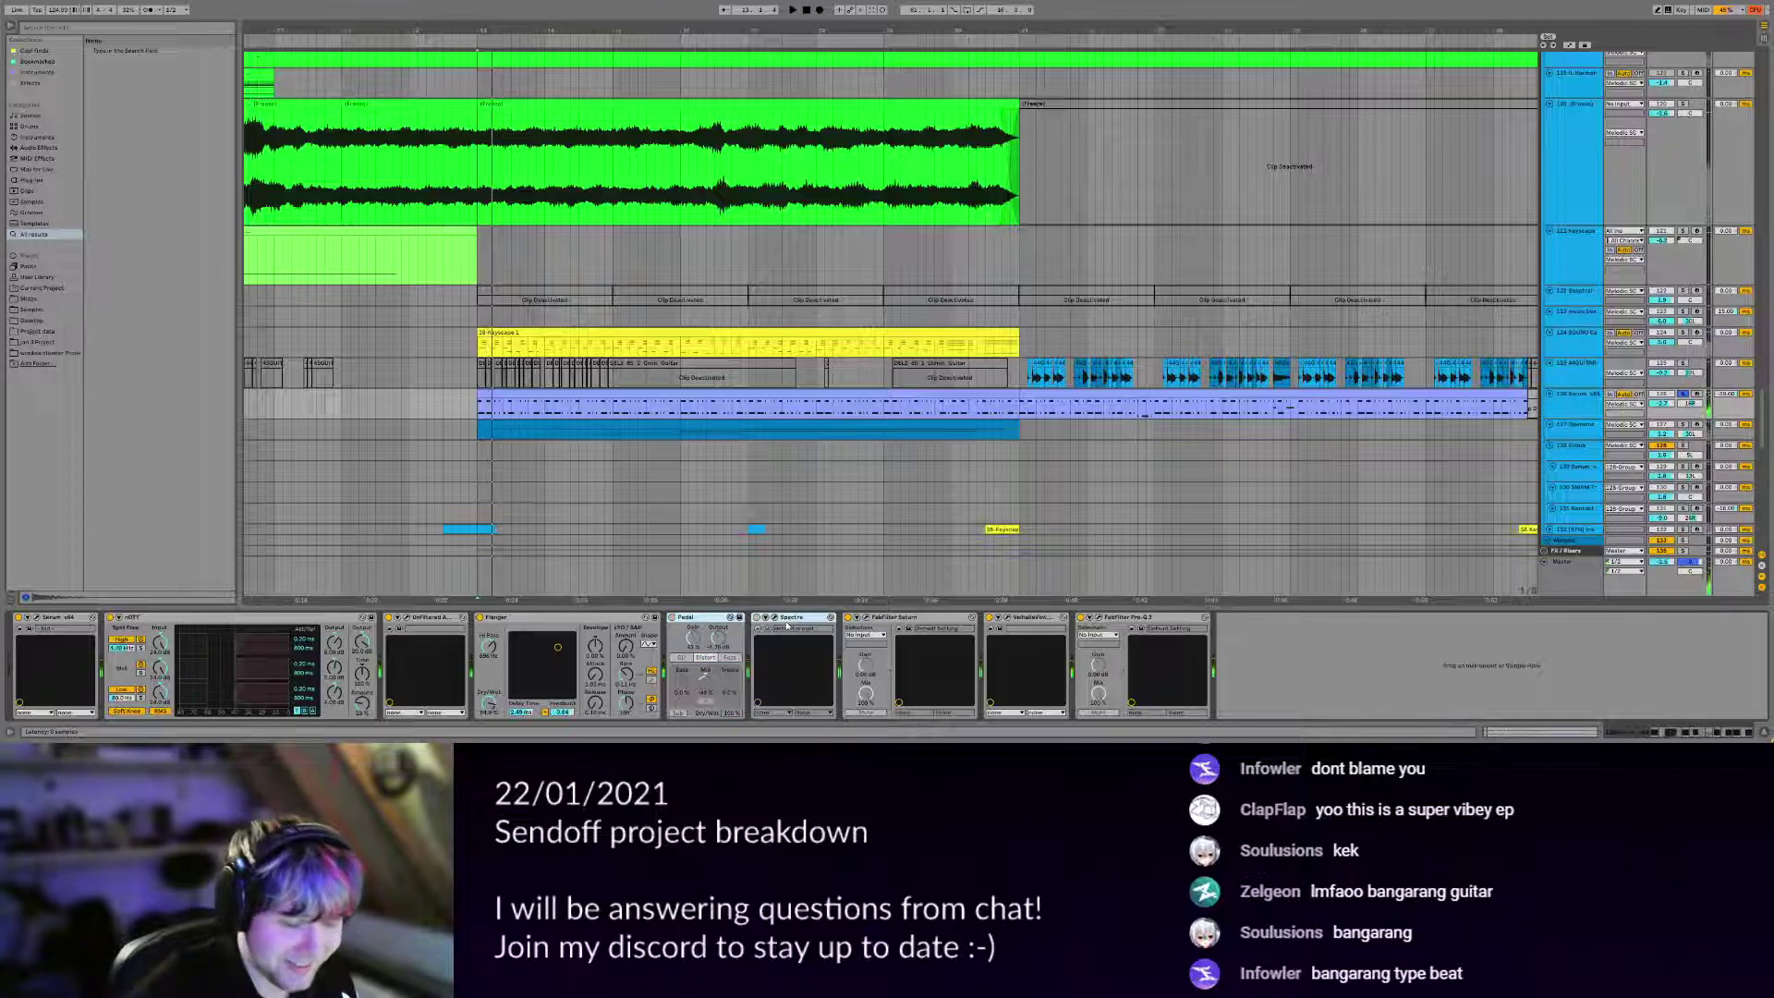
pyautogui.press('0')
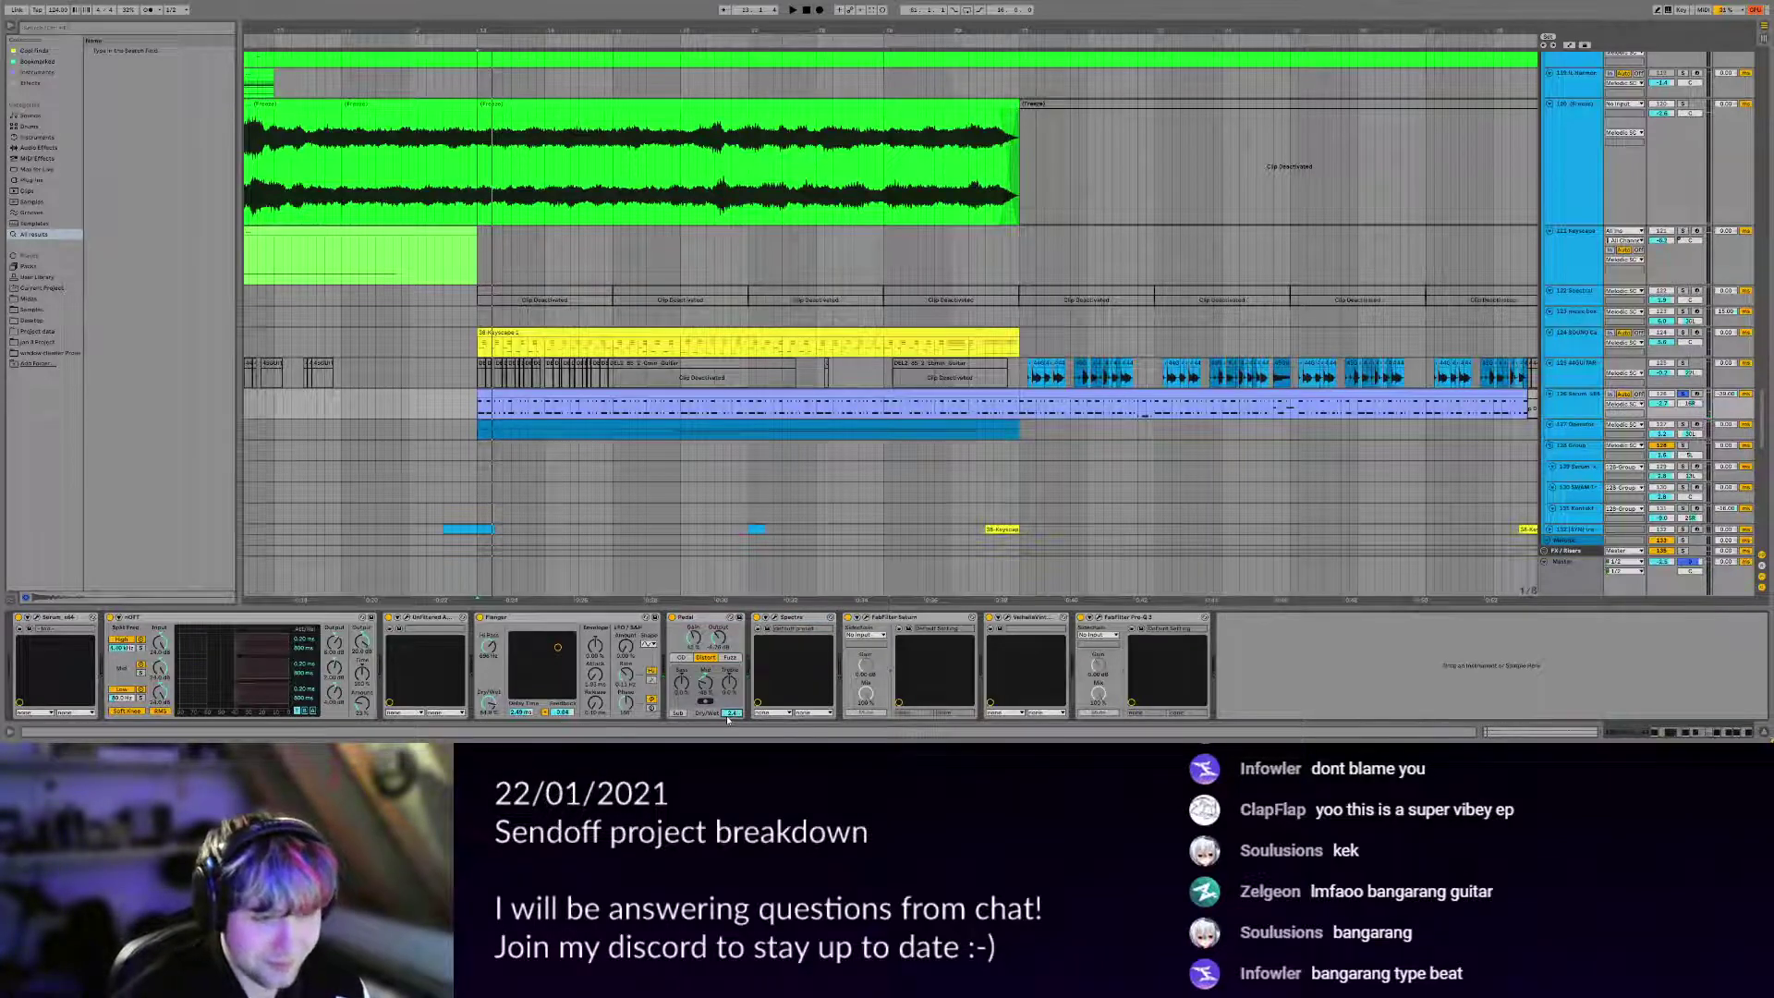
# Bypass and re-enable Saturn, the device after it and Pro-Q 3 one by one while playing the Serum track.
pyautogui.click(868, 617)
pyautogui.click(868, 617)
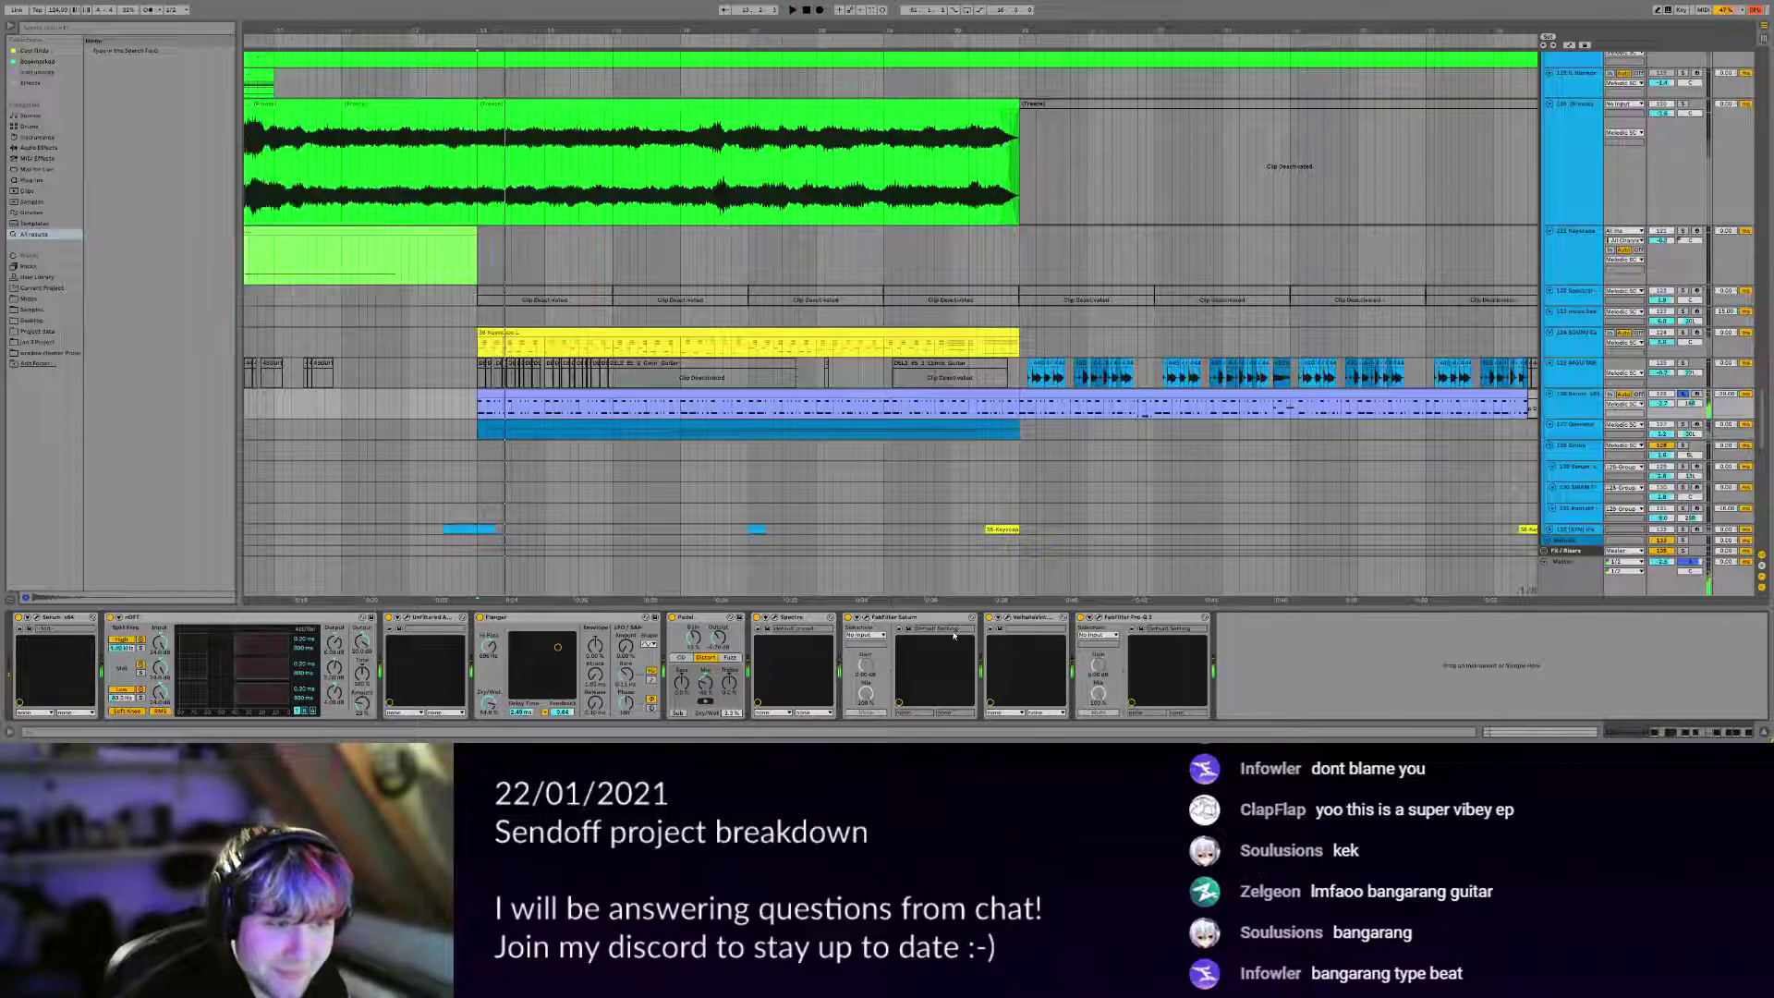
pyautogui.click(1008, 617)
pyautogui.click(1008, 617)
pyautogui.click(1097, 619)
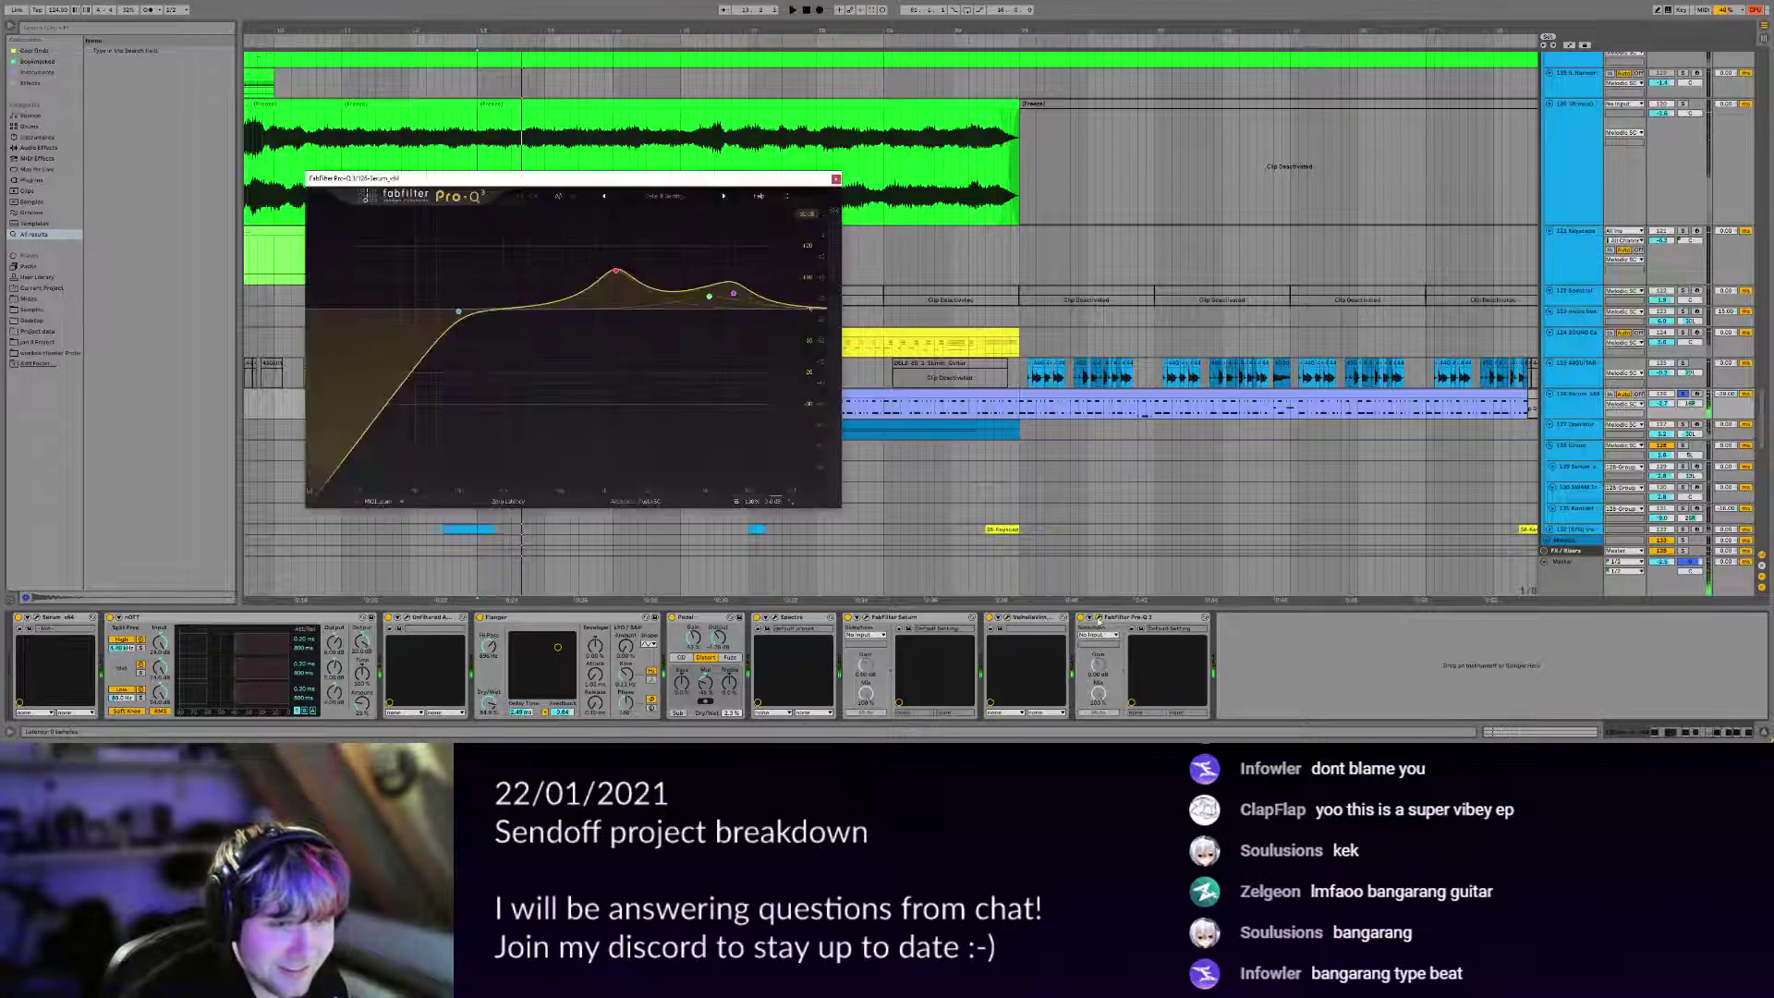
pyautogui.press('space')
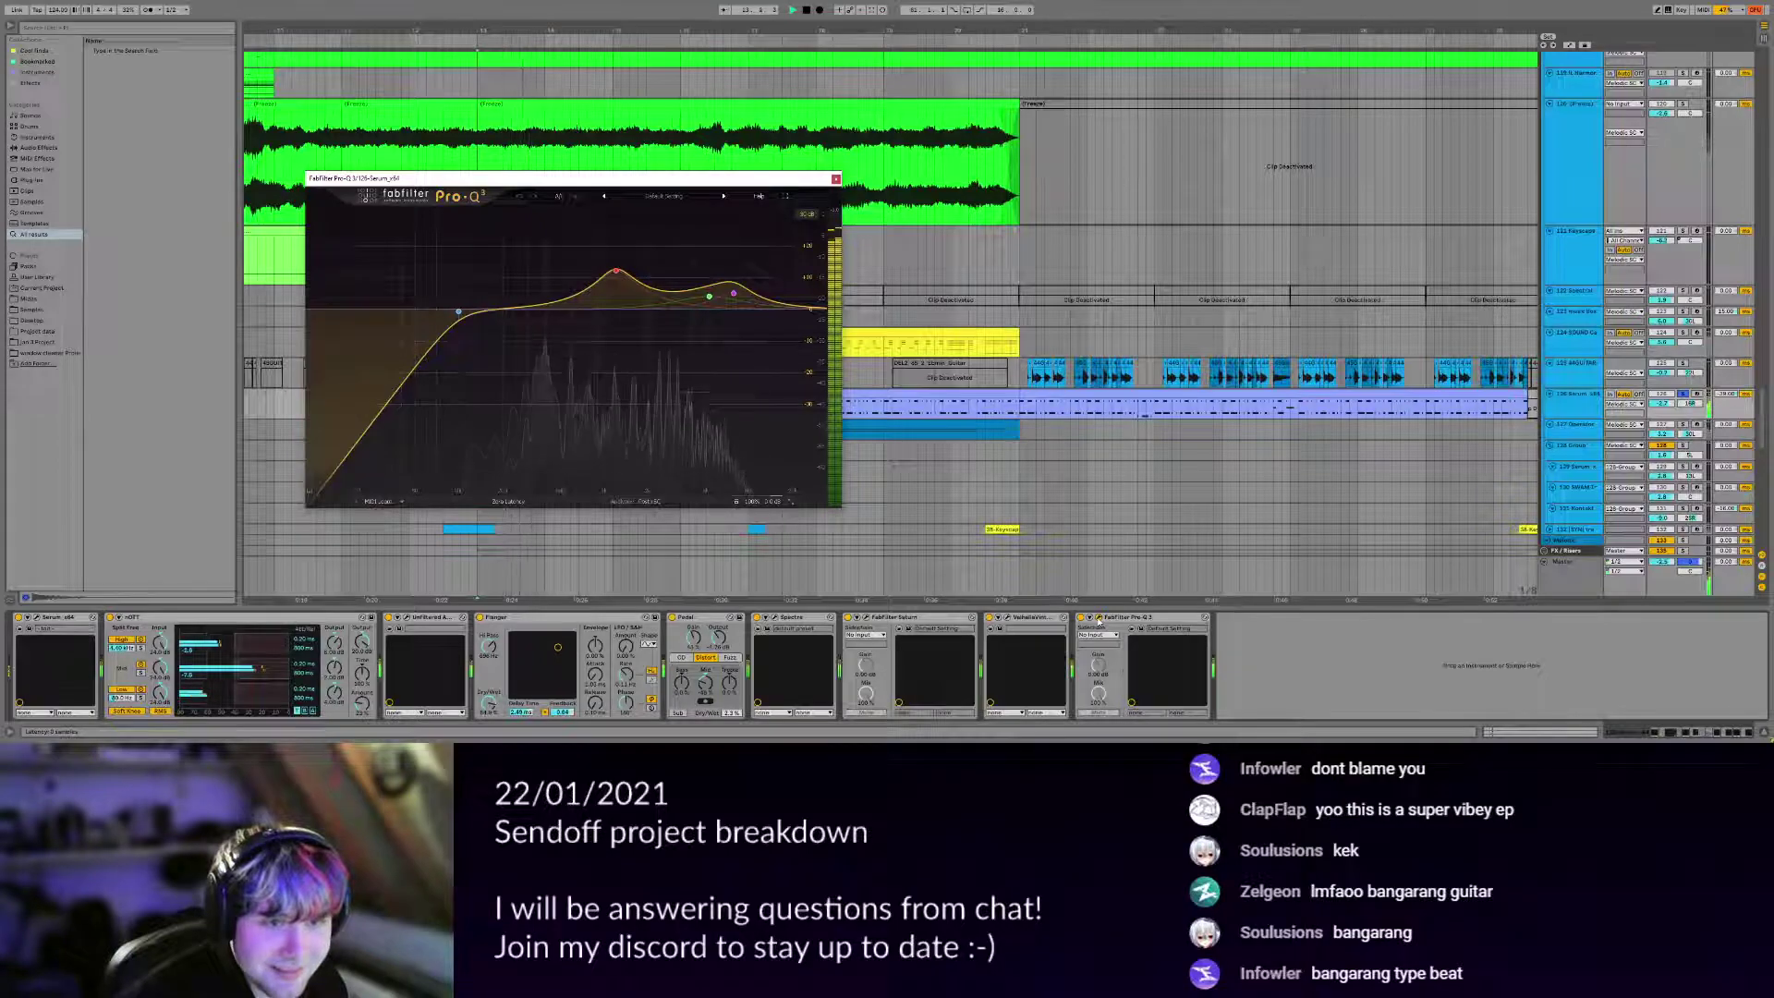
pyautogui.click(1097, 619)
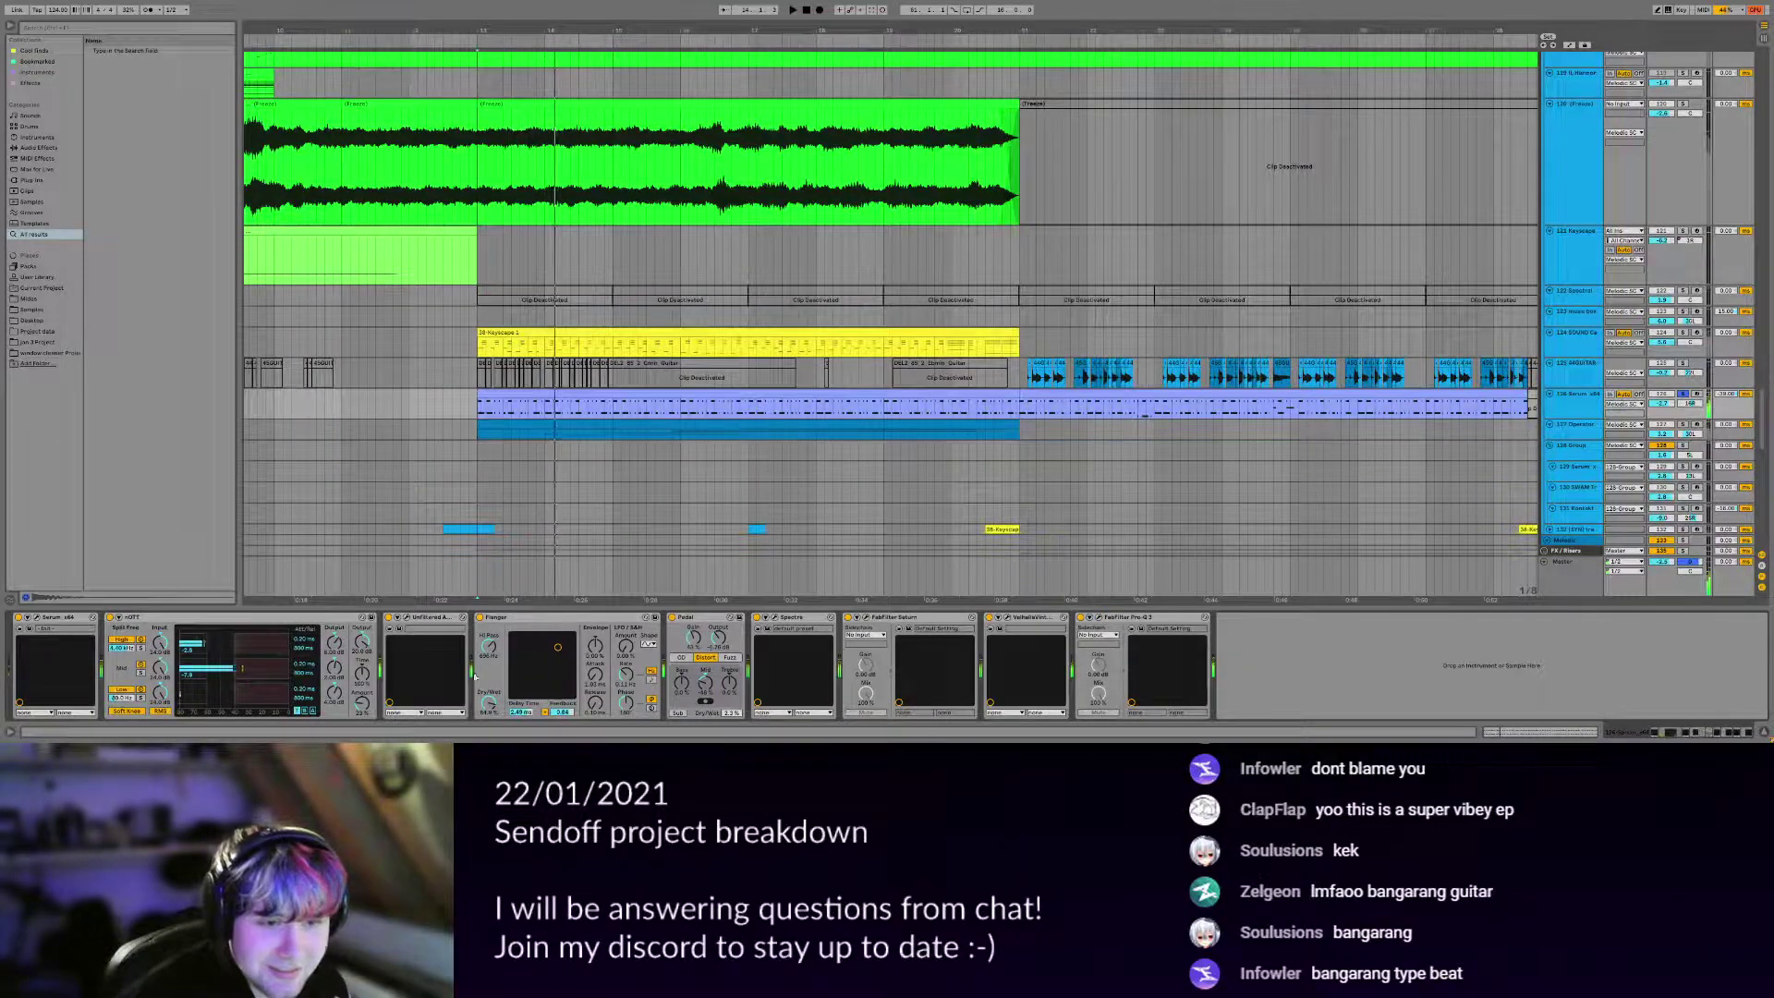
# Open the SpecOps effect on the Serum track, move its window off the clip's start and play the track.
pyautogui.click(398, 619)
pyautogui.moveTo(404, 15); pyautogui.dragTo(1014, 173)
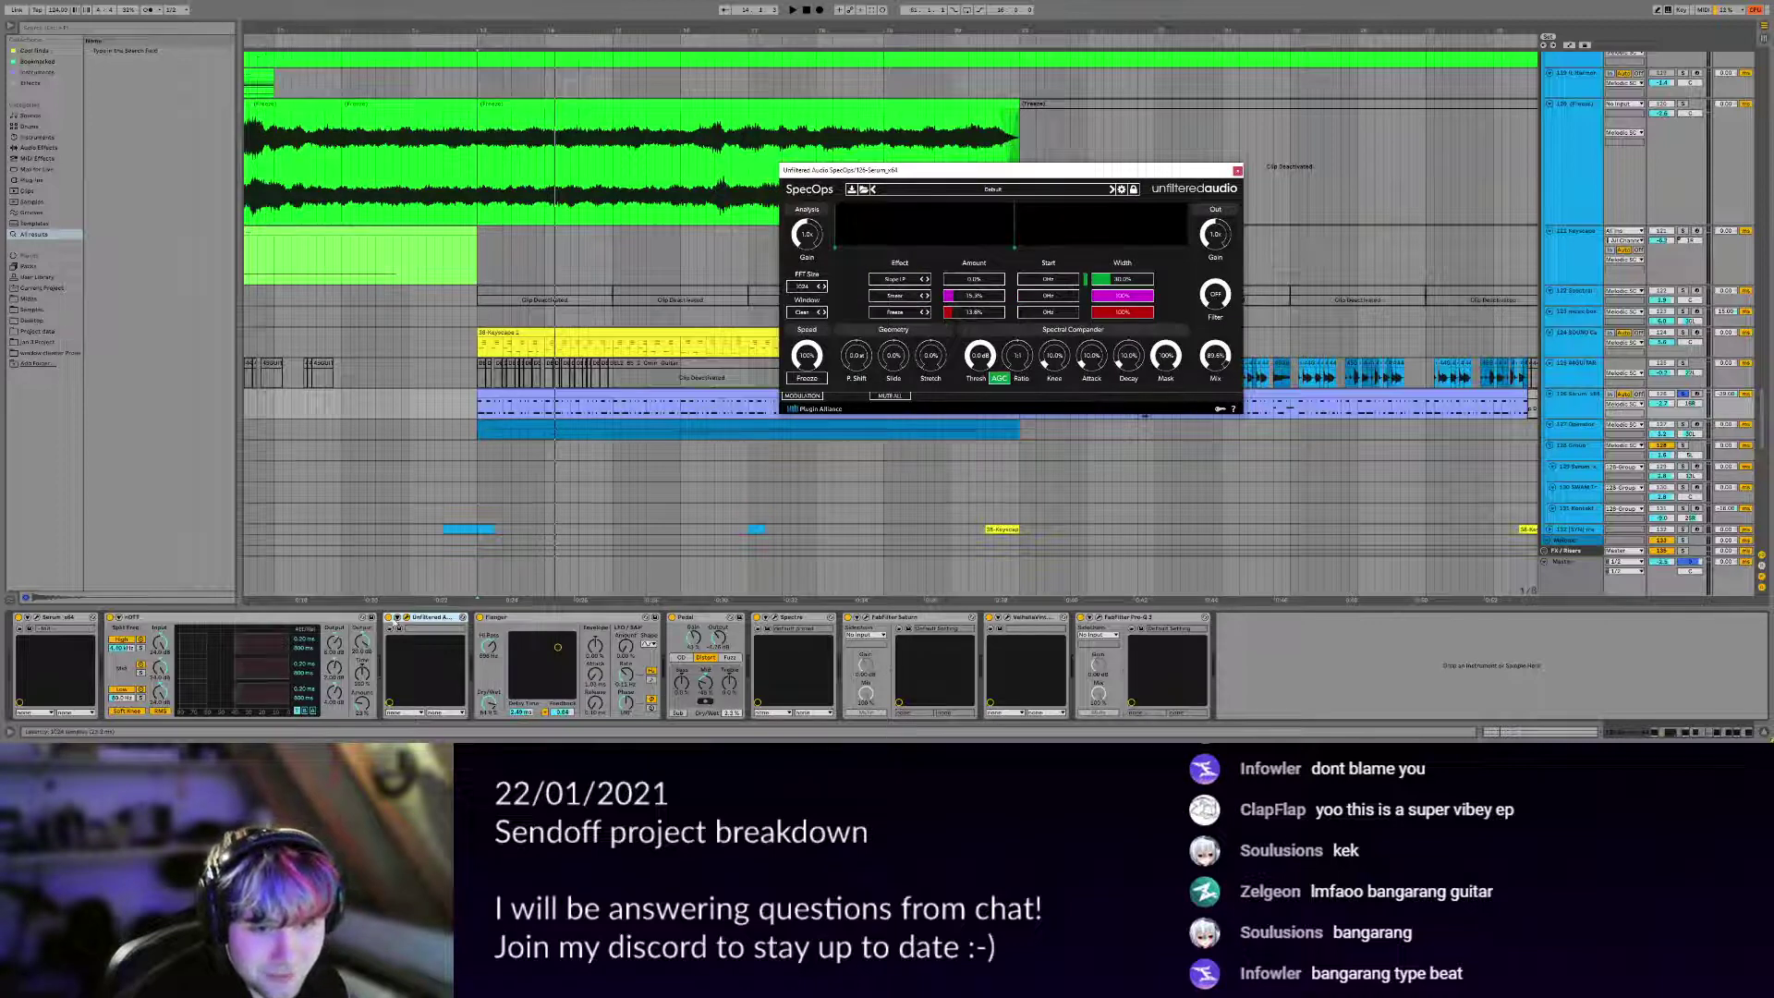
pyautogui.press('space')
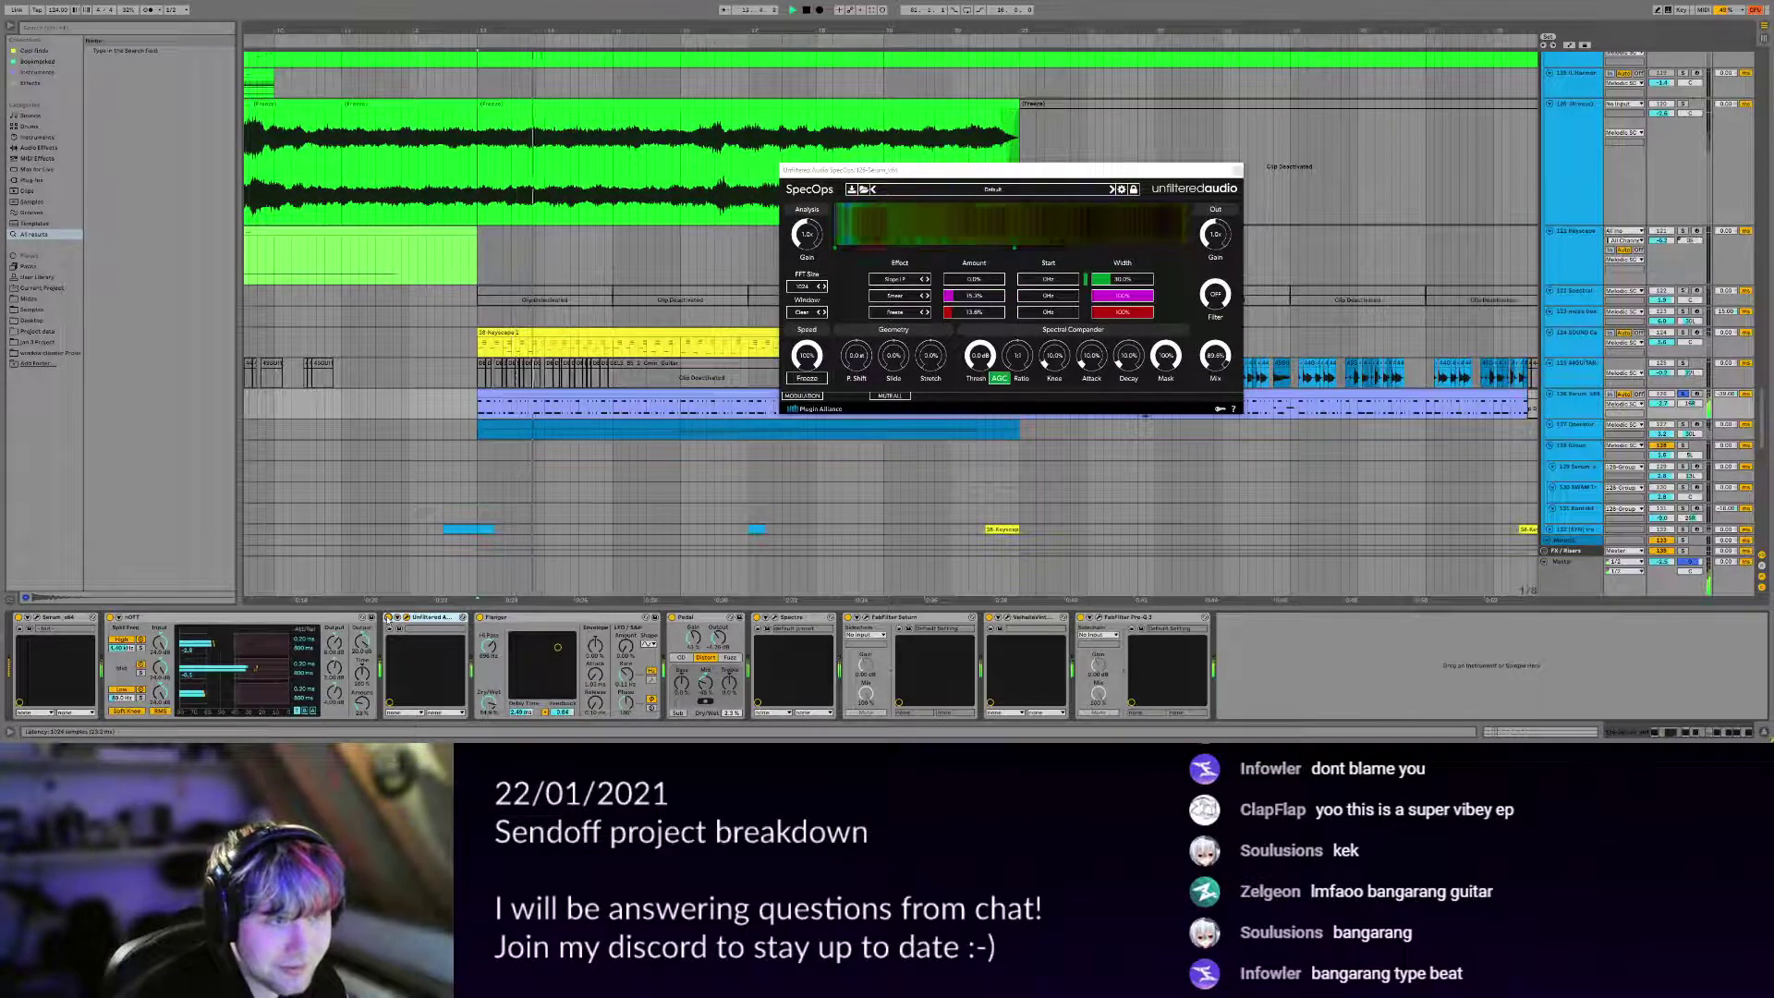
# Try different amounts for the second SpecOps effect while playing the Serum track, and close the SpecOps window.
pyautogui.press('space')
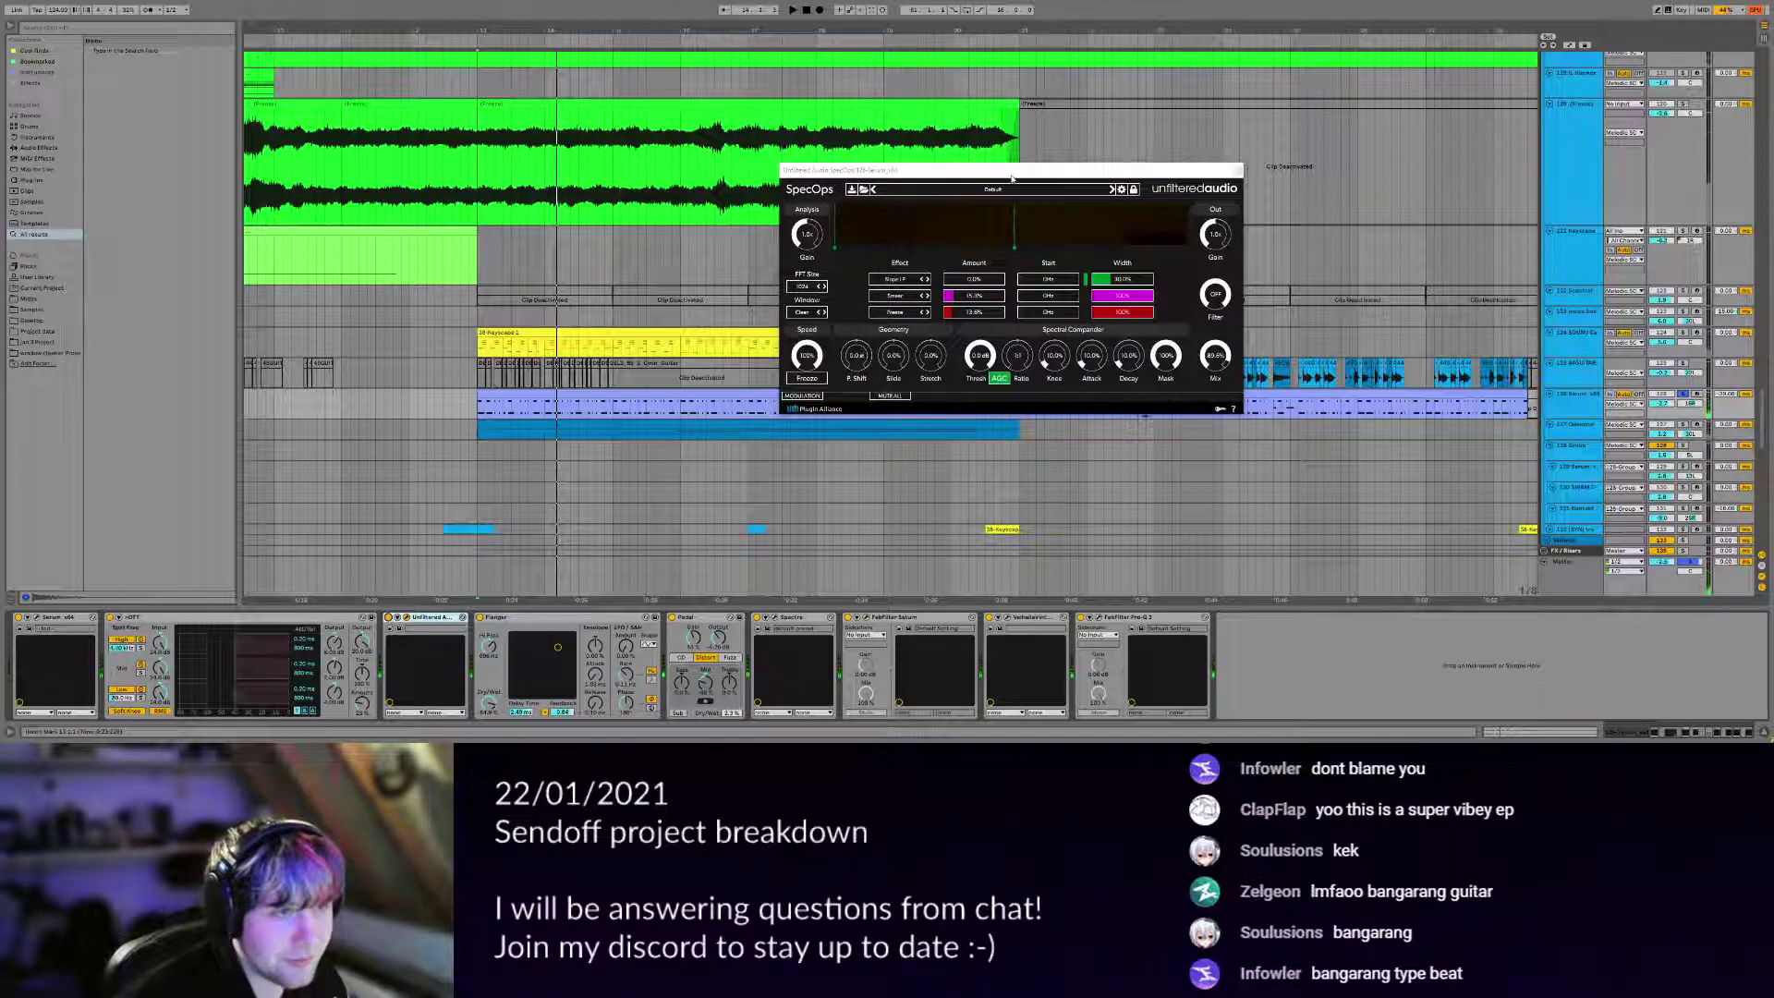
pyautogui.moveTo(1012, 178); pyautogui.dragTo(940, 227)
pyautogui.press('space')
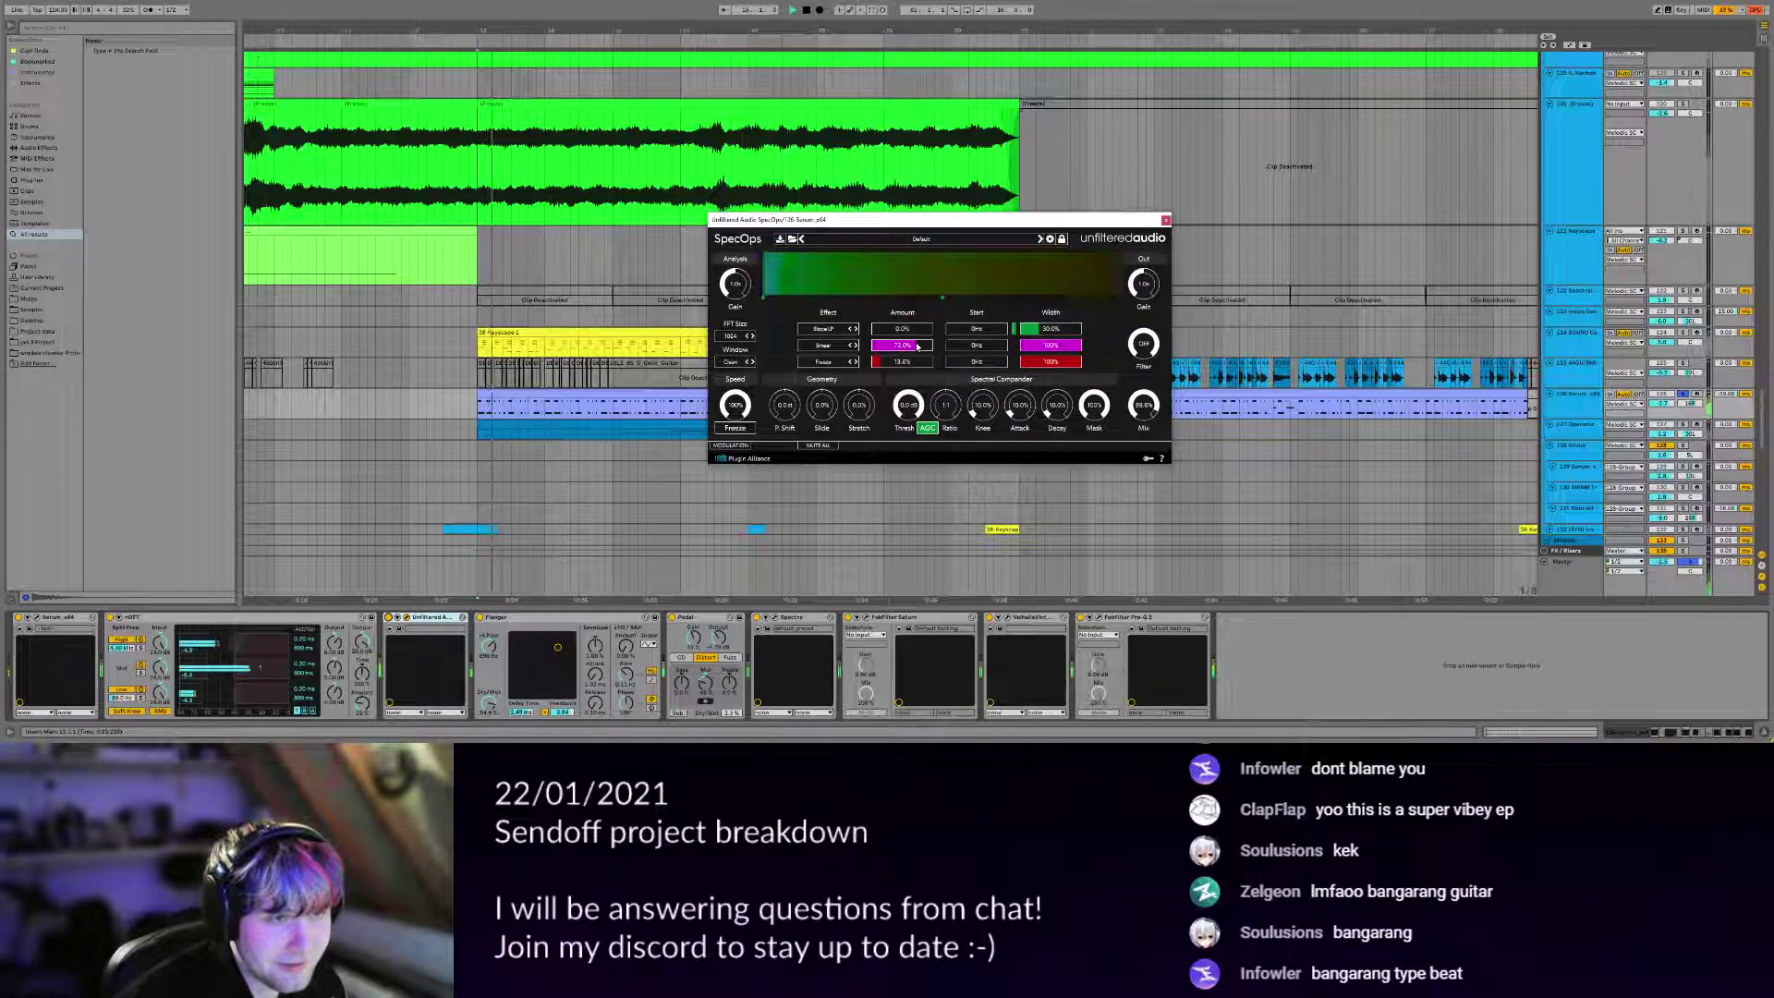
pyautogui.moveTo(918, 347)
pyautogui.mouseDown()
pyautogui.moveTo(892, 347)
pyautogui.moveTo(932, 360)
pyautogui.moveTo(895, 361)
pyautogui.mouseUp()
pyautogui.press('space')
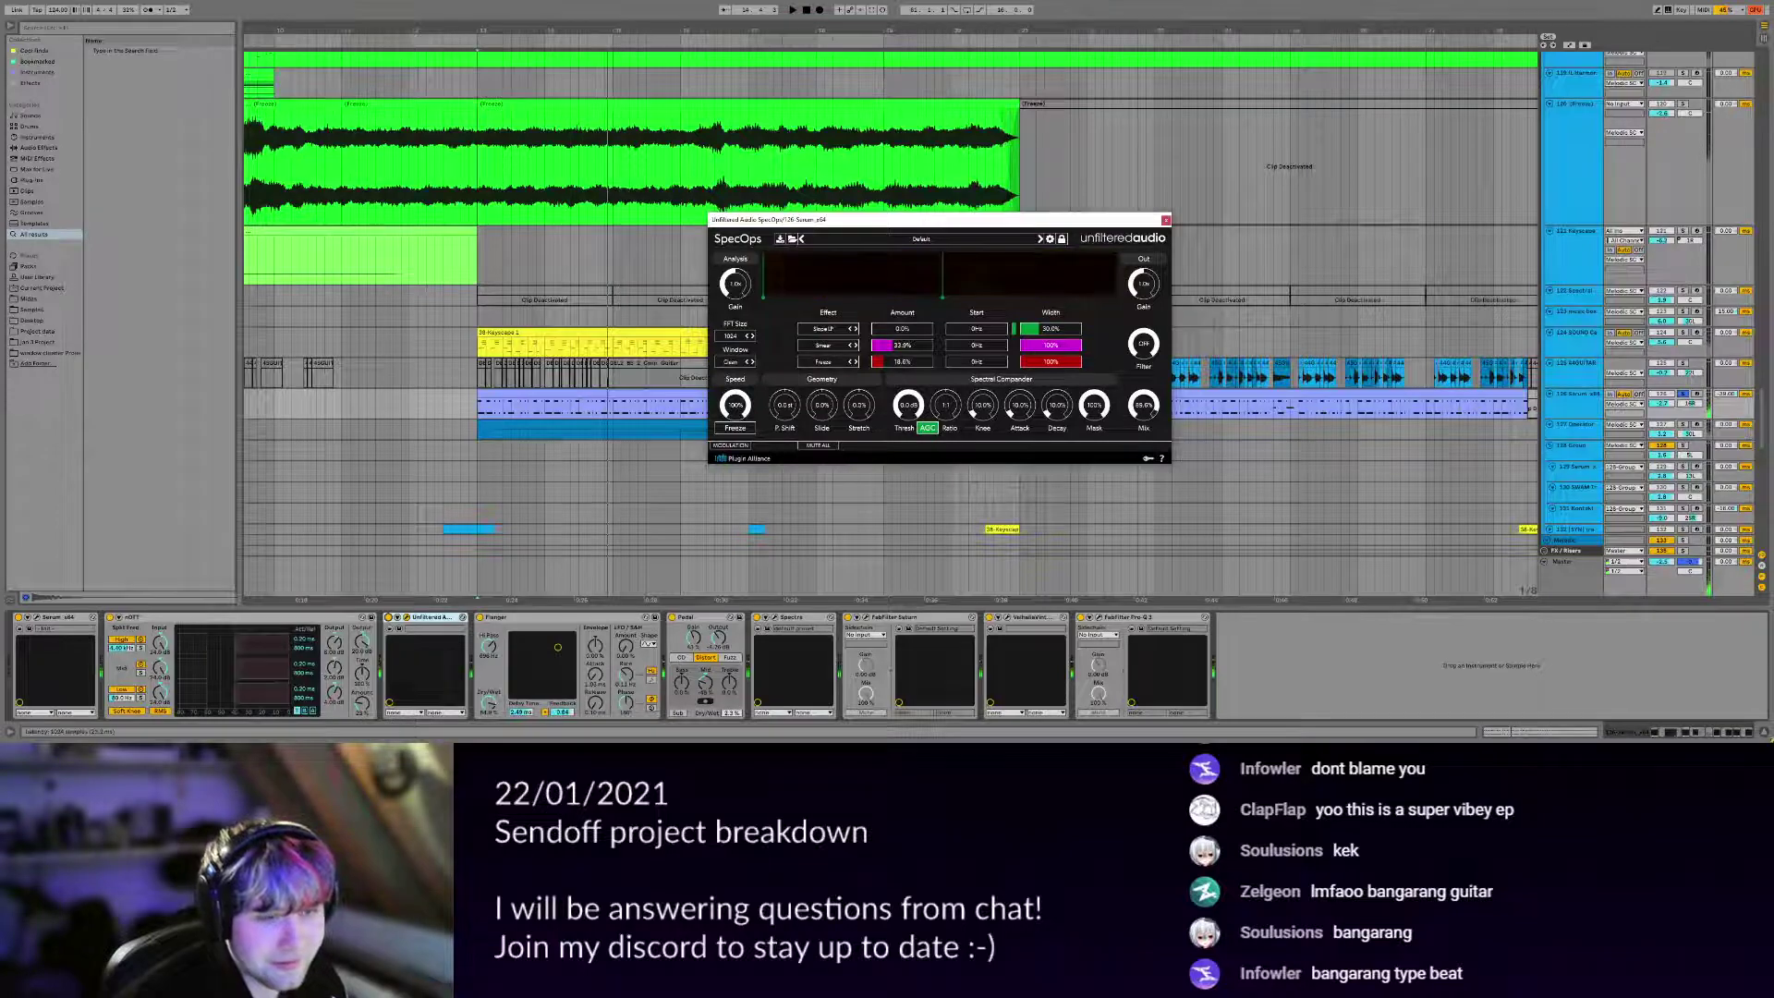
pyautogui.click(406, 617)
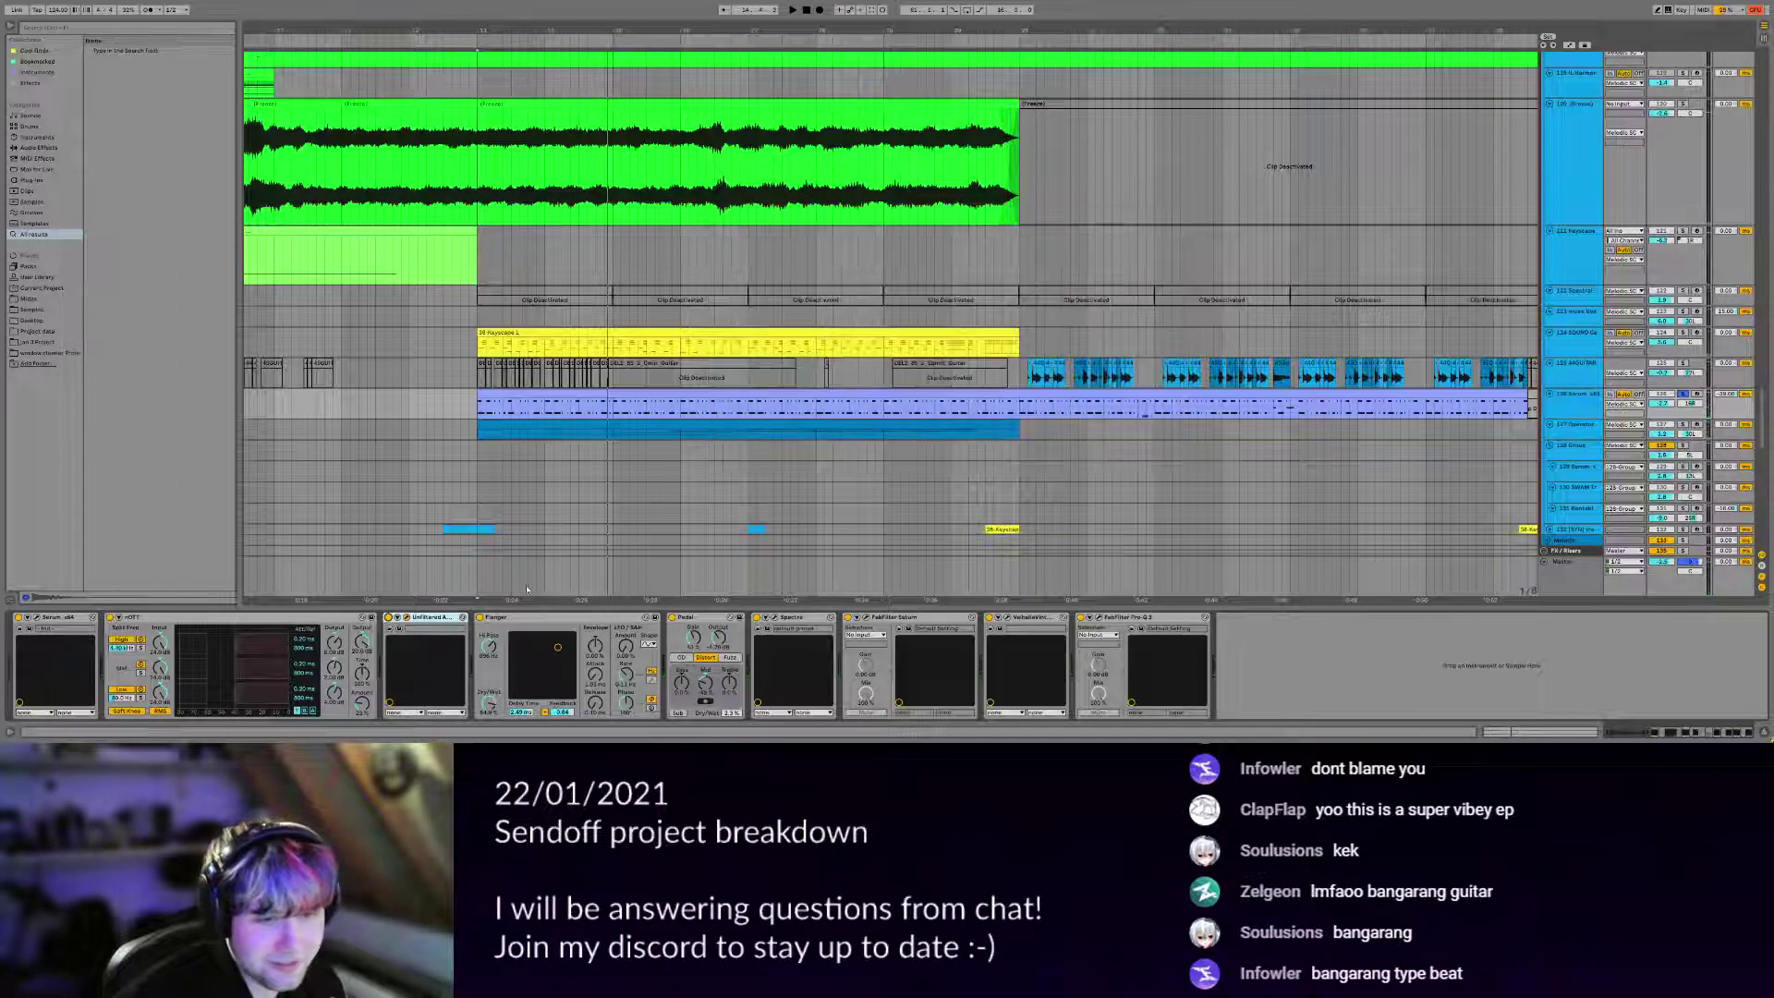
# Solo the Operator track below the Serum track, play it from its clip's start and enlarge its lane.
pyautogui.moveTo(587, 455)
pyautogui.mouseDown()
pyautogui.moveTo(615, 466)
pyautogui.moveTo(595, 439)
pyautogui.mouseUp()
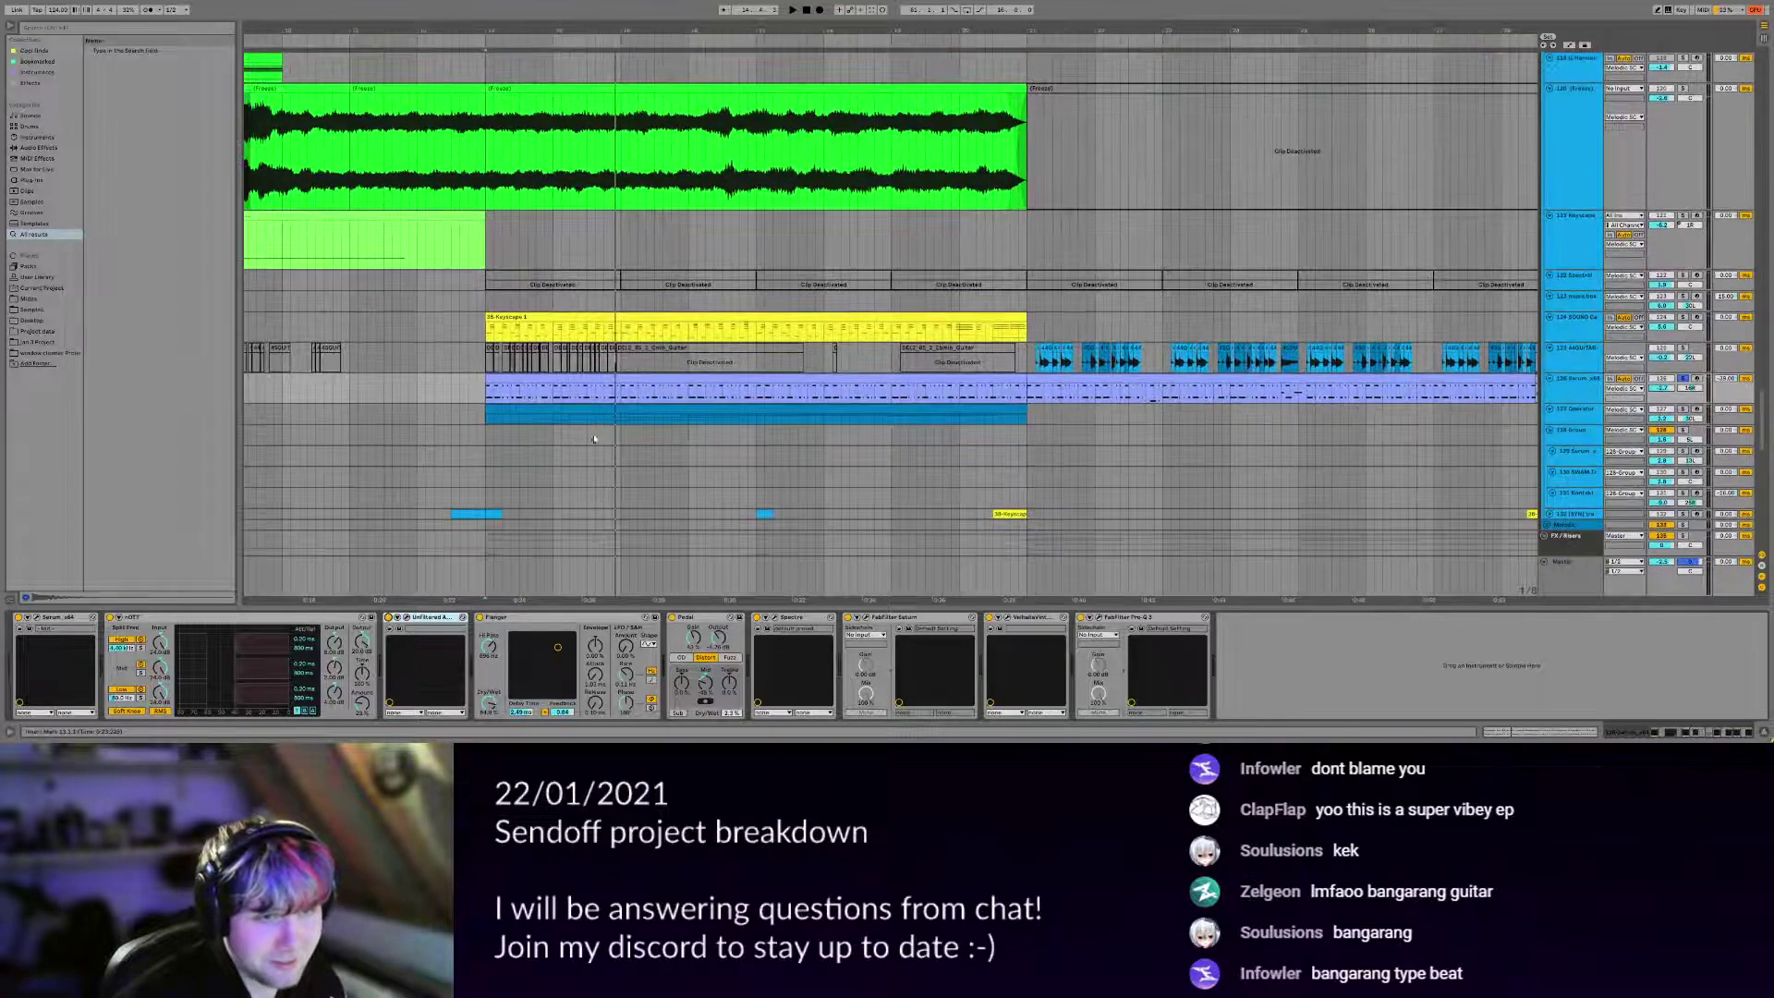
pyautogui.click(526, 413)
pyautogui.press('space')
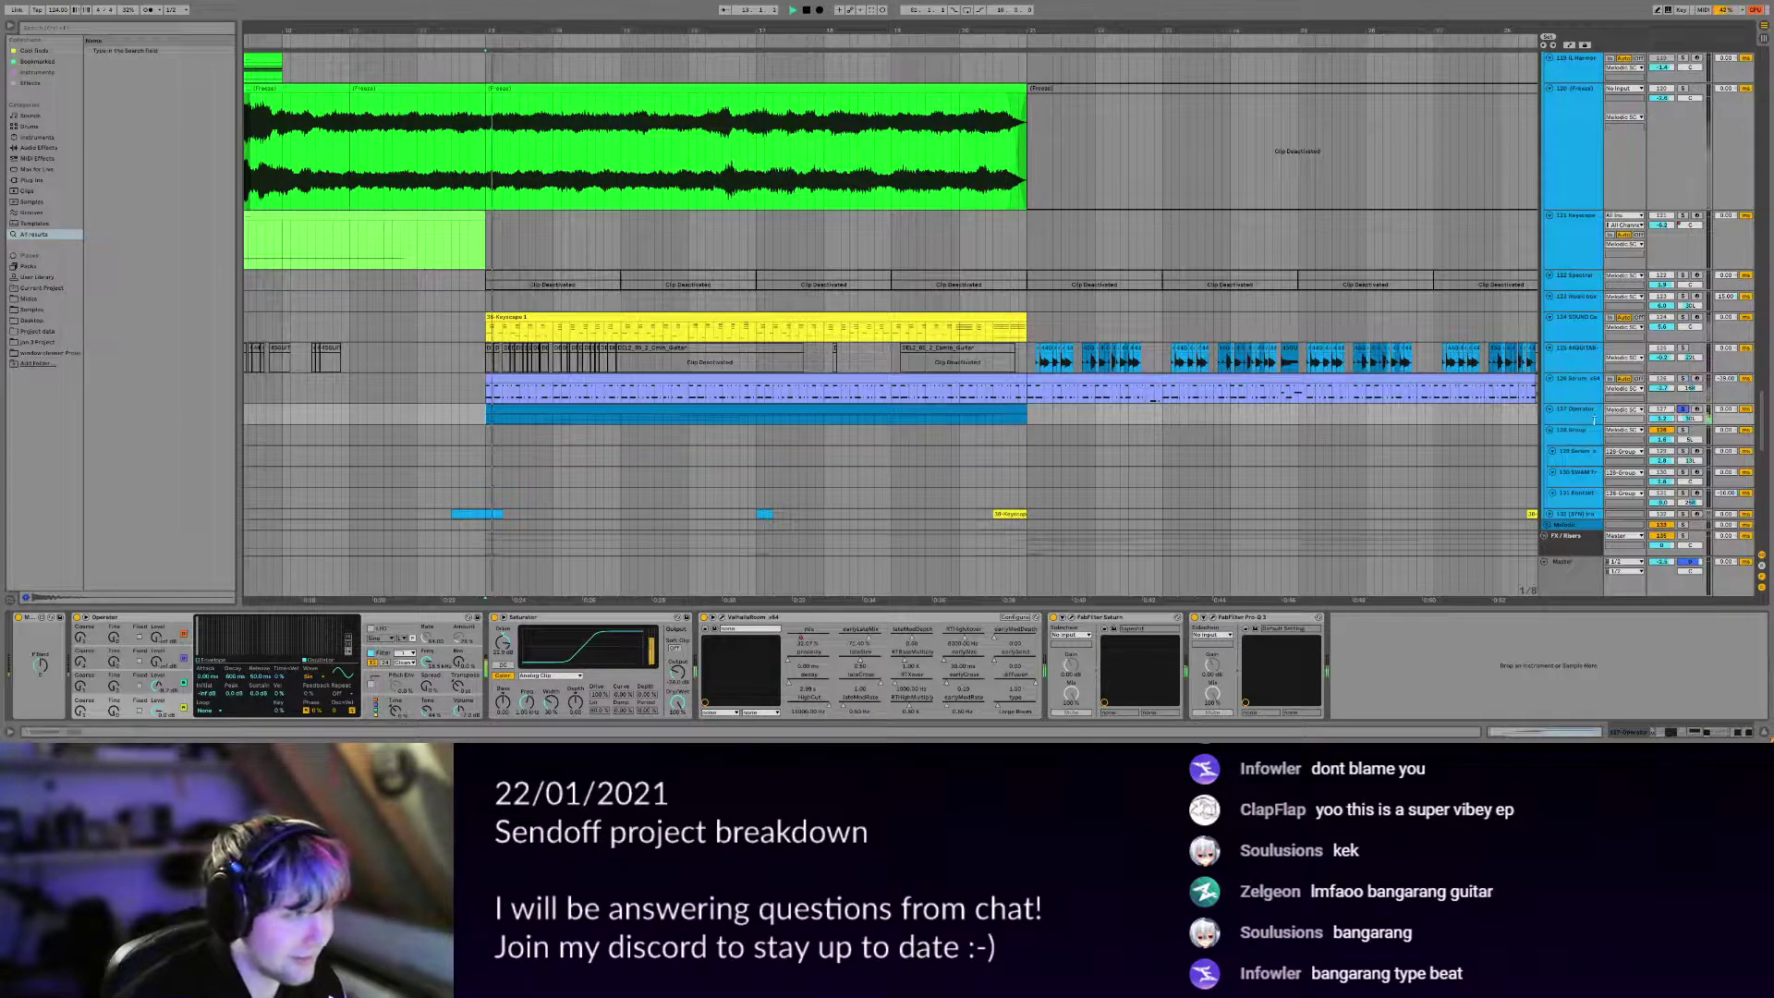
pyautogui.moveTo(1582, 425); pyautogui.dragTo(1582, 465)
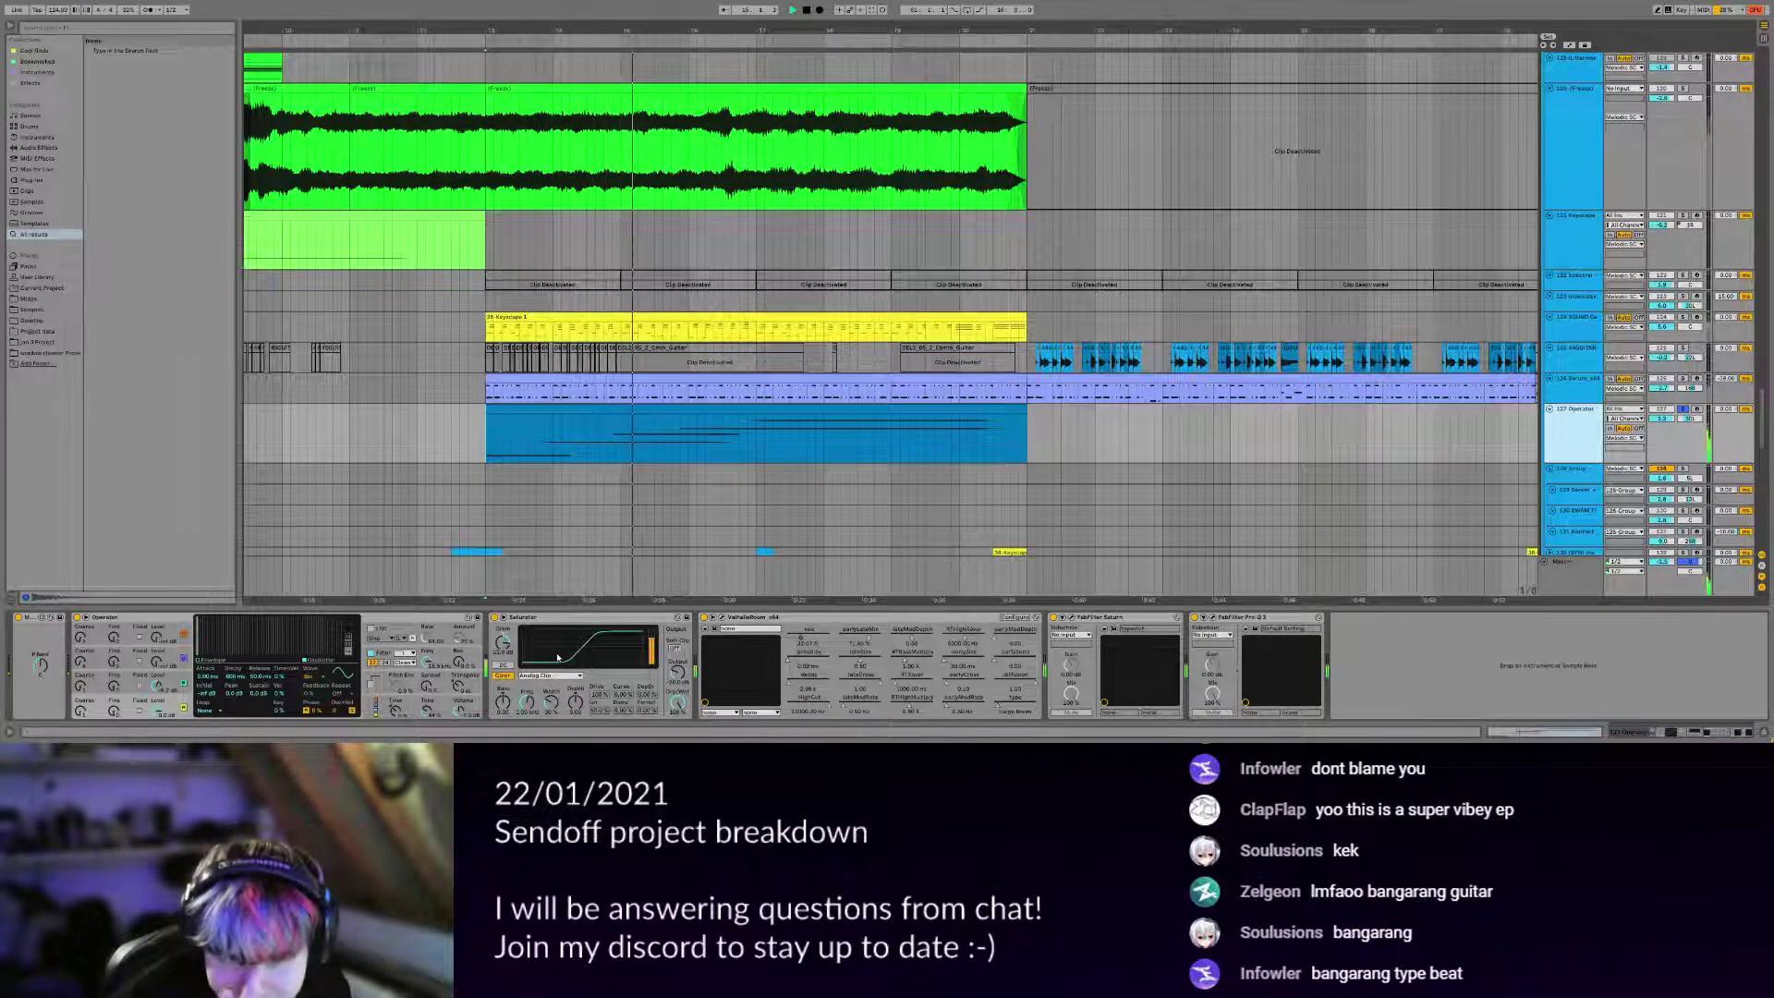
# Toggle Operator's lower two oscillators during playback to compare their sound, and stop the track.
pyautogui.click(180, 684)
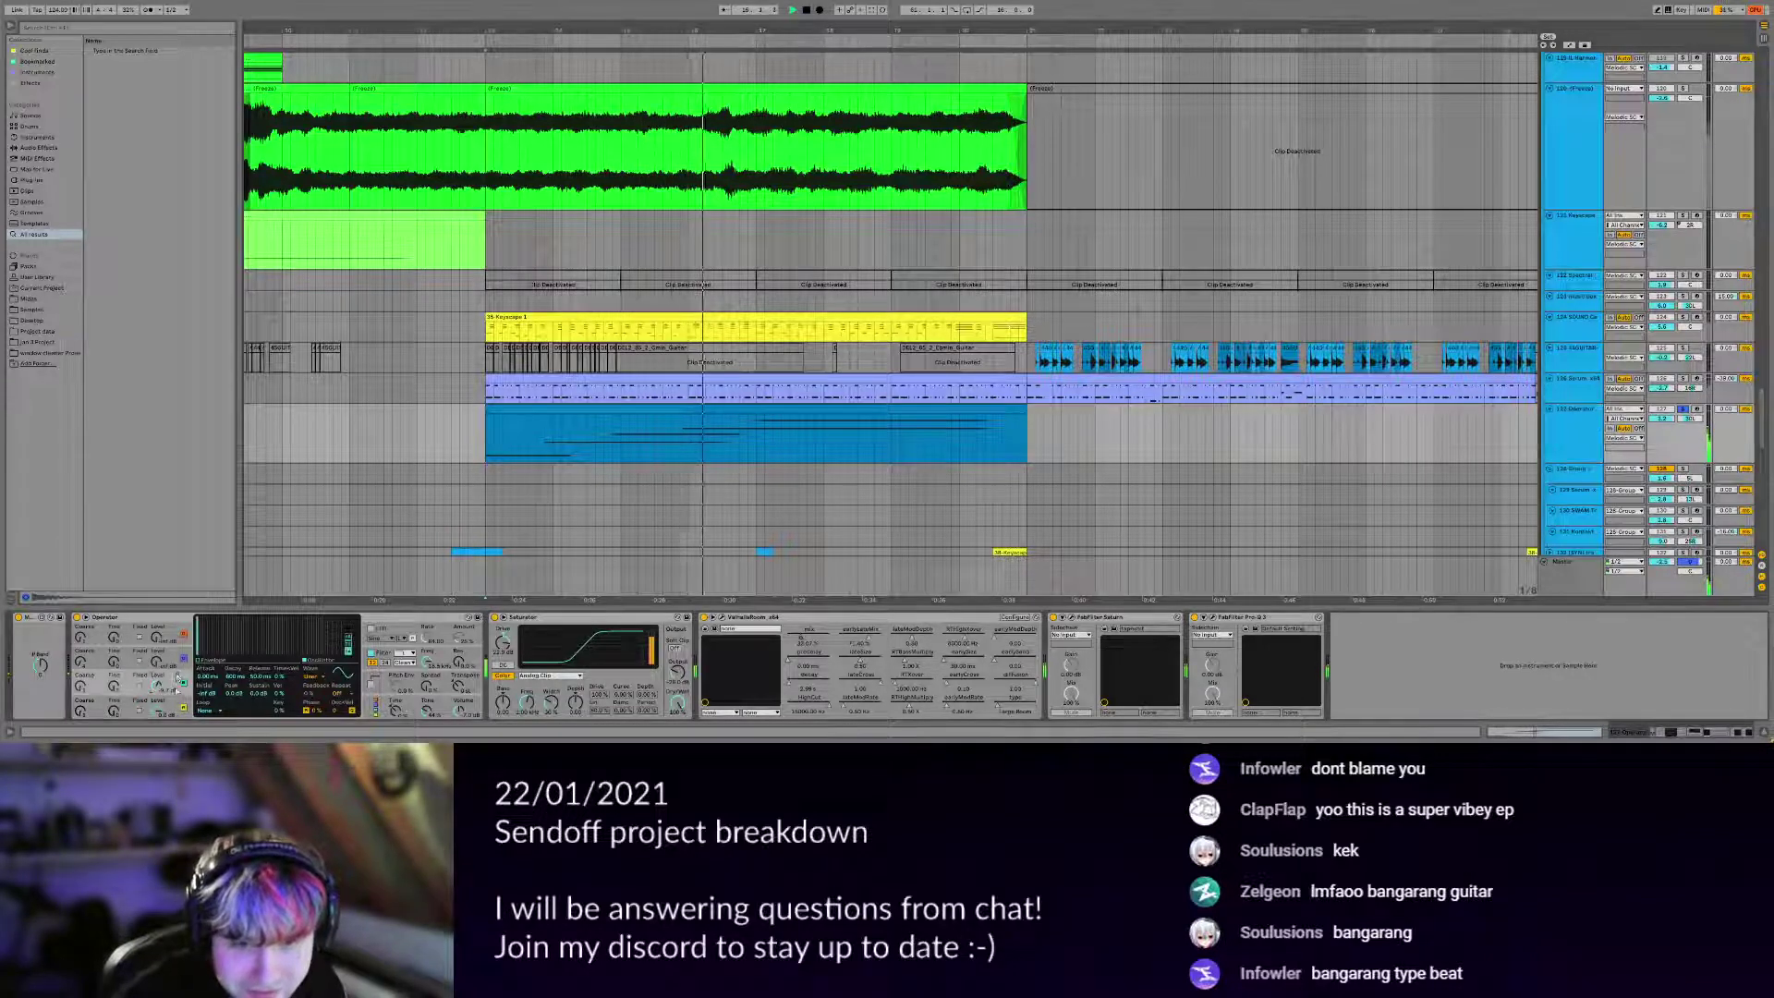
pyautogui.click(176, 706)
pyautogui.click(169, 685)
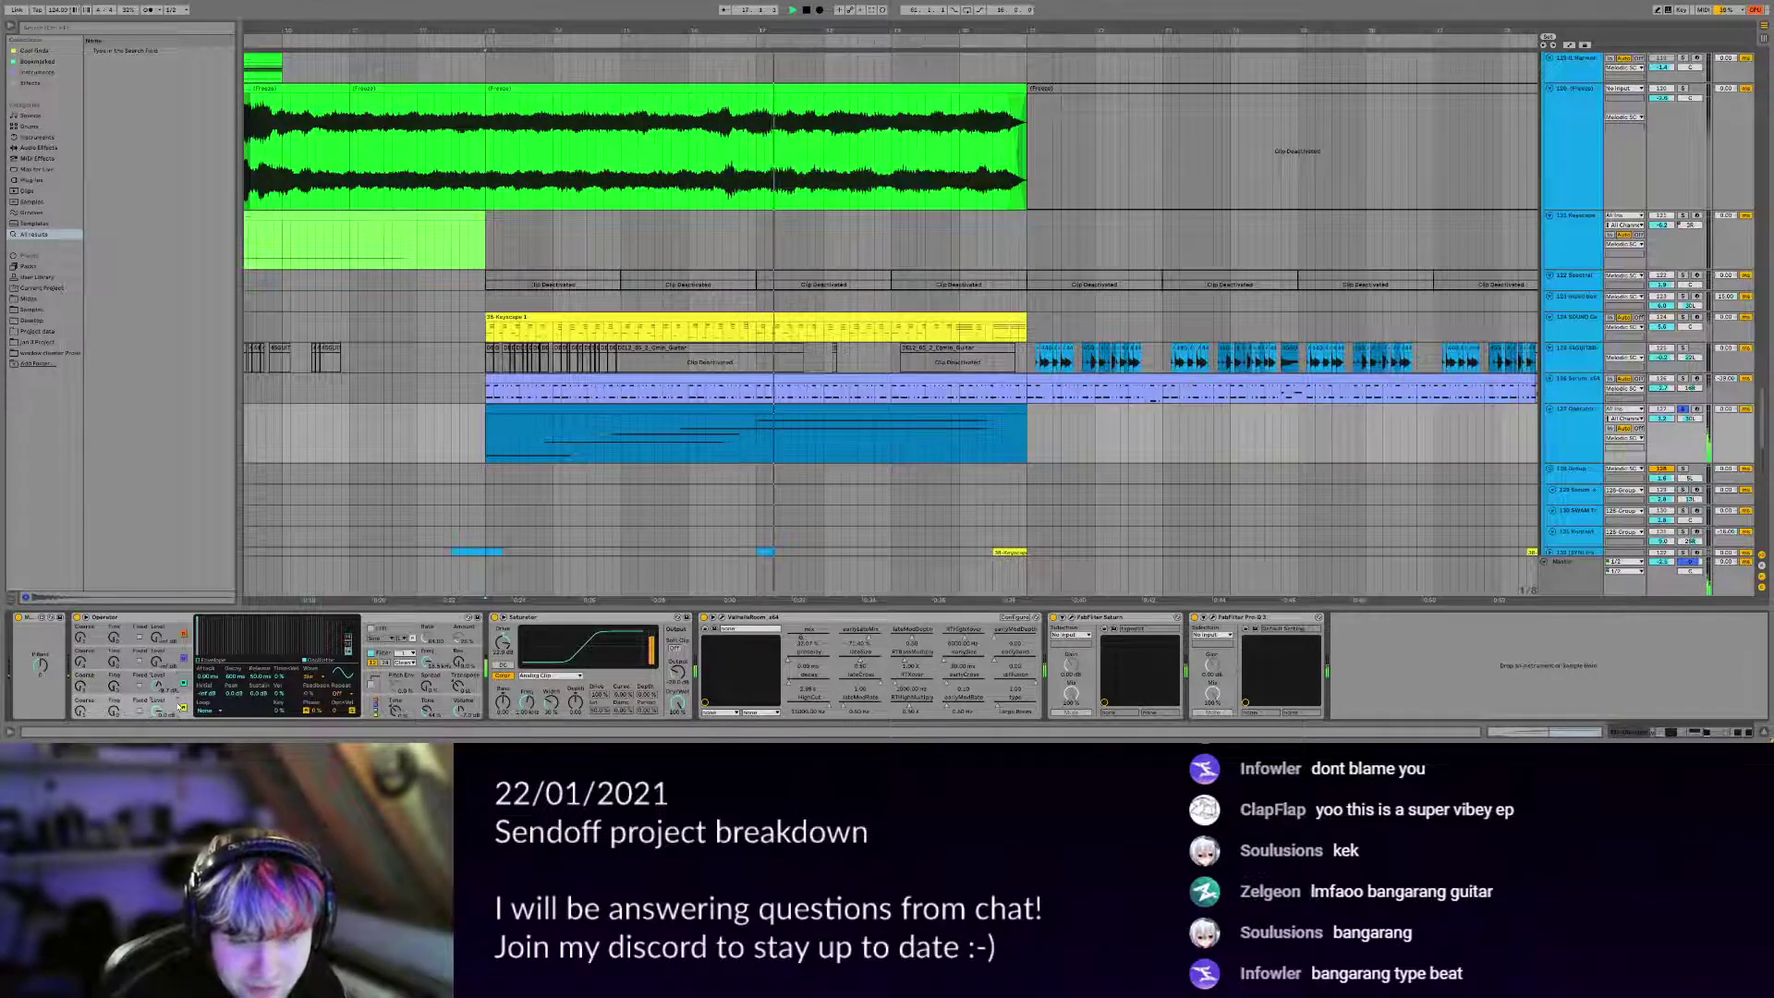
pyautogui.click(175, 705)
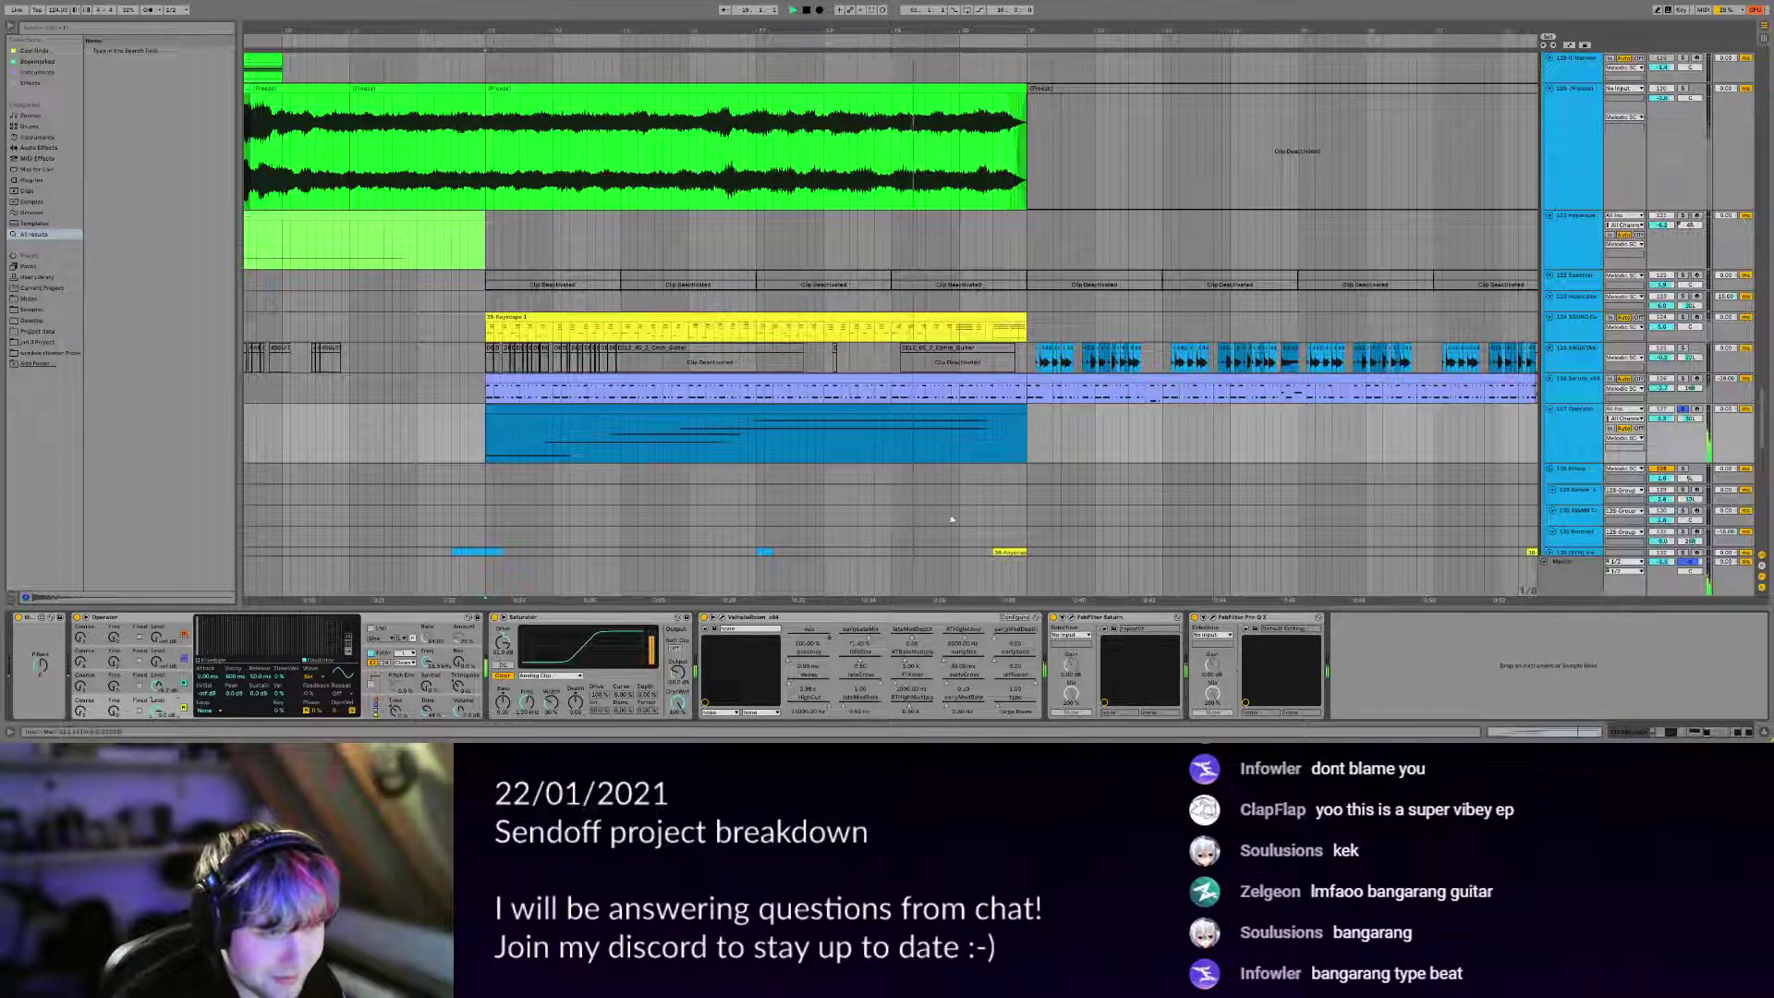
pyautogui.press('space')
# Play the Operator clip from partway through with the full mix and adjust the Operator track's volume.
pyautogui.scroll(-3, 707, 425)
pyautogui.scroll(-1, 684, 426)
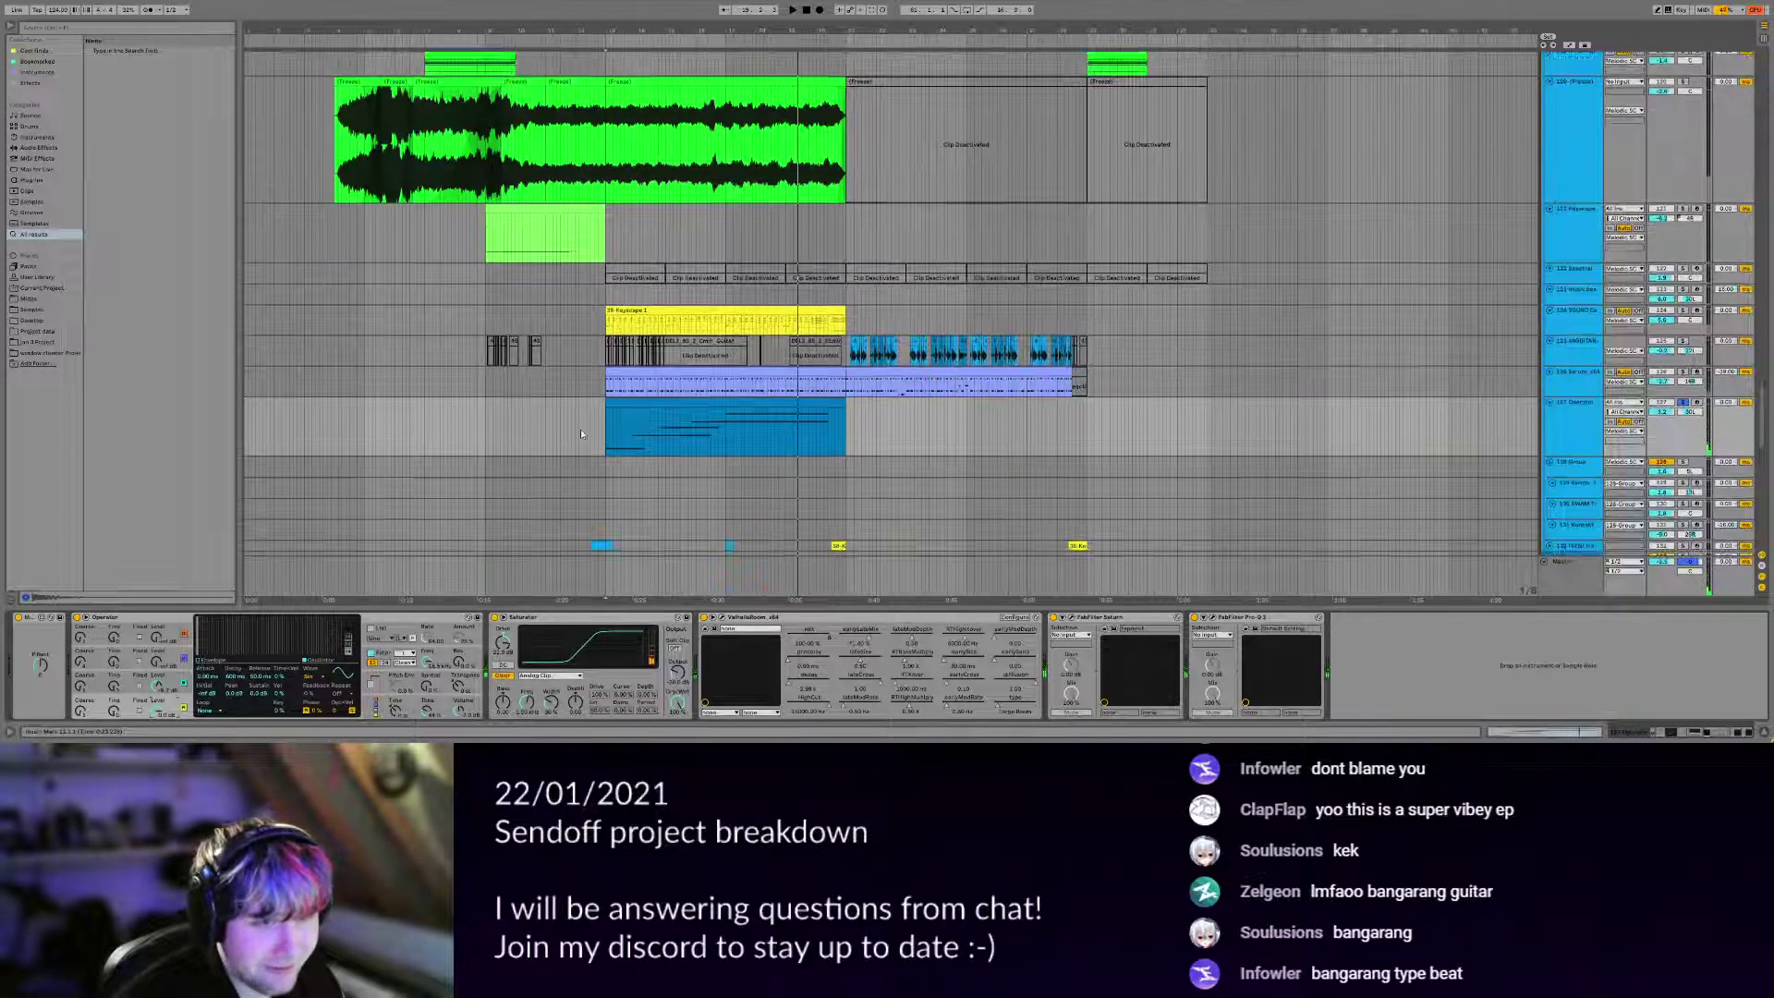
pyautogui.click(657, 434)
pyautogui.press('space')
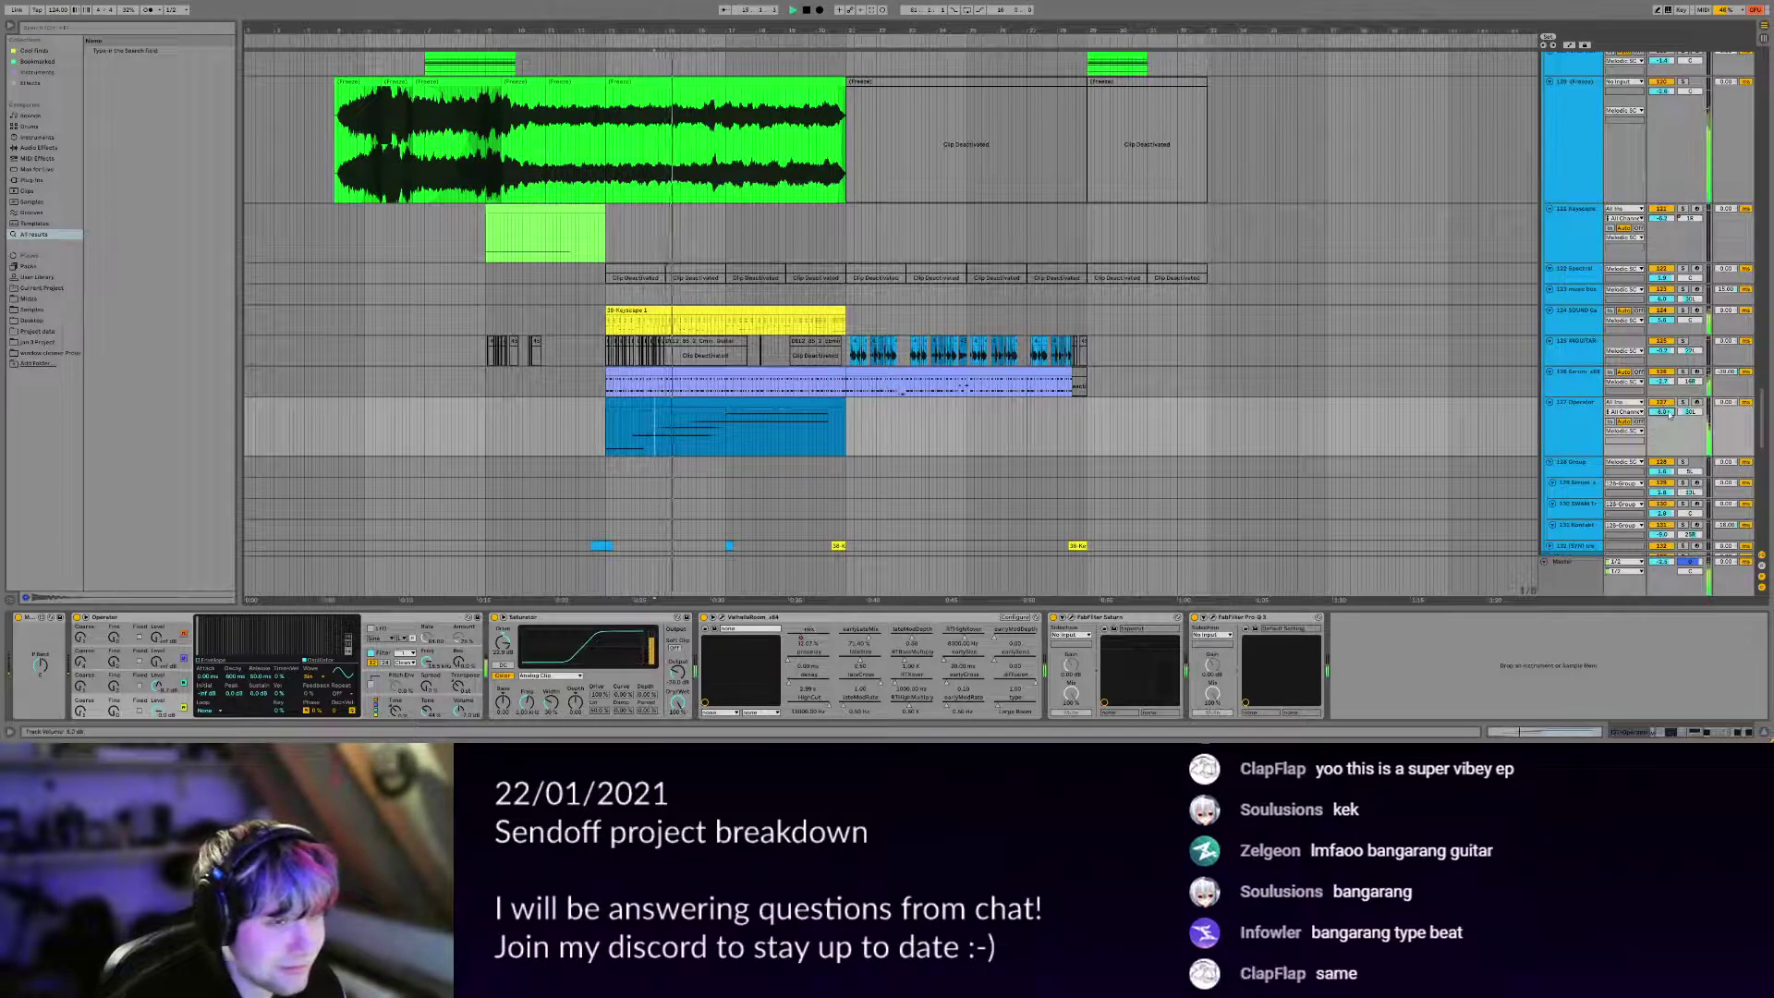
pyautogui.moveTo(1669, 413); pyautogui.dragTo(1670, 415)
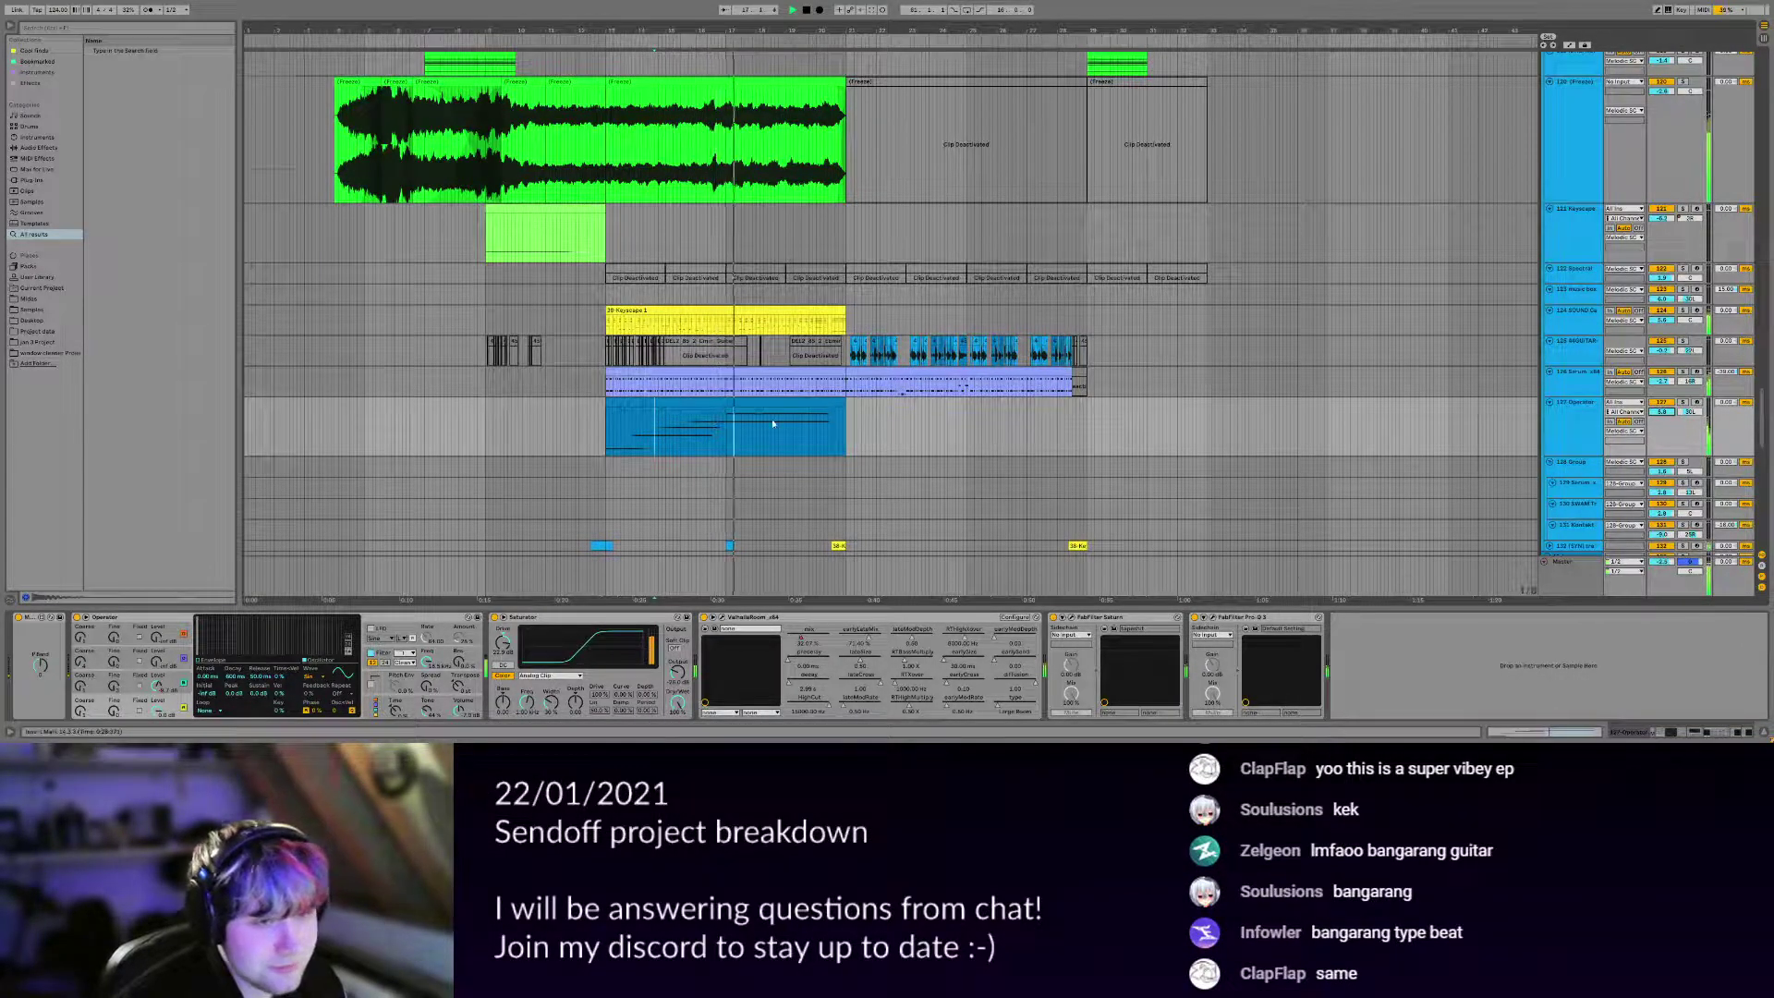
# Solo the synth chord track above the FX / Risers group, unfold and enlarge its lane, and play its first clip.
pyautogui.scroll(-3, 773, 423)
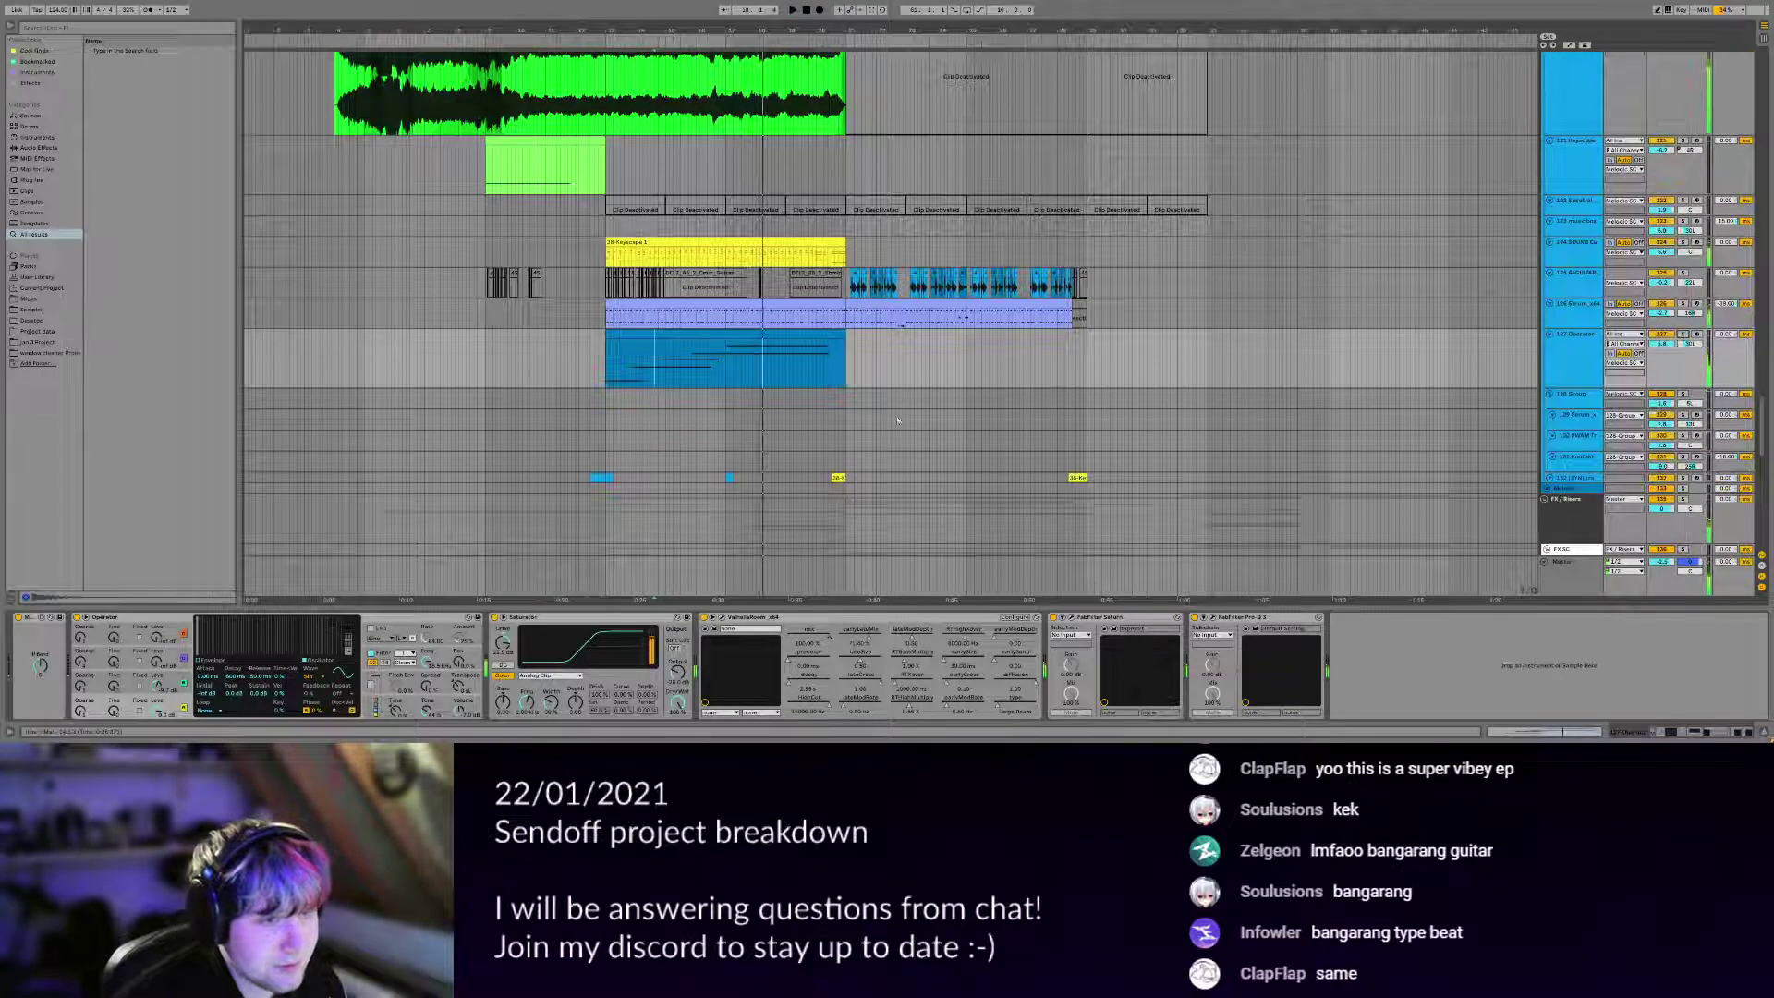
pyautogui.scroll(-8, 766, 374)
pyautogui.click(727, 275)
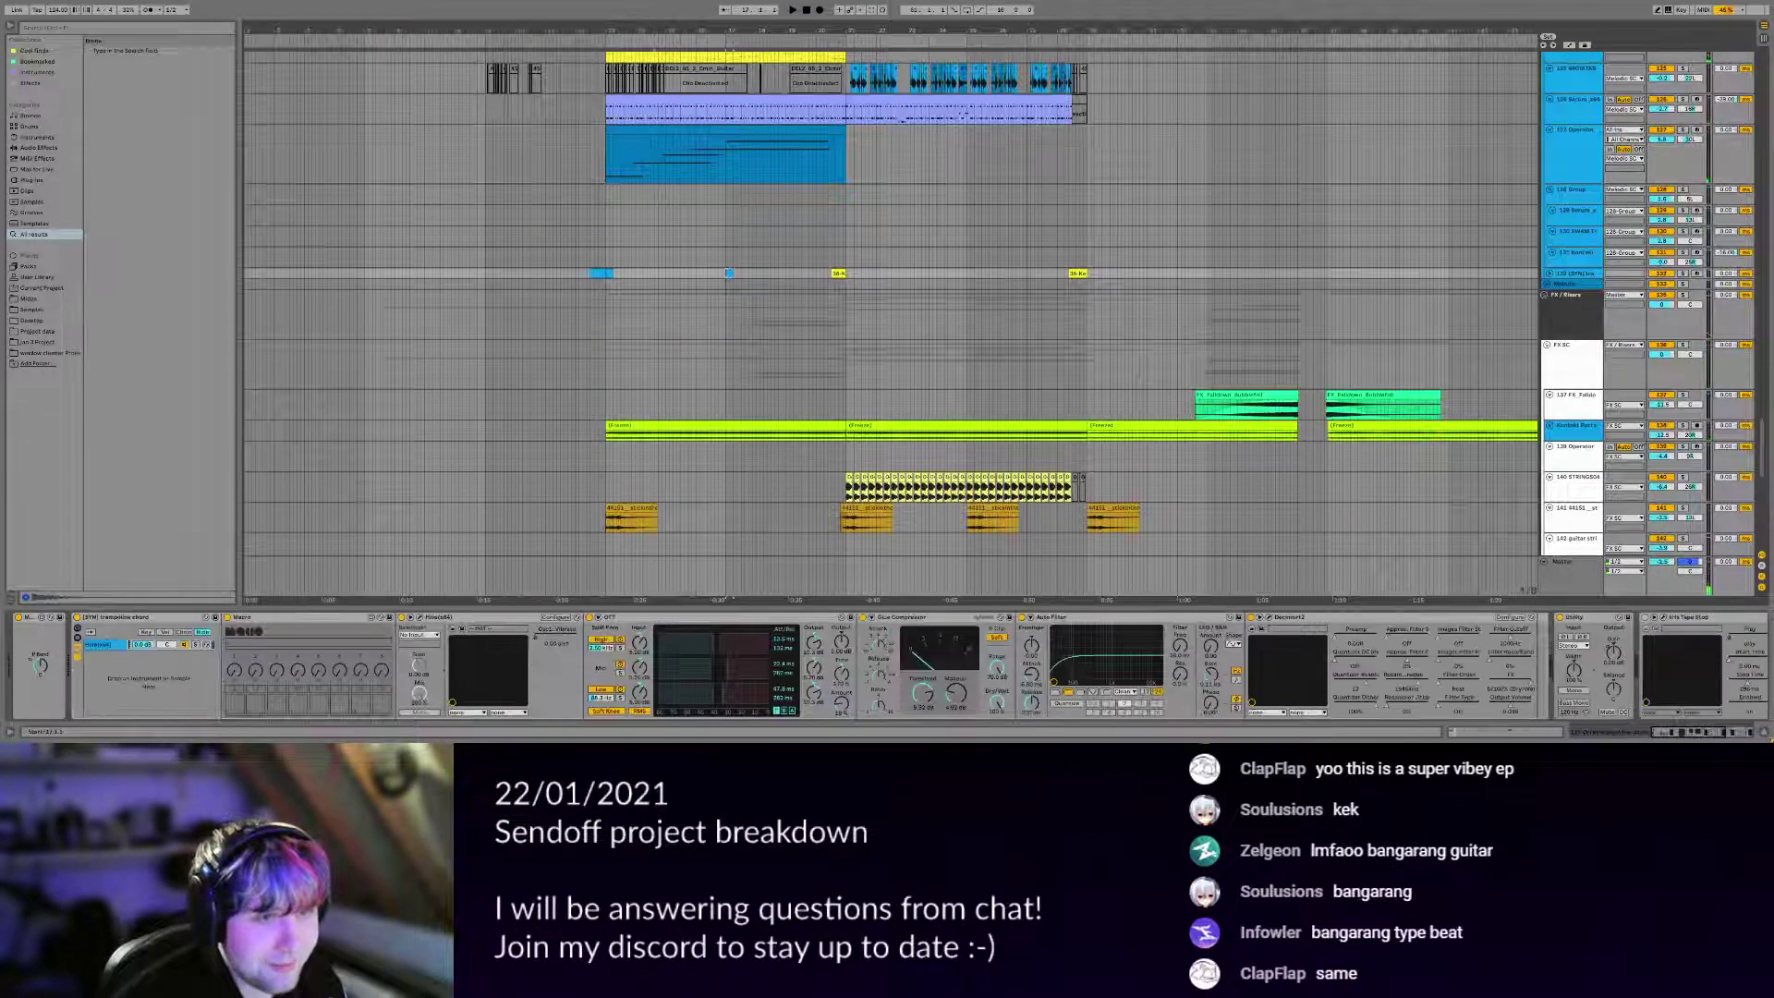
pyautogui.click(1682, 274)
pyautogui.press('space')
pyautogui.click(1549, 274)
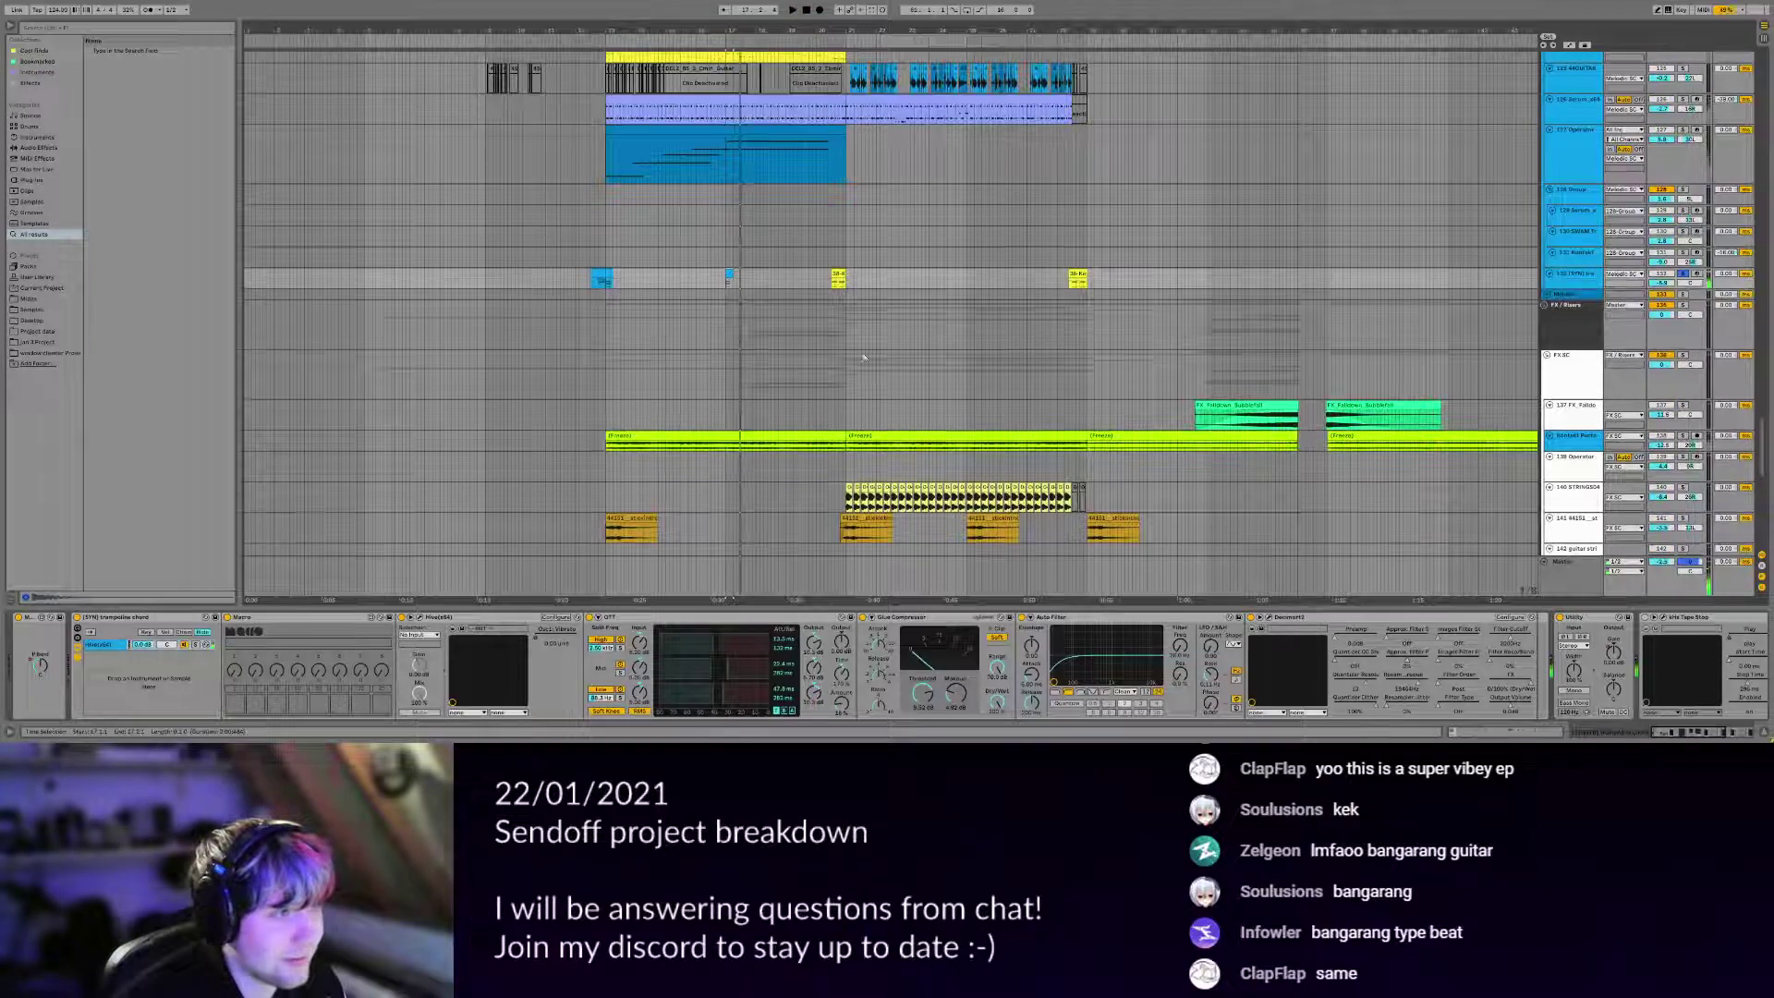
pyautogui.moveTo(1576, 288); pyautogui.dragTo(1534, 347)
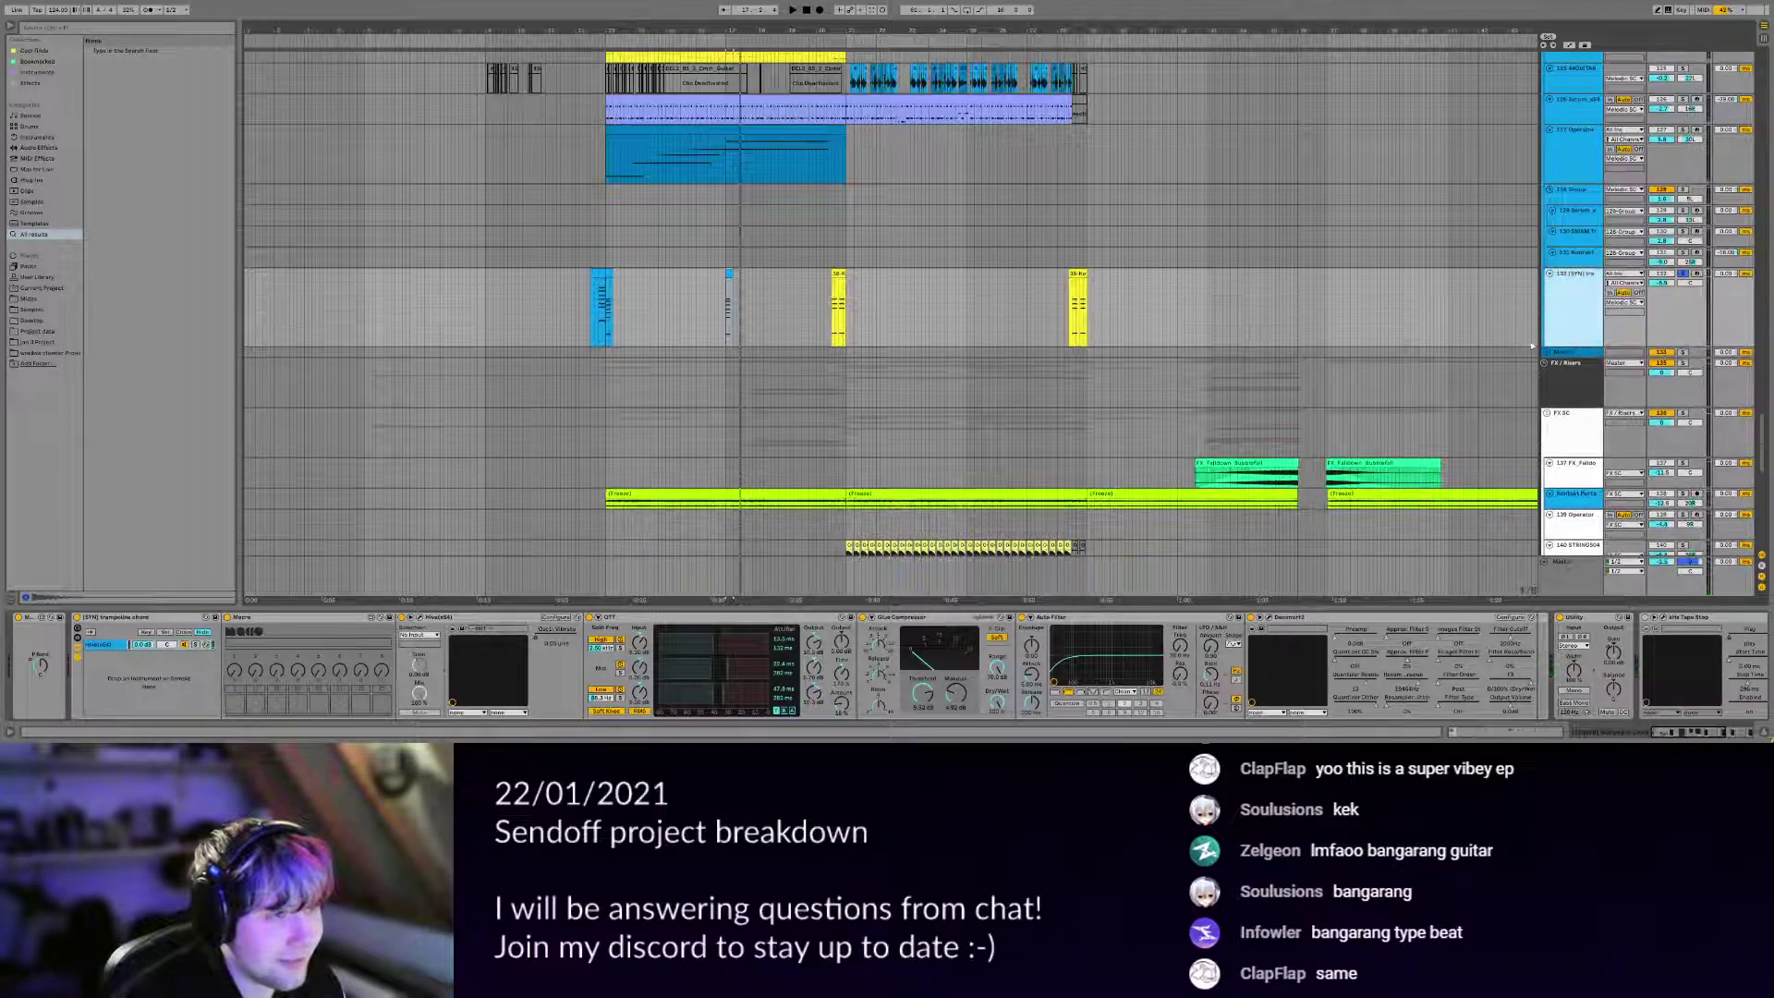
pyautogui.scroll(3, 605, 320)
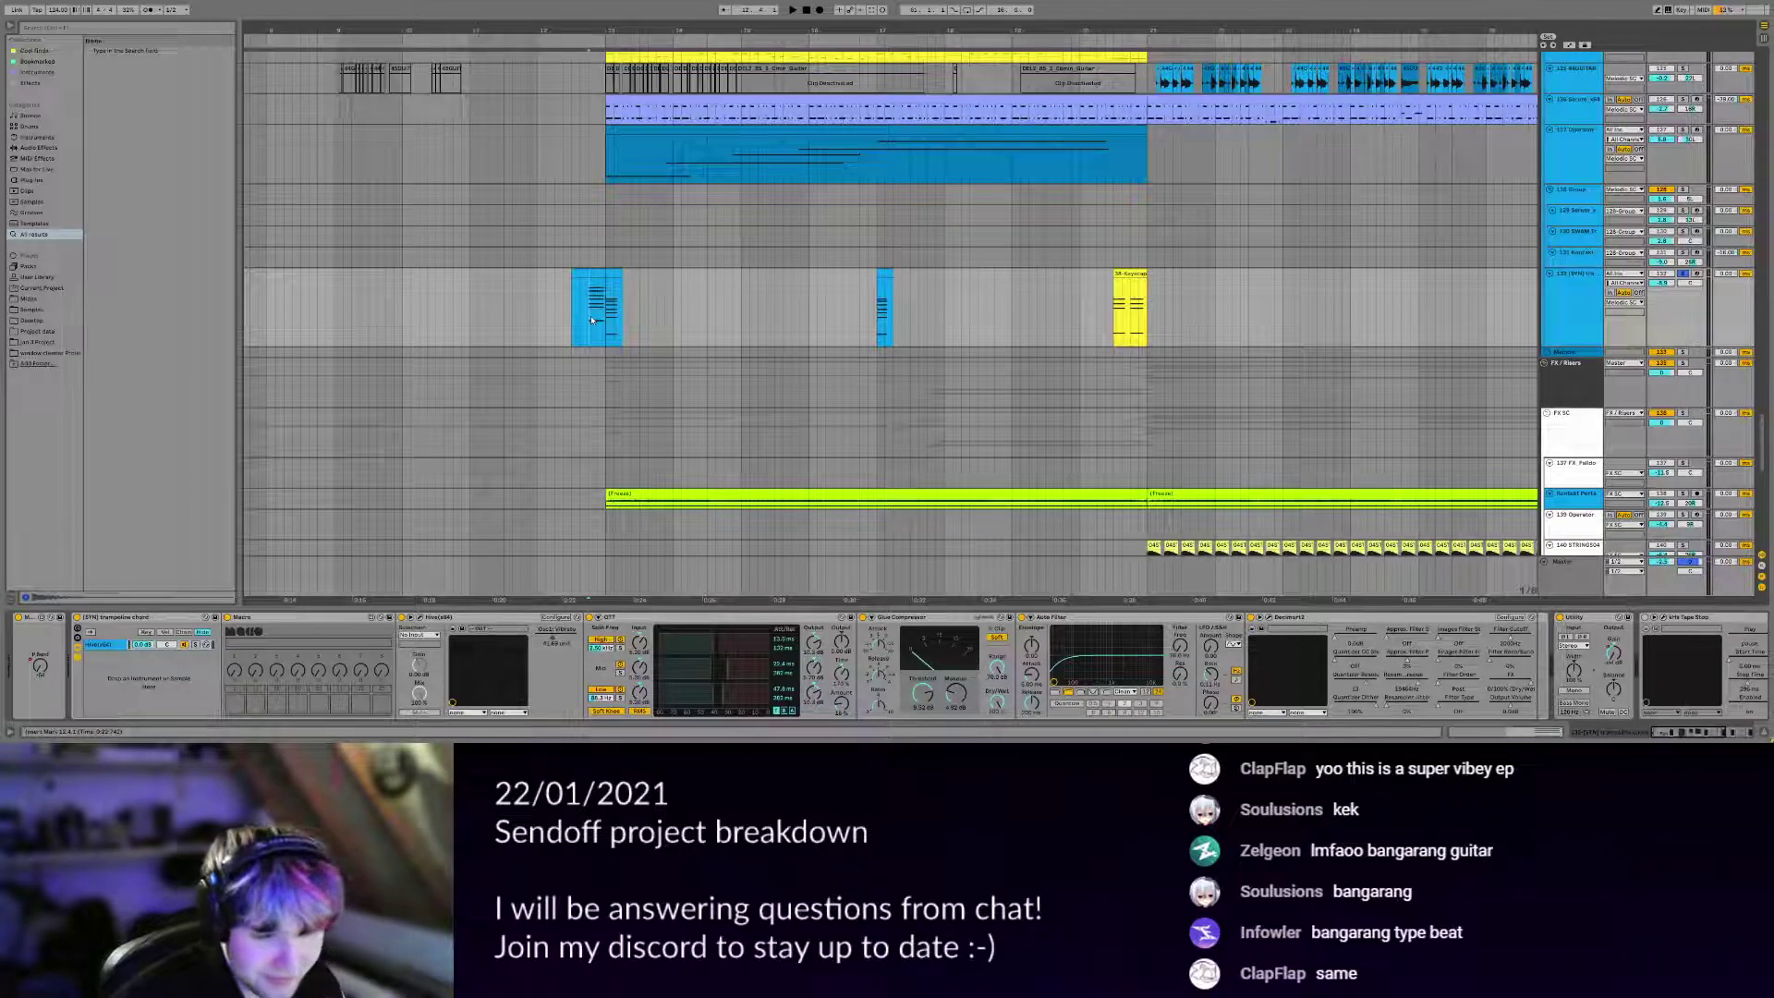
pyautogui.press('space')
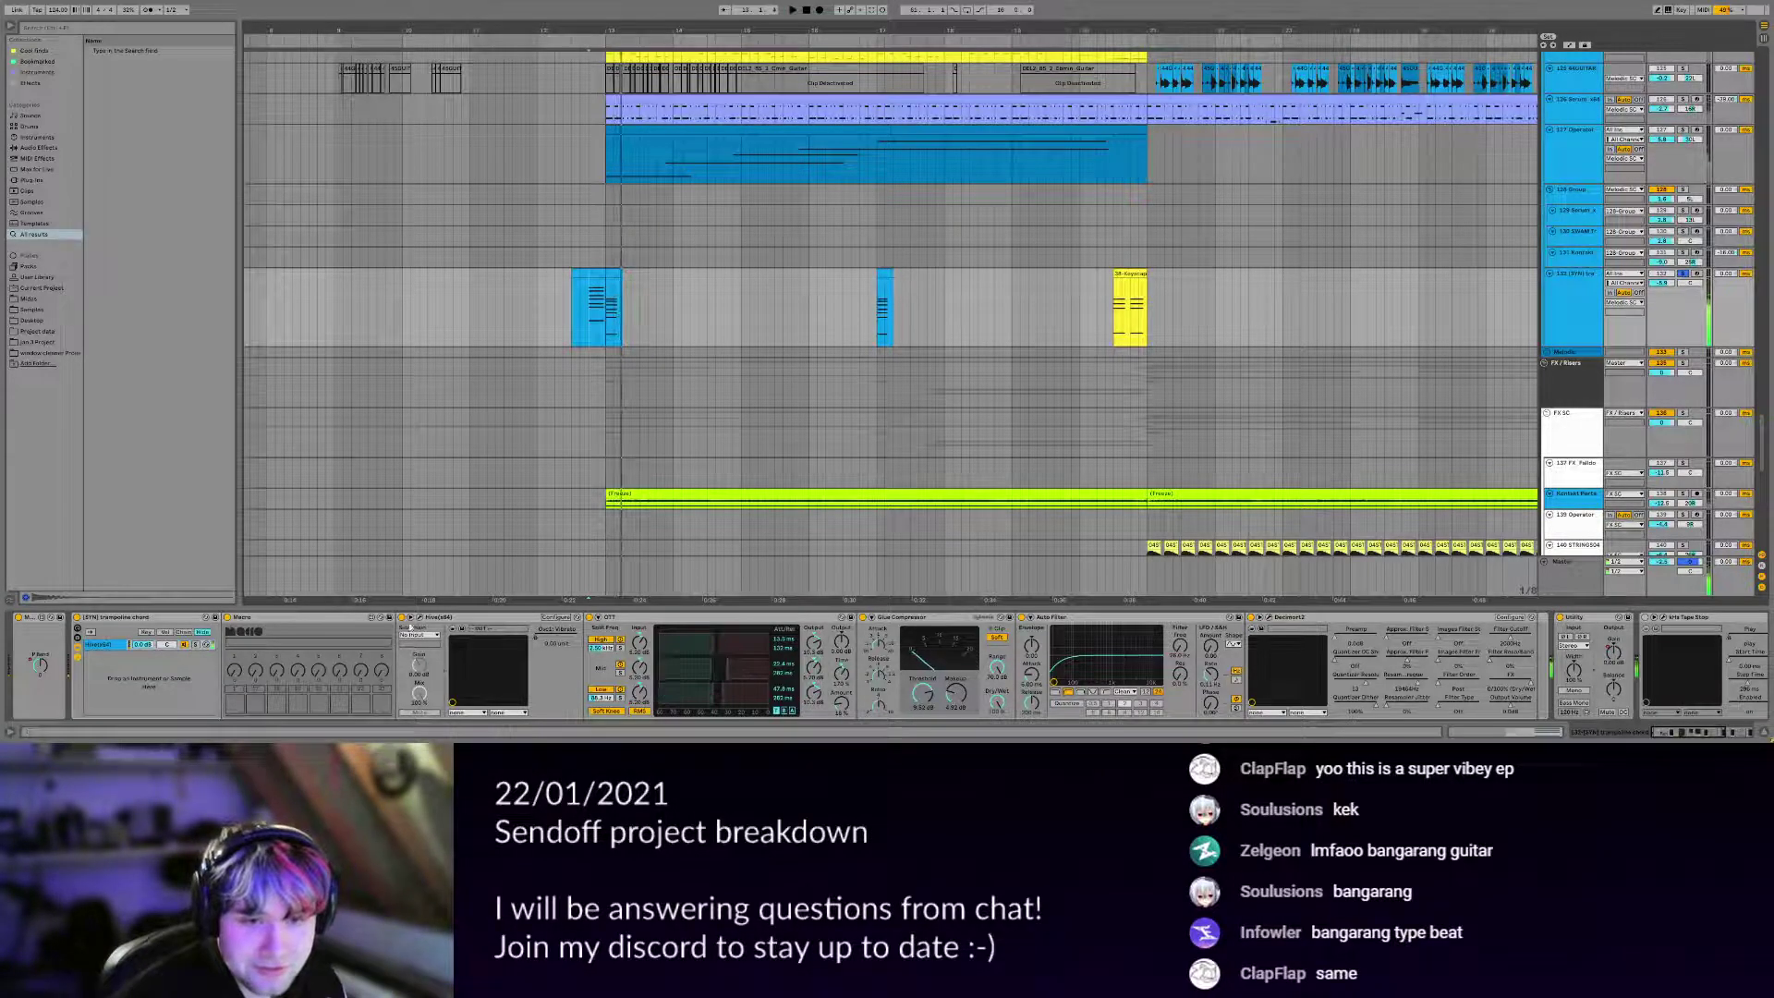
# Open the Hive synth on the chord track, place its window over the arrangement and try the Dirty synth engine during playback.
pyautogui.click(420, 619)
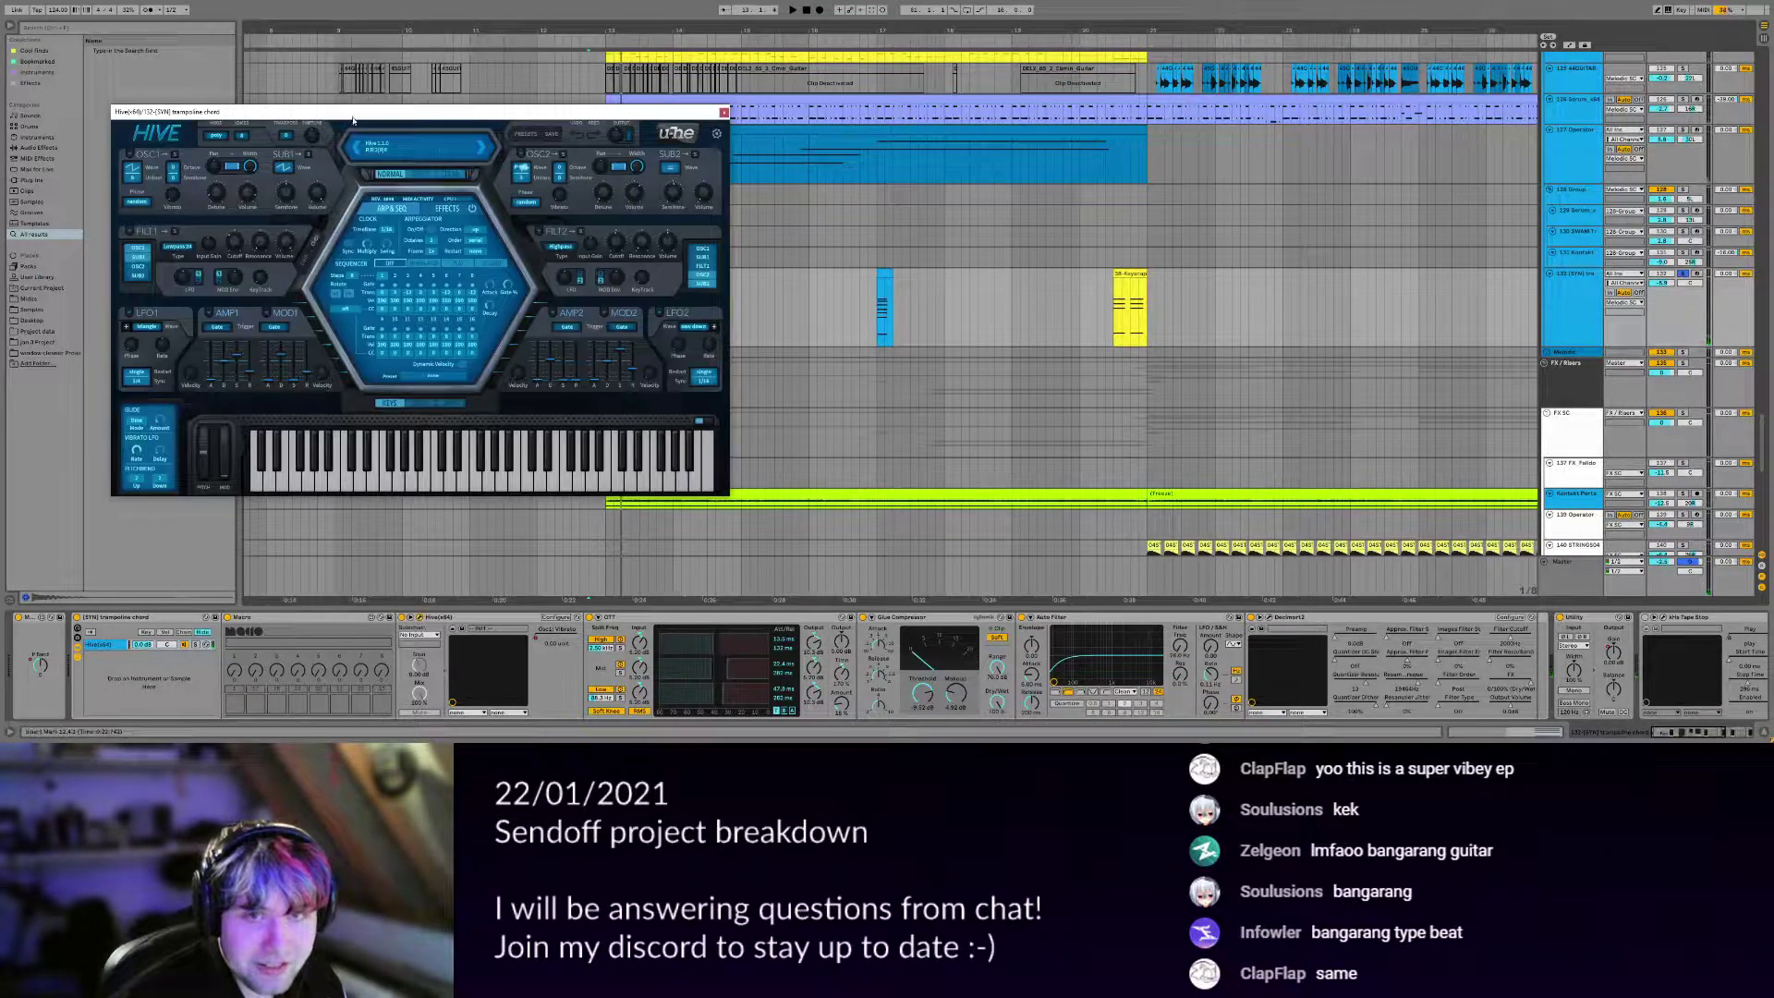
pyautogui.moveTo(353, 119); pyautogui.dragTo(1008, 127)
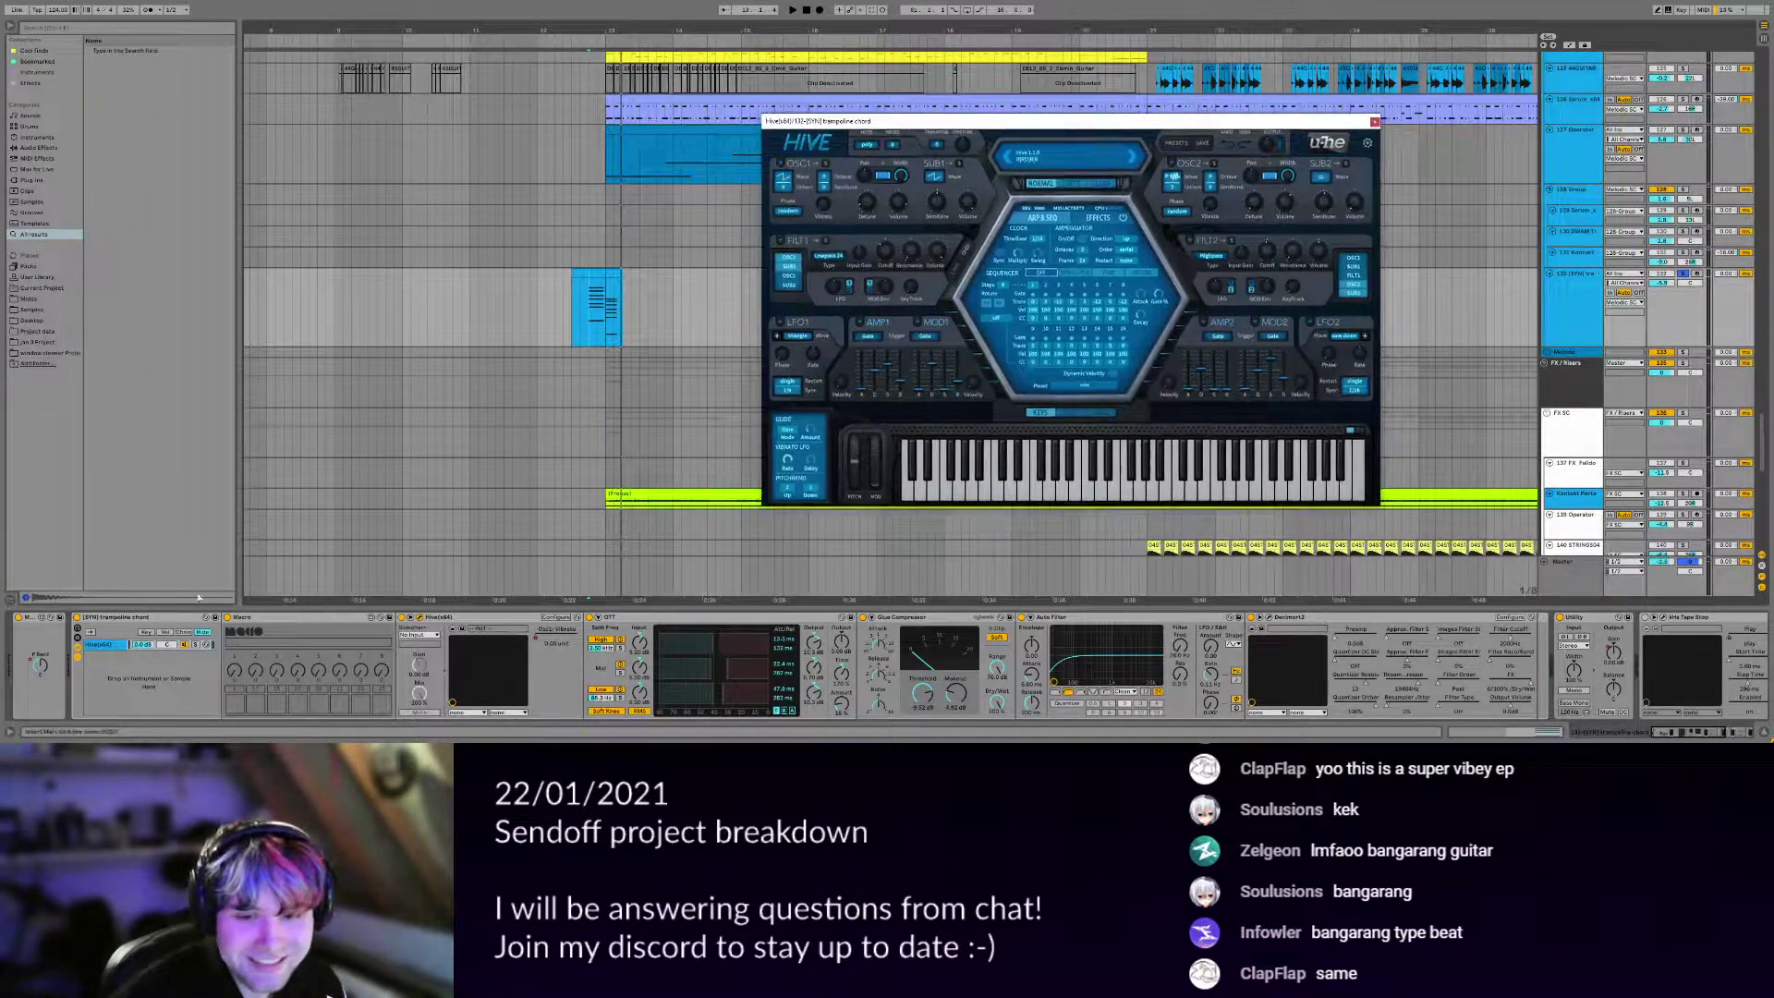
pyautogui.moveTo(536, 640); pyautogui.dragTo(577, 638)
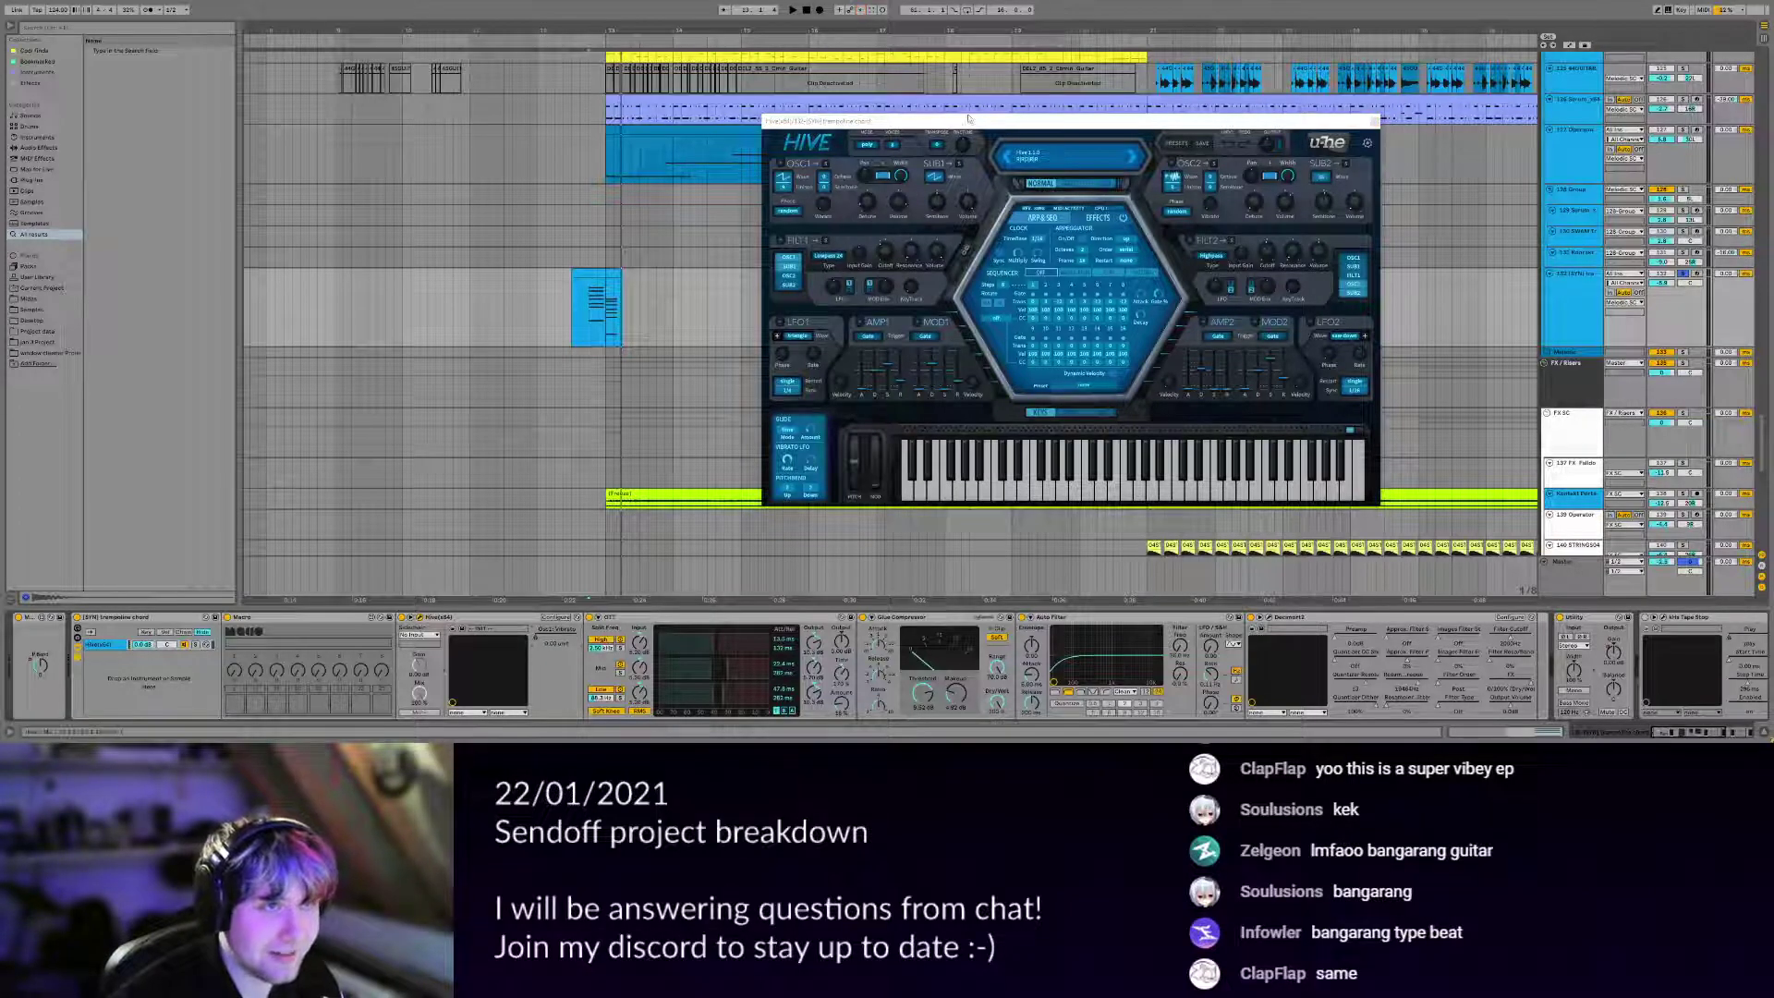
pyautogui.moveTo(1052, 121); pyautogui.dragTo(952, 155)
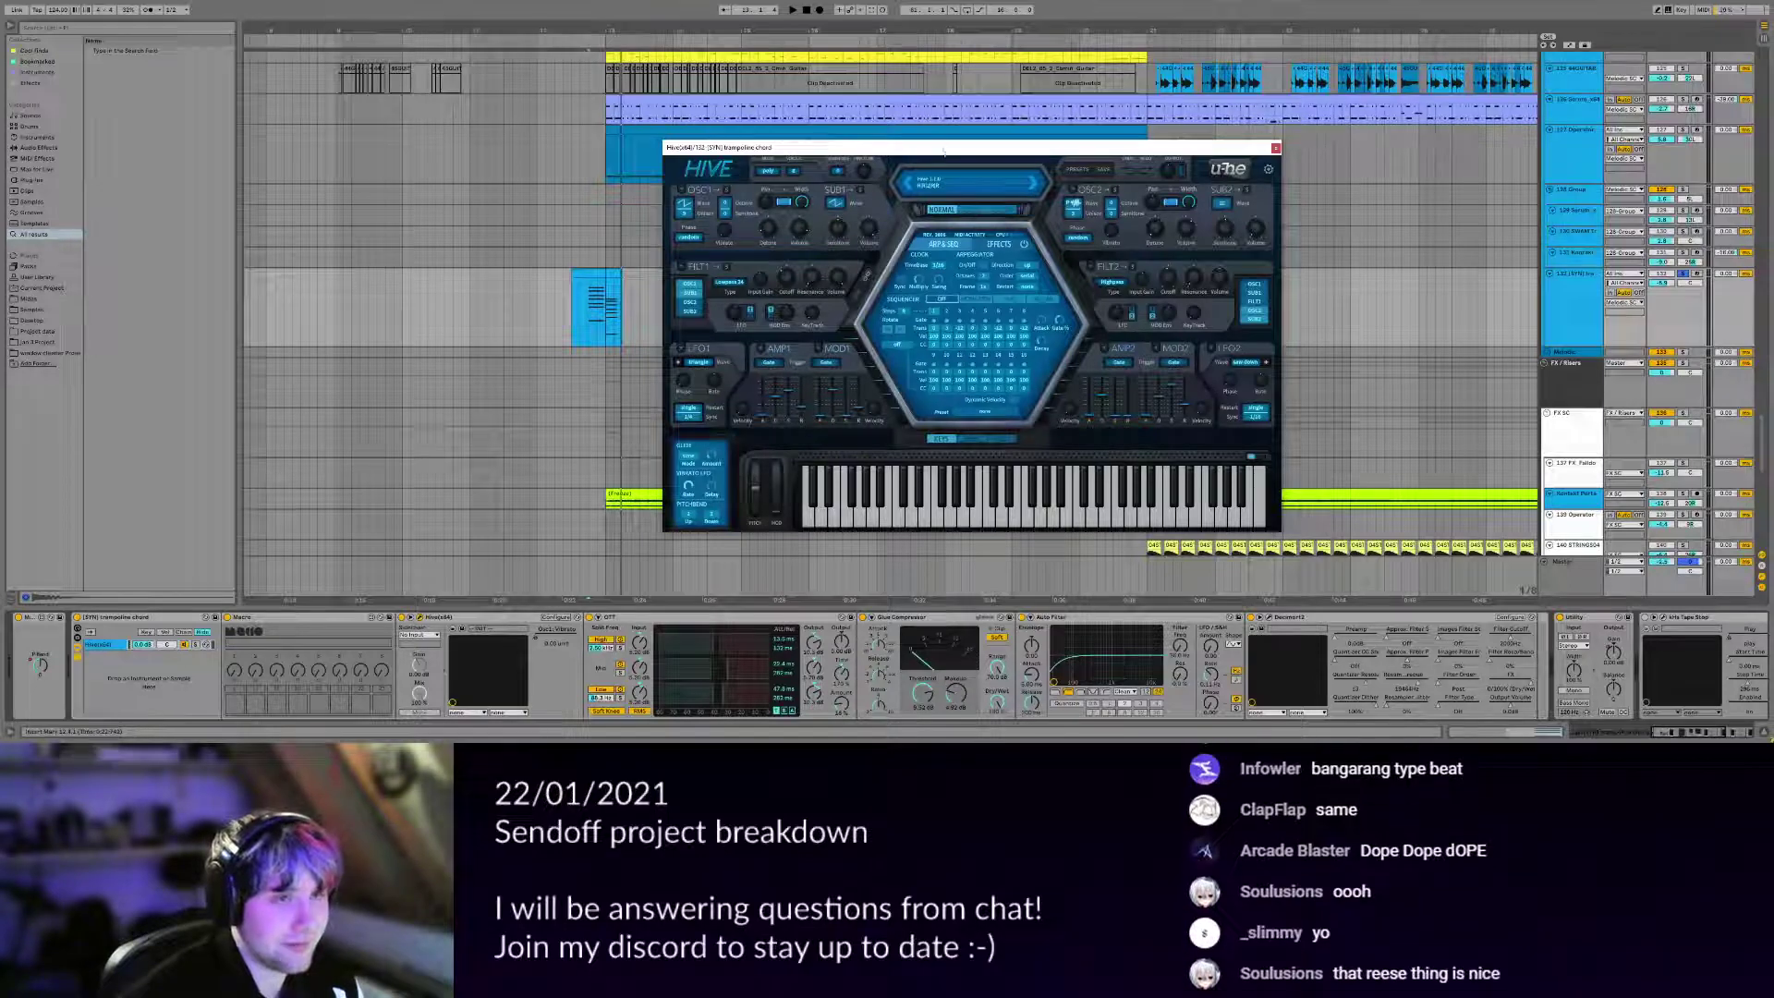
pyautogui.moveTo(937, 158); pyautogui.dragTo(894, 168)
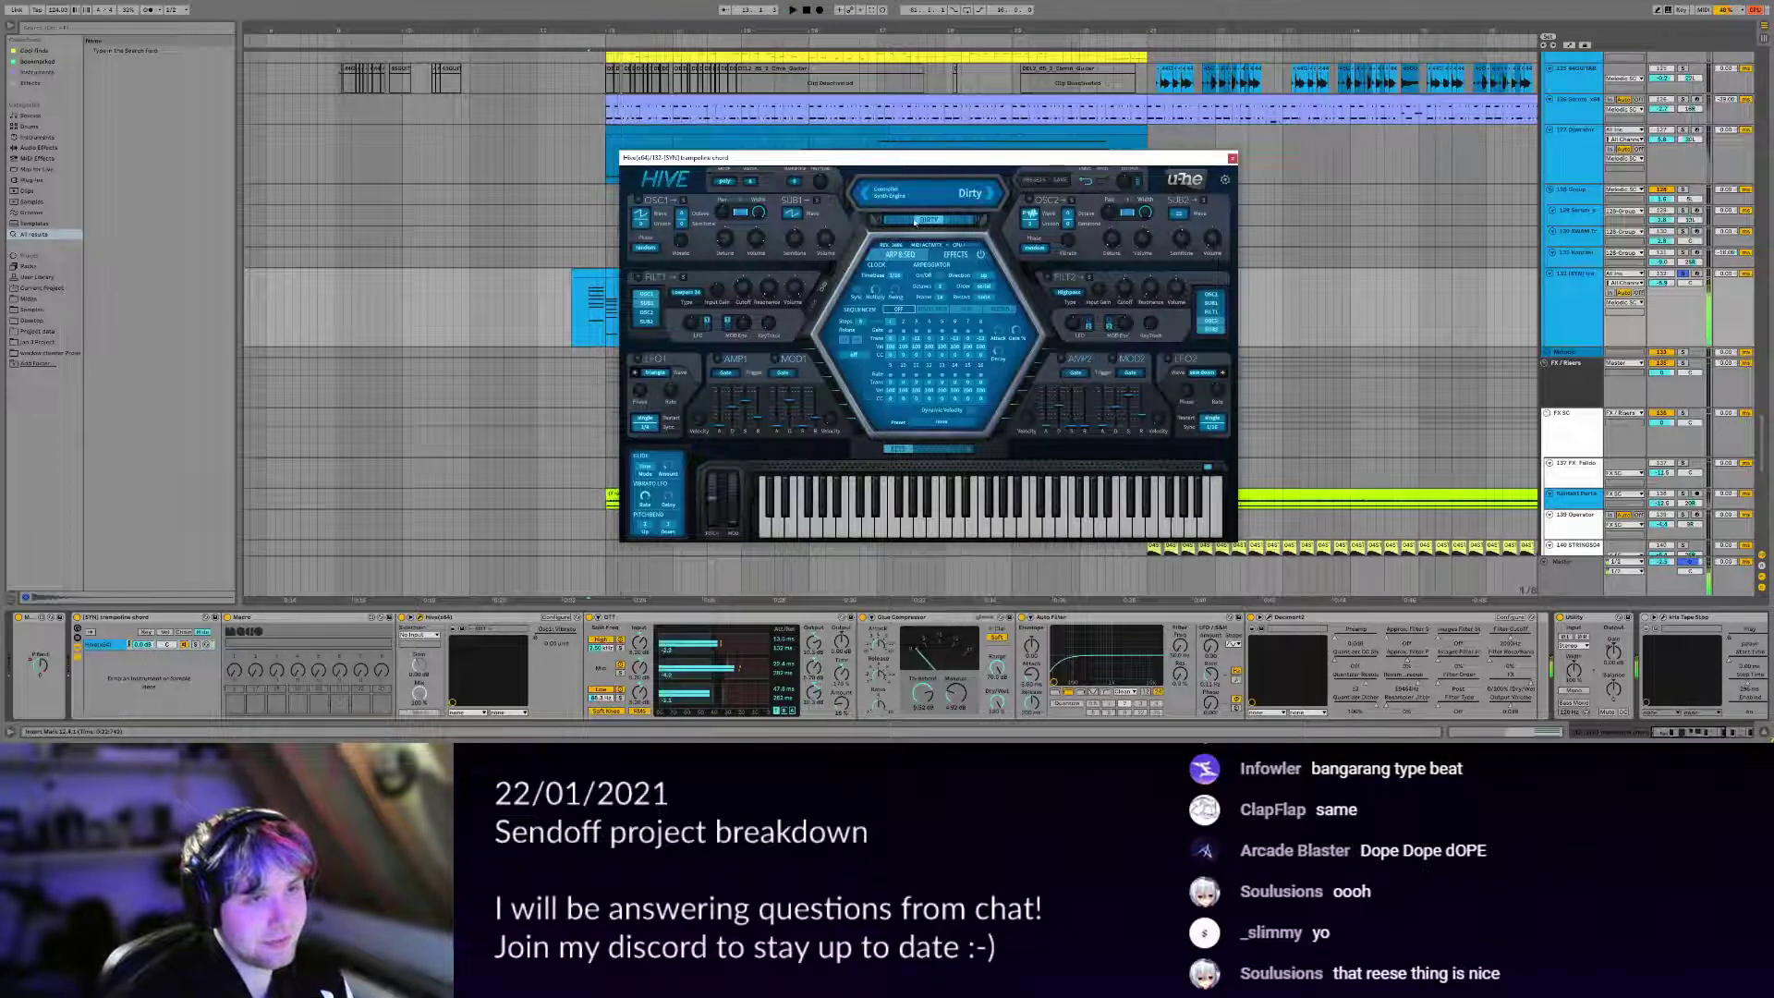
pyautogui.moveTo(901, 168); pyautogui.dragTo(900, 173)
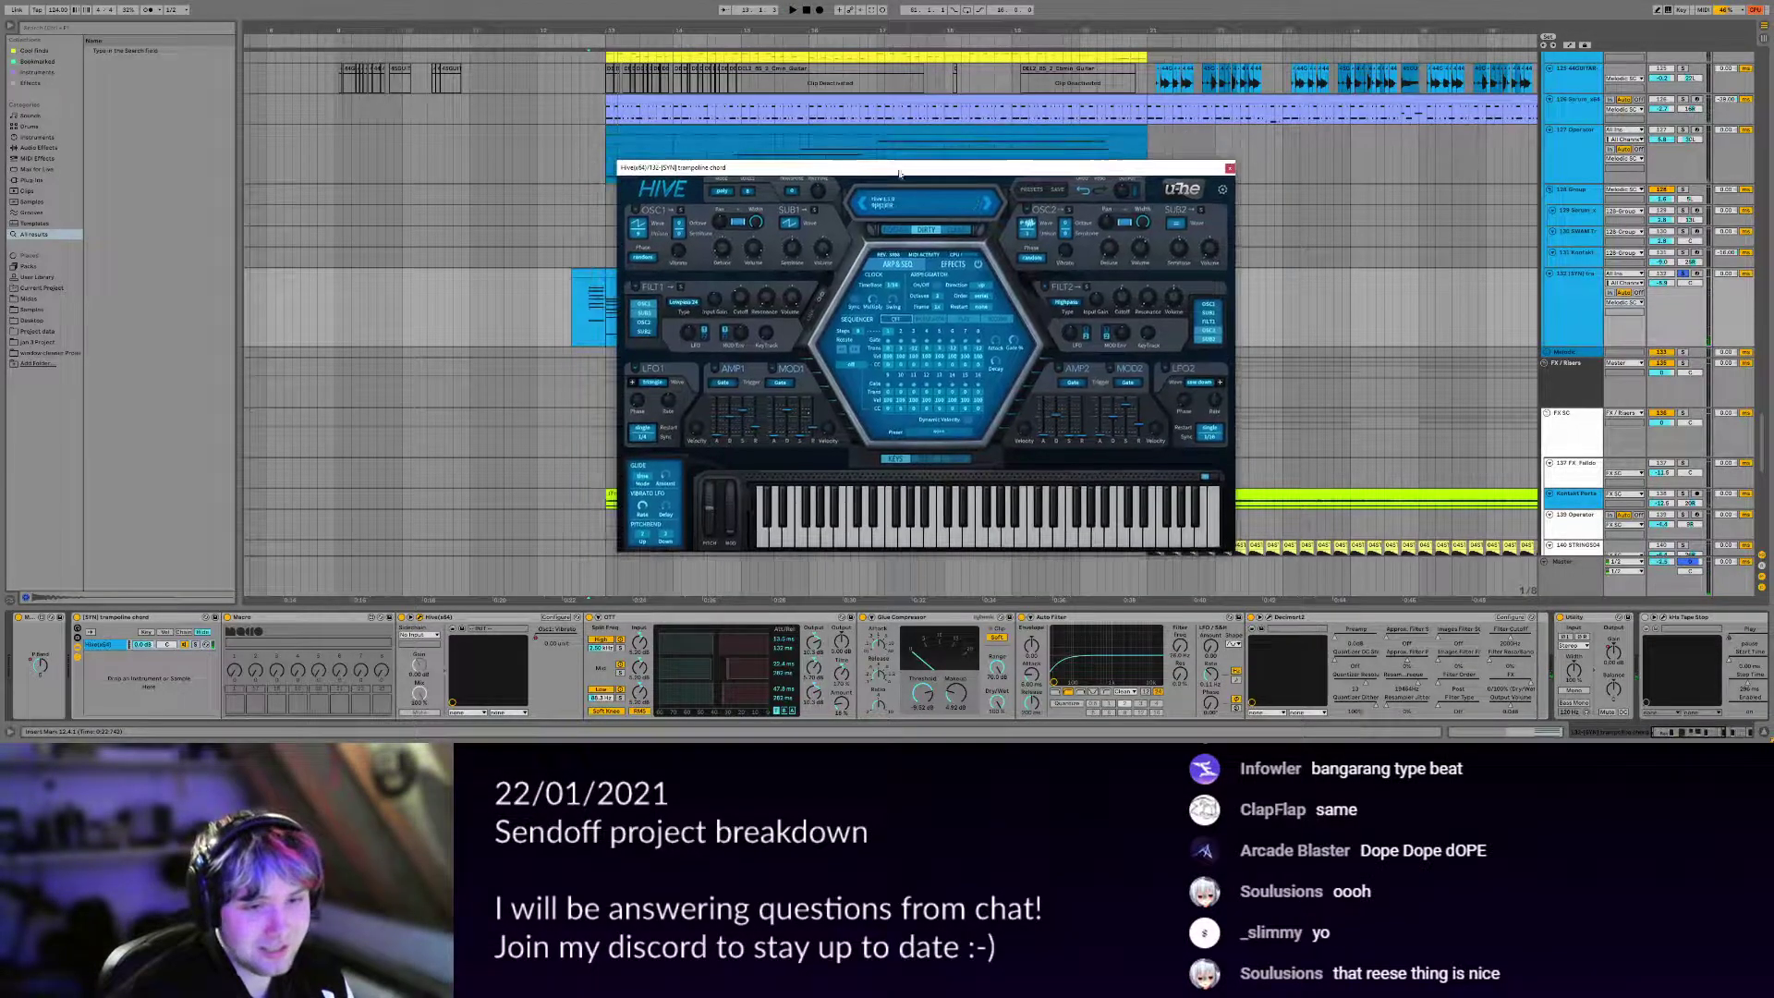
# Close the Hive window and show the automation of Hive's exposed parameter on the chord track.
pyautogui.click(419, 617)
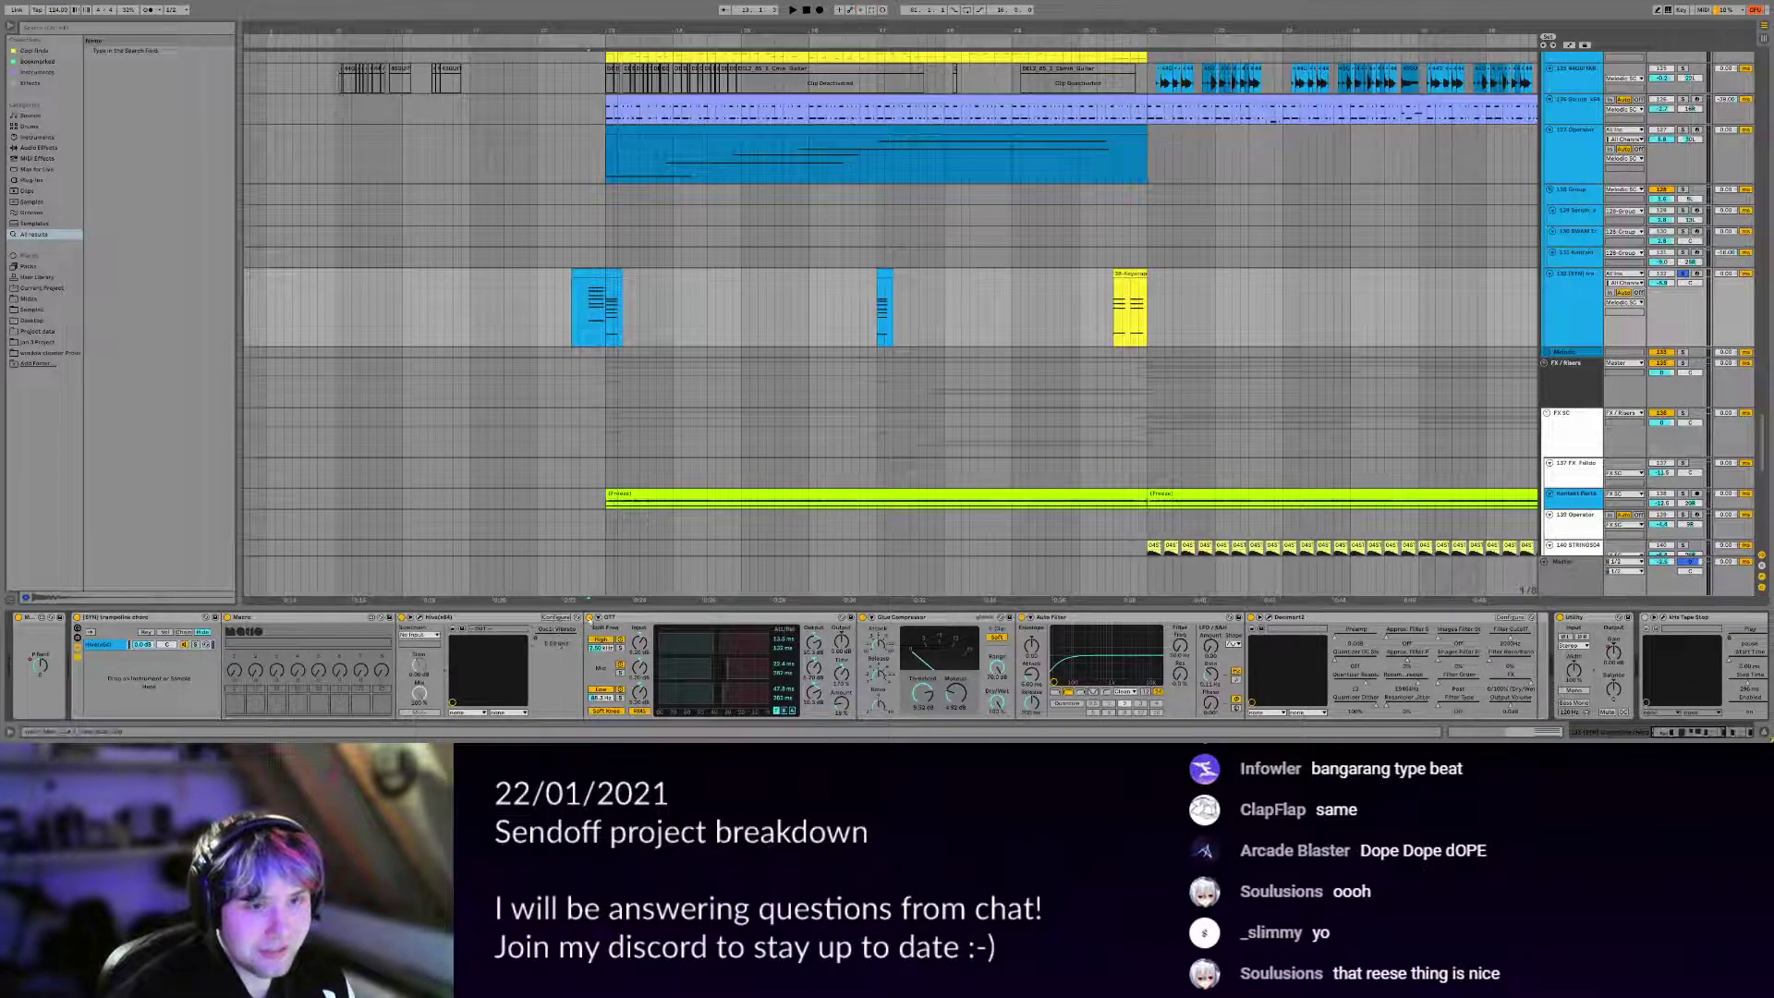
pyautogui.rightClick(537, 636)
pyautogui.click(598, 429)
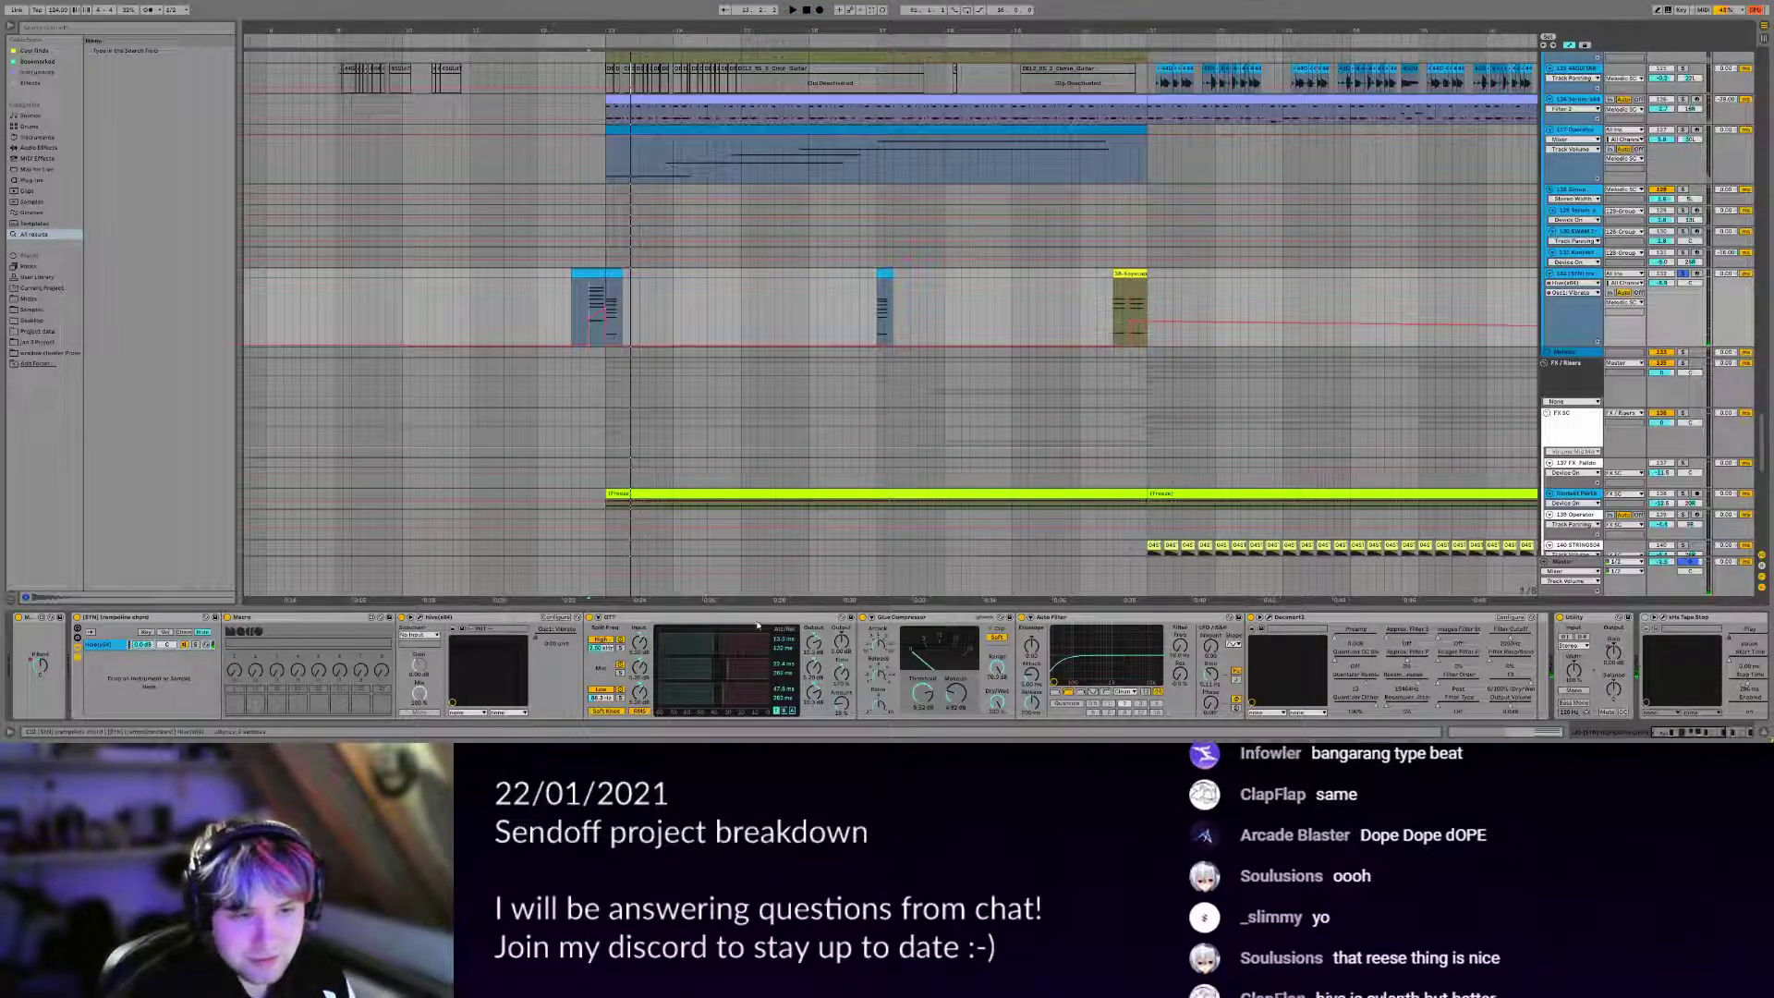
# Open Decimort 2 on the chord track to inspect its settings, move its window and close it.
pyautogui.hscroll(5, 1031, 618)
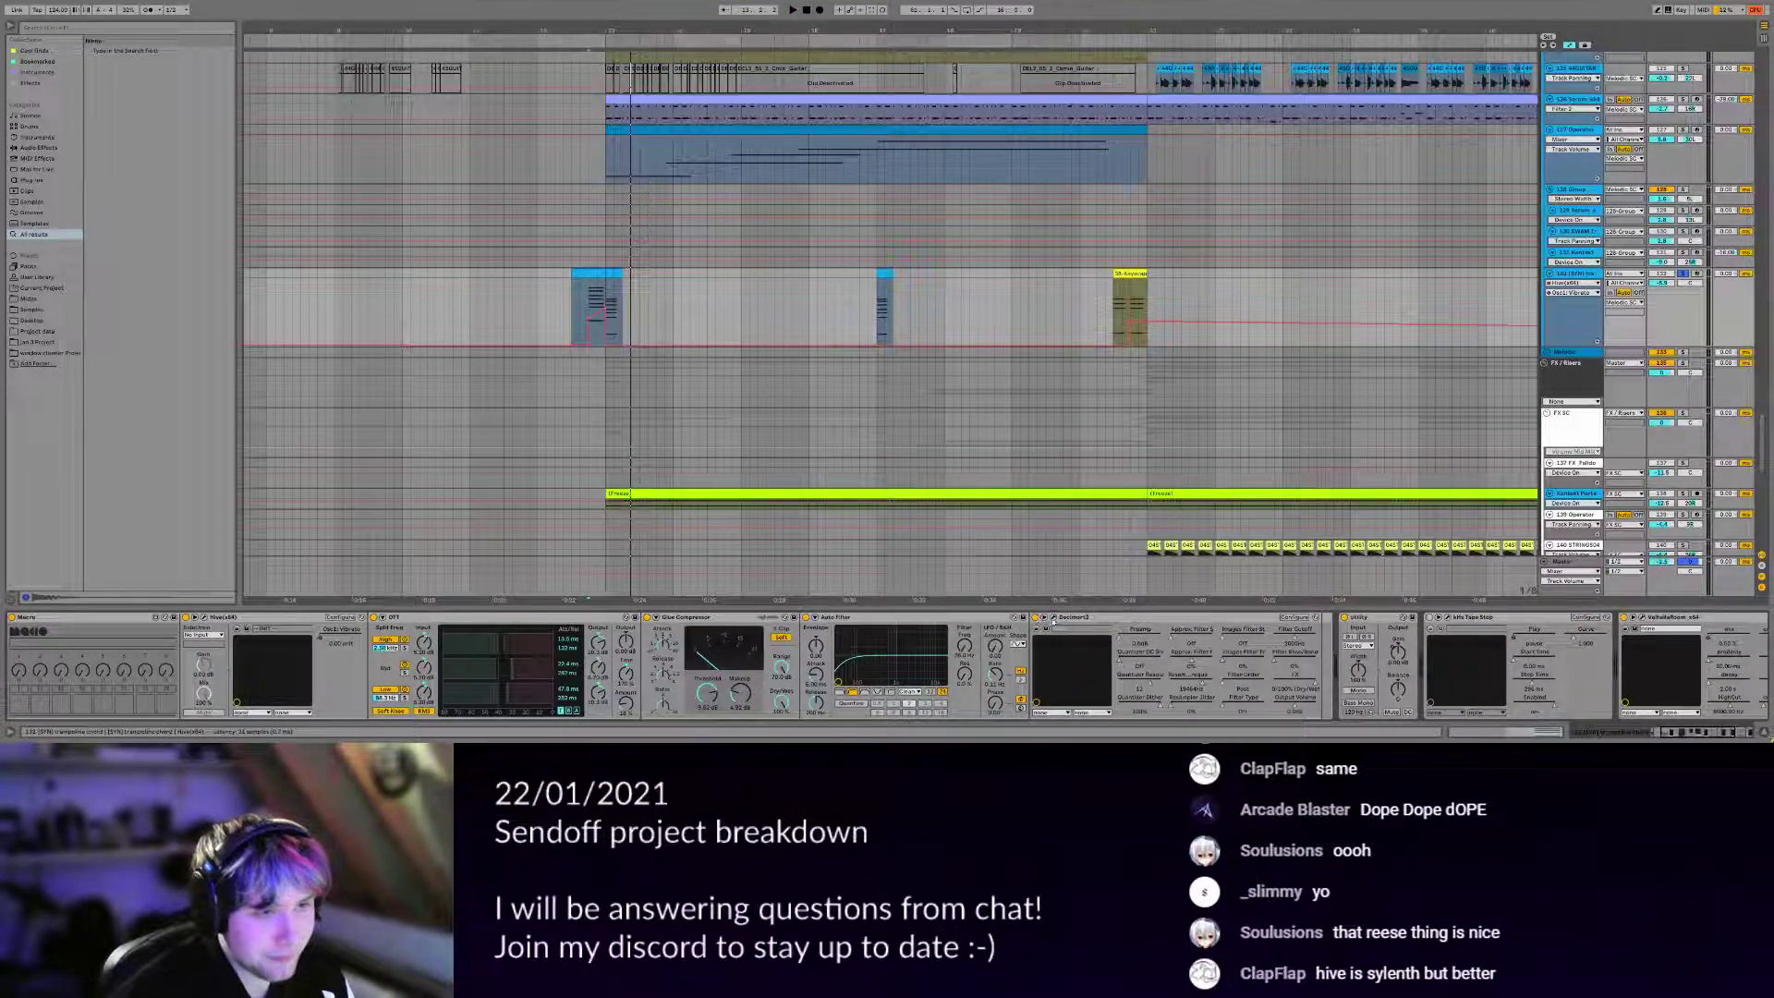
pyautogui.click(1053, 618)
pyautogui.moveTo(761, 184); pyautogui.dragTo(832, 236)
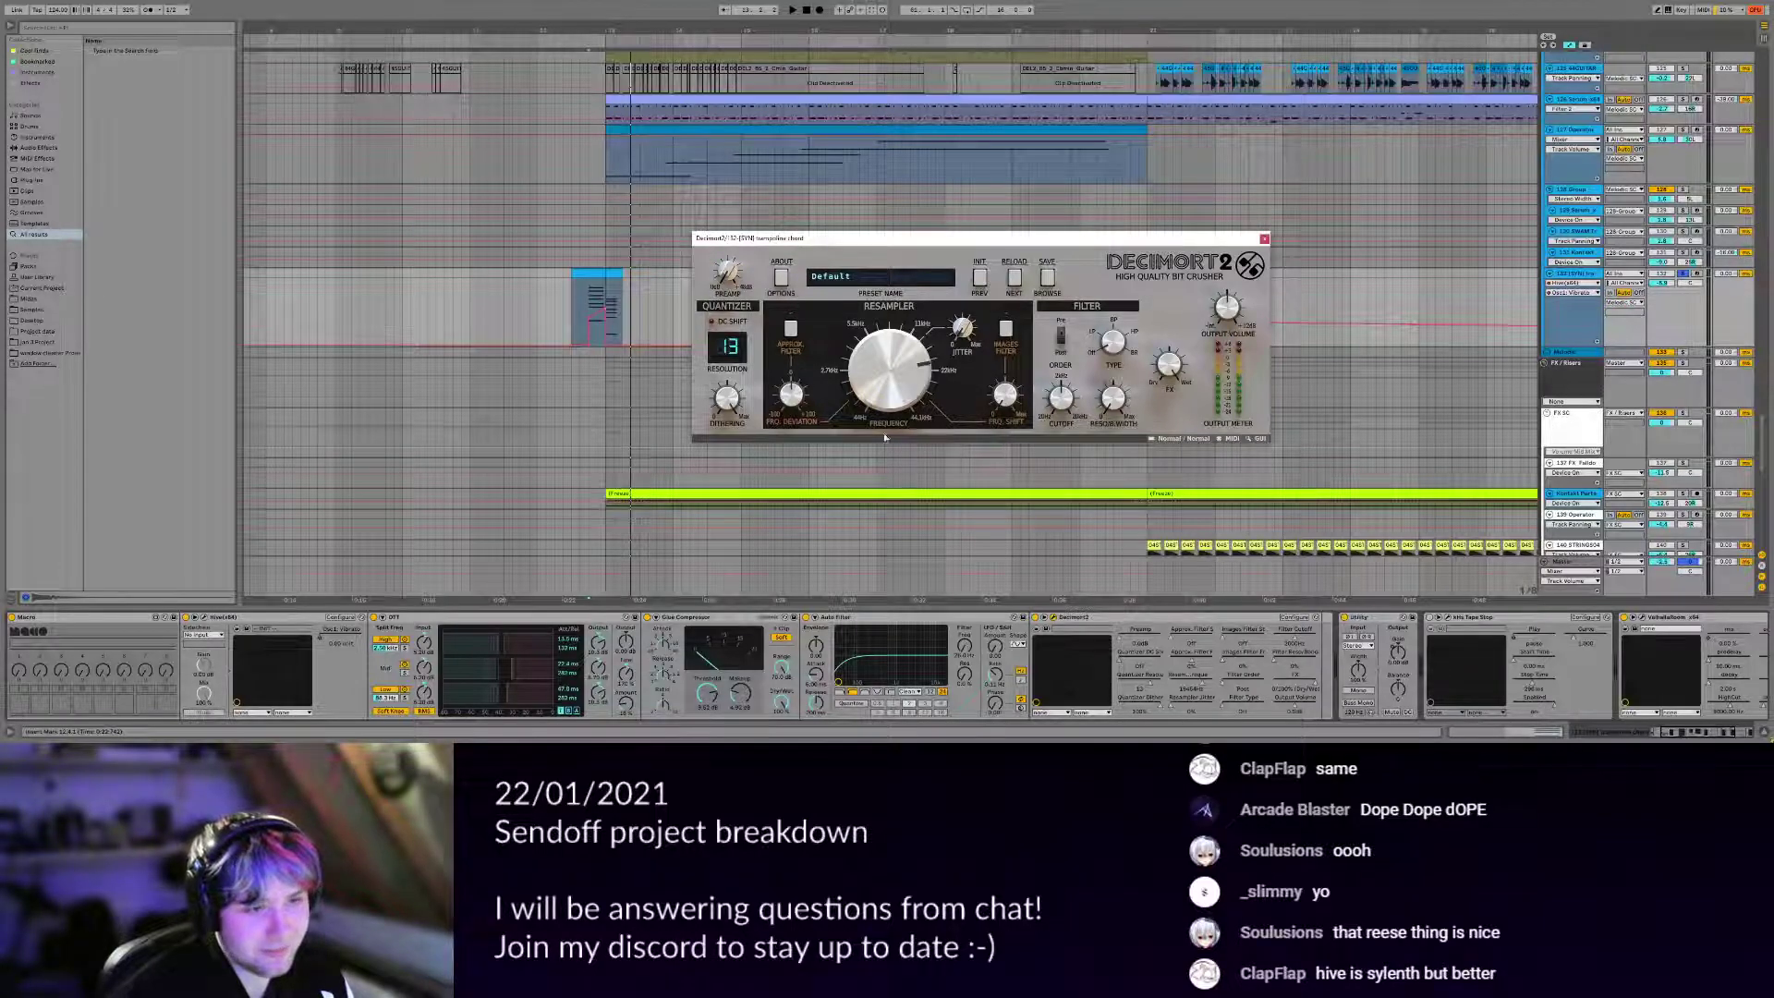
pyautogui.click(1053, 617)
# Play the chord track while examining the remaining effects at the end of its device chain.
pyautogui.hscroll(5, 1390, 645)
pyautogui.press('space')
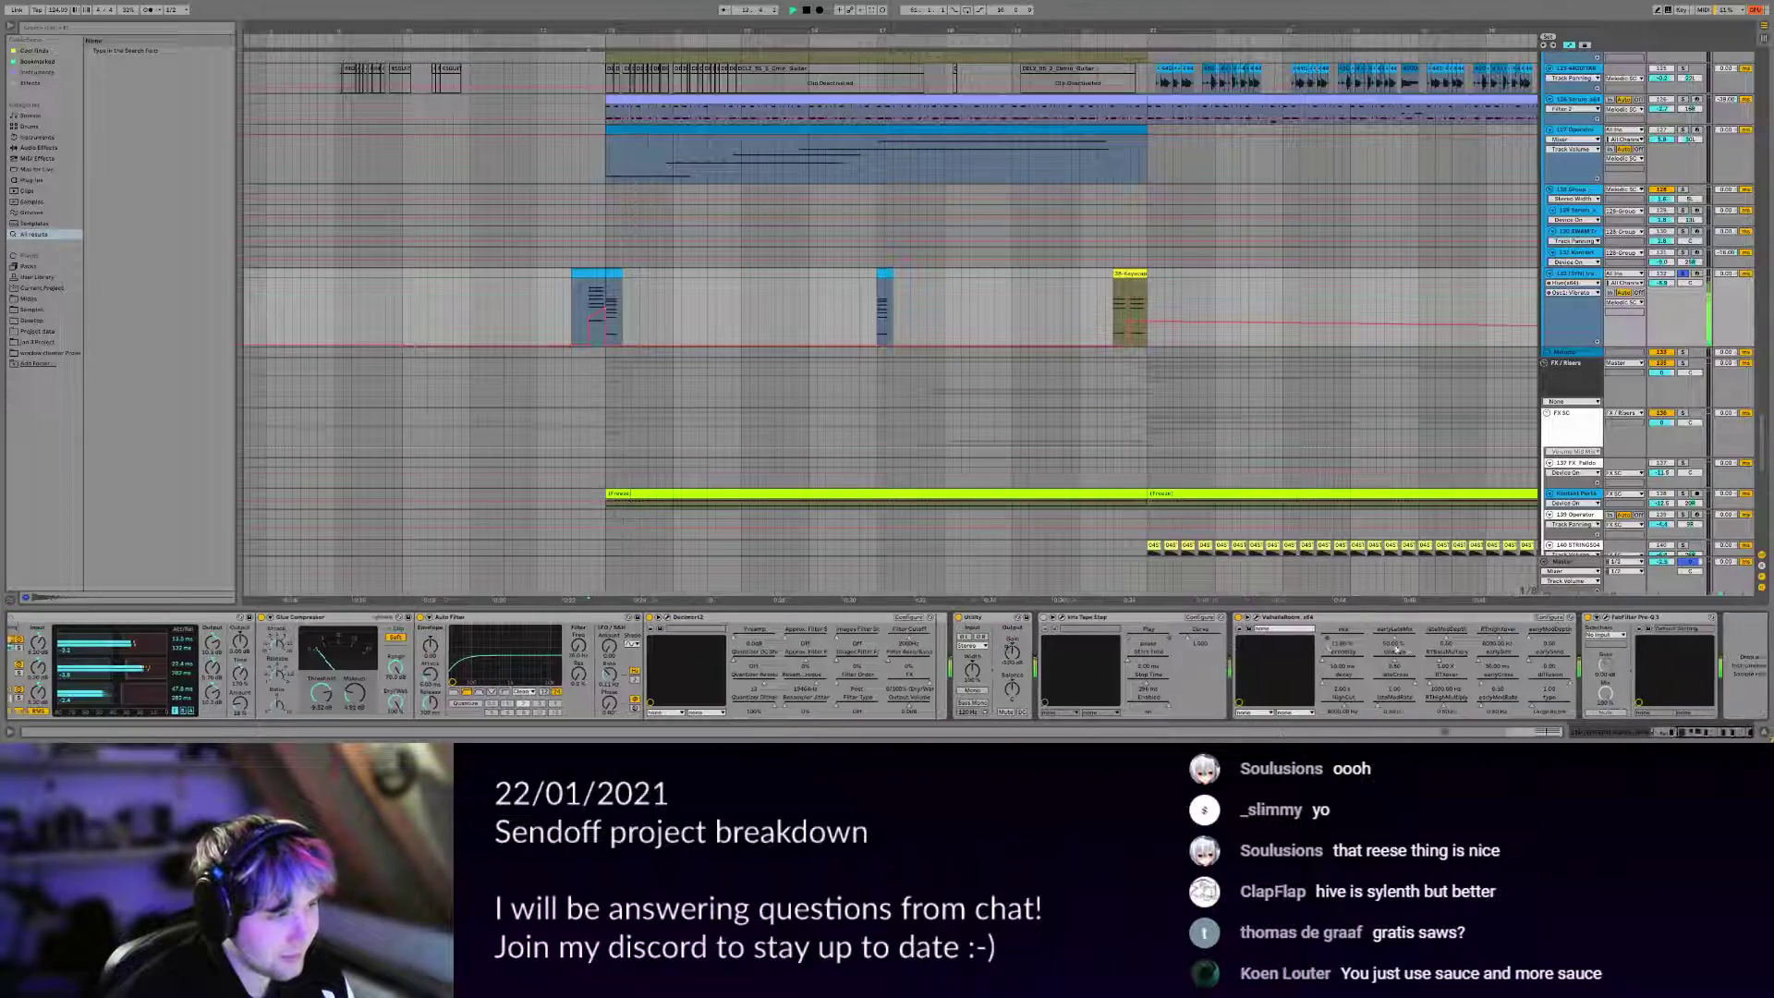
pyautogui.hscroll(1, 1396, 648)
pyautogui.press('space')
pyautogui.hscroll(-2, 951, 665)
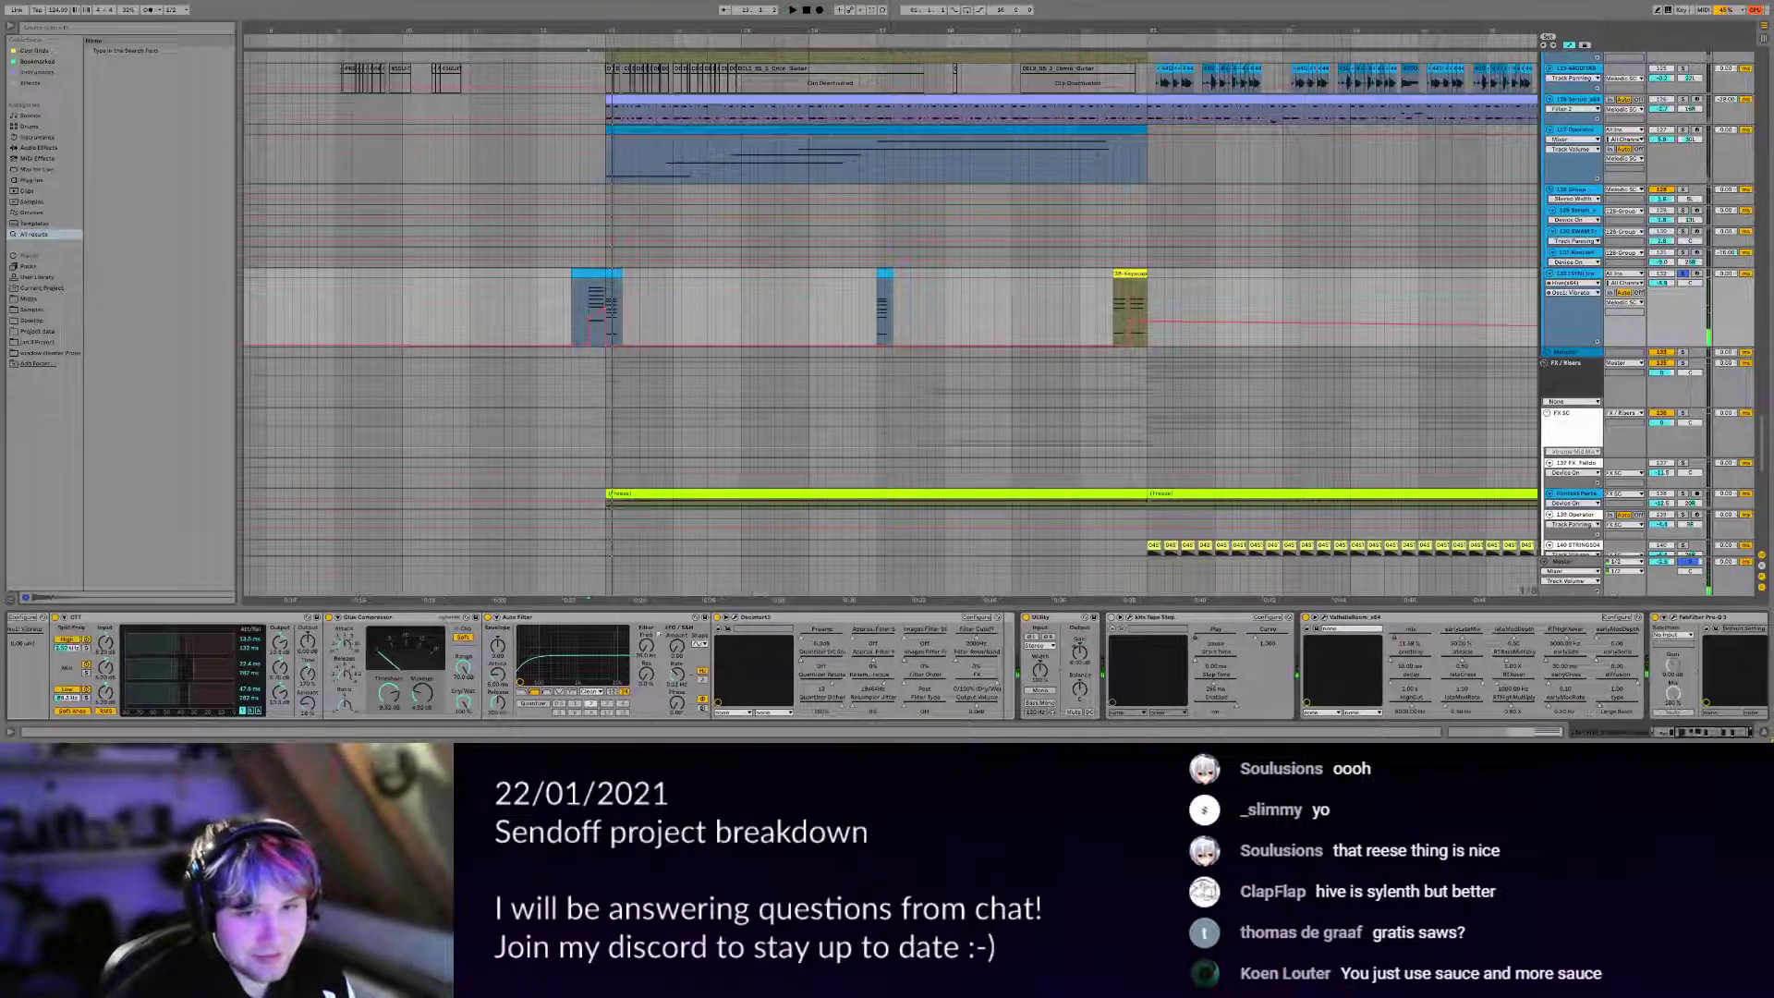
# Look over the chord track's clips across the arrangement and the FX tracks below it.
pyautogui.scroll(-3, 673, 370)
pyautogui.scroll(6, 673, 374)
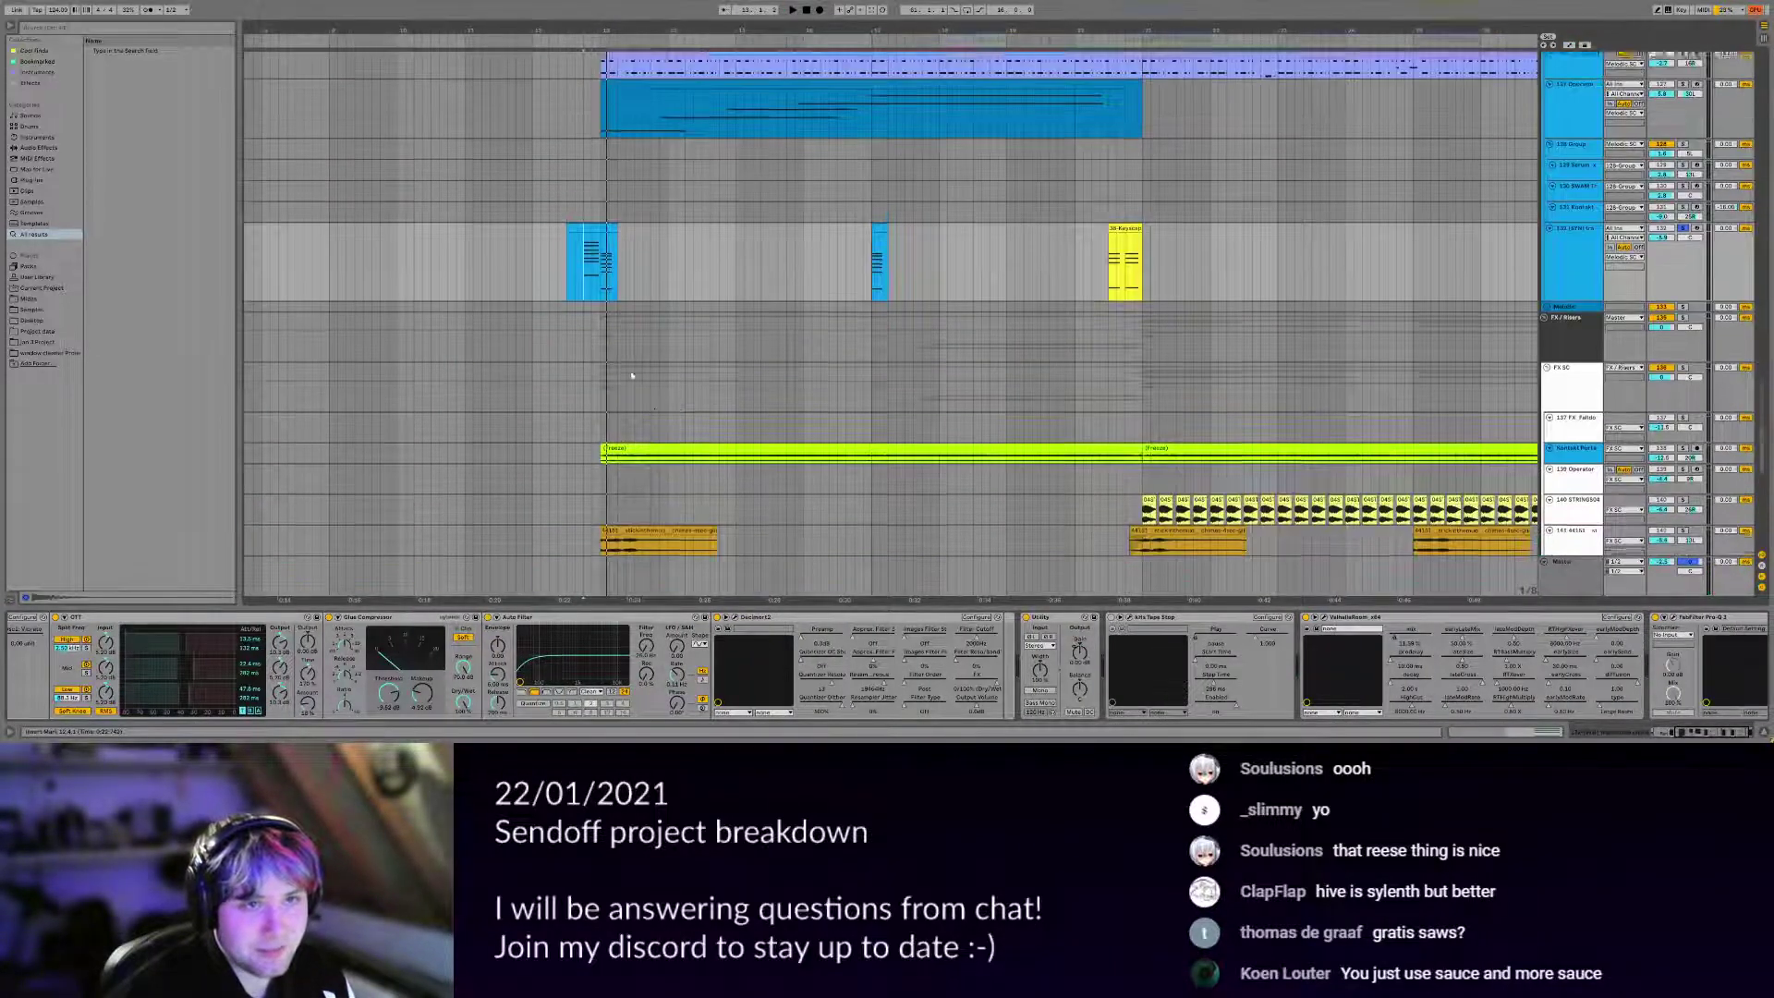
pyautogui.scroll(-4, 1020, 408)
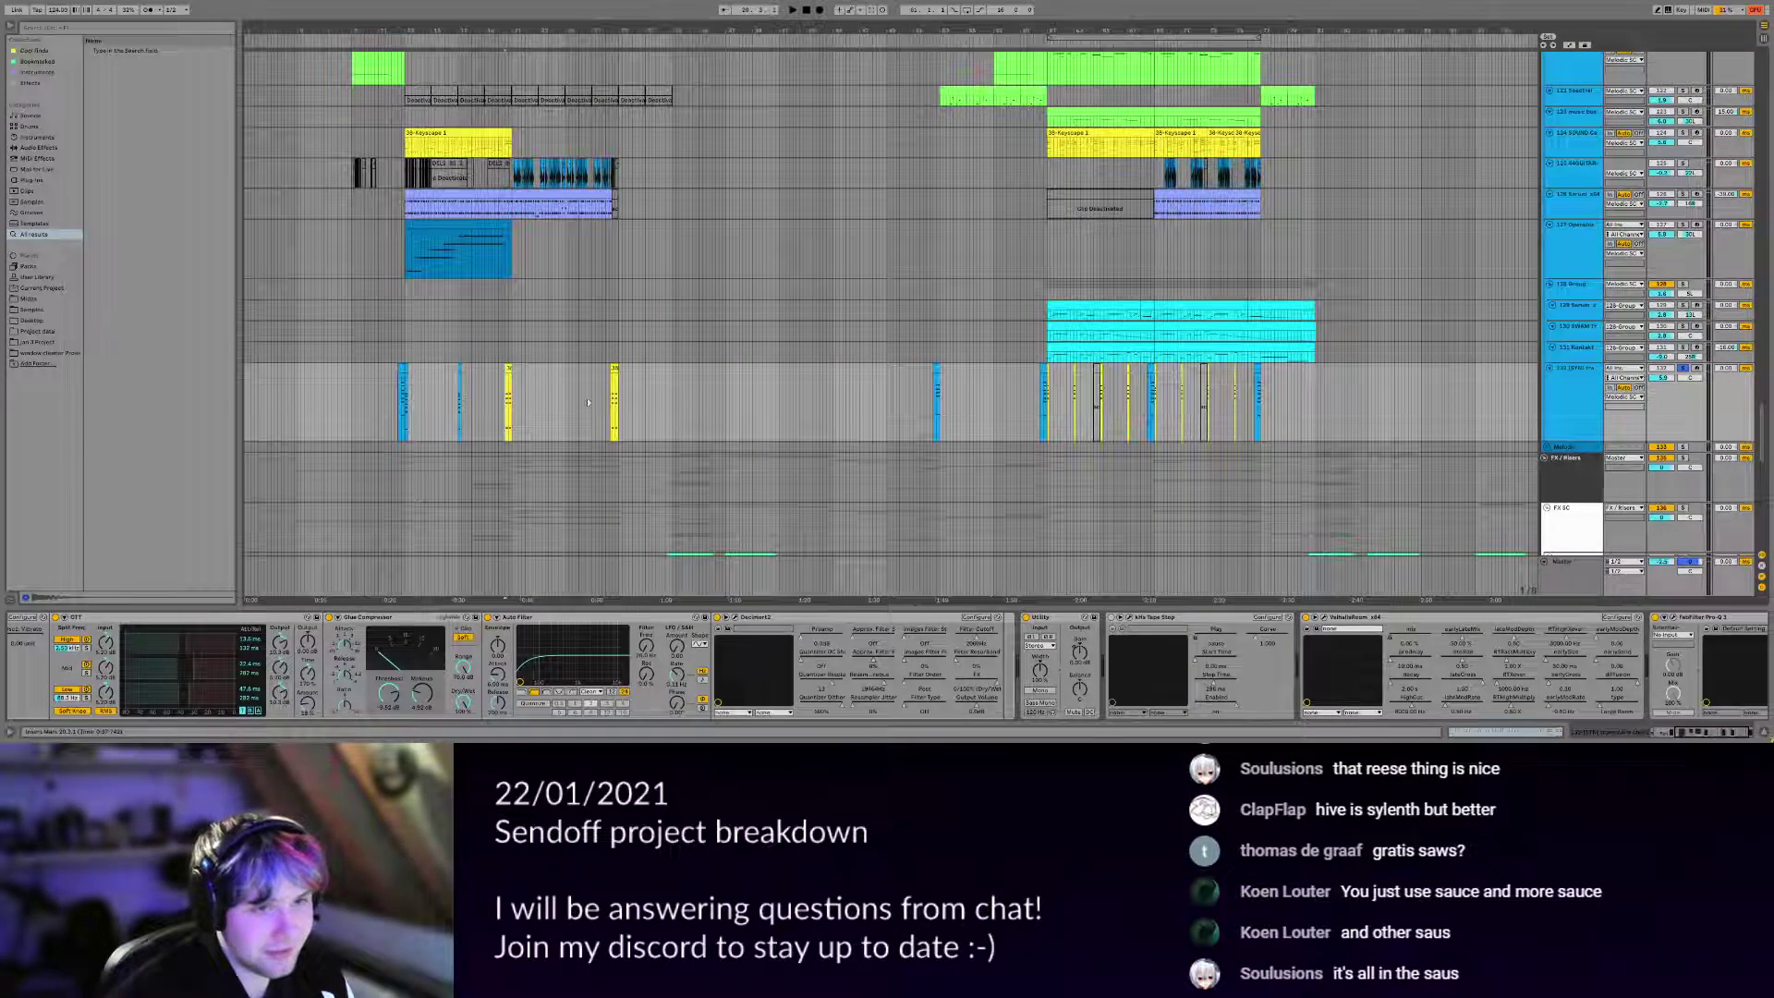
pyautogui.scroll(6, 588, 402)
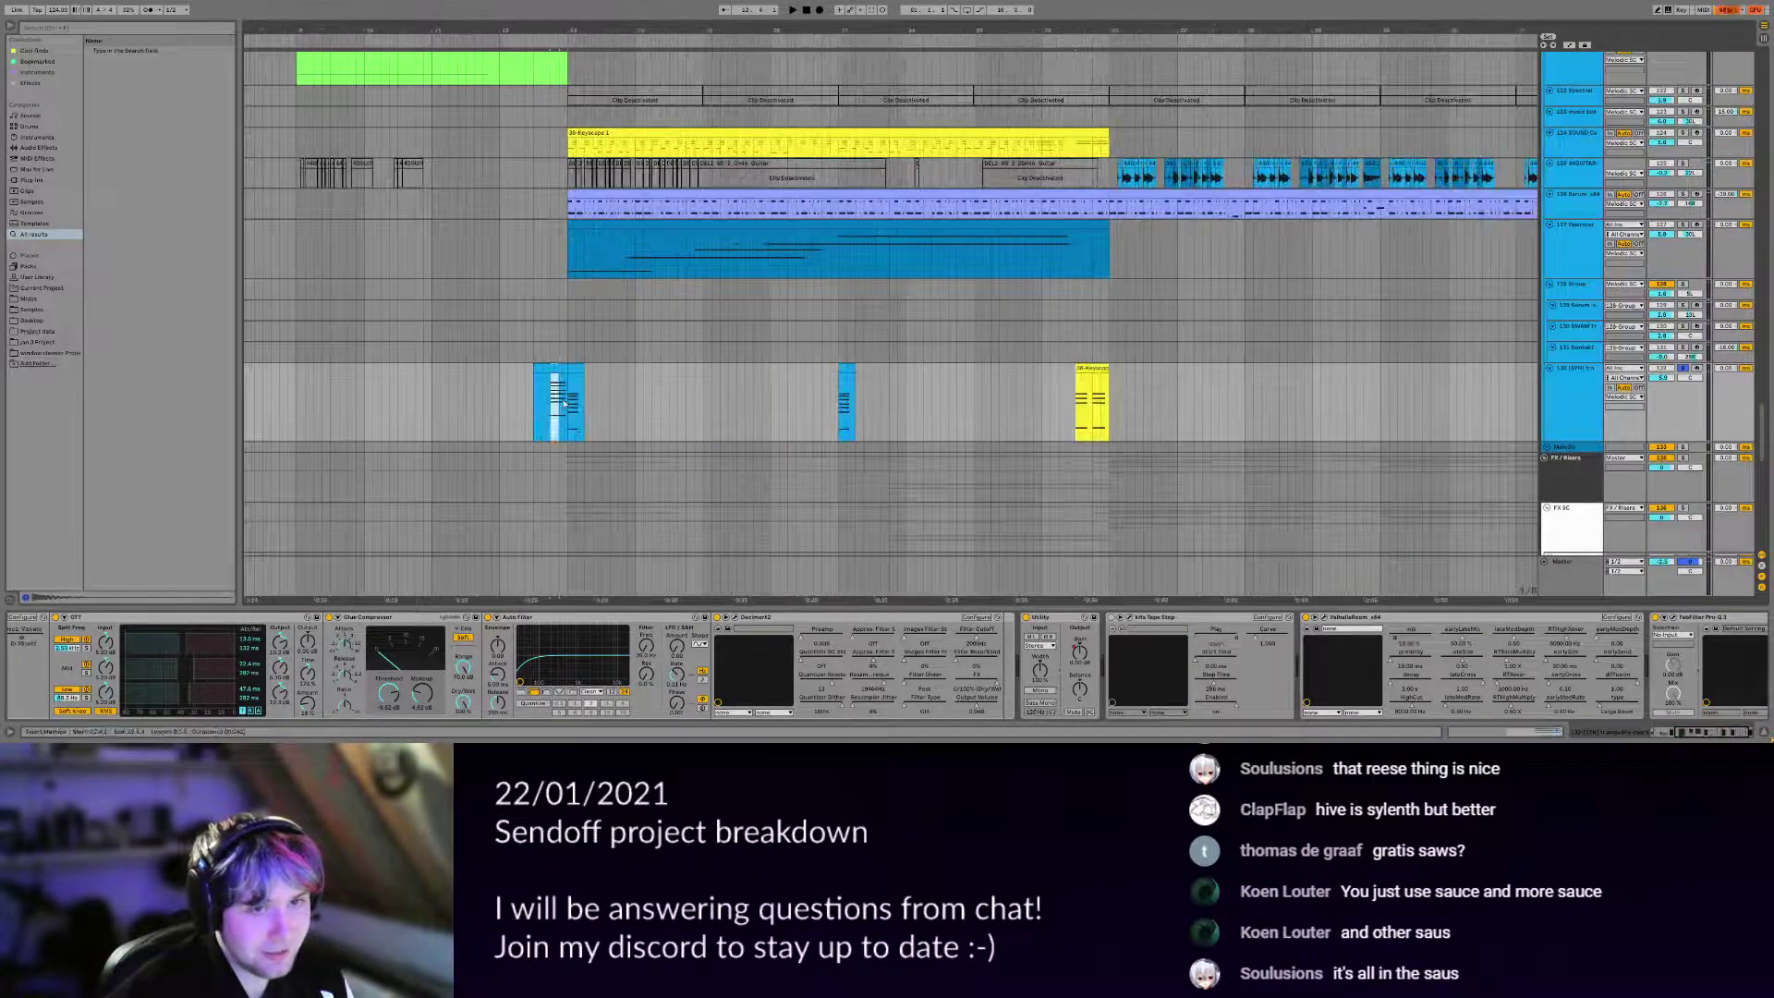
pyautogui.scroll(-5, 1043, 429)
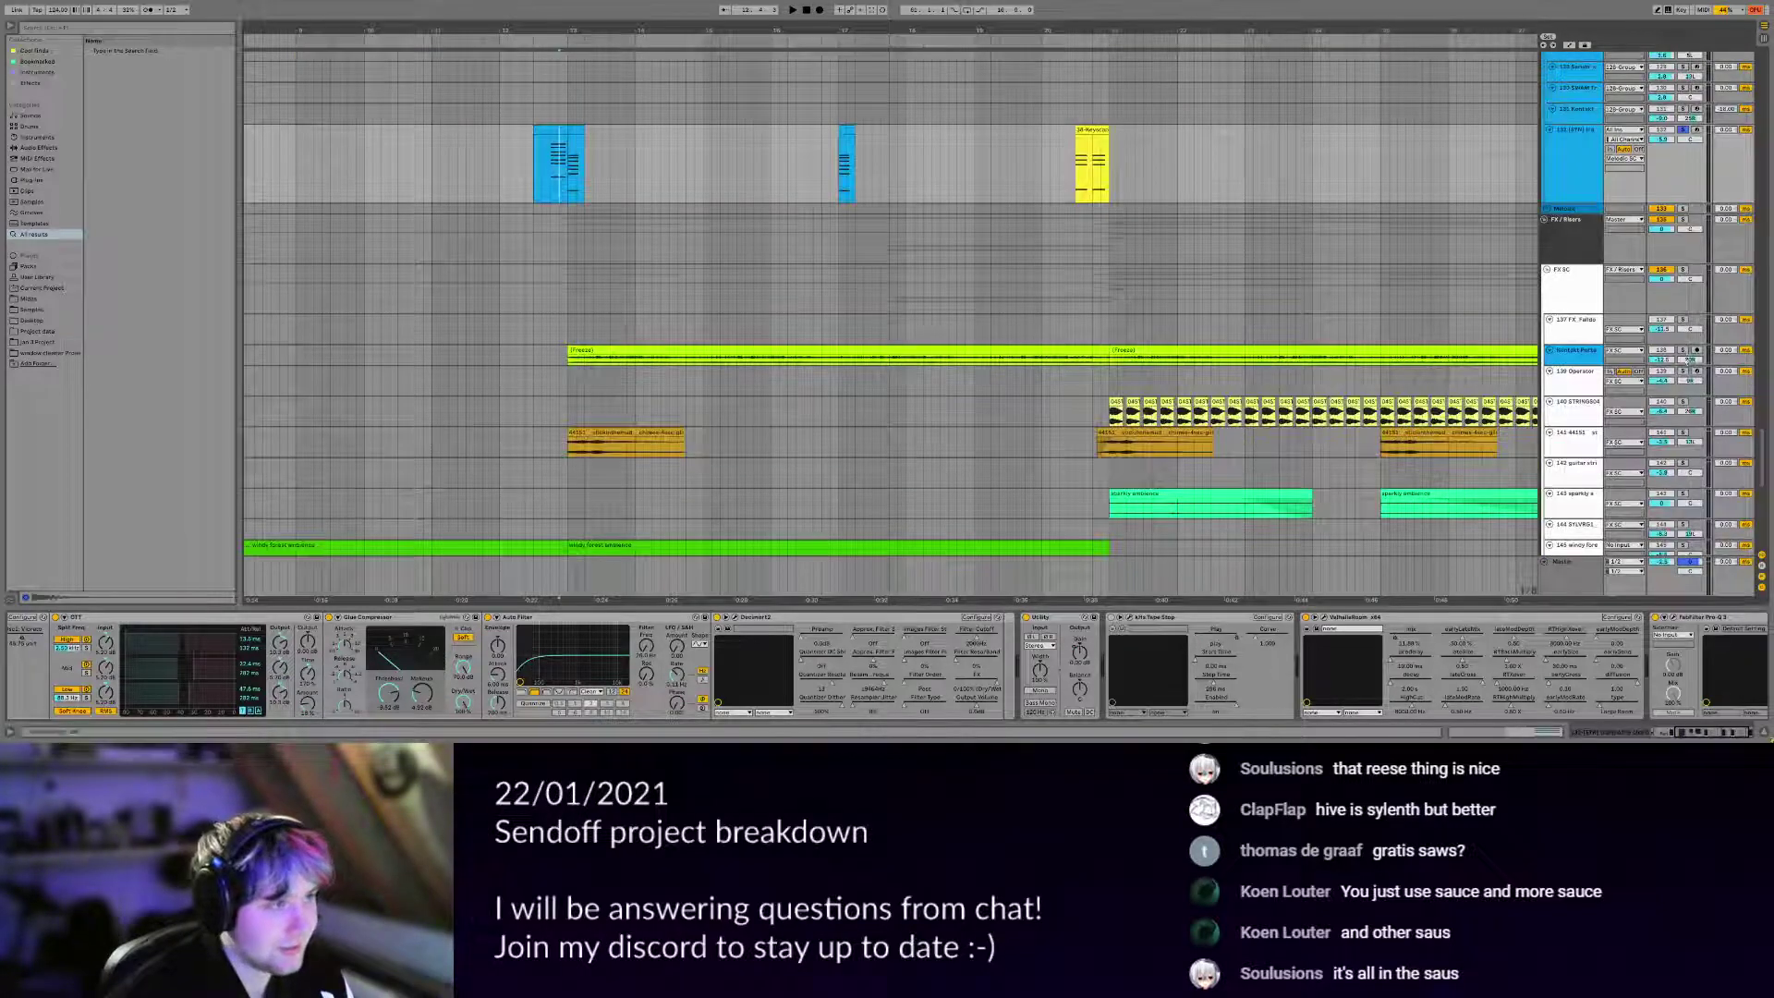
# Play the soloed yellow-green frozen audio track in the FX group, enlarge its lane and examine its waveform.
pyautogui.press('space')
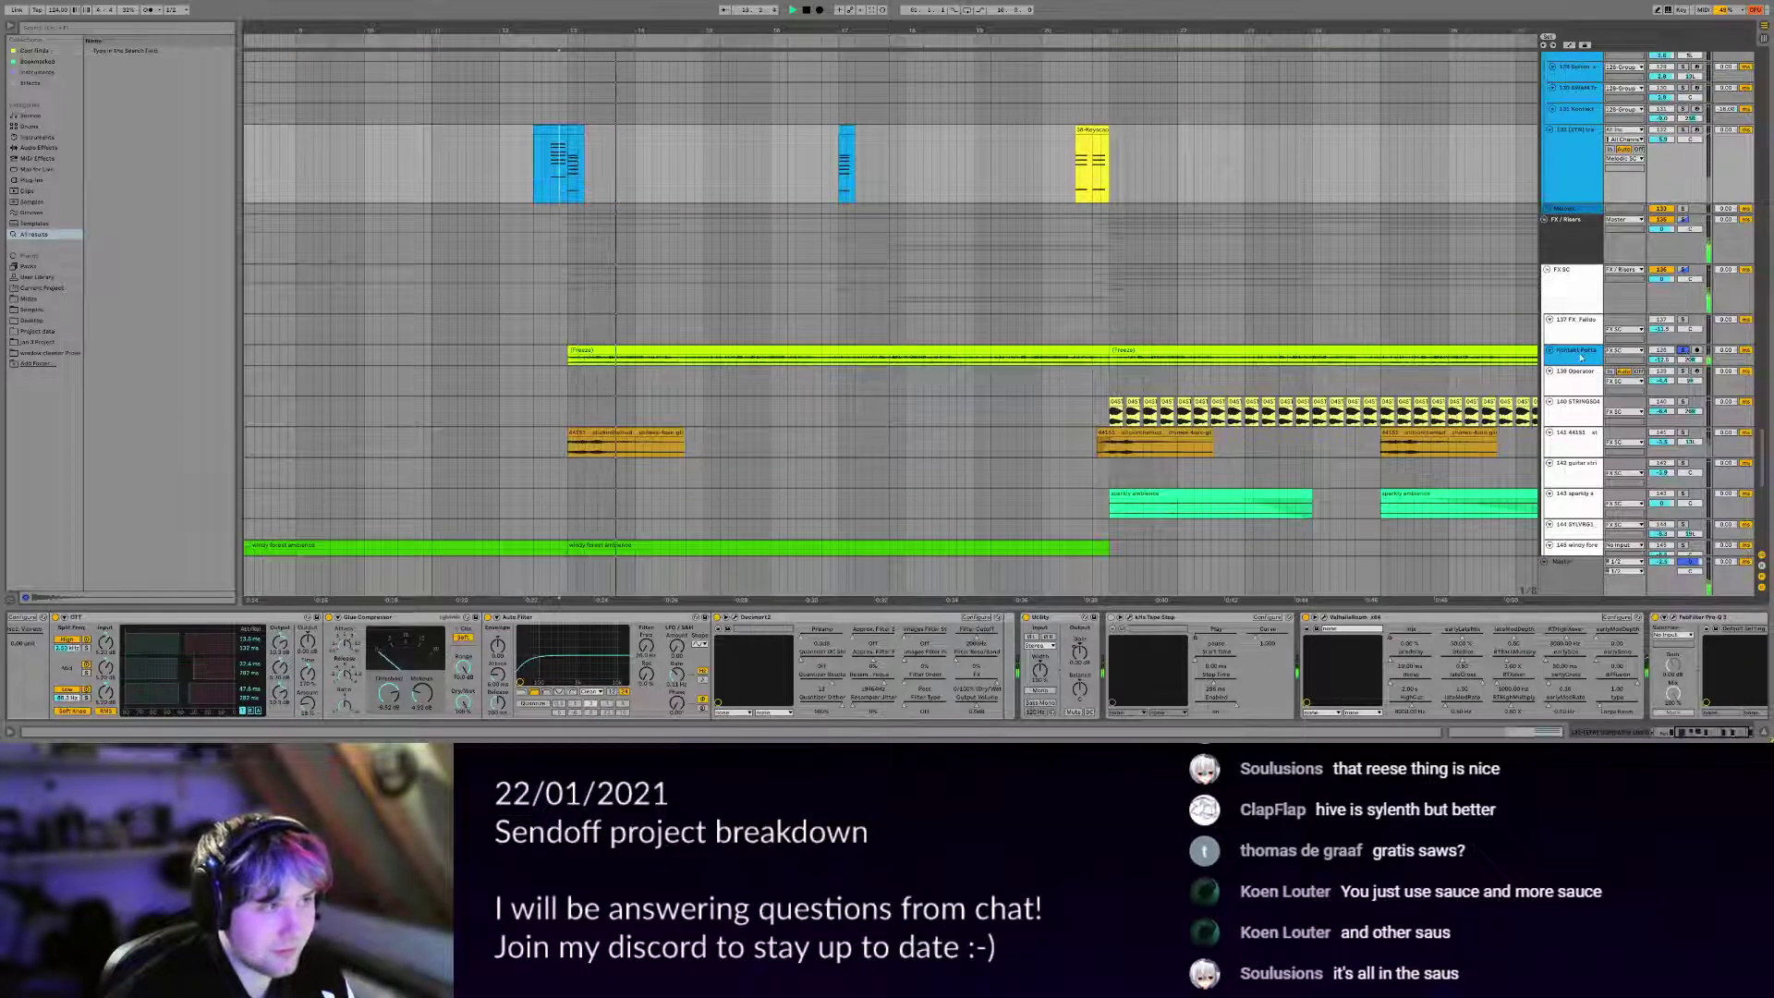
pyautogui.click(1580, 357)
pyautogui.moveTo(1577, 364); pyautogui.dragTo(1578, 384)
pyautogui.press('space')
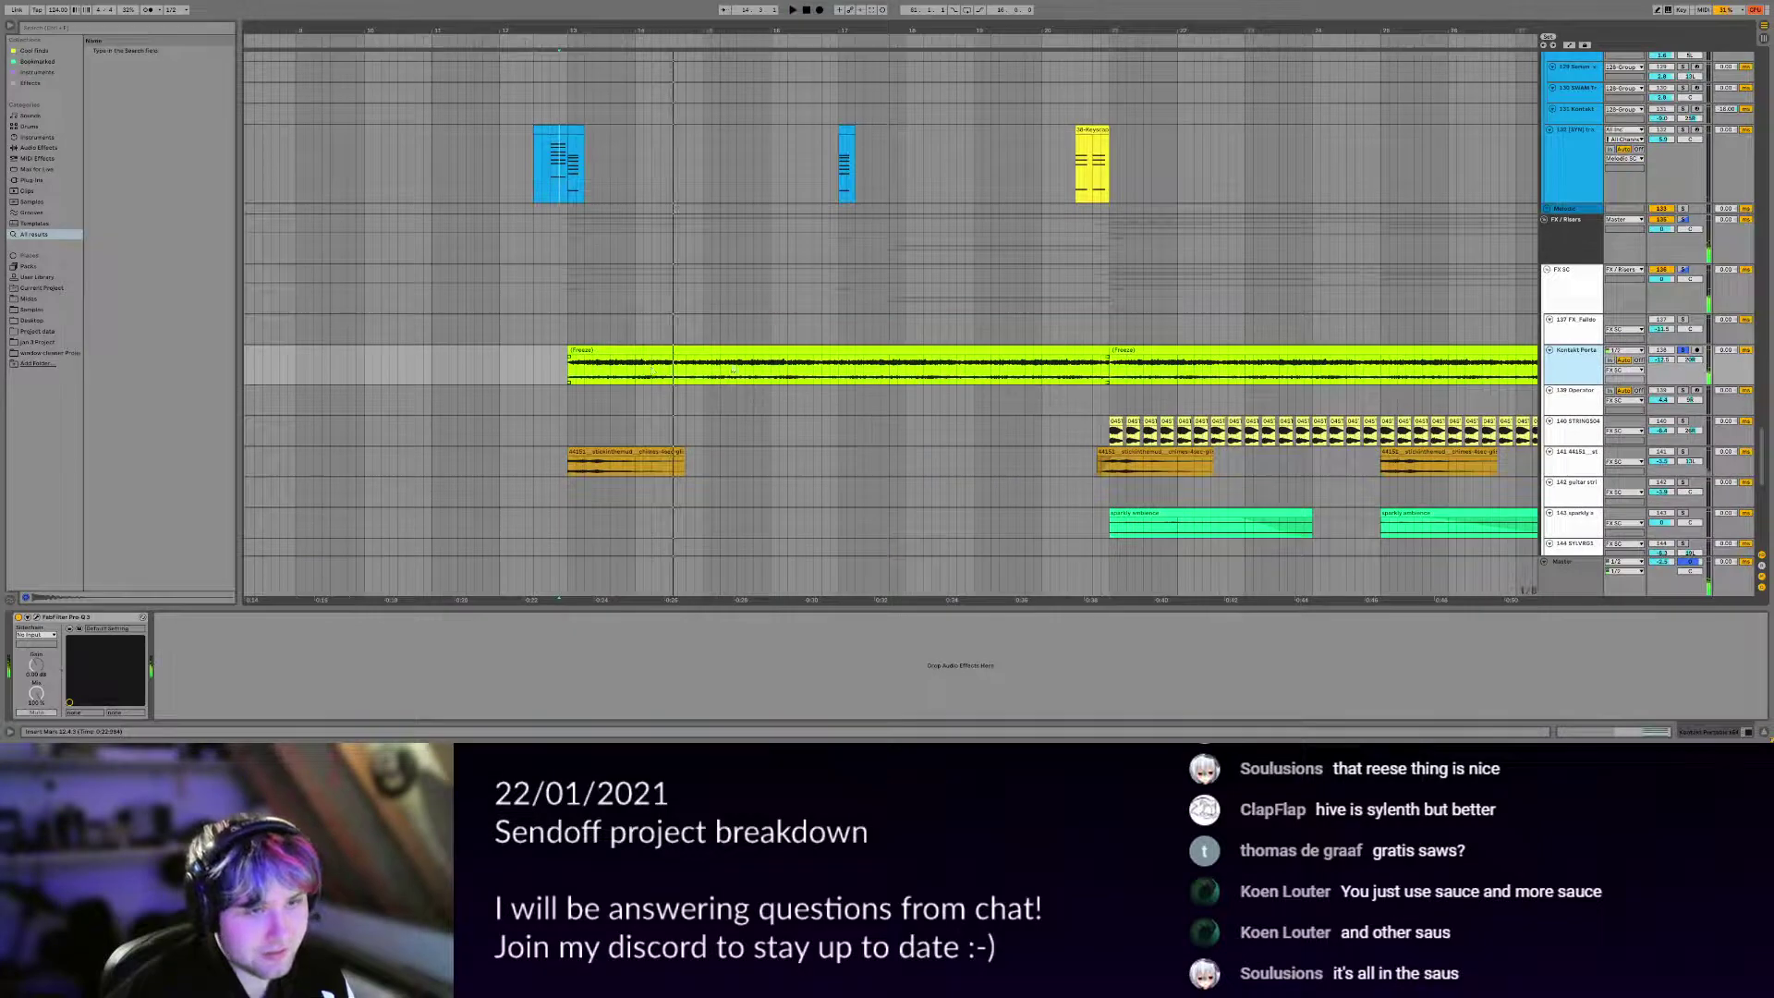
pyautogui.moveTo(652, 366); pyautogui.dragTo(1085, 366)
# Solo the track with the orange clips in the FX group and play it from the first clip's start.
pyautogui.click(570, 466)
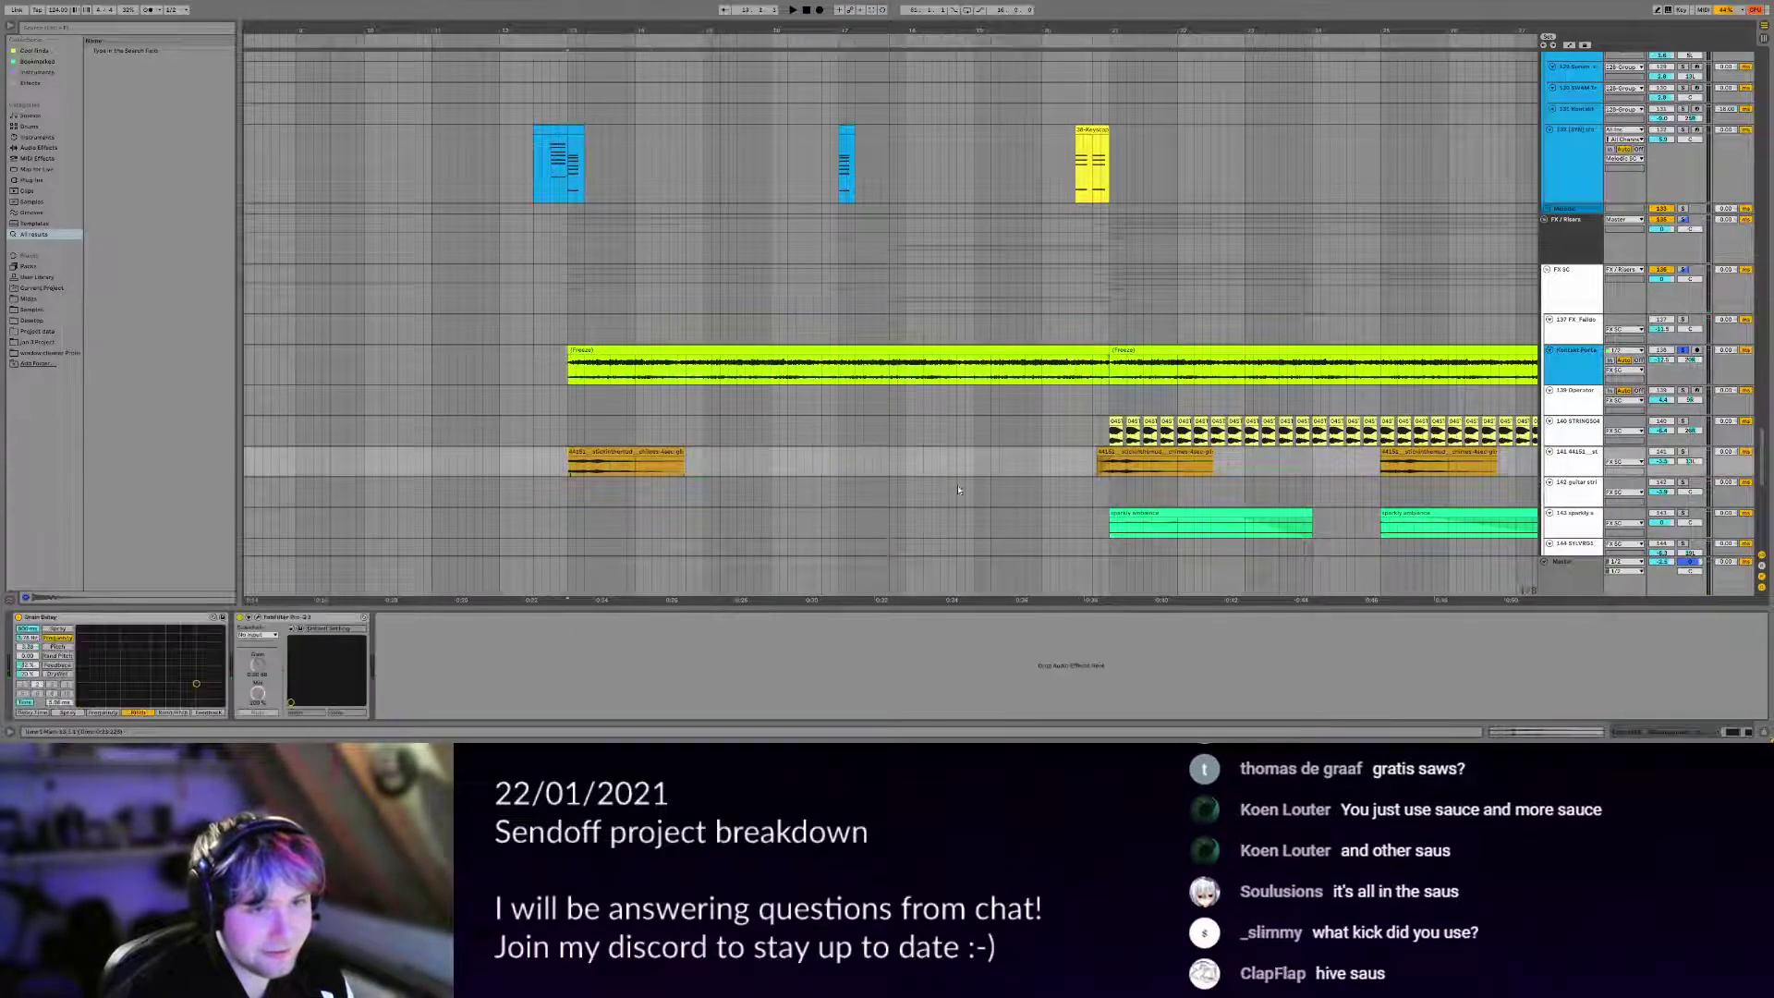
pyautogui.press('space')
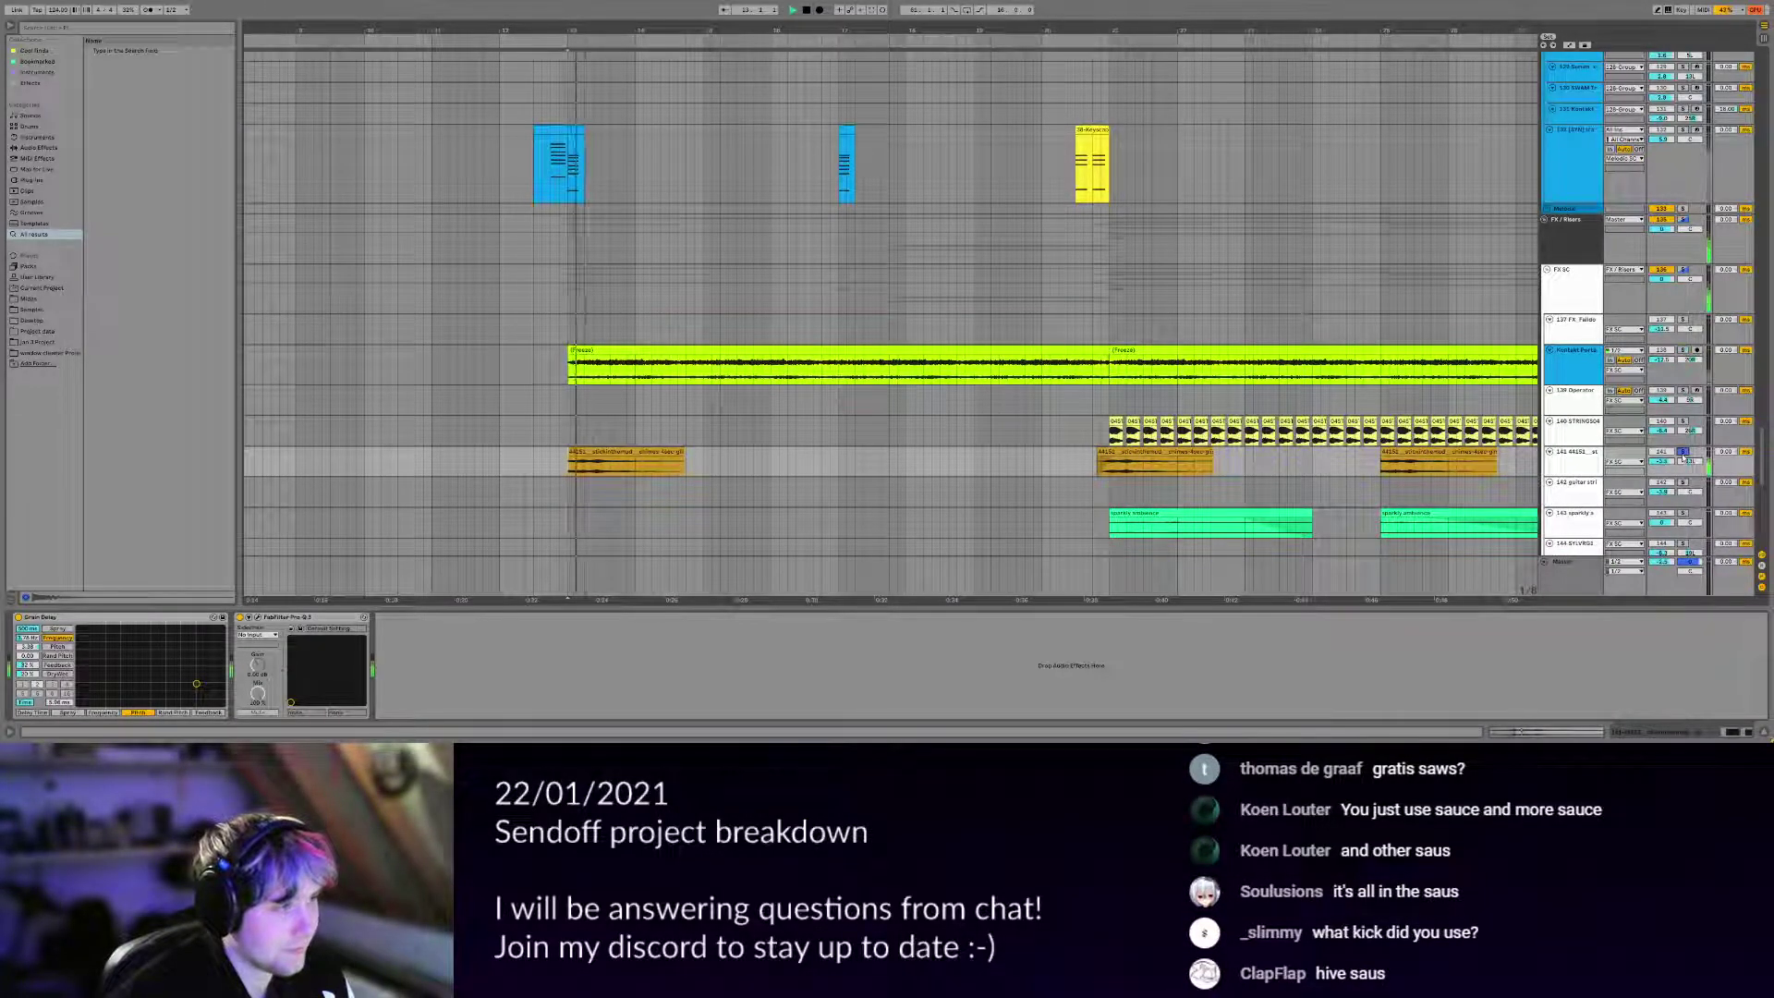
pyautogui.keyDown('ctrl'); pyautogui.keyDown('alt'); pyautogui.moveTo(862, 426); pyautogui.dragTo(906, 244); pyautogui.keyUp('alt'); pyautogui.keyUp('ctrl')
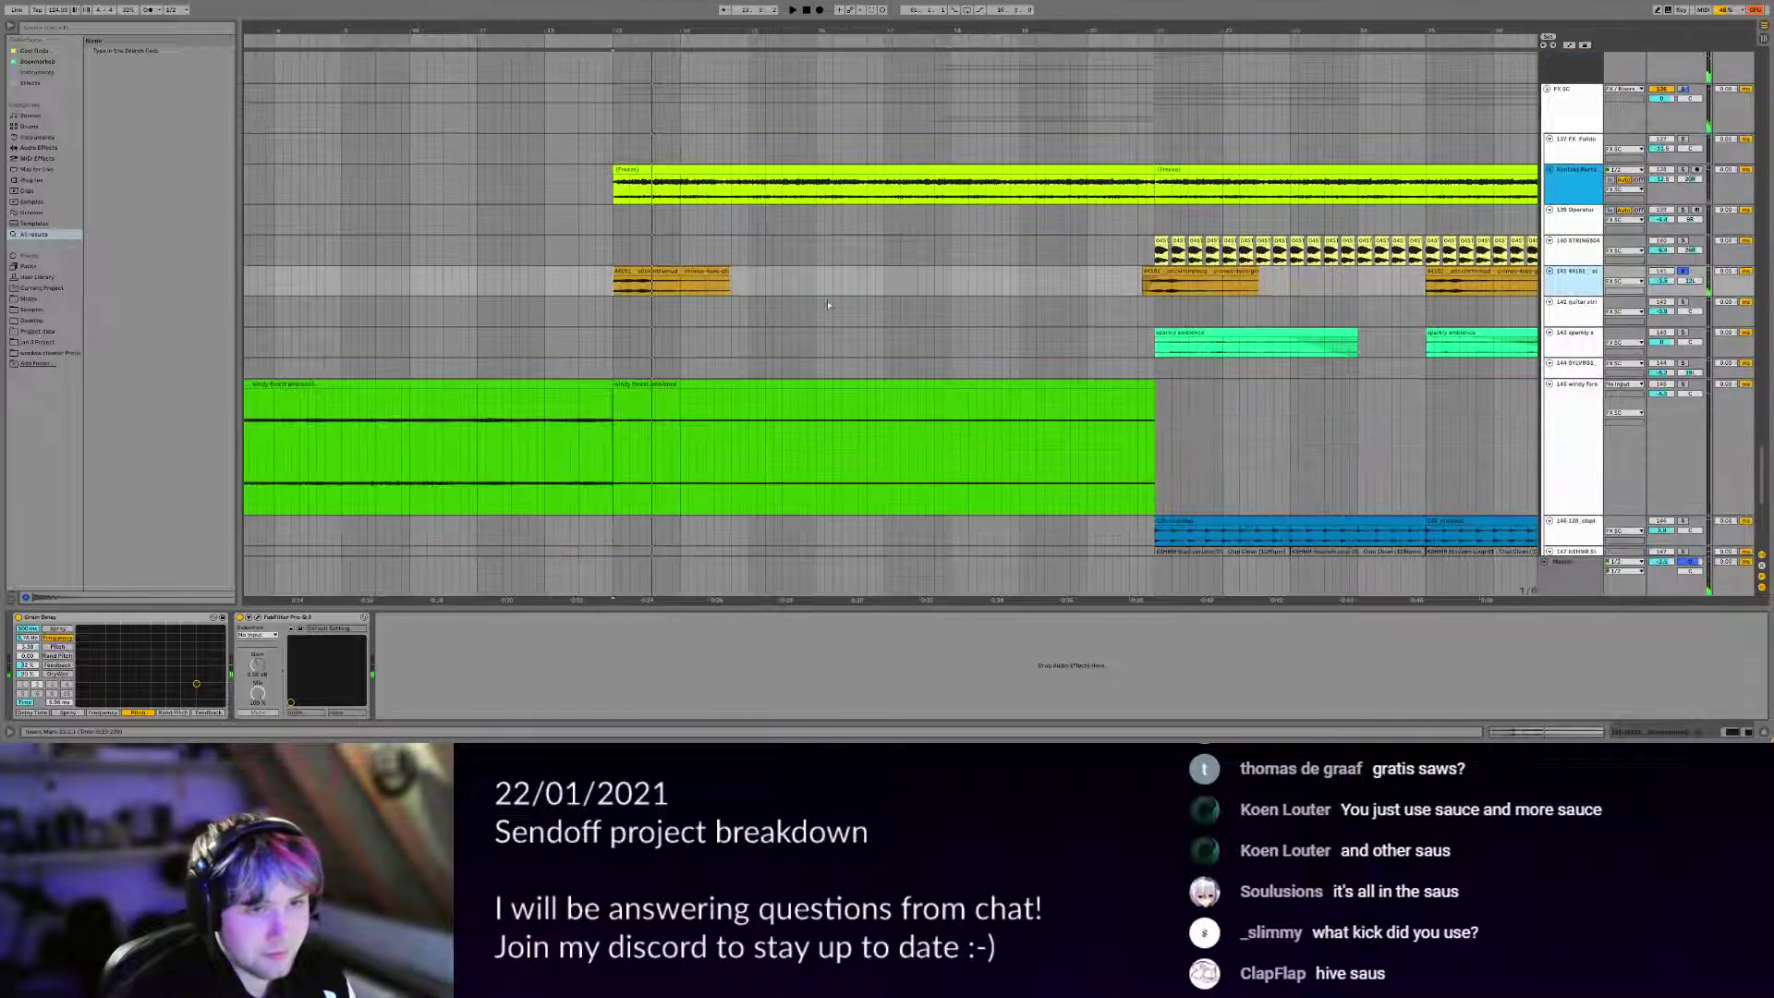
# Look over the ambience, synth and percussion tracks, then select the Superior Drummer track and play from there.
pyautogui.keyDown('ctrl'); pyautogui.keyDown('alt'); pyautogui.moveTo(729, 534); pyautogui.dragTo(729, 352); pyautogui.keyUp('alt'); pyautogui.keyUp('ctrl')
pyautogui.scroll(-3, 662, 291)
pyautogui.keyDown('ctrl'); pyautogui.keyDown('alt'); pyautogui.moveTo(740, 260); pyautogui.dragTo(531, 306); pyautogui.keyUp('alt'); pyautogui.keyUp('ctrl')
pyautogui.scroll(20, 531, 307)
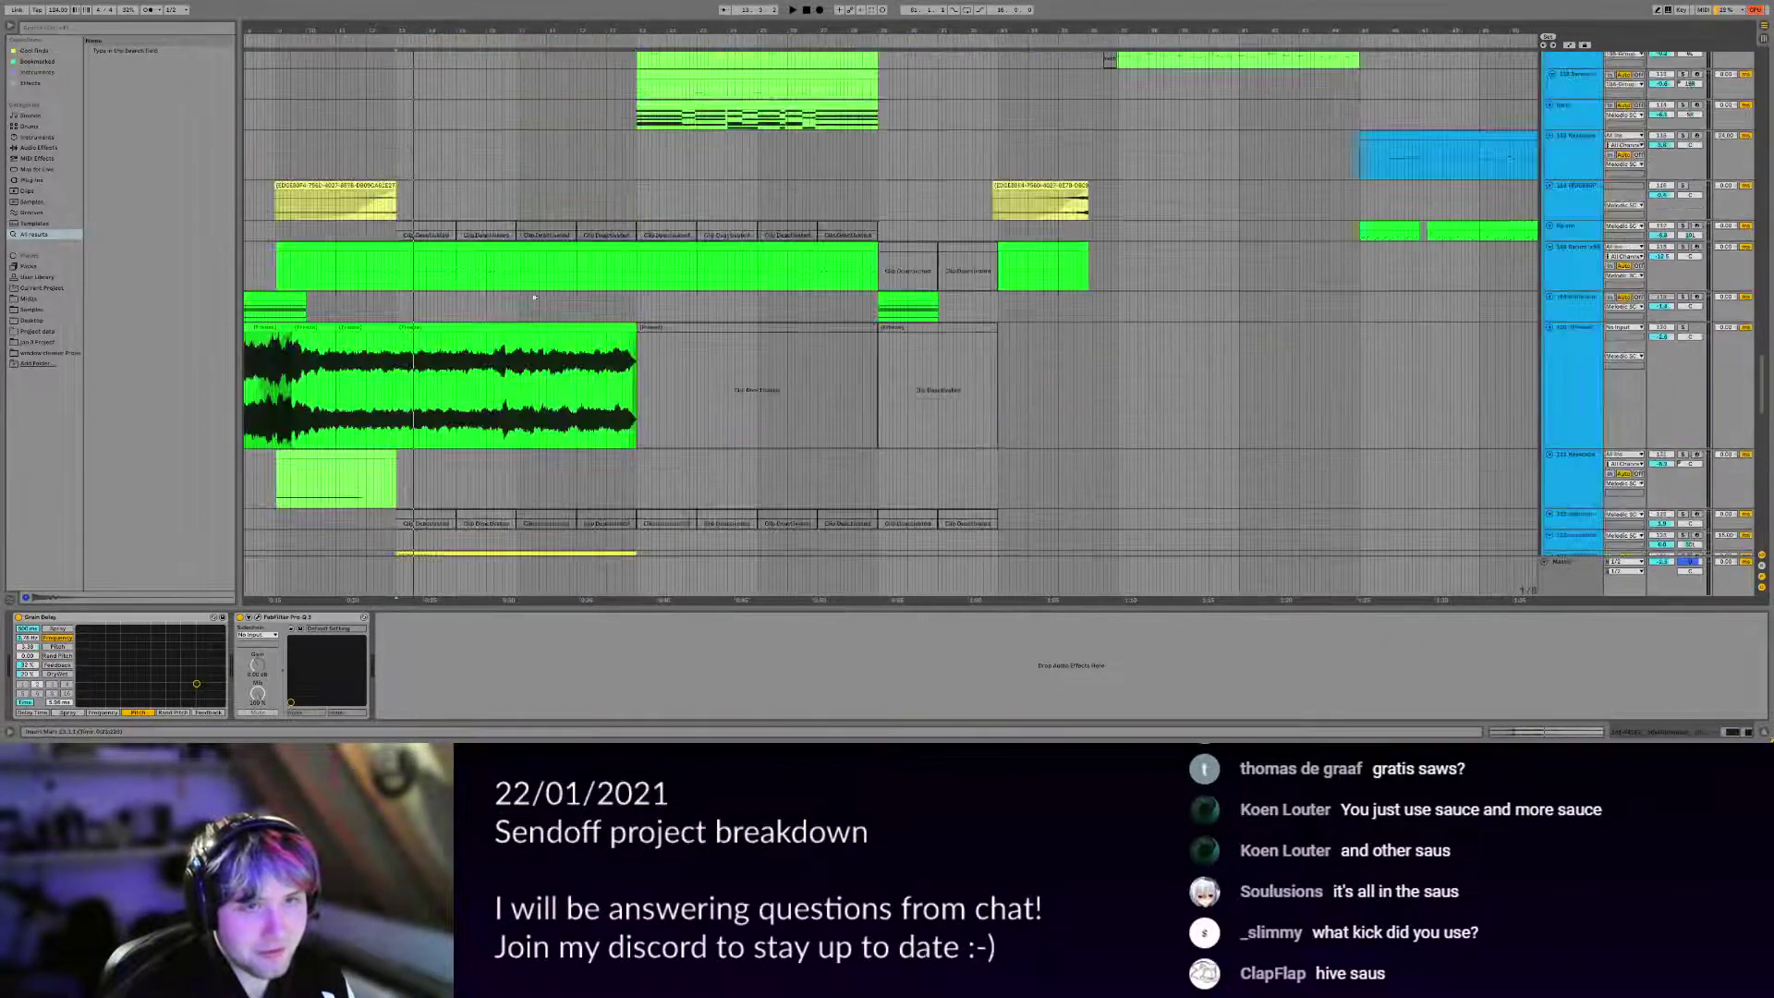
pyautogui.scroll(6, 482, 356)
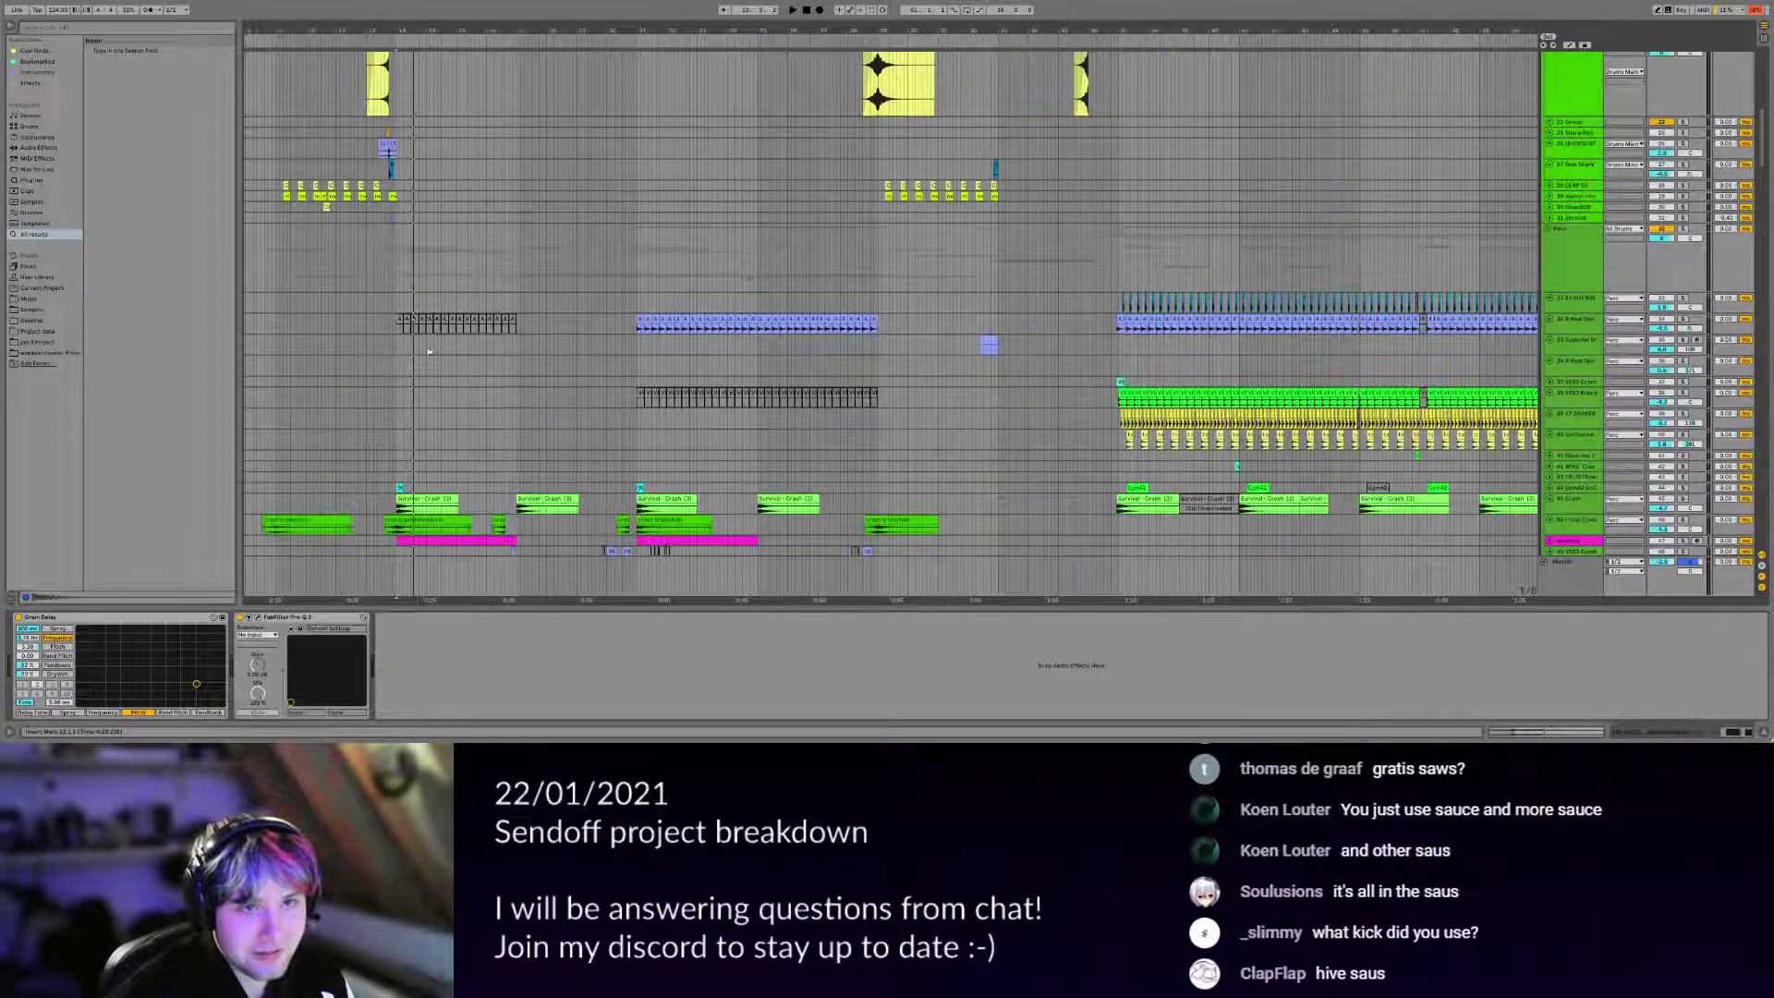
pyautogui.click(429, 346)
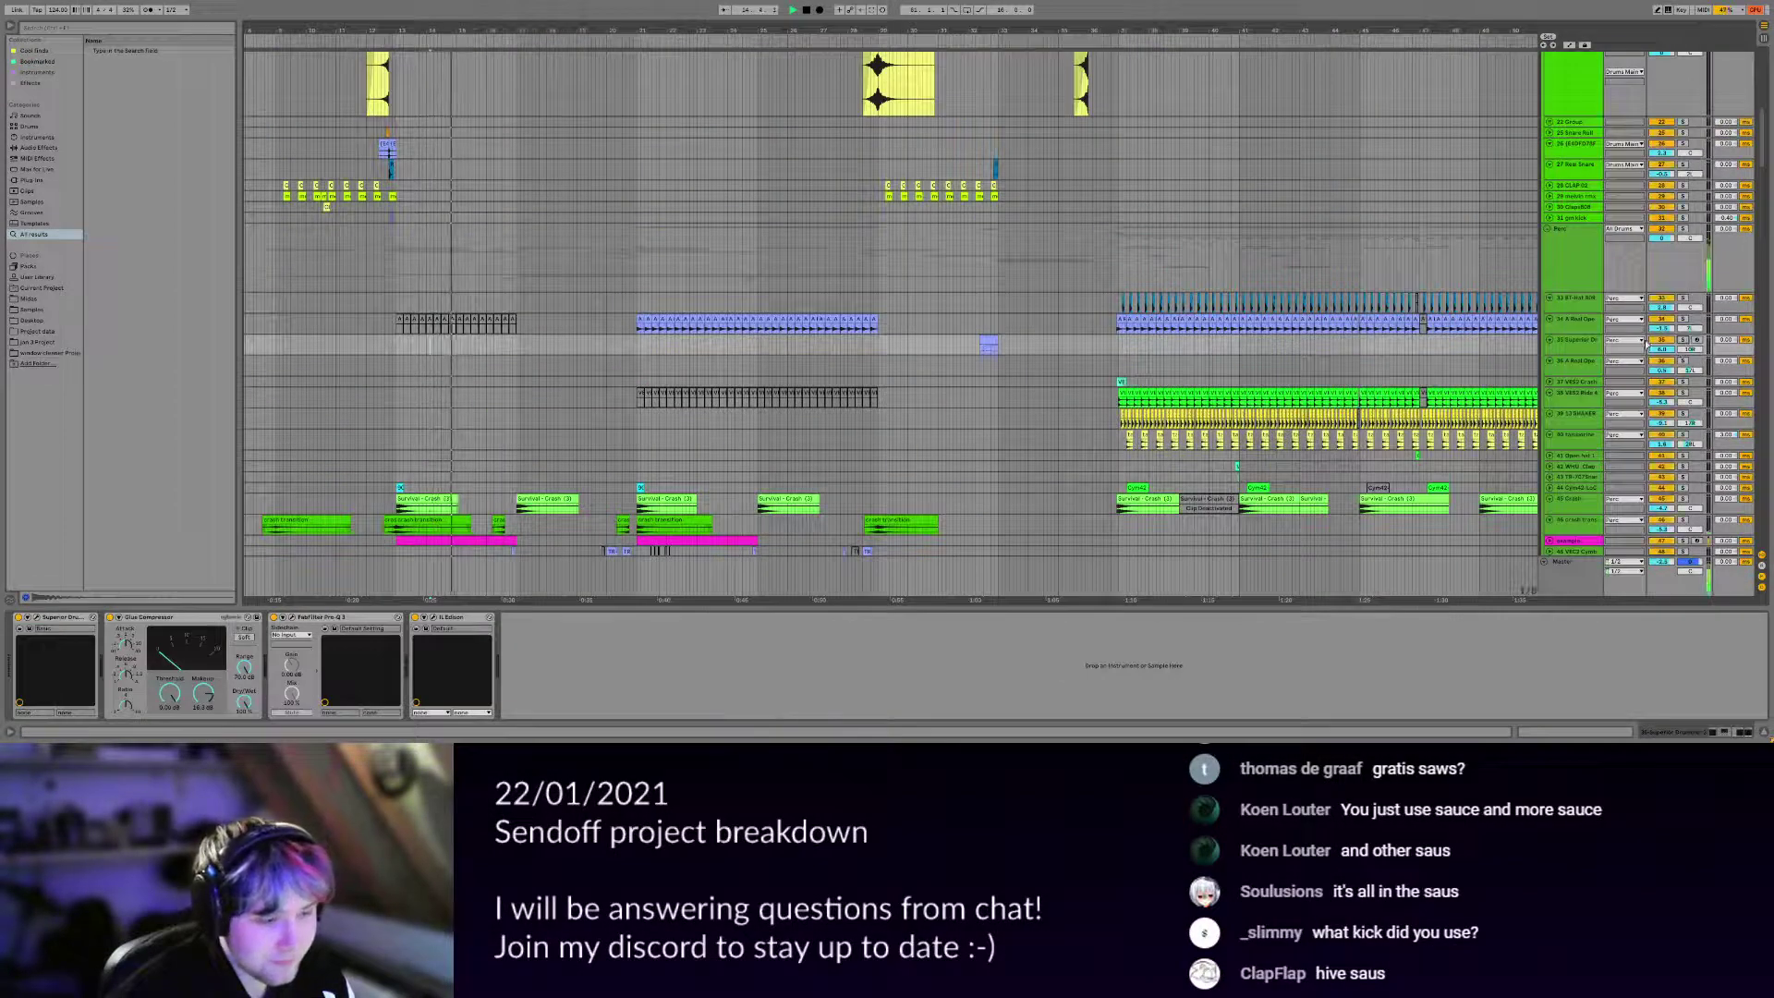
pyautogui.scroll(6, 614, 200)
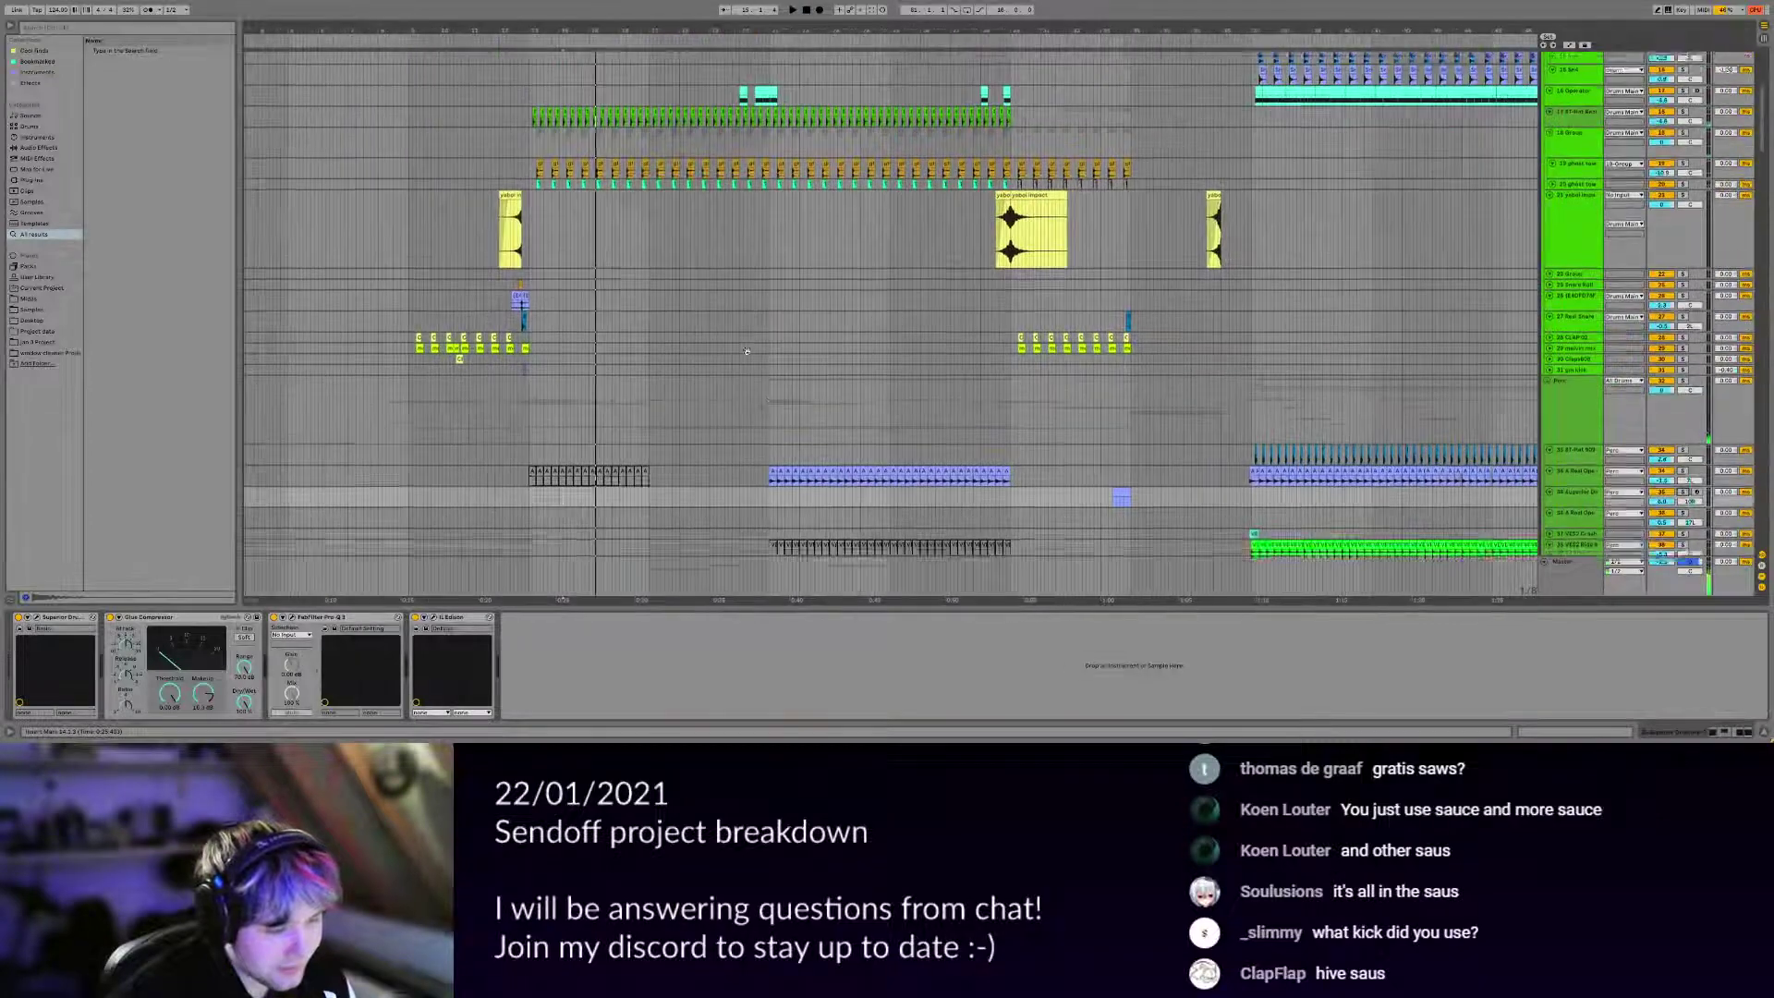
# Locate the kick track with the yellow clips in the drum group, show its effects and examine its clips.
pyautogui.scroll(4, 877, 470)
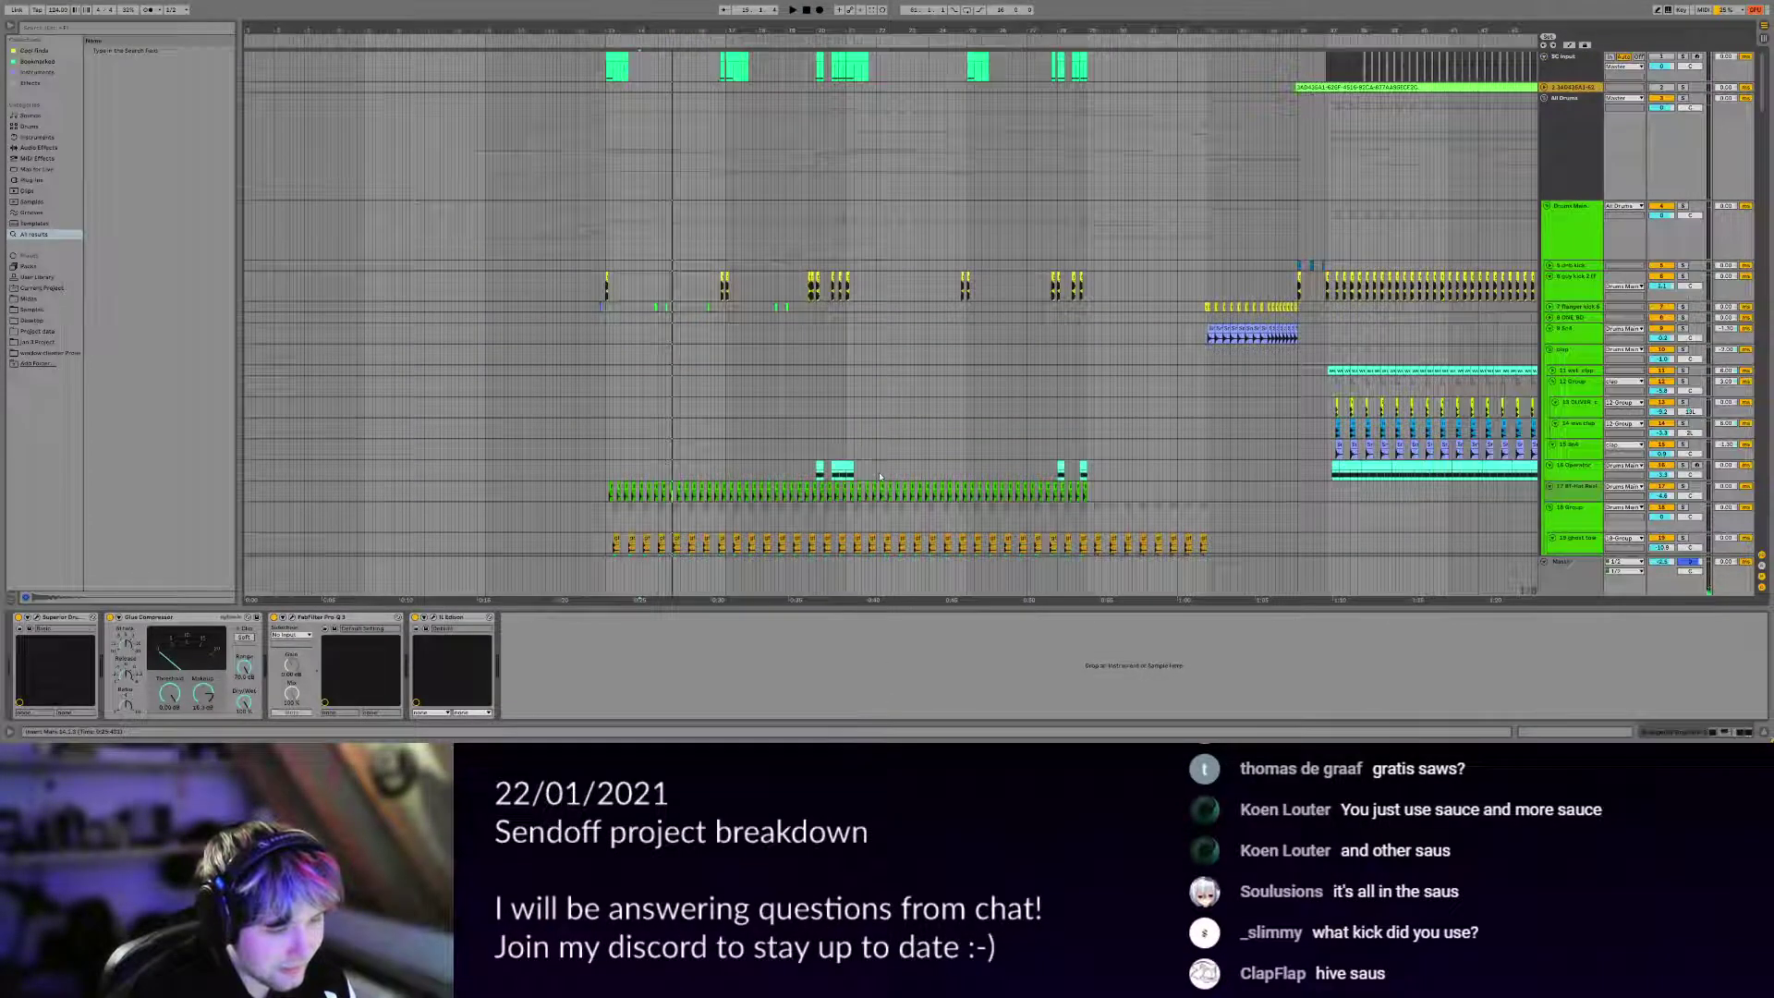
pyautogui.scroll(3, 784, 246)
pyautogui.scroll(-3, 783, 240)
pyautogui.scroll(3, 781, 236)
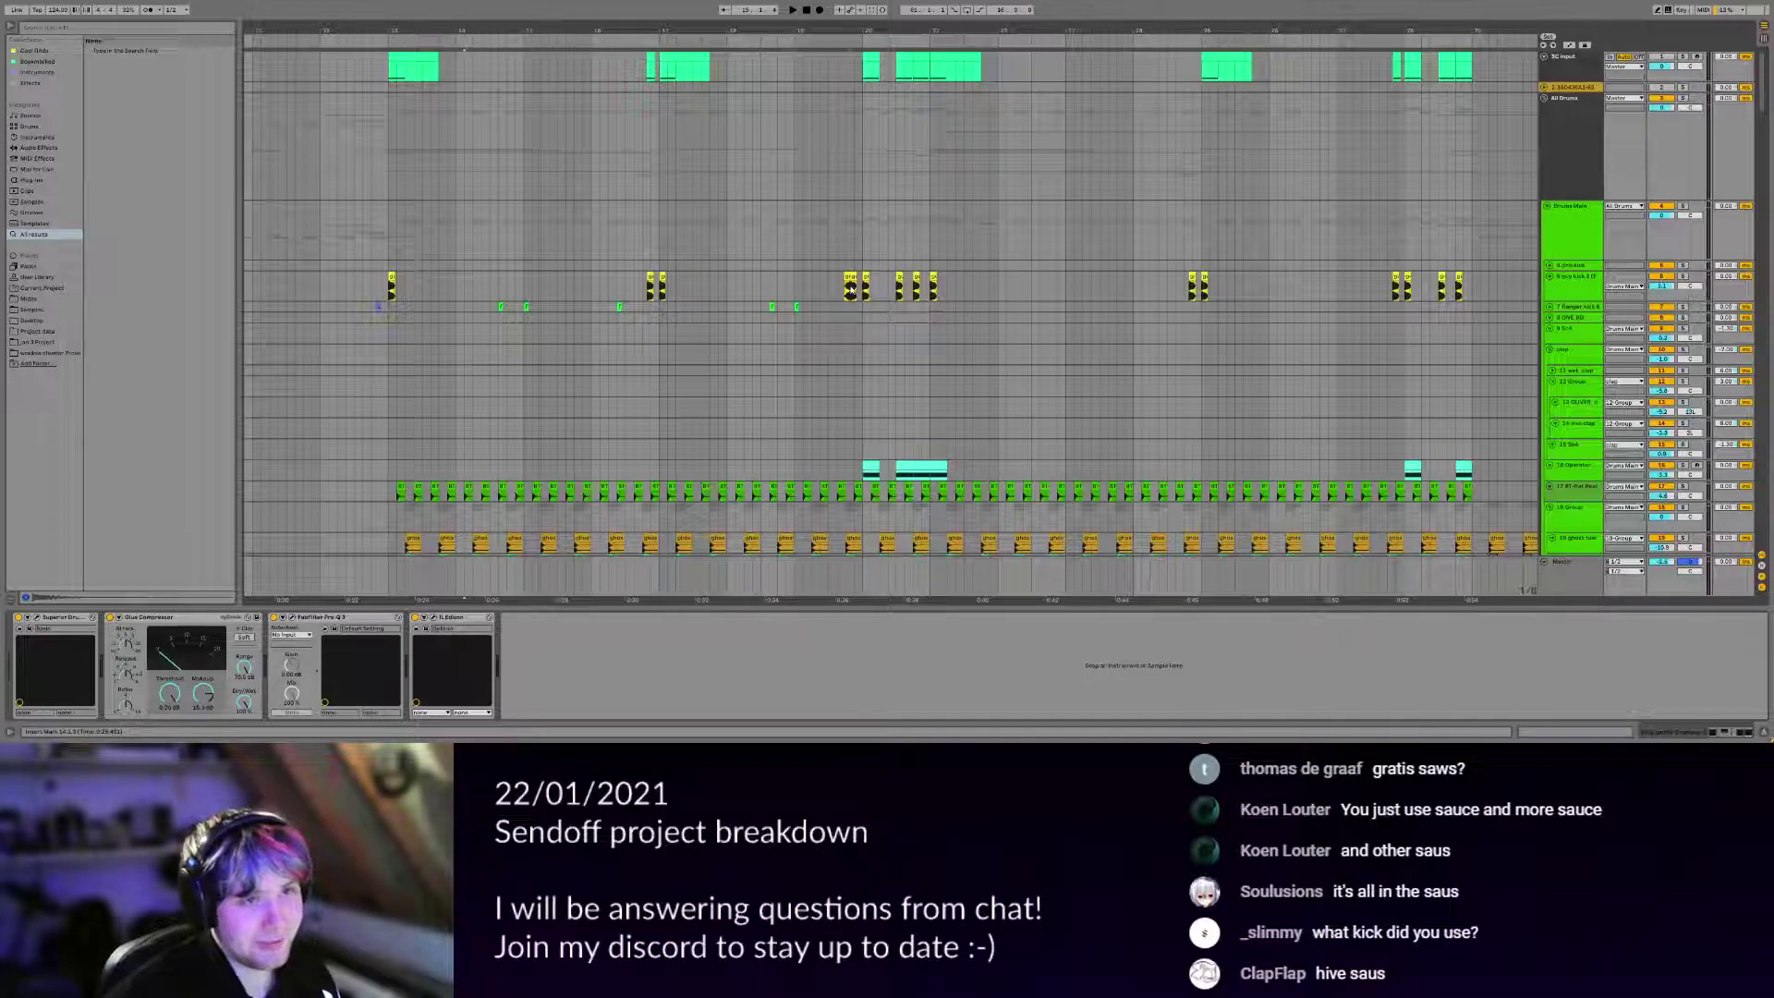
pyautogui.click(851, 292)
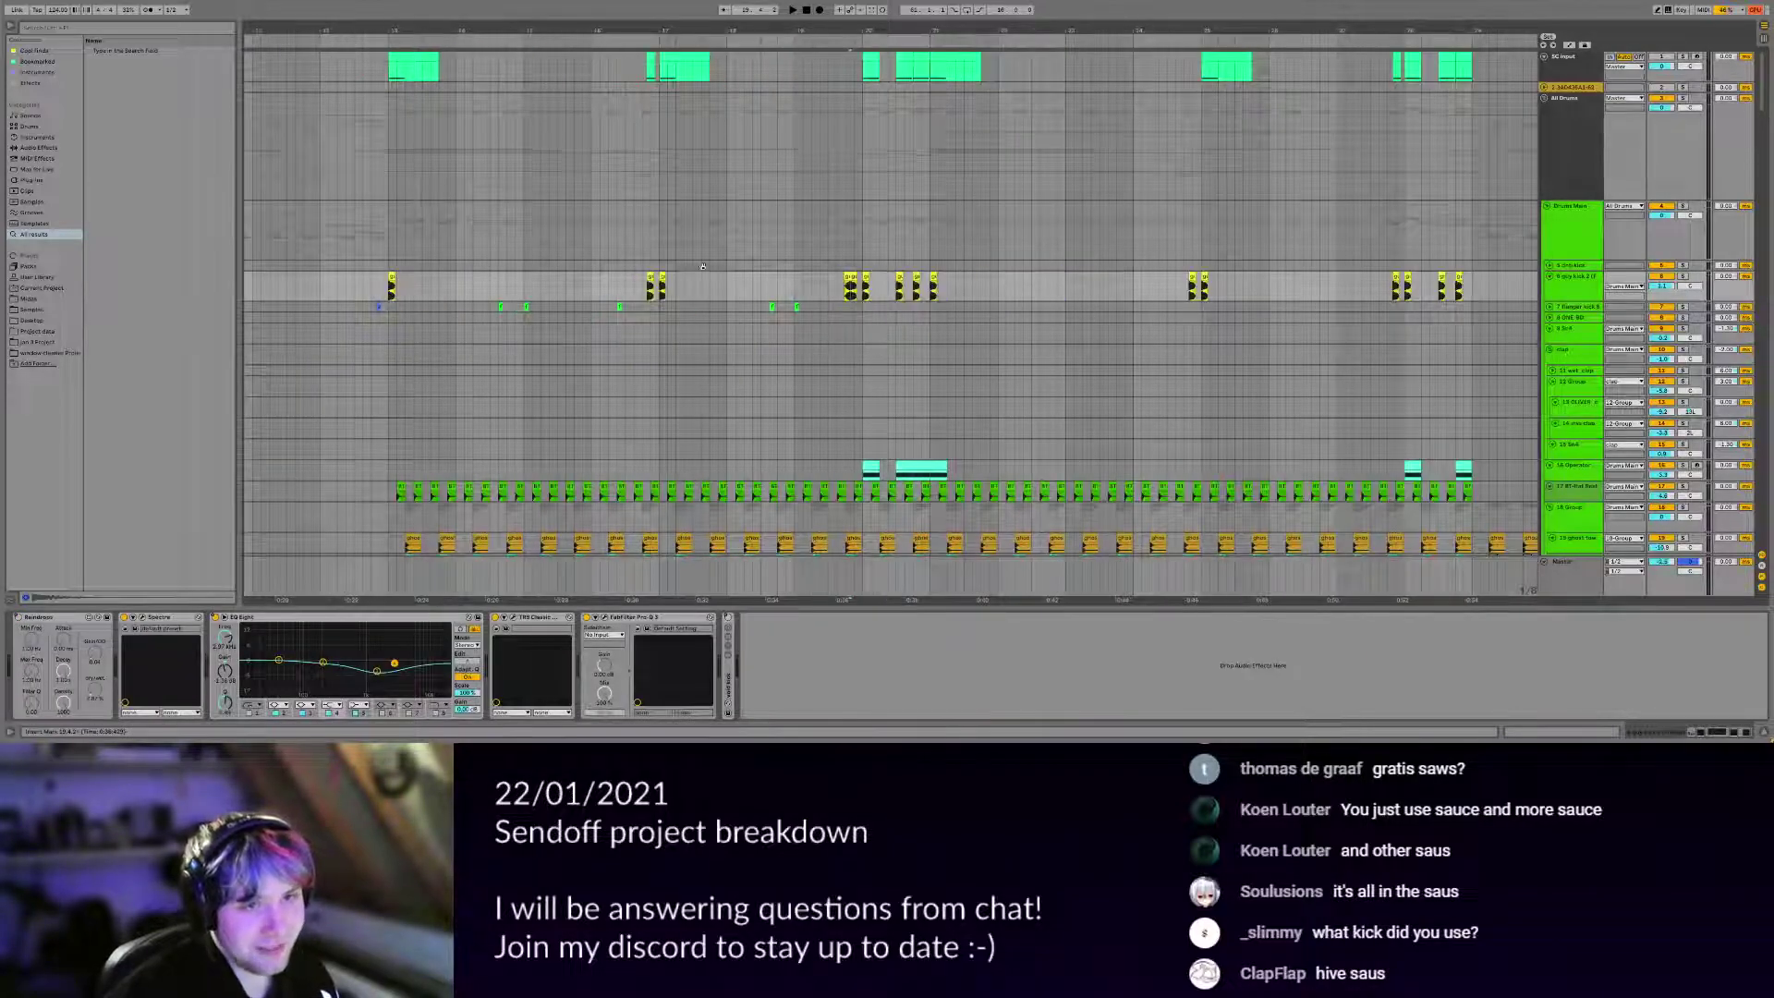
pyautogui.moveTo(703, 267); pyautogui.dragTo(825, 269)
pyautogui.scroll(4, 772, 292)
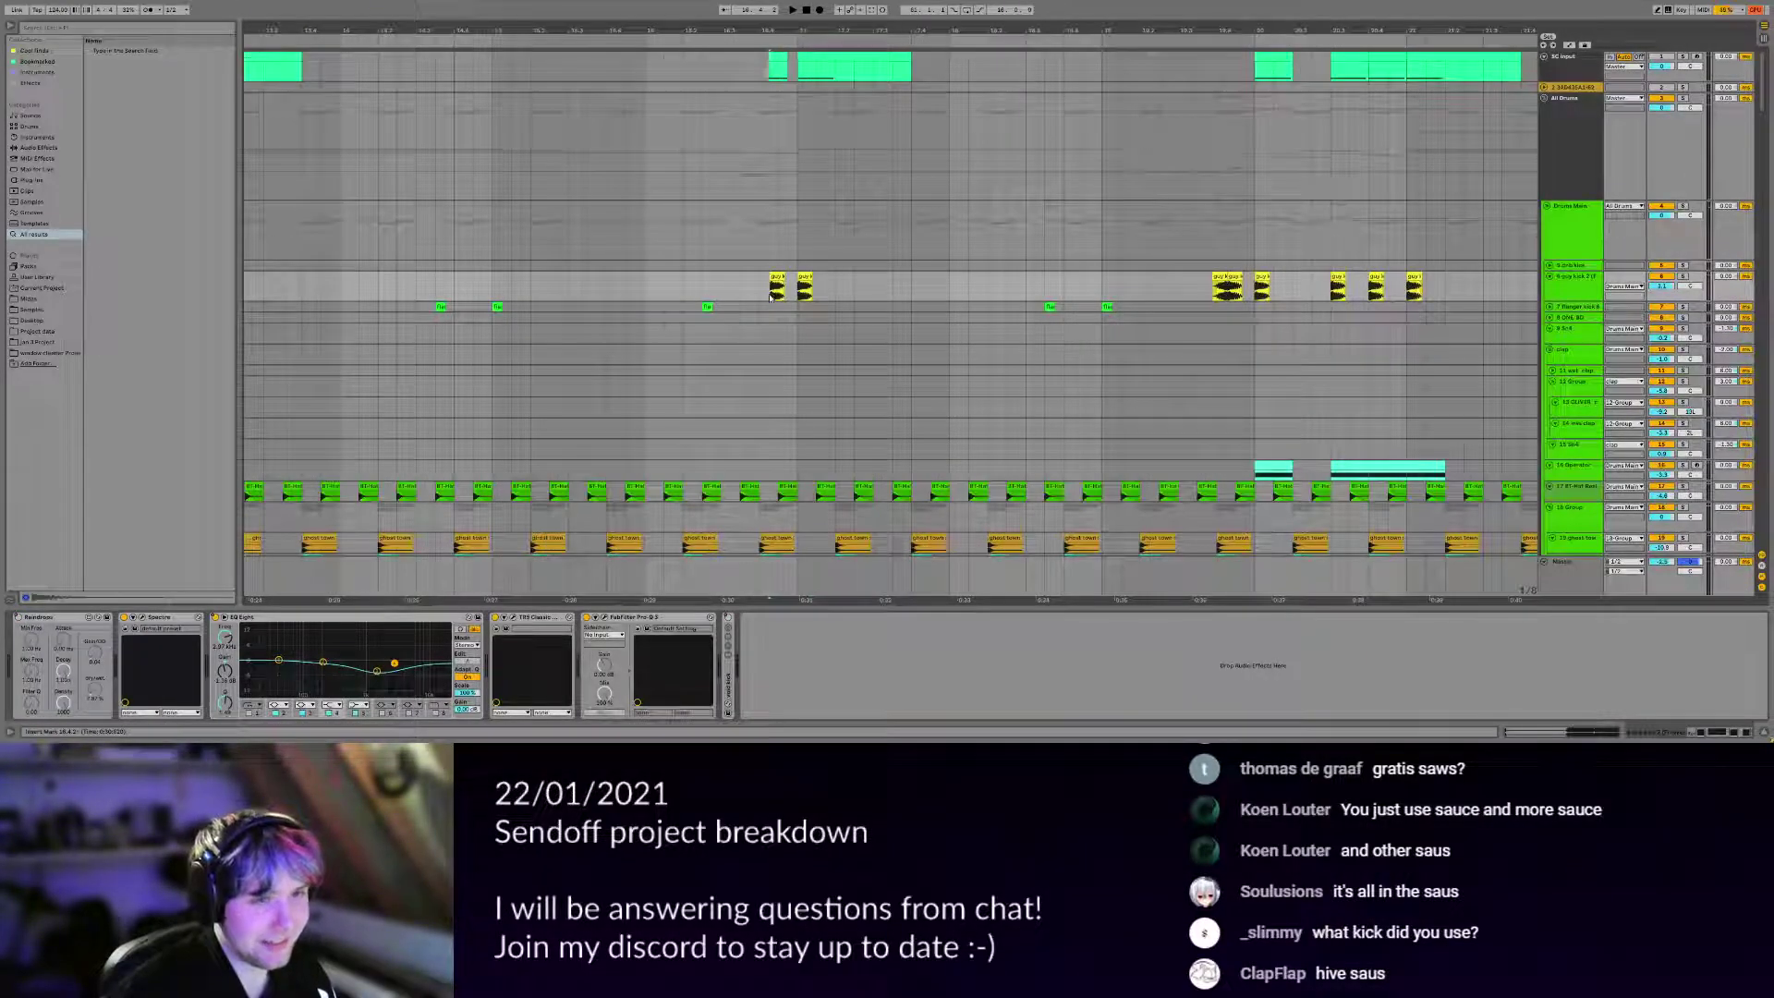
pyautogui.scroll(-3, 770, 298)
pyautogui.click(763, 296)
pyautogui.scroll(3, 764, 297)
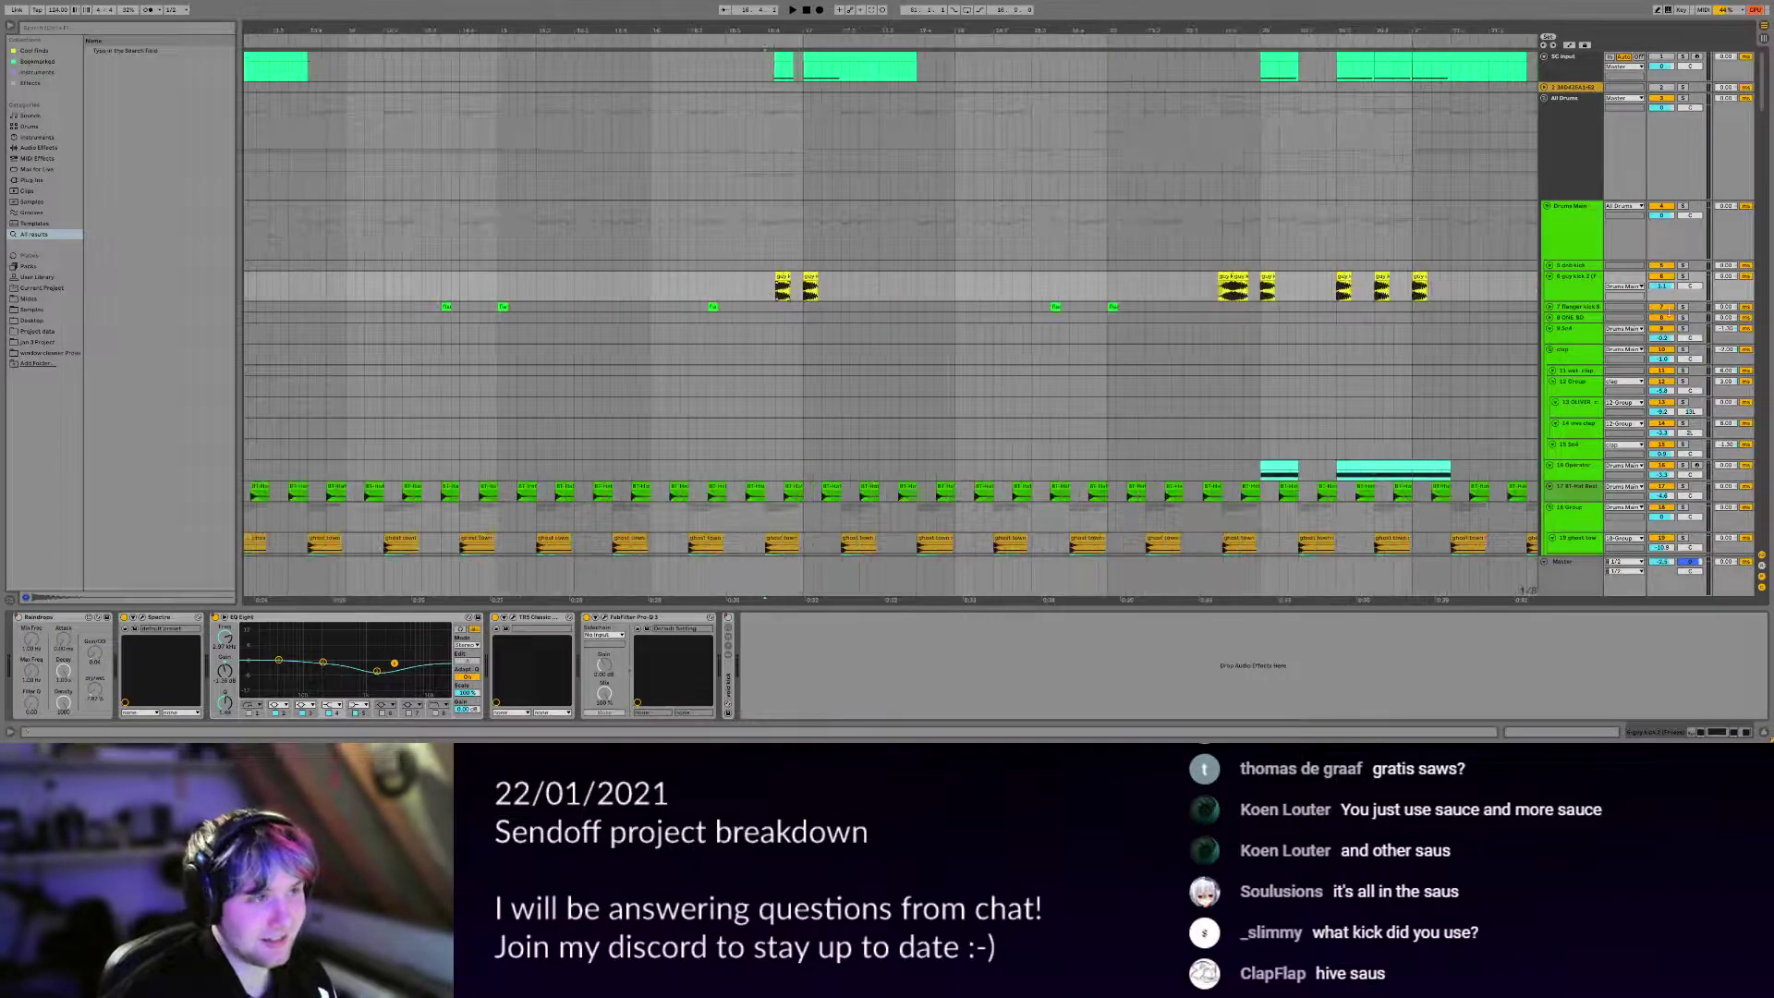
# Solo the kick track, enlarge its lane and play its first pair of hits in close-up.
pyautogui.click(1682, 276)
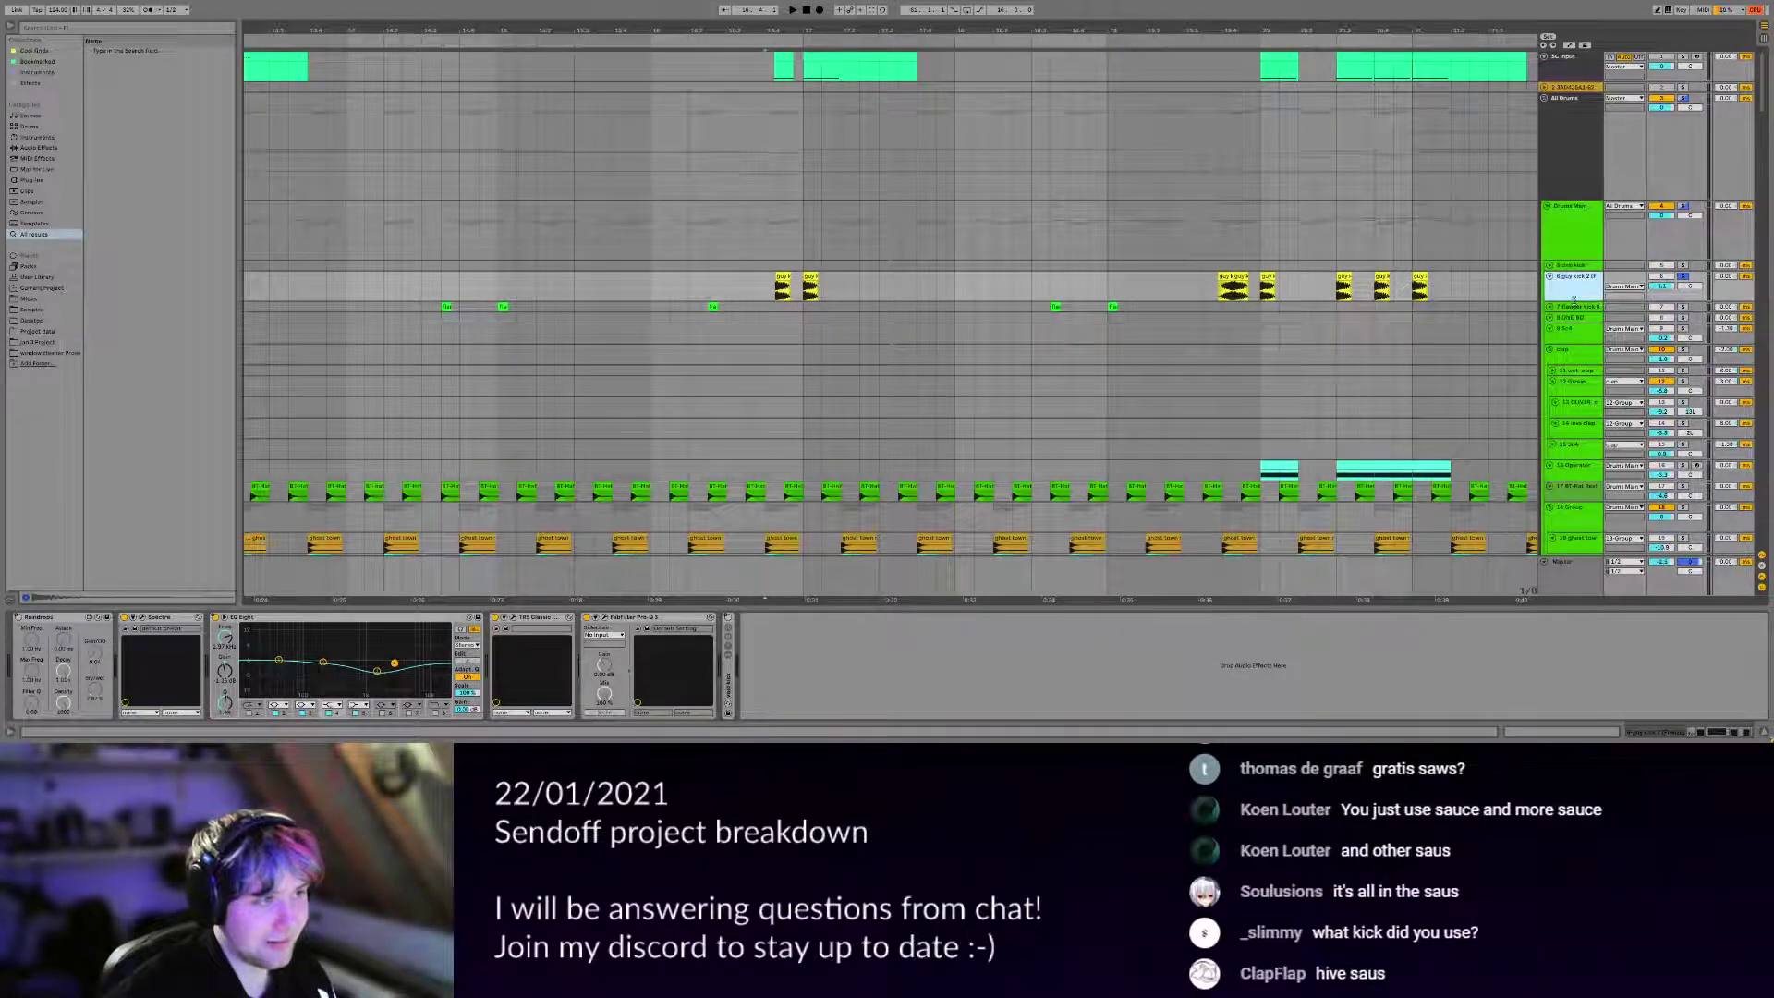
pyautogui.moveTo(1573, 300); pyautogui.dragTo(1573, 329)
pyautogui.scroll(4, 765, 286)
pyautogui.press('space')
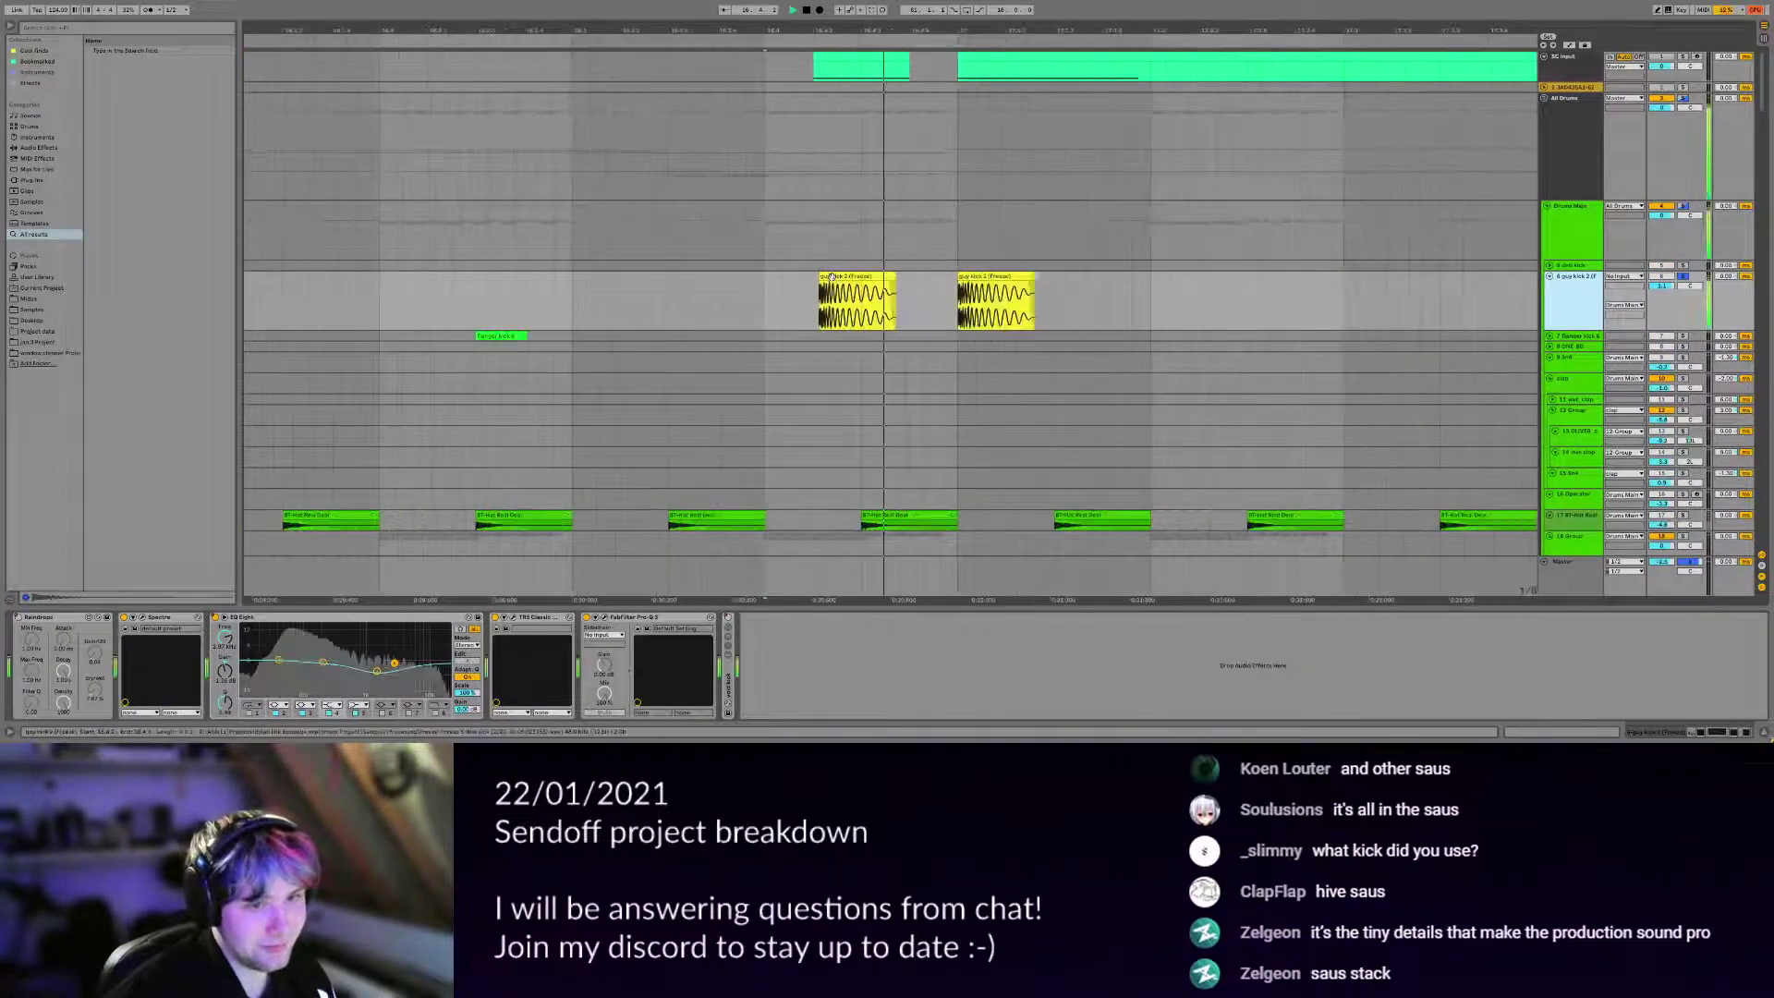
# Examine the short transient at the start of the kick clip's waveform and play the kick from there.
pyautogui.scroll(5, 822, 283)
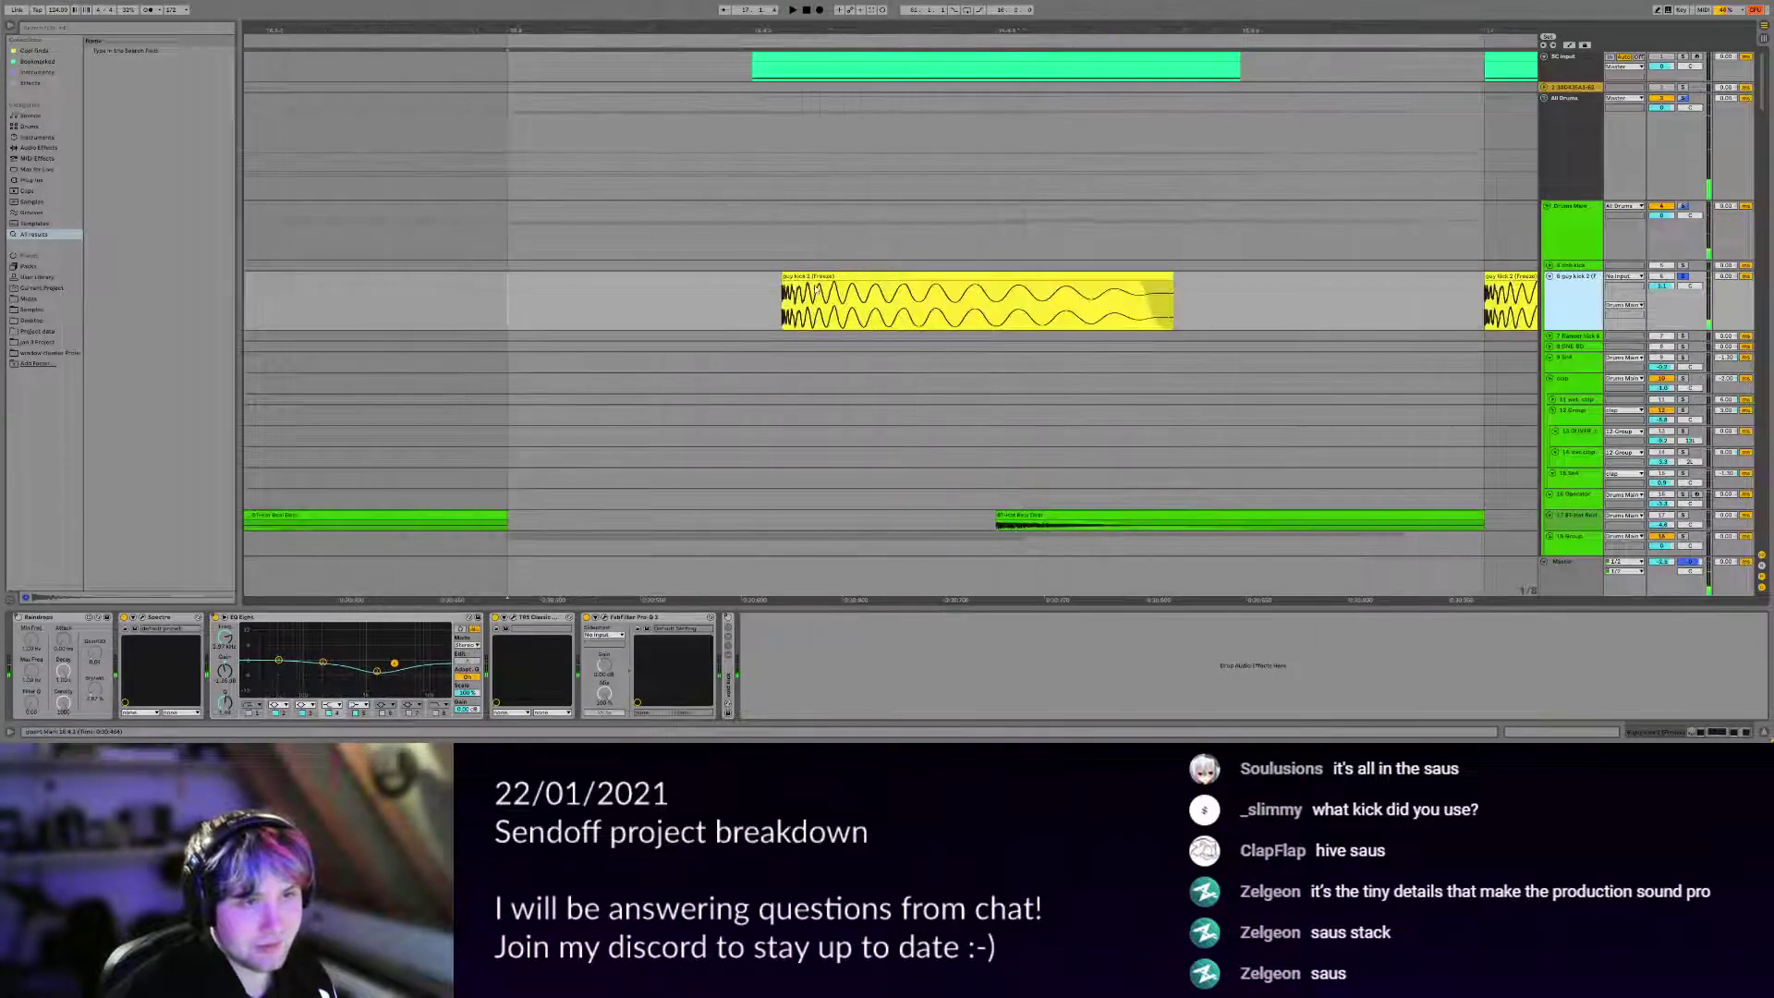
pyautogui.scroll(3, 816, 287)
pyautogui.moveTo(769, 296); pyautogui.dragTo(793, 296)
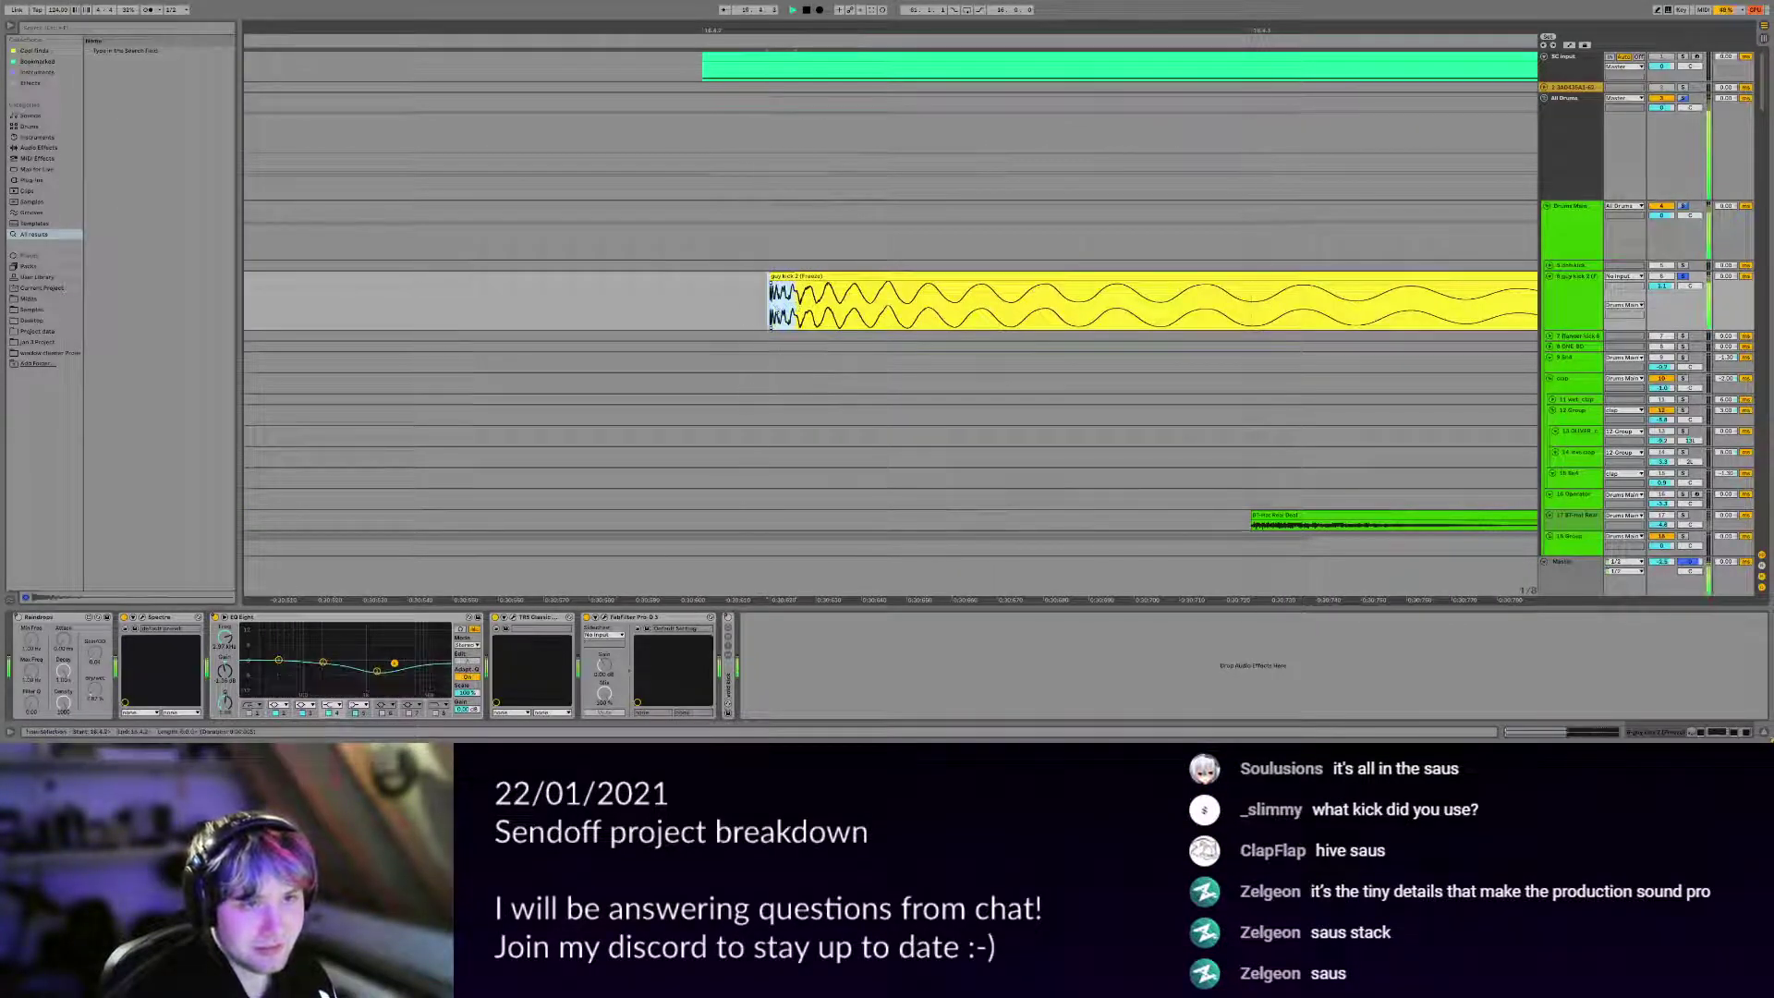
pyautogui.click(772, 305)
pyautogui.press('space')
pyautogui.press('space')
pyautogui.scroll(-5, 803, 300)
pyautogui.press('space')
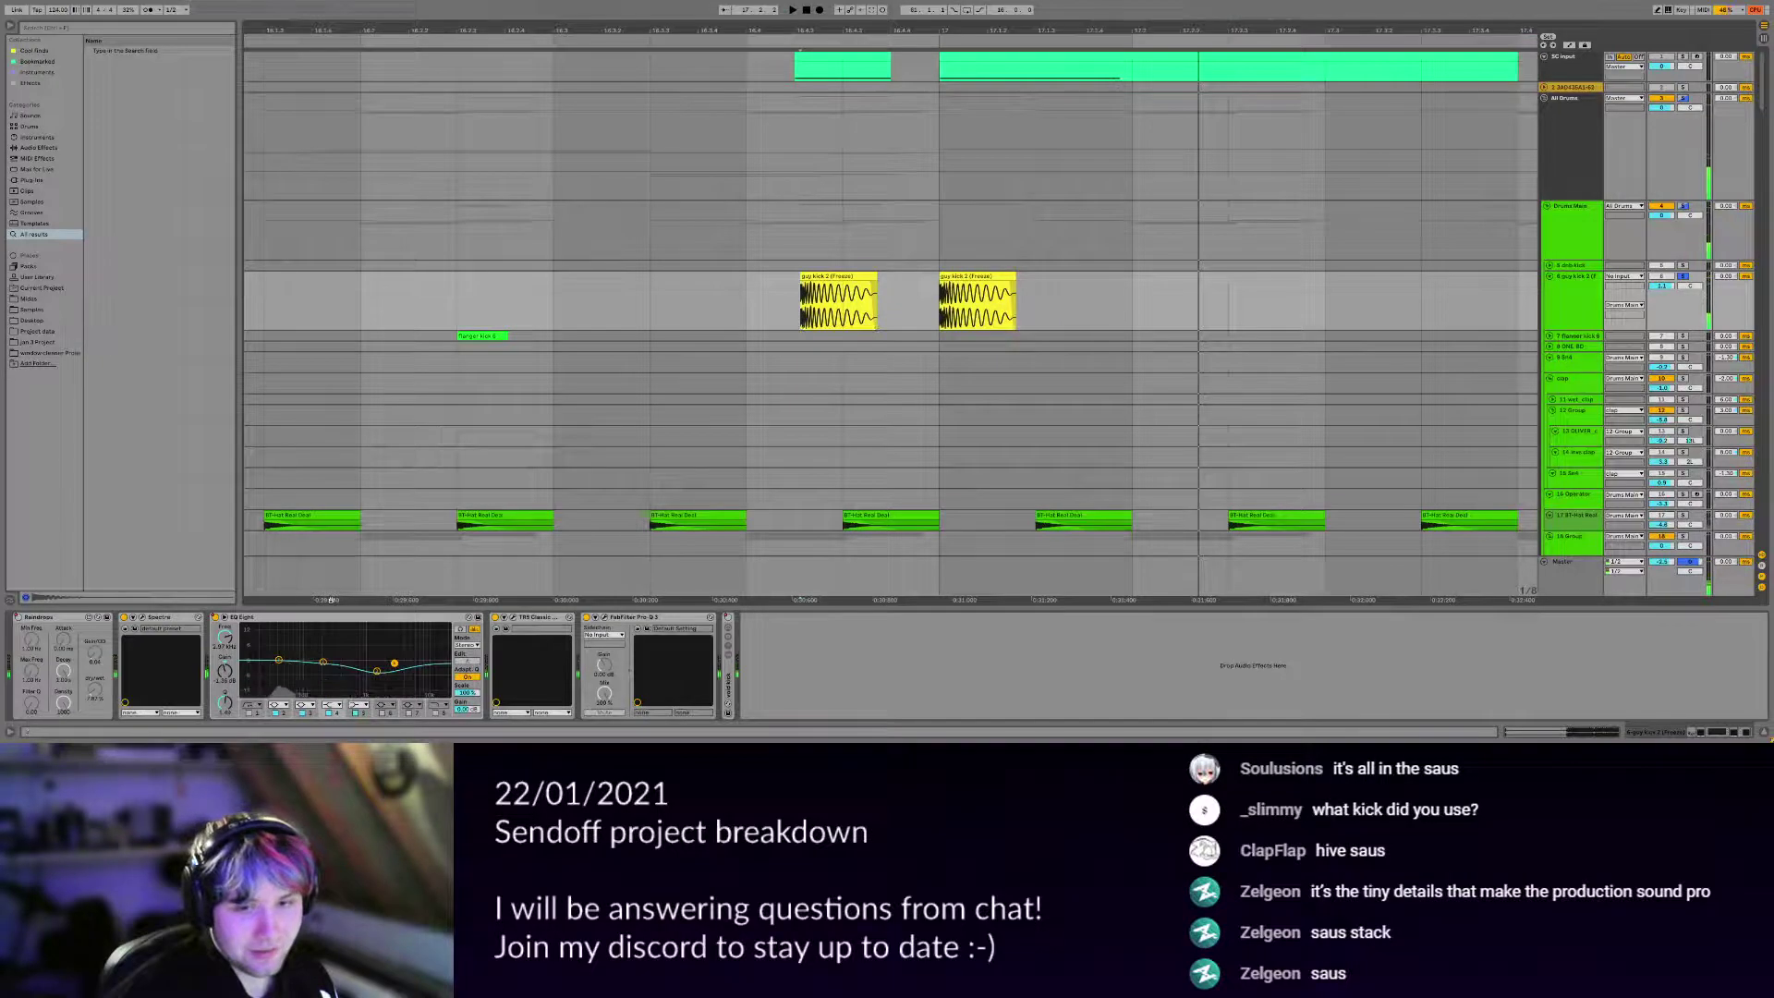
# Open Spectre on the kick track, move its window aside, play the kick hits through it and close it.
pyautogui.click(143, 617)
pyautogui.moveTo(409, 6); pyautogui.dragTo(549, 152)
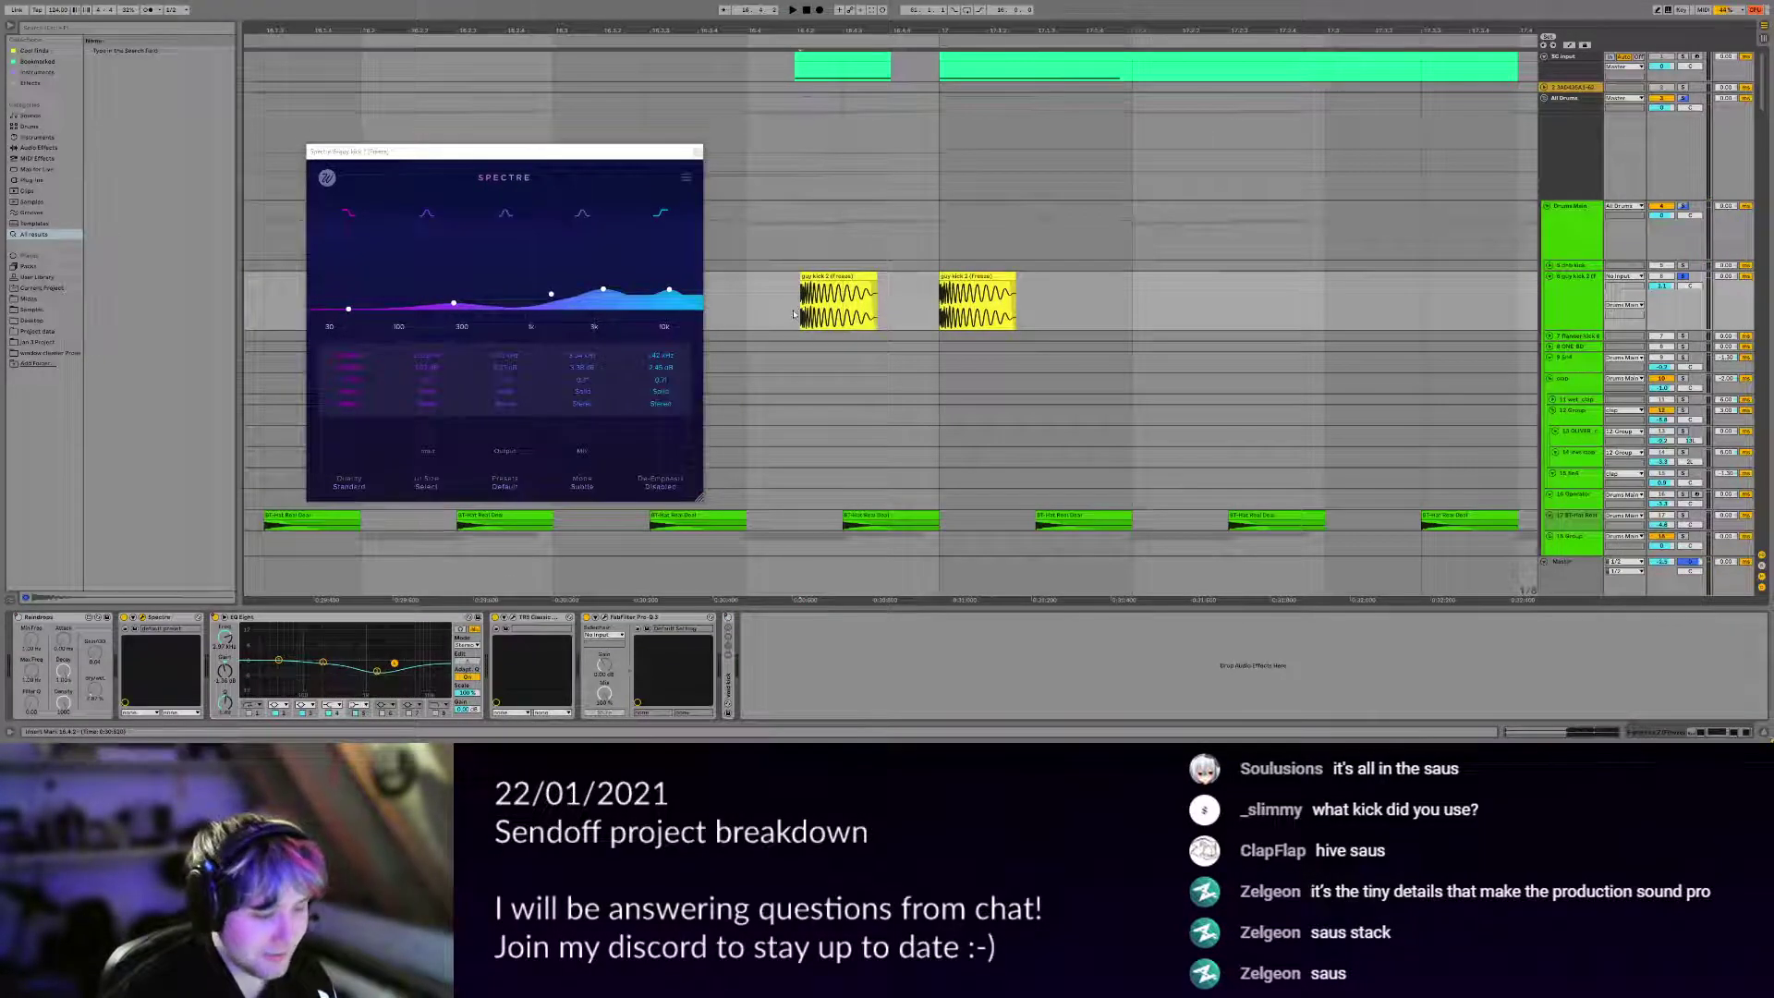
pyautogui.scroll(-3, 794, 312)
pyautogui.moveTo(818, 310); pyautogui.dragTo(844, 312)
pyautogui.click(821, 312)
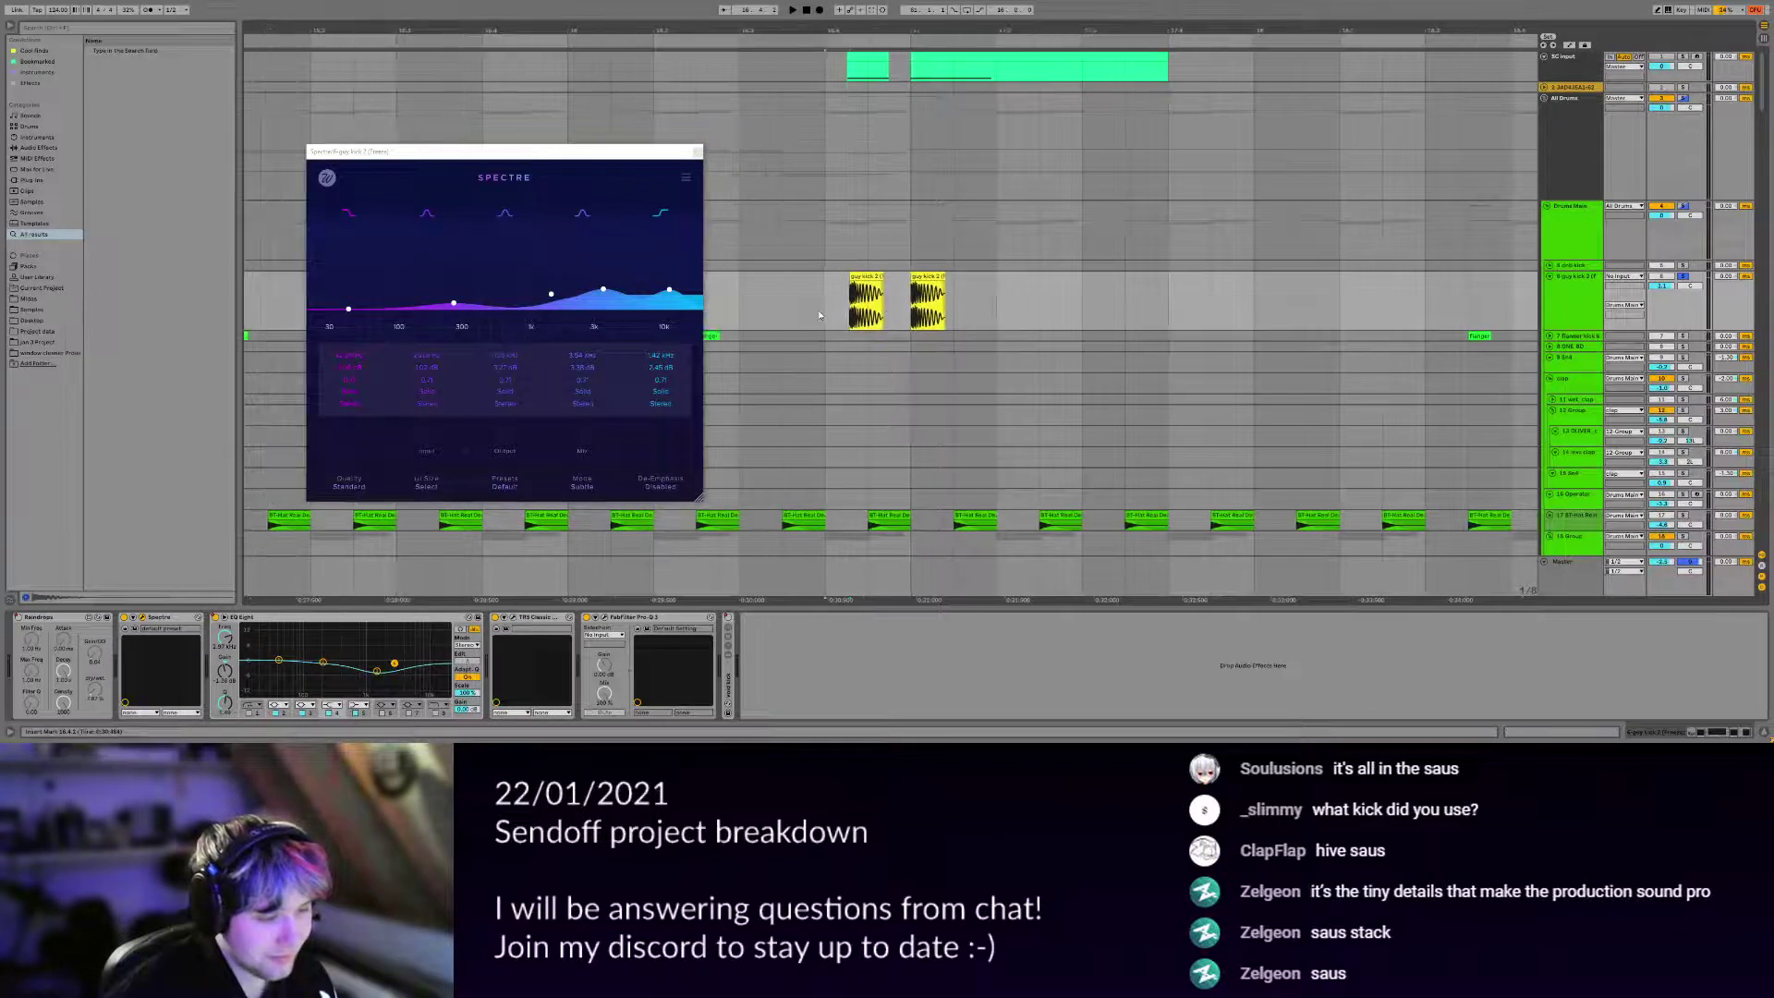
pyautogui.press('space')
pyautogui.press('space')
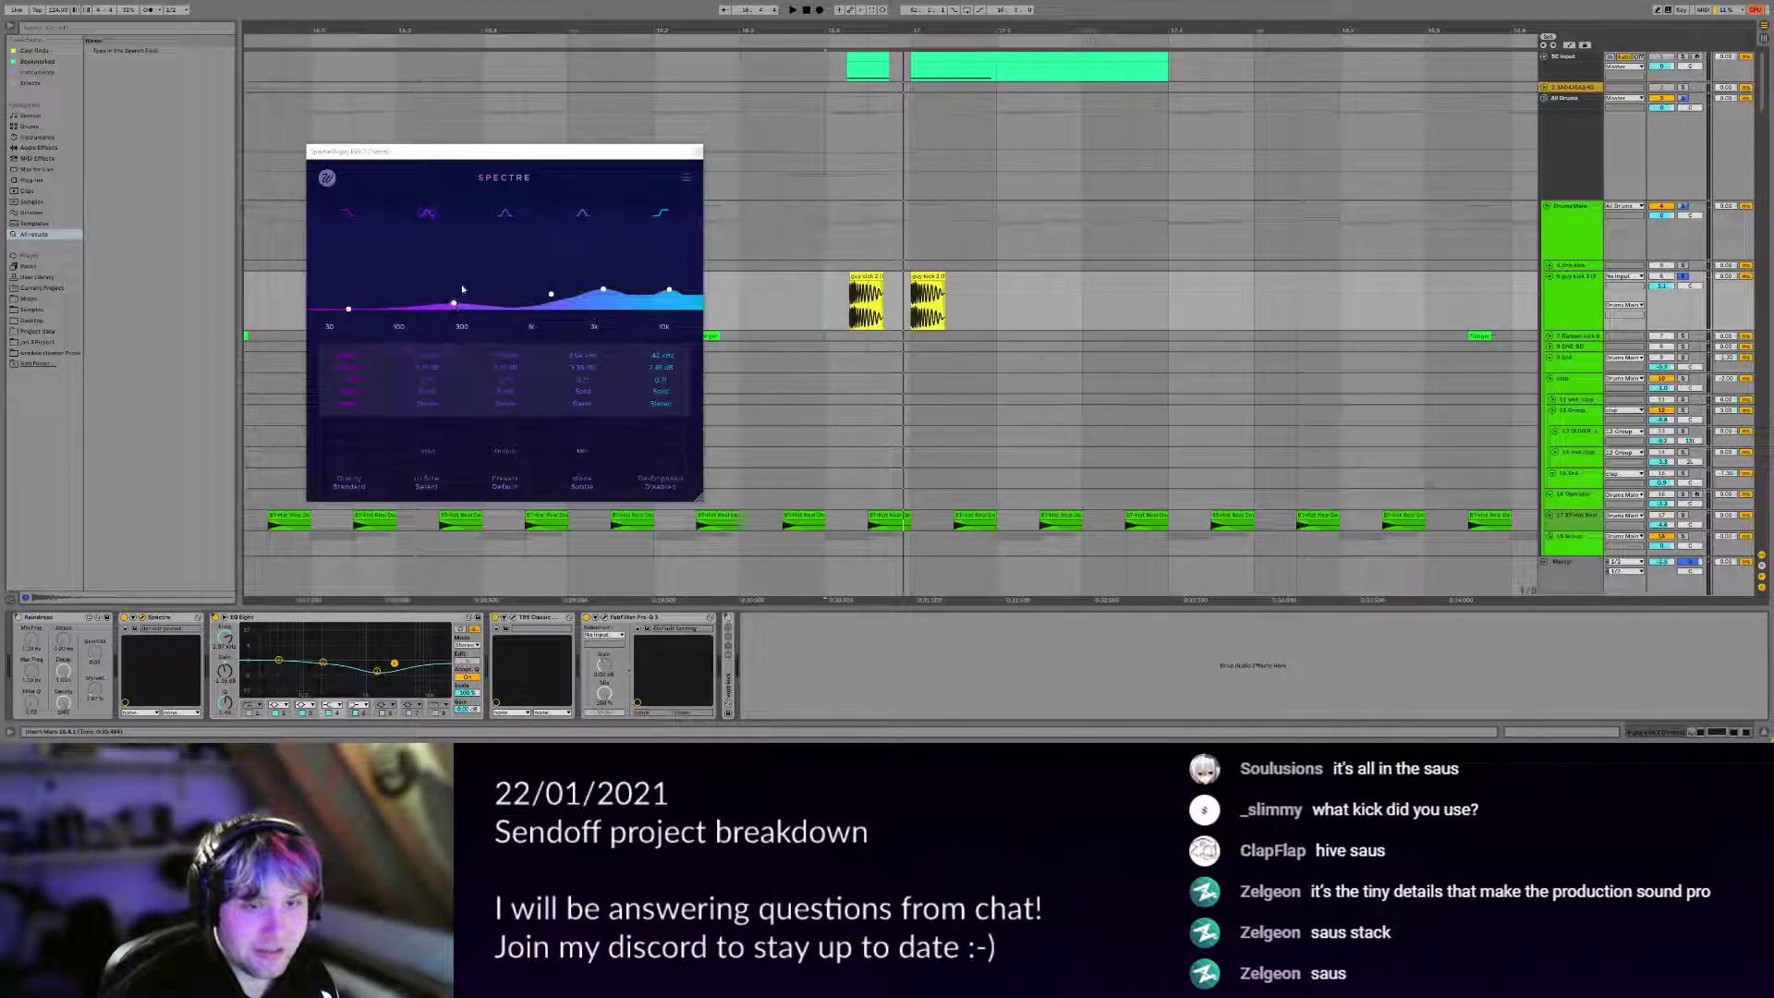
pyautogui.click(698, 152)
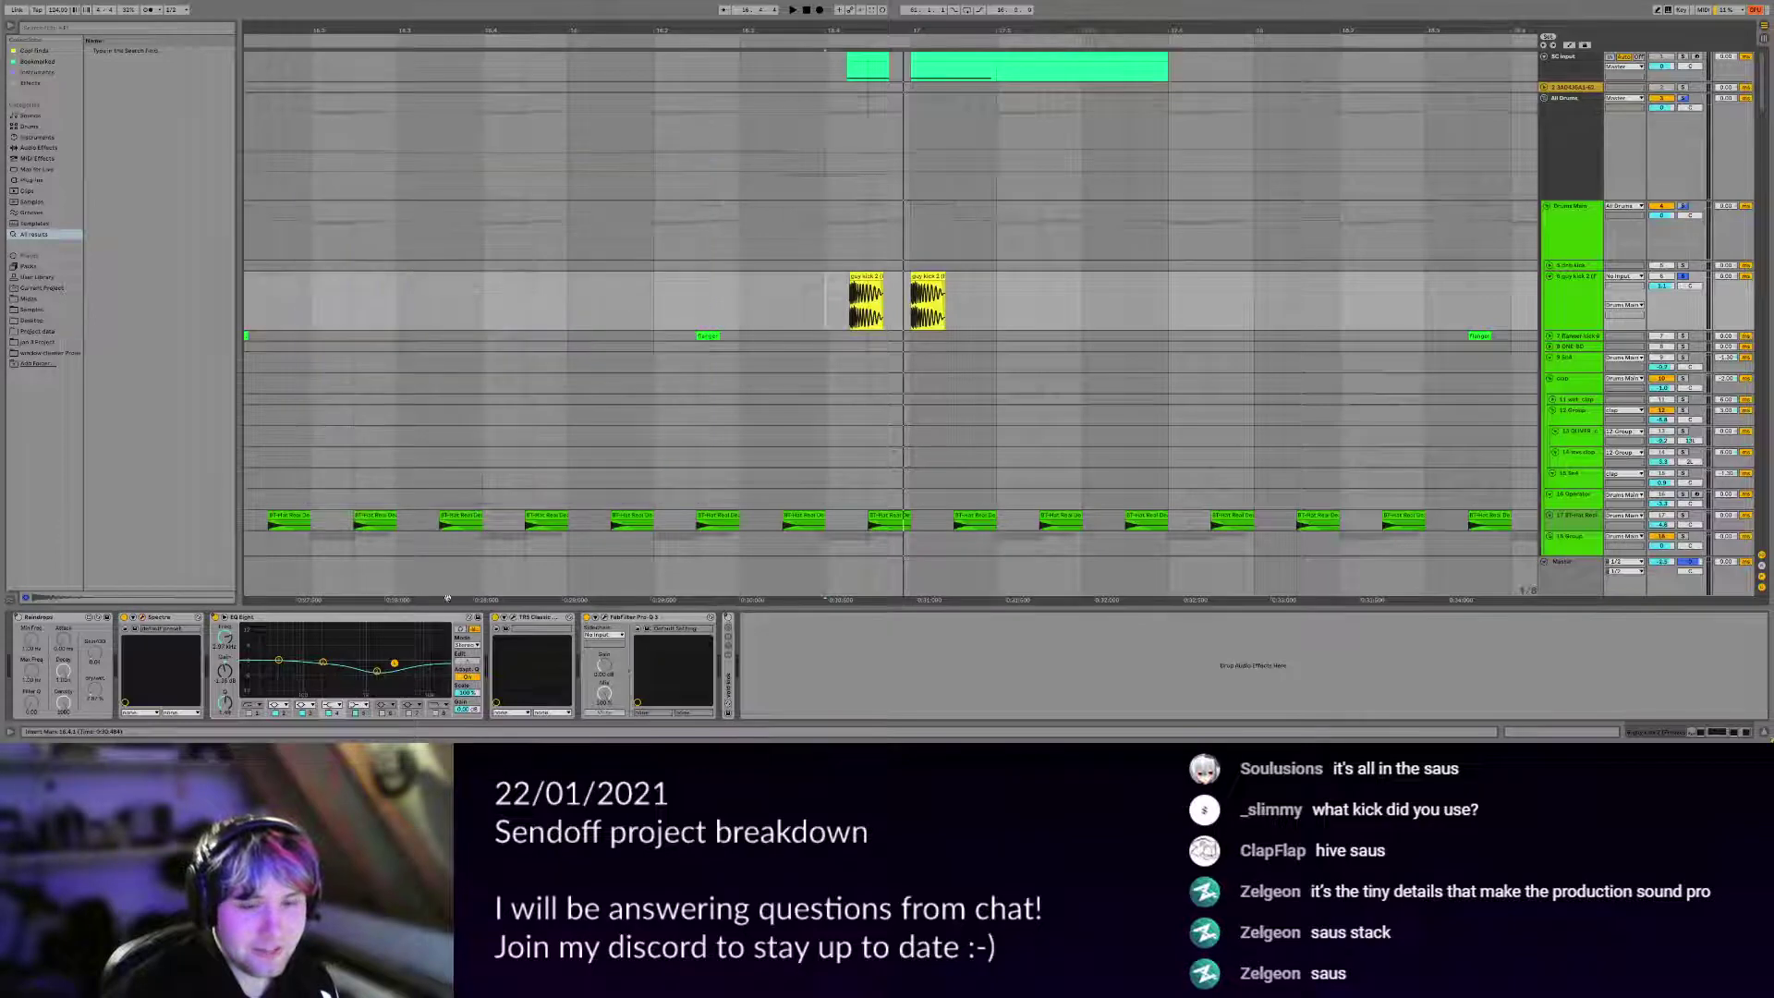
# Demonstrate a cut and a boost with the kick's second EQ Eight band, then bring the band back near flat.
pyautogui.click(322, 661)
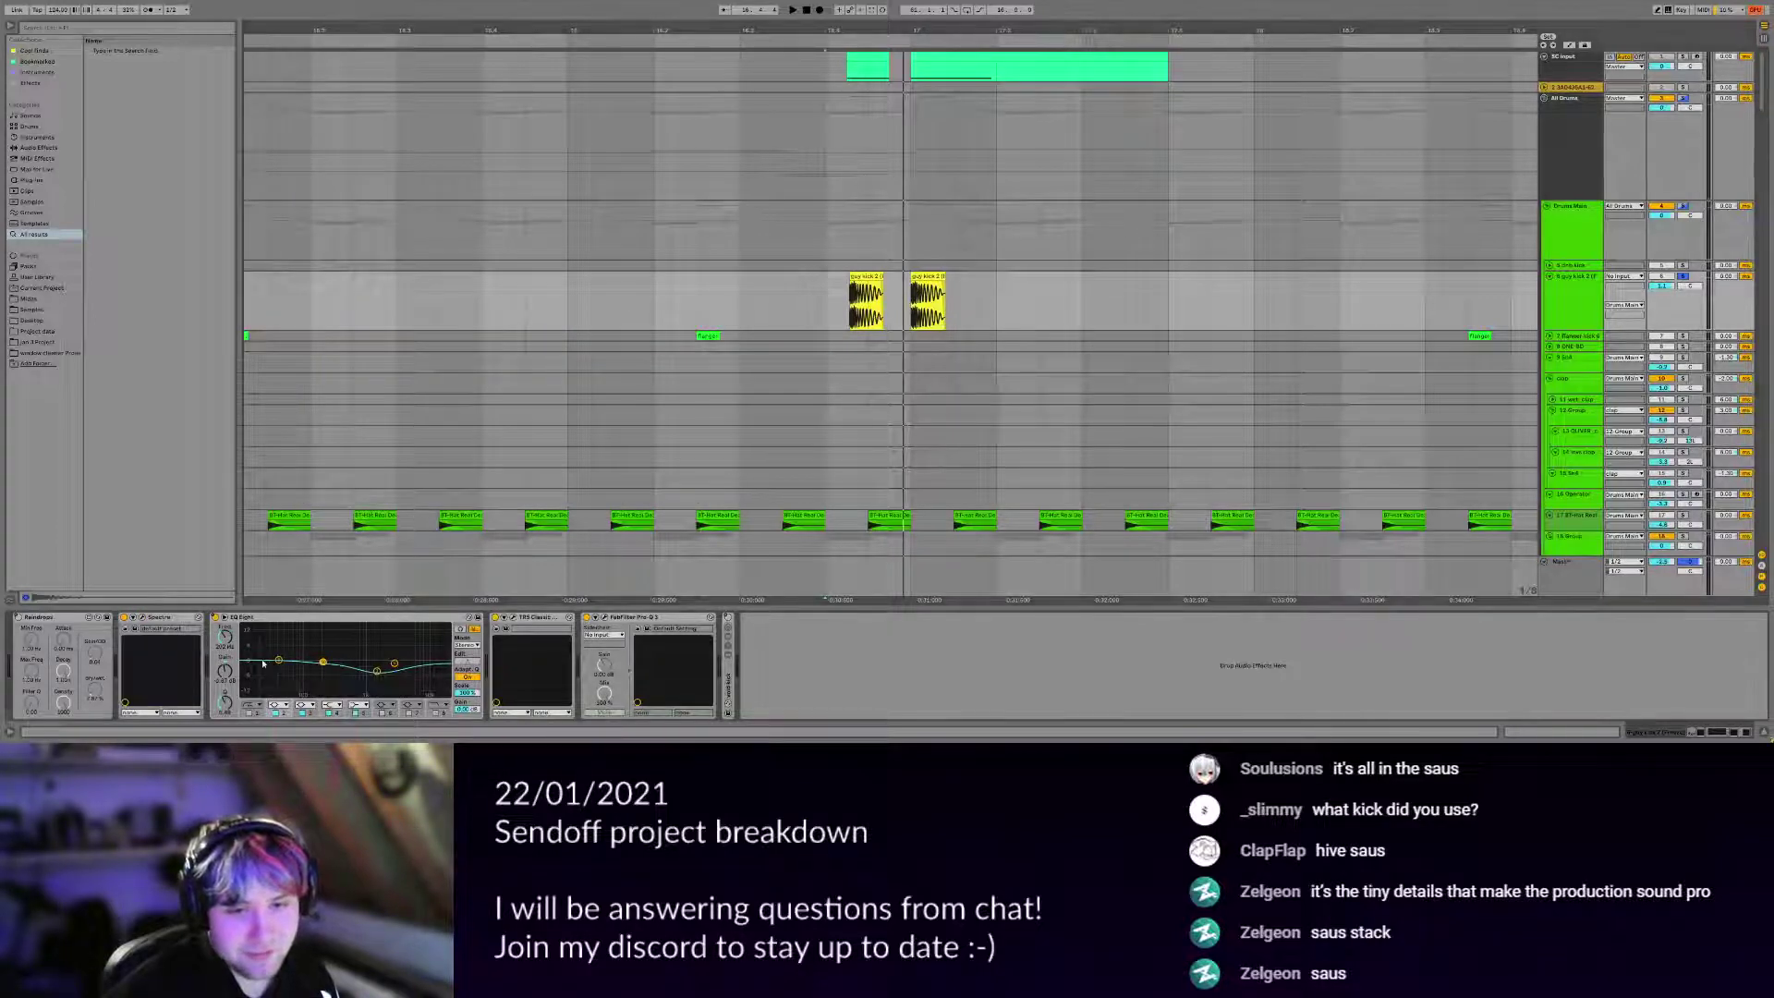
pyautogui.moveTo(323, 666)
pyautogui.mouseDown()
pyautogui.moveTo(333, 631)
pyautogui.moveTo(326, 675)
pyautogui.mouseUp()
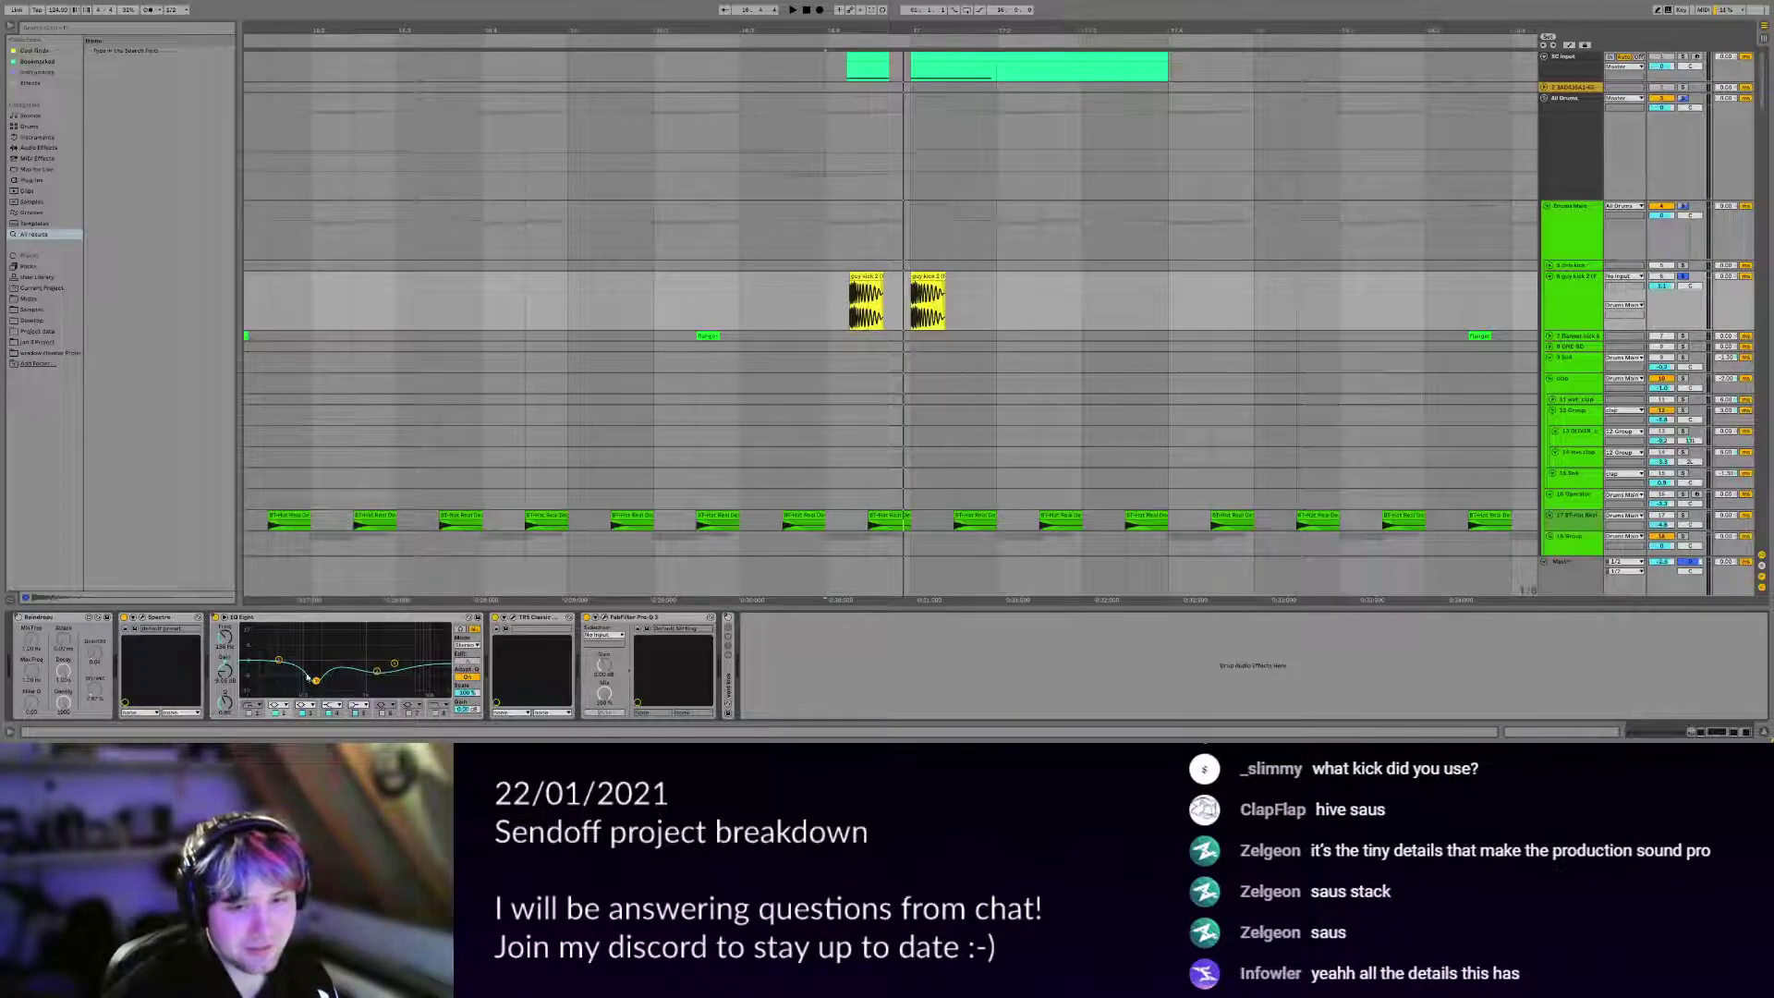
pyautogui.moveTo(316, 679); pyautogui.dragTo(322, 653)
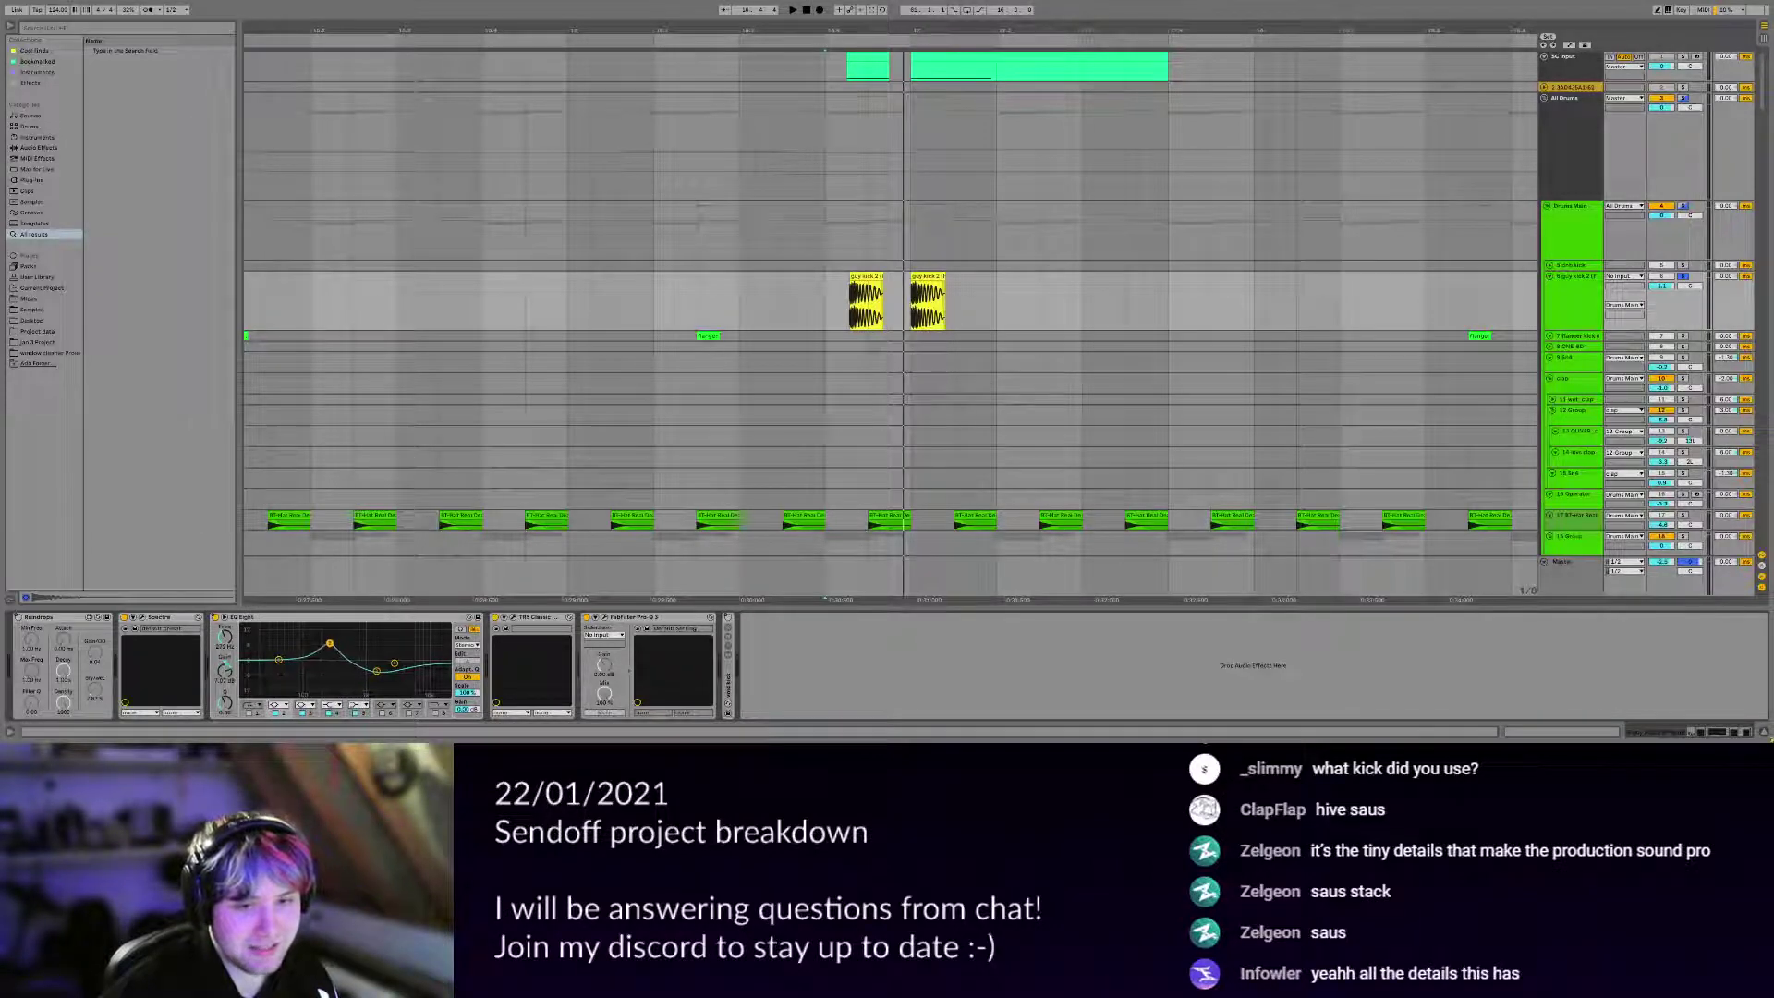
pyautogui.moveTo(327, 659)
pyautogui.mouseDown()
pyautogui.moveTo(341, 637)
pyautogui.moveTo(290, 638)
pyautogui.moveTo(340, 657)
pyautogui.mouseUp()
# Reopen Spectre to view the saturation types of its fourth band, play the kick, move the window and close it.
pyautogui.click(135, 628)
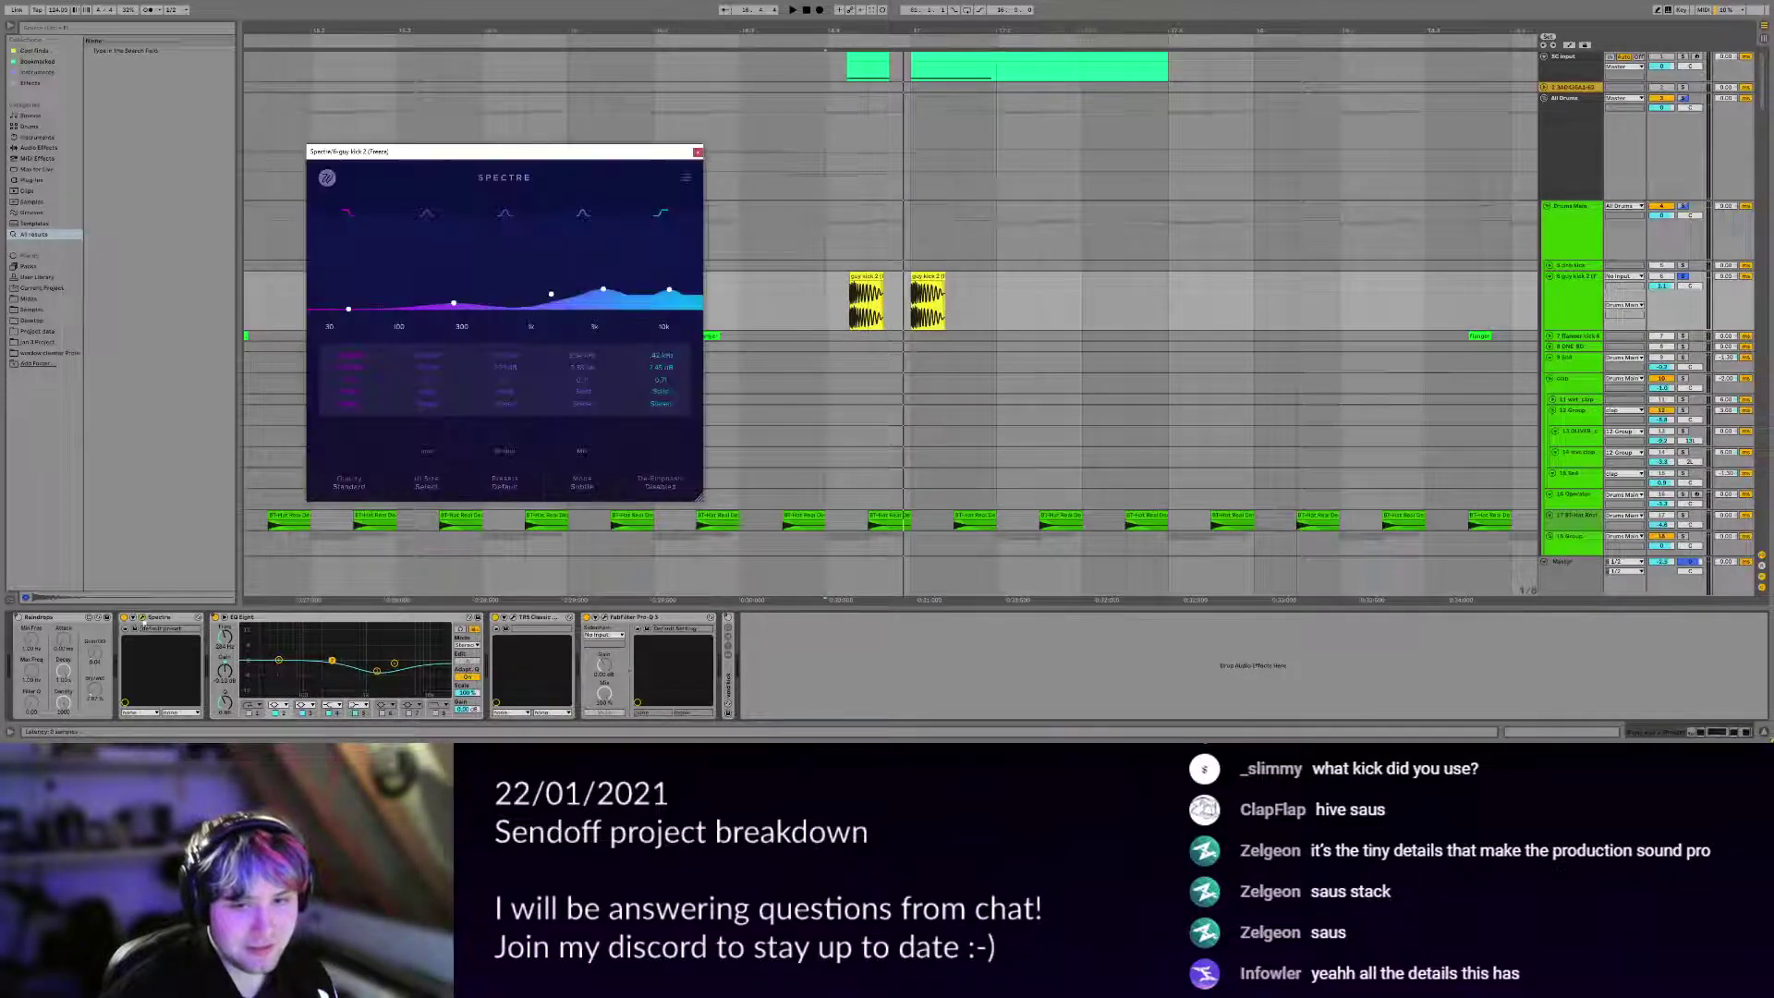
pyautogui.click(582, 391)
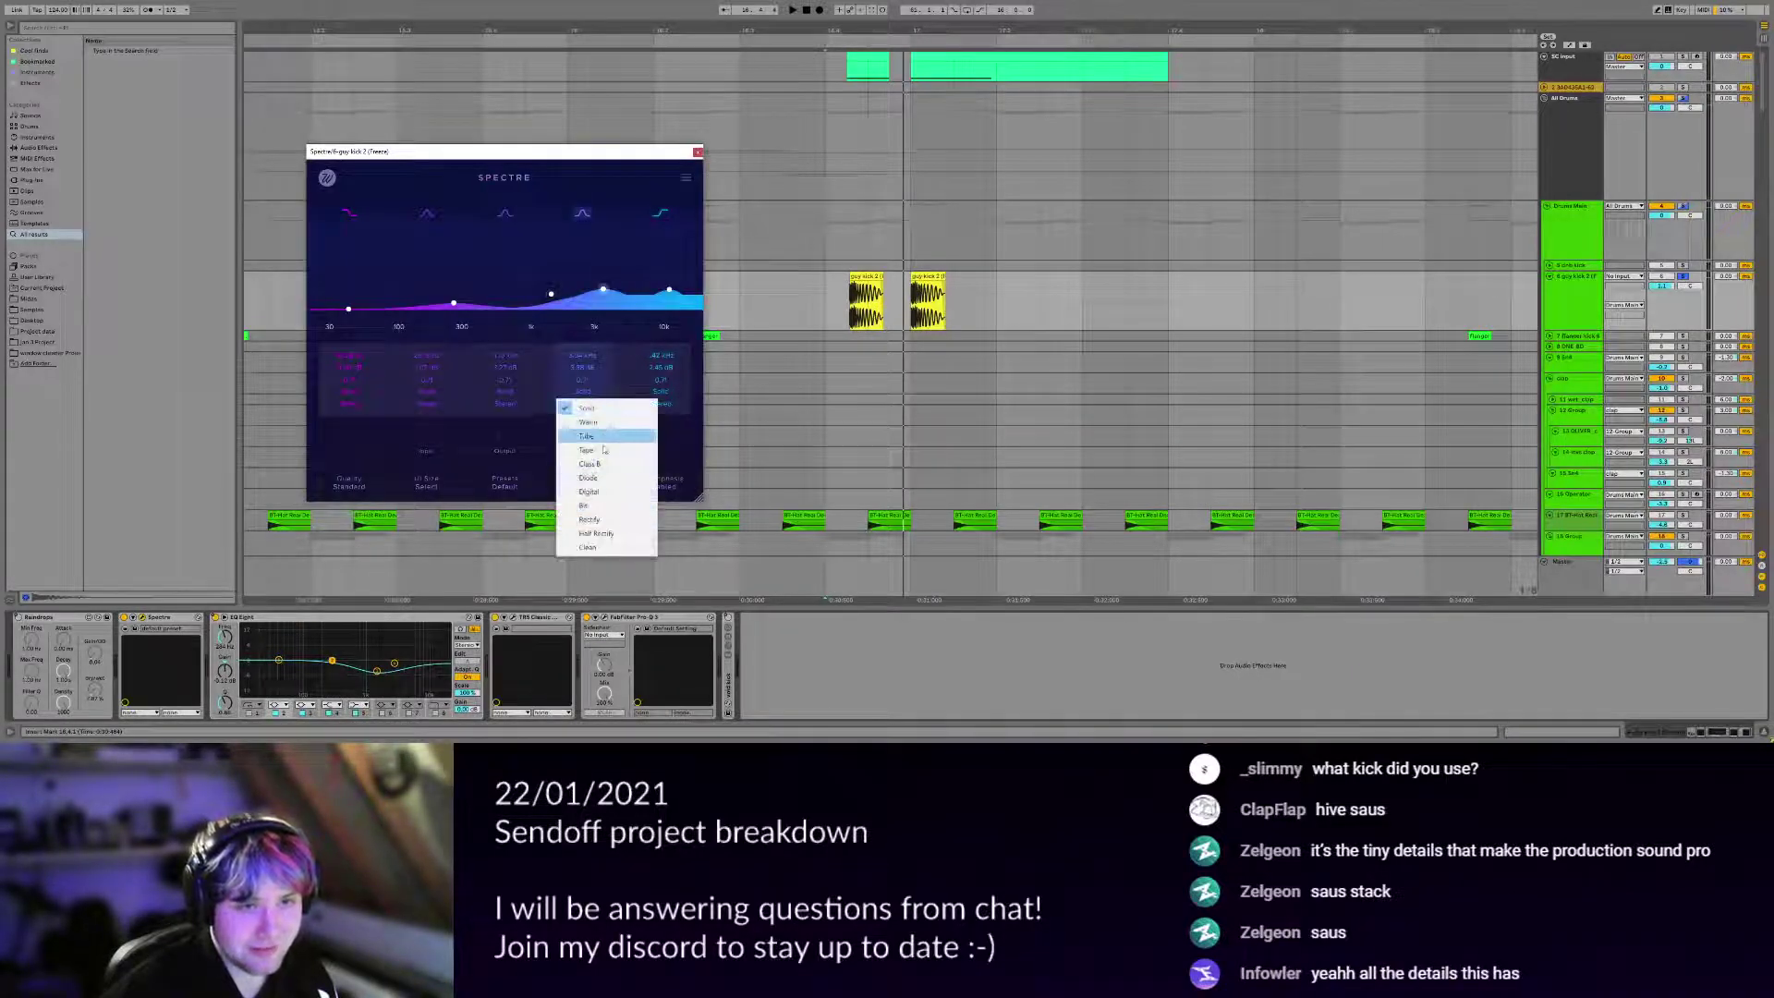
pyautogui.click(684, 447)
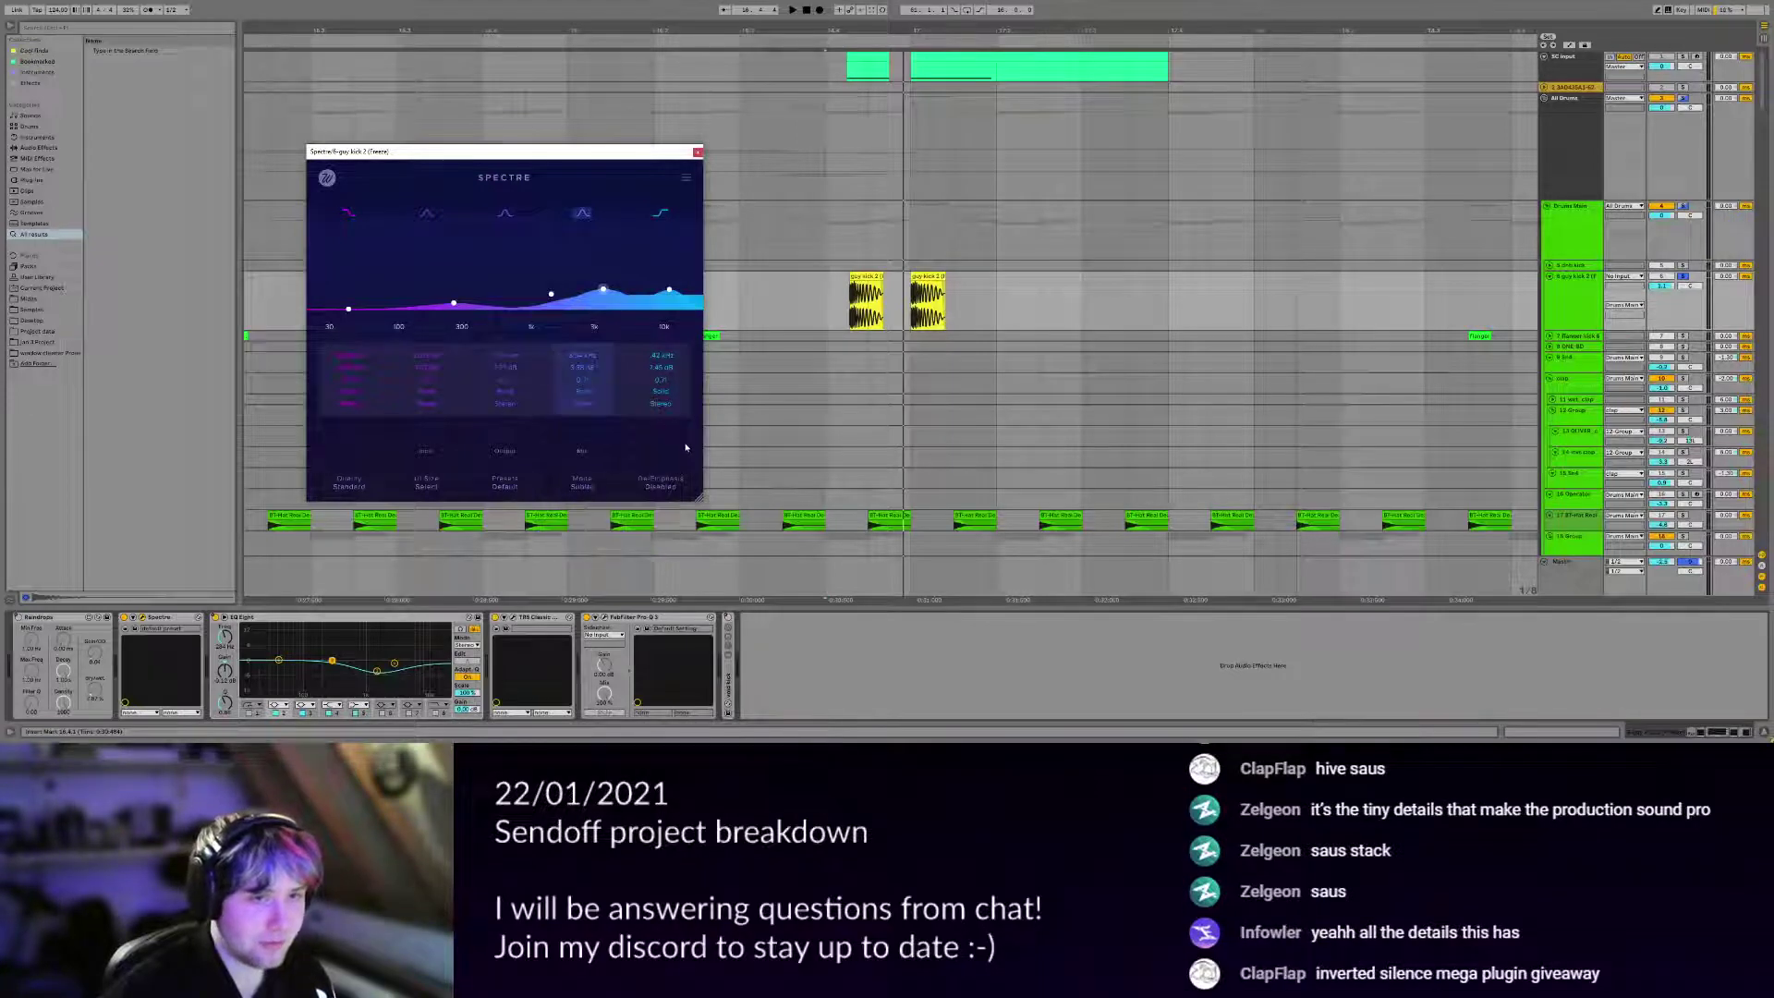
pyautogui.press('space')
pyautogui.press('space')
pyautogui.moveTo(597, 154); pyautogui.dragTo(645, 130)
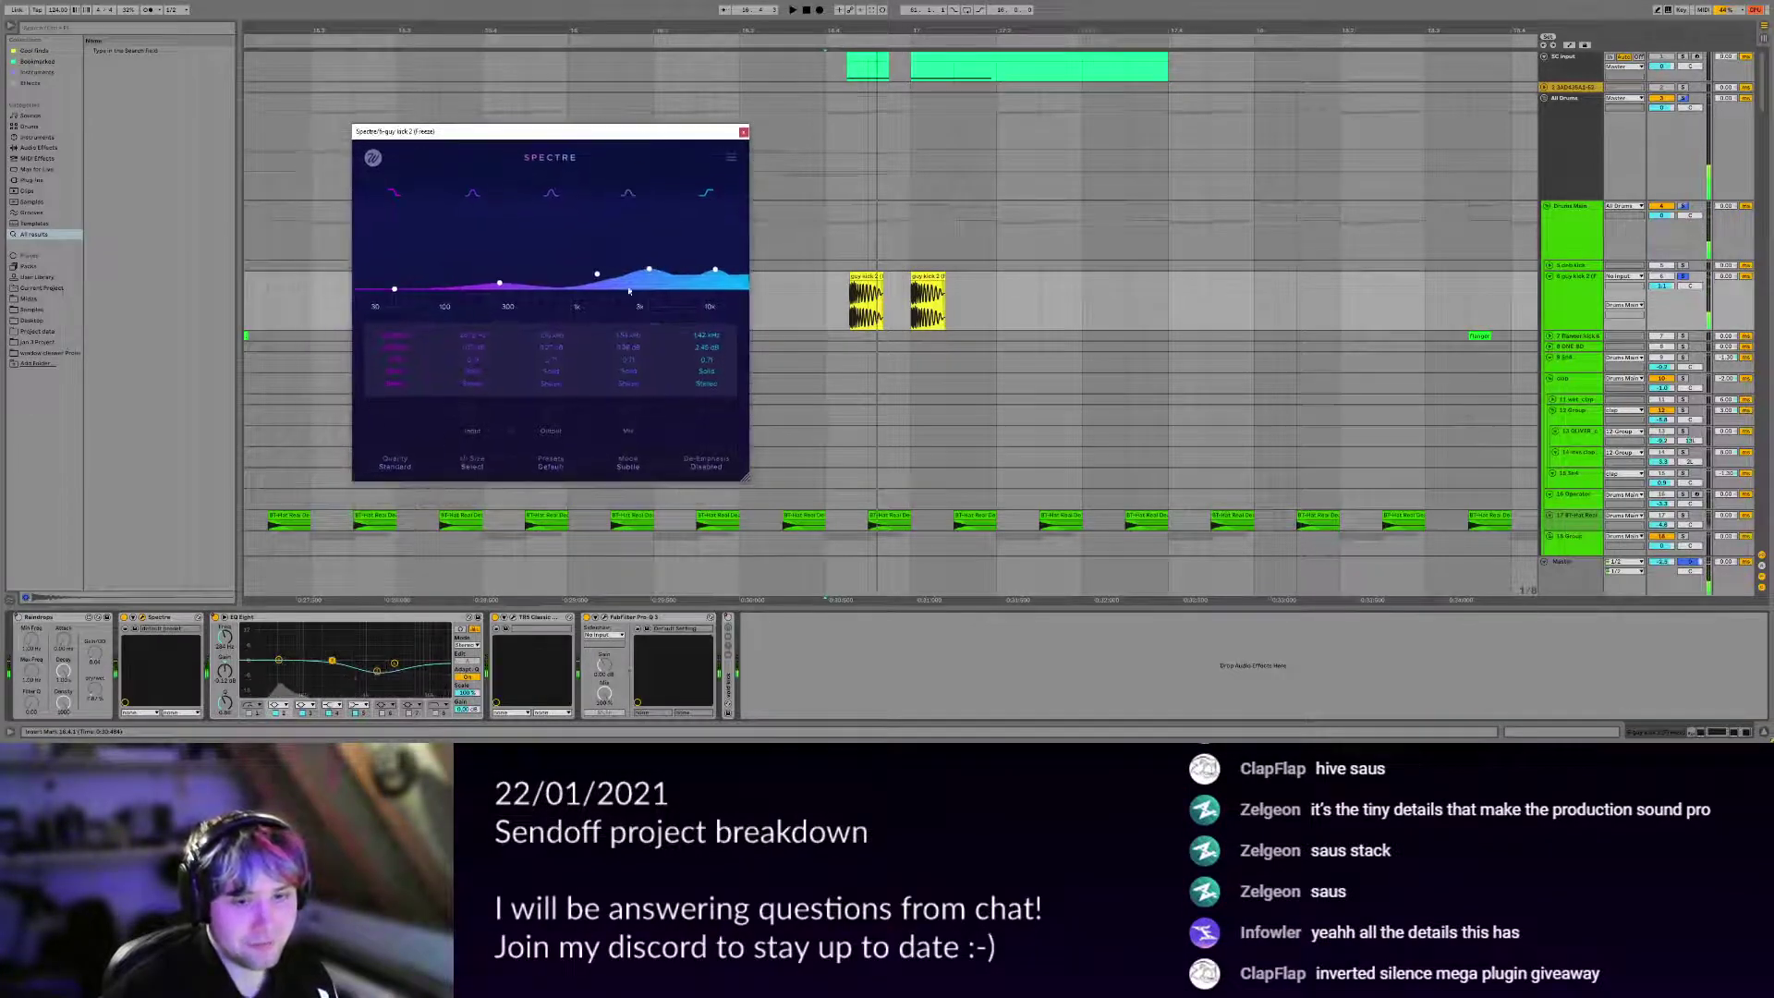
pyautogui.press('Escape')
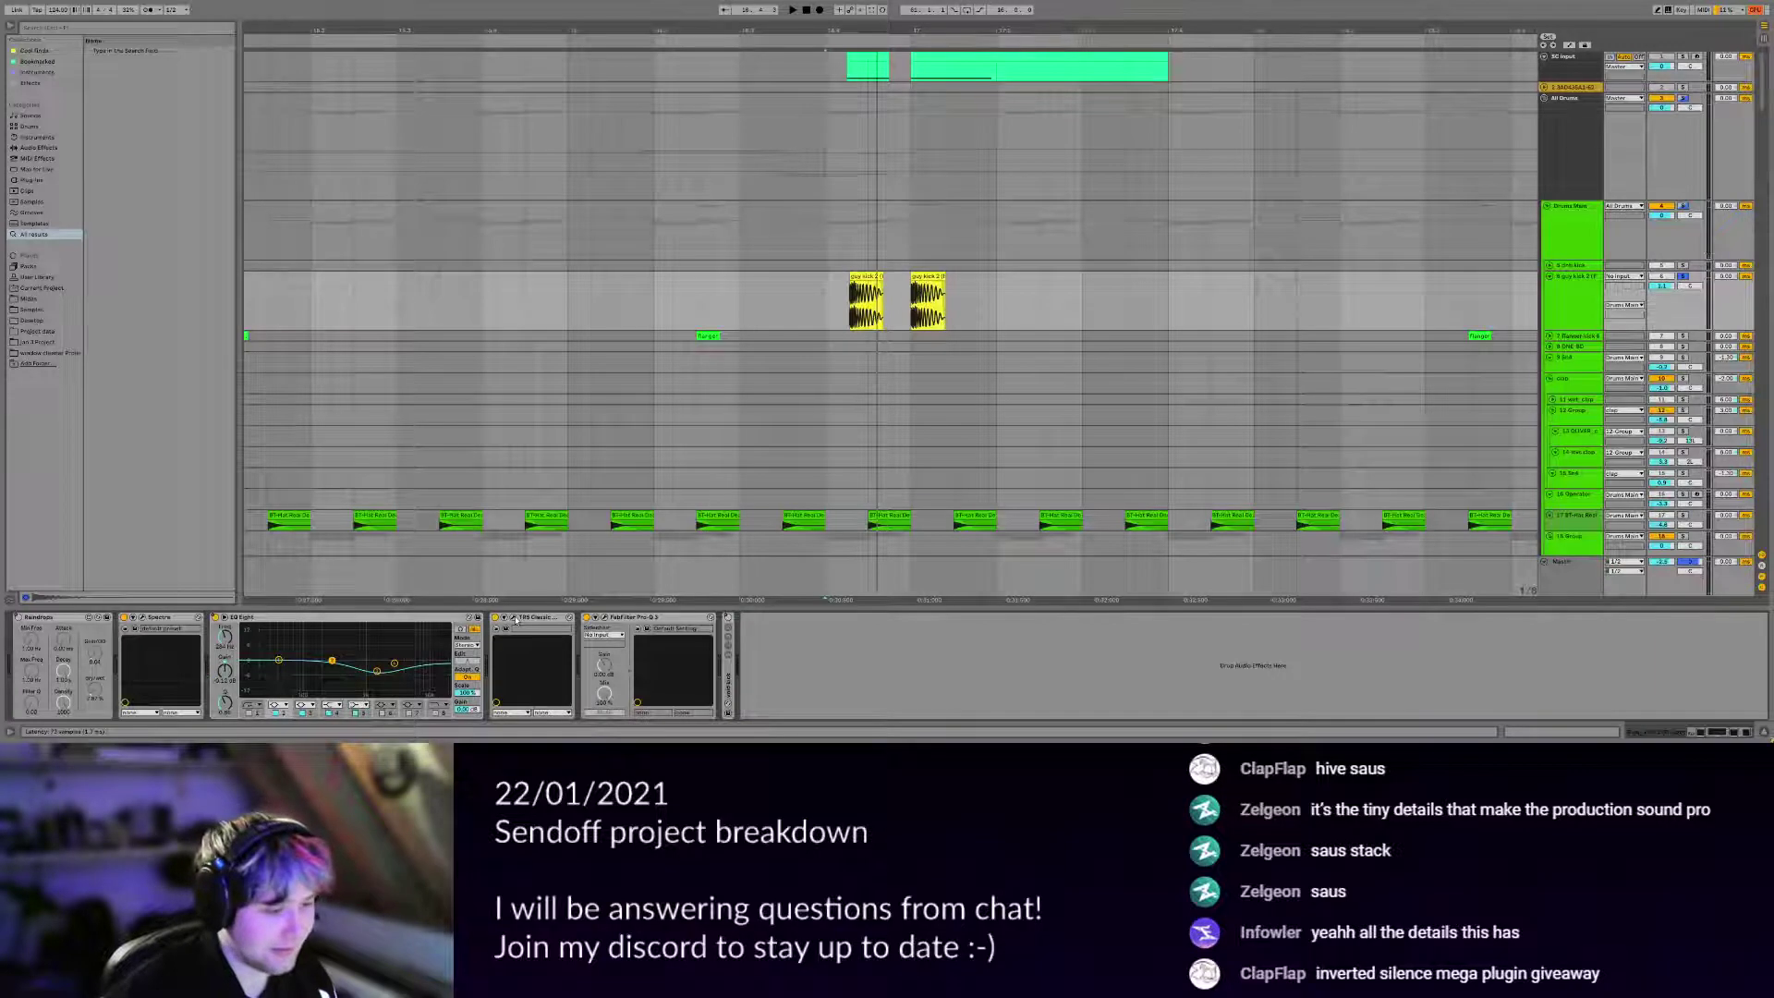
# Open the T-RackS Classic Clipper on the kick track, play the kick through it and close its window.
pyautogui.click(513, 618)
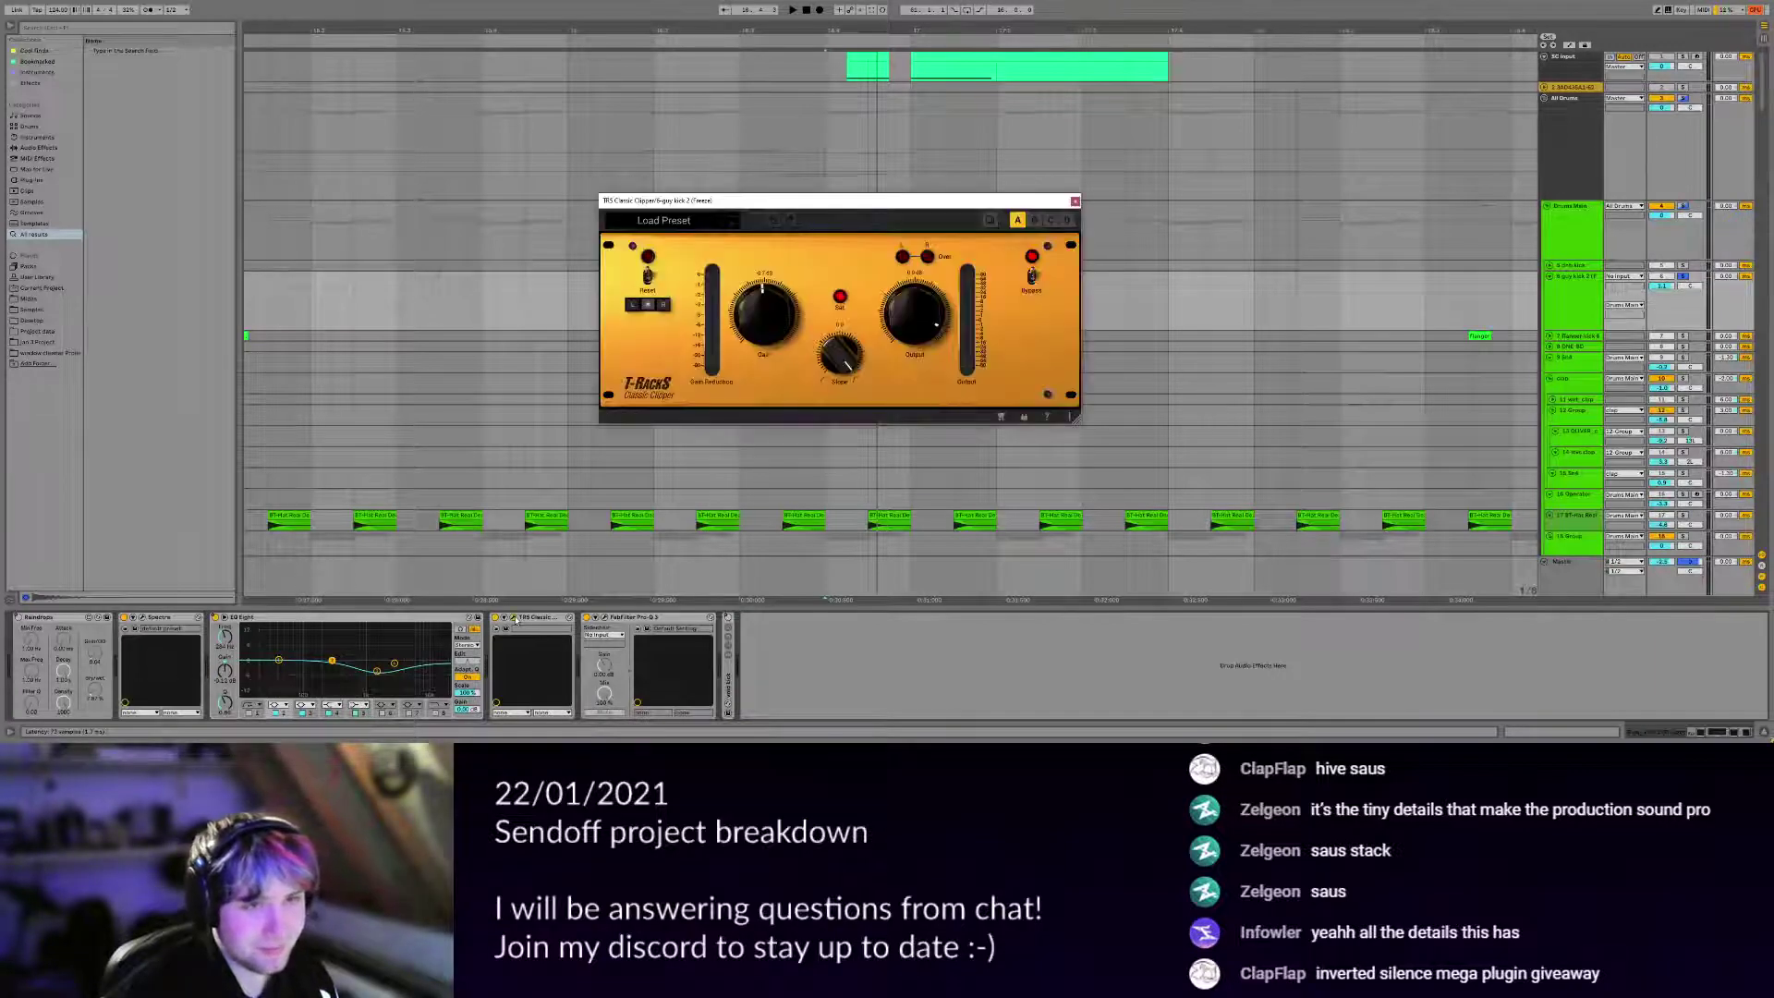
pyautogui.click(514, 618)
pyautogui.click(514, 618)
pyautogui.press('space')
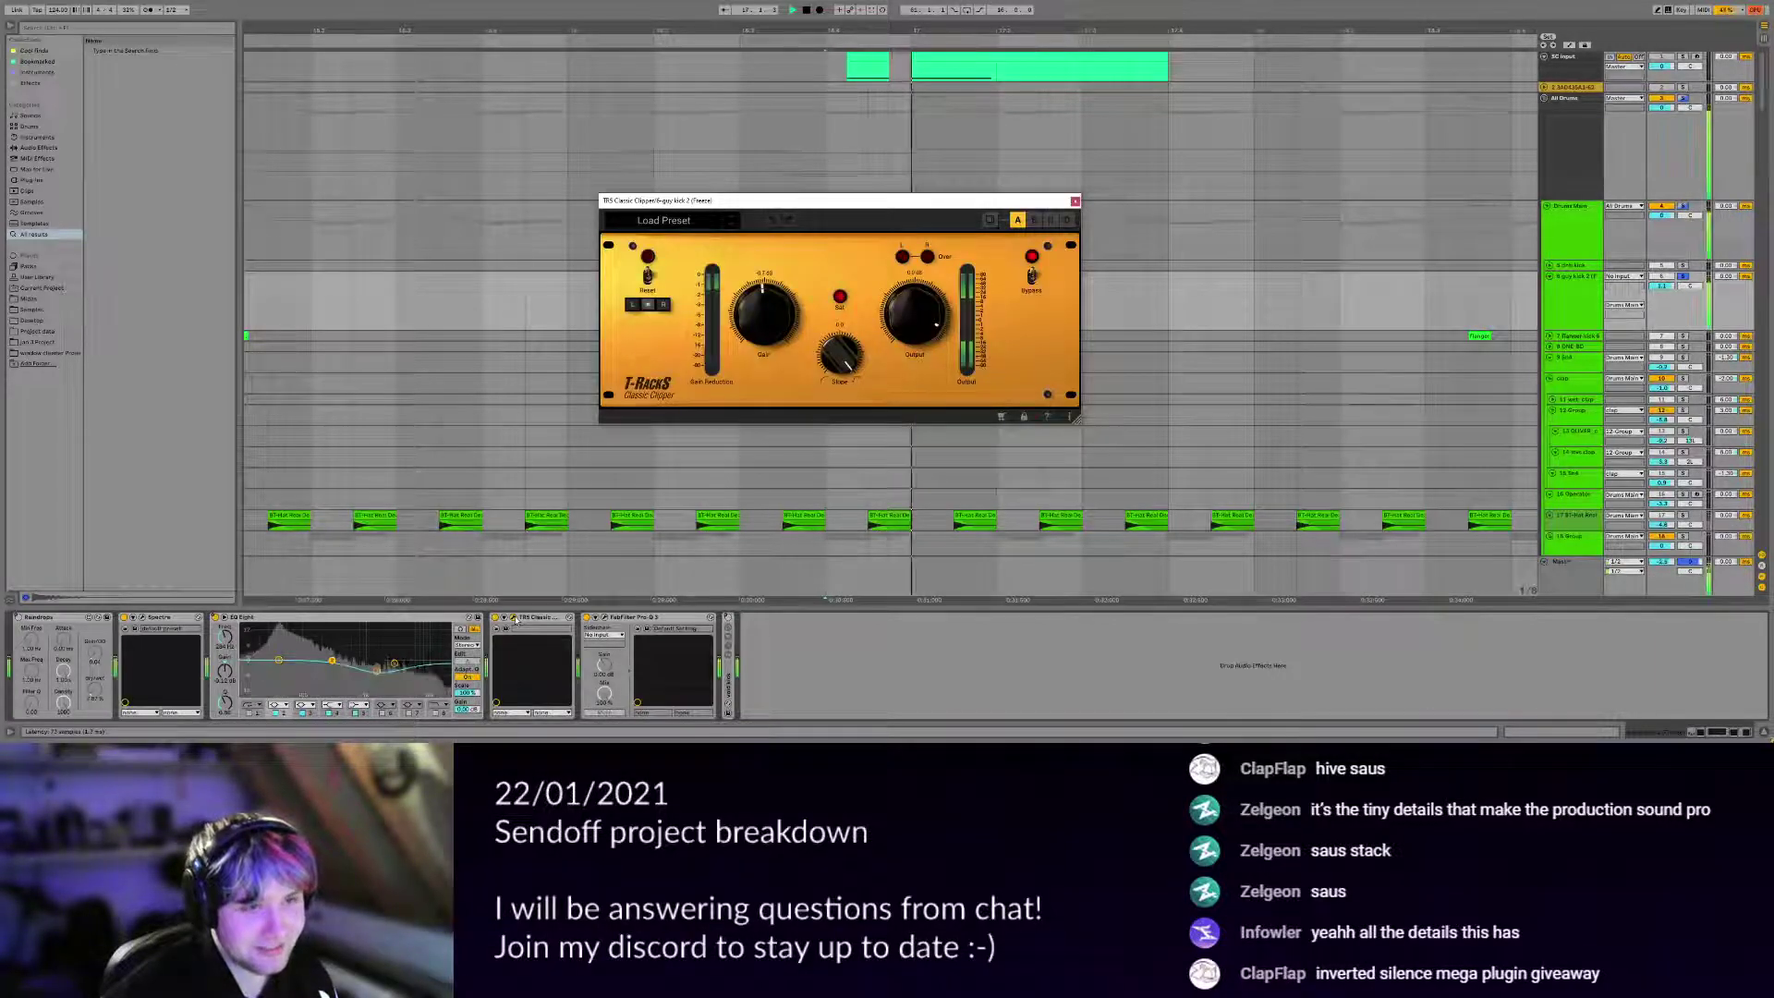
pyautogui.click(513, 618)
pyautogui.press('space')
# Unfold the effect rack at the end of the kick track's chain and inspect its first plug-in.
pyautogui.doubleClick(729, 678)
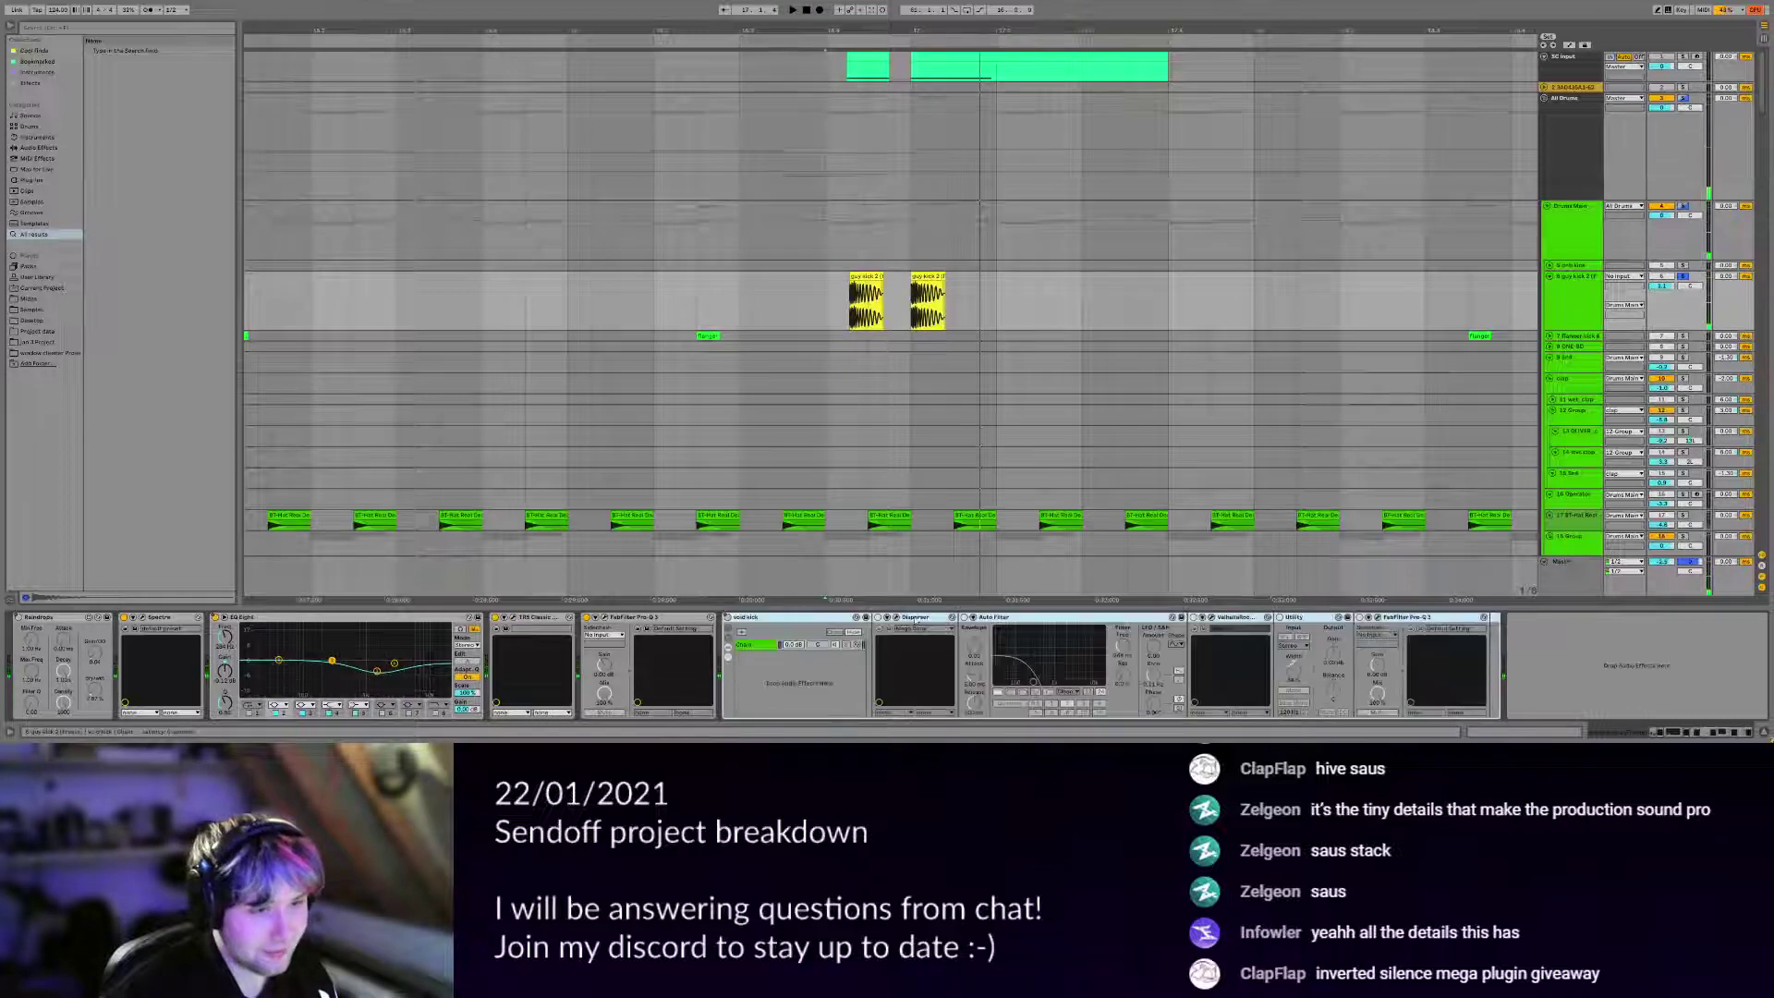
pyautogui.click(895, 617)
pyautogui.click(895, 617)
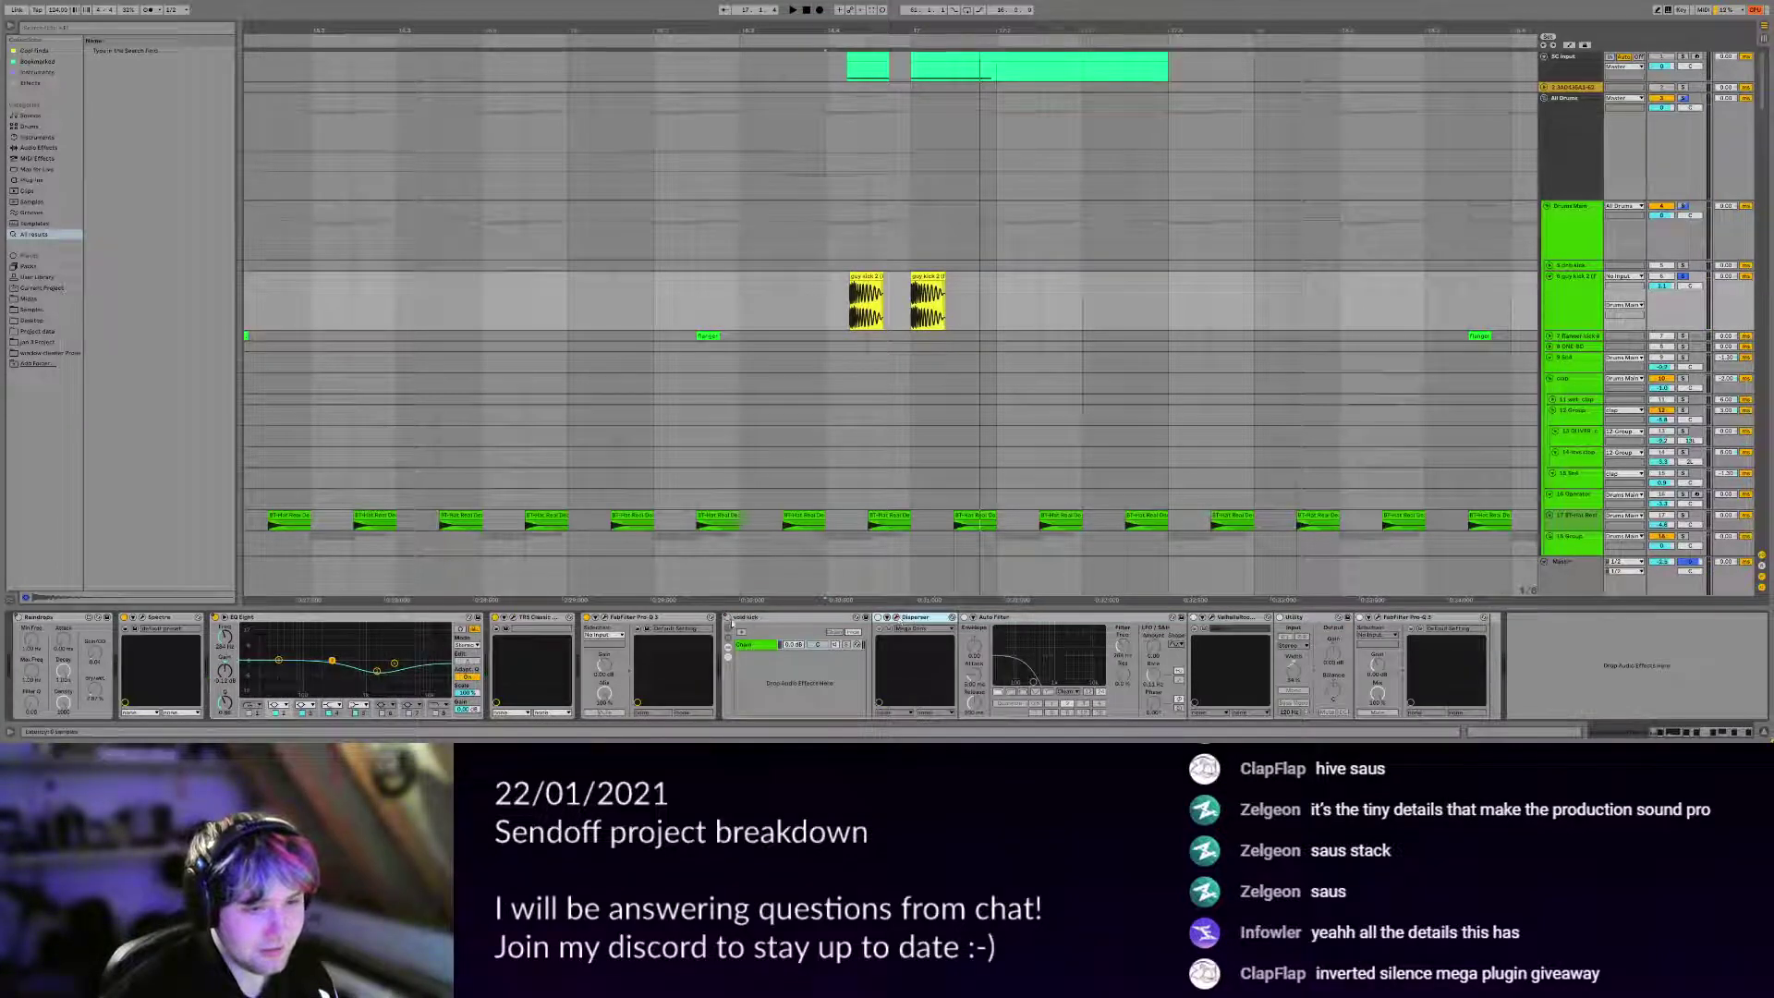
# Switch on the effect rack at the end of the kick's chain and play the kick through it.
pyautogui.click(728, 617)
pyautogui.press('space')
pyautogui.press('space')
# Show the automation of the rack's on/off switch and examine it along the kick track up to its last kick clips.
pyautogui.scroll(-3, 868, 312)
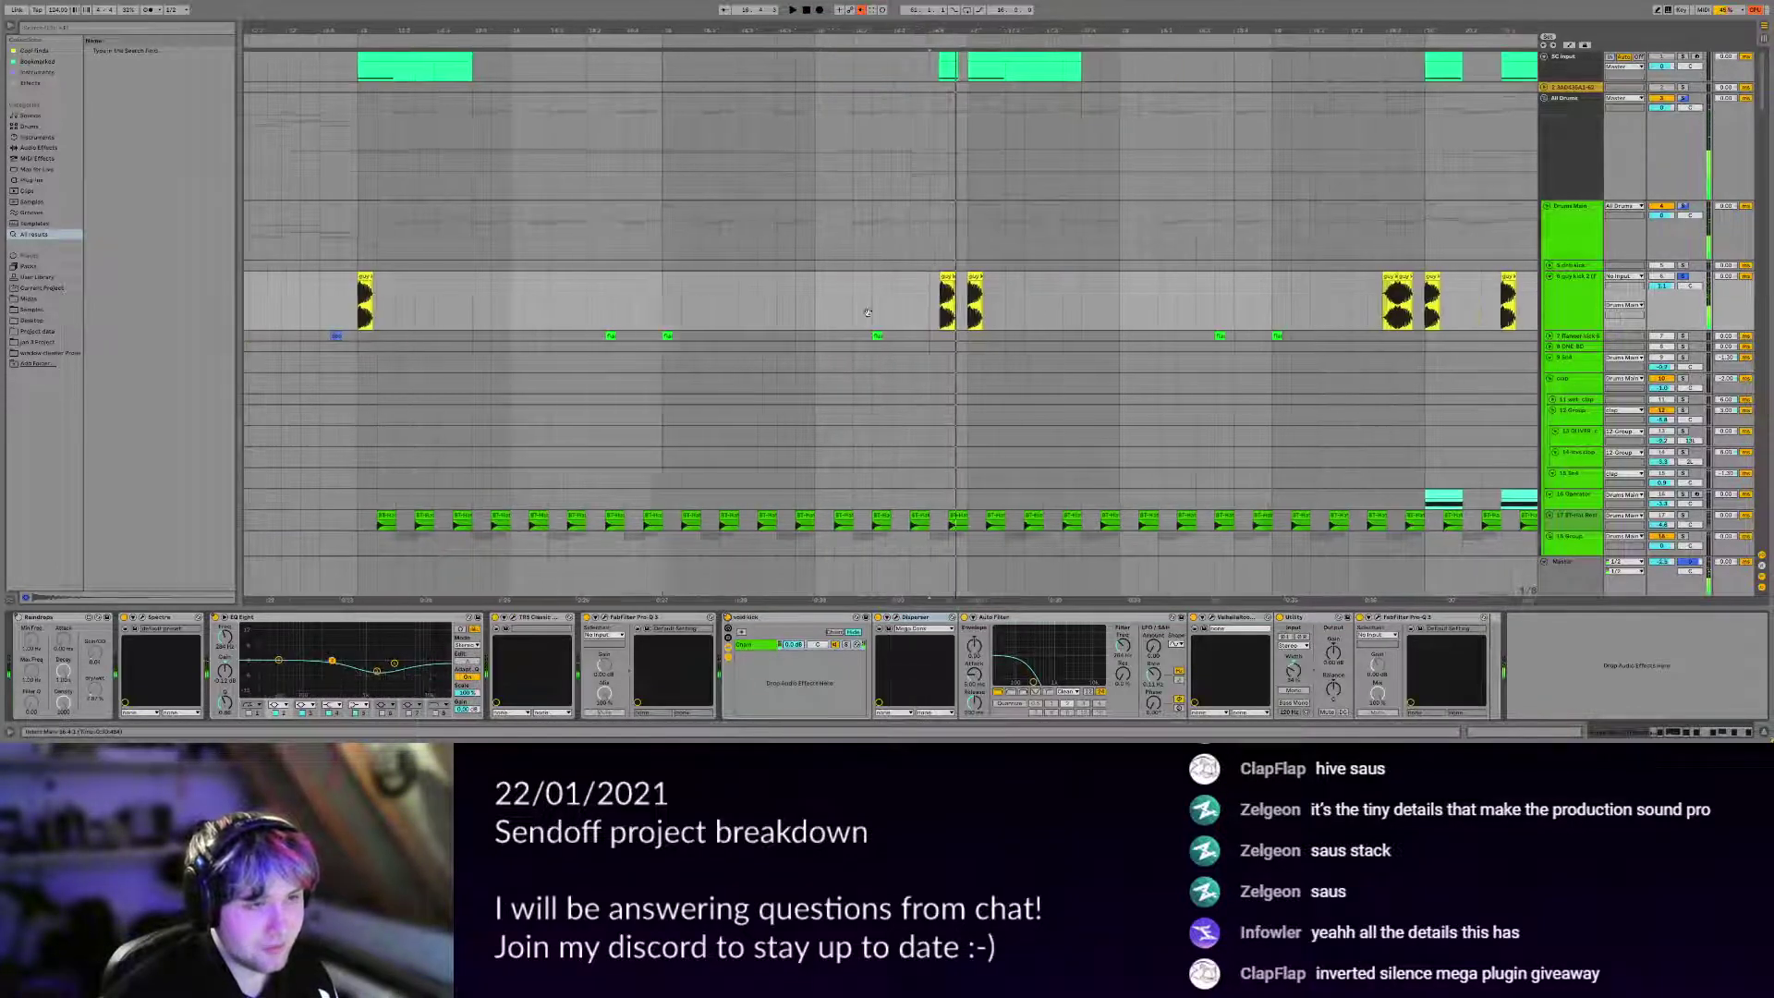
pyautogui.scroll(-5, 867, 312)
pyautogui.rightClick(728, 617)
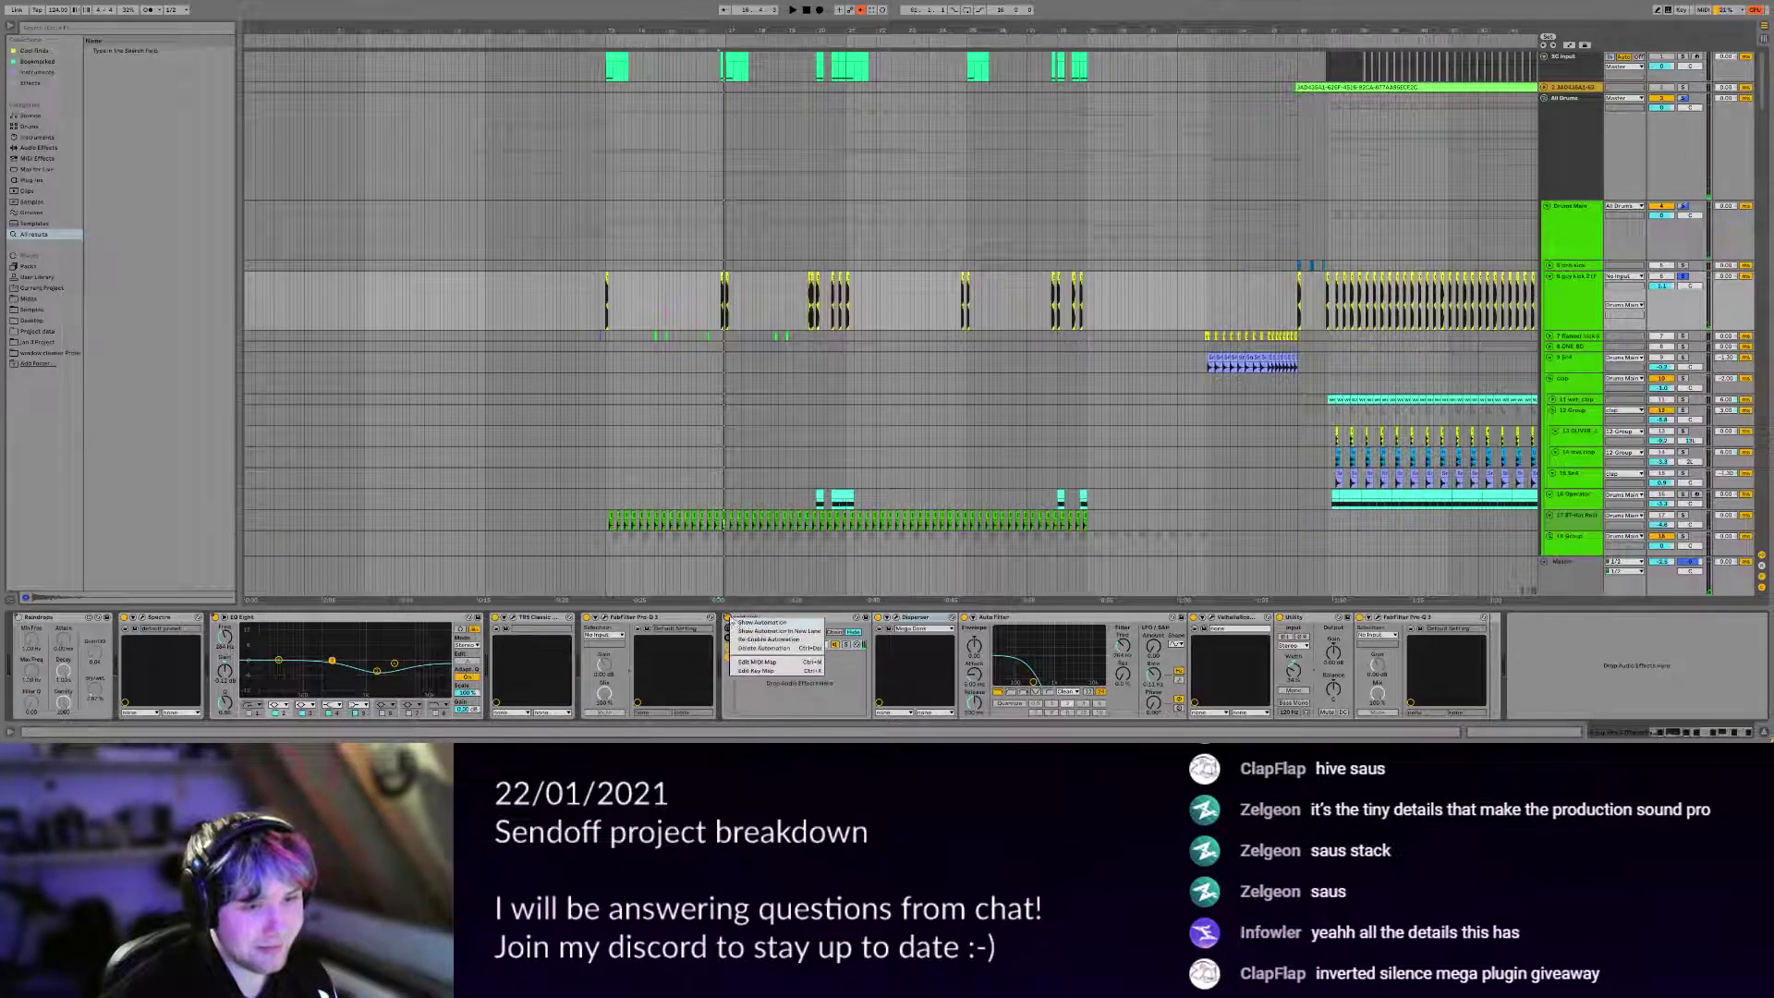
pyautogui.click(736, 623)
pyautogui.scroll(-4, 924, 326)
pyautogui.scroll(-3, 920, 323)
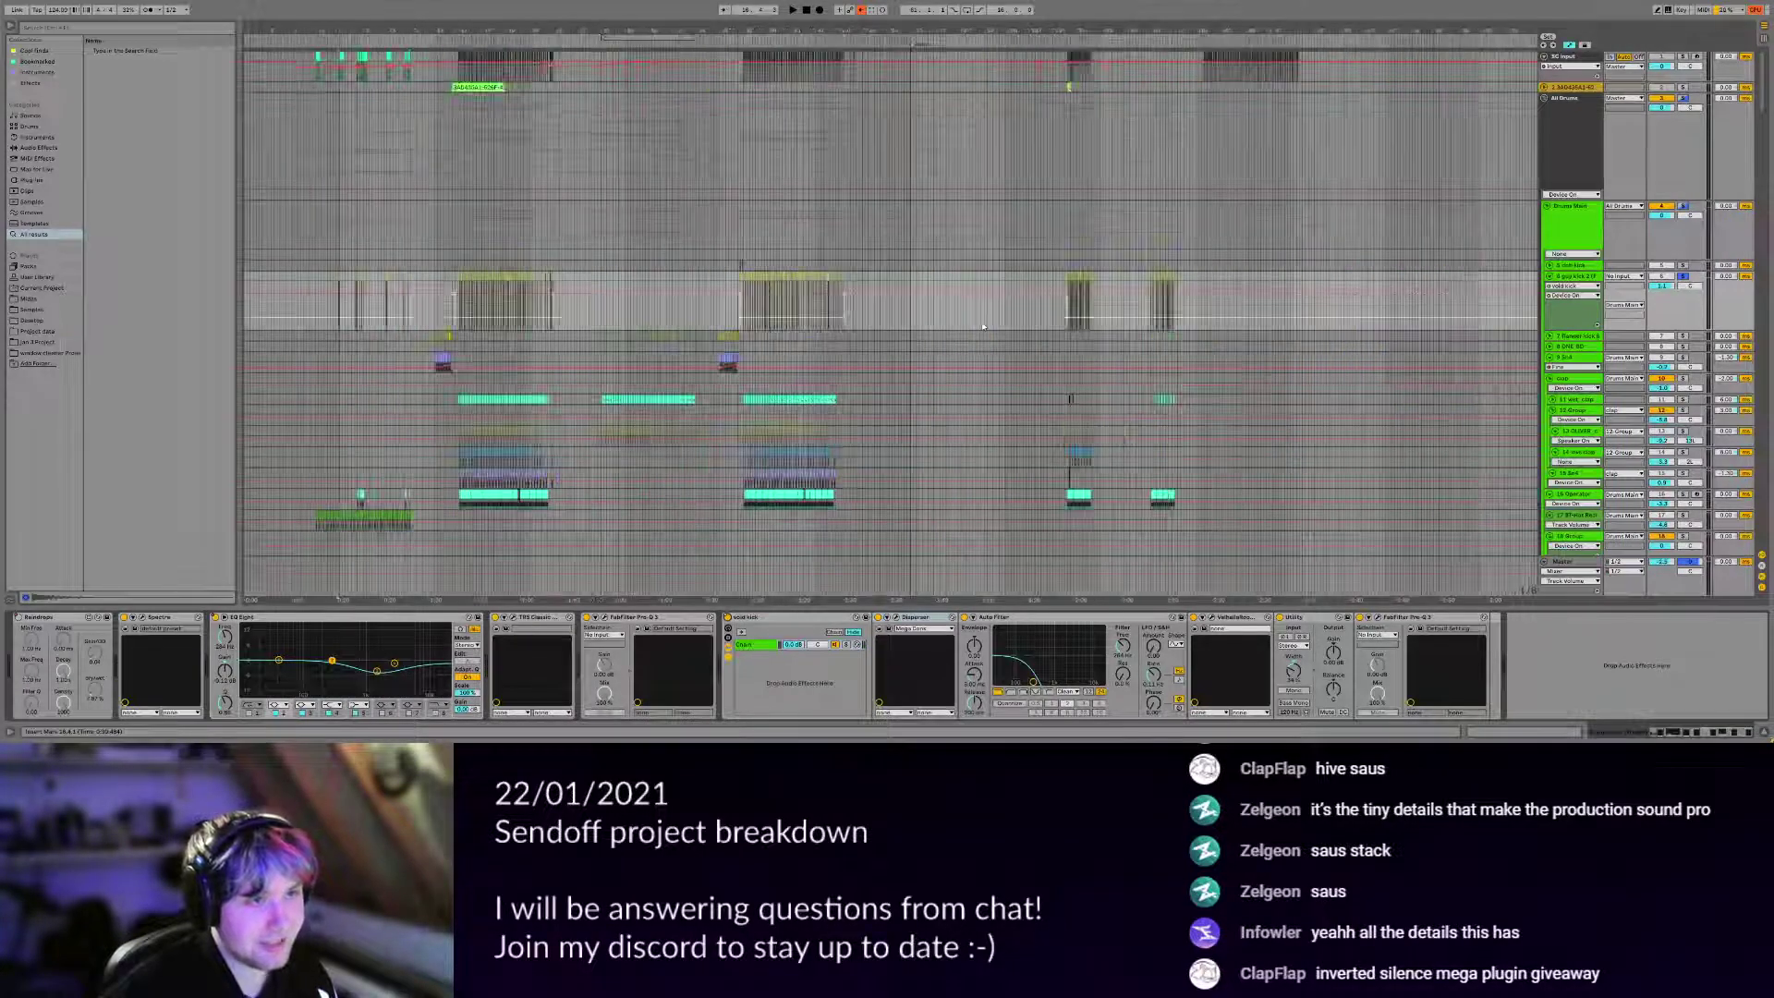
pyautogui.scroll(10, 459, 310)
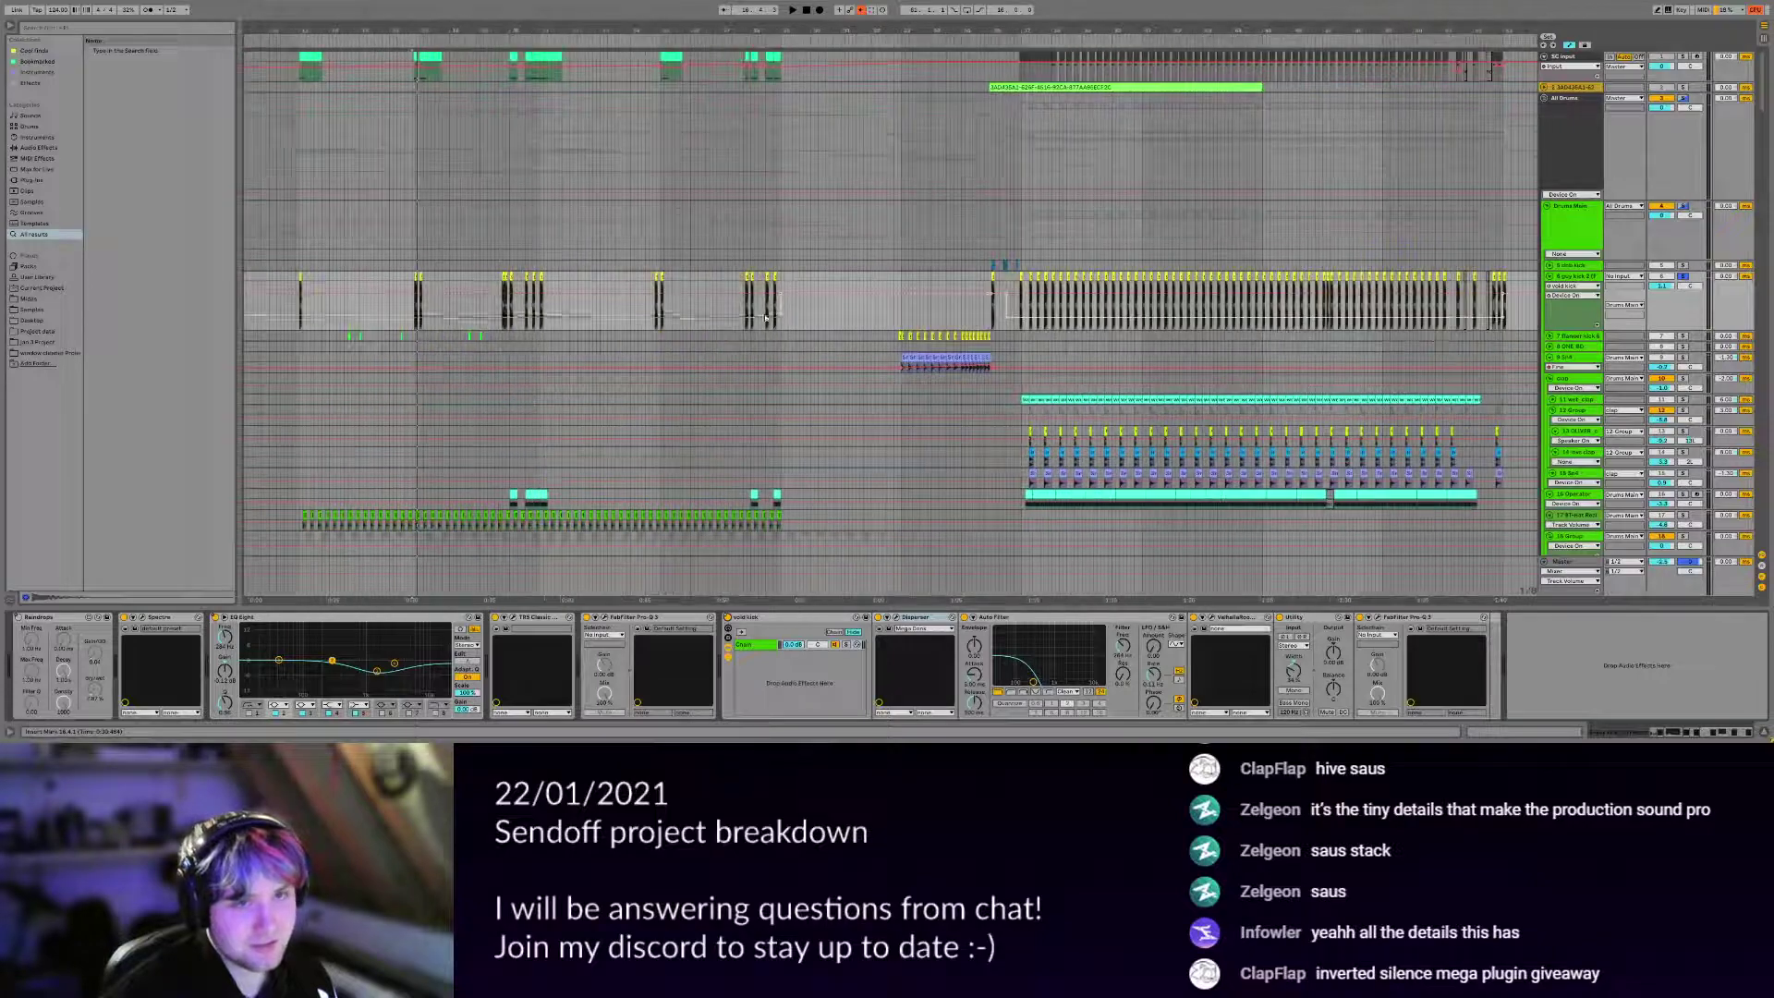
pyautogui.hscroll(10, 753, 319)
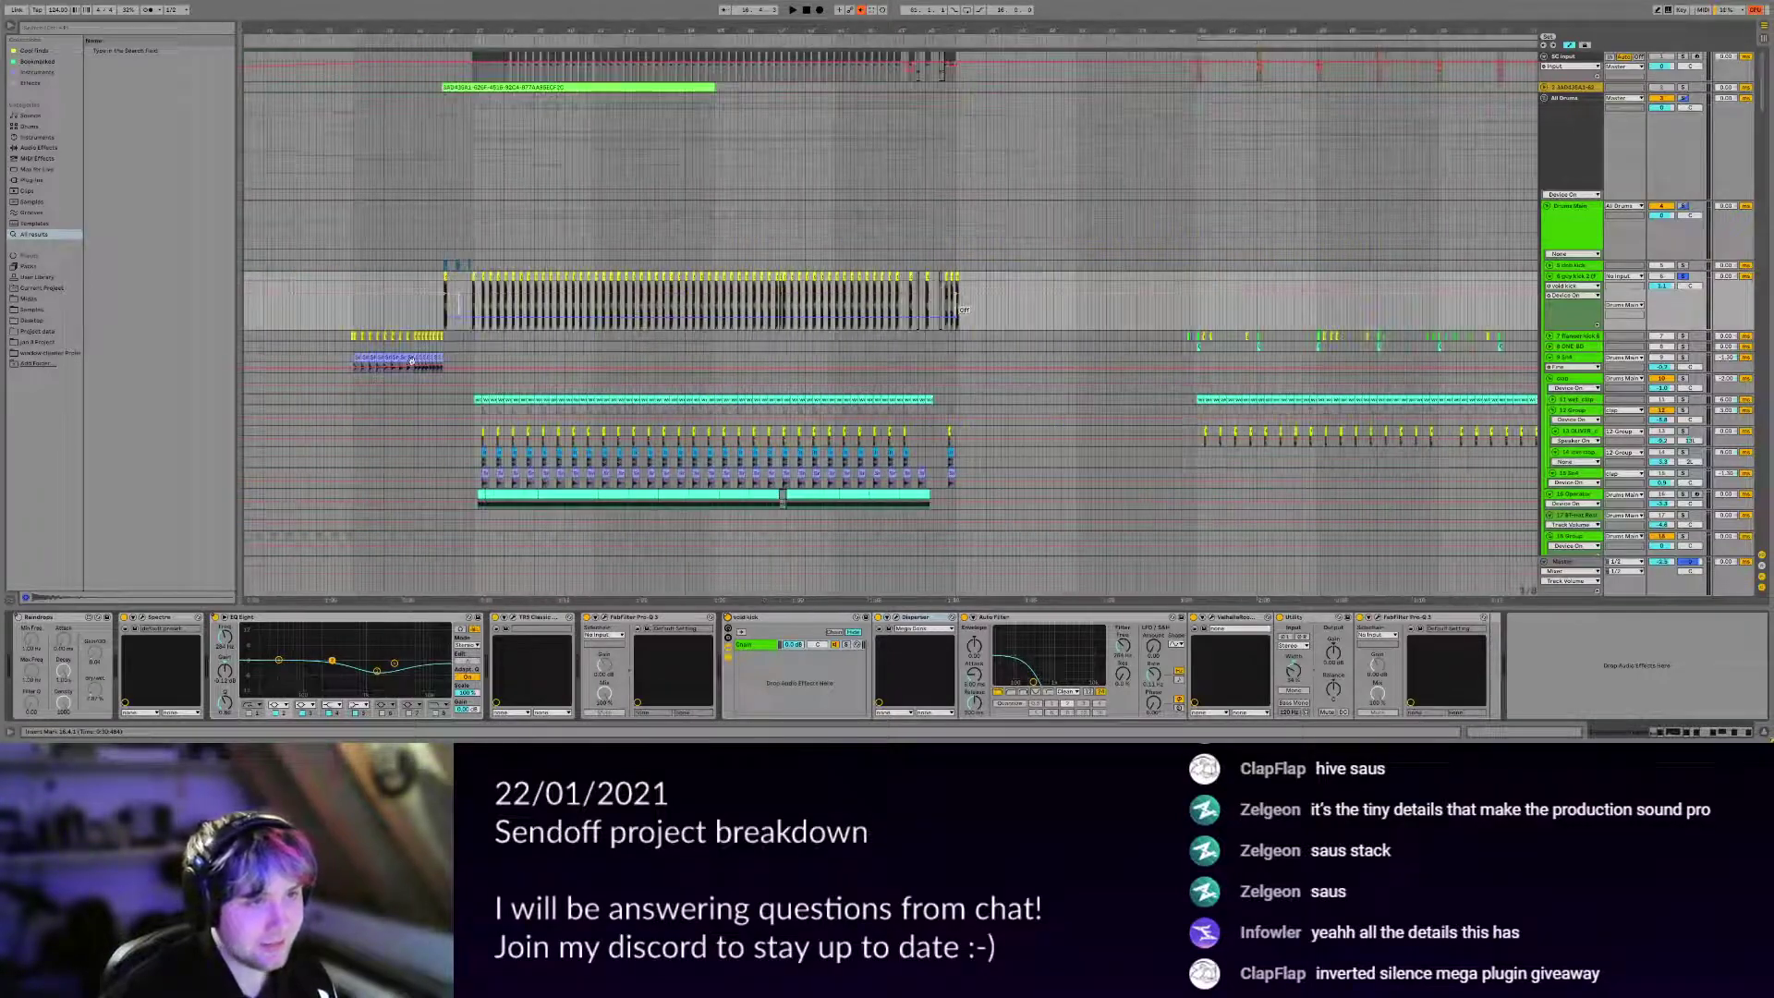
pyautogui.scroll(8, 463, 362)
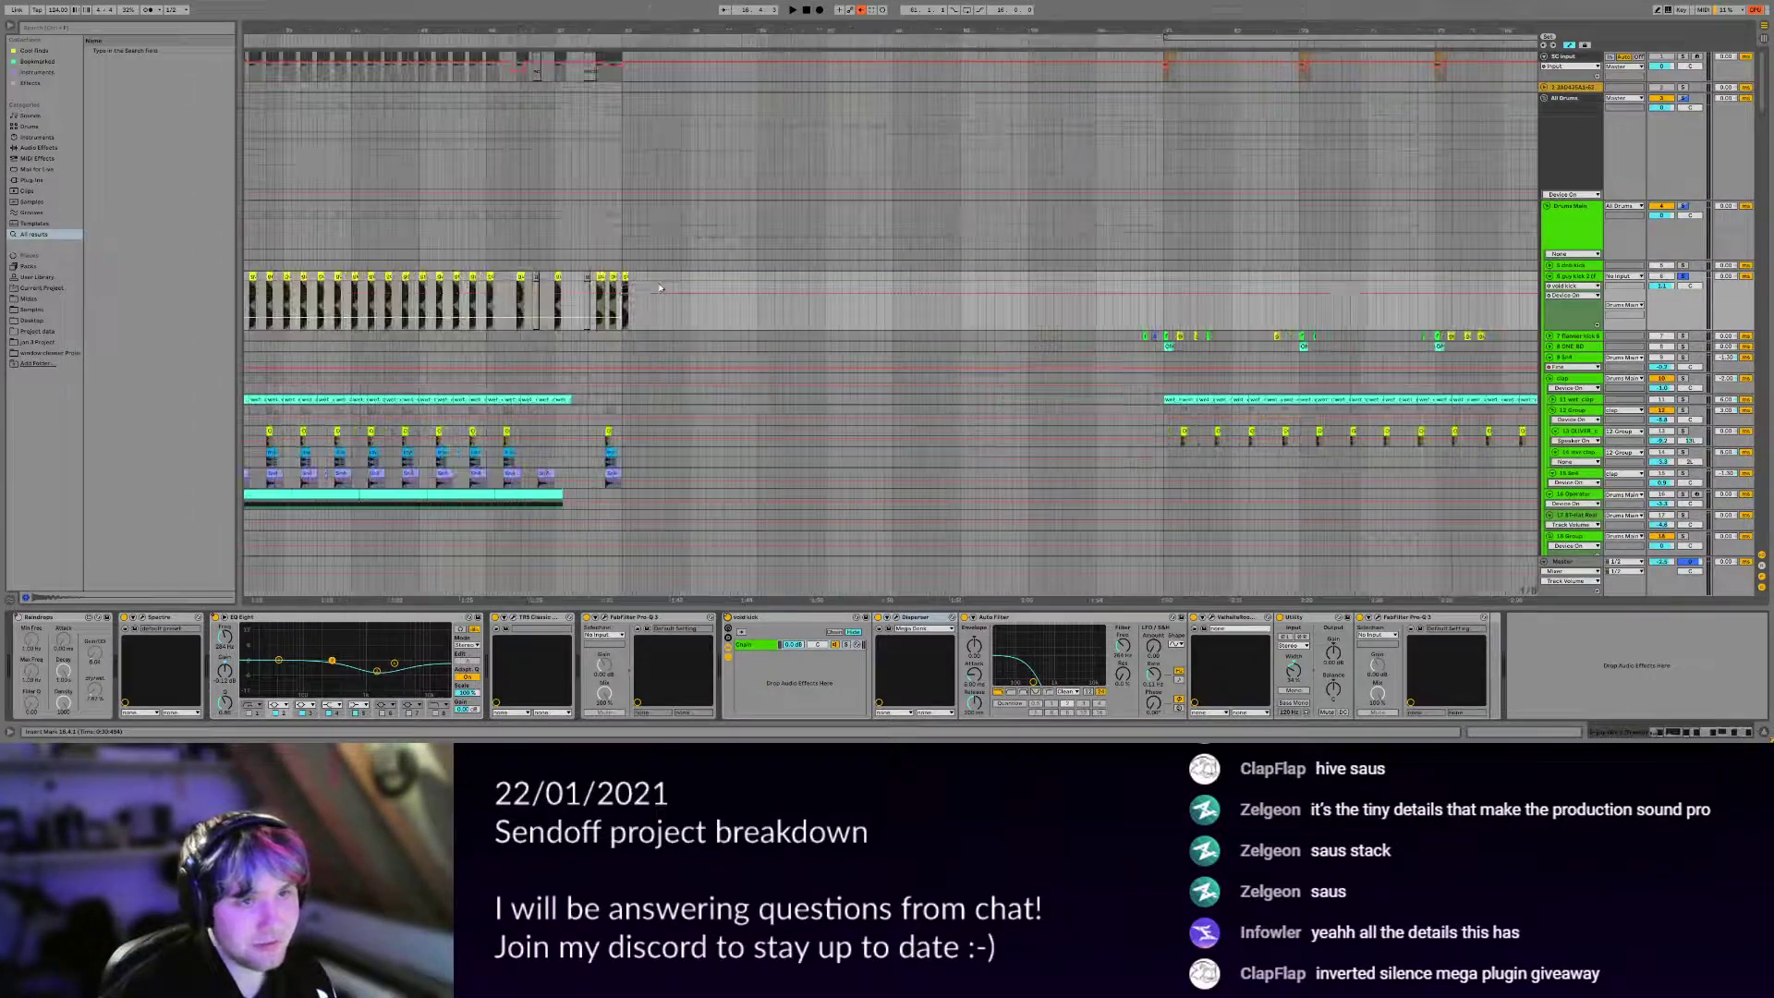
pyautogui.scroll(6, 677, 374)
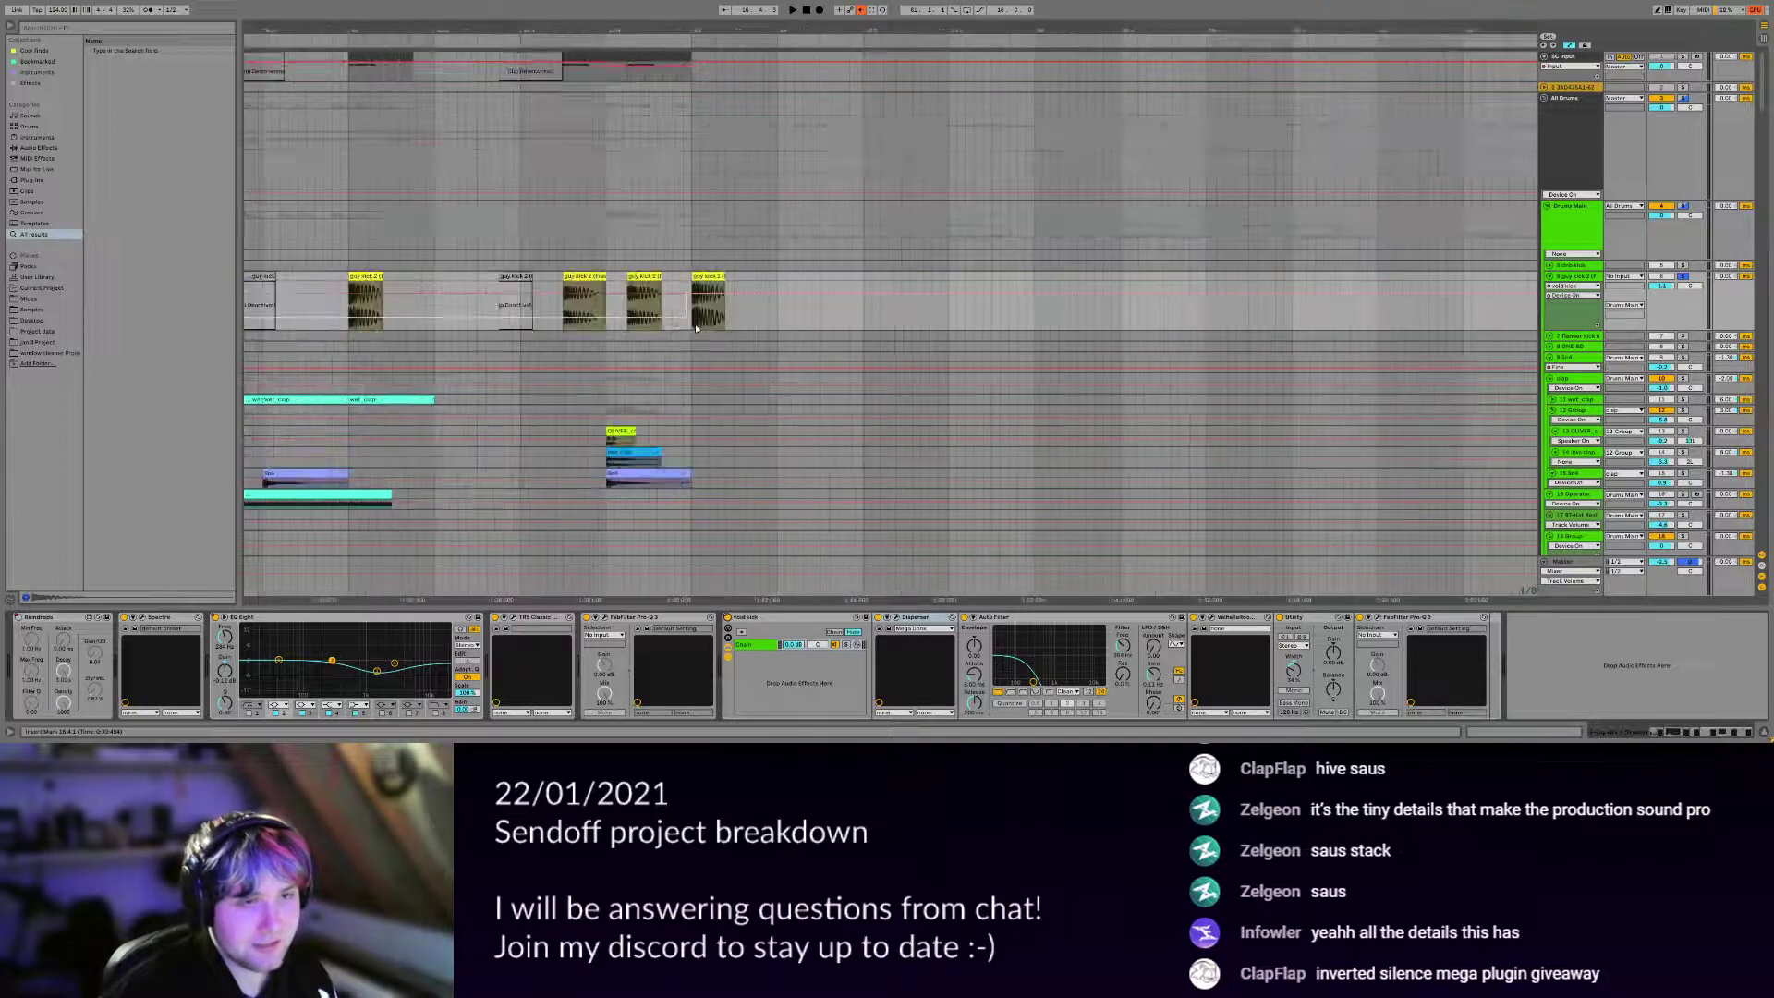
# Open Disperser in the kick's rack, compare the kick with it bypassed and active, and inspect its Amount control.
pyautogui.click(896, 622)
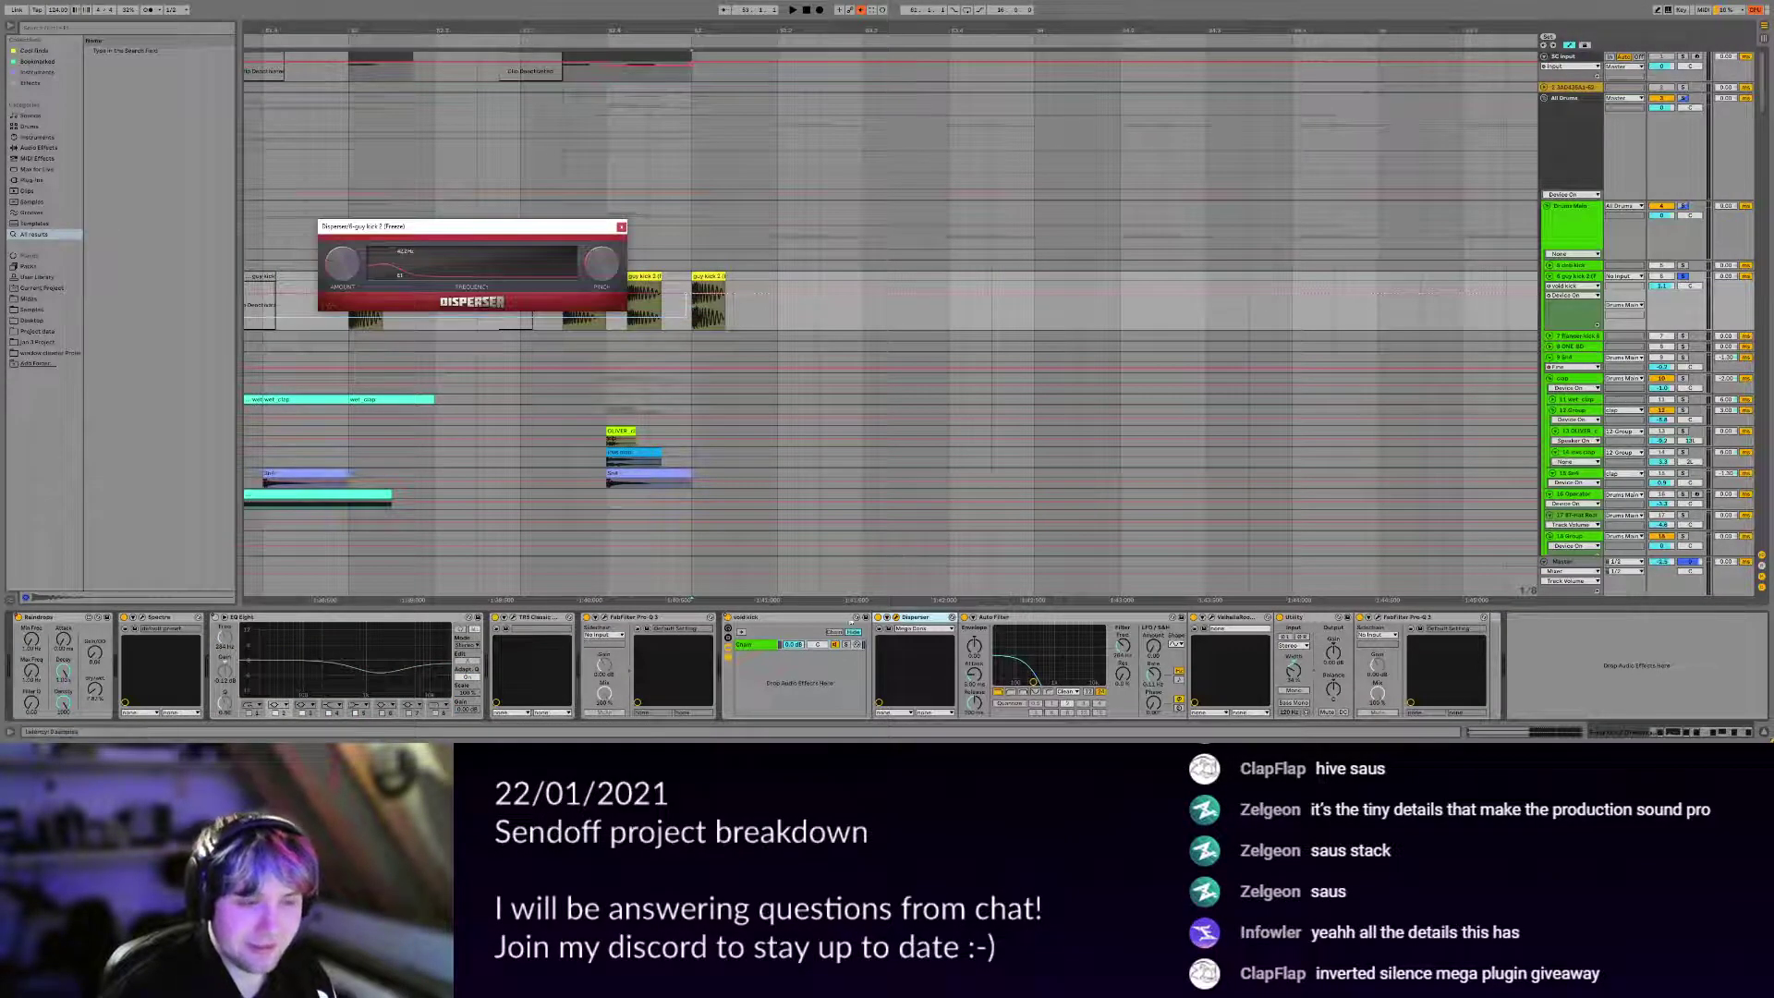
pyautogui.click(879, 618)
pyautogui.press('space')
pyautogui.click(878, 618)
pyautogui.press('space')
pyautogui.press('space')
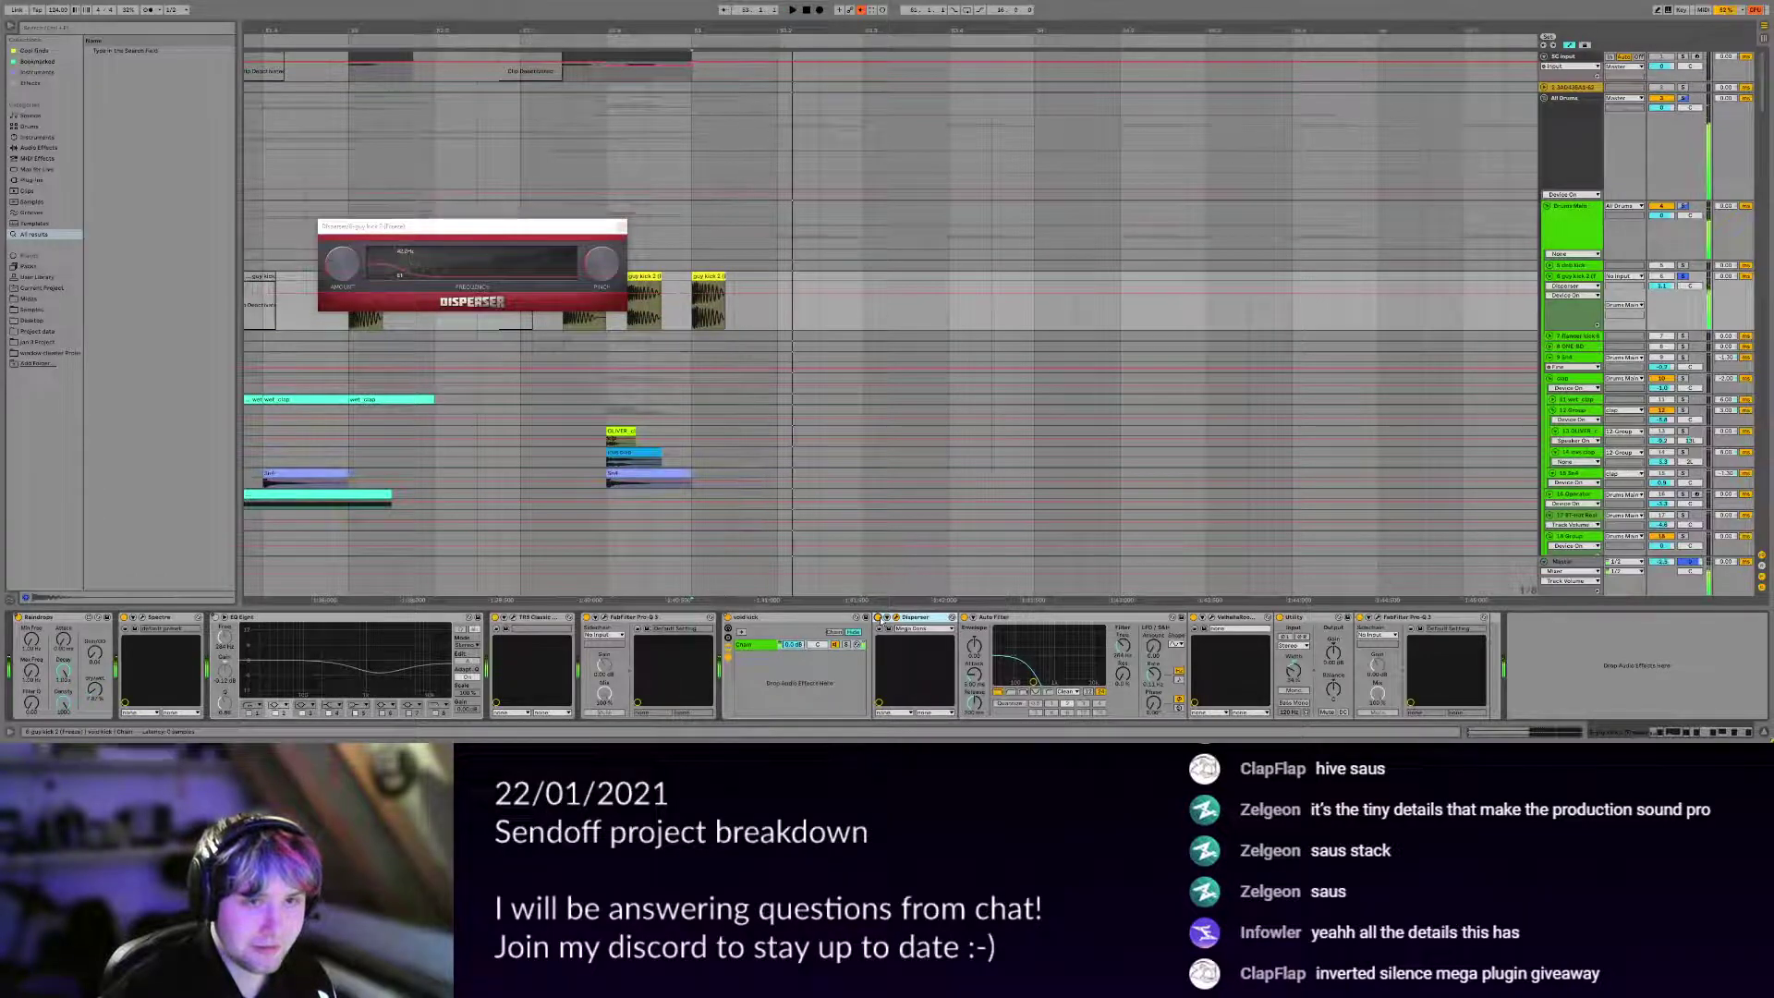
pyautogui.click(358, 252)
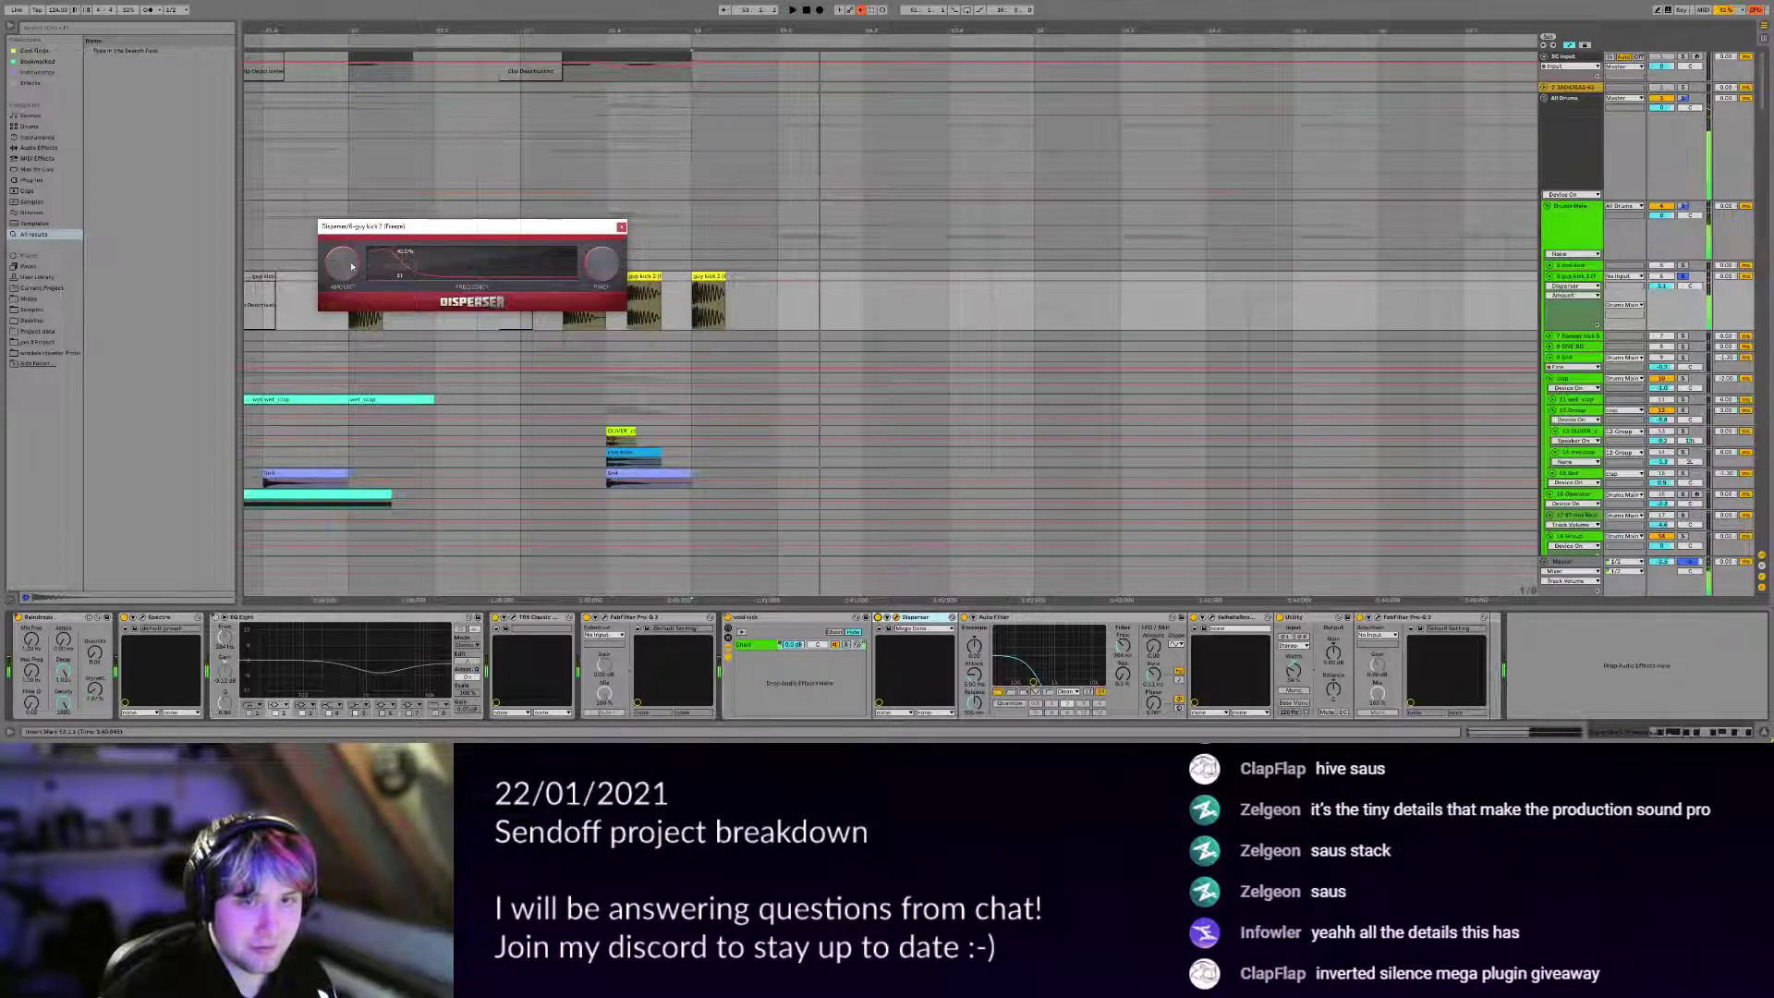
# Raise the cutoff of the rack's Auto Filter low-pass slightly and play the kick repeatedly to hear the change.
pyautogui.moveTo(1032, 682); pyautogui.dragTo(1053, 682)
pyautogui.press('space')
pyautogui.press('space')
pyautogui.press('space')
pyautogui.press('space')
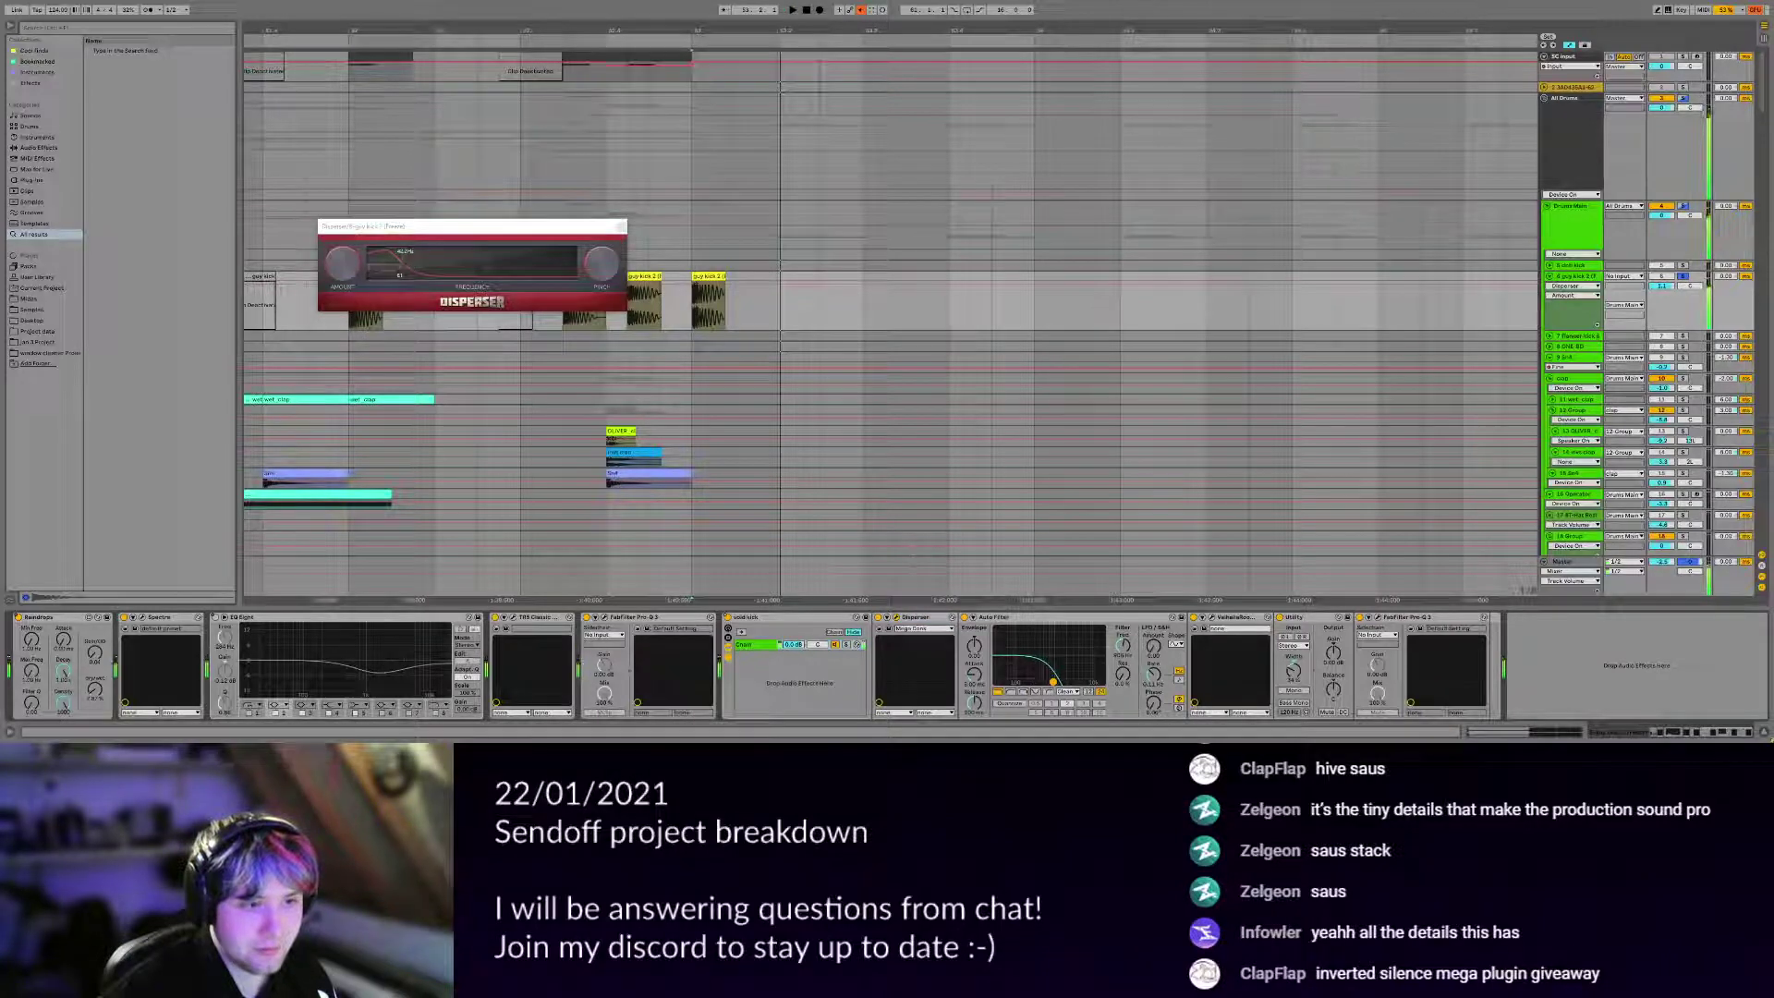
# Re-enable the overridden automation and play the kick section with the Disperser window open.
pyautogui.click(366, 310)
pyautogui.click(860, 10)
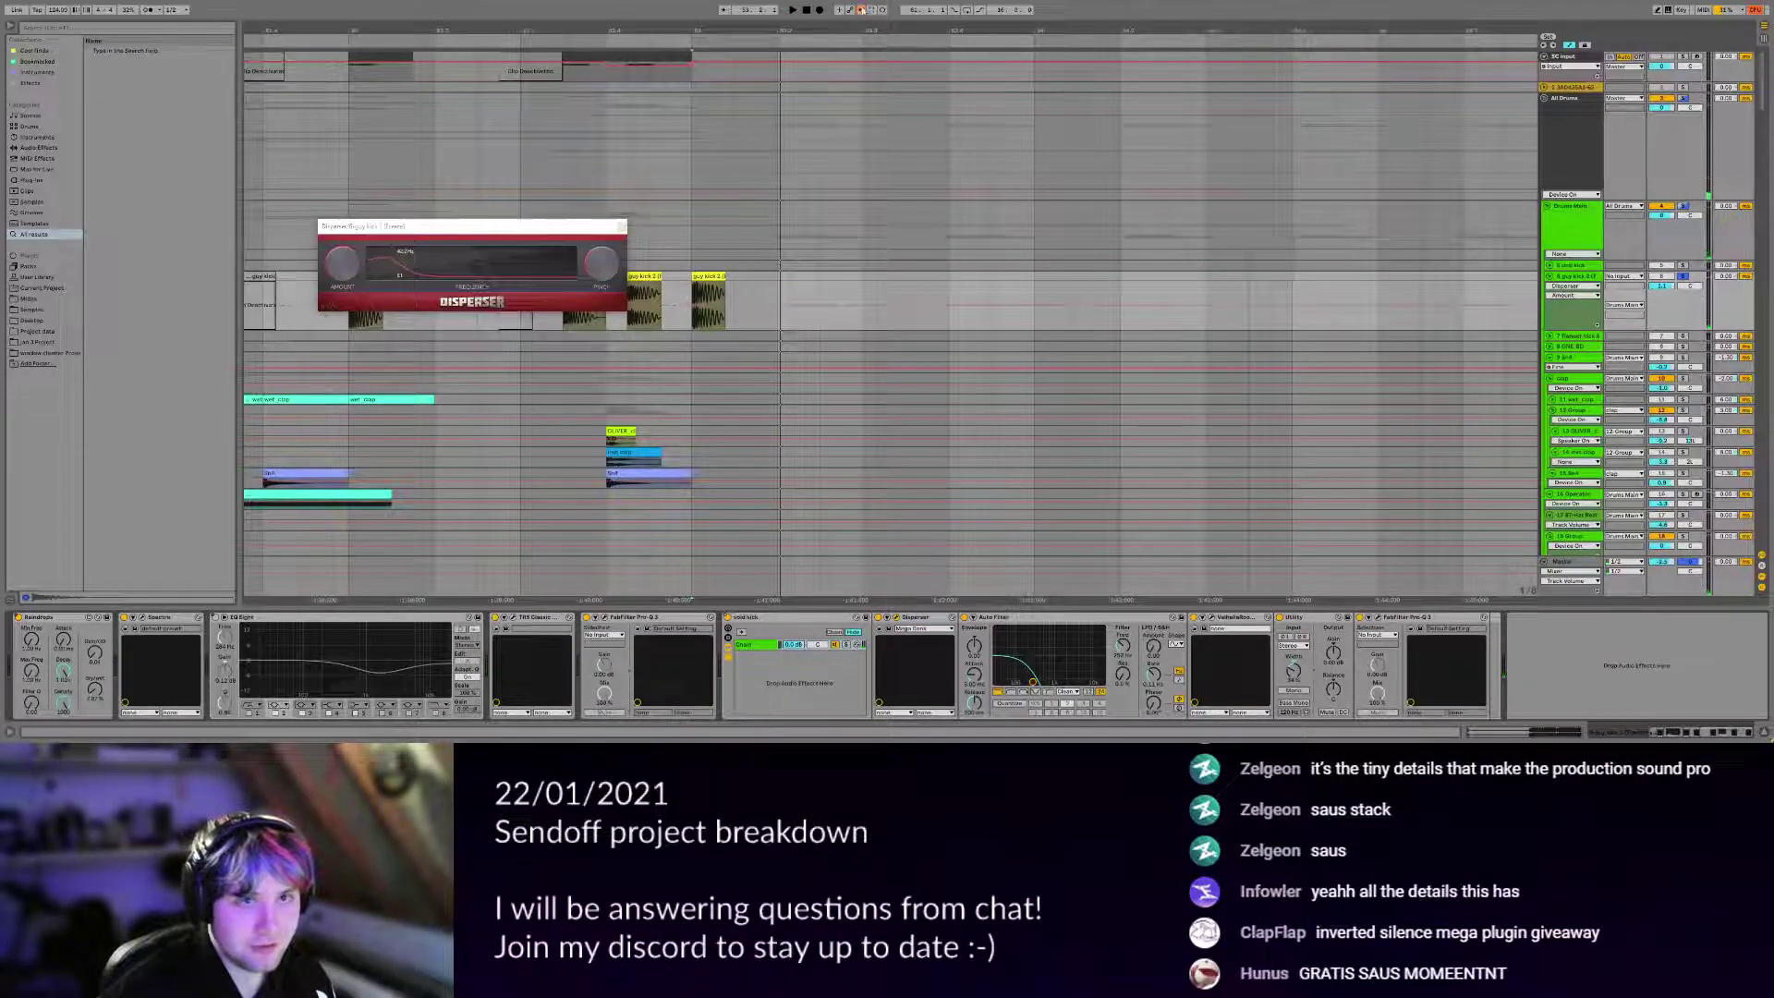
pyautogui.click(403, 266)
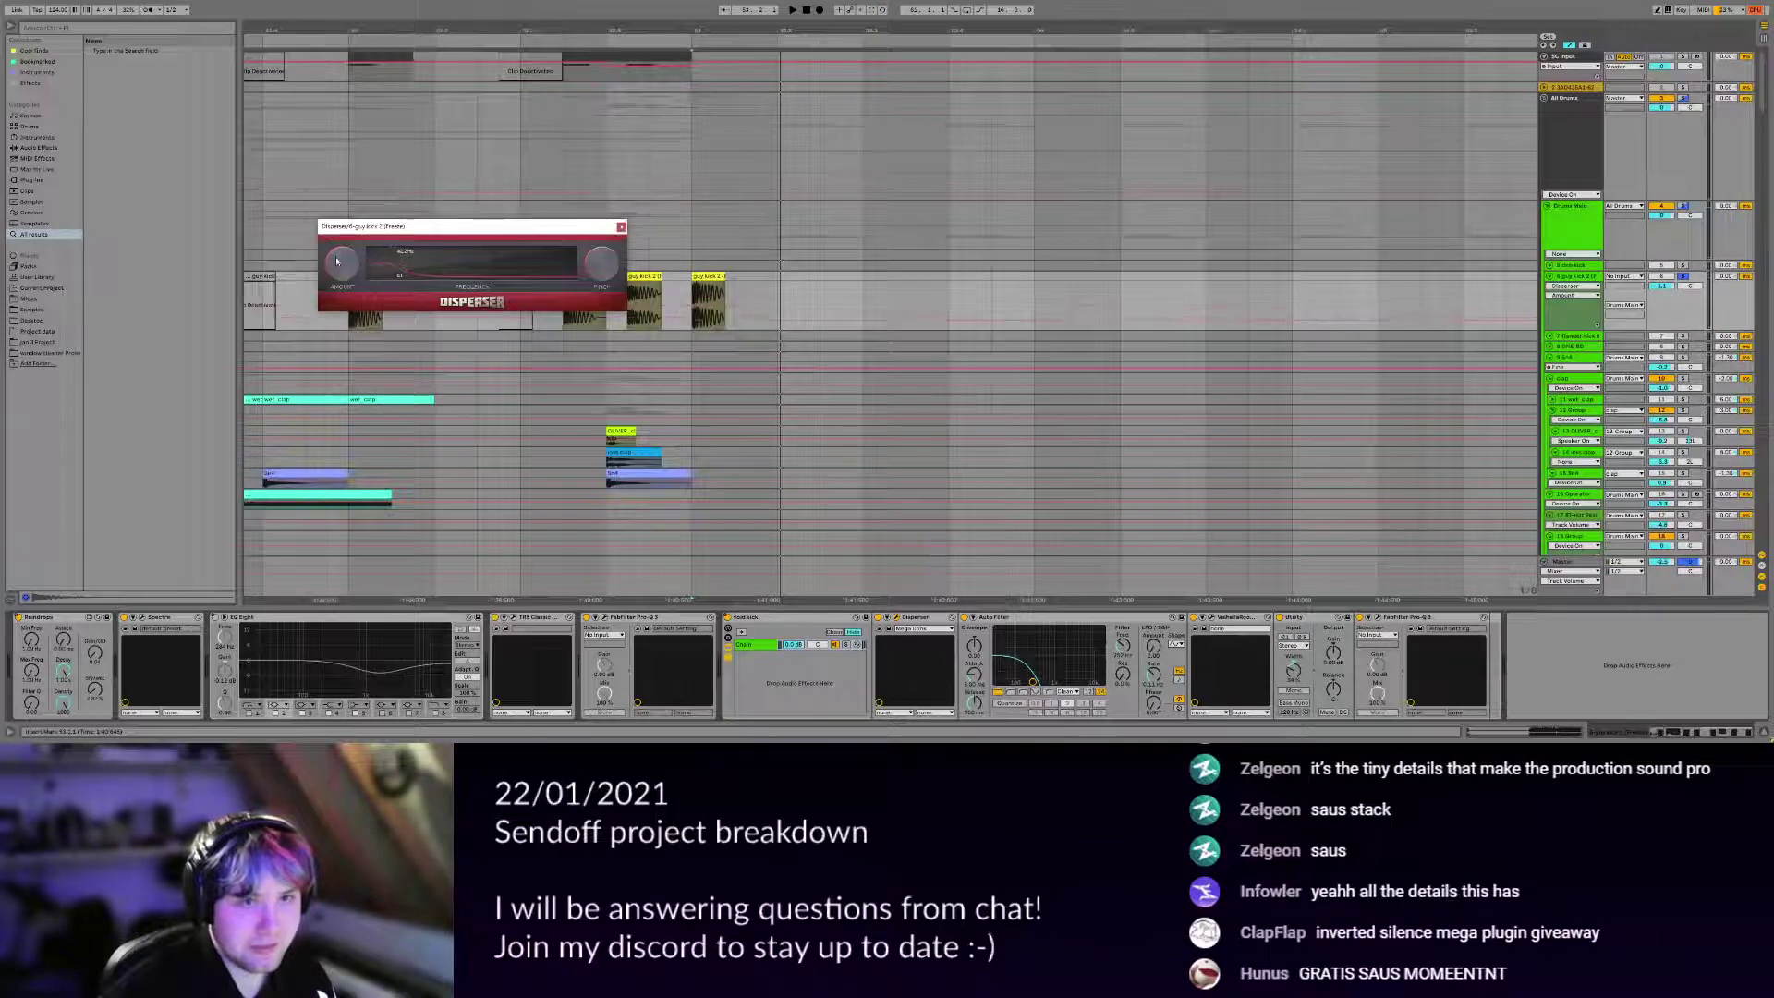
pyautogui.press('space')
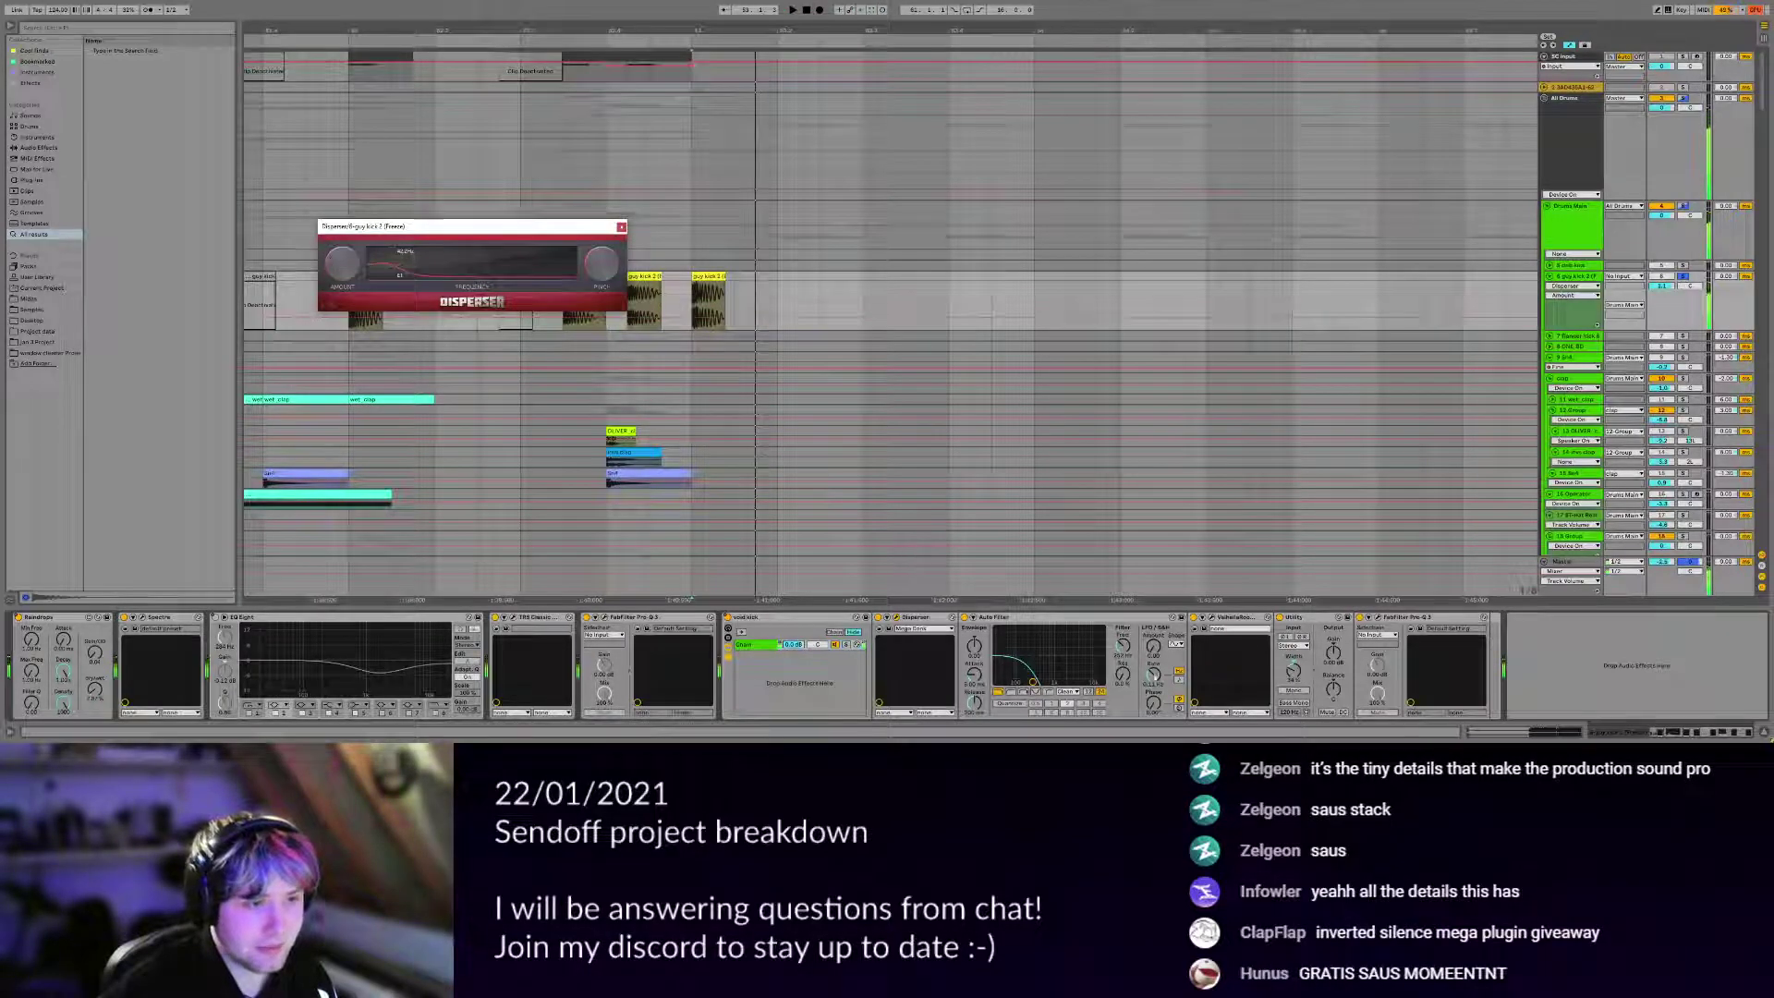
# Check the Utility stereo width and the final FabFilter device on the kick chain, and close the Disperser window.
pyautogui.click(1314, 618)
pyautogui.click(1293, 671)
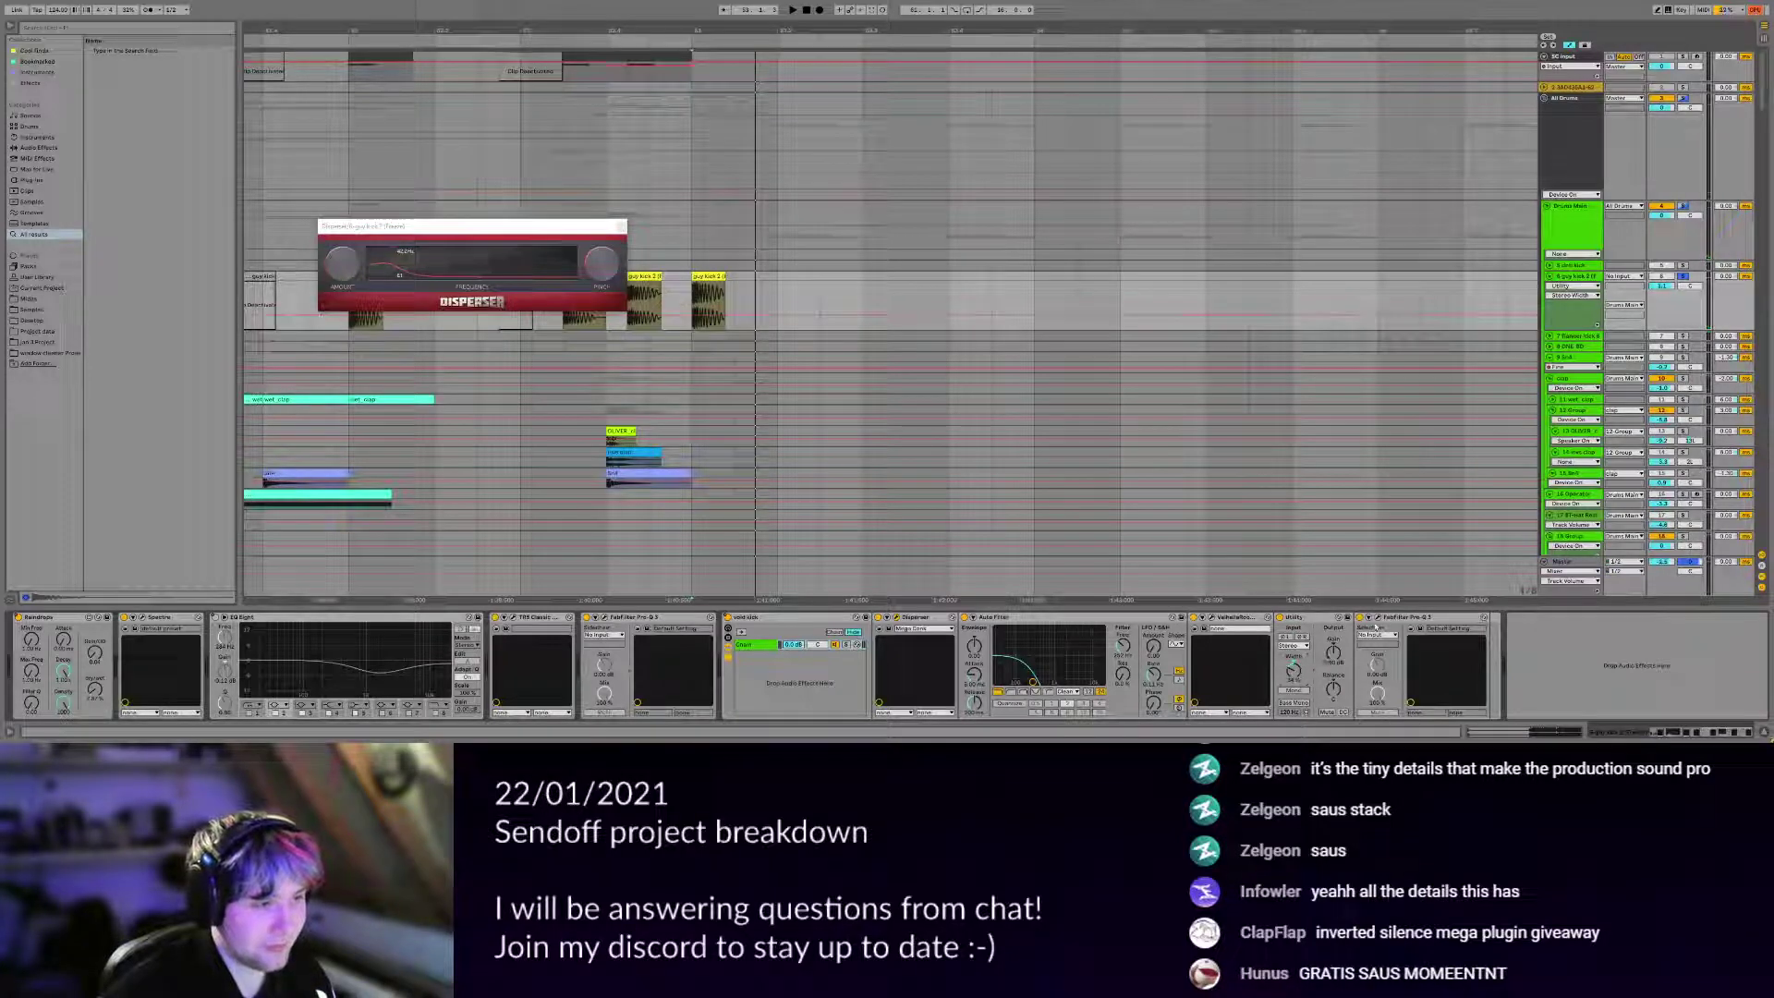
pyautogui.click(1376, 617)
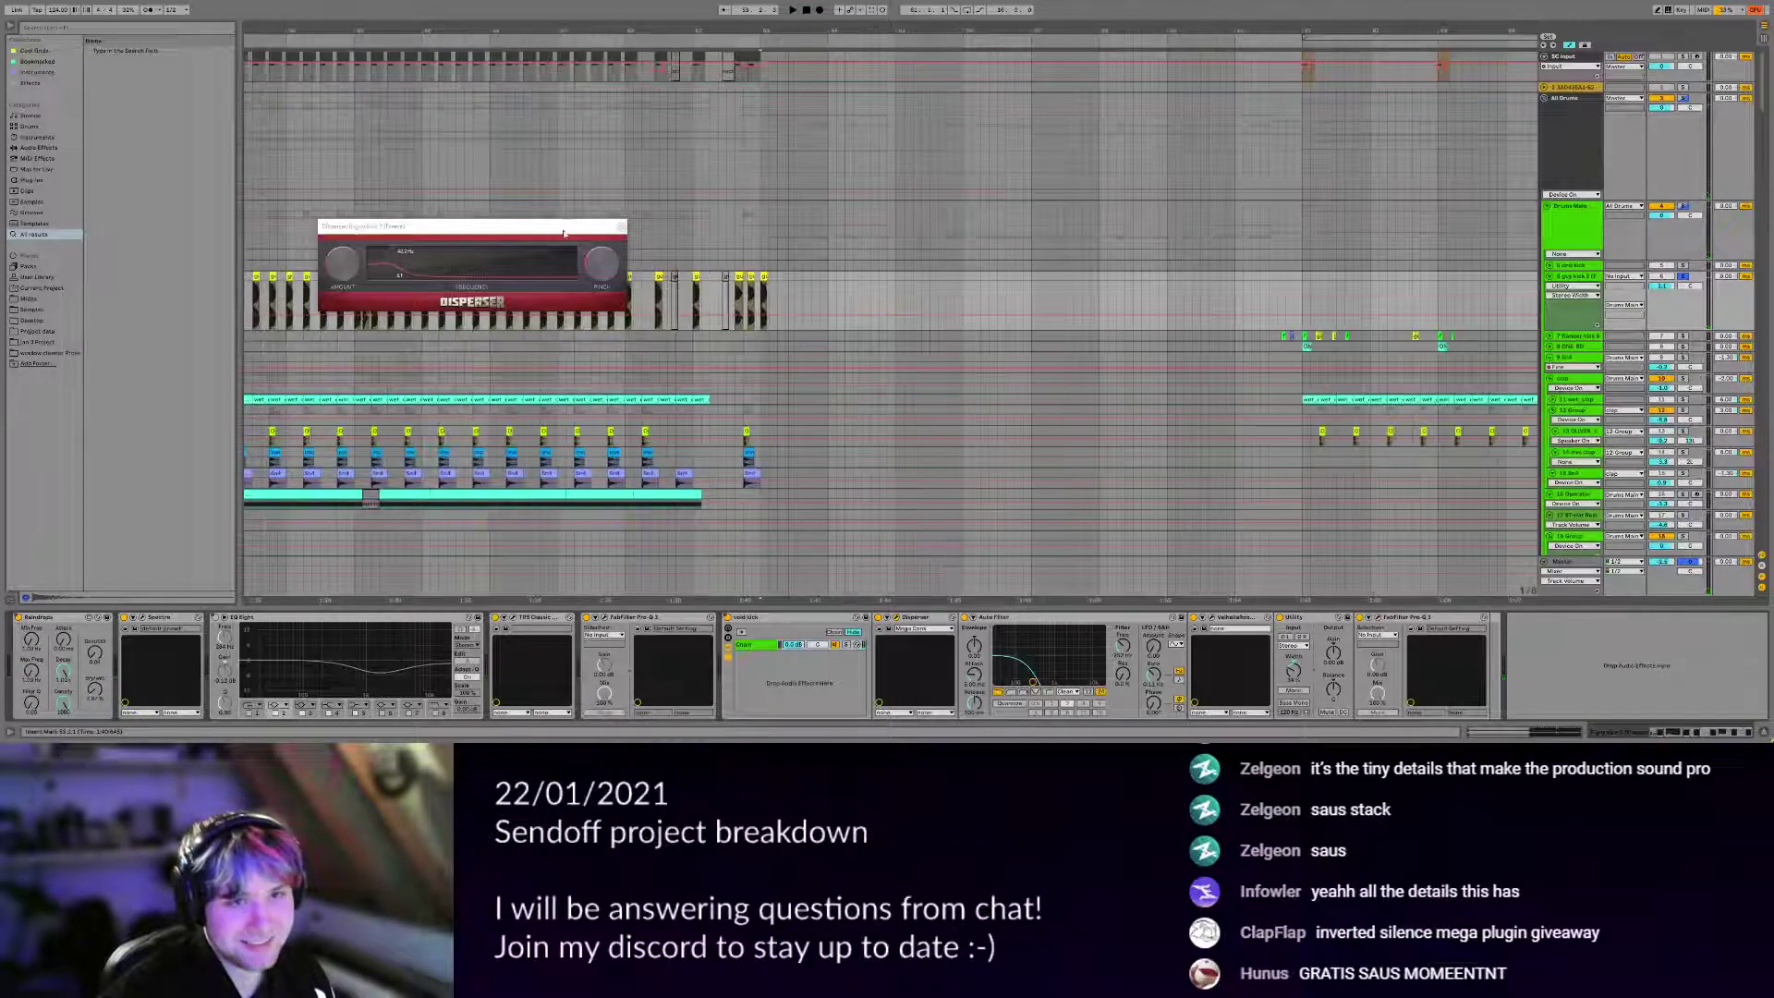
pyautogui.click(621, 226)
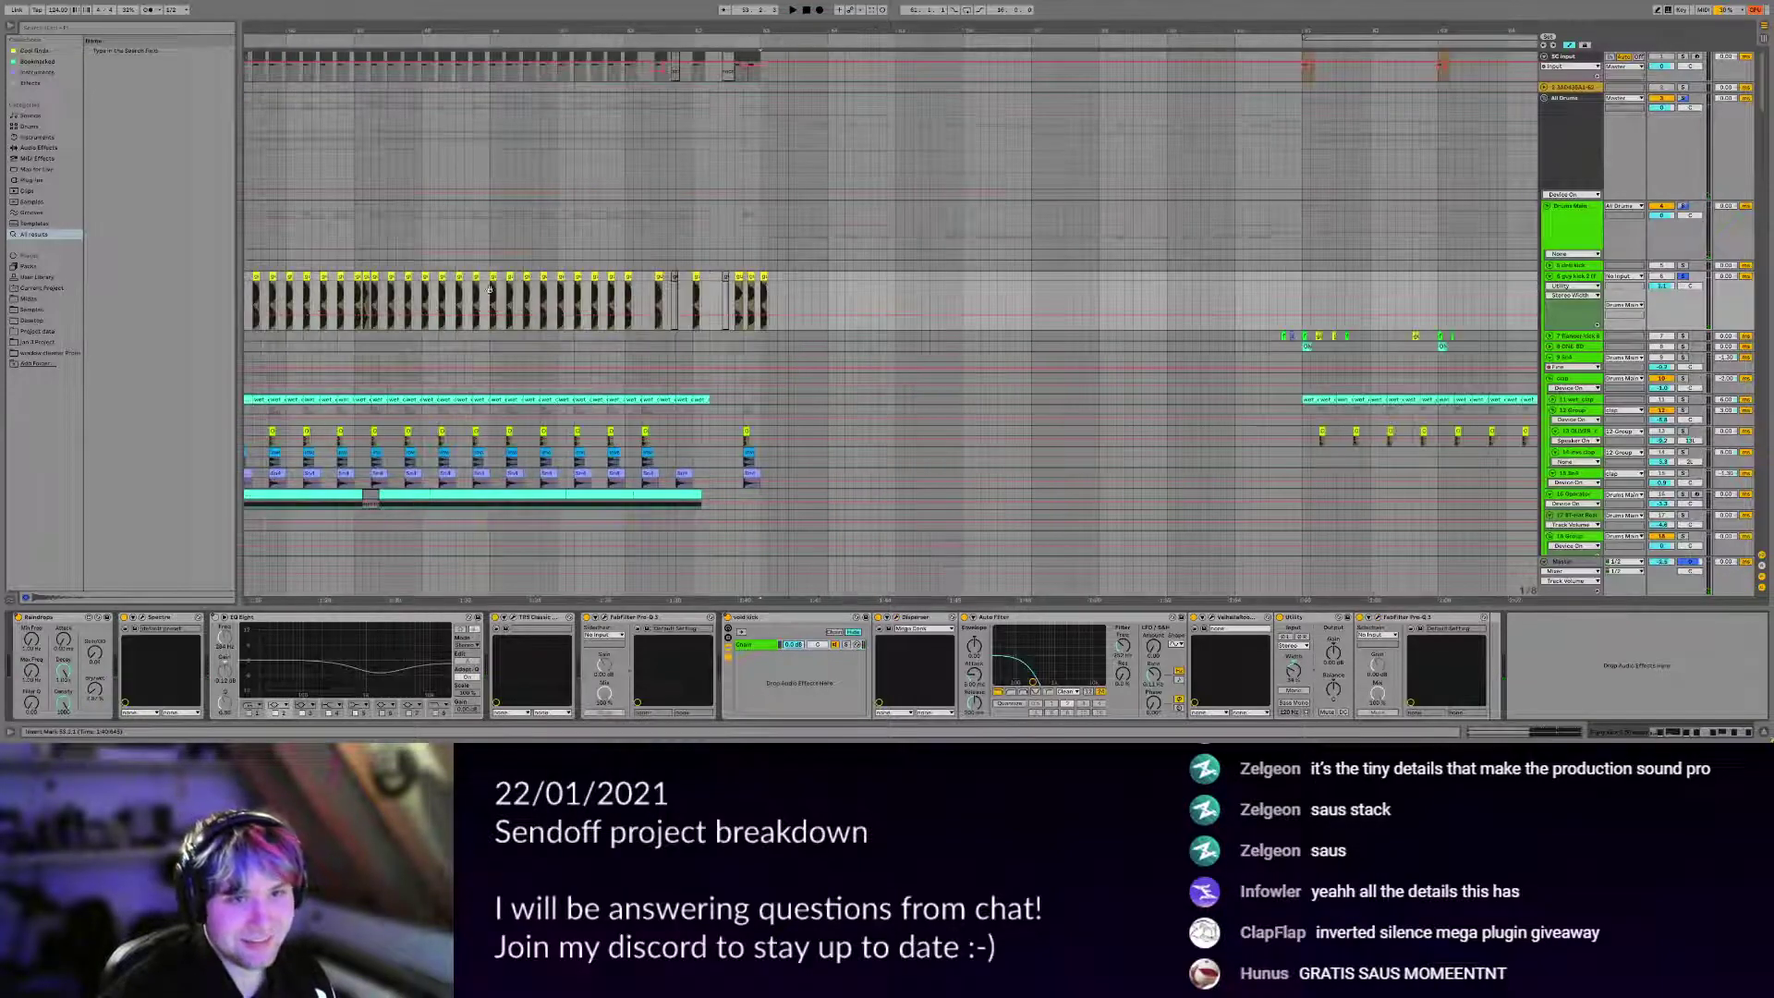
# Hide the track automation and audition the earlier part of the arrangement, selecting the kick track to show its device chain.
pyautogui.press('a')
pyautogui.hscroll(-12, 927, 333)
pyautogui.hscroll(-8, 926, 334)
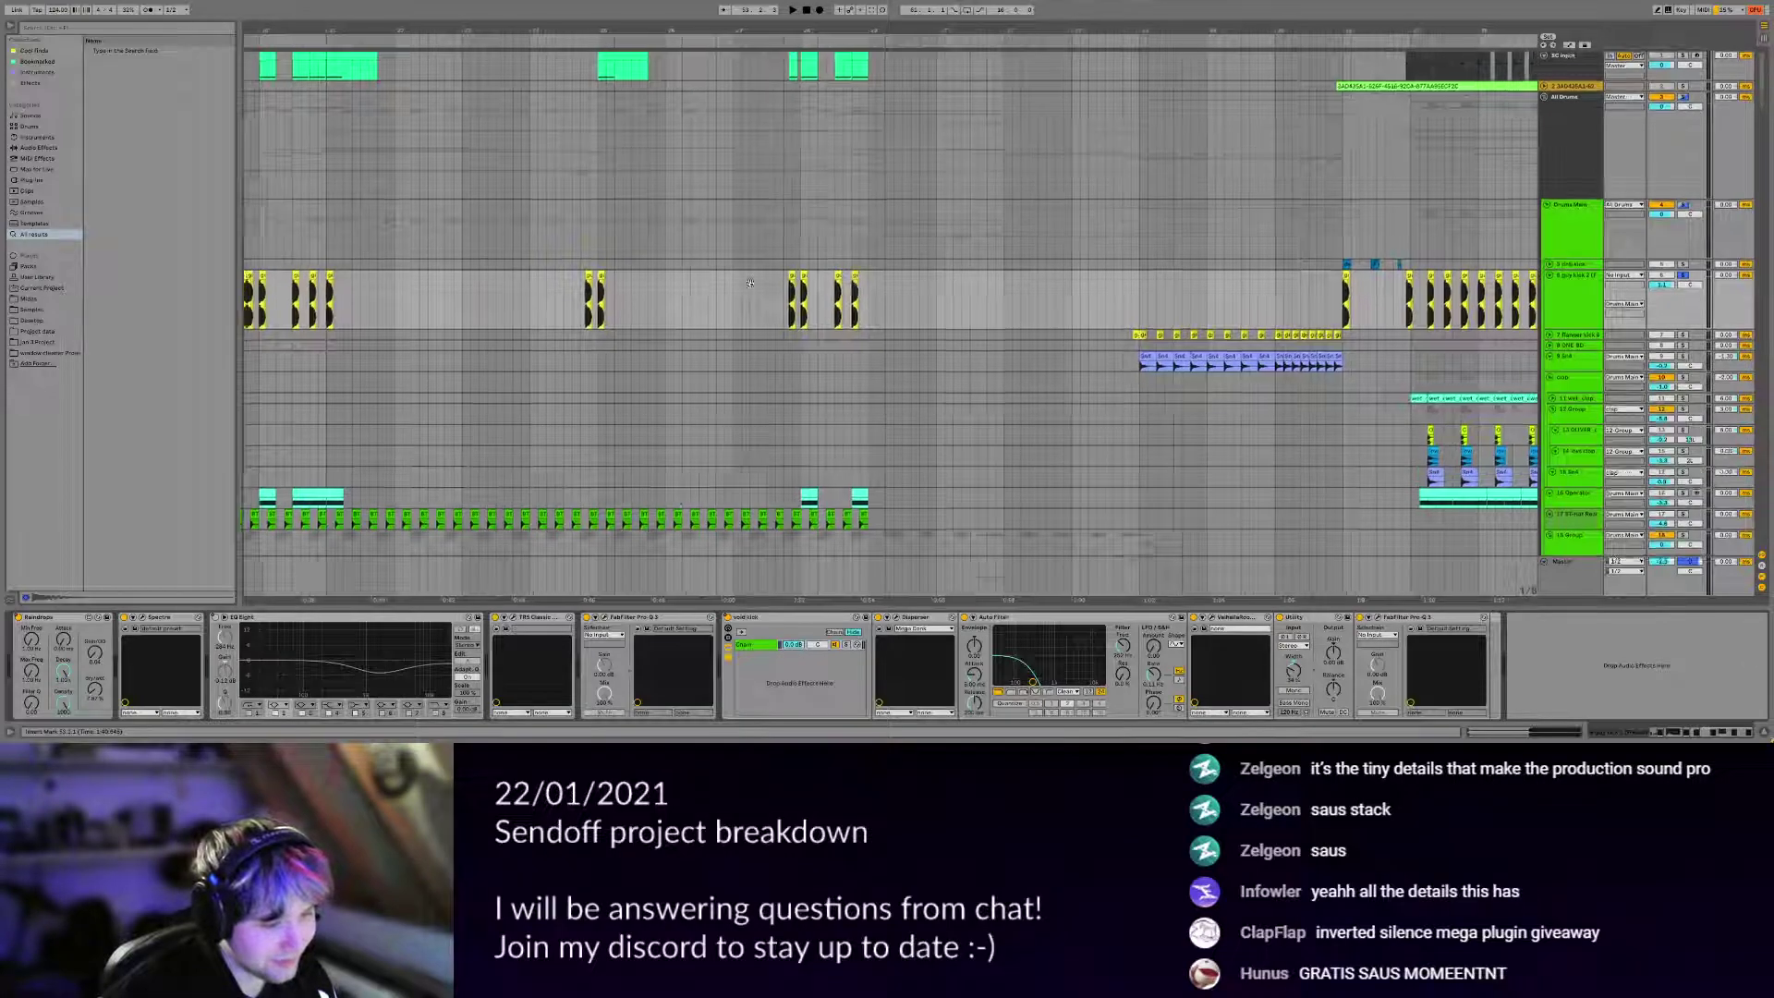
pyautogui.hscroll(3, 836, 317)
pyautogui.scroll(-3, 836, 317)
pyautogui.click(679, 275)
pyautogui.scroll(-3, 723, 303)
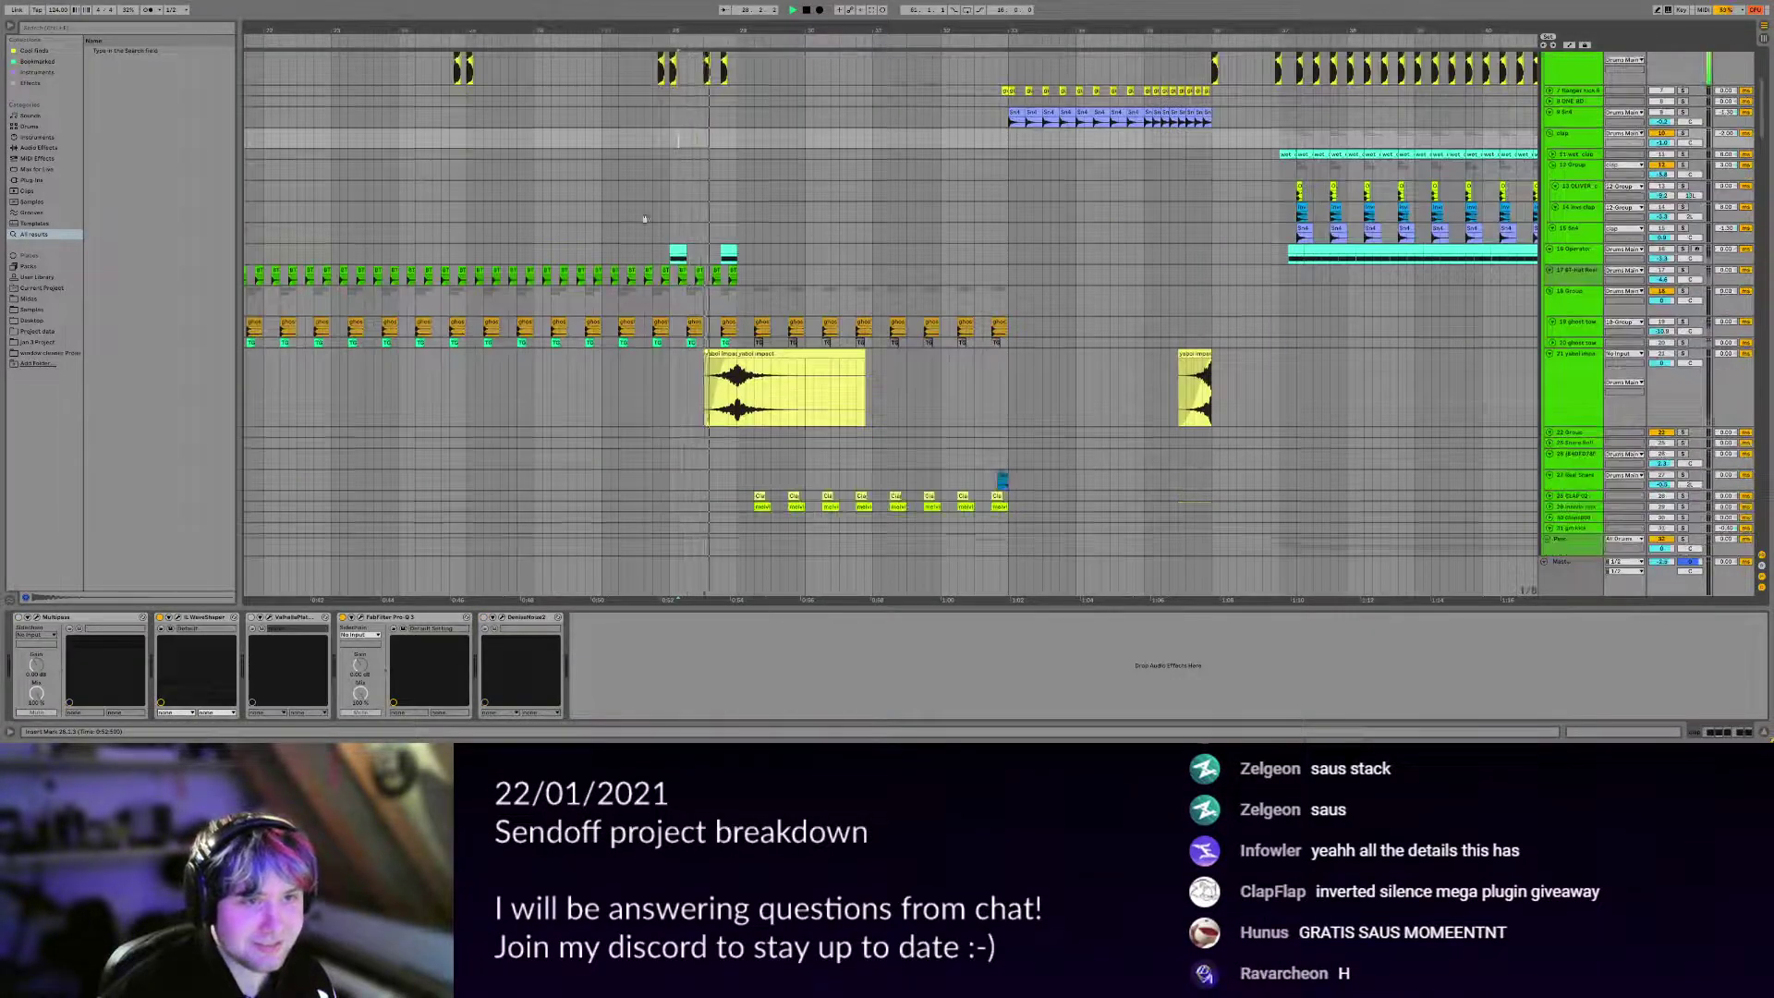
pyautogui.hscroll(-4, 785, 351)
pyautogui.scroll(3, 820, 374)
pyautogui.press('space')
pyautogui.click(1579, 227)
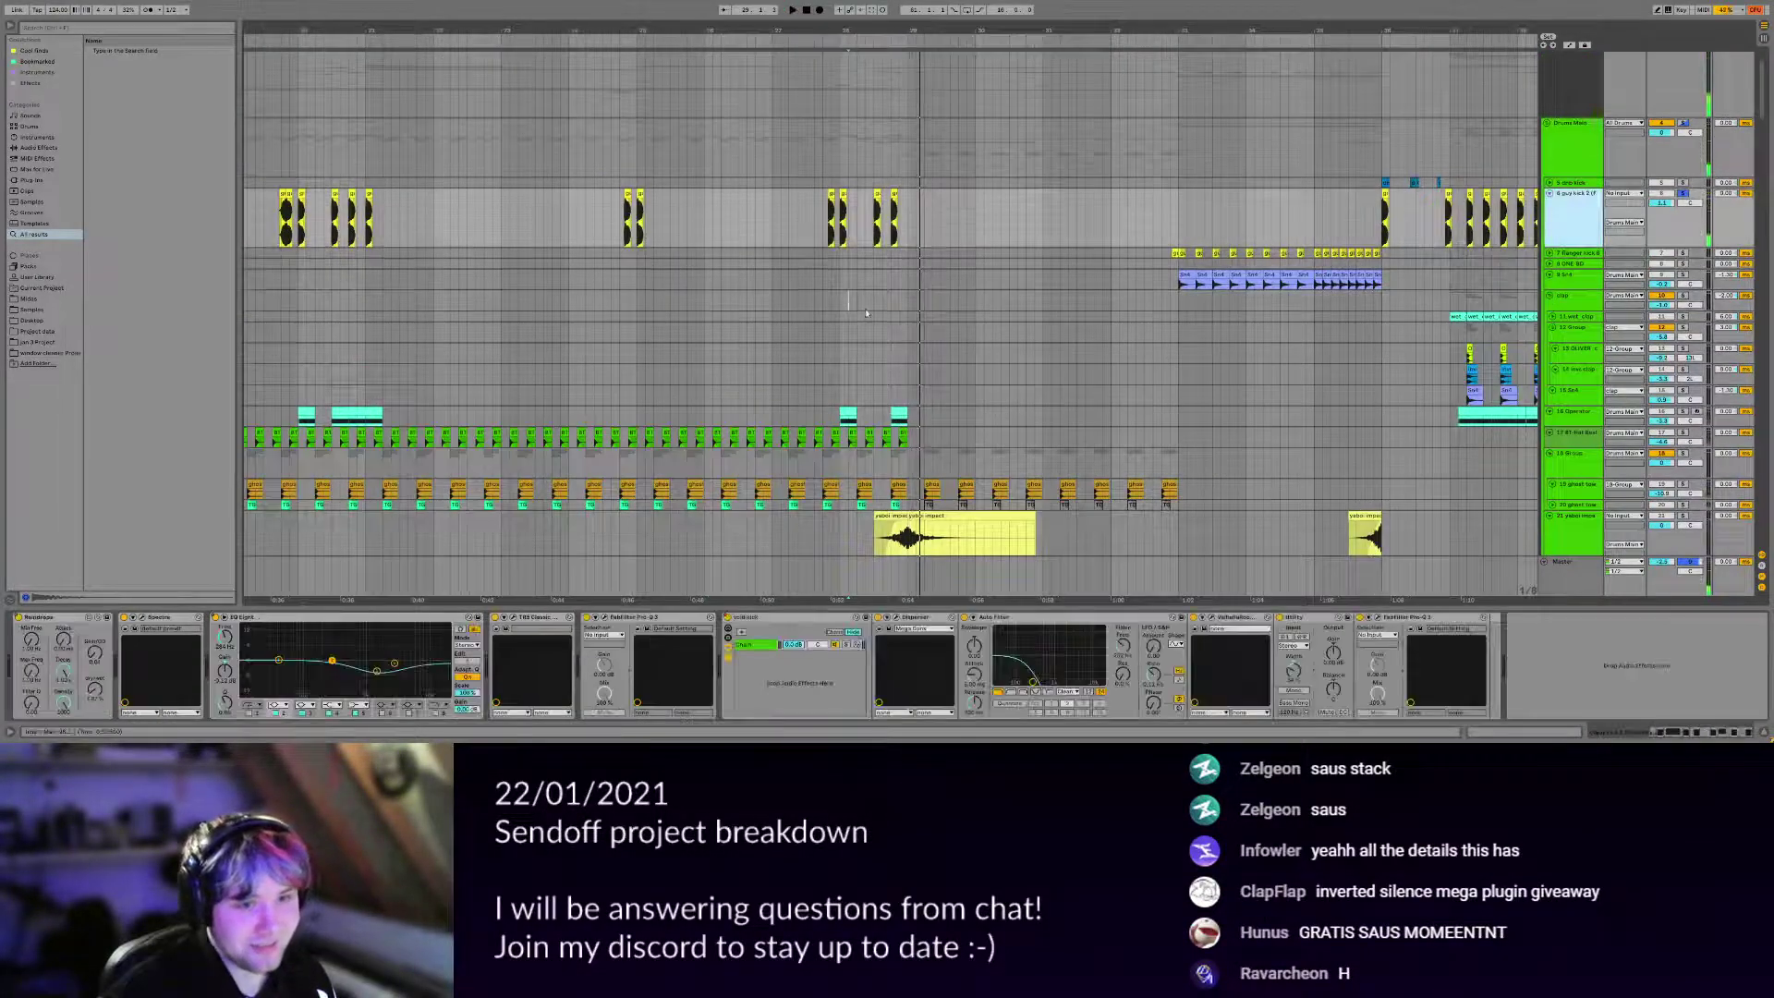
# Look through the drum, percussion and loop tracks down to the sub and bass tracks.
pyautogui.scroll(-3, 867, 313)
pyautogui.scroll(-5, 874, 314)
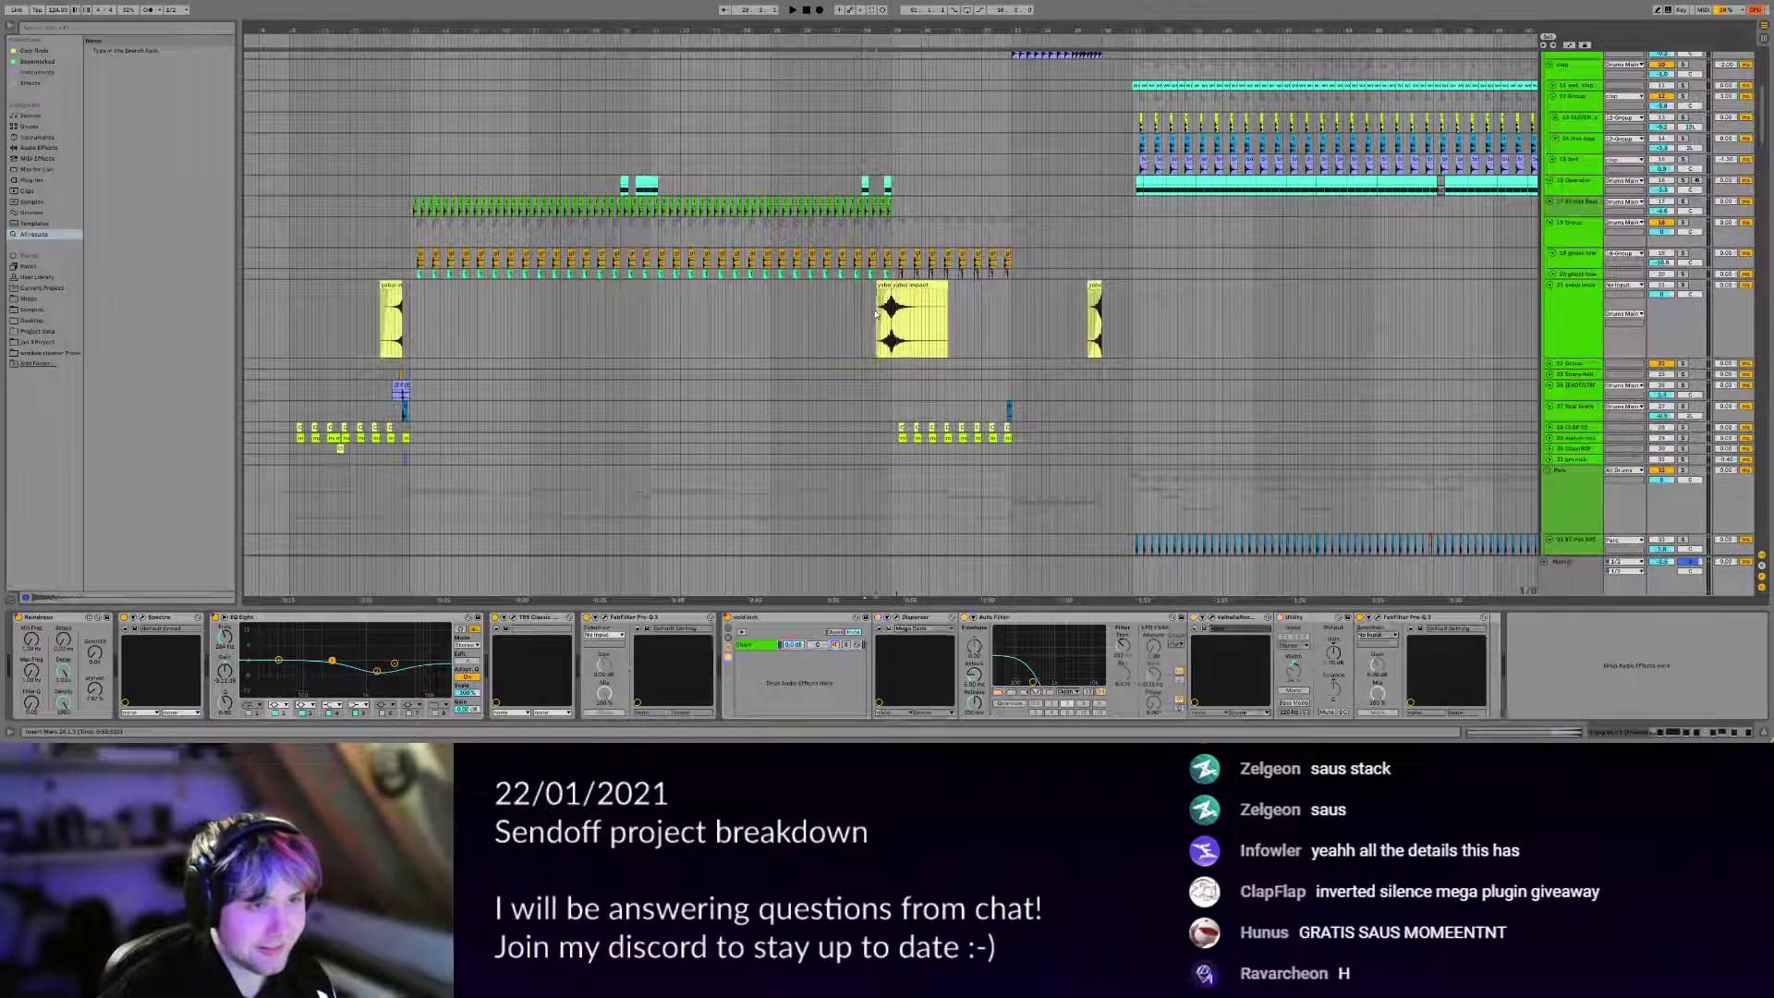
pyautogui.click(876, 314)
pyautogui.scroll(1, 849, 287)
pyautogui.scroll(-5, 841, 268)
pyautogui.hscroll(-2, 840, 268)
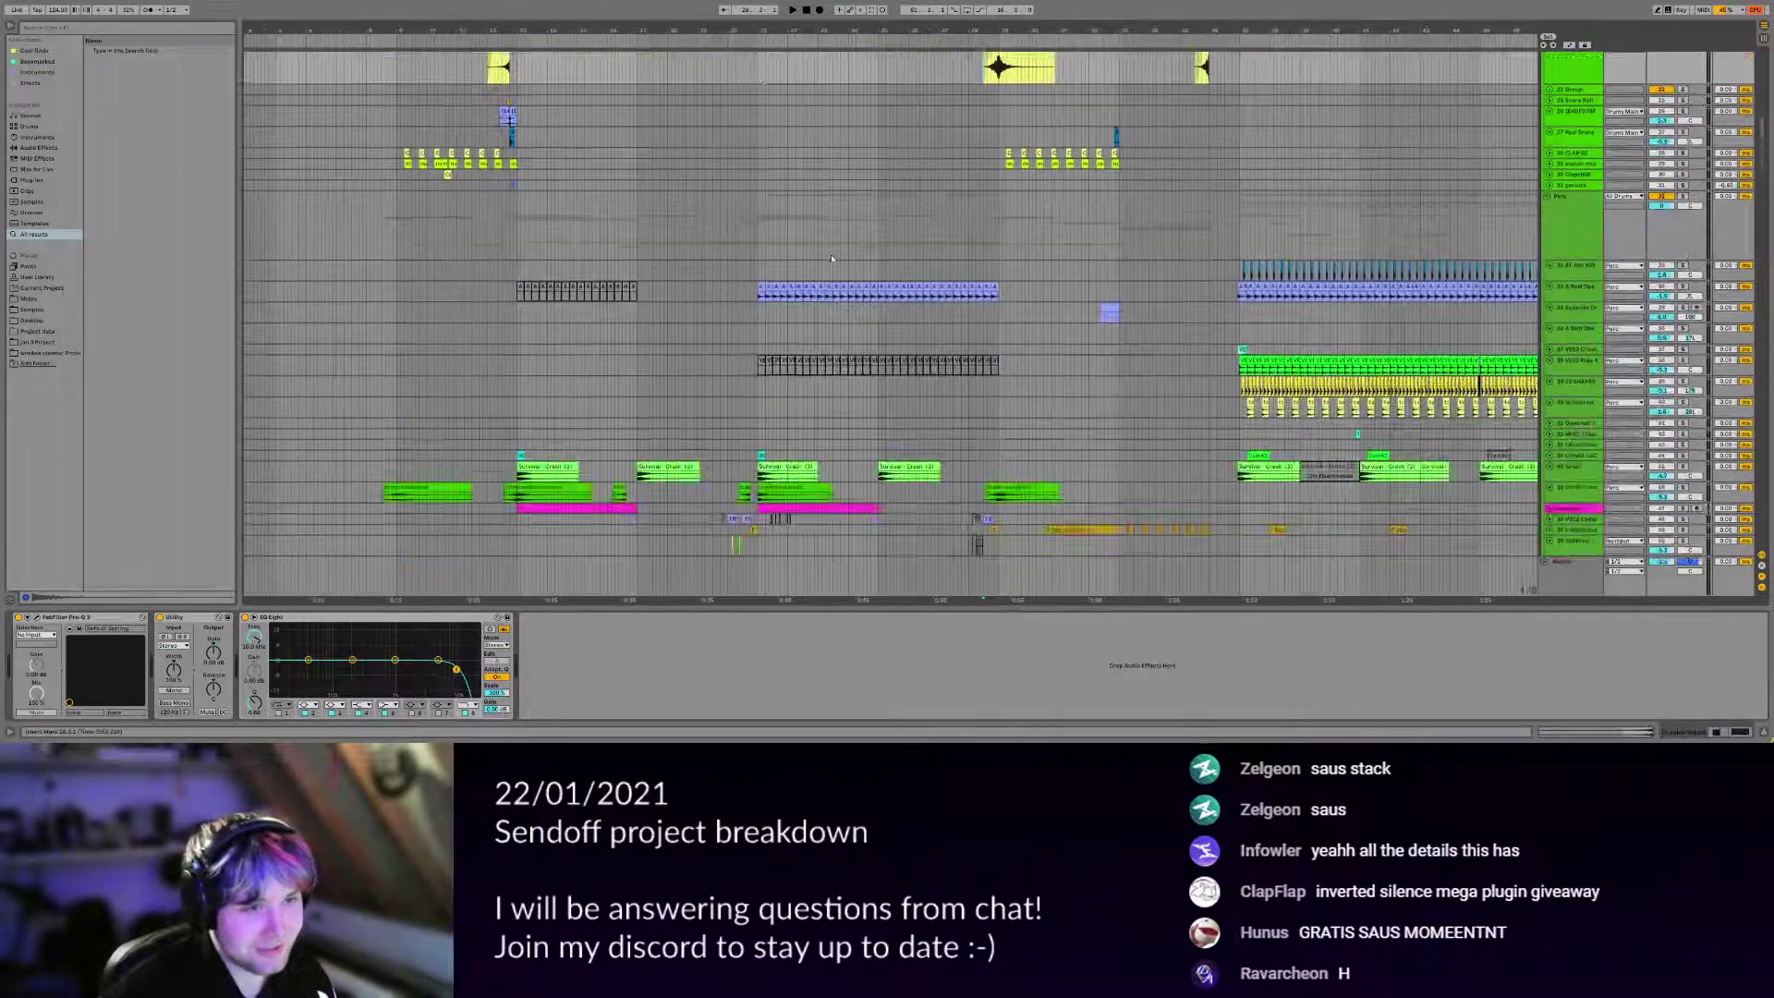
pyautogui.scroll(-1, 785, 277)
pyautogui.hscroll(2, 739, 293)
pyautogui.keyDown('ctrl'); pyautogui.scroll(-3, 714, 290); pyautogui.keyUp('ctrl')
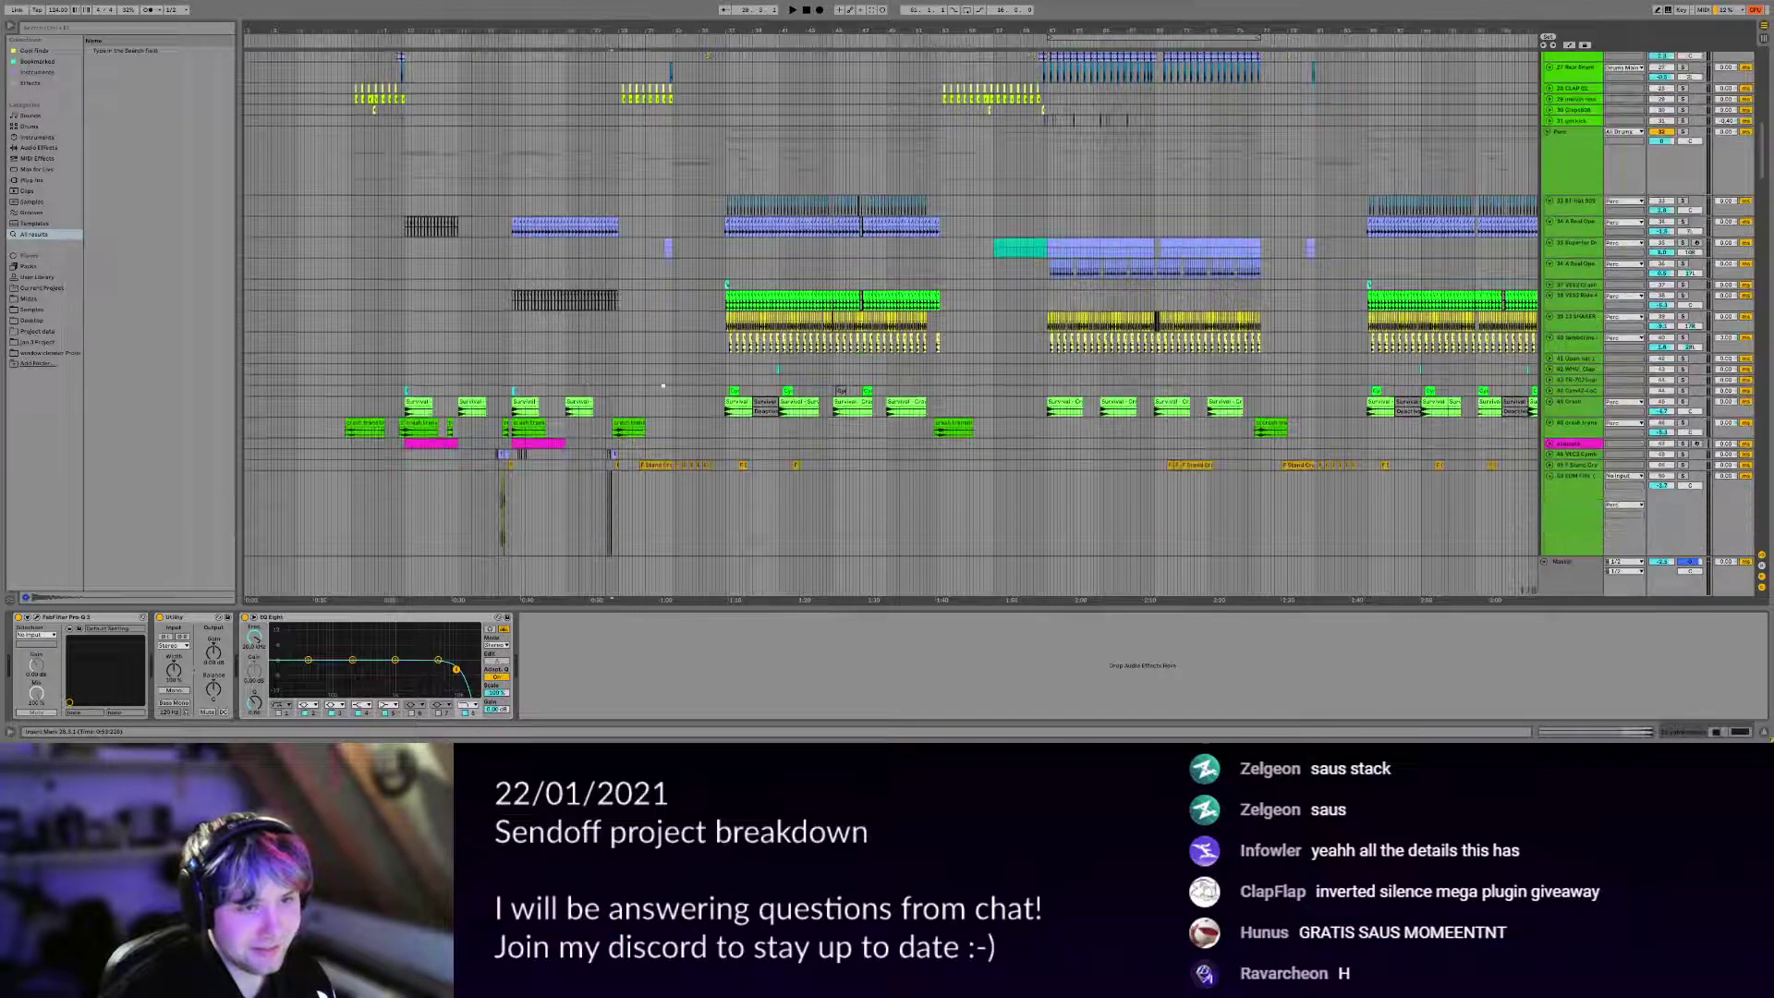
pyautogui.scroll(-4, 554, 360)
pyautogui.keyDown('ctrl'); pyautogui.scroll(4, 519, 367); pyautogui.keyUp('ctrl')
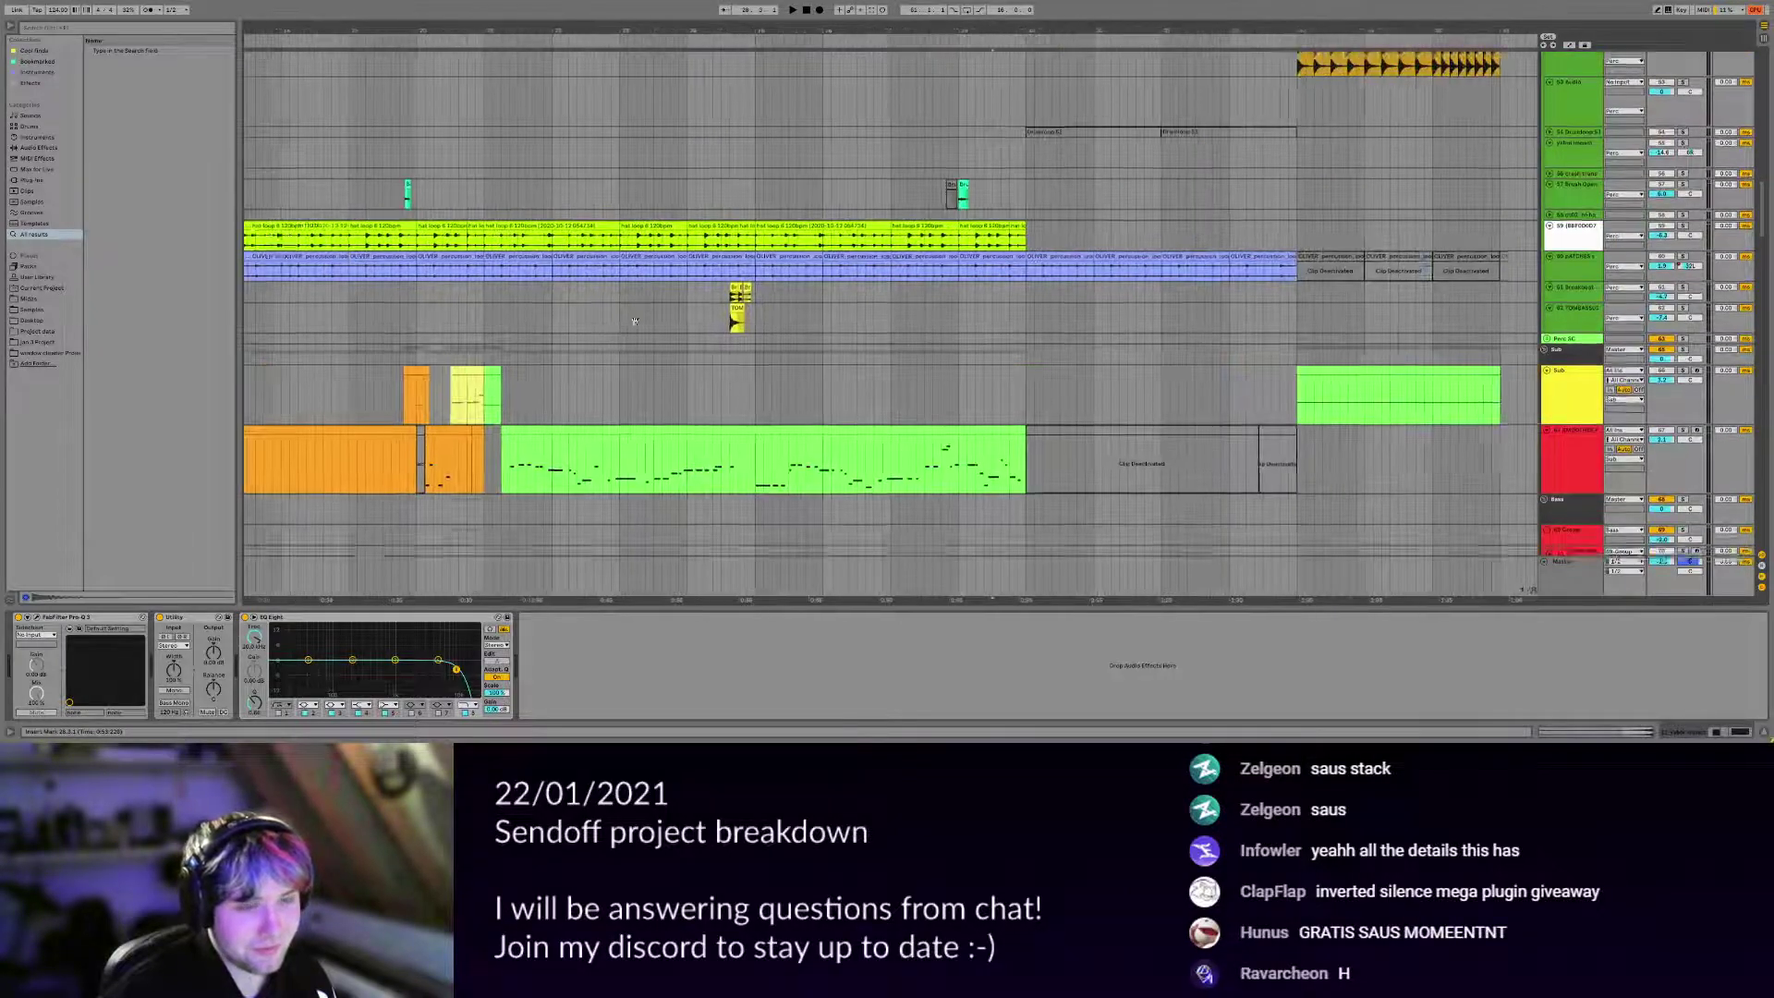
pyautogui.keyDown('ctrl'); pyautogui.keyDown('alt'); pyautogui.moveTo(523, 369); pyautogui.dragTo(613, 322); pyautogui.keyUp('alt'); pyautogui.keyUp('ctrl')
# Play the long green MIDI clip on the red bass track from its start with the track soloed.
pyautogui.click(589, 414)
pyautogui.press('space')
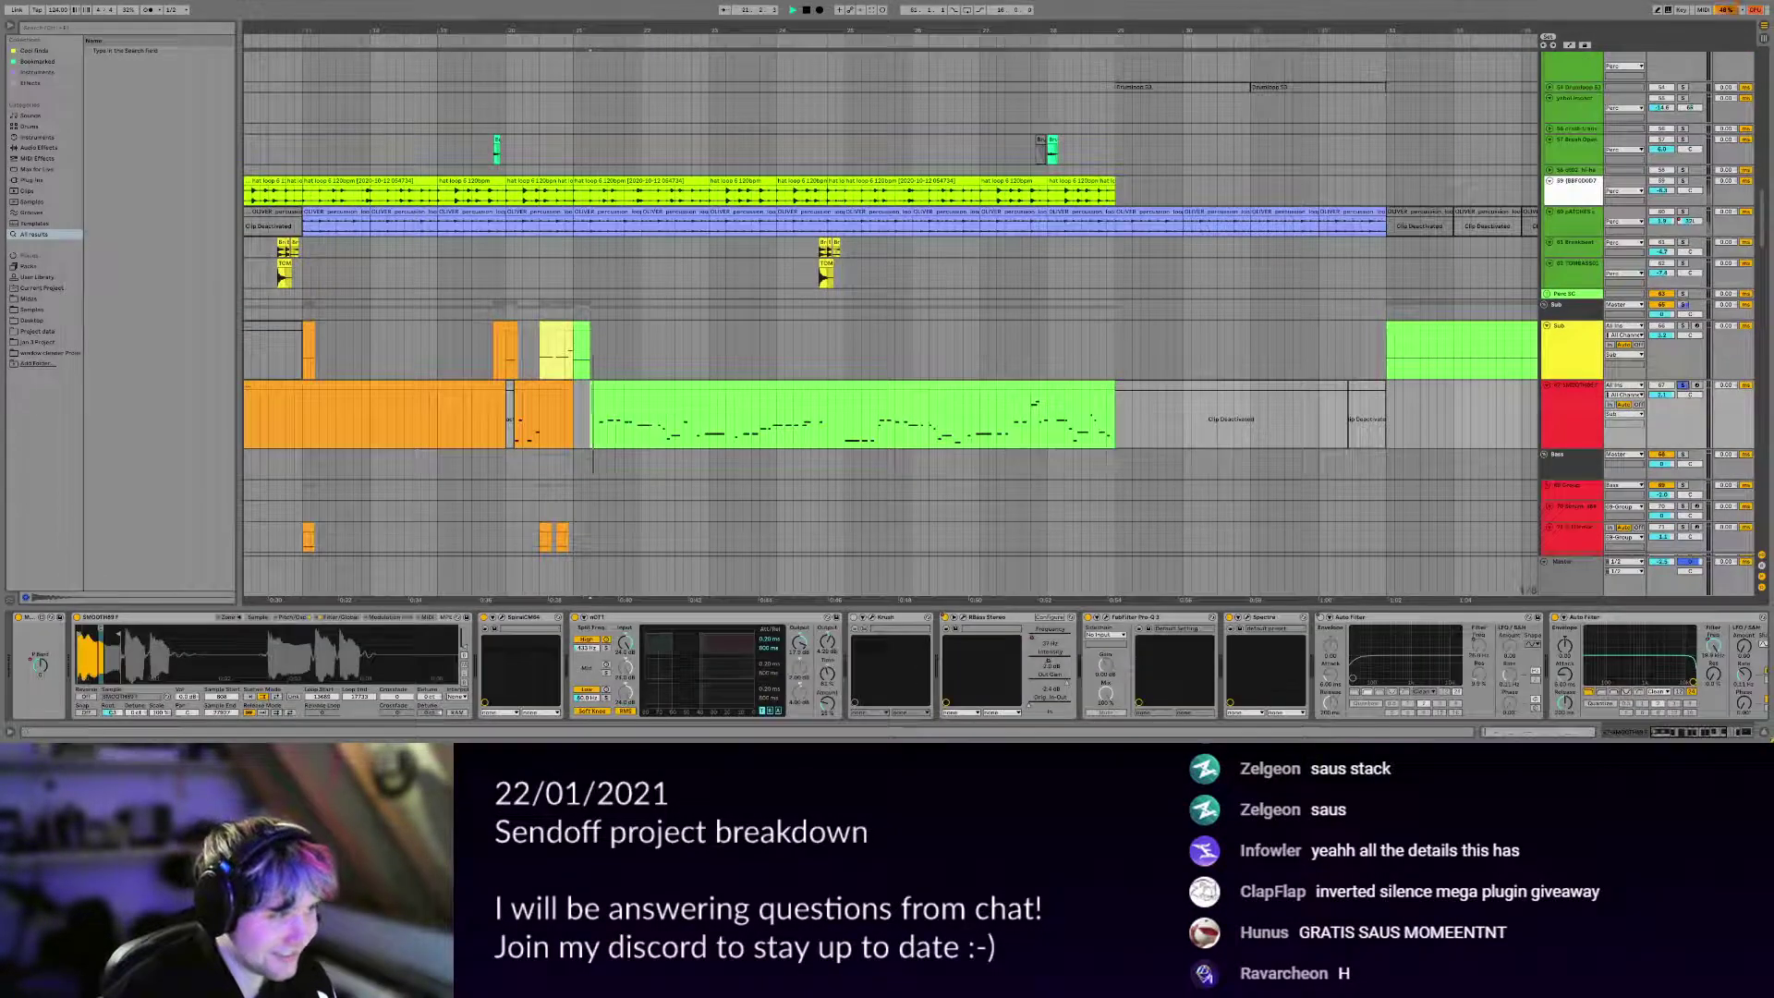
pyautogui.click(1683, 385)
pyautogui.click(1686, 729)
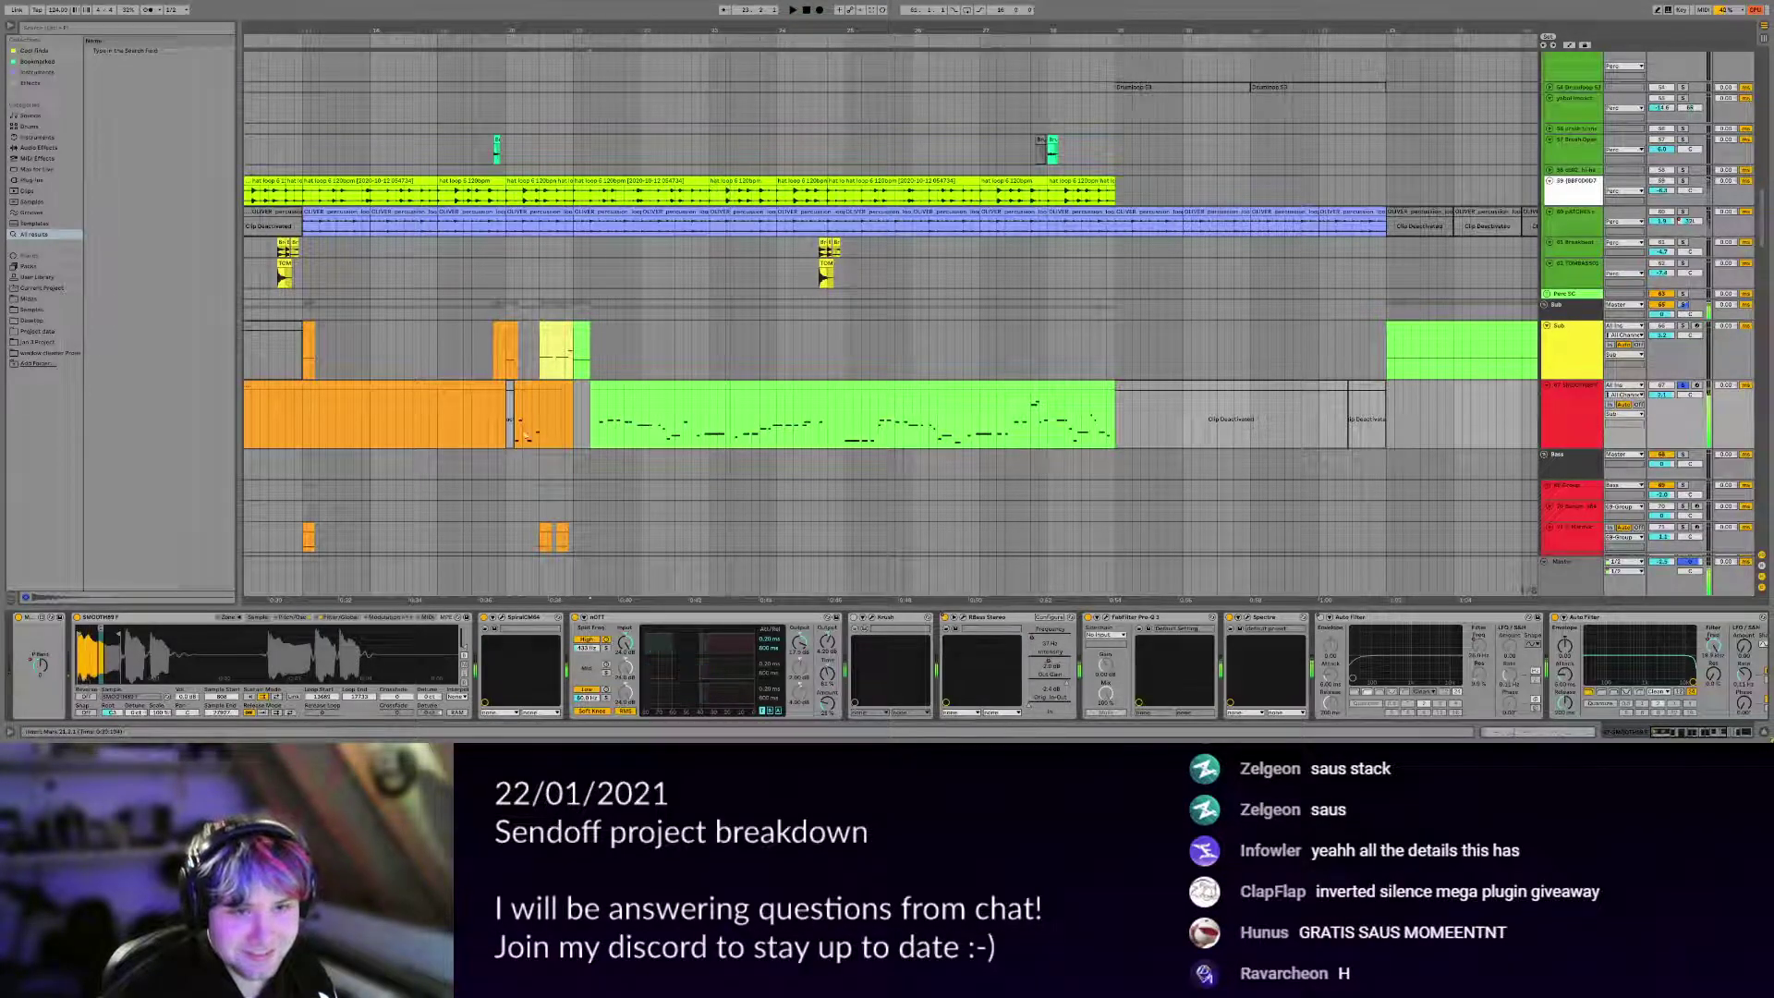
# Examine the Filter/Global and Sample settings of the Sampler on the red bass track.
pyautogui.scroll(3, 555, 430)
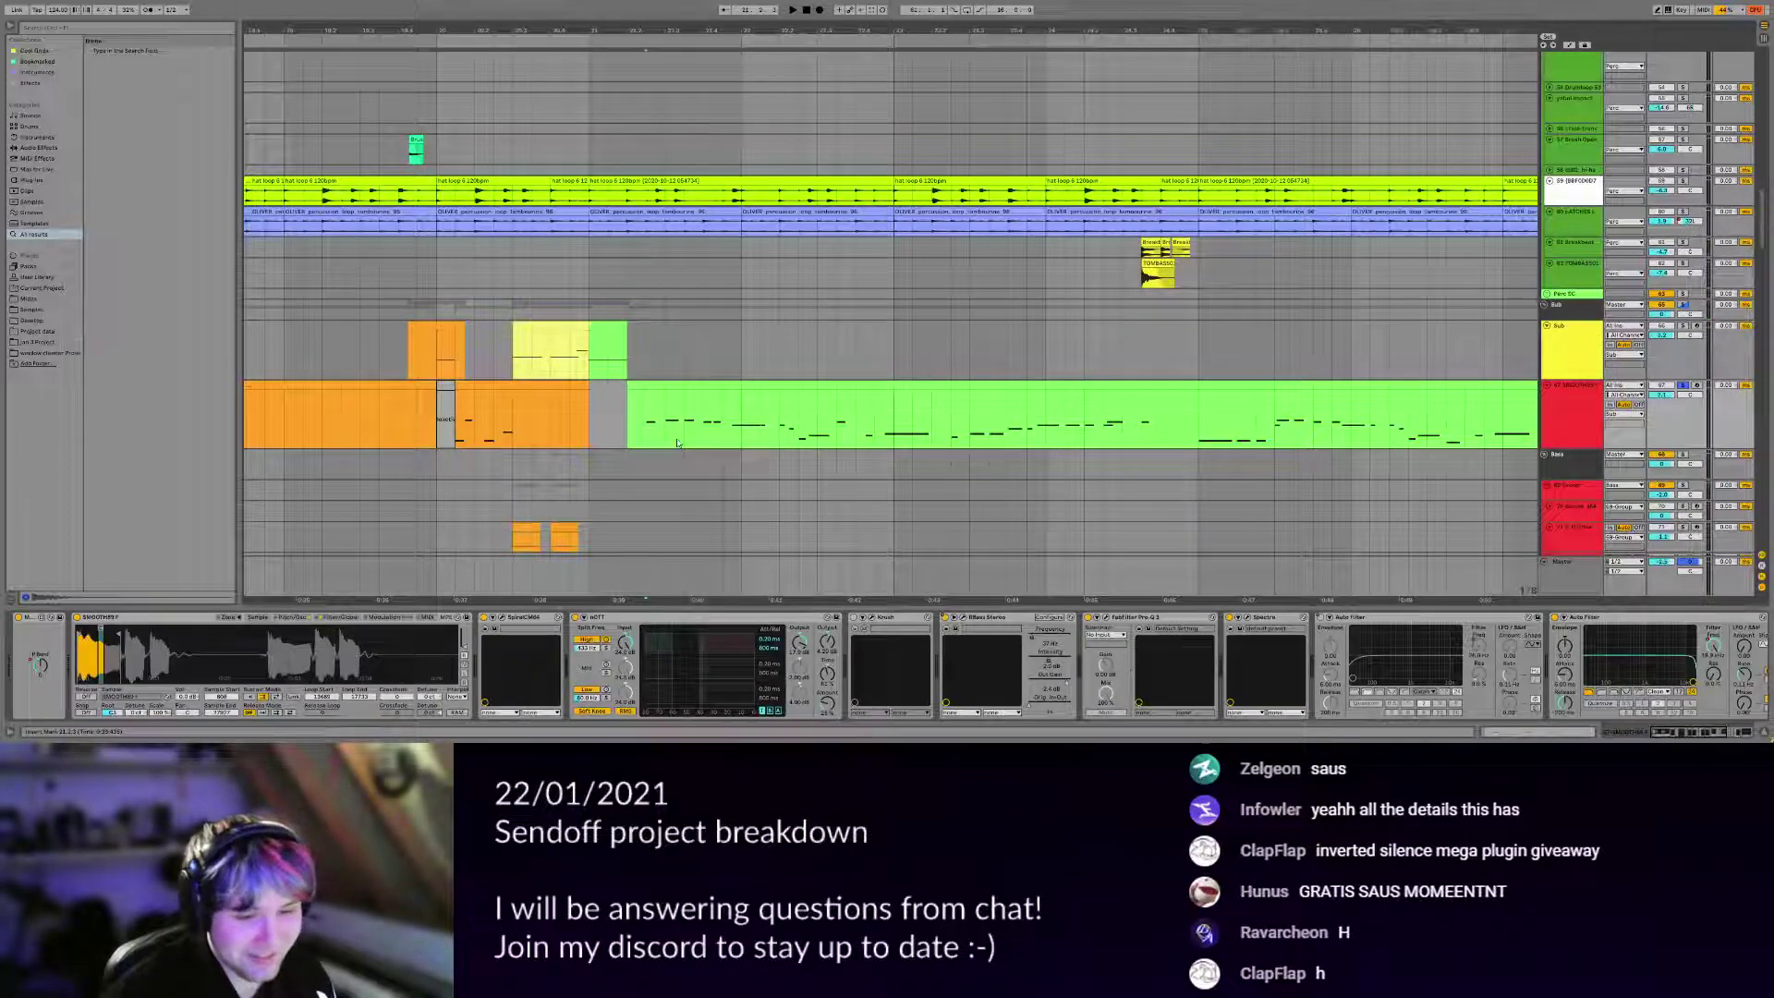
pyautogui.scroll(-2, 707, 430)
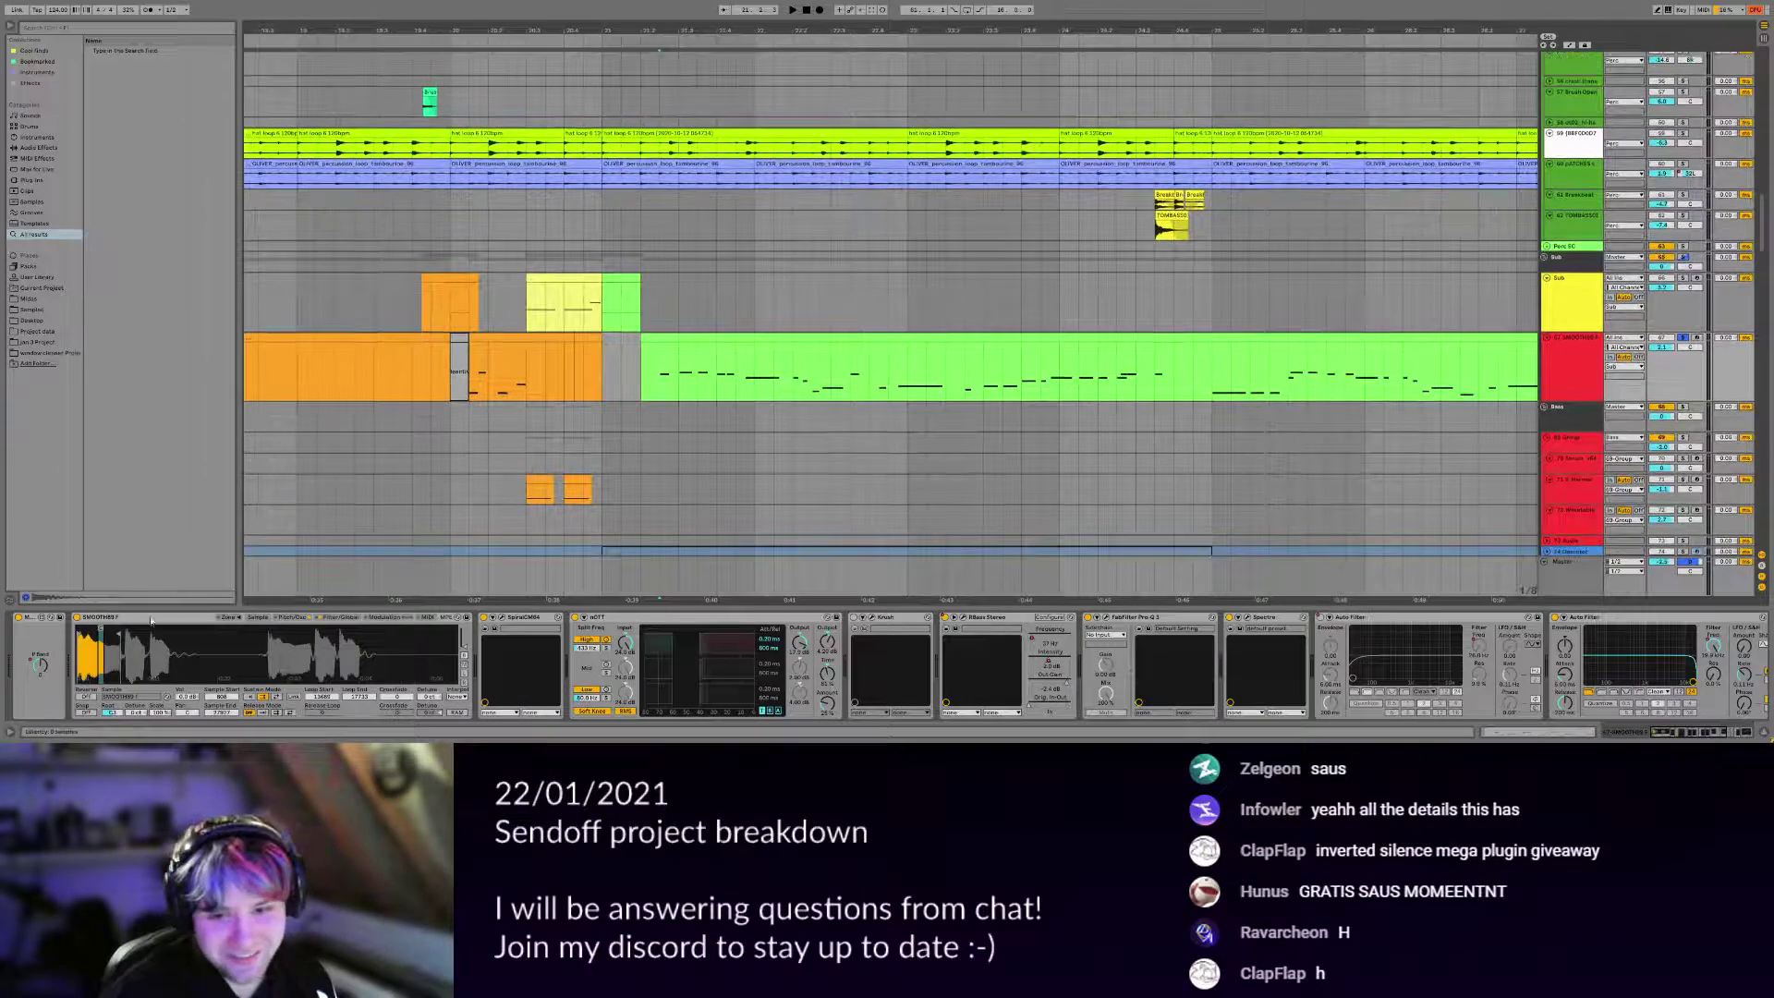
pyautogui.click(338, 617)
pyautogui.click(258, 617)
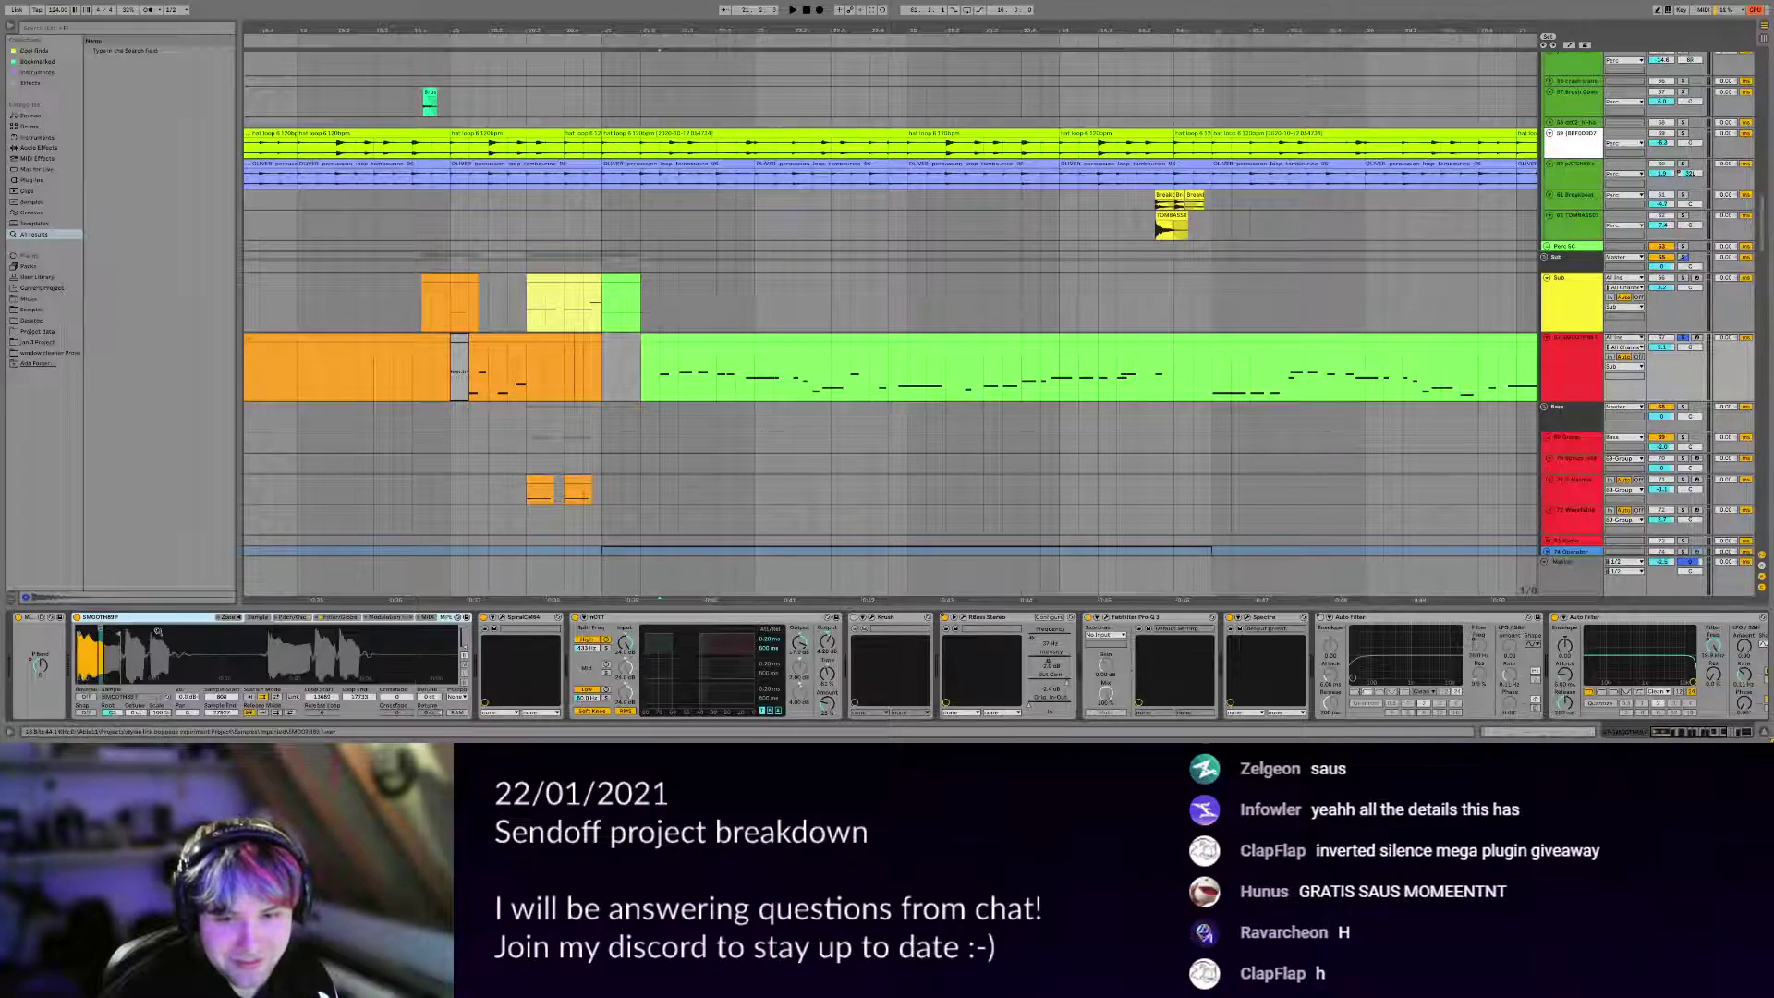
# Insert a new audio track below the red bass track and increase its height.
pyautogui.click(1581, 379)
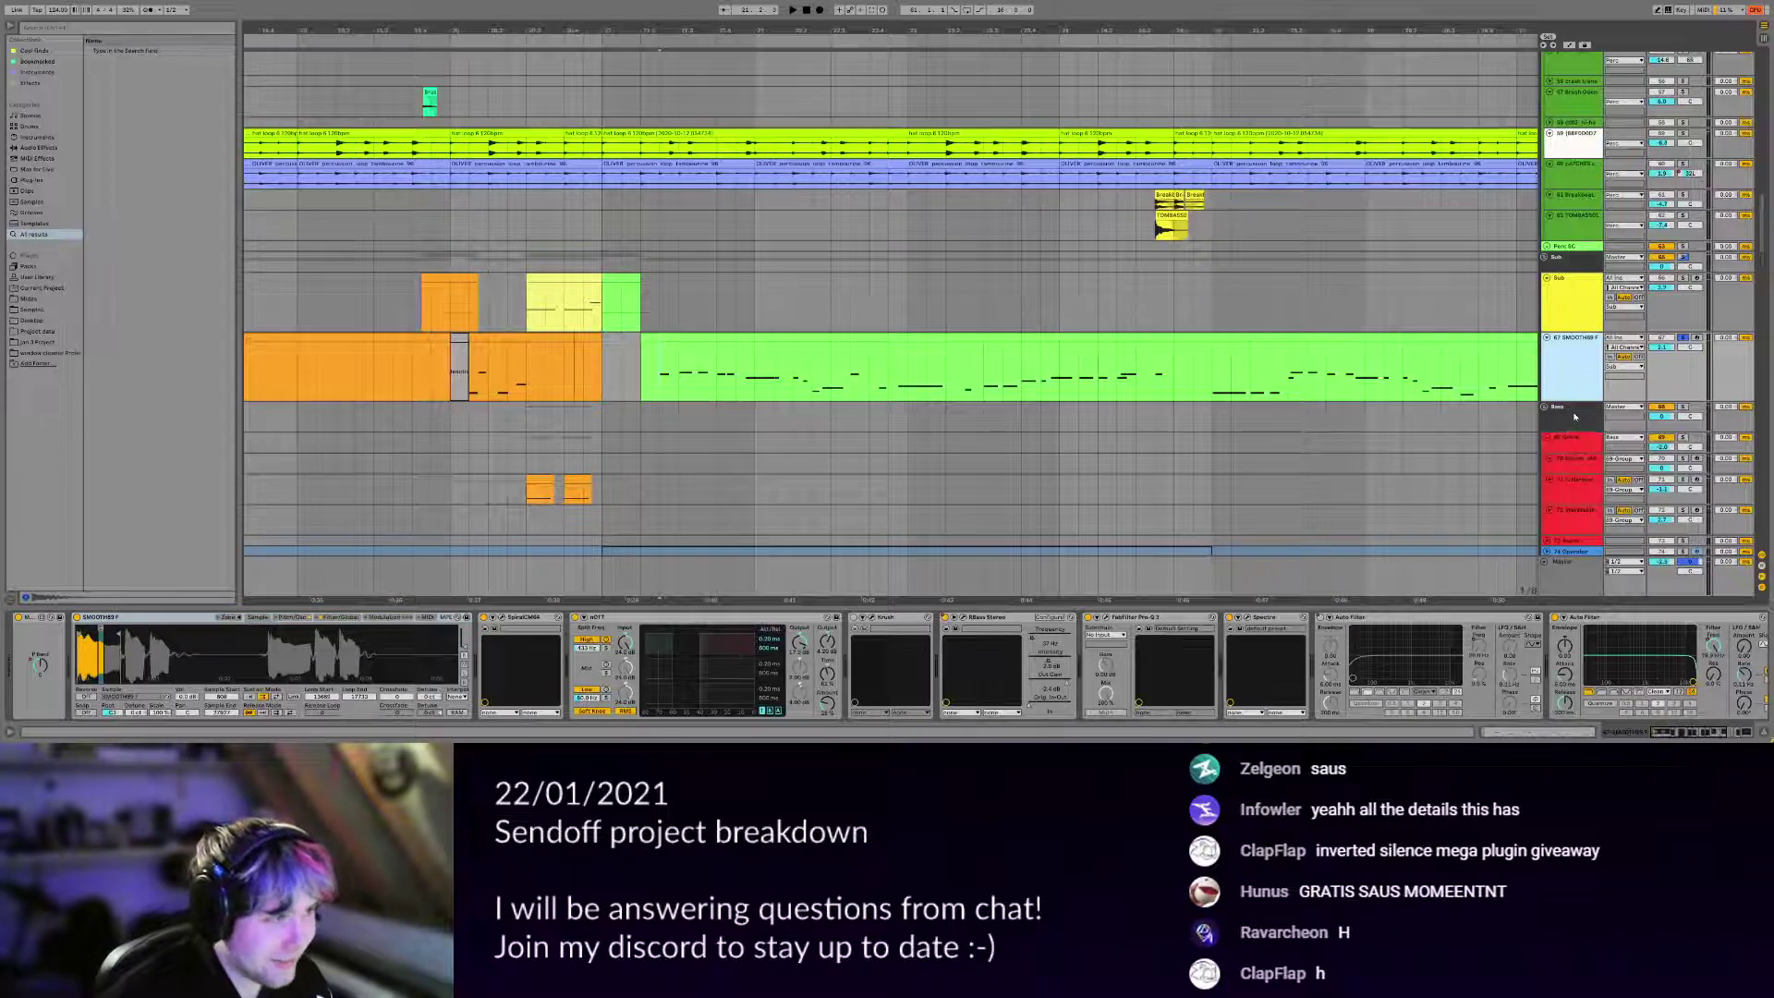
pyautogui.hotkey('ctrl', 't')
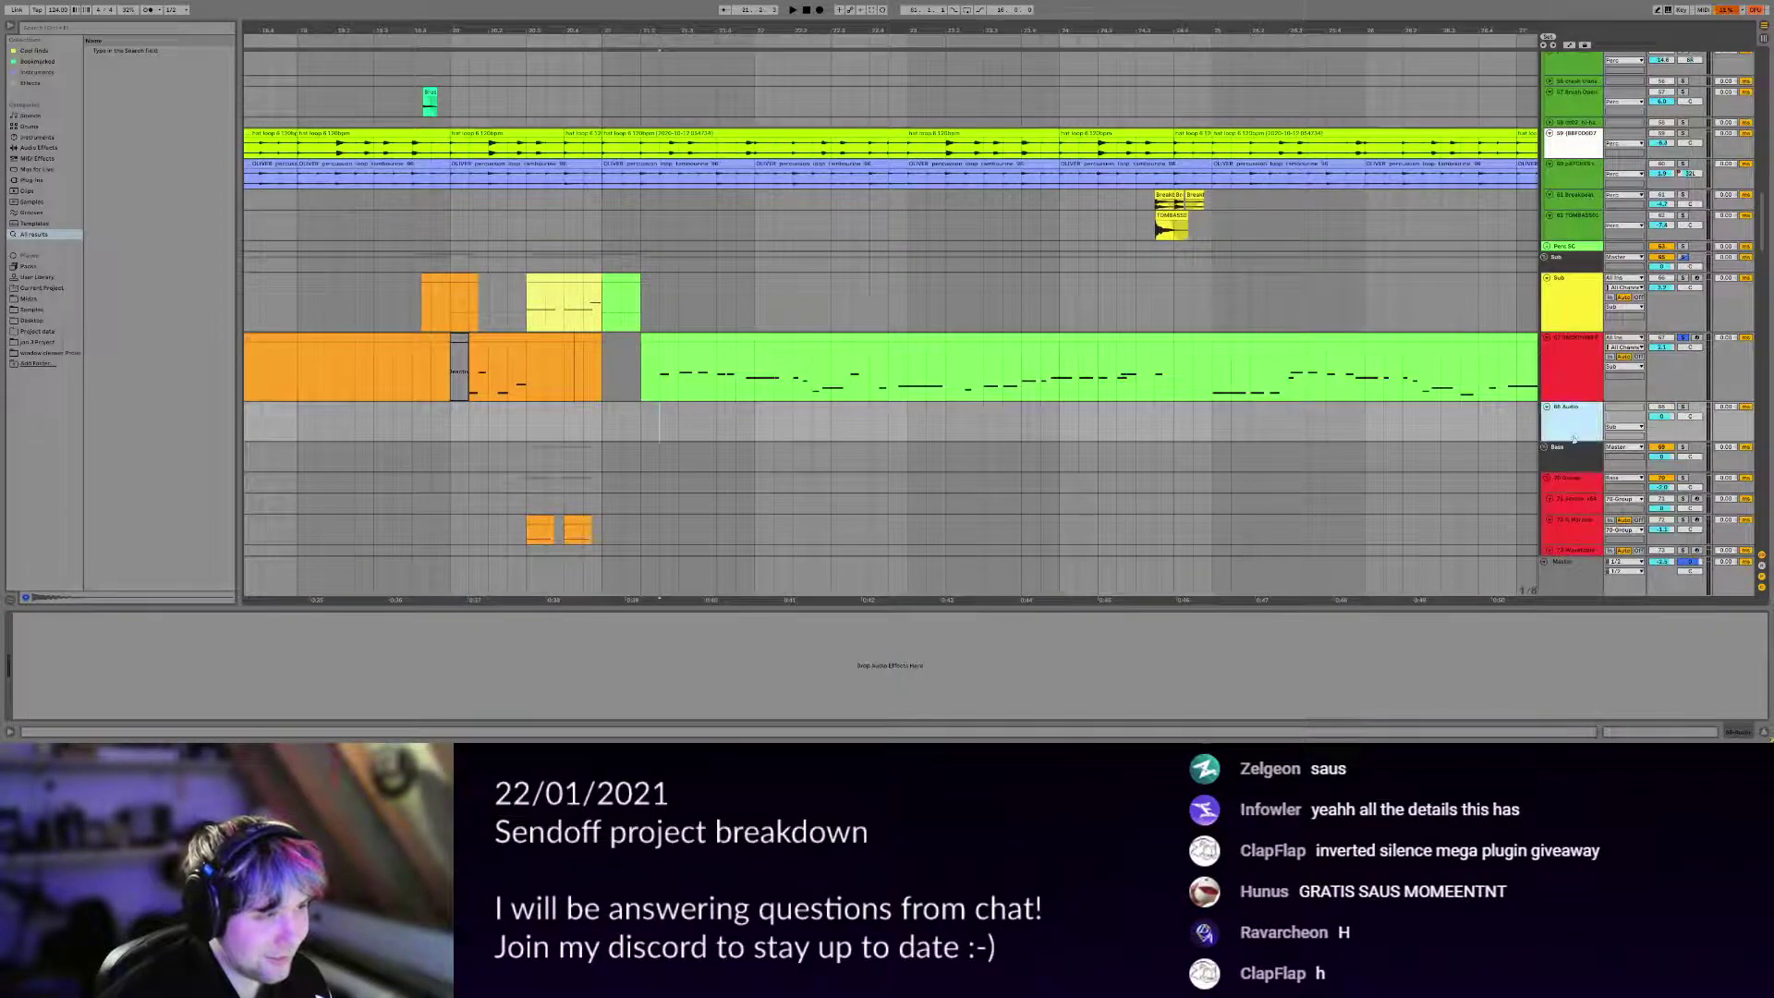
pyautogui.moveTo(1570, 441); pyautogui.dragTo(1571, 471)
pyautogui.click(1573, 371)
# Search the browser for "smooth89 f" and place the first matching sample on the new audio track.
pyautogui.hotkey('ctrl', 'f')
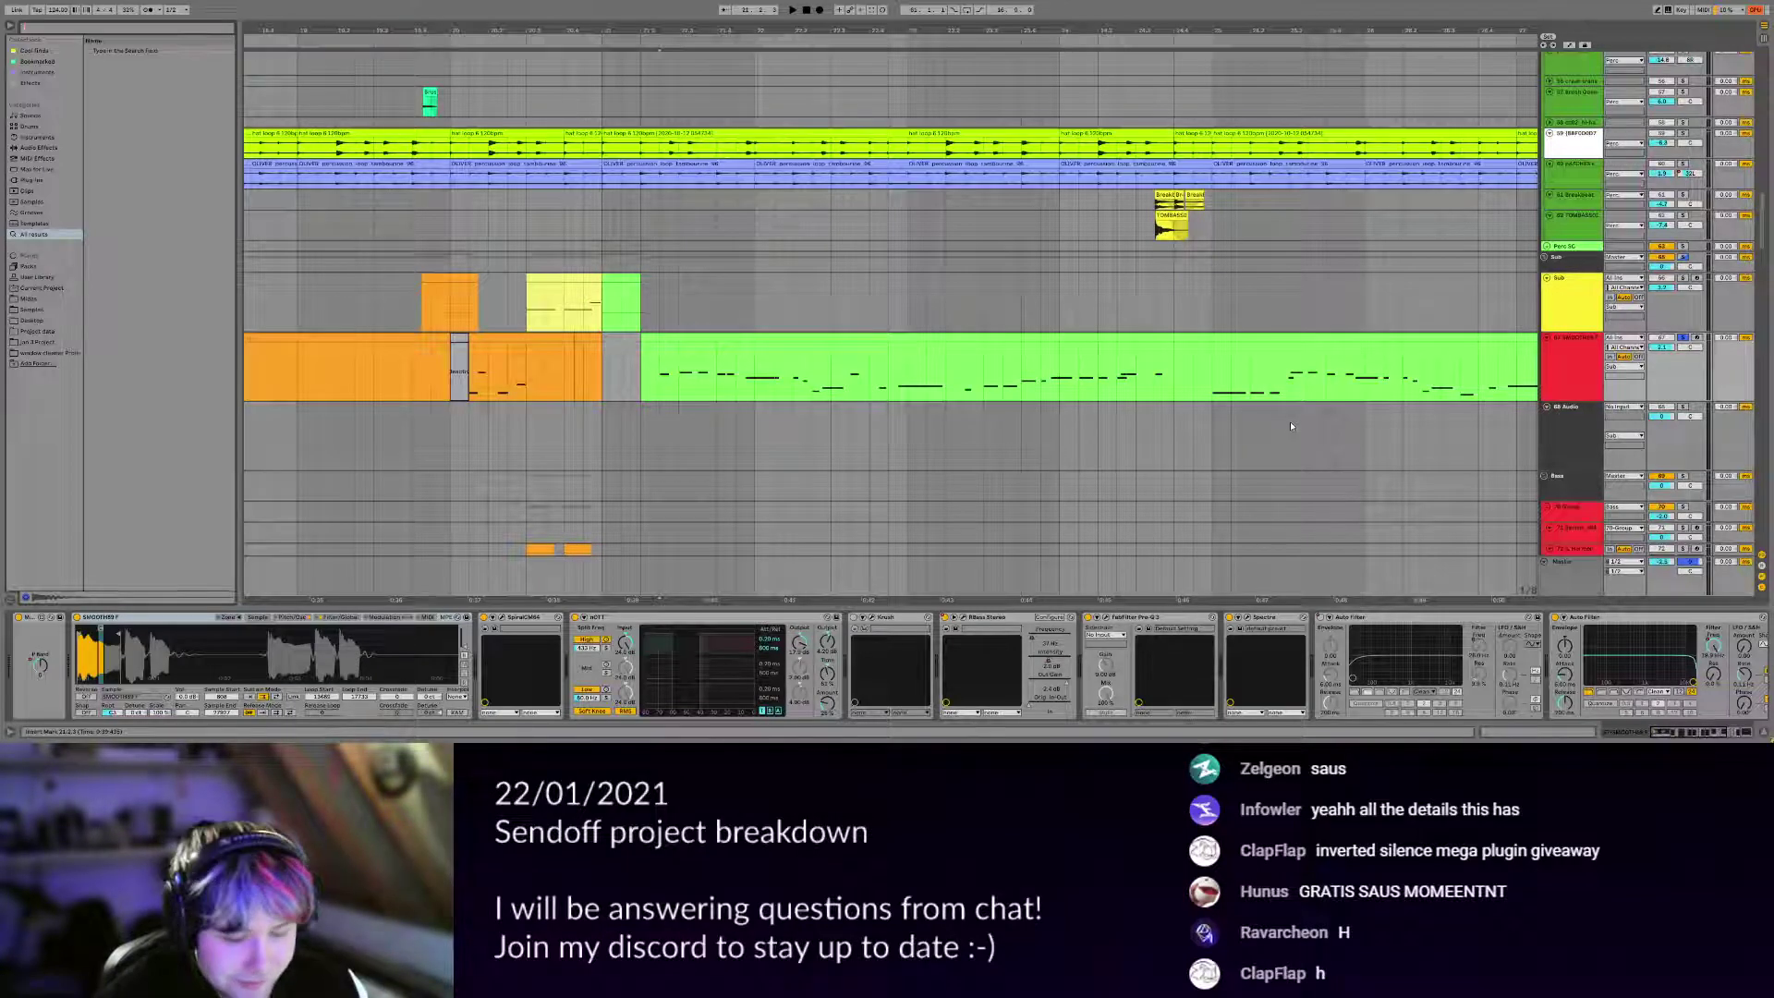
pyautogui.write('smooth')
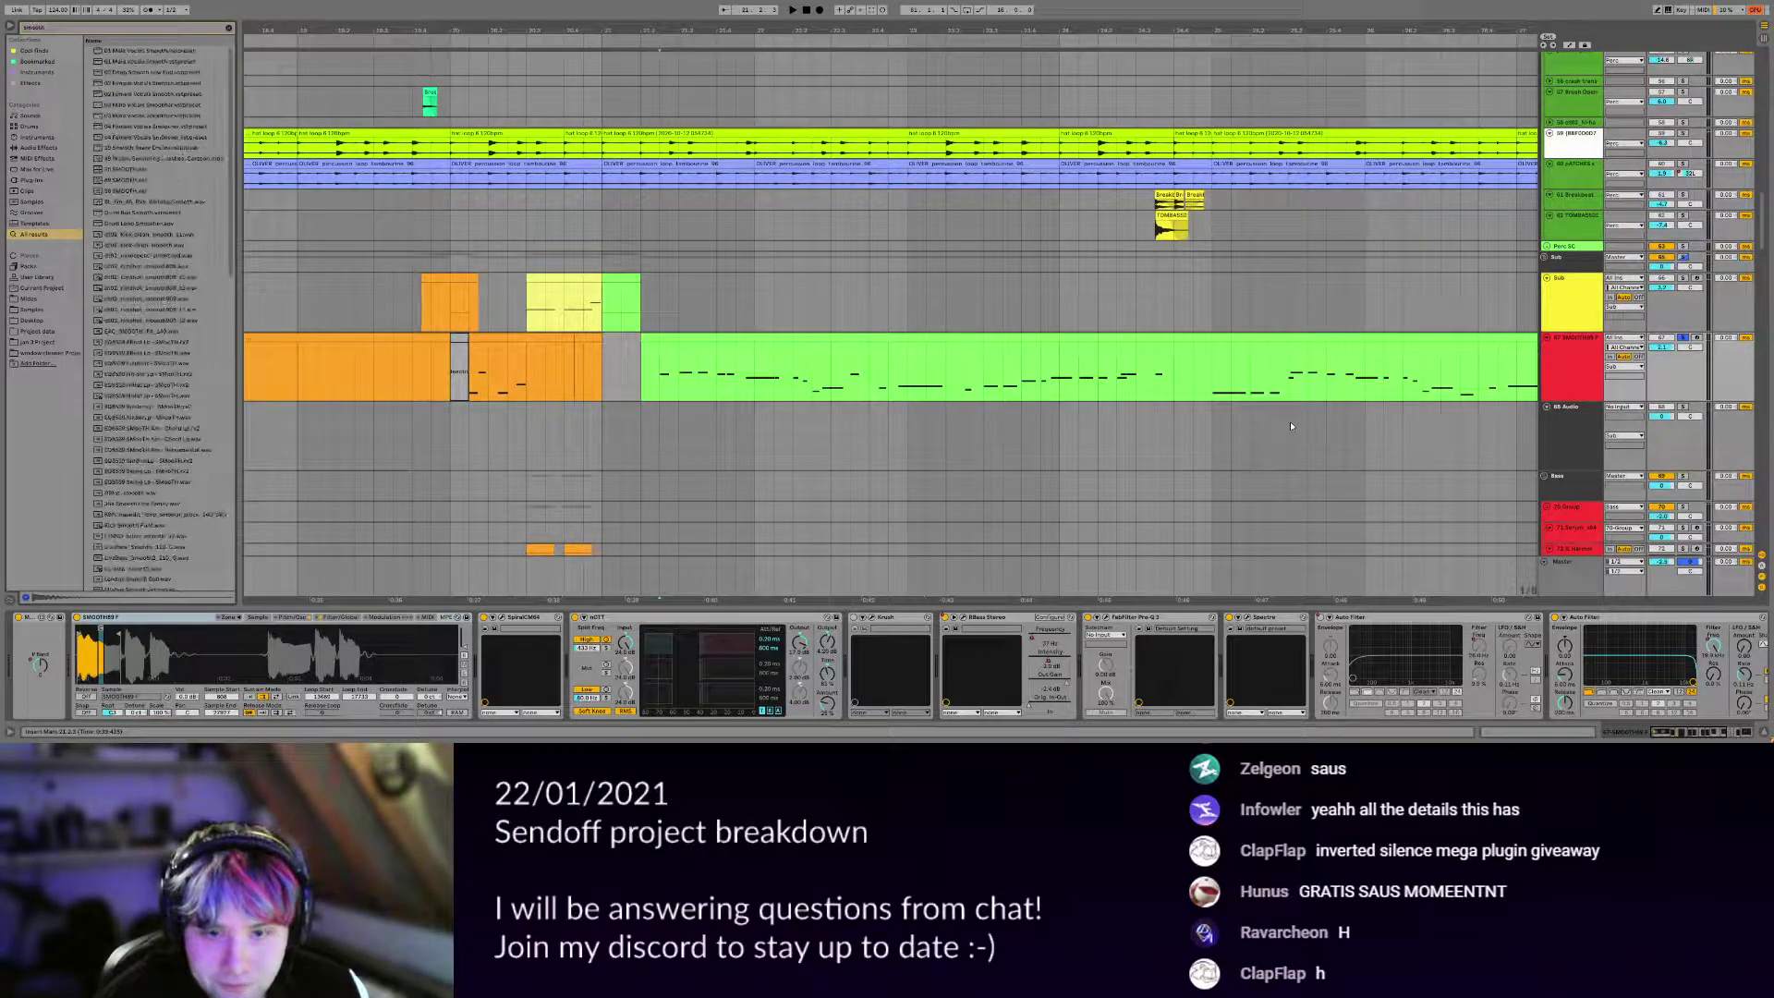
pyautogui.write('89 f')
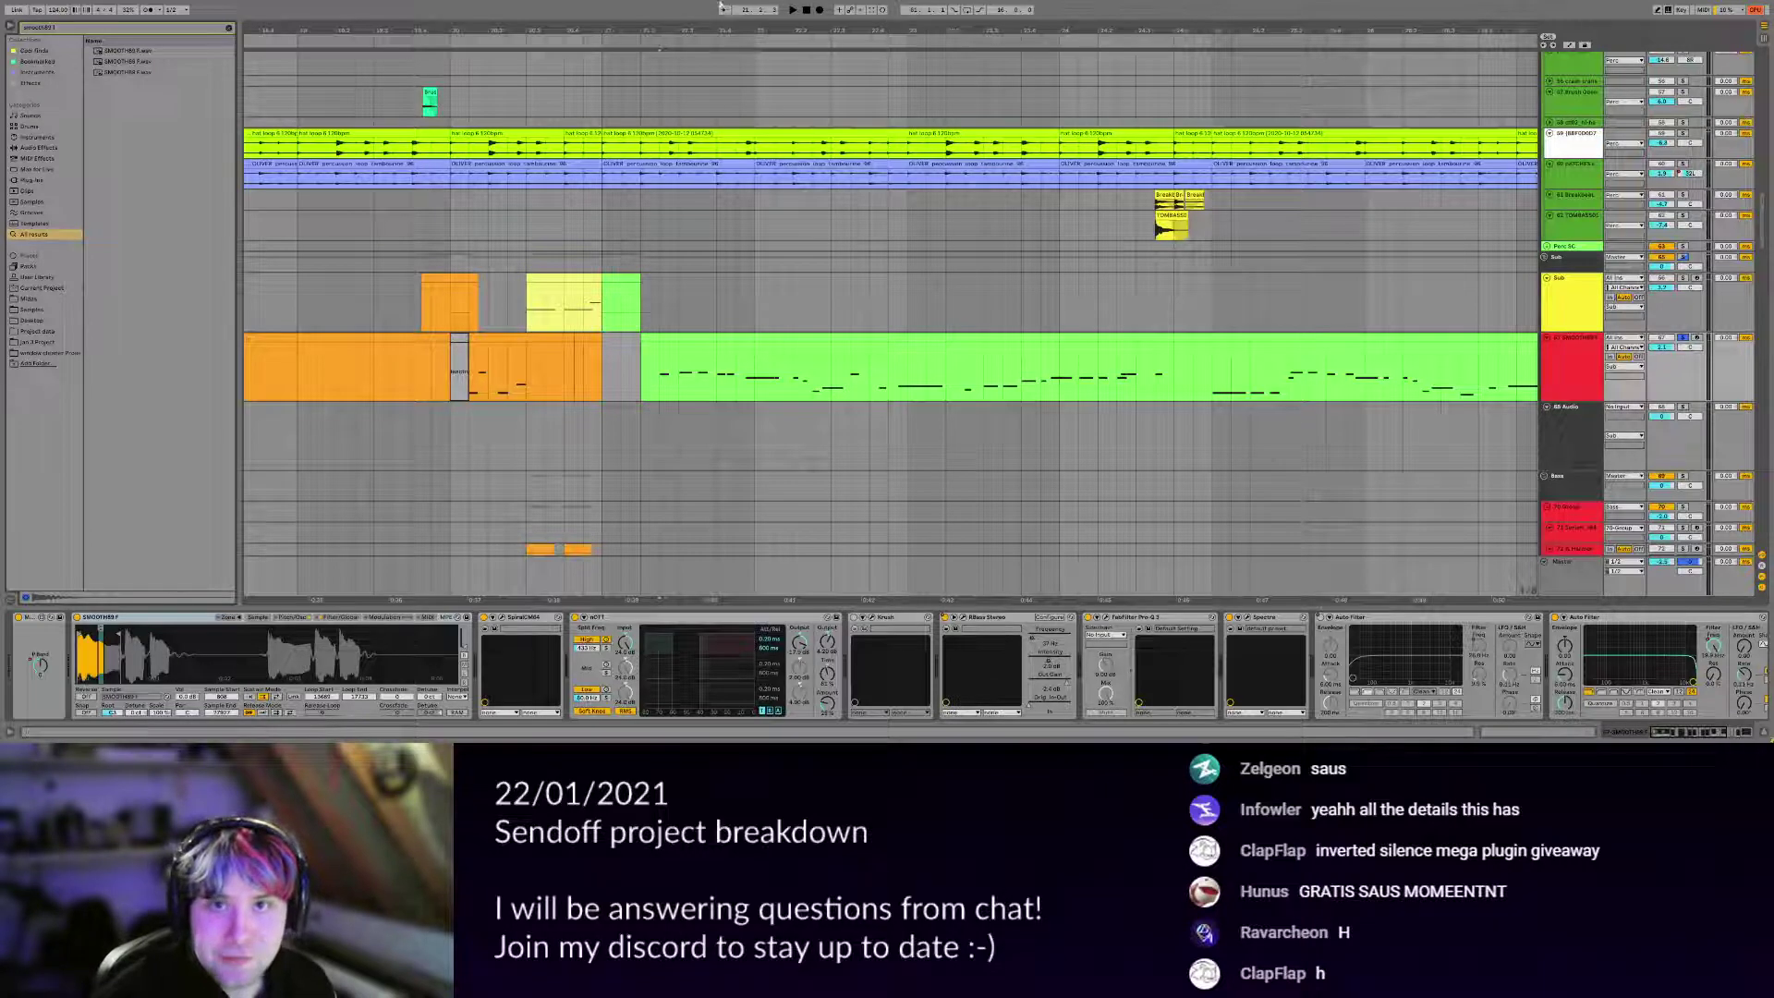
pyautogui.moveTo(127, 50); pyautogui.dragTo(758, 439)
# Audition the sample clip with its audio track soloed and delete the clip.
pyautogui.click(1683, 406)
pyautogui.press('space')
pyautogui.click(1564, 447)
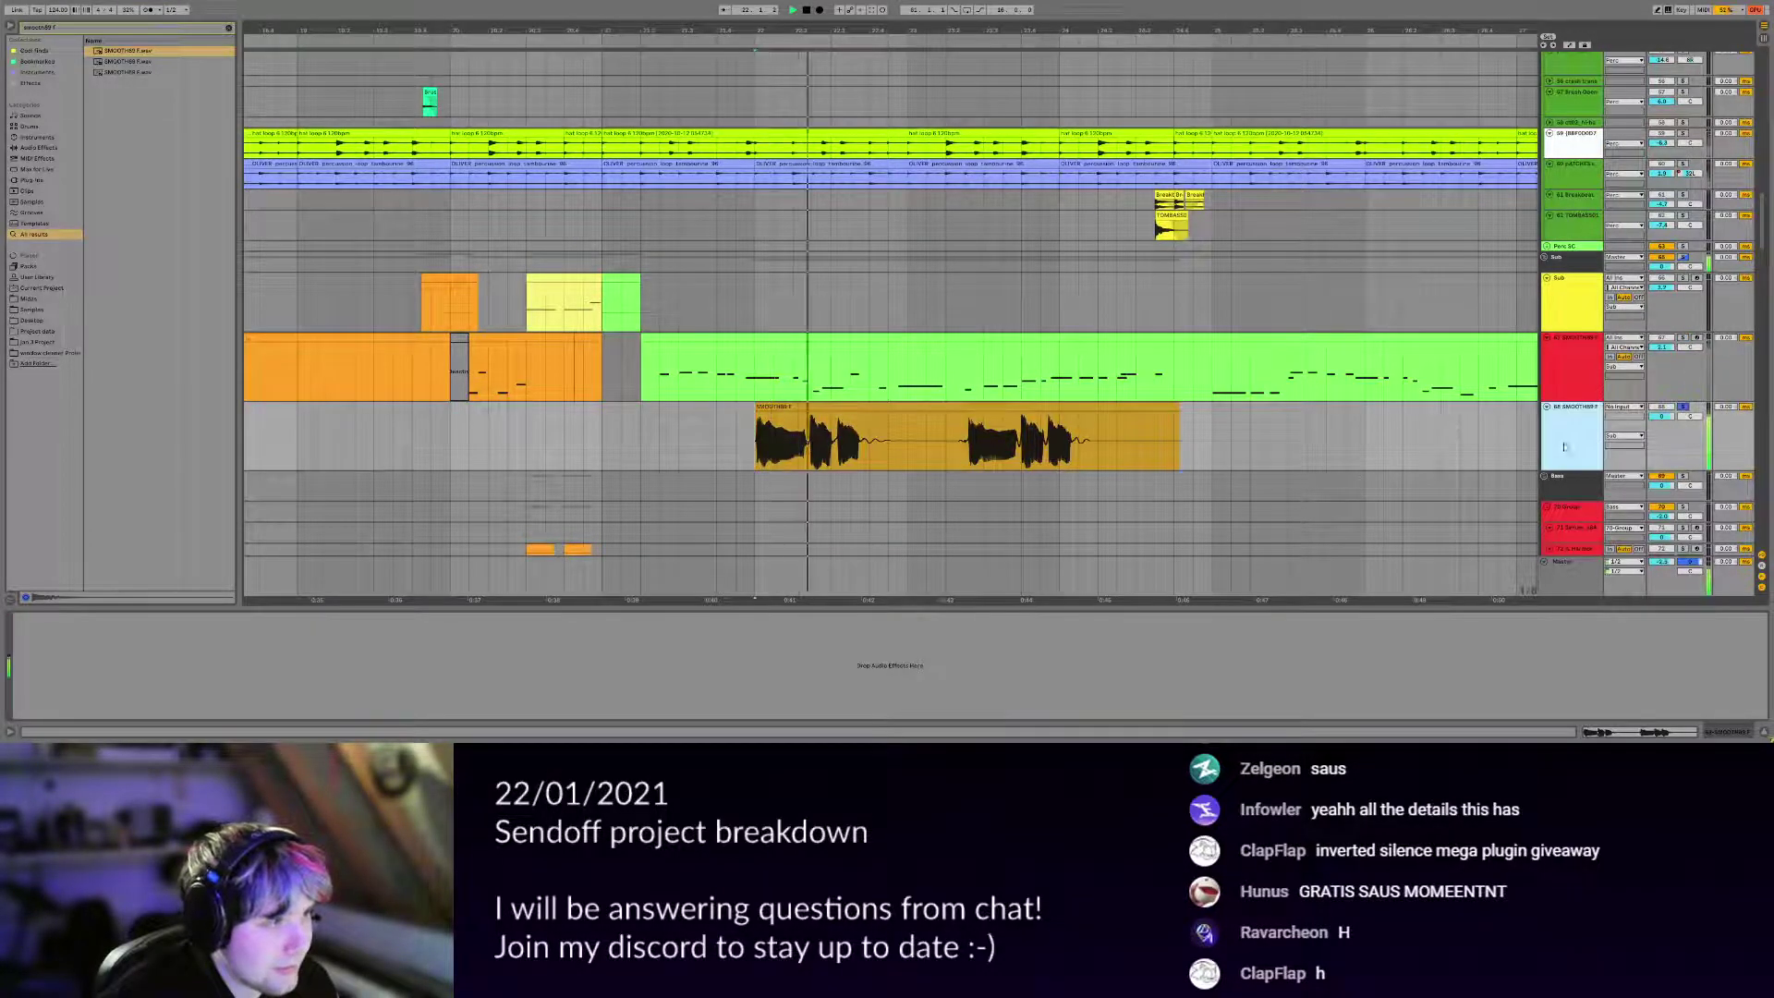
pyautogui.click(969, 438)
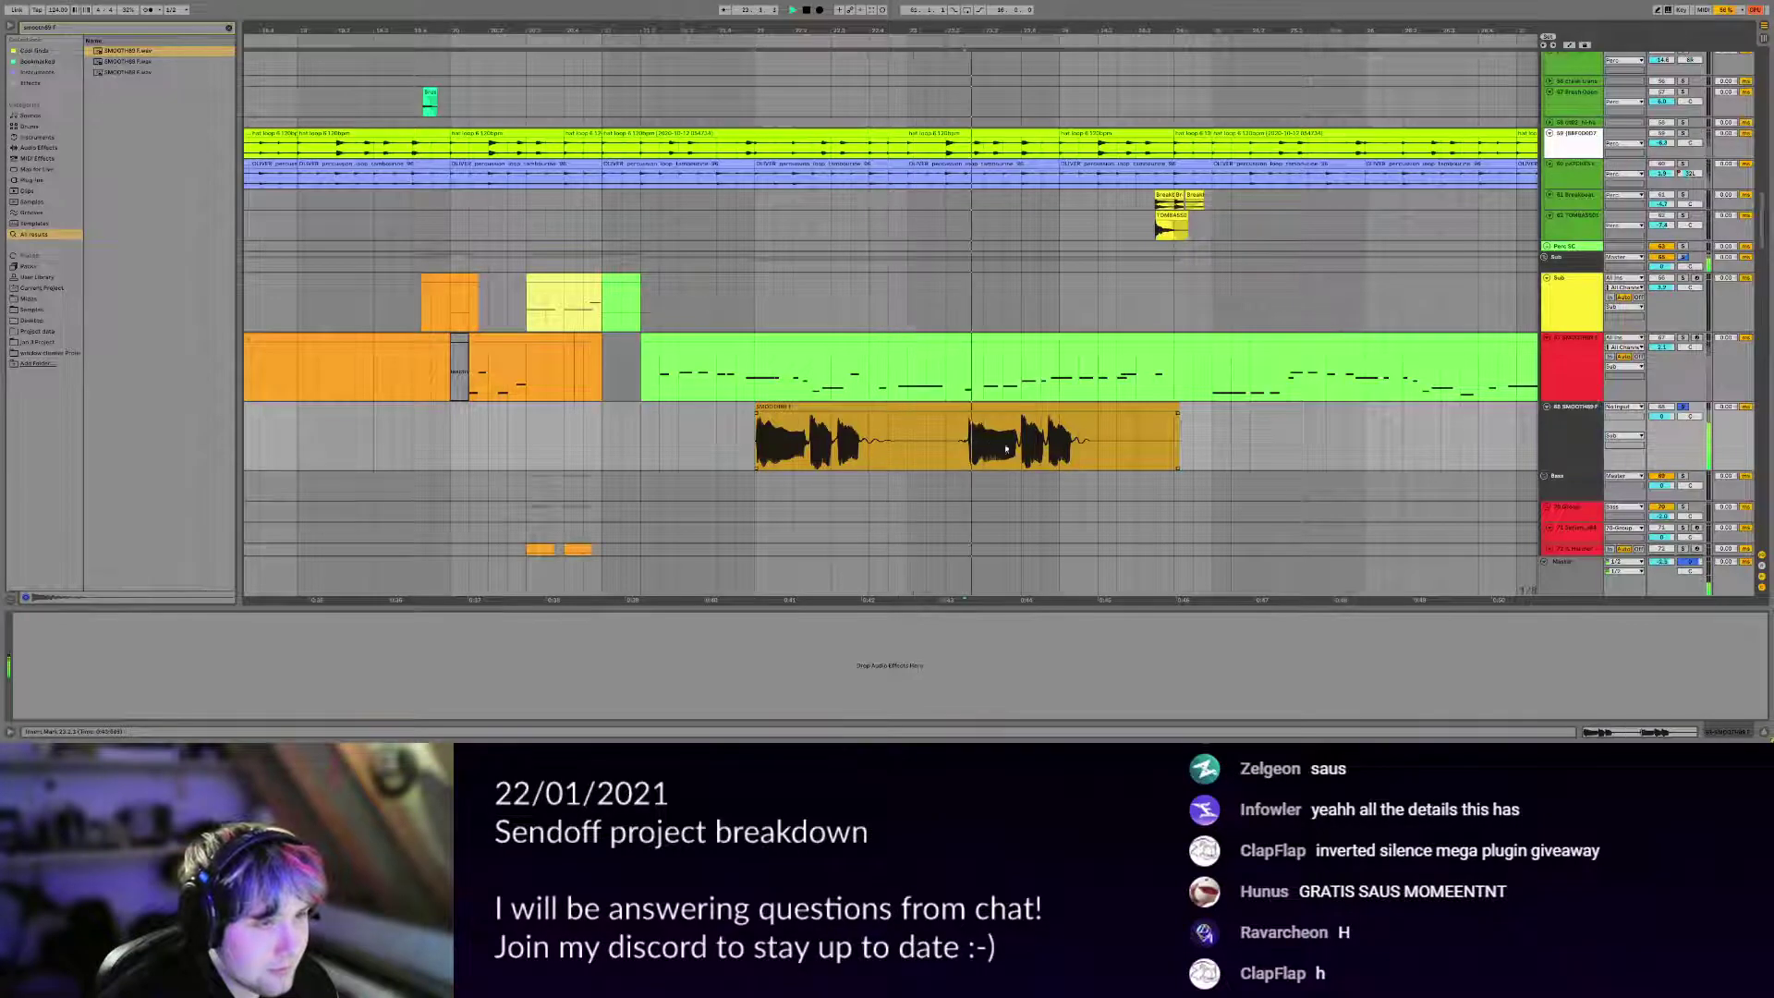
pyautogui.scroll(-3, 1010, 440)
pyautogui.press('space')
pyautogui.click(1001, 409)
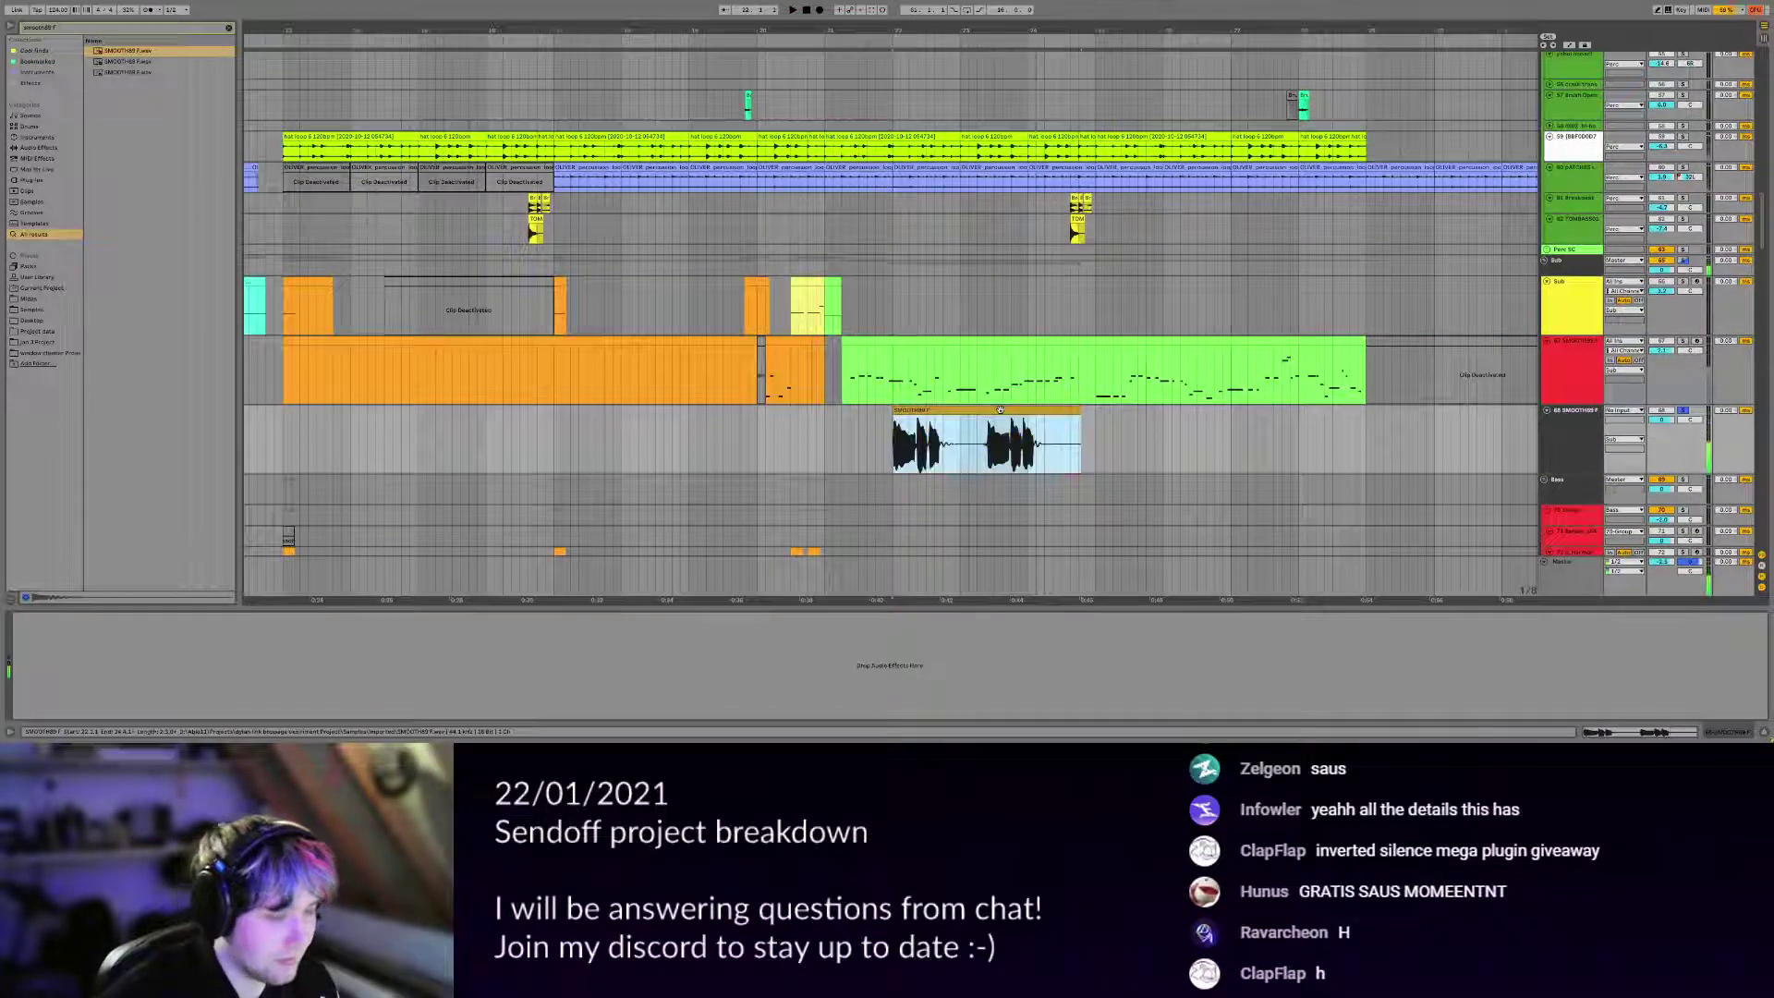
pyautogui.press('Delete')
# Play the green bass clip from its start while reviewing the Sampler's Pitch/Osc and Sample settings.
pyautogui.click(842, 379)
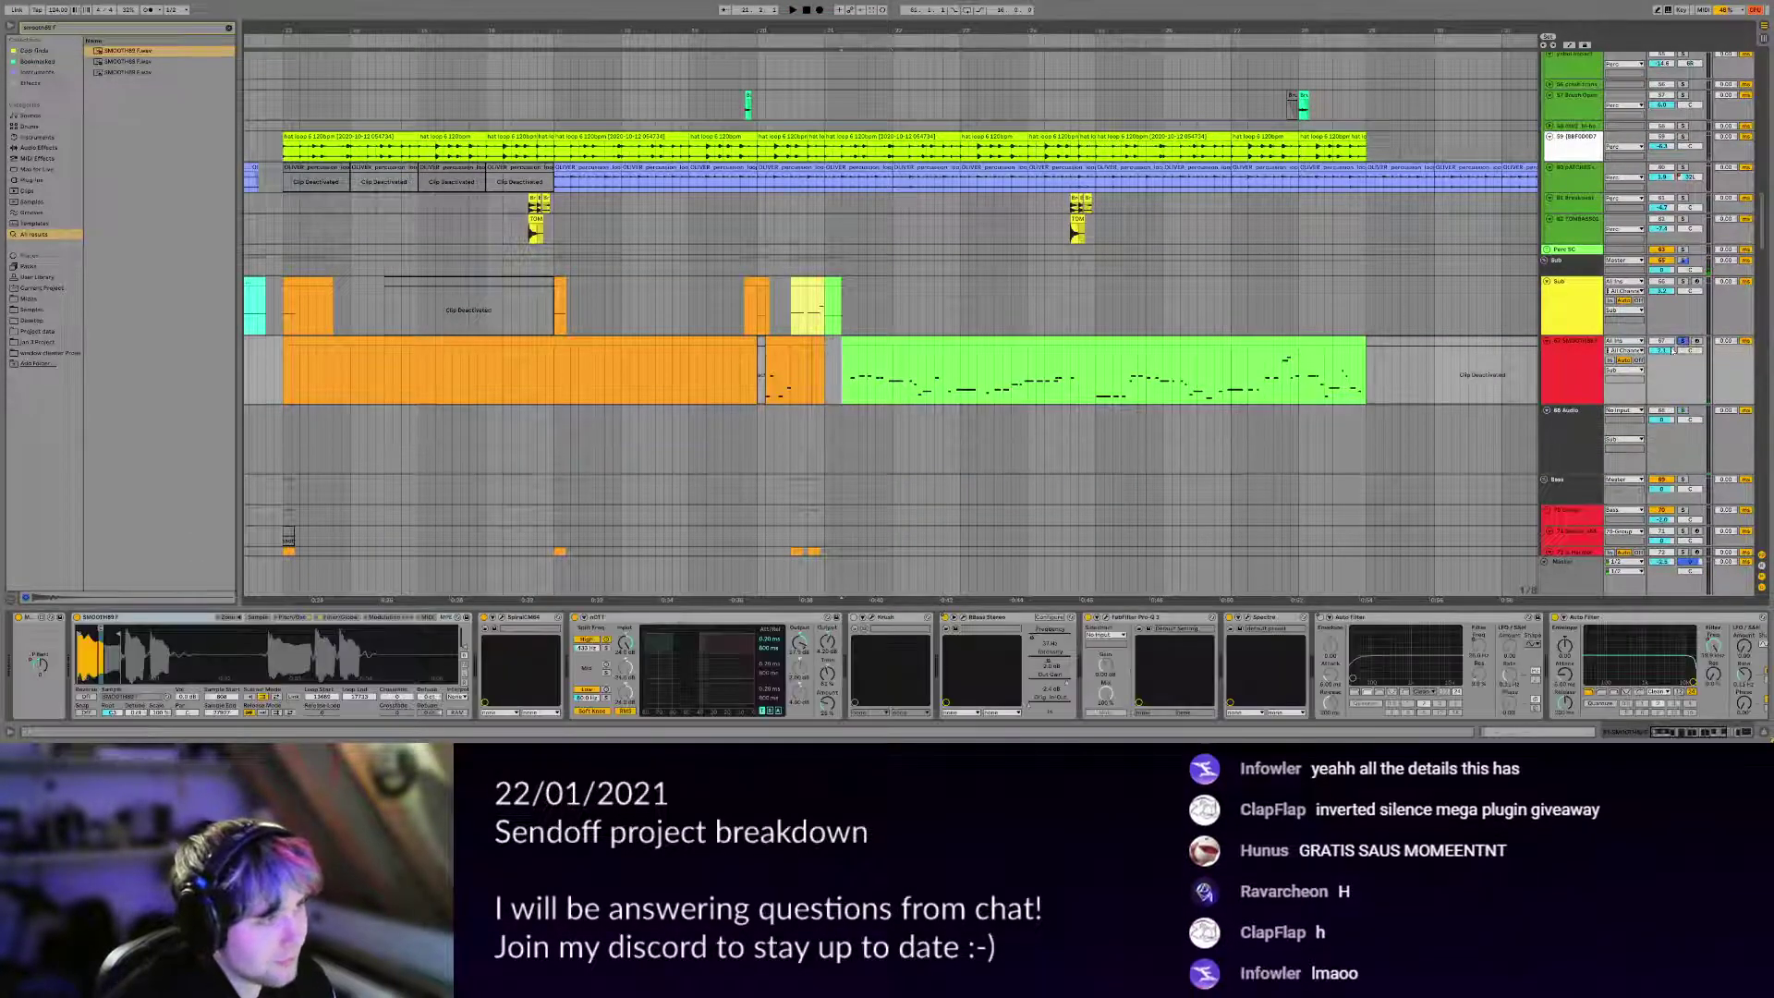
pyautogui.click(841, 379)
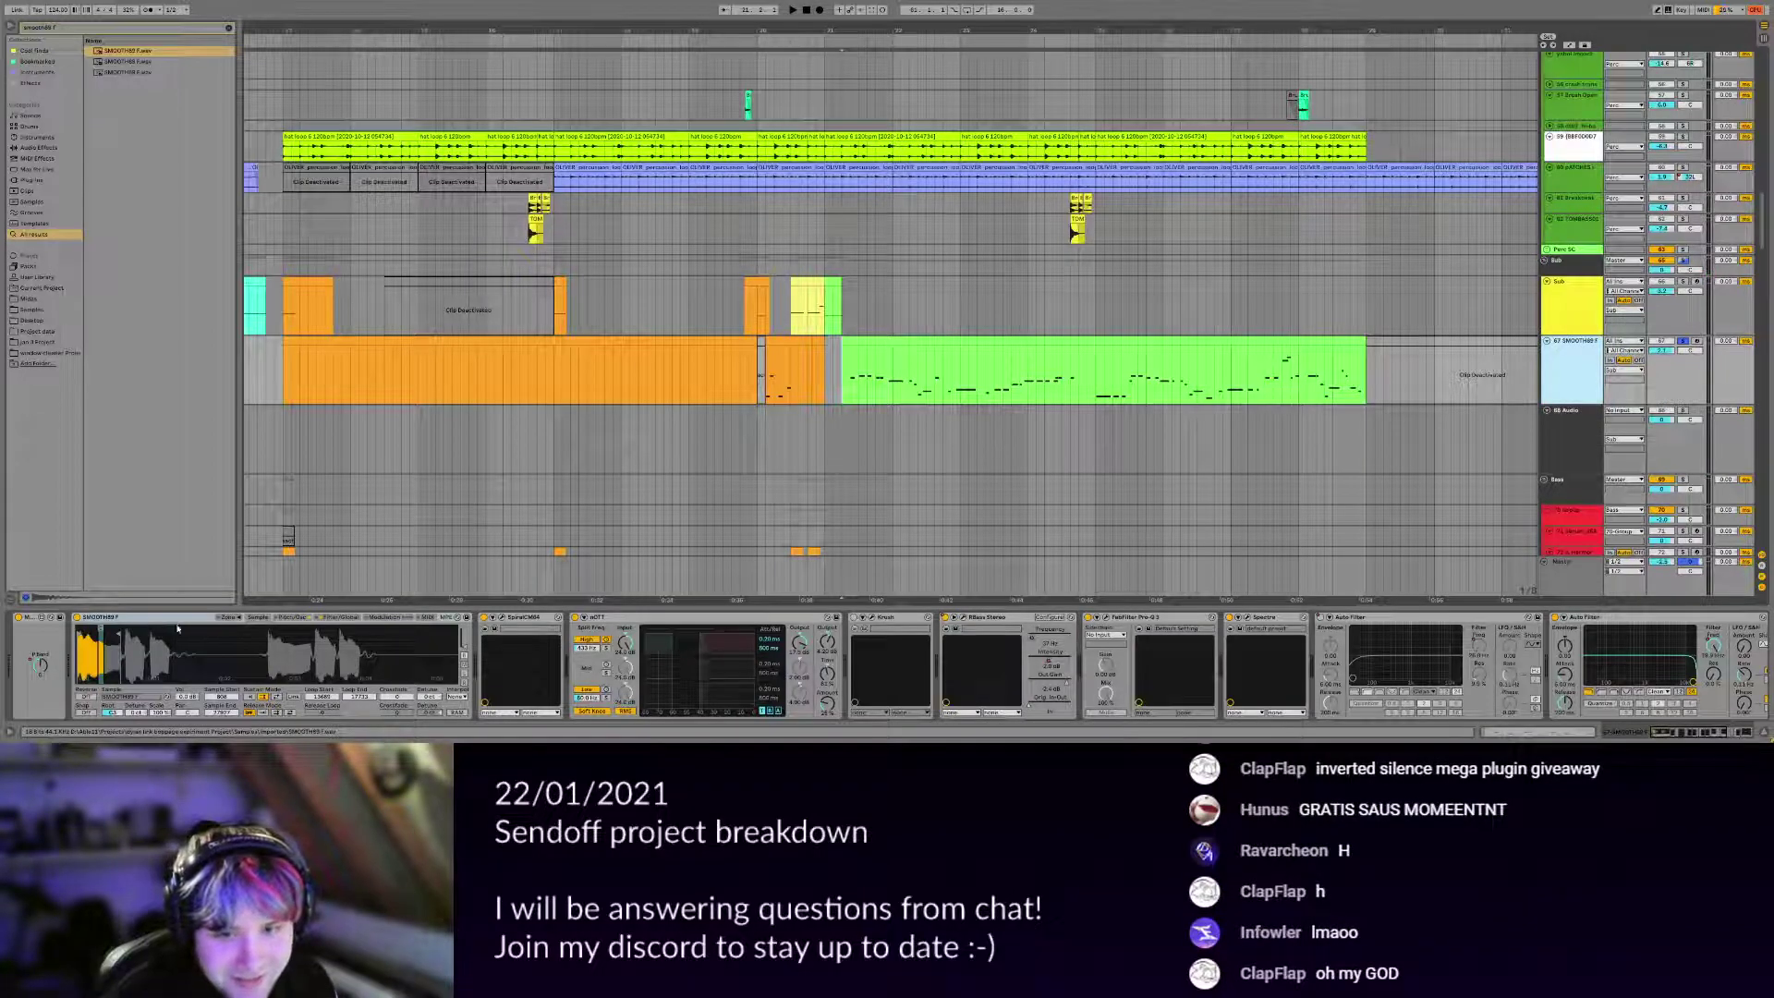
pyautogui.press('space')
pyautogui.click(288, 617)
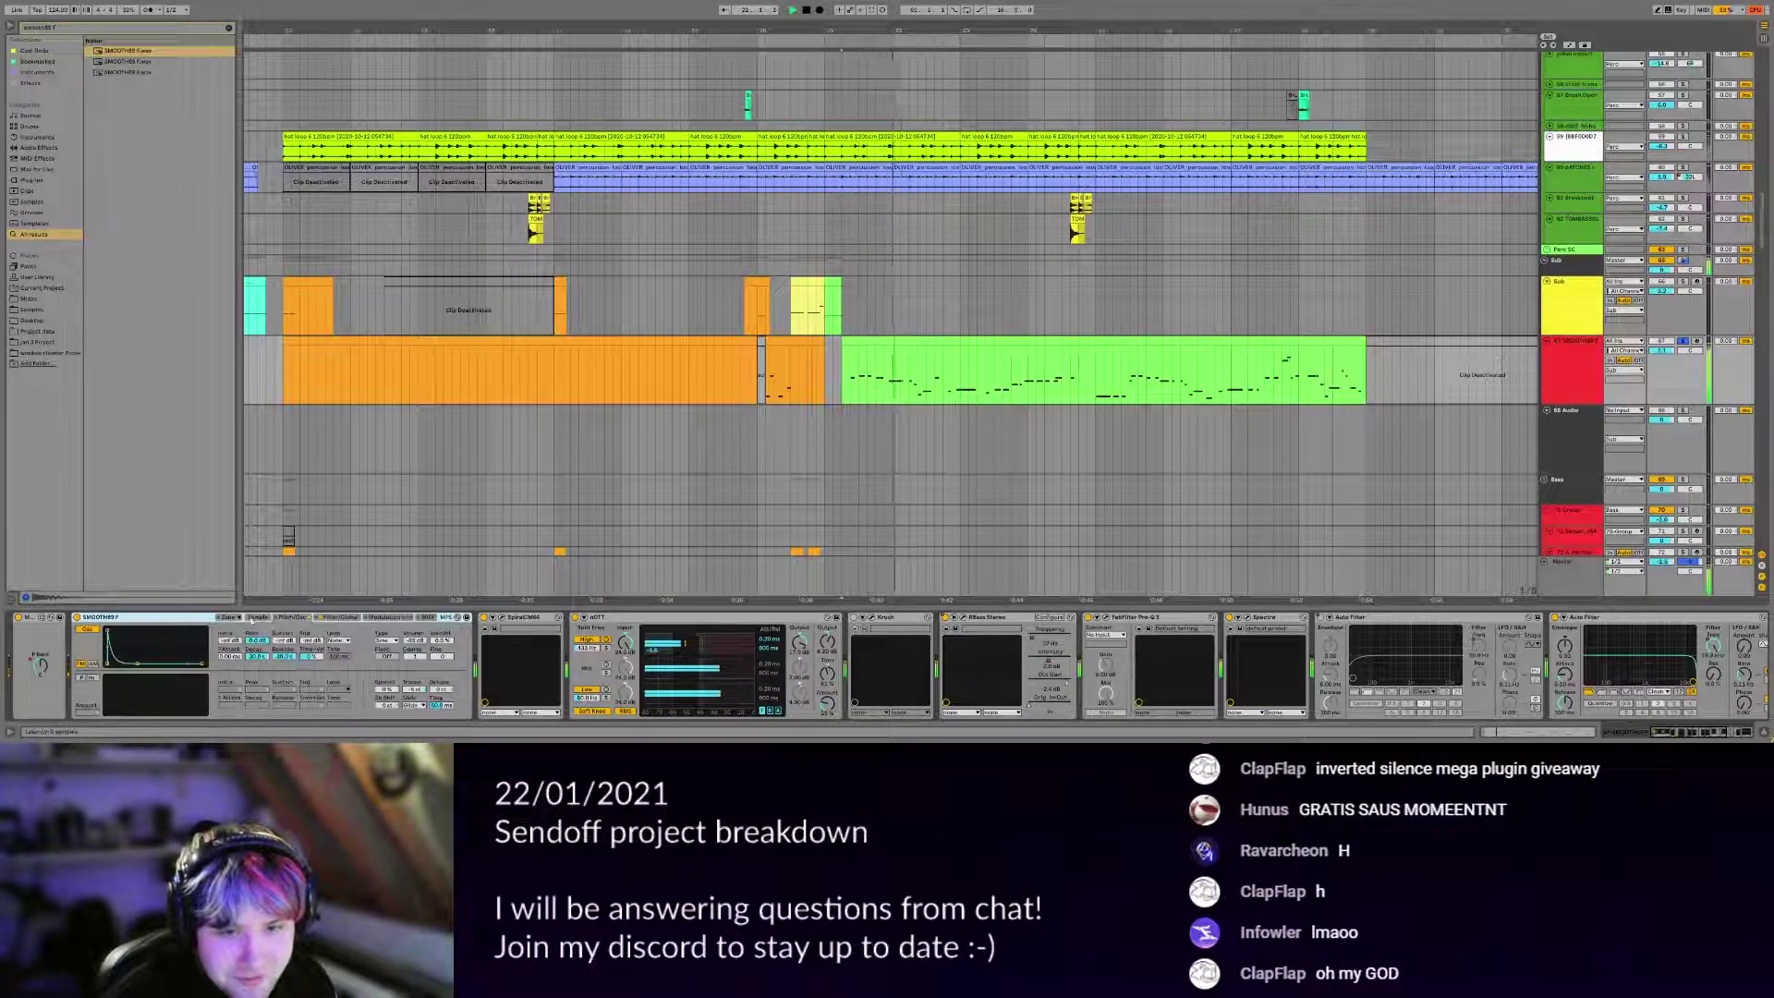
pyautogui.click(256, 617)
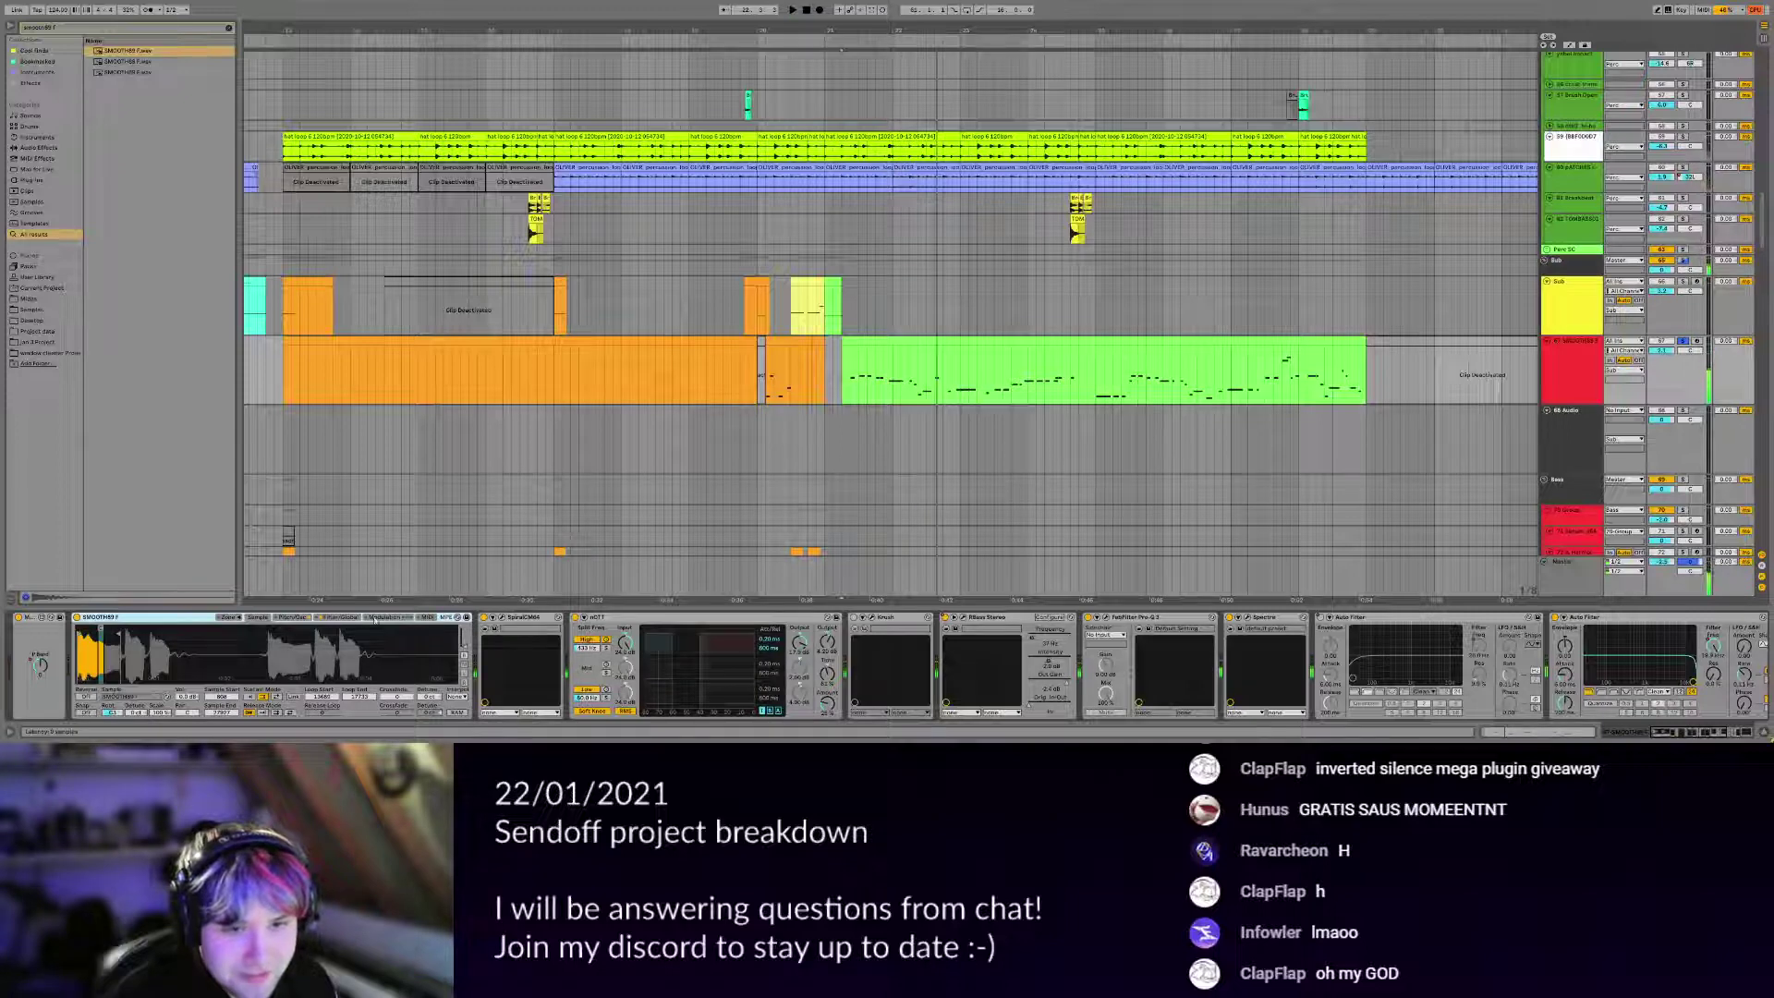
# Raise the oscillator volume in the Sampler's Pitch/Osc settings and audition the bass.
pyautogui.click(329, 617)
pyautogui.click(293, 617)
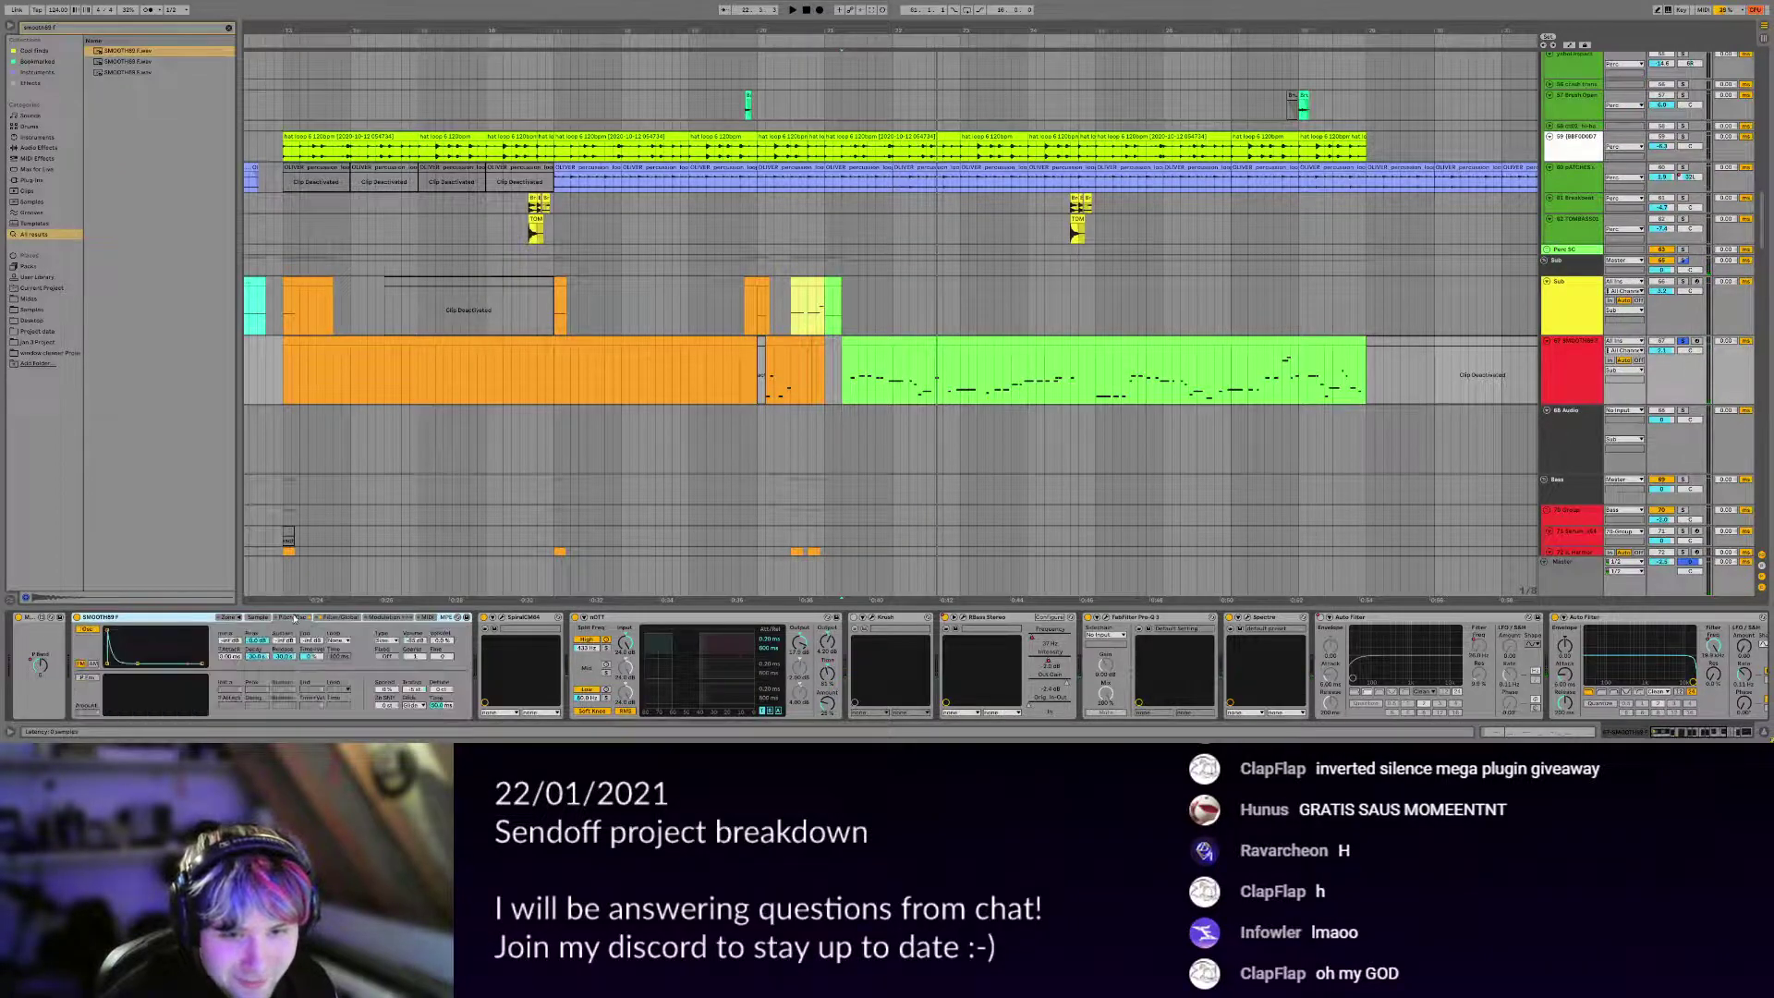
pyautogui.moveTo(405, 641); pyautogui.dragTo(405, 596)
pyautogui.press('space')
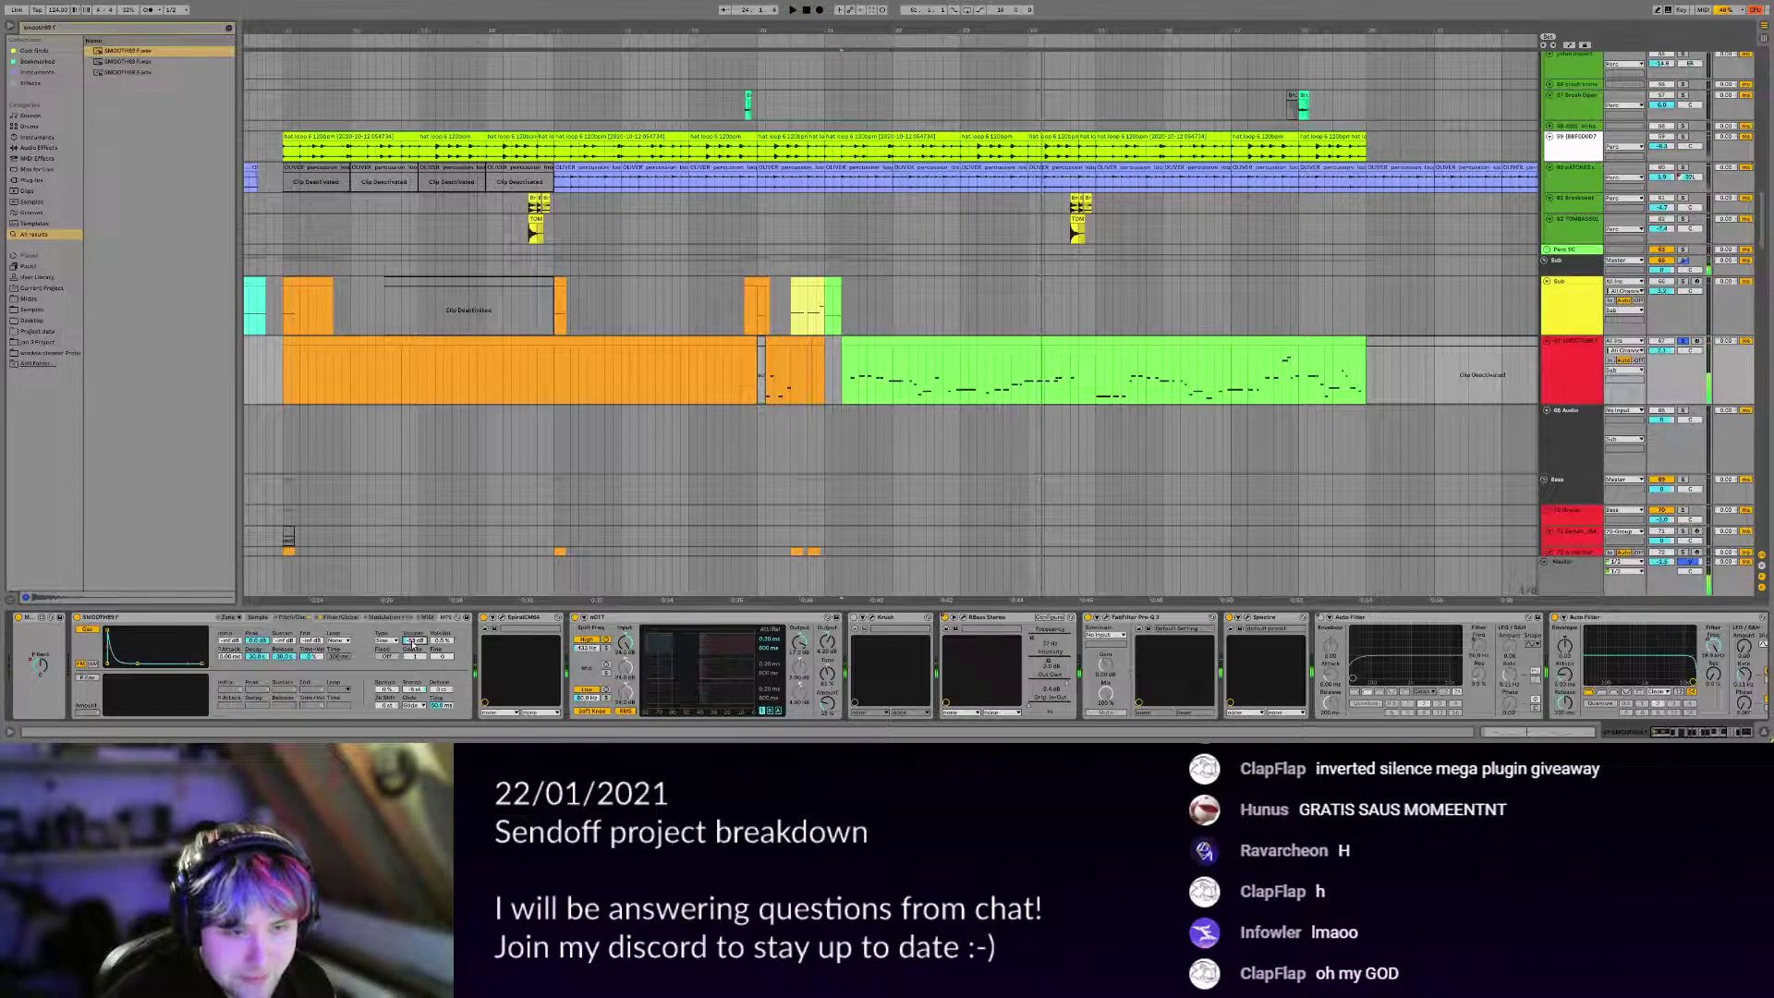
# Open the RBass plug-in window on the bass track, audition the effect and reposition the window over the arrangement.
pyautogui.click(962, 618)
pyautogui.moveTo(471, 5); pyautogui.dragTo(628, 252)
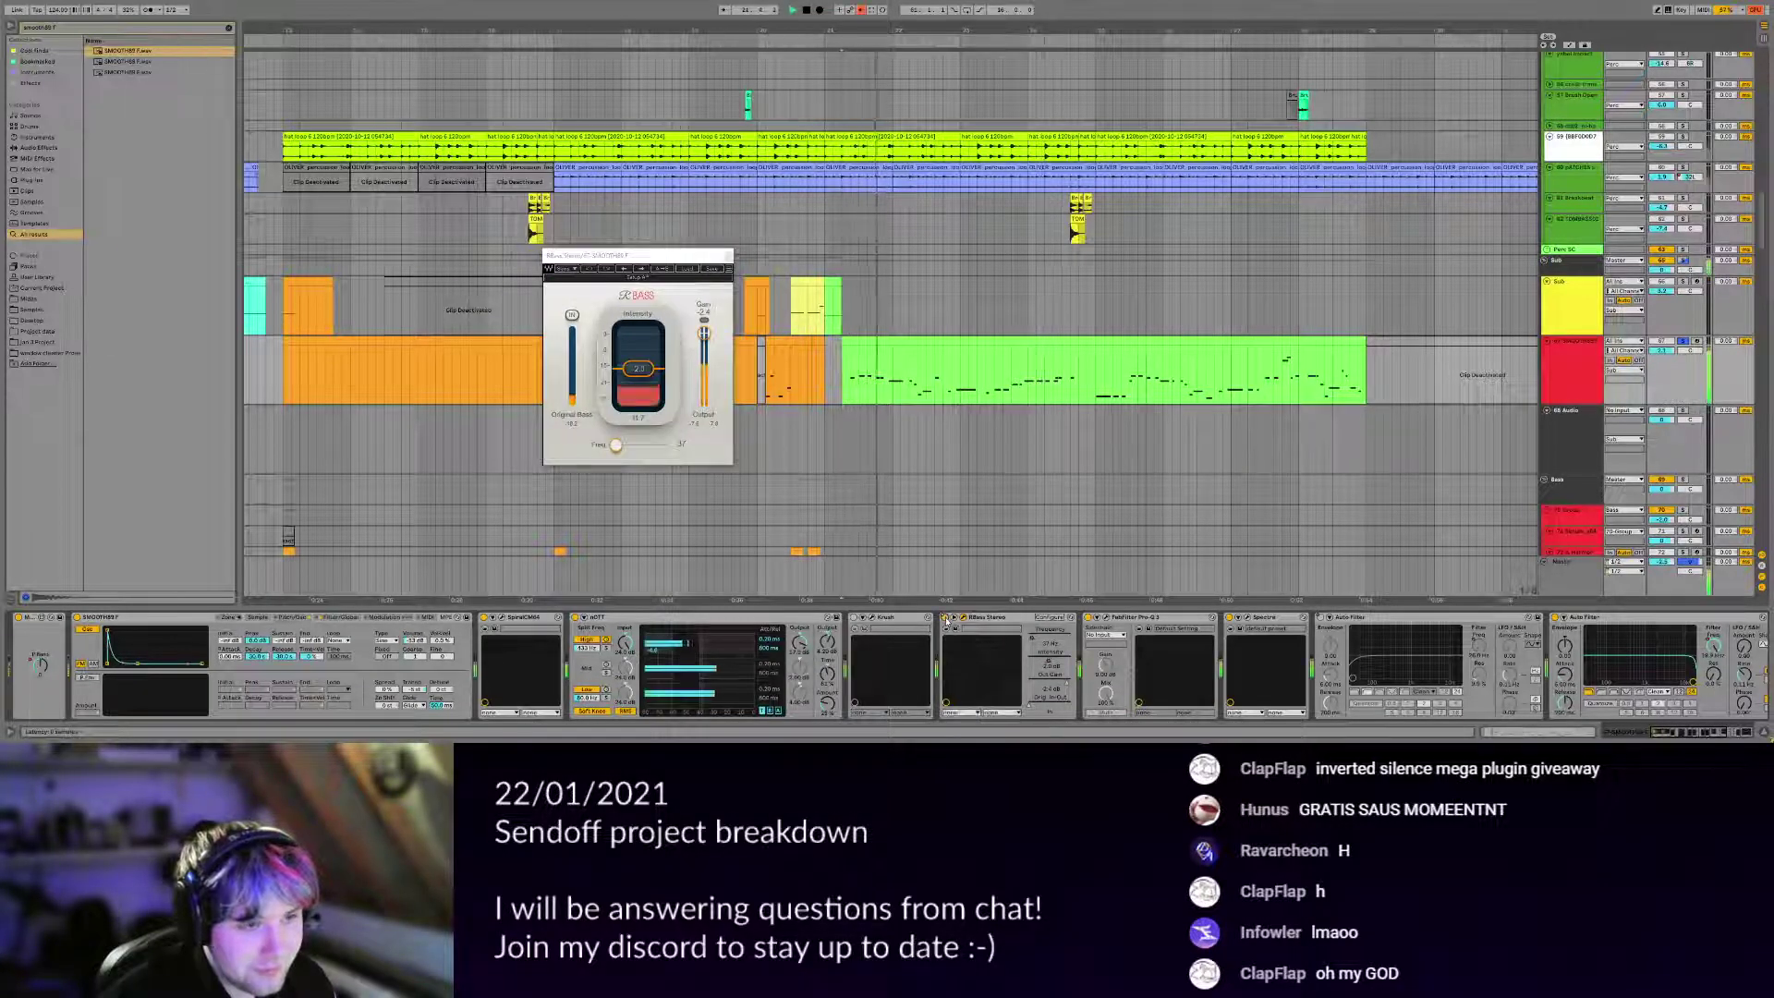
pyautogui.press('space')
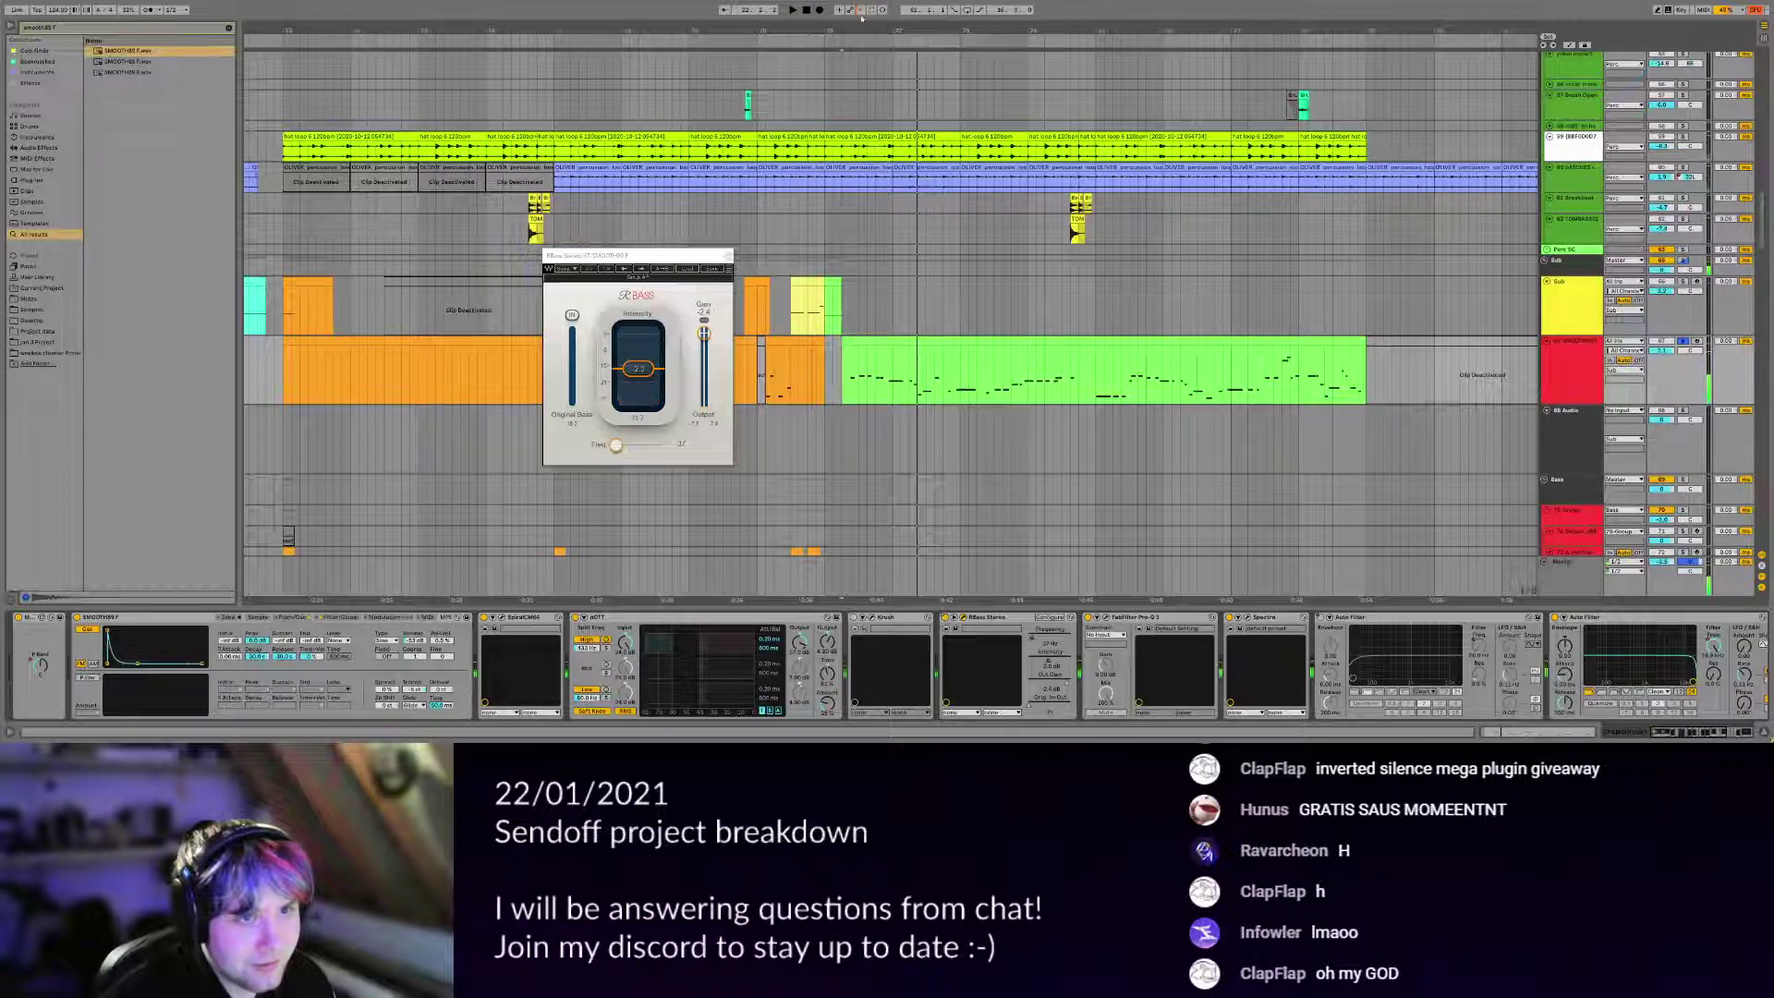
pyautogui.moveTo(702, 260); pyautogui.dragTo(667, 310)
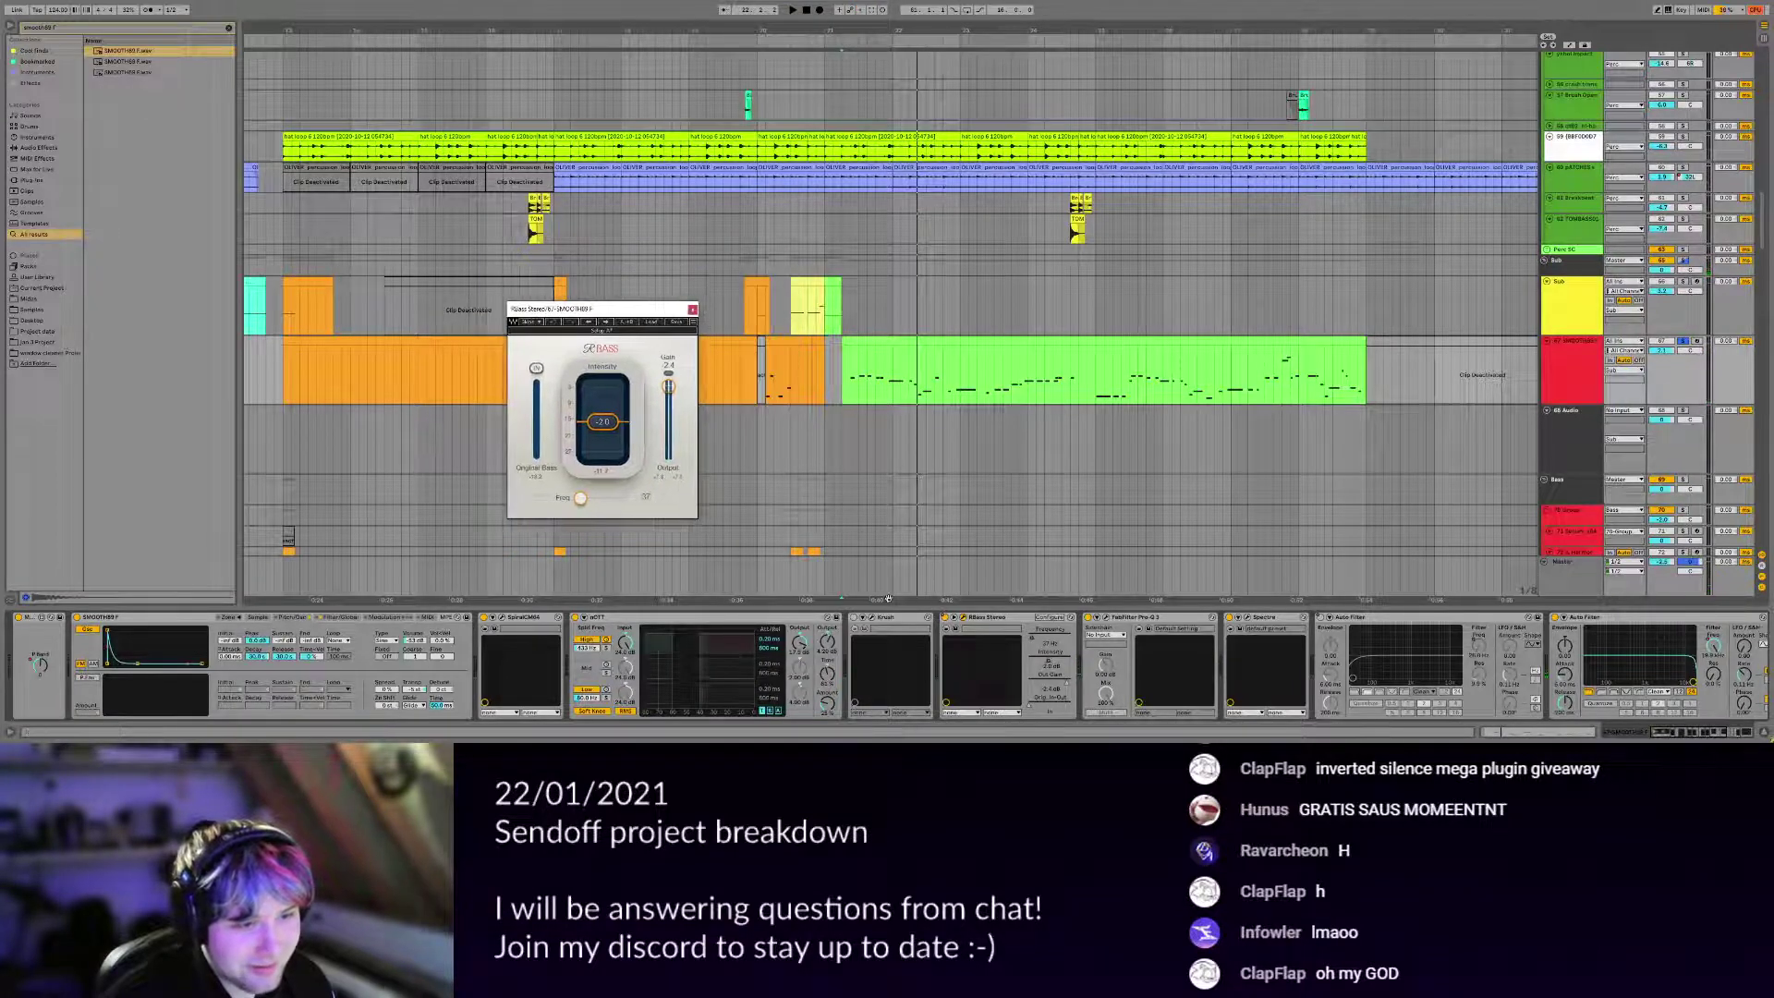
# Open the FabFilter Pro-Q 3 window on the bass track, play the bass to review its EQ curve, and close the window.
pyautogui.hscroll(10, 912, 623)
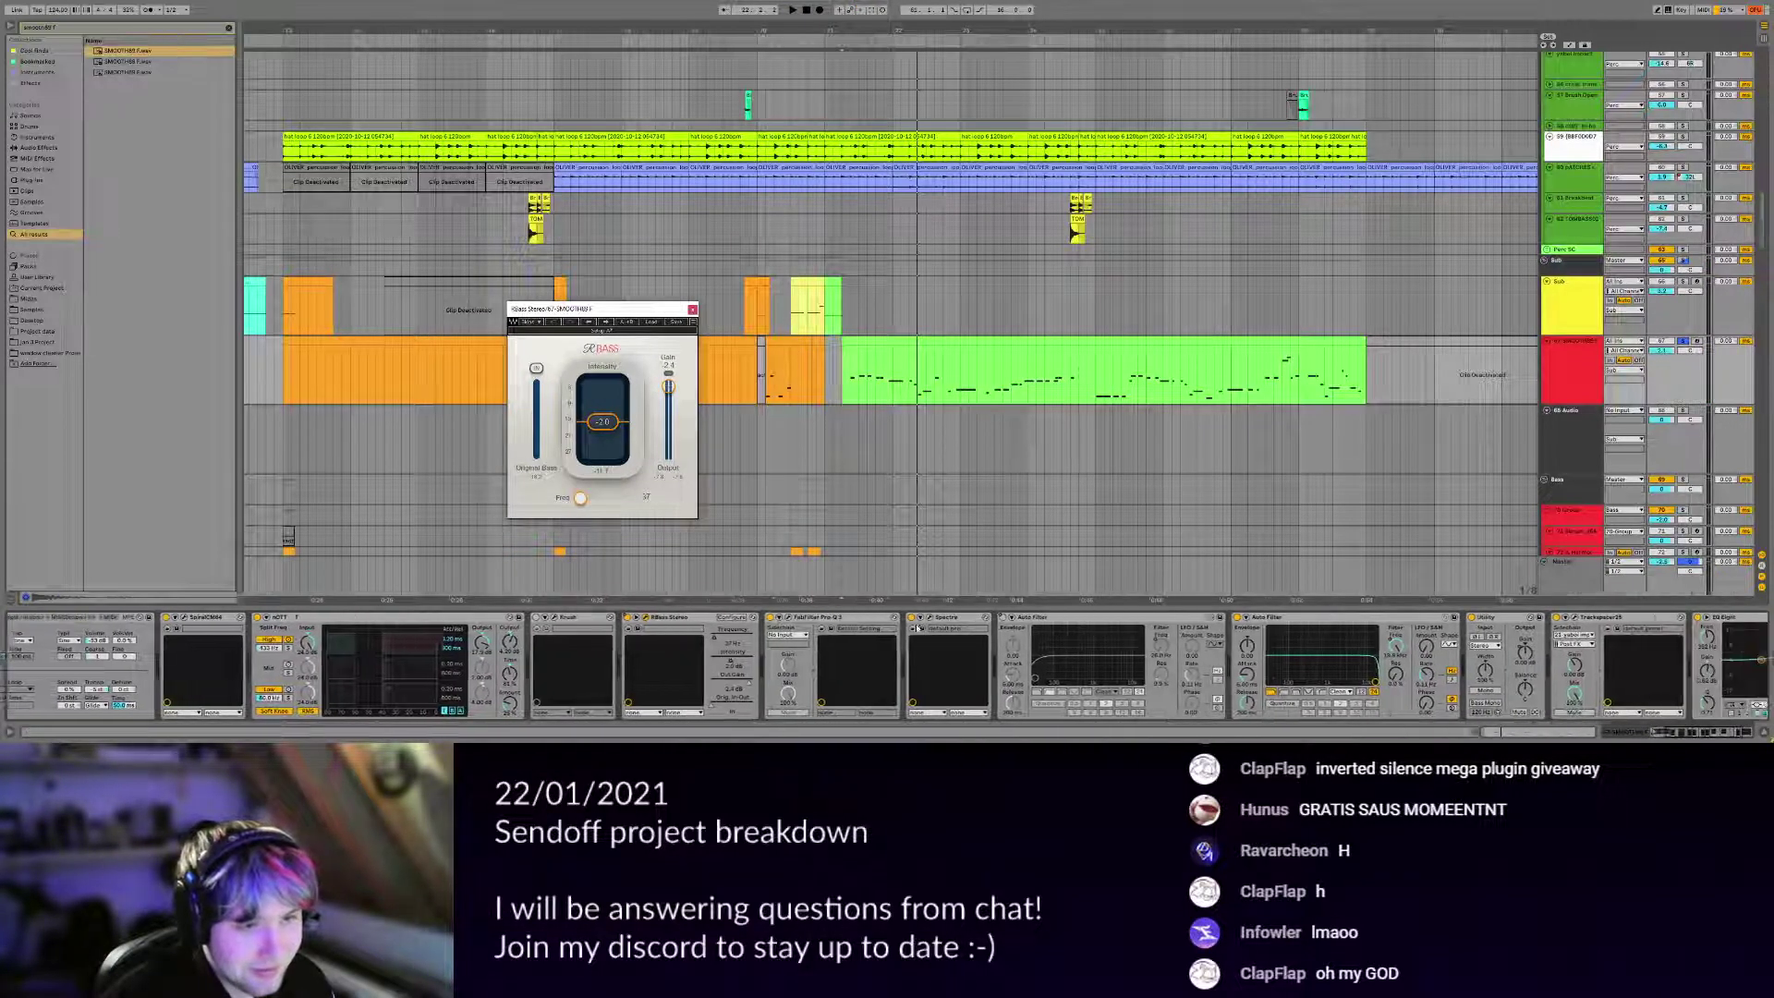
pyautogui.hscroll(4, 918, 628)
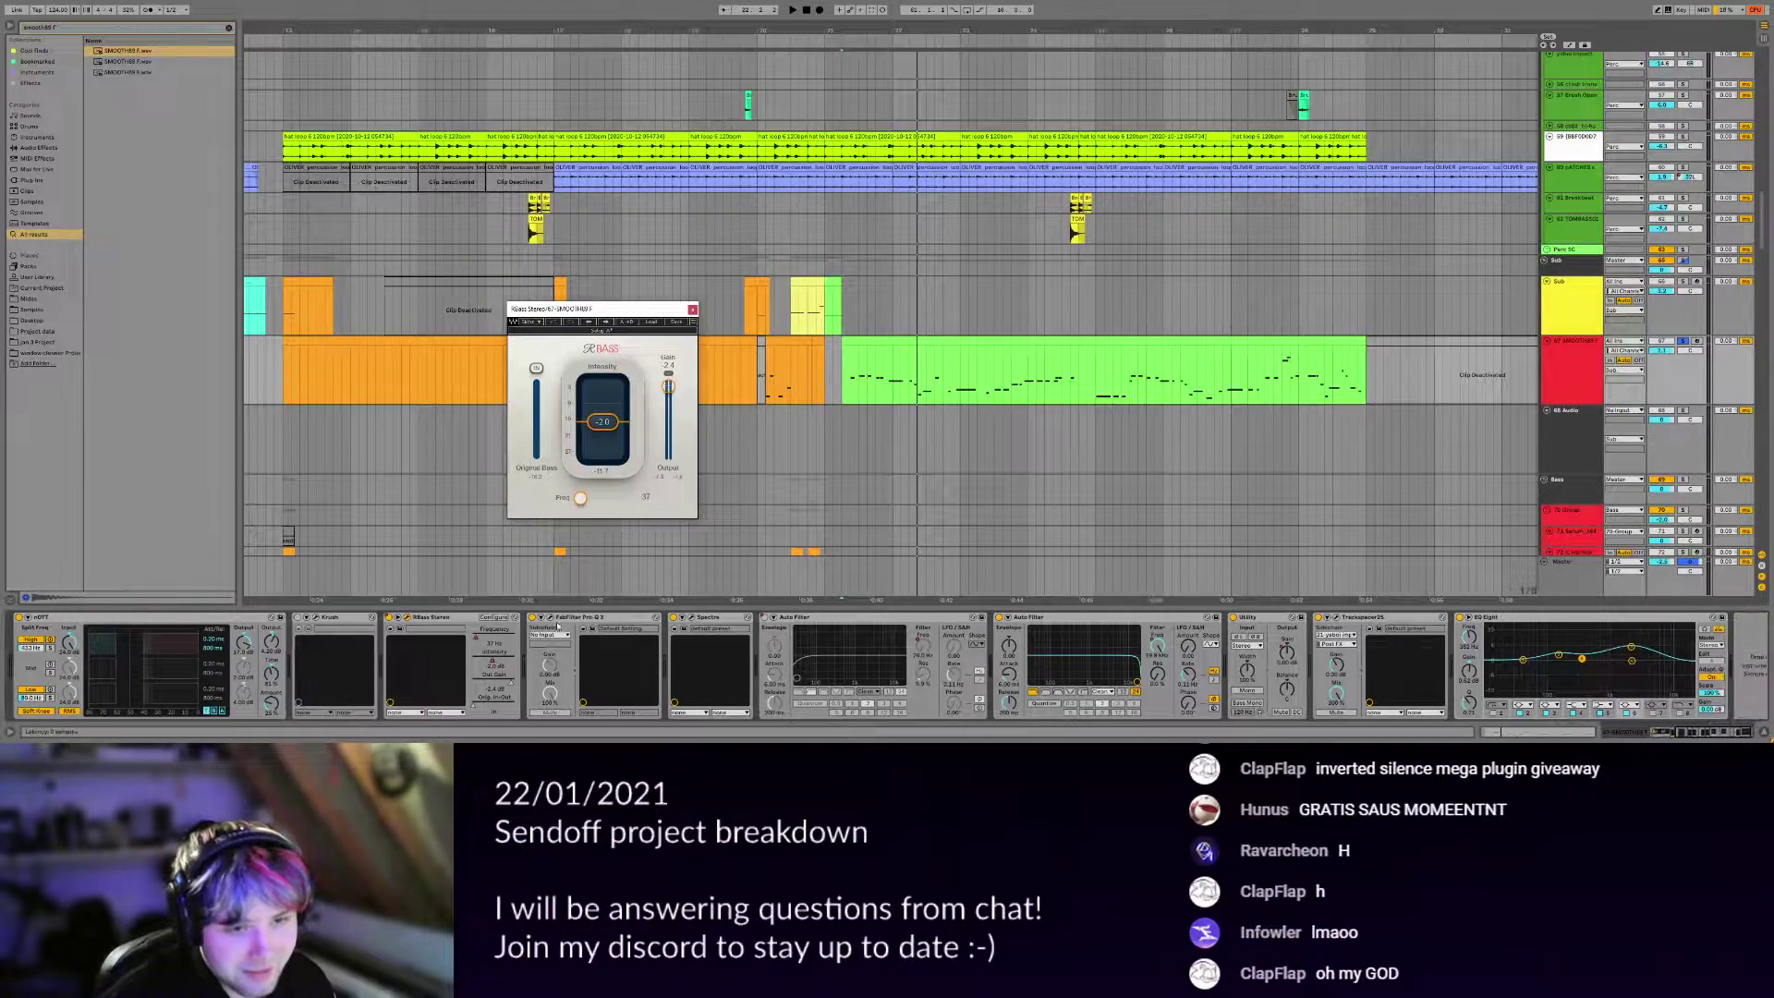
pyautogui.click(551, 617)
pyautogui.moveTo(585, 4); pyautogui.dragTo(747, 282)
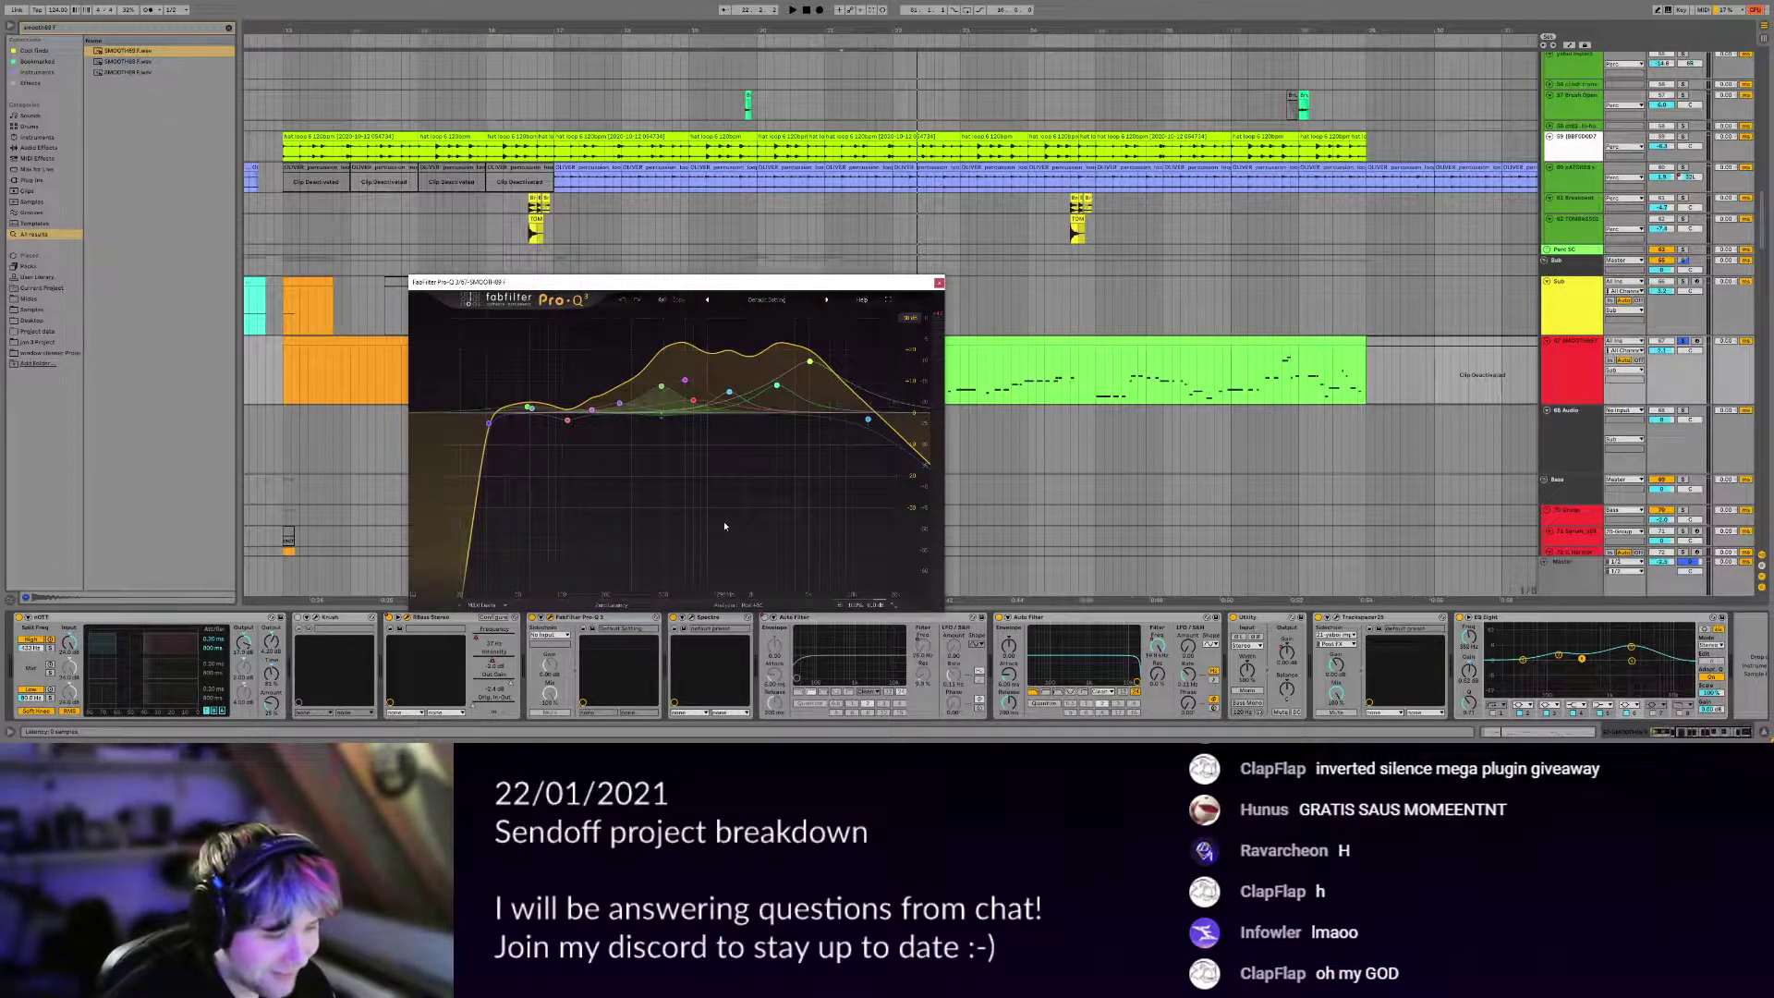
pyautogui.press('space')
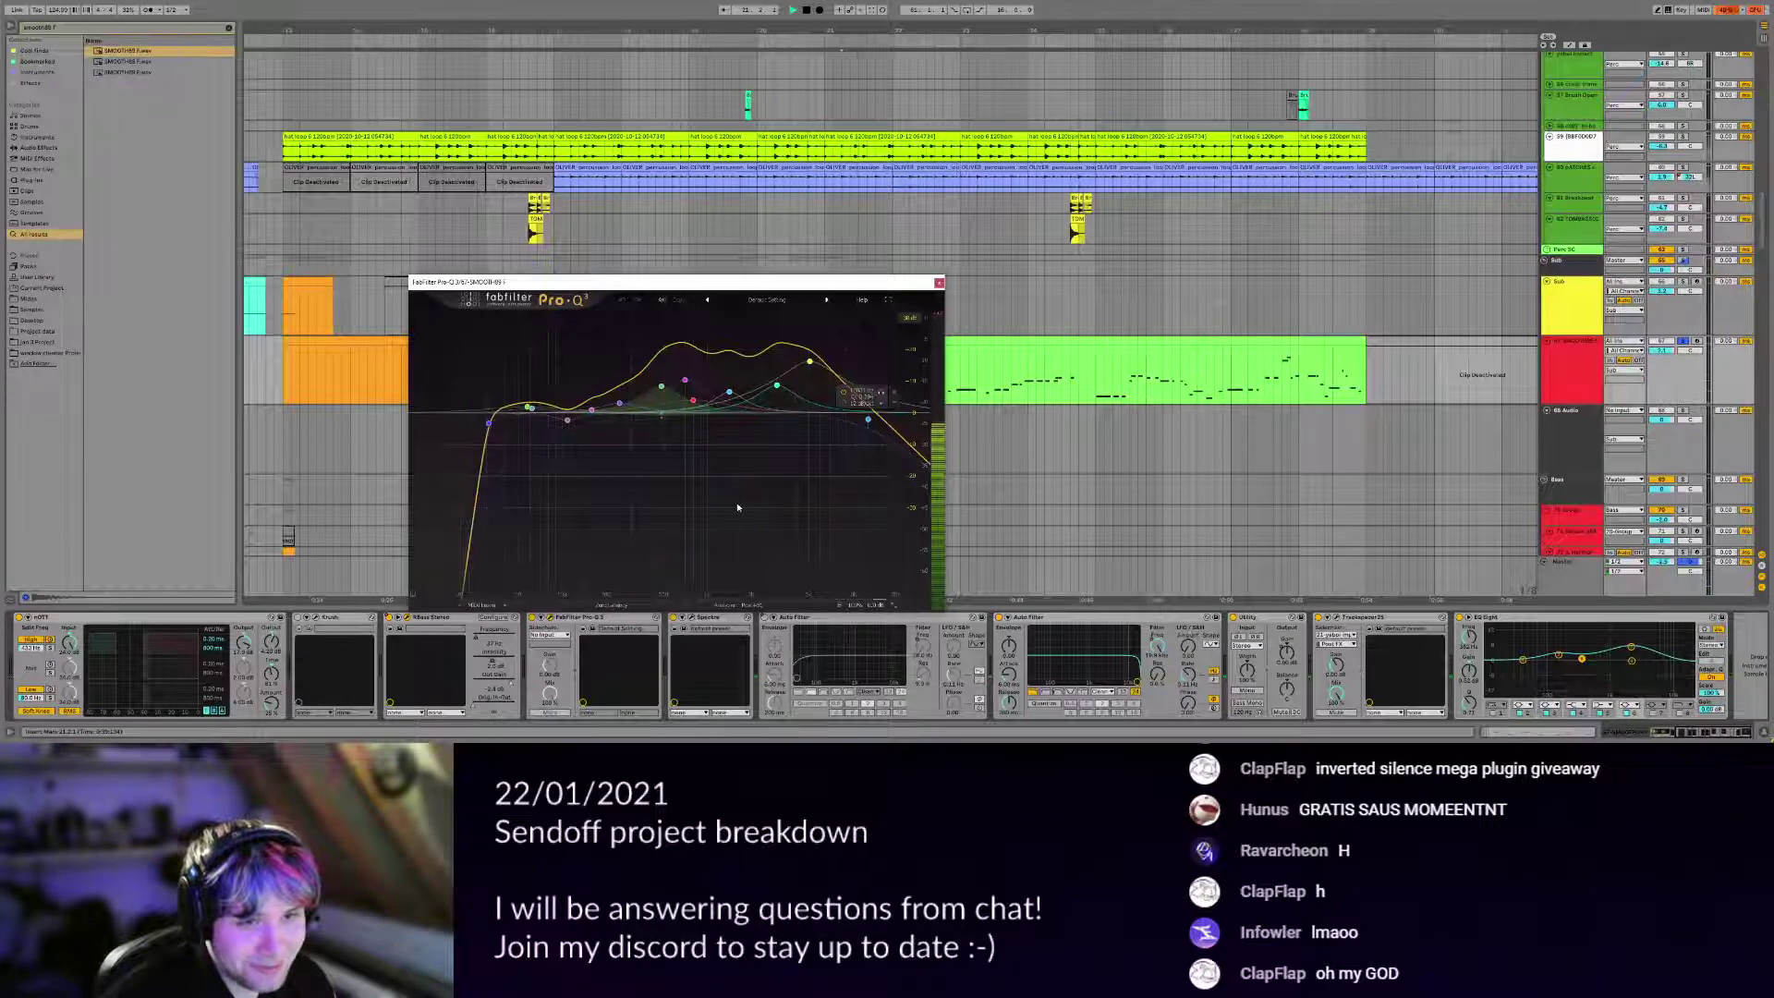
pyautogui.click(939, 282)
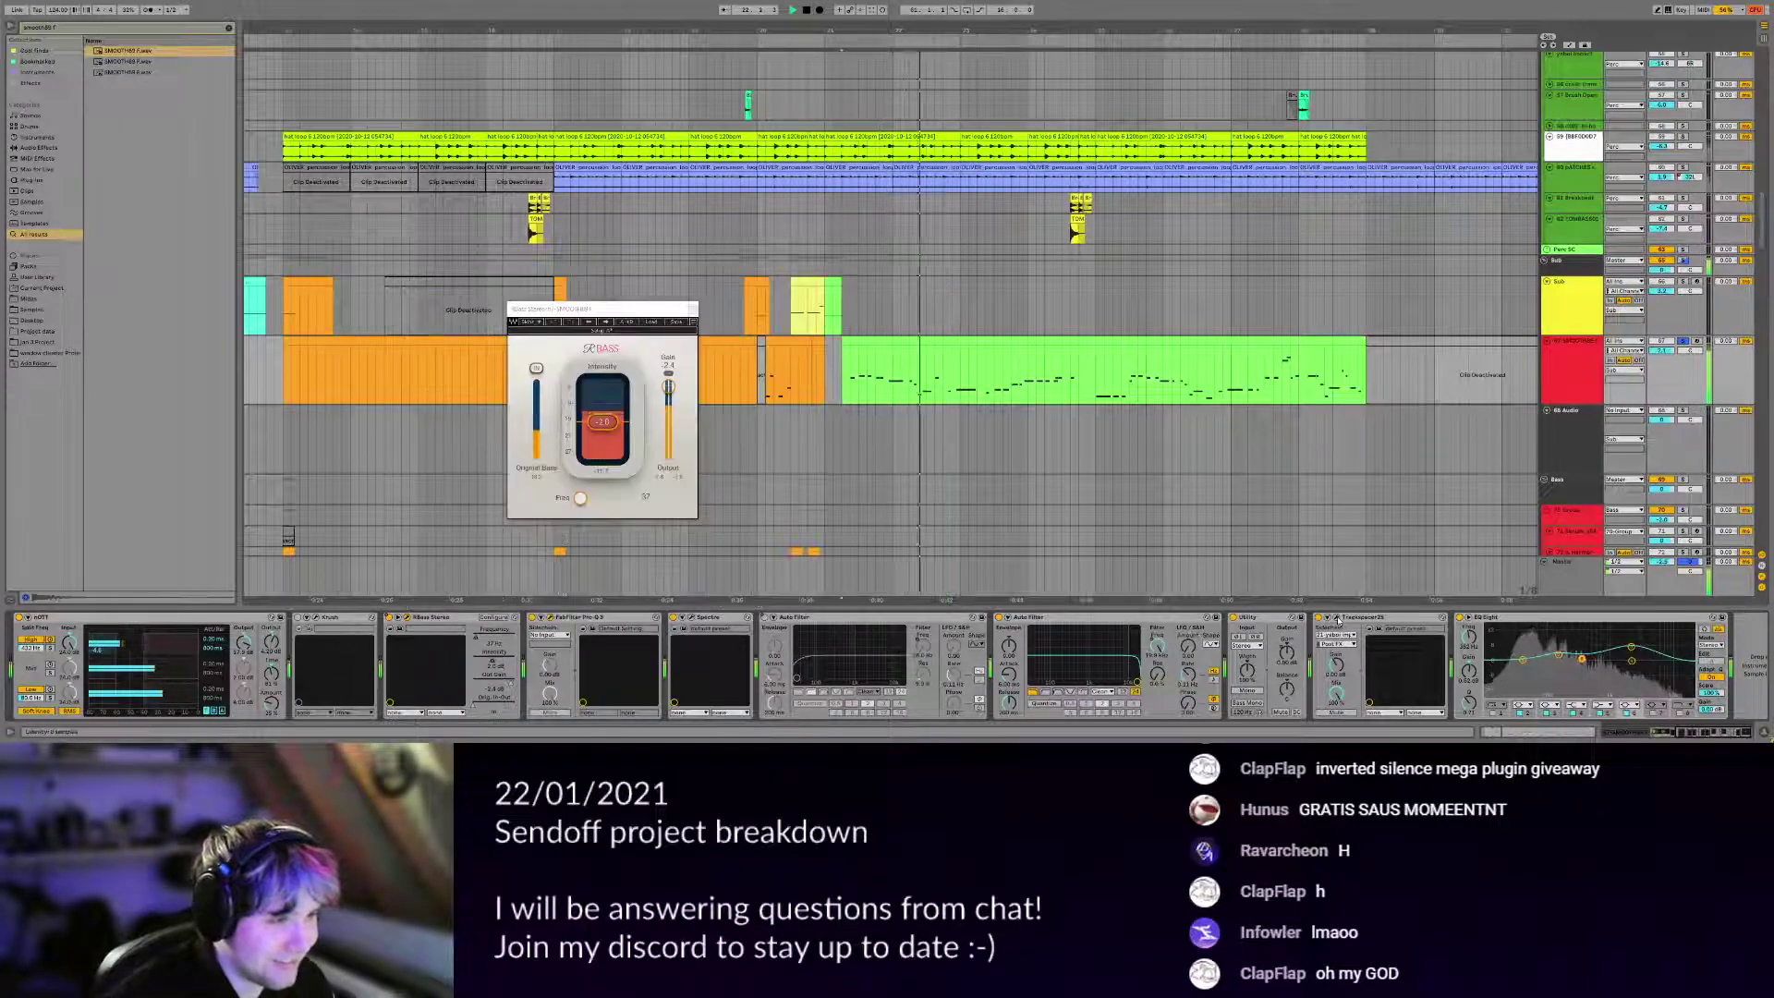
# Inspect the Trackspacer plug-in on the bass track in the middle of the arrangement, and close the Trackspacer and RBass windows.
pyautogui.click(1337, 617)
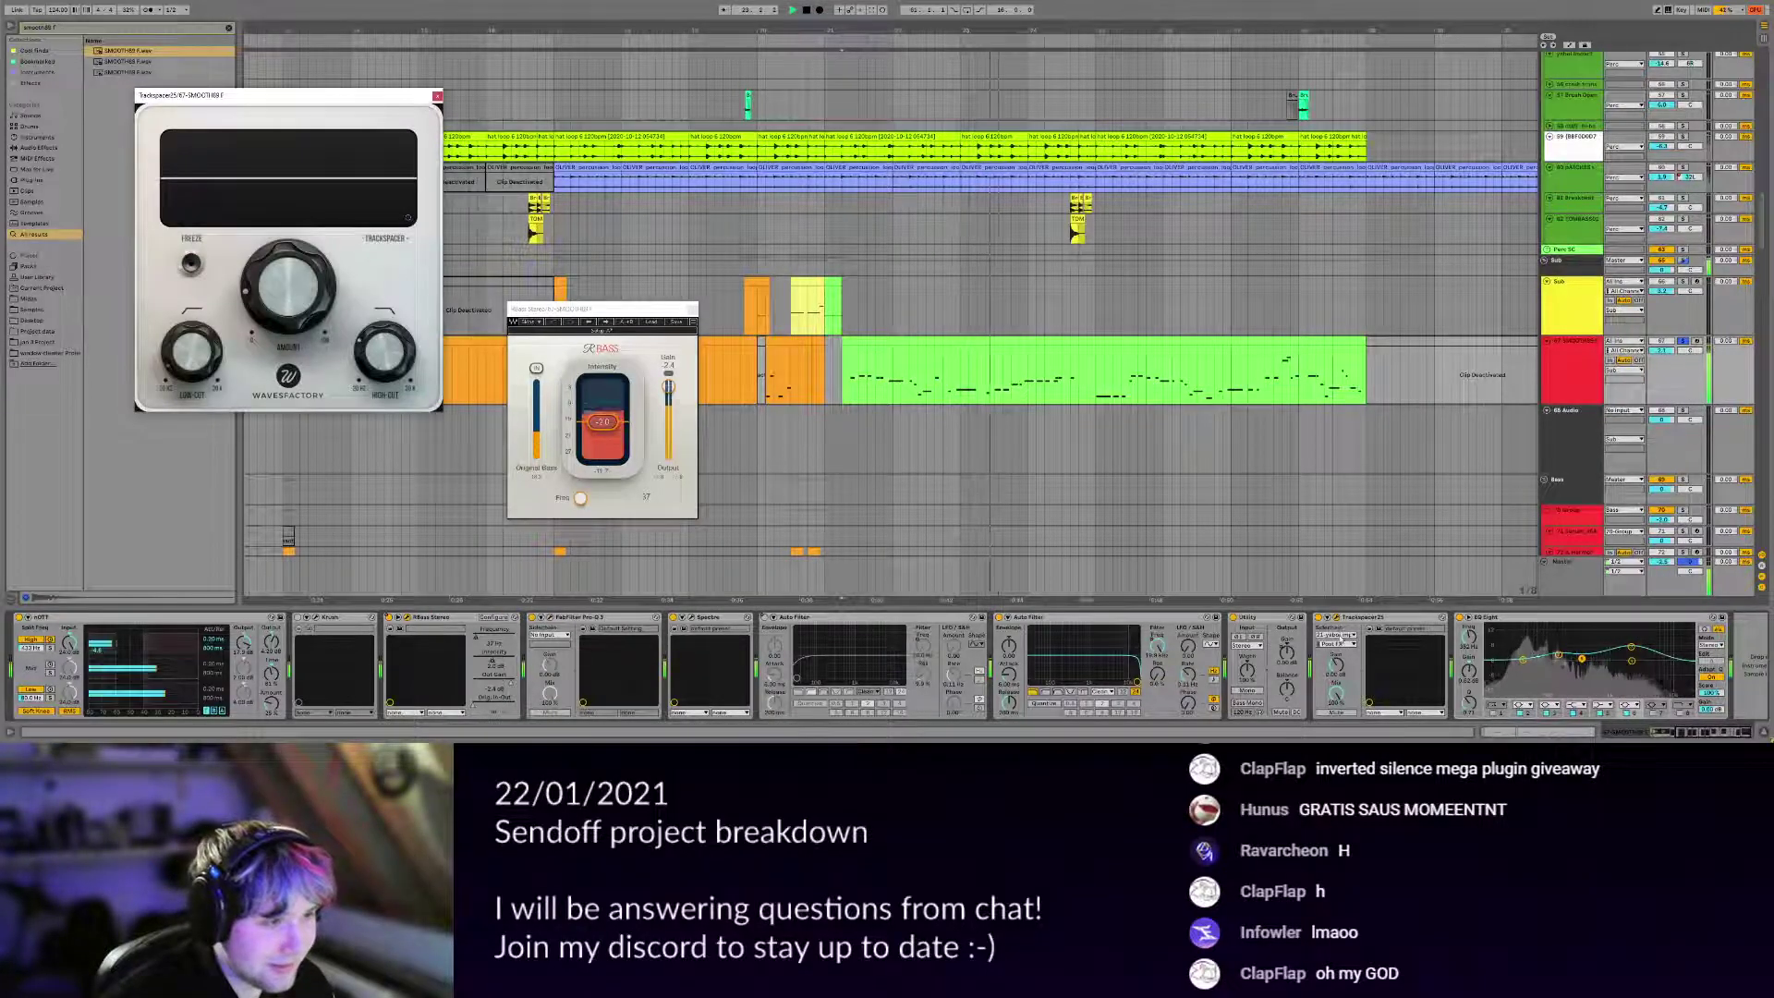
pyautogui.moveTo(380, 96); pyautogui.dragTo(733, 173)
pyautogui.moveTo(859, 139); pyautogui.dragTo(997, 294)
pyautogui.click(793, 174)
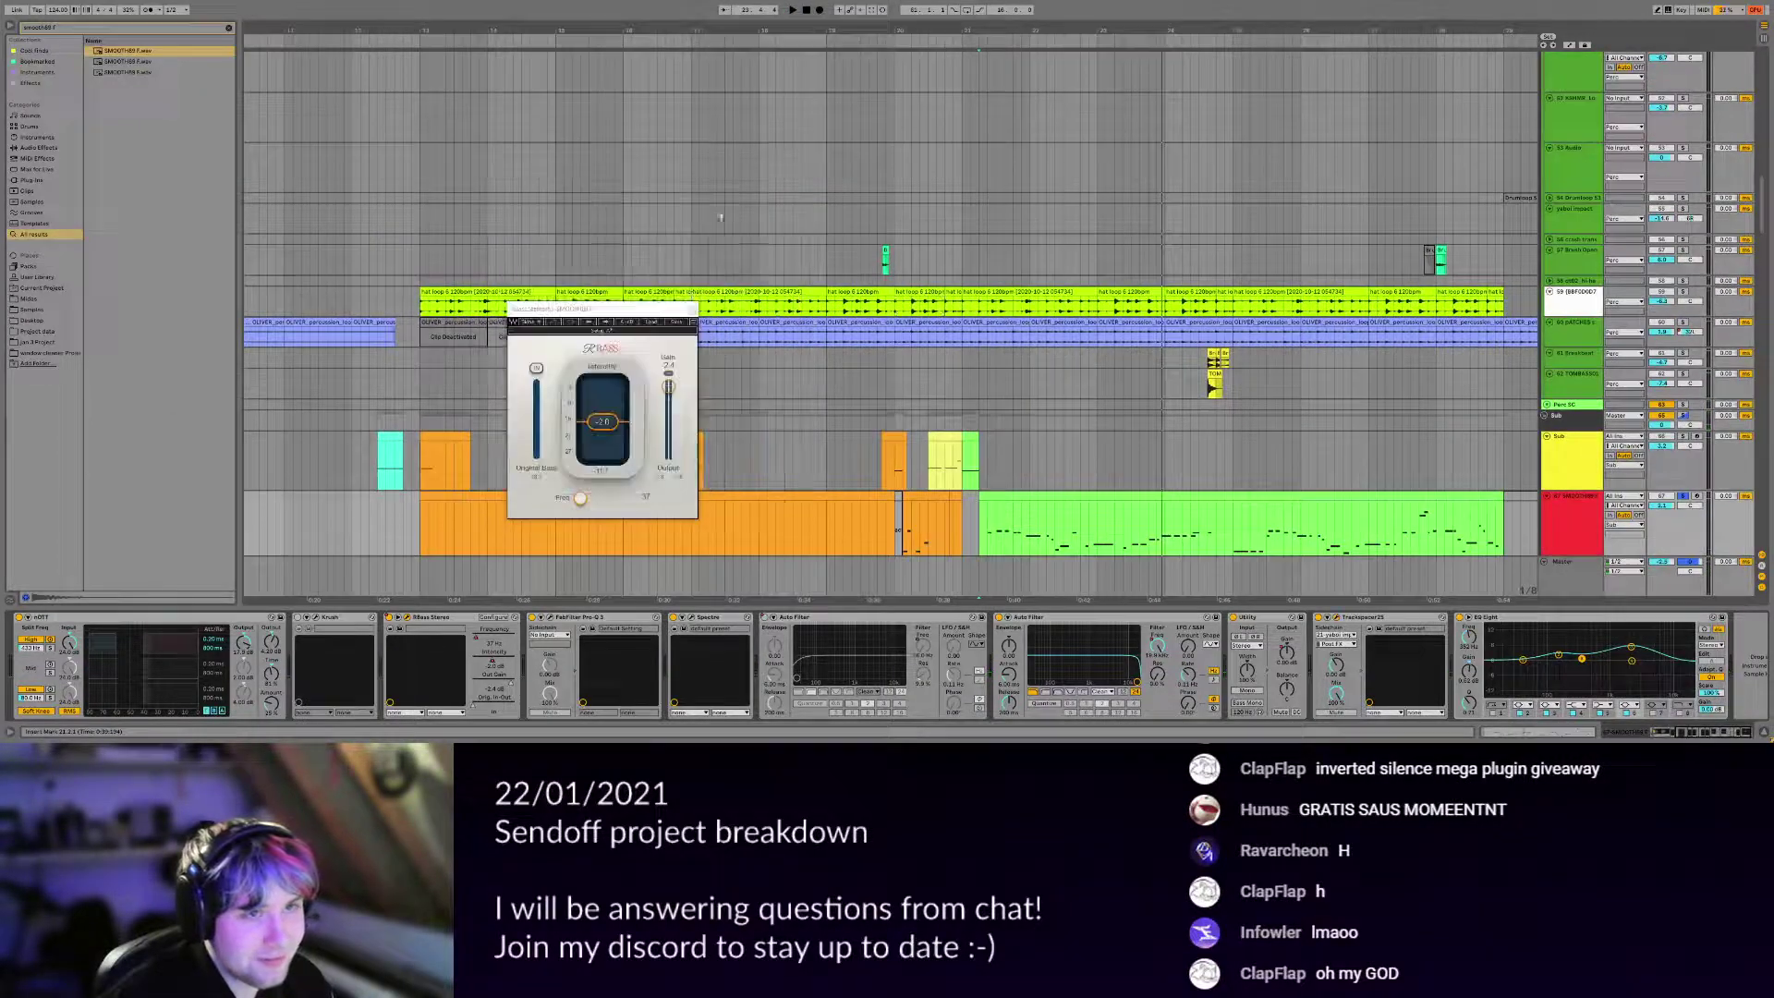
pyautogui.click(692, 310)
# Solo the audio track holding the yellow impact clip among the drums and audition the clip from its start.
pyautogui.moveTo(1382, 457); pyautogui.dragTo(962, 309)
pyautogui.scroll(-3, 961, 309)
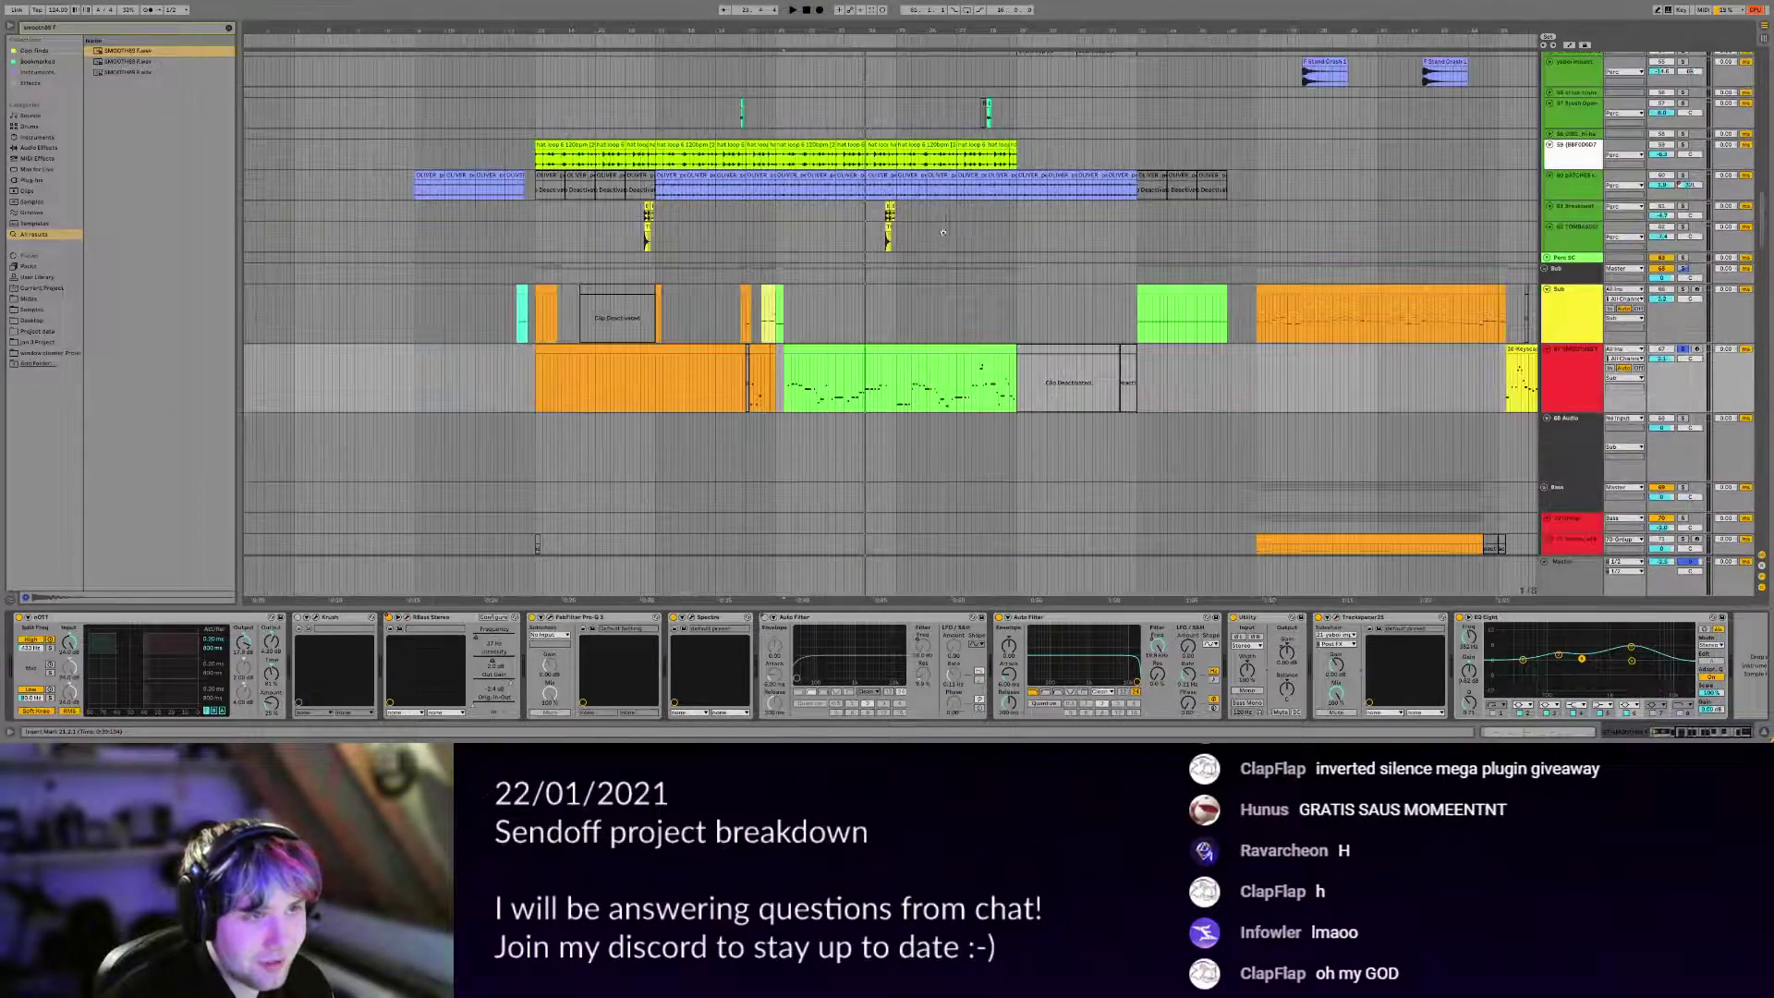
pyautogui.moveTo(946, 223); pyautogui.dragTo(772, 551)
pyautogui.scroll(10, 772, 551)
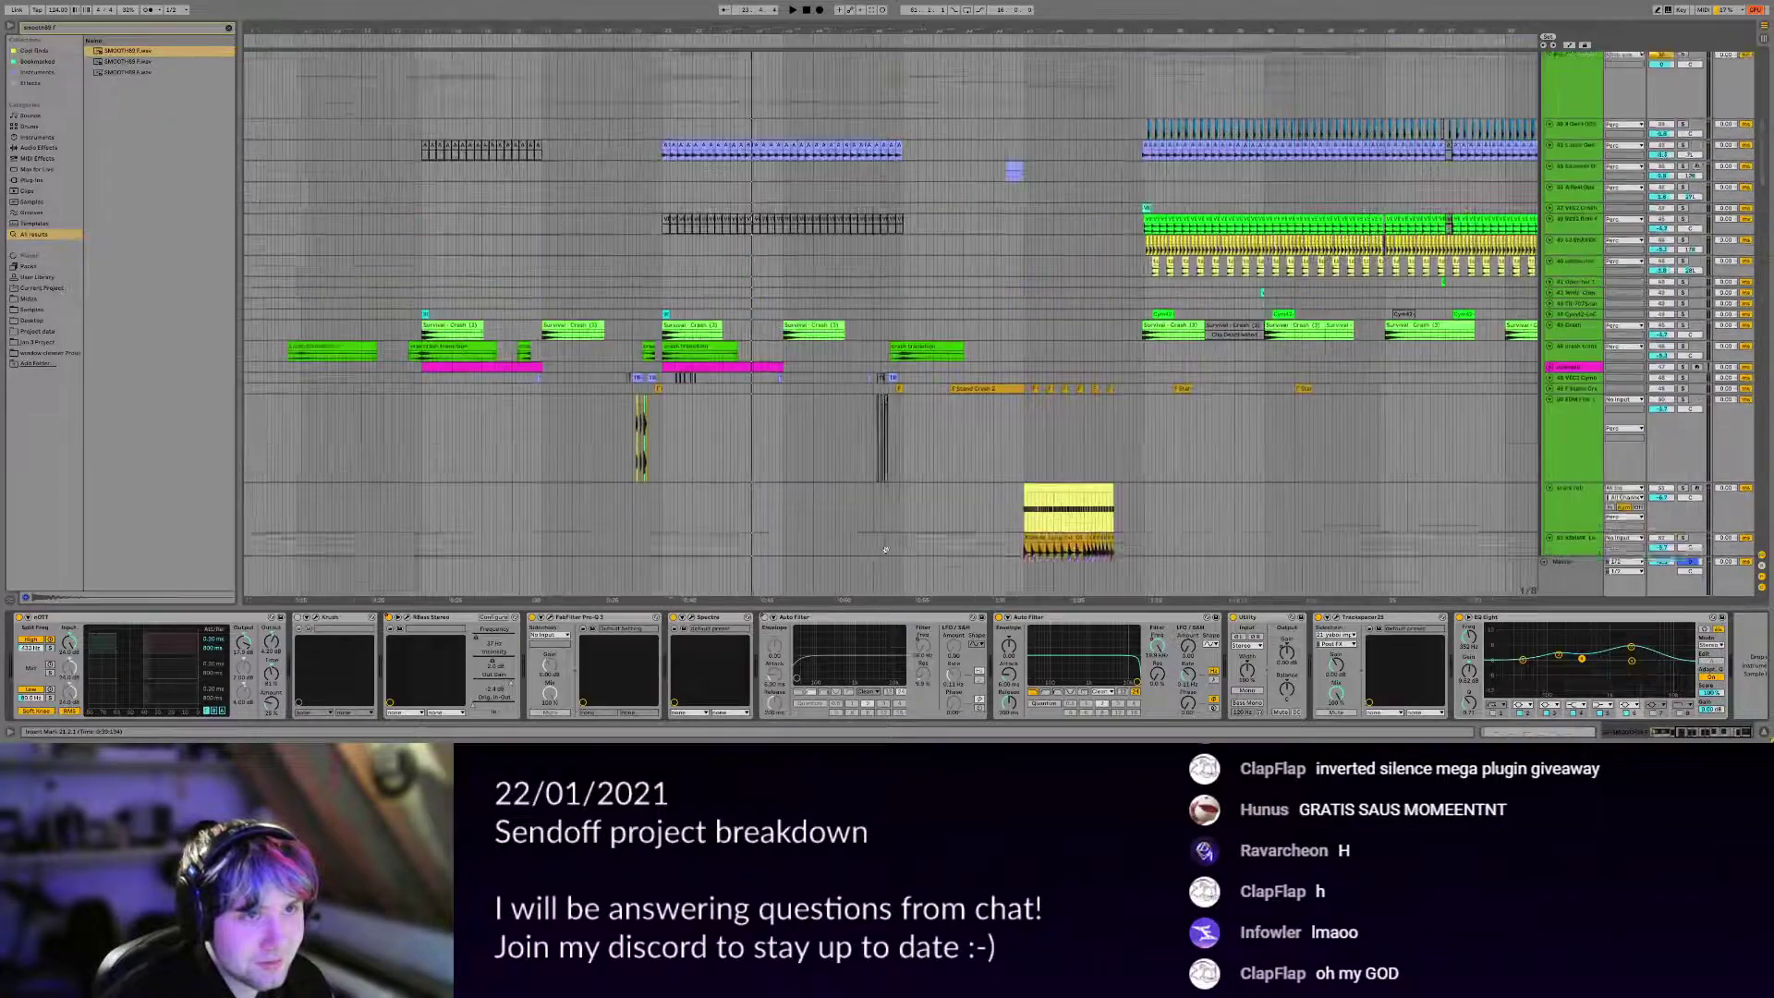
pyautogui.scroll(10, 873, 594)
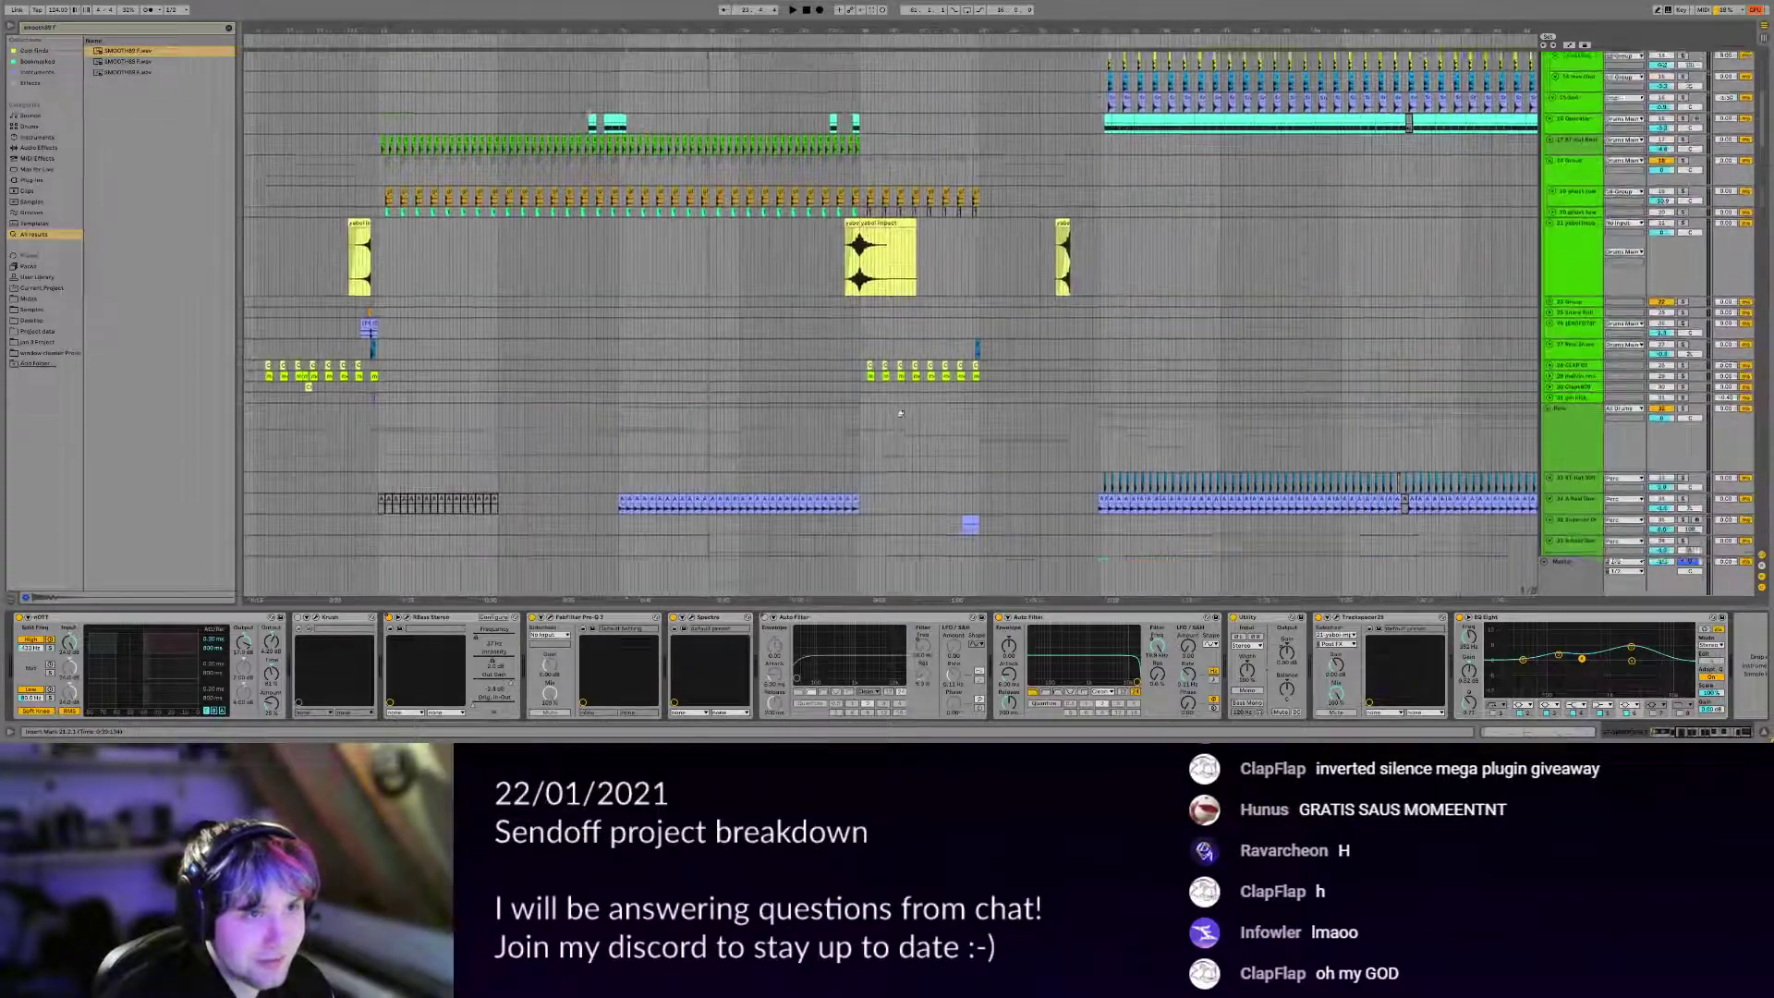
pyautogui.click(842, 235)
pyautogui.click(1683, 203)
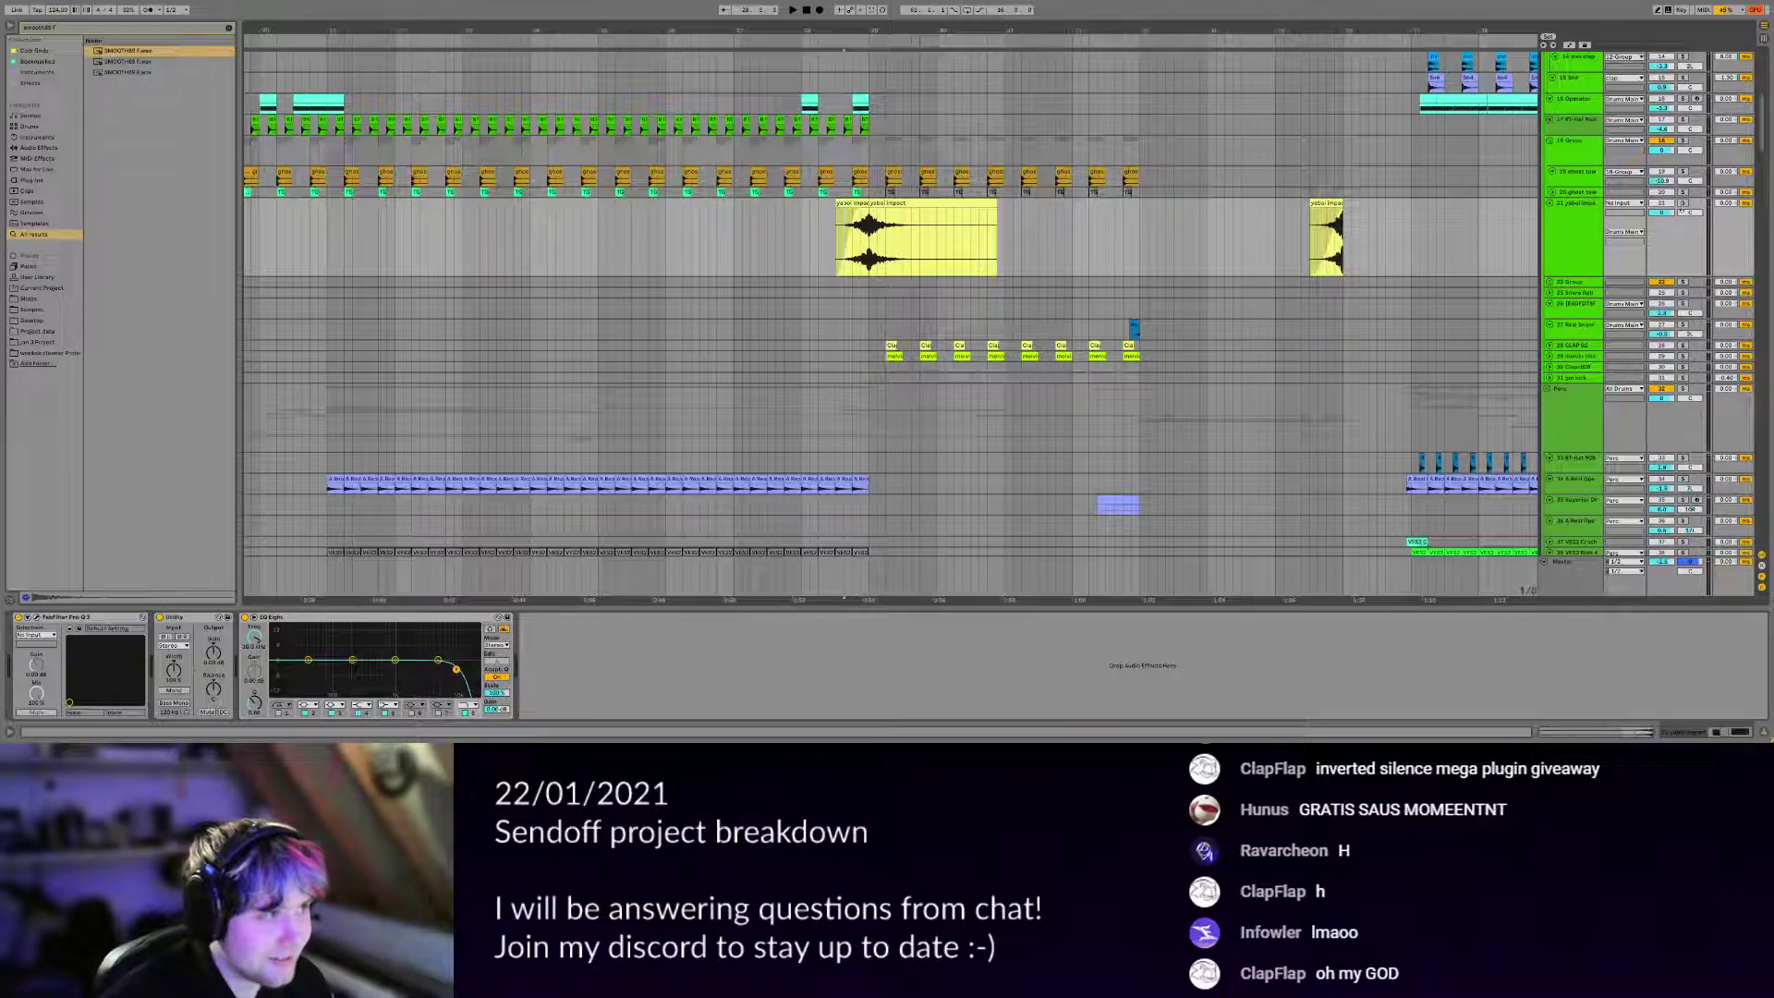
pyautogui.press('space')
pyautogui.click(938, 247)
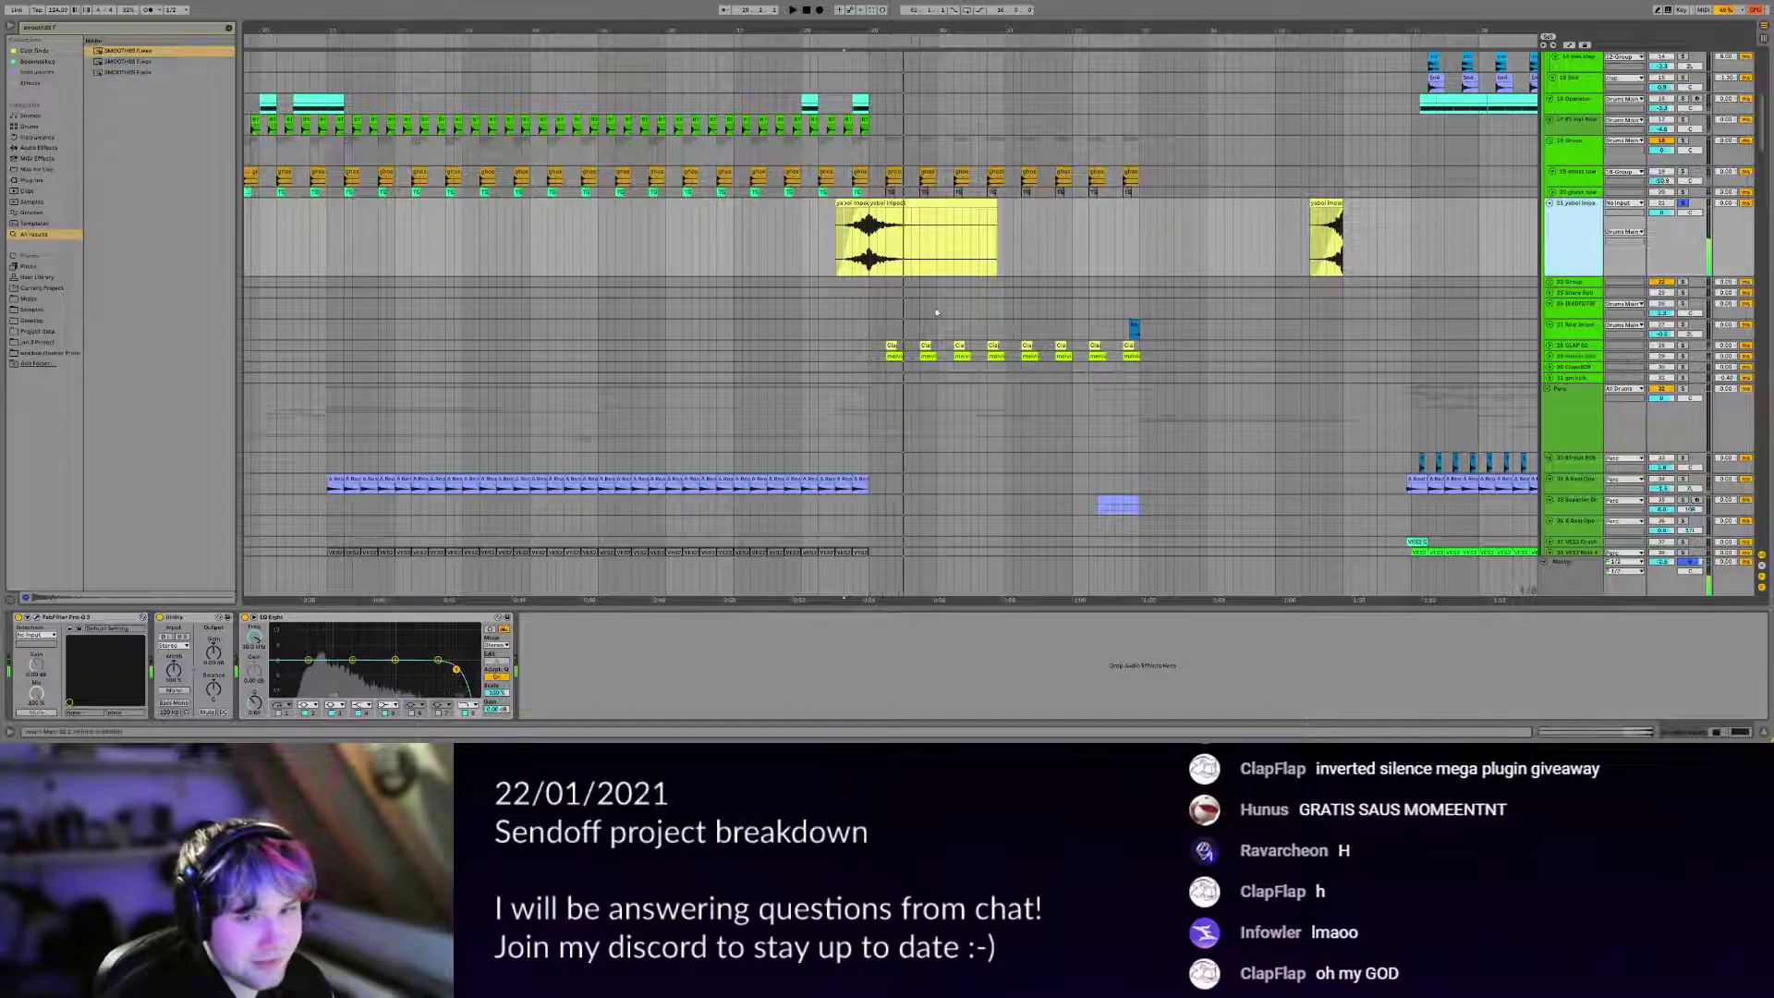
pyautogui.press('space')
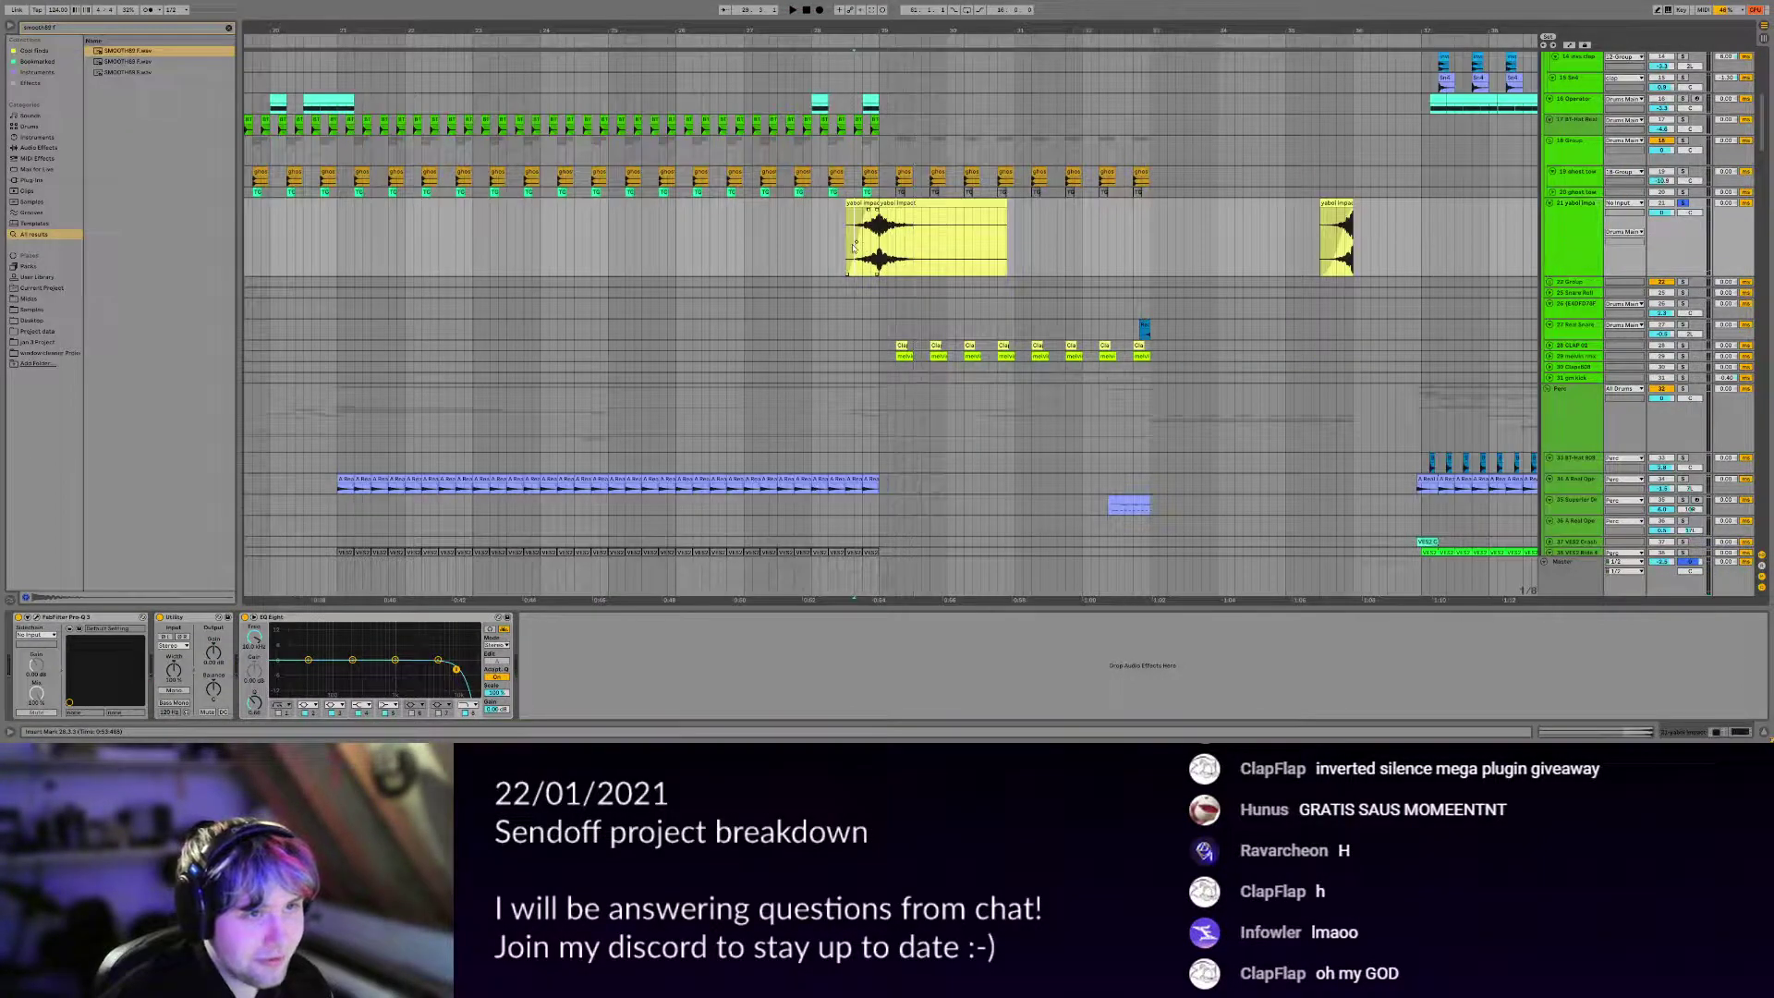
pyautogui.press('space')
# Audition the end of the green bass clip with Trackspacer's window open, and try moving the second band in the bass track's EQ Eight.
pyautogui.scroll(-10, 869, 412)
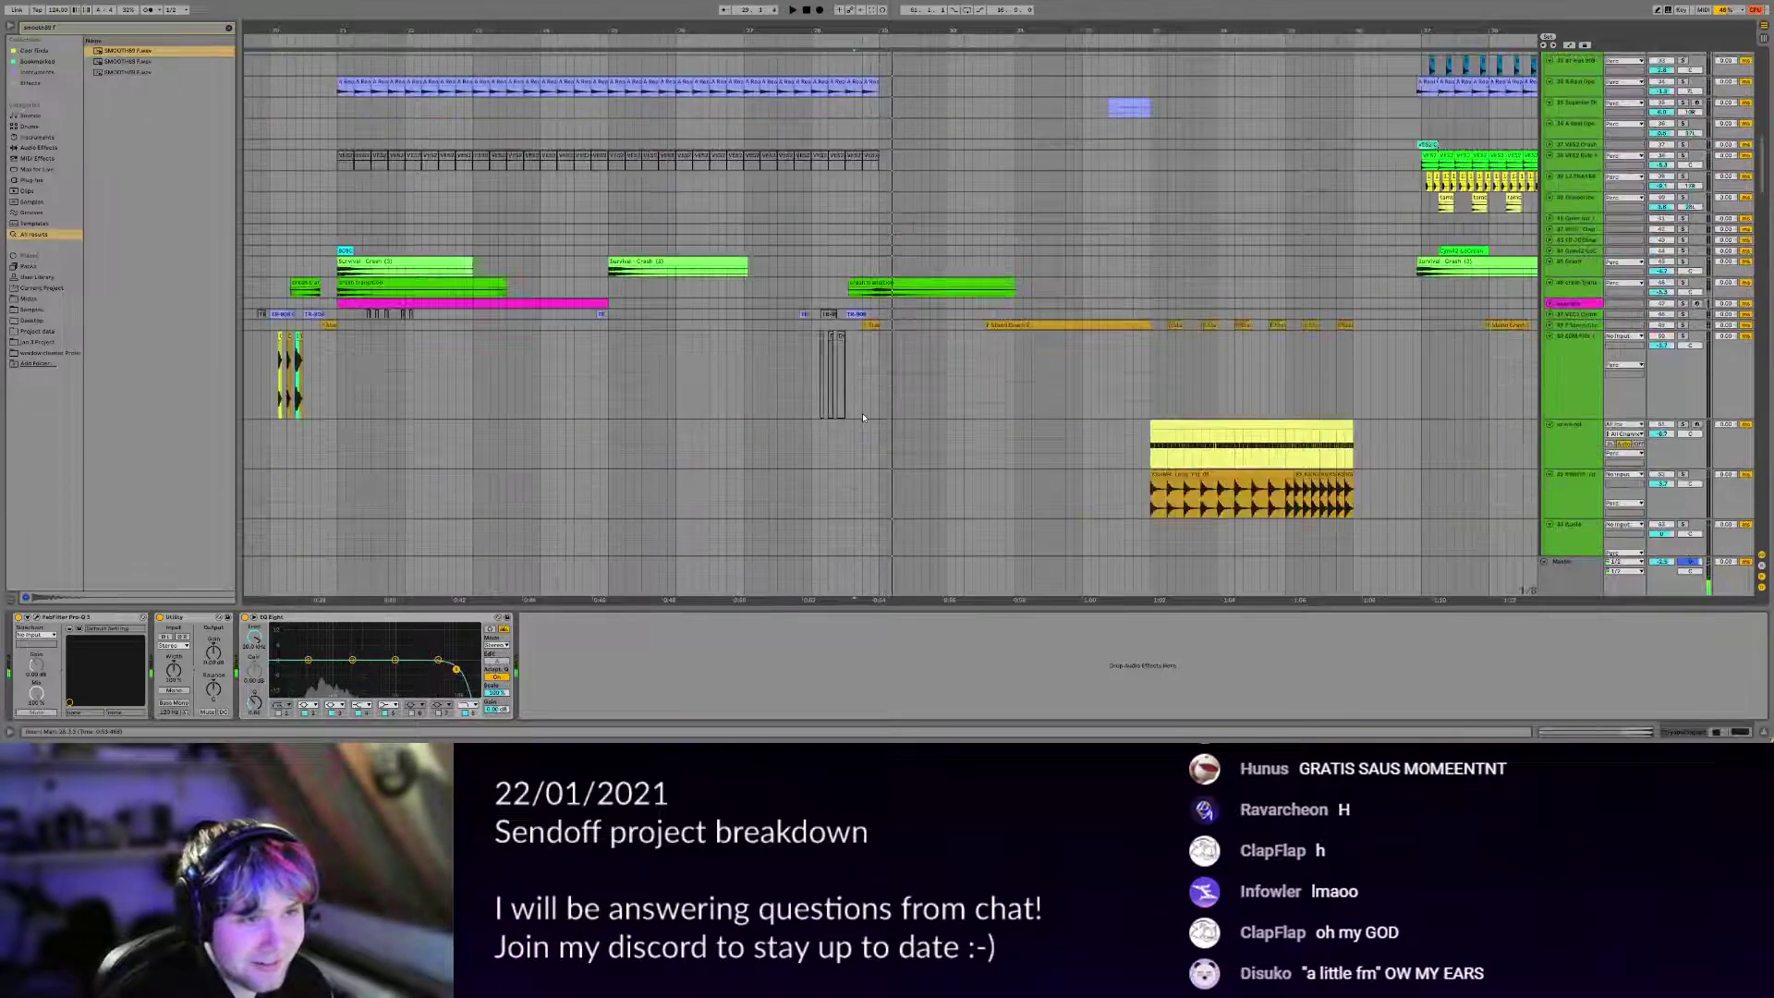
pyautogui.scroll(-3, 869, 413)
pyautogui.click(883, 411)
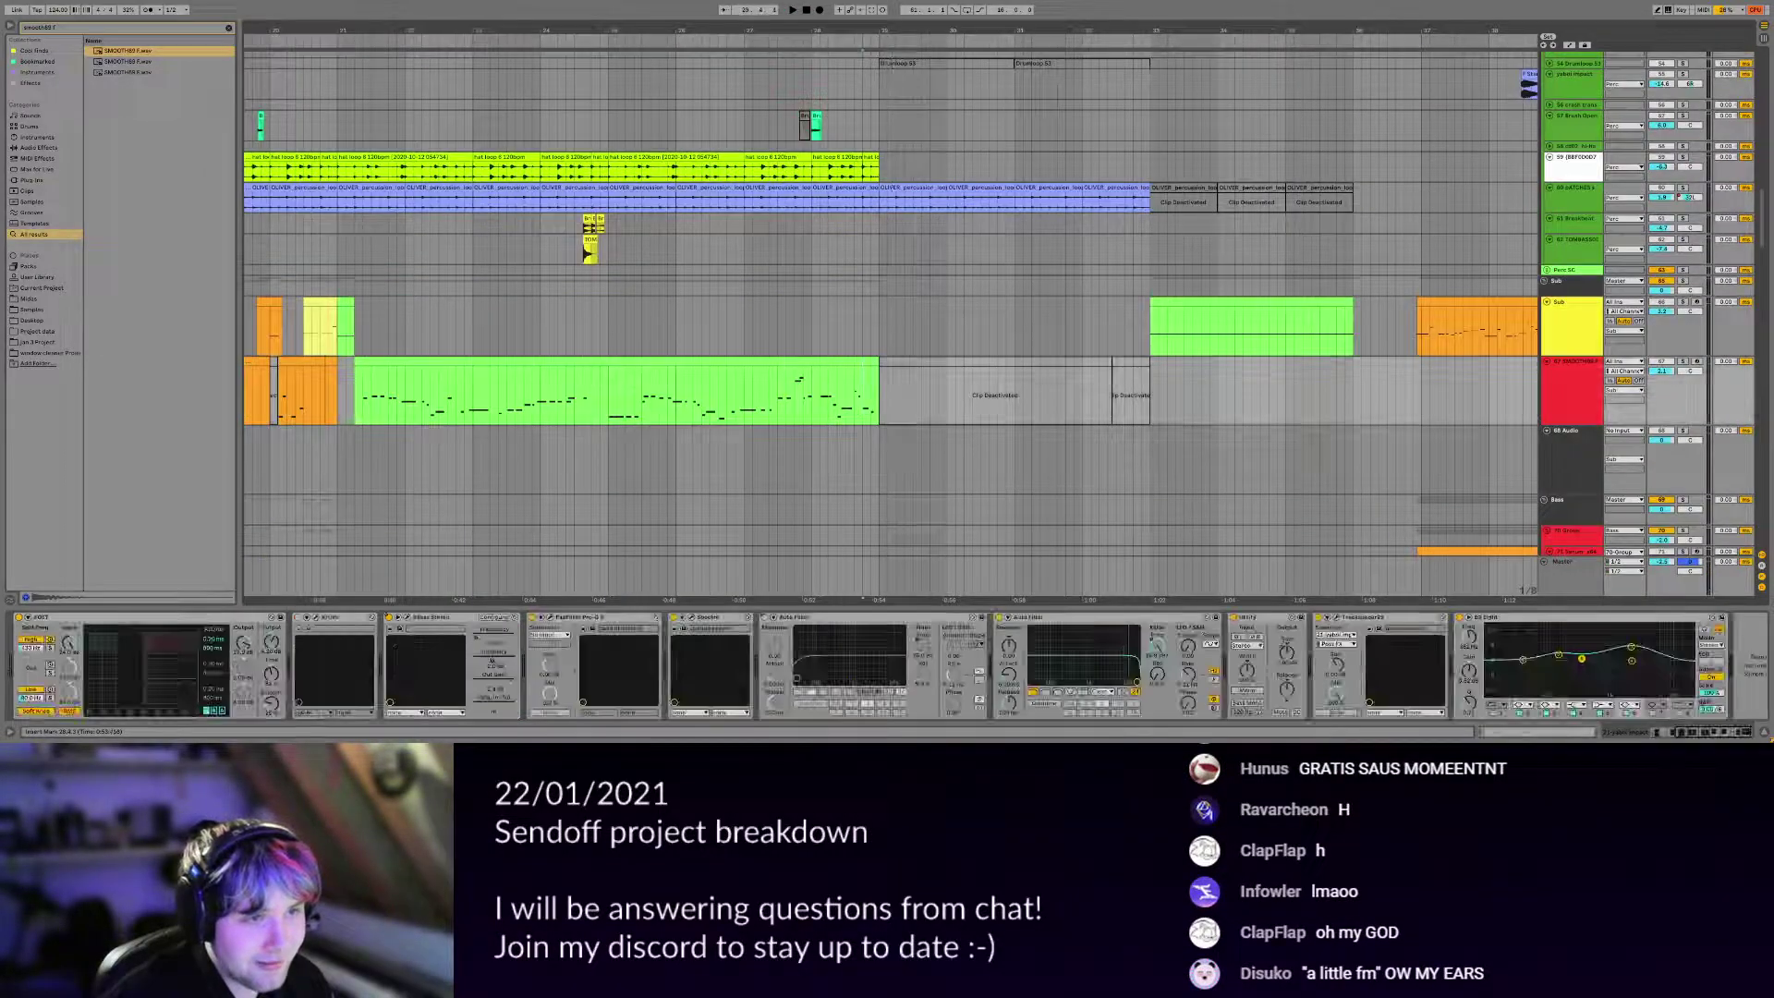
pyautogui.press('space')
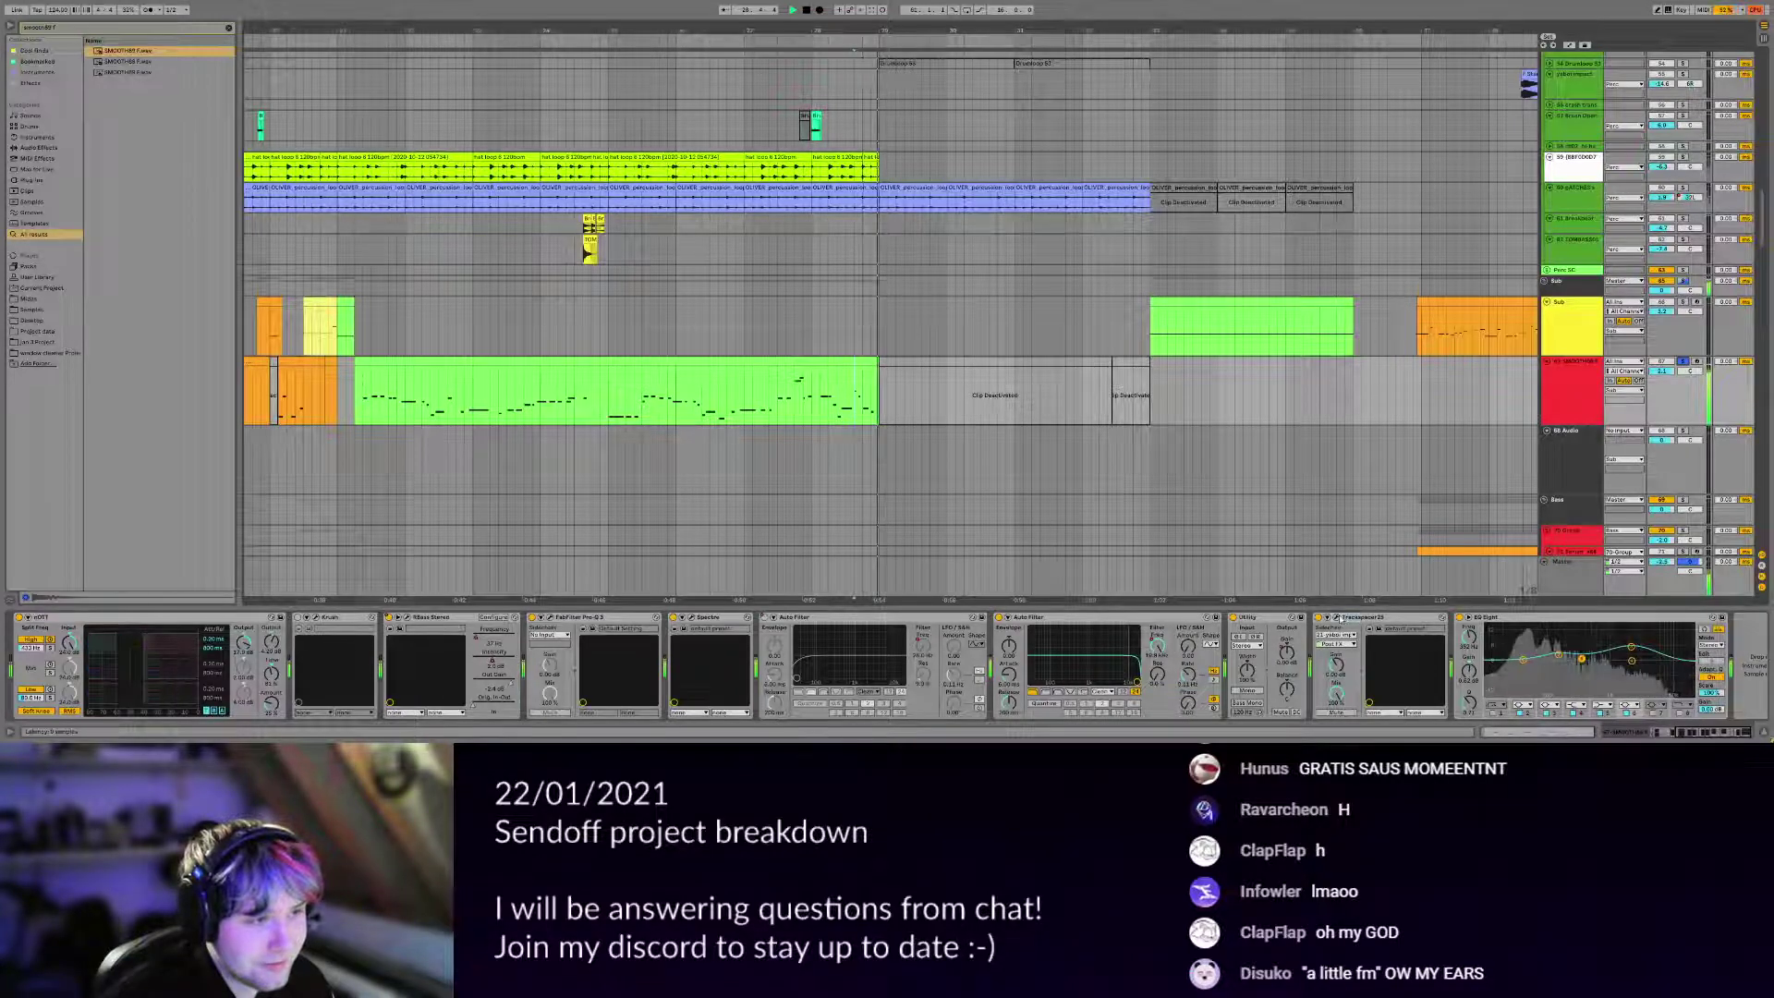
pyautogui.click(1337, 618)
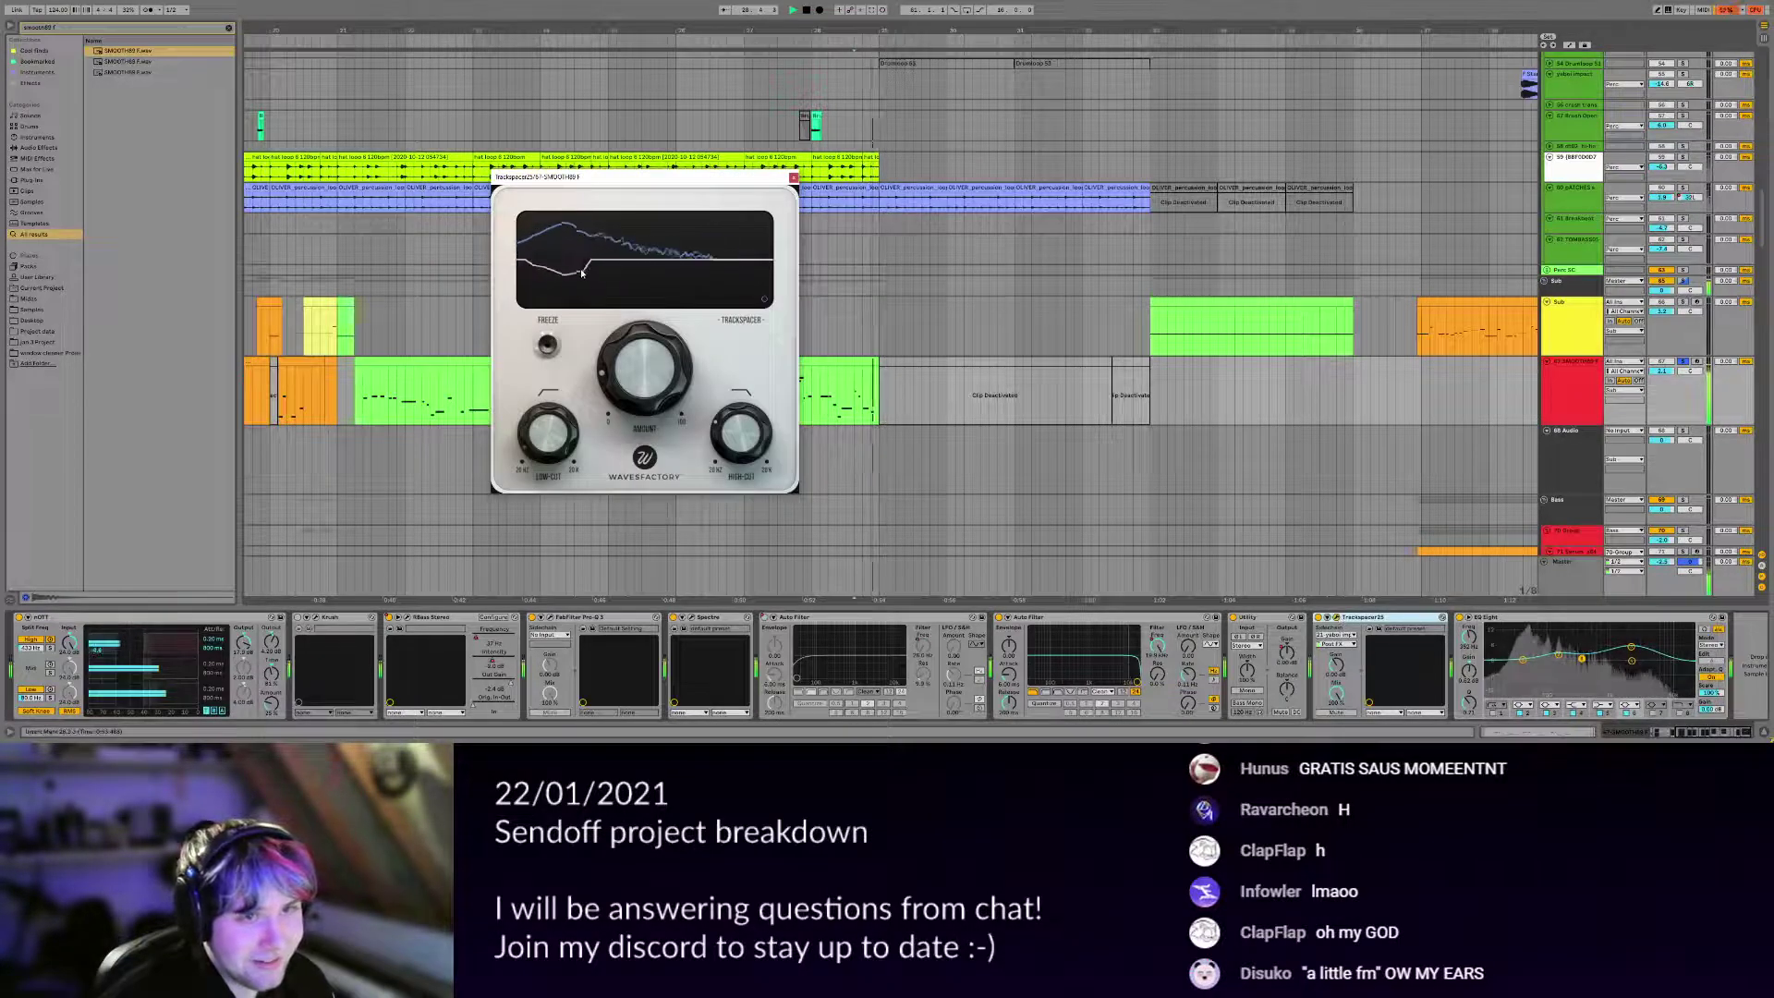
pyautogui.press('space')
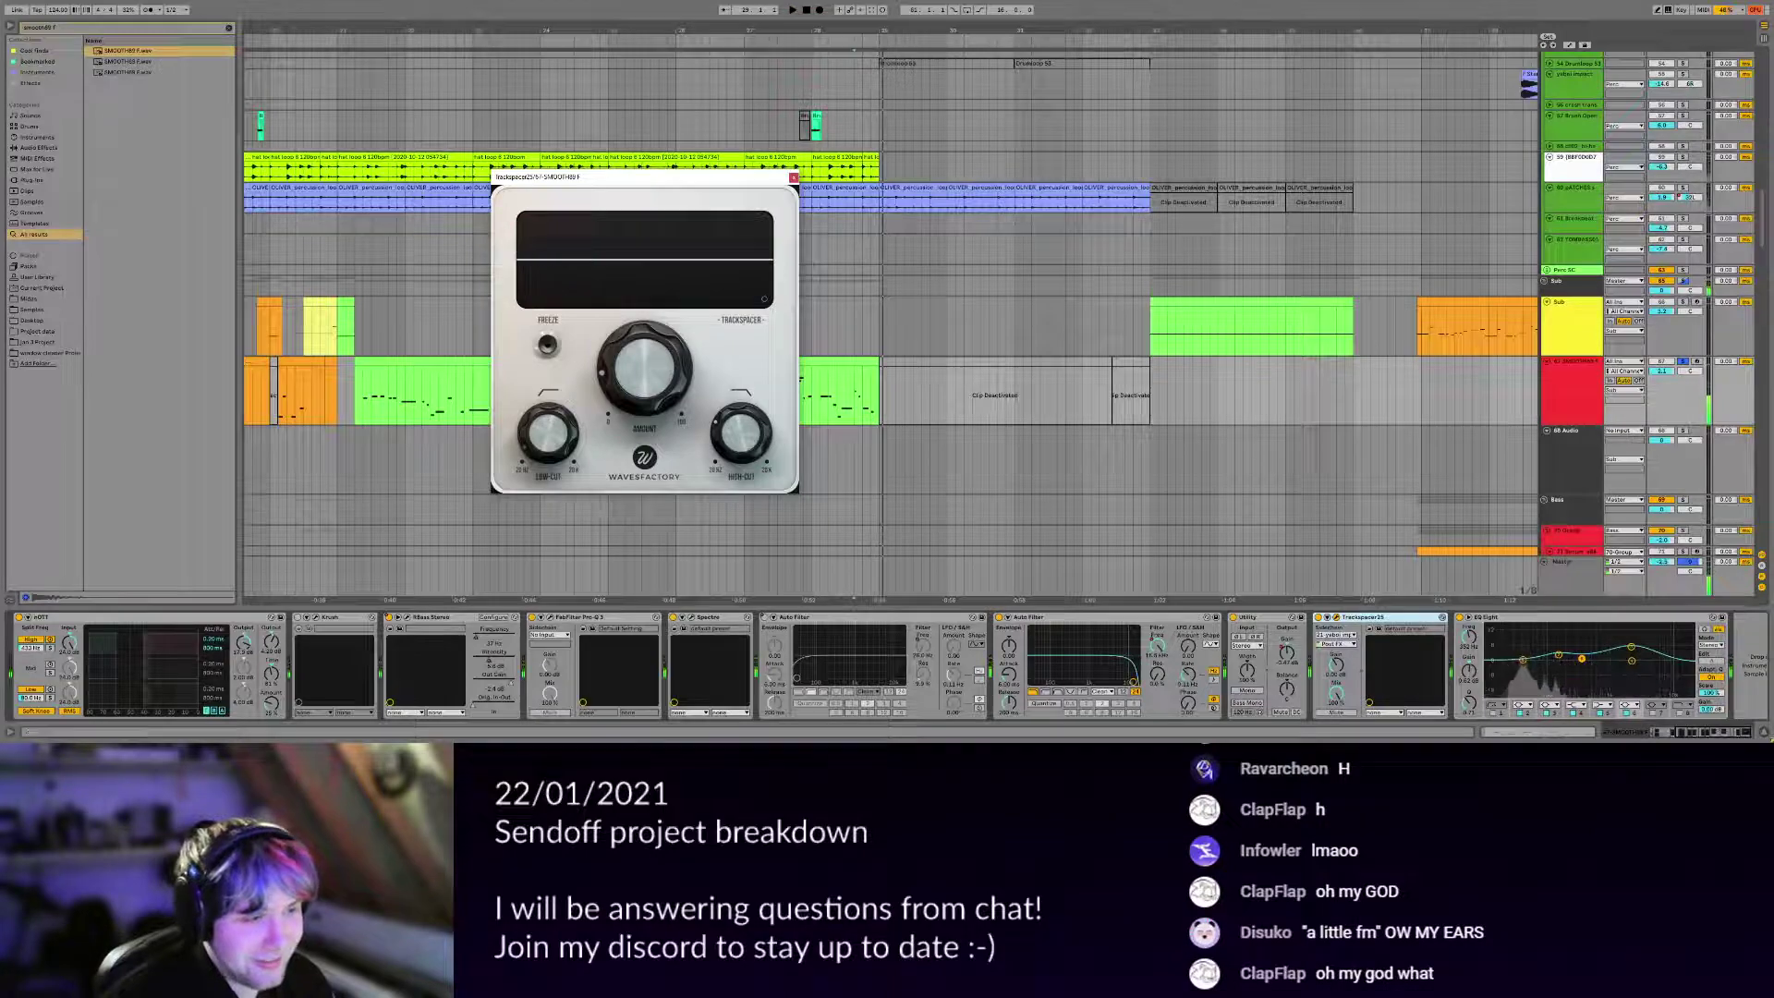
pyautogui.click(1336, 618)
pyautogui.moveTo(1558, 654); pyautogui.dragTo(1542, 673)
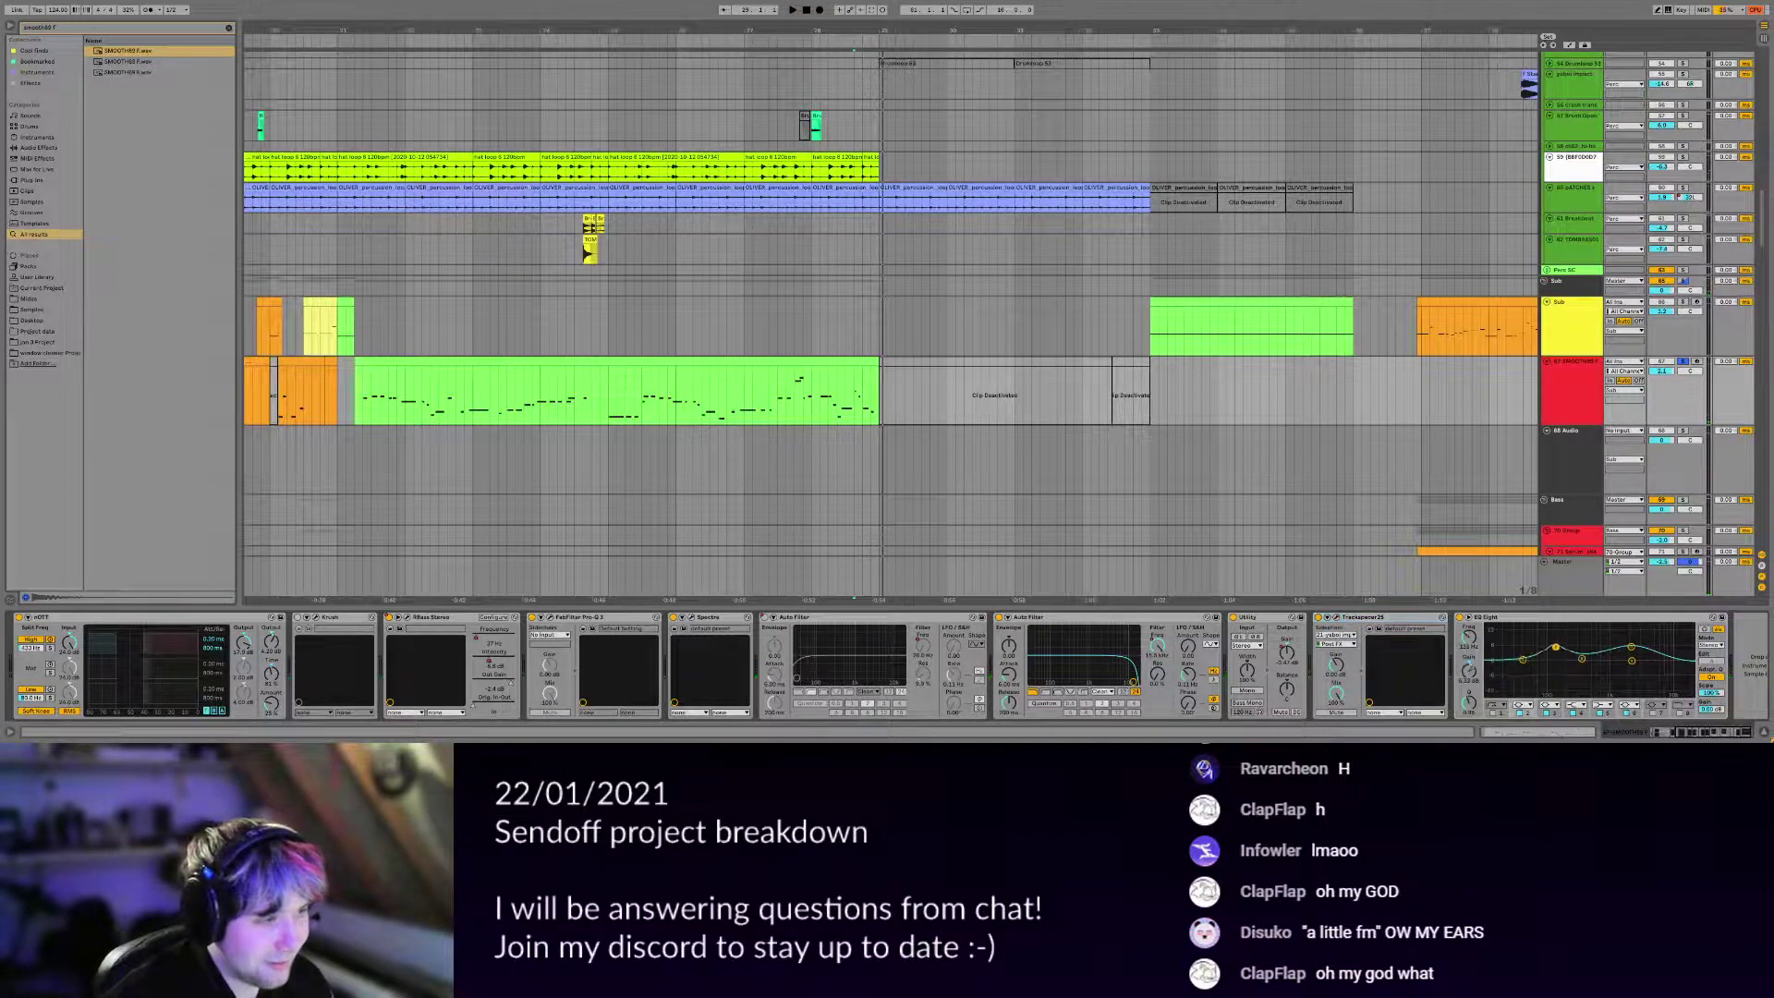
# Audition the Sub track together with the soloed bass around the orange and yellow sub clips before the green bass clip.
pyautogui.hscroll(-10, 928, 328)
pyautogui.scroll(2, 929, 328)
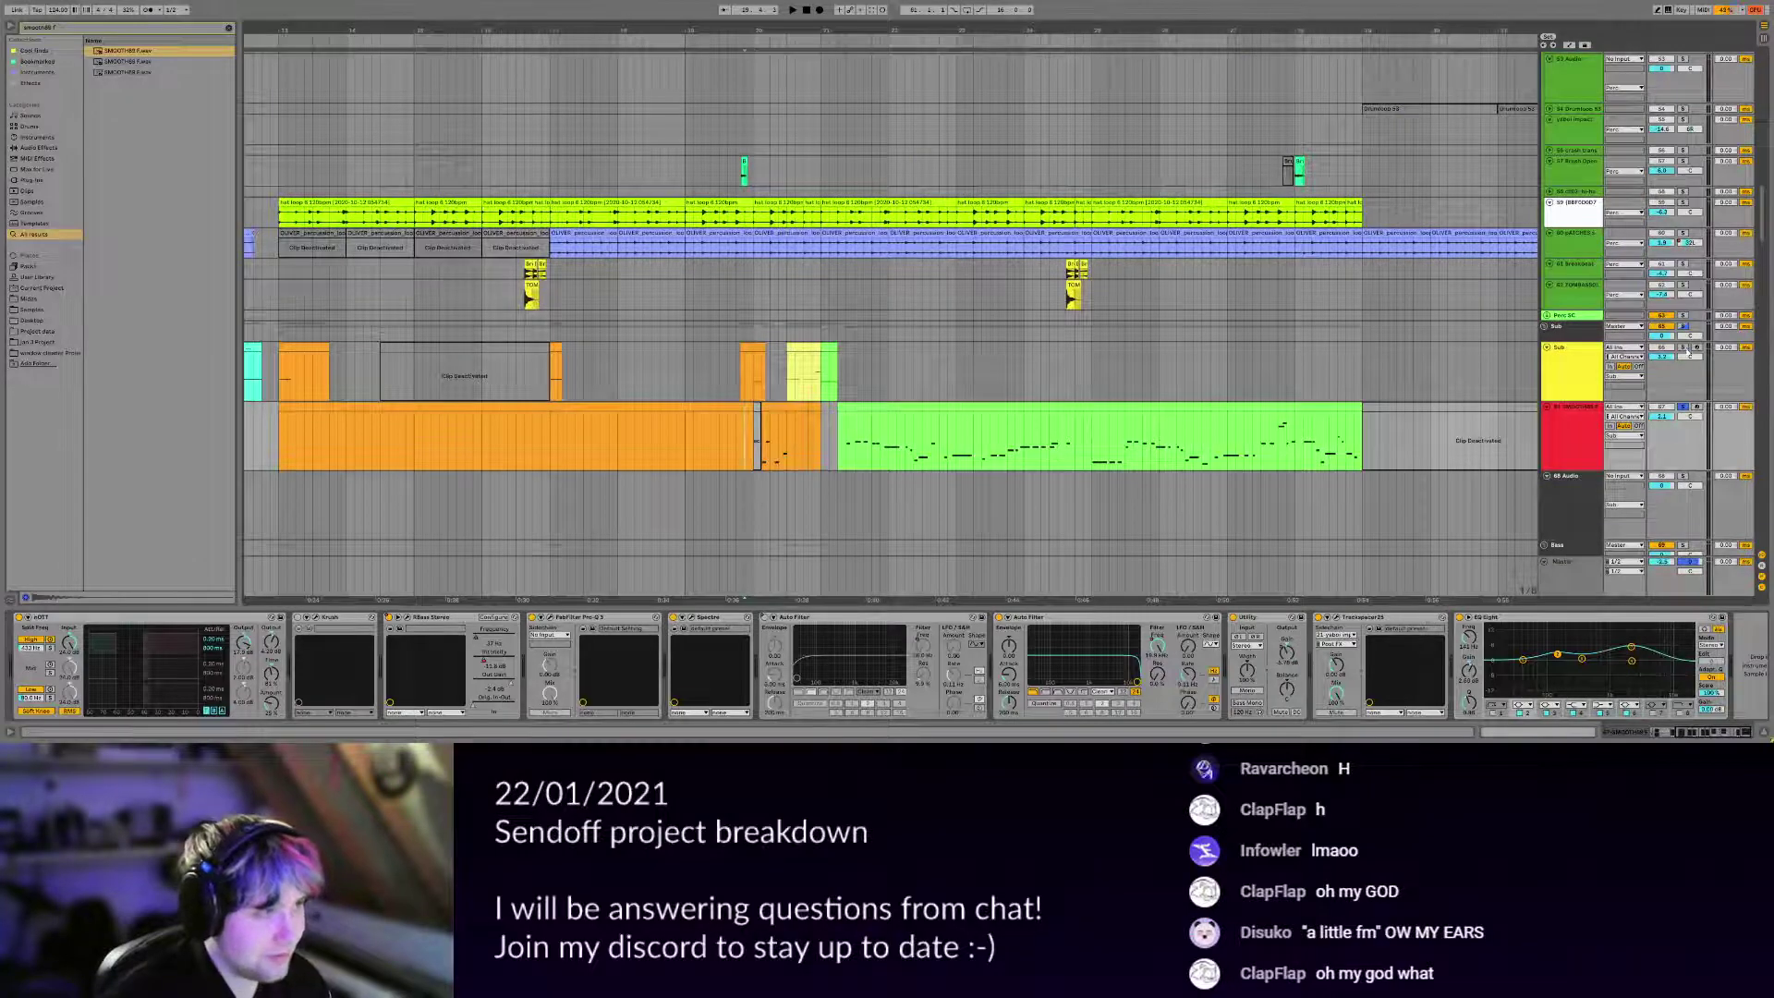
pyautogui.scroll(3, 737, 380)
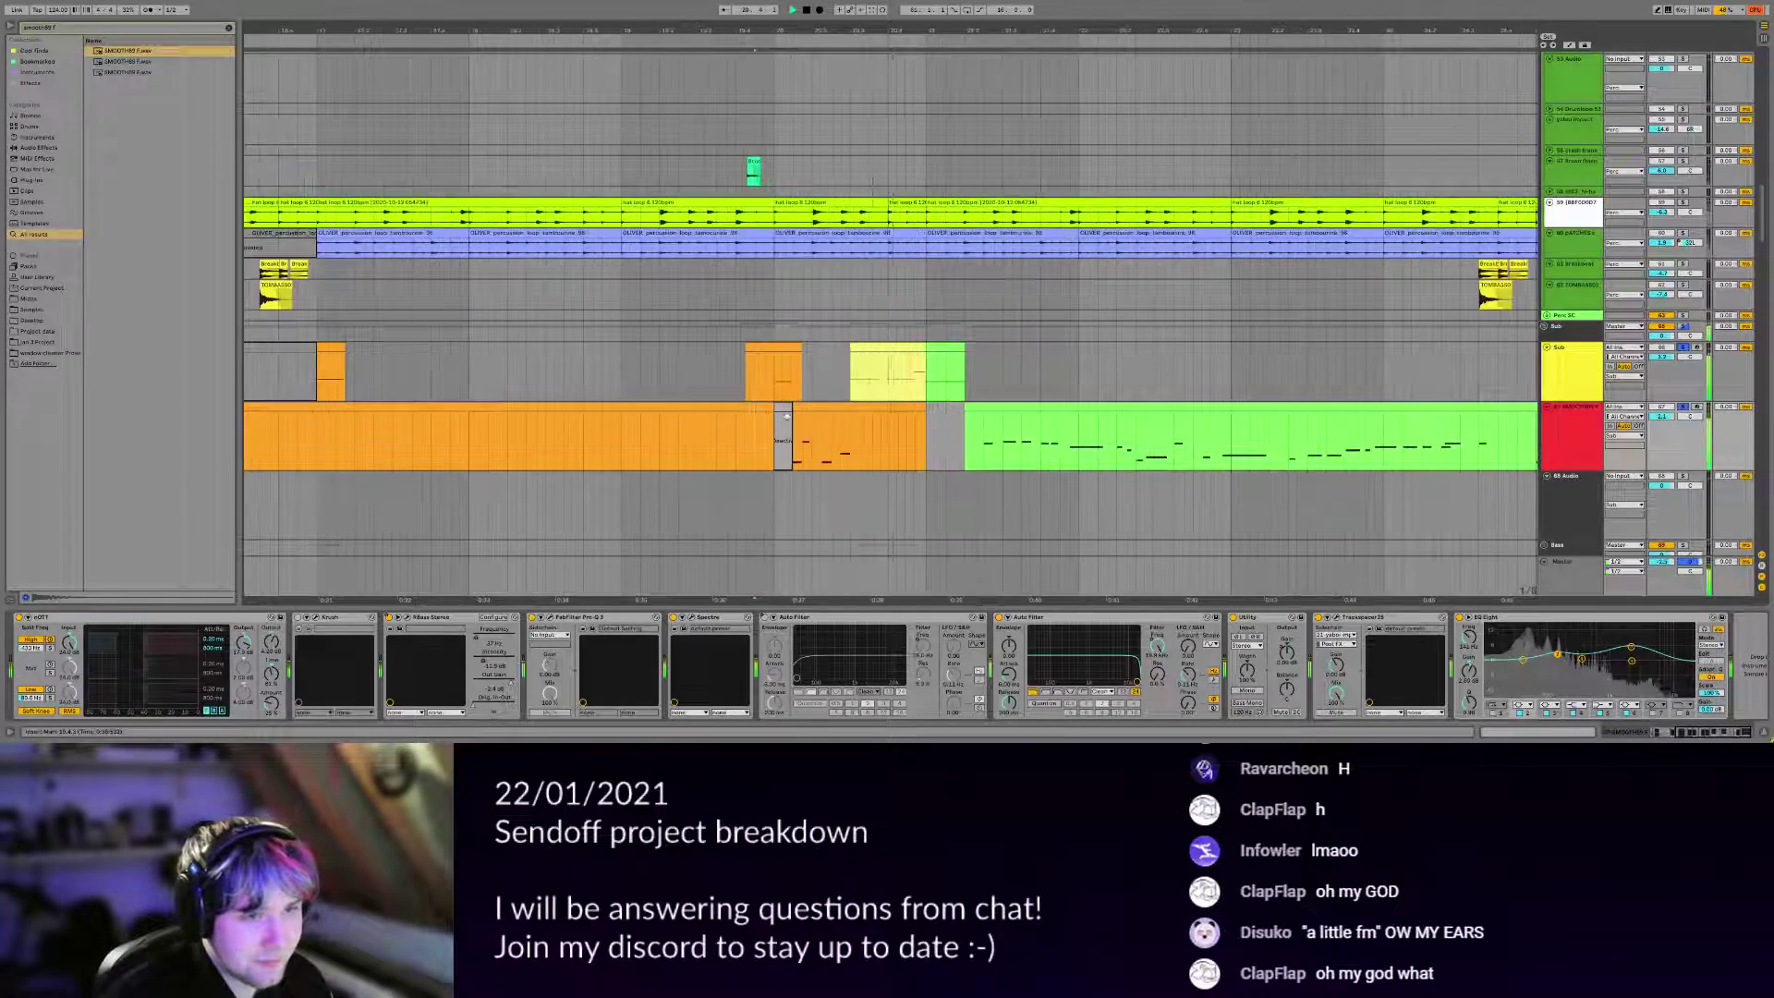
pyautogui.click(772, 392)
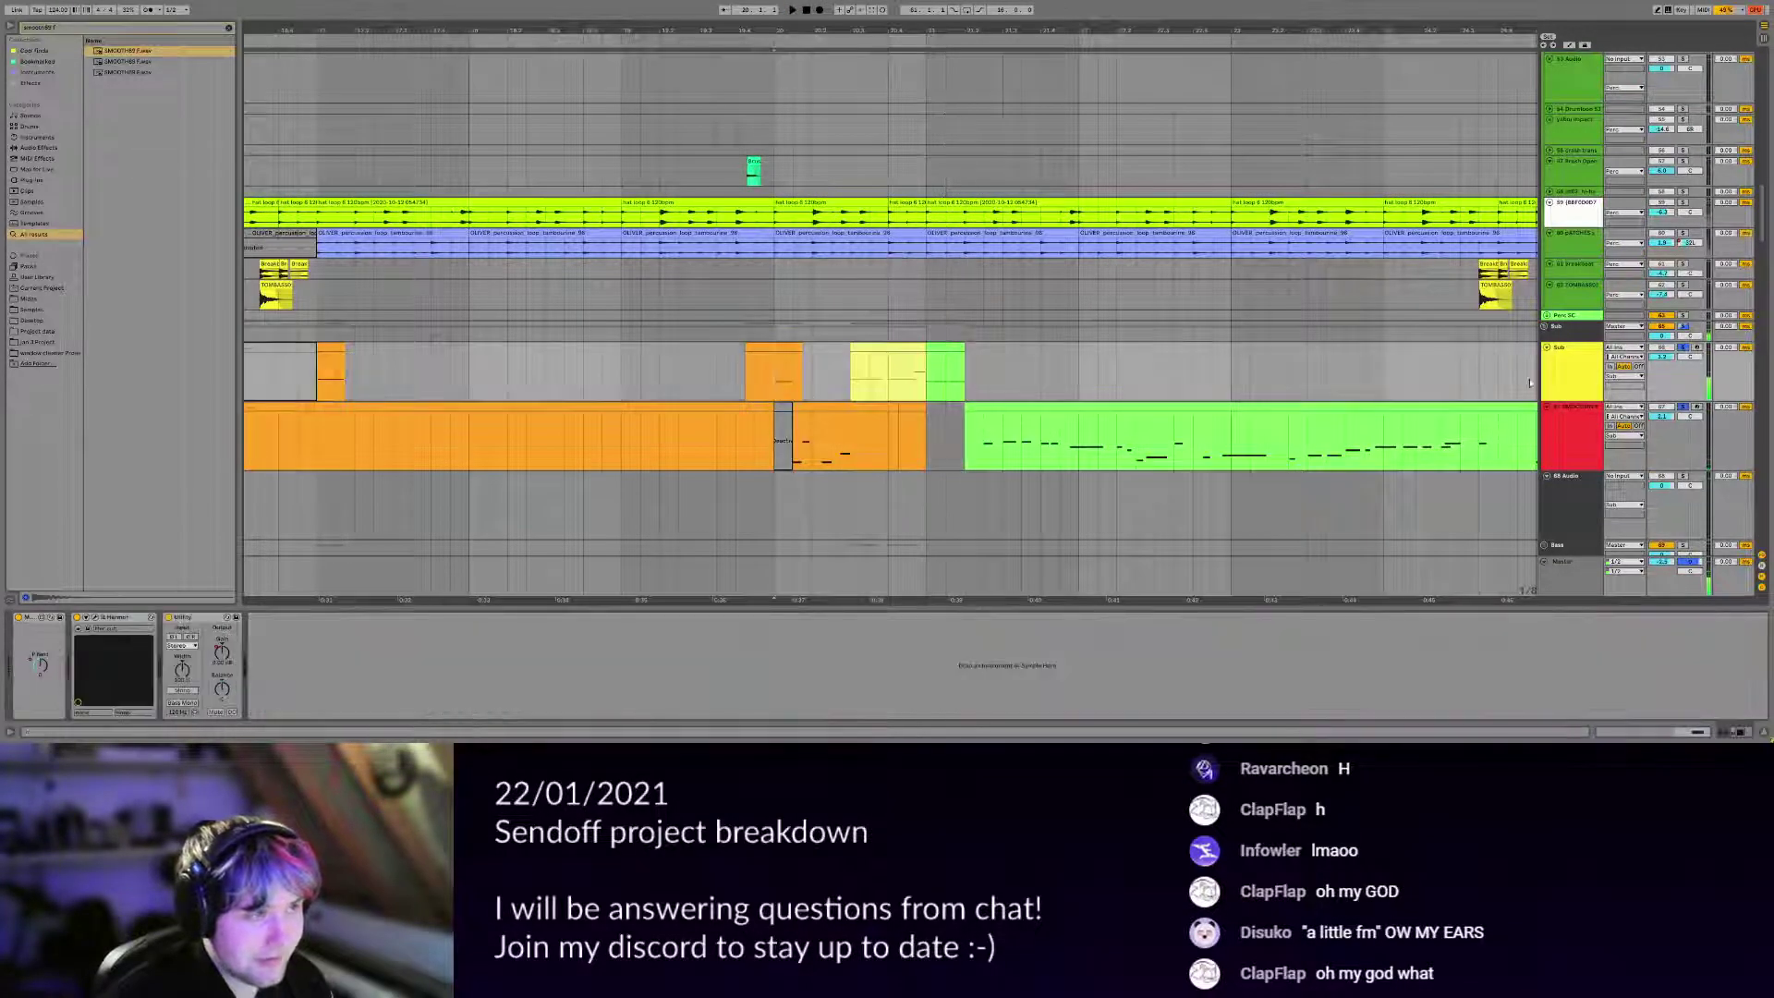
pyautogui.hscroll(-15, 1244, 377)
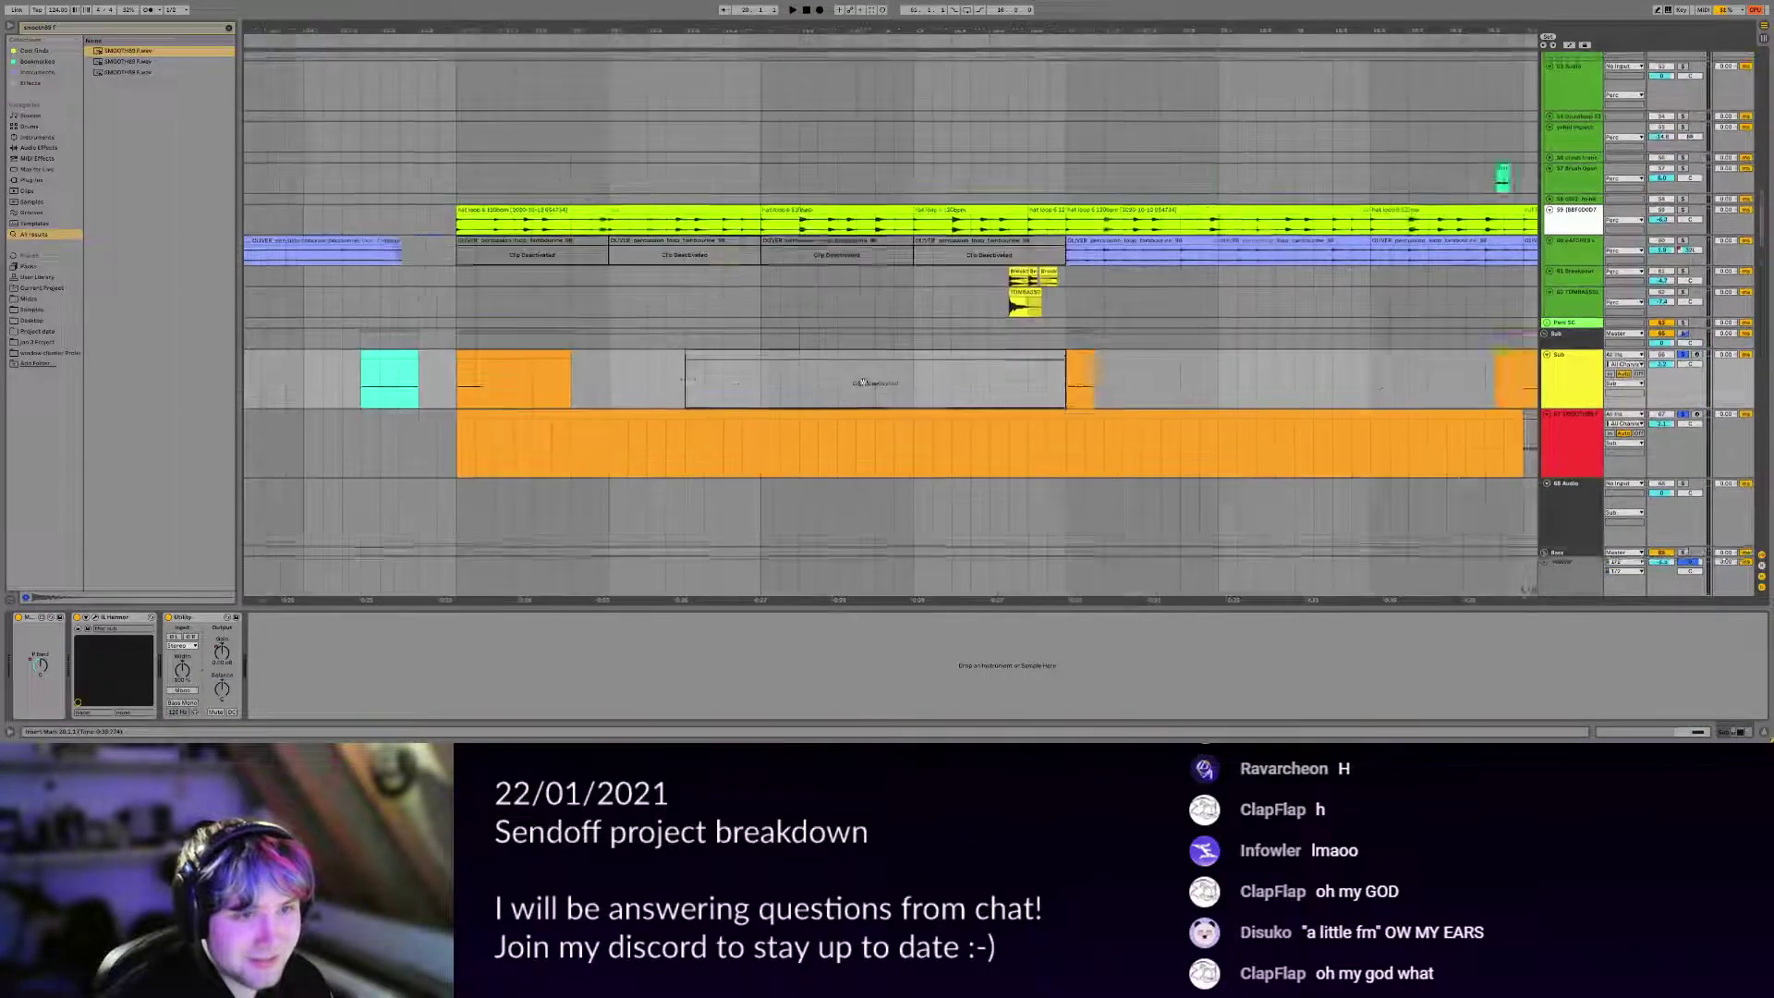
pyautogui.hscroll(10, 799, 457)
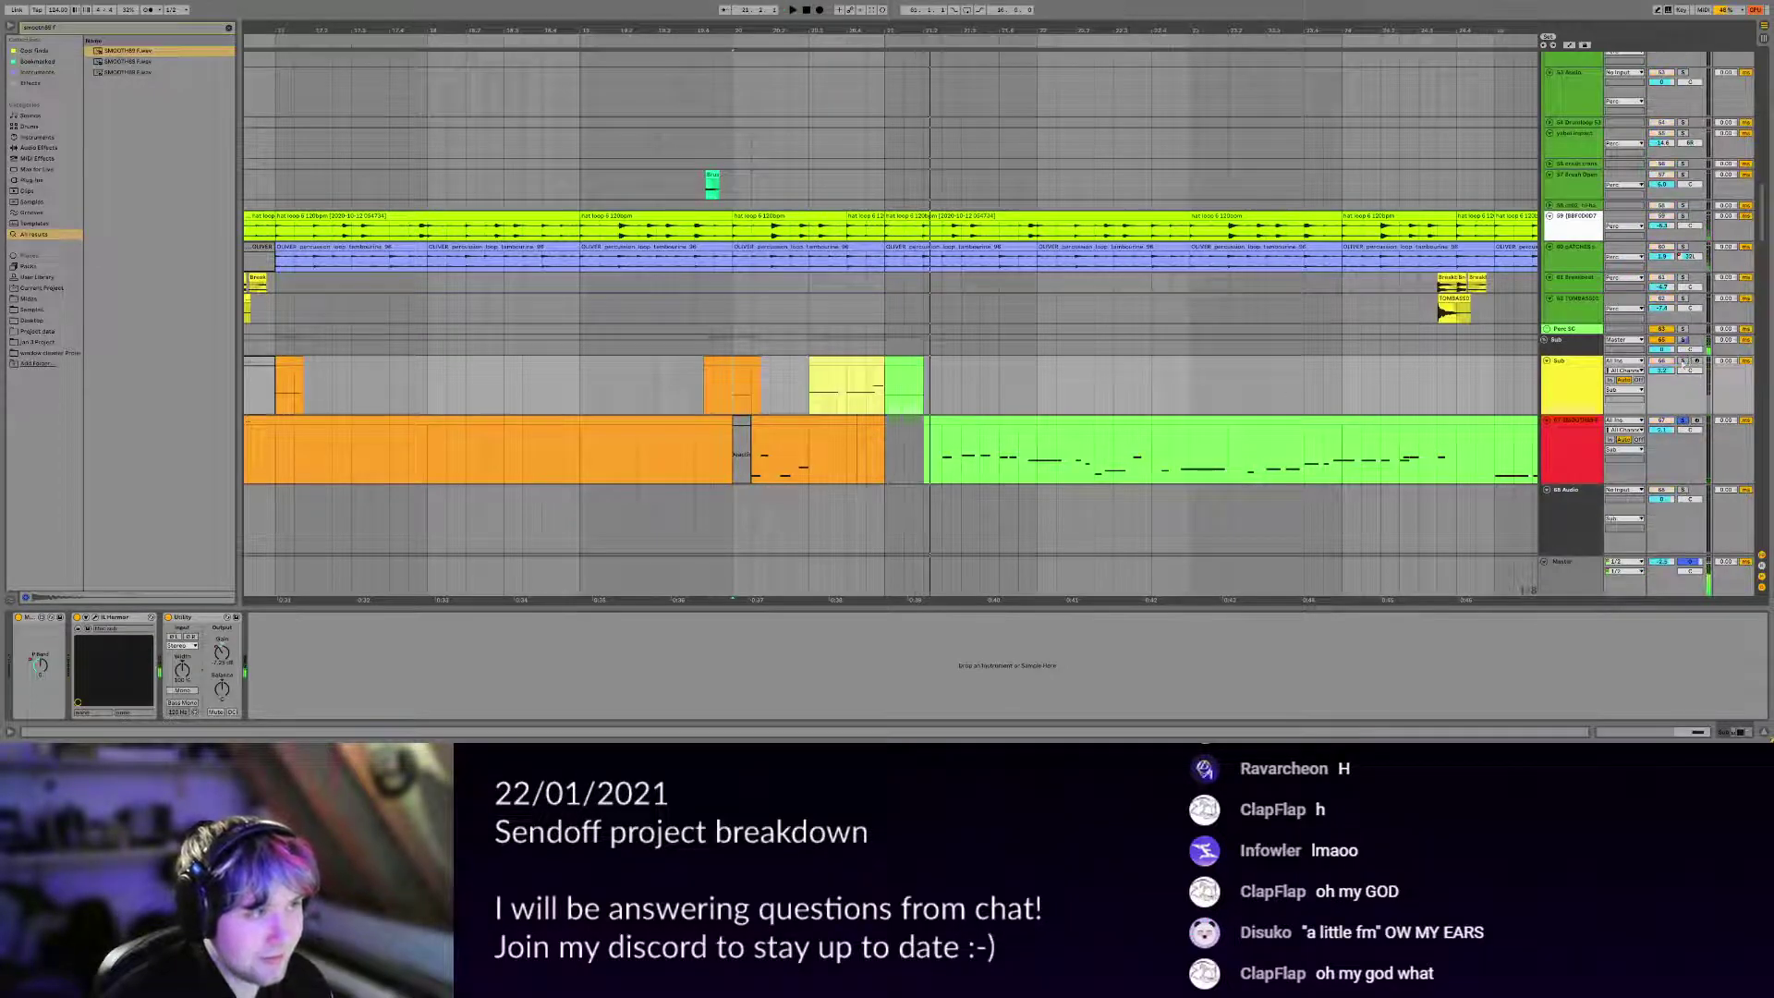
pyautogui.hscroll(5, 1552, 395)
pyautogui.scroll(-1, 1552, 394)
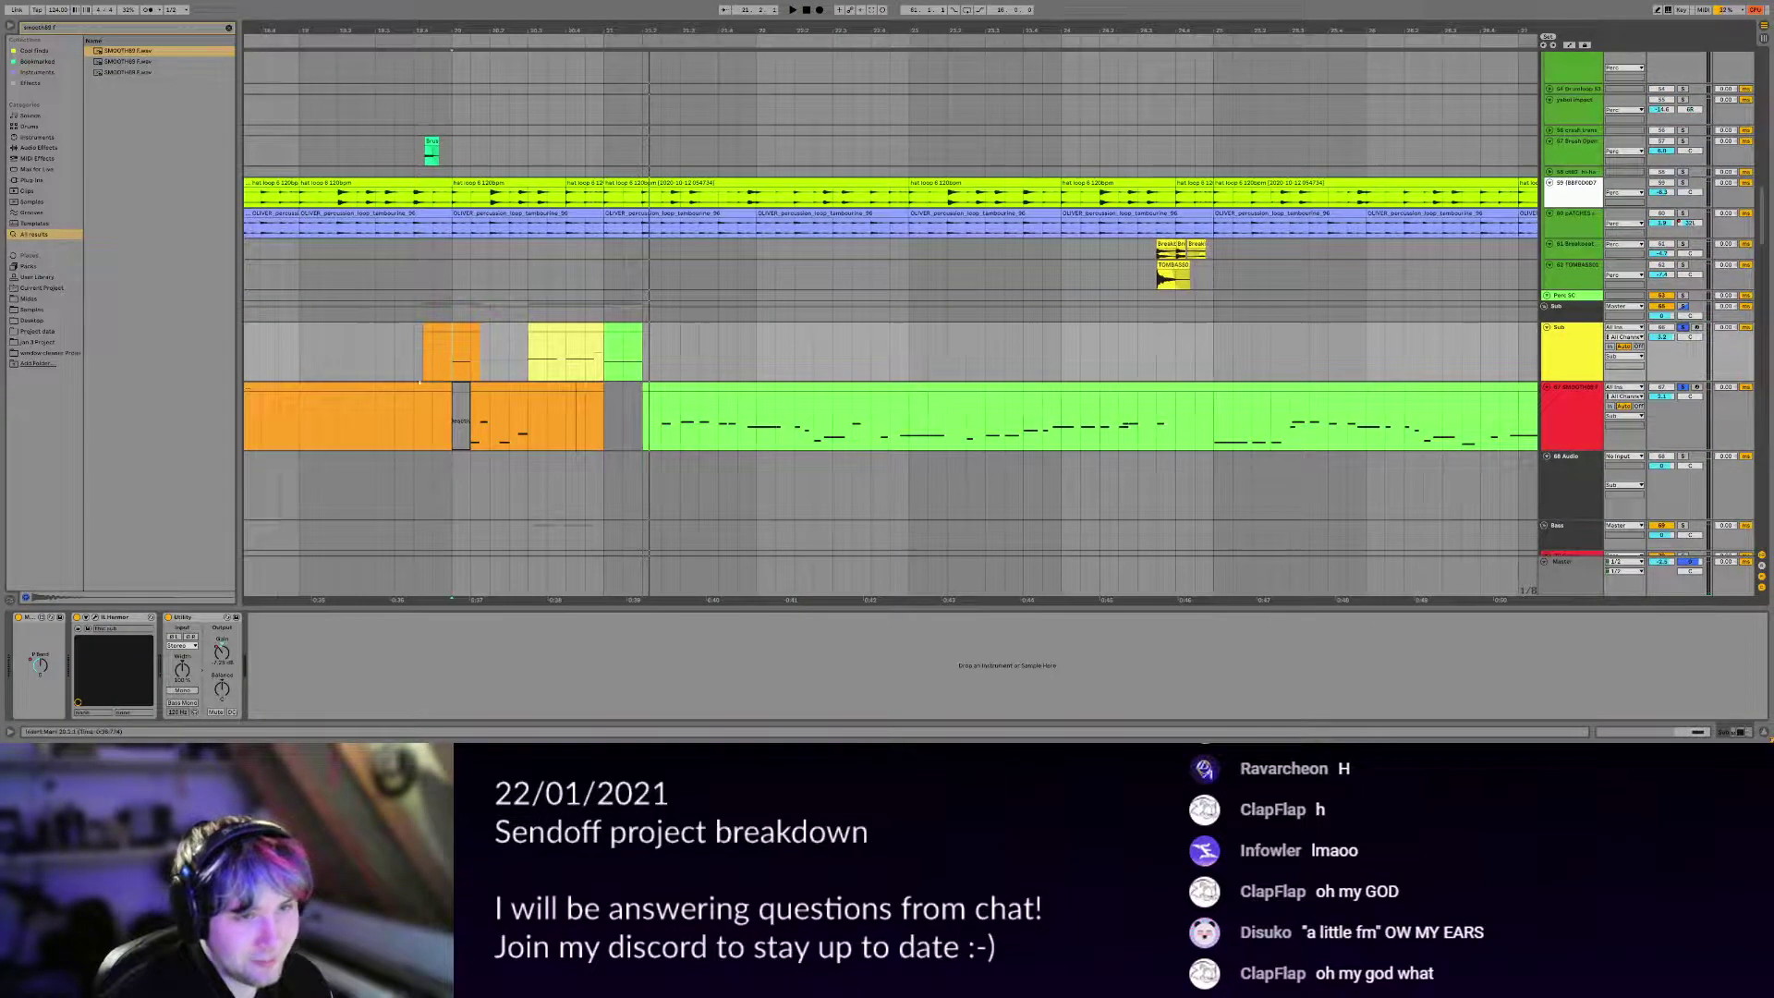
# Solo the Keyscape and SYNC chord tracks in the melodic group and play their light green clips from the start.
pyautogui.scroll(-3, 1054, 447)
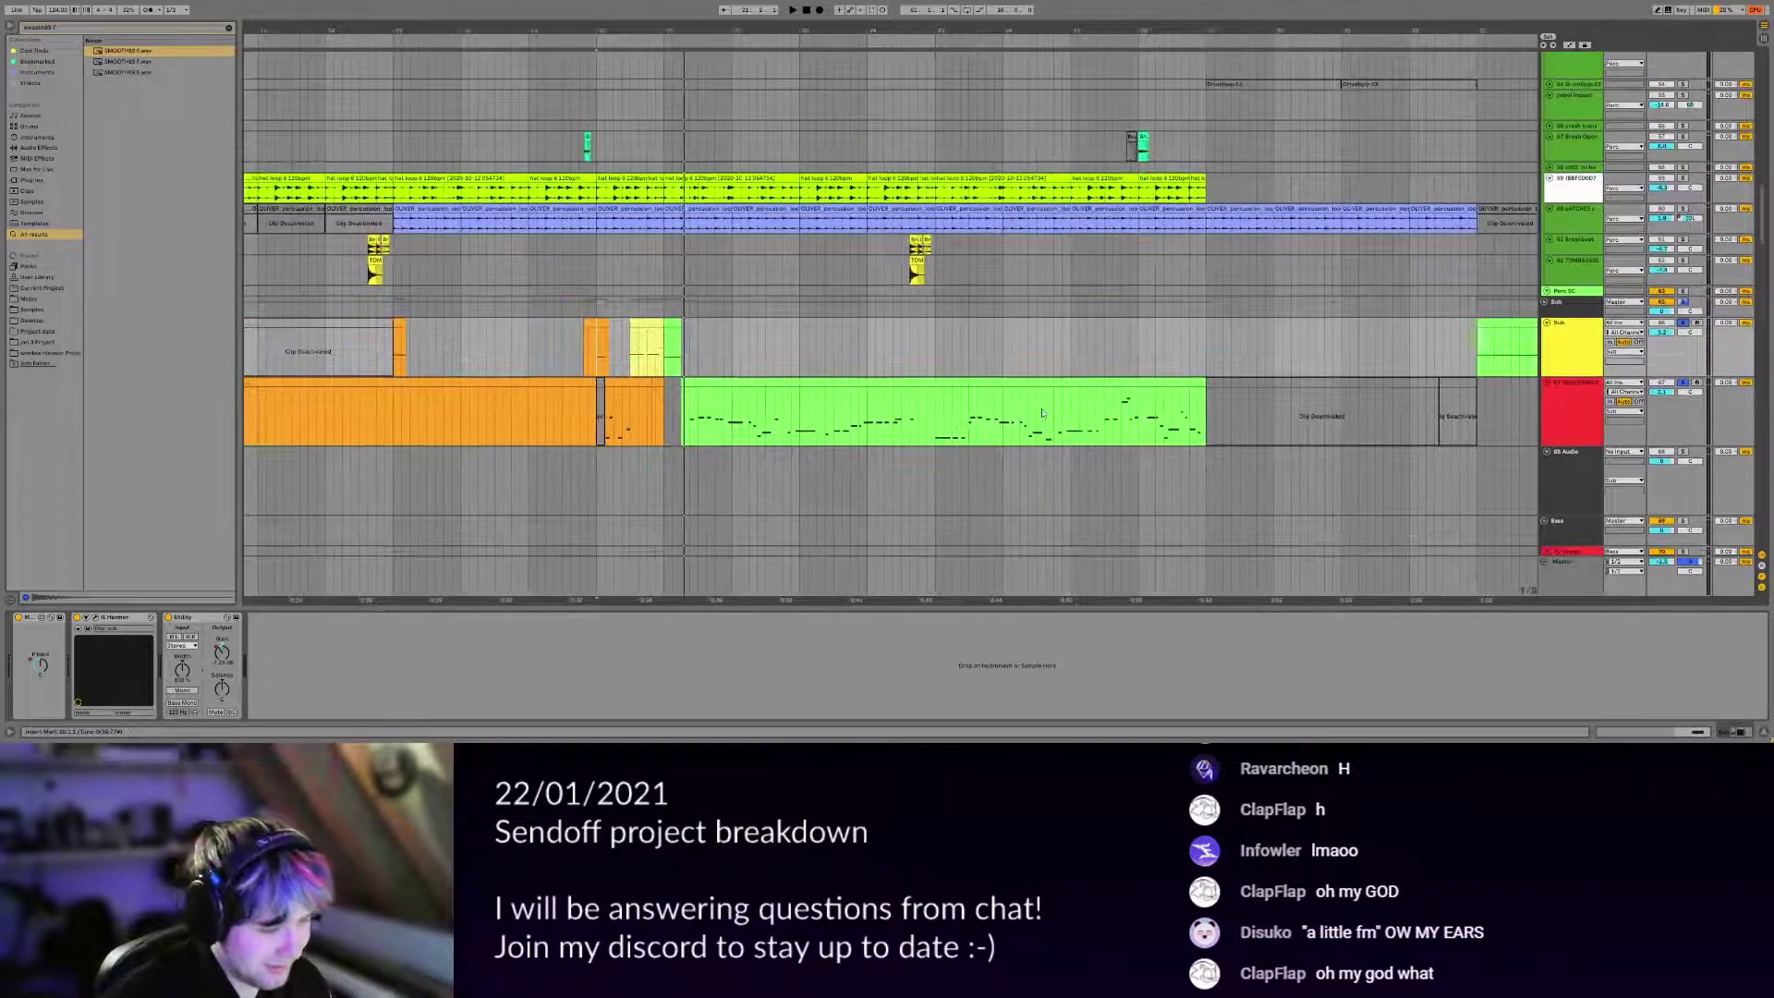
pyautogui.hscroll(2, 1042, 397)
pyautogui.scroll(-1, 1042, 397)
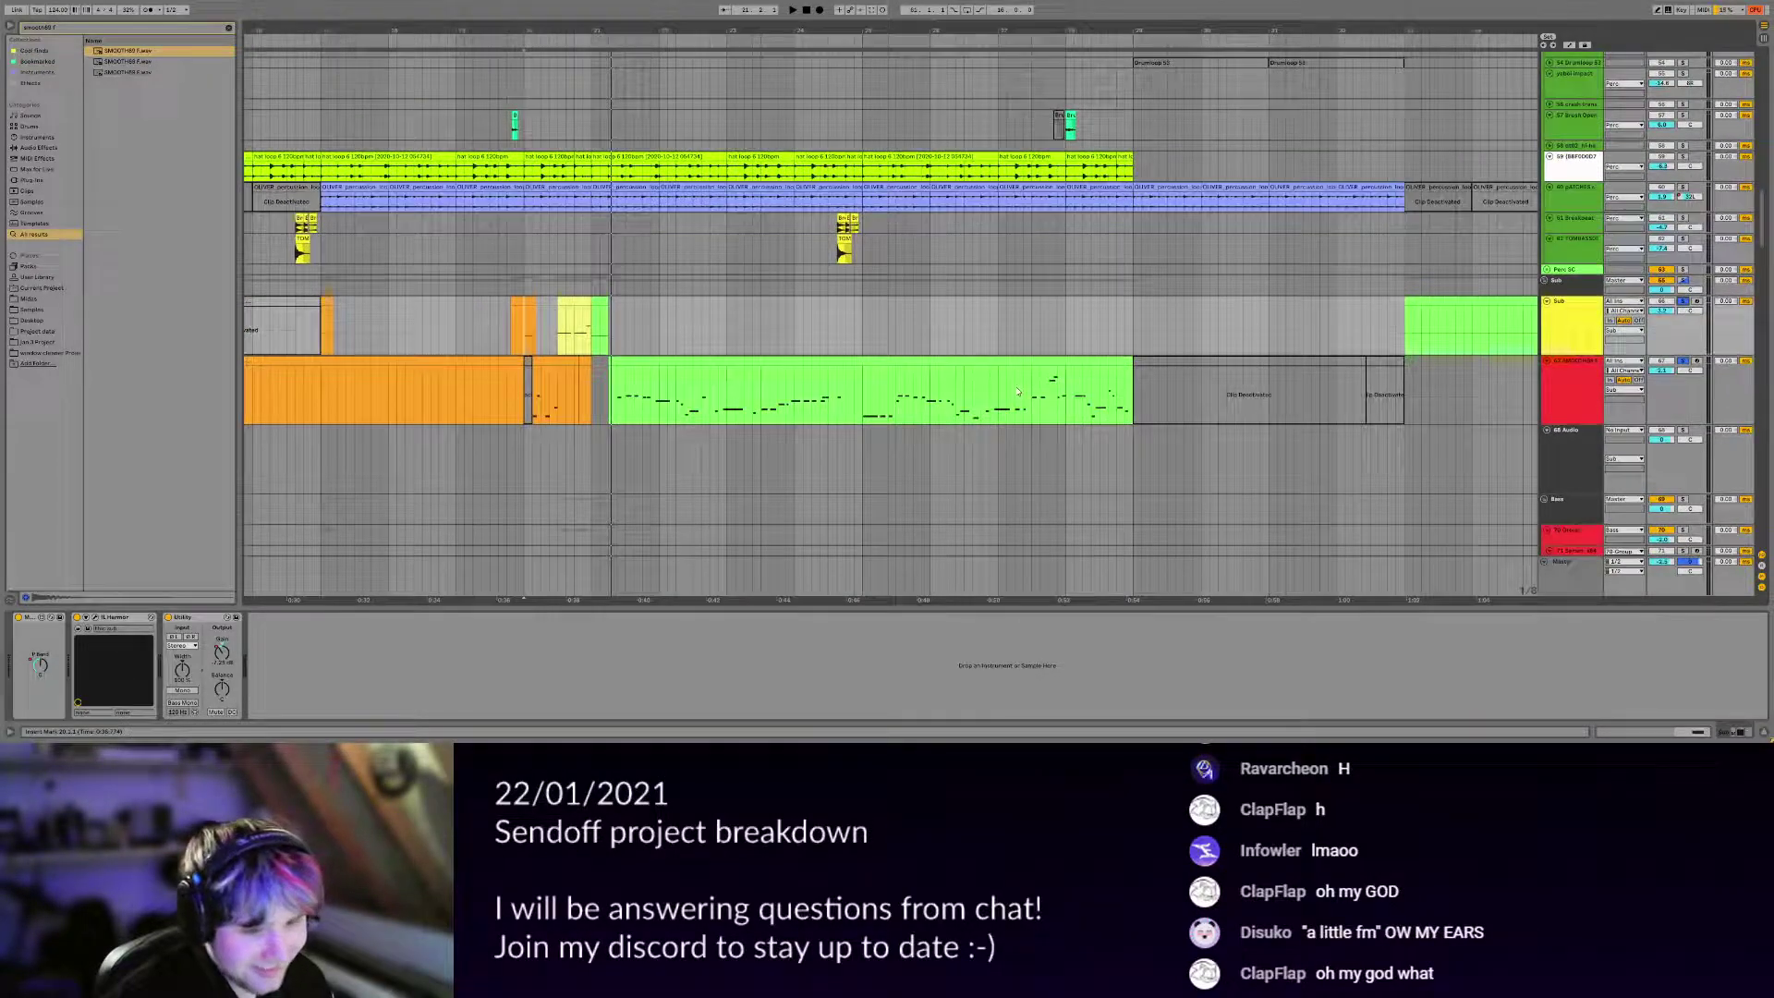
pyautogui.hscroll(3, 1045, 403)
pyautogui.scroll(-10, 1045, 404)
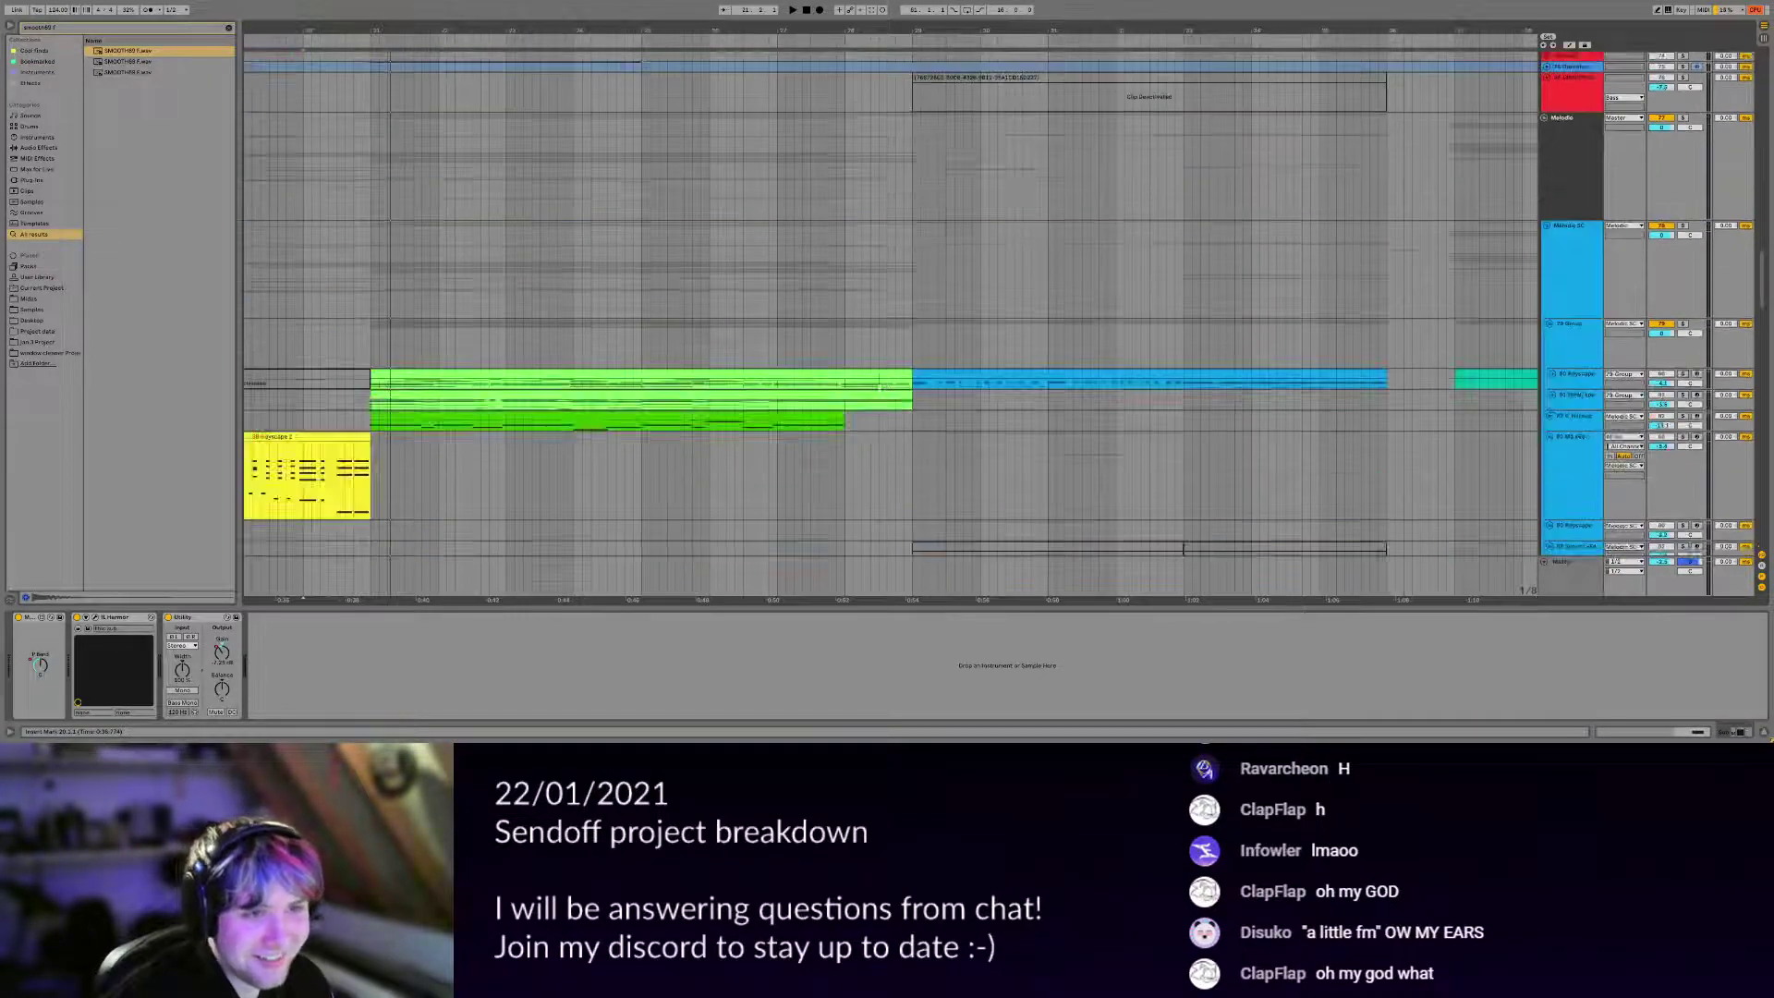
pyautogui.click(838, 395)
pyautogui.hscroll(-3, 885, 352)
pyautogui.scroll(-1, 884, 352)
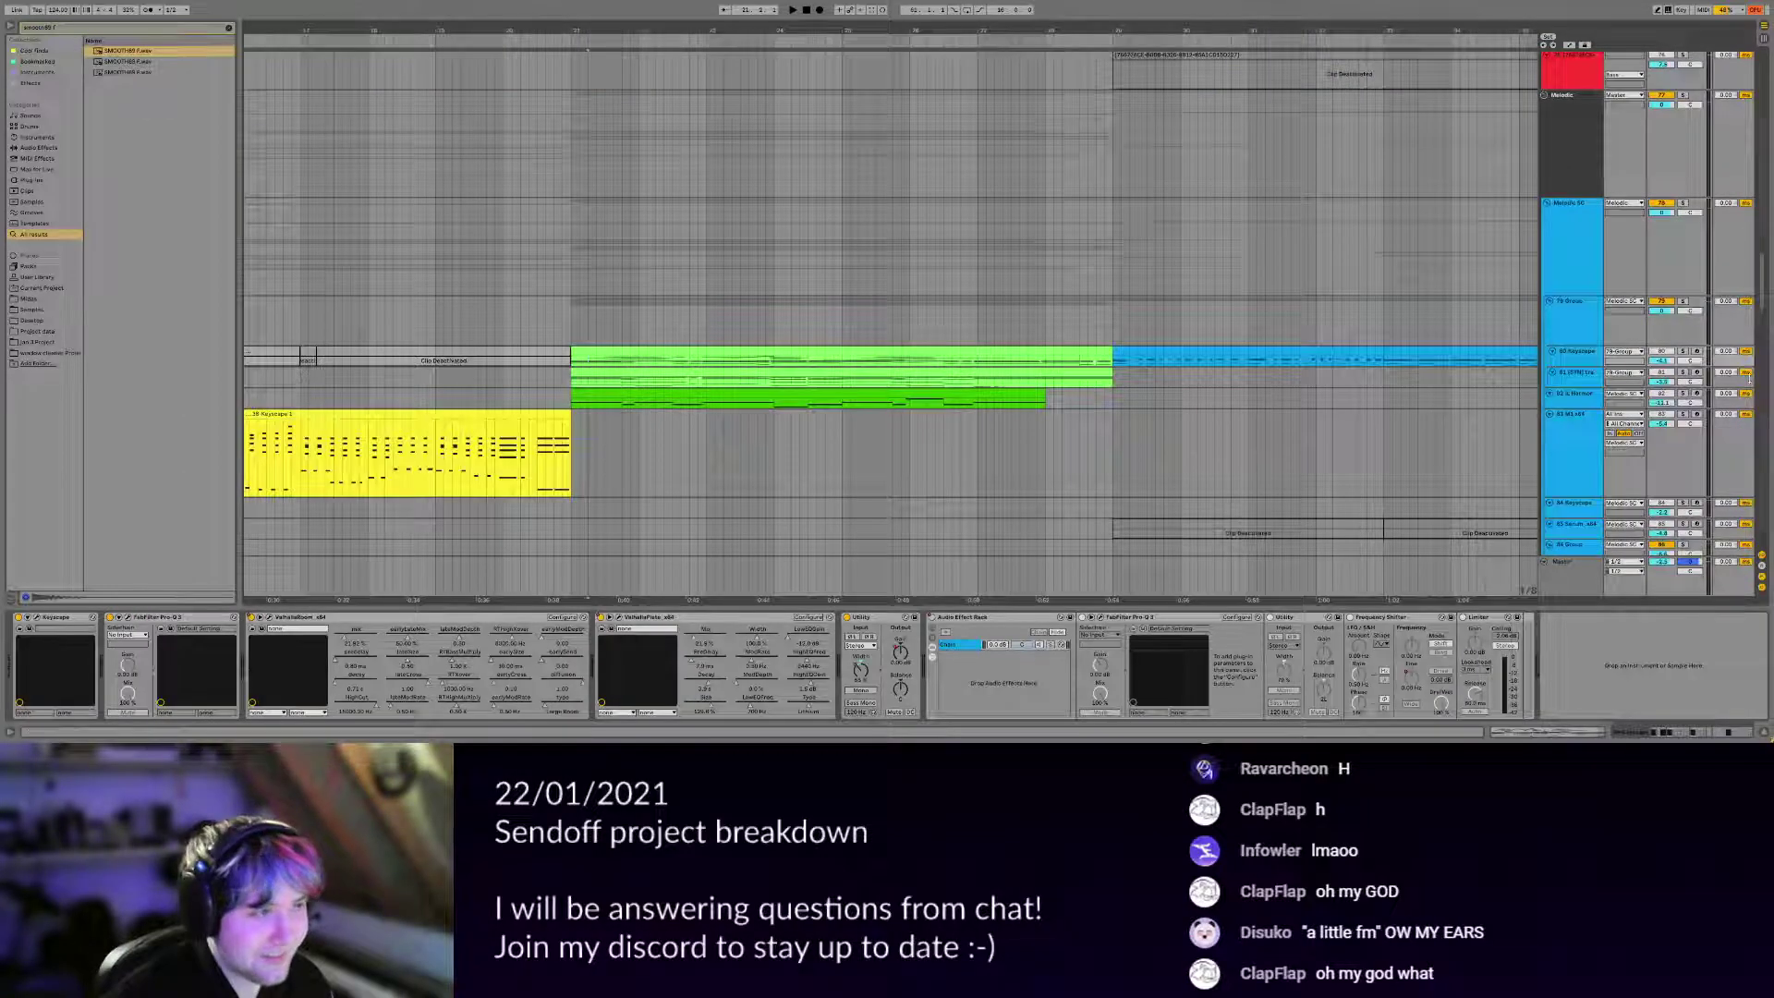
pyautogui.click(1682, 351)
pyautogui.press('space')
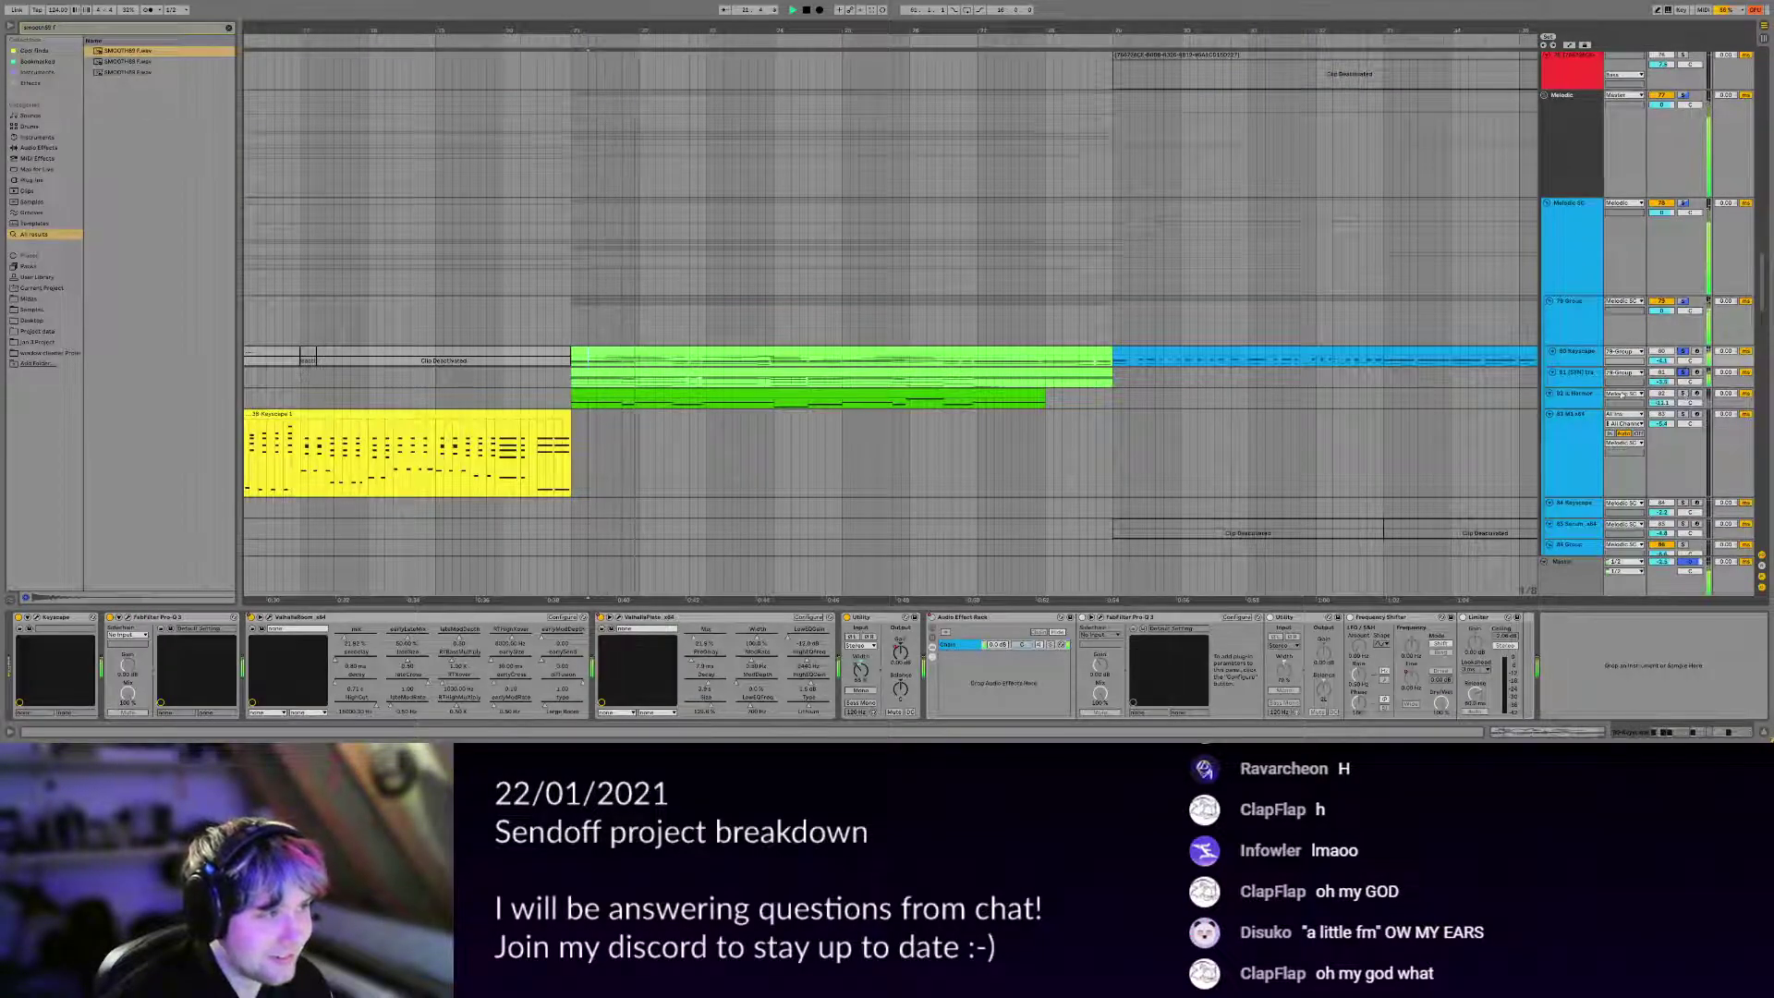
# Select the SYNC chord track, increase its height and audition it soloed on its own.
pyautogui.click(1576, 375)
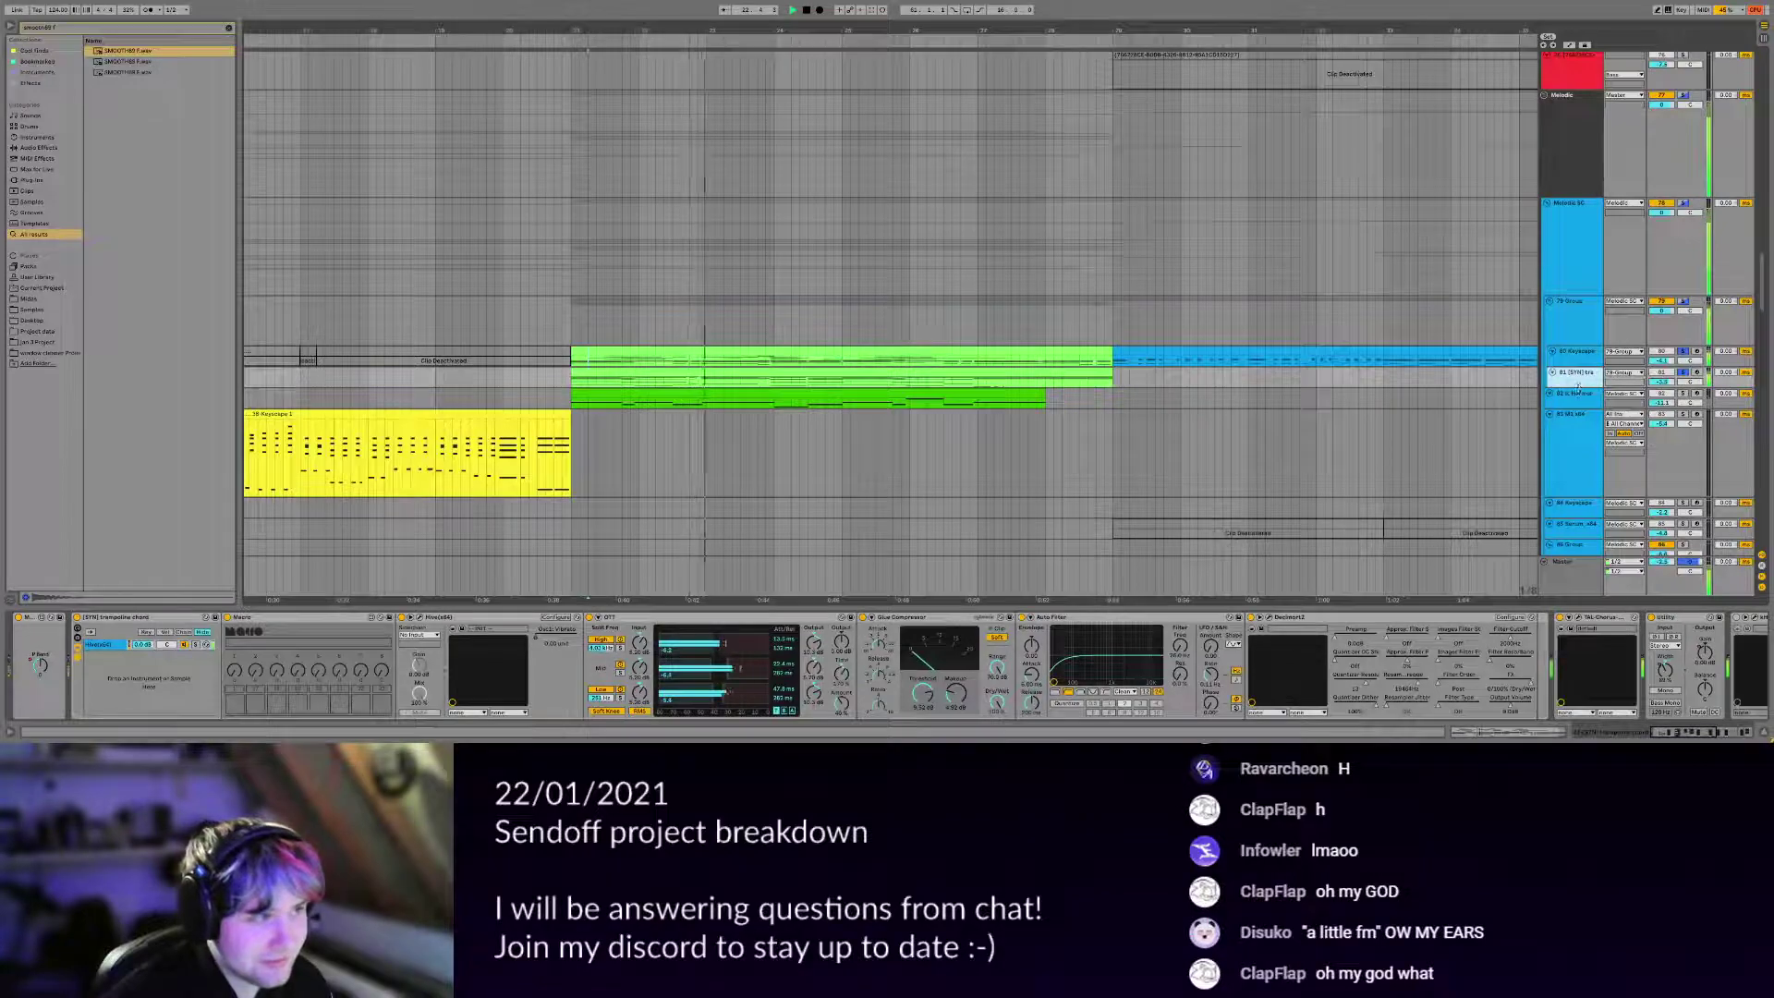
pyautogui.moveTo(1578, 387); pyautogui.dragTo(1577, 415)
pyautogui.press('space')
pyautogui.click(492, 616)
pyautogui.press('space')
pyautogui.press('space')
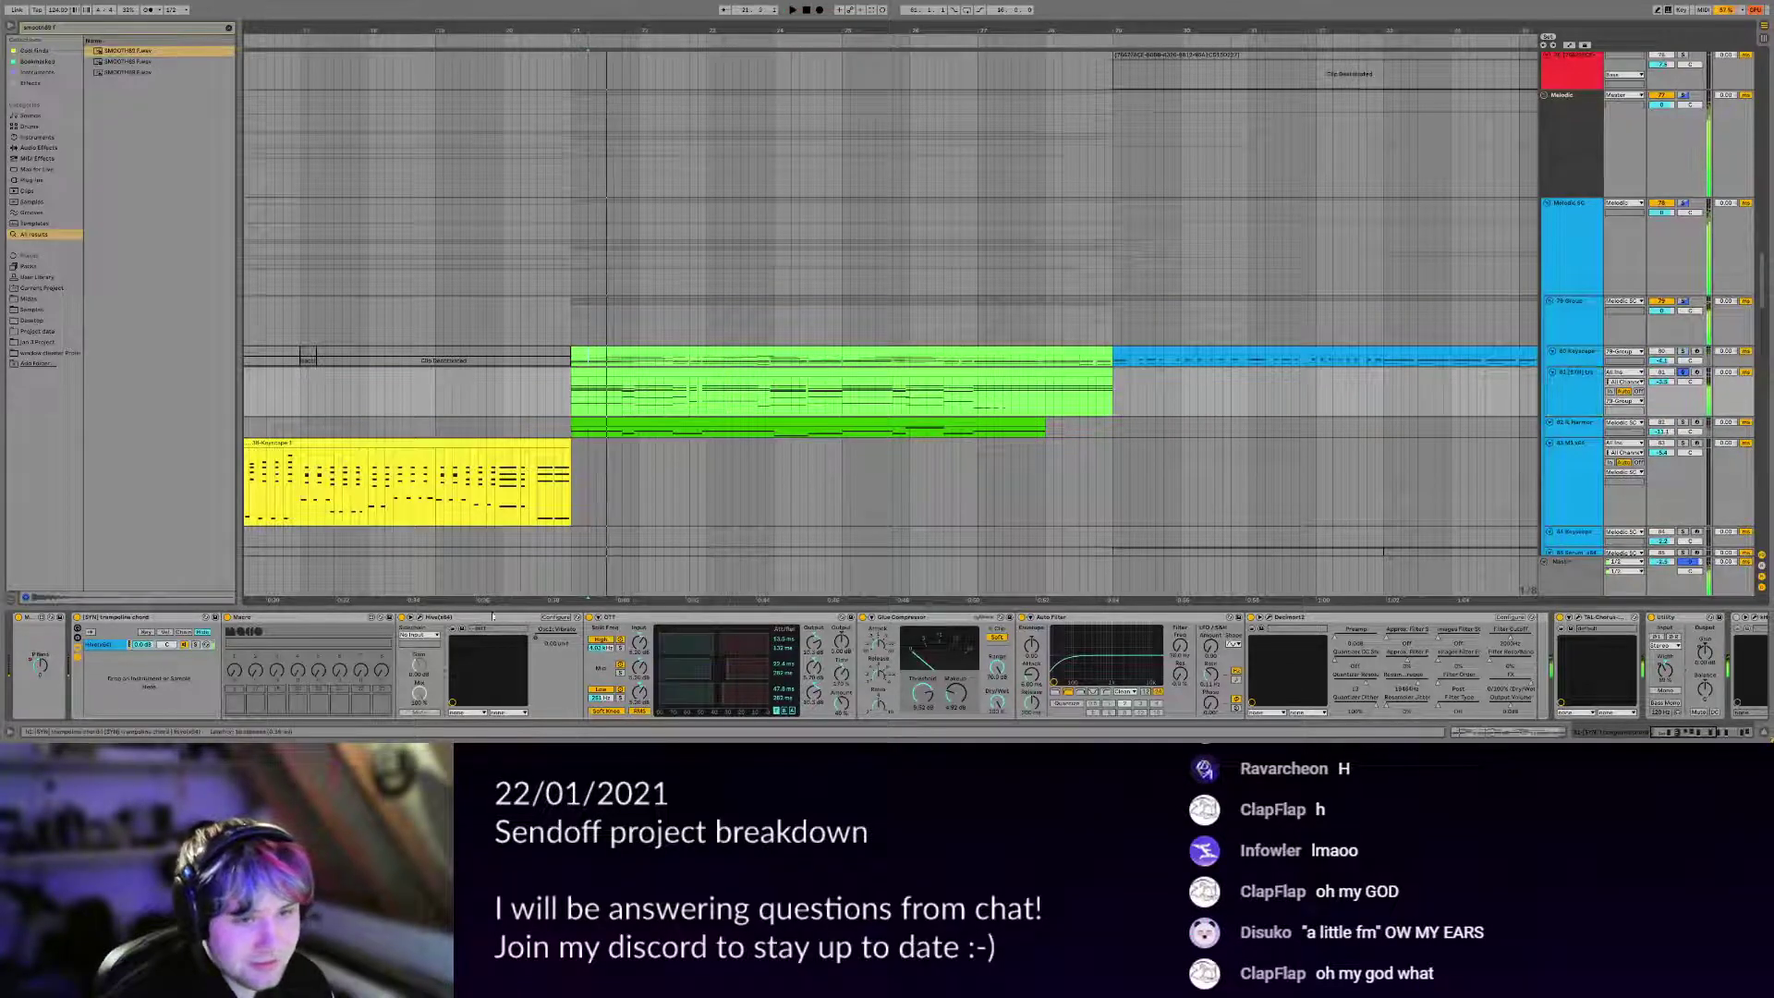
# Review the Hive synth on the SYNC chord track, arm the track for recording, and close the Hive window.
pyautogui.click(424, 619)
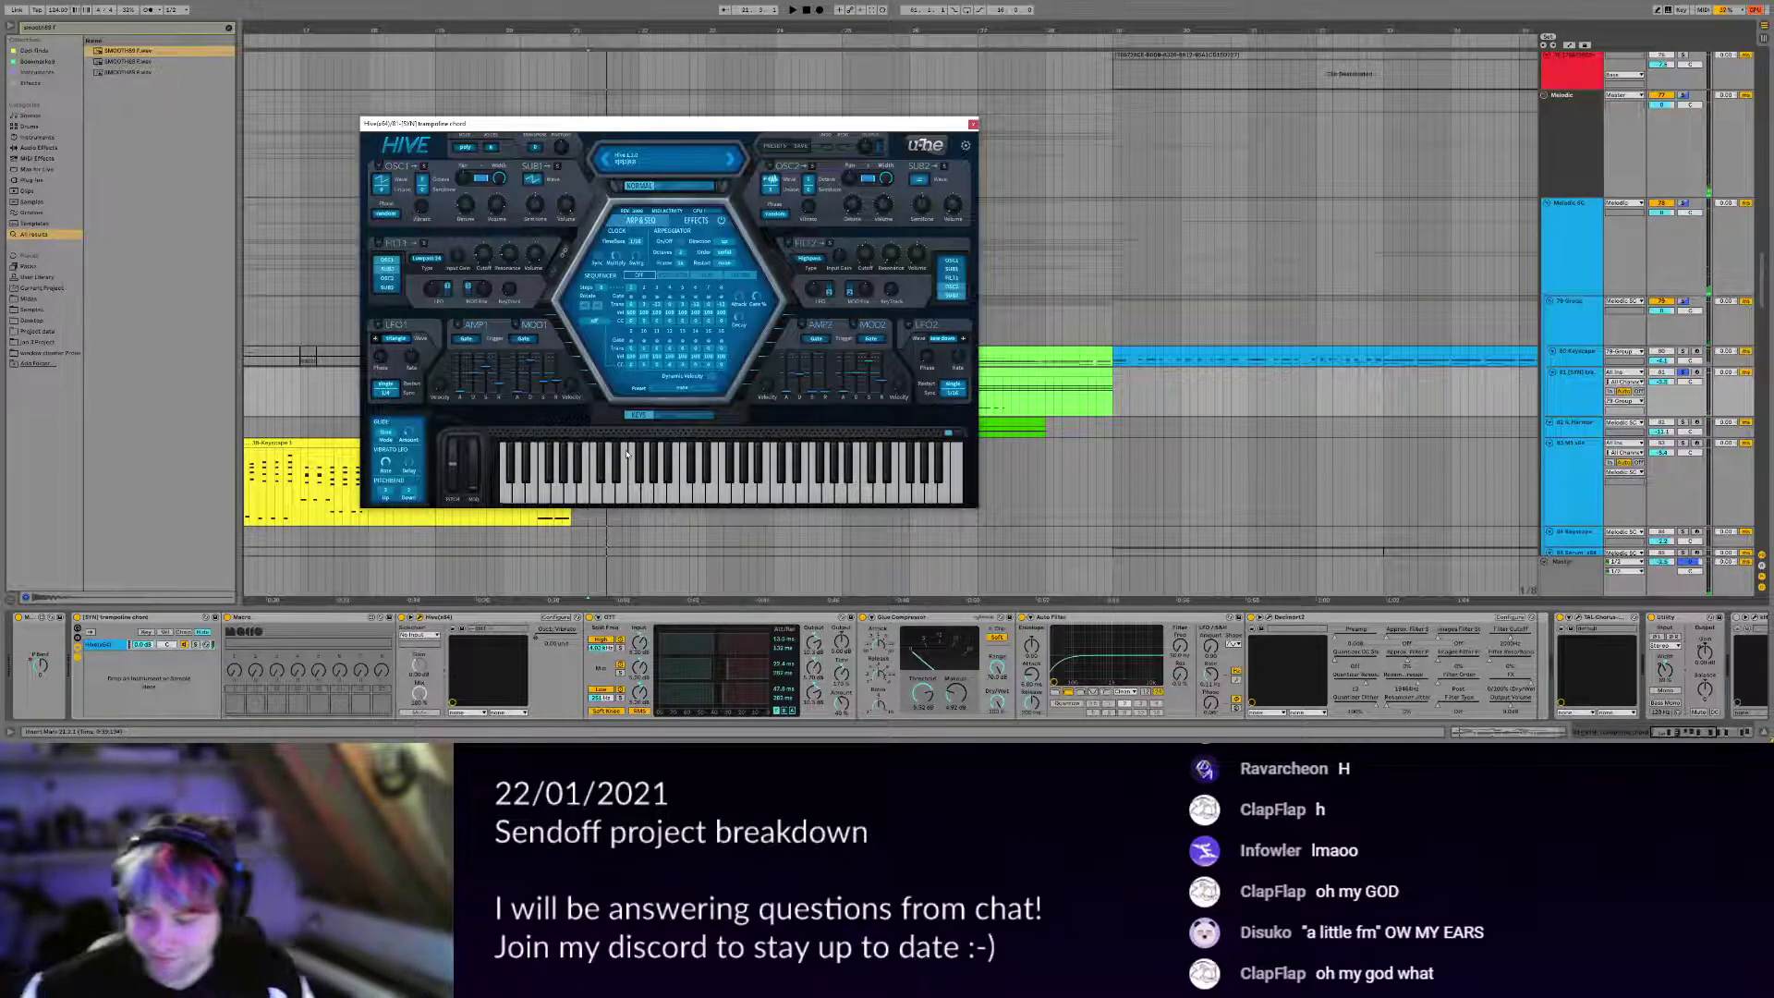
pyautogui.click(1696, 372)
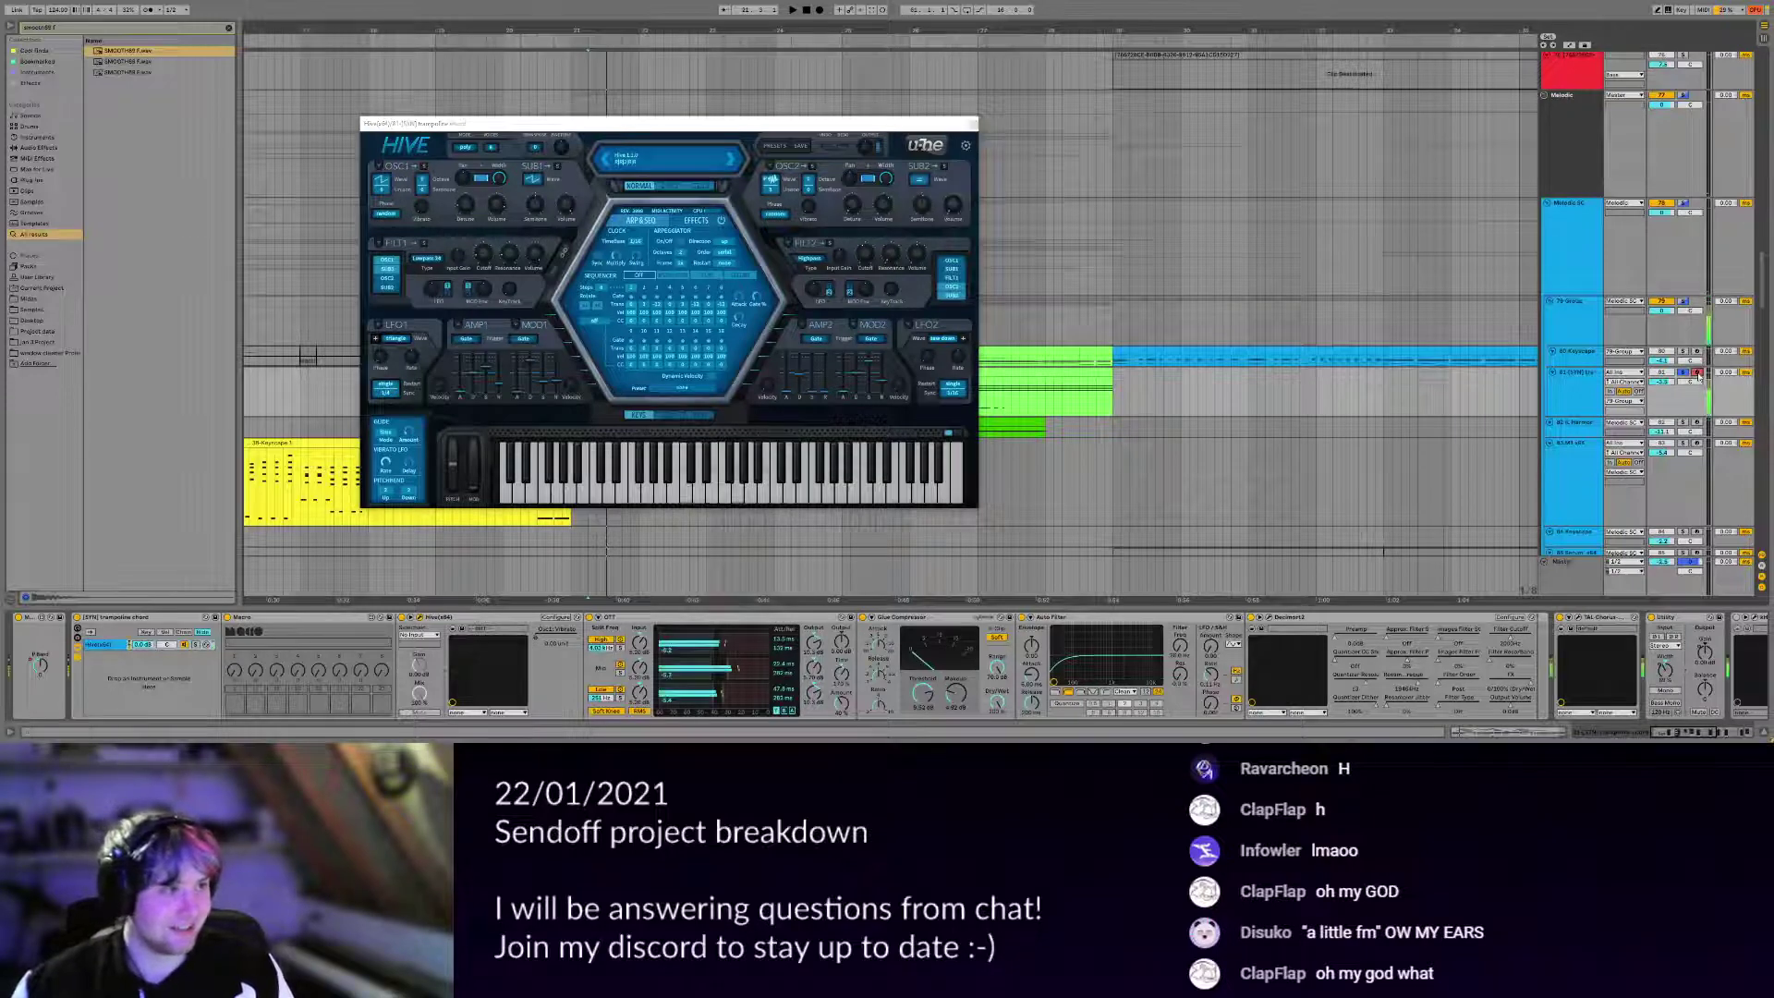
pyautogui.click(972, 123)
pyautogui.hscroll(10, 1144, 651)
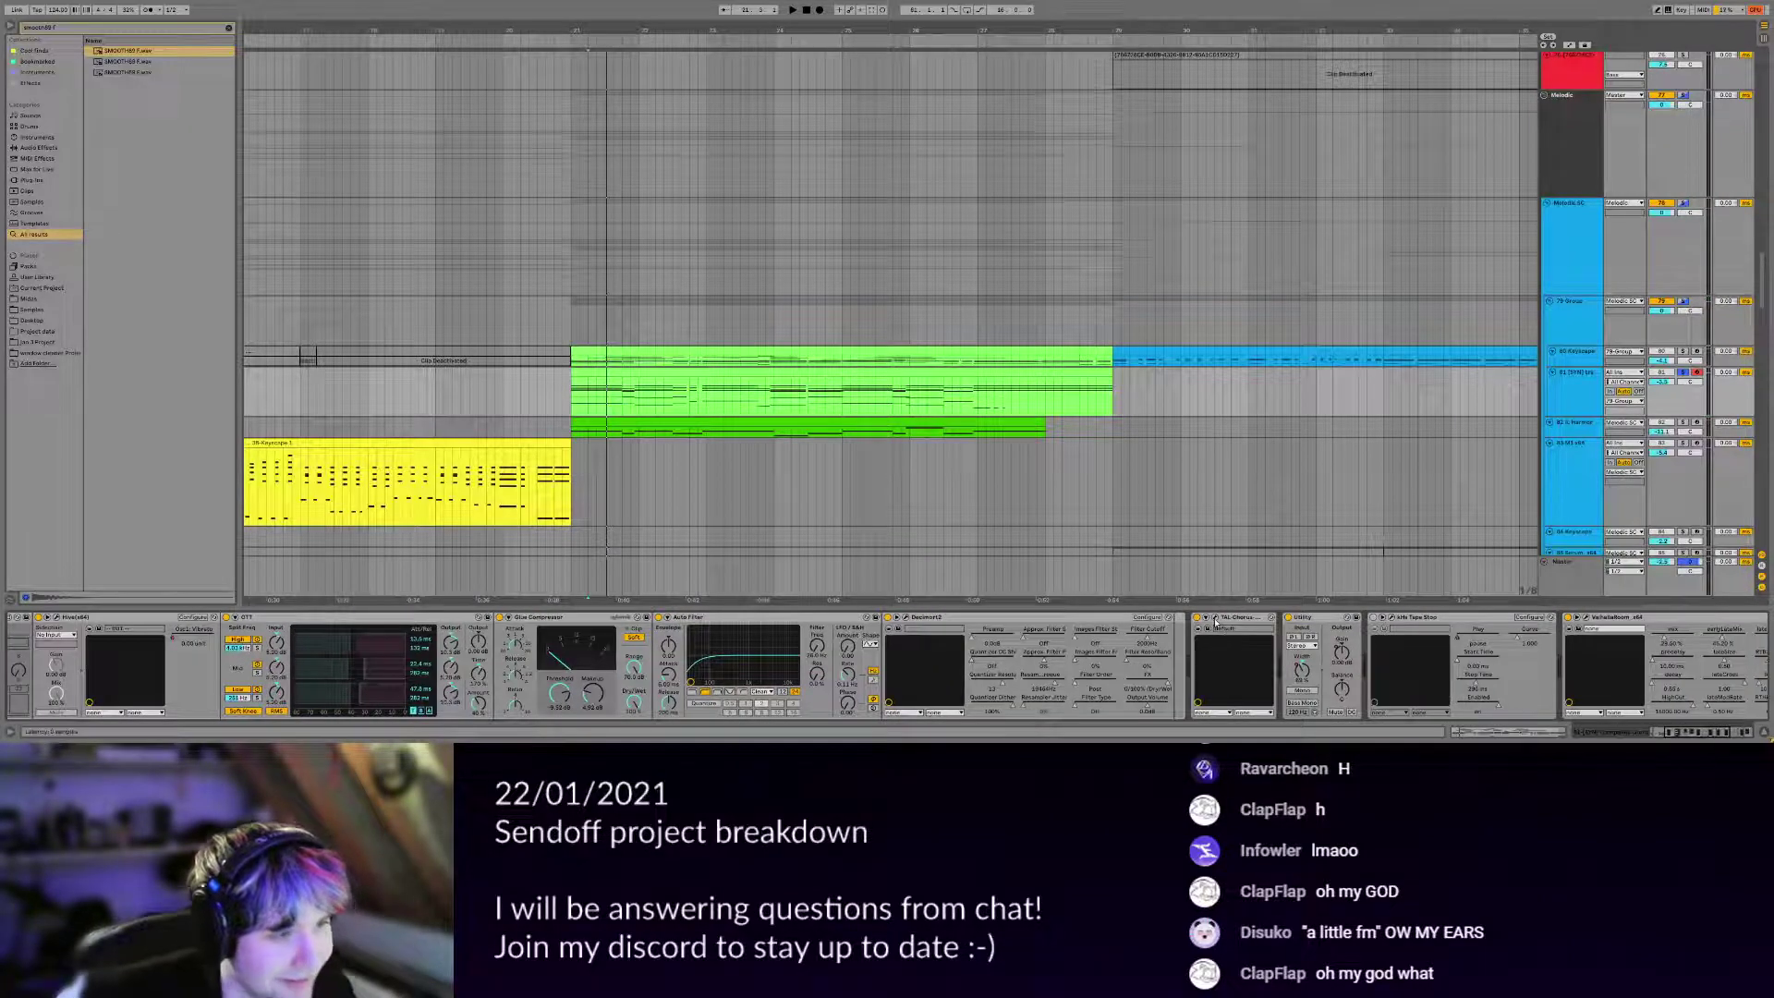
# Review the TAL-Chorus-LX effect on the SYNC chord track and close its window.
pyautogui.click(1216, 620)
pyautogui.moveTo(351, 123); pyautogui.dragTo(548, 338)
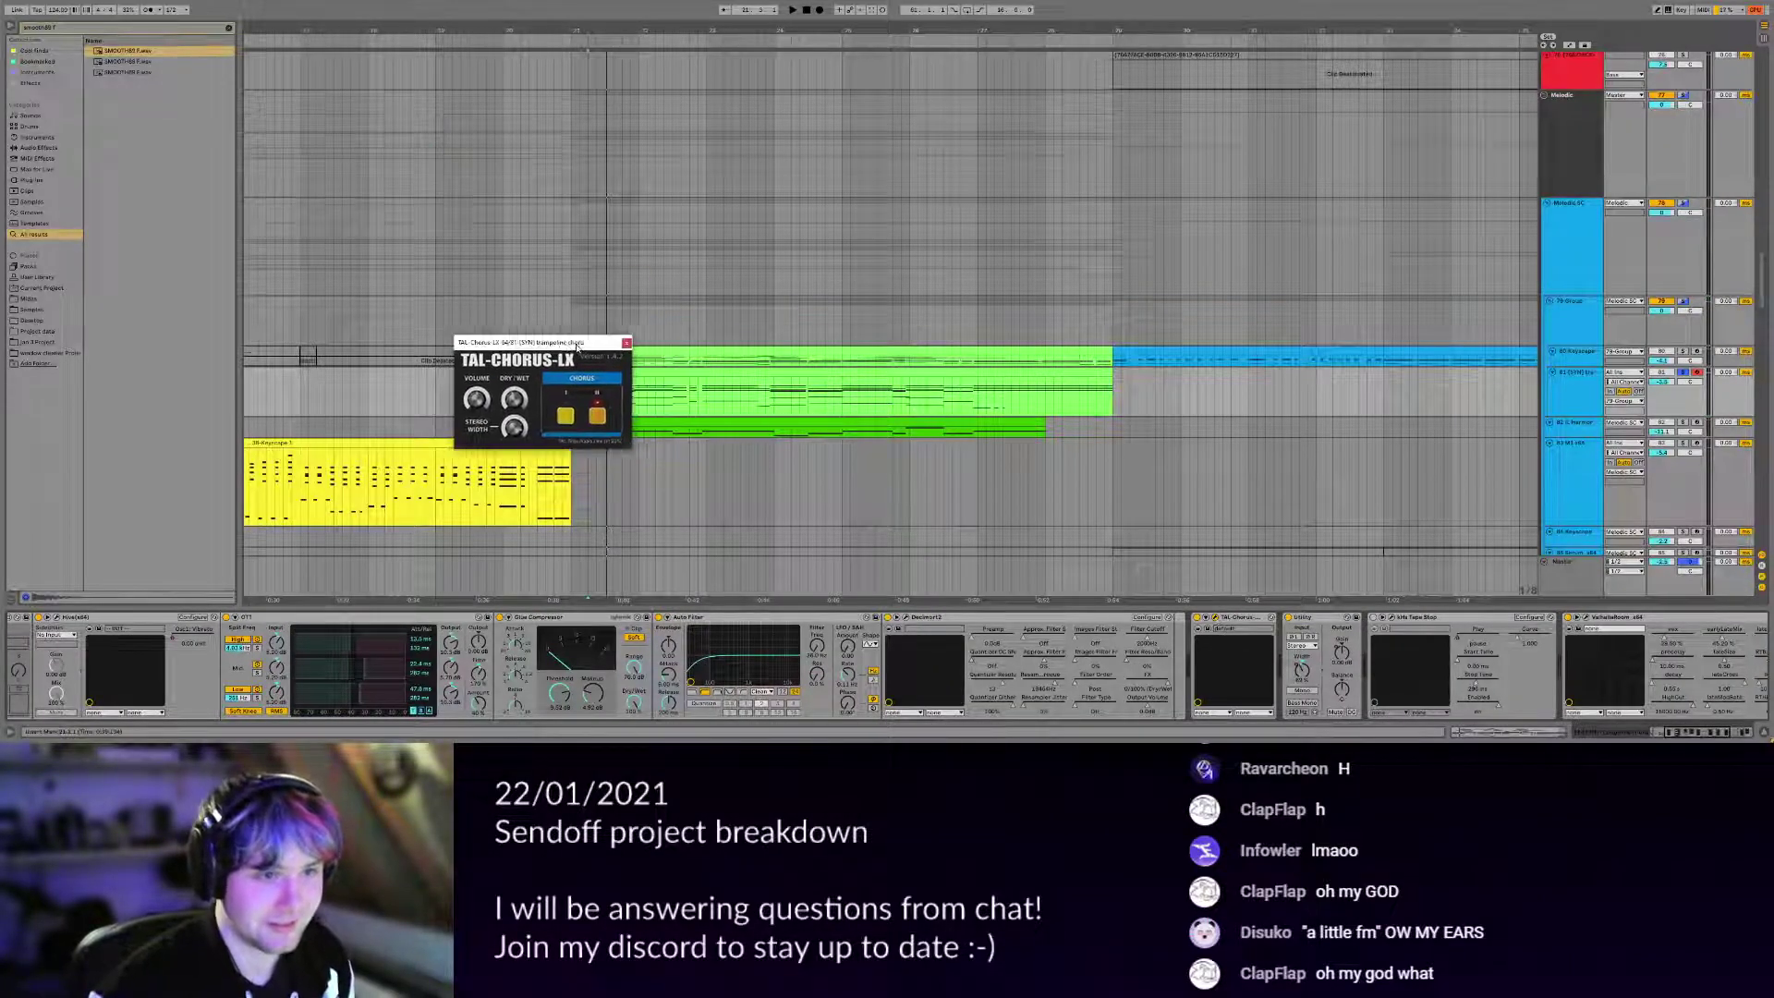
pyautogui.press('Escape')
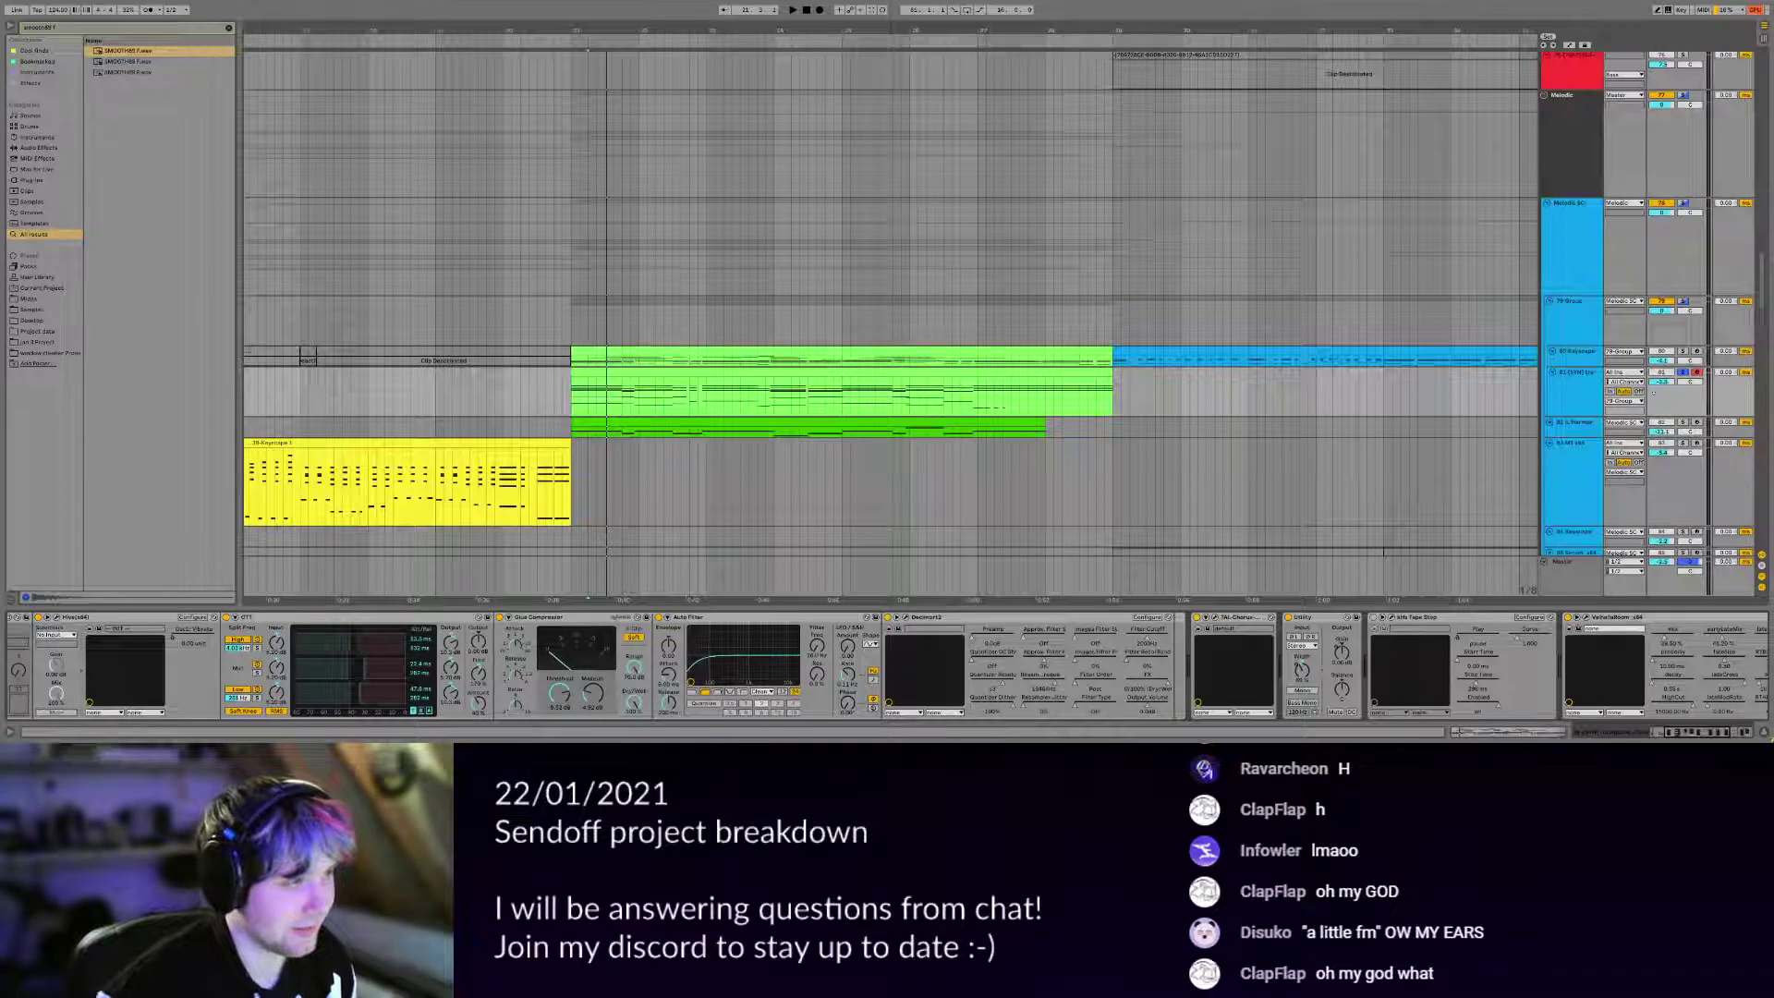
# Select and solo the Harmor track below the SYNC chords, play its green clip and increase the track's height.
pyautogui.click(1575, 425)
pyautogui.press('space')
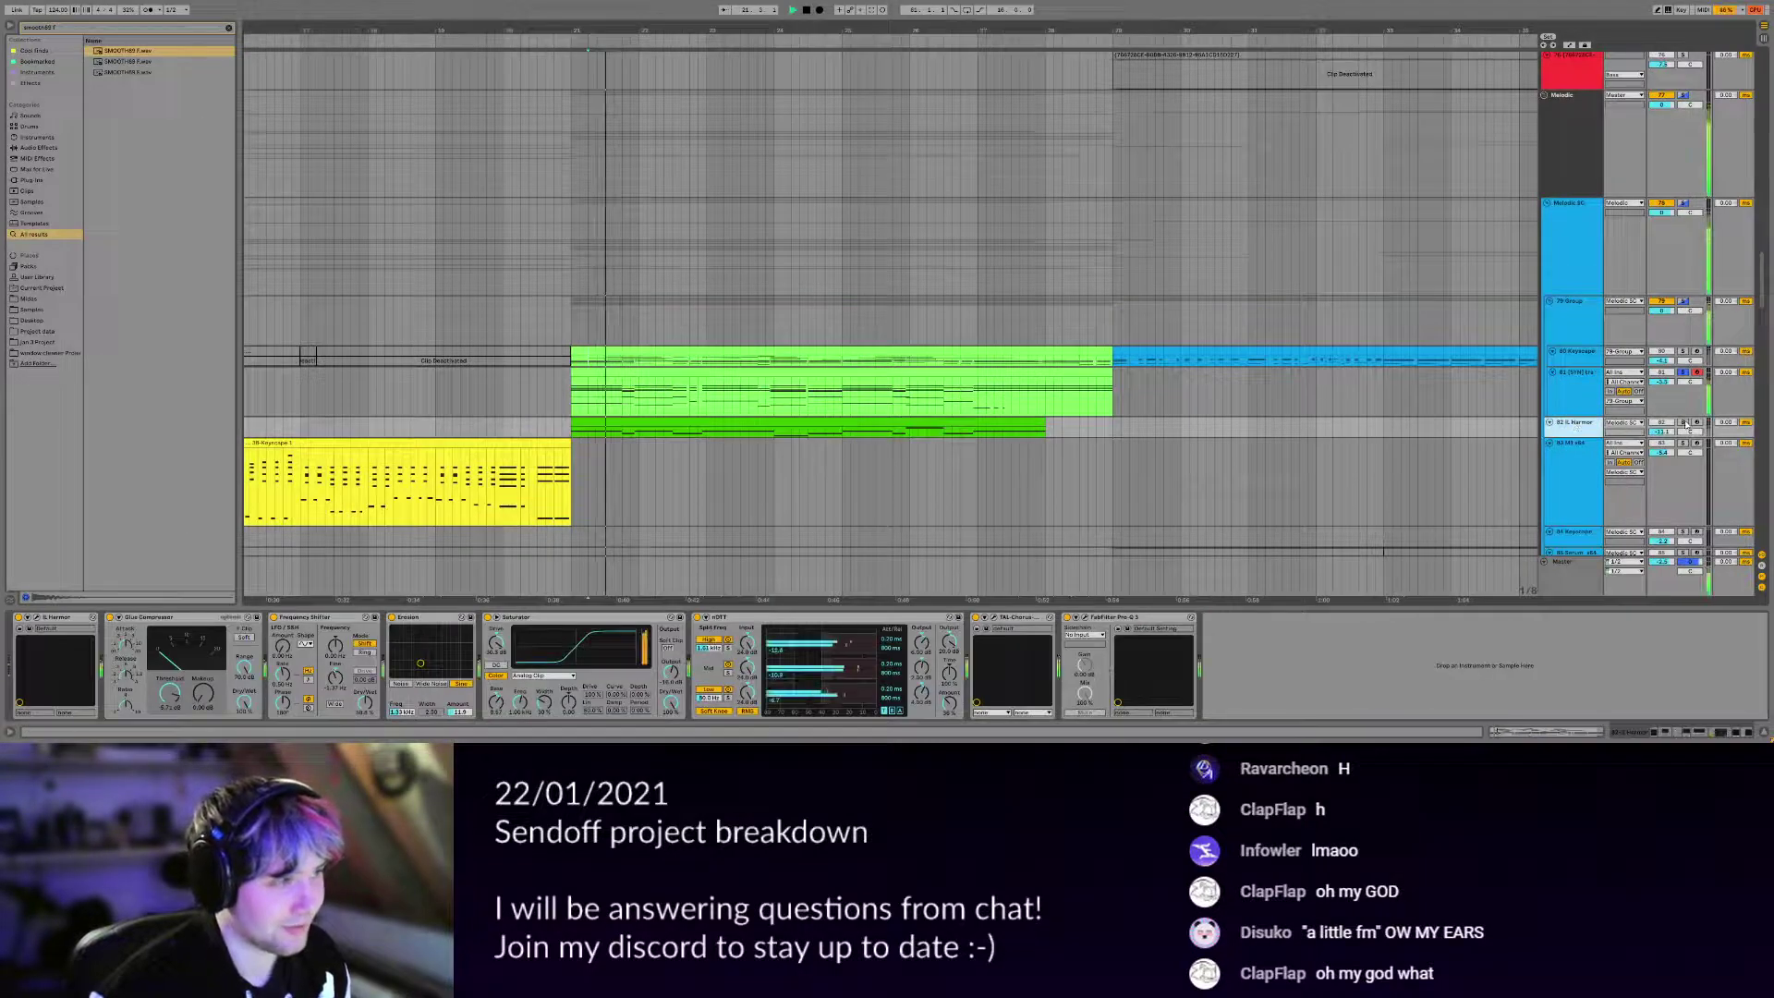
pyautogui.click(1683, 422)
pyautogui.press('space')
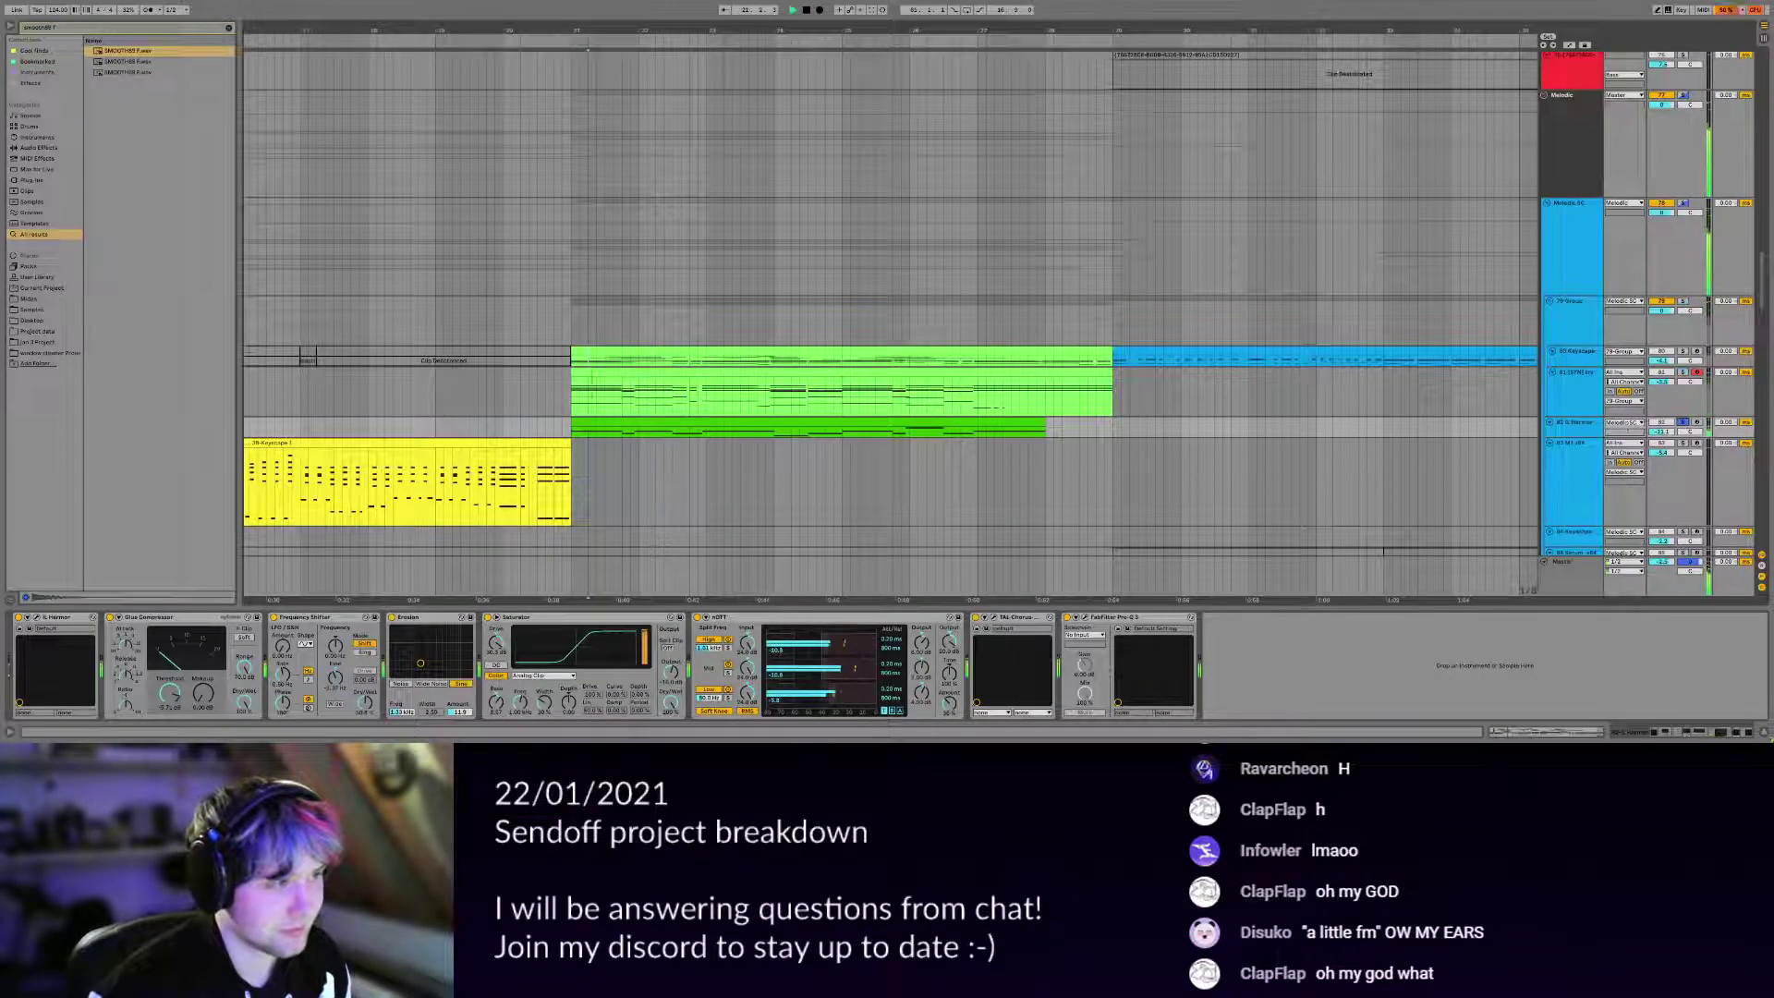
pyautogui.click(1575, 424)
pyautogui.moveTo(1575, 437); pyautogui.dragTo(1575, 456)
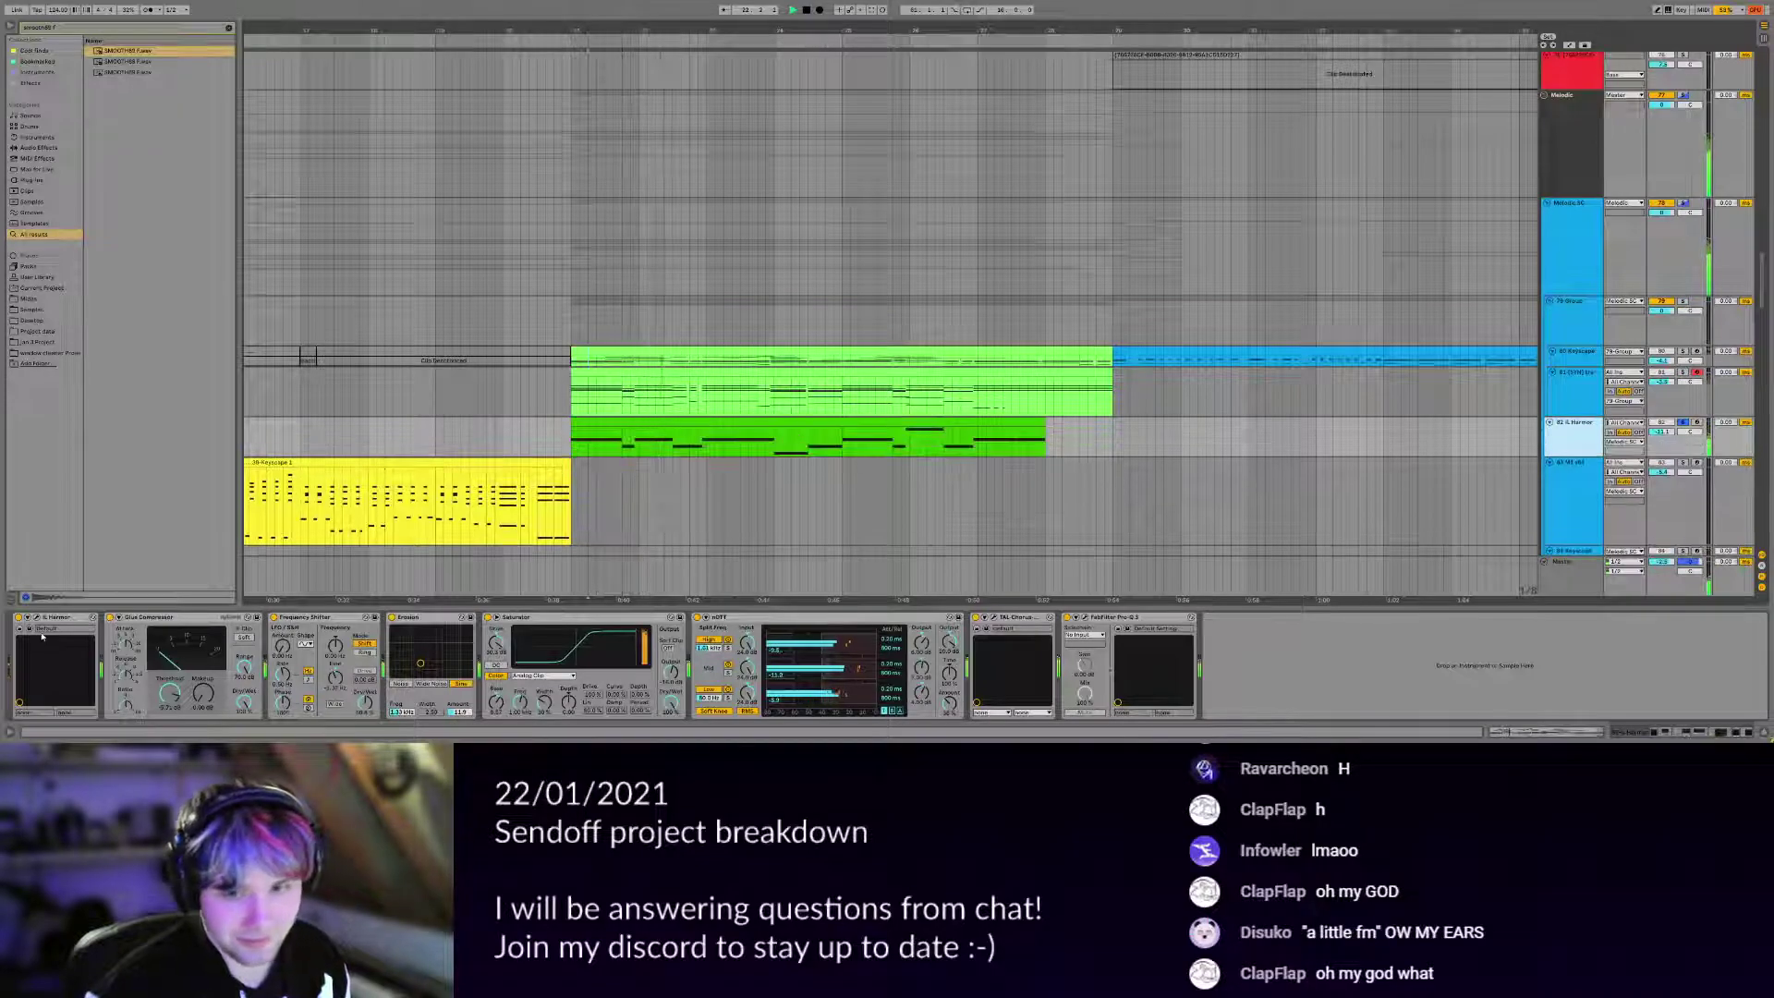
# Review the Harmor synth on the soloed track and close its window.
pyautogui.click(42, 636)
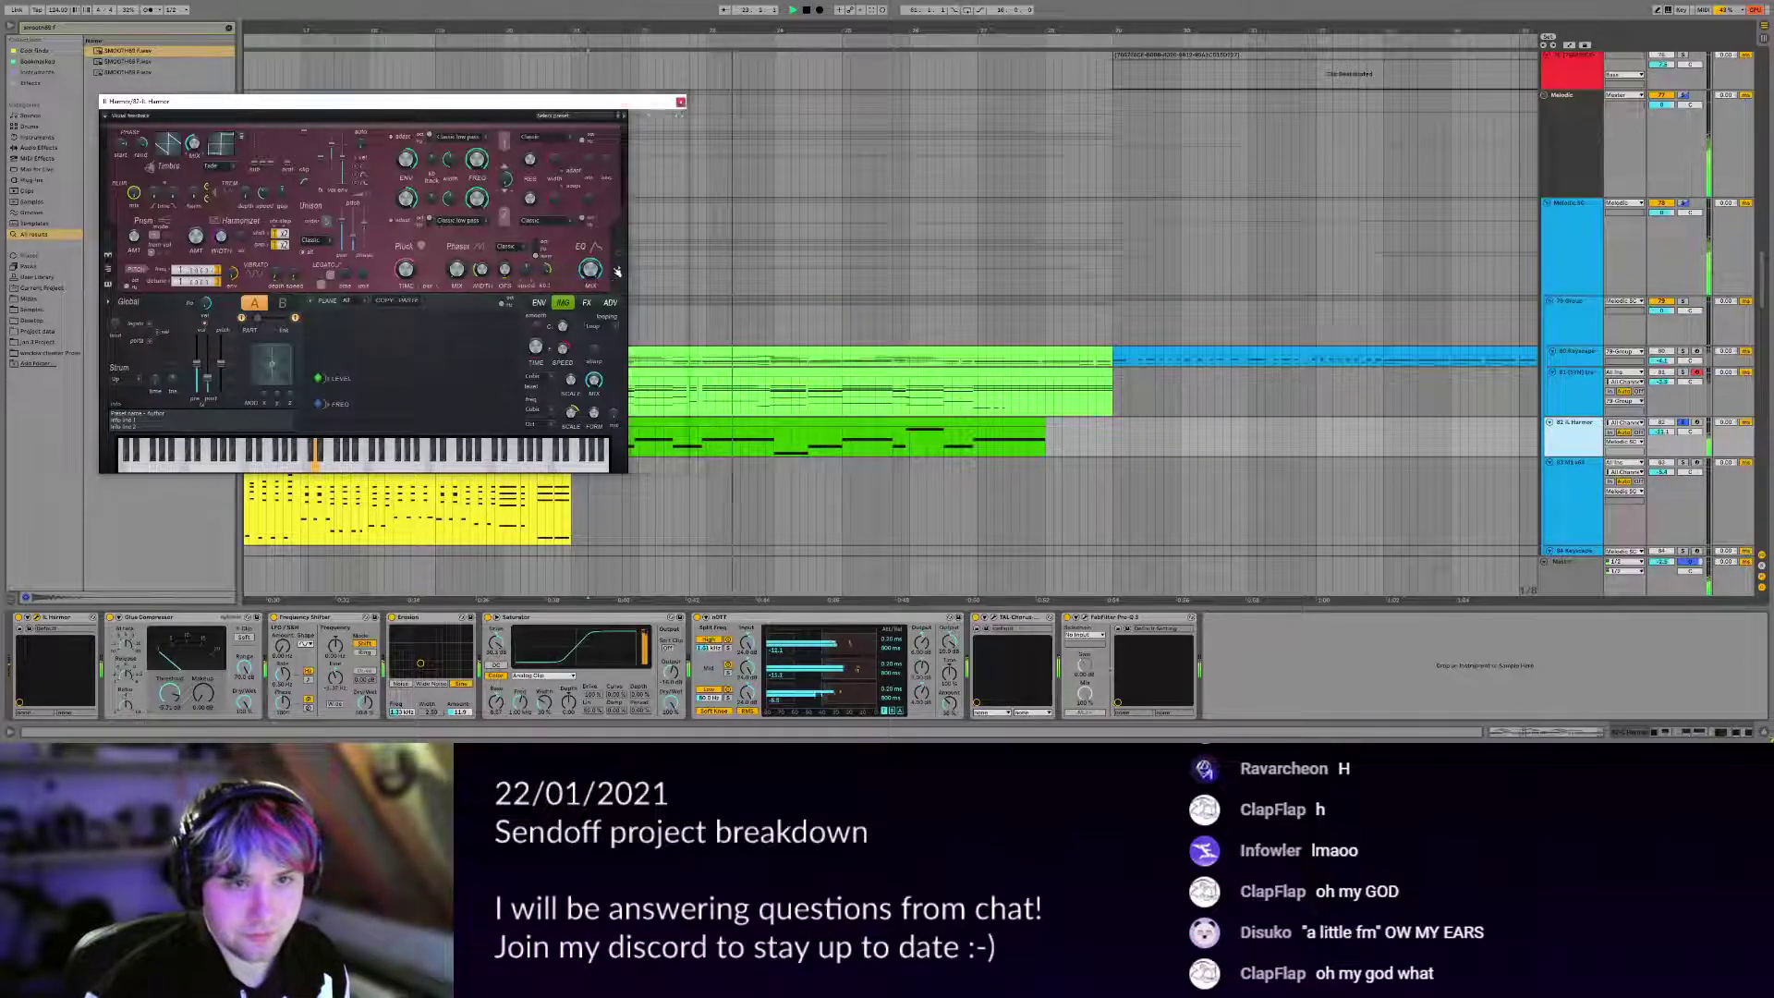
pyautogui.press('Escape')
pyautogui.scroll(-3, 750, 373)
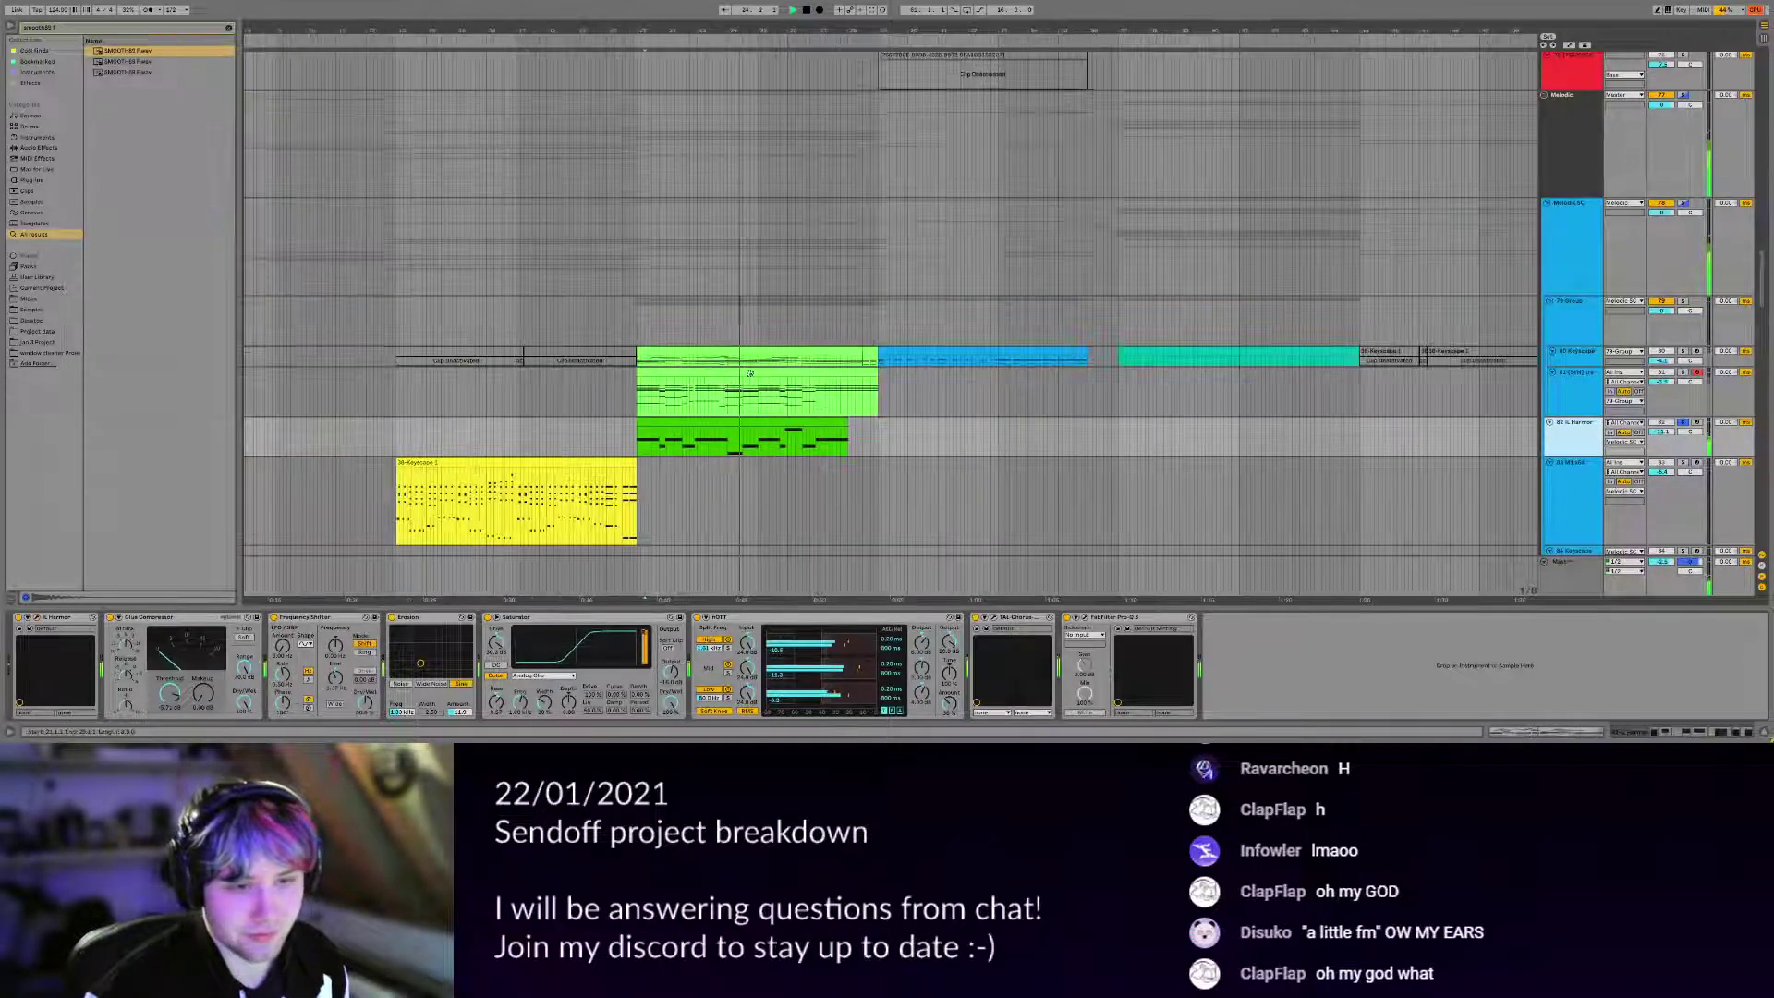
# Stop the Harmor audition and play the arrangement from just before the yellow and purple drum build-up clips.
pyautogui.moveTo(749, 373); pyautogui.dragTo(452, 304)
pyautogui.press('space')
pyautogui.click(1683, 353)
pyautogui.moveTo(844, 341); pyautogui.dragTo(781, 281)
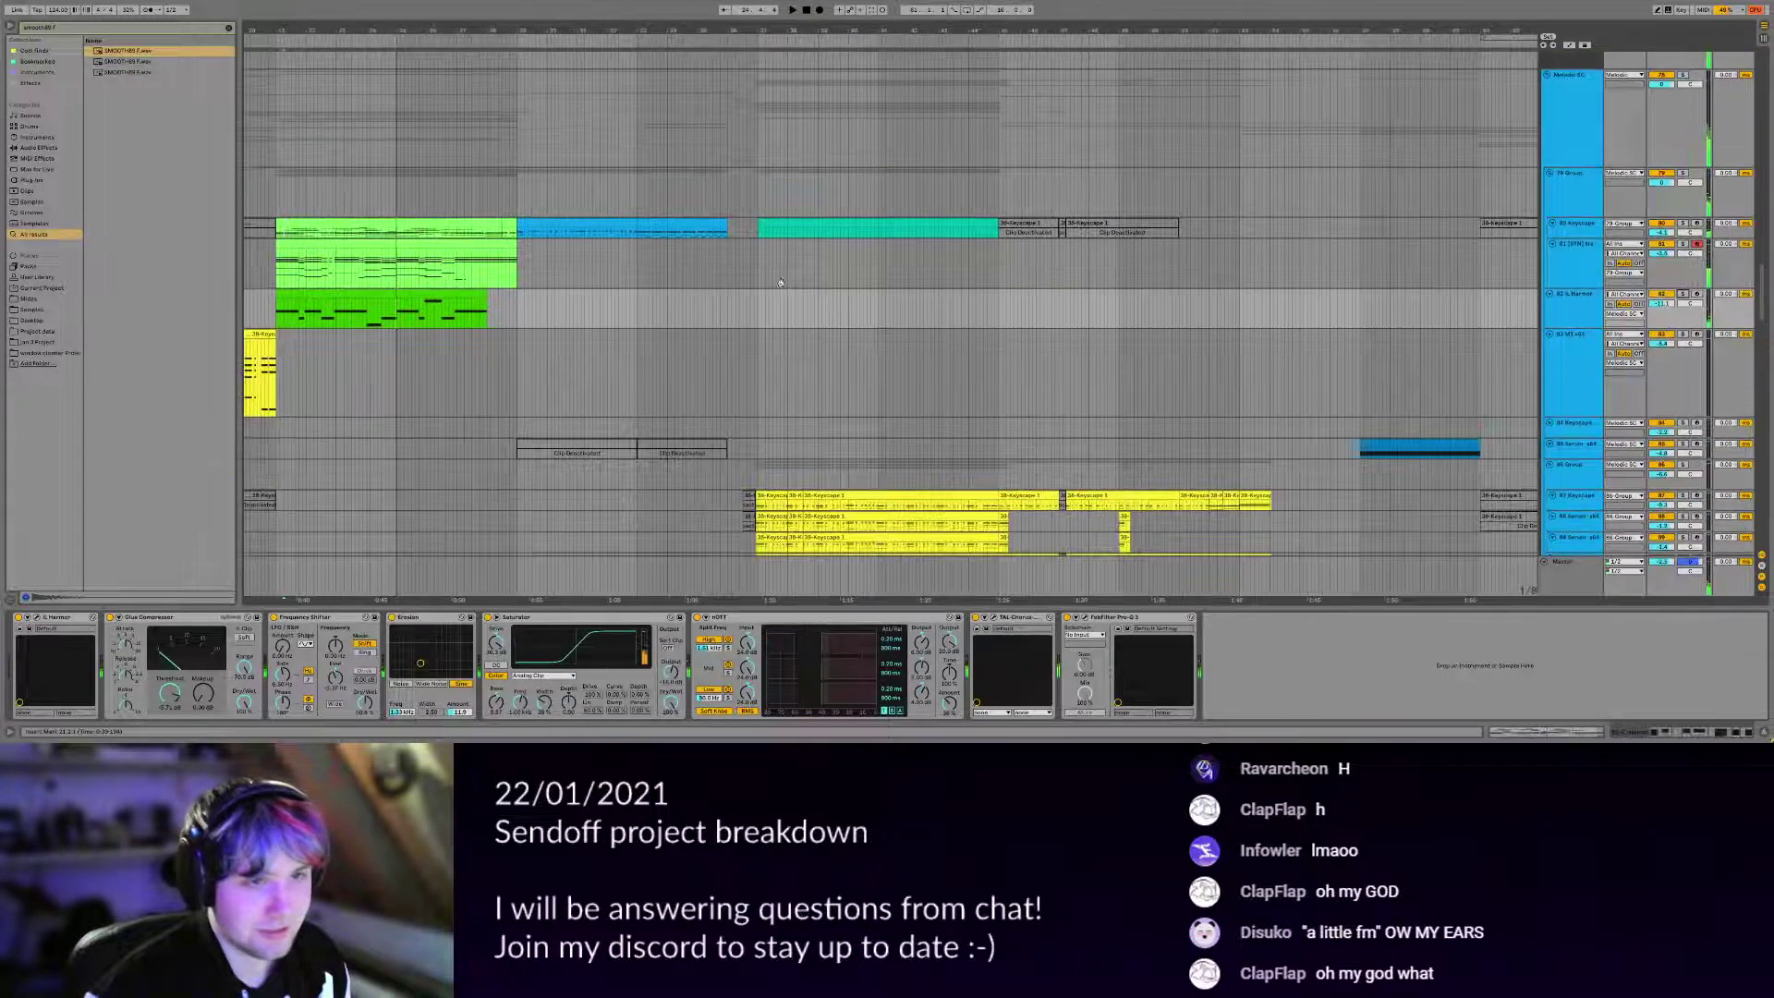
pyautogui.scroll(-15, 781, 283)
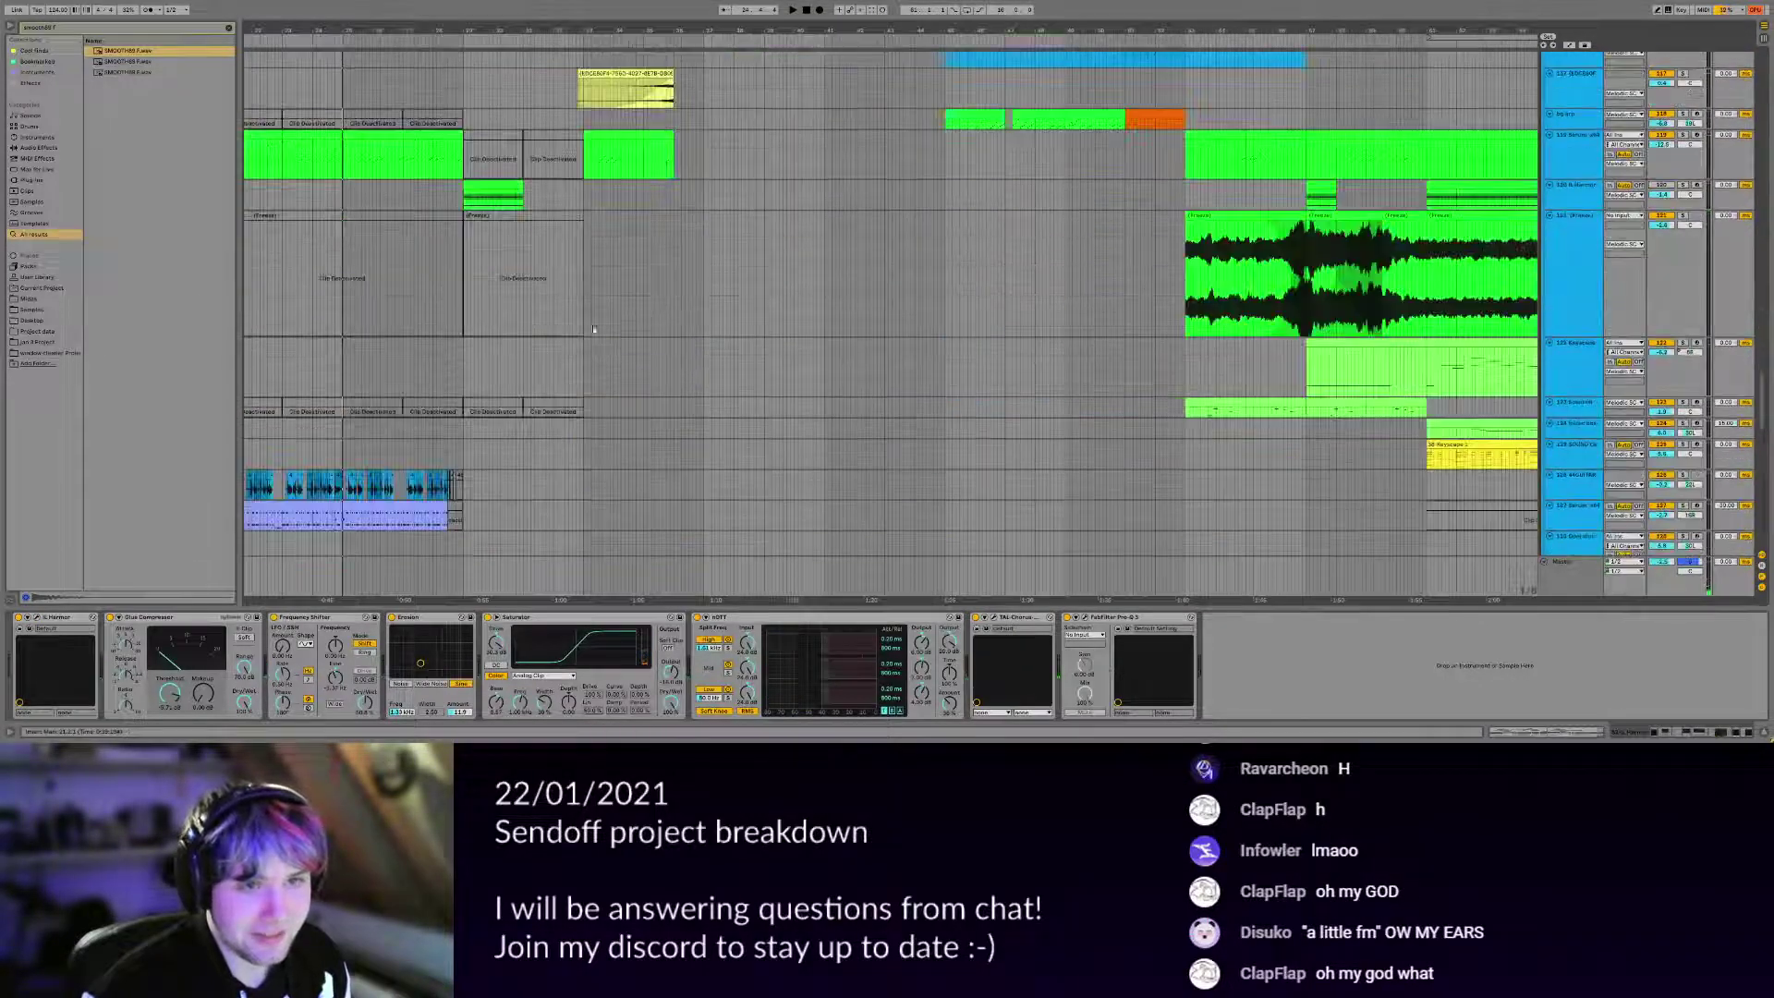
pyautogui.scroll(20, 593, 329)
pyautogui.click(564, 335)
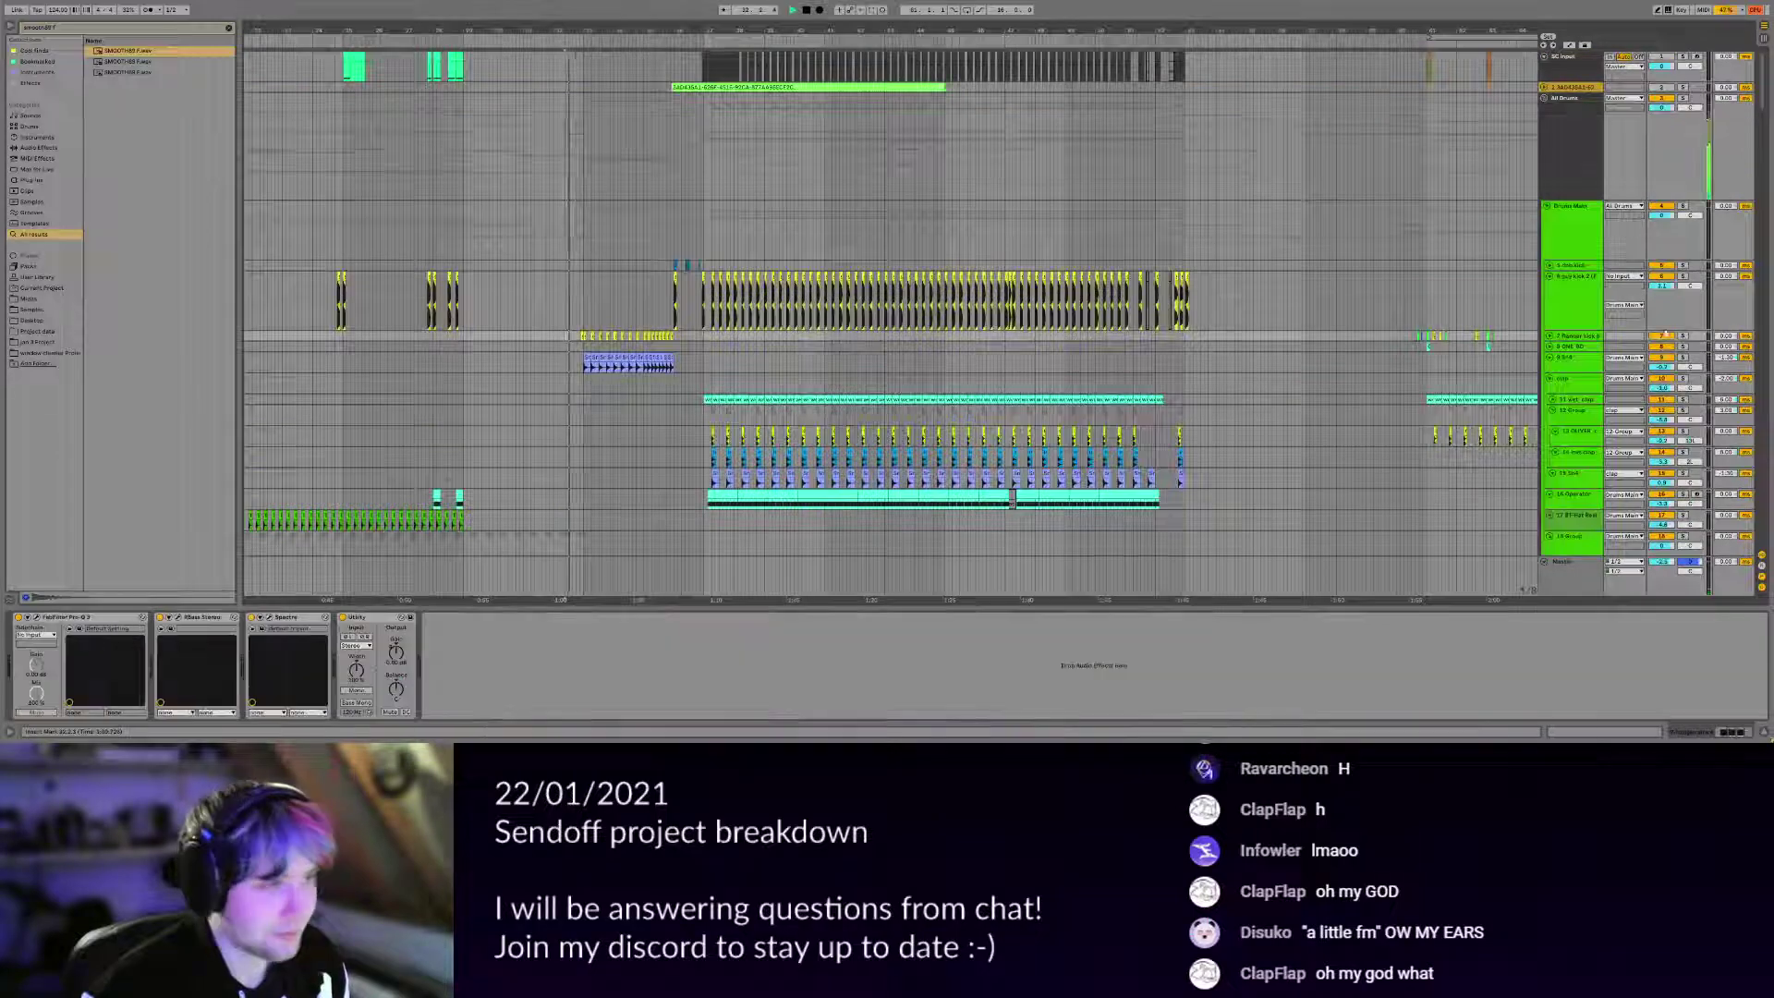
# Play the arrangement from the end of the small green drum clips, near the long yellow audio clip.
pyautogui.scroll(4, 563, 335)
pyautogui.scroll(-5, 545, 323)
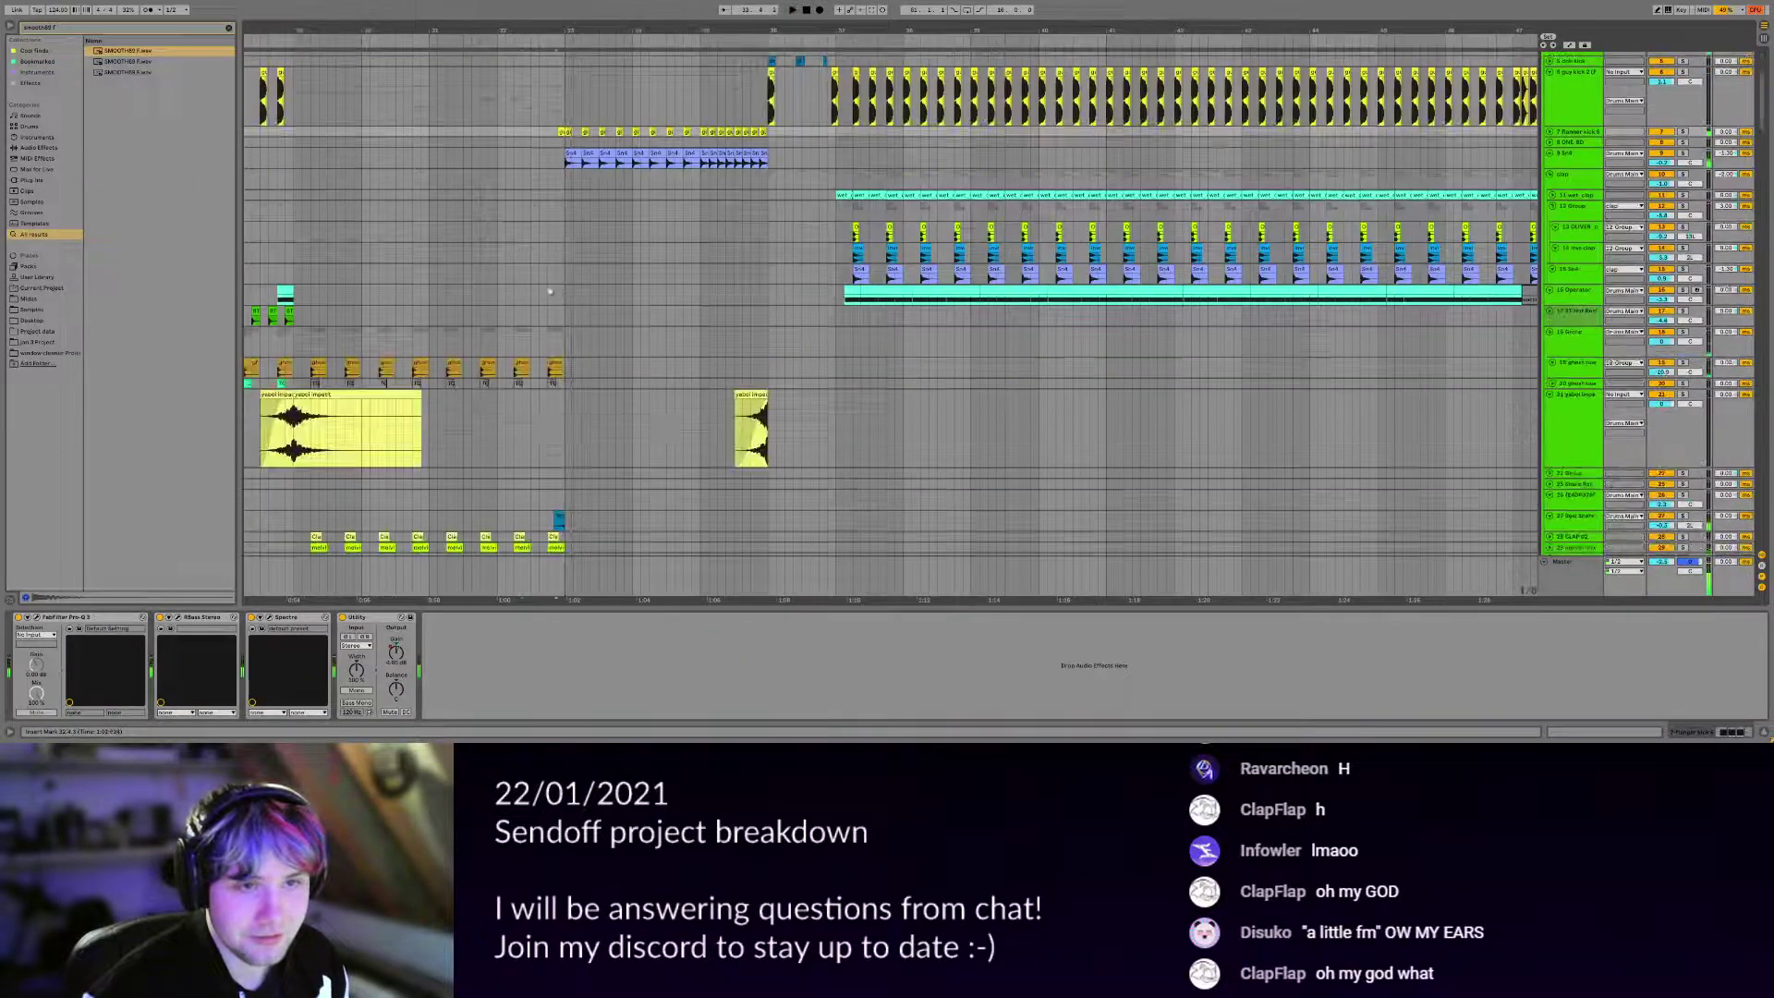
pyautogui.click(551, 292)
pyautogui.moveTo(552, 292); pyautogui.dragTo(642, 264)
pyautogui.click(391, 297)
pyautogui.press('space')
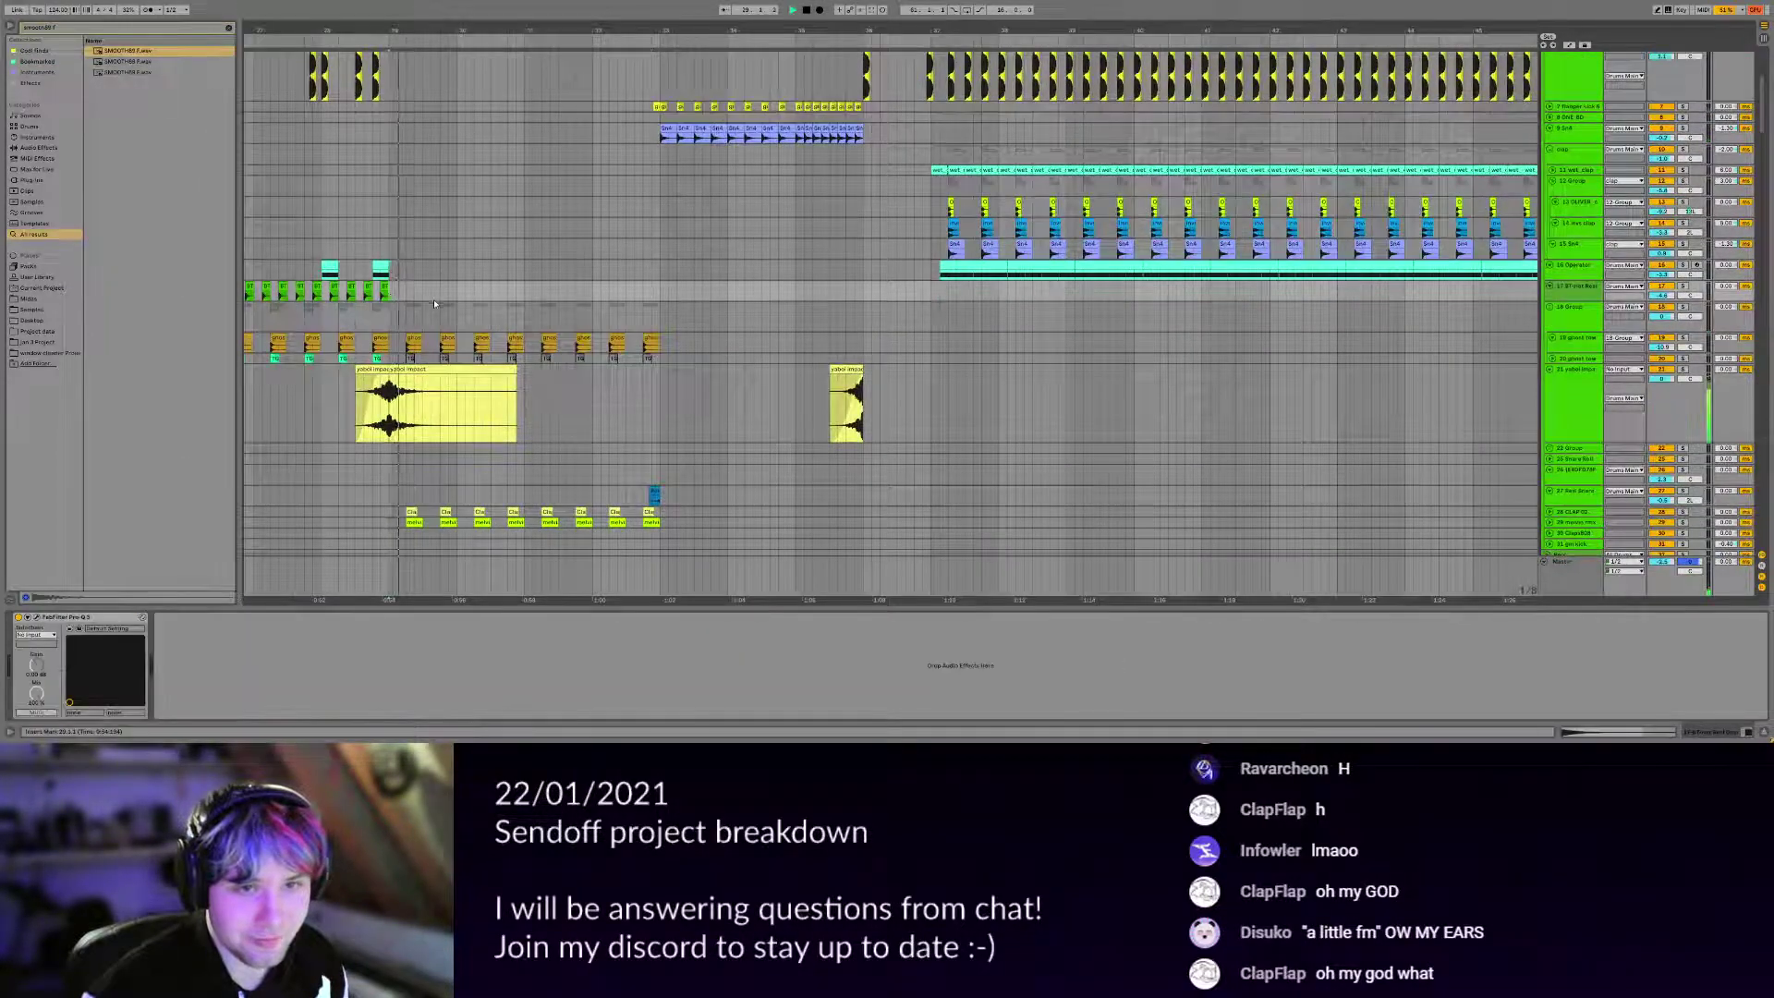
pyautogui.moveTo(493, 290); pyautogui.dragTo(628, 276)
# Return to the melodic tracks and briefly play from the middle of the blue Keyscape clip.
pyautogui.scroll(-20, 628, 277)
pyautogui.scroll(-10, 628, 276)
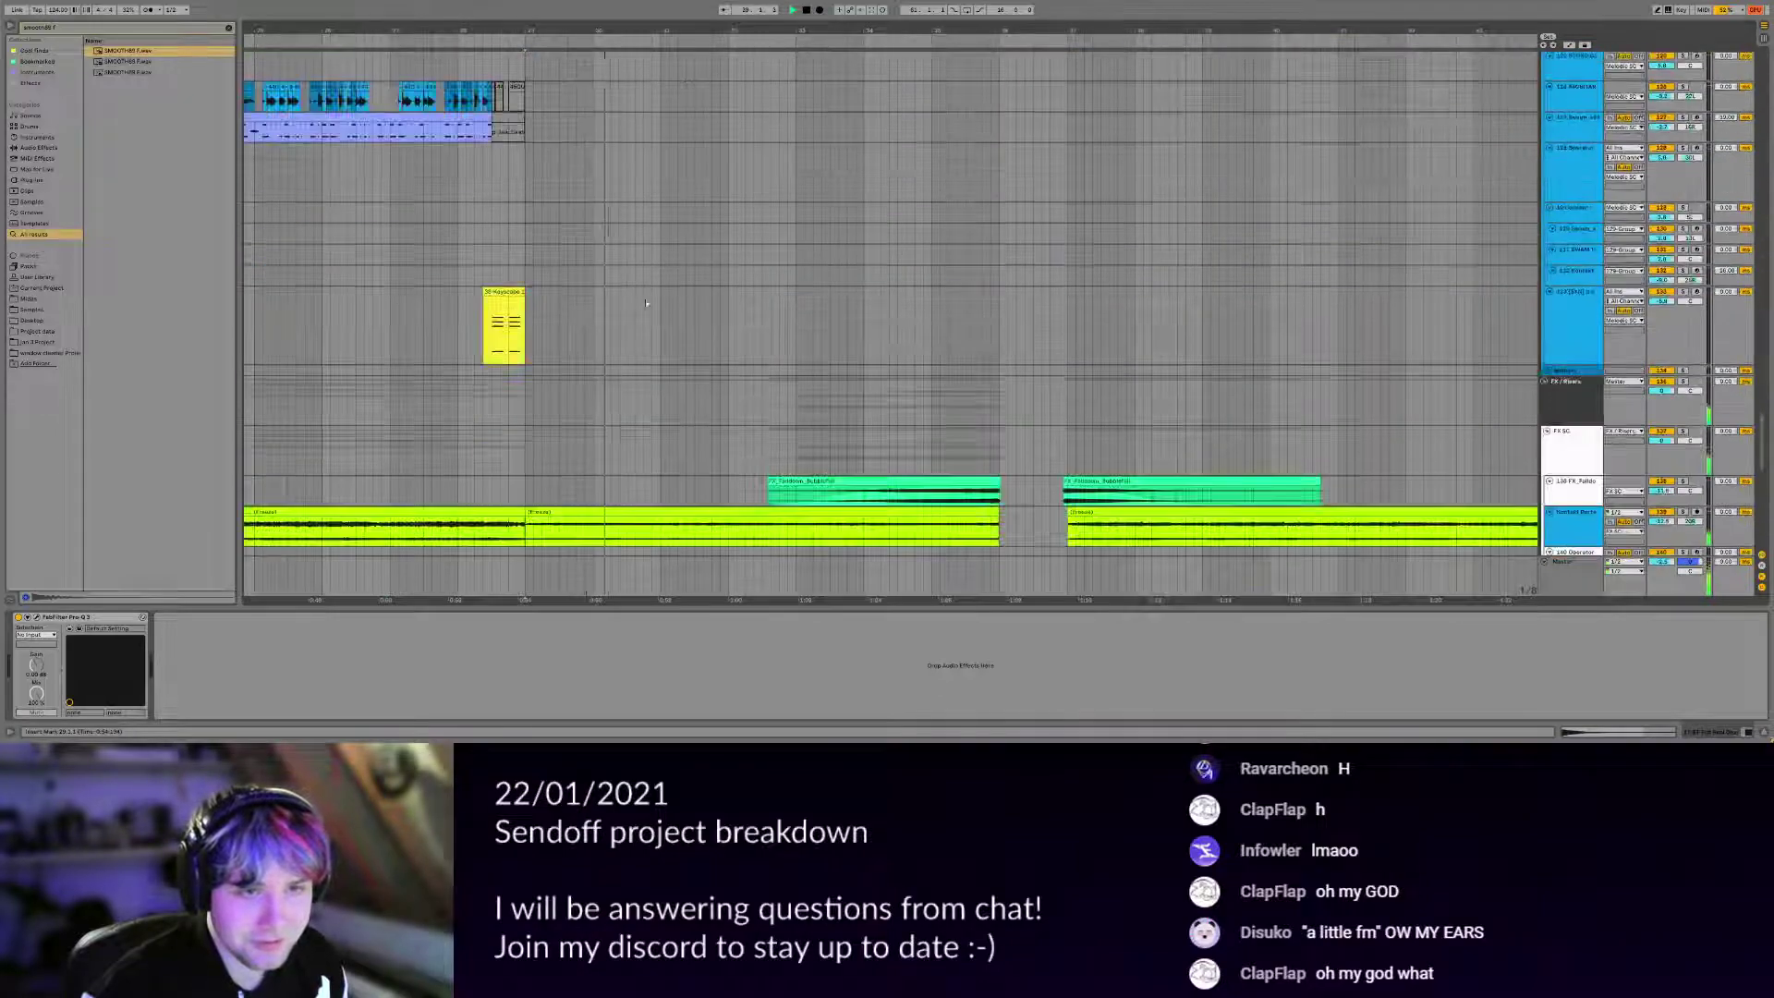
pyautogui.scroll(15, 702, 273)
pyautogui.click(770, 263)
pyautogui.press('space')
pyautogui.press('space')
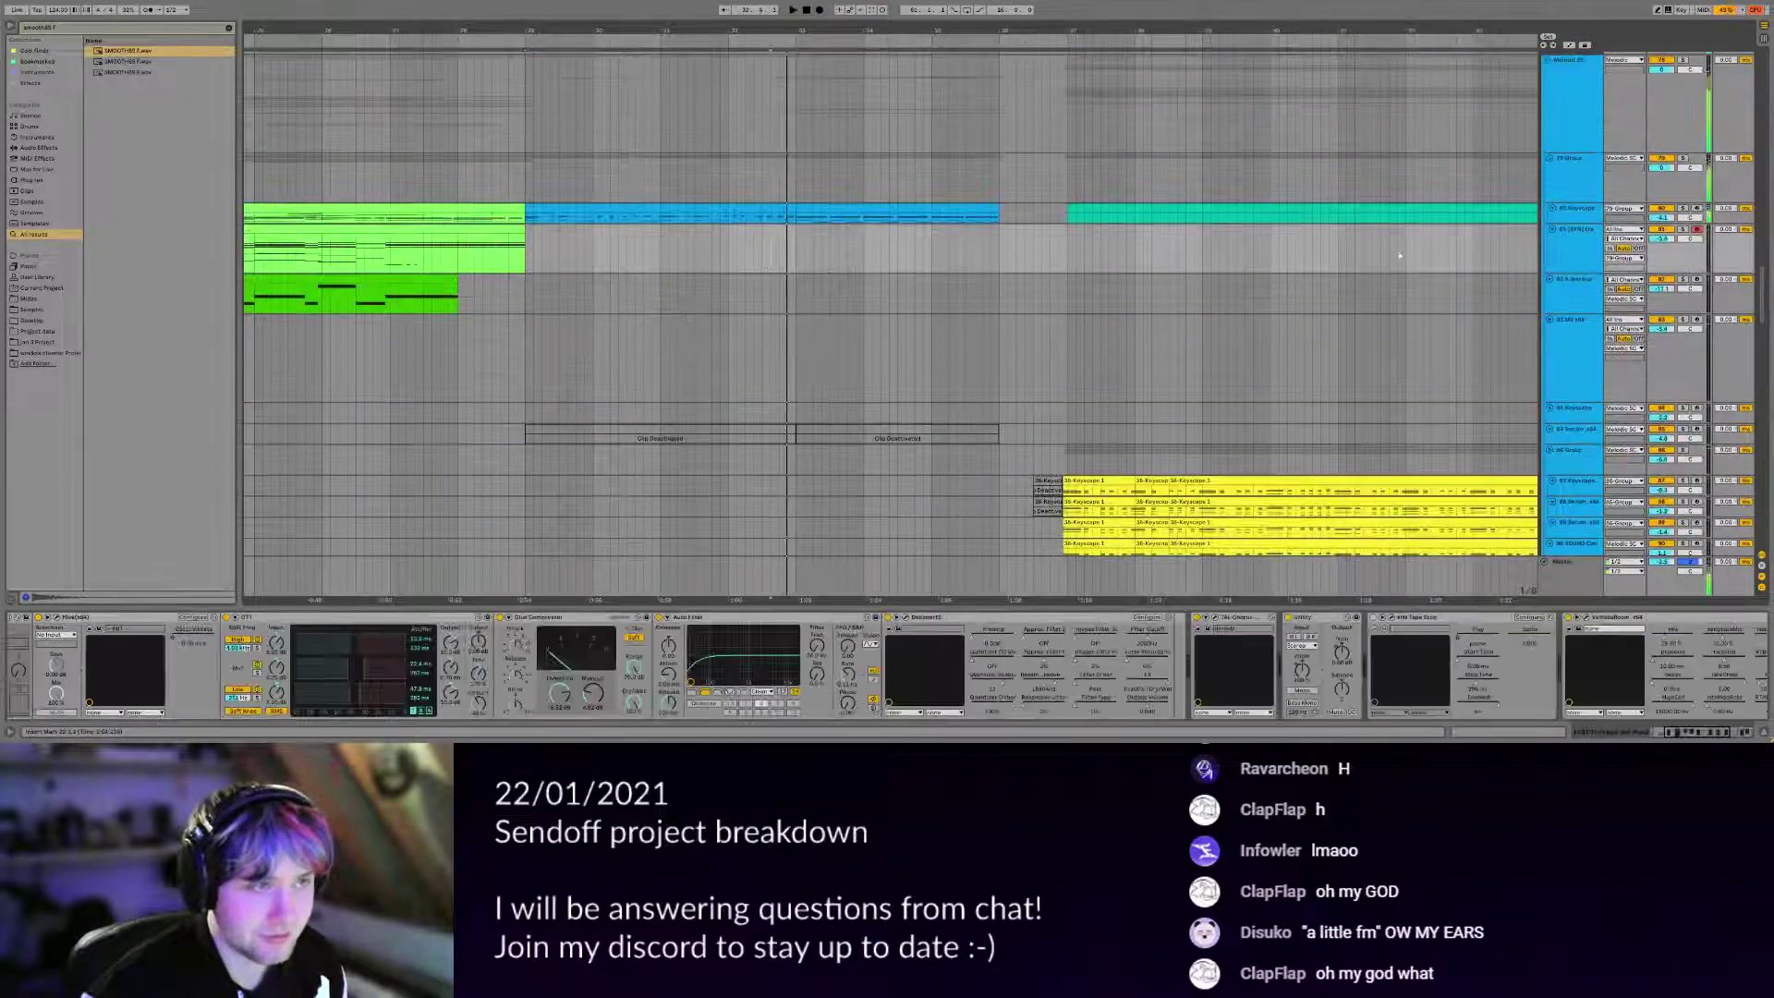
# Review the Keyscape track's LA Custom C7 - Ballad piano, close its window and return to the blue clip.
pyautogui.click(1578, 220)
pyautogui.click(38, 619)
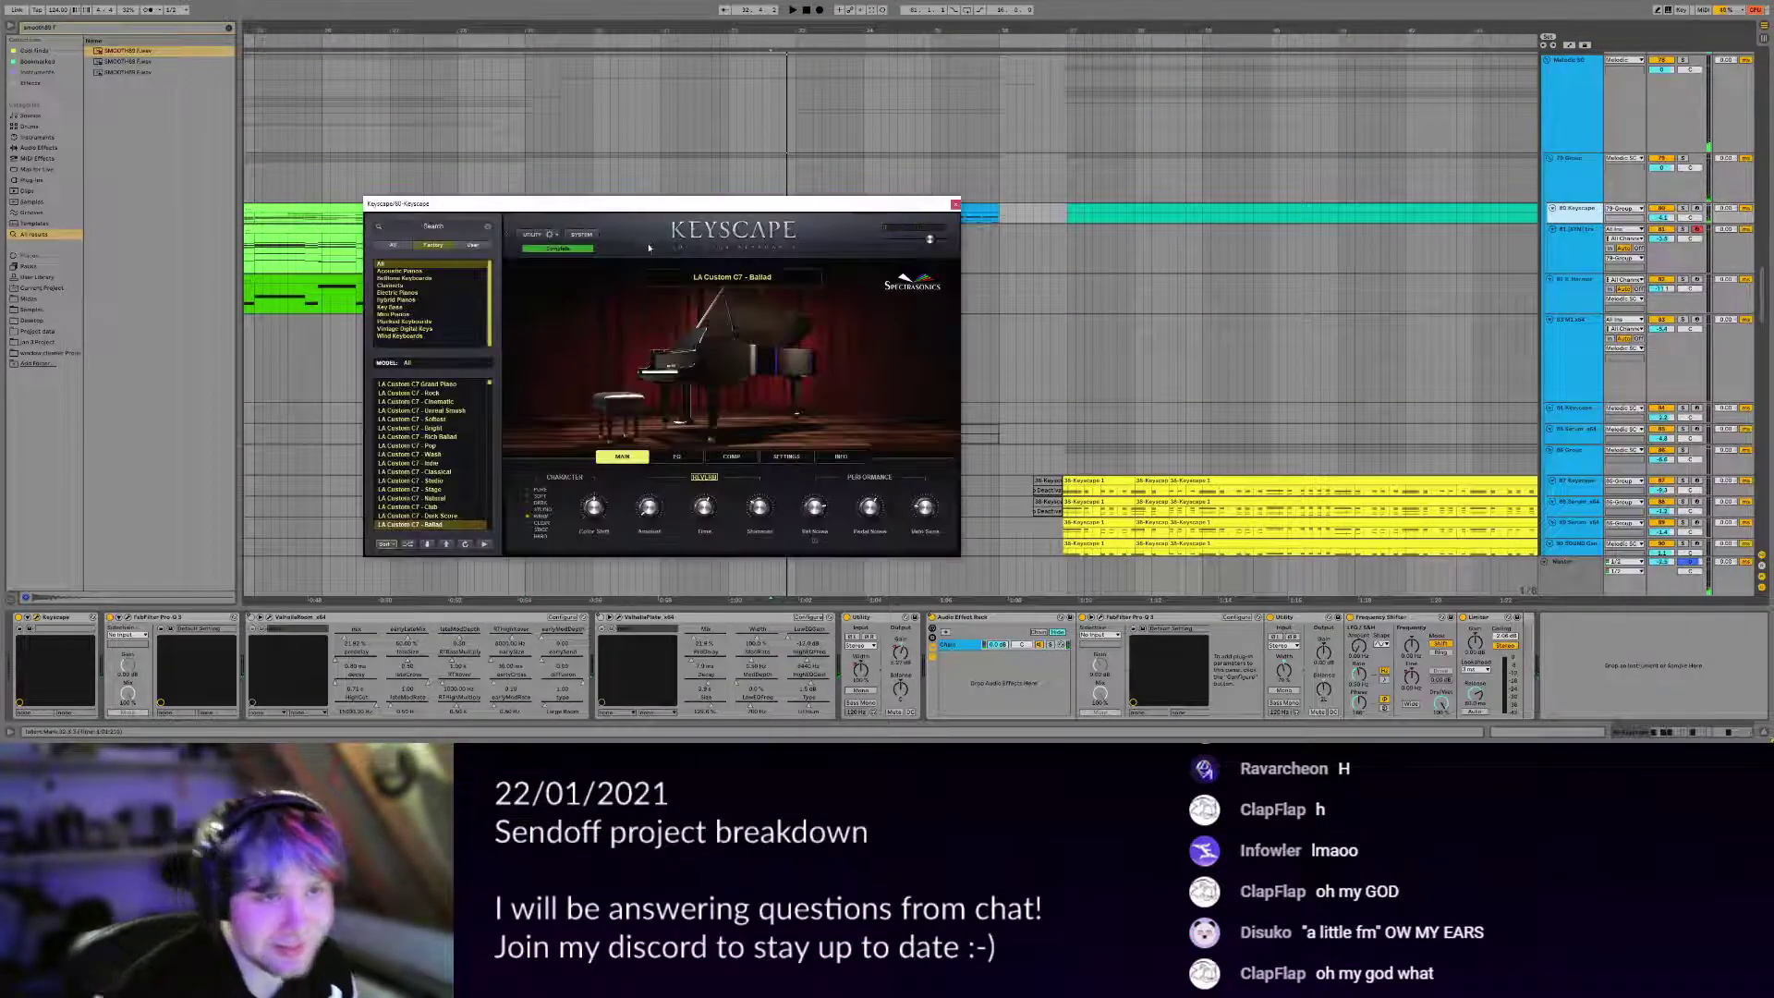
pyautogui.click(955, 204)
pyautogui.scroll(3, 857, 301)
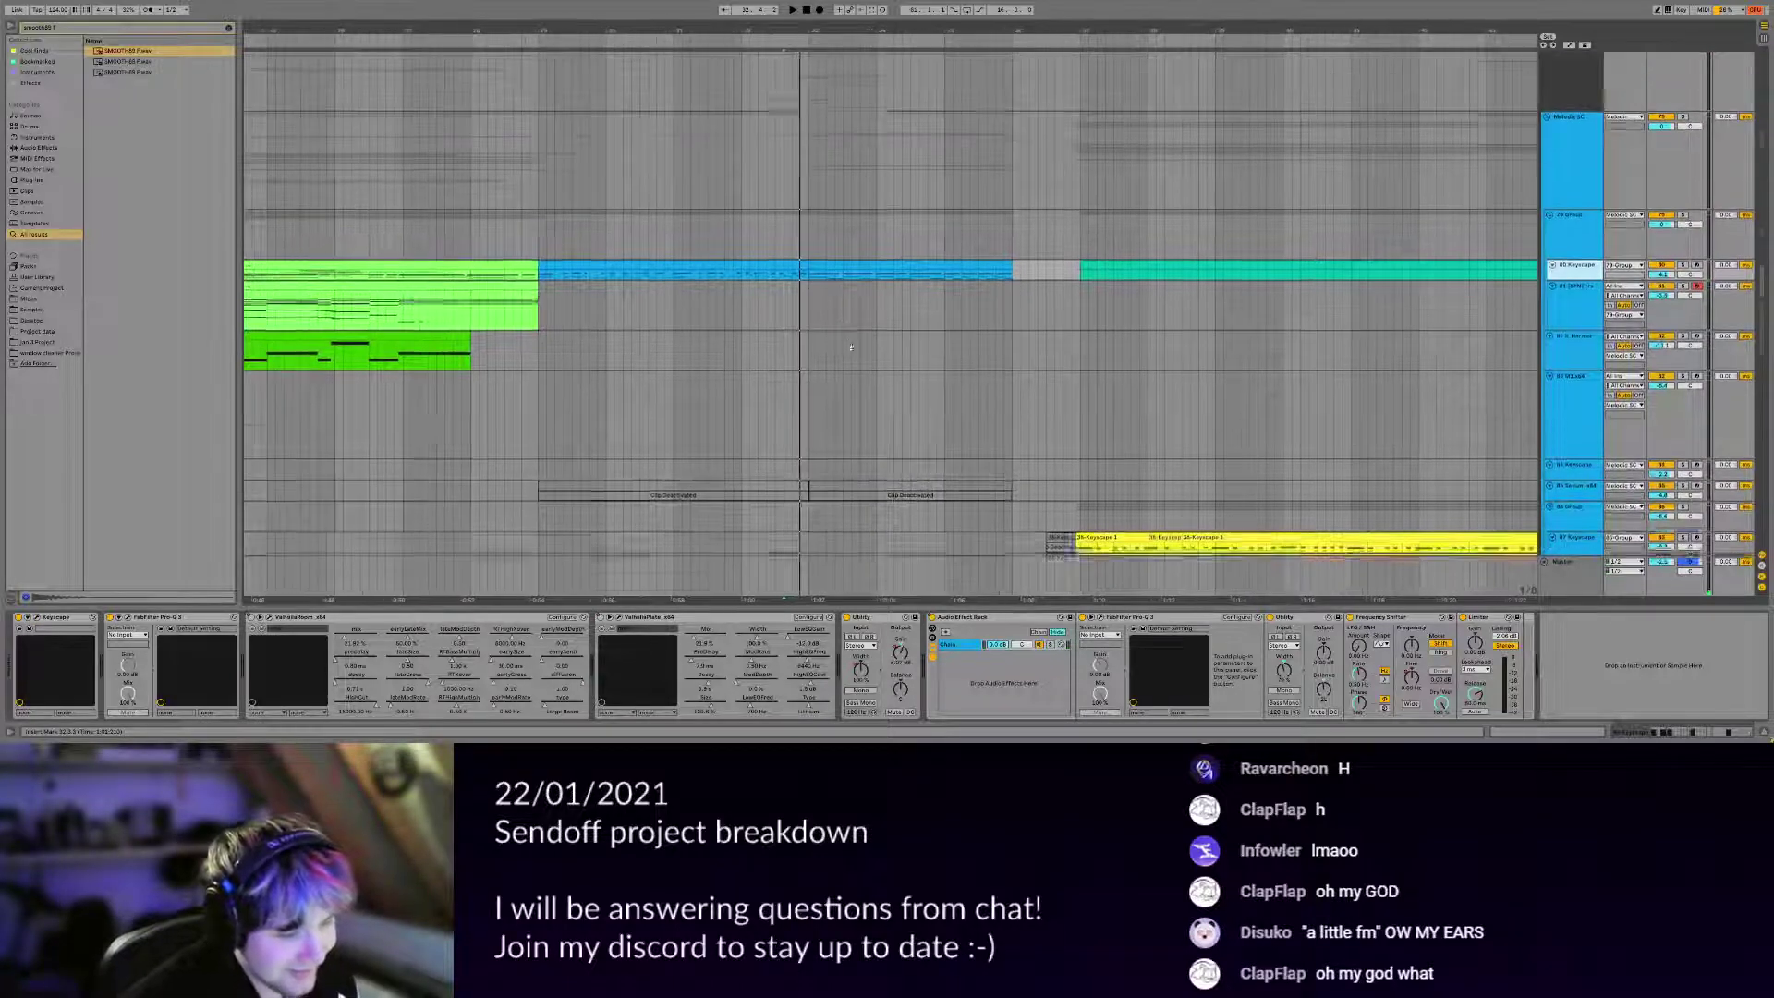
pyautogui.click(751, 325)
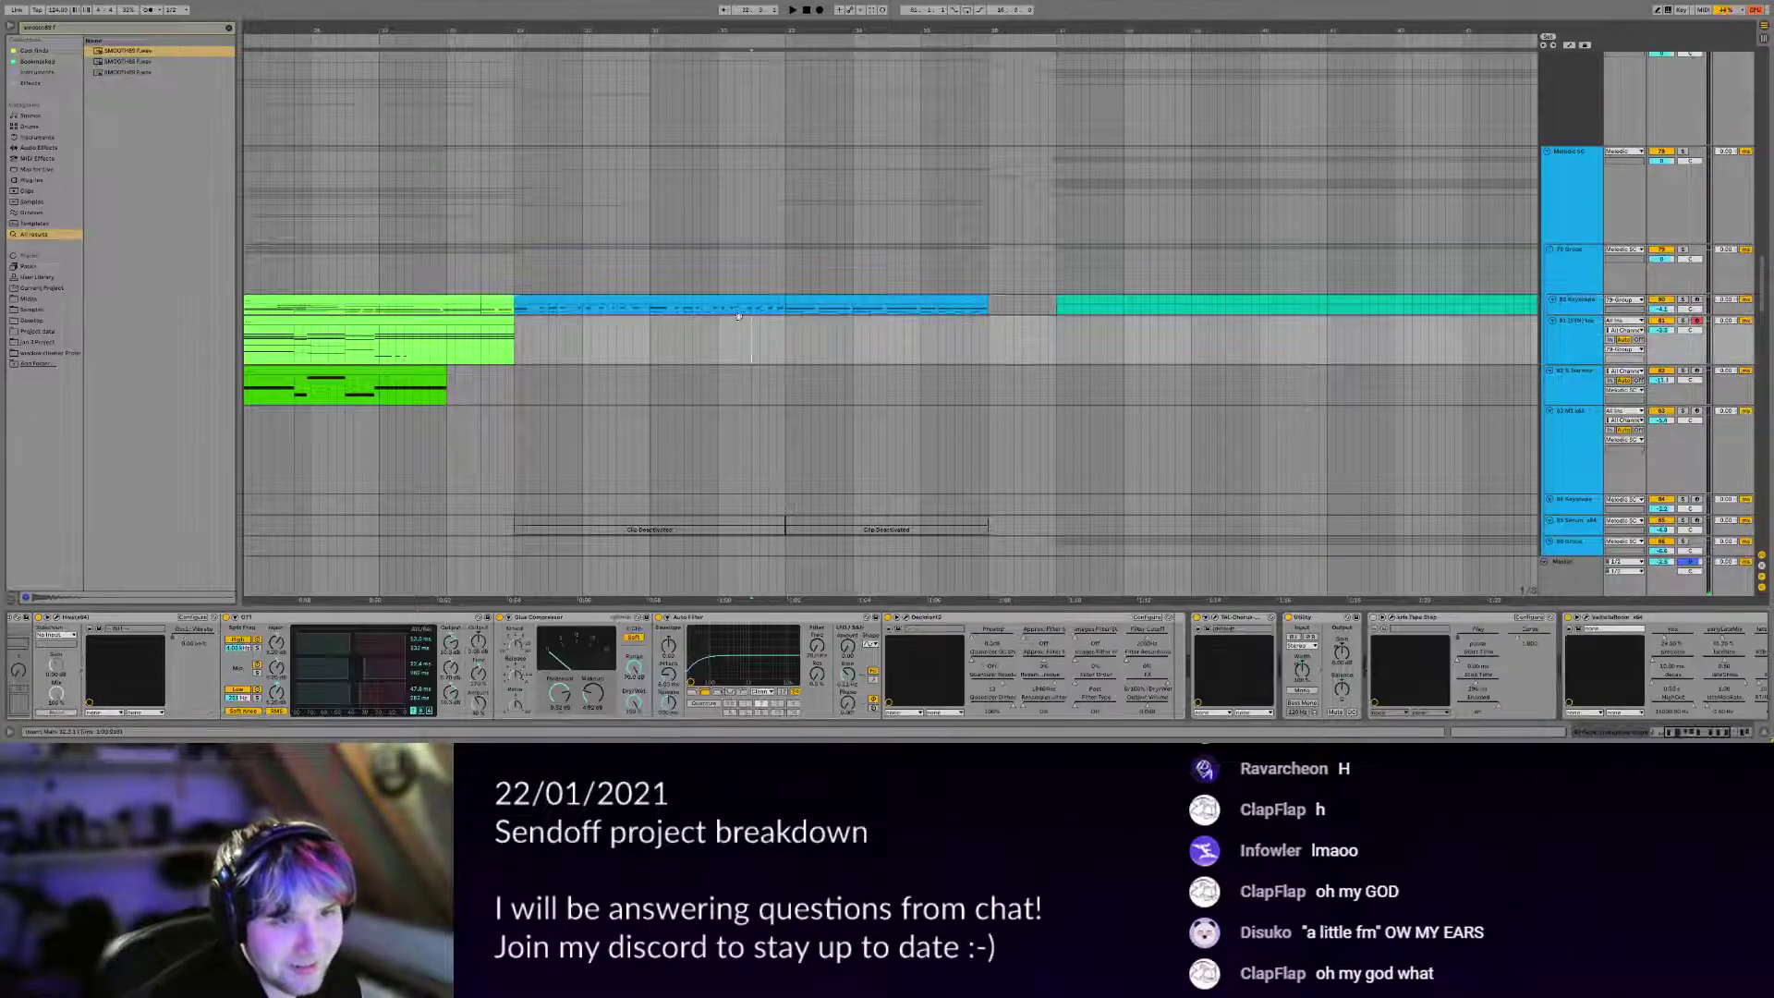
pyautogui.moveTo(700, 311); pyautogui.dragTo(740, 344)
pyautogui.click(760, 342)
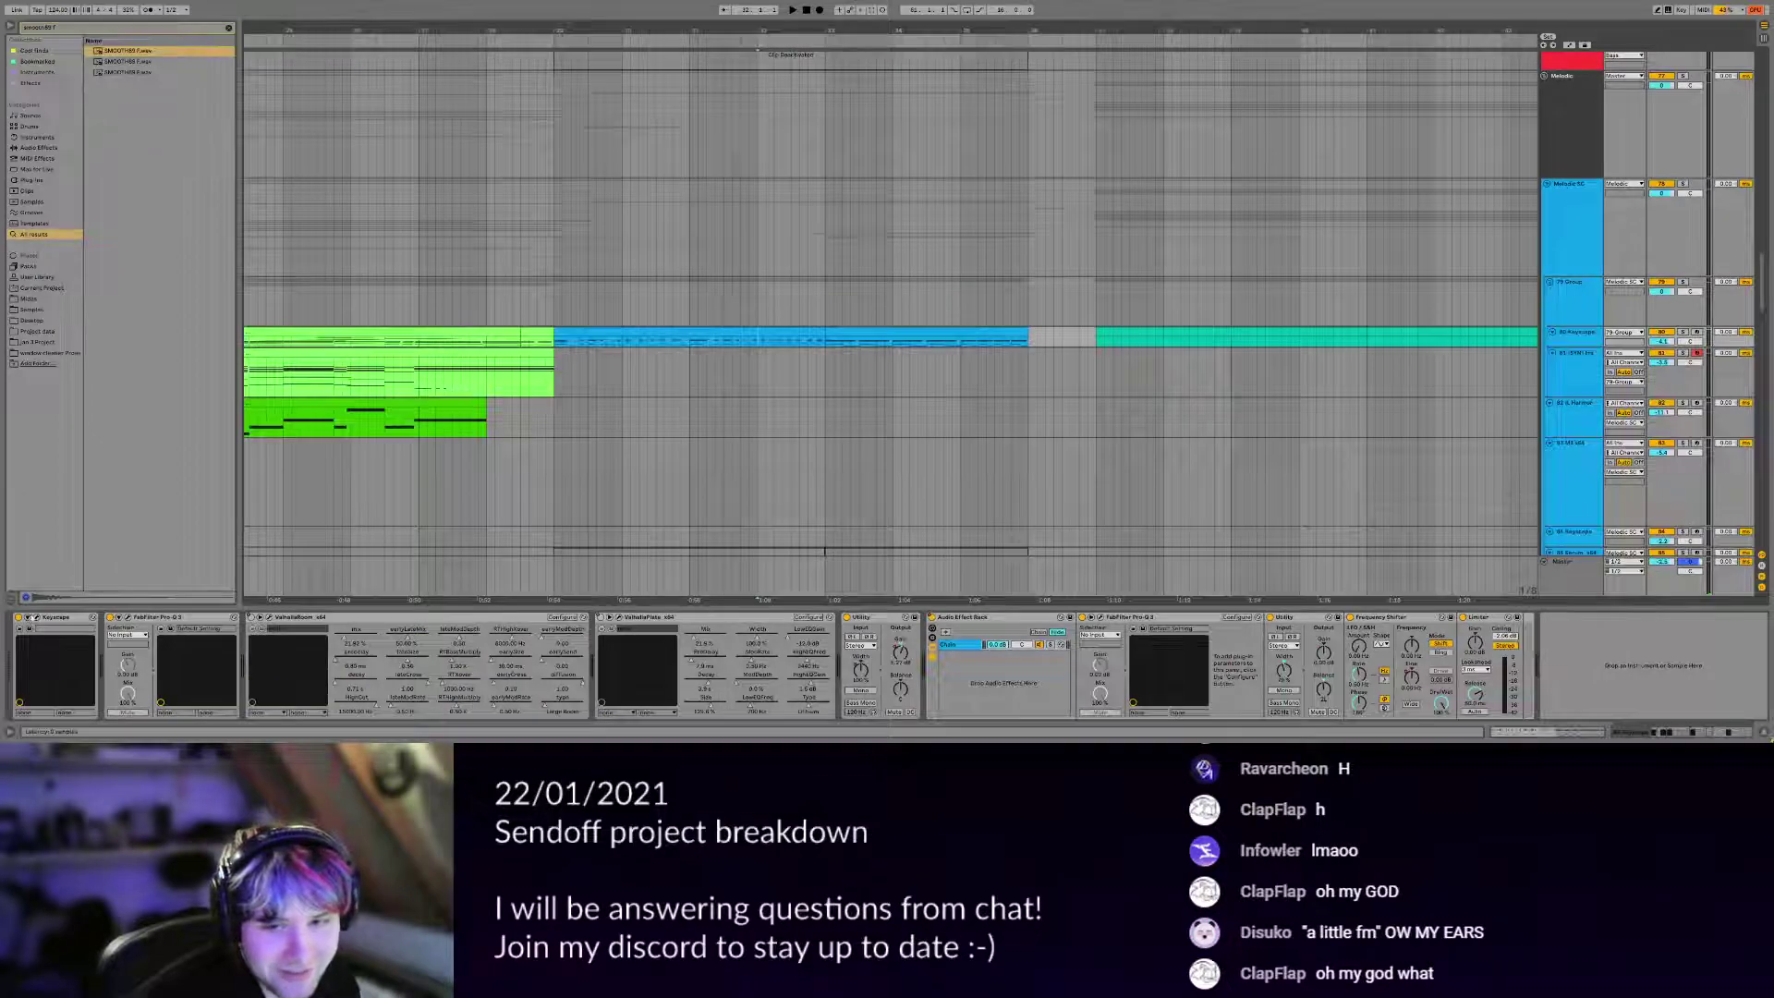
# Reopen the Keyscape instrument and check the FabFilter Pro-Q 3 equalizers in the piano track's effect chain.
pyautogui.click(37, 618)
pyautogui.moveTo(776, 209); pyautogui.dragTo(736, 195)
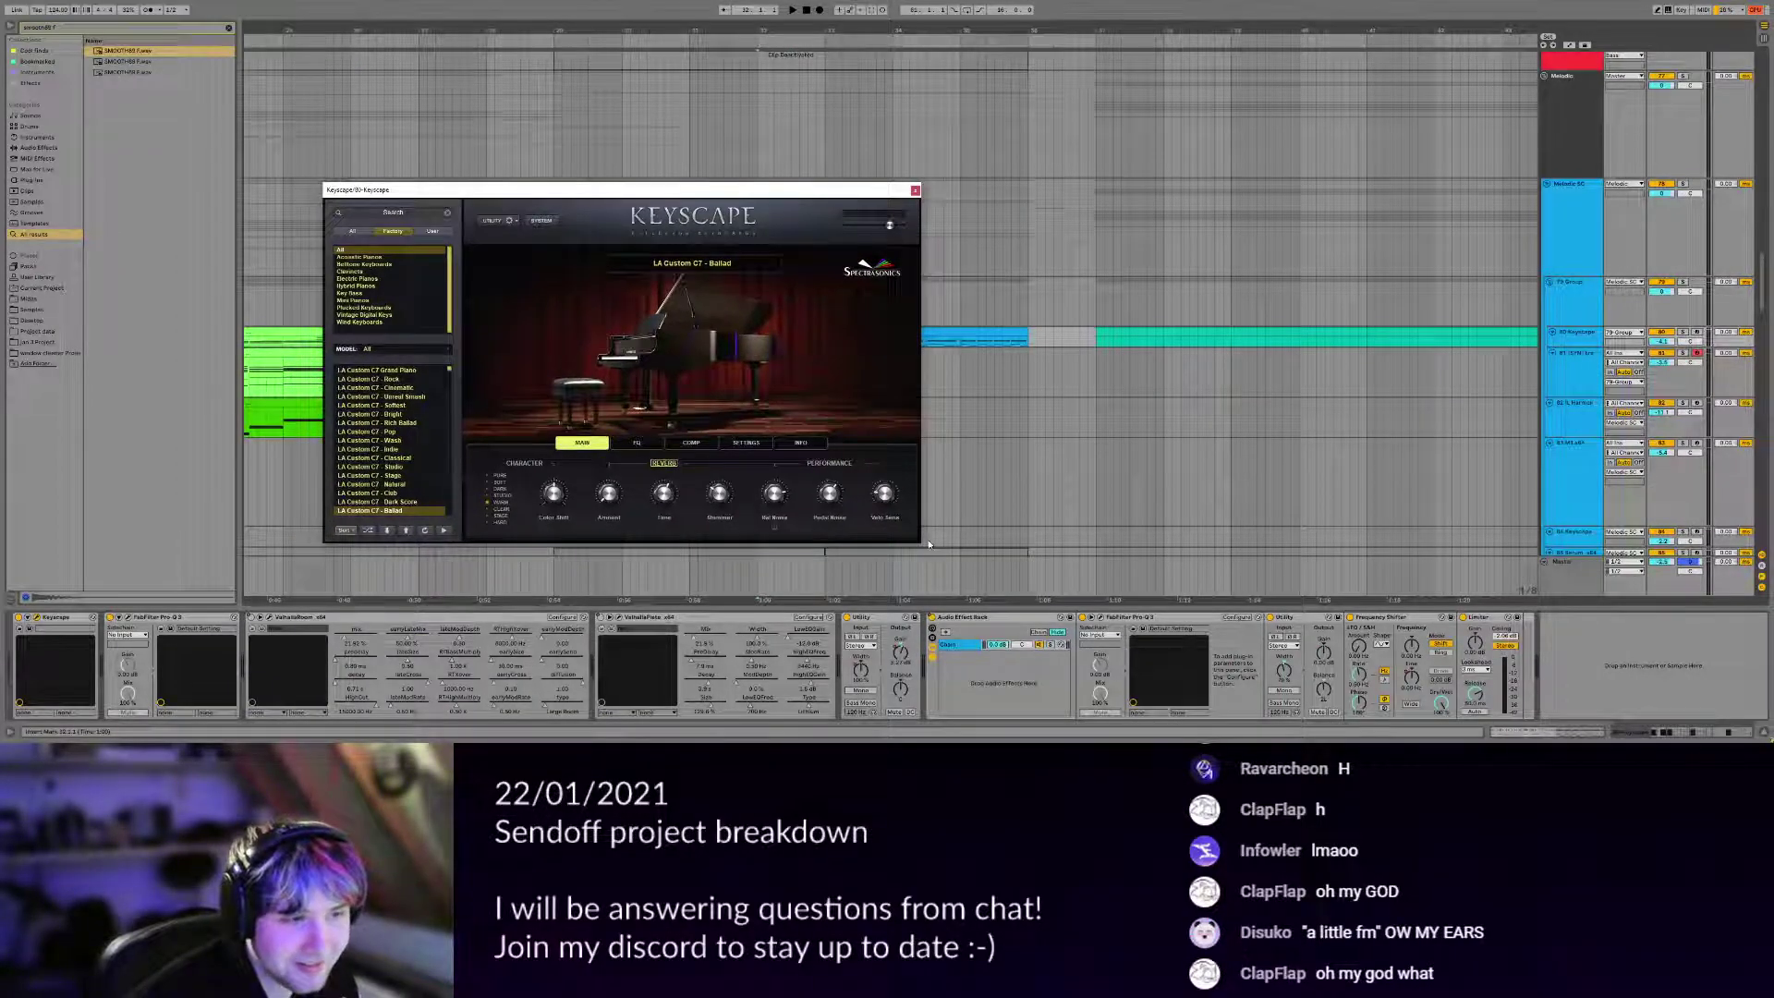
pyautogui.click(1101, 617)
pyautogui.click(1101, 617)
pyautogui.moveTo(901, 419); pyautogui.dragTo(948, 472)
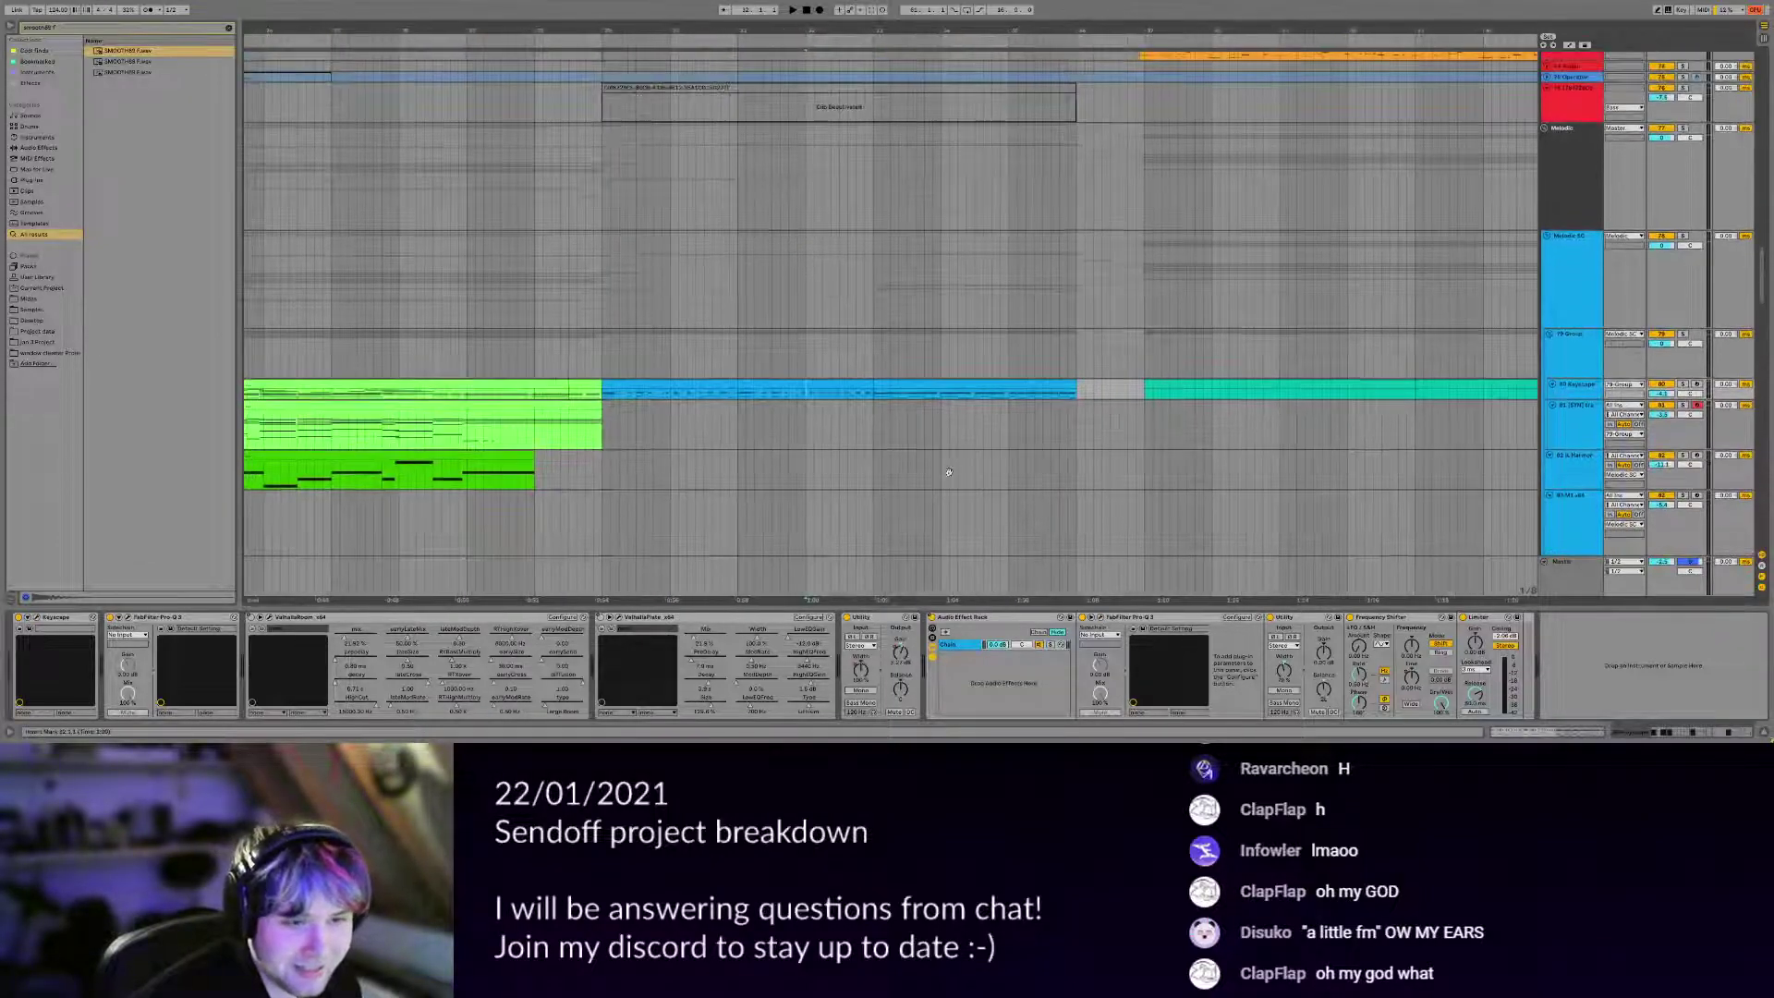
pyautogui.click(127, 617)
pyautogui.press('Escape')
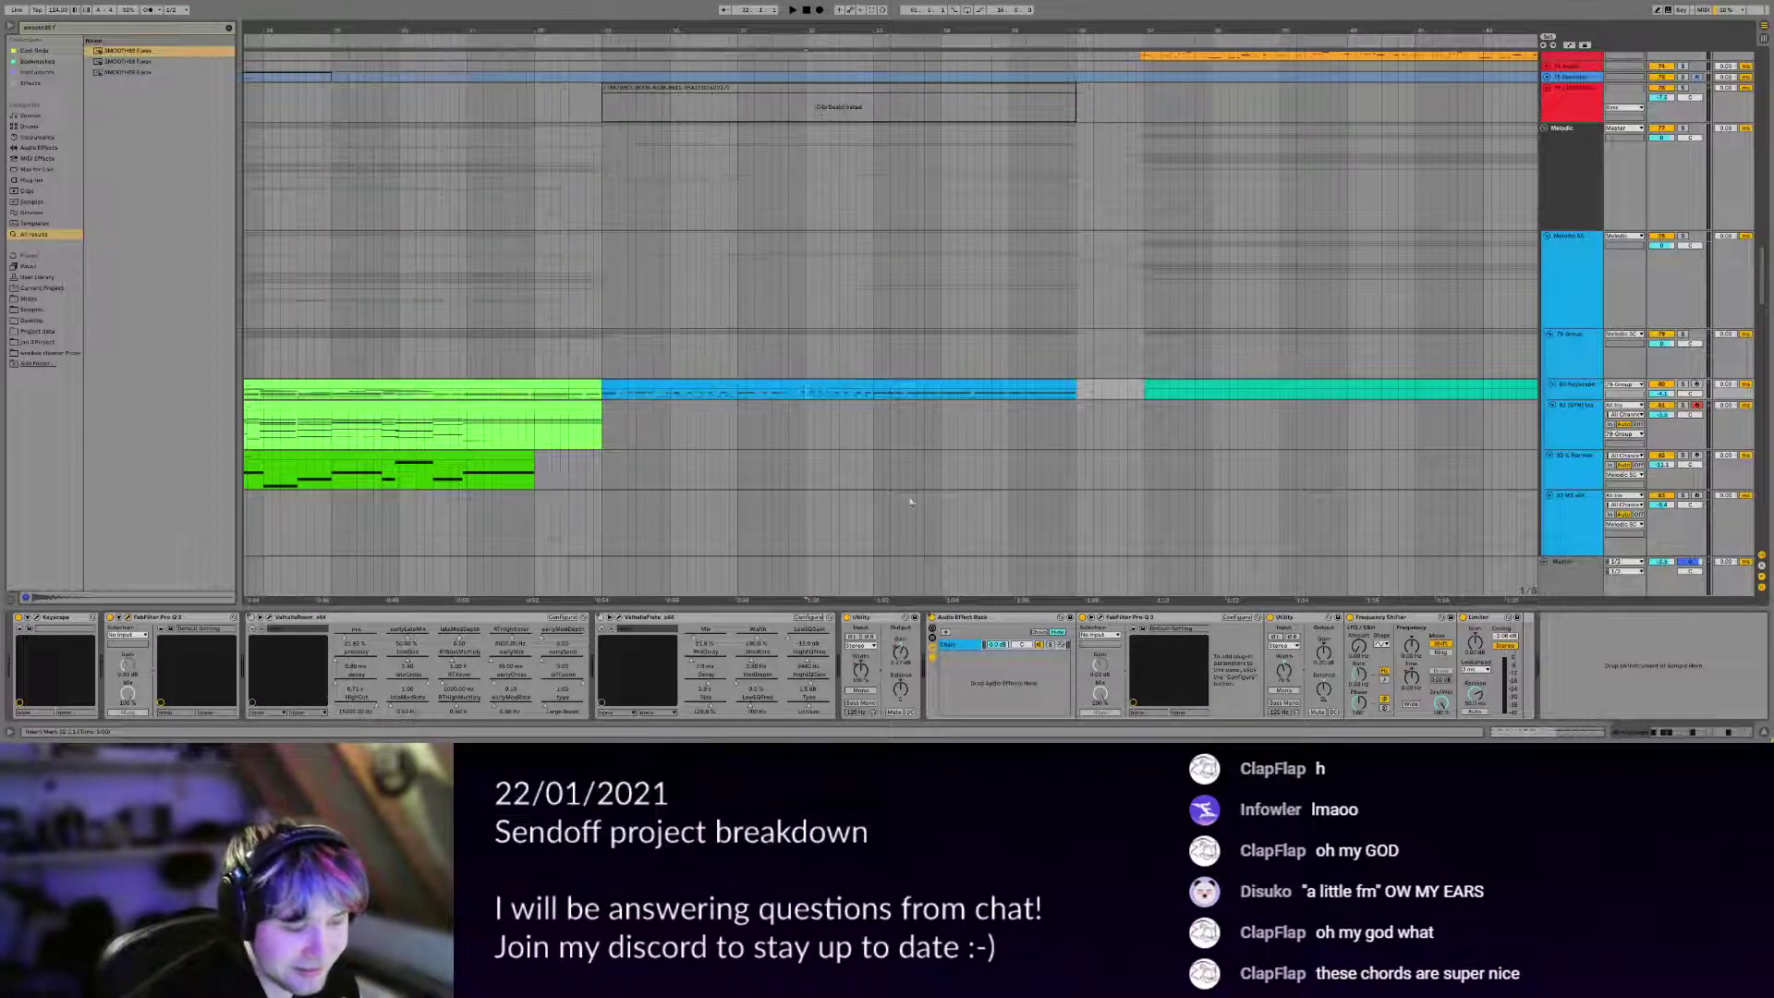
# Play the blue Keyscape clip, examine its chord and bass notes in the MIDI editor, and return to the arrangement.
pyautogui.moveTo(937, 495); pyautogui.dragTo(858, 497)
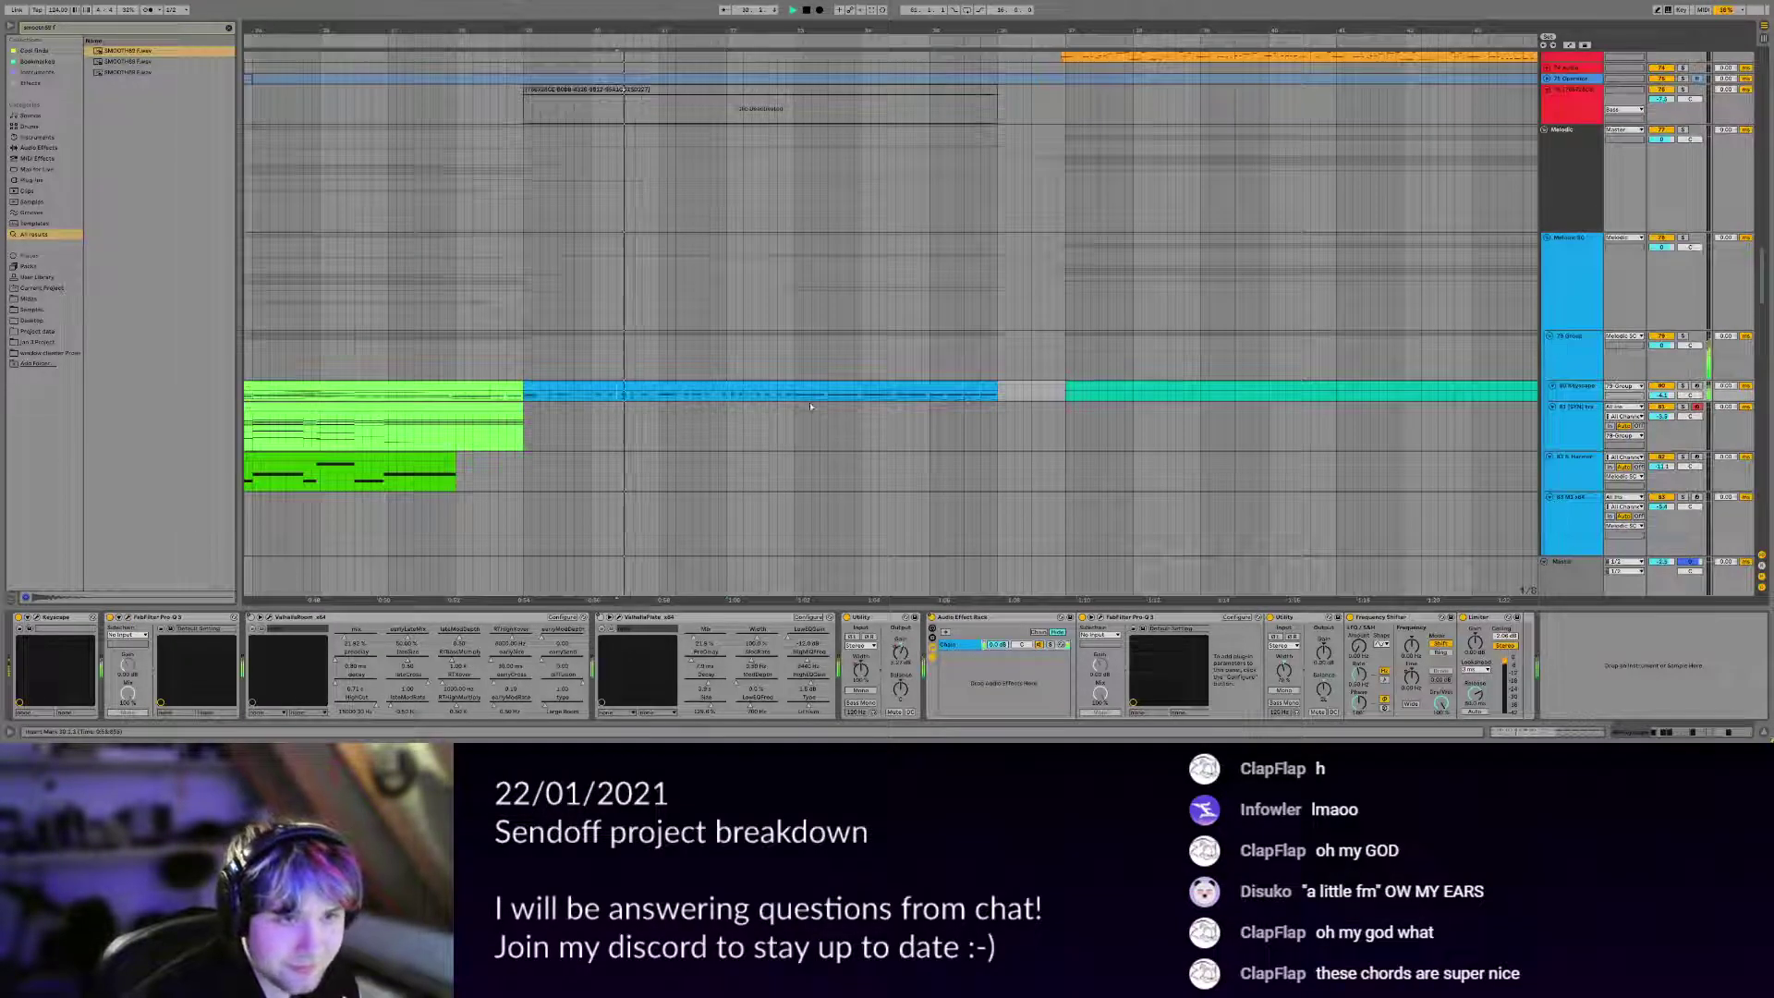
pyautogui.keyDown('shift'); pyautogui.click(763, 384); pyautogui.keyUp('shift')
pyautogui.click(997, 381)
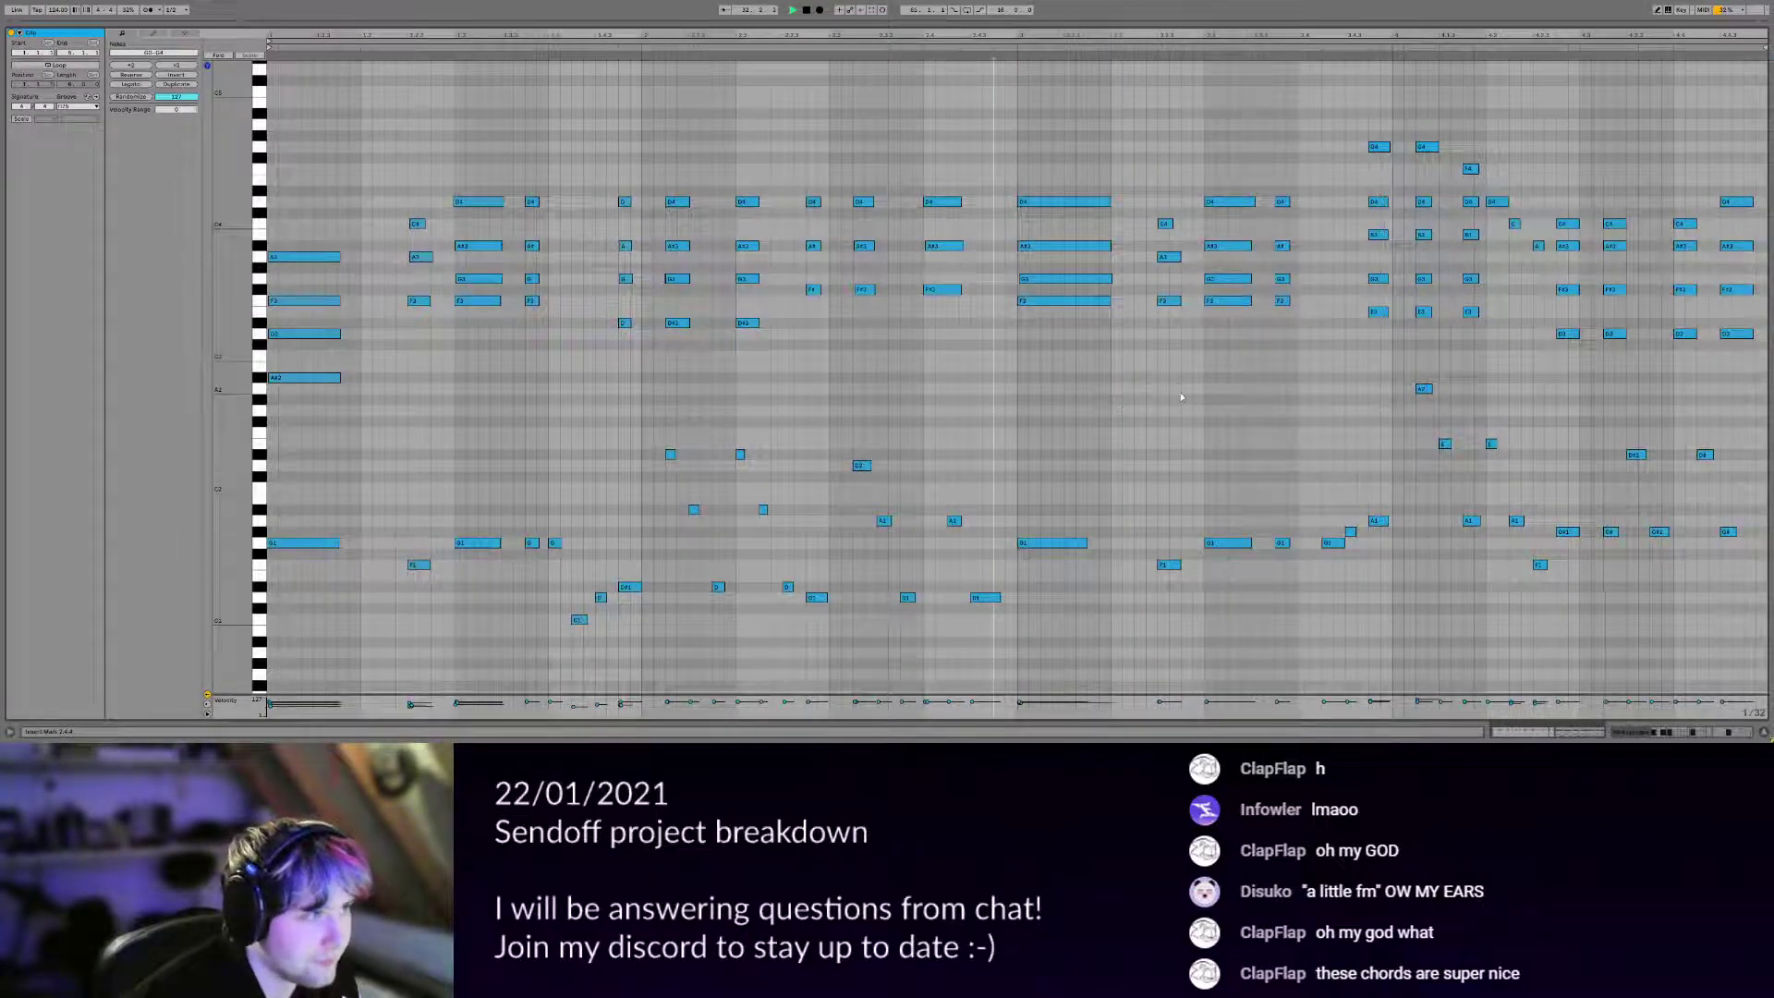
pyautogui.hotkey('shift', 'Tab')
pyautogui.moveTo(974, 175); pyautogui.dragTo(881, 460)
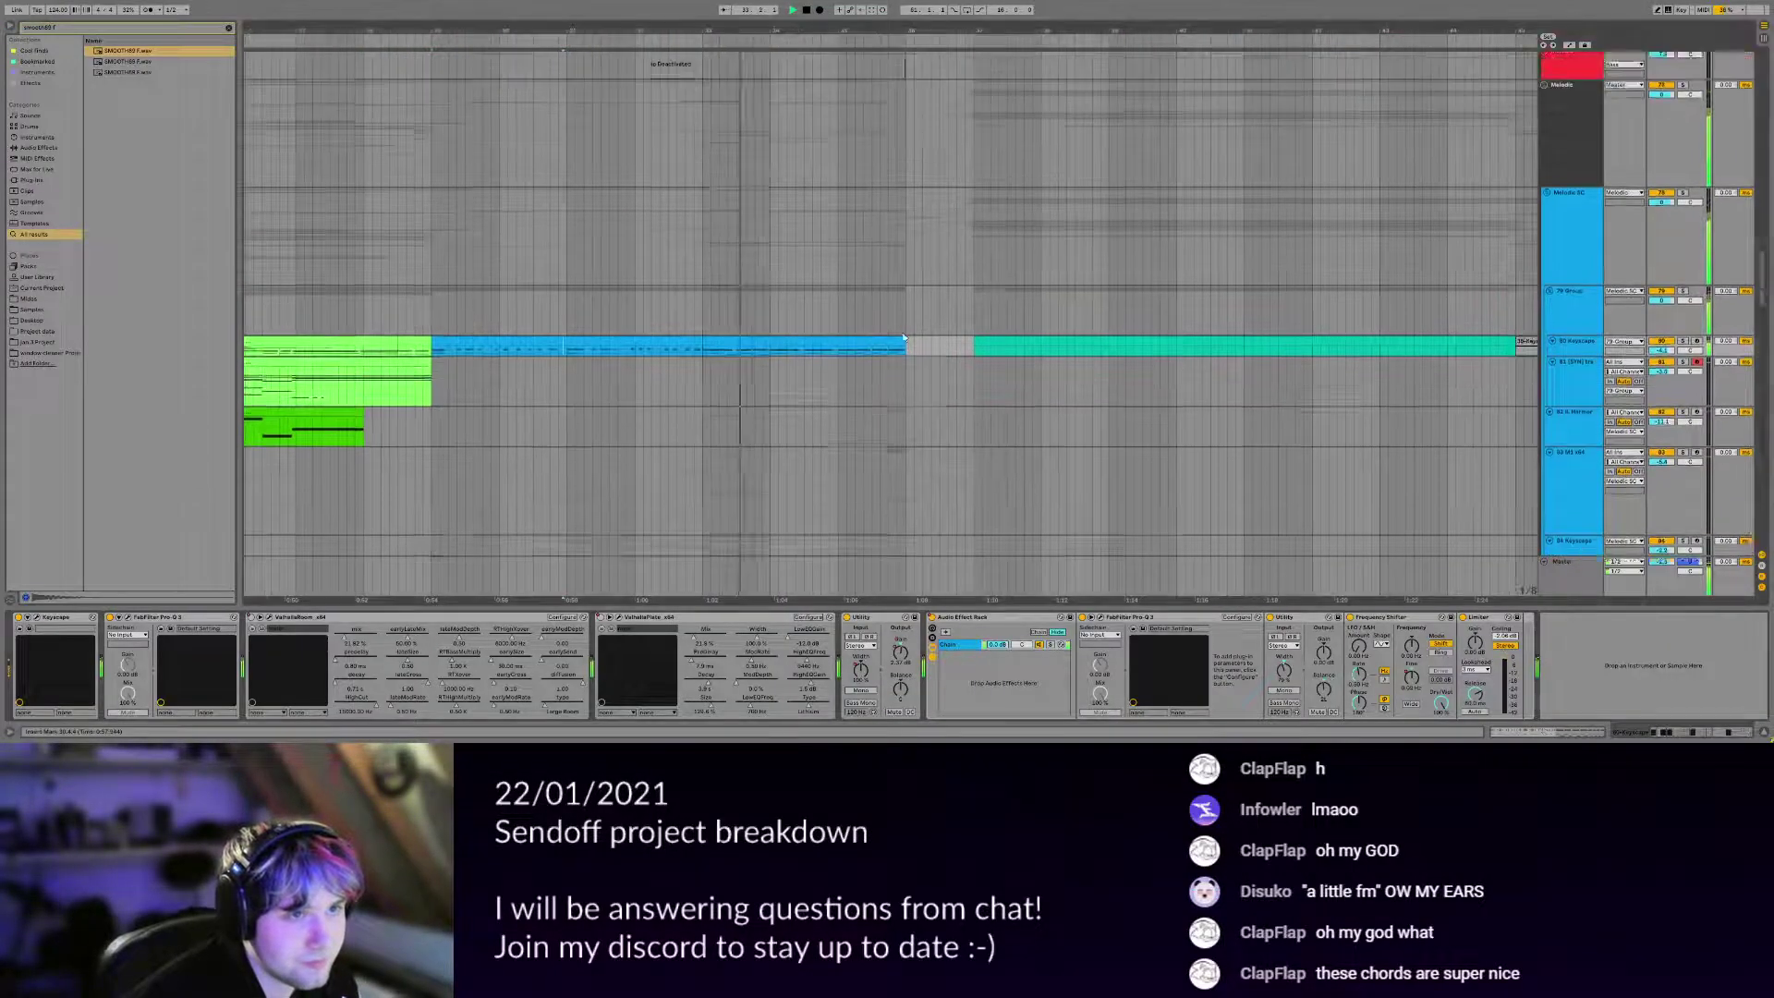
# Look through the build-up's tracks and audition the green Serum clip soloed from its start.
pyautogui.scroll(20, 868, 443)
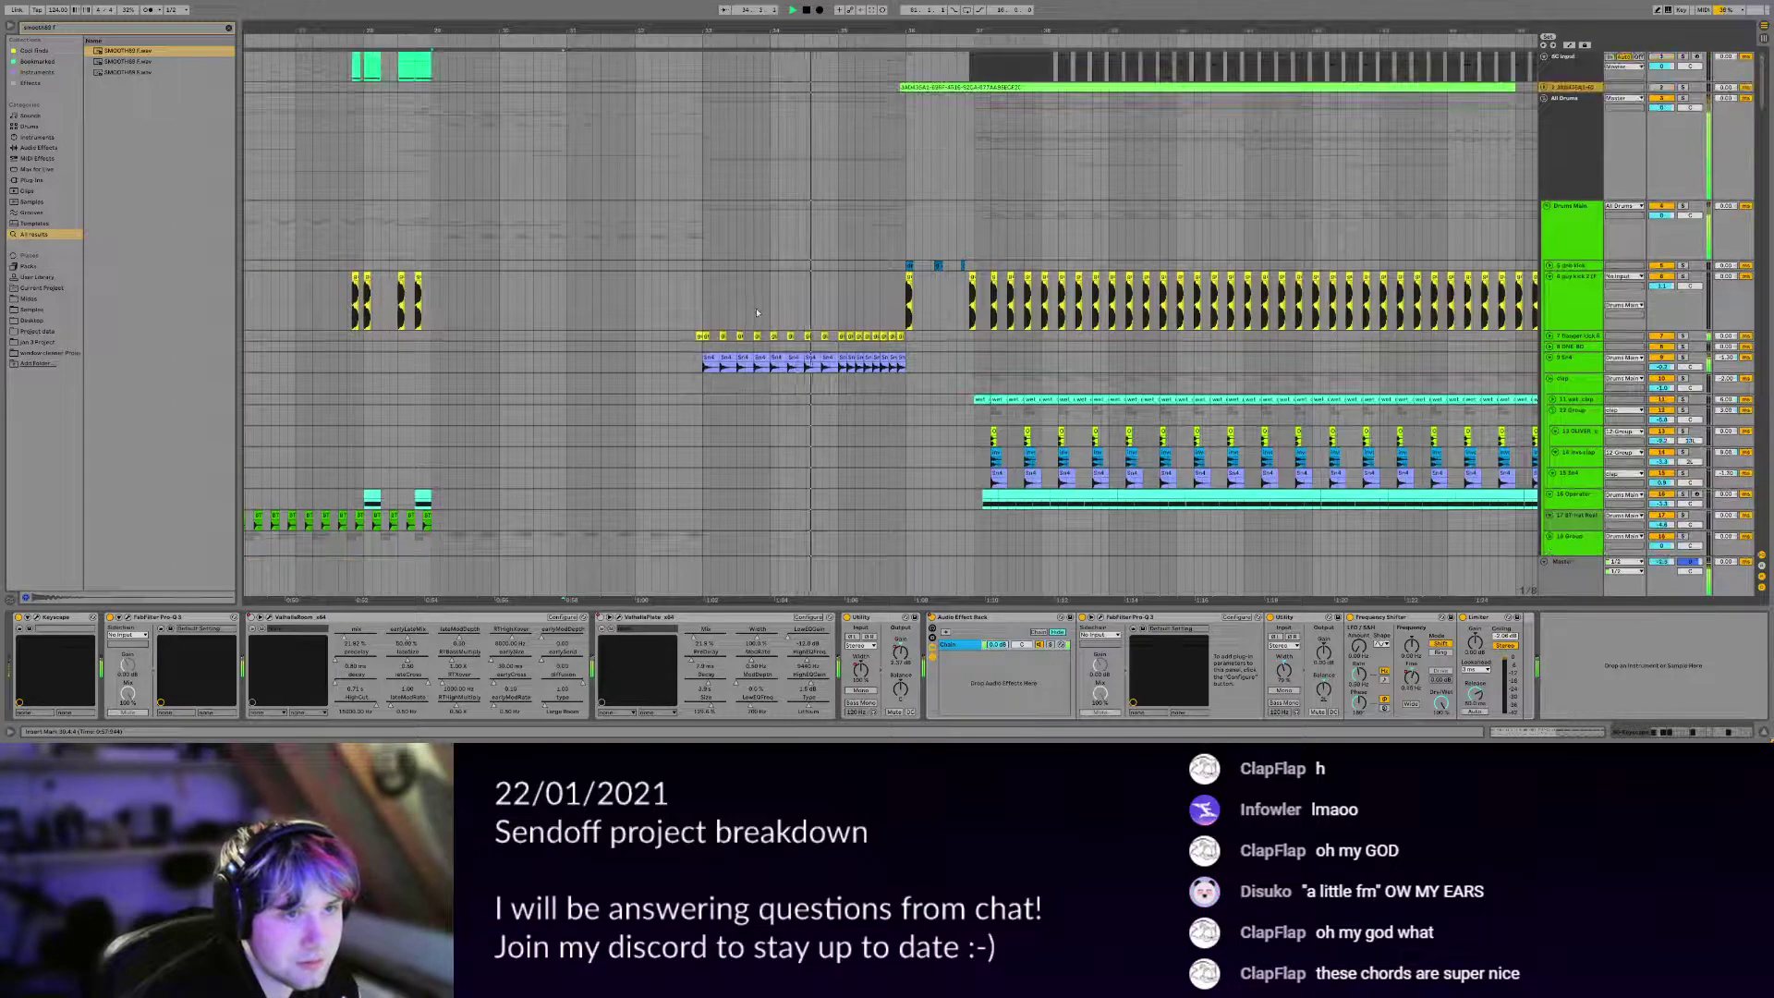
pyautogui.scroll(-10, 748, 332)
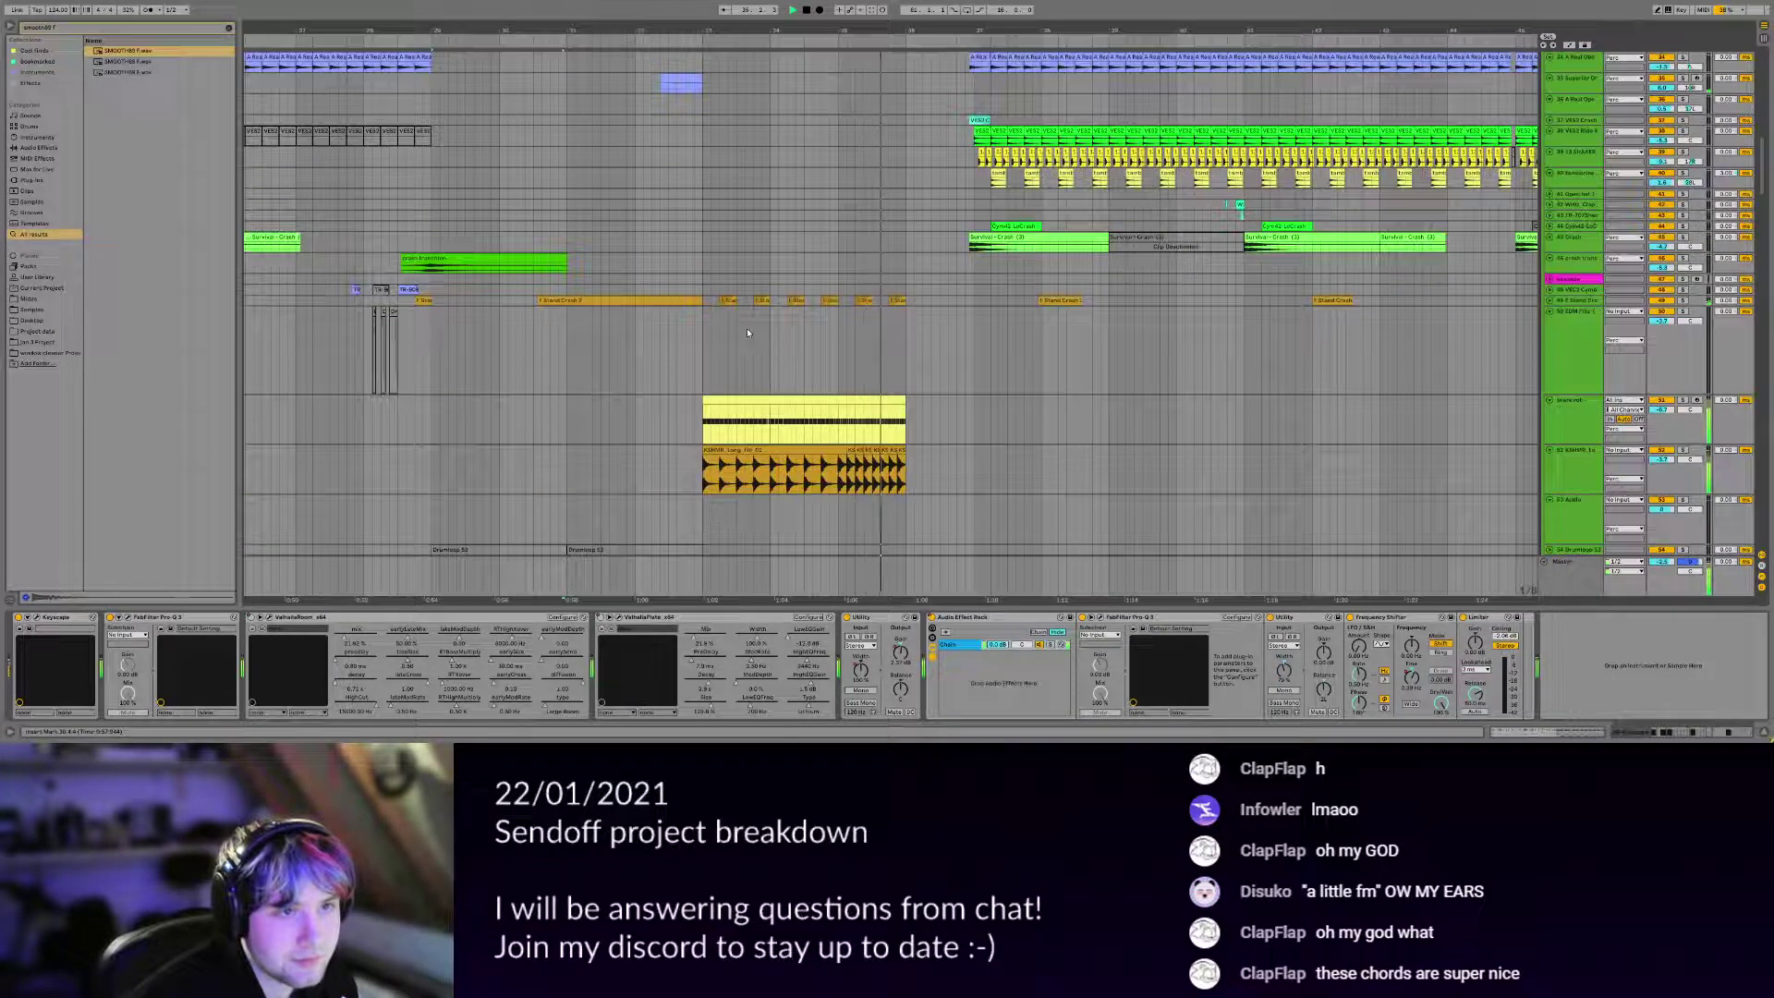
pyautogui.scroll(-15, 744, 332)
pyautogui.scroll(-8, 730, 325)
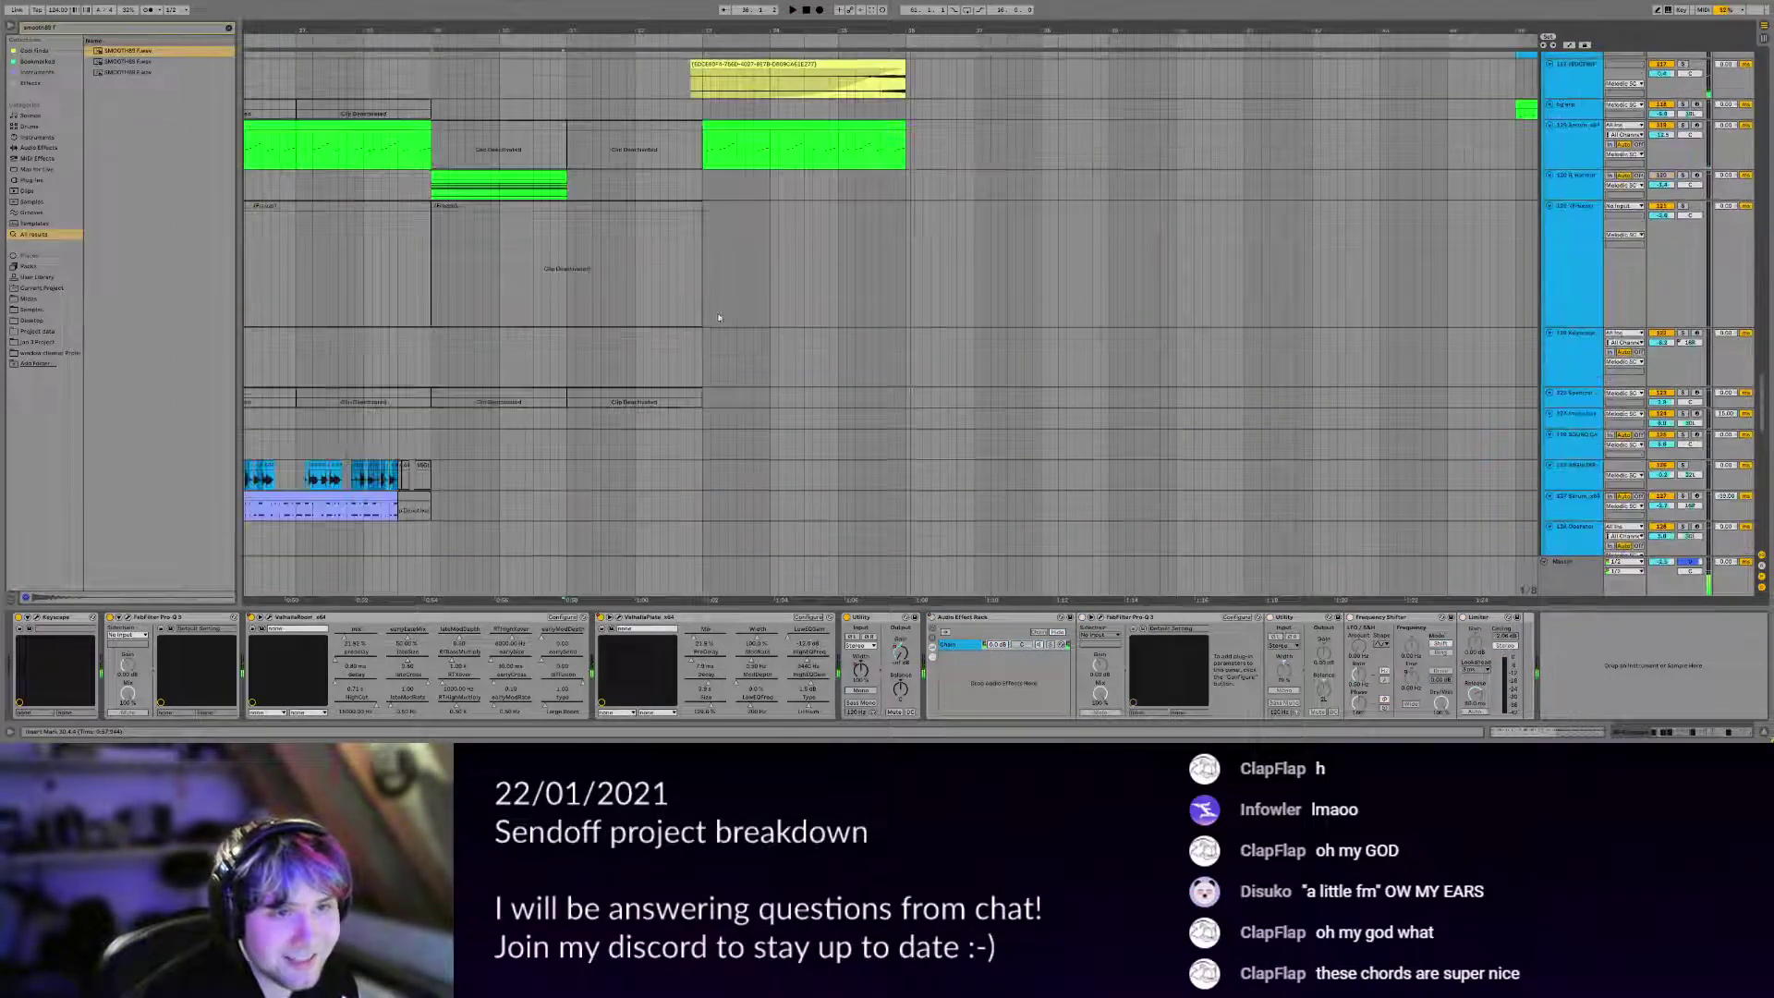
pyautogui.click(703, 166)
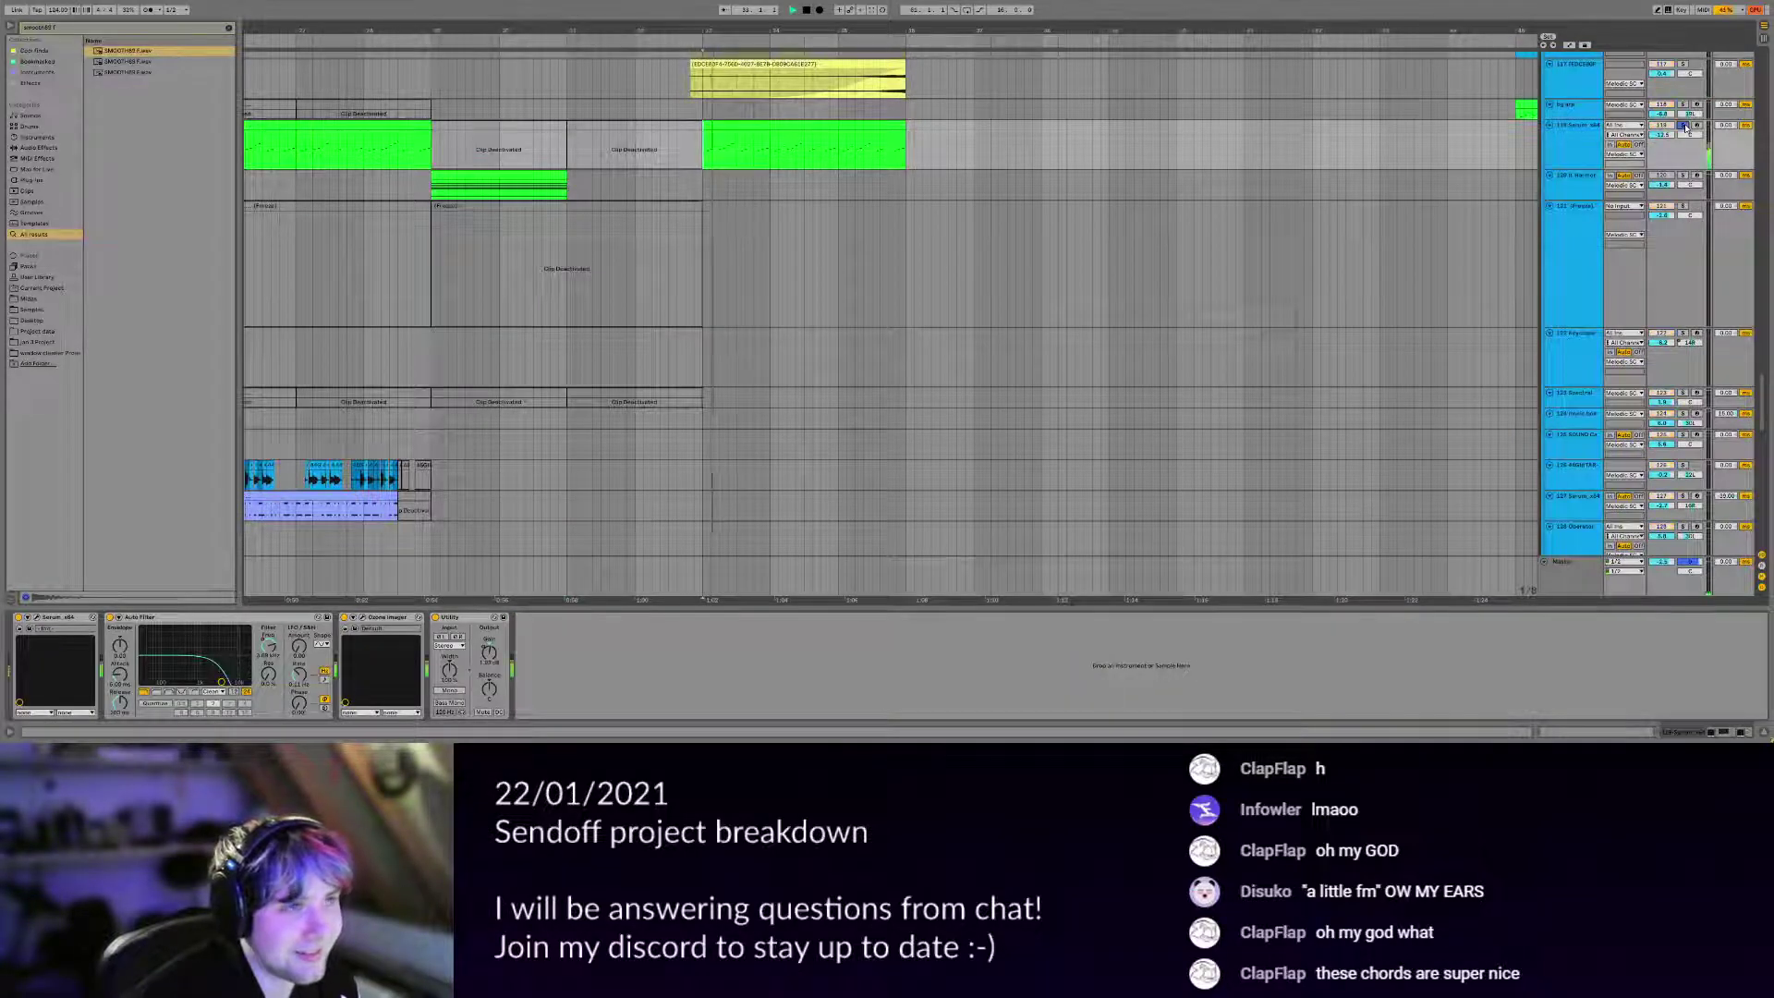
# Audition the yellow audio clip above the Serum clip on its own, and look over the FX tracks below.
pyautogui.scroll(8, 1684, 125)
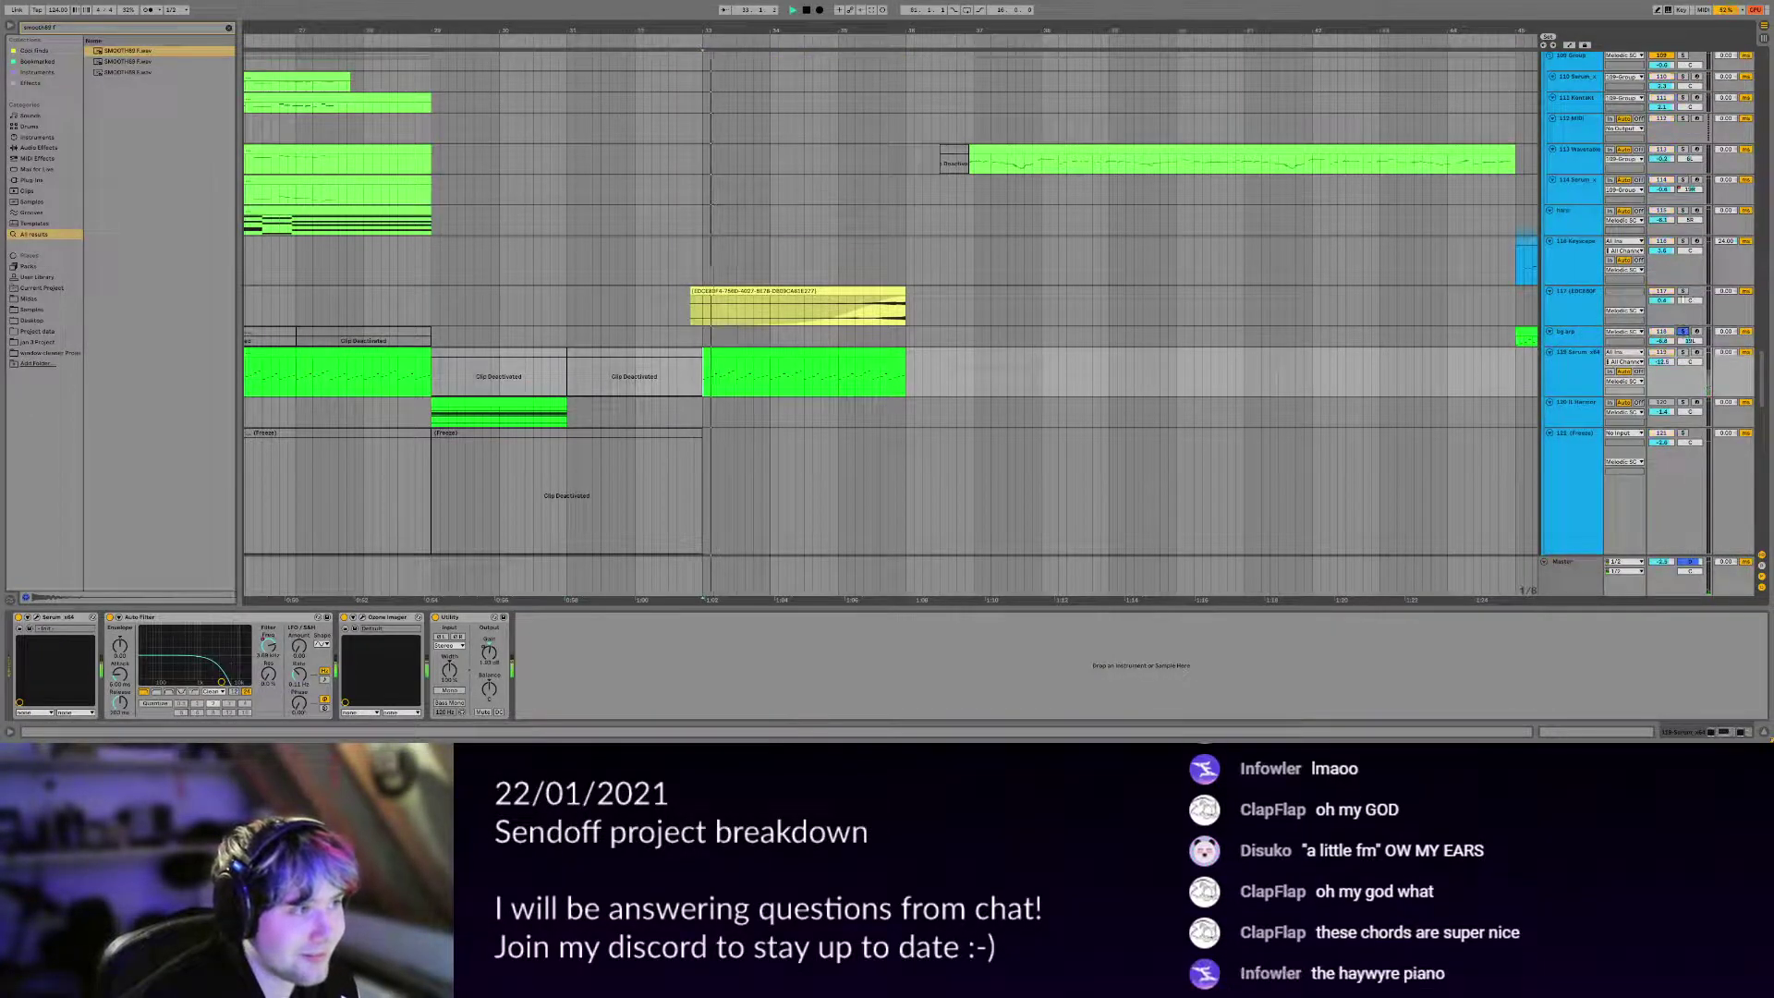
pyautogui.click(805, 314)
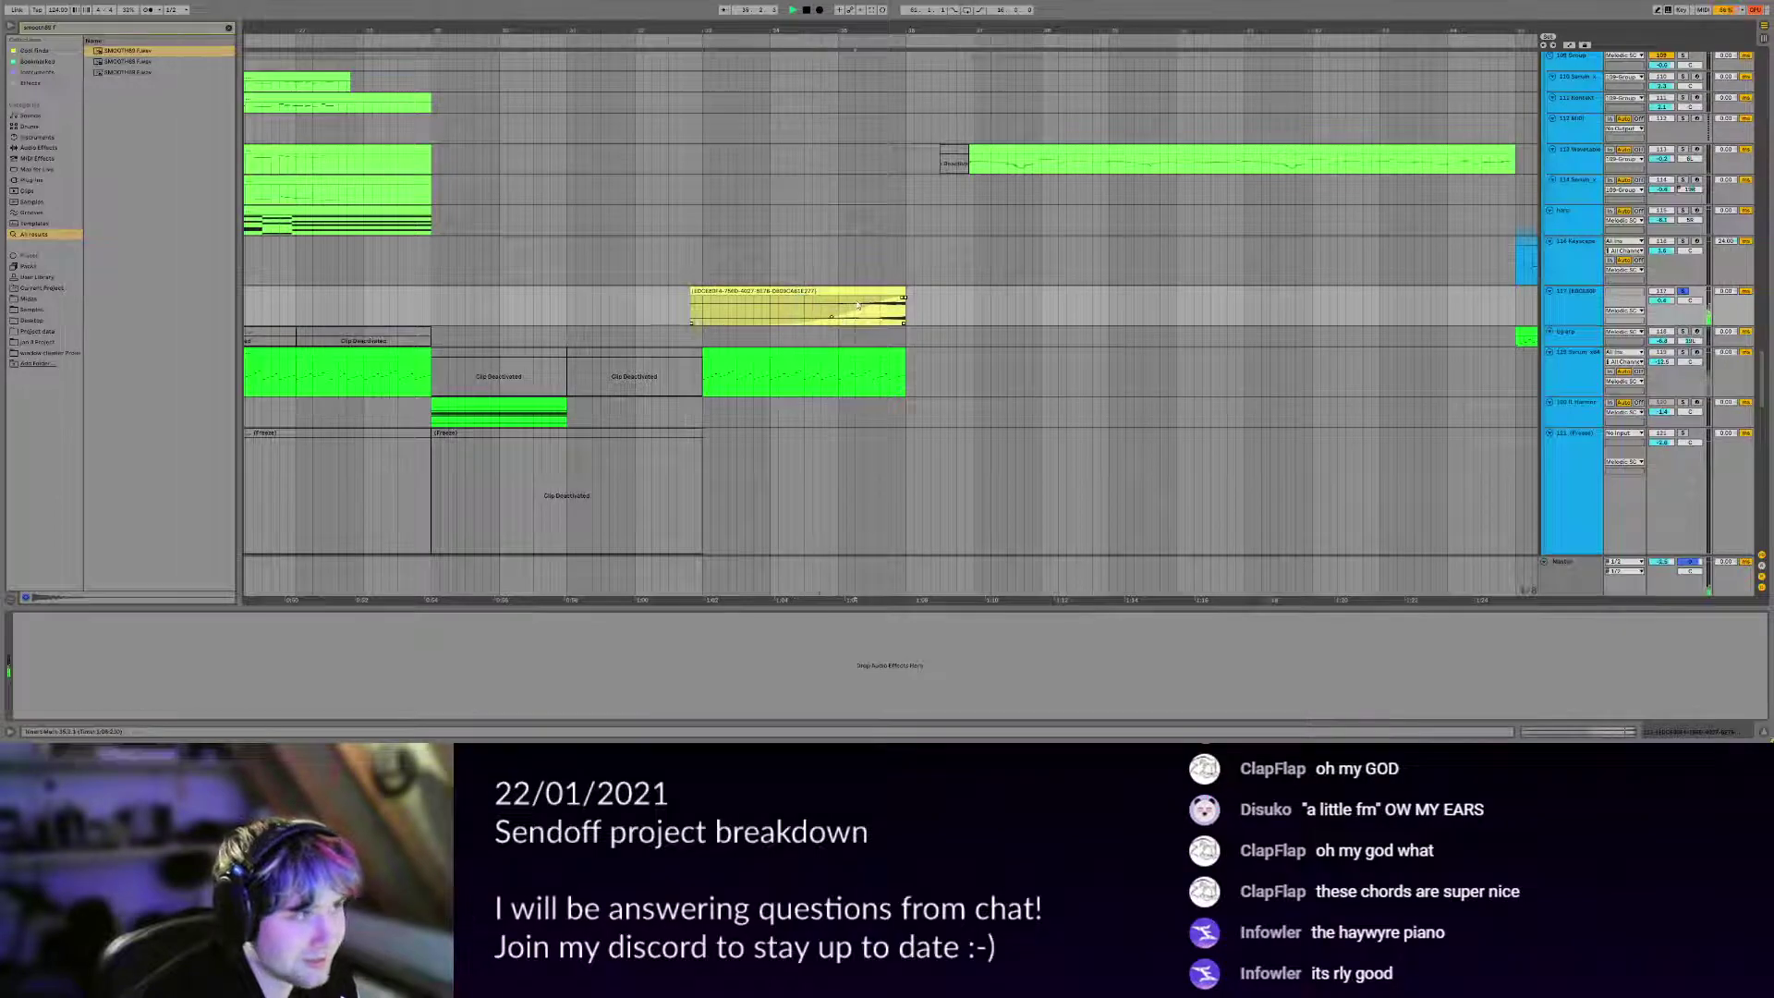
pyautogui.scroll(-15, 765, 391)
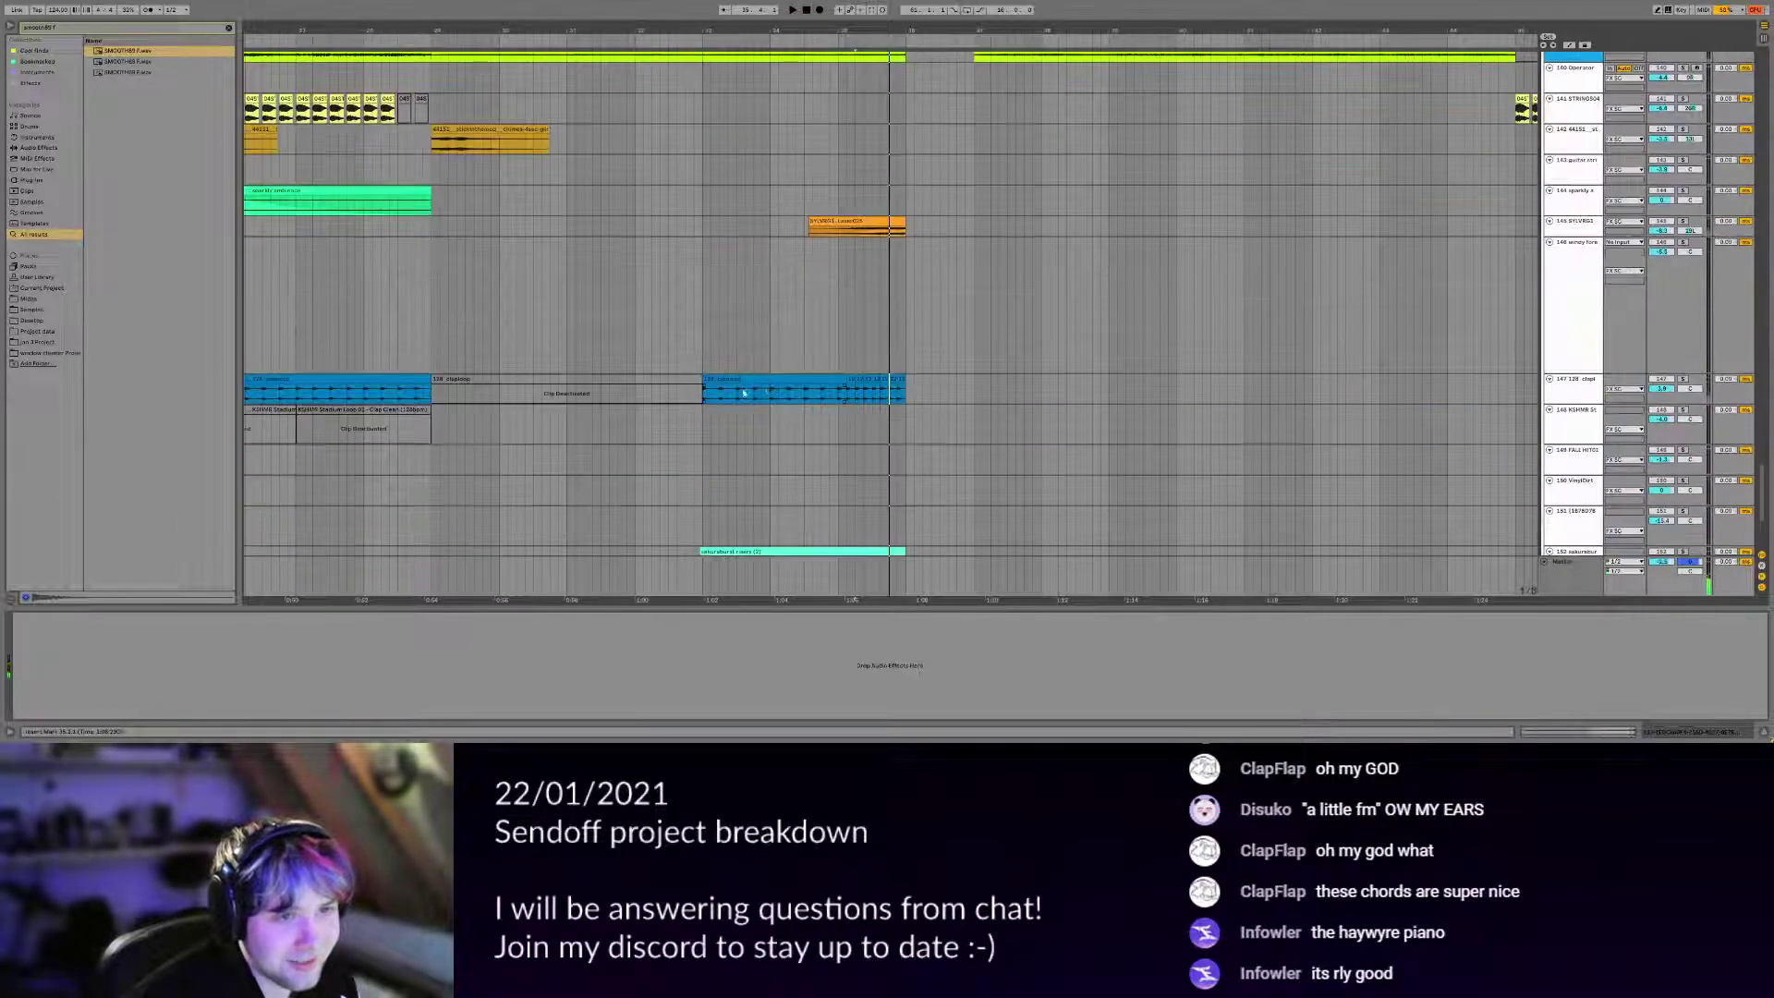
pyautogui.scroll(-10, 744, 393)
pyautogui.scroll(9, 709, 366)
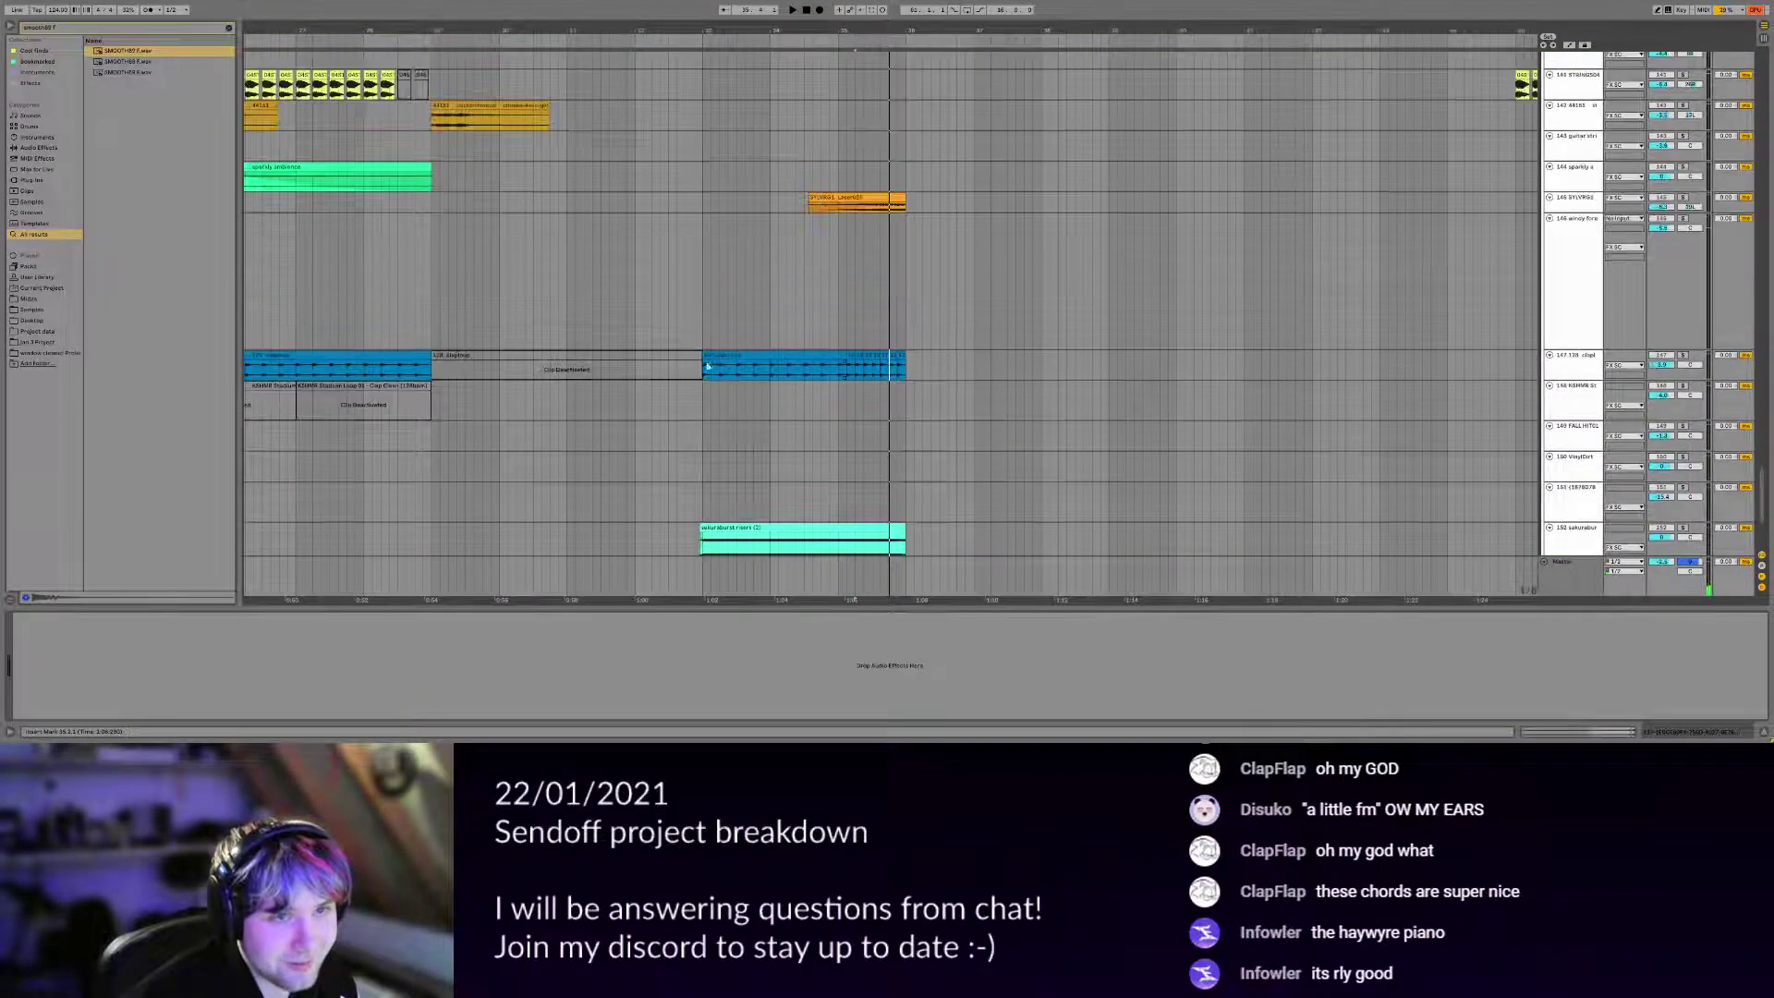
# Solo the clap loop track in the FX group and play its blue build-up clip from the start.
pyautogui.click(707, 367)
pyautogui.click(1685, 356)
pyautogui.press('space')
# Select the turquoise clip below, return to the clap loop track and open its ValhallaVintageVerb reverb.
pyautogui.scroll(-4, 785, 389)
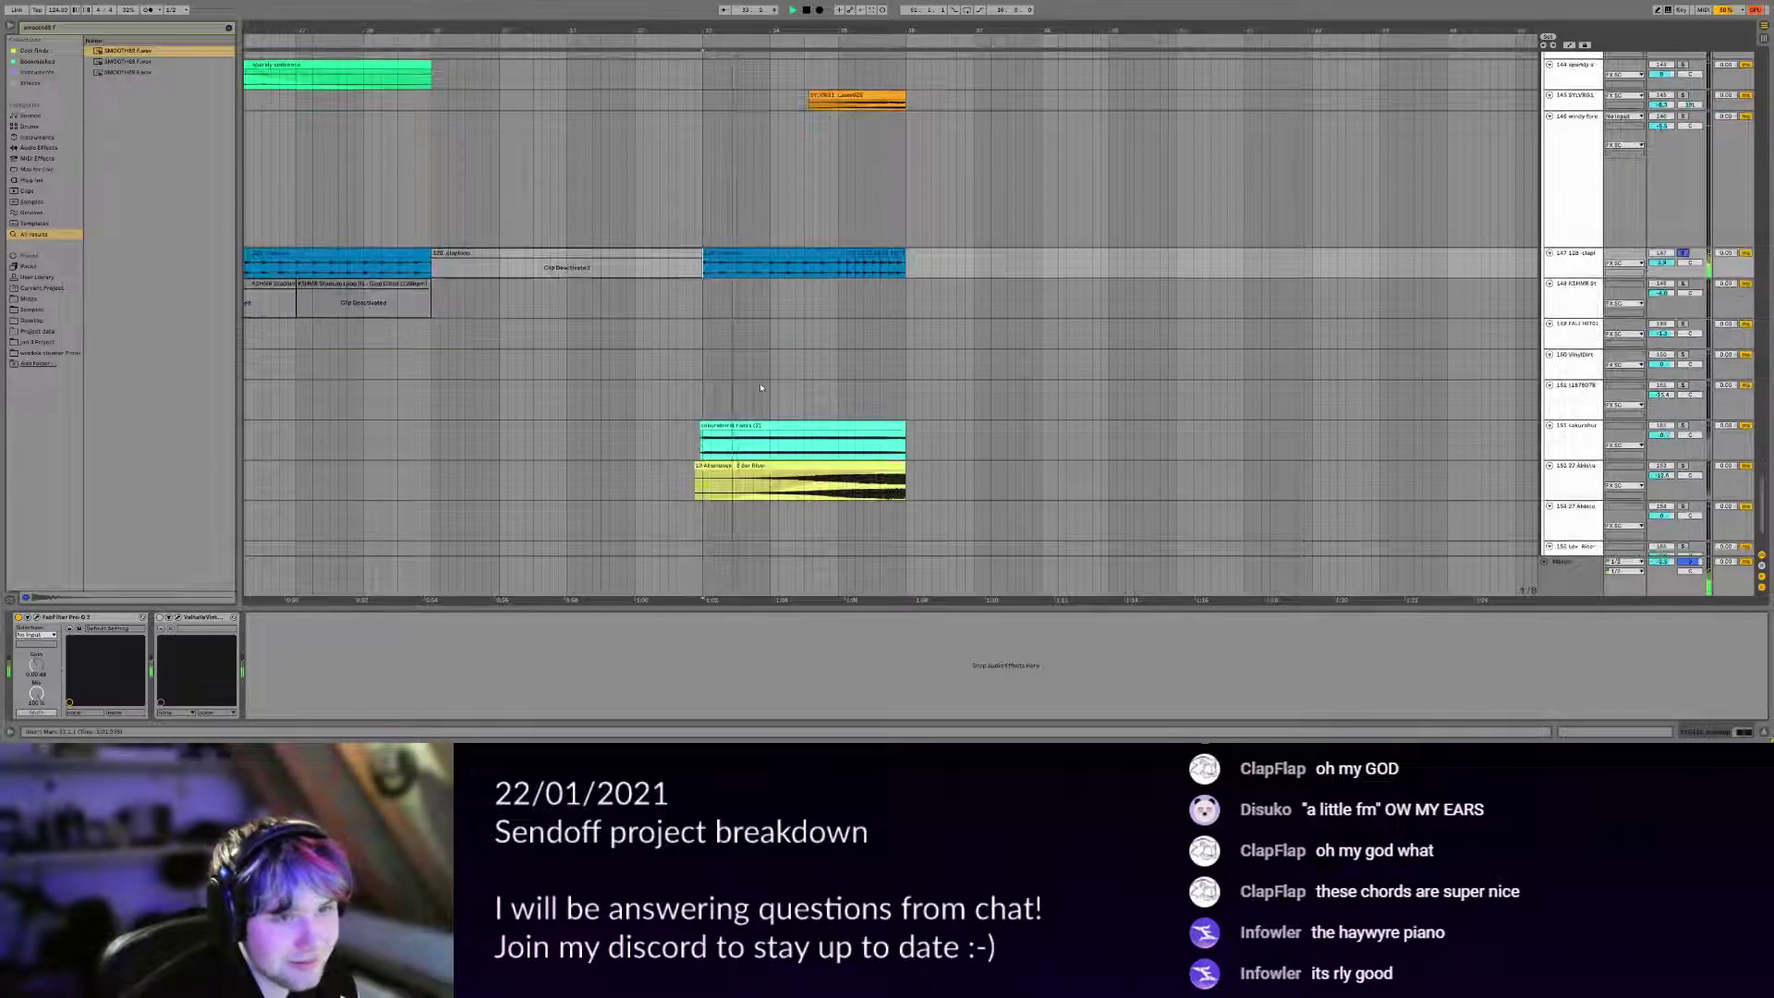
pyautogui.click(774, 452)
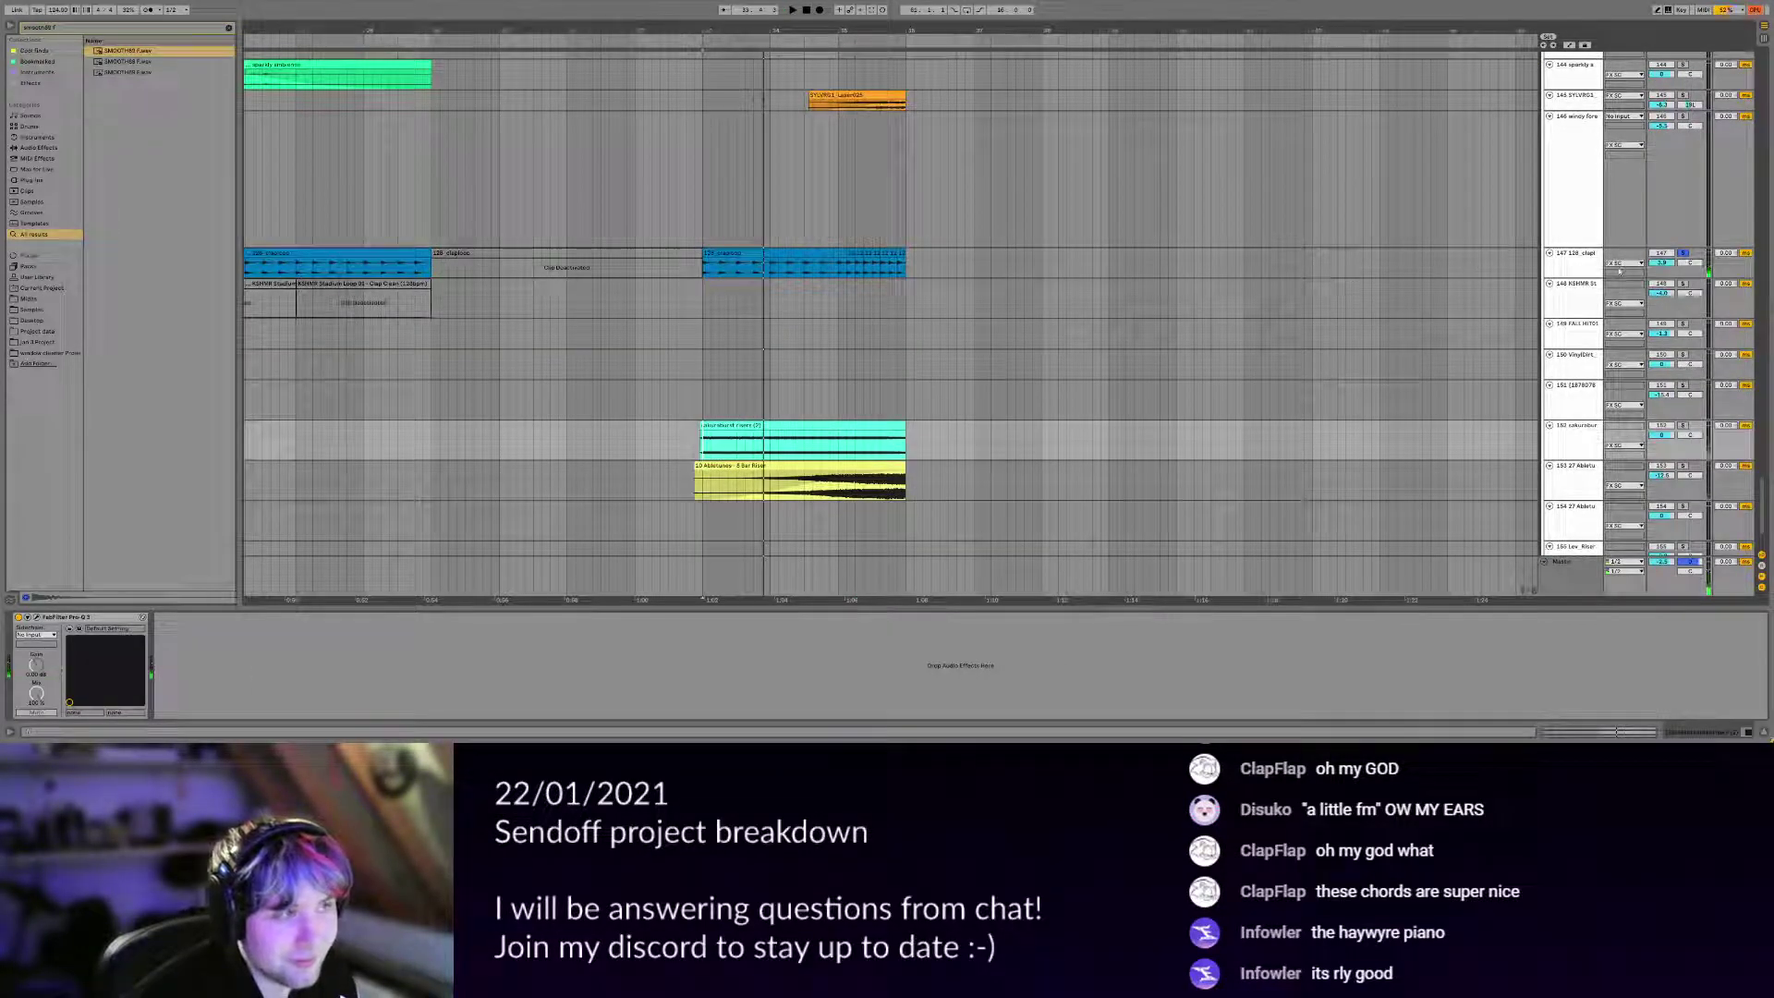
pyautogui.click(1618, 270)
pyautogui.click(178, 621)
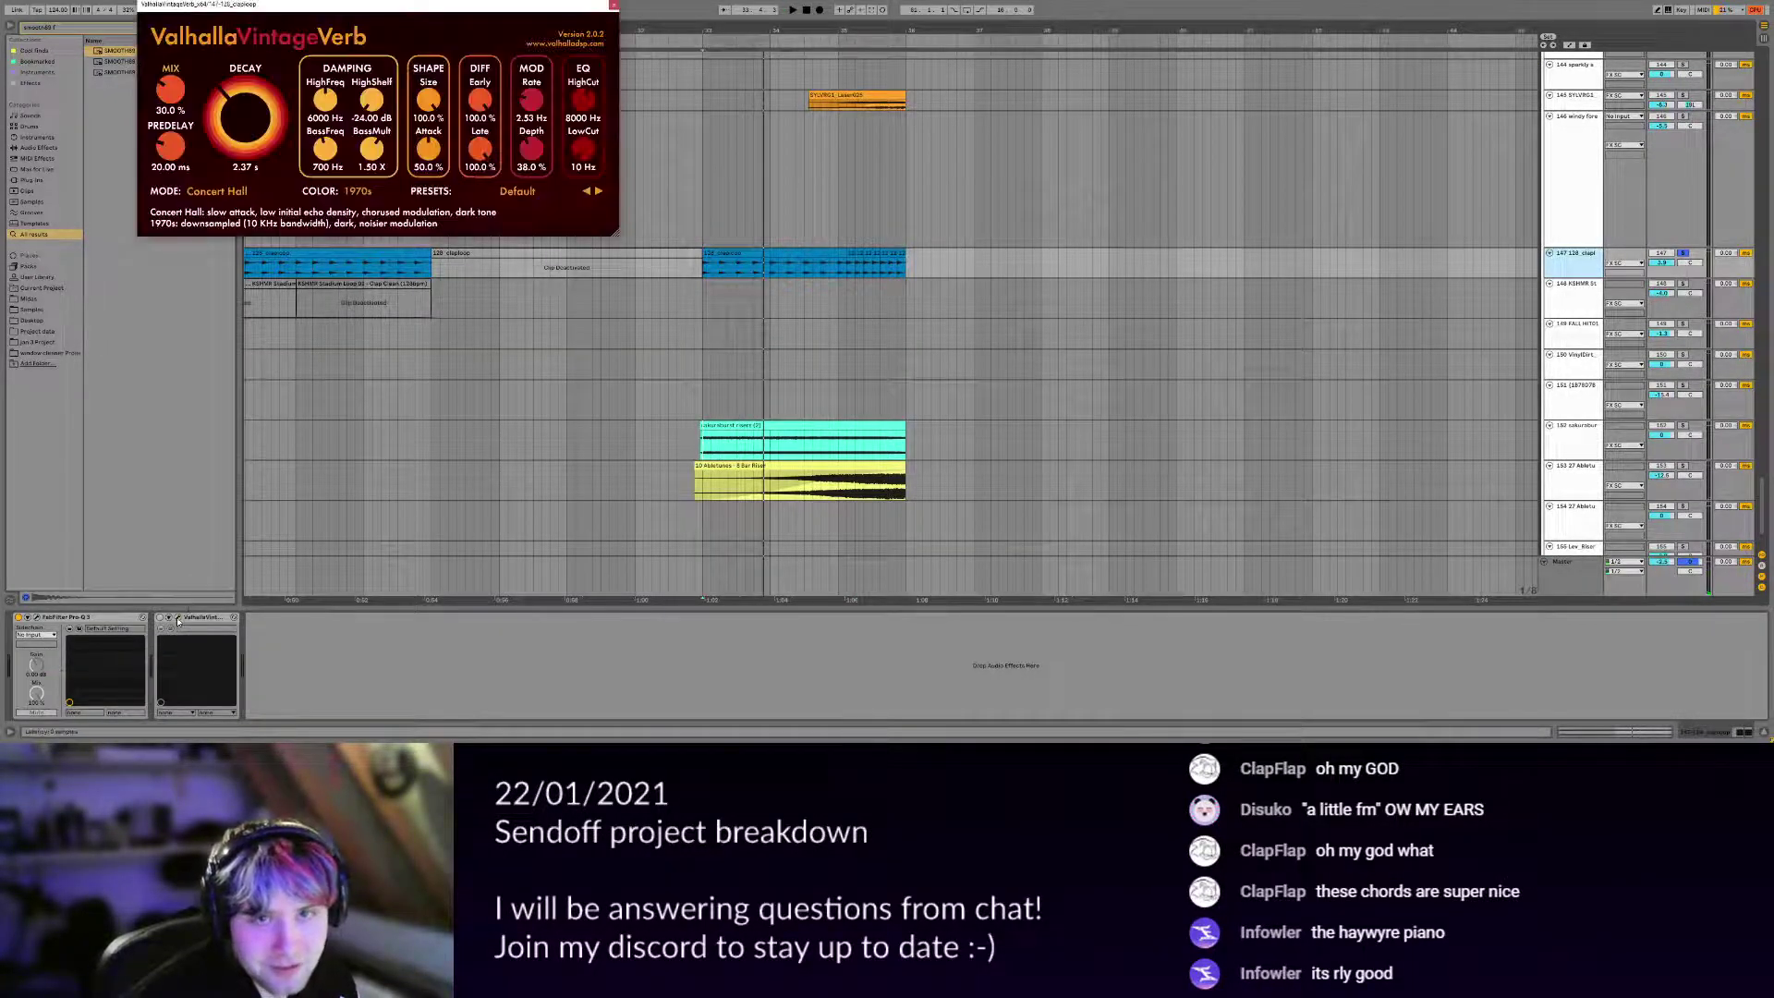
# Close the ValhallaVintageVerb window and audition the turquoise build-up clip and the yellow riser below it, each soloed.
pyautogui.click(179, 621)
pyautogui.click(1683, 426)
pyautogui.press('space')
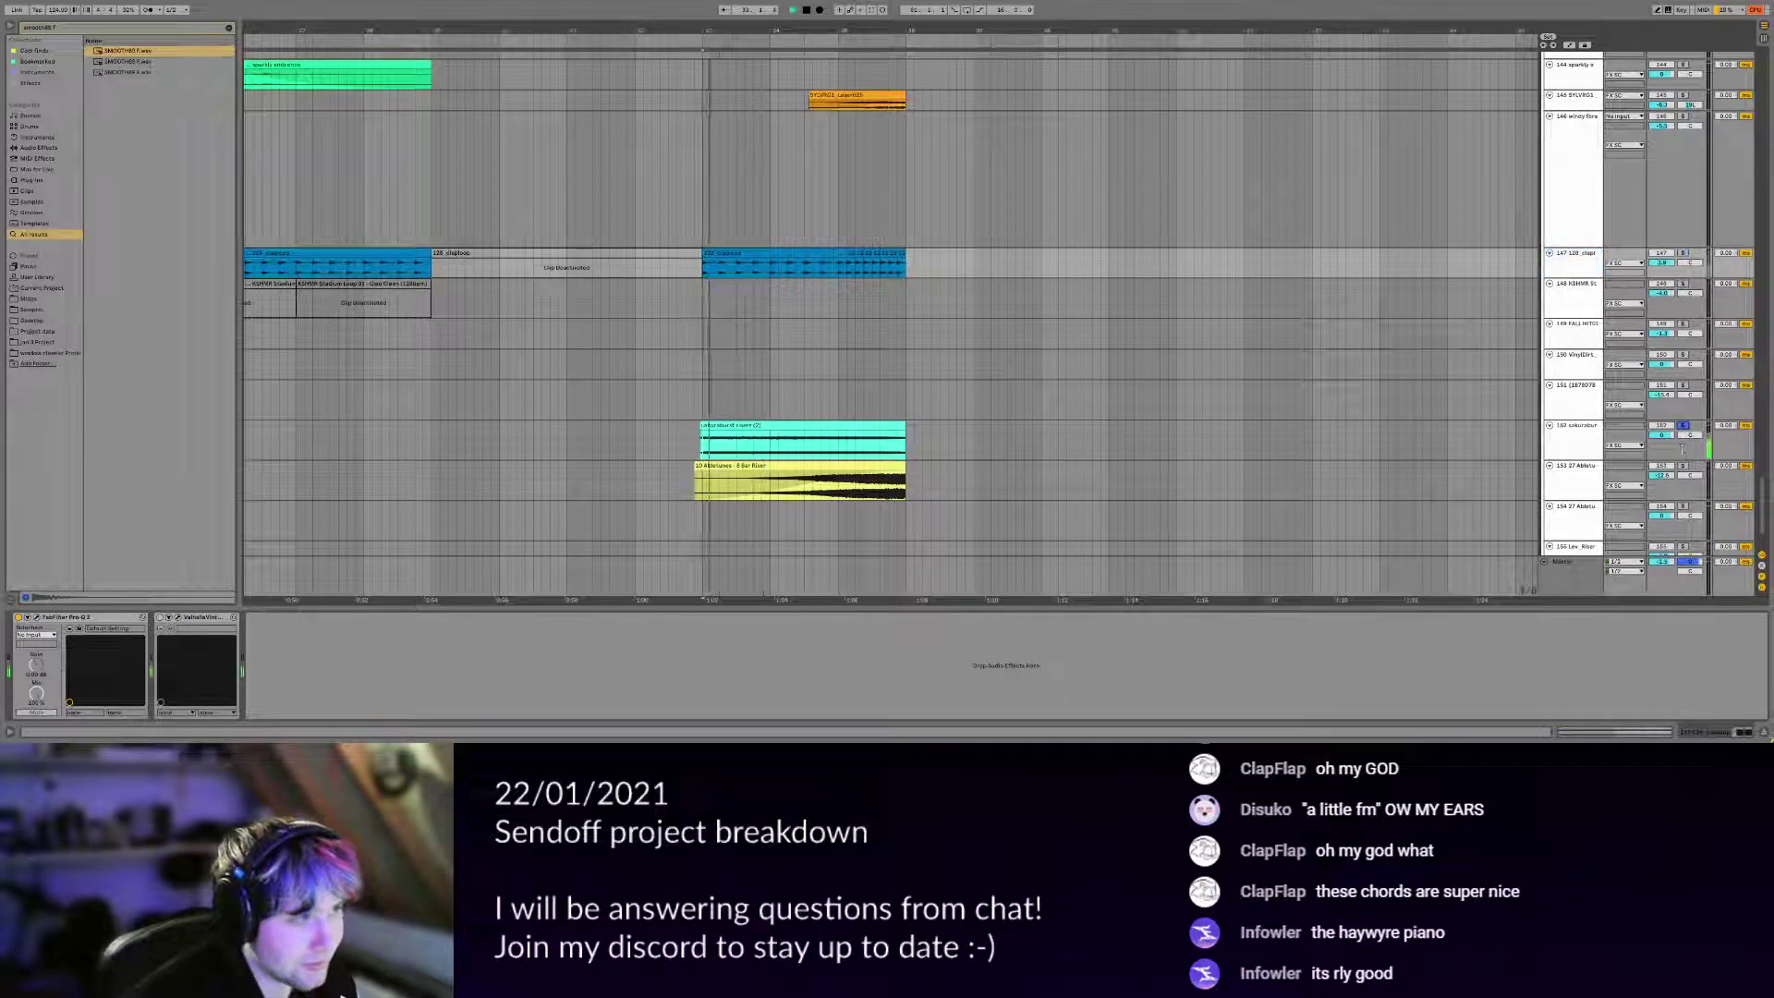
pyautogui.click(1683, 467)
pyautogui.click(796, 482)
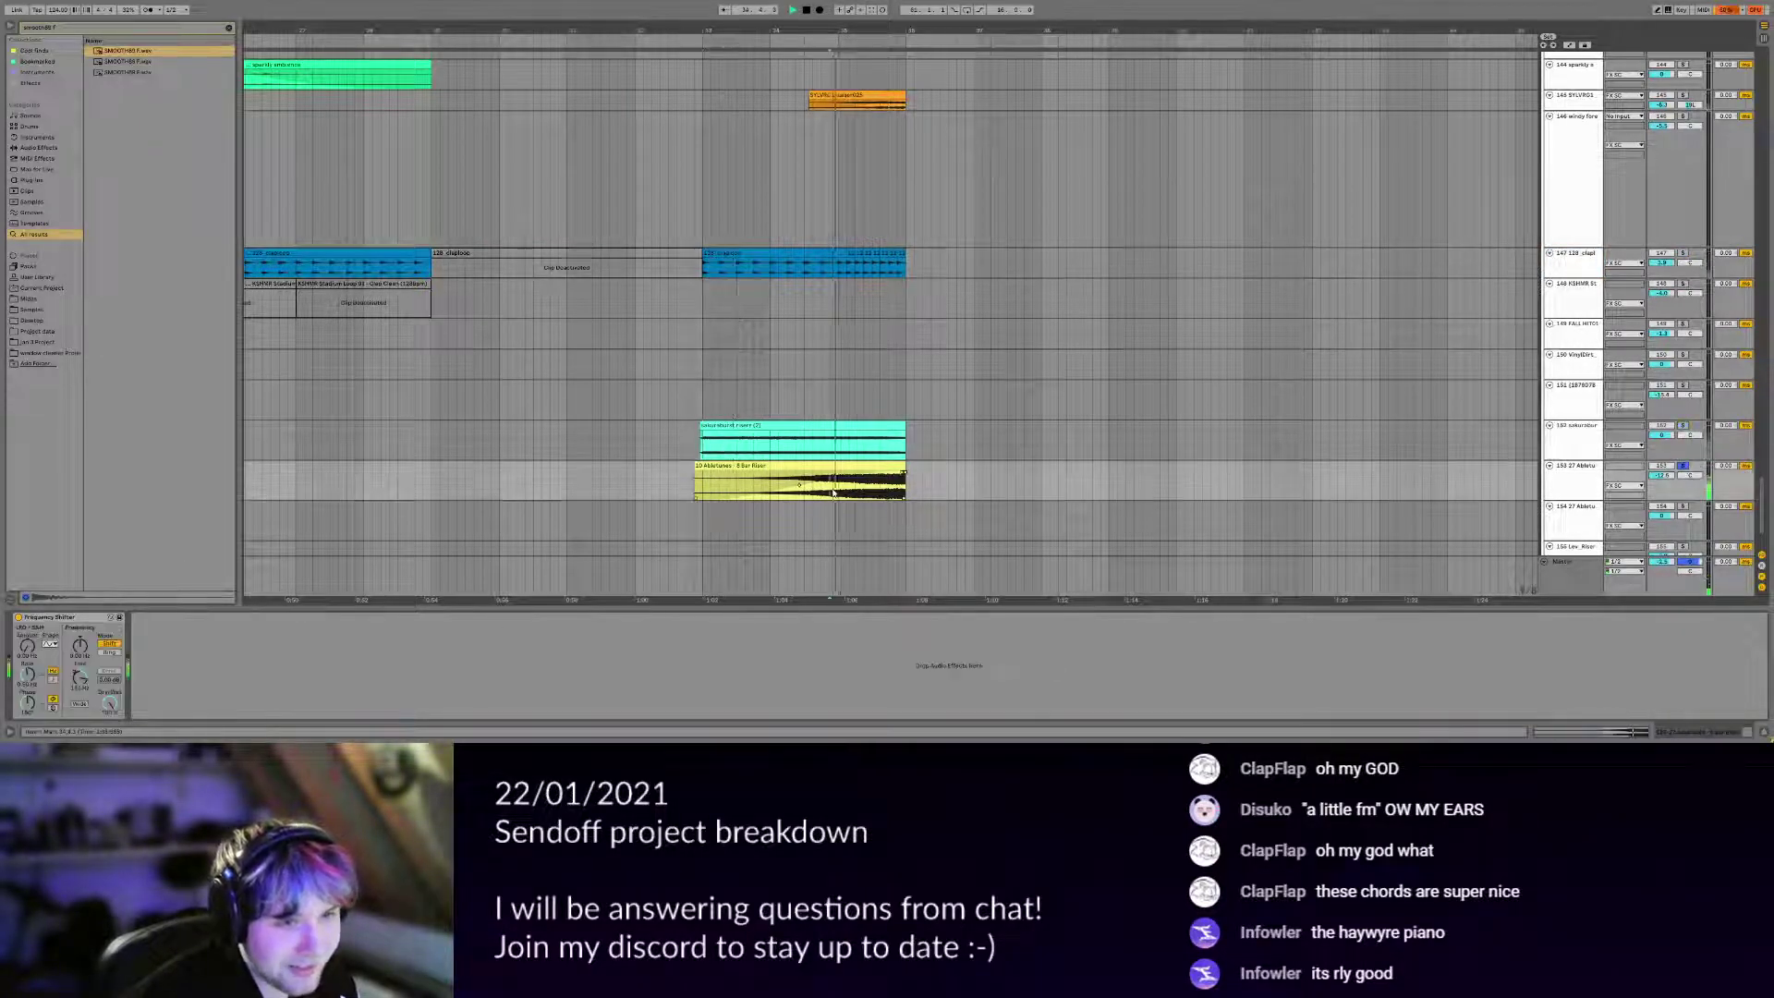
# Show the Frequency Shifter automation on the yellow riser's track.
pyautogui.scroll(5, 831, 414)
pyautogui.scroll(3, 830, 414)
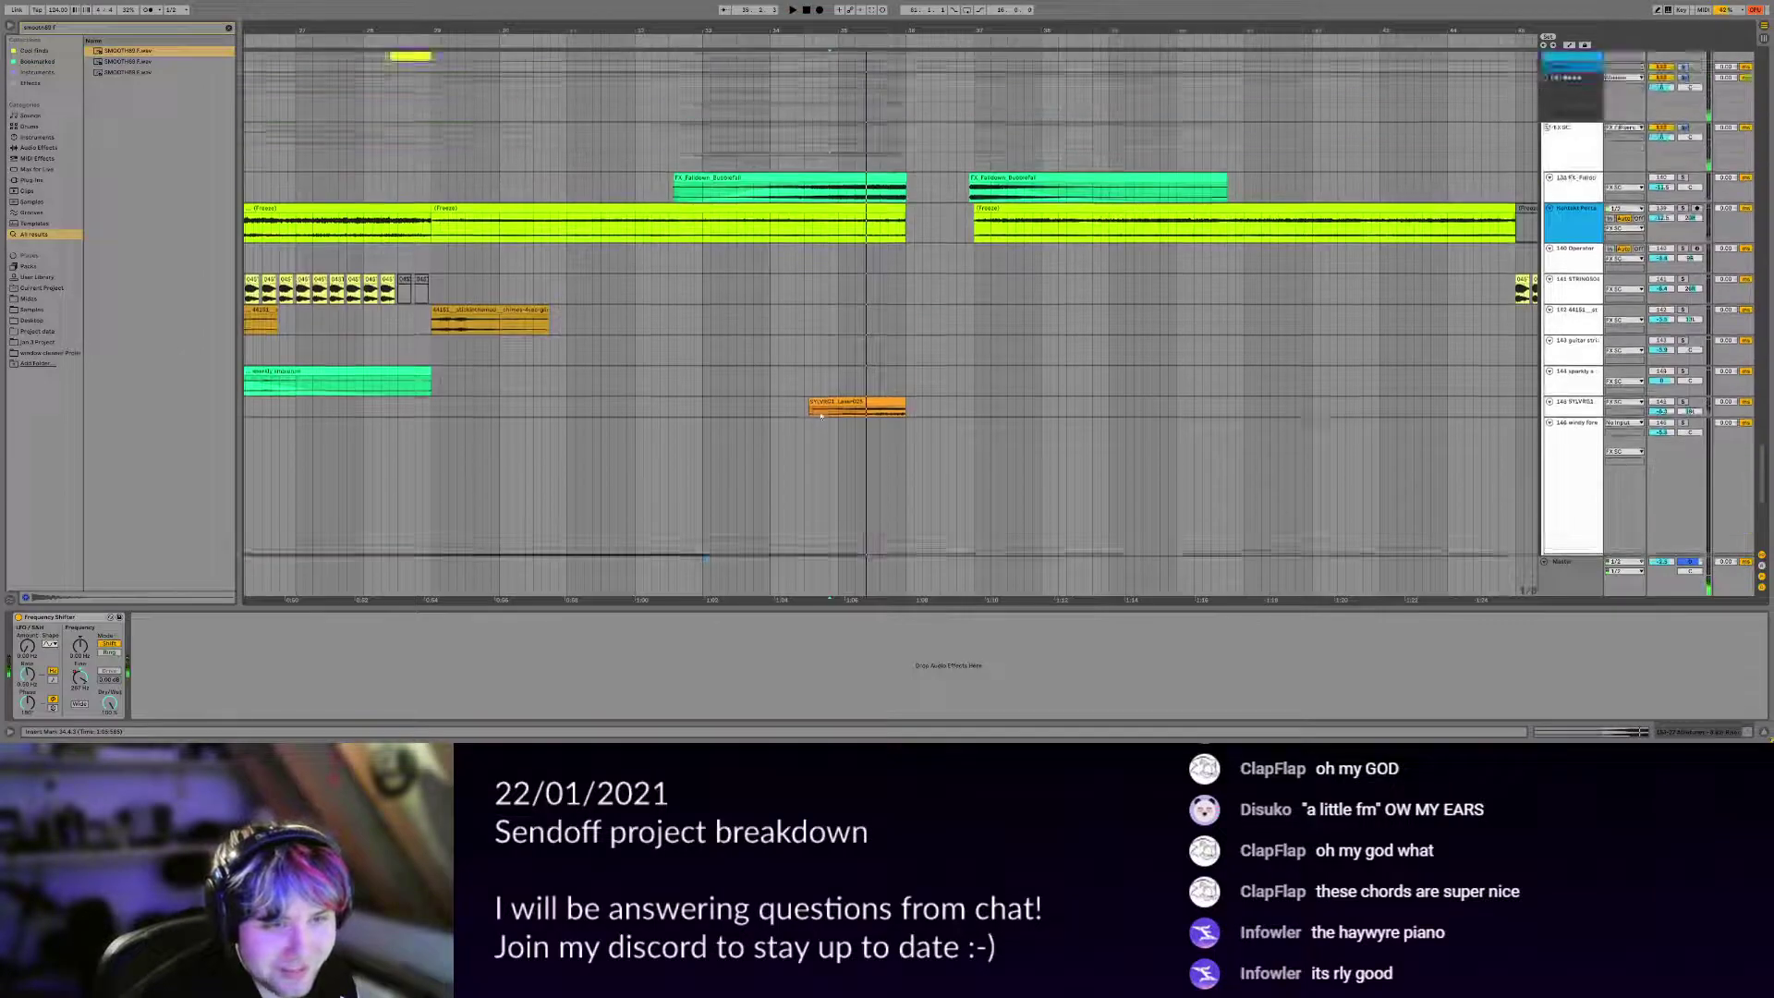
pyautogui.scroll(-10, 831, 414)
pyautogui.rightClick(77, 683)
pyautogui.click(110, 617)
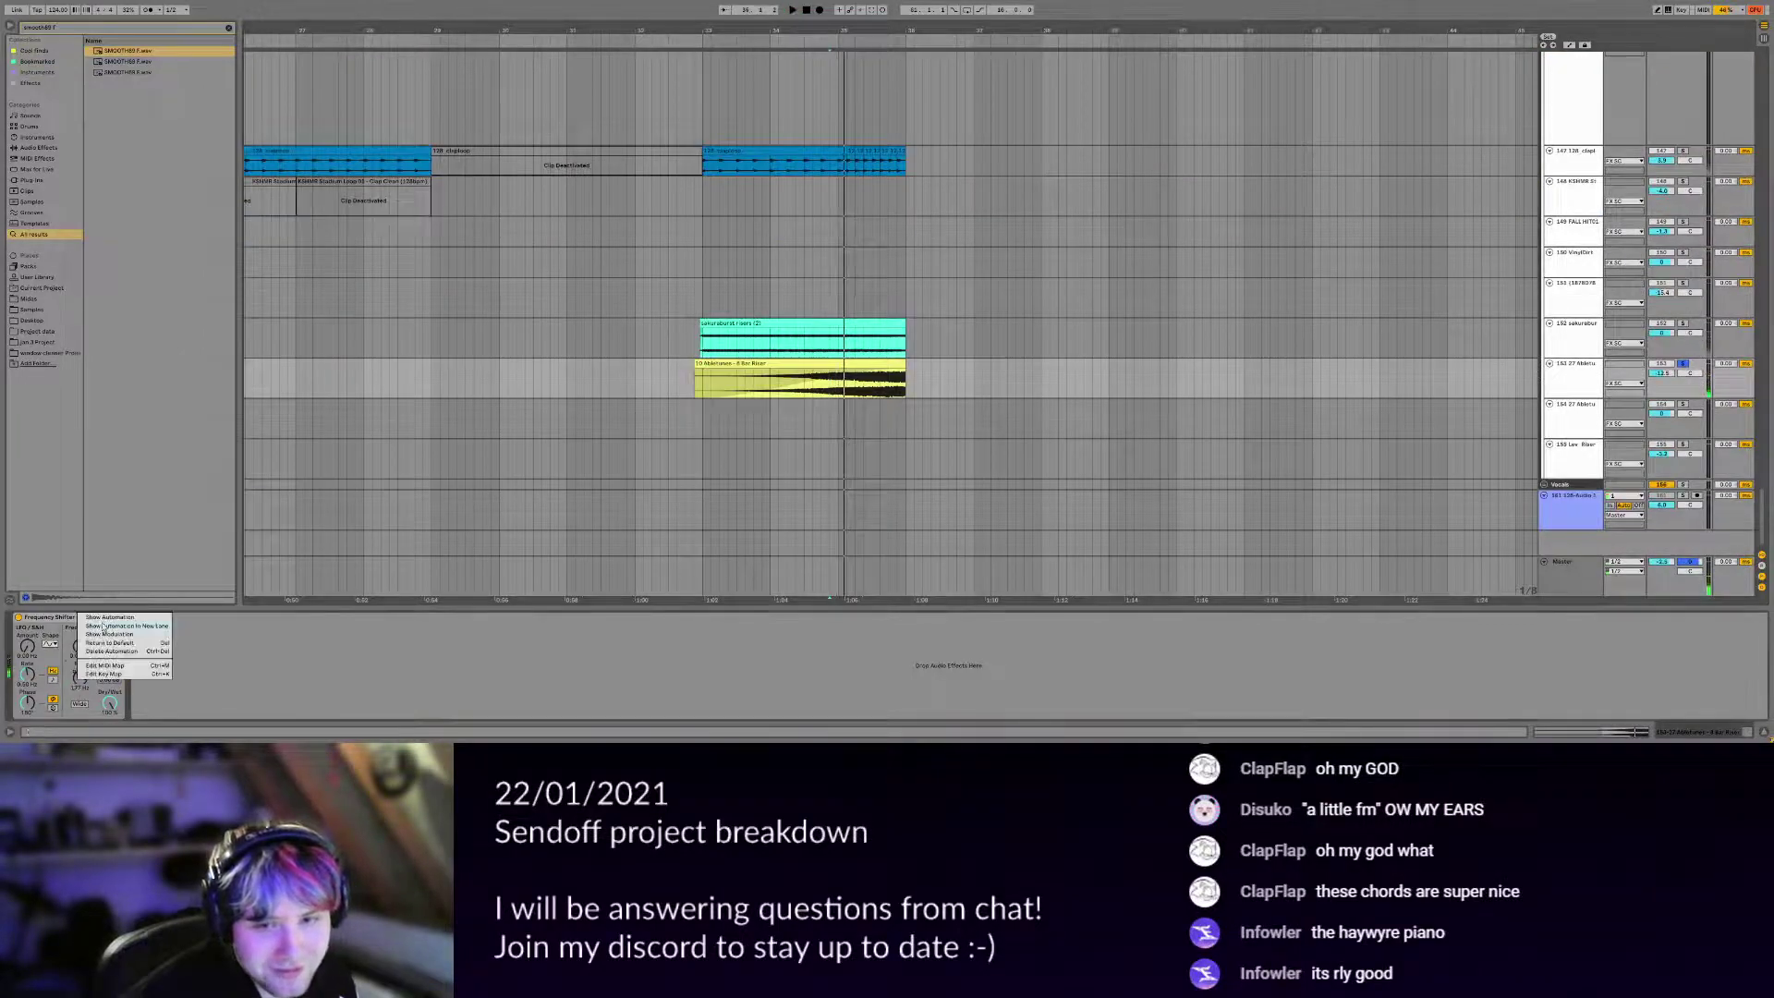
# Play the yellow riser from its start, comparing it with the Frequency Shifter bypassed and active, and hide the automation.
pyautogui.click(714, 390)
pyautogui.press('space')
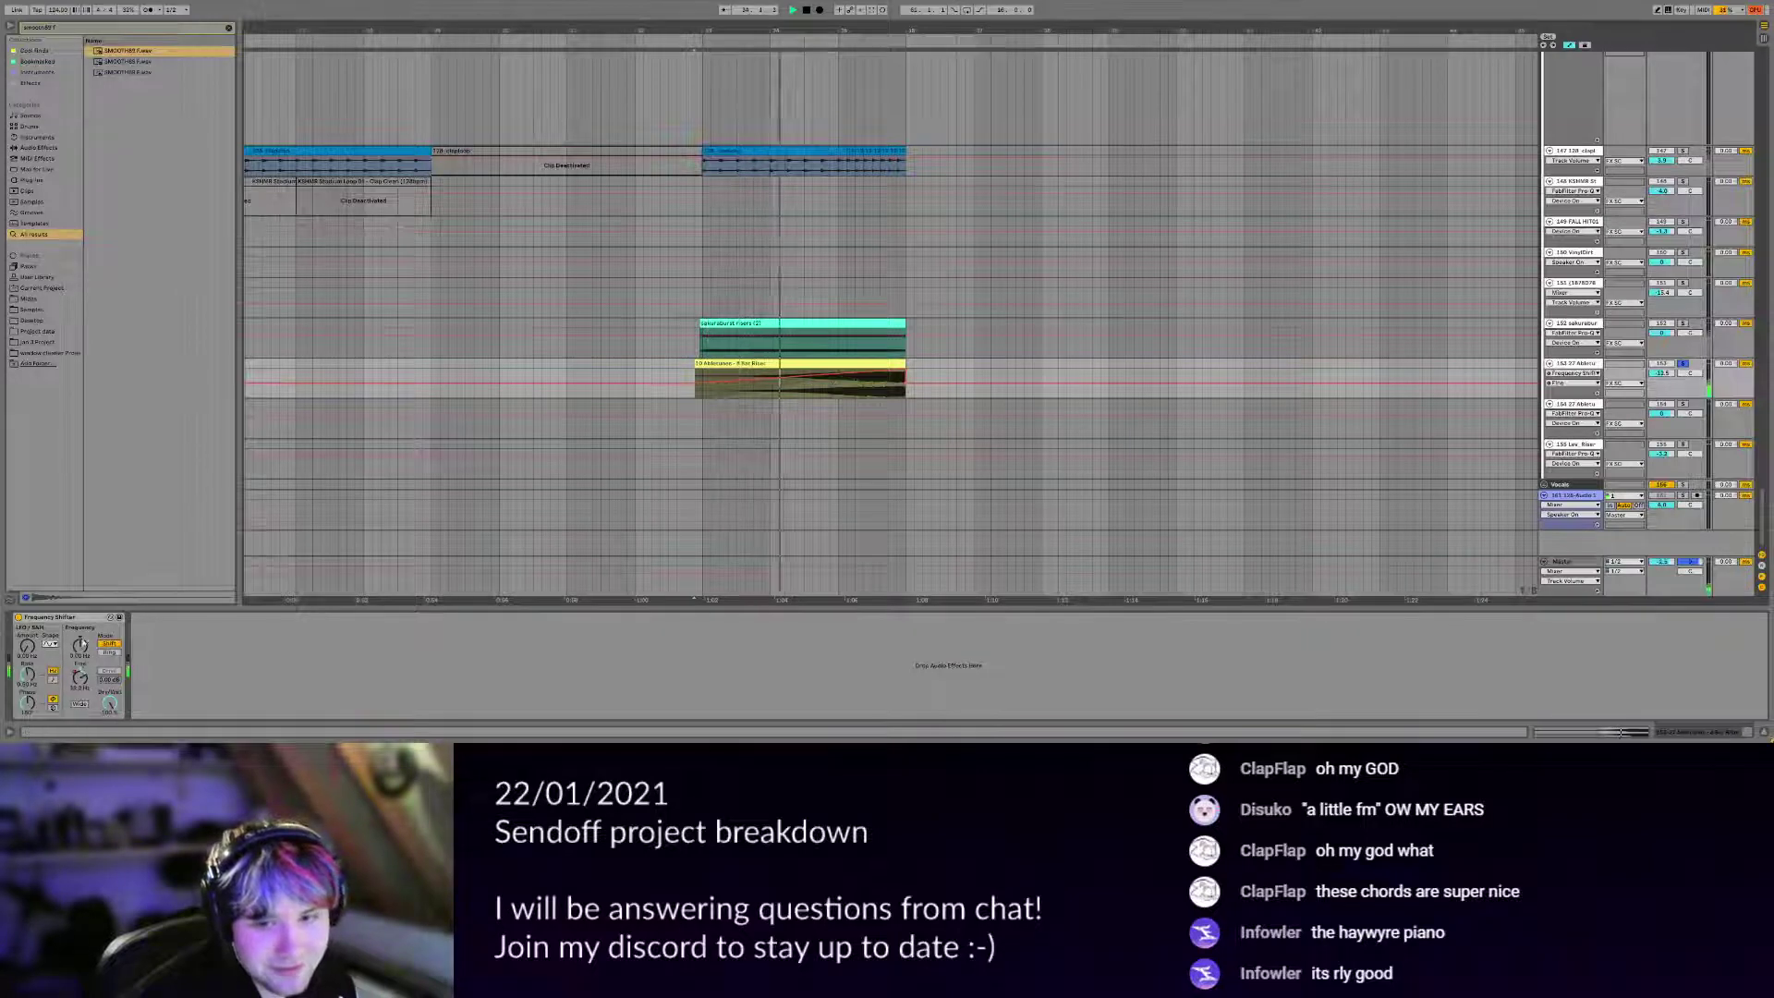
pyautogui.click(18, 618)
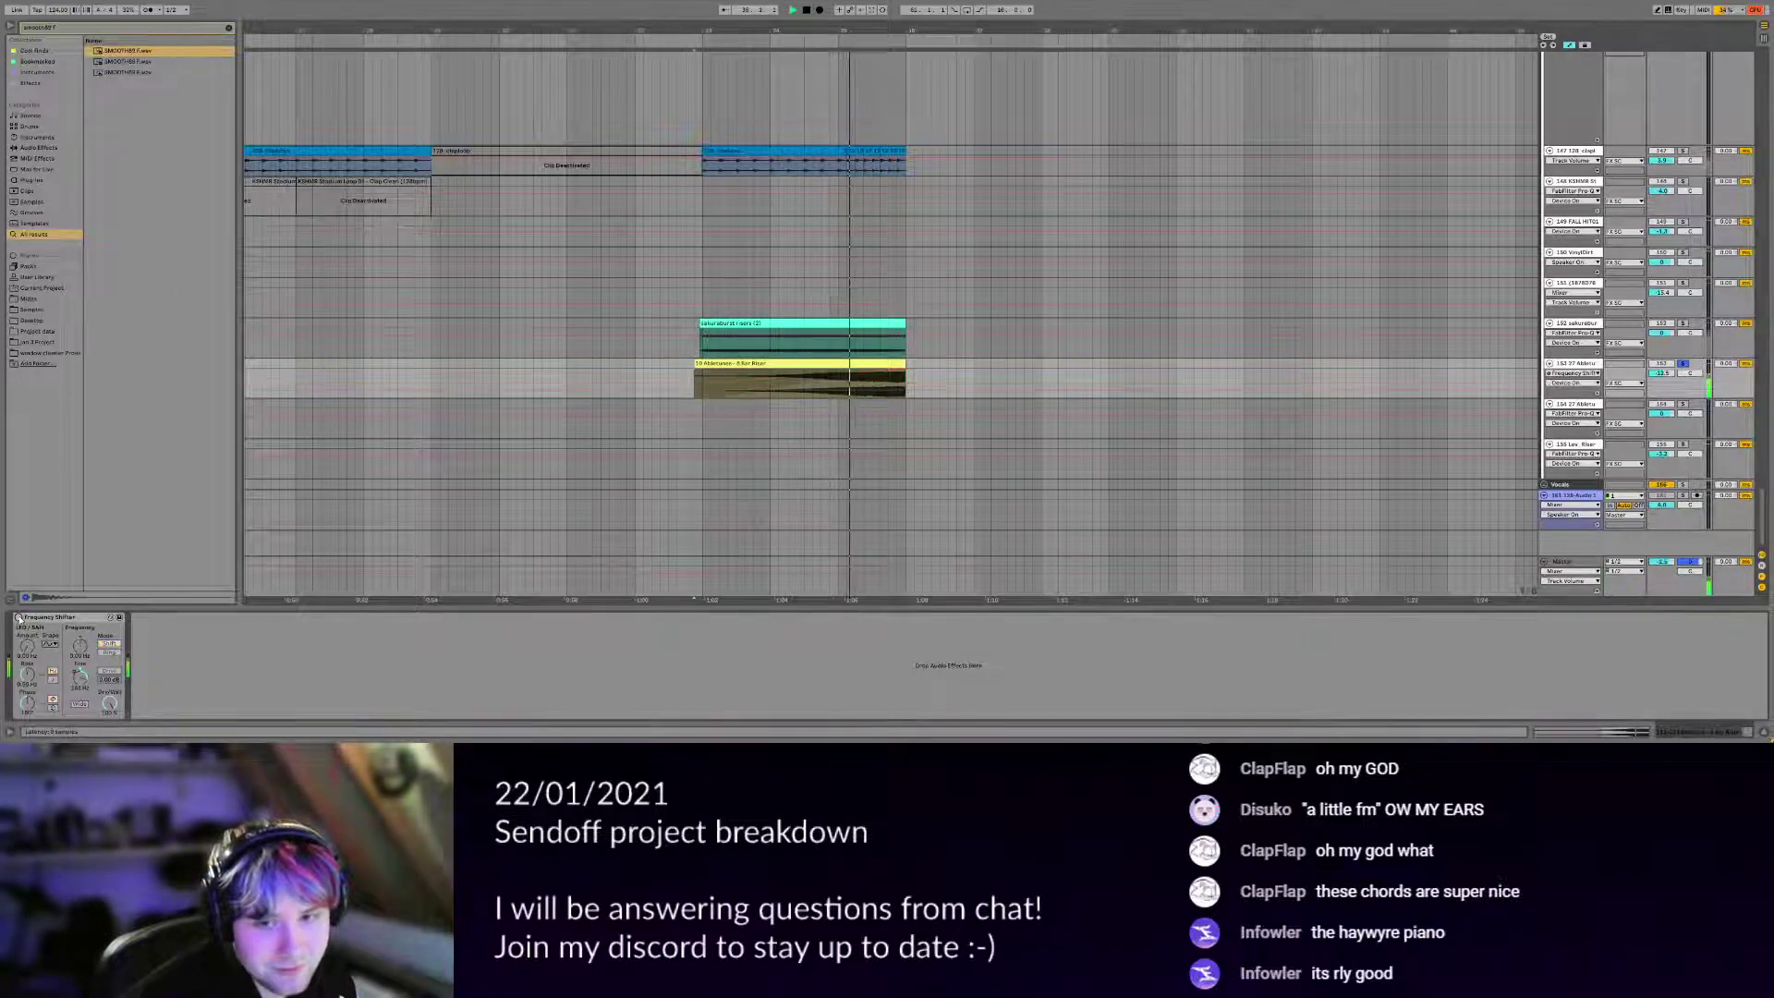
pyautogui.click(19, 617)
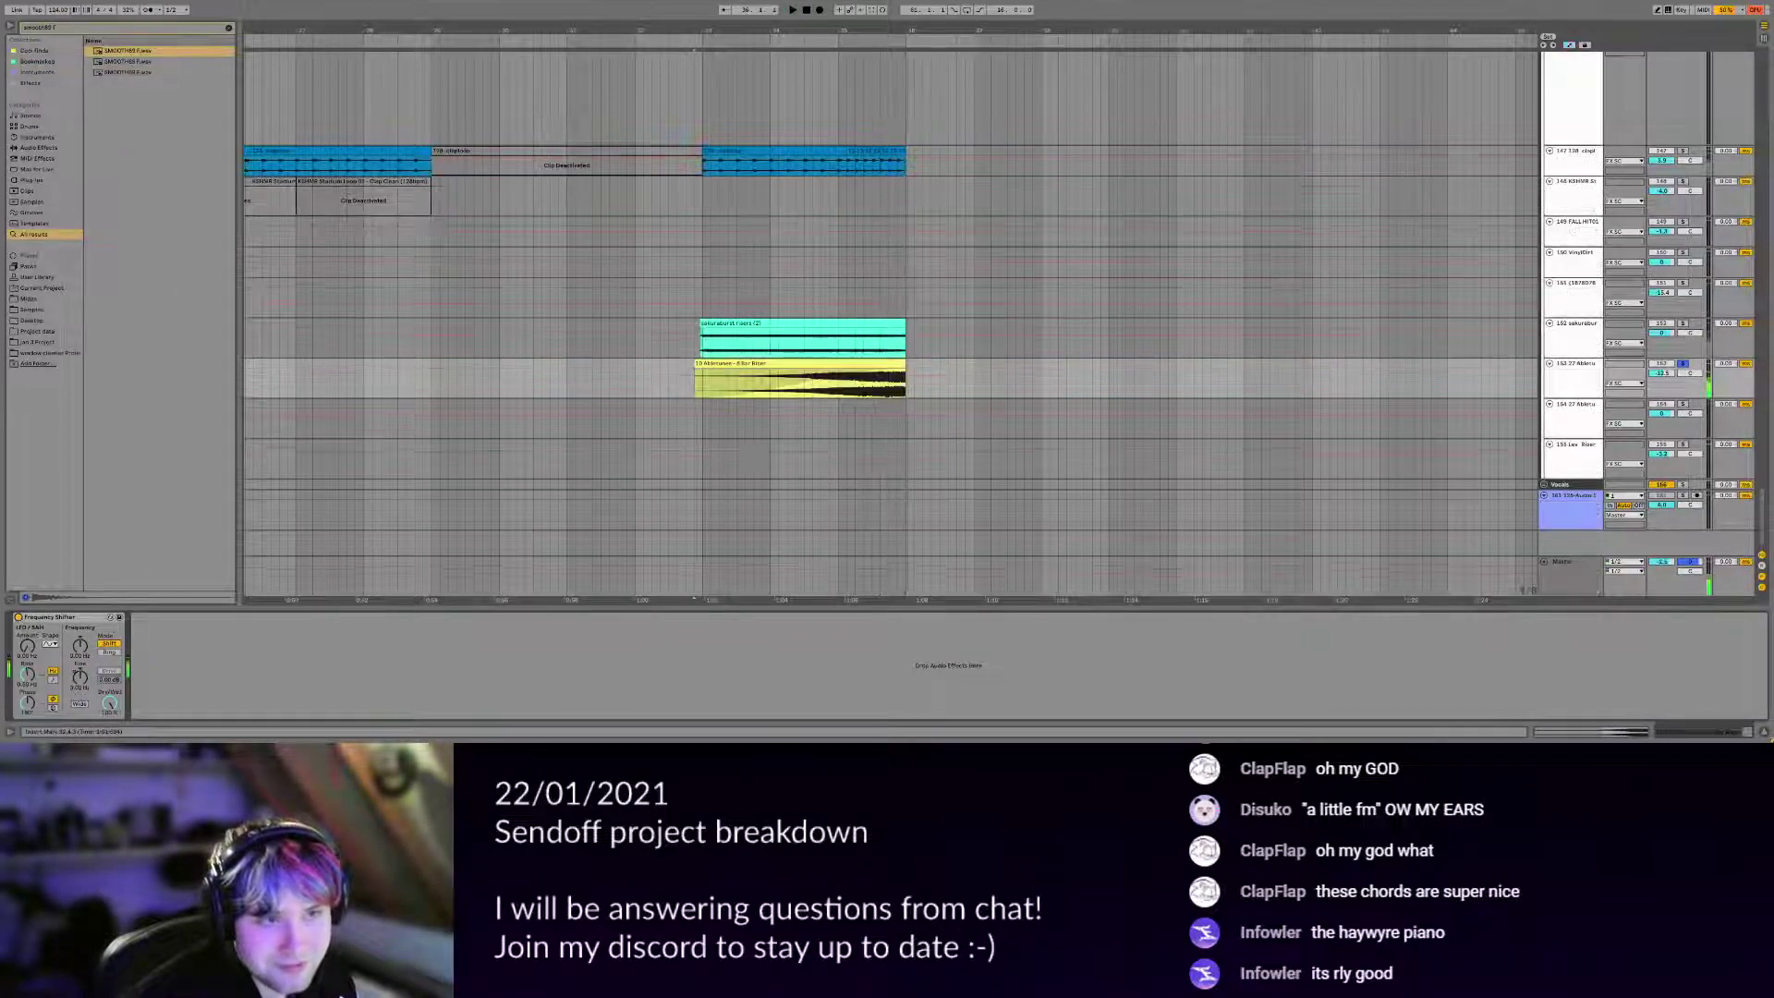
# Unfold the deactivated clips' track and the brown and blue riser tracks below it in the melodic group.
pyautogui.scroll(10, 851, 389)
pyautogui.scroll(15, 852, 390)
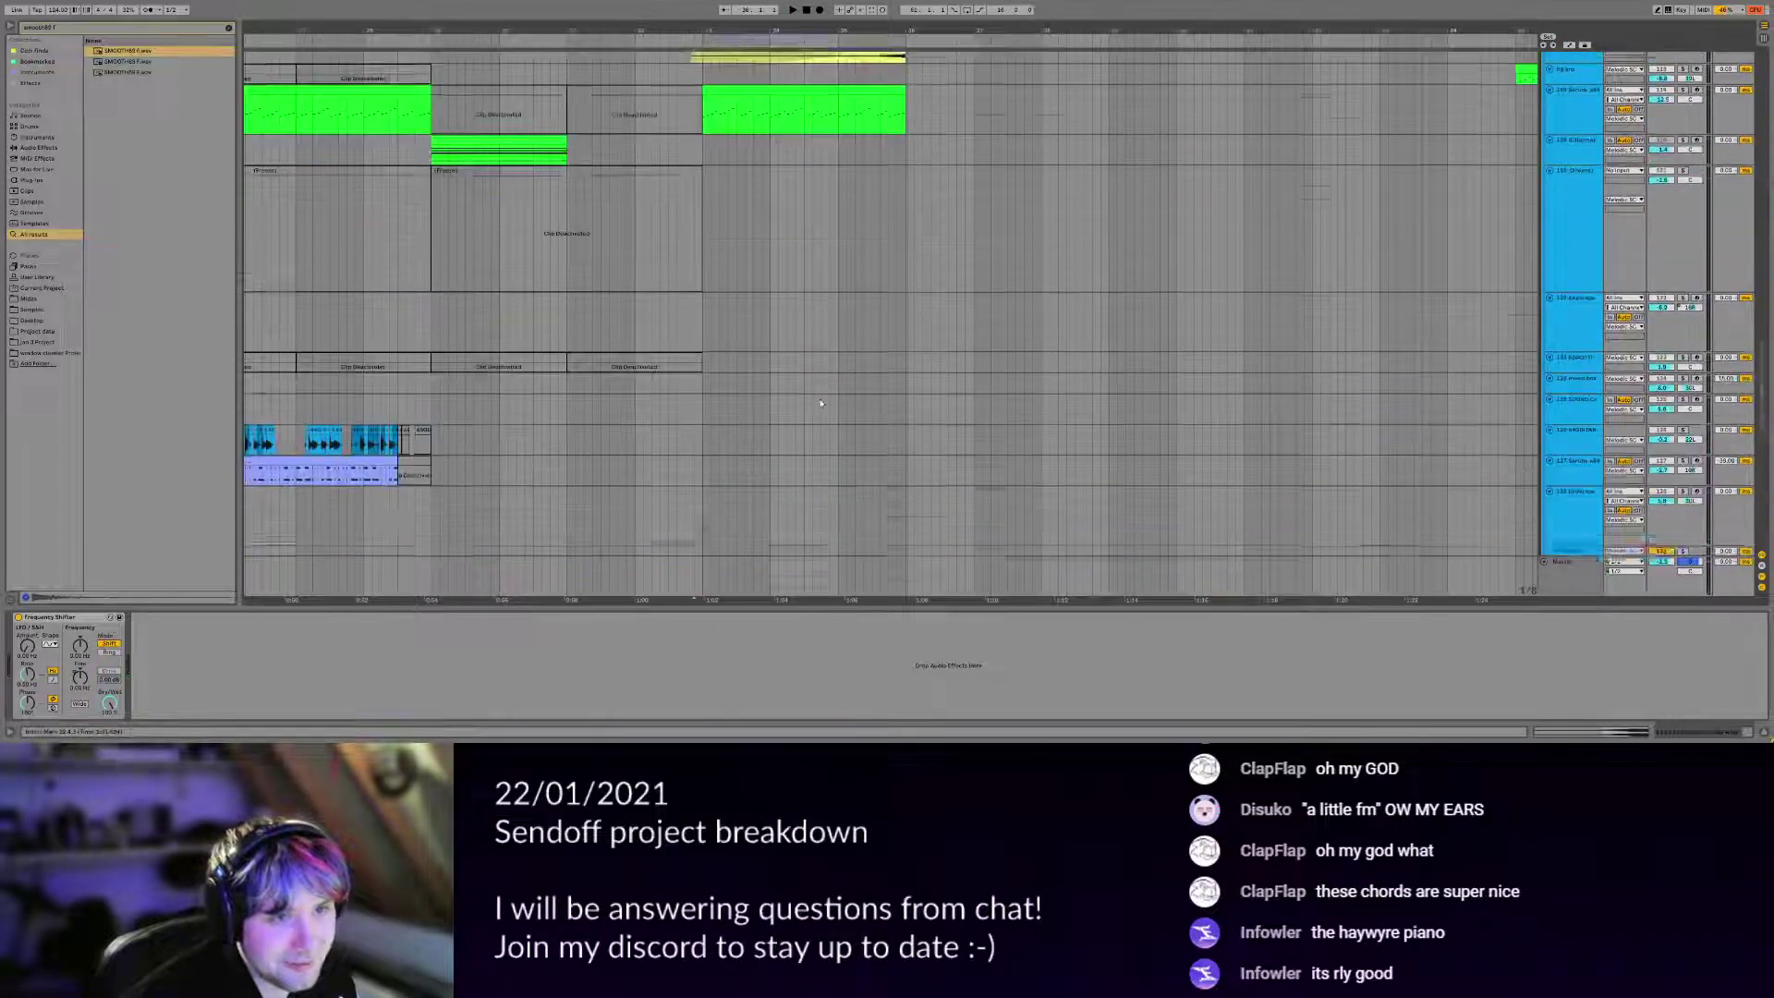
pyautogui.scroll(5, 804, 401)
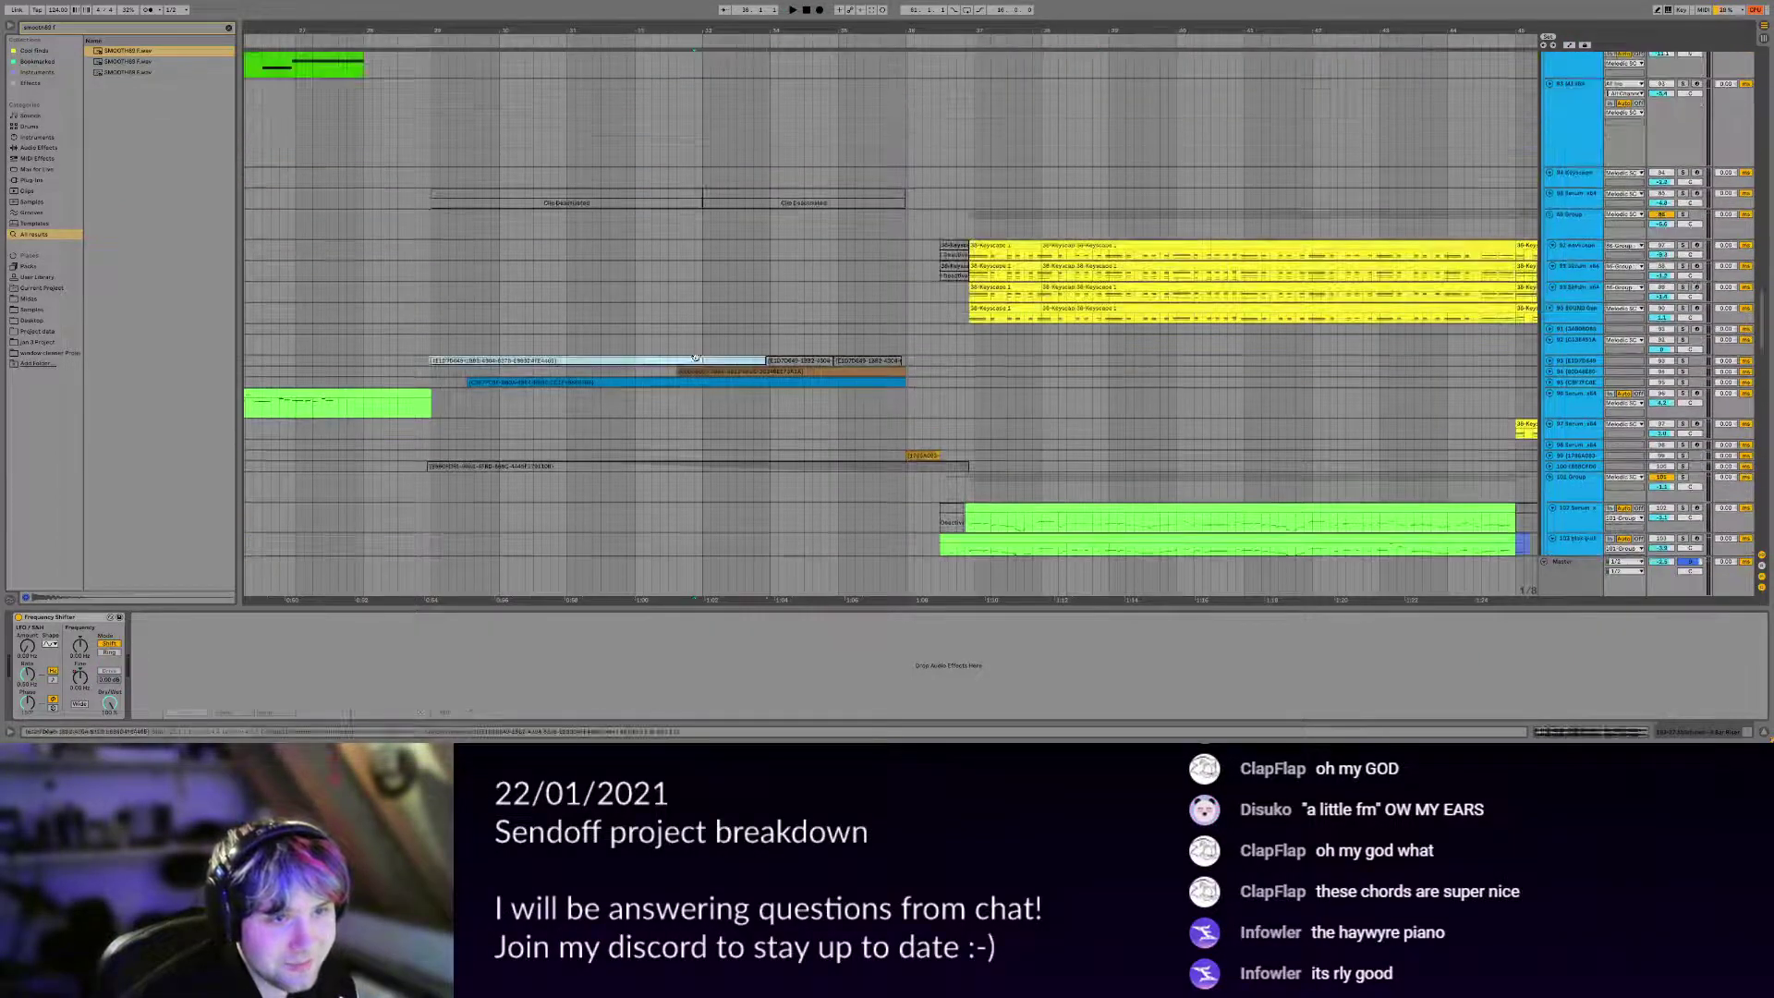
pyautogui.click(832, 349)
pyautogui.click(1550, 360)
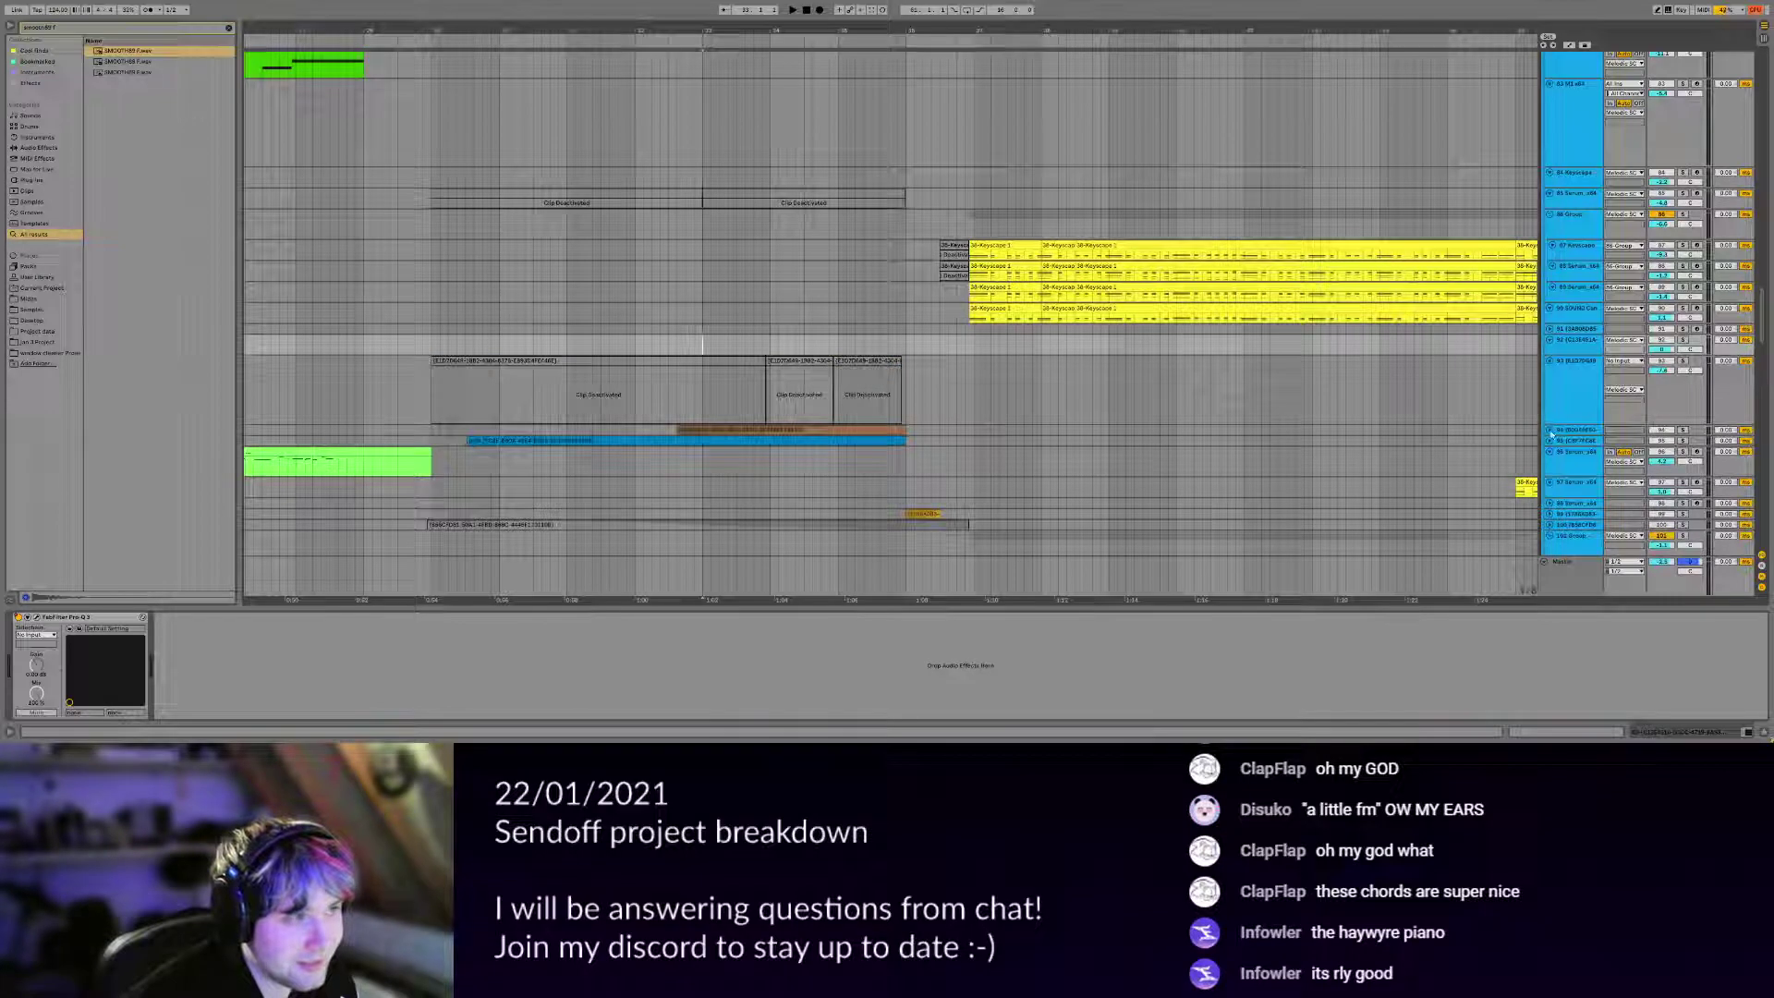
pyautogui.click(1550, 430)
pyautogui.click(1550, 493)
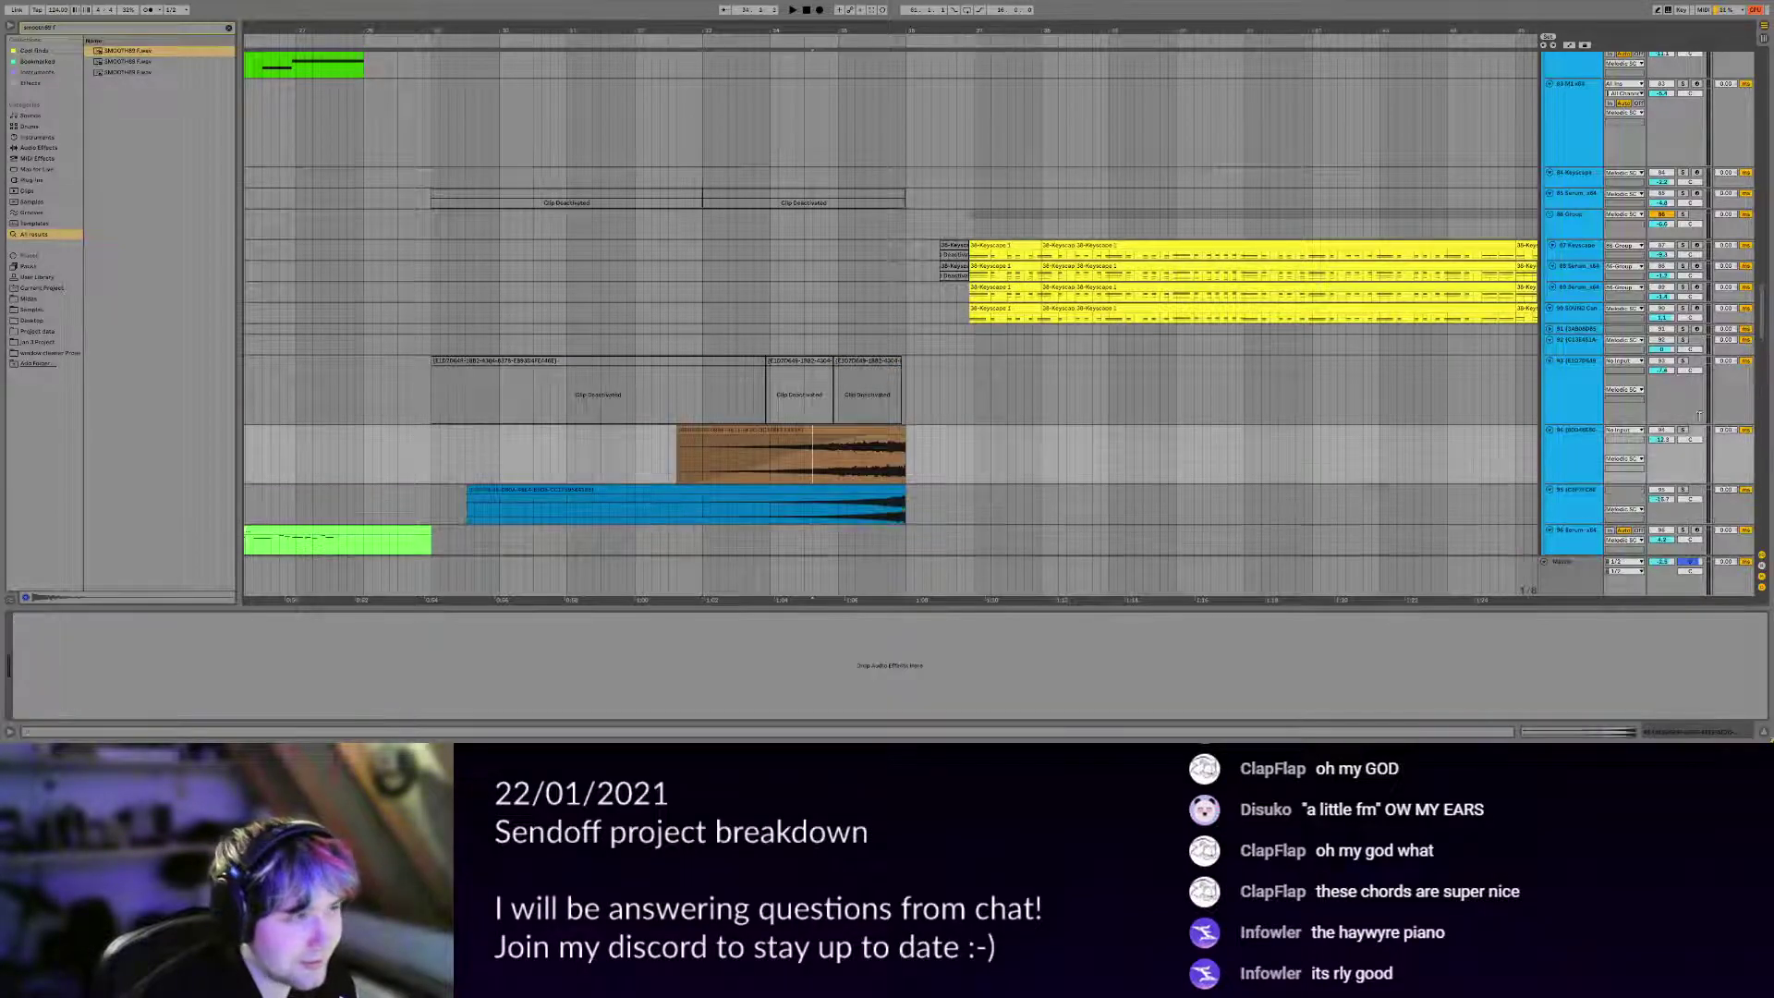
# Solo the brown and blue riser tracks and audition the end of their build-up clips.
pyautogui.click(1682, 431)
pyautogui.press('space')
pyautogui.click(1683, 491)
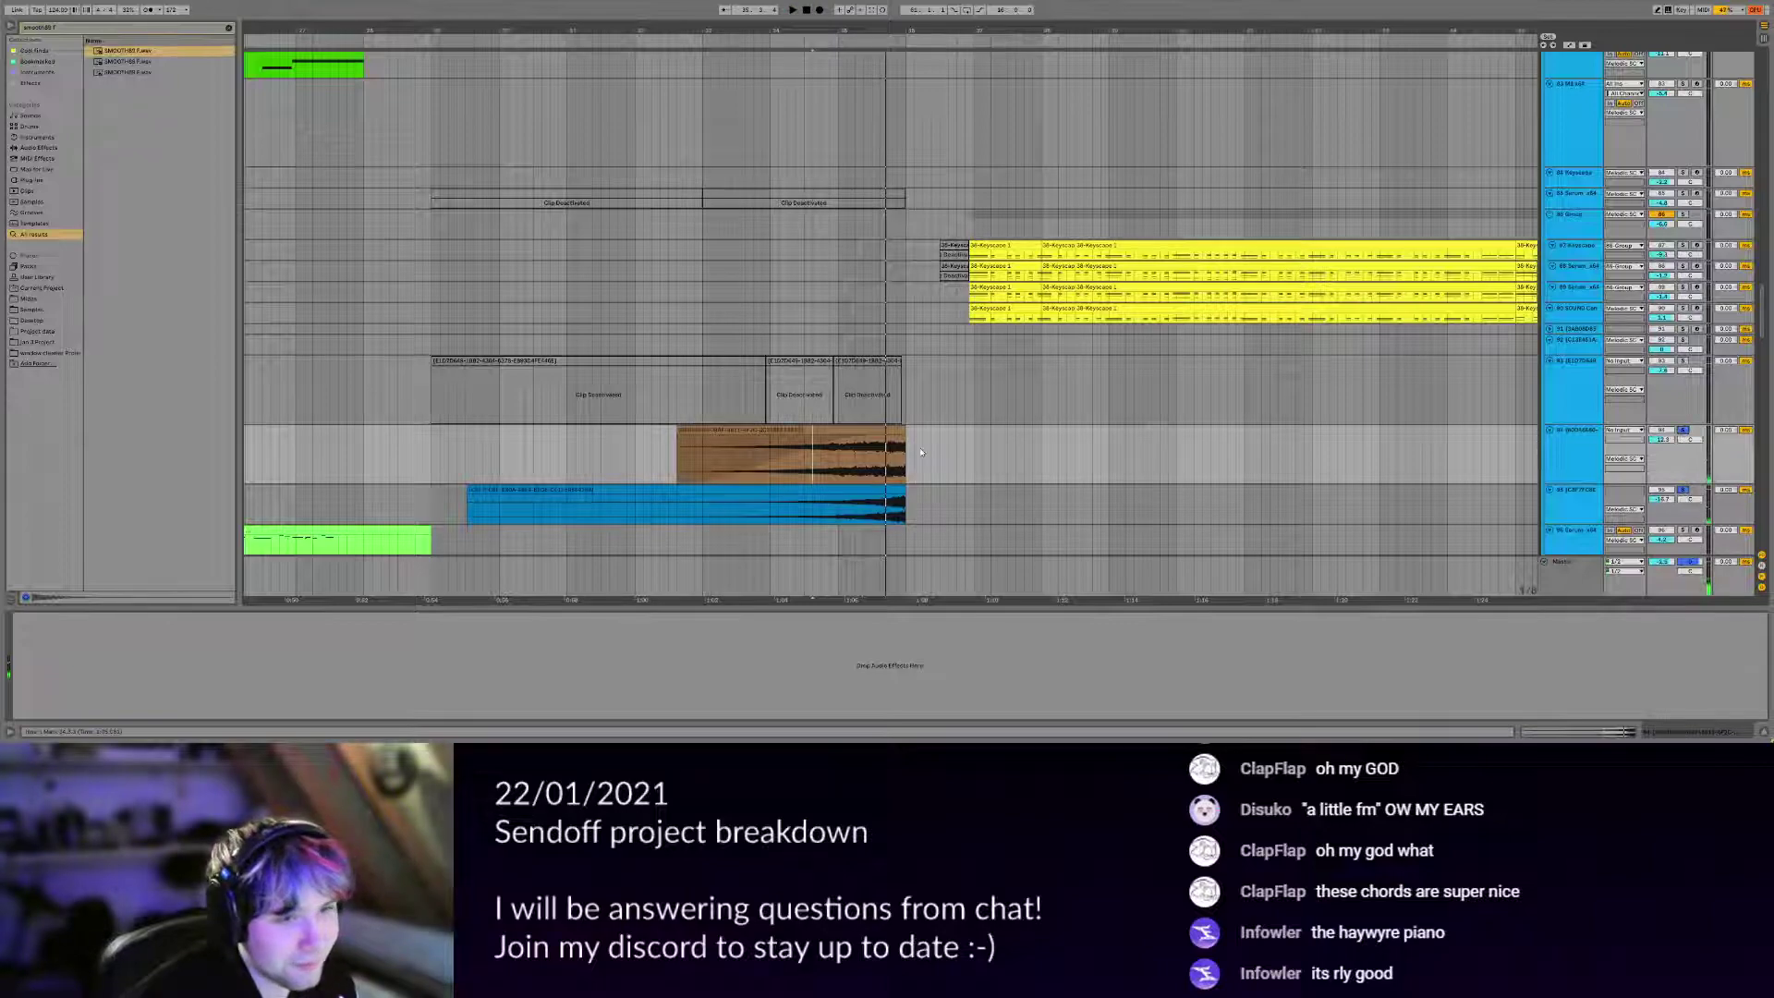
pyautogui.scroll(-4, 878, 443)
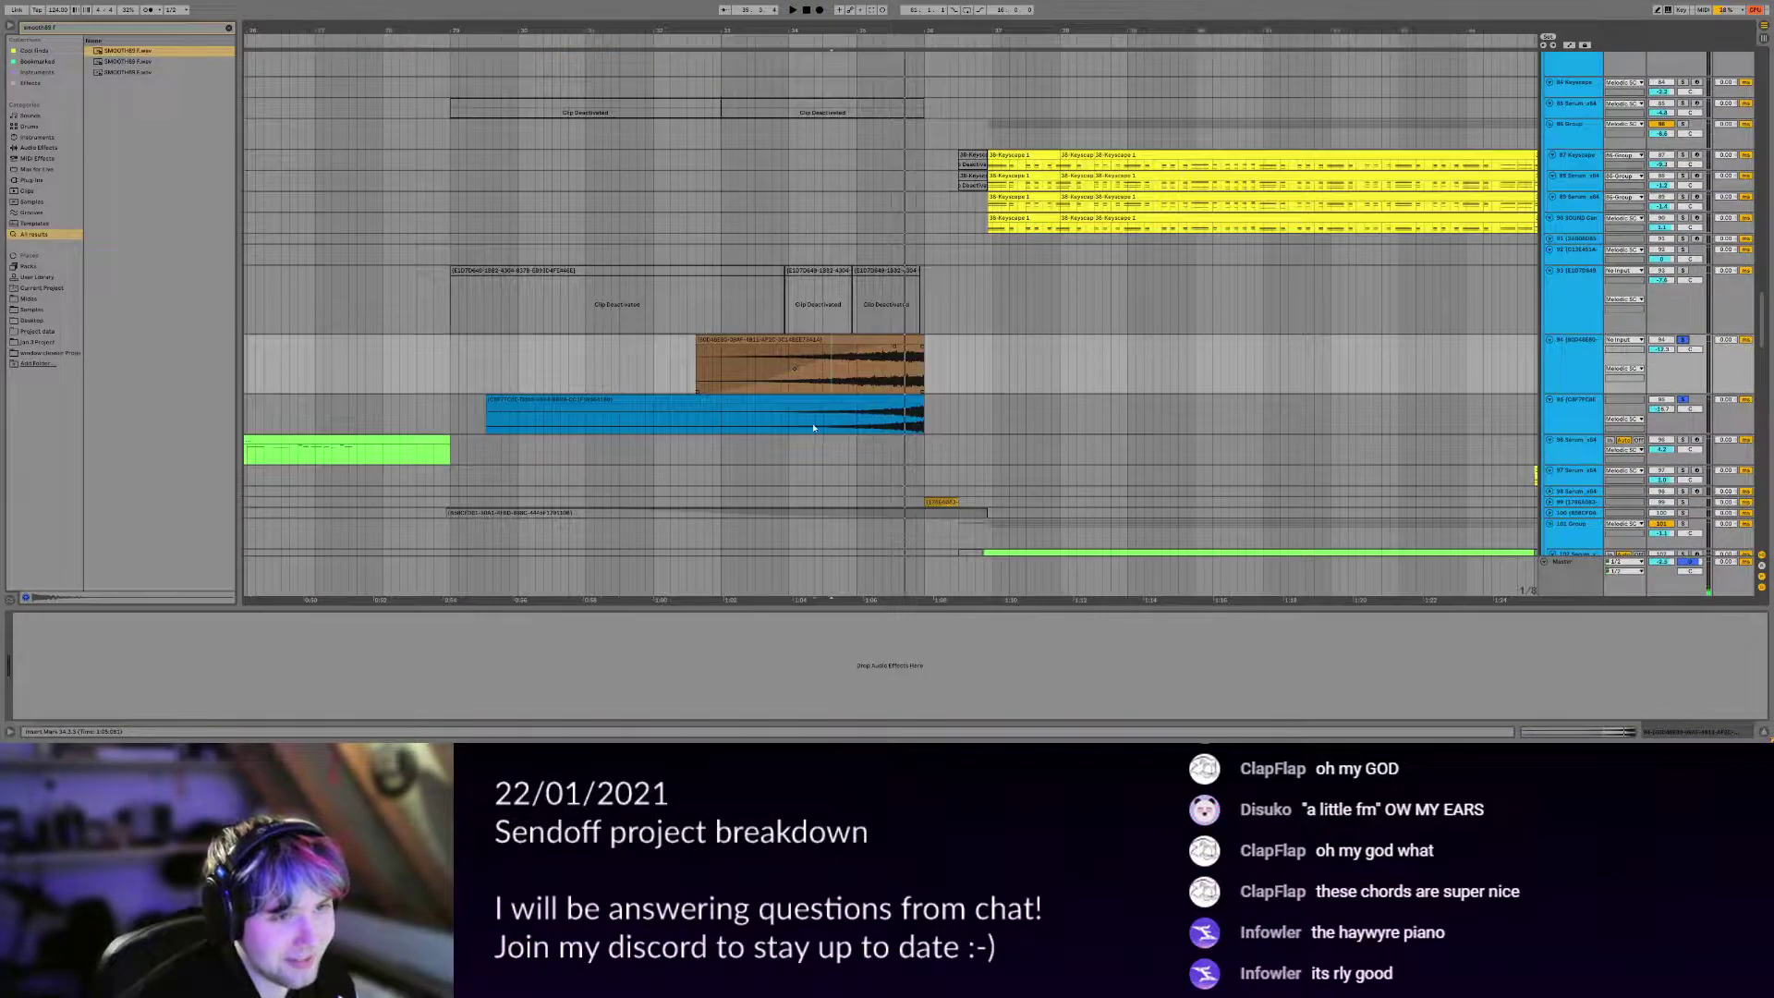
pyautogui.click(813, 426)
pyautogui.press('space')
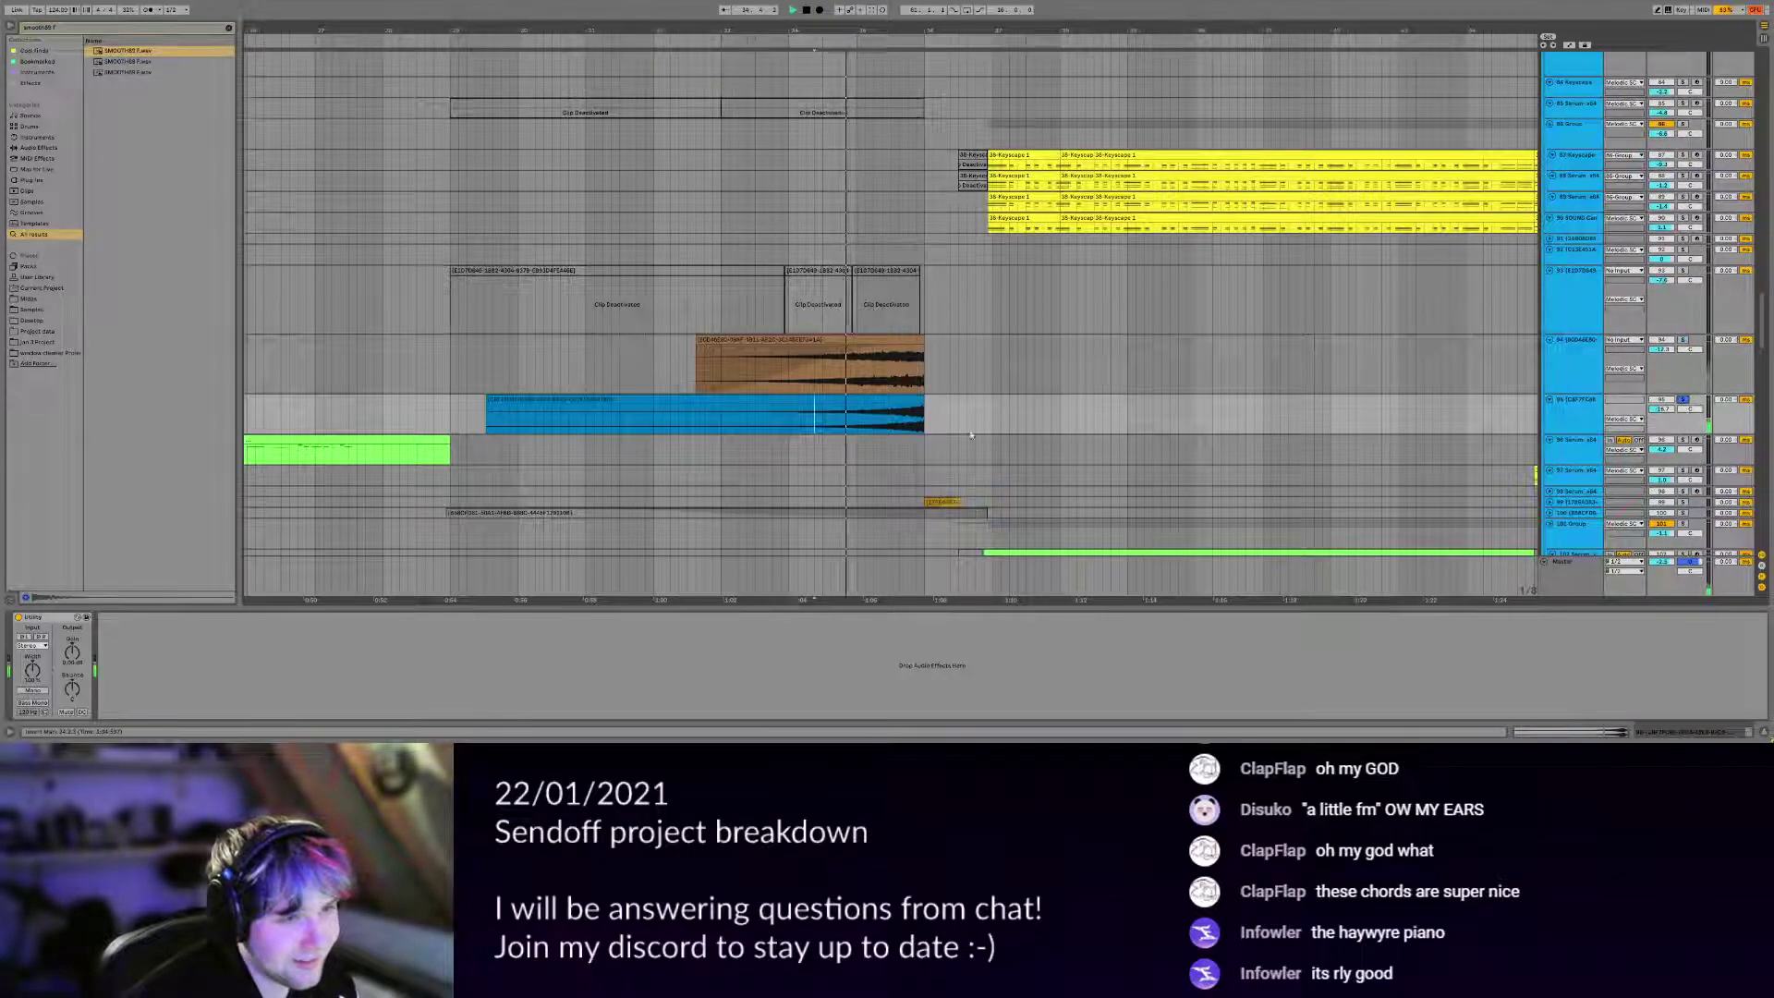
# Unfold the build-up kick track in the drum group and play its yellow clips soloed from the first kick.
pyautogui.scroll(15, 781, 484)
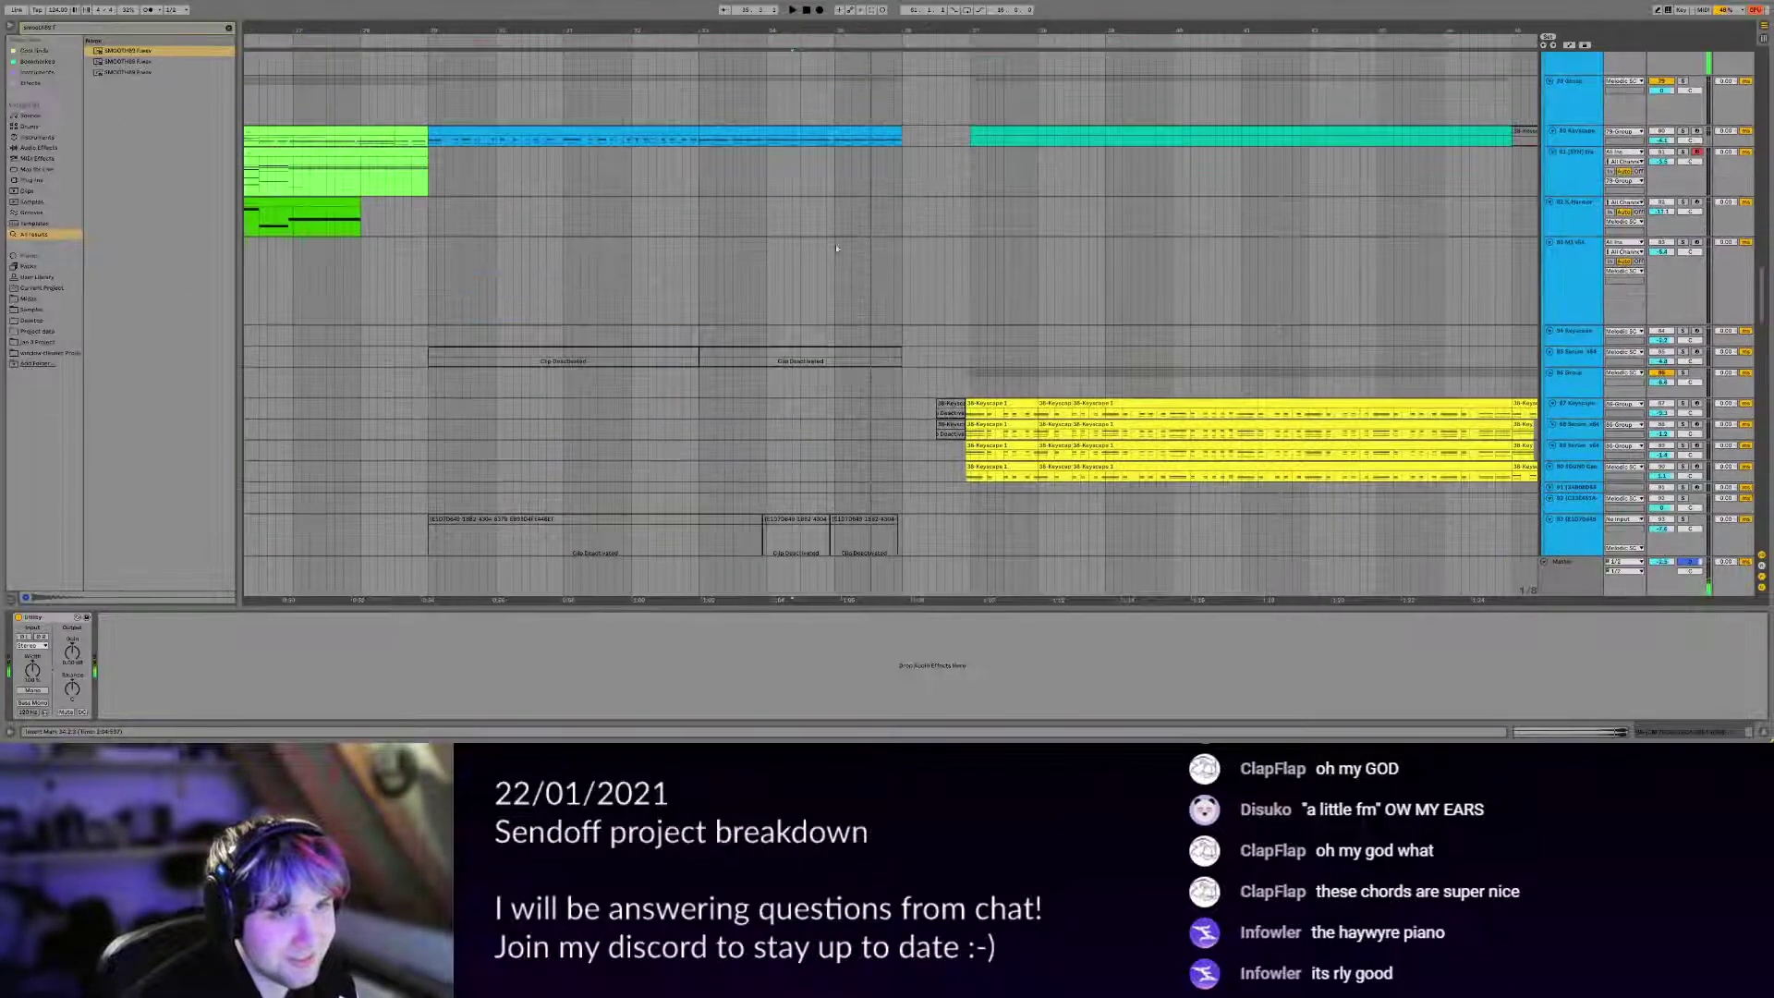
pyautogui.scroll(20, 782, 484)
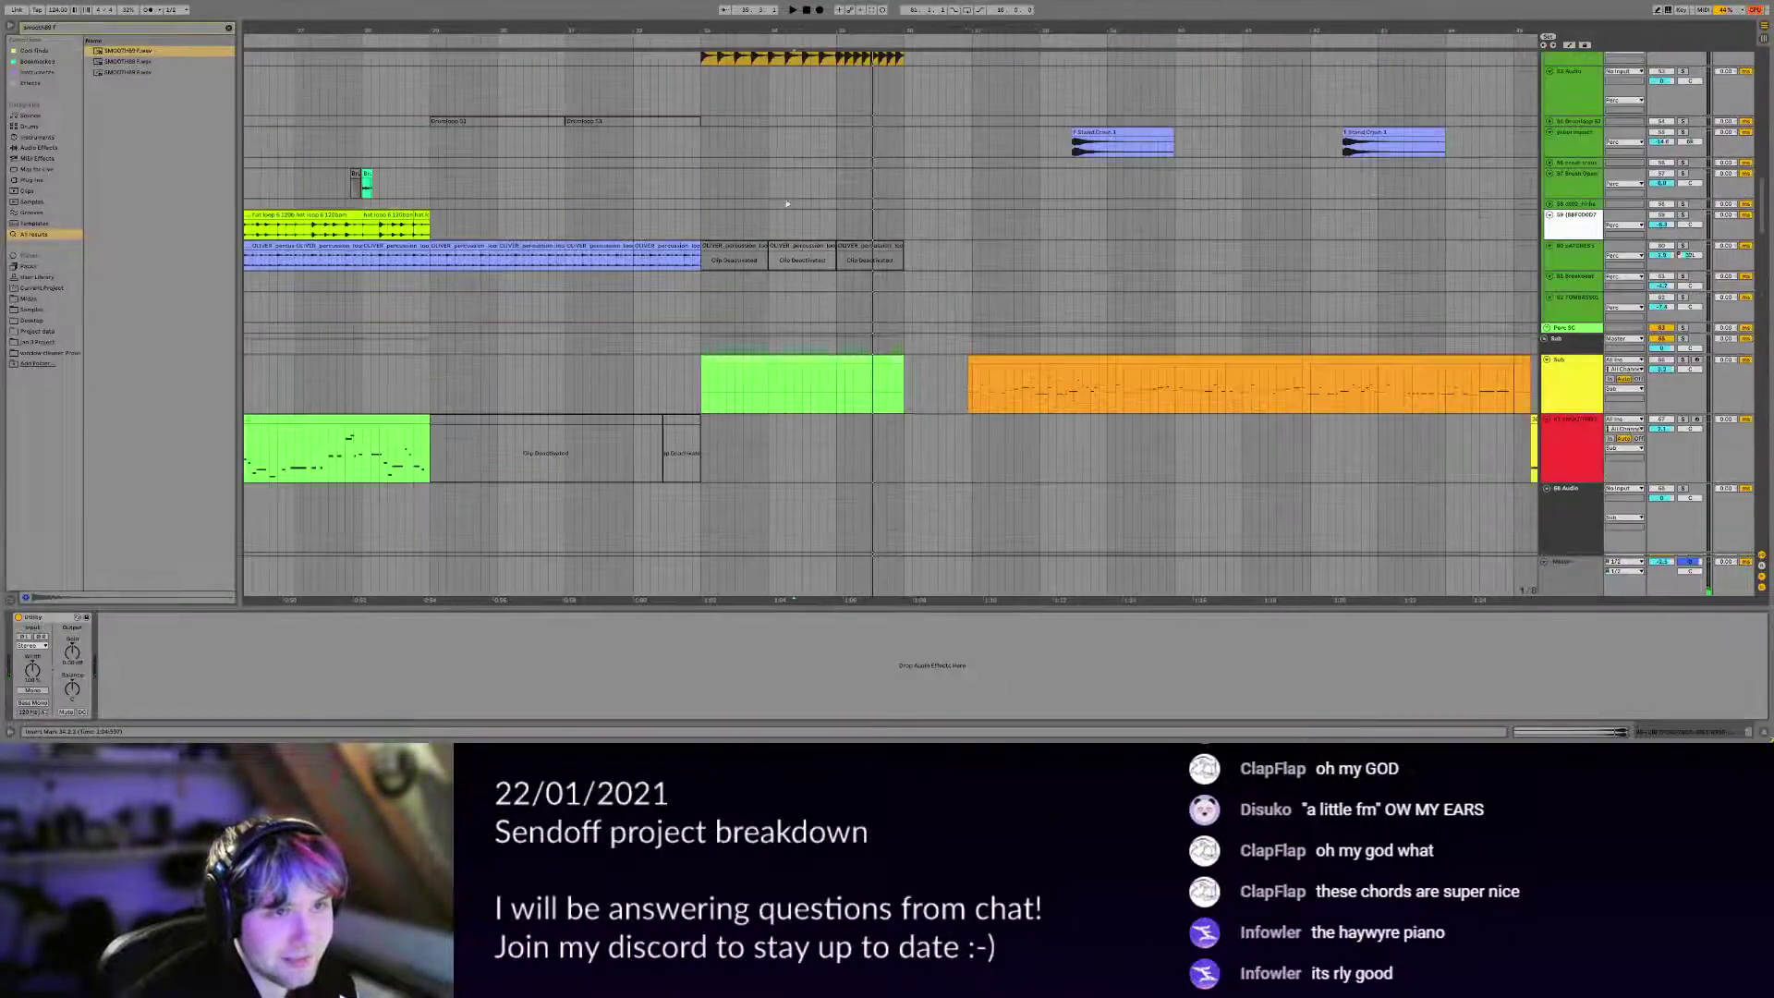
pyautogui.scroll(15, 795, 521)
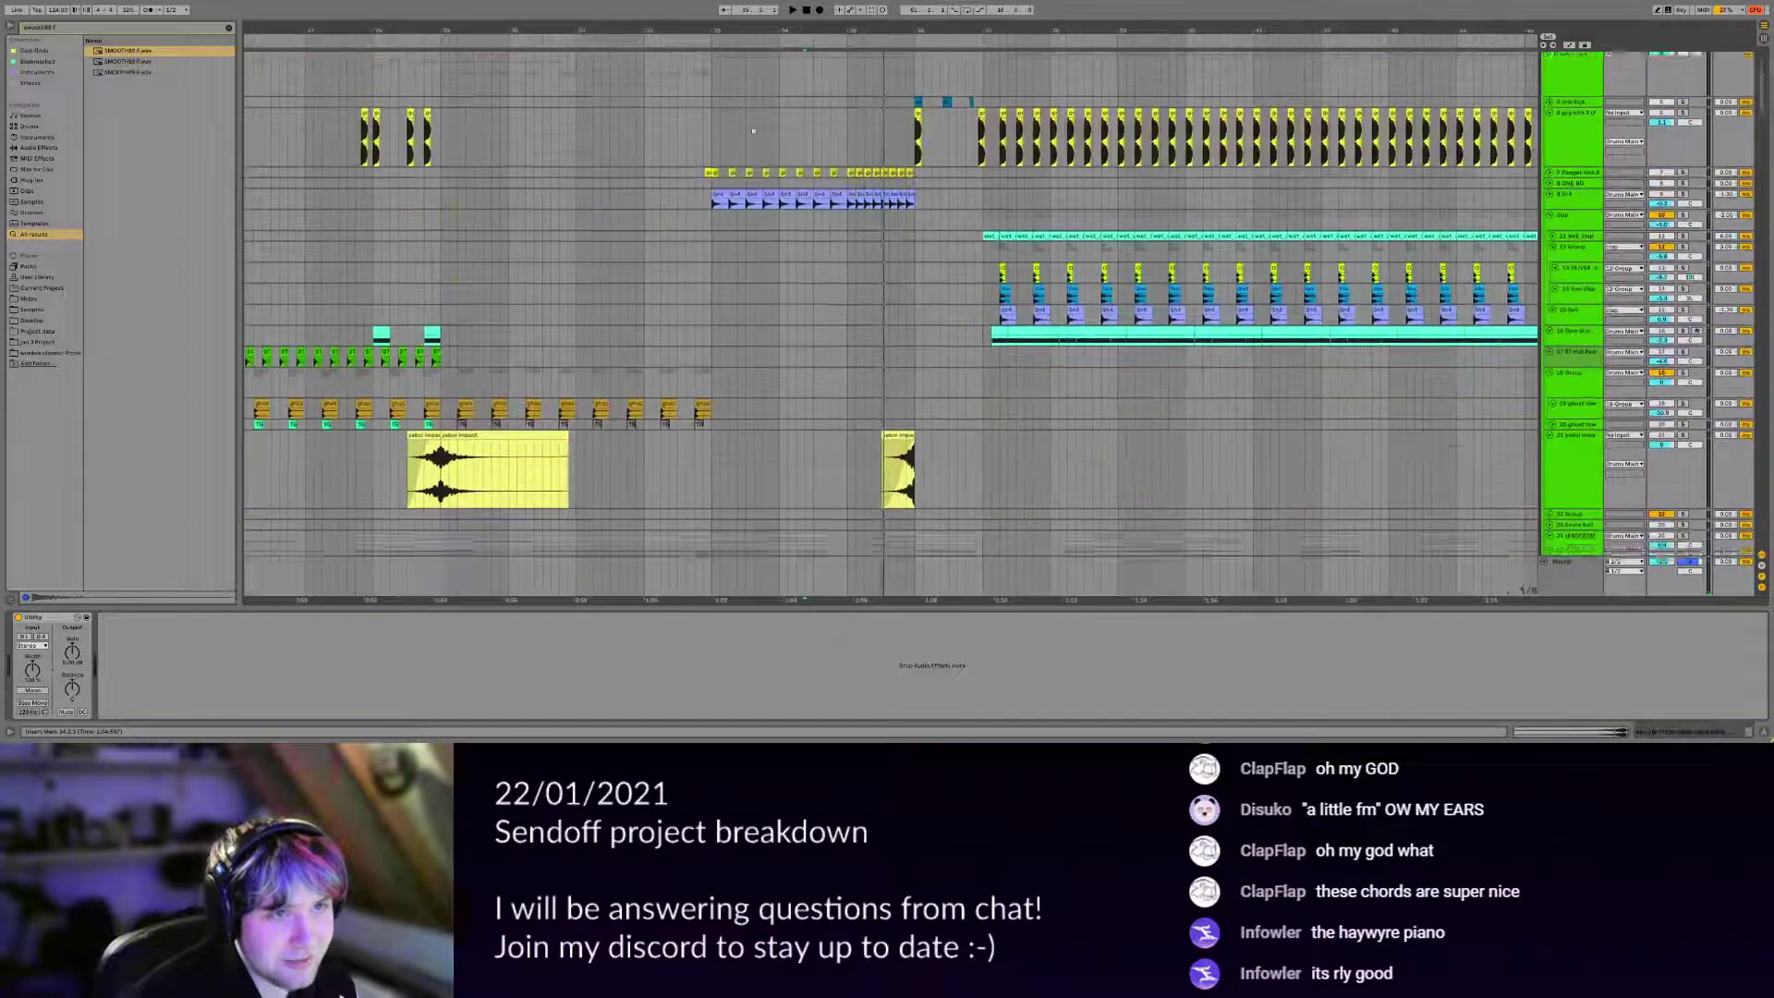
pyautogui.click(743, 301)
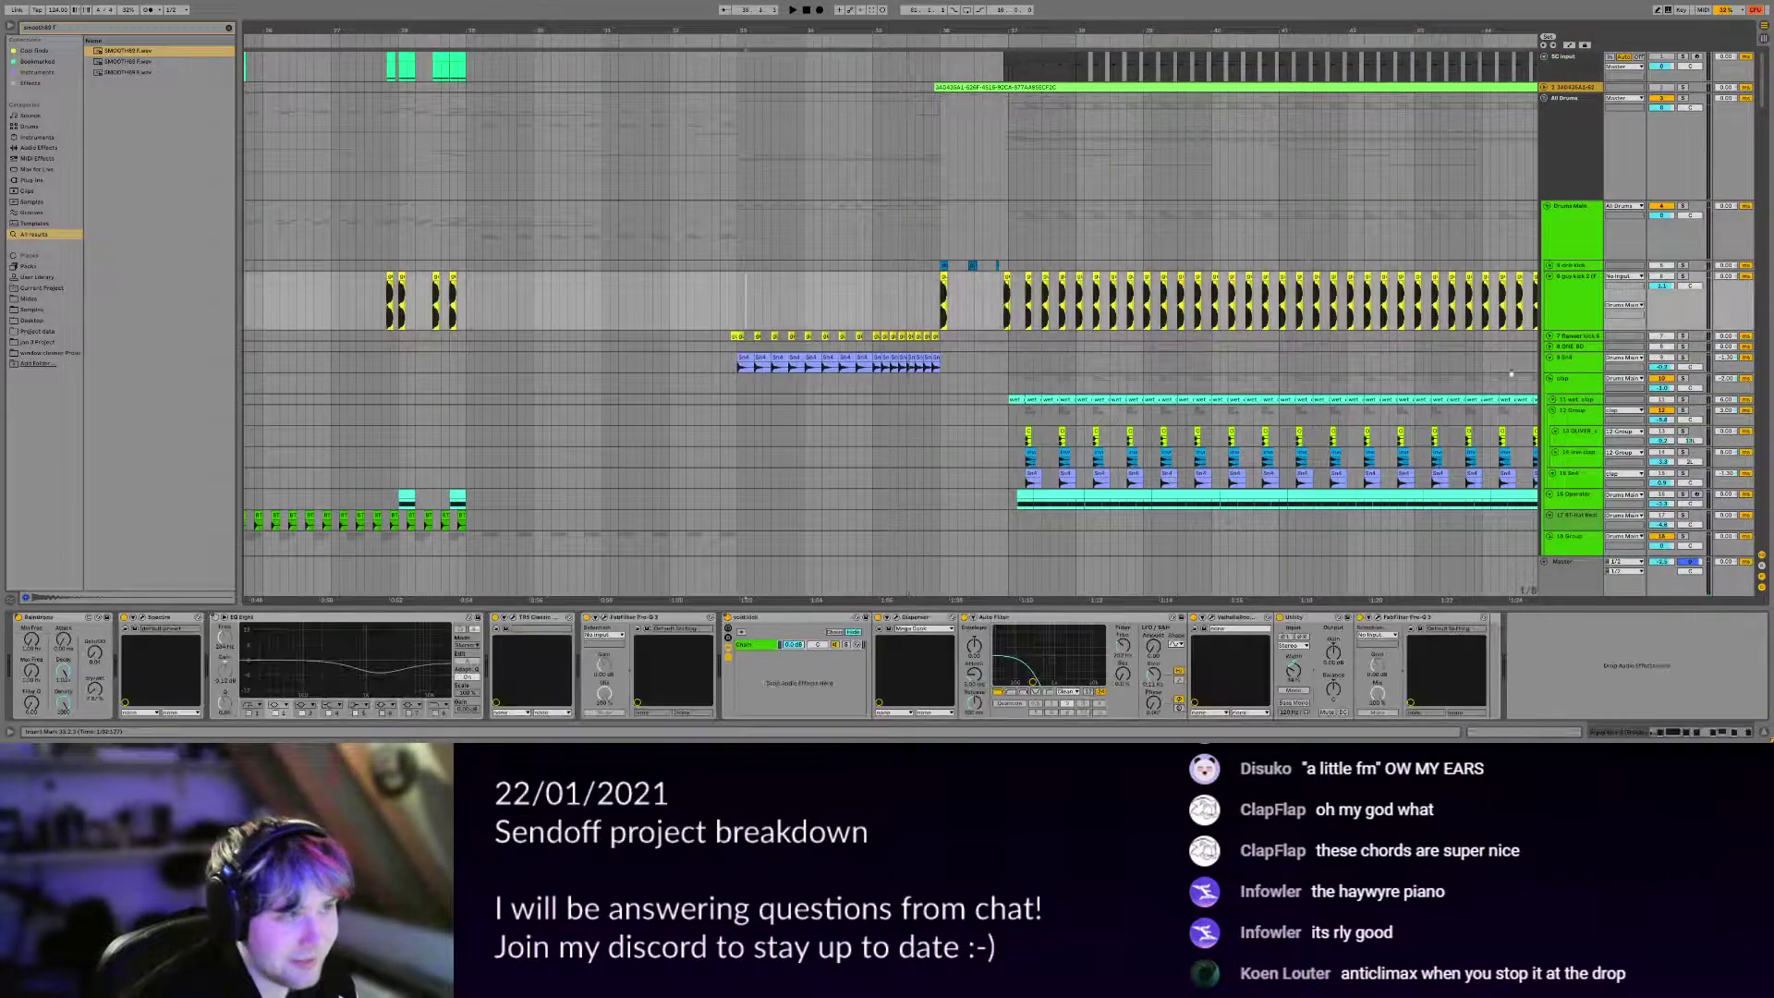
pyautogui.click(1555, 339)
pyautogui.scroll(4, 753, 355)
pyautogui.click(721, 366)
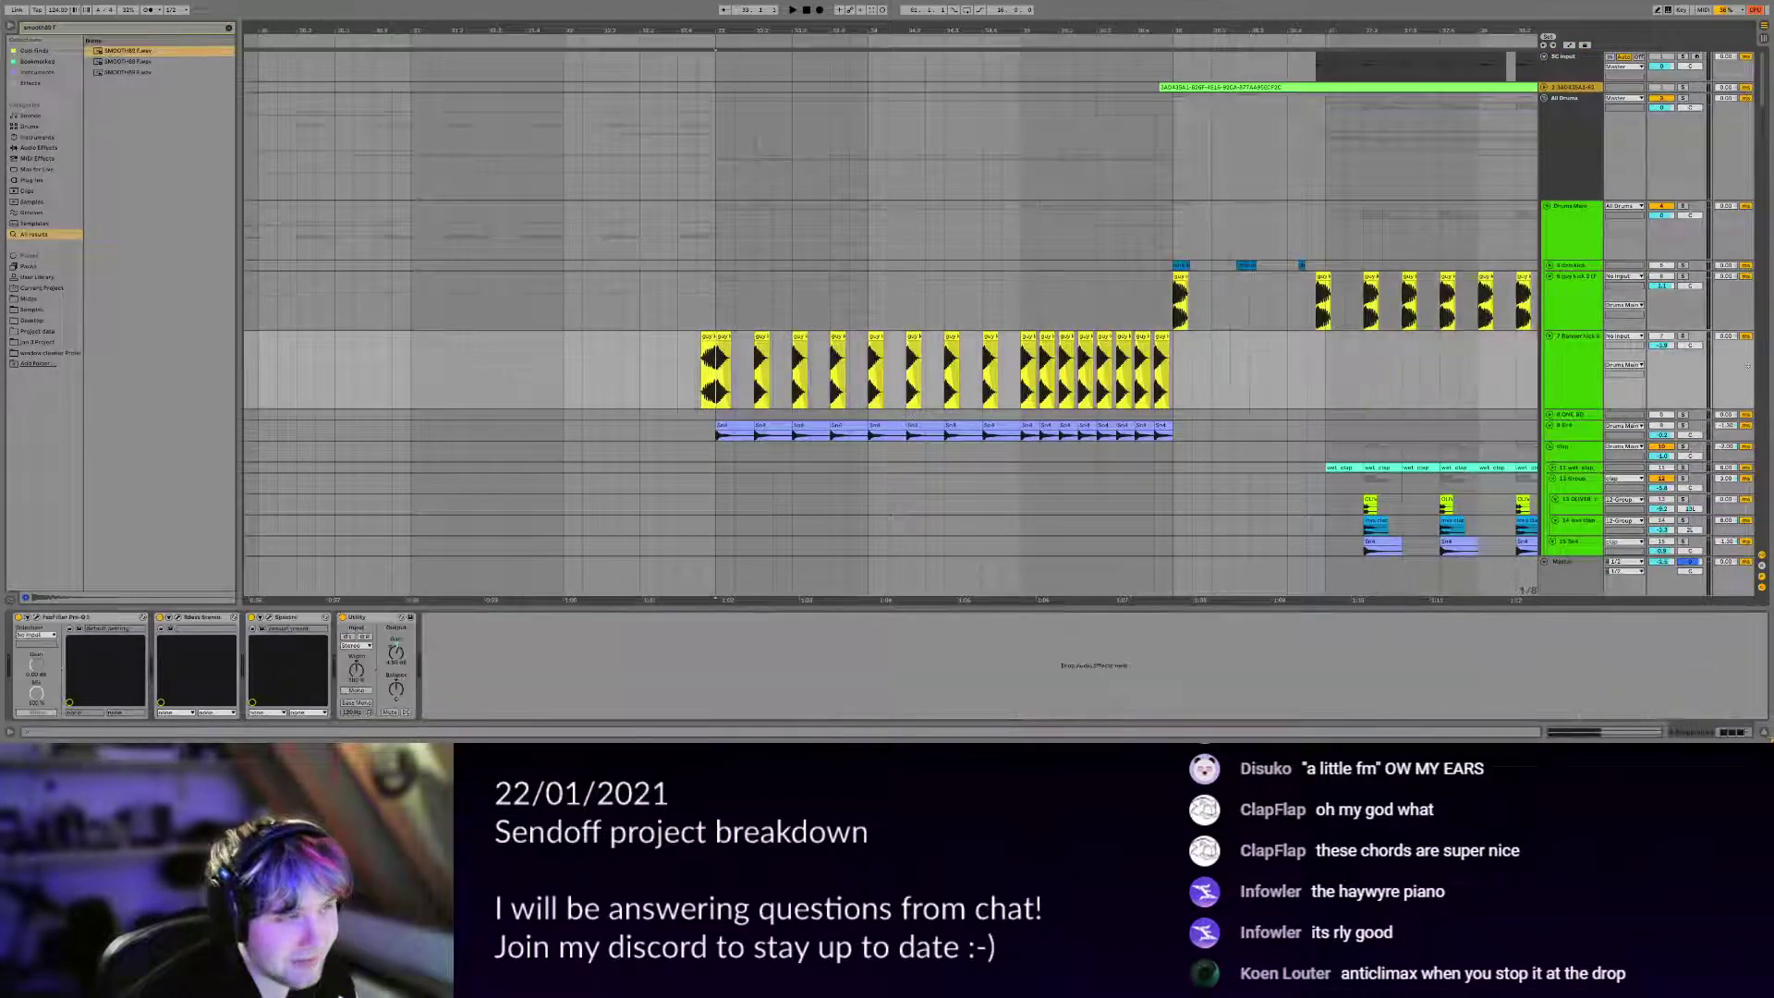
pyautogui.press('space')
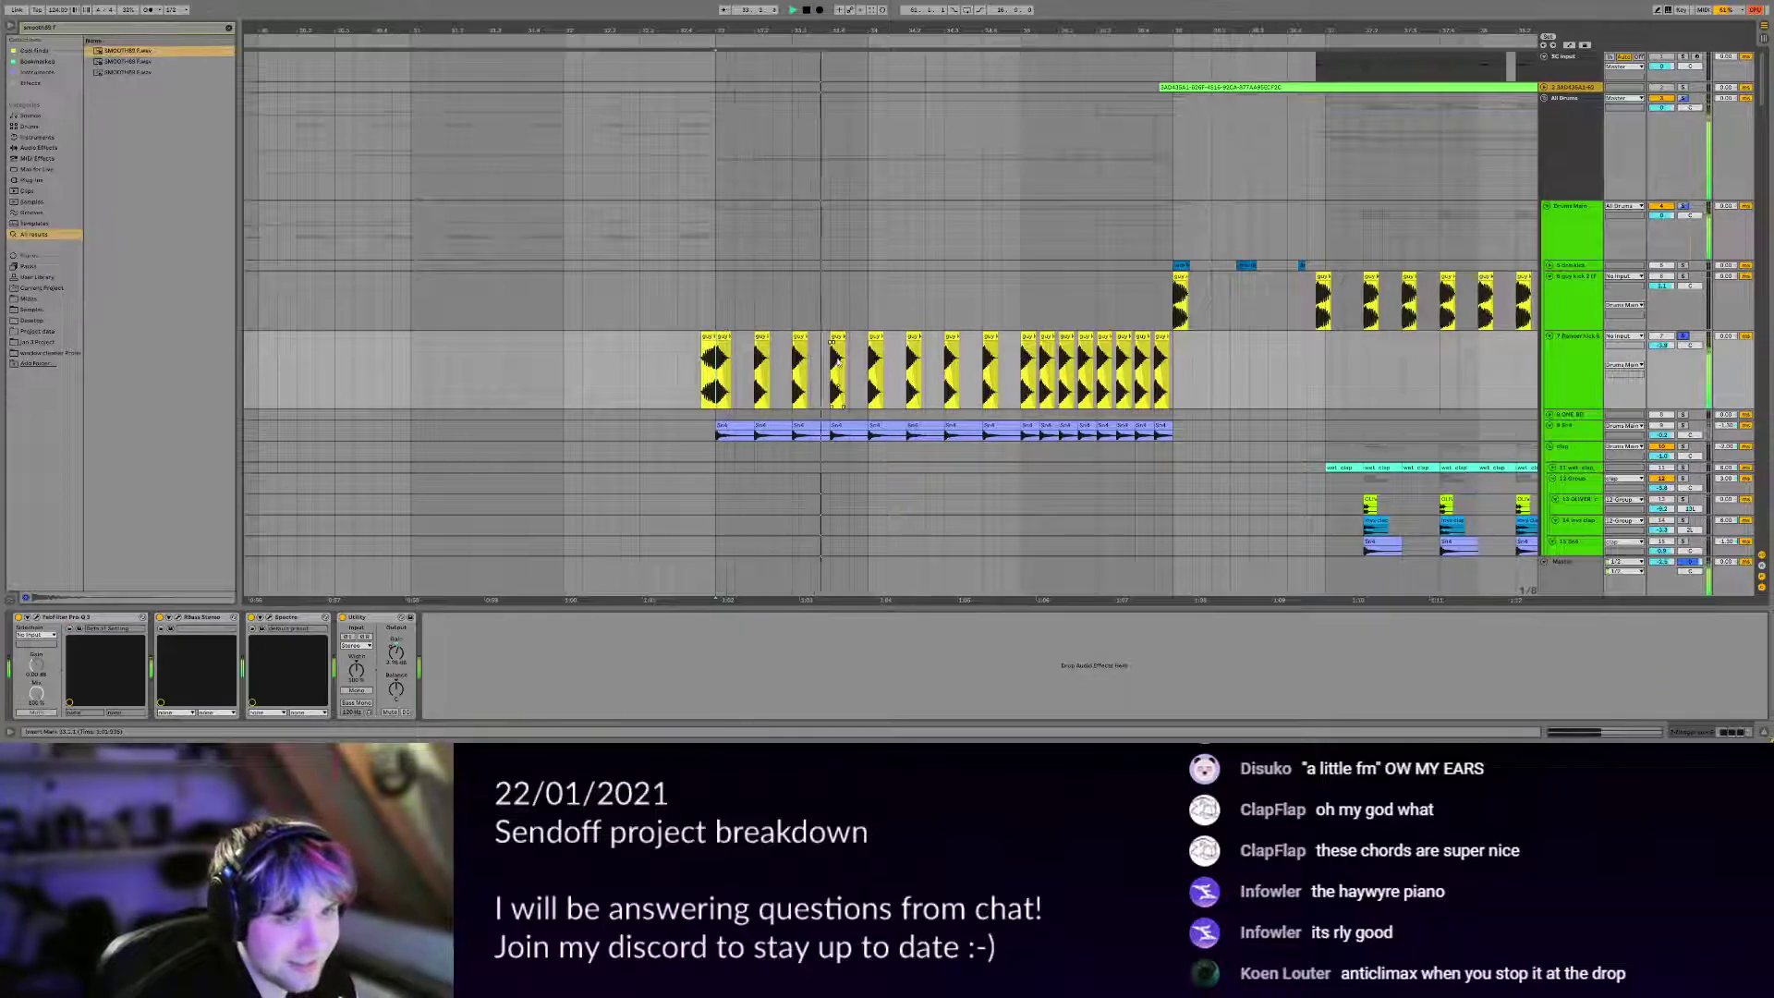
# Examine the kick track's automation across the build-up during playback, and return to the plain clip view.
pyautogui.press('a')
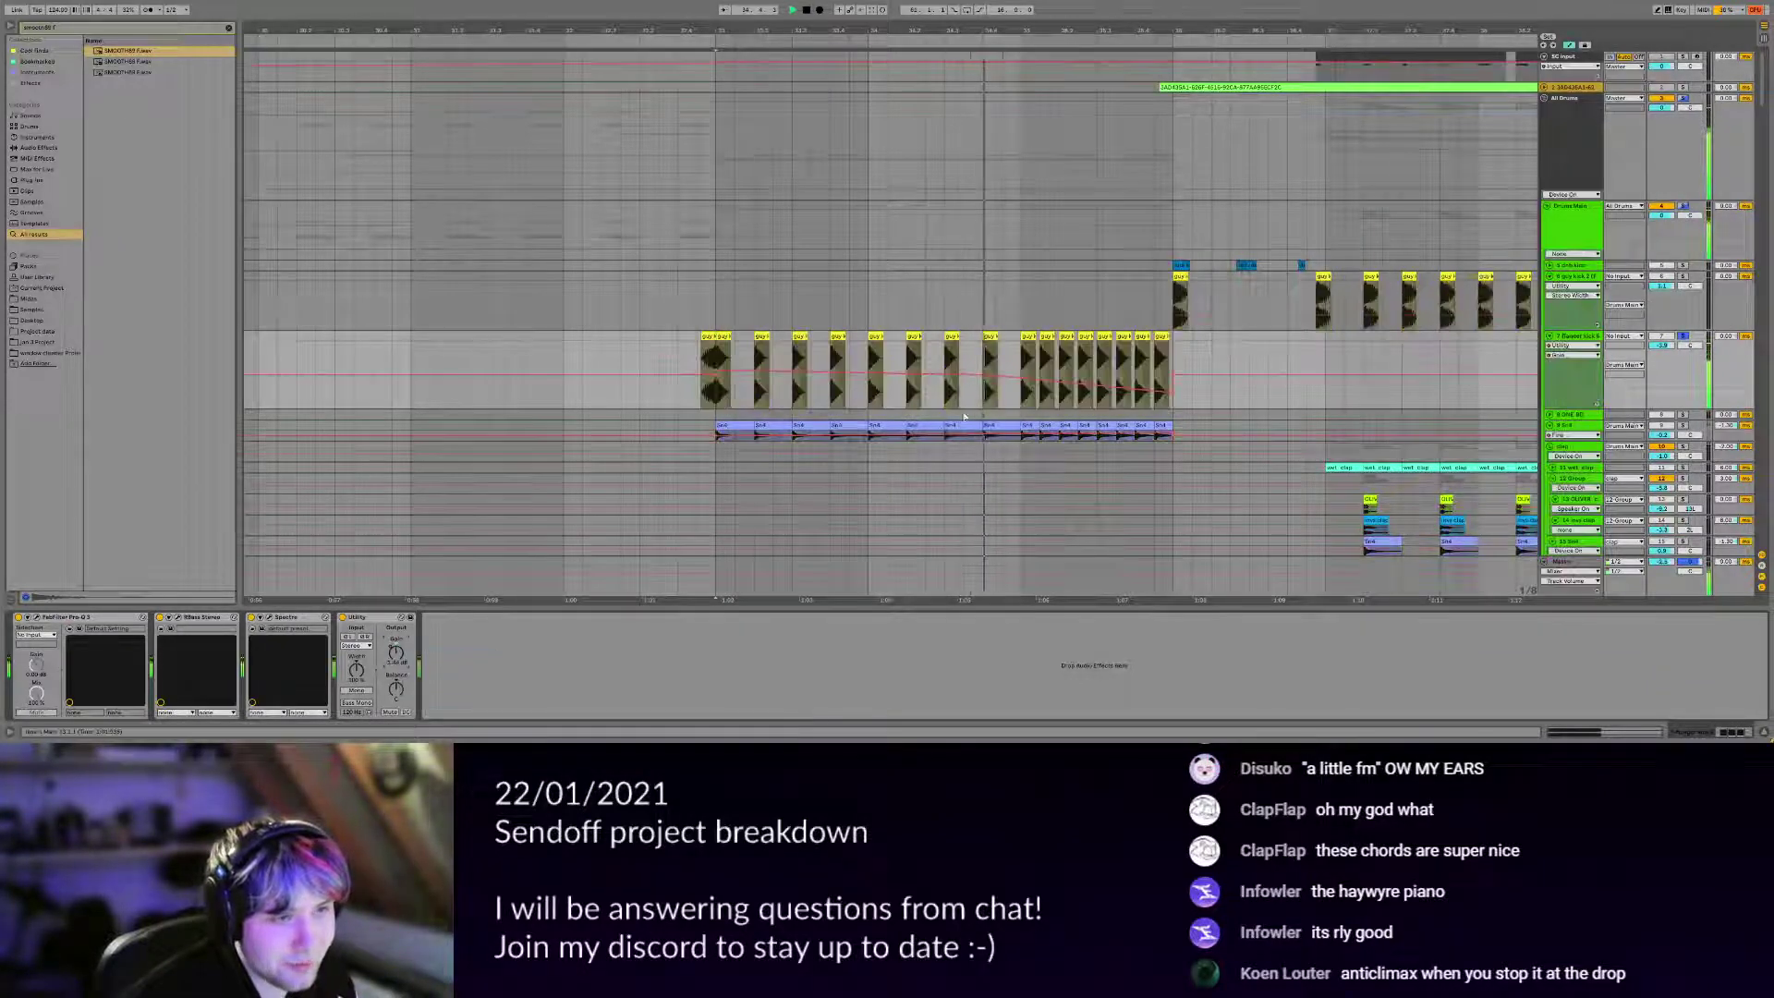
pyautogui.scroll(-2, 1026, 394)
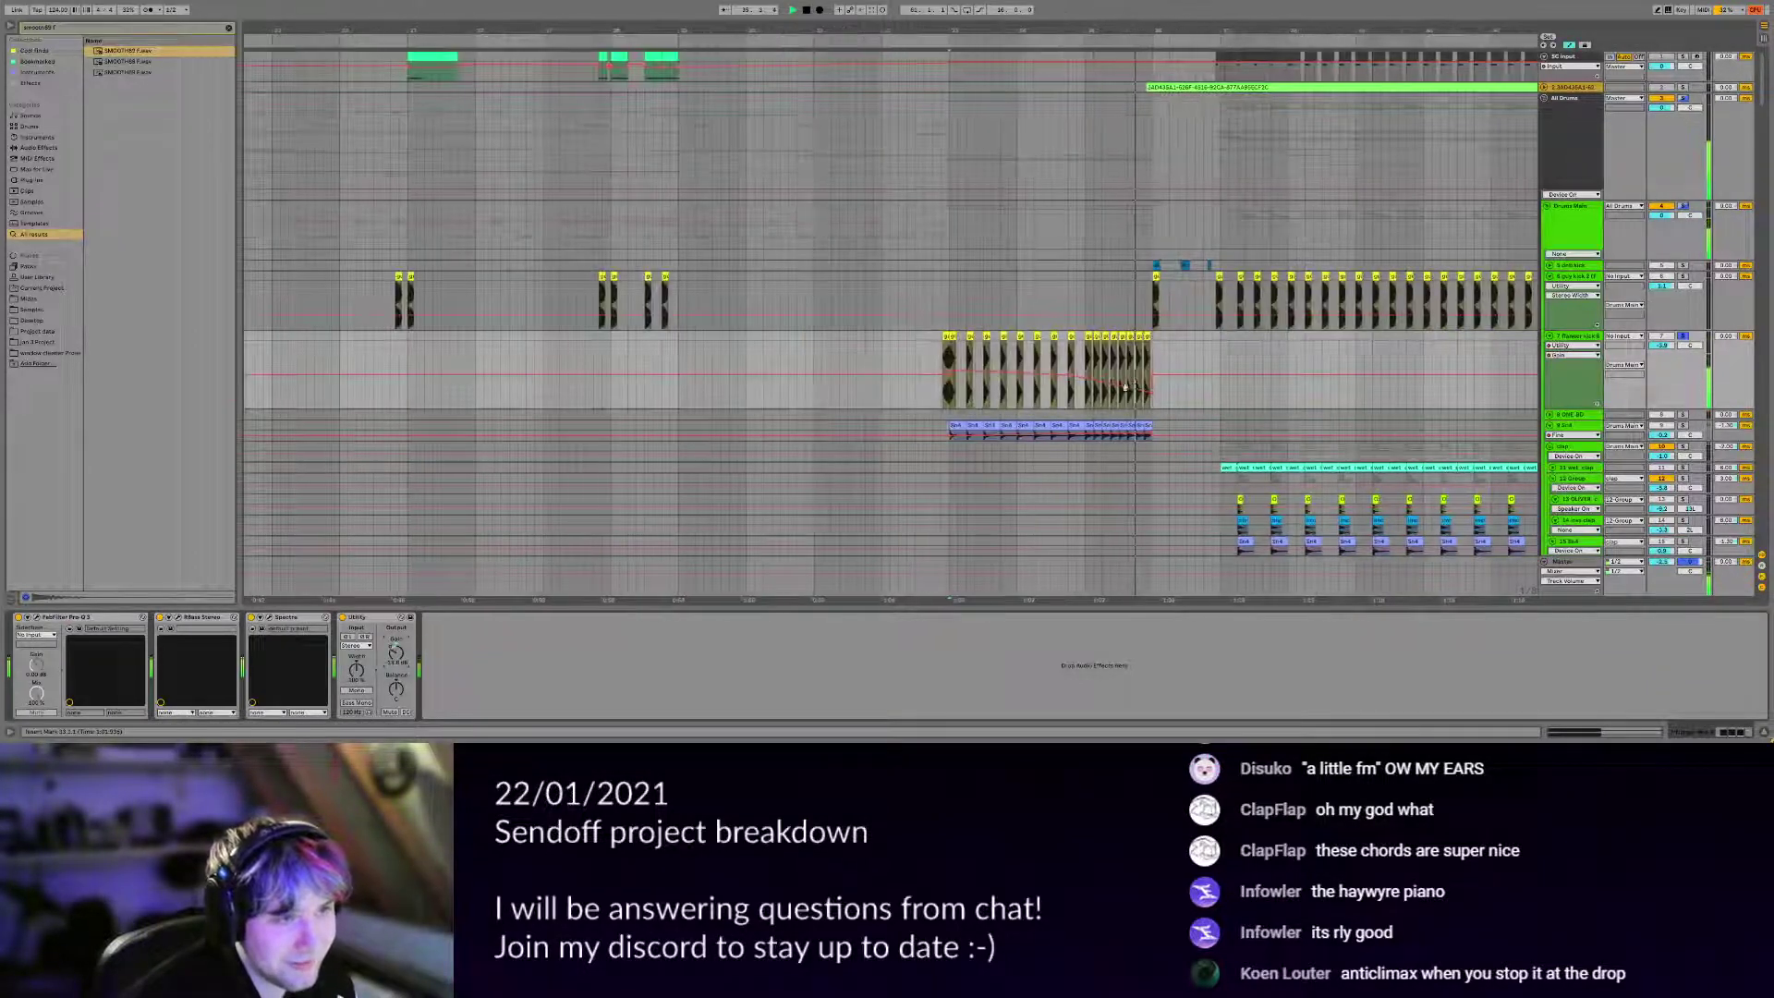
pyautogui.hscroll(1, 1021, 395)
pyautogui.press('a')
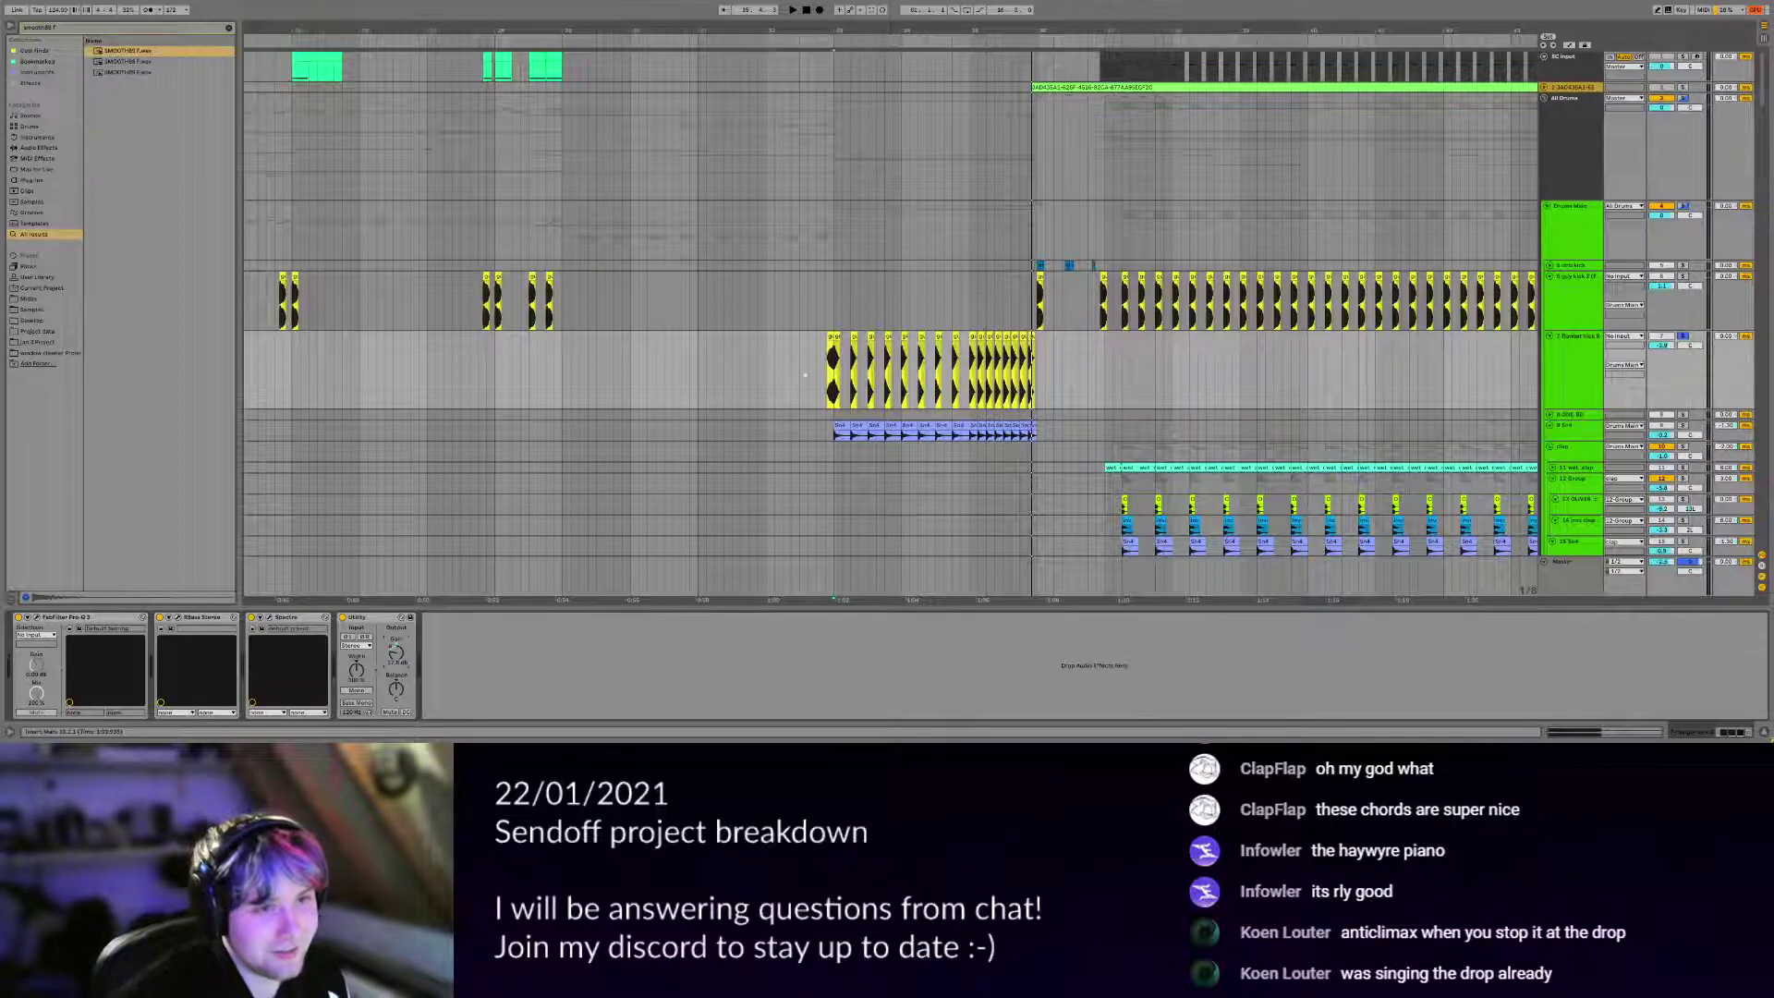
# Unsolo the build-up kick track and play the build-up with all tracks from just before the kicks.
pyautogui.click(801, 372)
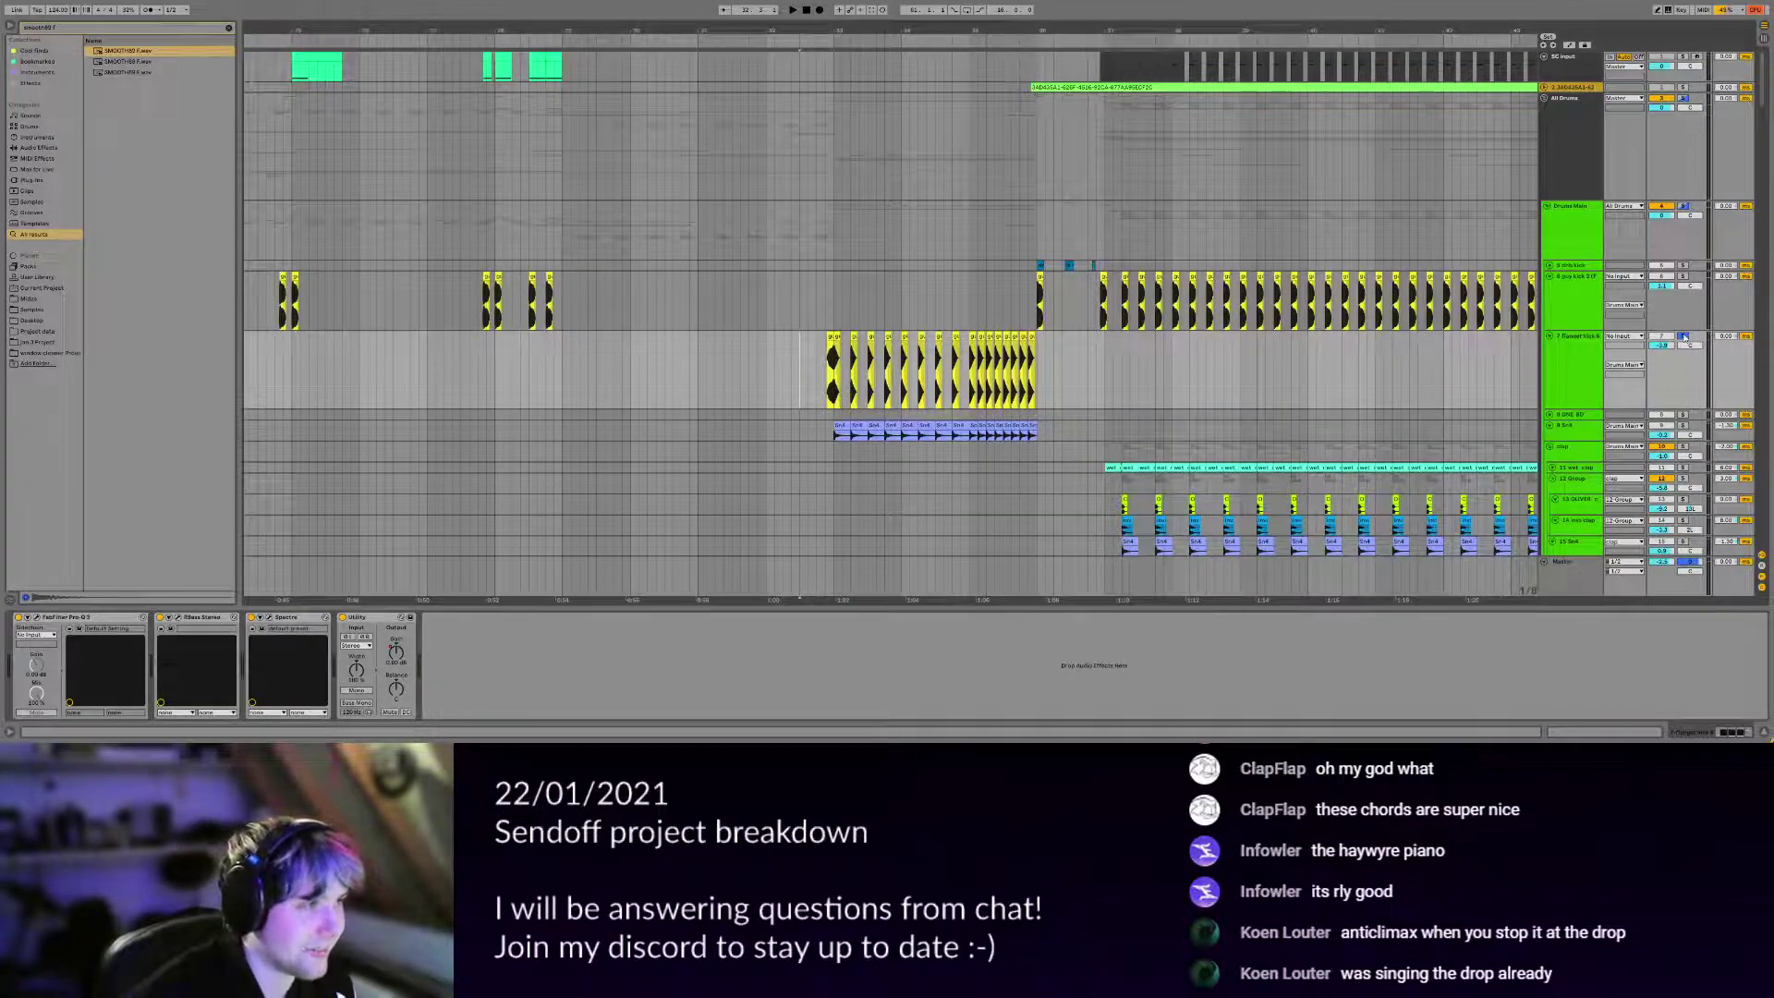
pyautogui.scroll(-2, 699, 337)
pyautogui.hscroll(2, 700, 337)
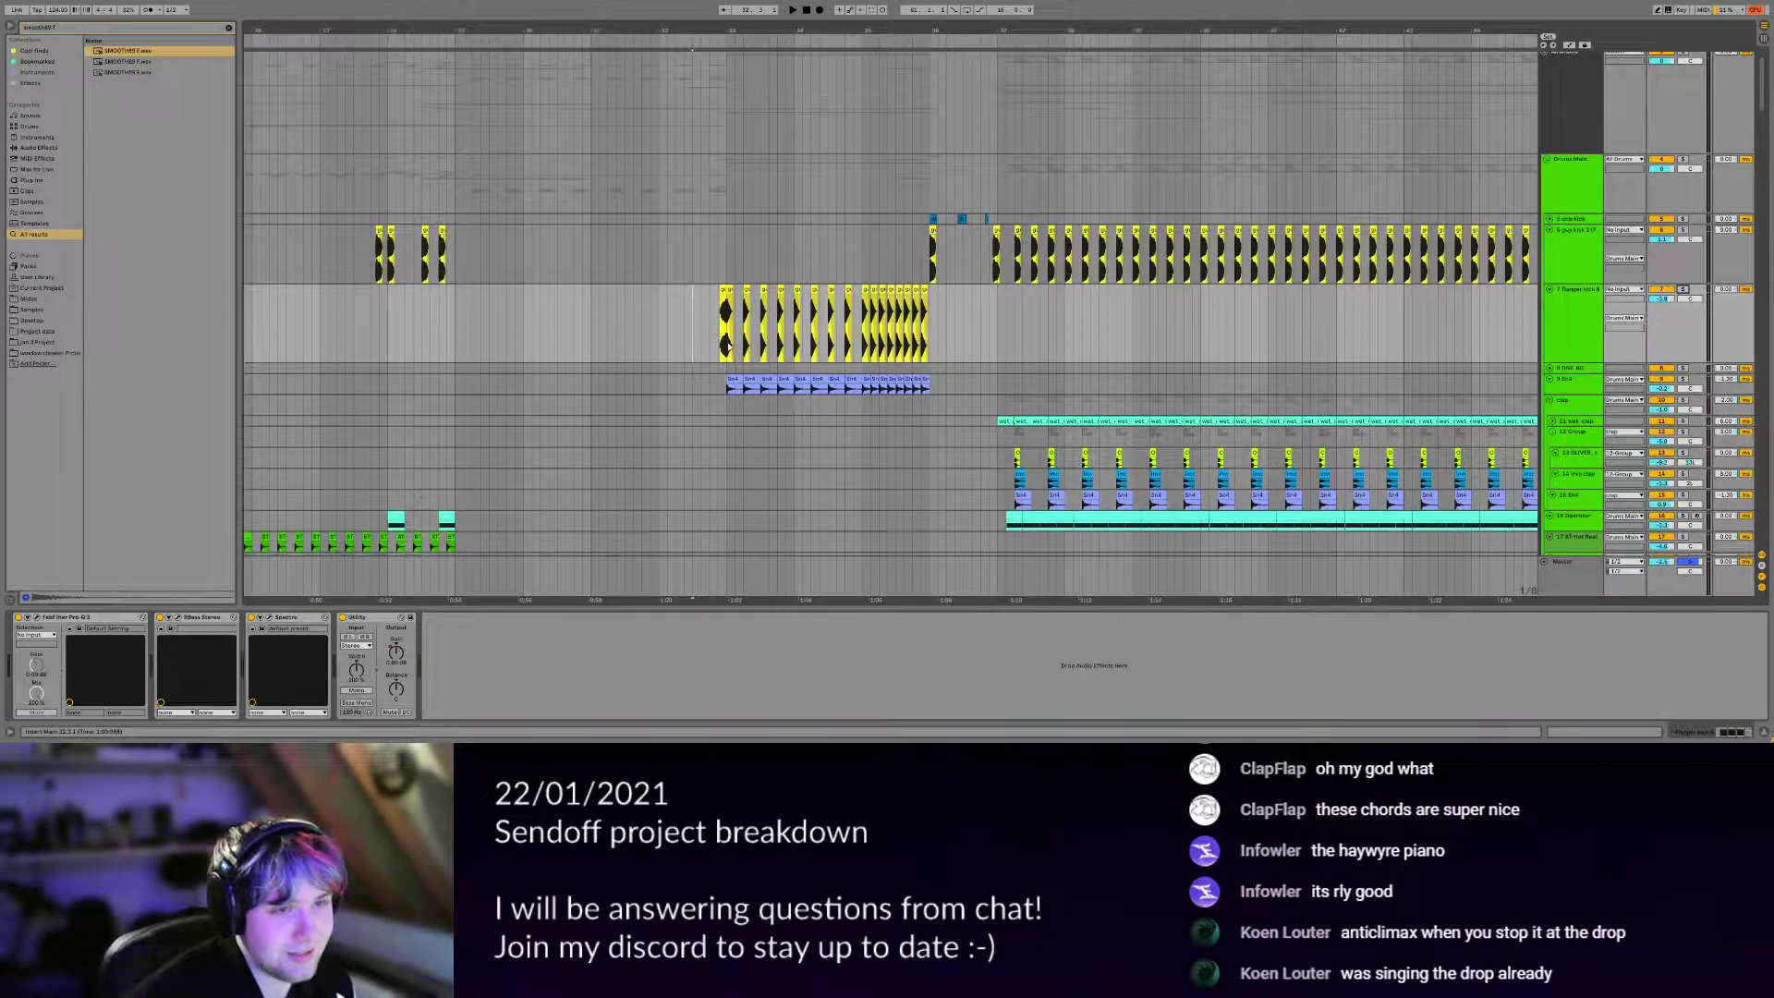
pyautogui.scroll(-1, 727, 346)
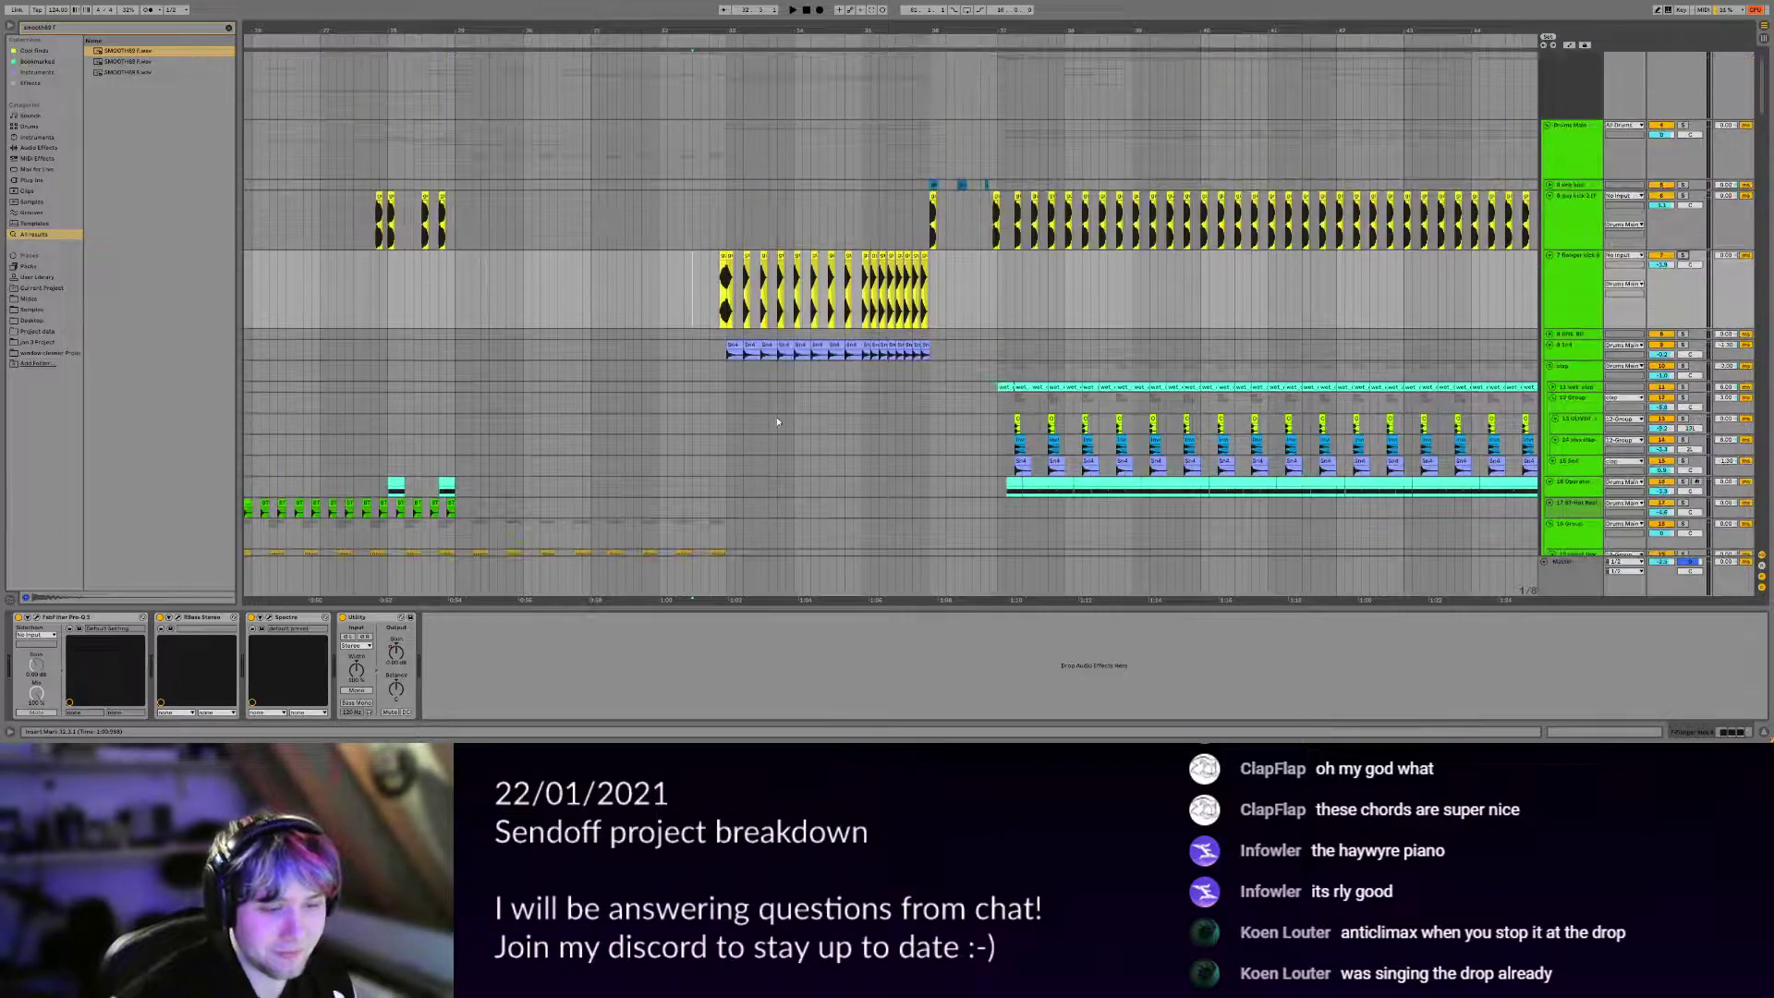
pyautogui.press('space')
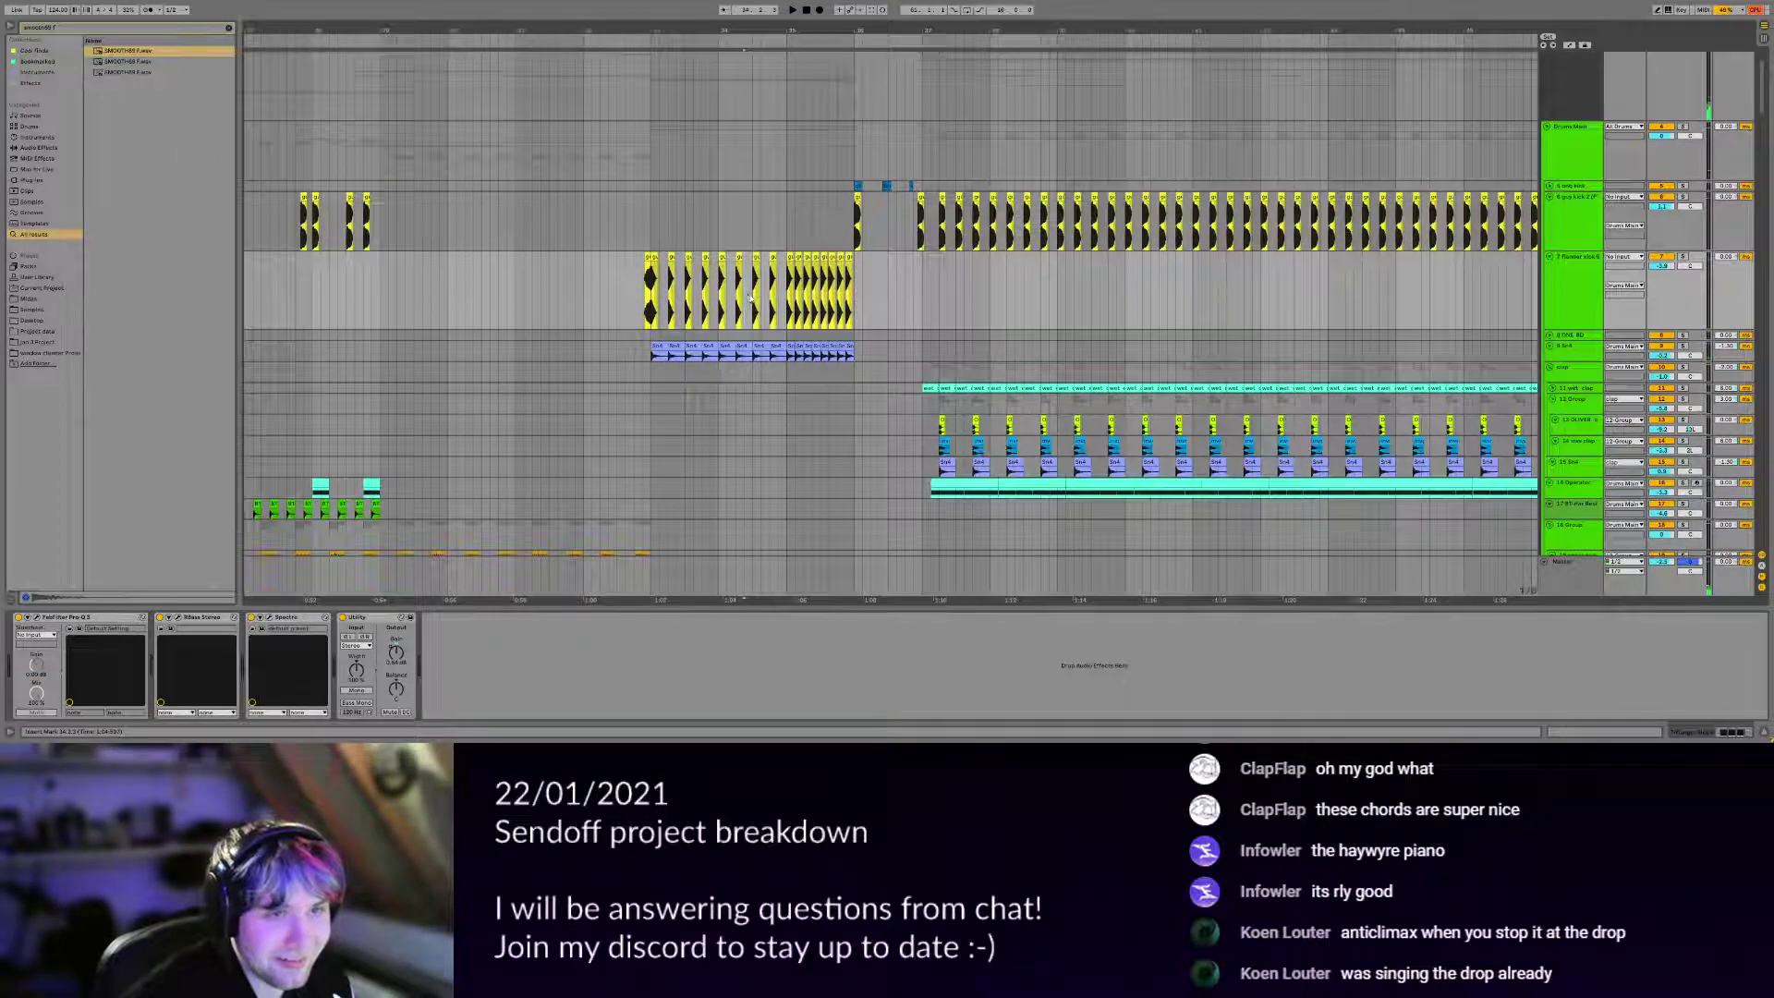
pyautogui.moveTo(752, 299); pyautogui.dragTo(791, 255)
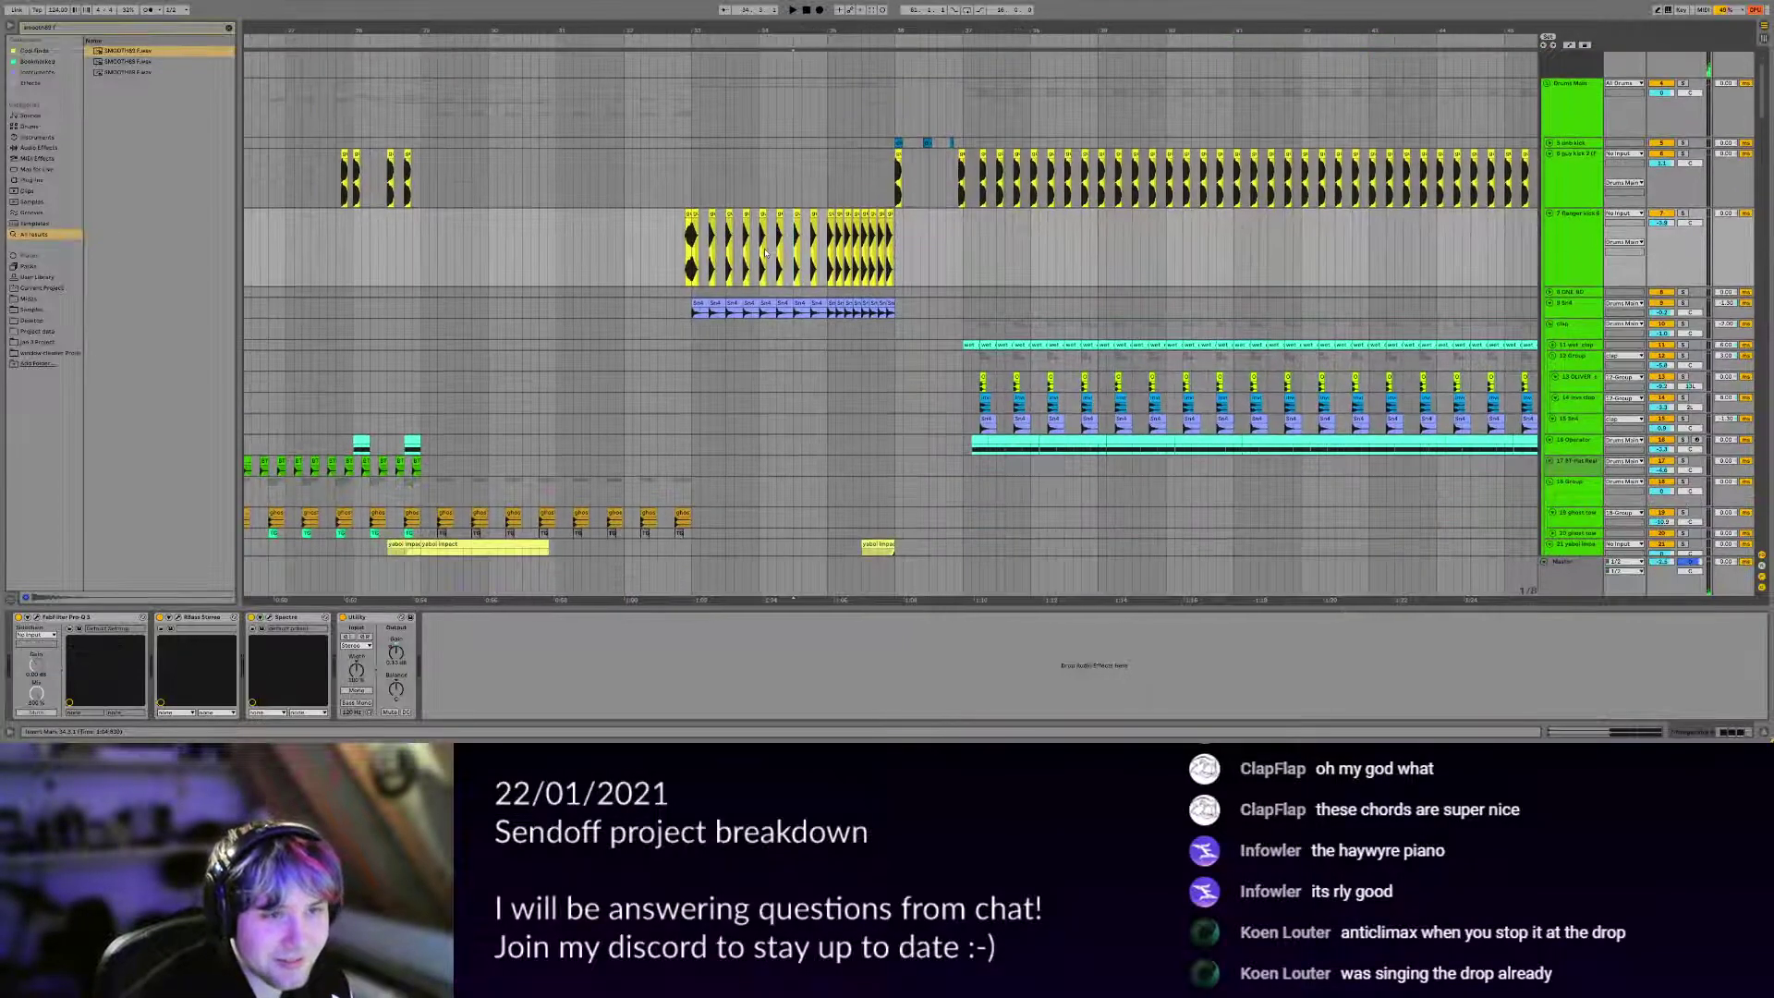
# Play the second half of the build-up into the drop with all tracks.
pyautogui.scroll(4, 764, 253)
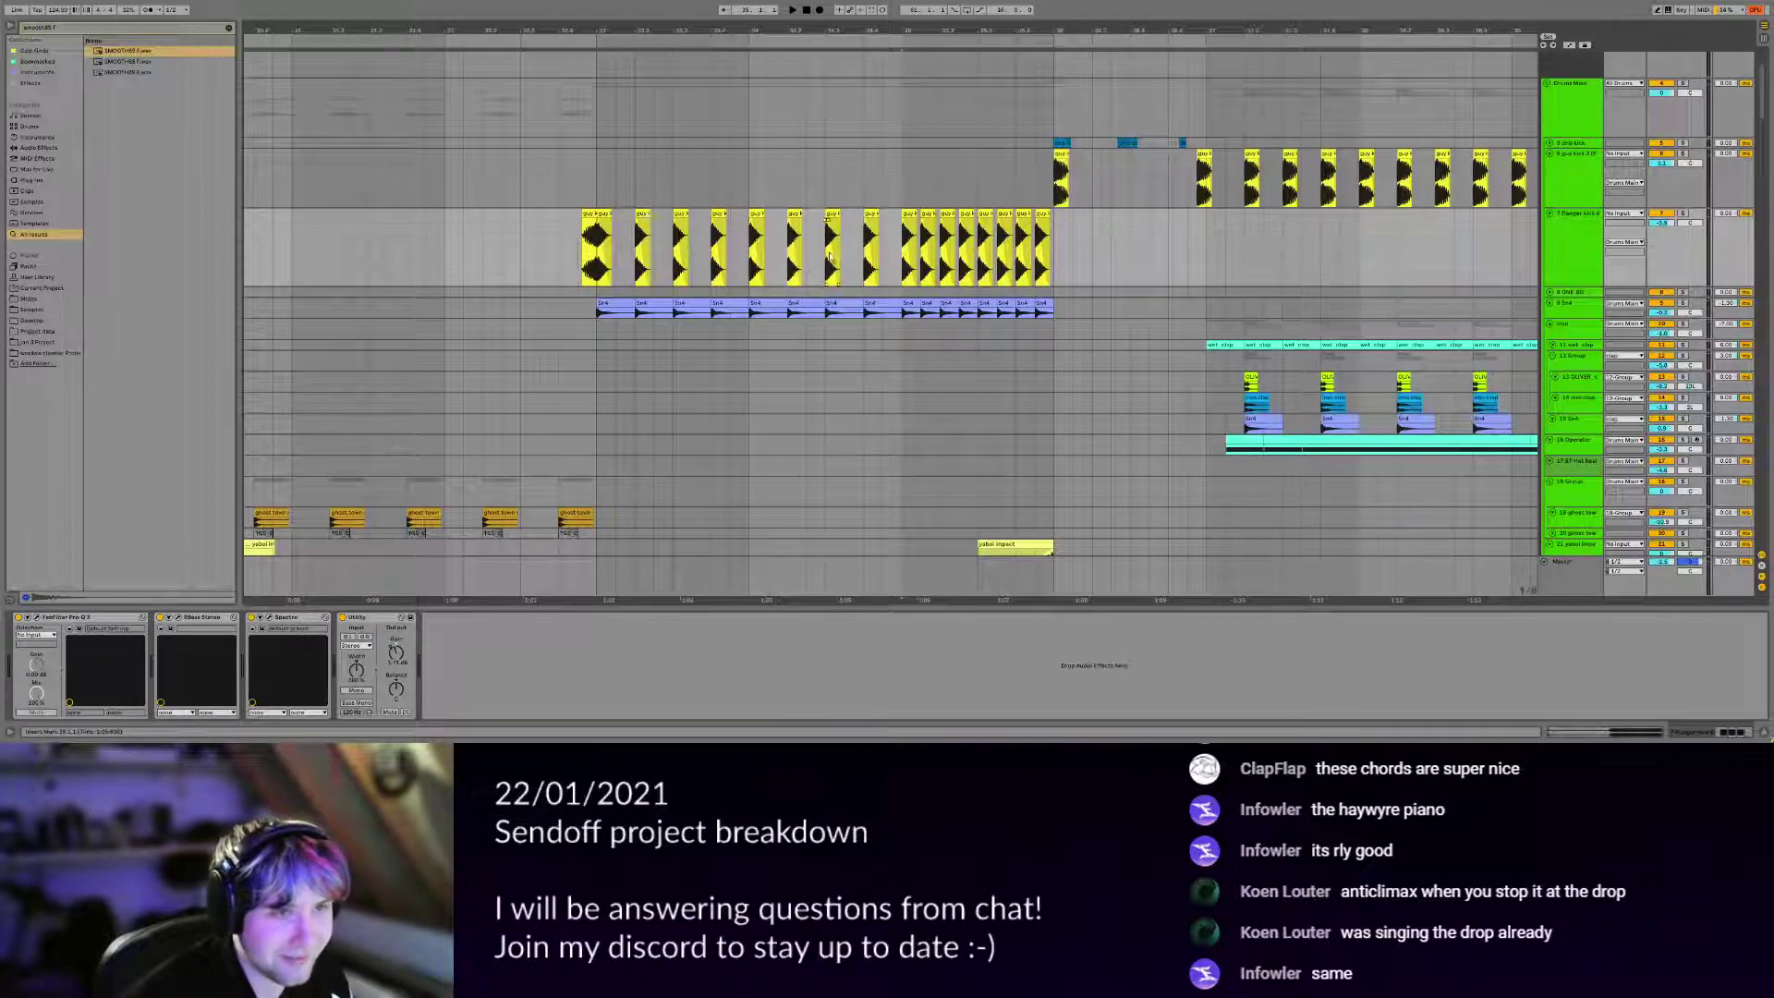
pyautogui.press('space')
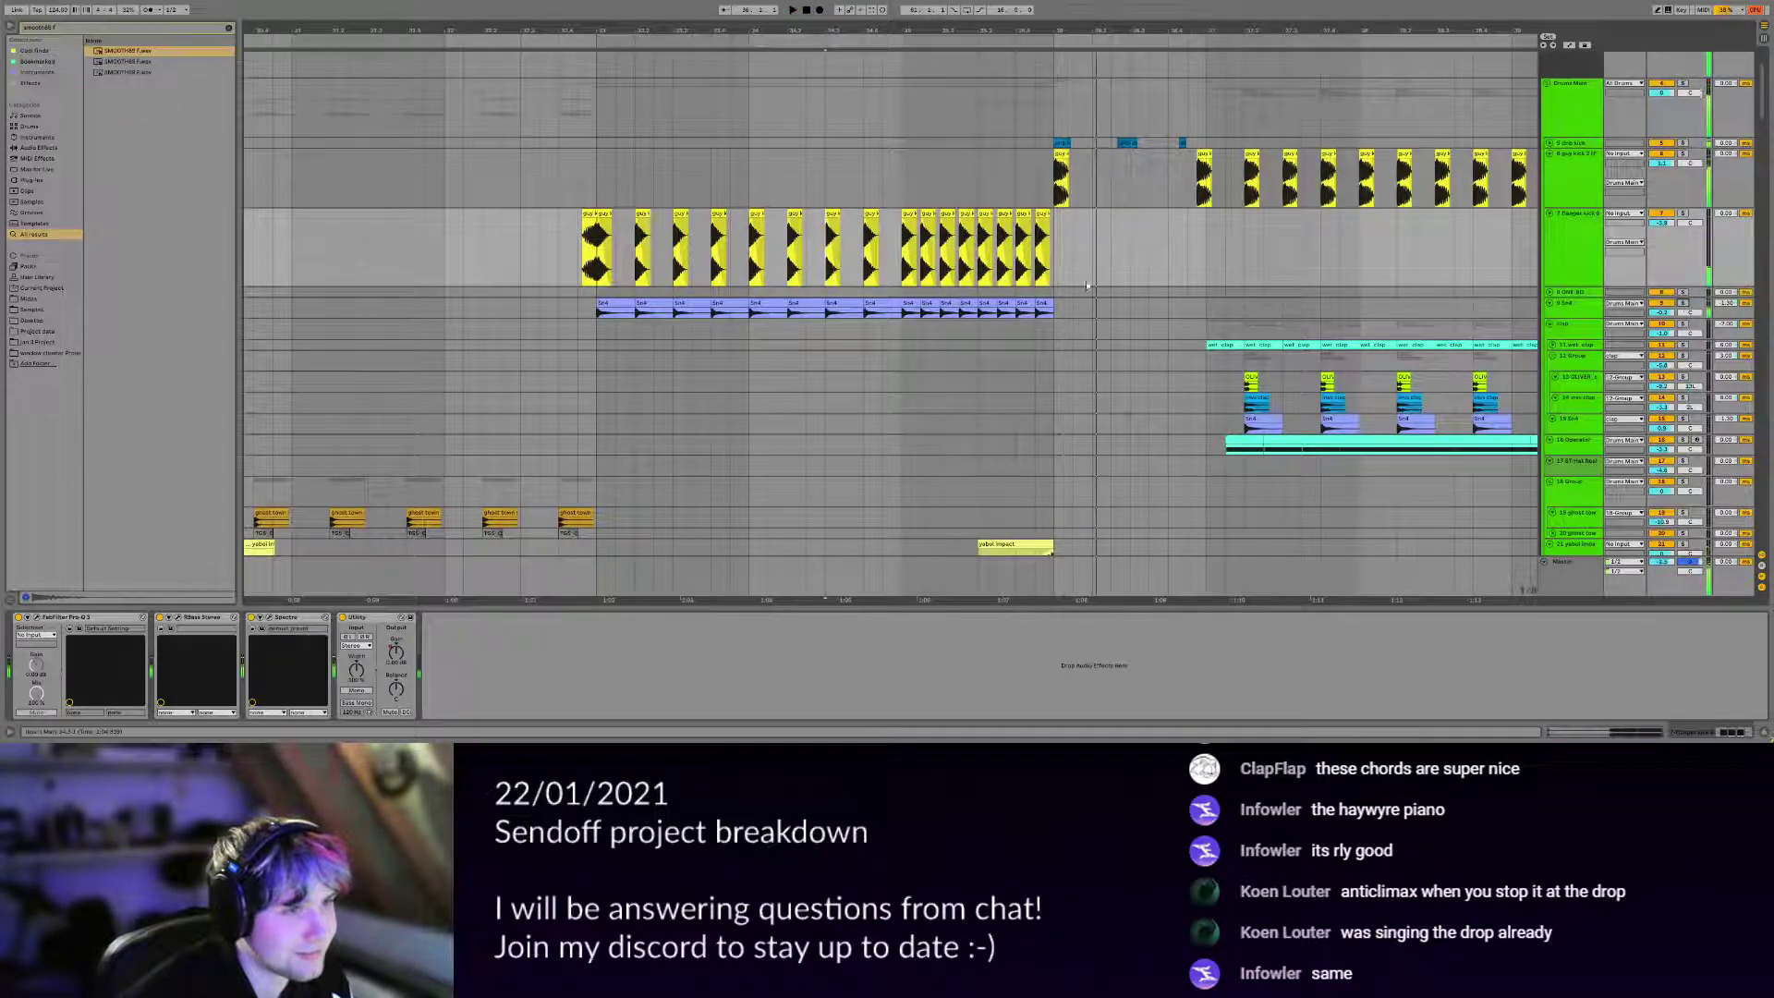
pyautogui.press('space')
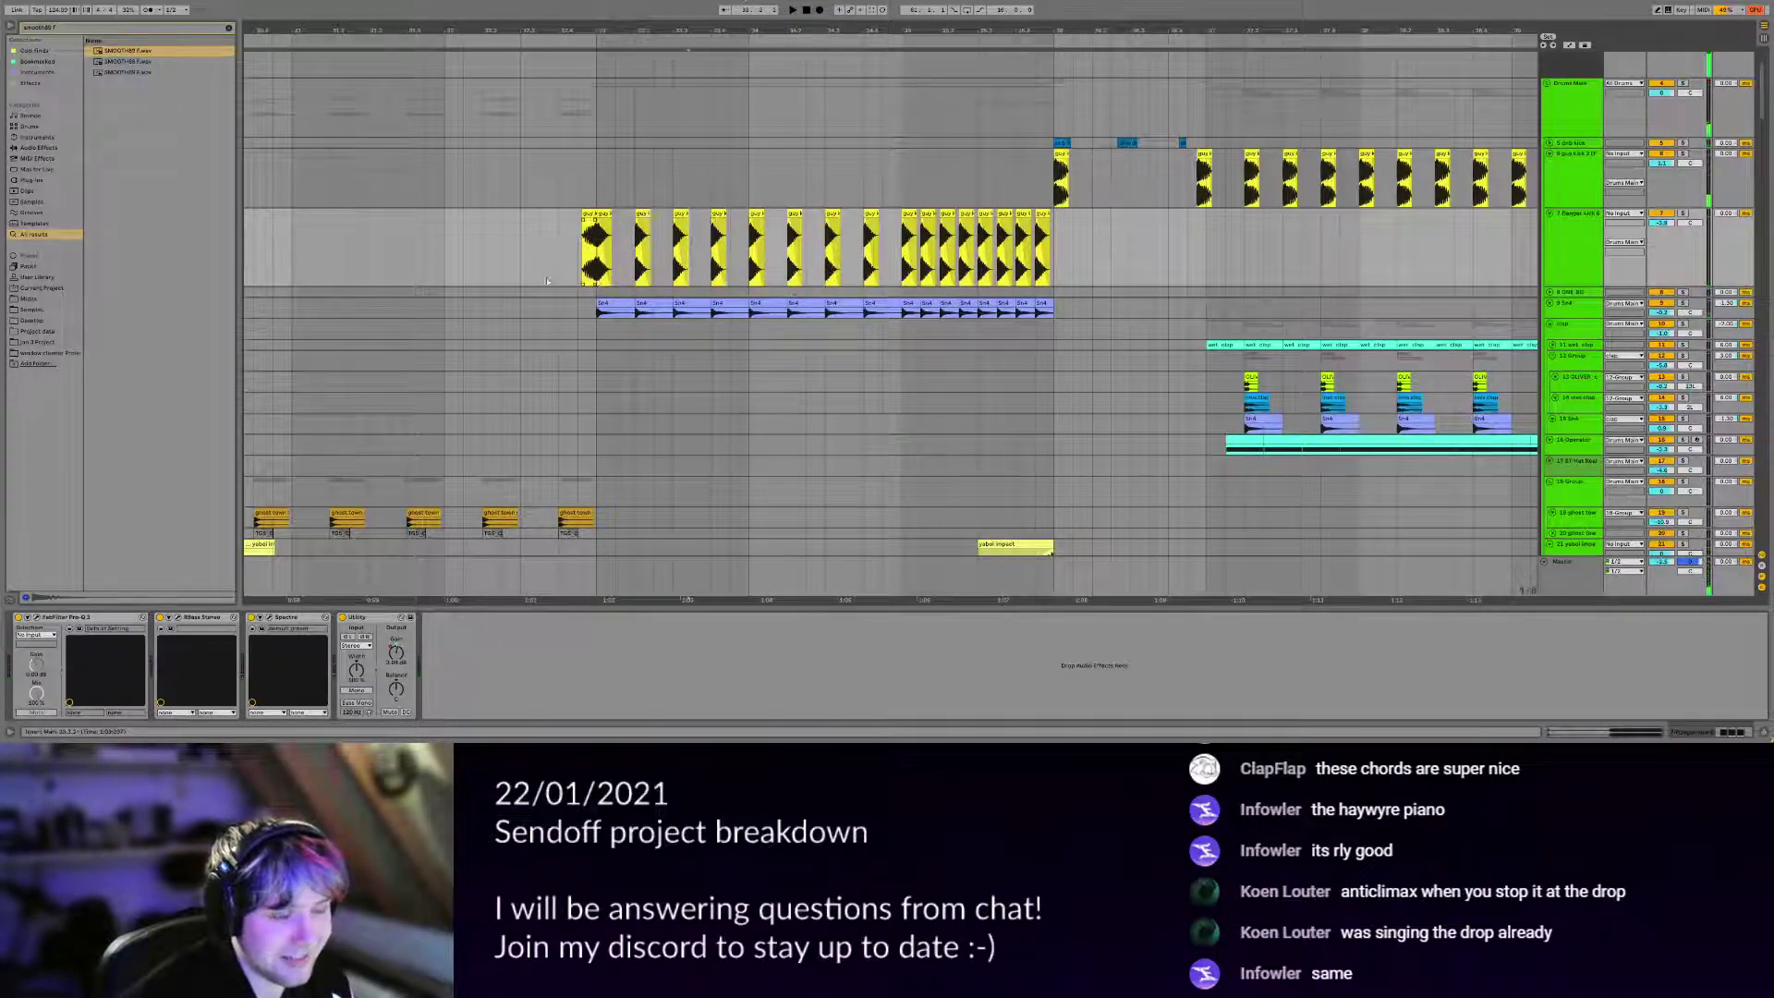
# Play the transition into the build-up from just before the first kick clip.
pyautogui.click(577, 267)
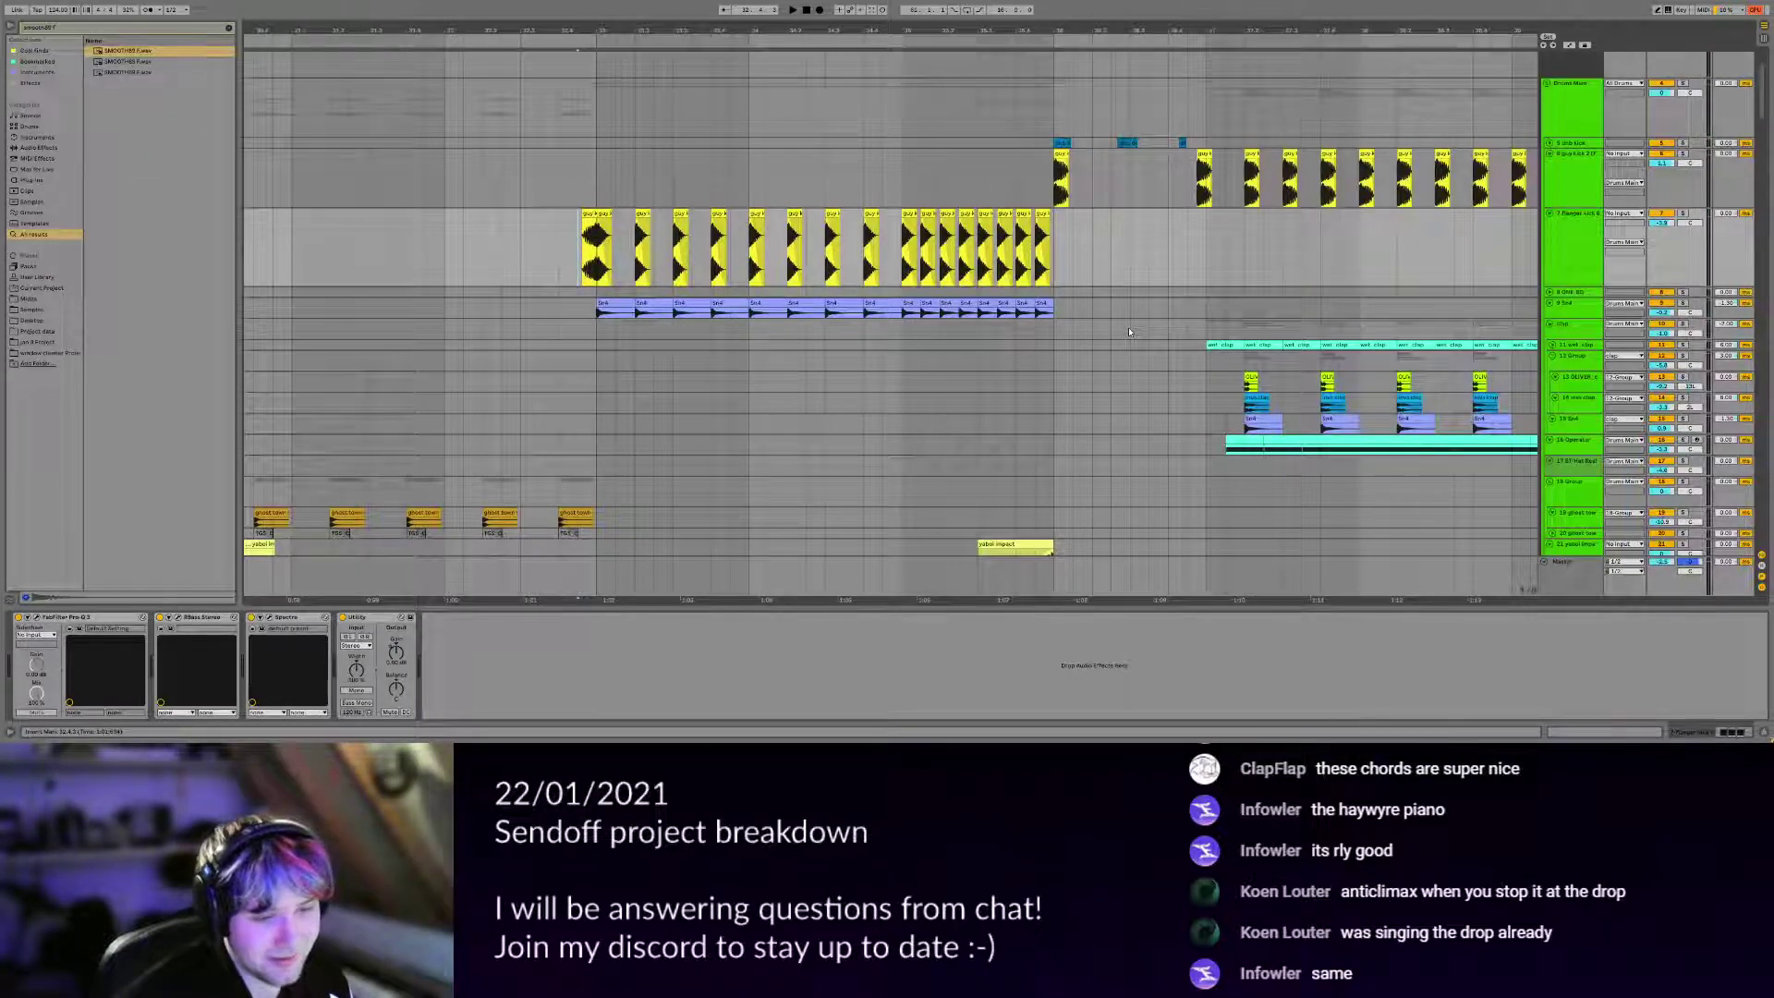
pyautogui.moveTo(1000, 481); pyautogui.dragTo(950, 425)
pyautogui.moveTo(734, 240); pyautogui.dragTo(787, 331)
pyautogui.click(542, 292)
pyautogui.press('space')
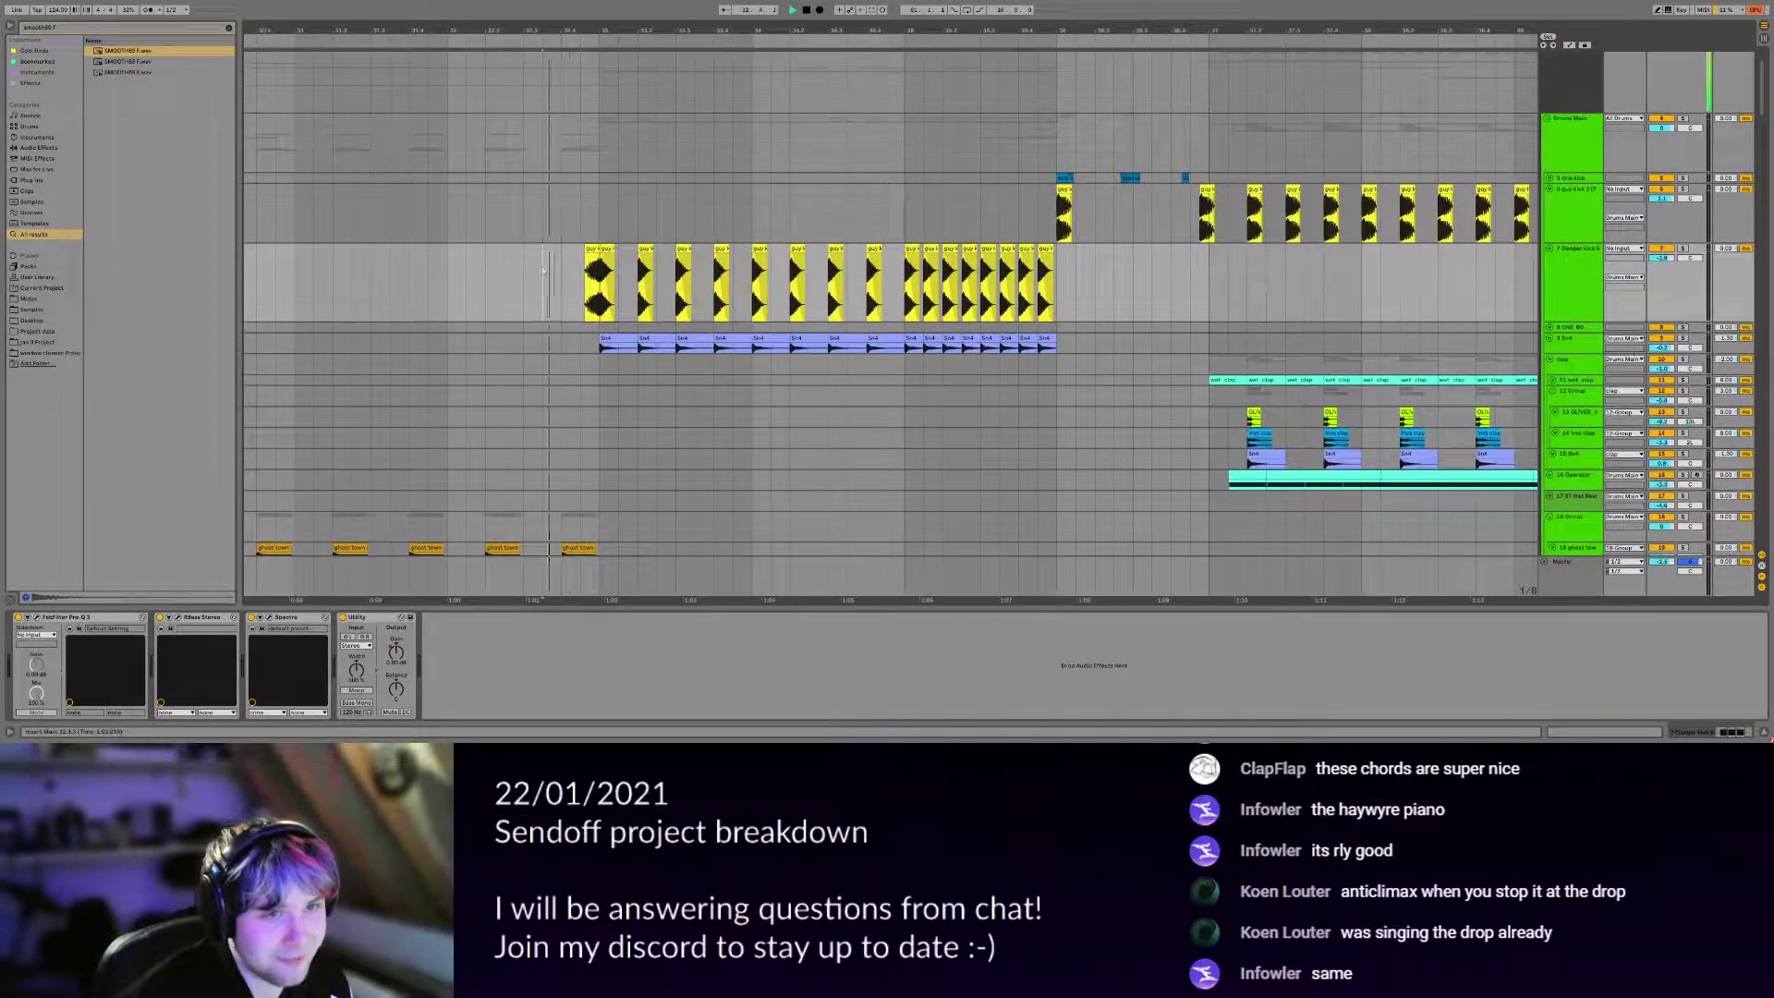
# Play from the first build-up kick and select the time range covering the track's opening kick clips.
pyautogui.click(600, 299)
pyautogui.press('space')
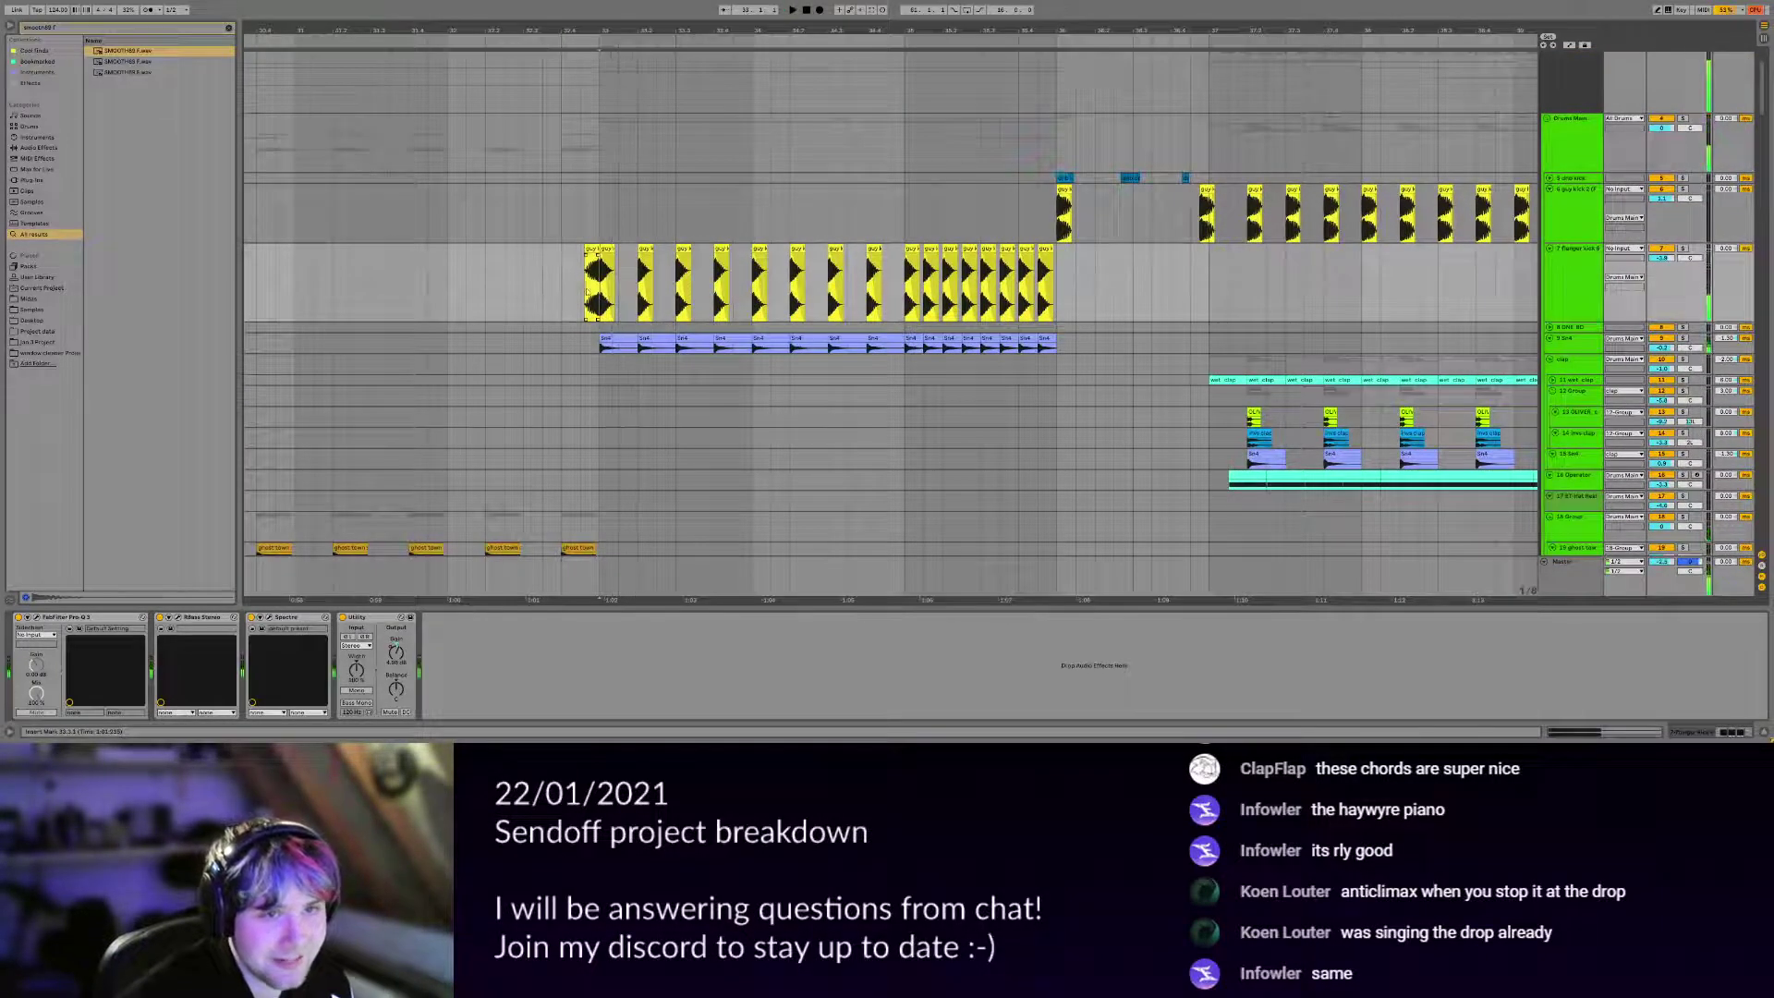
pyautogui.moveTo(588, 291); pyautogui.dragTo(734, 263)
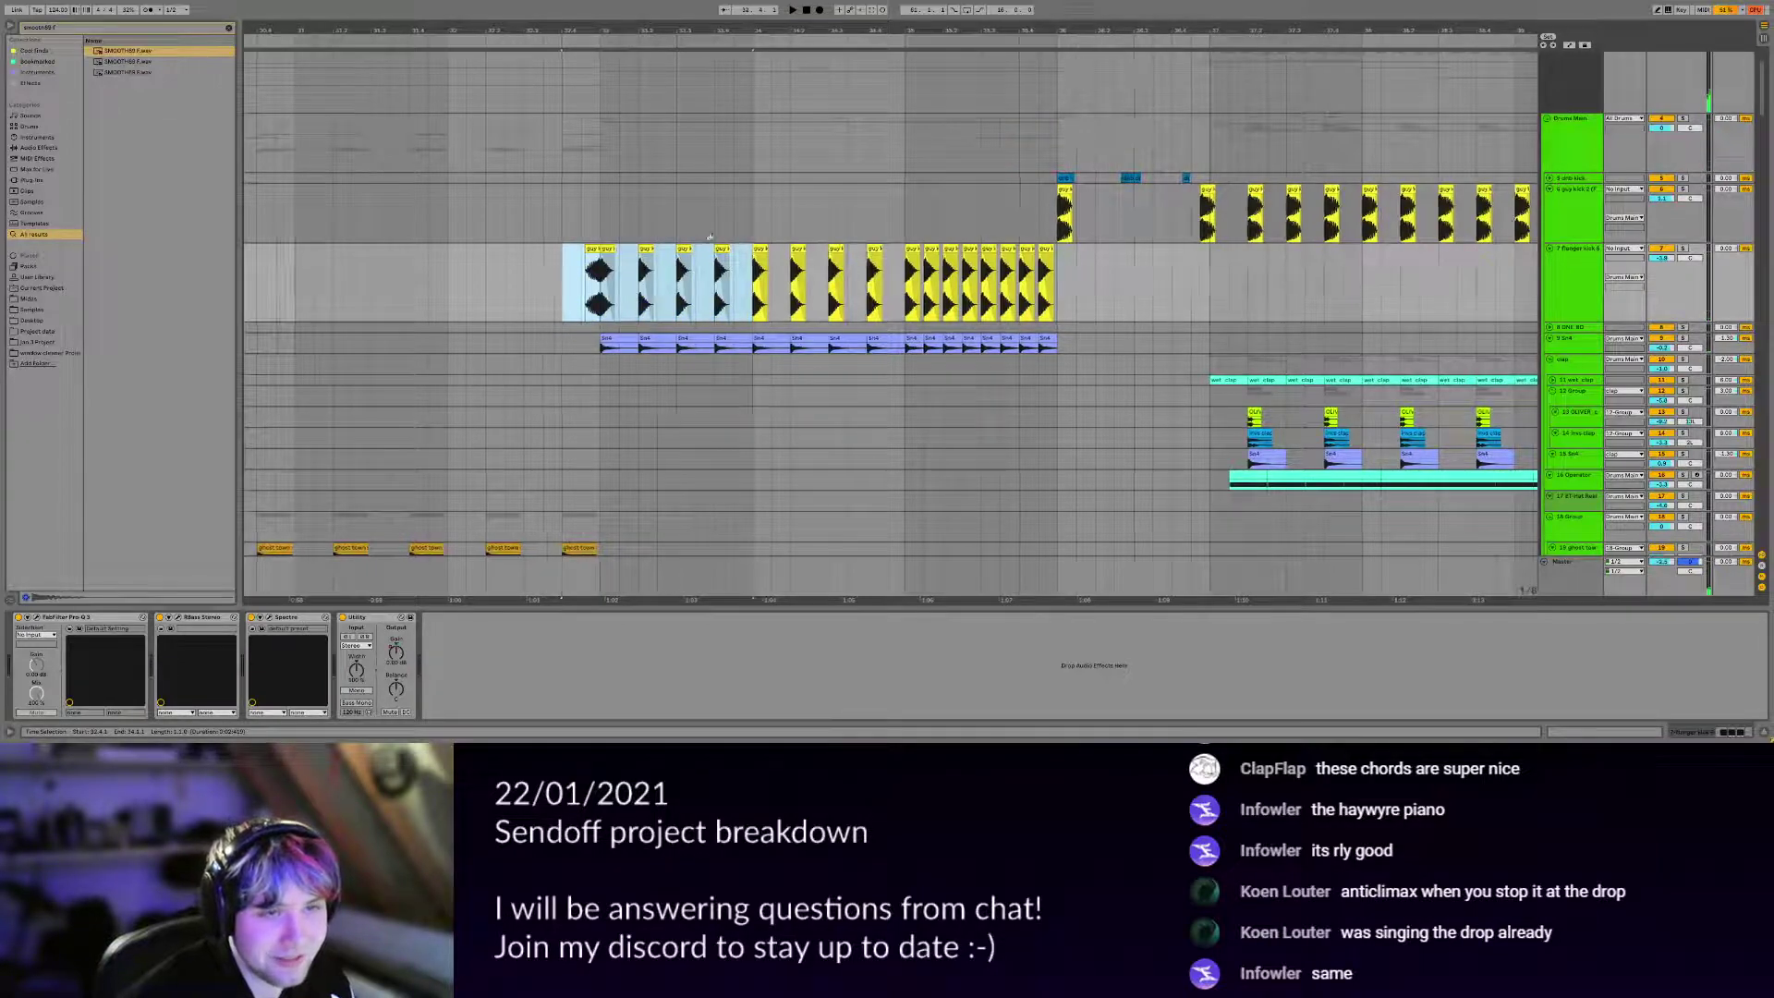
# Select the time range covering the closing rapid clips on the purple track below the build-up kicks.
pyautogui.scroll(-6, 709, 237)
pyautogui.scroll(6, 739, 245)
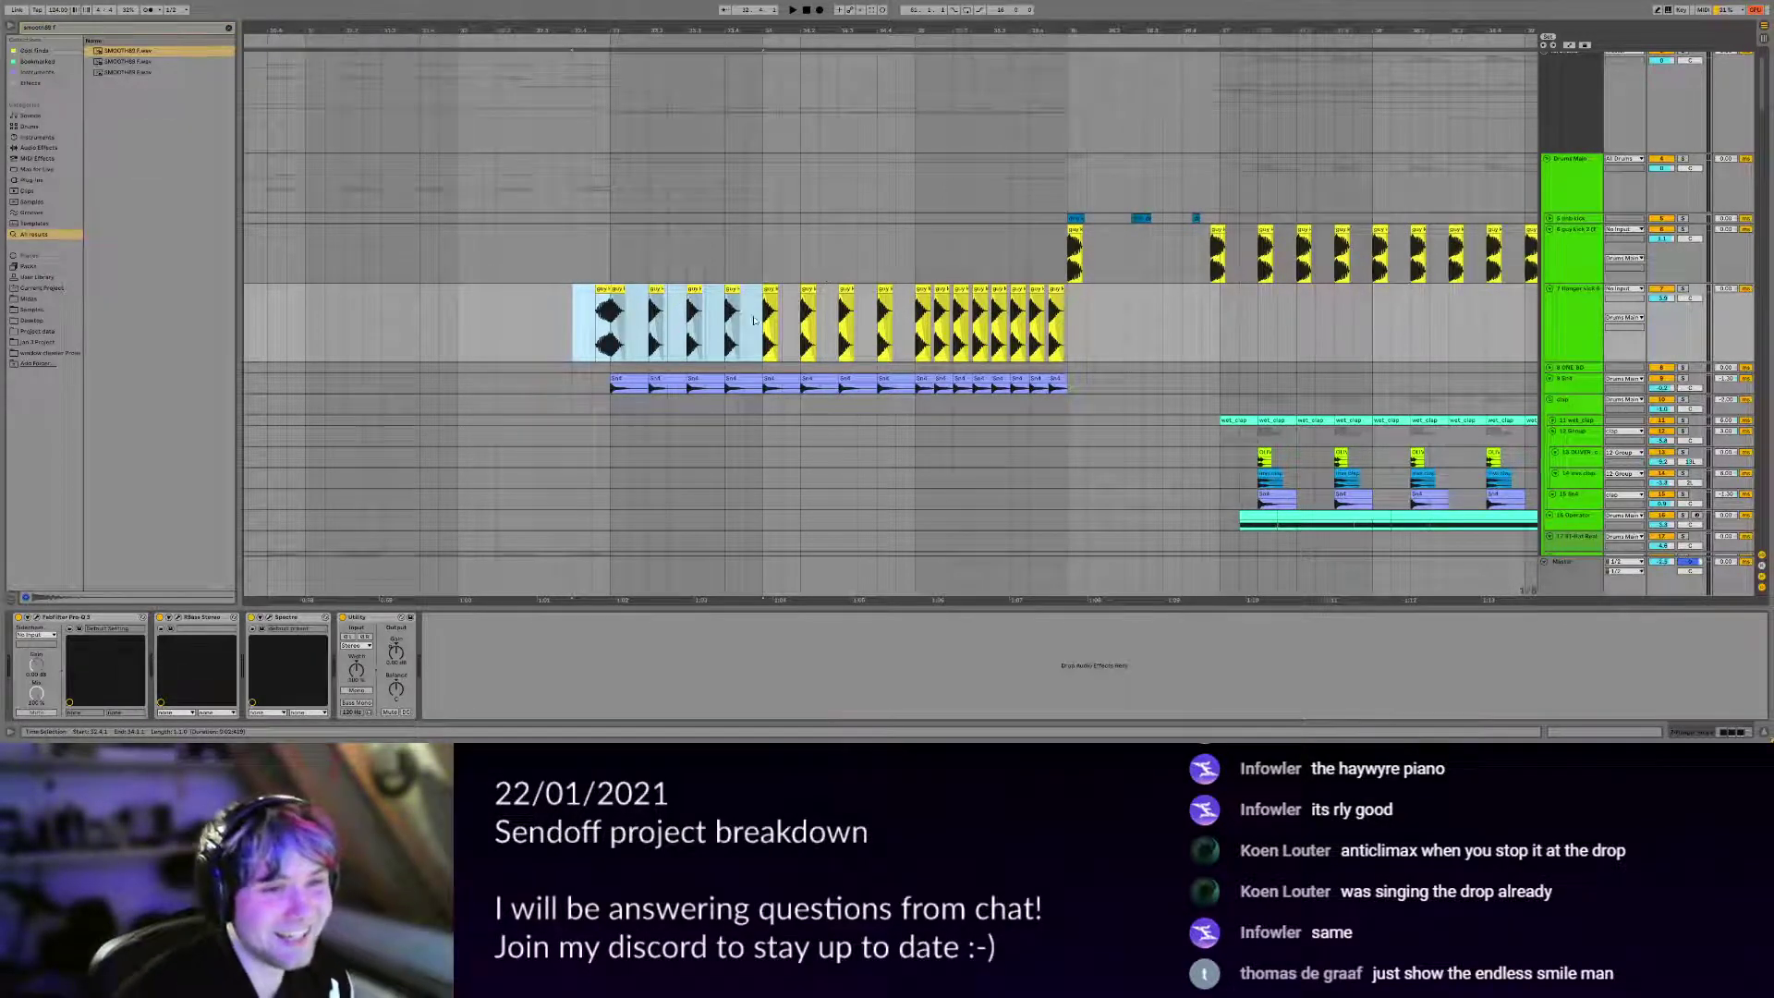
pyautogui.moveTo(917, 379); pyautogui.dragTo(1072, 383)
pyautogui.moveTo(1134, 322); pyautogui.dragTo(926, 369)
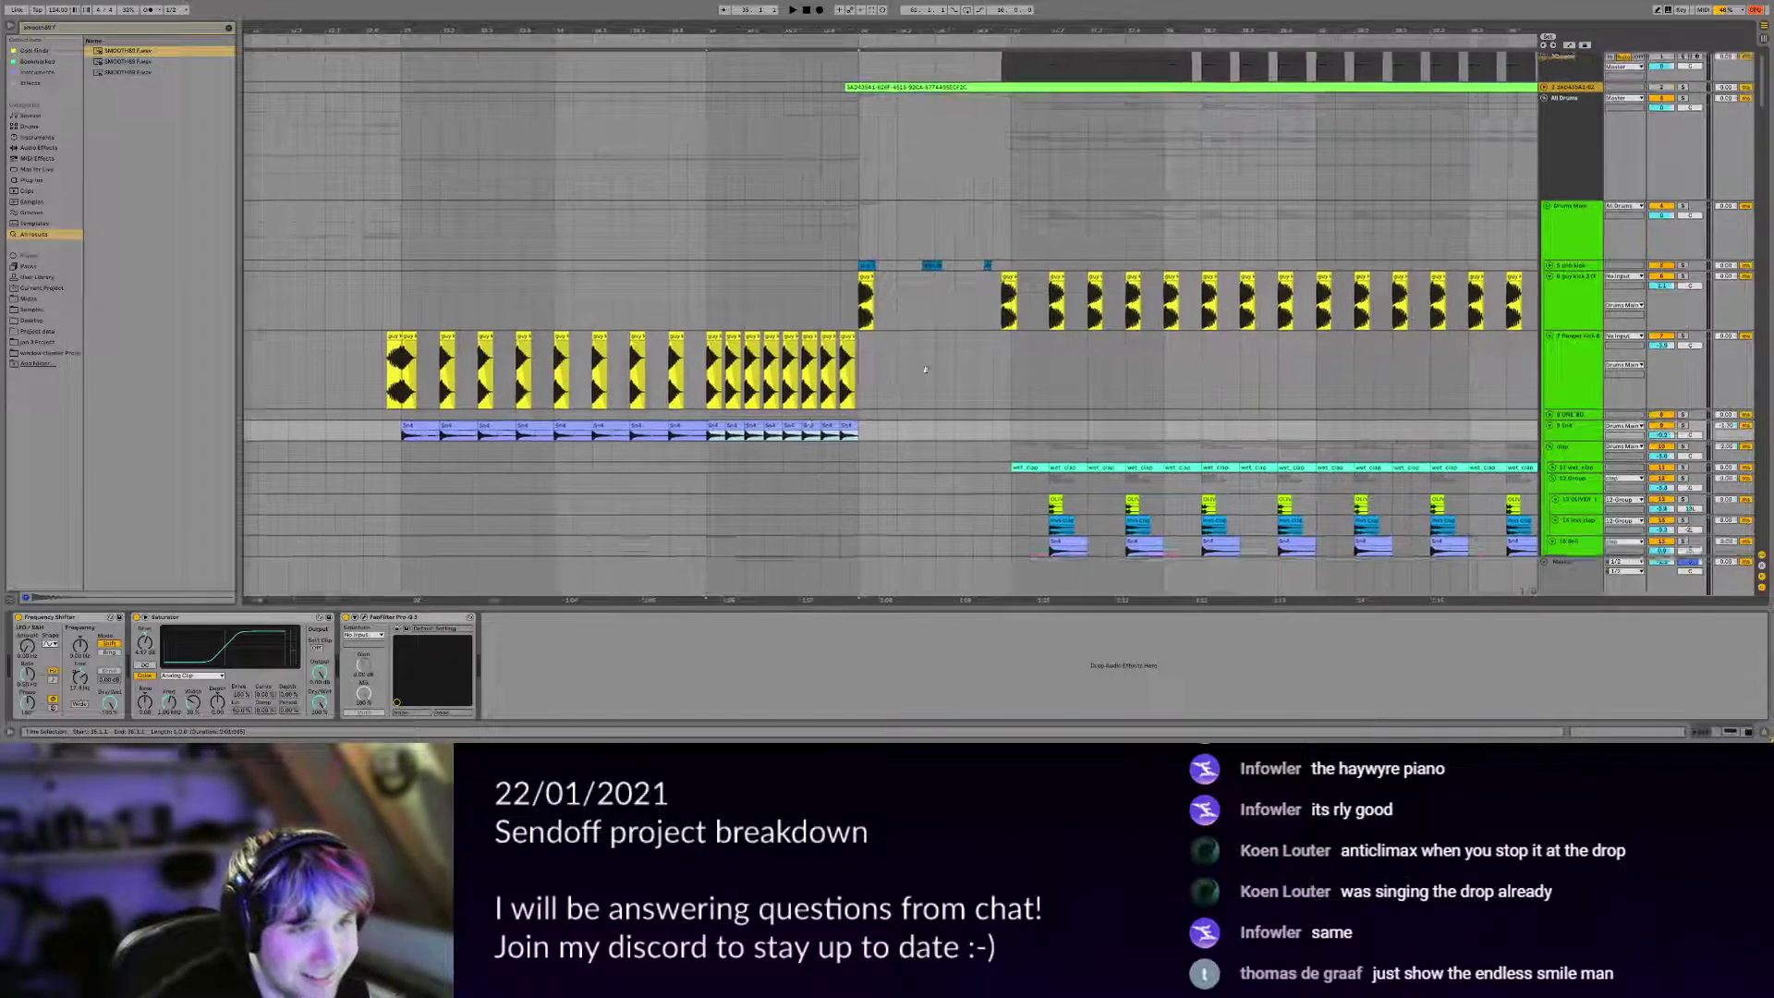
# Show the gain automation of the sub track's Utility and play its build-up clip soloed.
pyautogui.scroll(-15, 926, 368)
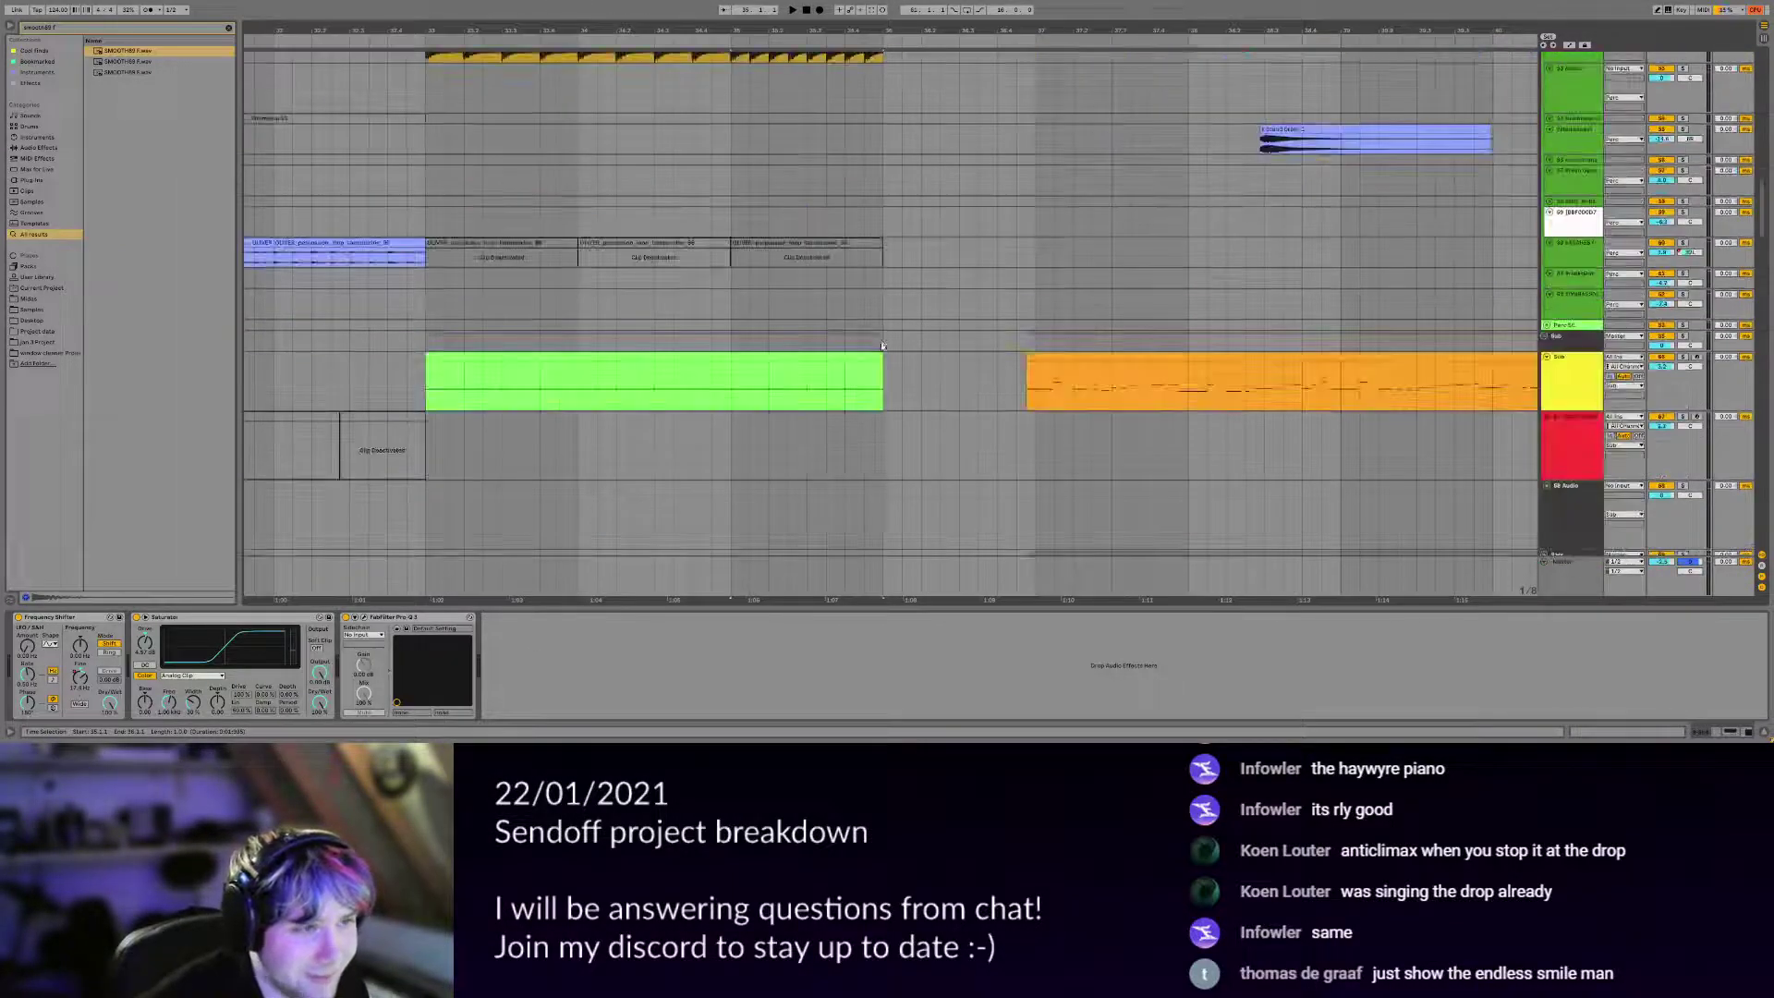
pyautogui.click(752, 385)
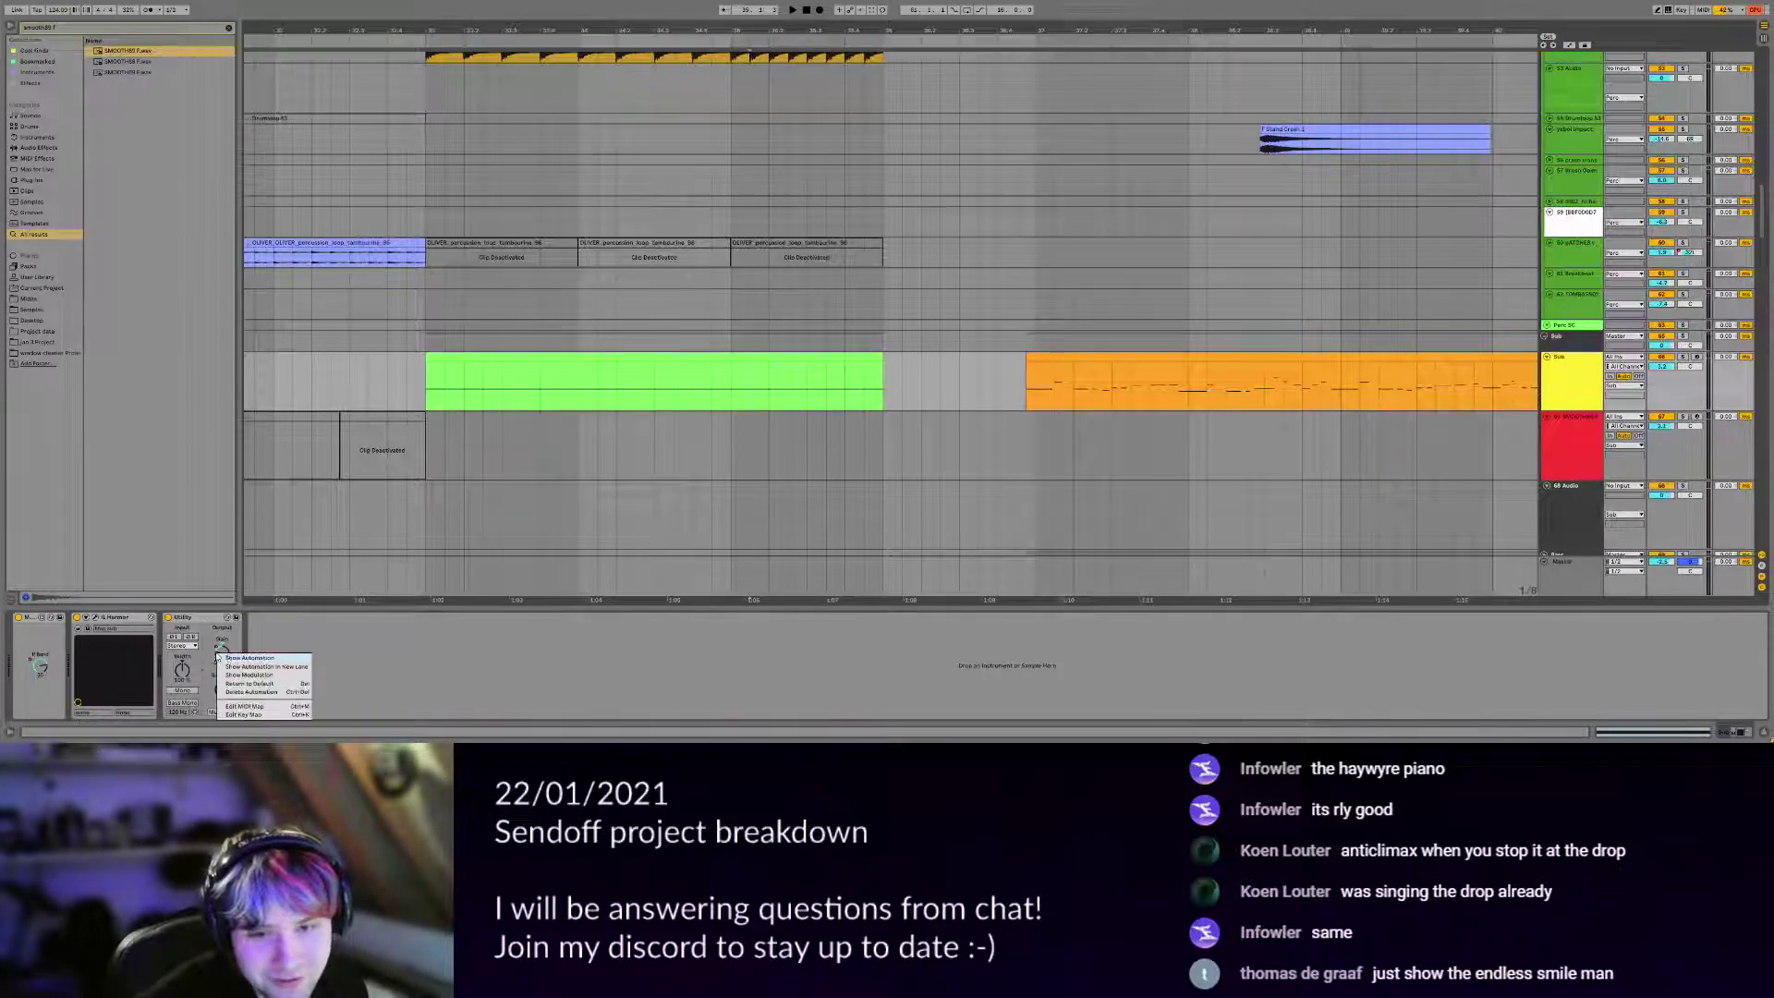
pyautogui.press('a')
pyautogui.press('space')
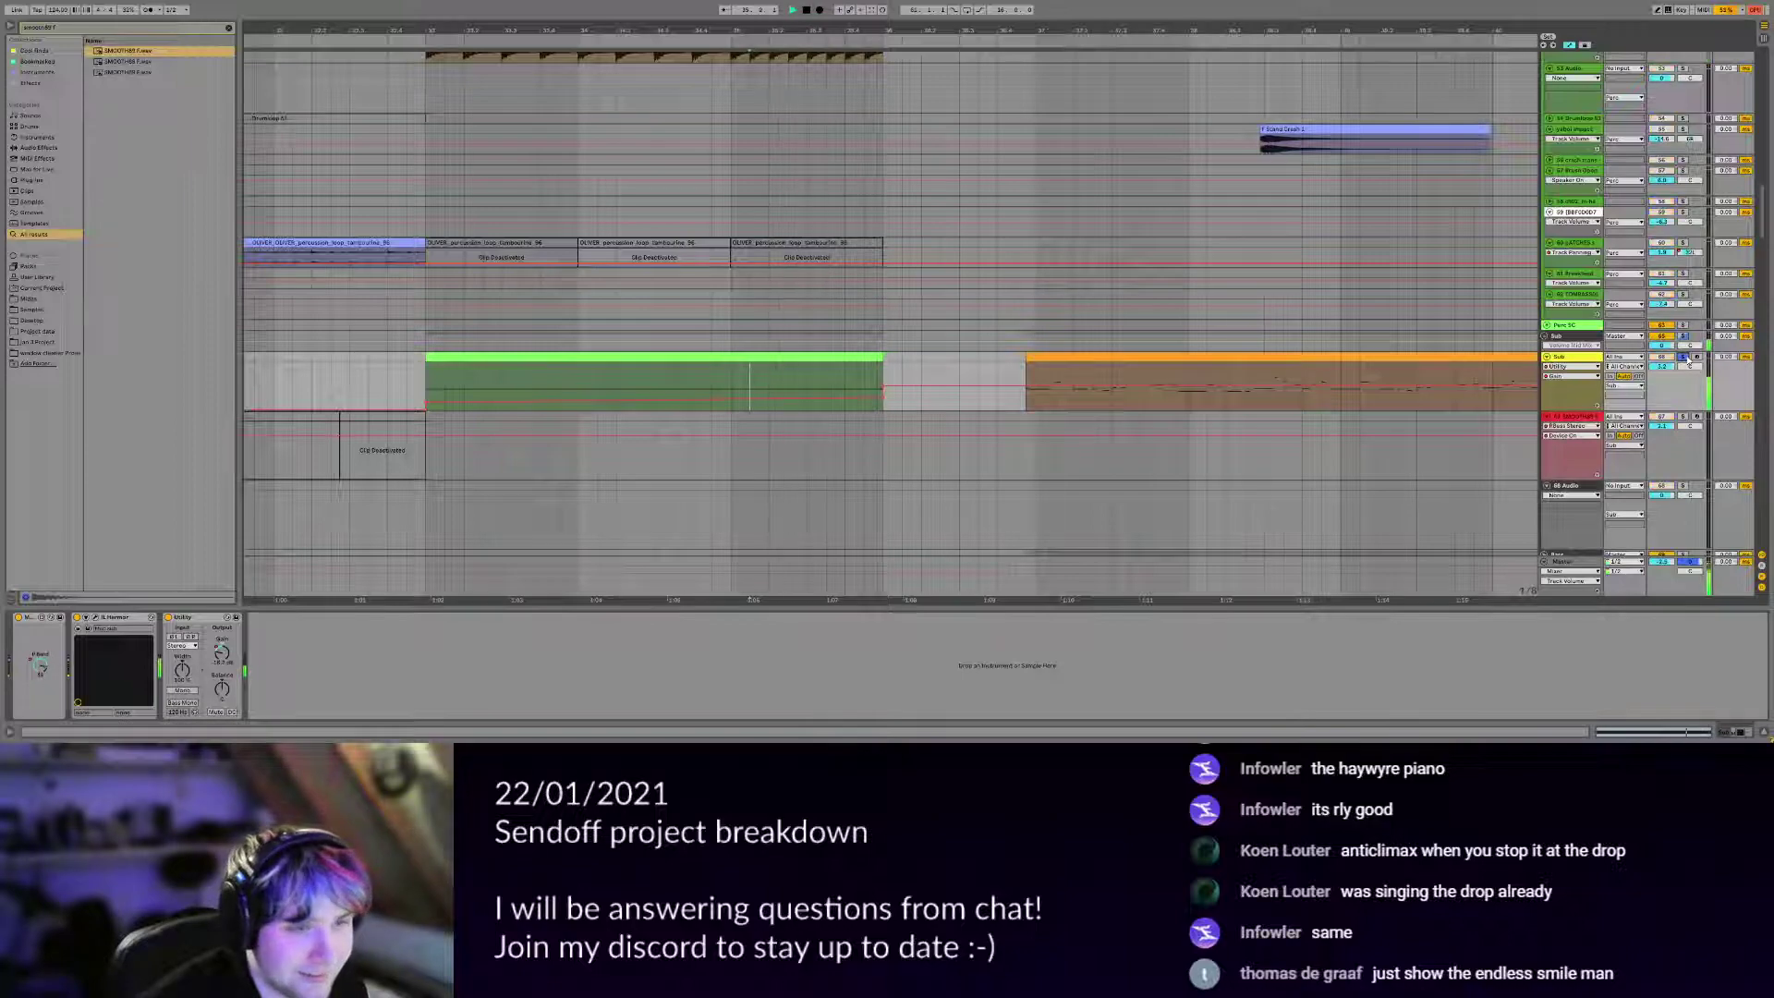
pyautogui.press('a')
# Show the master track's automation during the build-up and inspect the Endless Smile plugin window.
pyautogui.moveTo(932, 520)
pyautogui.mouseDown()
pyautogui.moveTo(917, 698)
pyautogui.moveTo(917, 220)
pyautogui.mouseUp()
pyautogui.click(635, 575)
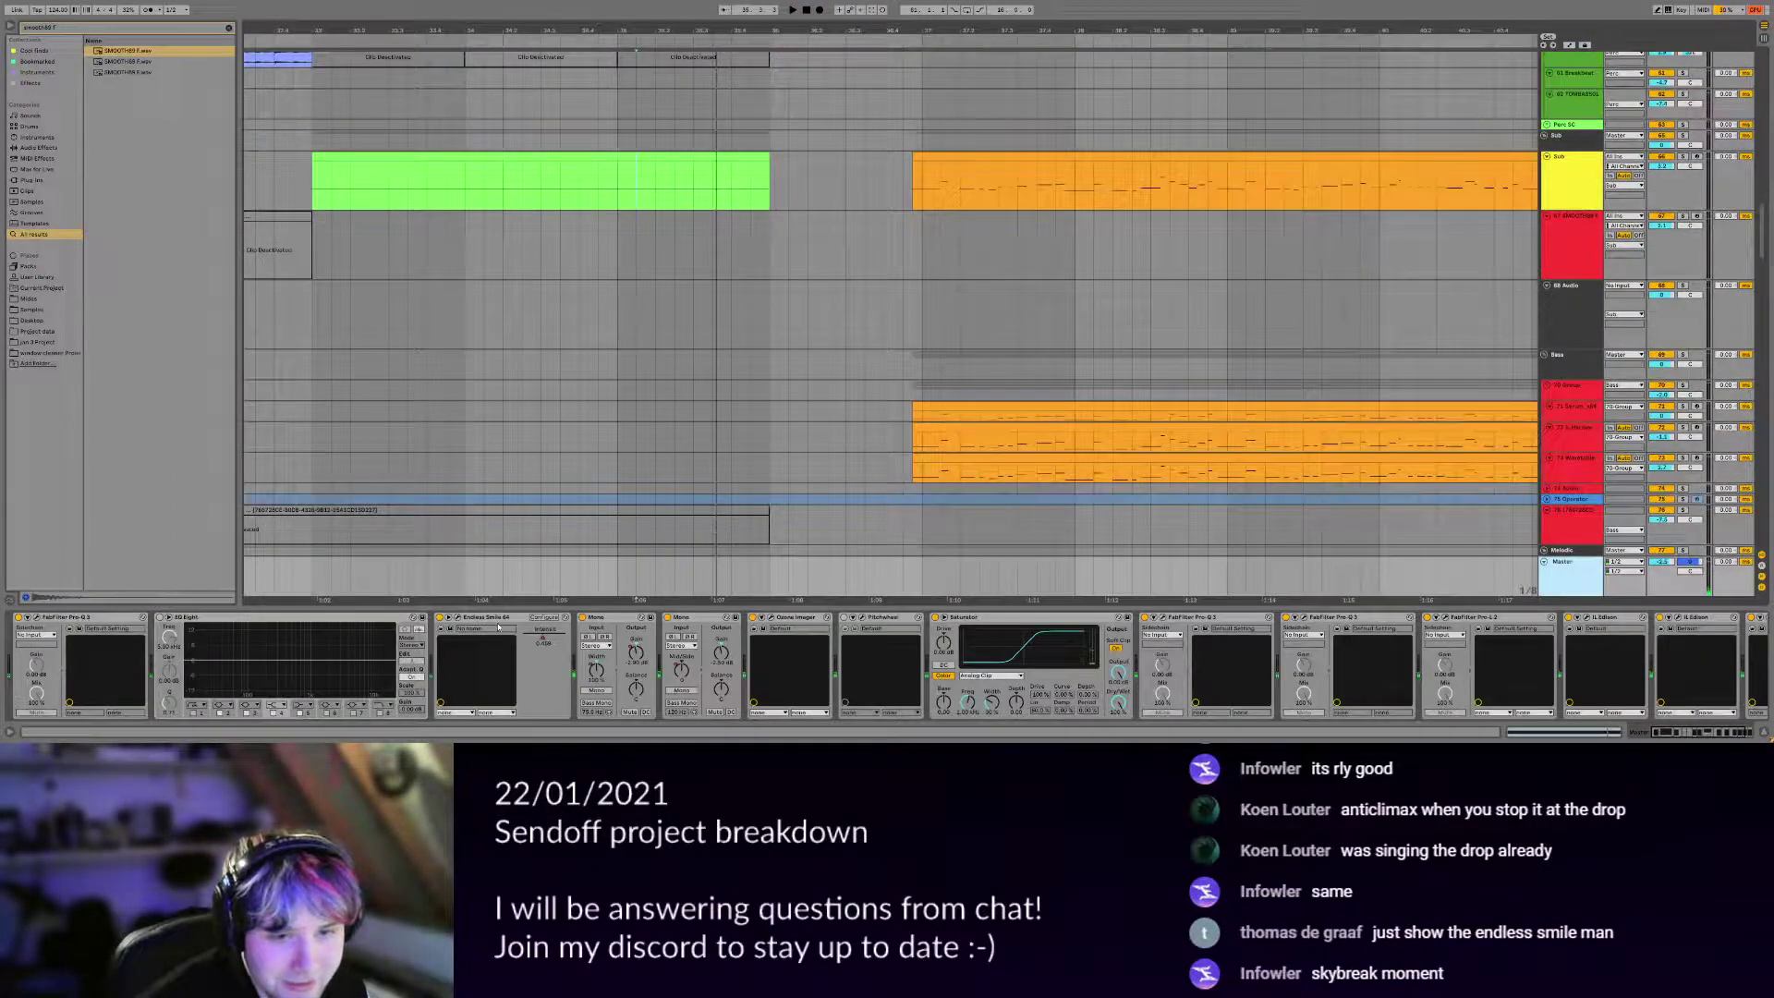
pyautogui.press('a')
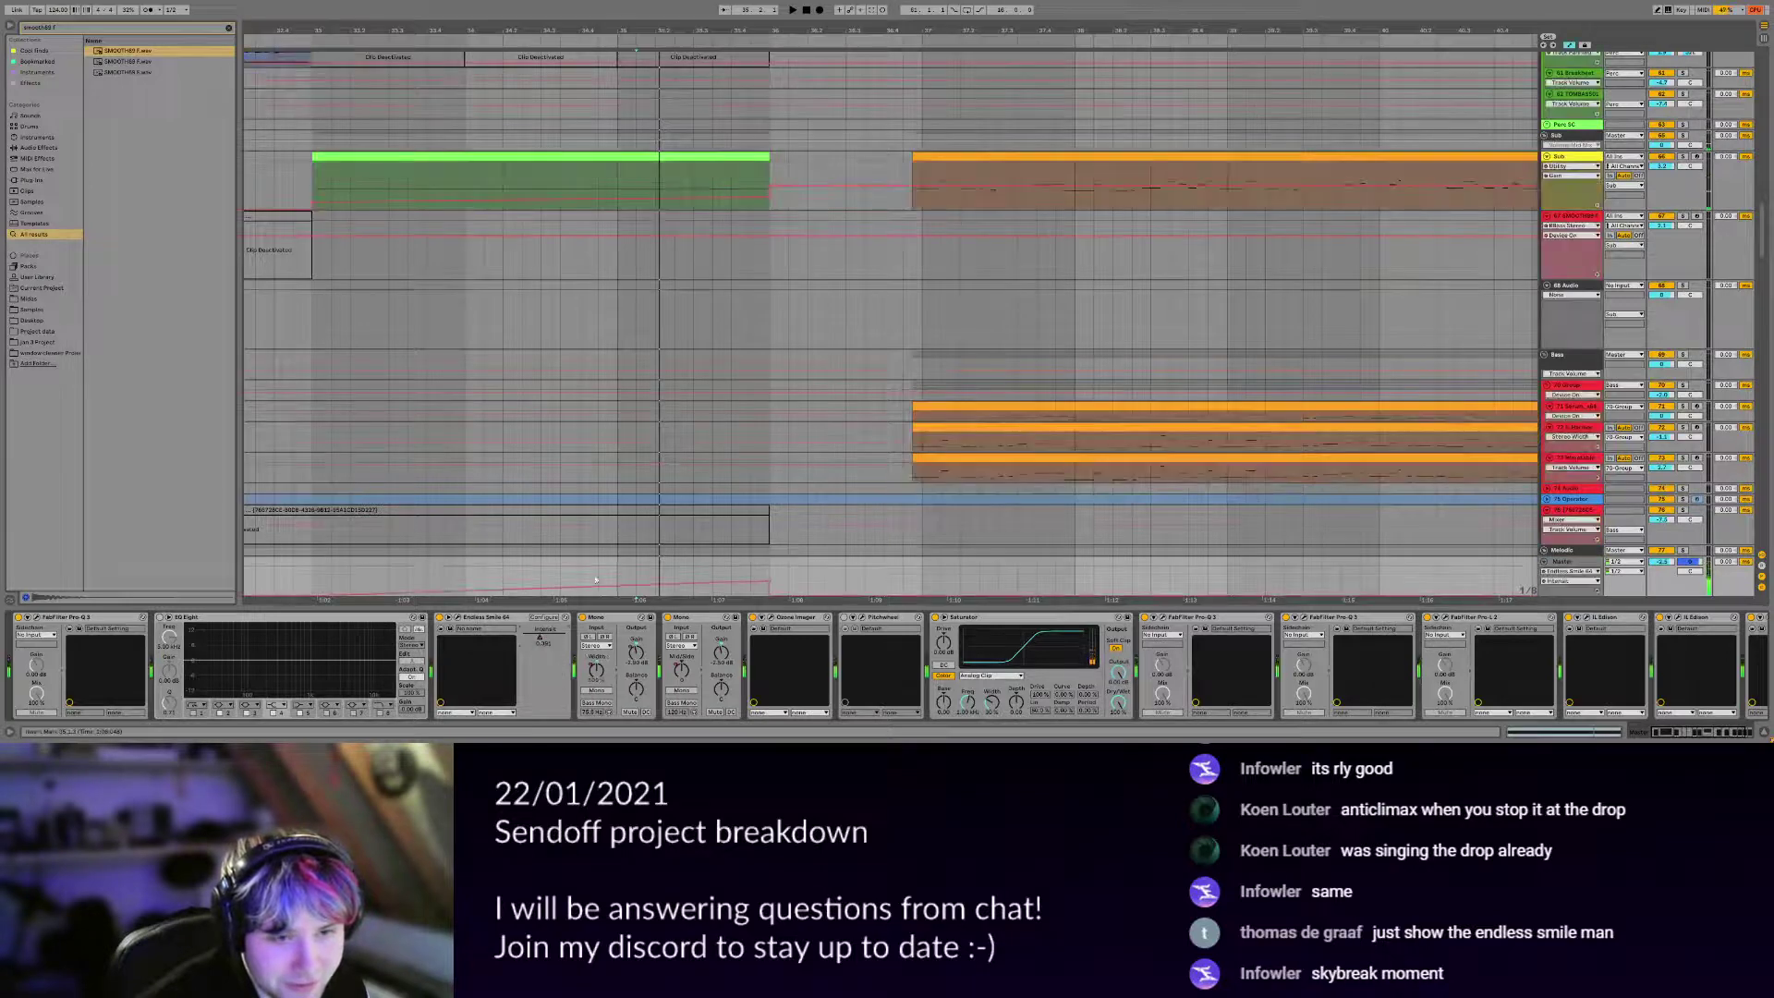
pyautogui.click(458, 617)
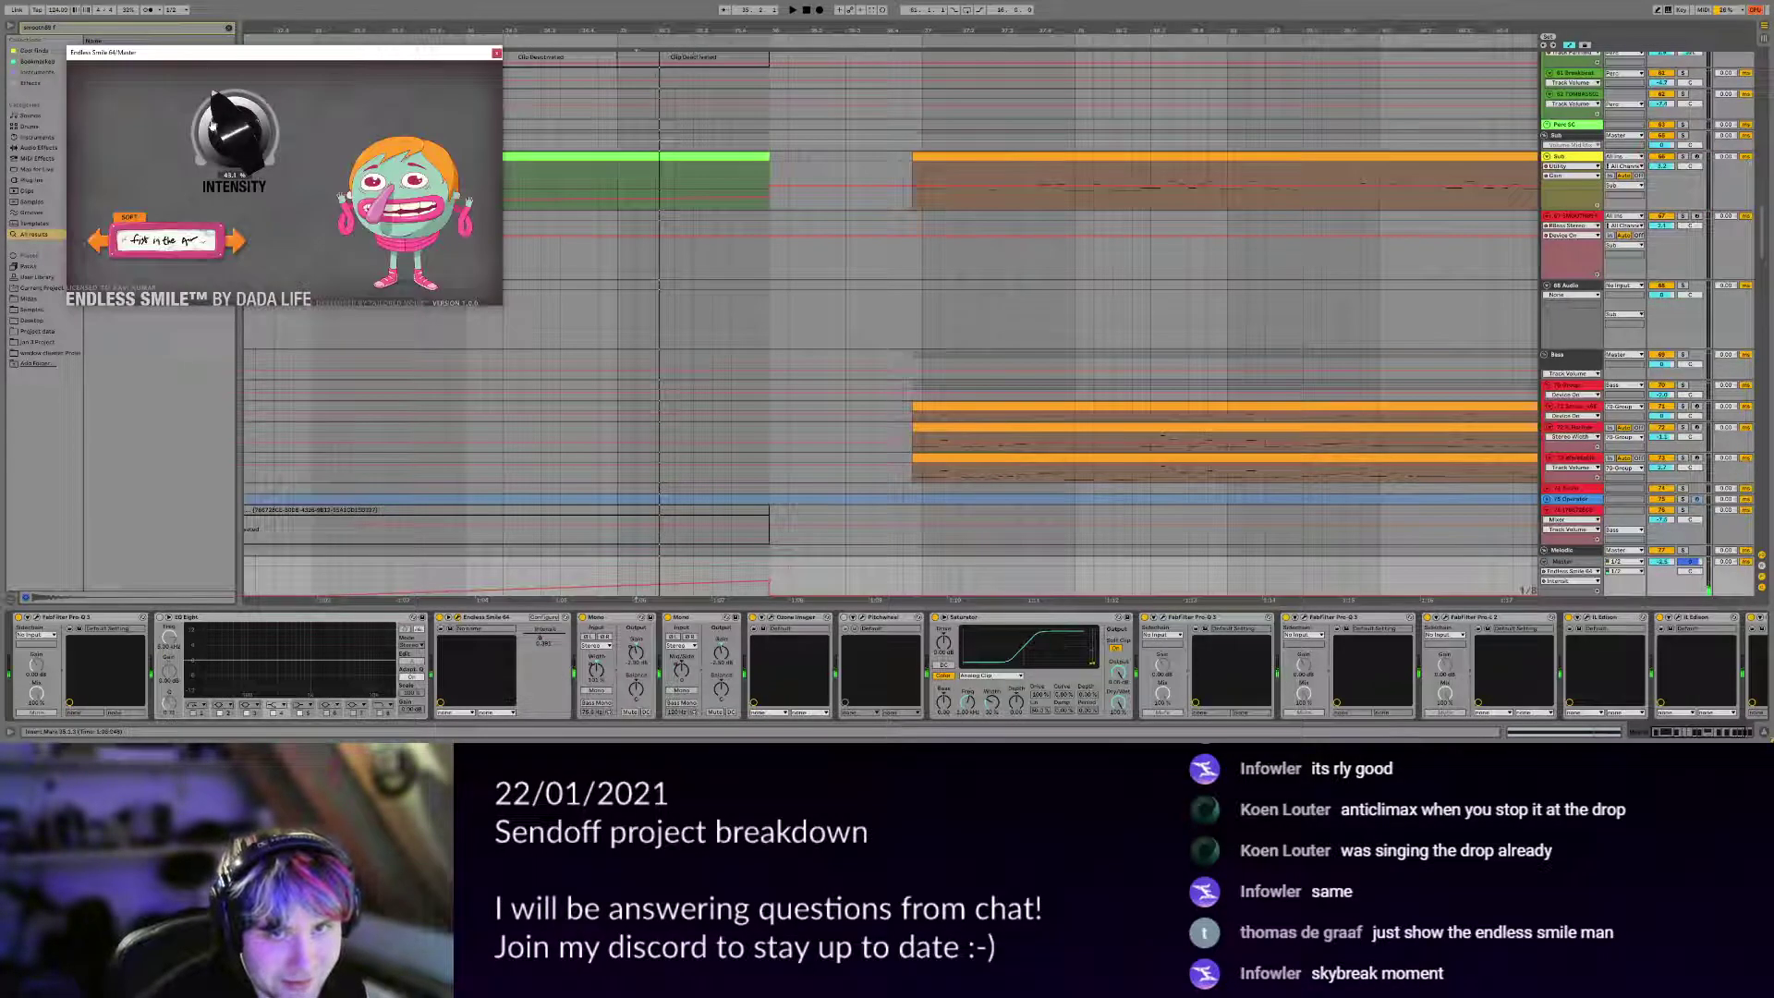
pyautogui.moveTo(362, 53); pyautogui.dragTo(515, 185)
pyautogui.click(650, 184)
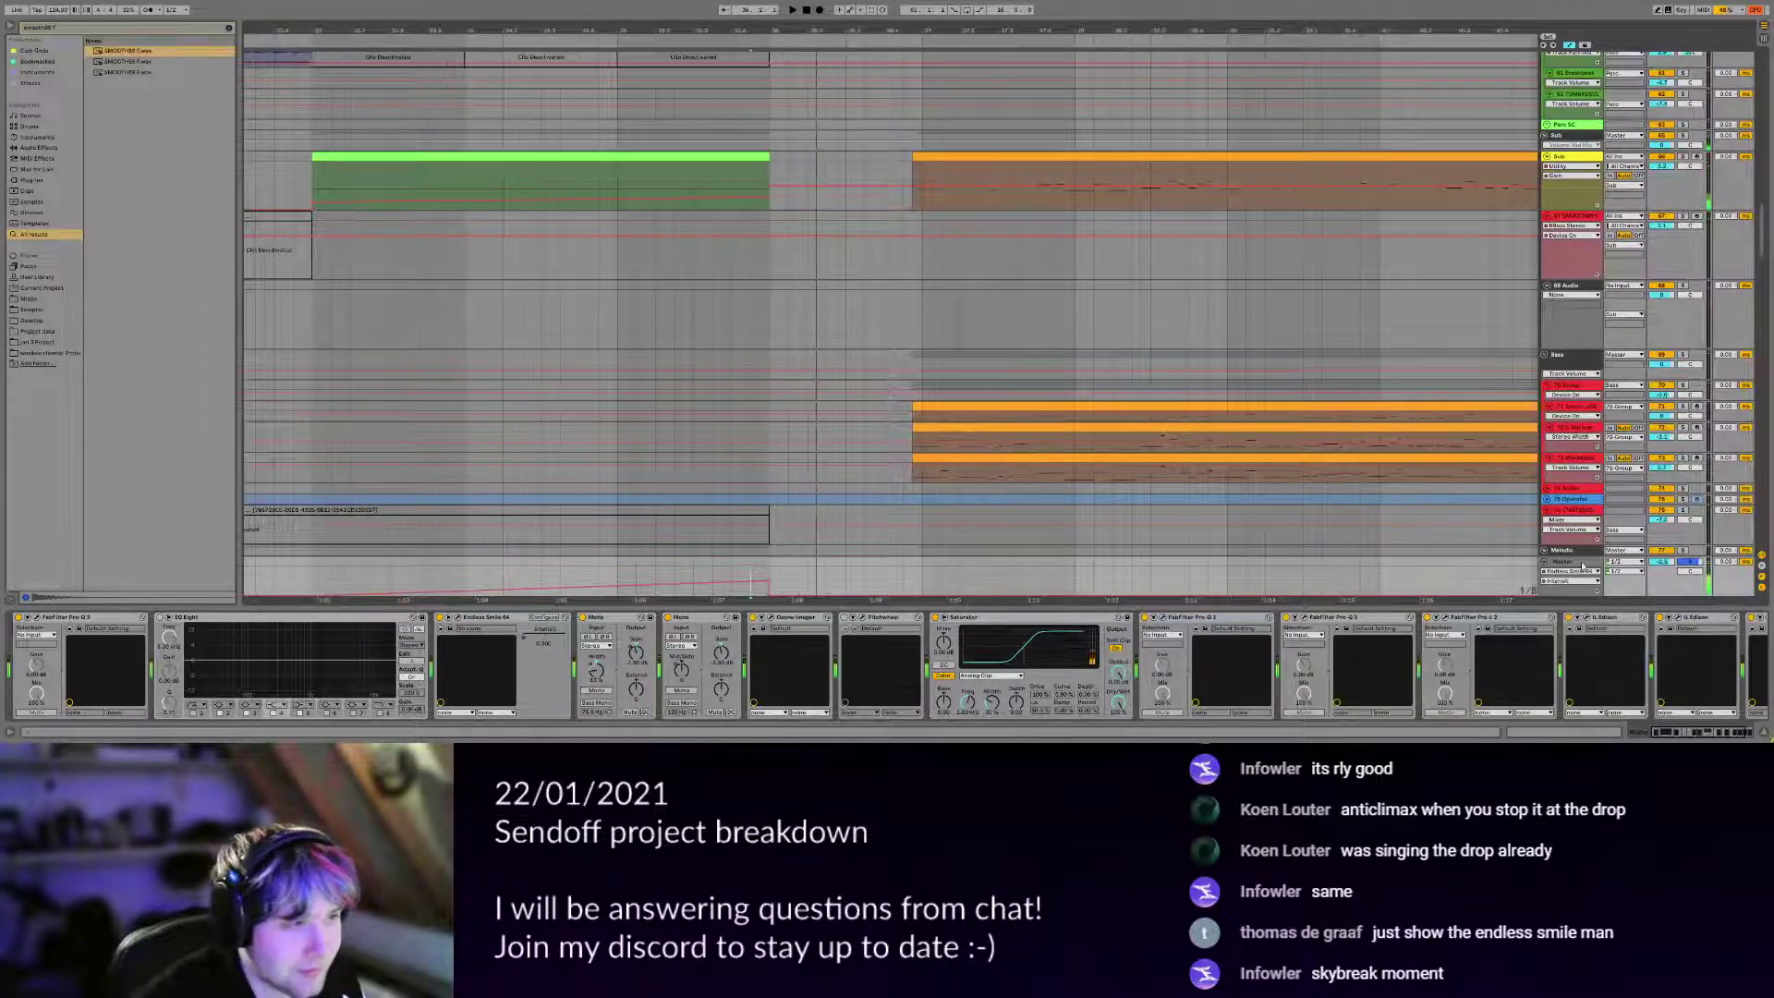
pyautogui.press('a')
# Play from the end of the build-up into the drop with all tracks while looking through the melodic tracks.
pyautogui.click(847, 343)
pyautogui.click(788, 306)
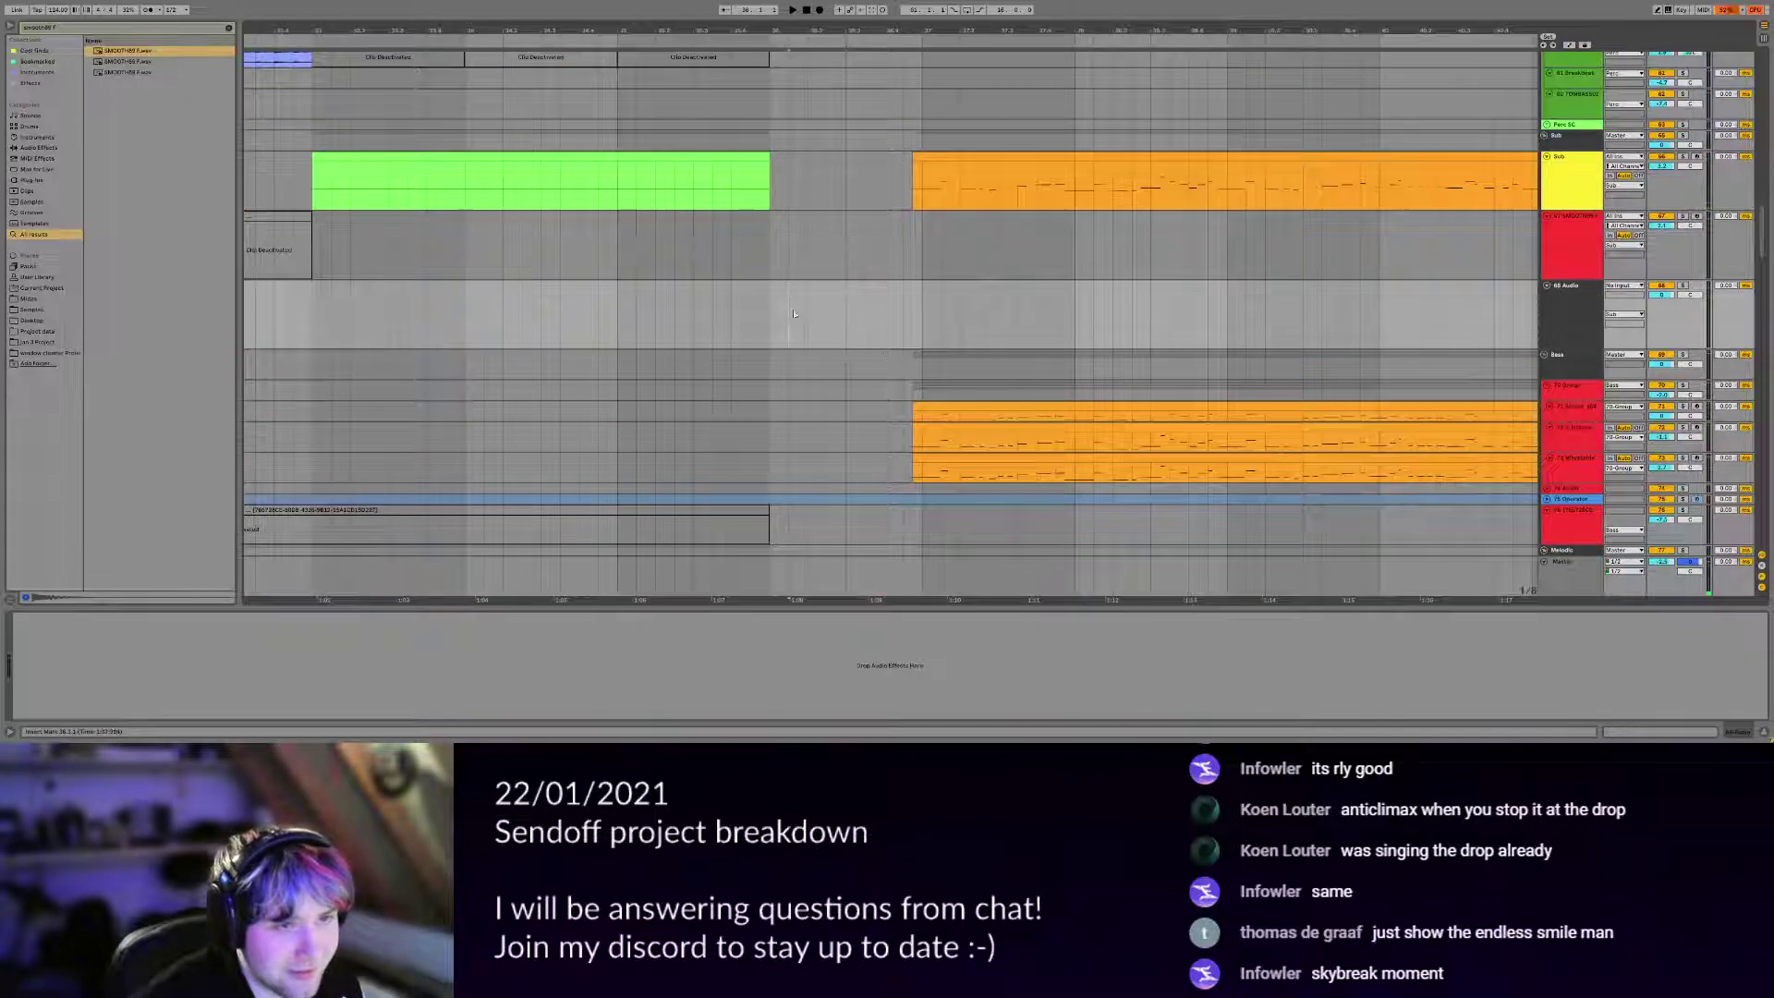
pyautogui.press('space')
pyautogui.scroll(10, 884, 358)
pyautogui.scroll(-15, 883, 356)
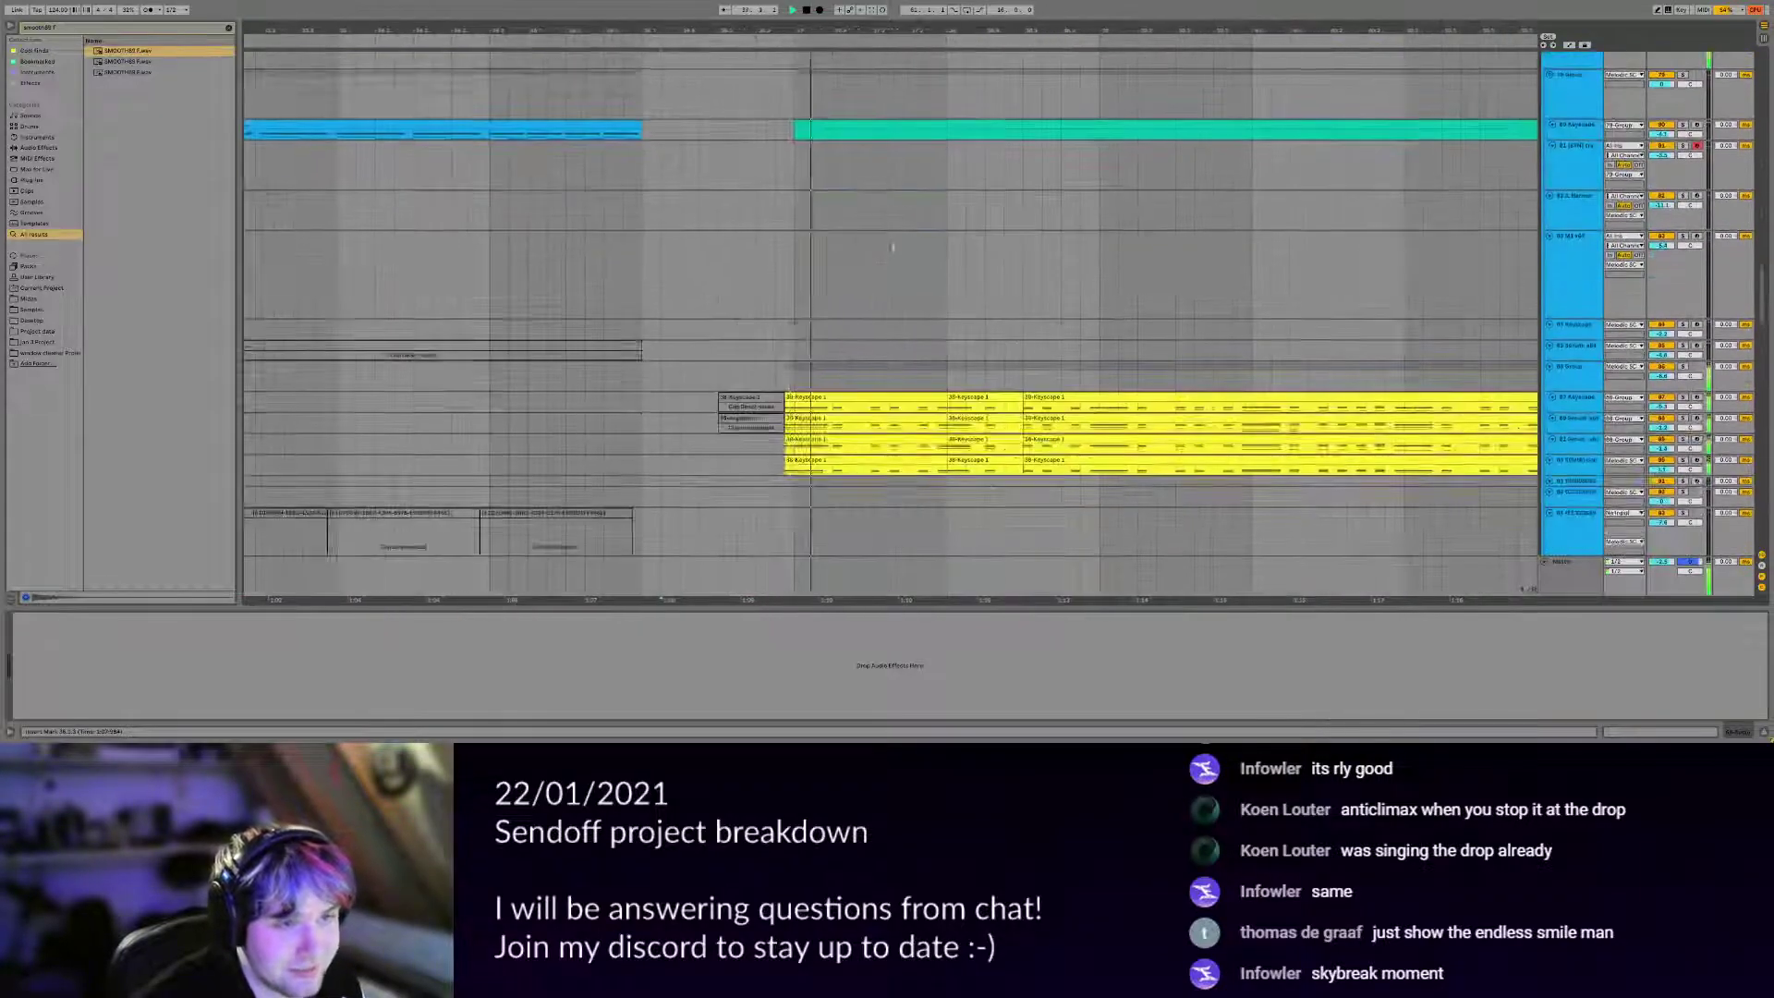
pyautogui.scroll(-5, 845, 295)
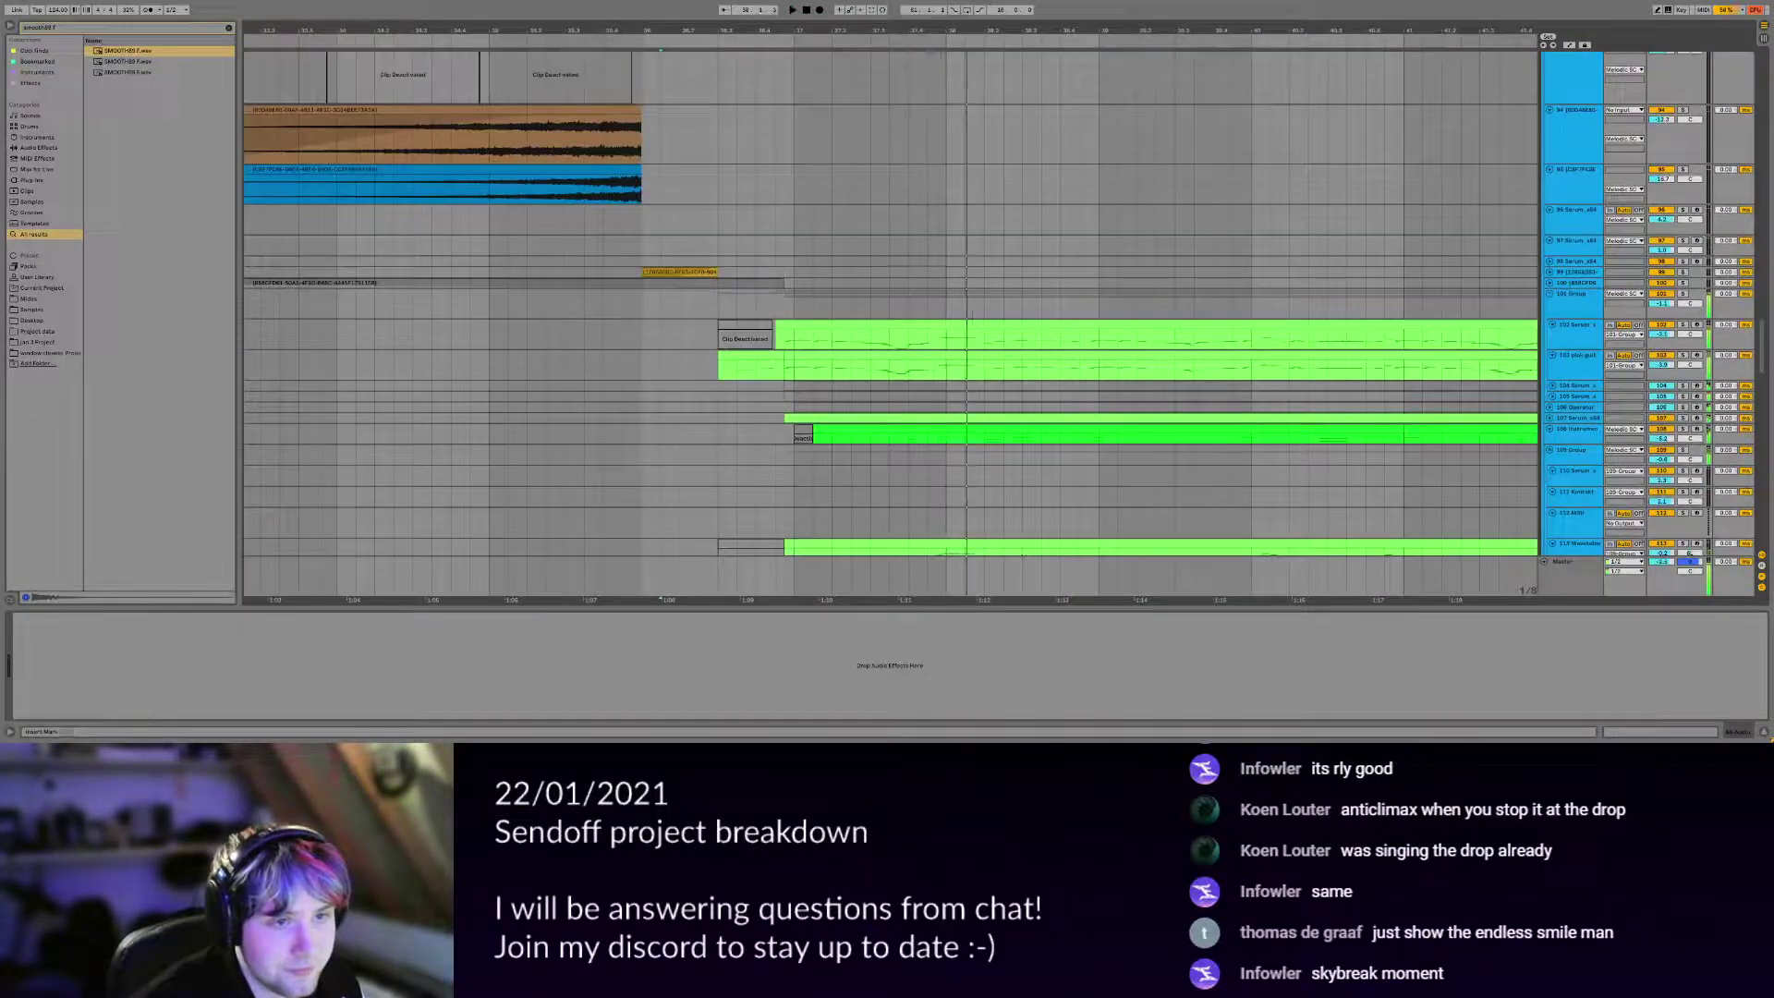
# Select the upper green-clip Serum lead track, solo it and play its opening part of the drop.
pyautogui.click(1195, 367)
pyautogui.moveTo(1195, 367); pyautogui.dragTo(972, 365)
pyautogui.scroll(-5, 987, 389)
pyautogui.press('space')
pyautogui.scroll(5, 804, 338)
pyautogui.click(1561, 344)
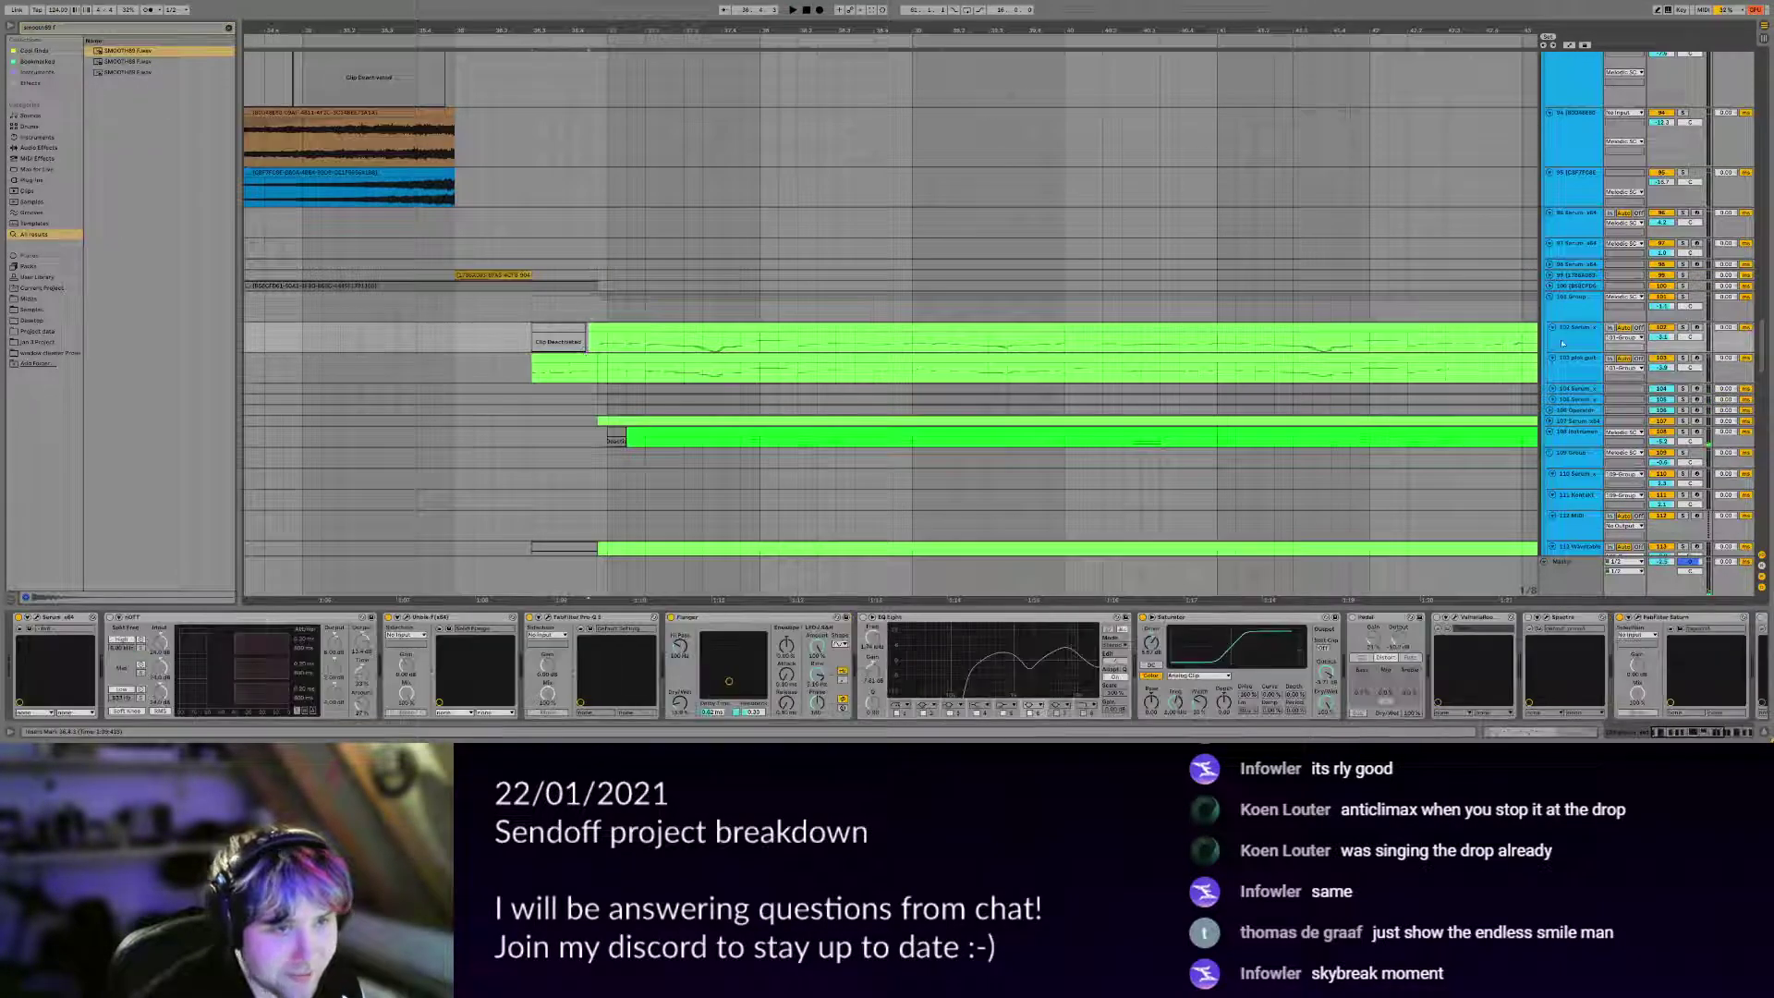
pyautogui.click(1682, 328)
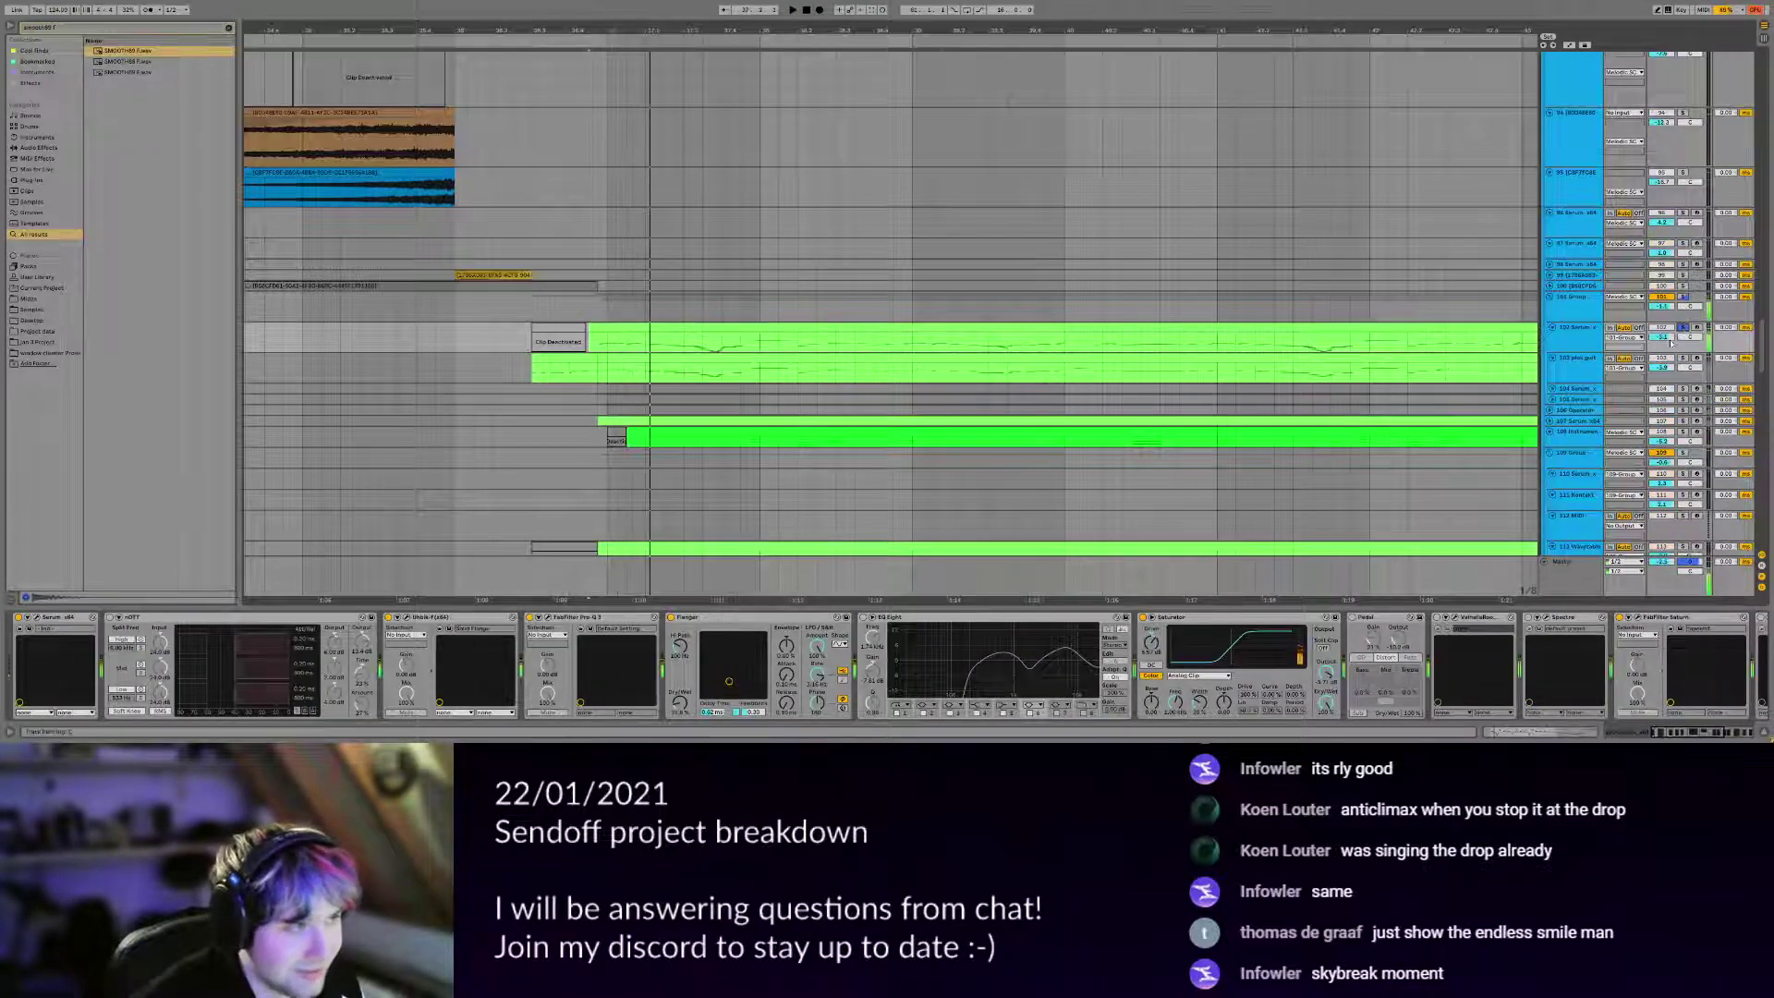
pyautogui.moveTo(773, 286); pyautogui.dragTo(793, 267)
pyautogui.press('space')
pyautogui.scroll(2, 752, 277)
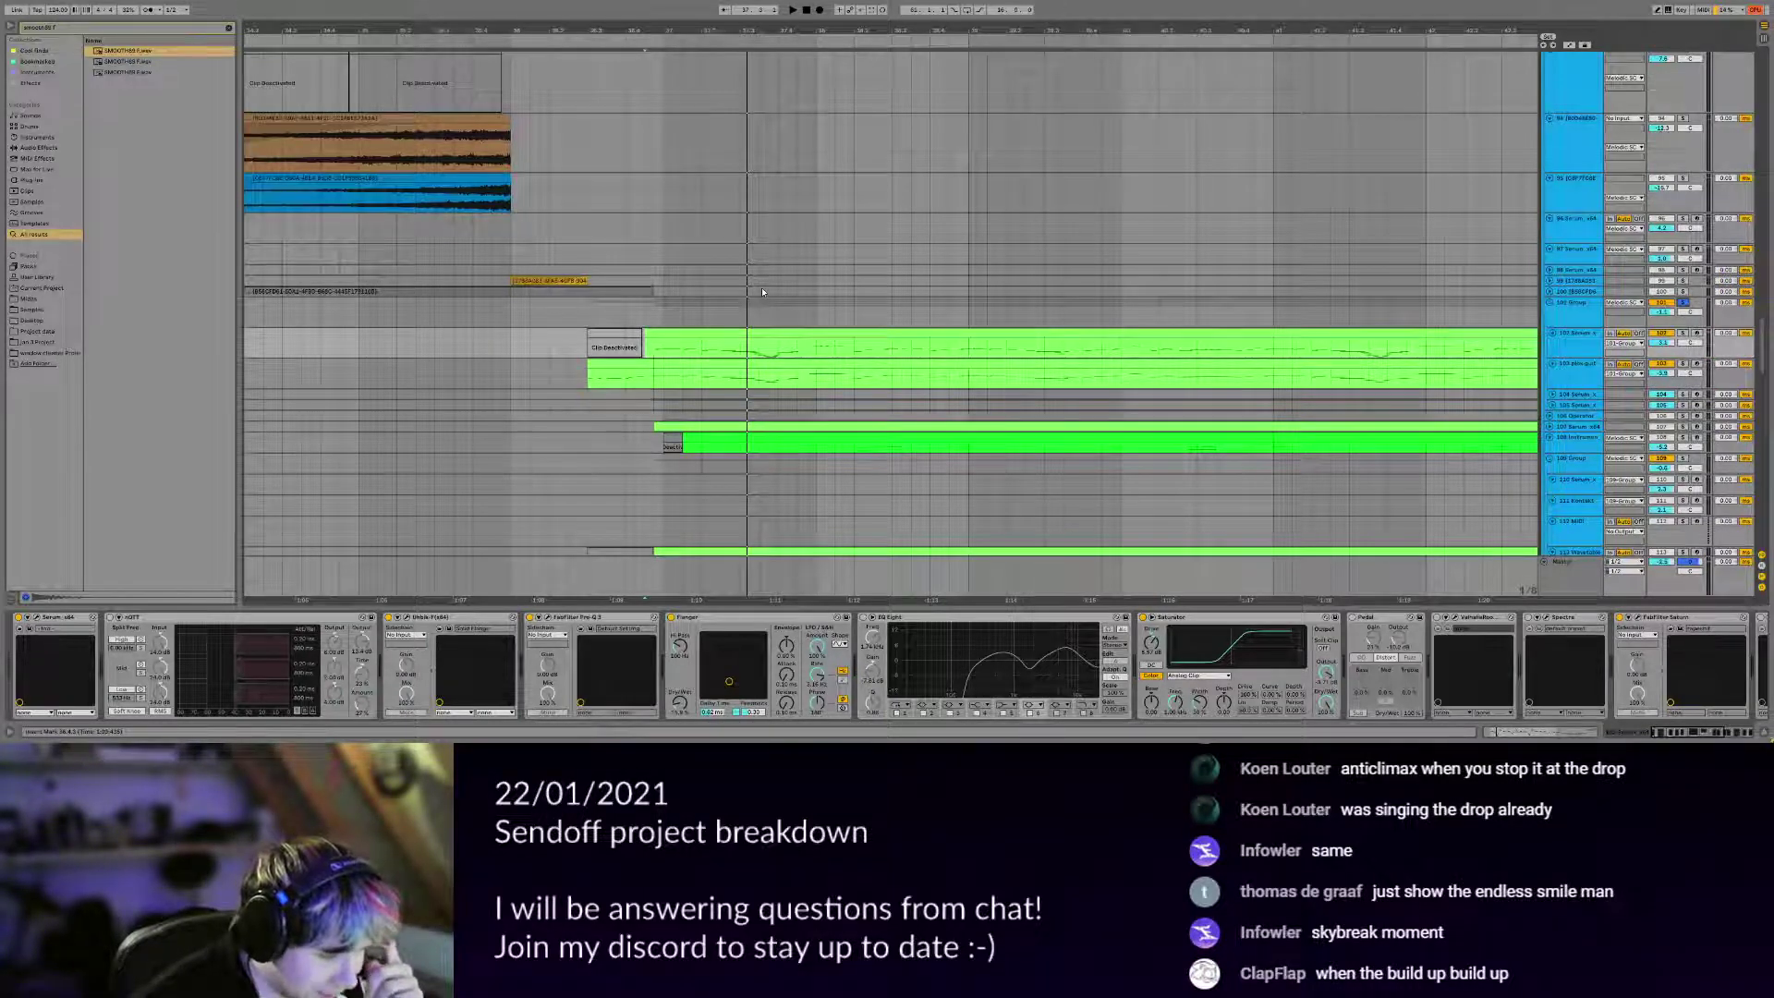
# Solo the plok guitar track instead of the Serum lead, play its opening and show its device chain.
pyautogui.press('space')
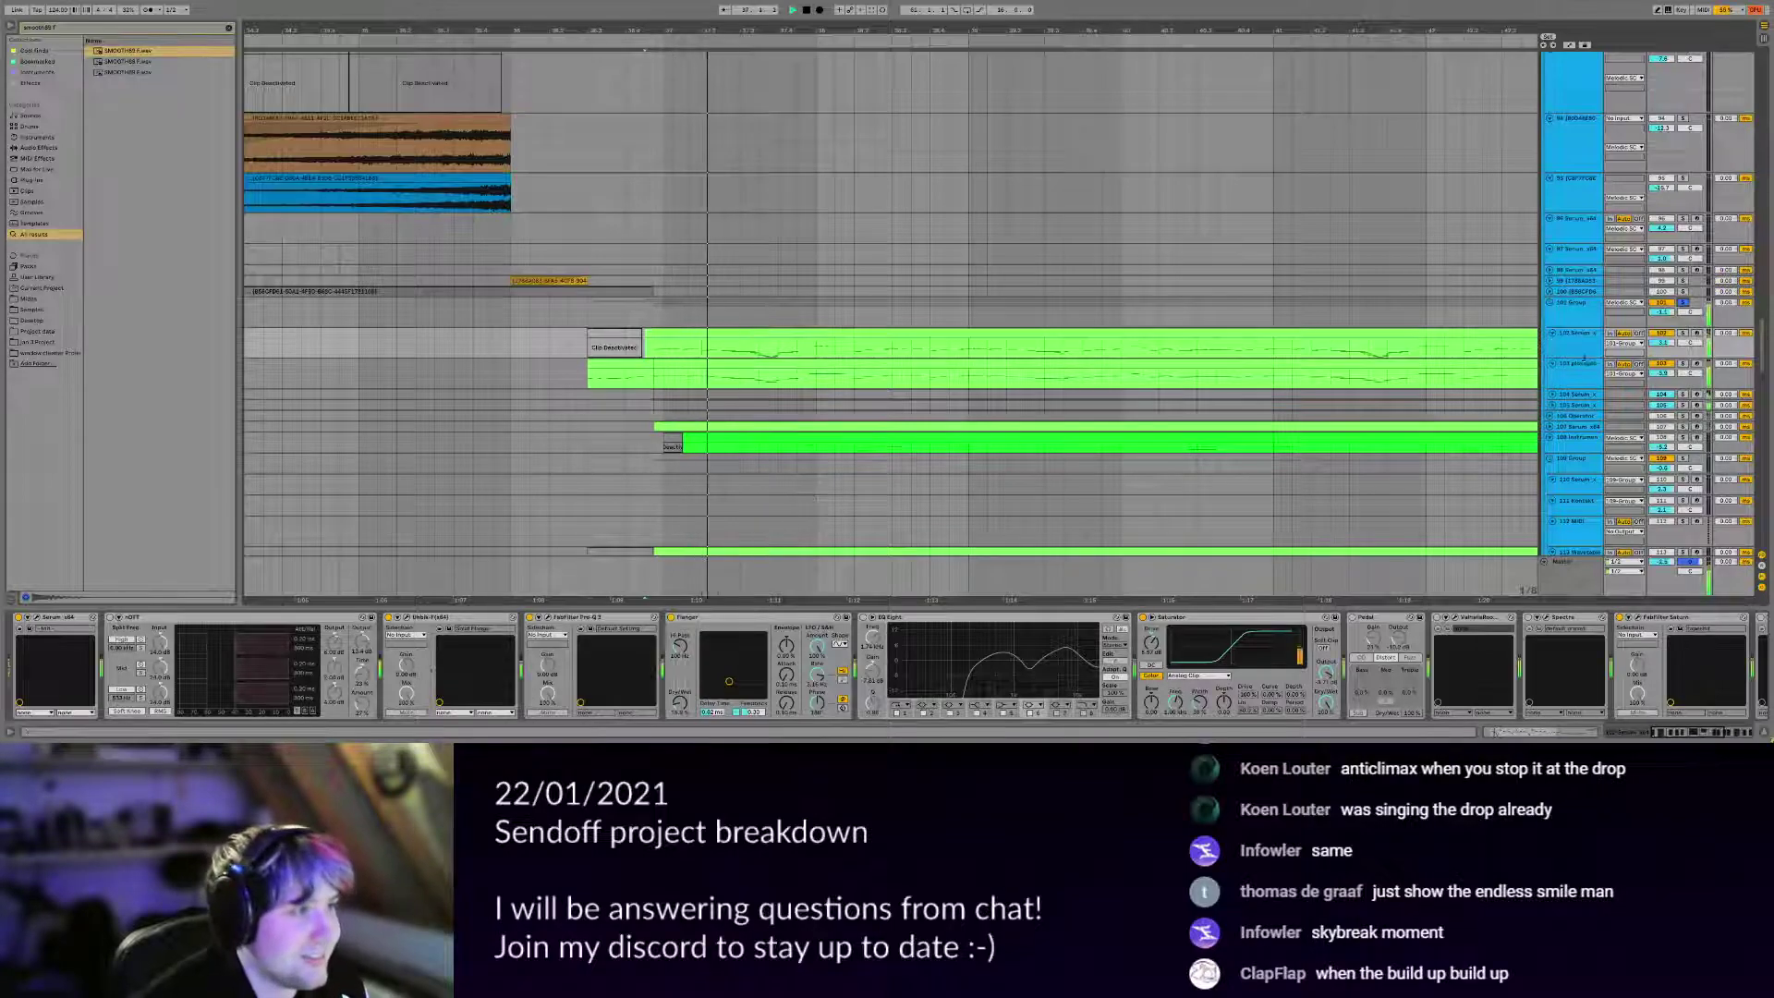
pyautogui.click(1683, 334)
pyautogui.press('space')
pyautogui.press('space')
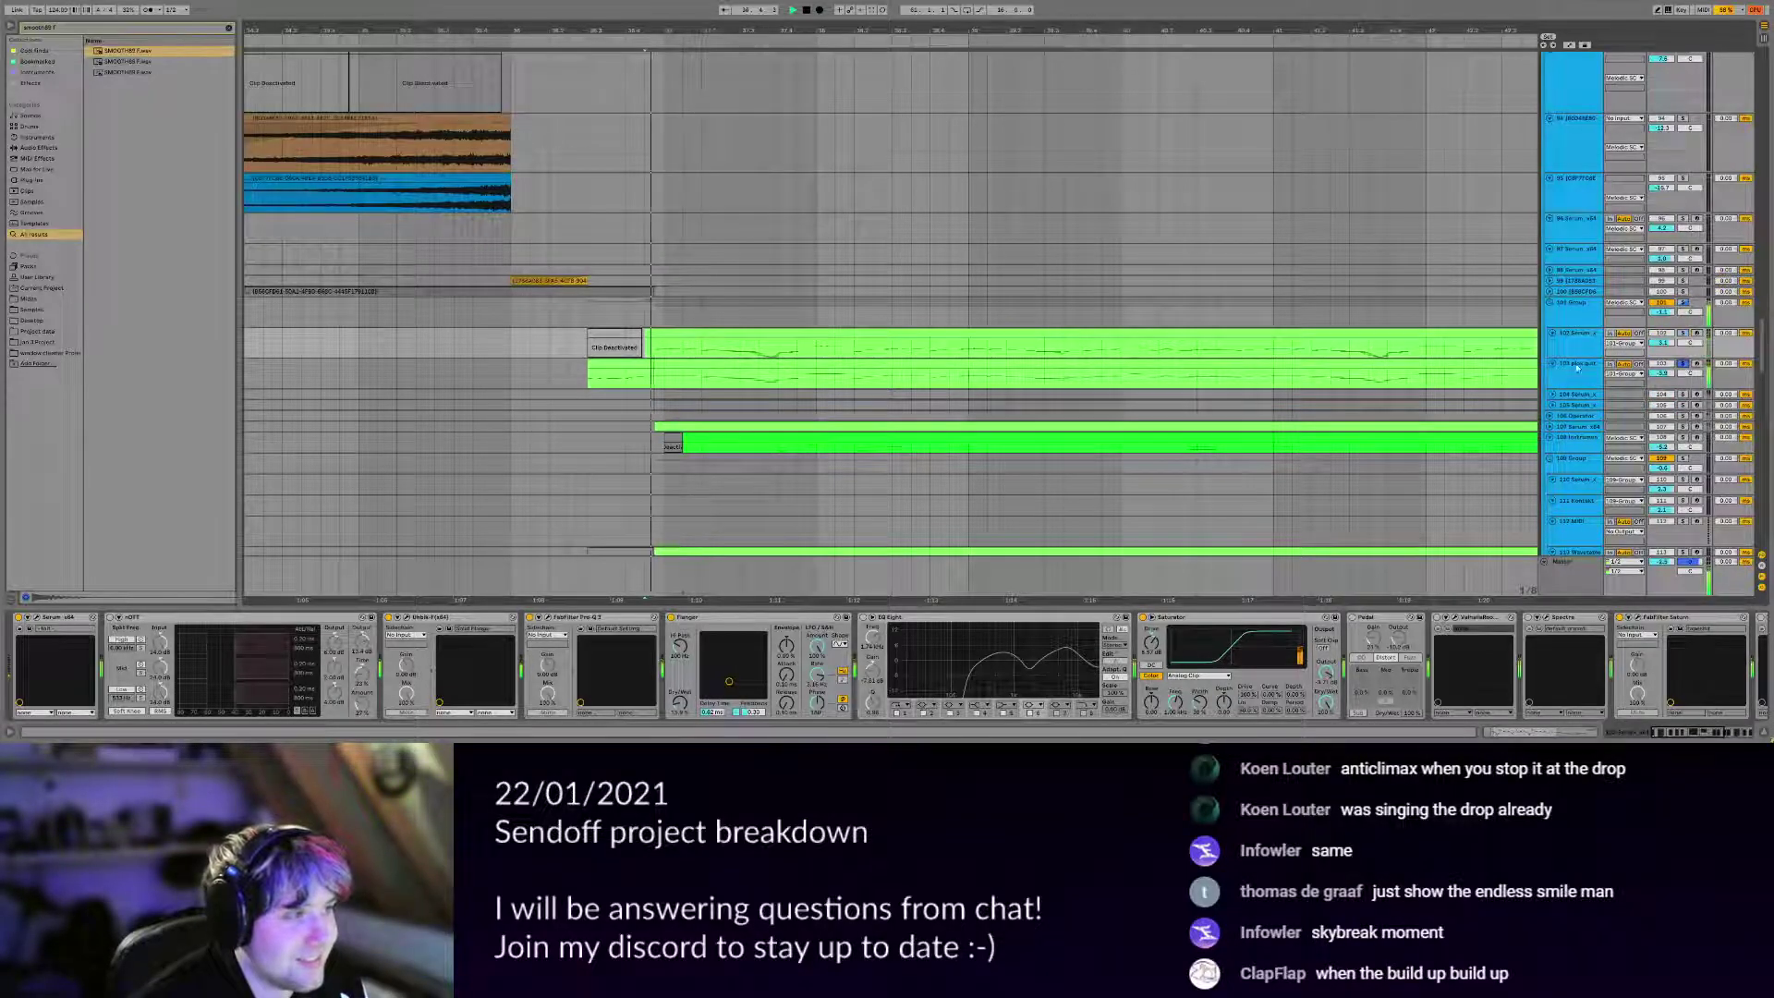
pyautogui.click(1683, 364)
pyautogui.click(1685, 339)
pyautogui.click(1598, 375)
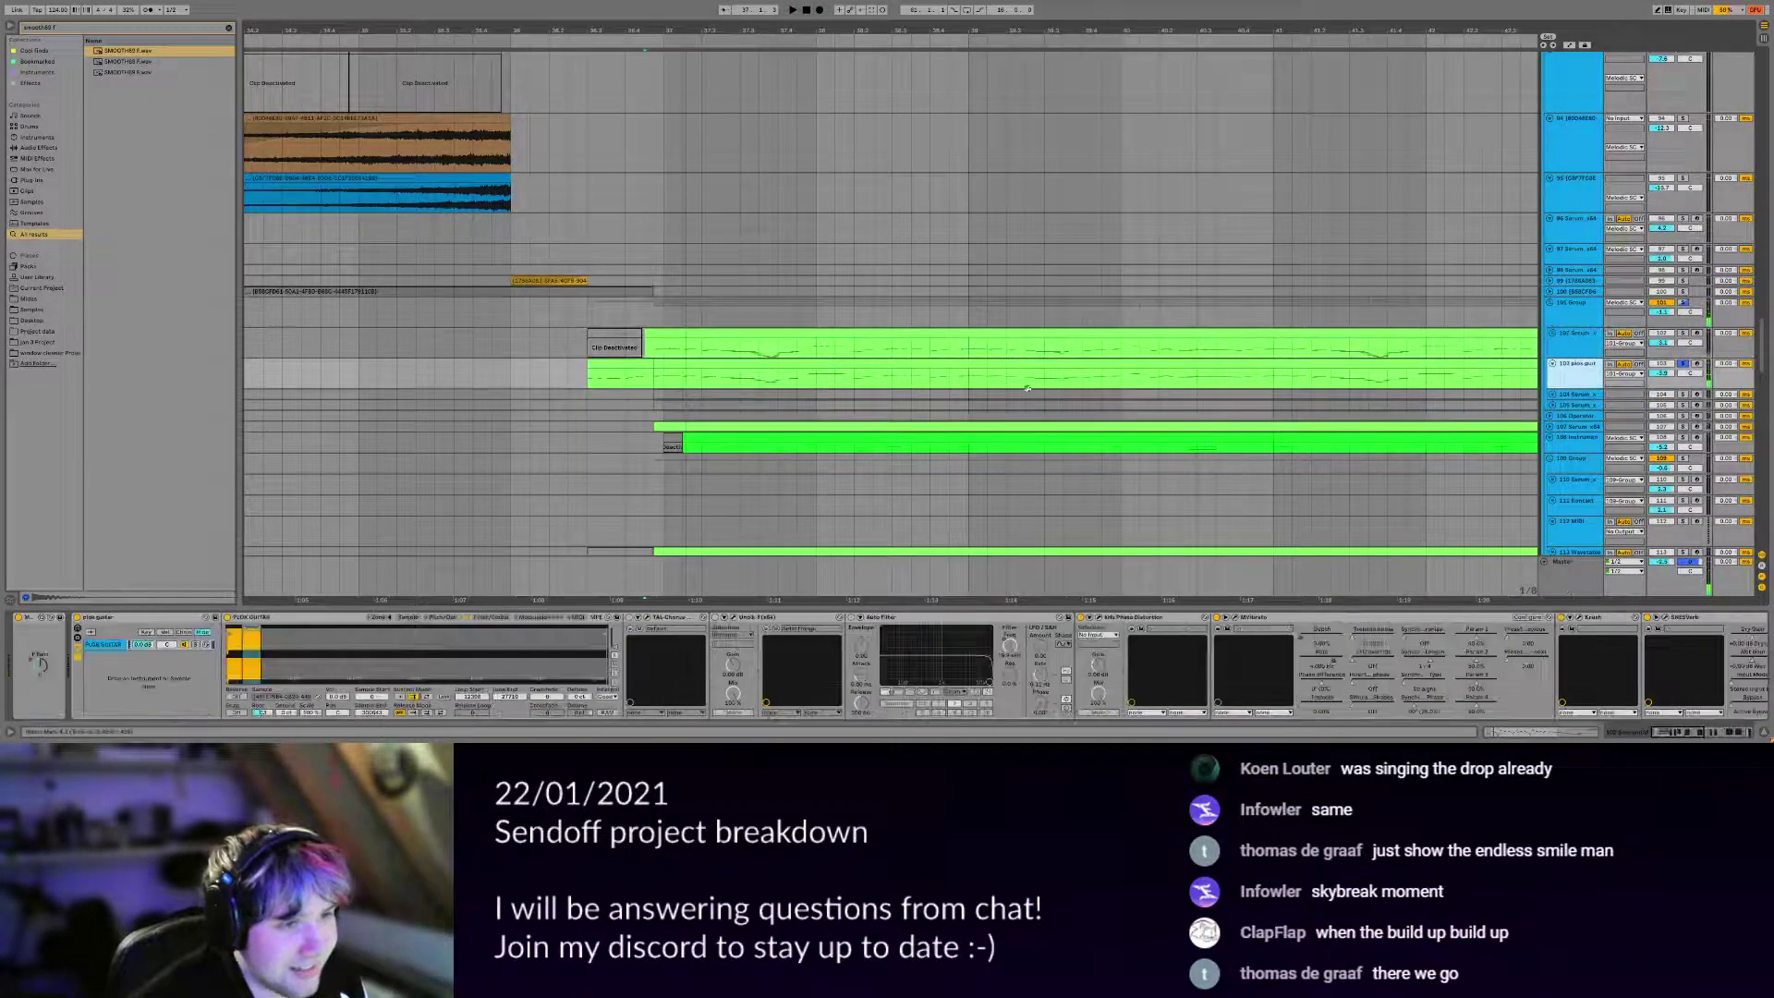
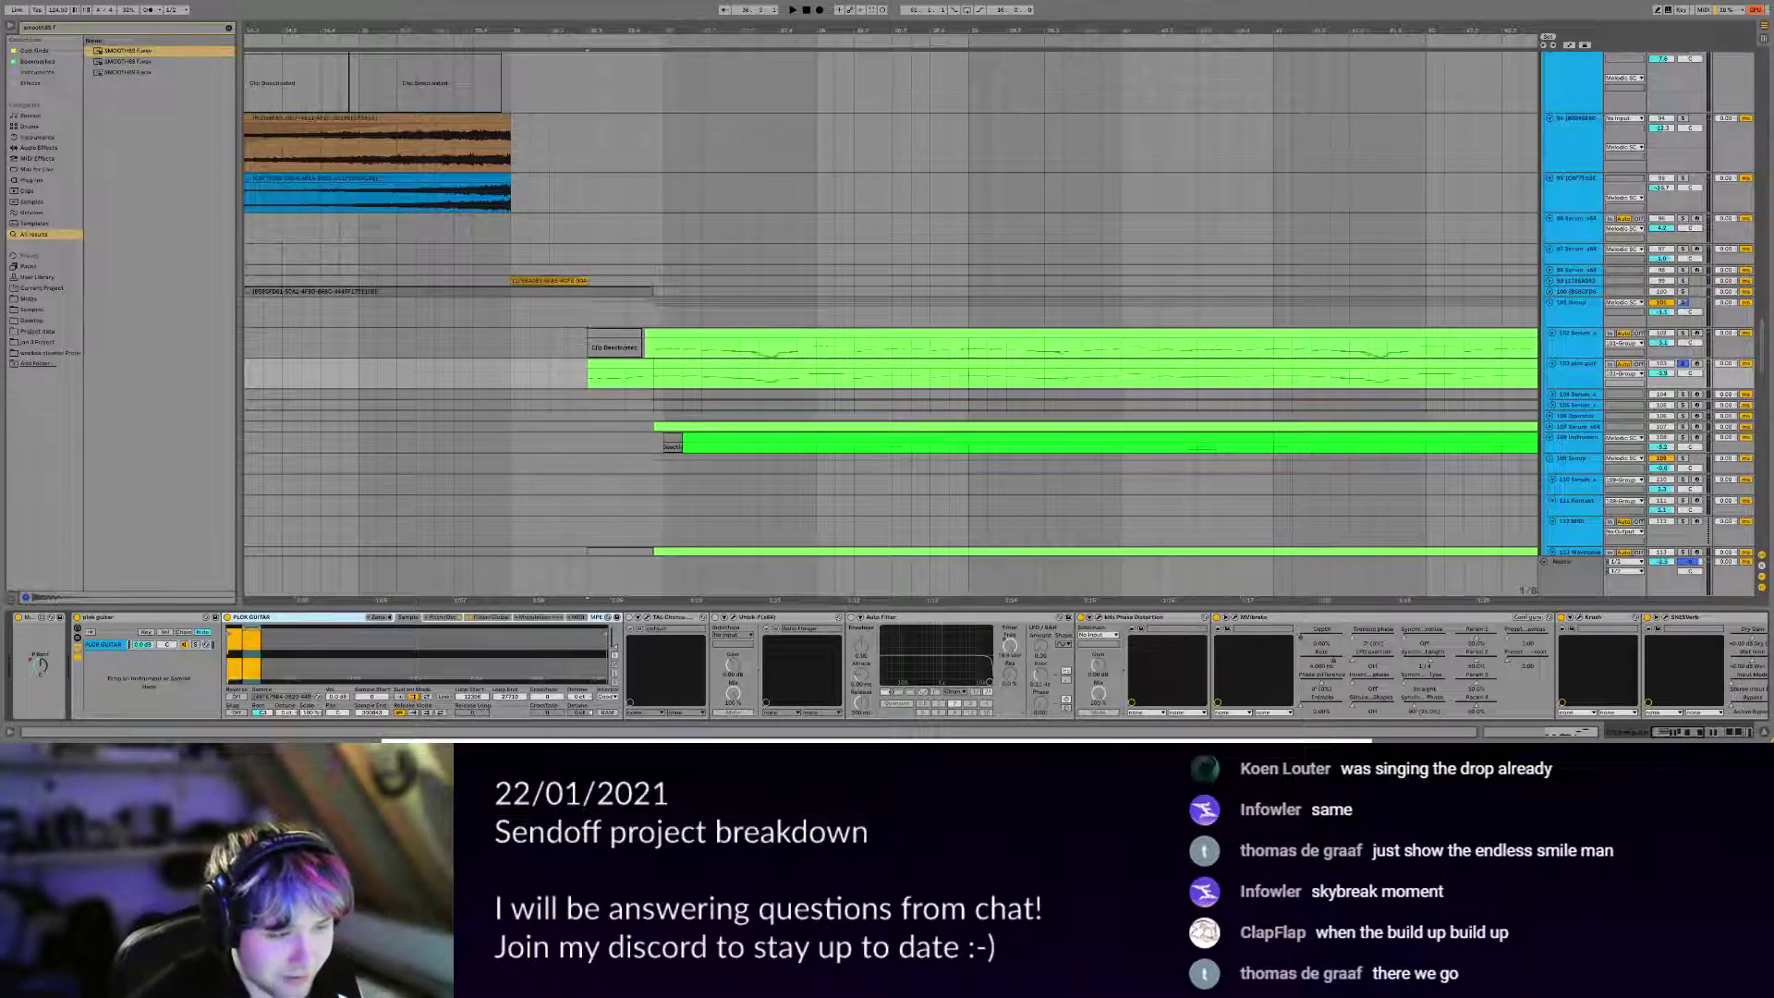
# Switch to YouTube in the browser and skip through "Plok Music - Beach Extended" to find the guitar passage.
pyautogui.moveTo(970, 742); pyautogui.dragTo(823, 4)
pyautogui.moveTo(476, 473)
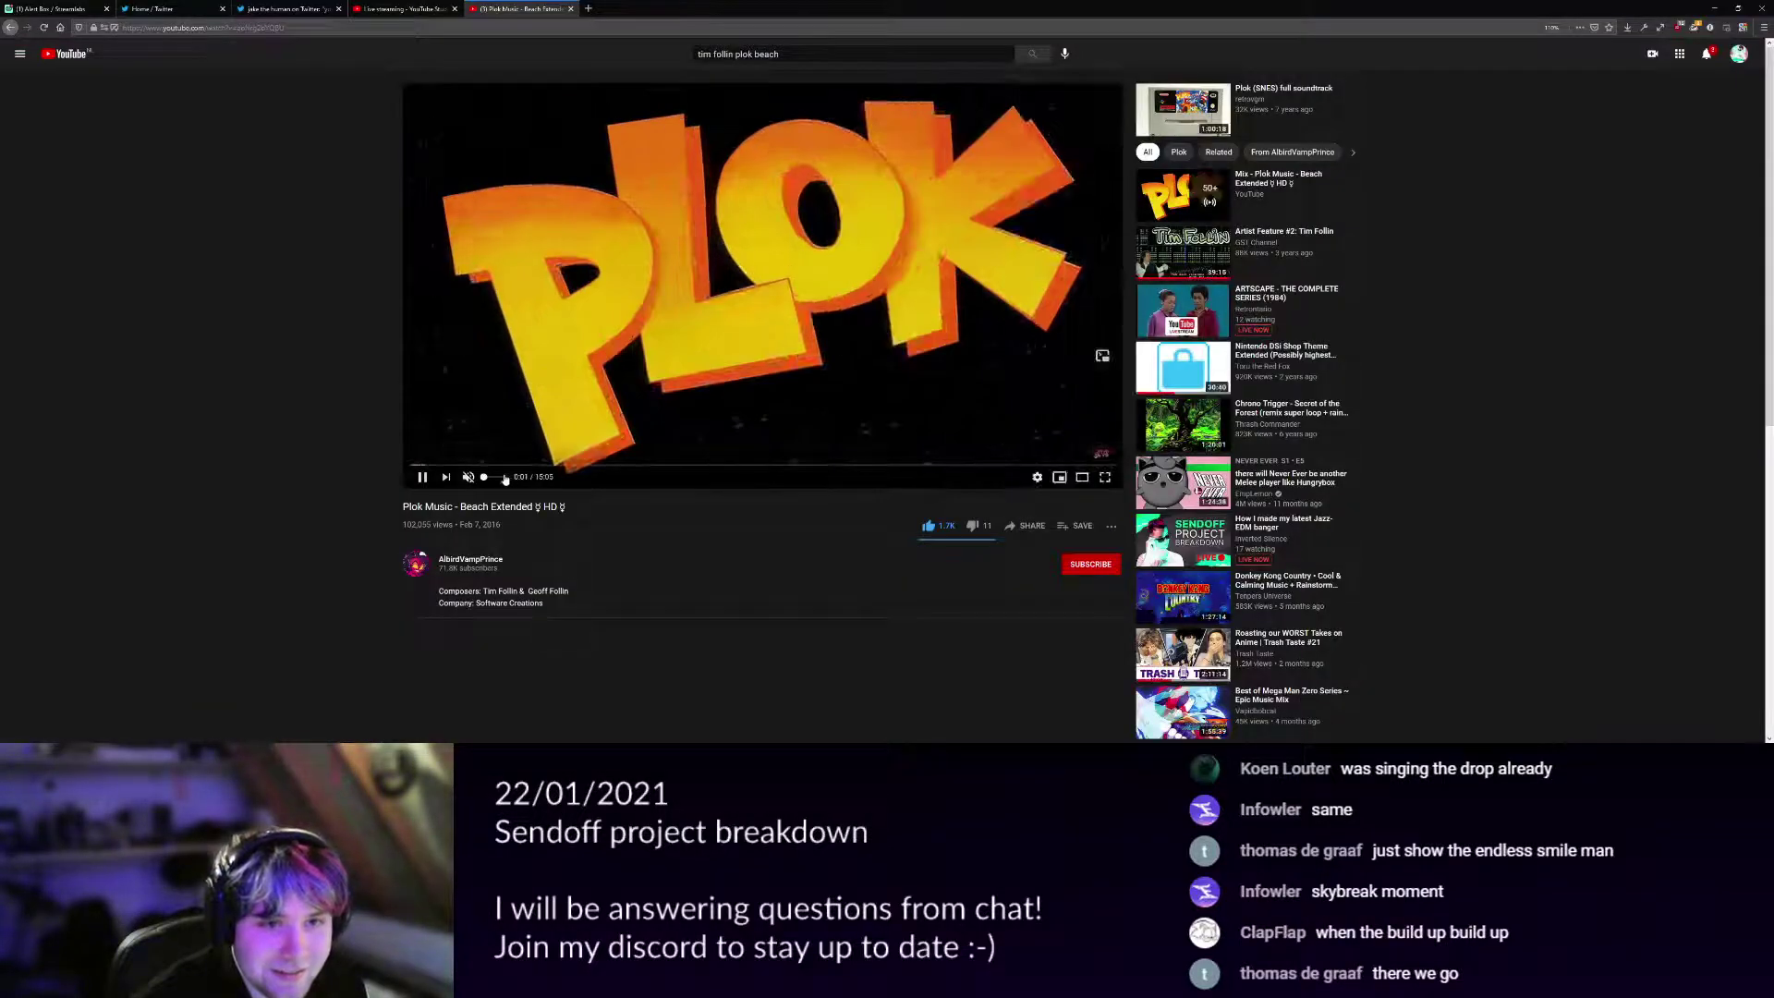
pyautogui.click(708, 465)
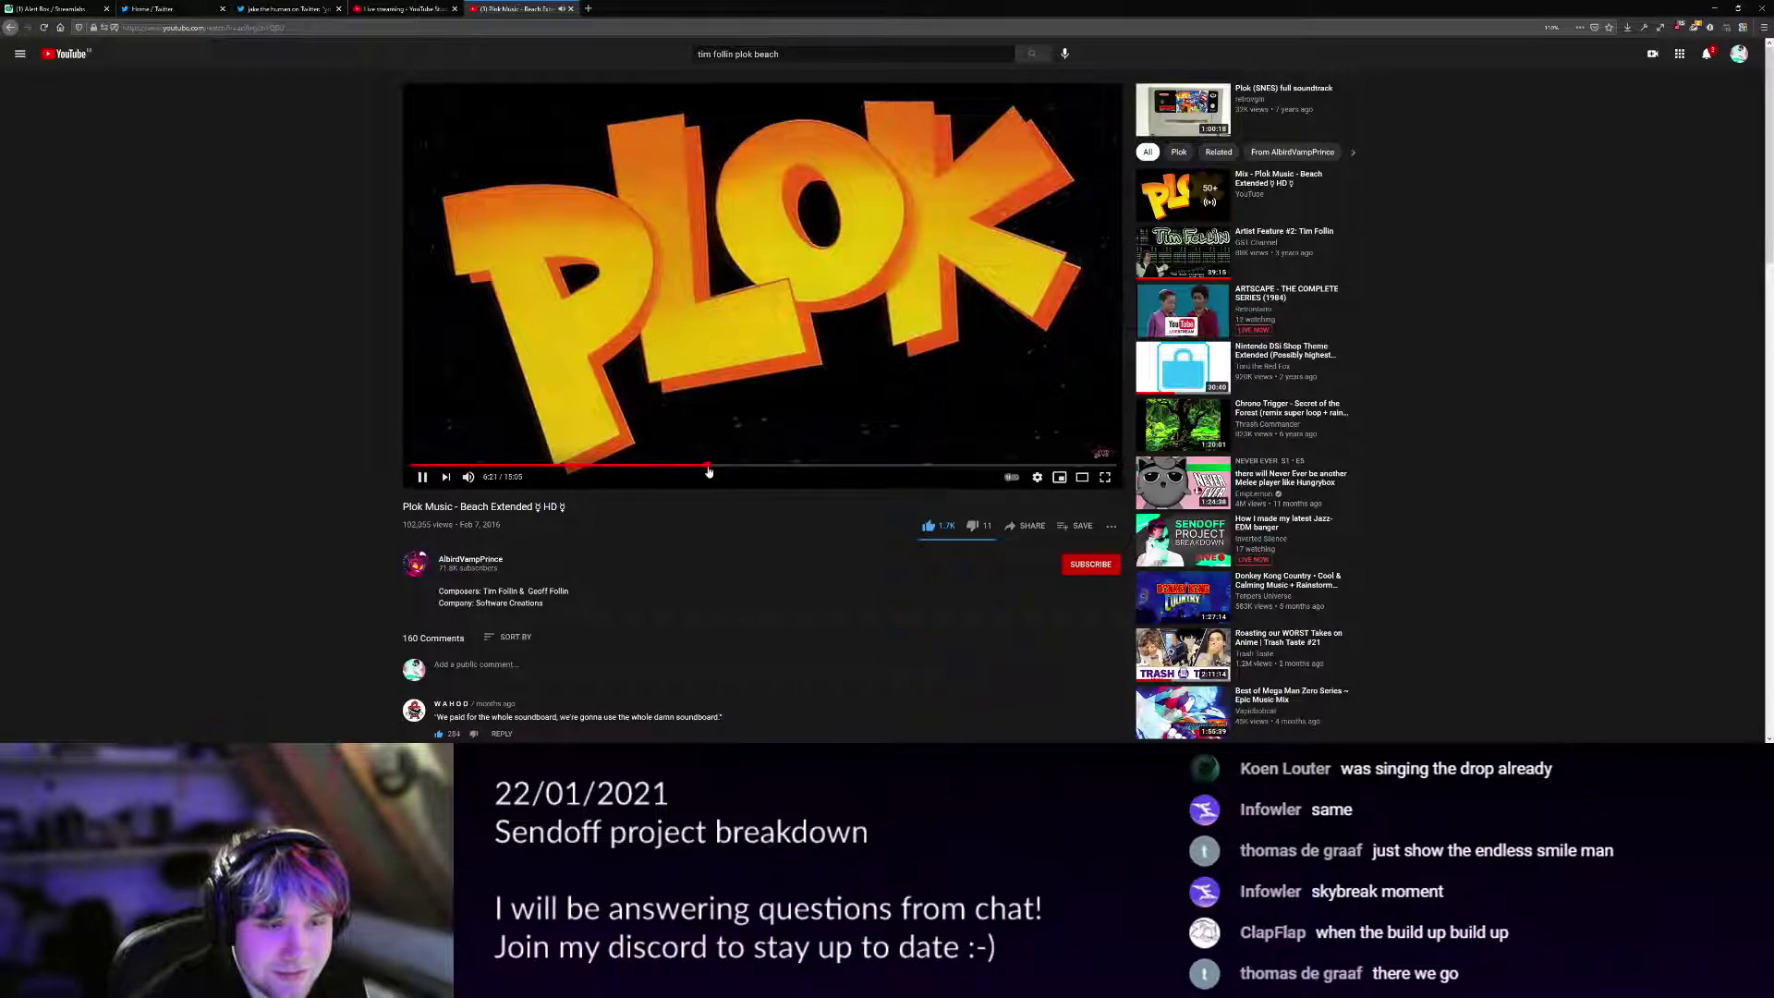
pyautogui.click(628, 467)
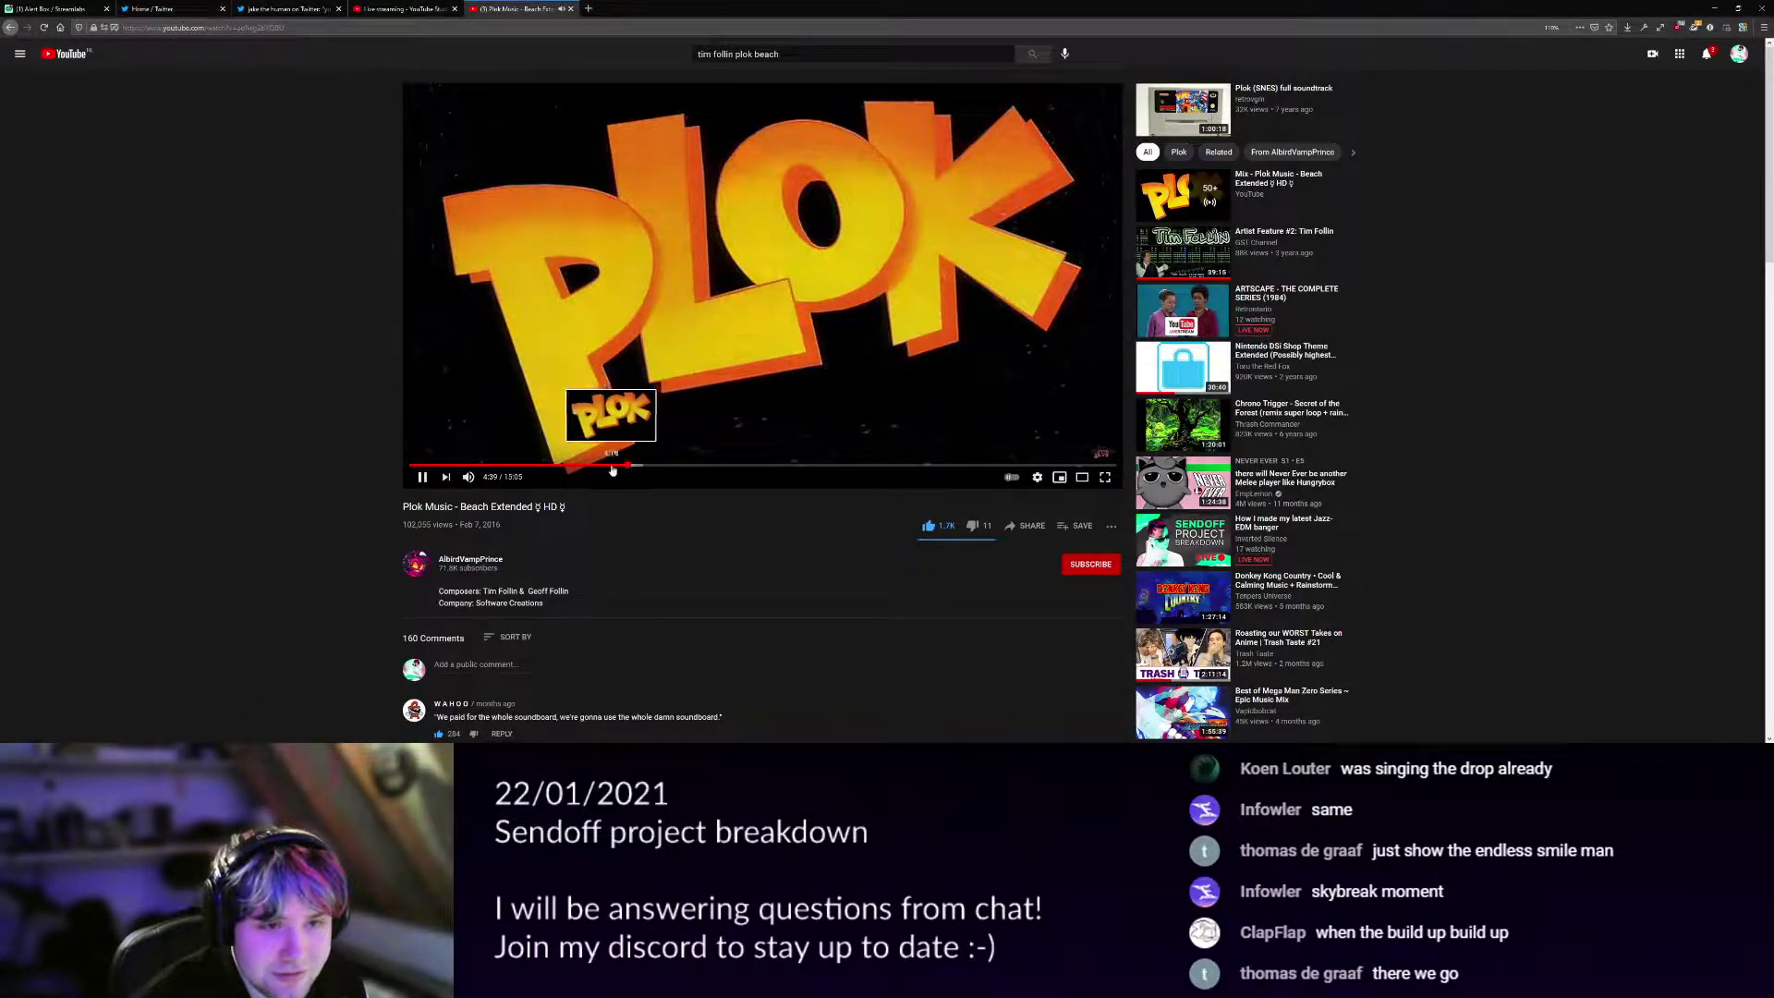
pyautogui.click(612, 466)
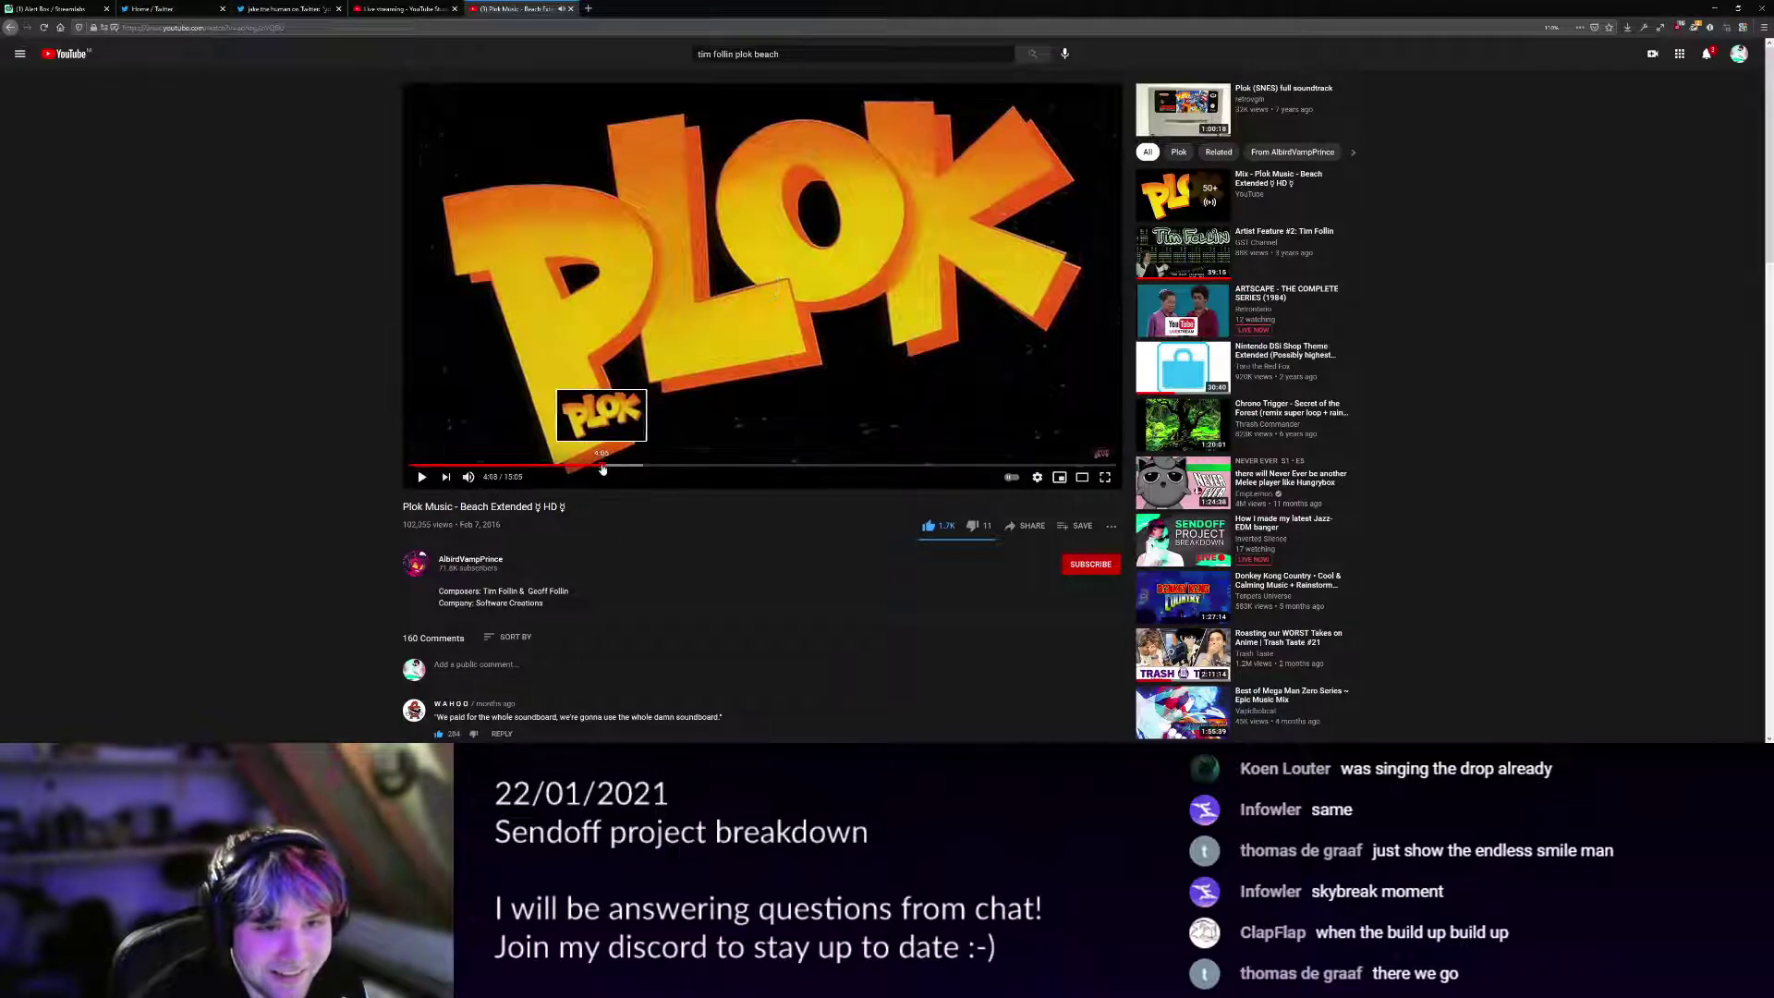
# Seek back in the Plok video and replay short passages around the four-minute mark.
pyautogui.moveTo(601, 468); pyautogui.dragTo(592, 469)
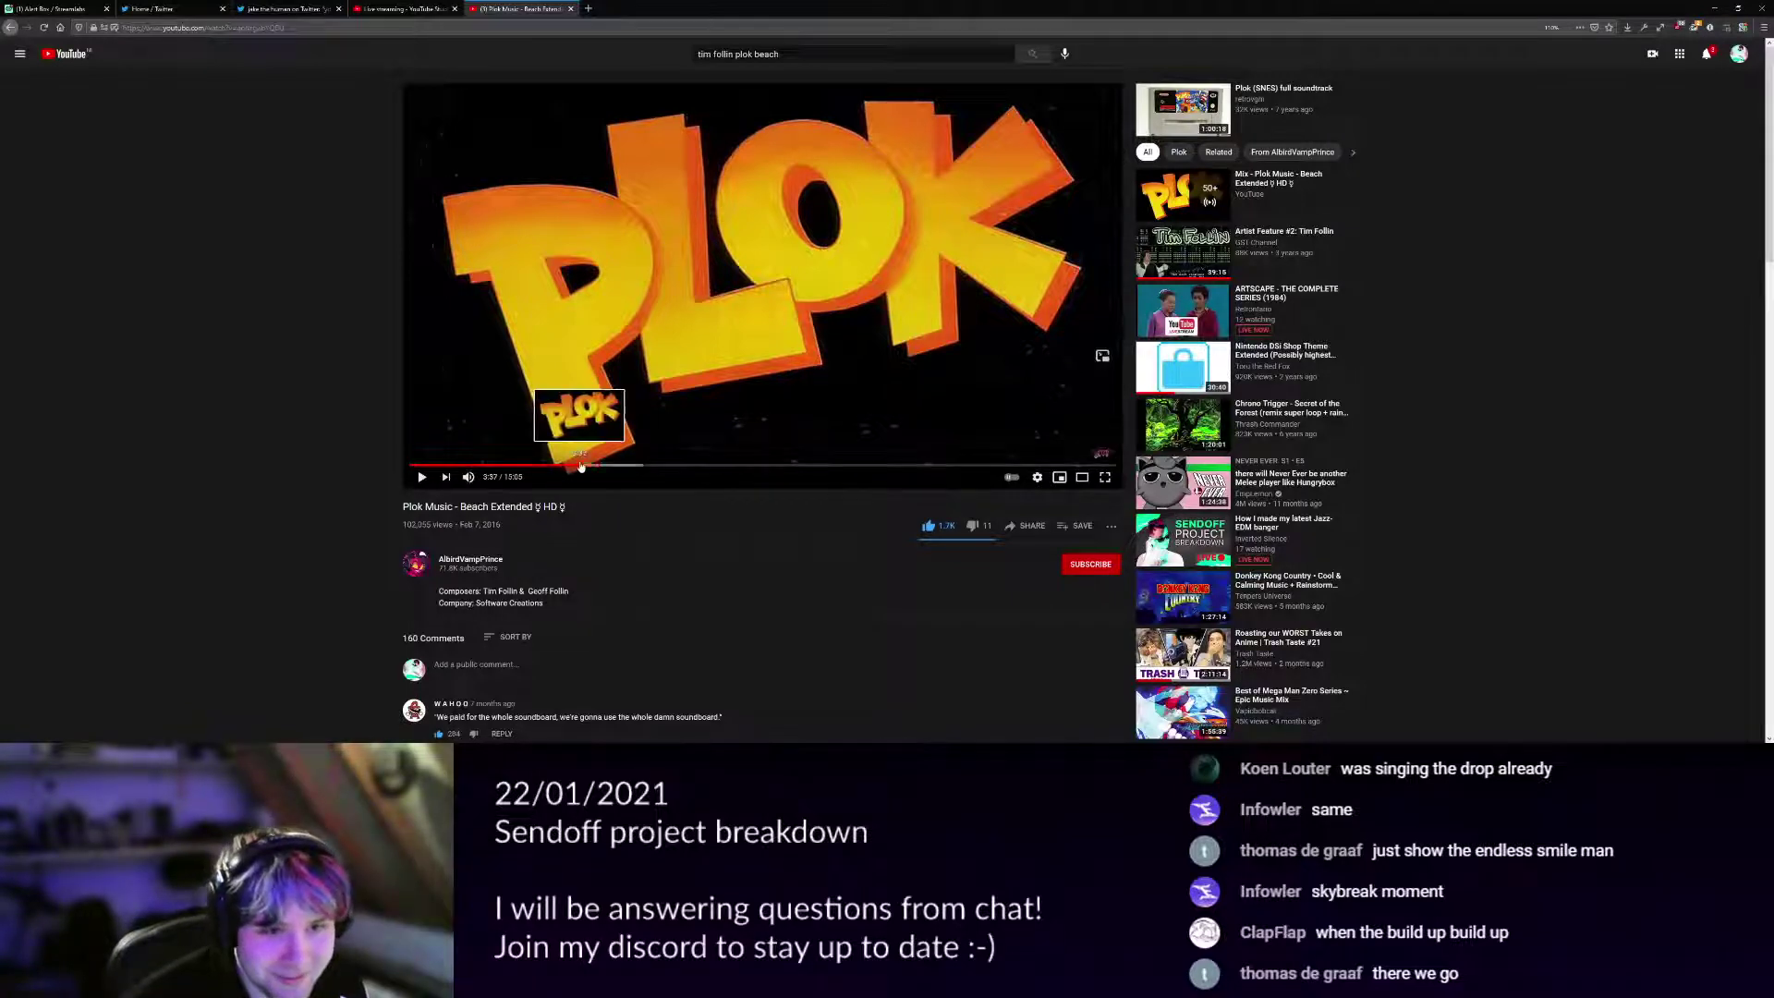
pyautogui.click(578, 466)
pyautogui.press('space')
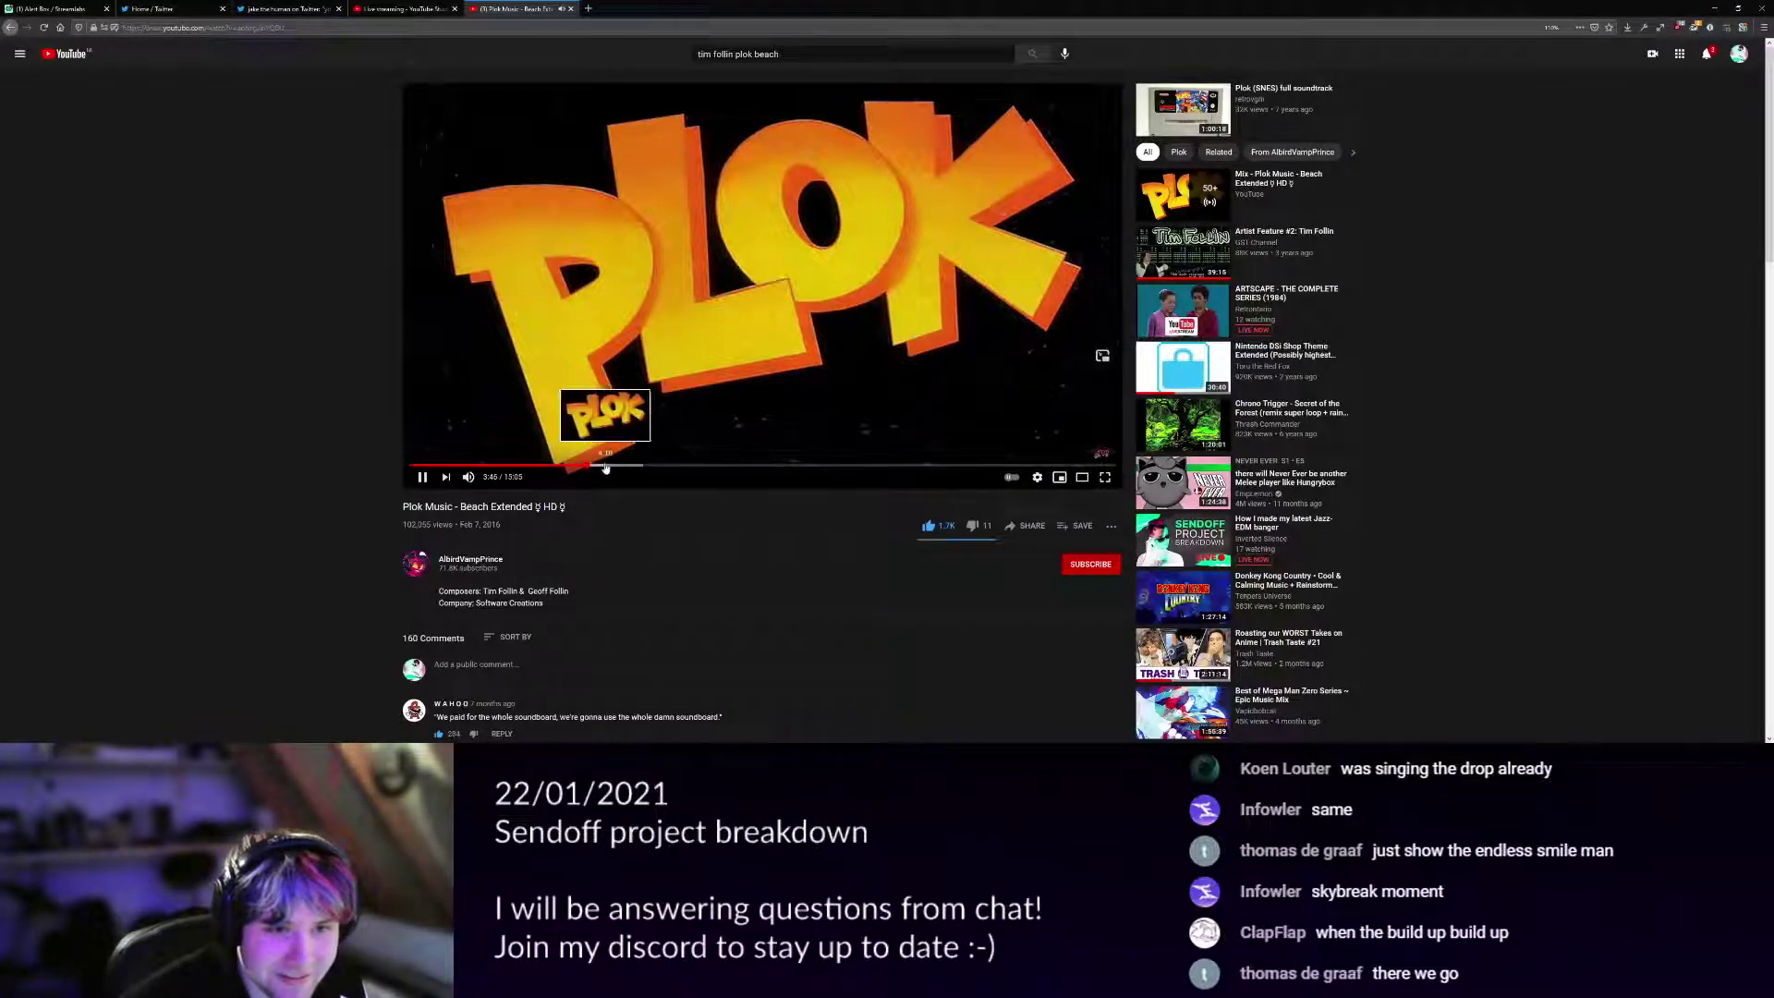
pyautogui.click(598, 466)
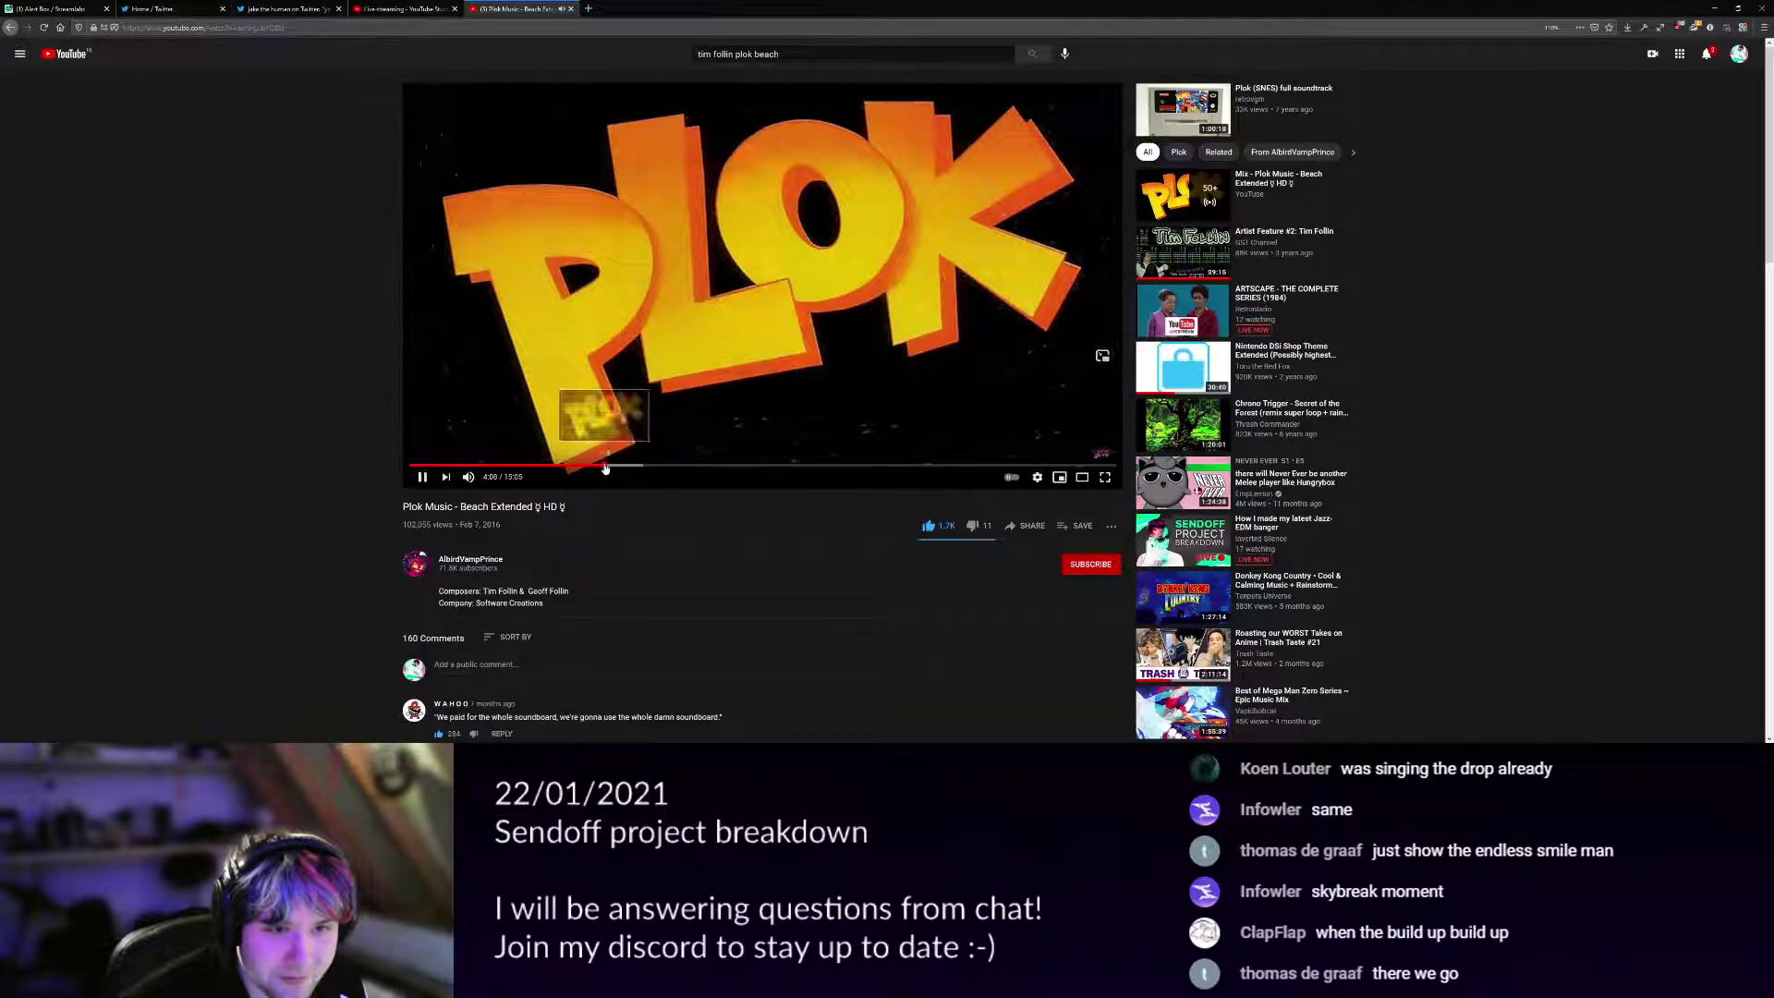
pyautogui.click(611, 467)
pyautogui.moveTo(471, 478)
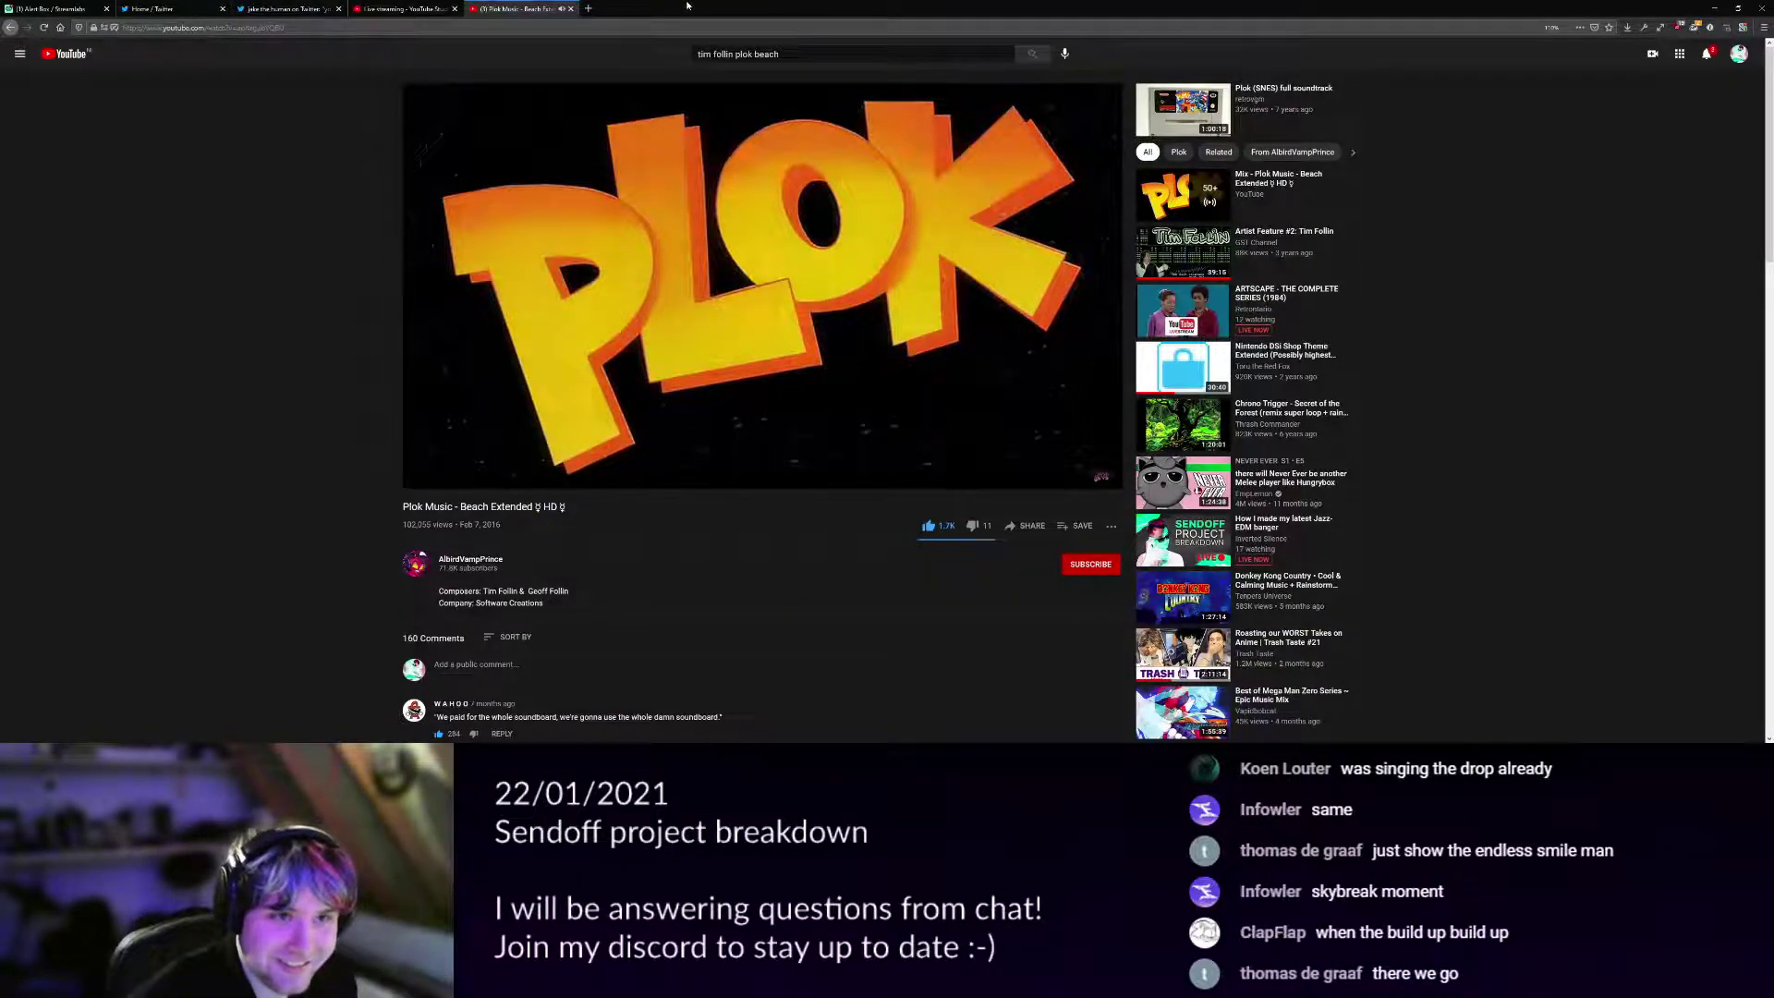
# Switch back to Ableton Live and place the playback position near the beginning of the plok guitar clip.
pyautogui.moveTo(686, 5); pyautogui.dragTo(669, 3)
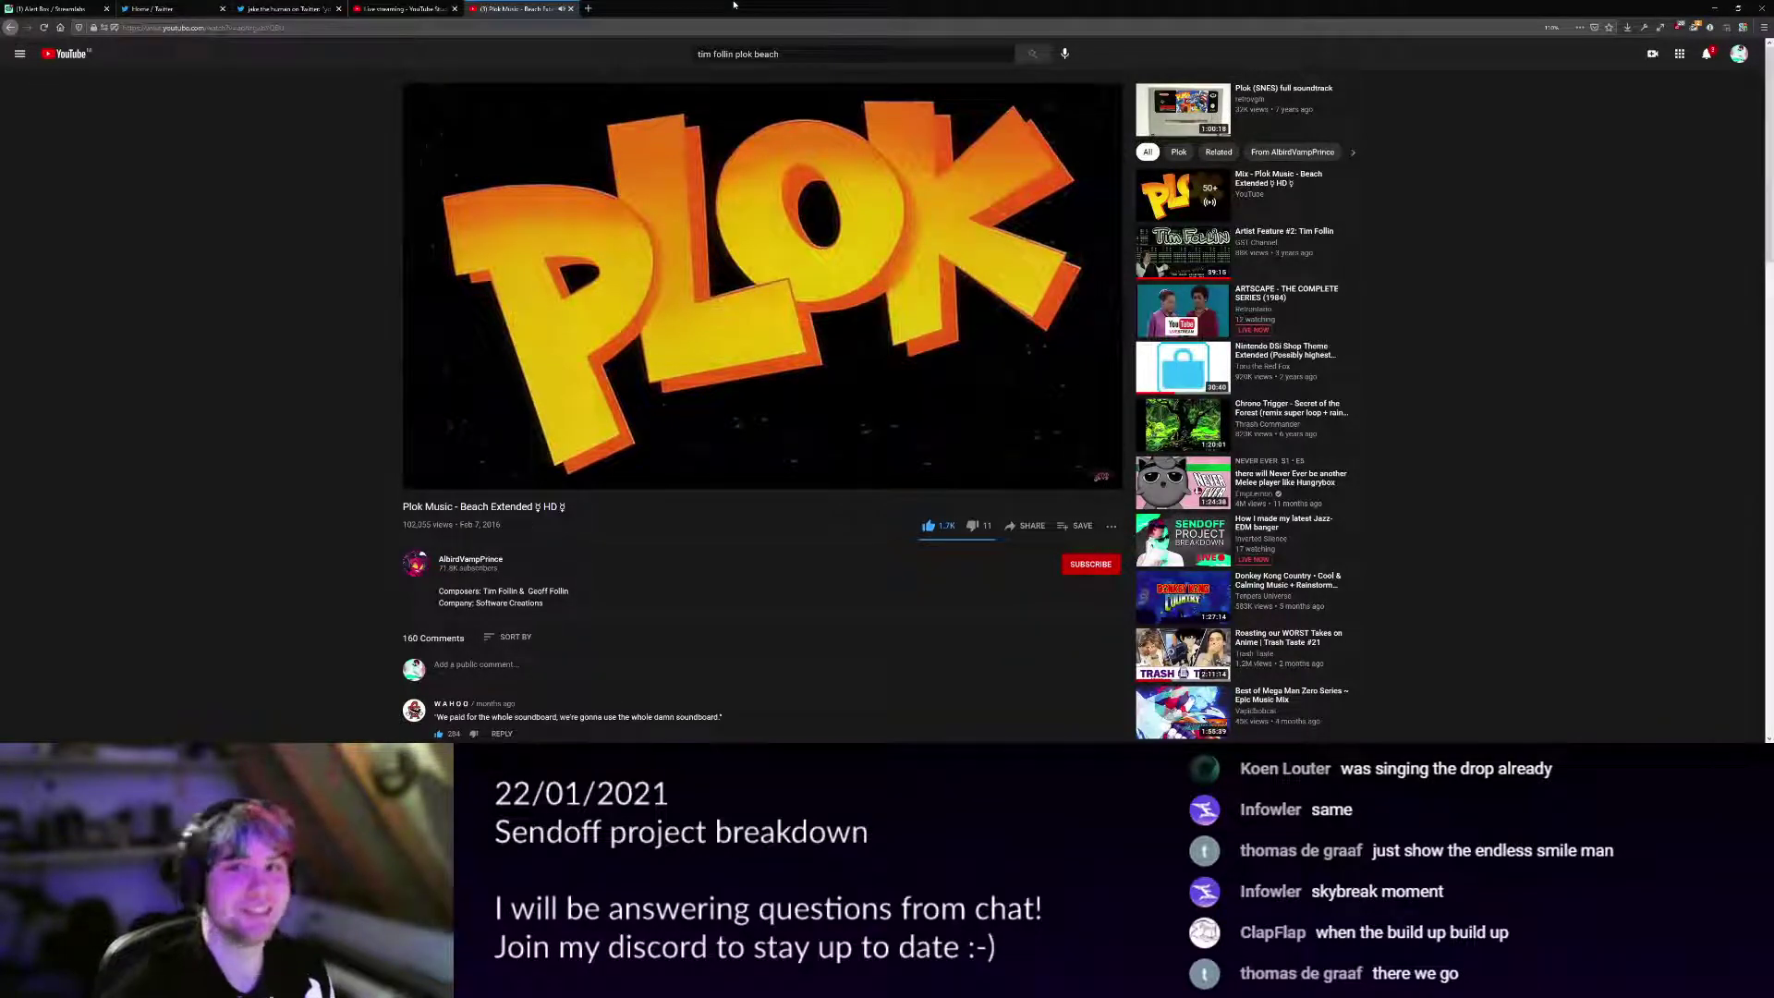
pyautogui.moveTo(753, 13); pyautogui.dragTo(795, 739)
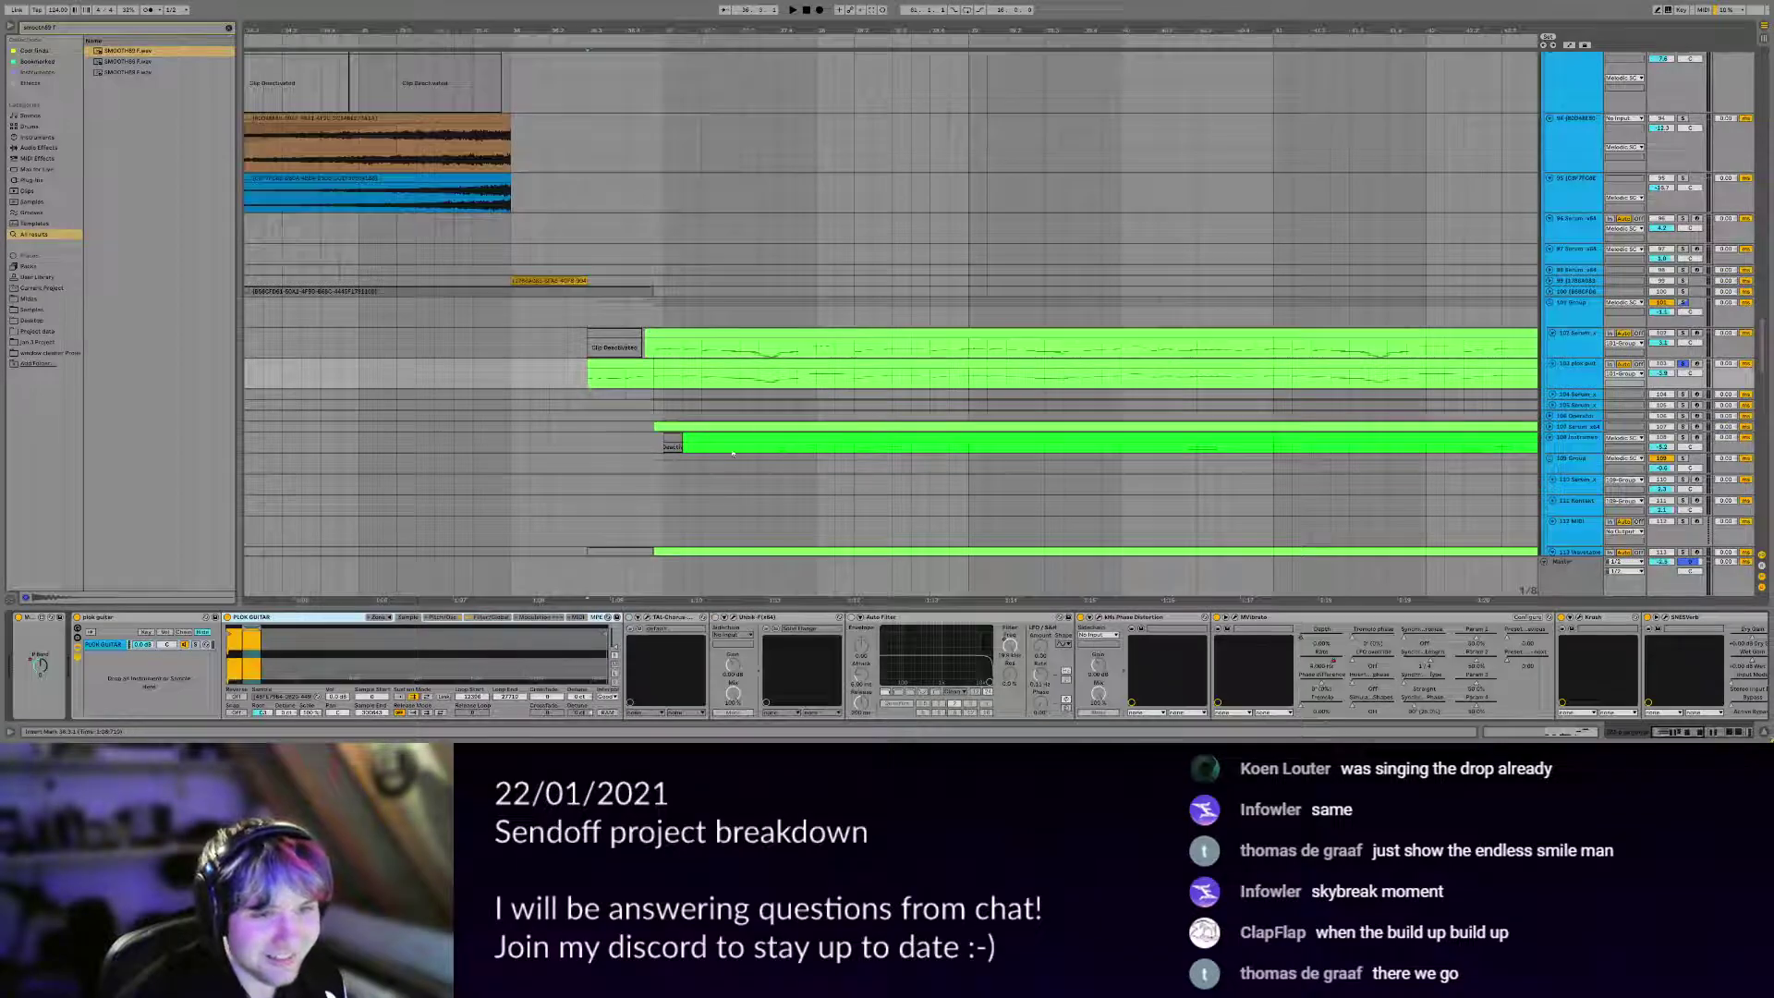
pyautogui.hscroll(3, 801, 572)
pyautogui.scroll(-2, 802, 573)
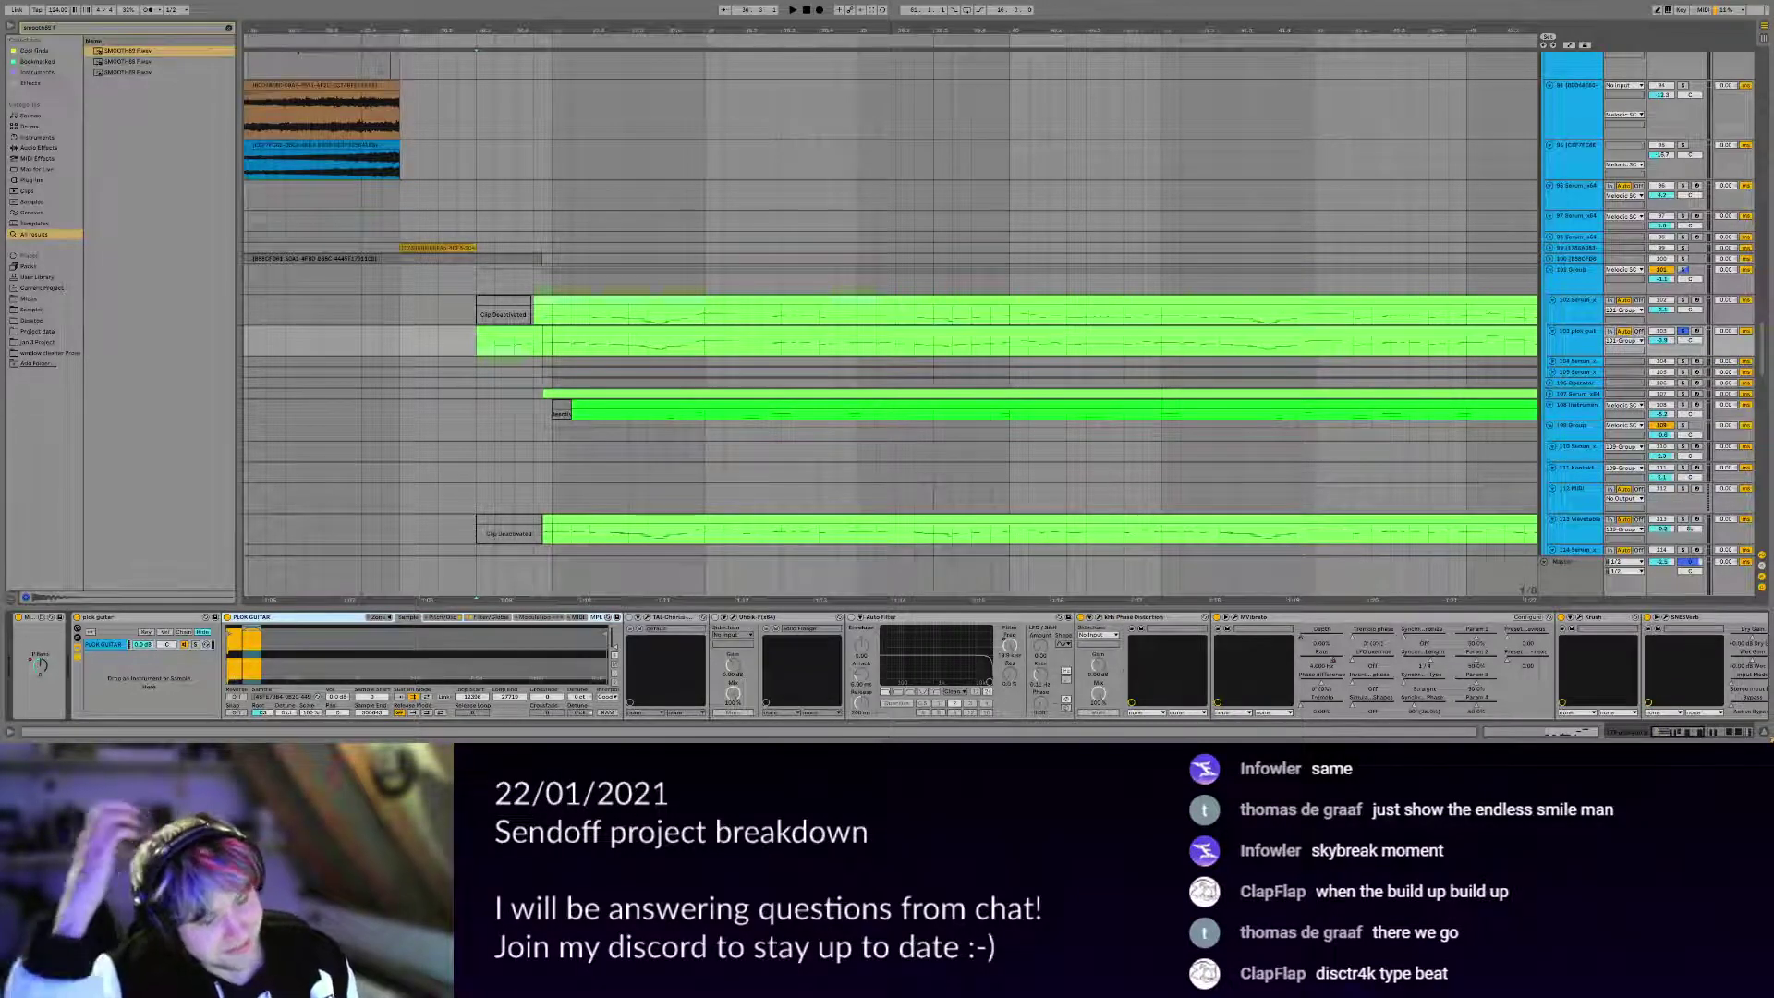
pyautogui.click(548, 349)
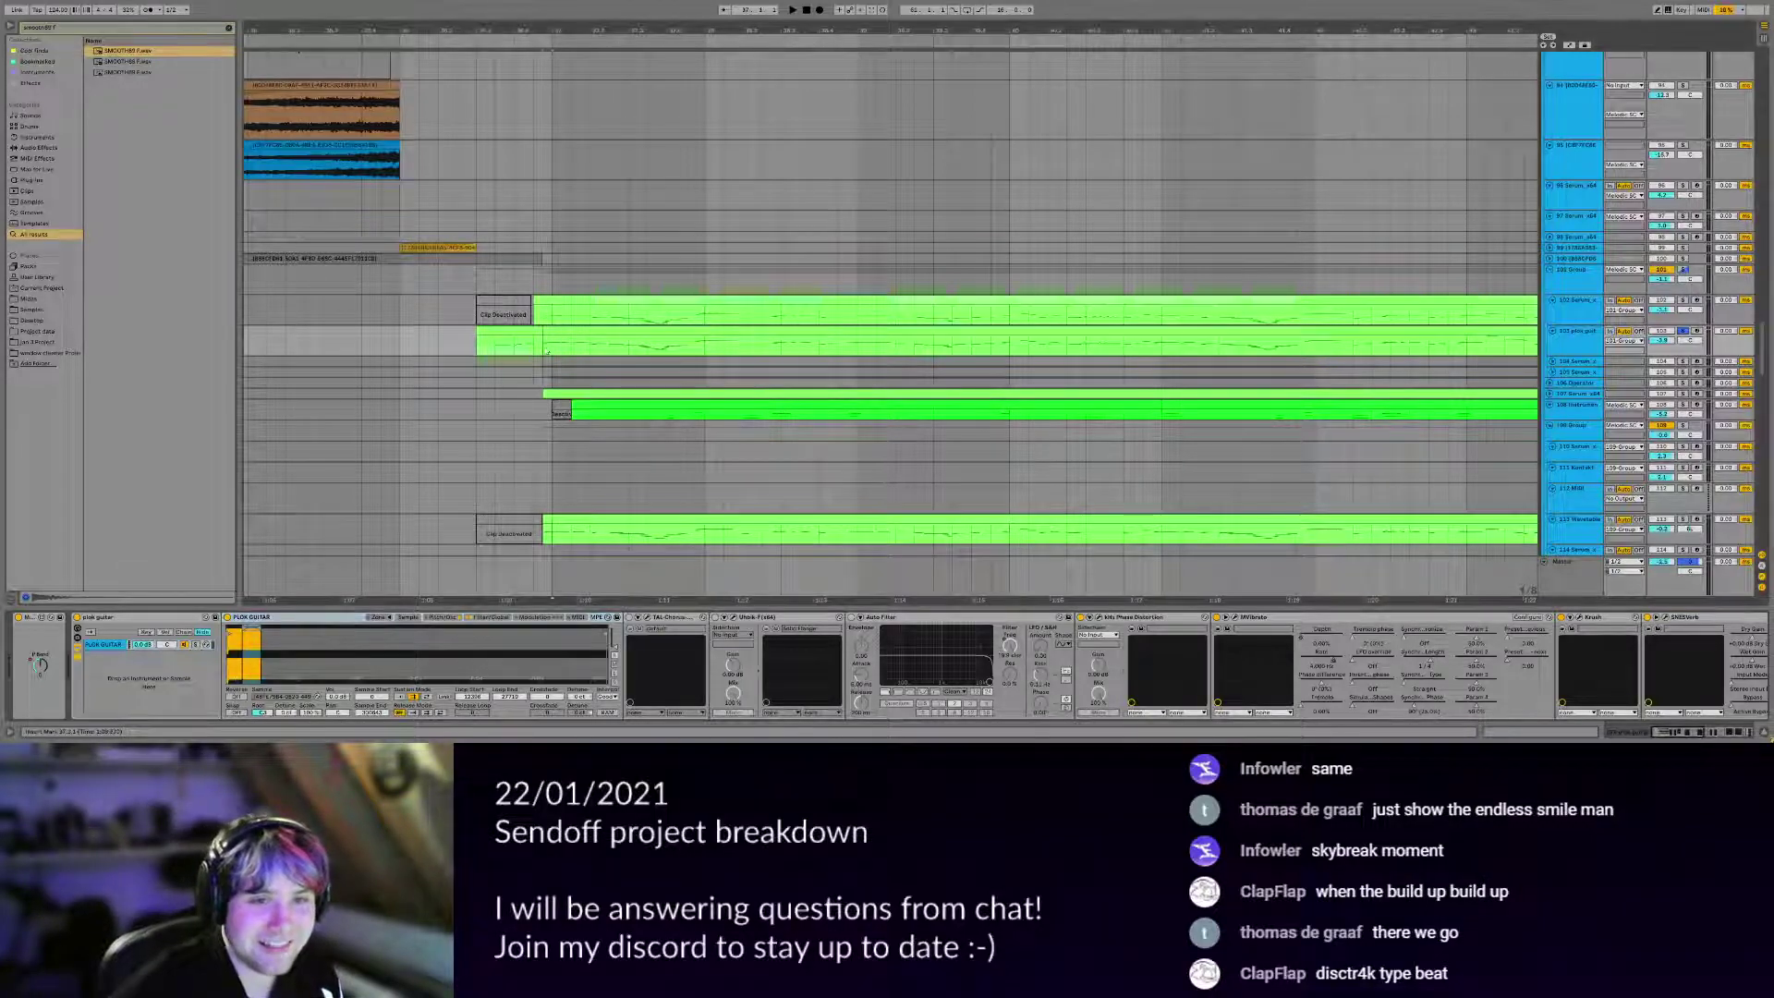
pyautogui.moveTo(541, 342); pyautogui.dragTo(609, 280)
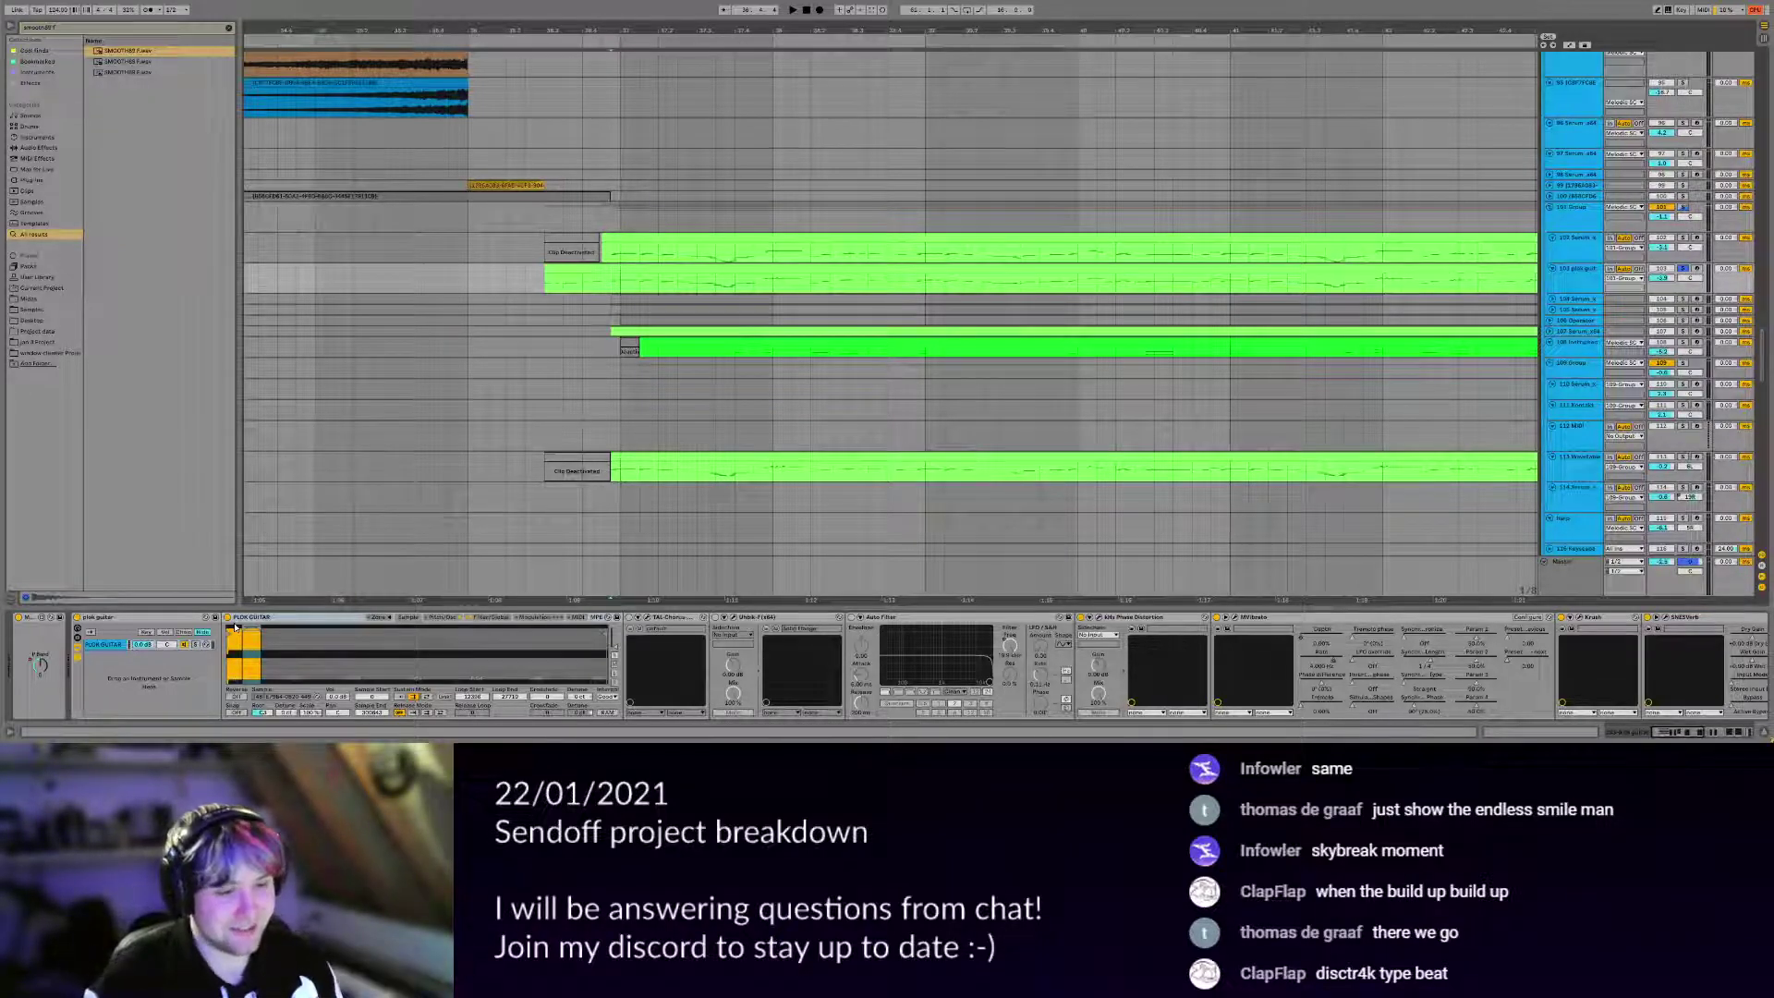
# Play the soloed plok guitar track from the very start of its clip.
pyautogui.click(545, 279)
pyautogui.moveTo(545, 279); pyautogui.dragTo(571, 312)
pyautogui.scroll(3, 571, 313)
pyautogui.scroll(-3, 571, 312)
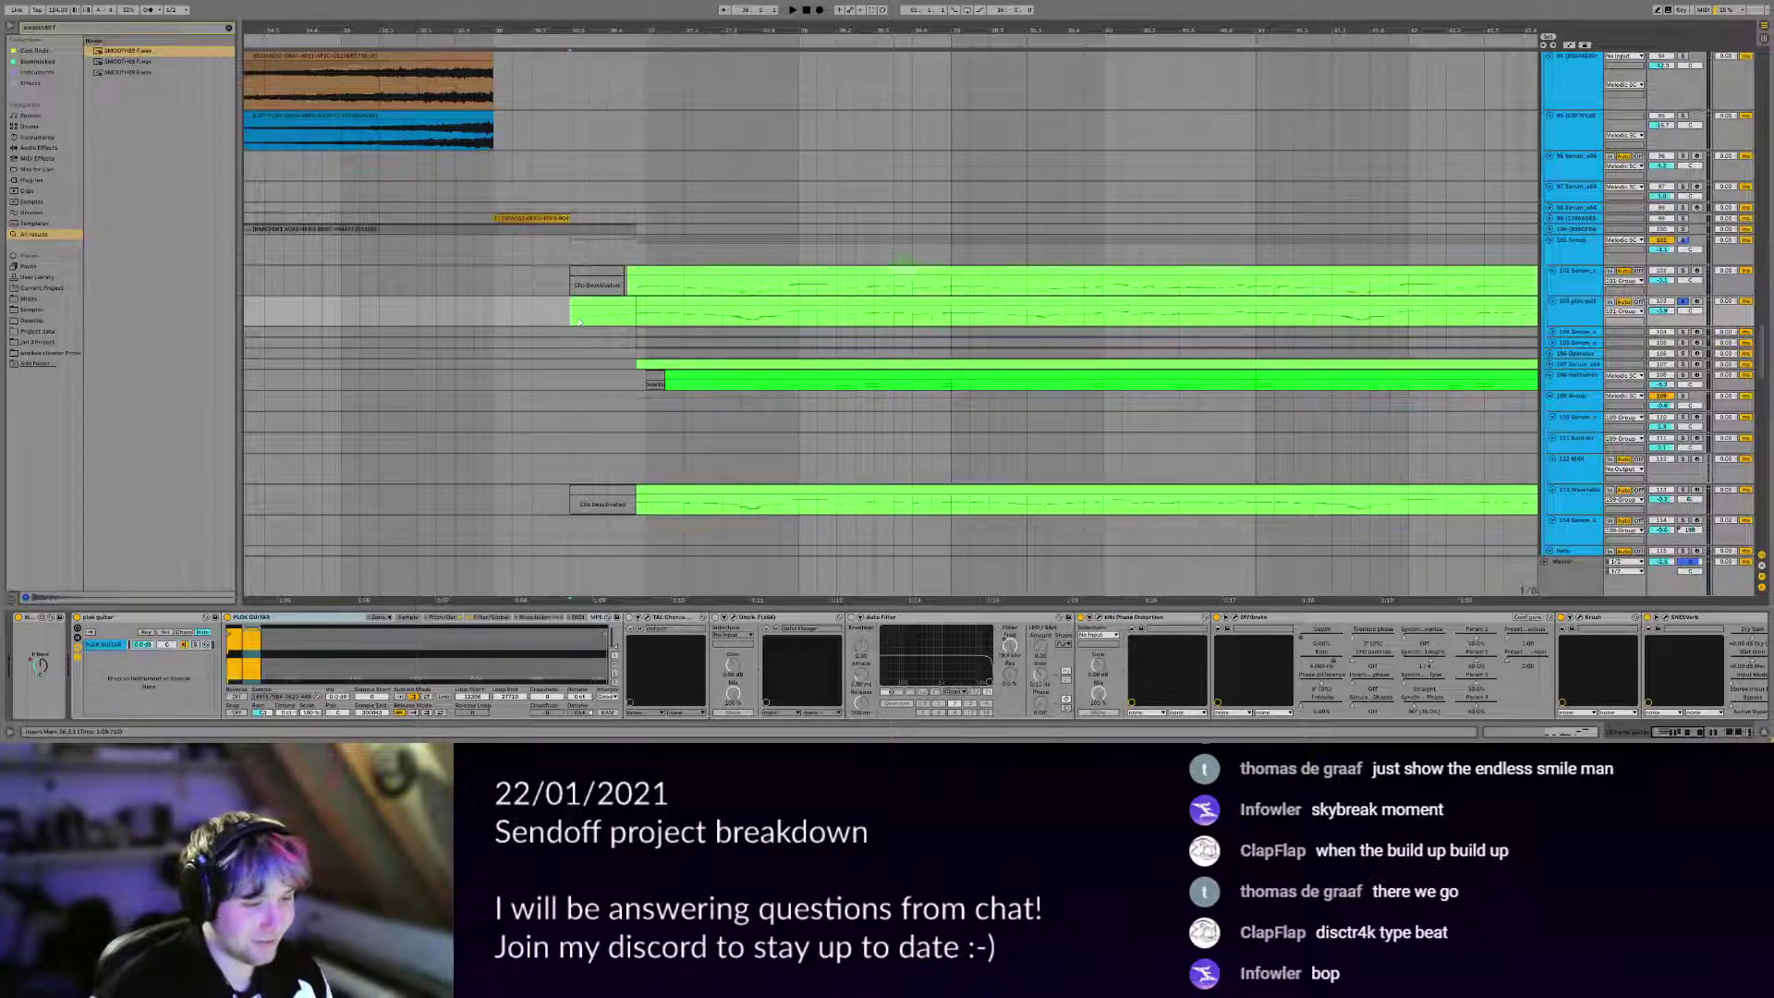
pyautogui.hscroll(3, 721, 344)
pyautogui.scroll(1, 721, 344)
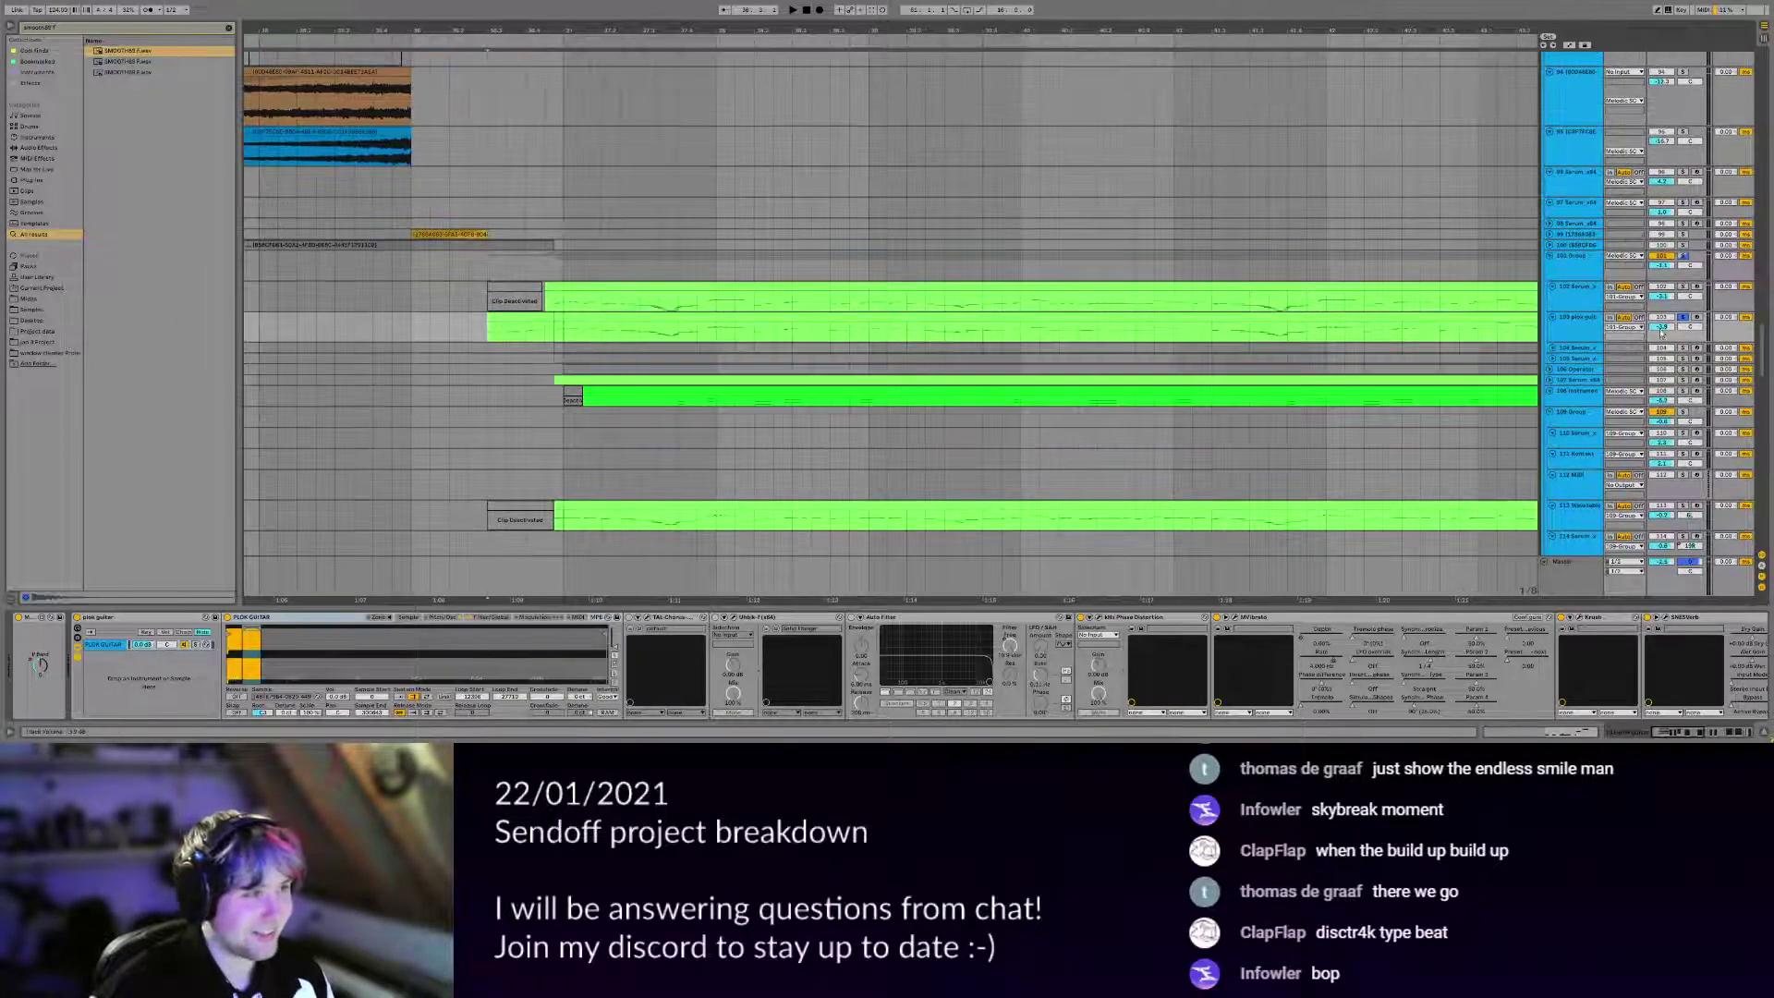
pyautogui.click(491, 335)
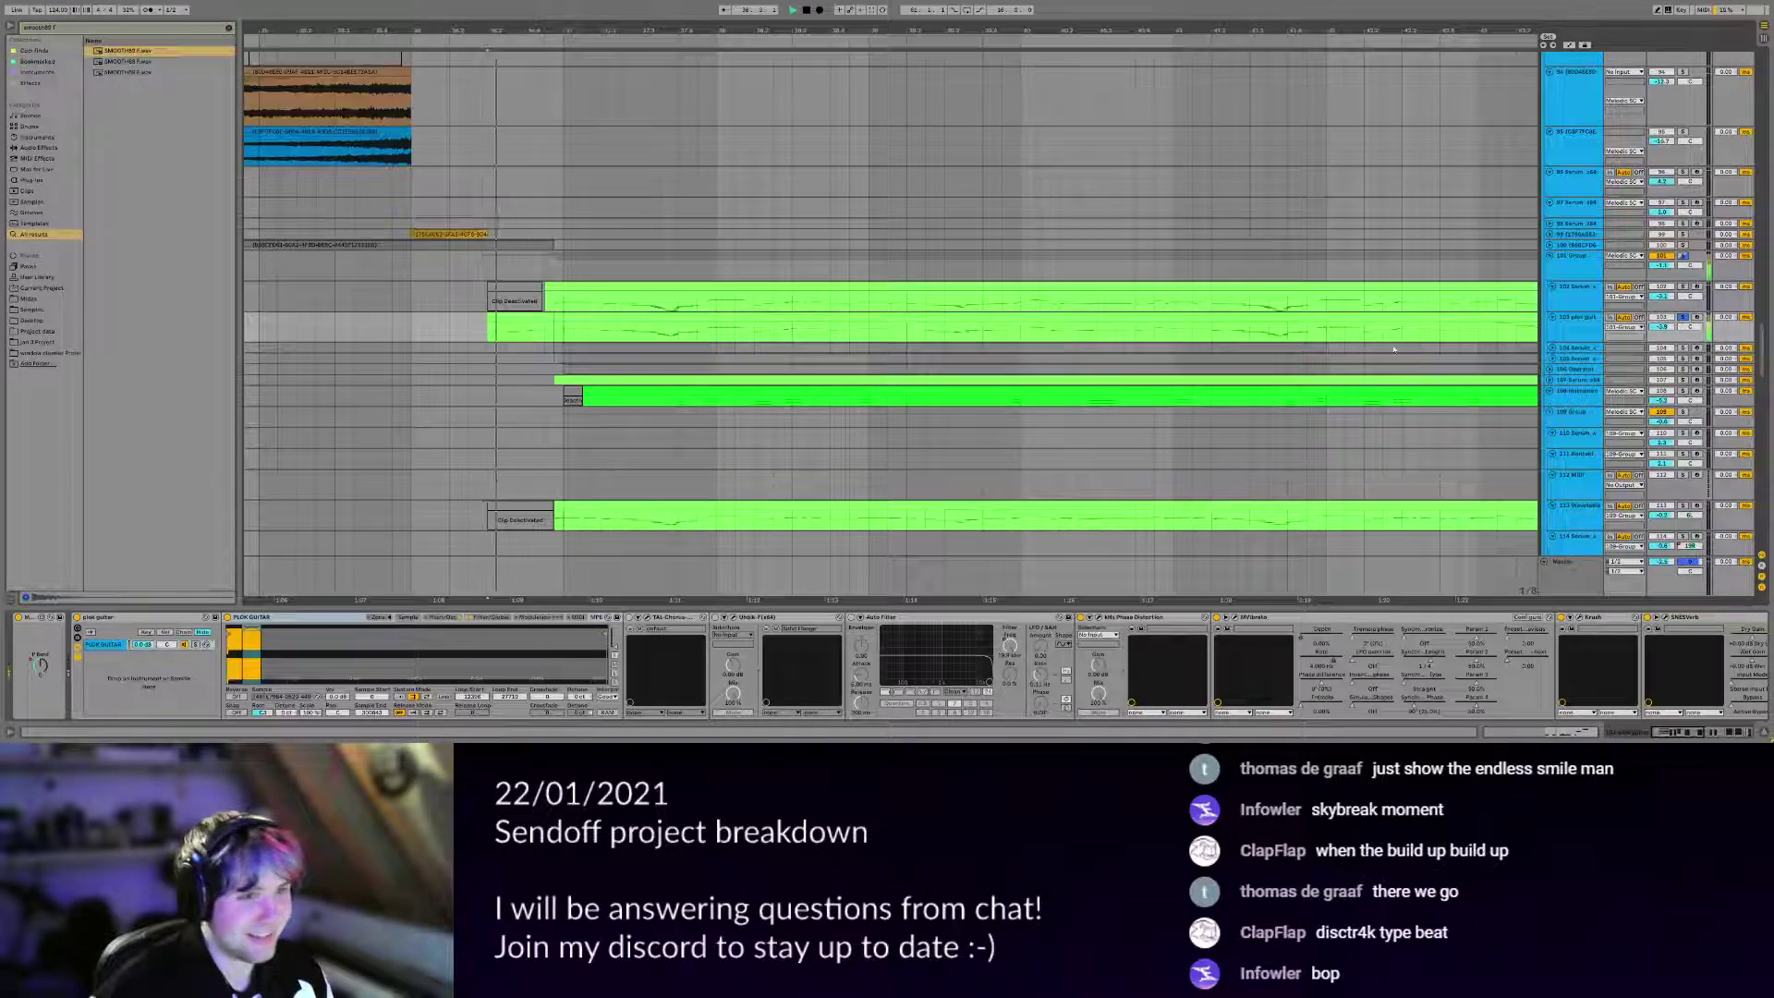
# Show the Pitch/Osc settings of the plok guitar Sampler and play the soloed track from the middle of its clip.
pyautogui.click(463, 618)
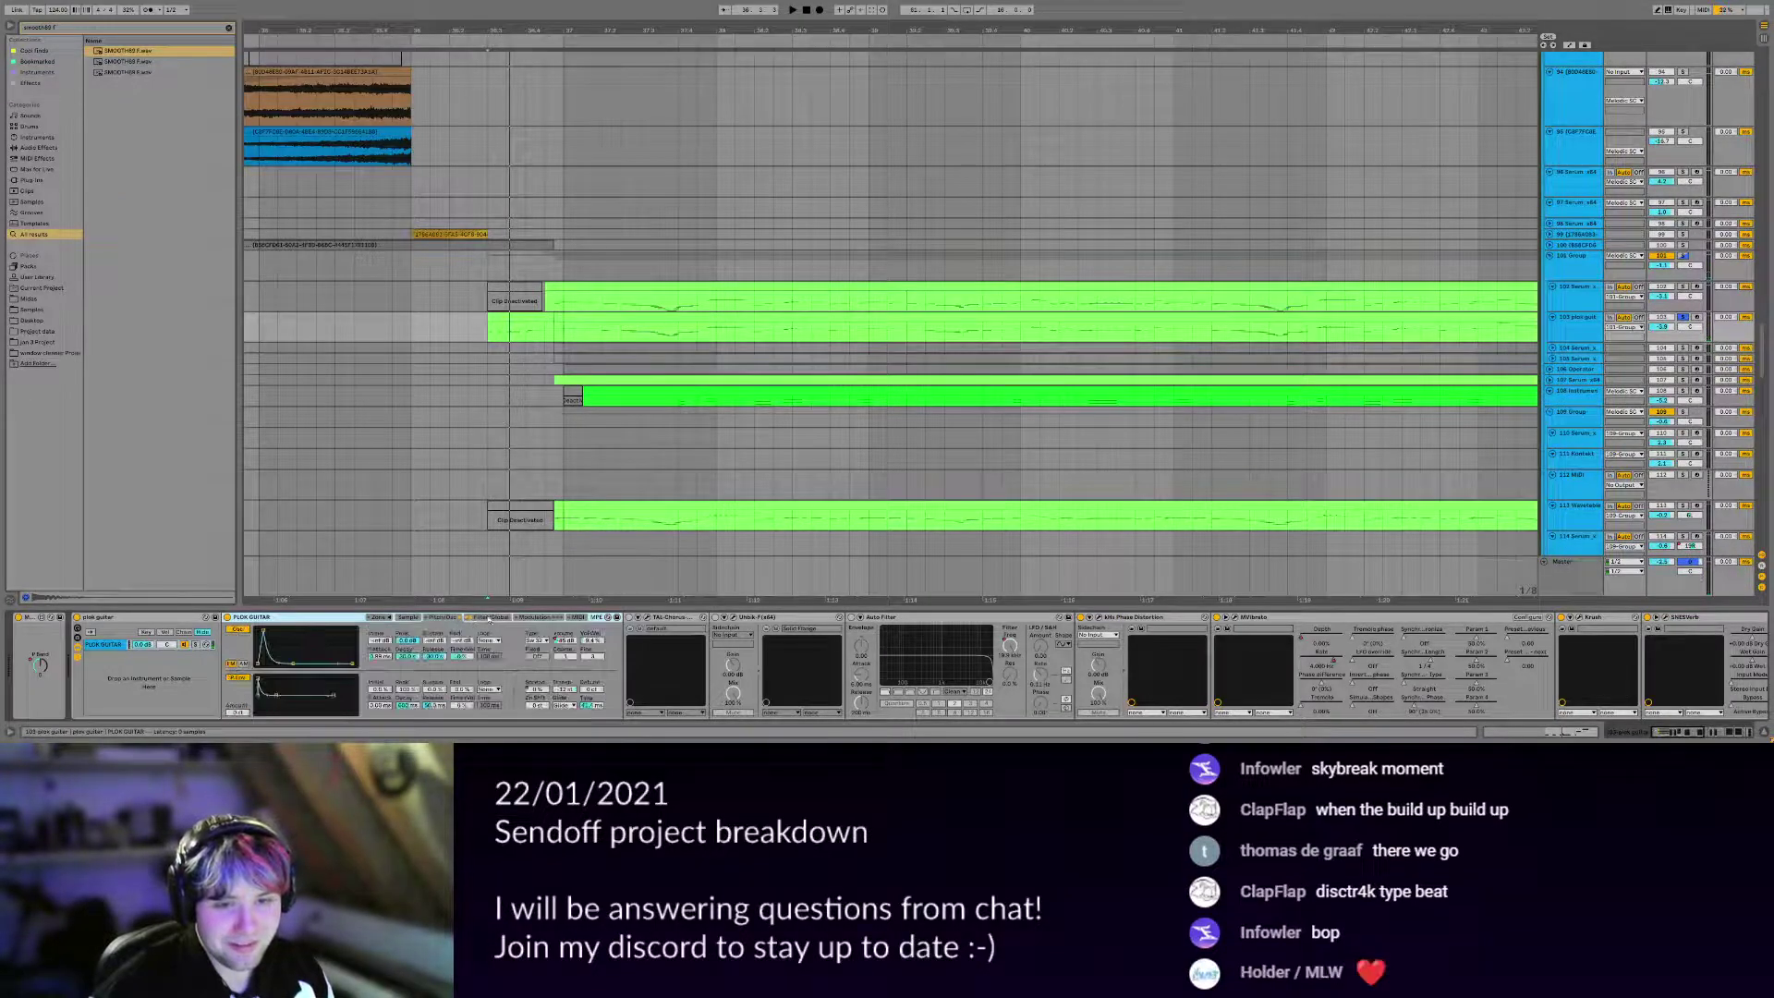
pyautogui.press('space')
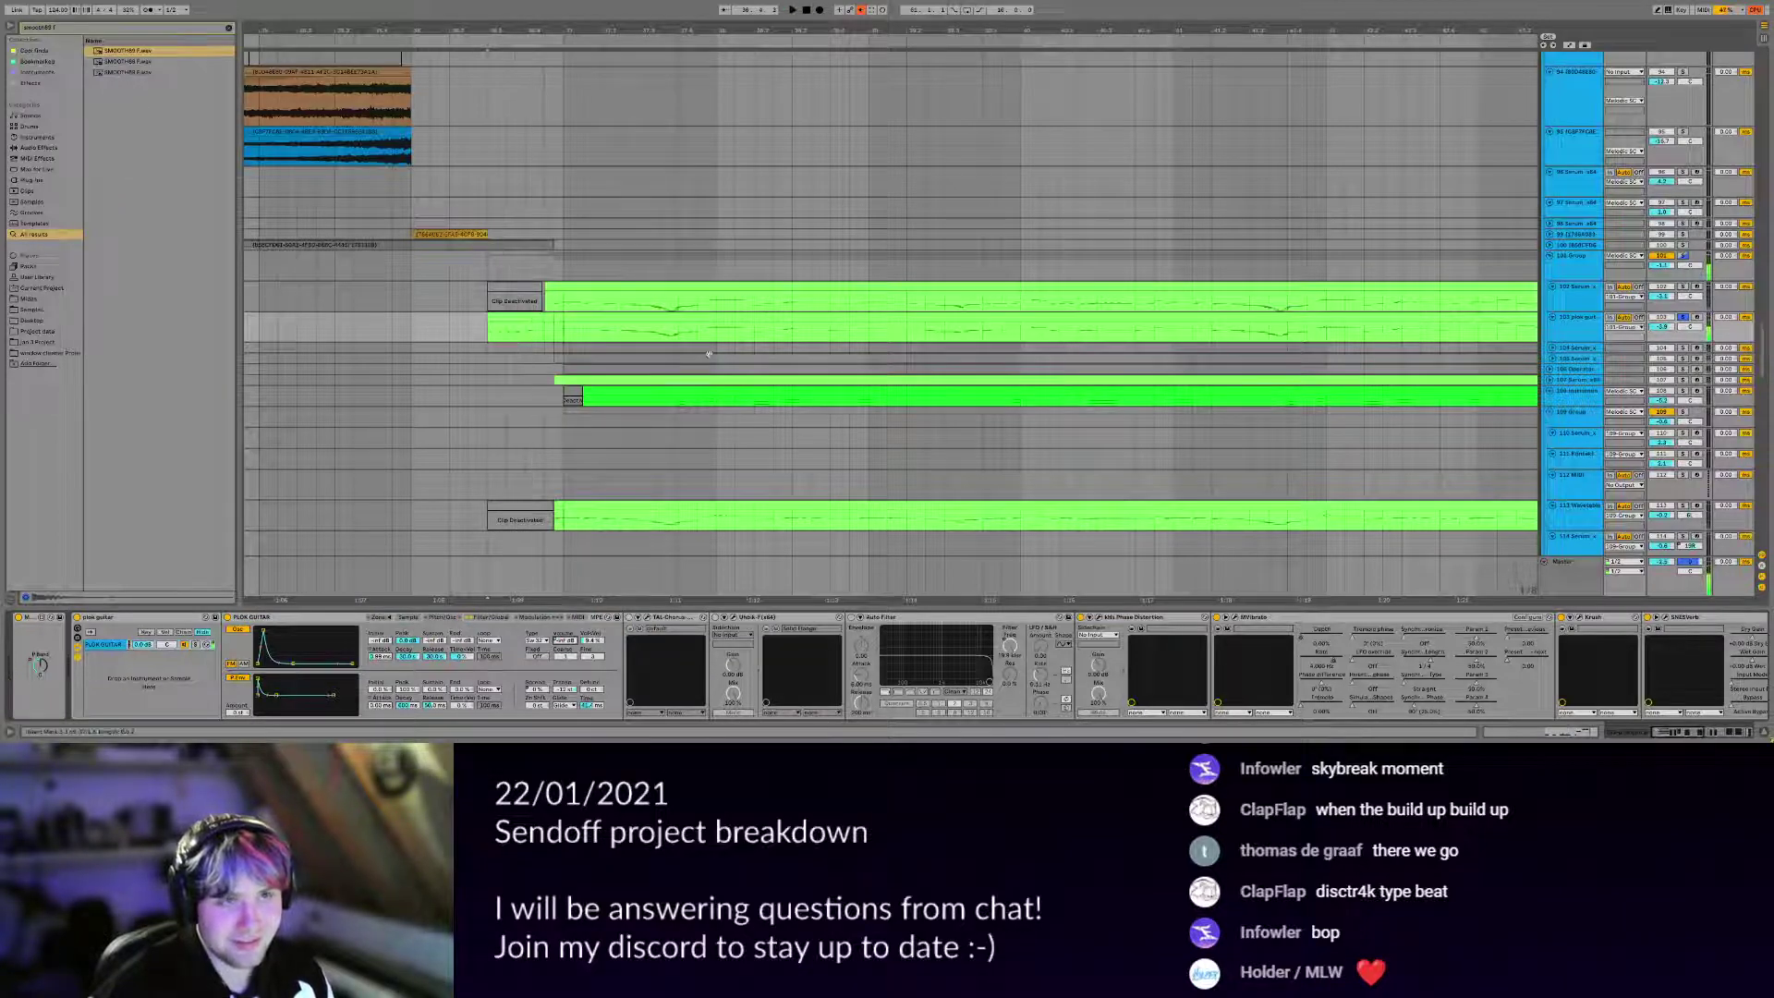
pyautogui.click(1116, 333)
pyautogui.press('space')
pyautogui.moveTo(1014, 370); pyautogui.dragTo(816, 374)
pyautogui.hscroll(3, 815, 374)
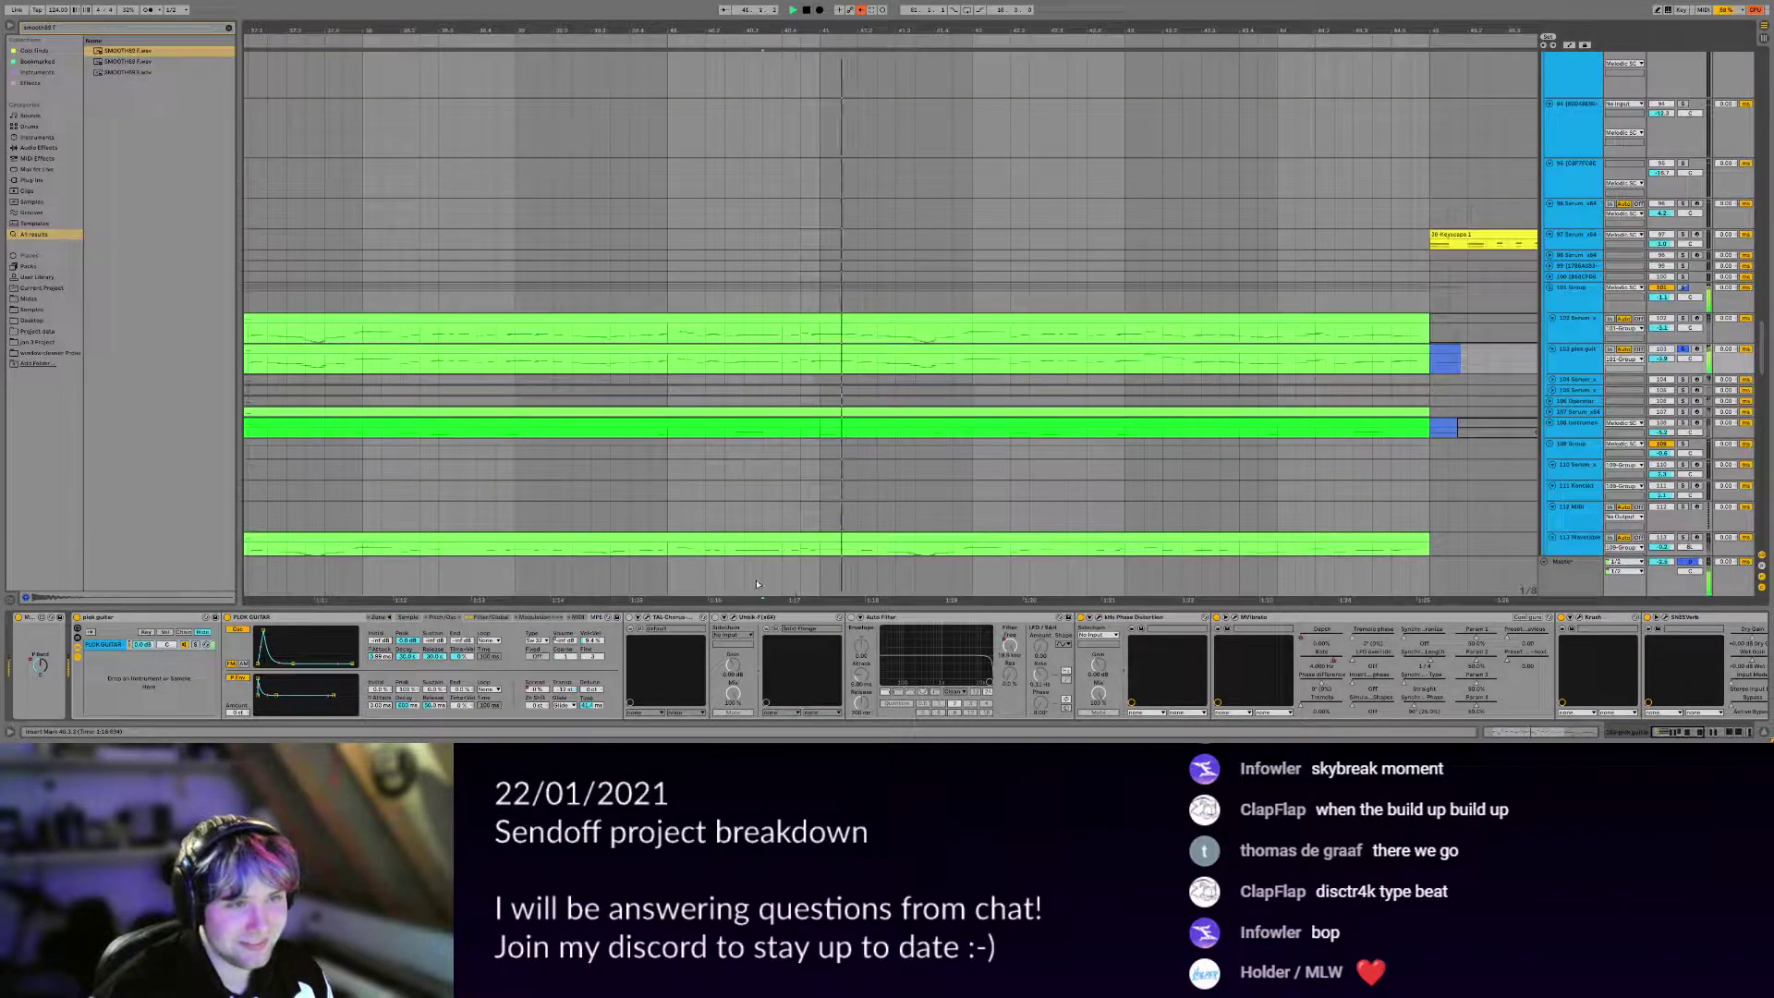
# Display the Sampler's sample page and zoom the guitar waveform in and out to examine its shape.
pyautogui.click(407, 616)
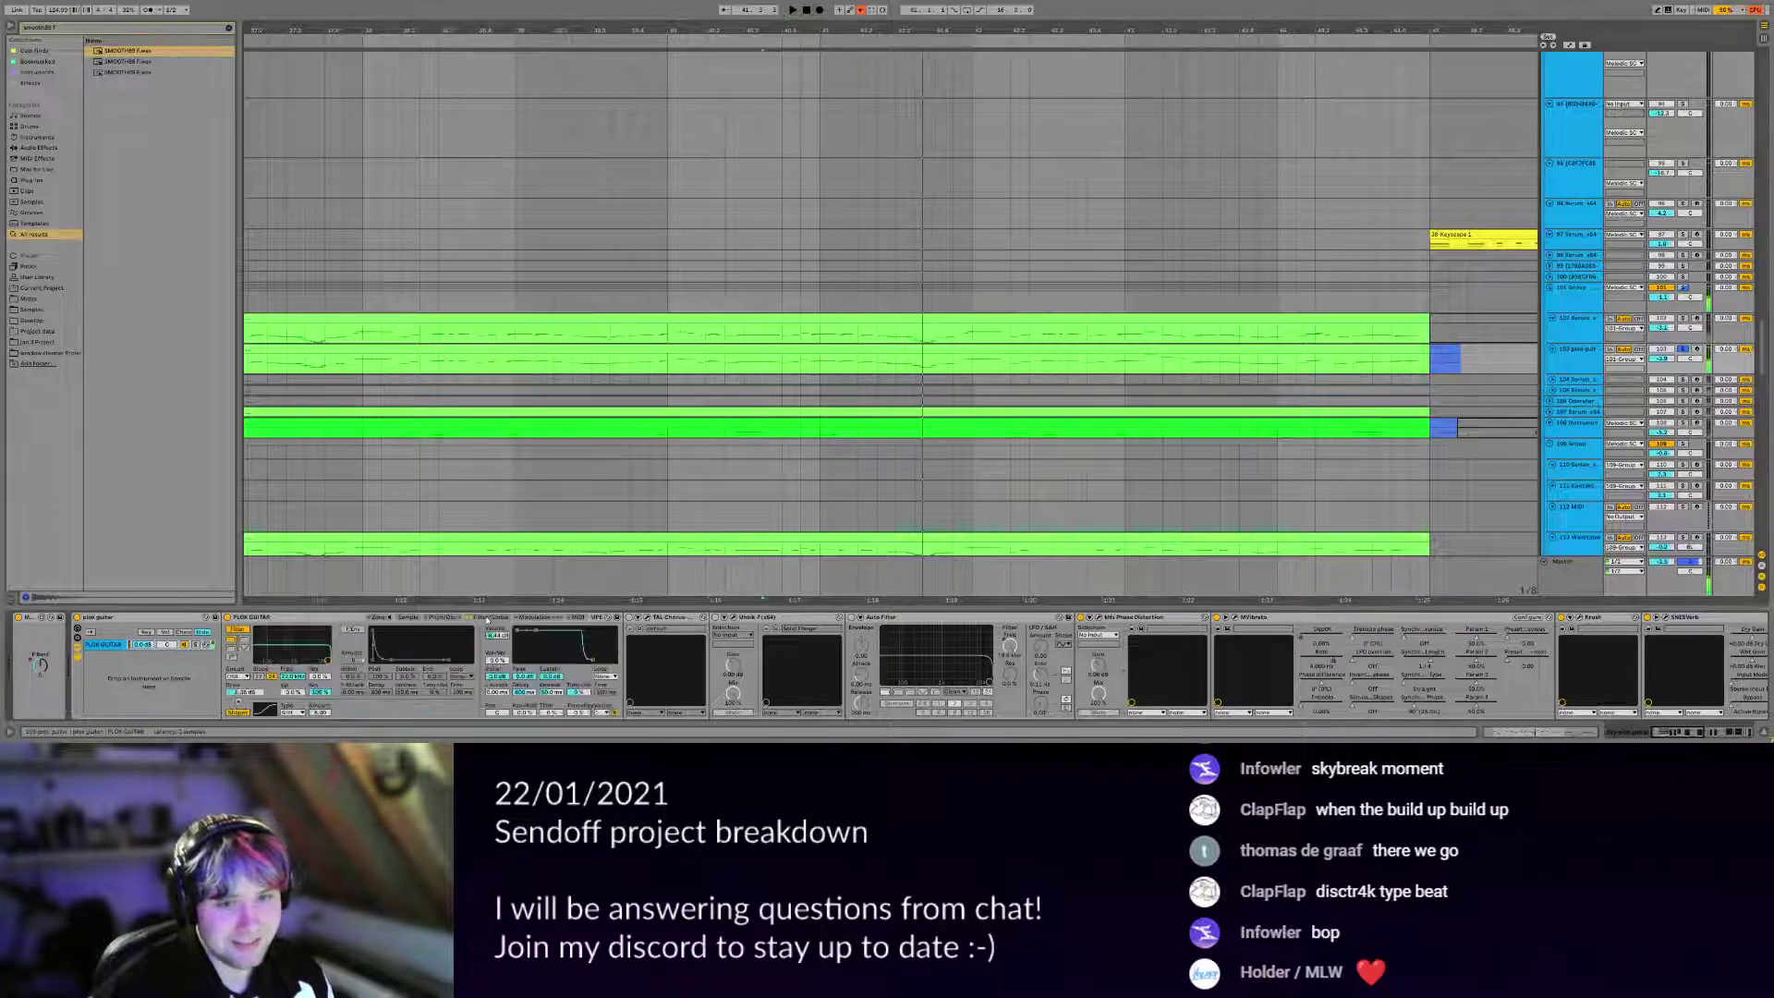
pyautogui.moveTo(236, 647); pyautogui.dragTo(611, 661)
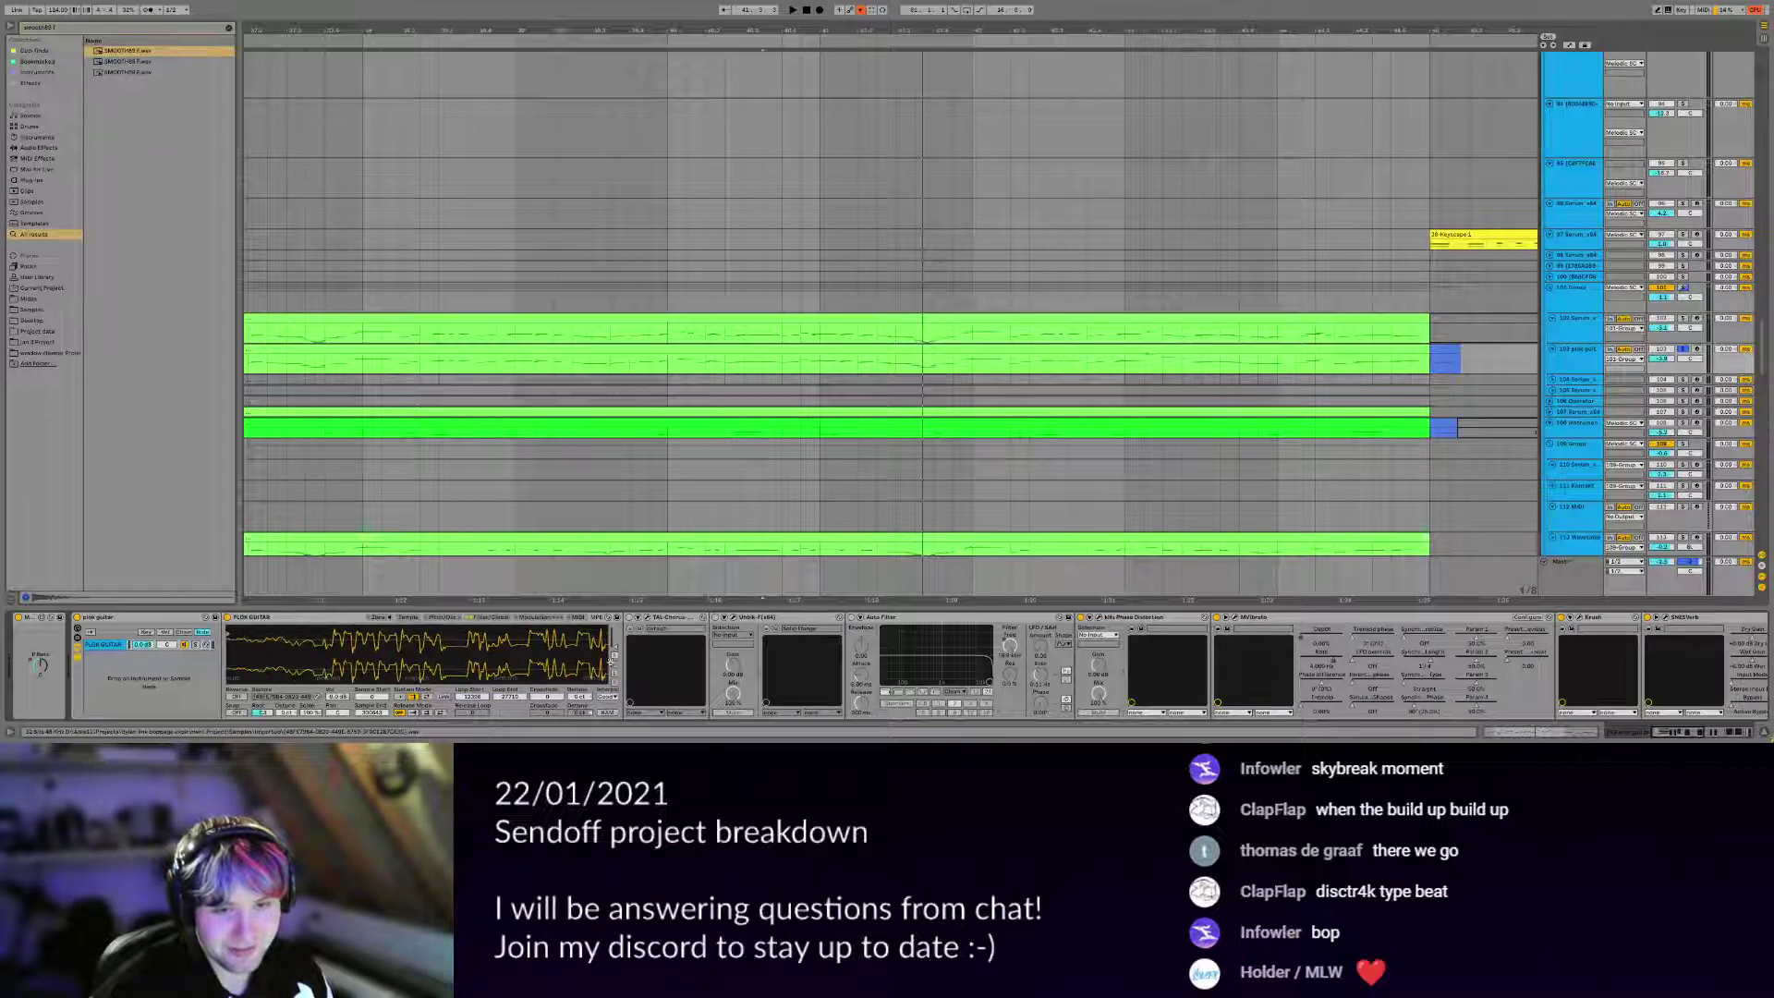
pyautogui.moveTo(496, 670); pyautogui.dragTo(297, 649)
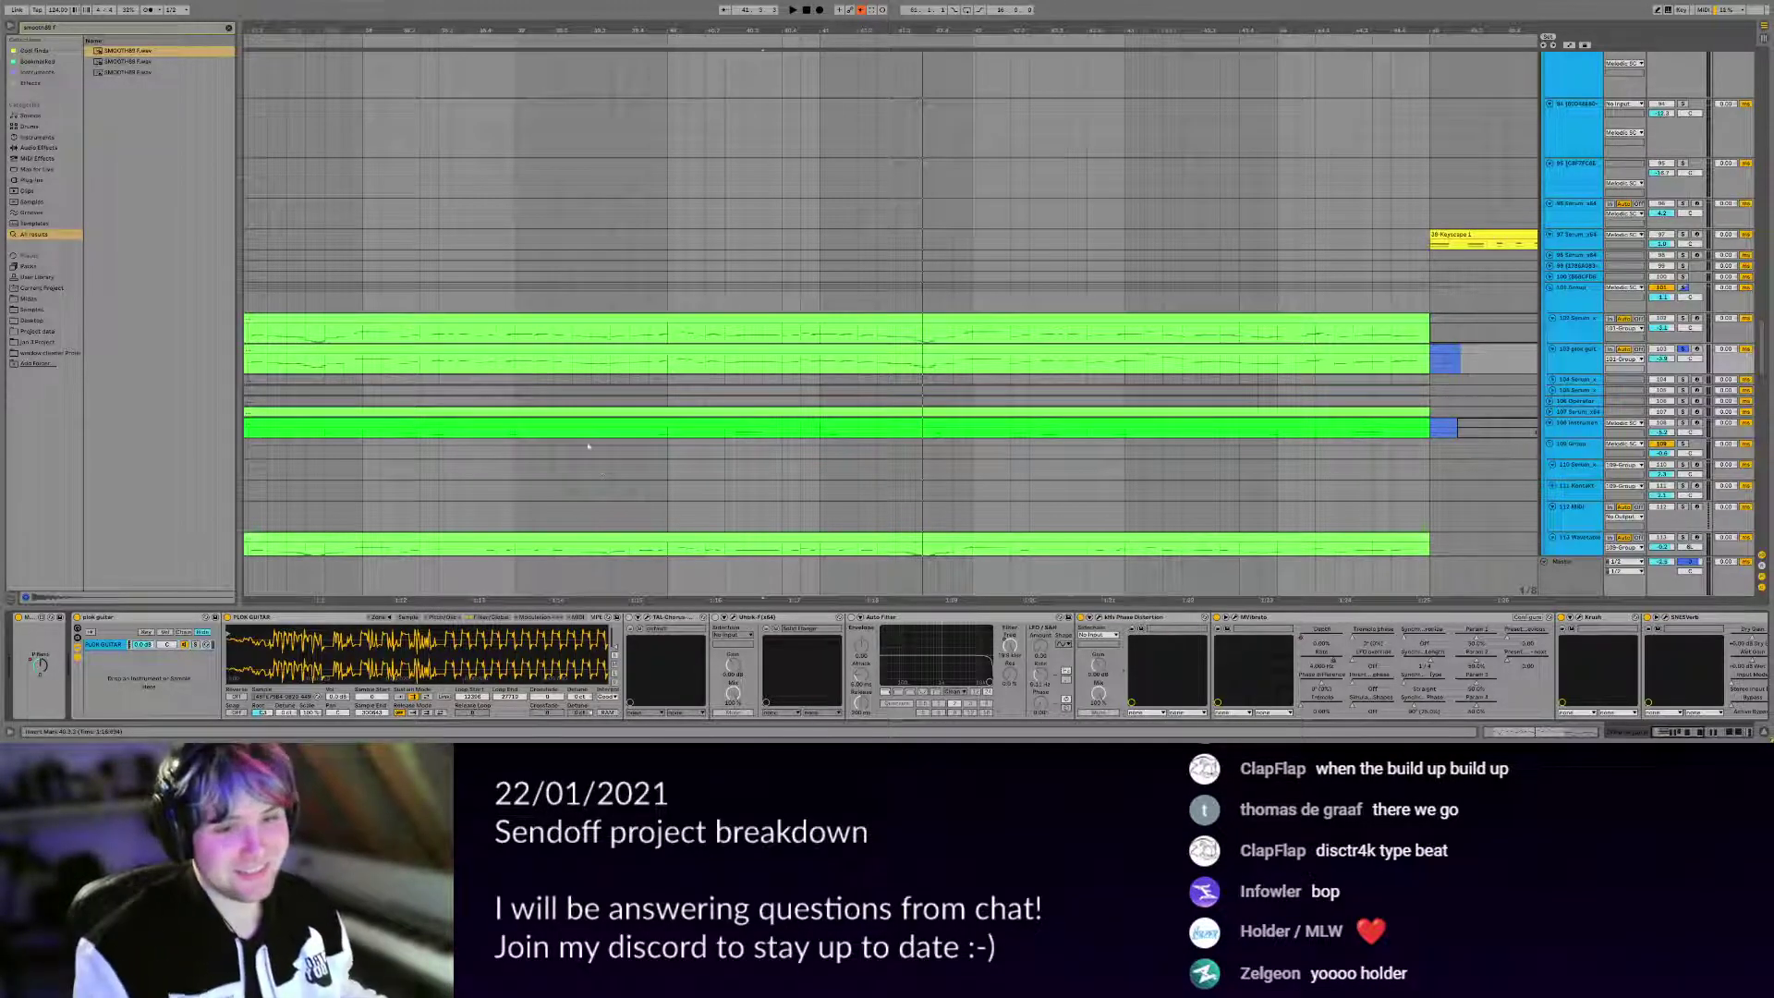
# Review the Sampler's Filter/Global settings and return to its Pitch/Osc settings.
pyautogui.moveTo(739, 351); pyautogui.dragTo(868, 363)
pyautogui.click(489, 616)
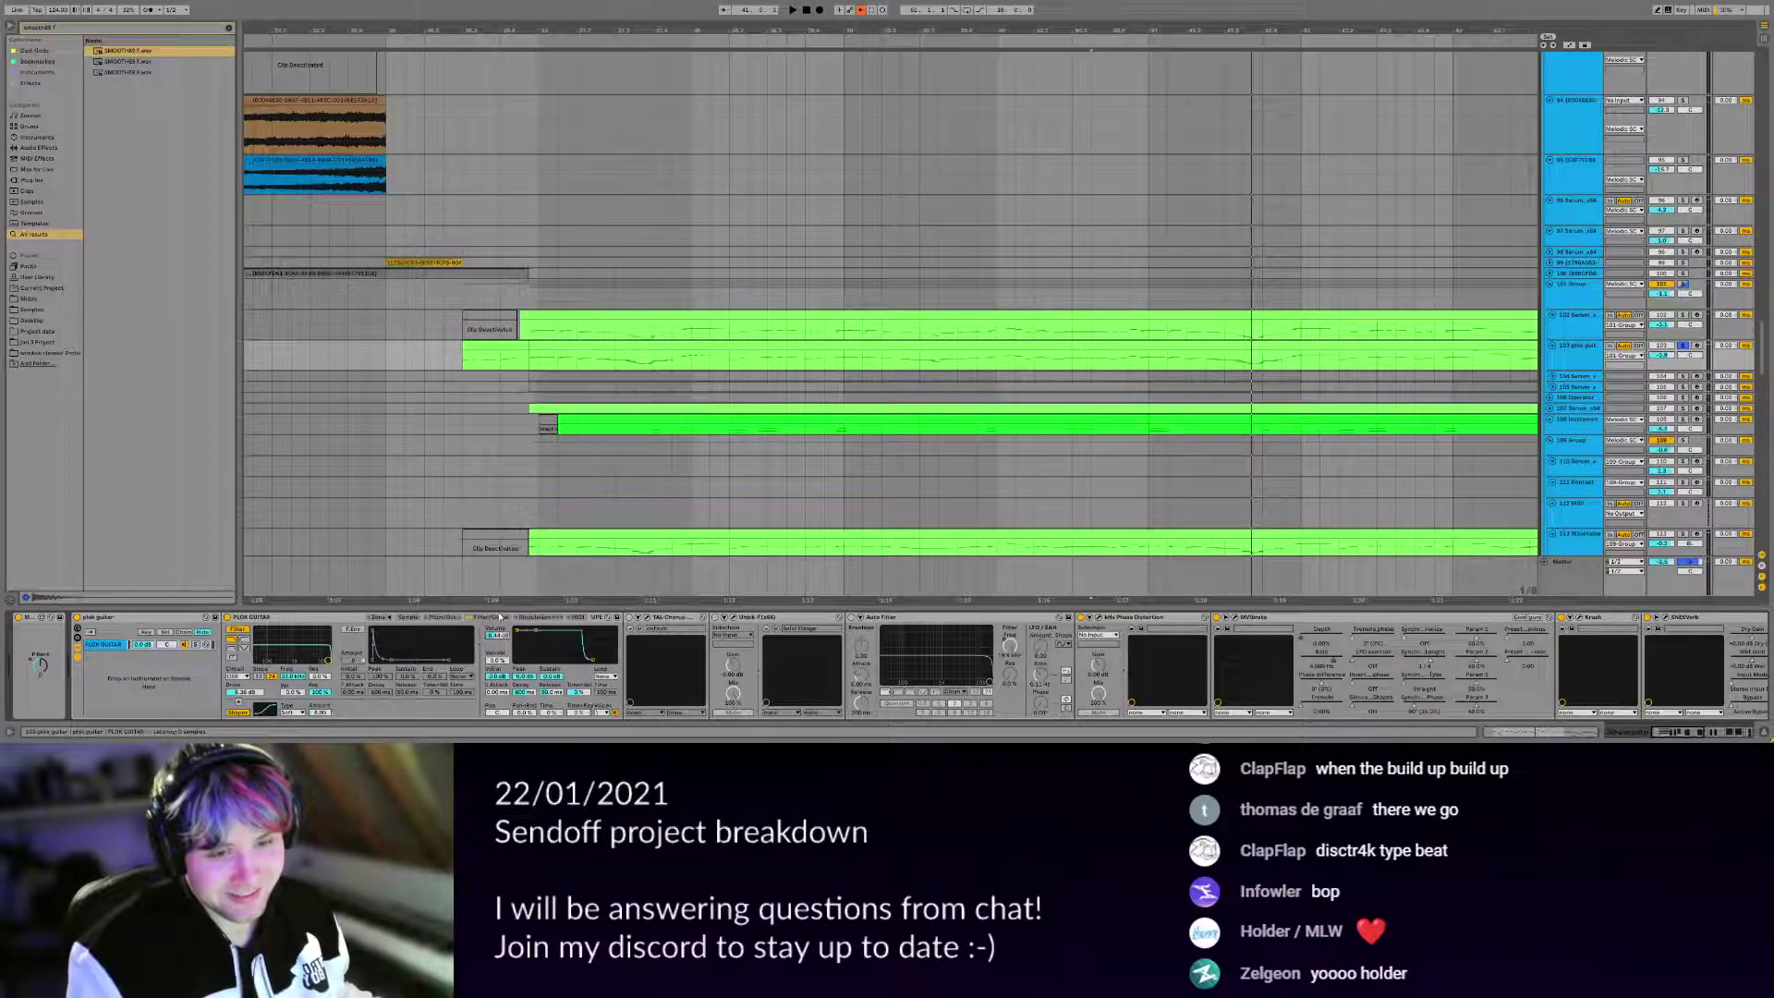
pyautogui.click(461, 617)
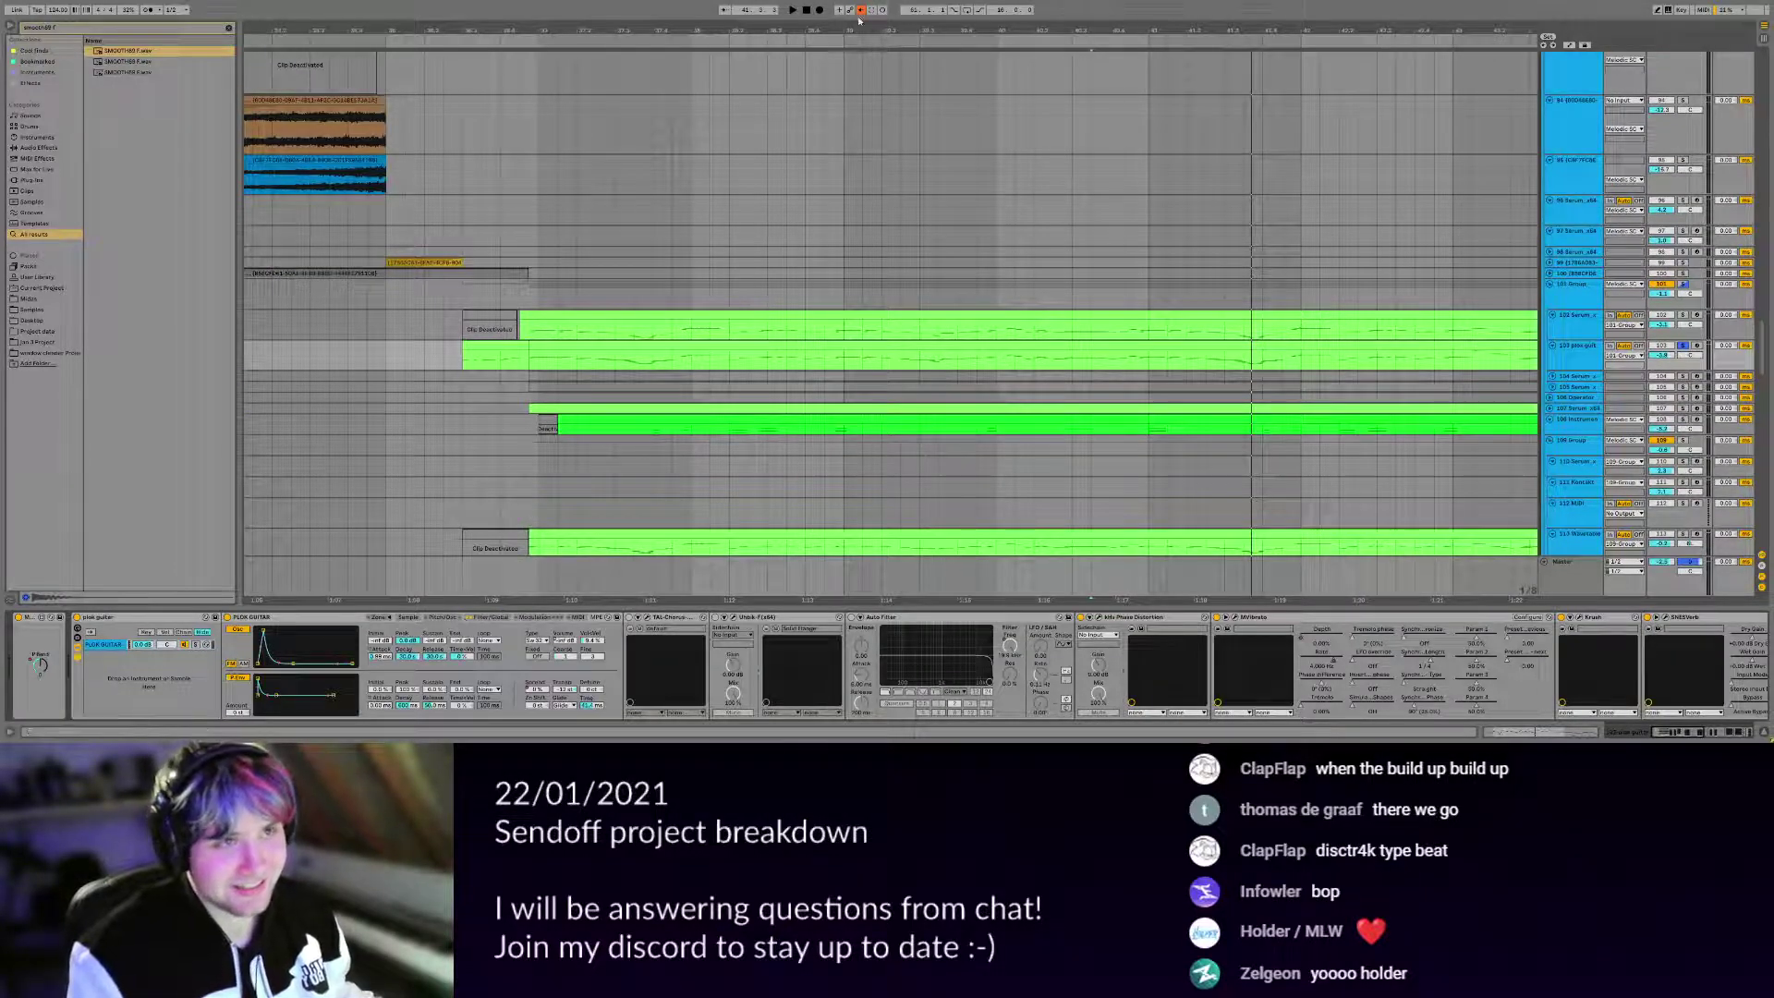
# Play the soloed plok guitar from near the start of its green clip, then stop playback.
pyautogui.click(481, 359)
pyautogui.press('space')
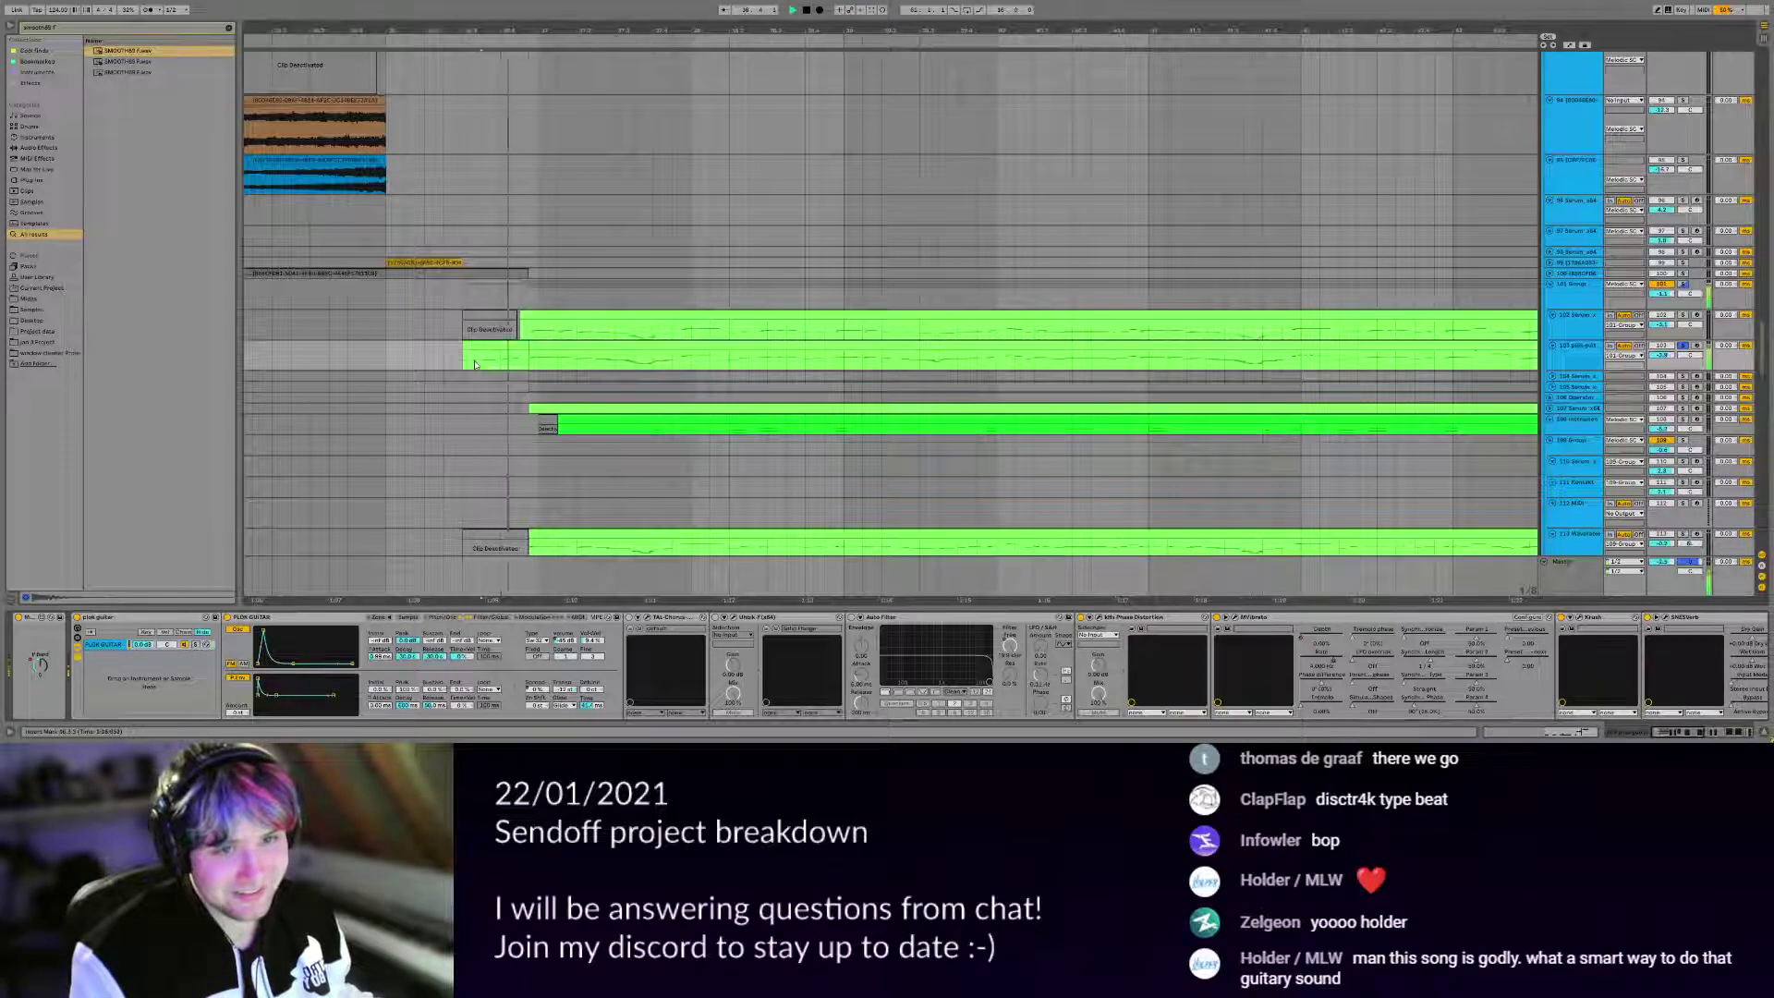
pyautogui.scroll(-3, 591, 377)
pyautogui.moveTo(739, 363); pyautogui.dragTo(698, 372)
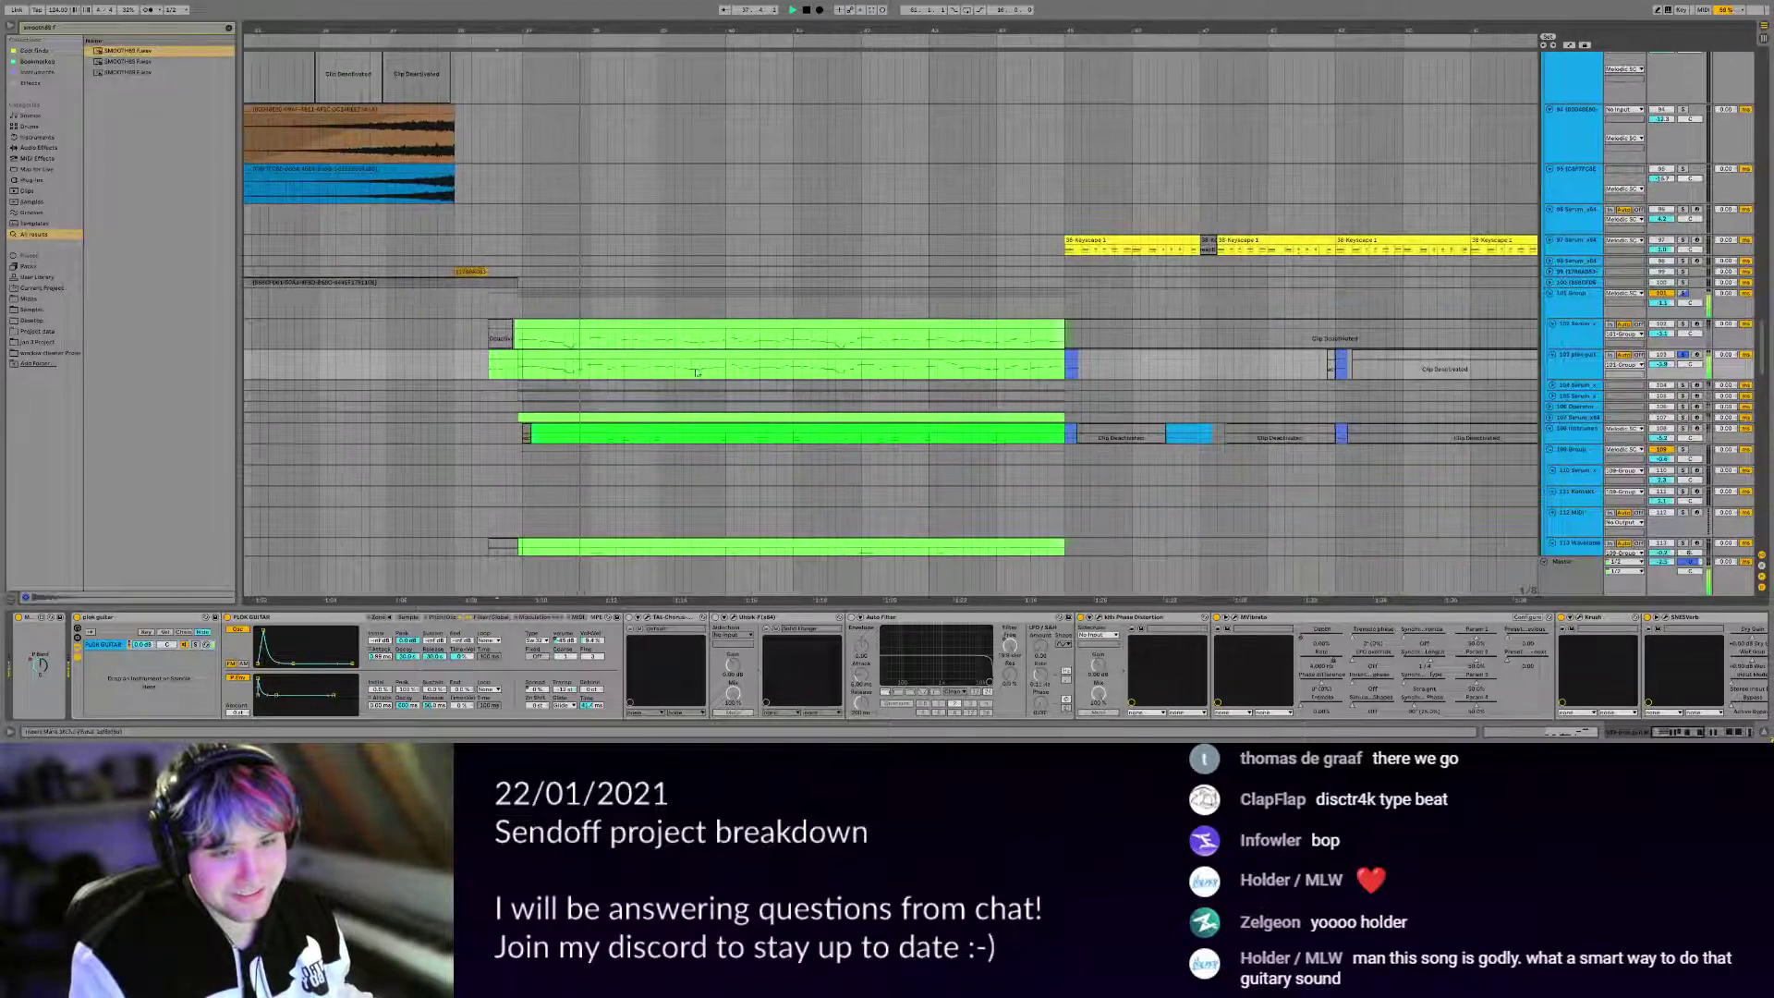
pyautogui.scroll(3, 627, 369)
pyautogui.press('space')
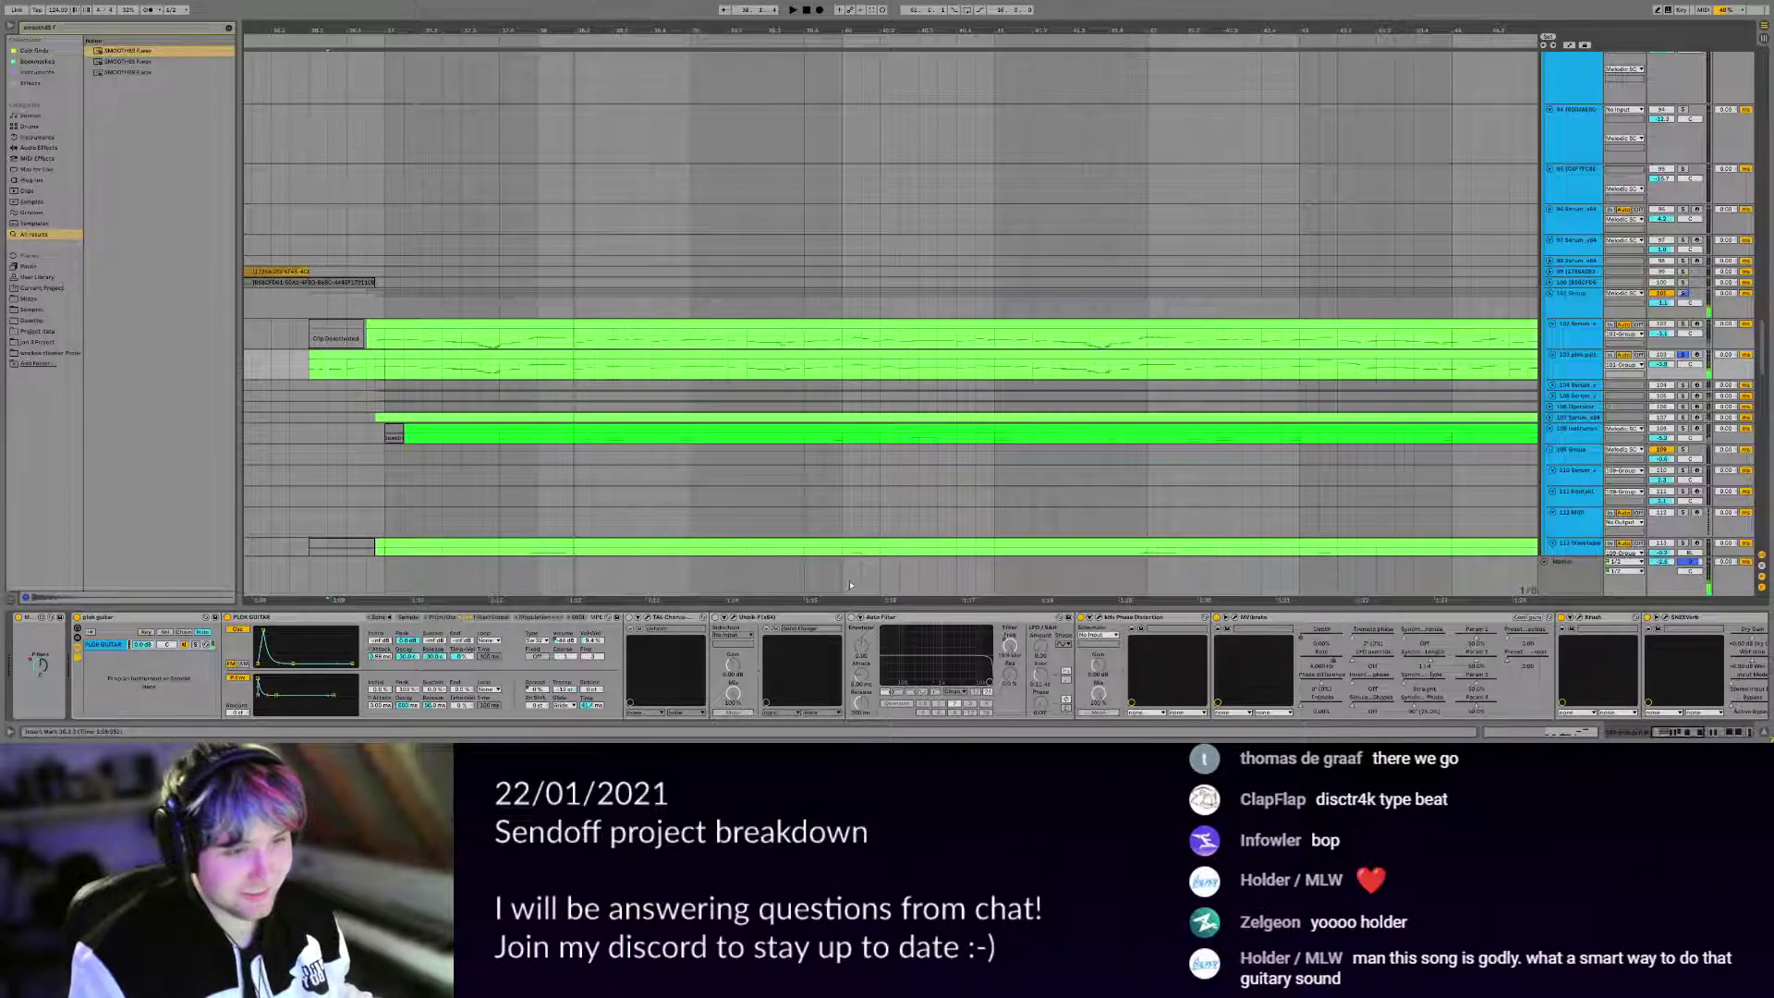
# Fold the Auto Filter and its neighbouring devices on plok guitar, and audition the track with the Phase Distortion window open.
pyautogui.doubleClick(904, 618)
pyautogui.doubleClick(790, 617)
pyautogui.click(758, 617)
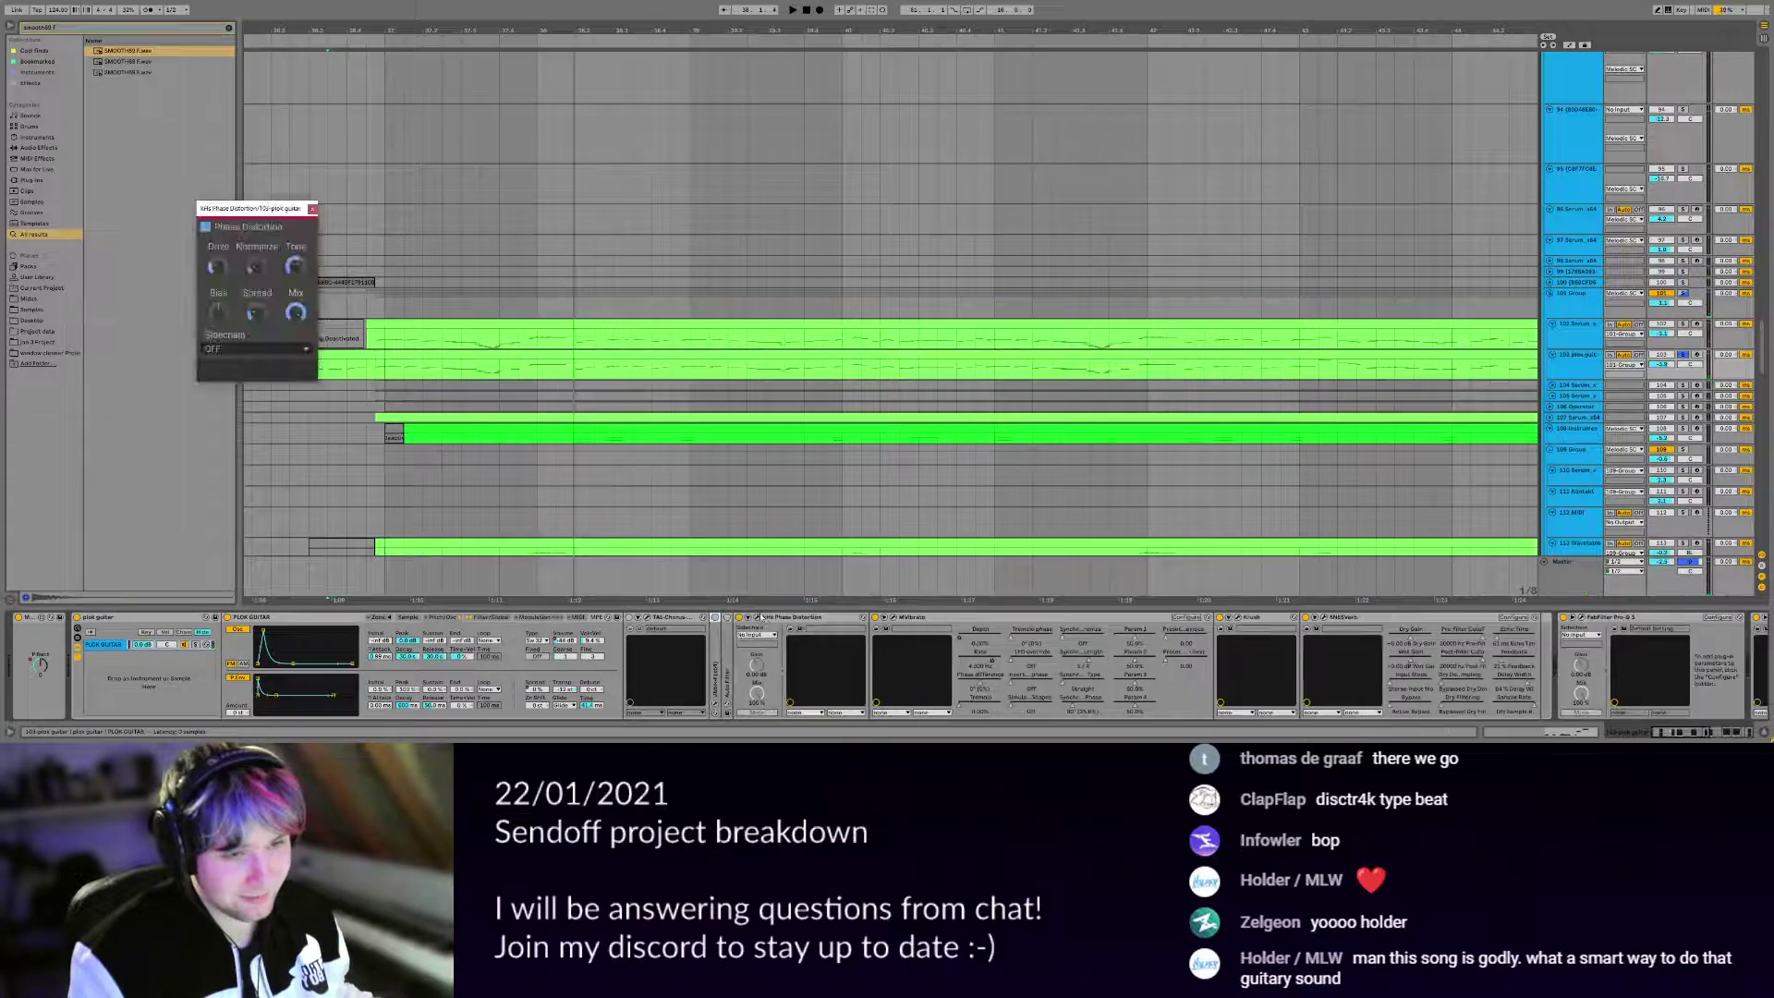
pyautogui.press('space')
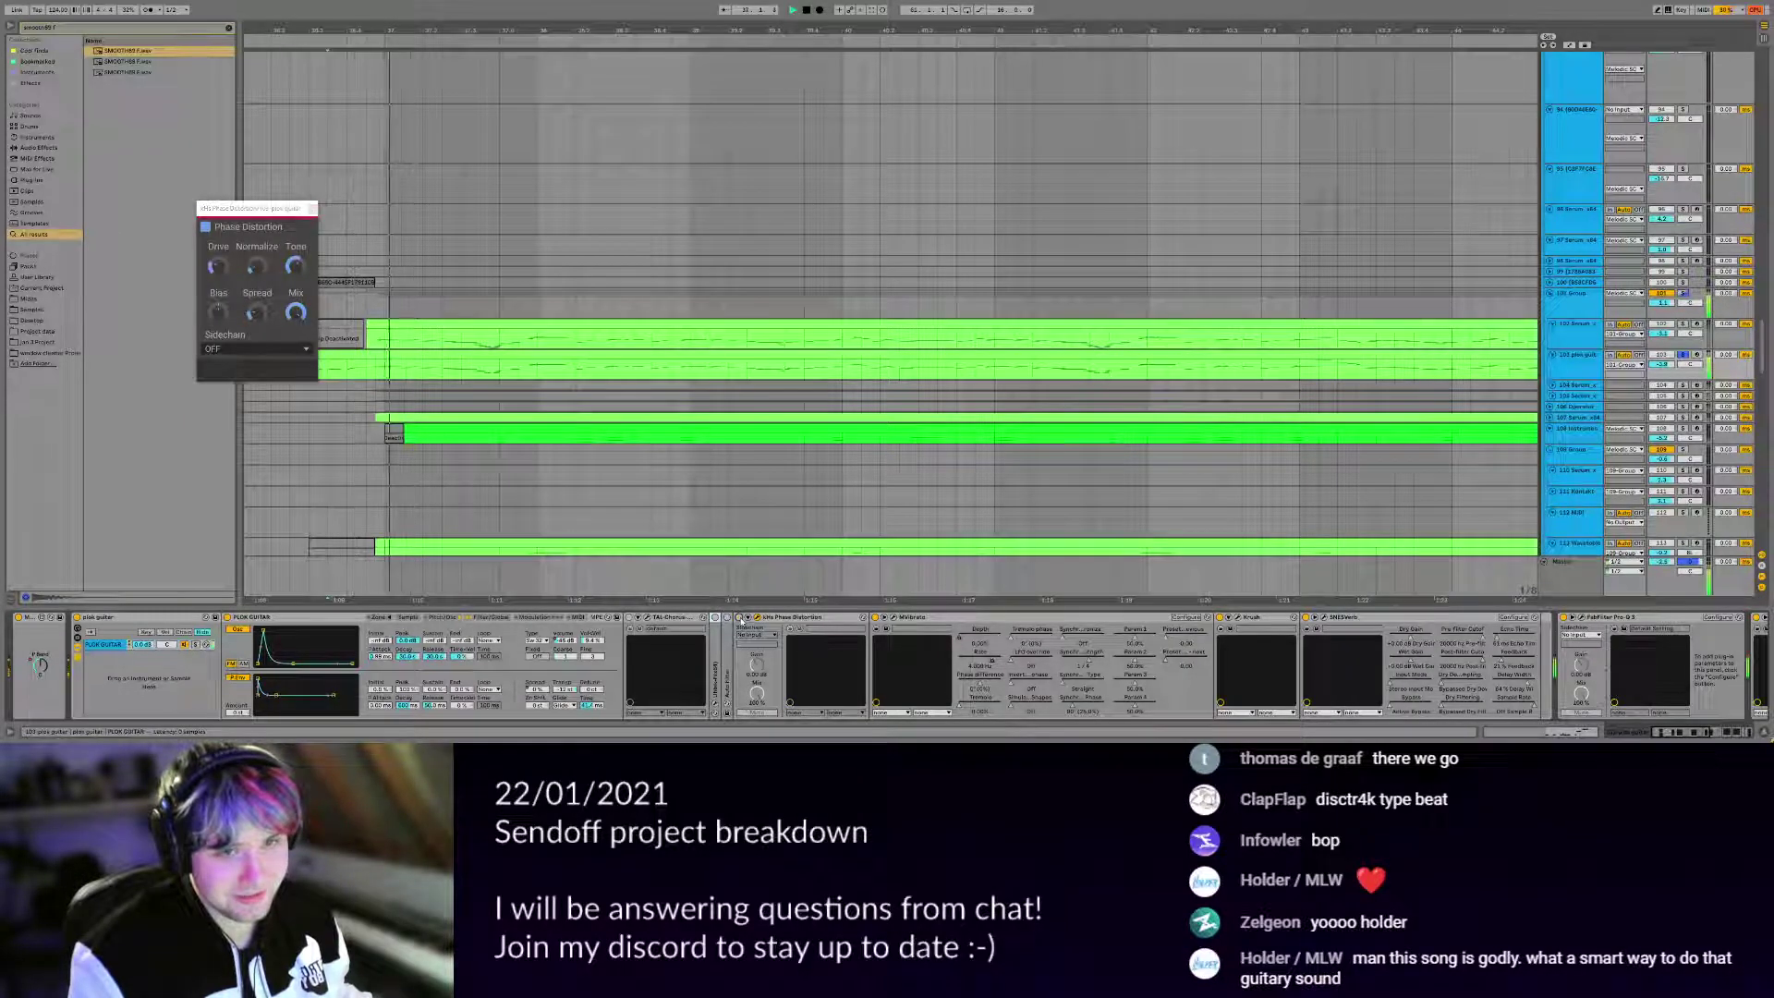
pyautogui.doubleClick(674, 617)
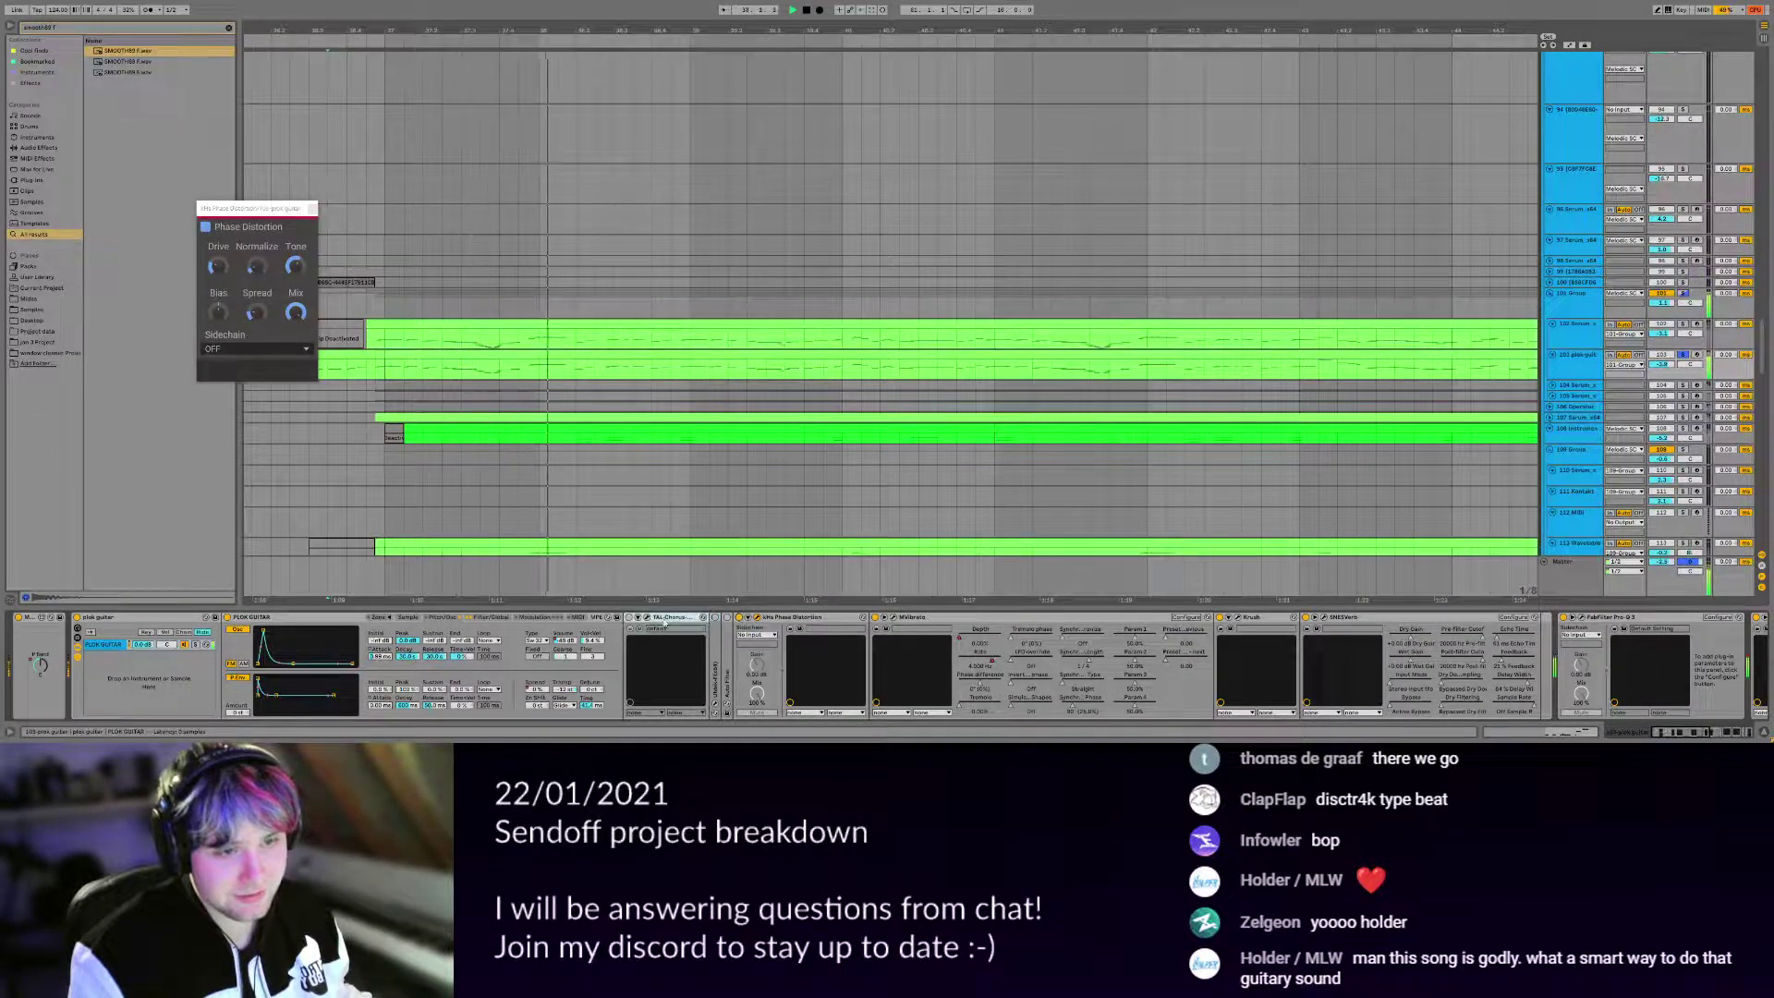
pyautogui.press('space')
# Inspect the MVibrato plug-in window on the plok guitar track and close it.
pyautogui.click(728, 617)
pyautogui.click(819, 617)
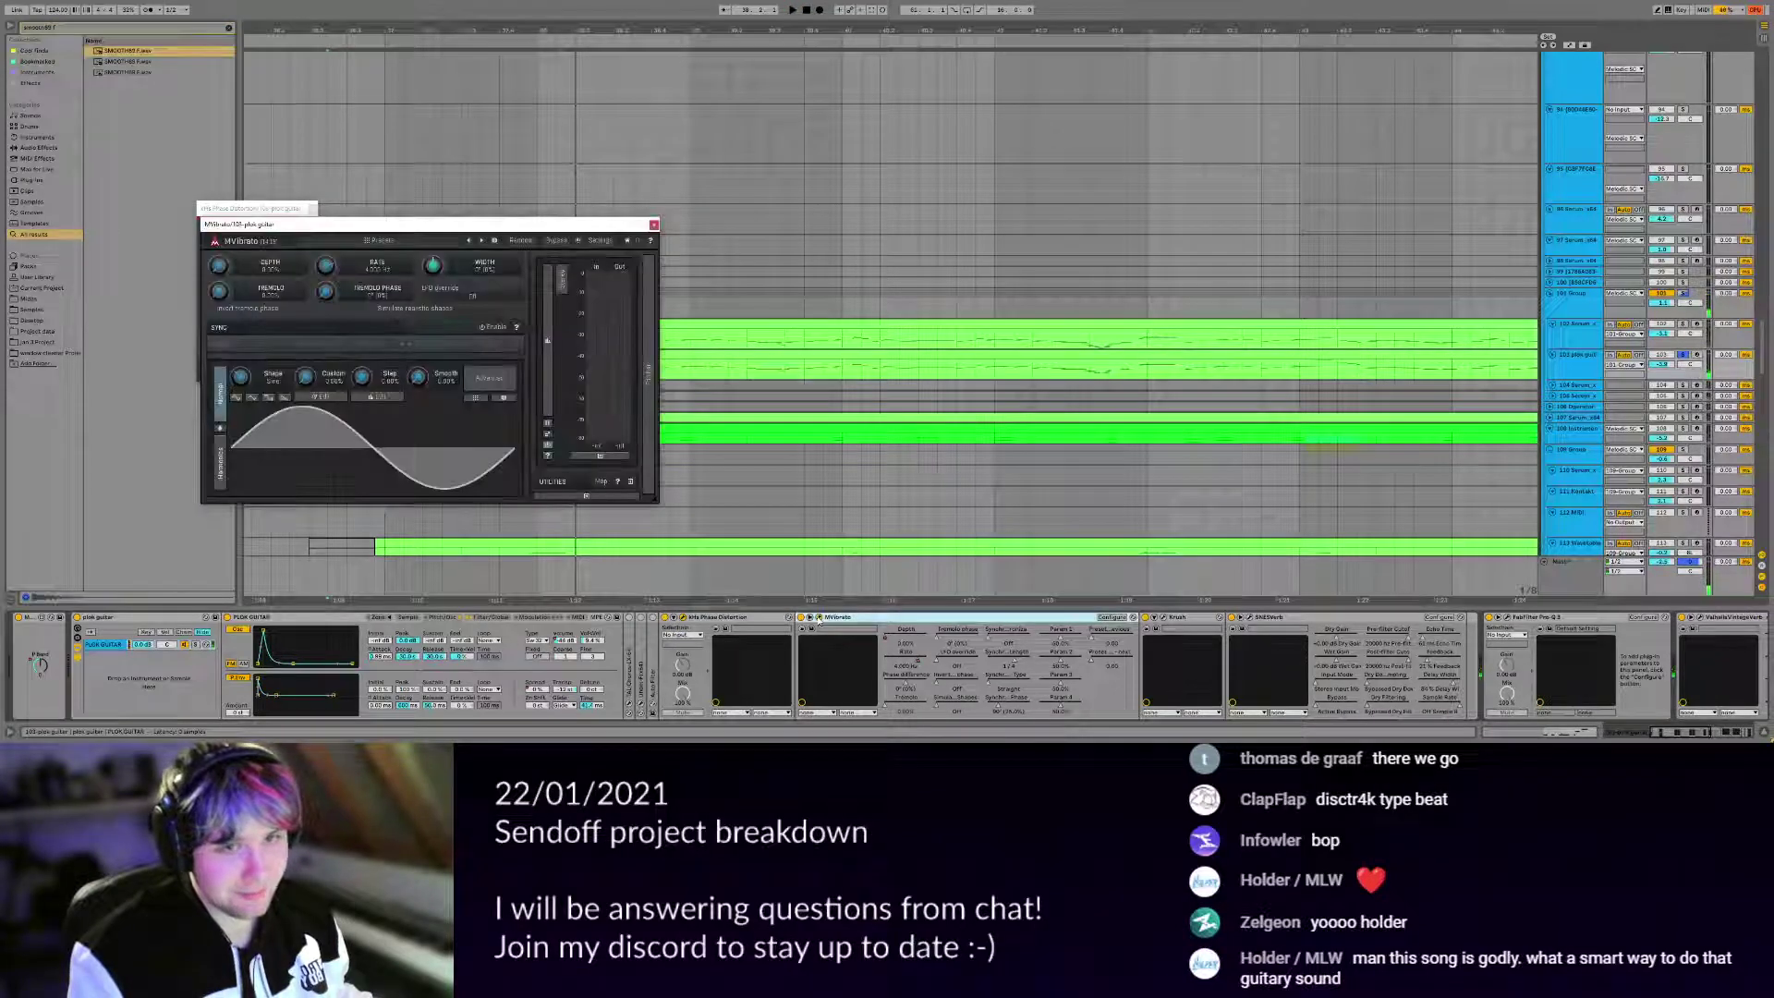
pyautogui.click(819, 617)
# Show the automation of MVibrato's Depth on plok guitar and inspect and audition it across the arrangement.
pyautogui.rightClick(892, 638)
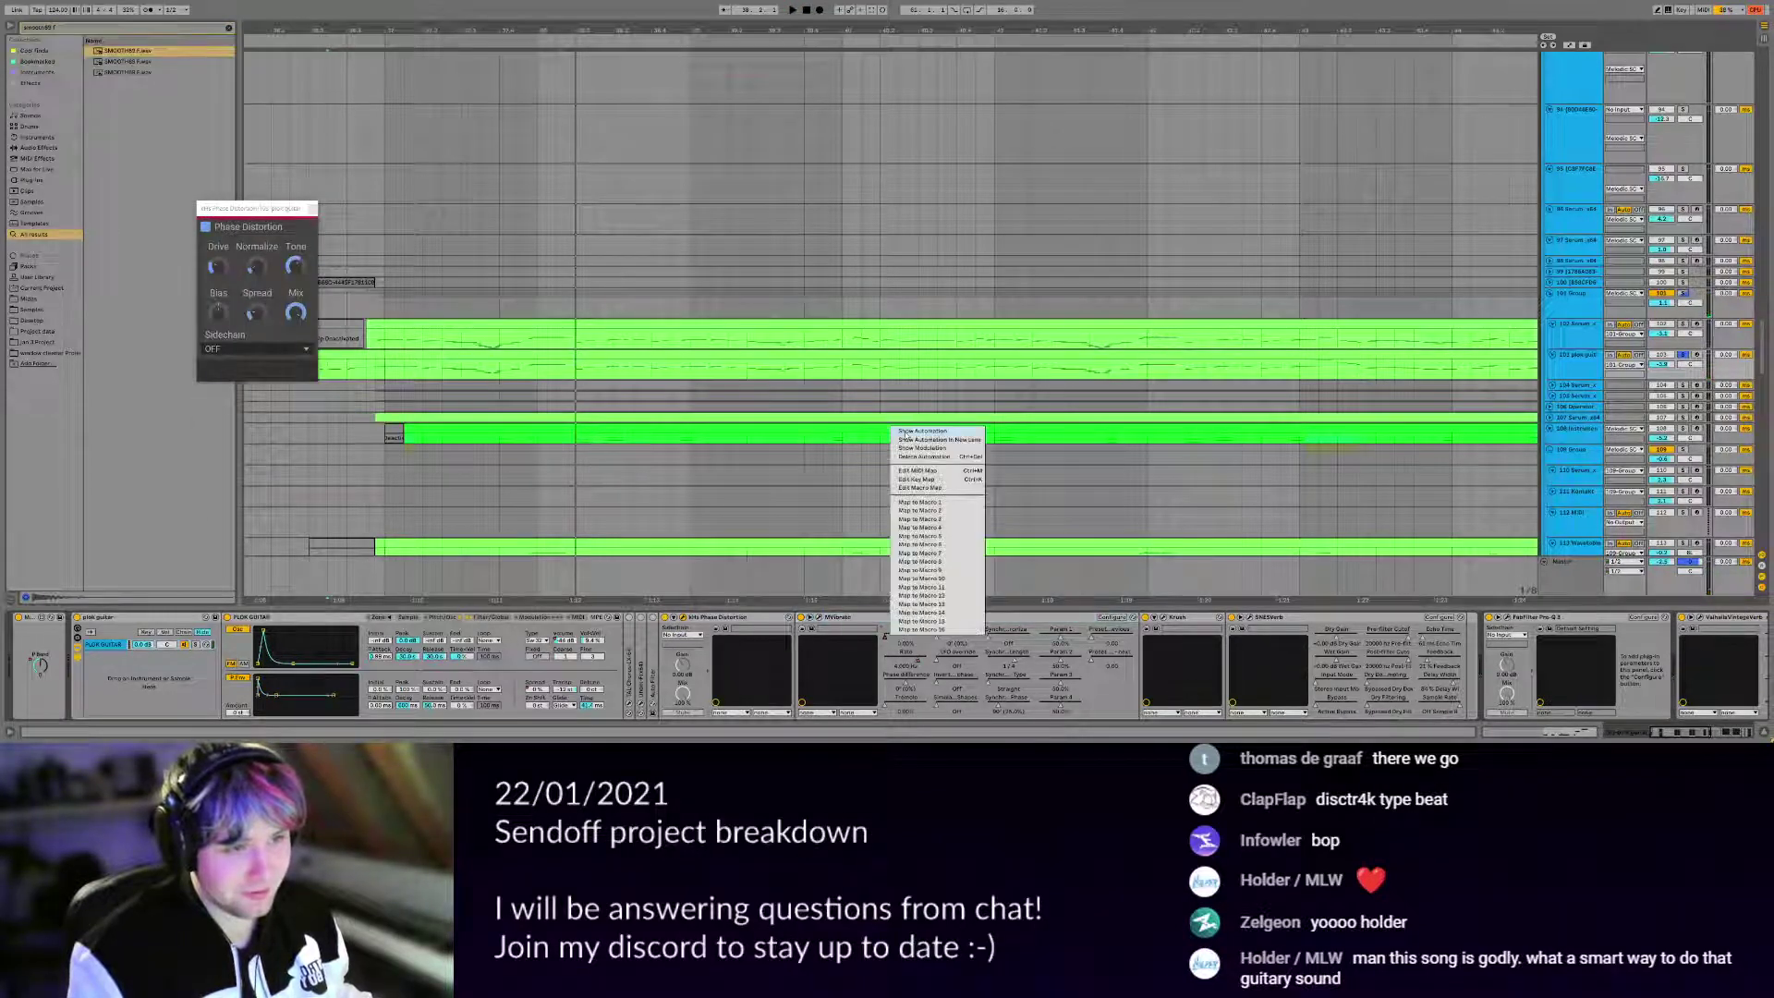
pyautogui.click(908, 432)
pyautogui.scroll(-10, 667, 354)
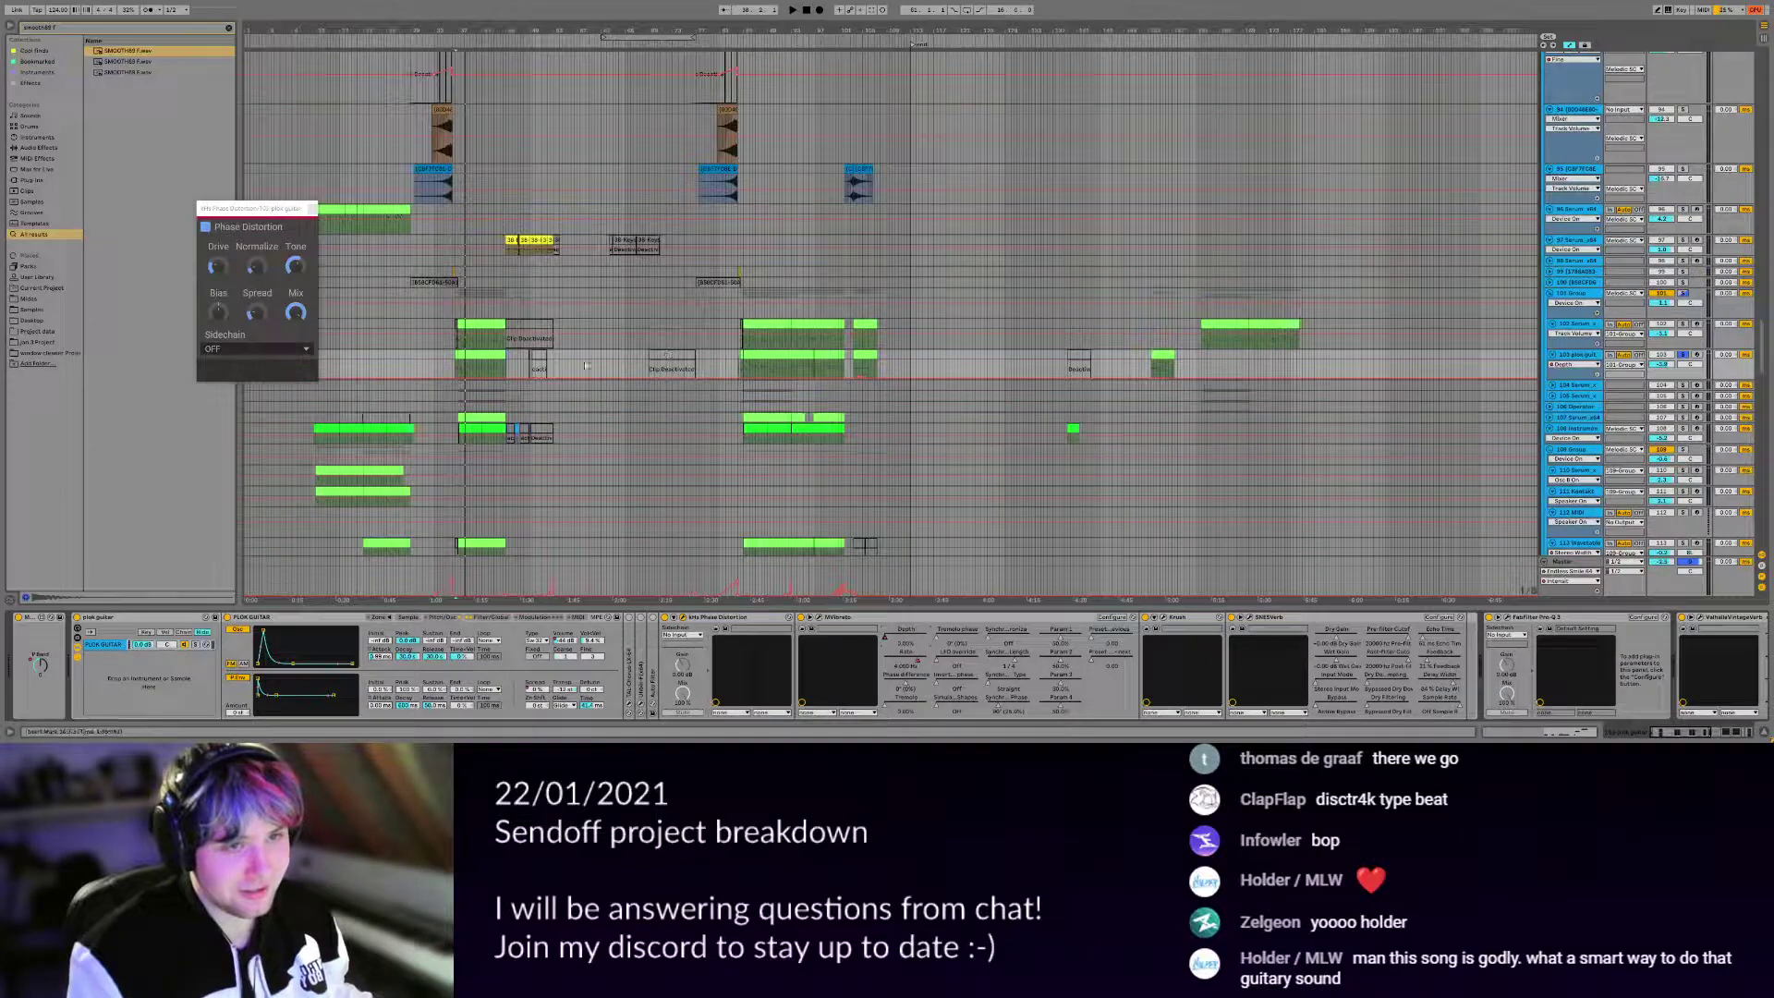
pyautogui.scroll(6, 832, 365)
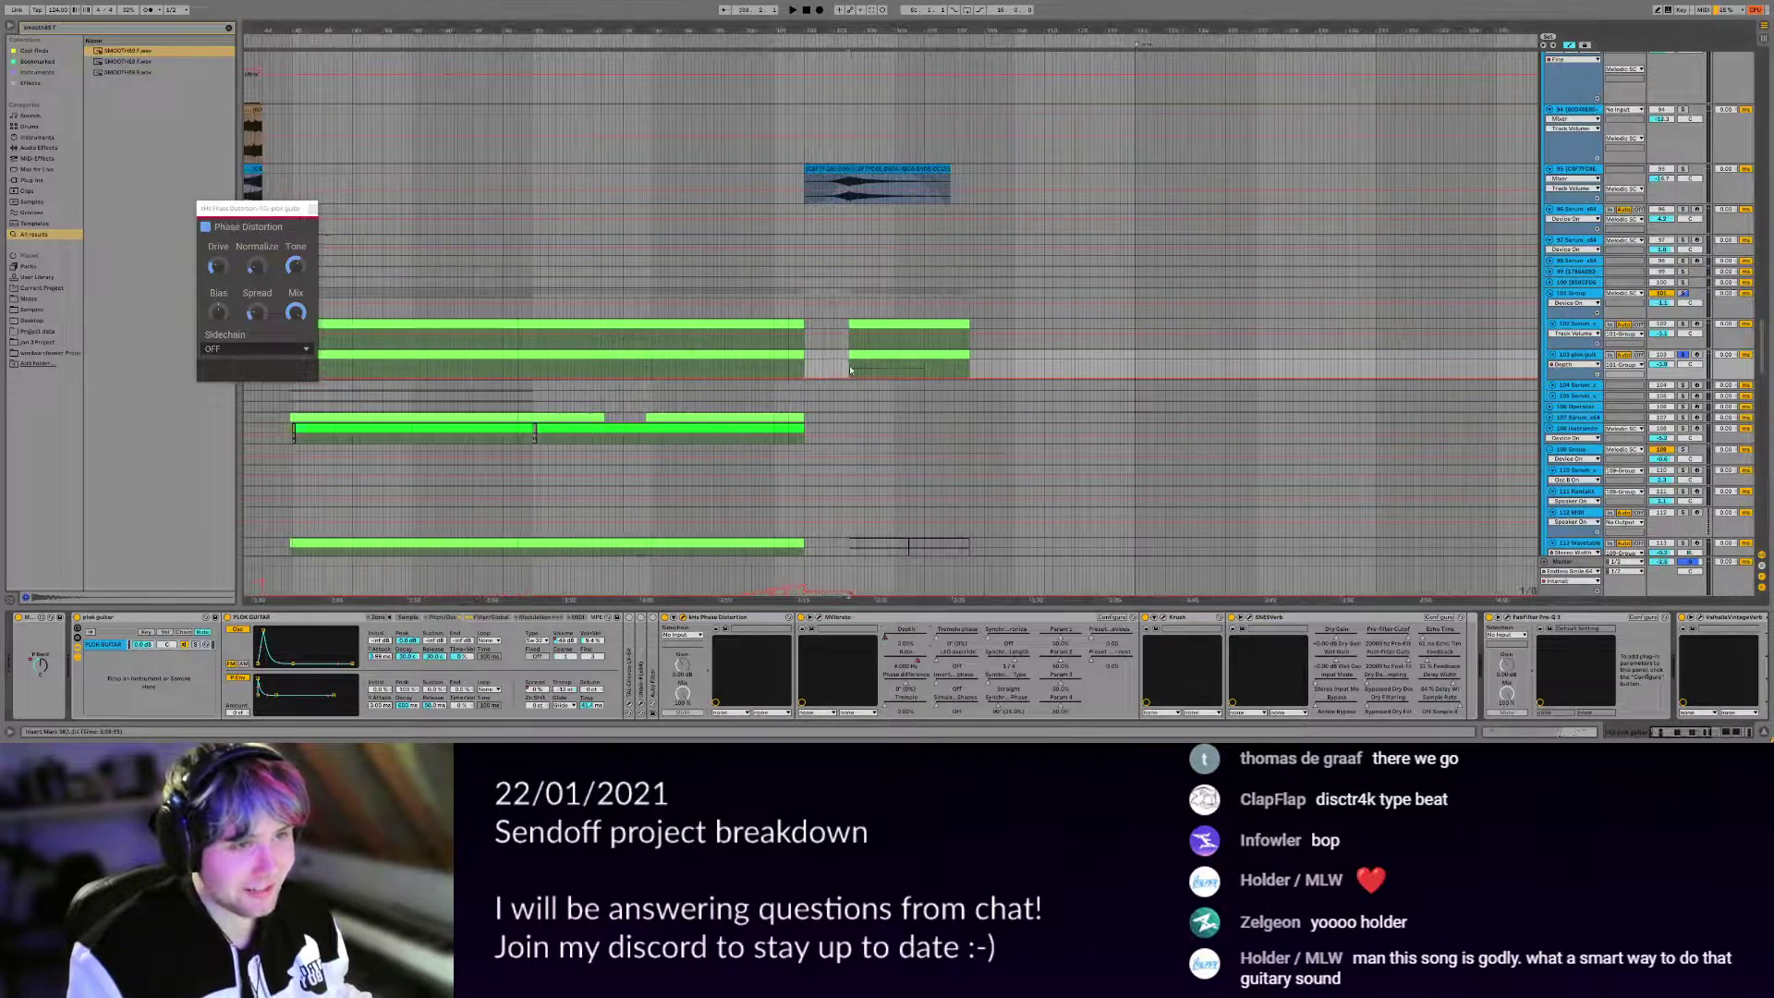
pyautogui.scroll(-5, 856, 373)
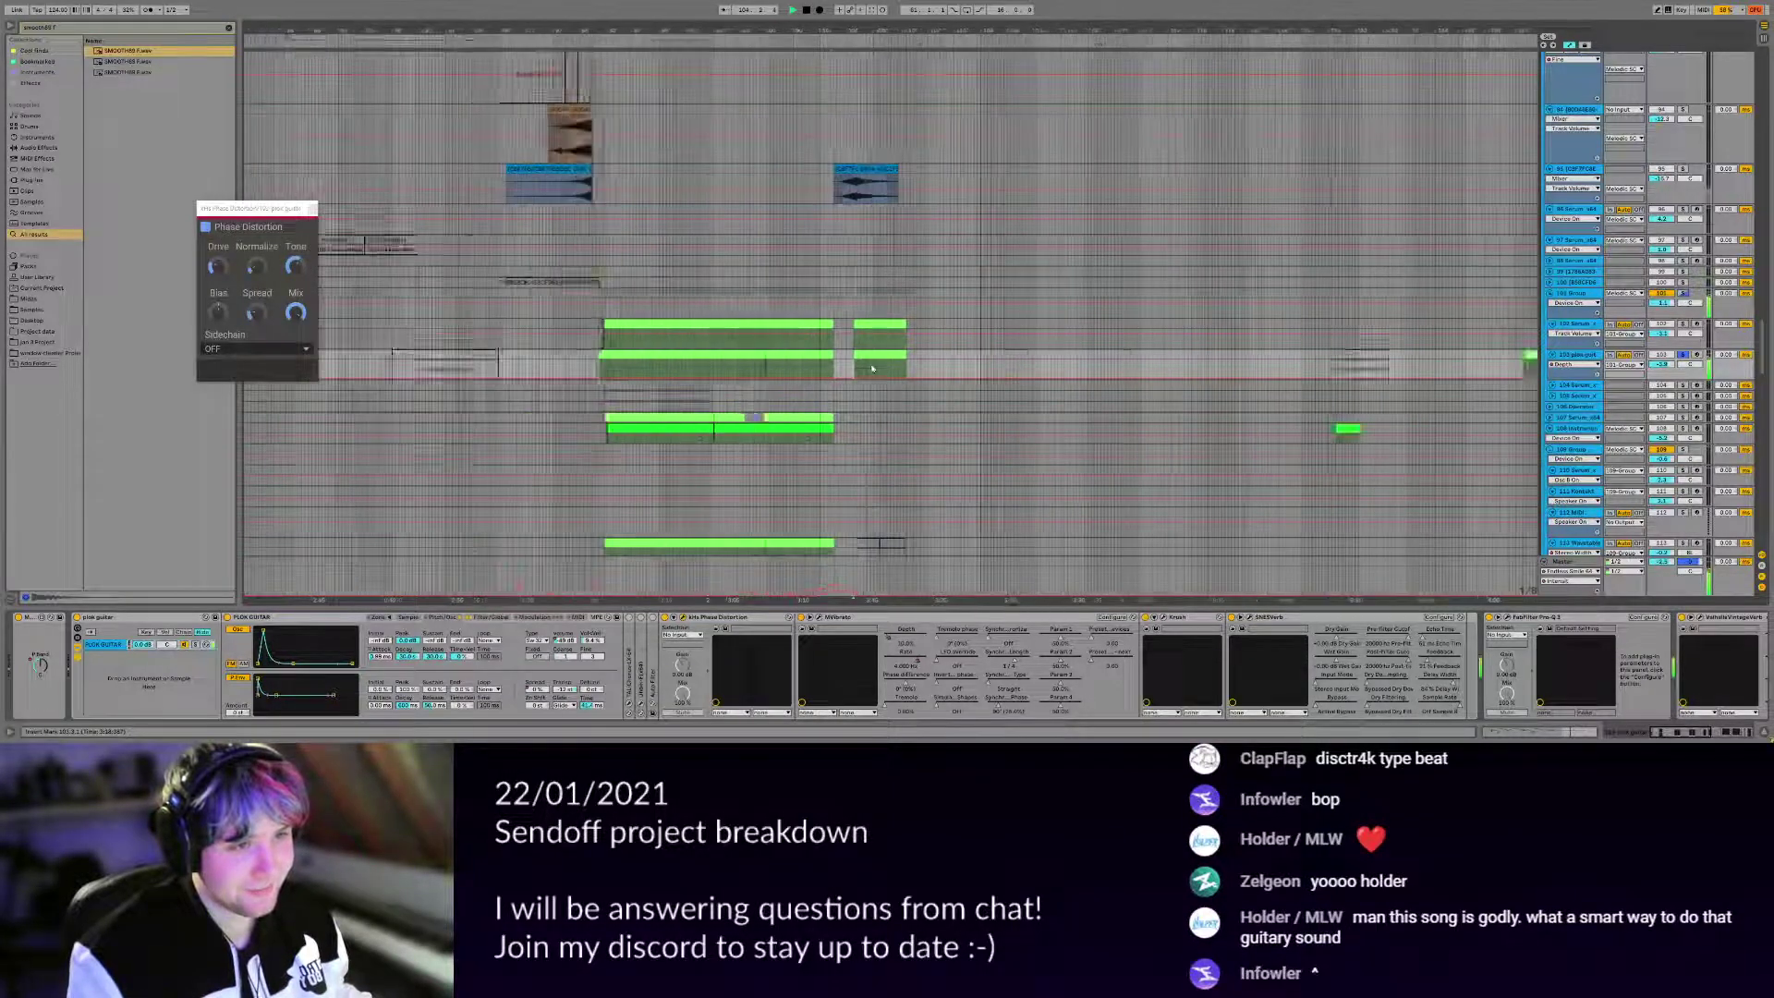
pyautogui.scroll(5, 497, 375)
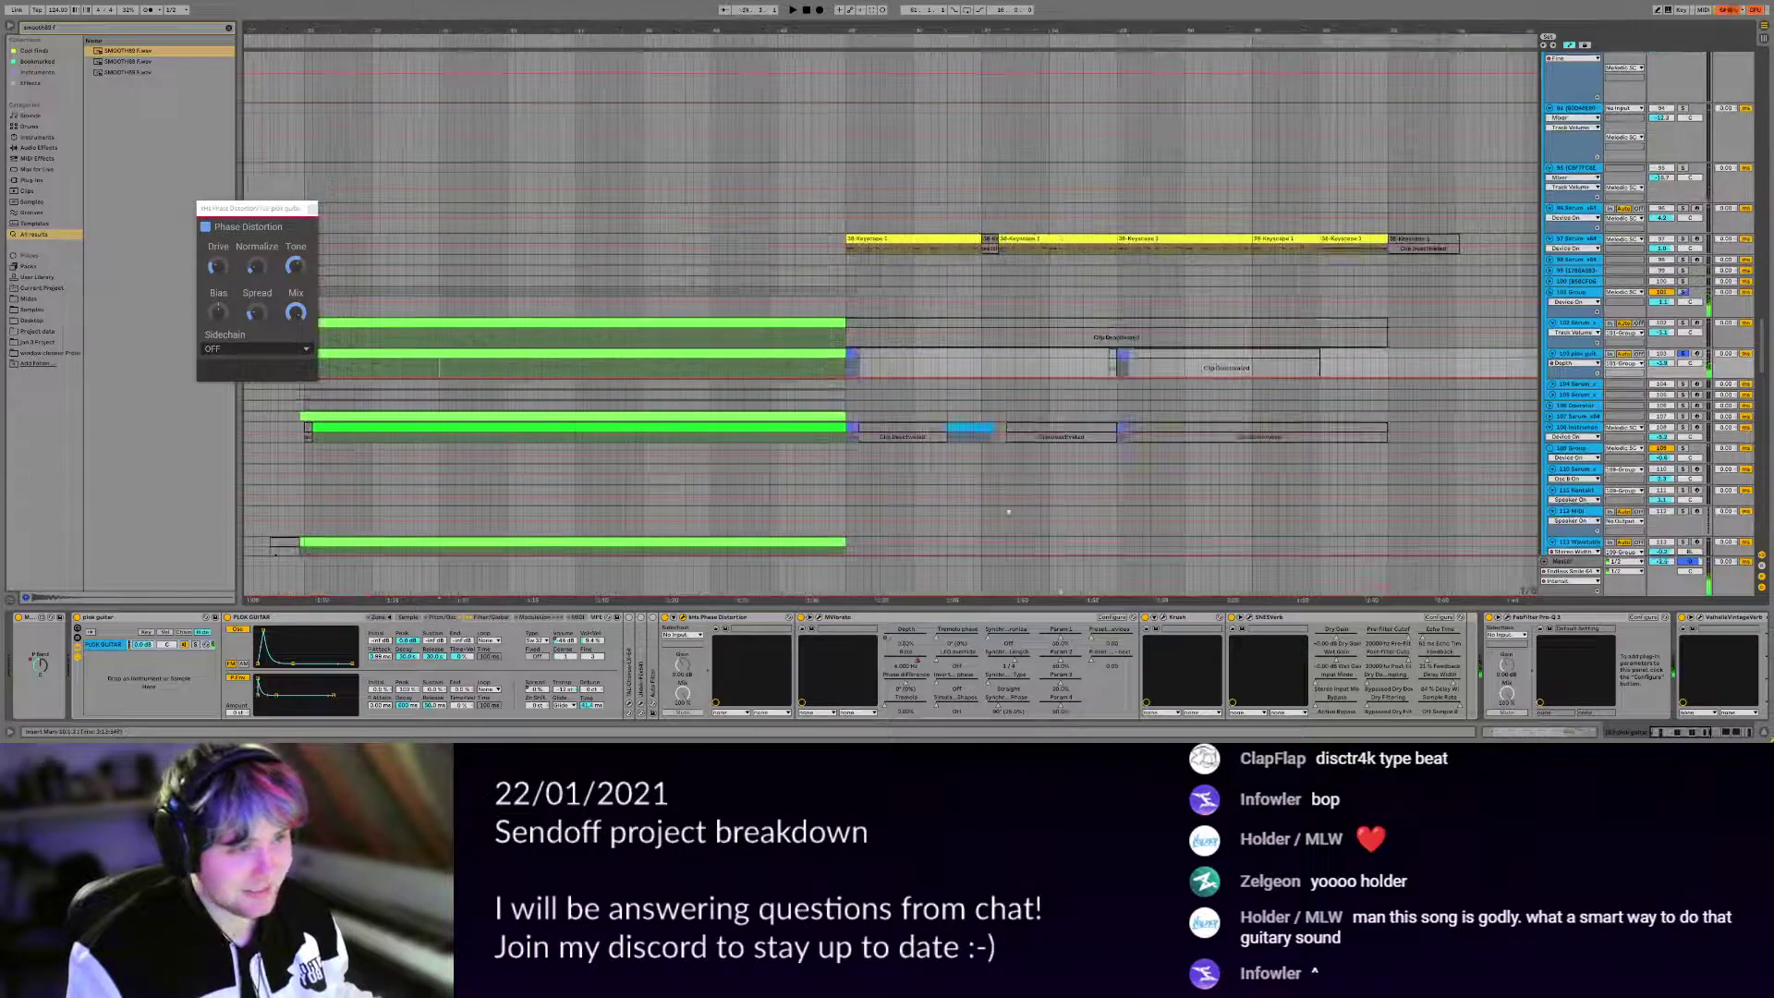
# Open the Krush plug-in window, close the Phase Distortion window and move Krush clear of the clip start.
pyautogui.click(1159, 618)
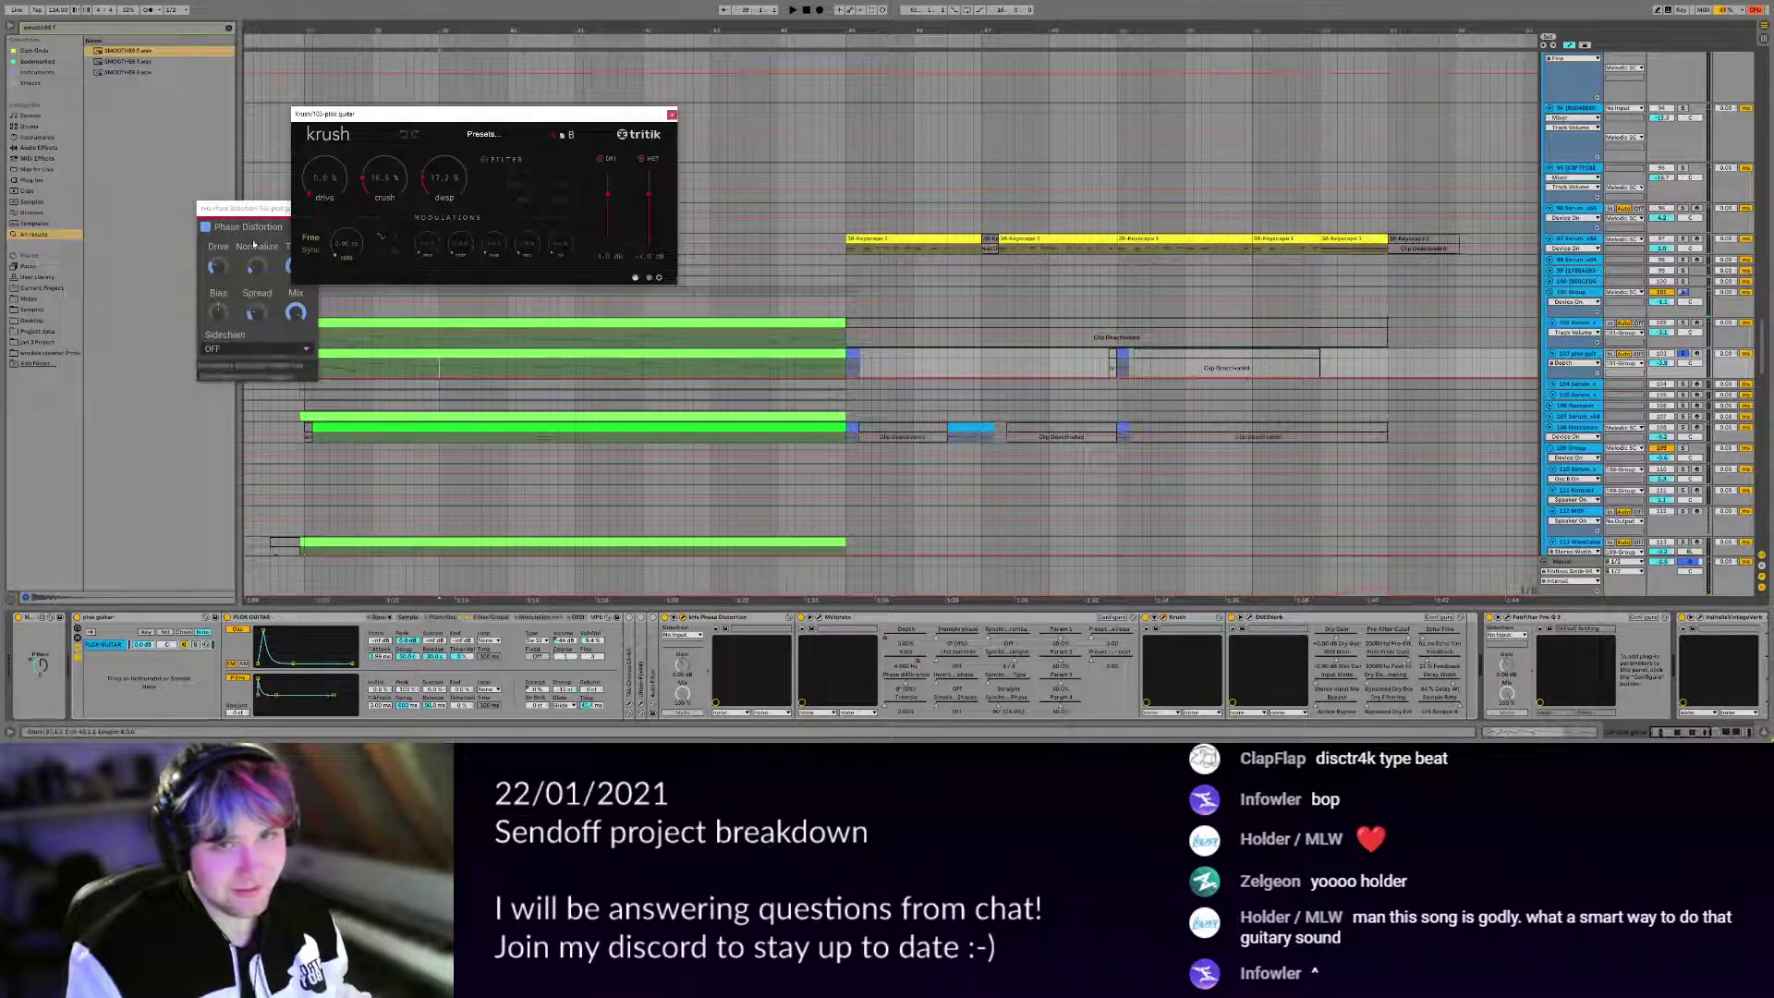
pyautogui.moveTo(260, 214); pyautogui.dragTo(271, 251)
pyautogui.click(322, 246)
pyautogui.moveTo(445, 114); pyautogui.dragTo(704, 194)
pyautogui.moveTo(300, 373); pyautogui.dragTo(438, 377)
pyautogui.scroll(2, 440, 377)
pyautogui.scroll(-2, 440, 377)
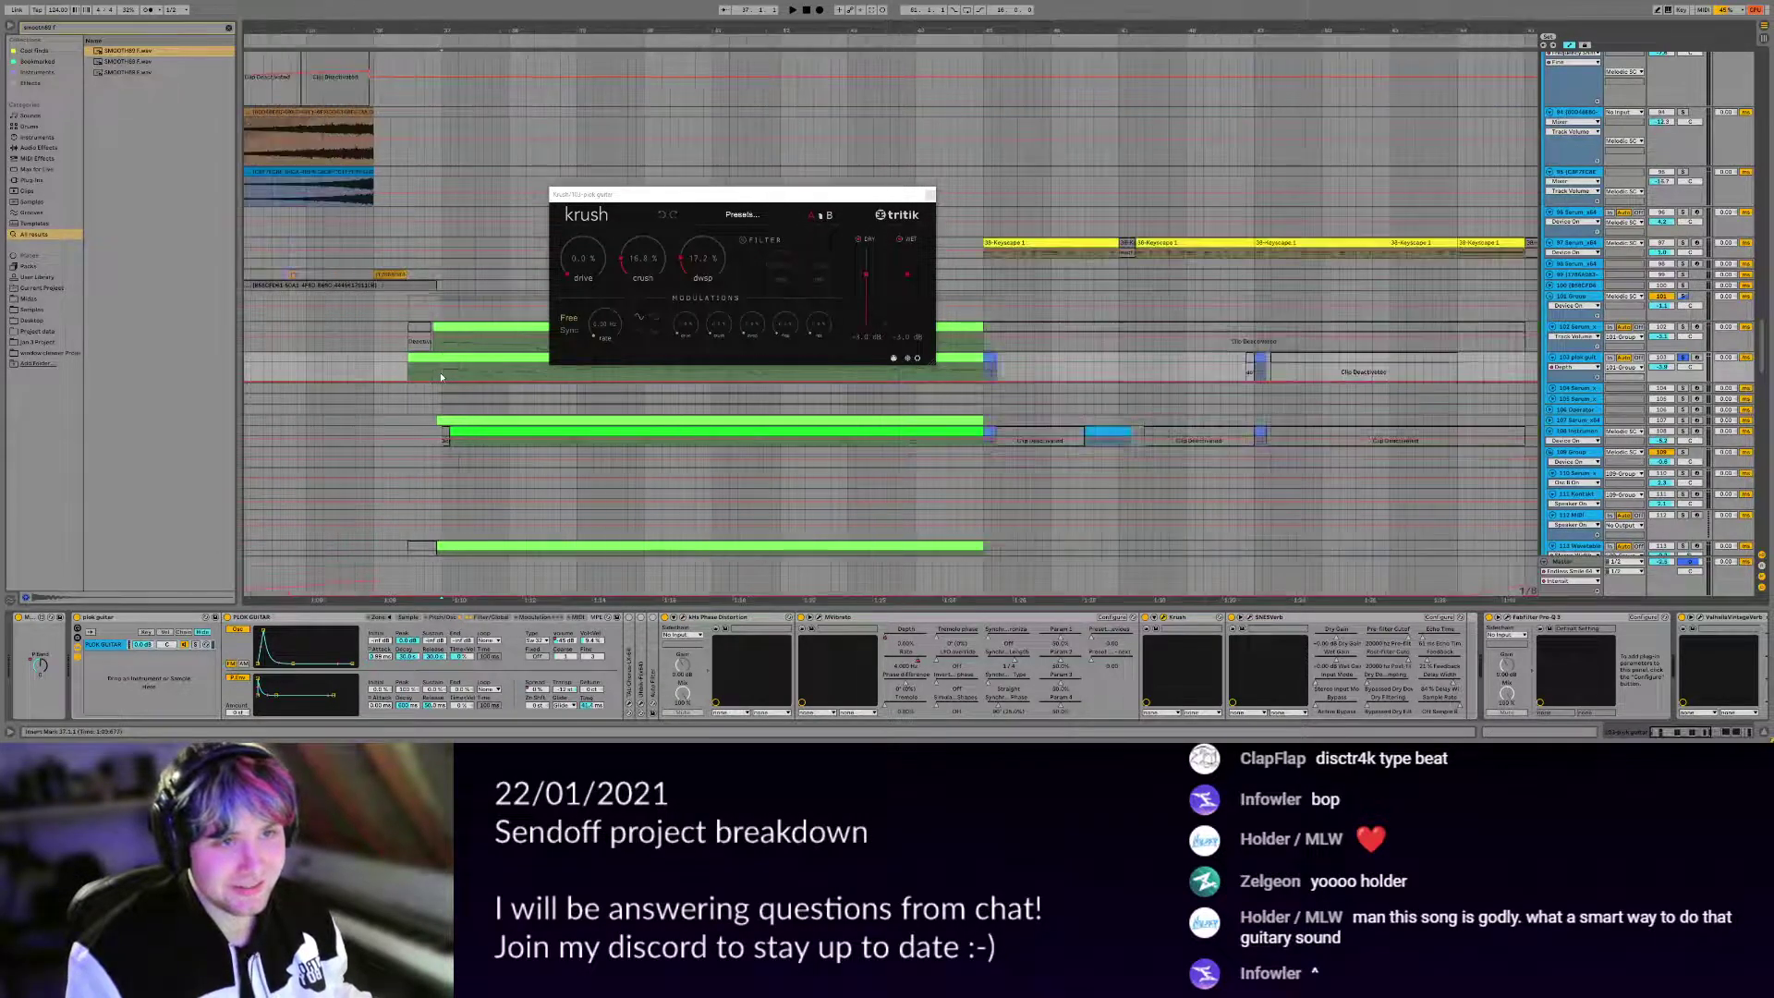
pyautogui.scroll(2, 441, 377)
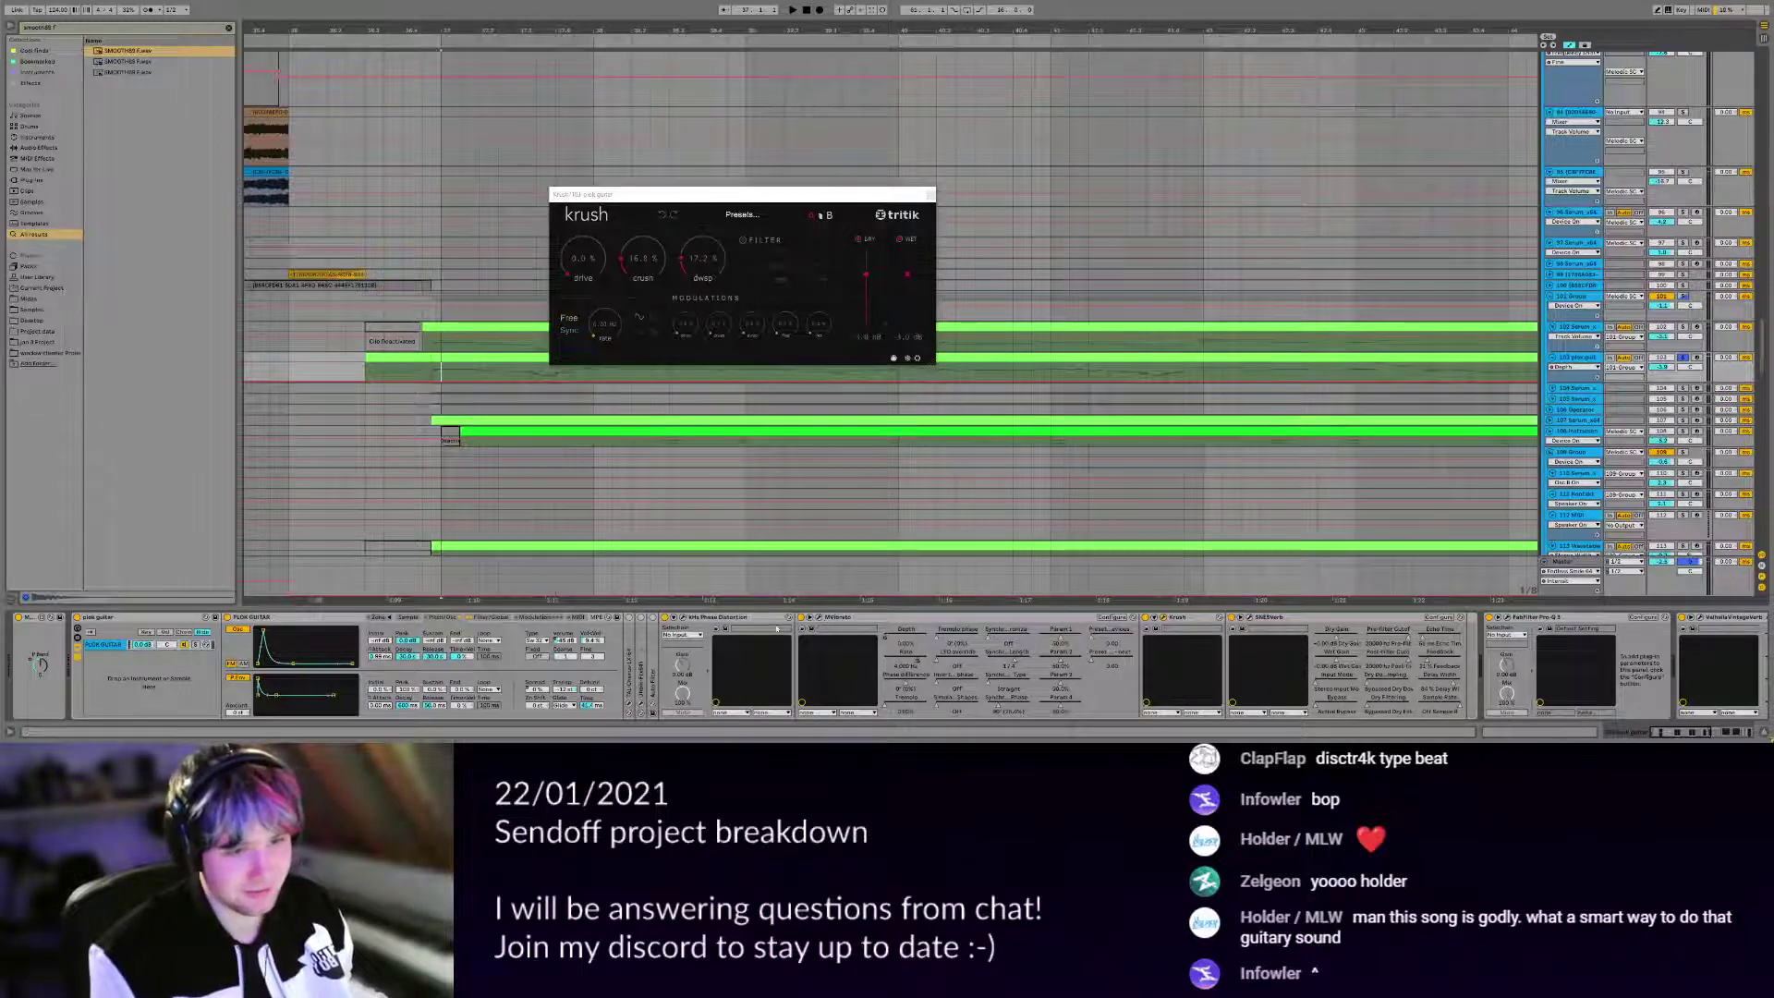
# Close Krush, open the SNESVerb plug-in window and play a short passage of the plok guitar clip.
pyautogui.moveTo(811, 195); pyautogui.dragTo(839, 190)
pyautogui.click(959, 188)
pyautogui.hscroll(1, 1198, 628)
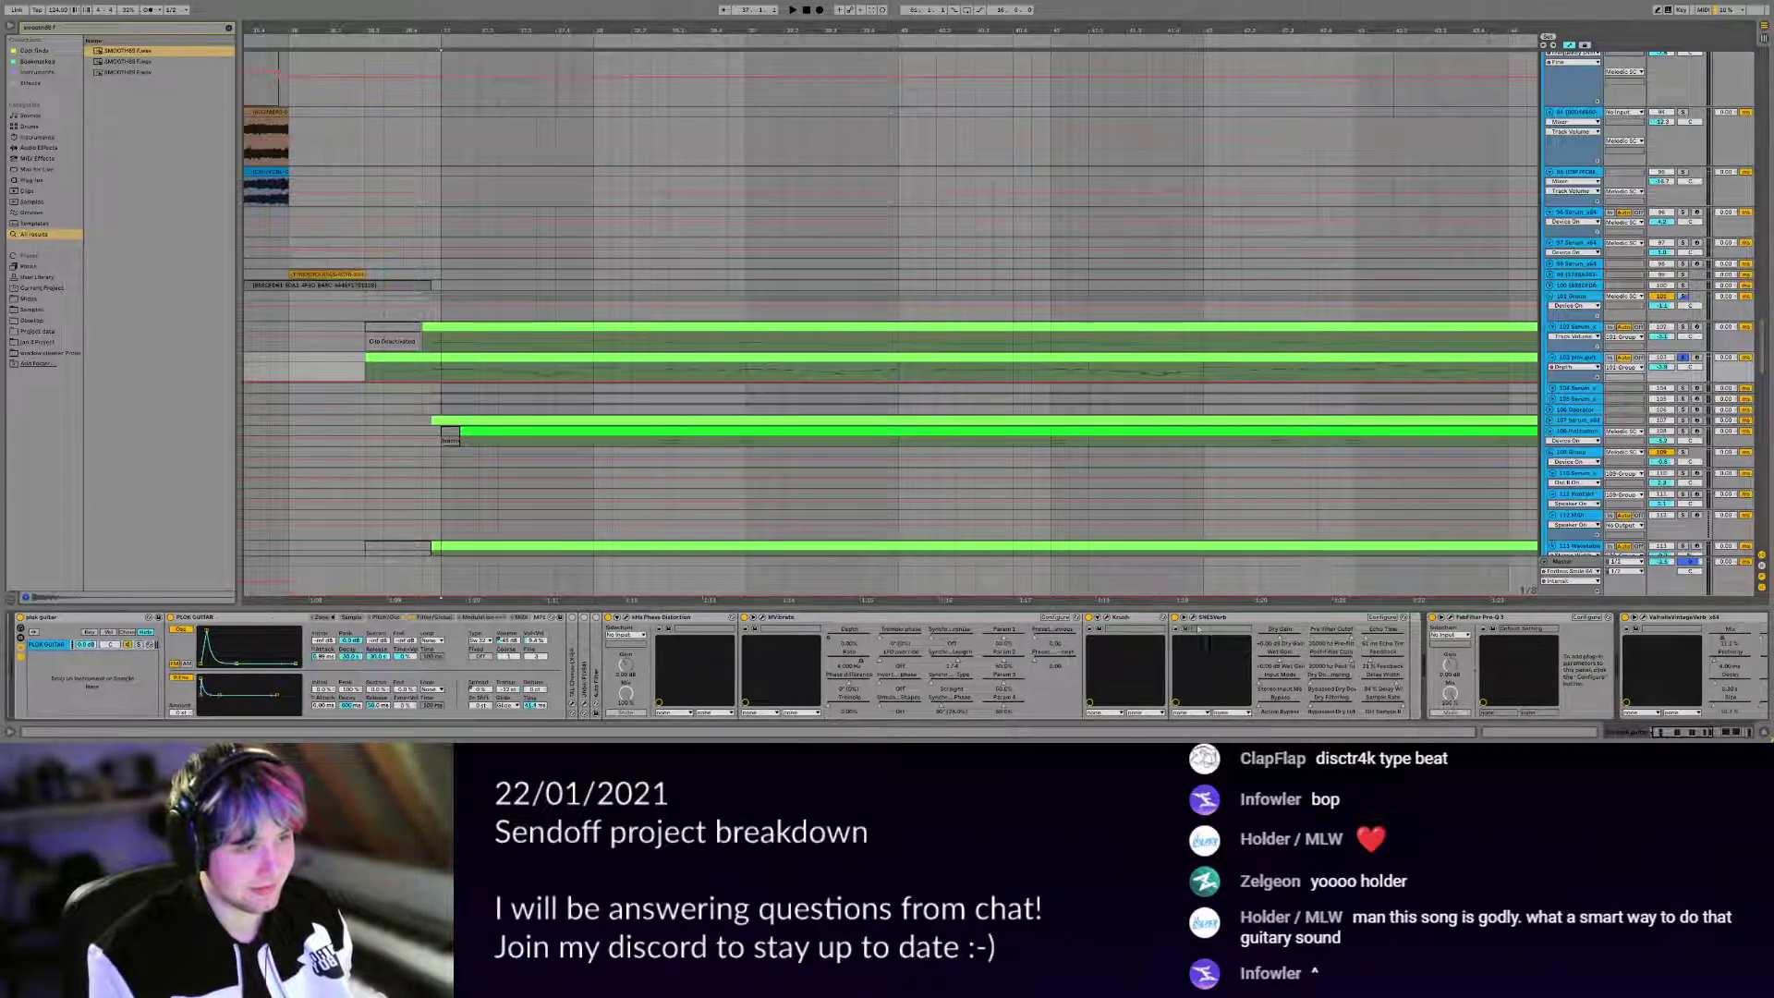
pyautogui.click(1189, 618)
pyautogui.click(555, 370)
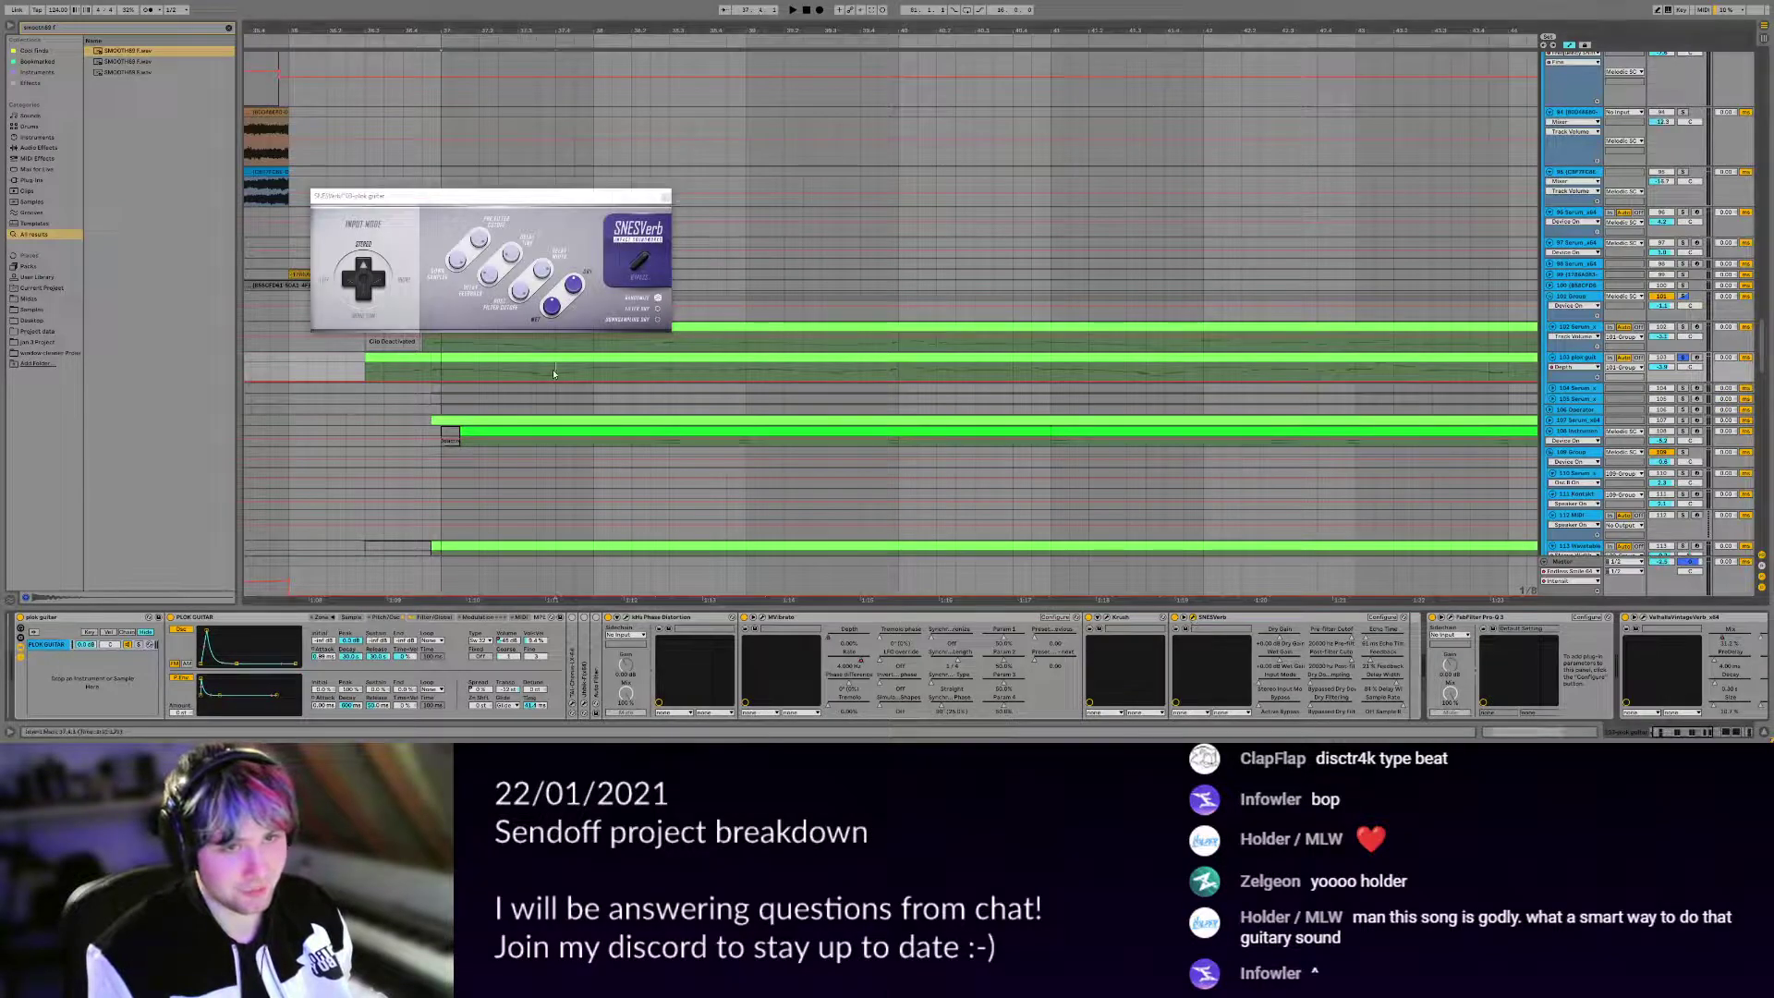
pyautogui.press('space')
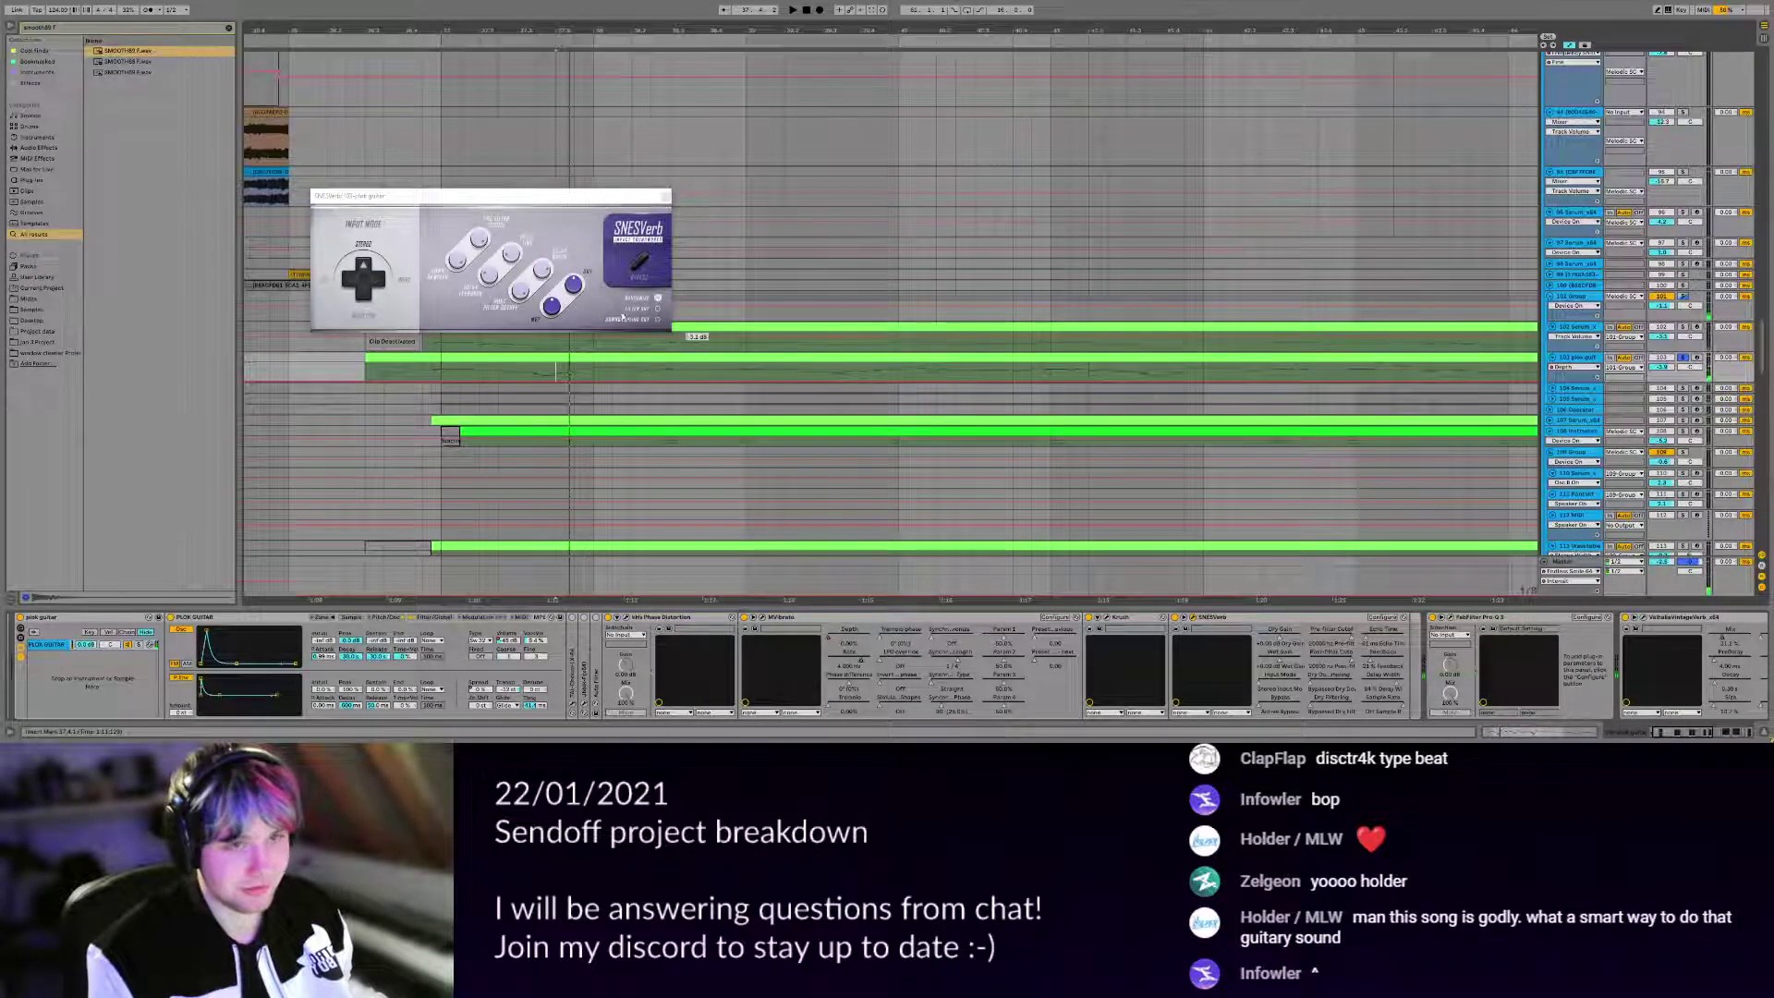
# Inspect the feedback and neighbouring controls in SNESVerb and close its window.
pyautogui.click(498, 248)
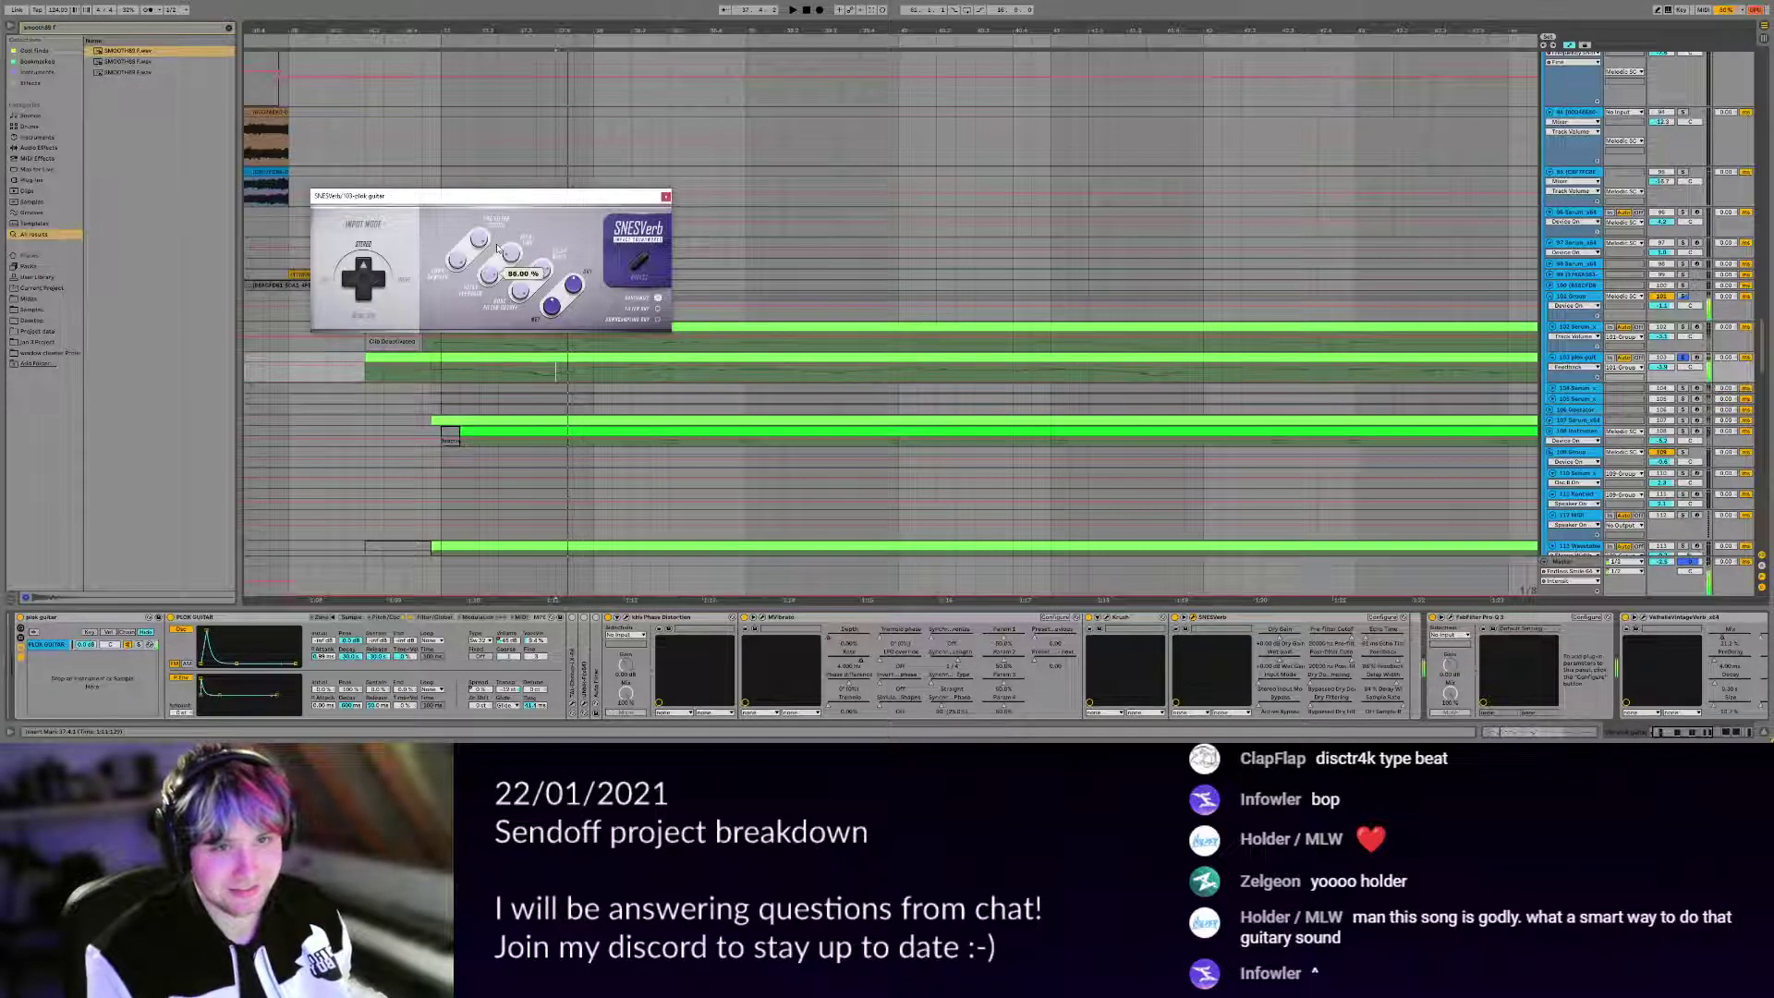
pyautogui.moveTo(497, 248); pyautogui.dragTo(493, 276)
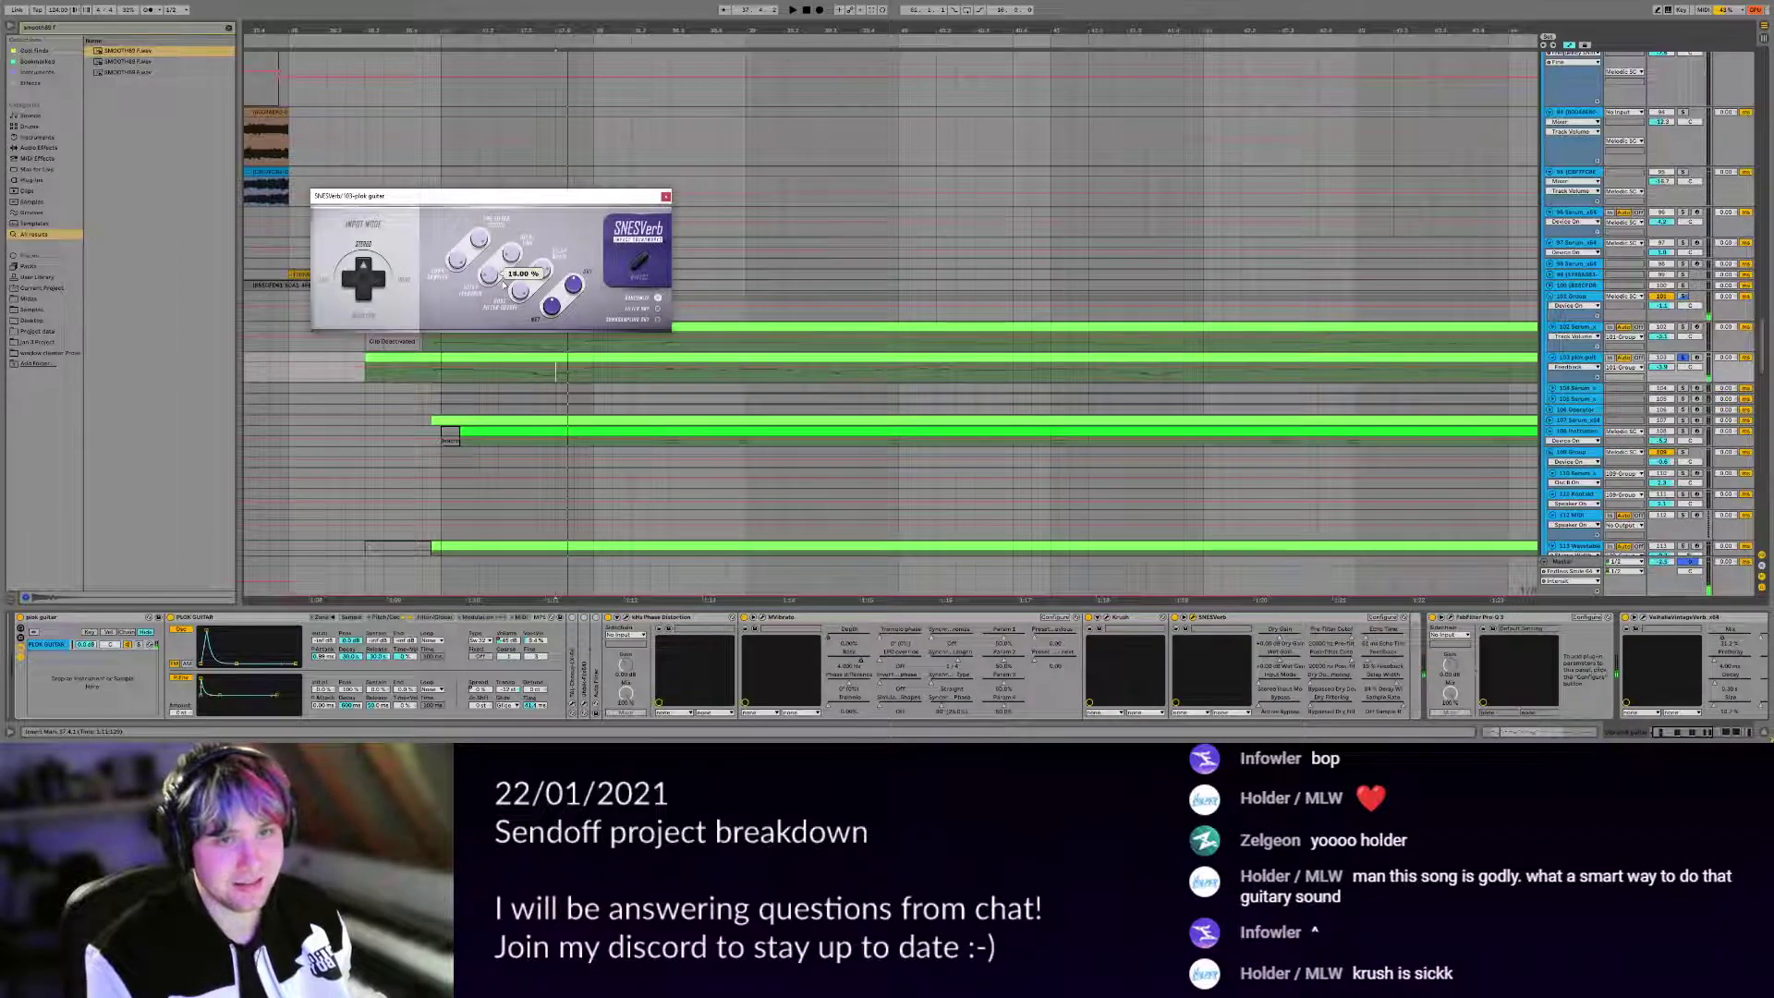
pyautogui.click(665, 196)
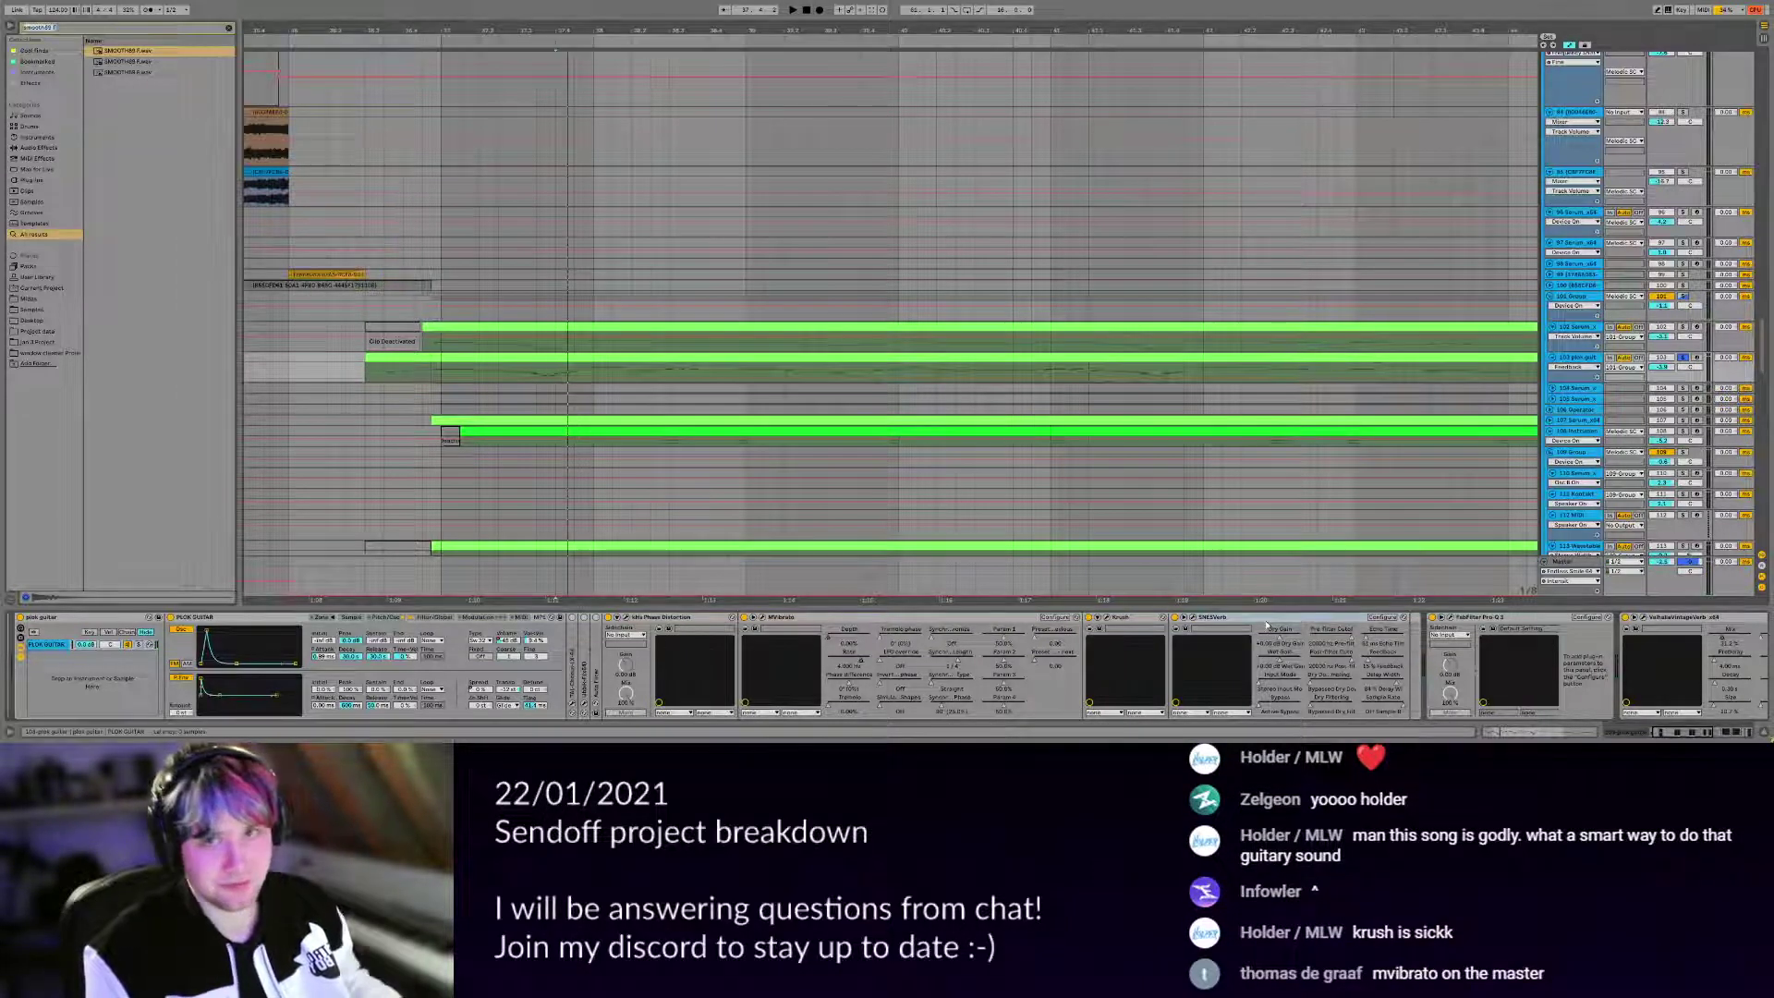
# Search the browser for "delay" and insert the Delay effect directly after SNESVerb on the plok guitar track.
pyautogui.hotkey('ctrl', 'f')
pyautogui.write('delay')
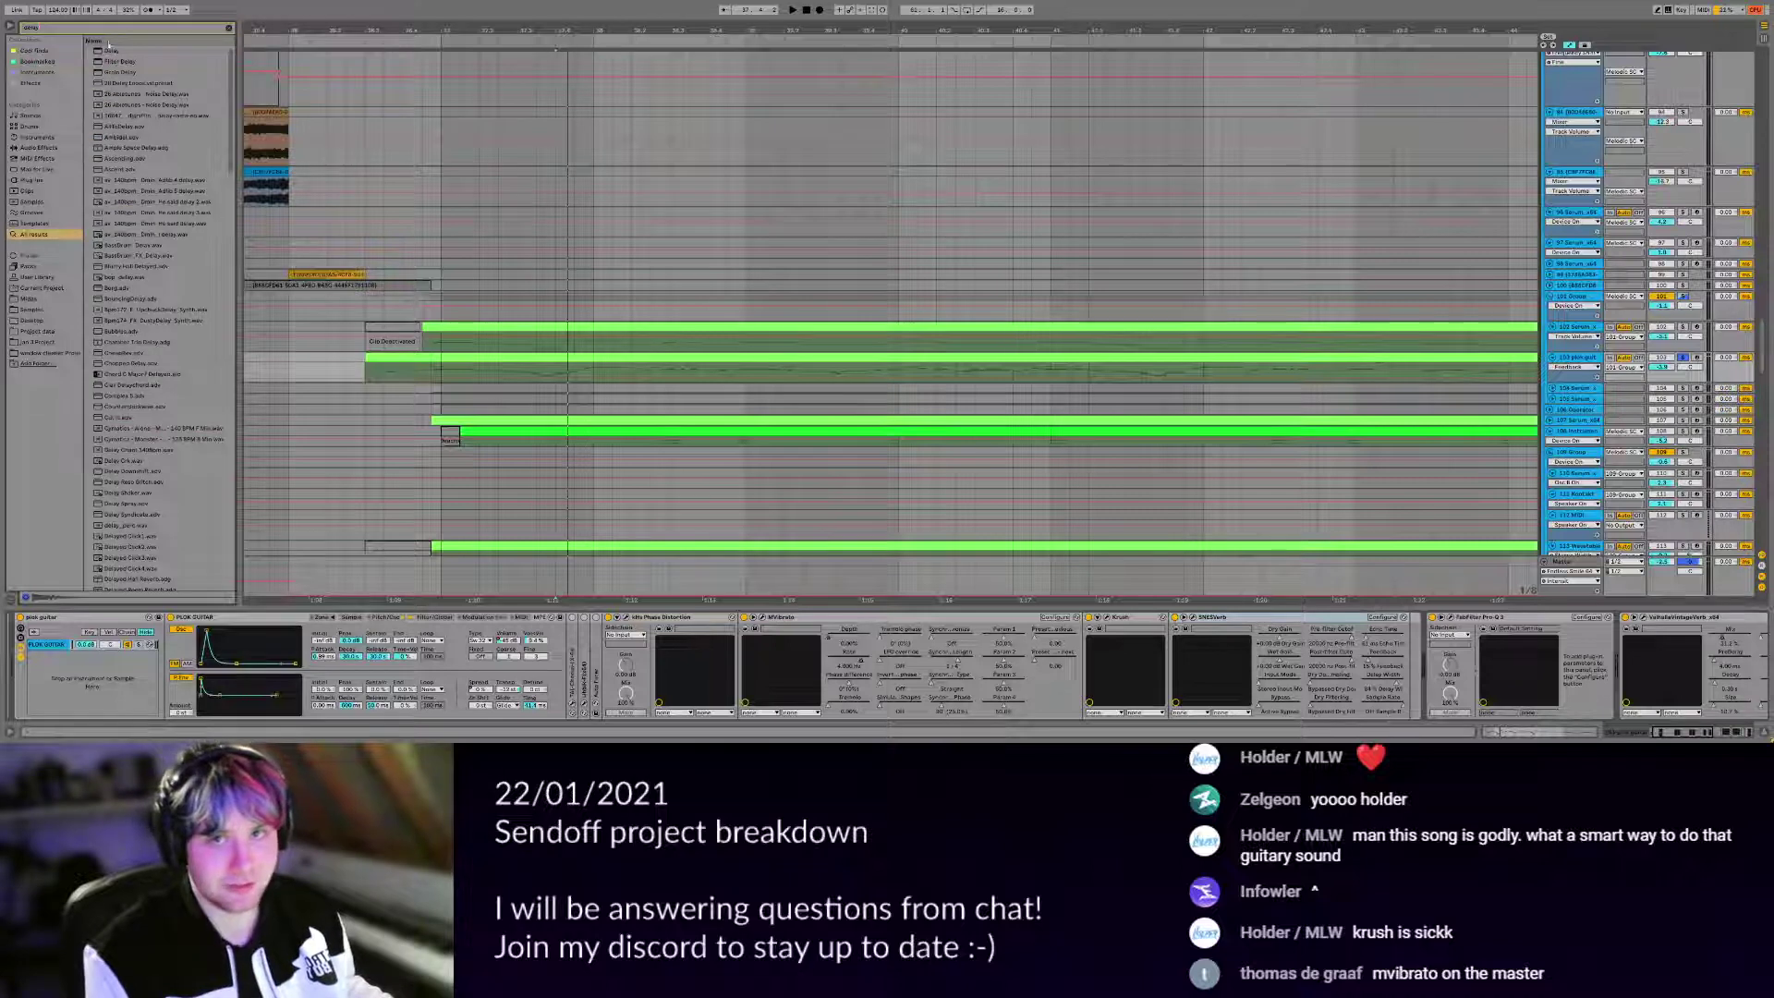
pyautogui.click(109, 49)
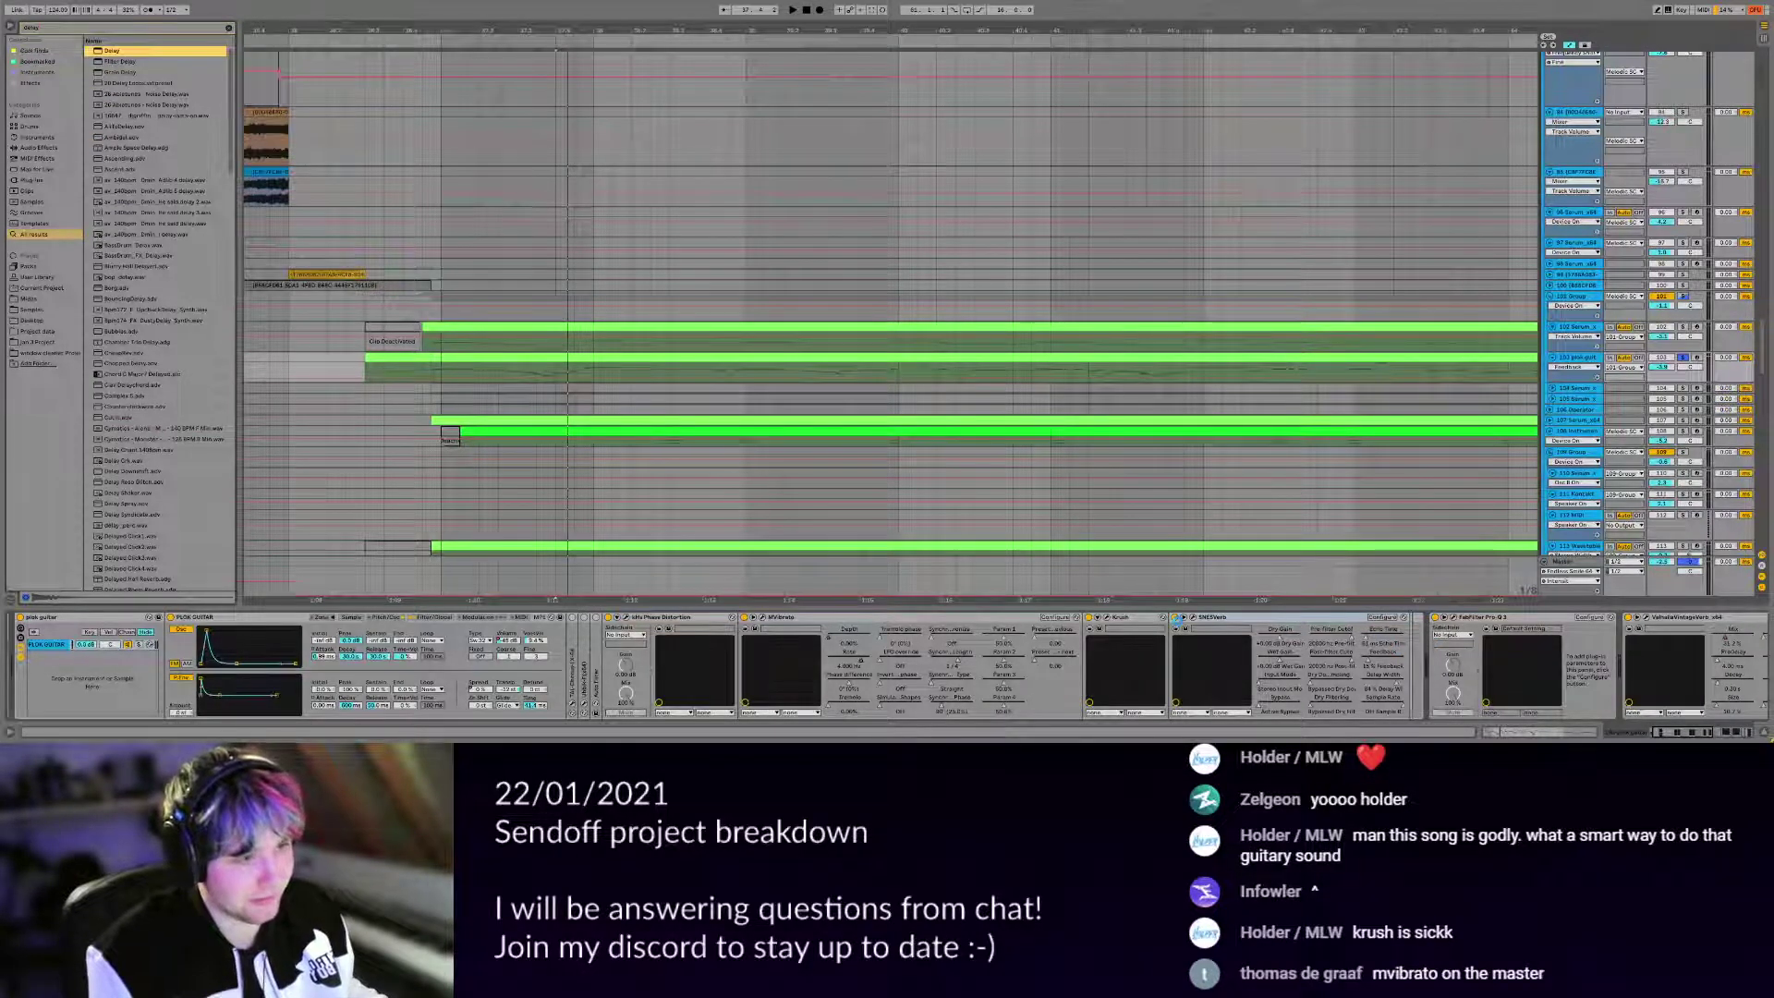
pyautogui.moveTo(112, 50); pyautogui.dragTo(1384, 651)
pyautogui.hscroll(2, 1419, 665)
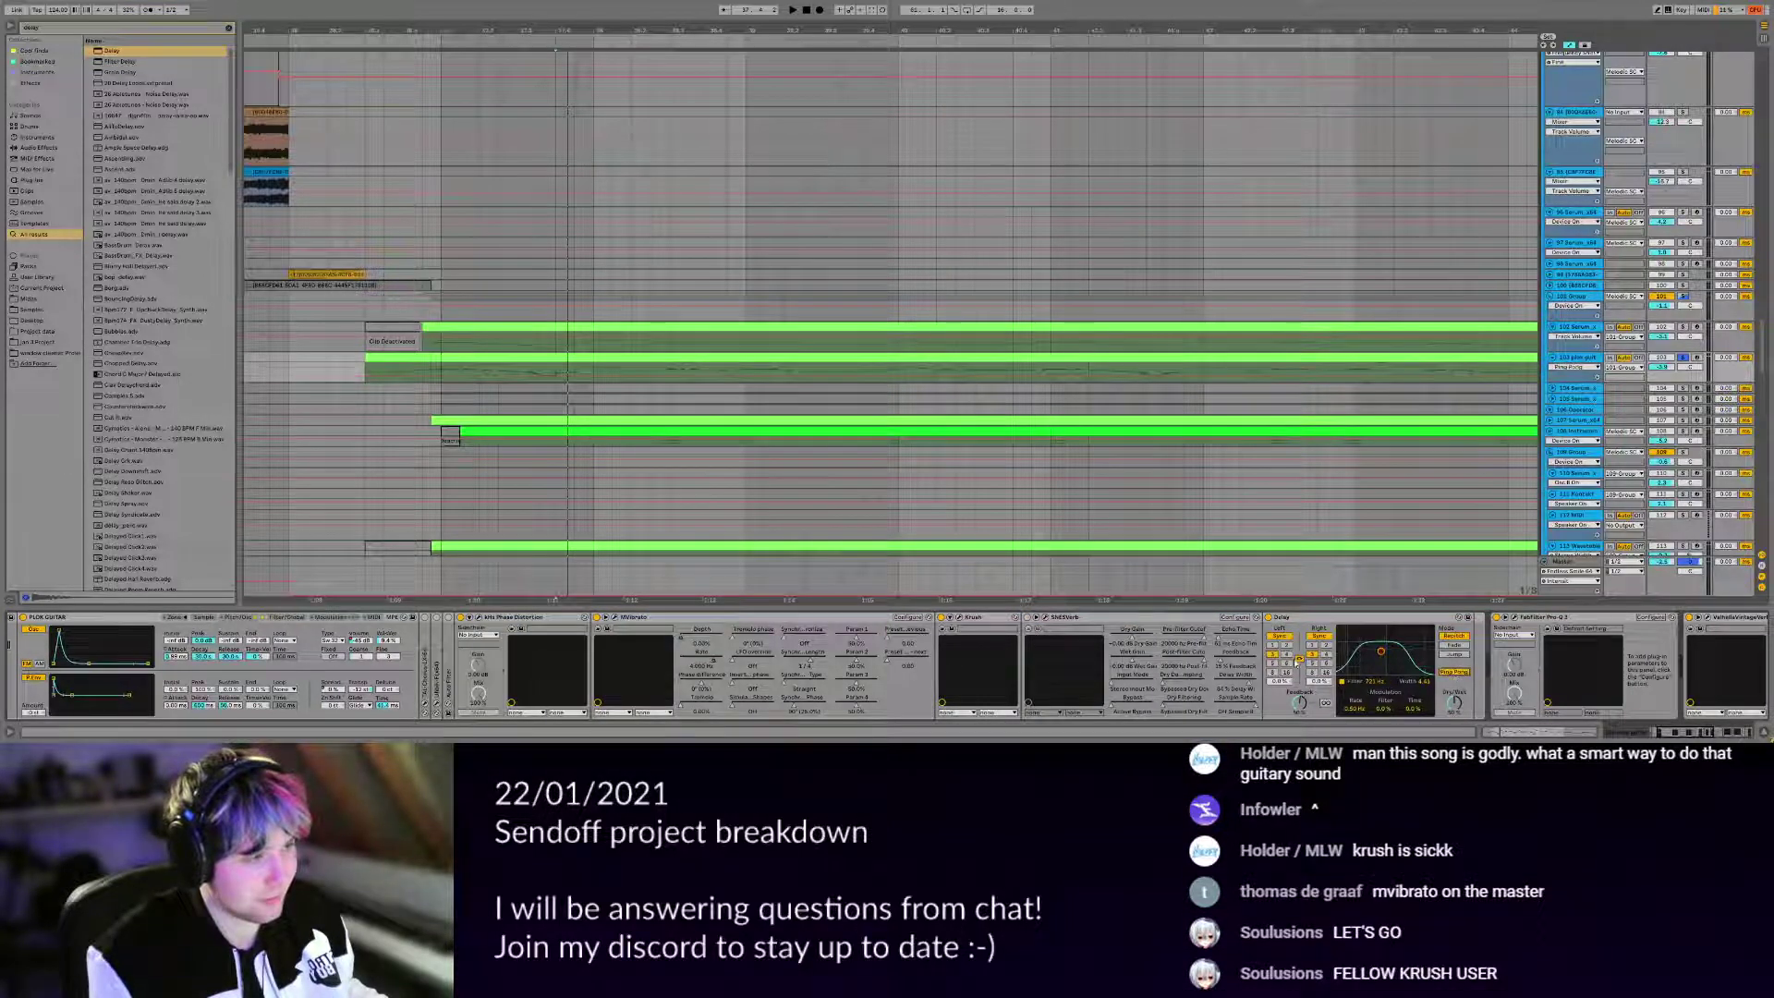
# Switch the Delay from synced to free time, and adjust its dry/wet mix and delay time while auditioning the guitar.
pyautogui.click(1318, 637)
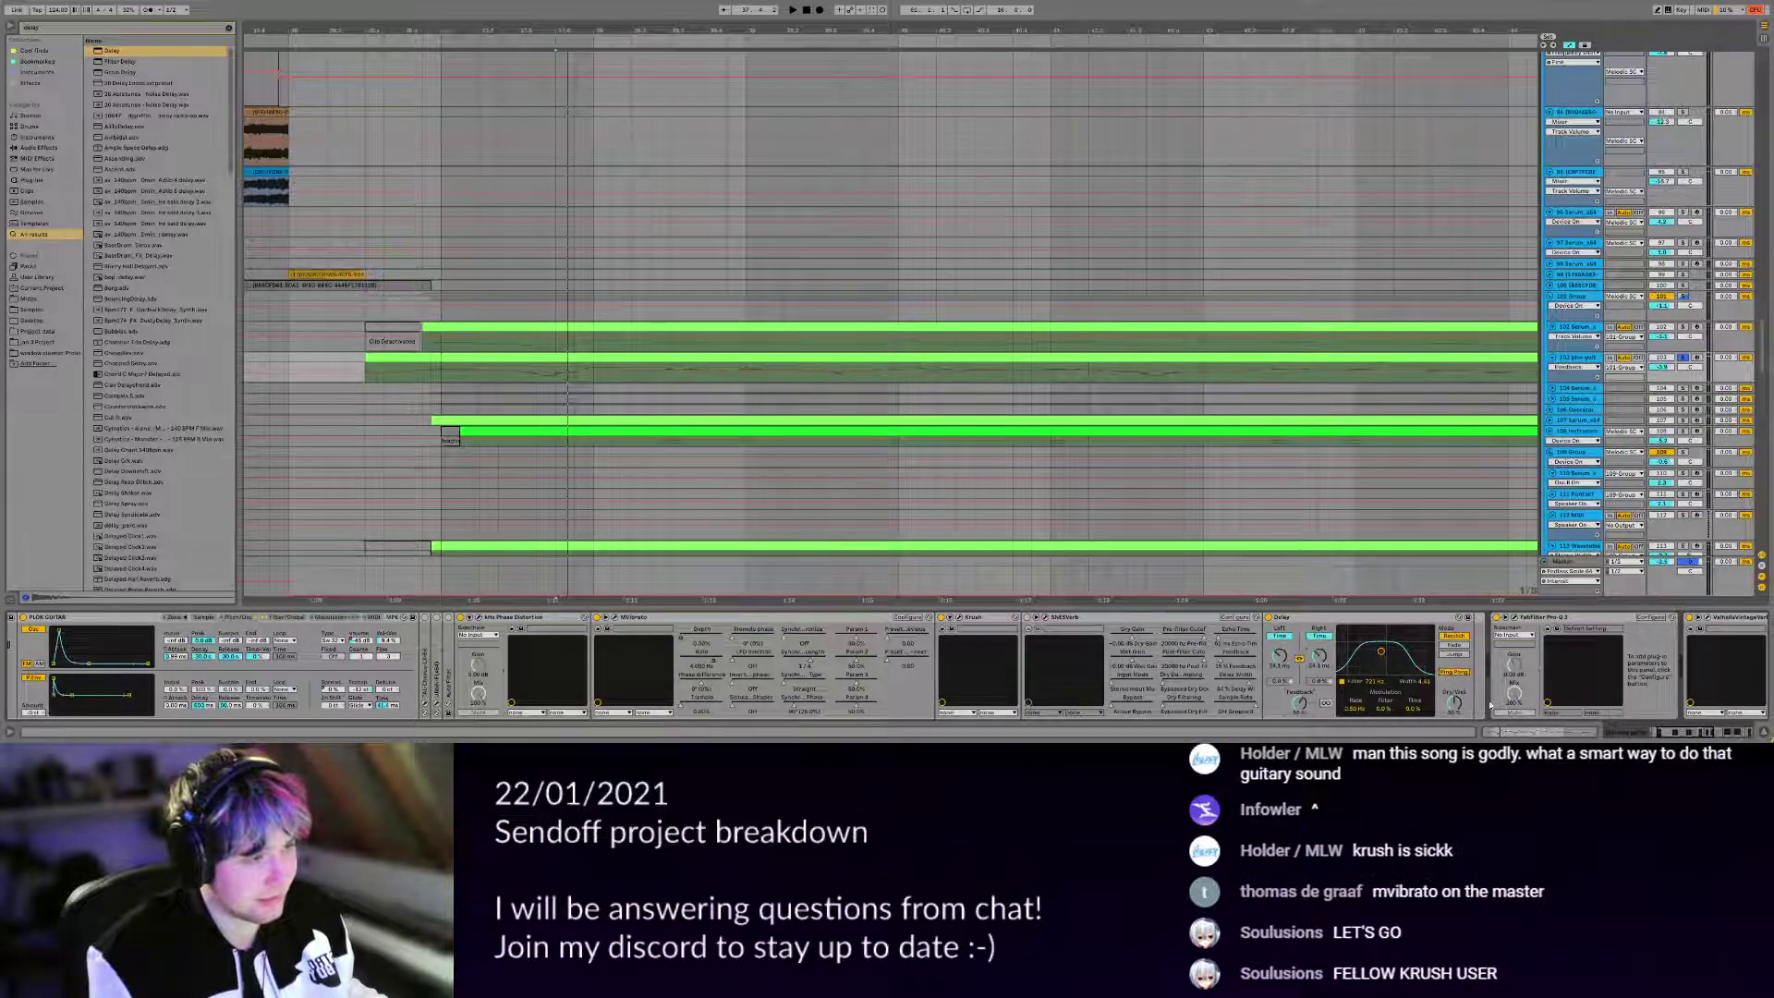
pyautogui.moveTo(1454, 704); pyautogui.dragTo(1453, 723)
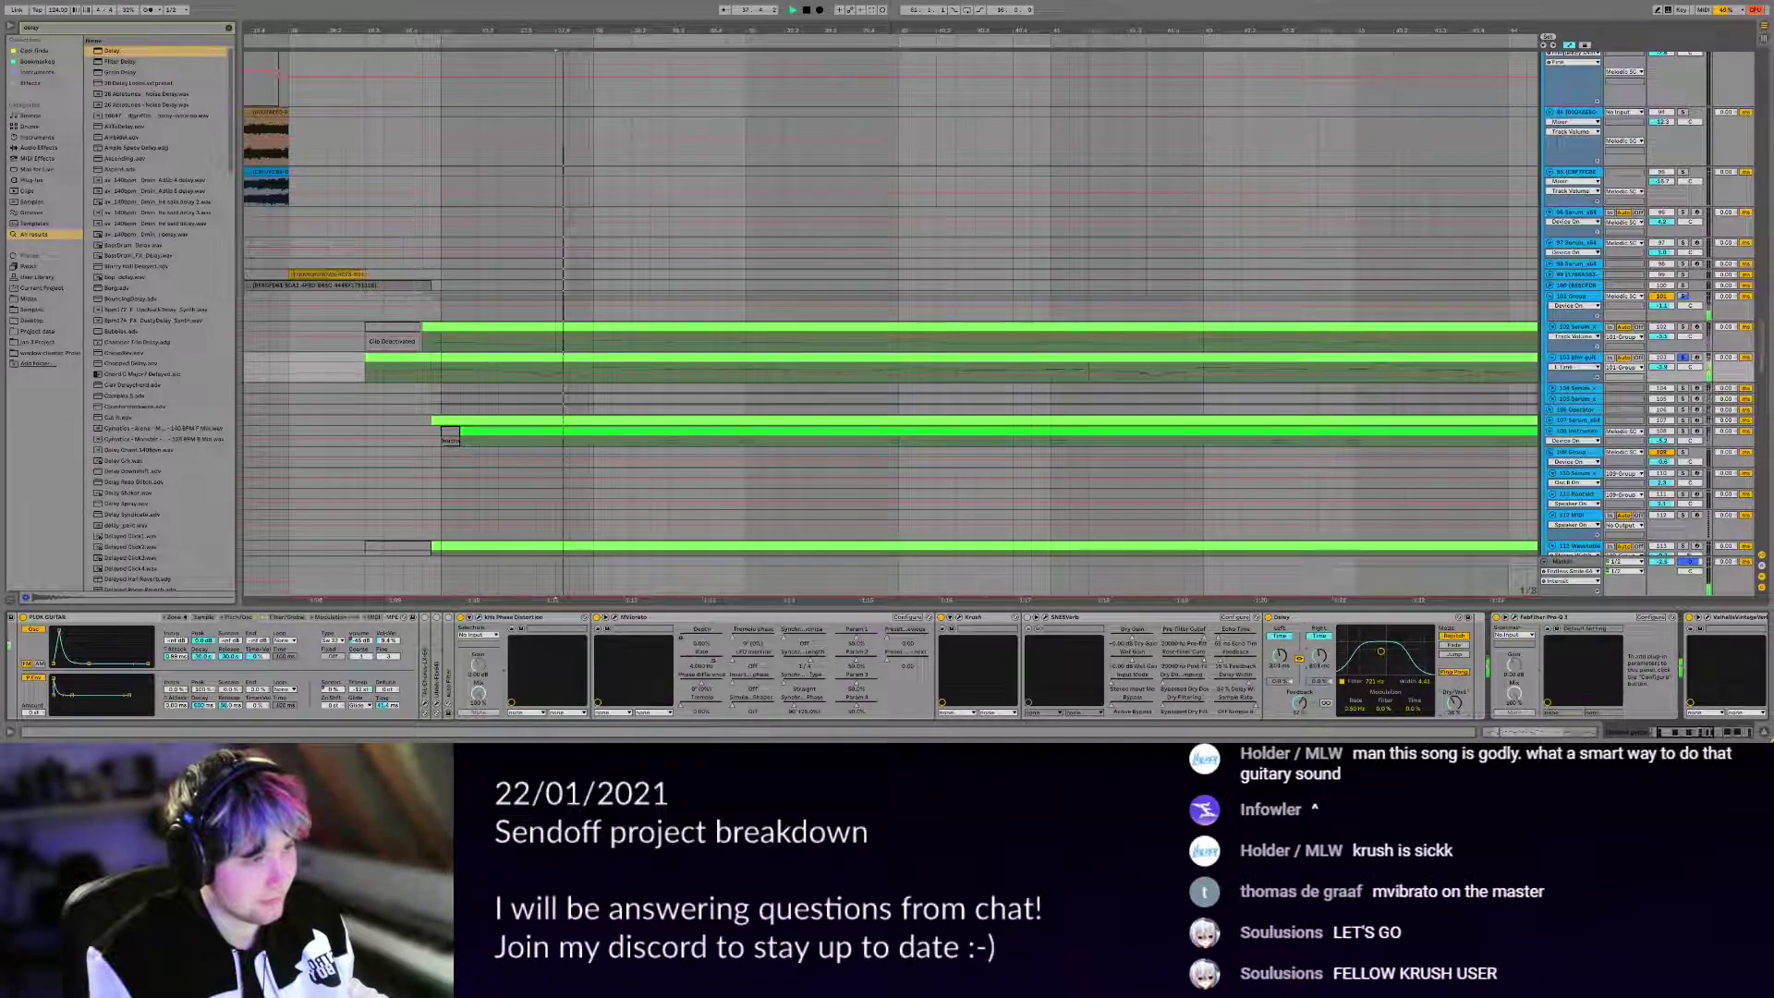
pyautogui.moveTo(1319, 655); pyautogui.dragTo(1319, 646)
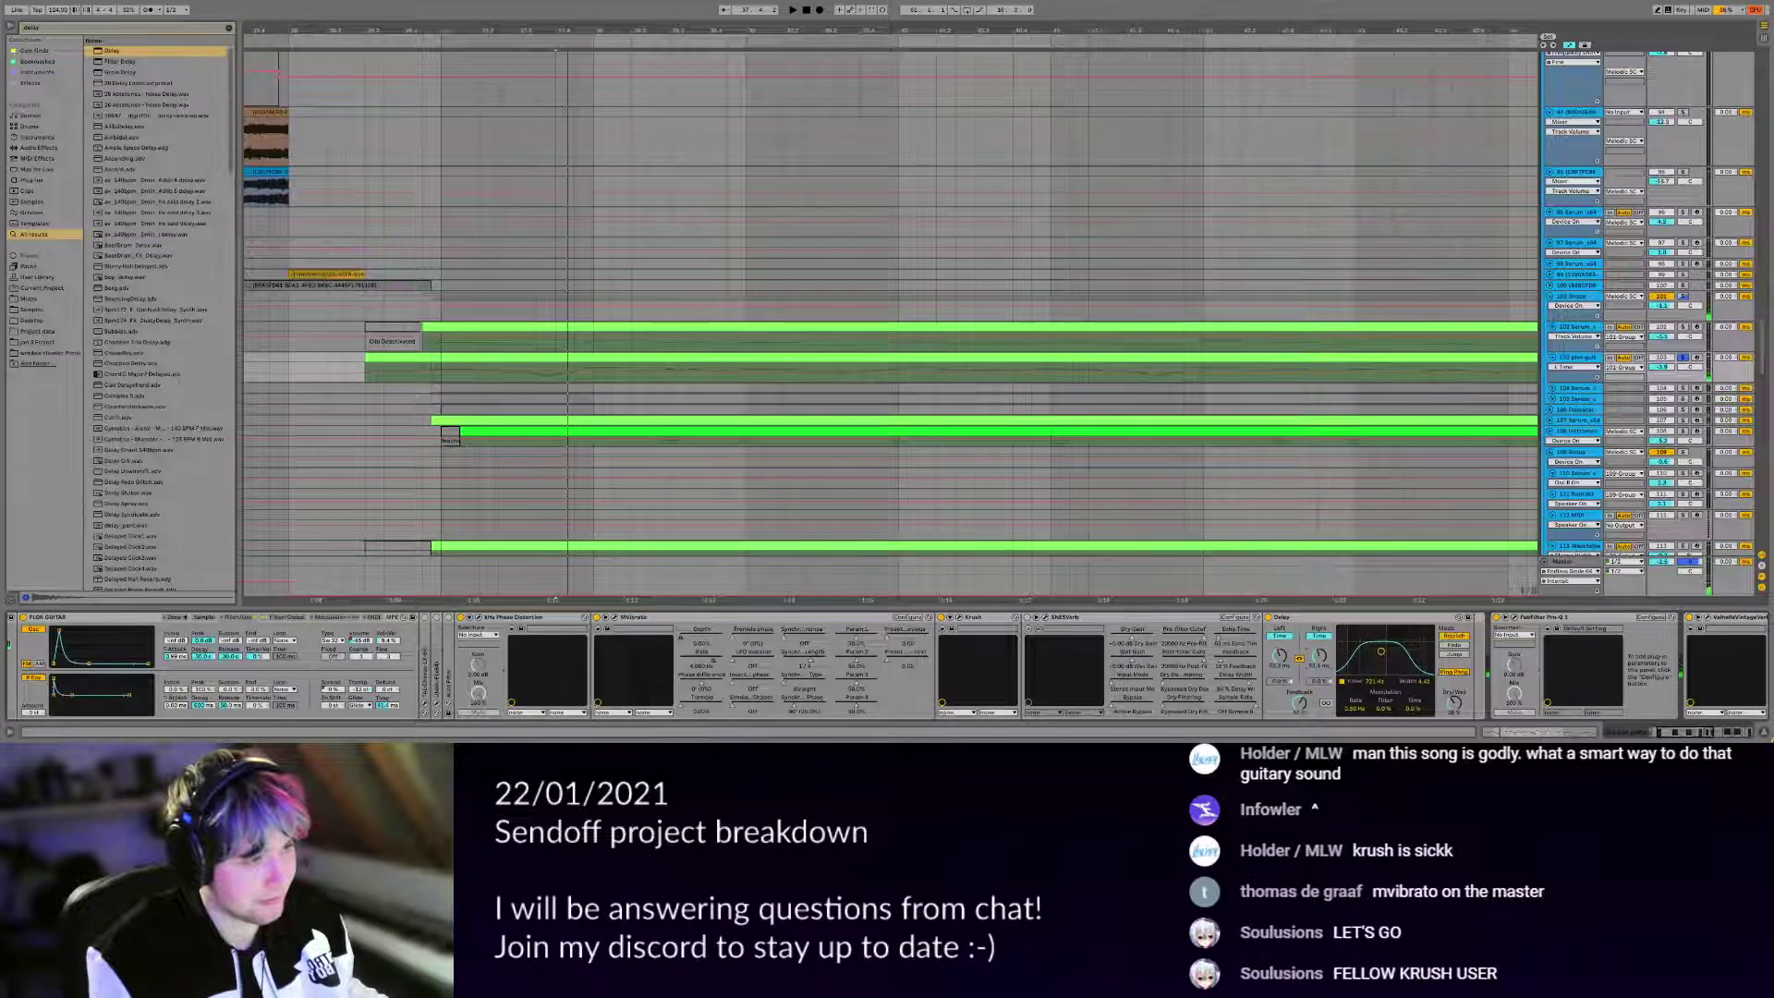
# Adjust the Delay's filter and remove the Delay from the plok guitar track.
pyautogui.moveTo(1387, 661); pyautogui.dragTo(1387, 653)
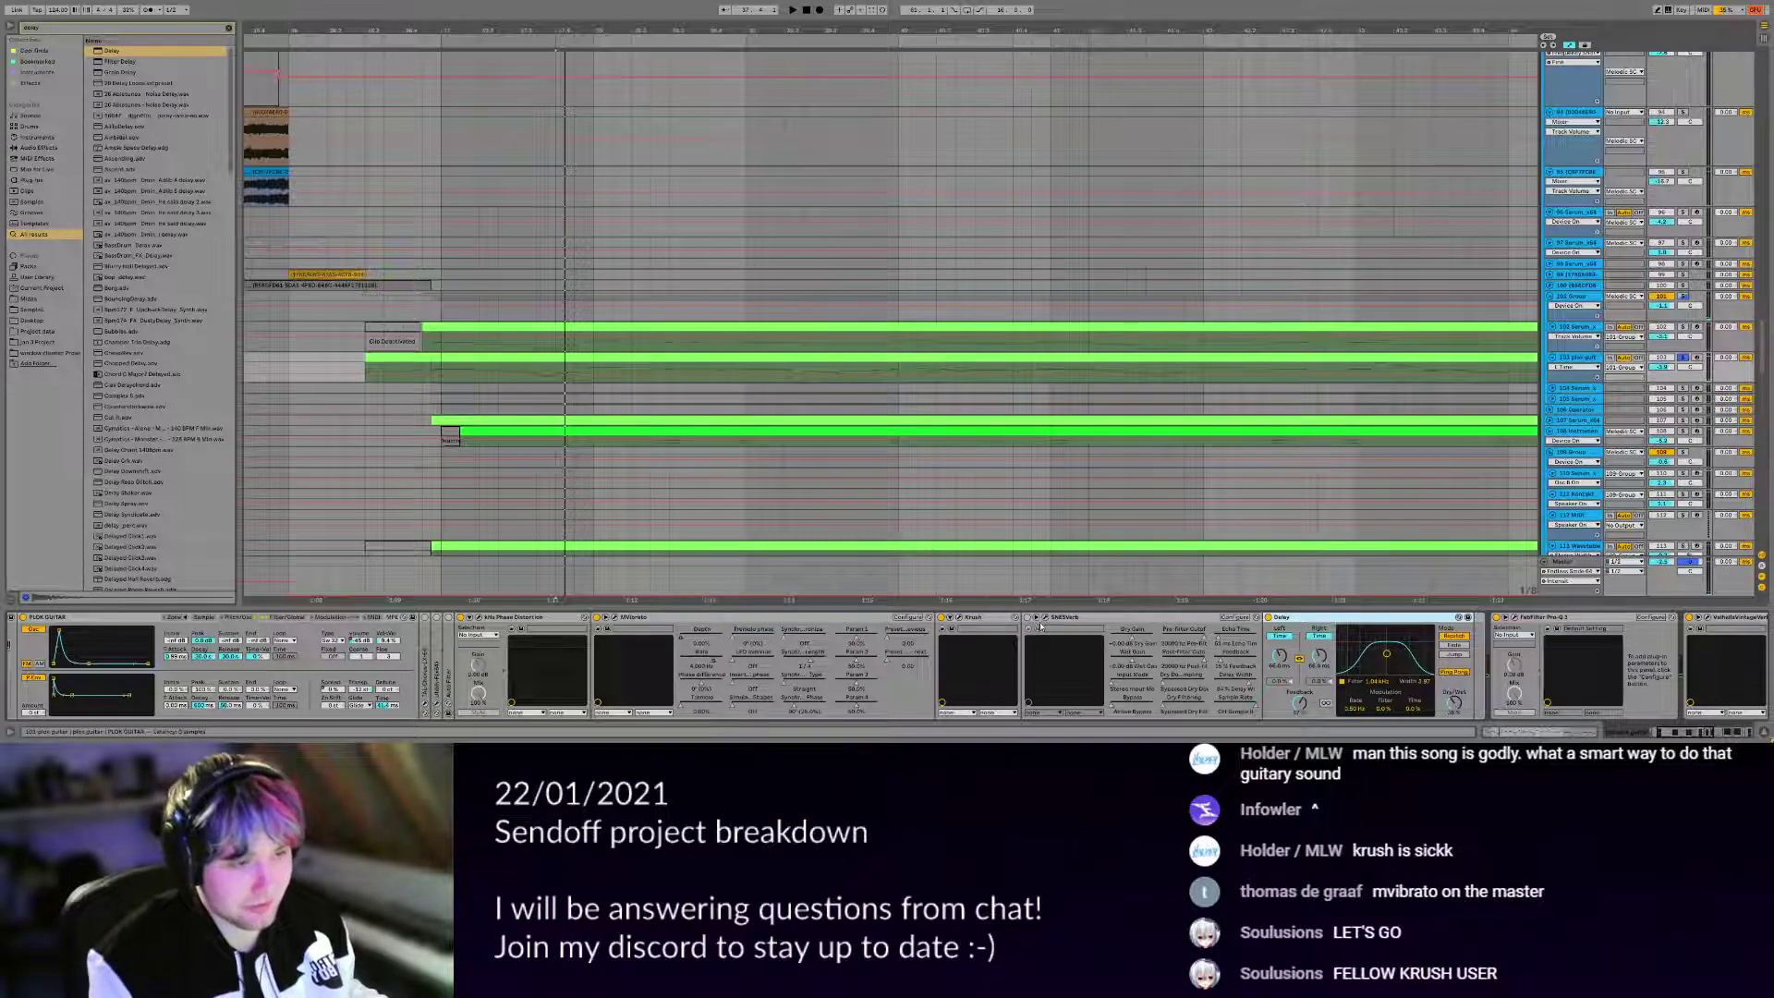
pyautogui.press('Delete')
# Examine the FabFilter Pro-Q 3 curve and the devices after it on the plok guitar track, and close the plug-in window.
pyautogui.scroll(-5, 1107, 627)
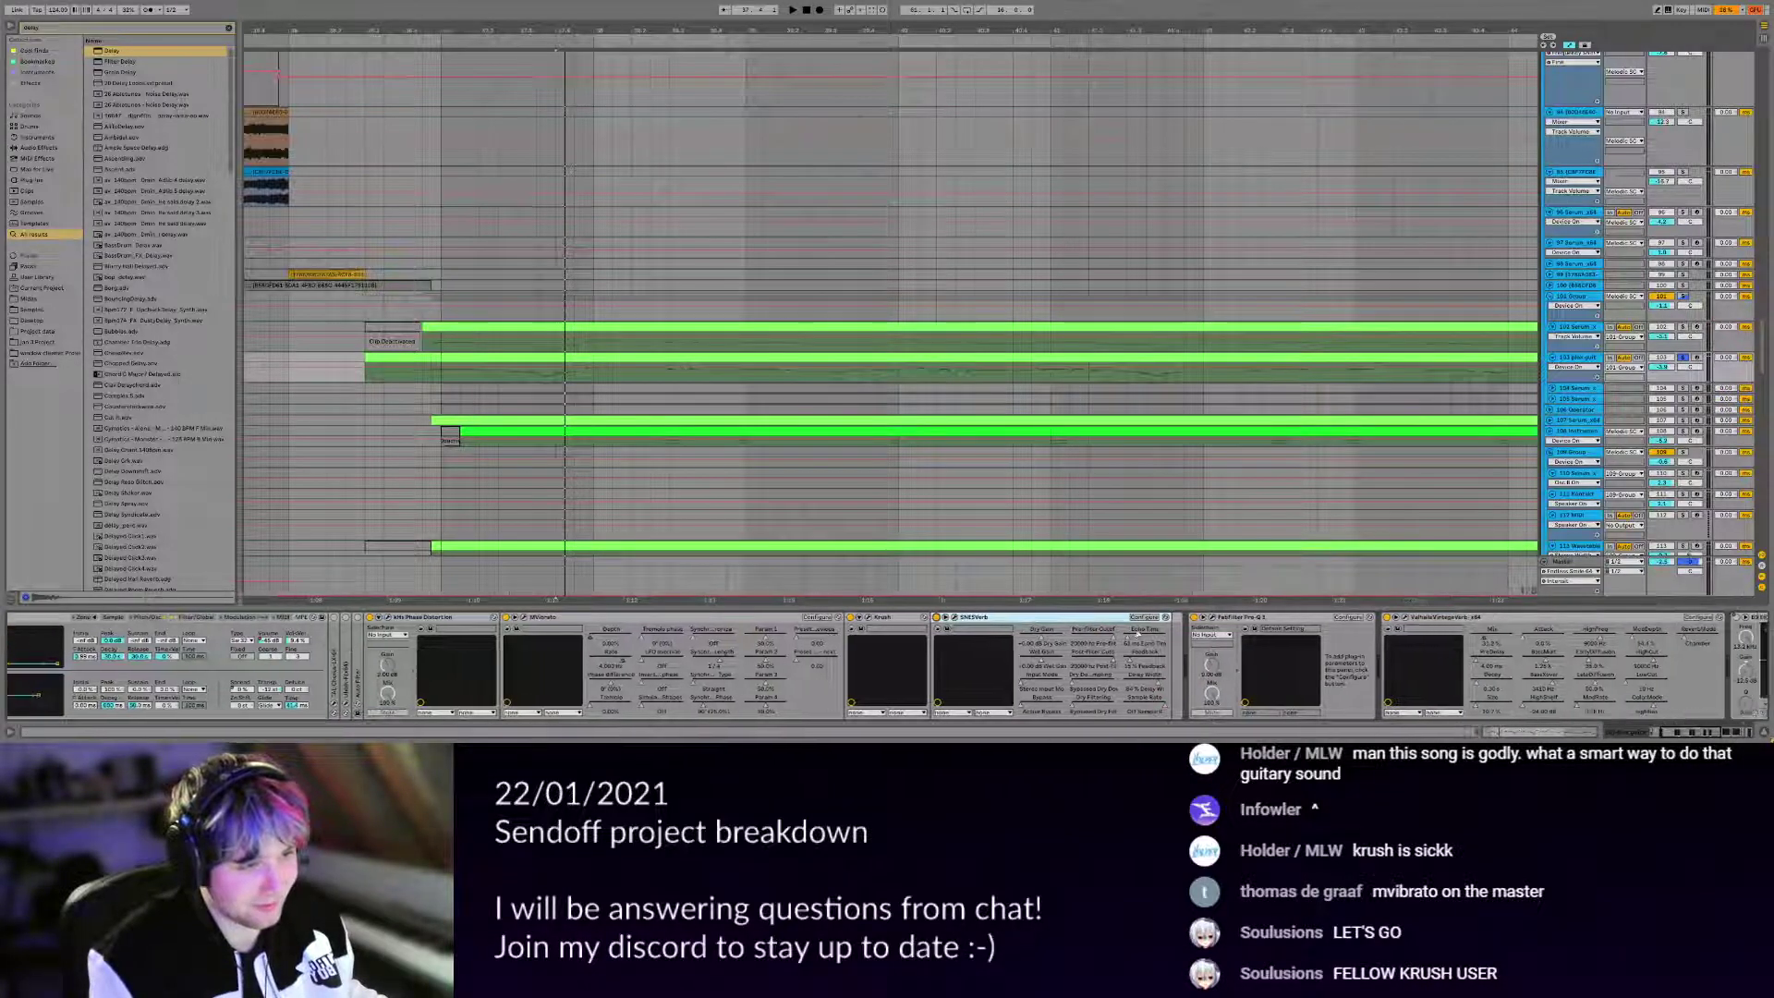
pyautogui.click(996, 617)
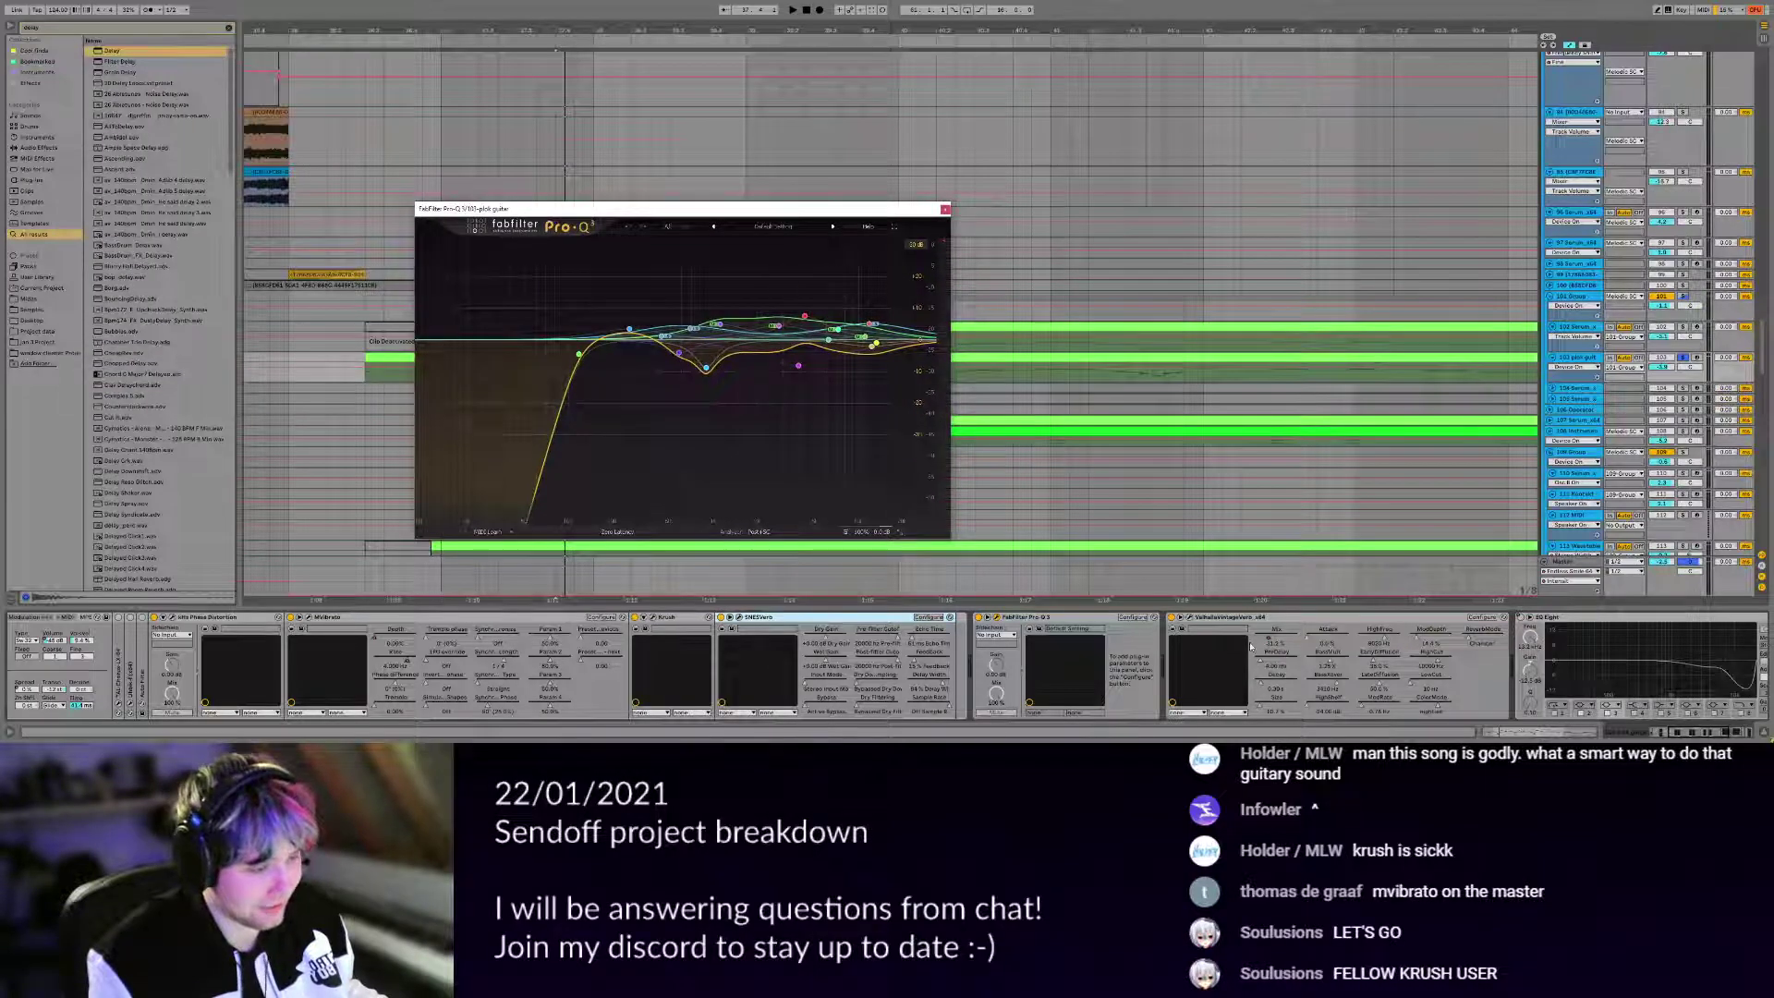
pyautogui.scroll(-6, 1256, 649)
pyautogui.scroll(-10, 1252, 647)
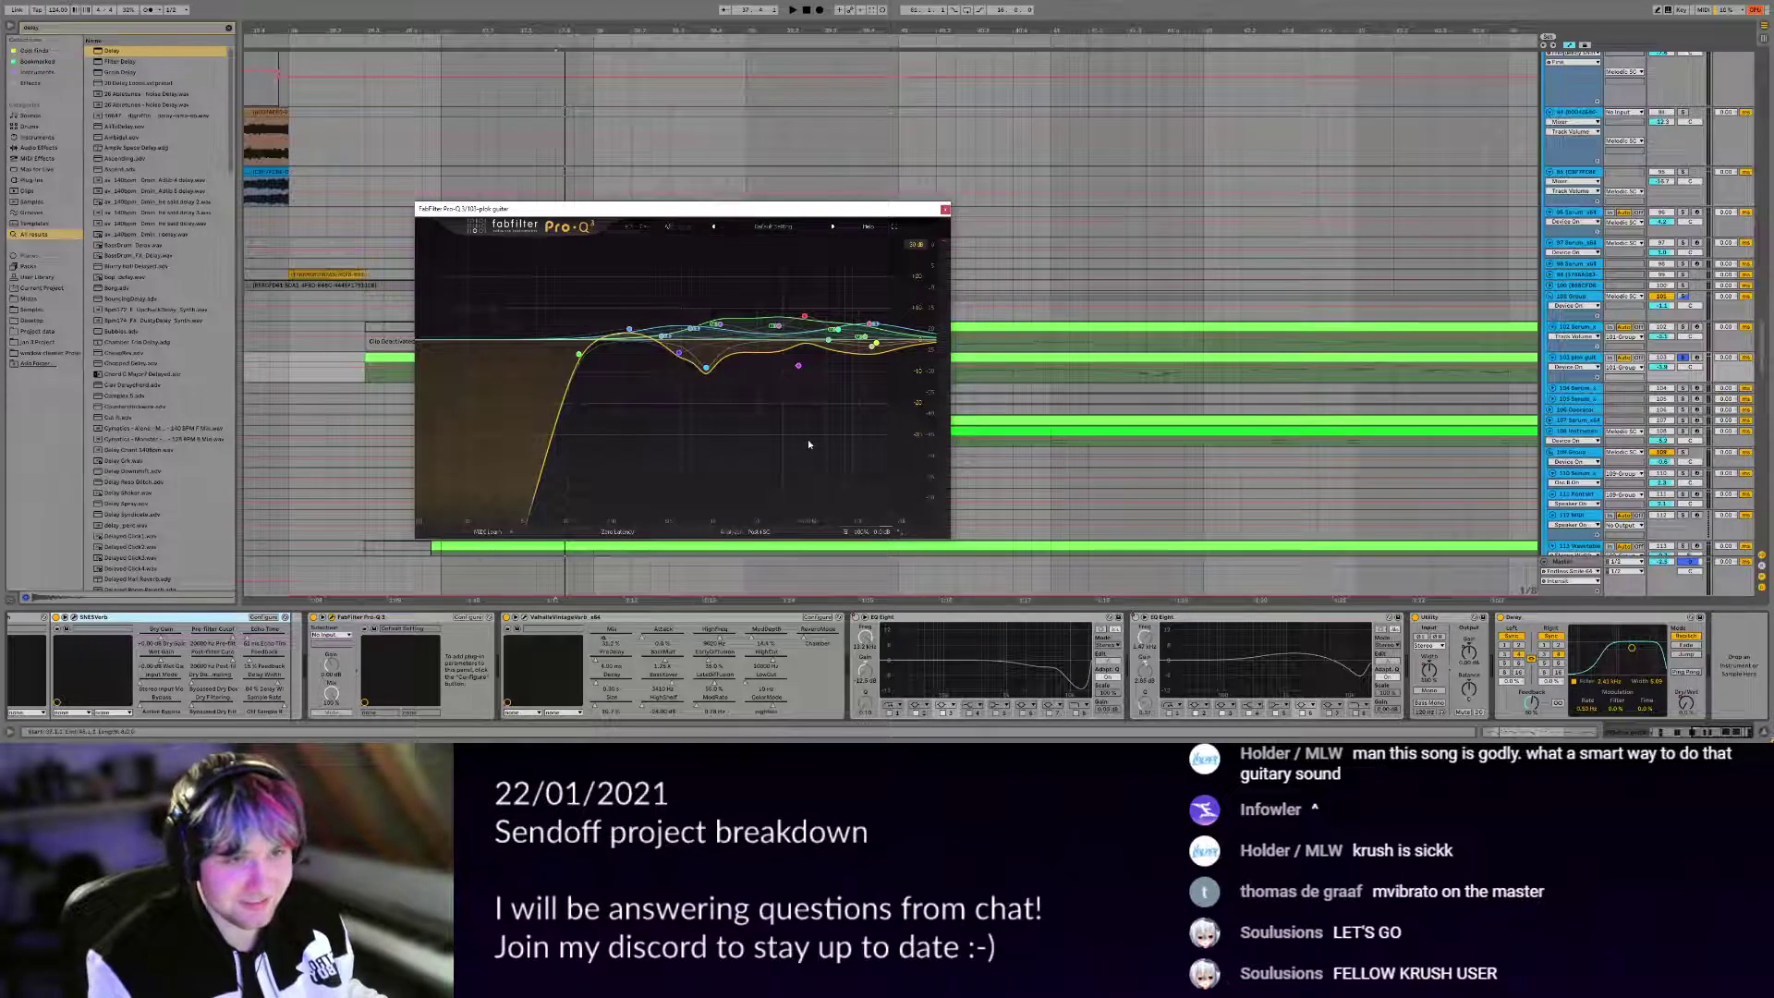
pyautogui.press('Escape')
# Hide the arrangement automation and play a short passage from the beginning of the plok guitar clip.
pyautogui.scroll(-4, 570, 387)
pyautogui.press('a')
pyautogui.moveTo(543, 364); pyautogui.dragTo(590, 371)
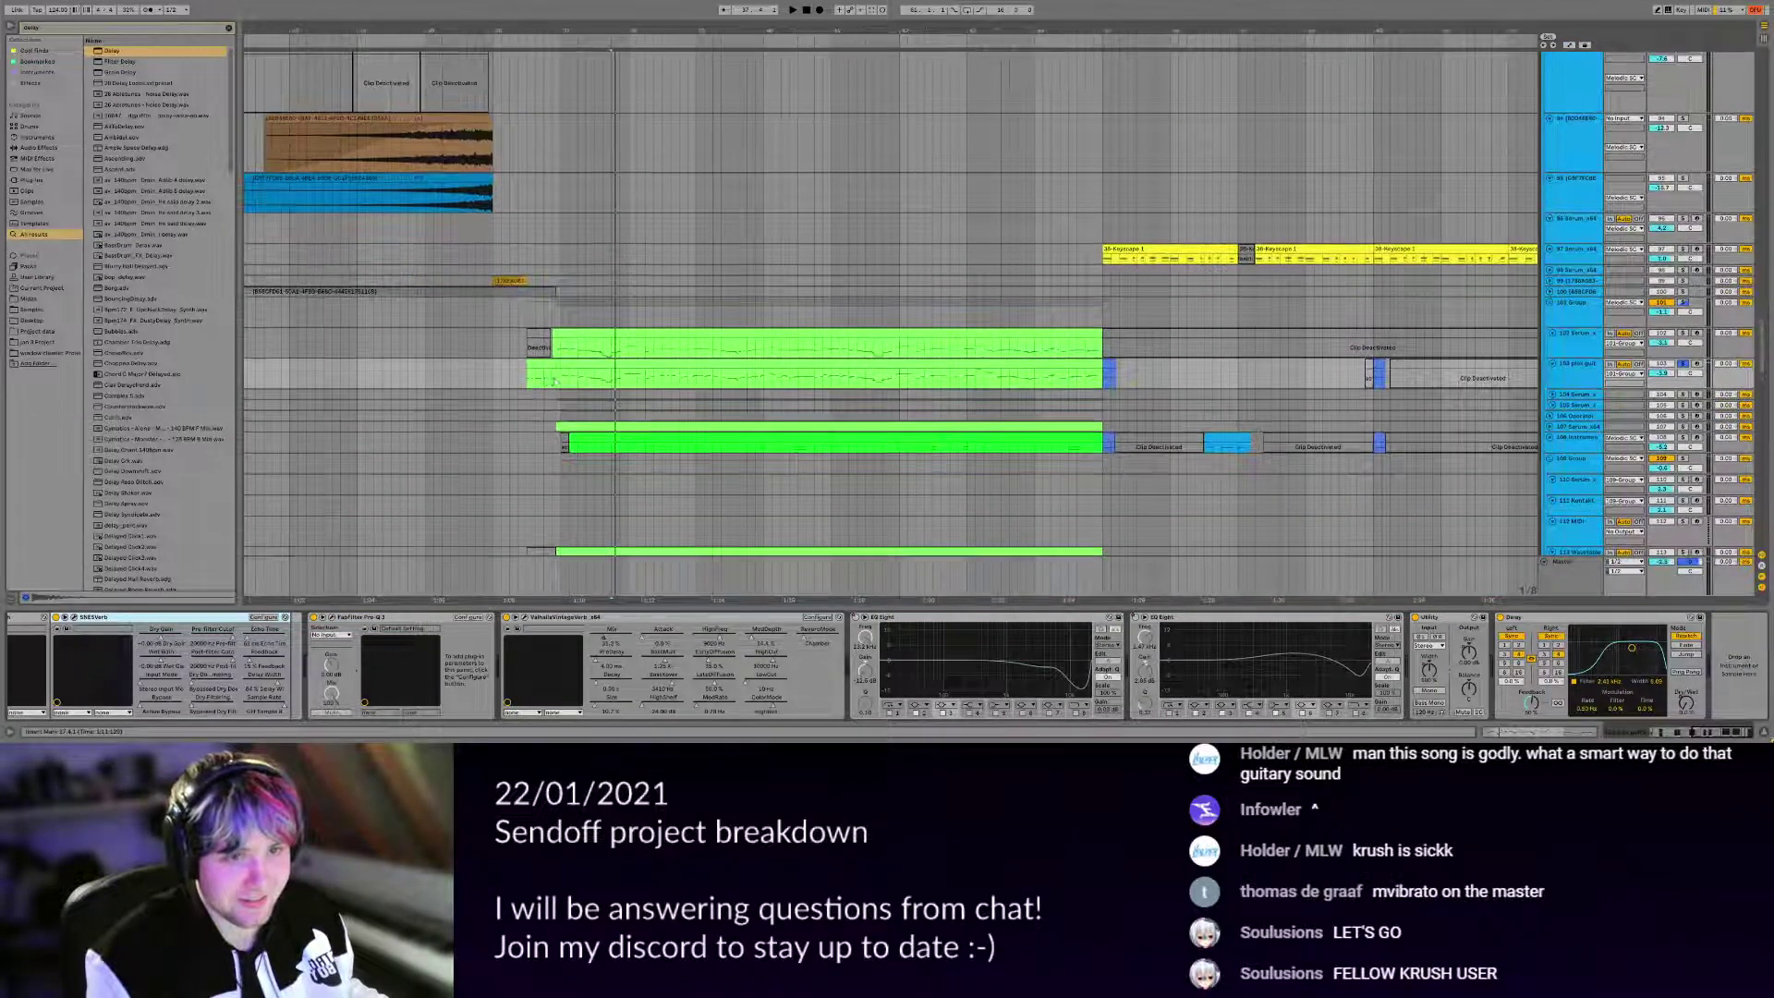
pyautogui.click(544, 376)
pyautogui.press('space')
pyautogui.press('space')
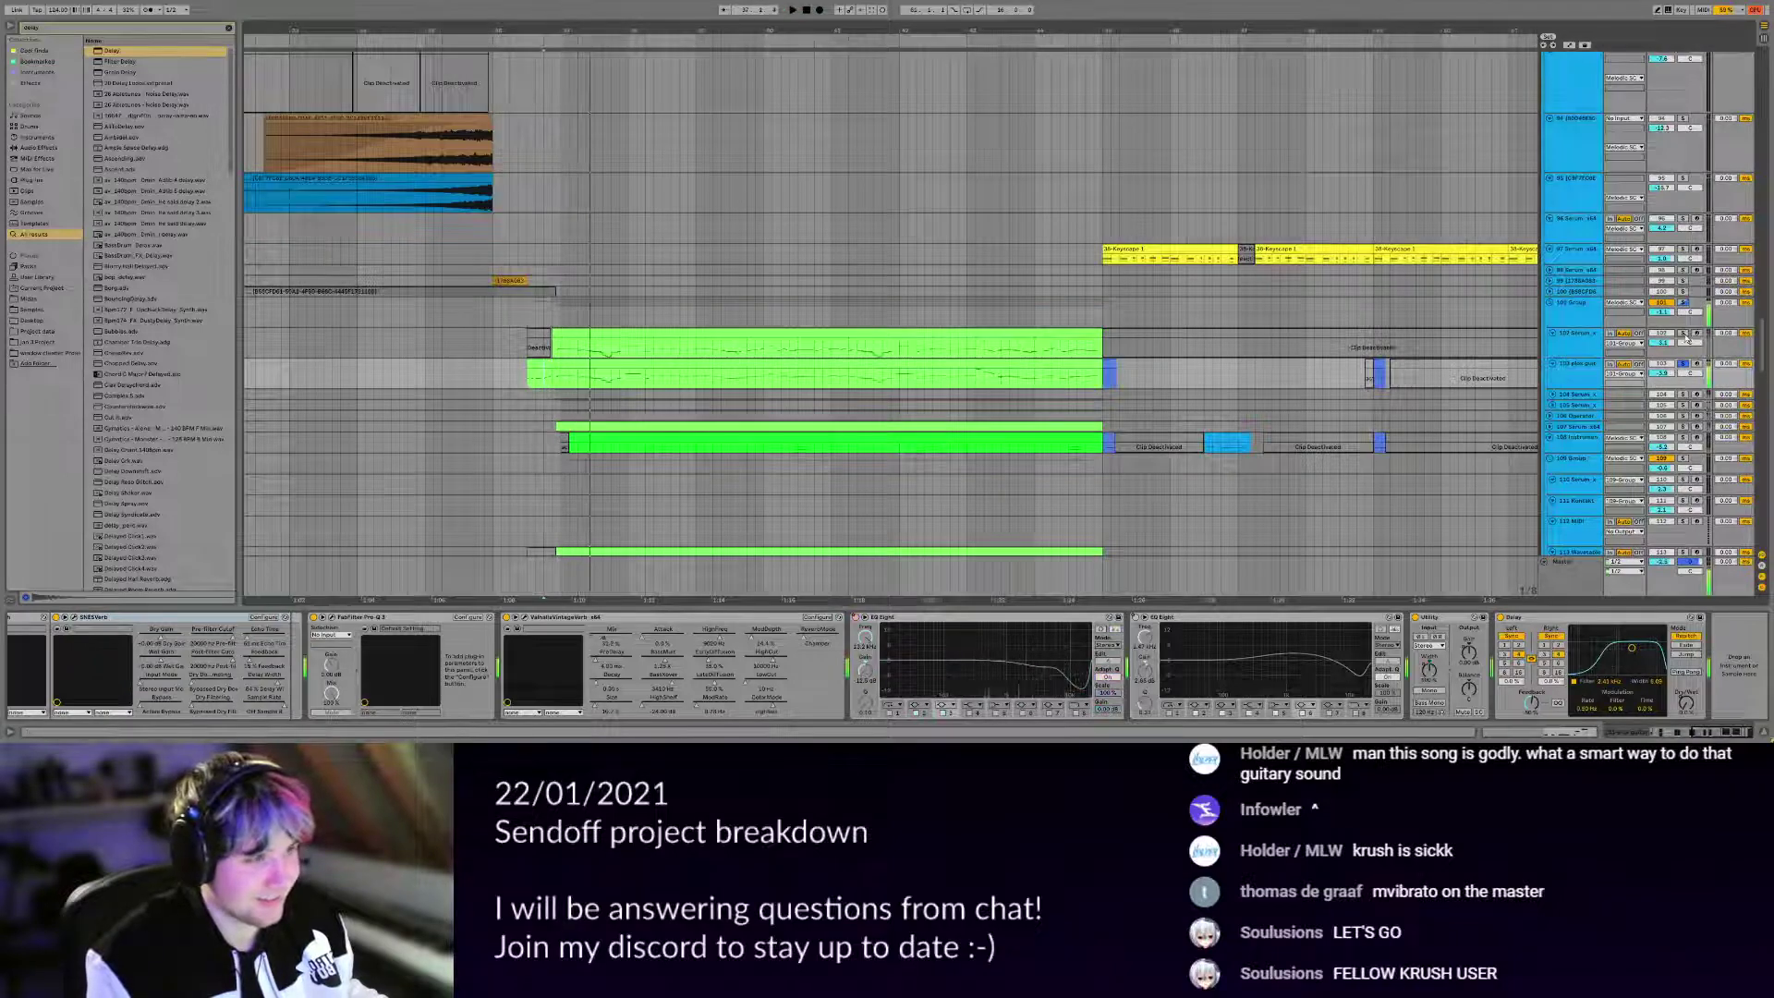
# Solo the Serum lead track above plok guitar and unfold the Serum and Operator layer tracks beneath them.
pyautogui.click(1683, 333)
pyautogui.moveTo(907, 360); pyautogui.dragTo(970, 322)
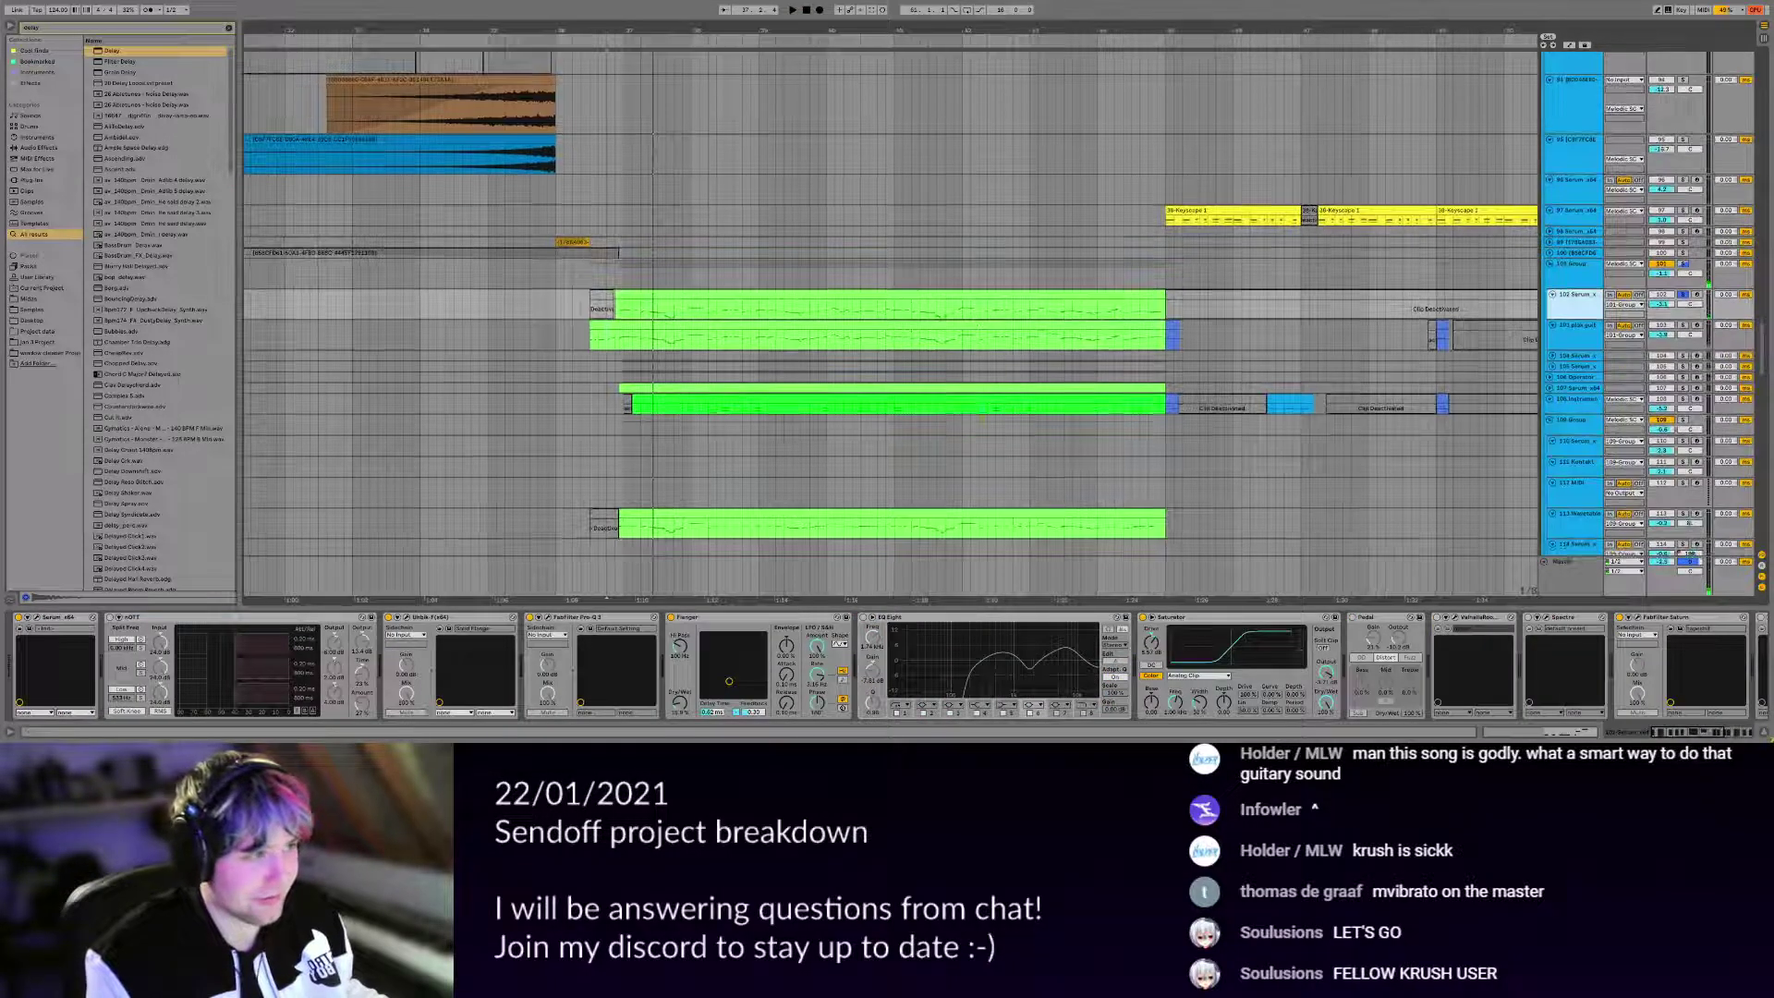
pyautogui.click(1550, 388)
pyautogui.click(1550, 378)
pyautogui.click(1551, 367)
pyautogui.click(1554, 358)
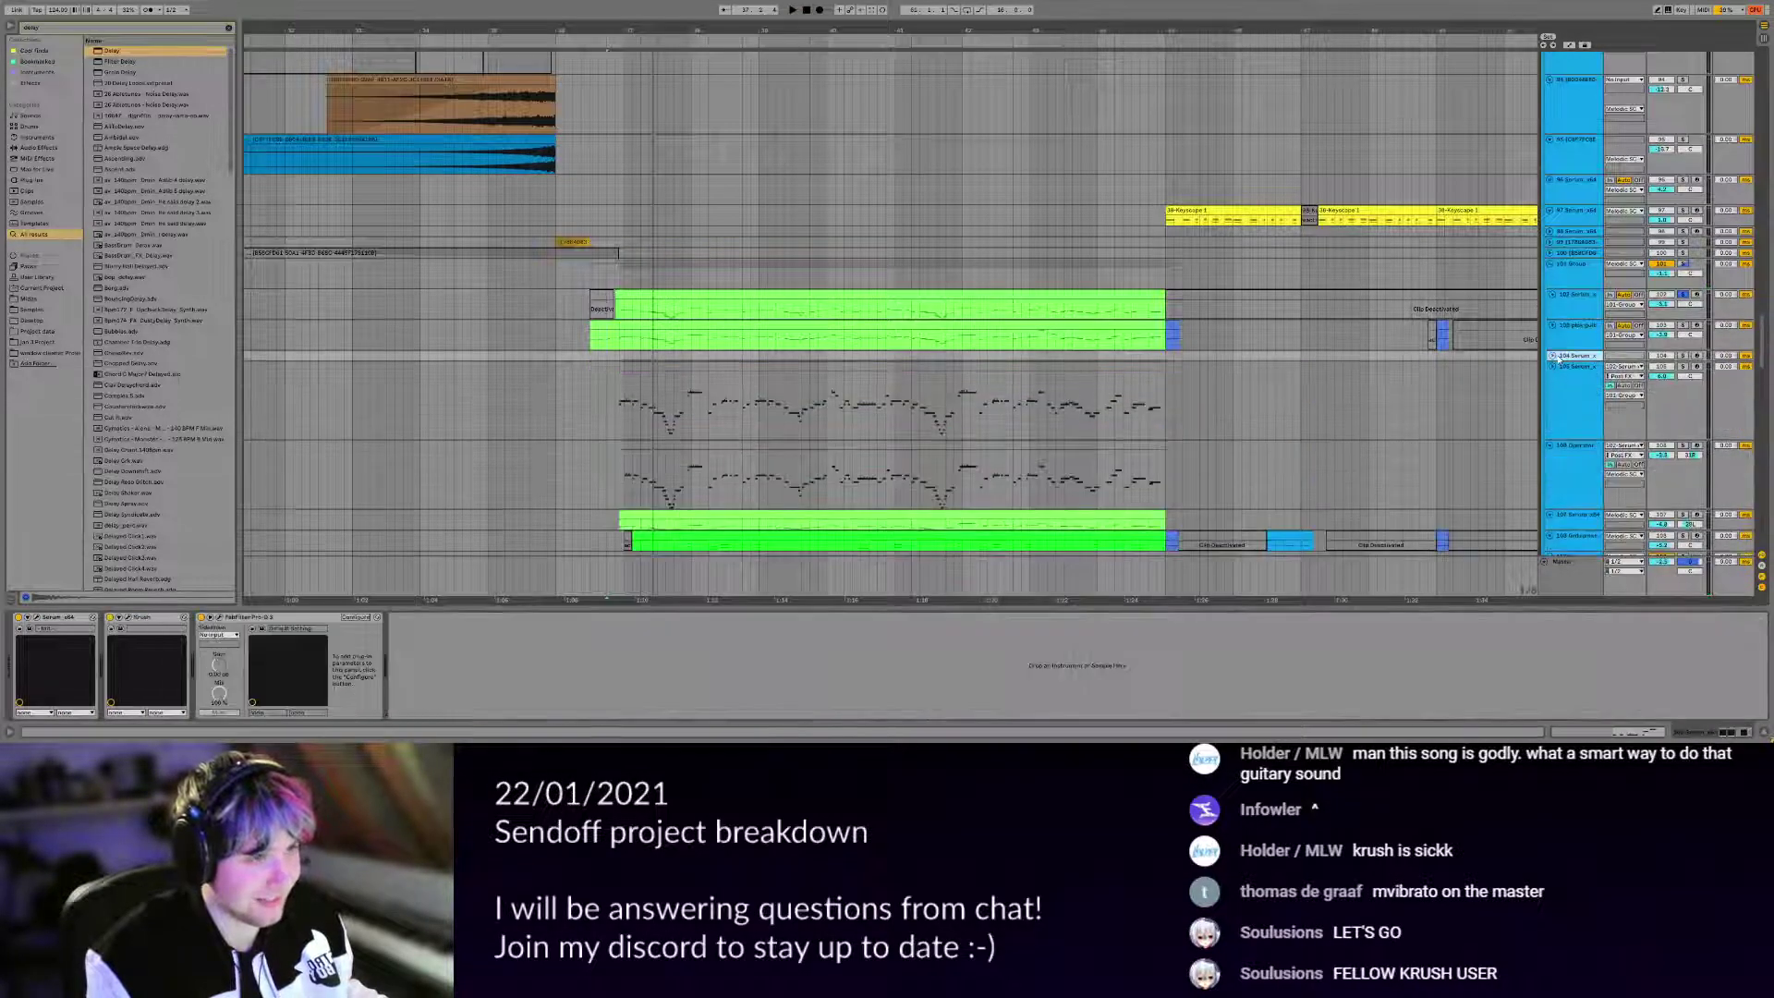
pyautogui.click(1552, 357)
pyautogui.scroll(4, 630, 351)
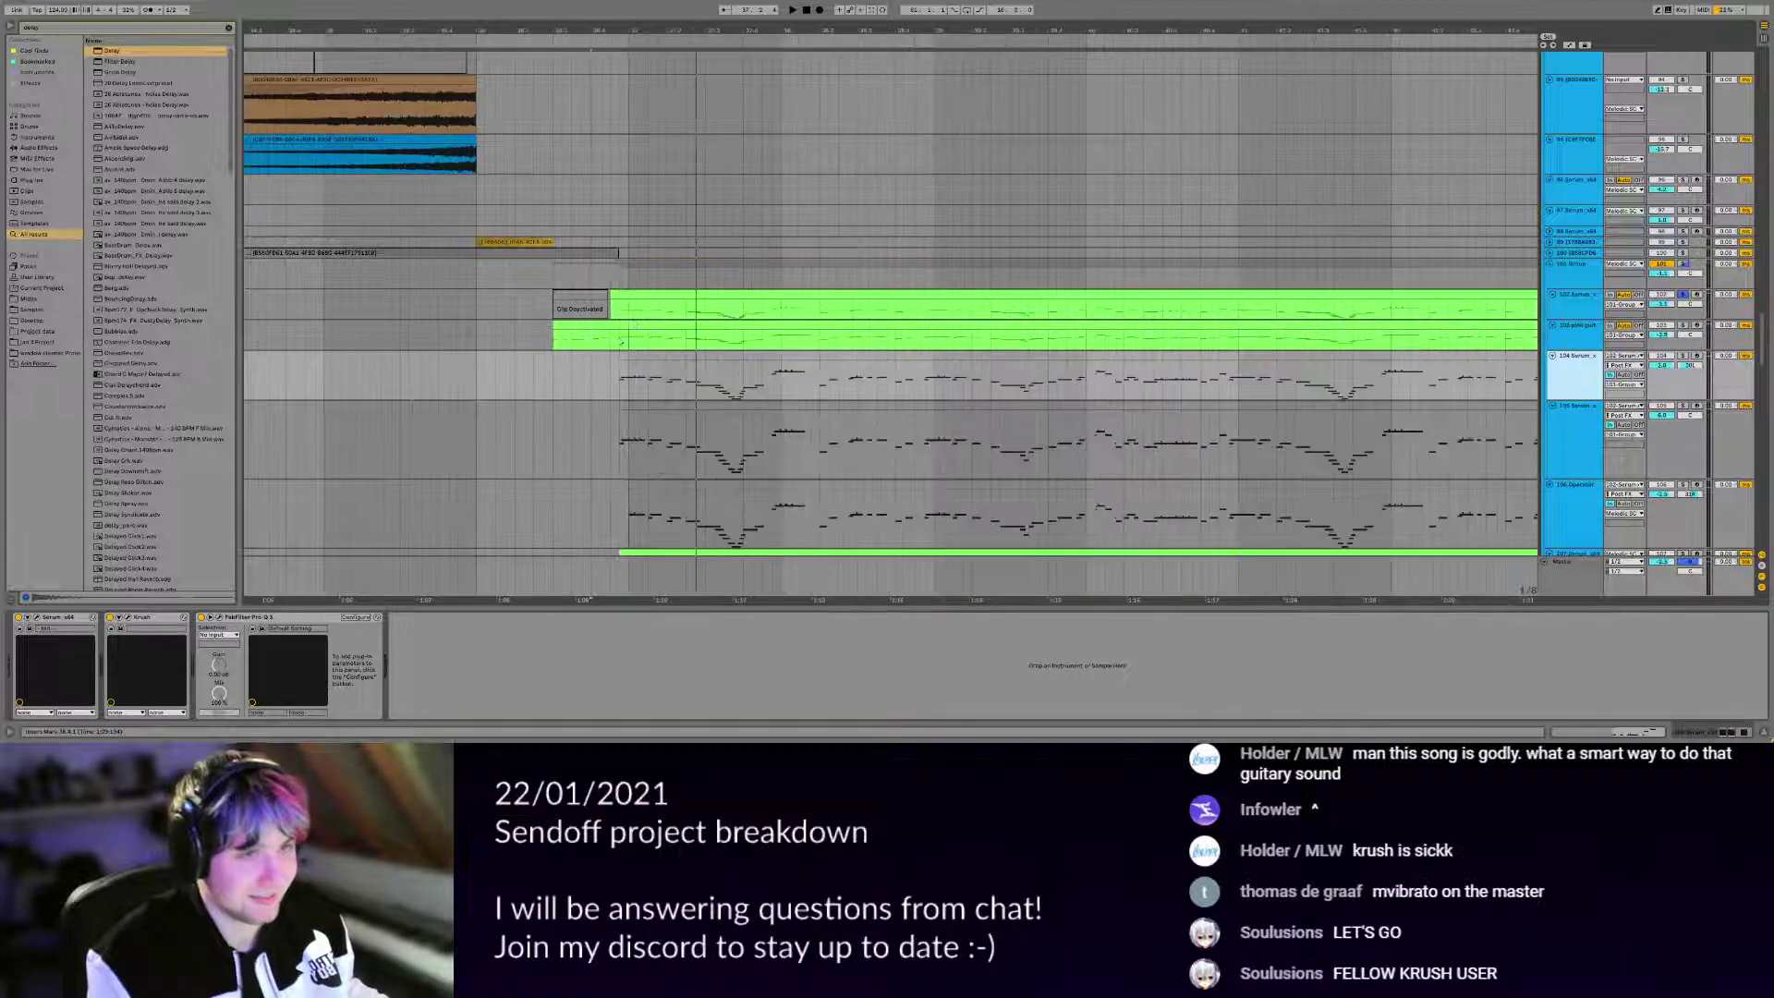
# Play a short passage of the soloed Serum lead and open its Serum plug-in window.
pyautogui.click(648, 312)
pyautogui.press('space')
pyautogui.press('space')
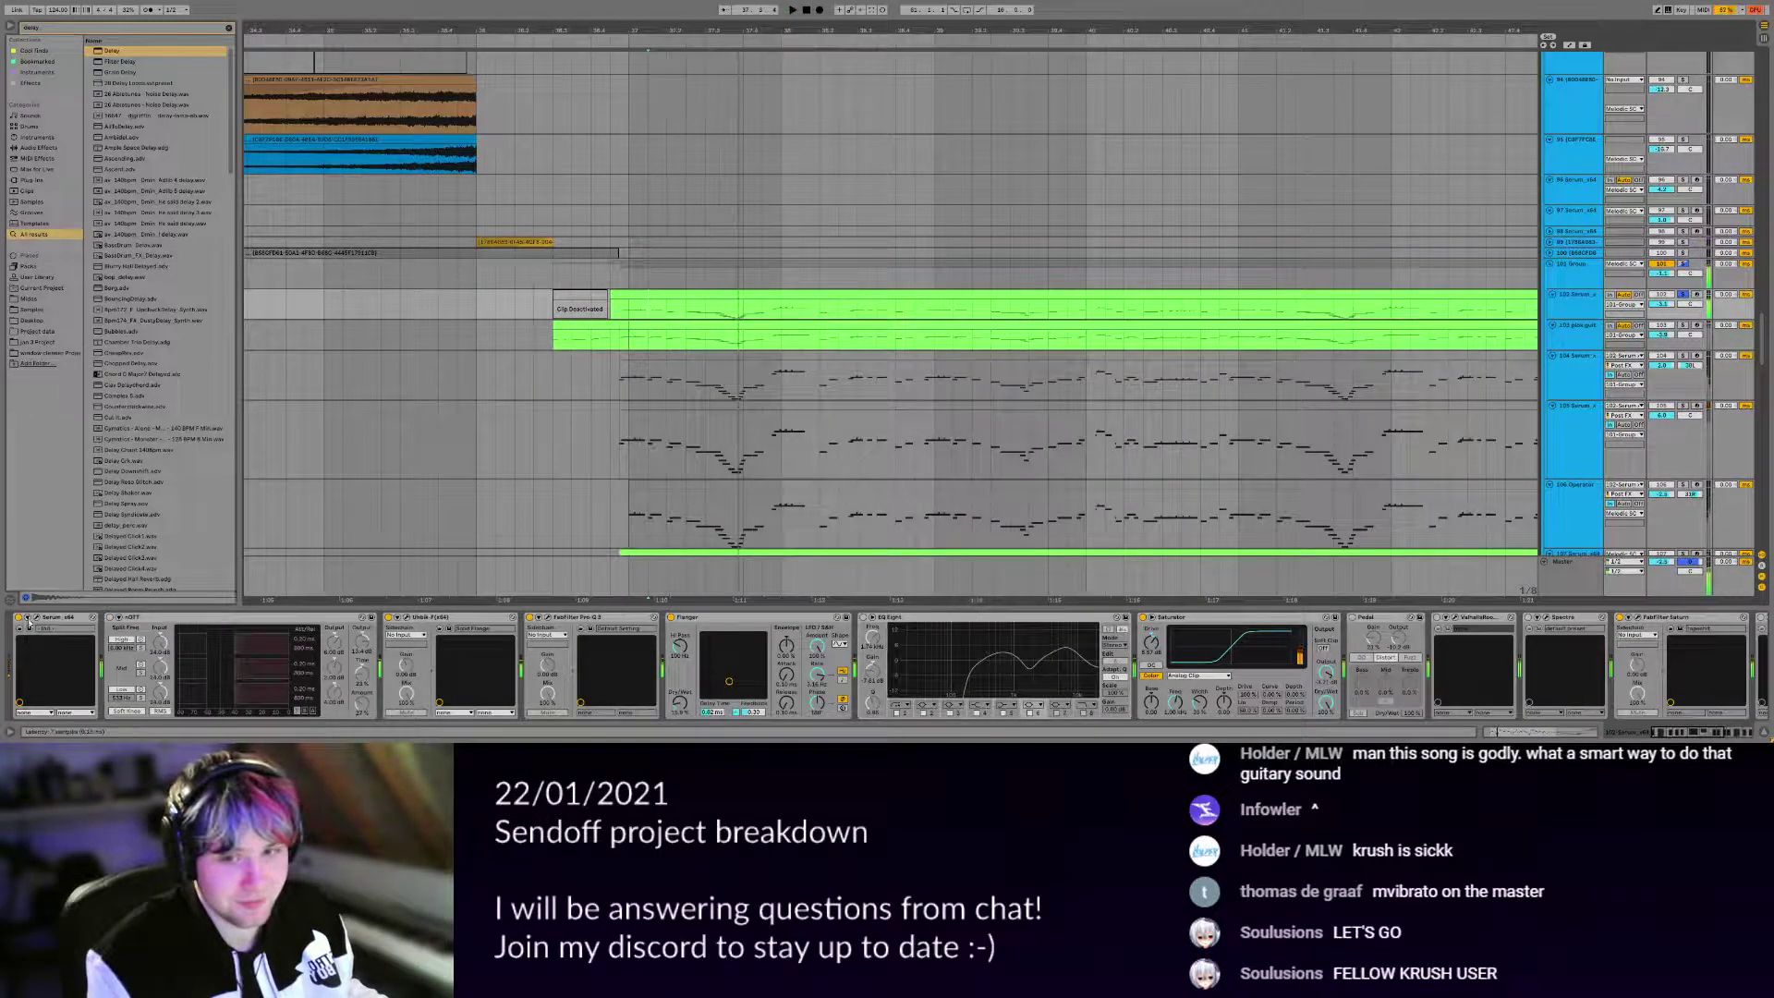
pyautogui.click(36, 617)
pyautogui.moveTo(597, 85)
pyautogui.mouseDown()
pyautogui.moveTo(778, 162)
pyautogui.moveTo(672, 186)
pyautogui.moveTo(573, 111)
pyautogui.mouseUp()
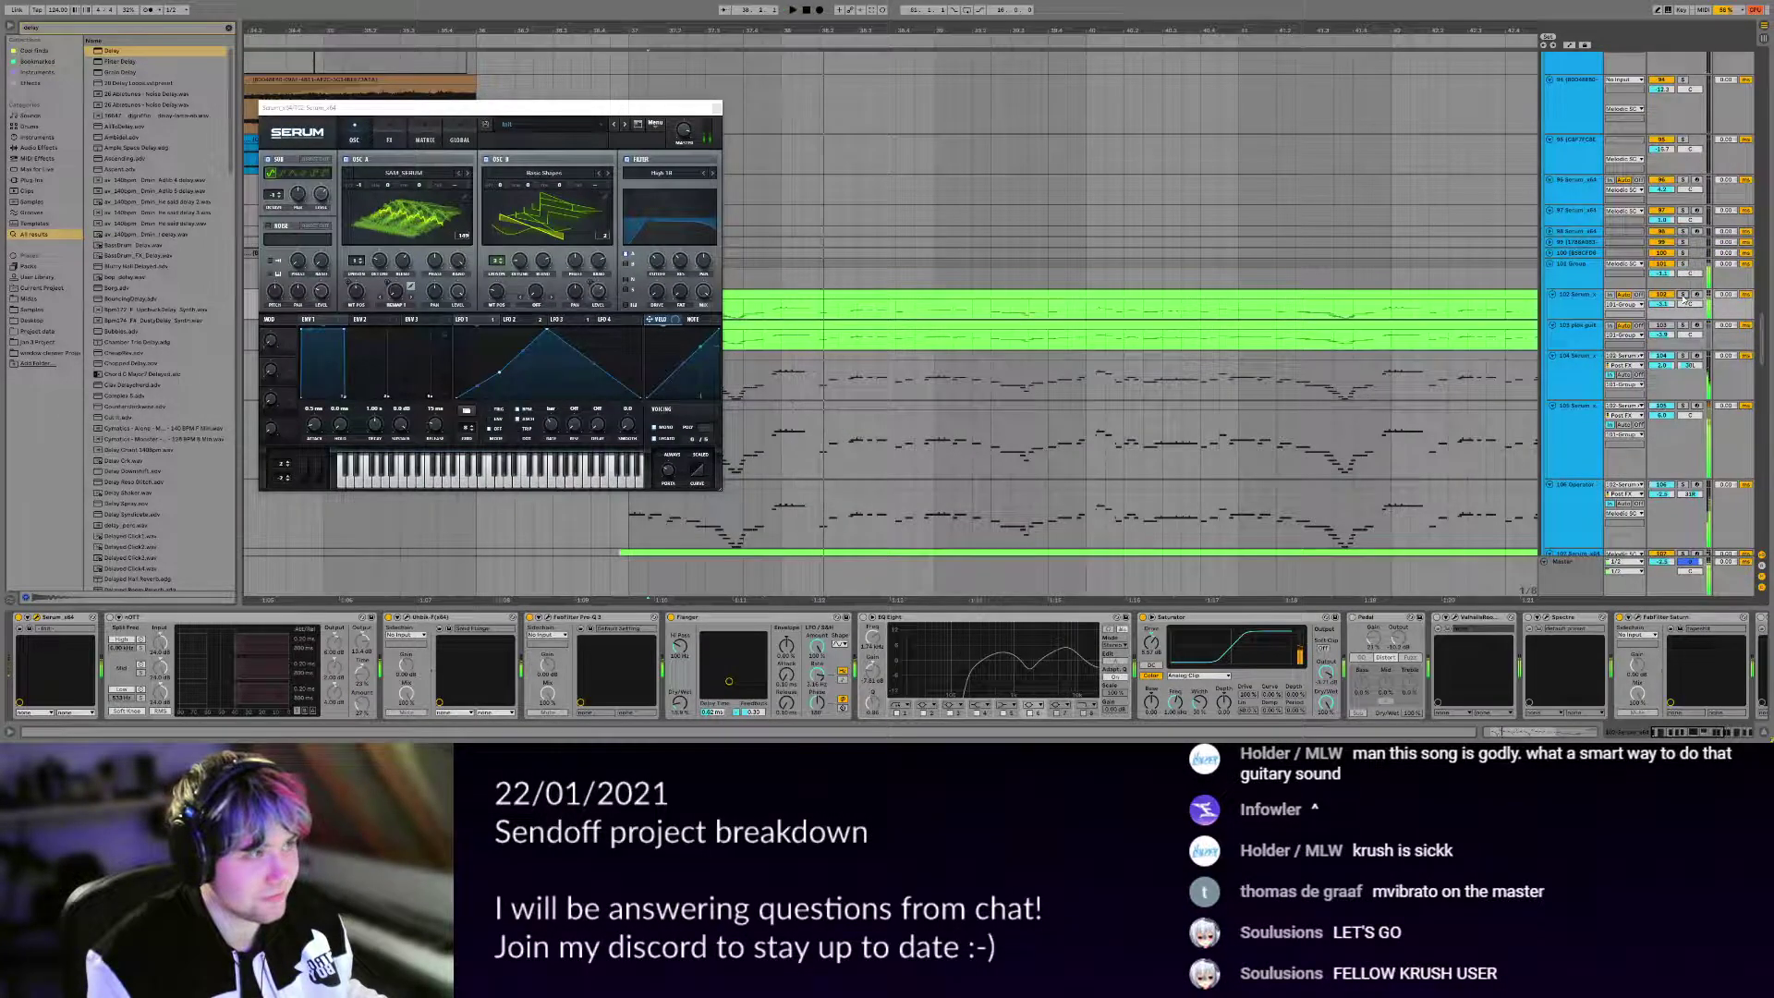
# Audition further passages of the Serum lead and close the Serum window.
pyautogui.click(1050, 322)
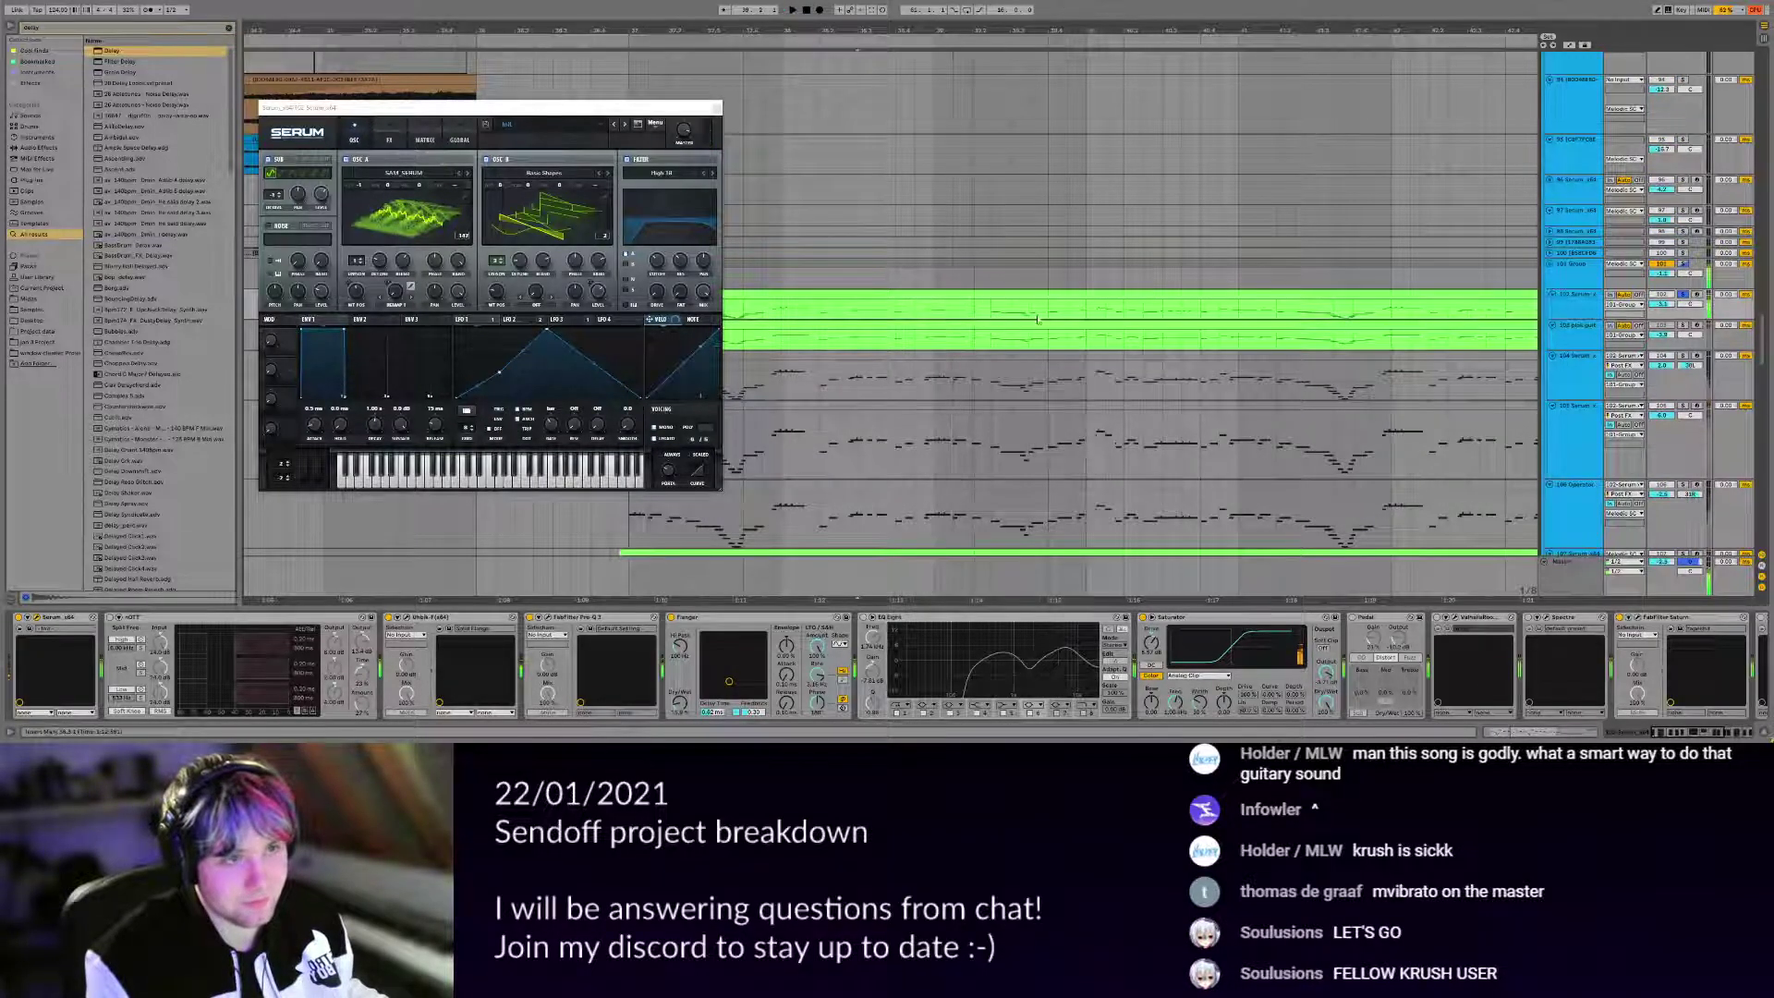
pyautogui.scroll(-1, 1034, 319)
pyautogui.scroll(-3, 1027, 319)
pyautogui.scroll(1, 961, 273)
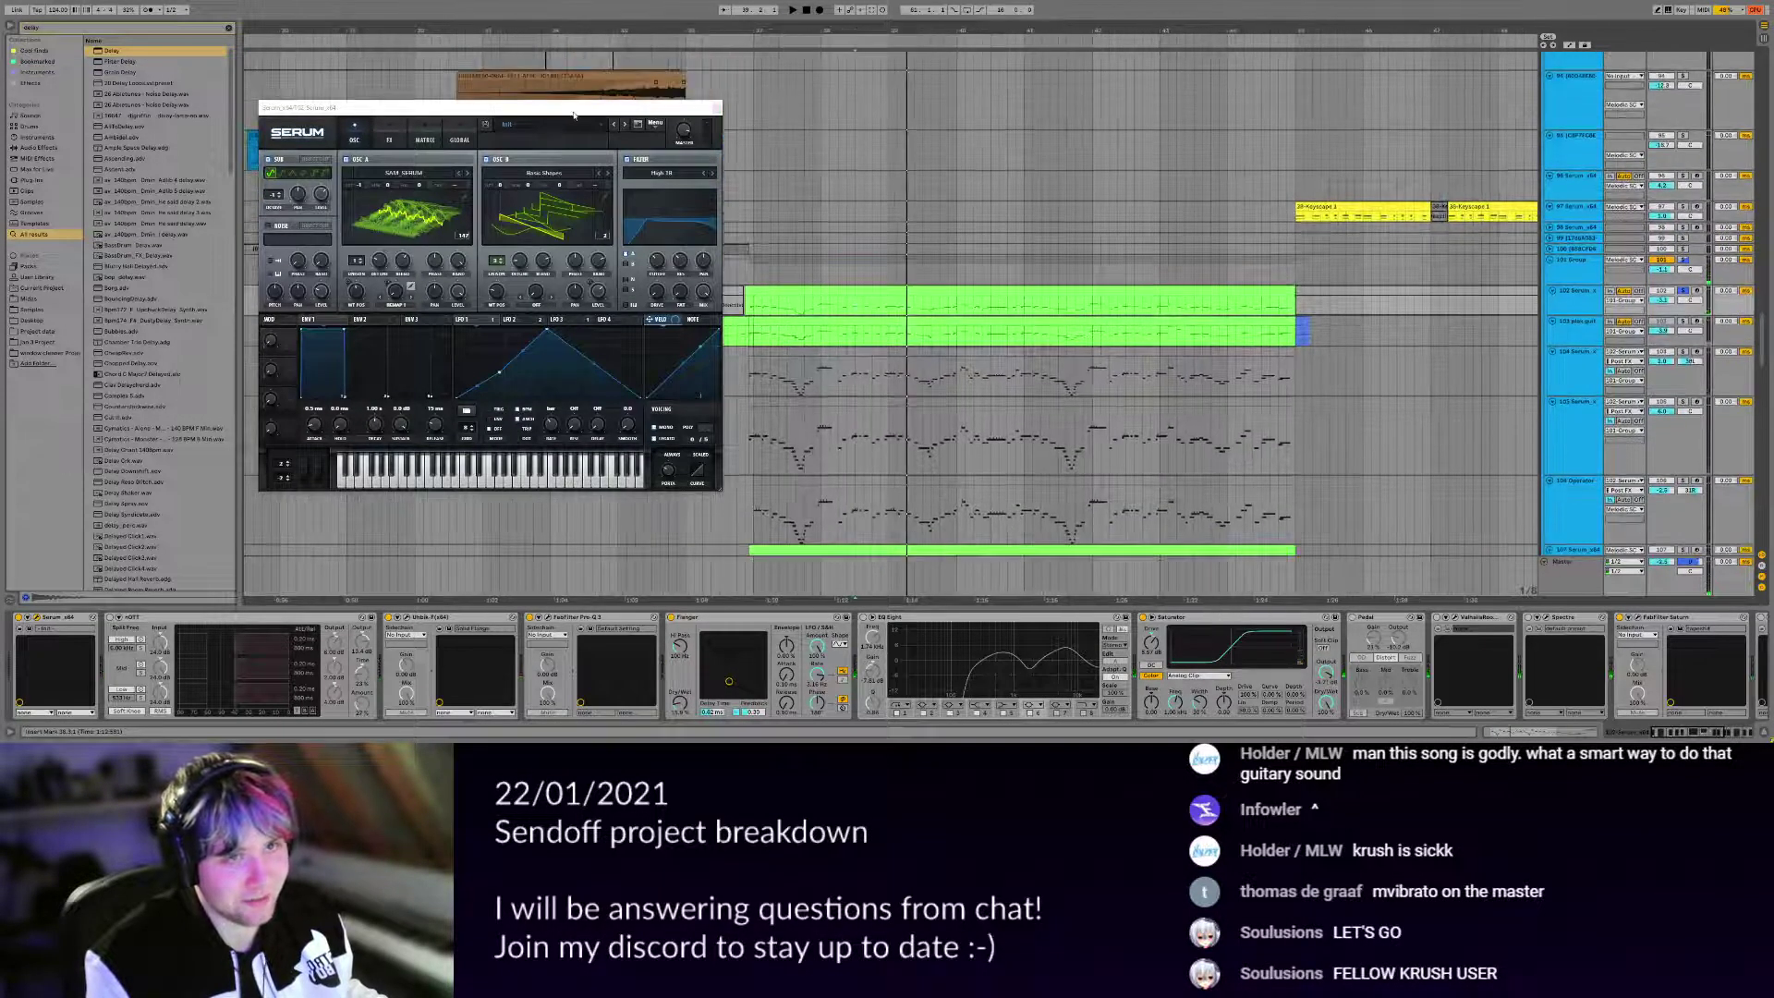
pyautogui.moveTo(574, 115); pyautogui.dragTo(553, 150)
pyautogui.click(696, 144)
pyautogui.click(1058, 305)
pyautogui.press('space')
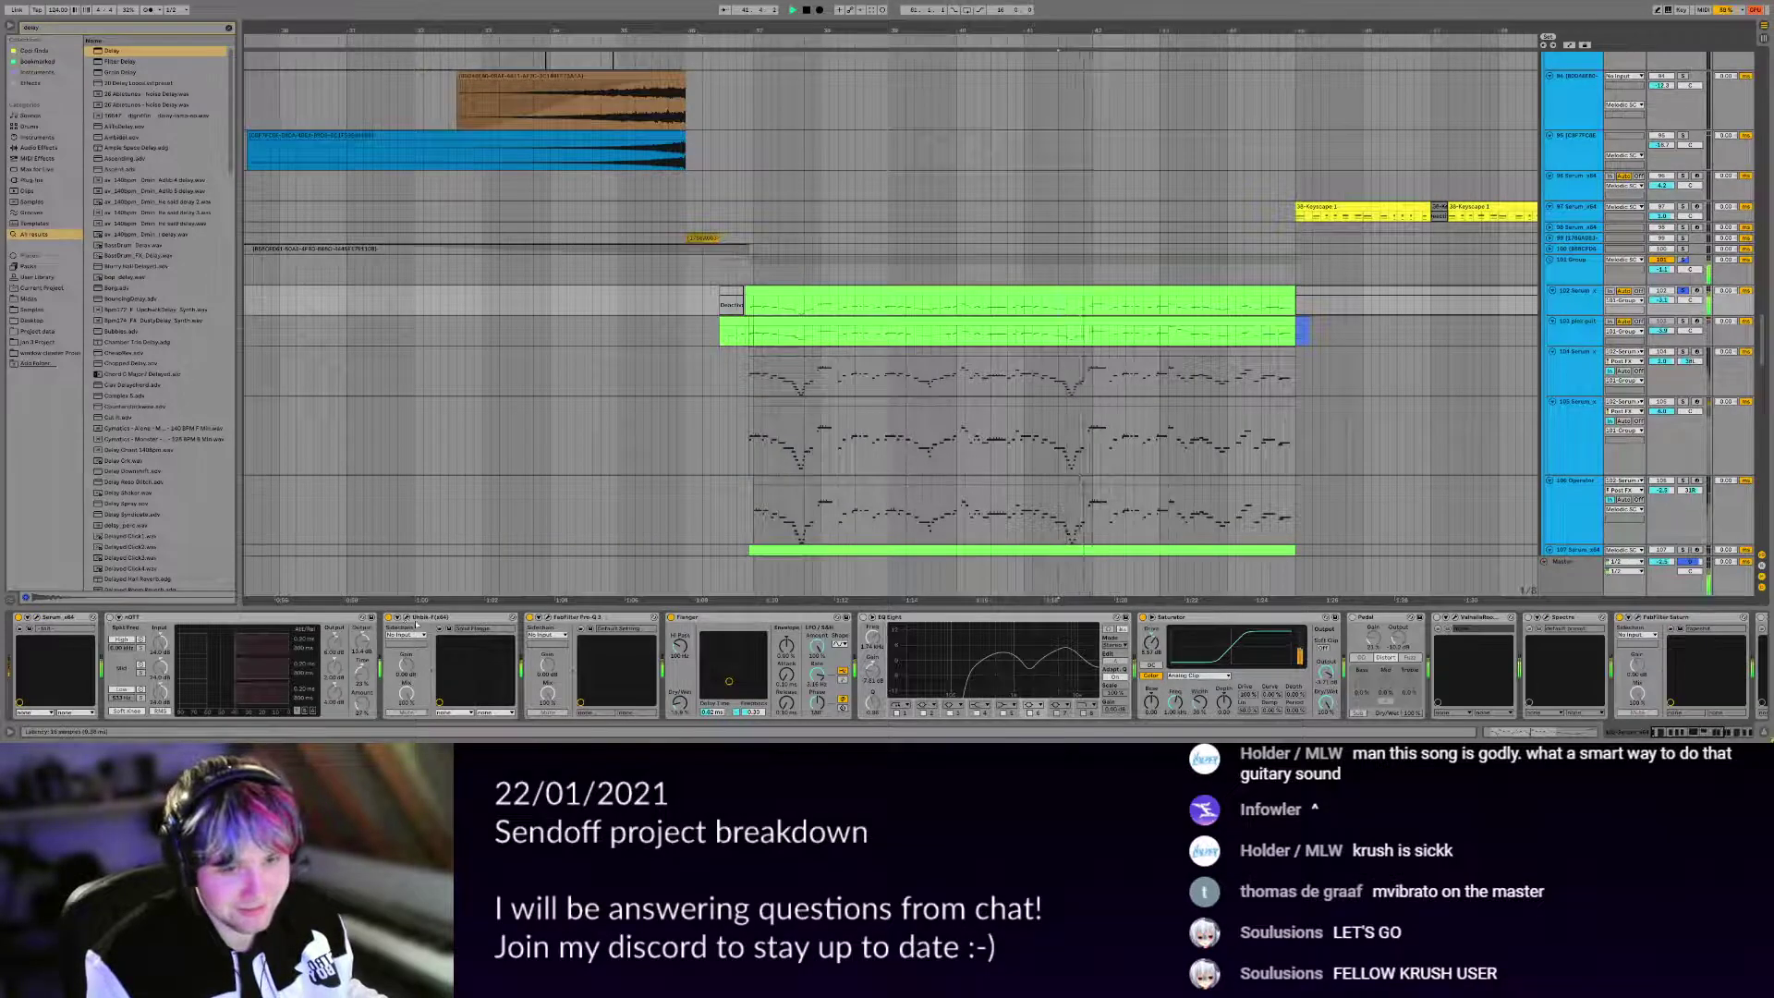
# Open the Uhbik-F flanger on the Serum lead, play the lead with its Solid Flange preset and close the window.
pyautogui.click(408, 617)
pyautogui.moveTo(701, 236); pyautogui.dragTo(694, 302)
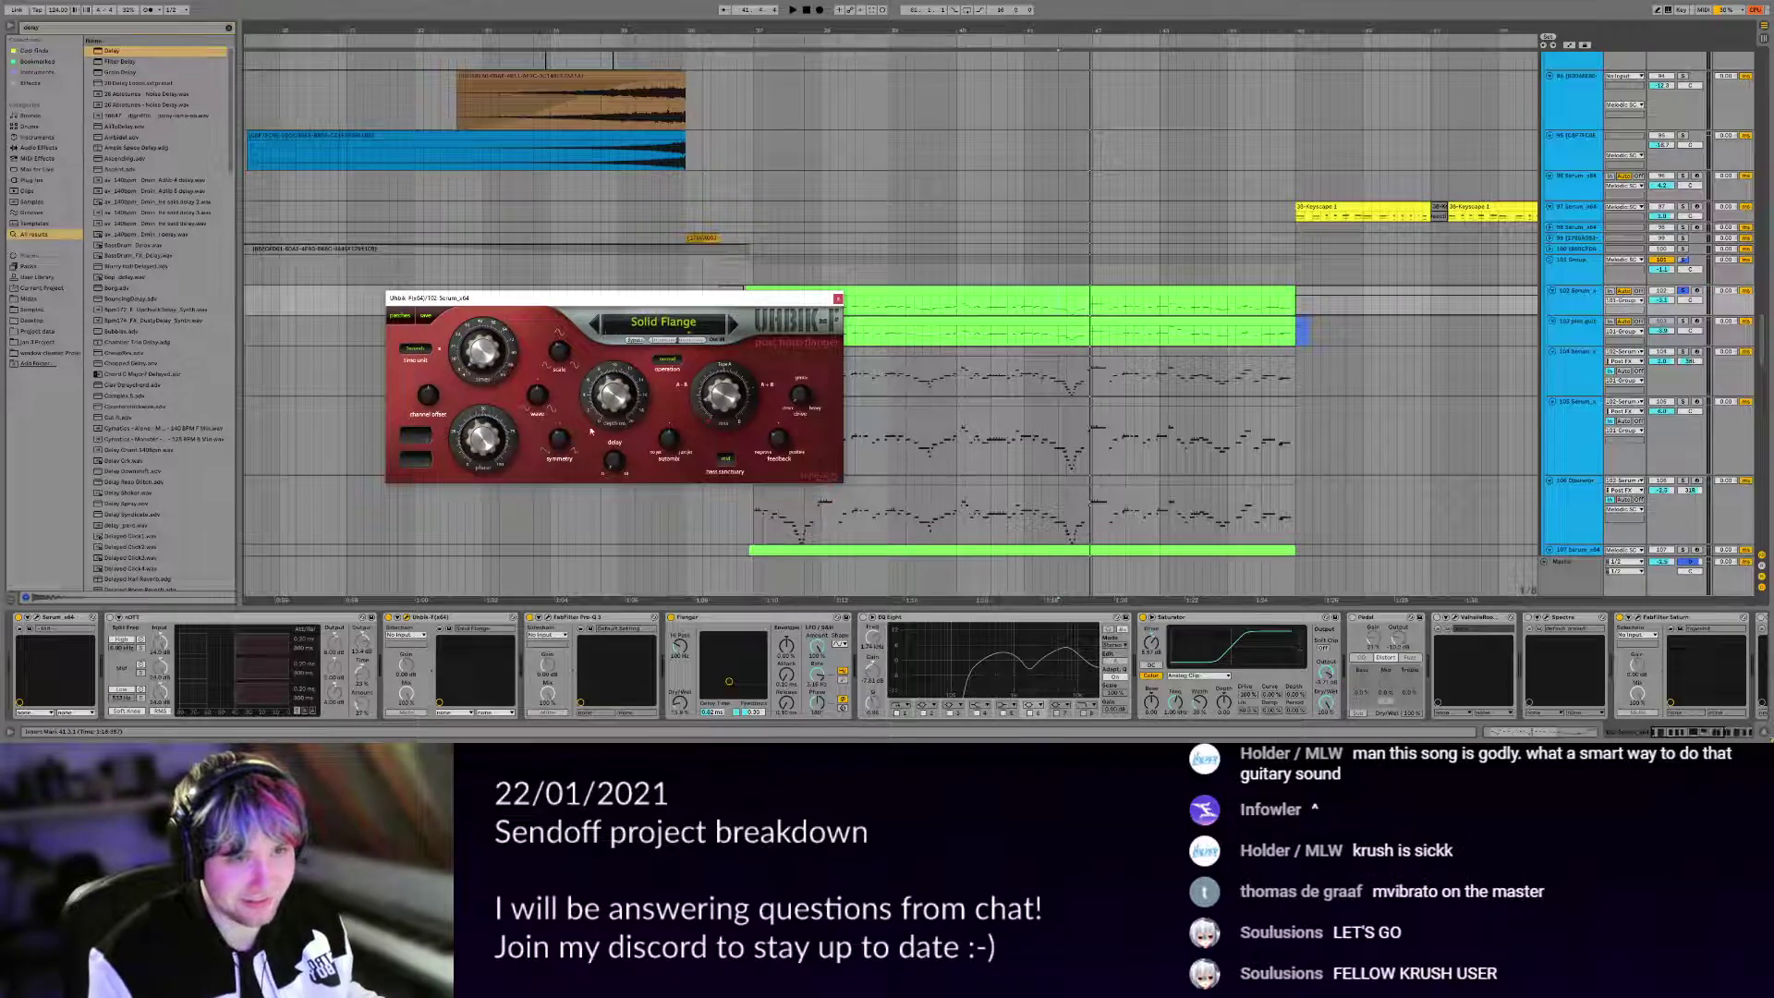
pyautogui.click(962, 324)
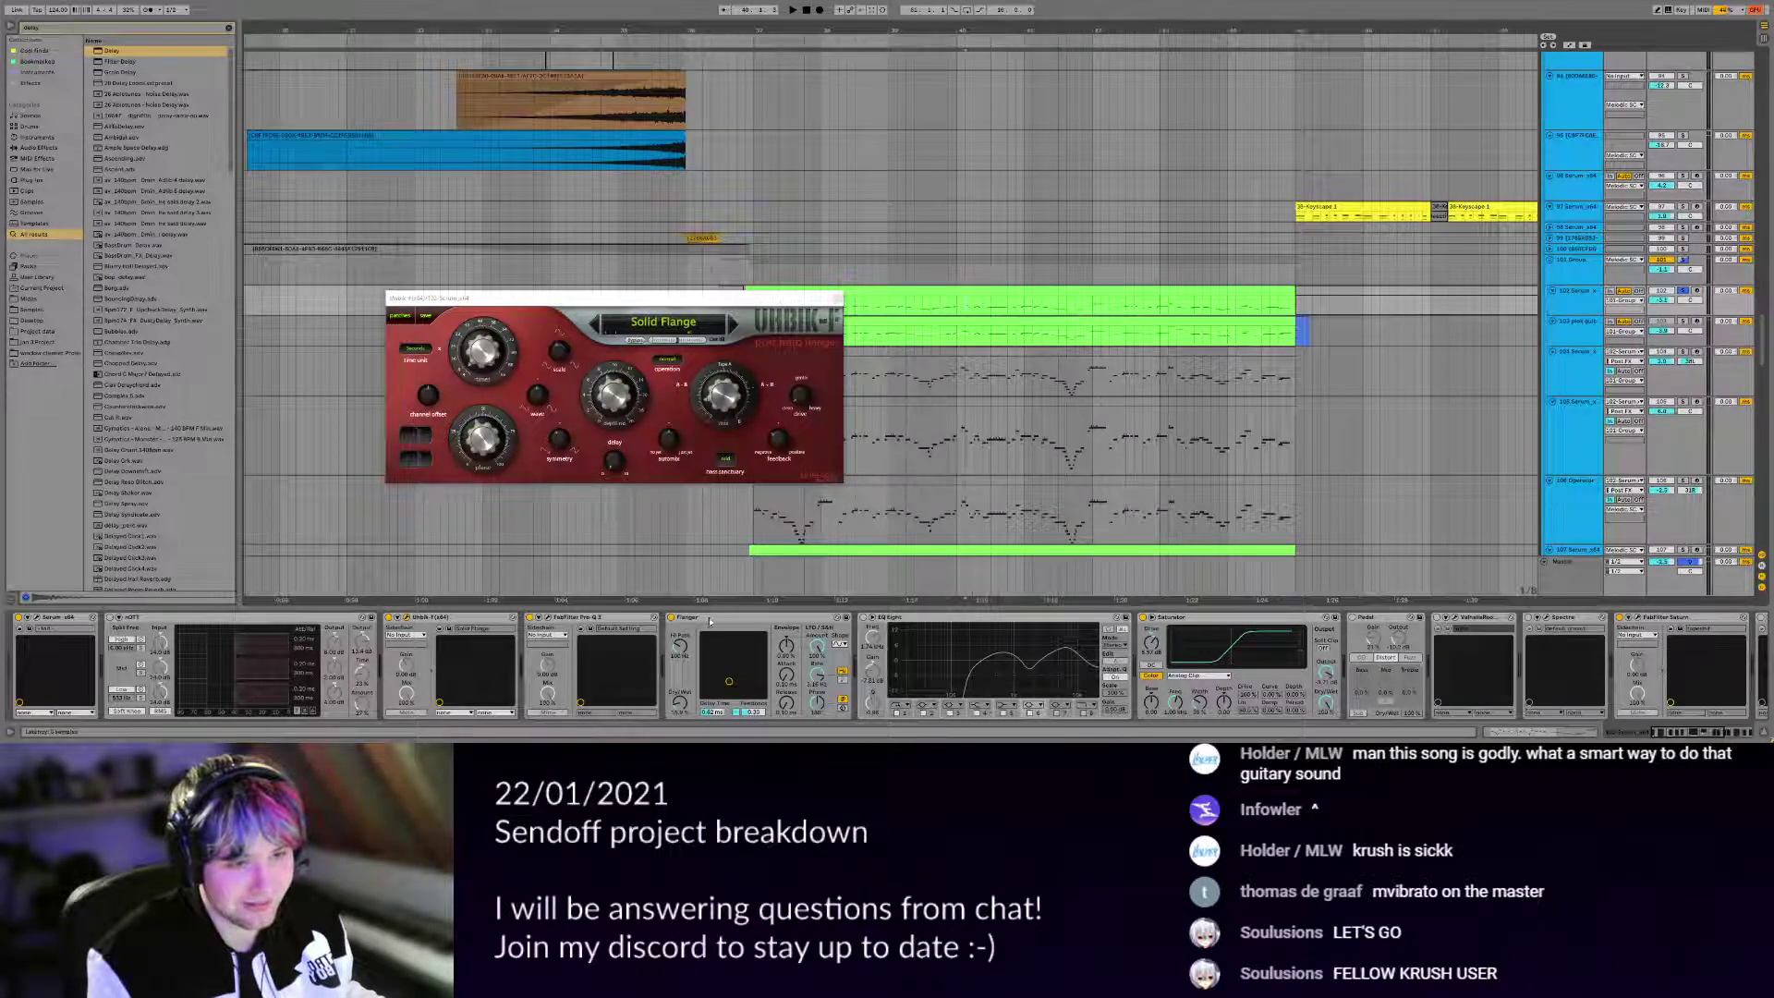
pyautogui.press('space')
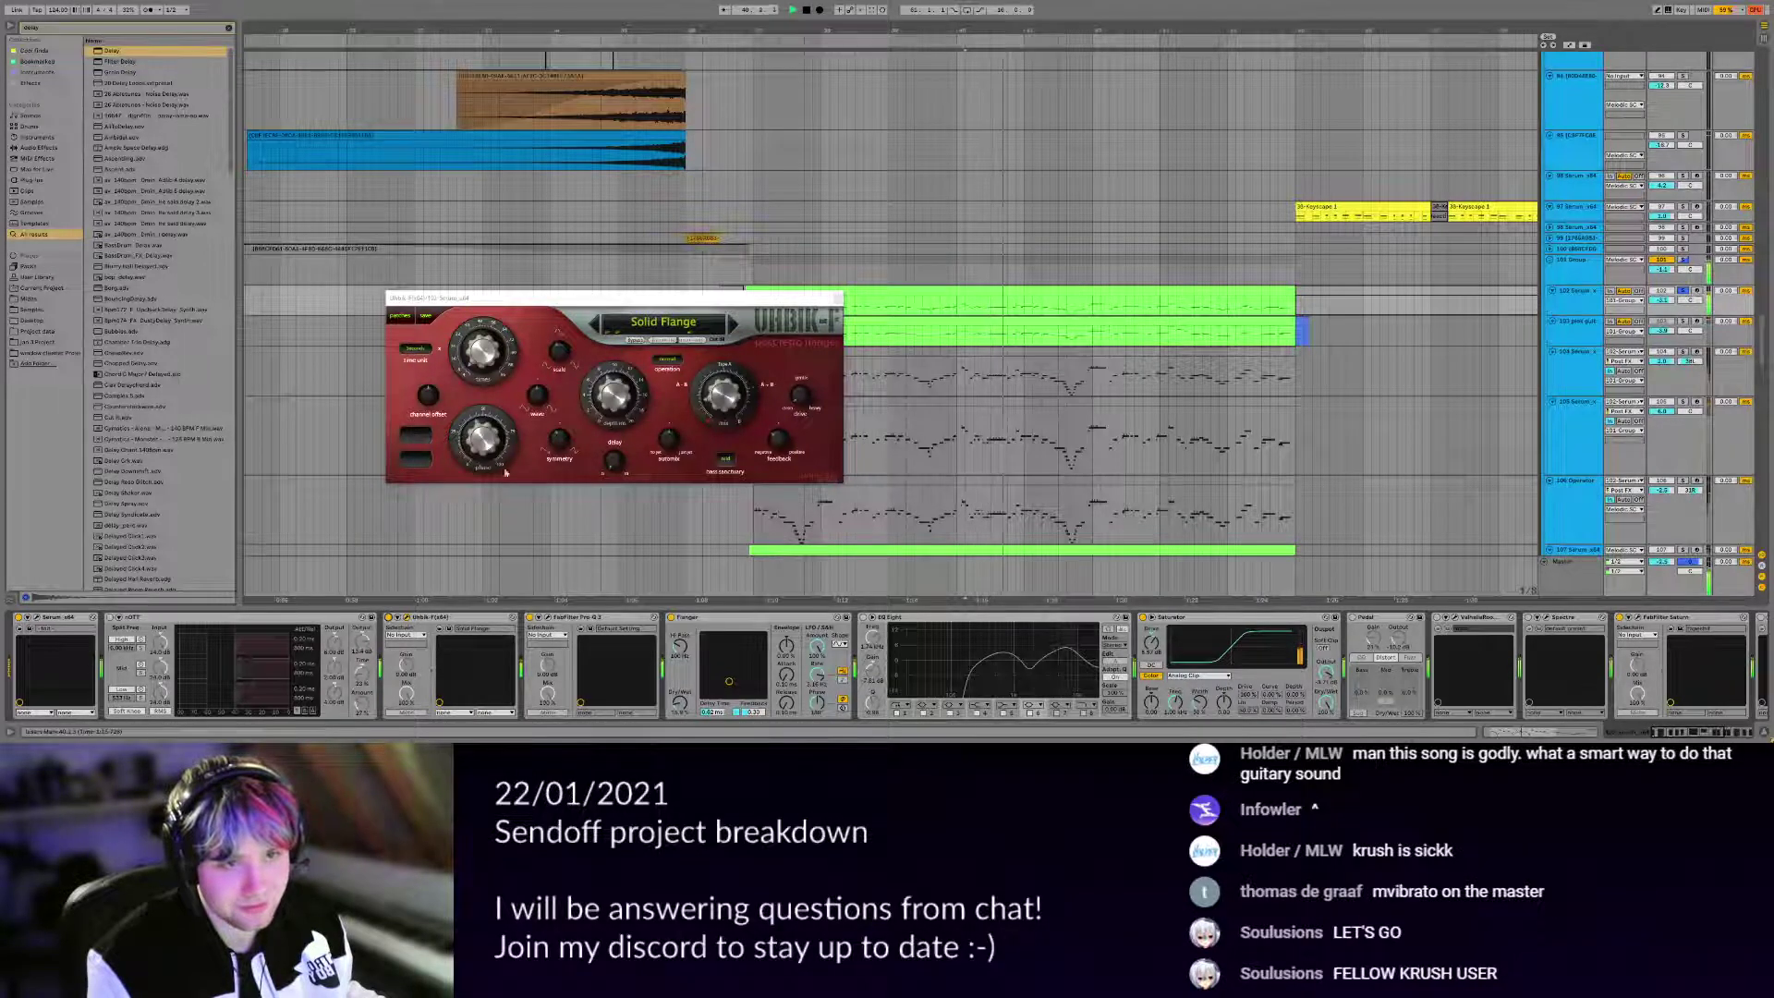
pyautogui.moveTo(588, 298); pyautogui.dragTo(547, 295)
pyautogui.press('Escape')
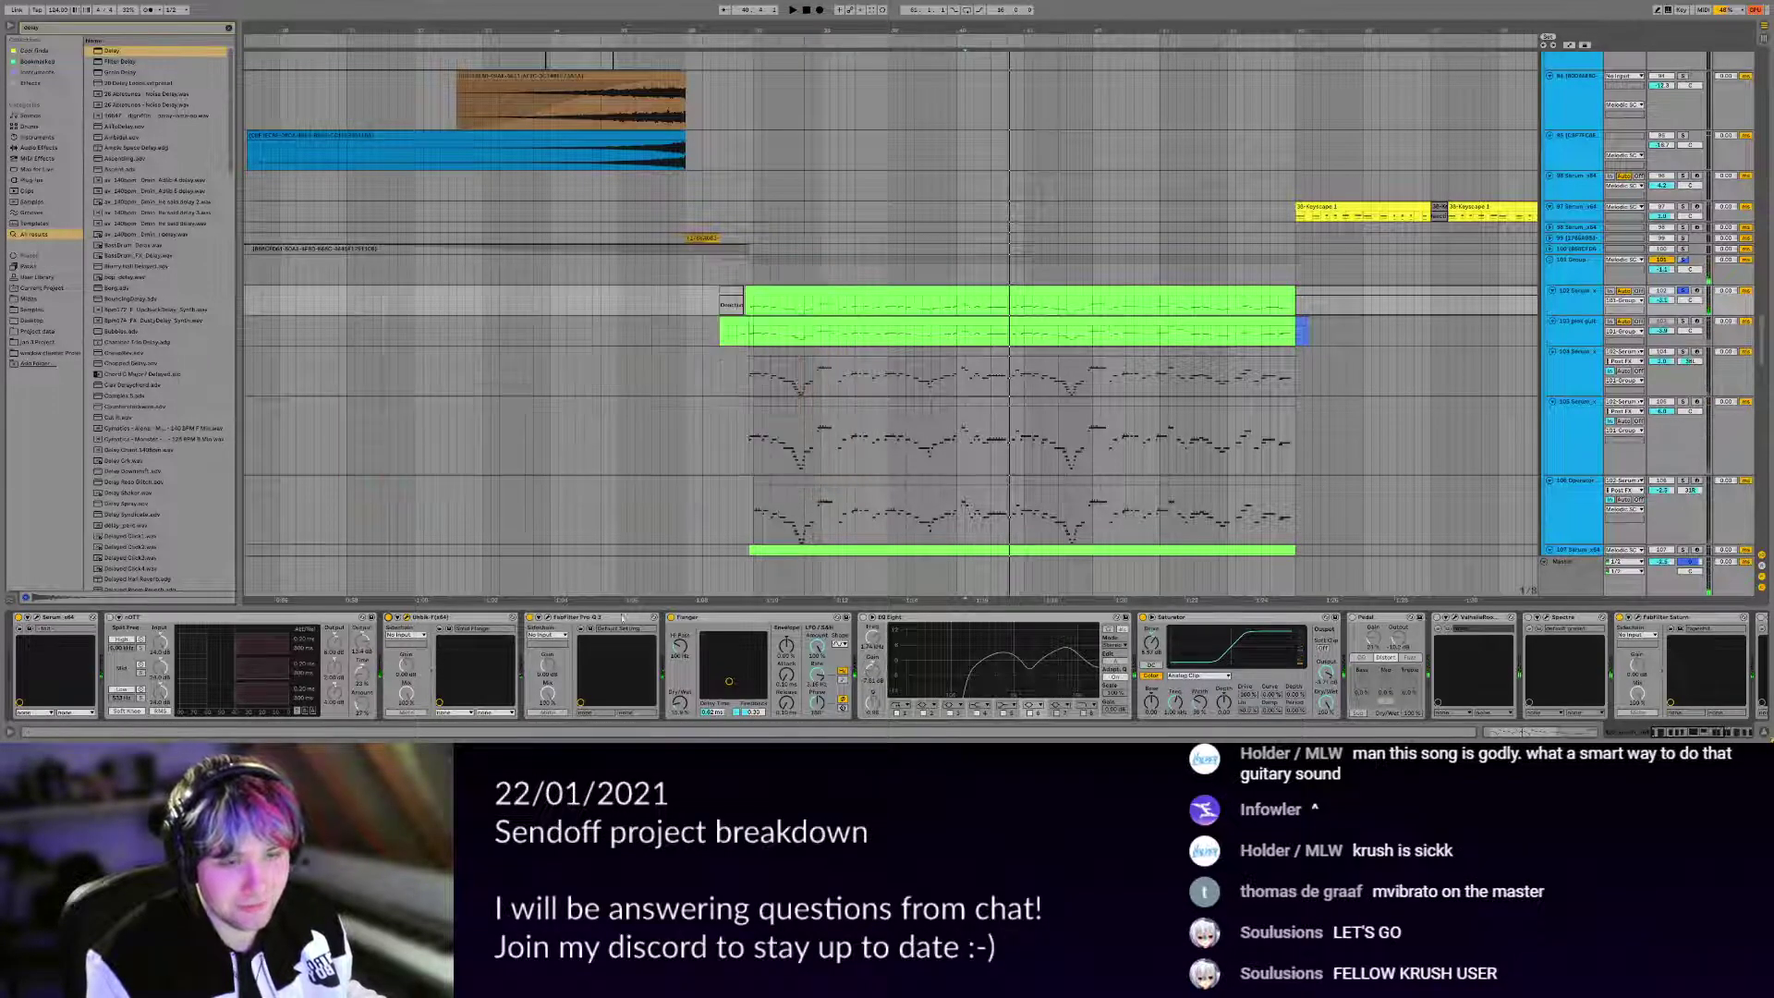
# Look through the Serum lead's remaining effect chain, from Pro-Q 3 to its end, comparing it with the plok guitar chain.
pyautogui.click(549, 617)
pyautogui.click(548, 617)
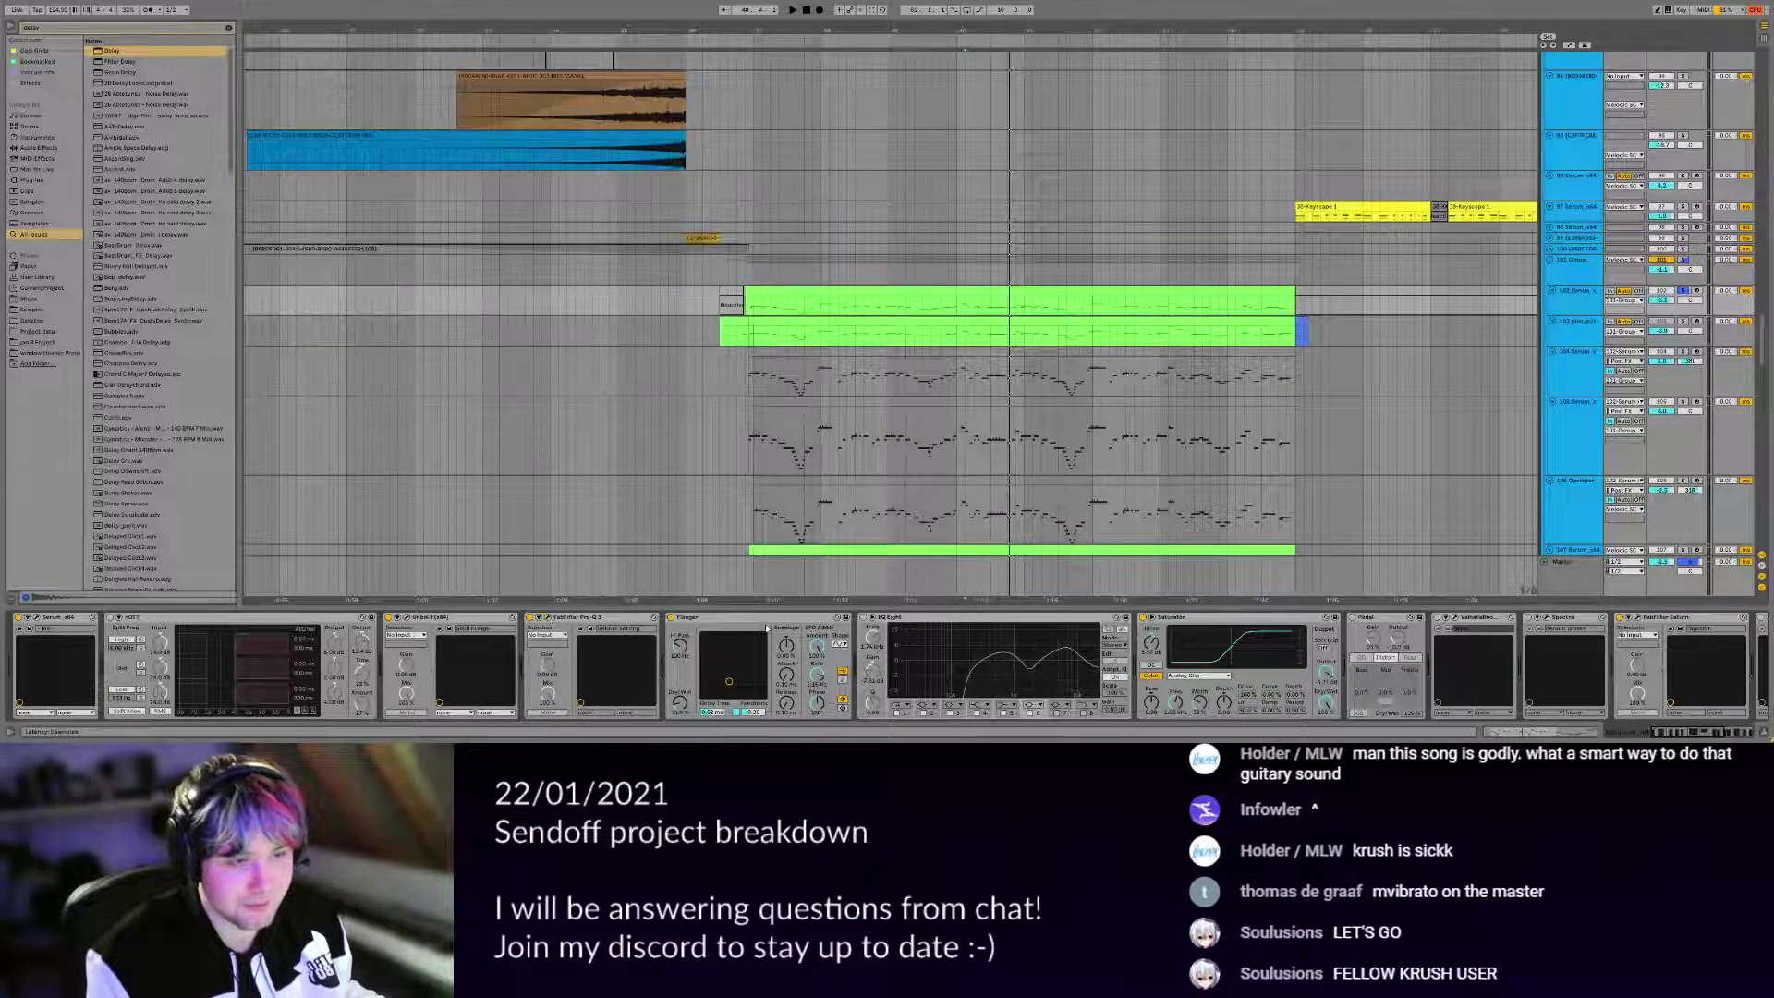
pyautogui.hscroll(5, 905, 629)
pyautogui.hscroll(6, 905, 629)
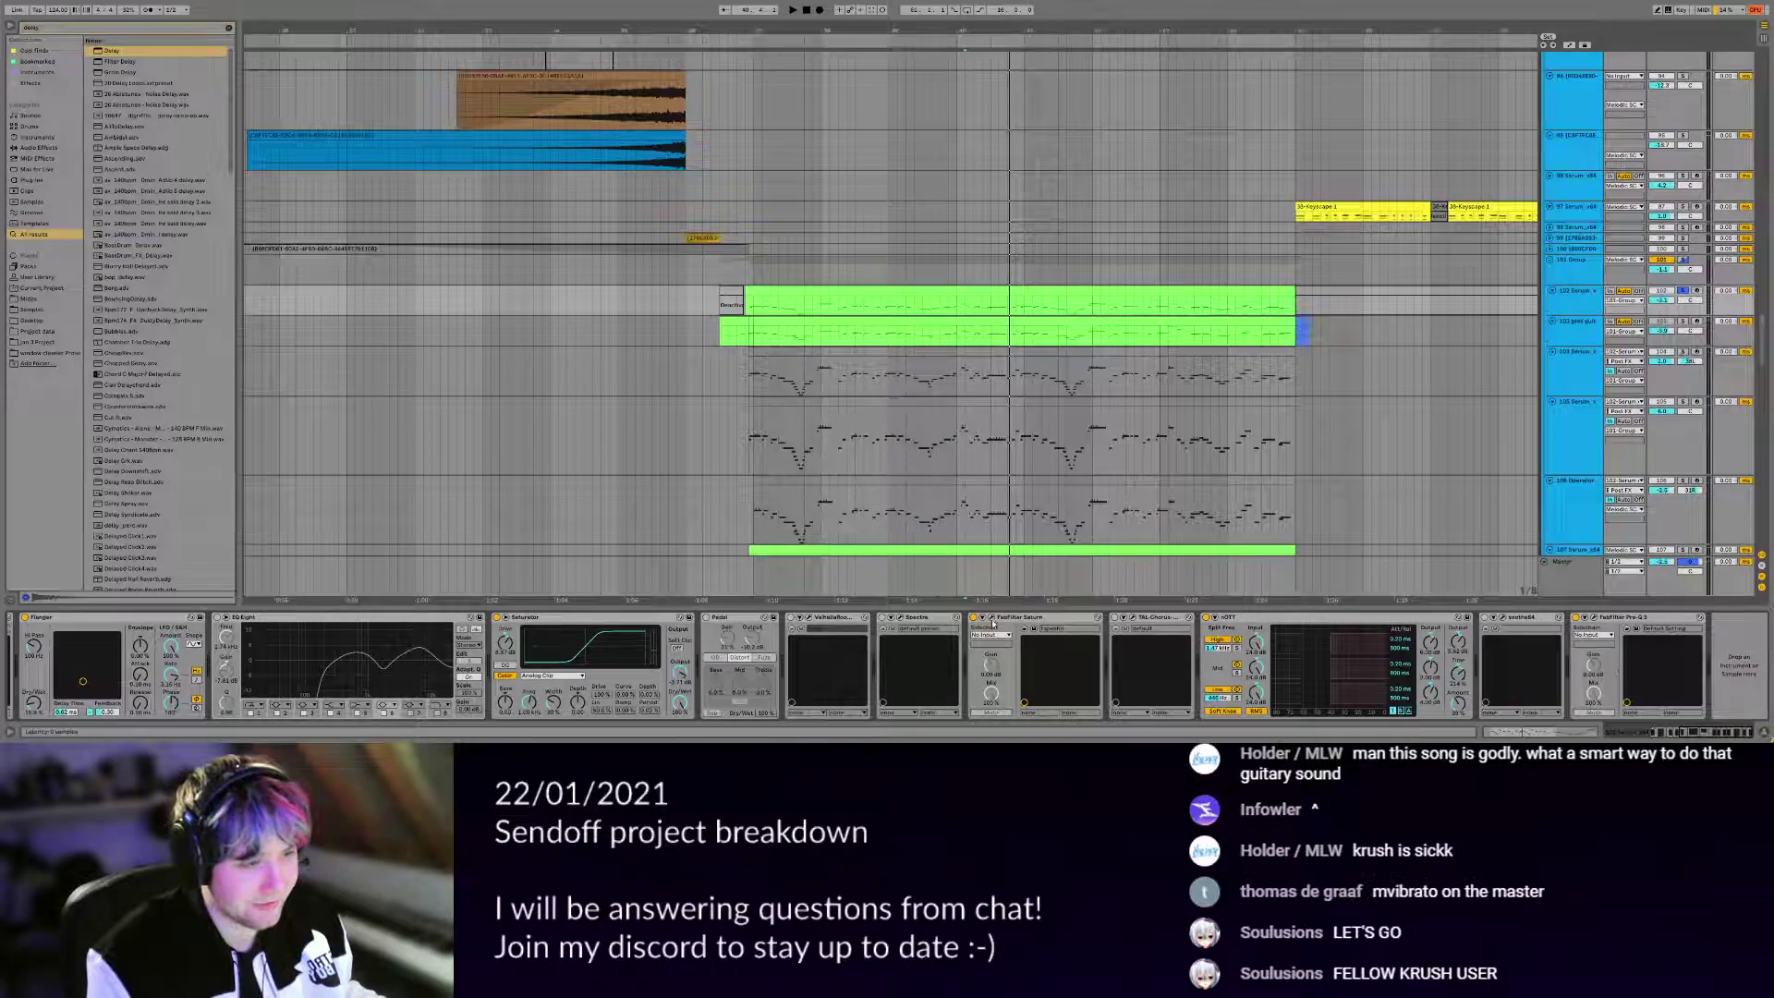
pyautogui.click(1690, 323)
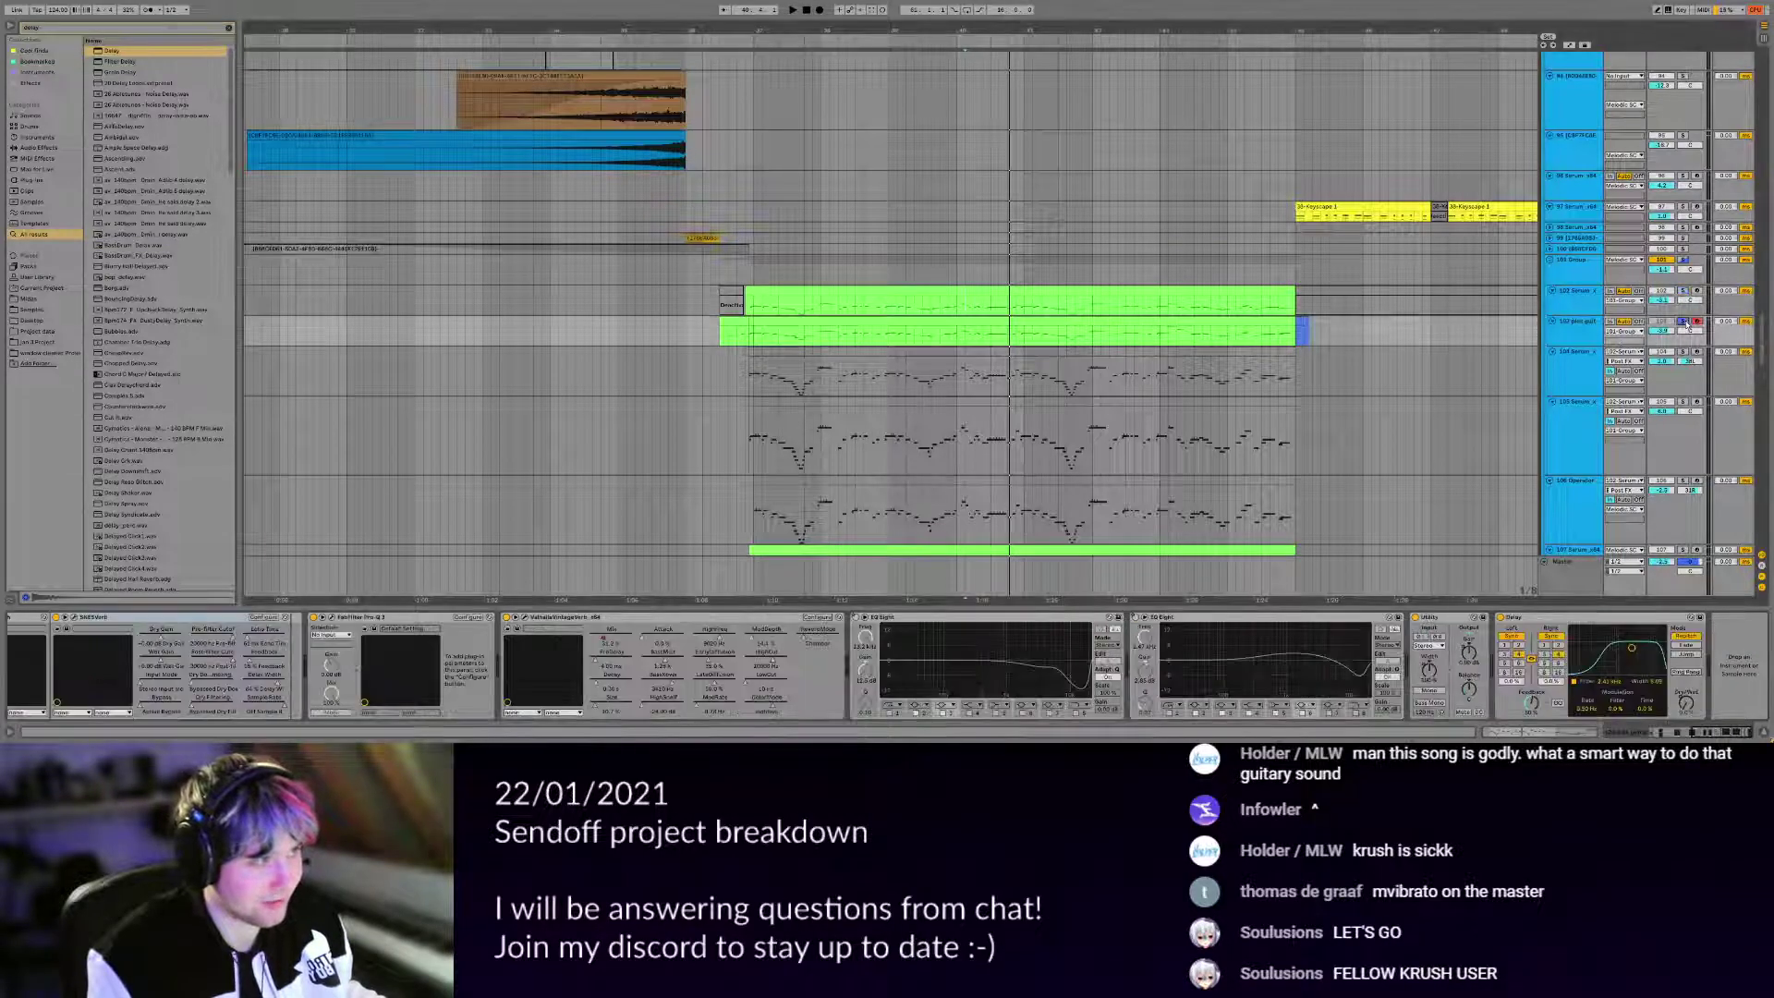
pyautogui.click(1587, 306)
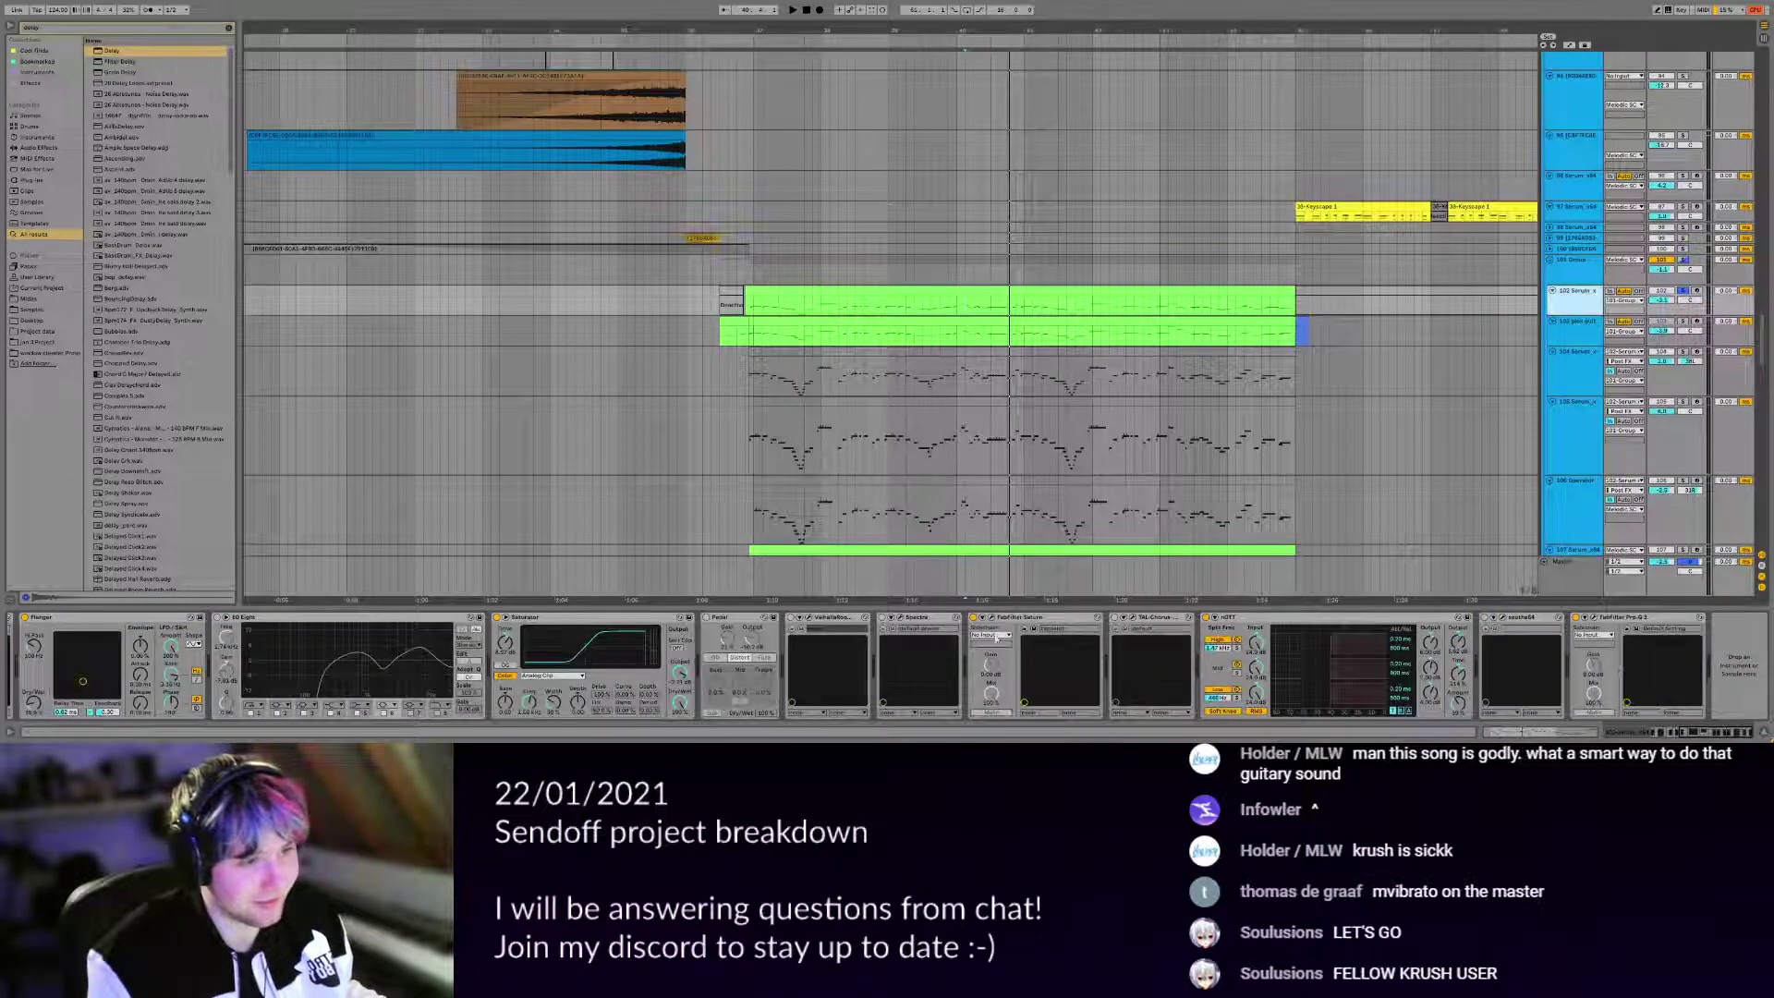
# Open FabFilter Saturn on the Serum lead, try its Wide interface size and restore the Normal size.
pyautogui.click(991, 618)
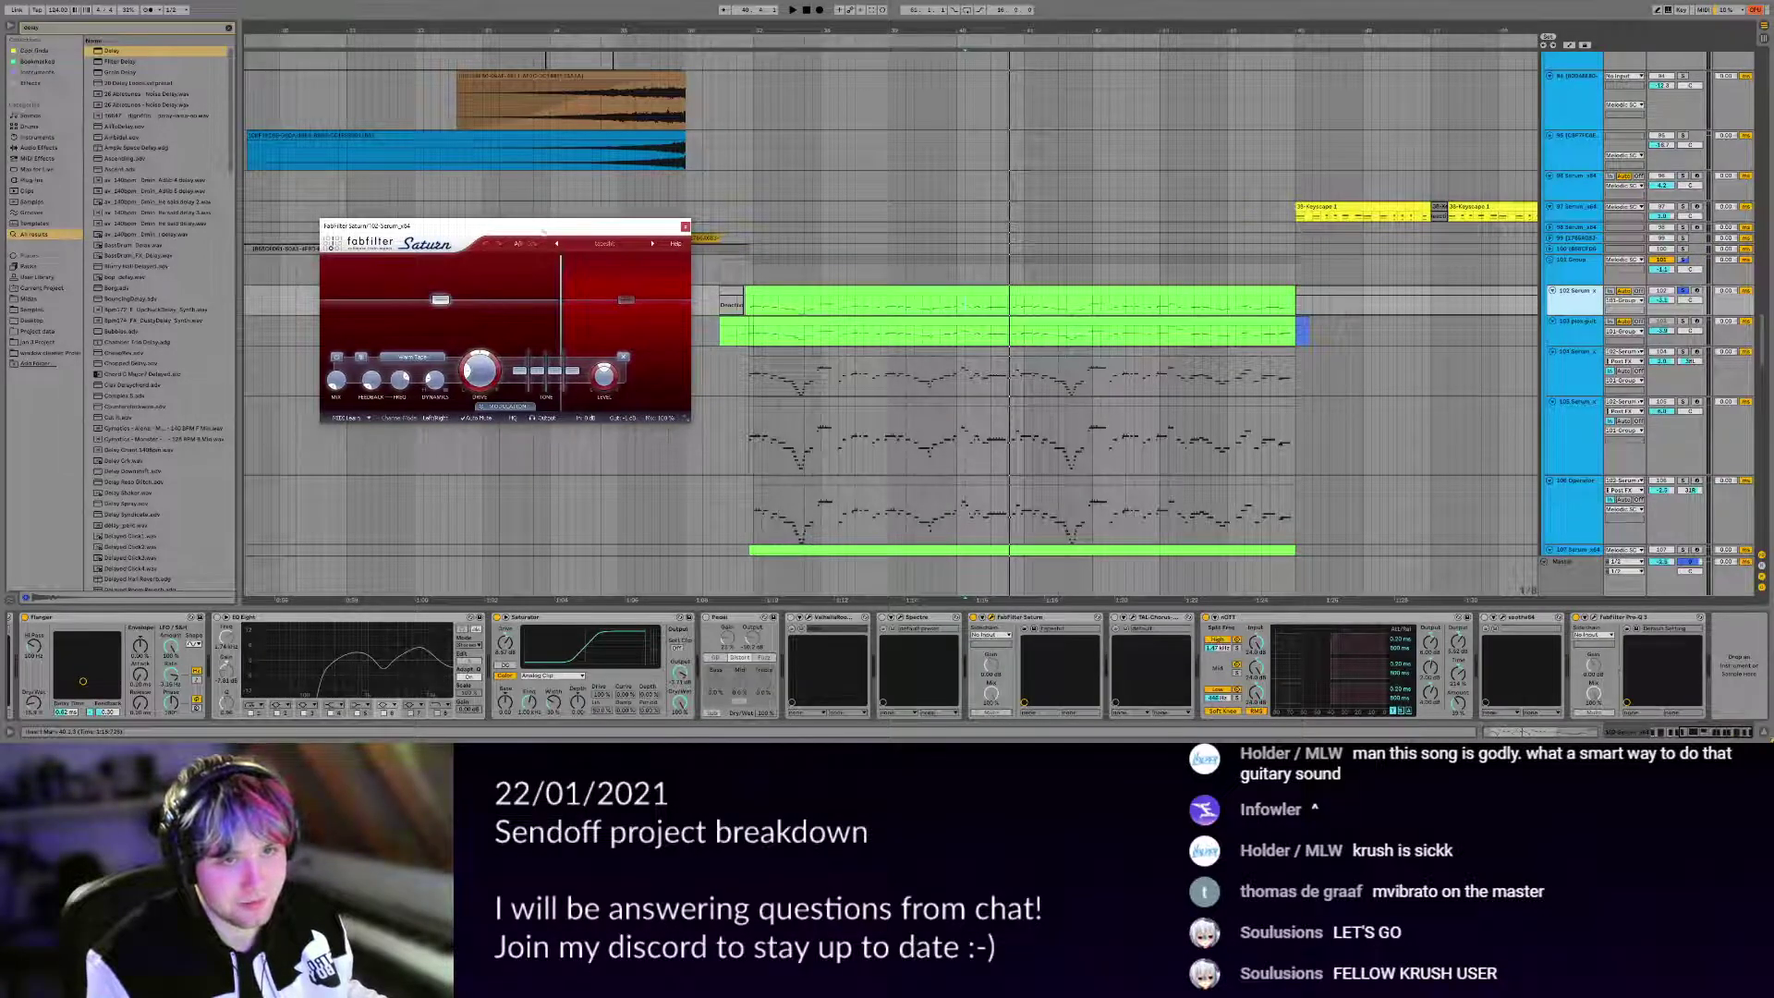
pyautogui.moveTo(545, 229); pyautogui.dragTo(644, 281)
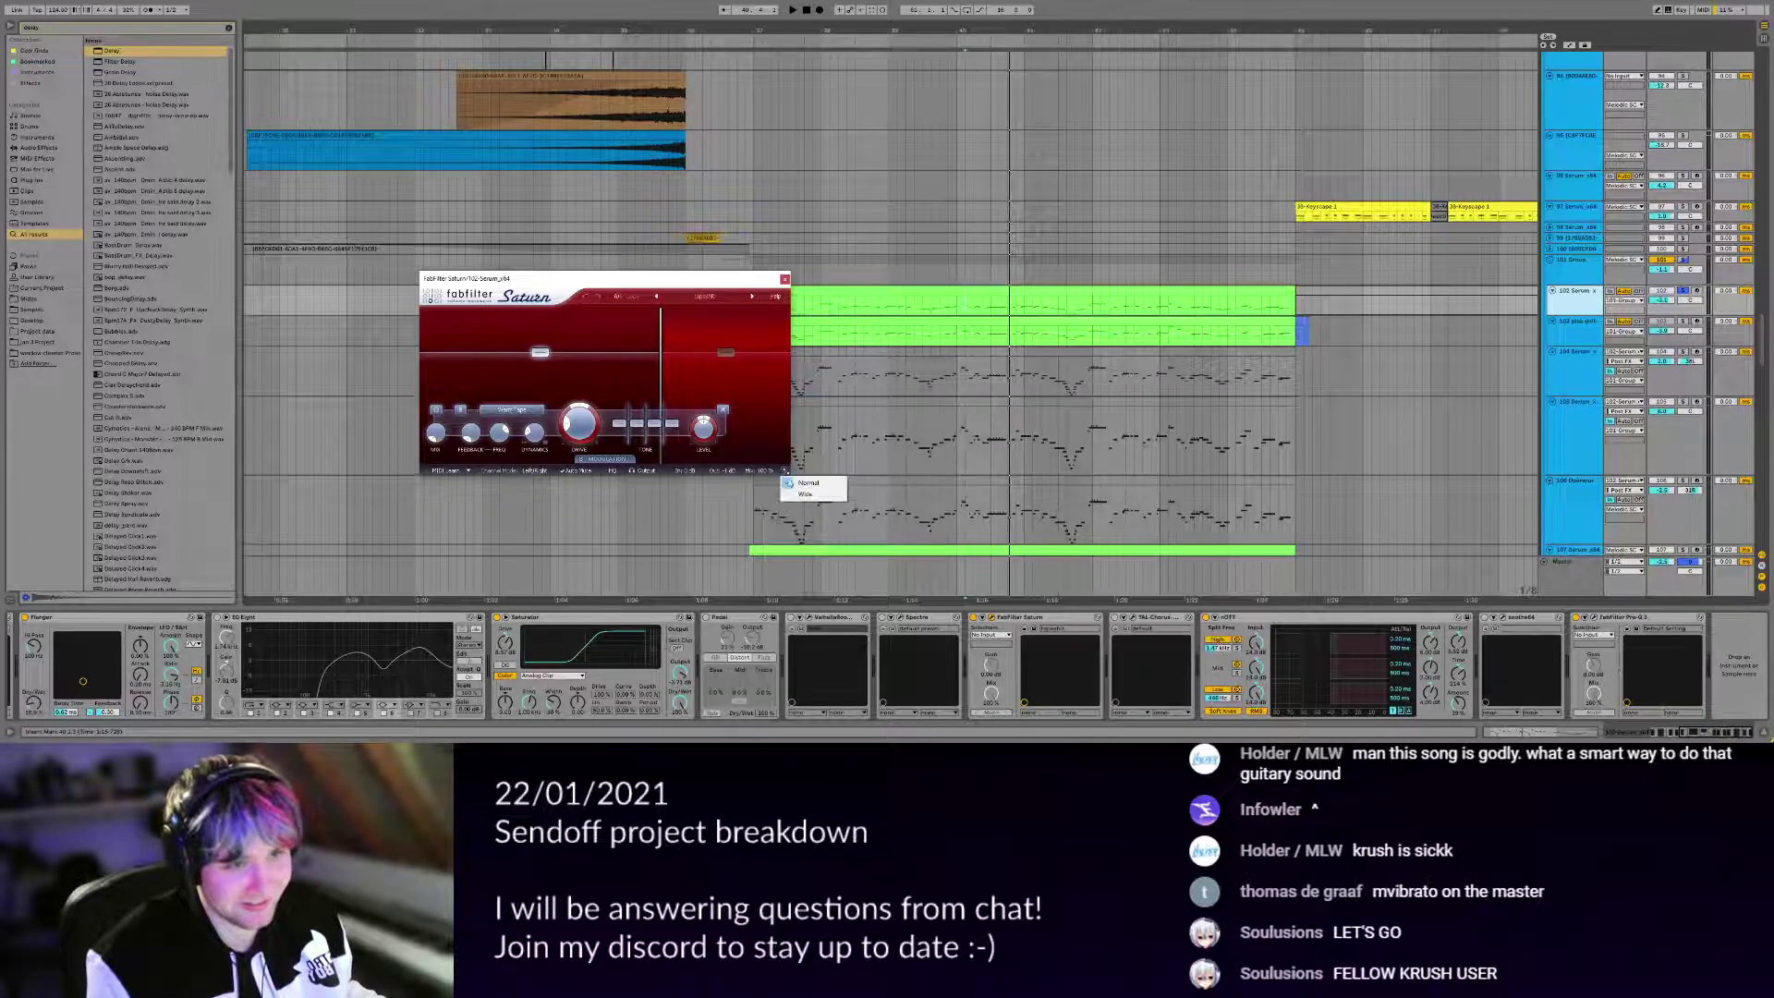
pyautogui.click(806, 494)
pyautogui.click(893, 471)
pyautogui.click(912, 483)
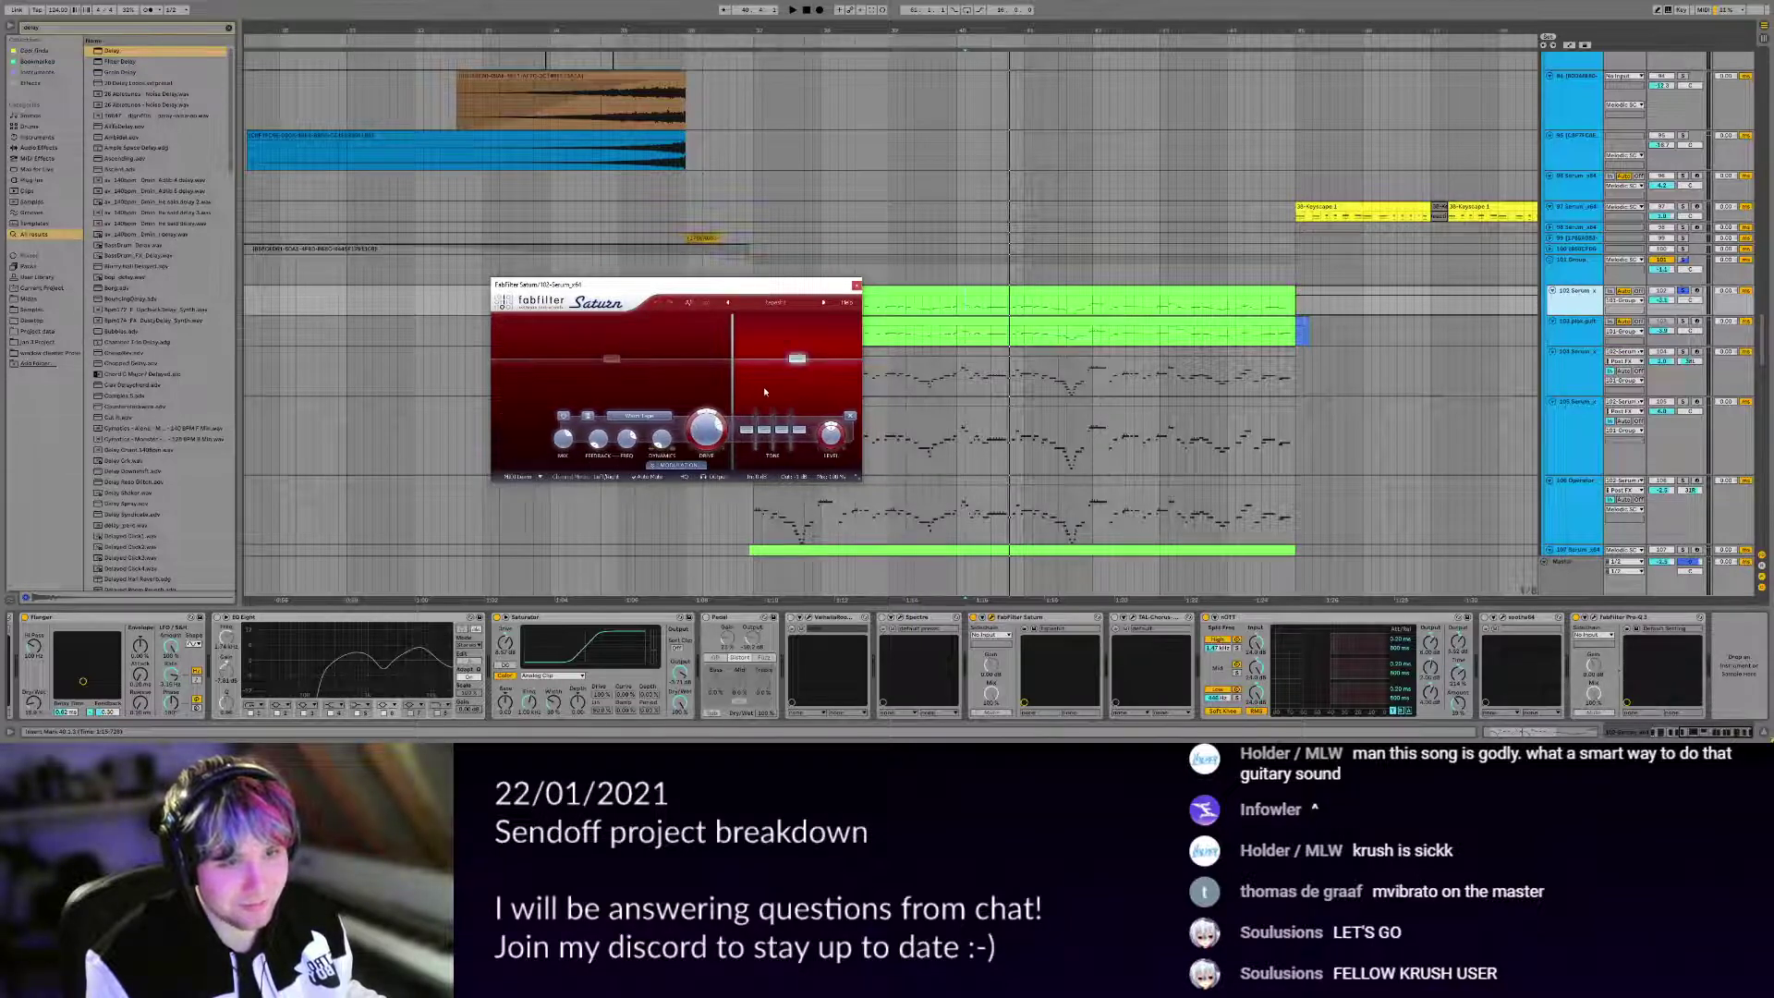
# Examine Saturn's high-band controls while playing short passages of the lead, and close its window.
pyautogui.moveTo(662, 437)
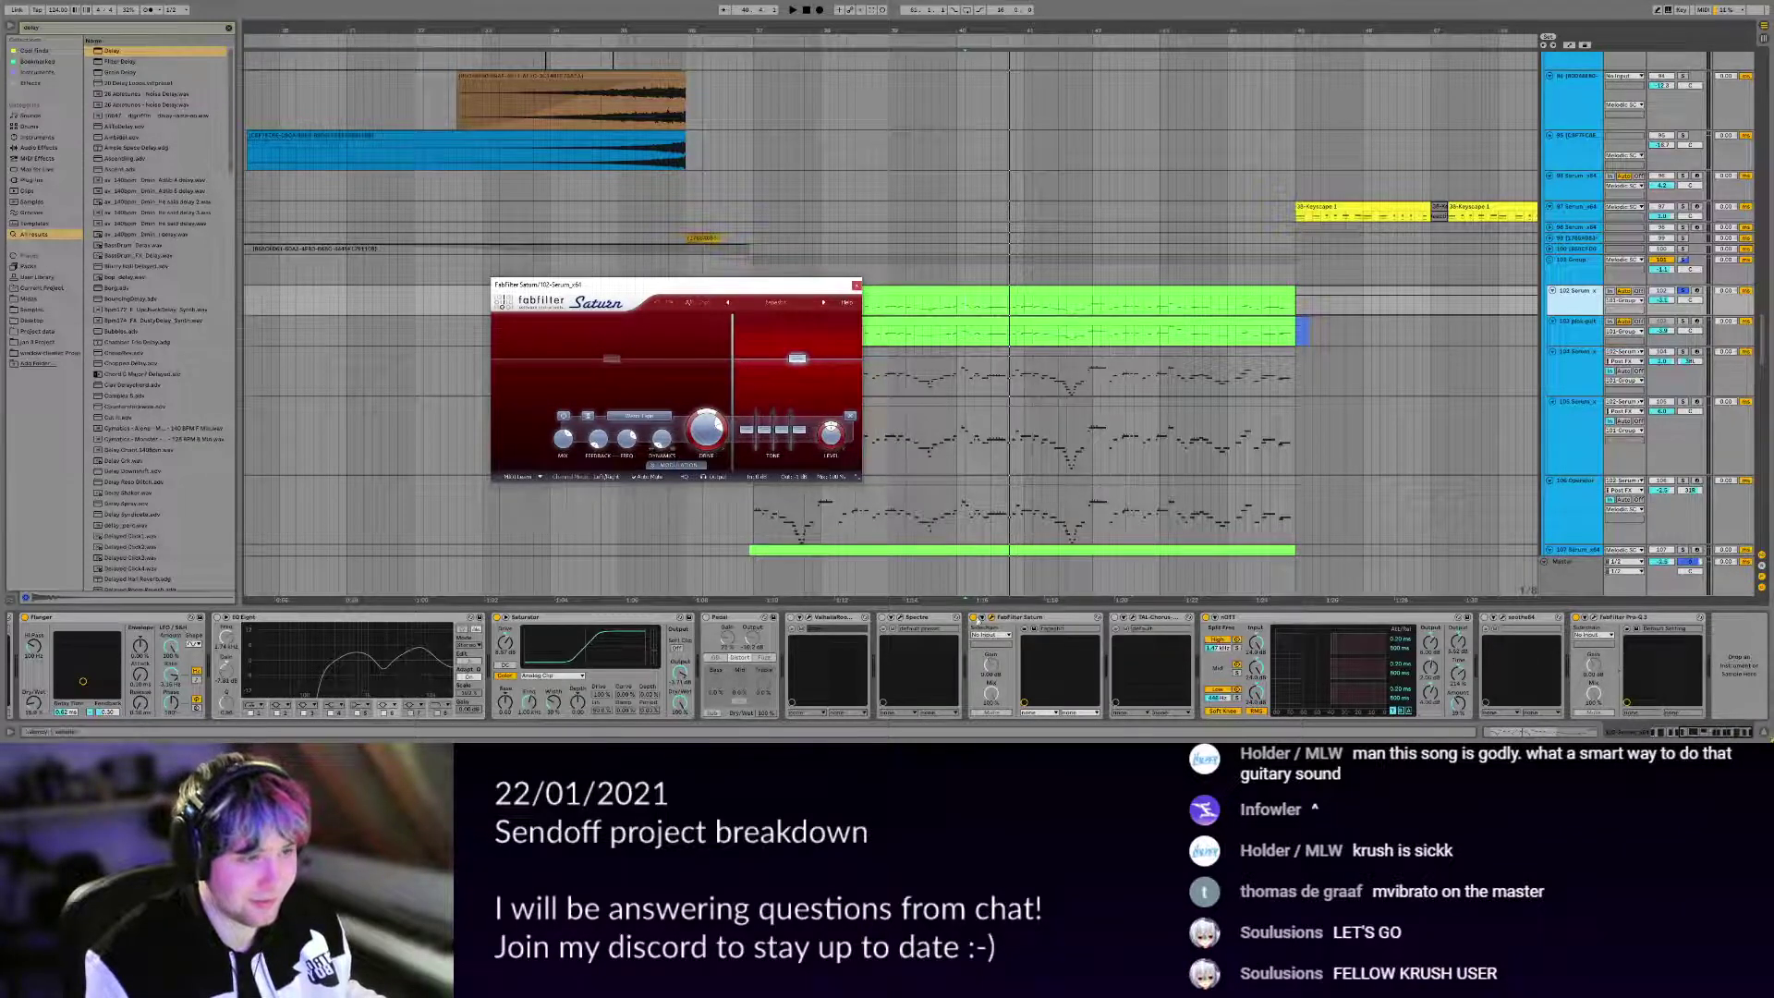
pyautogui.press('space')
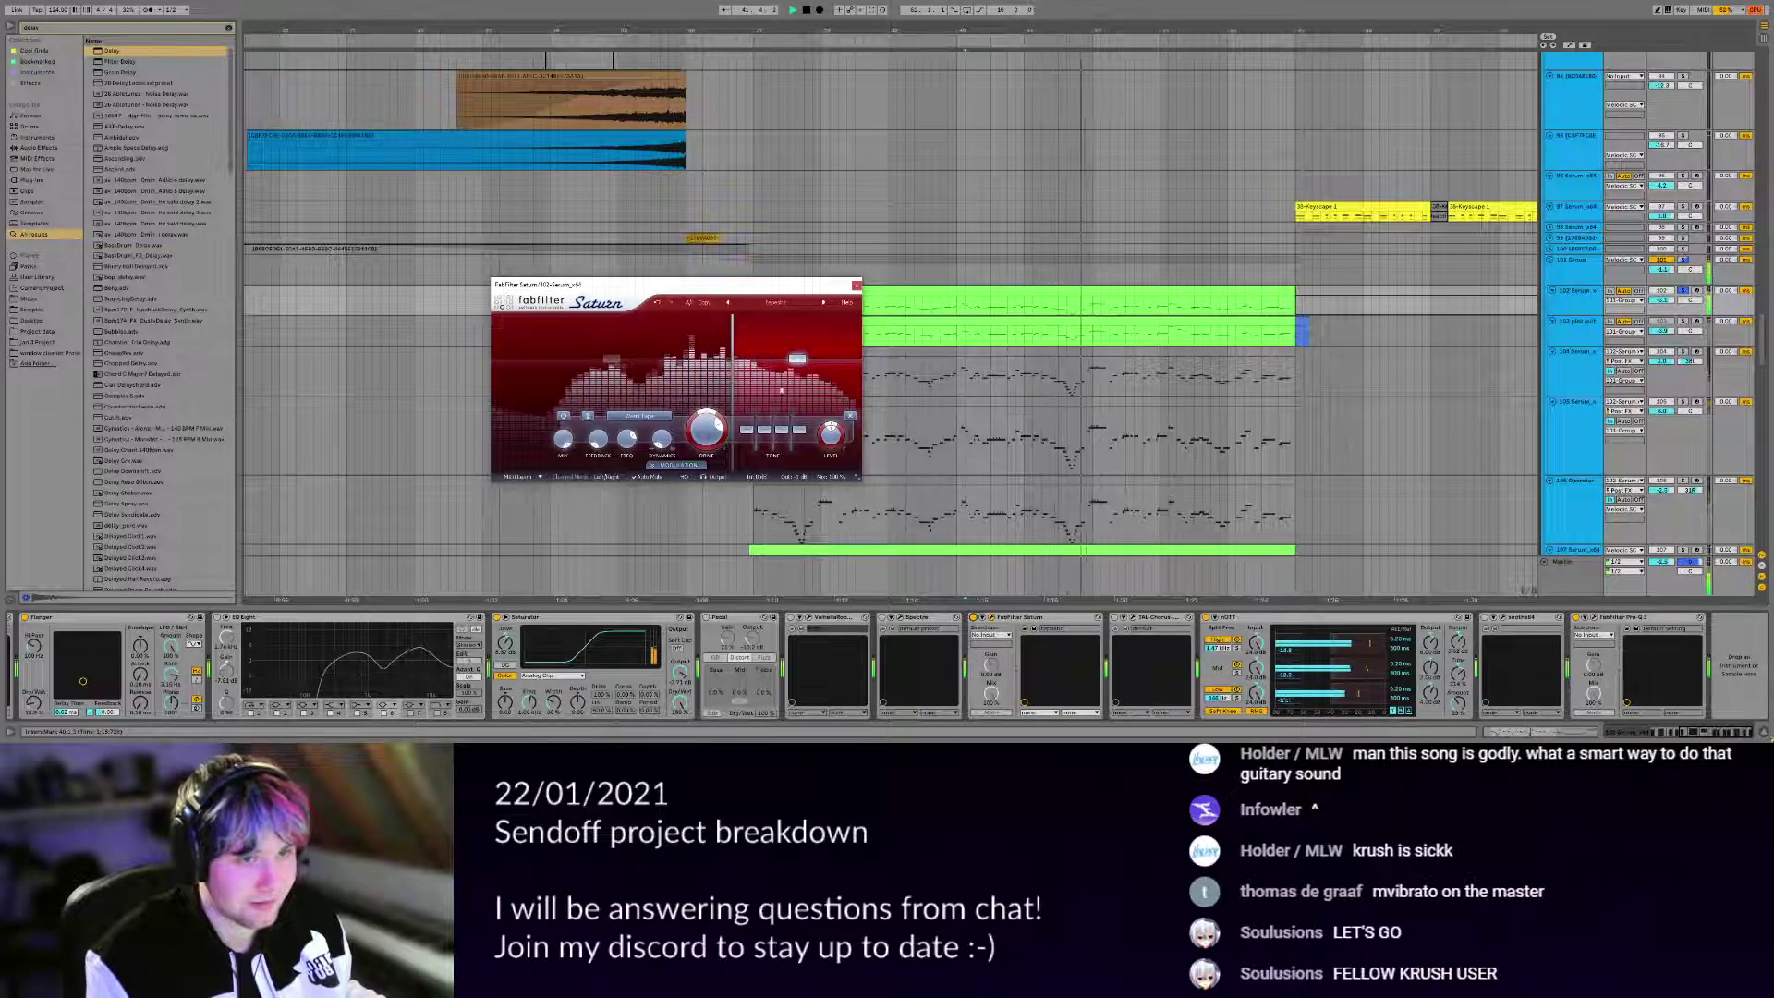
pyautogui.press('space')
pyautogui.press('space')
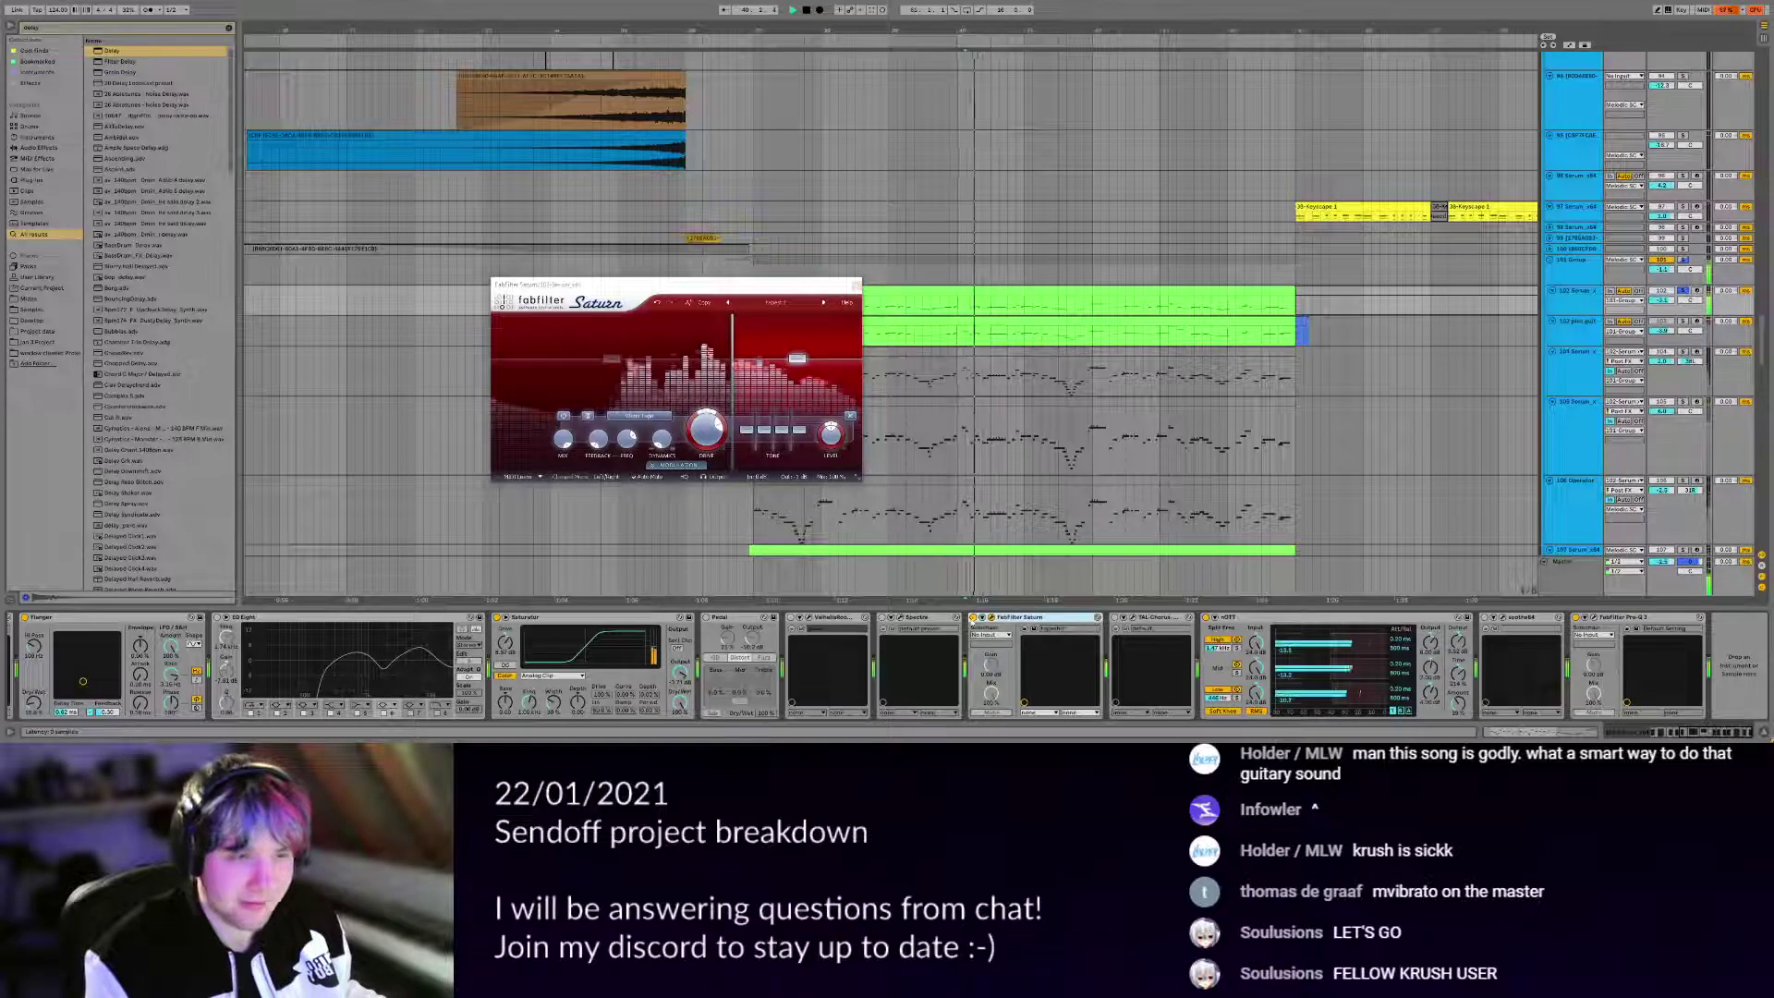
pyautogui.press('space')
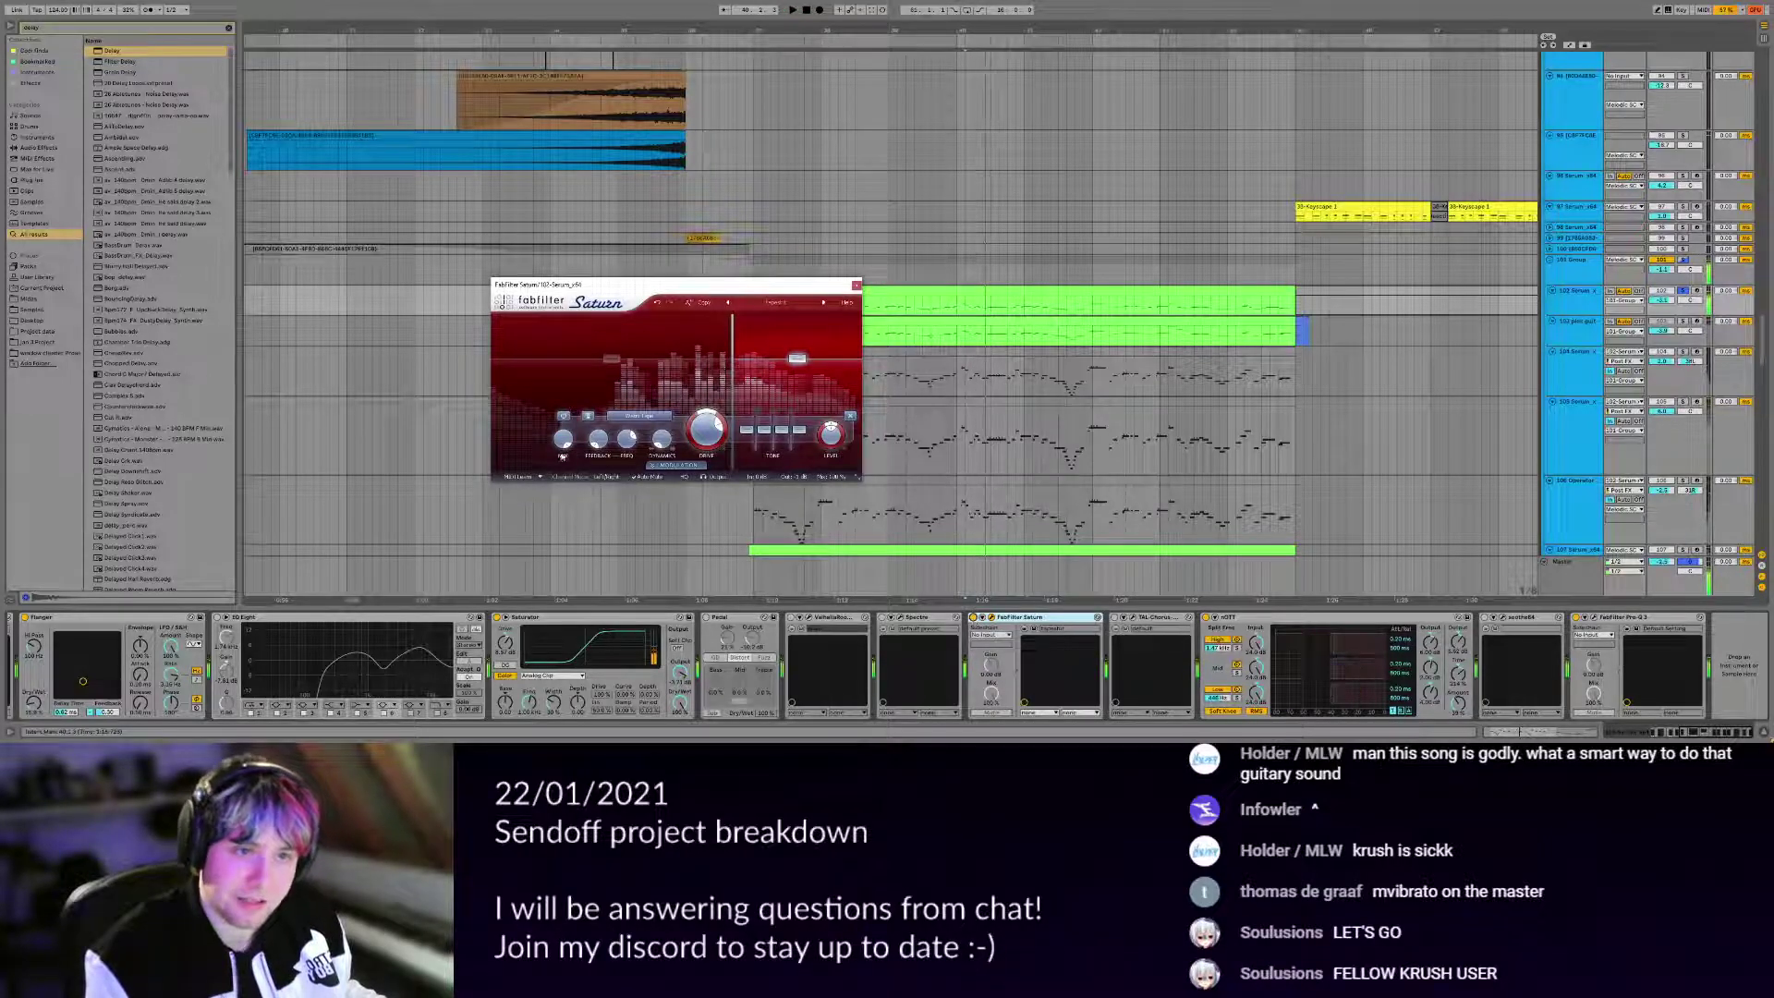
pyautogui.click(856, 284)
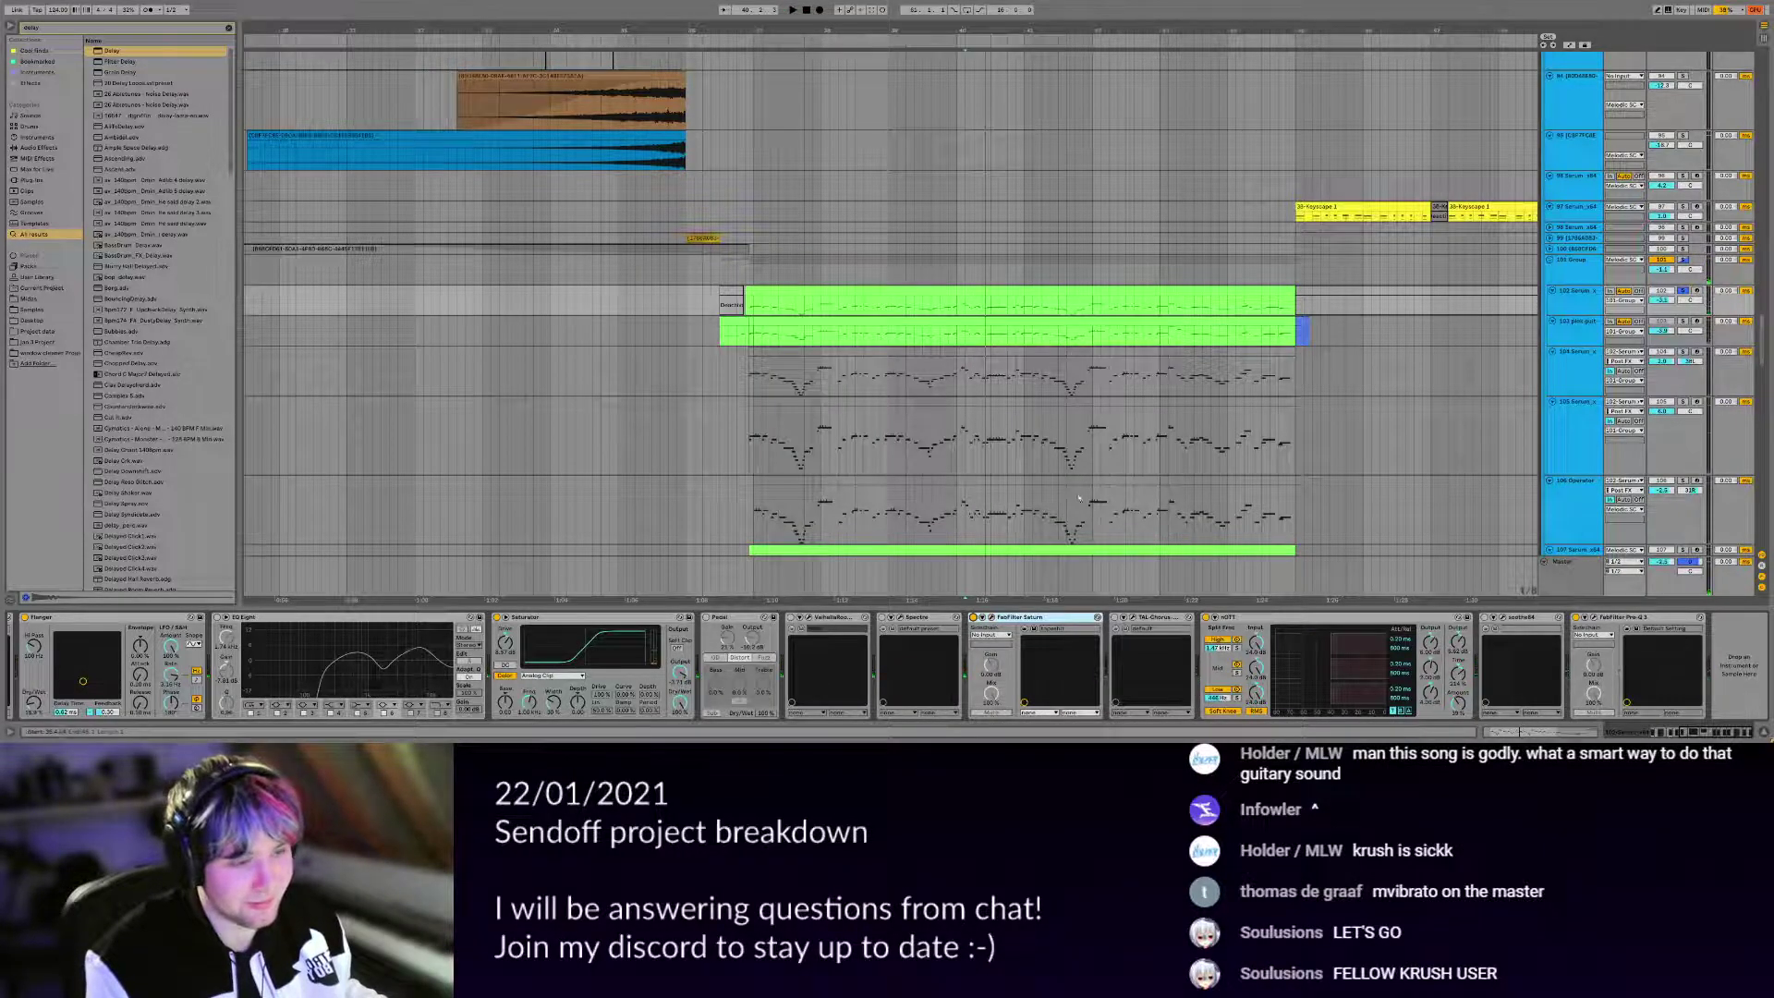
# Reopen Saturn, select its high band for inspection and close the window again.
pyautogui.hotkey('ctrl', 'alt', 'p')
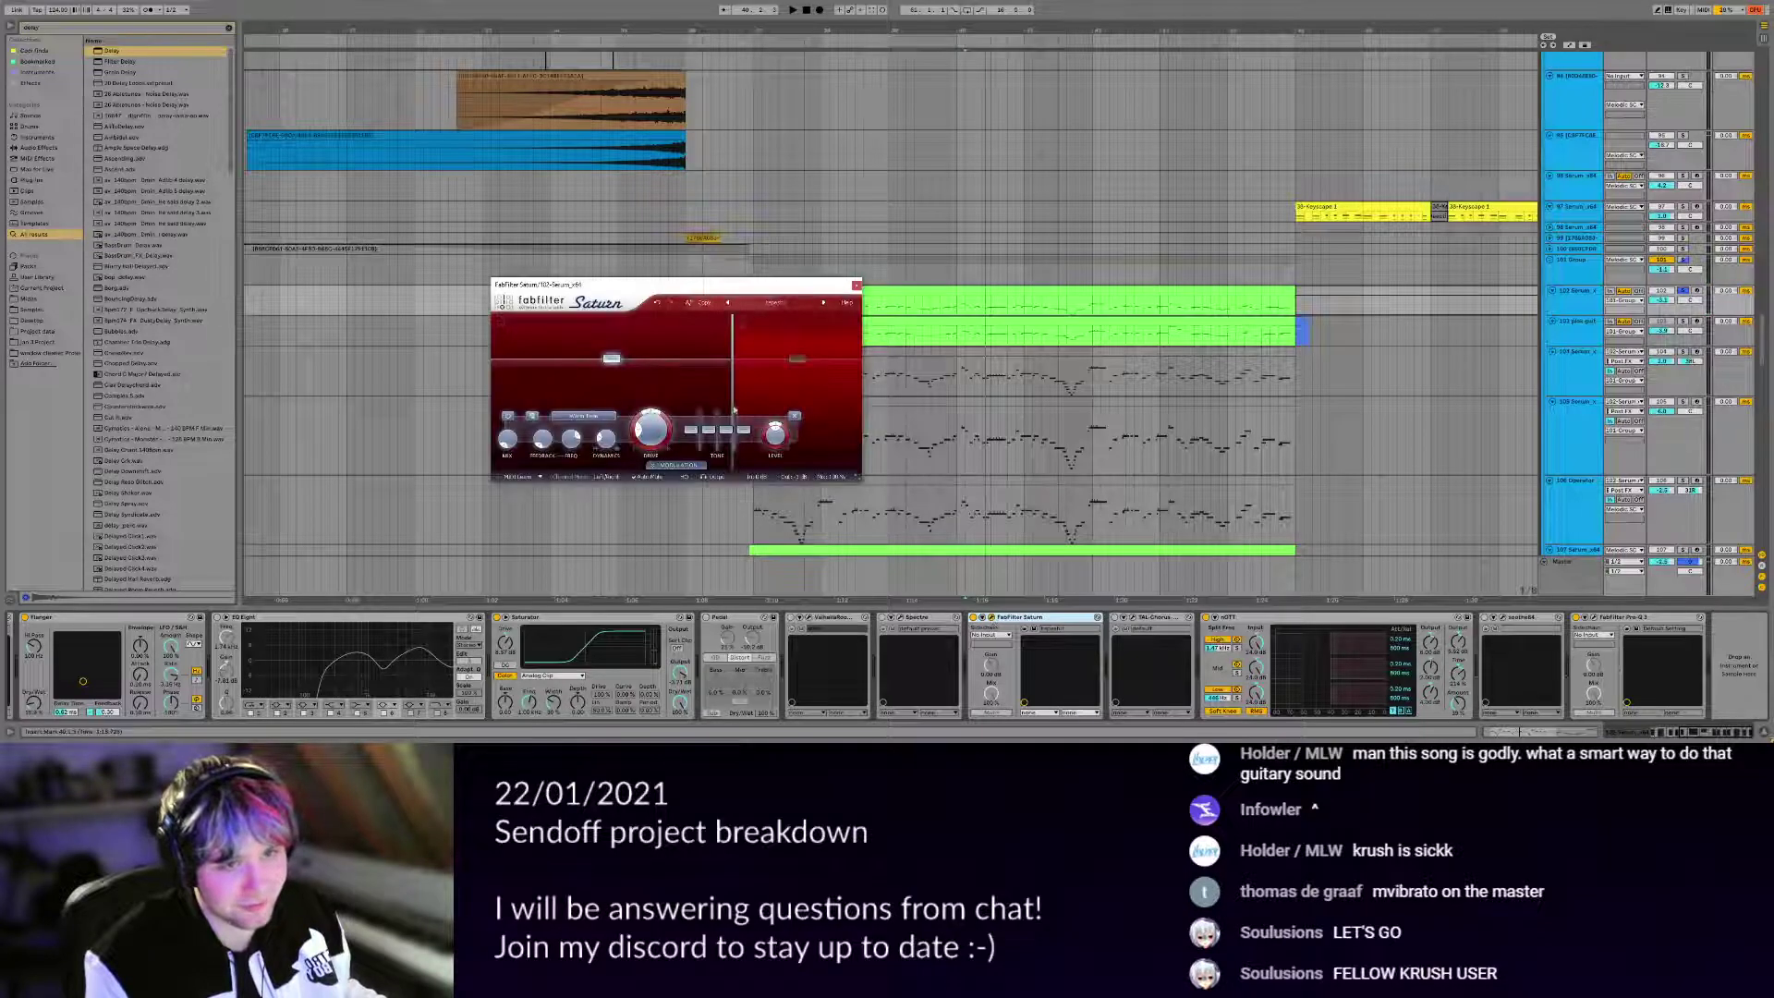
pyautogui.click(744, 375)
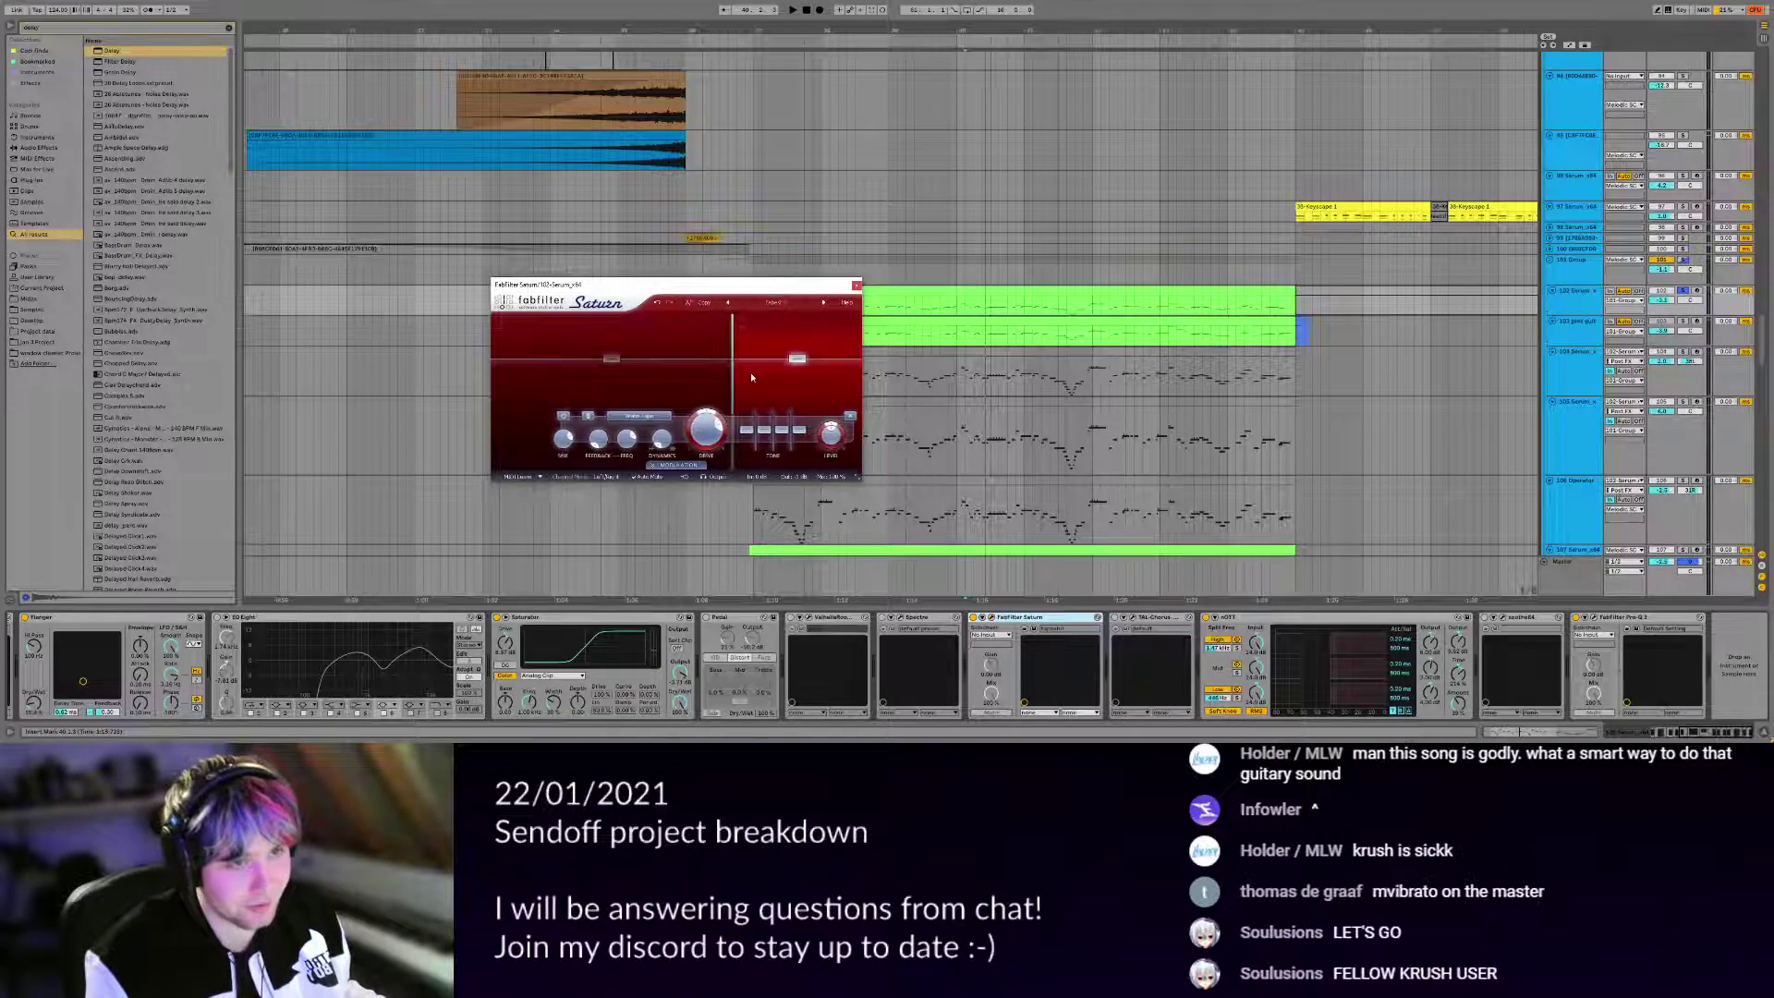
pyautogui.click(856, 284)
# Select the plok guitar, Operator and middle Serum layer tracks in turn to view their device chains.
pyautogui.moveTo(1005, 321); pyautogui.dragTo(946, 290)
pyautogui.scroll(-2, 1138, 346)
pyautogui.hscroll(2, 1090, 324)
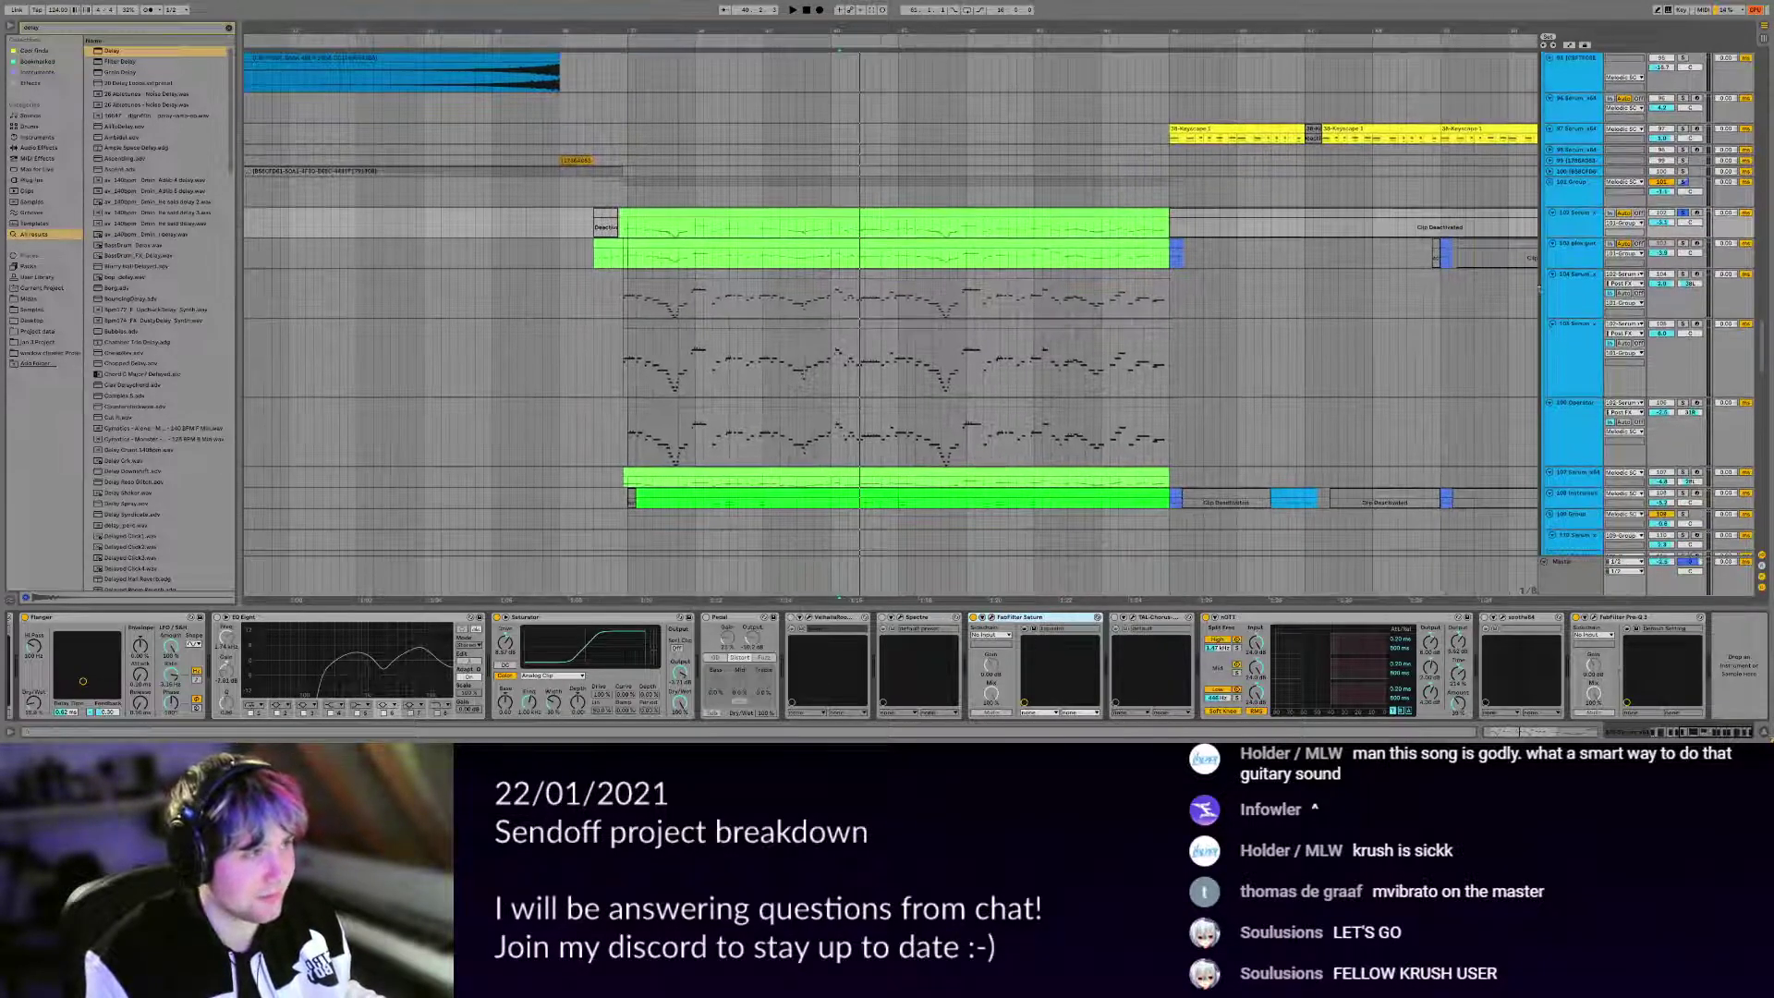
pyautogui.click(1555, 267)
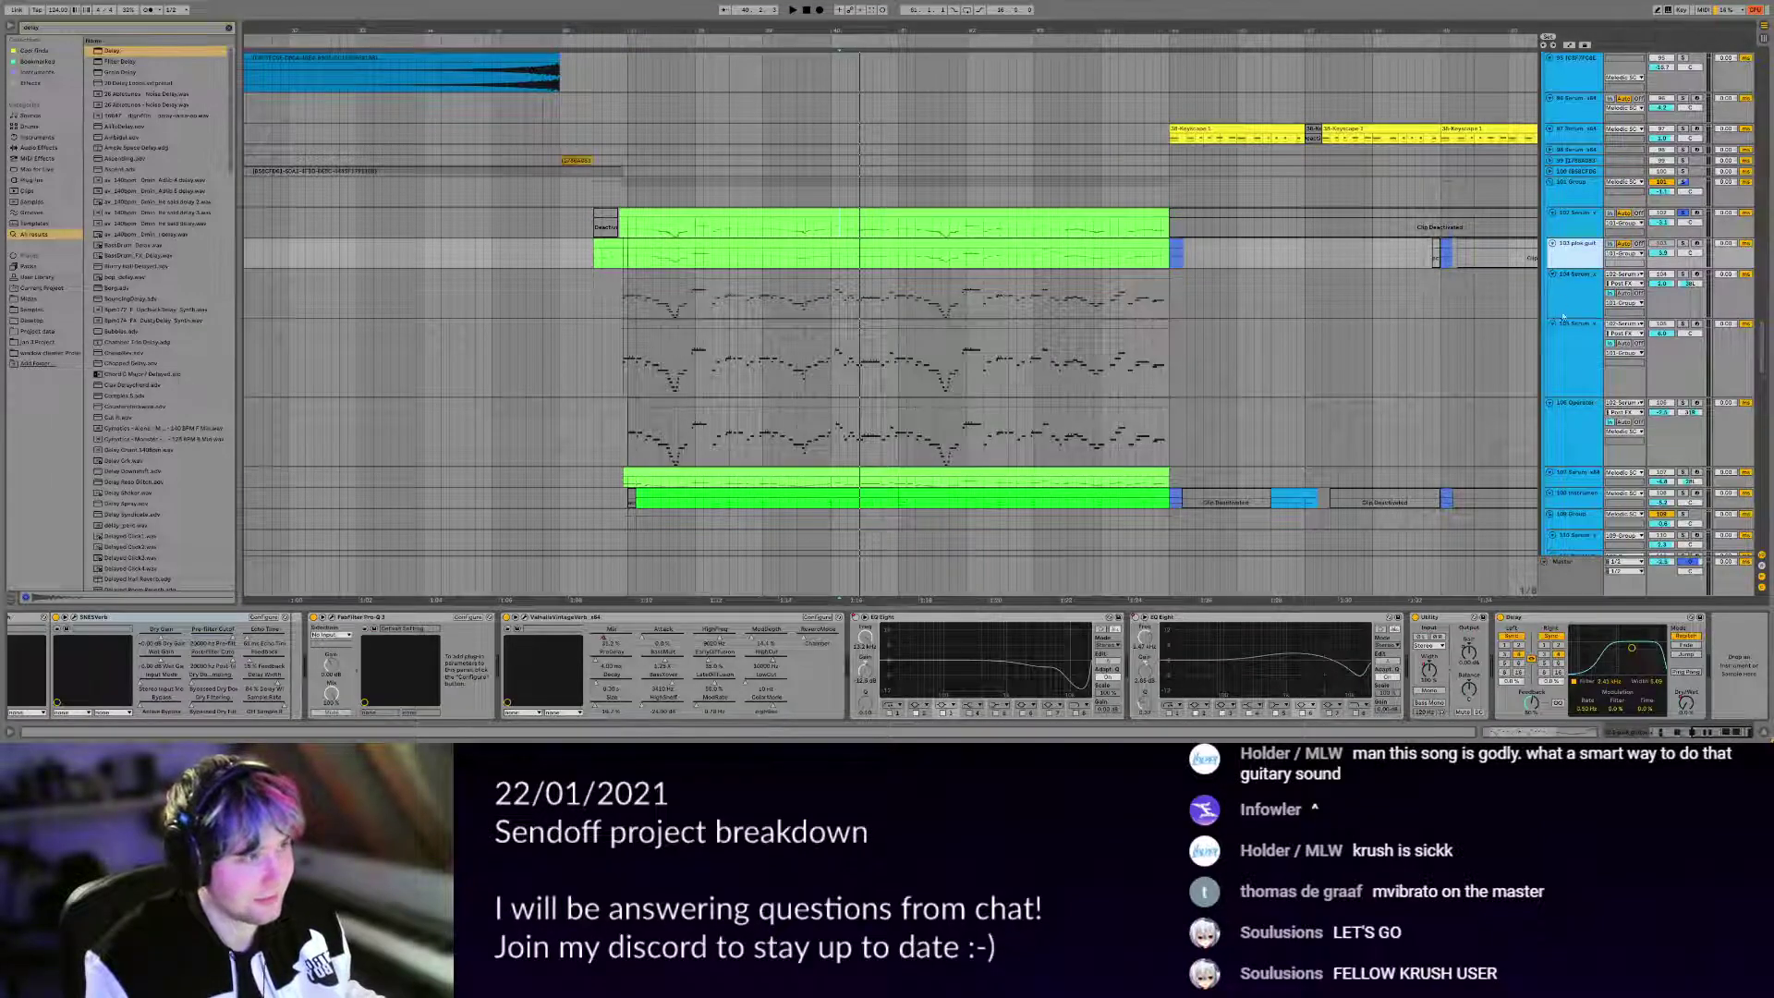
pyautogui.click(1573, 450)
pyautogui.click(1580, 373)
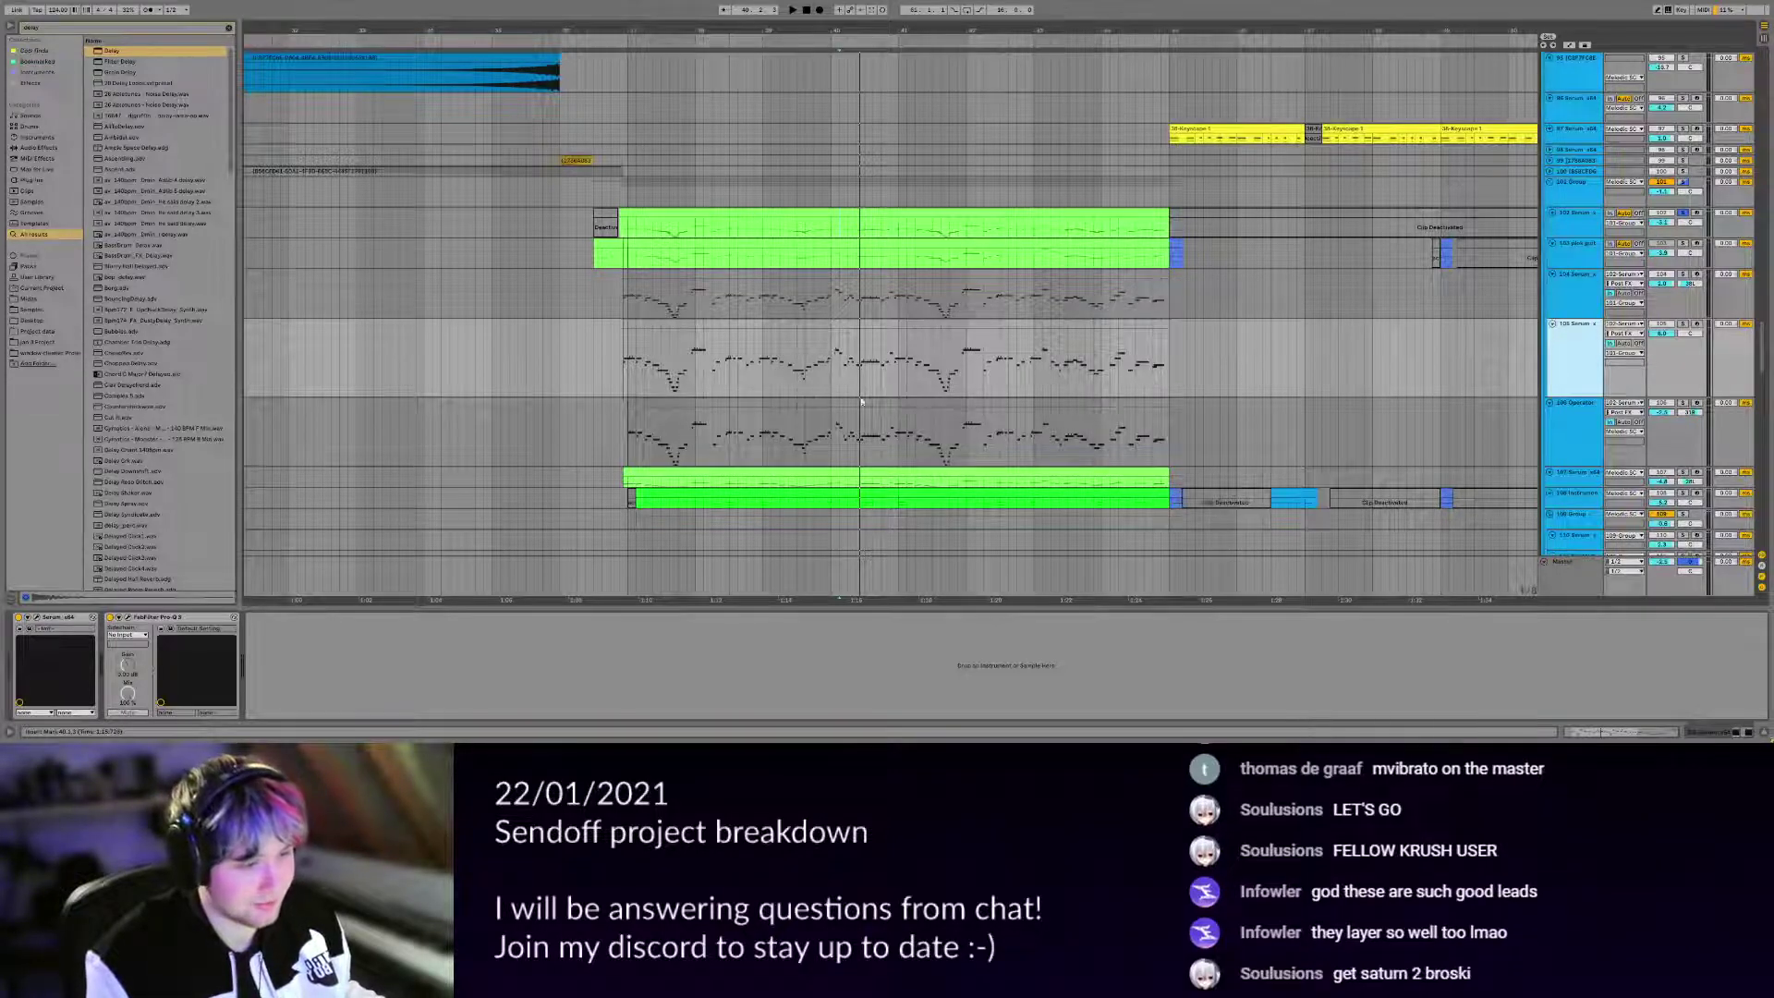
# Solo and play the upper Serum layer from the lead section's start, and view its Serum effects and oscillator pages.
pyautogui.hscroll(-3, 832, 407)
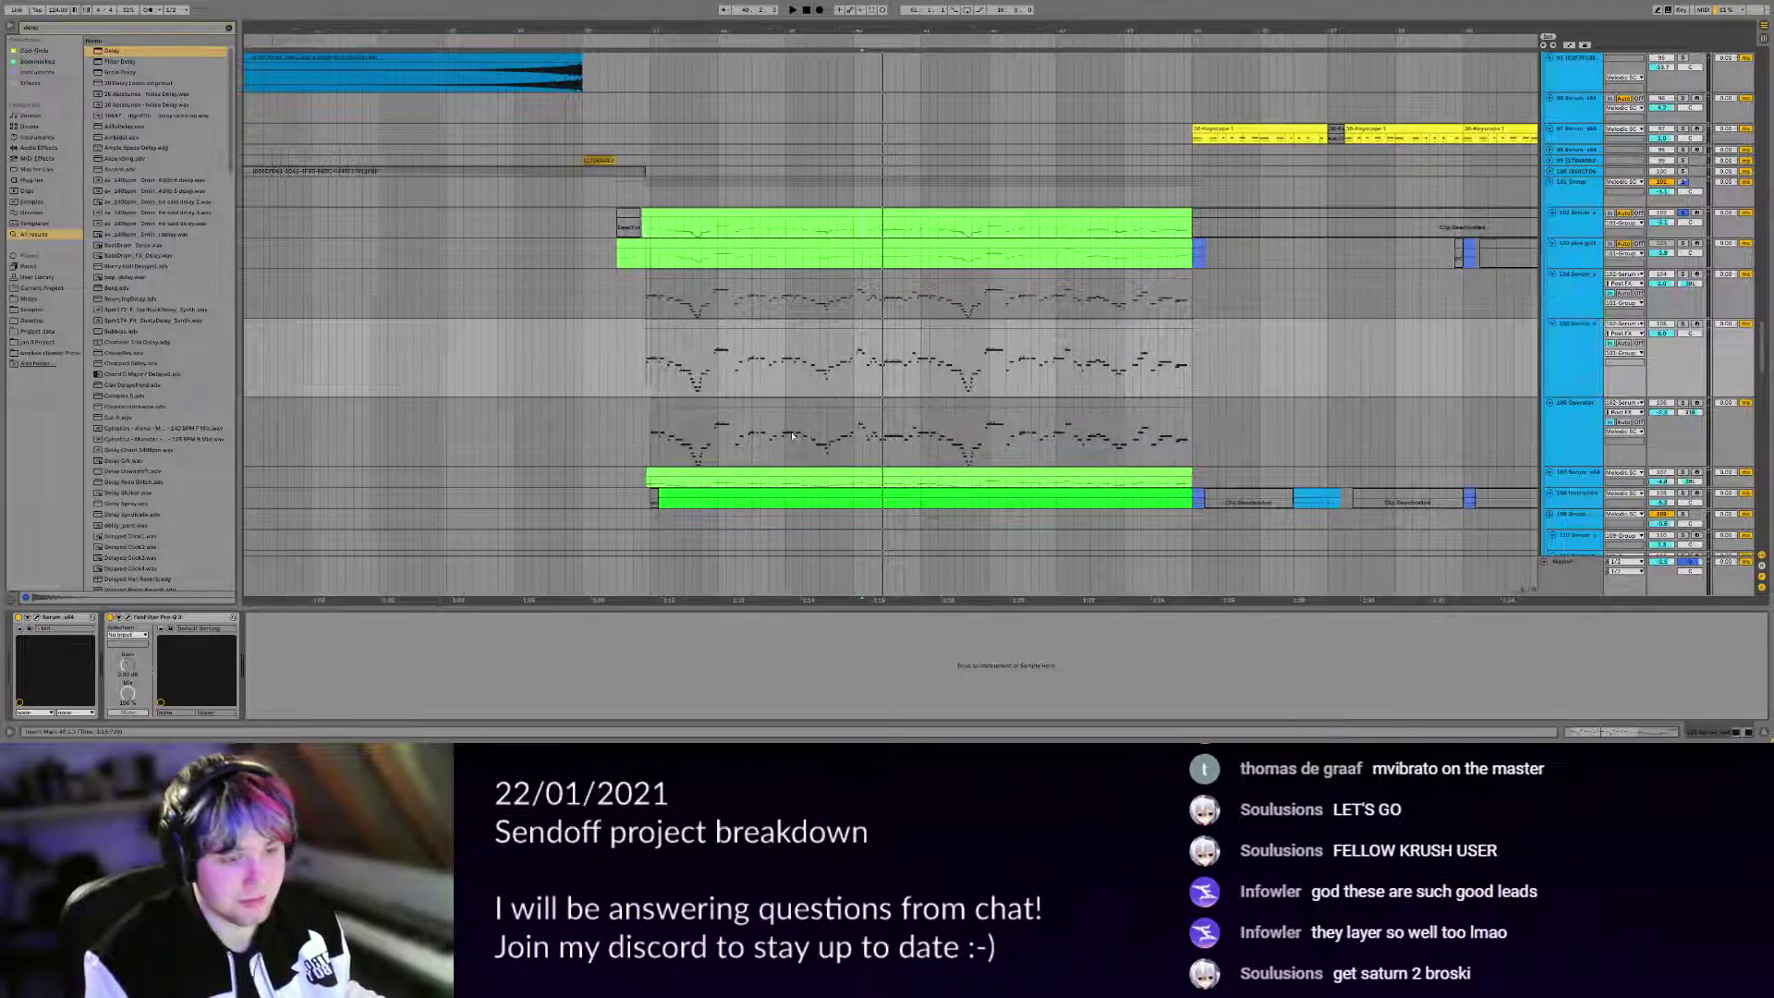
pyautogui.click(662, 370)
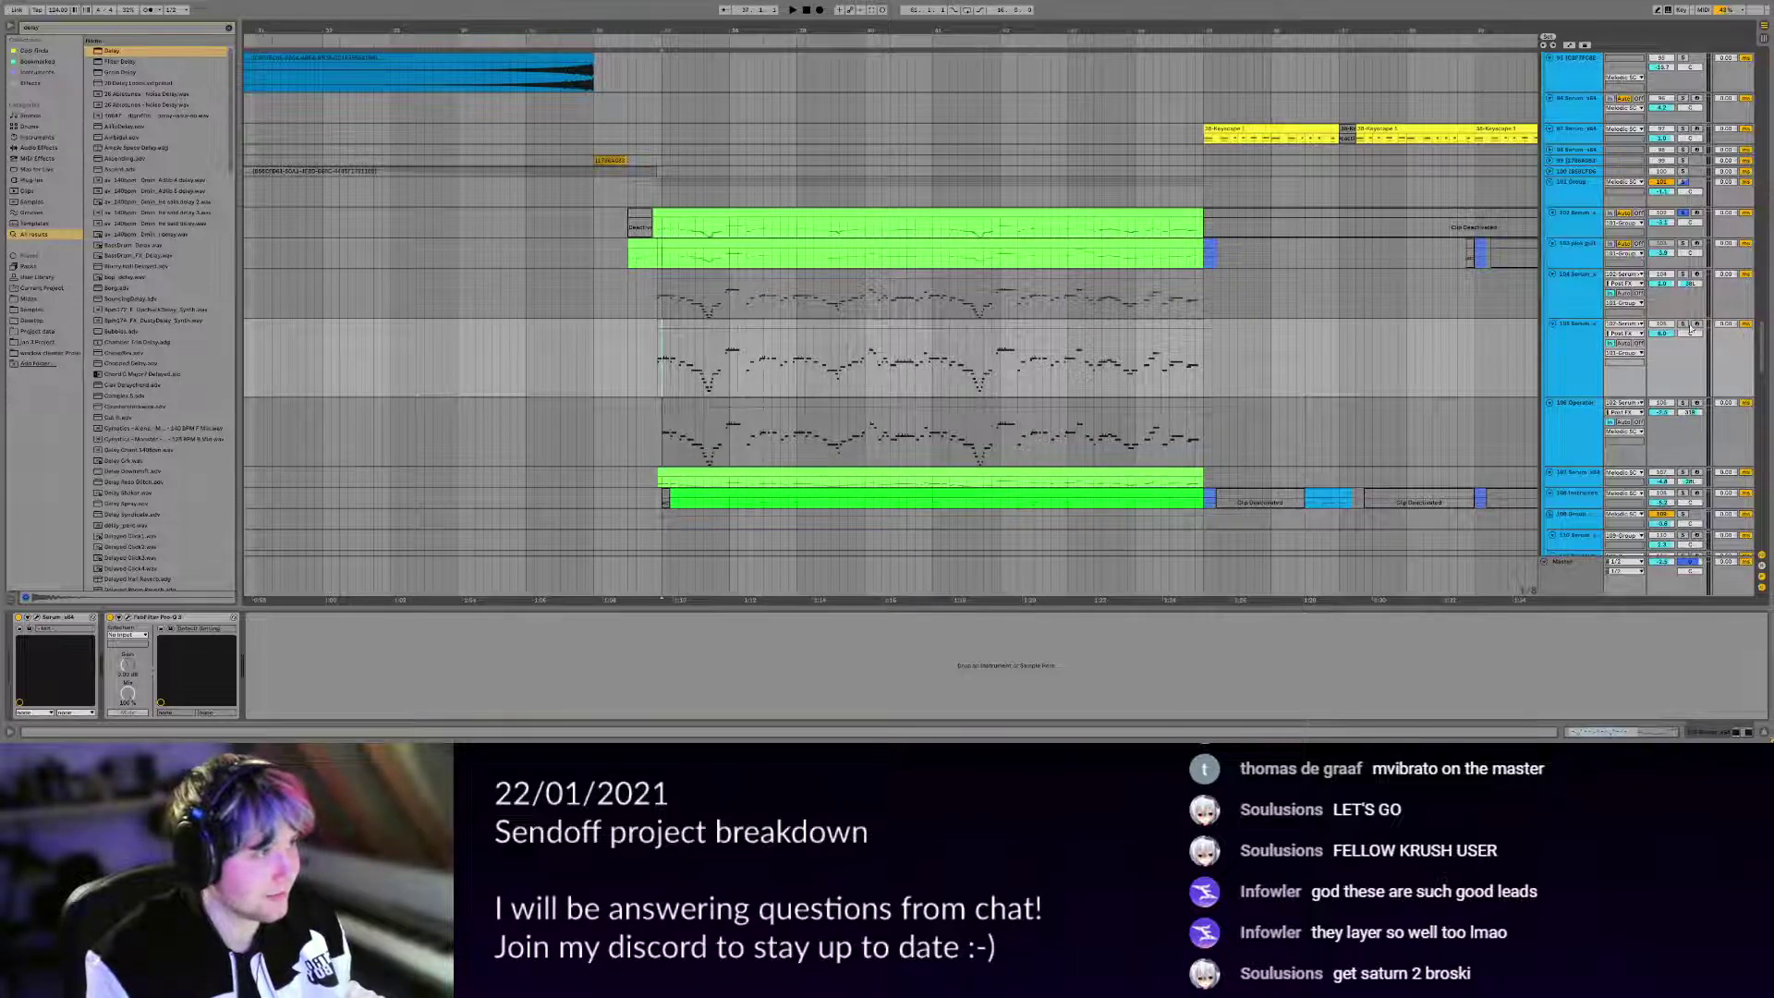
pyautogui.click(1682, 275)
pyautogui.press('space')
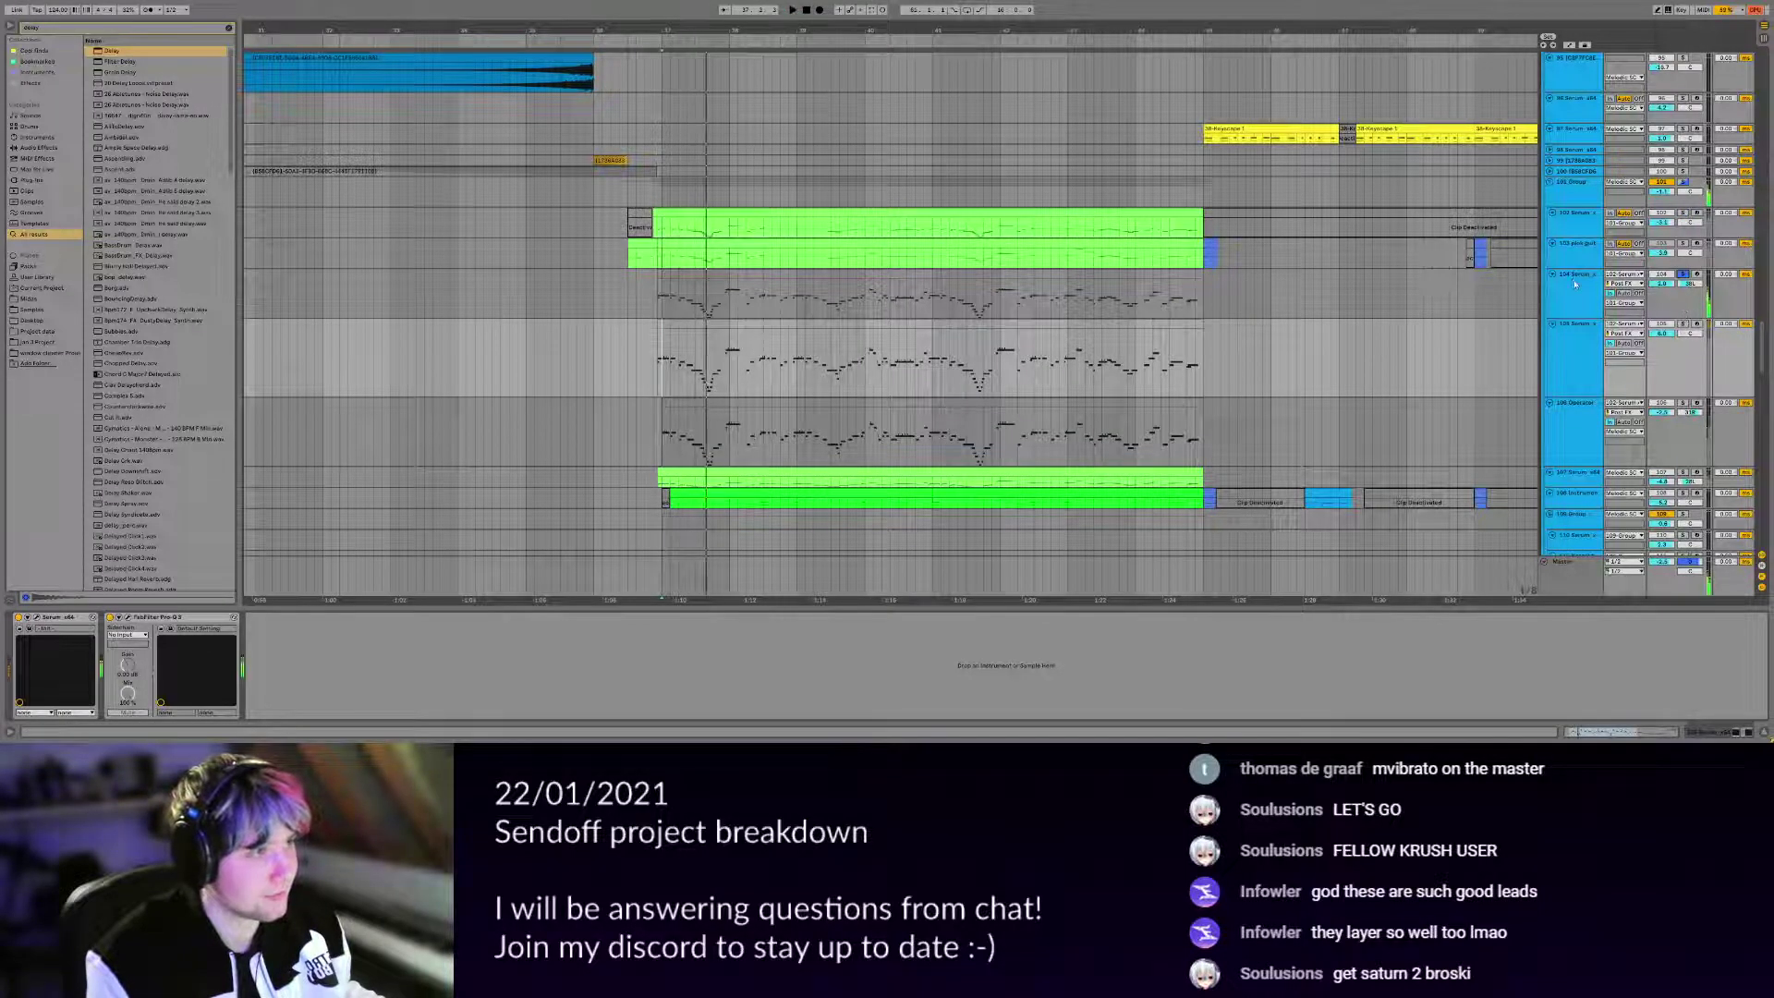
pyautogui.click(1575, 277)
pyautogui.click(39, 621)
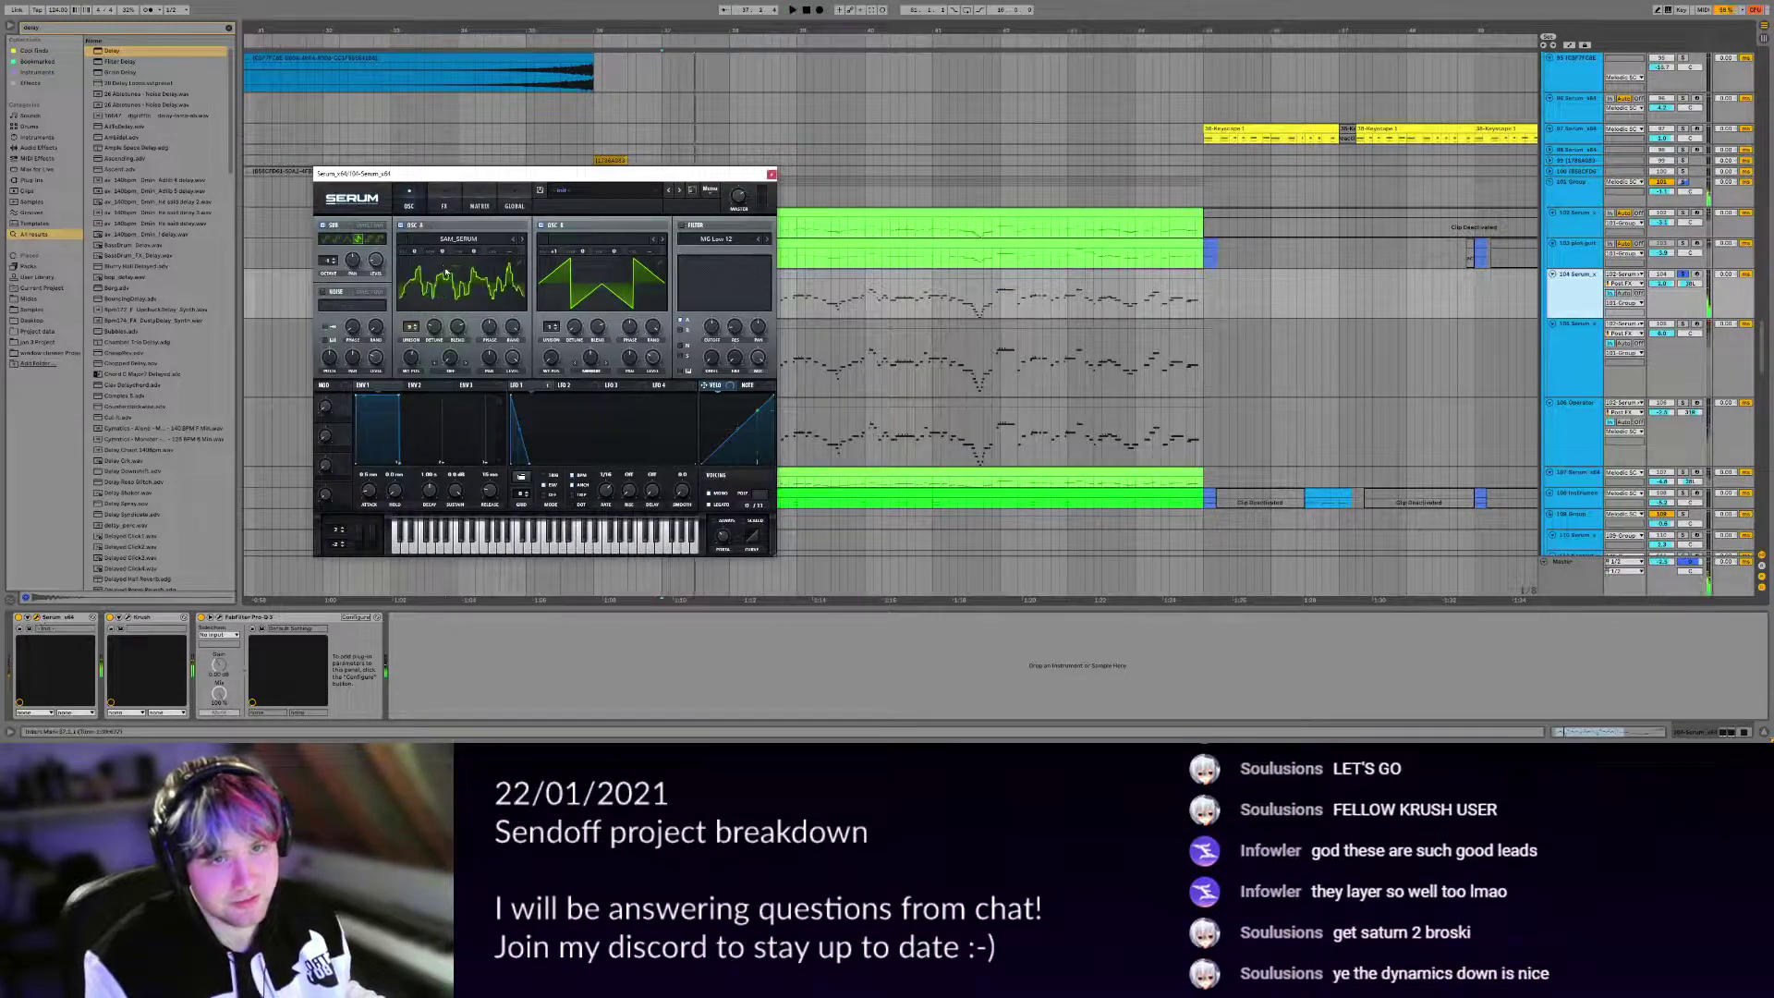
pyautogui.click(436, 204)
pyautogui.click(411, 204)
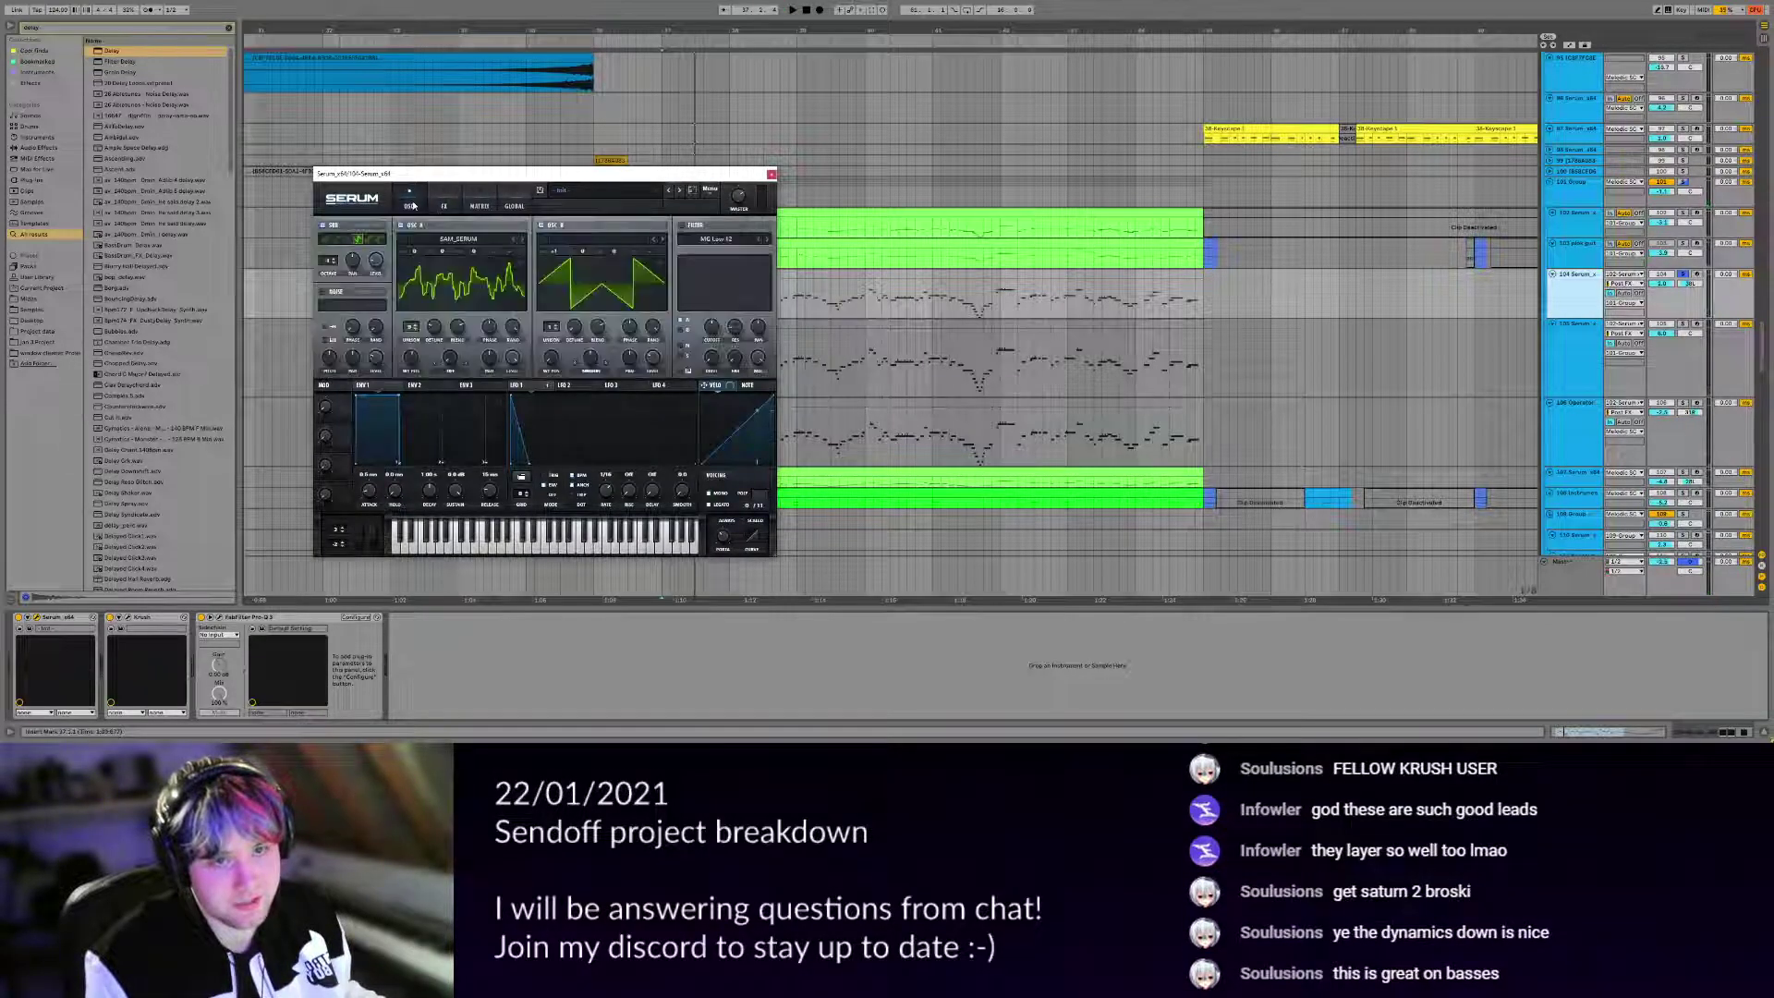
# Inspect the upper Serum layer's Pro-Q 3 curve between short playbacks, and close the EQ and Serum windows.
pyautogui.click(220, 618)
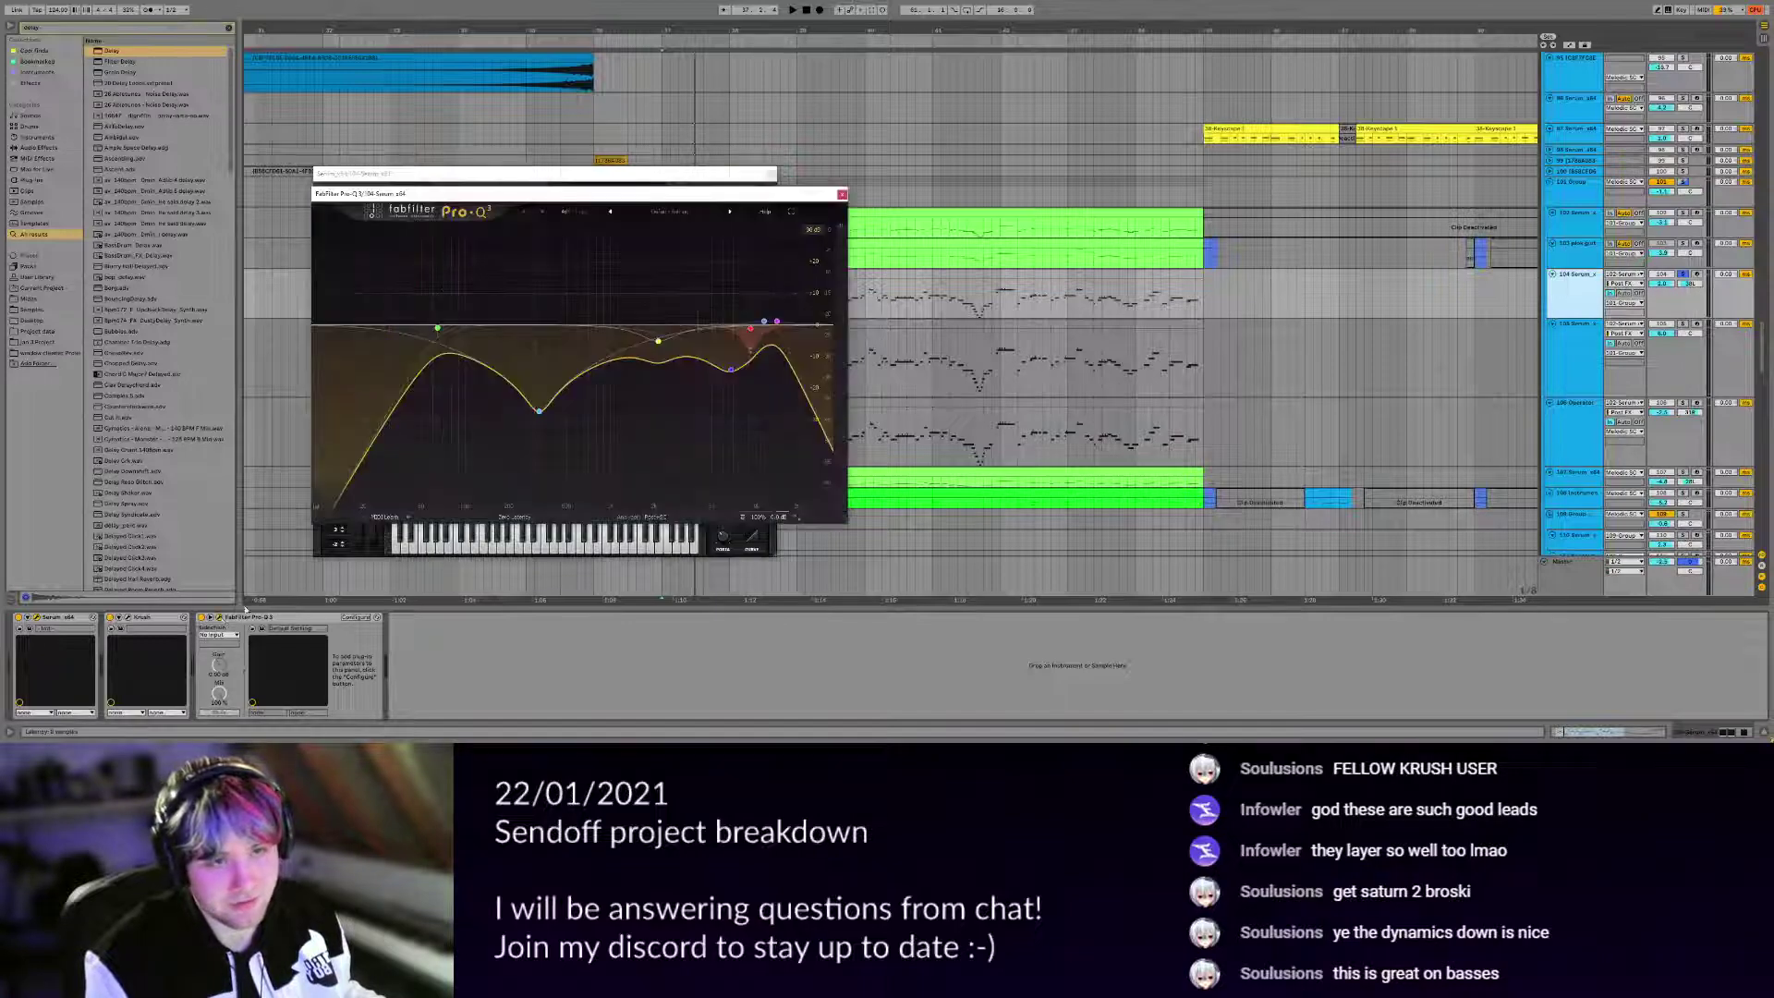
pyautogui.press('space')
pyautogui.press('space')
pyautogui.click(841, 194)
pyautogui.press('space')
pyautogui.moveTo(637, 173); pyautogui.dragTo(692, 204)
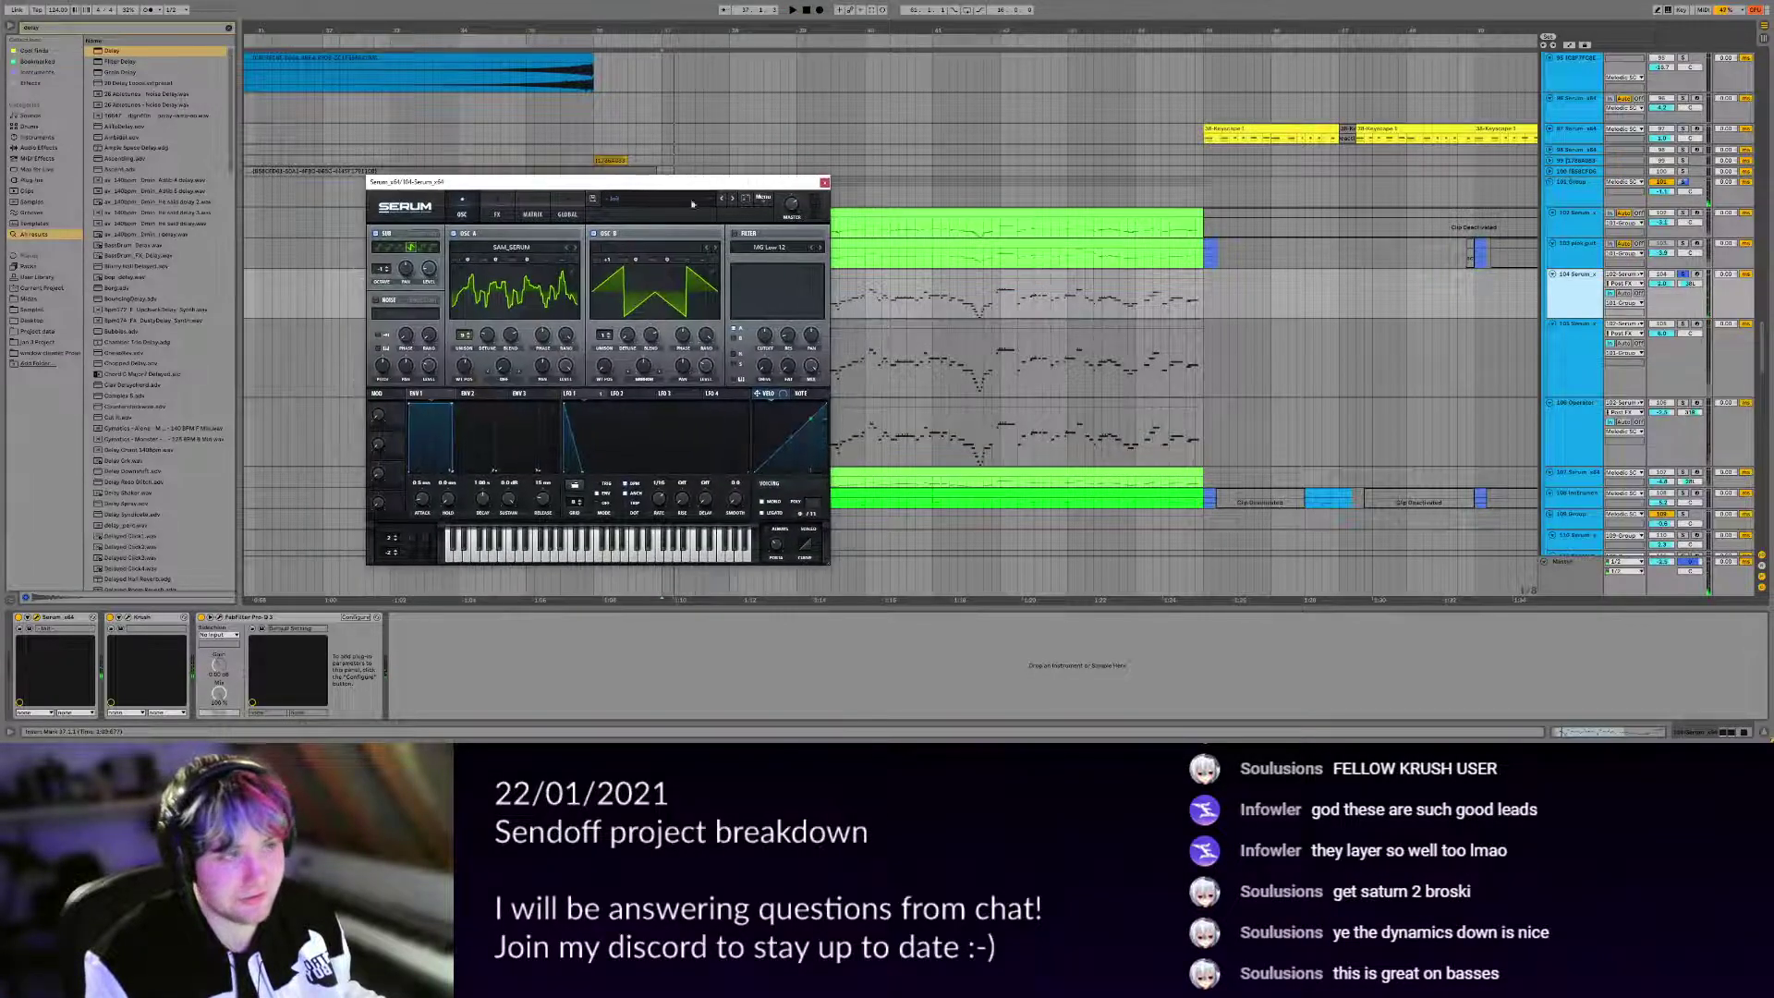
pyautogui.click(824, 183)
# Solo the middle Serum layer and open its Pro-Q 3 to examine the EQ curve.
pyautogui.click(1684, 324)
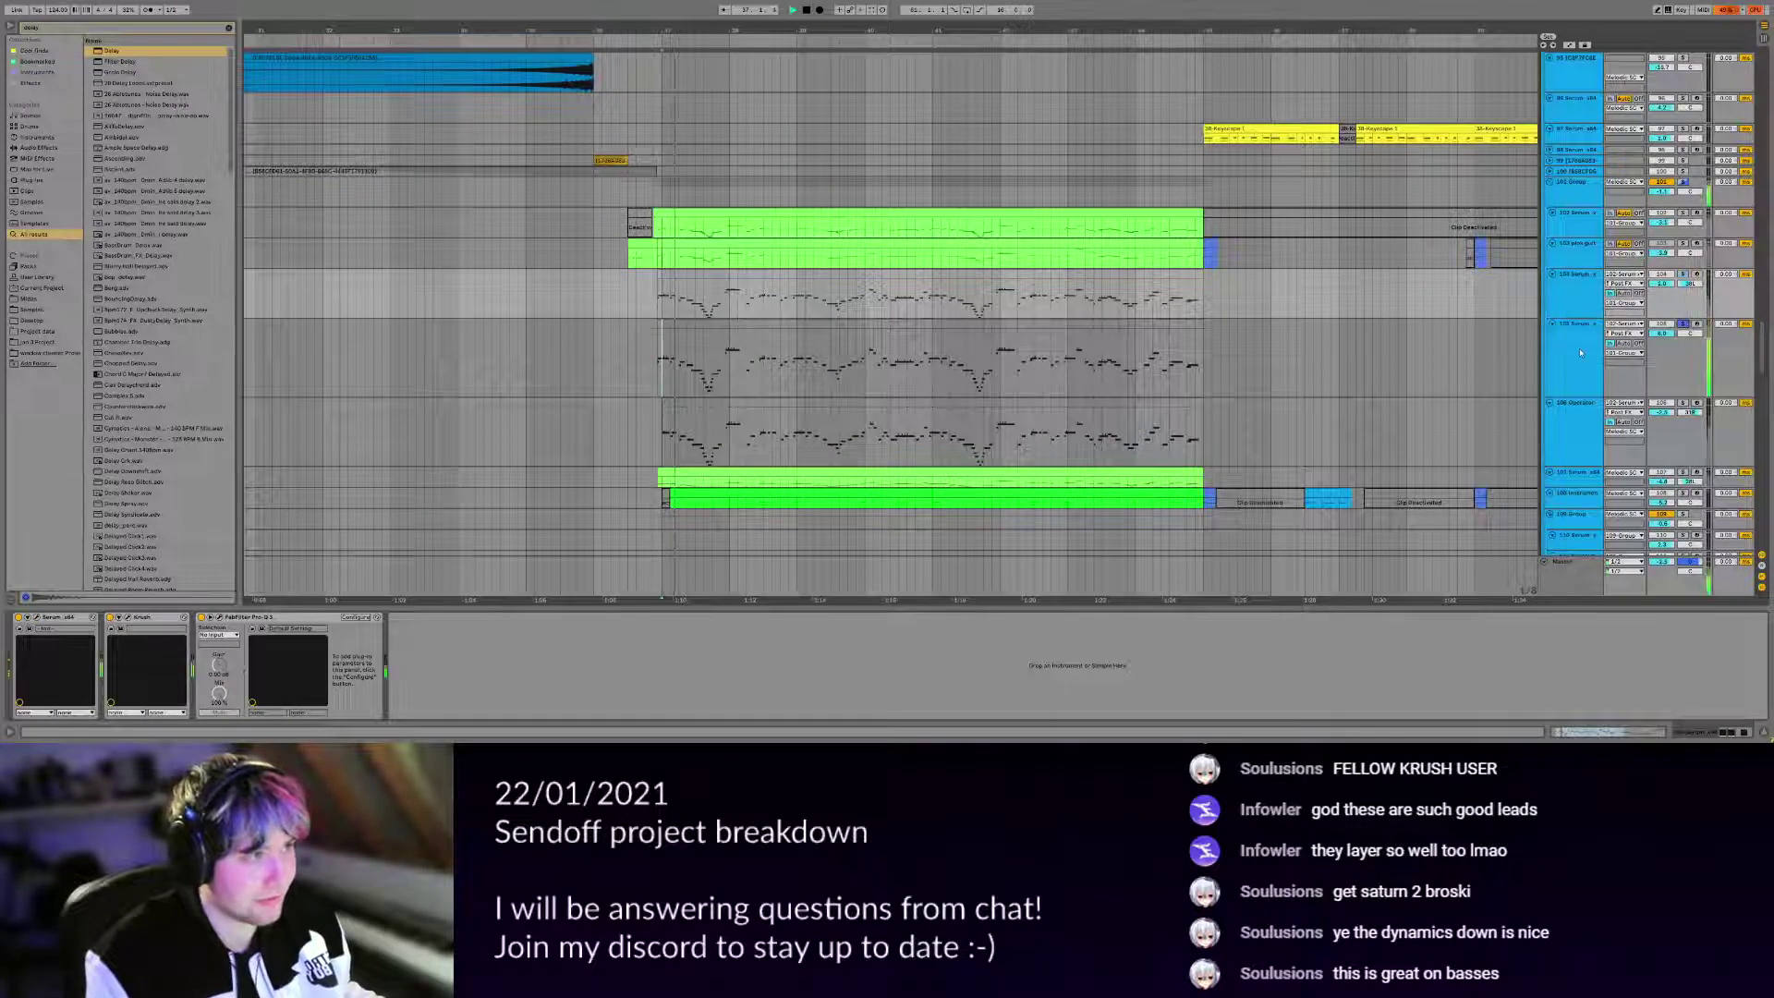
pyautogui.click(1580, 351)
pyautogui.click(128, 619)
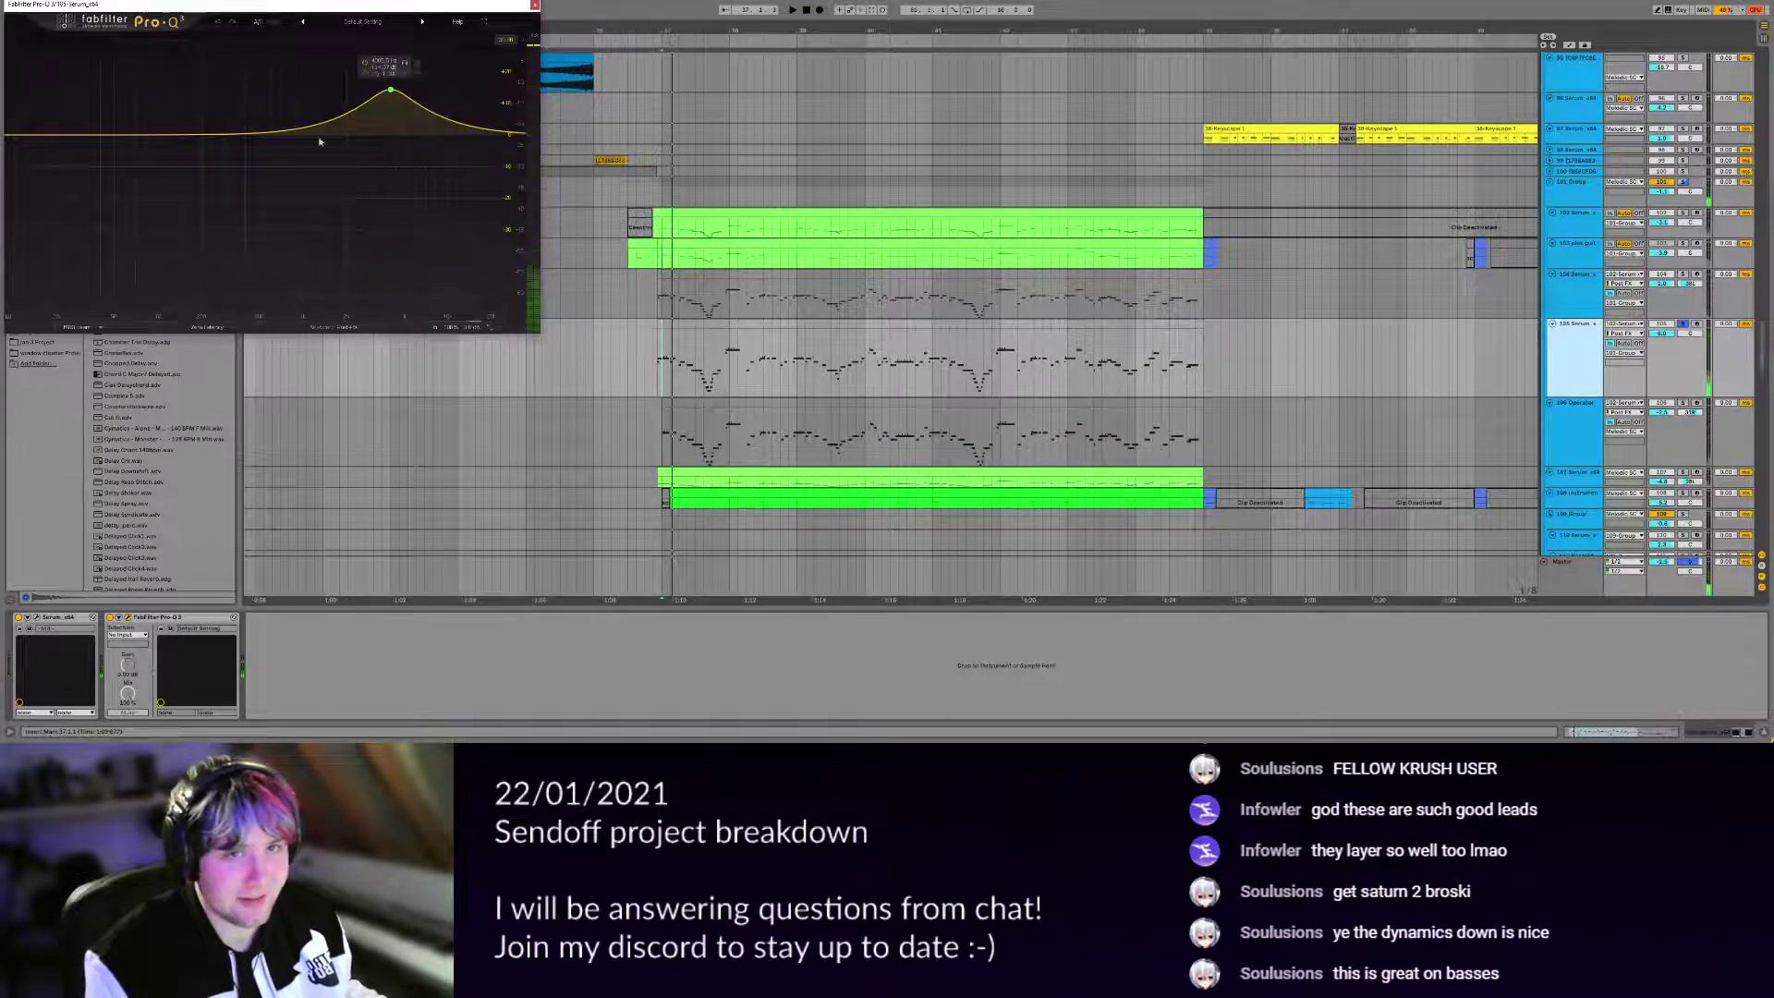
# Solo and audition the main Serum lead, and open the Pro-Q 3 ending its effect chain.
pyautogui.click(1671, 222)
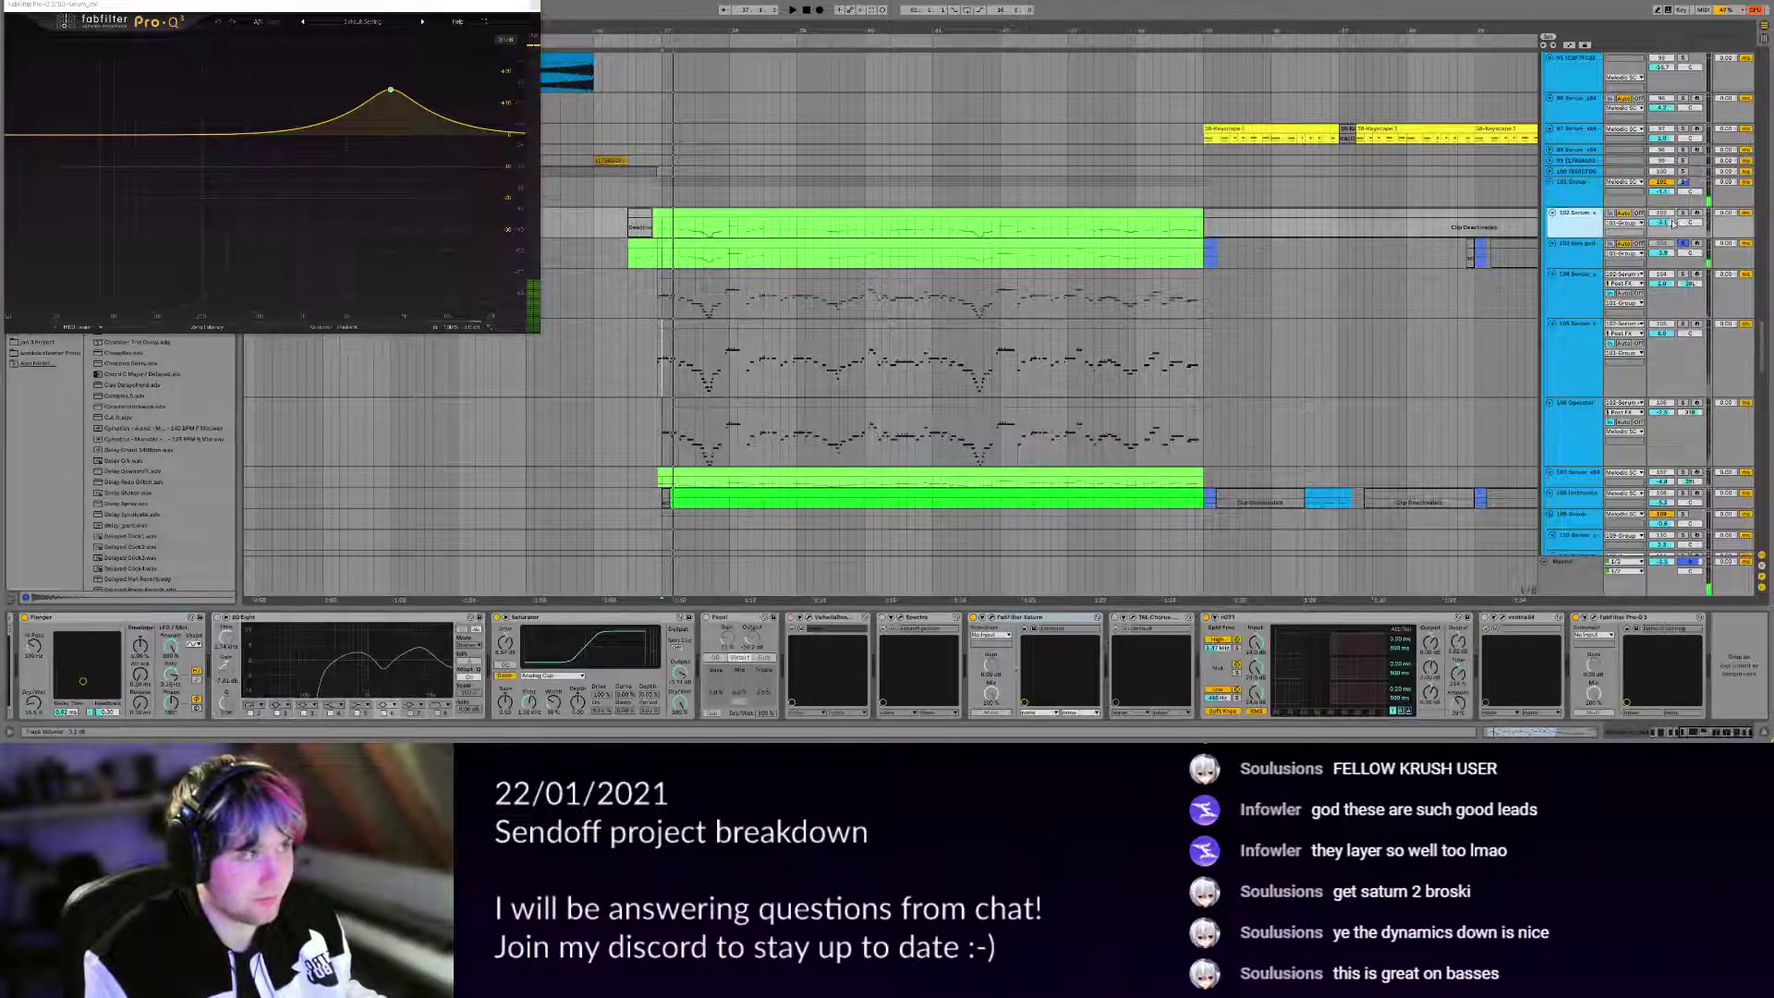
pyautogui.click(1683, 212)
pyautogui.press('space')
pyautogui.press('space')
pyautogui.click(1593, 617)
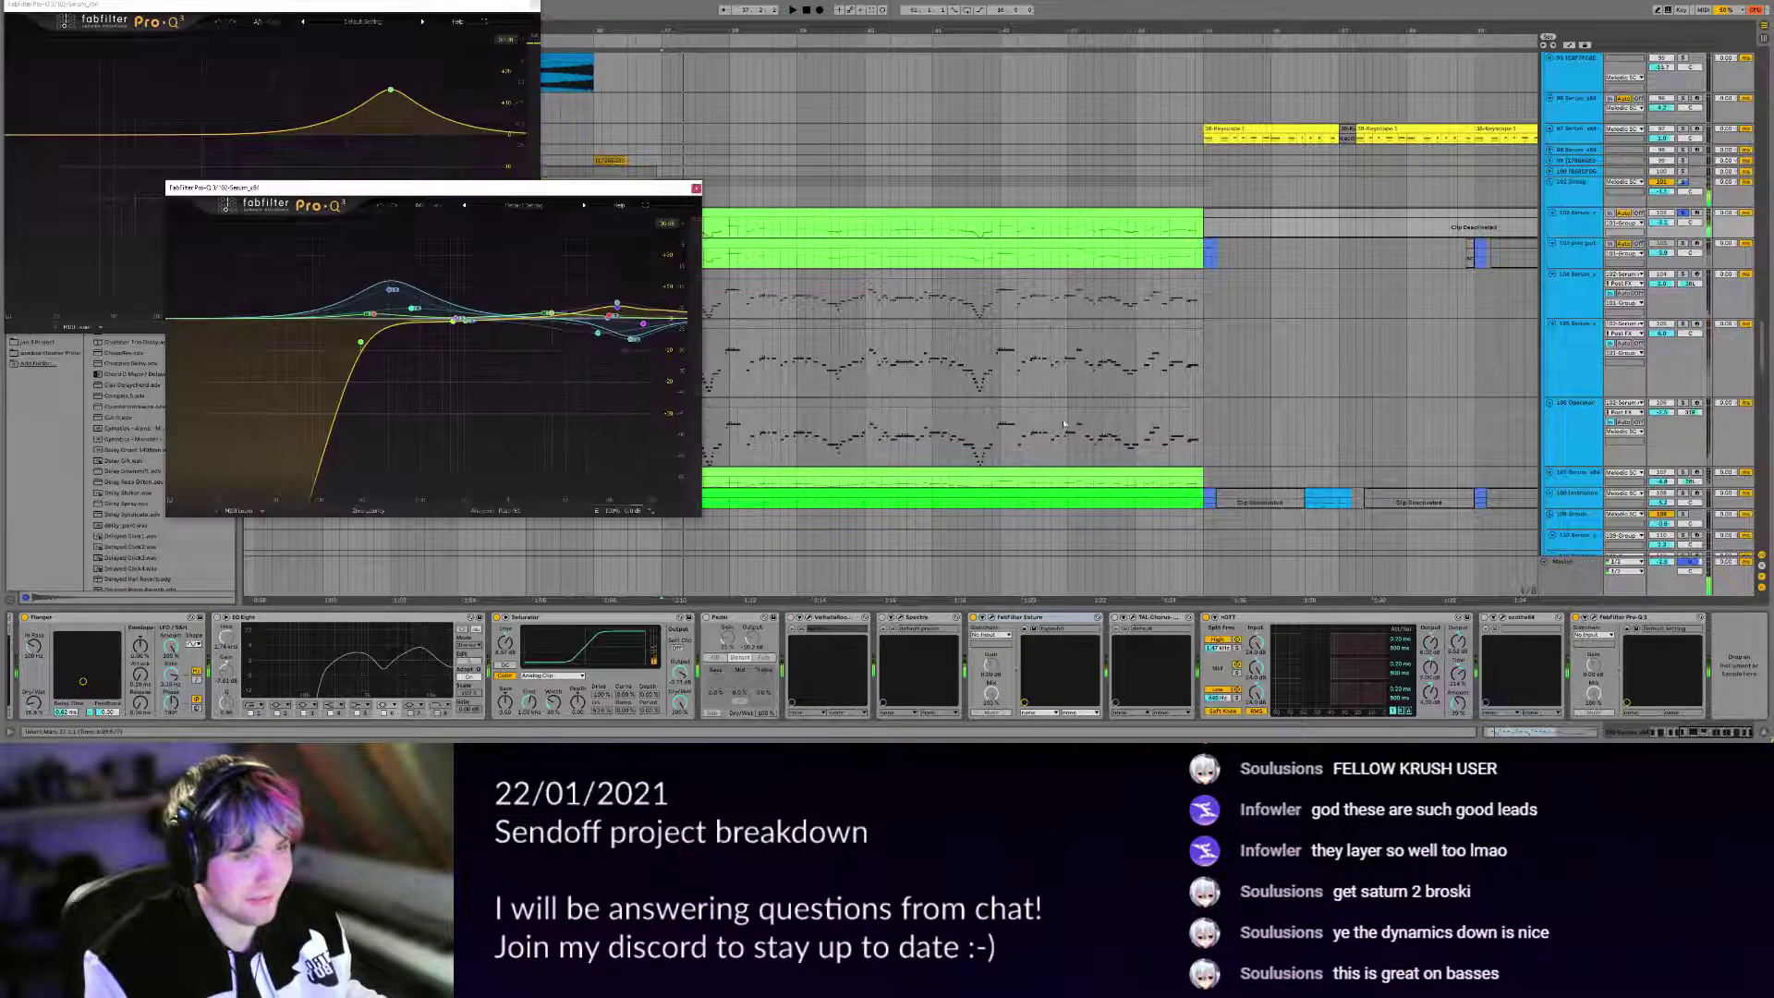
# Play the main Serum lead together with the middle Serum layer, compare their EQ curves and close both Pro-Q 3 windows.
pyautogui.press('space')
pyautogui.keyDown('ctrl'); pyautogui.click(1683, 324); pyautogui.keyUp('ctrl')
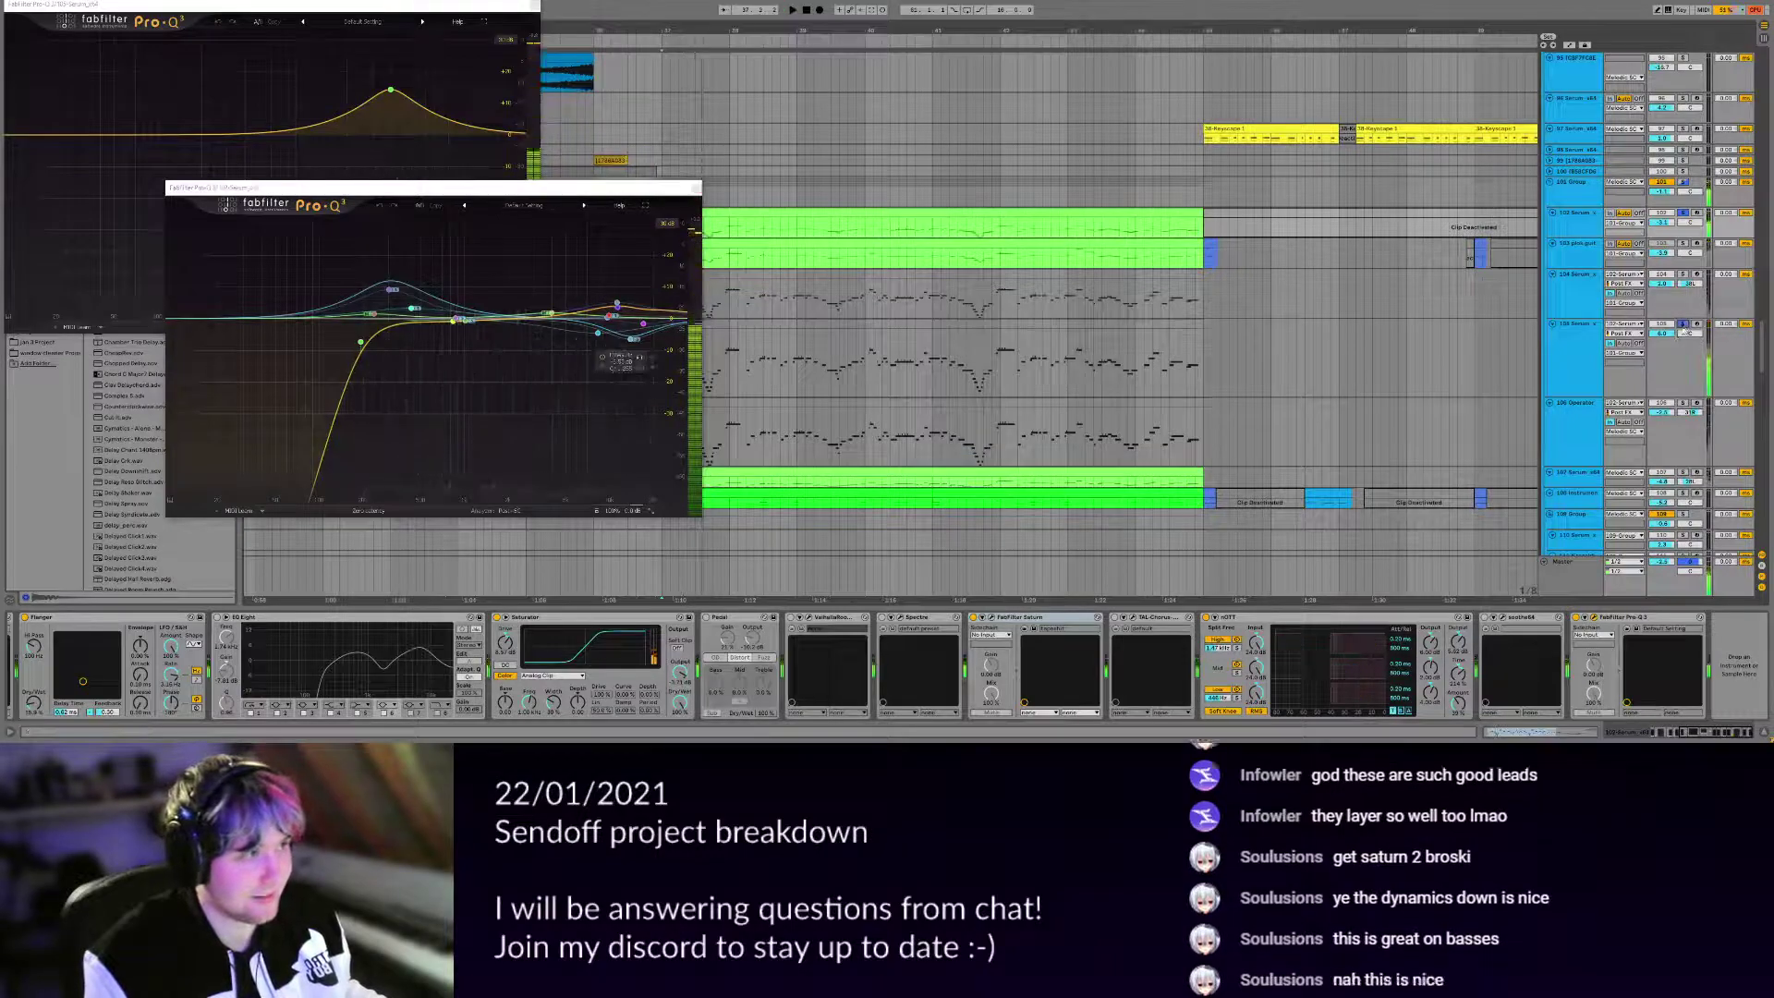
pyautogui.press('space')
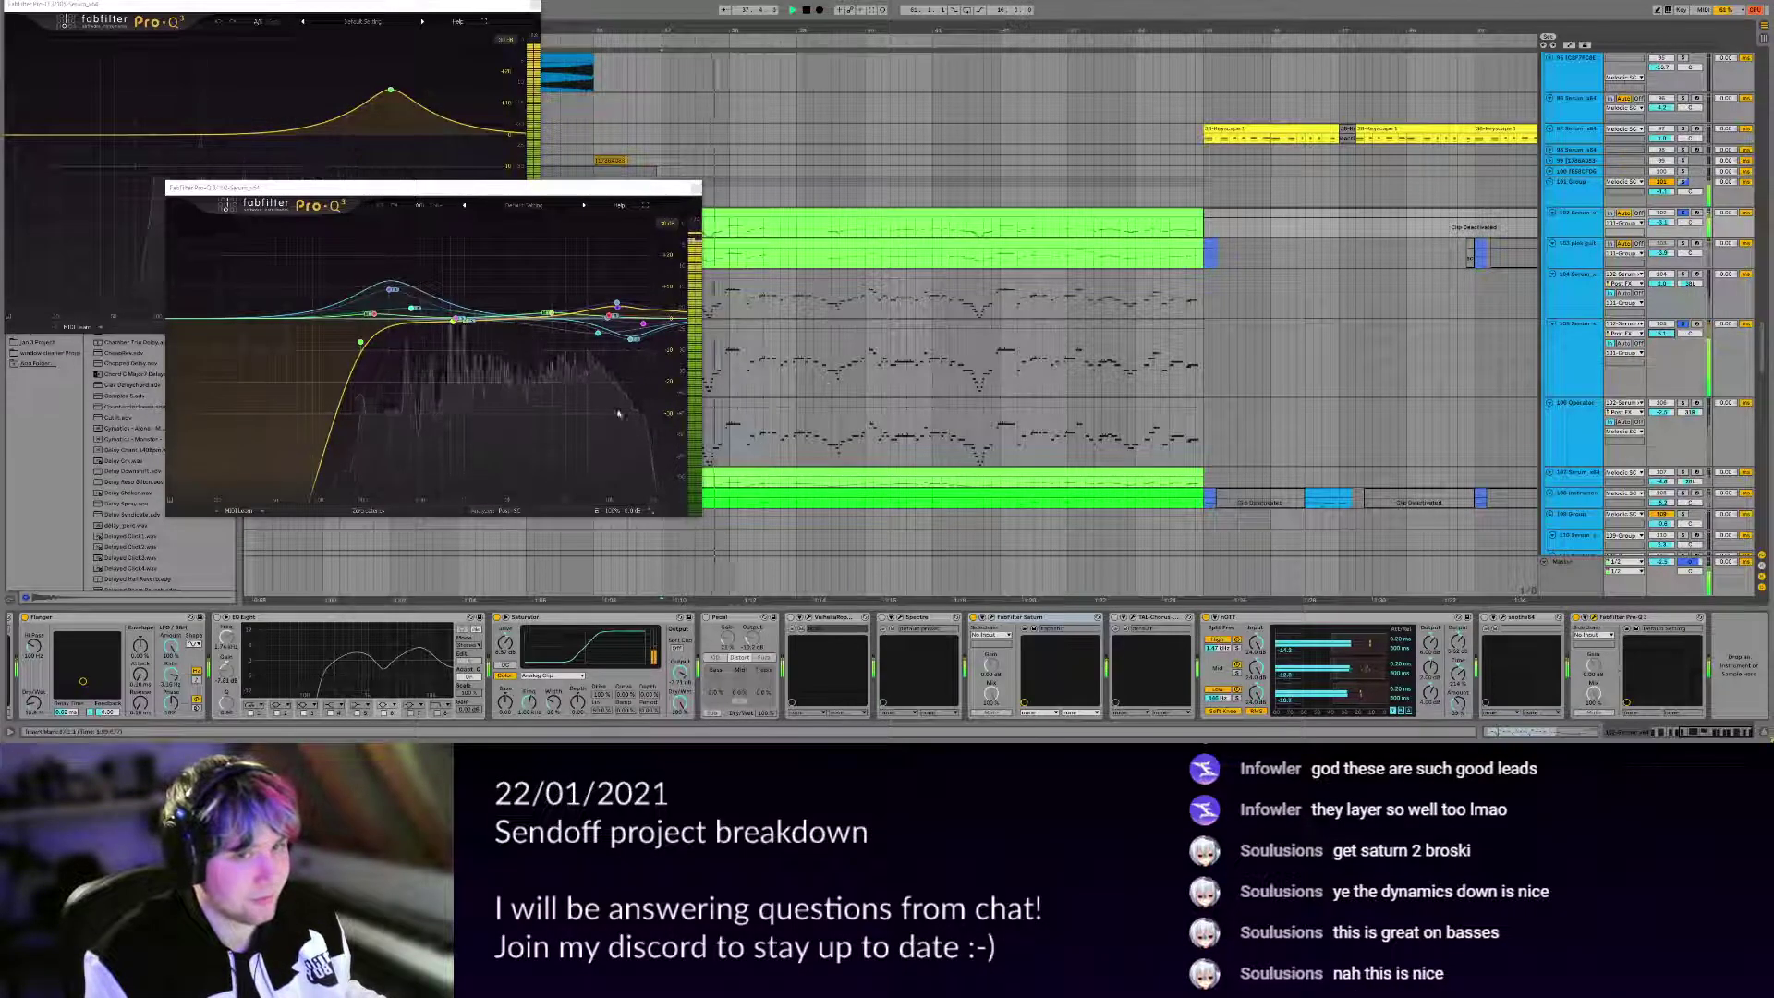
pyautogui.press('space')
pyautogui.click(695, 188)
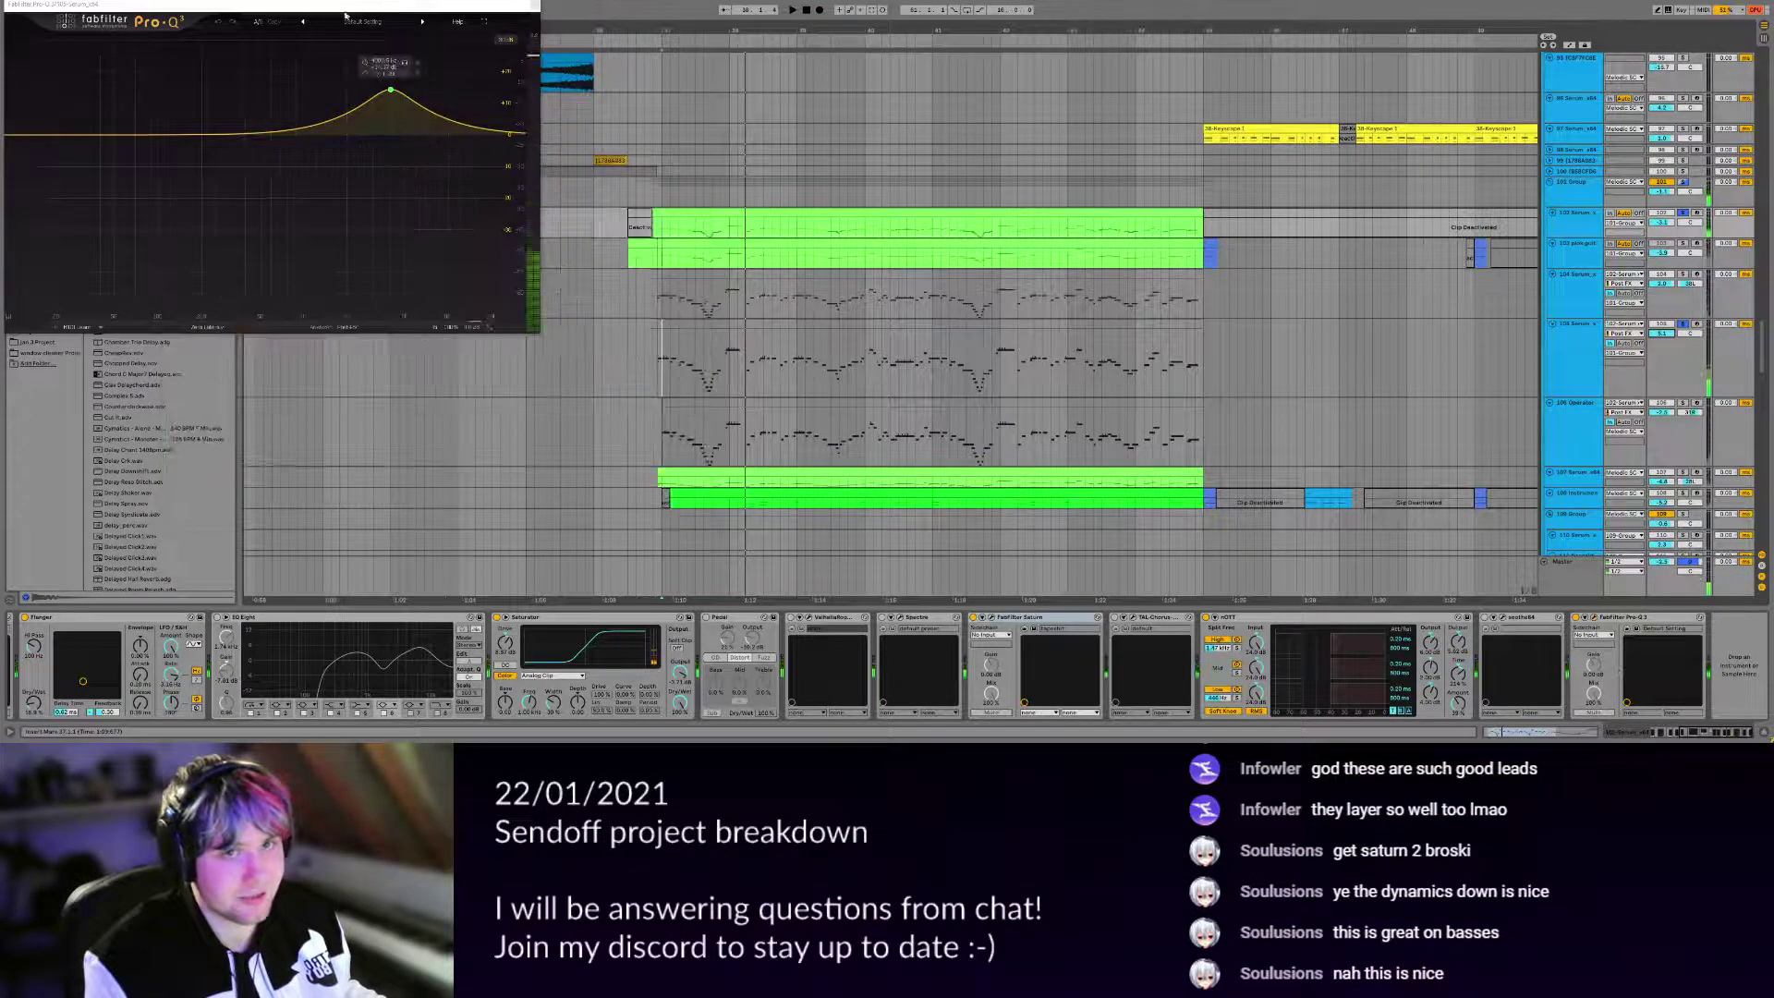
pyautogui.moveTo(346, 9); pyautogui.dragTo(443, 174)
pyautogui.click(624, 167)
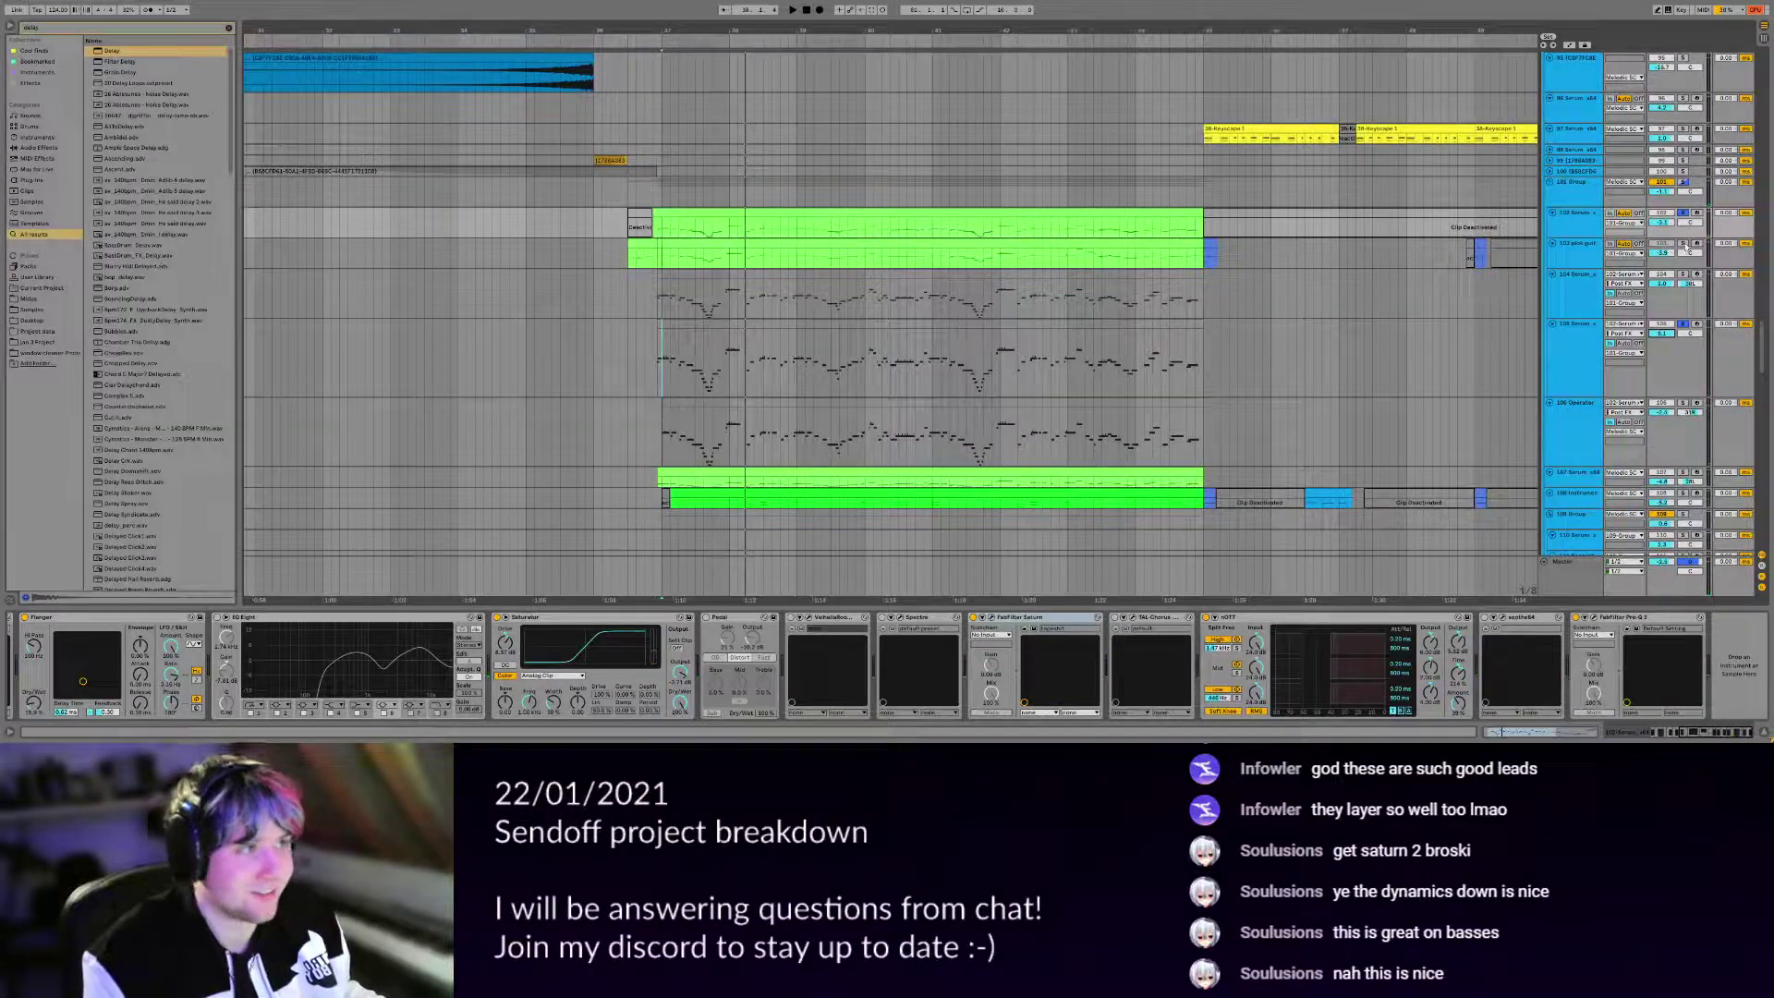
# Select the plok guitar during playback, and audition the lead again with the middle Serum layer soloed.
pyautogui.press('space')
pyautogui.click(1586, 342)
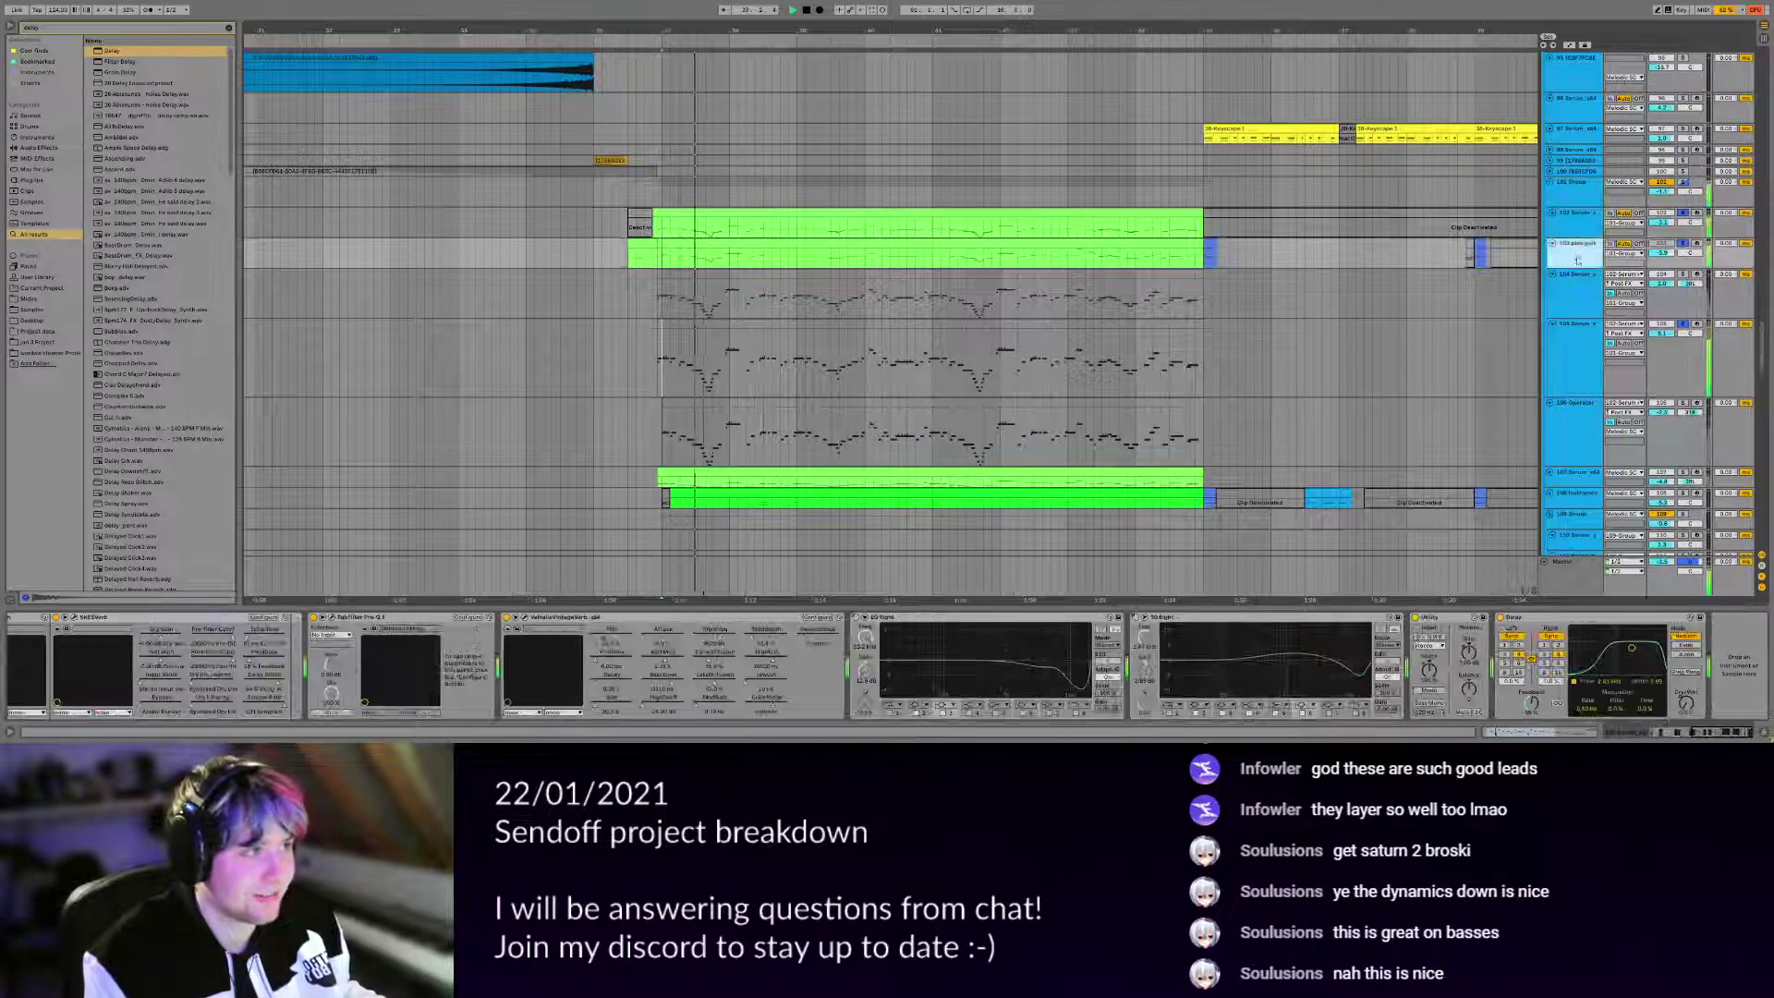
pyautogui.press('space')
pyautogui.click(1682, 325)
pyautogui.press('space')
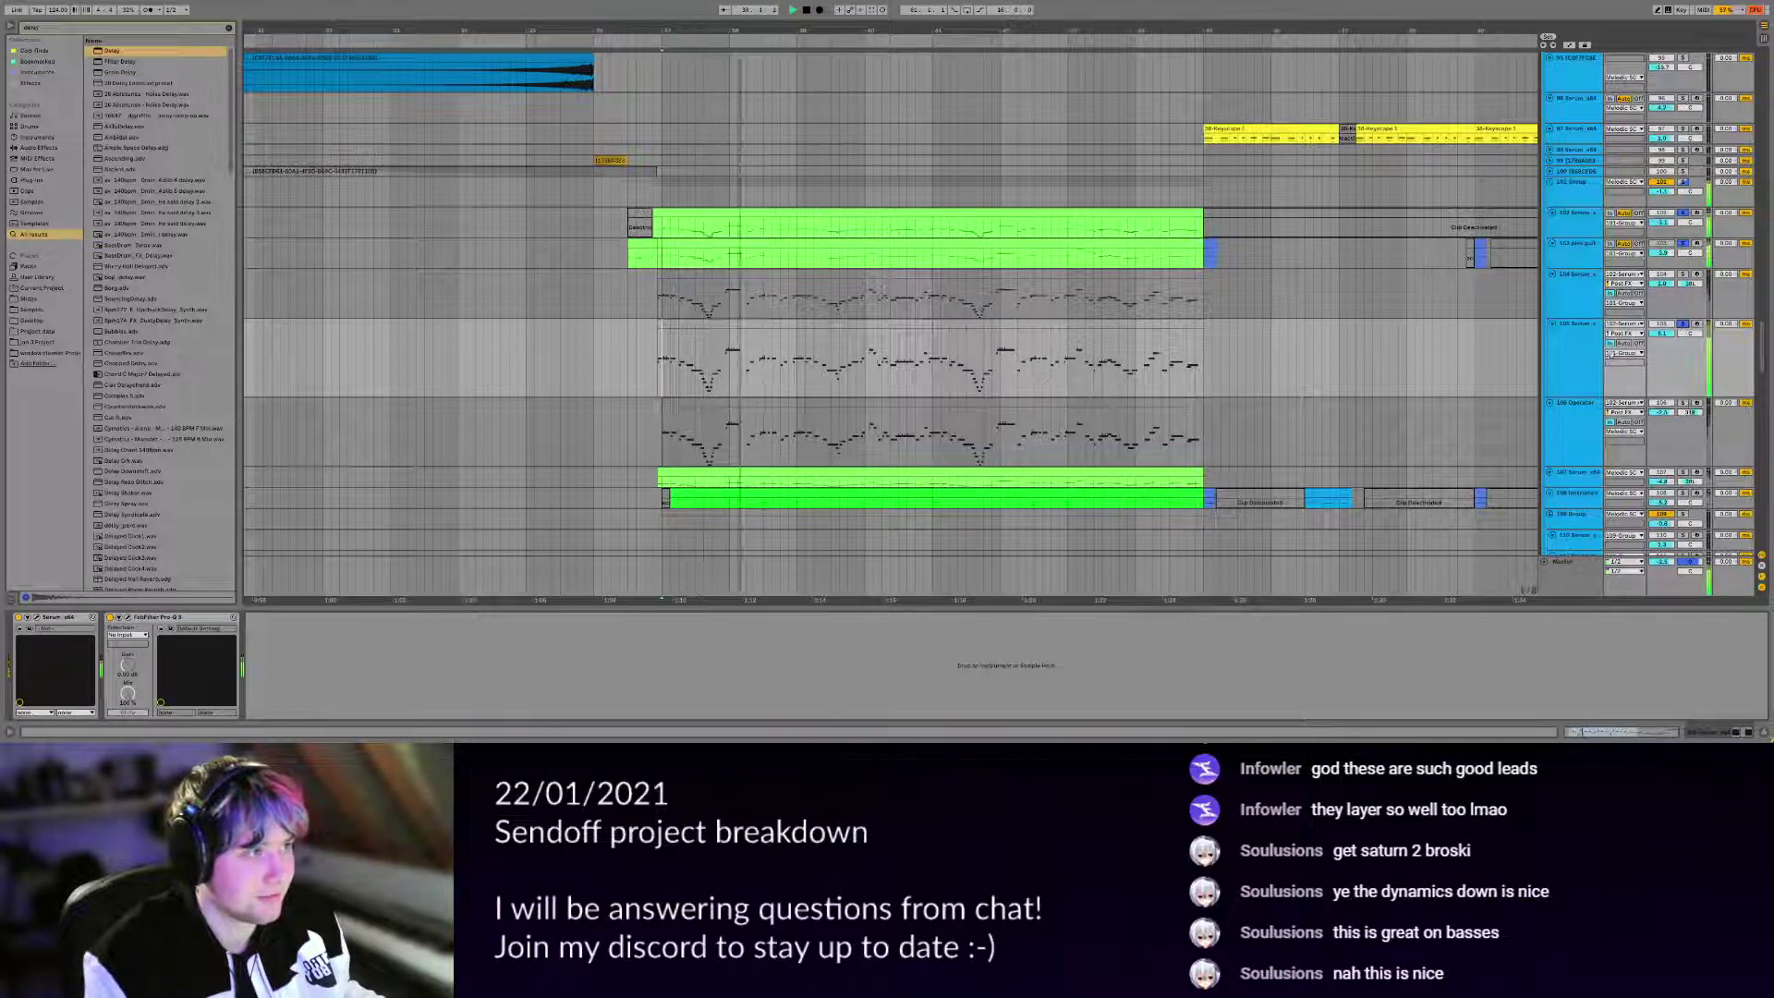
pyautogui.press('space')
# Reopen Pro-Q 3 on the middle Serum layer, inspect its boosted band and close the window.
pyautogui.click(127, 617)
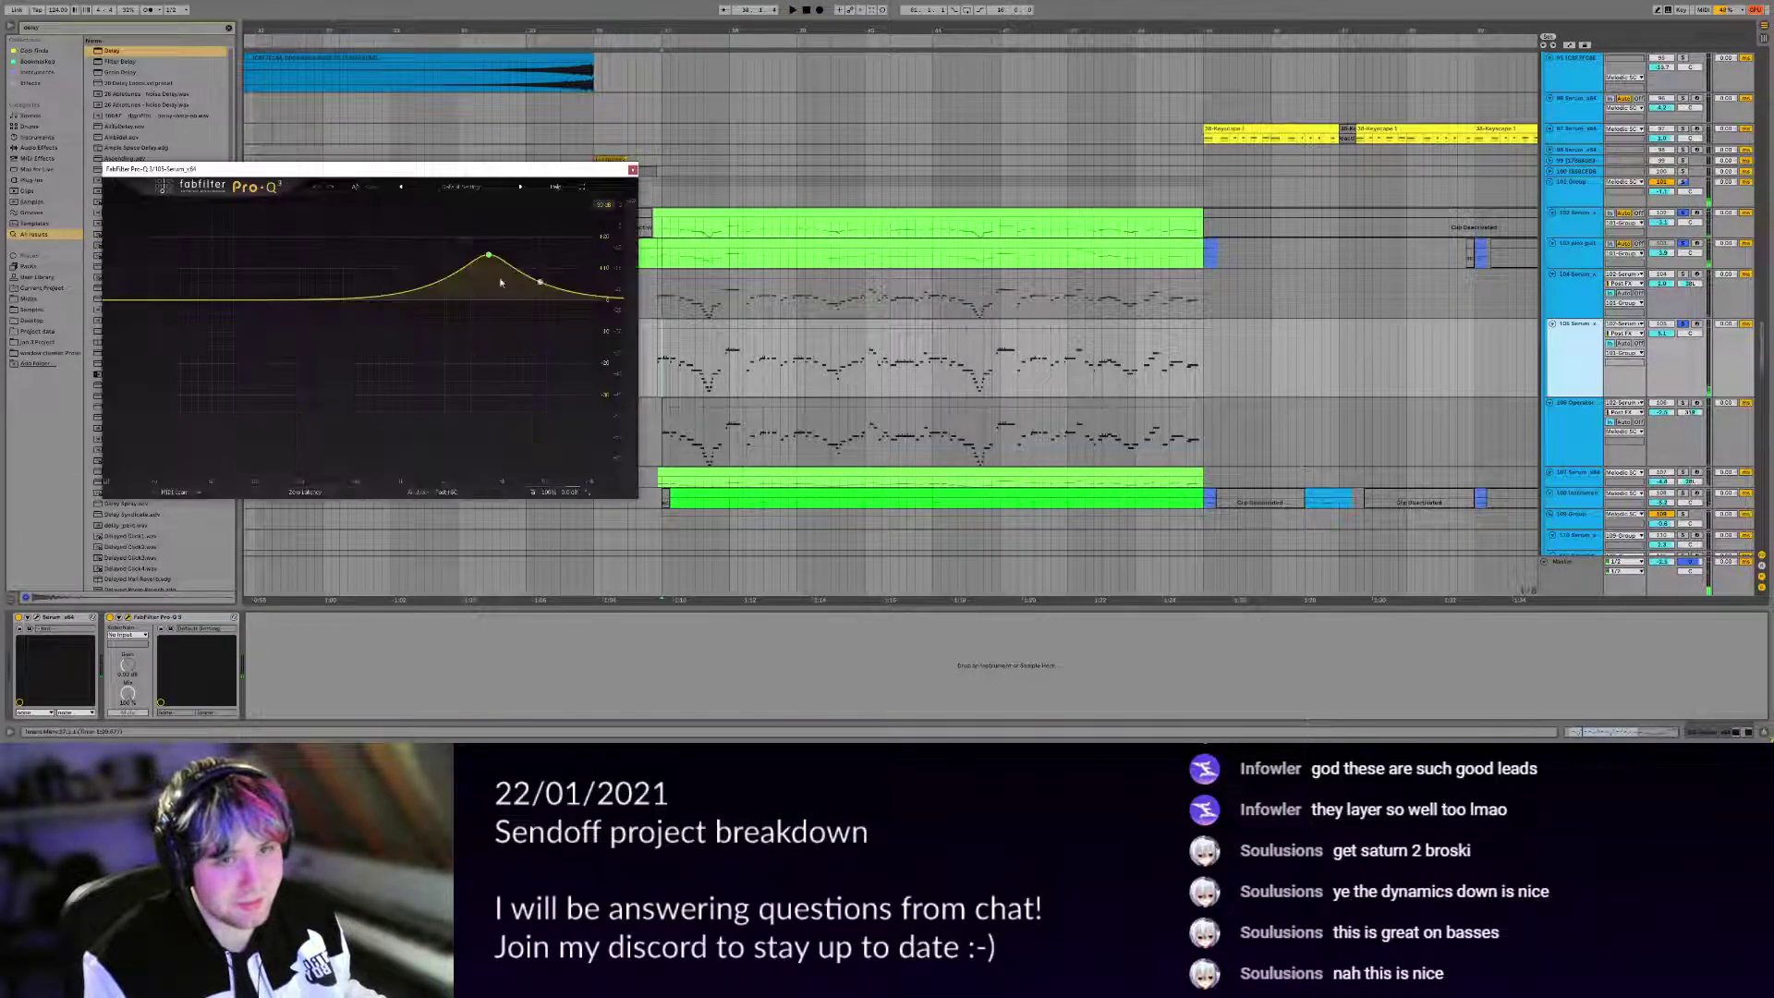
pyautogui.click(443, 426)
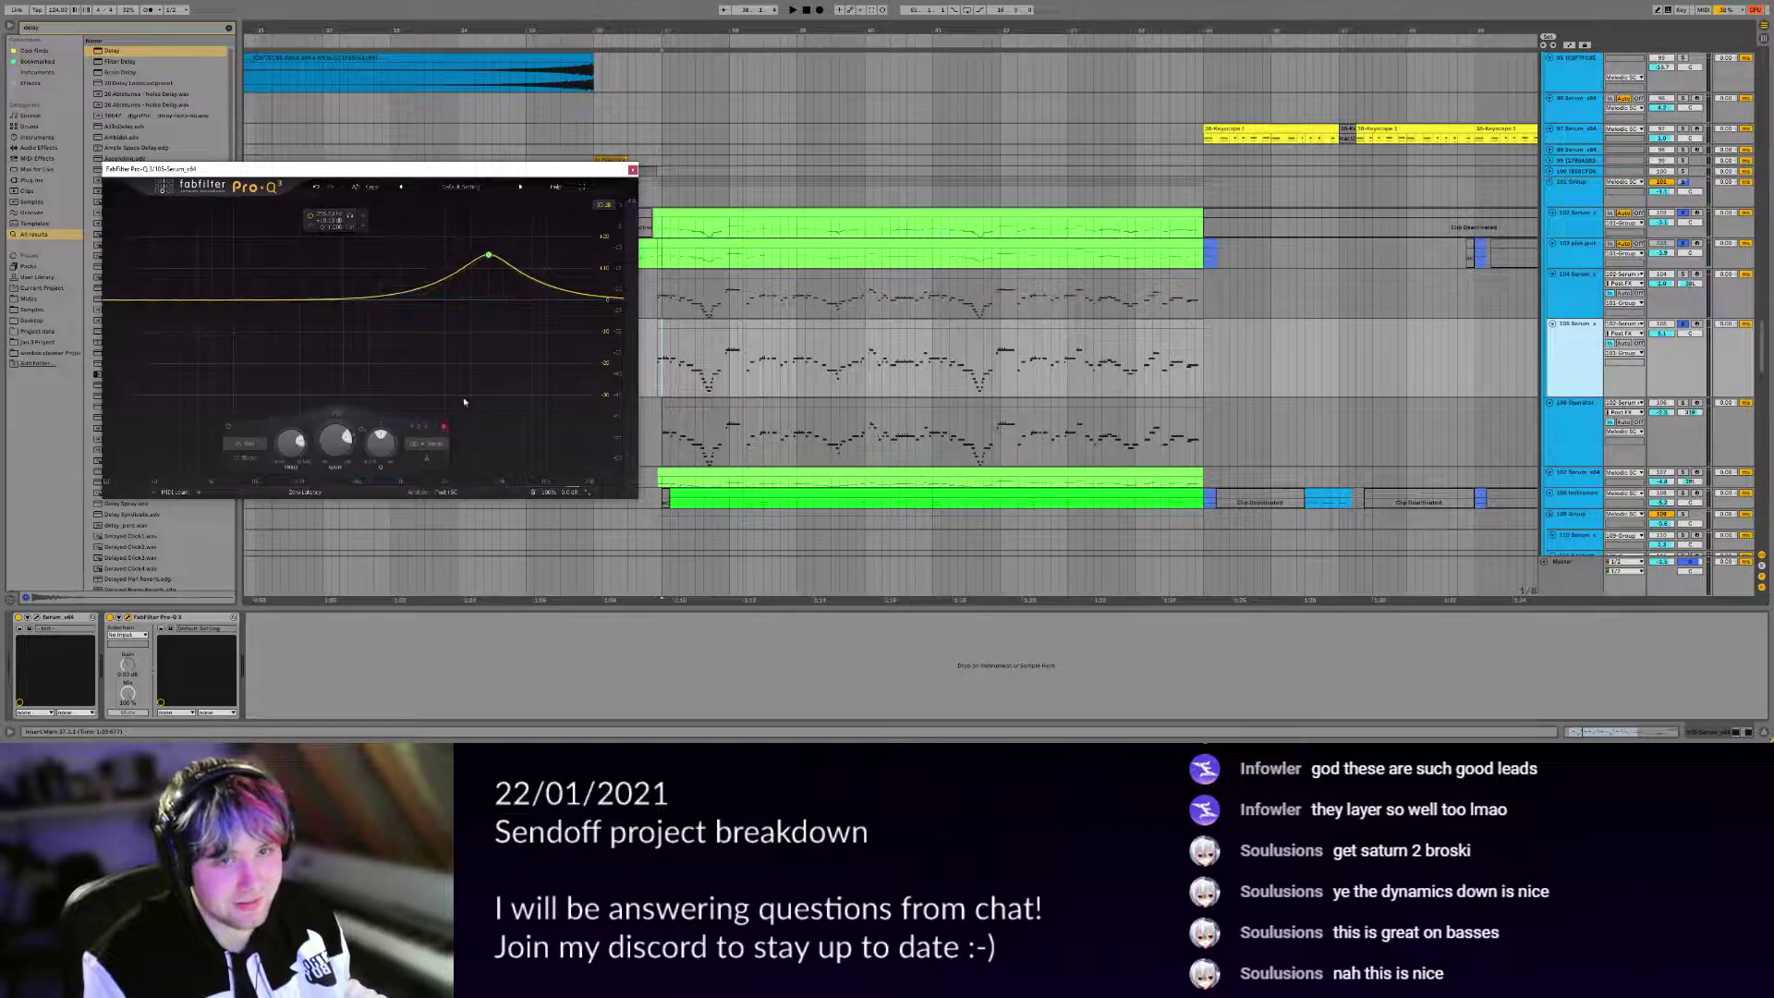
pyautogui.click(633, 170)
# Audition the Operator layer alone and with the upper Serum layer, then inspect Operator's Pro-Q 3 and close it.
pyautogui.click(1591, 442)
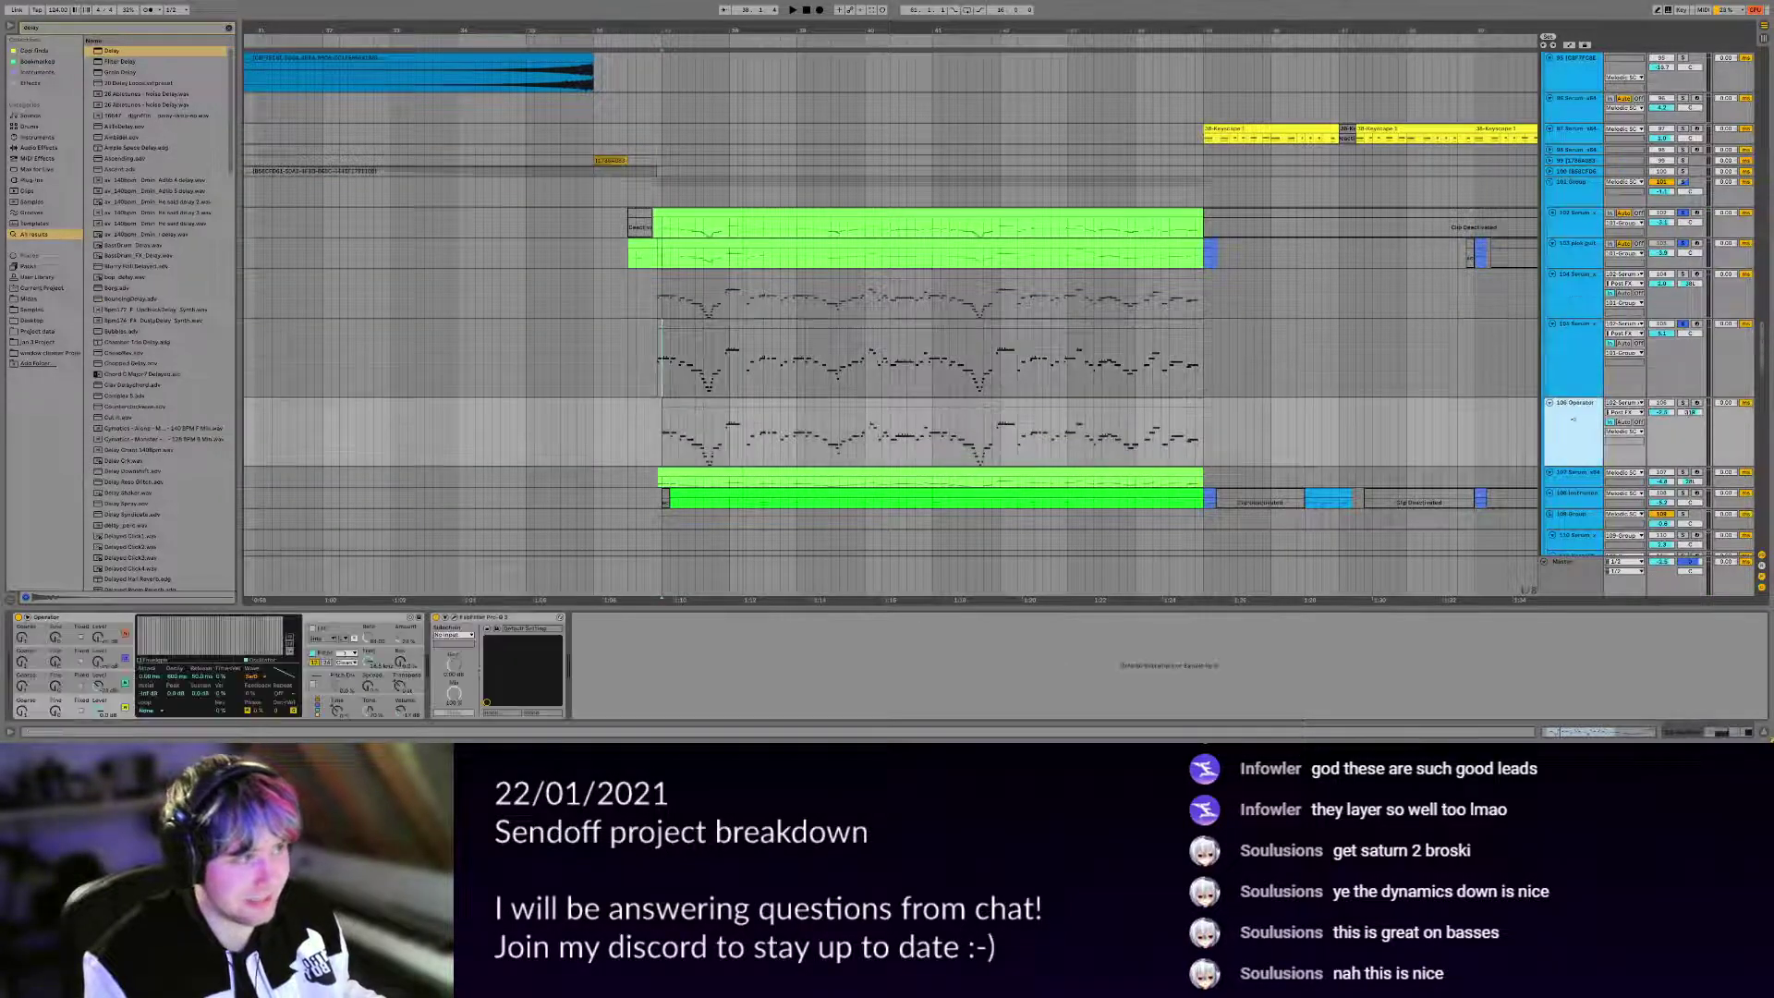
pyautogui.press('space')
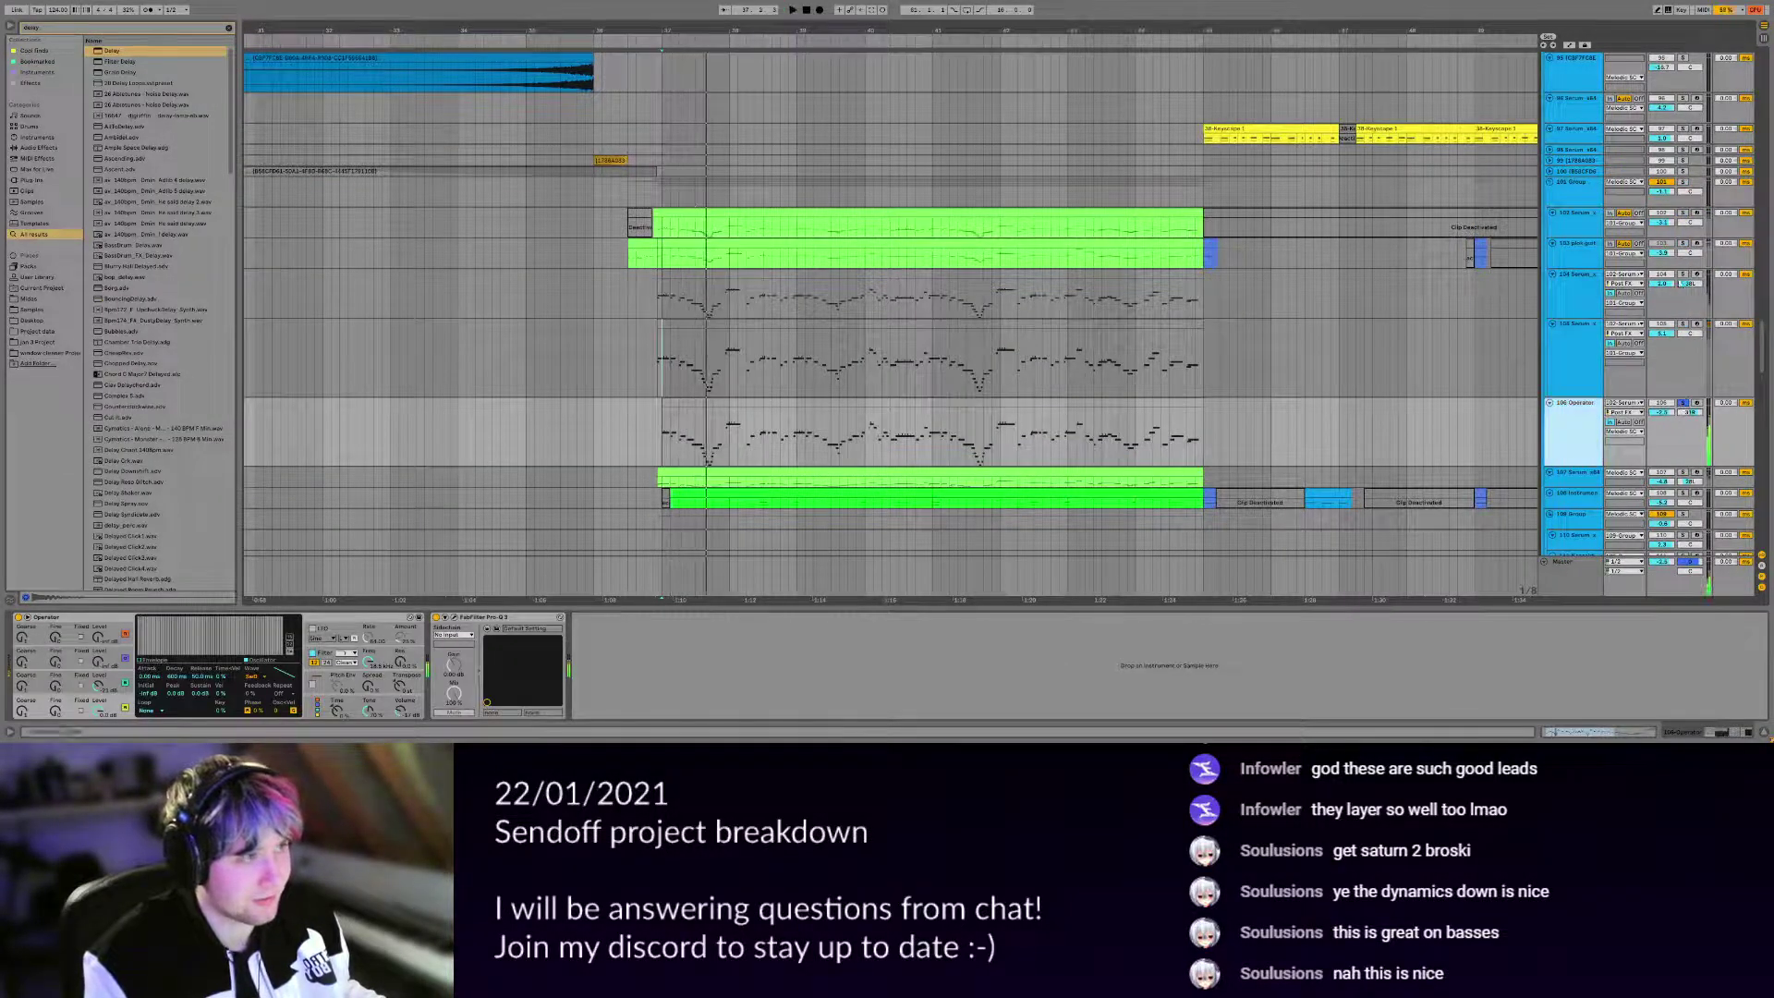
pyautogui.keyDown('ctrl'); pyautogui.click(1682, 274); pyautogui.keyUp('ctrl')
pyautogui.press('space')
pyautogui.press('space')
pyautogui.click(1542, 404)
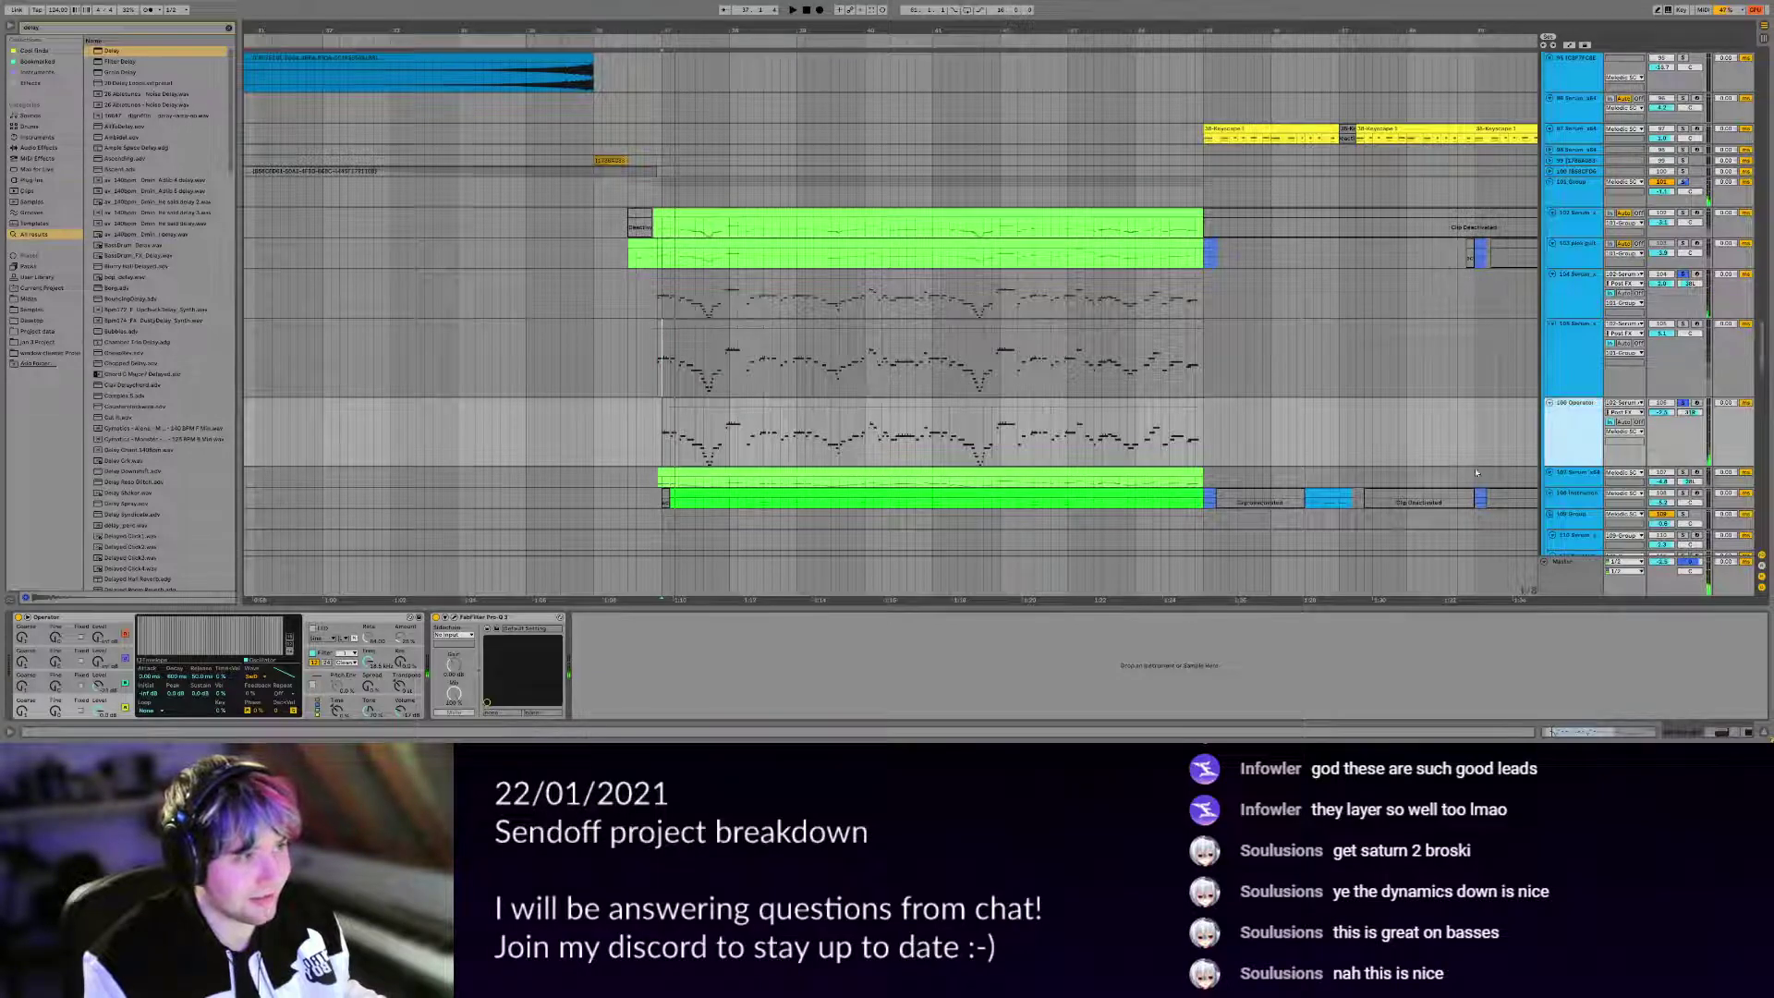
pyautogui.click(453, 617)
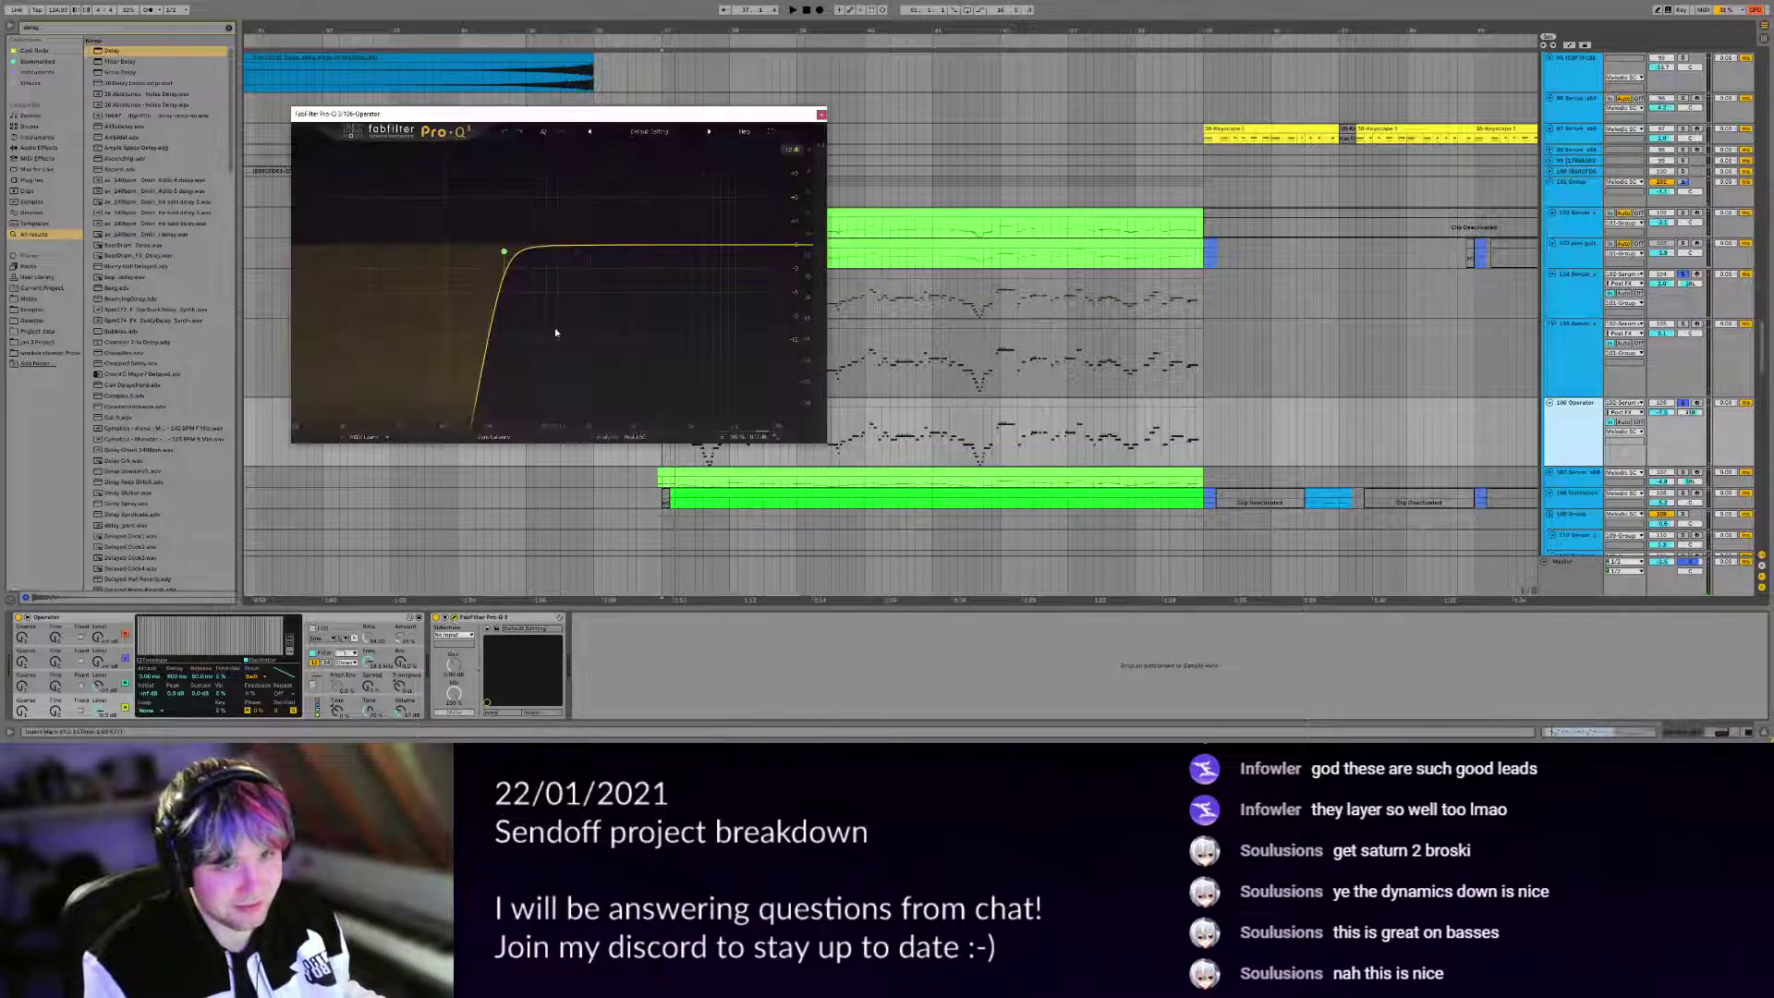
pyautogui.press('Escape')
# Solo and play the Serum track below the Operator layer, checking its Serum instrument briefly.
pyautogui.scroll(-2, 628, 388)
pyautogui.click(664, 418)
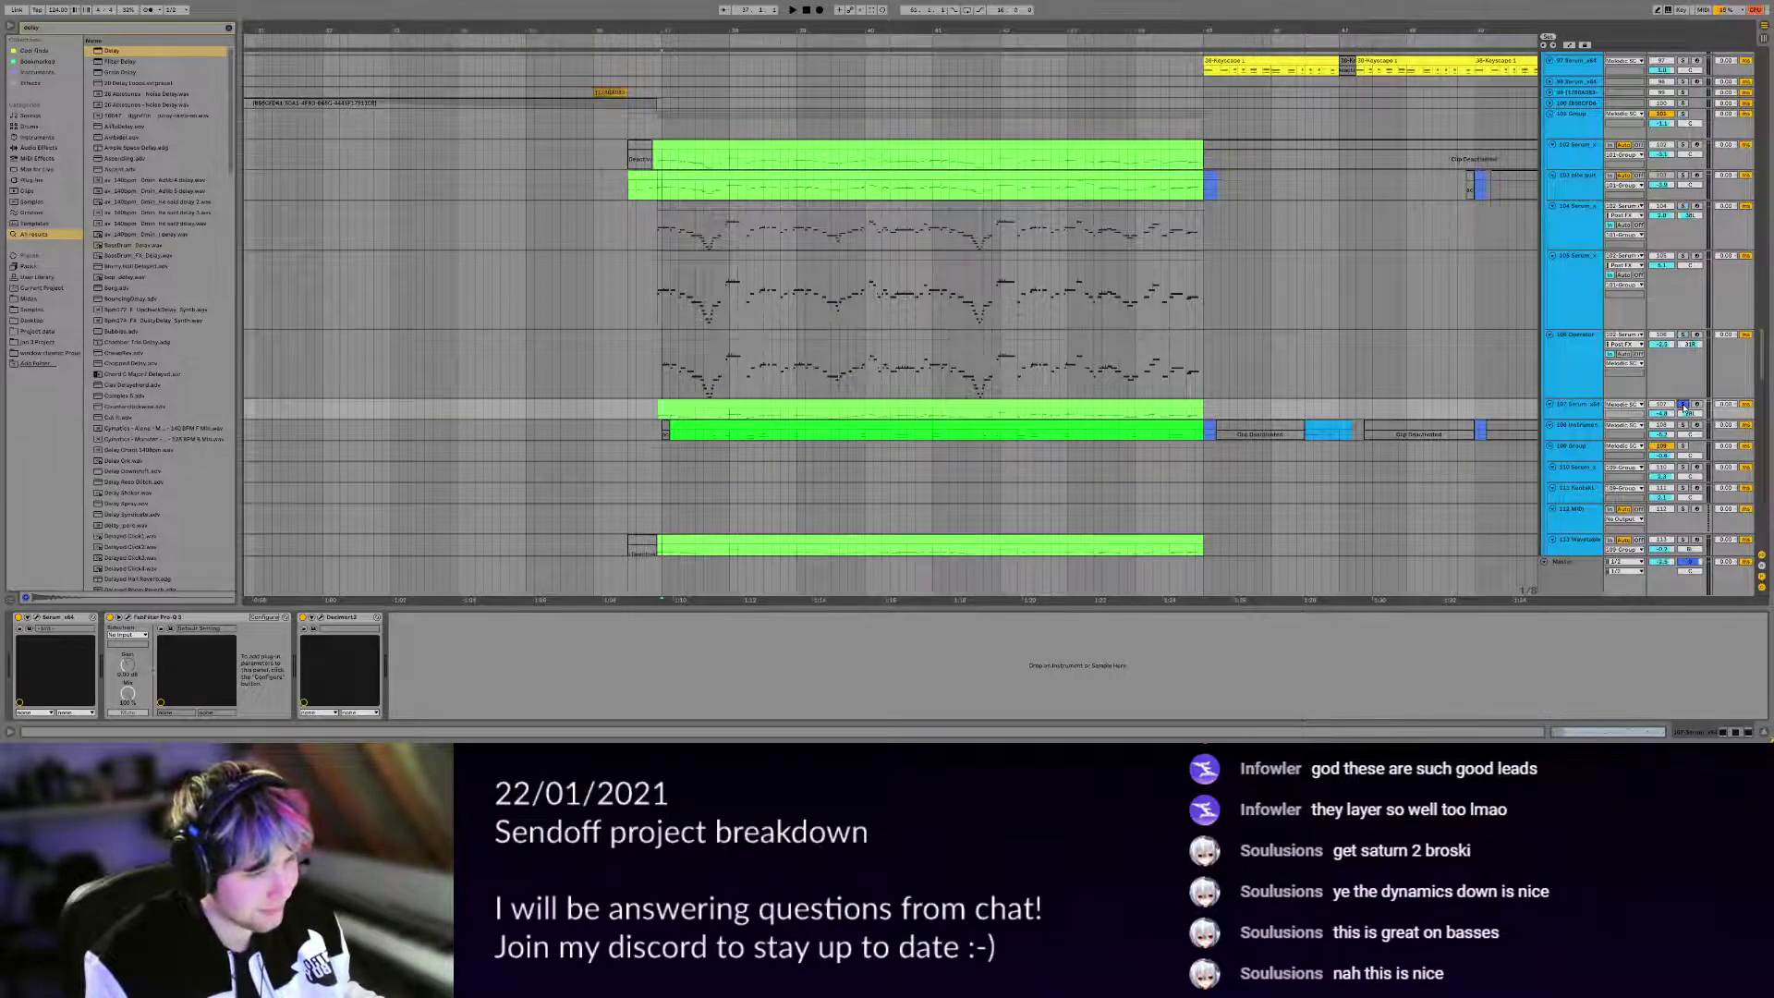
pyautogui.press('space')
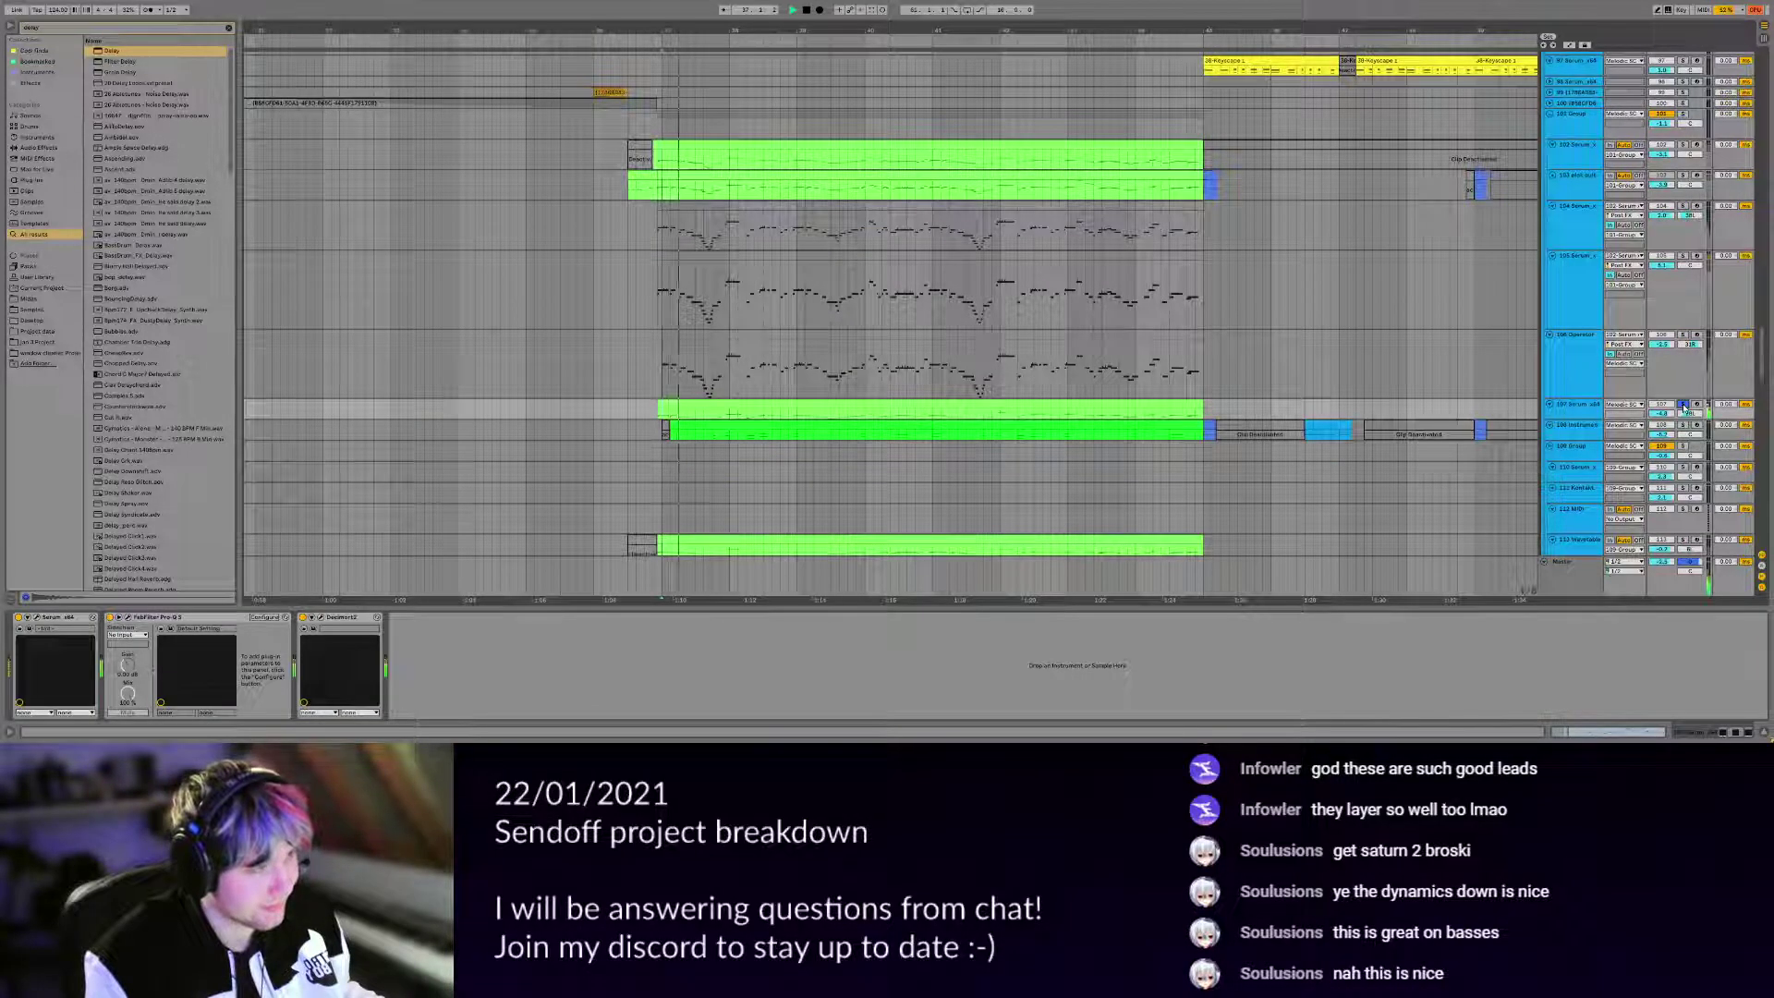
pyautogui.click(37, 617)
pyautogui.press('Escape')
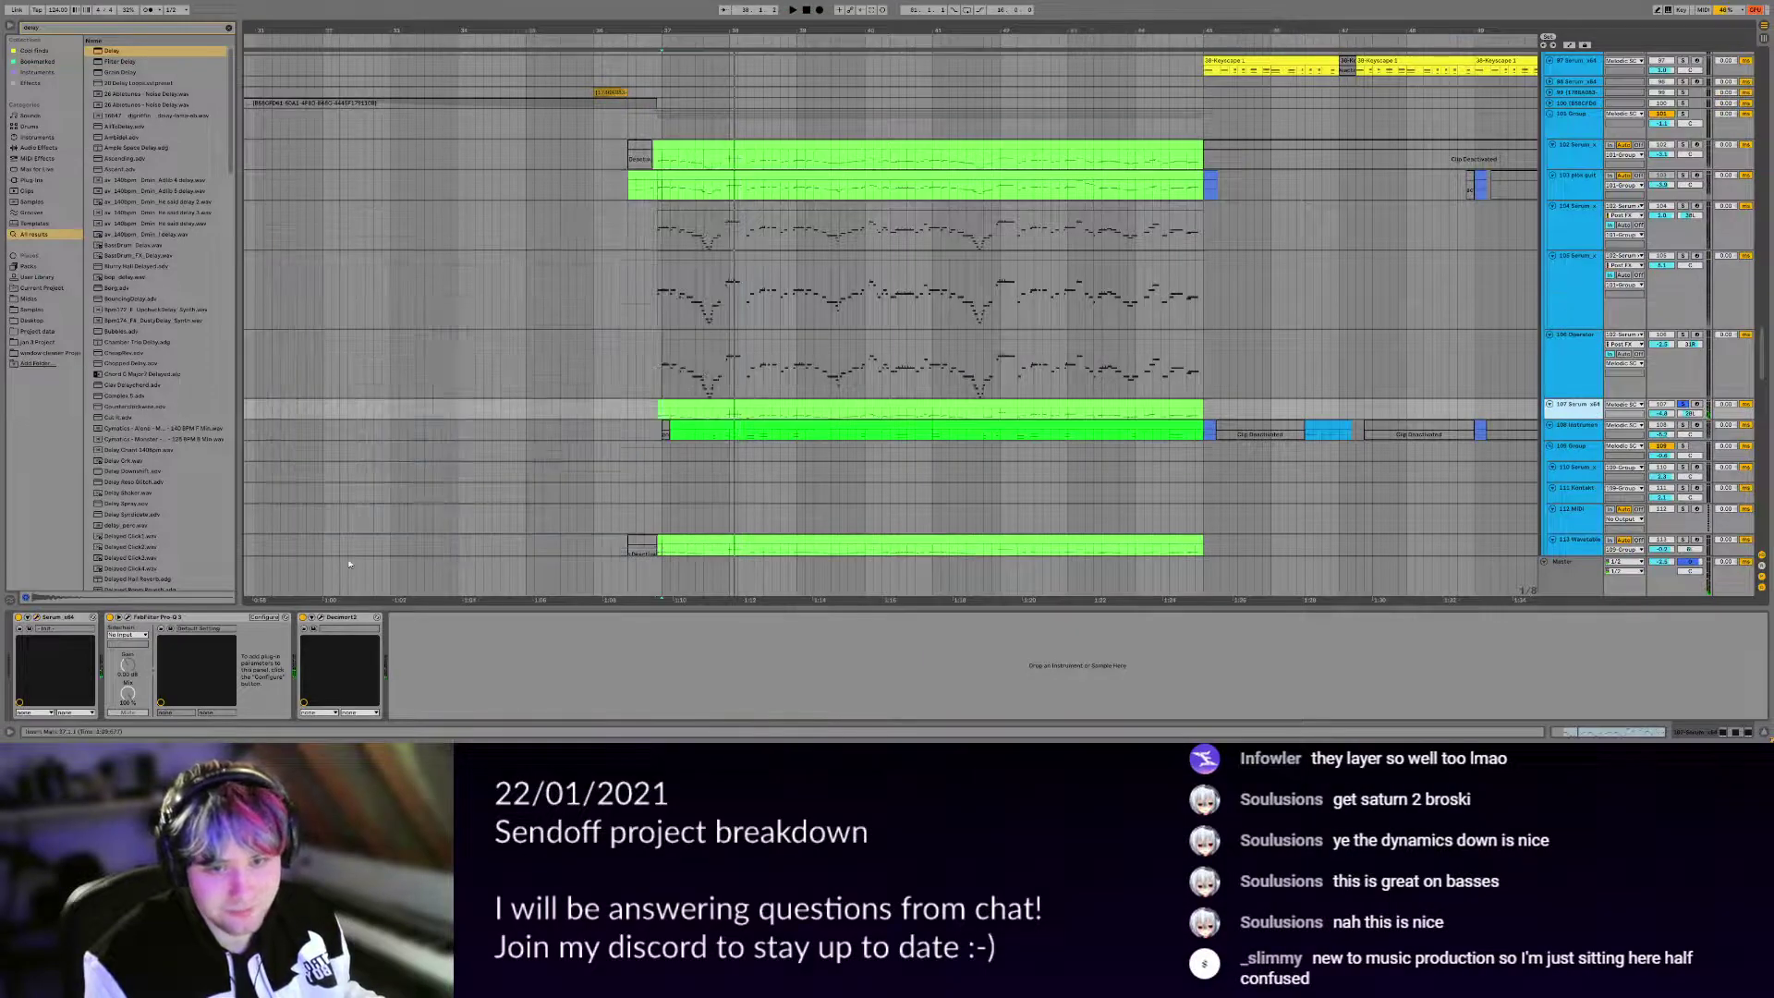
pyautogui.press('space')
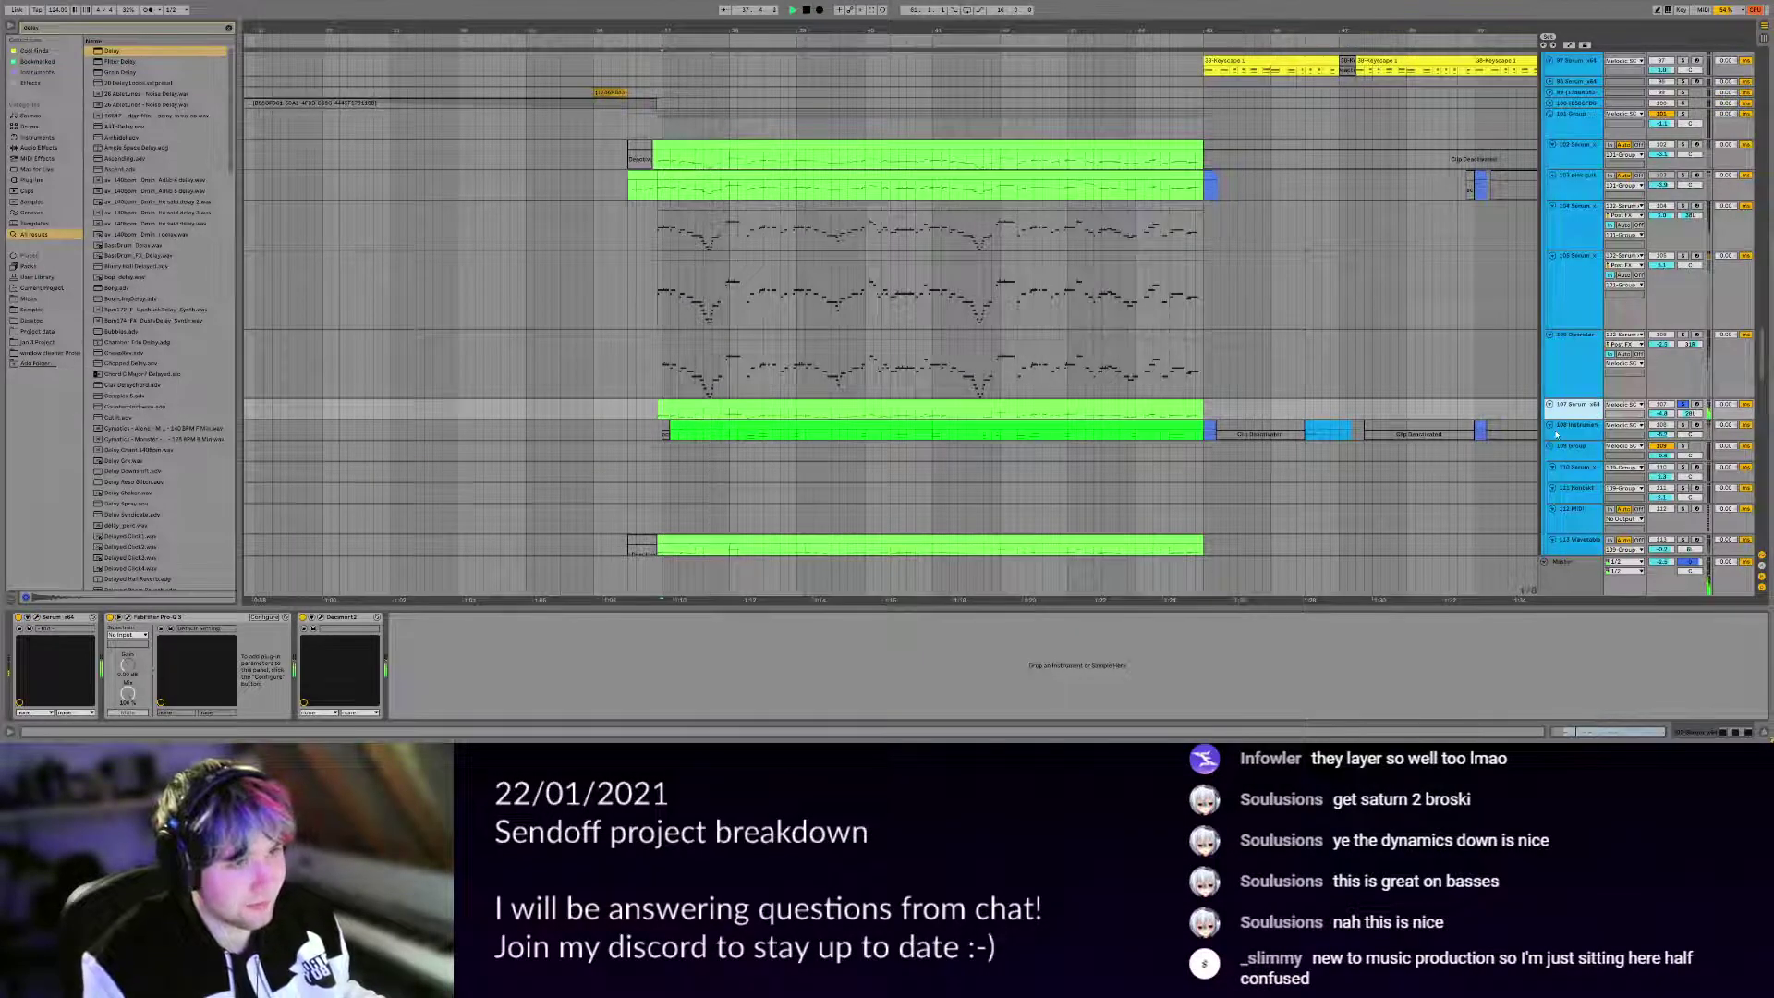
# Audition the instrument rack track and the whole lead group in turn, and show the group's effect chain.
pyautogui.click(1683, 425)
pyautogui.press('space')
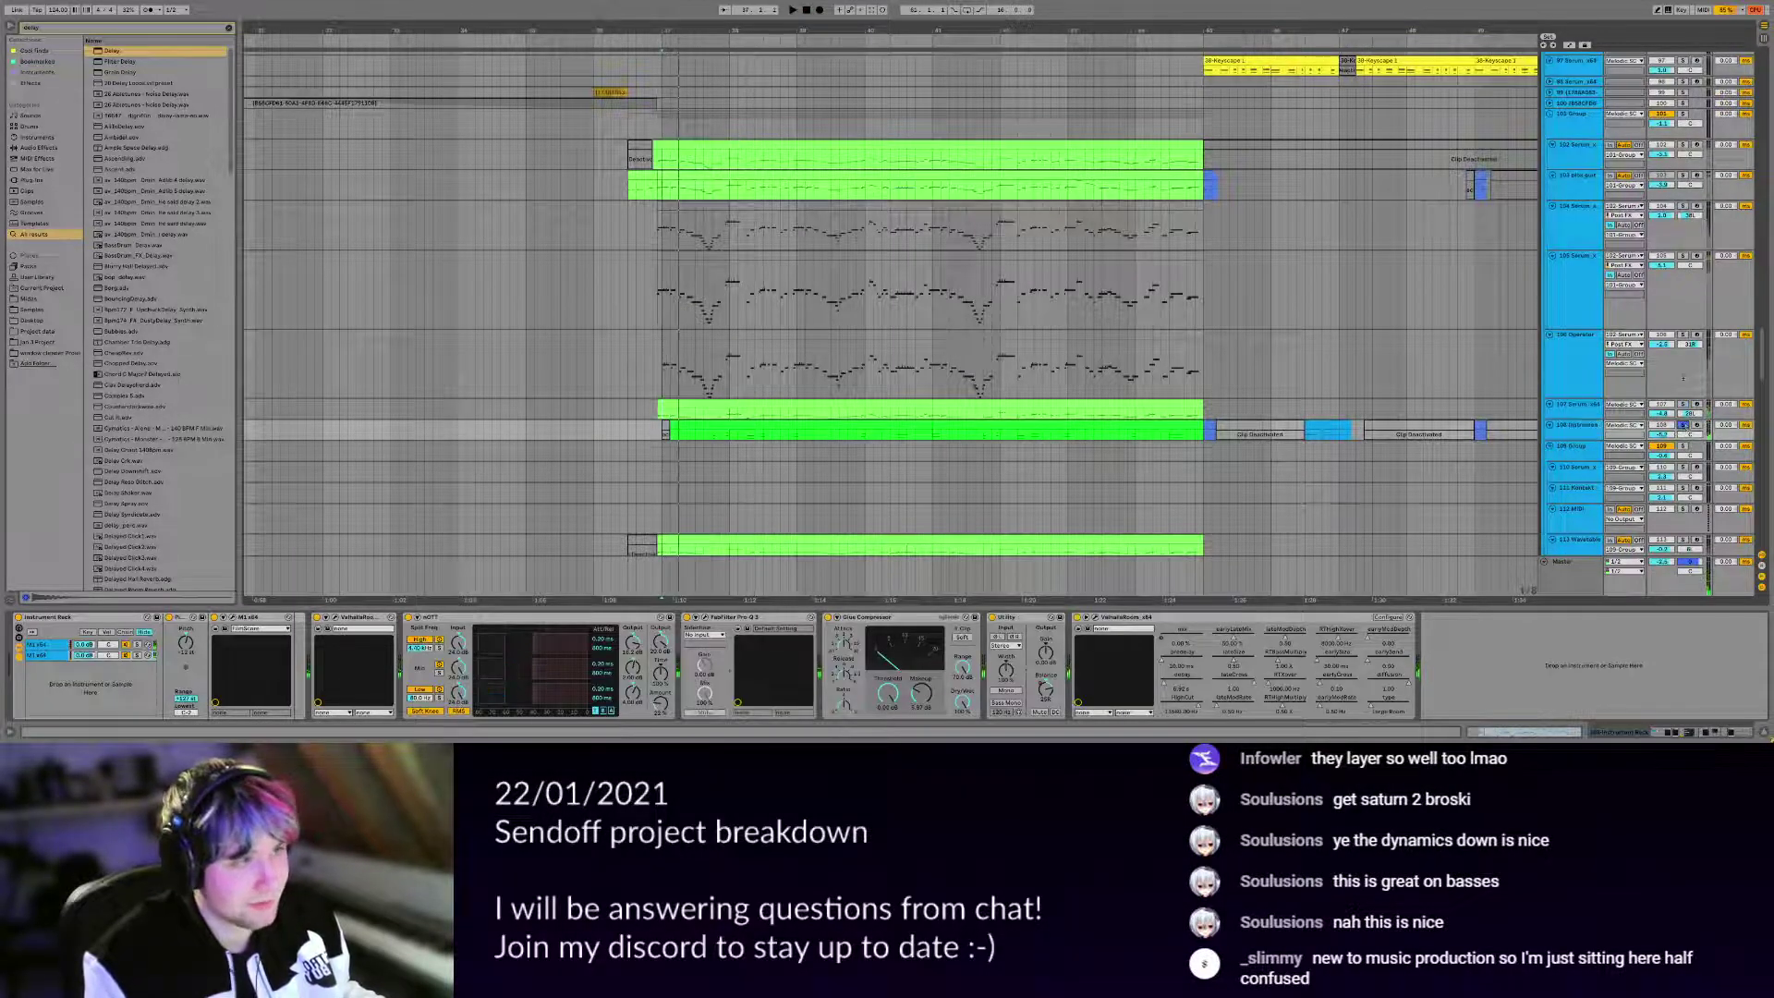
pyautogui.click(1684, 115)
pyautogui.press('space')
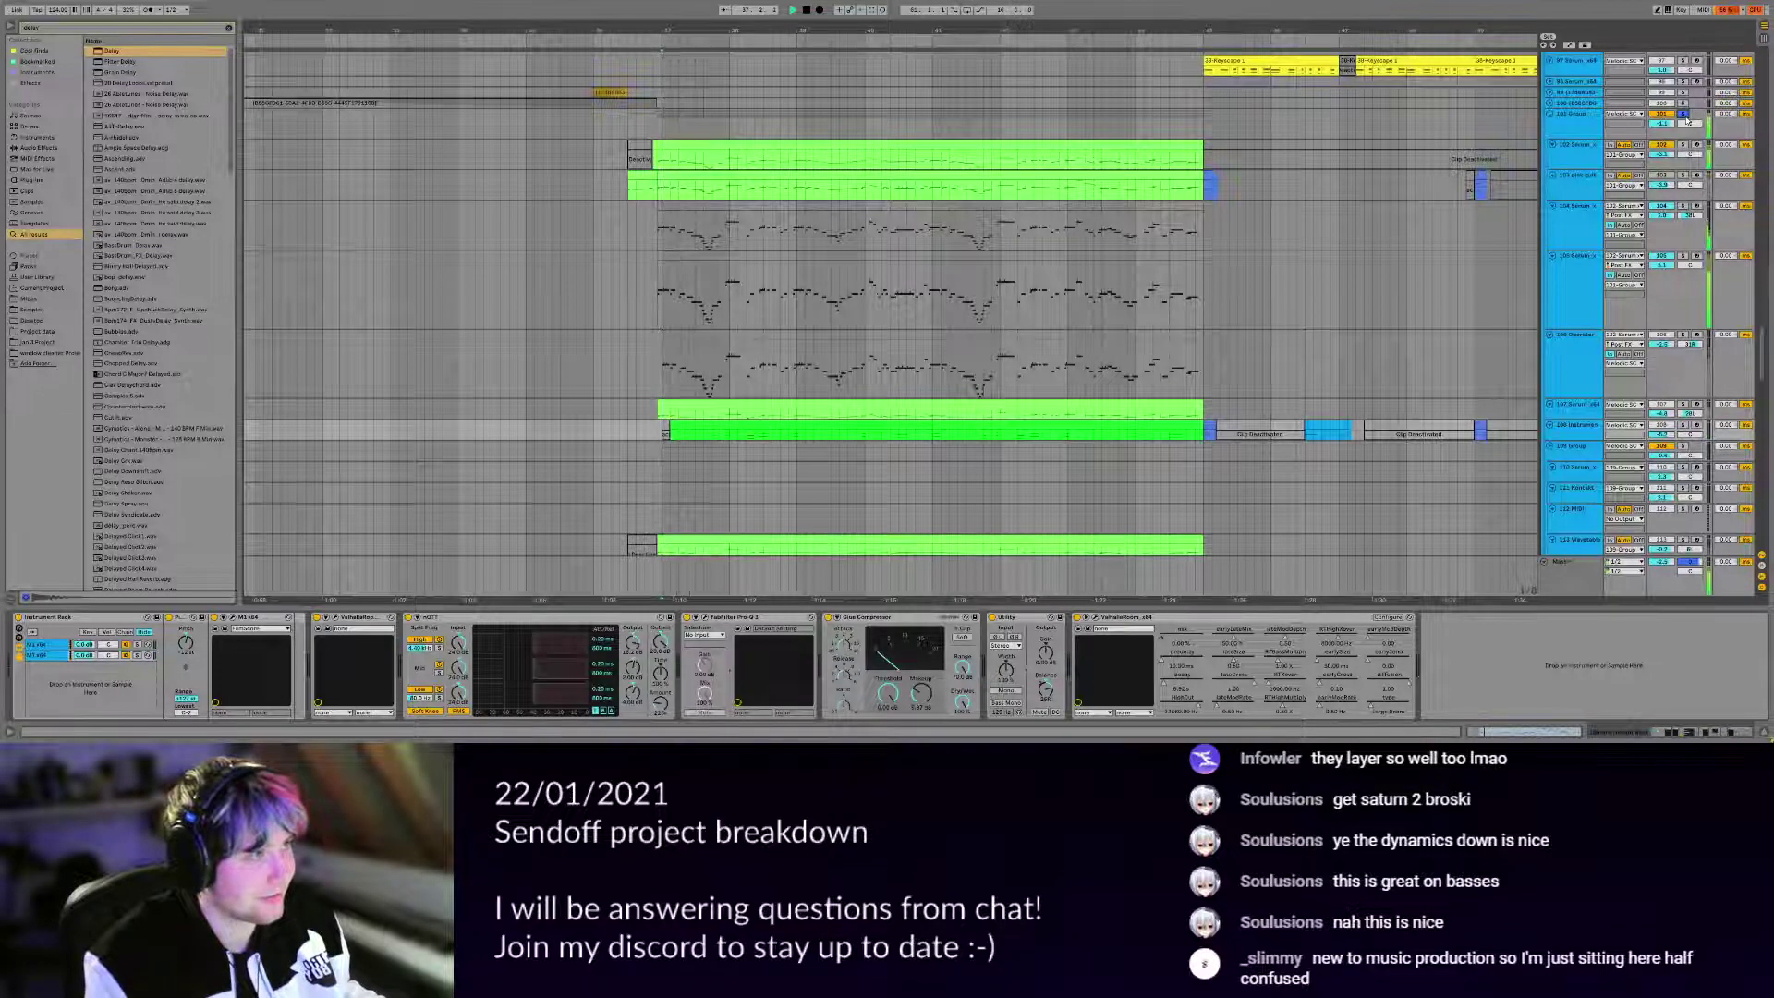
pyautogui.click(1576, 125)
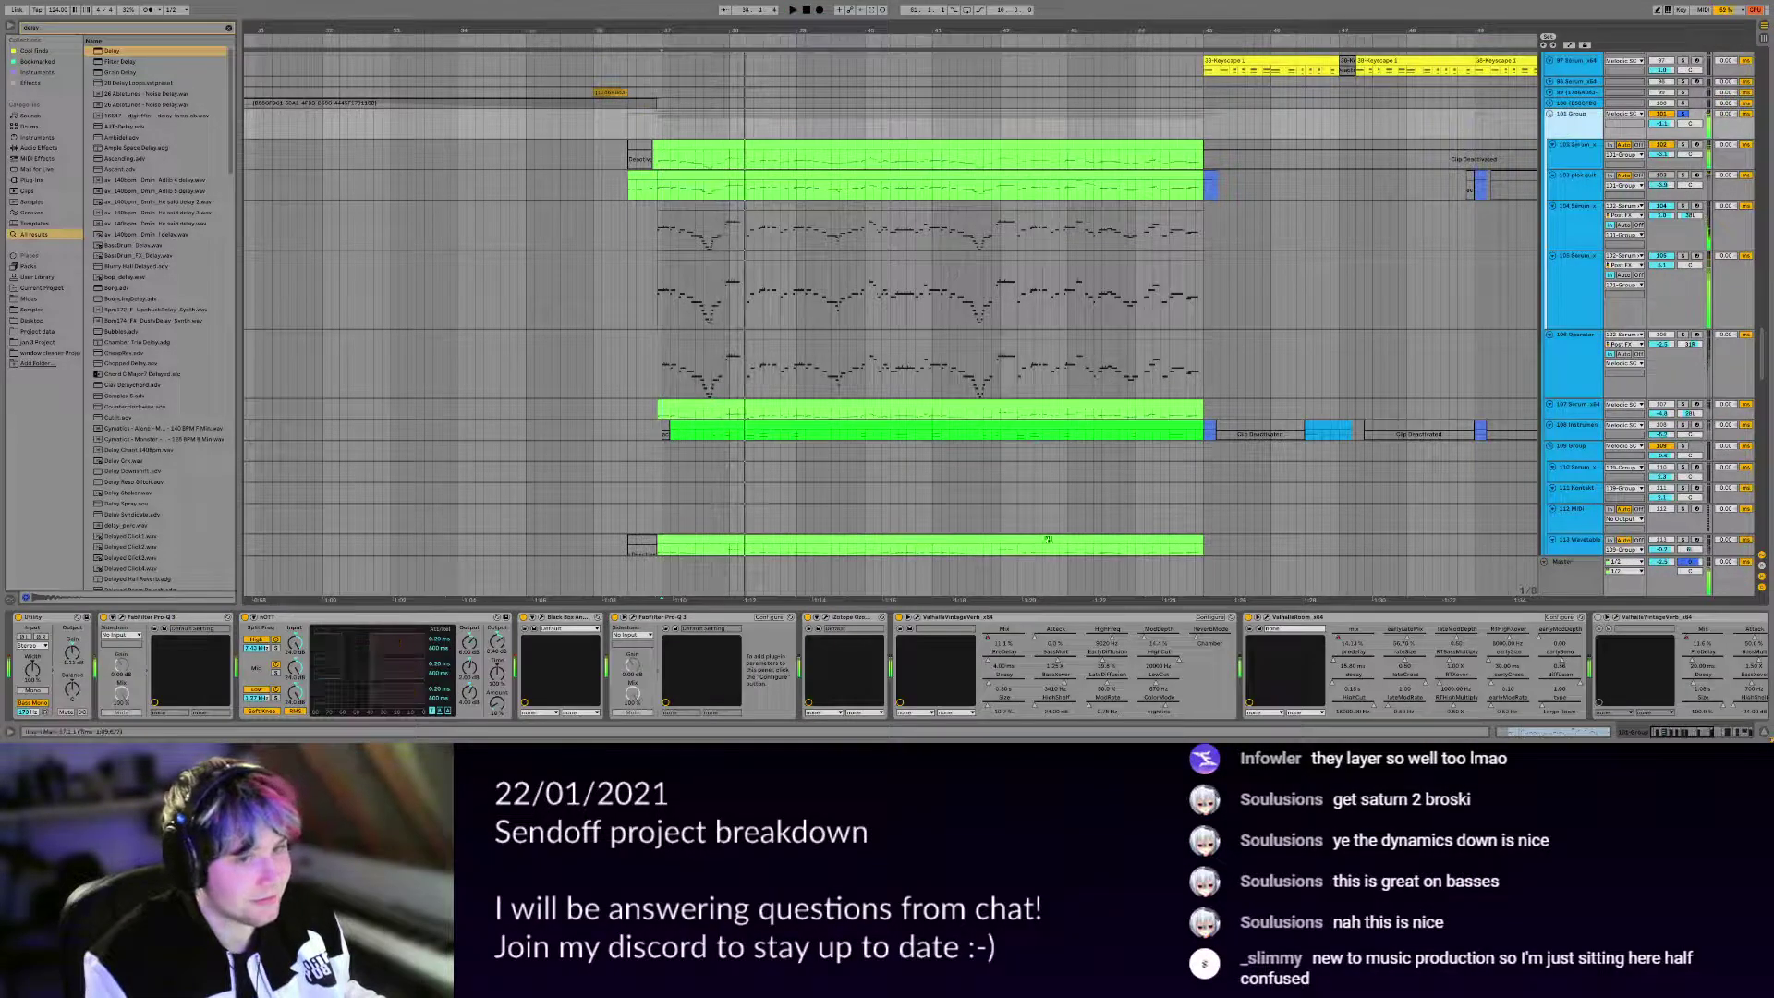
# Examine the OTT and first Pro-Q 3 in the lead group's effect chain and close the EQ window.
pyautogui.click(268, 619)
pyautogui.moveTo(1665, 732)
pyautogui.mouseDown()
pyautogui.moveTo(1693, 733)
pyautogui.moveTo(1655, 734)
pyautogui.mouseUp()
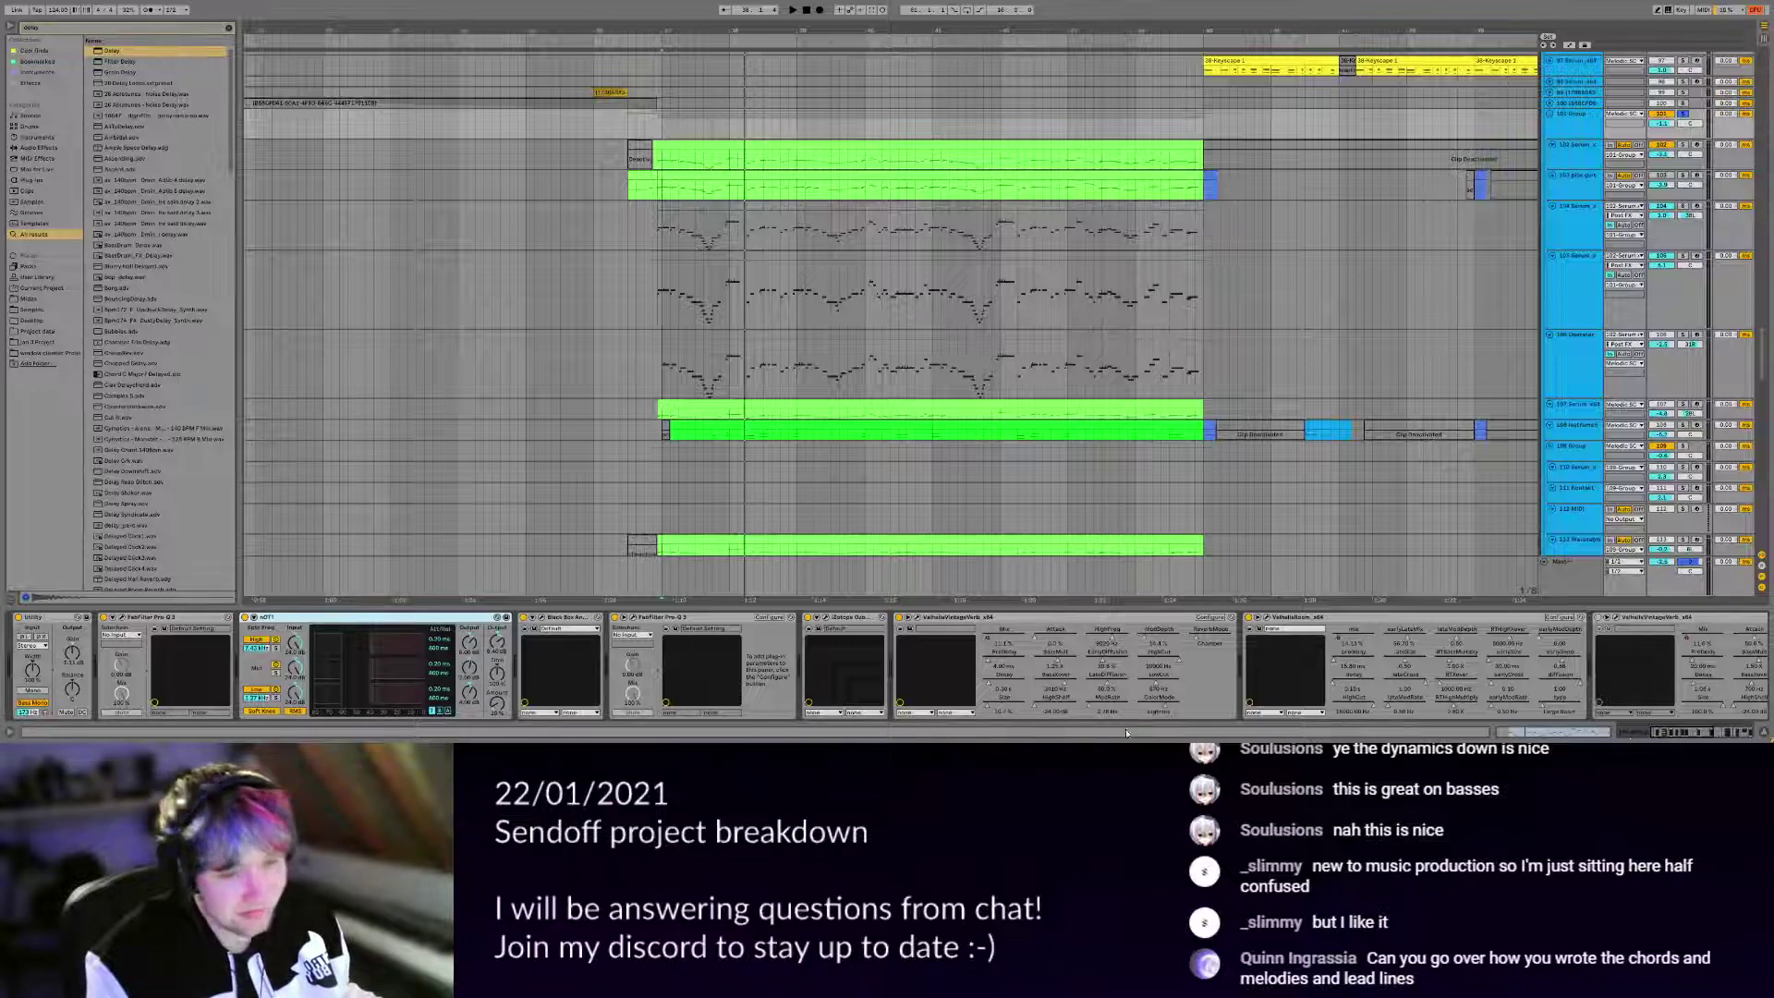
pyautogui.moveTo(627, 317); pyautogui.dragTo(555, 360)
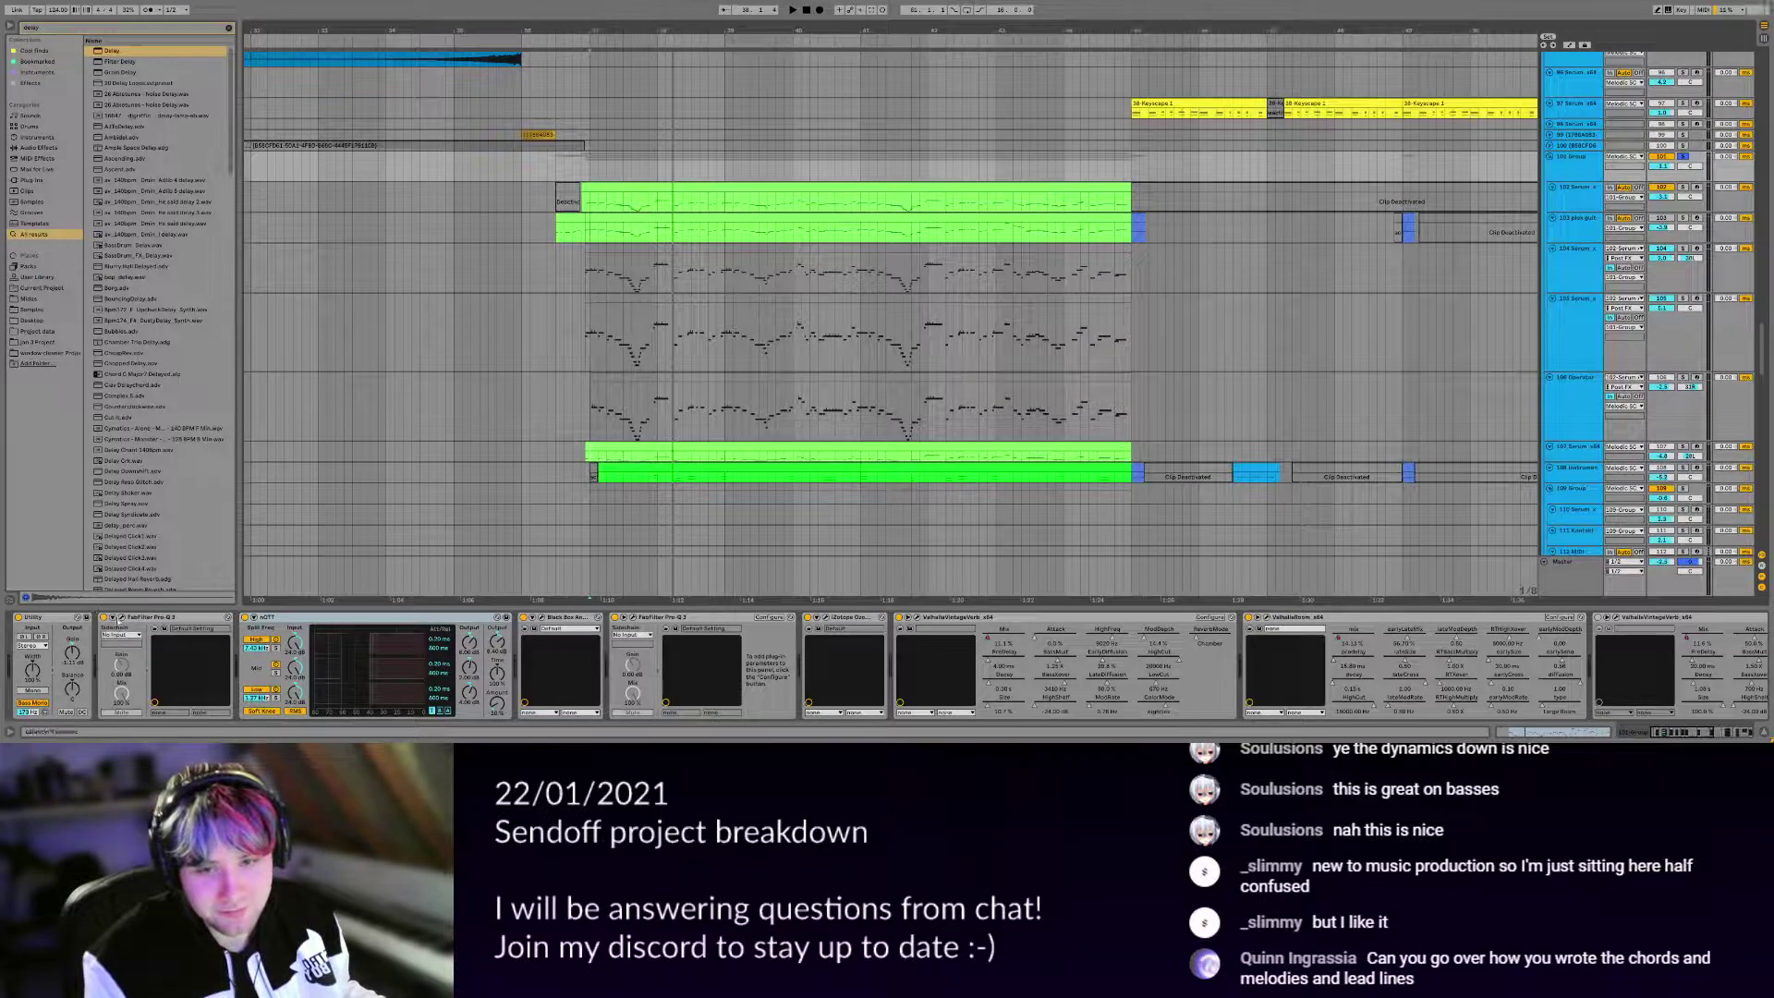
pyautogui.click(121, 618)
pyautogui.click(971, 120)
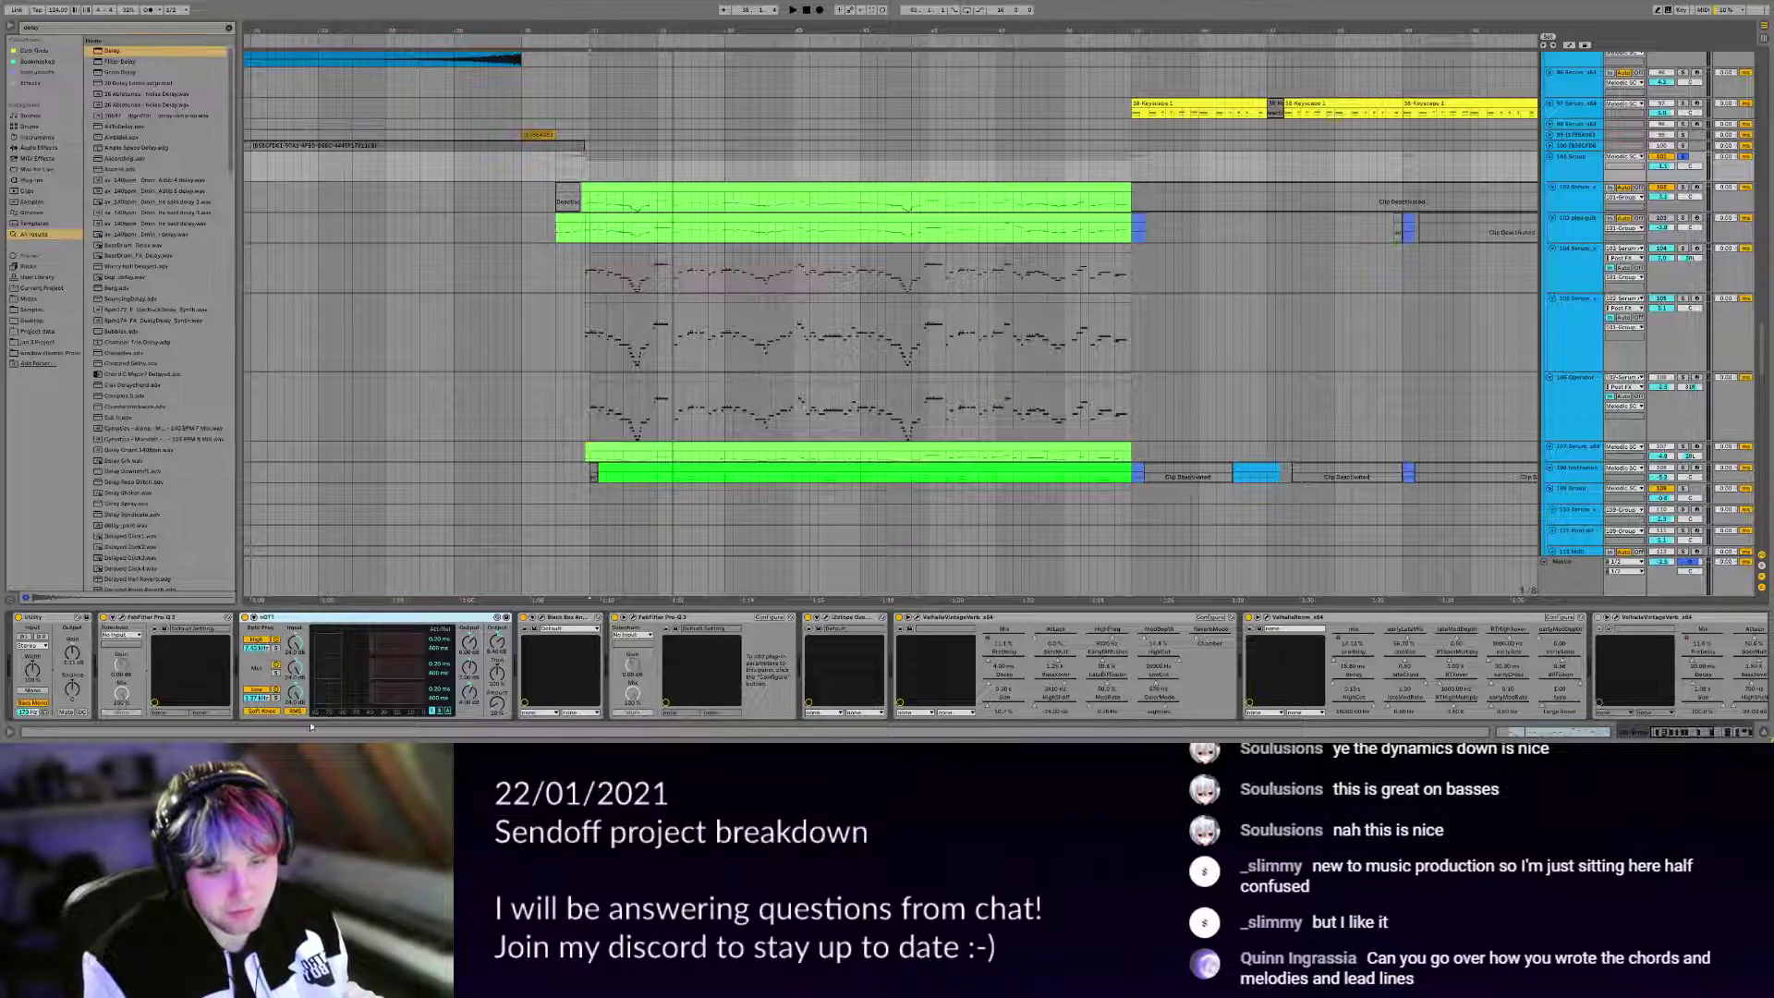
# Fold the OTT device in the lead group's chain and select the Black Box plugin beside it.
pyautogui.doubleClick(277, 617)
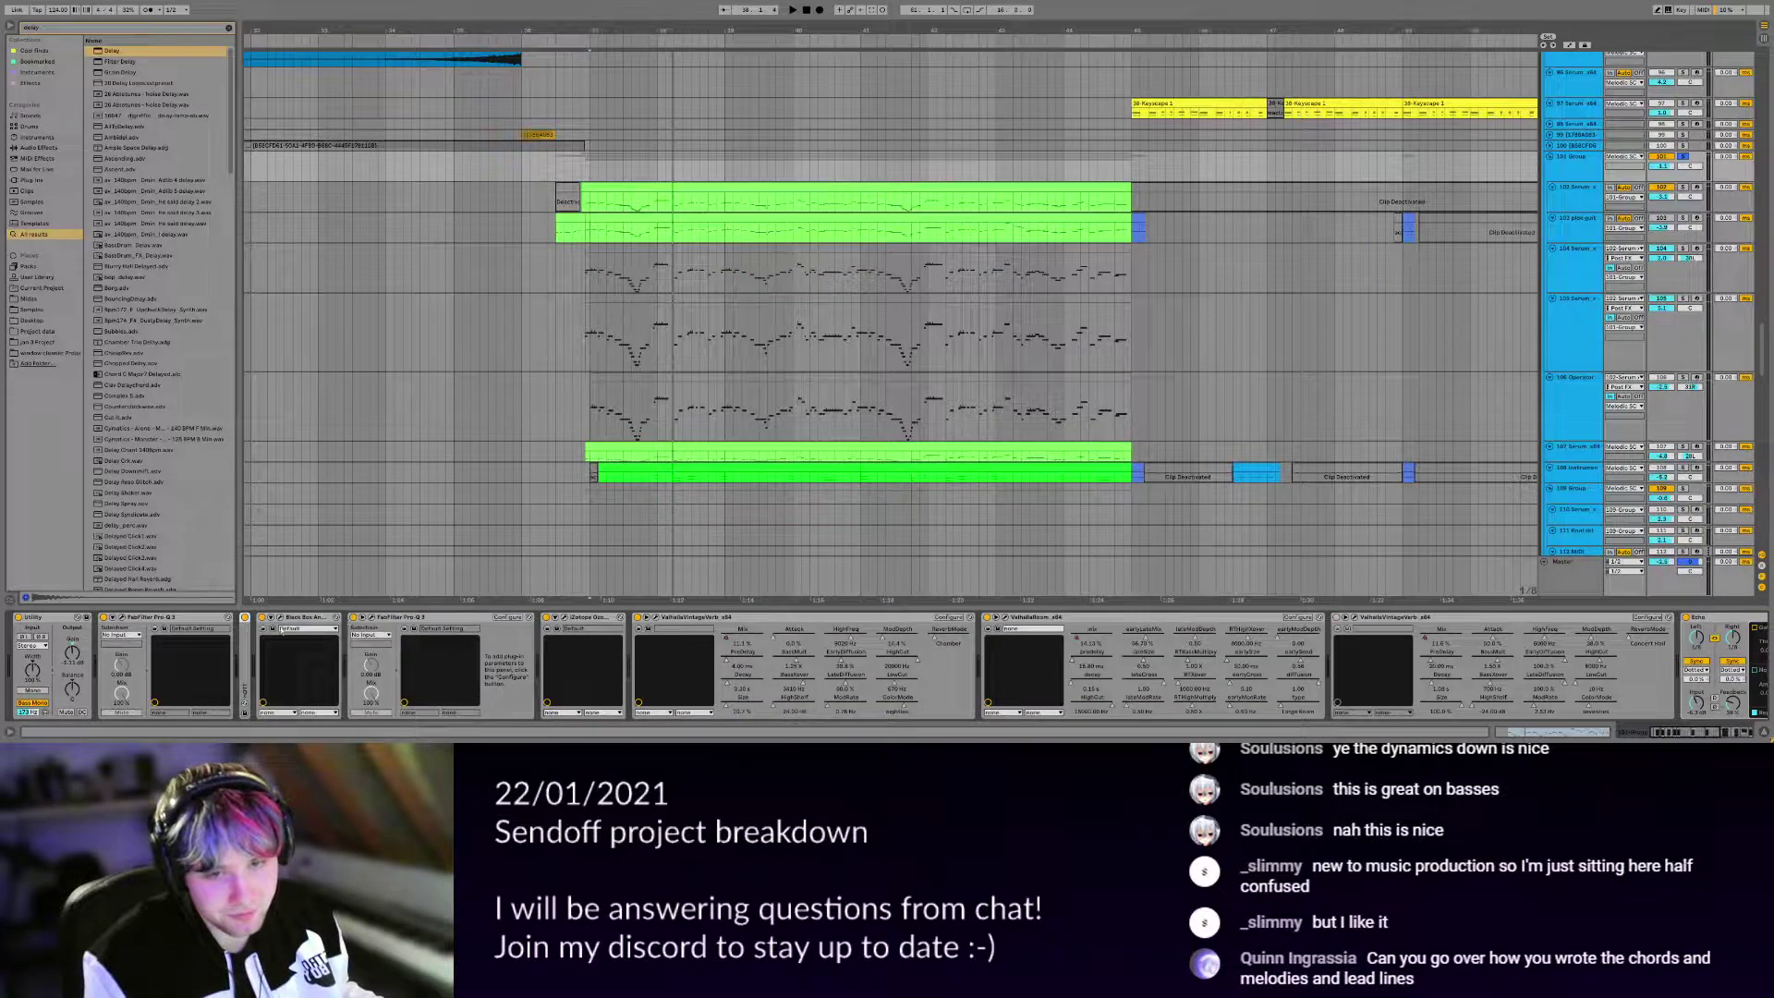
pyautogui.doubleClick(245, 655)
pyautogui.doubleClick(284, 618)
pyautogui.click(287, 618)
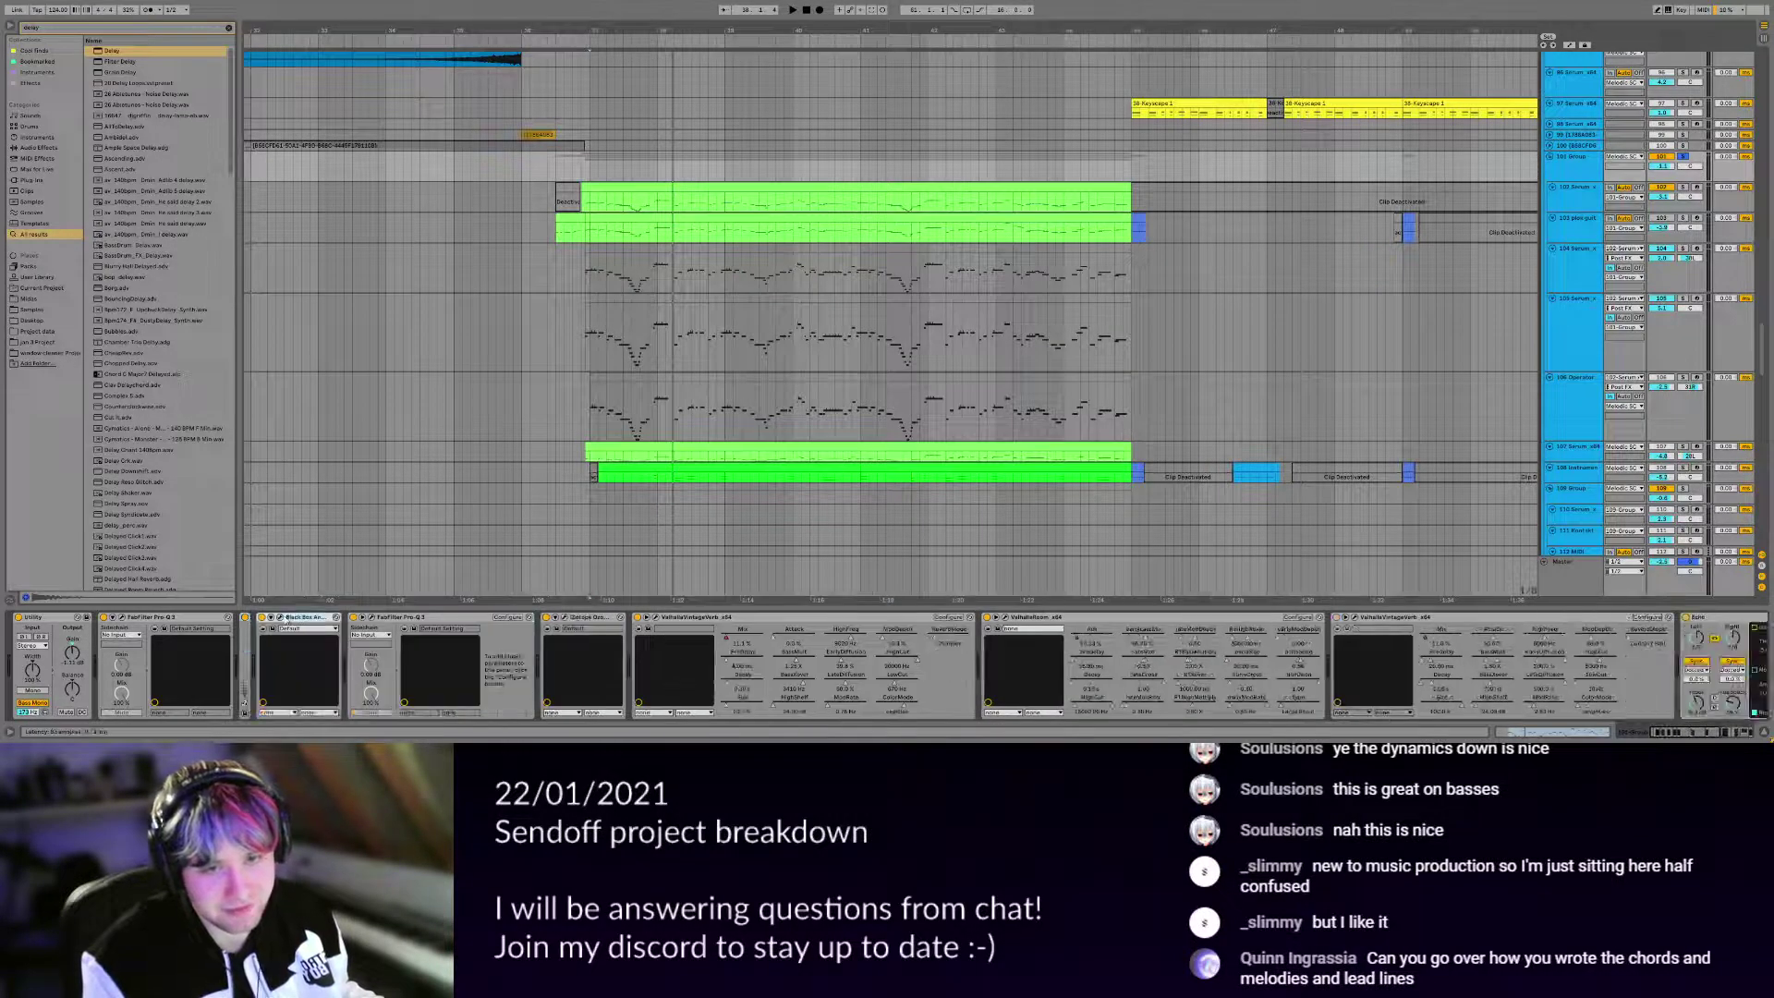
# Open the Black Box HG-2 plugin in the lead group's chain and play the lead section with its window in view.
pyautogui.click(281, 617)
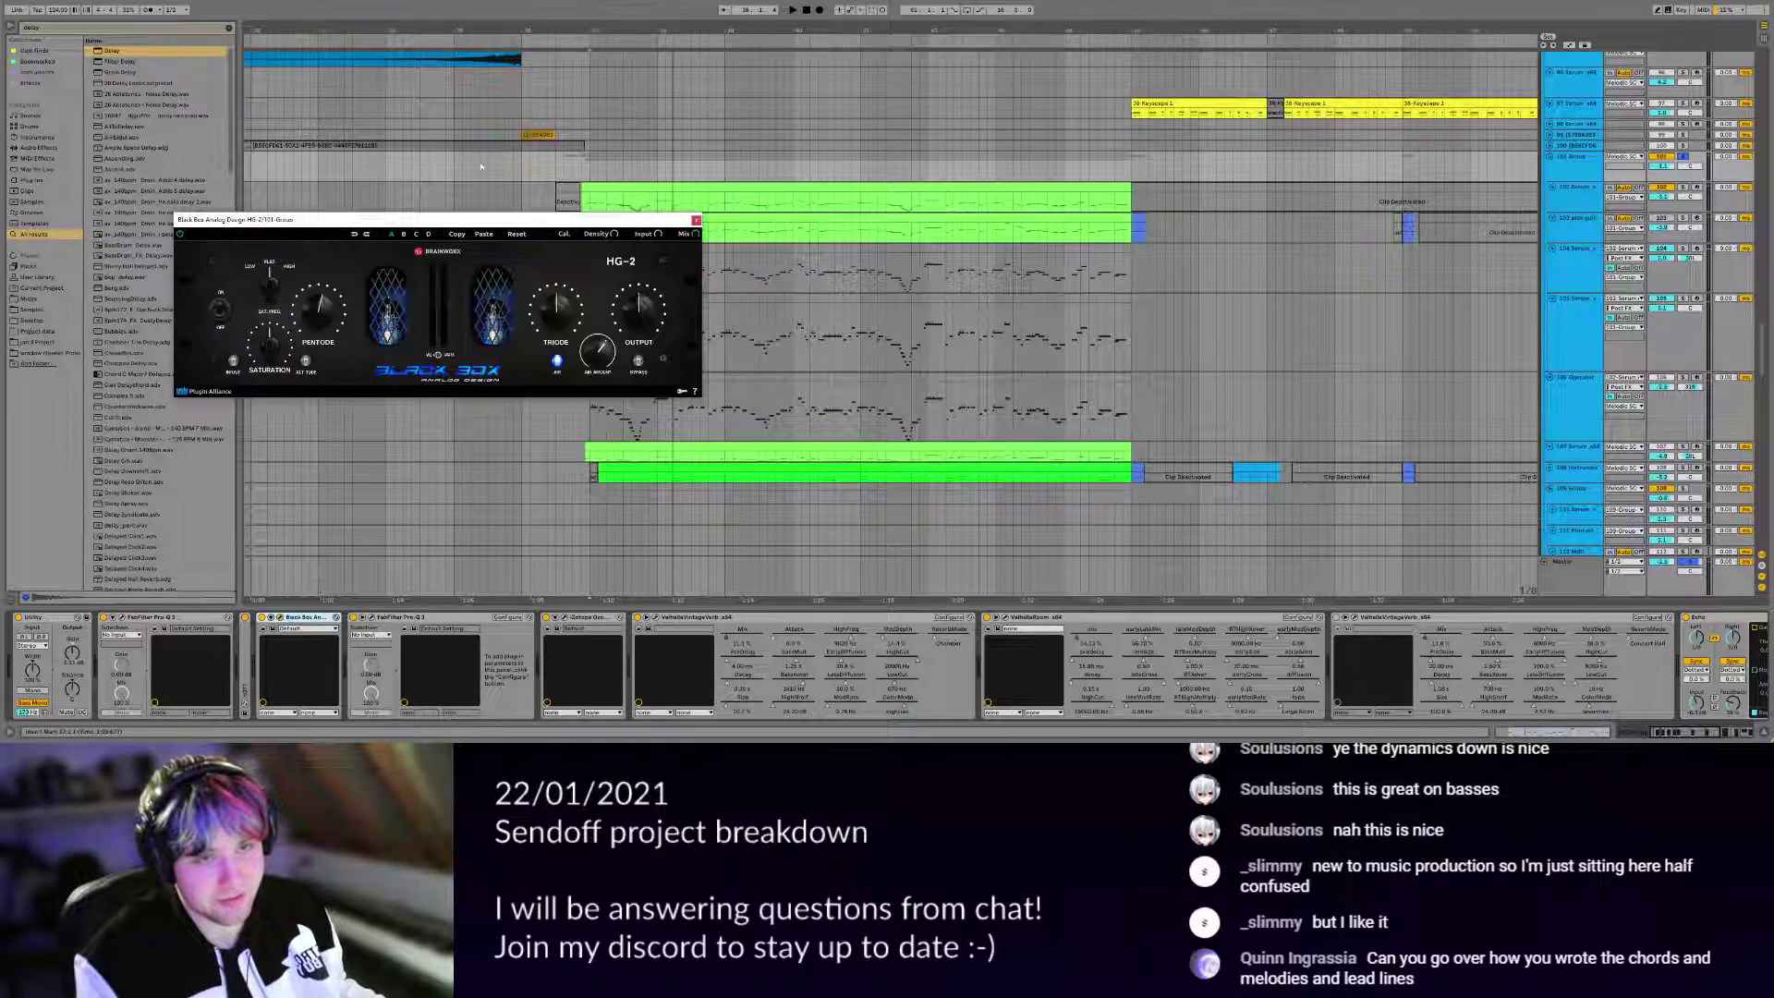
pyautogui.moveTo(500, 221); pyautogui.dragTo(868, 293)
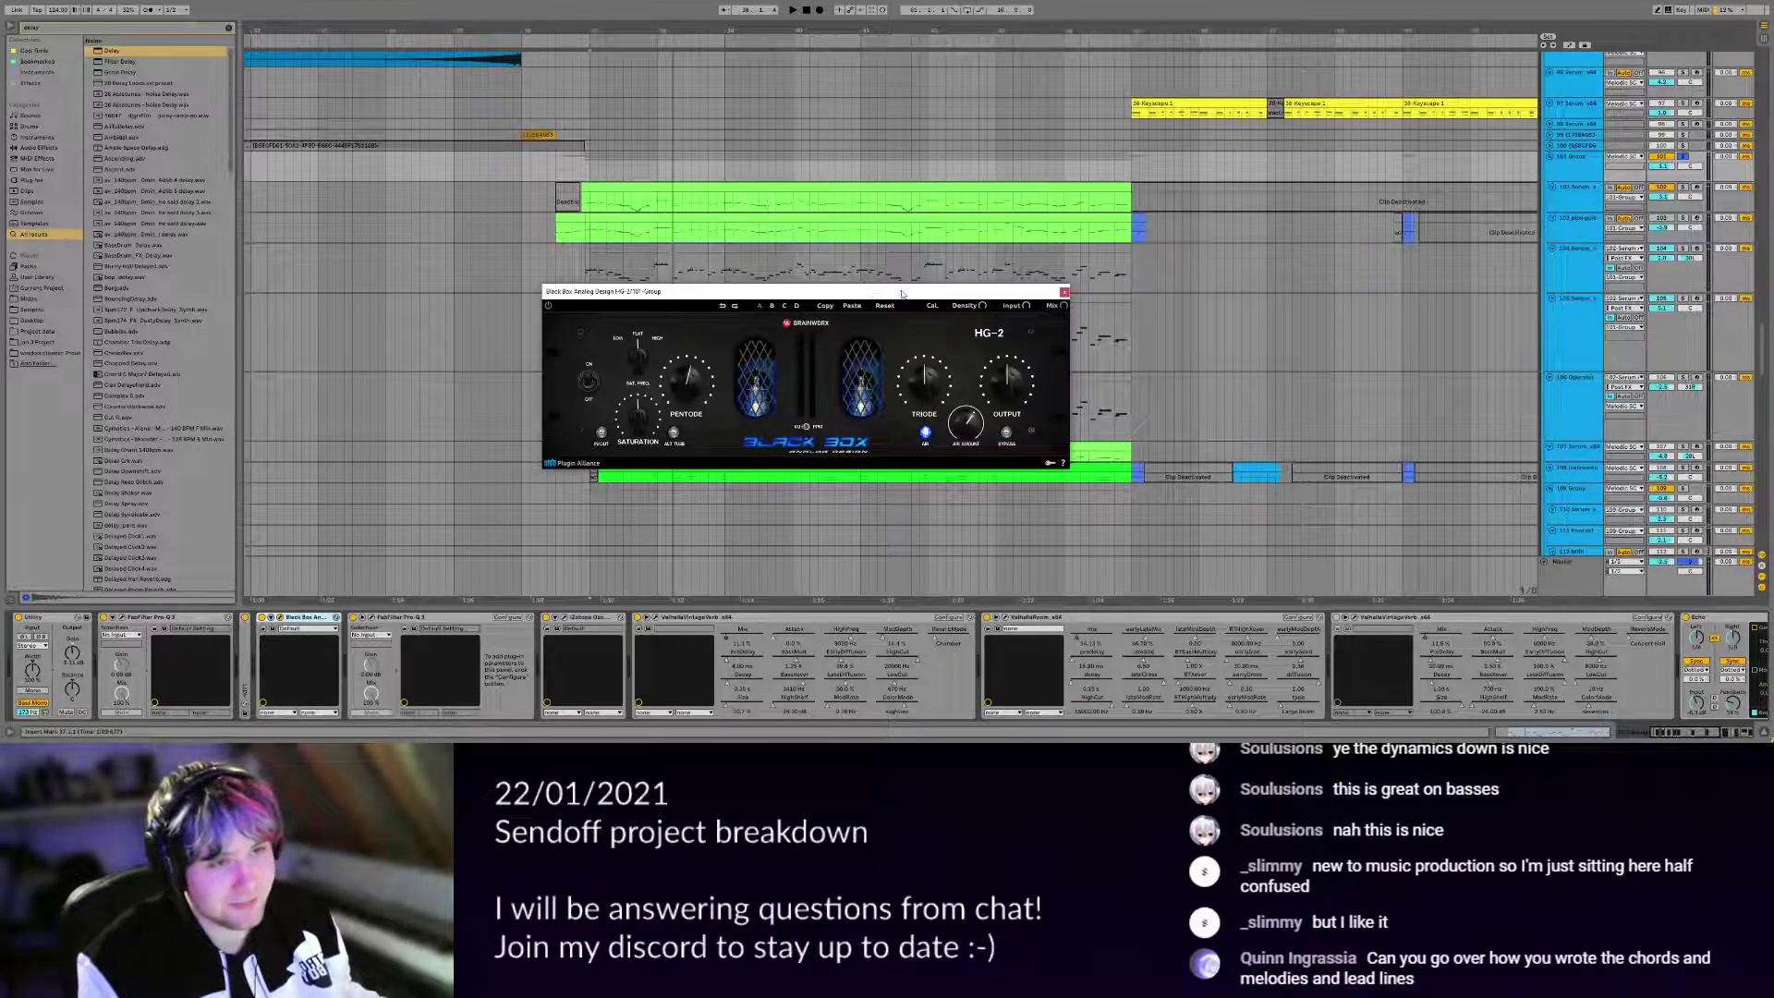
pyautogui.moveTo(902, 293); pyautogui.dragTo(1138, 247)
pyautogui.click(589, 200)
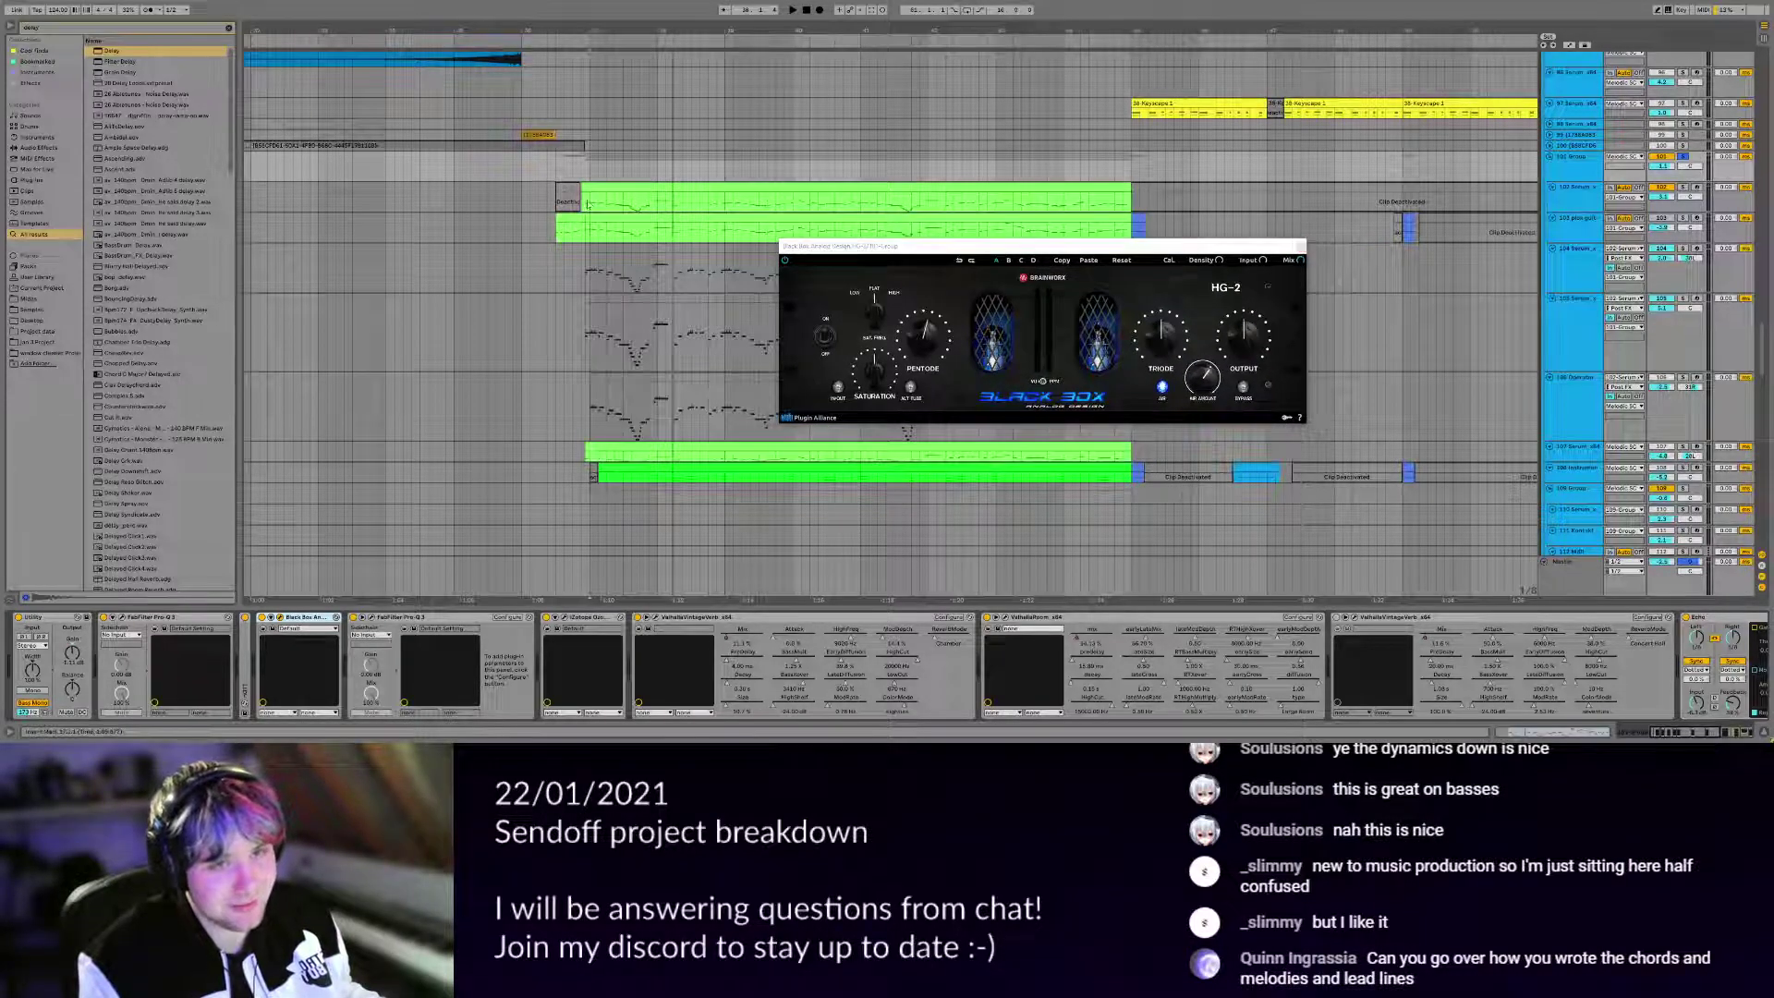
pyautogui.press('space')
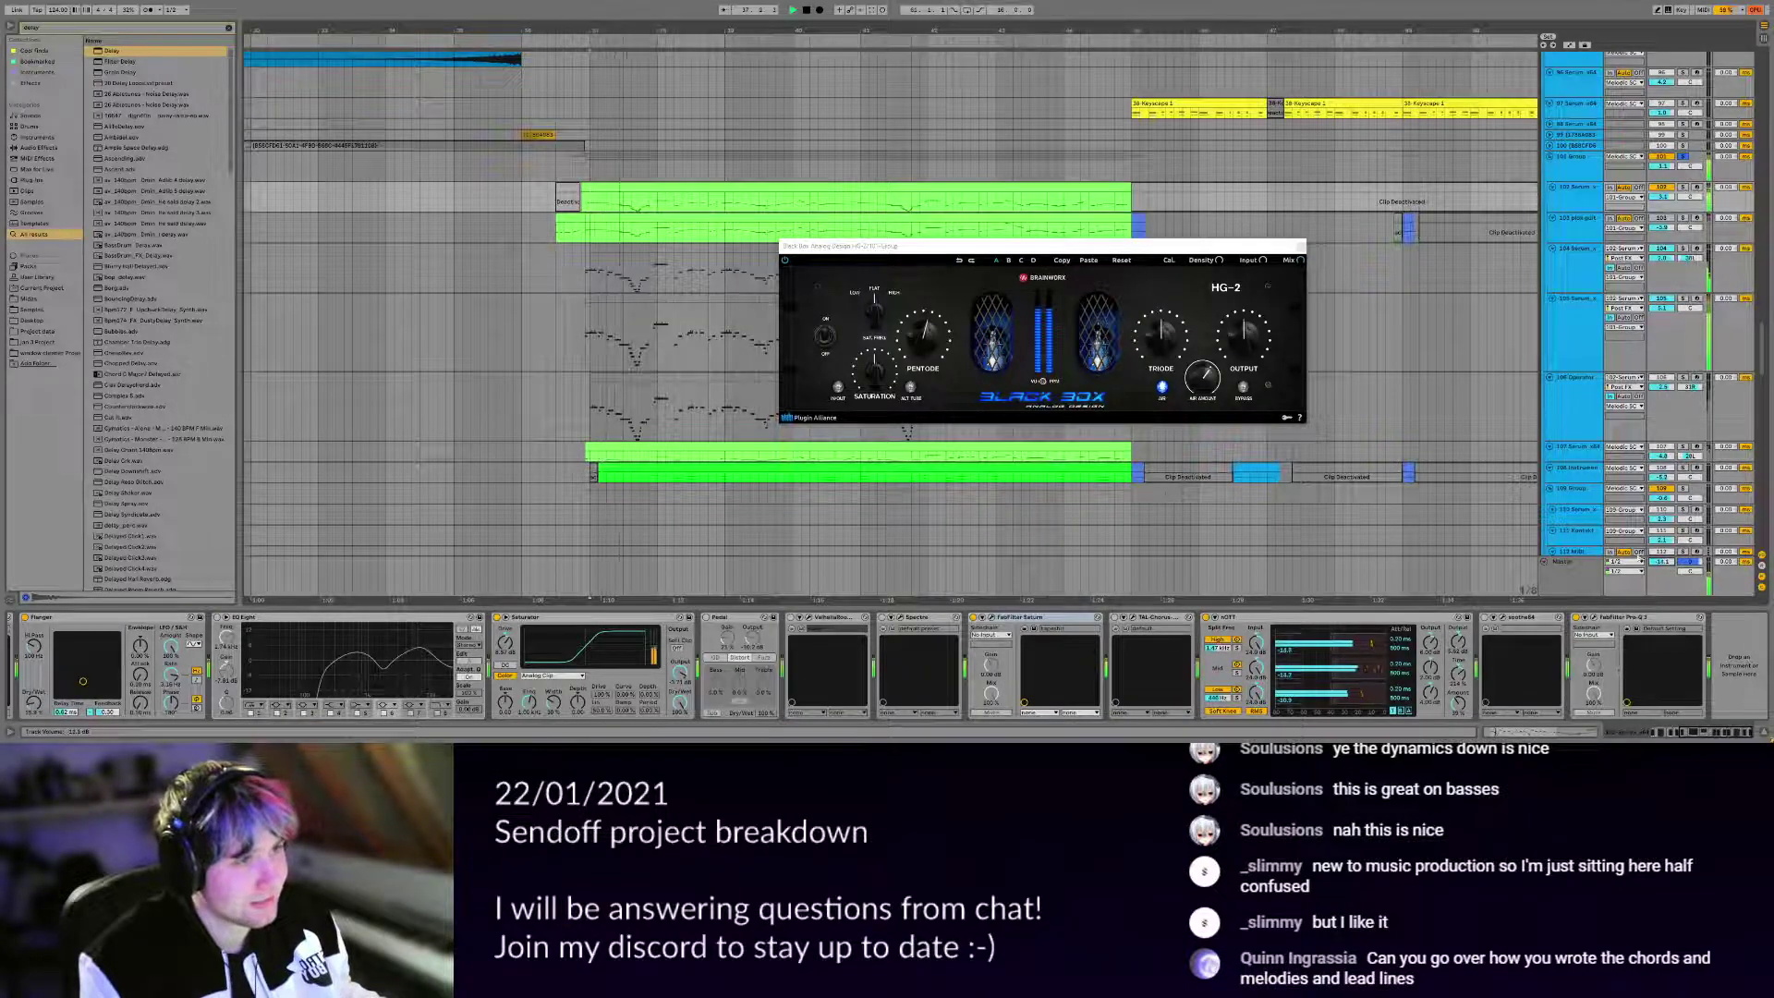
pyautogui.click(942, 305)
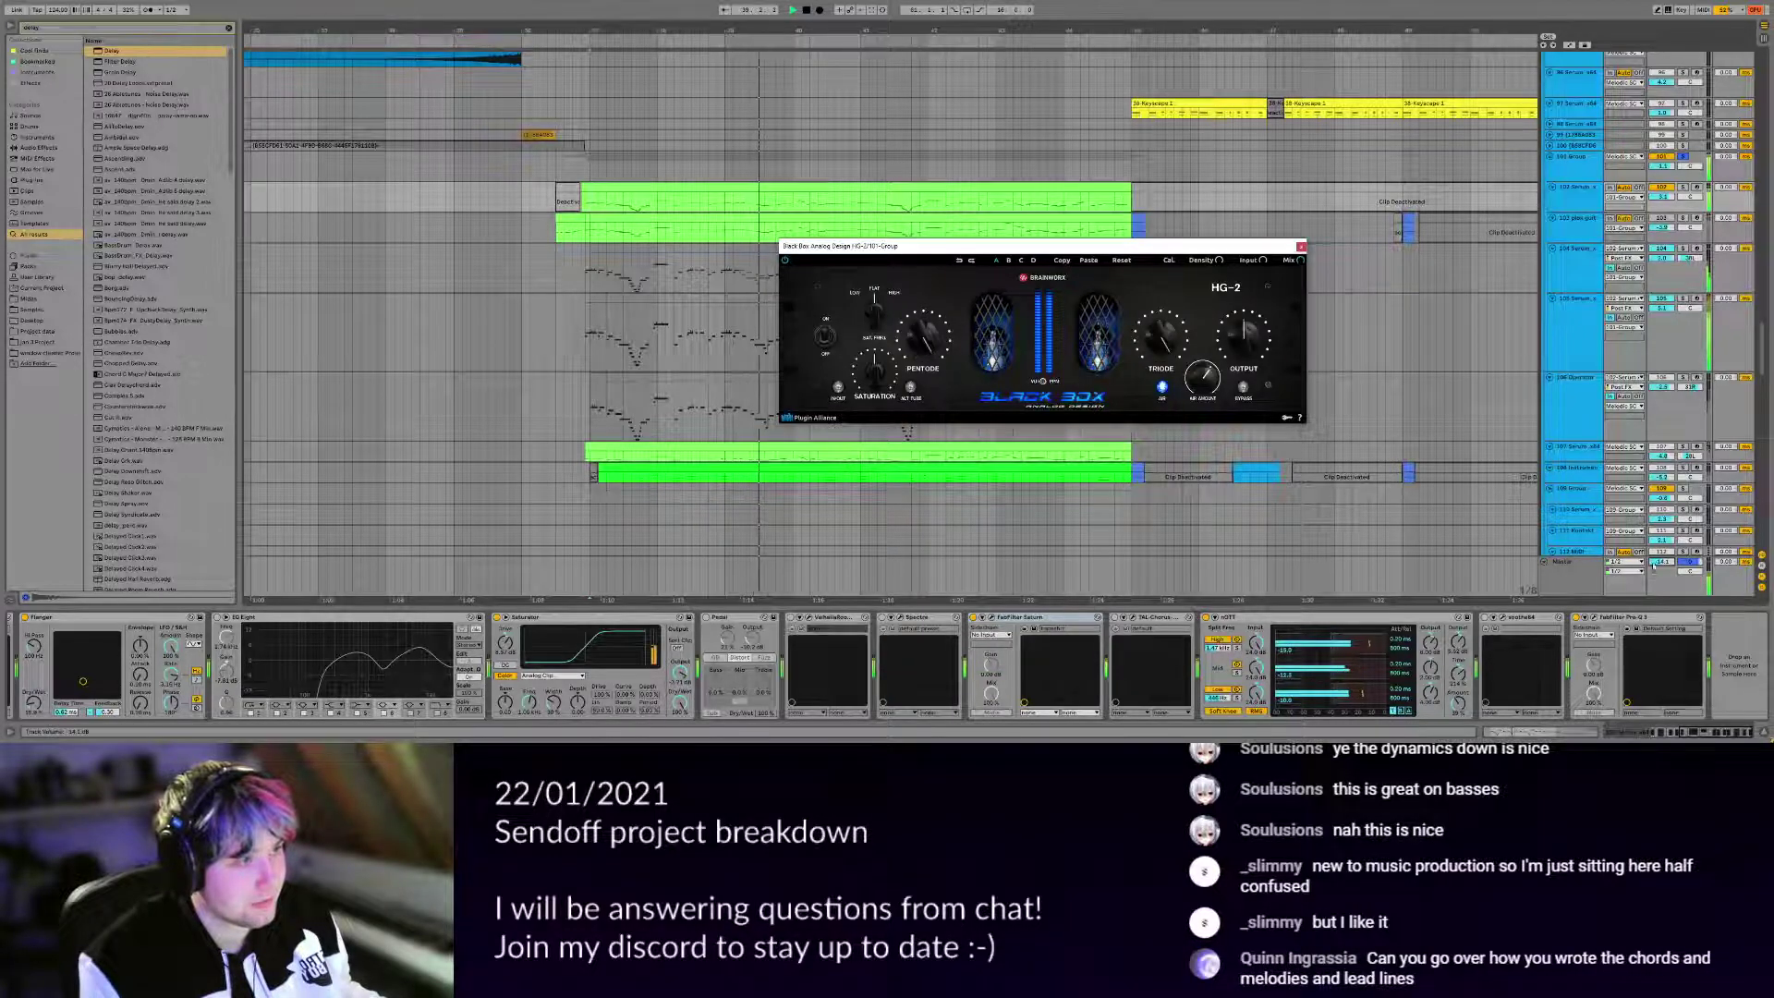
pyautogui.click(1337, 588)
pyautogui.press('space')
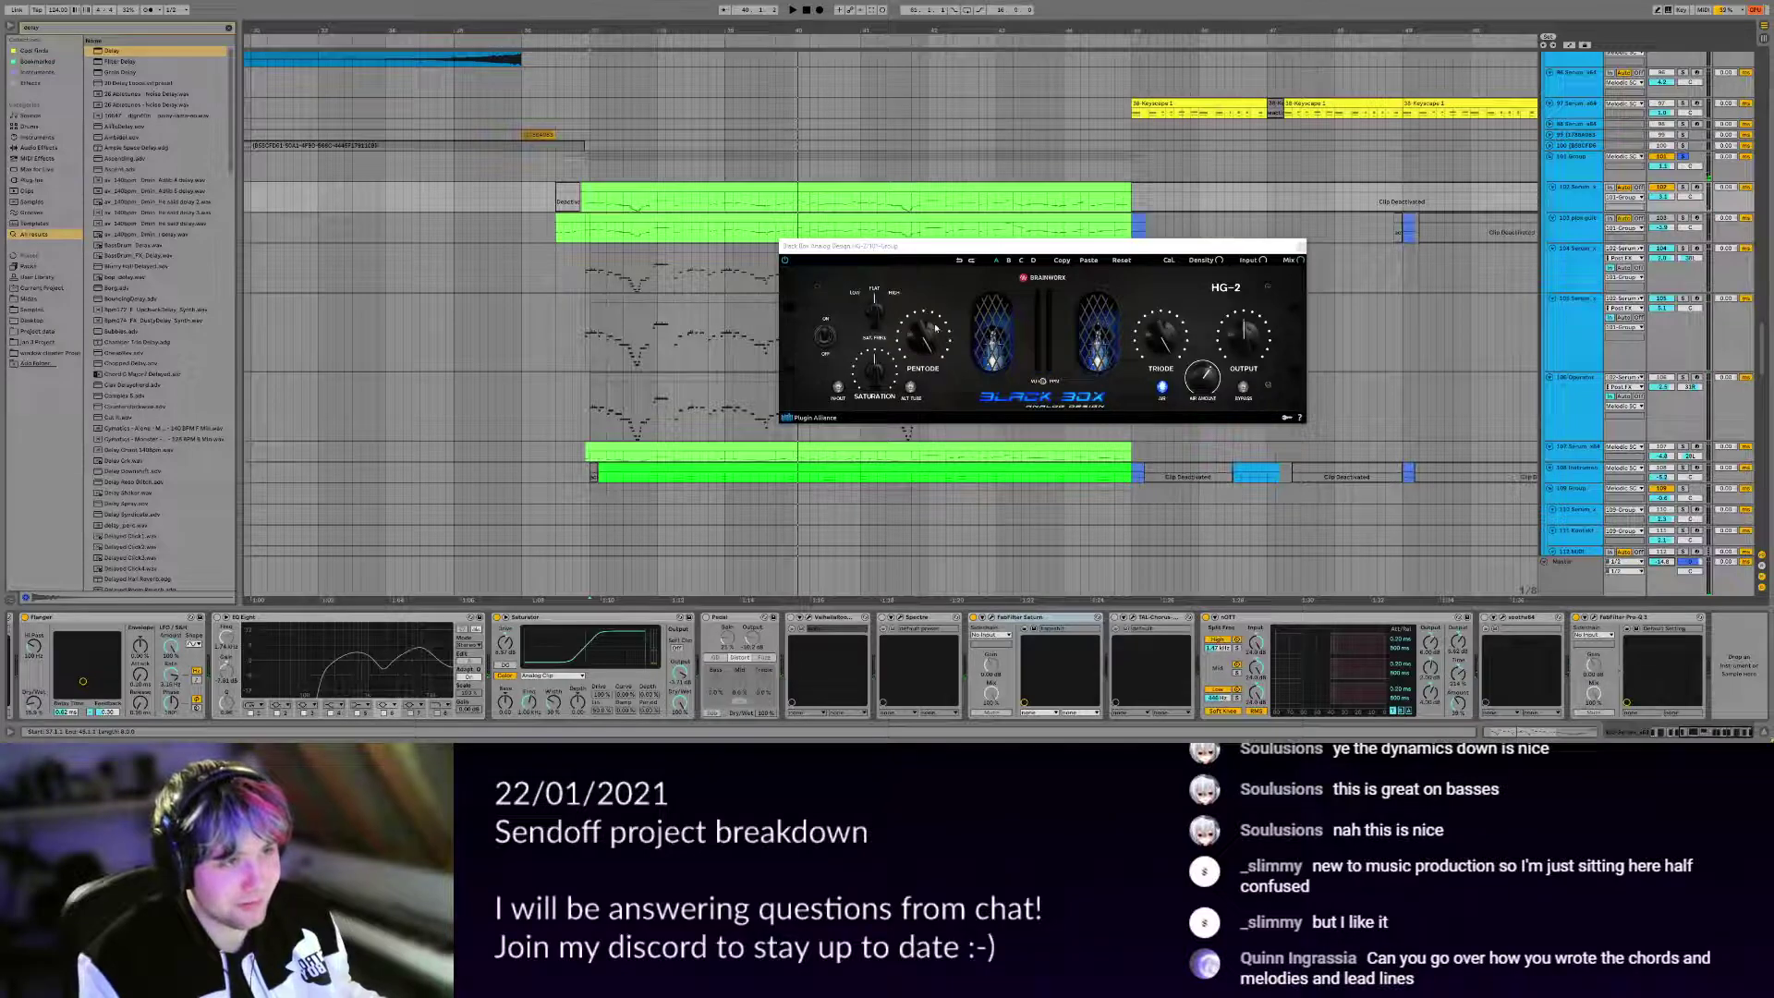
# Reposition the Black Box HG-2 window over the arrangement while examining it, and close it.
pyautogui.click(994, 271)
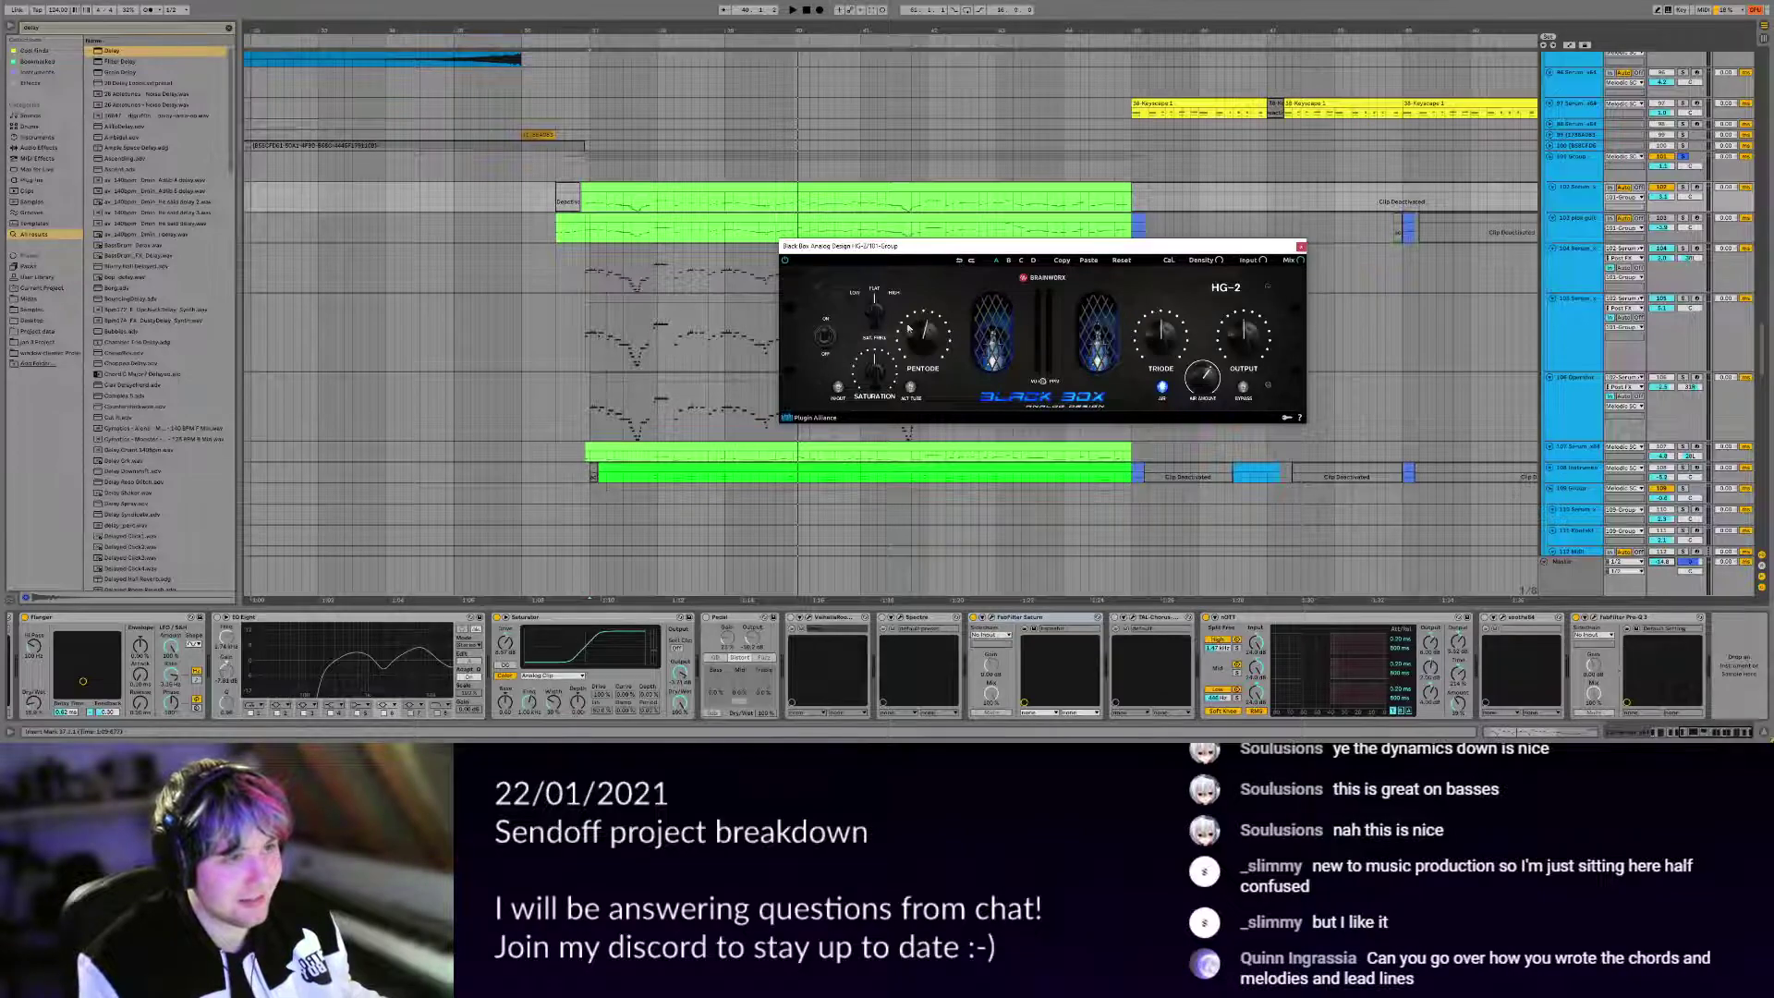
pyautogui.doubleClick(1661, 562)
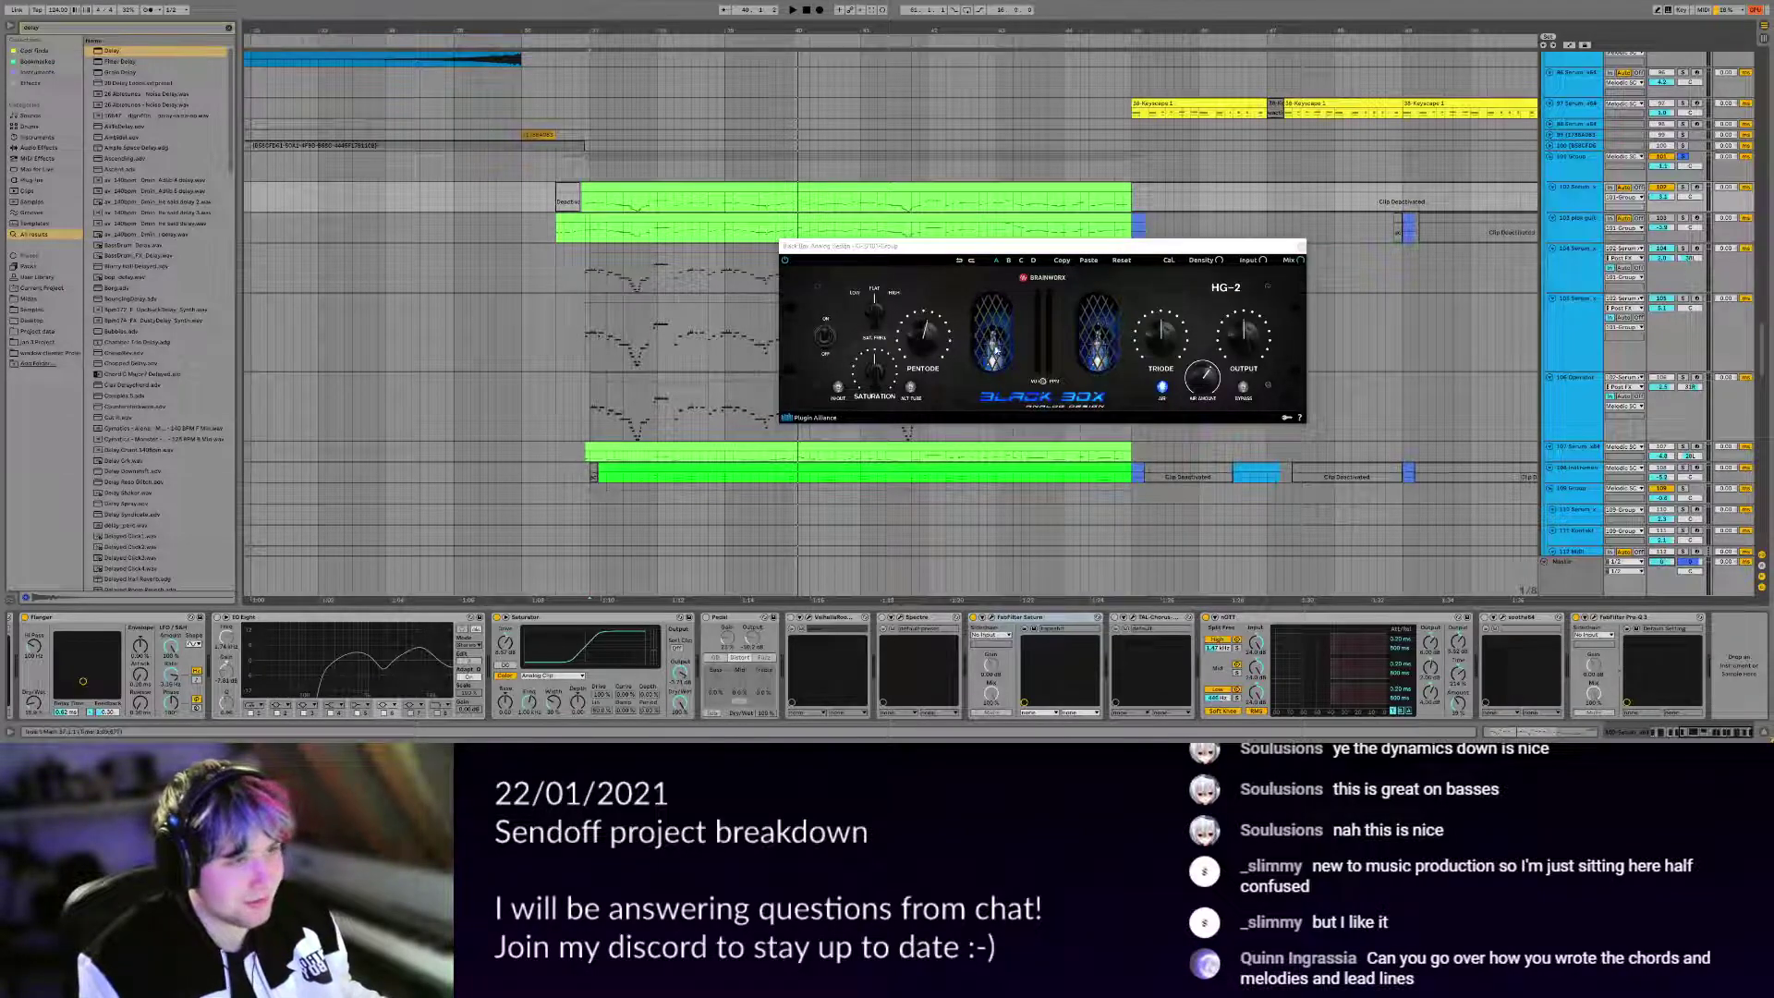
pyautogui.moveTo(989, 246); pyautogui.dragTo(798, 251)
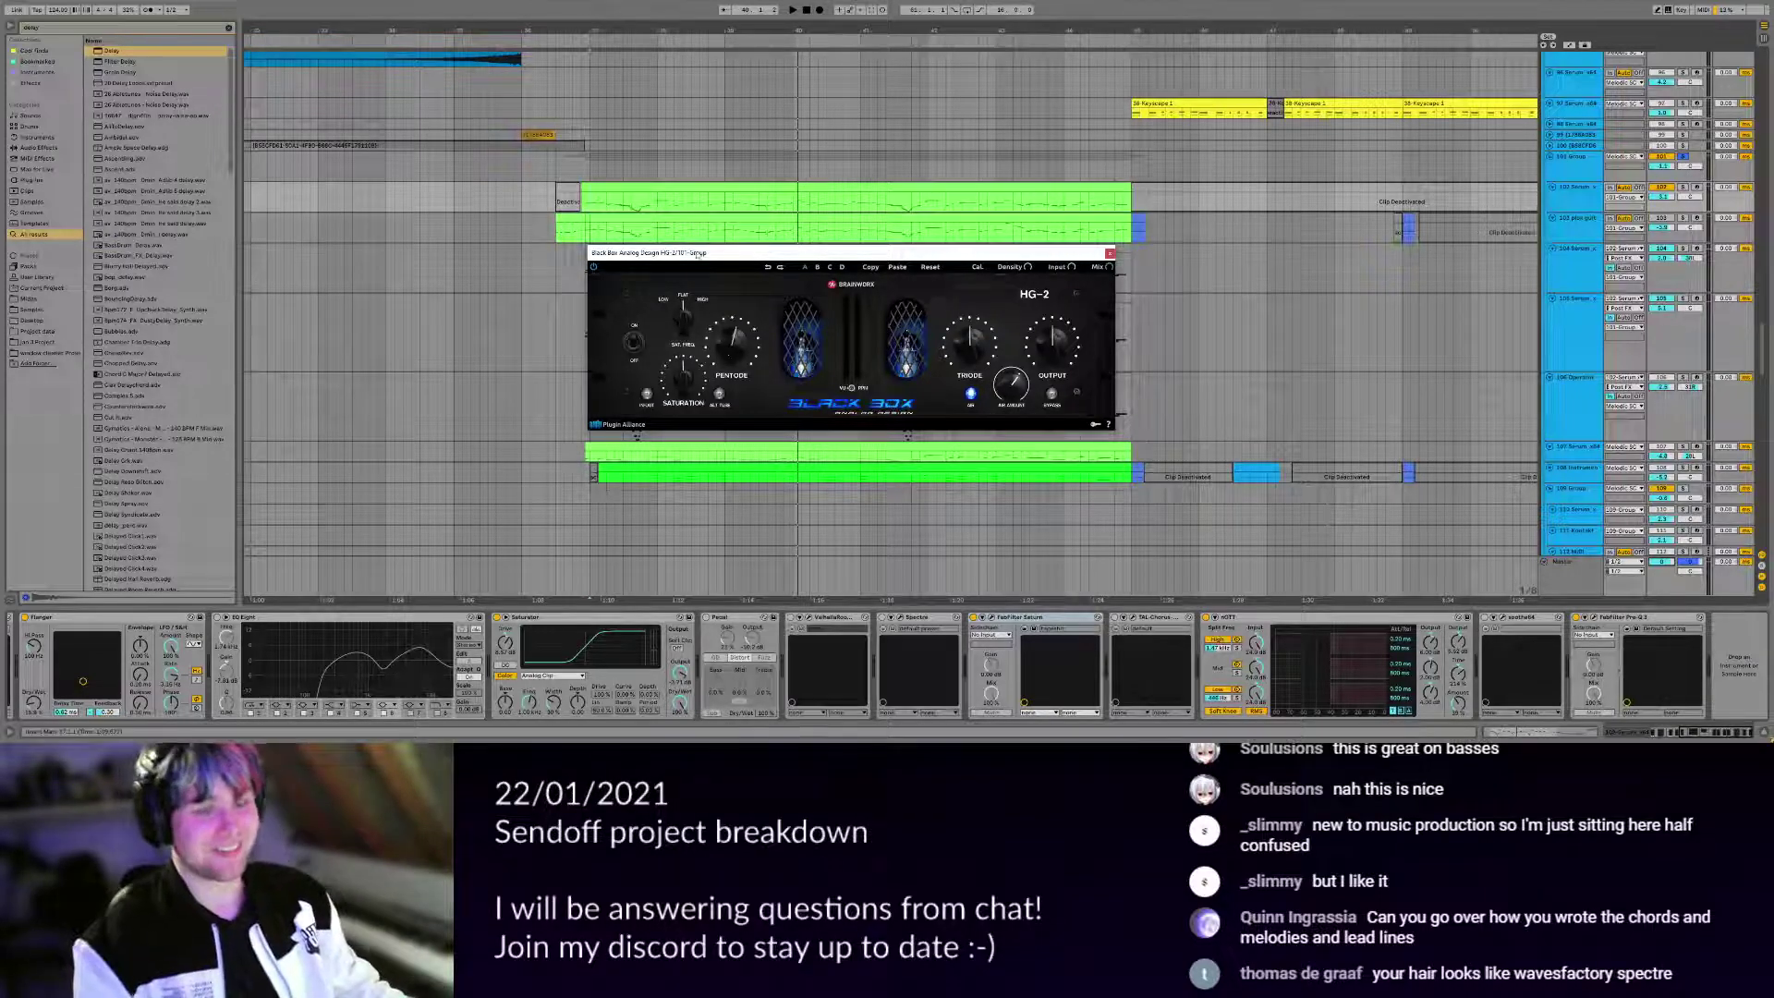
pyautogui.moveTo(704, 252); pyautogui.dragTo(716, 263)
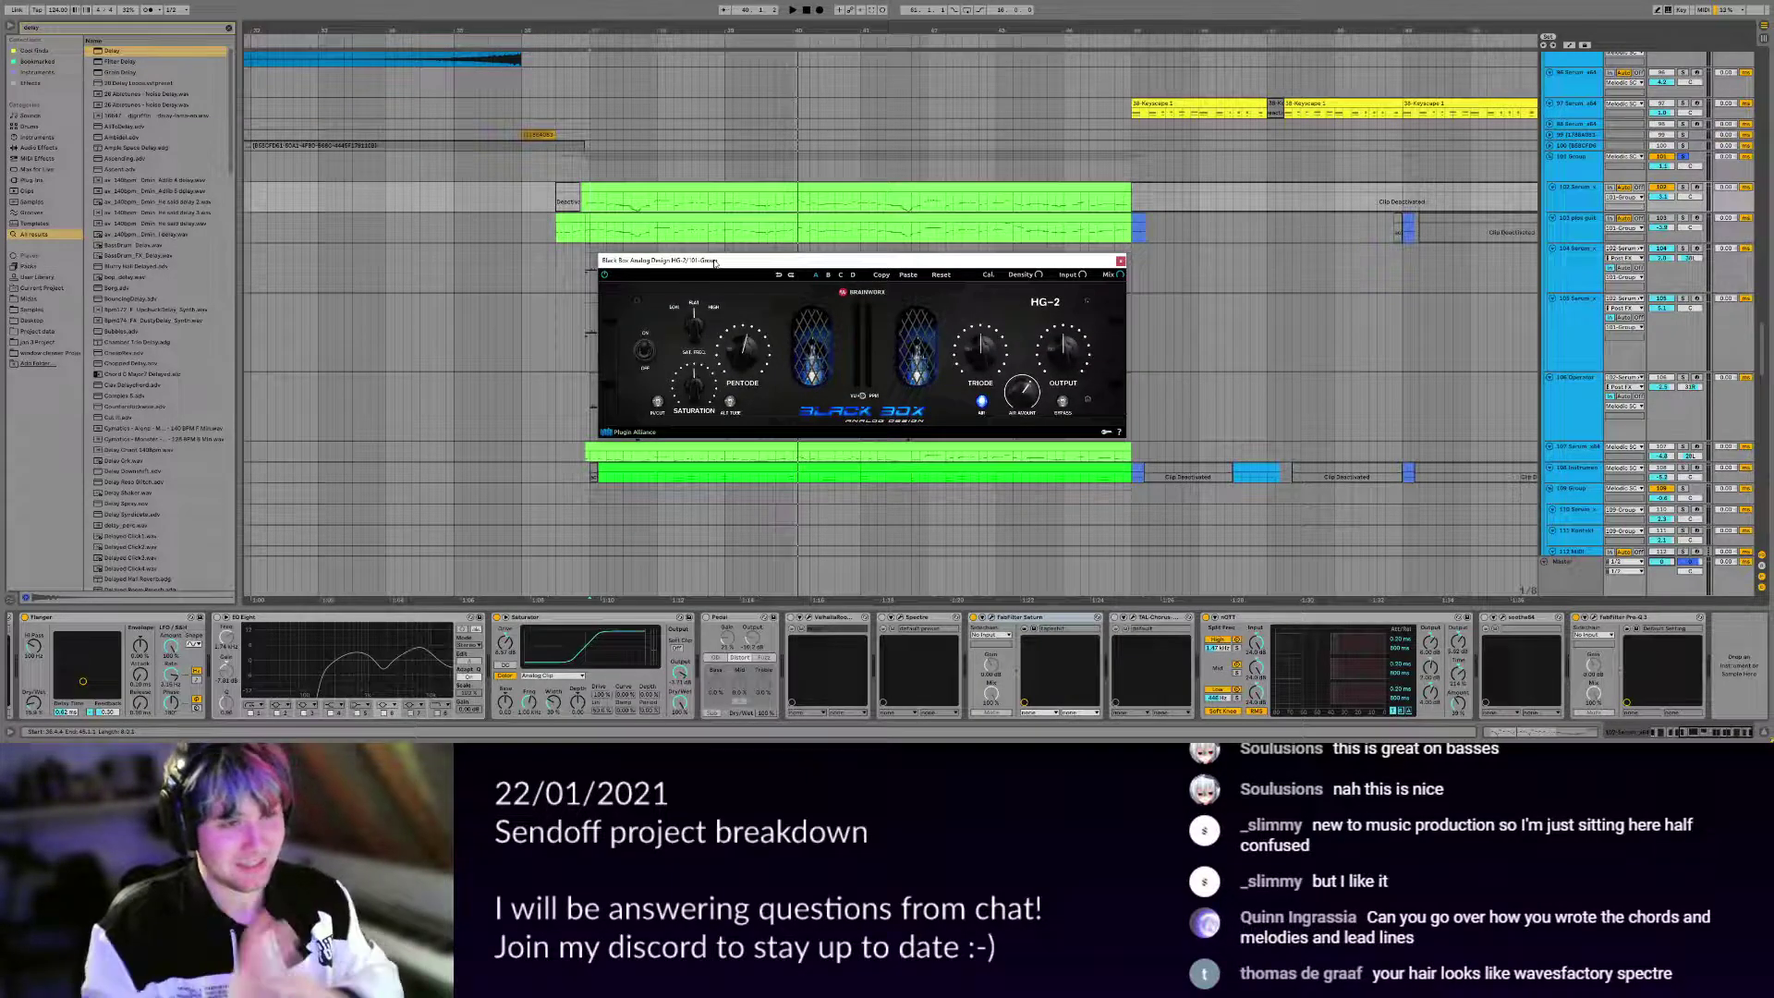
pyautogui.moveTo(714, 262); pyautogui.dragTo(651, 266)
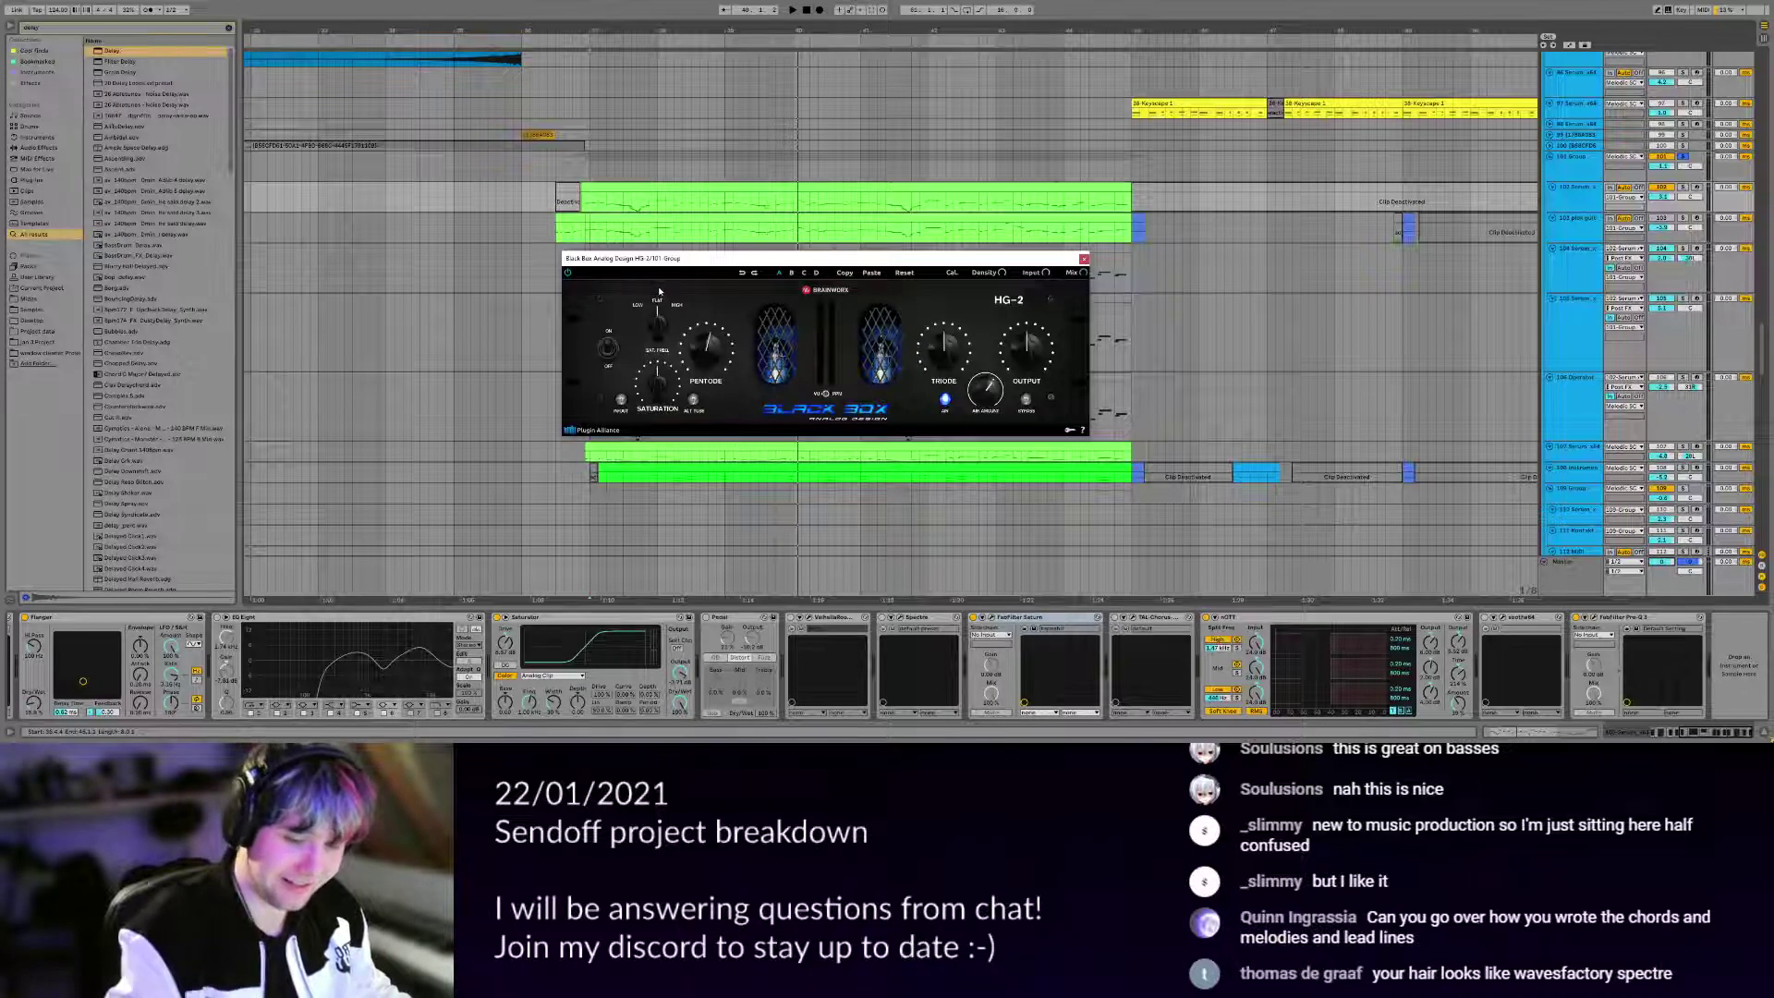
pyautogui.moveTo(725, 257); pyautogui.dragTo(744, 250)
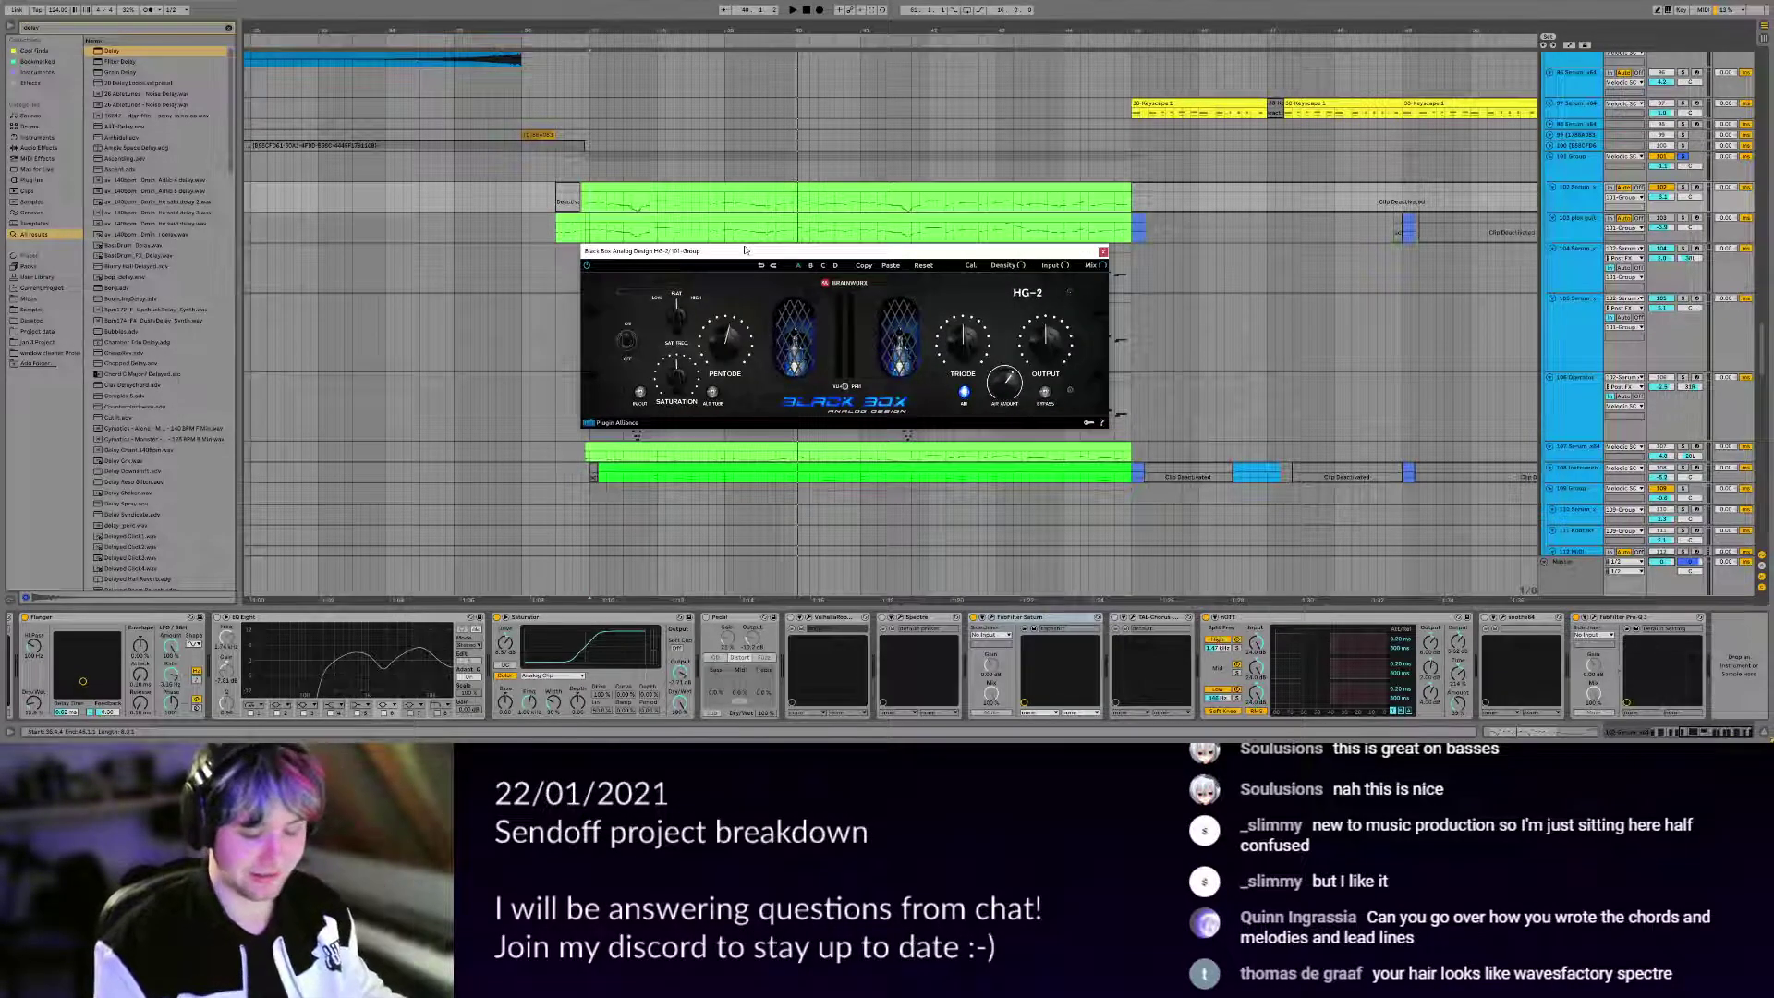
pyautogui.click(1102, 251)
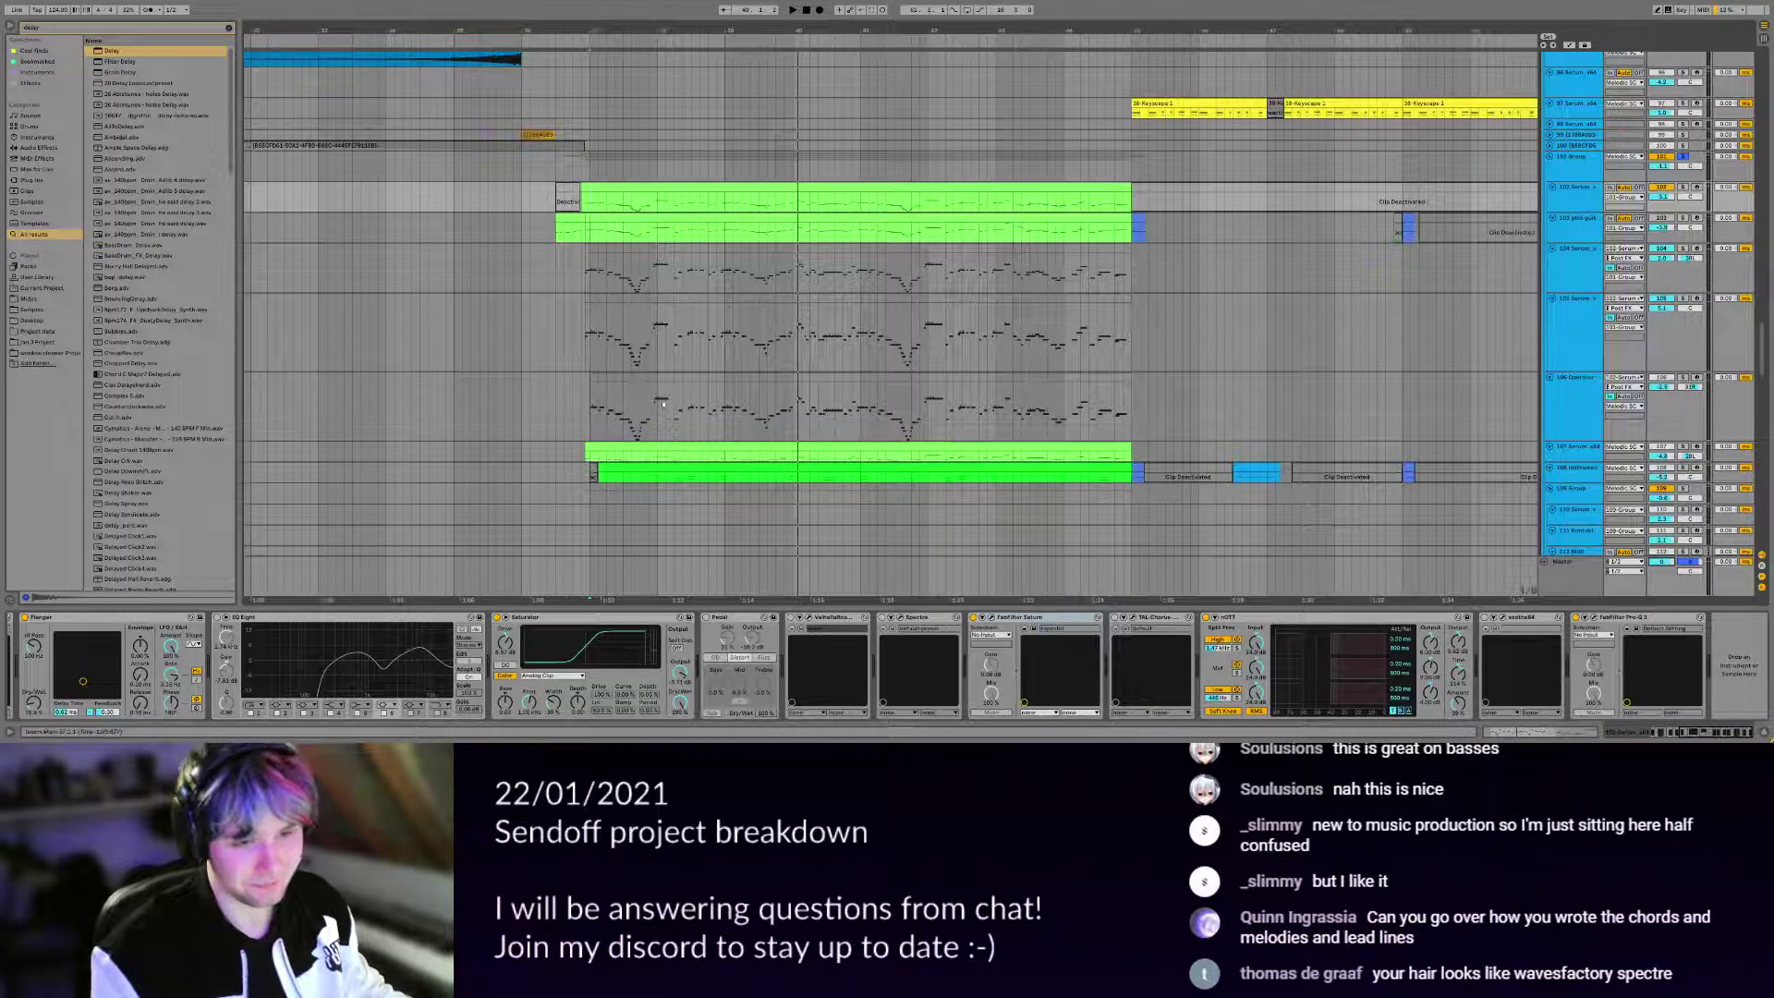
# Show the lead group's effect chain again, briefly unfold its OTT device, and open the second Pro-Q 3.
pyautogui.click(1576, 167)
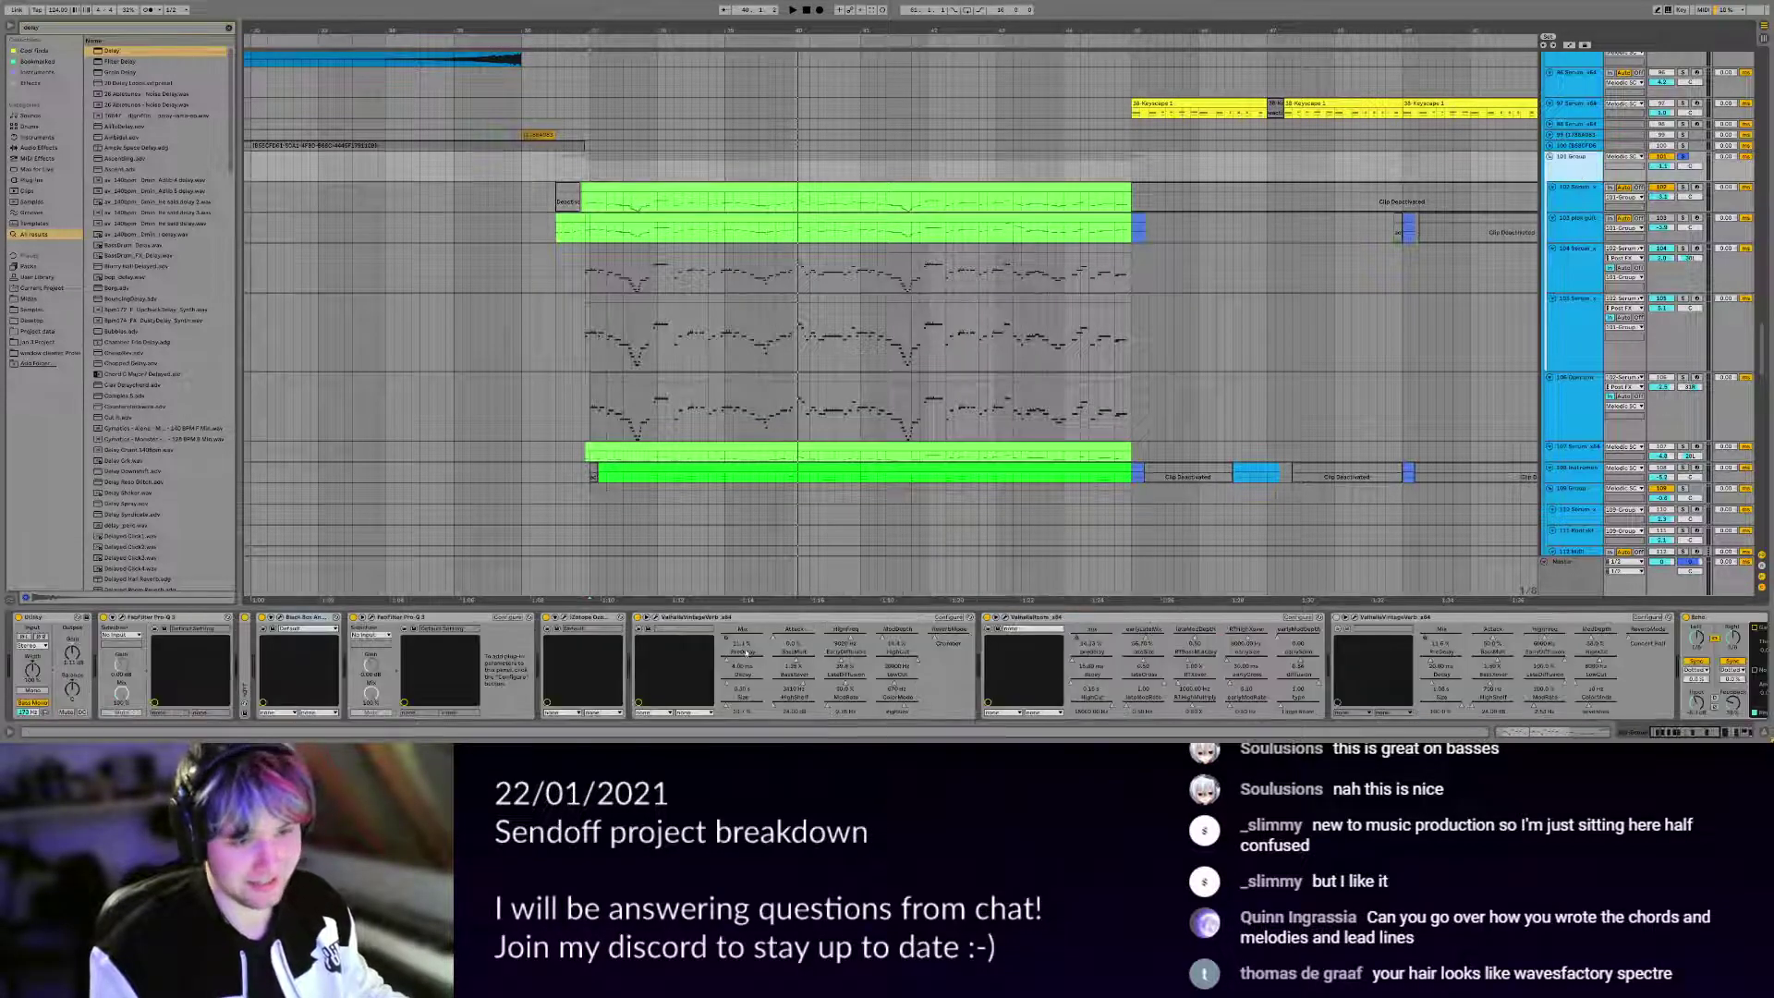
pyautogui.hscroll(1, 747, 653)
pyautogui.hscroll(-2, 554, 655)
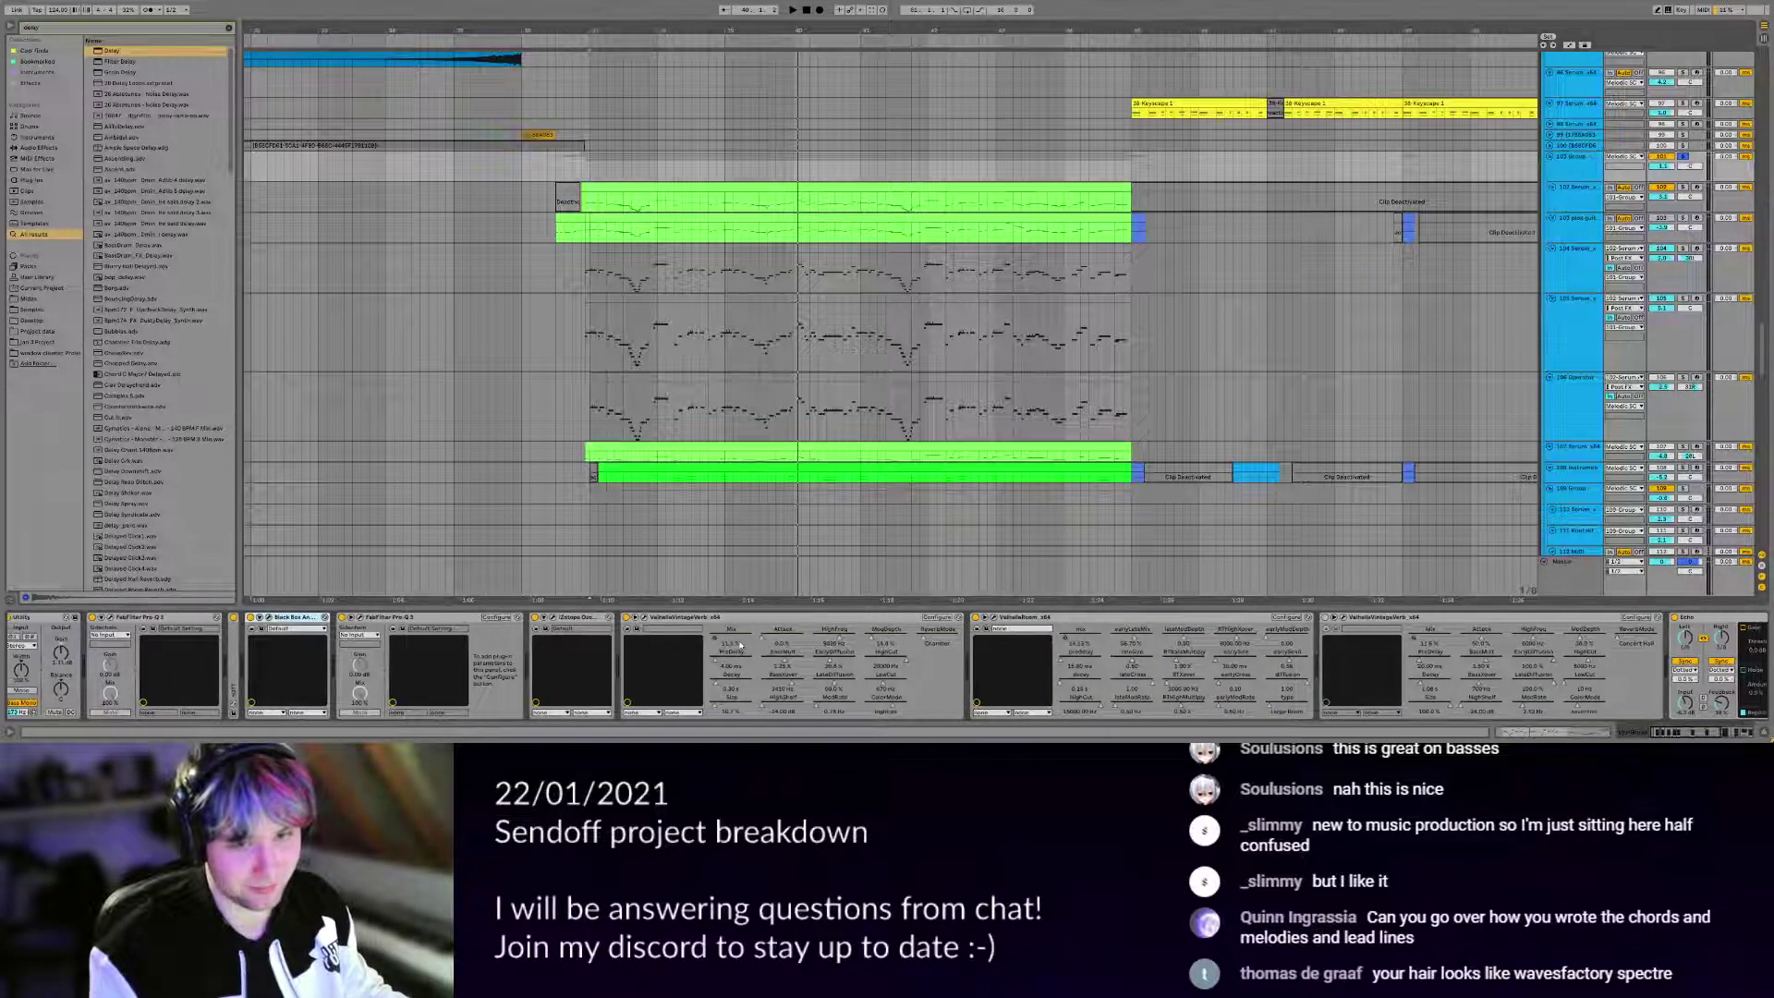
pyautogui.doubleClick(244, 657)
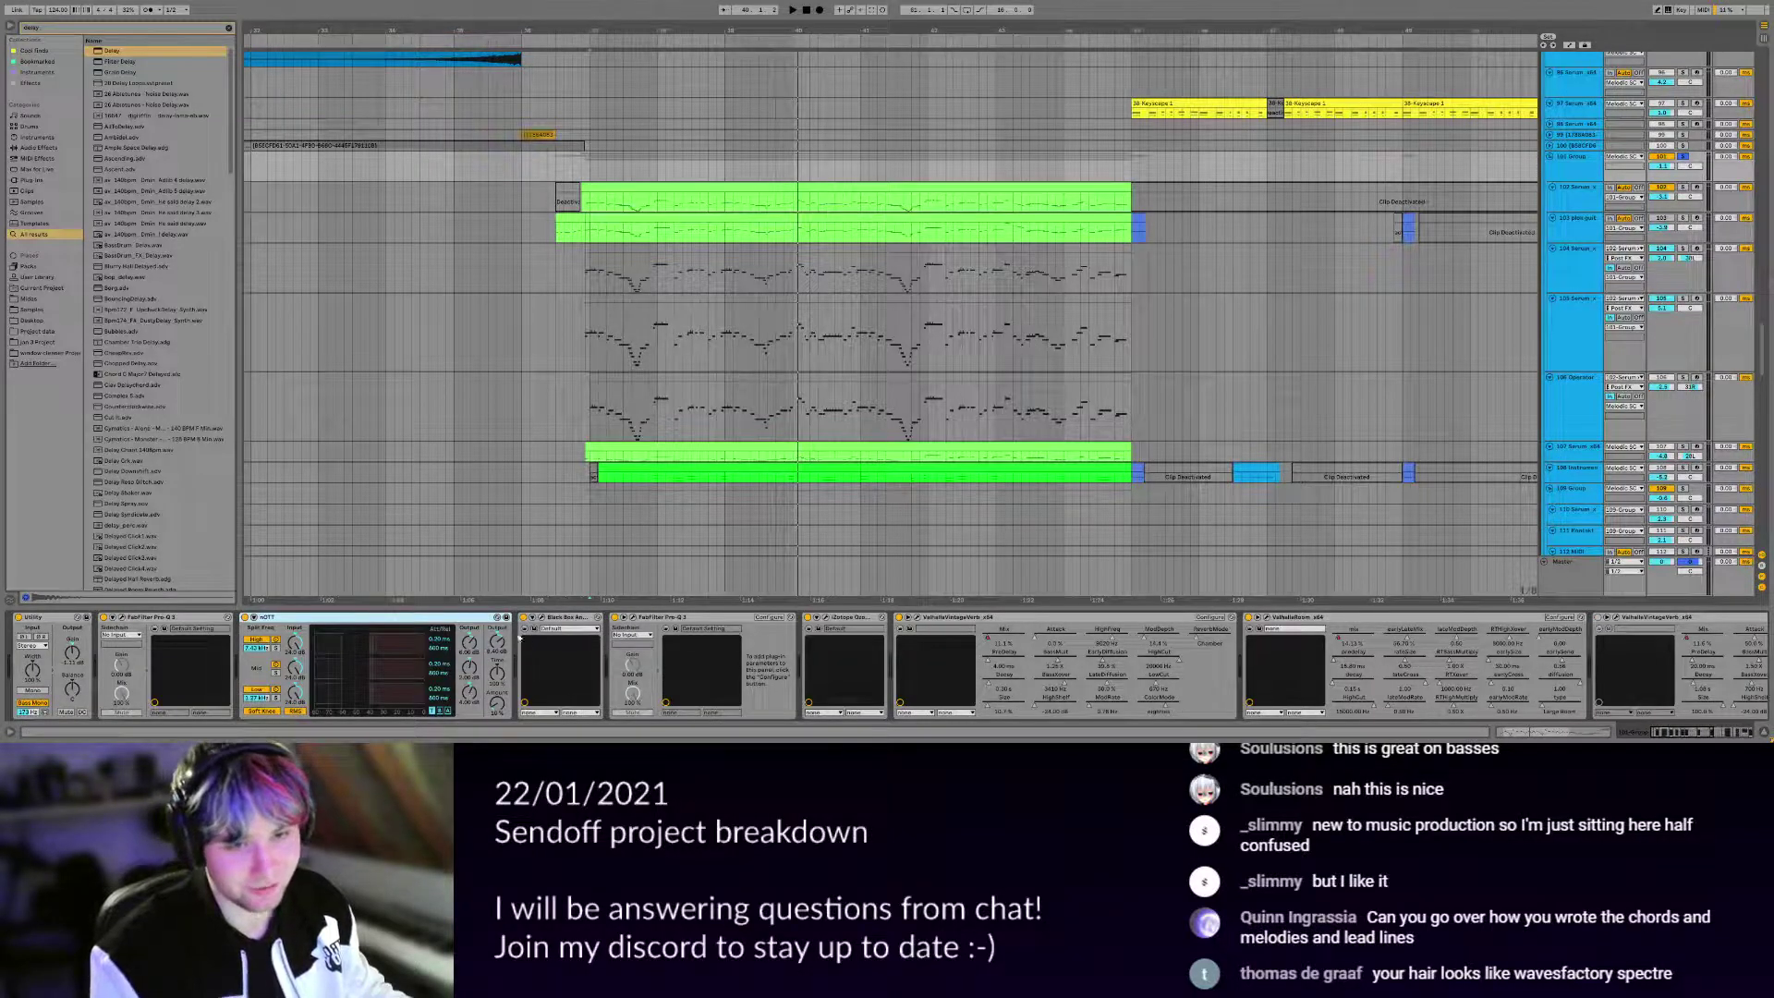
pyautogui.doubleClick(466, 618)
pyautogui.click(372, 617)
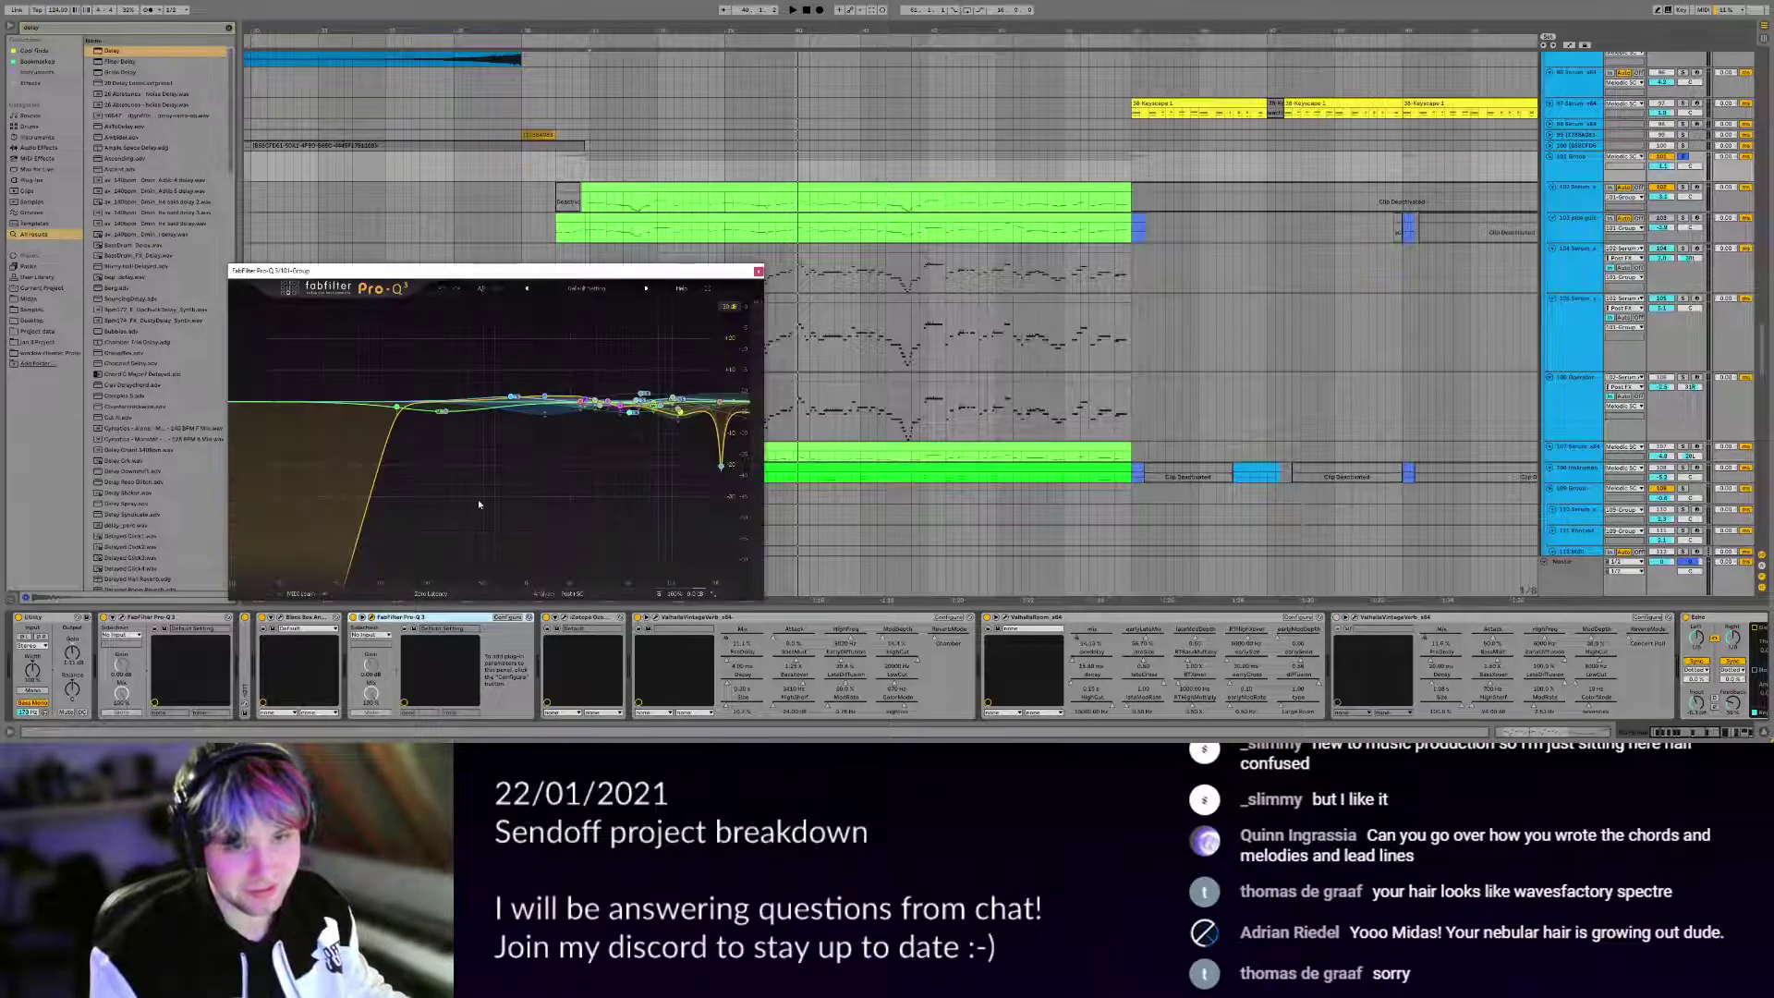
# Reopen the Black Box HG-2 plugin, dismiss its credits pop-up, and close the plugin windows.
pyautogui.click(280, 617)
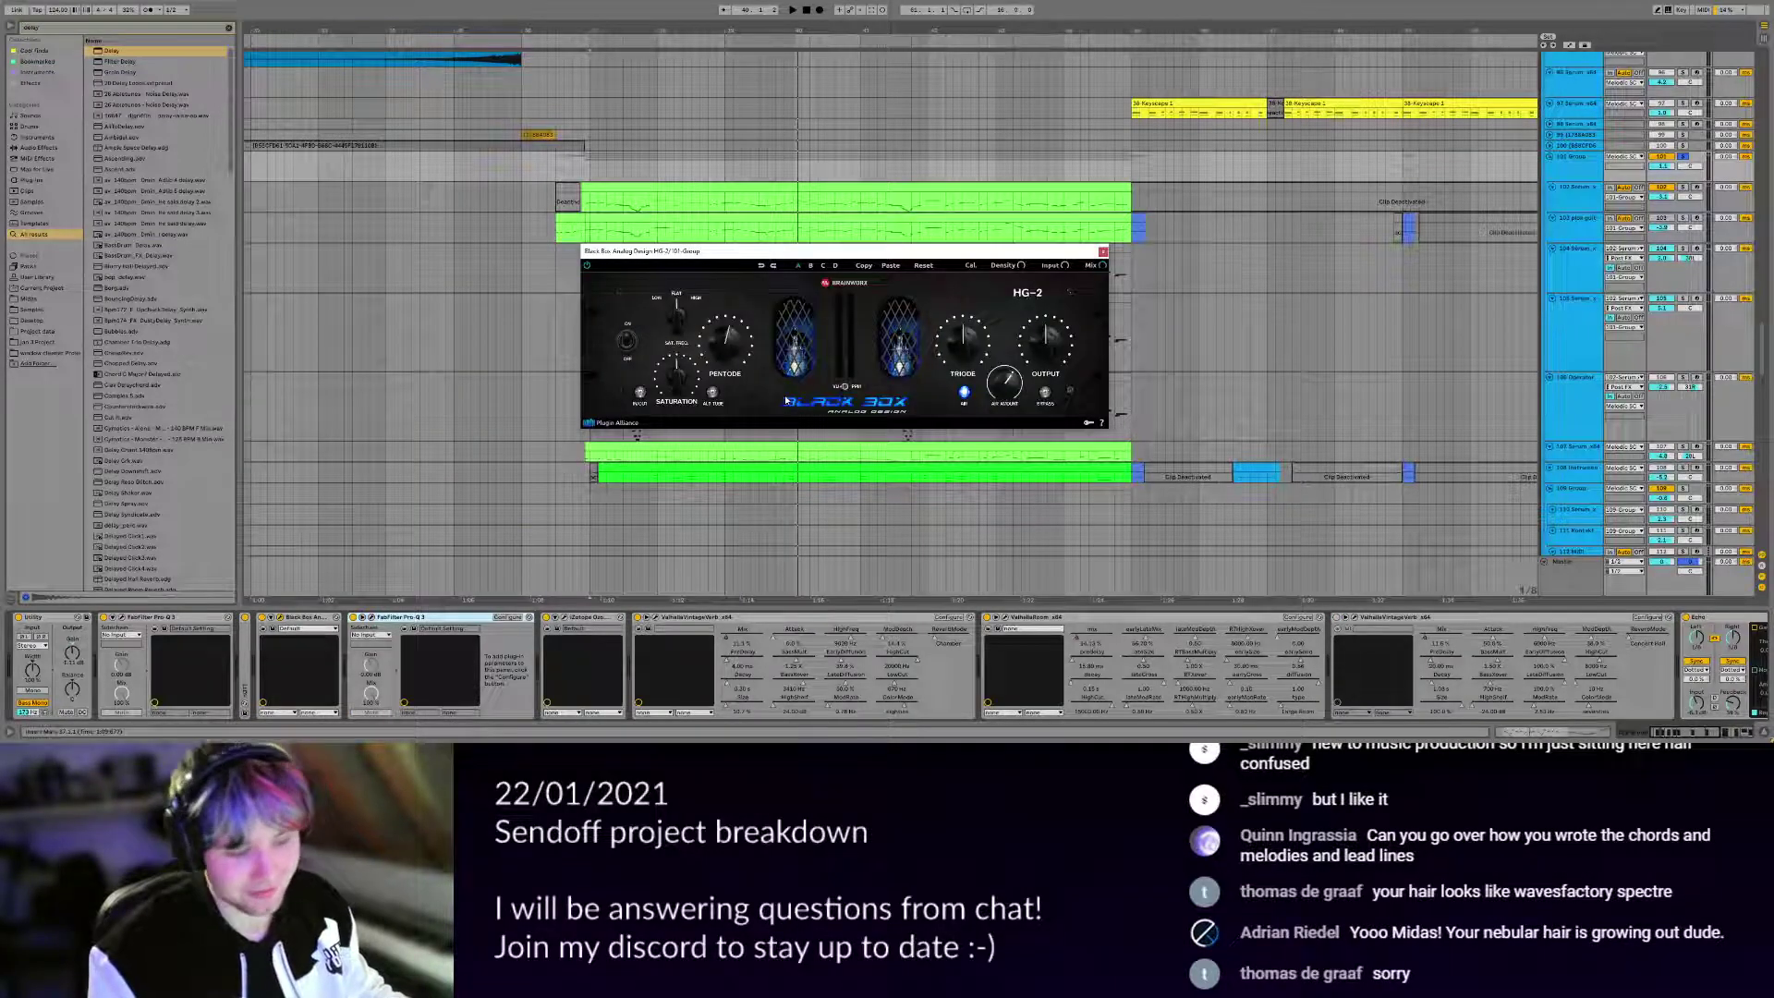
pyautogui.click(786, 400)
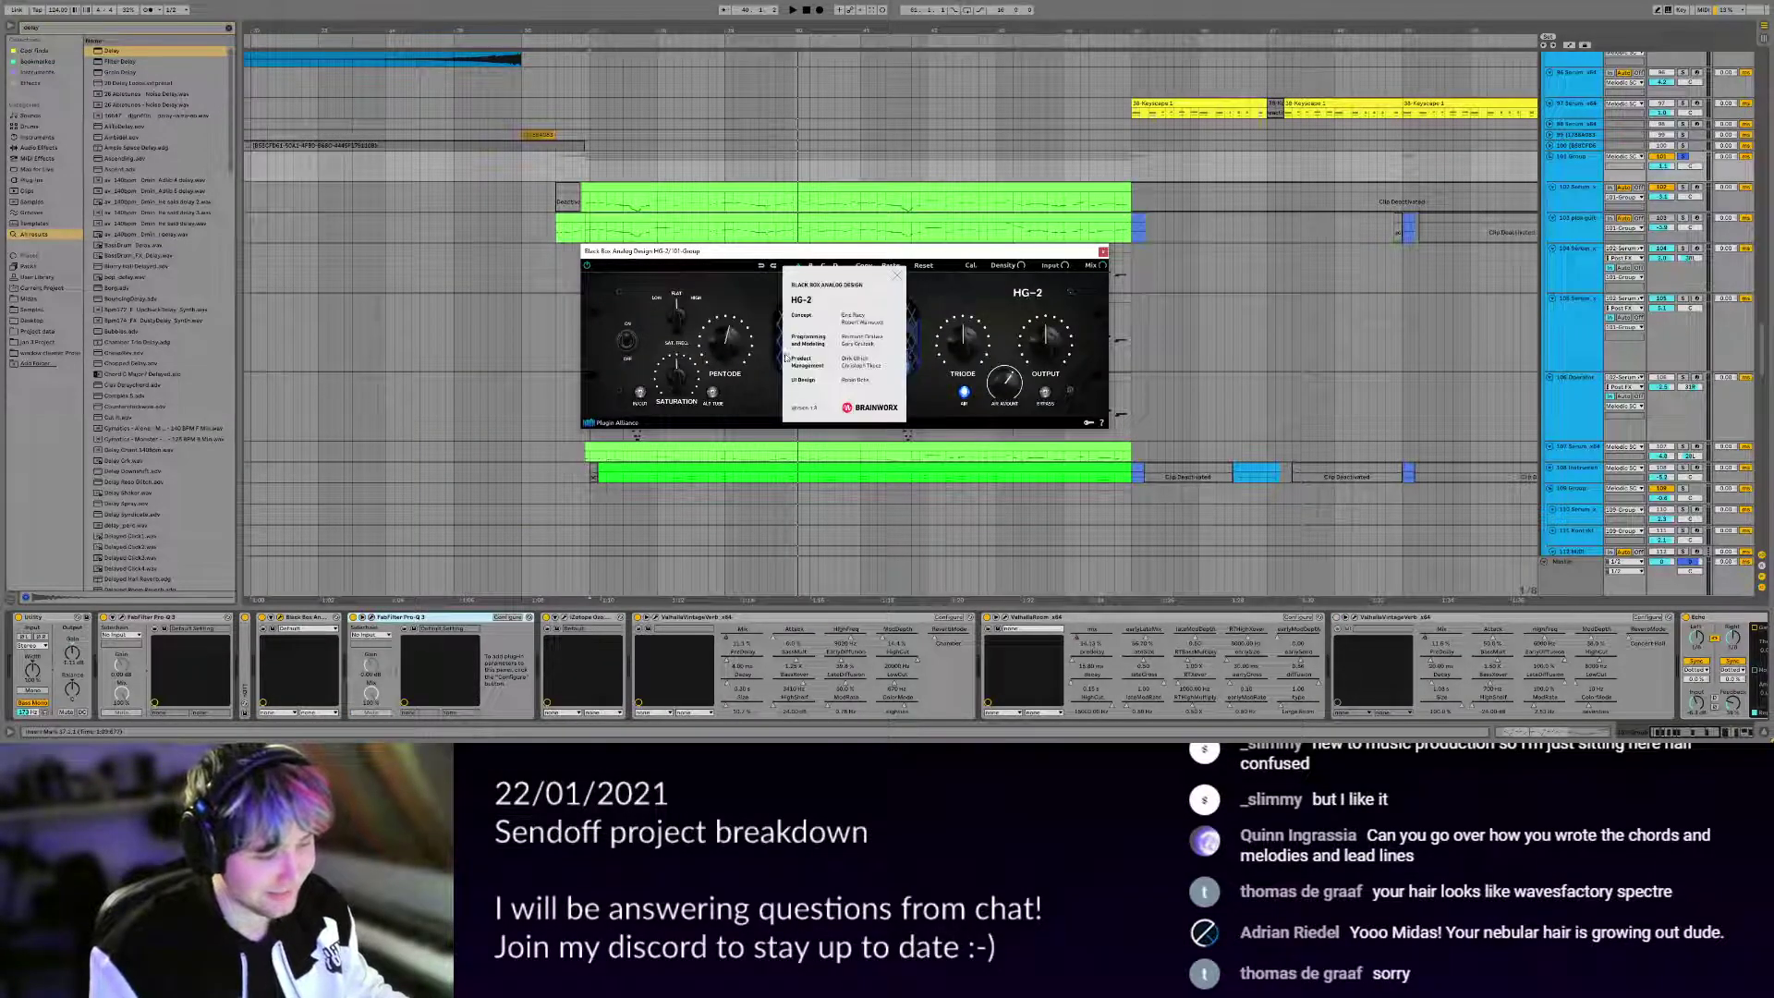
pyautogui.moveTo(833, 251); pyautogui.dragTo(931, 288)
pyautogui.click(883, 300)
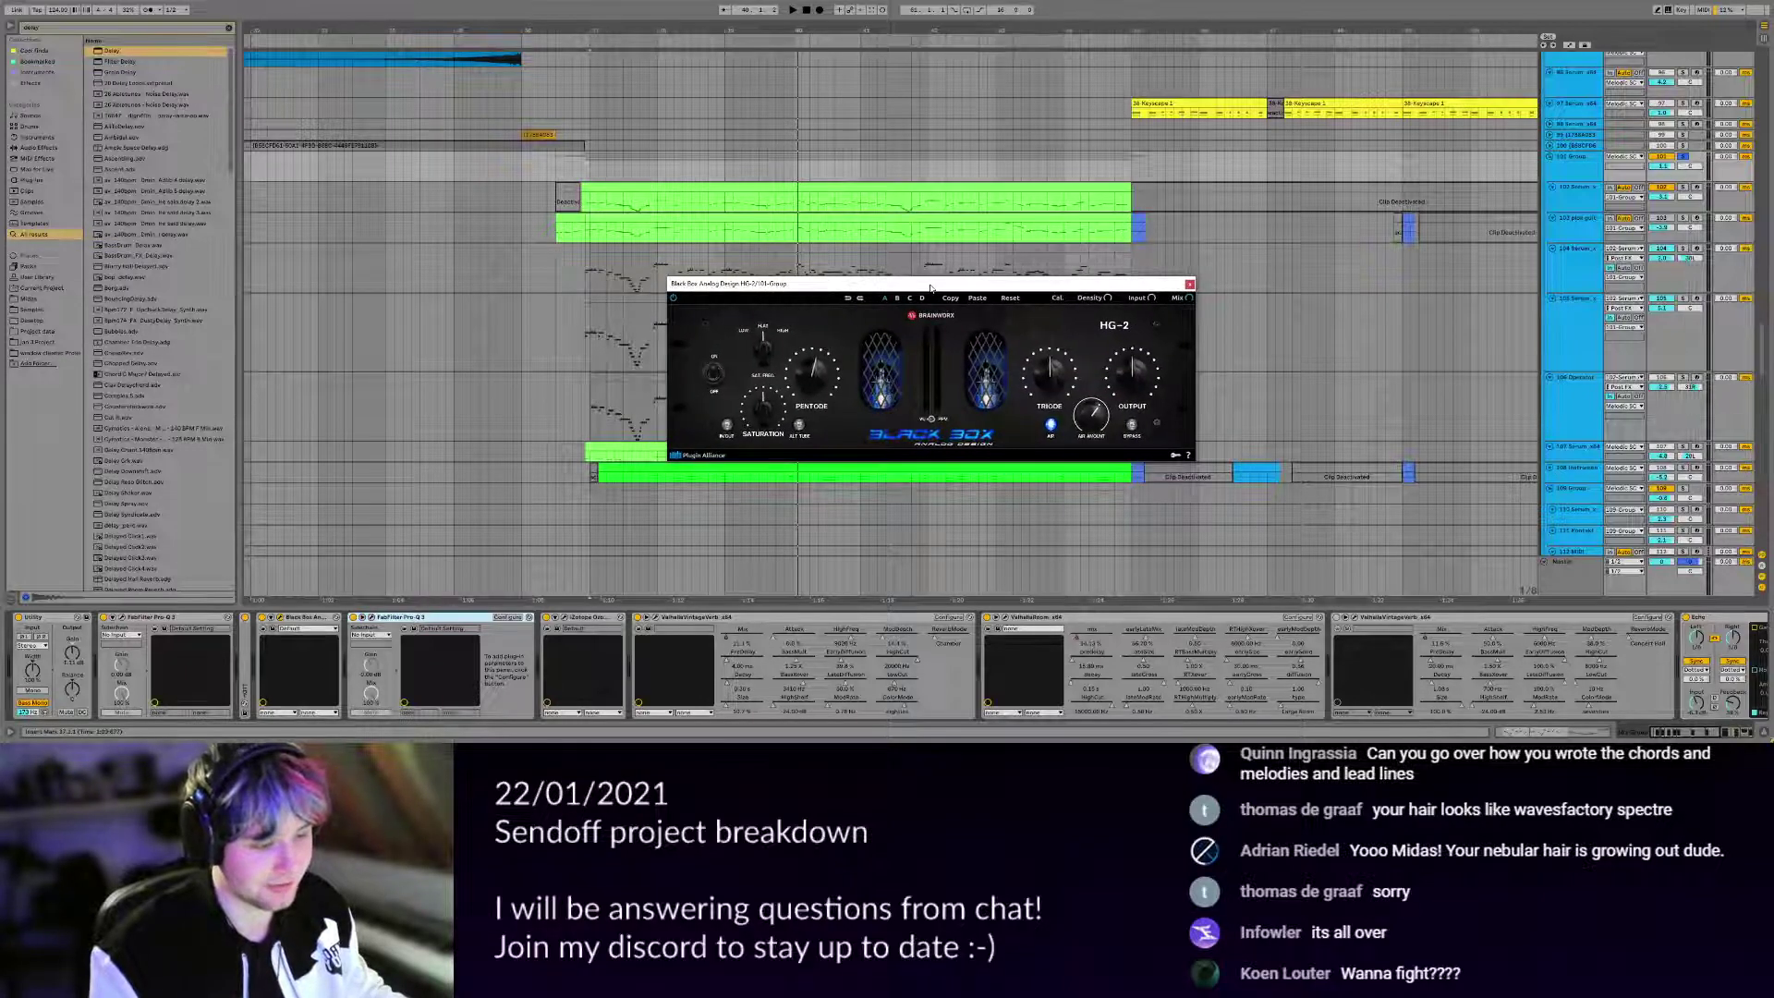
pyautogui.press('Escape')
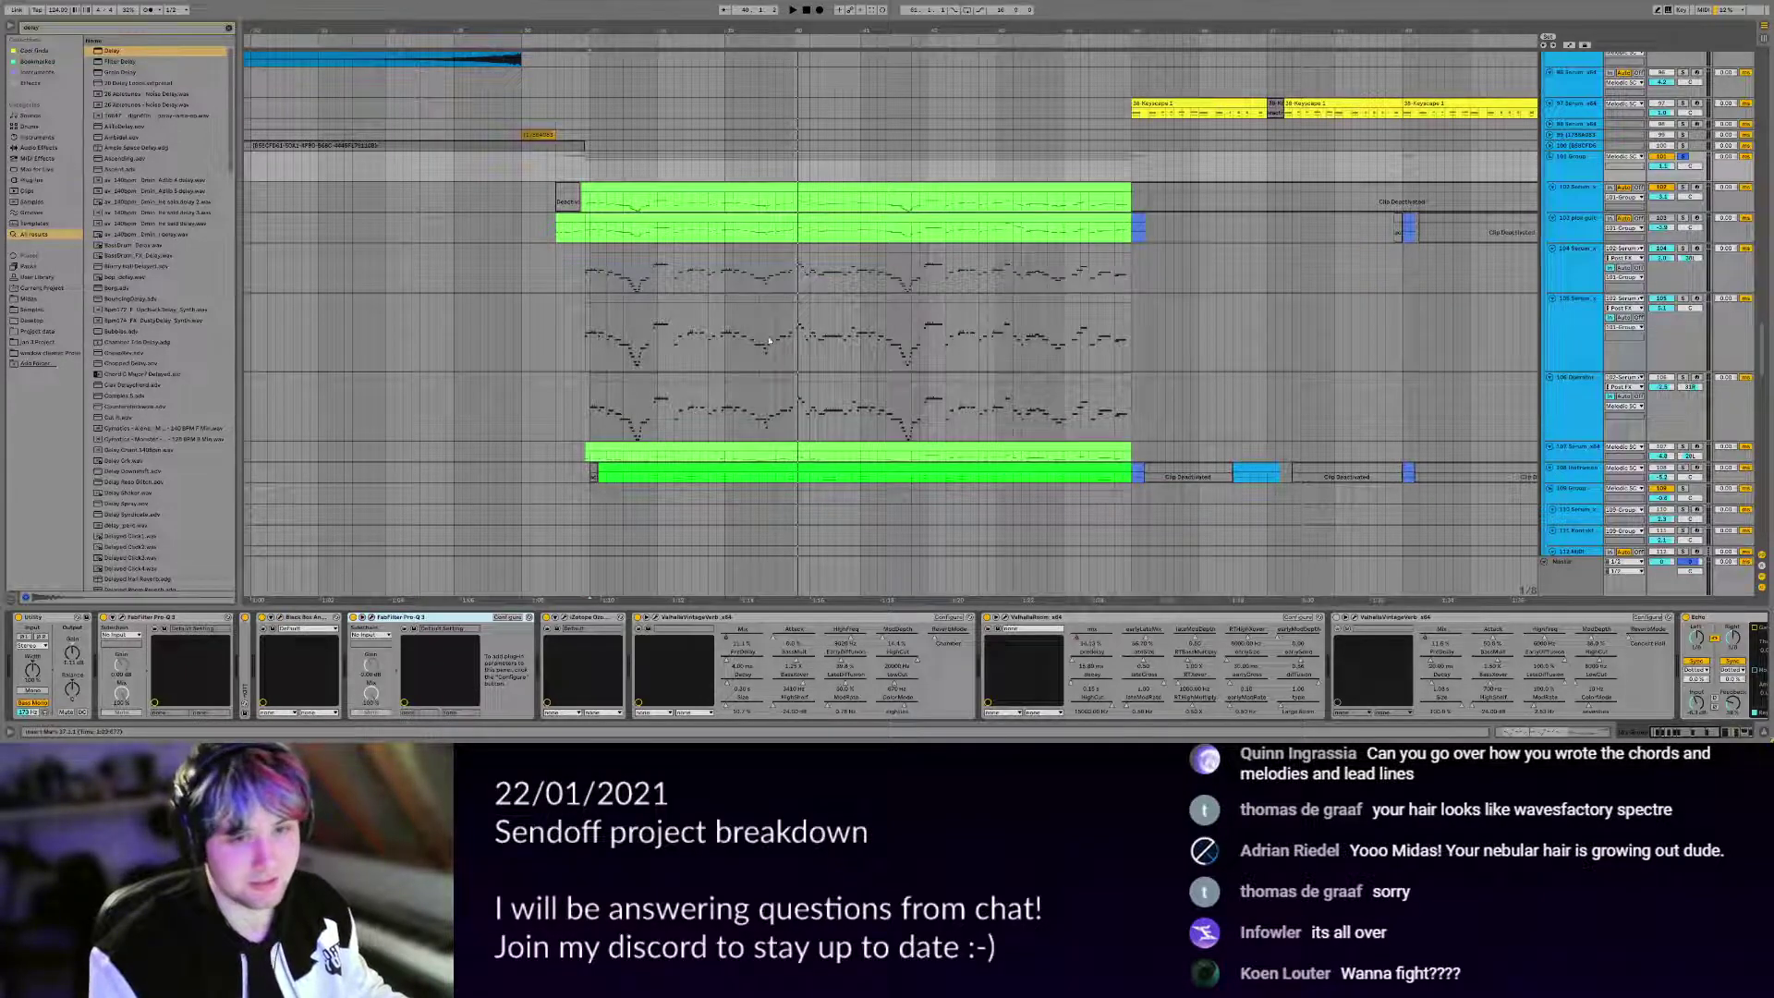
# Play the lead group with the Ozone 5 stereo imager open, close its window, and fold the device.
pyautogui.click(565, 617)
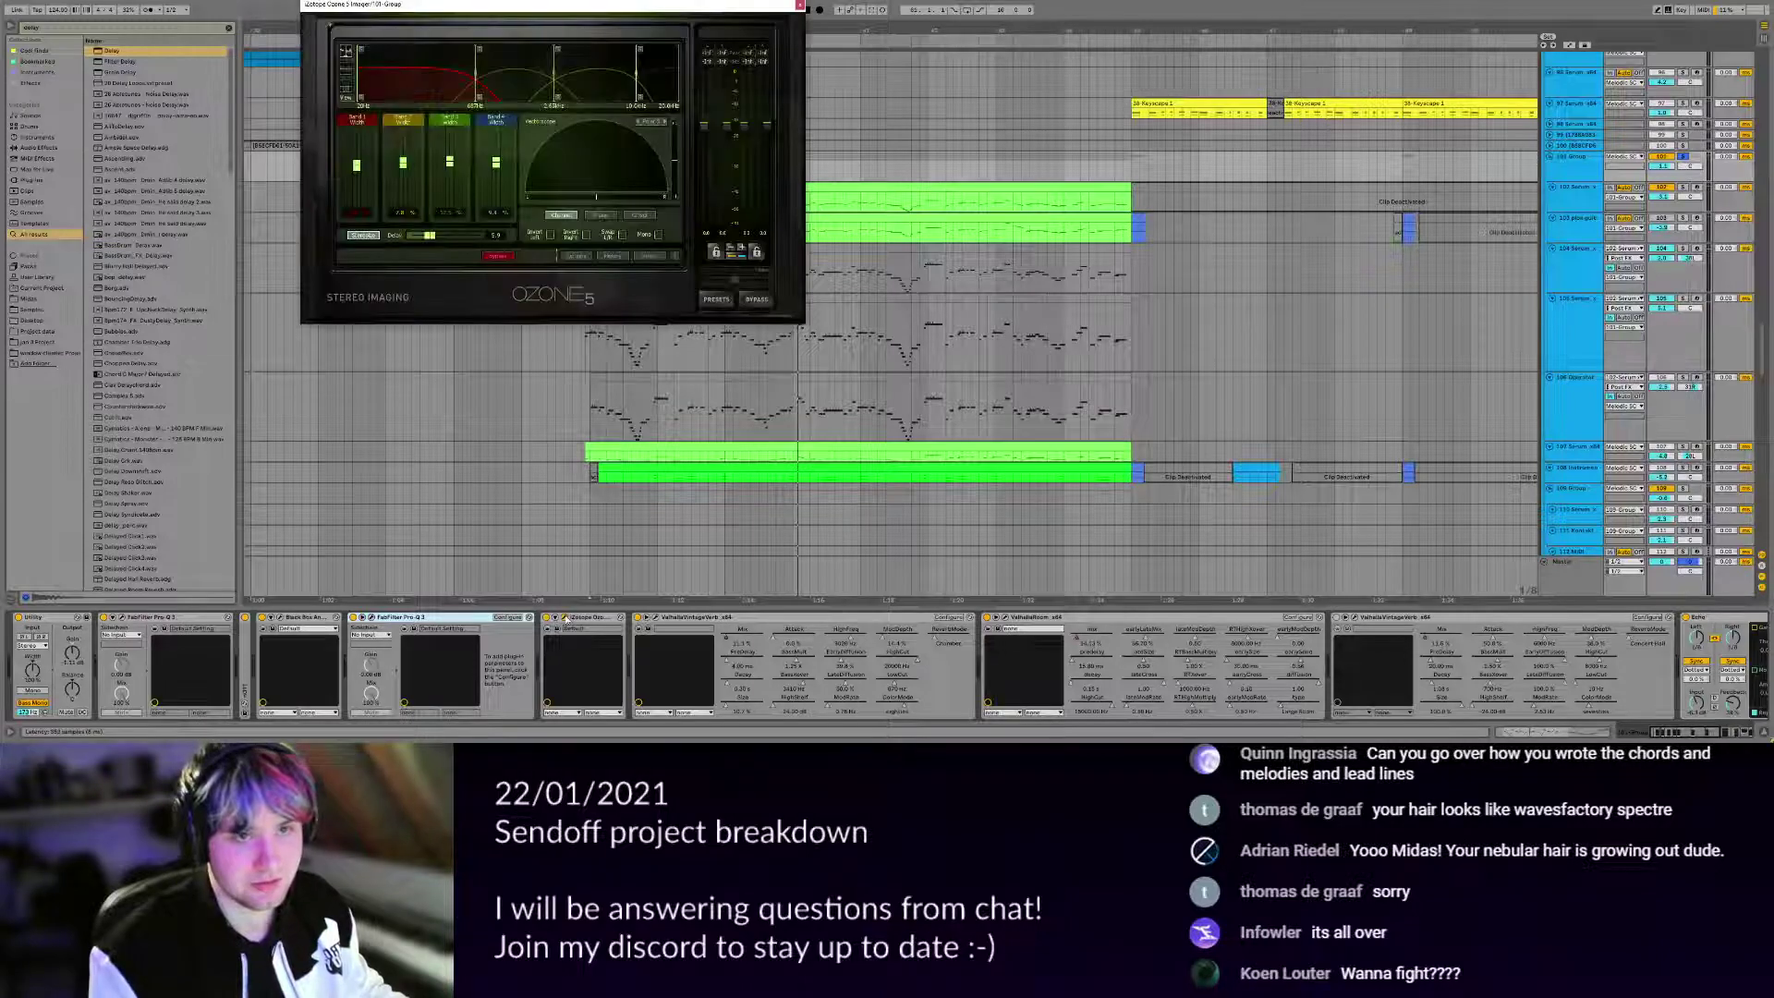
pyautogui.press('space')
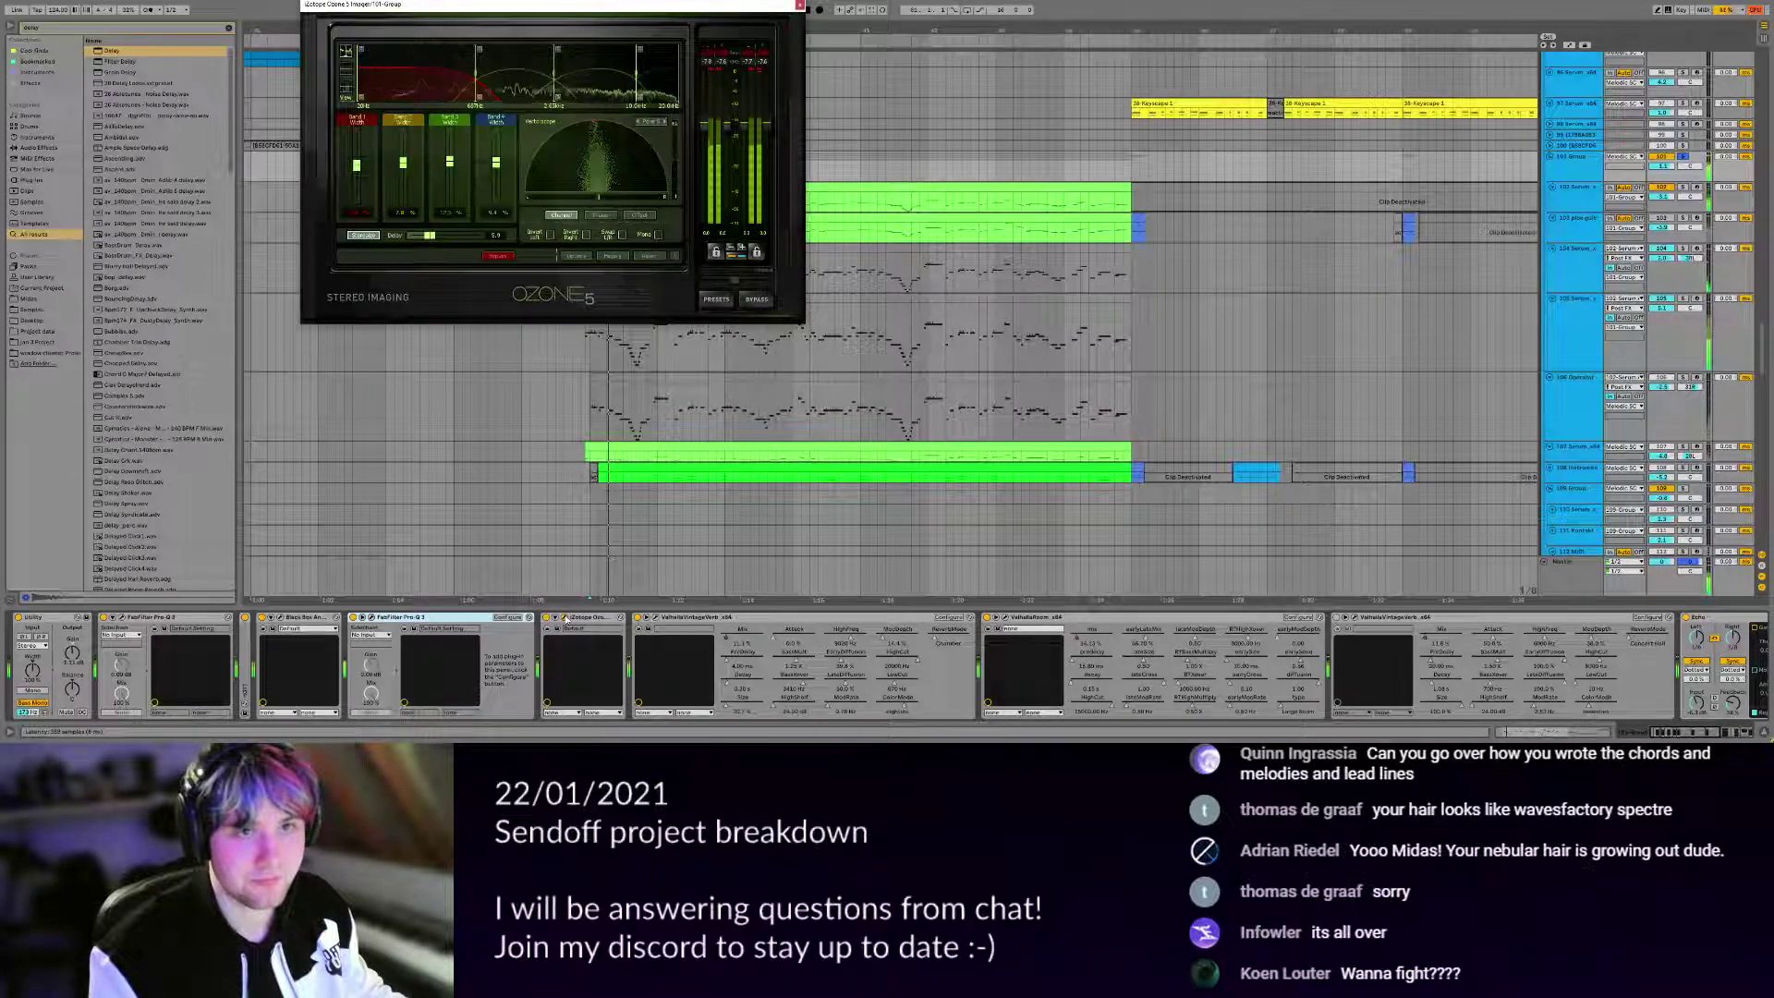
pyautogui.click(566, 617)
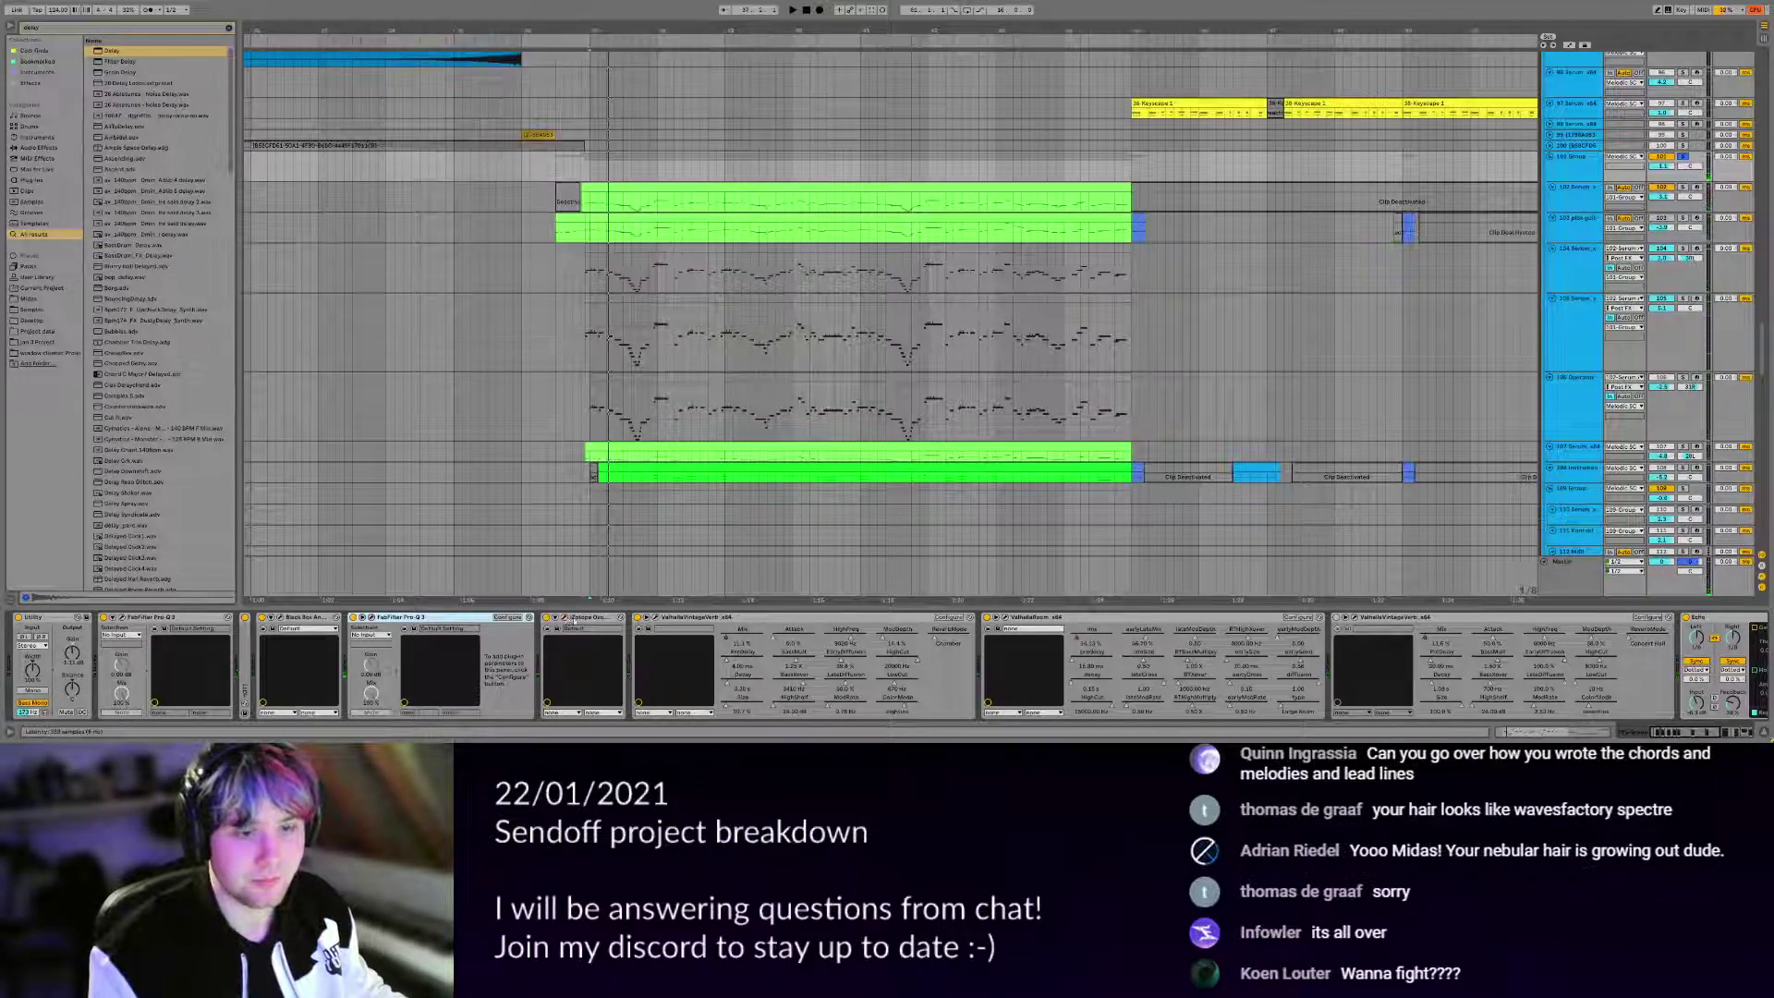
pyautogui.doubleClick(600, 617)
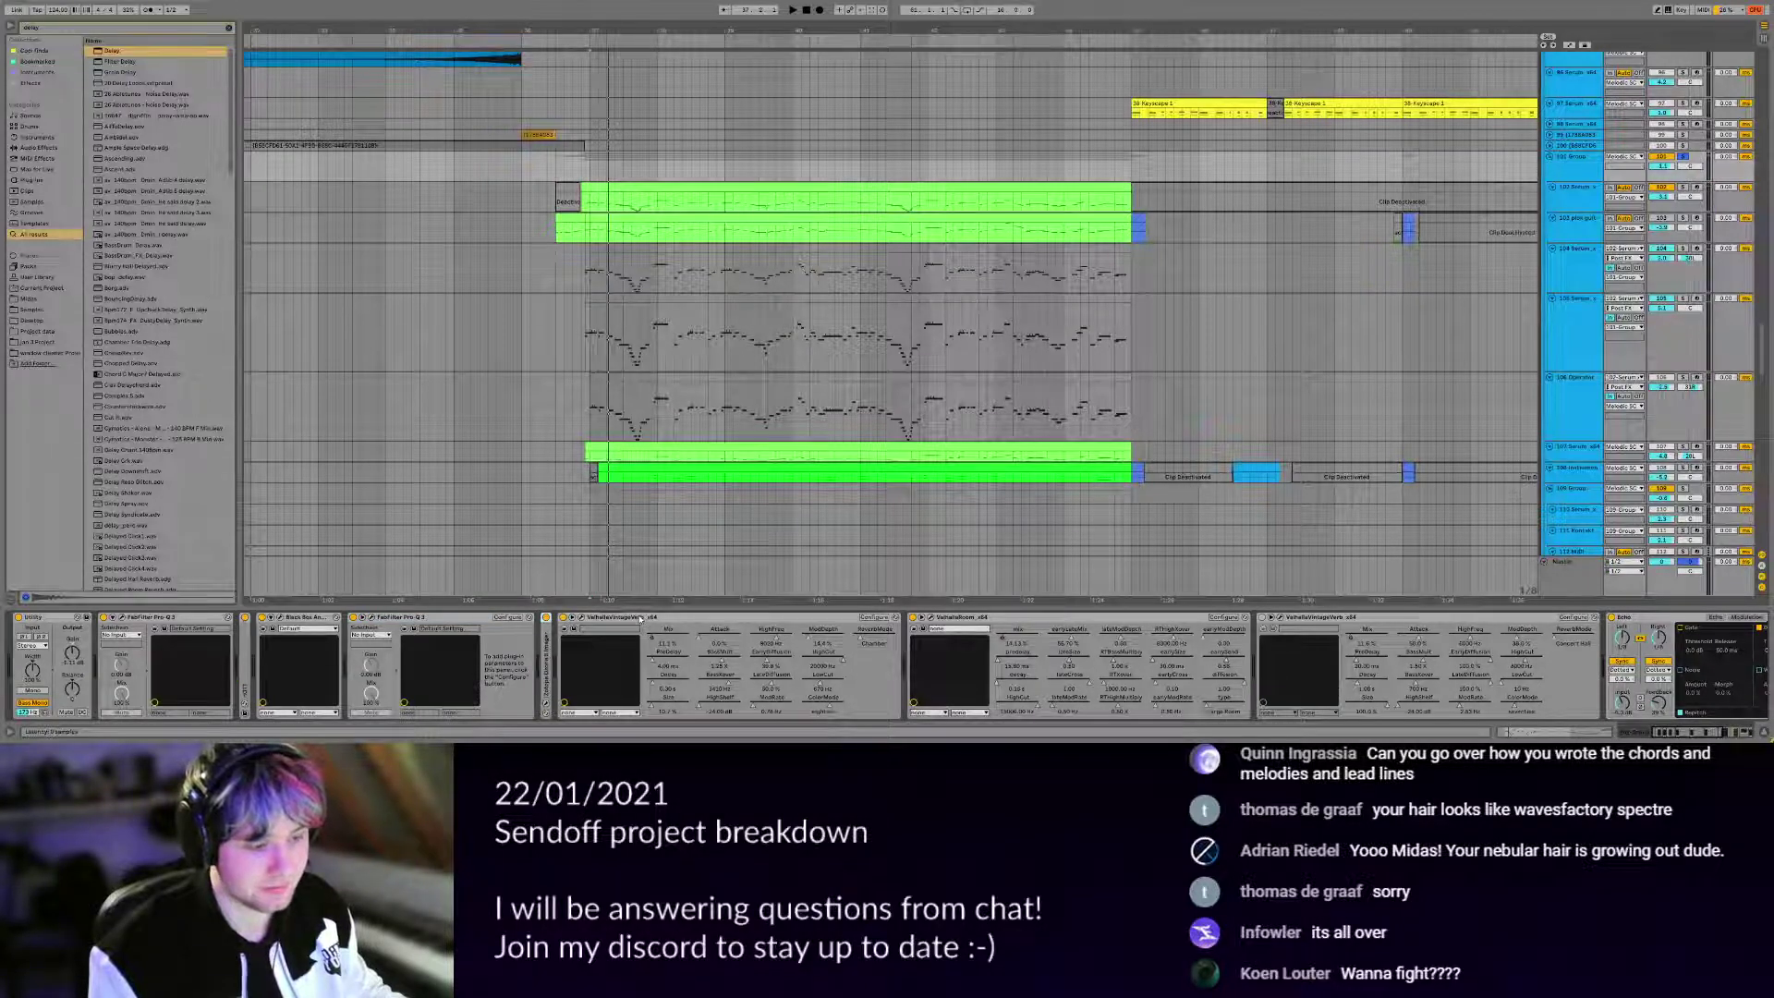
# Examine the Valhalla reverbs, Echo and Delay further along the lead group's chain, and fold the second ValhallaVintageVerb.
pyautogui.click(640, 618)
pyautogui.hscroll(2, 981, 625)
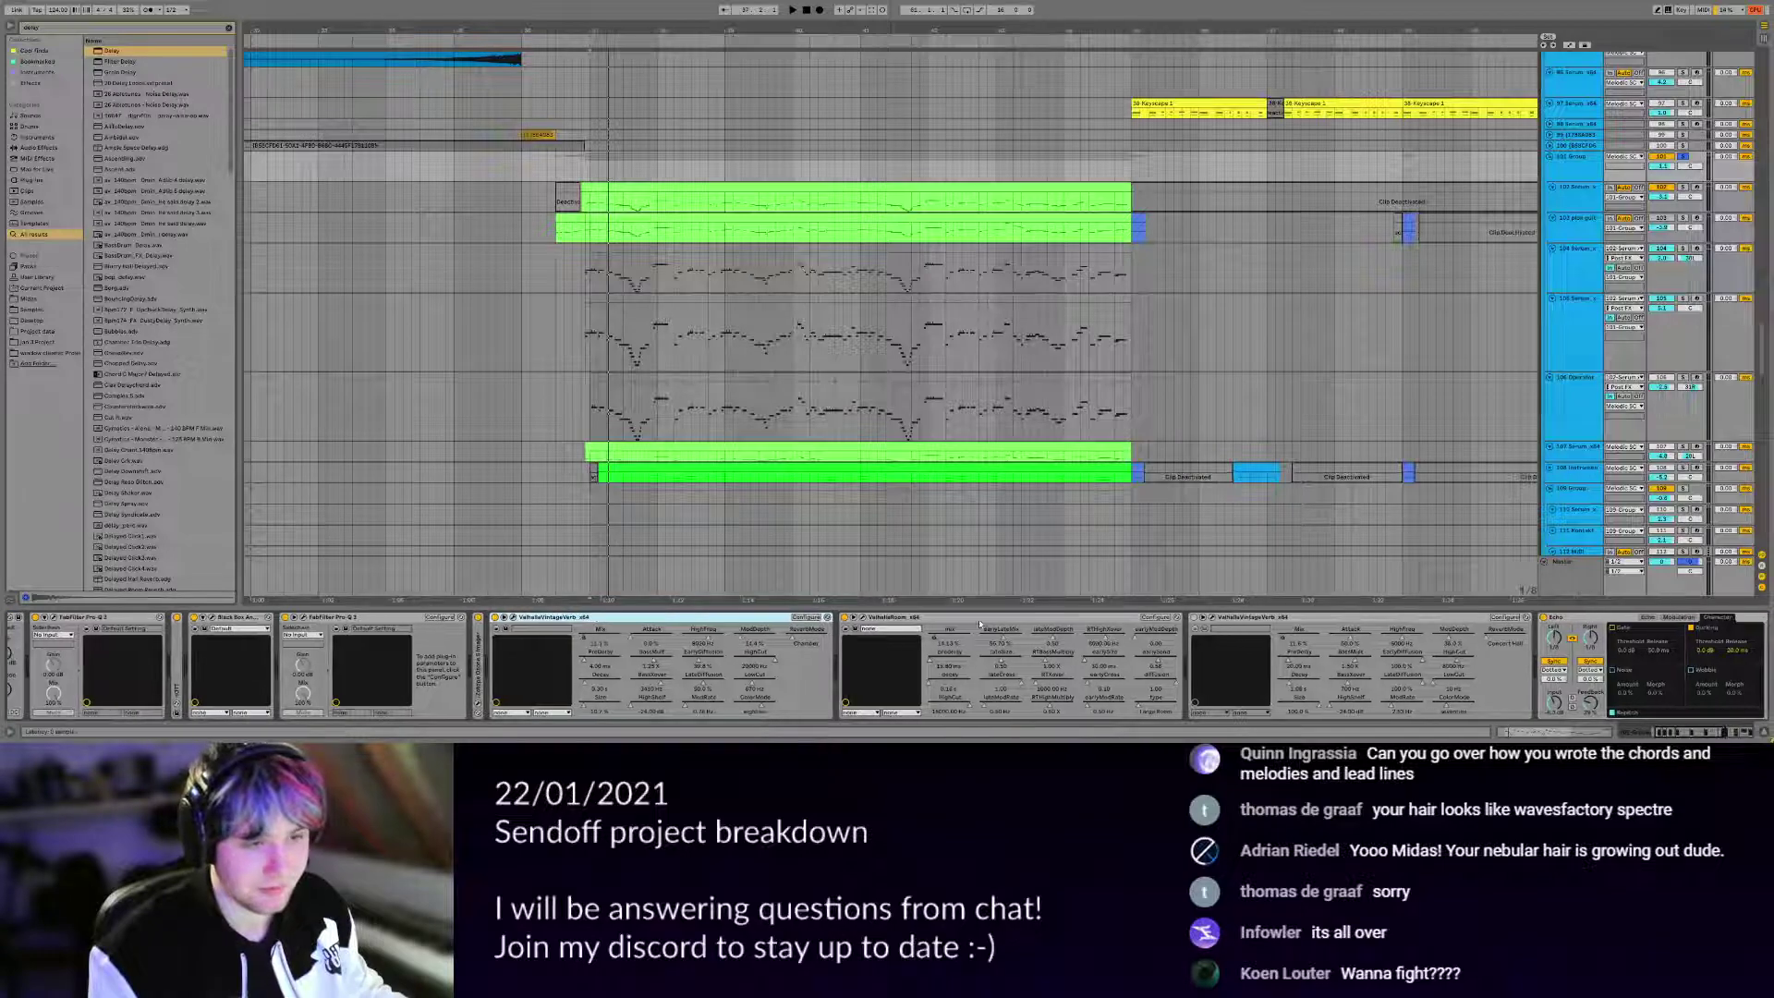
pyautogui.hscroll(8, 981, 625)
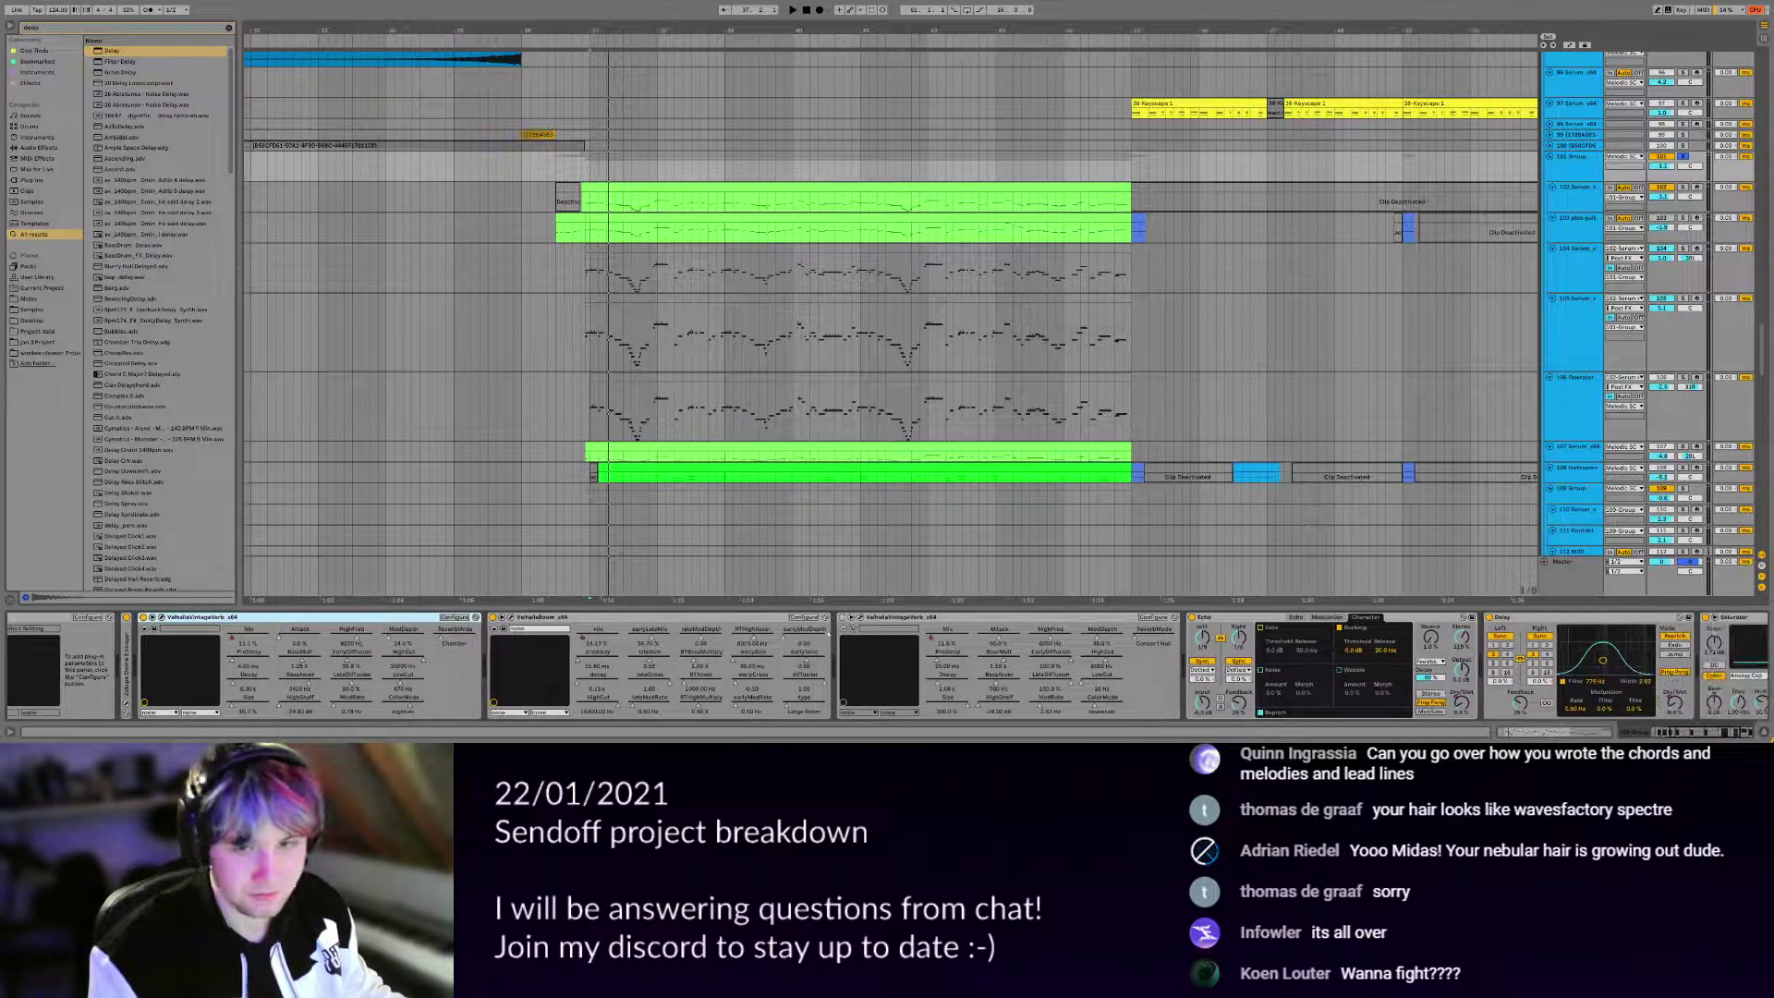
pyautogui.click(511, 617)
pyautogui.click(511, 617)
pyautogui.hscroll(2, 855, 617)
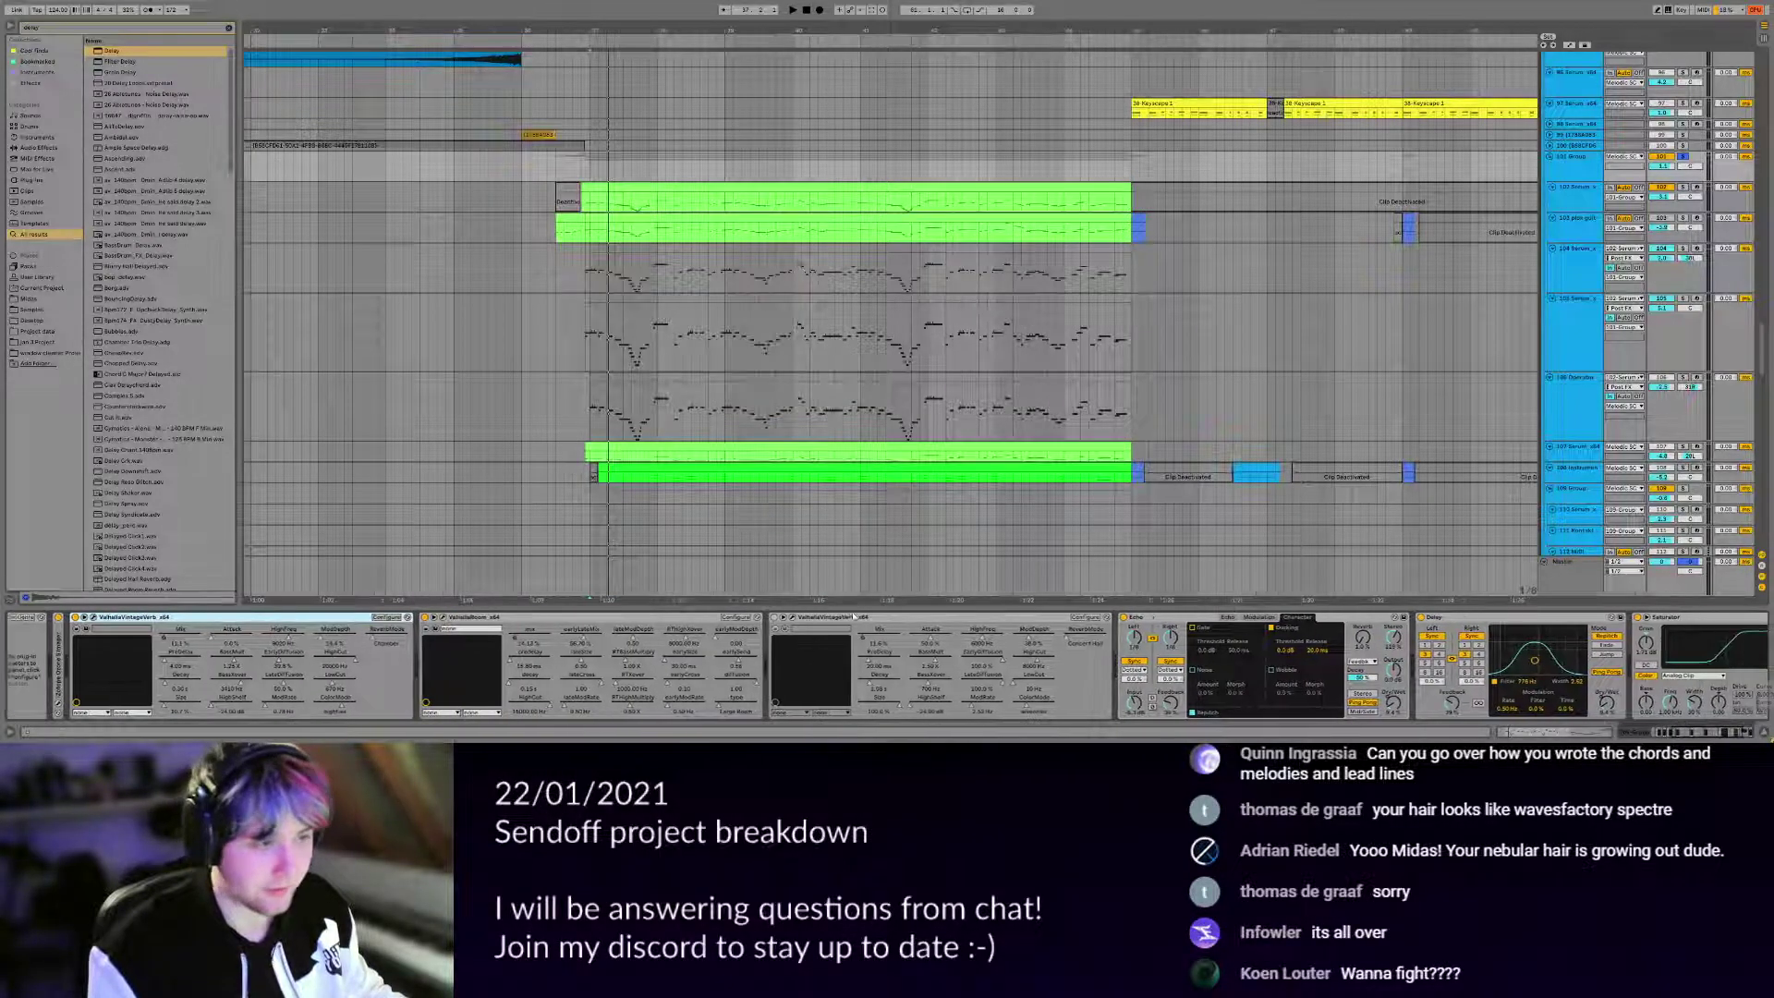
pyautogui.hscroll(6, 853, 616)
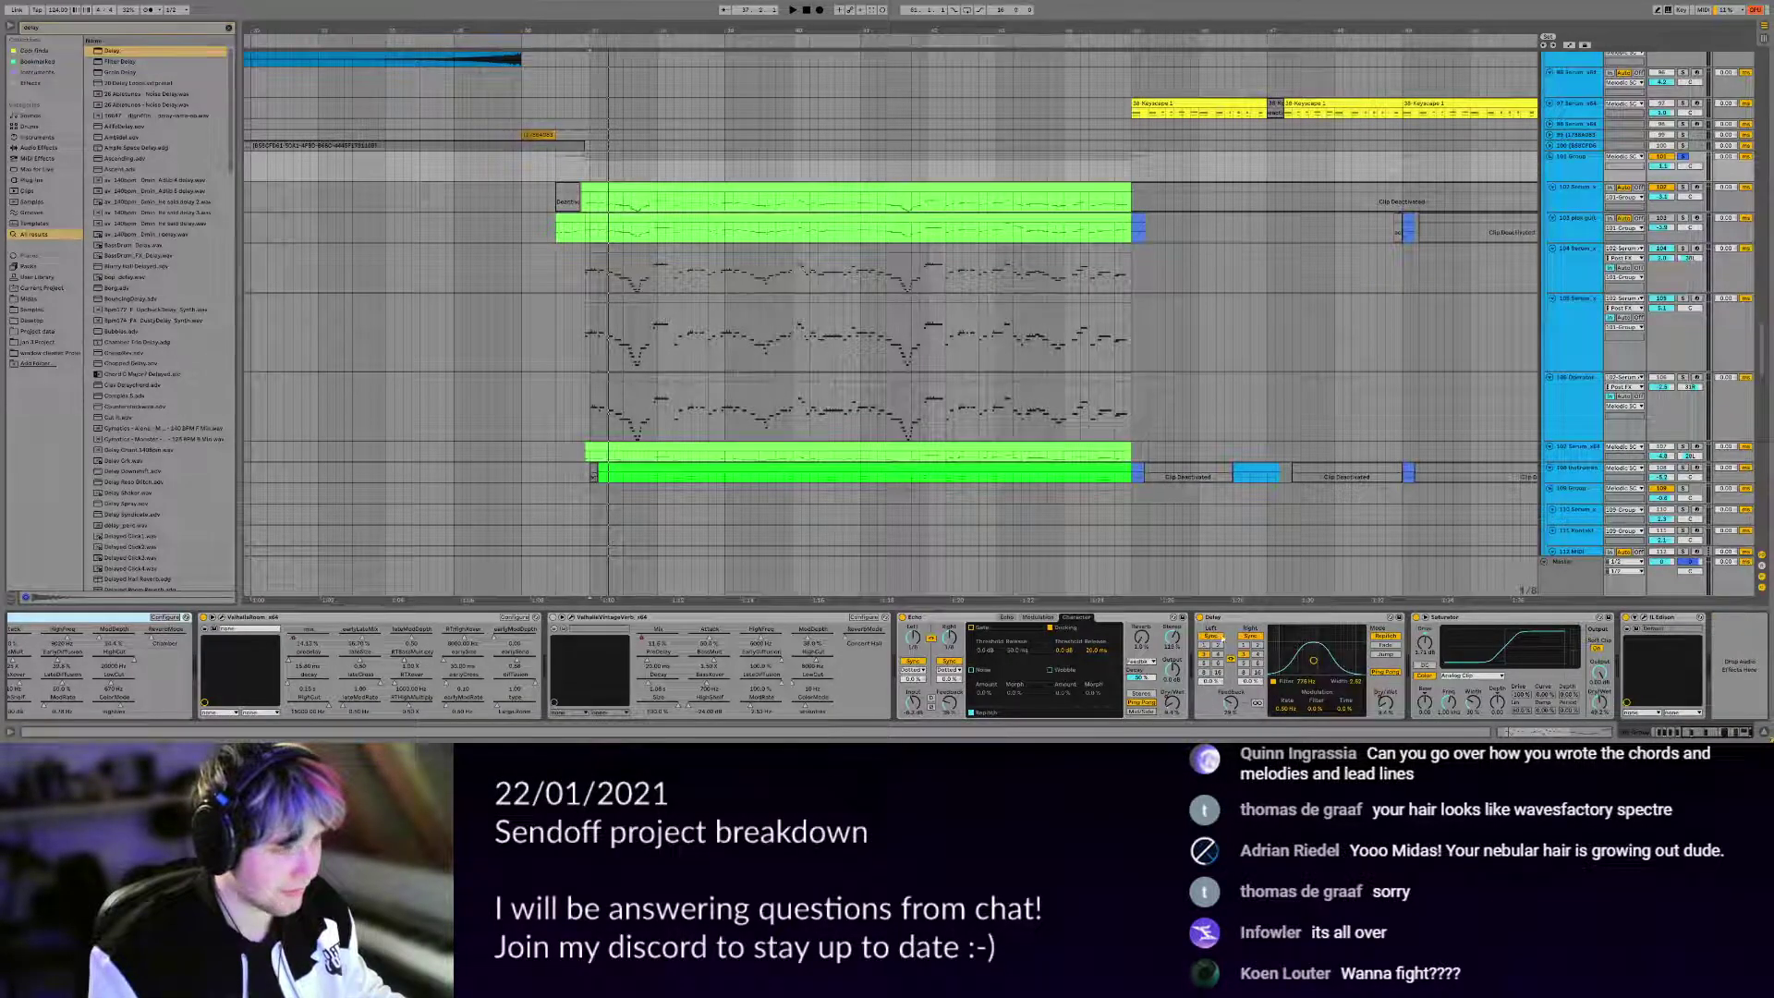
pyautogui.click(1120, 621)
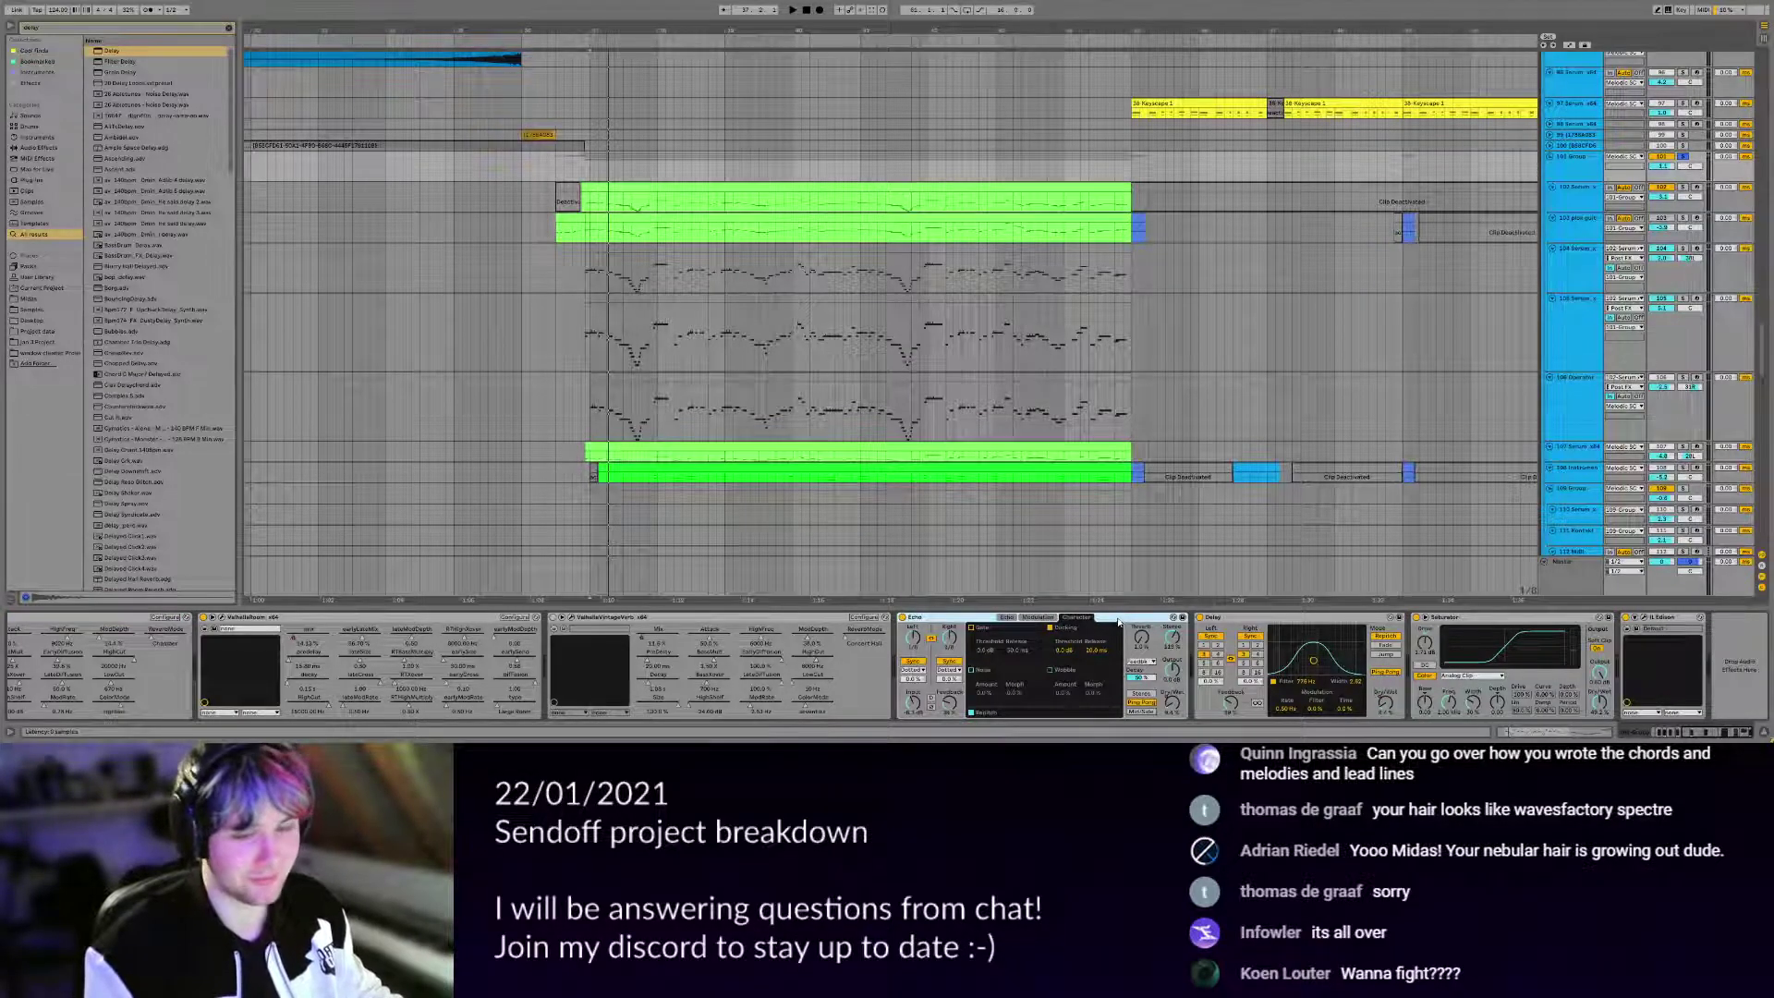
pyautogui.doubleClick(774, 619)
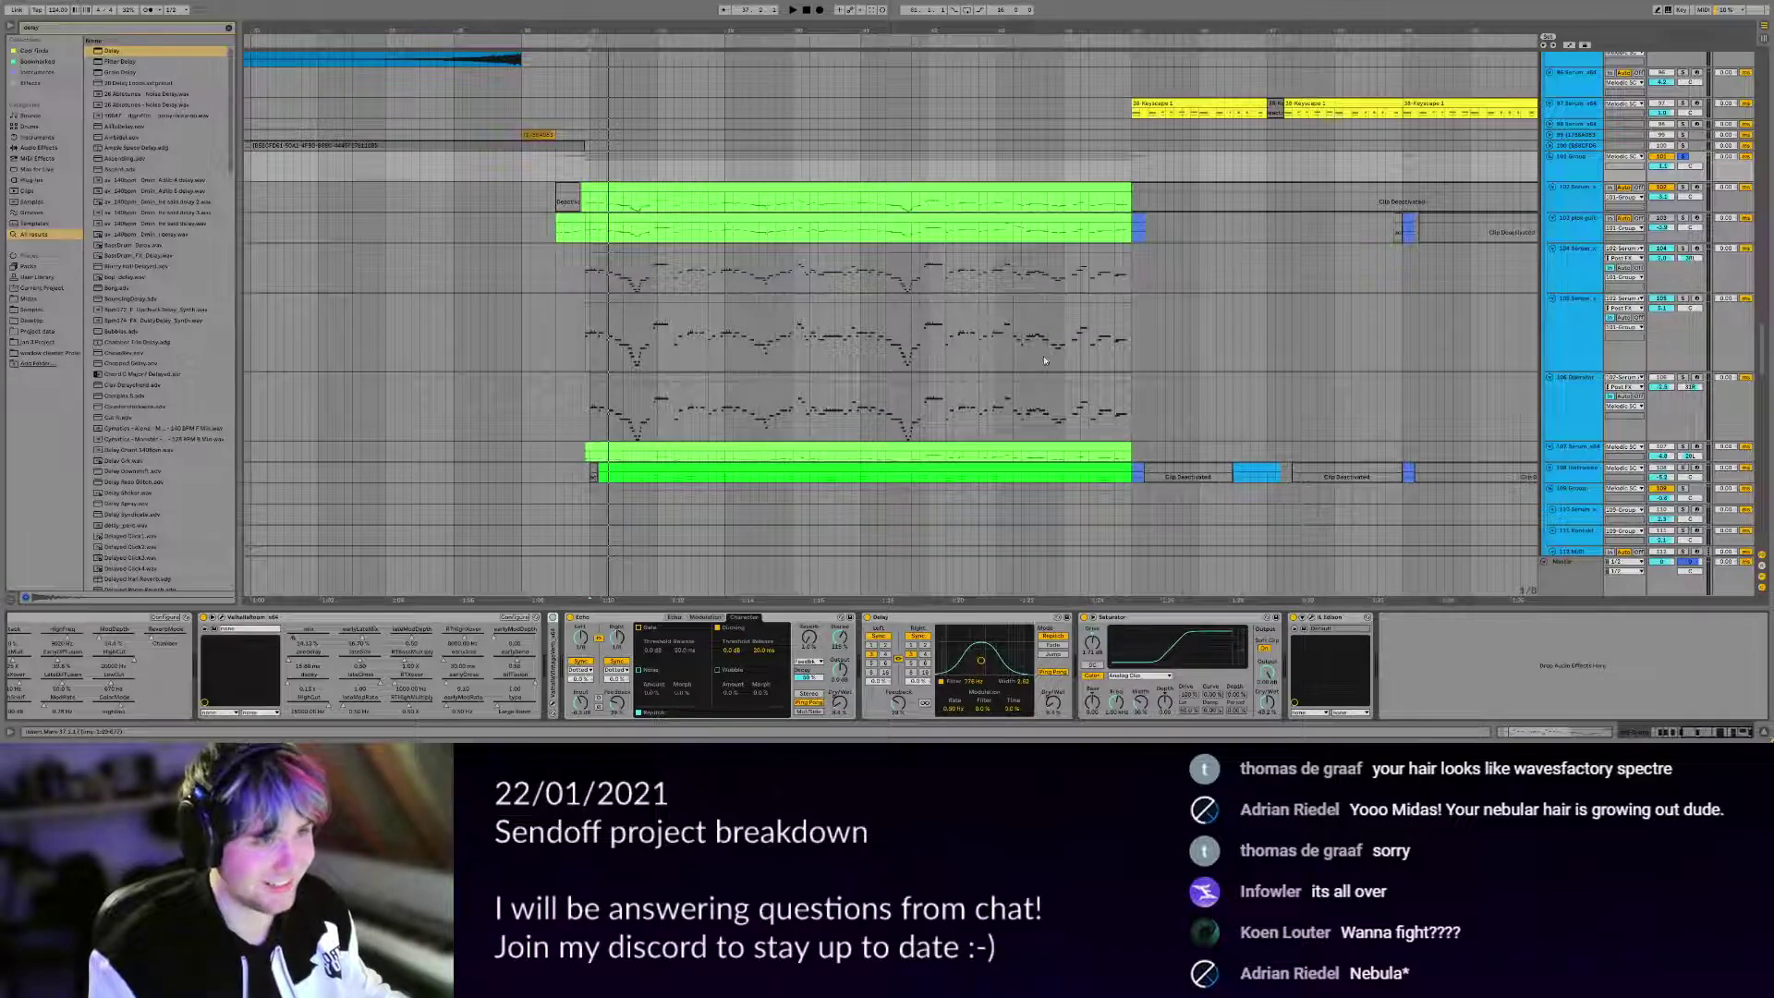
# Solo the Wavetable track below the lead group and play its clip from the start.
pyautogui.click(930, 329)
pyautogui.hscroll(3, 930, 329)
pyautogui.moveTo(668, 444); pyautogui.dragTo(909, 227)
pyautogui.click(612, 379)
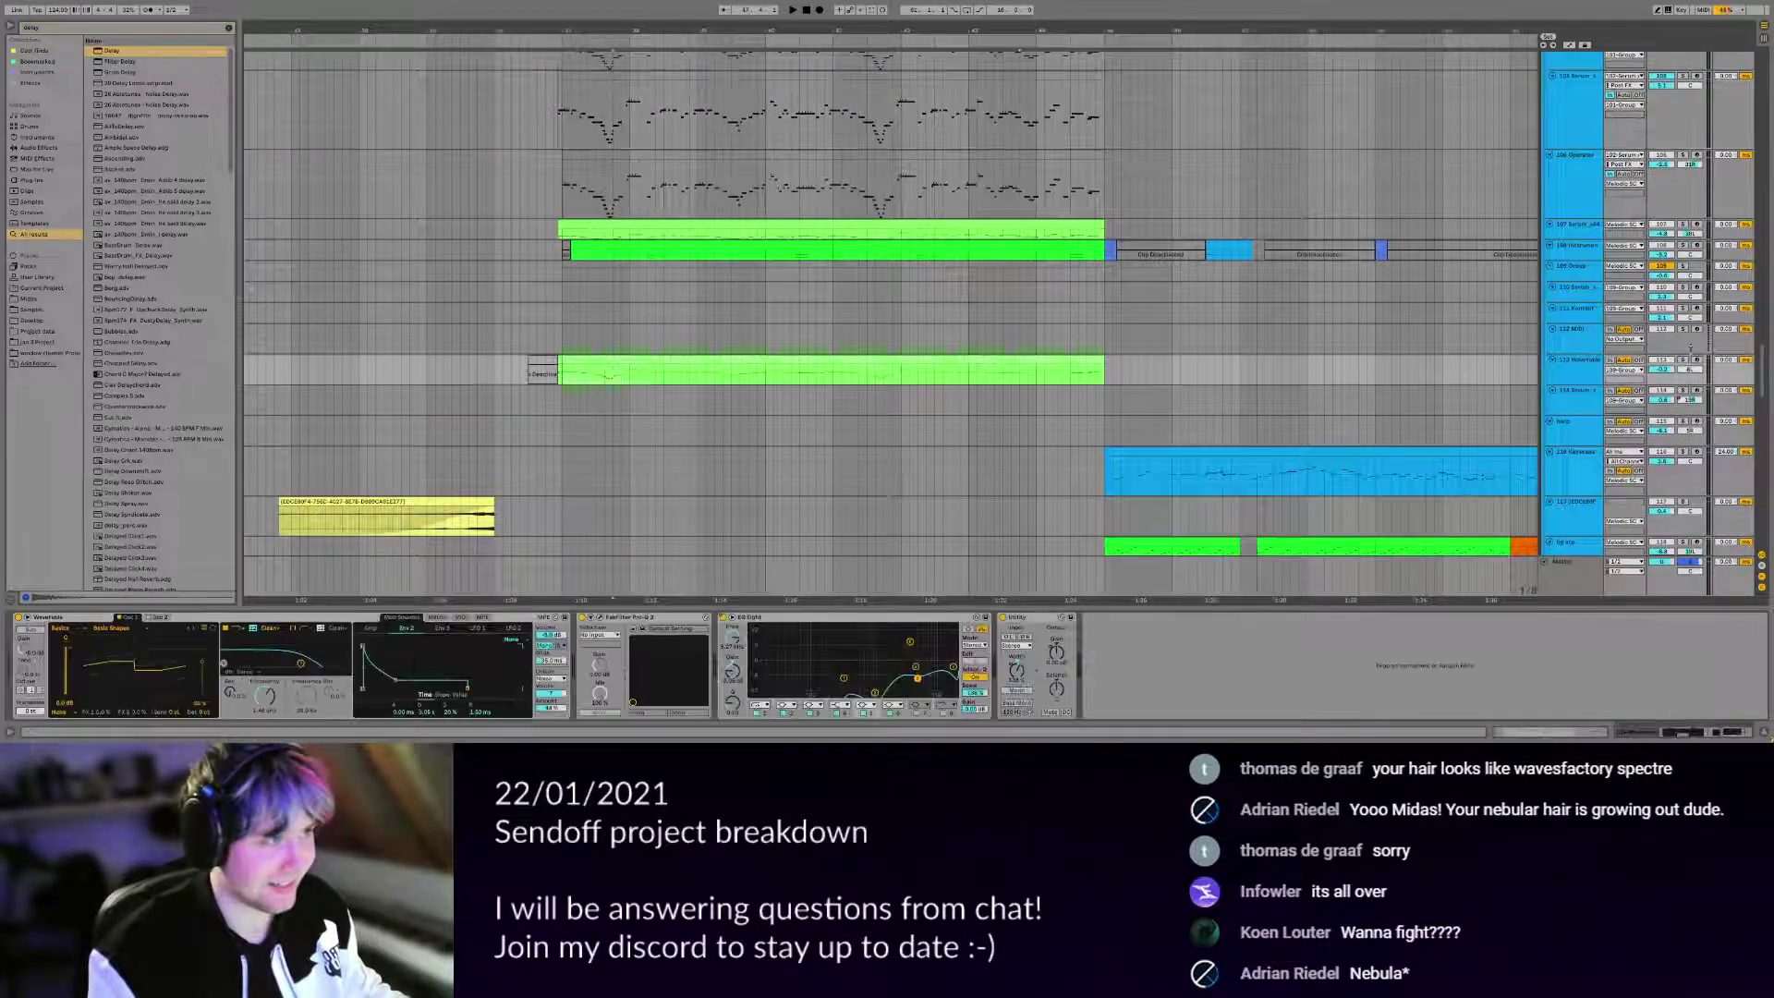
pyautogui.click(1682, 360)
pyautogui.press('space')
pyautogui.scroll(-3, 845, 367)
pyautogui.hscroll(-3, 701, 371)
pyautogui.scroll(-1, 701, 371)
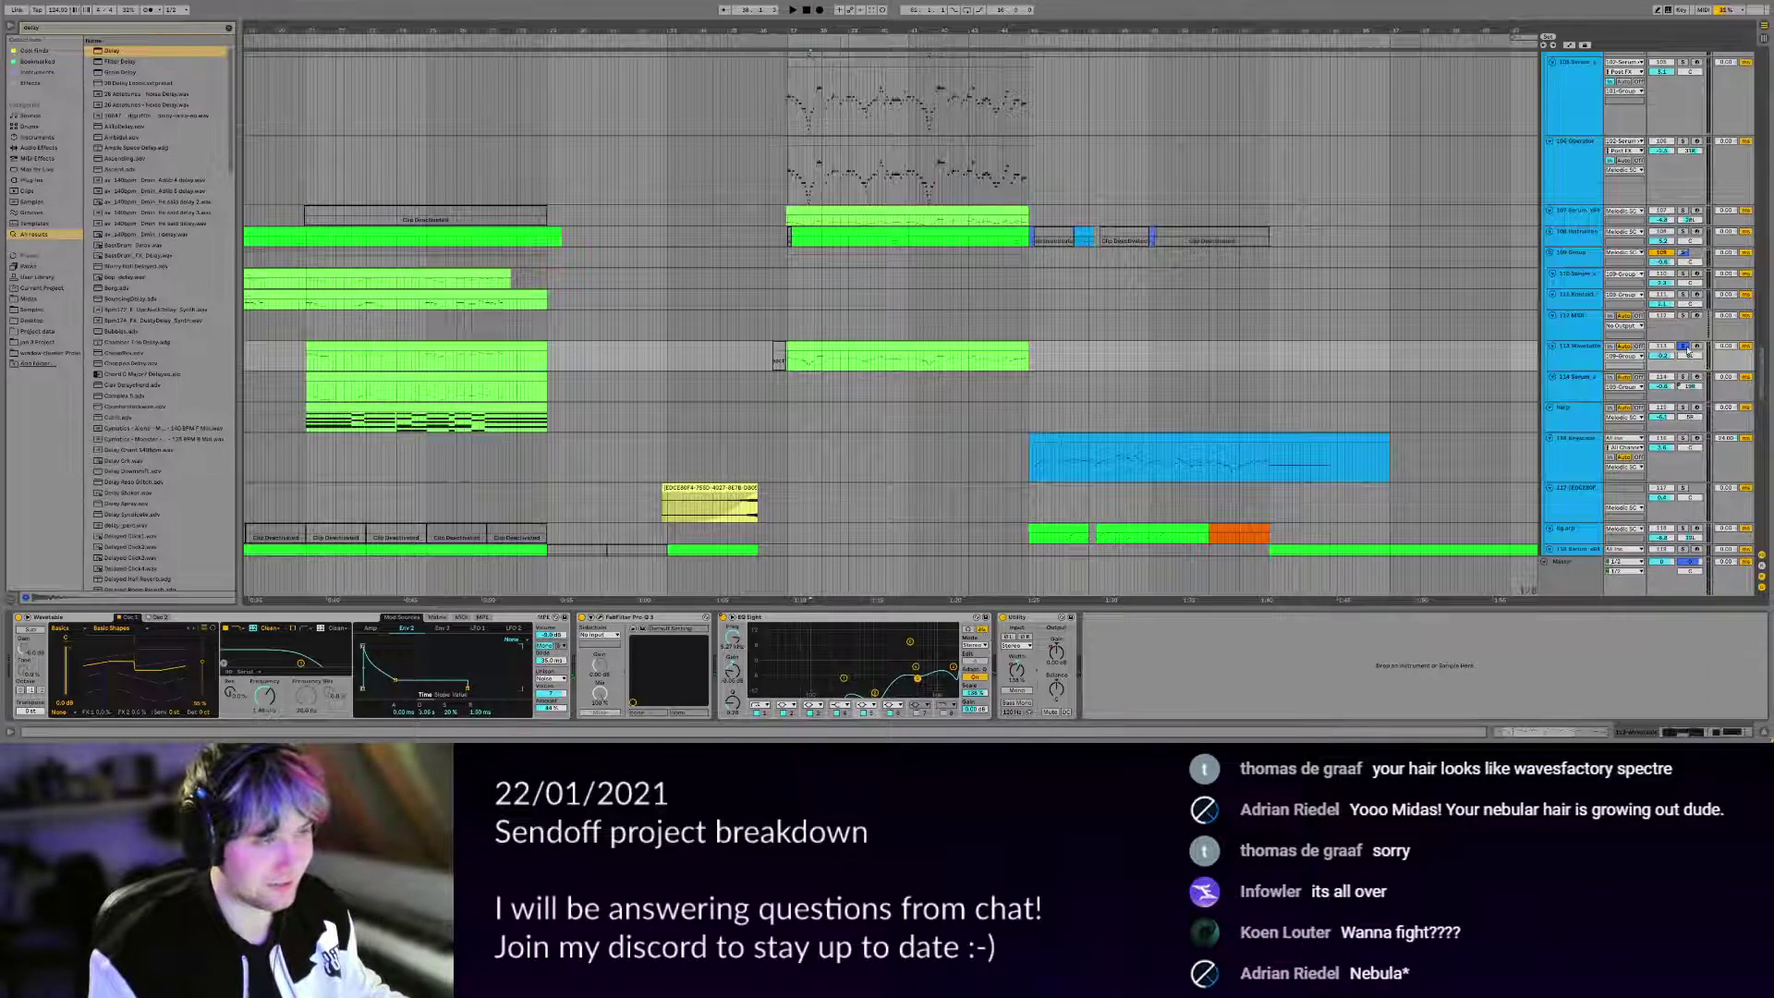
# Look through the melodic and FX tracks of the arrangement for the next layer to explain.
pyautogui.scroll(-15, 858, 343)
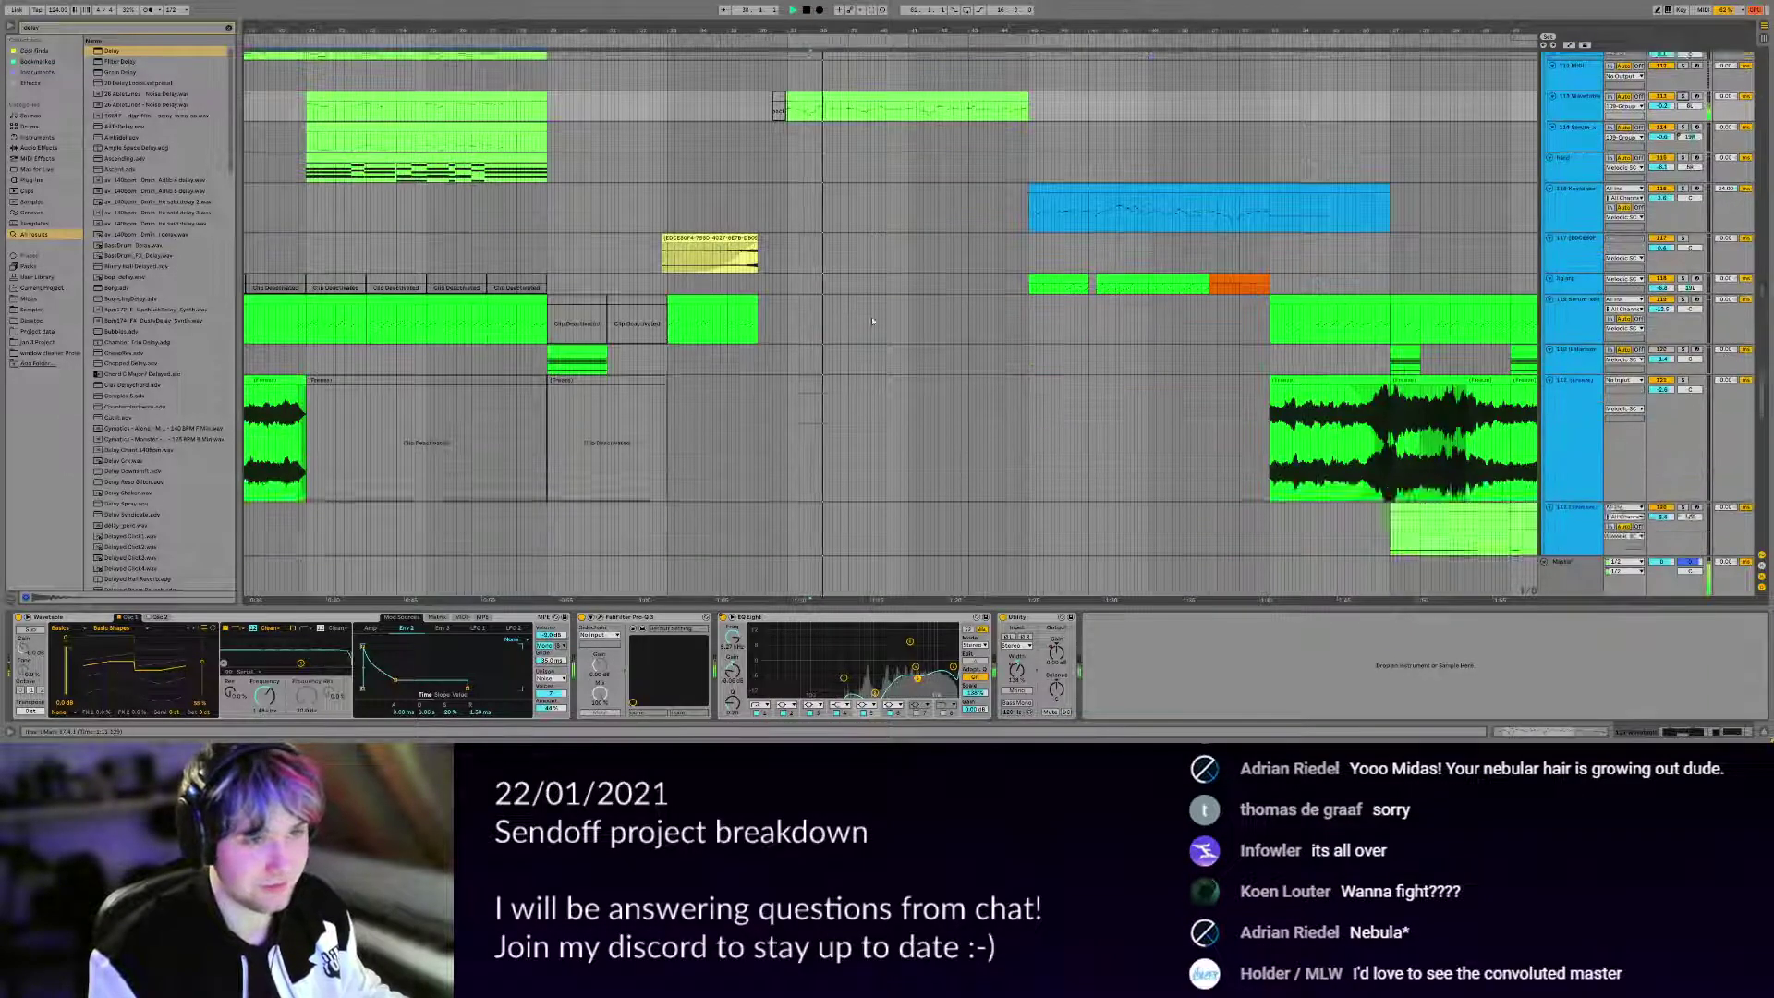
pyautogui.scroll(10, 857, 343)
pyautogui.scroll(-8, 845, 345)
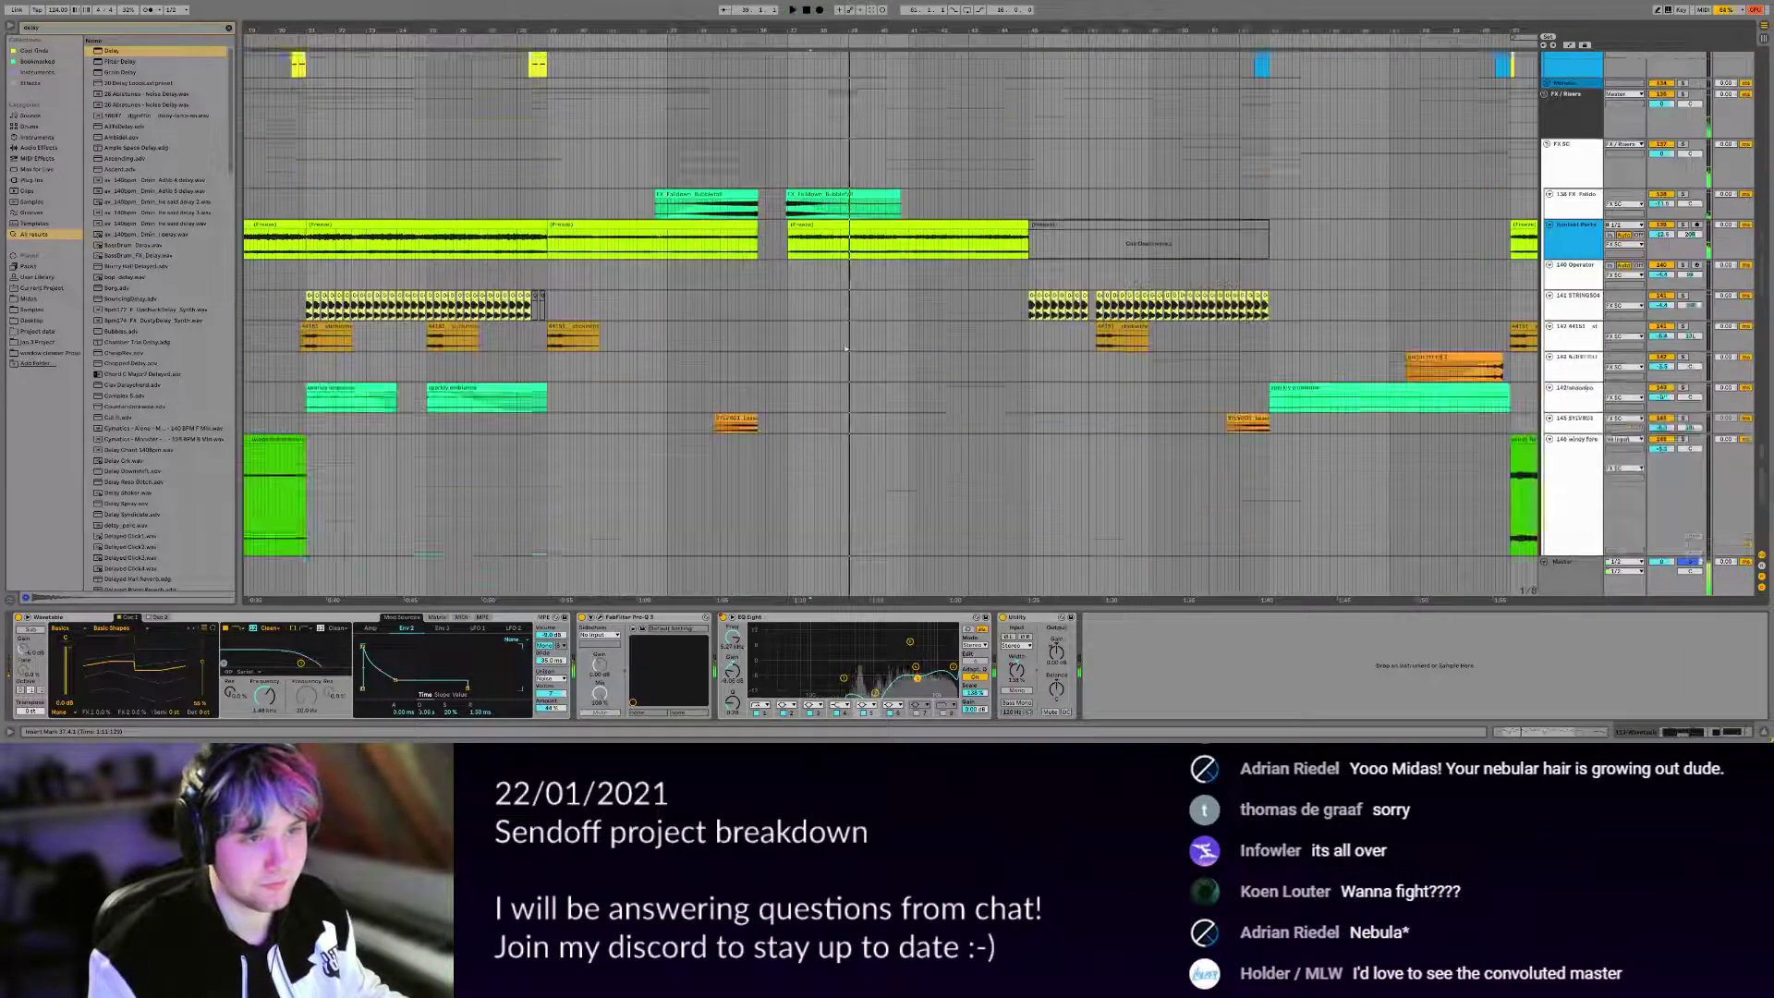
pyautogui.scroll(15, 843, 345)
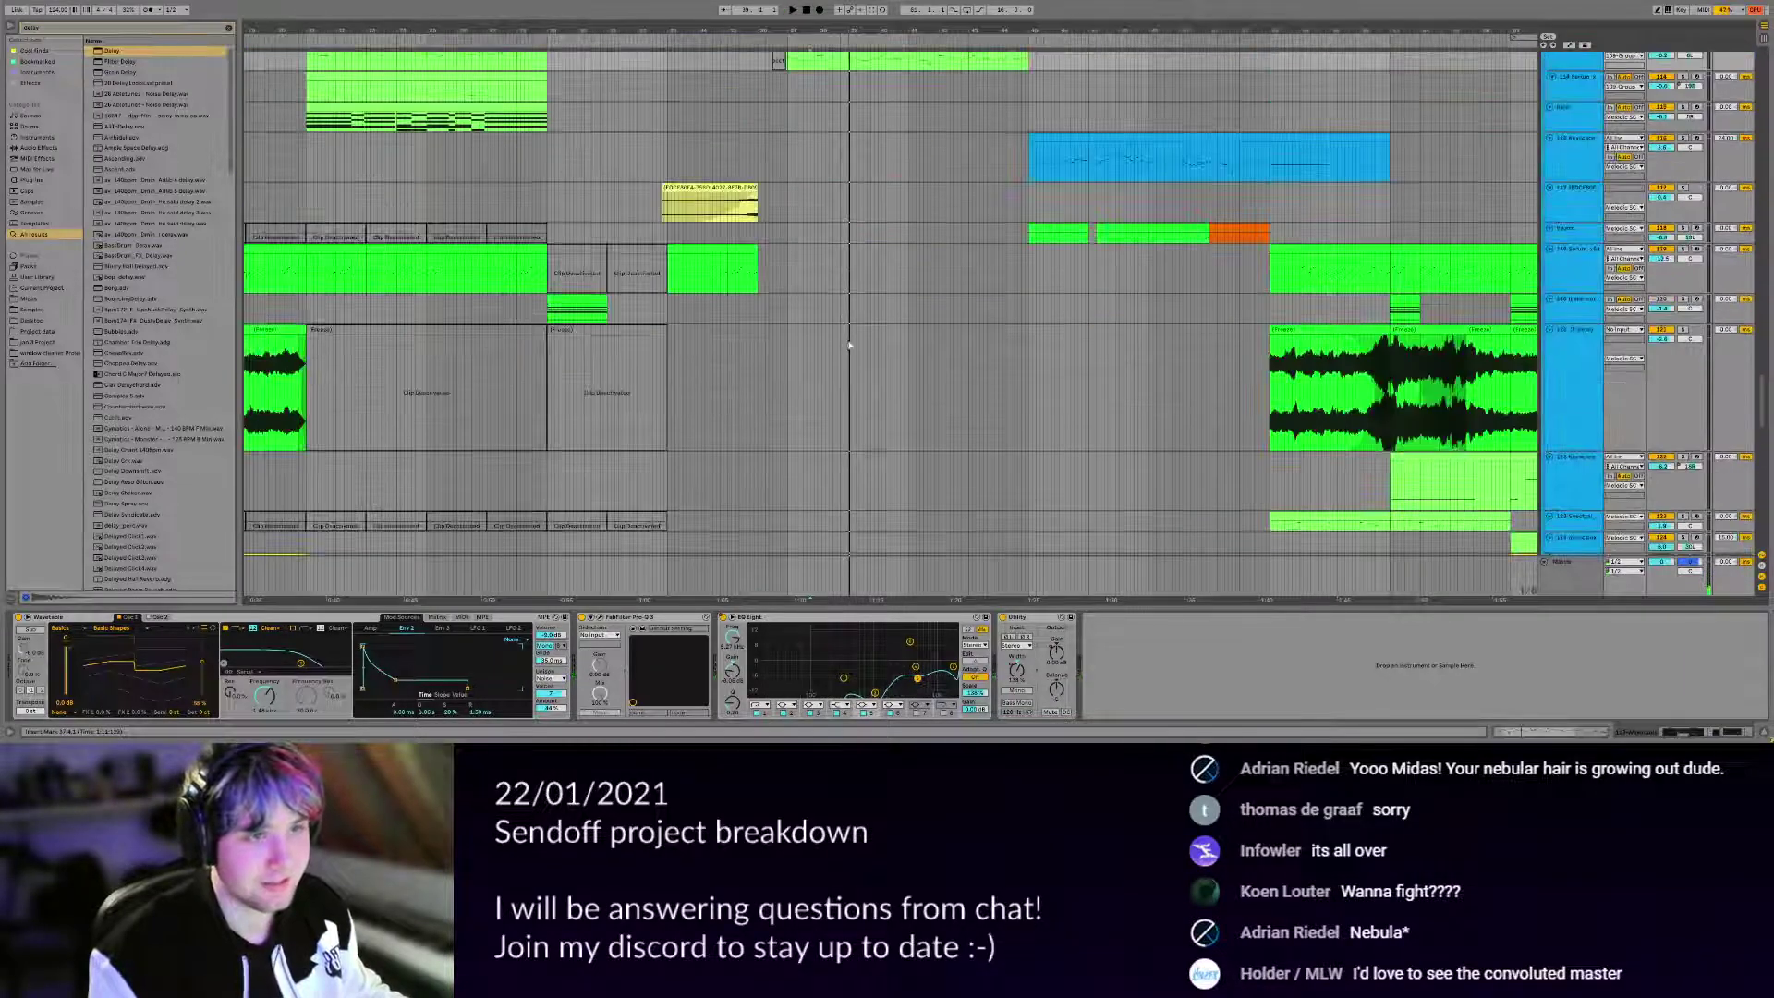
pyautogui.scroll(5, 847, 345)
pyautogui.scroll(-7, 846, 346)
pyautogui.scroll(6, 847, 347)
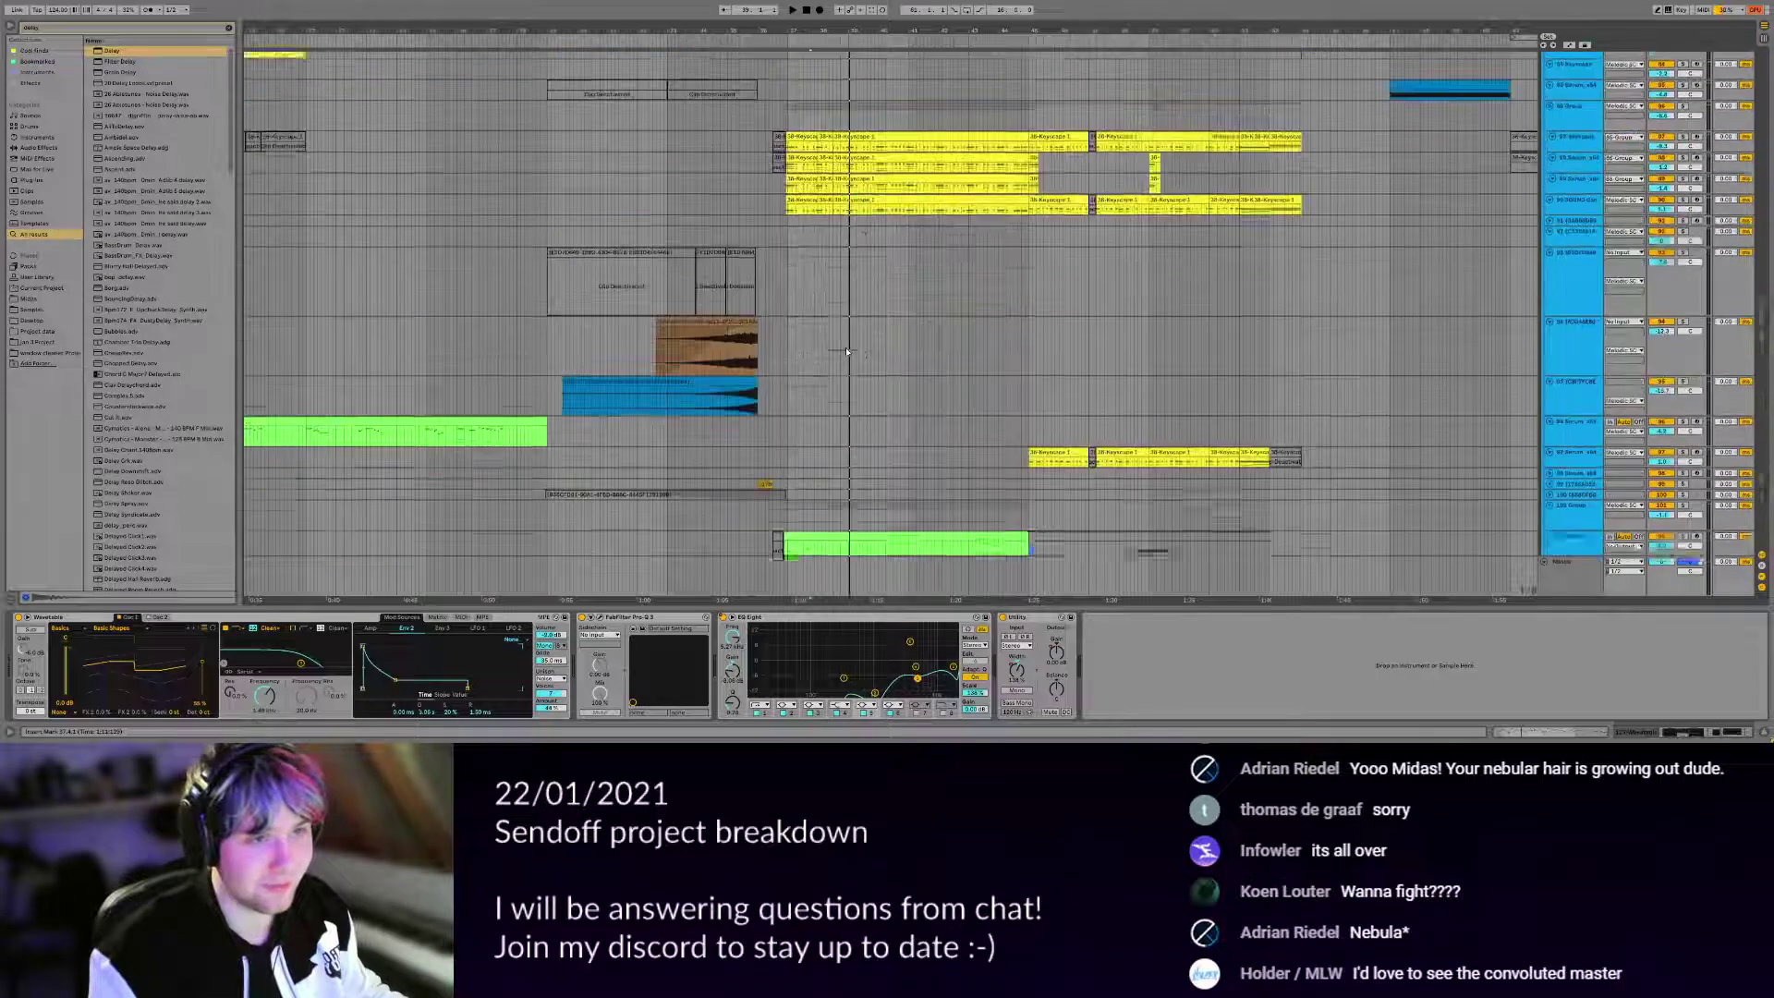
pyautogui.scroll(-7, 845, 349)
pyautogui.scroll(5, 846, 349)
pyautogui.scroll(6, 842, 365)
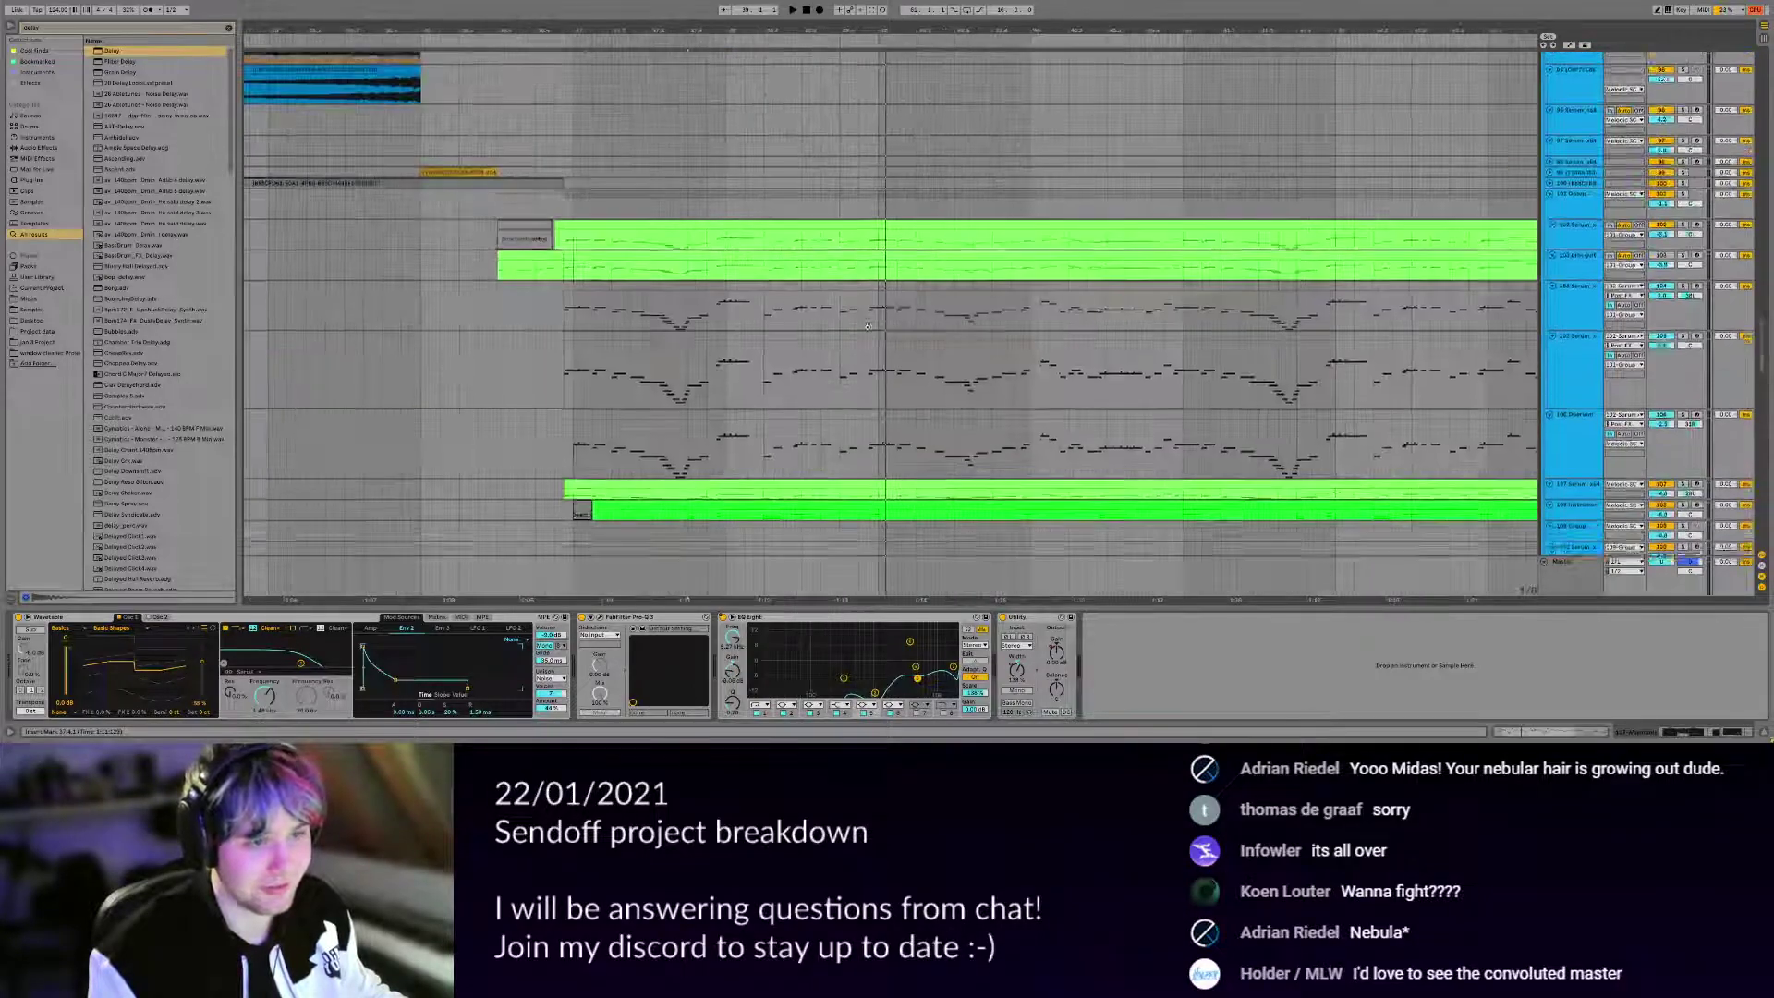
# Solo the Instrument Rack track, add the lead group's second track to the solo, and play both through the lead section.
pyautogui.moveTo(842, 365); pyautogui.dragTo(892, 245)
pyautogui.click(1689, 394)
pyautogui.press('space')
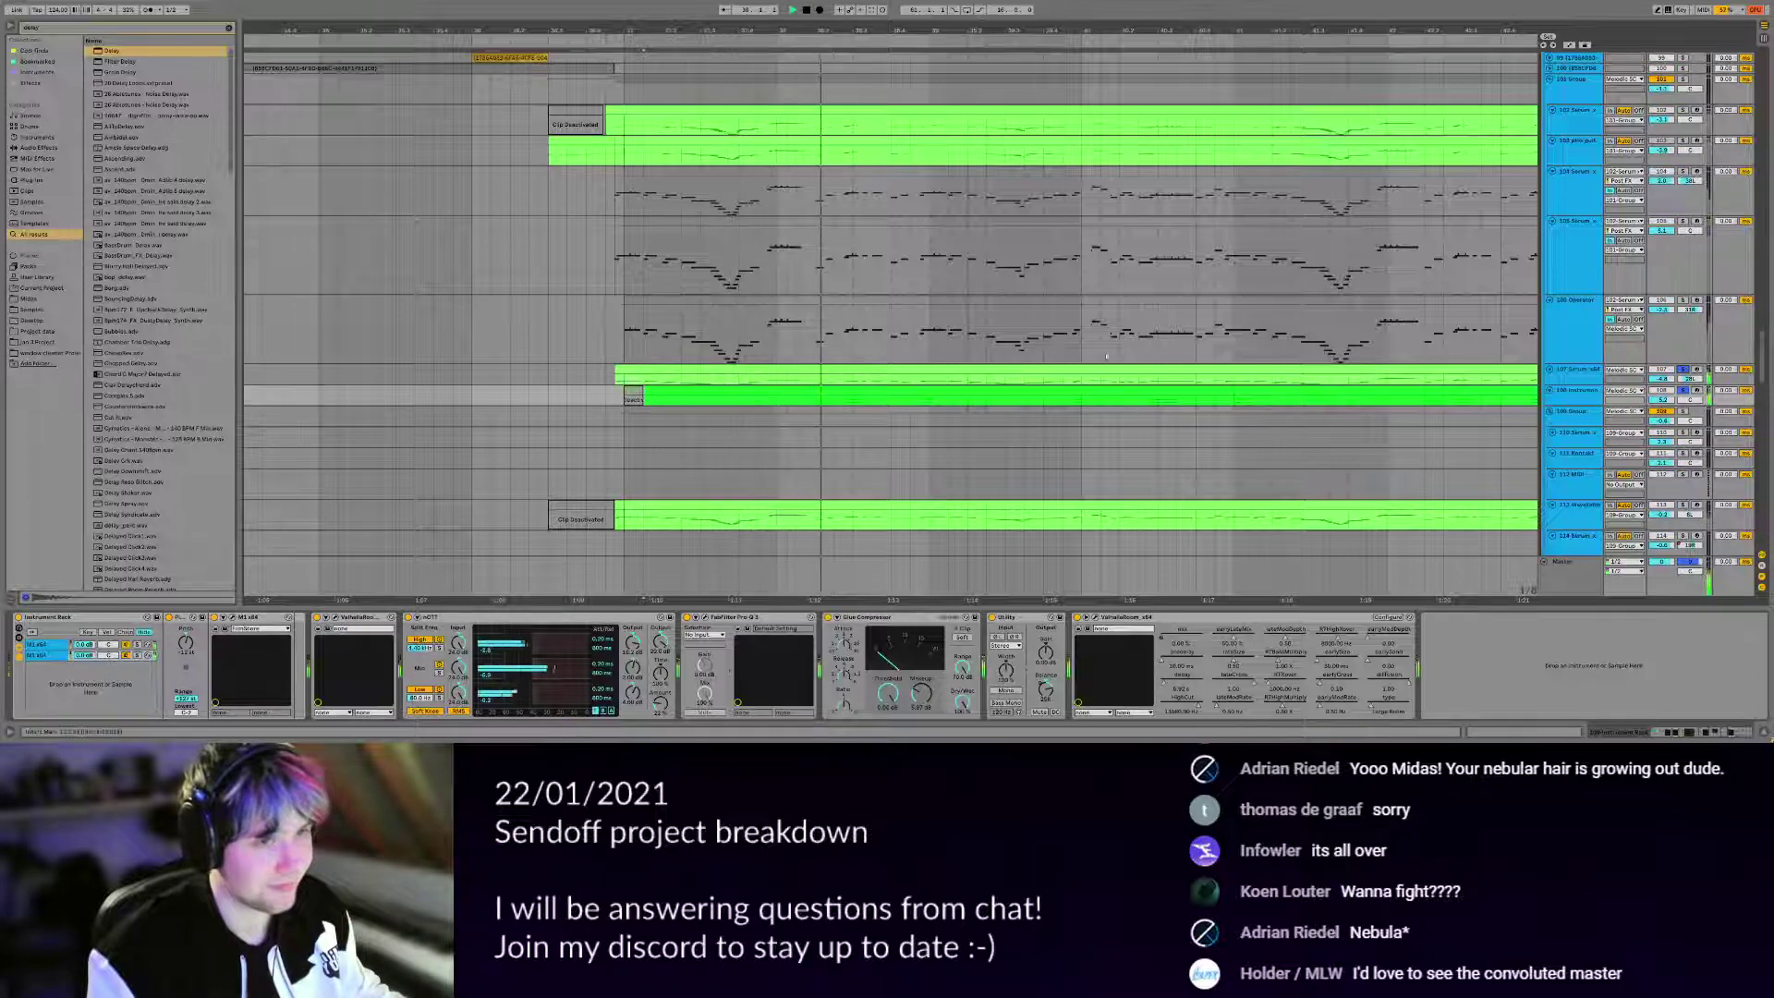
pyautogui.moveTo(1023, 354); pyautogui.dragTo(760, 342)
pyautogui.keyDown('ctrl'); pyautogui.click(1684, 130); pyautogui.keyUp('ctrl')
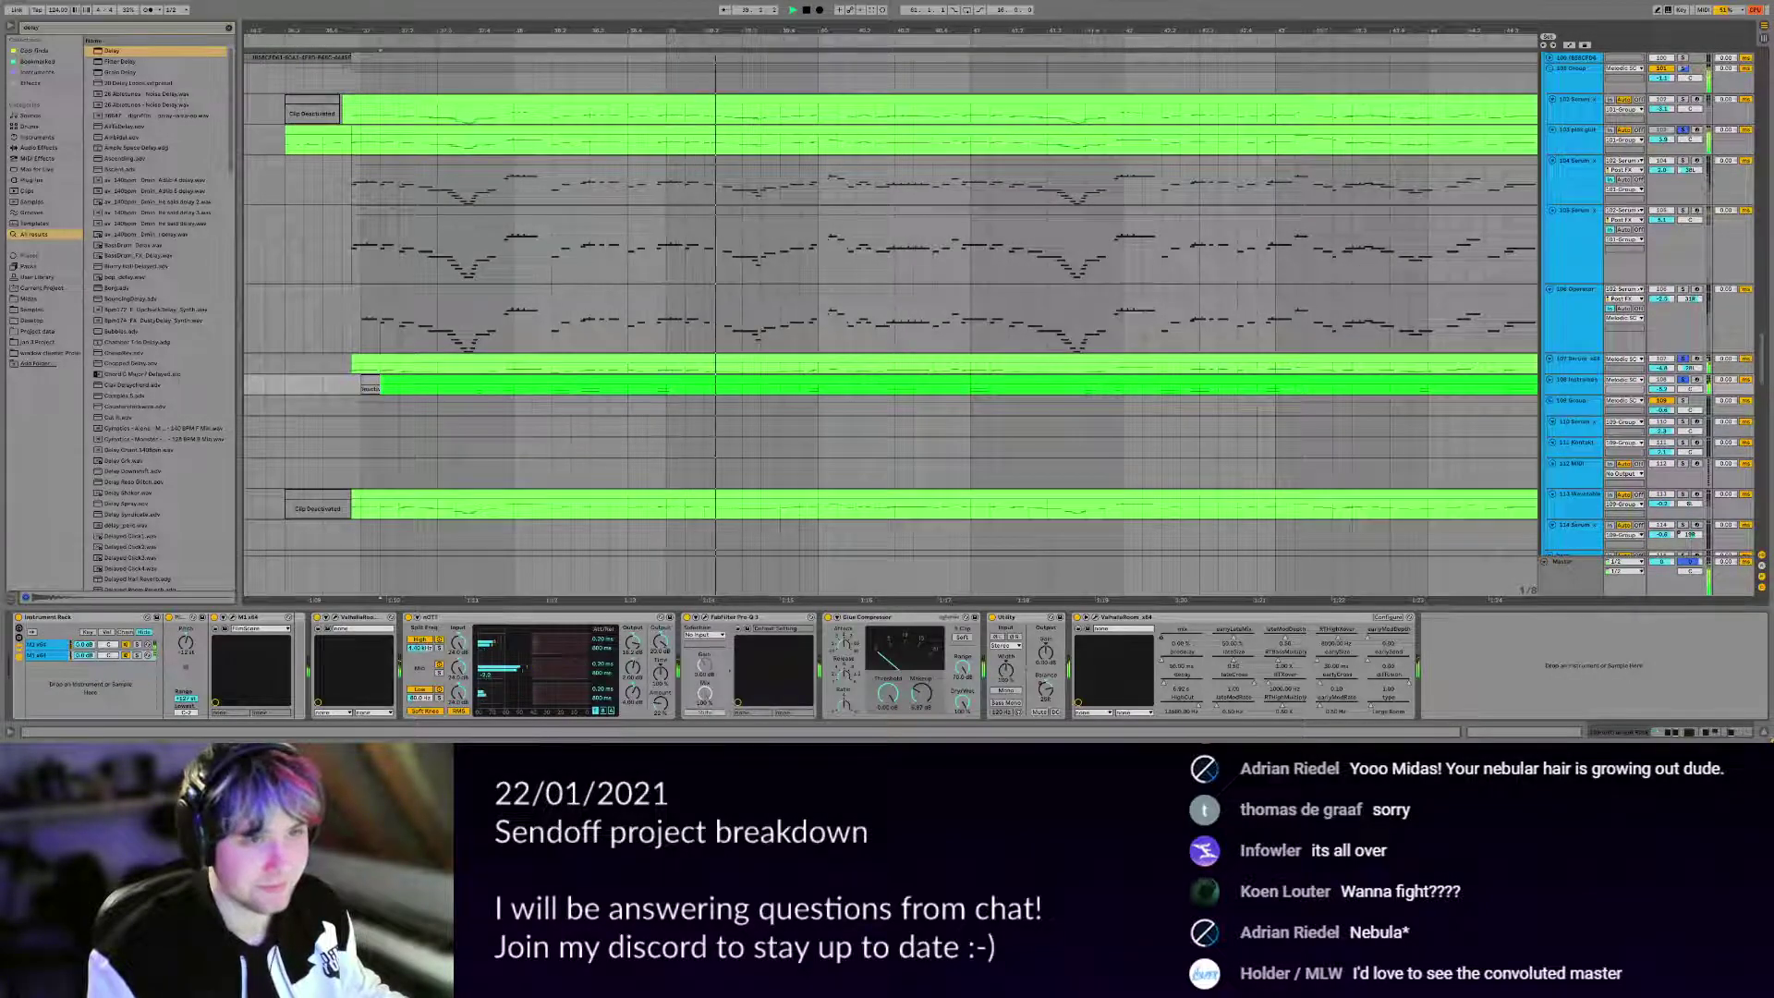
pyautogui.moveTo(1145, 314); pyautogui.dragTo(1052, 332)
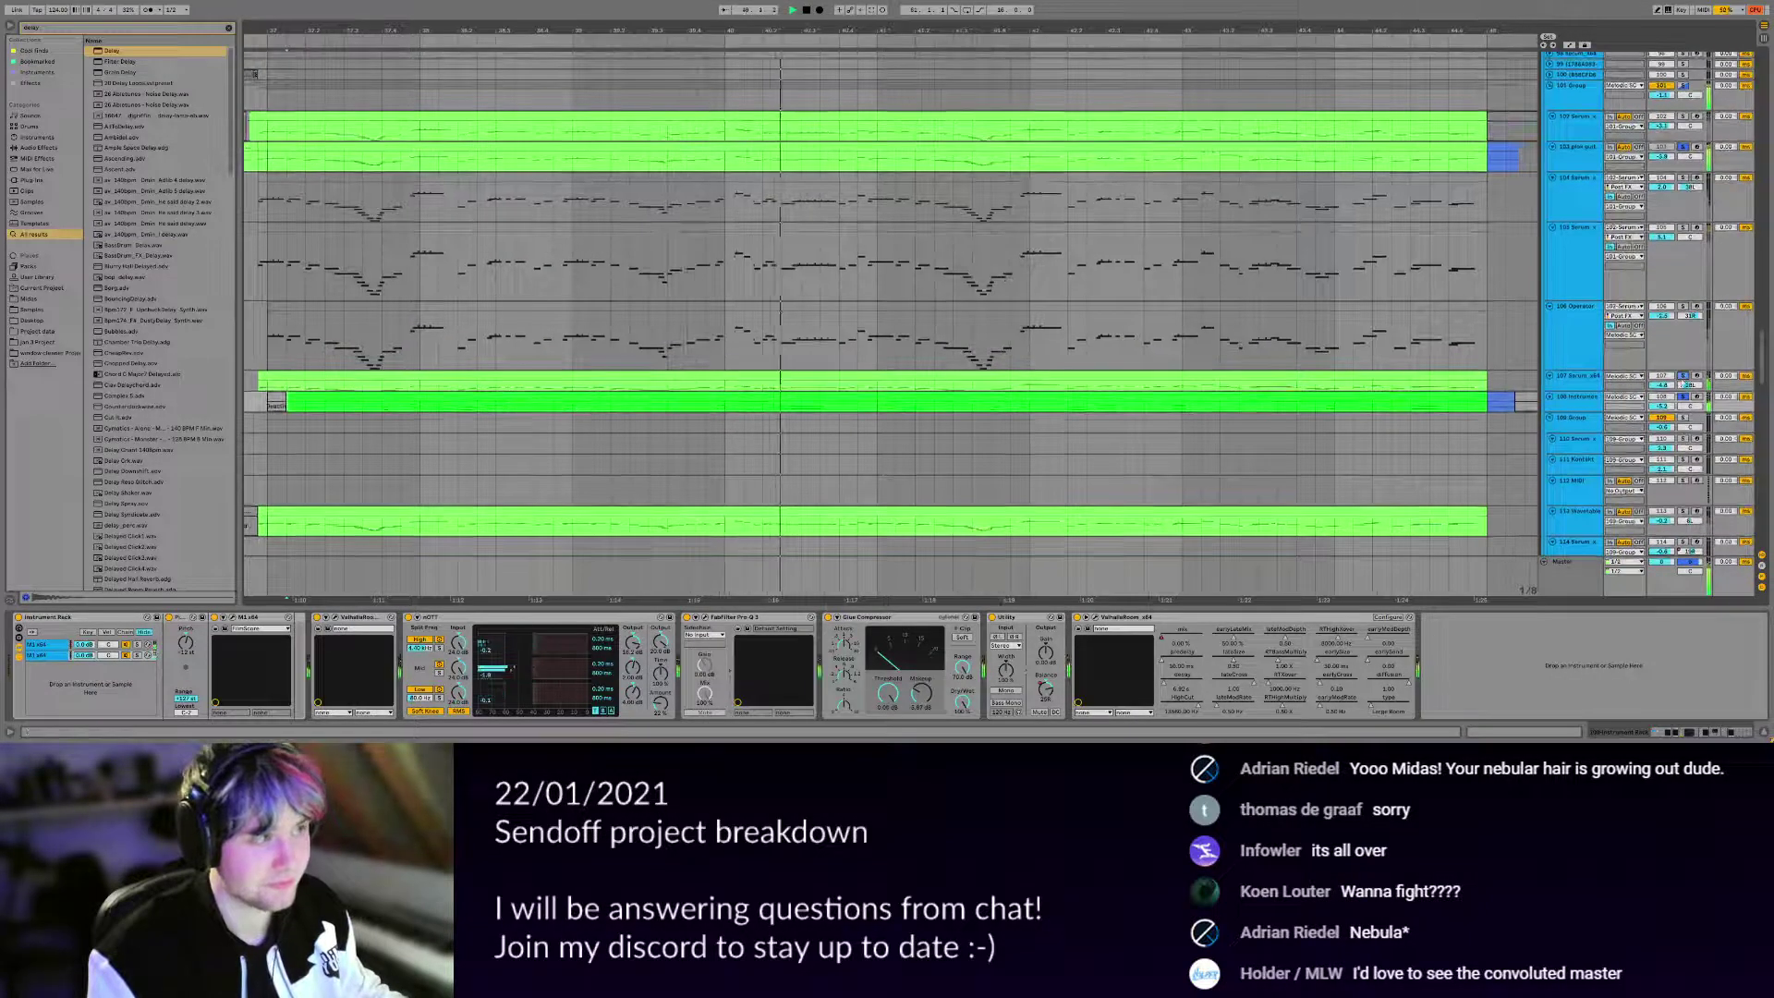
pyautogui.scroll(-3, 1077, 306)
pyautogui.scroll(10, 1077, 306)
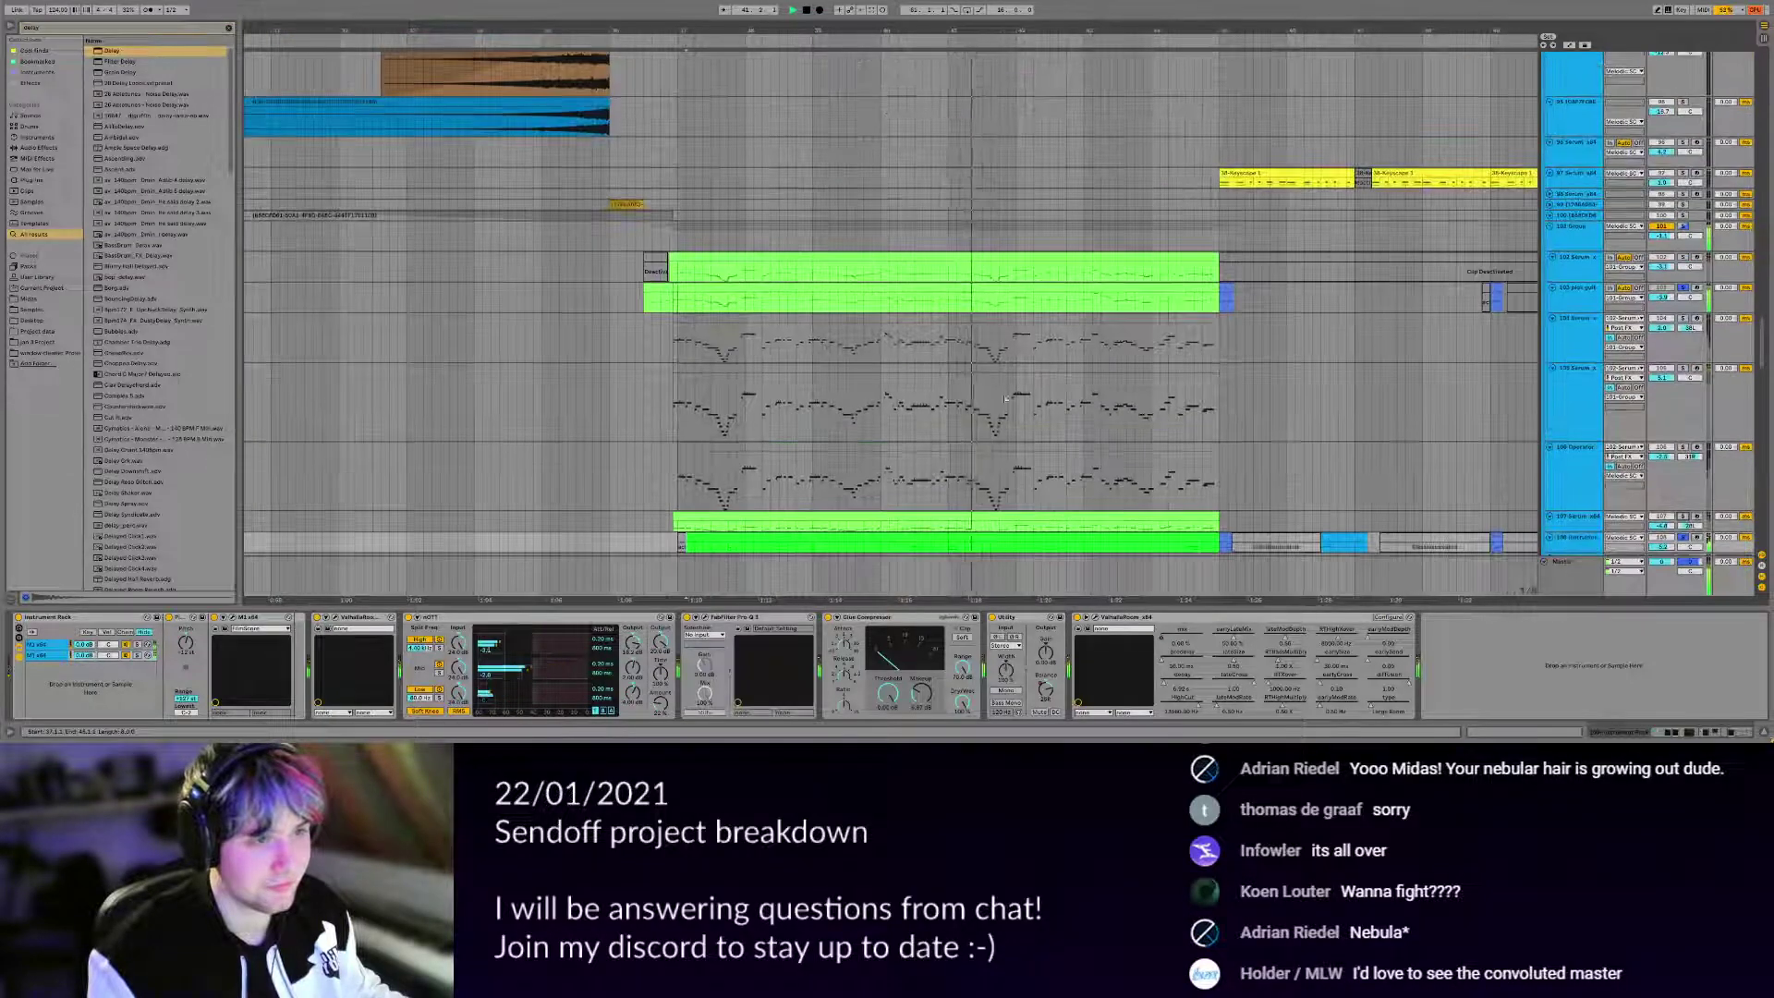
# Solo the first Serum track in the yellow Keyscape group and play it from the start of its clips.
pyautogui.click(673, 412)
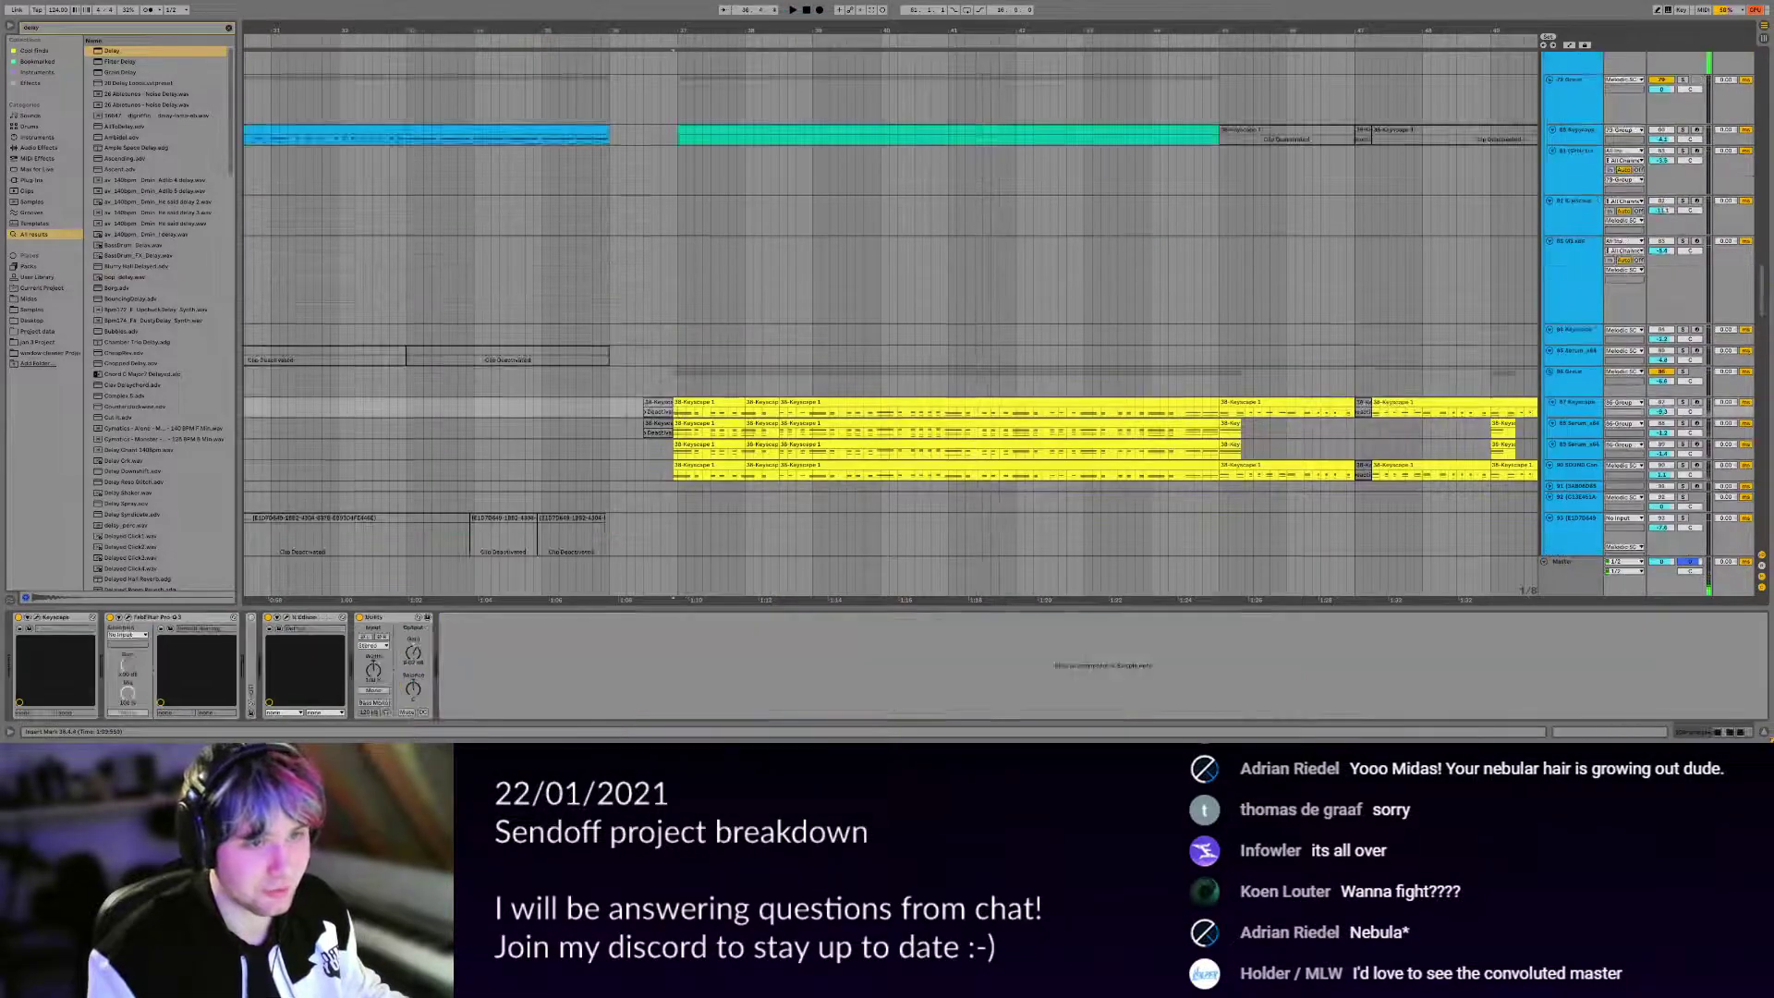
pyautogui.click(1577, 403)
pyautogui.click(1682, 372)
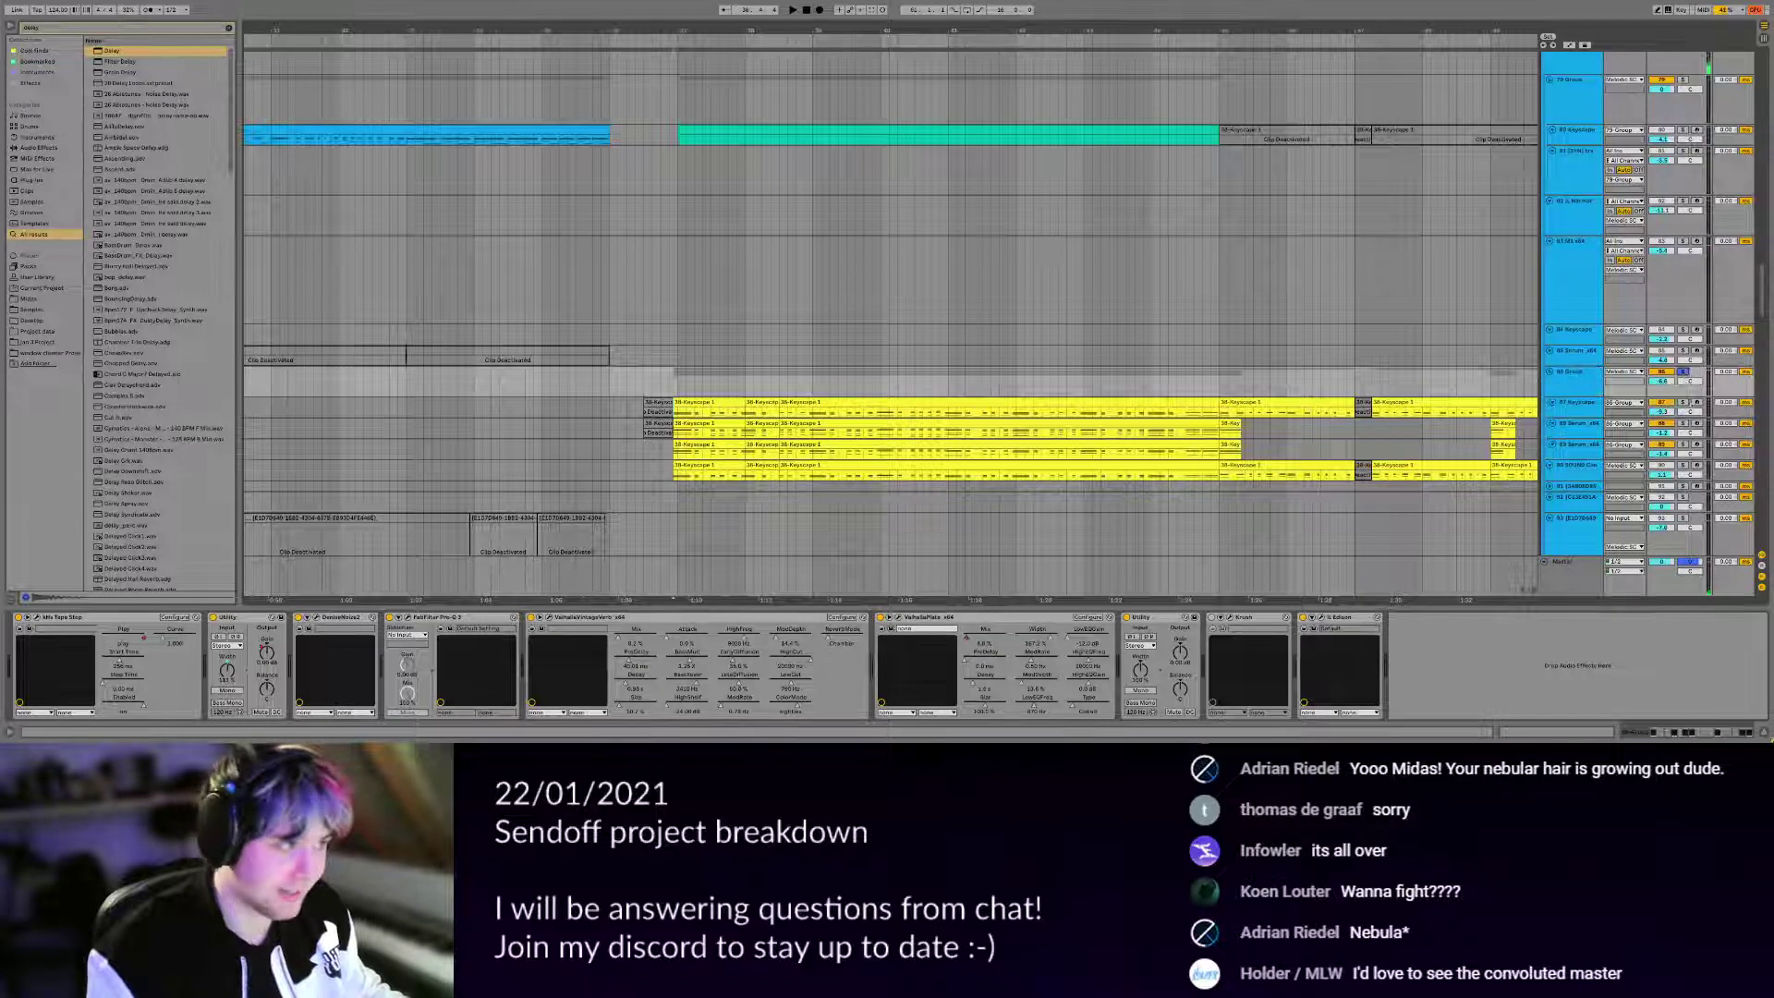
pyautogui.click(1683, 427)
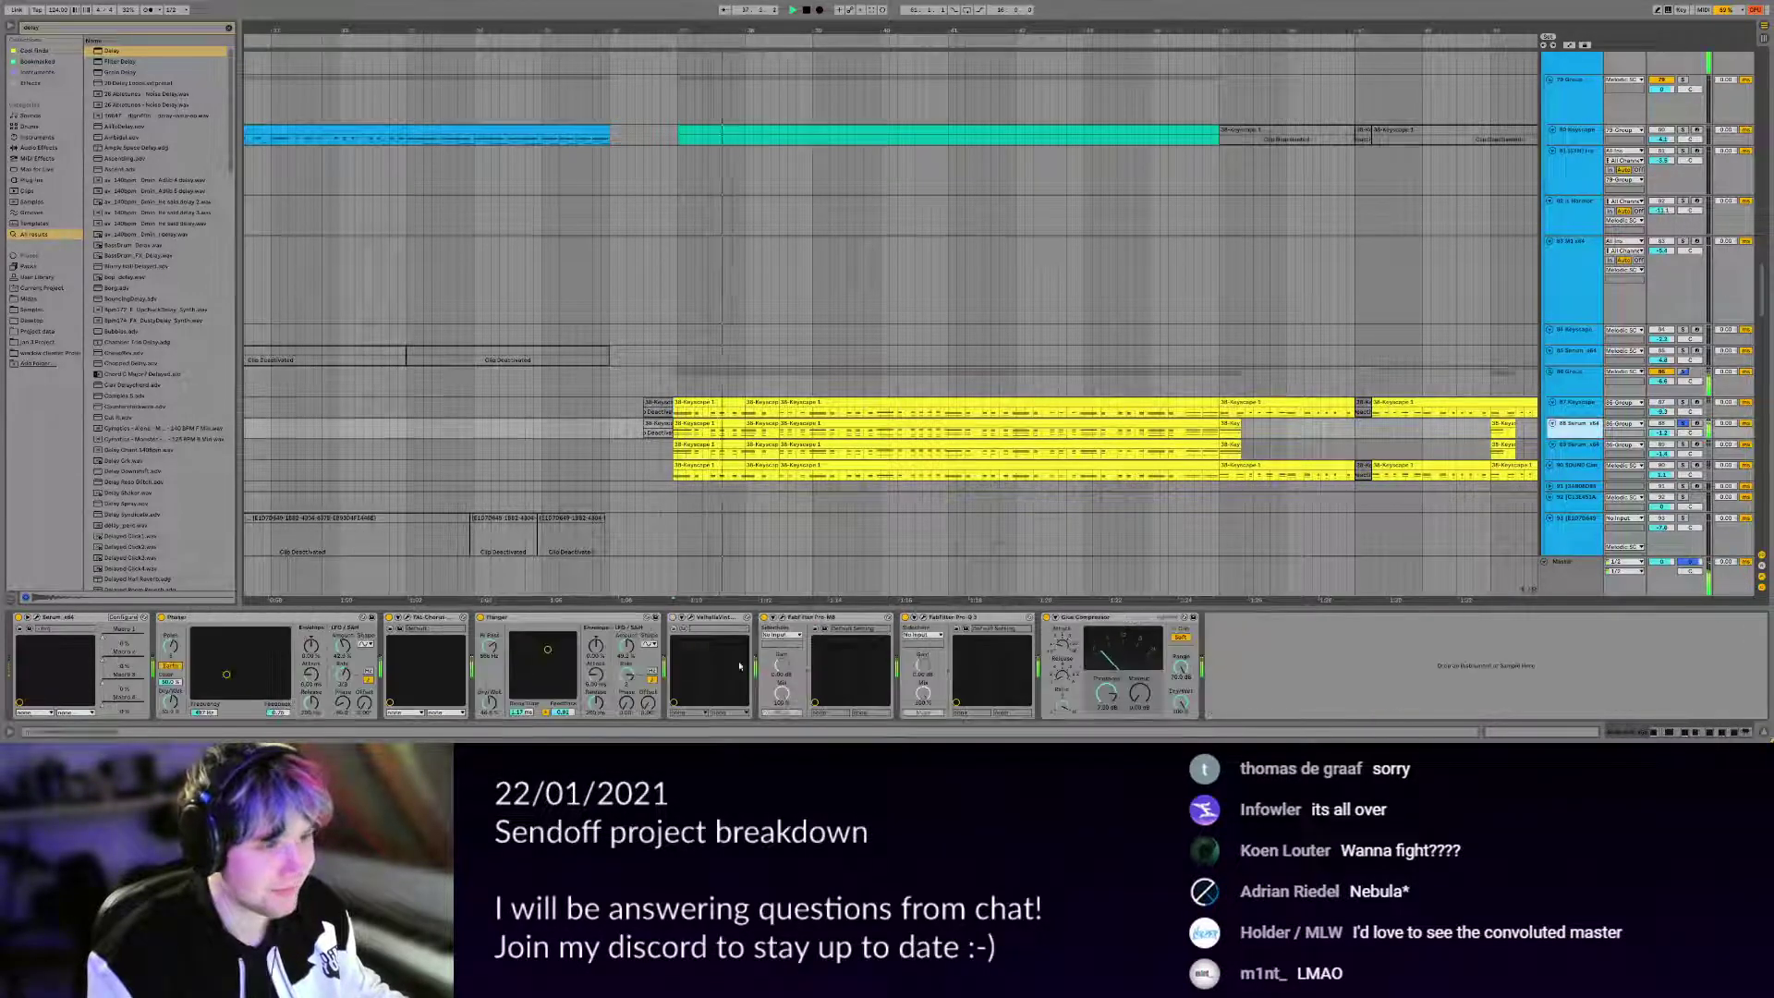
# Examine the first Serum track's synth patch, its FX page and the Phaser device, and hide the plugin window.
pyautogui.click(36, 617)
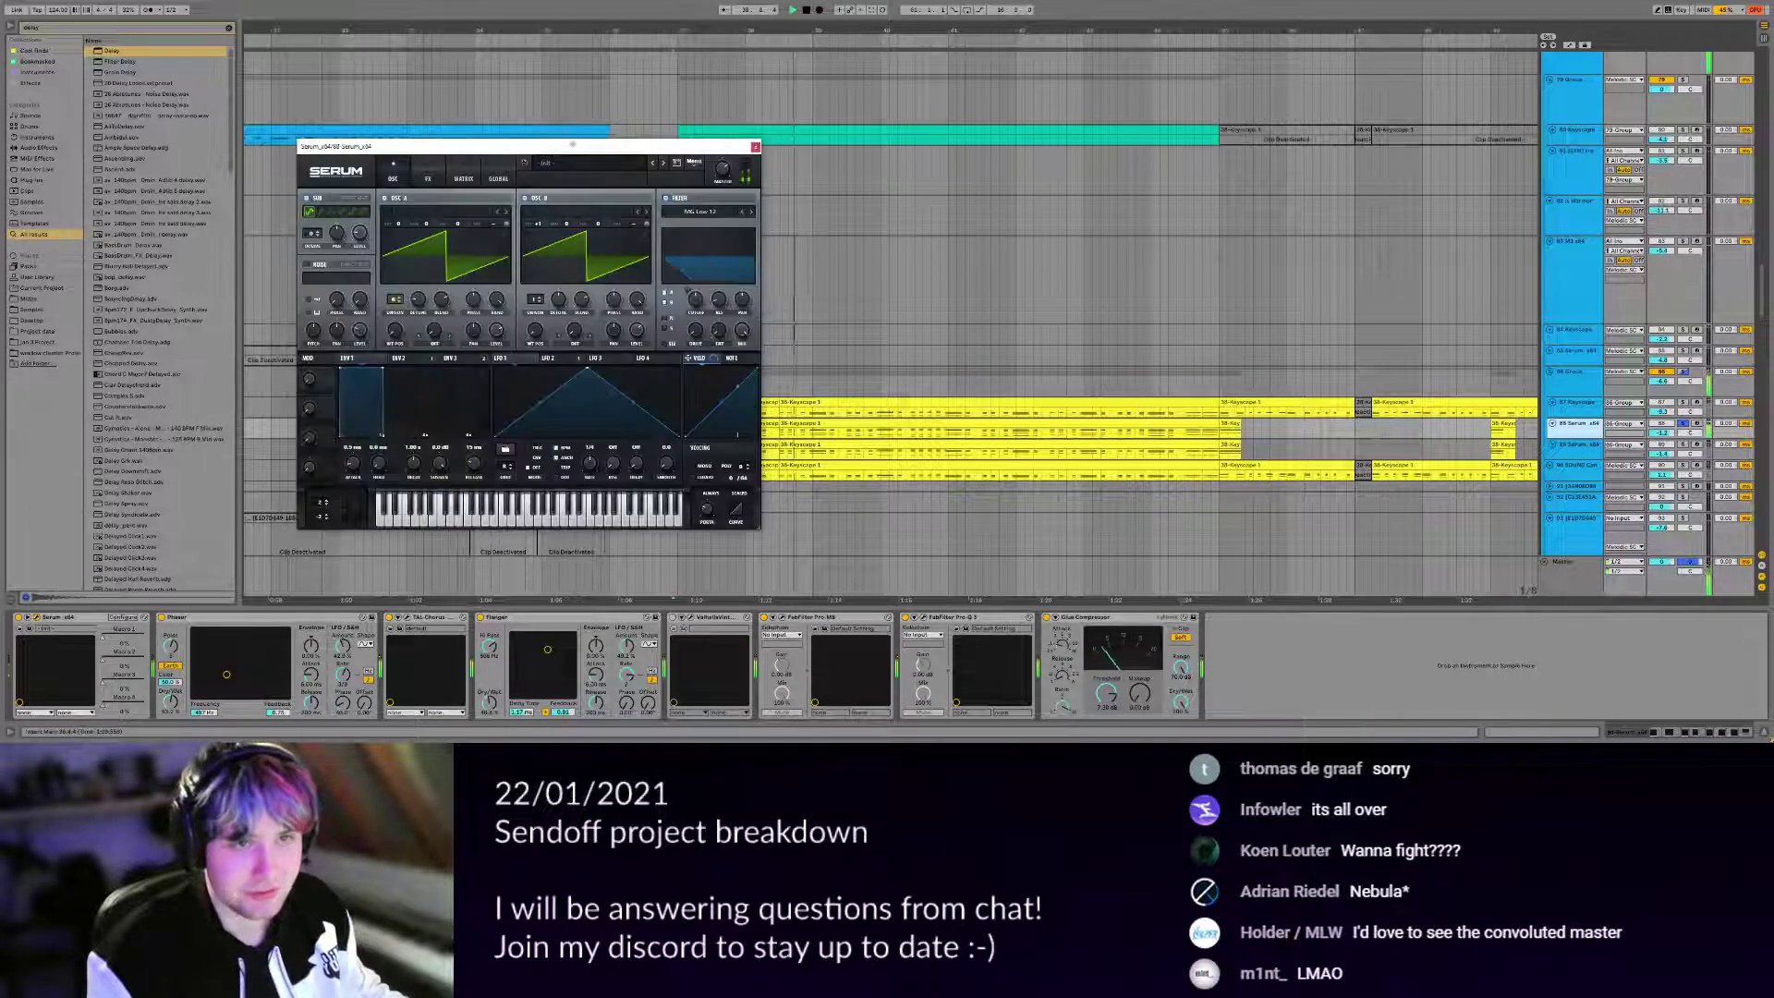
pyautogui.moveTo(573, 144); pyautogui.dragTo(654, 155)
pyautogui.click(508, 187)
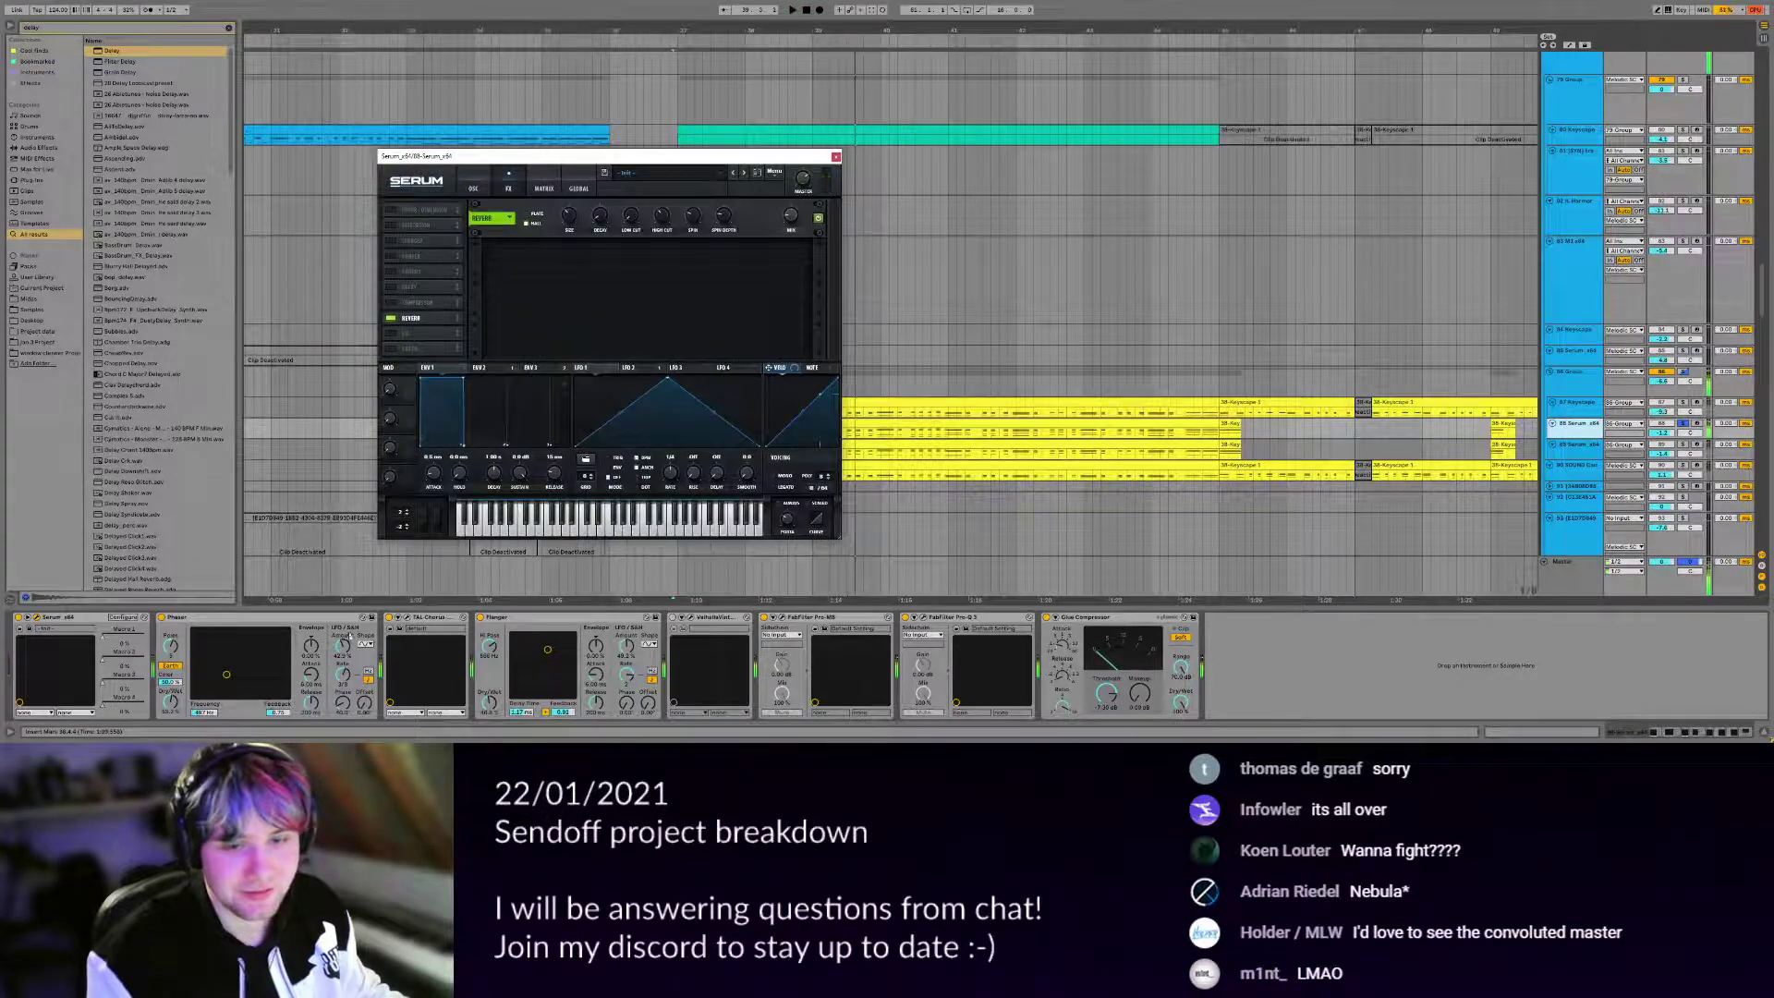
pyautogui.click(231, 619)
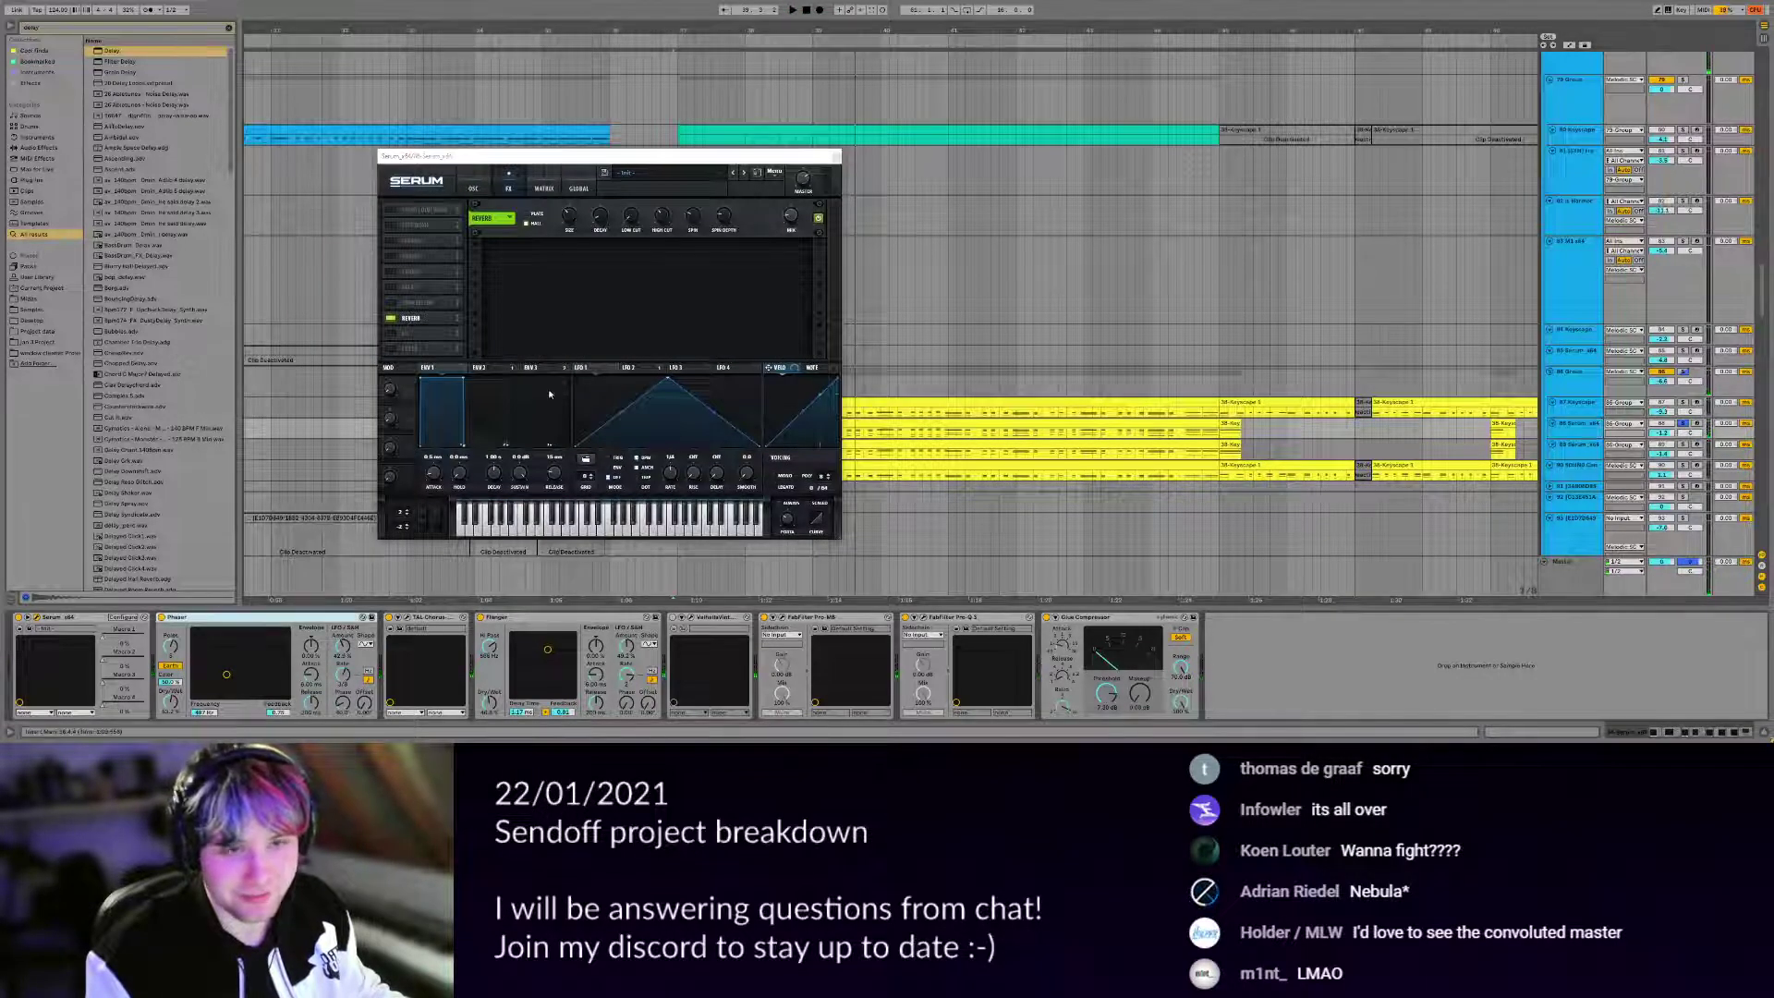
pyautogui.hotkey('ctrl', 'alt', 'p')
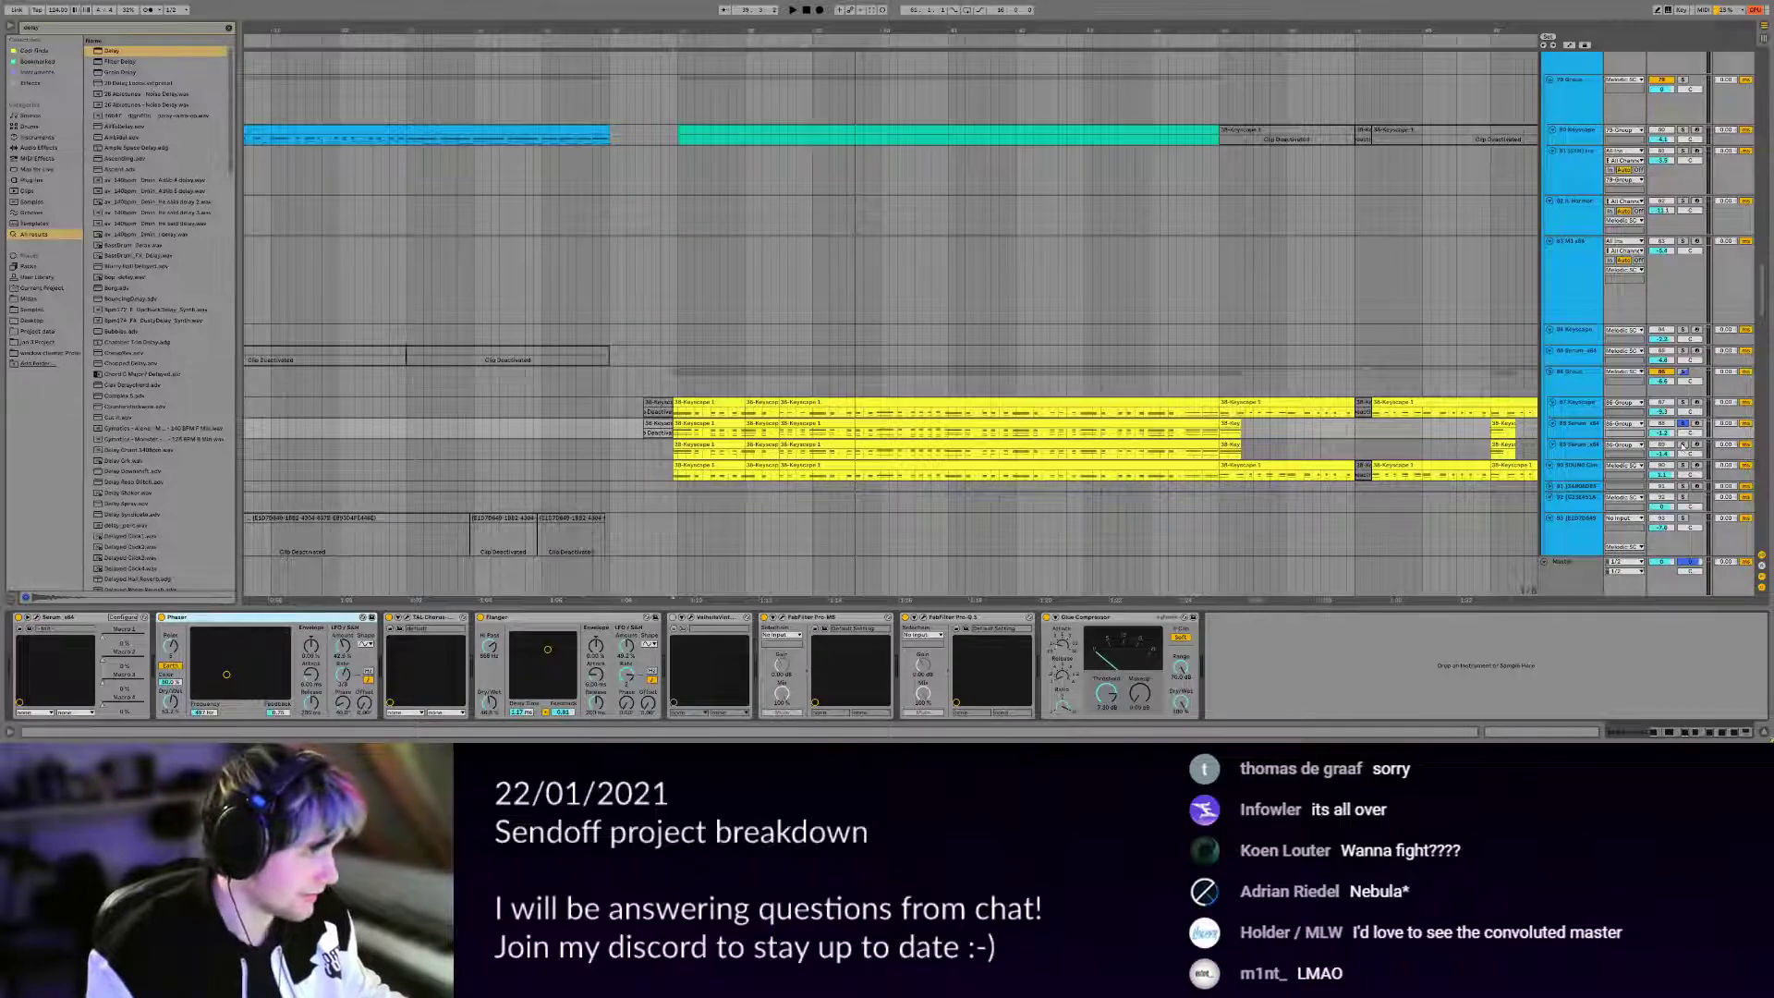
# Play the second Serum track of the group with its synth window open, and enlarge the track to show its notes.
pyautogui.press('space')
pyautogui.click(1564, 447)
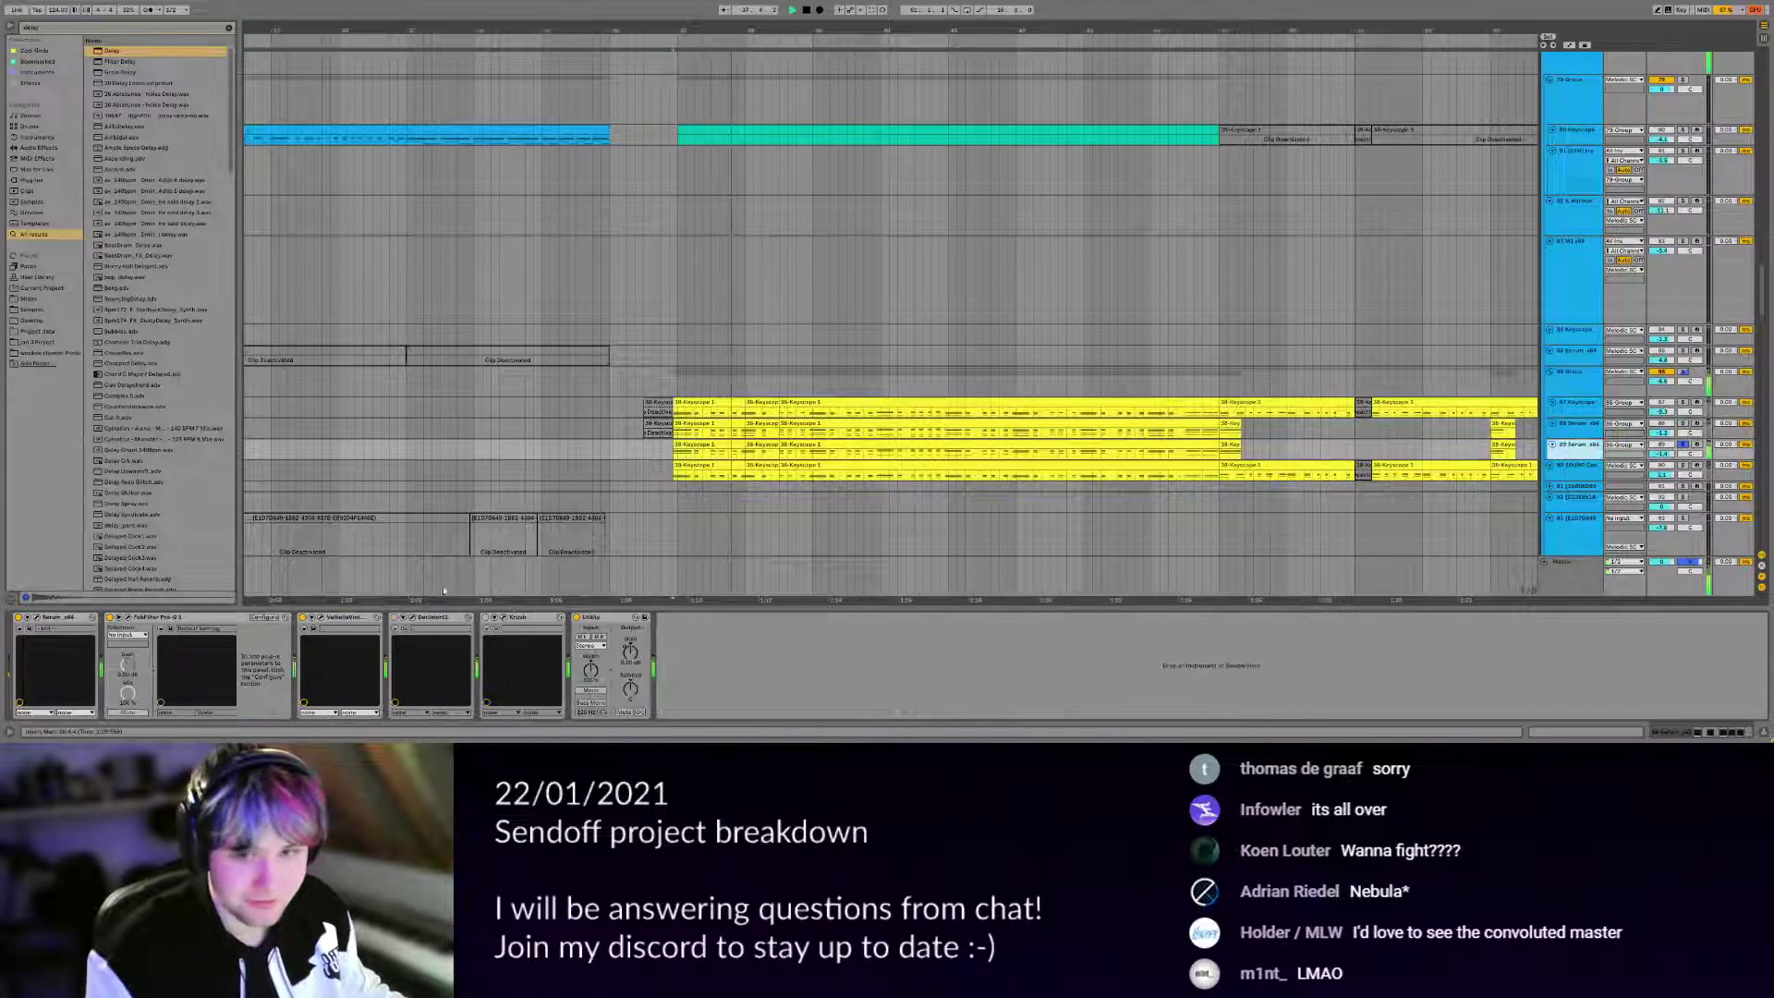
pyautogui.click(37, 617)
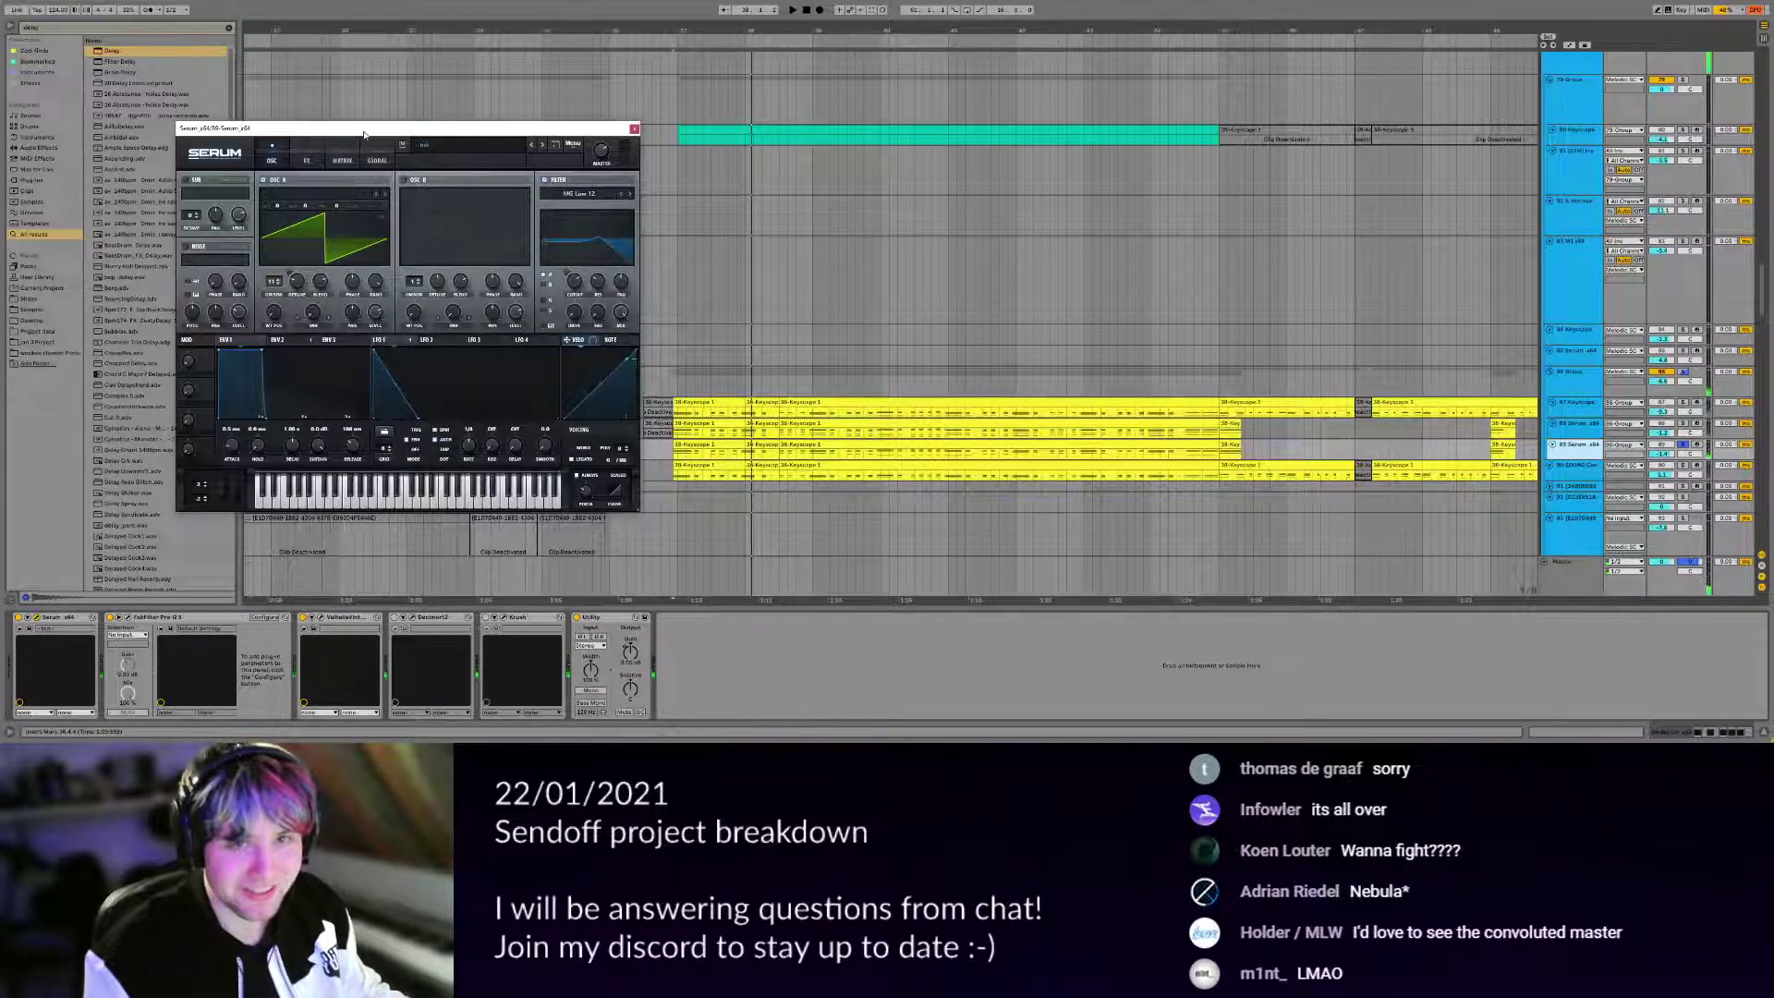
pyautogui.moveTo(363, 134); pyautogui.dragTo(284, 95)
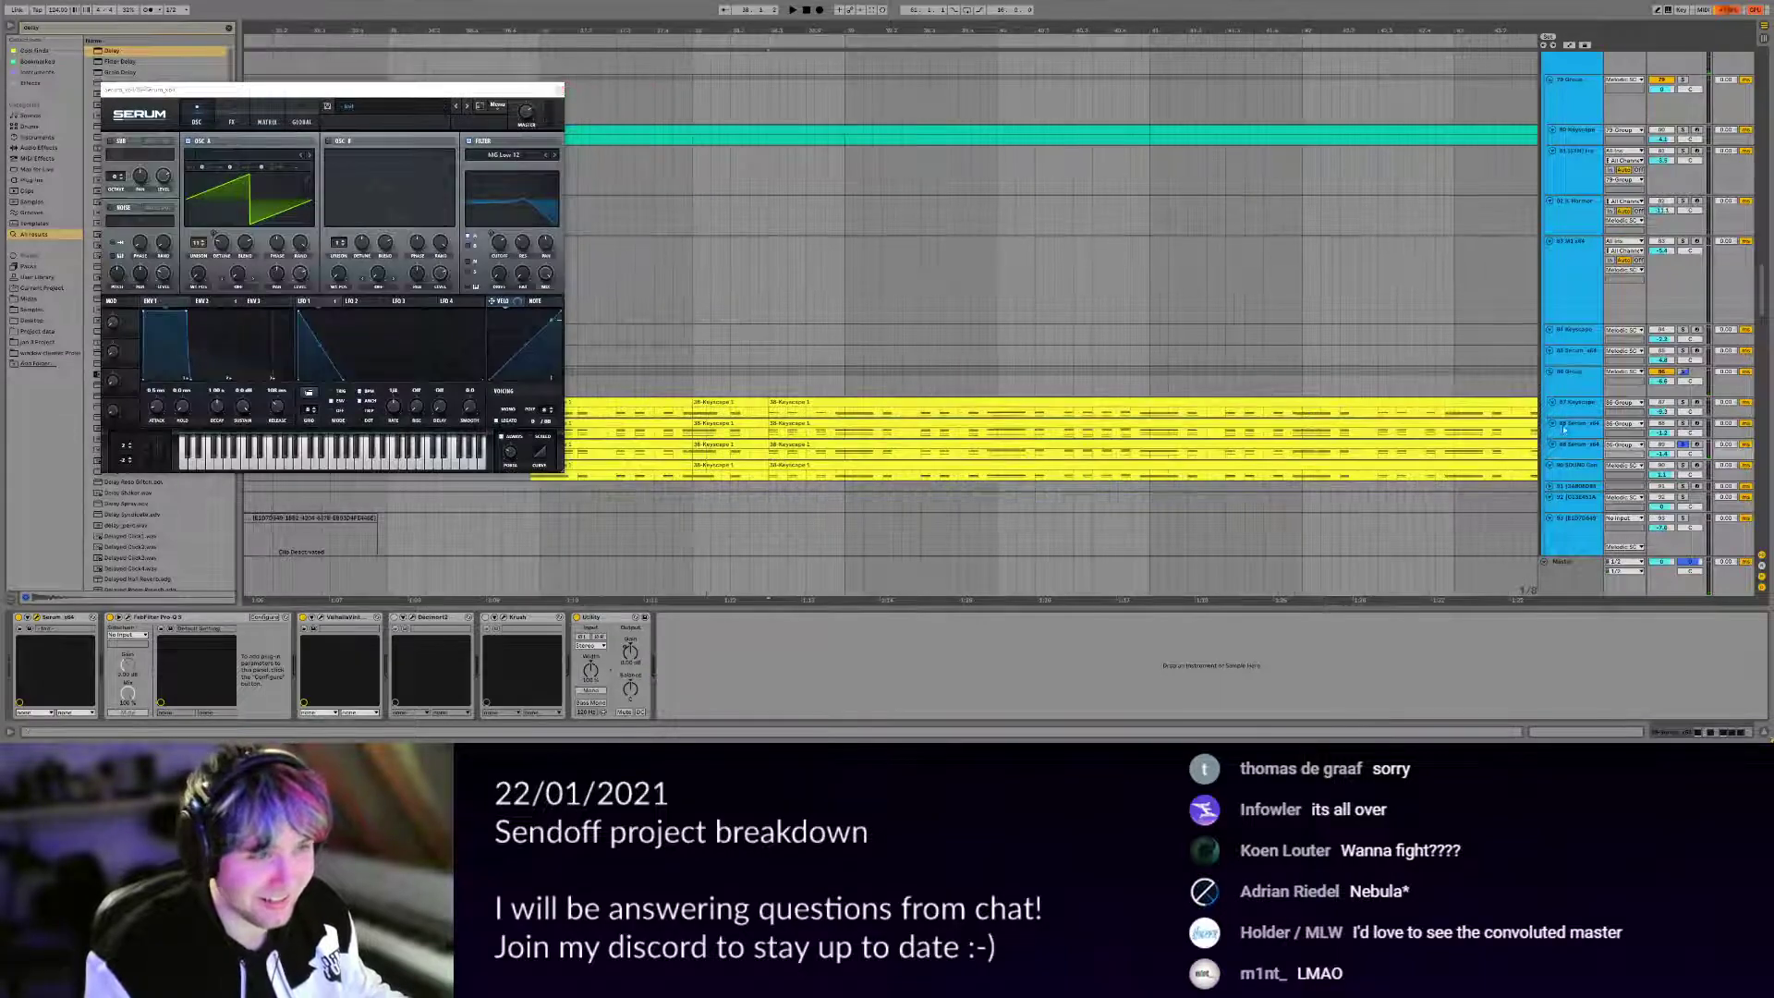
pyautogui.click(1574, 447)
pyautogui.moveTo(1573, 482); pyautogui.dragTo(1573, 508)
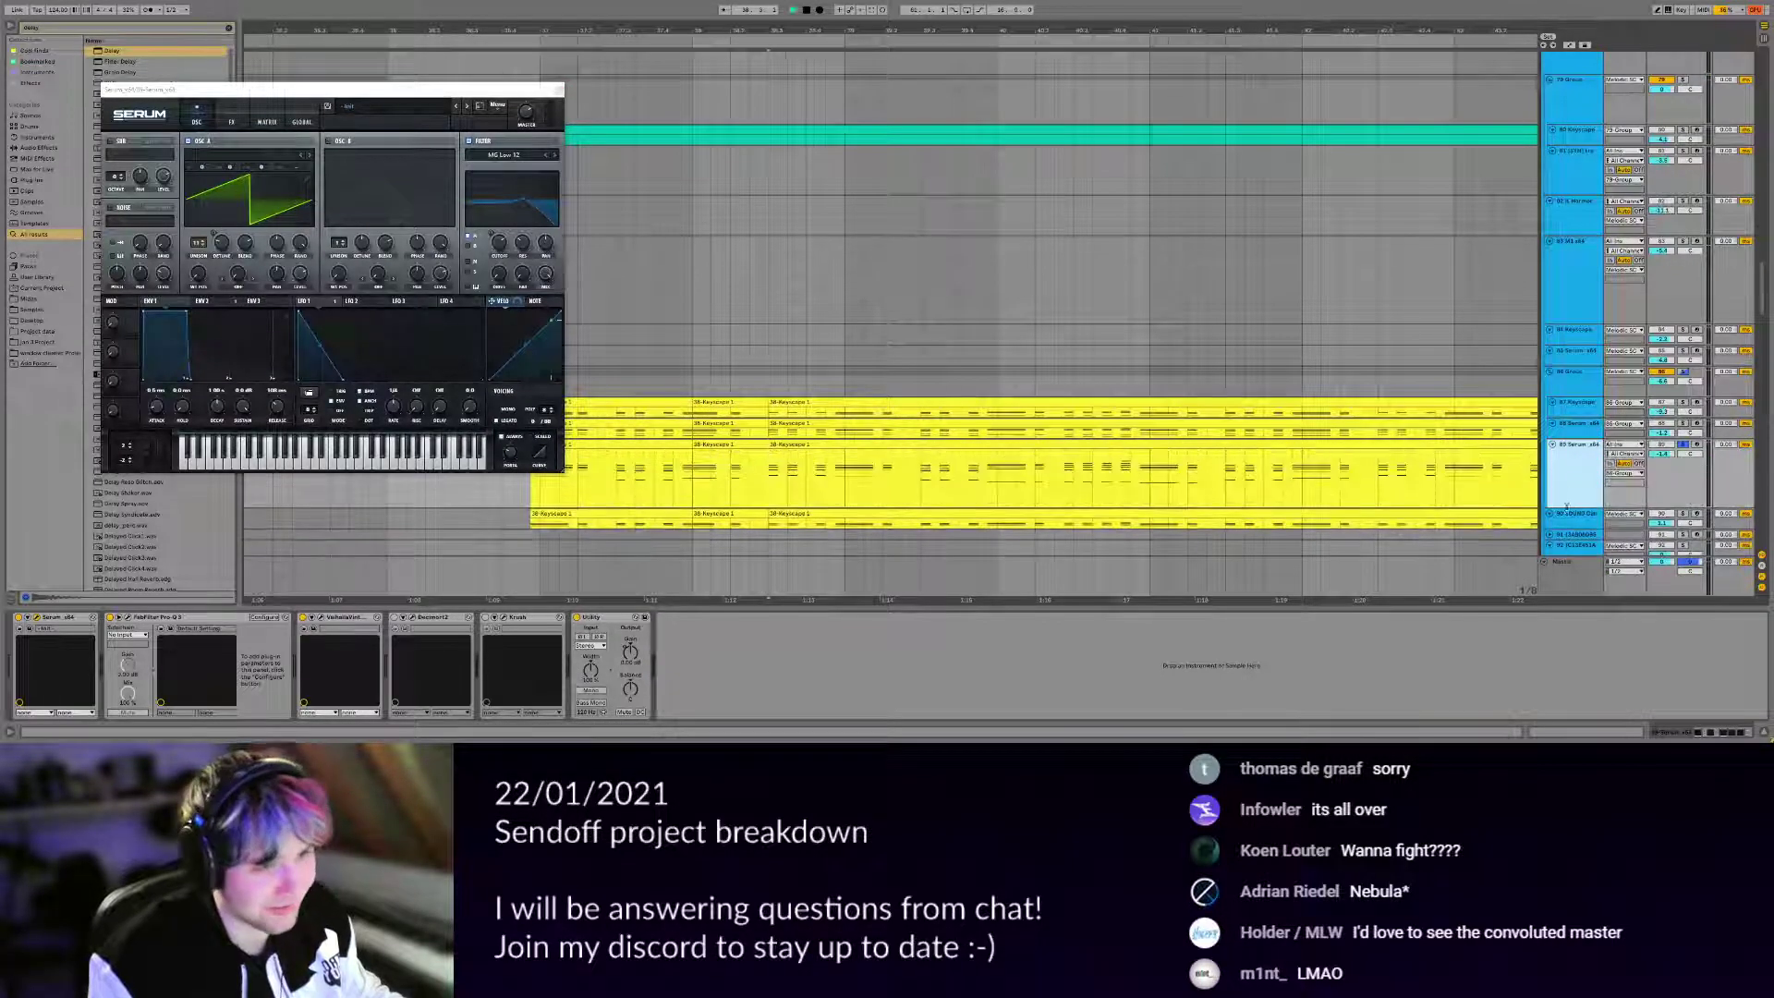
pyautogui.press('space')
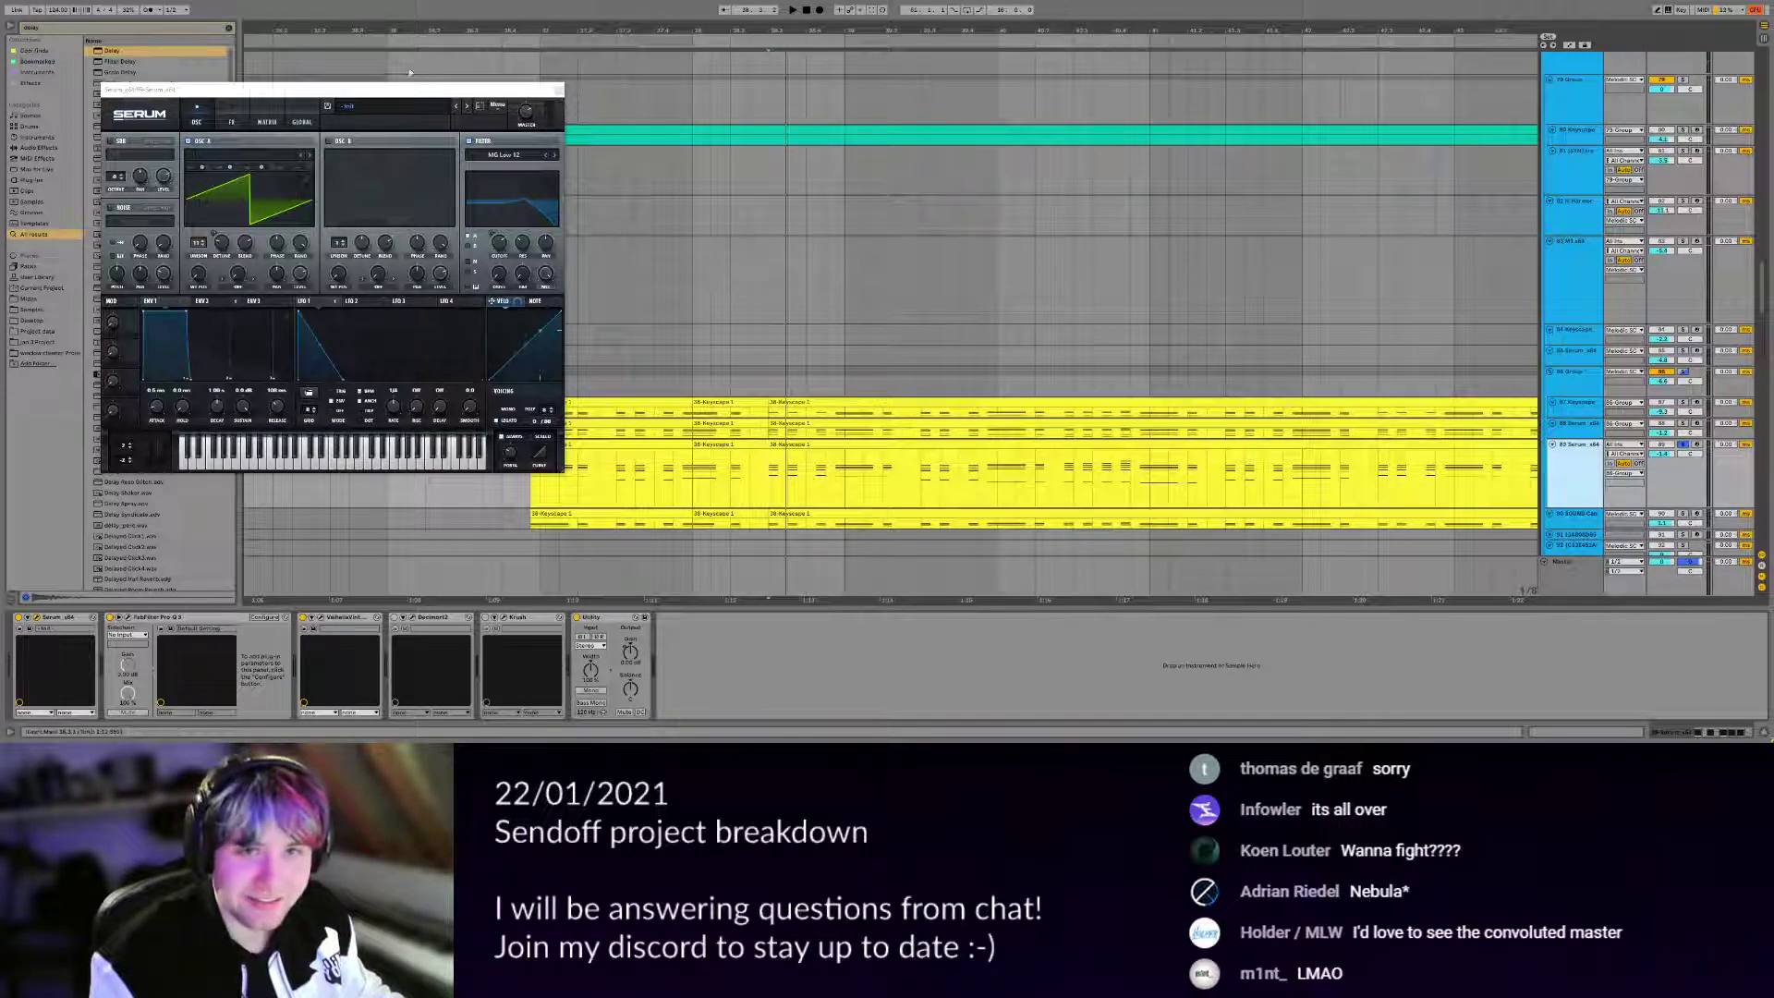
# Examine the second Serum patch's oscillator, filter and LFO 1 in the synth window, and hide the window.
pyautogui.moveTo(414, 92); pyautogui.dragTo(538, 147)
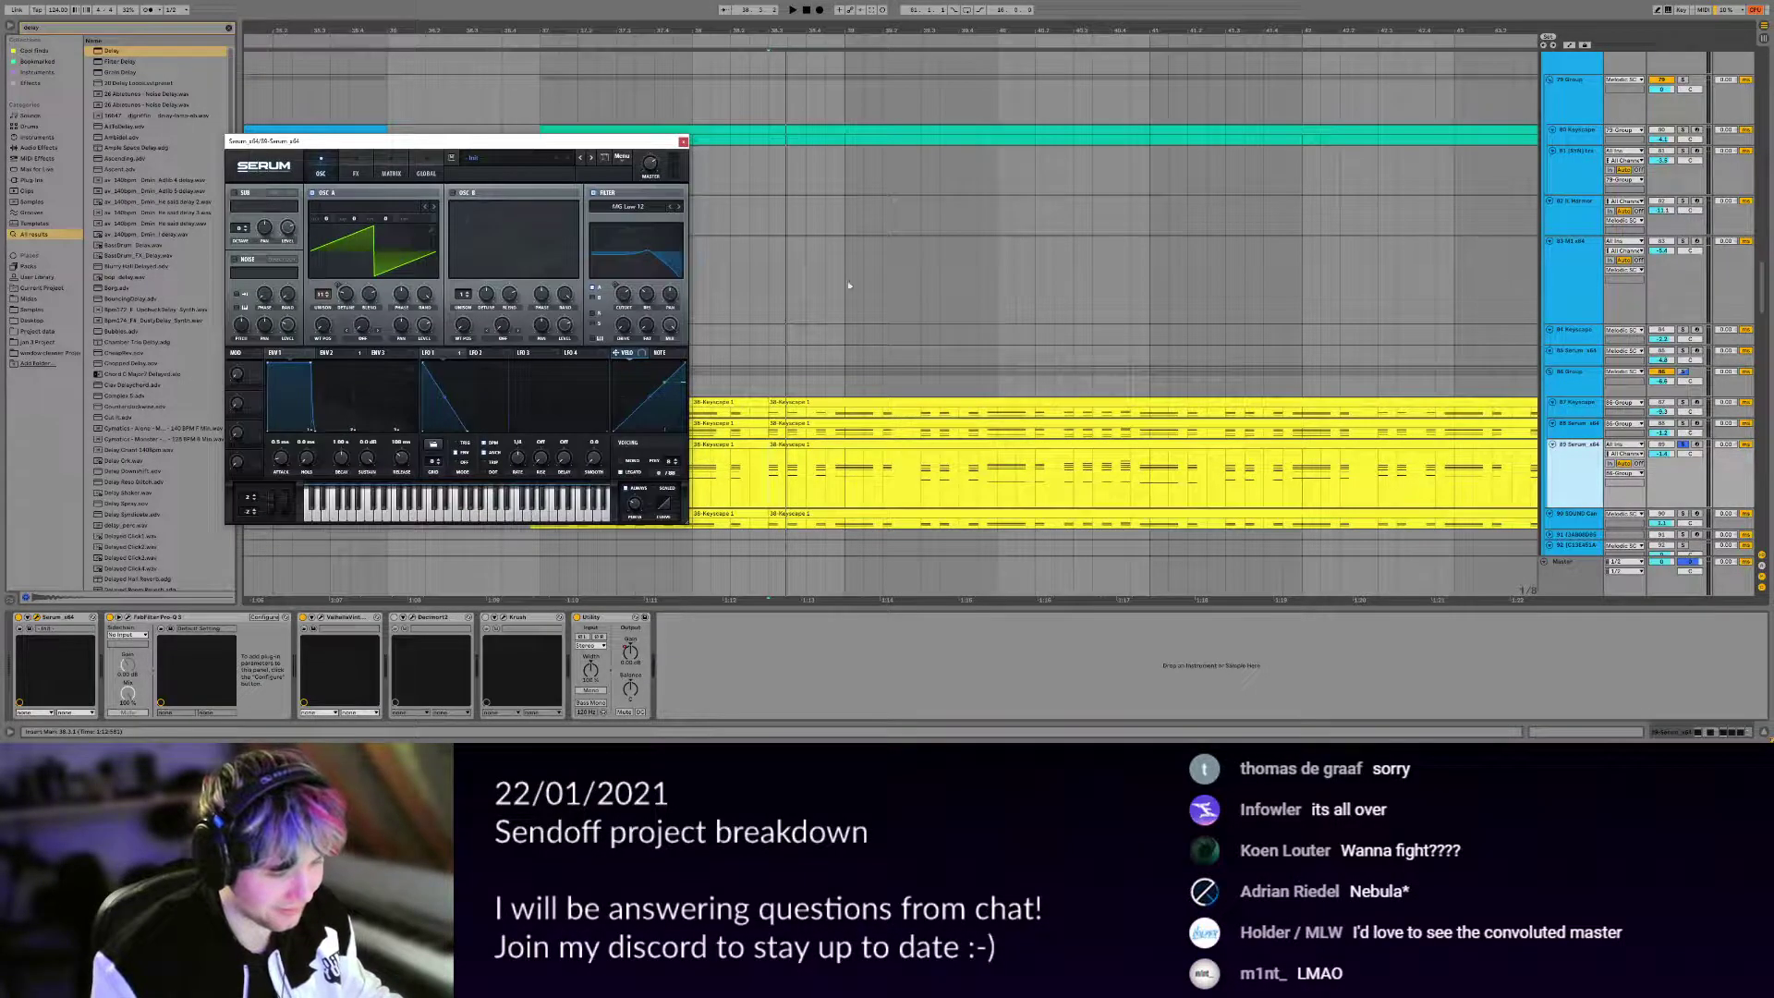
pyautogui.scroll(-3, 849, 286)
pyautogui.moveTo(942, 312); pyautogui.dragTo(915, 286)
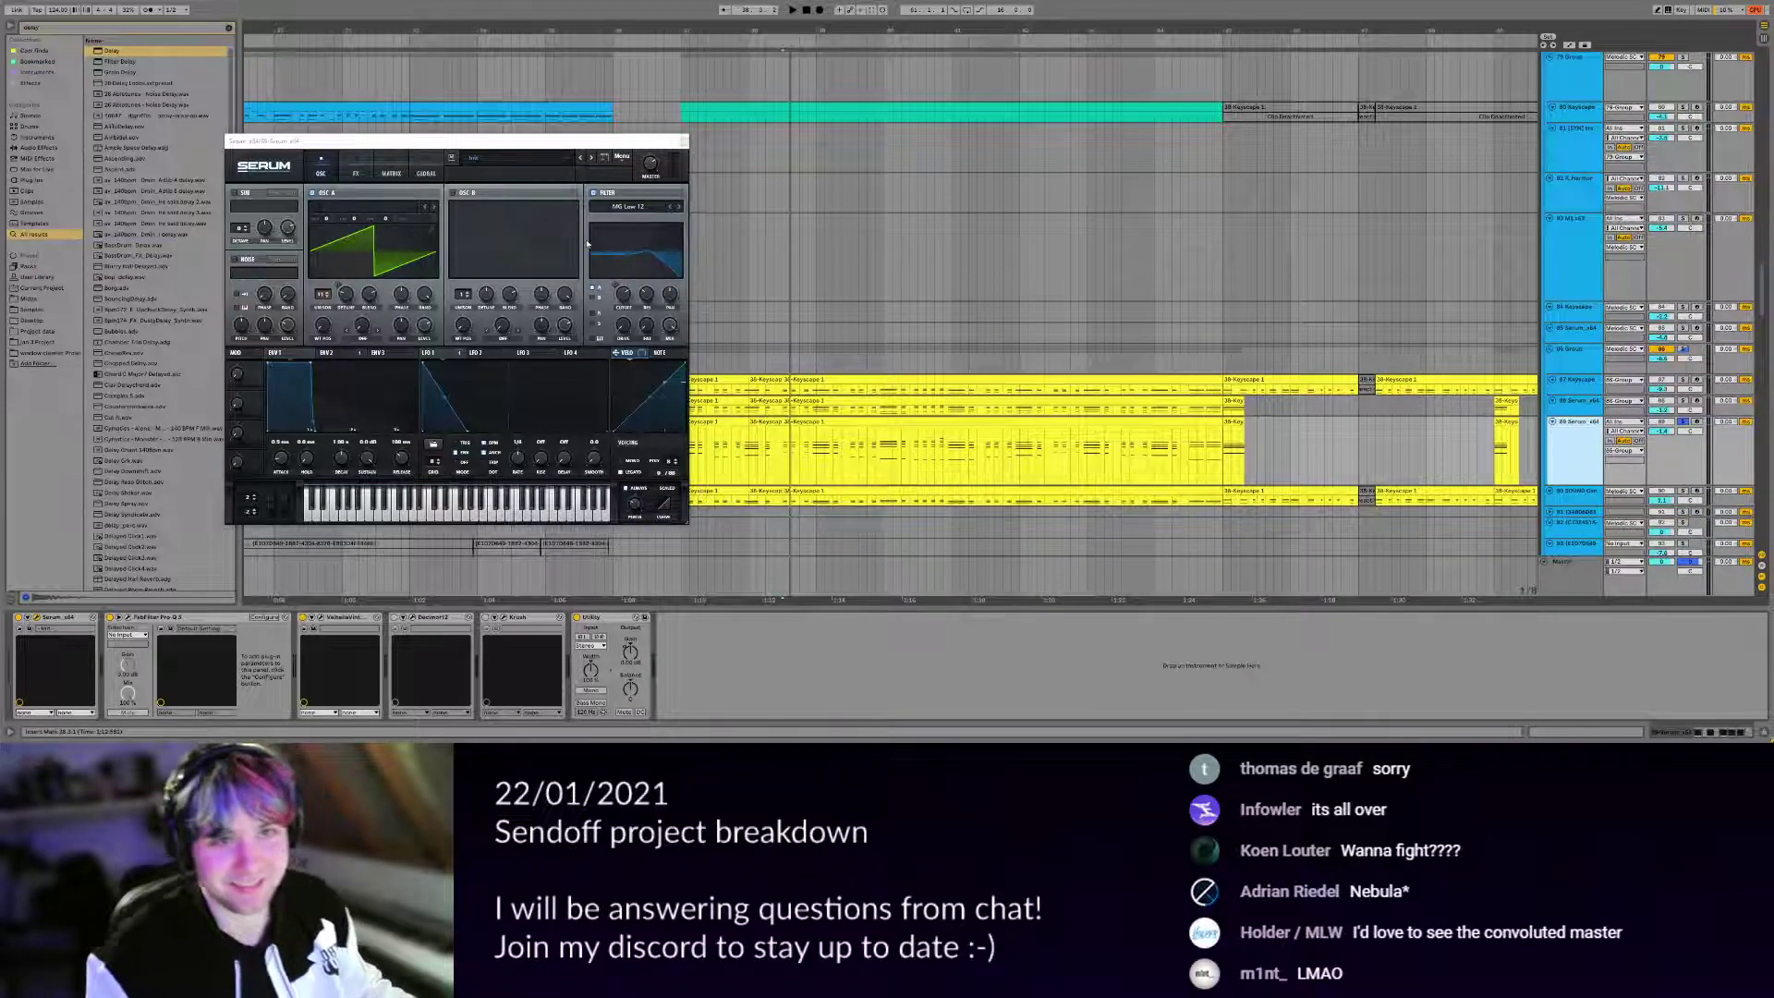
pyautogui.click(450, 358)
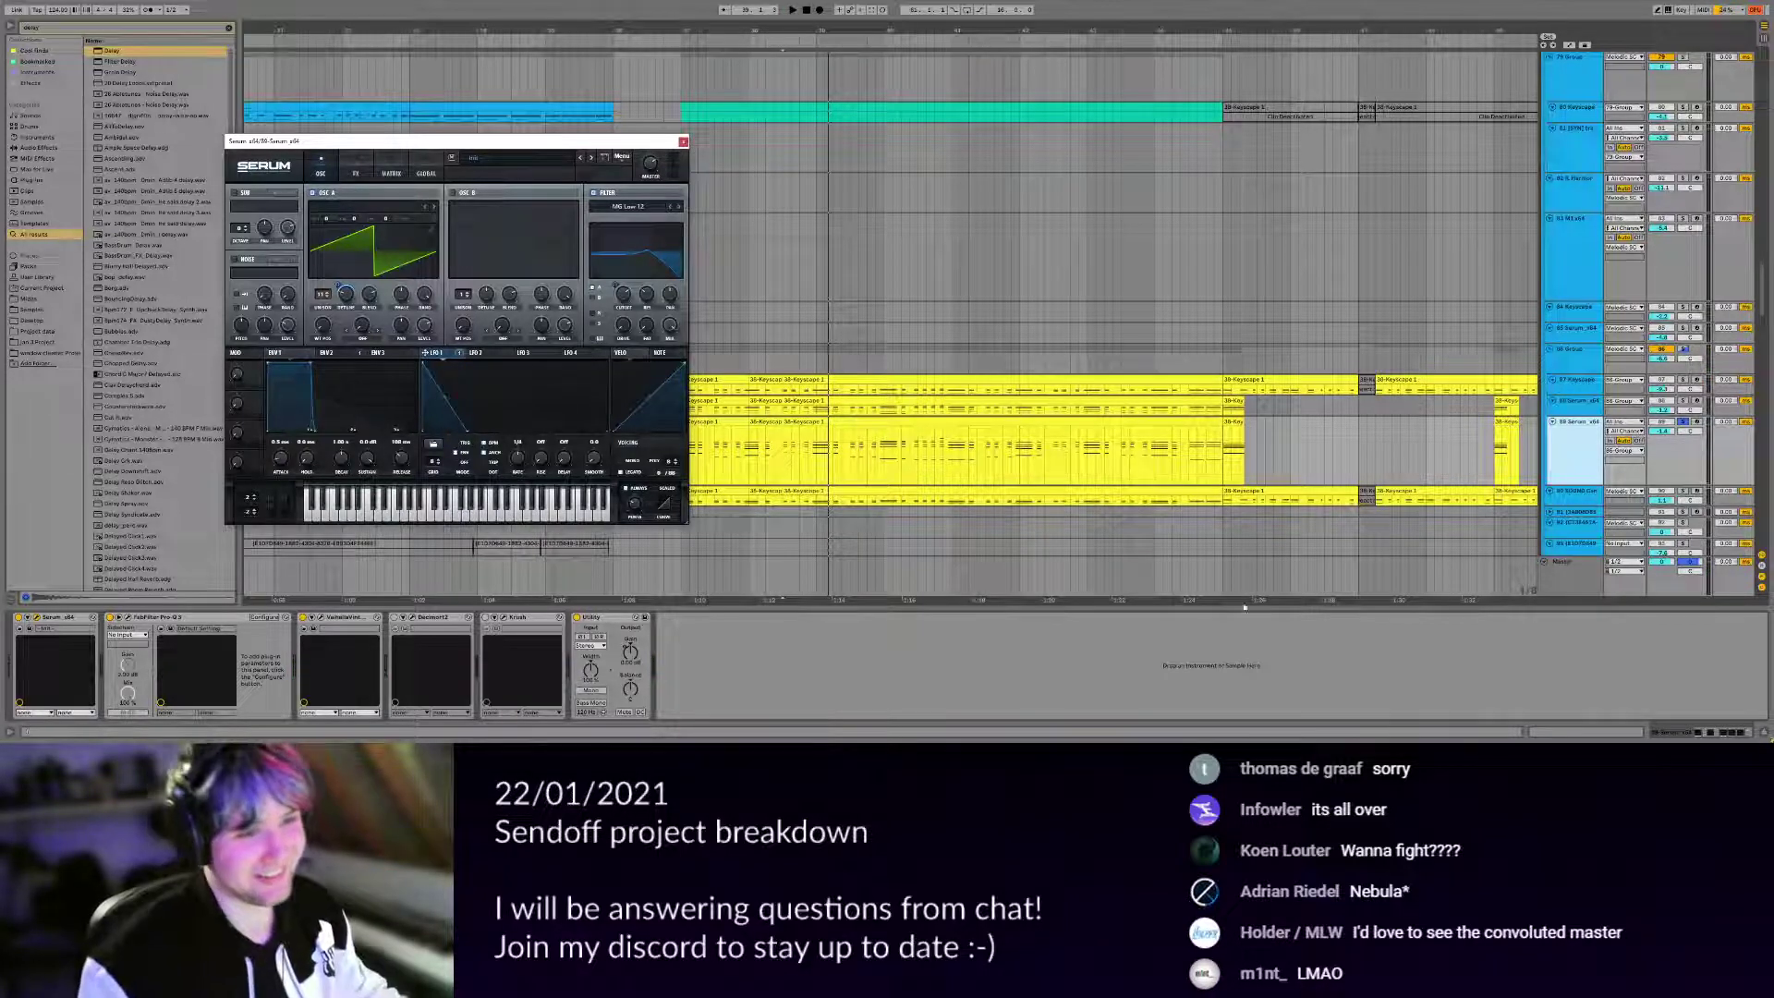
pyautogui.hotkey('ctrl', 'alt', 'p')
# Enlarge and solo the Sound Canvas track below the Serum layers and play its clips.
pyautogui.moveTo(1011, 557); pyautogui.dragTo(1005, 507)
pyautogui.click(1576, 442)
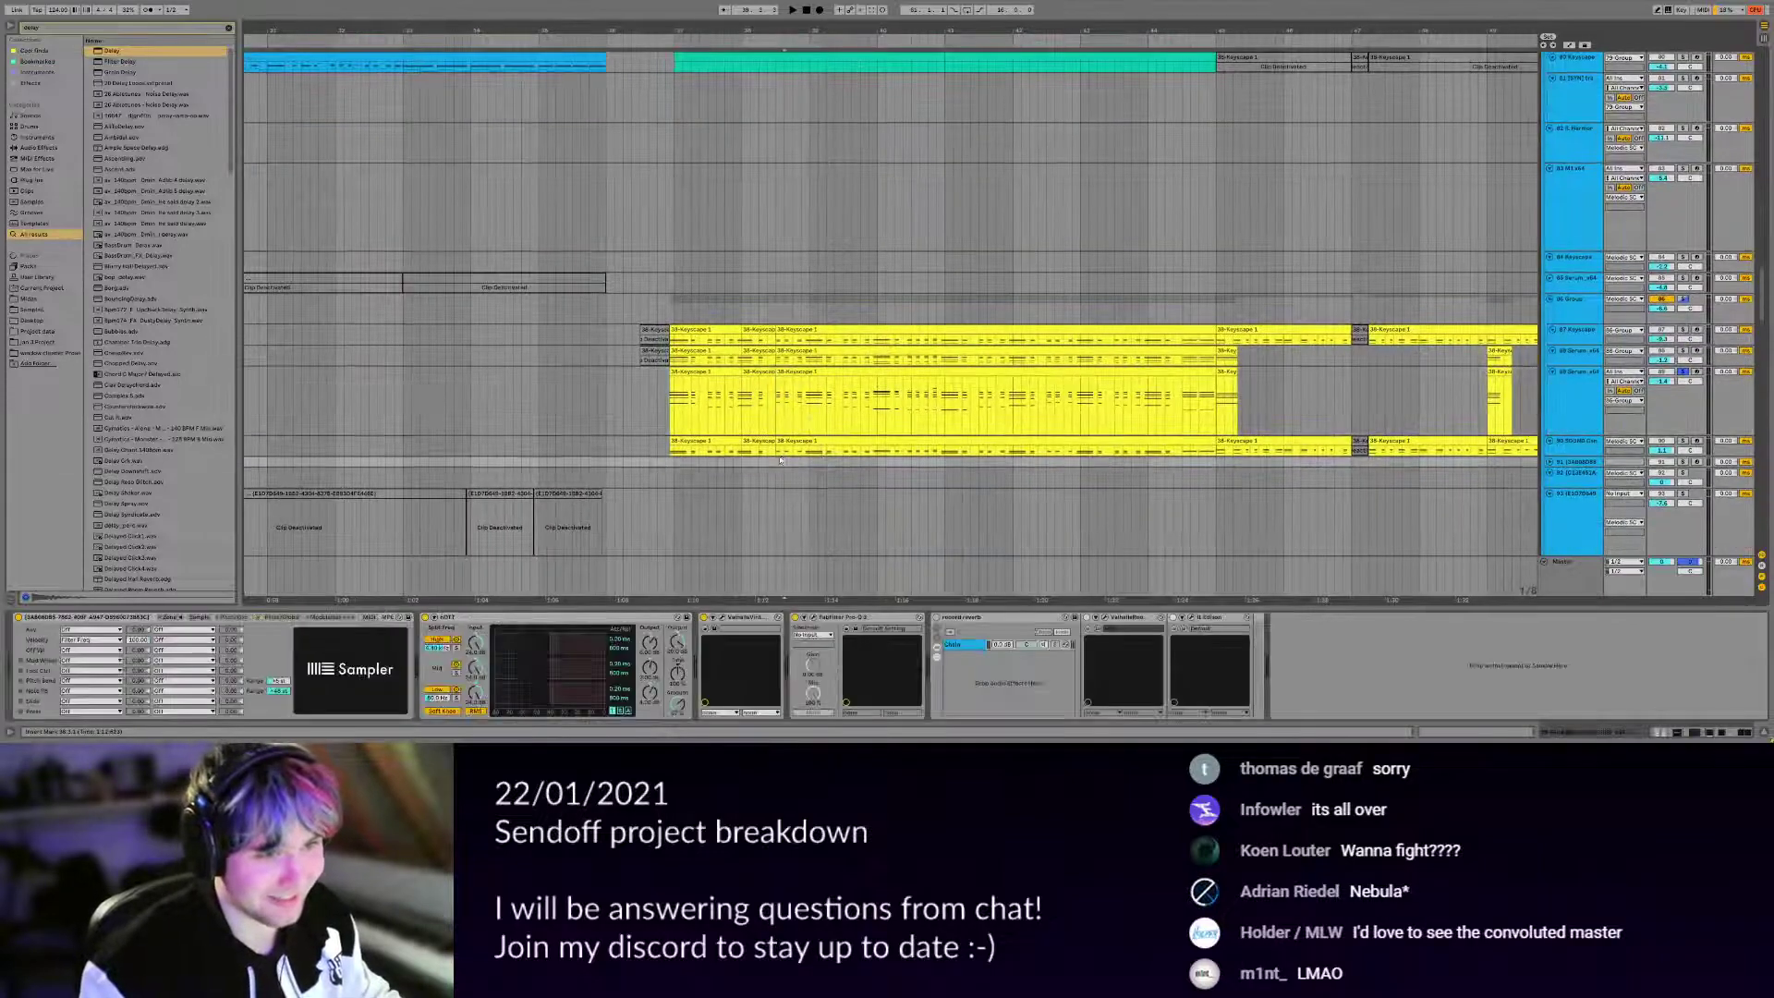
pyautogui.press('space')
pyautogui.moveTo(1581, 457); pyautogui.dragTo(1583, 495)
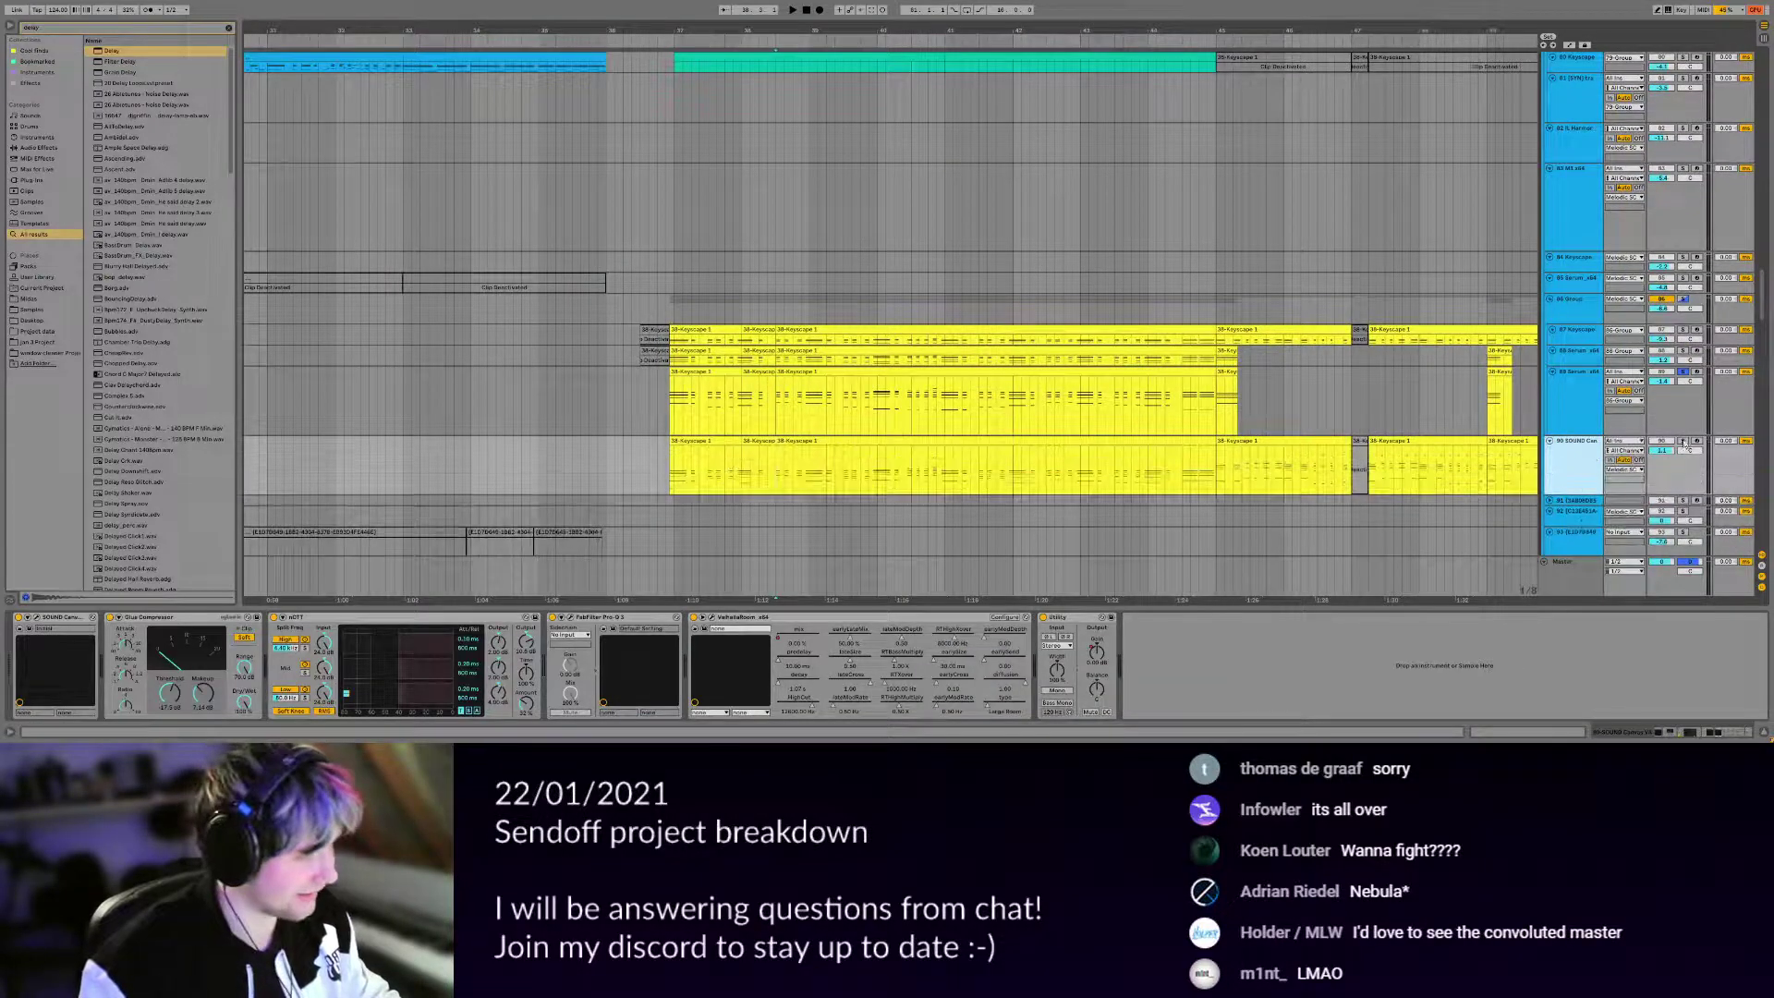
pyautogui.click(1683, 442)
pyautogui.click(1583, 472)
pyautogui.moveTo(978, 397); pyautogui.dragTo(920, 353)
pyautogui.press('space')
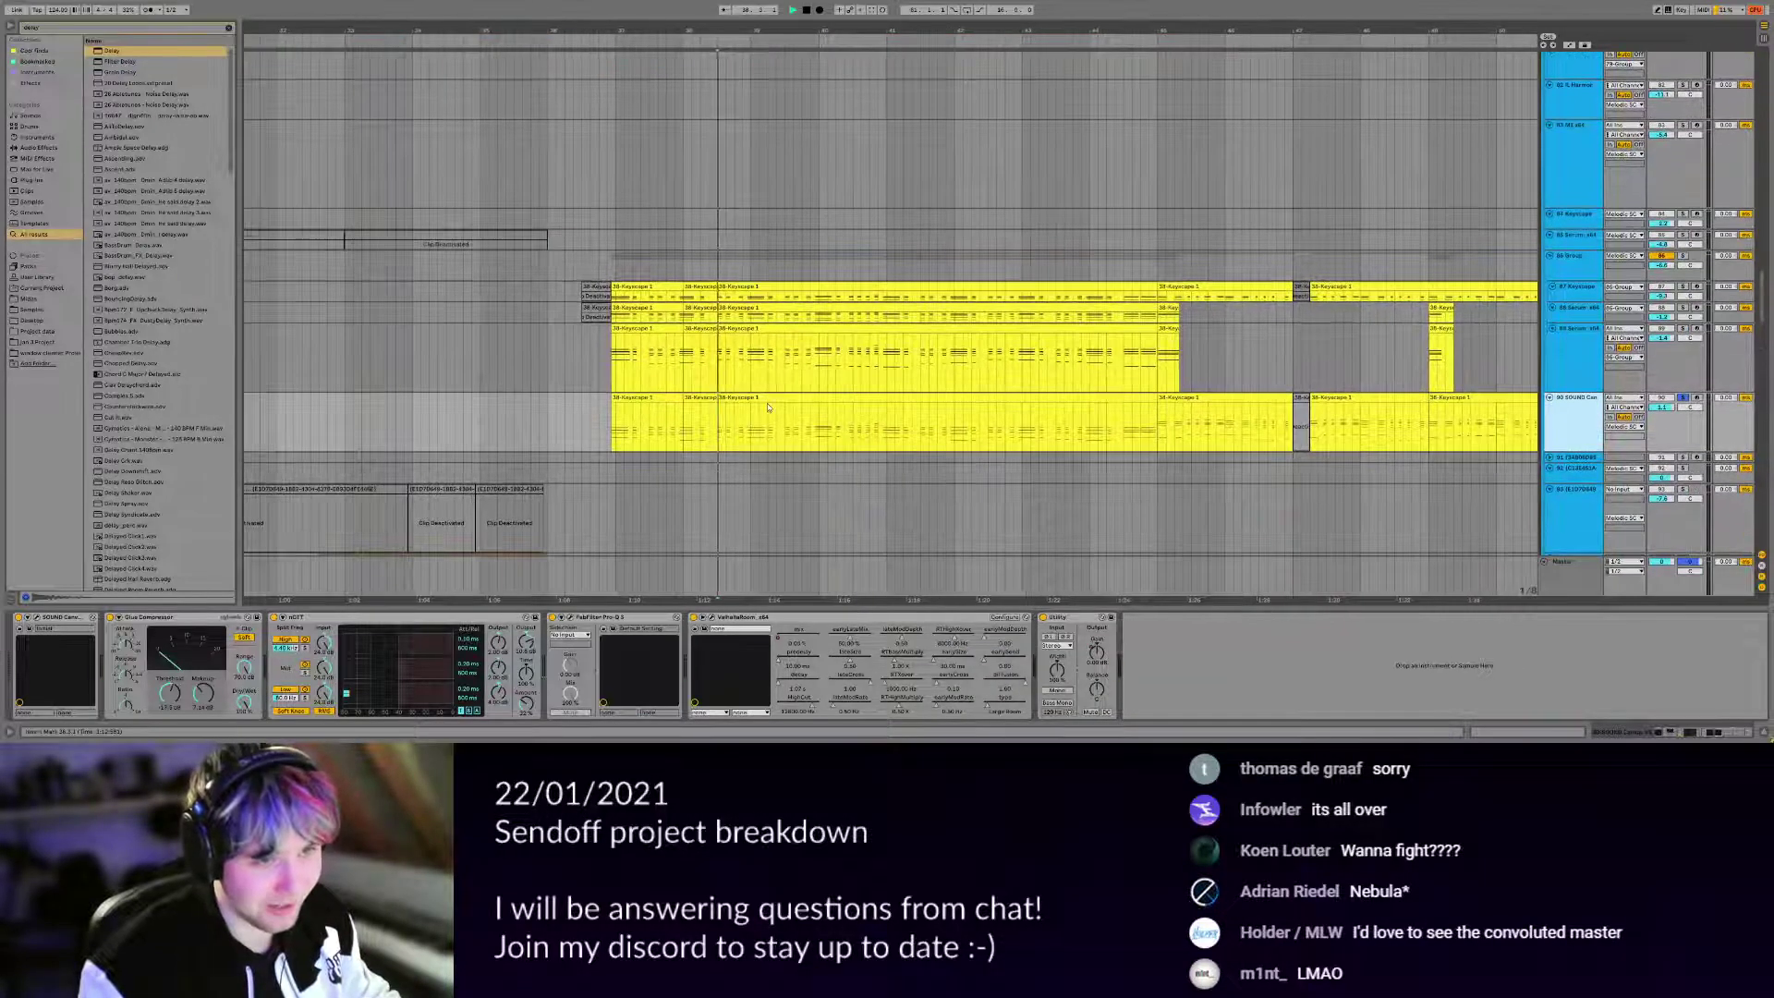
# Open the Sound Canvas plugin to show its Chorus Gt. preset, replay the track, and close the plugin.
pyautogui.click(37, 618)
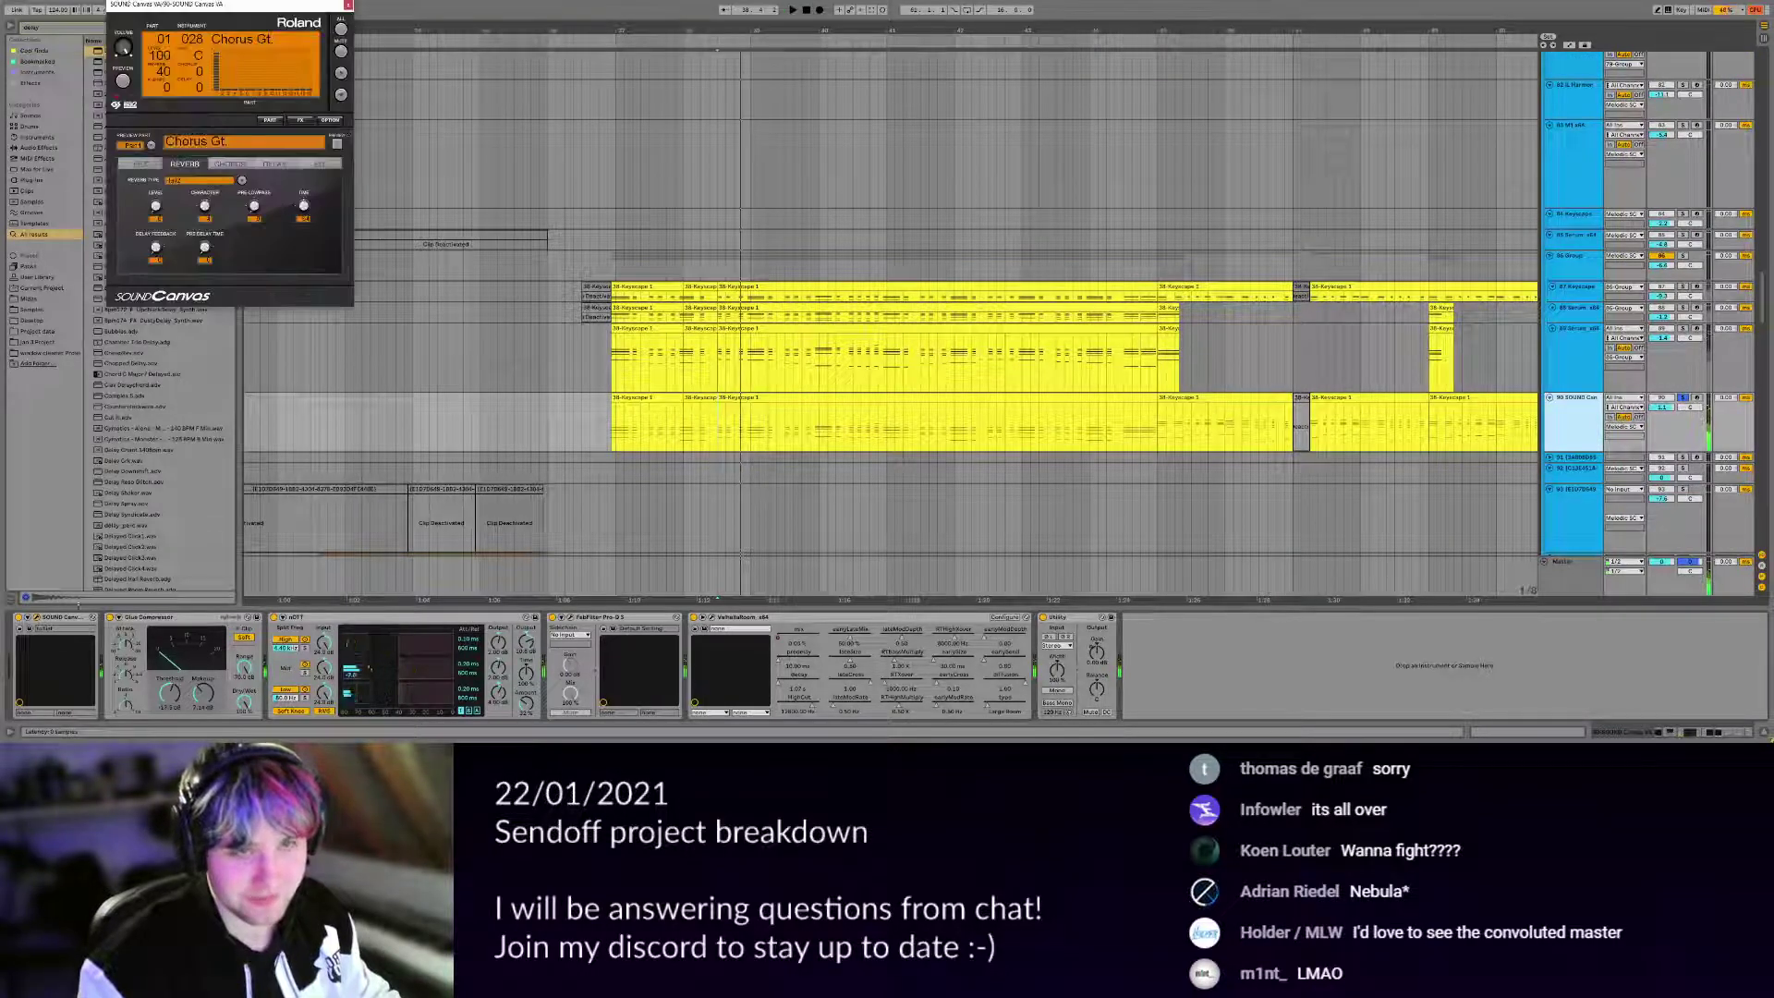
pyautogui.press('space')
pyautogui.press('space')
pyautogui.moveTo(296, 4); pyautogui.dragTo(432, 176)
pyautogui.click(481, 175)
# Solo the Keyscape track, add the first Serum track to the solo, and play the layers from the clip start.
pyautogui.moveTo(689, 329); pyautogui.dragTo(765, 312)
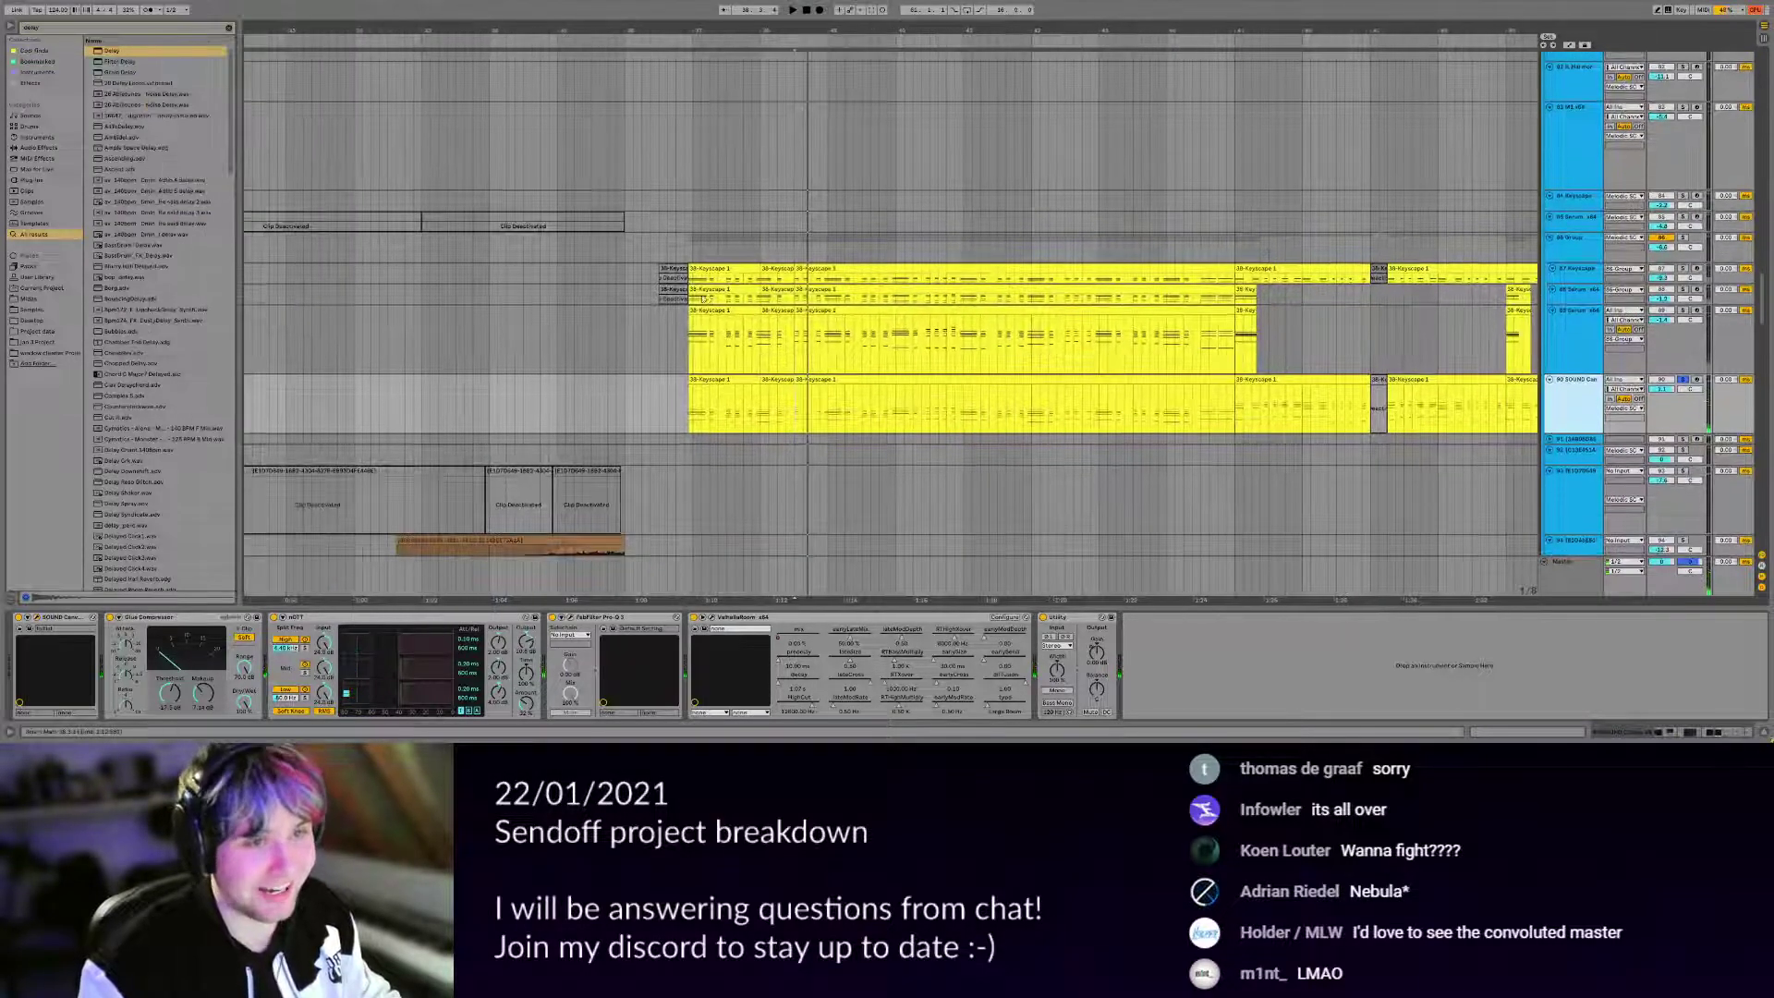
pyautogui.click(735, 290)
pyautogui.click(1577, 269)
pyautogui.click(1685, 269)
pyautogui.press('space')
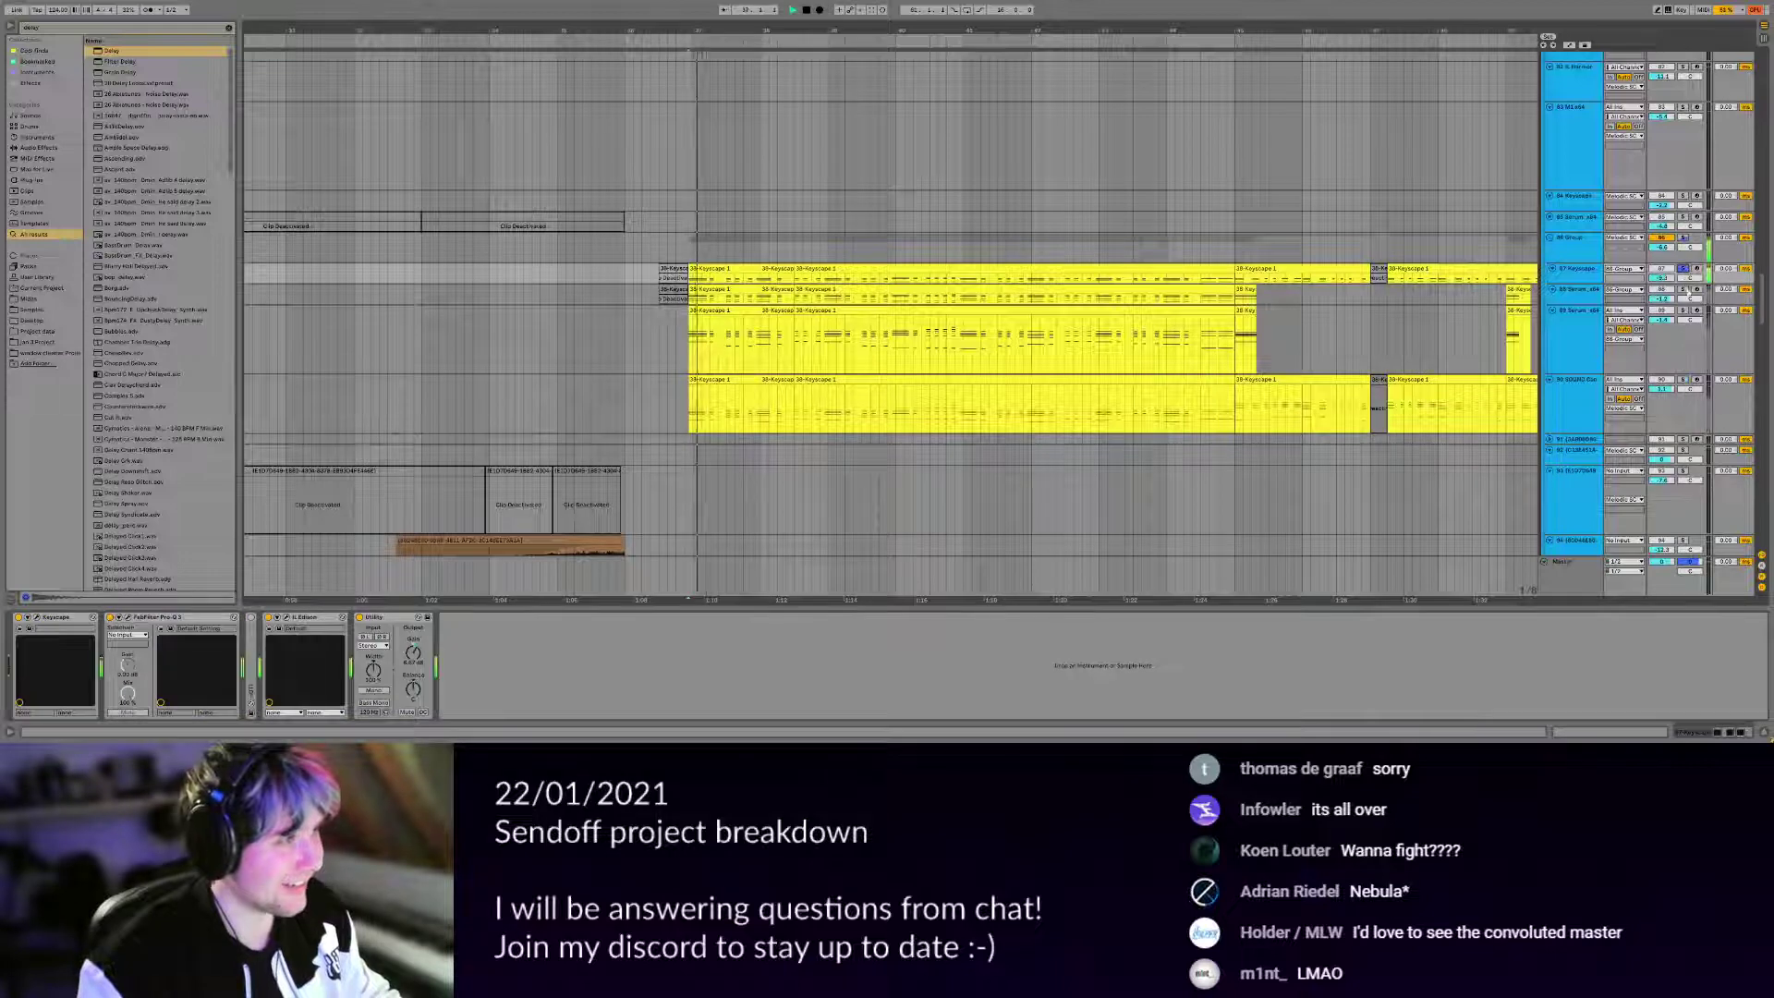
pyautogui.click(1682, 290)
pyautogui.press('space')
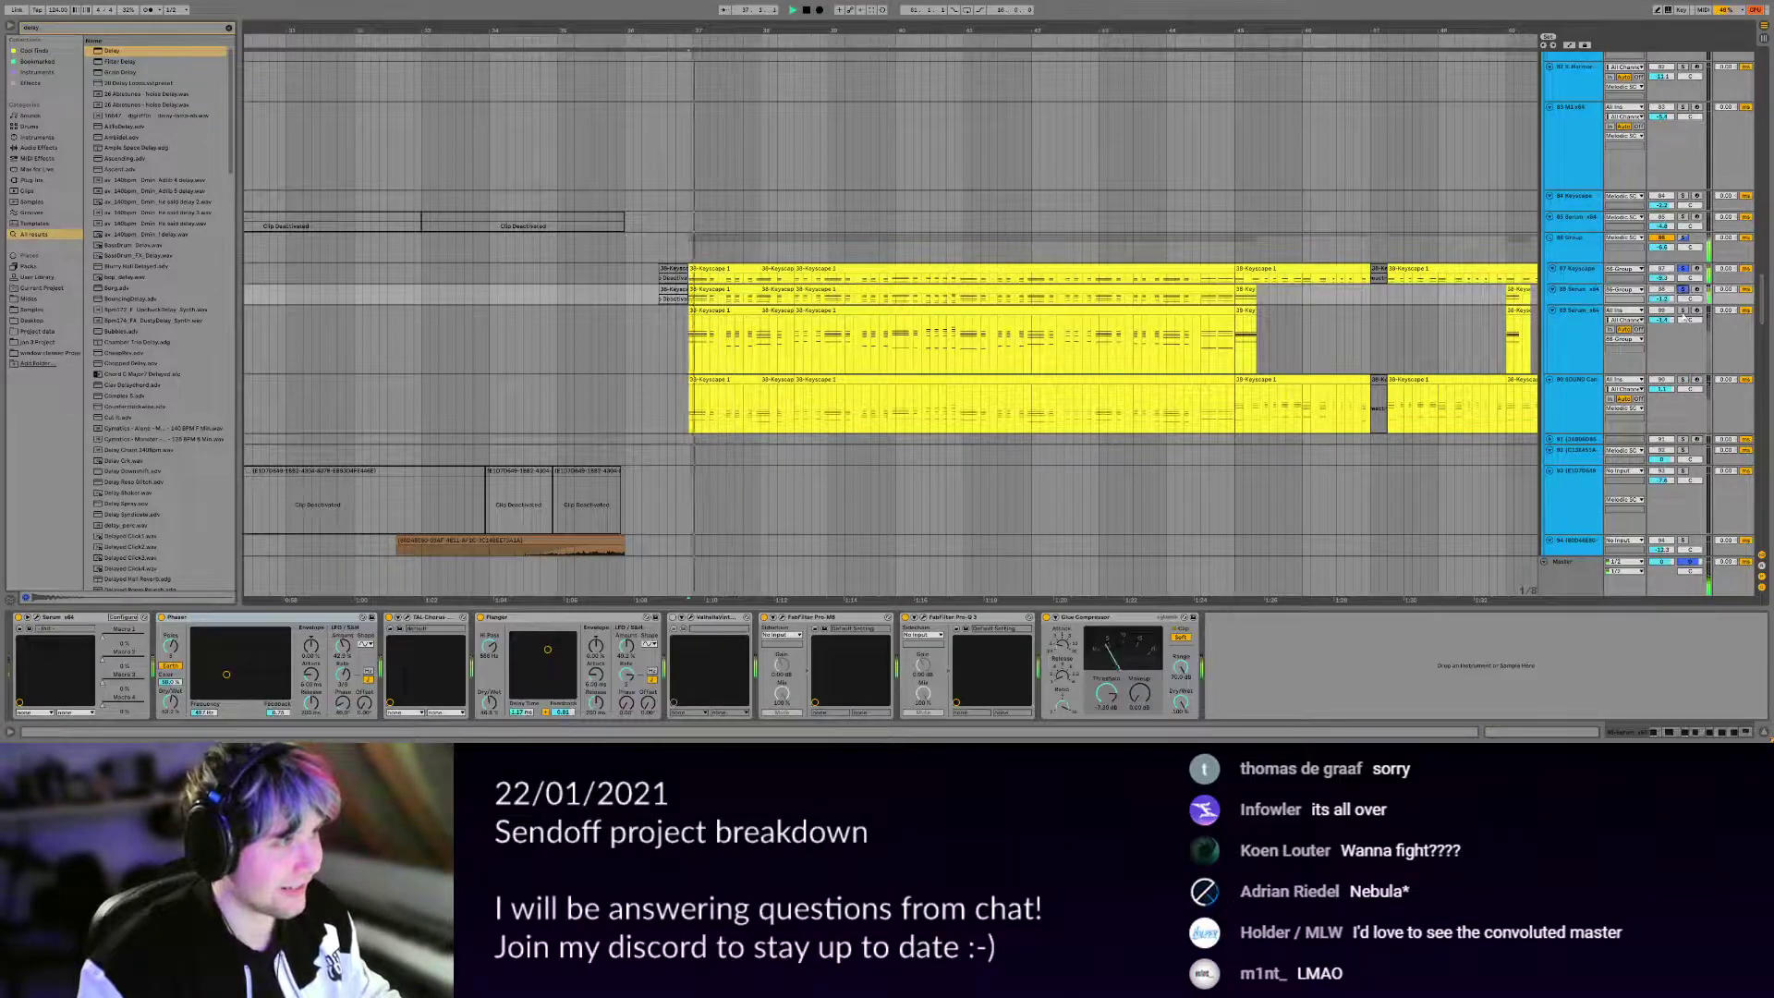
pyautogui.press('space')
# Try a wide low-frequency boost in the Keyscape track's Pro-Q 3 during playback, delete the band, and close the equalizer.
pyautogui.click(1577, 269)
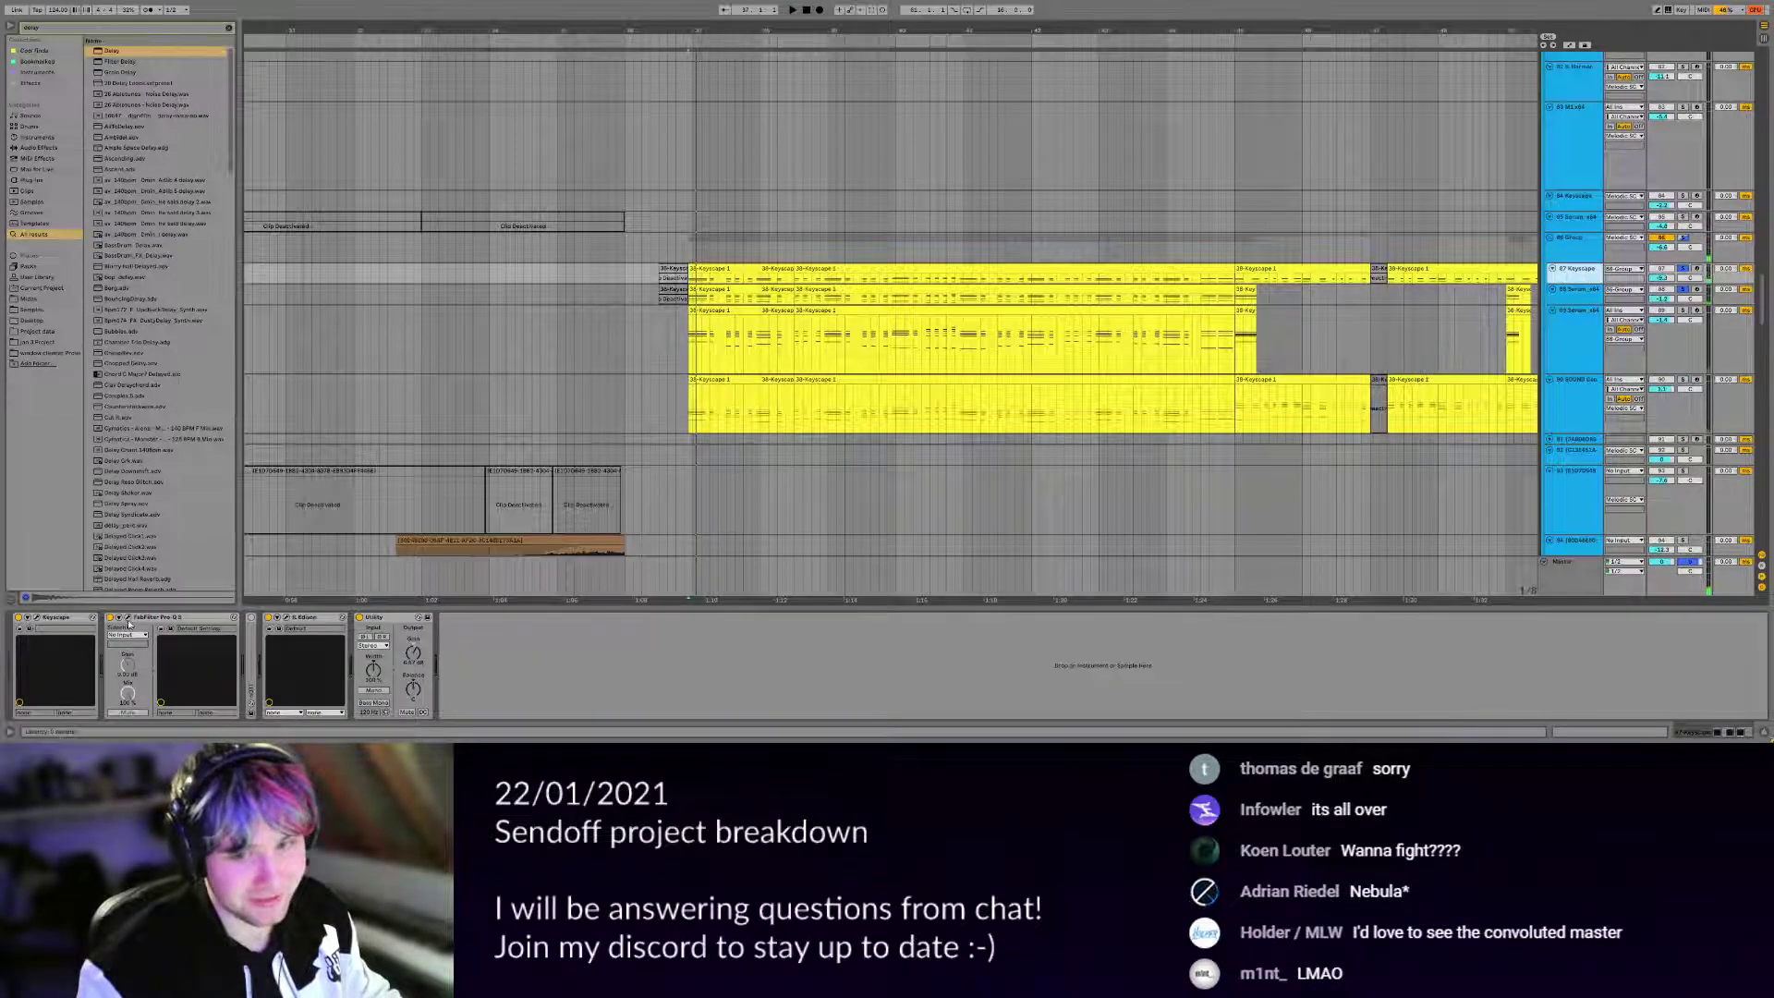
pyautogui.click(117, 616)
pyautogui.moveTo(718, 209); pyautogui.dragTo(690, 136)
pyautogui.scroll(-3, 707, 127)
pyautogui.press('space')
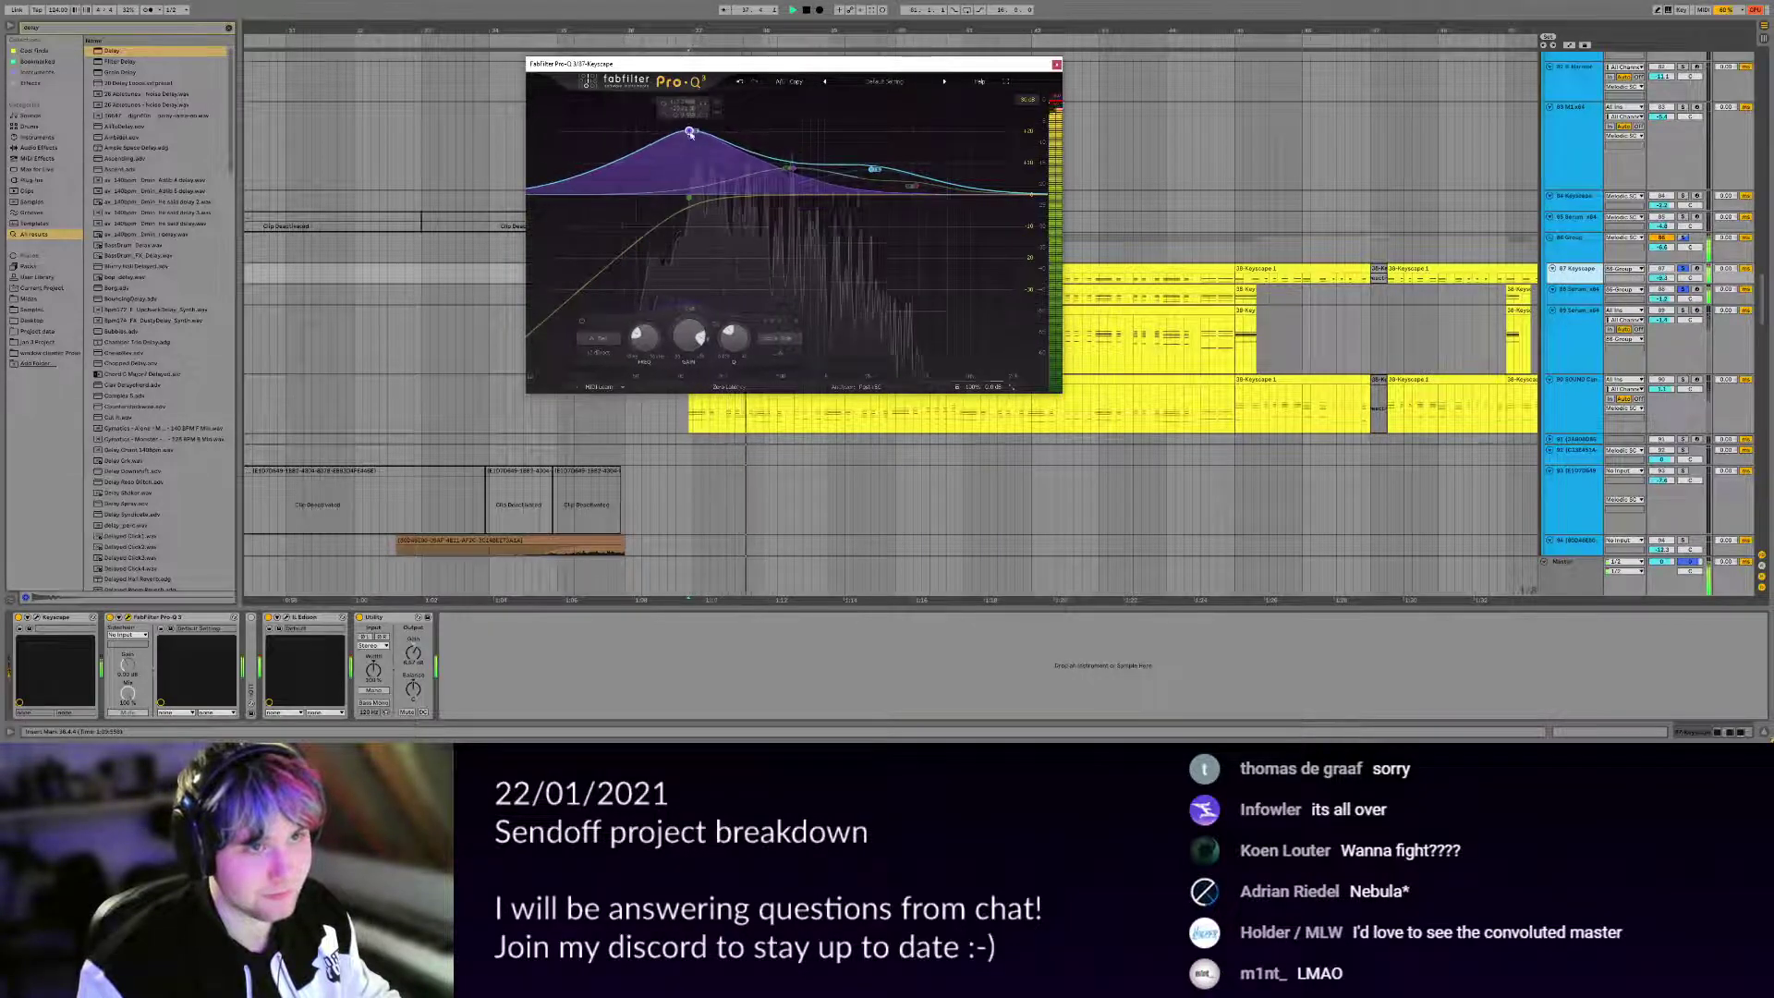
pyautogui.press('space')
pyautogui.press('Delete')
pyautogui.click(1056, 64)
# Play the soloed Keyscape layers, check the Sound Canvas and Serum tracks, and view the green lead group's effect chain.
pyautogui.press('space')
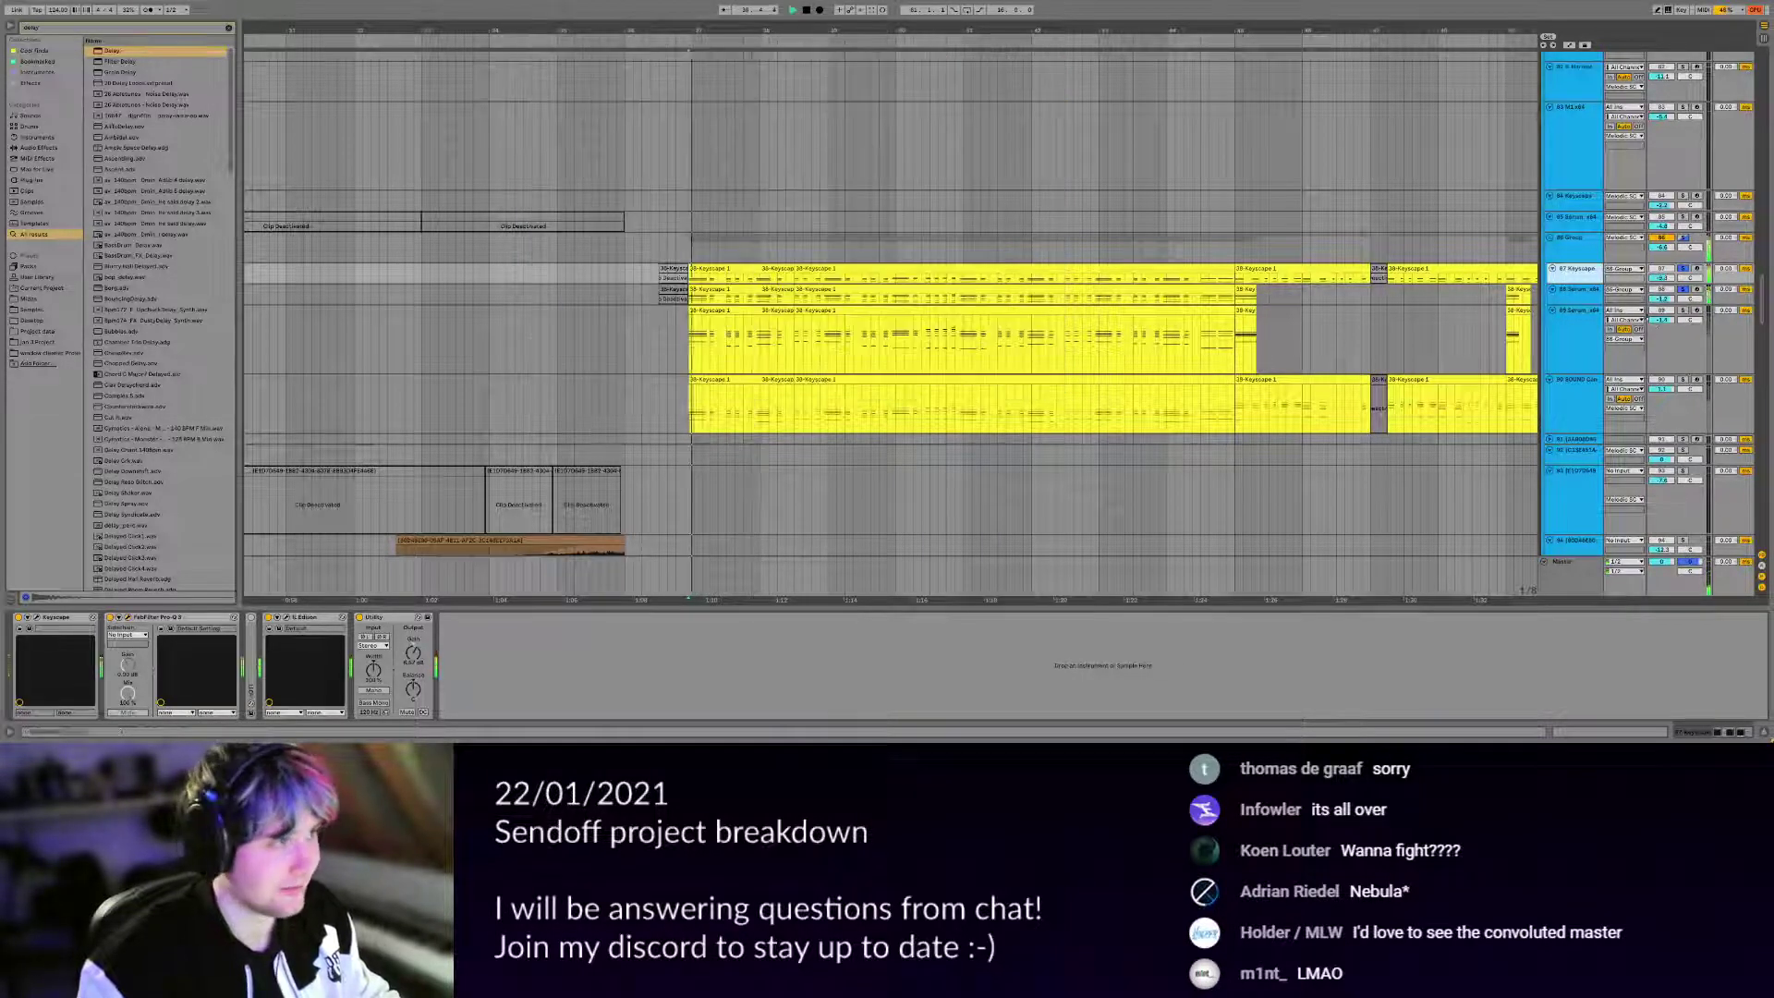
pyautogui.click(1570, 397)
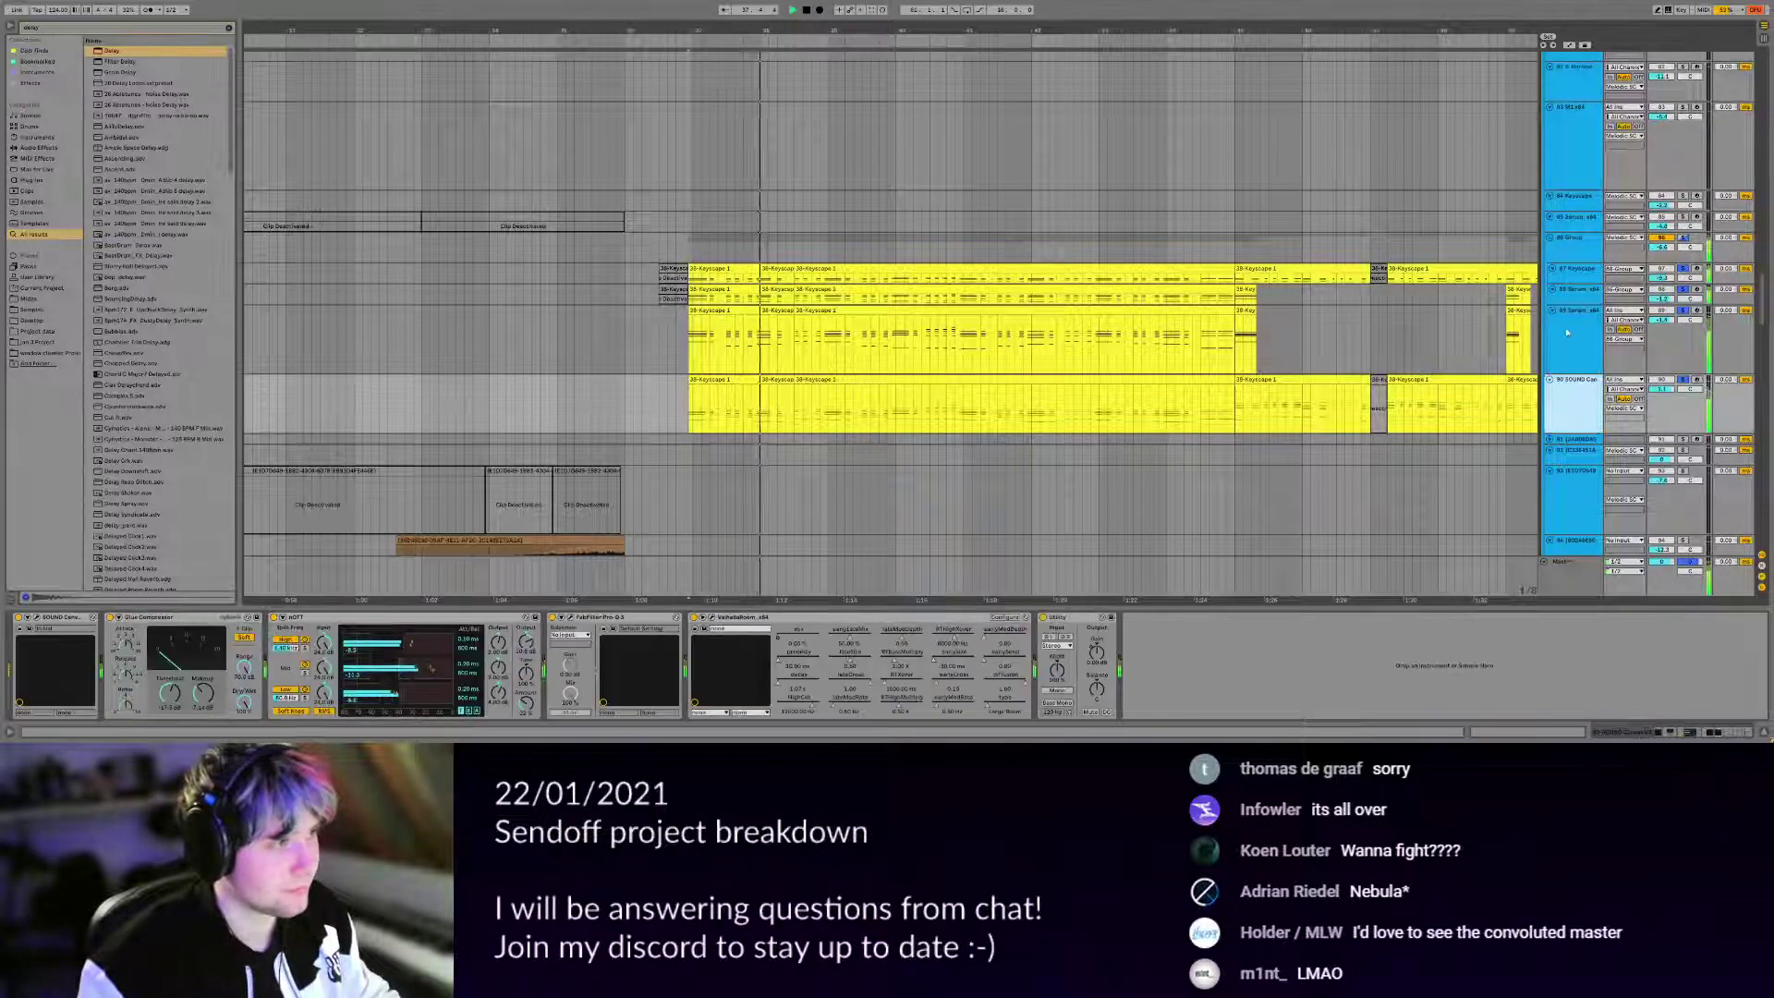
pyautogui.click(1567, 332)
pyautogui.scroll(-10, 1090, 269)
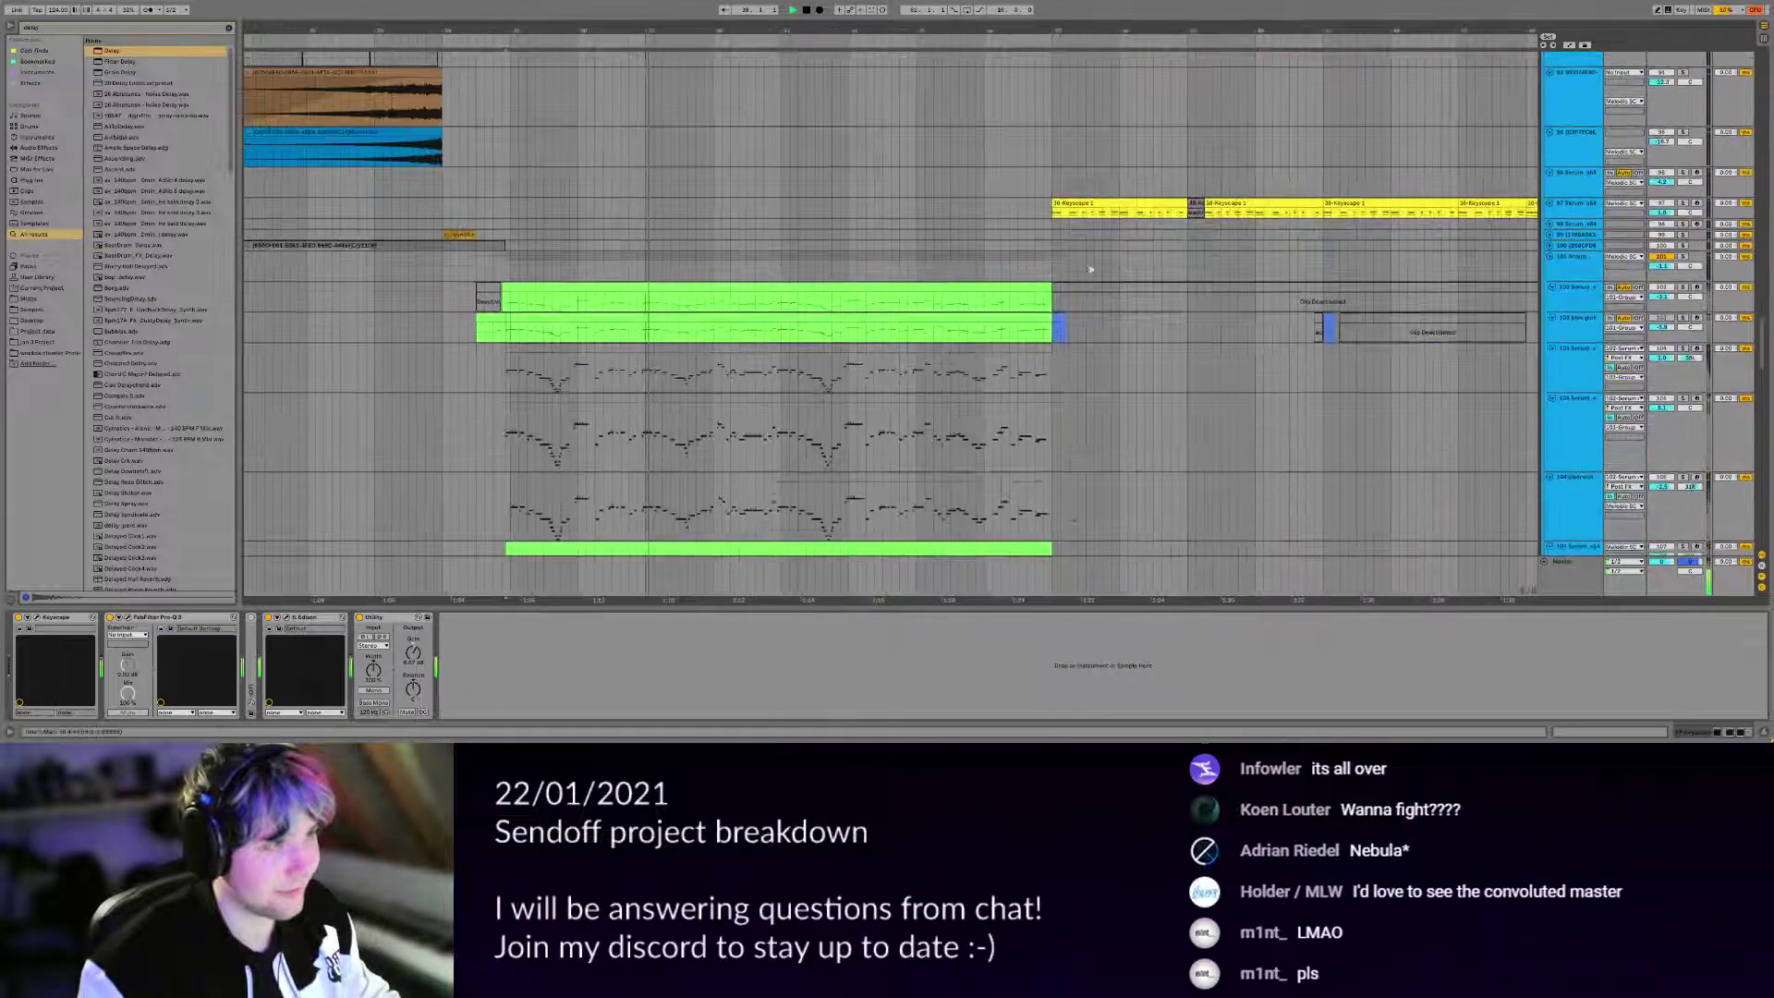
pyautogui.moveTo(1090, 268); pyautogui.dragTo(1191, 334)
pyautogui.click(1682, 240)
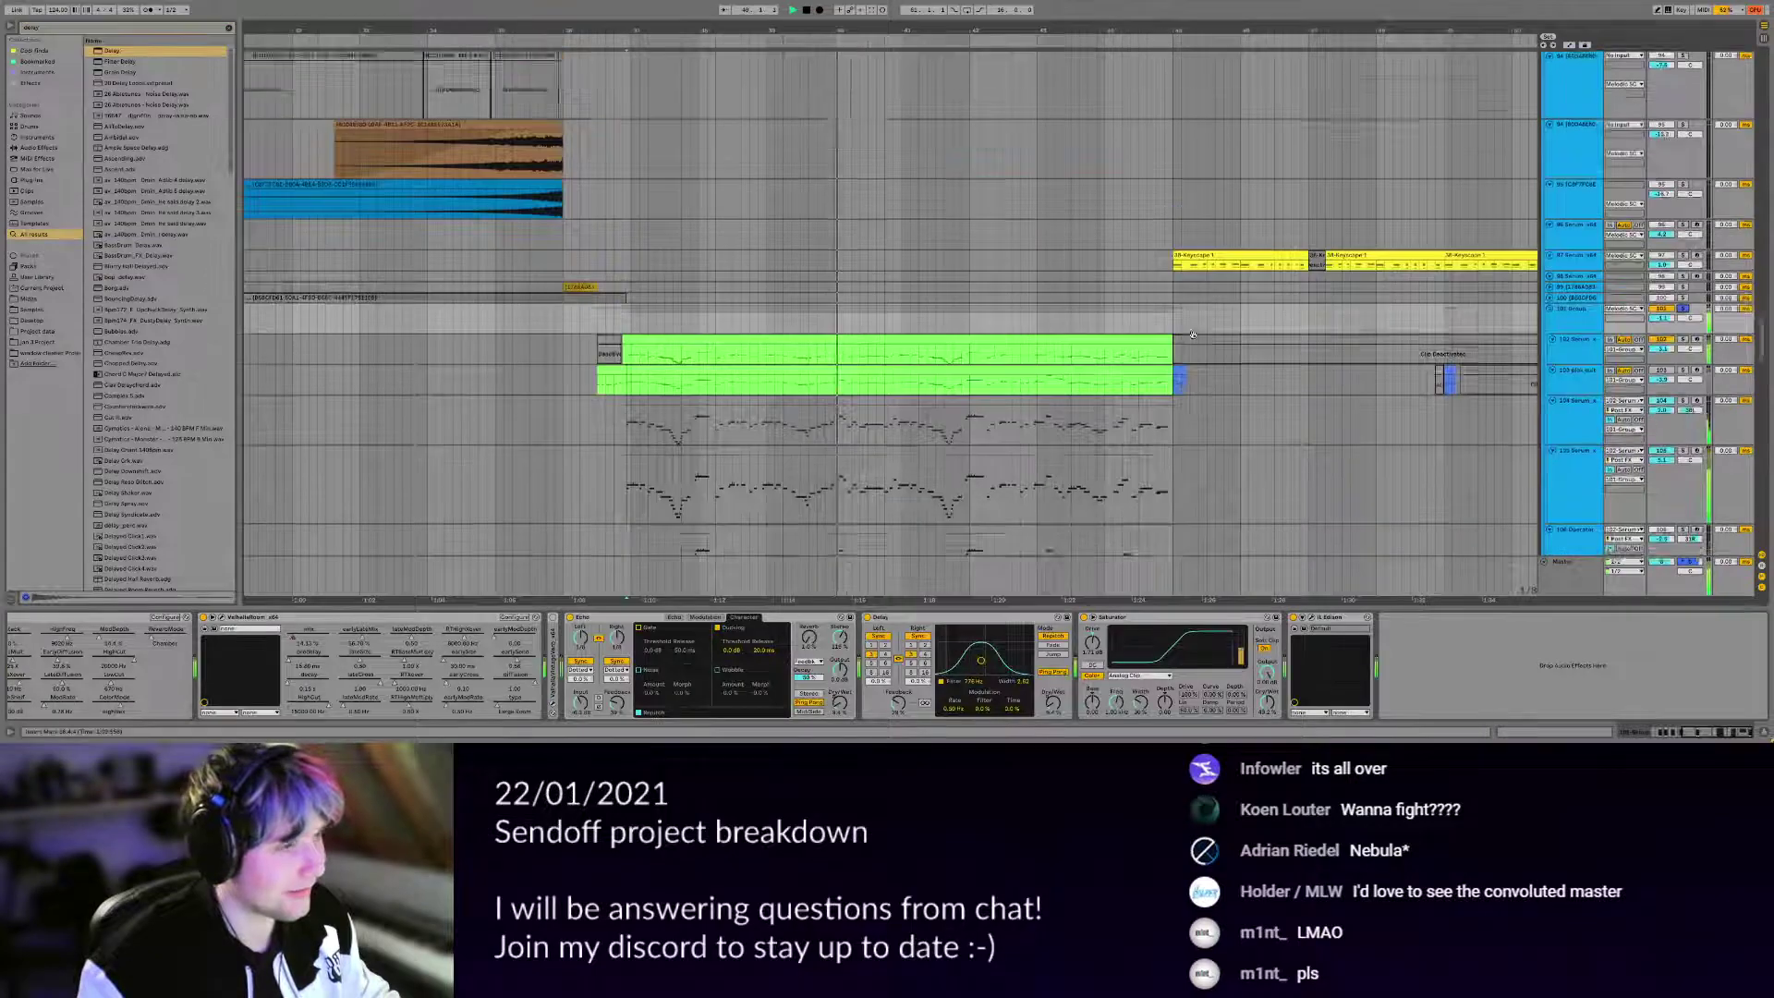
# Place the playhead at the start of the orange bass clips, solo the bass group's Serum track, and play it.
pyautogui.scroll(10, 1112, 347)
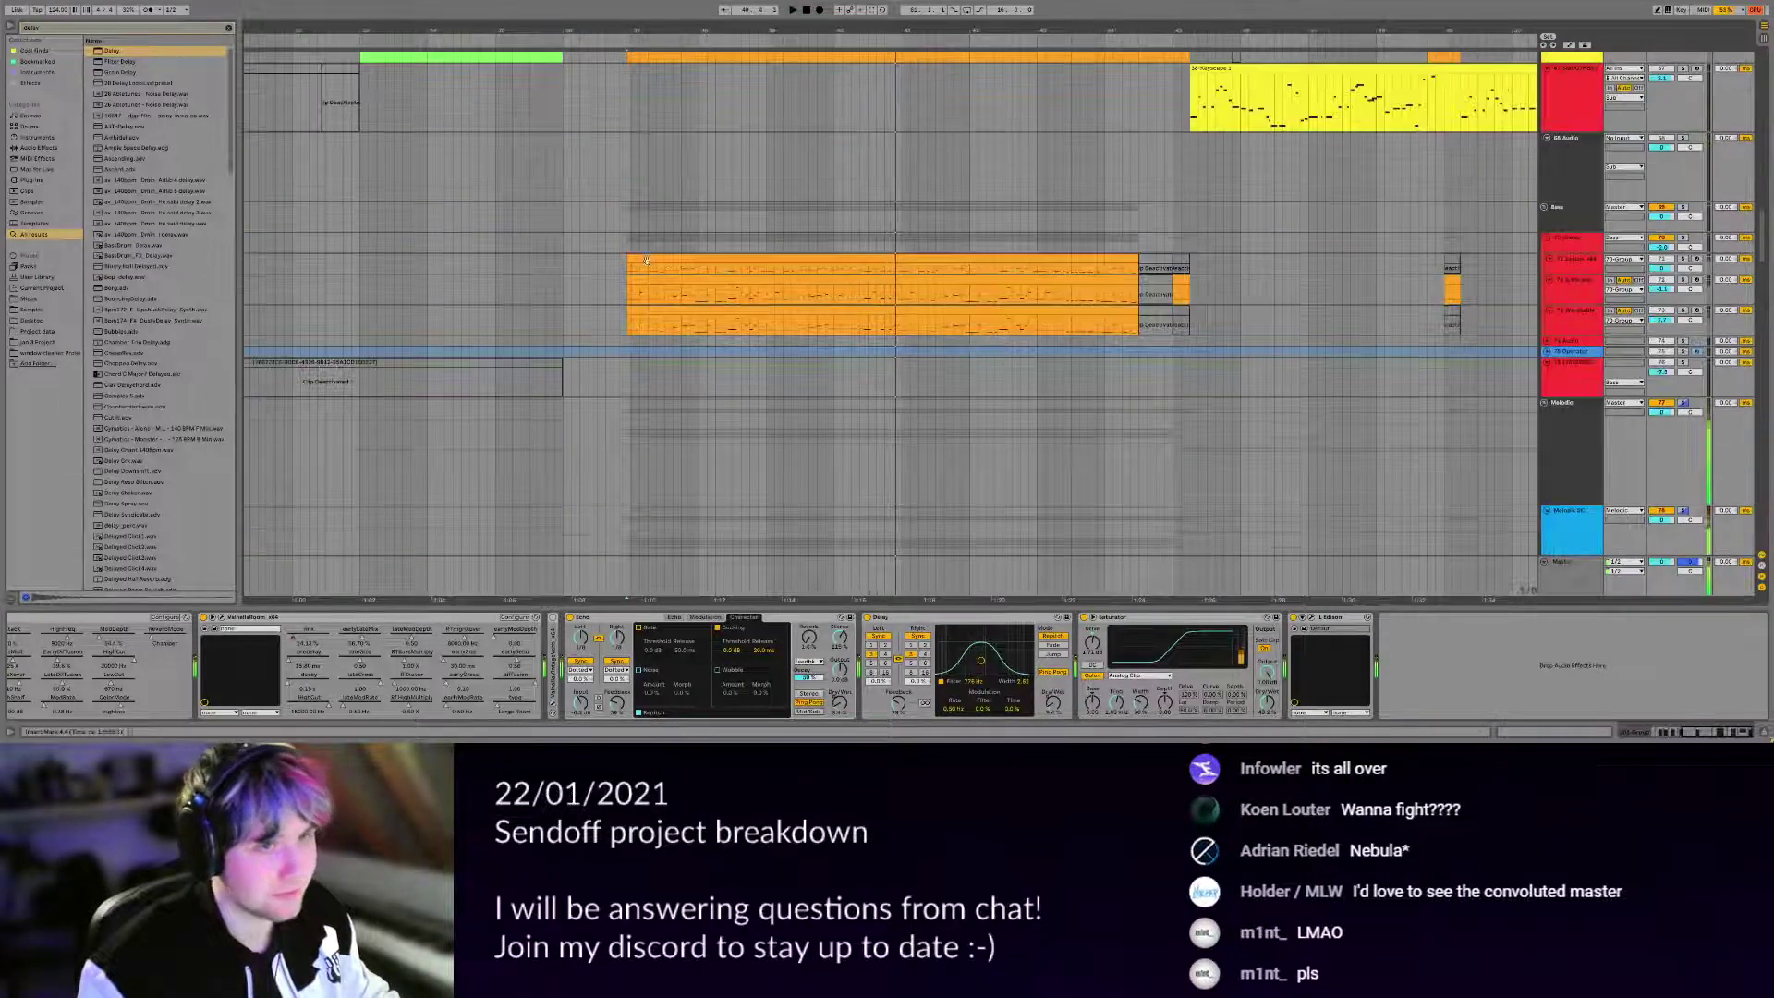
pyautogui.click(647, 261)
pyautogui.moveTo(1136, 81); pyautogui.dragTo(1214, 137)
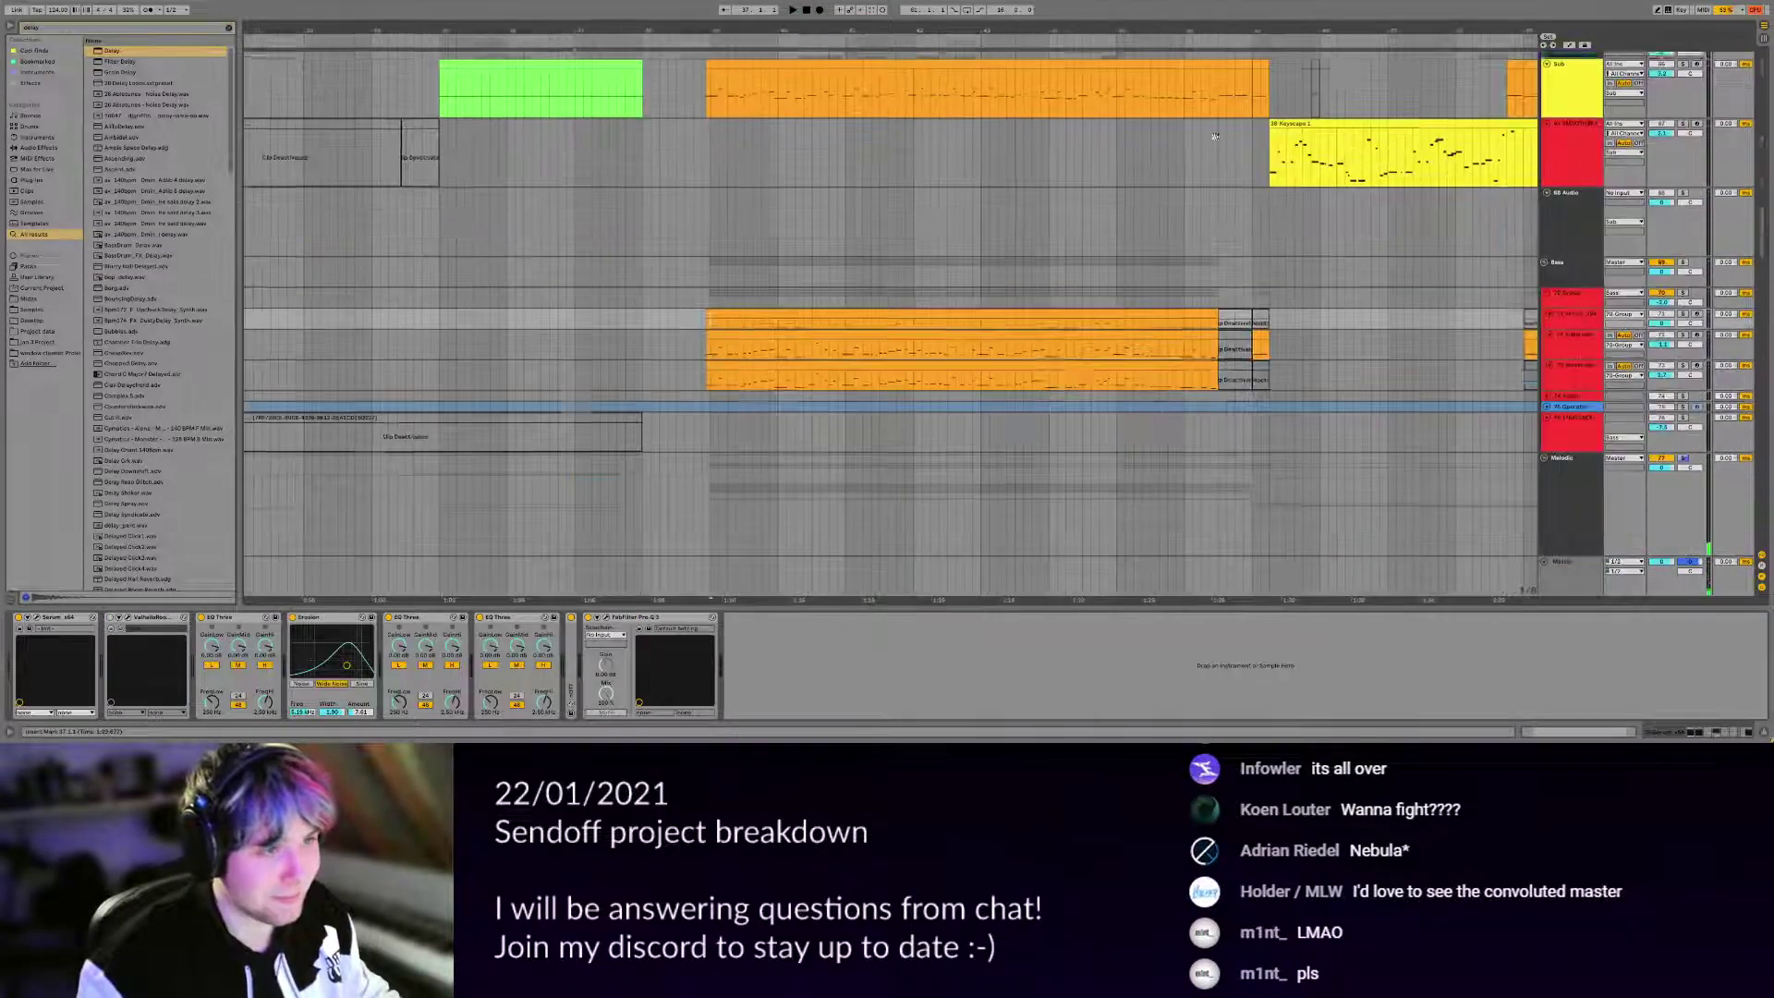
pyautogui.hscroll(2, 1207, 245)
pyautogui.scroll(1, 1207, 245)
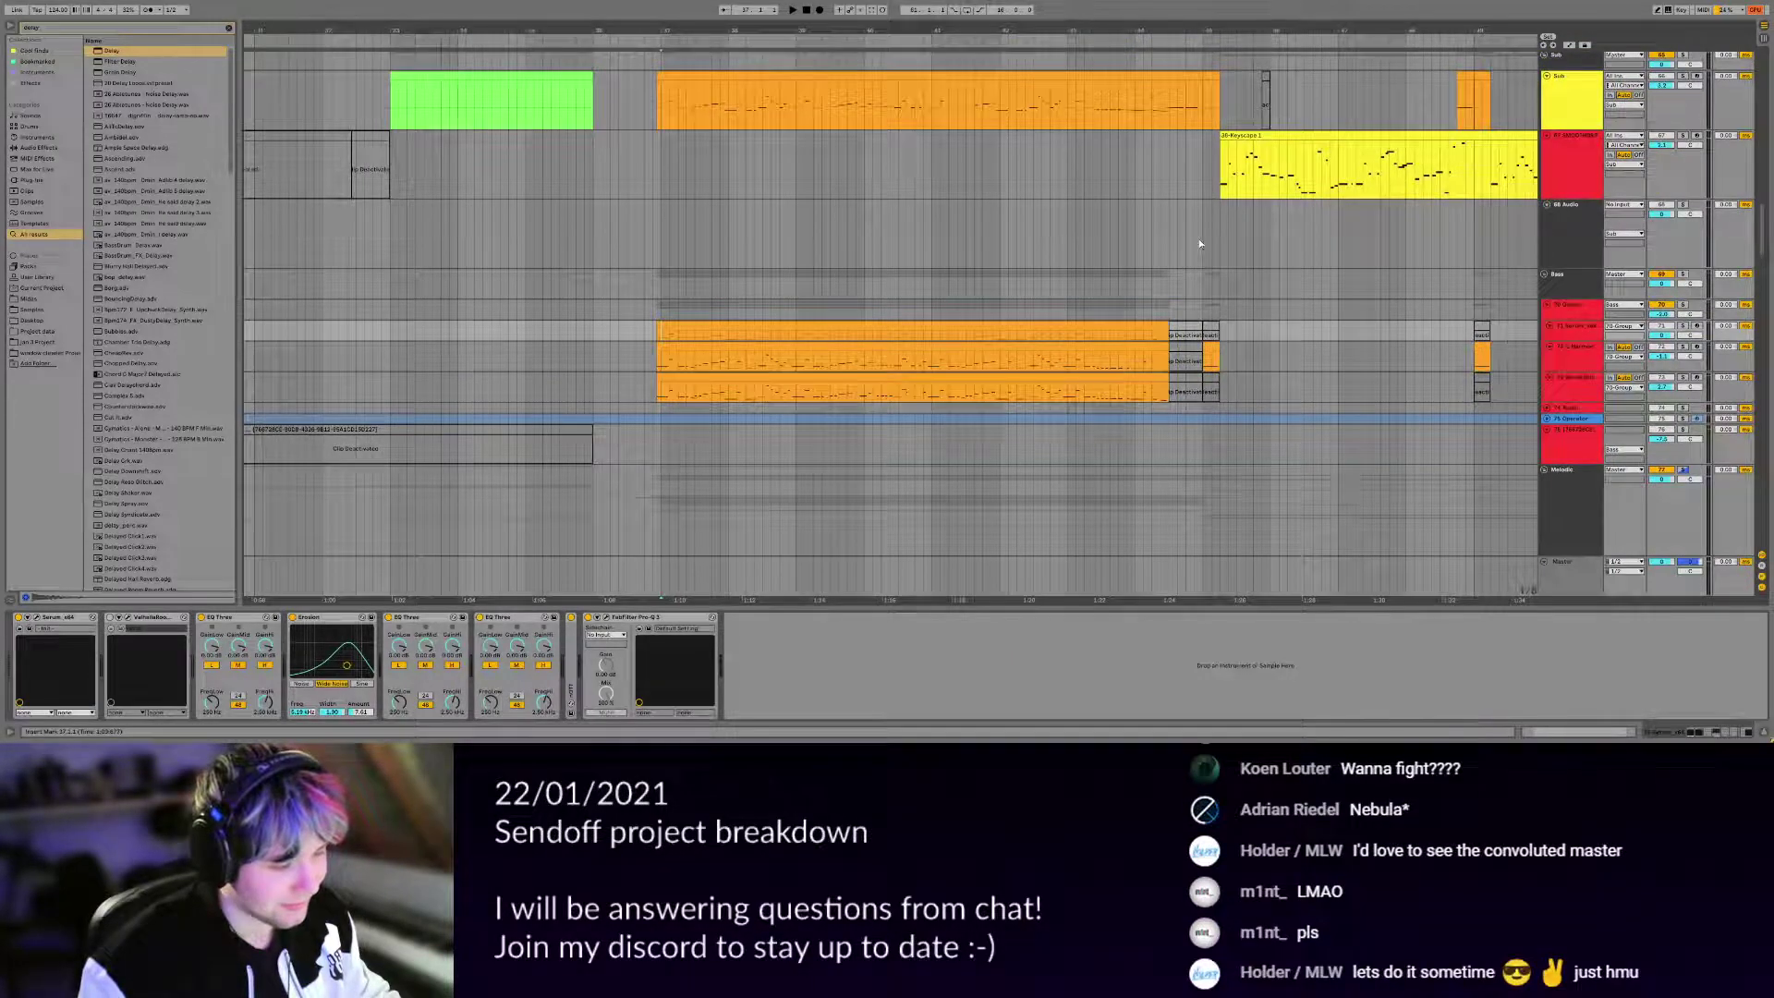
pyautogui.hscroll(-1, 1140, 223)
pyautogui.scroll(1, 1140, 224)
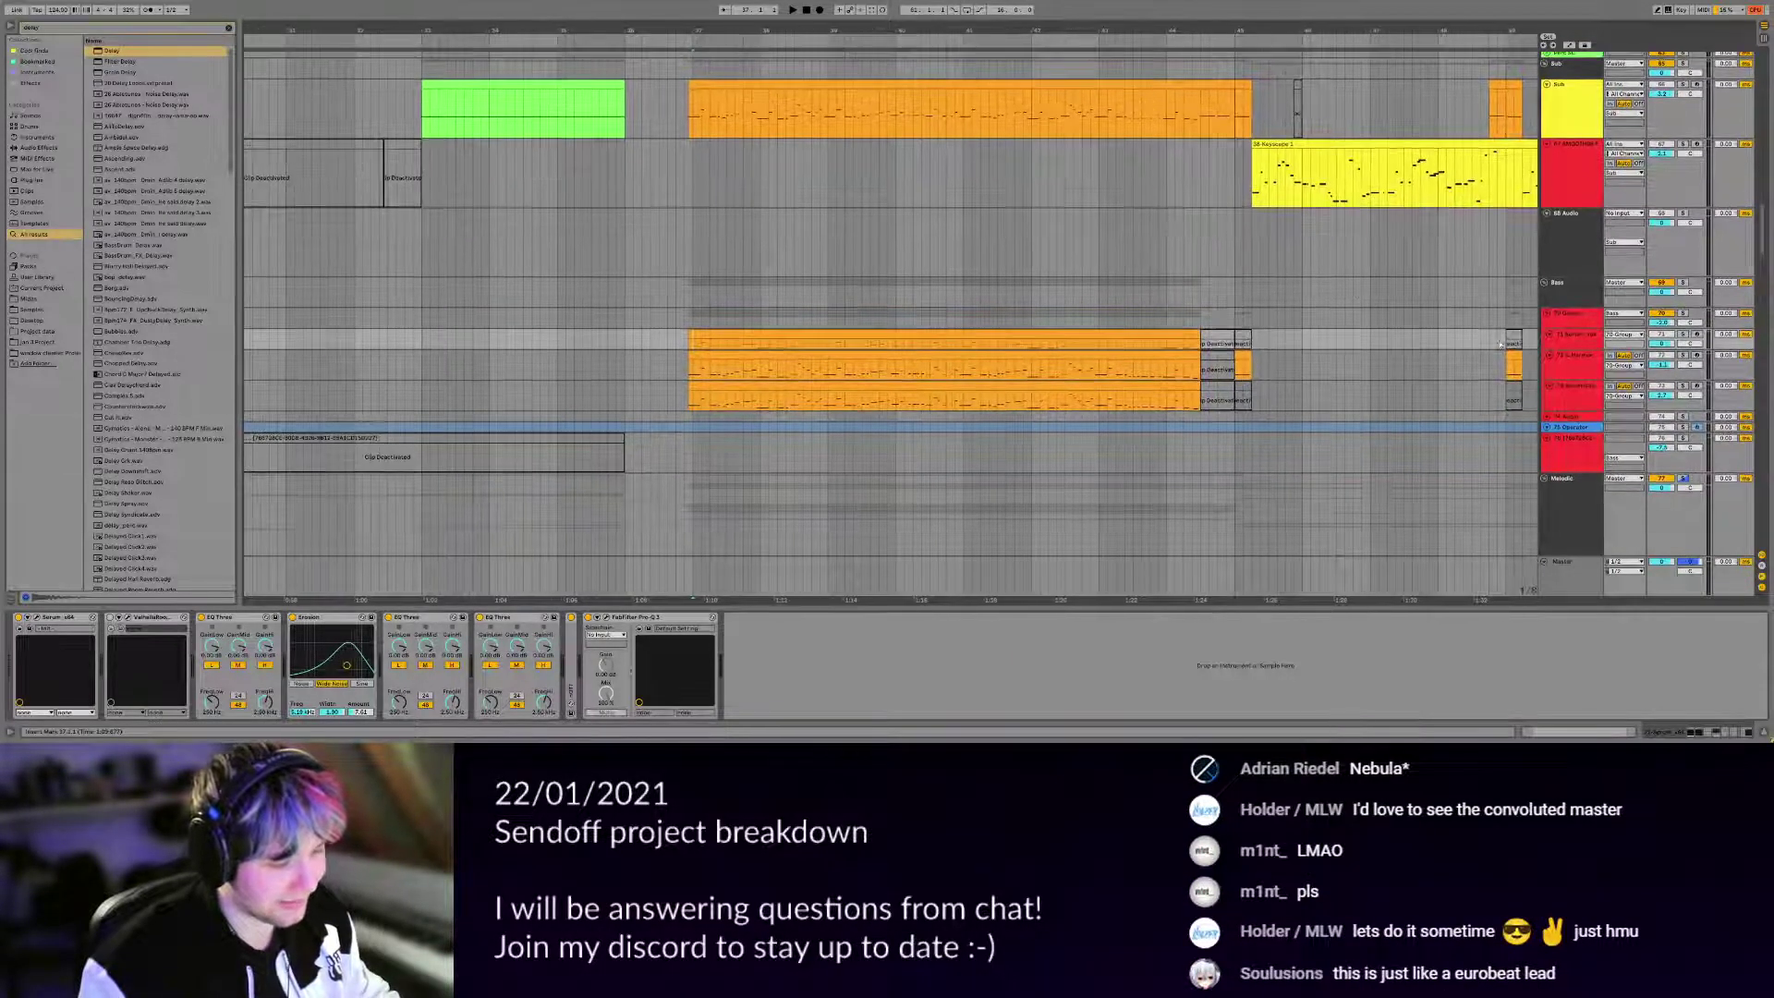
pyautogui.click(1683, 334)
pyautogui.press('space')
# Open the Serum instrument on the soloed bass track and move its window clear of the transport.
pyautogui.click(1576, 336)
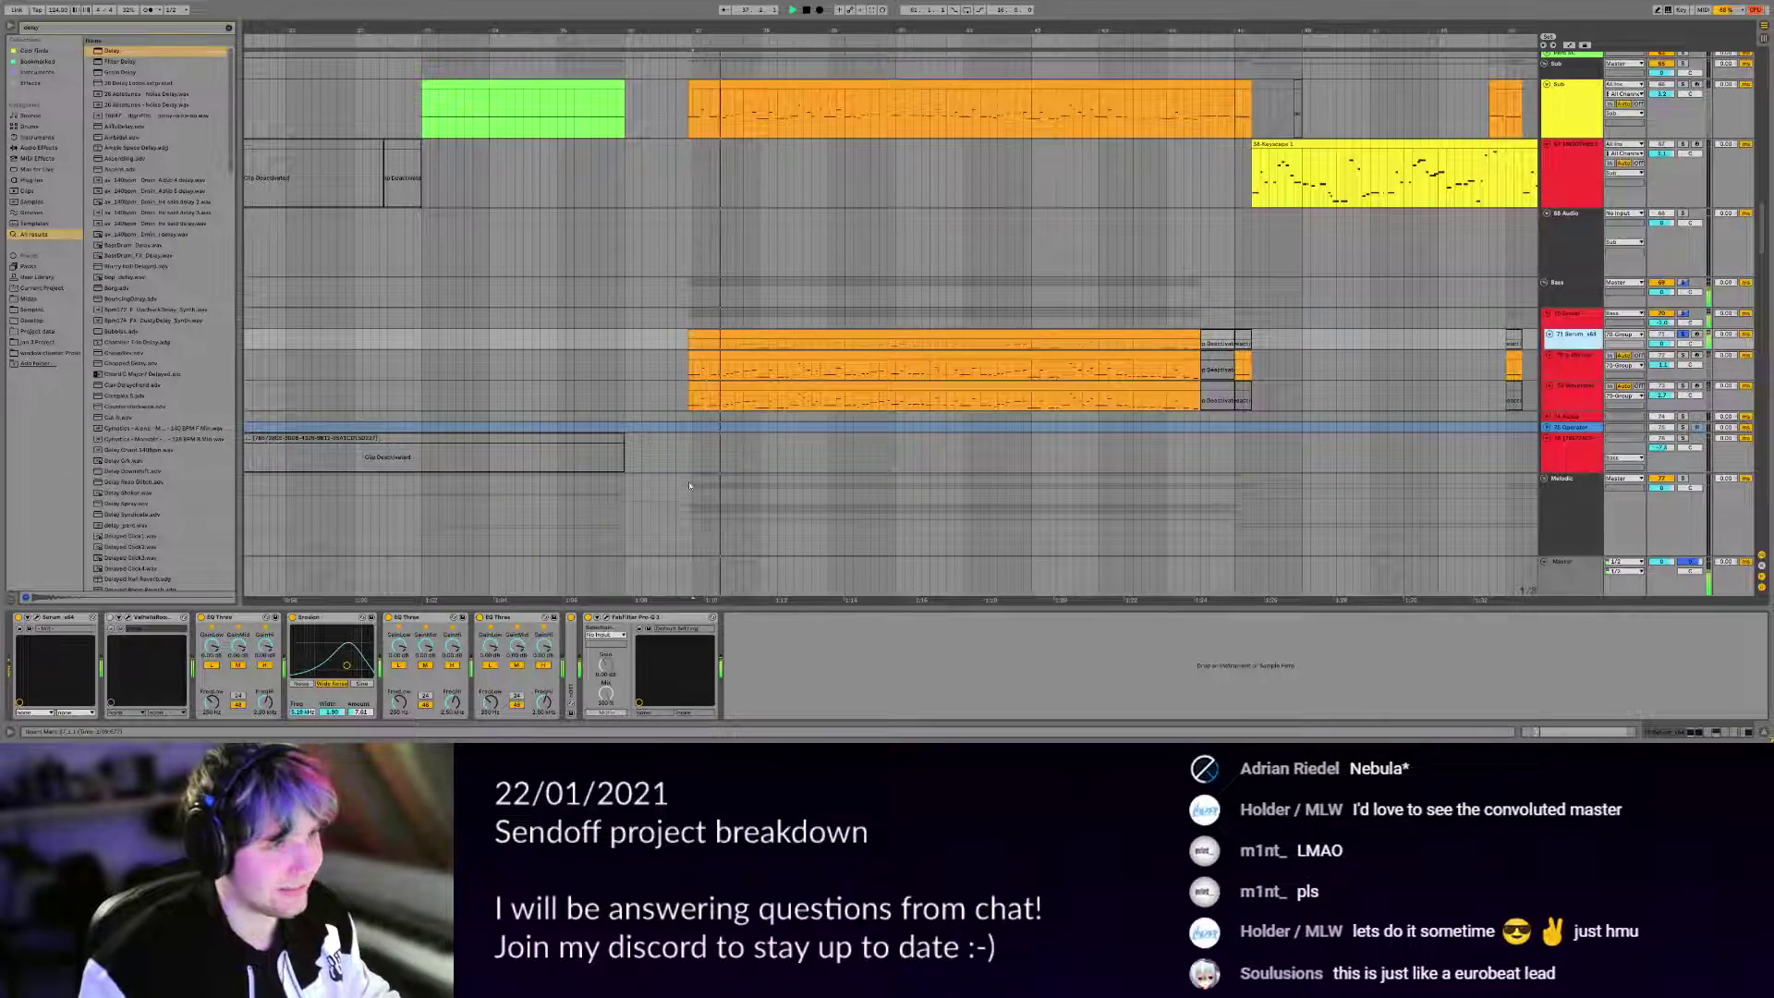
pyautogui.click(35, 617)
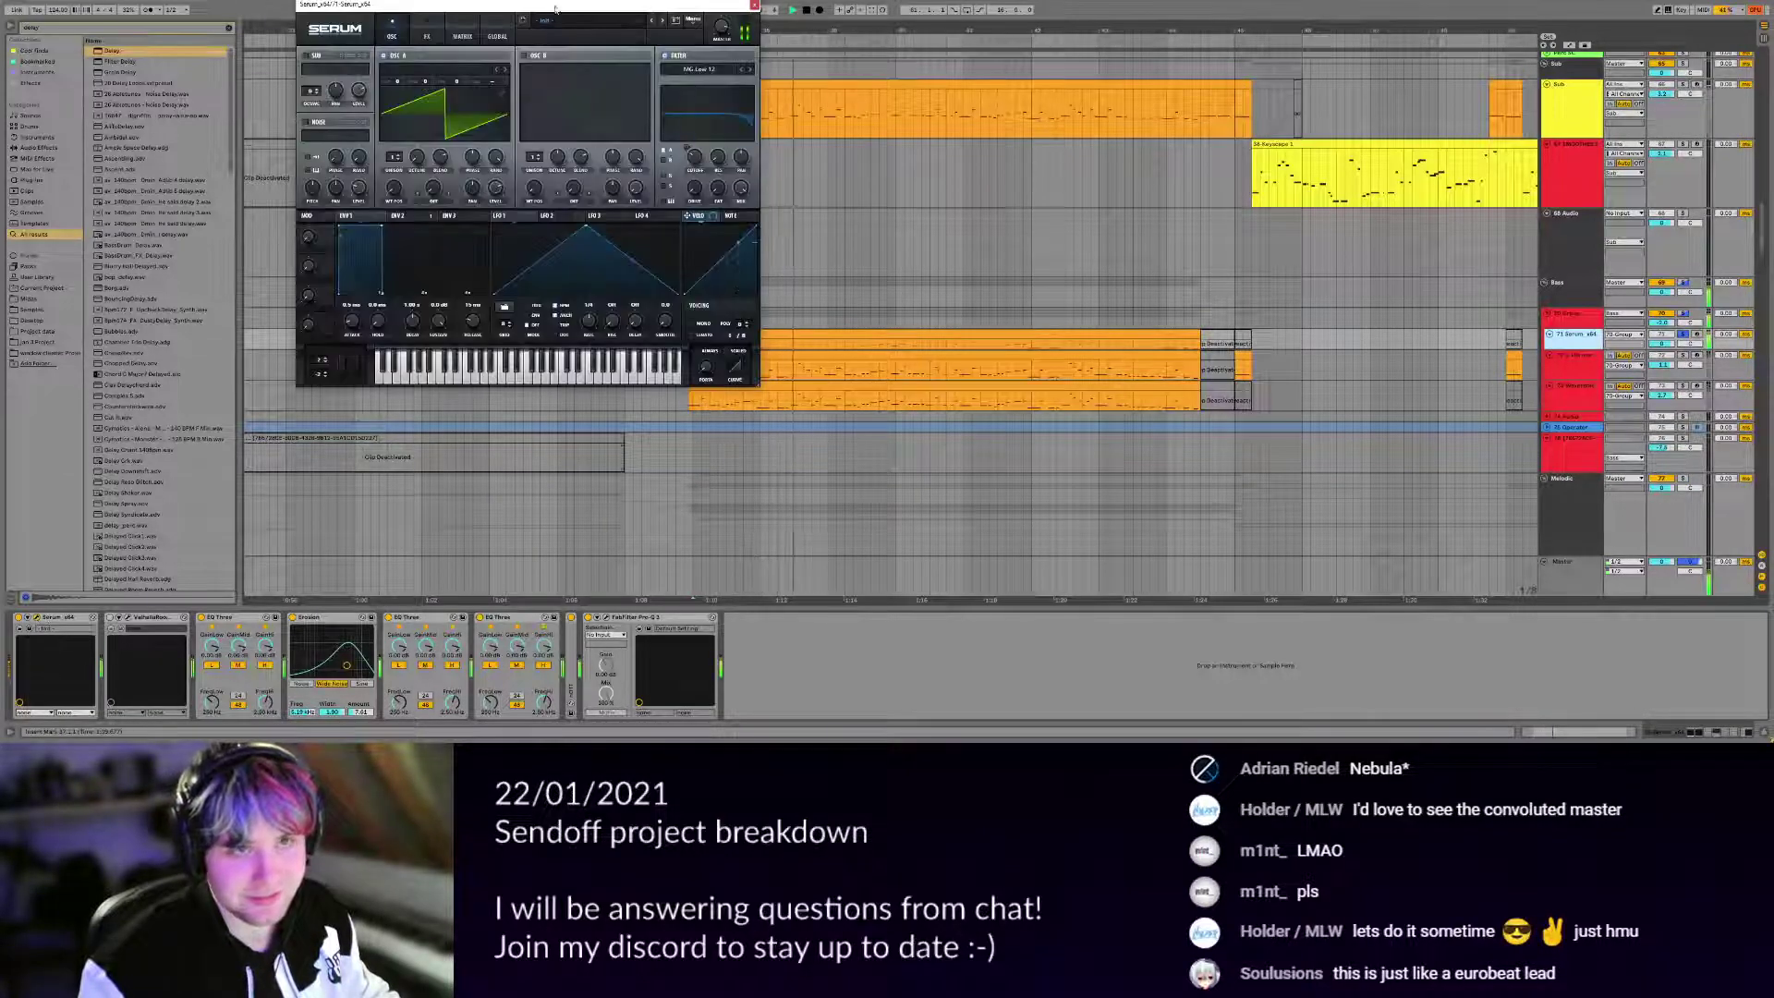
pyautogui.moveTo(561, 6); pyautogui.dragTo(724, 162)
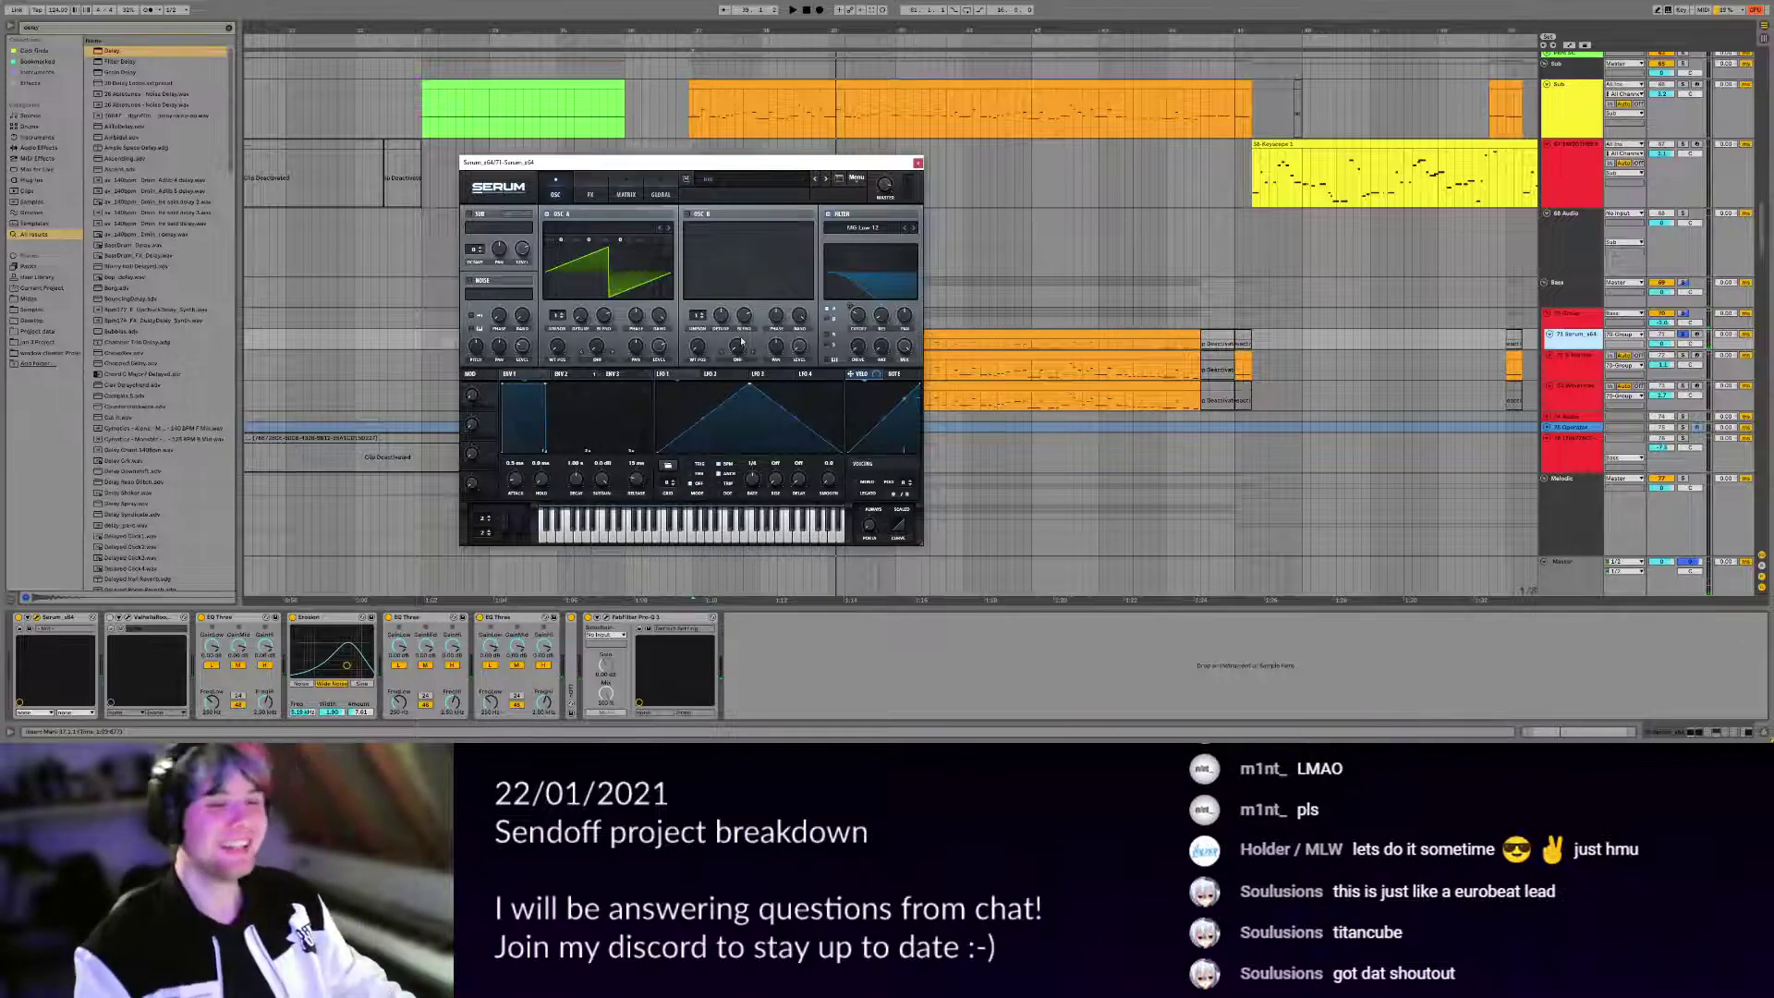
# Open the Serum bass track's Pro-Q 3, replay the track to watch its spectrum, and close the equalizer.
pyautogui.click(605, 616)
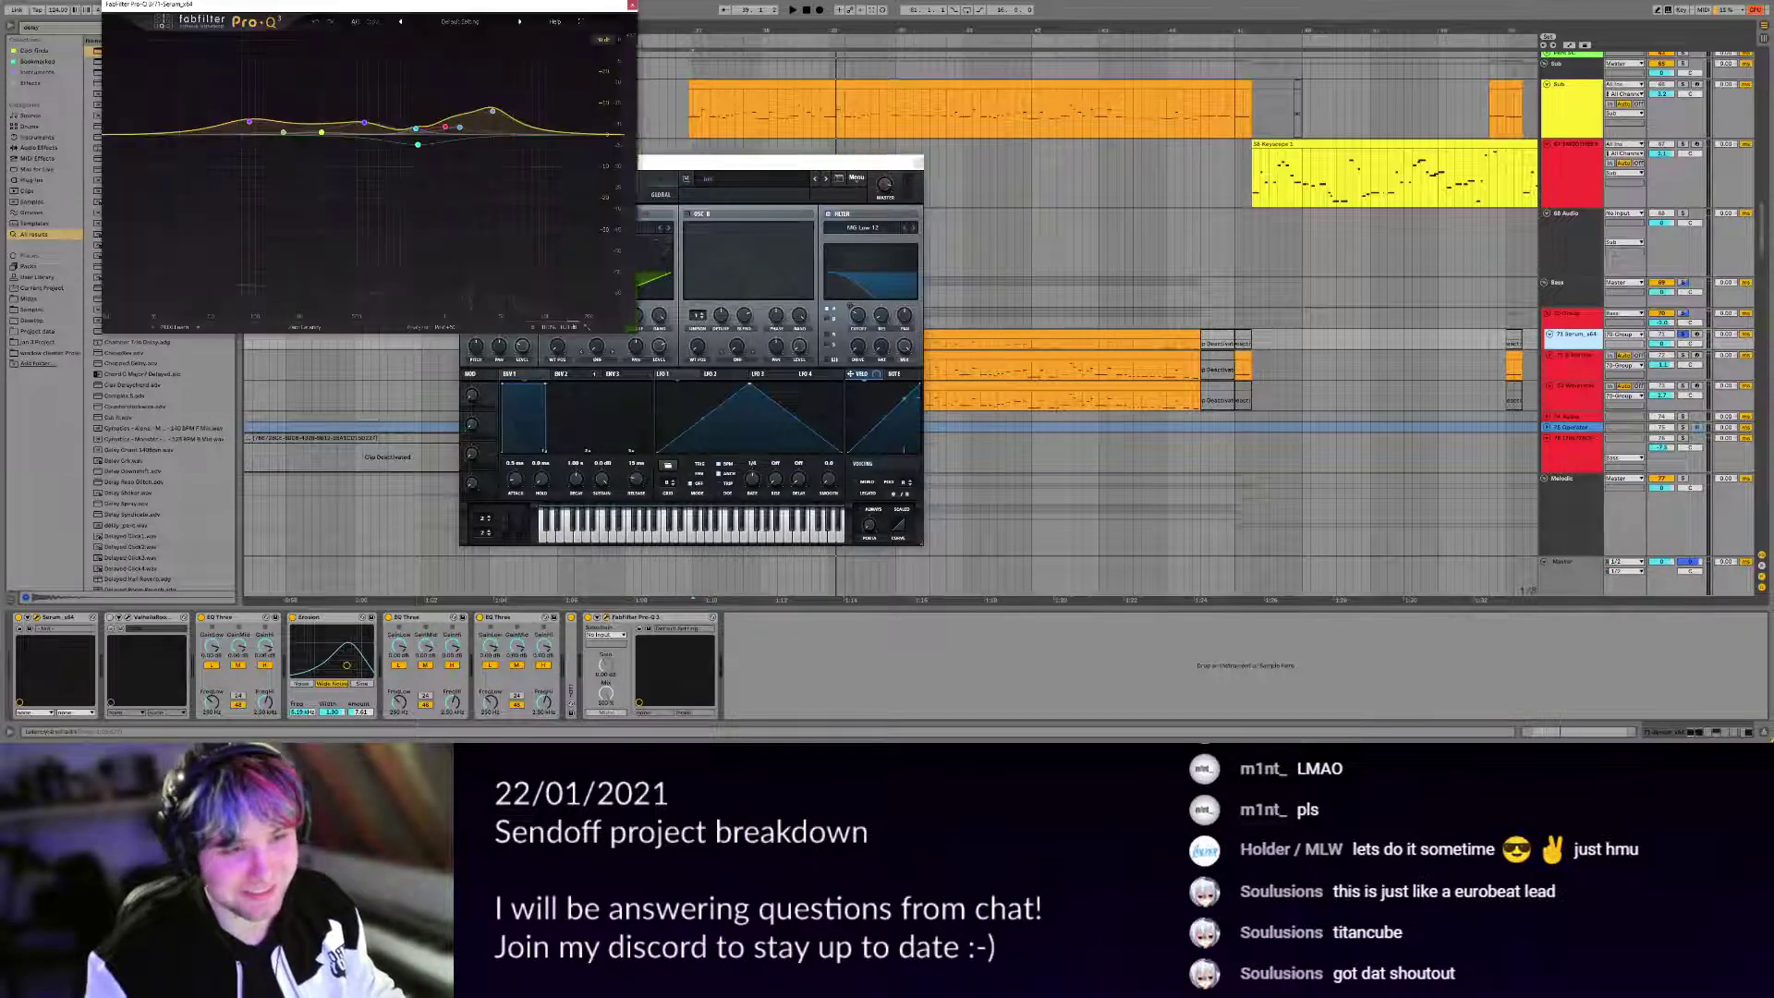
pyautogui.press('space')
pyautogui.press('space')
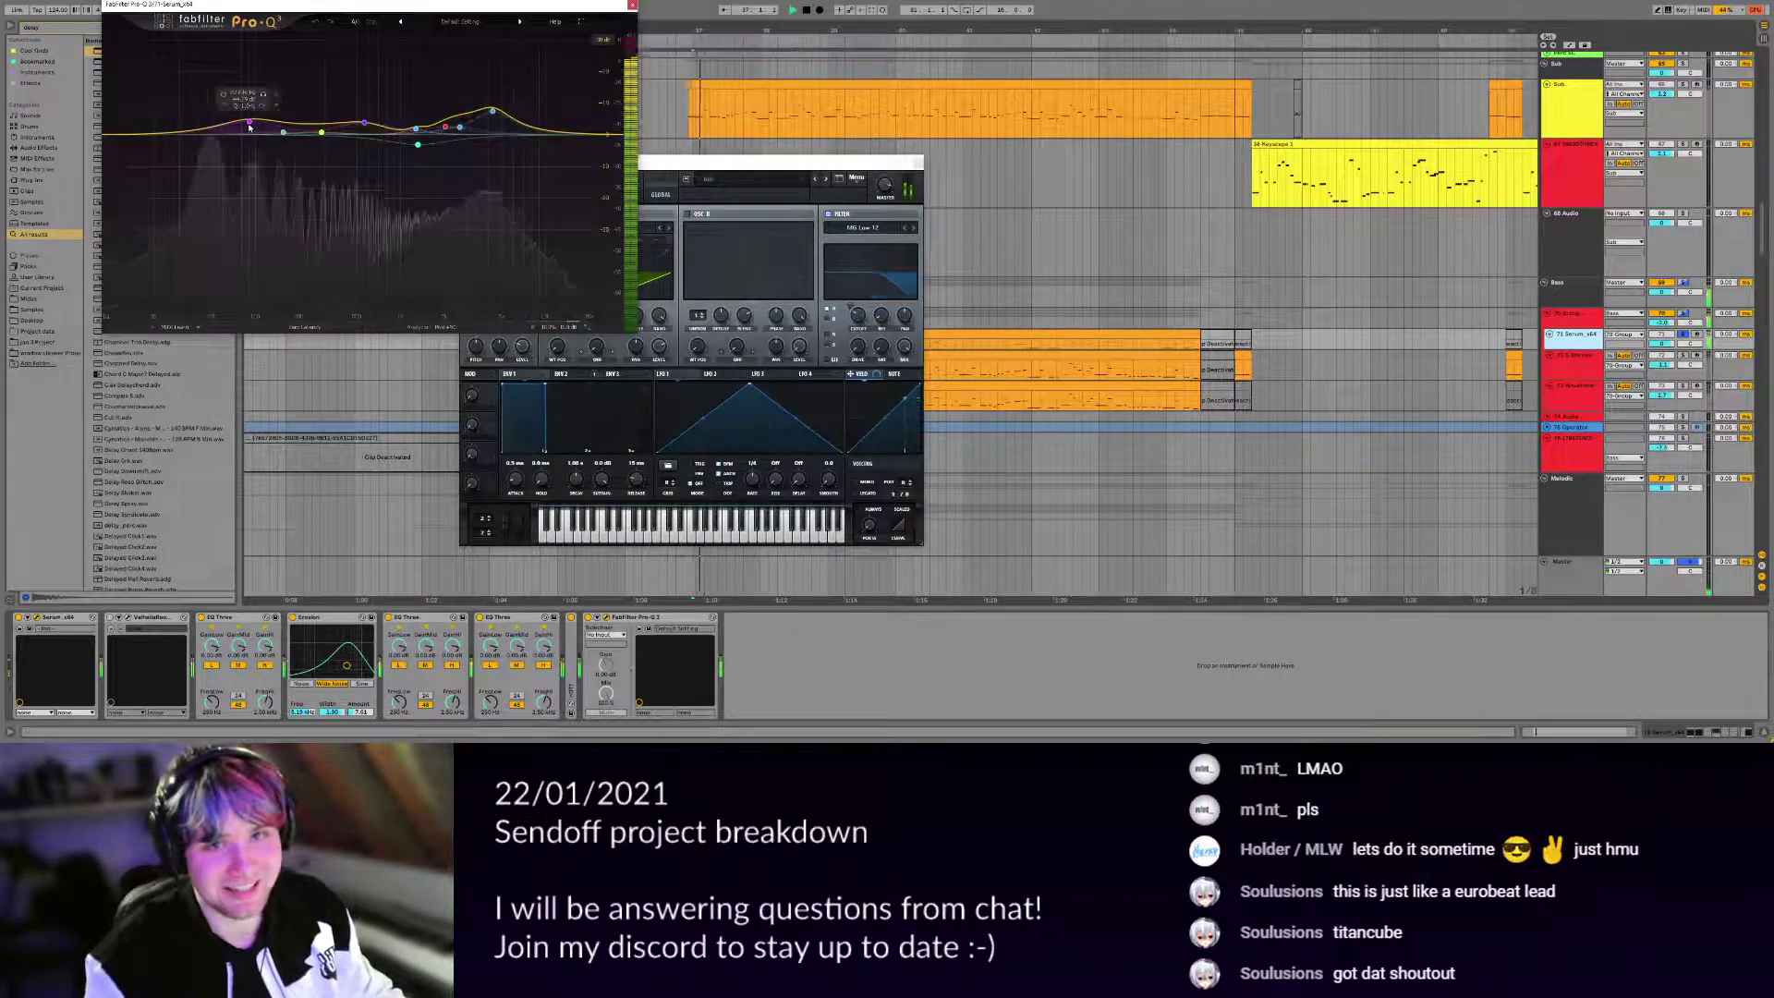
pyautogui.click(632, 6)
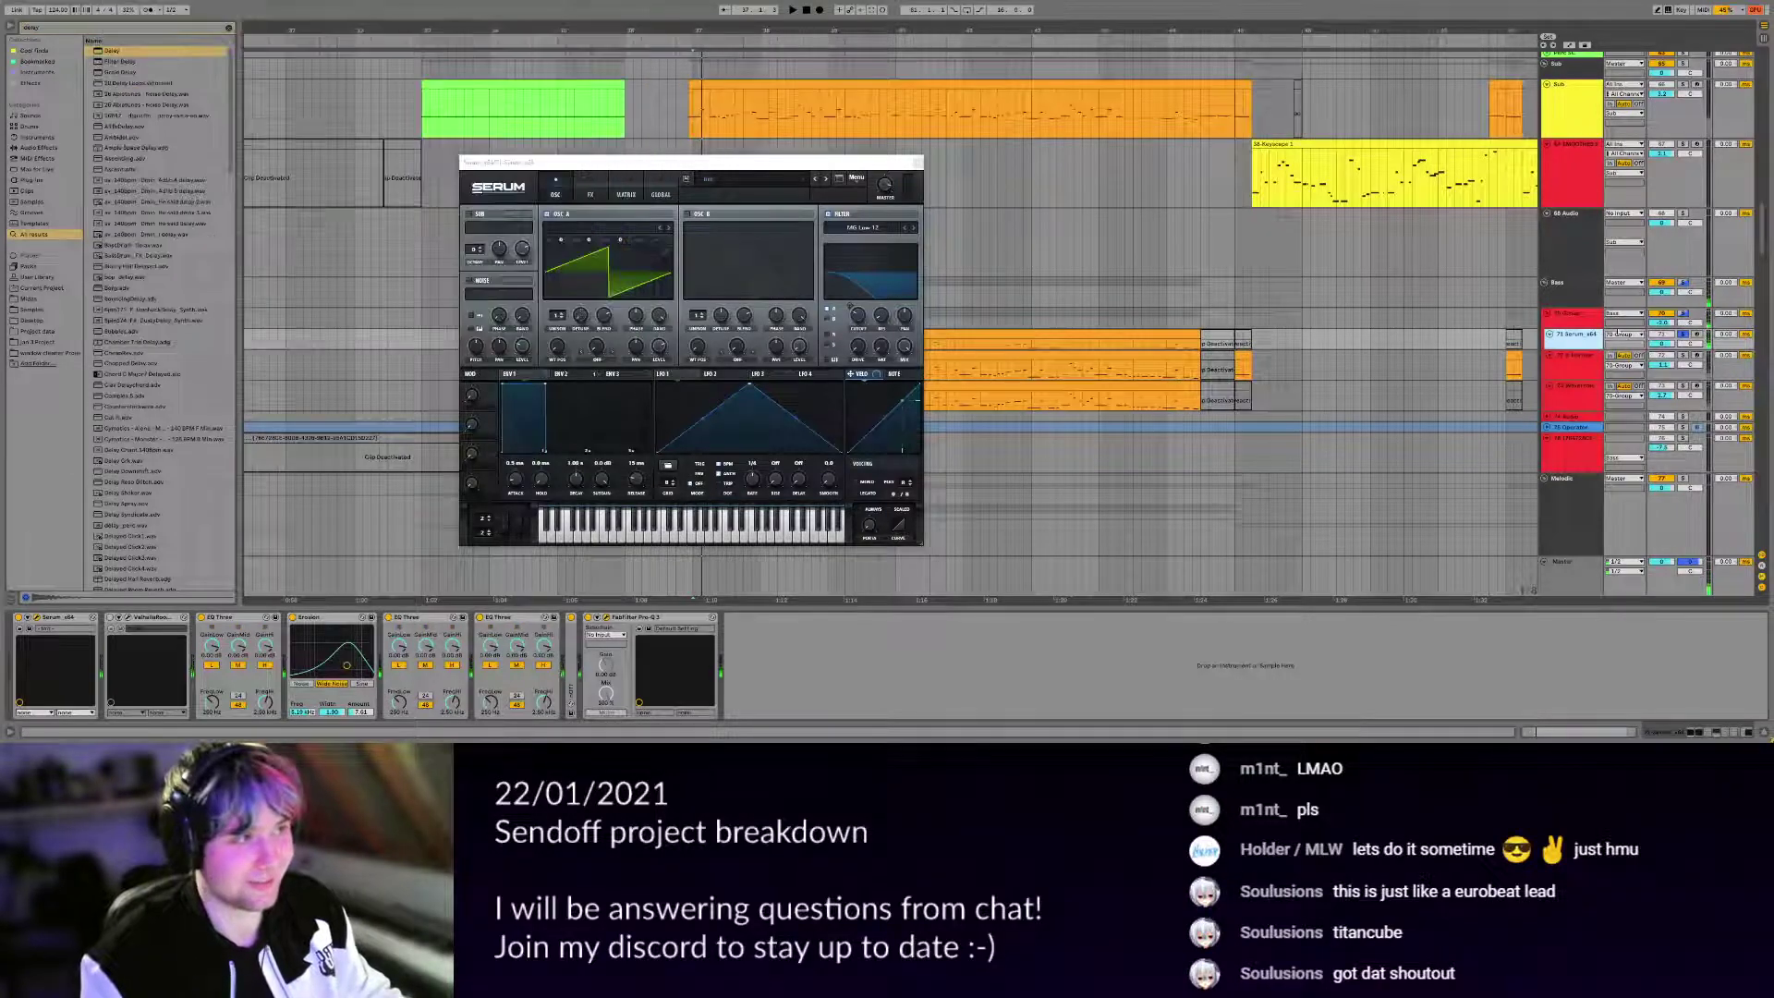
# Show the bass group's effect chain, close the Serum window, and enlarge the Serum bass track.
pyautogui.click(1570, 313)
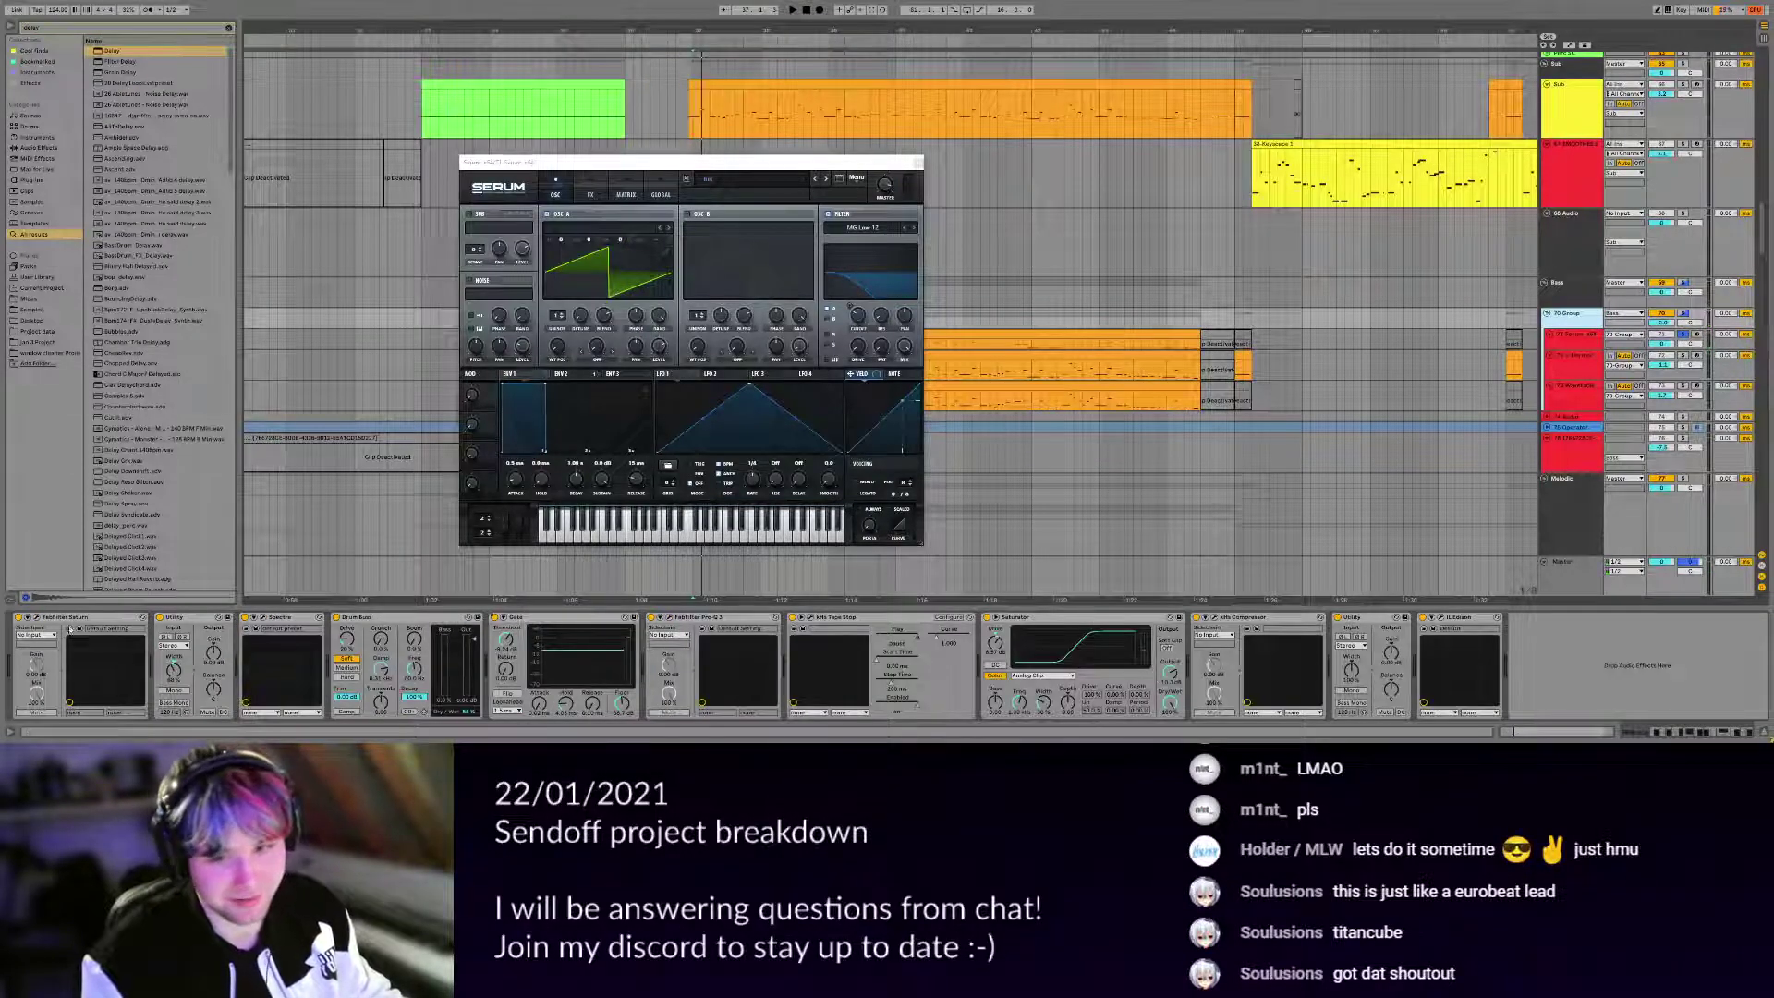
pyautogui.moveTo(785, 162); pyautogui.dragTo(818, 160)
pyautogui.click(946, 160)
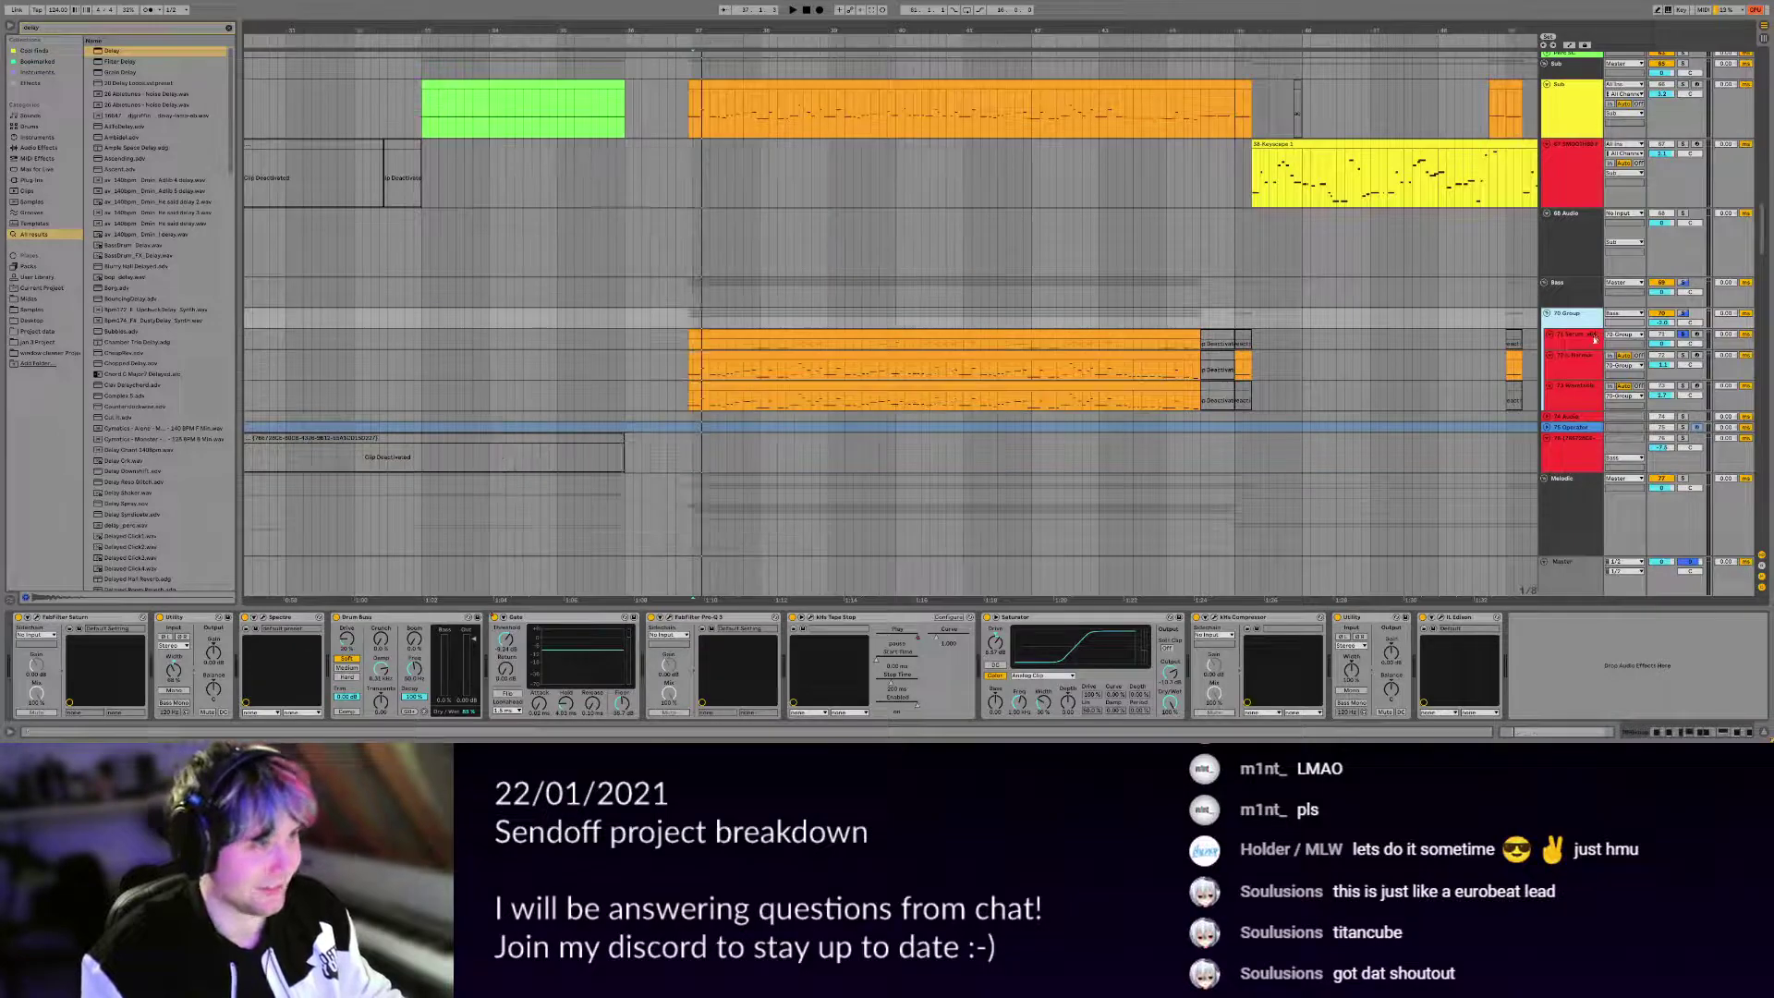
pyautogui.click(1597, 342)
pyautogui.moveTo(1579, 350); pyautogui.dragTo(1578, 359)
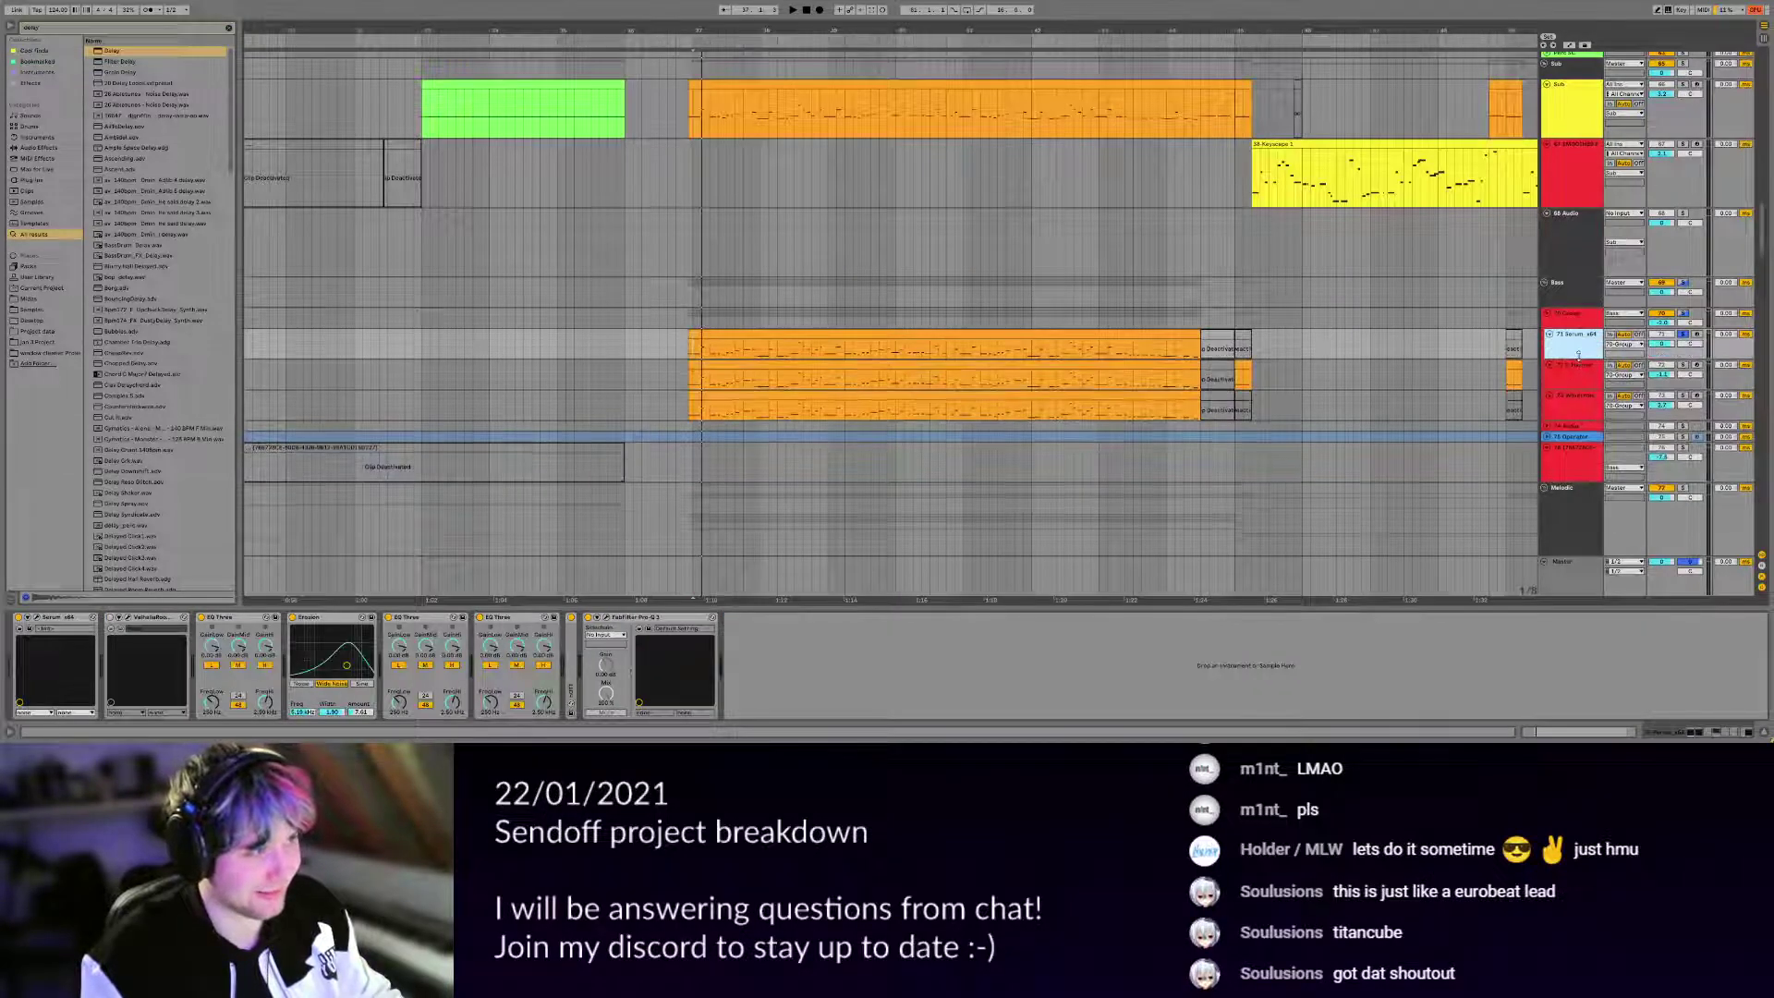
# Fold the Valhalla reverb in the Serum bass chain and go through the EQ Three and Erosion devices.
pyautogui.click(41, 623)
pyautogui.click(41, 623)
pyautogui.doubleClick(148, 617)
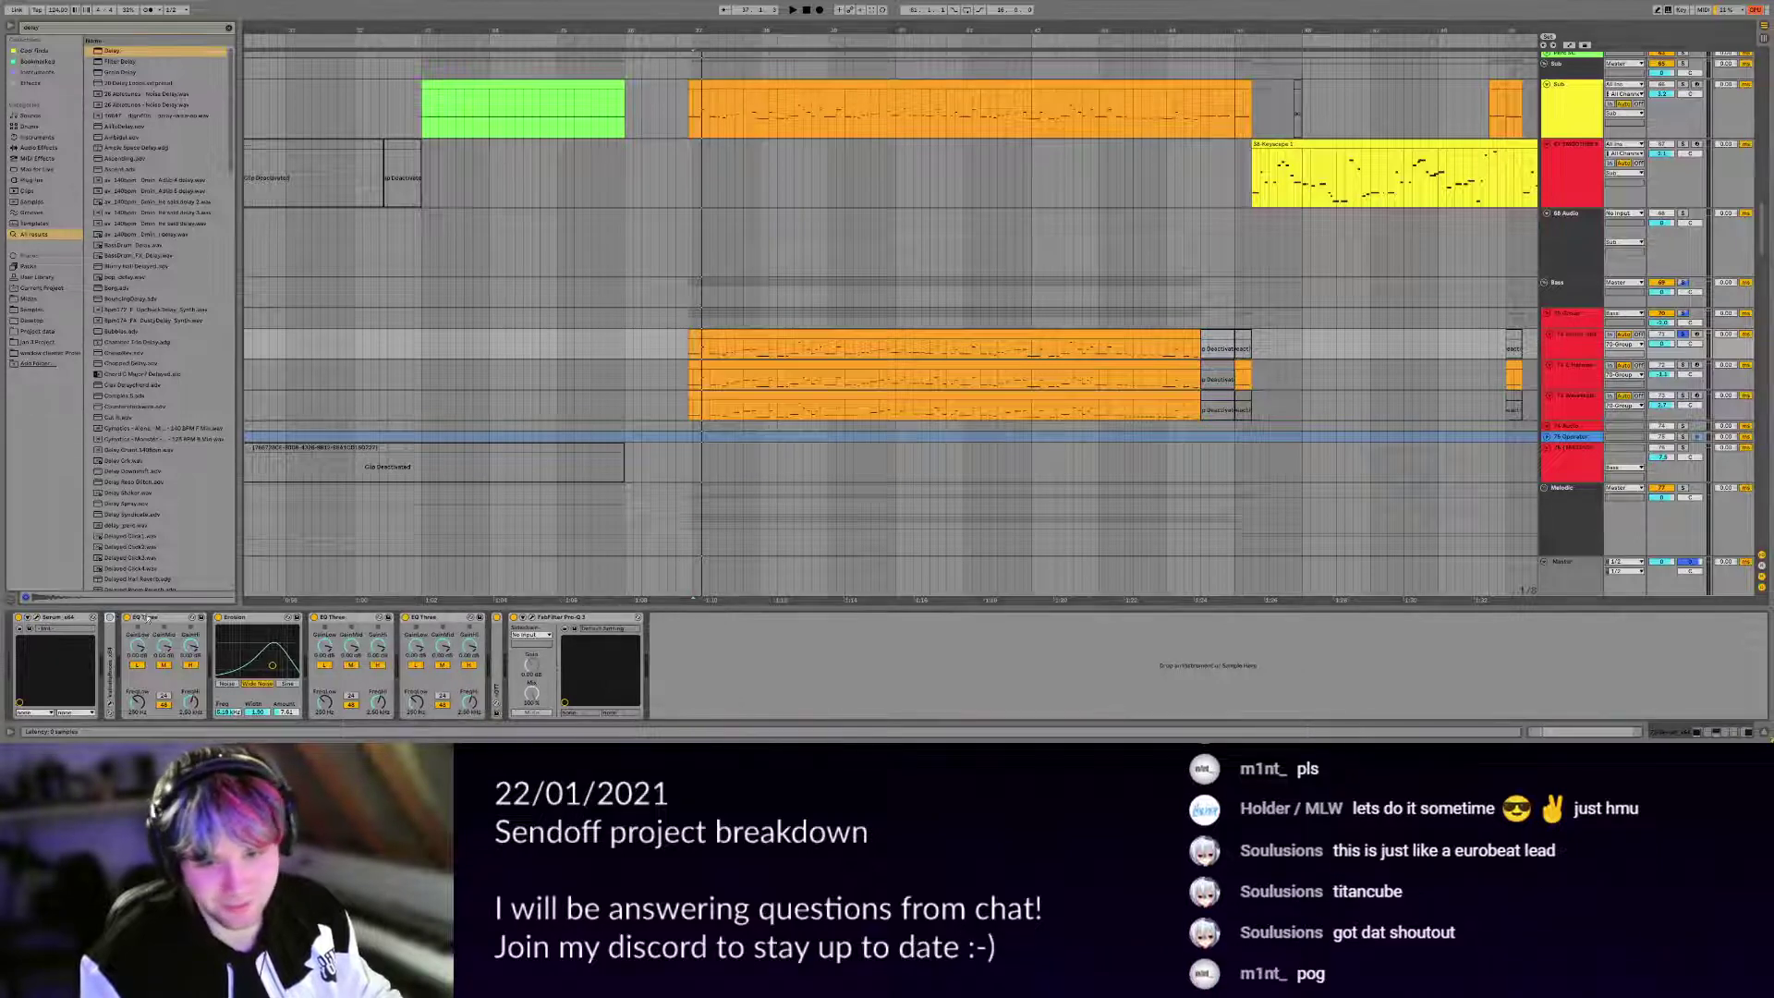
pyautogui.click(148, 617)
pyautogui.click(249, 614)
pyautogui.click(358, 617)
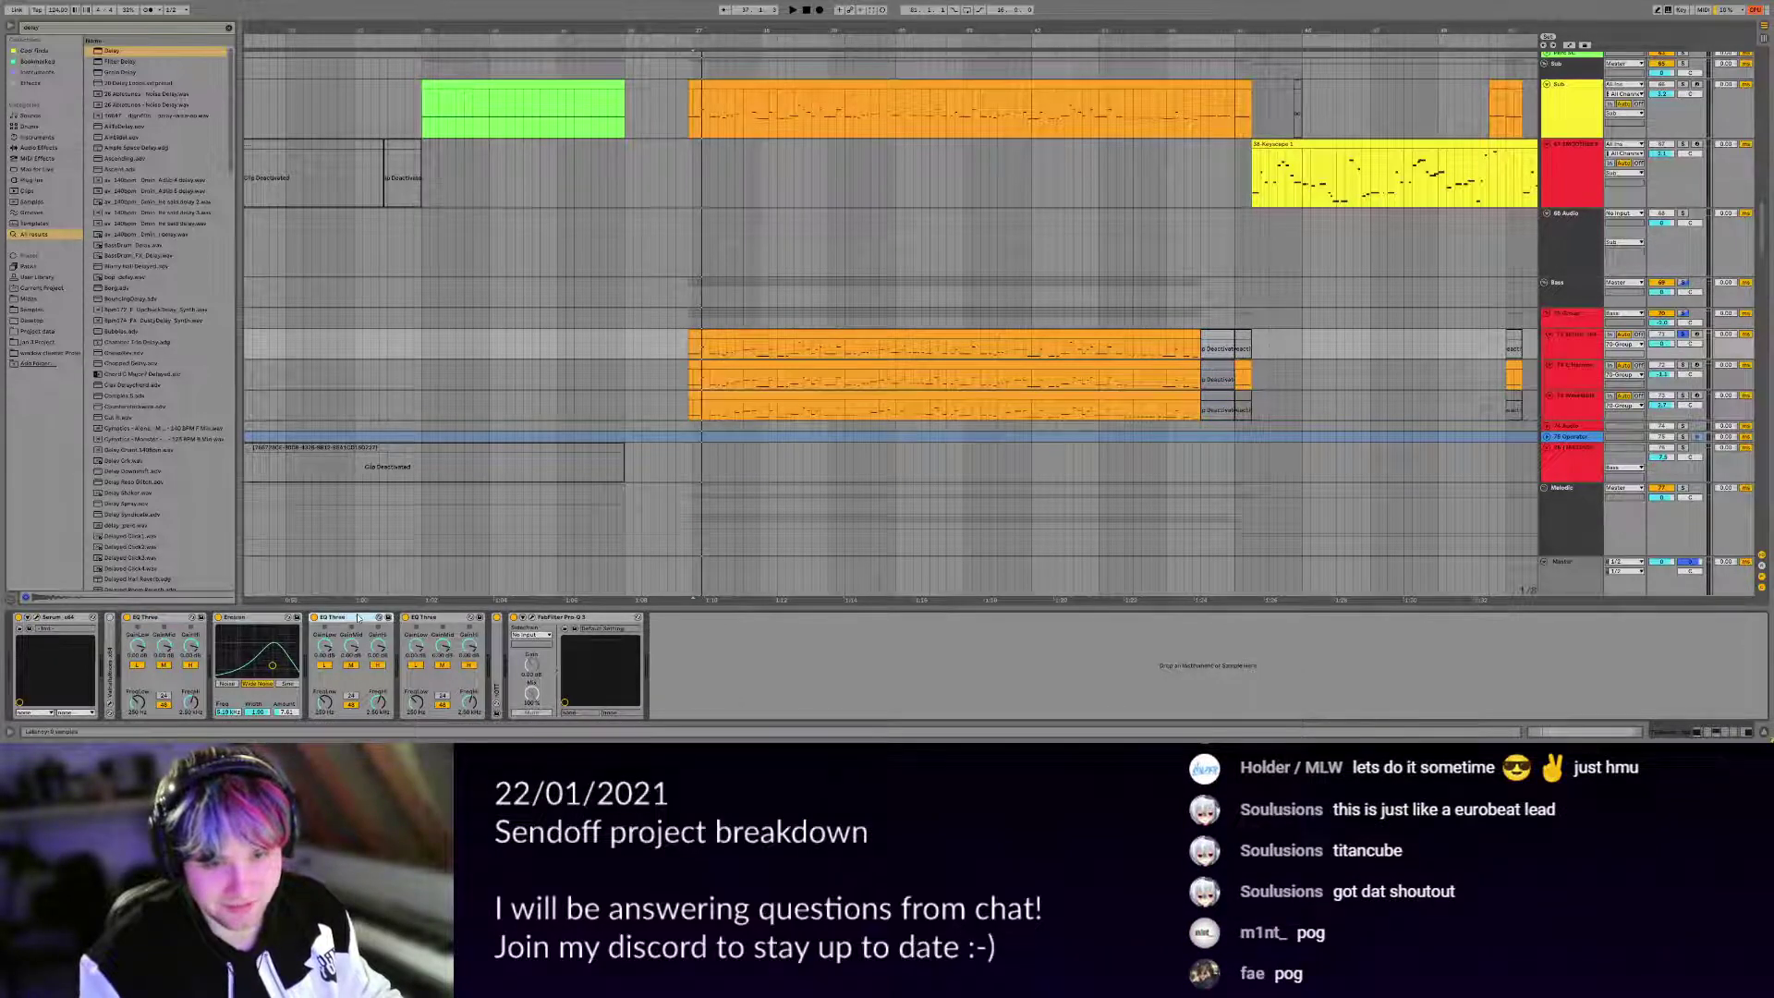
# Point out the three EQ Three devices around Erosion and view the Pro-Q 3 curve on the Serum bass track.
pyautogui.click(158, 618)
pyautogui.click(351, 617)
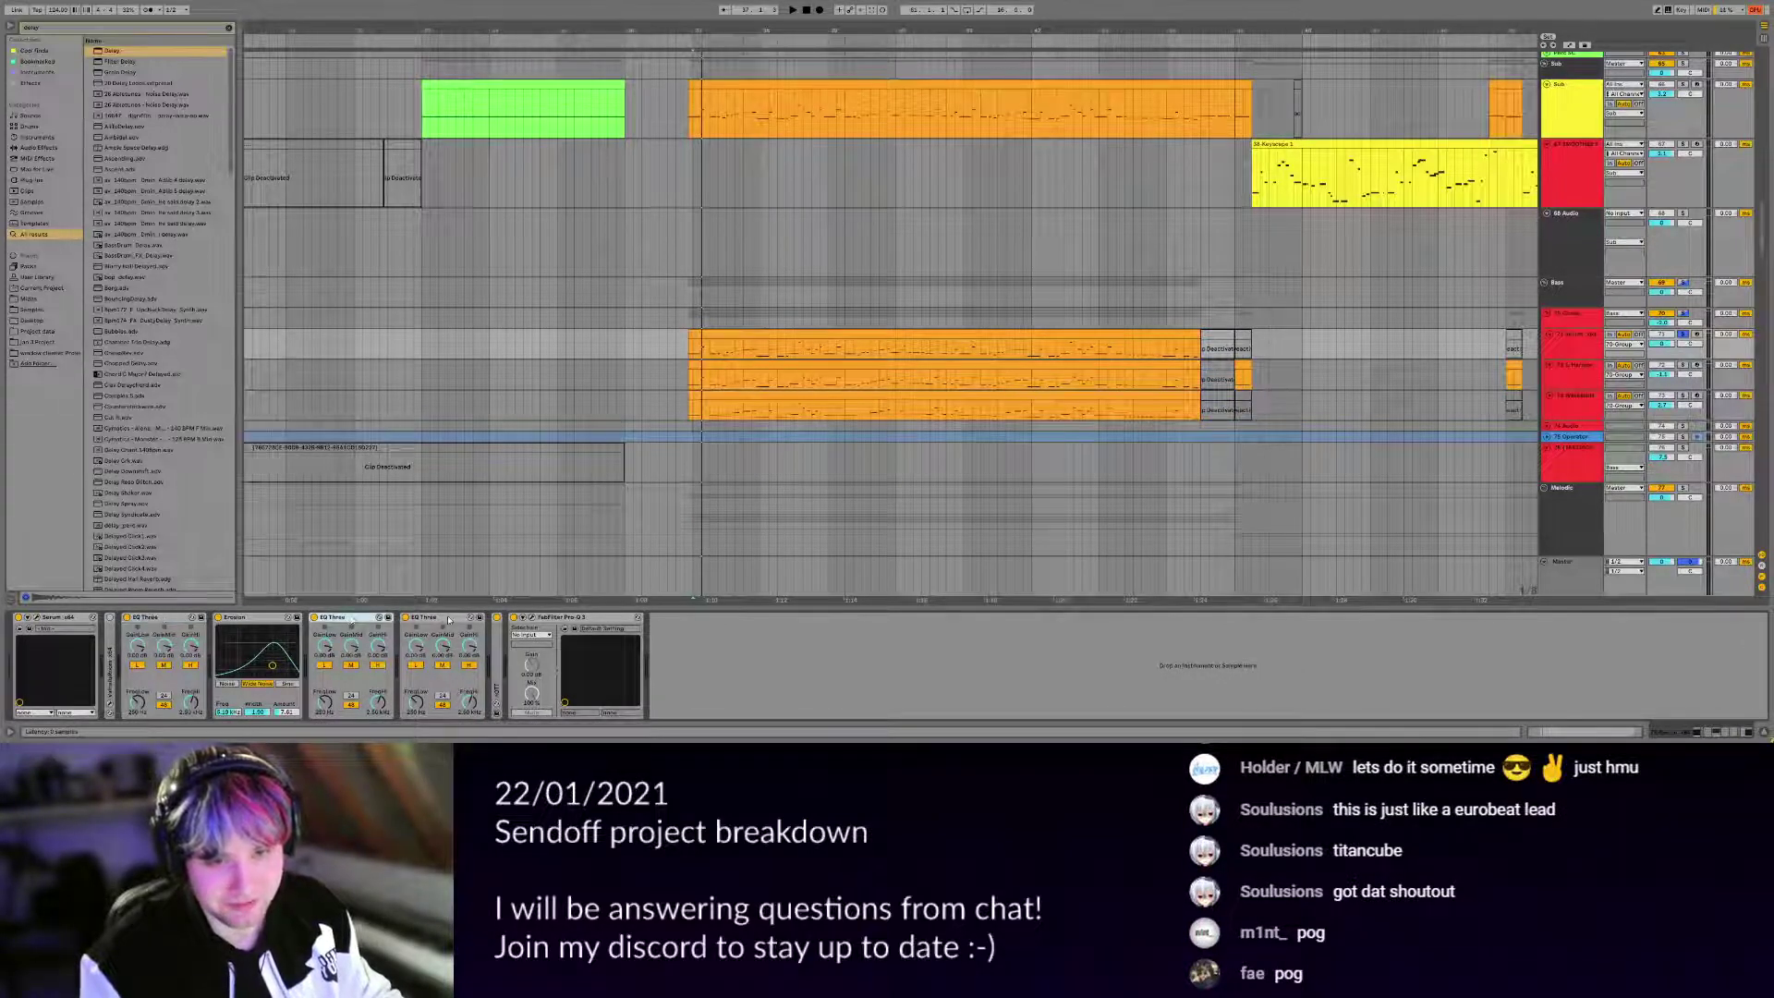
pyautogui.keyDown('shift'); pyautogui.click(434, 617); pyautogui.keyUp('shift')
pyautogui.keyDown('shift'); pyautogui.click(157, 620); pyautogui.keyUp('shift')
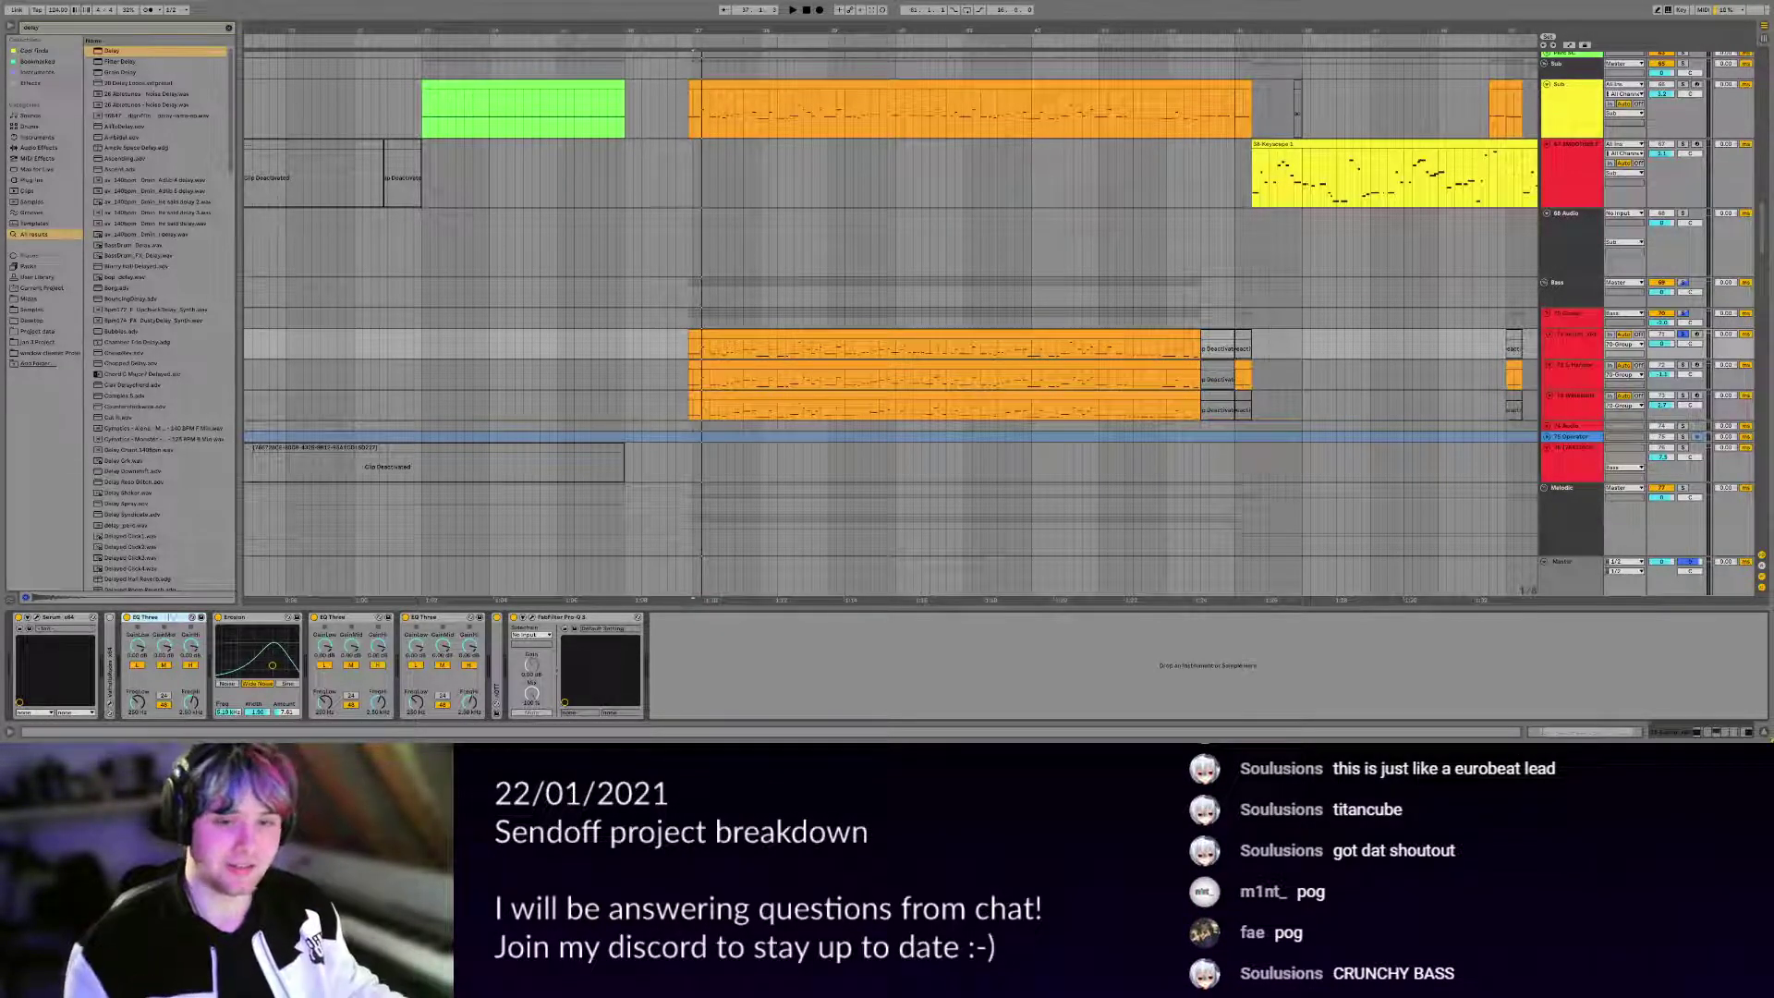
pyautogui.click(532, 617)
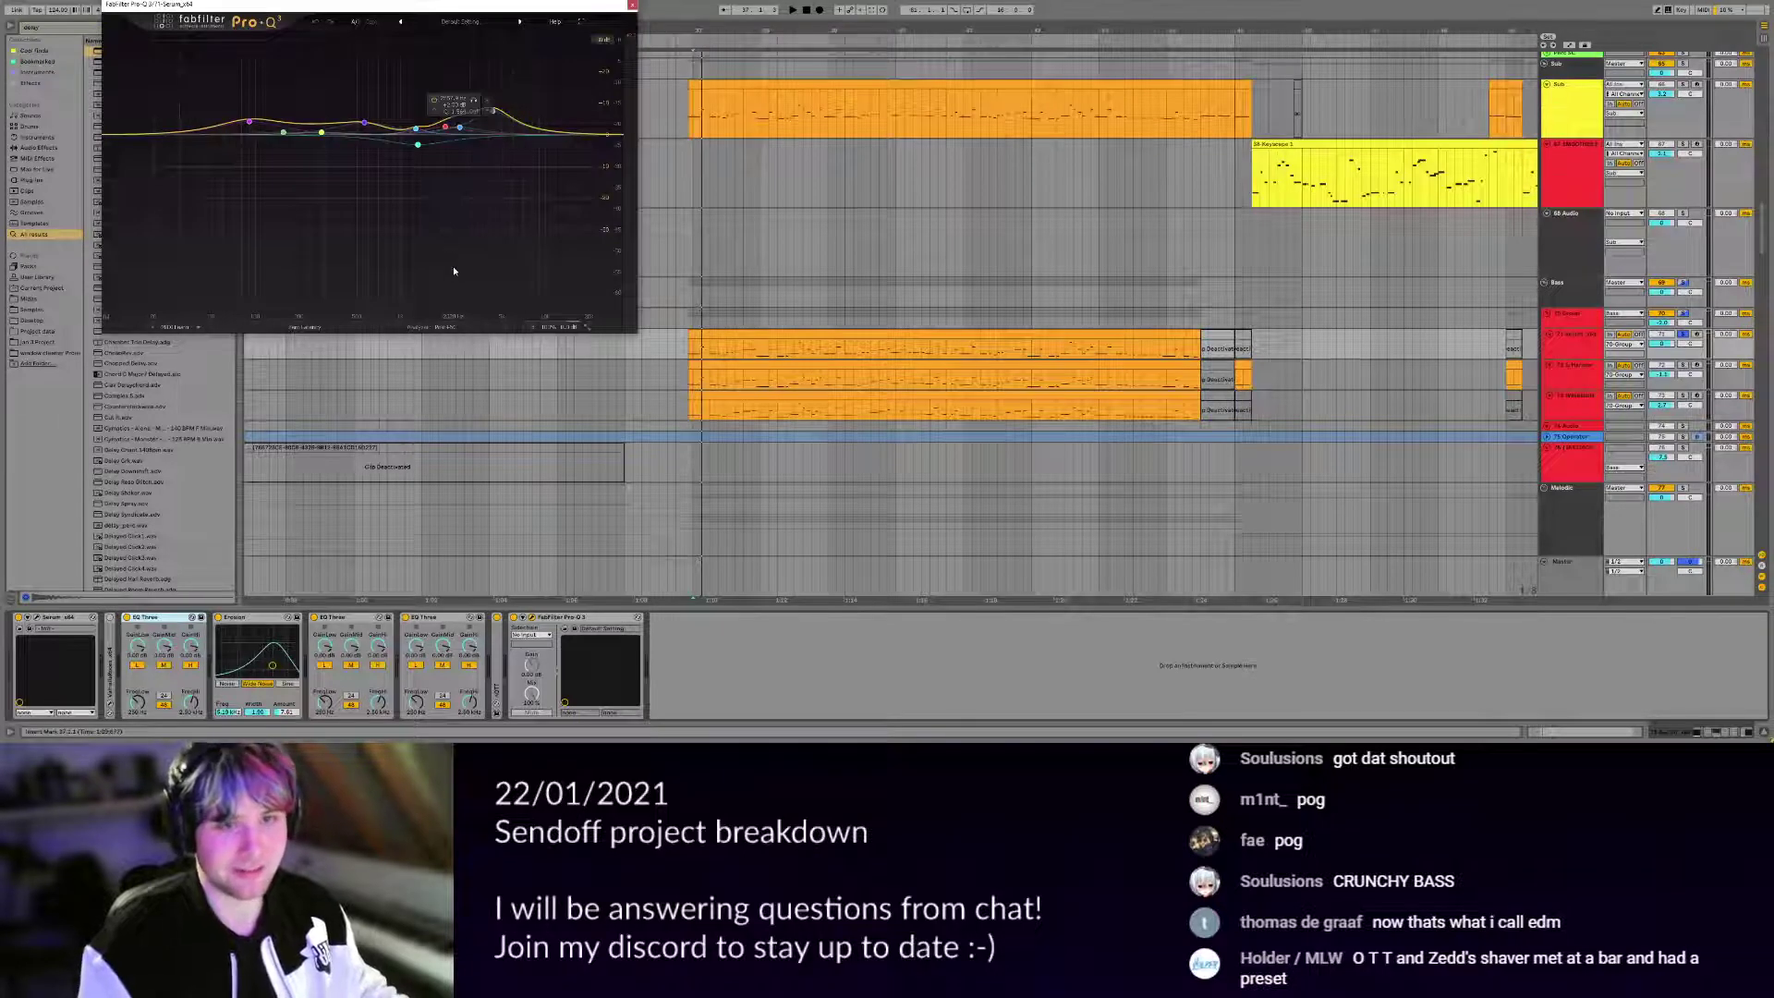
pyautogui.press('Escape')
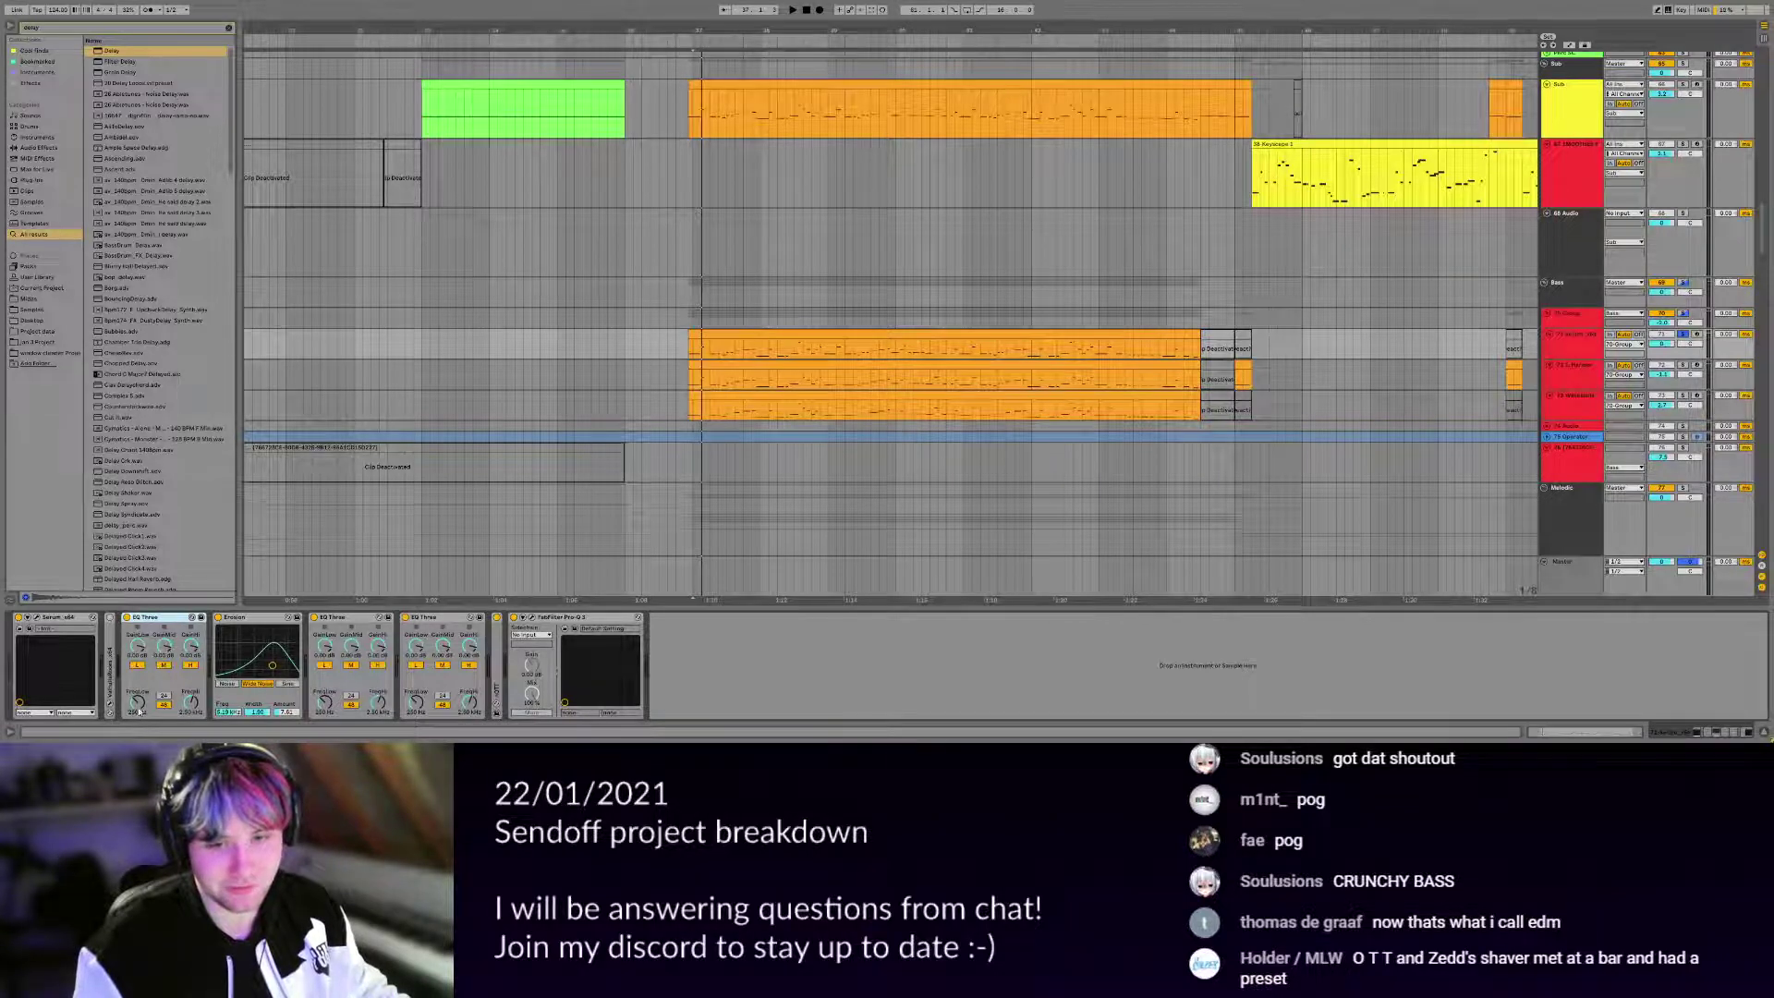
# Duplicate the two EQ Three devices after Erosion and play the Serum bass track with the extra copies.
pyautogui.click(333, 619)
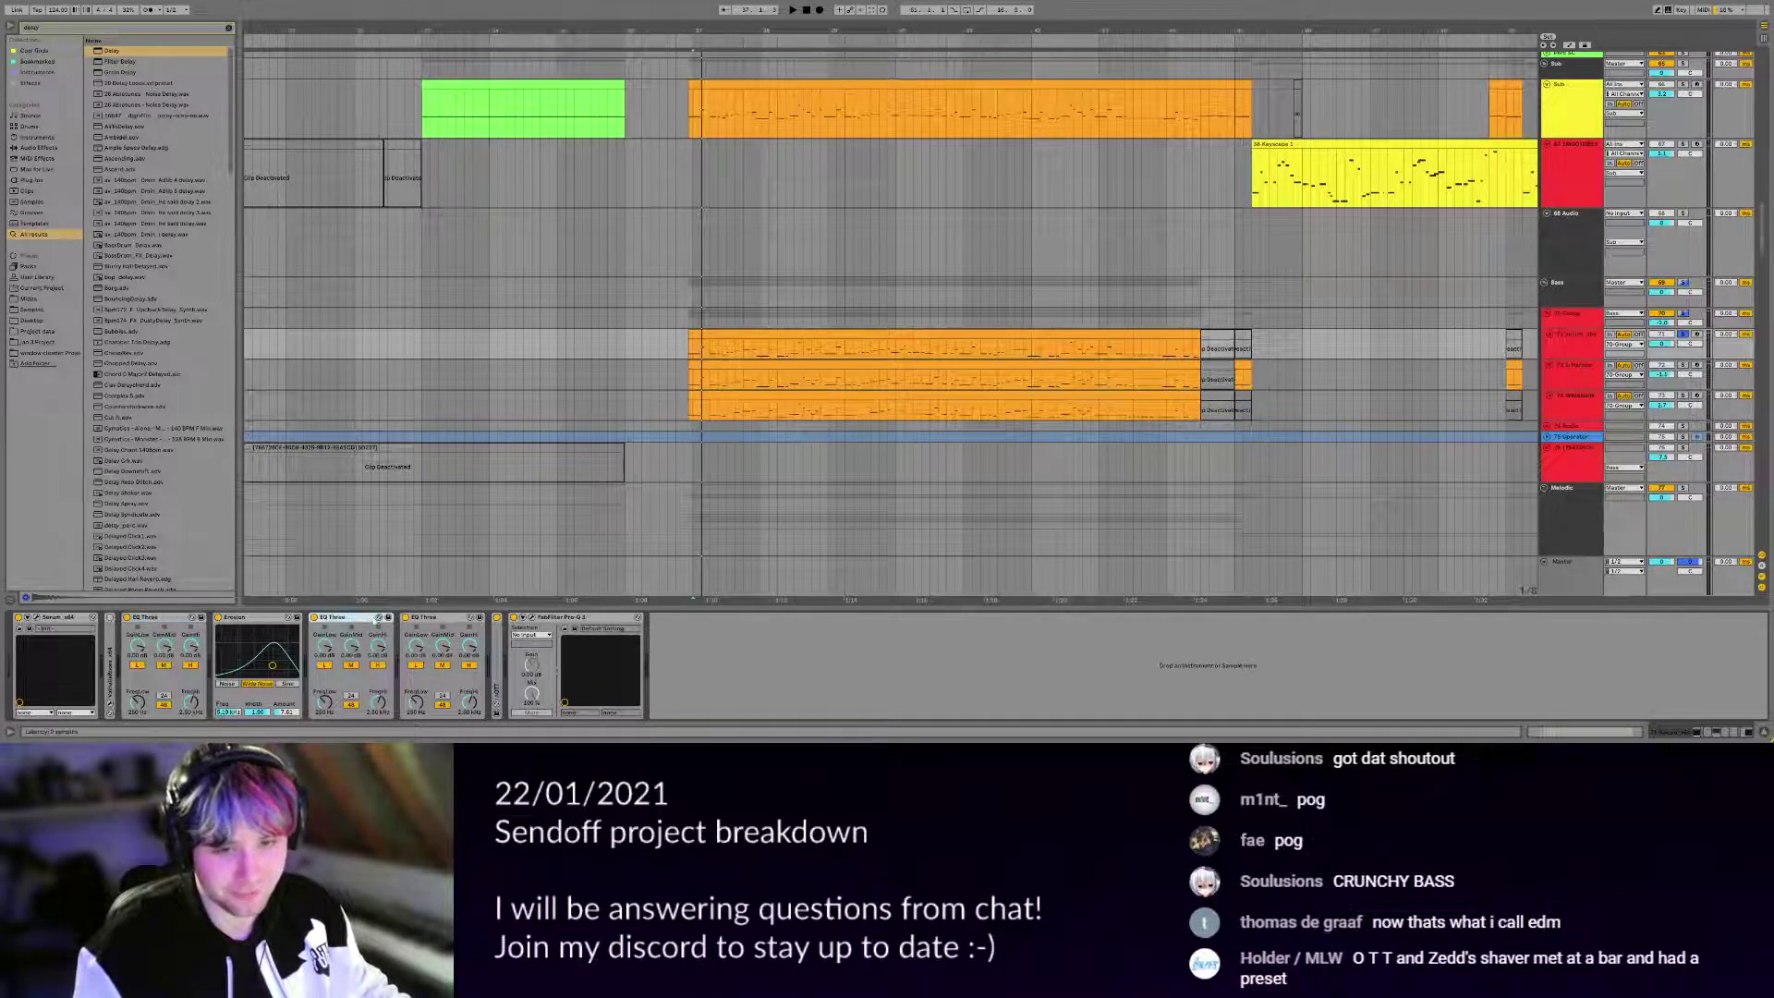
pyautogui.click(427, 618)
pyautogui.keyDown('shift'); pyautogui.click(367, 620); pyautogui.keyUp('shift')
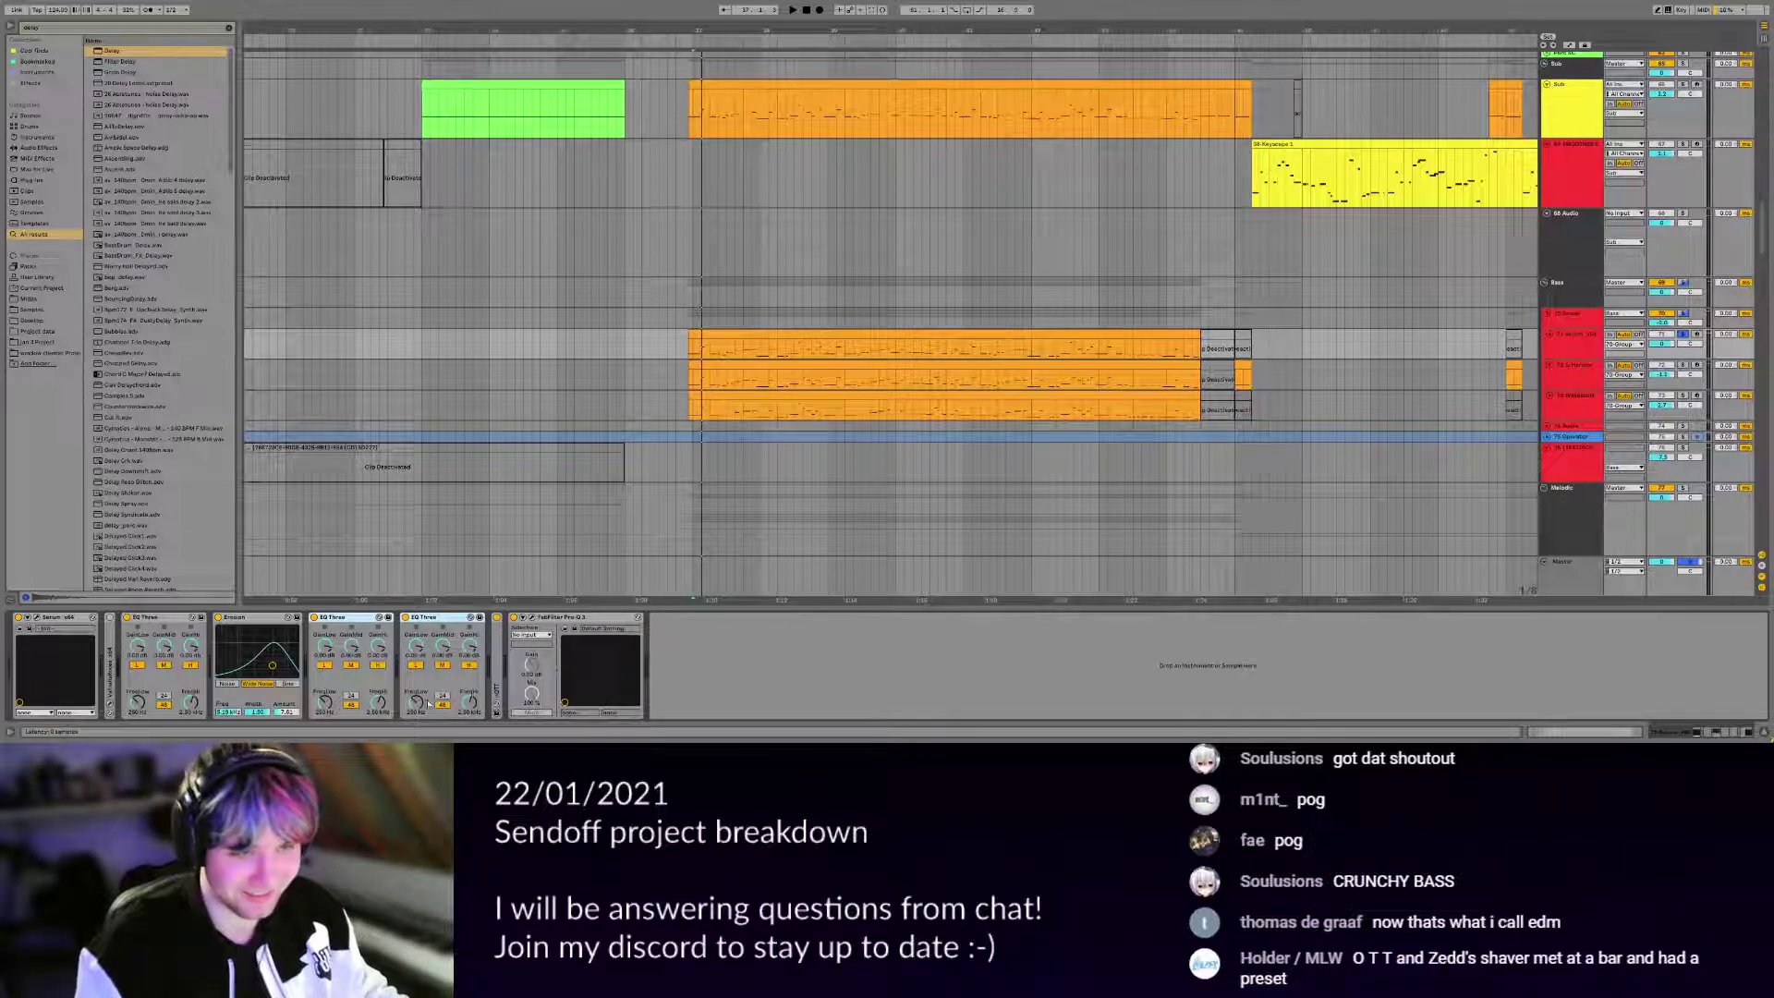
pyautogui.hotkey('ctrl', 'd')
pyautogui.press('space')
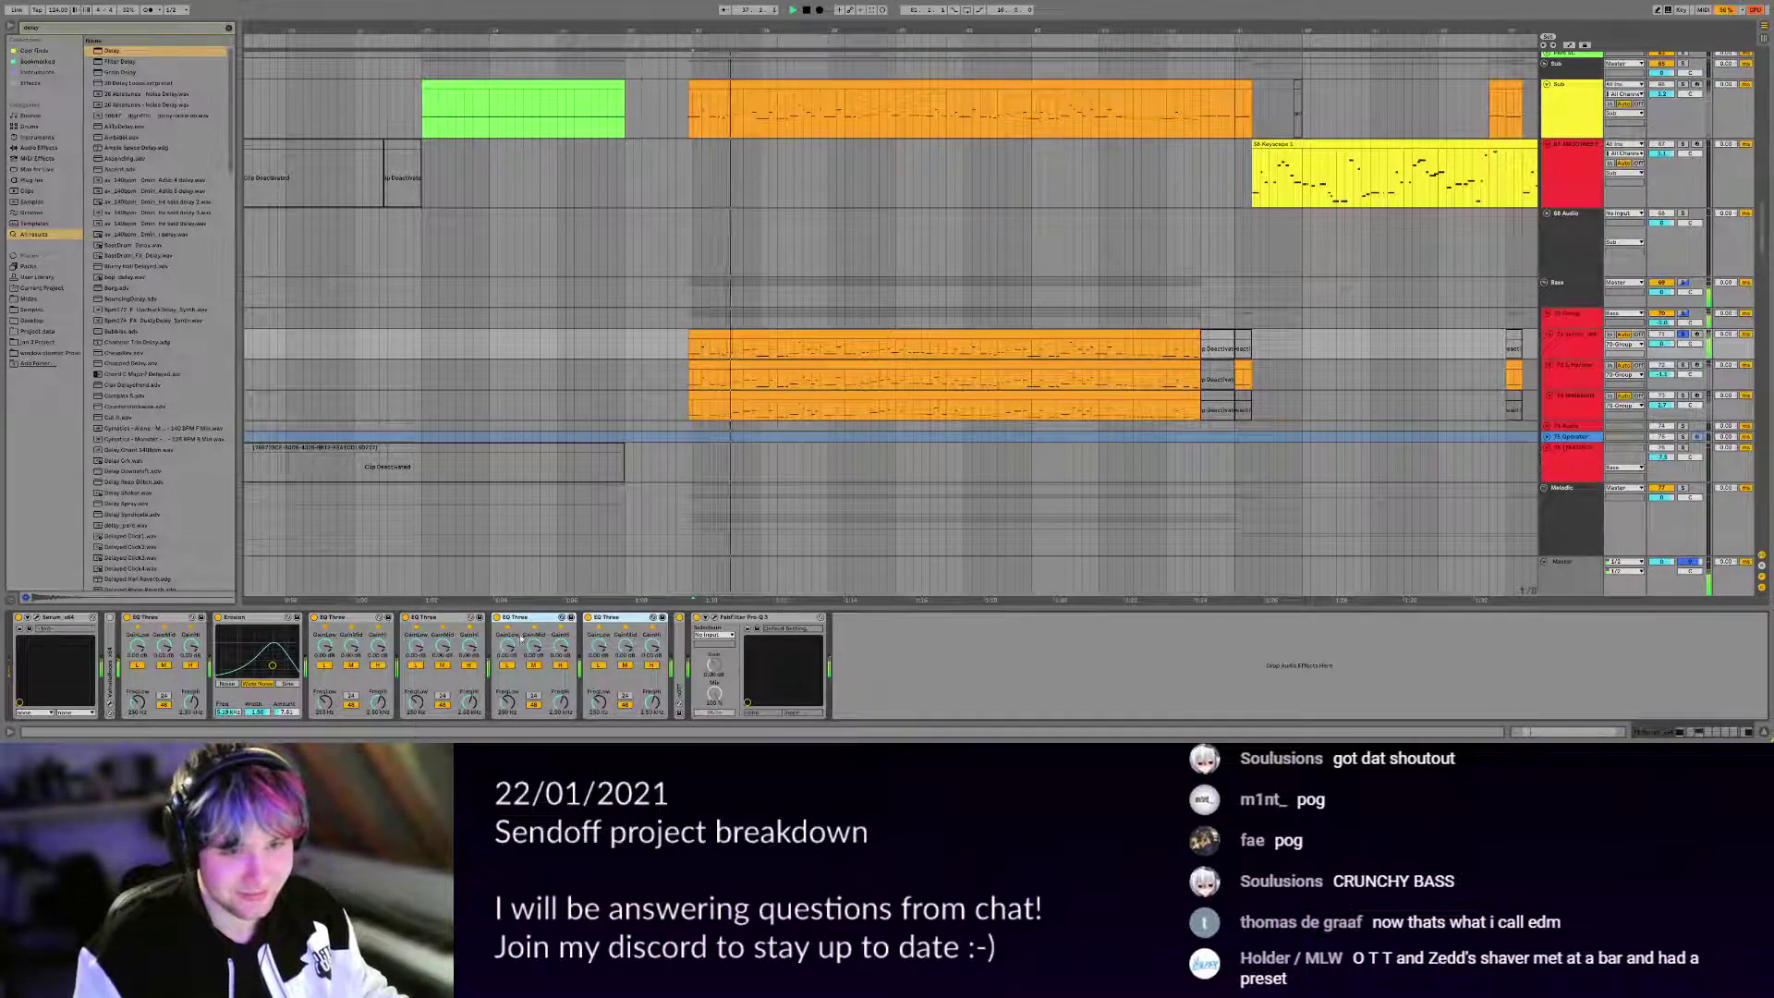
# Unfold the OTT device before Pro-Q 3 in the Serum bass chain.
pyautogui.doubleClick(682, 652)
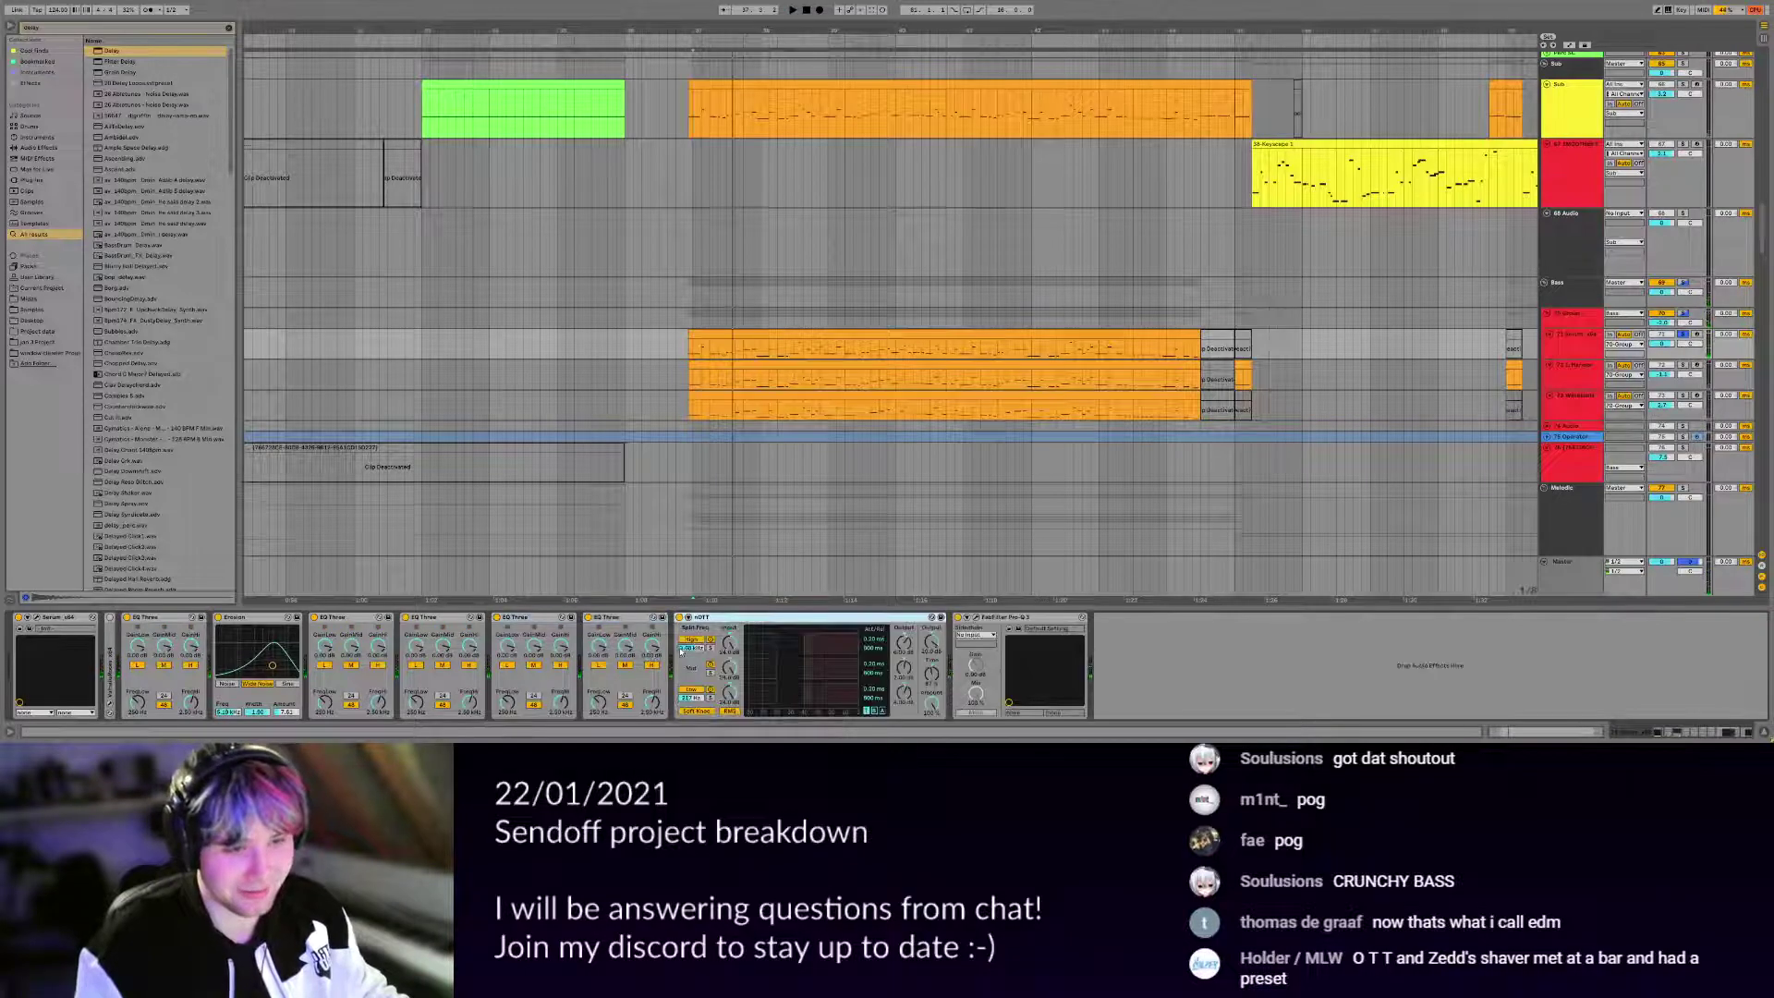
pyautogui.click(975, 618)
pyautogui.click(975, 618)
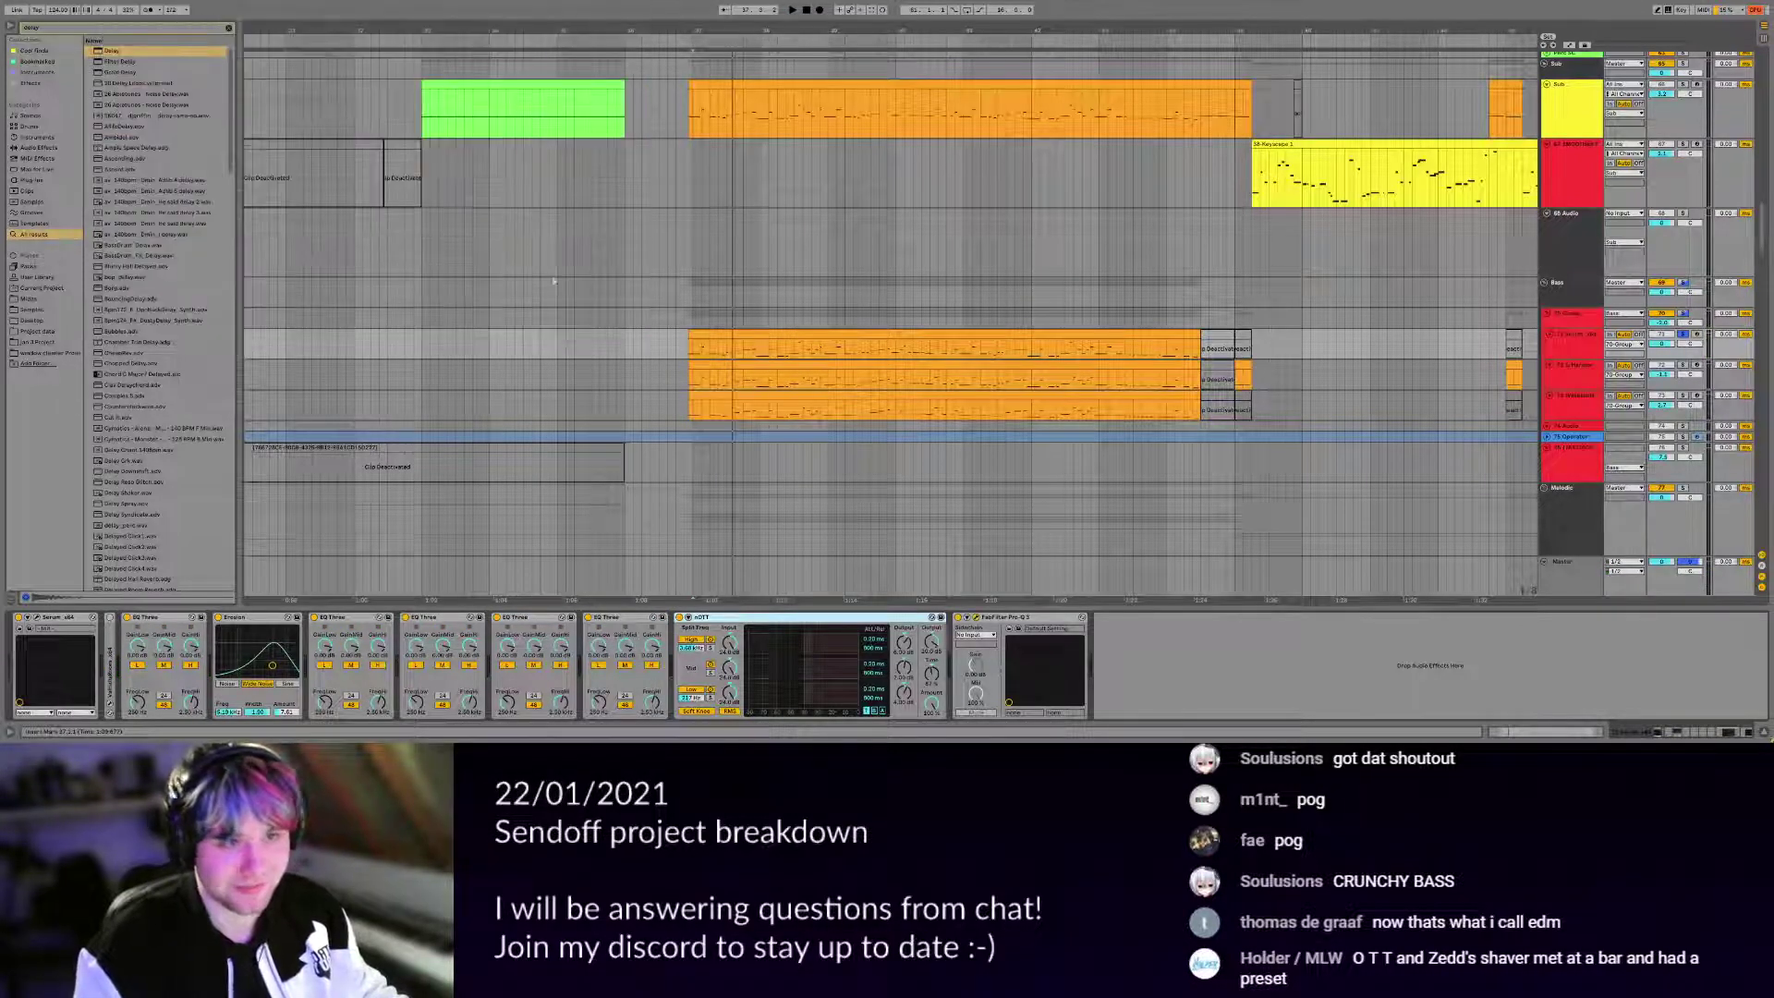
# Solo the Harmor track below the Serum bass and play it from the start of its clip.
pyautogui.moveTo(946, 404); pyautogui.dragTo(875, 380)
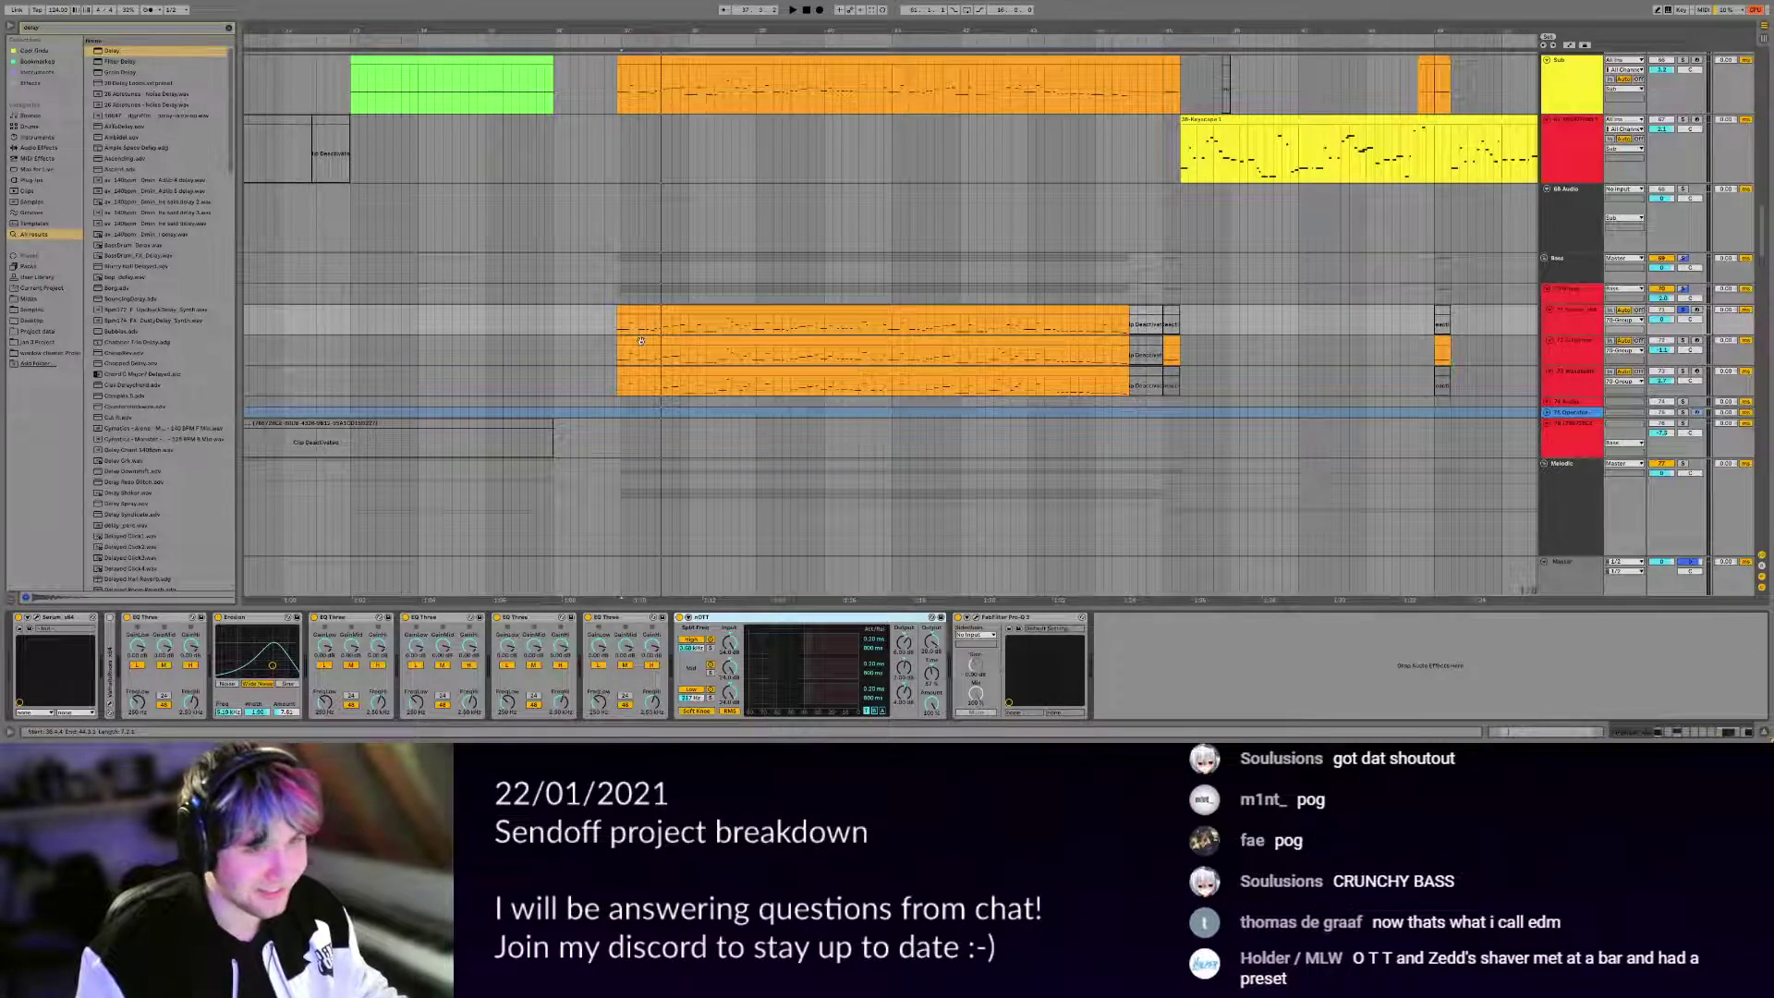
pyautogui.click(616, 359)
pyautogui.moveTo(686, 351)
pyautogui.mouseDown()
pyautogui.moveTo(697, 393)
pyautogui.moveTo(664, 357)
pyautogui.mouseUp()
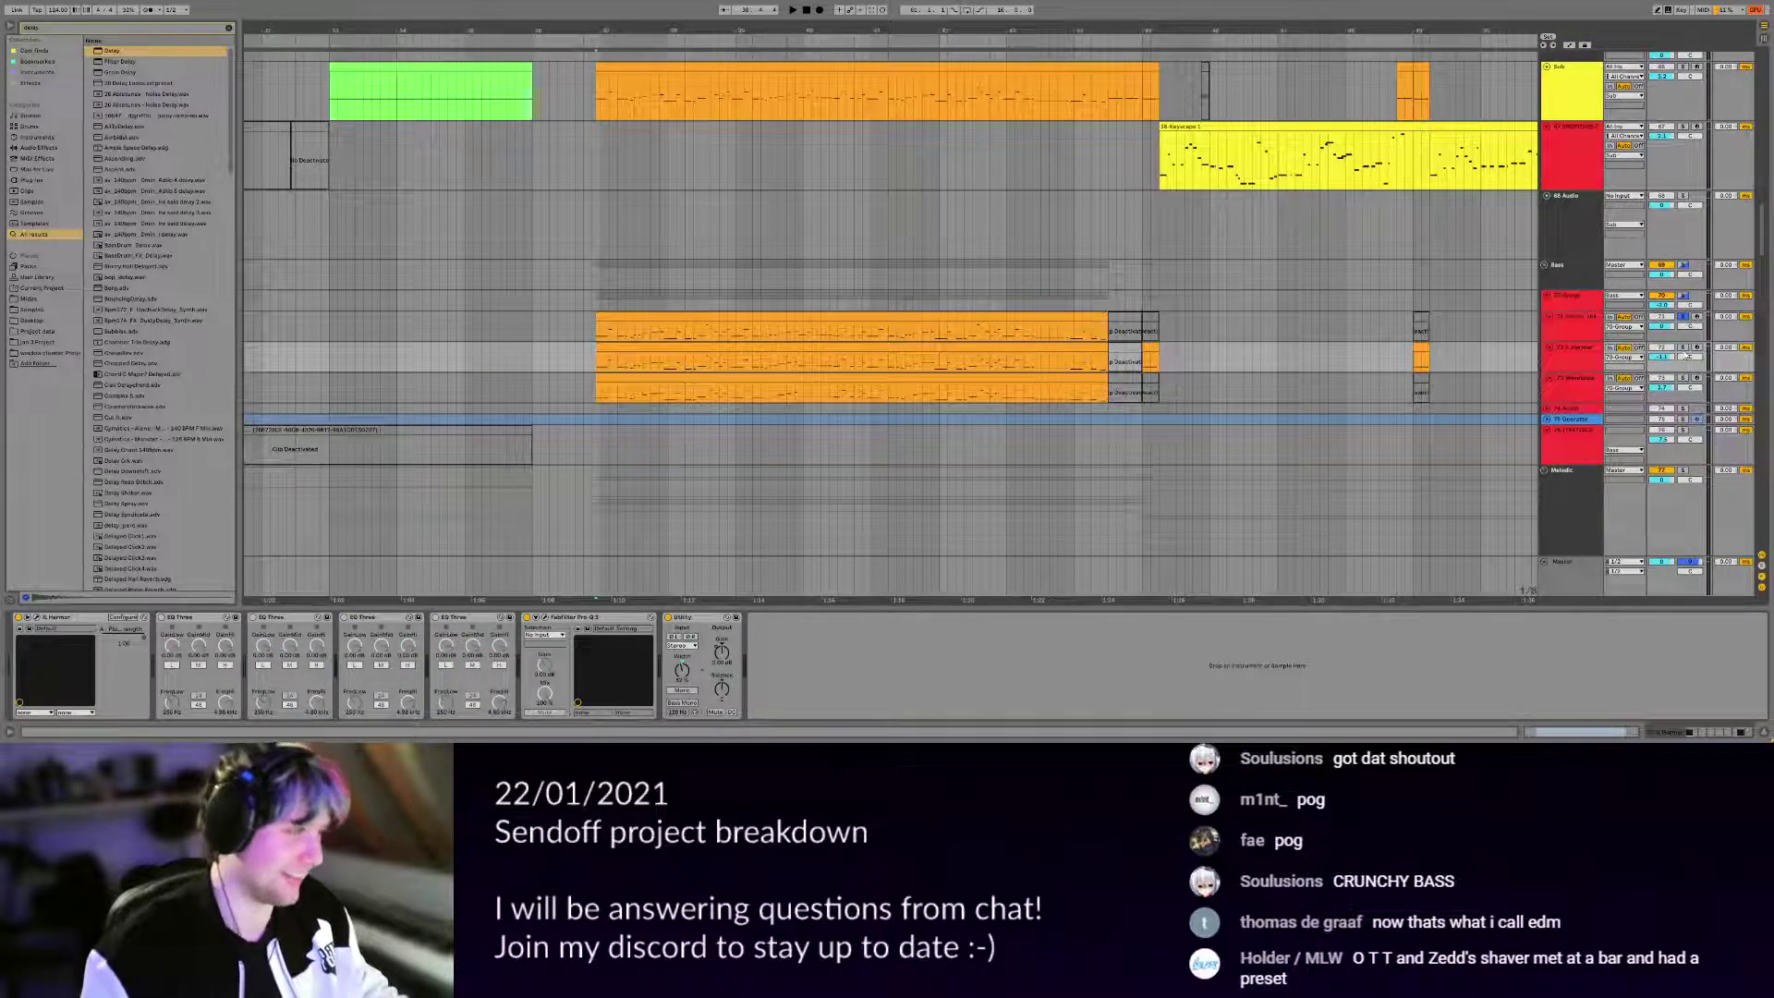
pyautogui.click(1591, 362)
pyautogui.press('space')
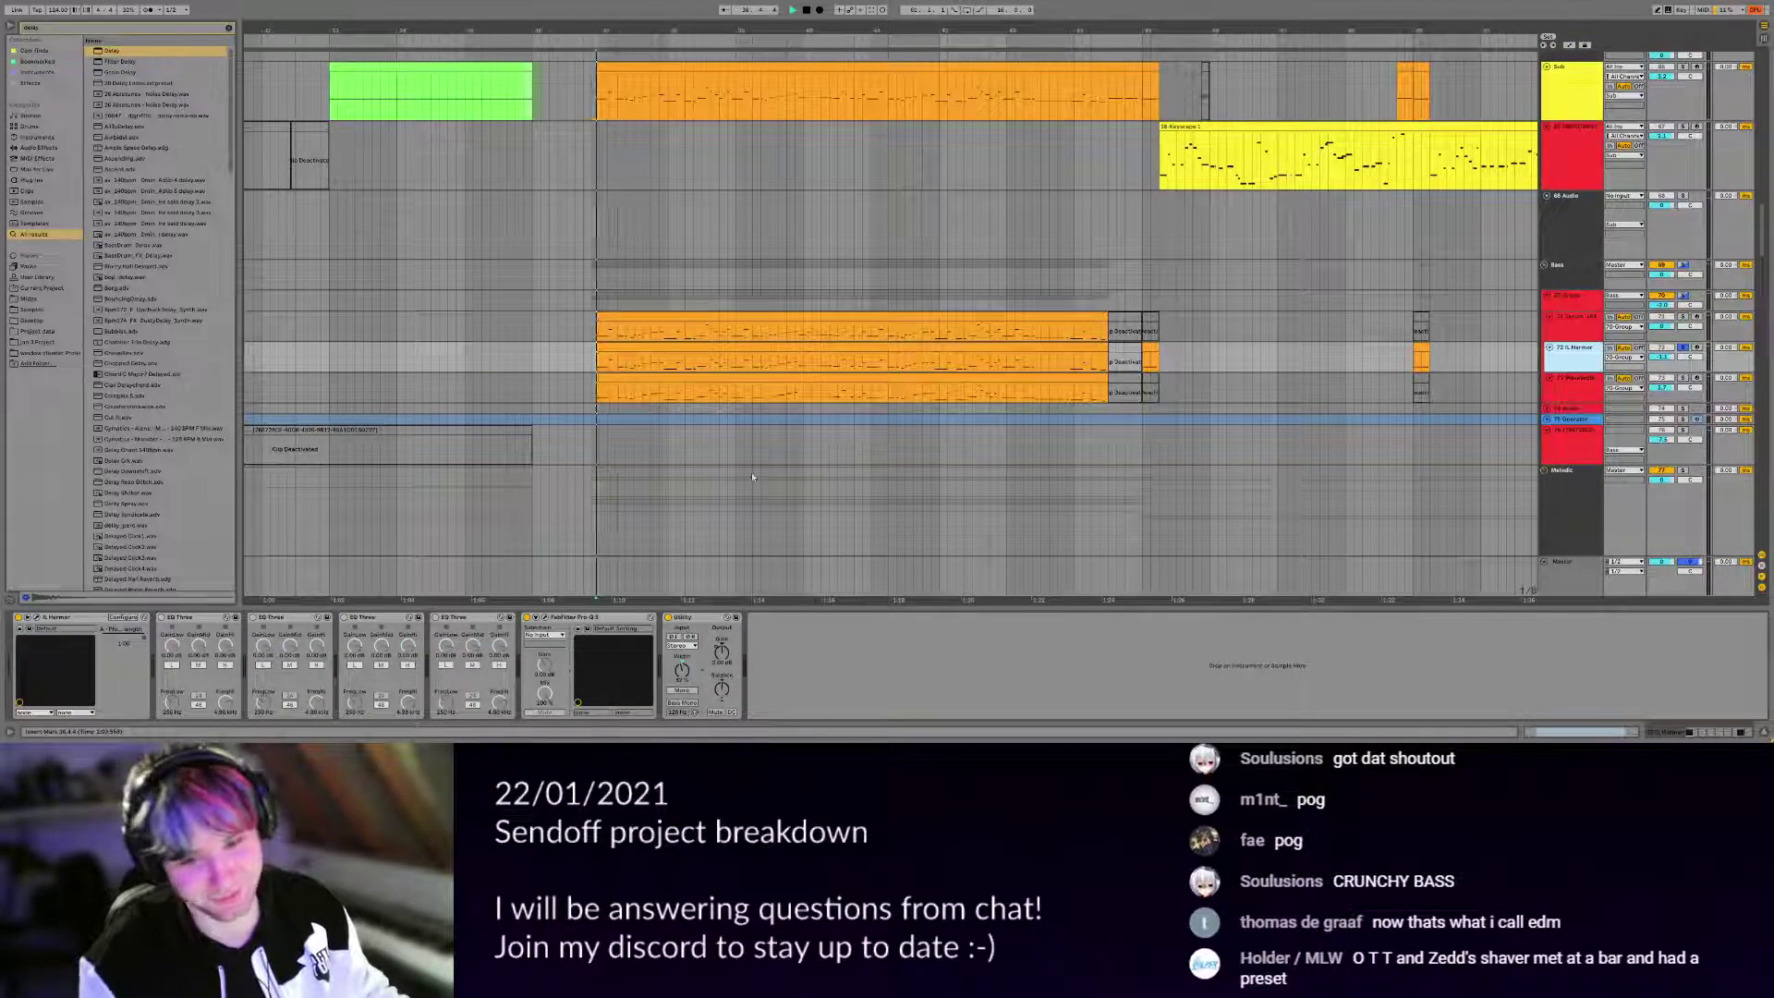
pyautogui.press('space')
# Open the Harmor plugin, expand its visual feedback display, and move the window off the start of the bass clips.
pyautogui.click(37, 618)
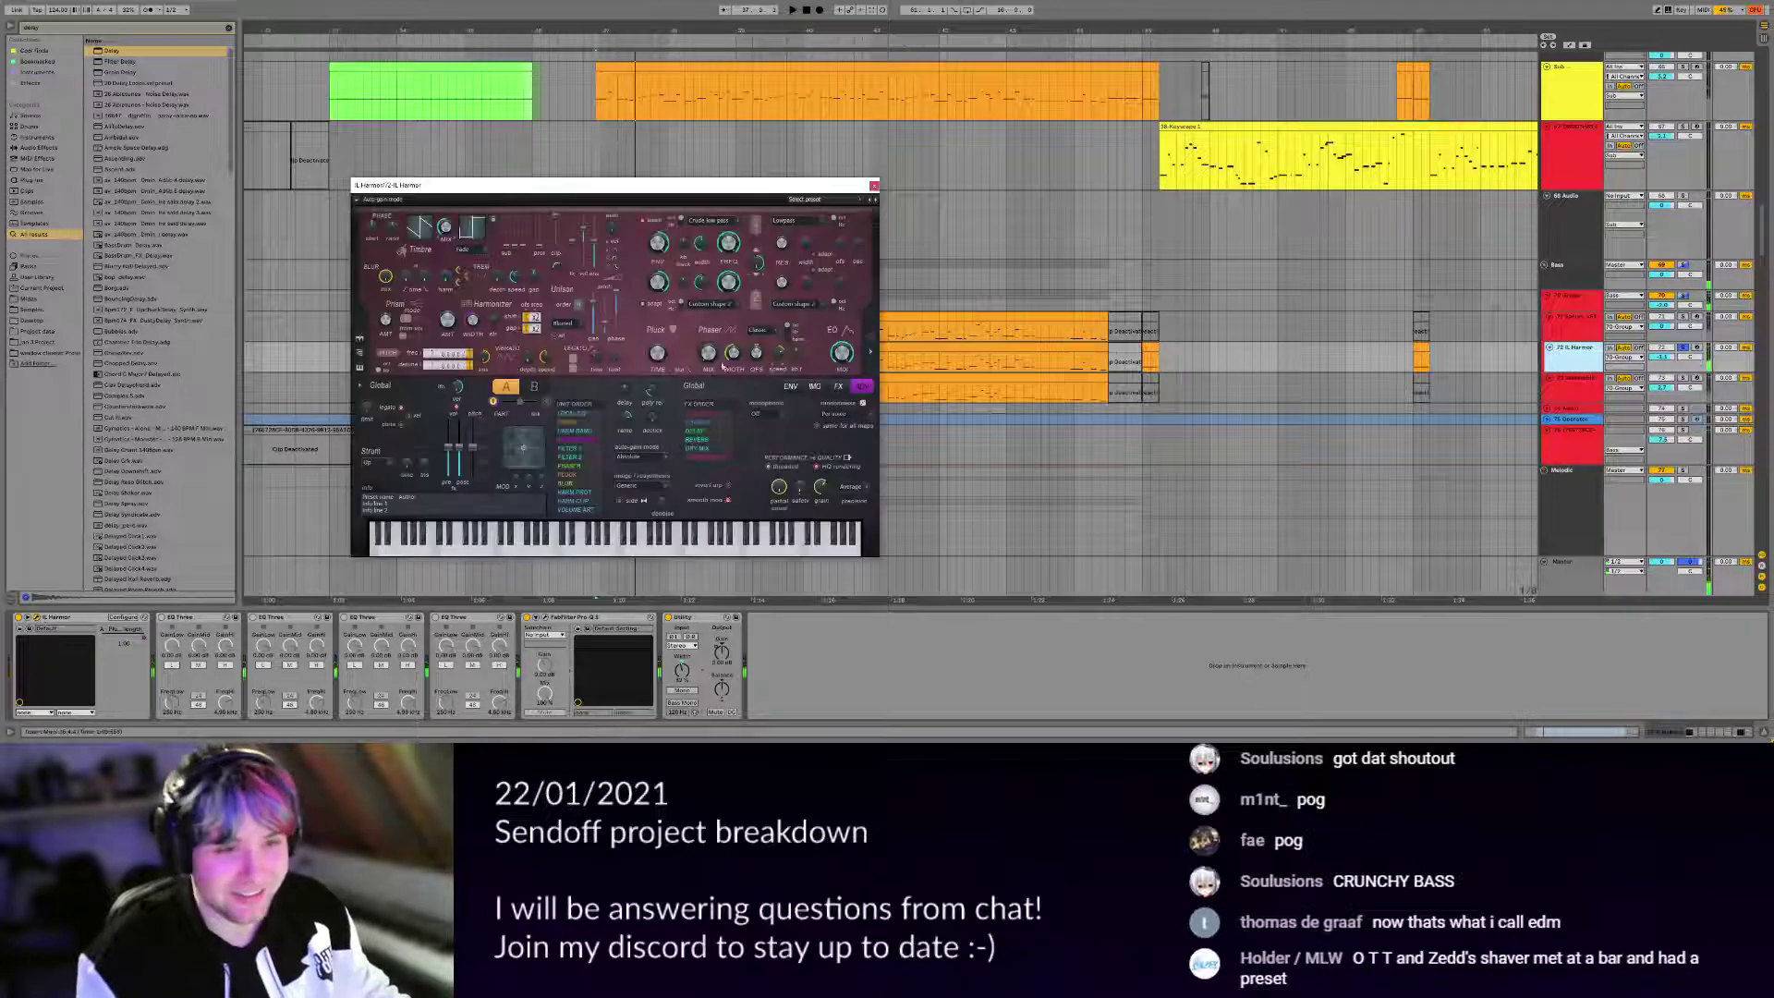
pyautogui.click(870, 351)
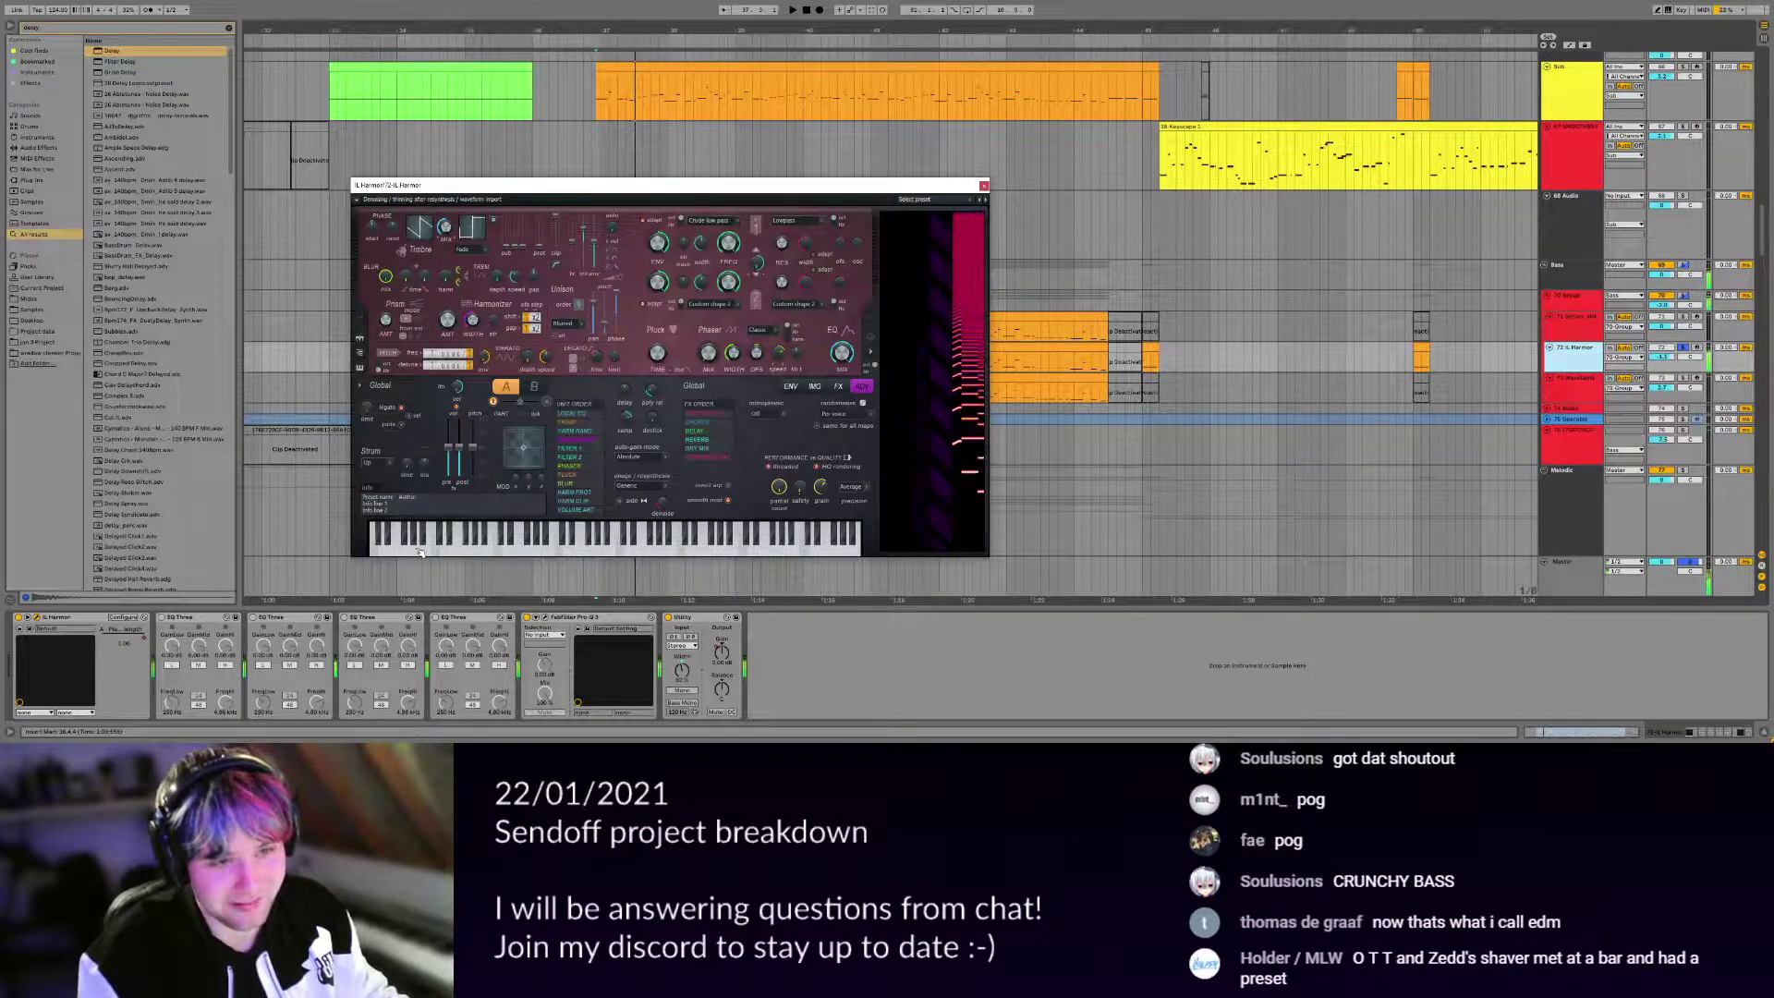
pyautogui.moveTo(748, 186); pyautogui.dragTo(1290, 128)
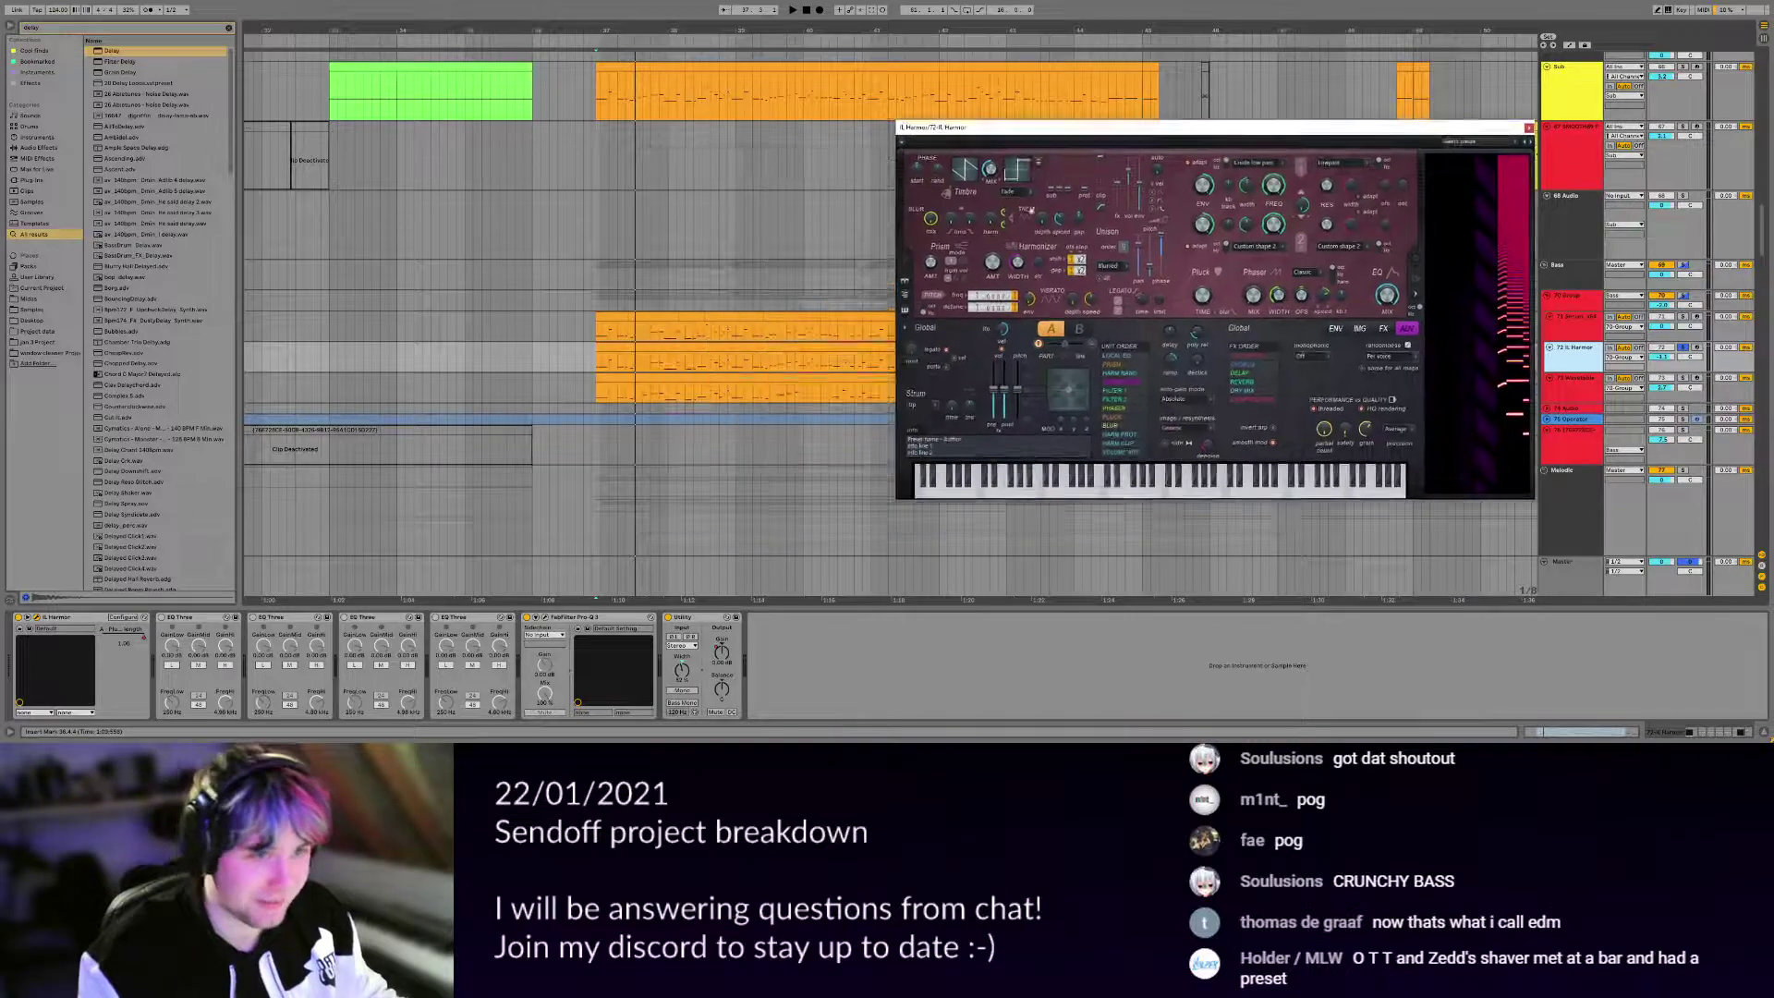
pyautogui.scroll(-6, 611, 338)
pyautogui.scroll(3, 626, 359)
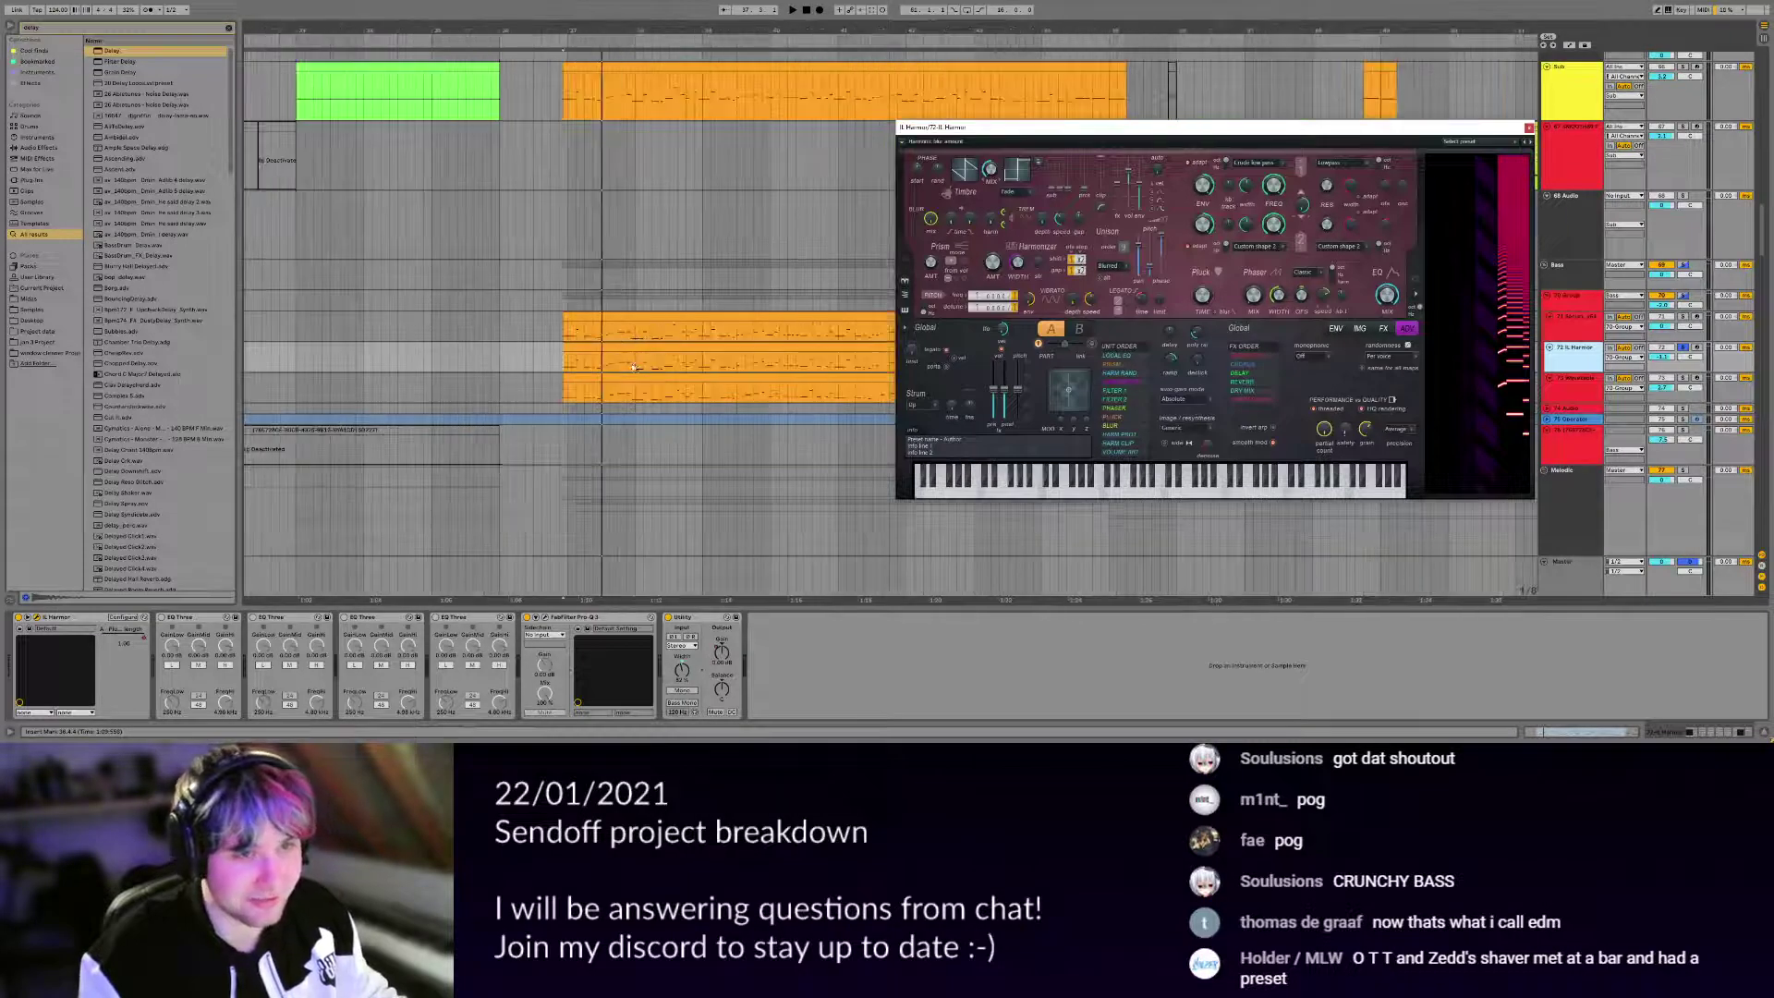
# Play the Harmor bass track from partway into its clip and examine the clip's MIDI notes before returning to the arrangement.
pyautogui.click(621, 365)
pyautogui.press('space')
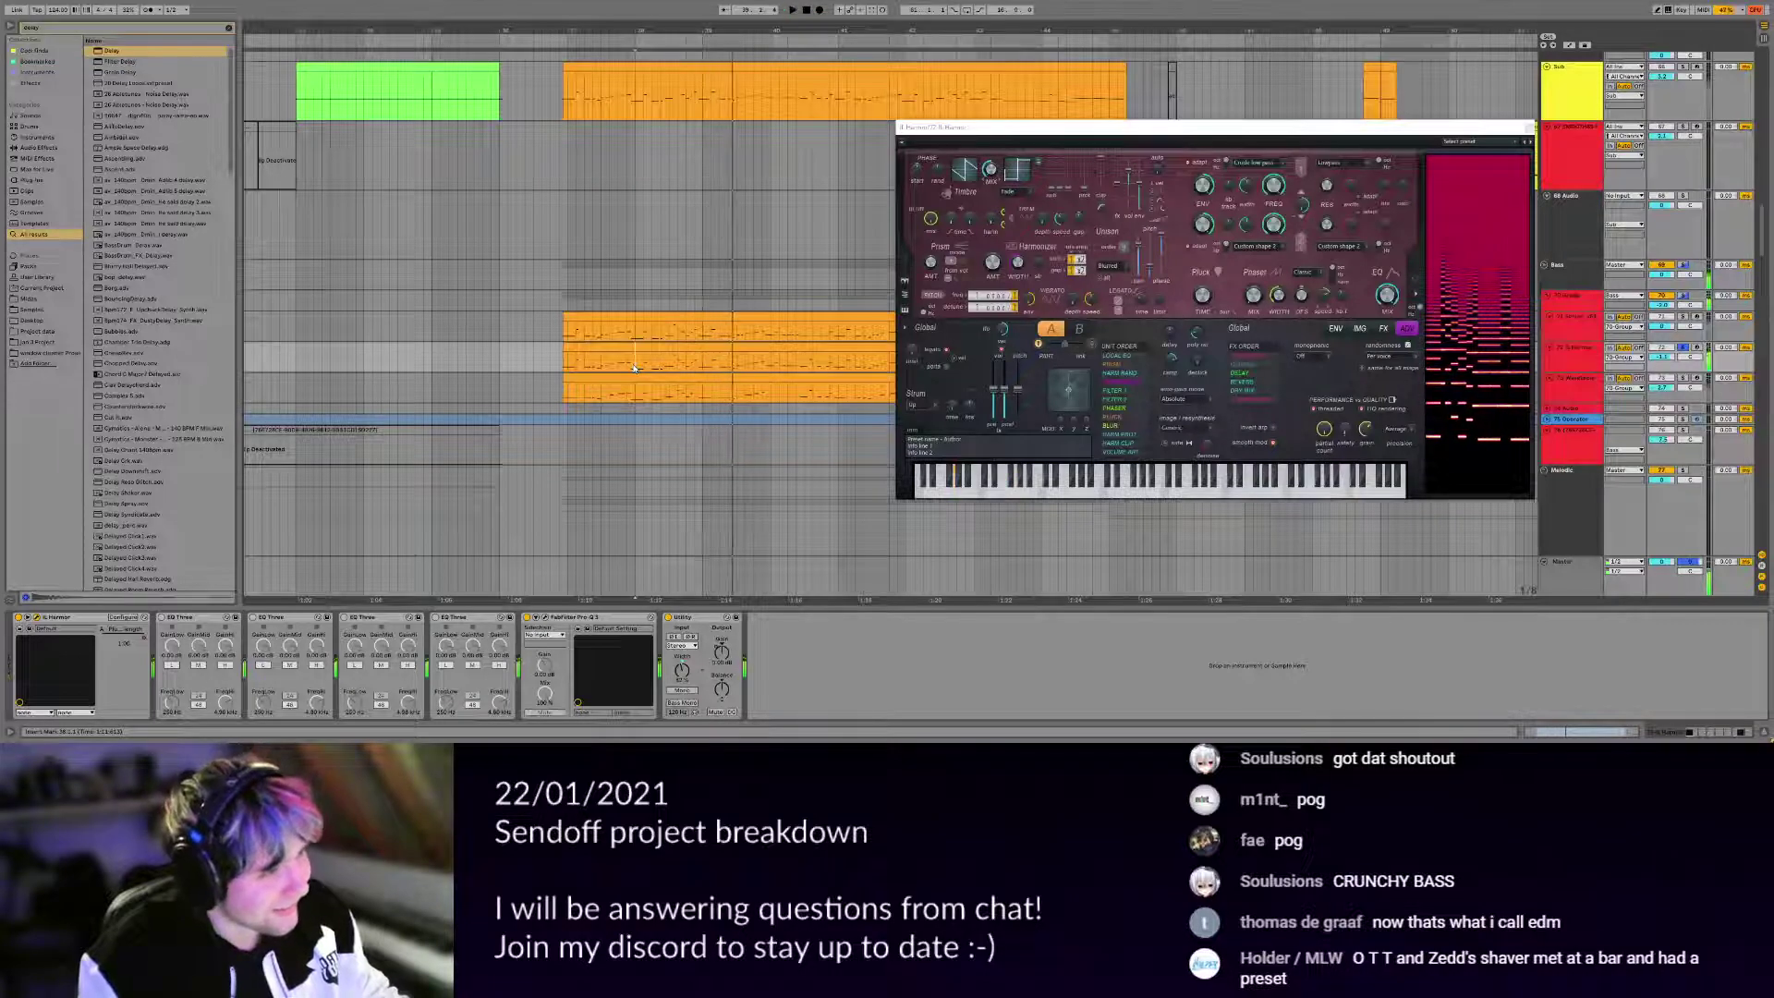
pyautogui.click(635, 349)
pyautogui.scroll(2, 489, 379)
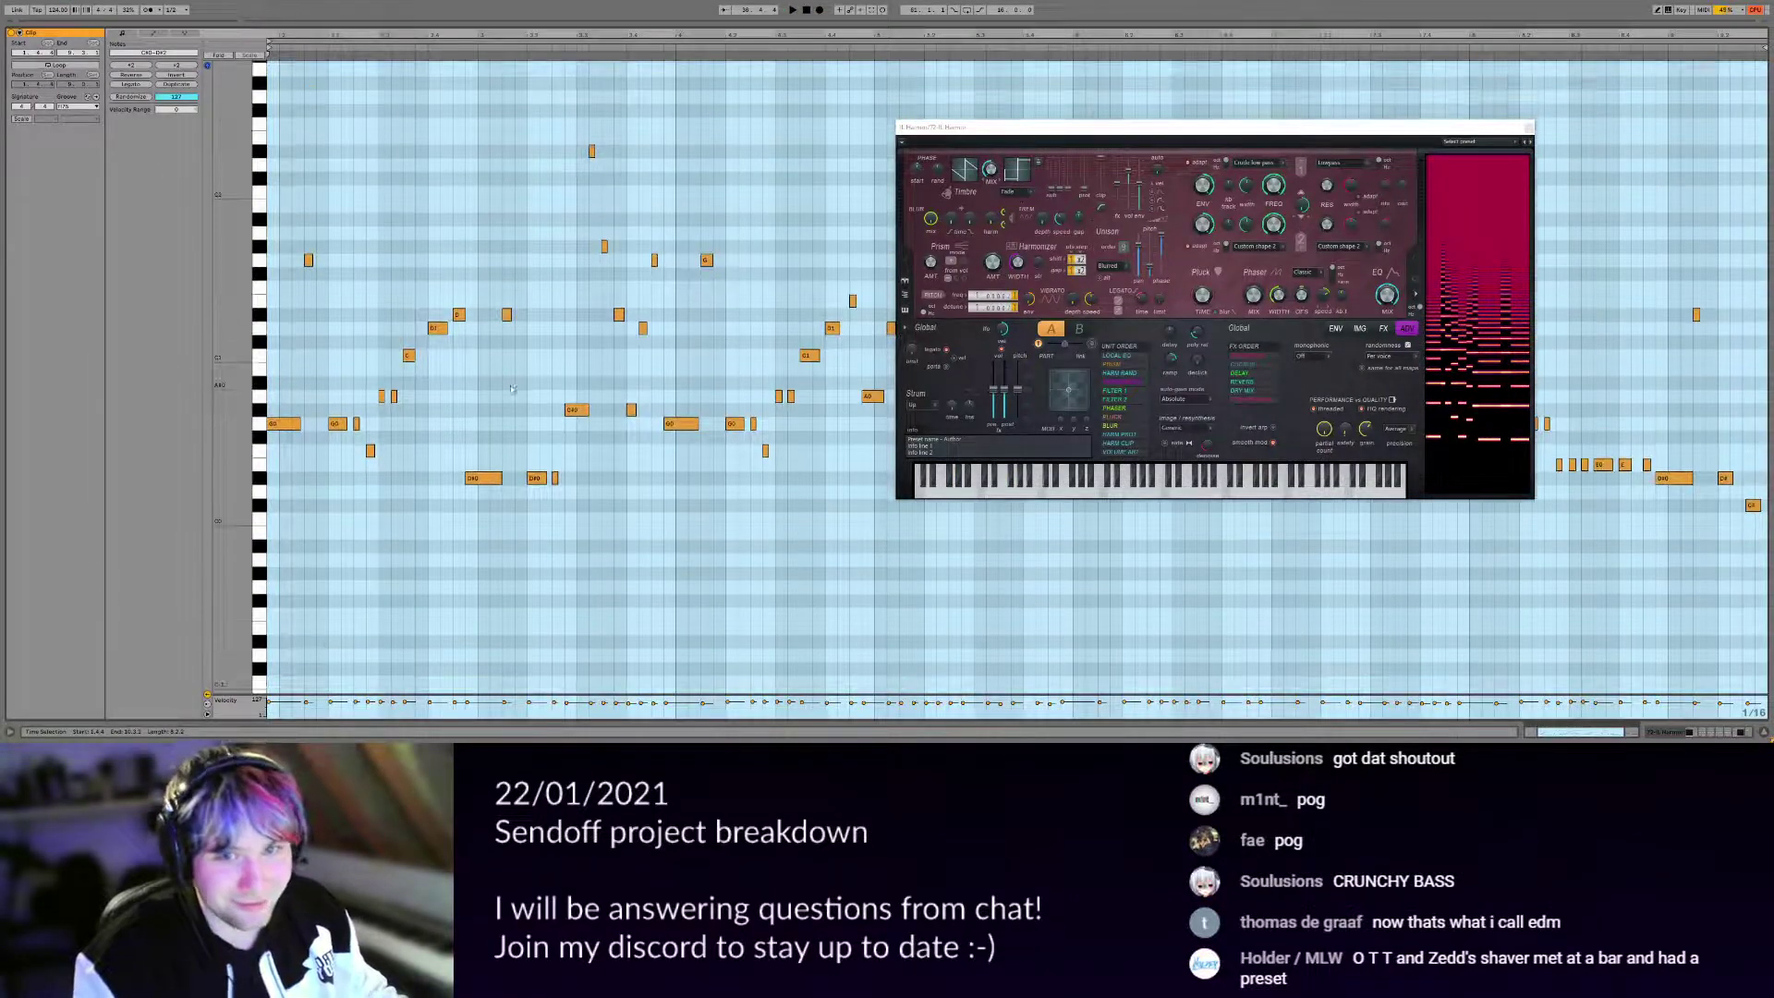
pyautogui.click(327, 262)
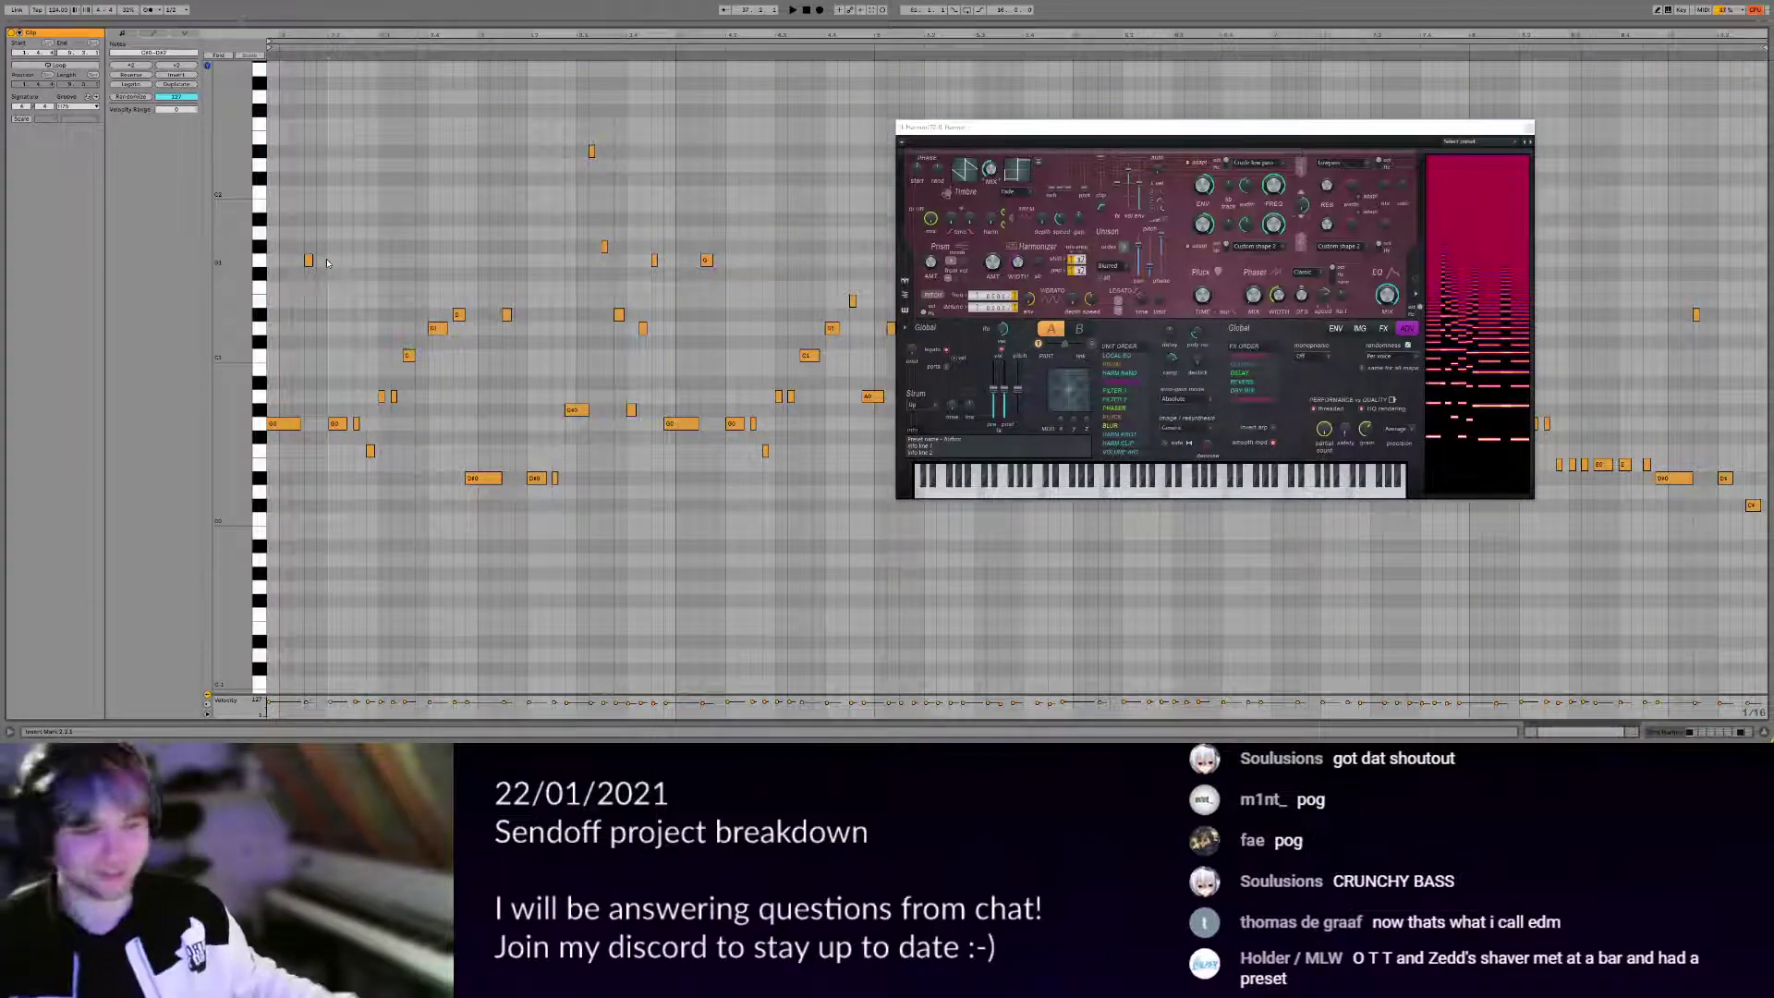
pyautogui.hotkey('shift', 'Tab')
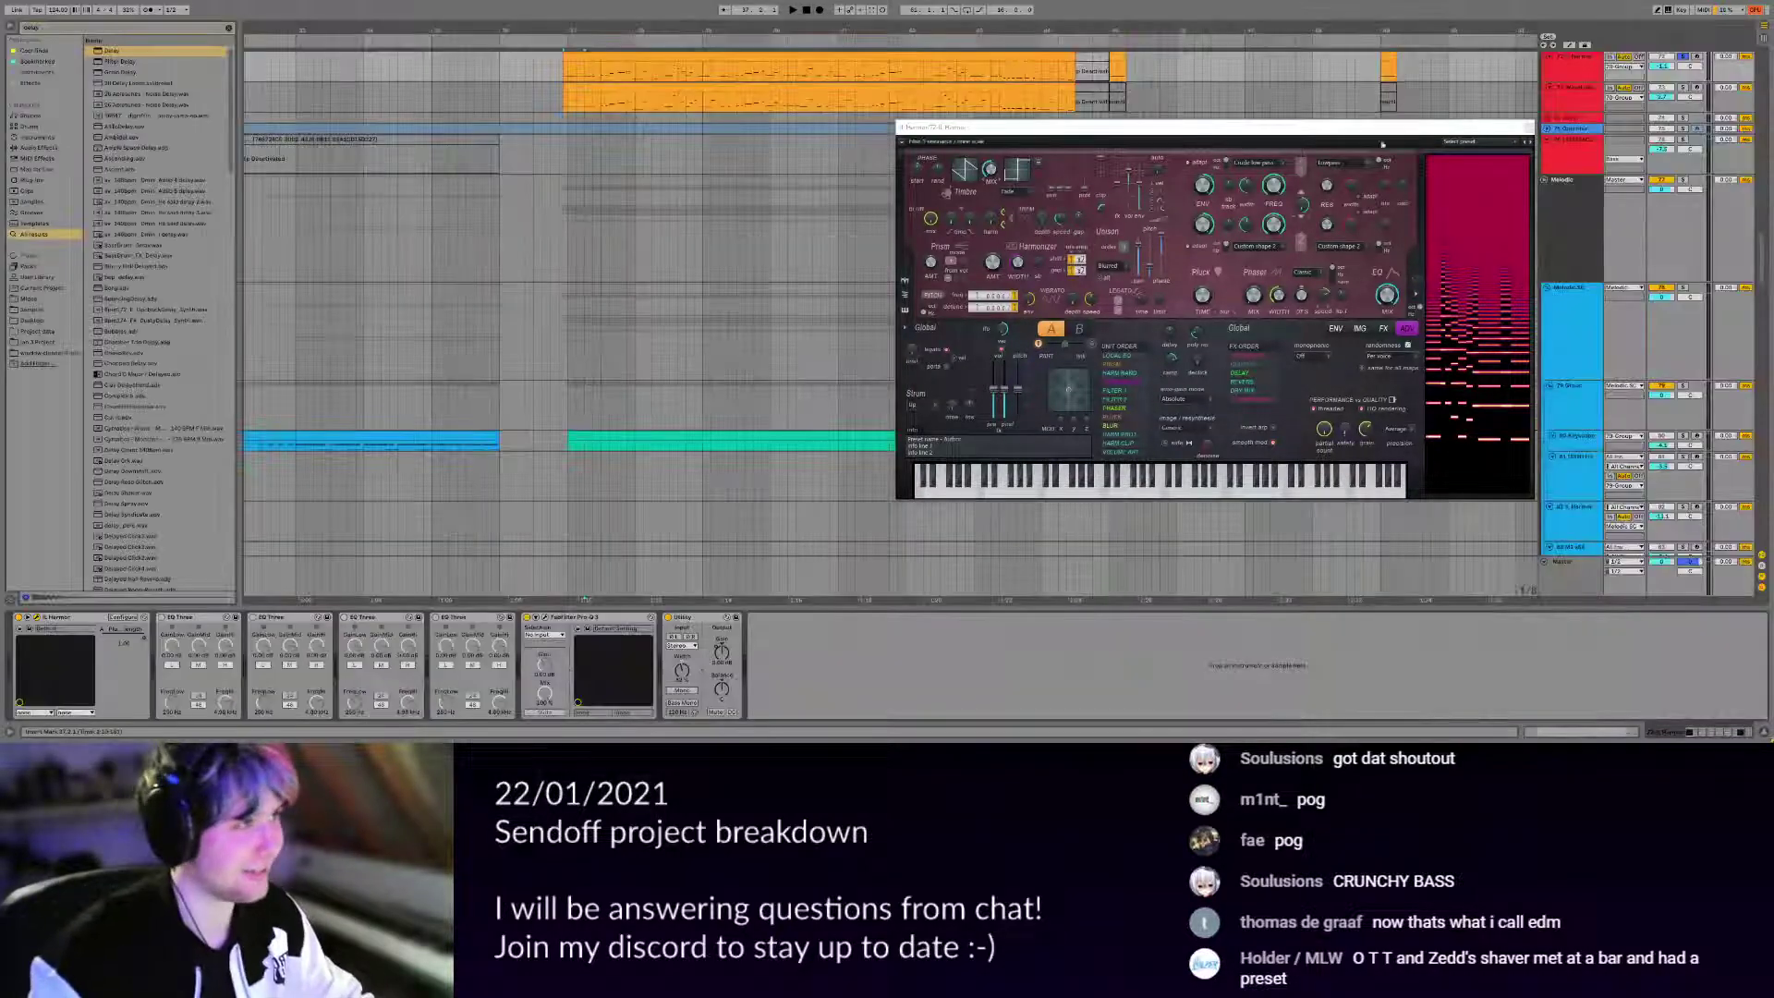
# Arm the Harmor track for live note input and play its clip from a later point.
pyautogui.click(1696, 57)
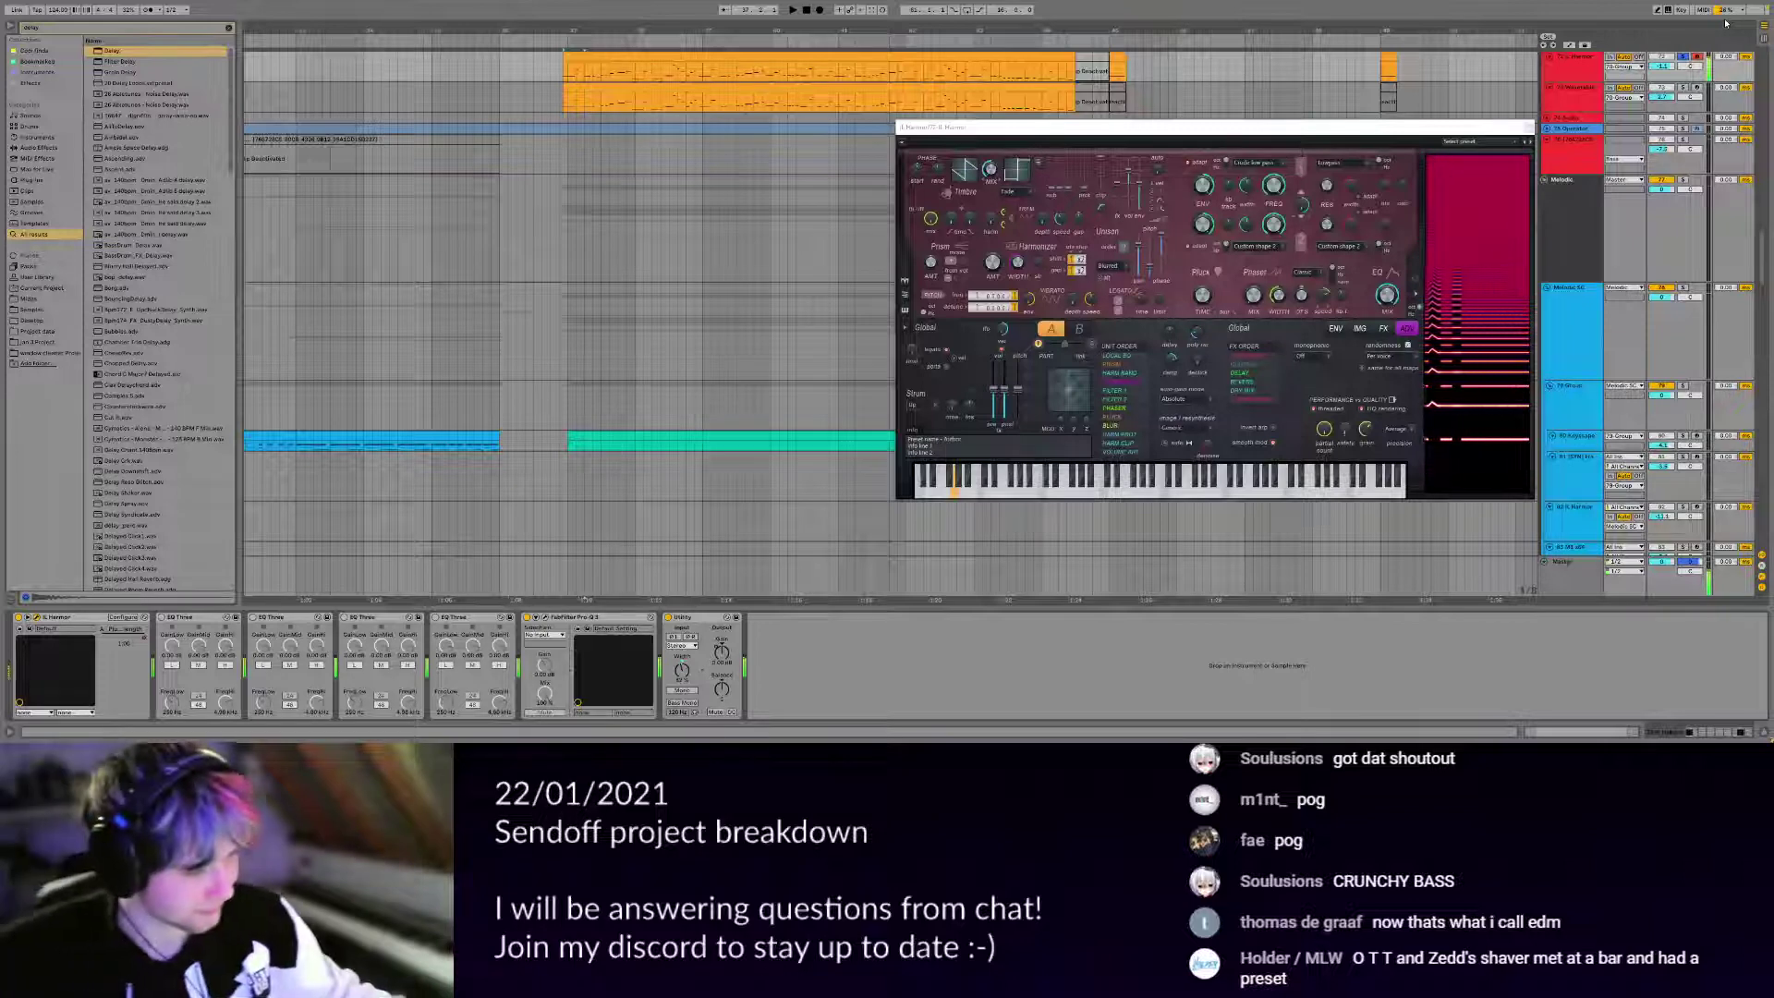
pyautogui.click(685, 70)
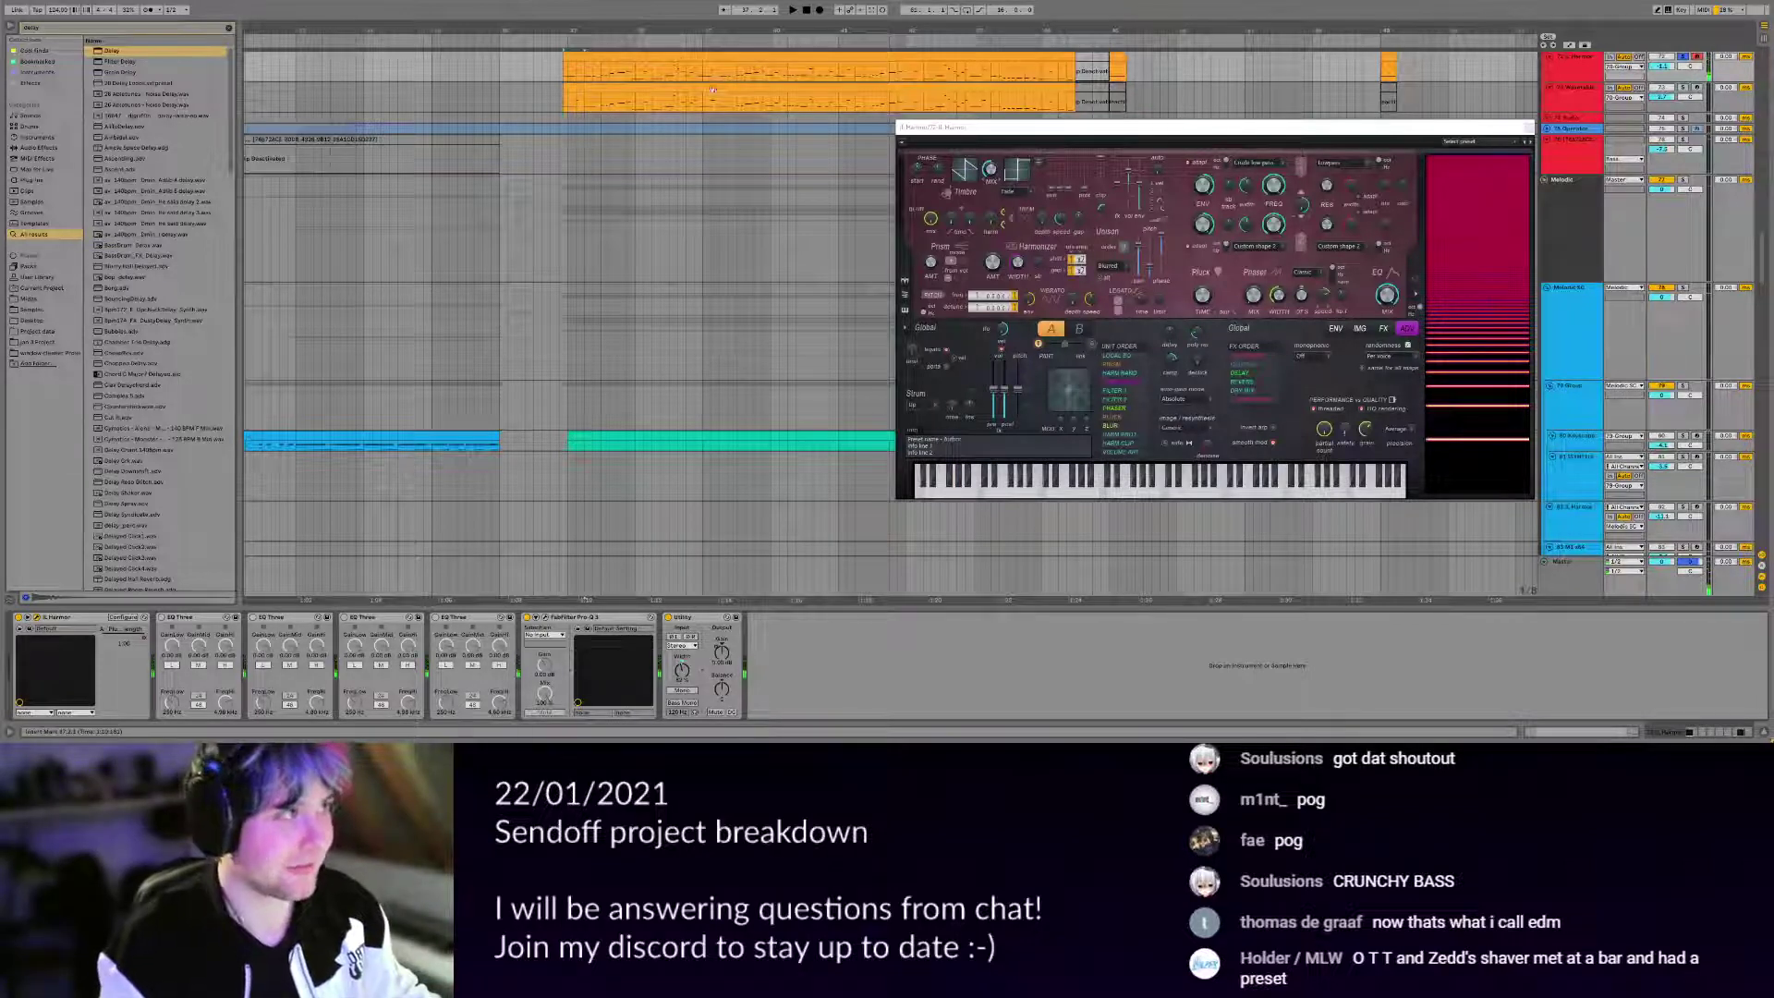
pyautogui.press('space')
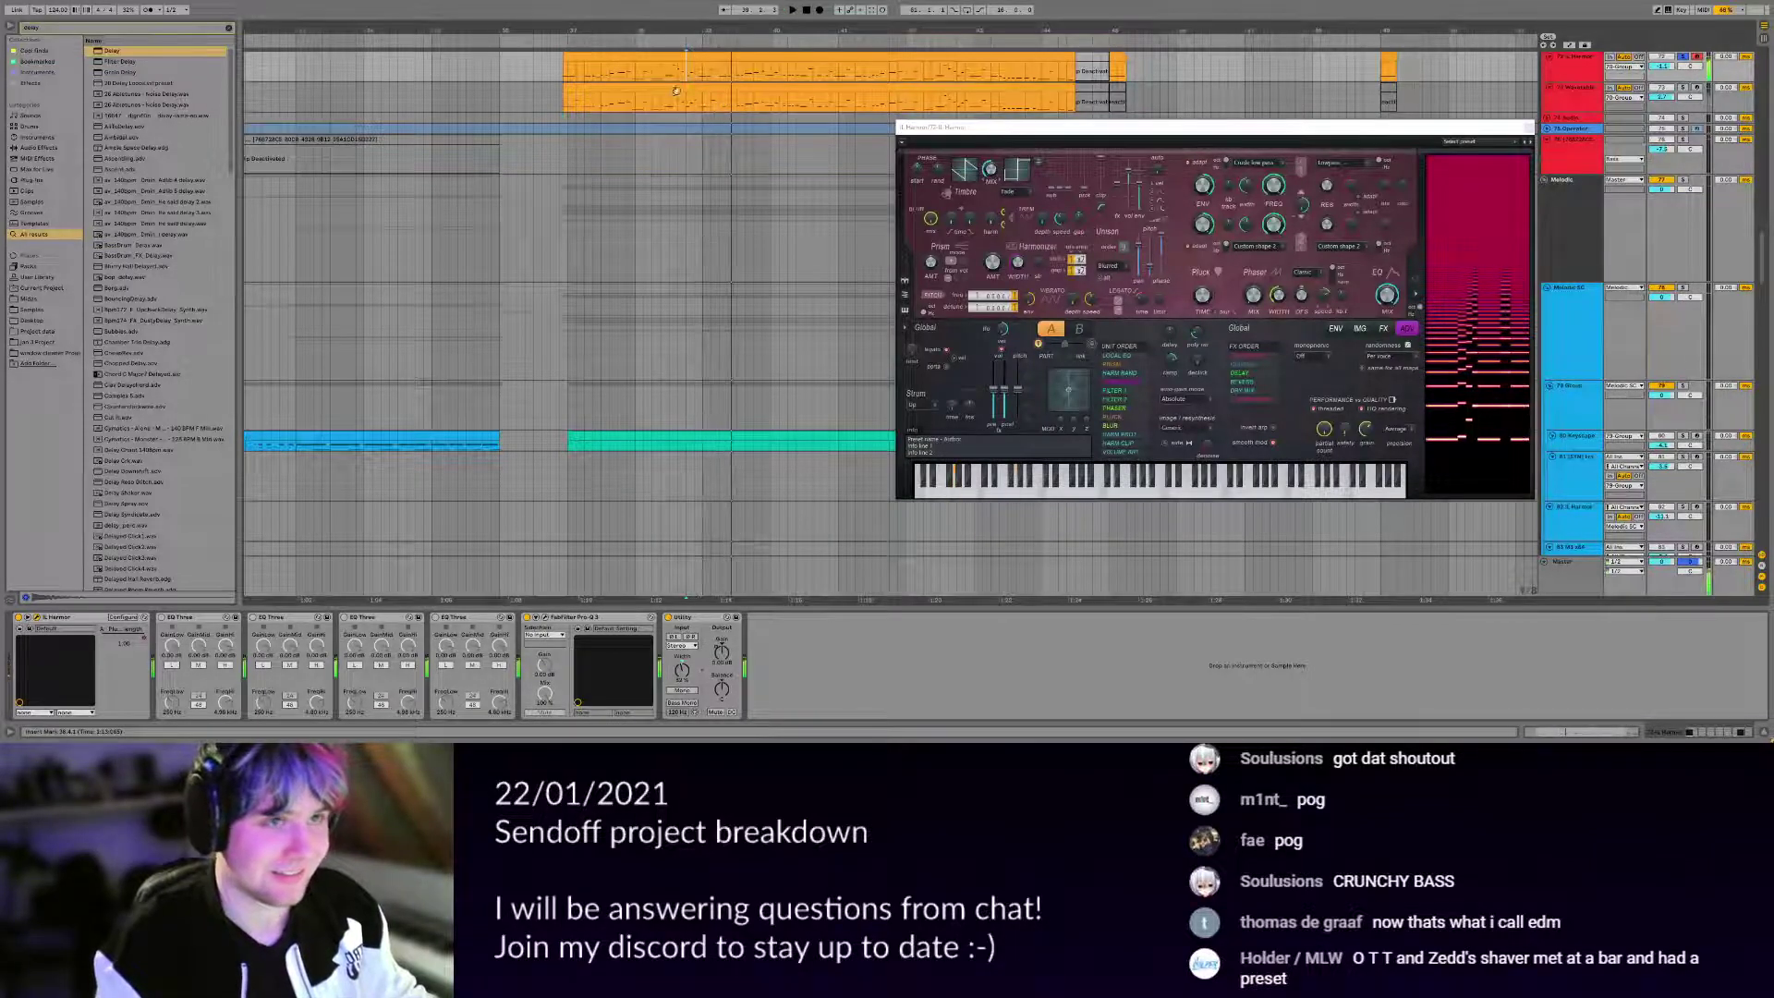
pyautogui.scroll(3, 686, 196)
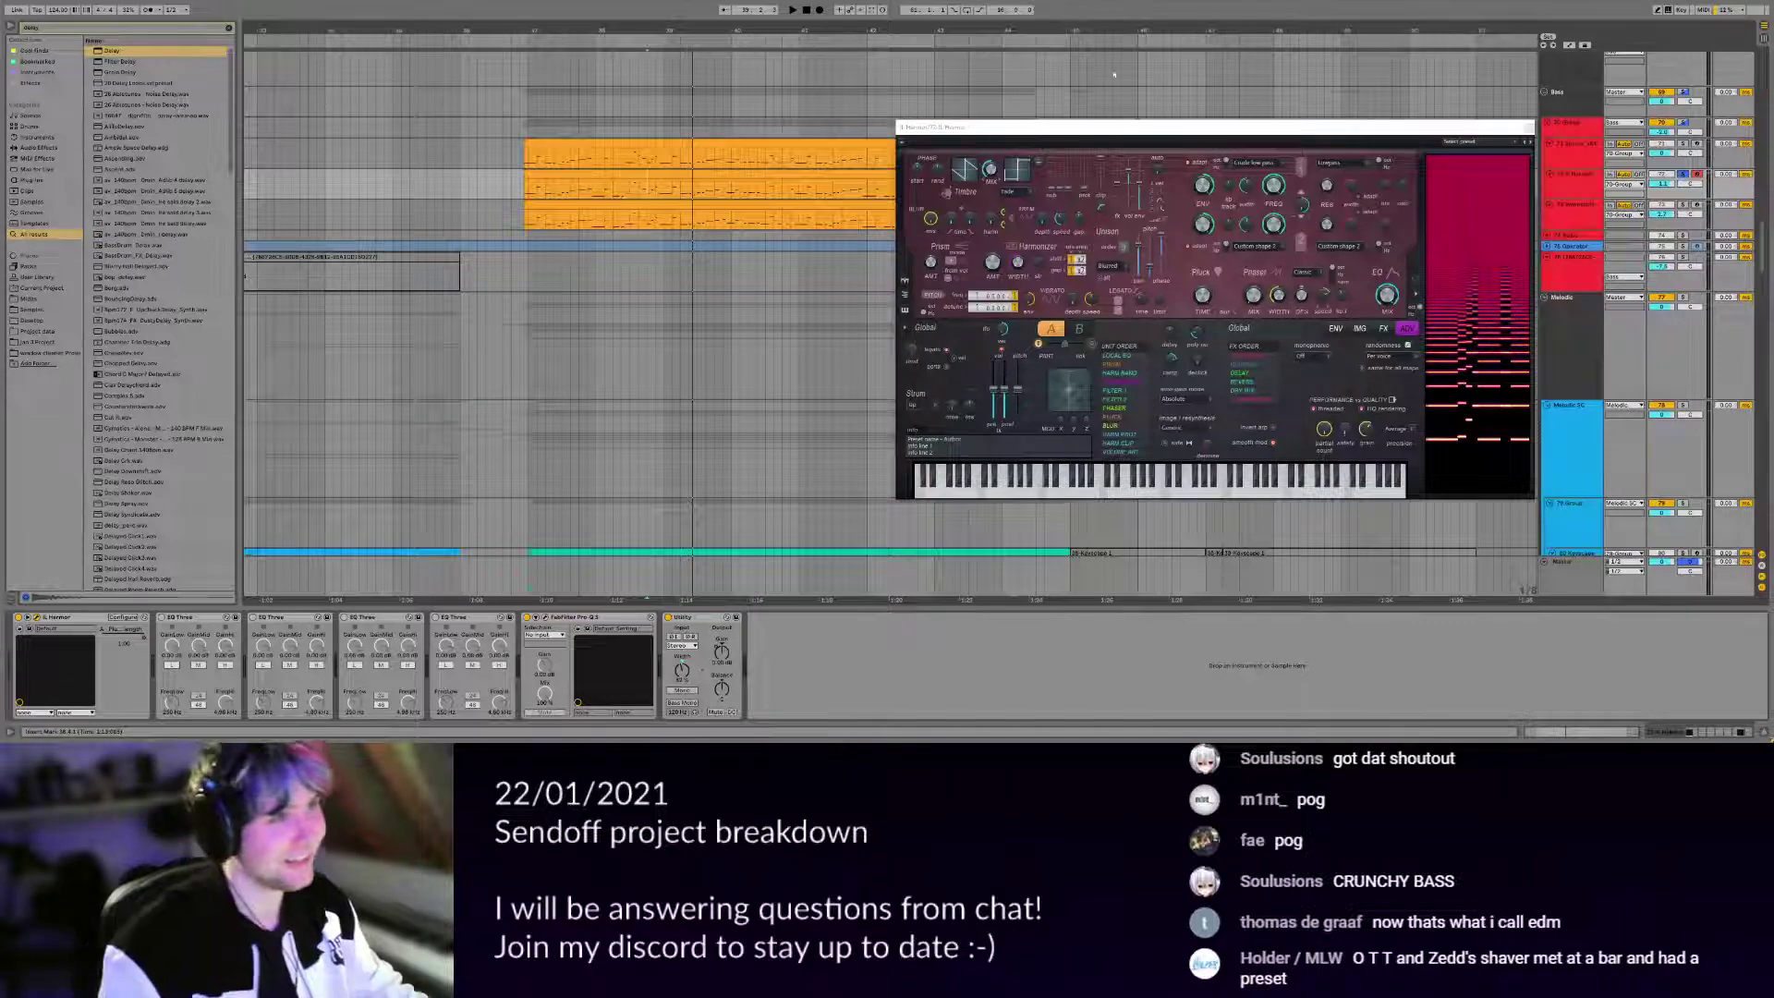
# Close the Harmor plugin window.
pyautogui.moveTo(1127, 125); pyautogui.dragTo(1055, 115)
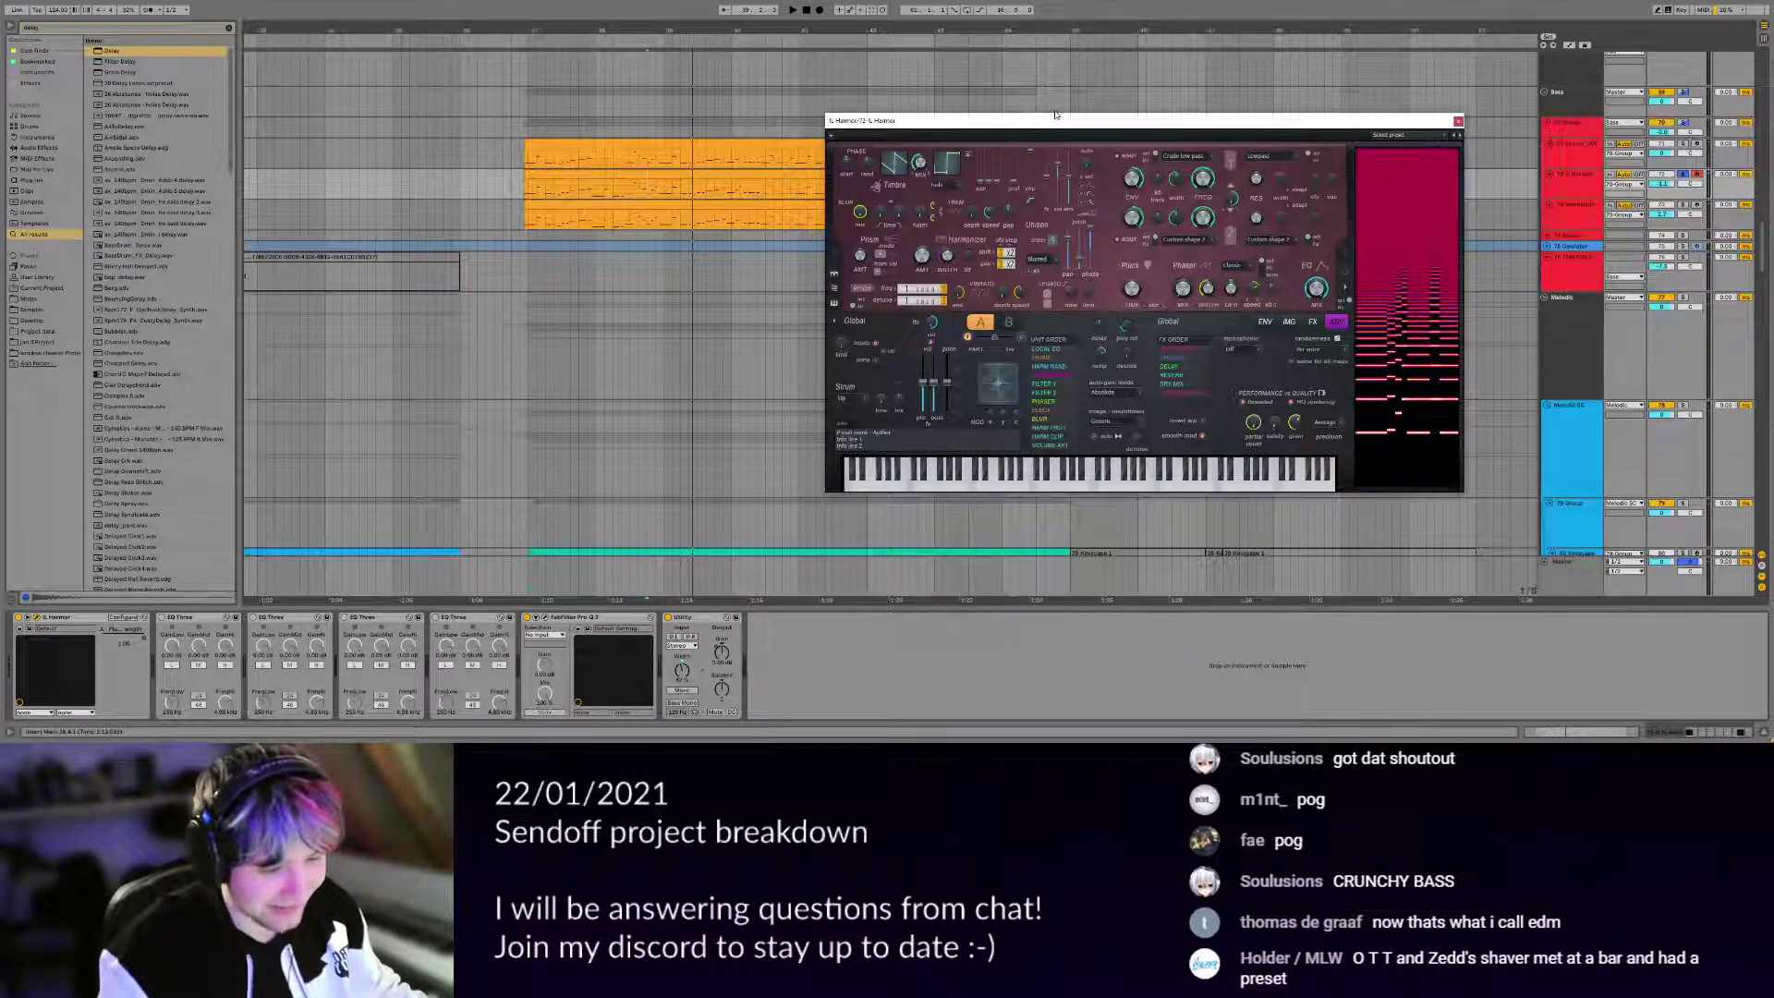
pyautogui.moveTo(1052, 119)
pyautogui.mouseDown()
pyautogui.moveTo(1153, 124)
pyautogui.moveTo(1121, 113)
pyautogui.mouseUp()
pyautogui.click(1527, 114)
# Audition the Wavetable track below Harmor from the start of its clip.
pyautogui.click(529, 219)
pyautogui.press('space')
pyautogui.scroll(3, 1358, 235)
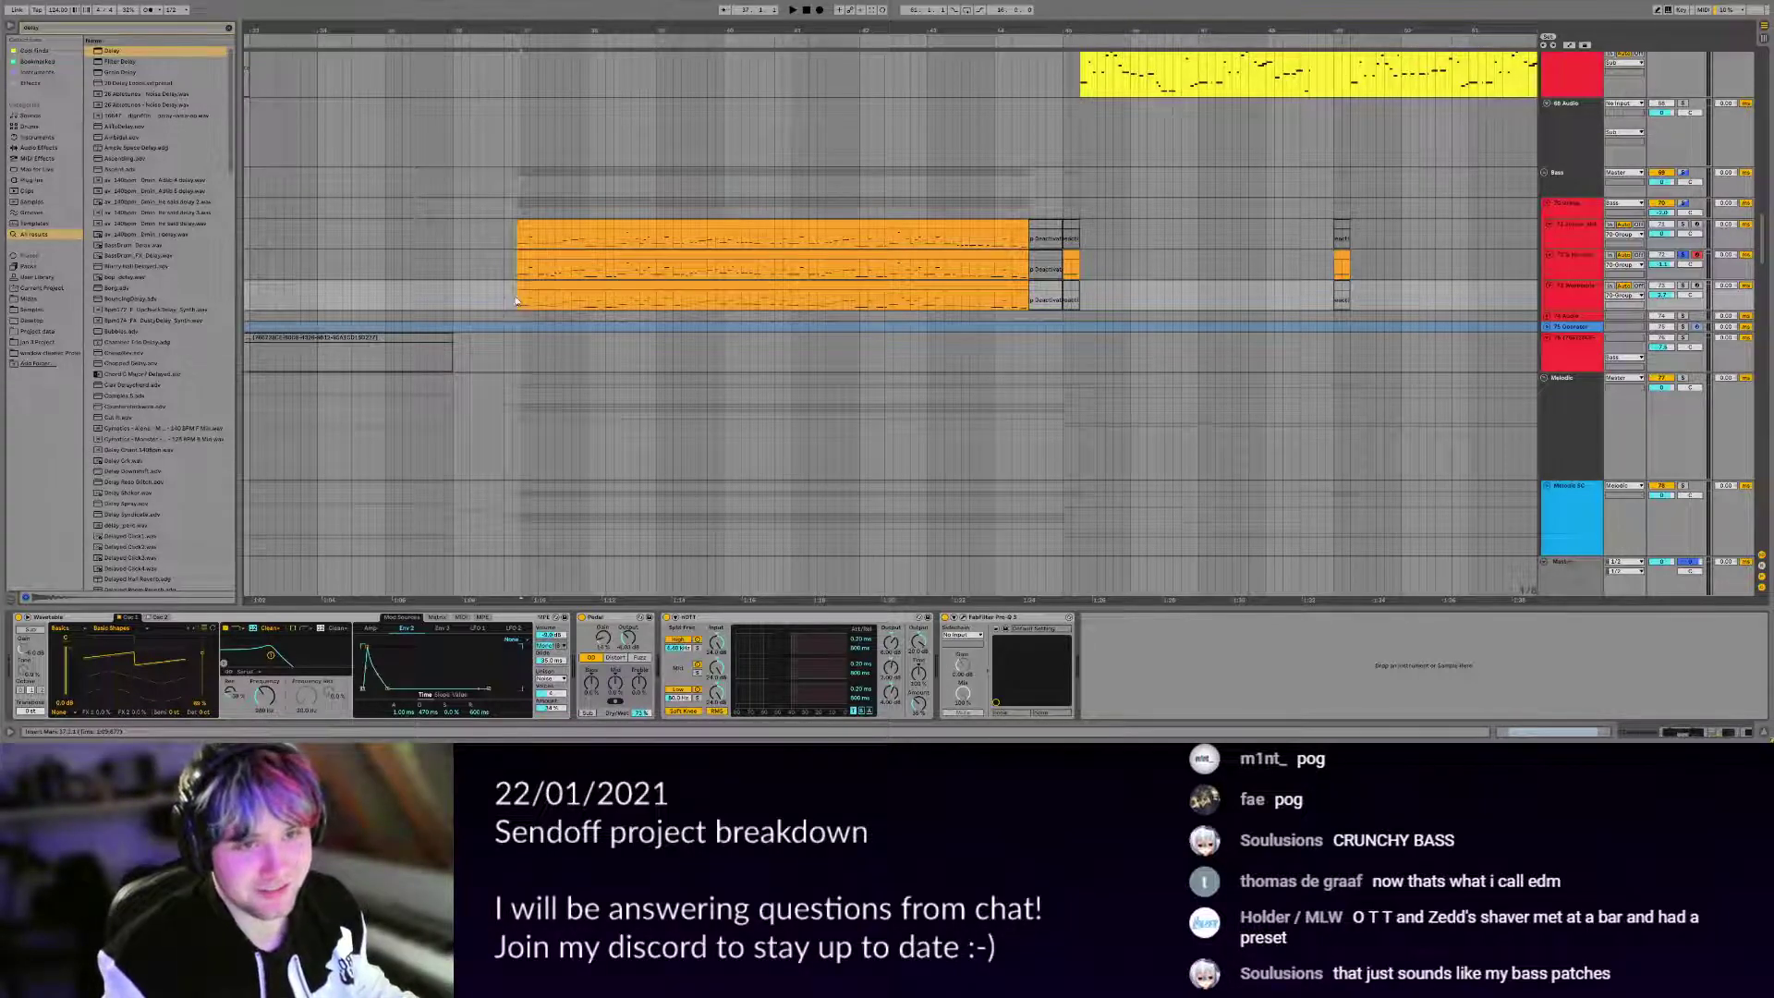
pyautogui.press('space')
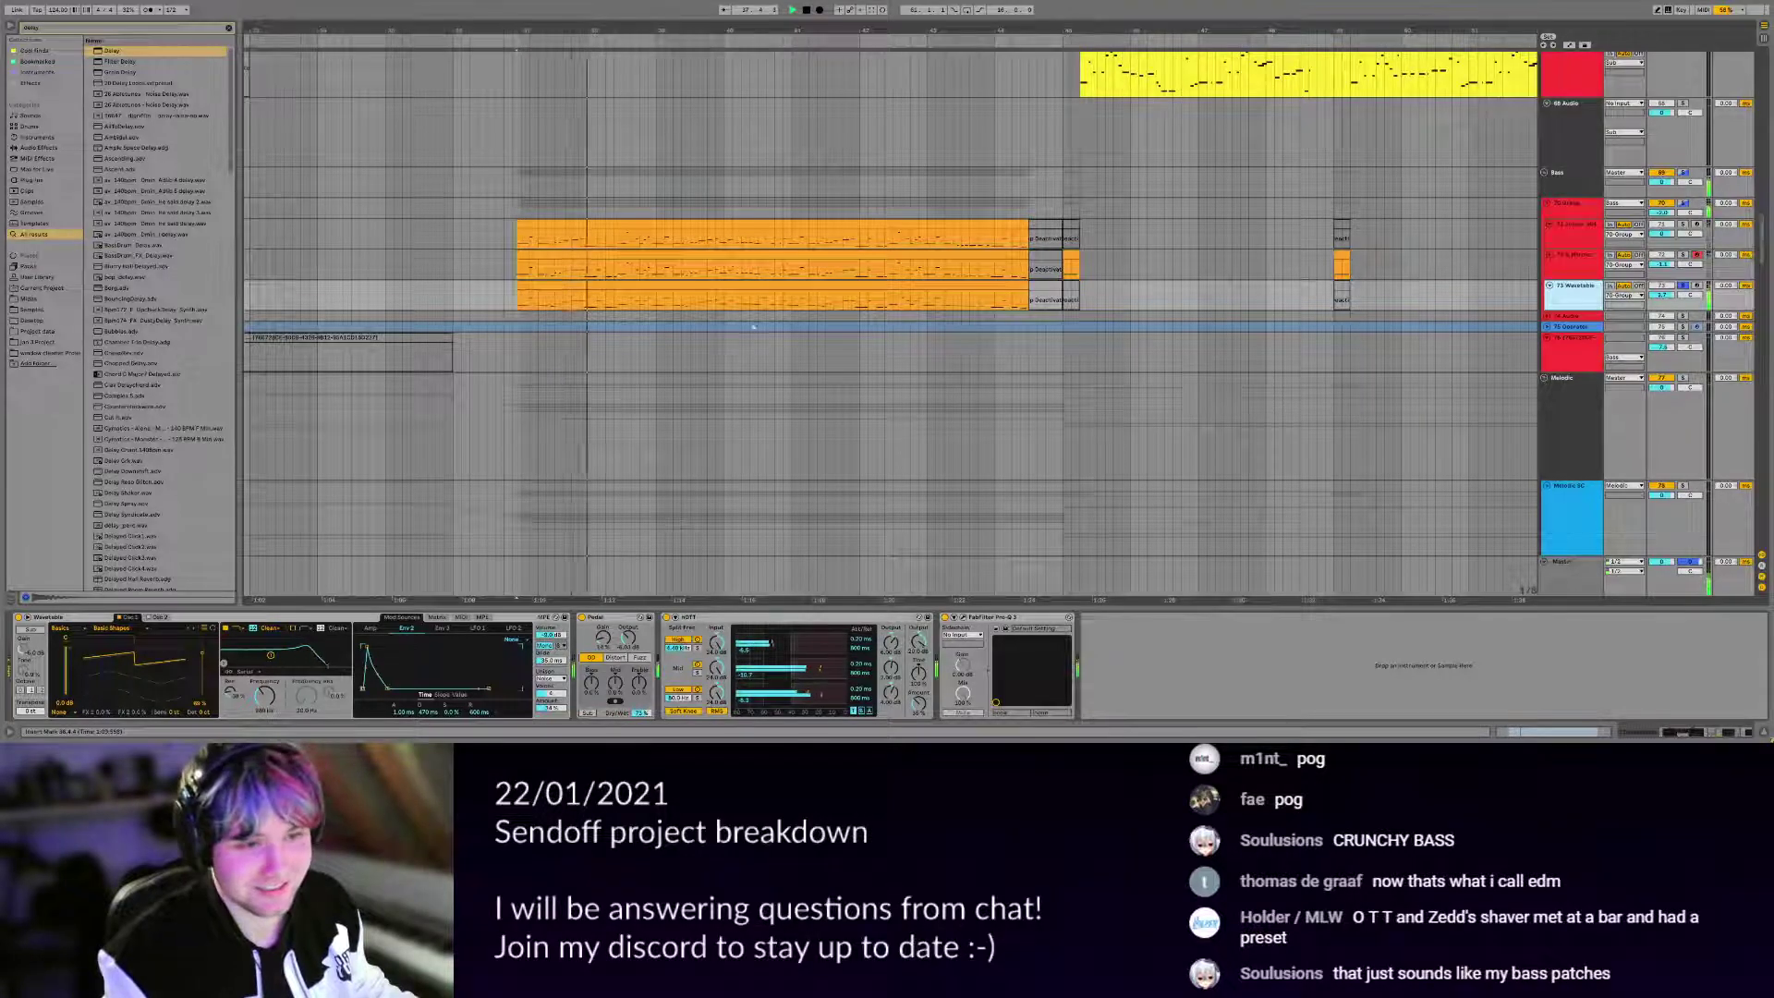
# Open the FabFilter Pro-Q 3 at the end of the Wavetable track's chain and play the track with its low cut in view.
pyautogui.moveTo(853, 513); pyautogui.dragTo(935, 601)
pyautogui.press('space')
pyautogui.click(963, 617)
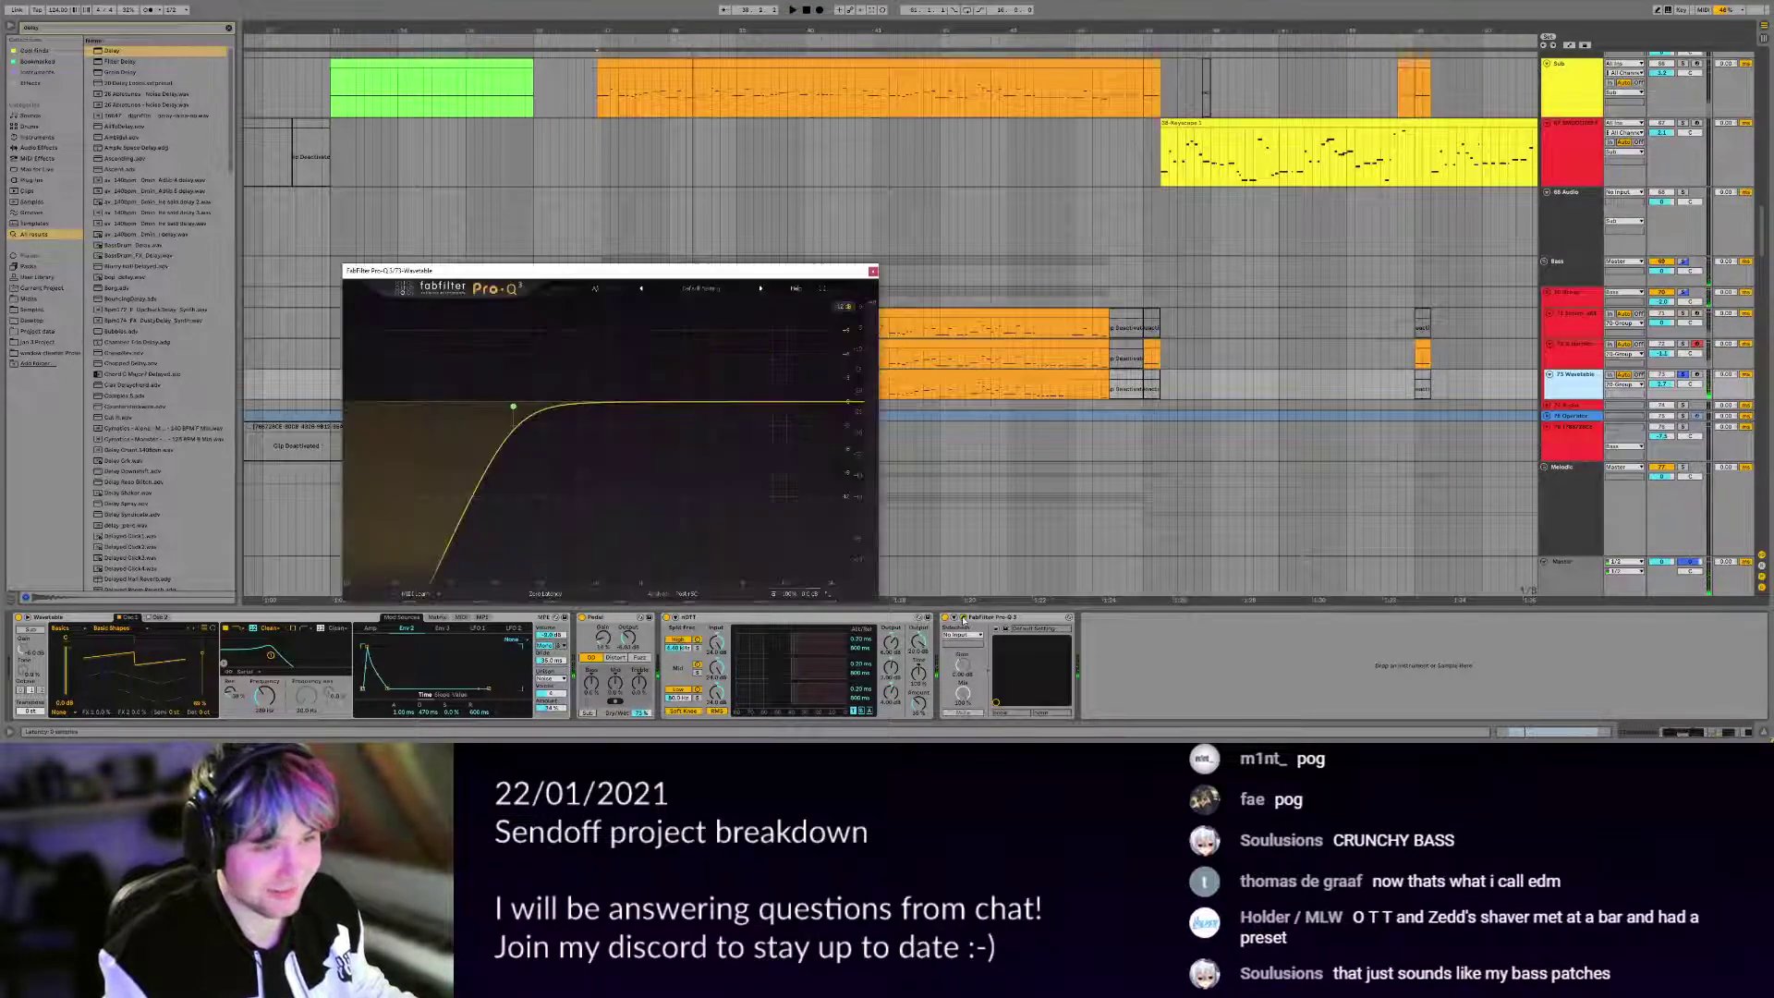
pyautogui.press('space')
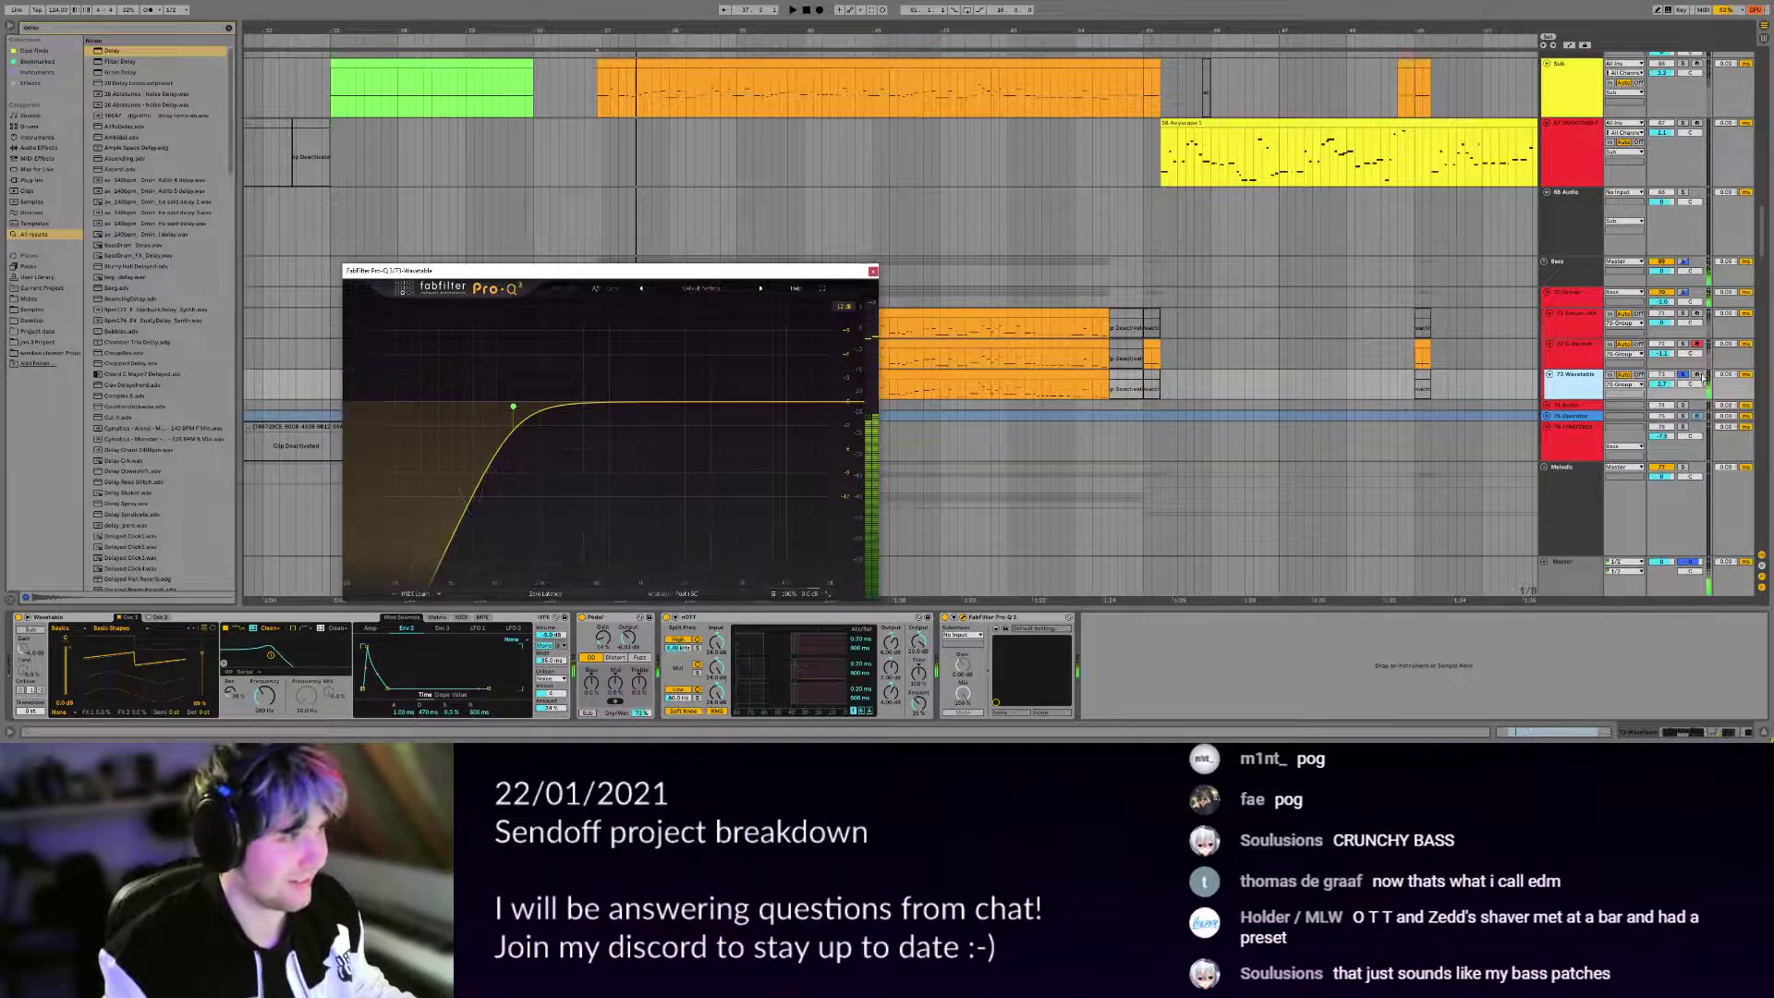
# Close the Pro-Q 3 window, then solo the bass layer group and play it back in the drop.
pyautogui.click(873, 271)
pyautogui.click(1577, 315)
pyautogui.keyDown('ctrl'); pyautogui.click(1681, 314); pyautogui.keyUp('ctrl')
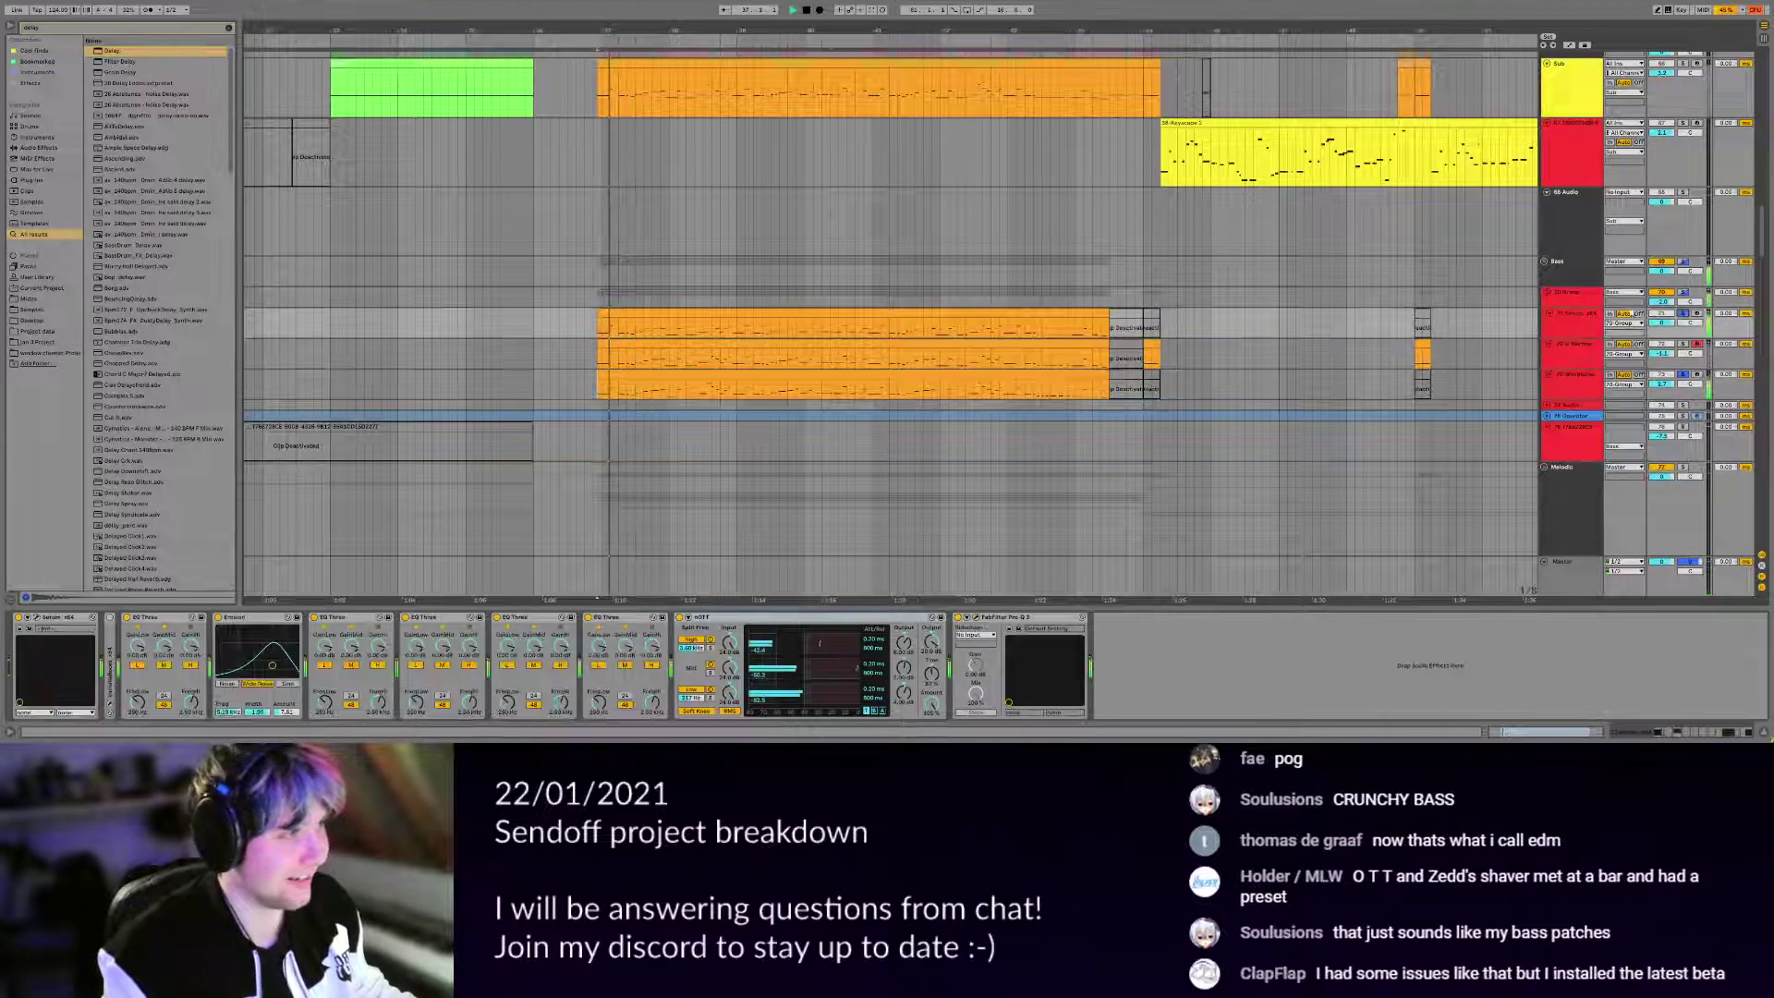
pyautogui.click(1570, 292)
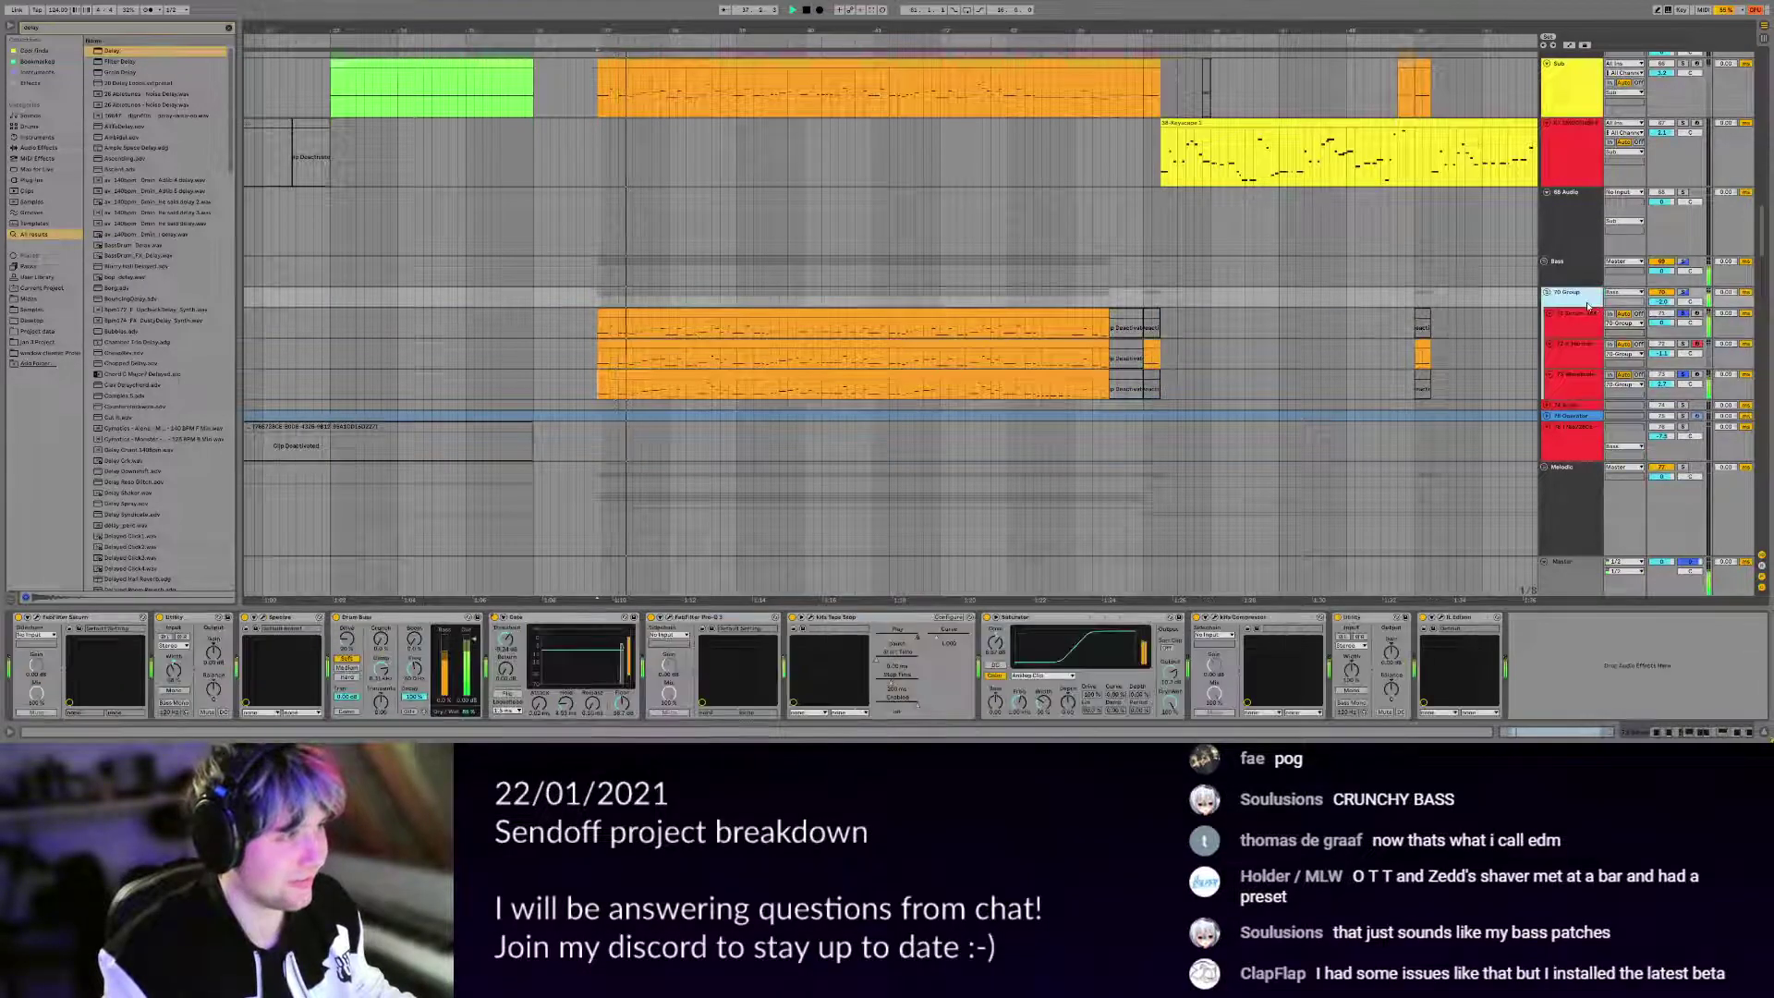
pyautogui.click(1683, 293)
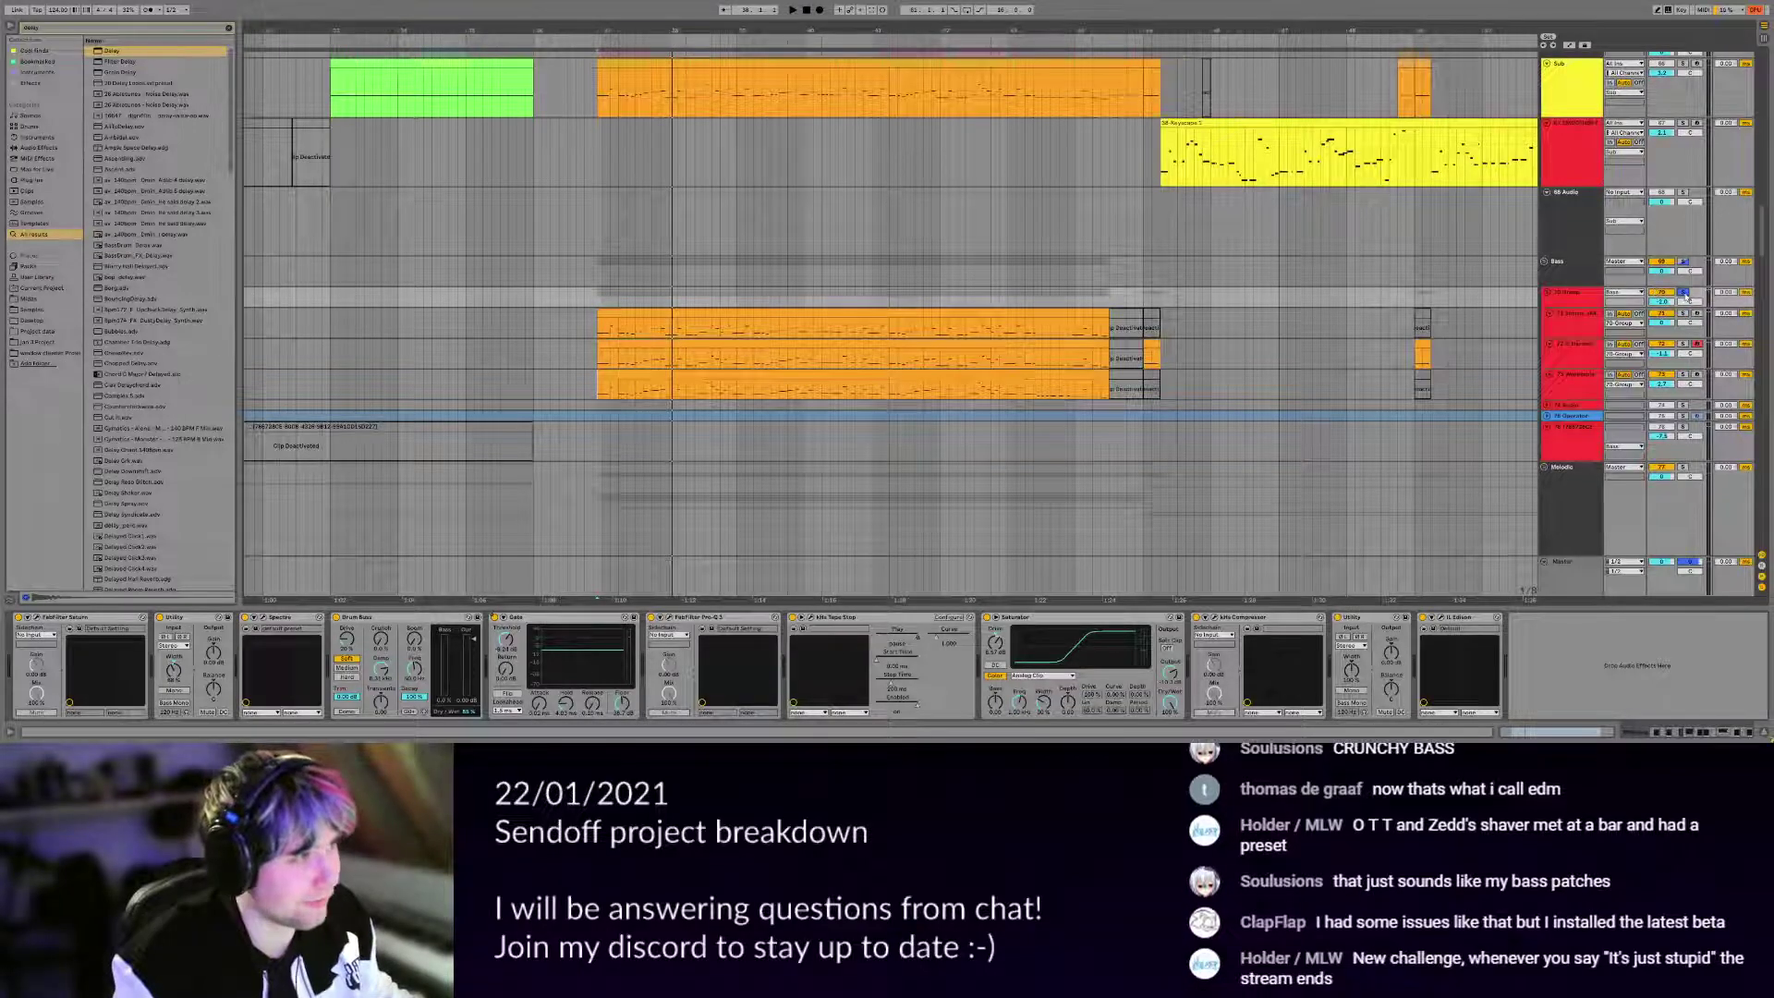
pyautogui.press('space')
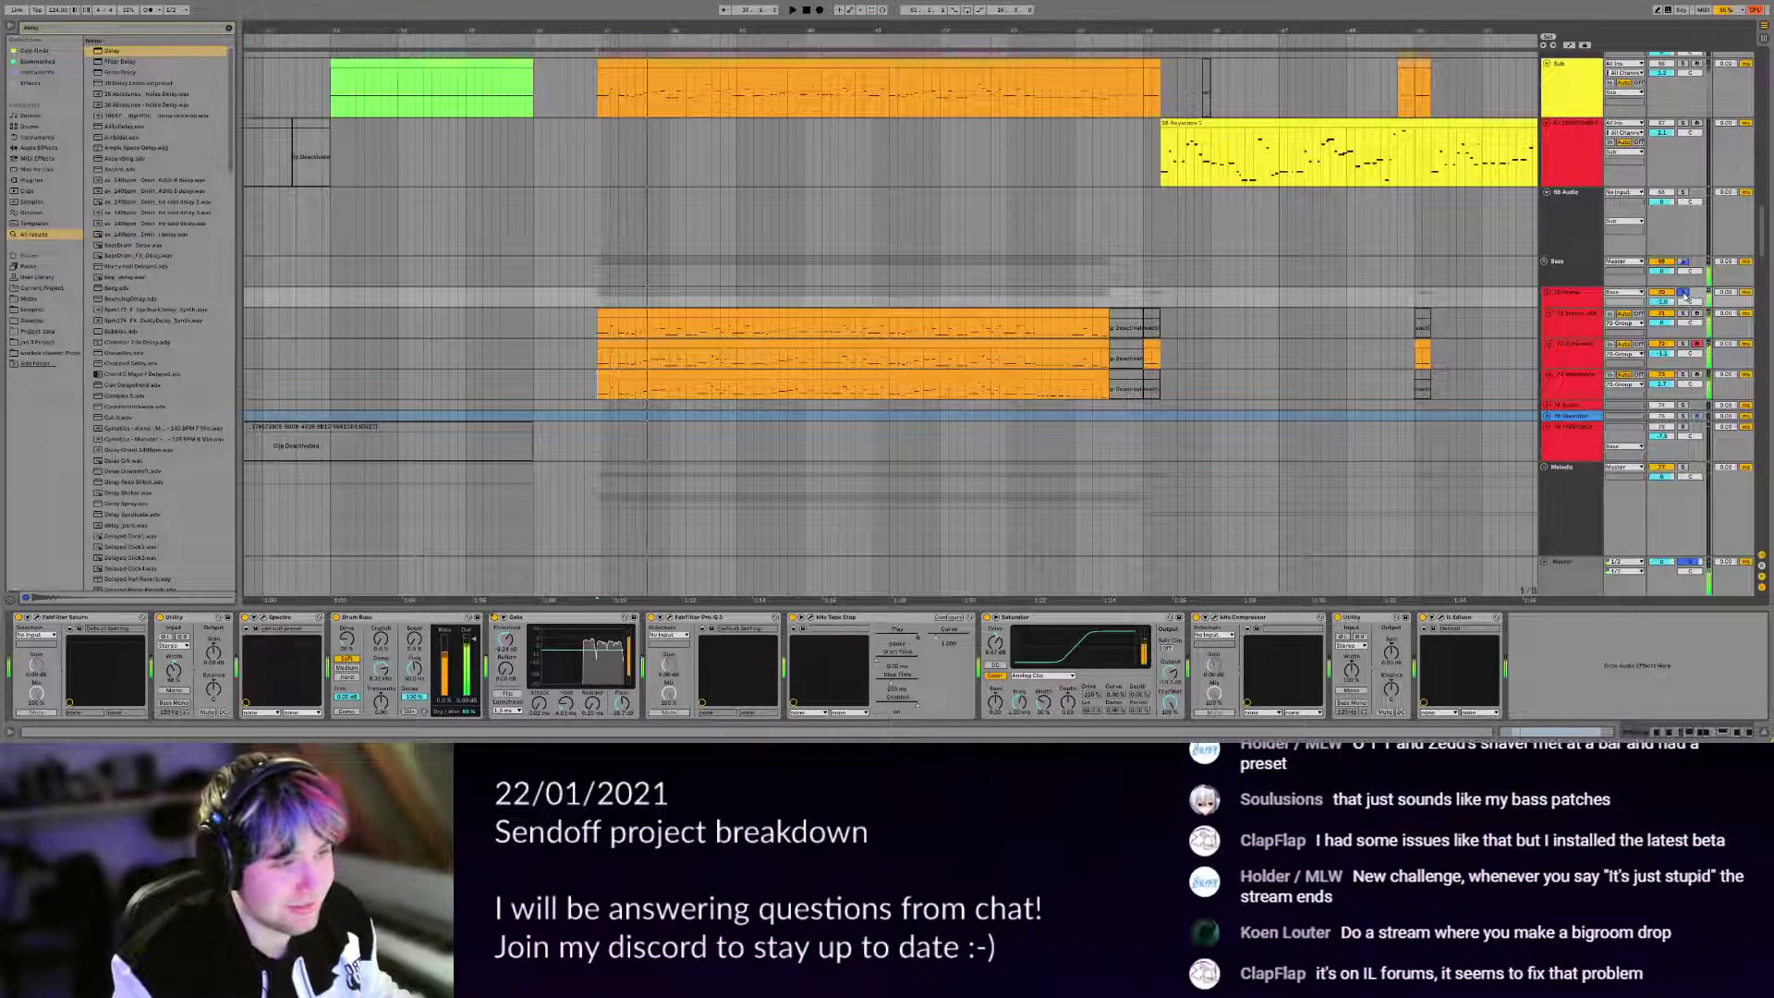
# Stop playback and select the drop clips of the three stacked bass layer tracks.
pyautogui.scroll(-5, 712, 375)
pyautogui.scroll(5, 712, 375)
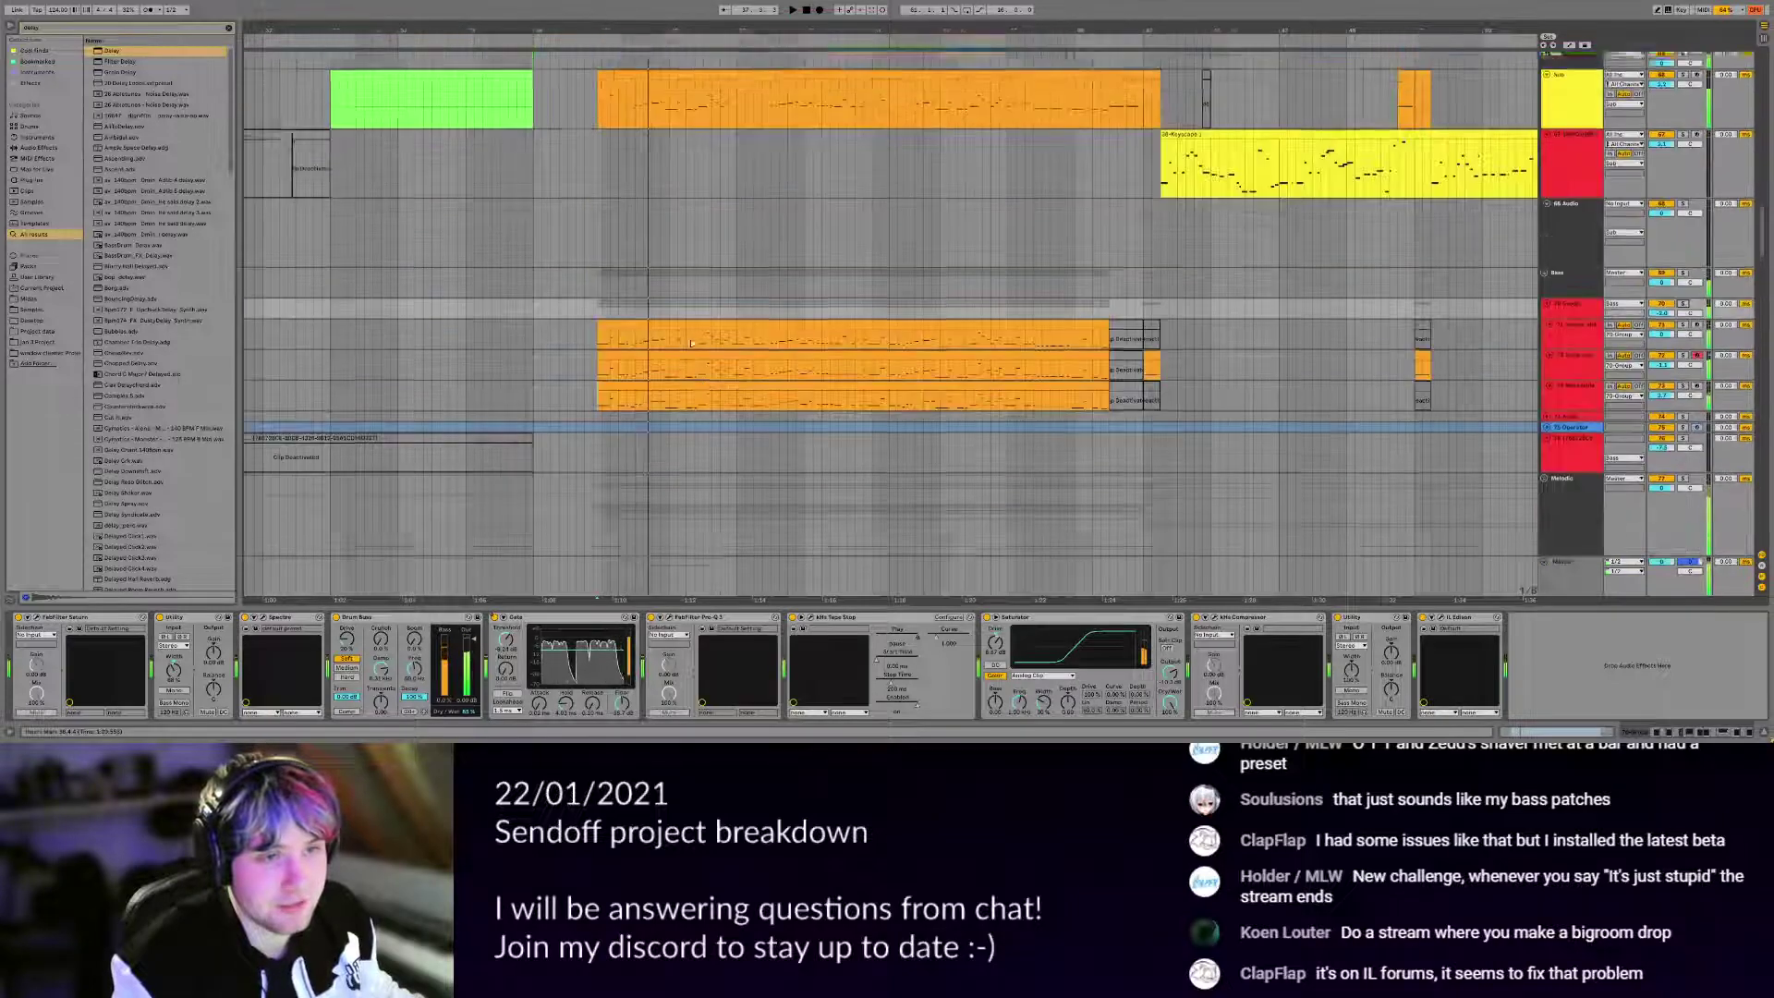
pyautogui.hscroll(-1, 712, 375)
pyautogui.press('space')
pyautogui.moveTo(659, 356); pyautogui.dragTo(1173, 420)
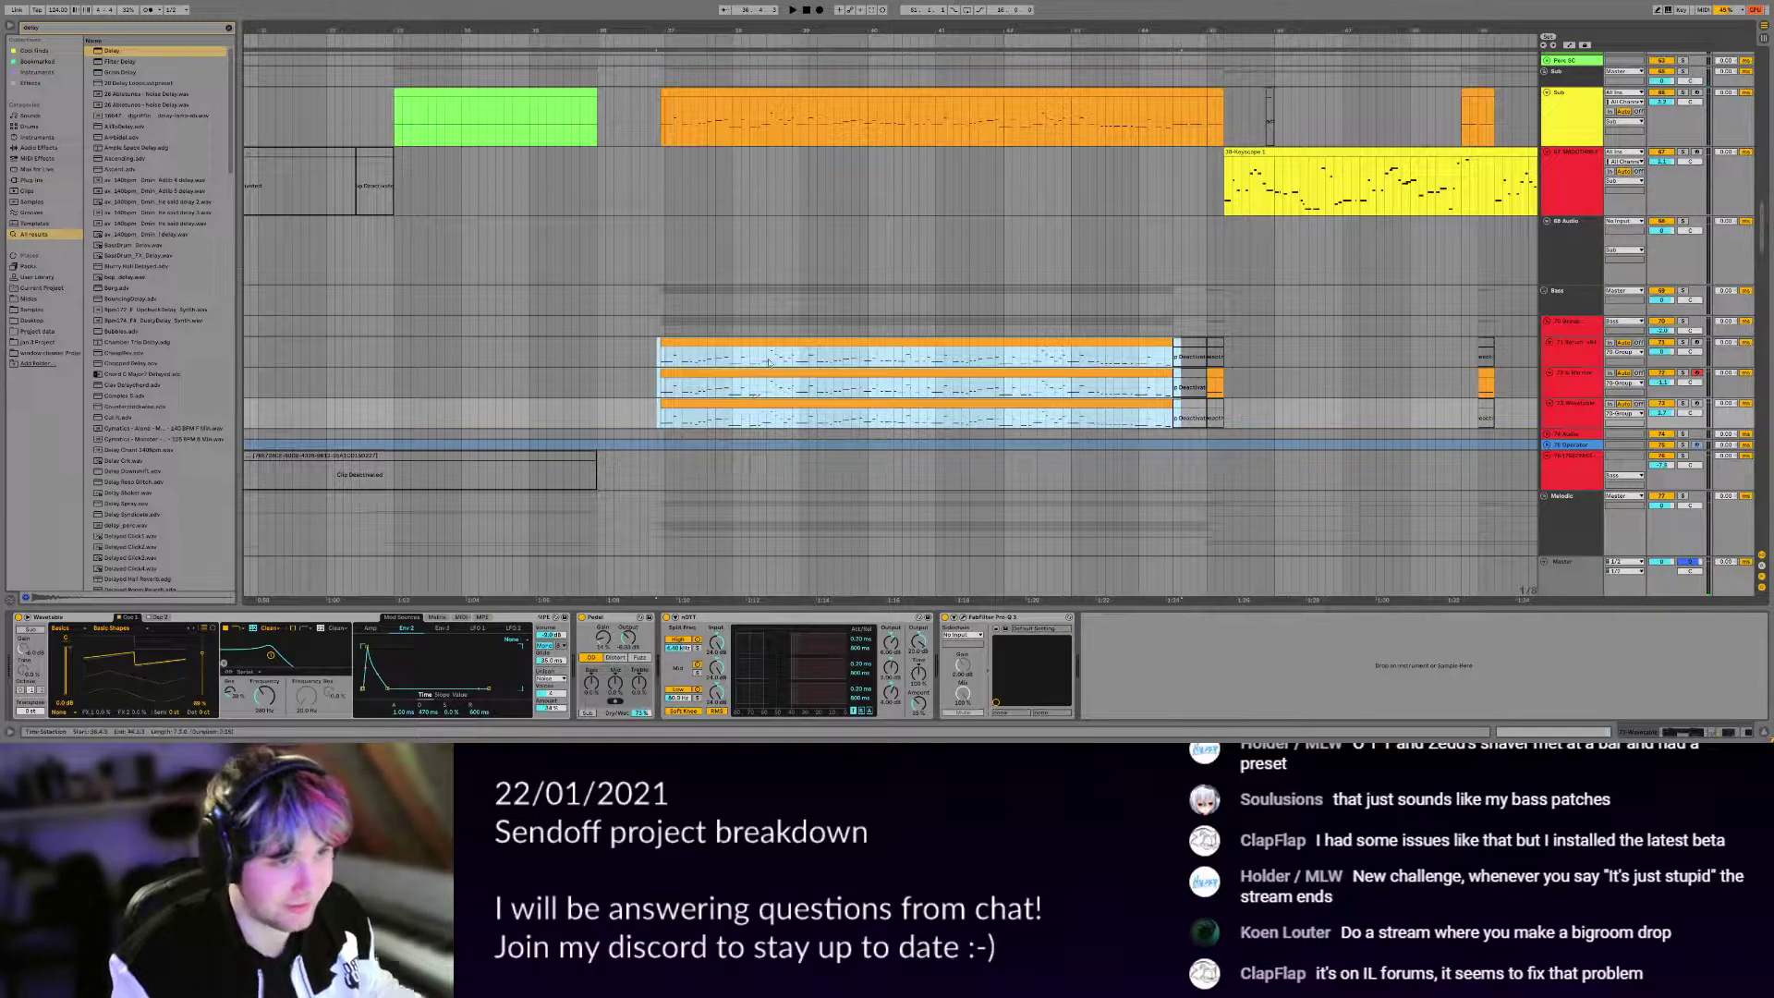
# Solo the group containing all the drum tracks.
pyautogui.scroll(5, 697, 248)
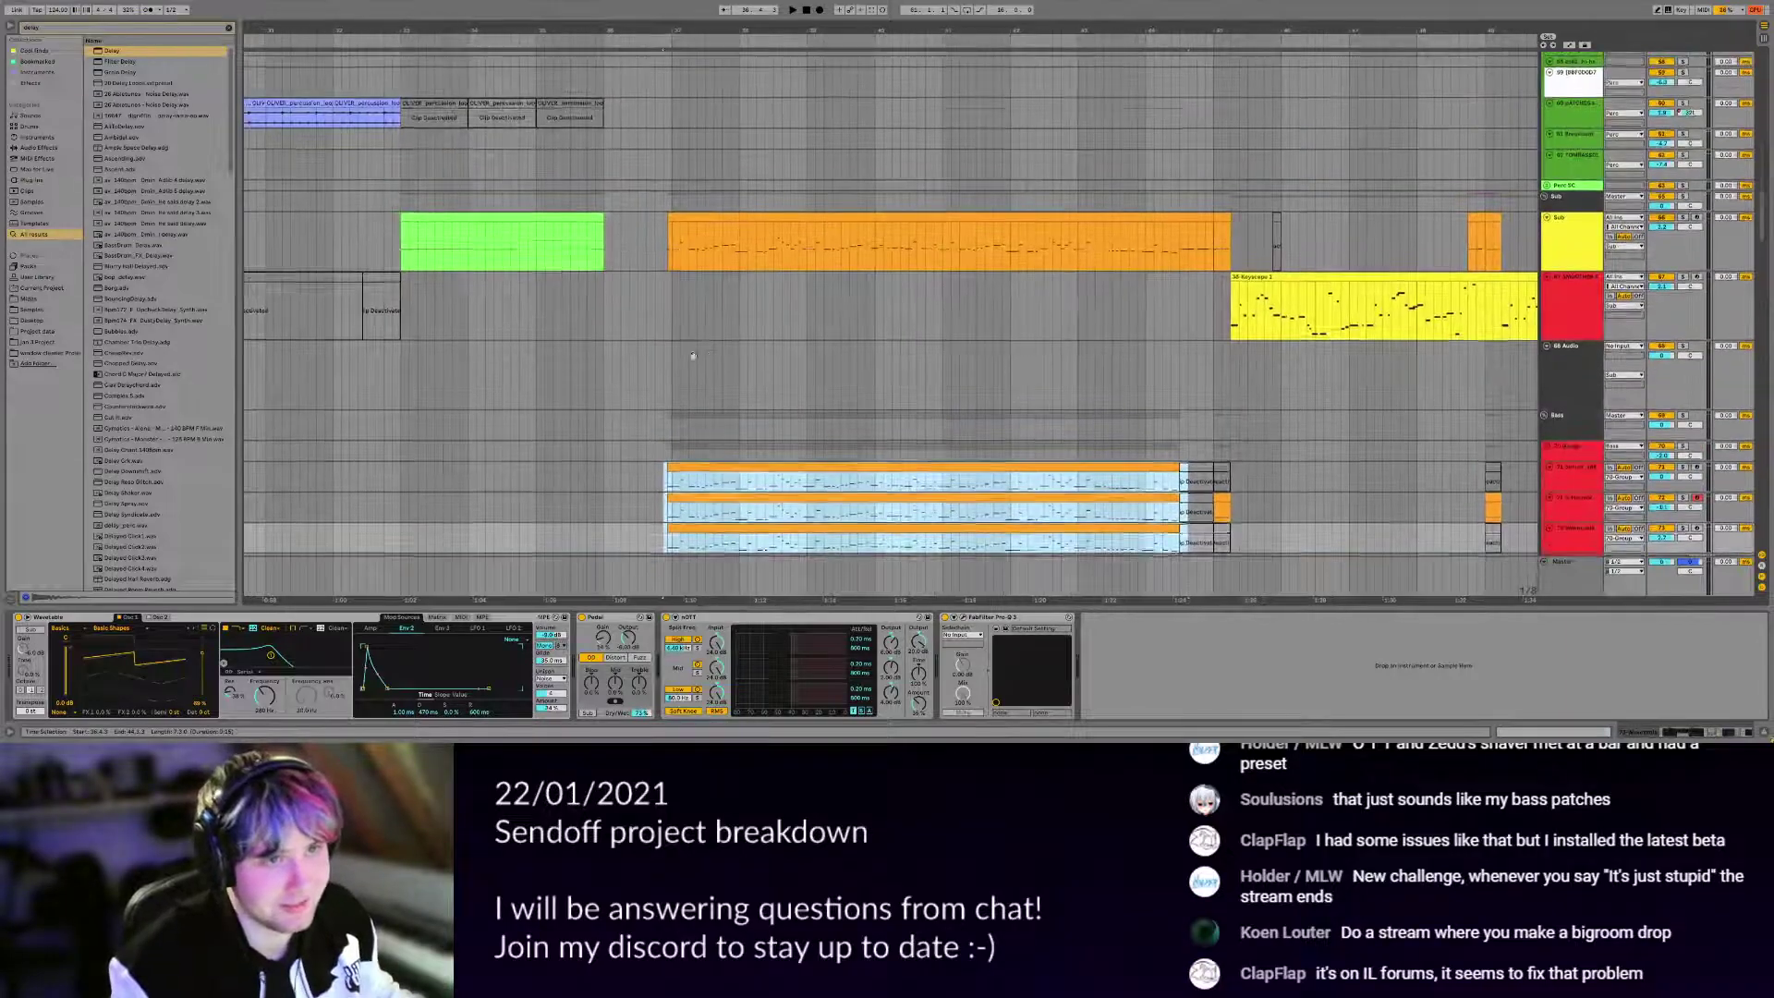
pyautogui.click(609, 316)
pyautogui.scroll(15, 610, 316)
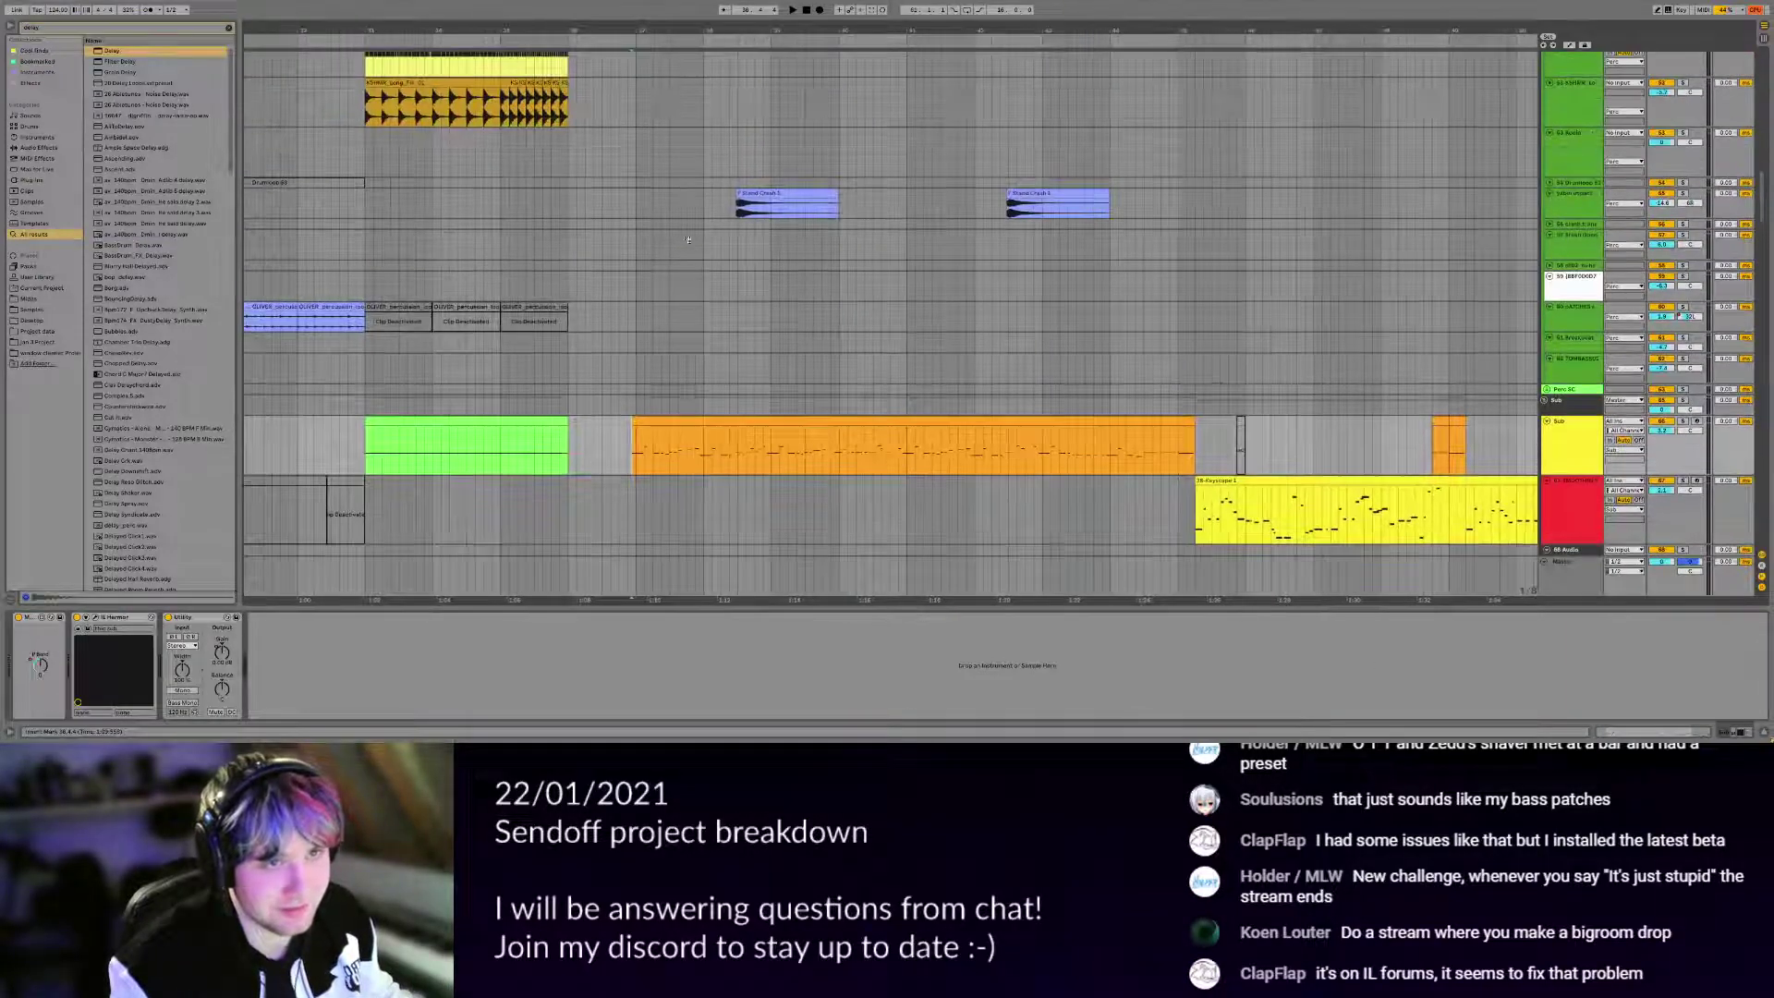
pyautogui.scroll(15, 638, 381)
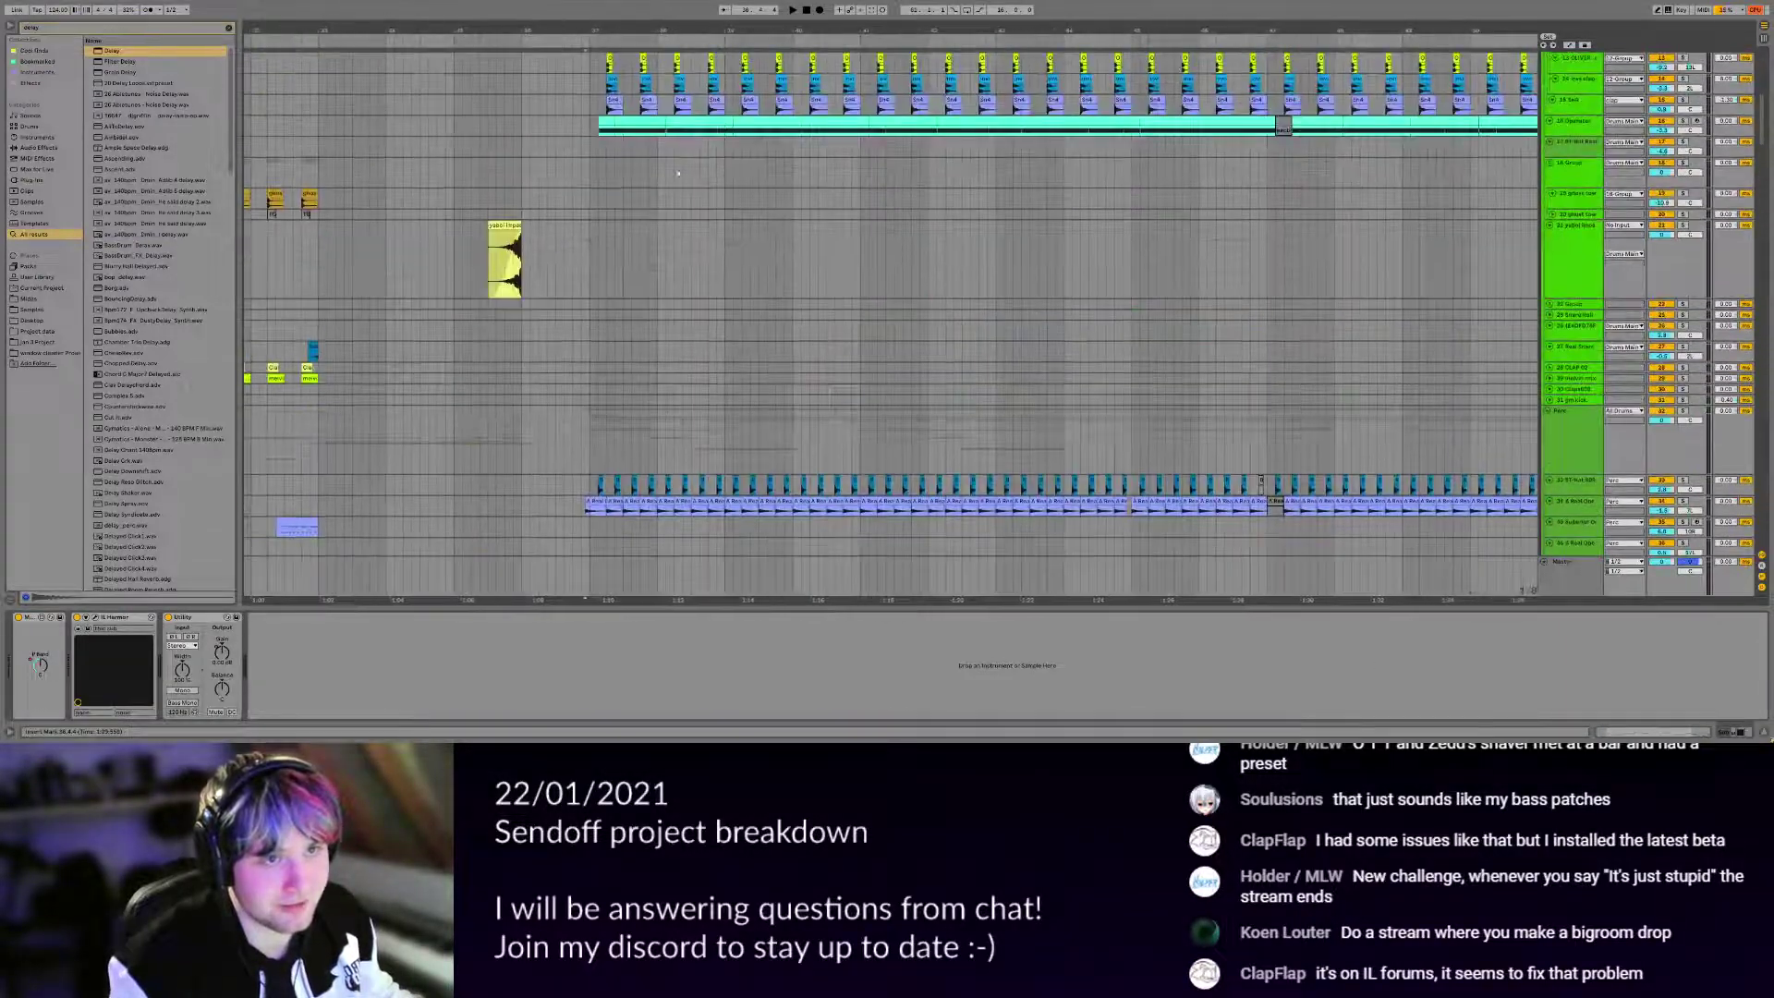
pyautogui.click(1668, 135)
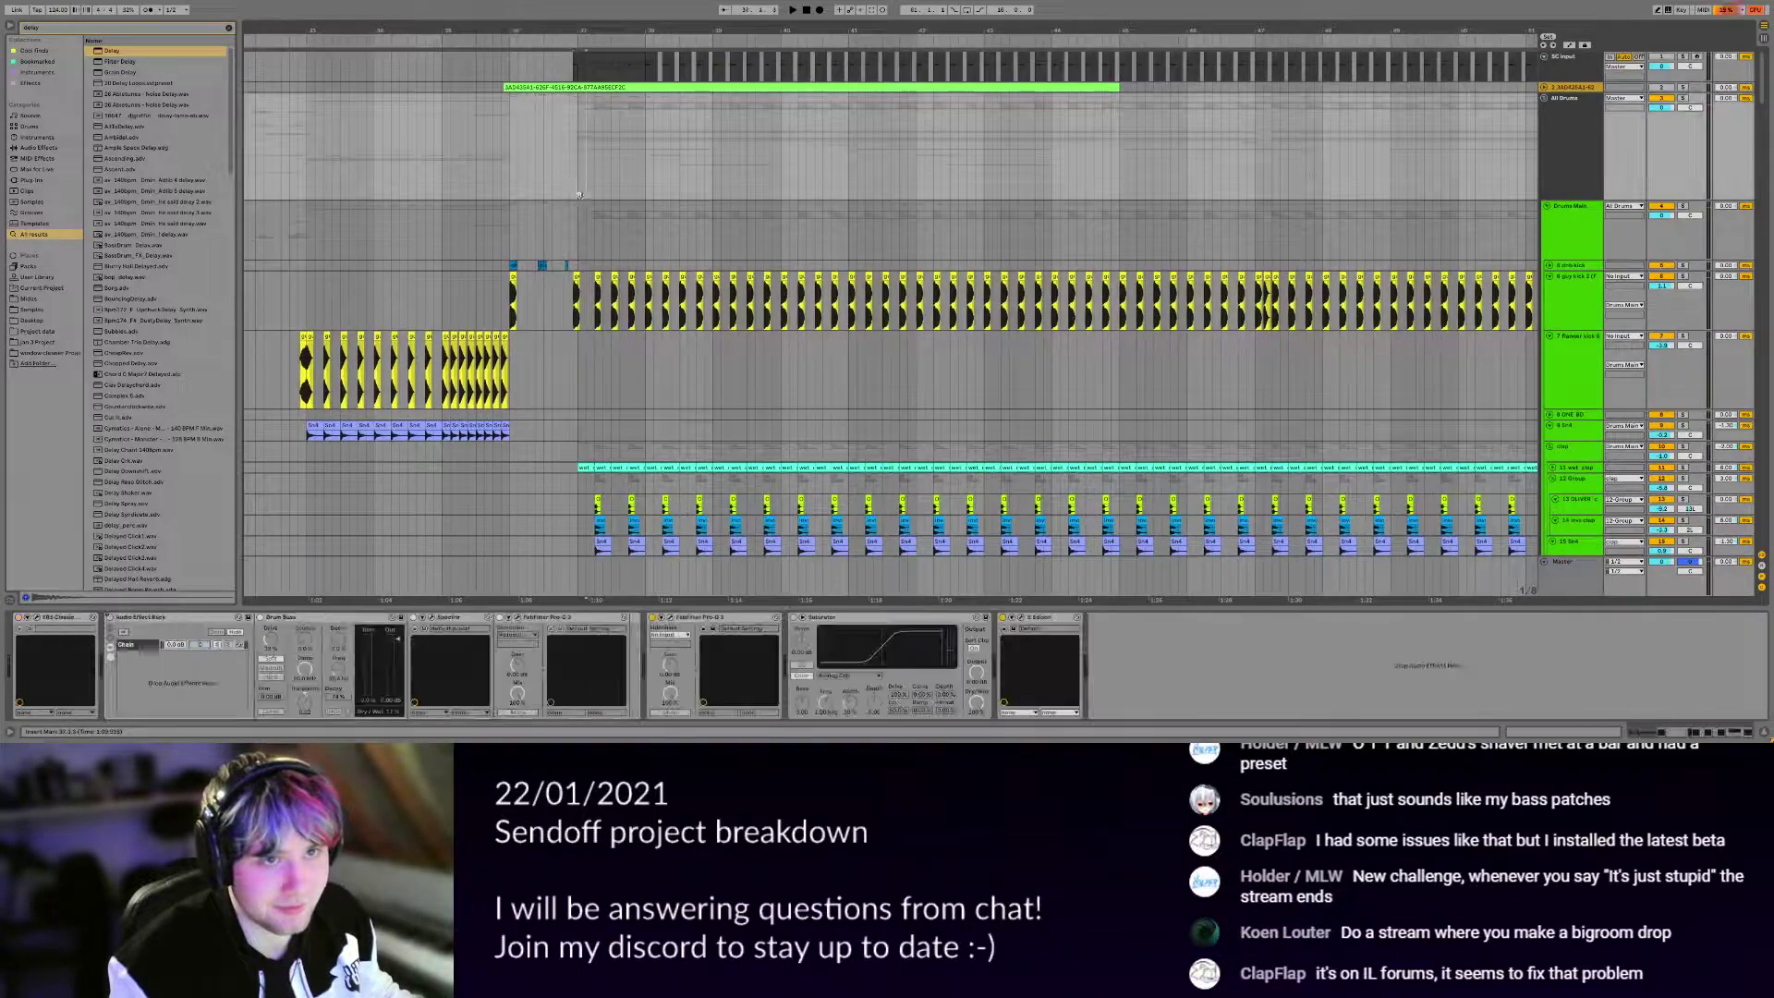
# Set the arrangement grid to 1/16 and select the early portion of the kick clip that starts the drop.
pyautogui.scroll(4, 540, 265)
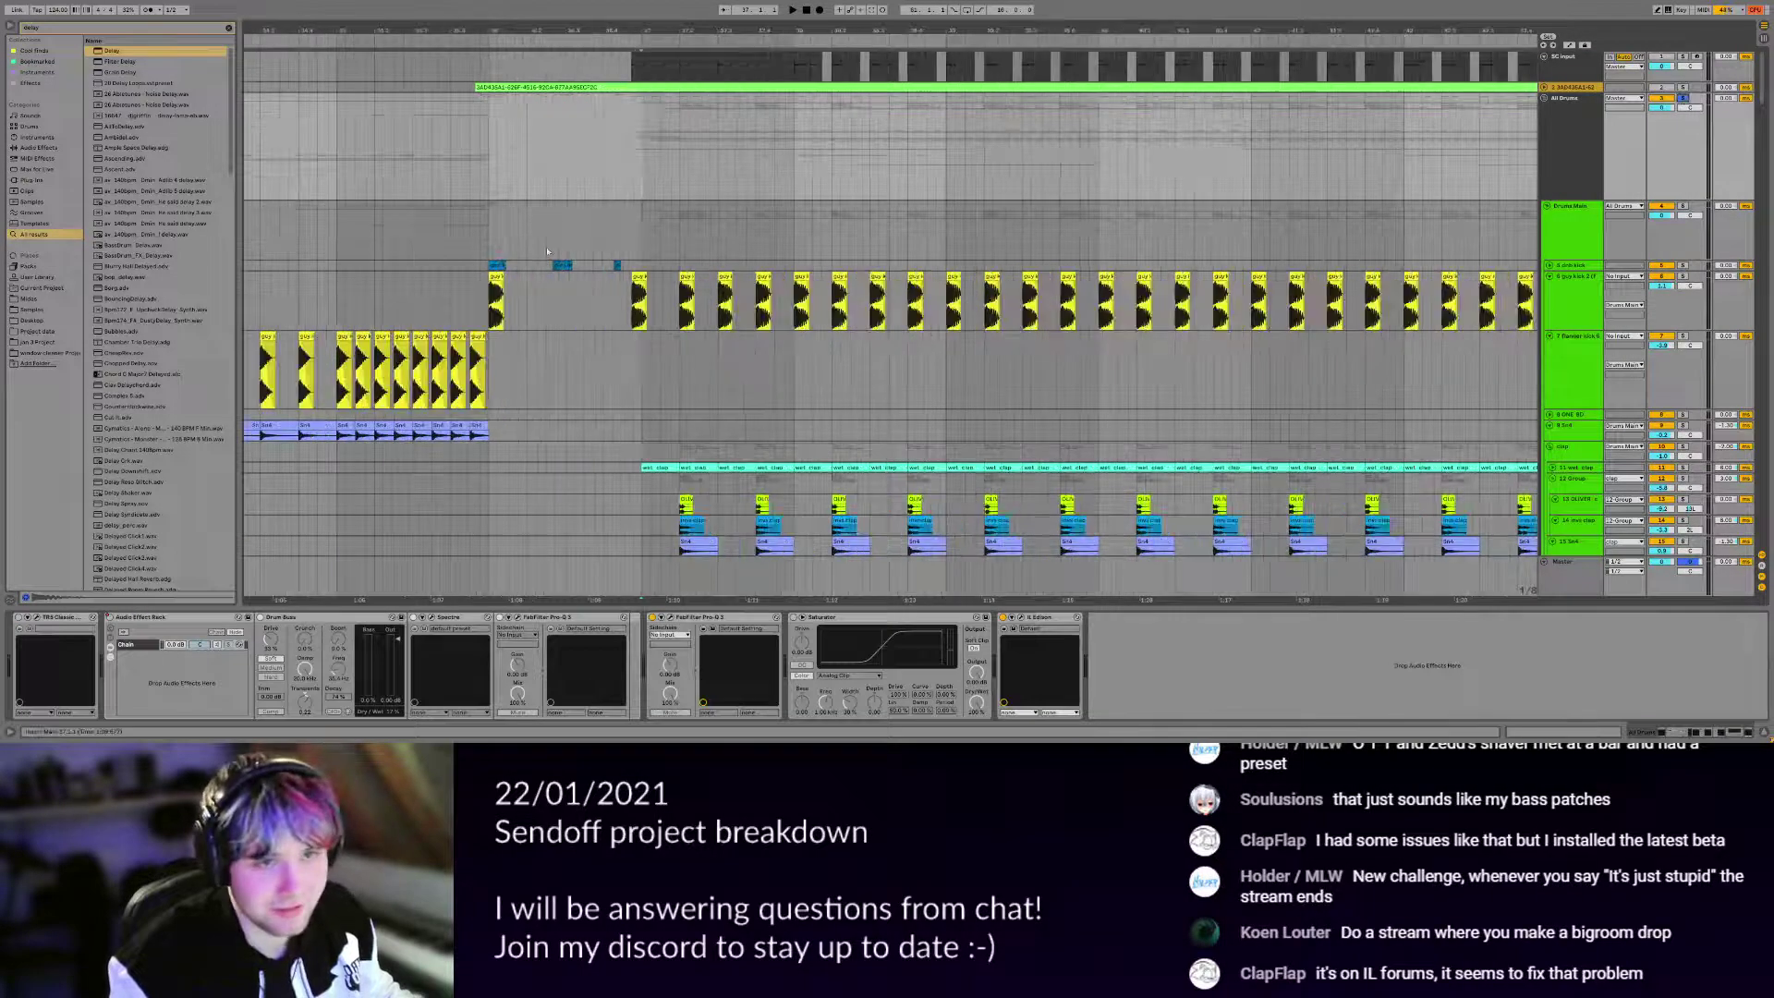
pyautogui.scroll(-2, 545, 249)
pyautogui.moveTo(523, 302); pyautogui.dragTo(688, 296)
pyautogui.scroll(5, 688, 296)
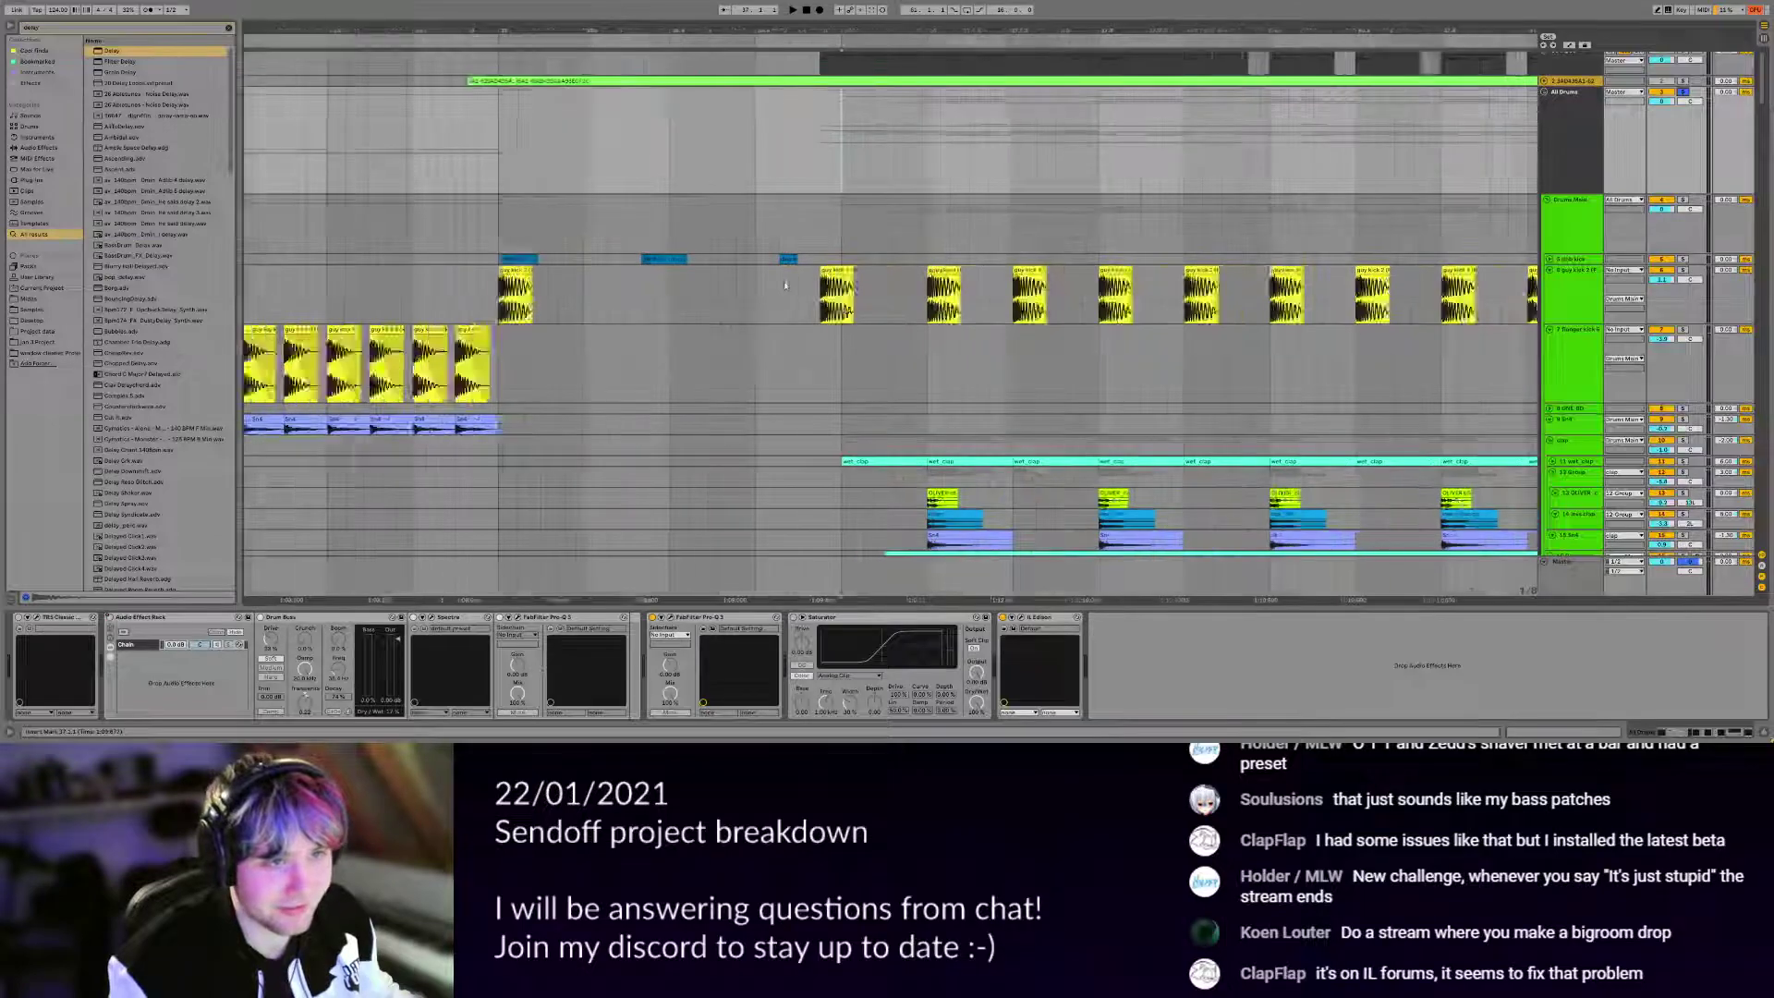
pyautogui.click(821, 311)
pyautogui.rightClick(821, 311)
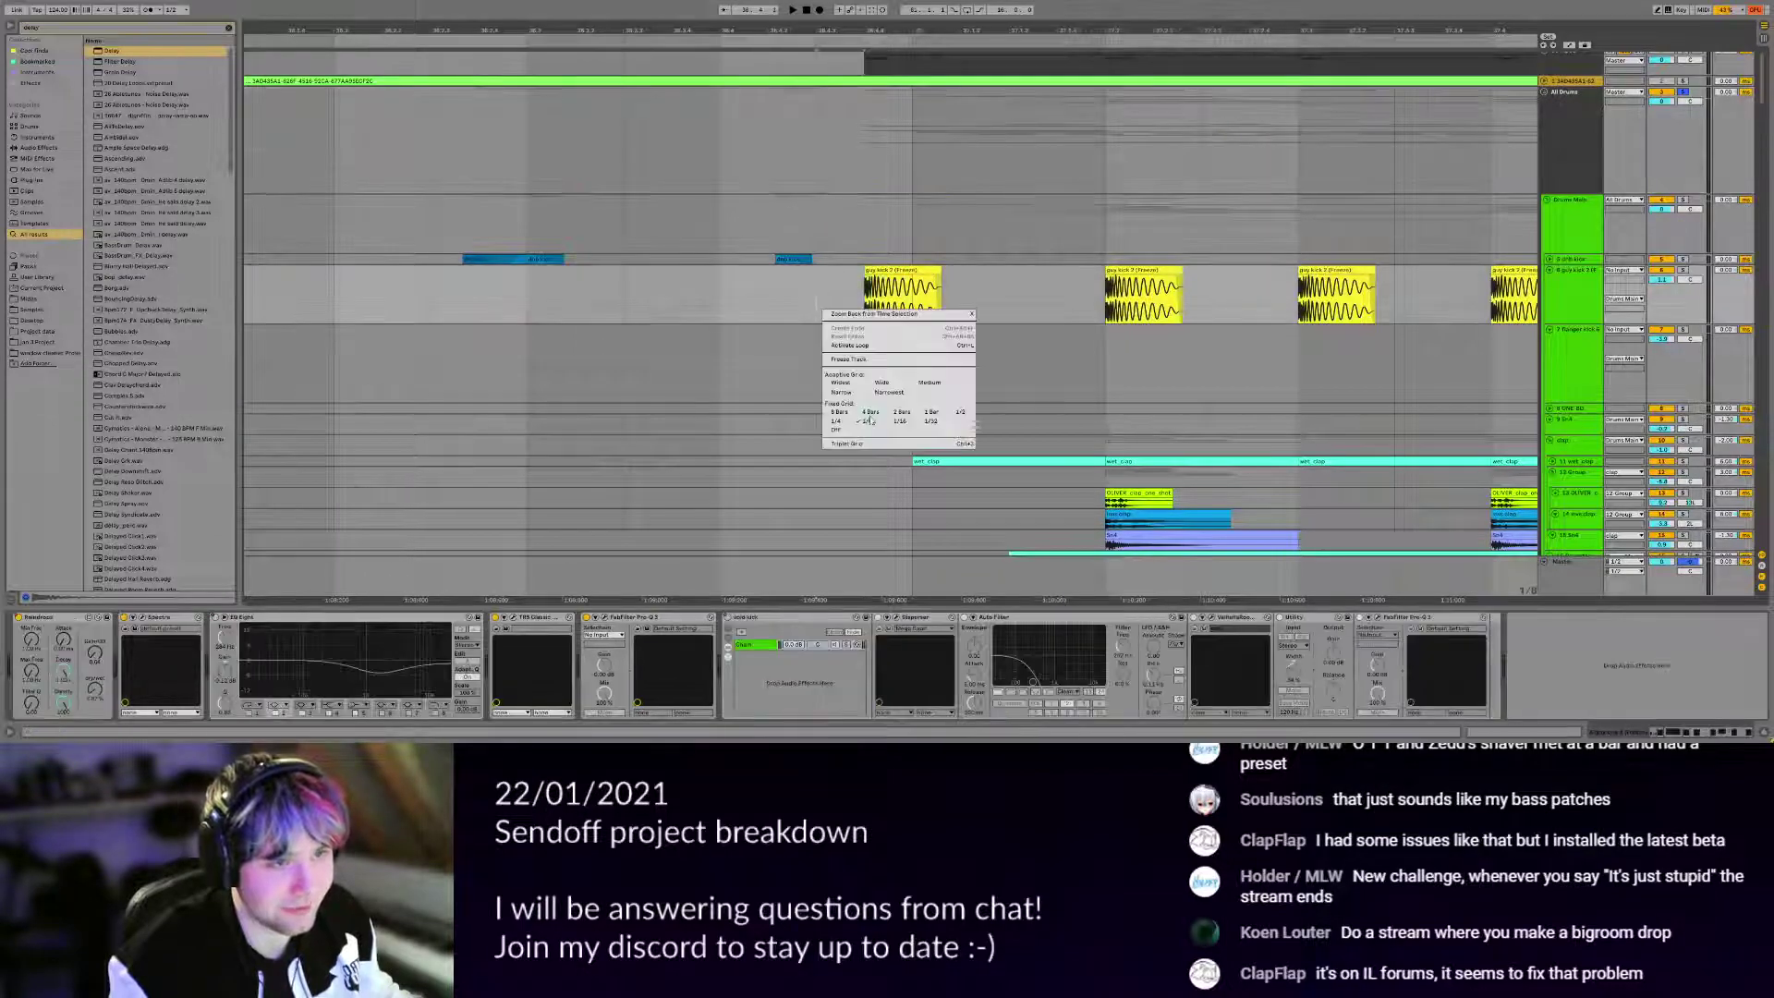
pyautogui.click(856, 361)
pyautogui.scroll(-3, 857, 361)
pyautogui.click(878, 296)
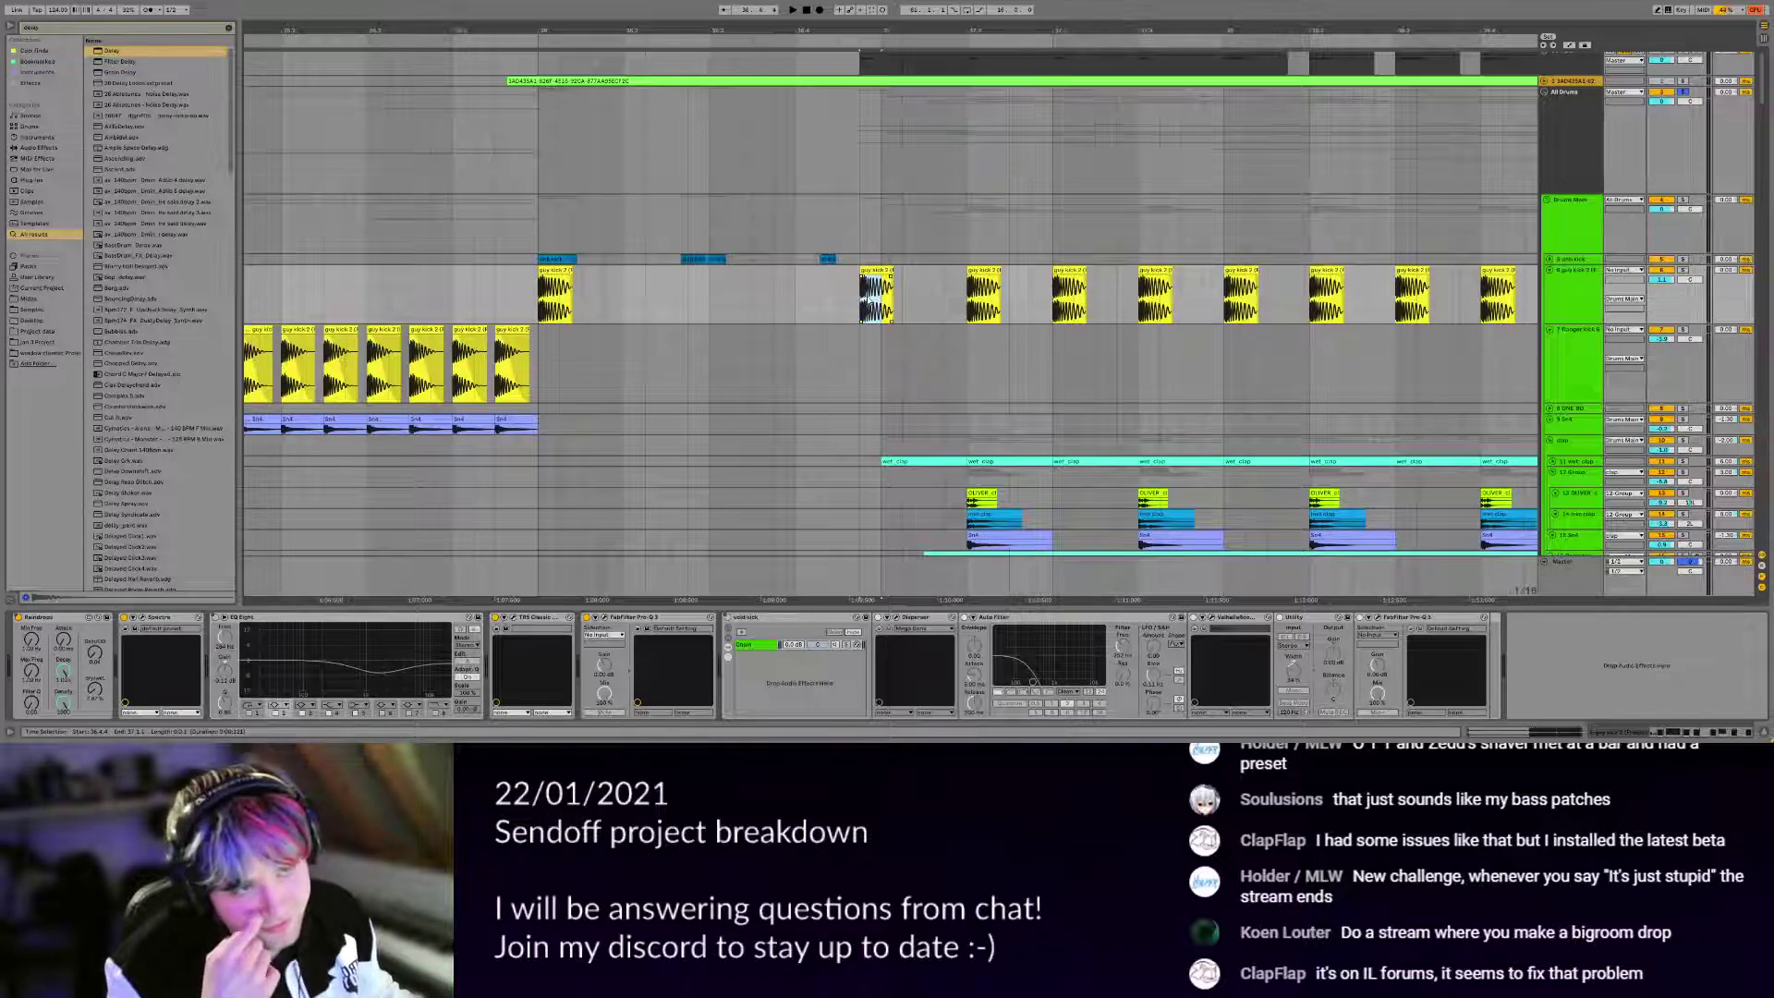
# Play the soloed drums from the single kick that follows the build-up.
pyautogui.click(543, 307)
pyautogui.press('space')
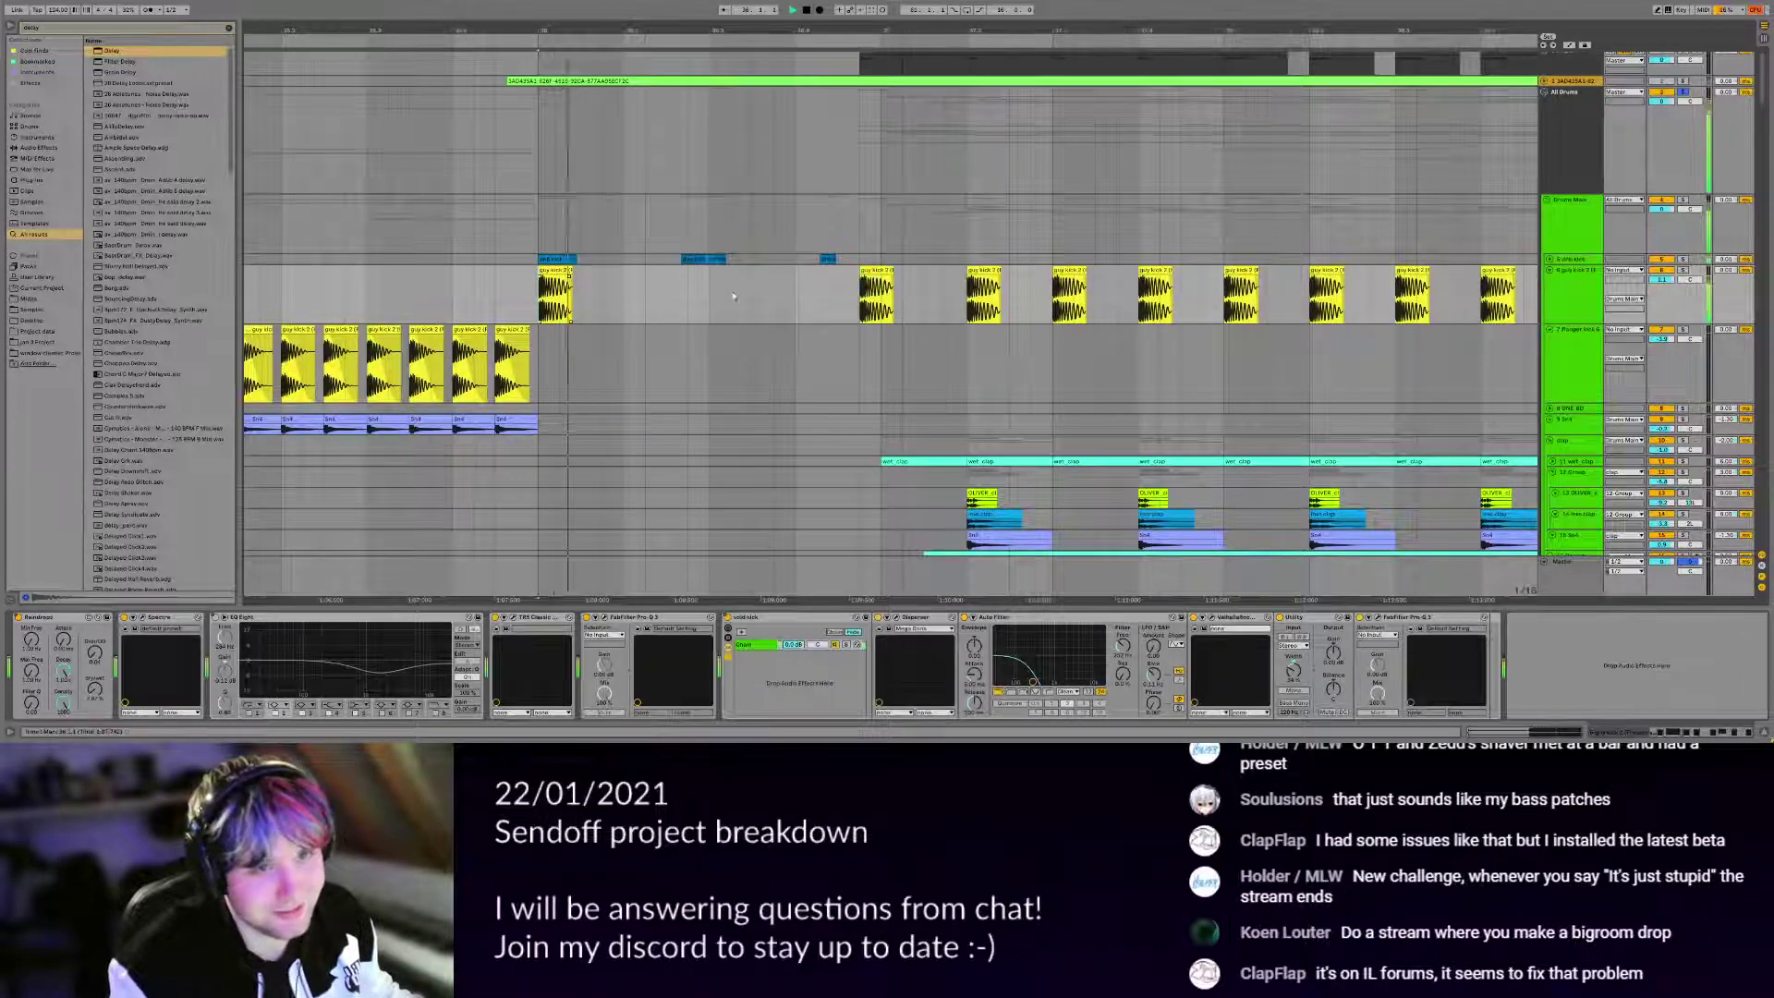
pyautogui.moveTo(836, 283); pyautogui.dragTo(711, 290)
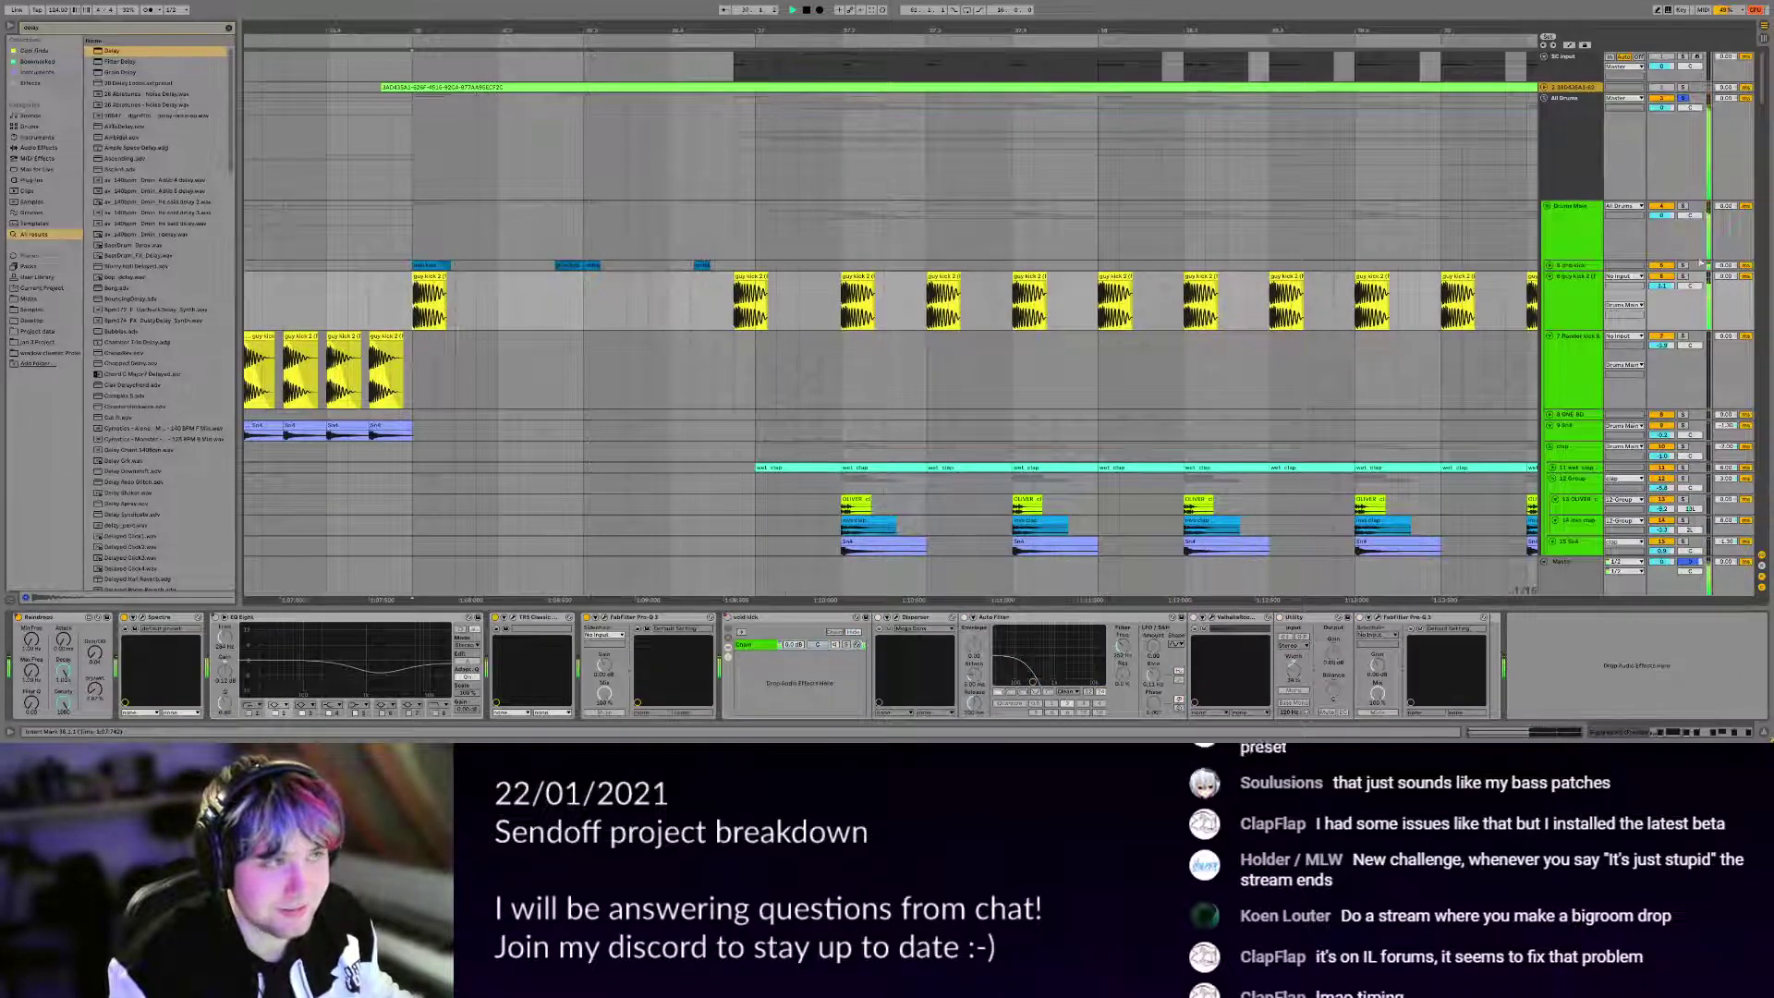
# Unsolo the drum group to hear the full mix, and compare where the bass and melodic clips start in the drop.
pyautogui.click(1683, 99)
pyautogui.press('space')
pyautogui.hscroll(2, 639, 306)
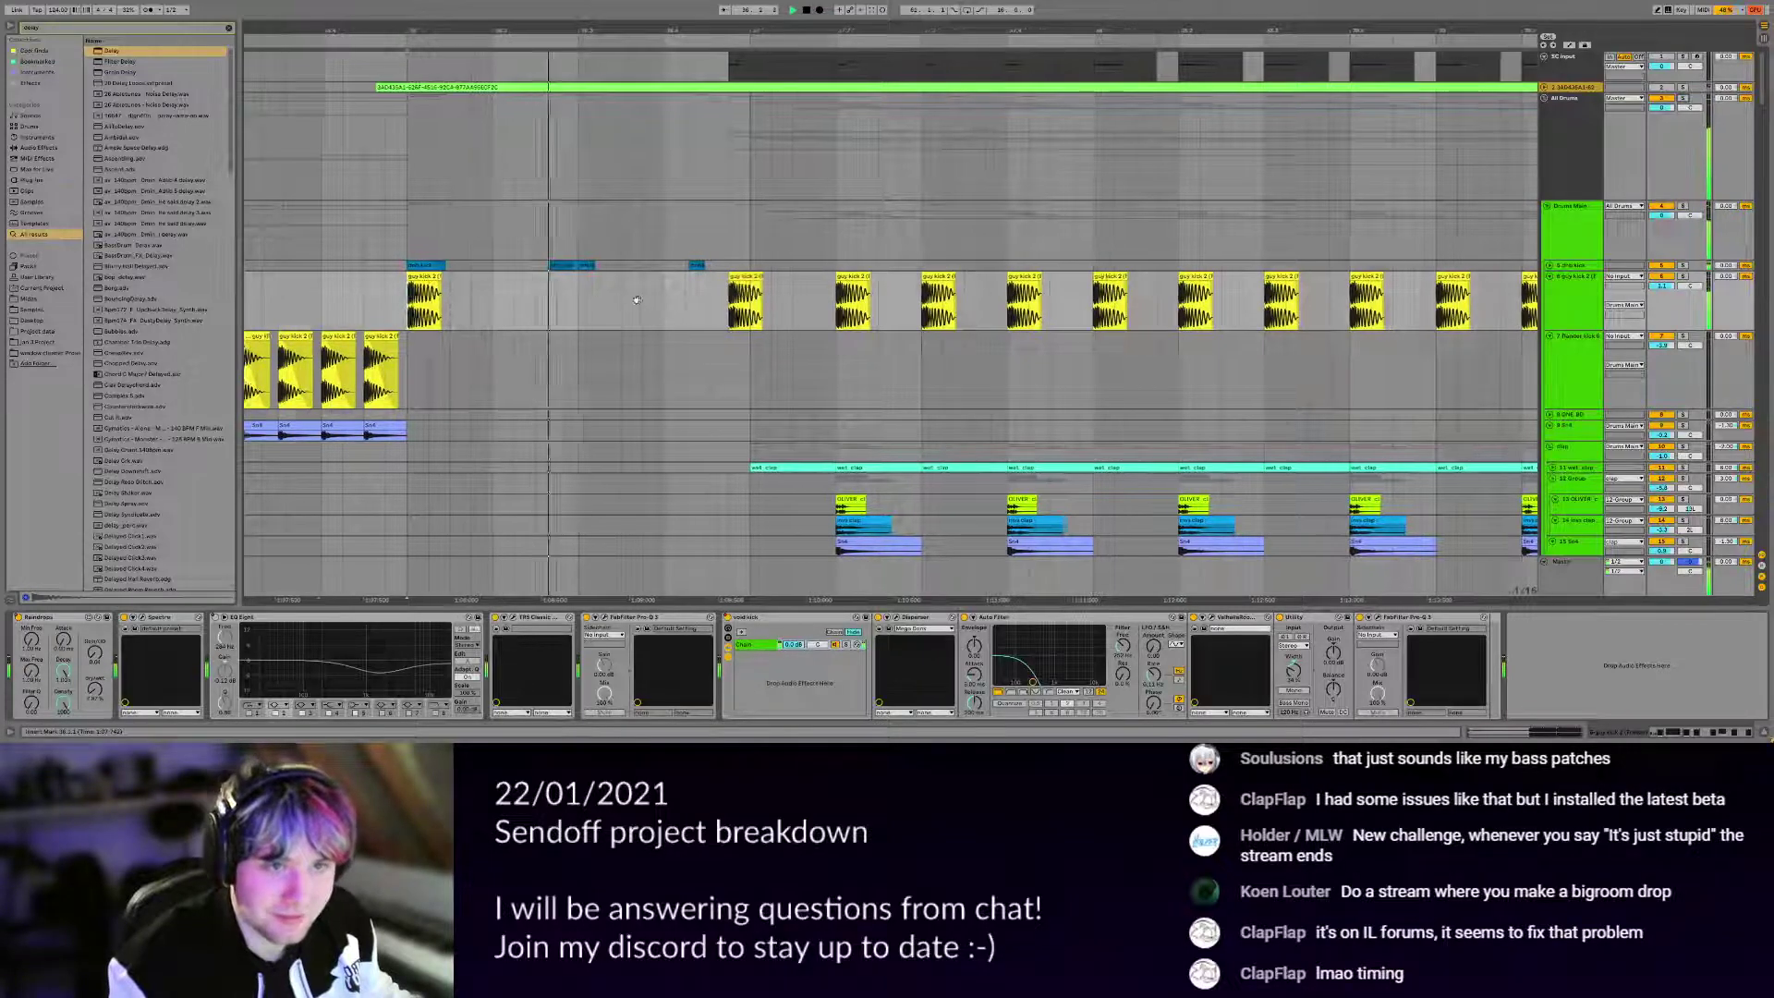
pyautogui.scroll(-15, 647, 300)
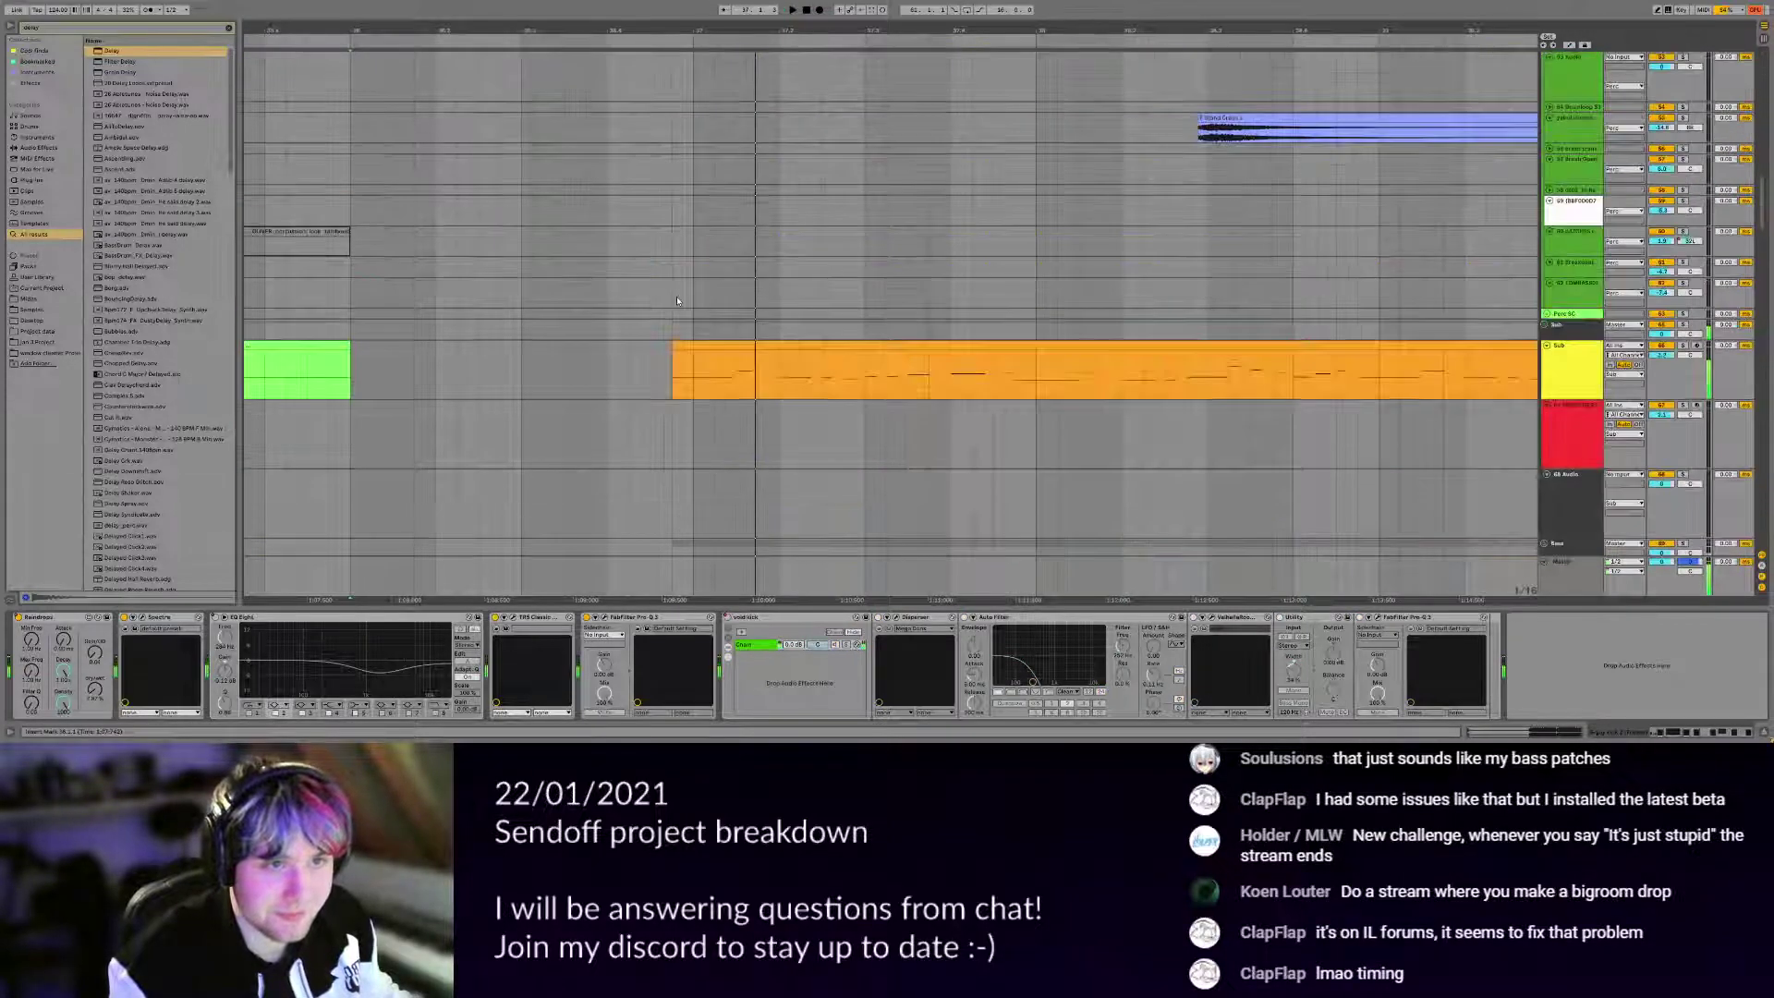
pyautogui.scroll(-8, 677, 292)
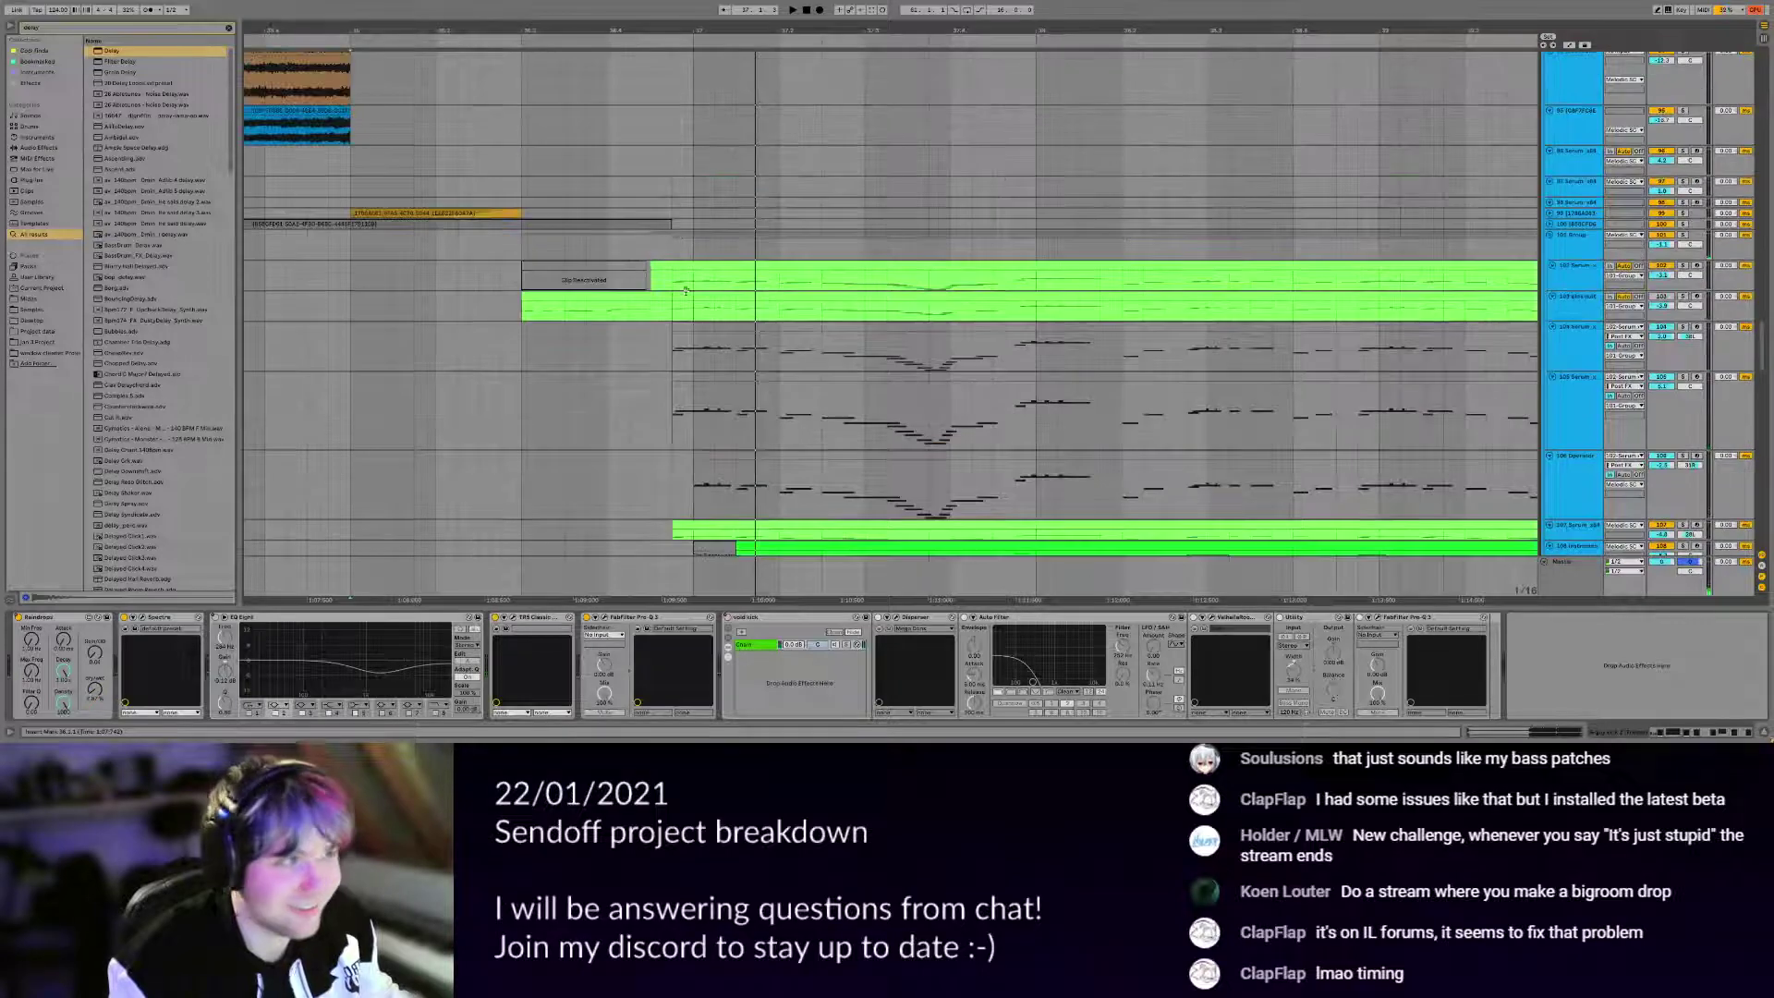
pyautogui.scroll(20, 679, 295)
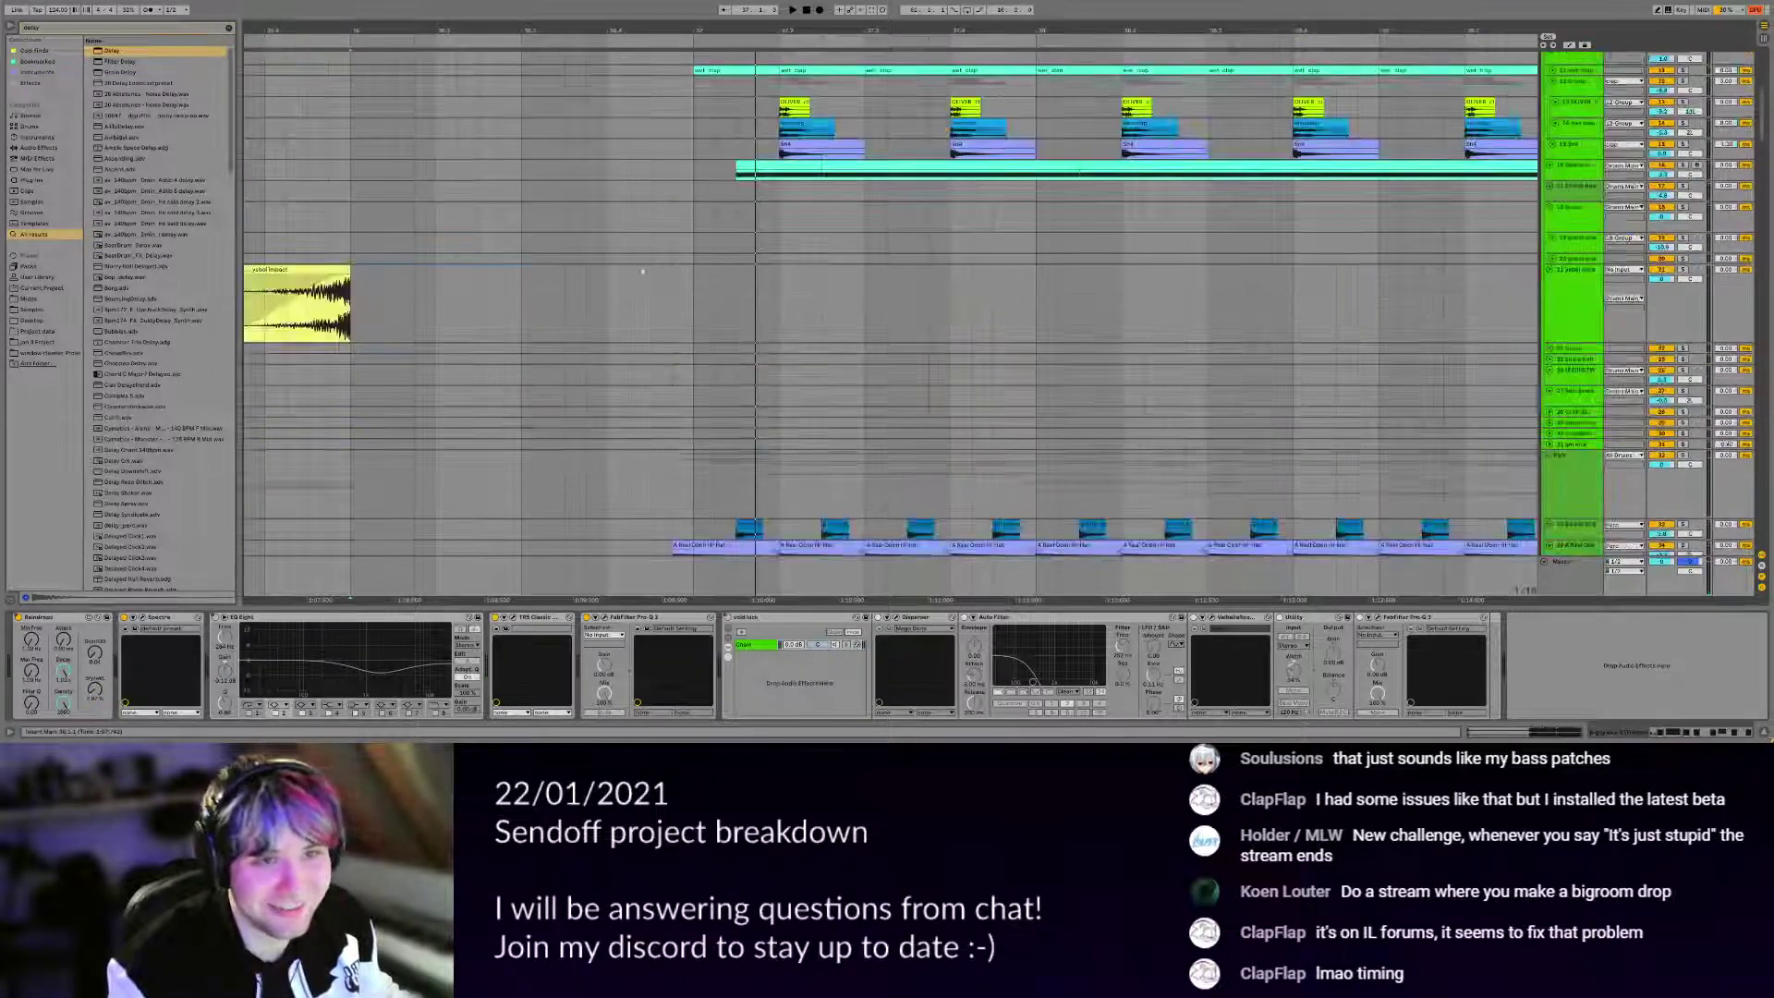
# Replay the lead-in to the drop and select the span from its first kick to the second kick.
pyautogui.click(682, 296)
pyautogui.scroll(10, 682, 296)
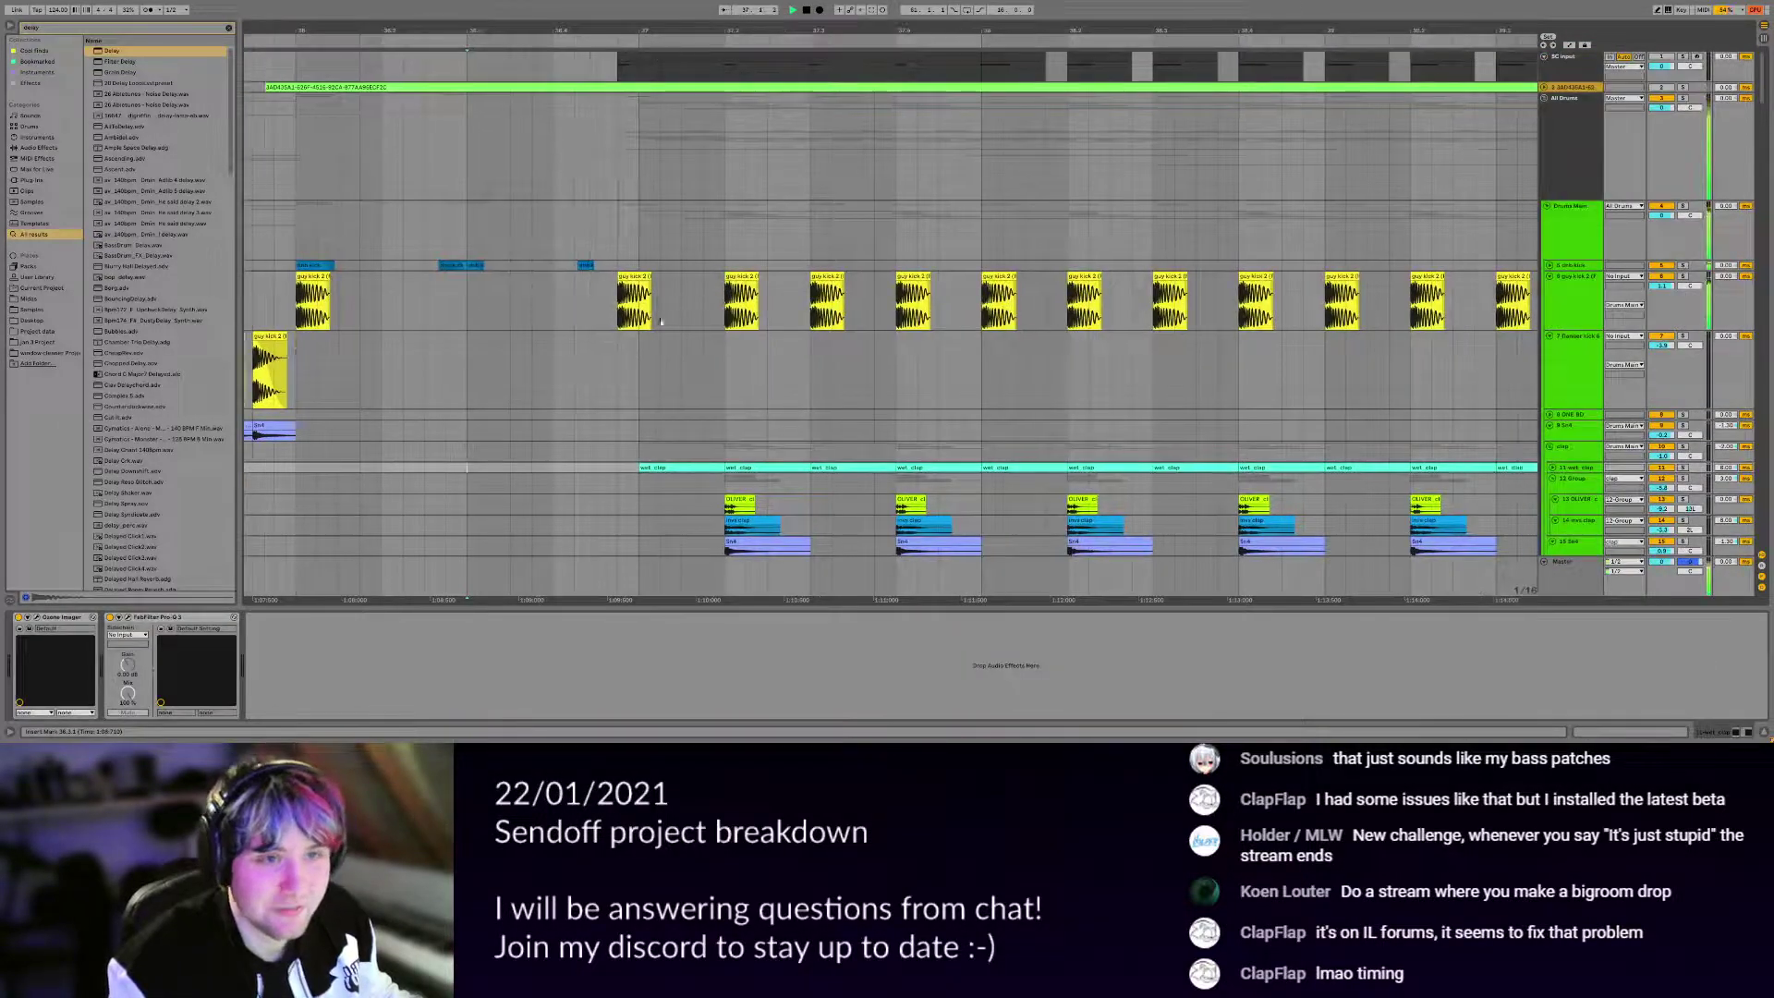
pyautogui.moveTo(623, 314); pyautogui.dragTo(723, 314)
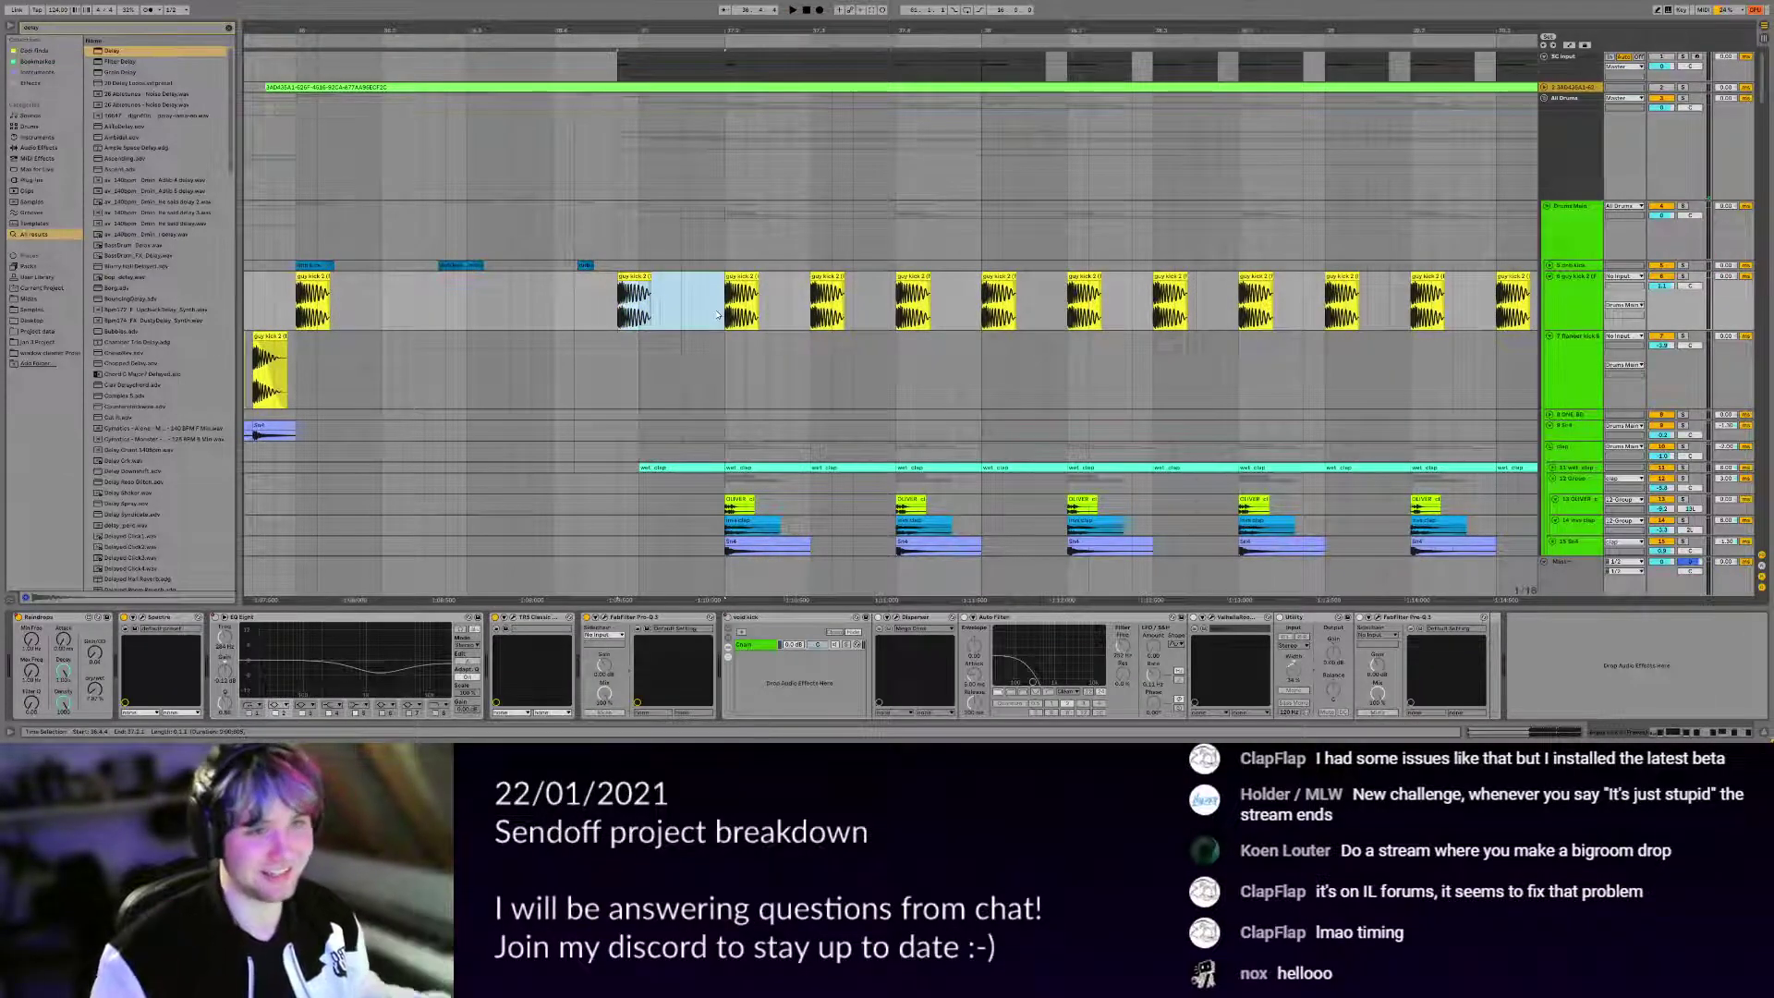
# Examine how the drum, sub and melodic clips line up with the drop's early first kick.
pyautogui.scroll(-10, 671, 340)
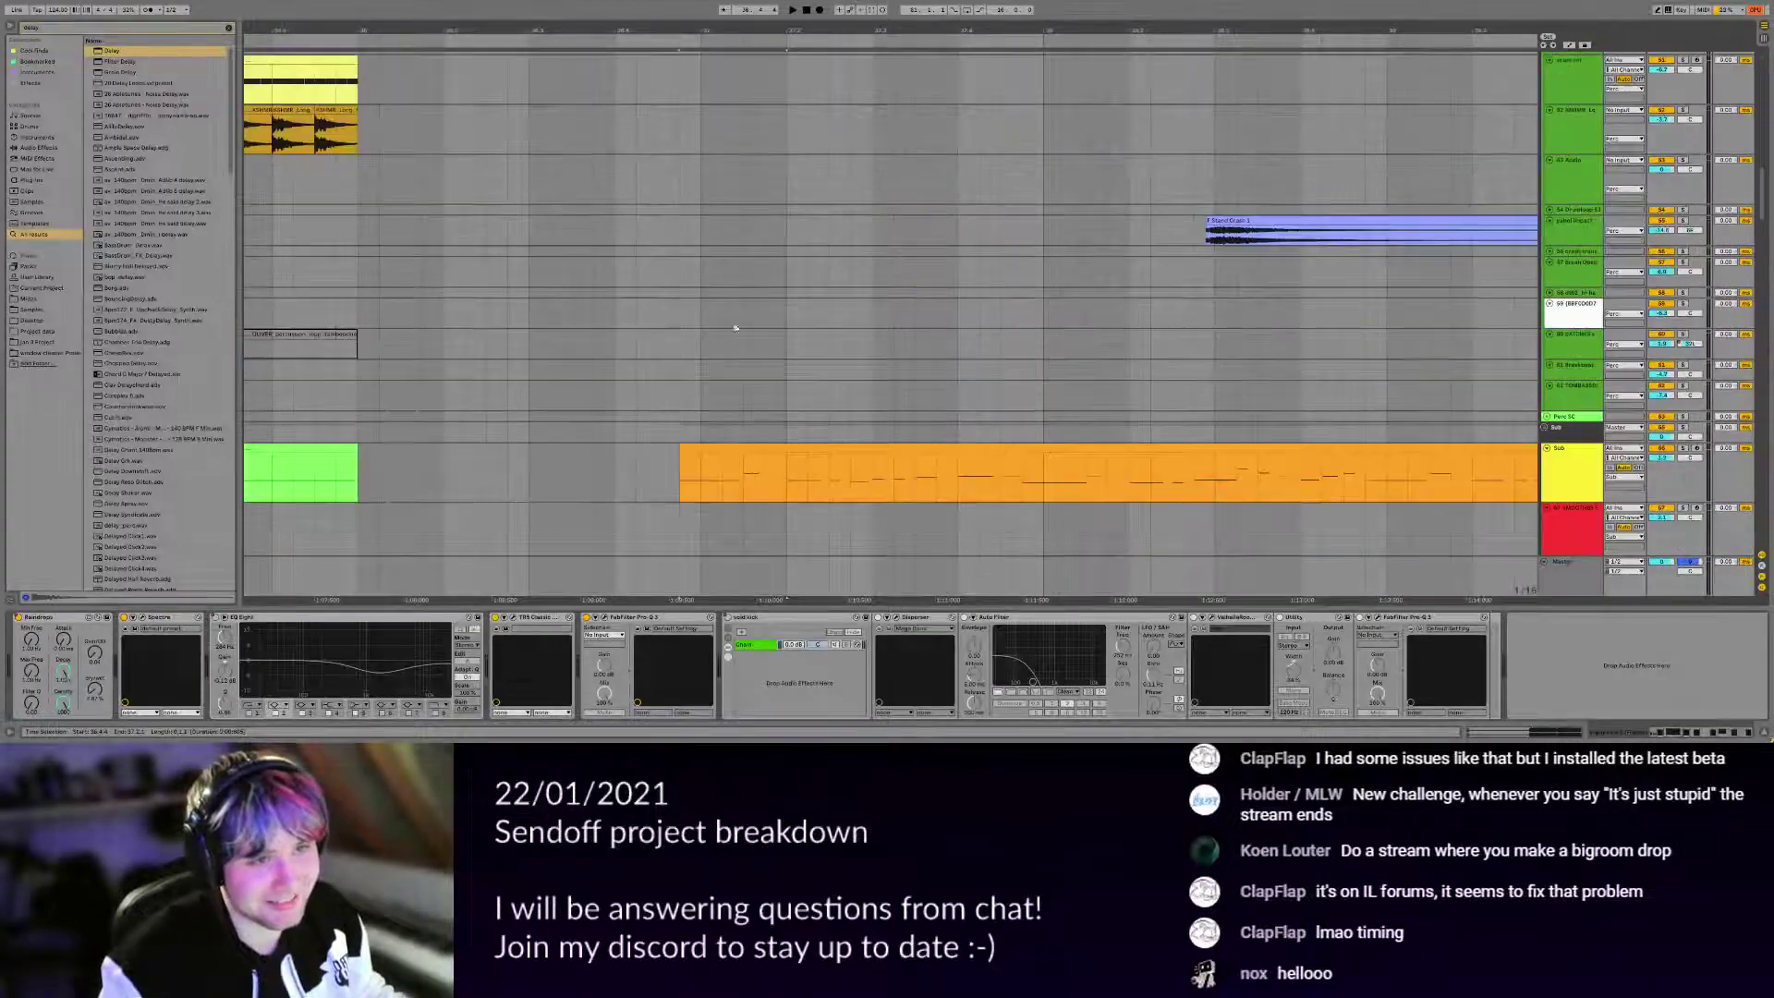
pyautogui.scroll(6, 751, 342)
pyautogui.scroll(-5, 838, 309)
pyautogui.hscroll(4, 752, 318)
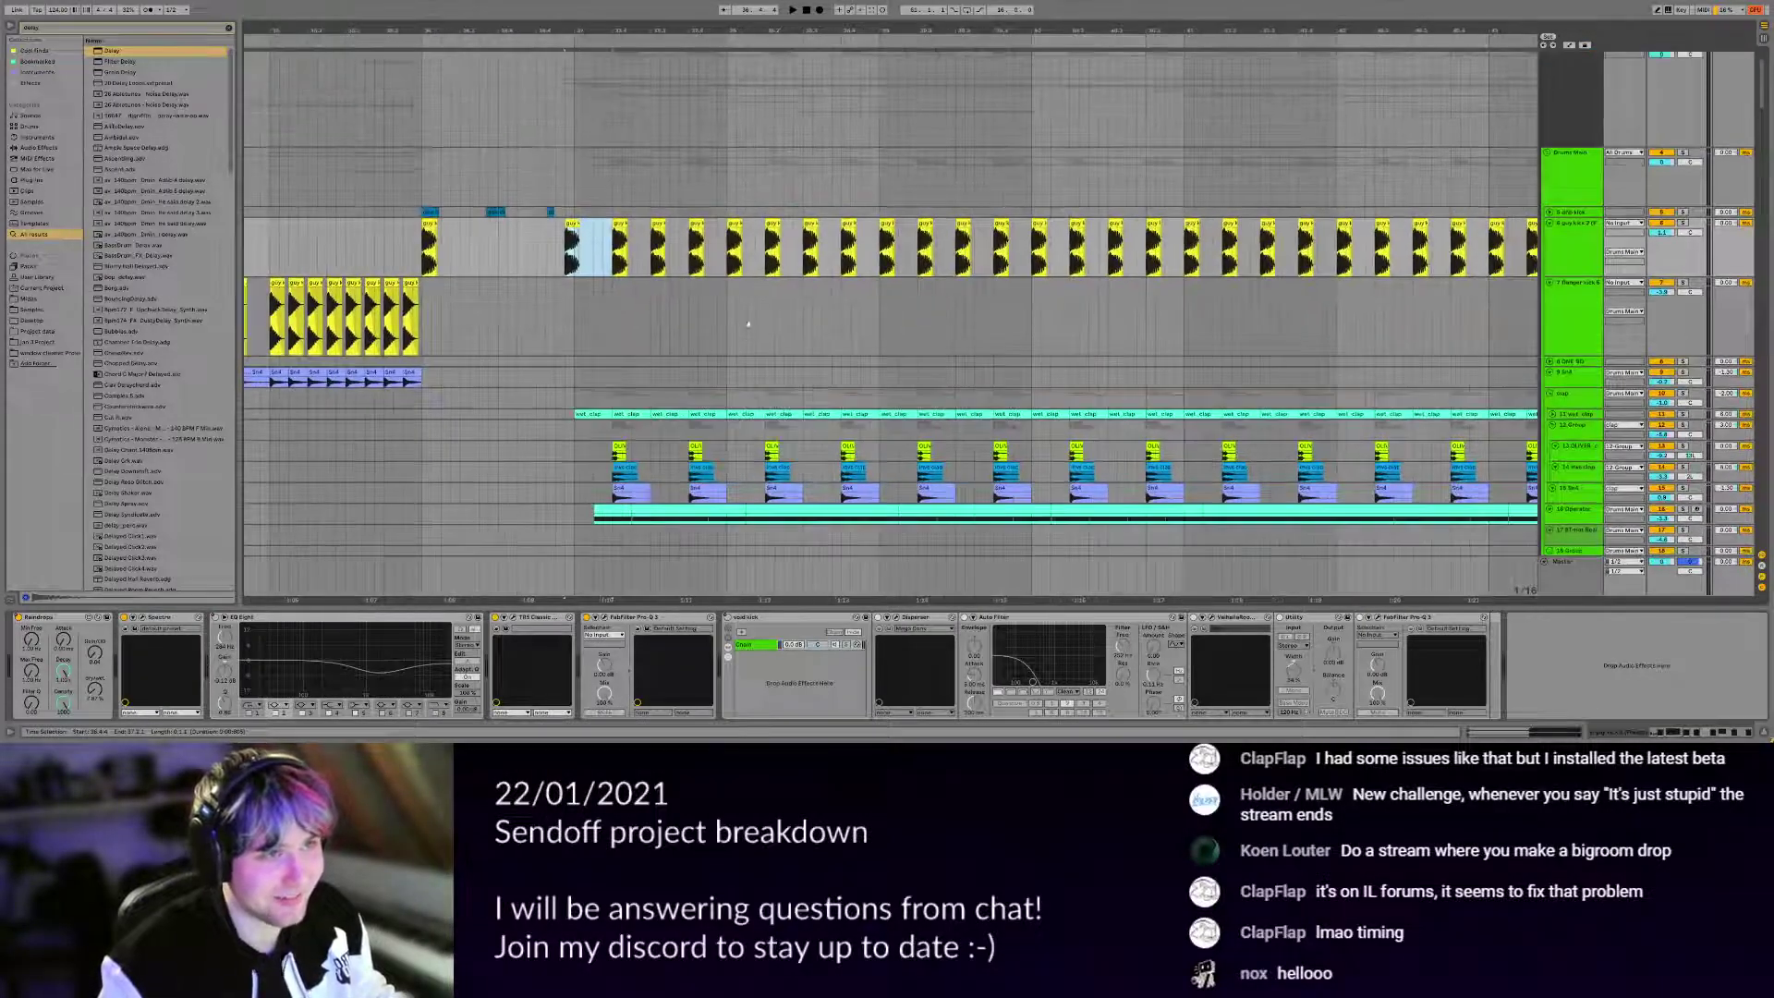
pyautogui.scroll(-15, 751, 324)
pyautogui.scroll(-10, 752, 324)
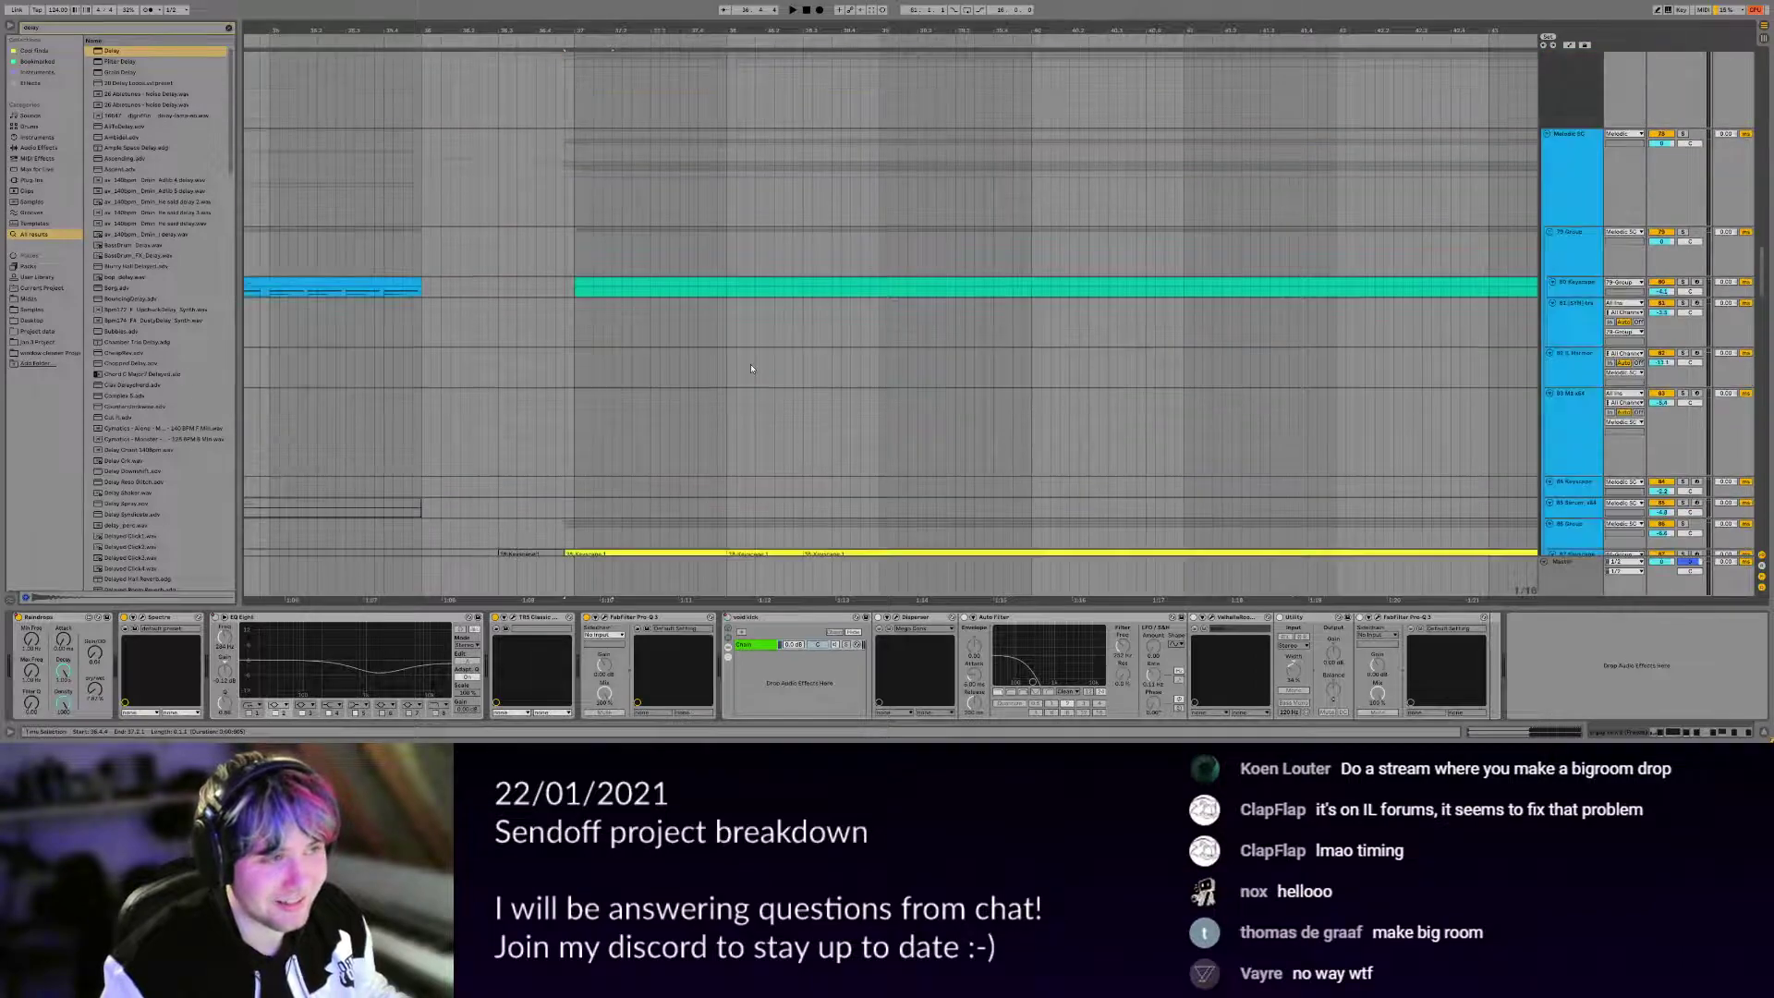
pyautogui.scroll(15, 751, 371)
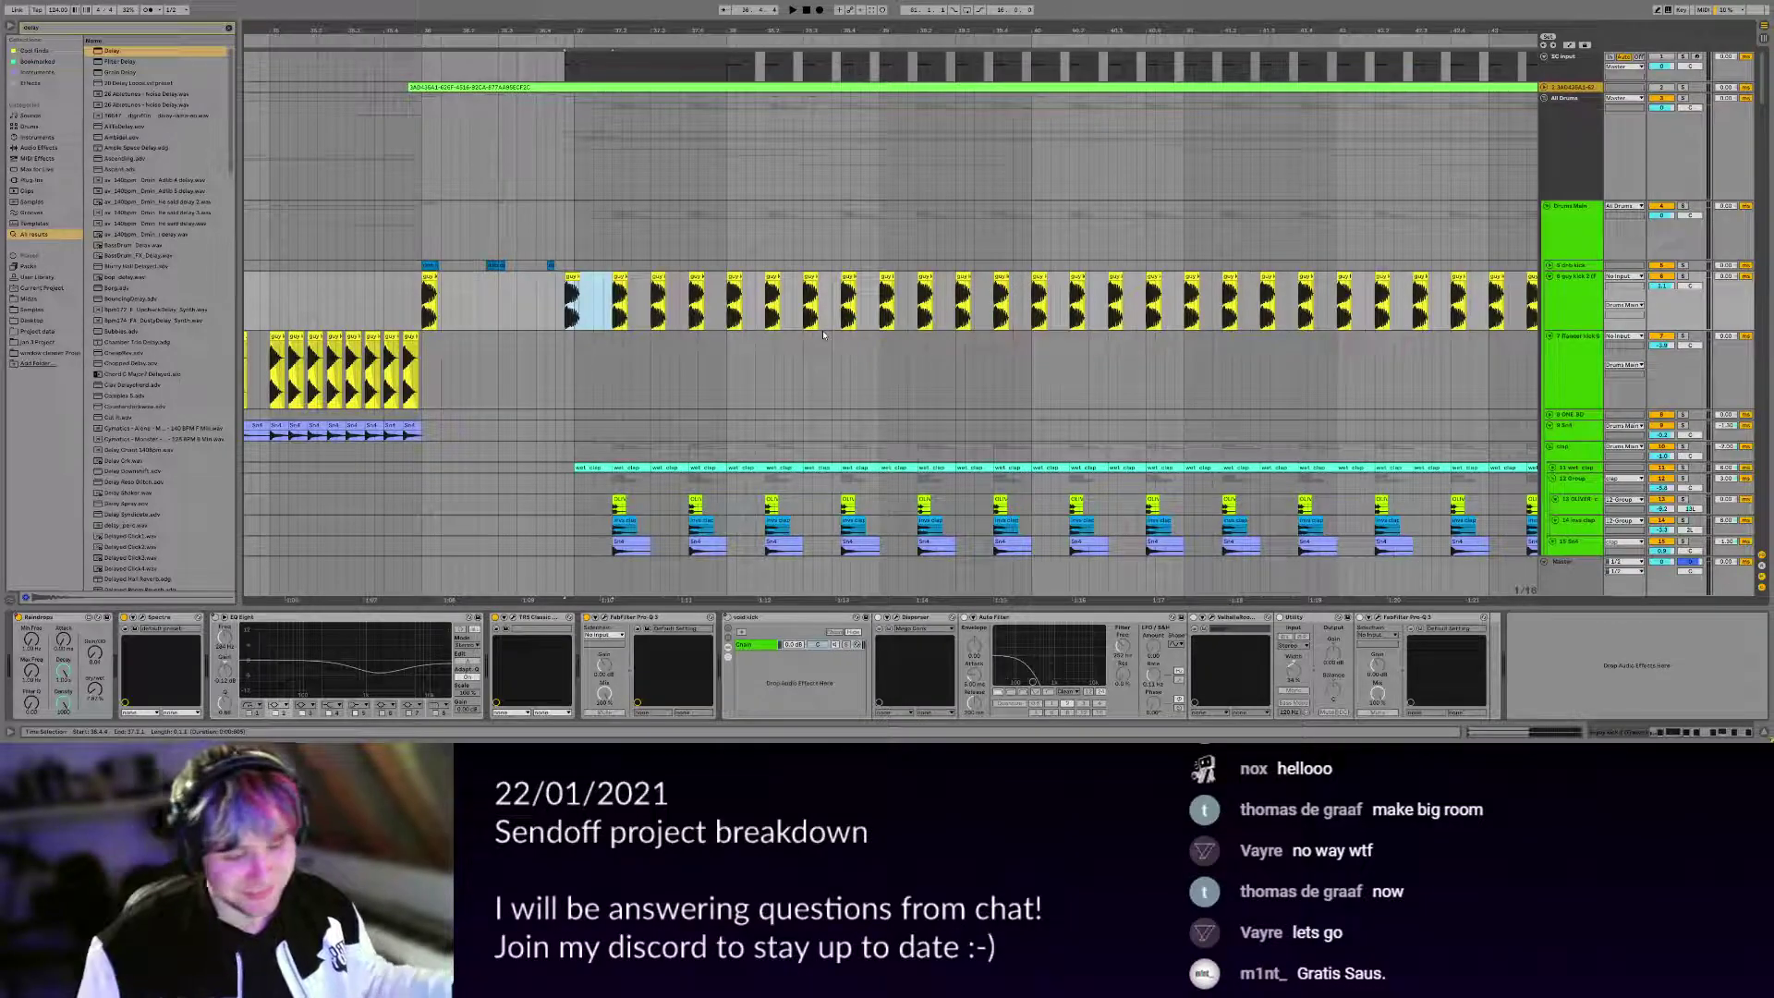
# Examine the start of the drop across the kick, percussion, crash, sub and bass tracks.
pyautogui.moveTo(587, 308); pyautogui.dragTo(697, 314)
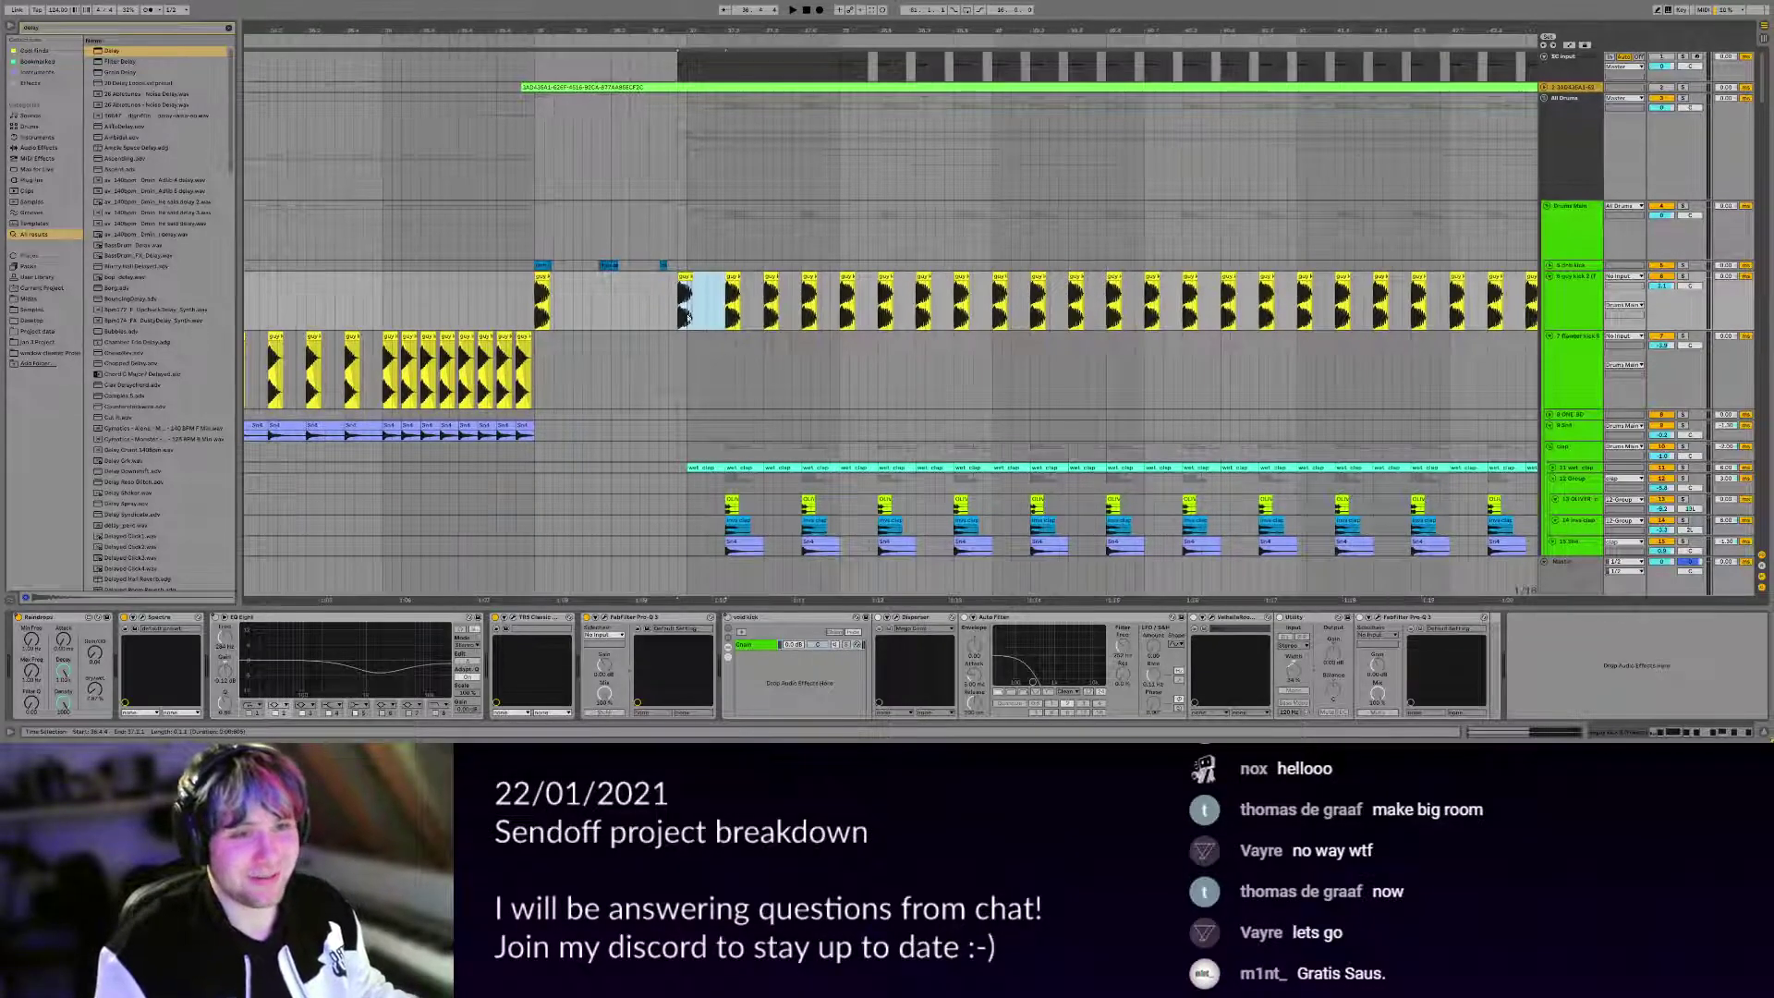
pyautogui.click(682, 316)
pyautogui.moveTo(848, 312); pyautogui.dragTo(708, 281)
pyautogui.scroll(-4, 912, 318)
pyautogui.scroll(-4, 912, 318)
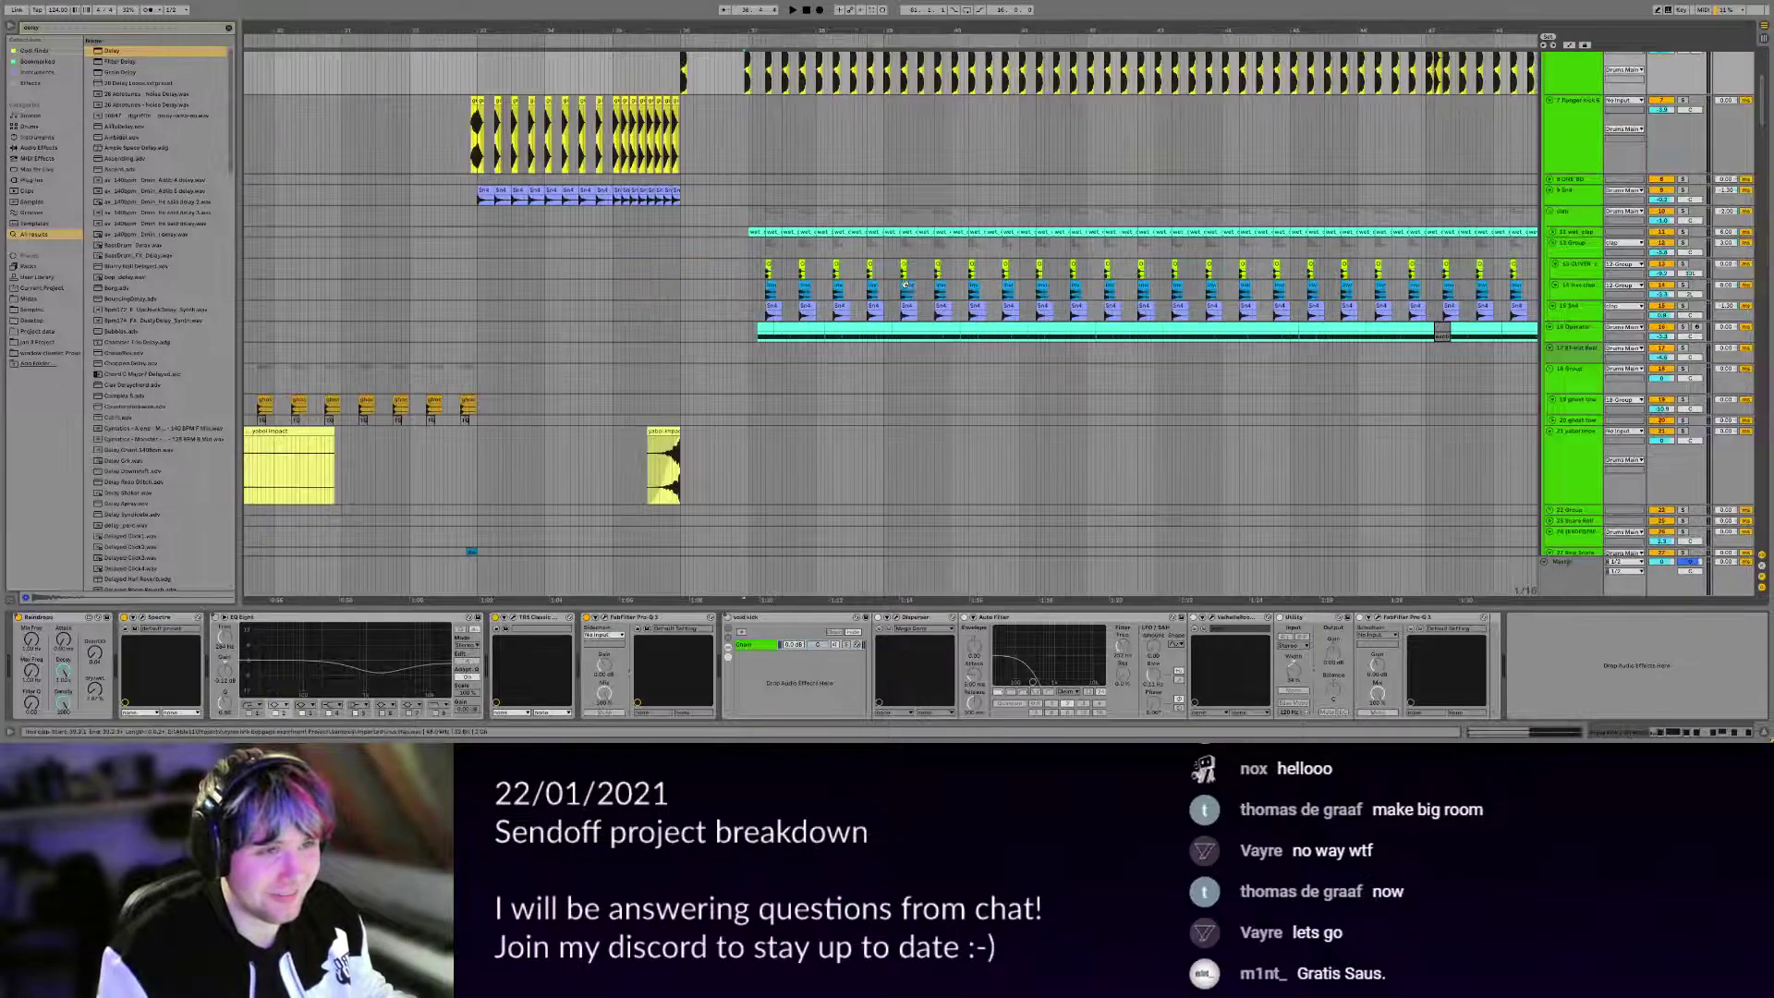
pyautogui.moveTo(912, 318); pyautogui.dragTo(757, 519)
pyautogui.scroll(-5, 923, 333)
pyautogui.scroll(-15, 924, 327)
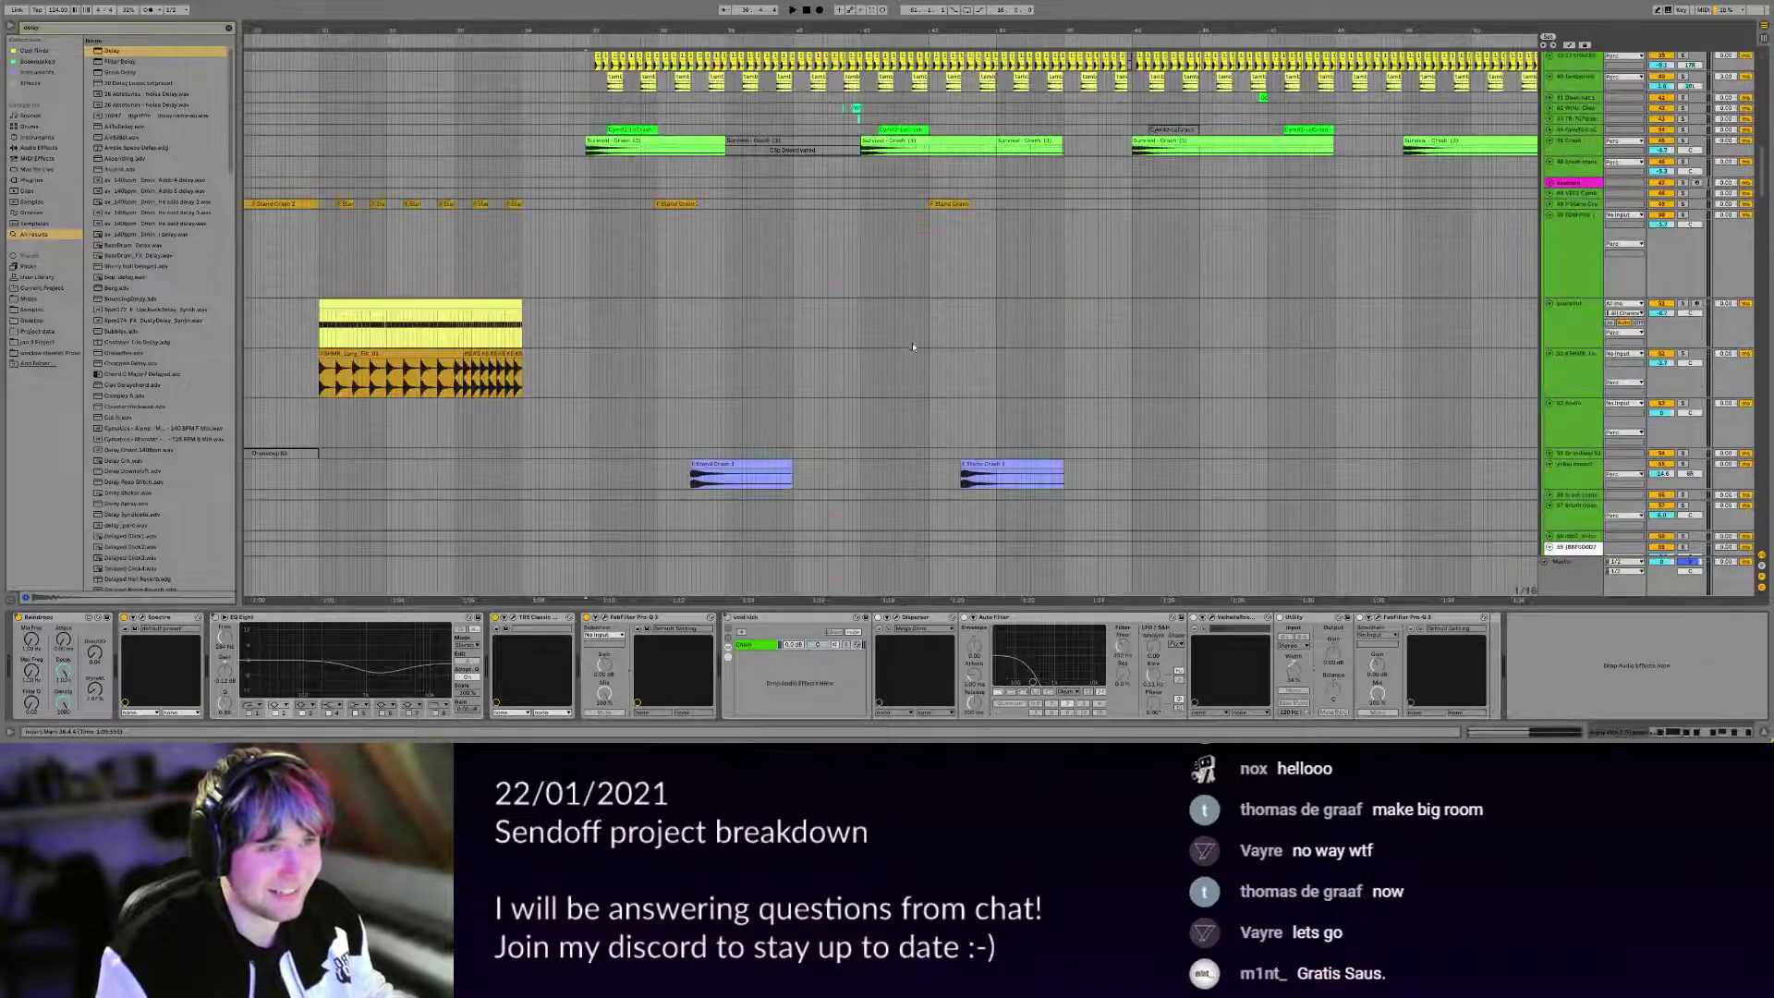
pyautogui.scroll(15, 805, 308)
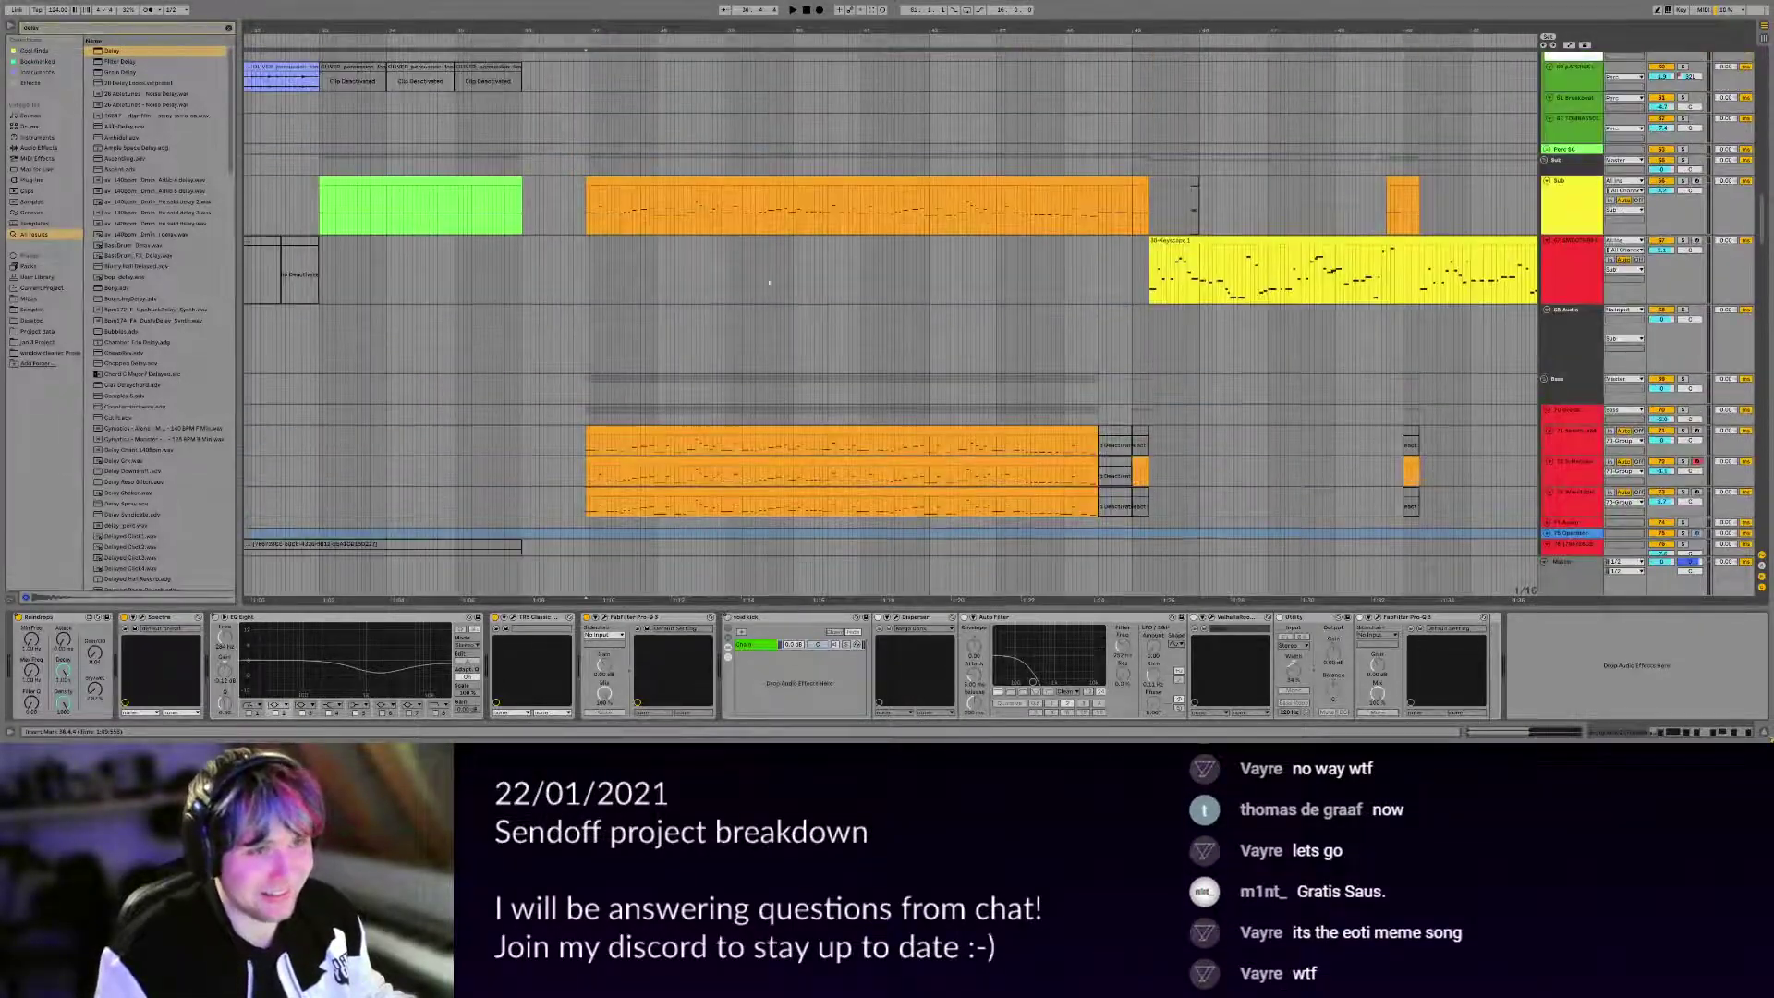
pyautogui.scroll(3, 694, 403)
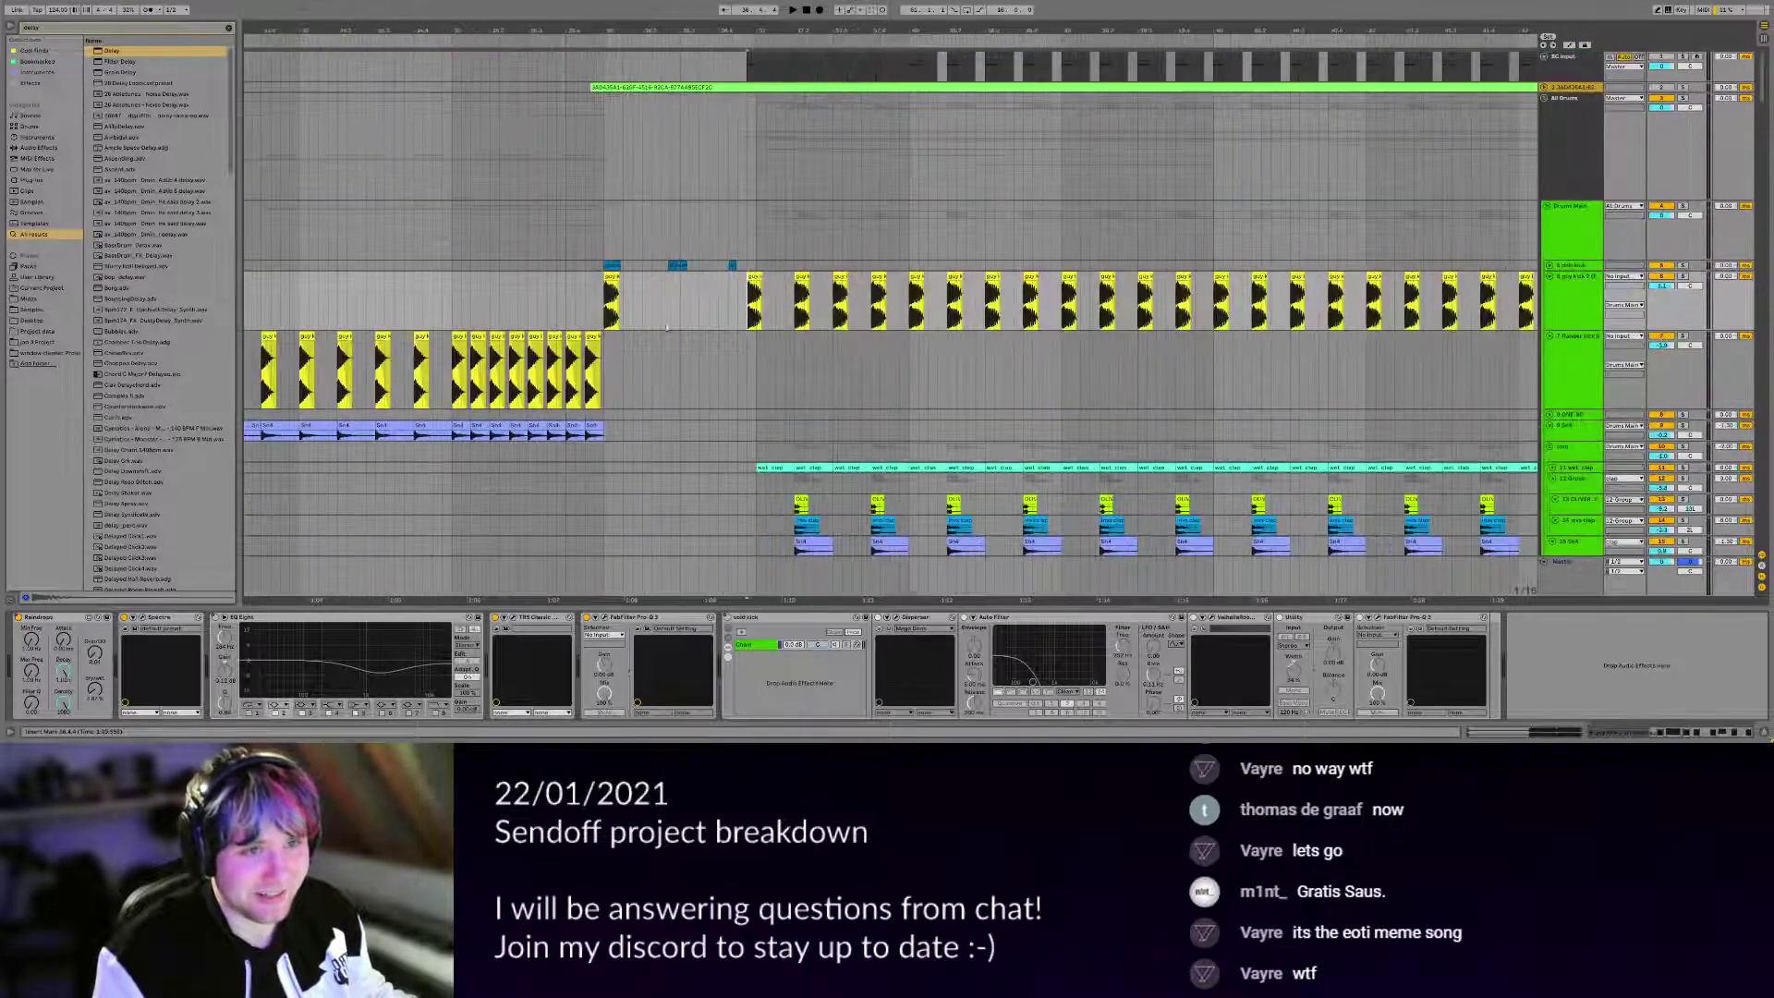
# Play the drop starting from its early first kick.
pyautogui.moveTo(605, 313)
pyautogui.mouseDown()
pyautogui.moveTo(793, 310)
pyautogui.moveTo(762, 264)
pyautogui.mouseUp()
pyautogui.click(670, 264)
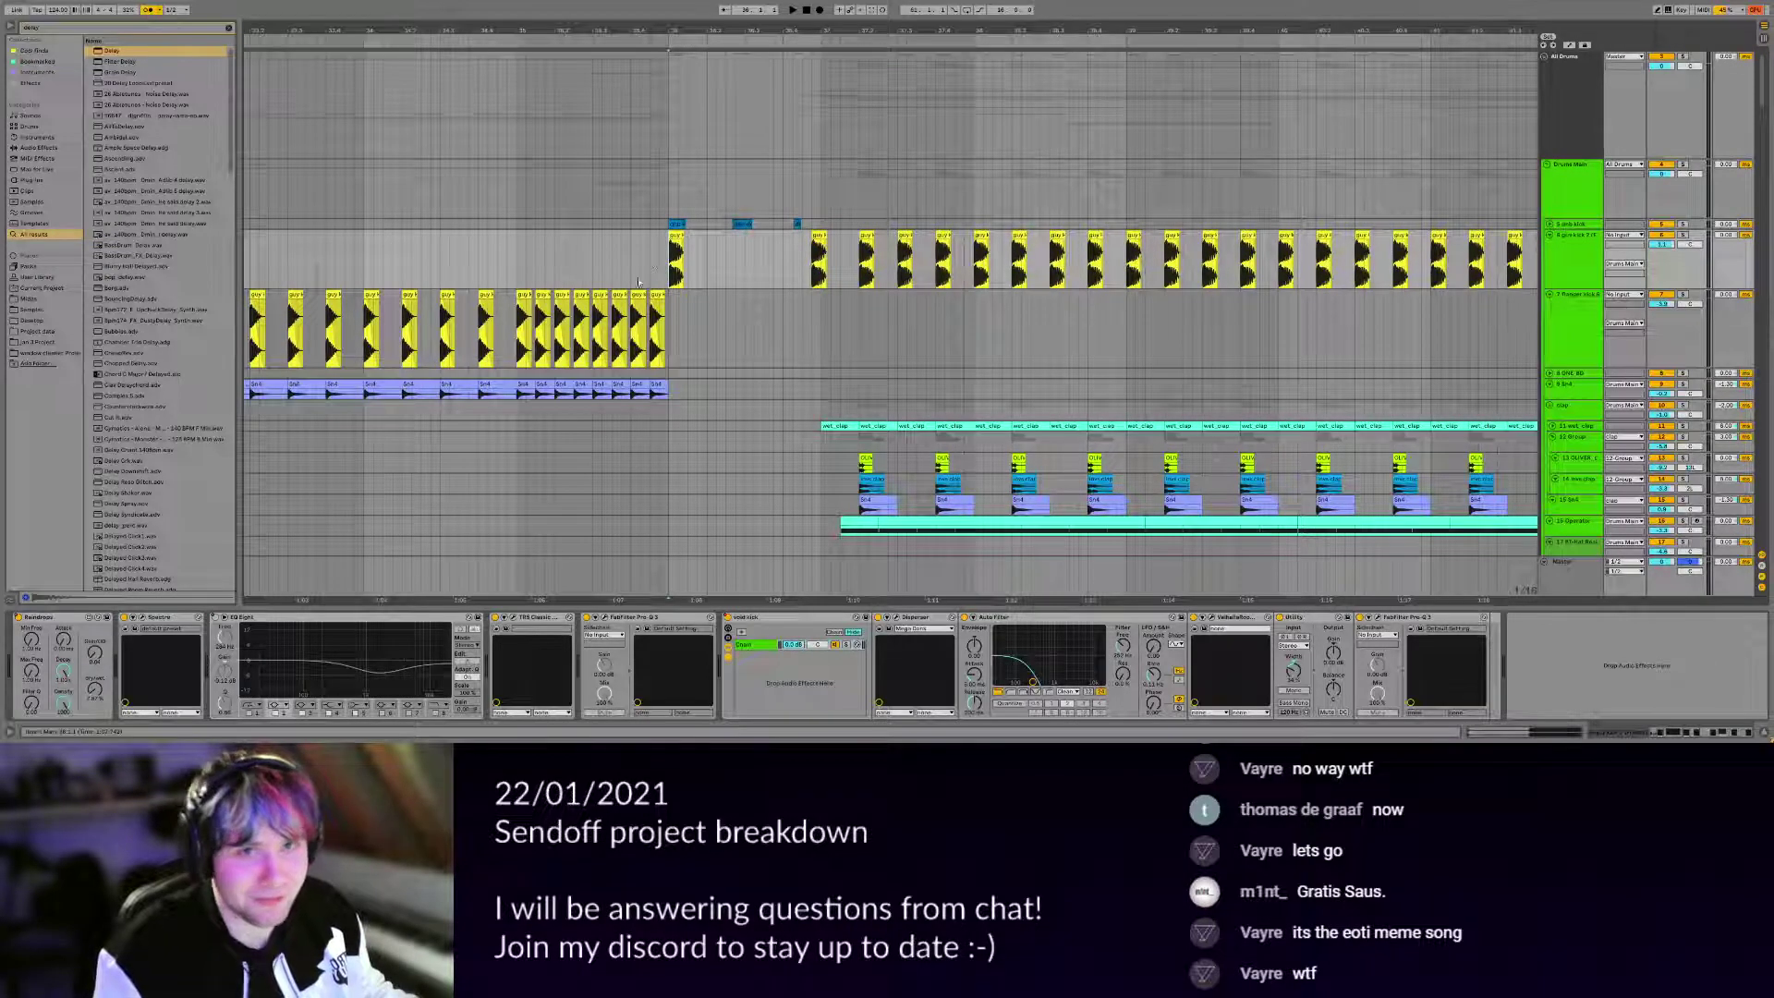
pyautogui.click(669, 273)
pyautogui.press('space')
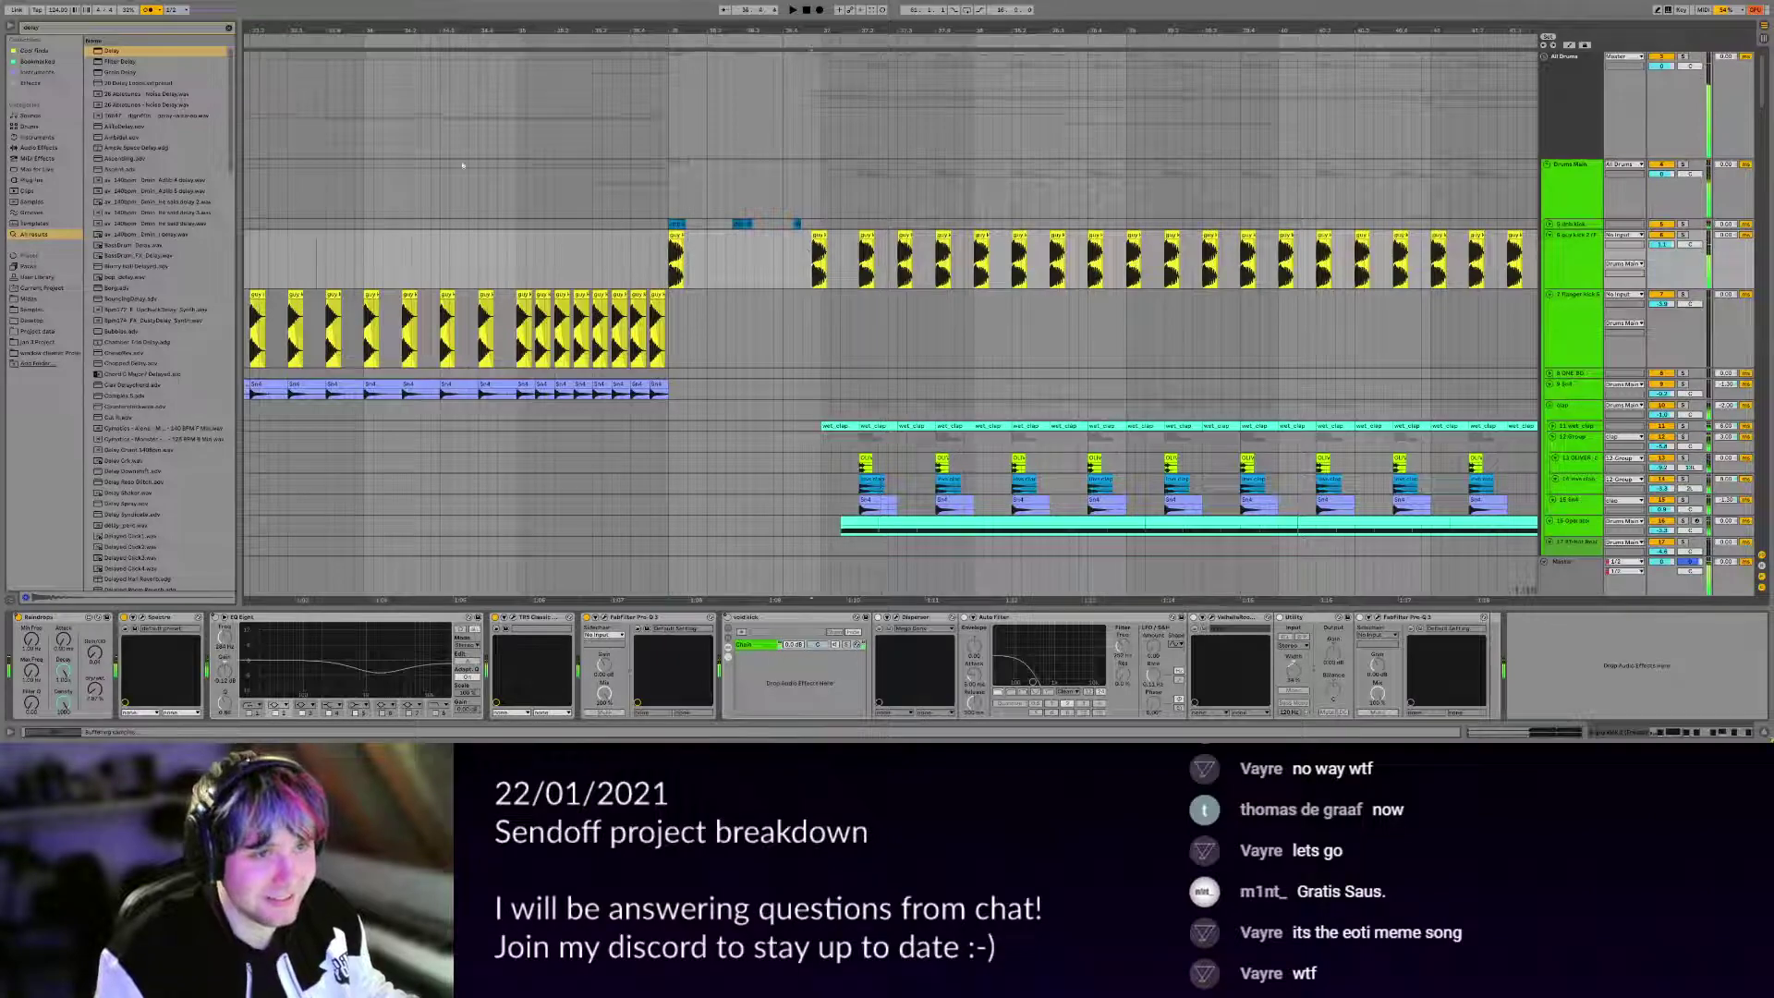
# Examine the melodic group's deactivated lead-in clips and where the sub and bass clips begin in the drop.
pyautogui.scroll(-6, 699, 249)
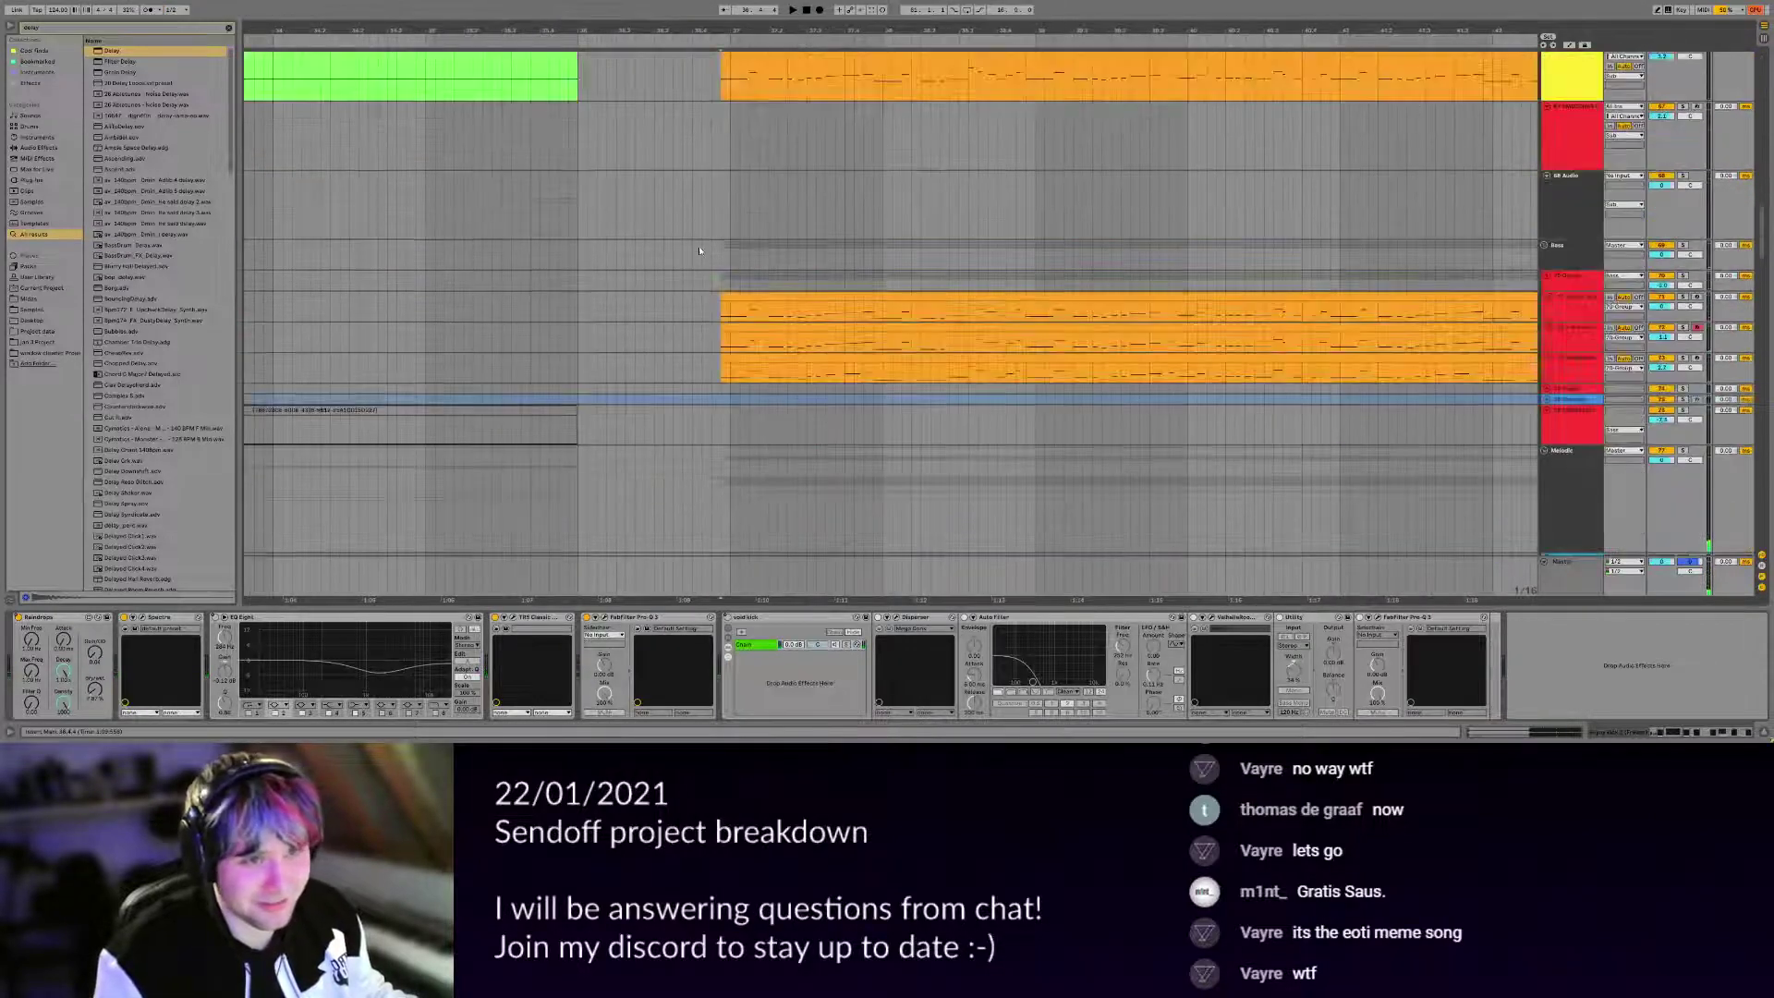
pyautogui.scroll(-10, 700, 249)
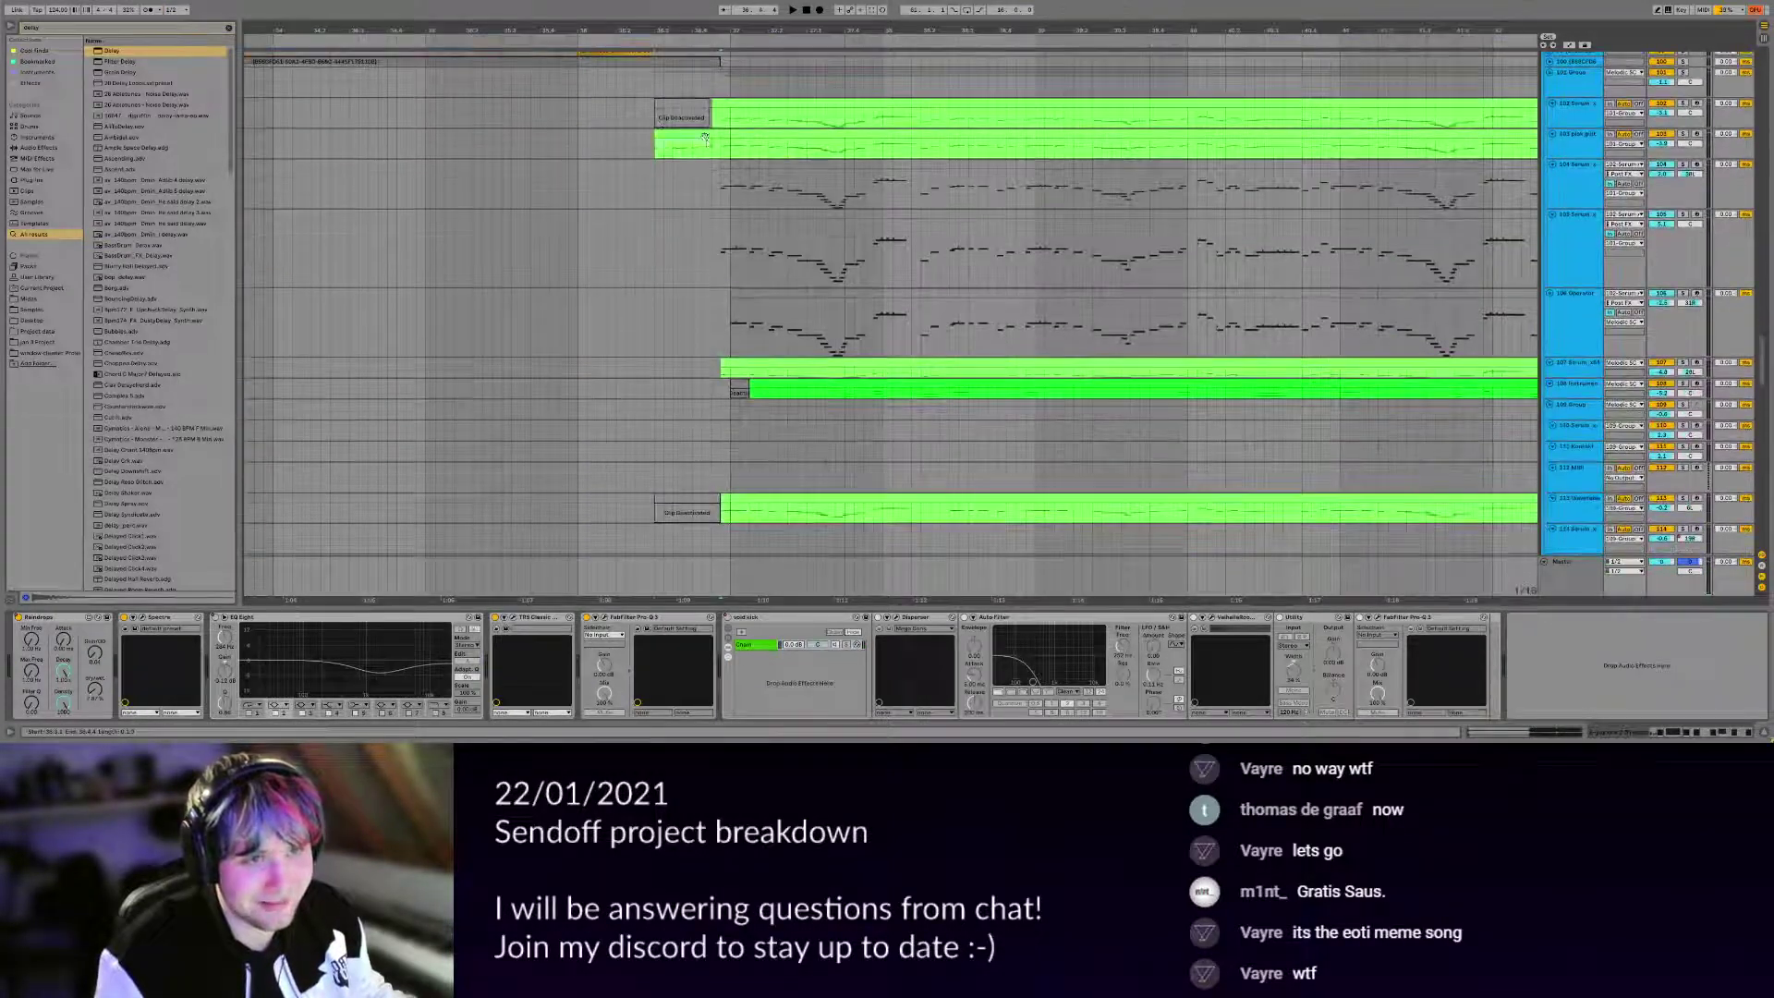
pyautogui.doubleClick(704, 138)
pyautogui.hotkey('shift', 'Tab')
pyautogui.scroll(10, 785, 319)
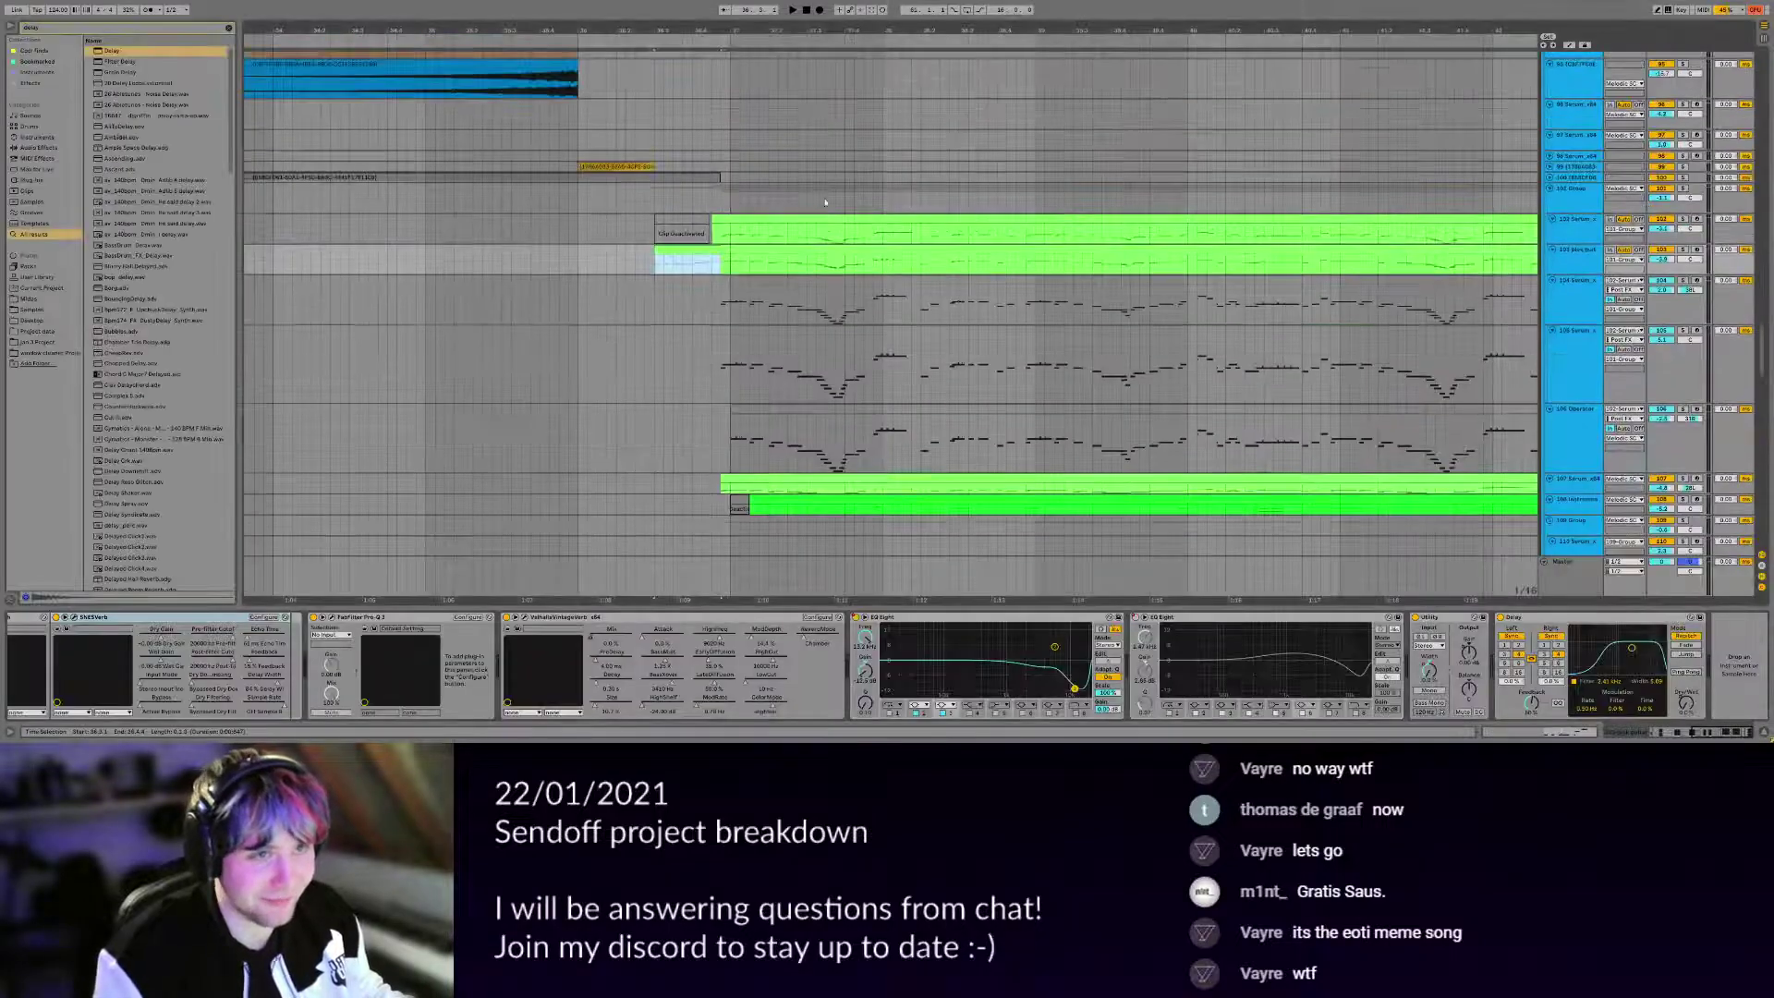
pyautogui.scroll(8, 774, 328)
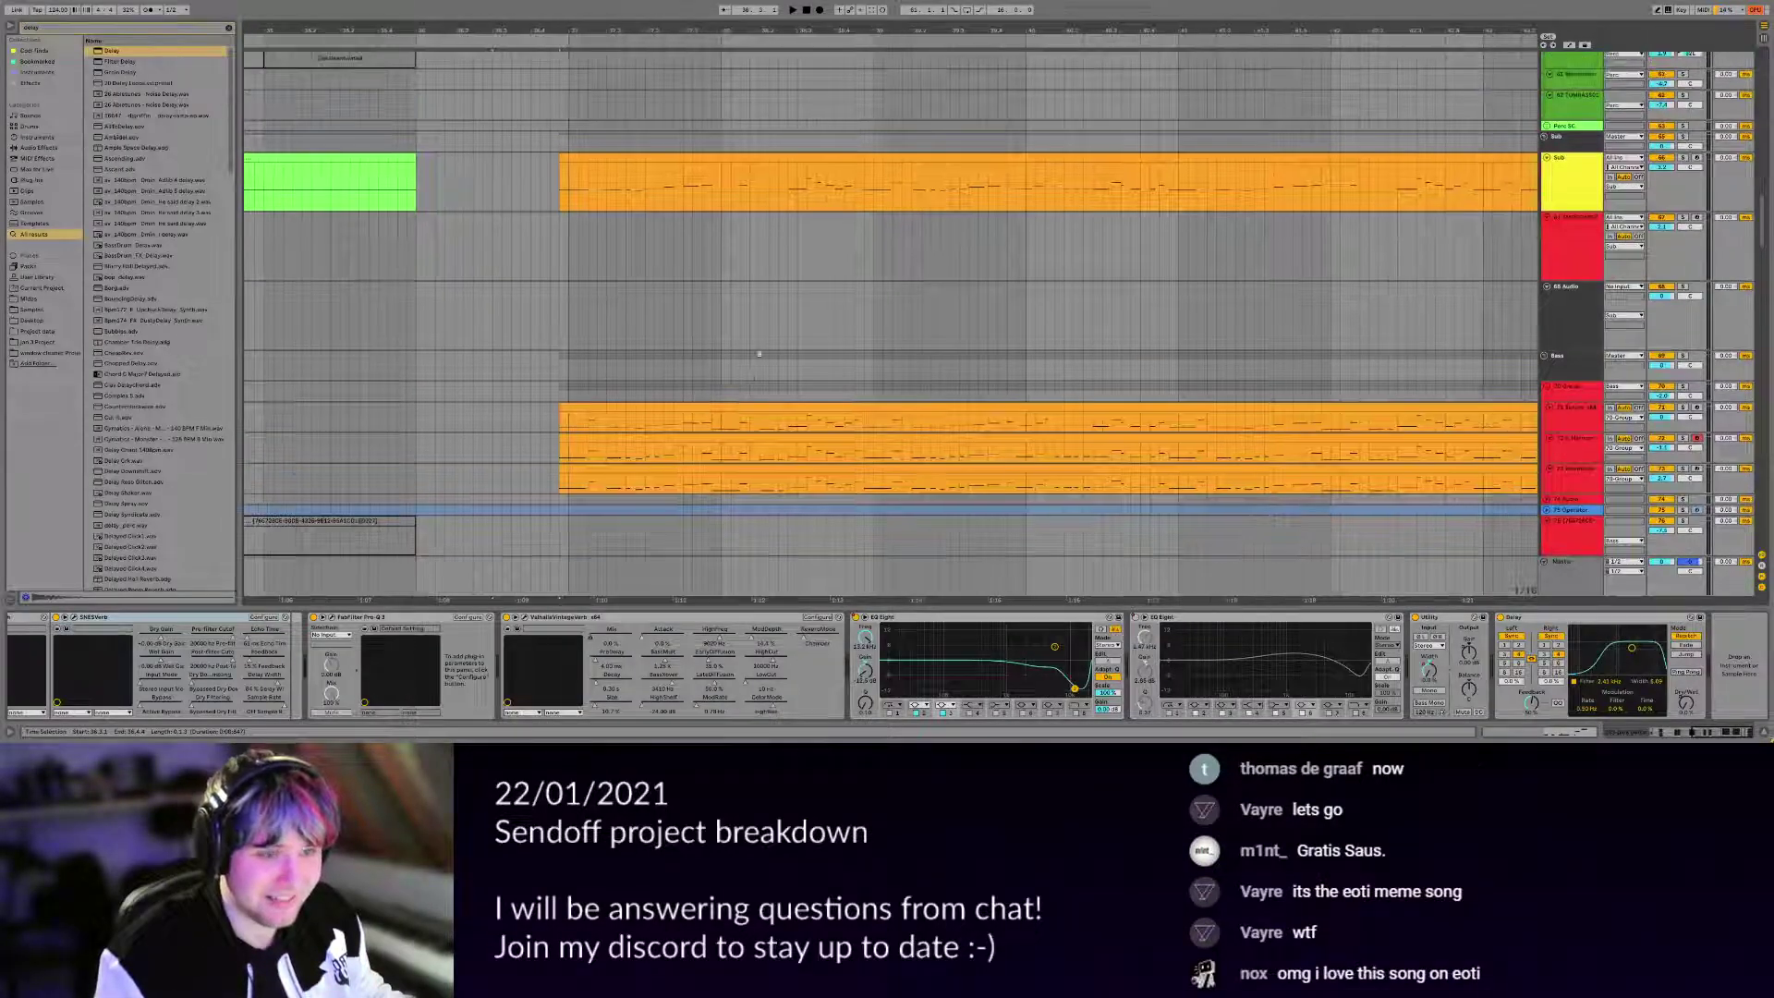
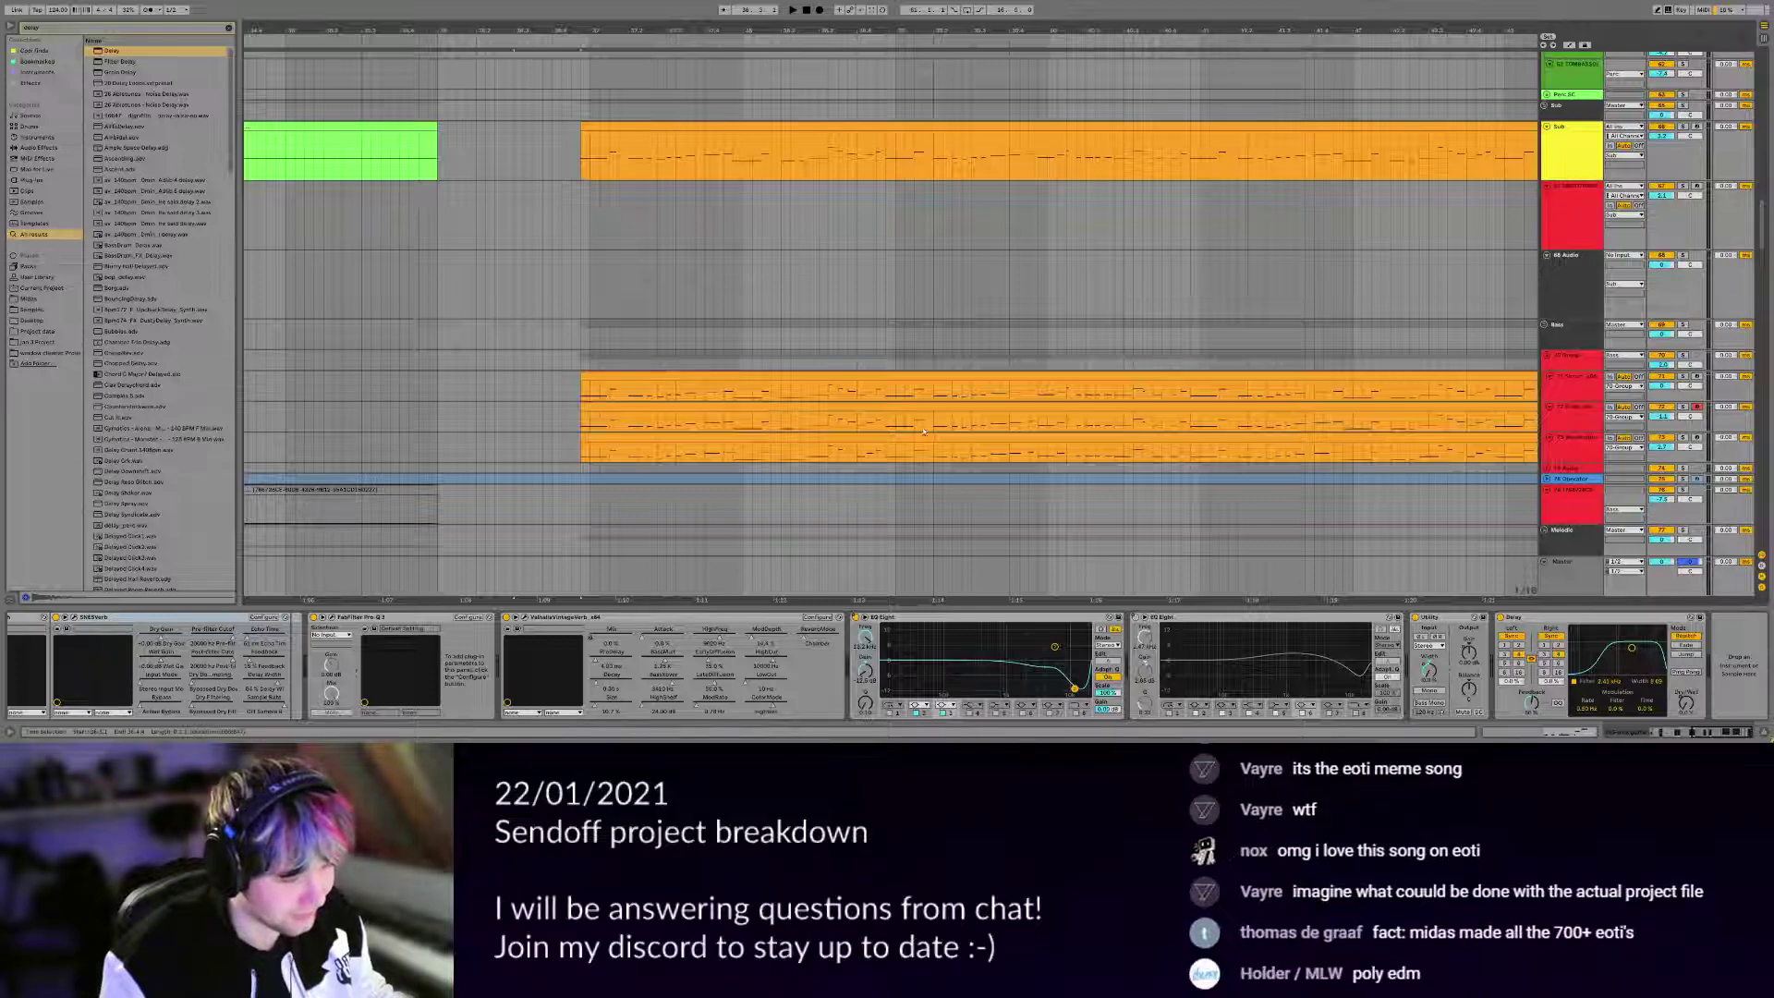
# Examine the arrangement of the sub, bass, melodic and percussion tracks across the length of the drop.
pyautogui.moveTo(846, 336); pyautogui.dragTo(570, 380)
pyautogui.click(897, 329)
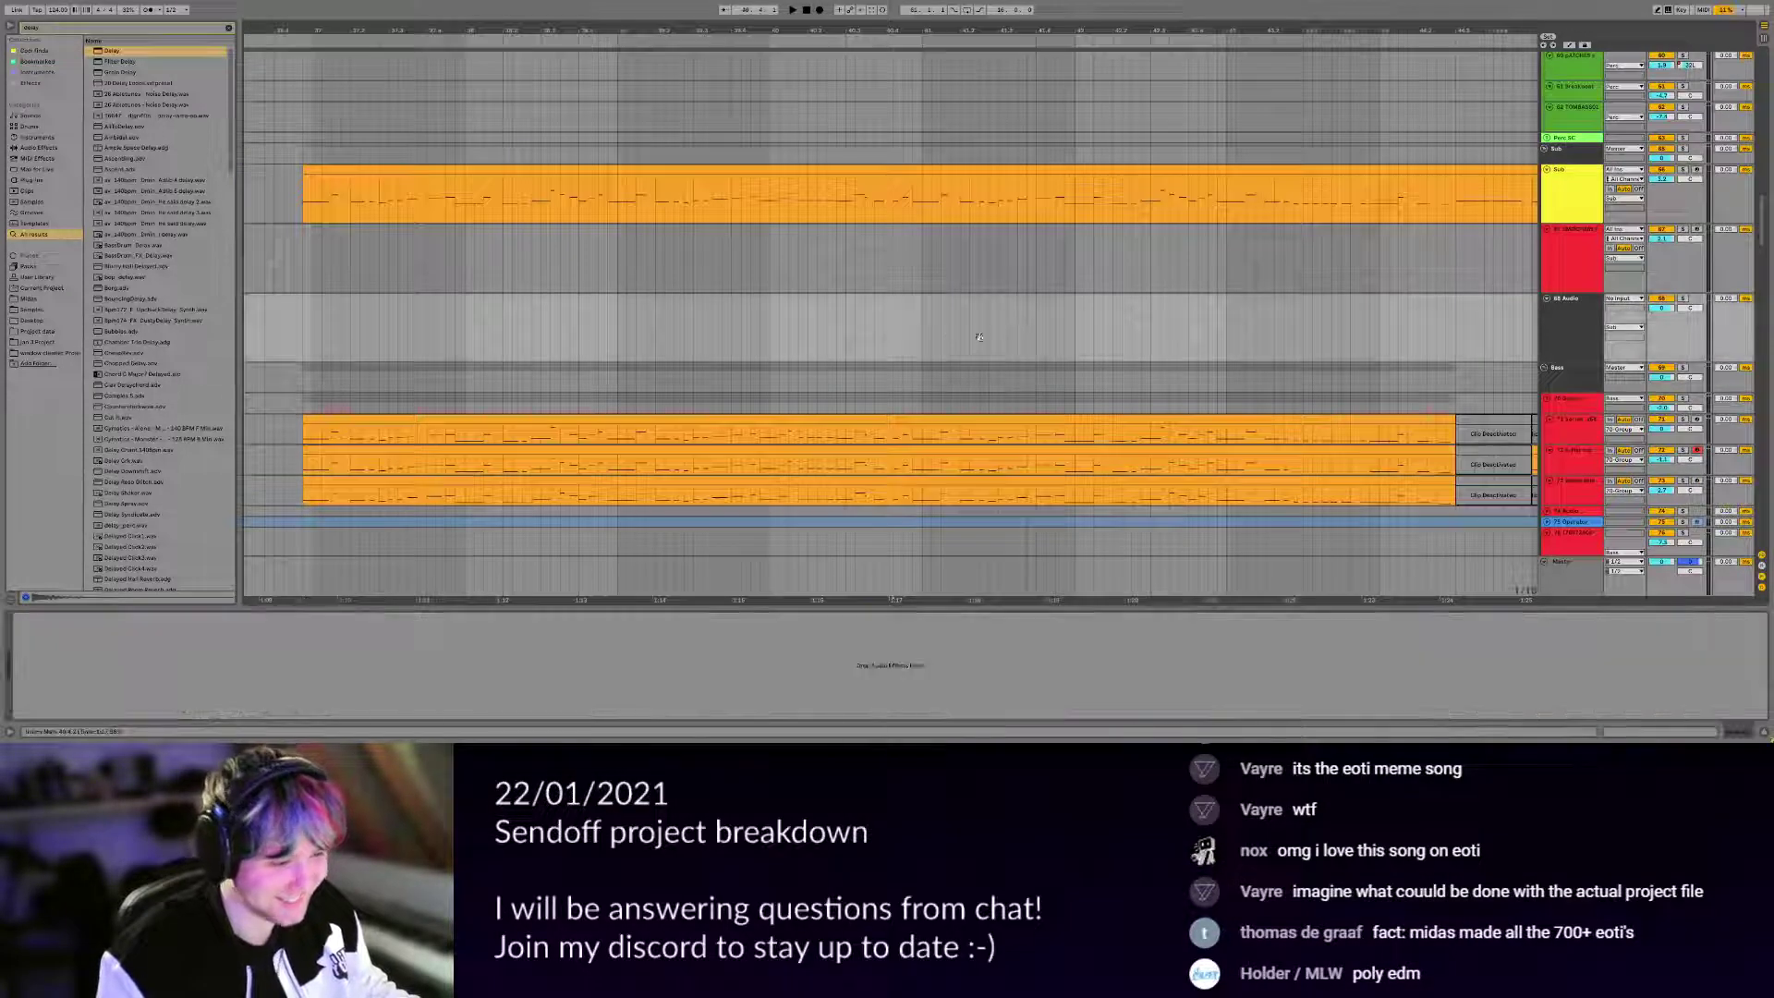
pyautogui.moveTo(1033, 361); pyautogui.dragTo(1053, 733)
pyautogui.scroll(15, 903, 339)
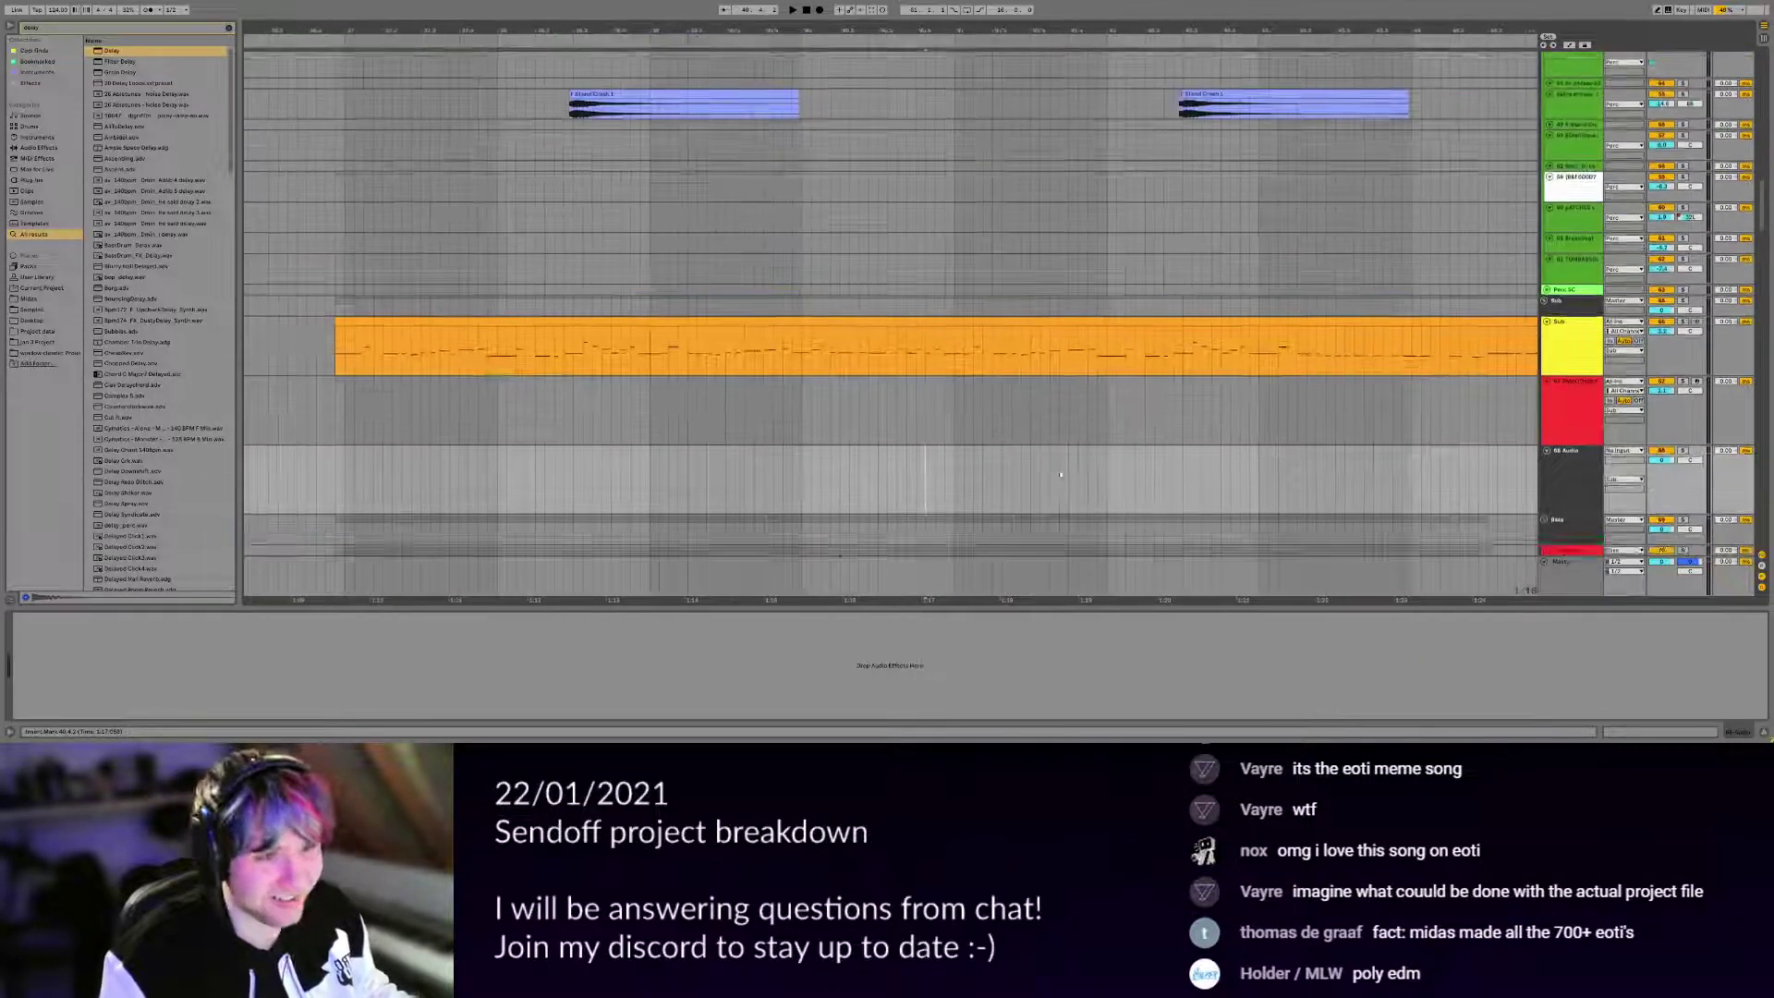
pyautogui.scroll(-15, 902, 339)
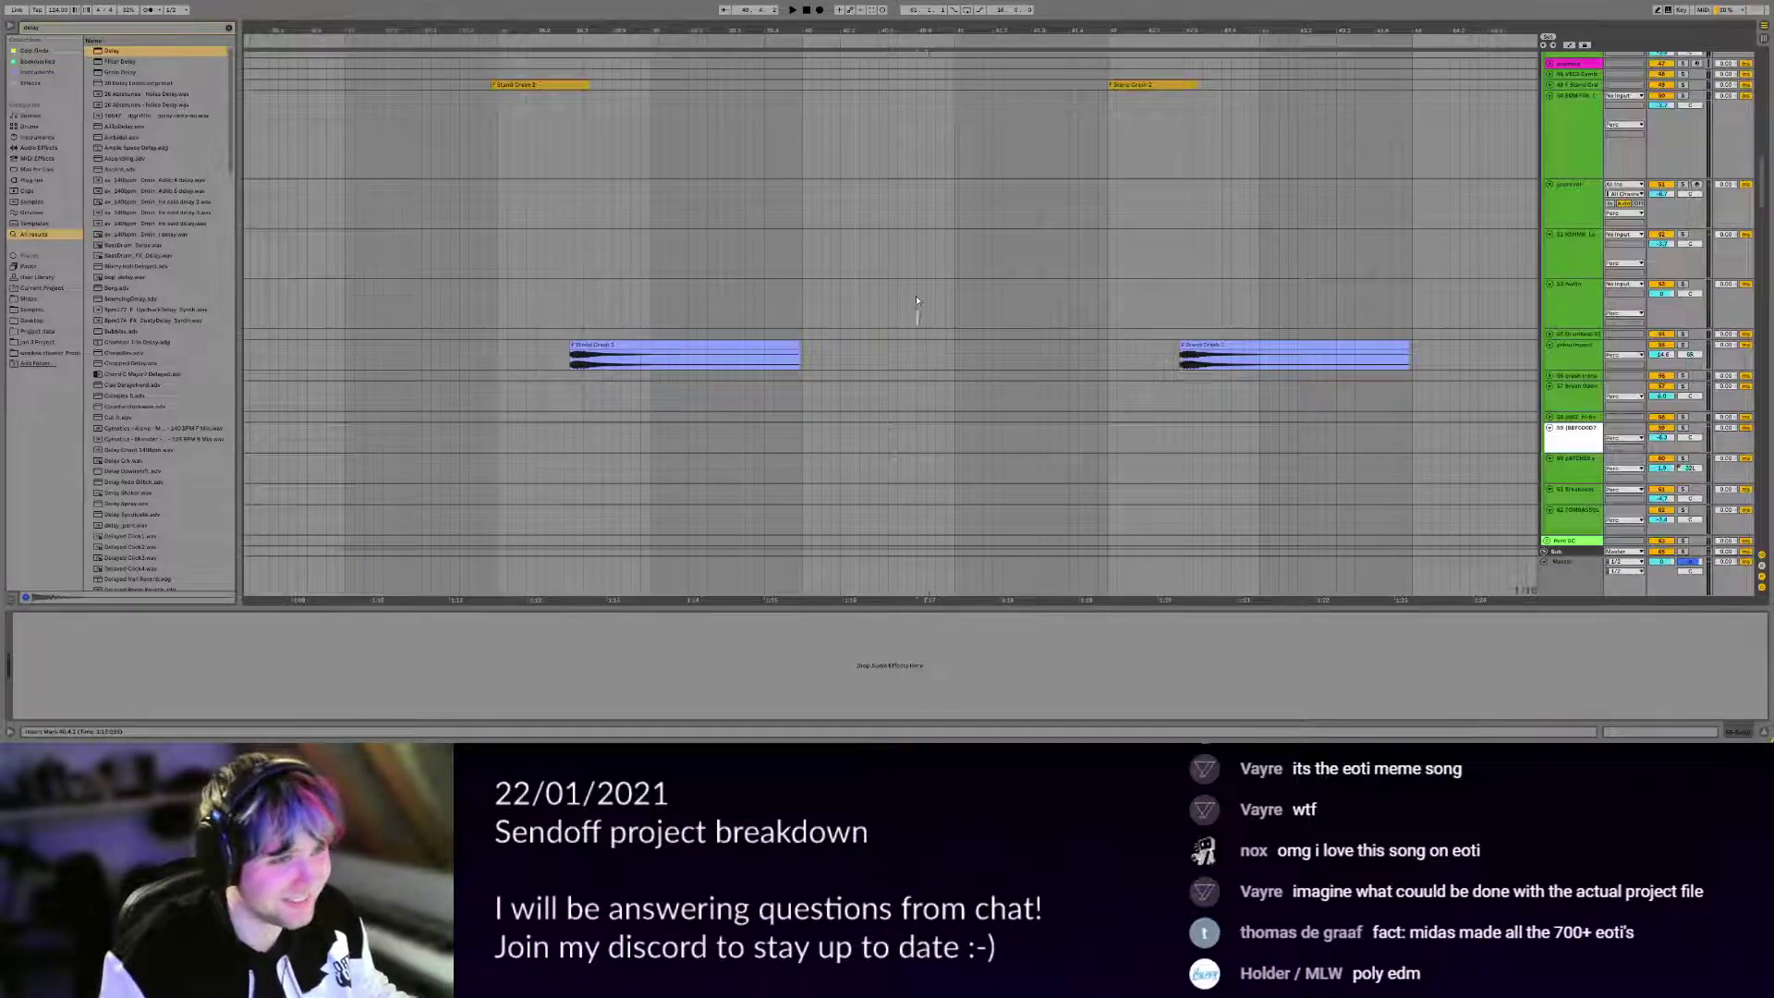
pyautogui.scroll(-4, 1017, 351)
pyautogui.moveTo(1017, 351); pyautogui.dragTo(956, 342)
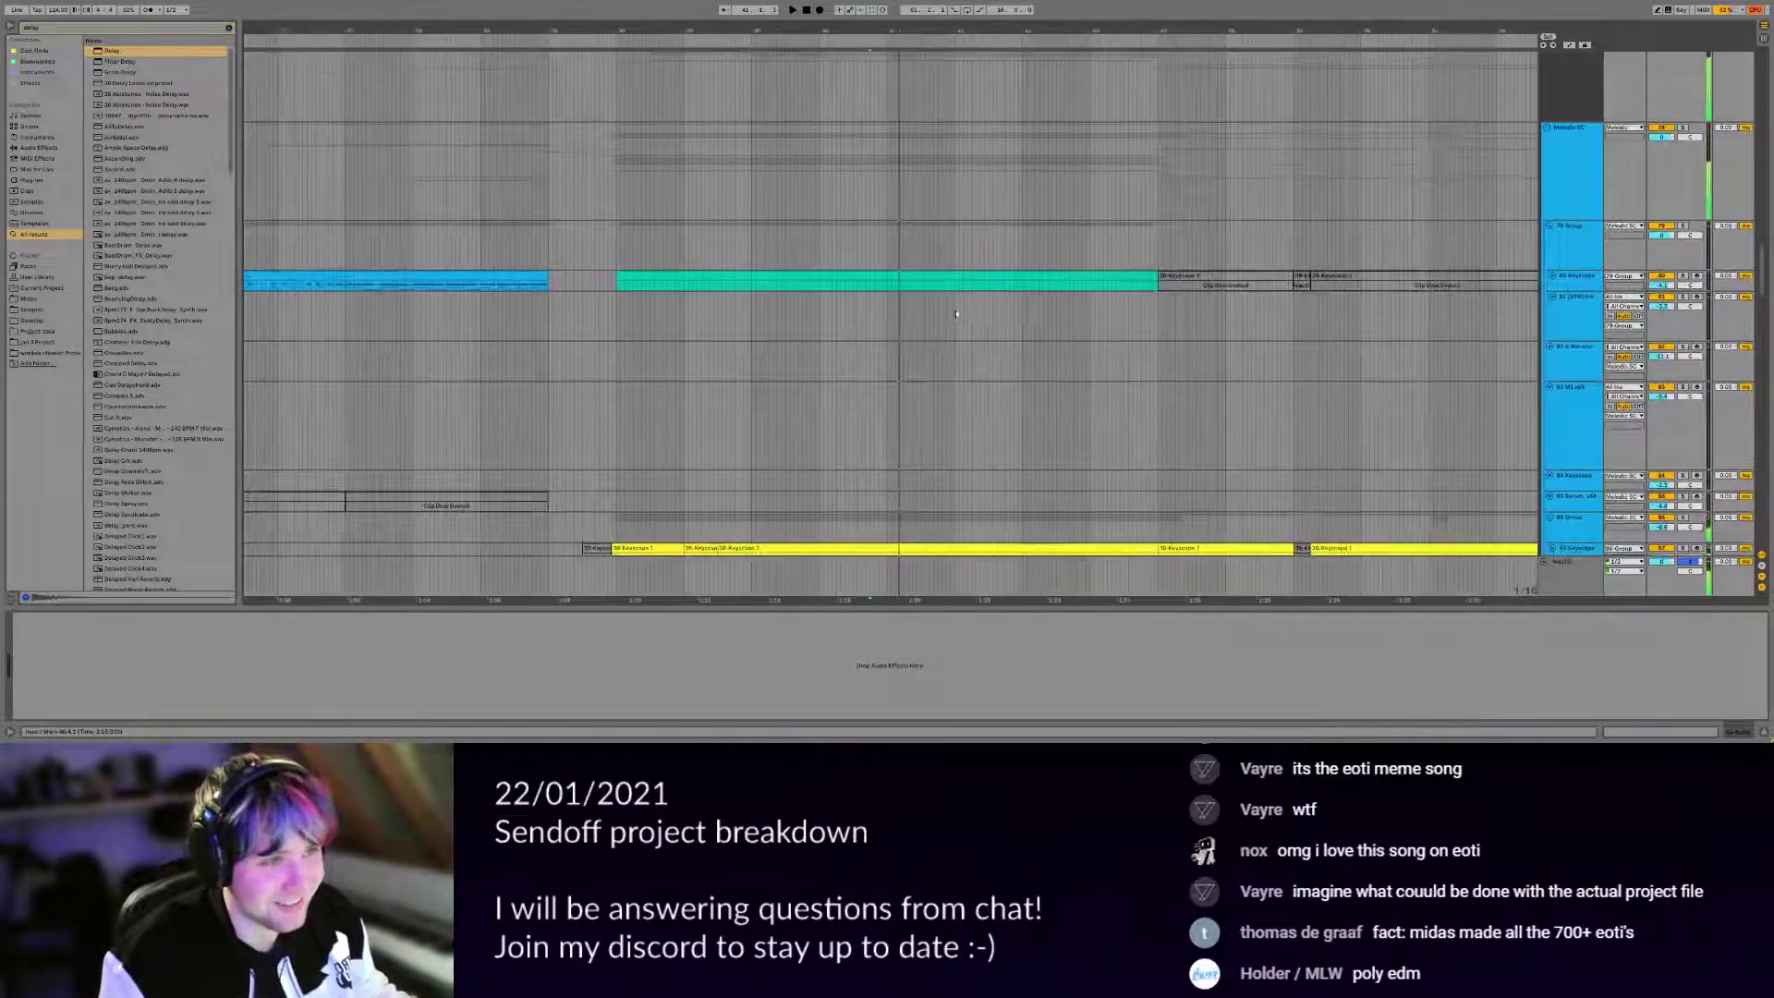
pyautogui.scroll(-8, 956, 340)
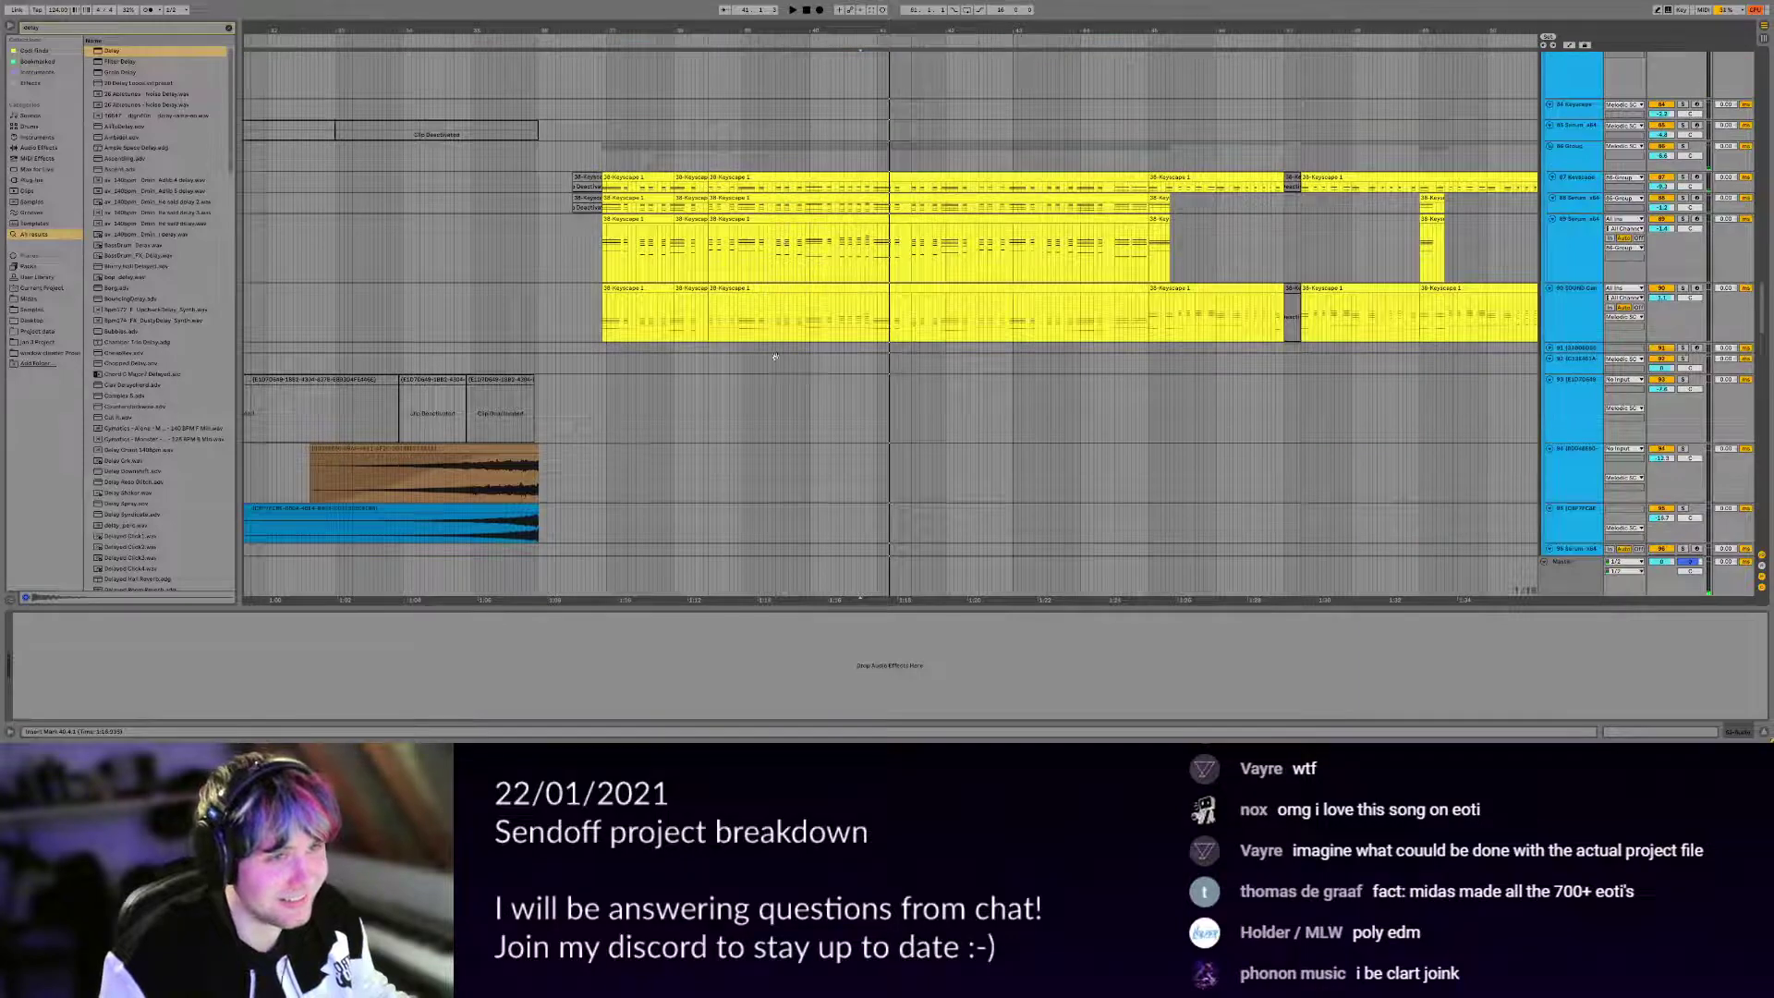
pyautogui.scroll(20, 775, 357)
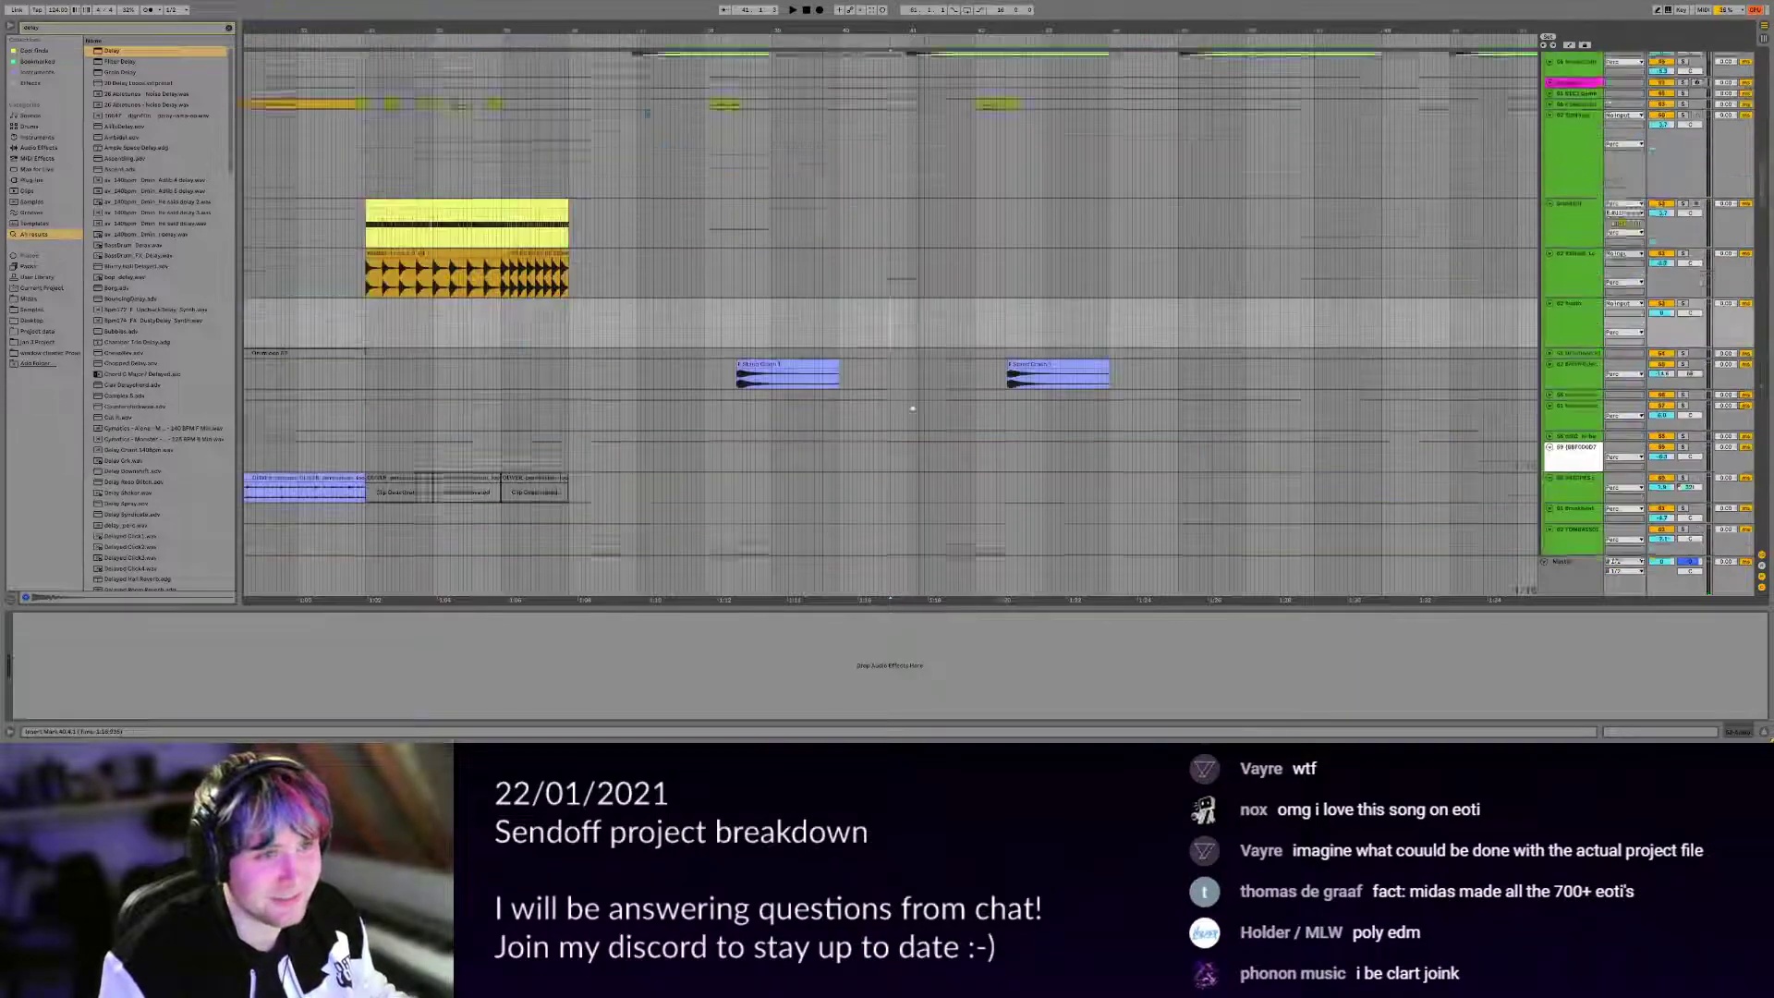
pyautogui.scroll(15, 913, 408)
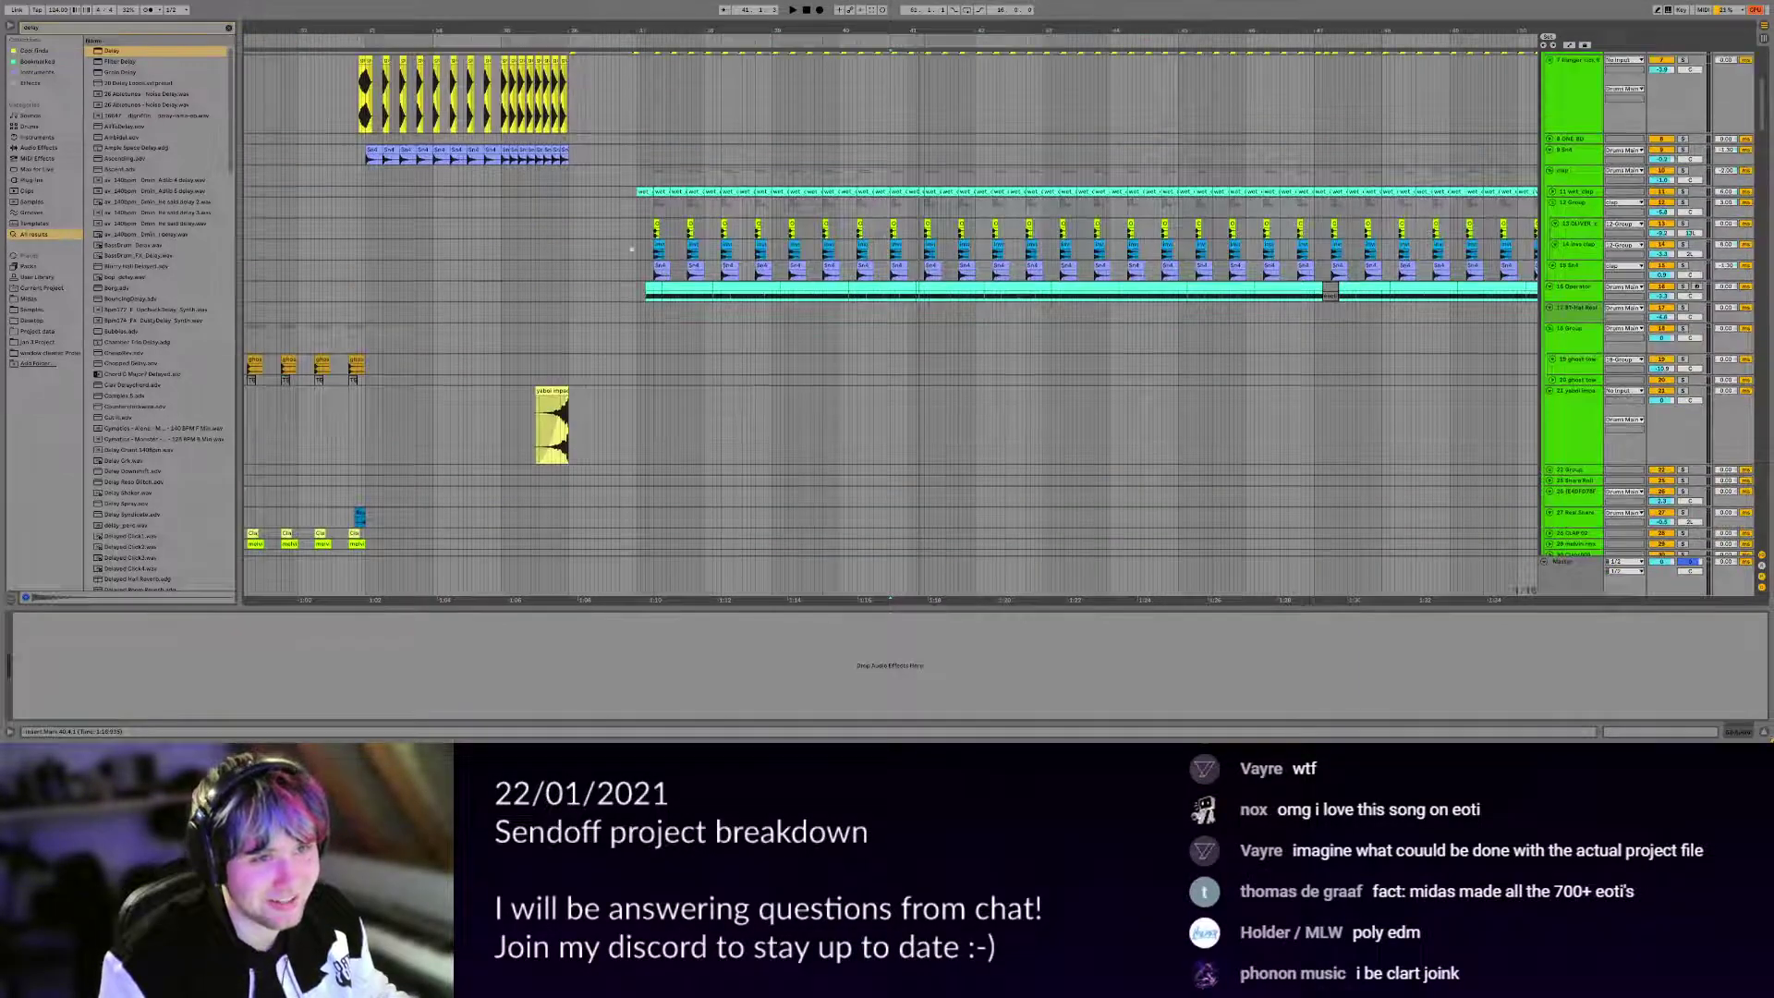
pyautogui.scroll(5, 632, 249)
# Play the drop from the first wet clap clip, then unfold and solo the wet clap track.
pyautogui.click(659, 227)
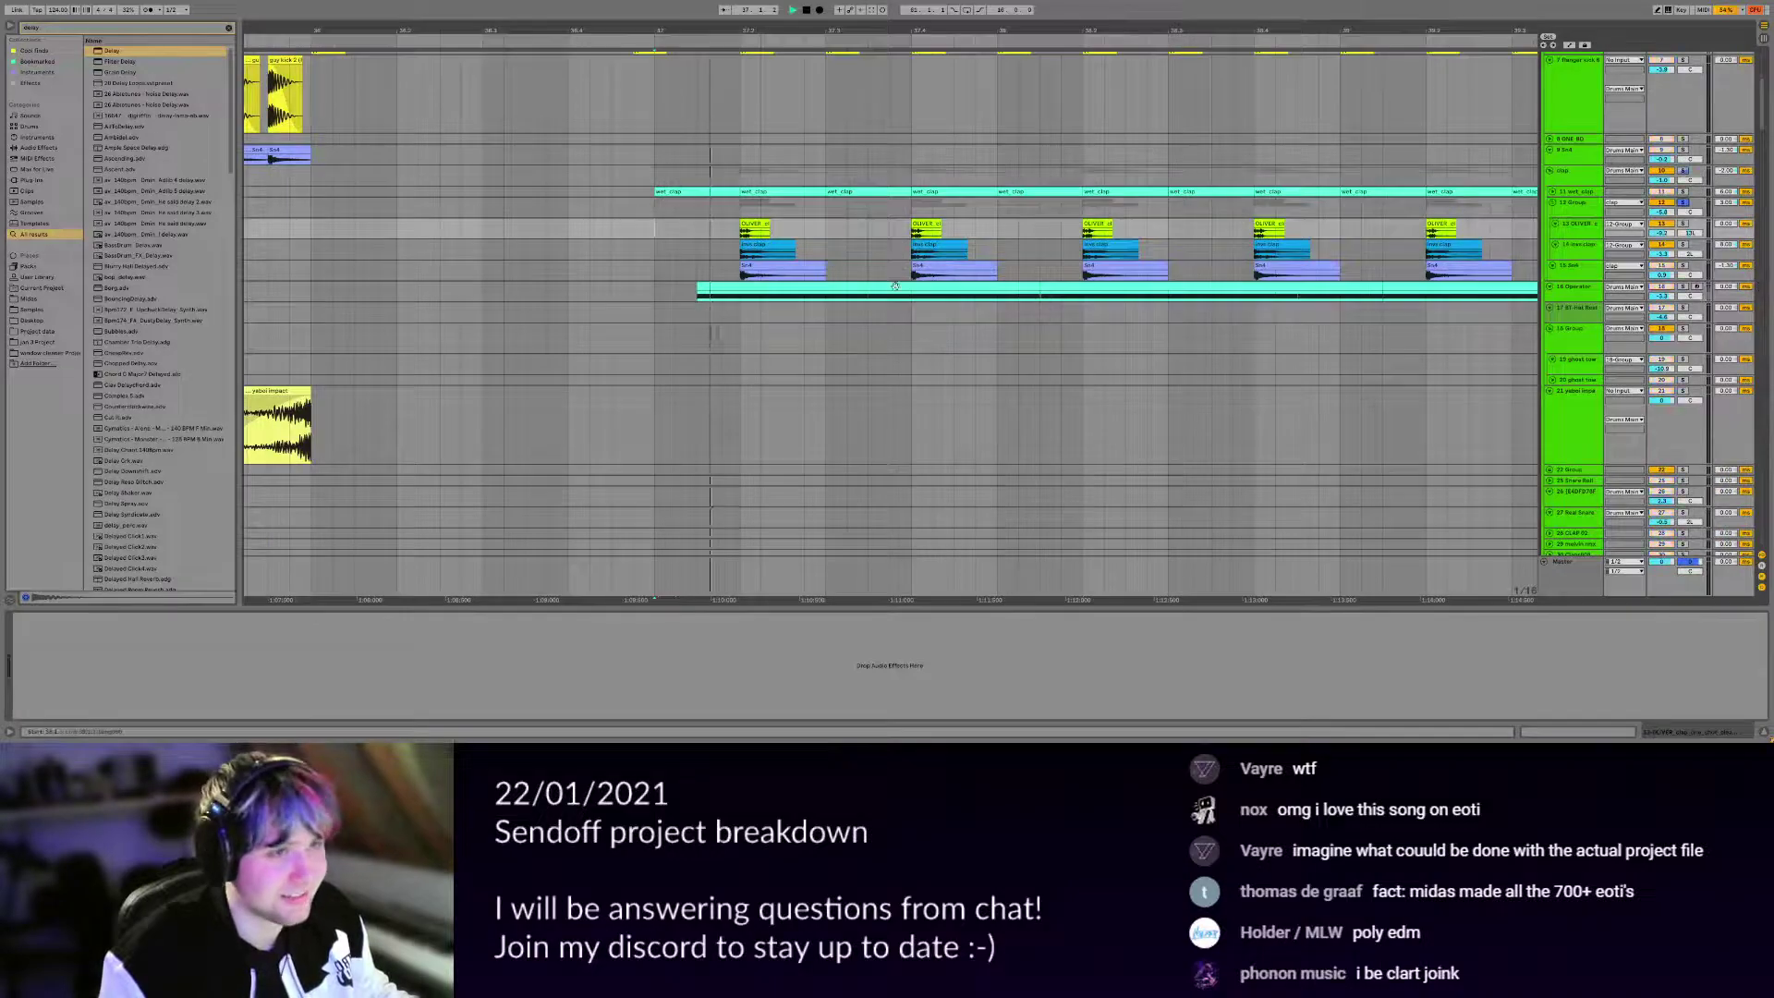
pyautogui.scroll(3, 894, 286)
pyautogui.scroll(3, 849, 336)
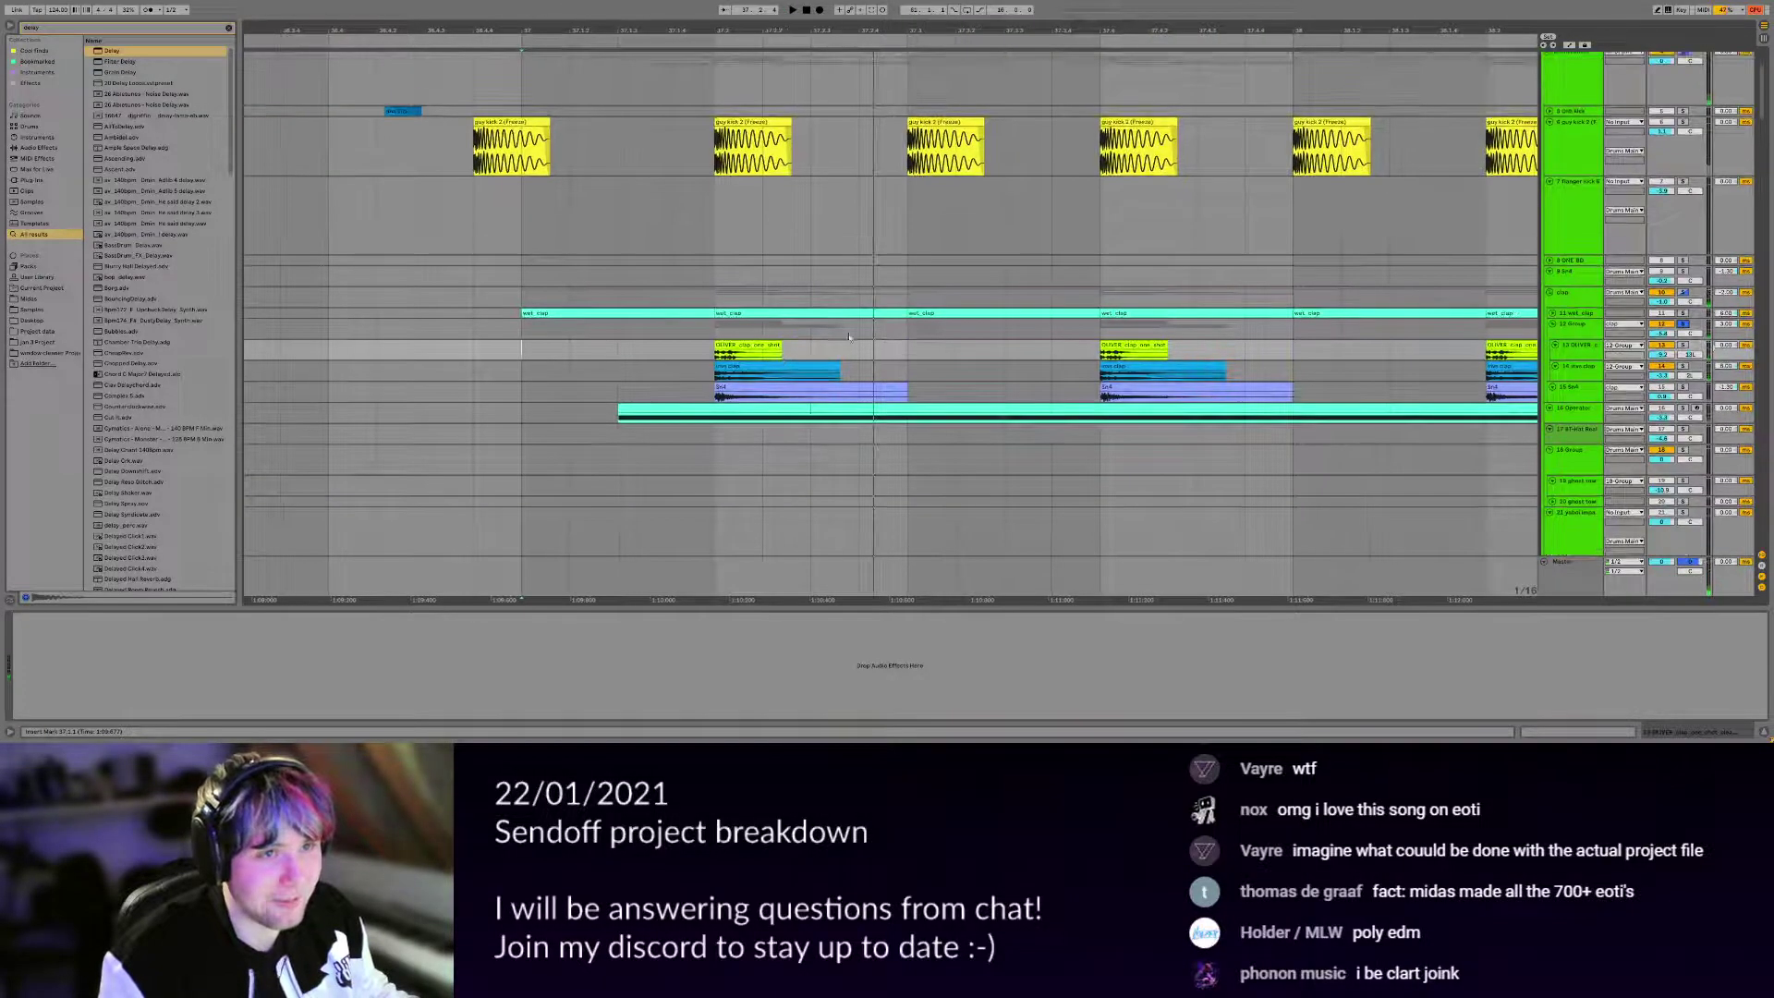
pyautogui.click(1549, 313)
pyautogui.click(1682, 313)
pyautogui.press('space')
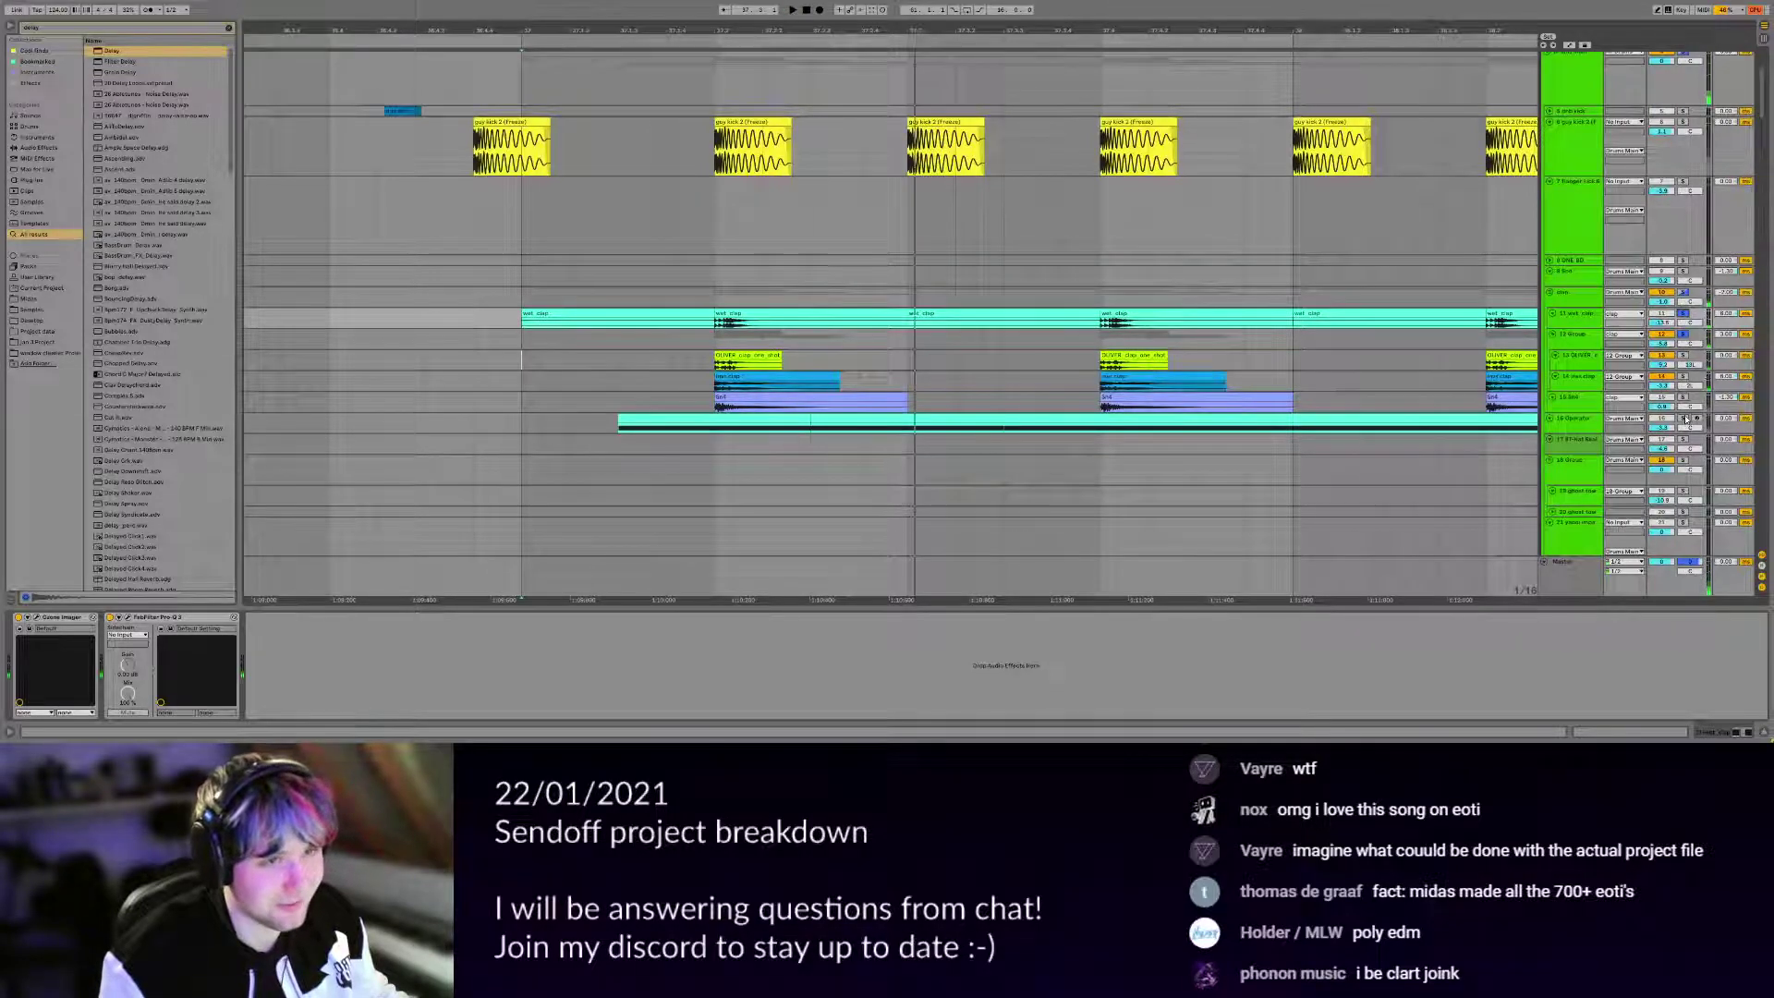
# Examine how the hat, ride, shaker, tambourine and crash clips are layered around the kicks and claps.
pyautogui.scroll(-10, 1143, 368)
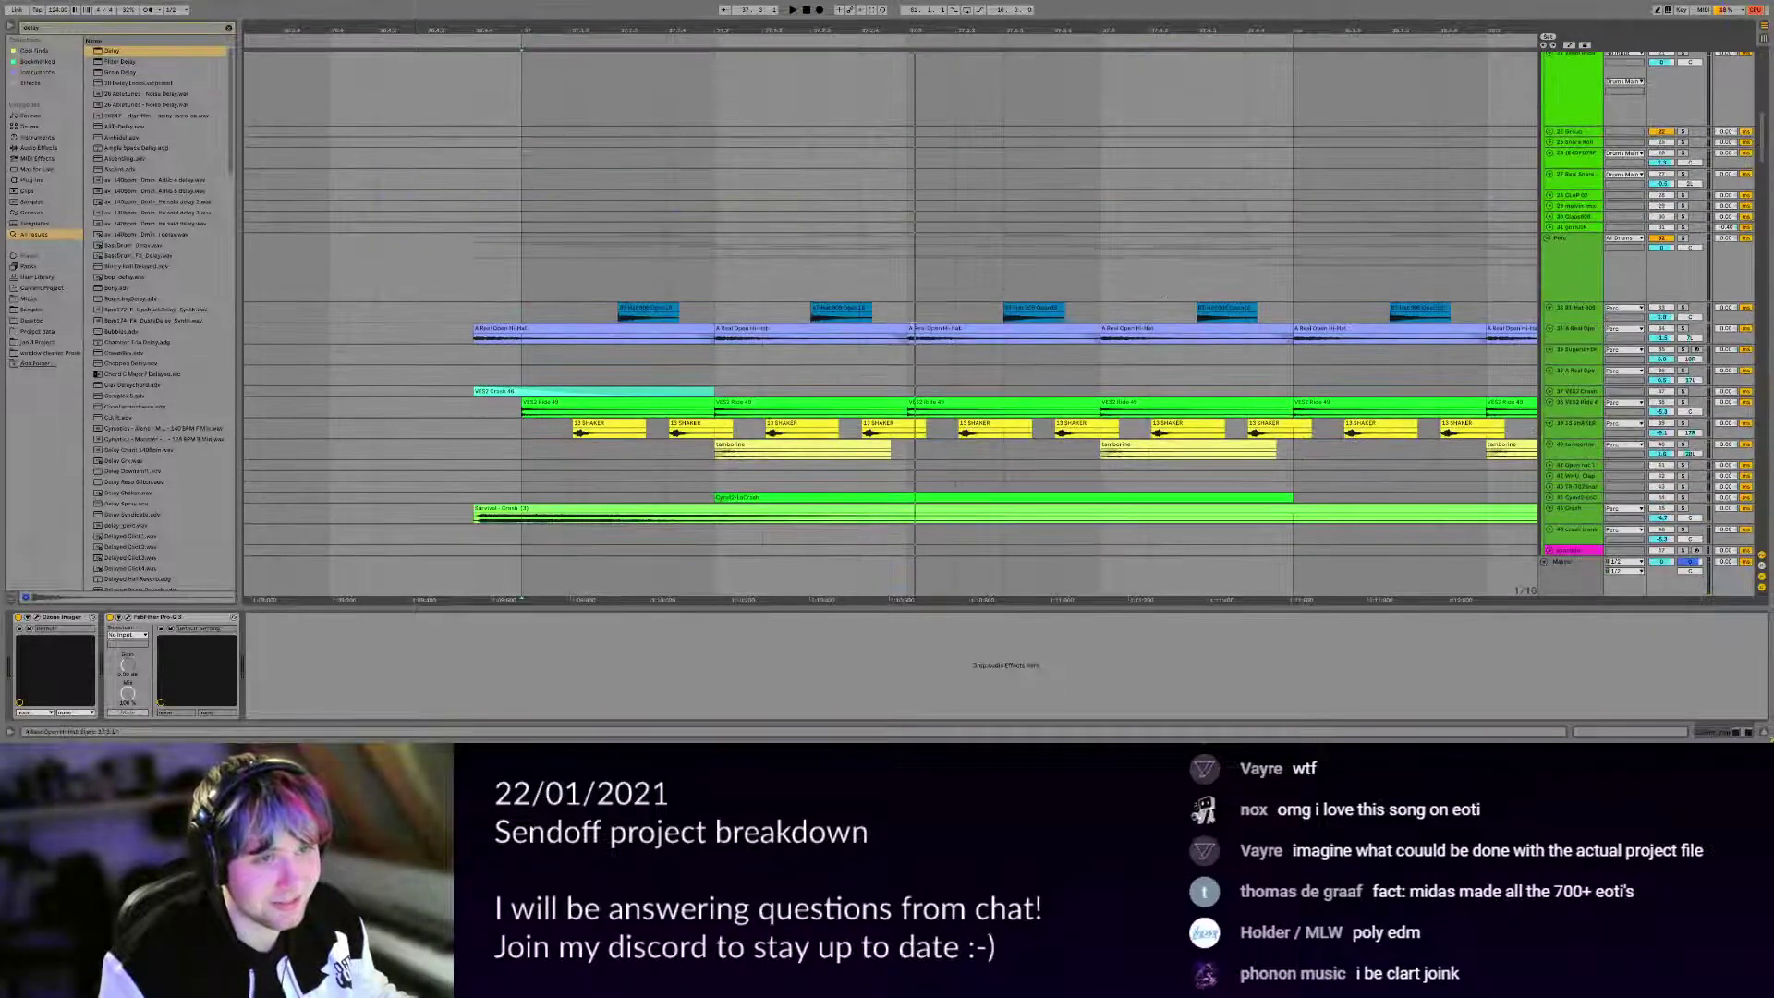
pyautogui.scroll(-3, 890, 314)
pyautogui.scroll(-4, 877, 368)
pyautogui.hscroll(2, 868, 332)
pyautogui.scroll(-16, 859, 296)
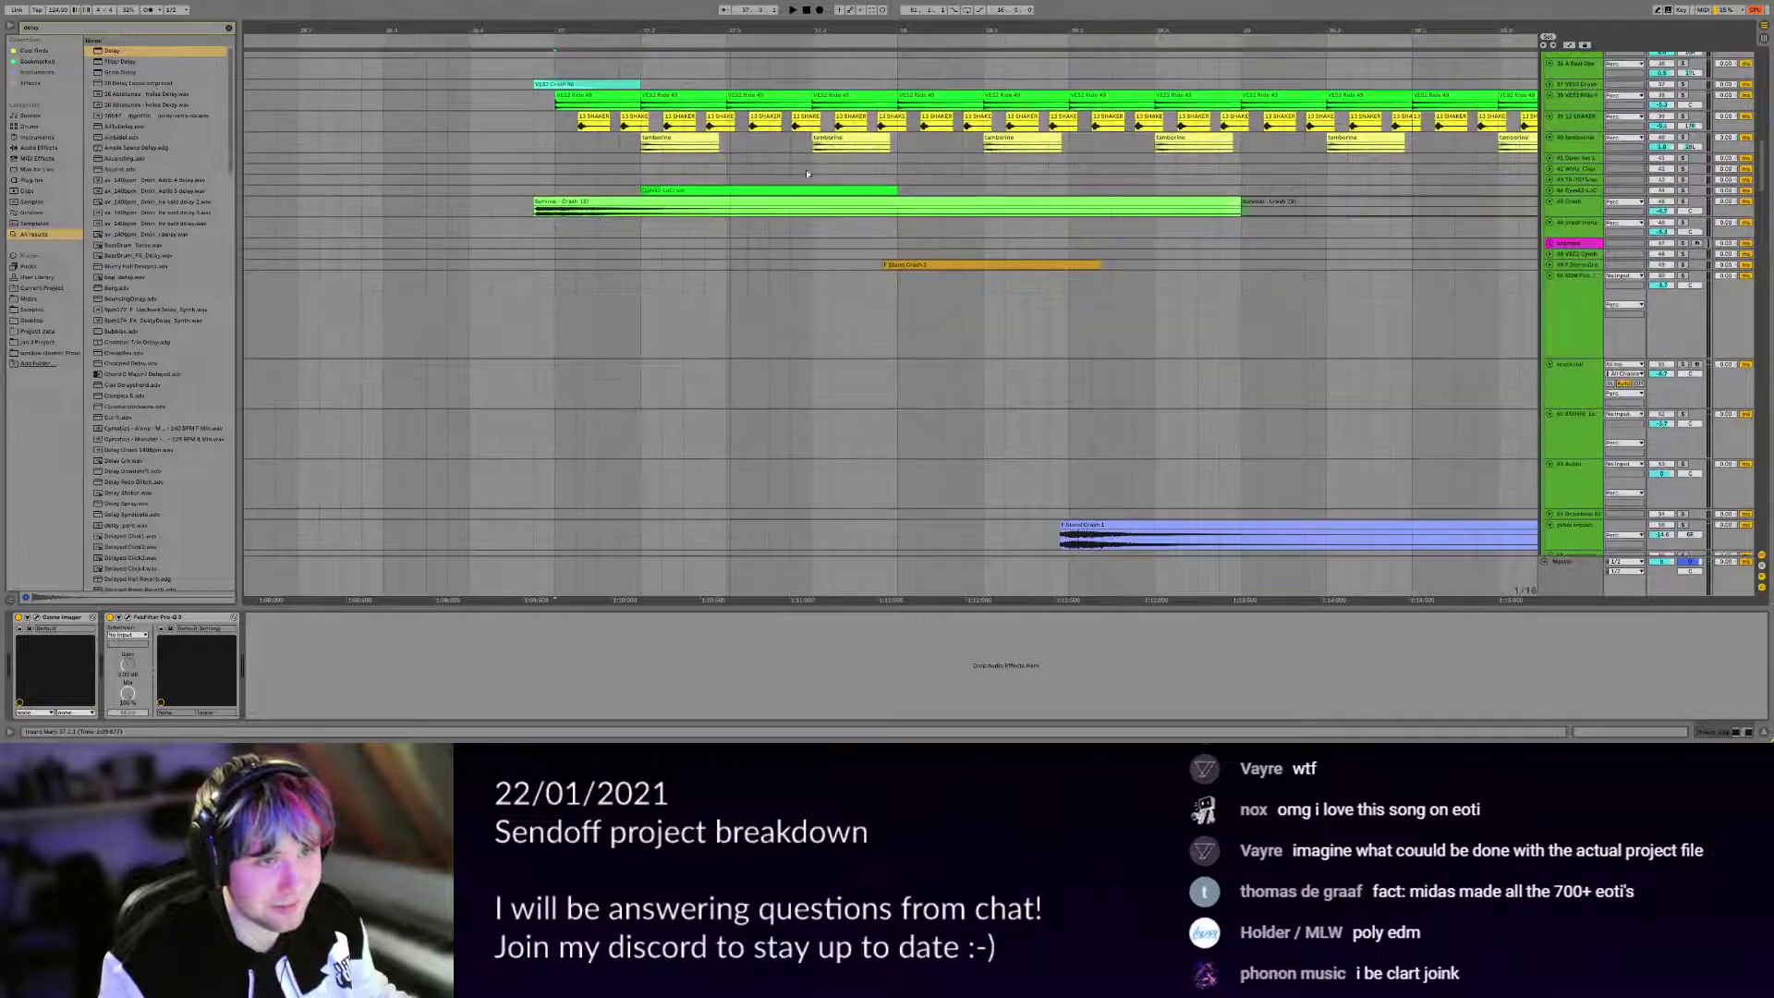
pyautogui.scroll(17, 837, 223)
pyautogui.scroll(10, 837, 224)
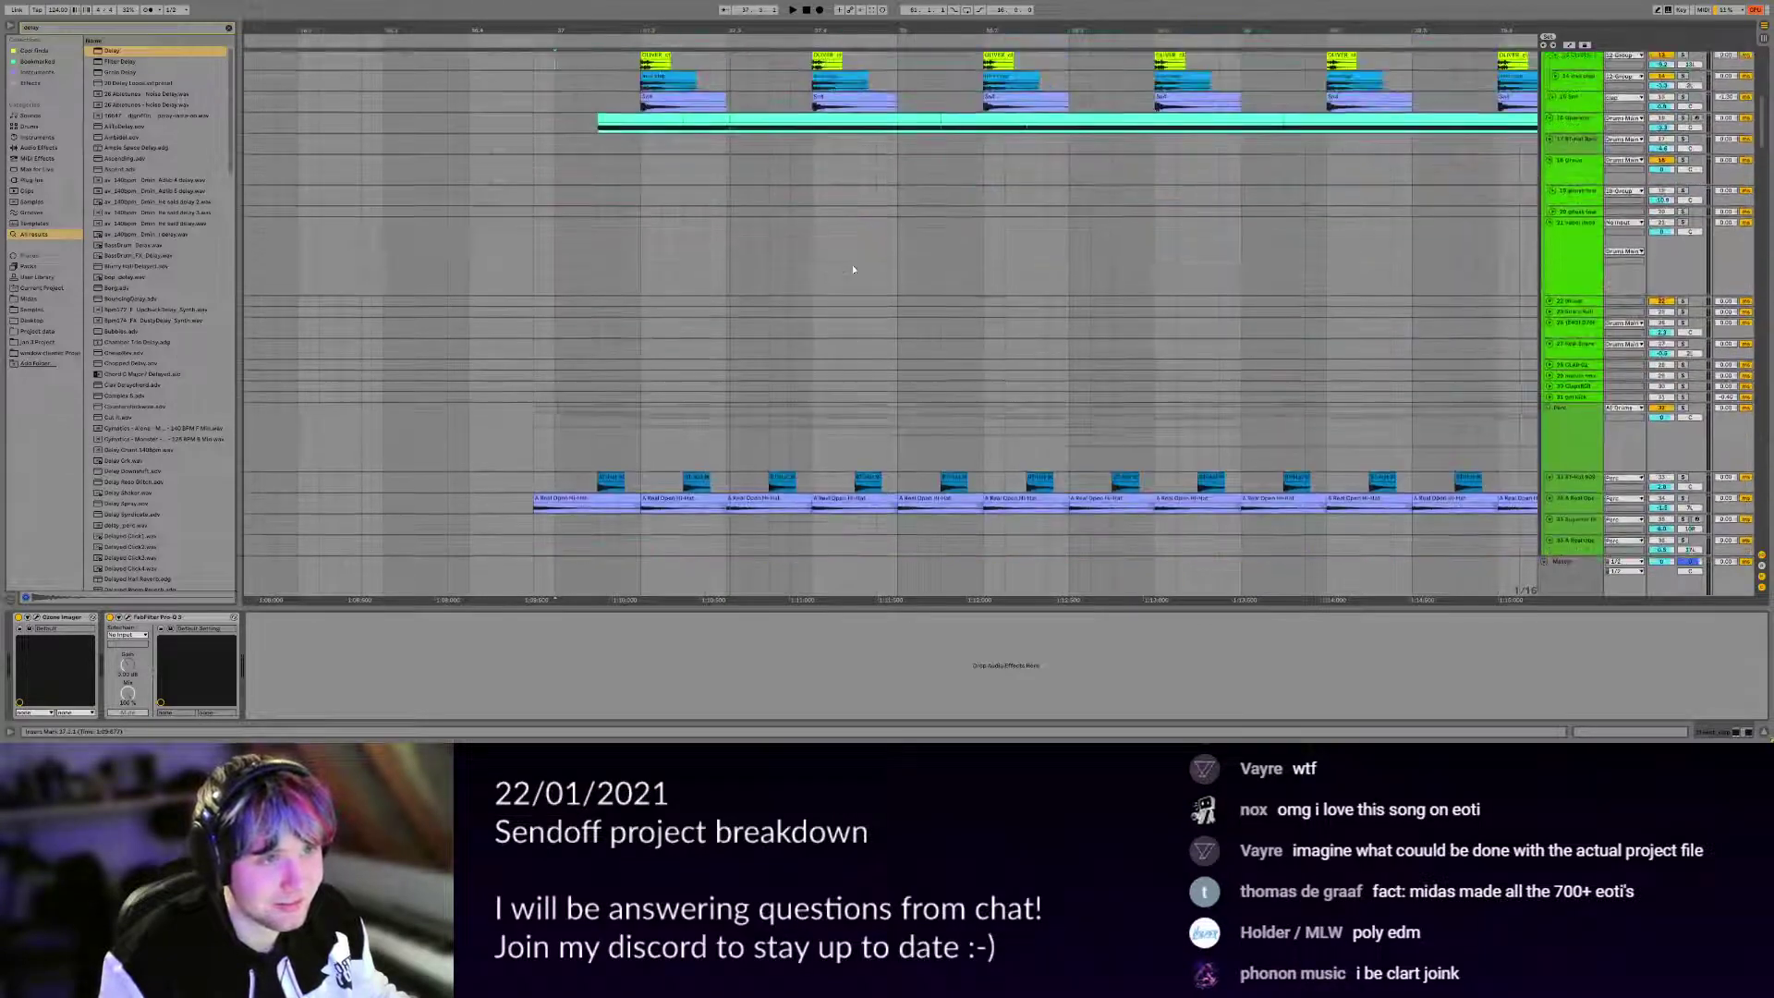
pyautogui.scroll(5, 839, 428)
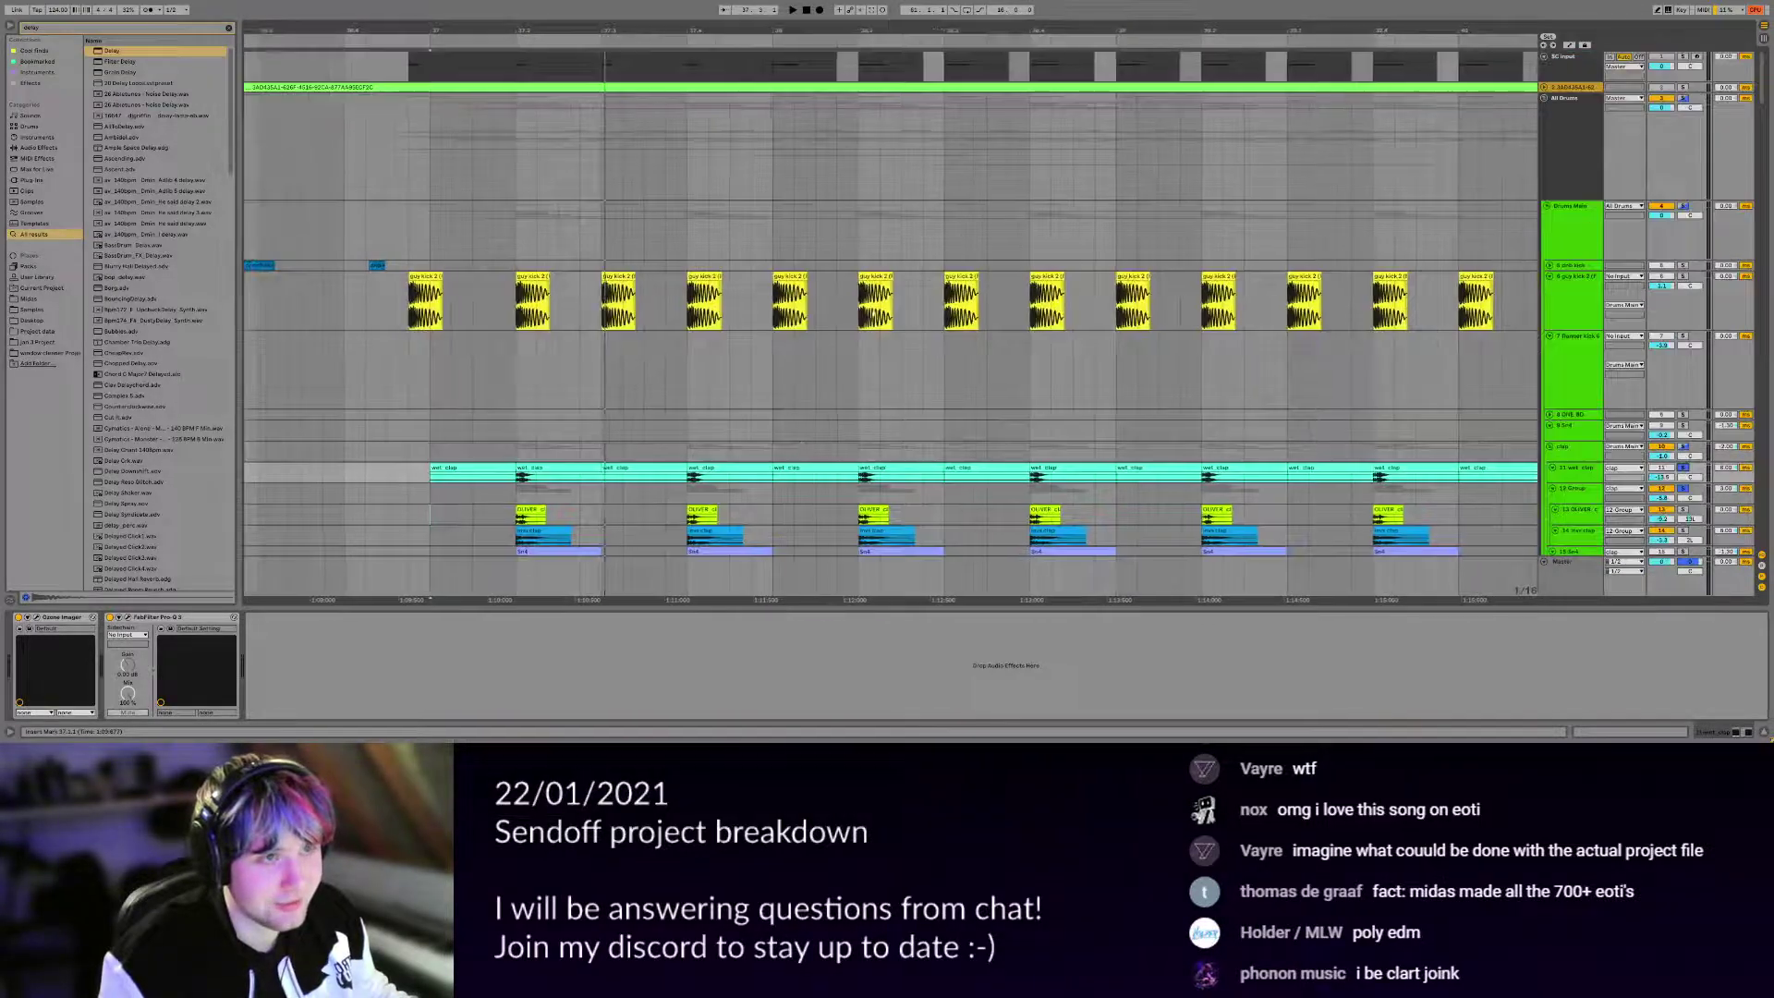
pyautogui.scroll(-5, 878, 406)
pyautogui.hscroll(4, 887, 401)
pyautogui.scroll(-4, 888, 401)
pyautogui.hscroll(-2, 905, 369)
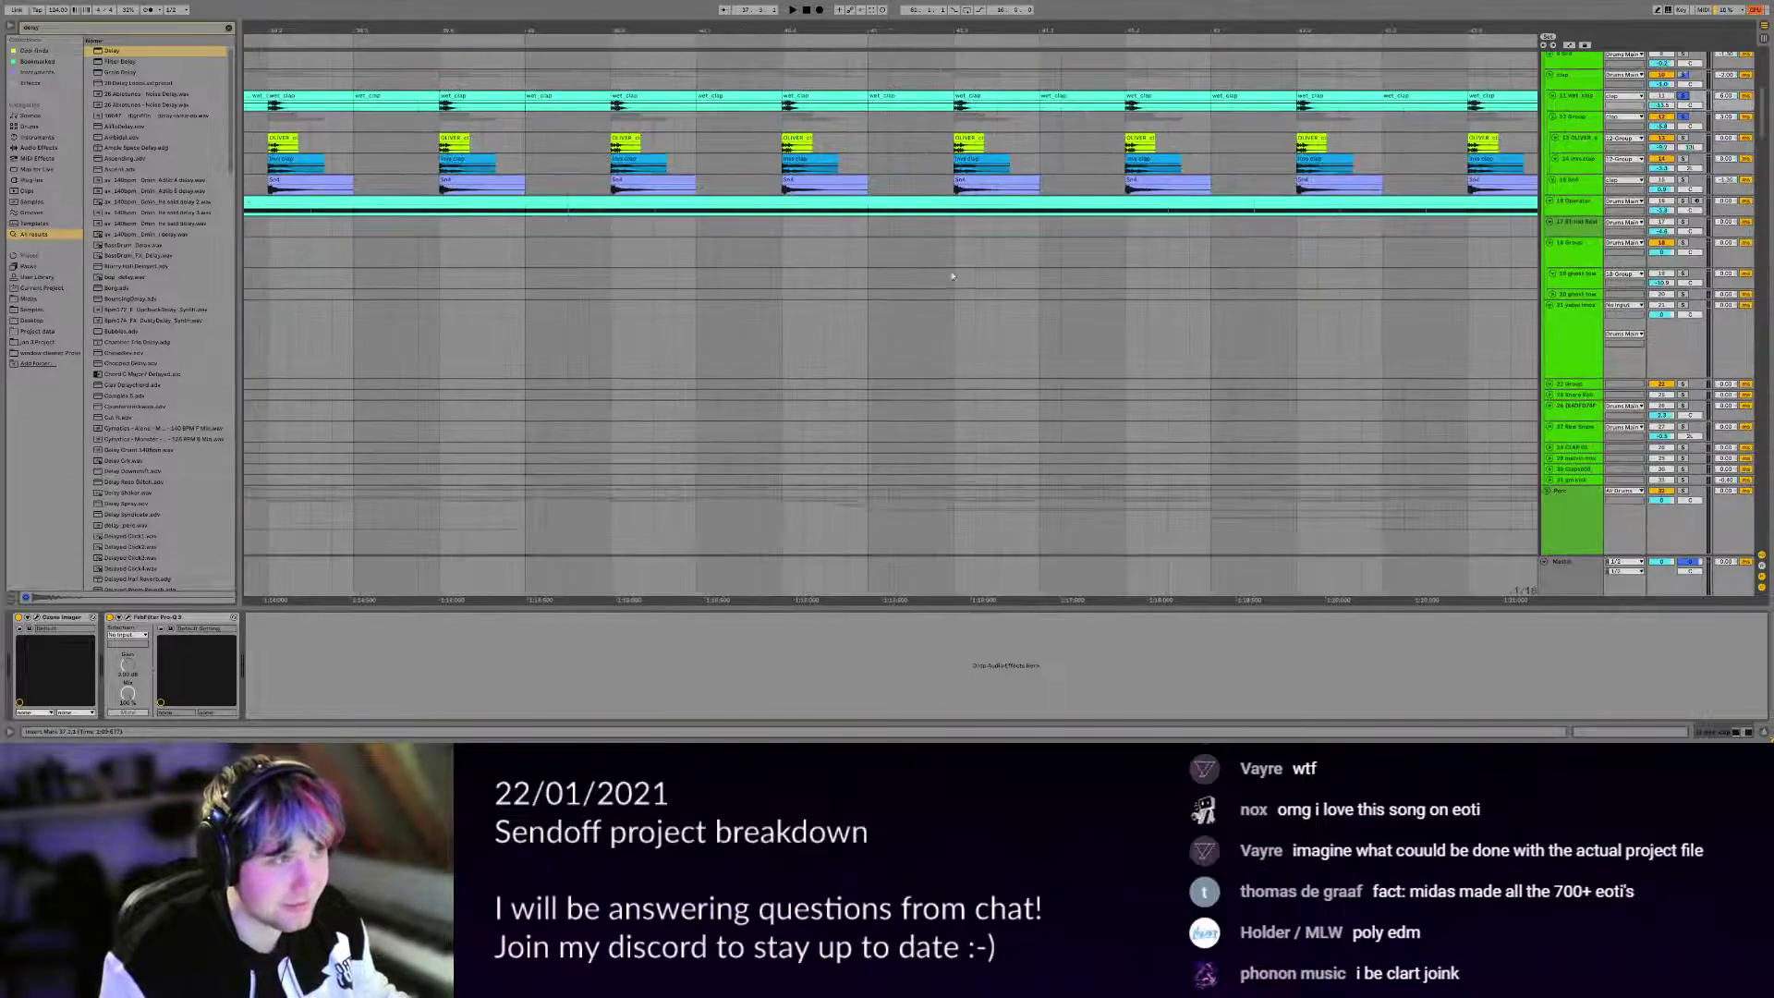
pyautogui.scroll(-4, 950, 275)
pyautogui.hscroll(8, 794, 240)
pyautogui.scroll(-3, 739, 138)
pyautogui.scroll(-3, 727, 115)
pyautogui.scroll(15, 727, 114)
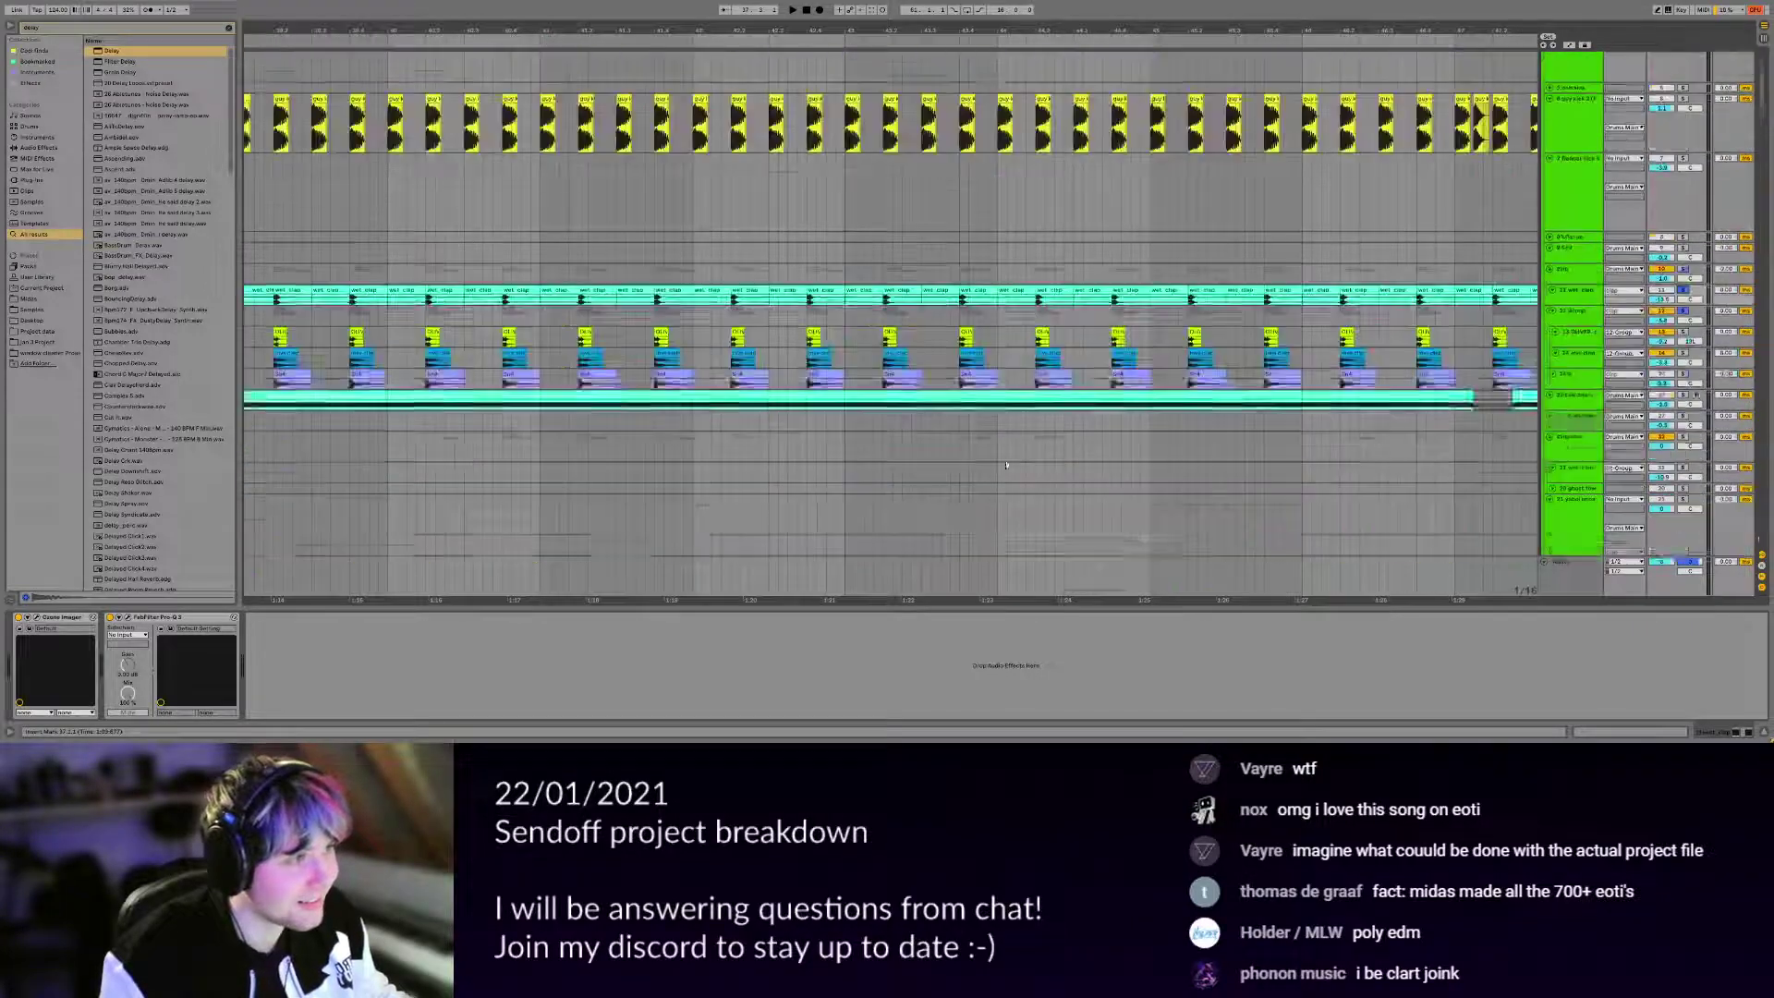
# Solo the full drum group and play it from the start of the drop.
pyautogui.click(1684, 99)
pyautogui.press('space')
pyautogui.hscroll(-5, 887, 240)
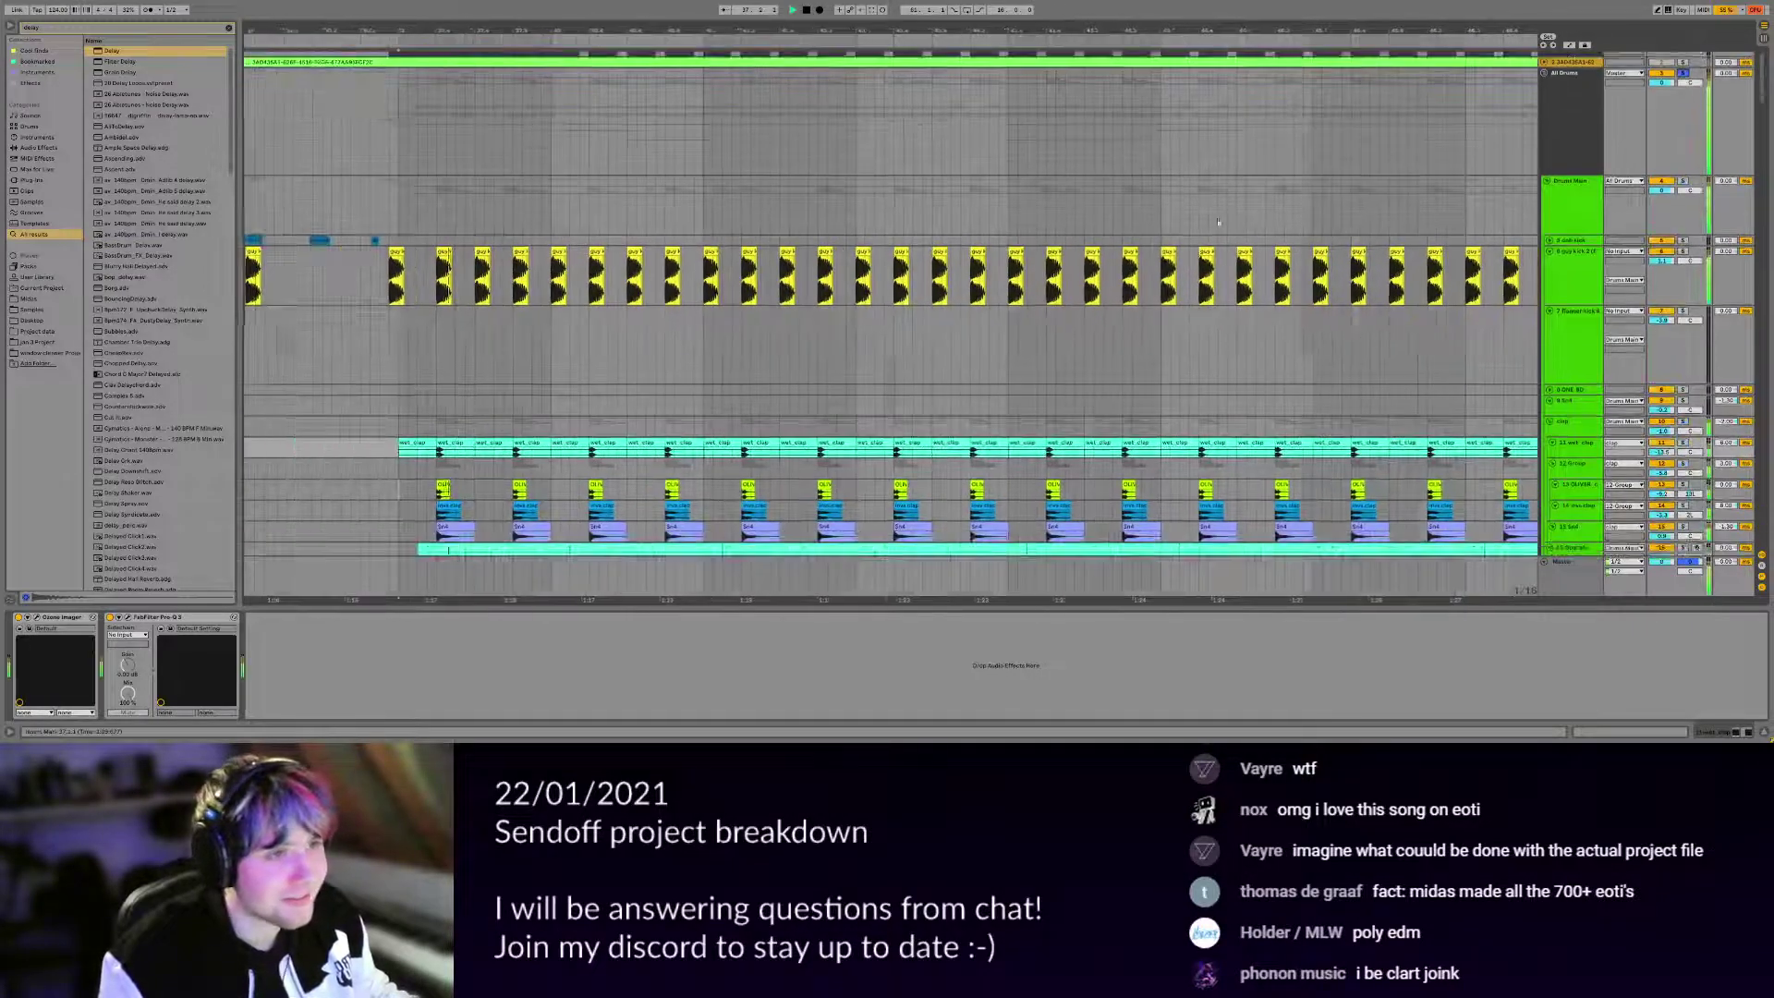
pyautogui.hscroll(-3, 878, 238)
pyautogui.scroll(-3, 877, 238)
pyautogui.scroll(-2, 876, 237)
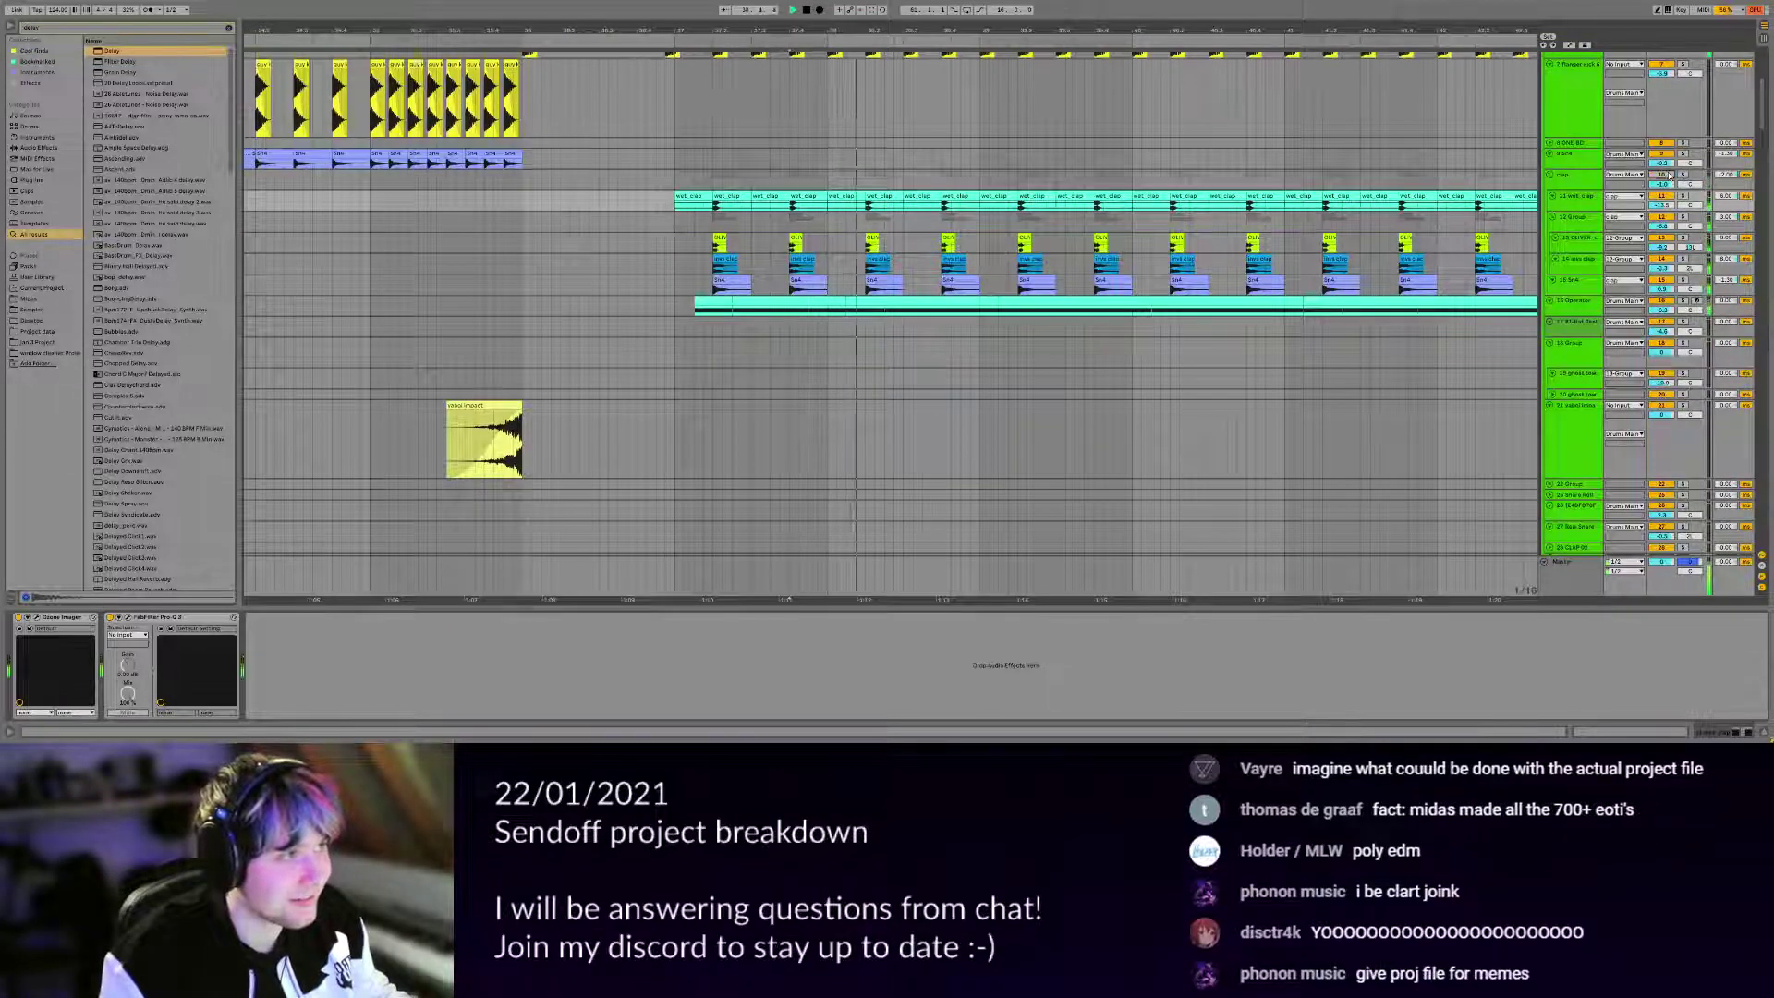
# Solo and play the snare track, then stop playback and enlarge the track's height to show its waveform.
pyautogui.click(1683, 280)
pyautogui.press('space')
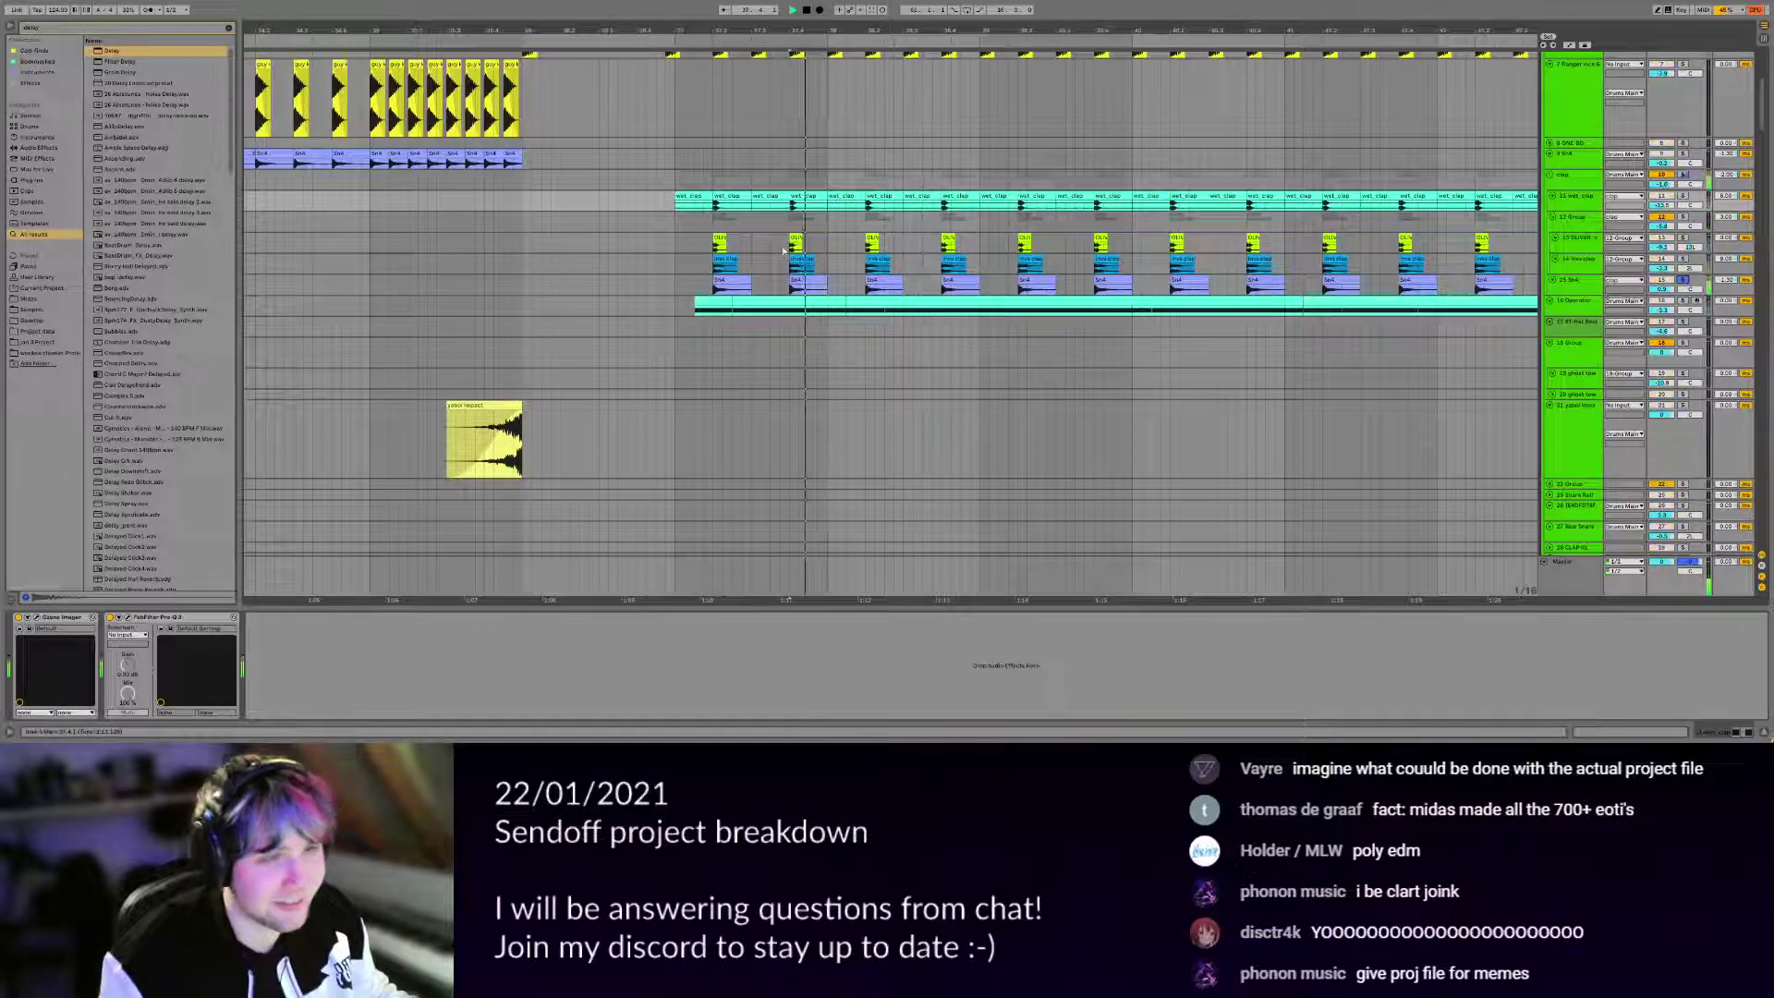
pyautogui.scroll(4, 776, 286)
pyautogui.press('space')
pyautogui.click(1584, 287)
pyautogui.moveTo(1585, 293); pyautogui.dragTo(1585, 343)
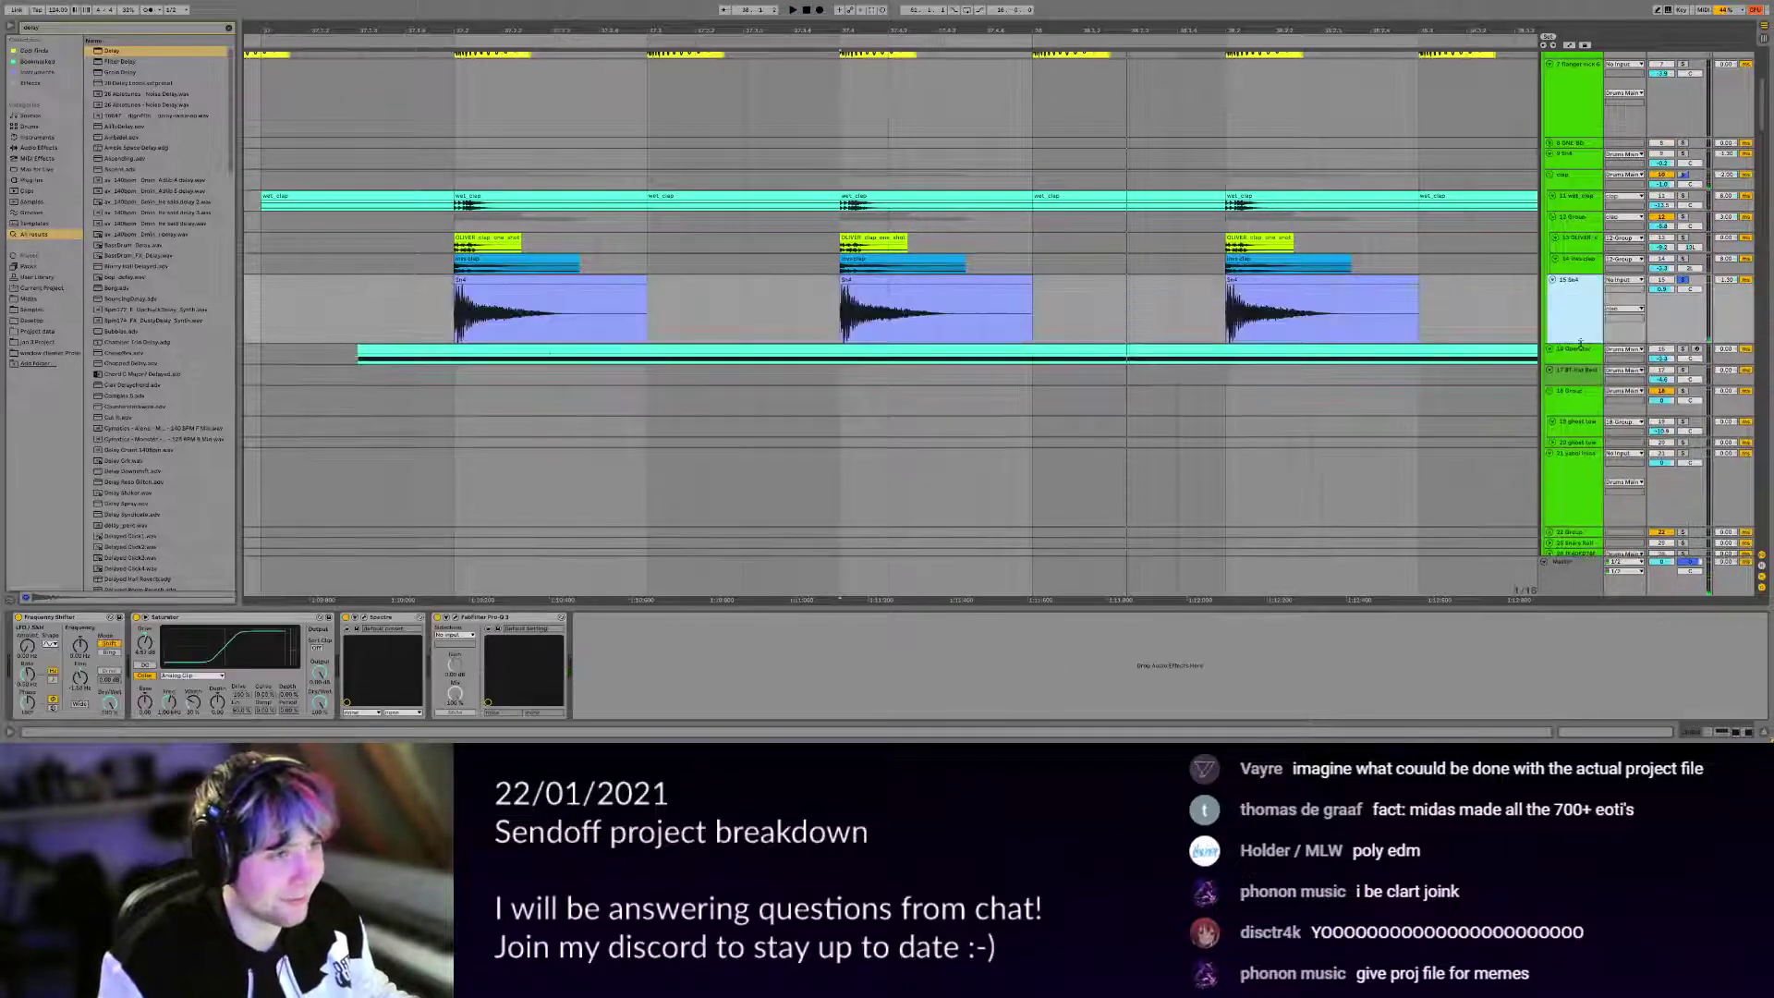
# Set a loop over a single snare clip in the drop and play it.
pyautogui.scroll(-4, 890, 308)
pyautogui.moveTo(1106, 308); pyautogui.dragTo(792, 349)
pyautogui.hotkey('ctrl', 'l')
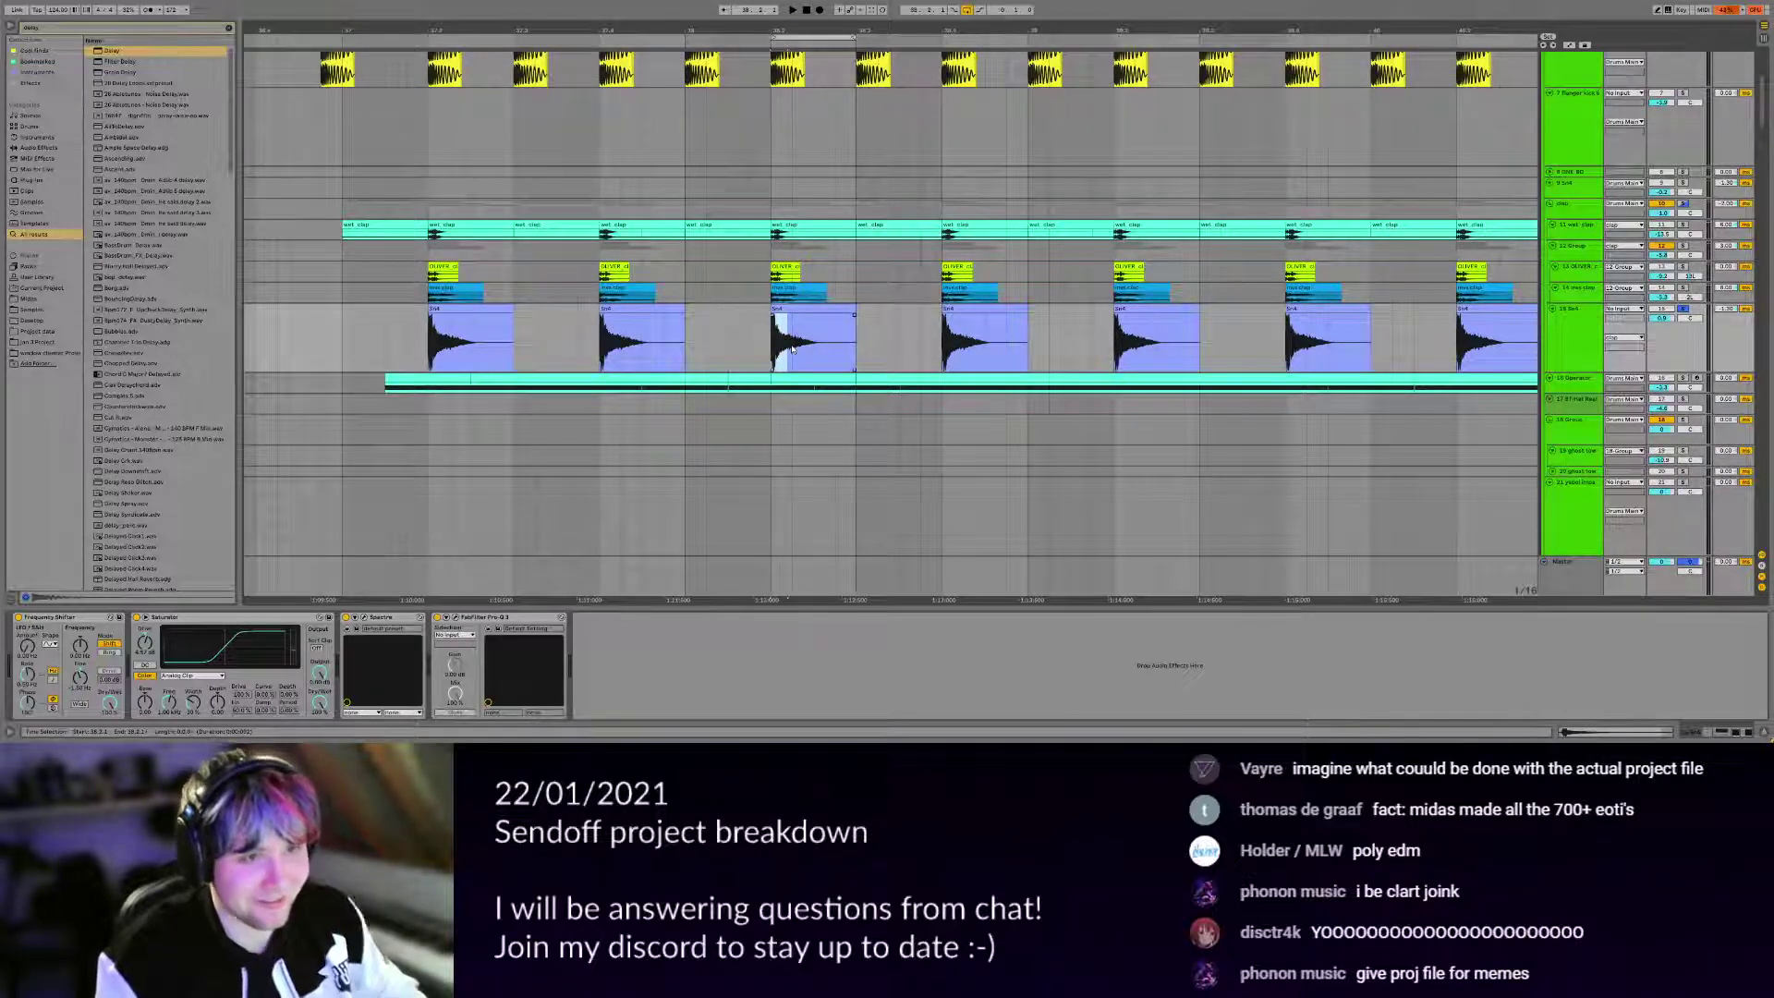
pyautogui.press('space')
pyautogui.scroll(-4, 792, 350)
pyautogui.moveTo(940, 349); pyautogui.dragTo(753, 352)
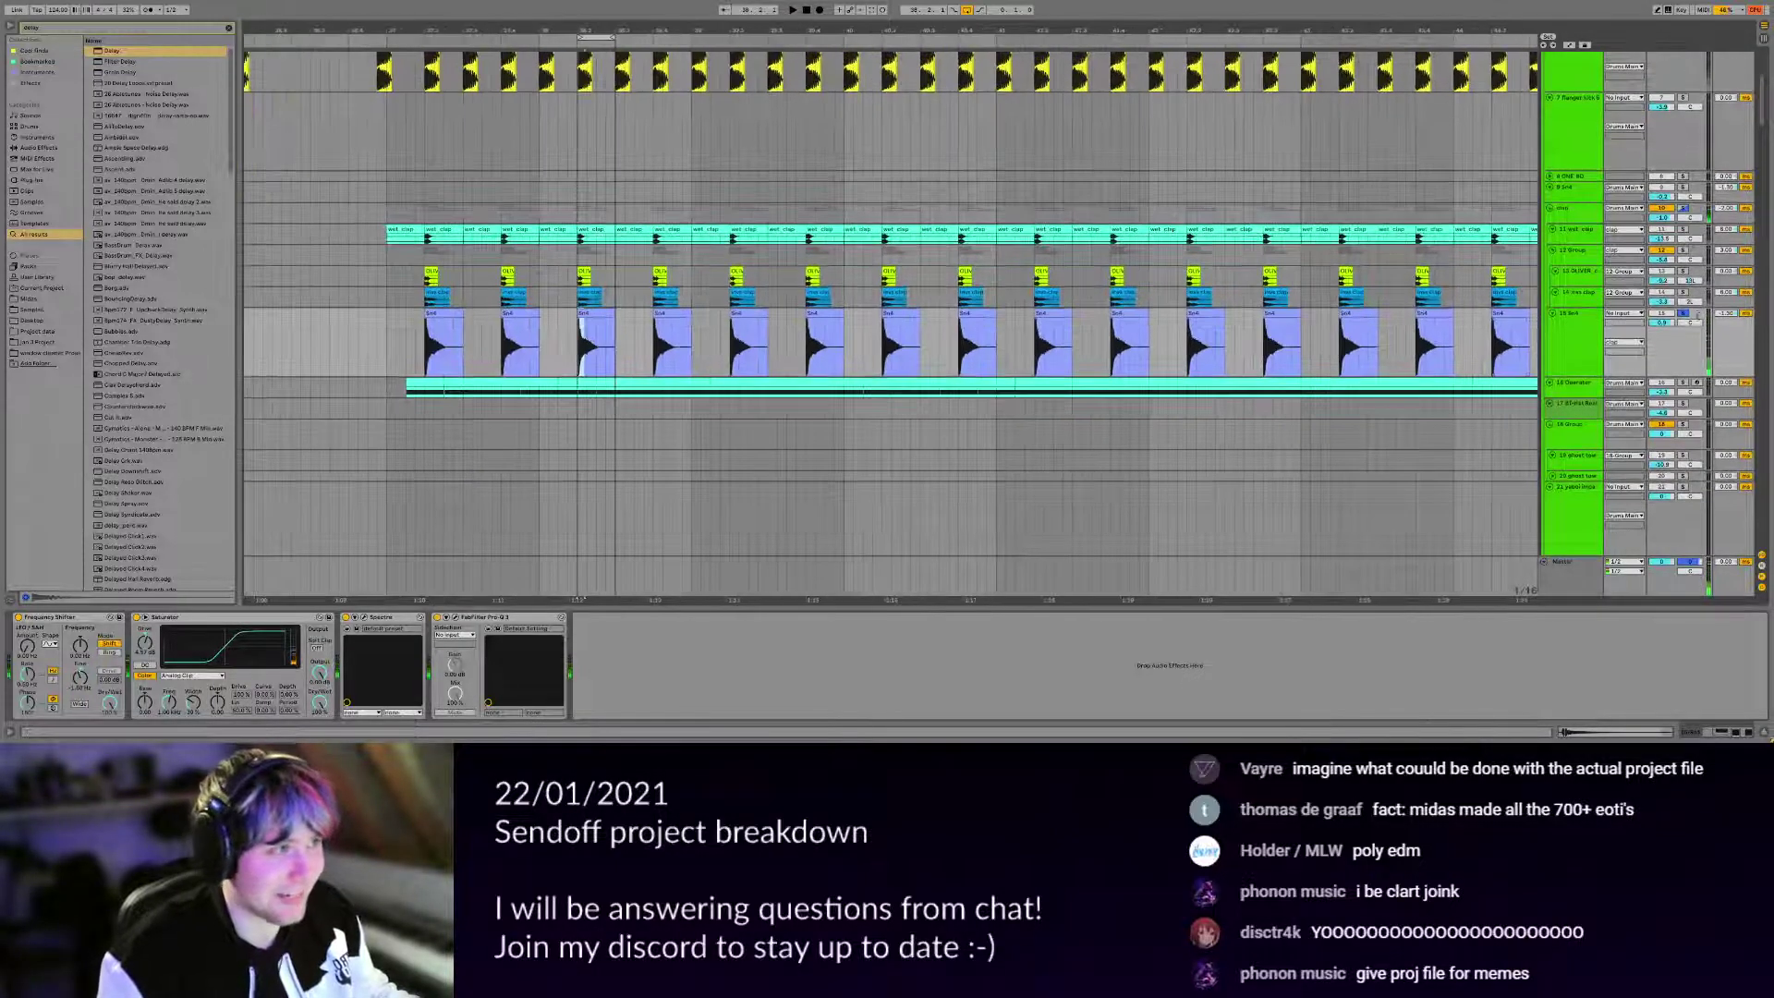
pyautogui.scroll(-2, 910, 379)
pyautogui.scroll(5, 773, 343)
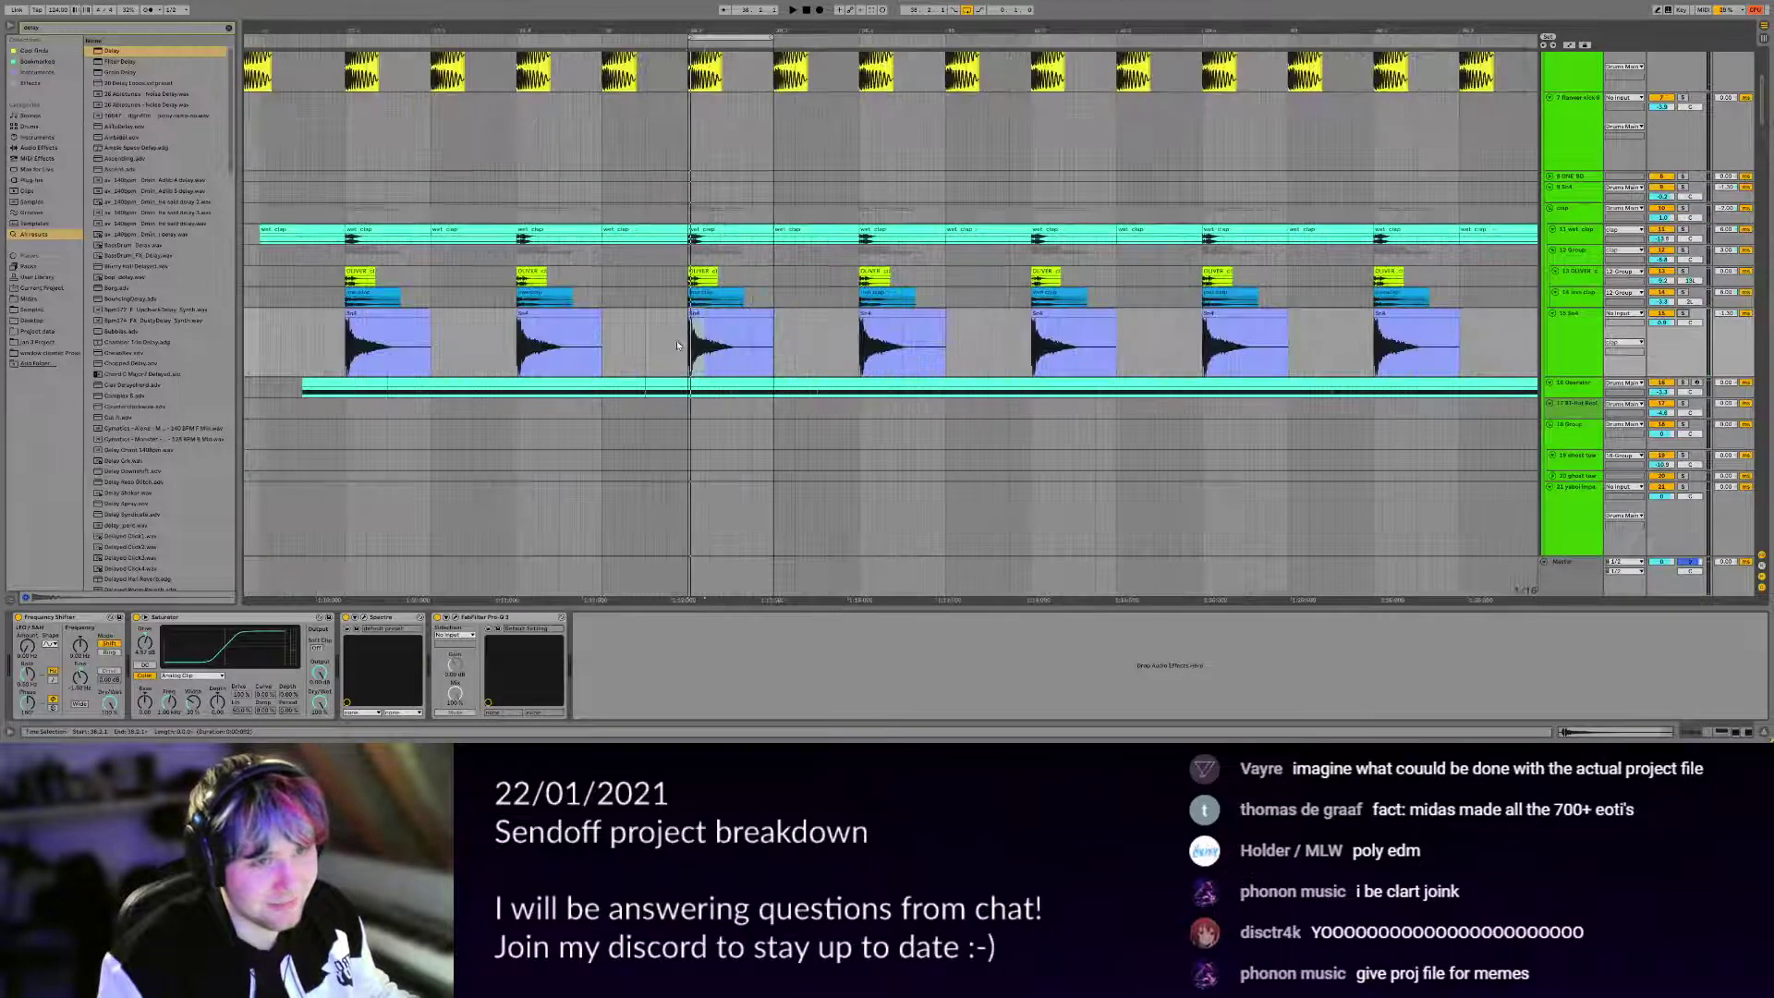
# Examine the snare hit's alignment with the kick and clap layers, and turn off the loop.
pyautogui.scroll(5, 676, 340)
pyautogui.click(739, 338)
pyautogui.scroll(4, 739, 316)
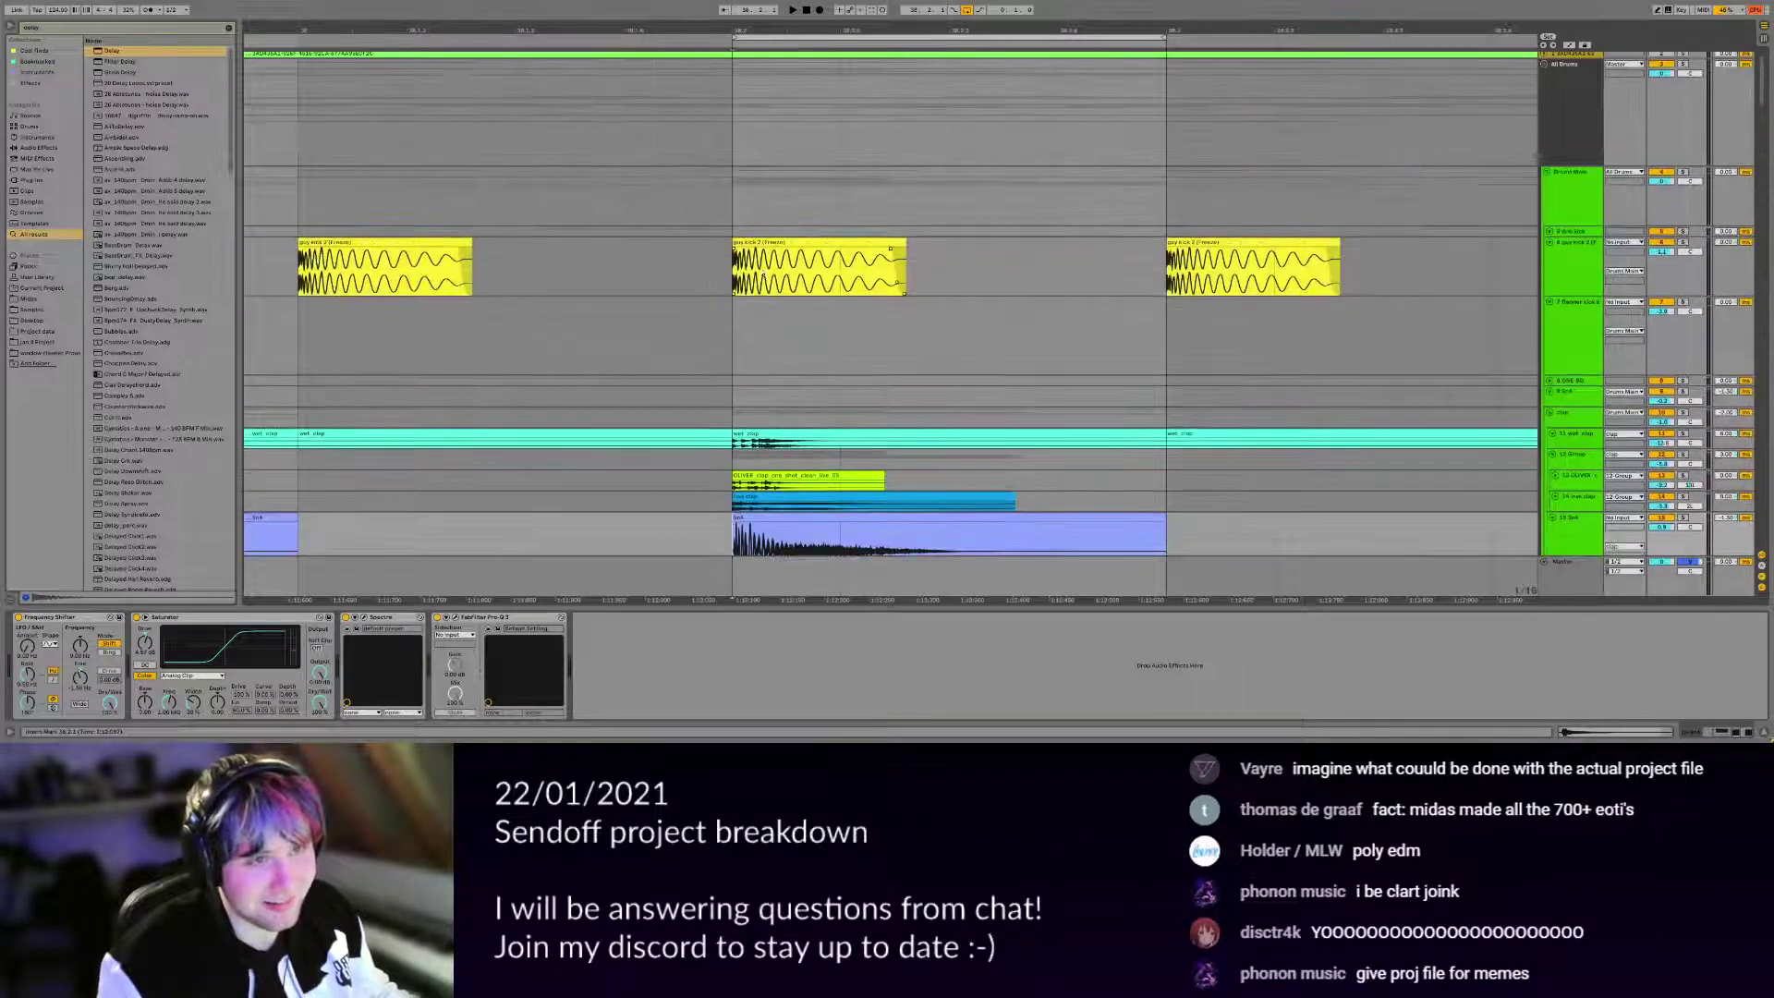
pyautogui.scroll(-3, 1437, 217)
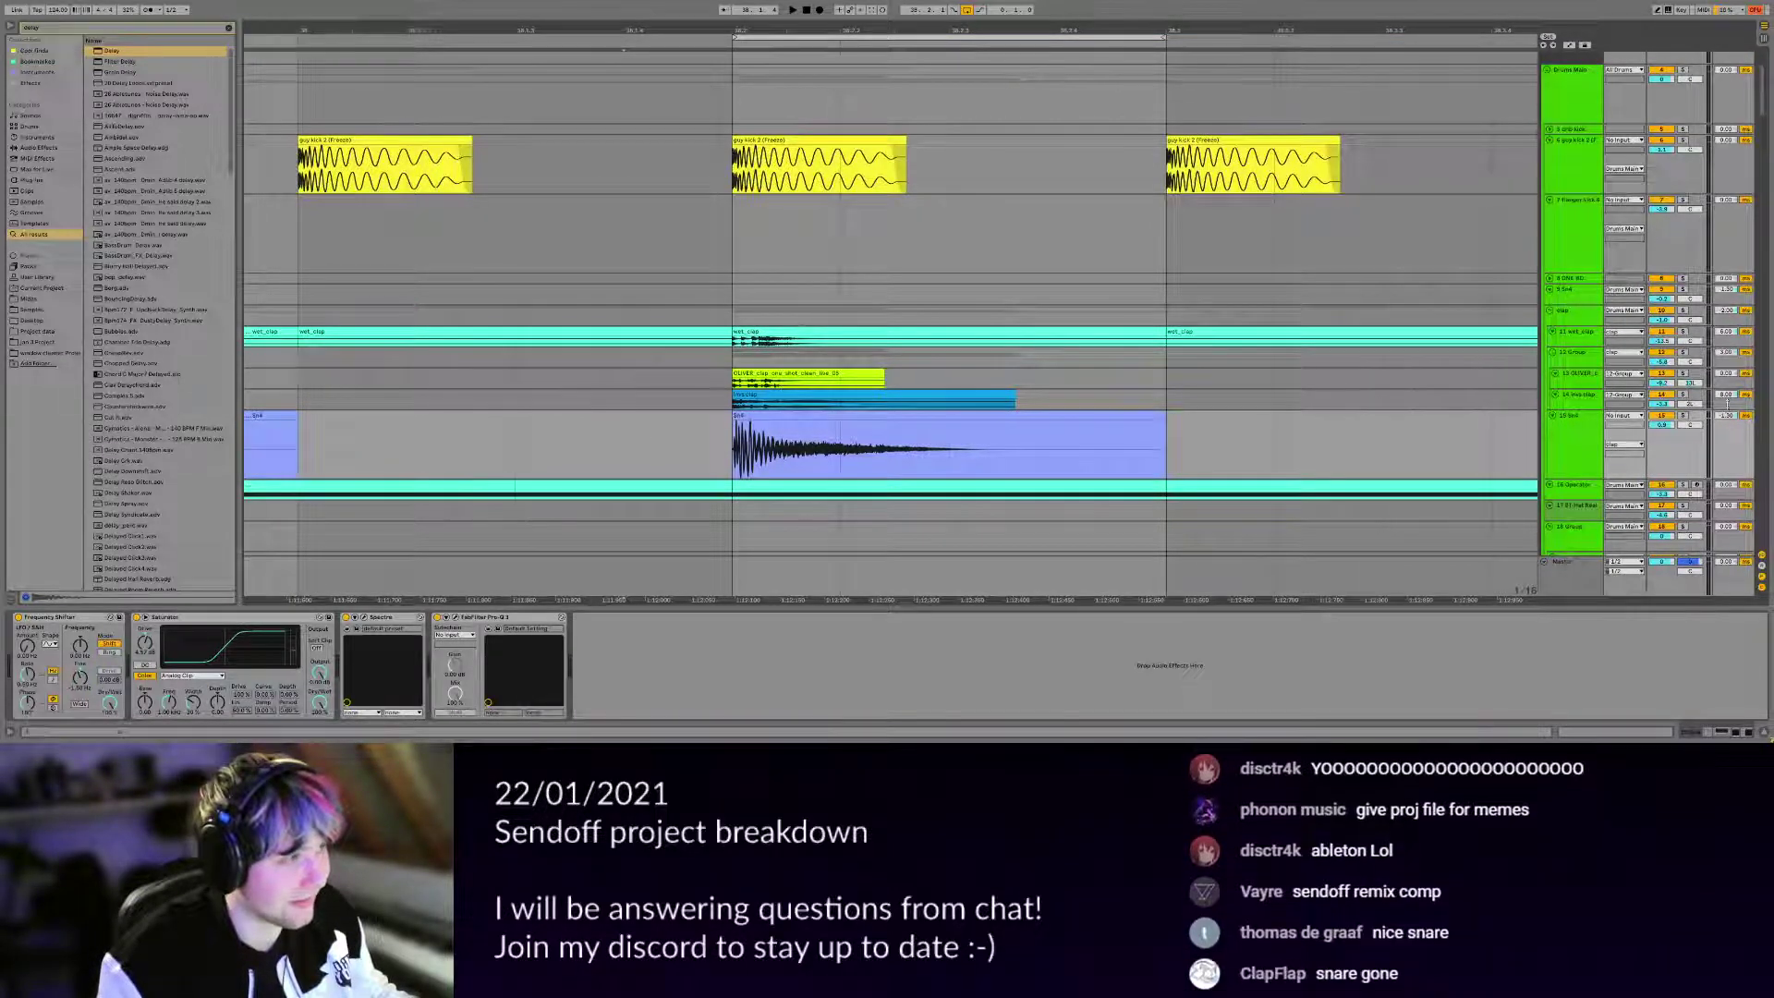
pyautogui.click(967, 9)
pyautogui.scroll(-8, 895, 230)
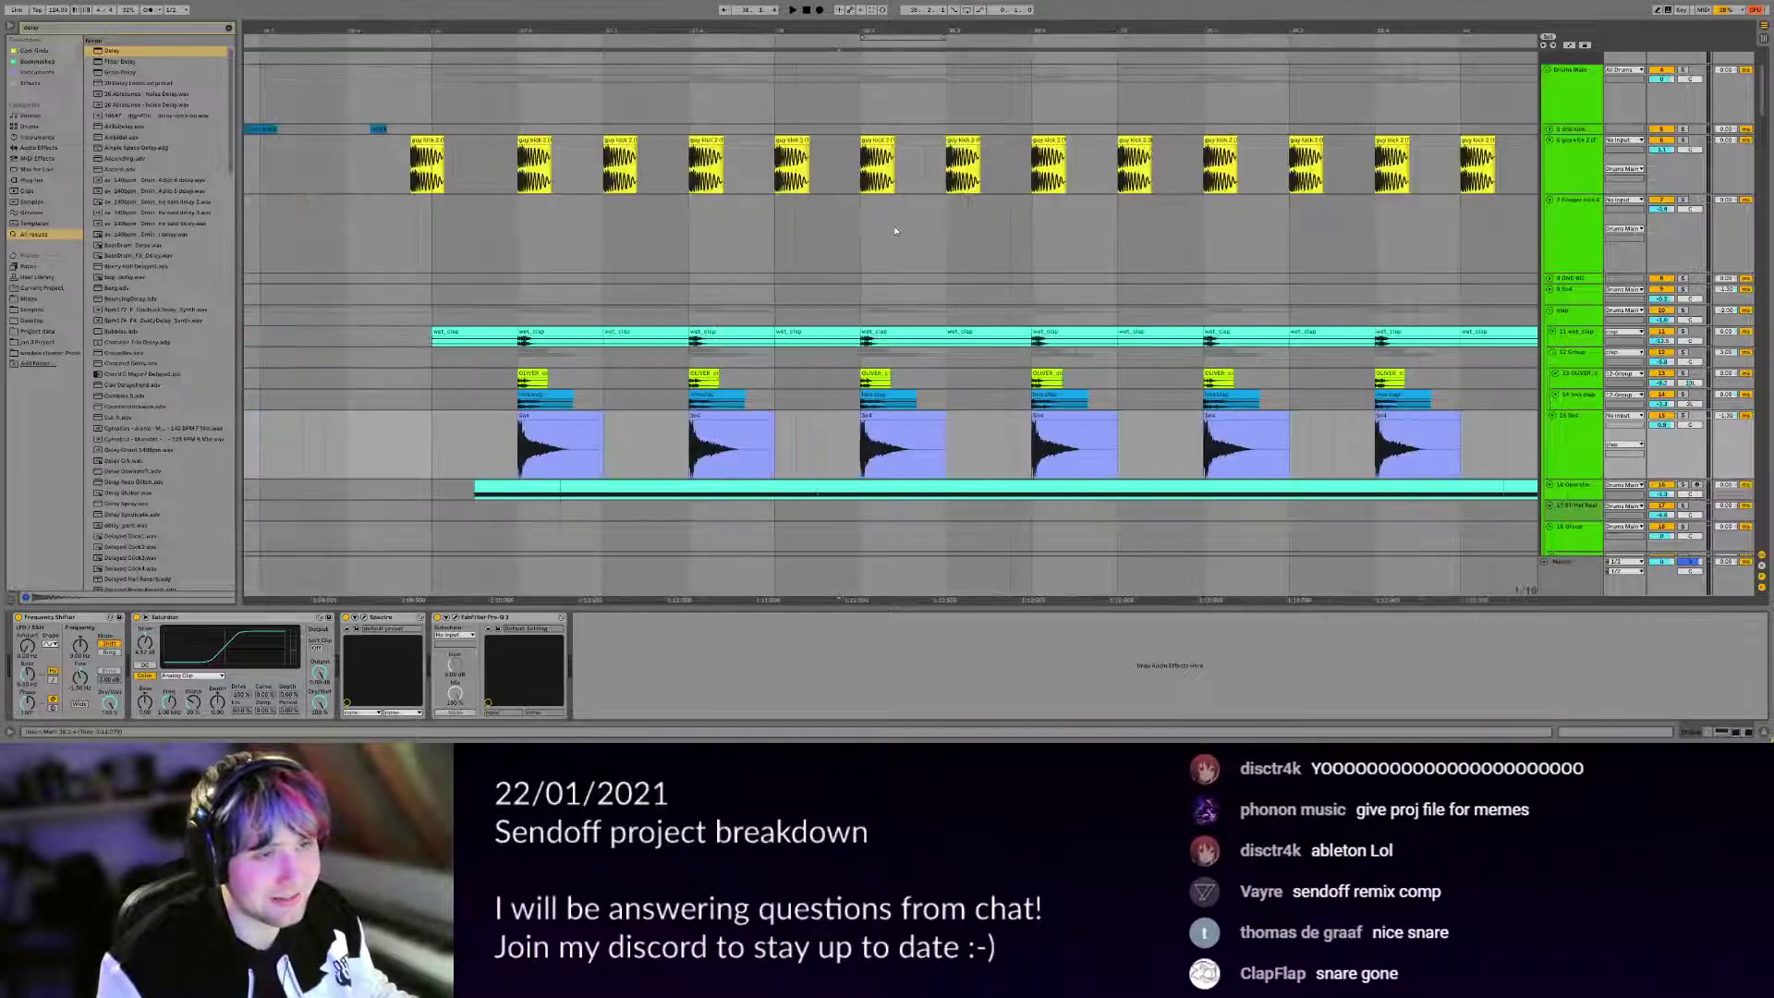
pyautogui.moveTo(1158, 324); pyautogui.dragTo(954, 287)
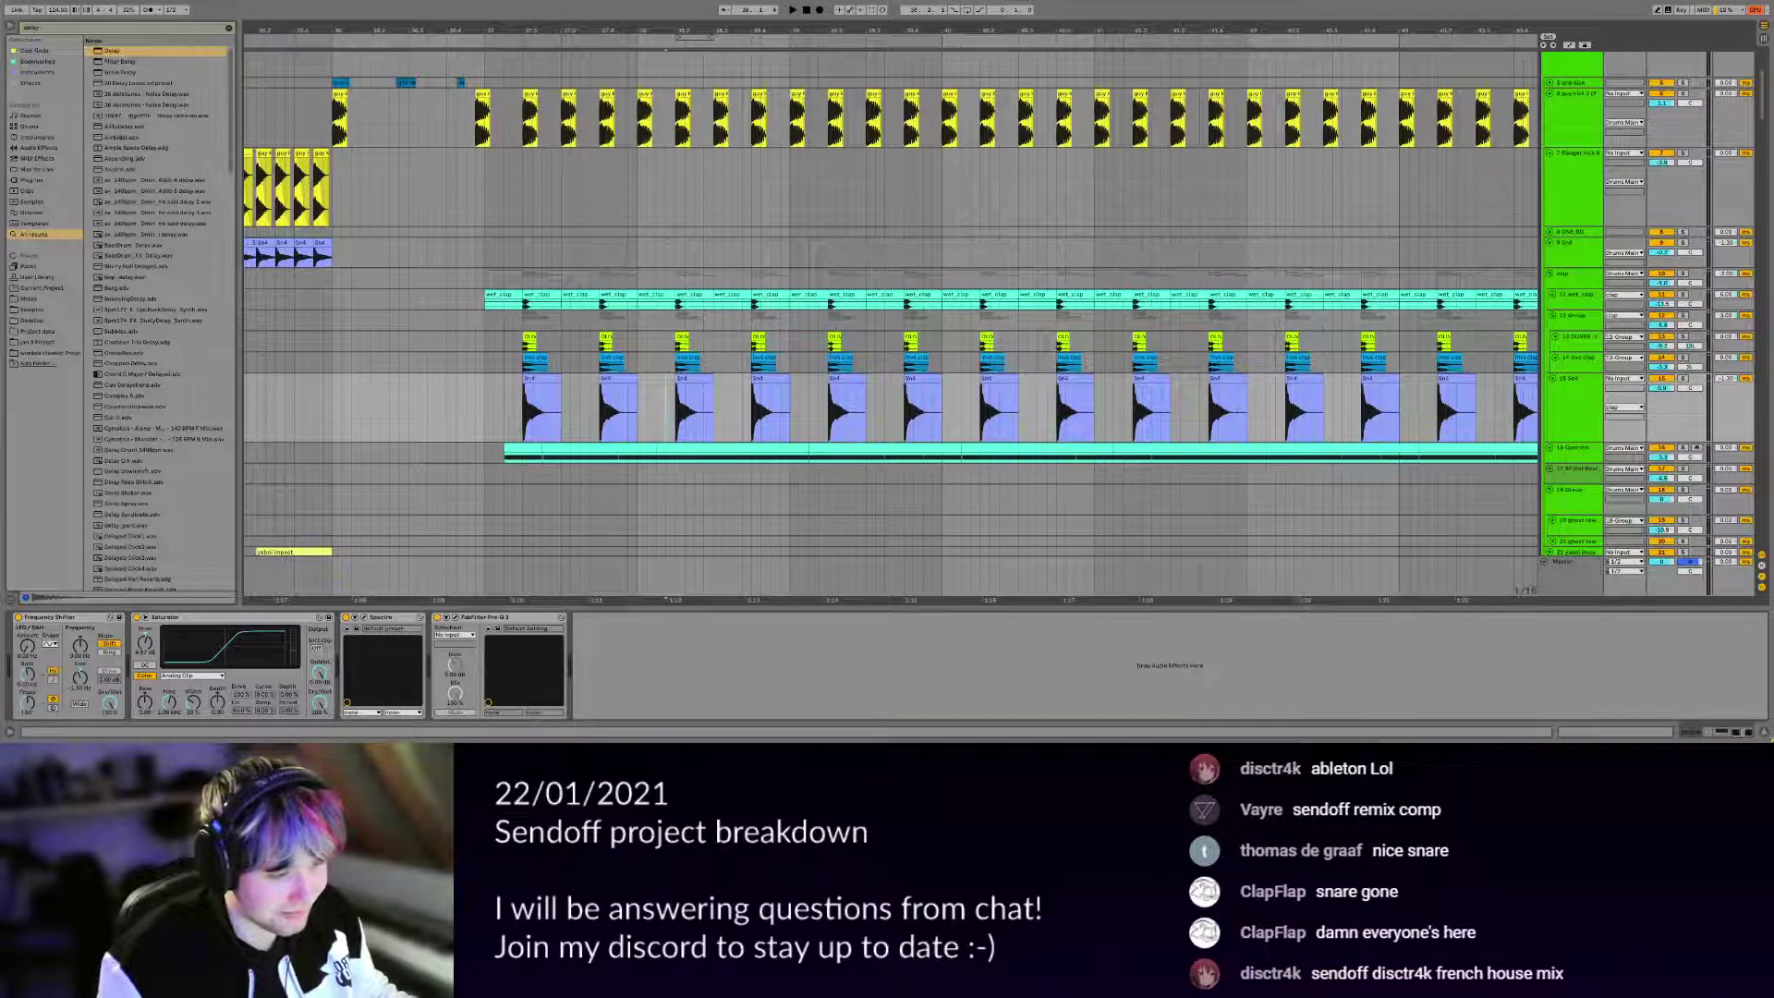
# Switch to the browser to show the tweet about chopping and replacing the Sendoff master's kick and clap transients.
pyautogui.hotkey('alt', 'Tab')
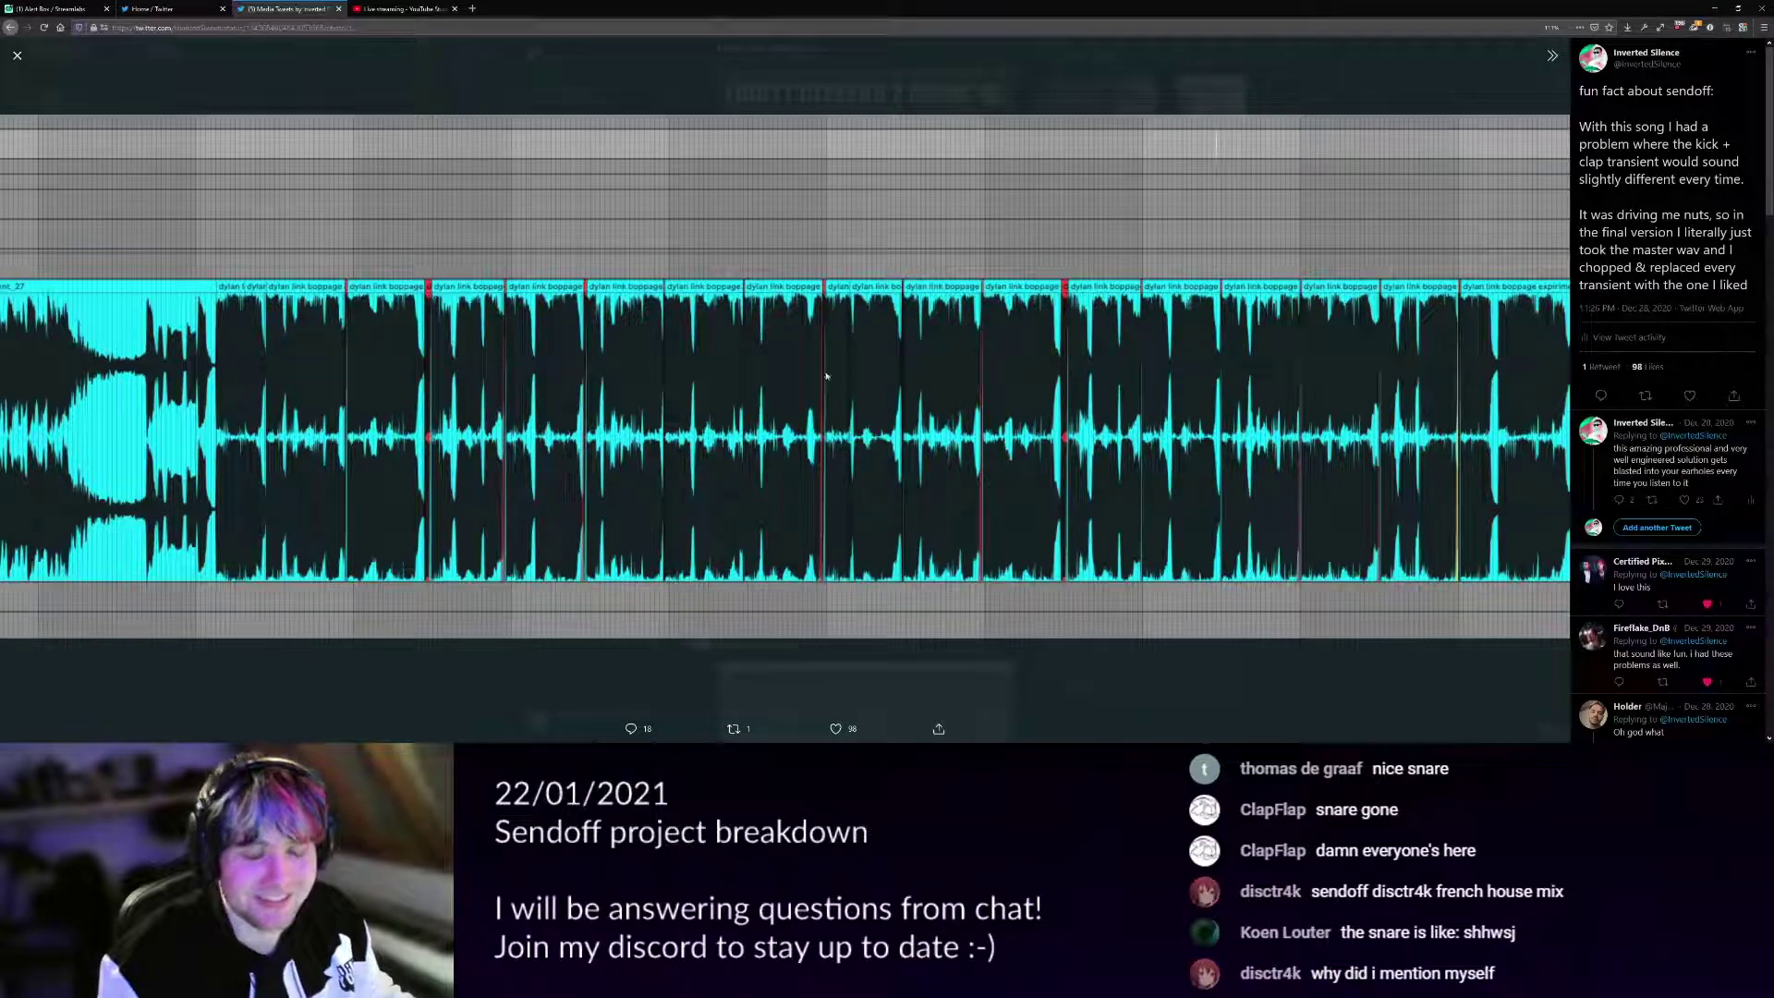
# Move the tweet's browser window aside, return to Ableton Live and place the insert marker at the start of the drop.
pyautogui.moveTo(709, 4); pyautogui.dragTo(800, 2)
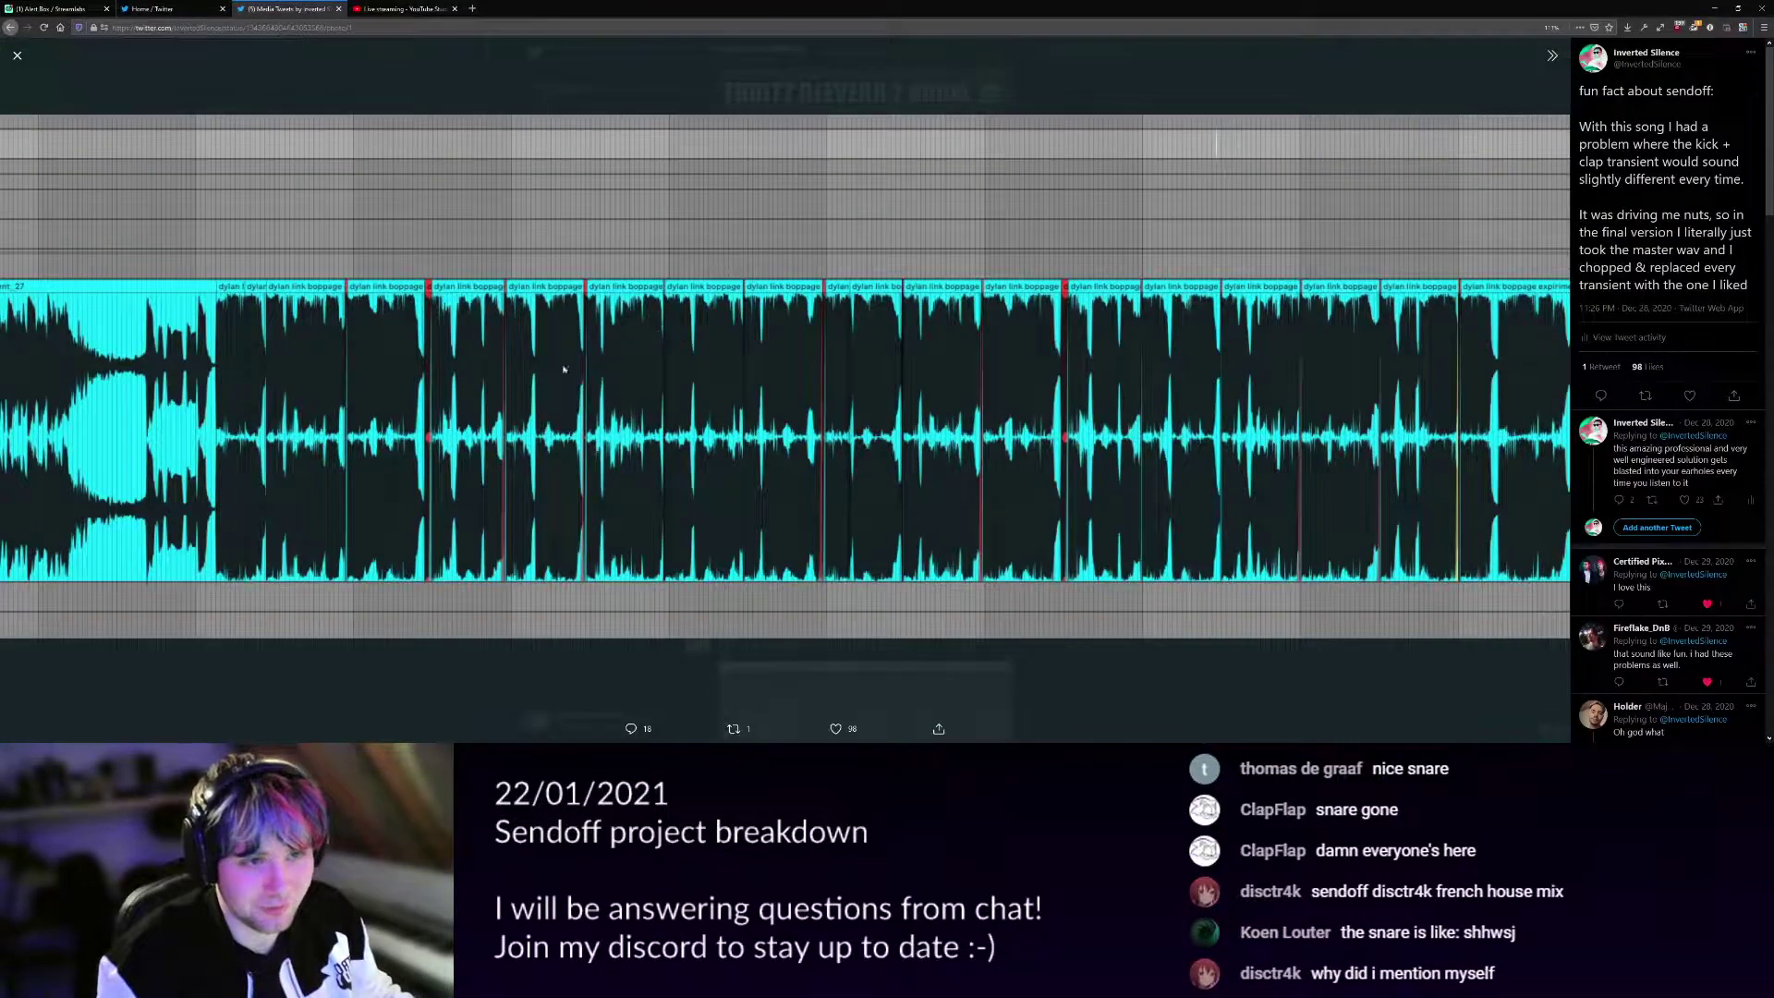
pyautogui.press('super+Left')
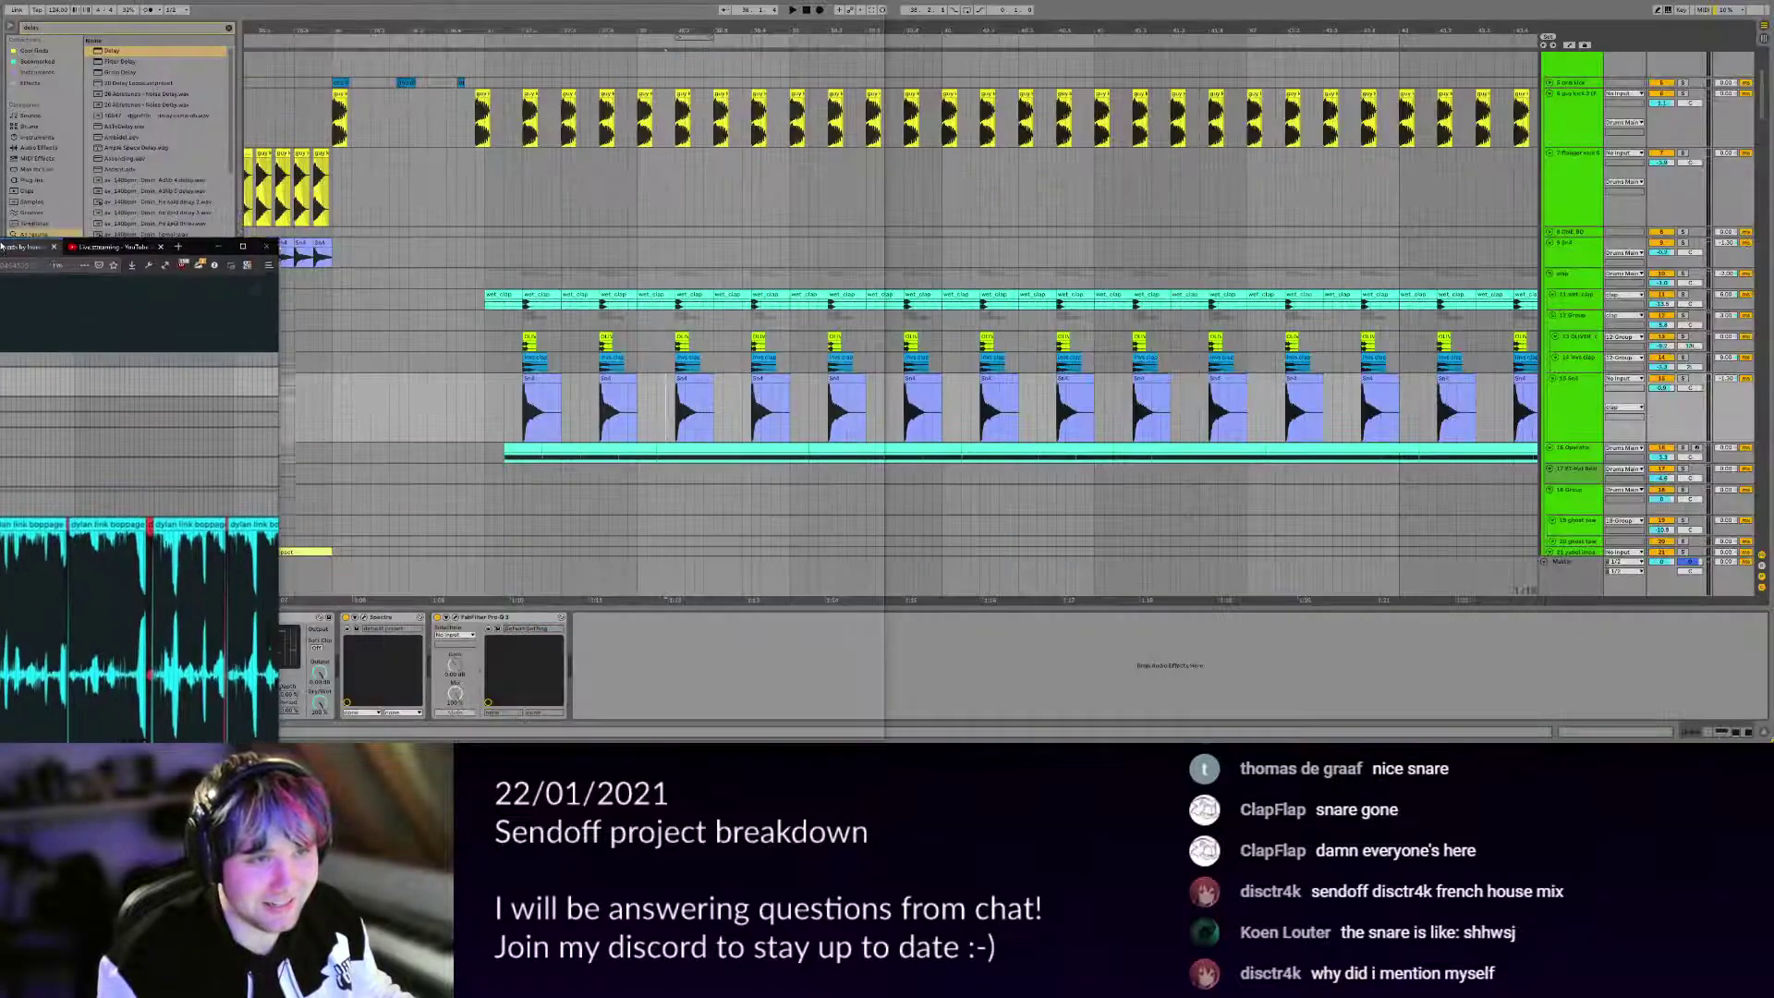
pyautogui.click(822, 8)
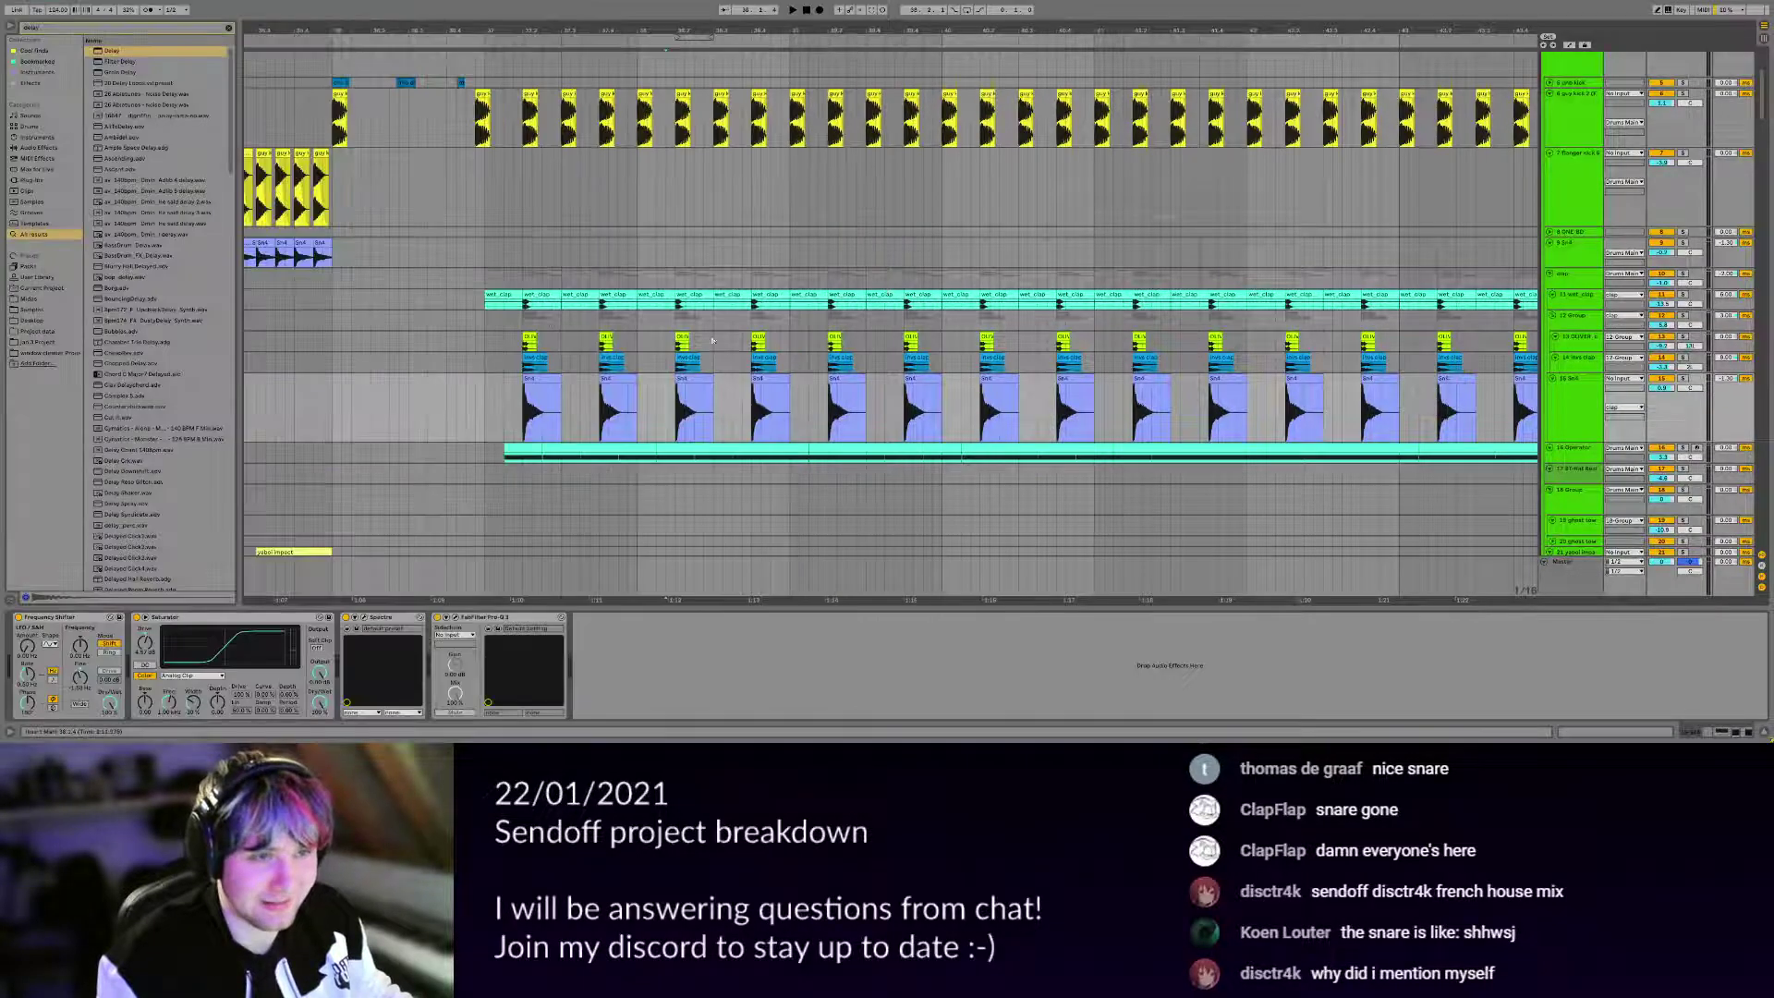
pyautogui.click(489, 324)
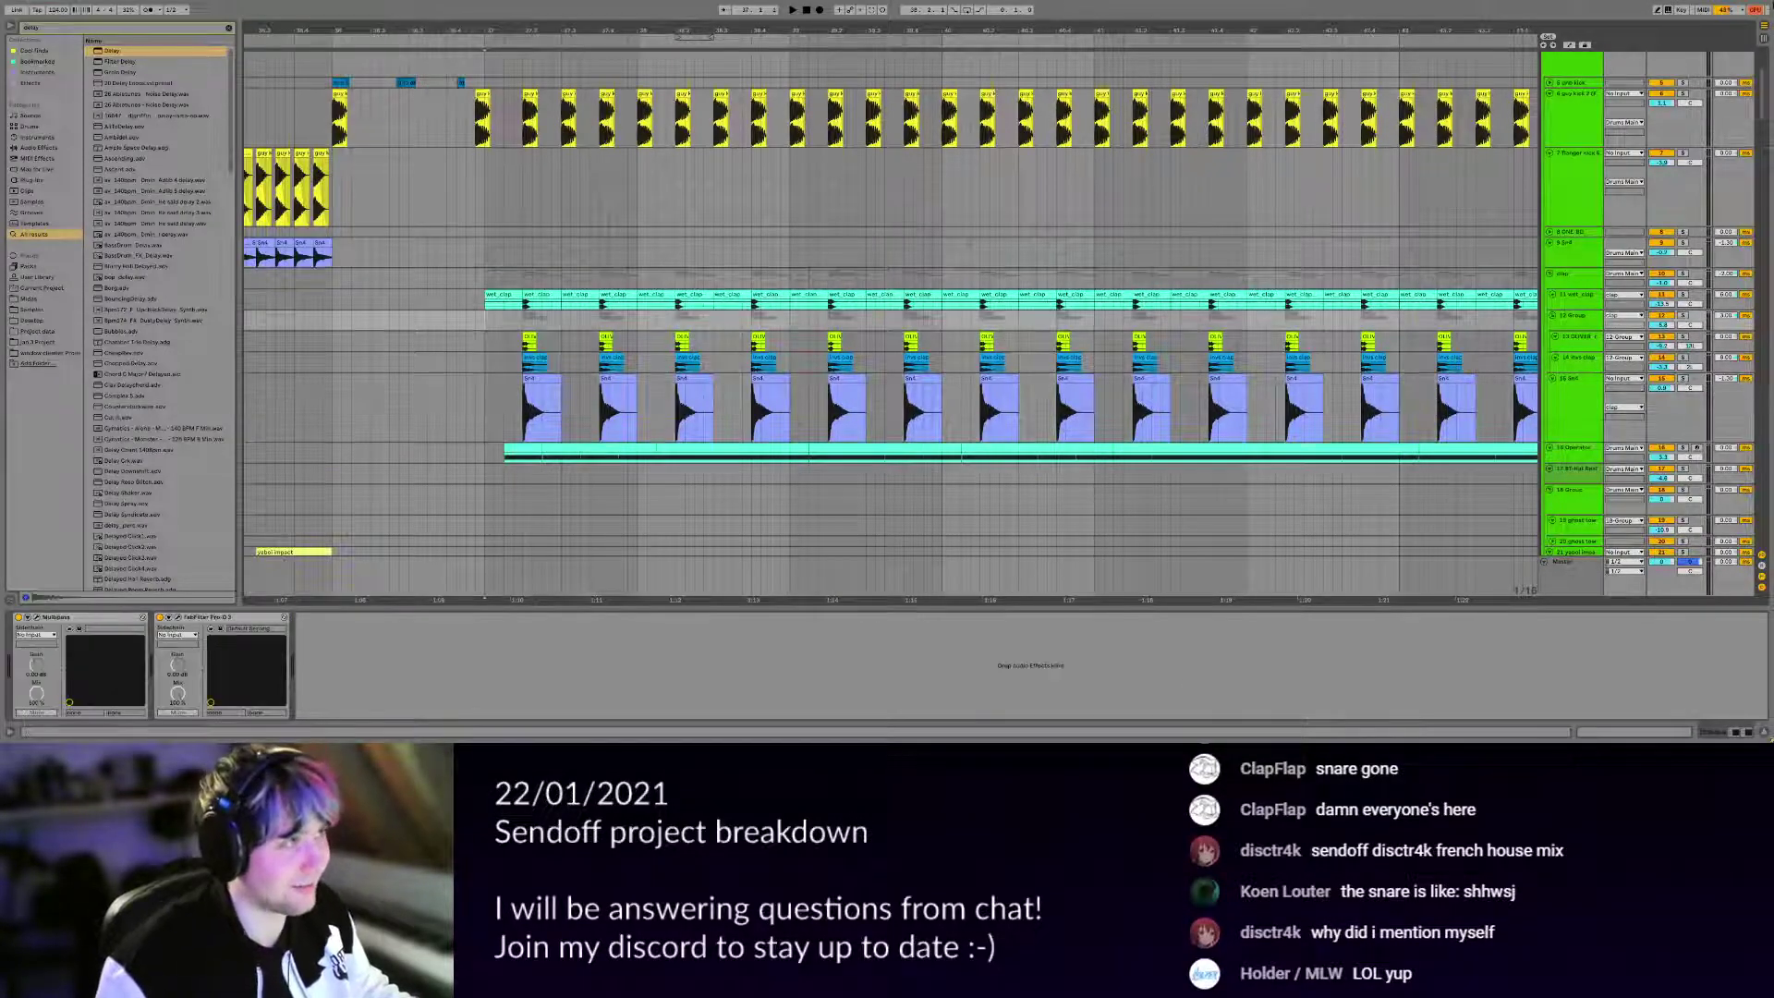
# Play the drop from partway through while looking over its percussion, crash and drum tracks, and stop playback.
pyautogui.scroll(-4, 1010, 317)
pyautogui.moveTo(1121, 317); pyautogui.dragTo(959, 296)
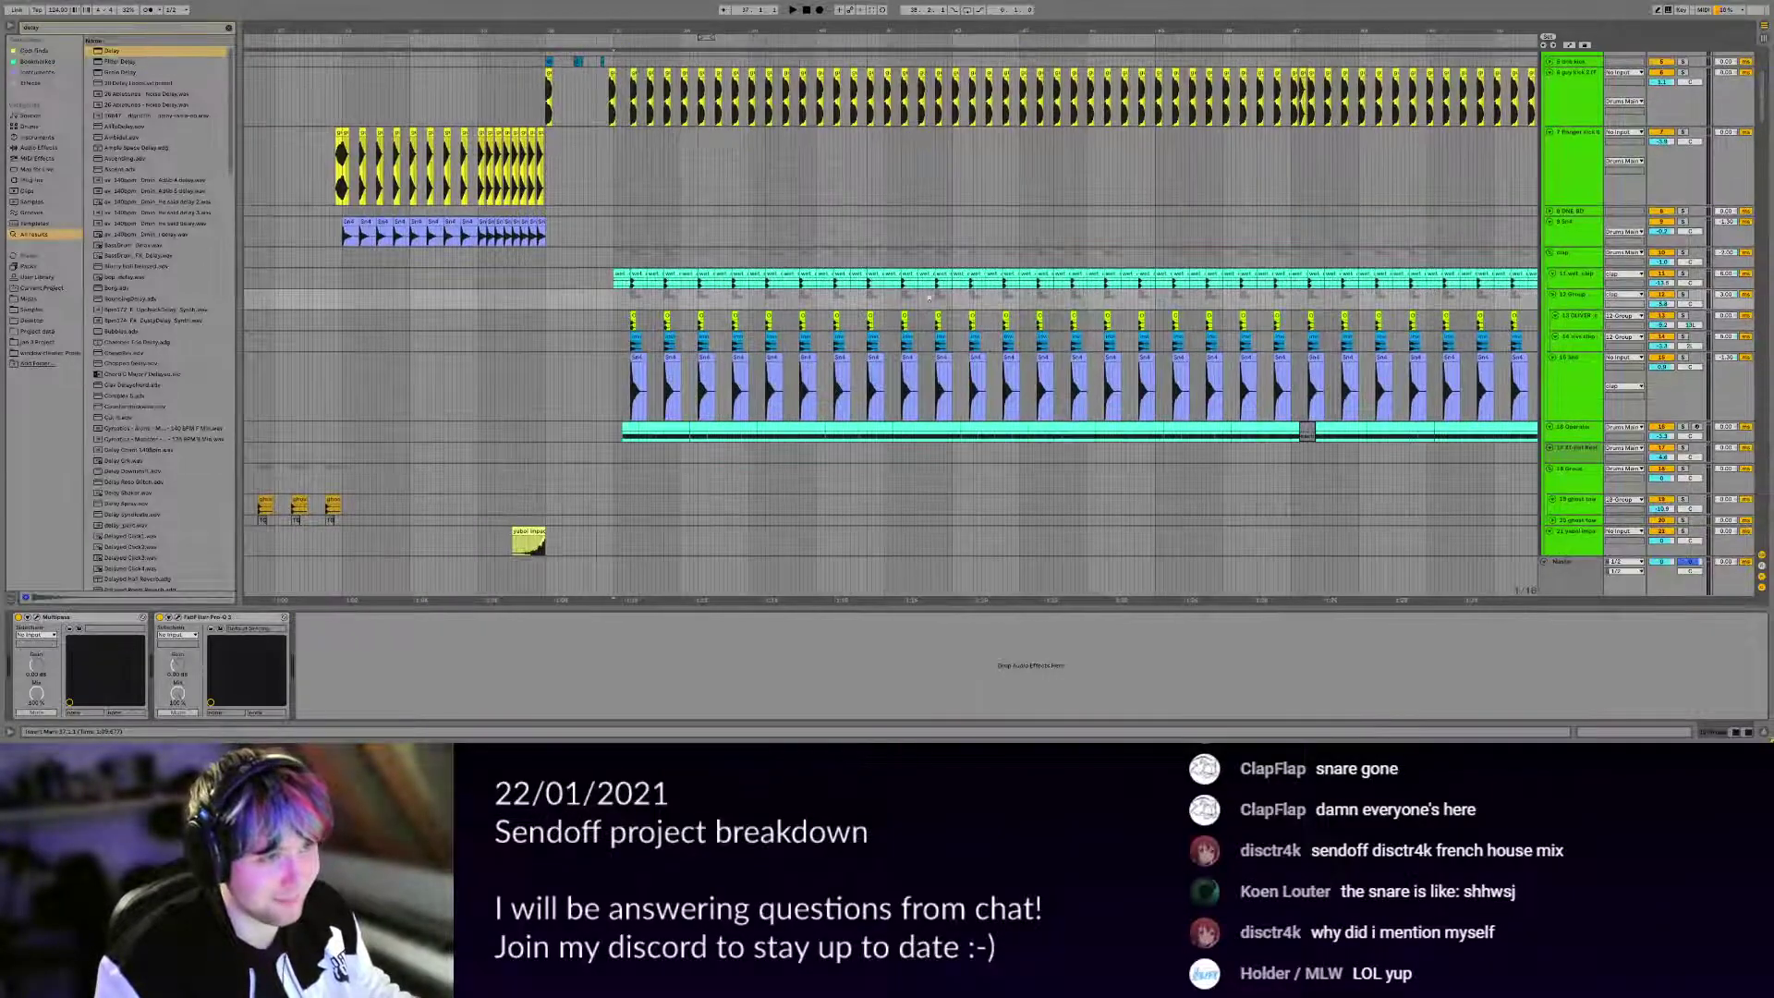
pyautogui.scroll(-10, 958, 297)
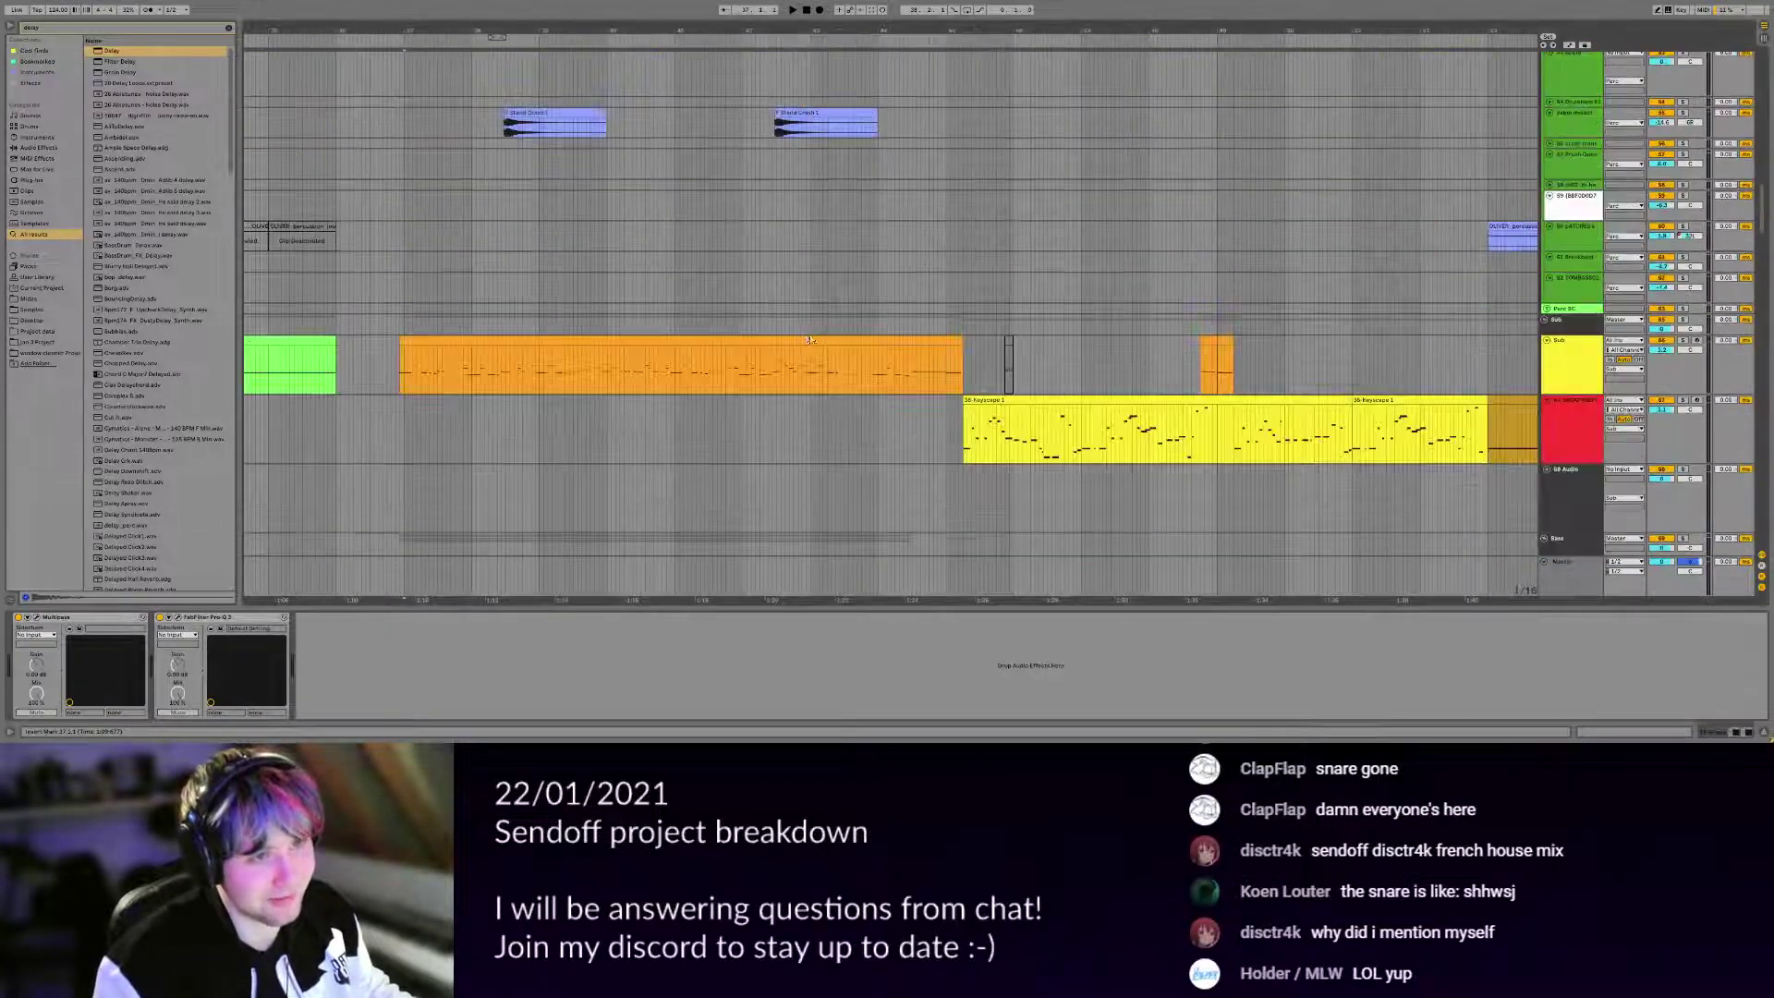
pyautogui.click(710, 145)
pyautogui.press('space')
pyautogui.scroll(10, 778, 269)
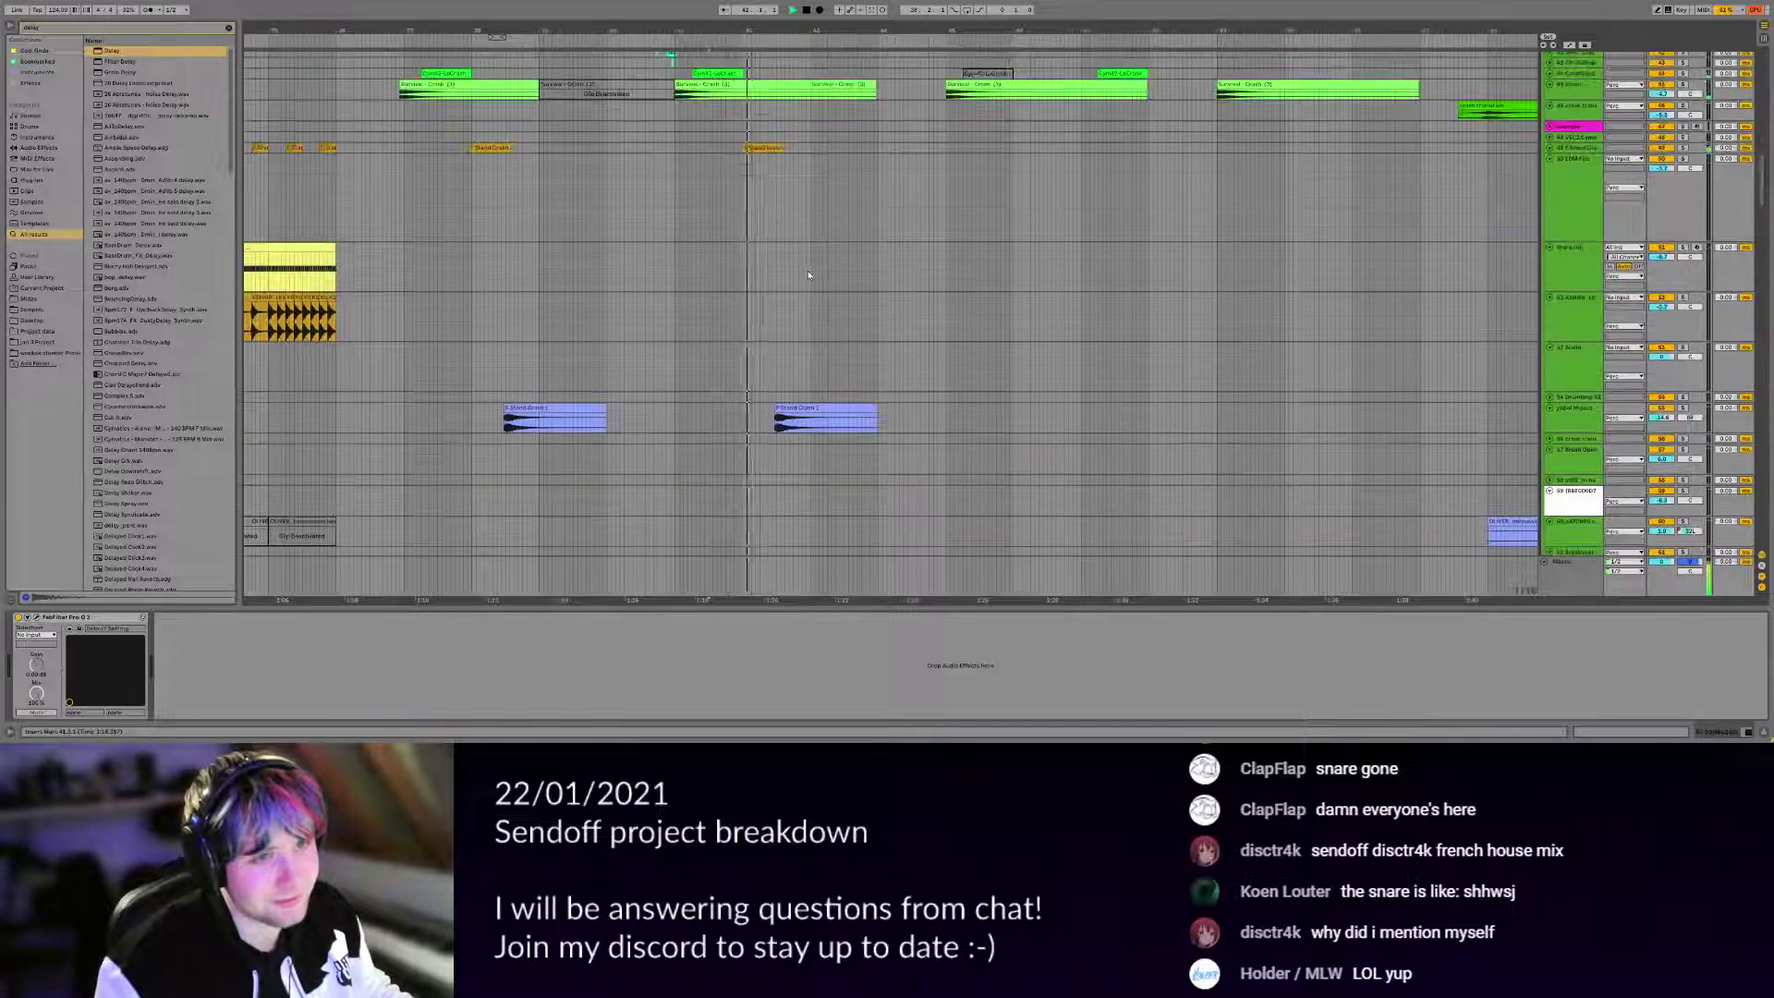
pyautogui.scroll(8, 778, 269)
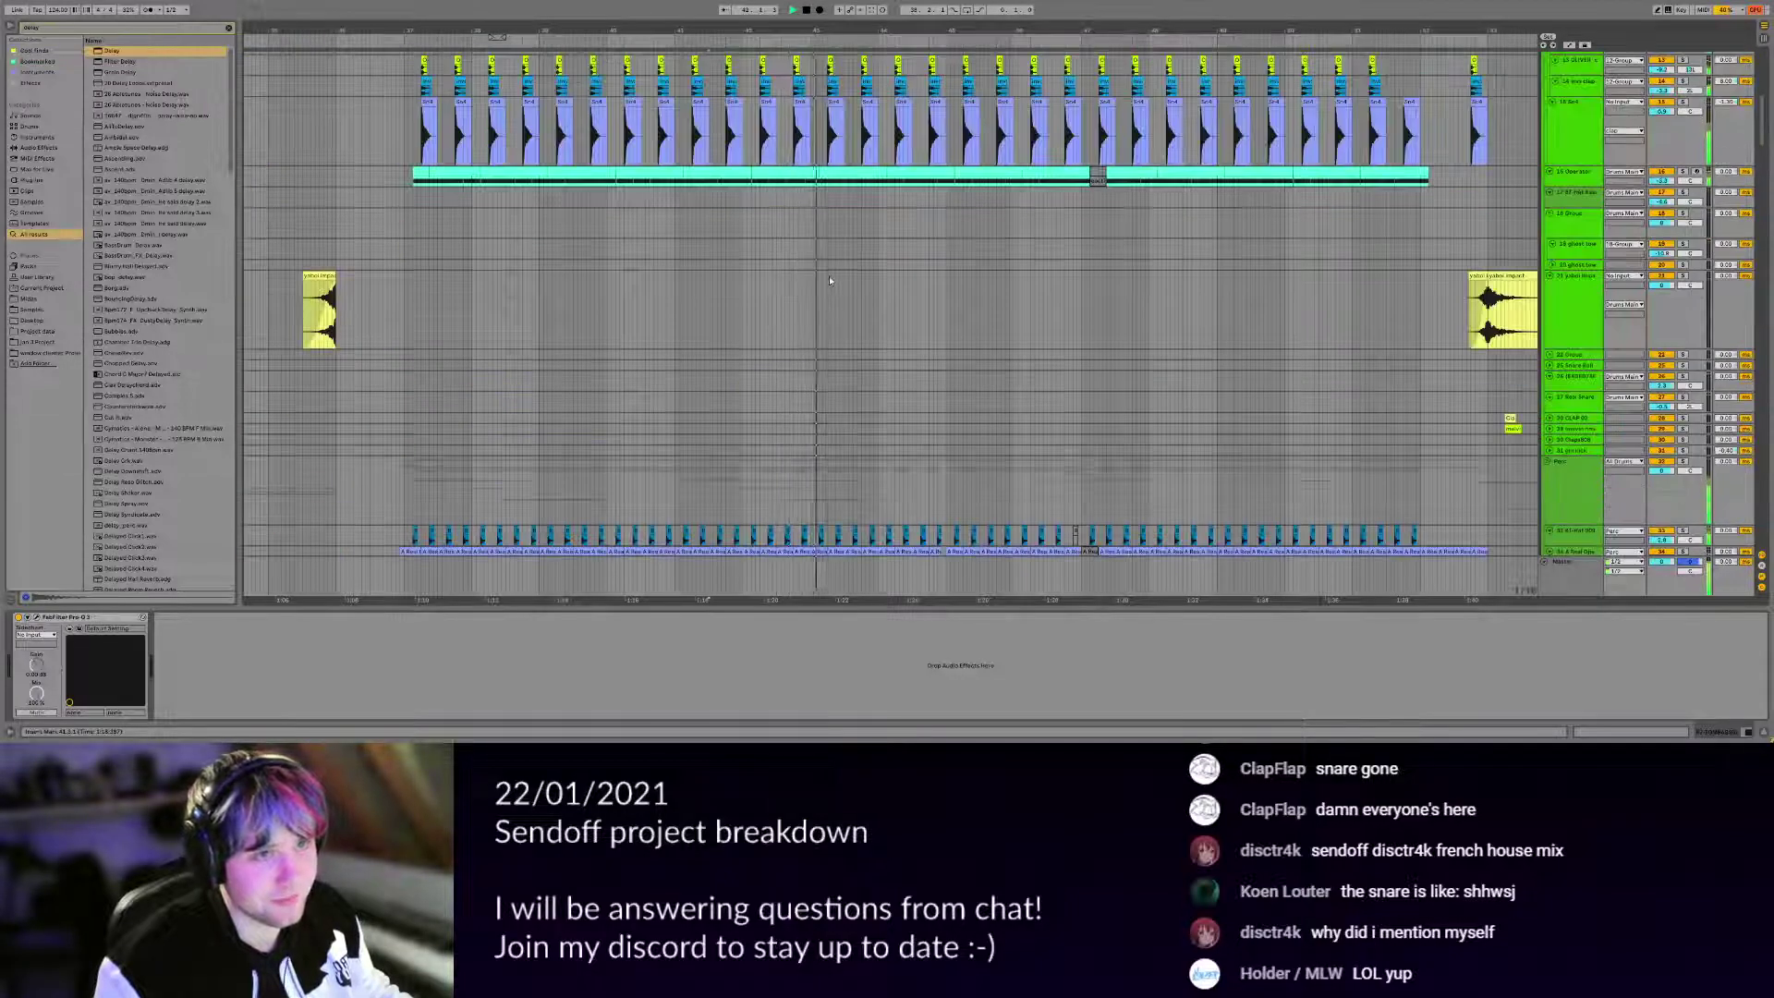
pyautogui.scroll(5, 828, 275)
pyautogui.scroll(-5, 836, 196)
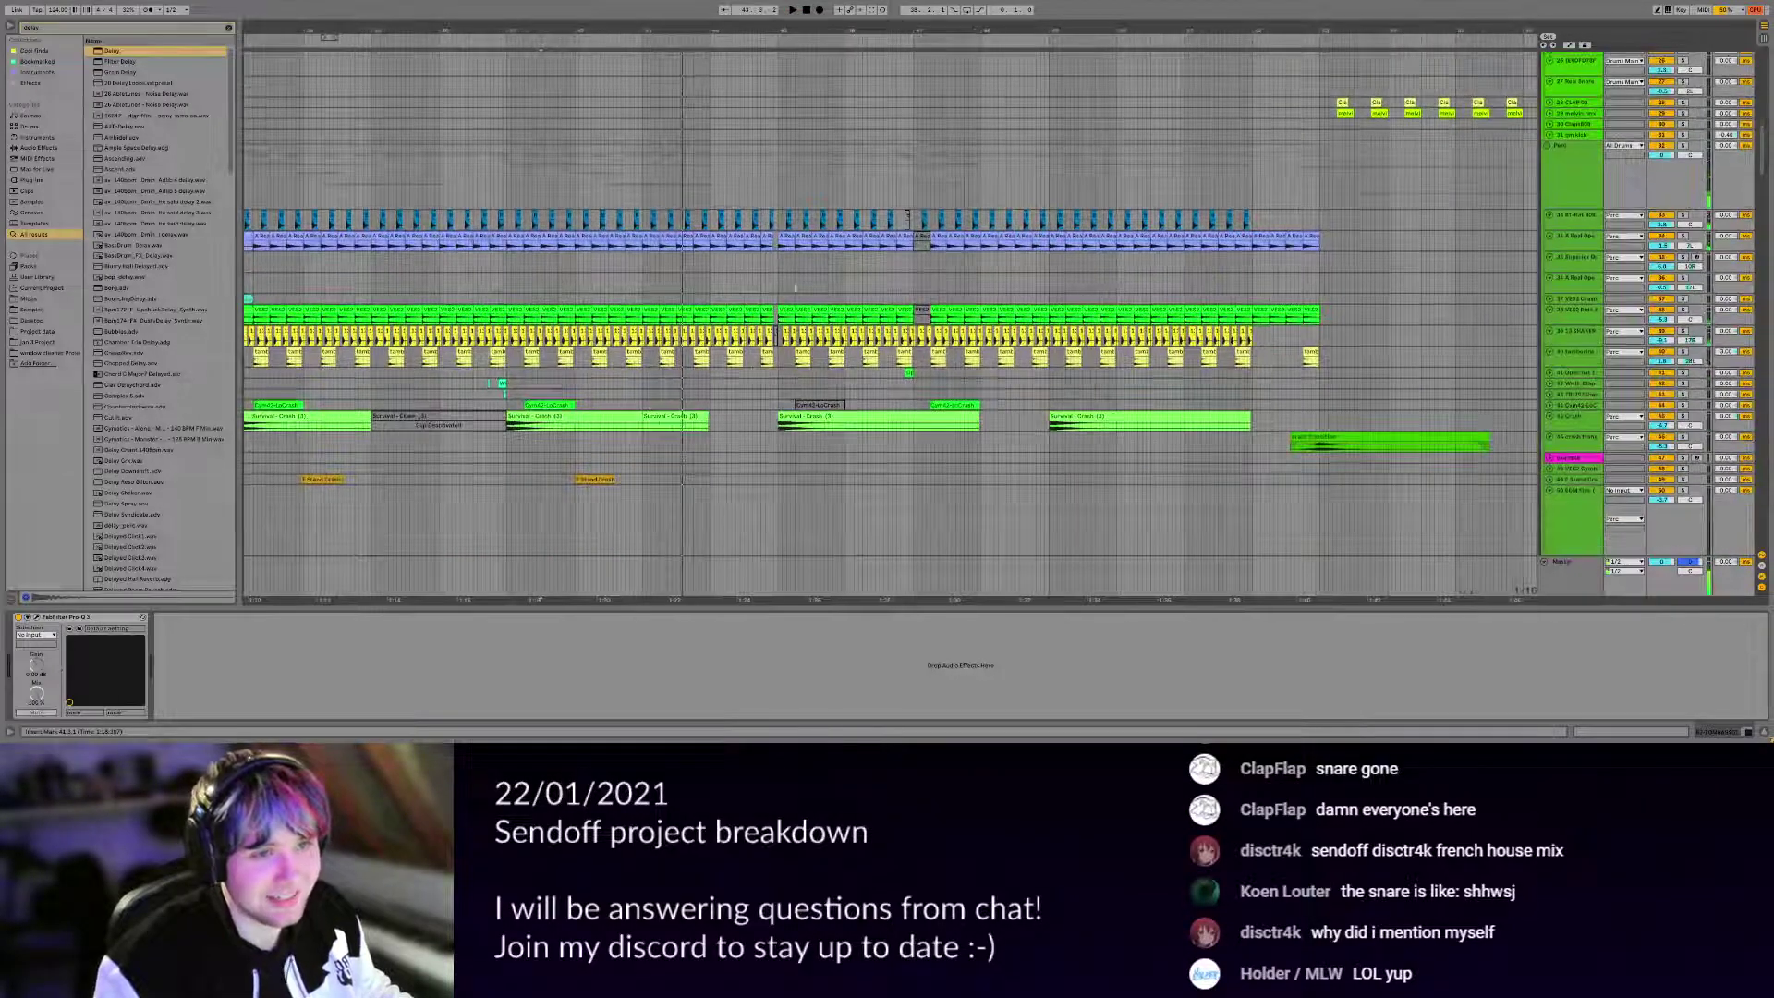
# Play the second half of the drop from around the yellow bass MIDI clip, select that clip and stop playback.
pyautogui.moveTo(778, 319); pyautogui.dragTo(753, 293)
pyautogui.scroll(4, 753, 293)
pyautogui.moveTo(620, 147); pyautogui.dragTo(625, 133)
pyautogui.moveTo(750, 554)
pyautogui.mouseDown()
pyautogui.moveTo(597, 367)
pyautogui.moveTo(628, 102)
pyautogui.moveTo(704, 288)
pyautogui.mouseUp()
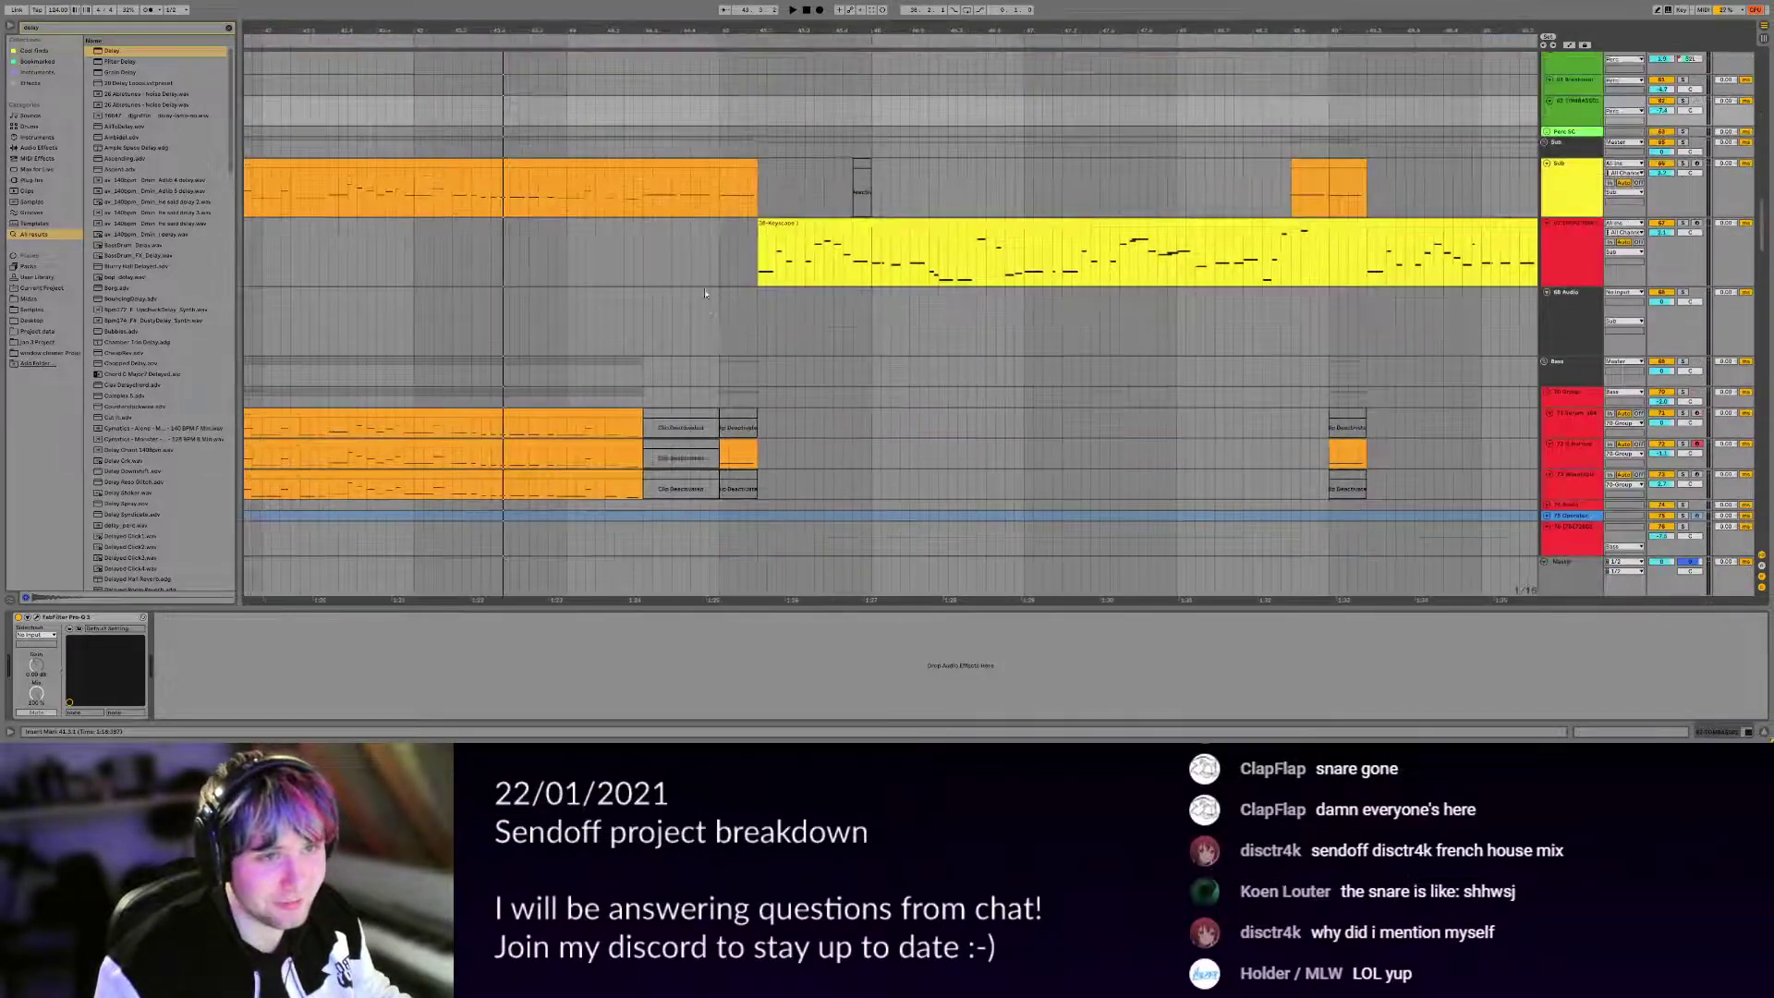
pyautogui.click(721, 279)
pyautogui.scroll(1, 744, 281)
pyautogui.press('space')
pyautogui.moveTo(878, 258); pyautogui.dragTo(723, 262)
pyautogui.scroll(-4, 735, 327)
pyautogui.scroll(-3, 724, 263)
pyautogui.click(729, 226)
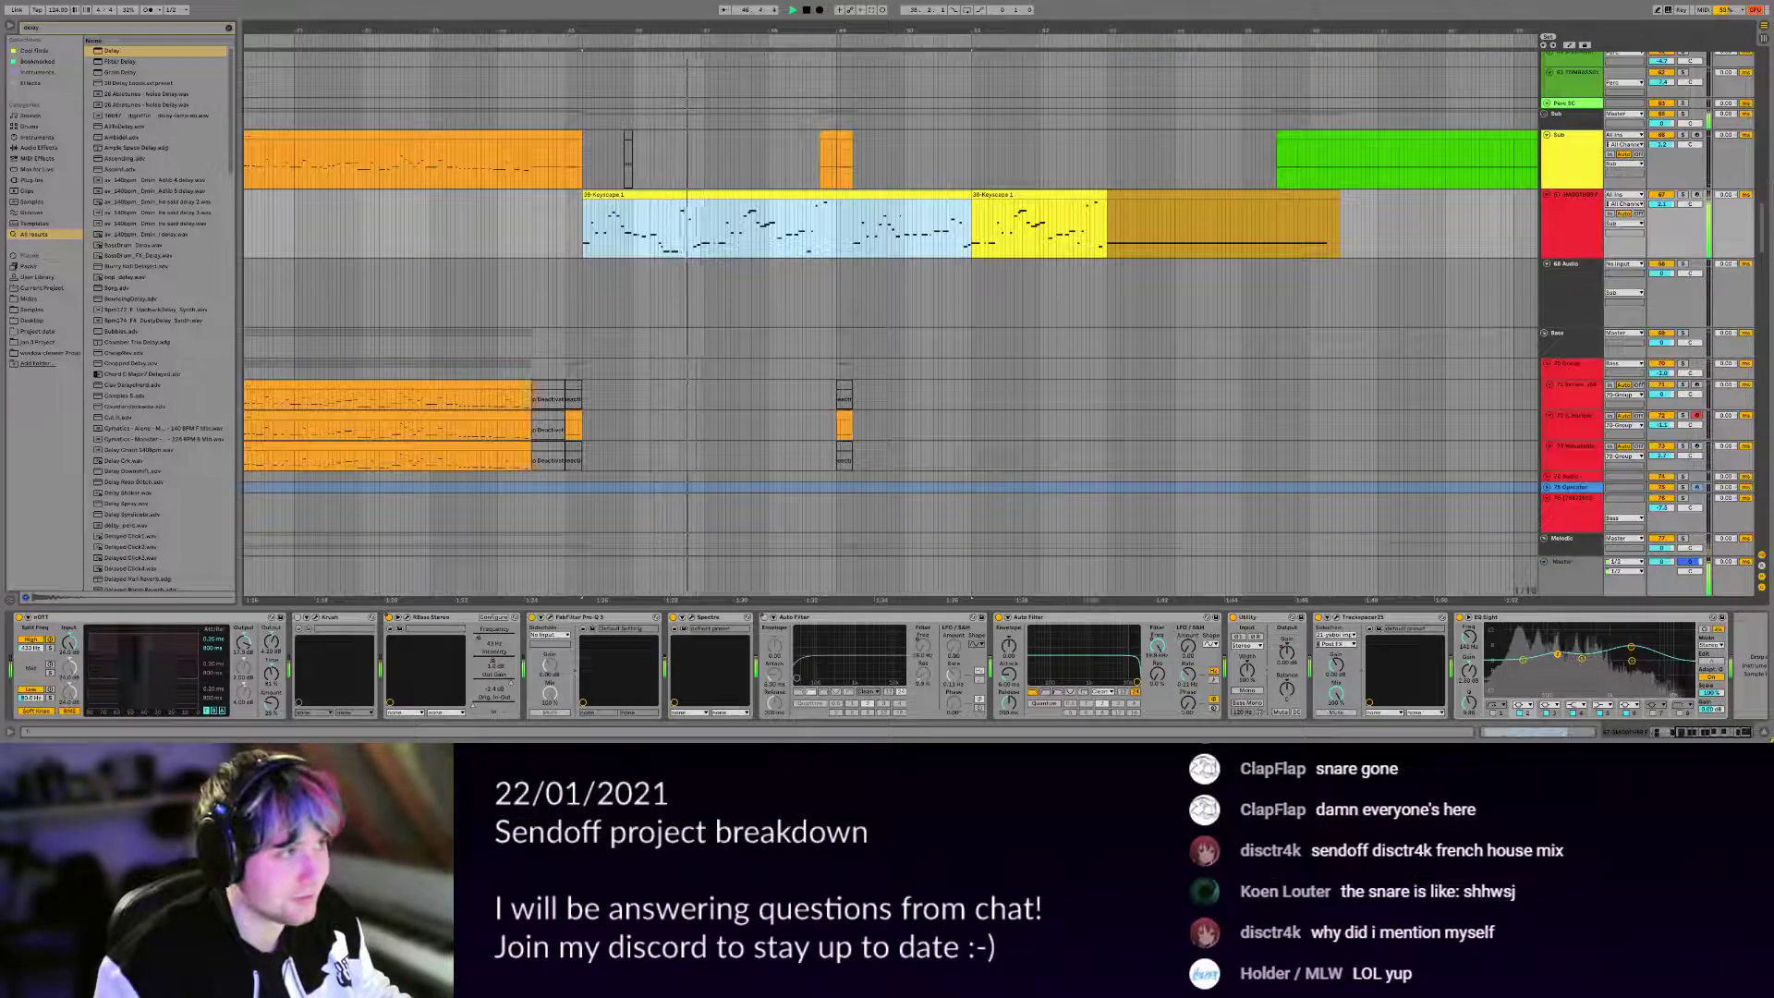
pyautogui.press('space')
# Loop the range covering both yellow bass MIDI clips and the short gap before them, and consolidate it into one clip.
pyautogui.click(1034, 196)
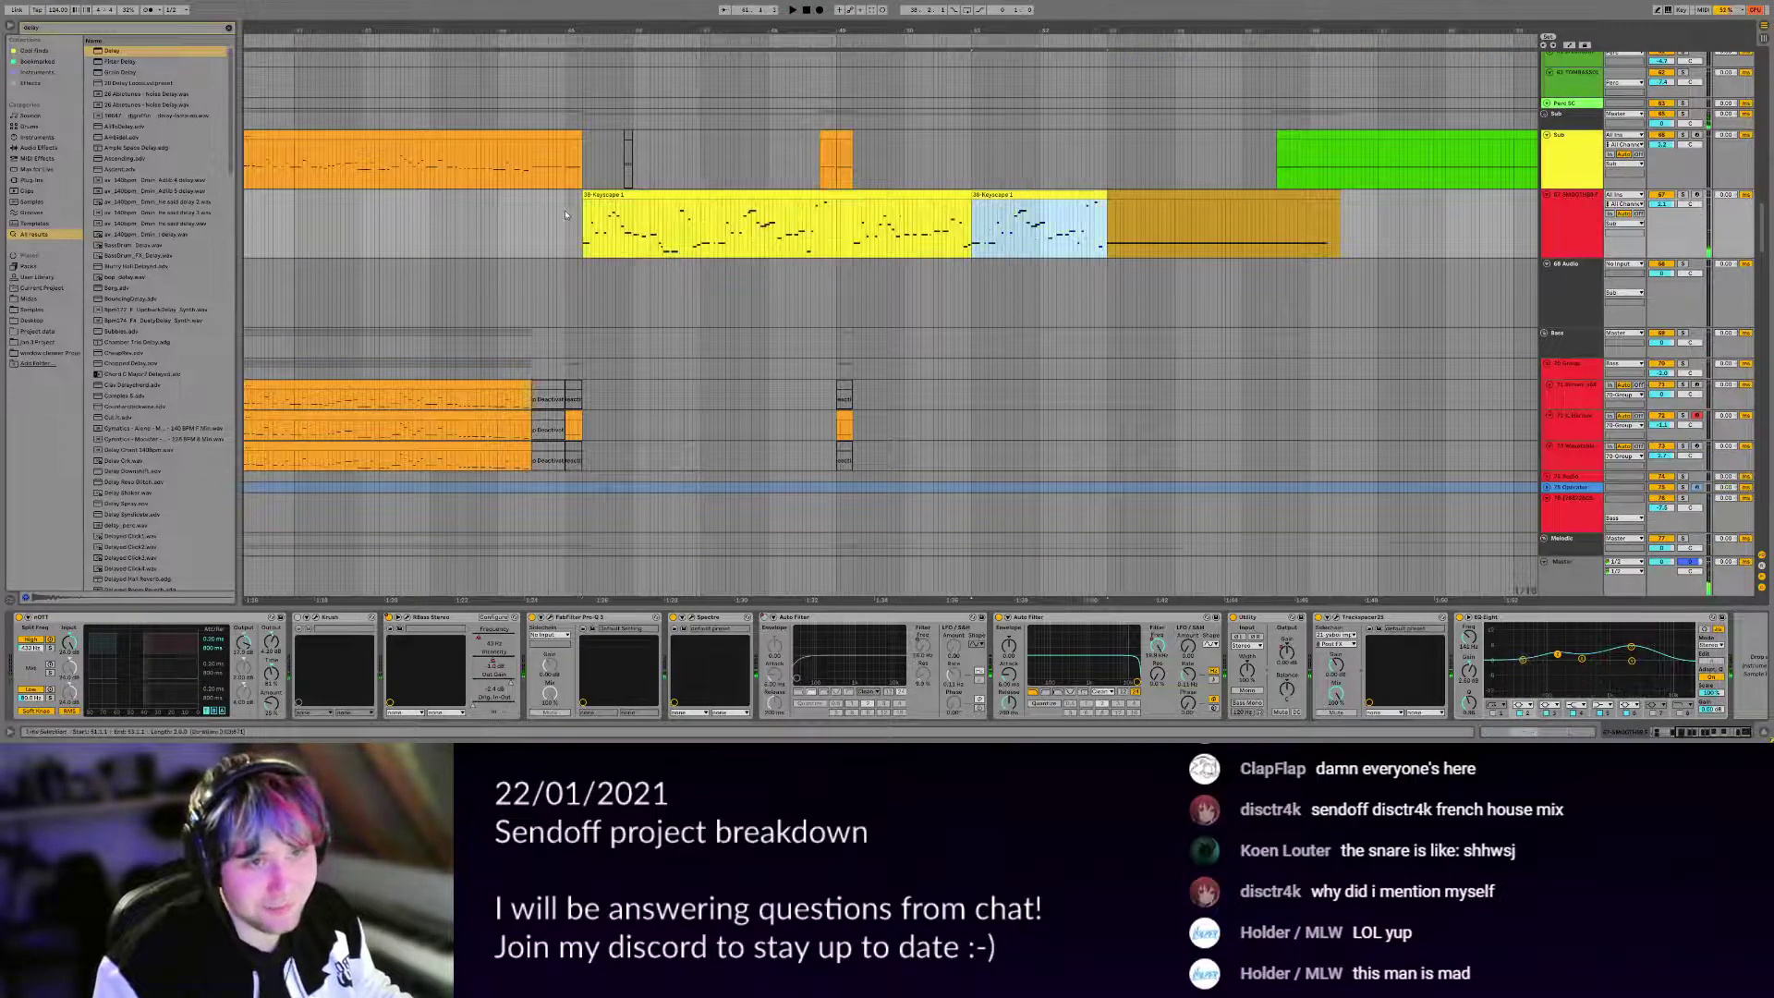
pyautogui.keyDown('shift'); pyautogui.click(566, 214); pyautogui.keyUp('shift')
pyautogui.hotkey('ctrl', 'l')
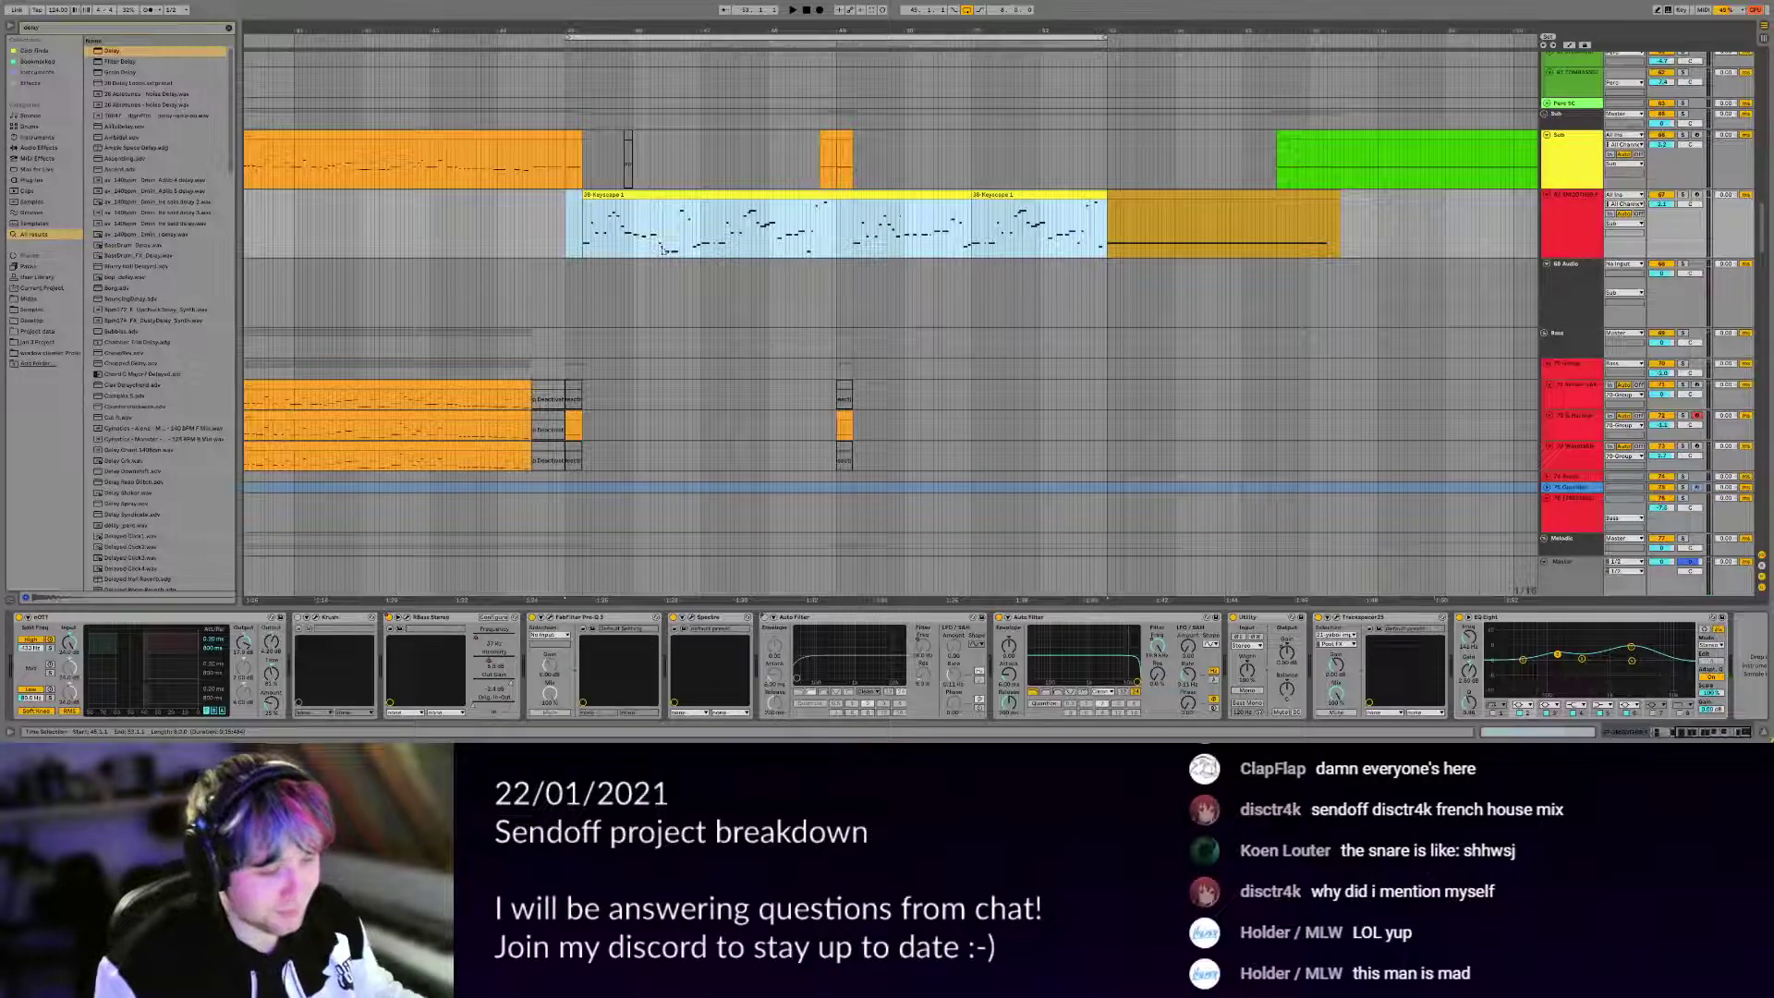
pyautogui.scroll(-4, 729, 275)
pyautogui.scroll(5, 711, 312)
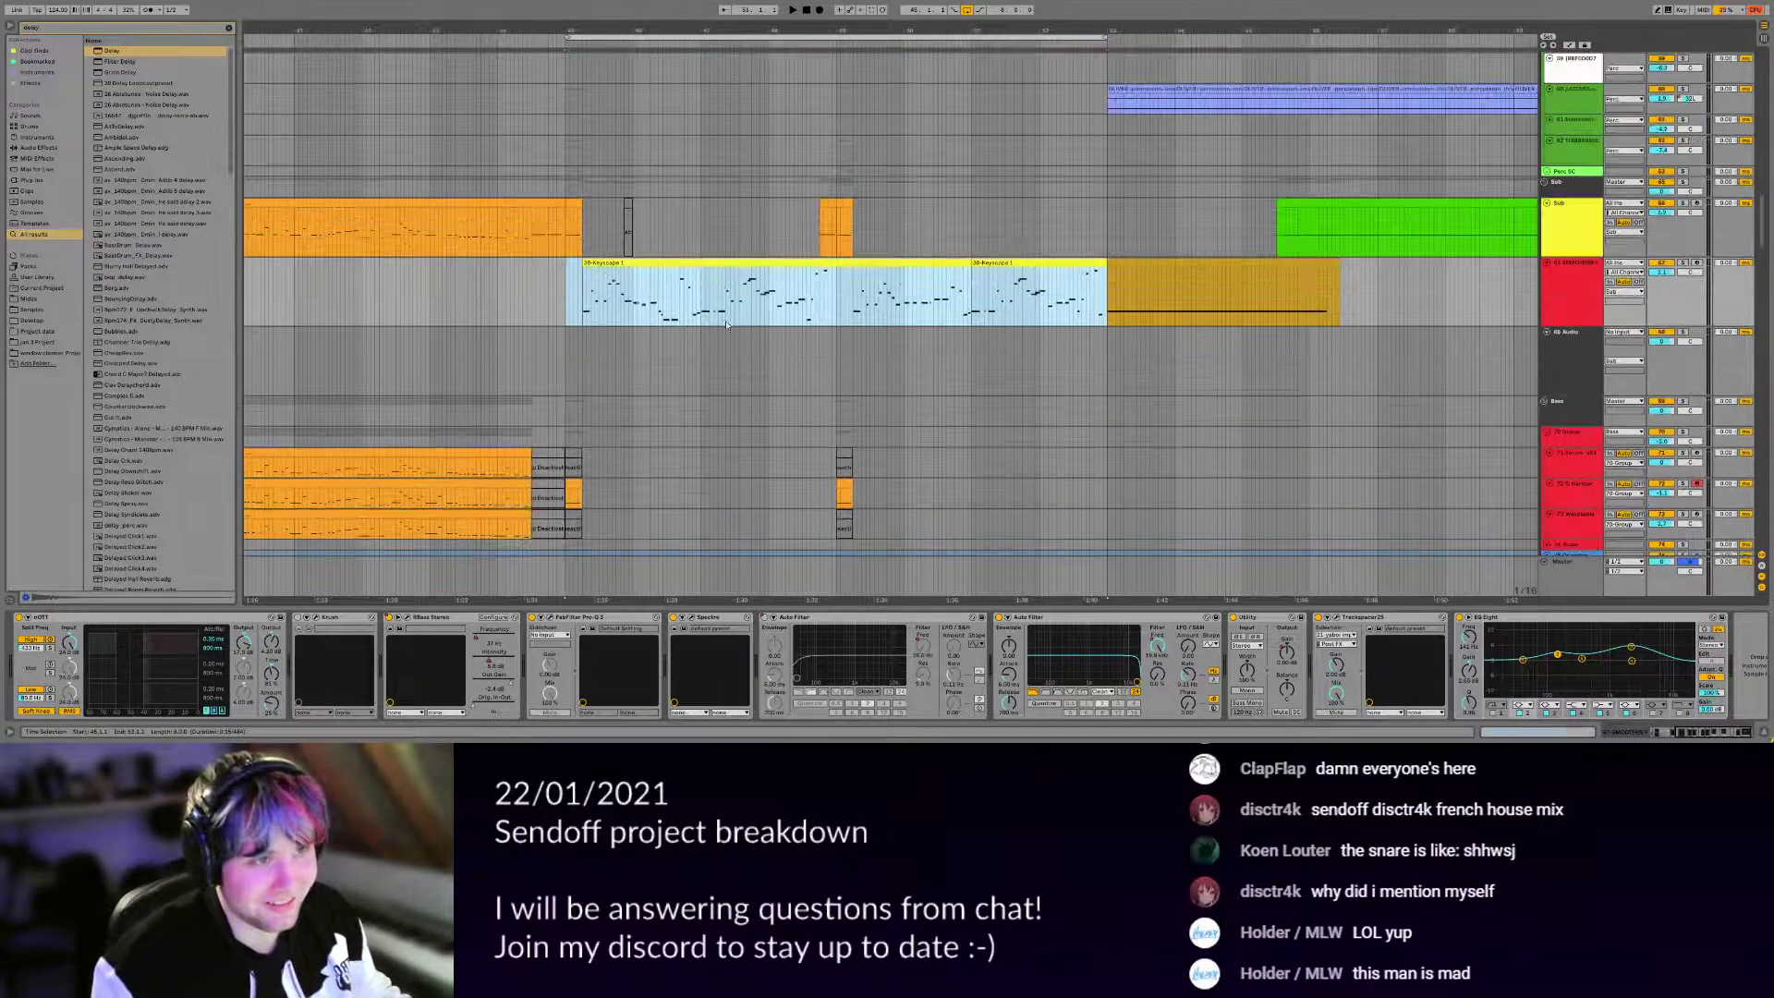
pyautogui.hotkey('ctrl', 'j')
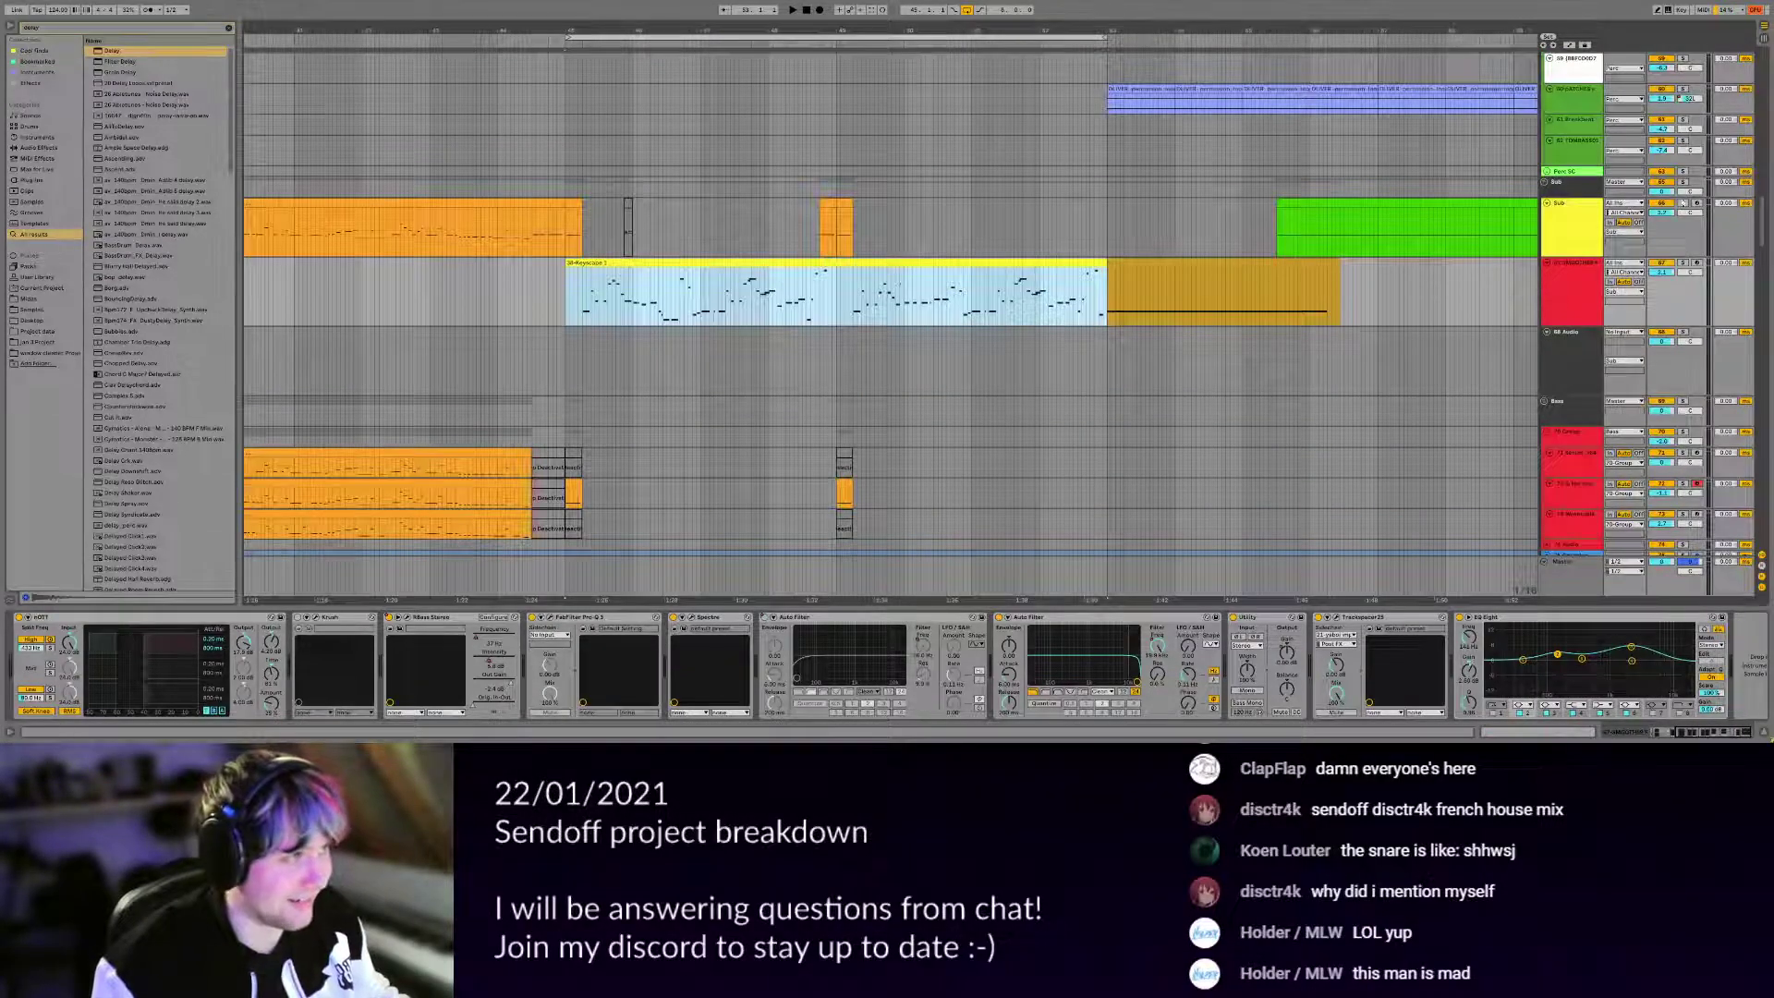
# Solo the Sub group and the Keyscape part, and play the looped bass section.
pyautogui.click(1661, 140)
pyautogui.scroll(-5, 895, 369)
pyautogui.scroll(20, 894, 369)
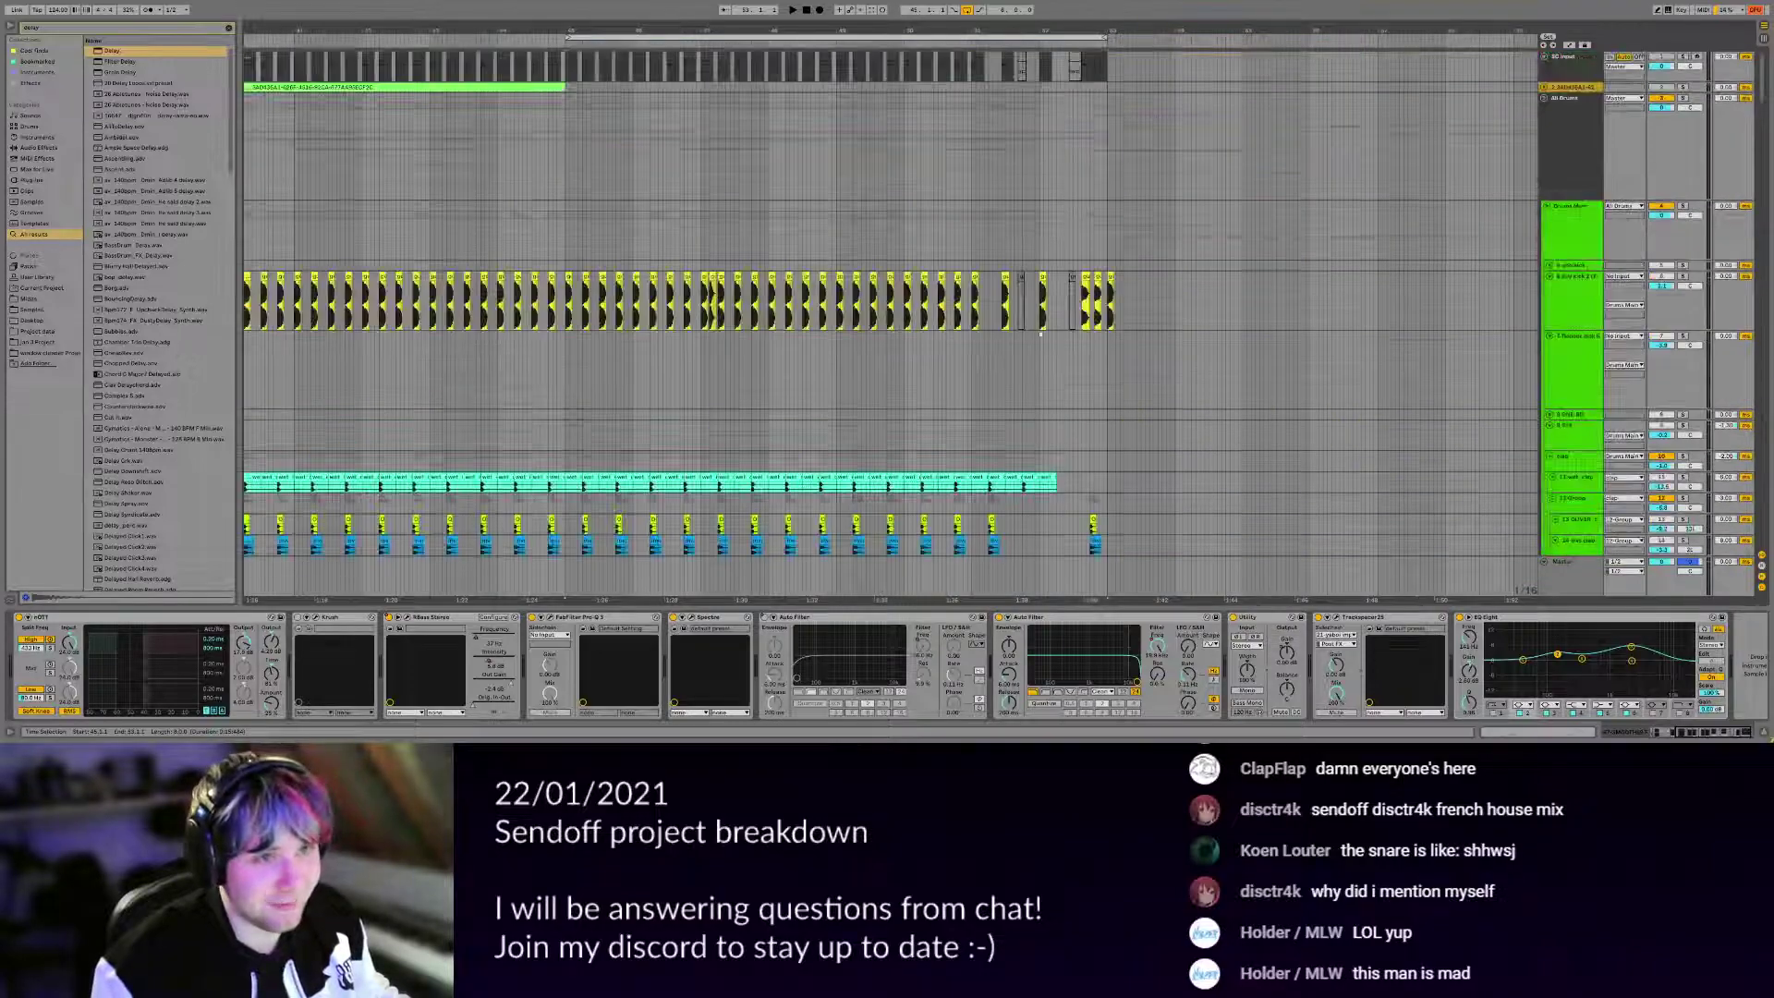
pyautogui.scroll(10, 867, 334)
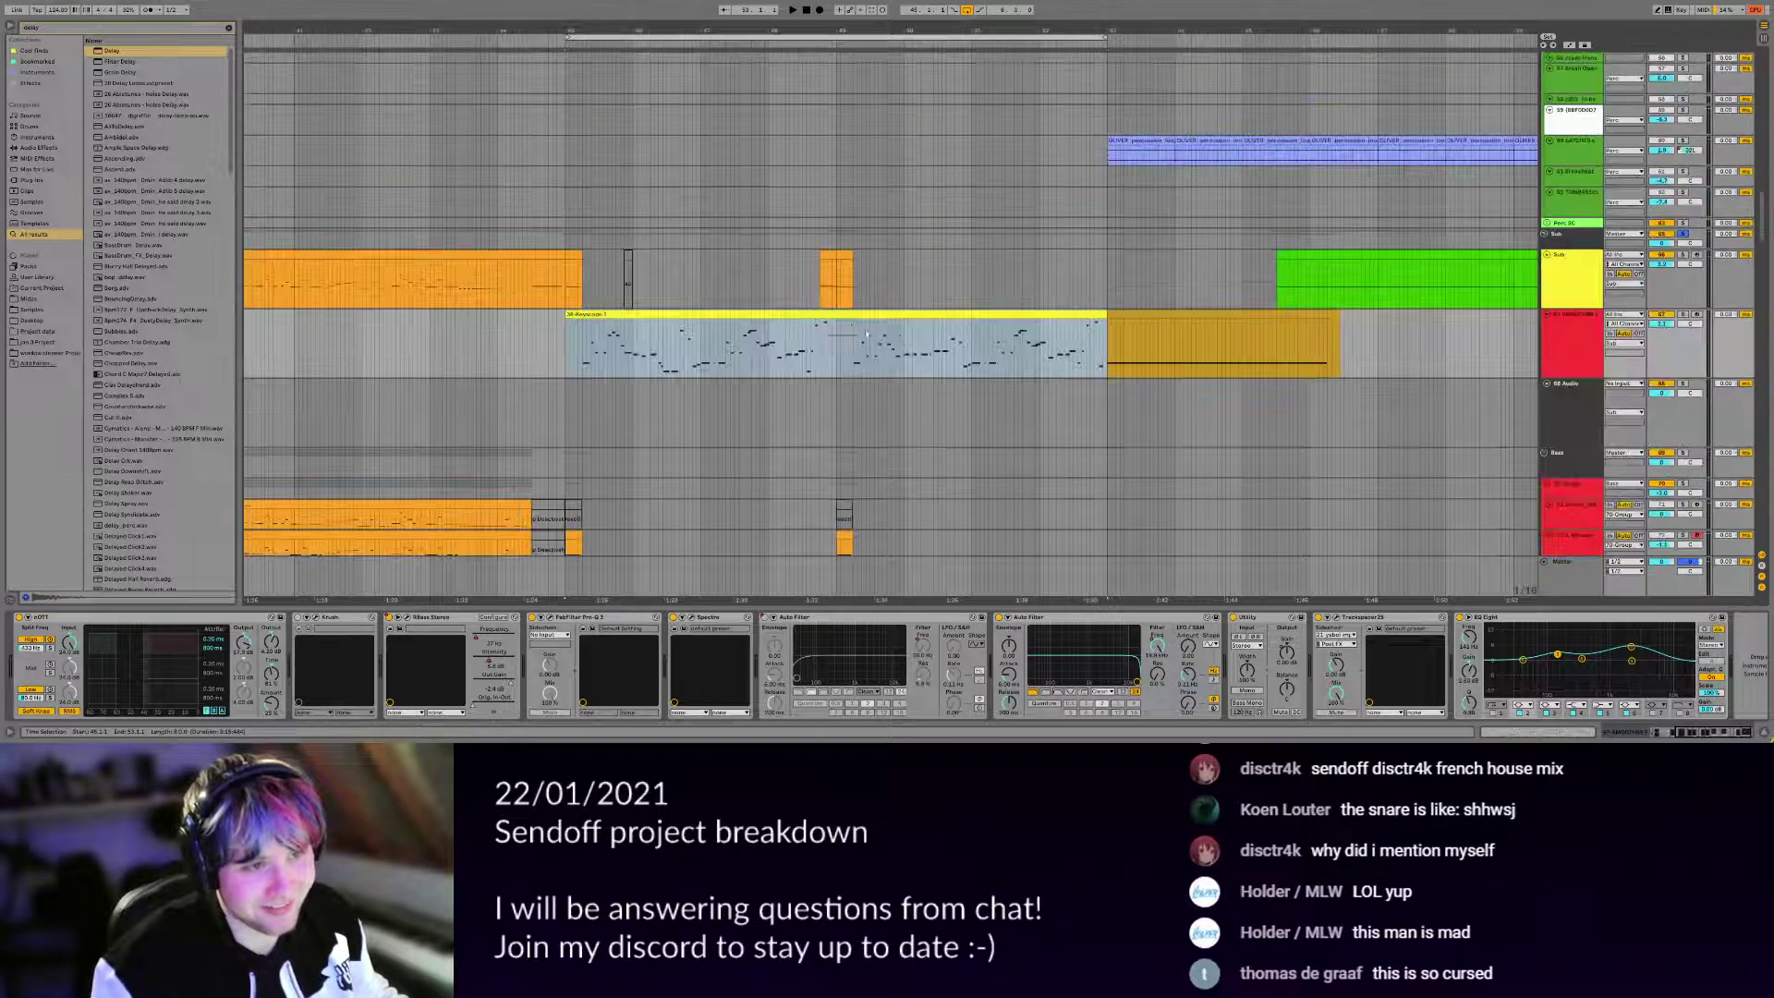
pyautogui.scroll(-10, 811, 323)
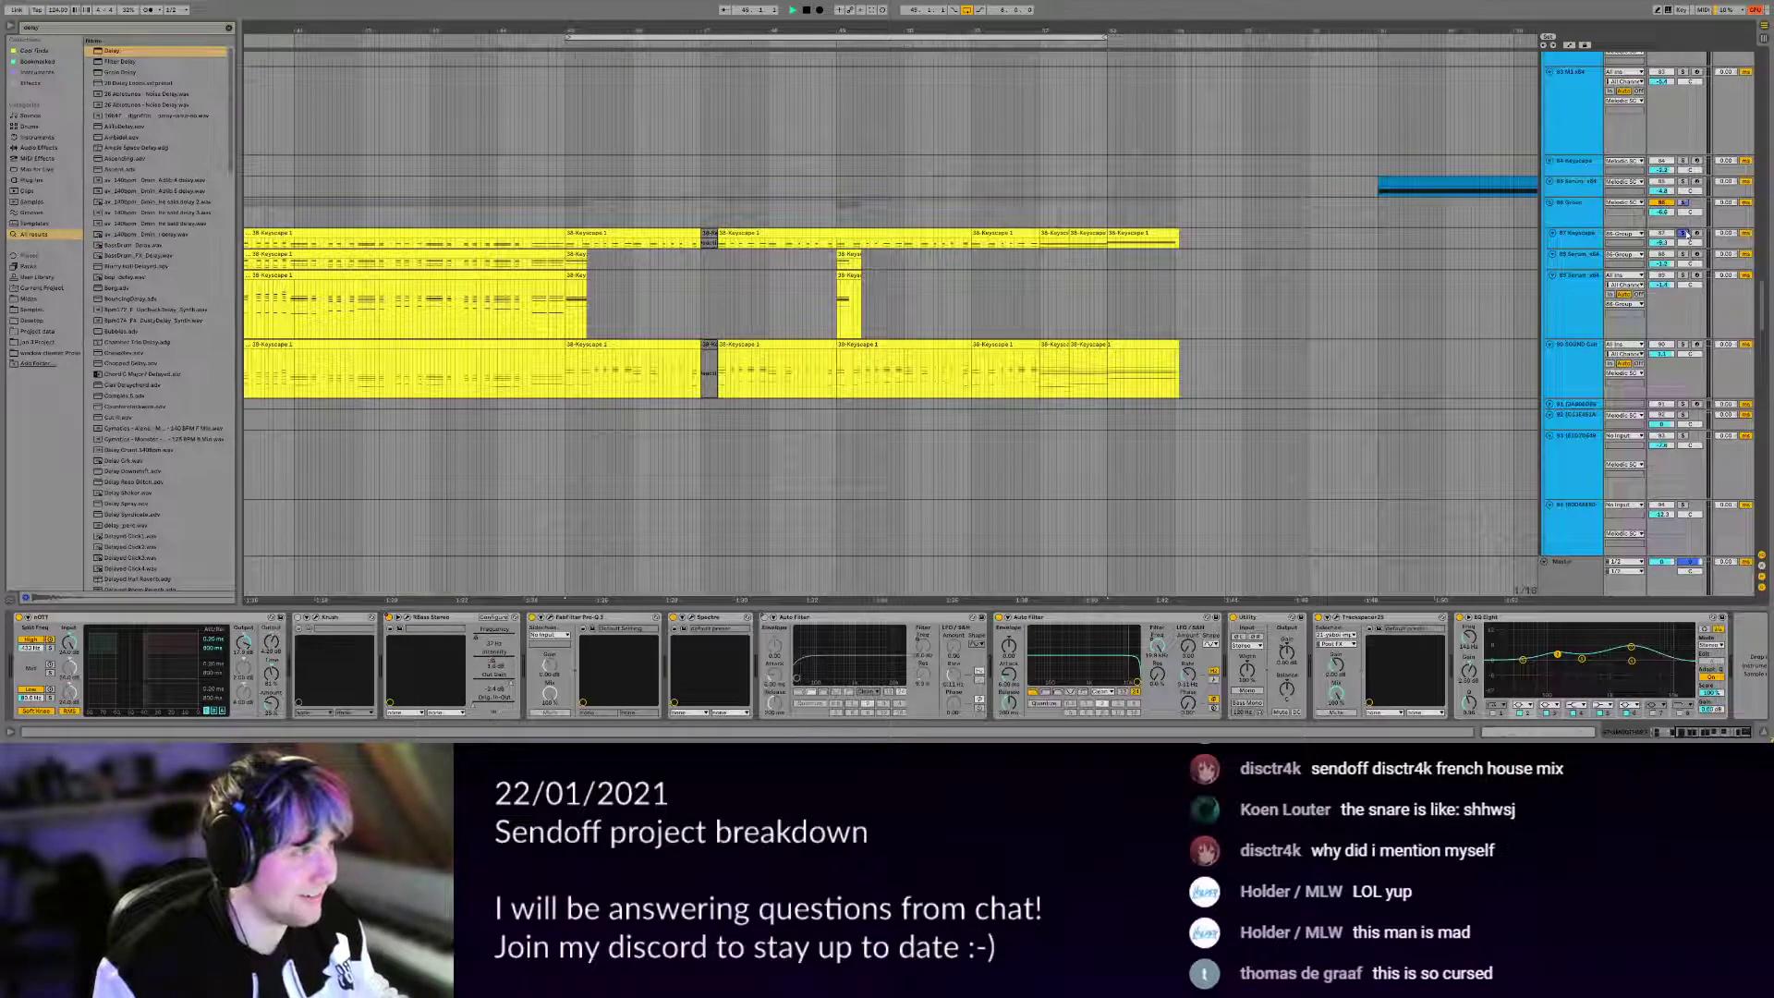
pyautogui.scroll(3, 892, 301)
pyautogui.scroll(10, 890, 303)
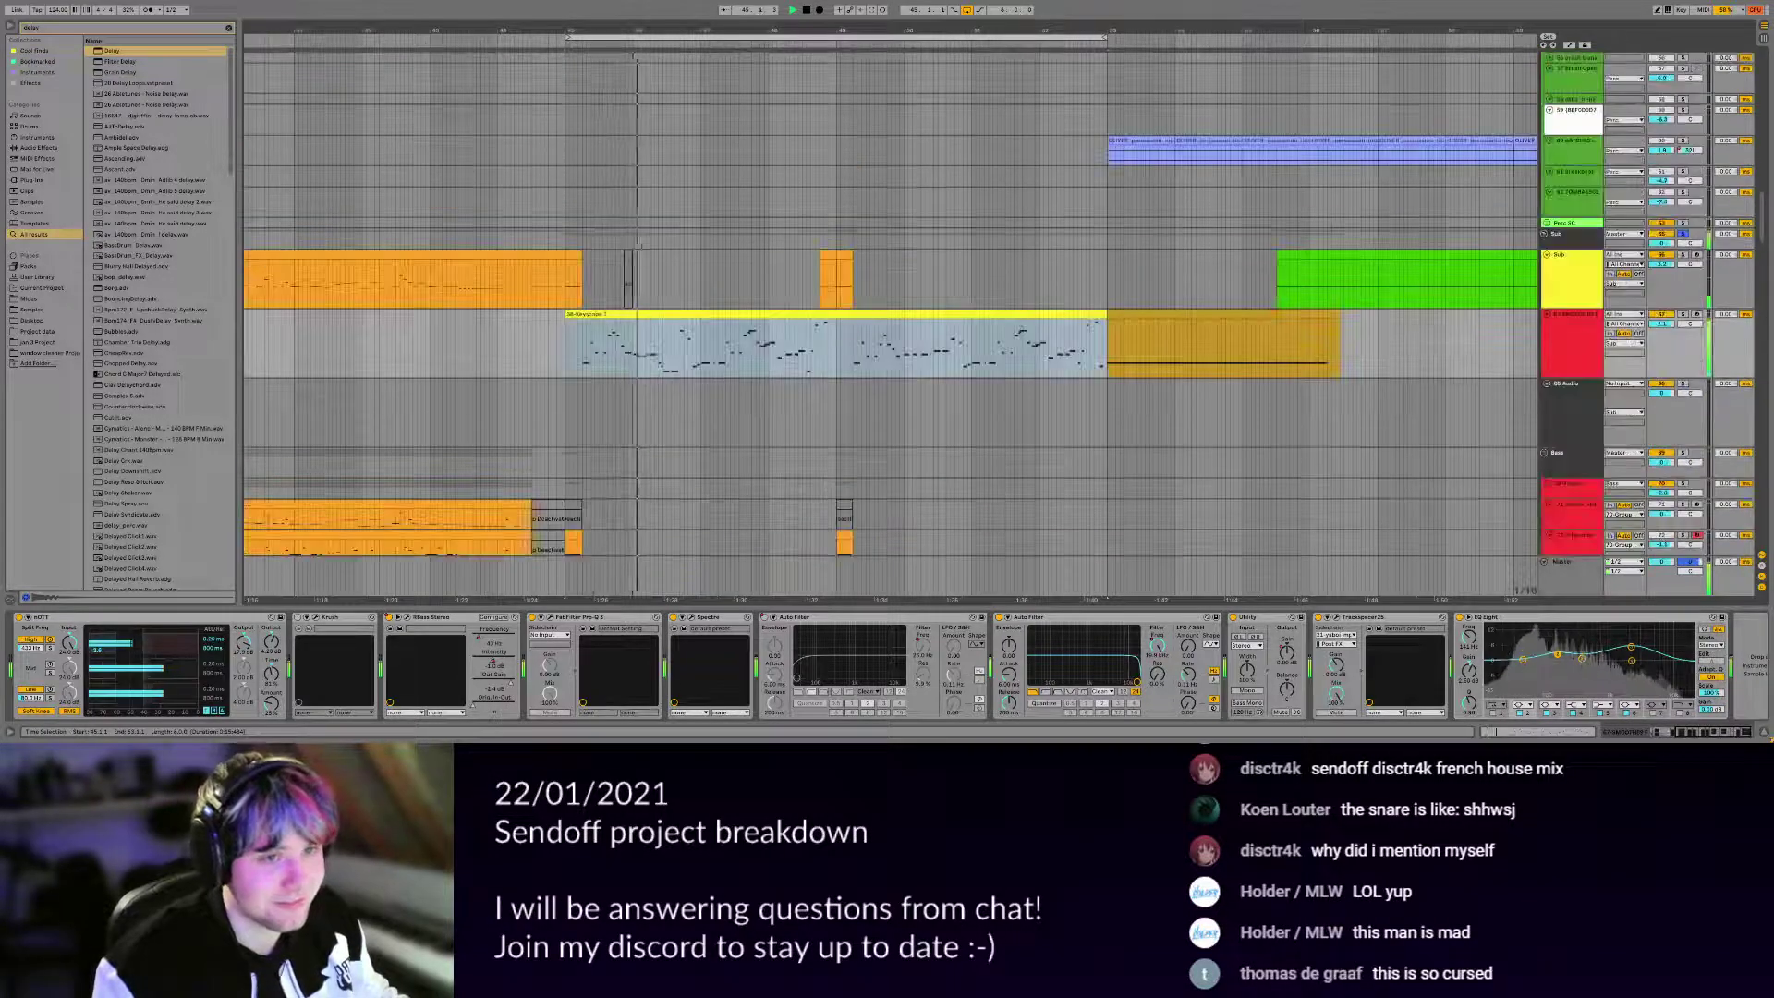
# Open the consolidated bass clip in the piano roll and examine its notes during playback.
pyautogui.doubleClick(750, 314)
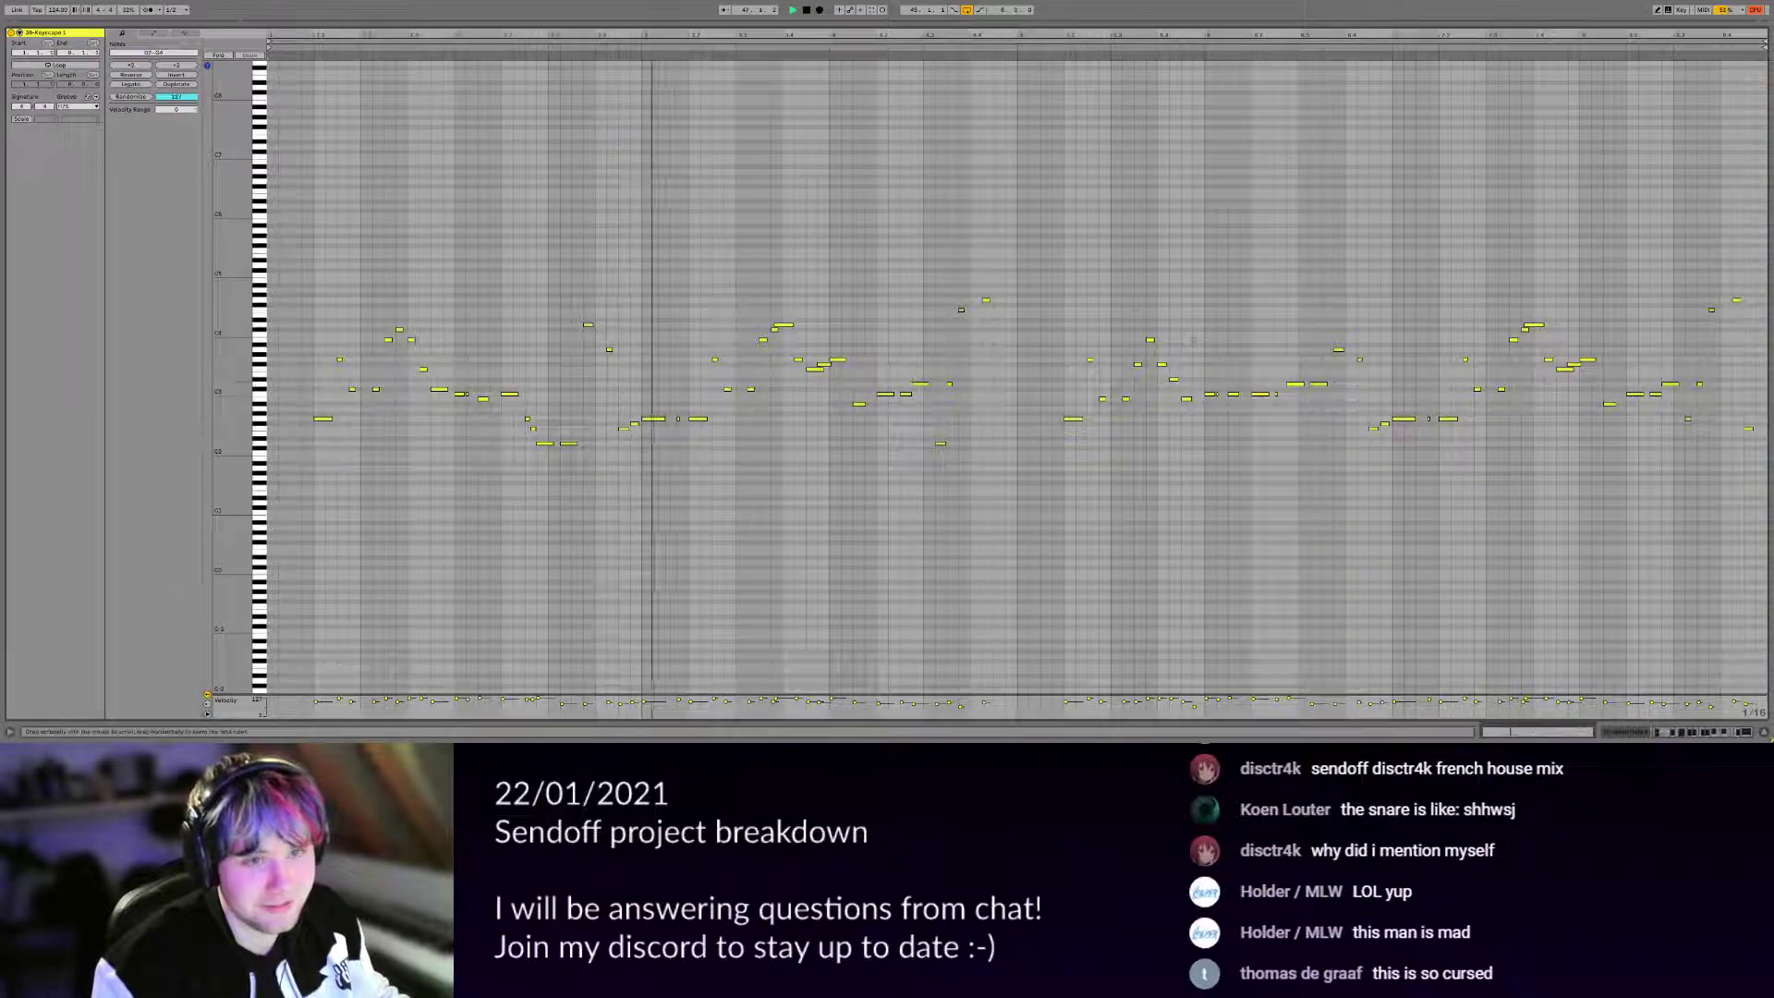
pyautogui.moveTo(231, 363); pyautogui.dragTo(300, 363)
pyautogui.scroll(4, 846, 317)
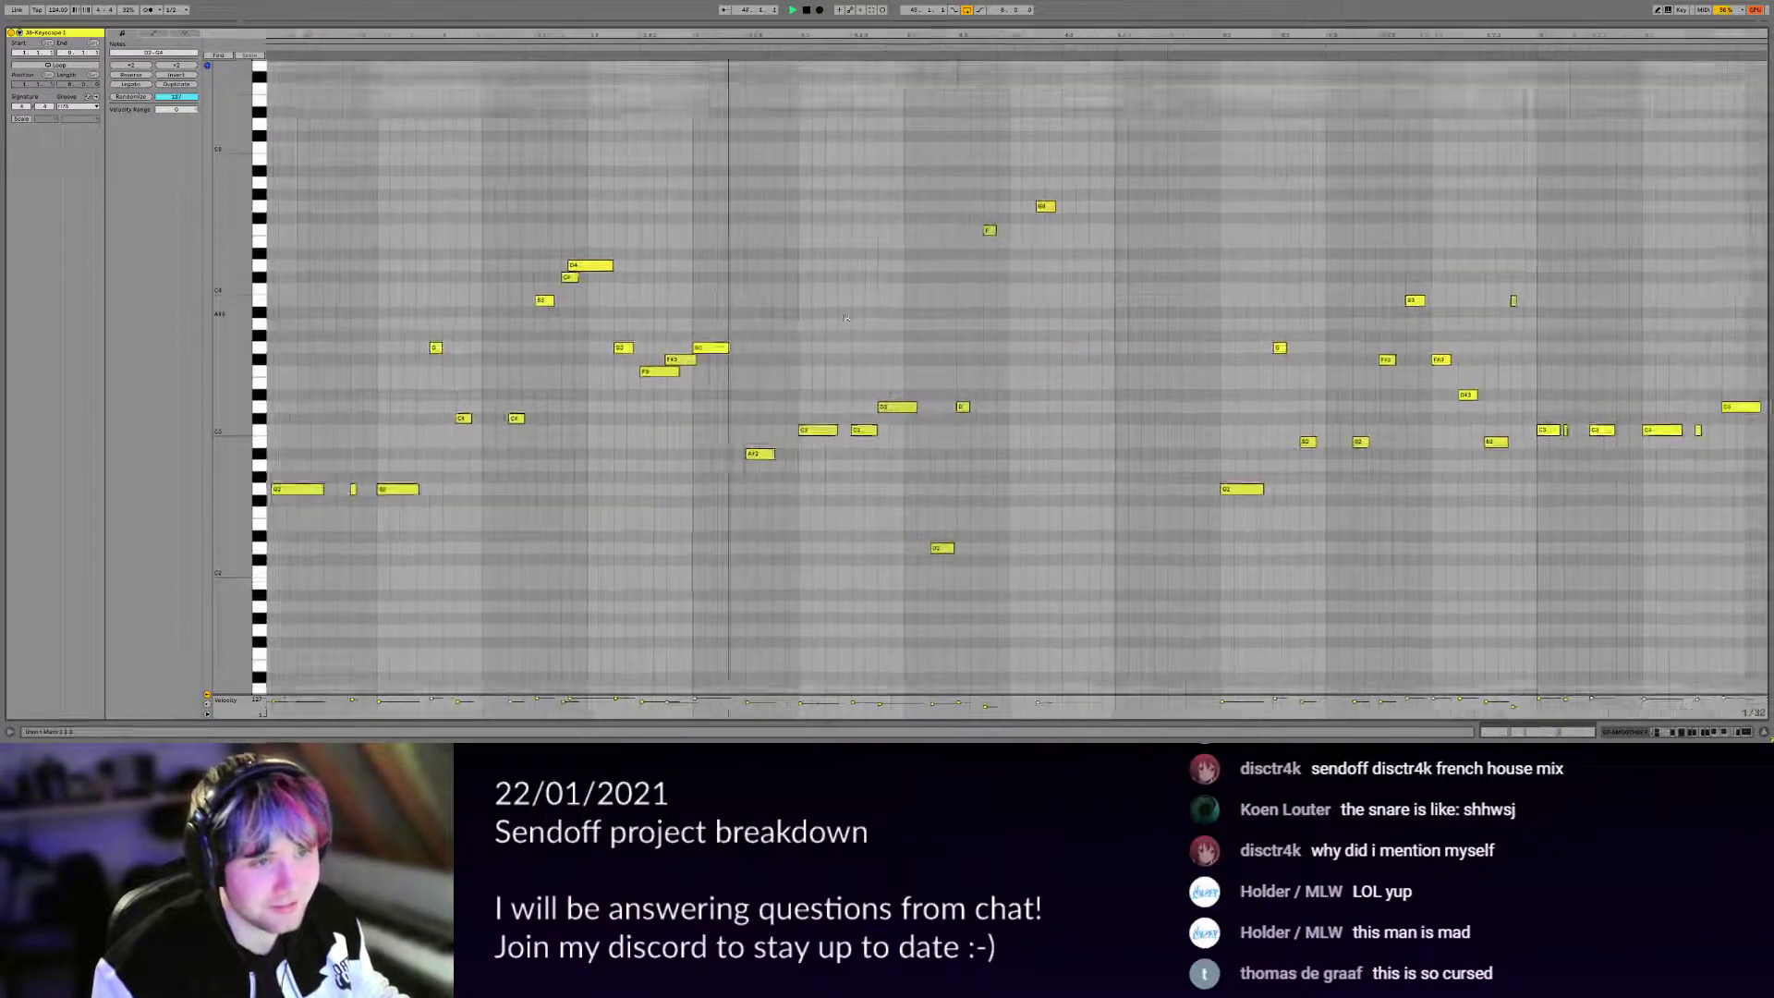
pyautogui.scroll(-5, 846, 318)
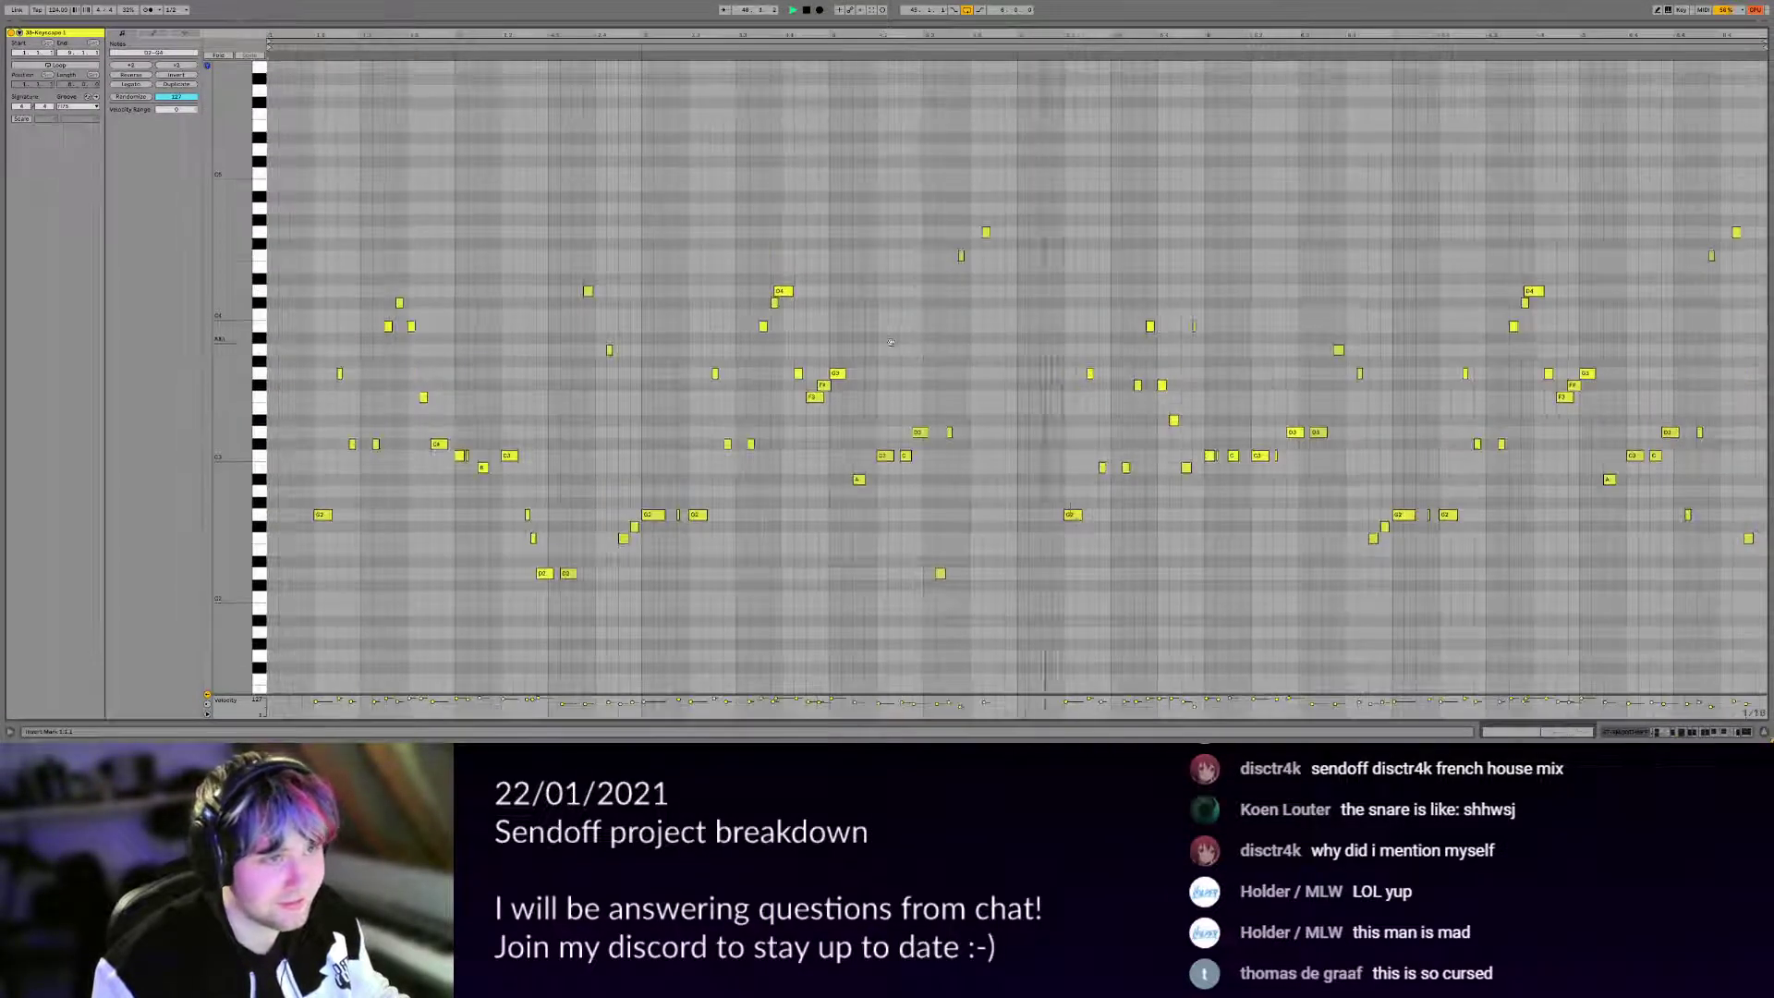
pyautogui.scroll(5, 891, 341)
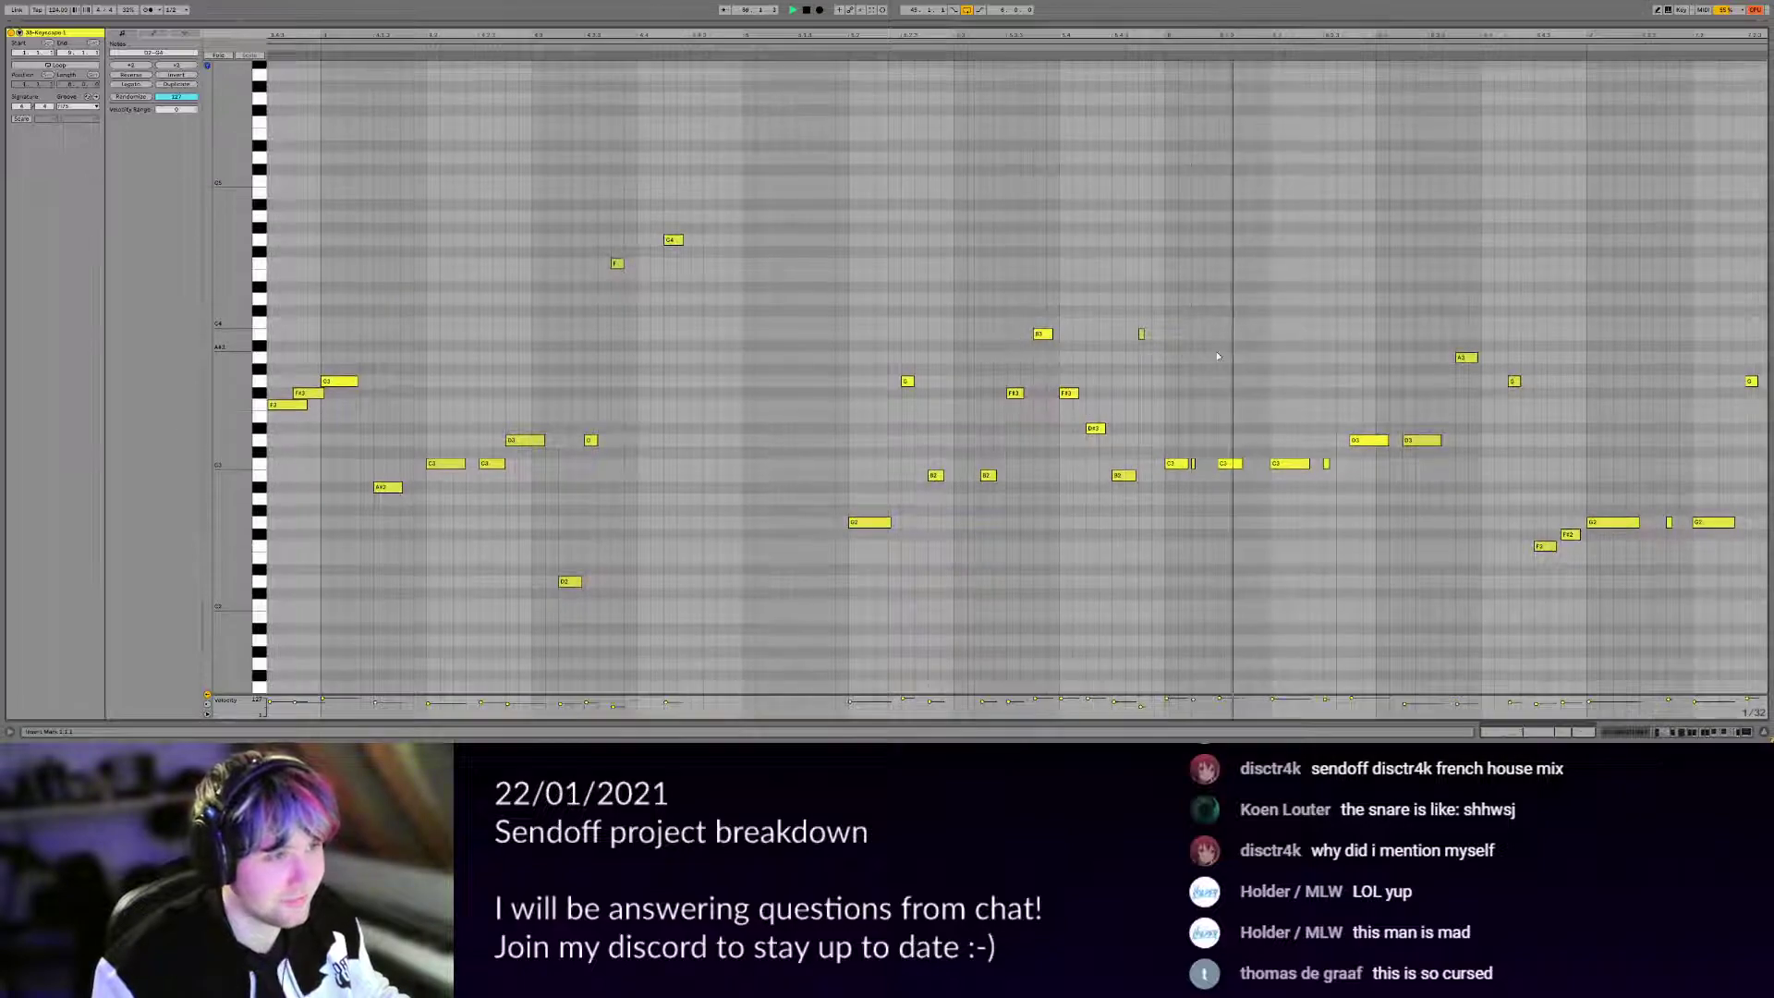
pyautogui.scroll(-5, 1217, 355)
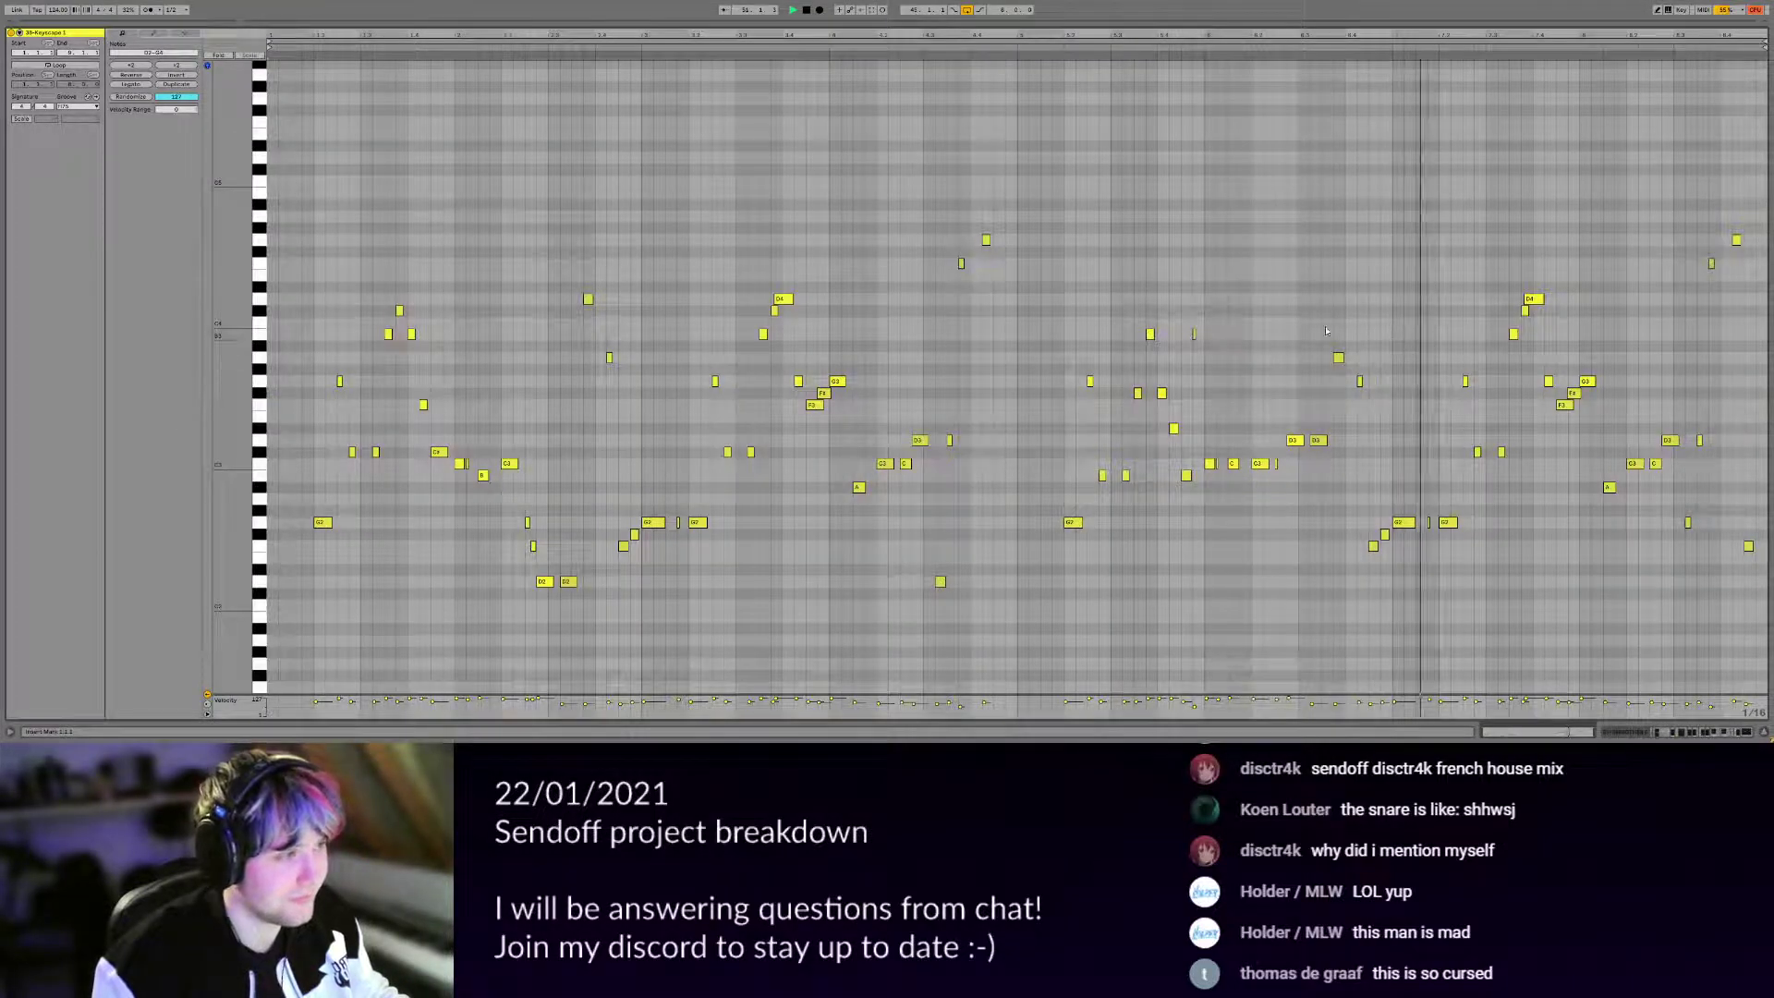
# Close the note editor, place the insert marker at the start of the bass clip and stop playback.
pyautogui.hotkey('shift', 'Tab')
pyautogui.scroll(10, 1048, 351)
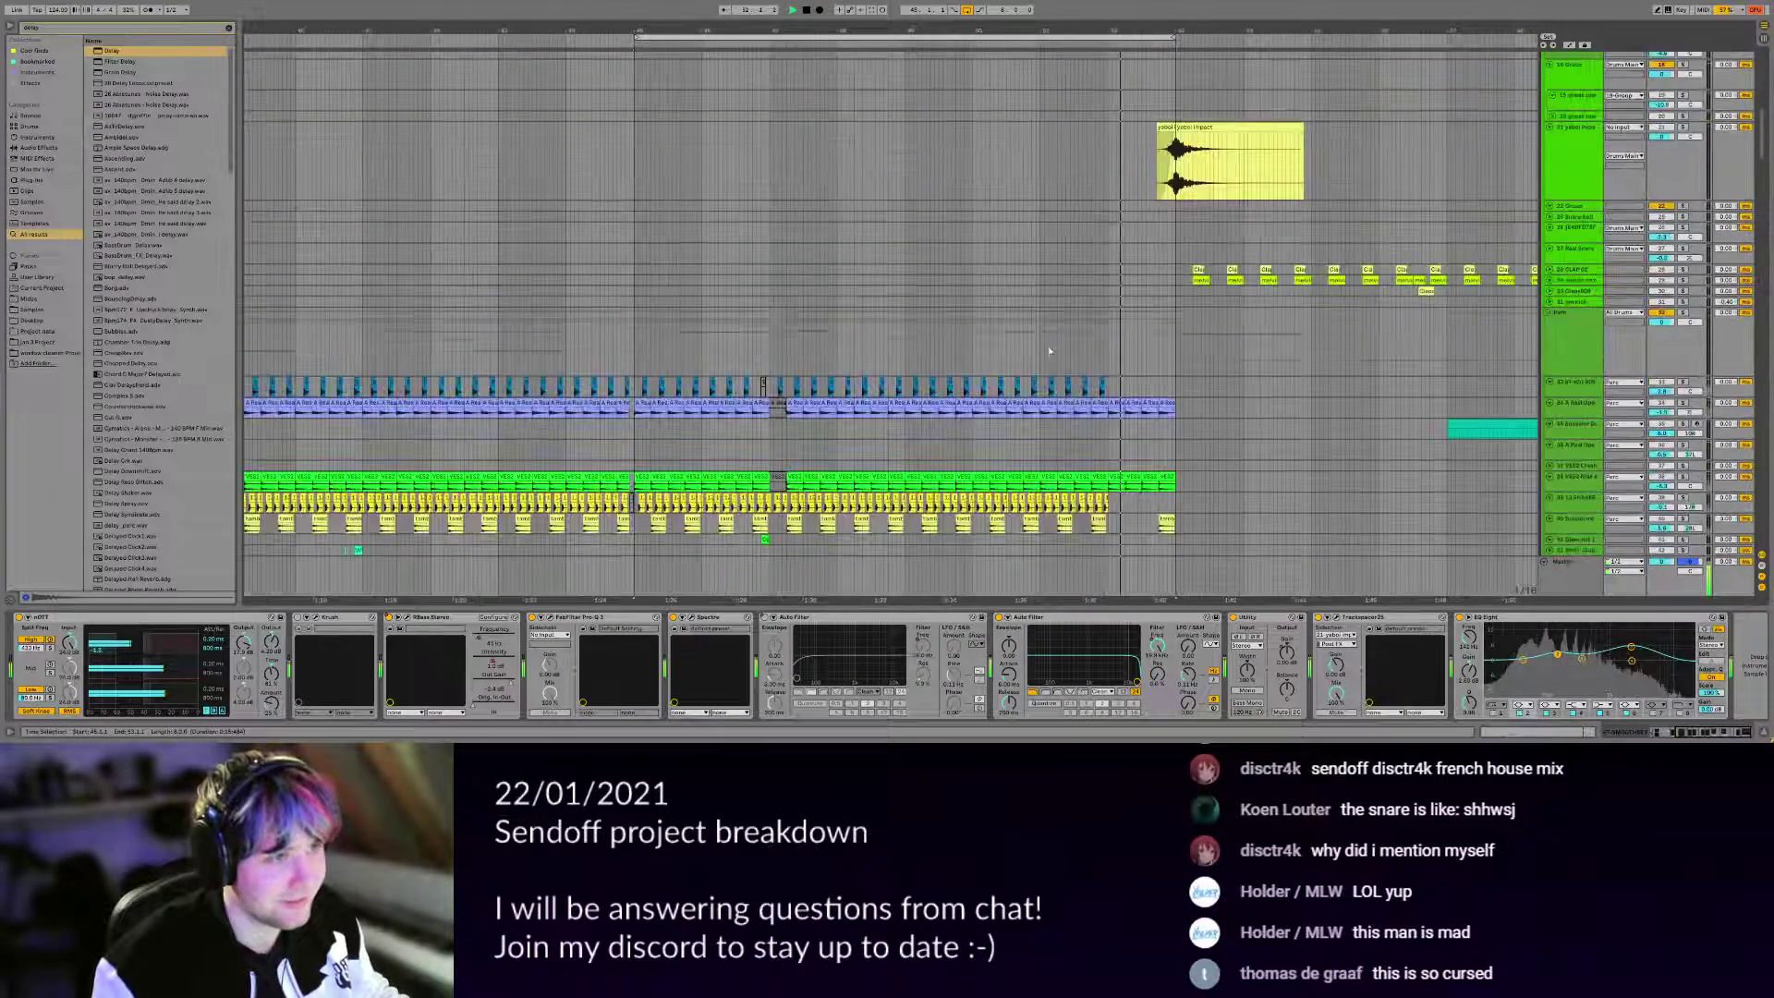
pyautogui.scroll(-10, 1049, 351)
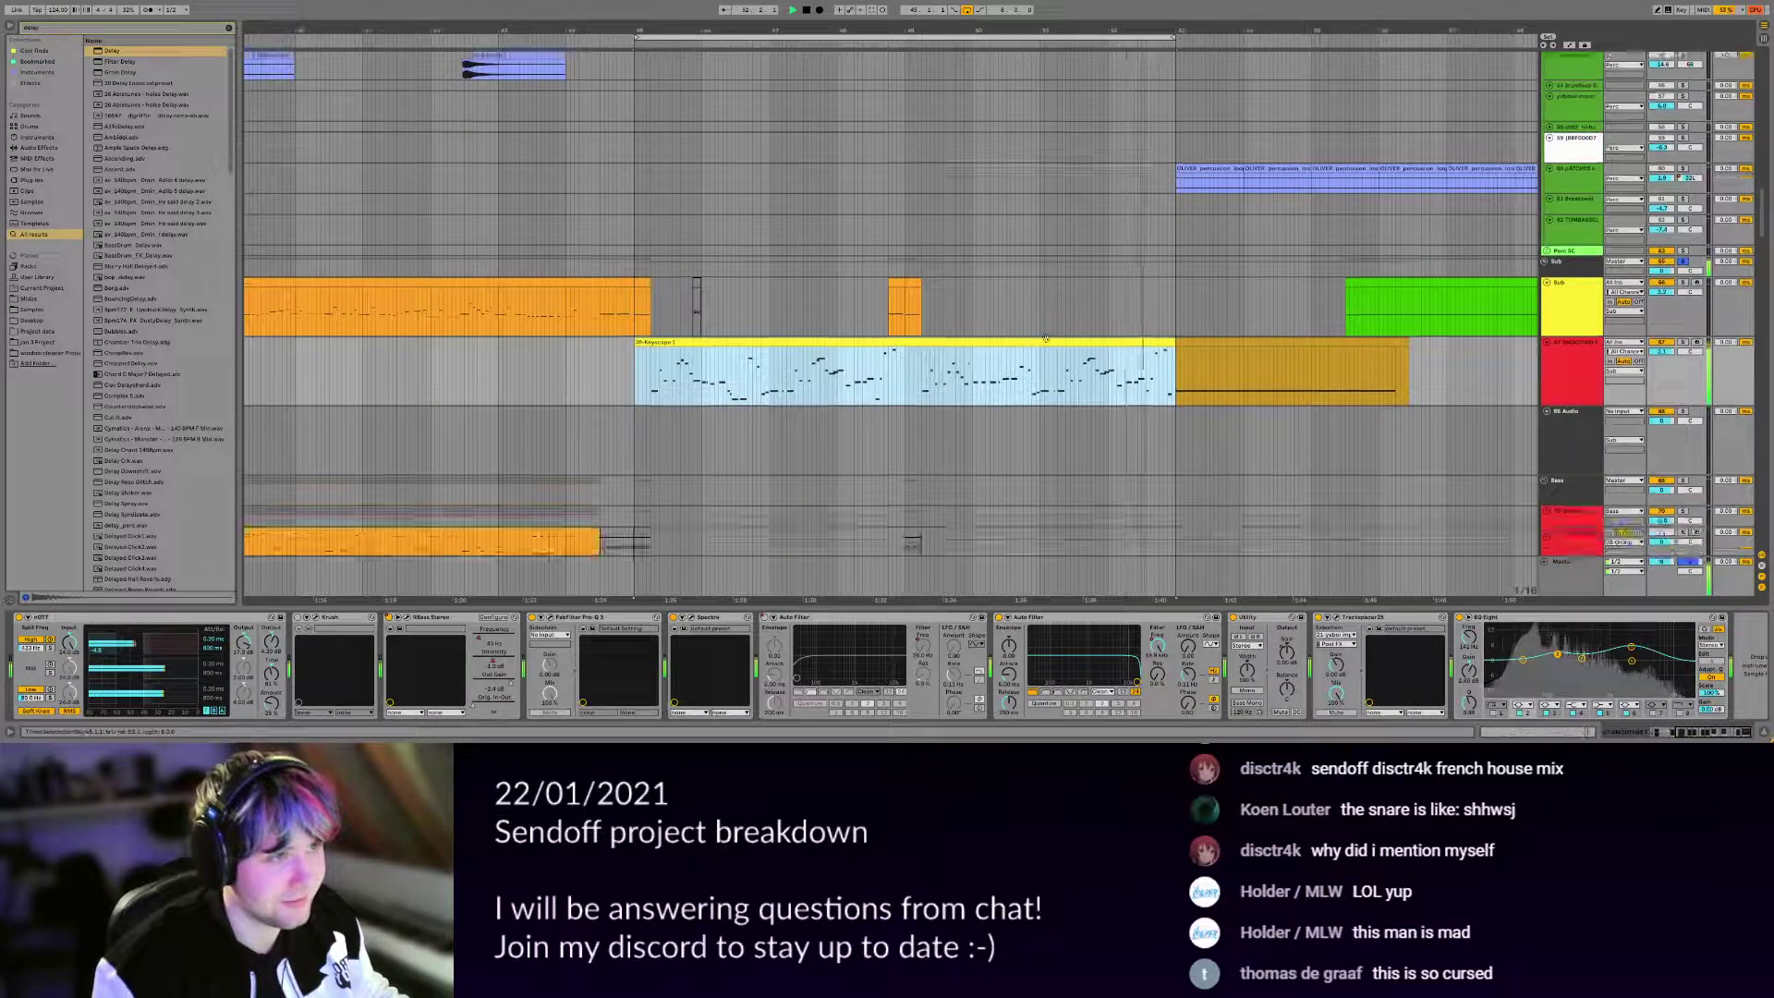
pyautogui.click(640, 379)
pyautogui.scroll(-2, 652, 342)
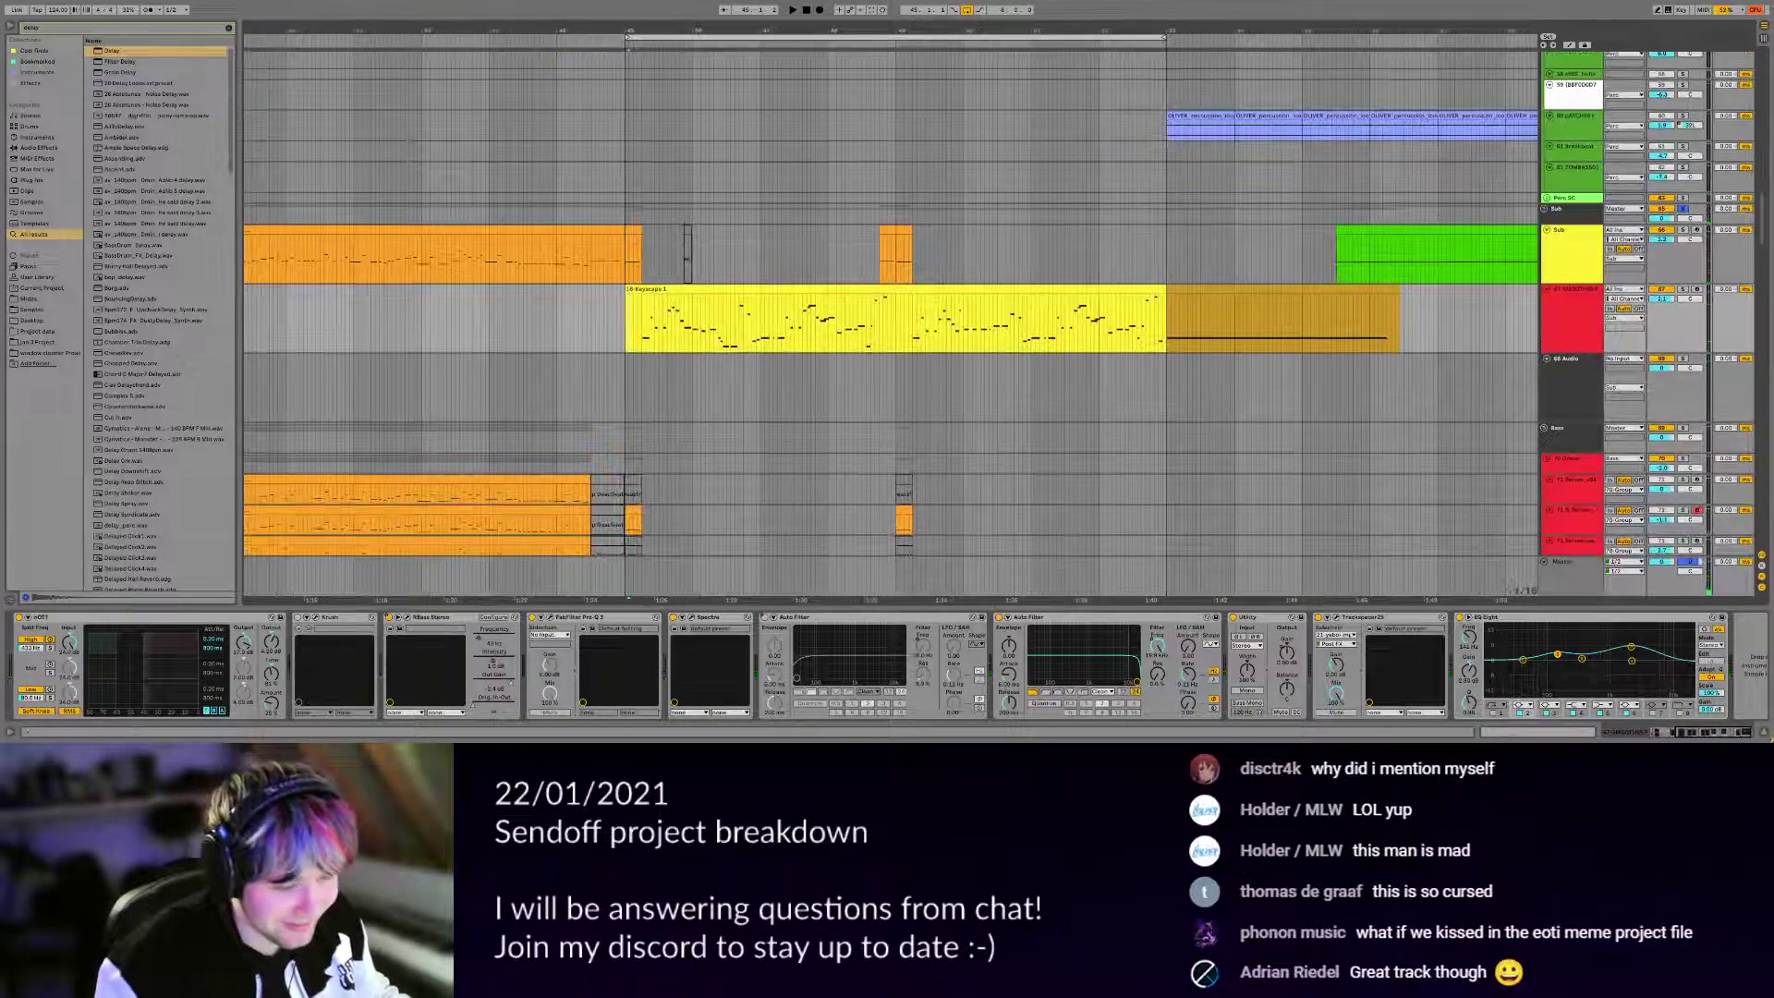
# Show the tweet about the replaced transients in the browser again, and switch back to Ableton Live.
pyautogui.hotkey('alt', 'Tab')
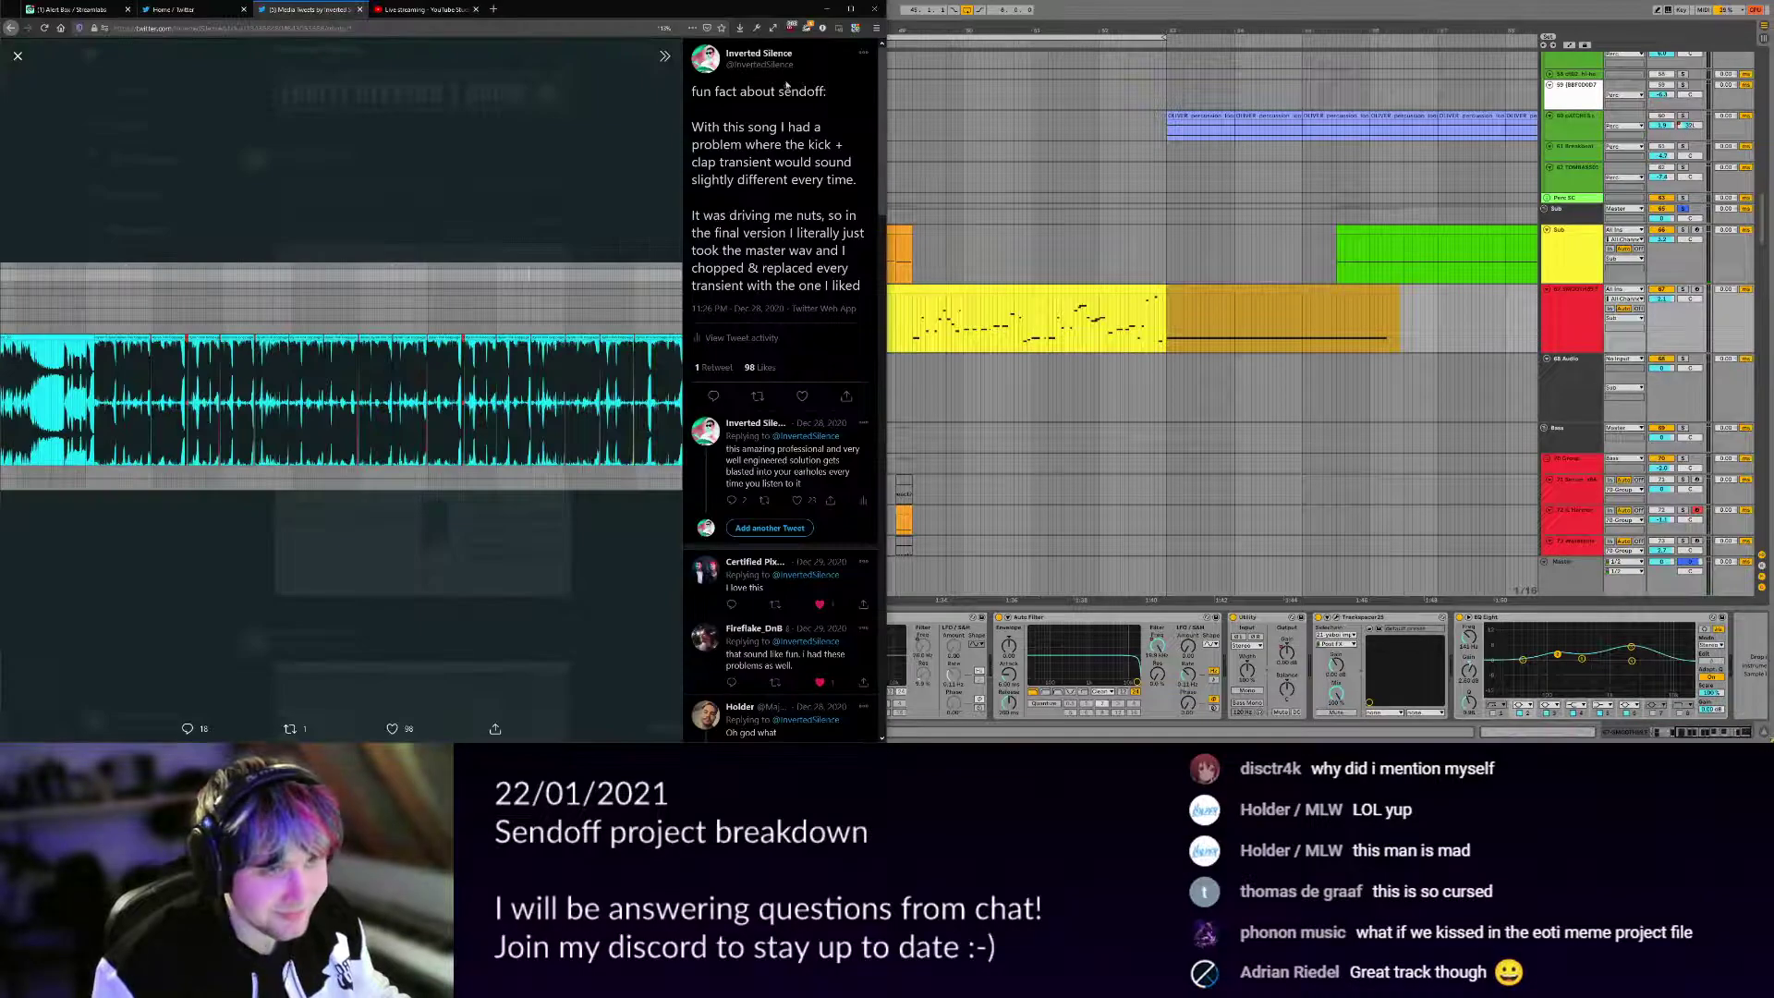
pyautogui.hotkey('alt', 'Tab')
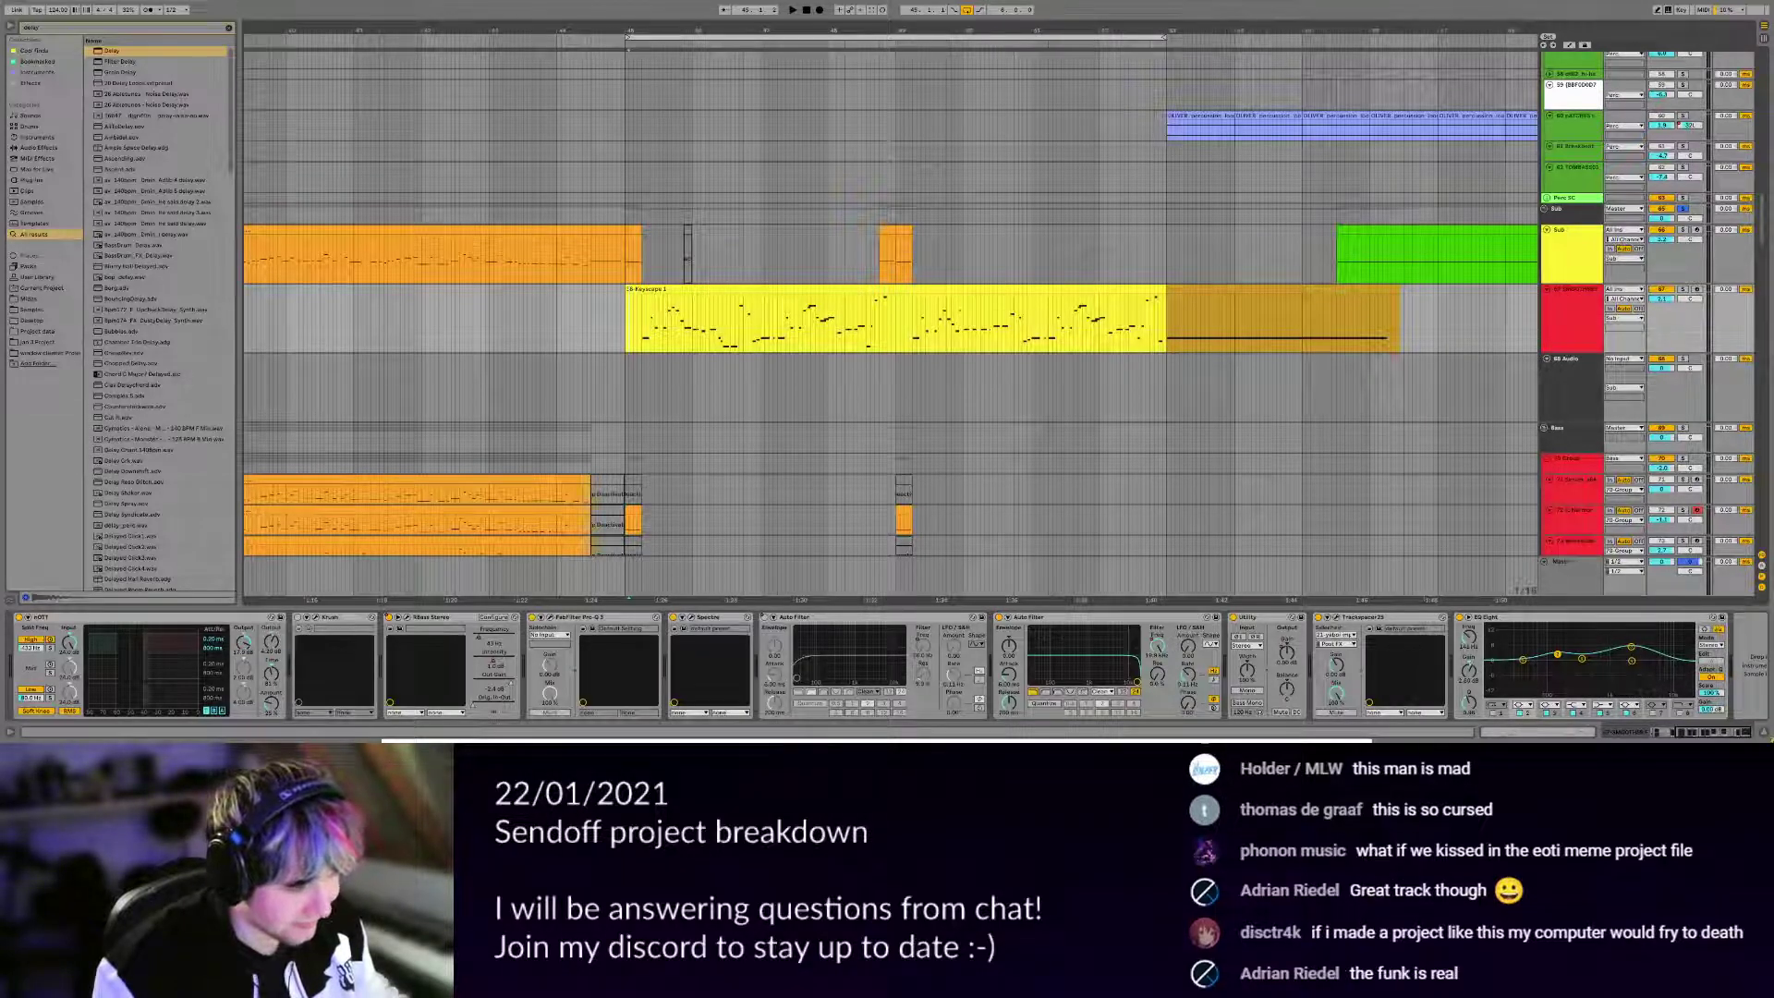
pyautogui.scroll(3, 764, 289)
# Select the consolidated bass clip, view its MIDI notes once more and return to the arrangement.
pyautogui.click(766, 389)
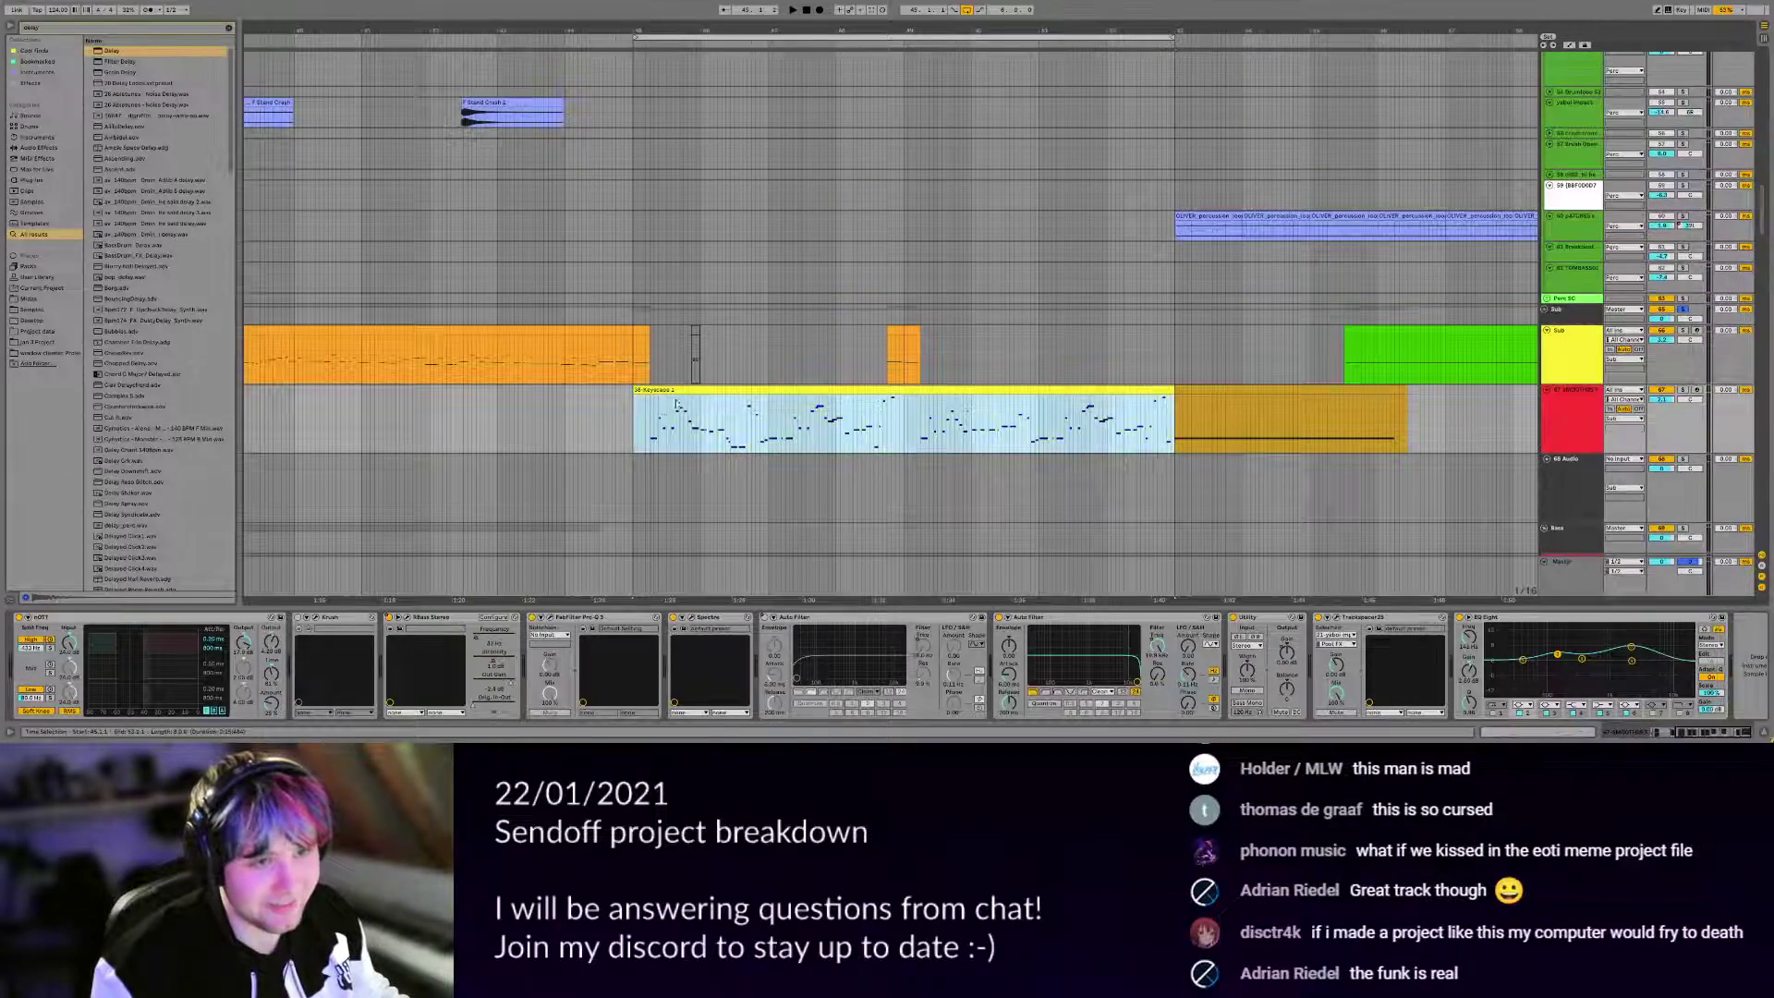
pyautogui.scroll(2, 739, 369)
pyautogui.scroll(-7, 663, 194)
pyautogui.doubleClick(663, 219)
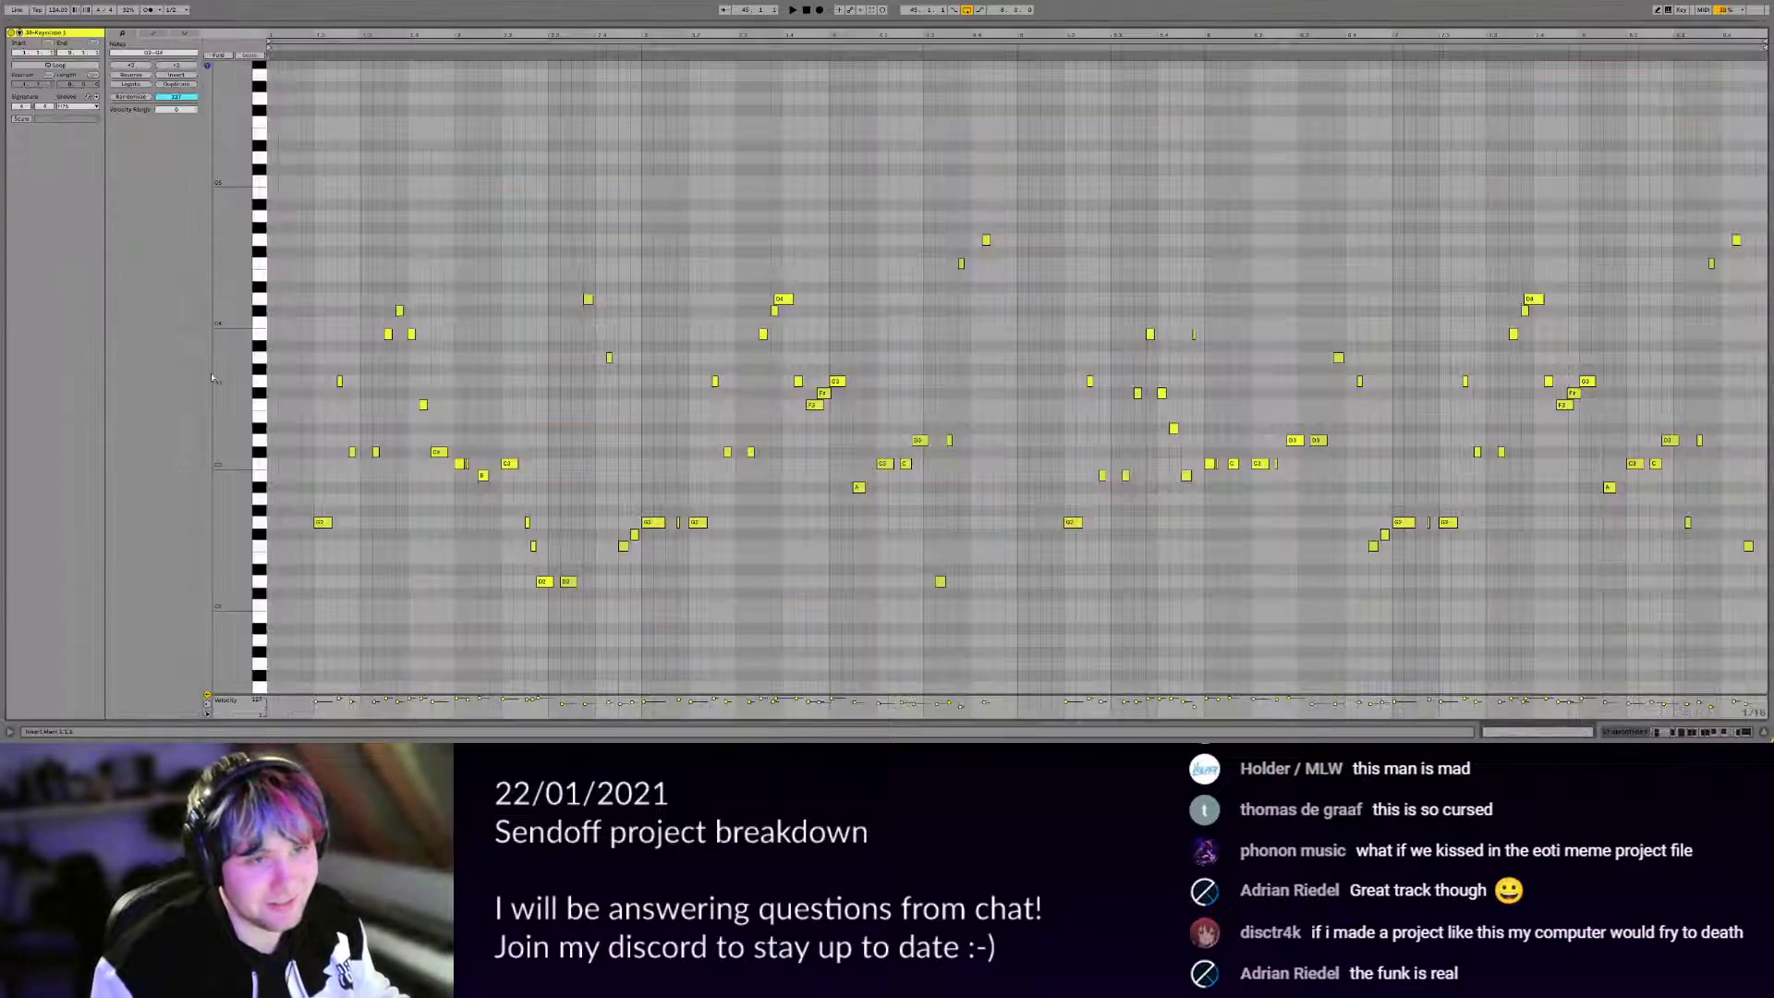
pyautogui.hotkey('shift', 'Tab')
# Solo the blue MIDI melody track in the drop's second half, play it from the loop start and stop playback.
pyautogui.scroll(-15, 679, 236)
pyautogui.scroll(1, 714, 269)
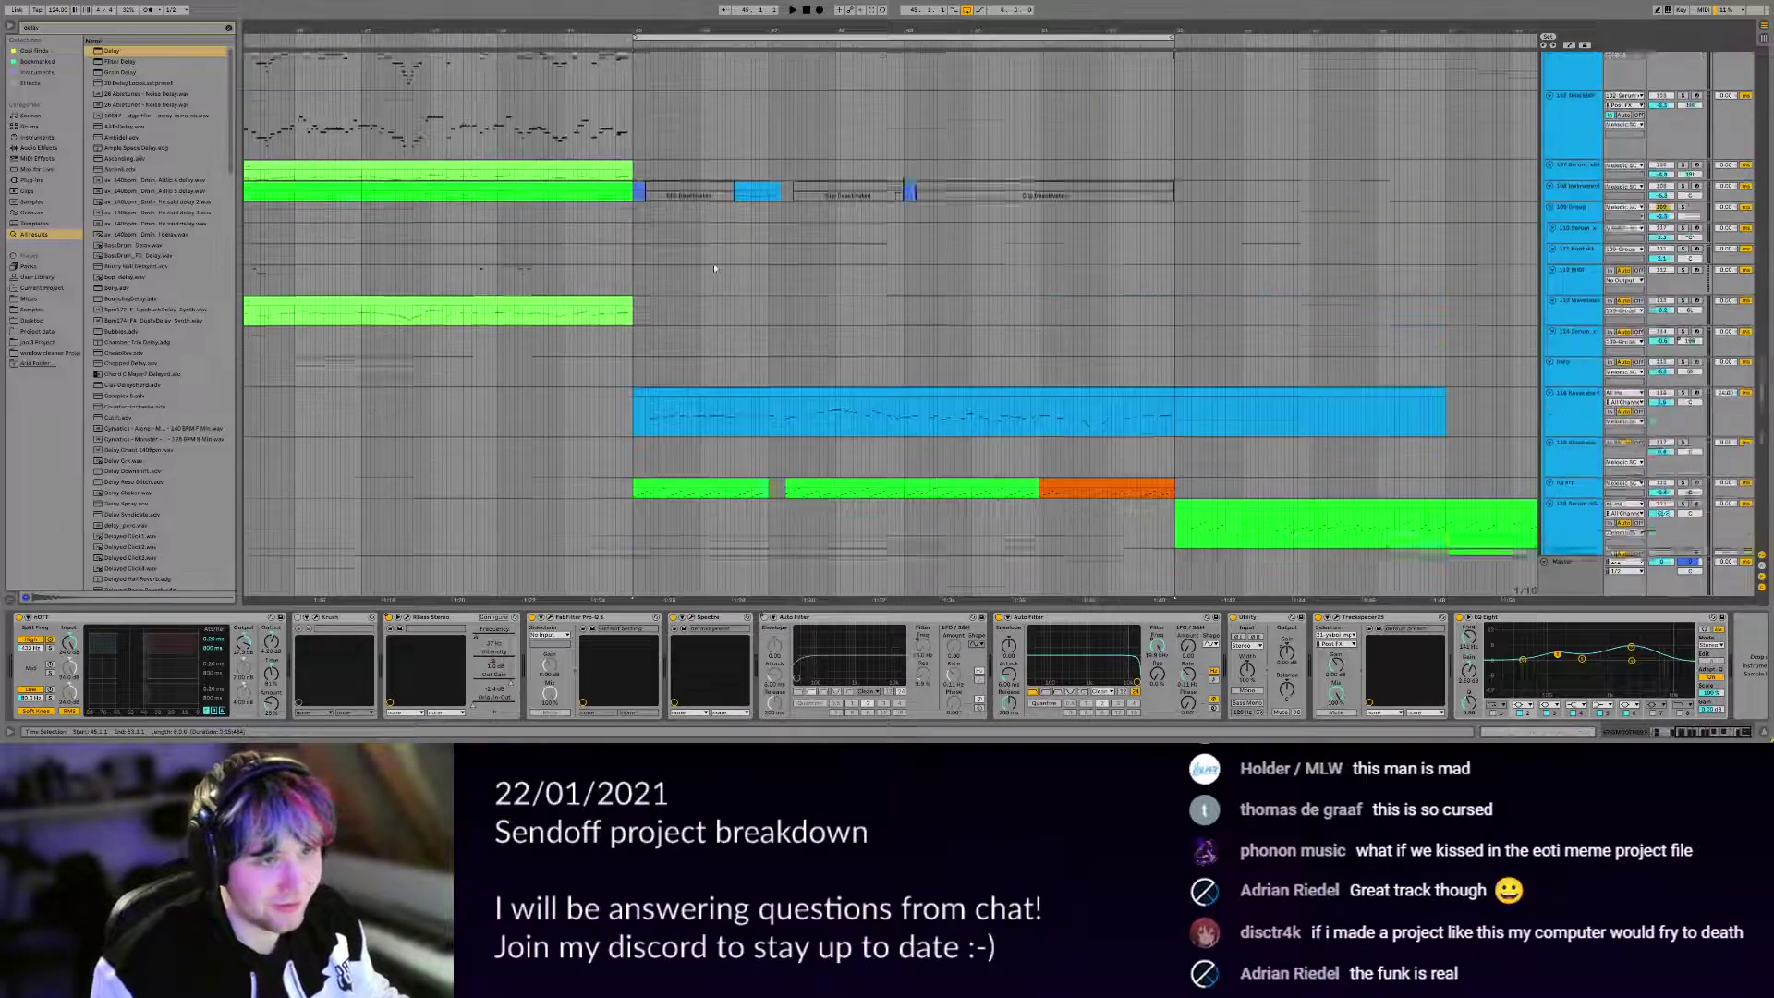
pyautogui.scroll(-5, 714, 269)
pyautogui.click(633, 242)
pyautogui.click(1684, 223)
pyautogui.press('space')
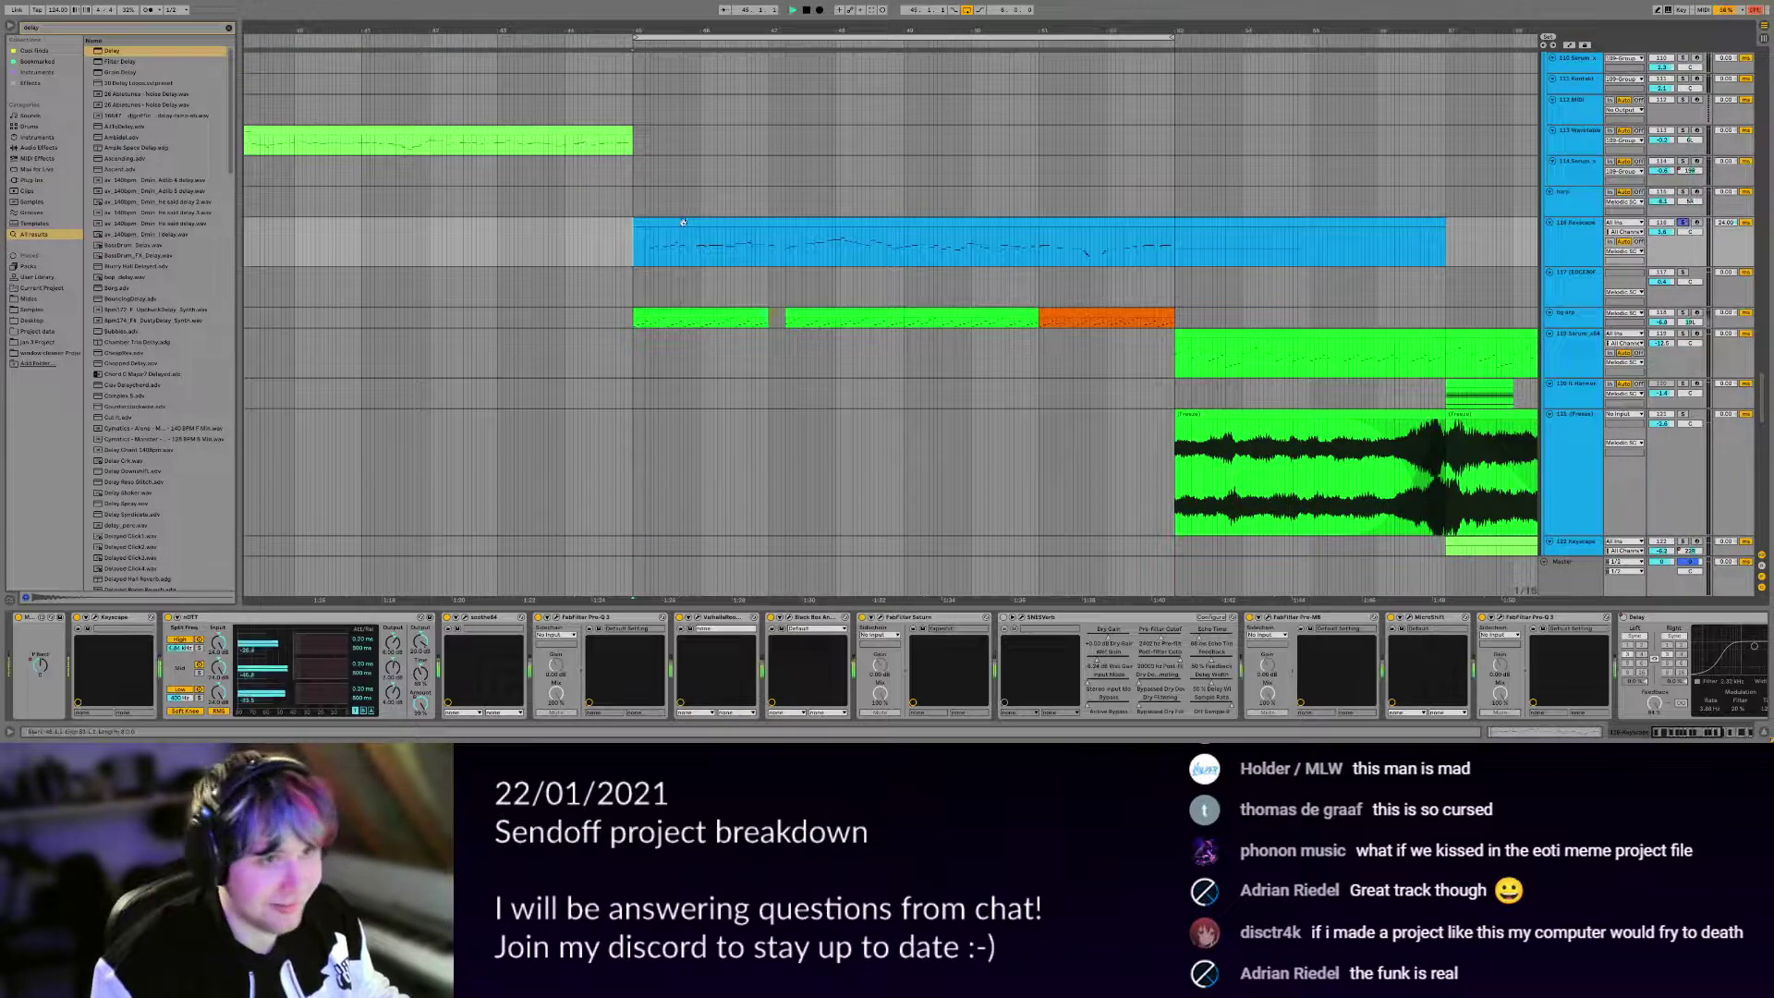
pyautogui.scroll(-4, 739, 314)
pyautogui.scroll(9, 807, 324)
pyautogui.scroll(10, 807, 329)
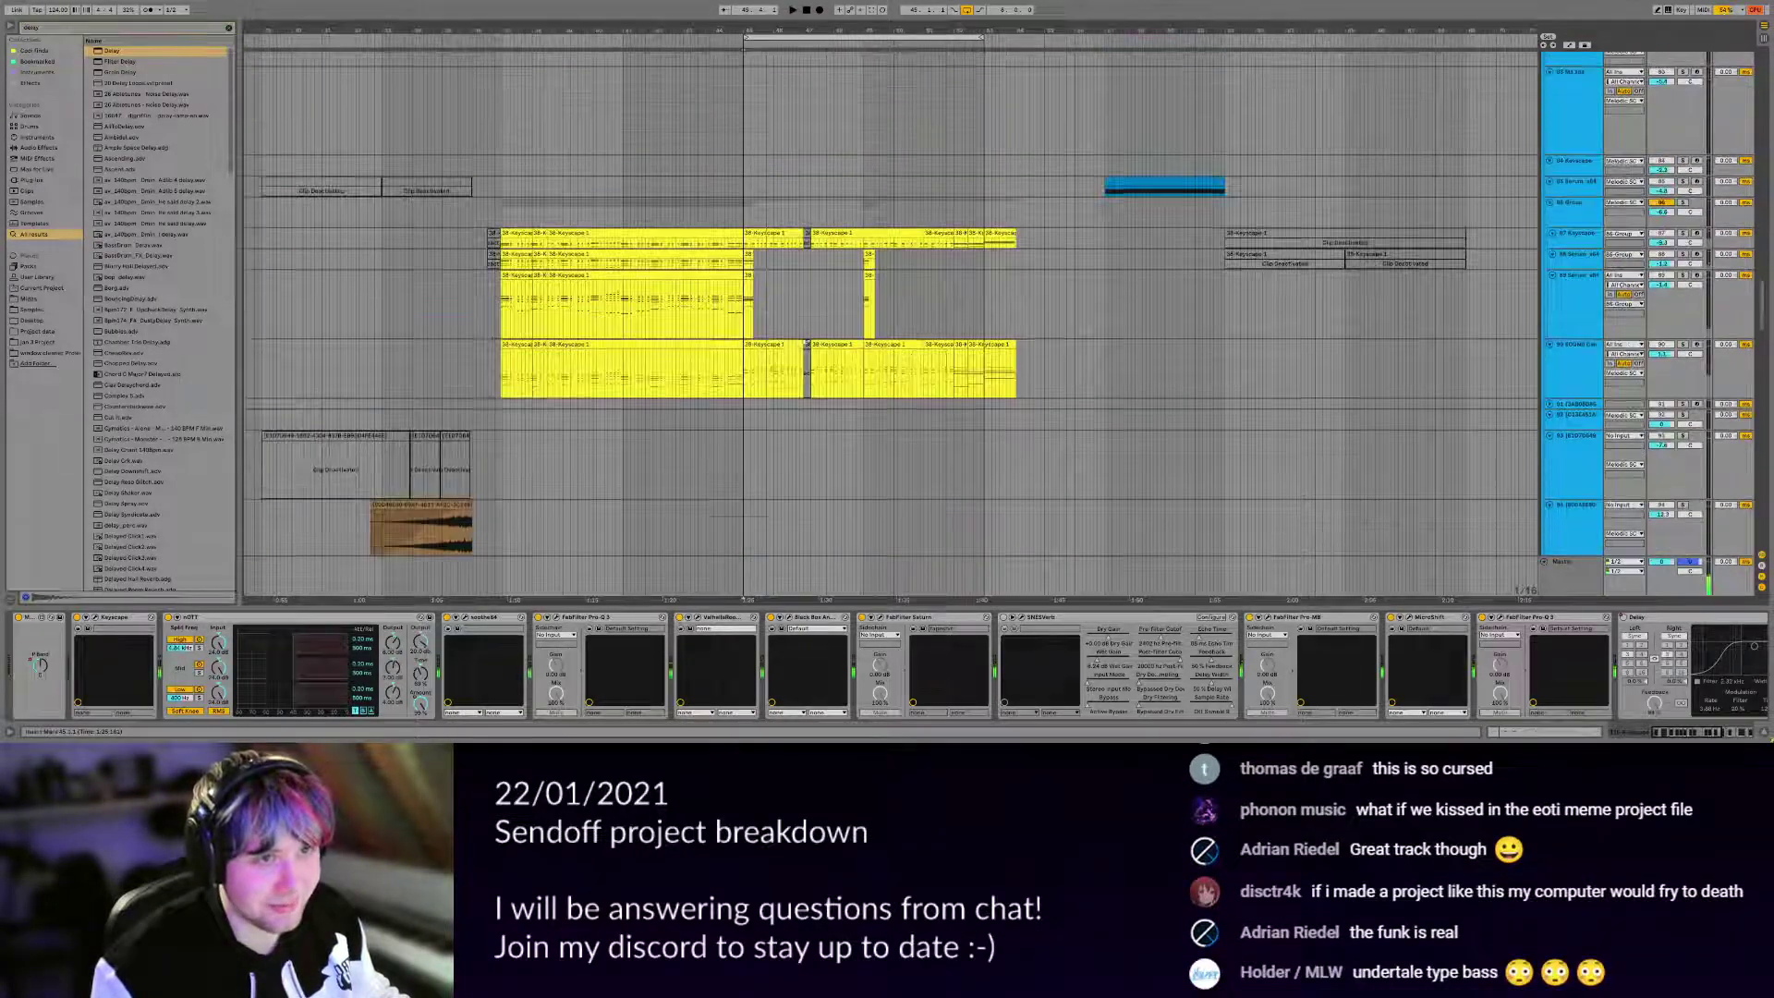
pyautogui.scroll(10, 786, 137)
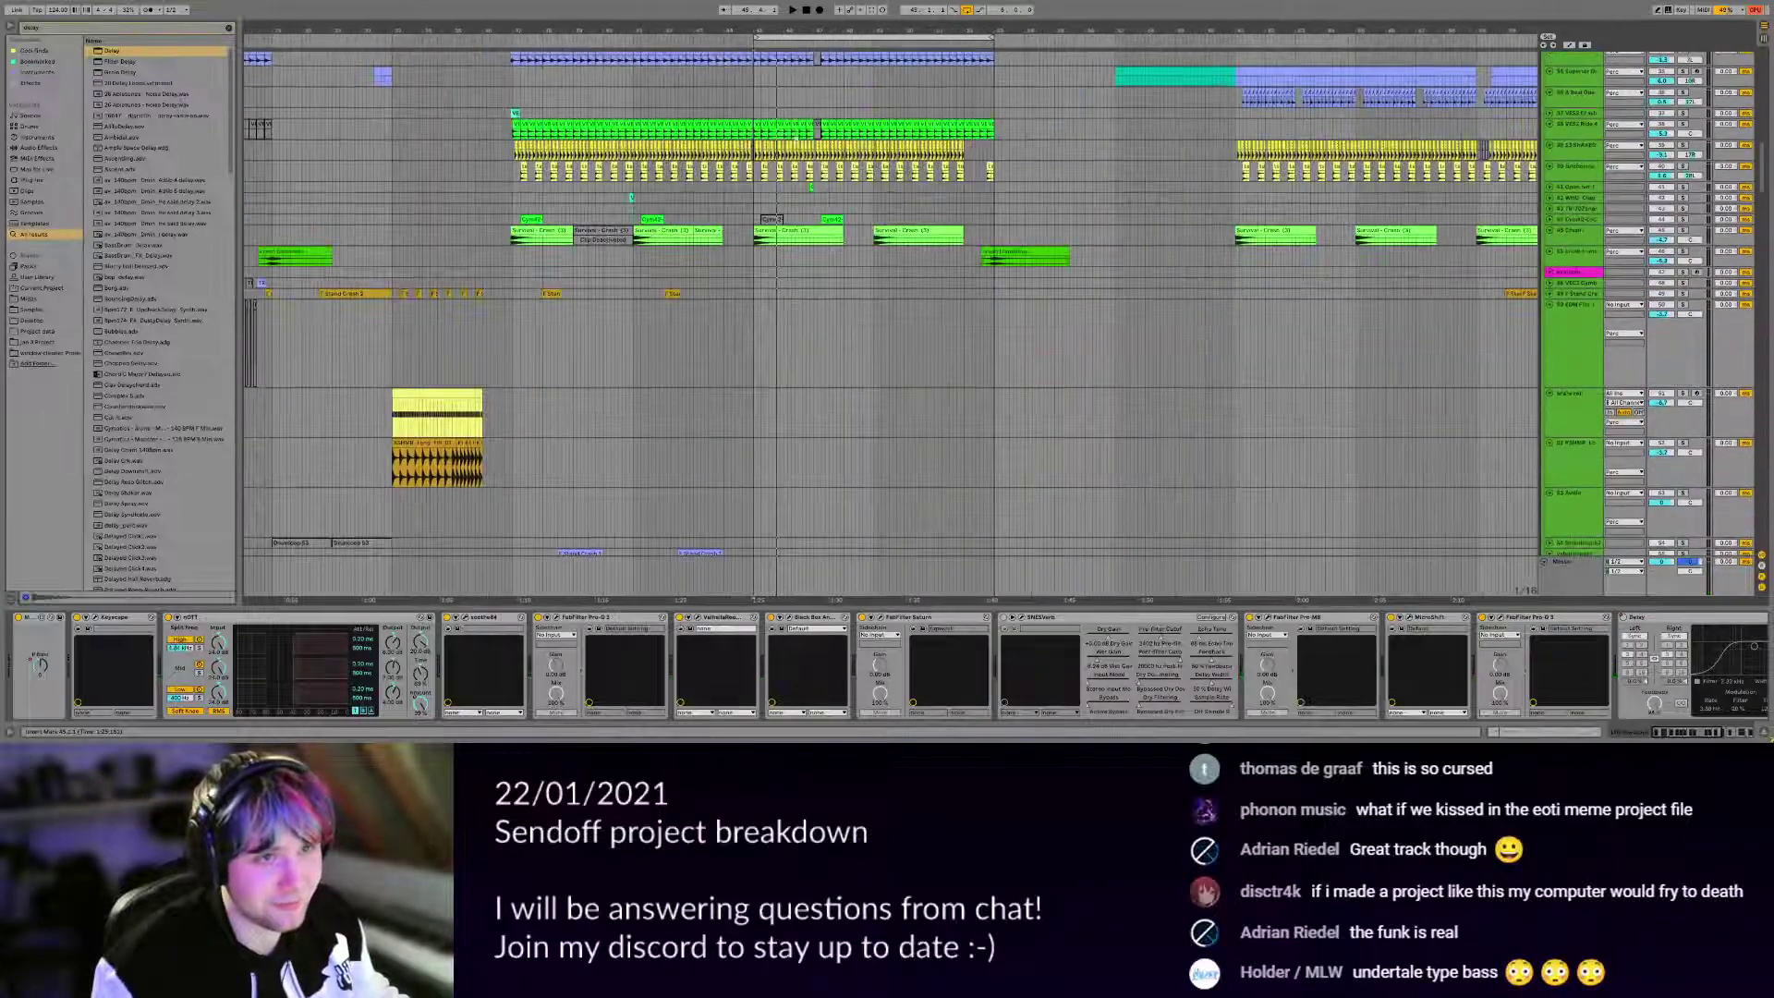
# Place the insert marker at the start of the green clips below the blue melody clip and set the fixed grid to 1/2.
pyautogui.scroll(-15, 738, 199)
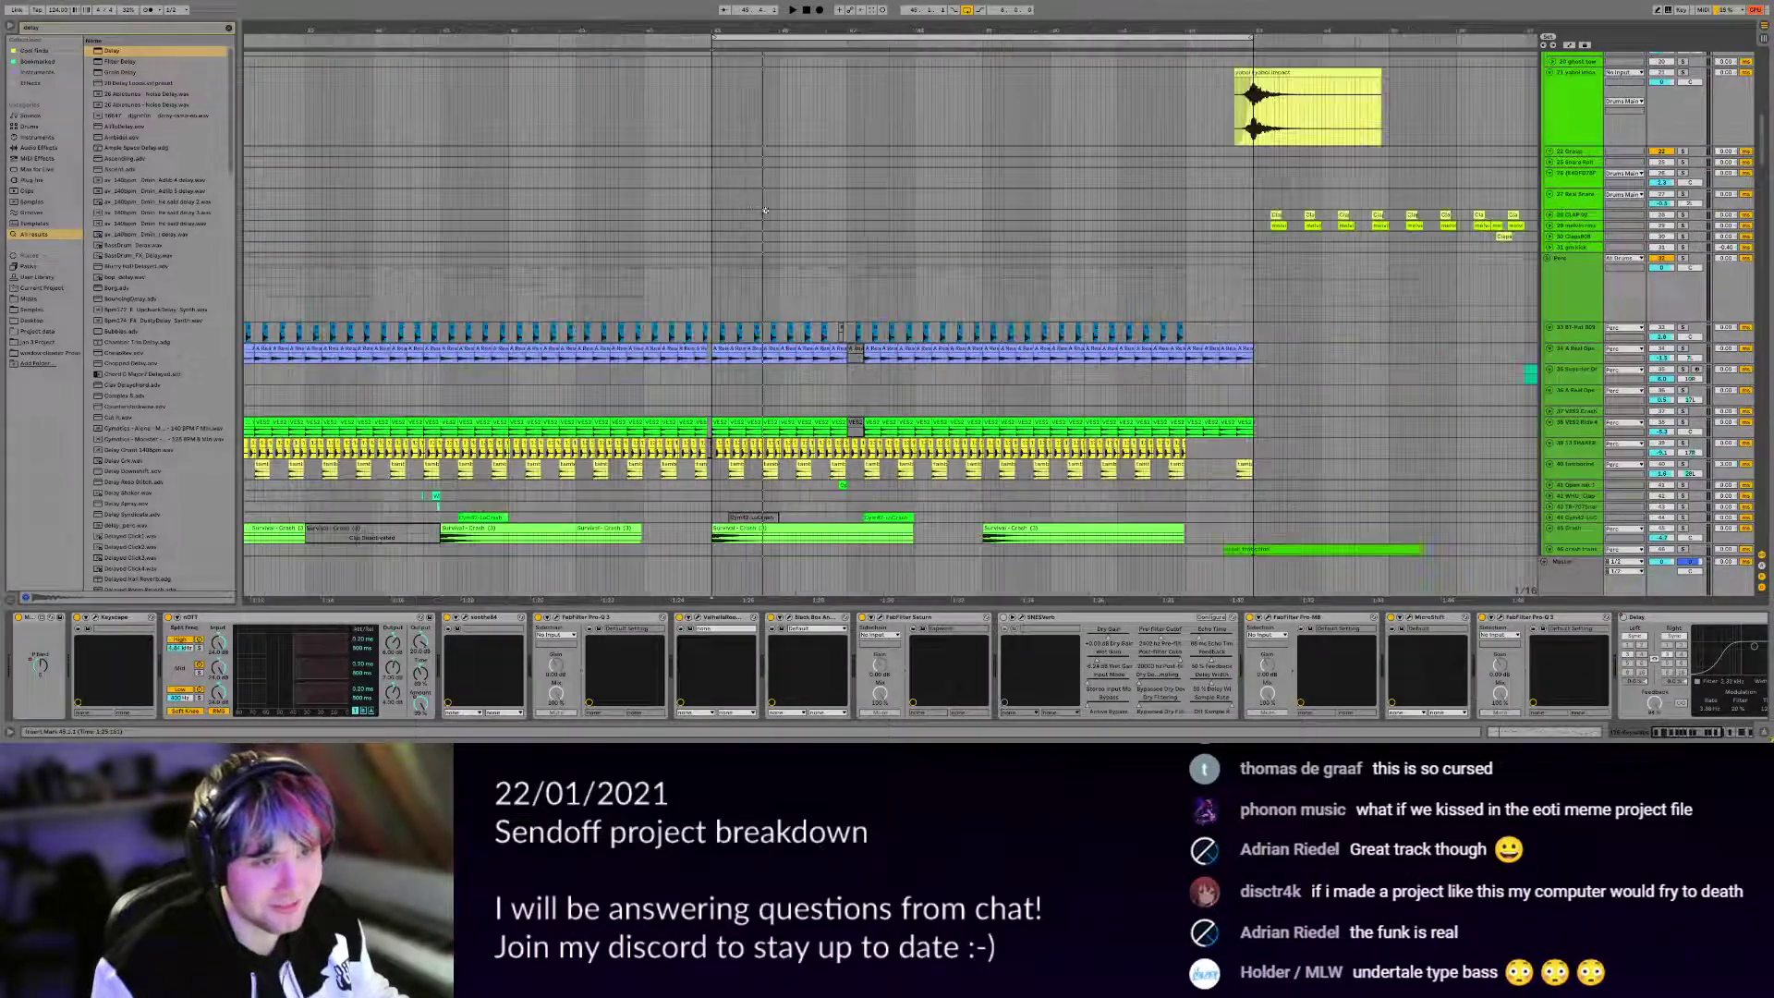
pyautogui.scroll(-15, 786, 211)
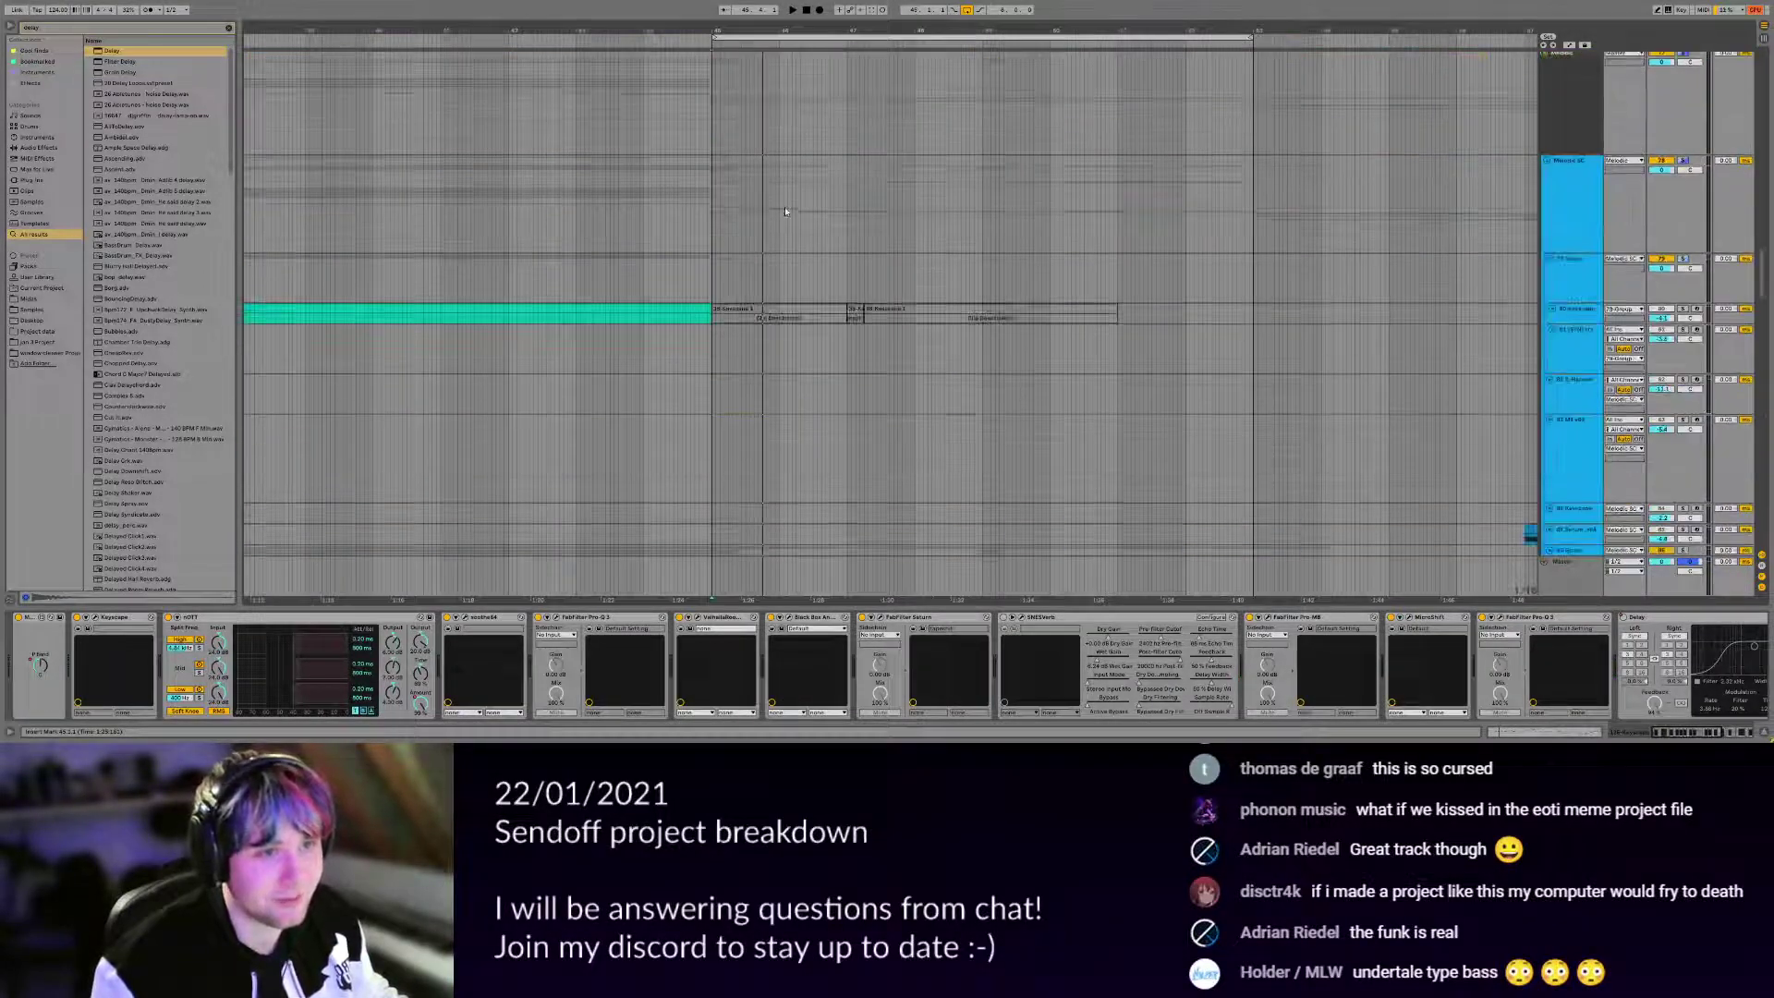
pyautogui.scroll(-10, 792, 210)
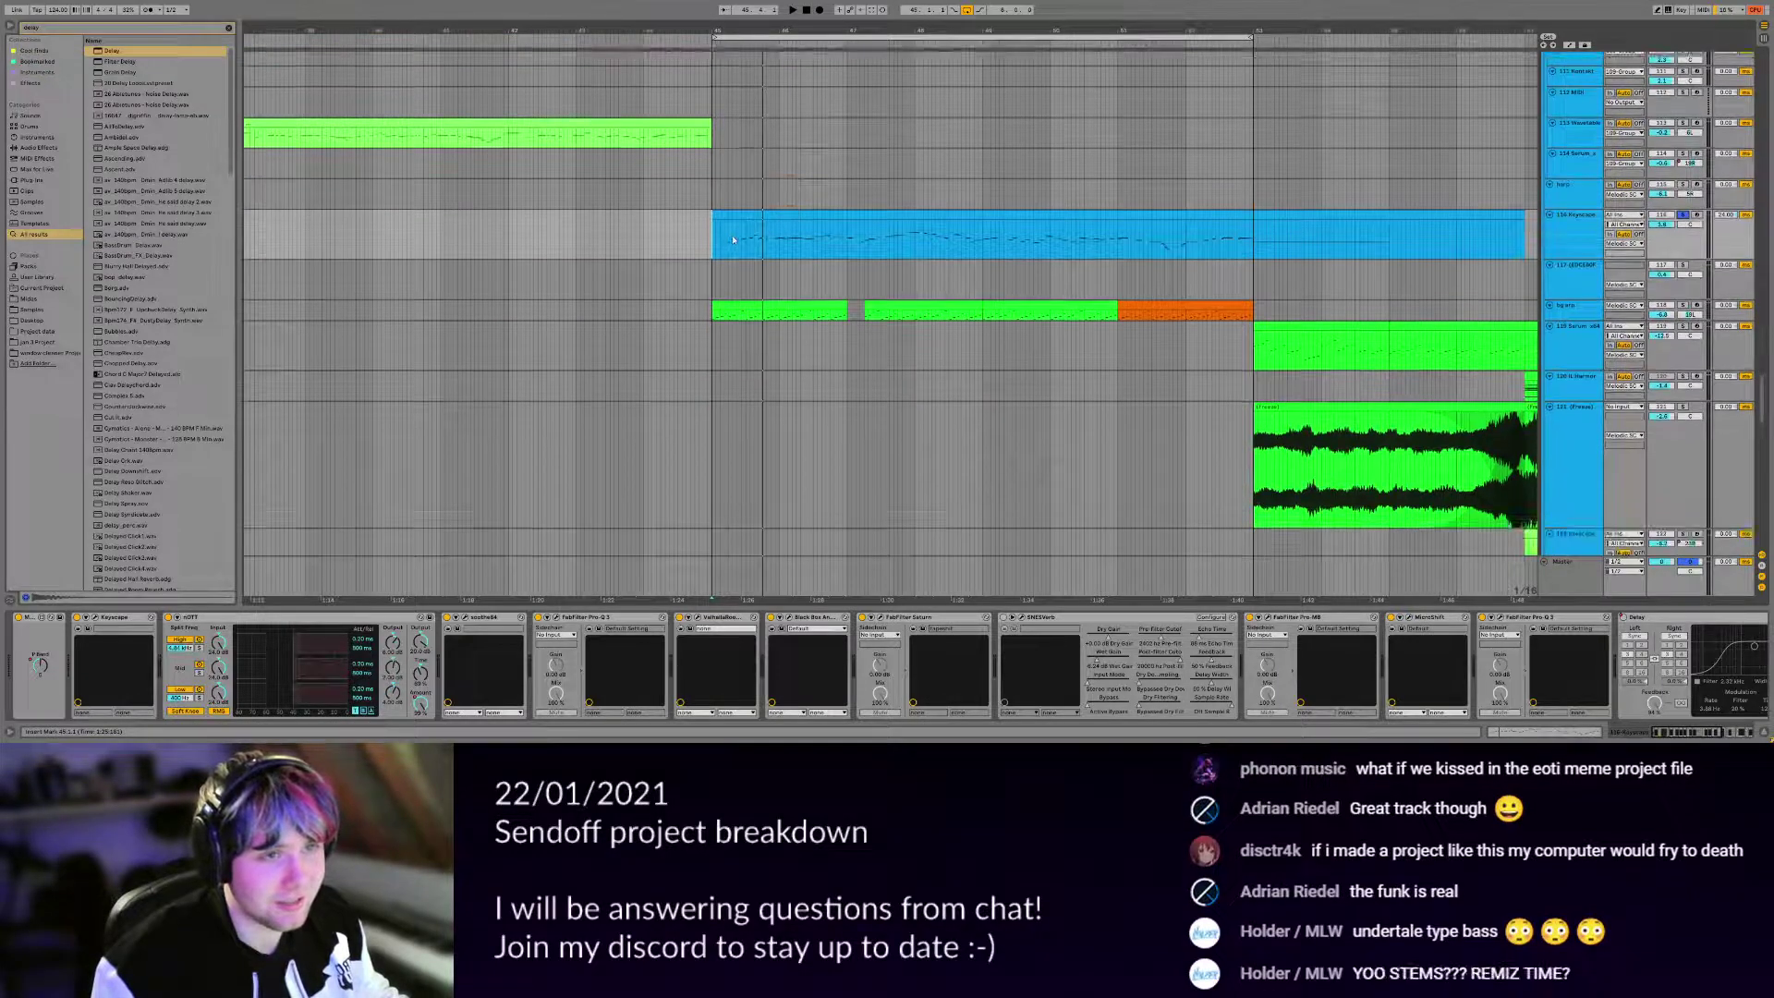
pyautogui.scroll(-4, 746, 245)
pyautogui.moveTo(953, 257); pyautogui.dragTo(904, 272)
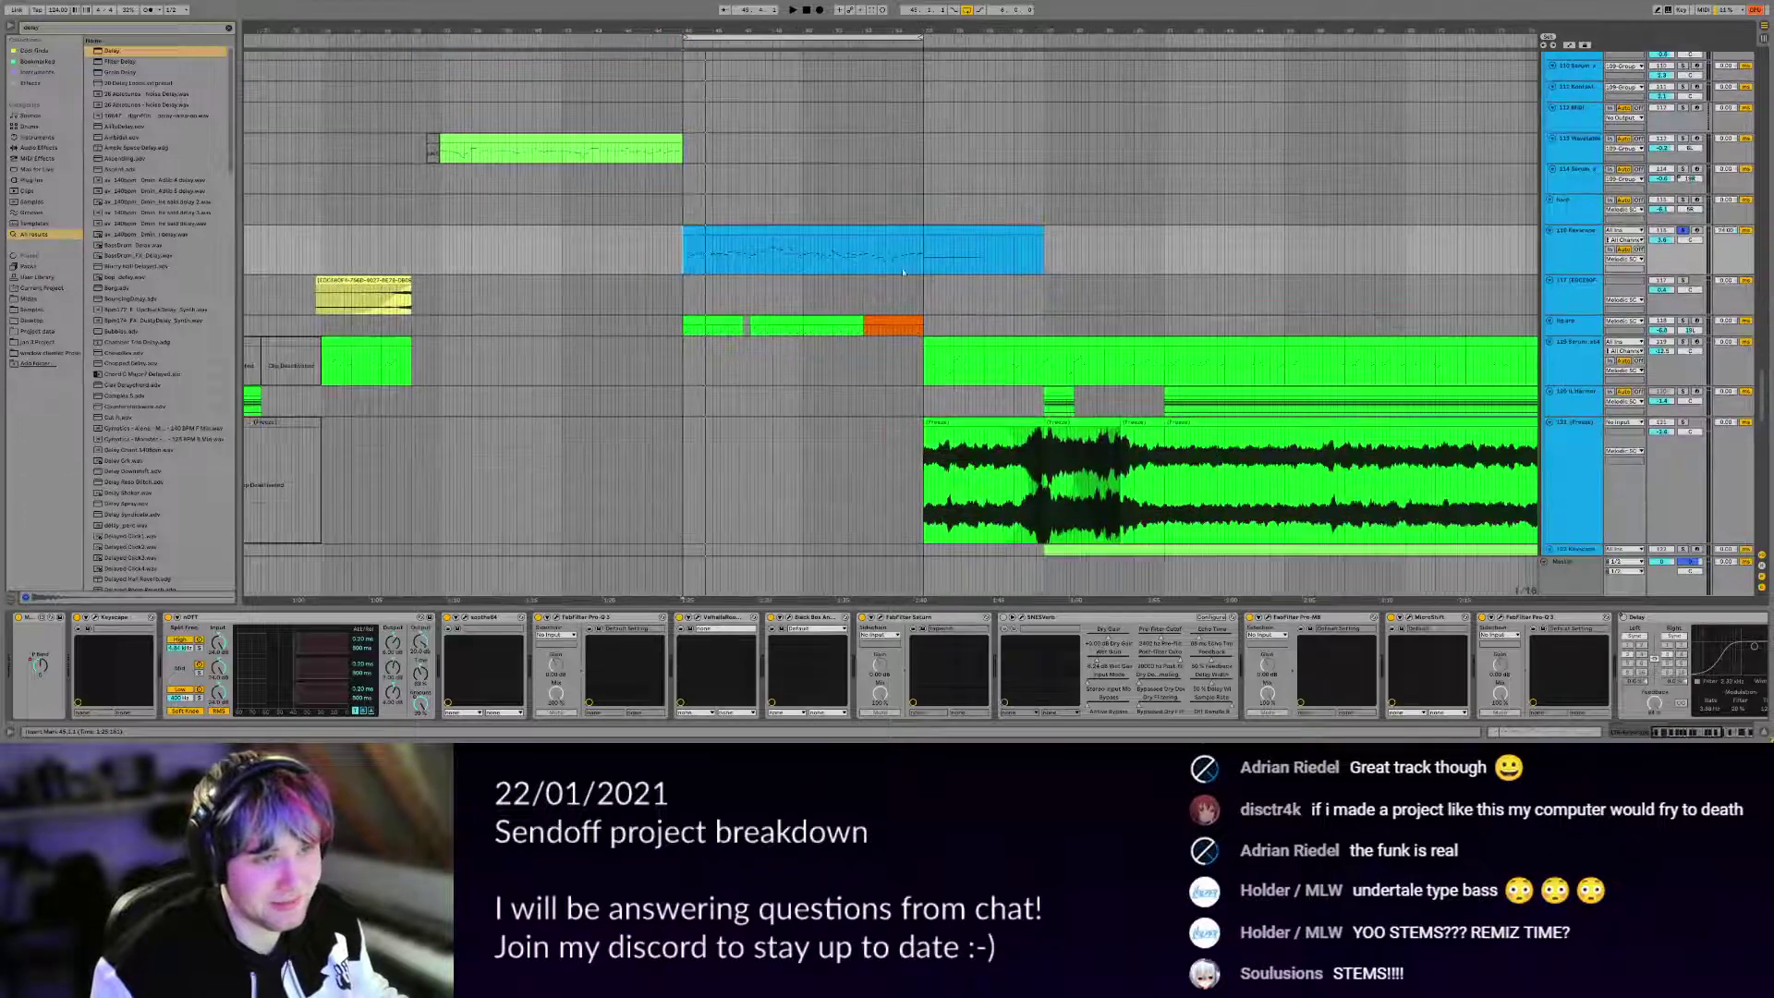
pyautogui.click(678, 333)
pyautogui.scroll(4, 682, 335)
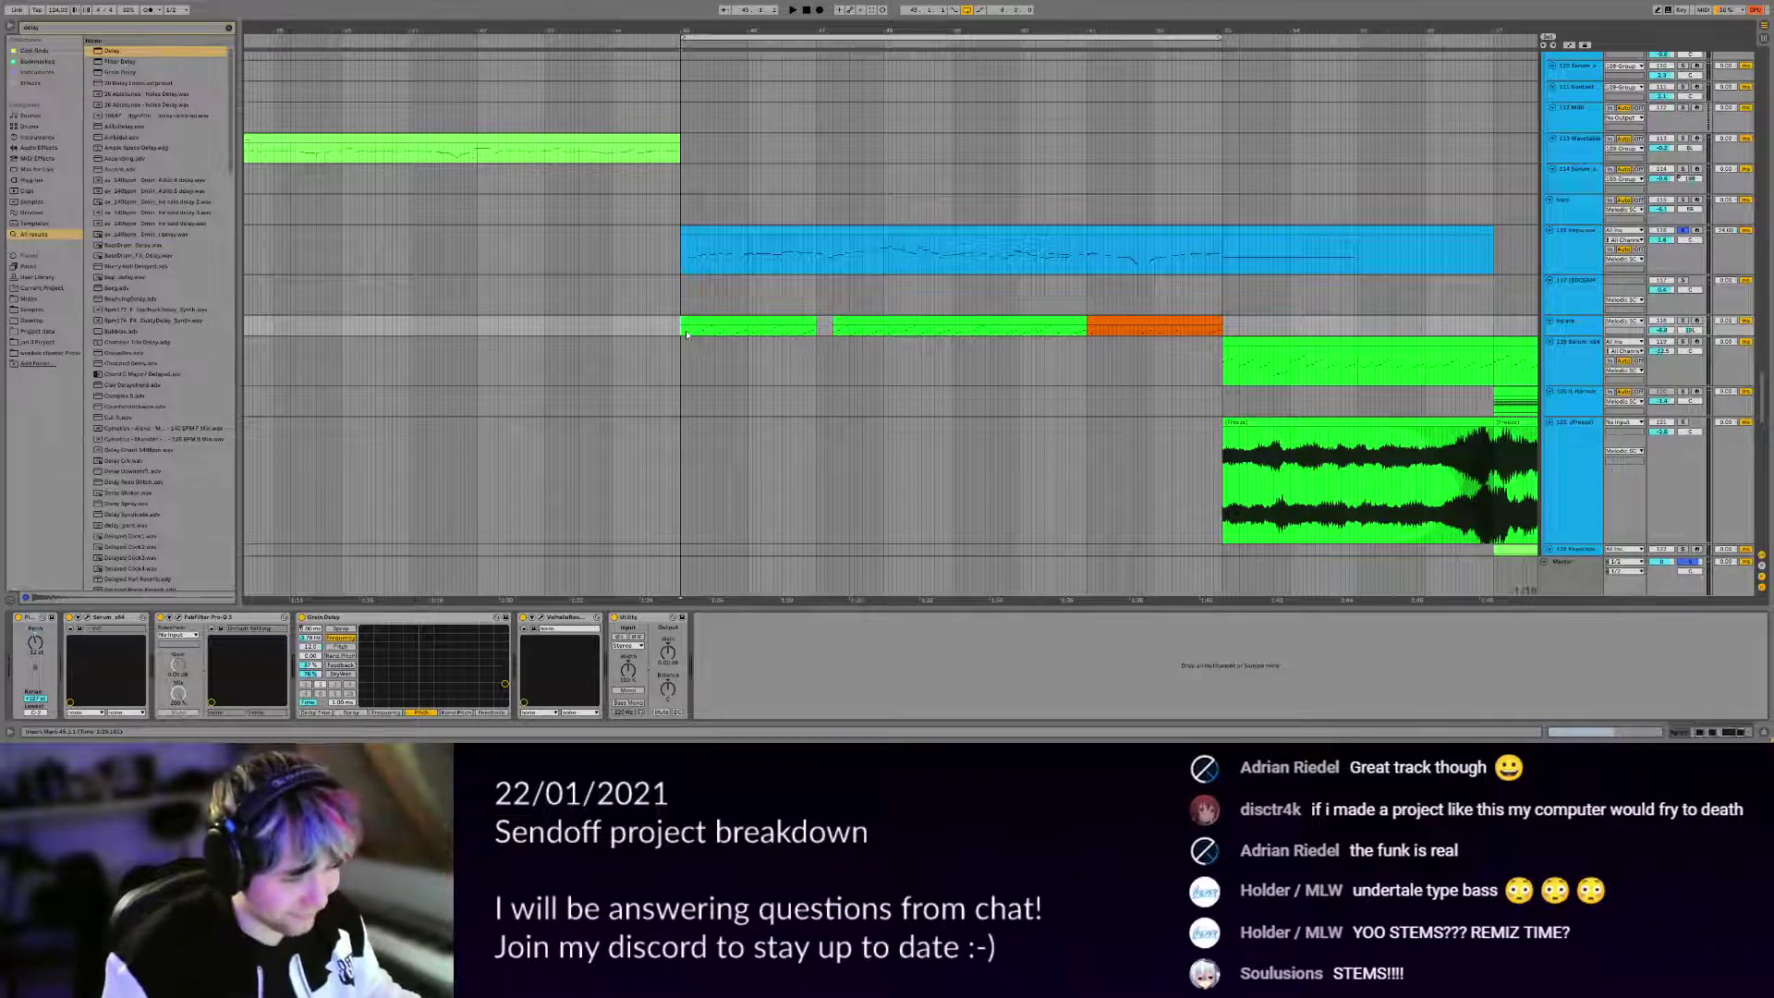
pyautogui.rightClick(667, 323)
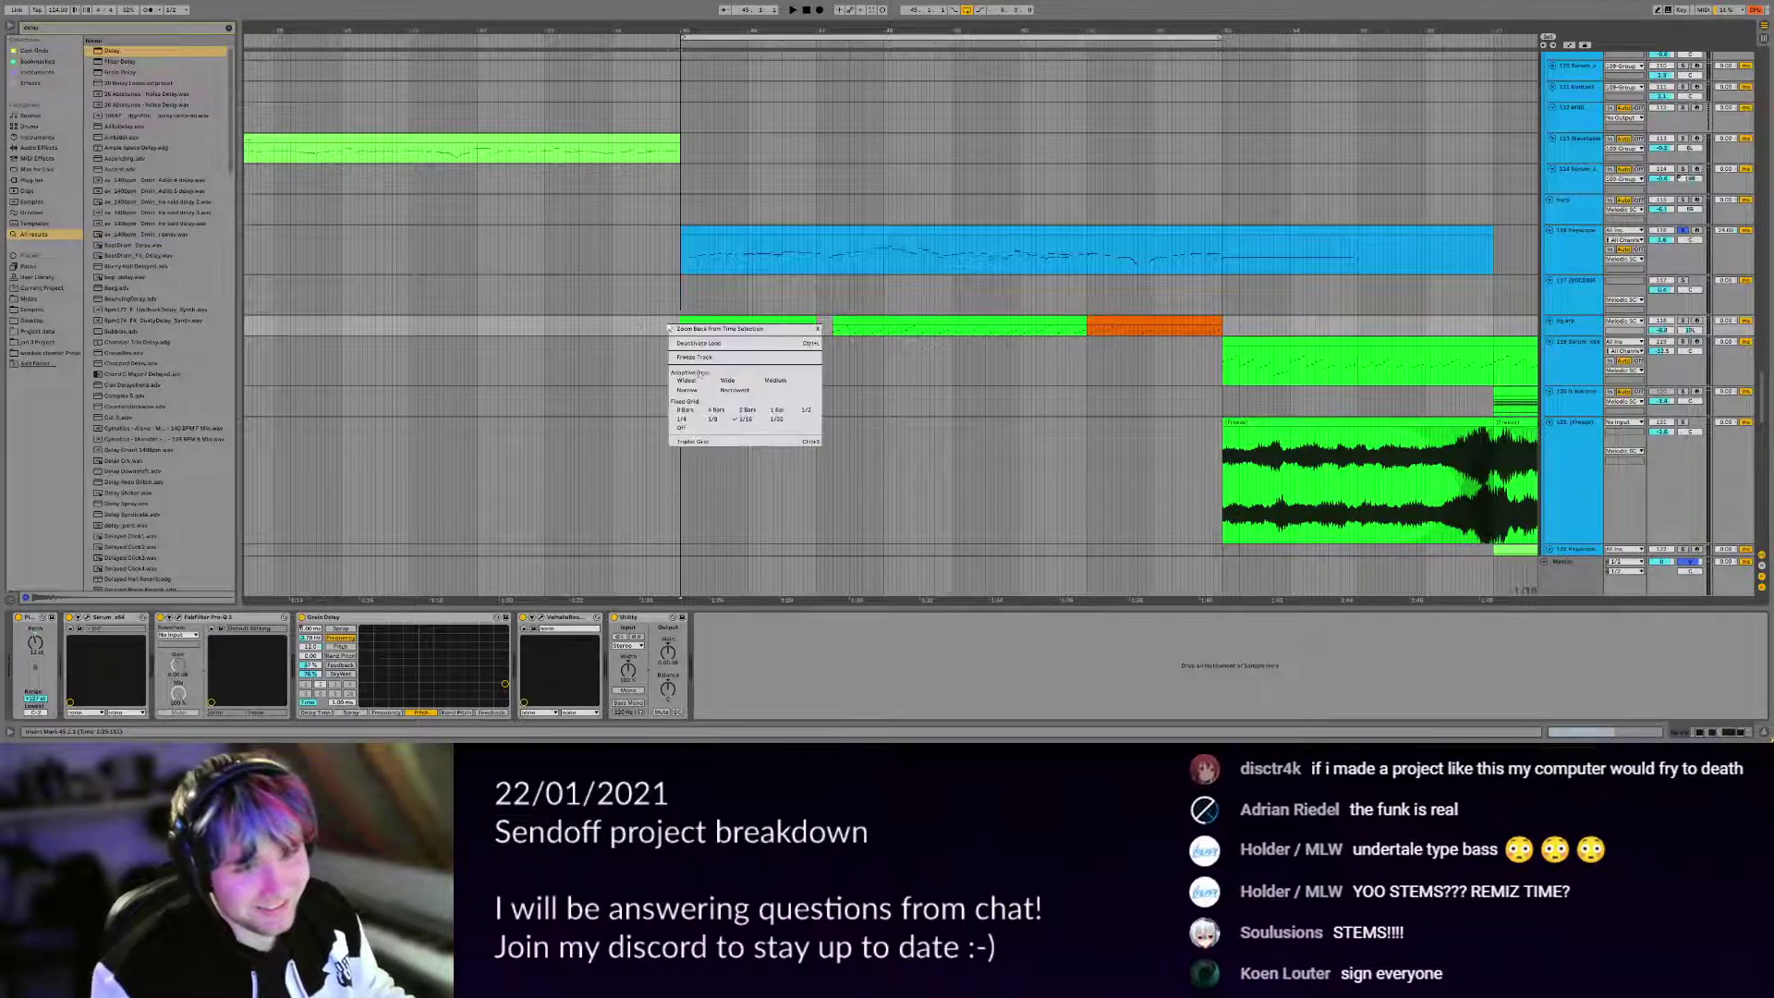
pyautogui.click(805, 408)
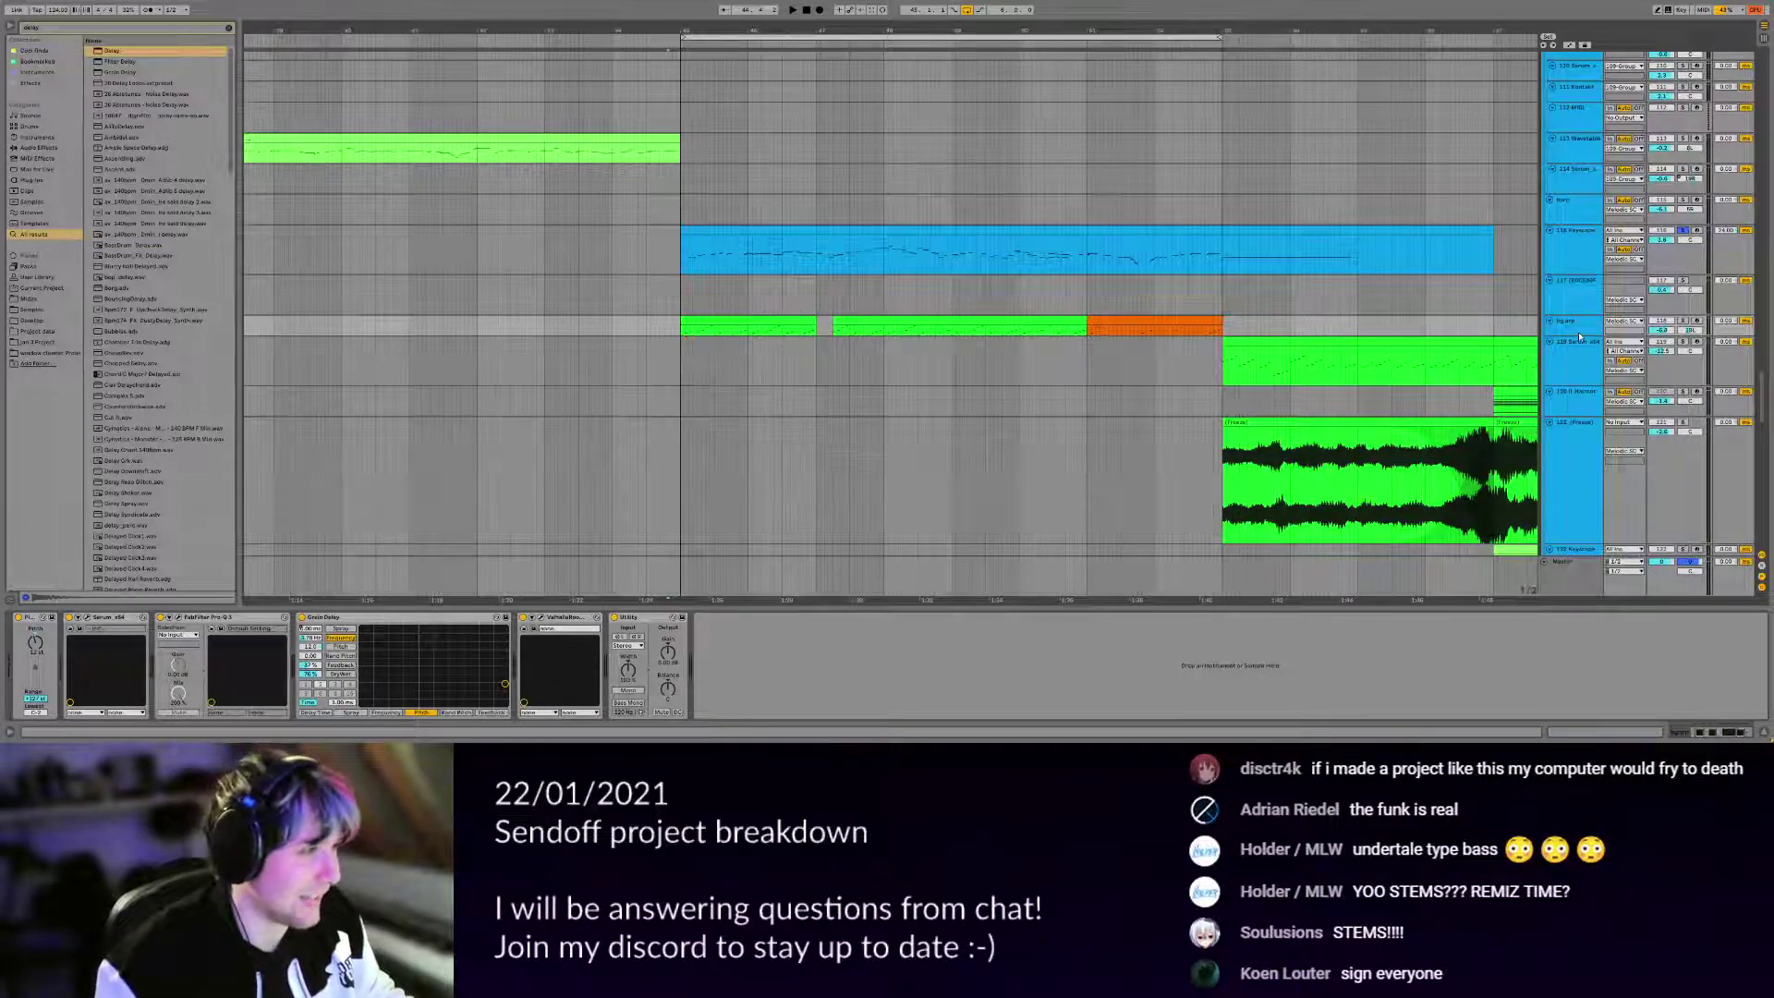
# Collapse the blue melodic track group and unfold it again at its tracks with the yellow Keyscape clips.
pyautogui.scroll(-5, 1582, 346)
pyautogui.hotkey('alt', 'u')
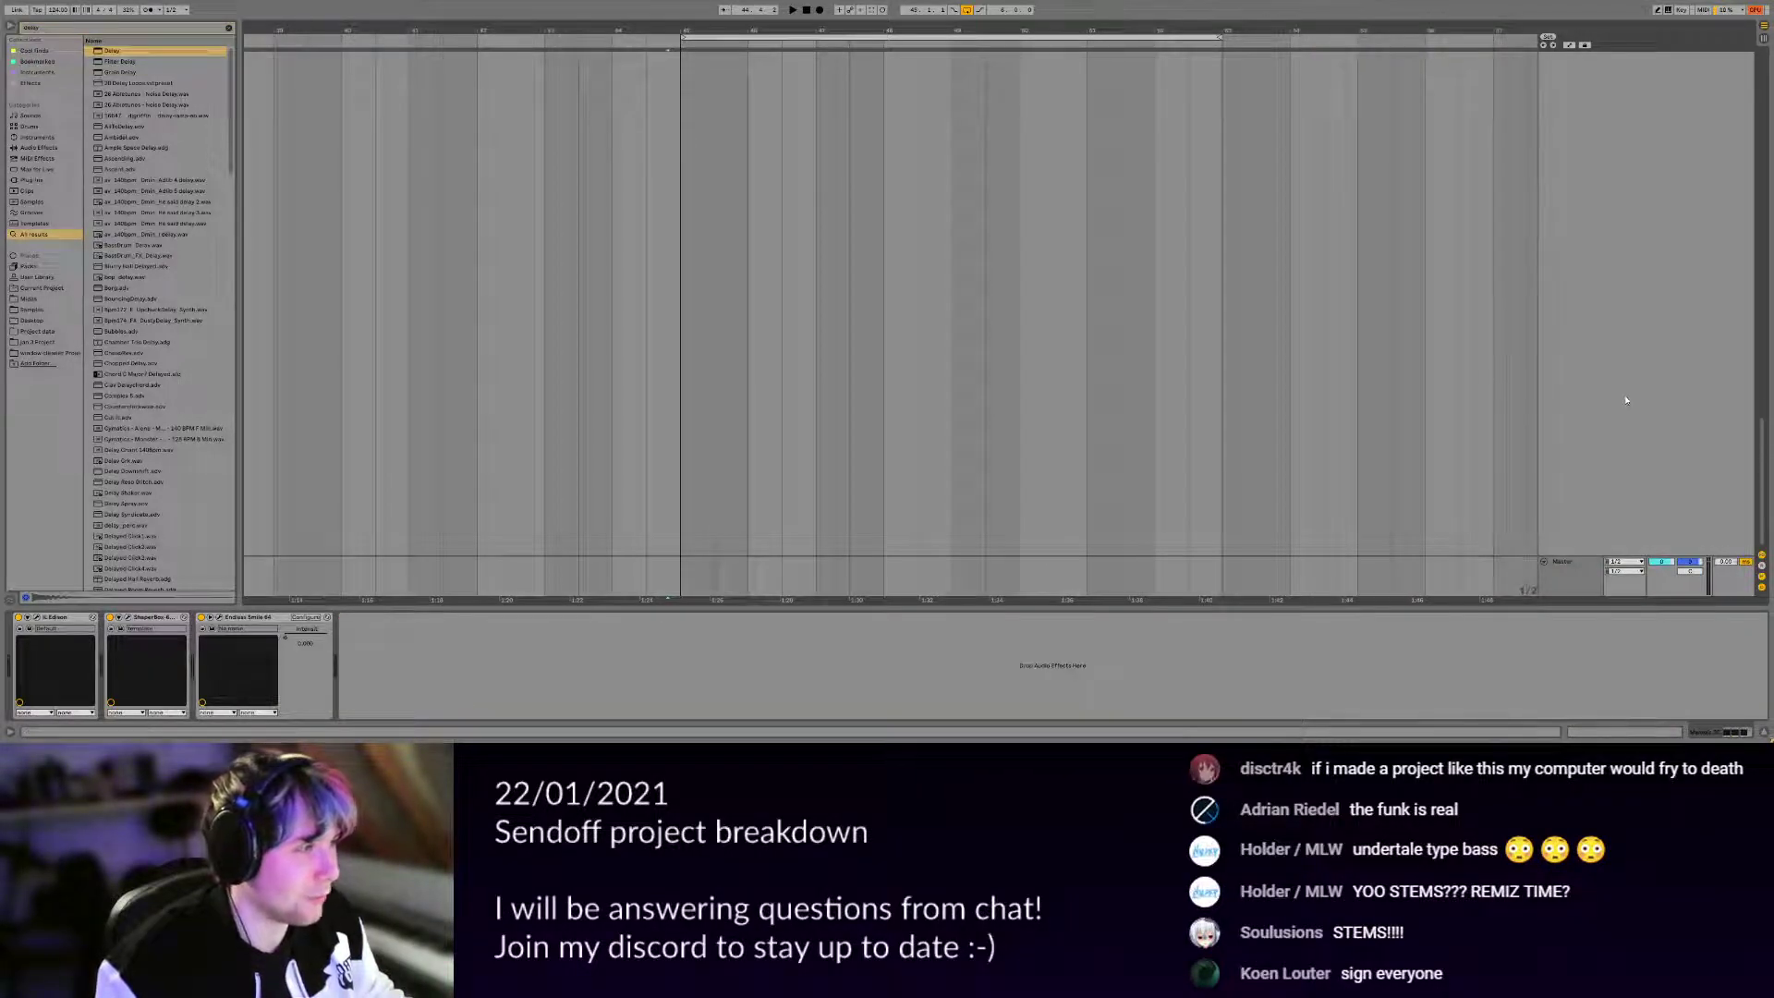
pyautogui.scroll(10, 1626, 400)
pyautogui.scroll(-4, 1621, 397)
pyautogui.scroll(4, 1617, 396)
pyautogui.scroll(-1, 1588, 383)
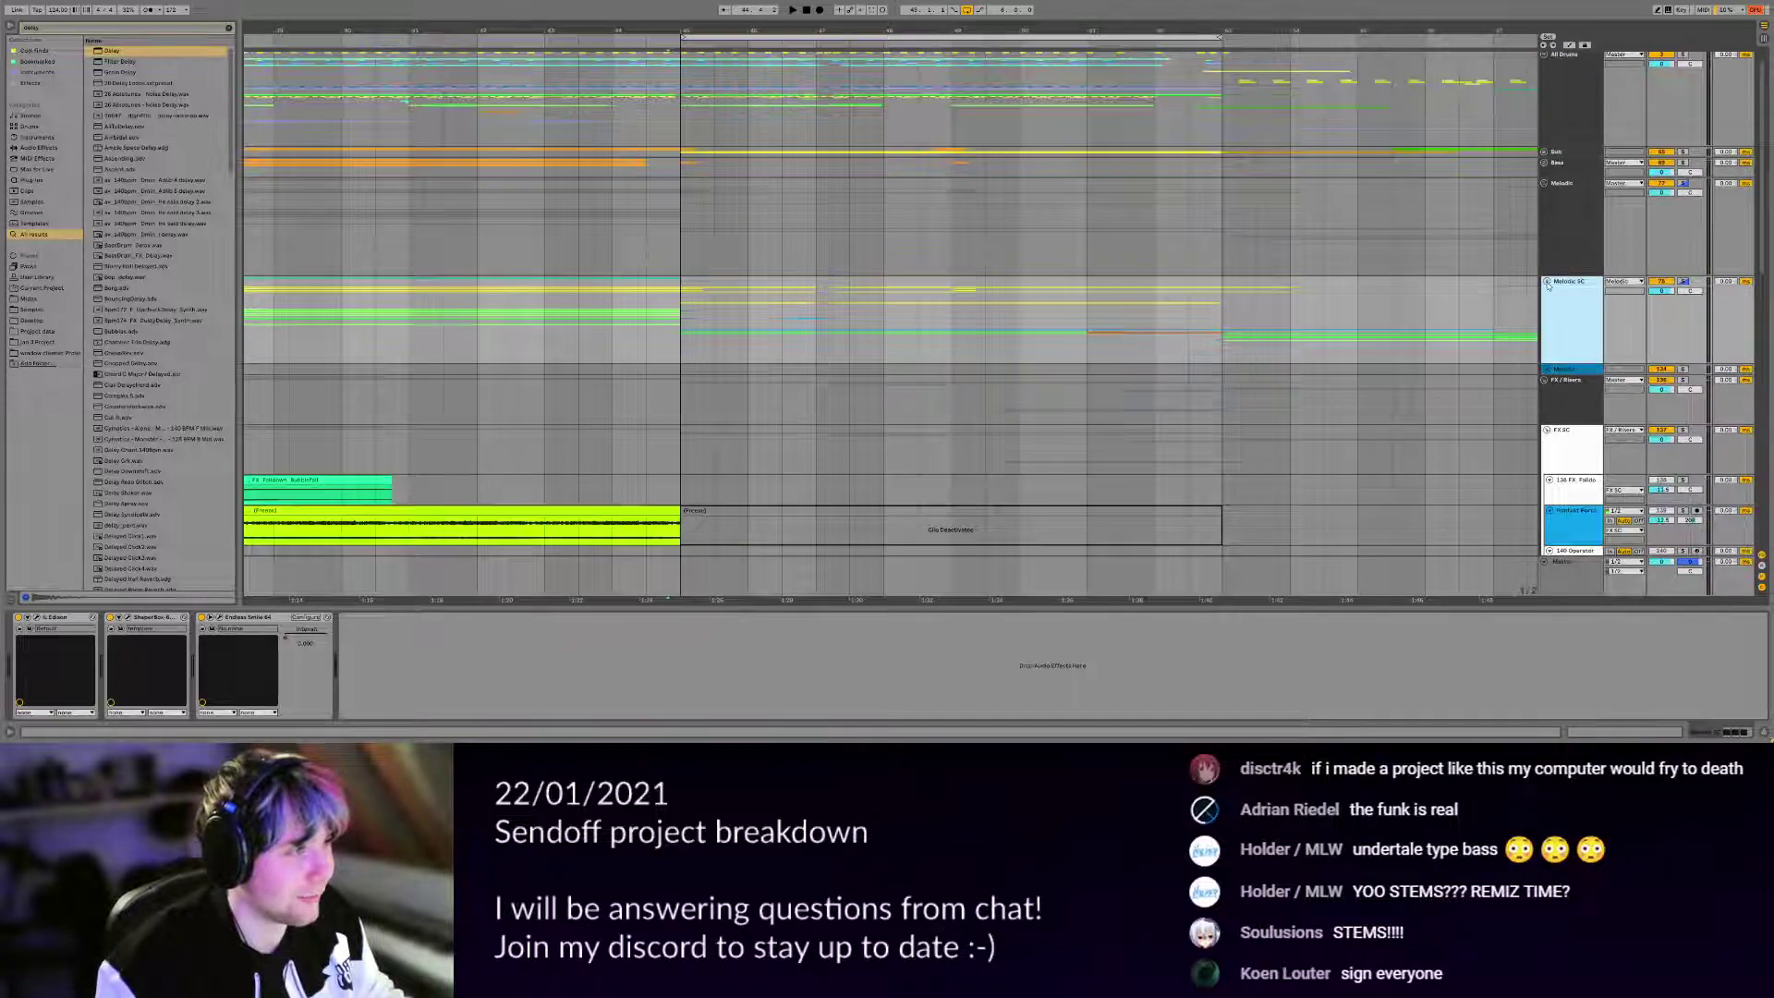
pyautogui.click(1547, 281)
pyautogui.scroll(-12, 1552, 277)
pyautogui.scroll(3, 1565, 217)
pyautogui.hscroll(1, 1566, 215)
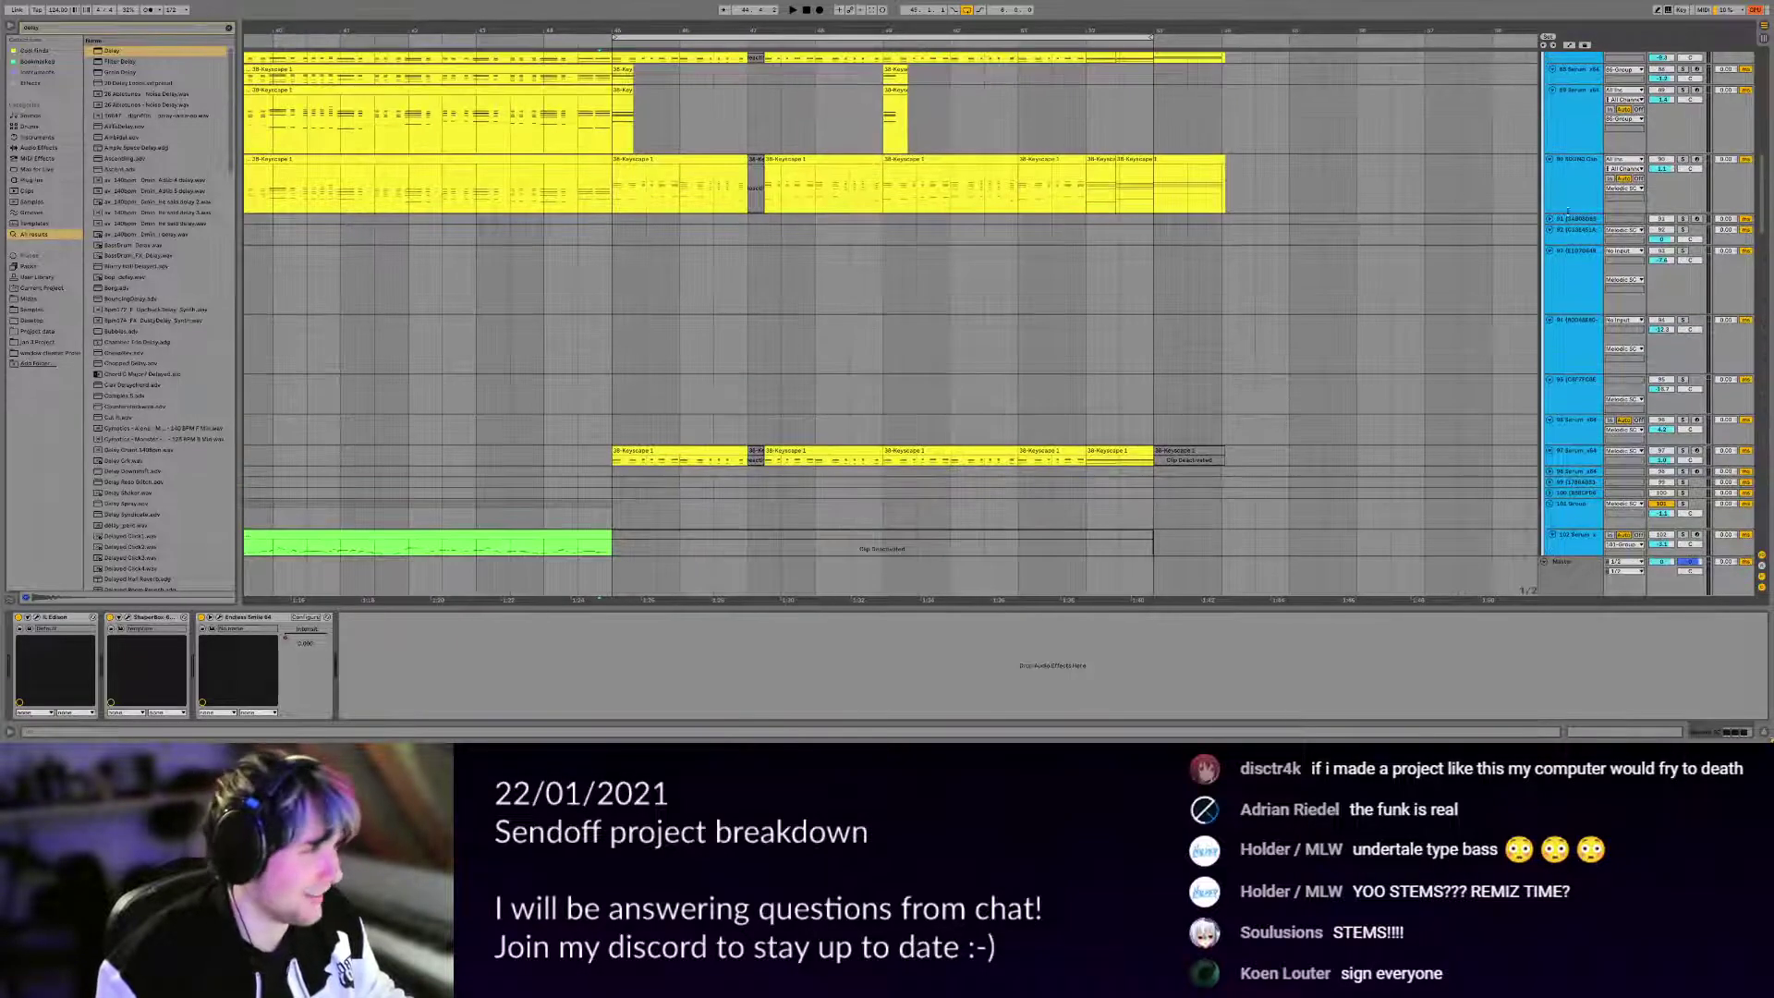
# Reduce the heights of the two lower tracks in the block of yellow Keyscape clips.
pyautogui.moveTo(1574, 213); pyautogui.dragTo(1576, 184)
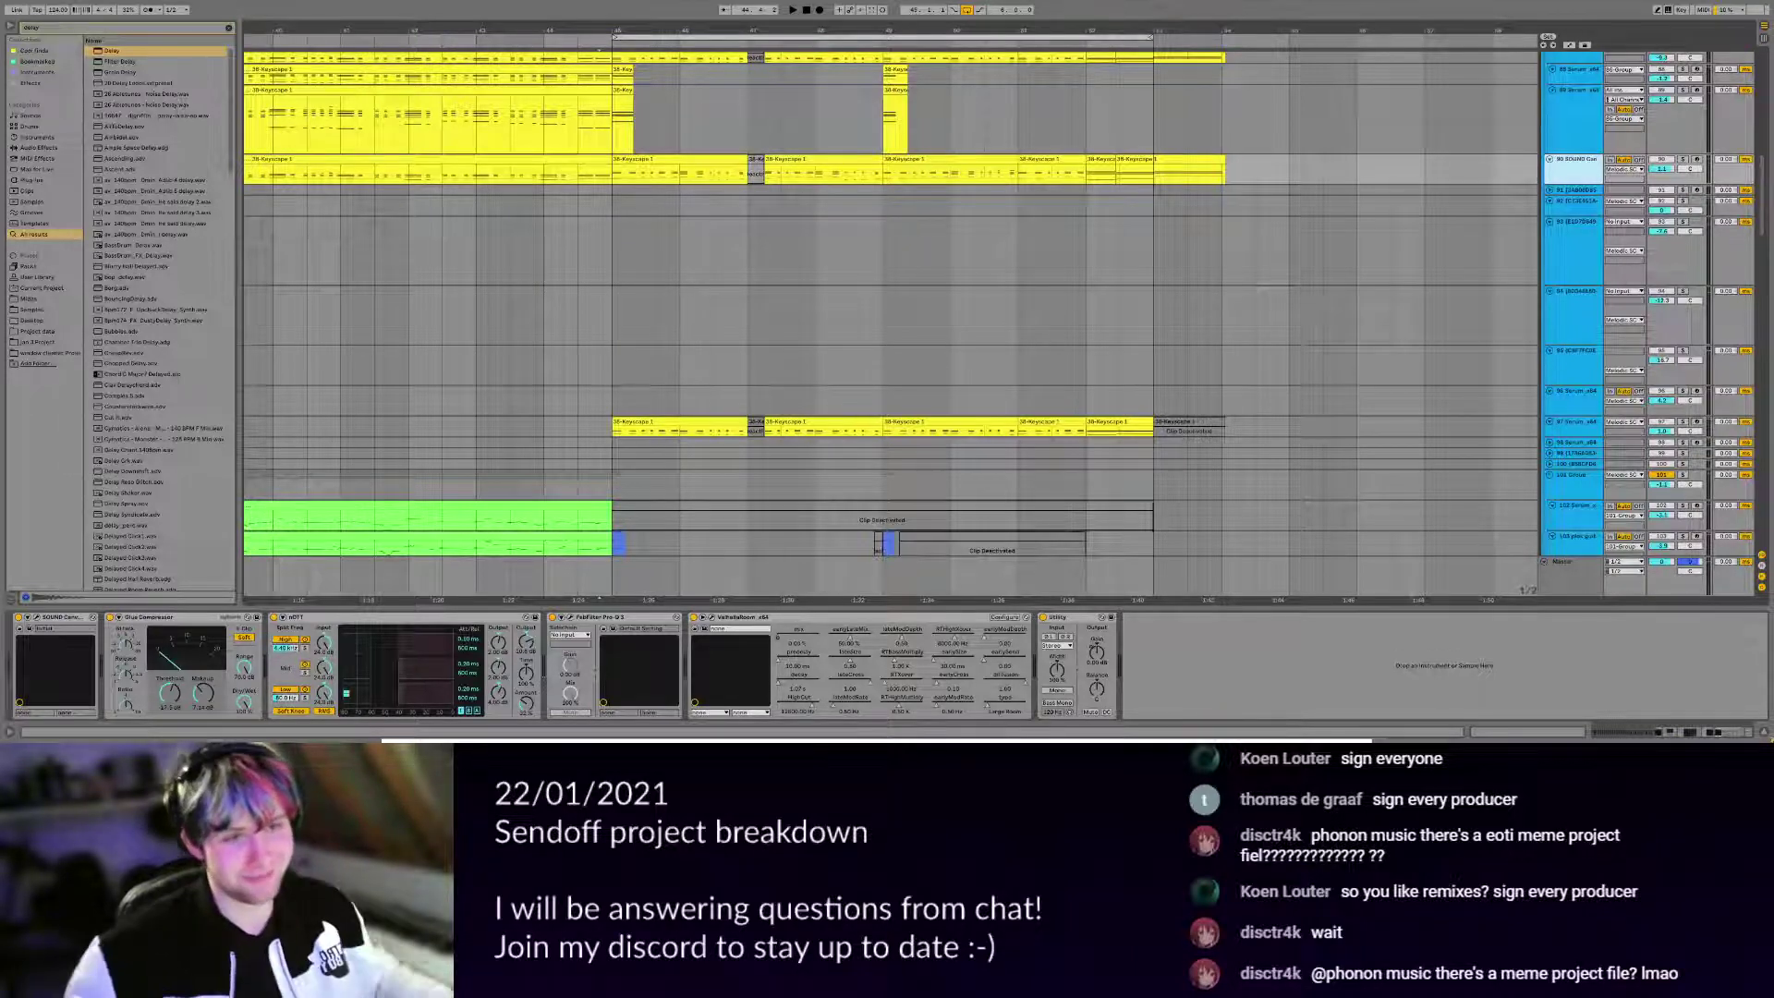
pyautogui.scroll(10, 557, 252)
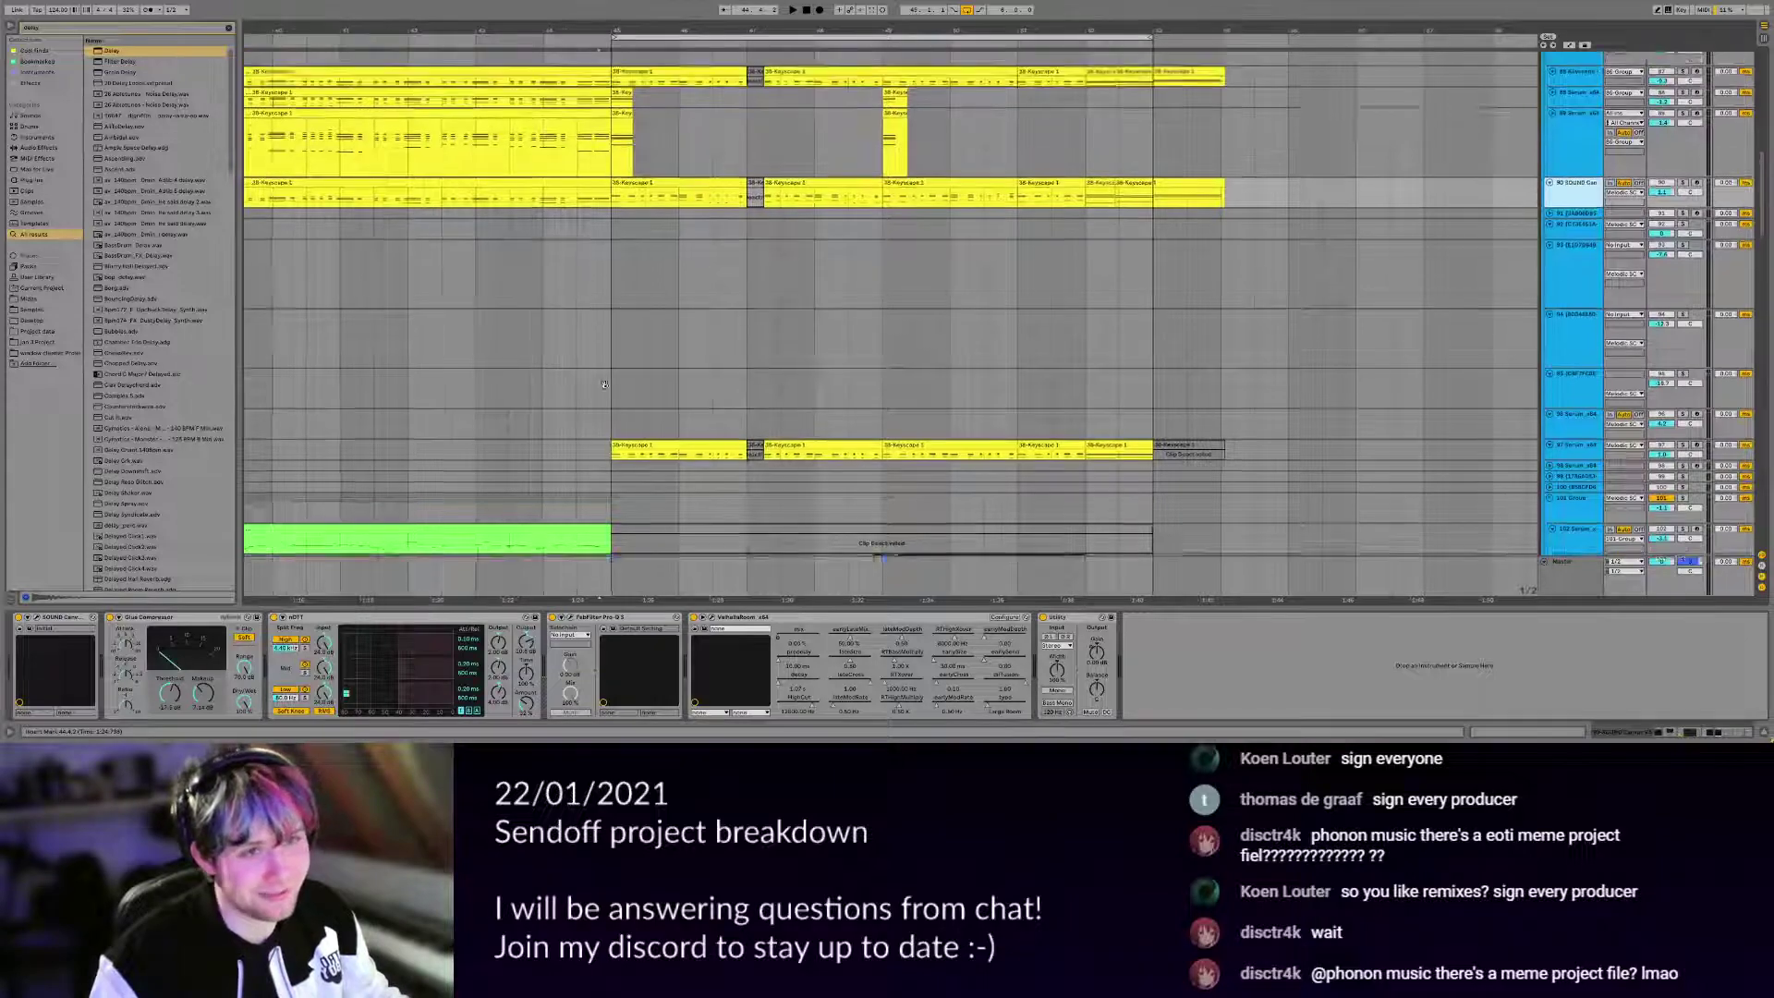
pyautogui.scroll(-3, 674, 334)
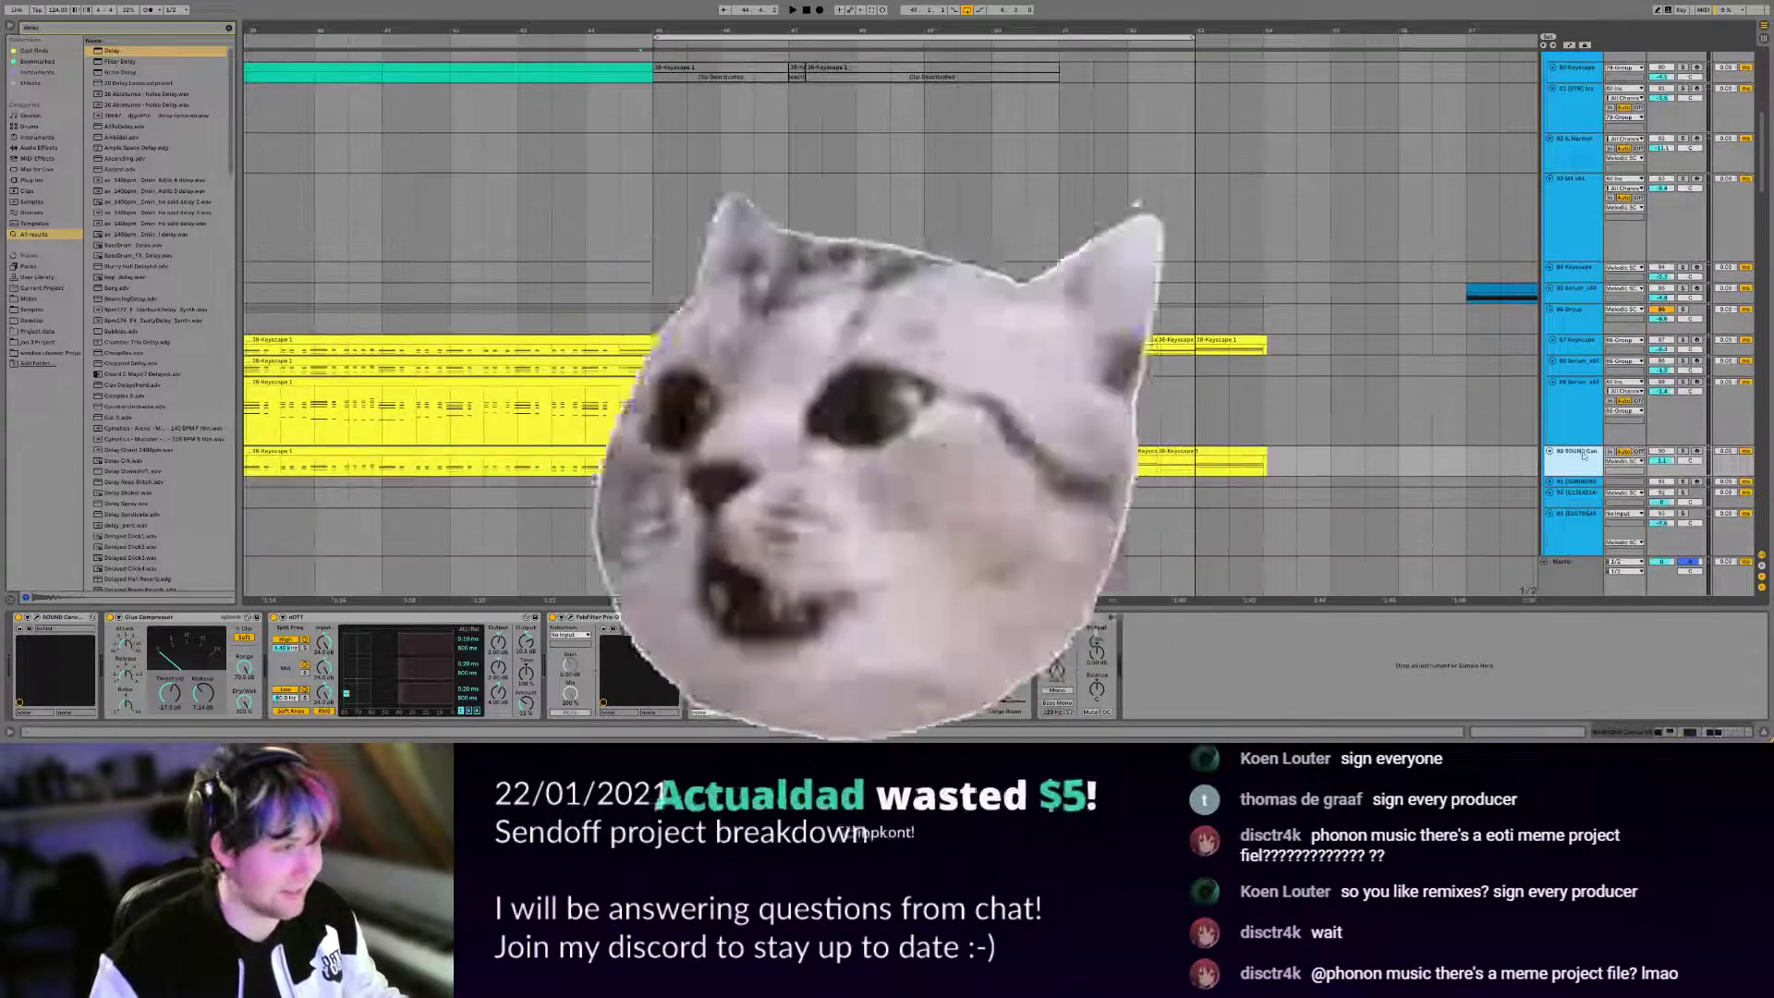
pyautogui.click(1585, 400)
pyautogui.moveTo(1585, 401); pyautogui.dragTo(1585, 392)
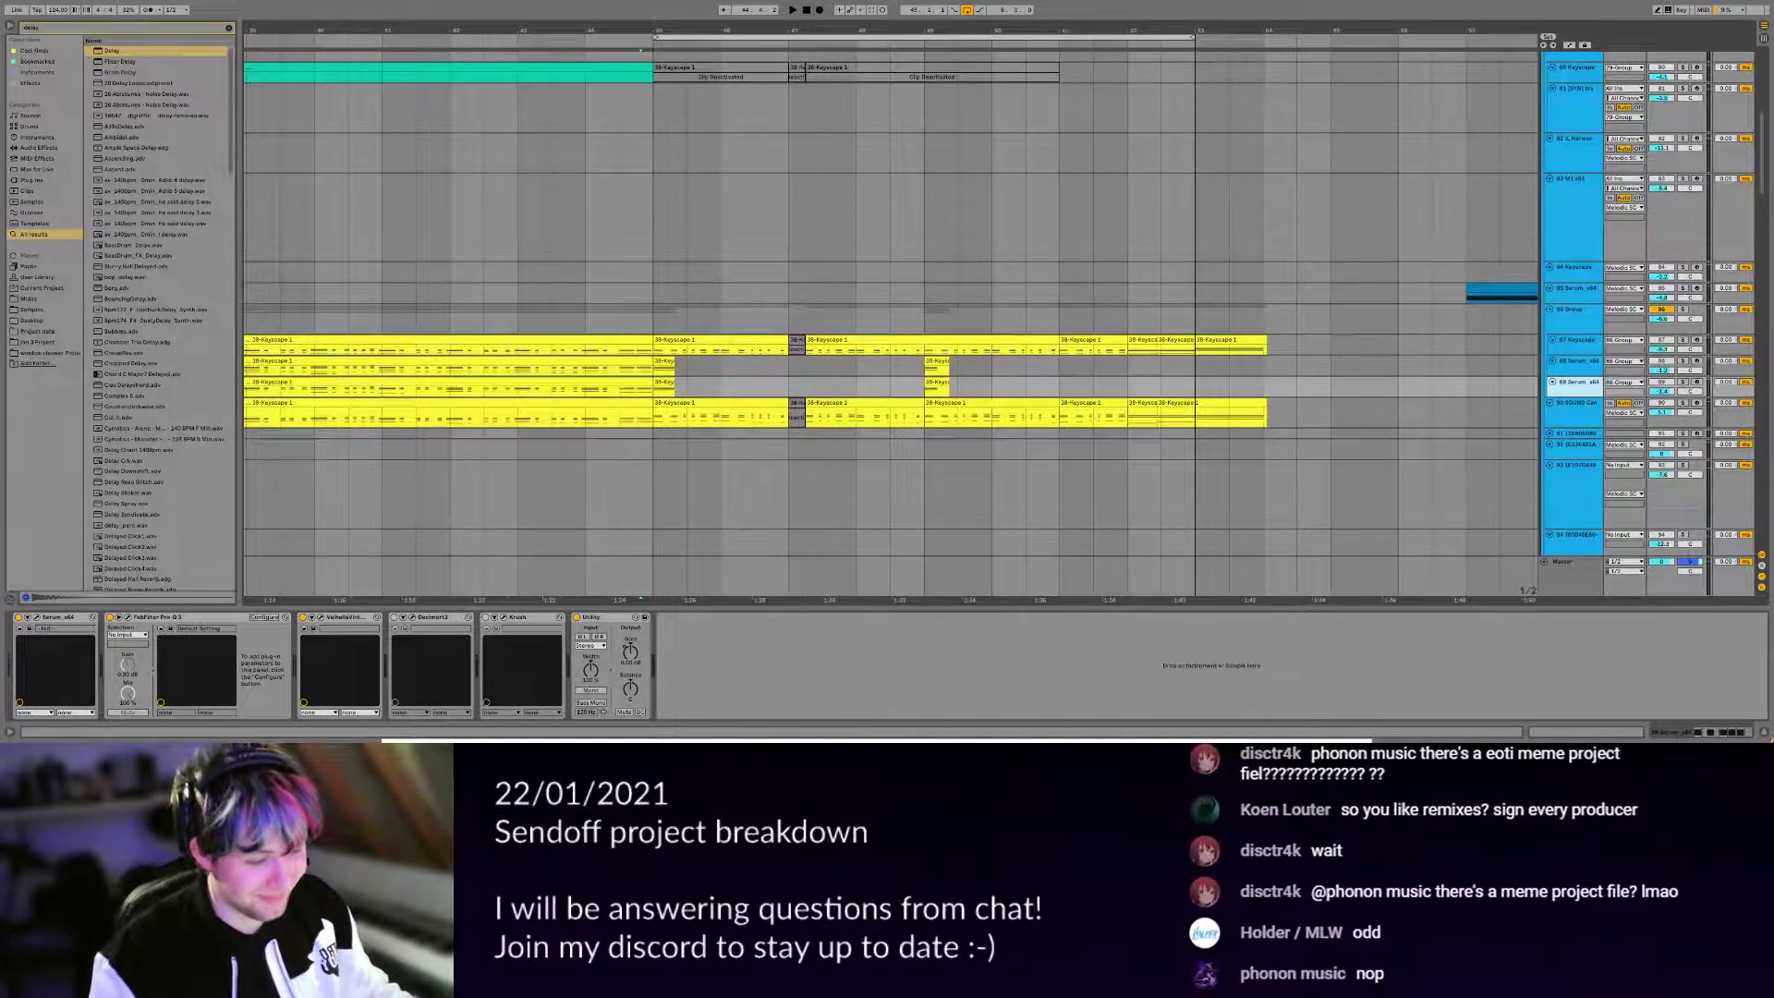
# Turn off the melodic group's solo and play the full mix from inside the drop's second half.
pyautogui.hscroll(3, 905, 407)
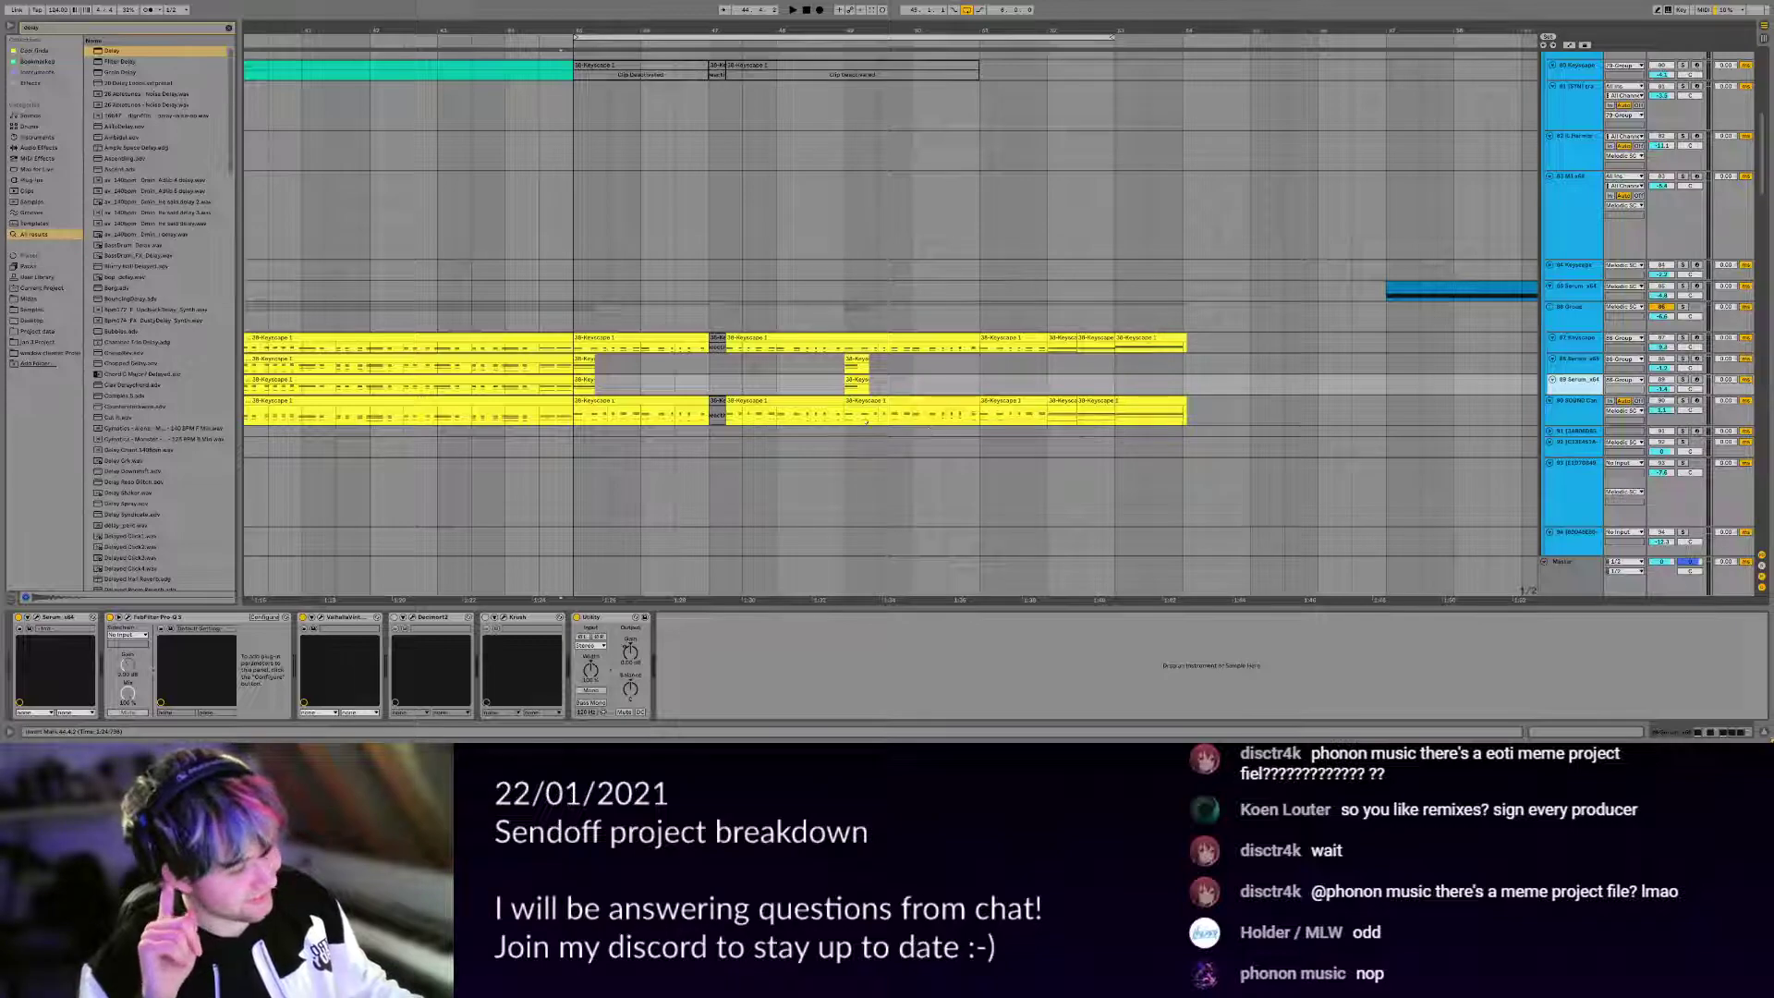
pyautogui.scroll(-10, 680, 141)
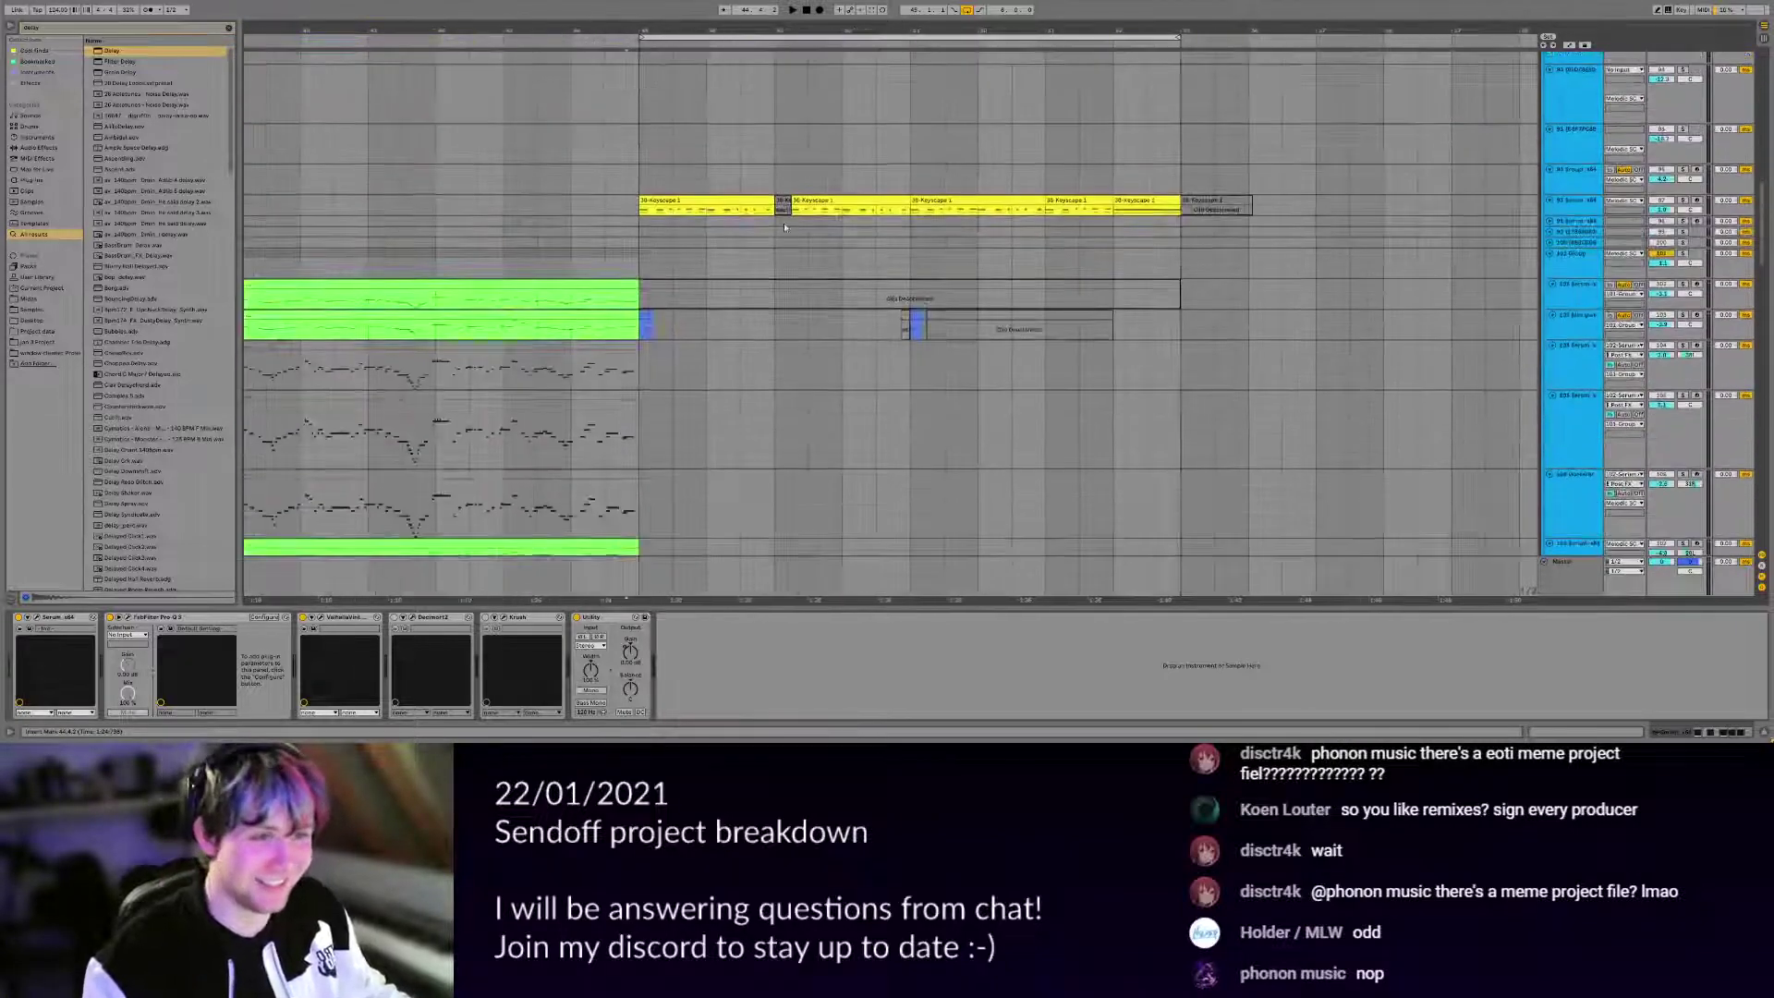
pyautogui.scroll(-10, 680, 141)
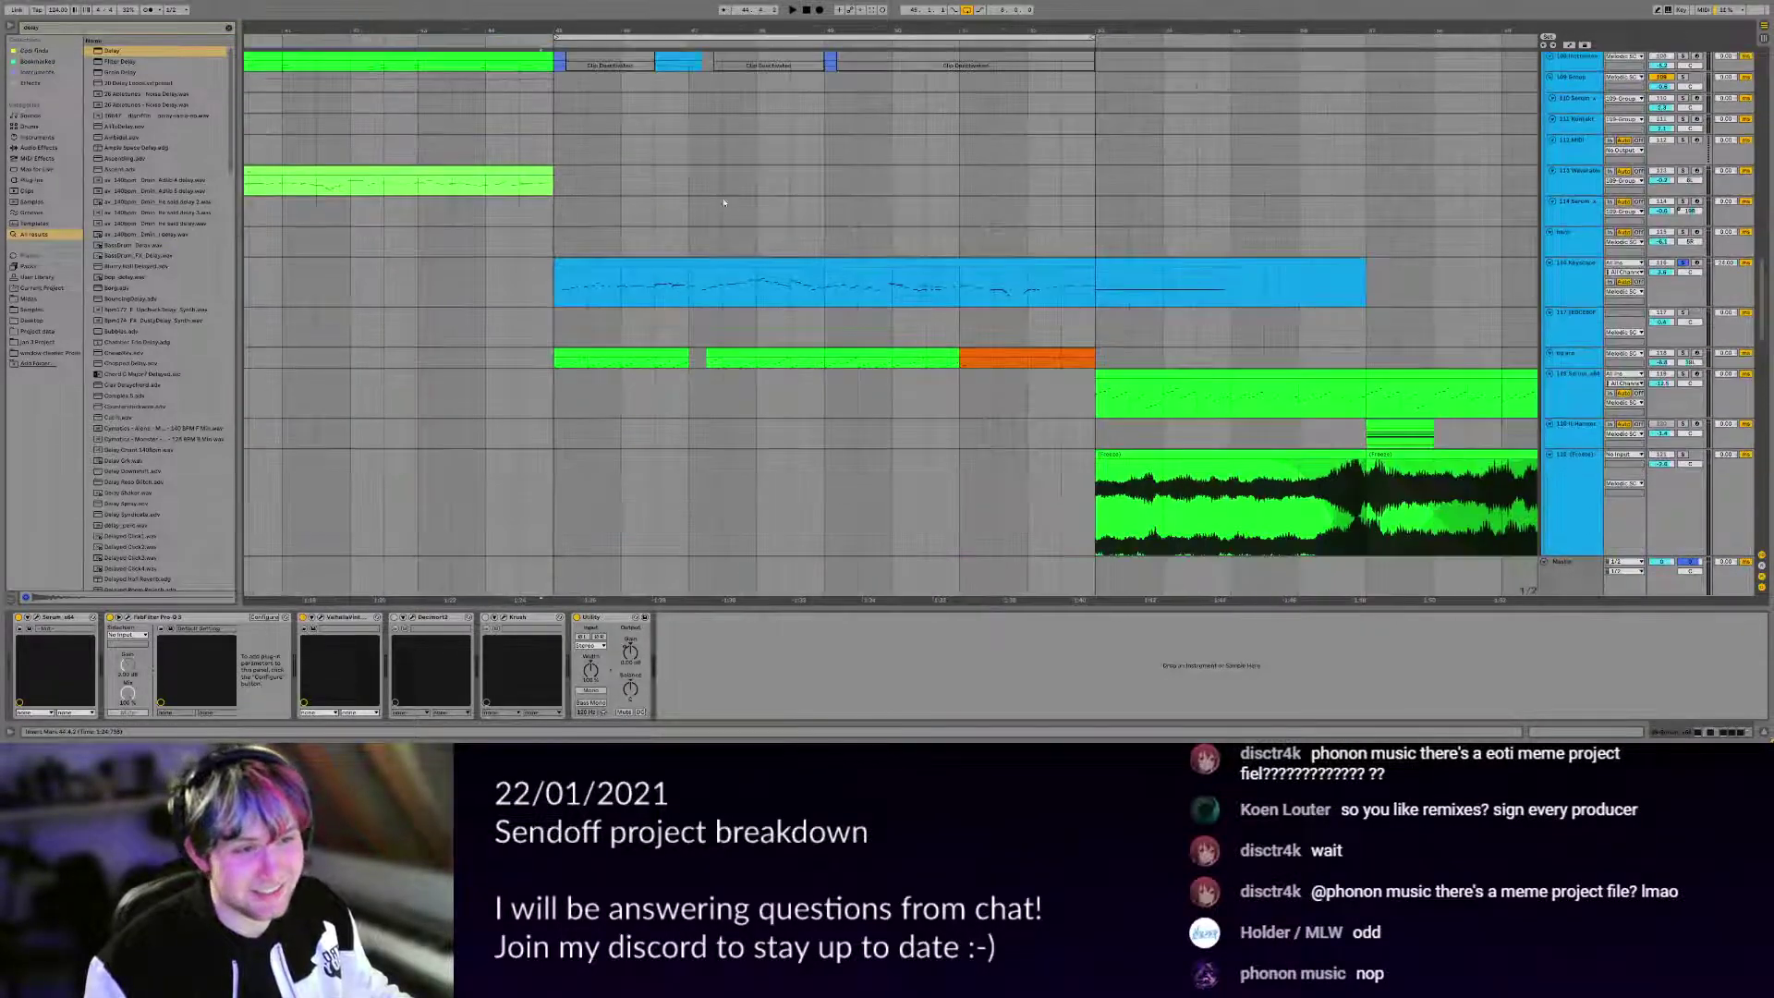
pyautogui.scroll(20, 772, 255)
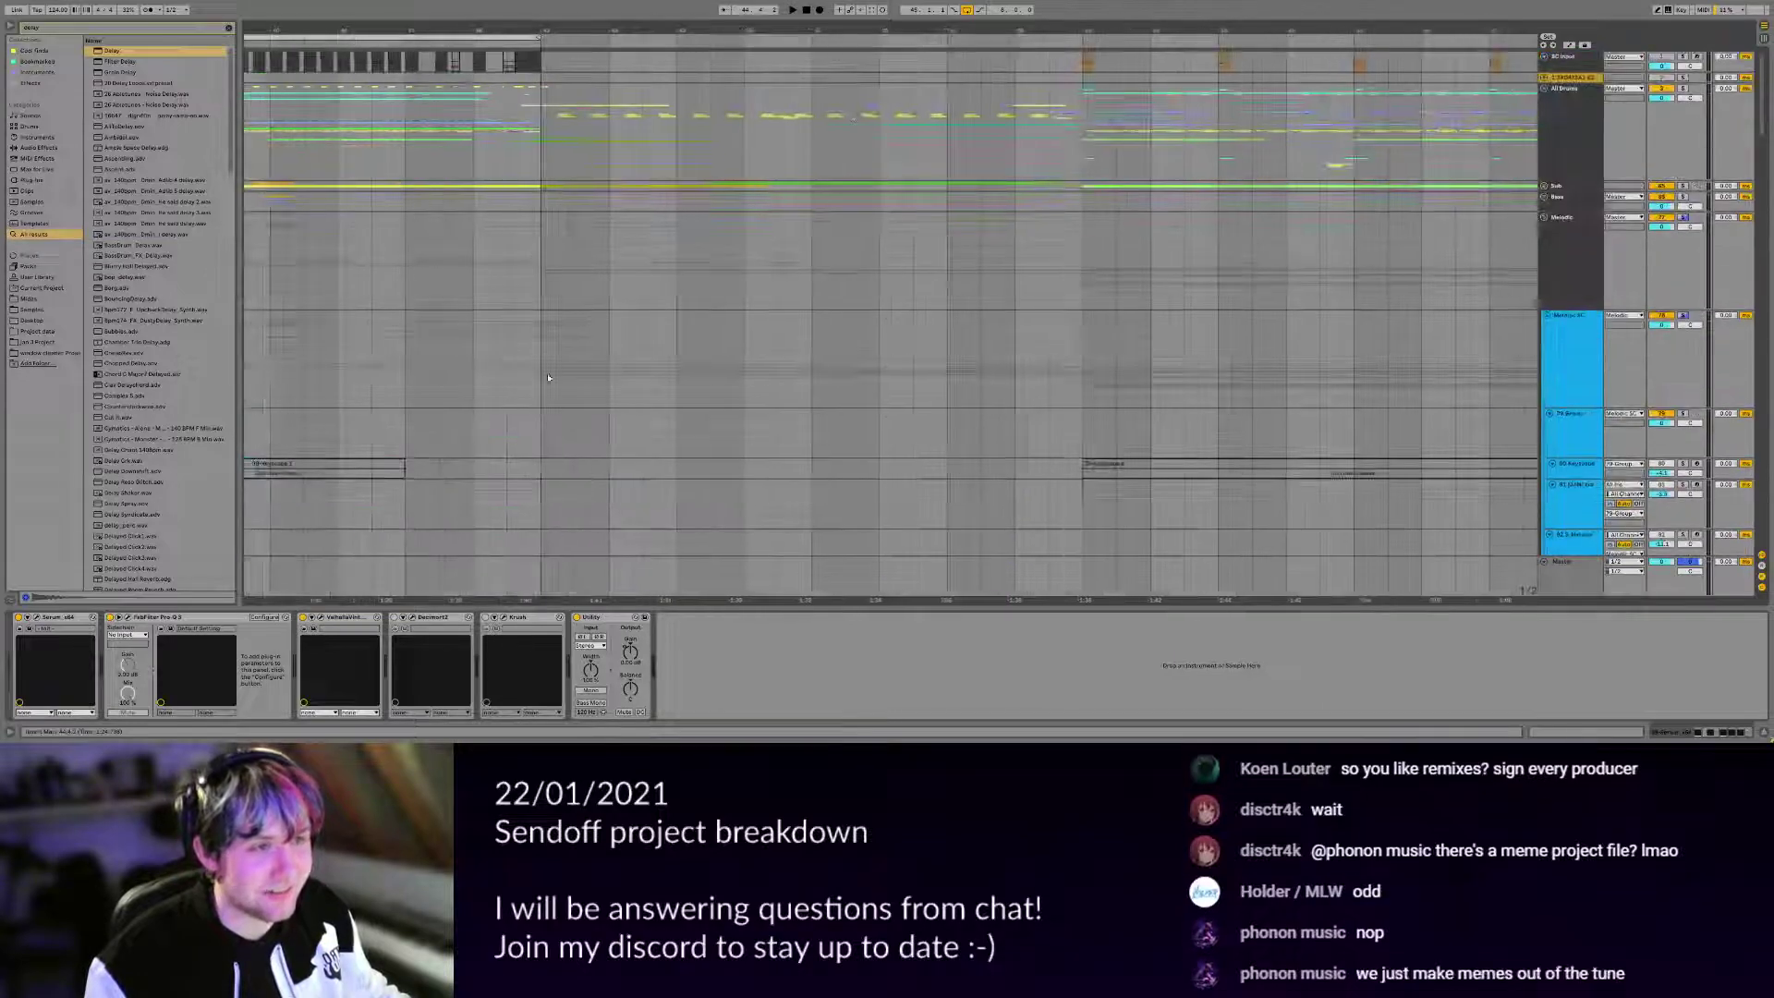
pyautogui.scroll(-4, 779, 174)
pyautogui.click(582, 187)
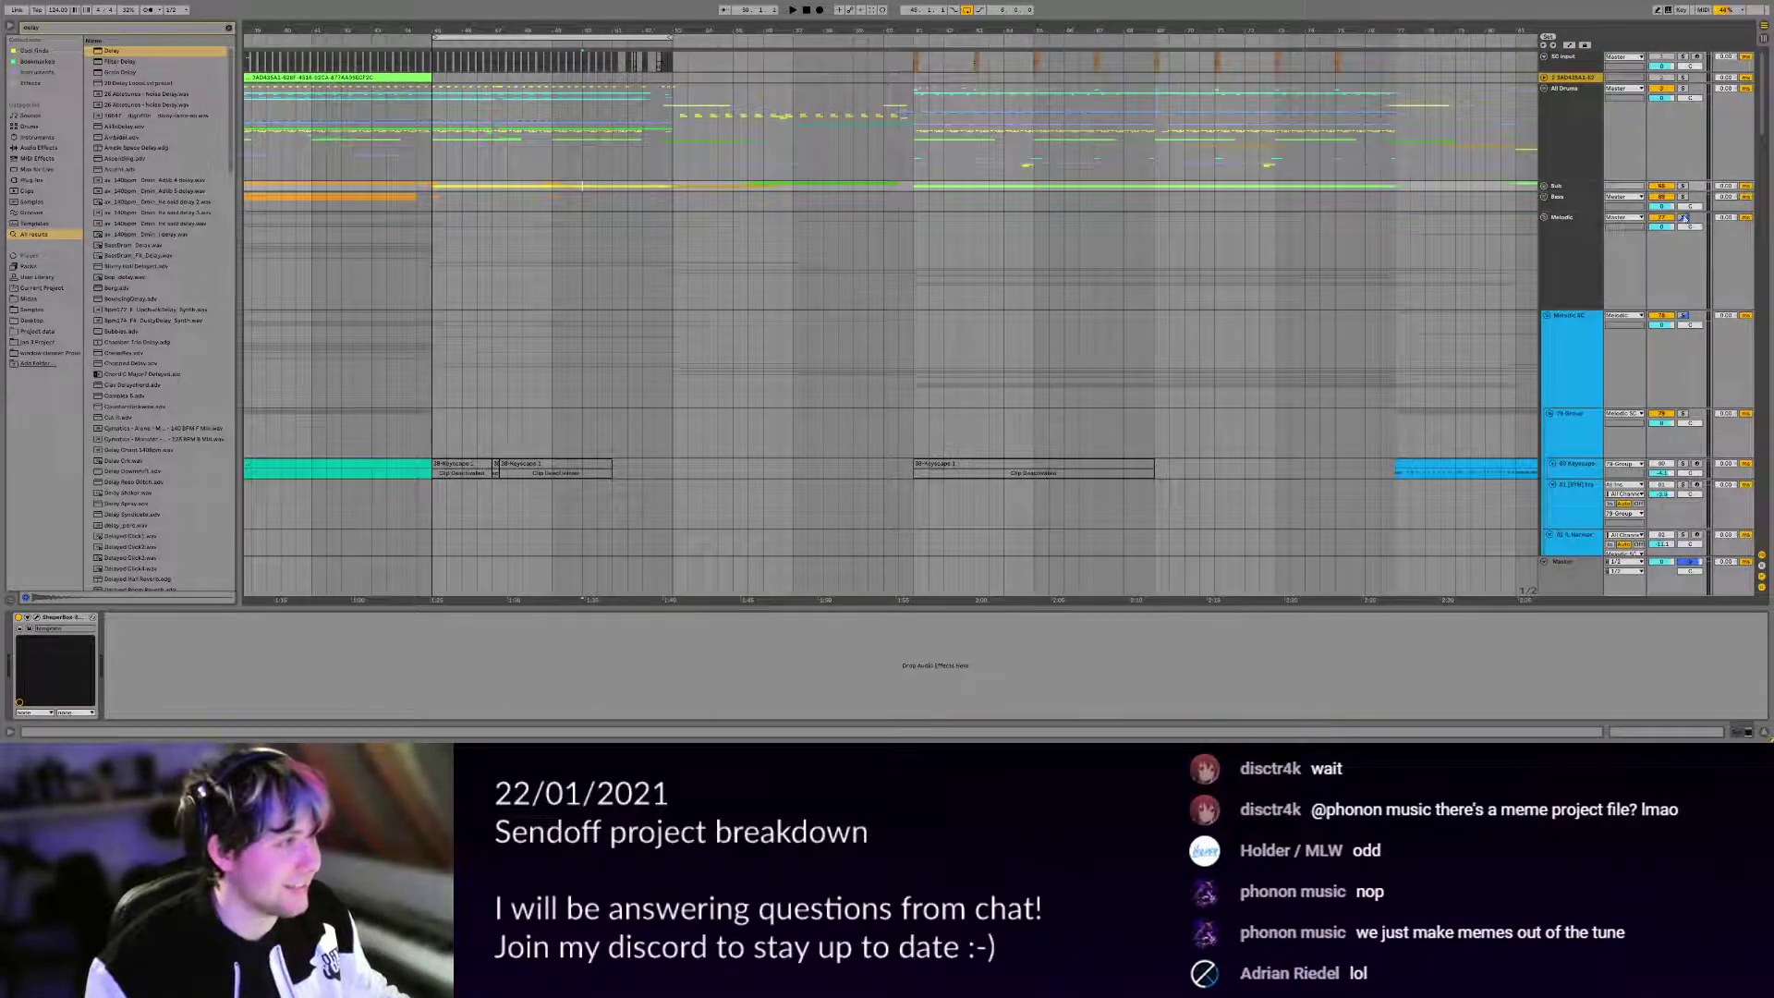
pyautogui.click(1683, 217)
pyautogui.press('space')
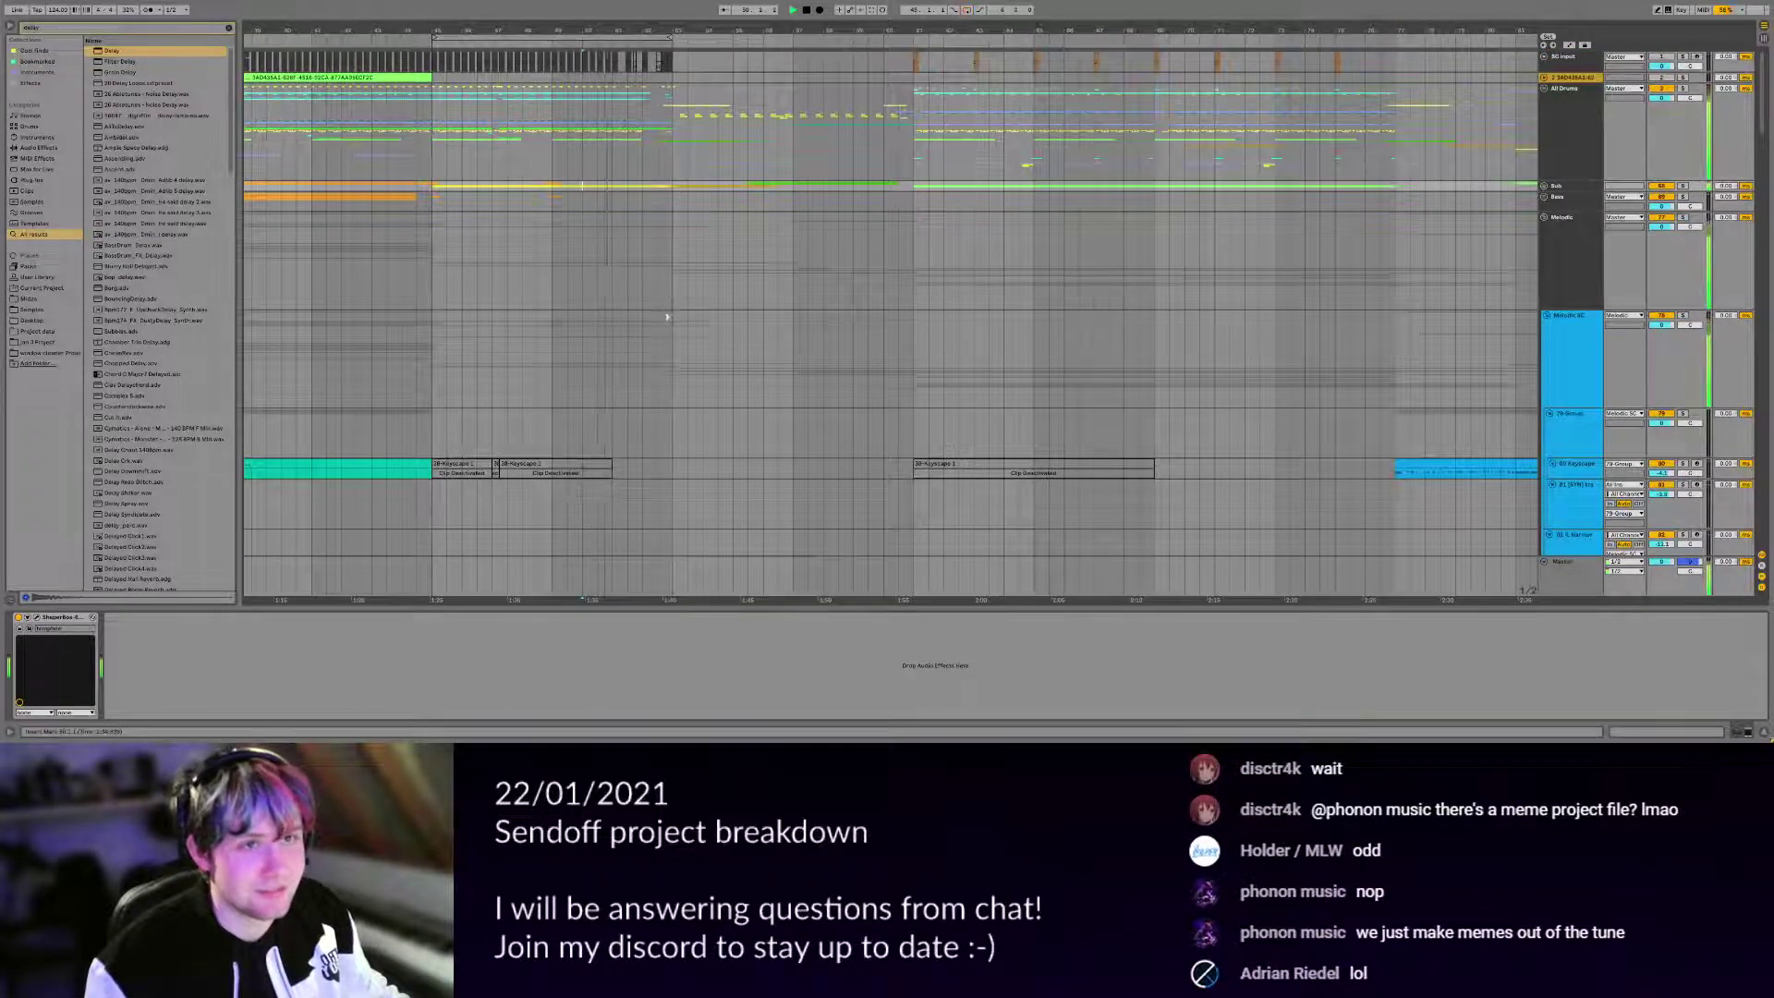
# Follow the playback along the melodic tracks, from the blue melody clip into the green clips and audio waveform after the drop.
pyautogui.scroll(-8, 830, 198)
pyautogui.scroll(-15, 830, 198)
pyautogui.scroll(4, 829, 200)
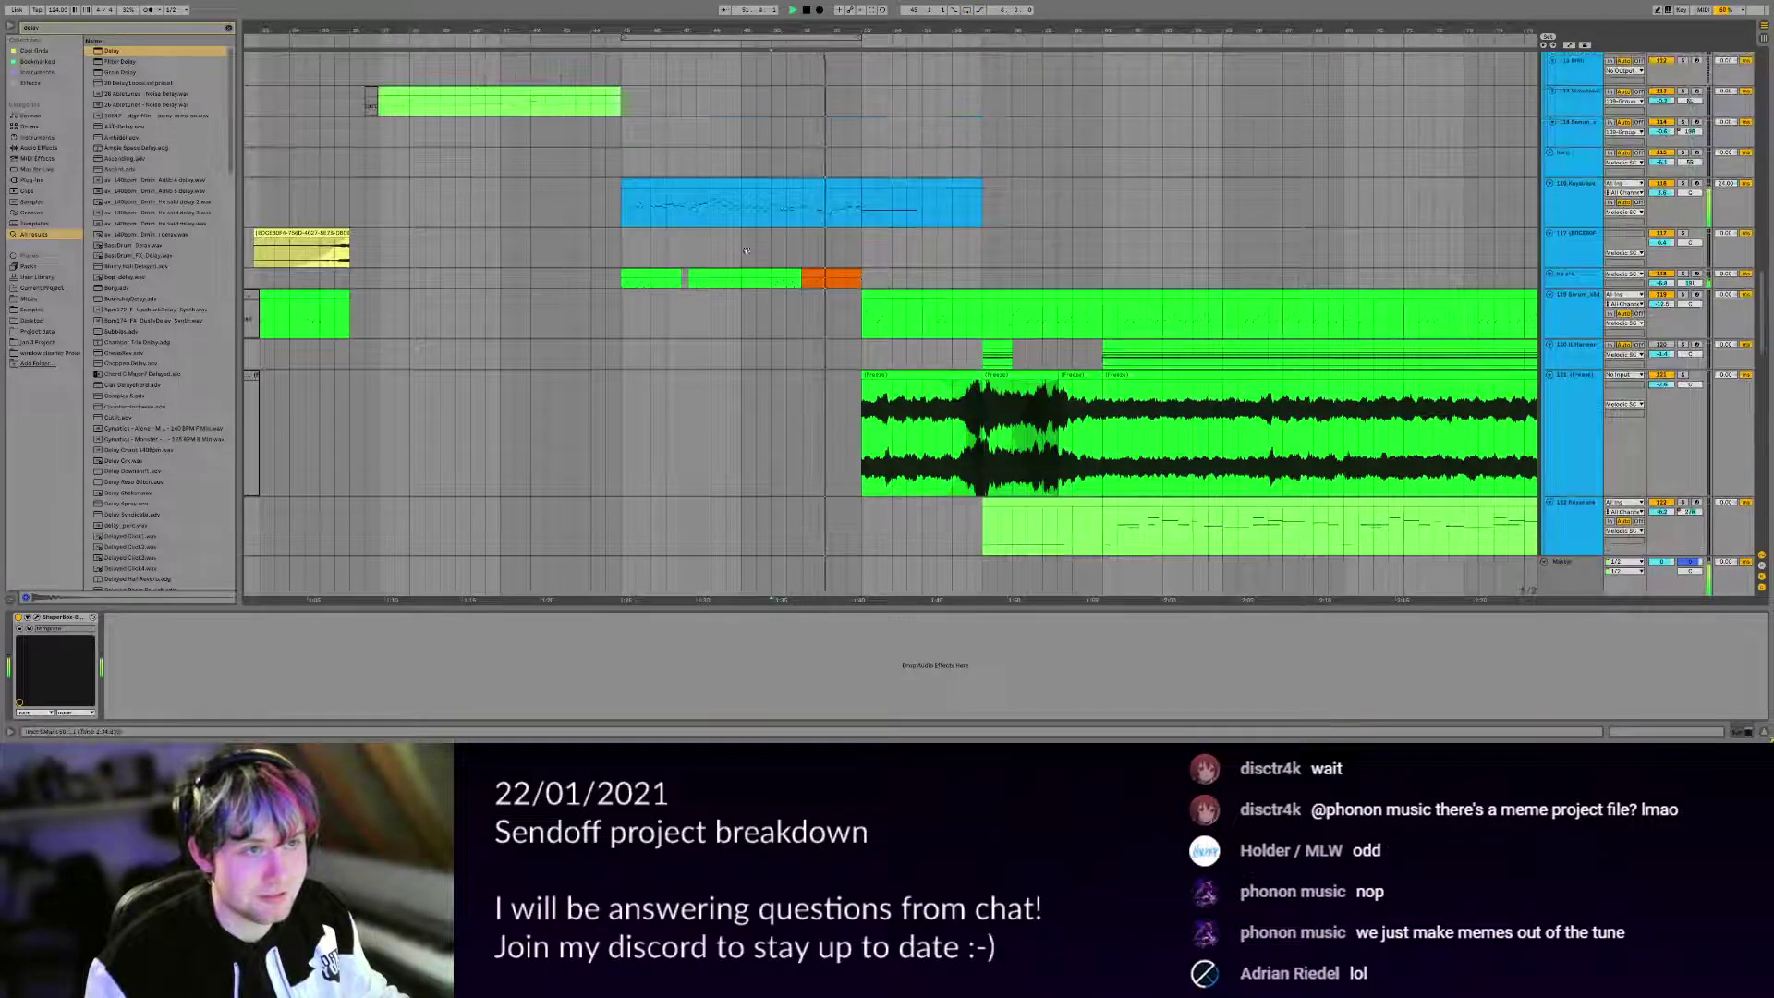
pyautogui.hscroll(3, 776, 263)
pyautogui.scroll(1, 776, 261)
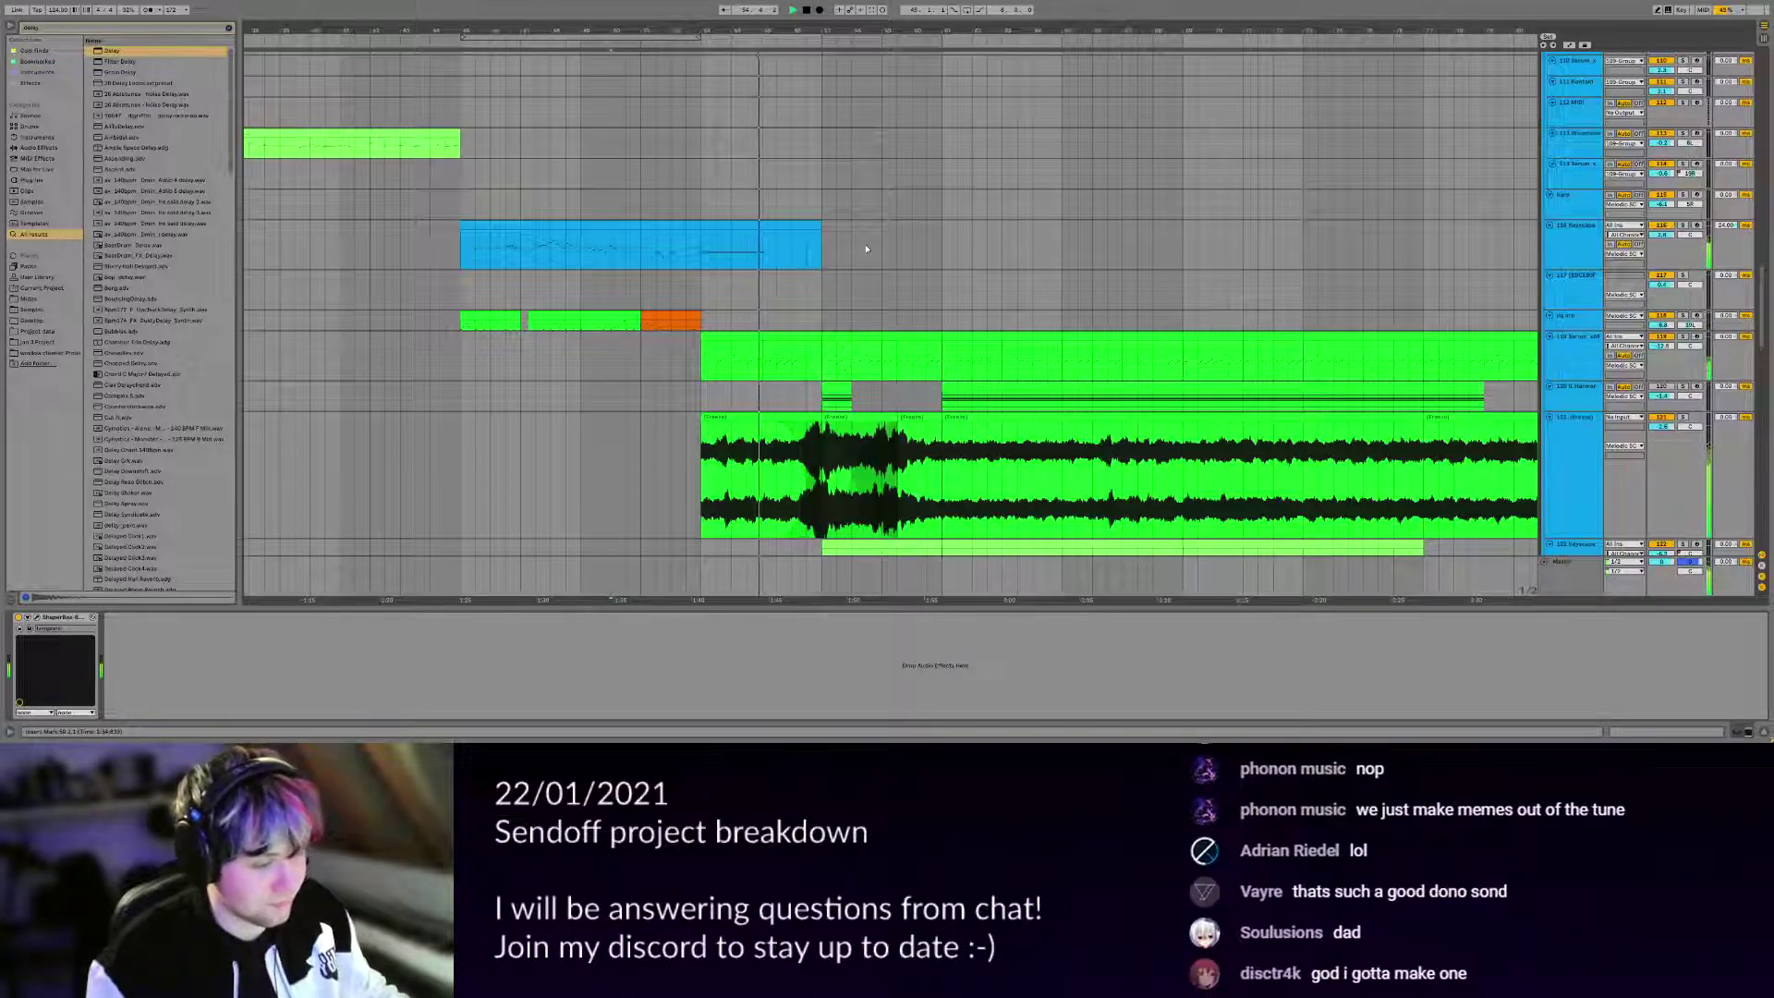
pyautogui.scroll(1, 818, 263)
pyautogui.hscroll(1, 817, 262)
pyautogui.scroll(-1, 820, 260)
pyautogui.hscroll(-1, 820, 259)
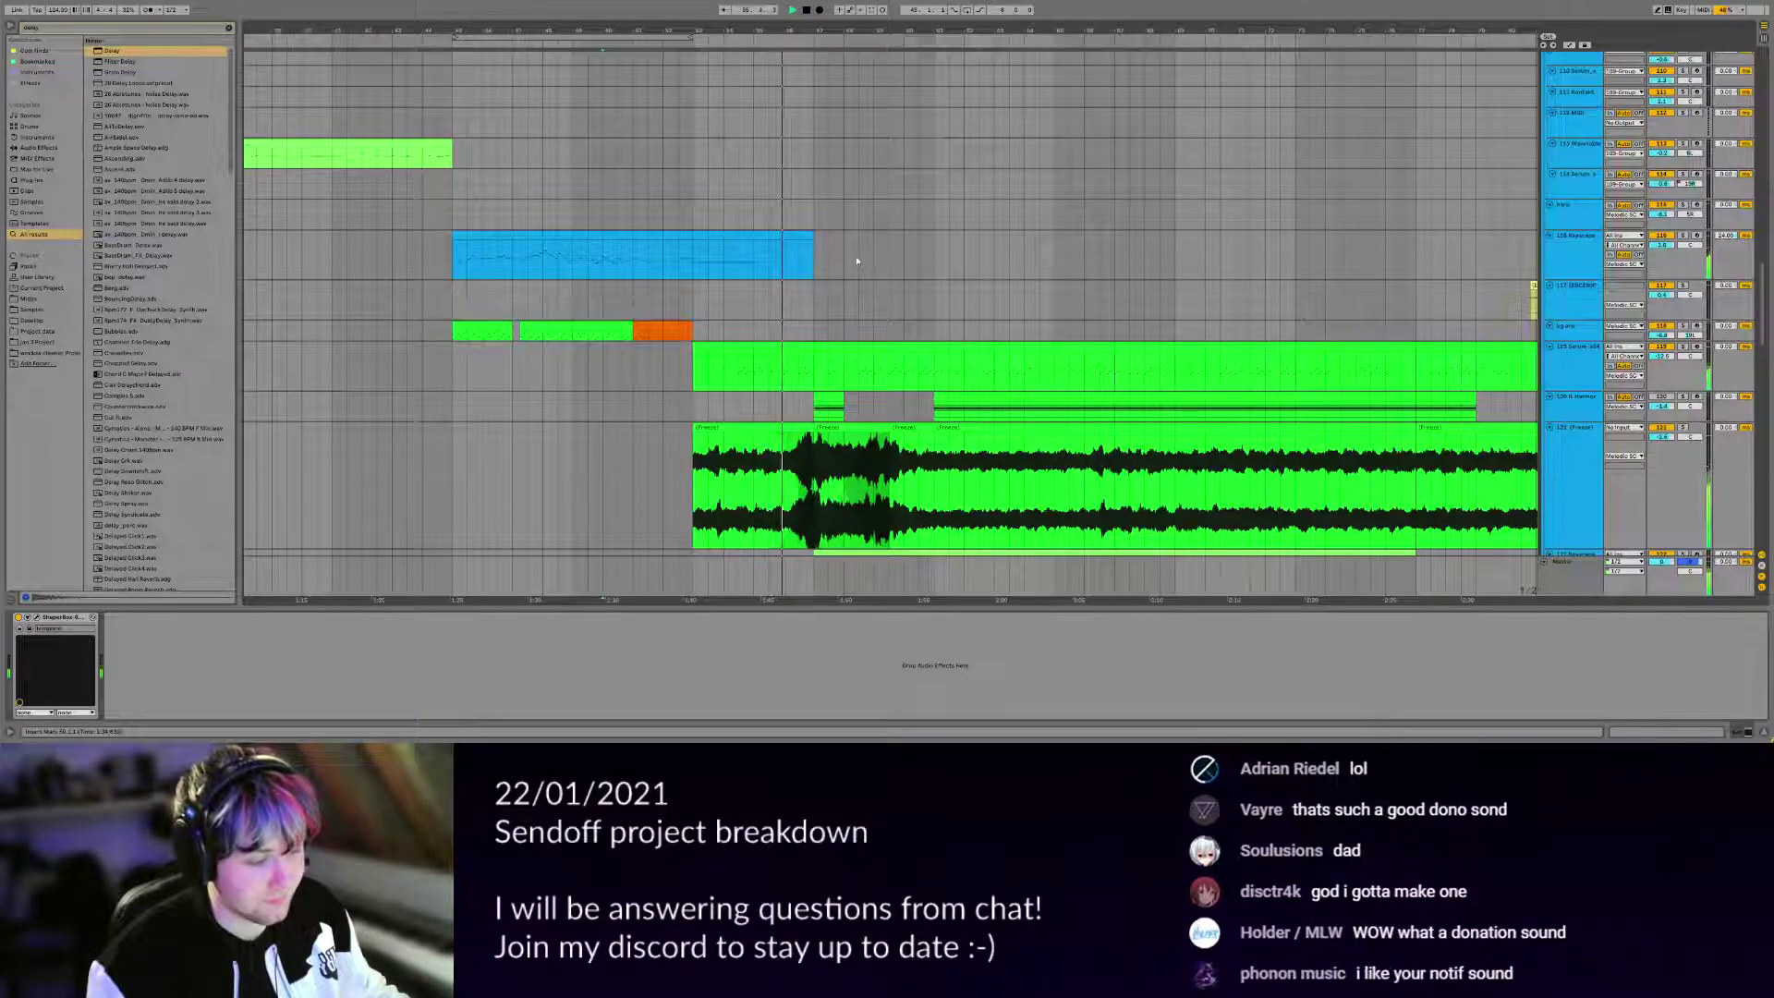
pyautogui.hscroll(5, 859, 292)
pyautogui.scroll(-3, 795, 309)
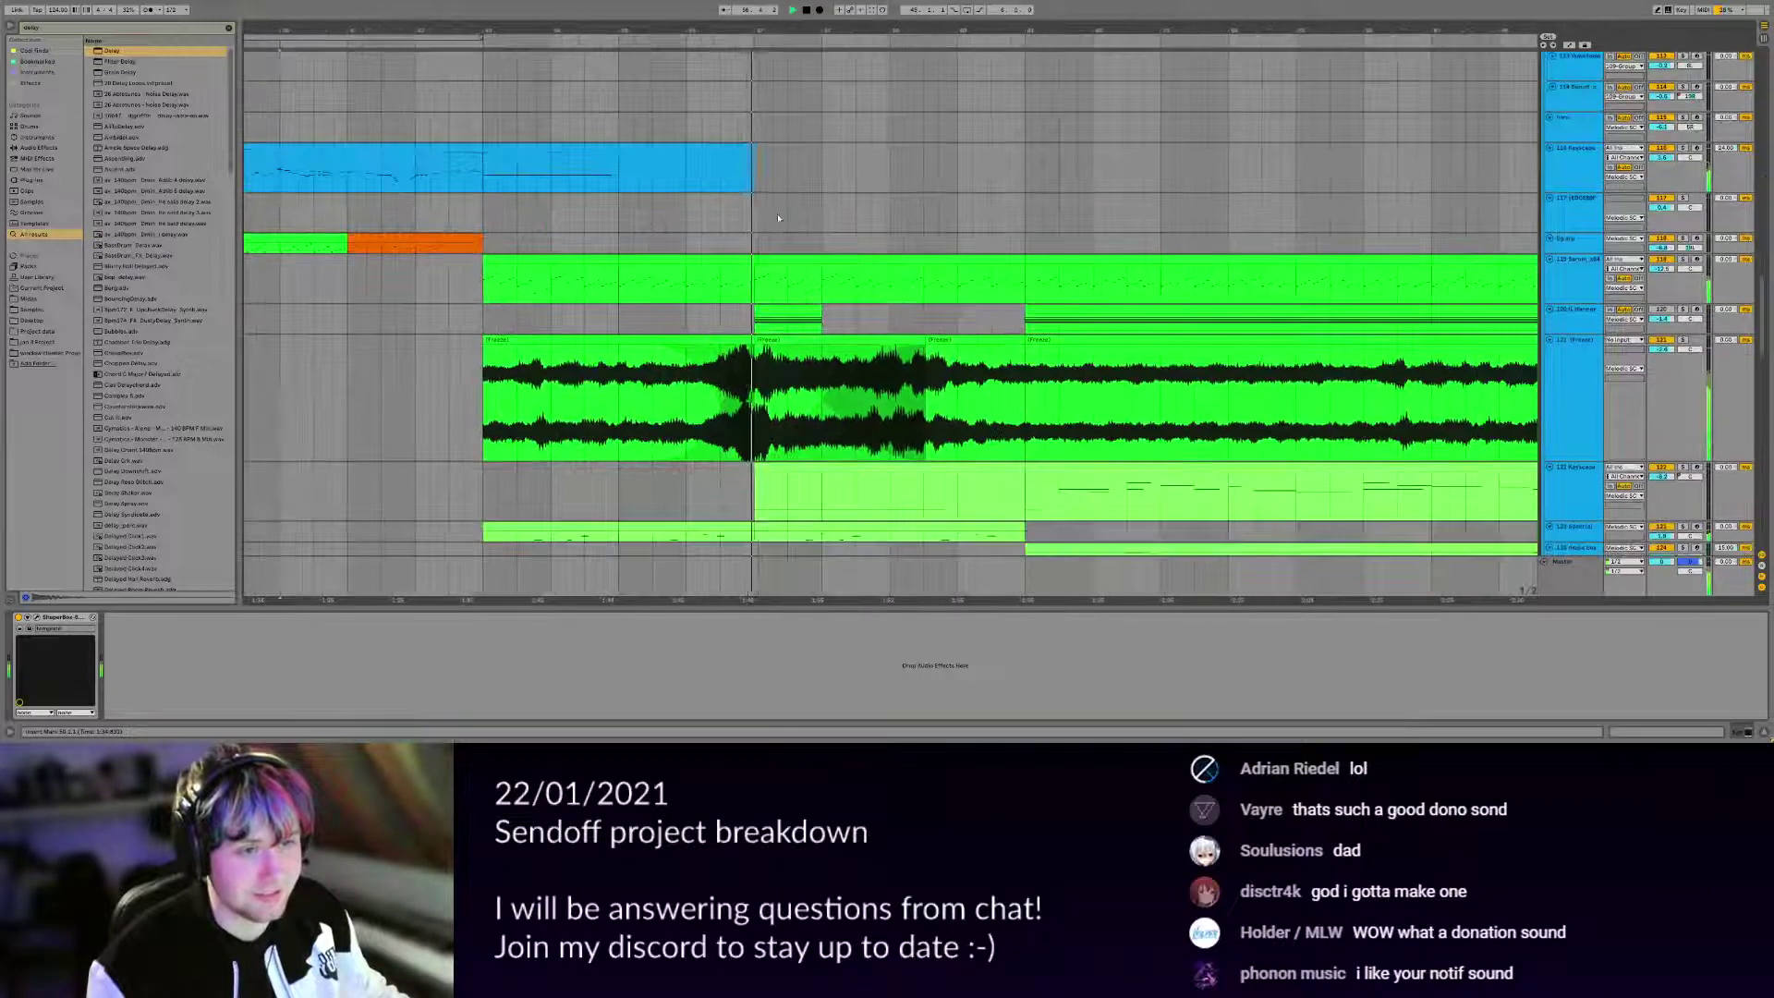
# Place the insert marker at the start of the short green clip above the waveform, stop playback and view the tracks below.
pyautogui.click(756, 325)
pyautogui.hscroll(-2, 894, 282)
pyautogui.scroll(-5, 894, 282)
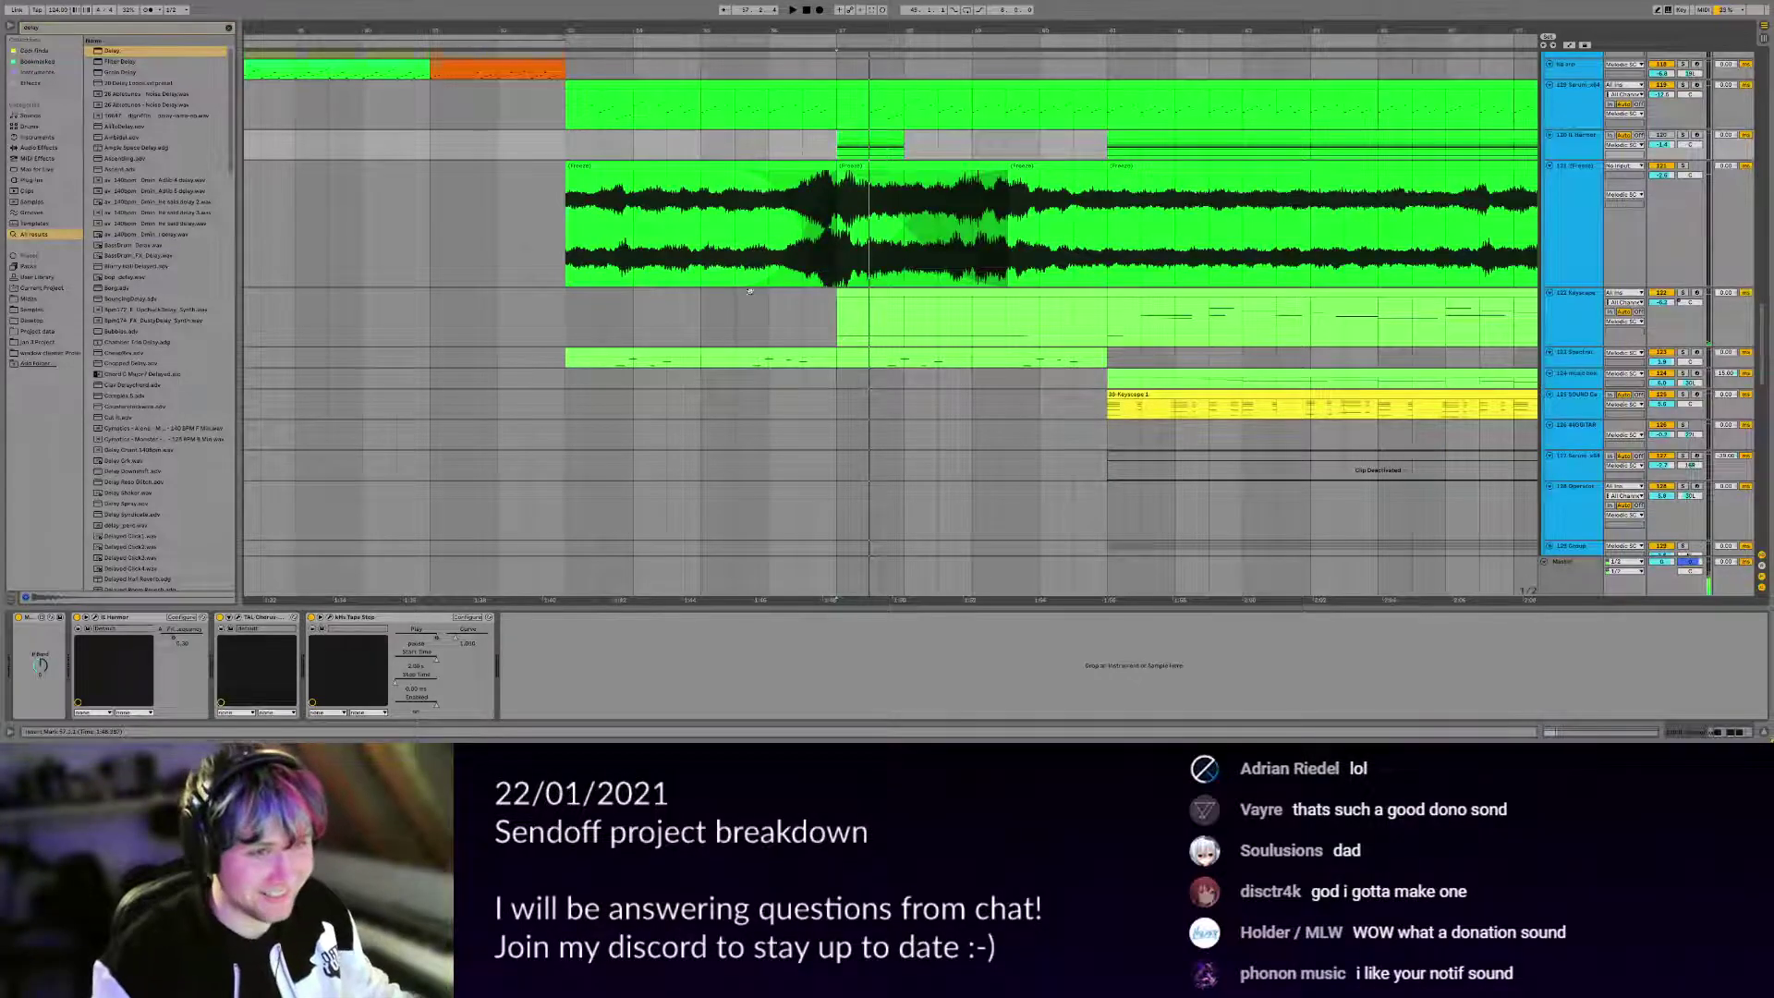
# Solo the blue melody track and play it from just before the start of the green audio waveform.
pyautogui.scroll(5, 843, 340)
pyautogui.hscroll(-1, 844, 340)
pyautogui.scroll(3, 714, 226)
pyautogui.hscroll(-1, 714, 226)
pyautogui.click(620, 268)
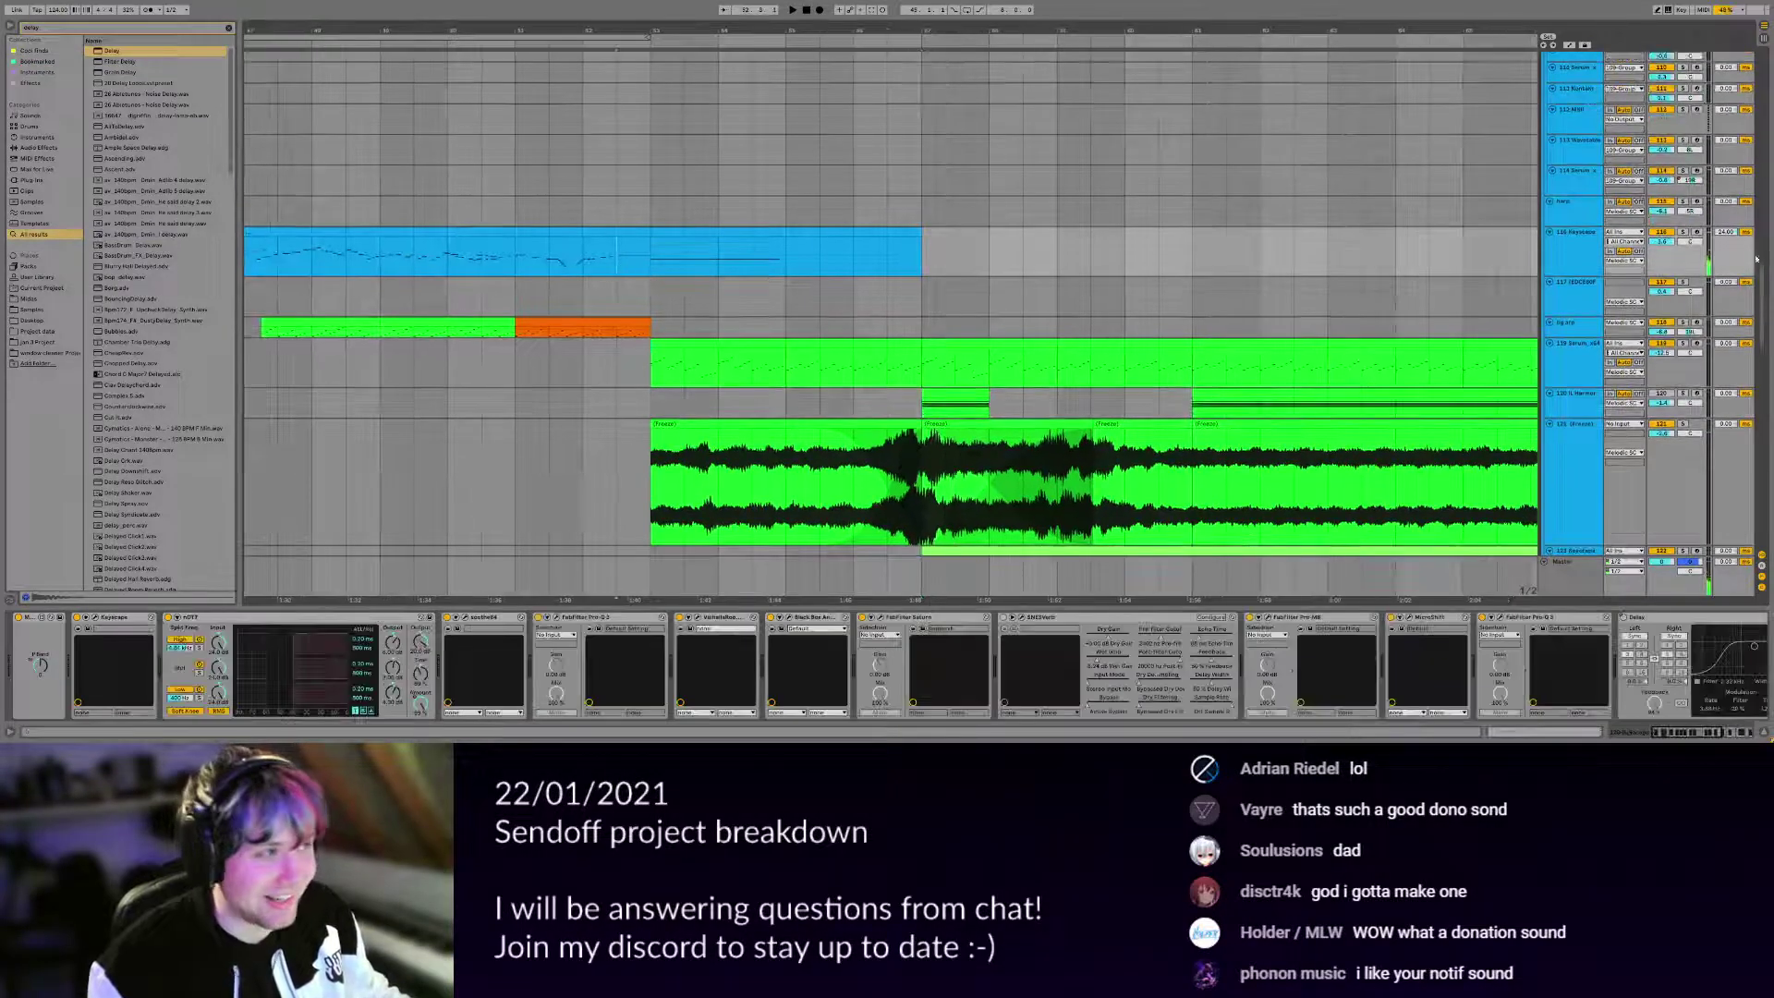
pyautogui.press('space')
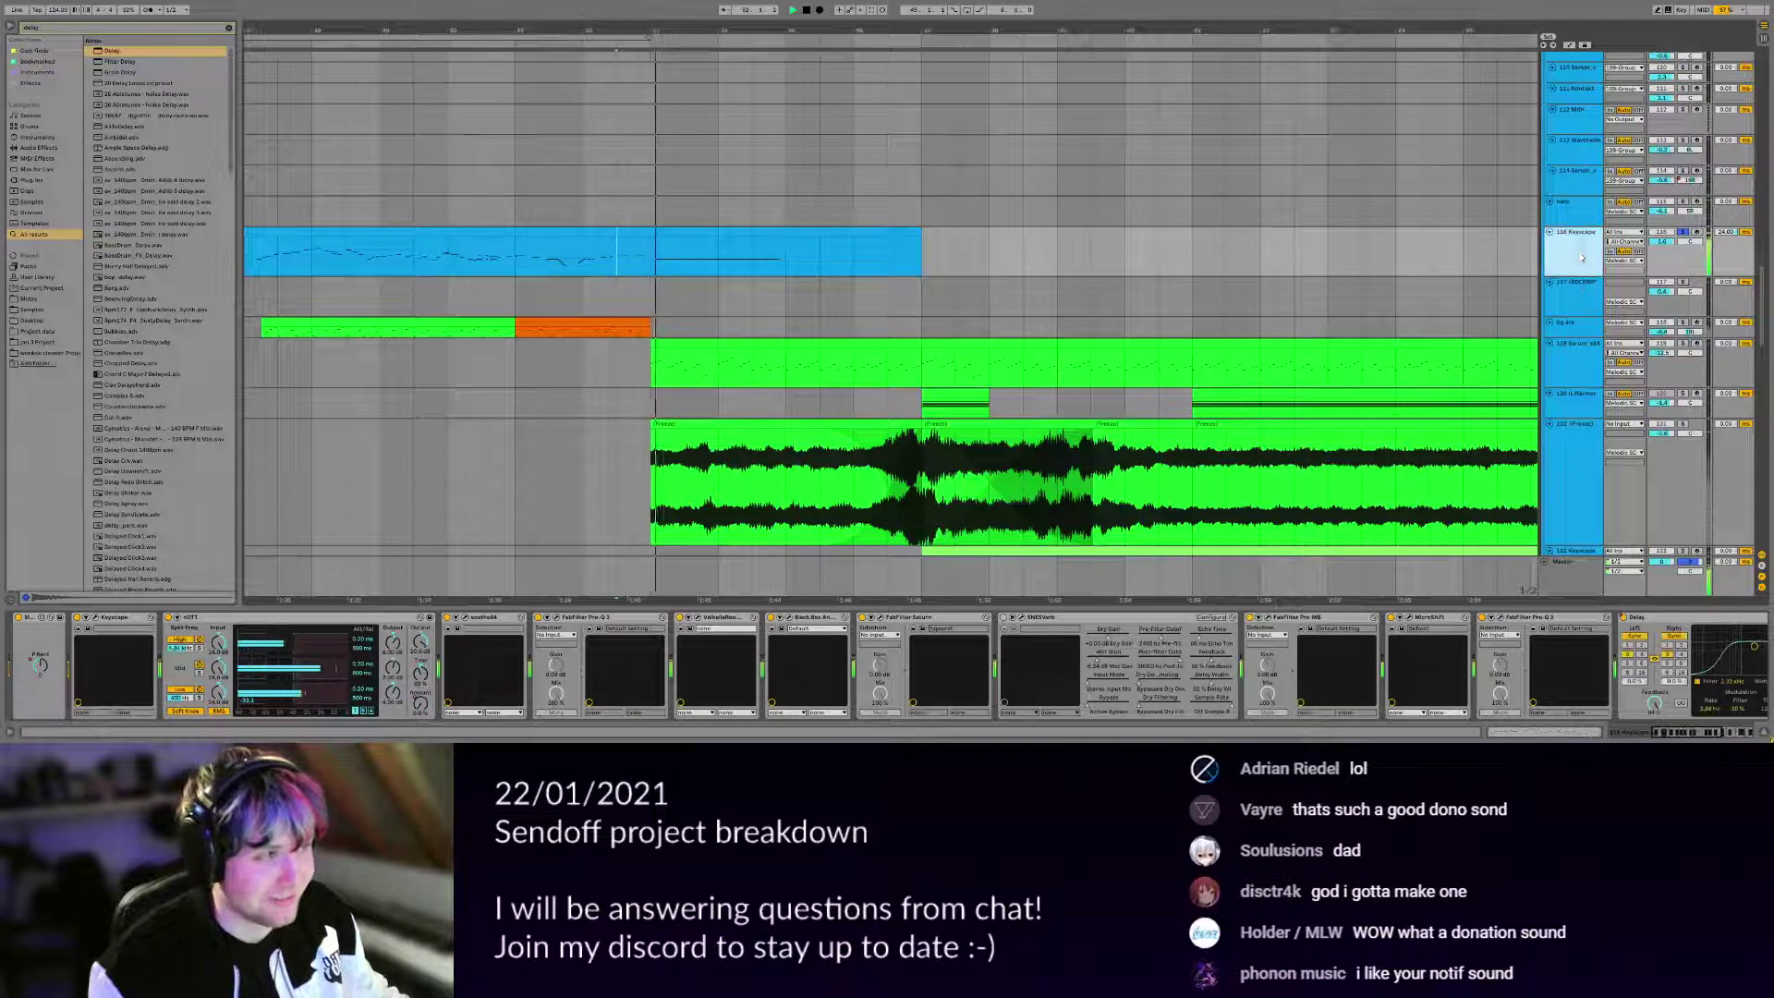
# Show the arrangement's automation lanes and examine the melody track's Delay and Grain Delay parameter curves.
pyautogui.click(1718, 734)
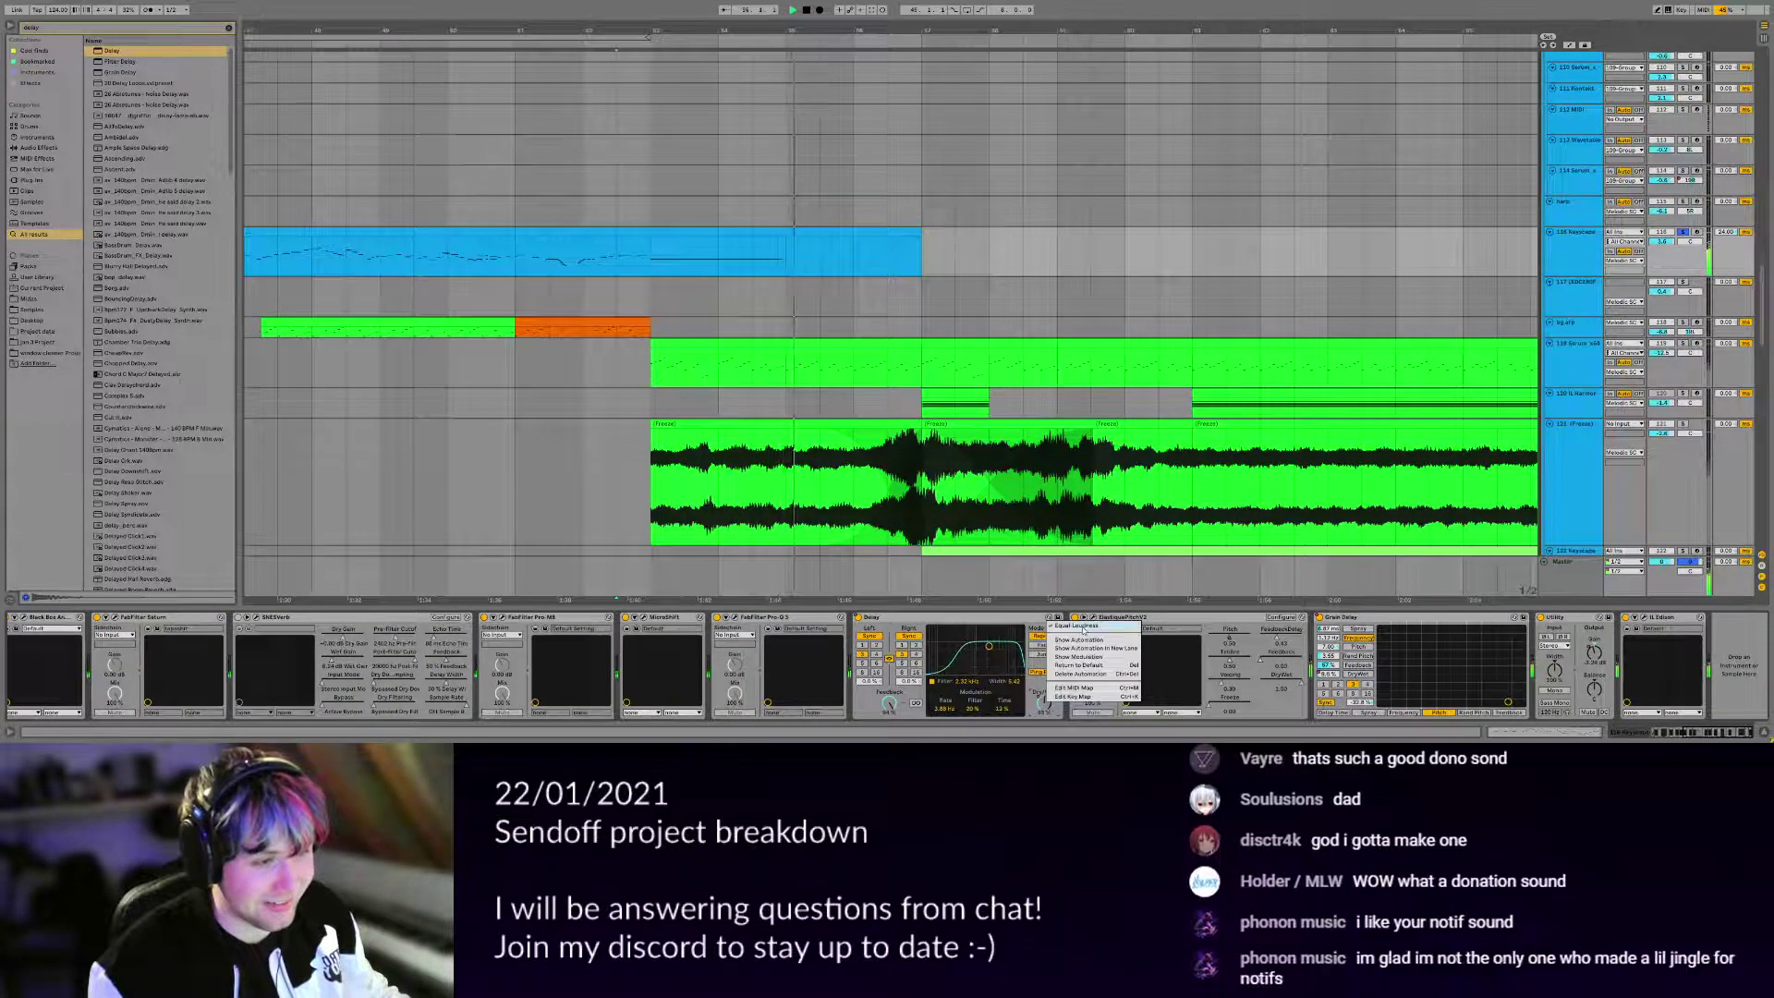
pyautogui.press('a')
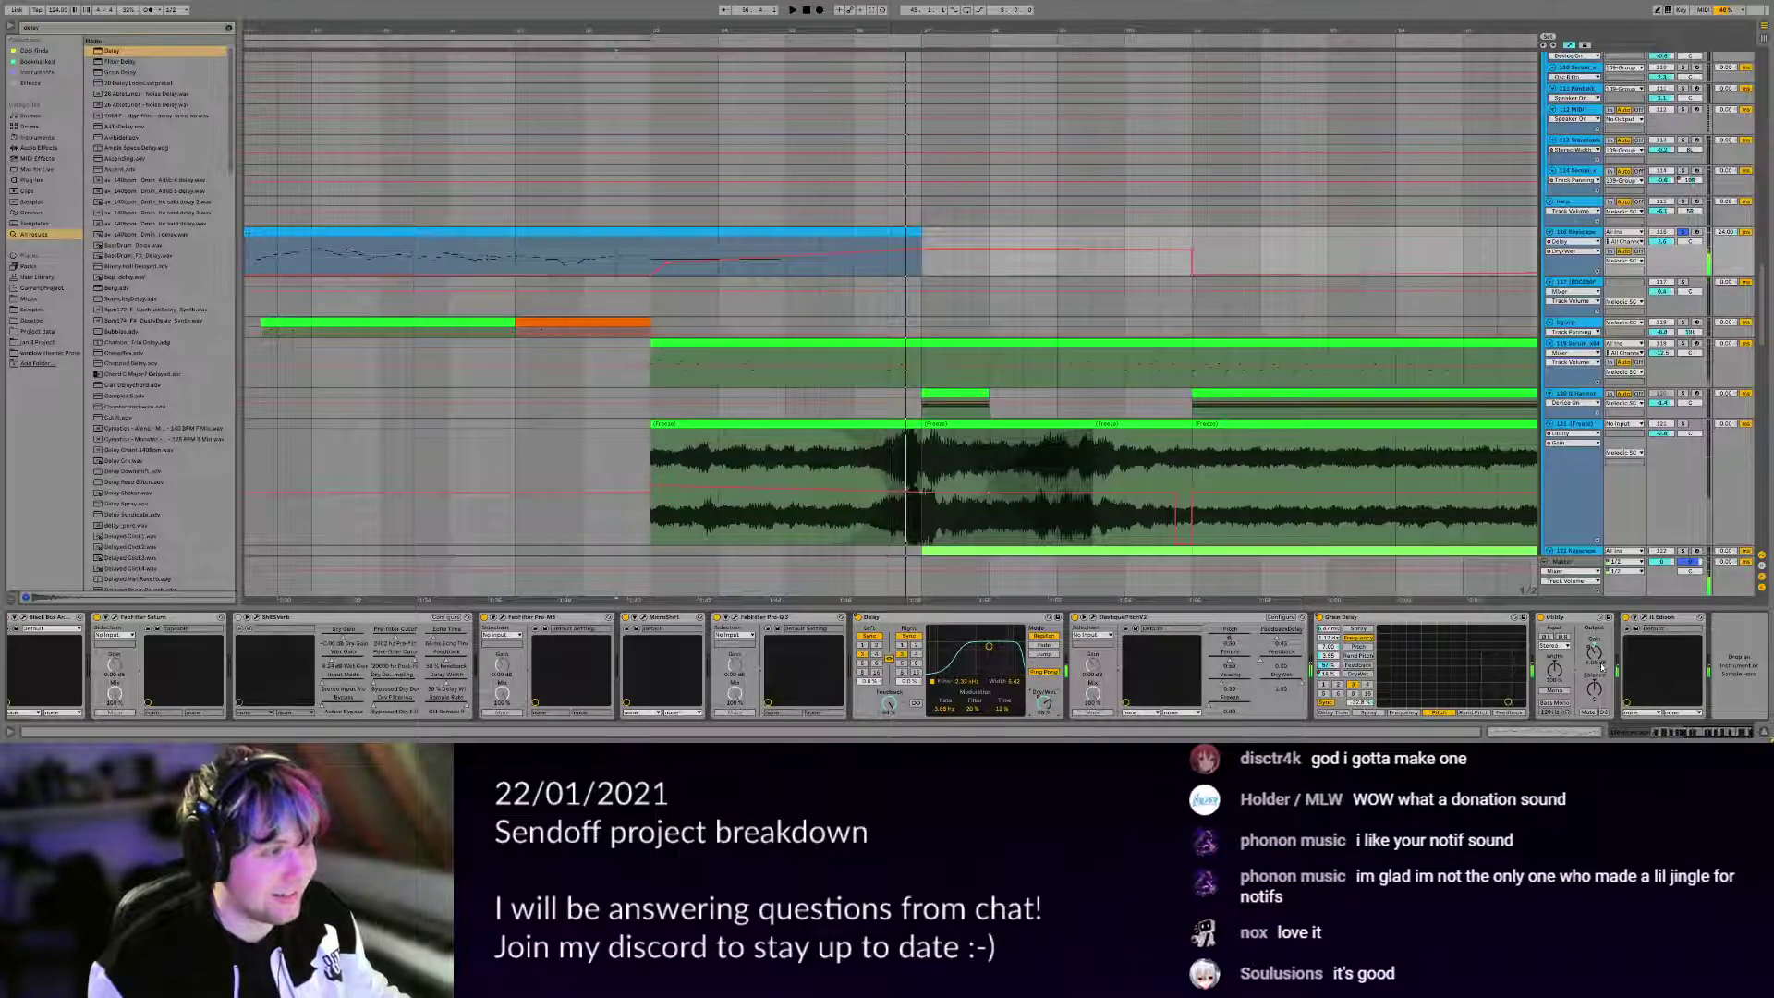
pyautogui.click(1334, 651)
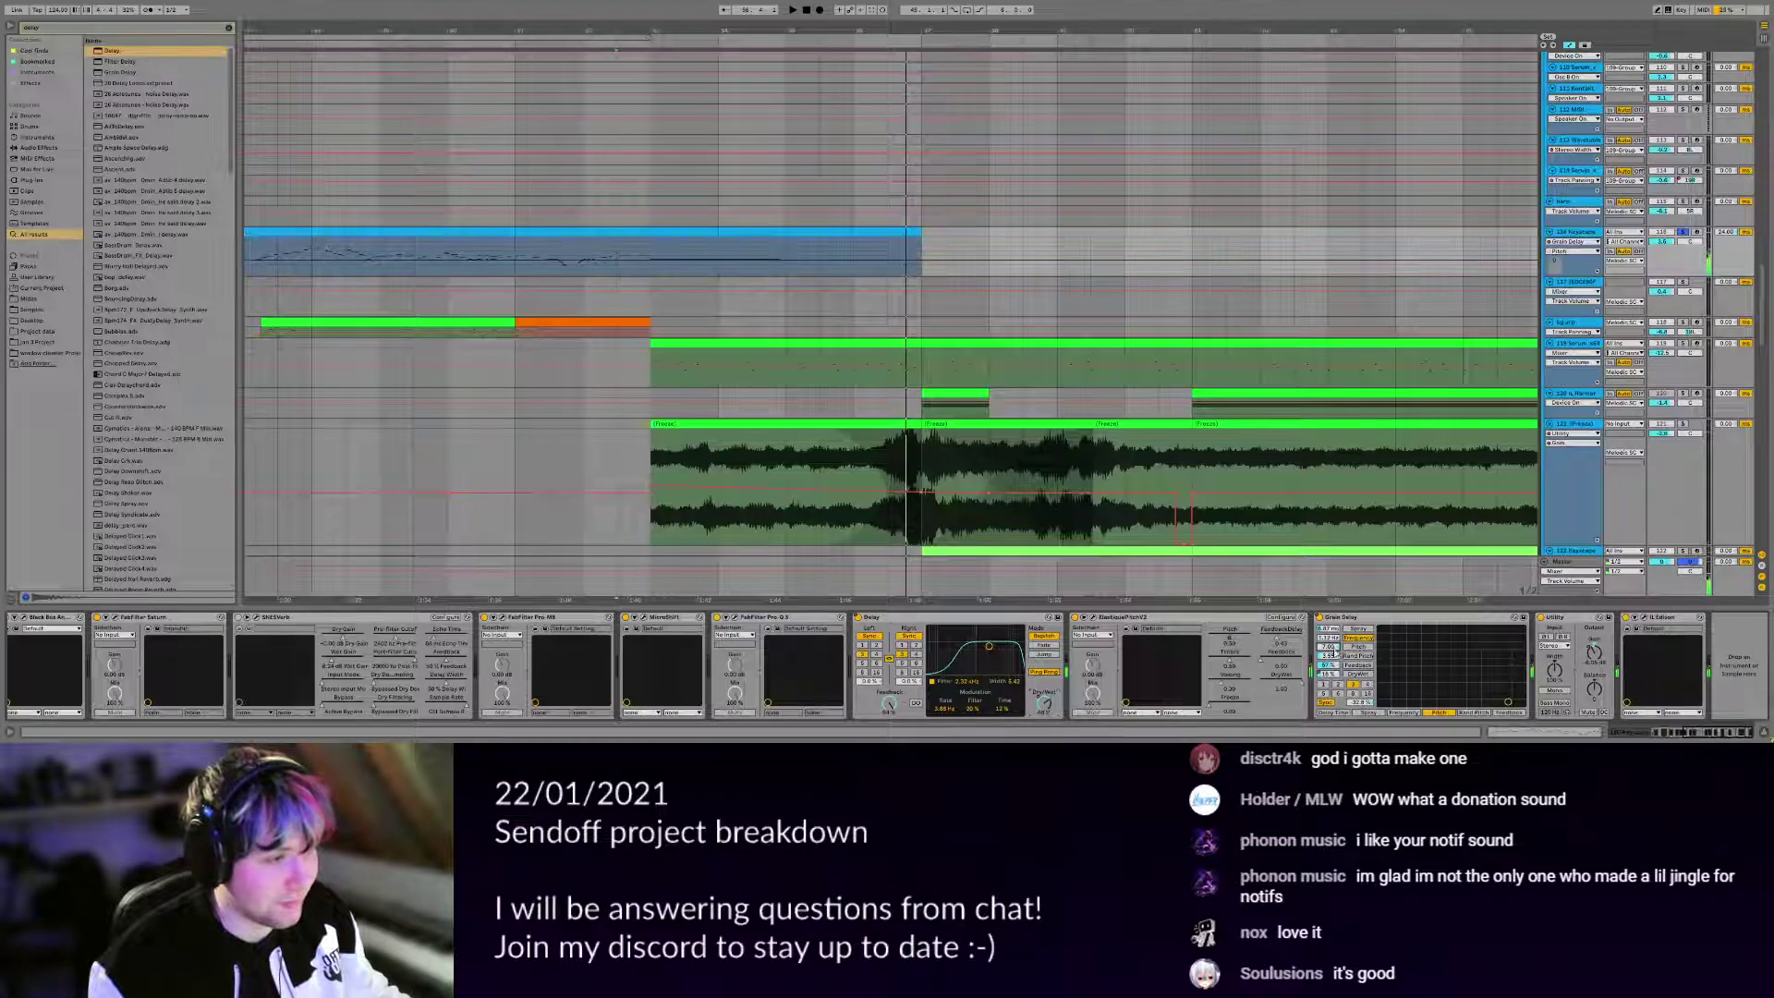
pyautogui.click(1335, 675)
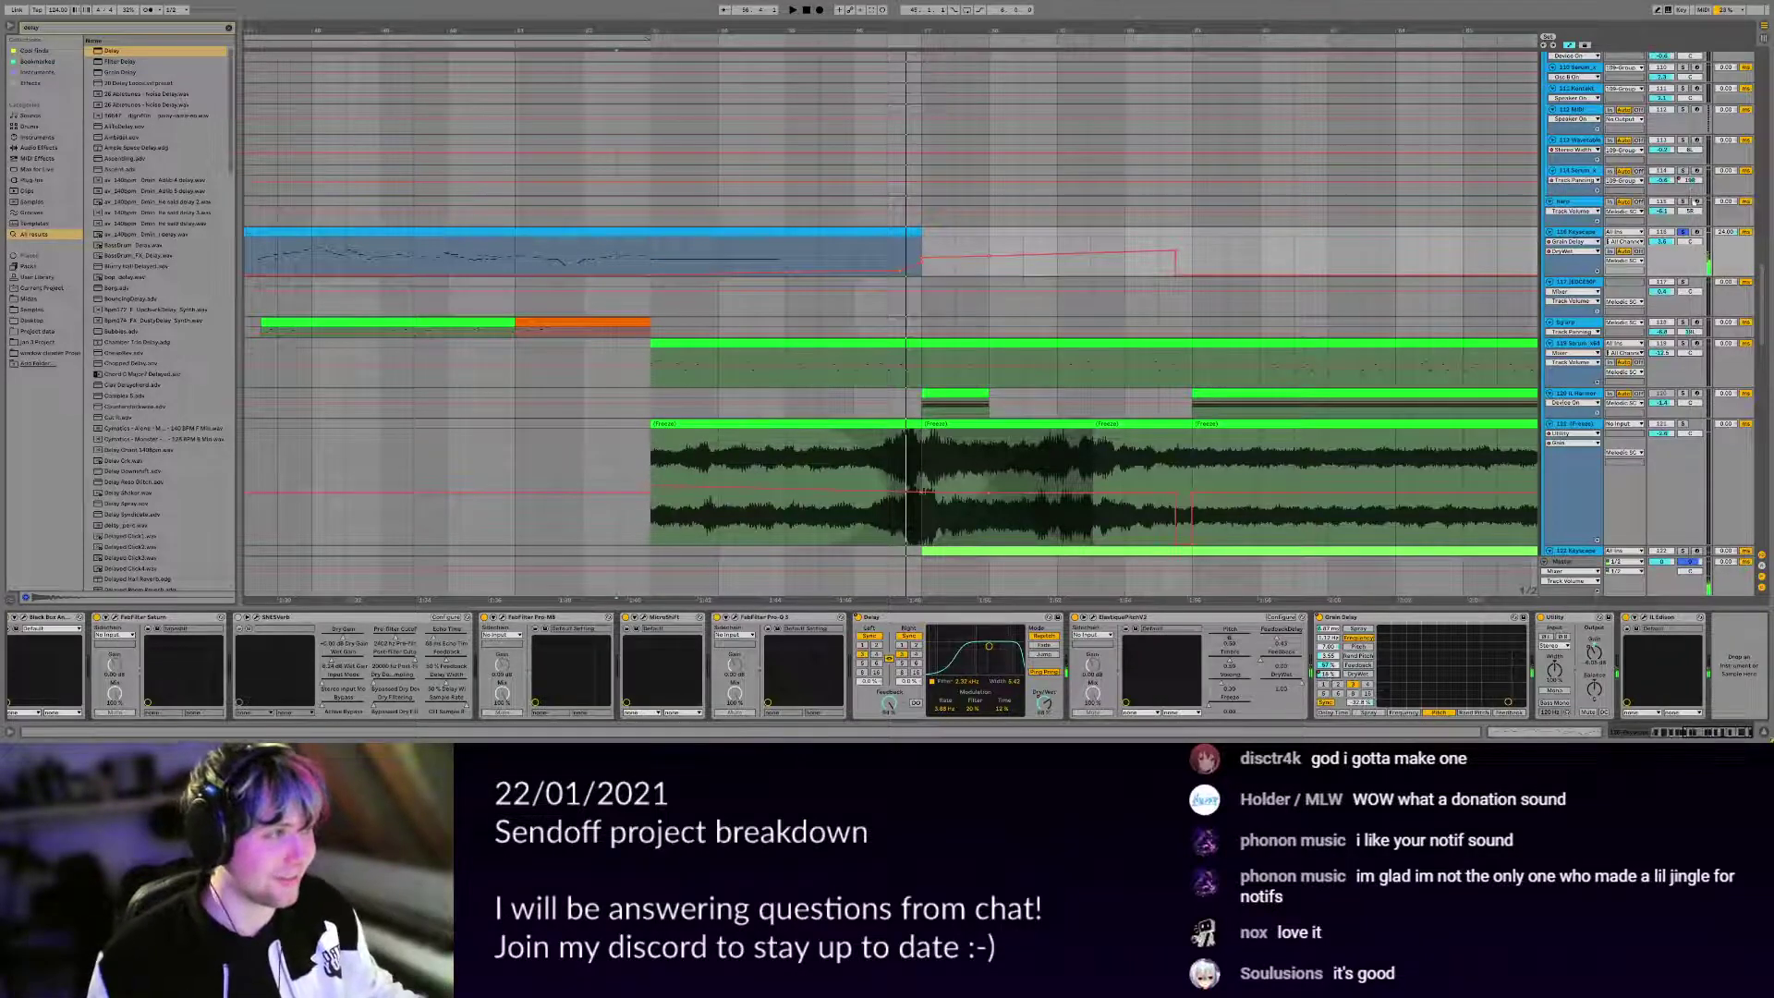
# Arm the blue melody track for recording and play from the point where the green audio waveform begins.
pyautogui.click(1697, 232)
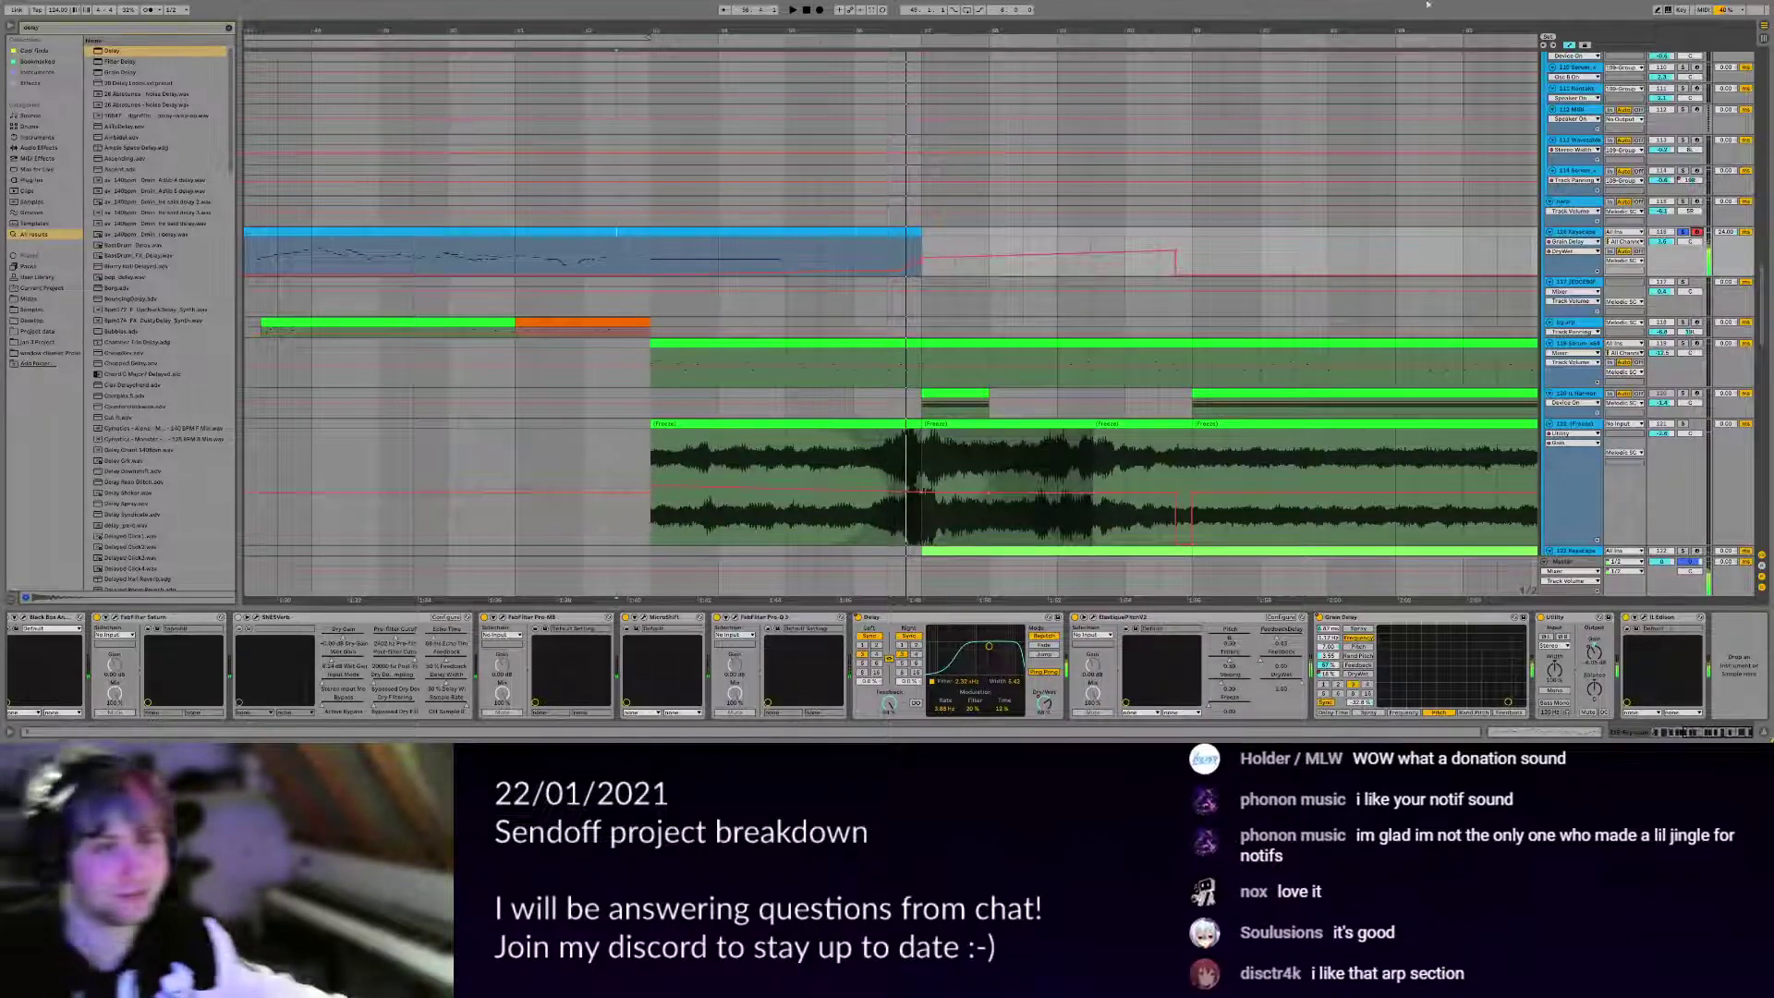
pyautogui.click(517, 262)
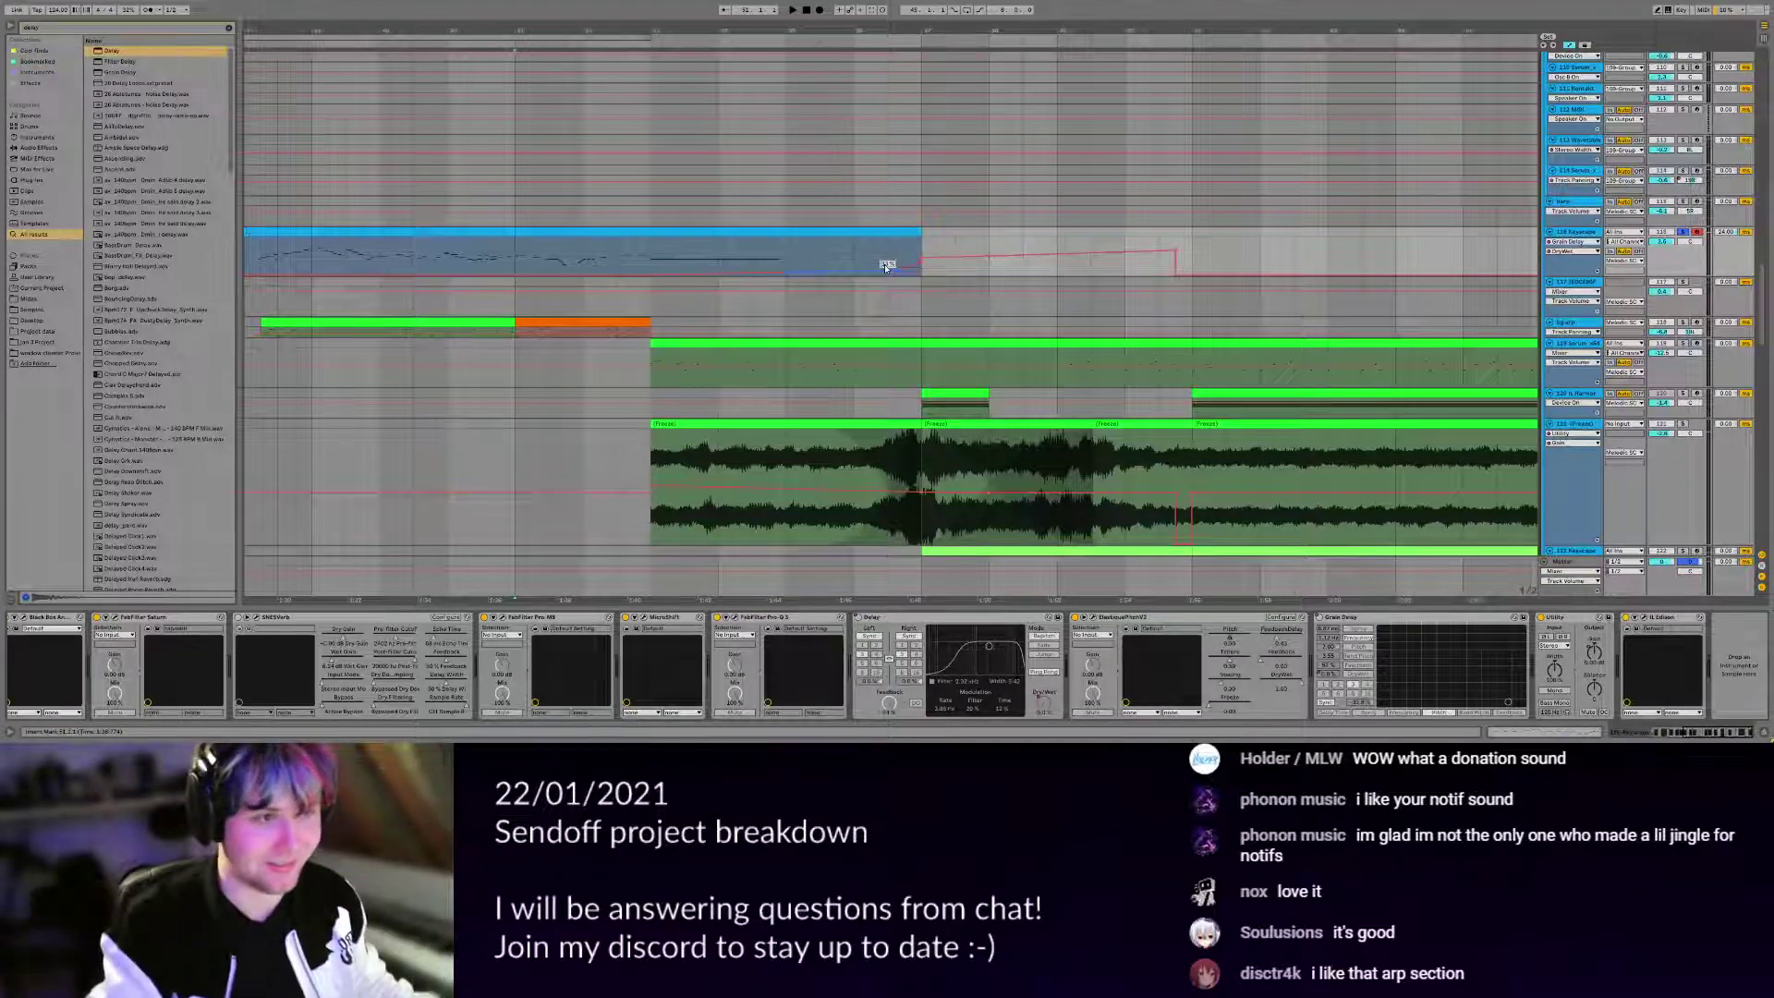
pyautogui.click(664, 250)
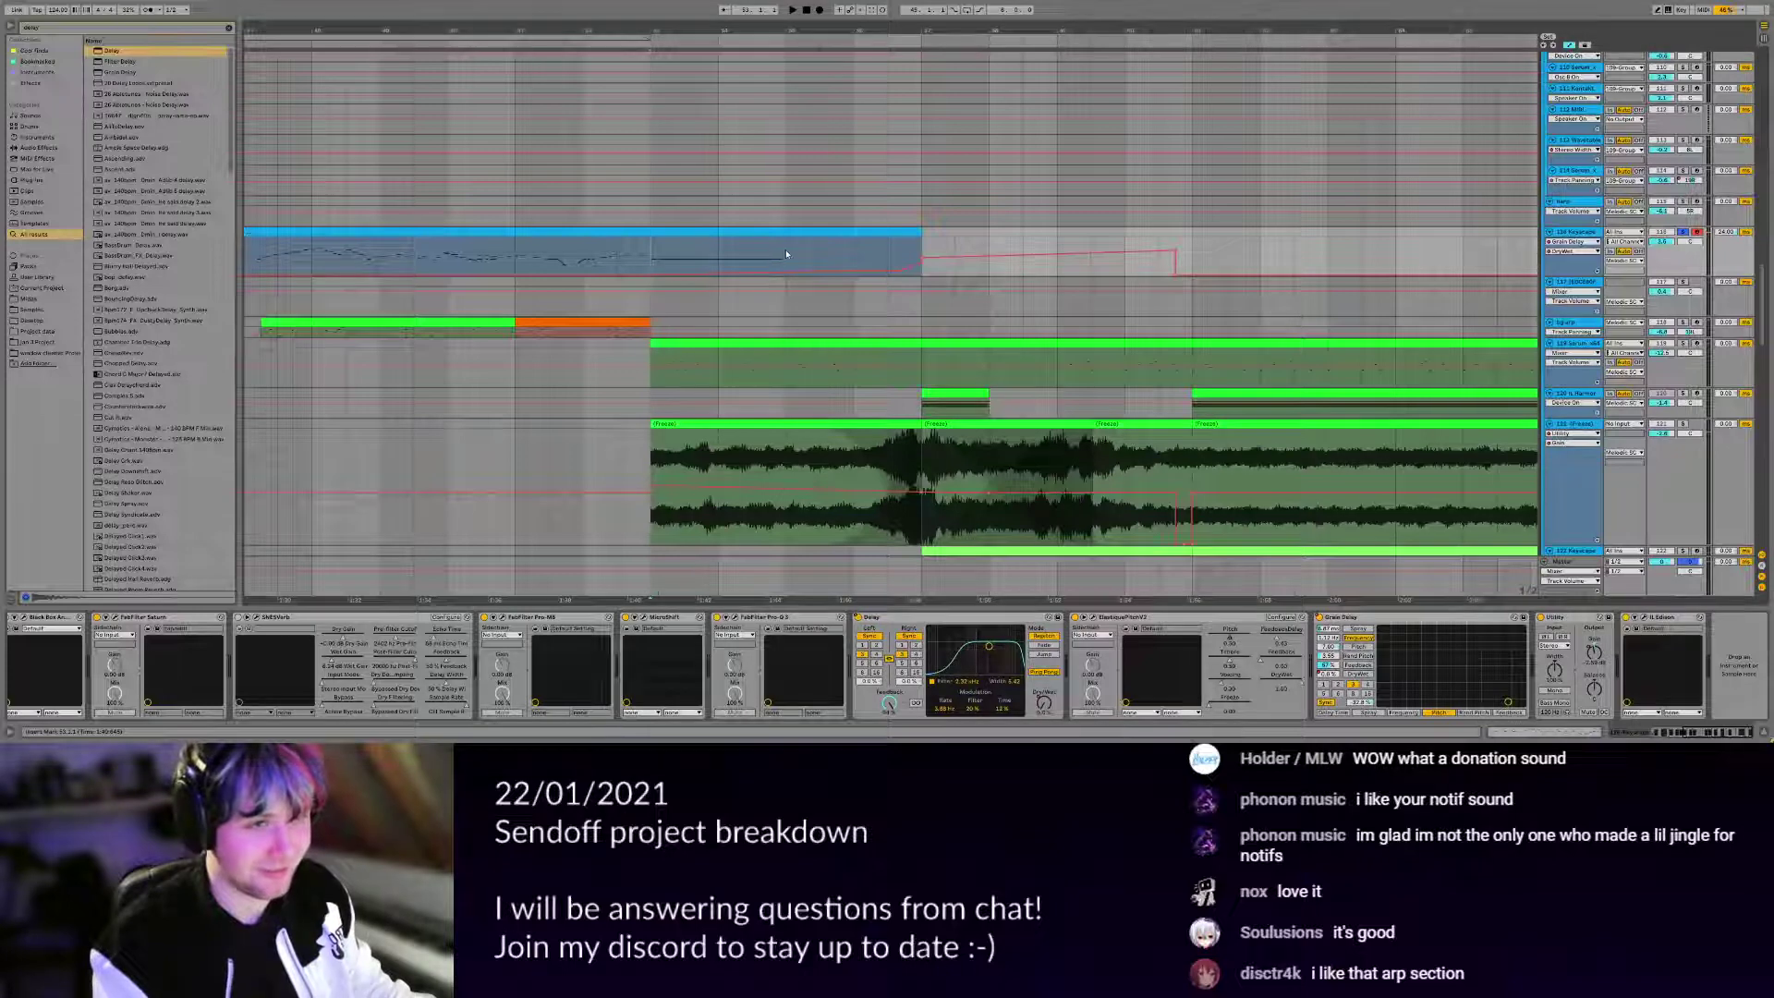
pyautogui.press('space')
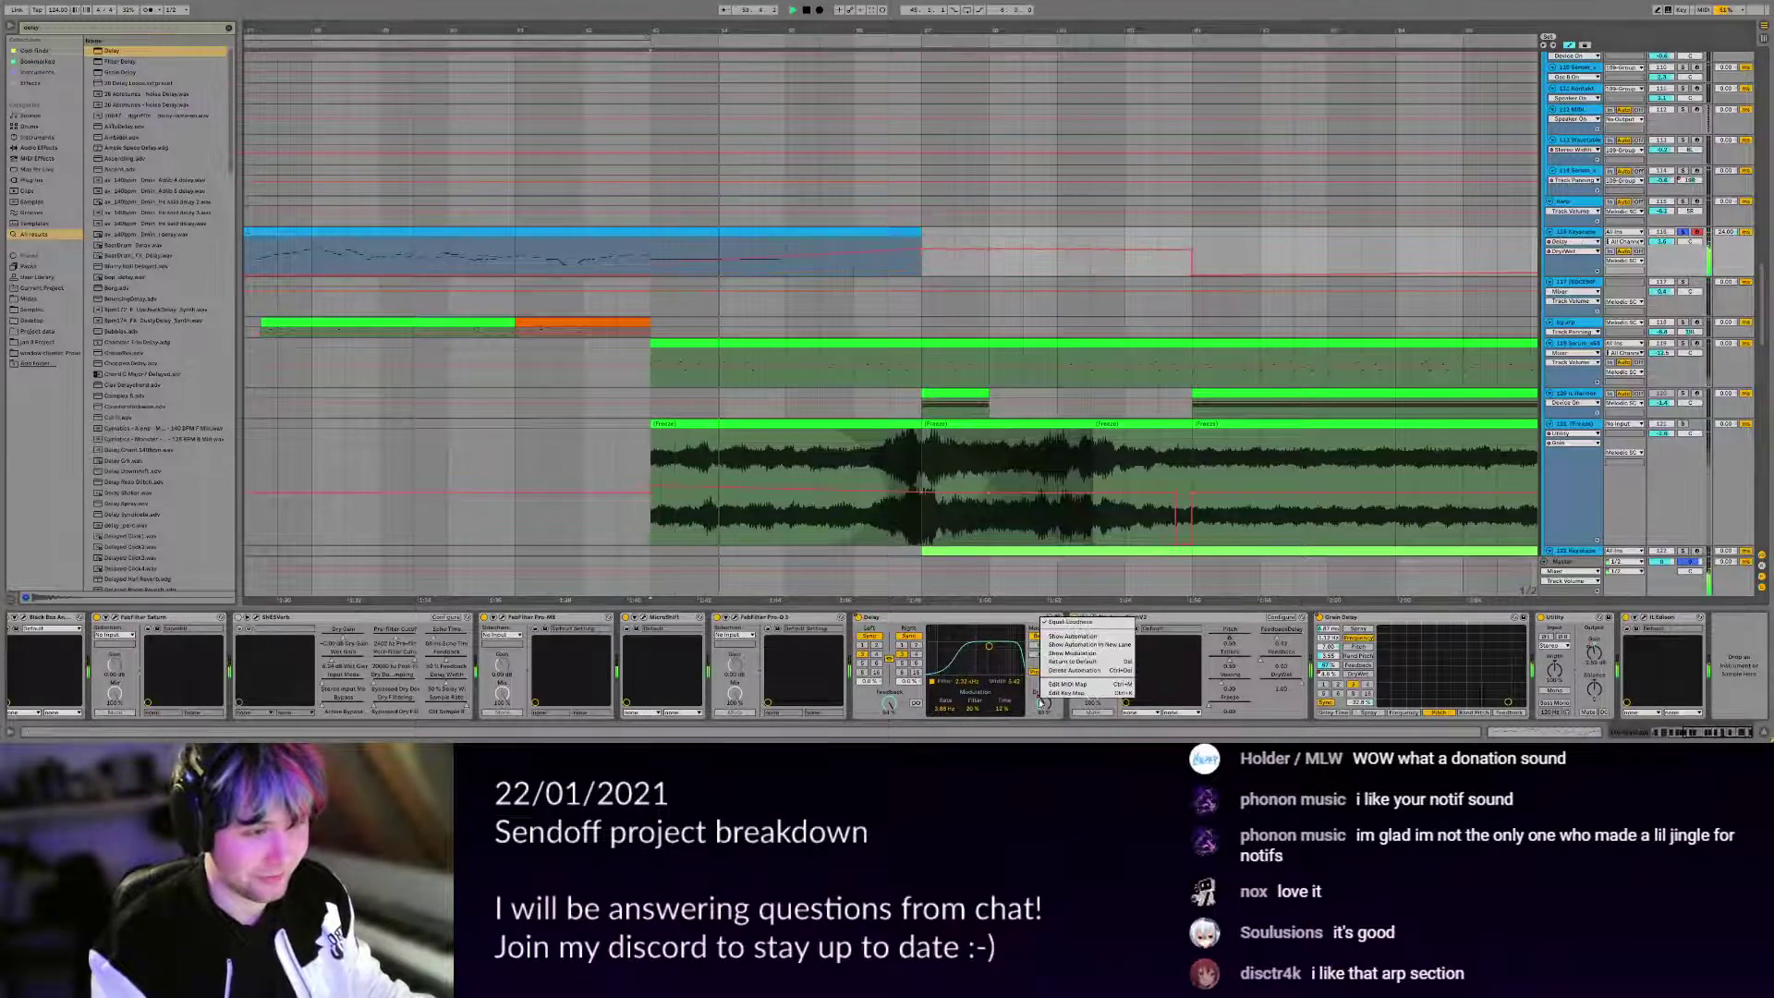
# Show the melody track's Delay and Grain Delay automation curves and examine them around the end of the blue clip.
pyautogui.rightClick(1042, 700)
pyautogui.click(975, 623)
pyautogui.click(918, 243)
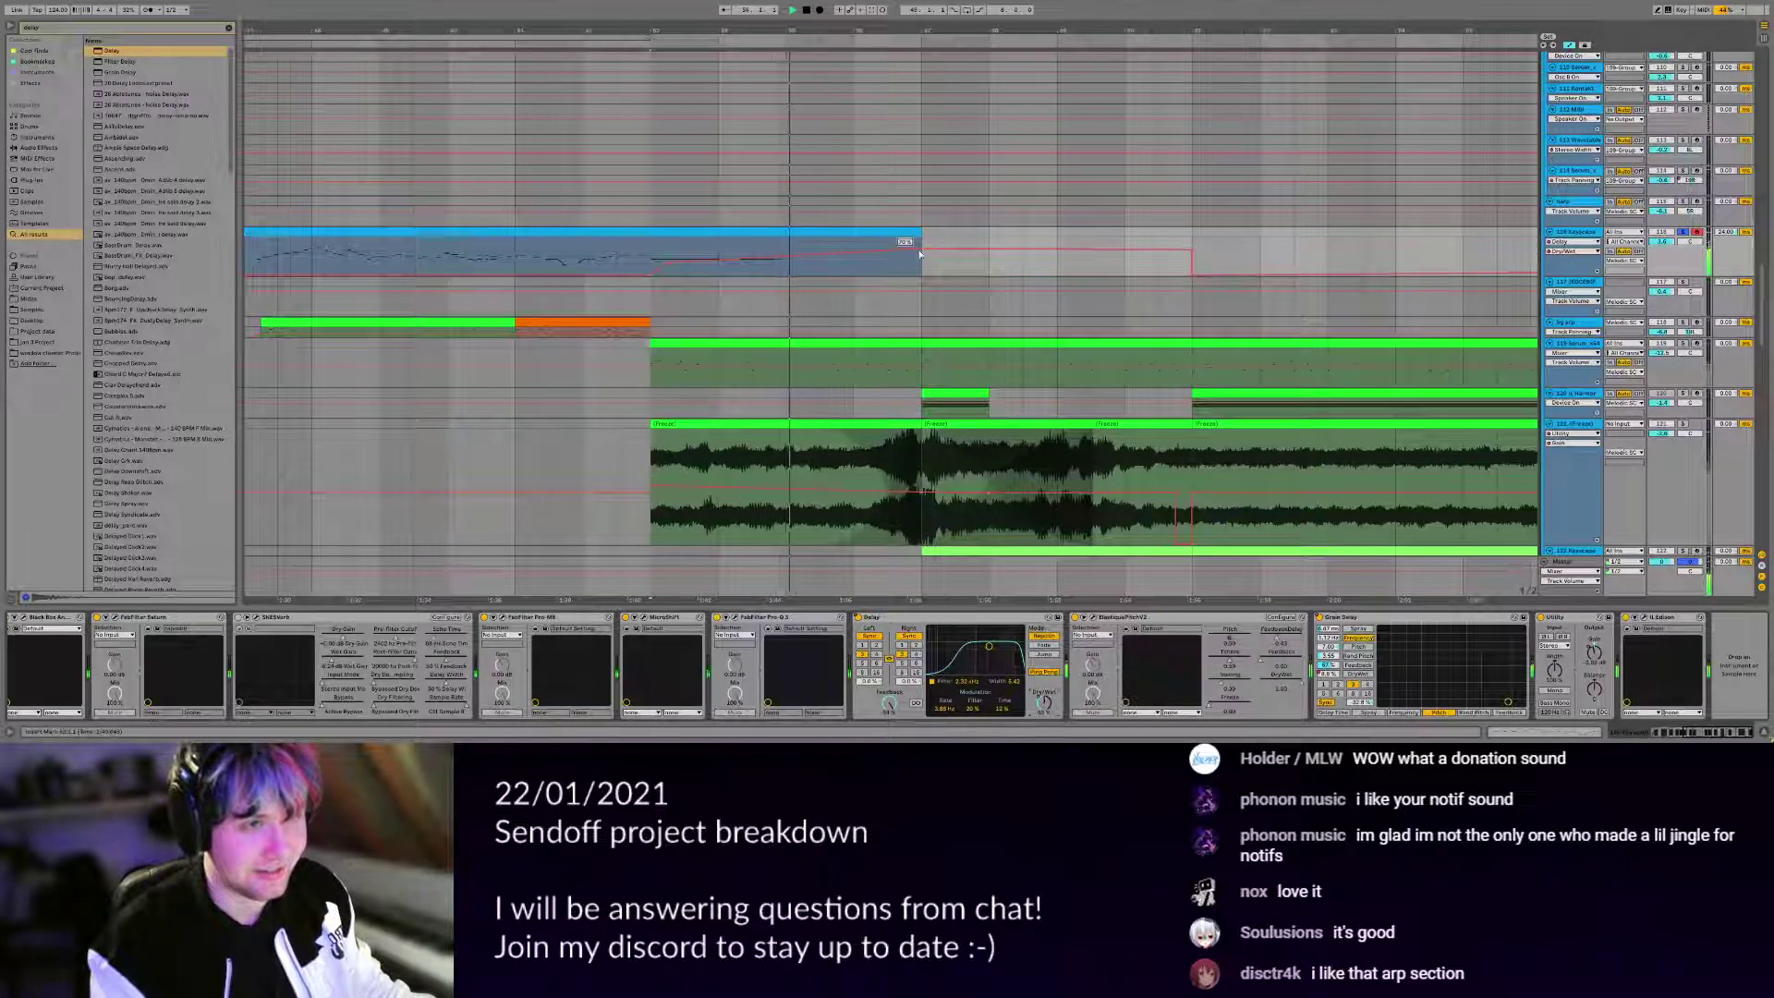
pyautogui.press('+')
pyautogui.press('+')
pyautogui.rightClick(1328, 674)
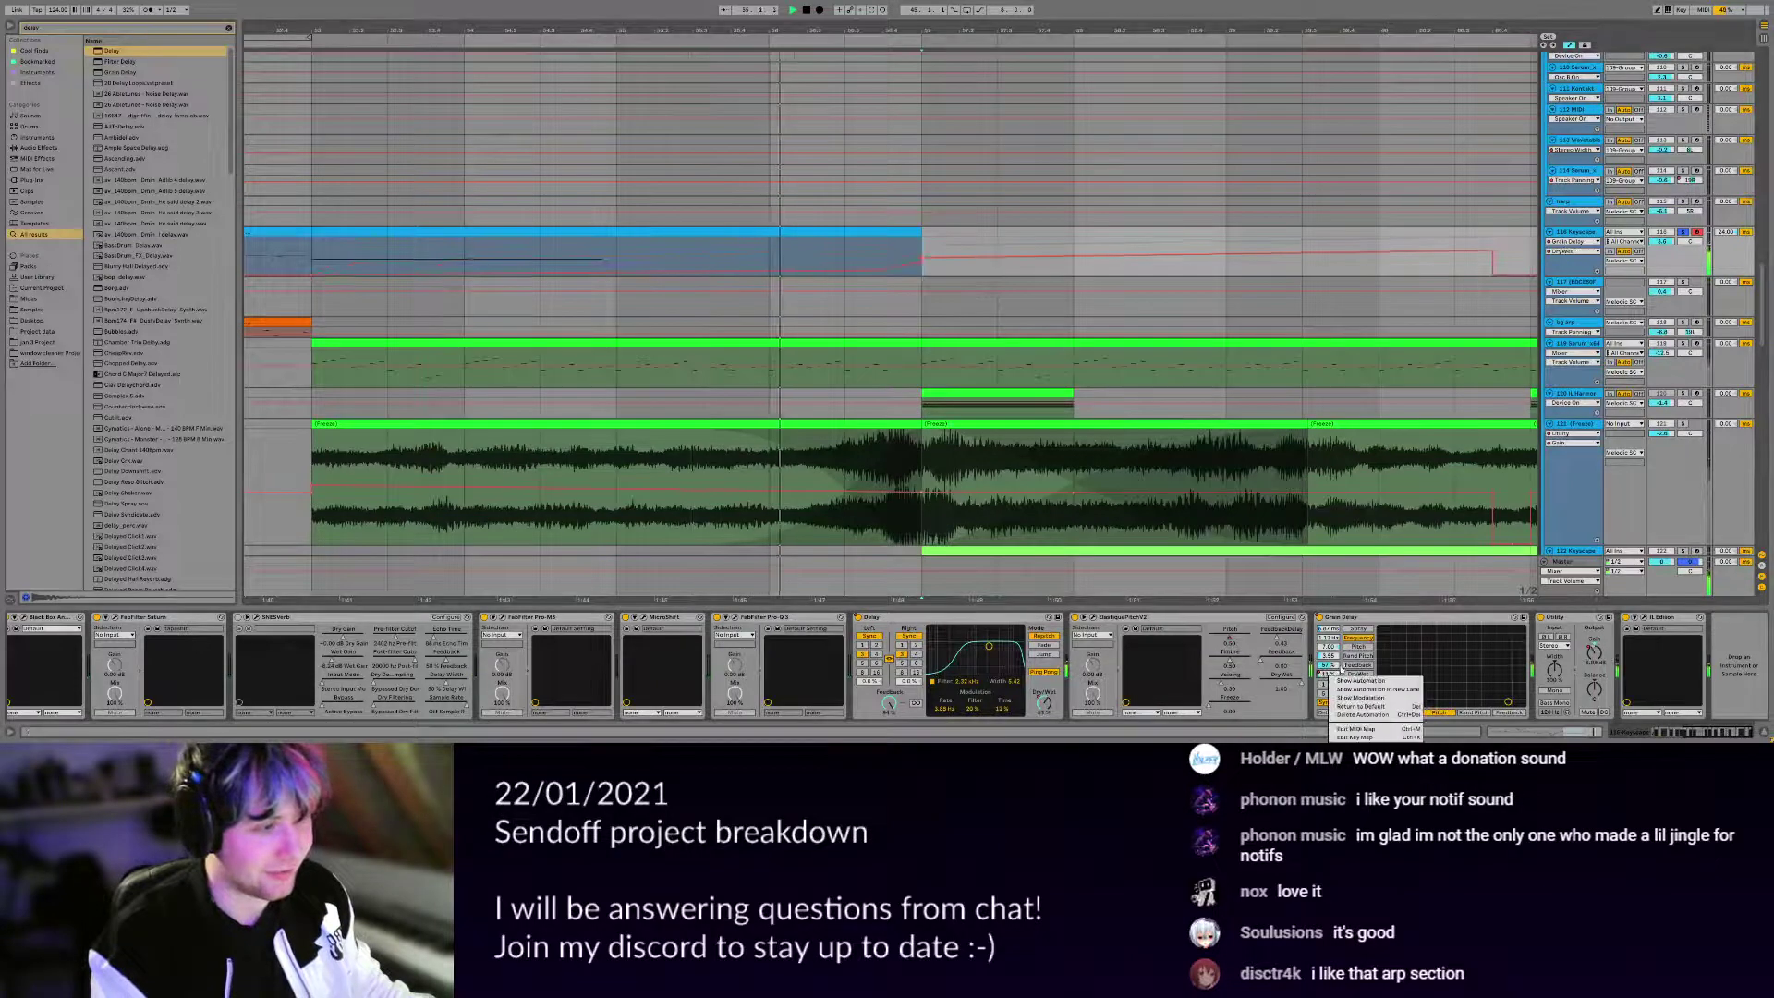
pyautogui.click(1356, 686)
pyautogui.press('-')
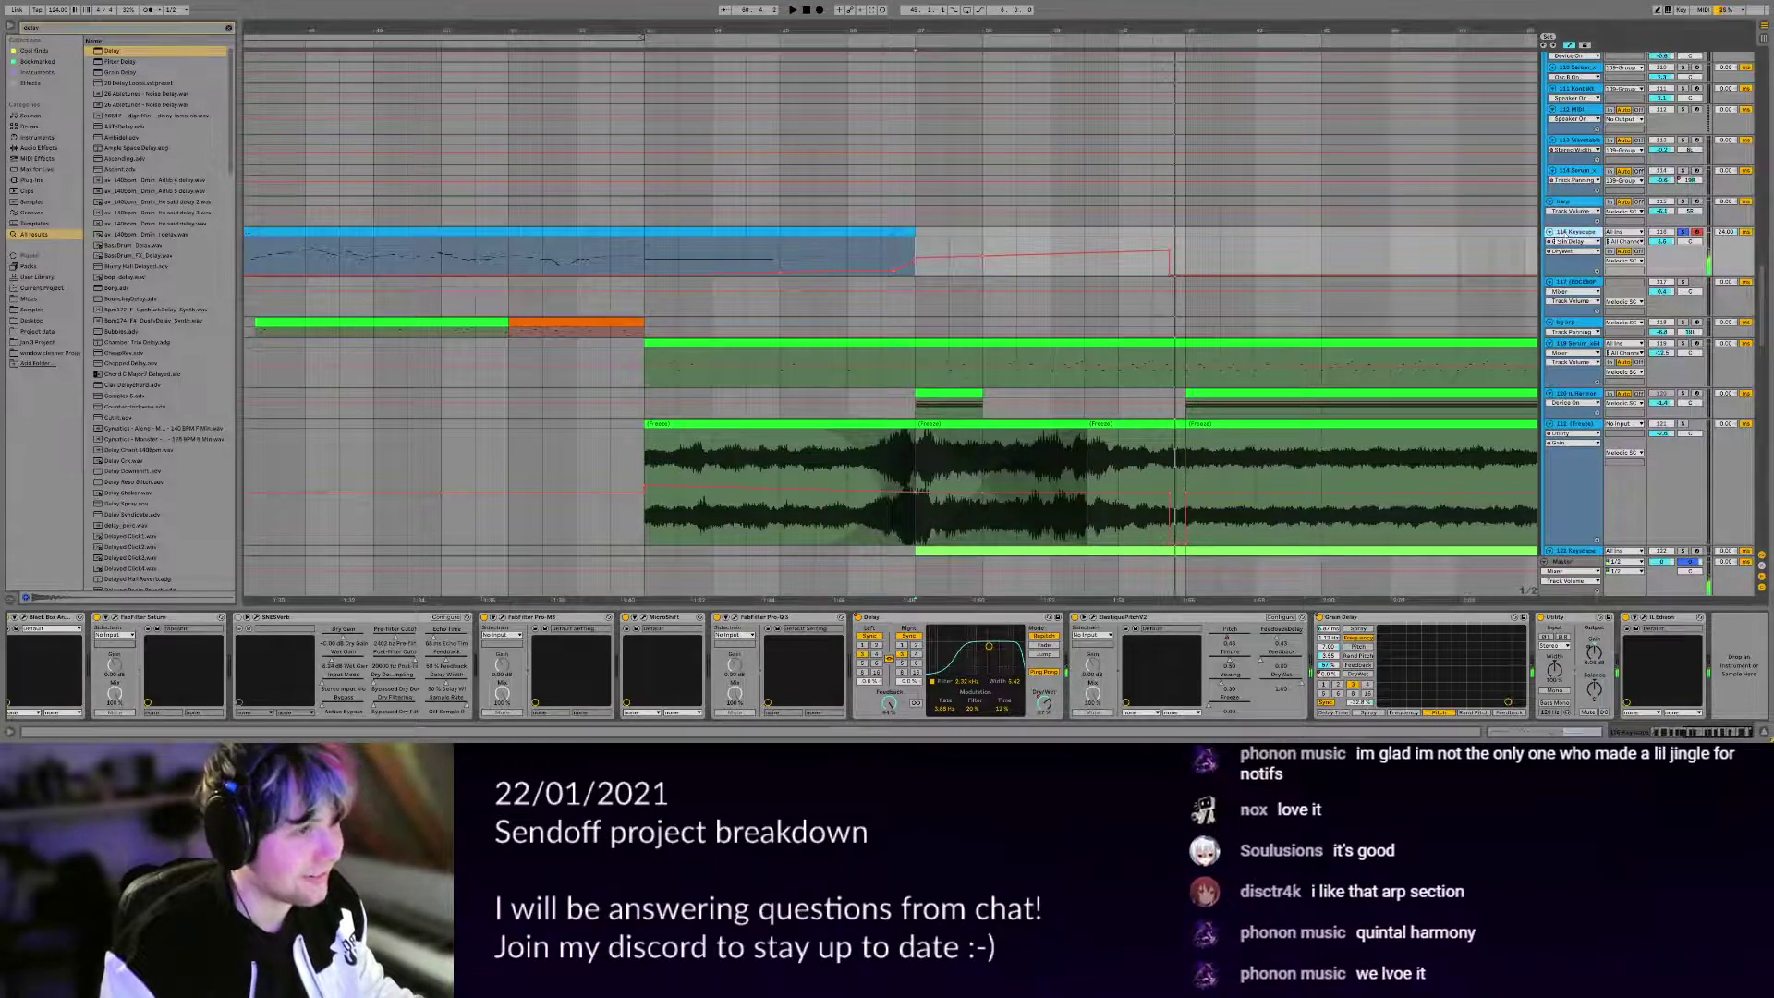
# Play from the end of the blue melody clip, open the melody track's pitch plugin and show the automation of its pitch parameter.
pyautogui.click(915, 253)
pyautogui.press('space')
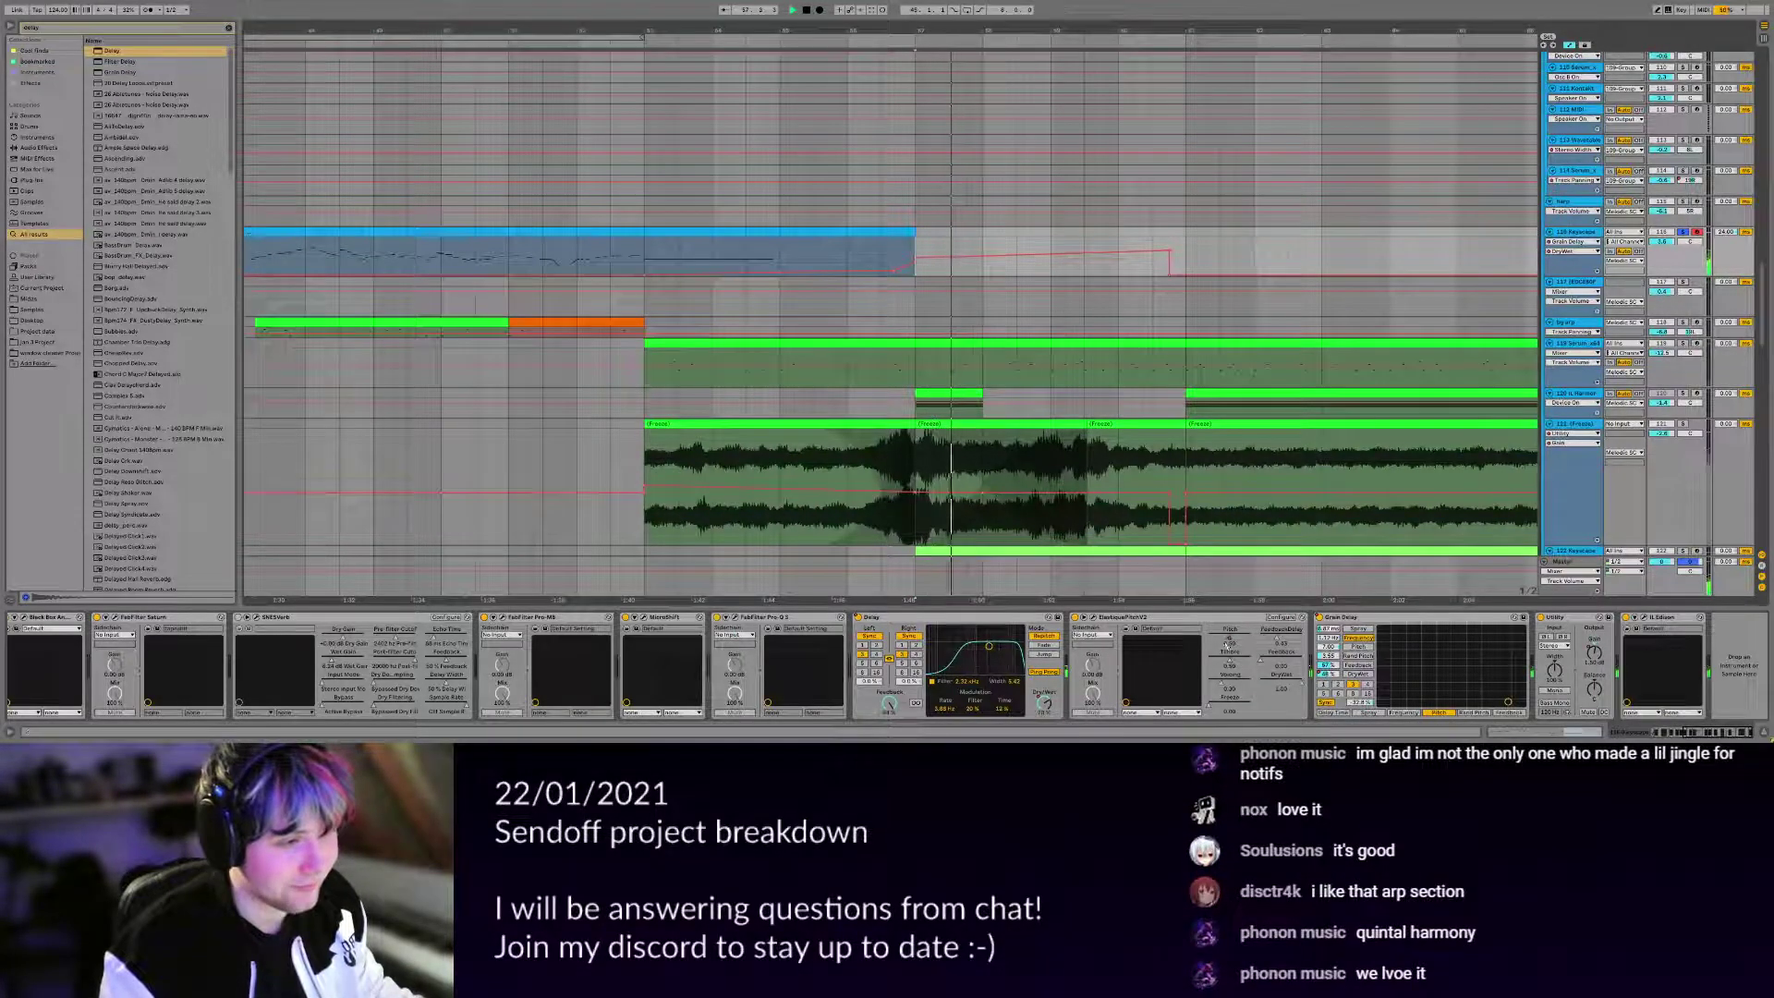
pyautogui.click(1092, 617)
pyautogui.moveTo(646, 200); pyautogui.dragTo(705, 202)
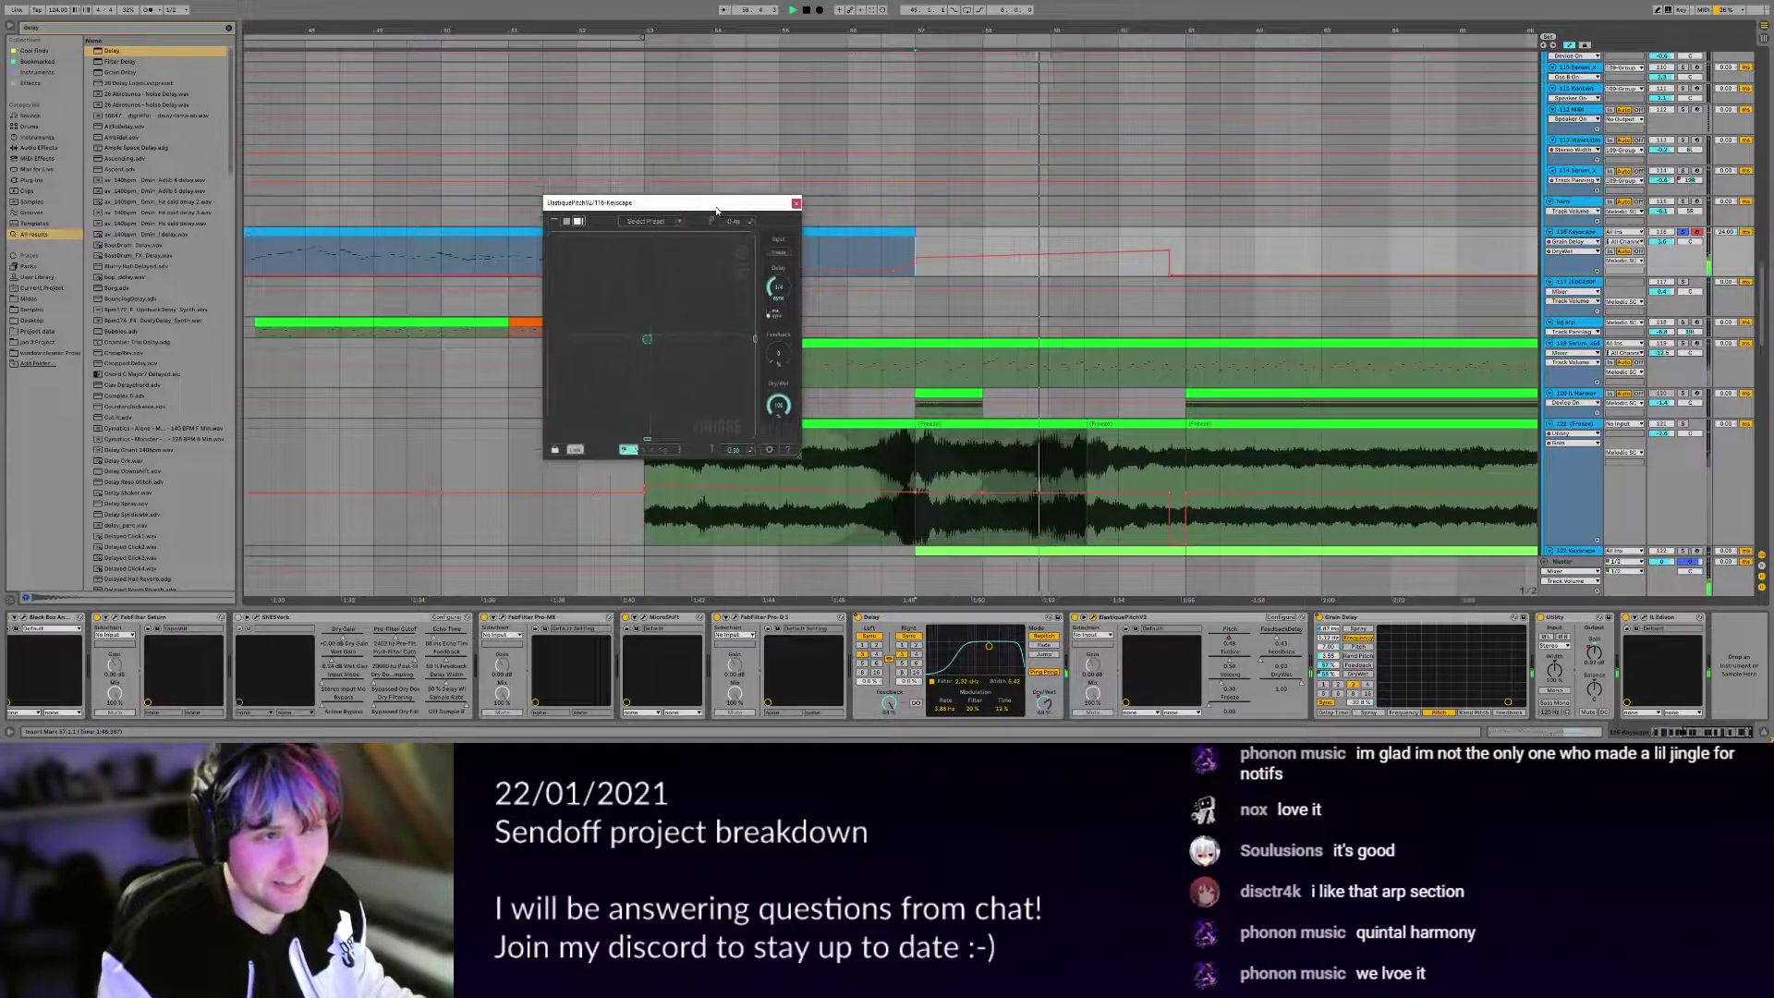
pyautogui.rightClick(1228, 636)
pyautogui.click(1258, 643)
# Examine the pitch automation curve past the end of the blue clip, stop playback and close the pitch plugin window.
pyautogui.scroll(-4, 1145, 251)
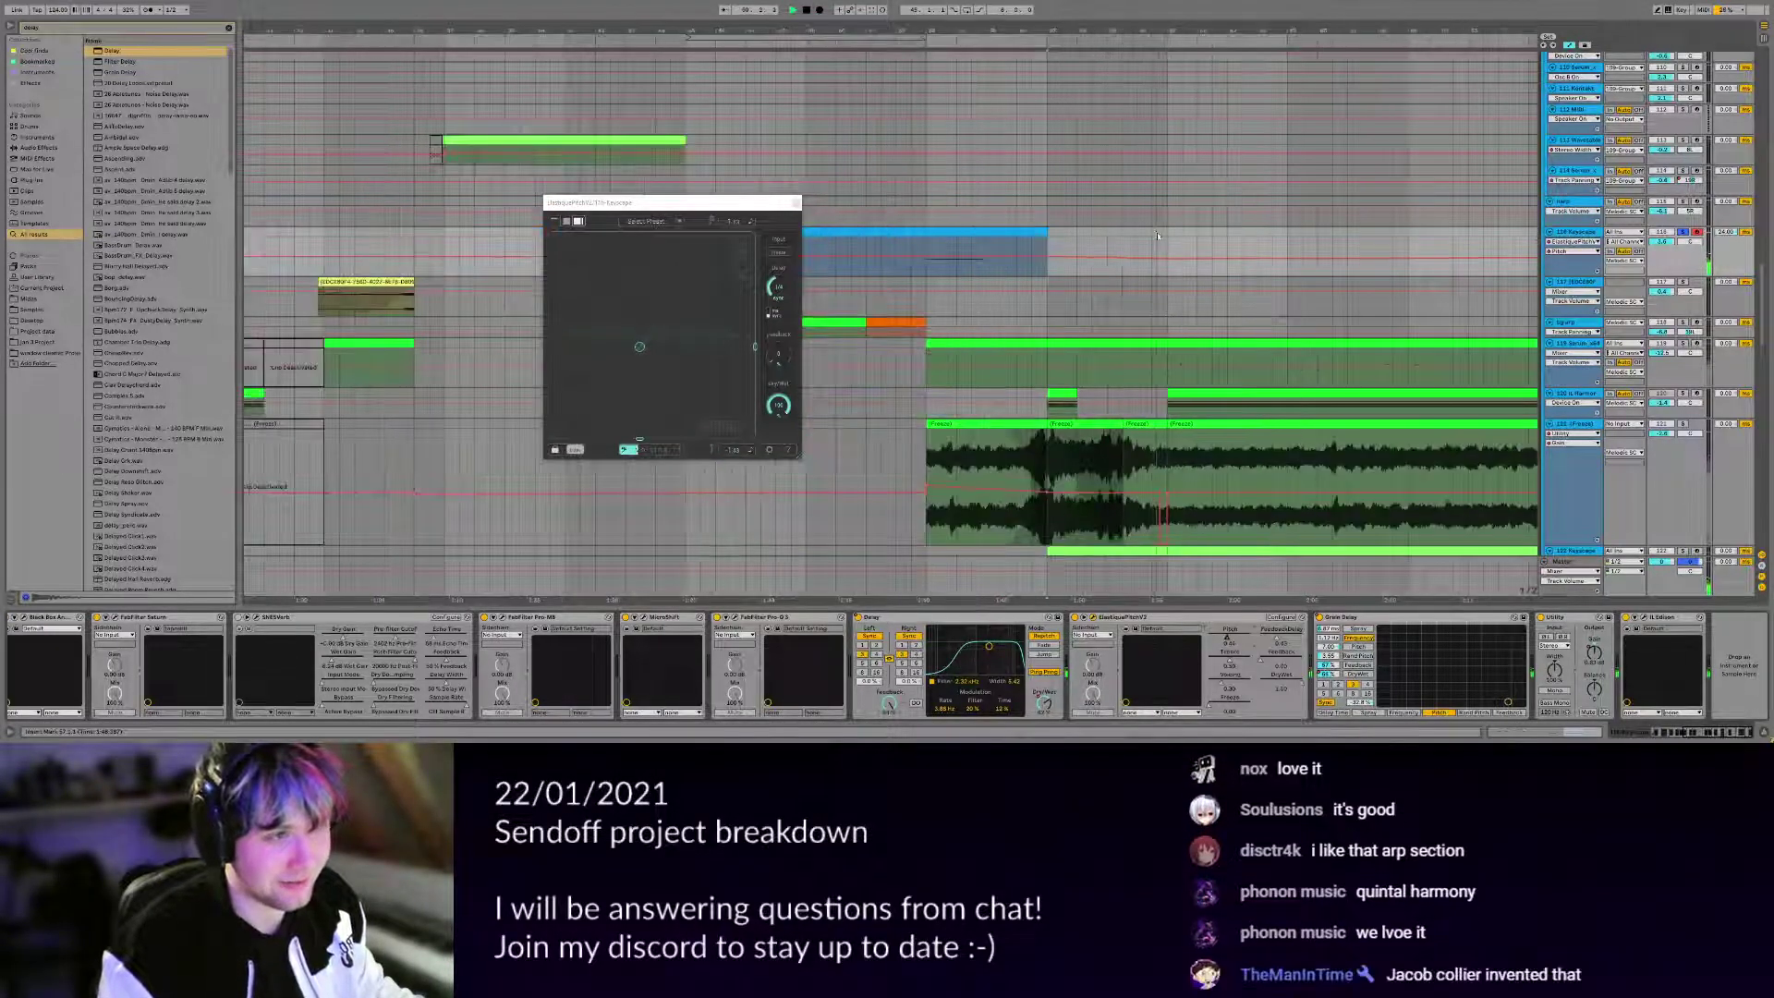
pyautogui.moveTo(1027, 246); pyautogui.dragTo(816, 281)
pyautogui.press('space')
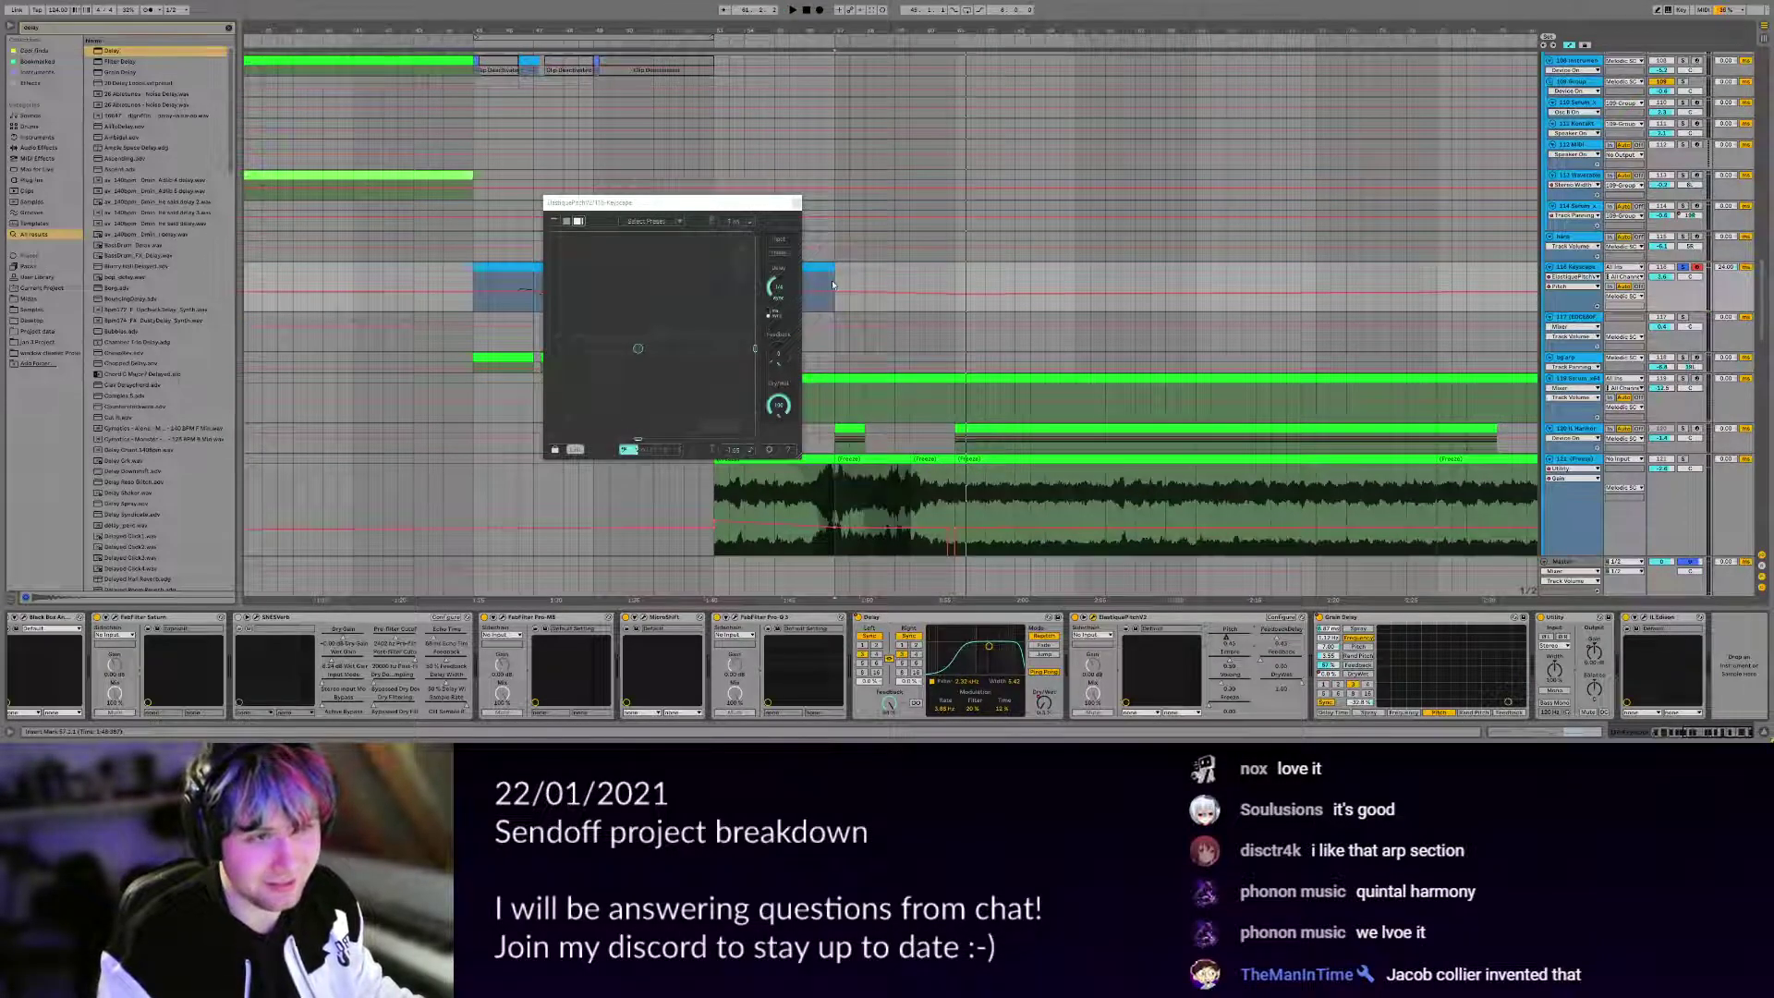
pyautogui.moveTo(832, 285); pyautogui.dragTo(888, 294)
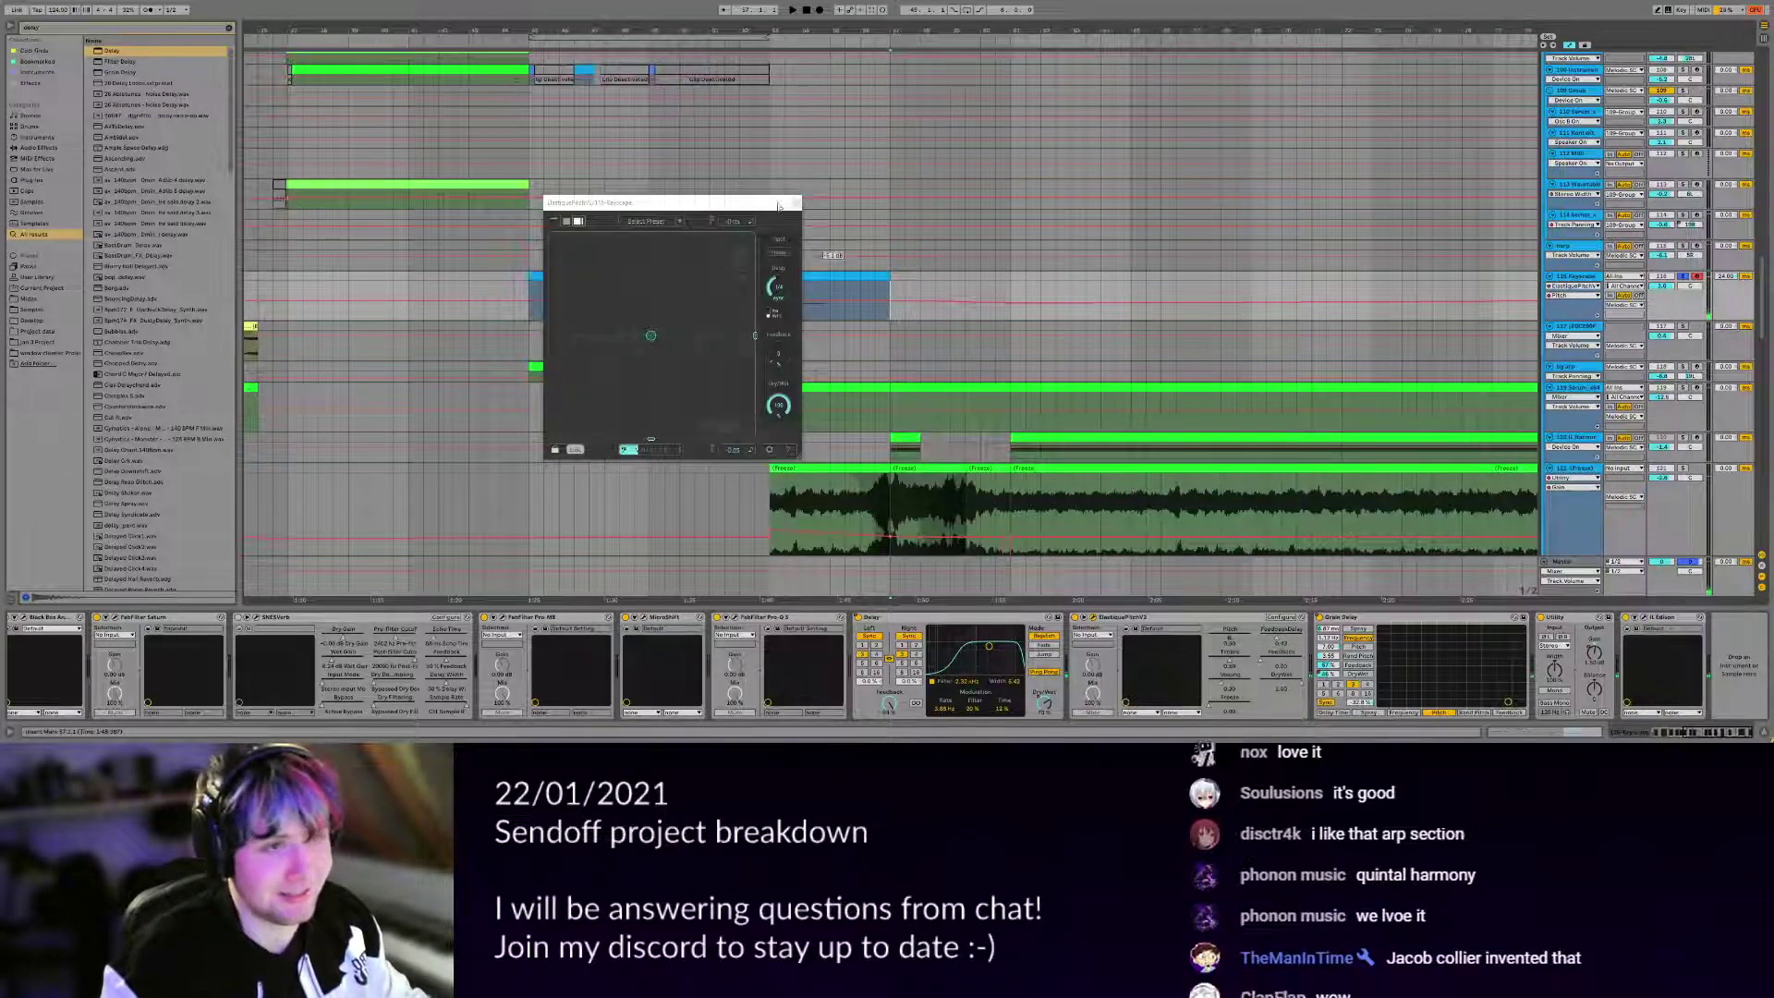
pyautogui.click(797, 202)
# Hide the arrangement's automation lanes and look over the tracks above and below the blue melody clip.
pyautogui.moveTo(851, 346); pyautogui.dragTo(822, 275)
pyautogui.press('a')
pyautogui.click(838, 344)
pyautogui.click(843, 225)
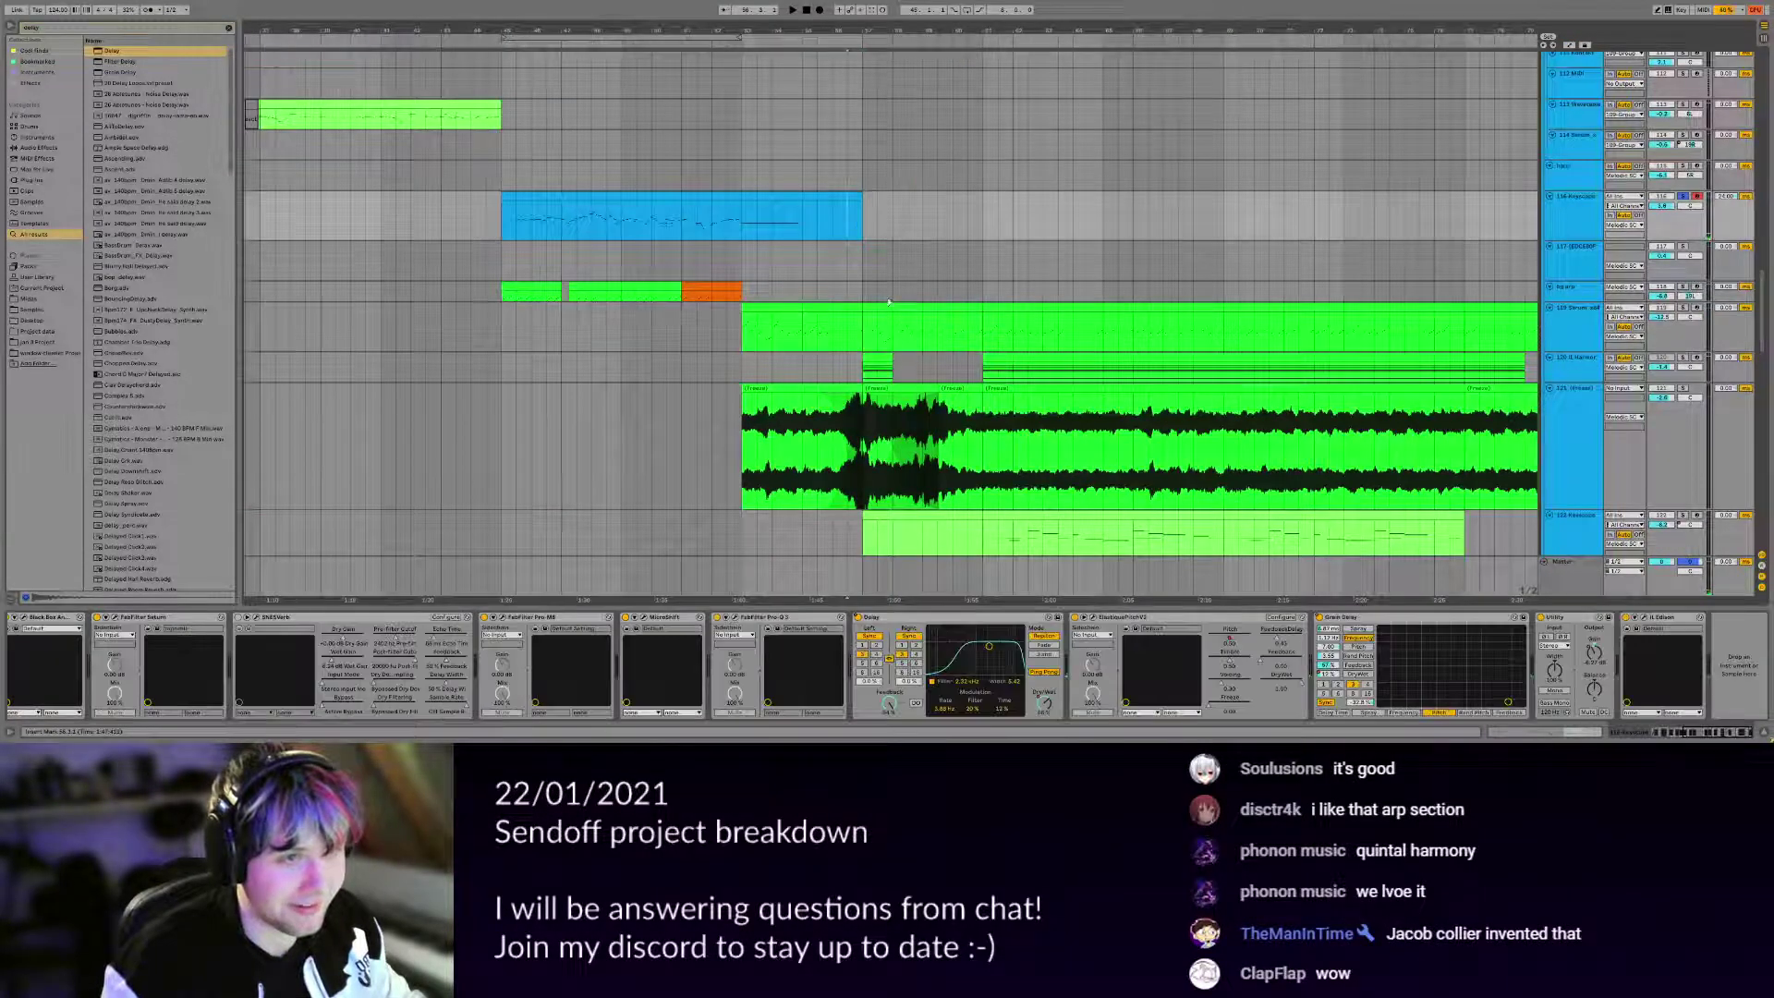
pyautogui.scroll(10, 868, 324)
pyautogui.scroll(-15, 866, 331)
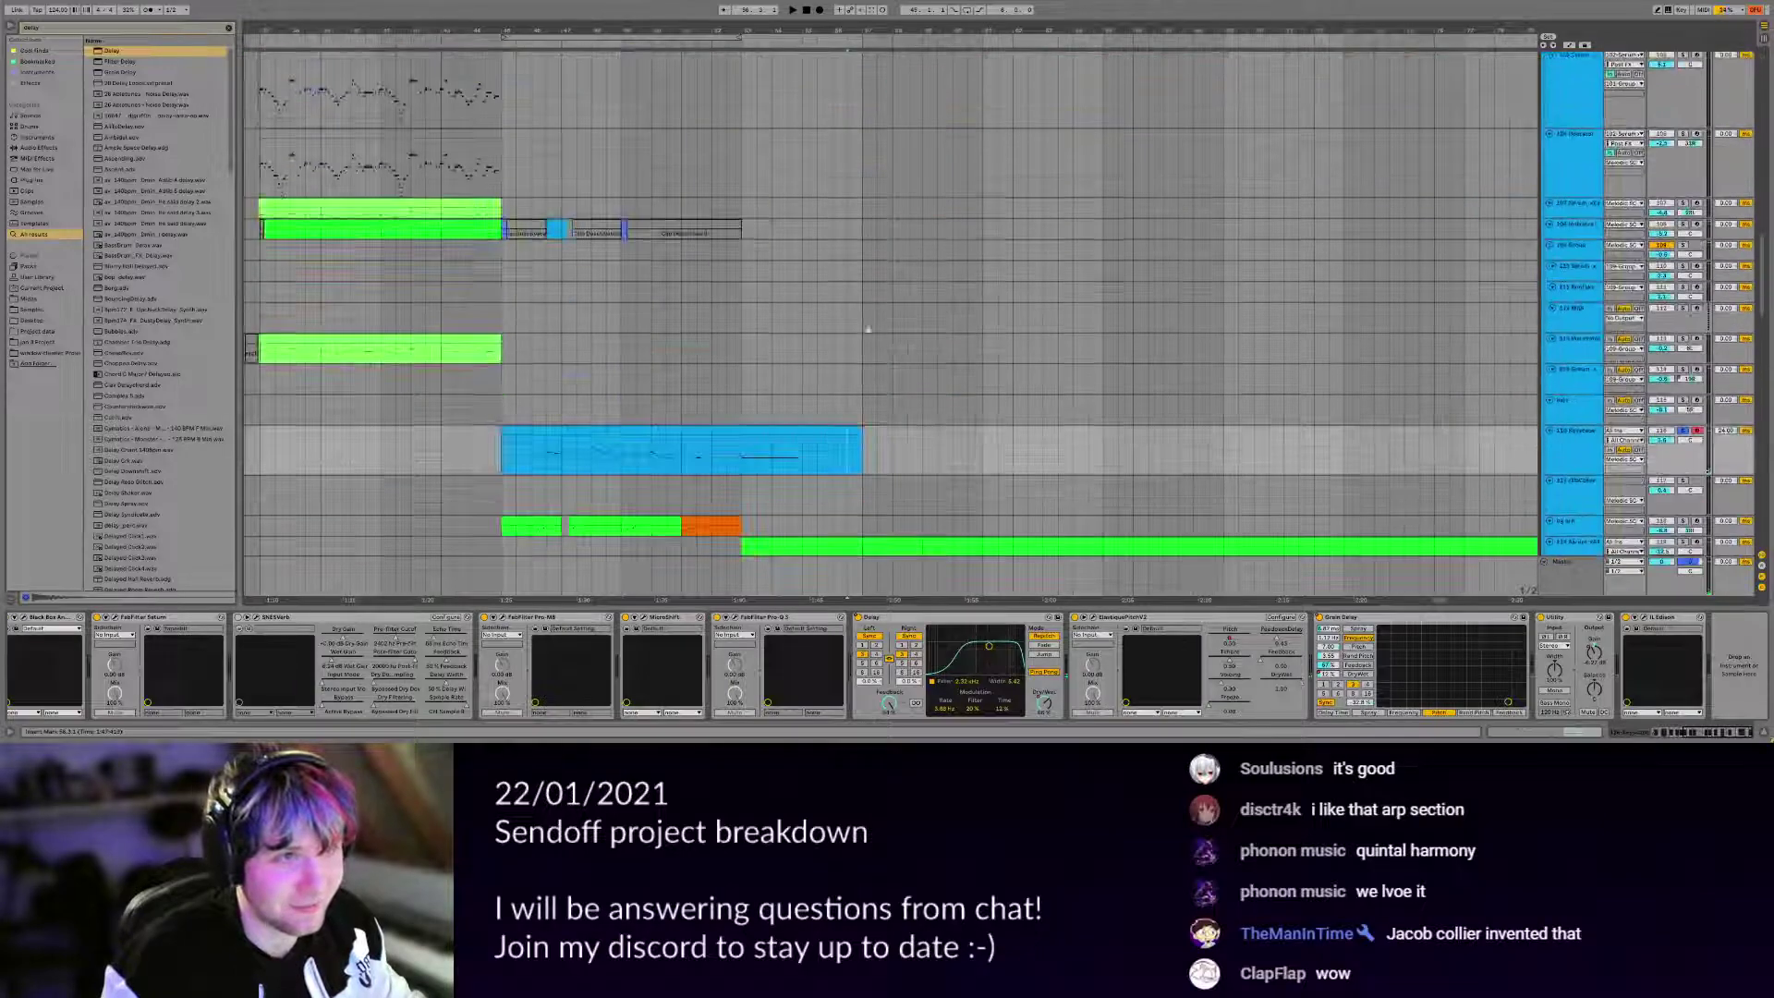
pyautogui.scroll(3, 866, 331)
# Solo the green audio waveform track and play it from shortly after its start.
pyautogui.click(1681, 315)
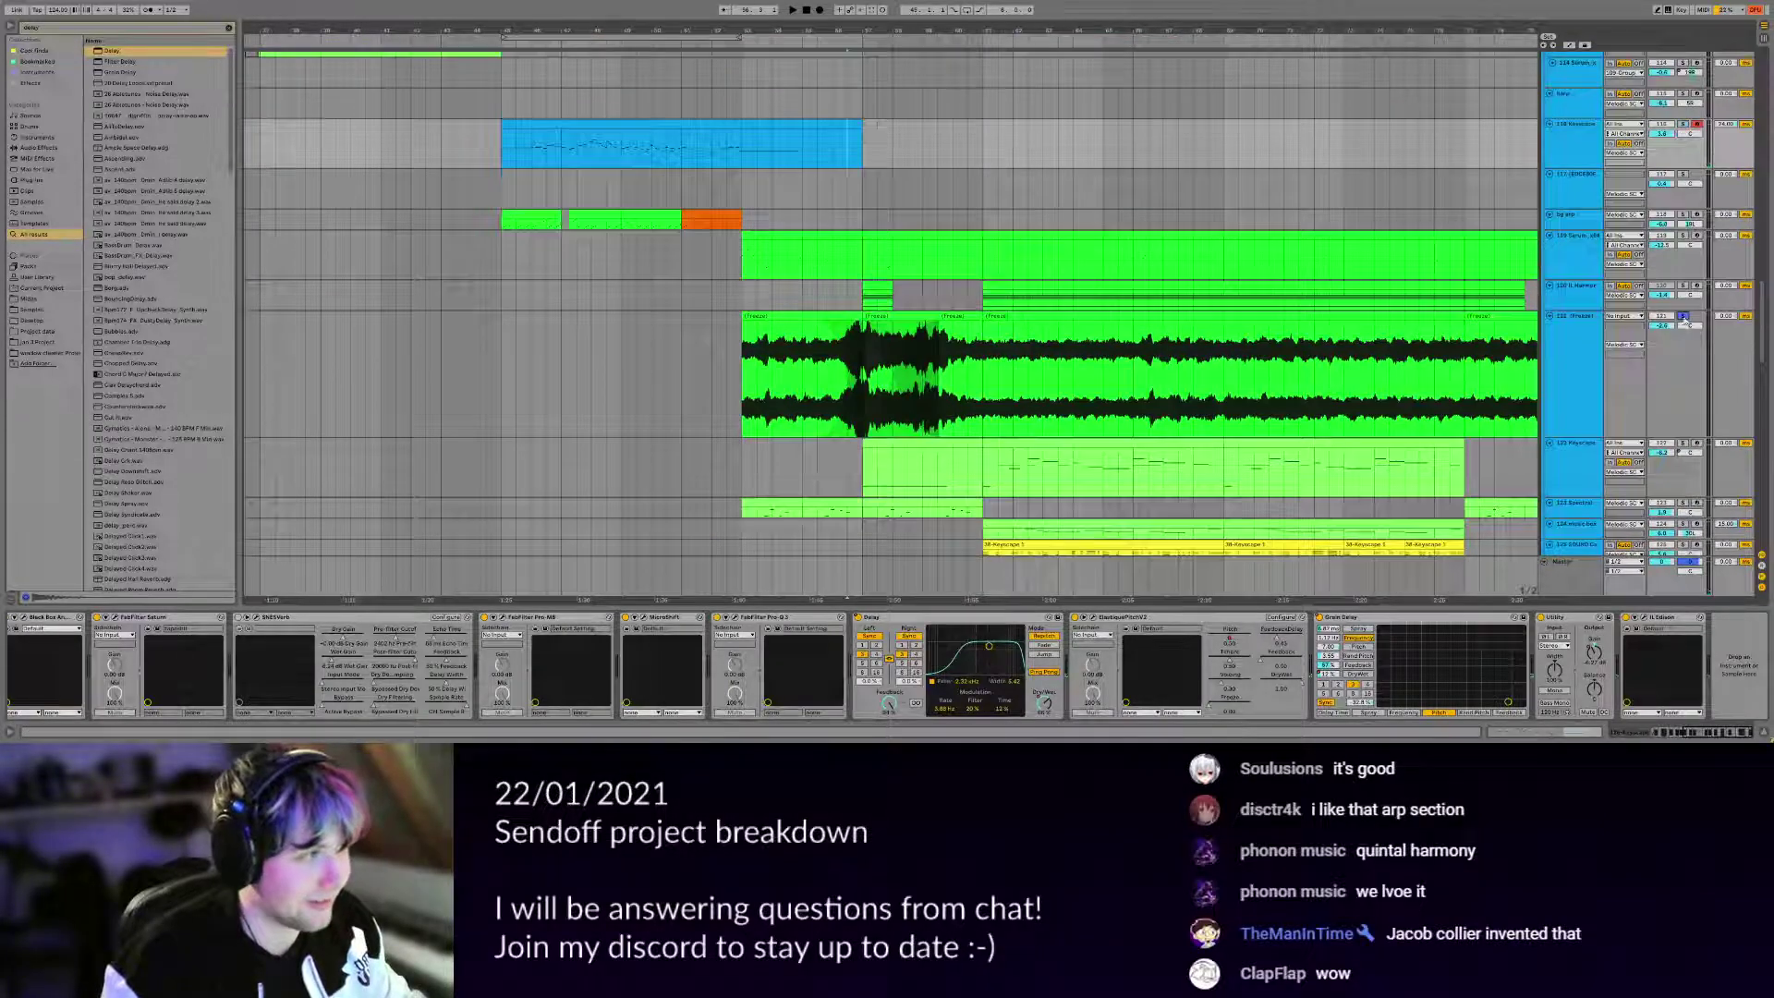
pyautogui.click(1142, 434)
pyautogui.click(788, 399)
pyautogui.press('space')
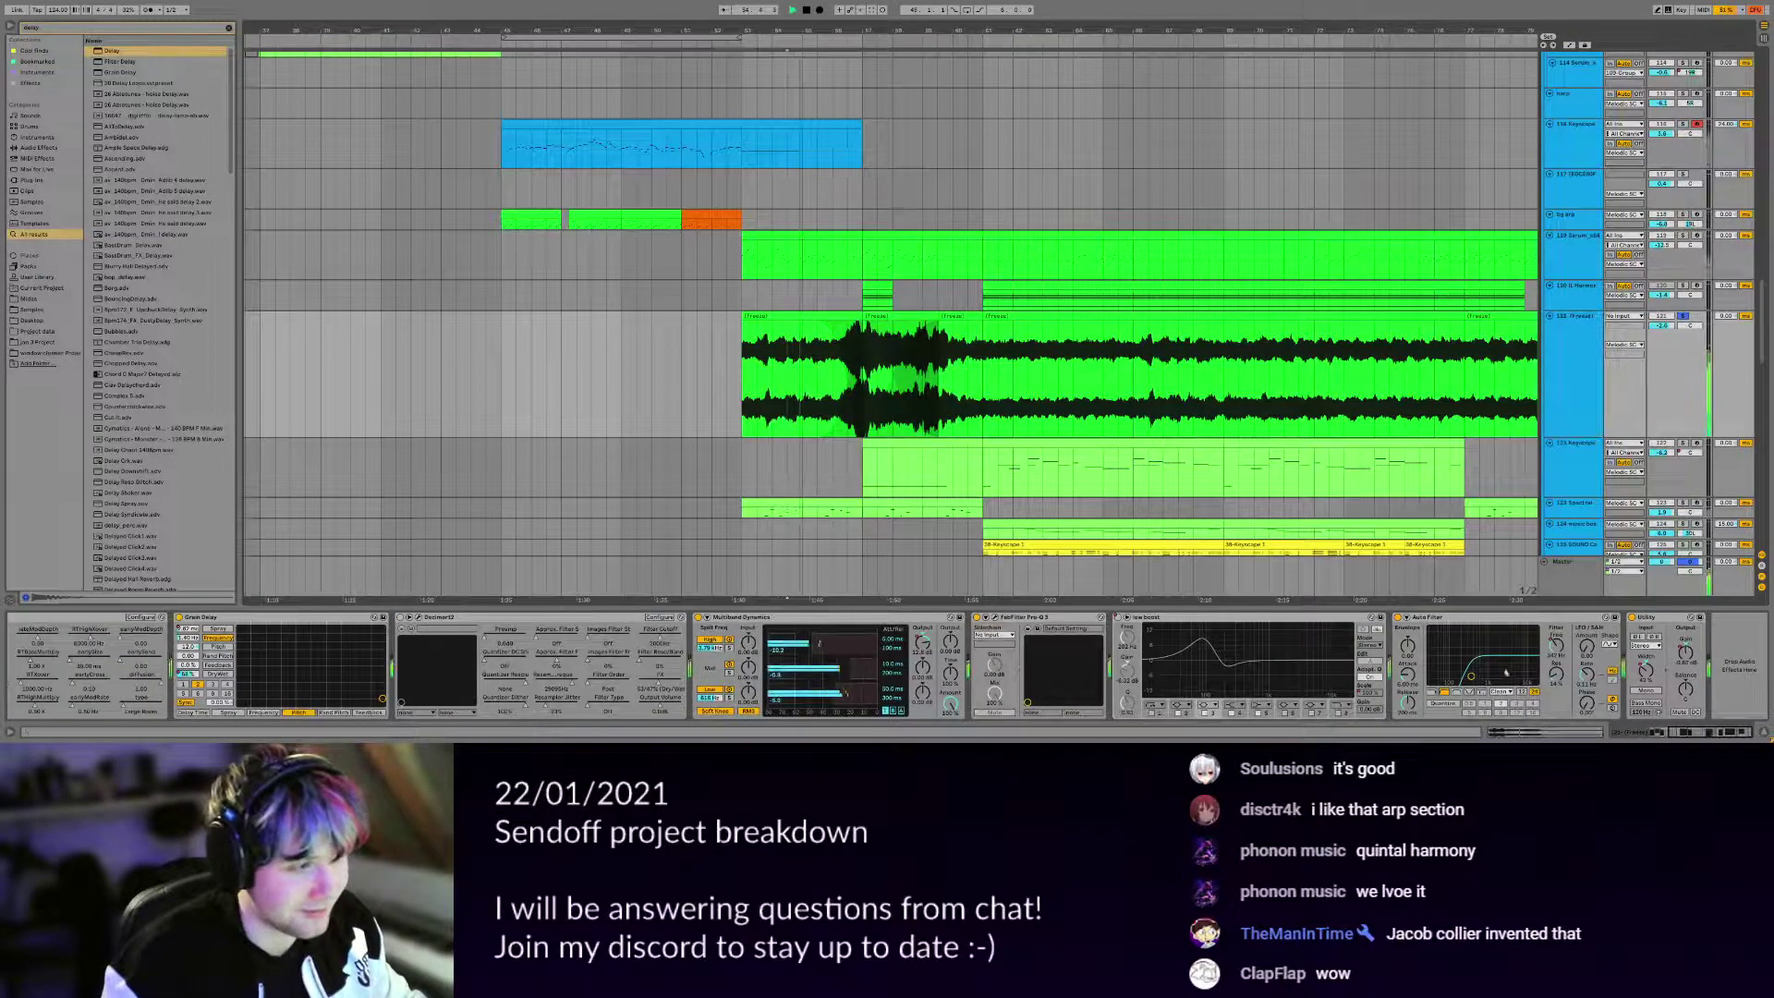
# Show the automation lanes and play the waveform track from just before the drop in its Auto Filter Frequency curve.
pyautogui.press('a')
pyautogui.scroll(5, 862, 367)
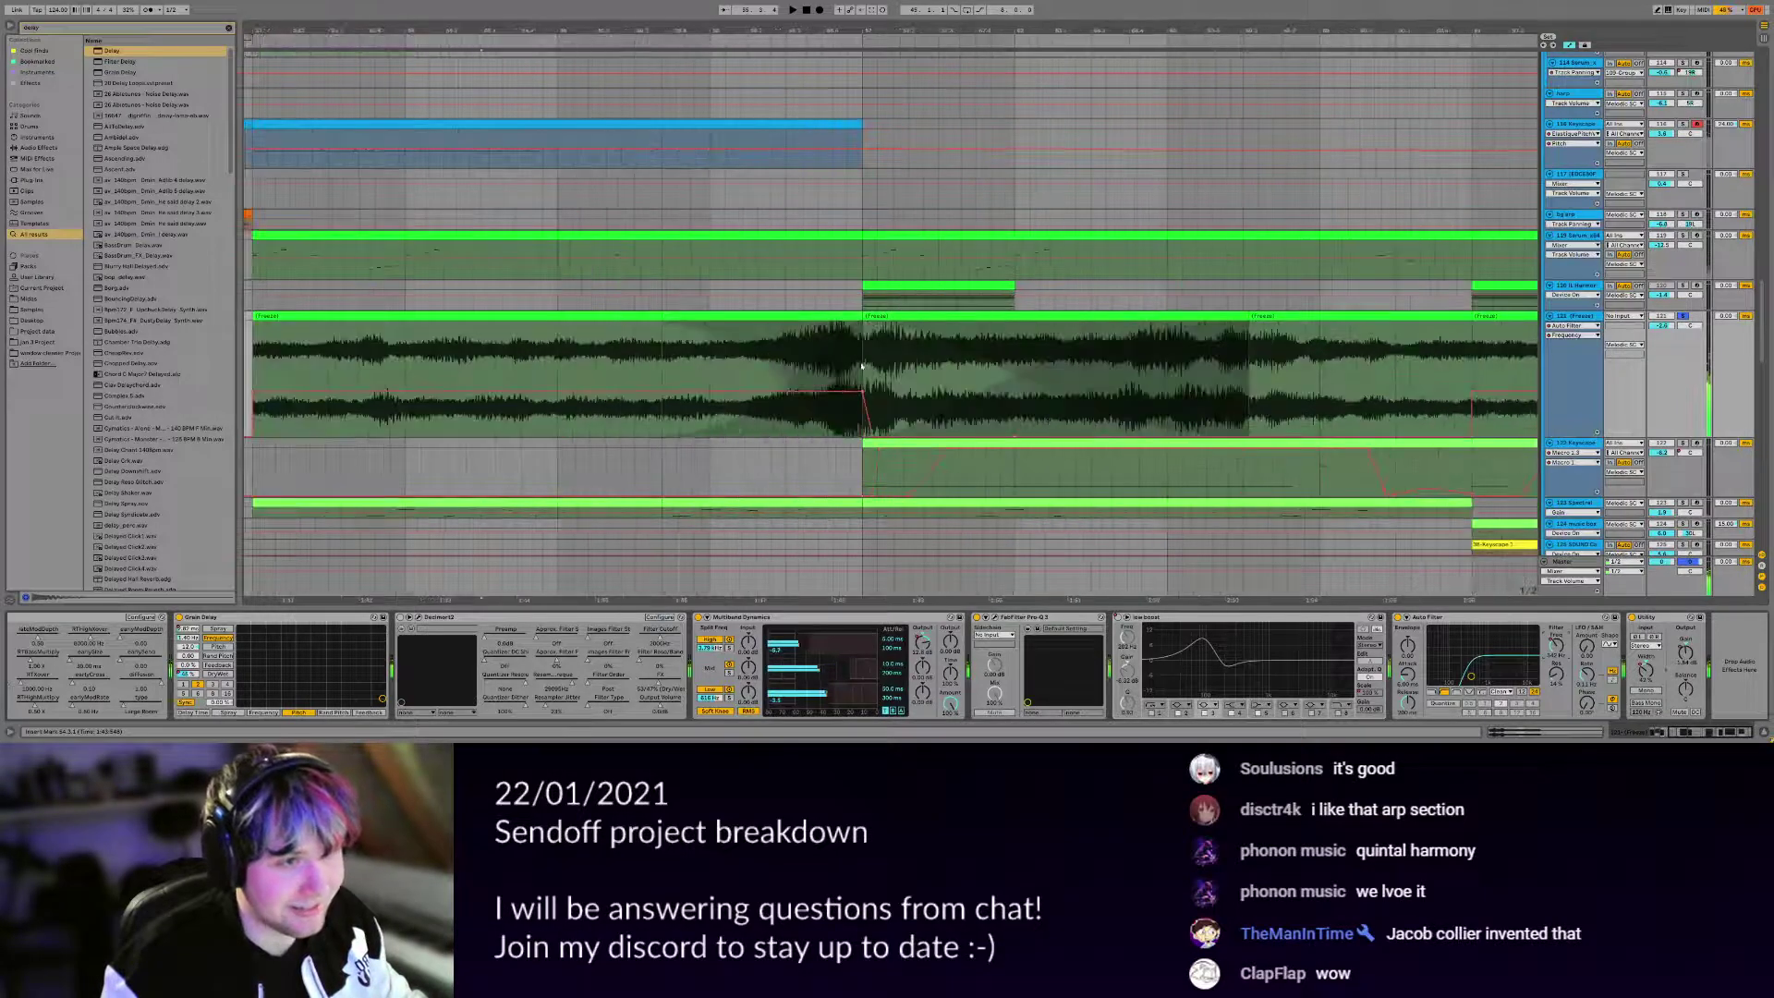
pyautogui.scroll(-3, 843, 351)
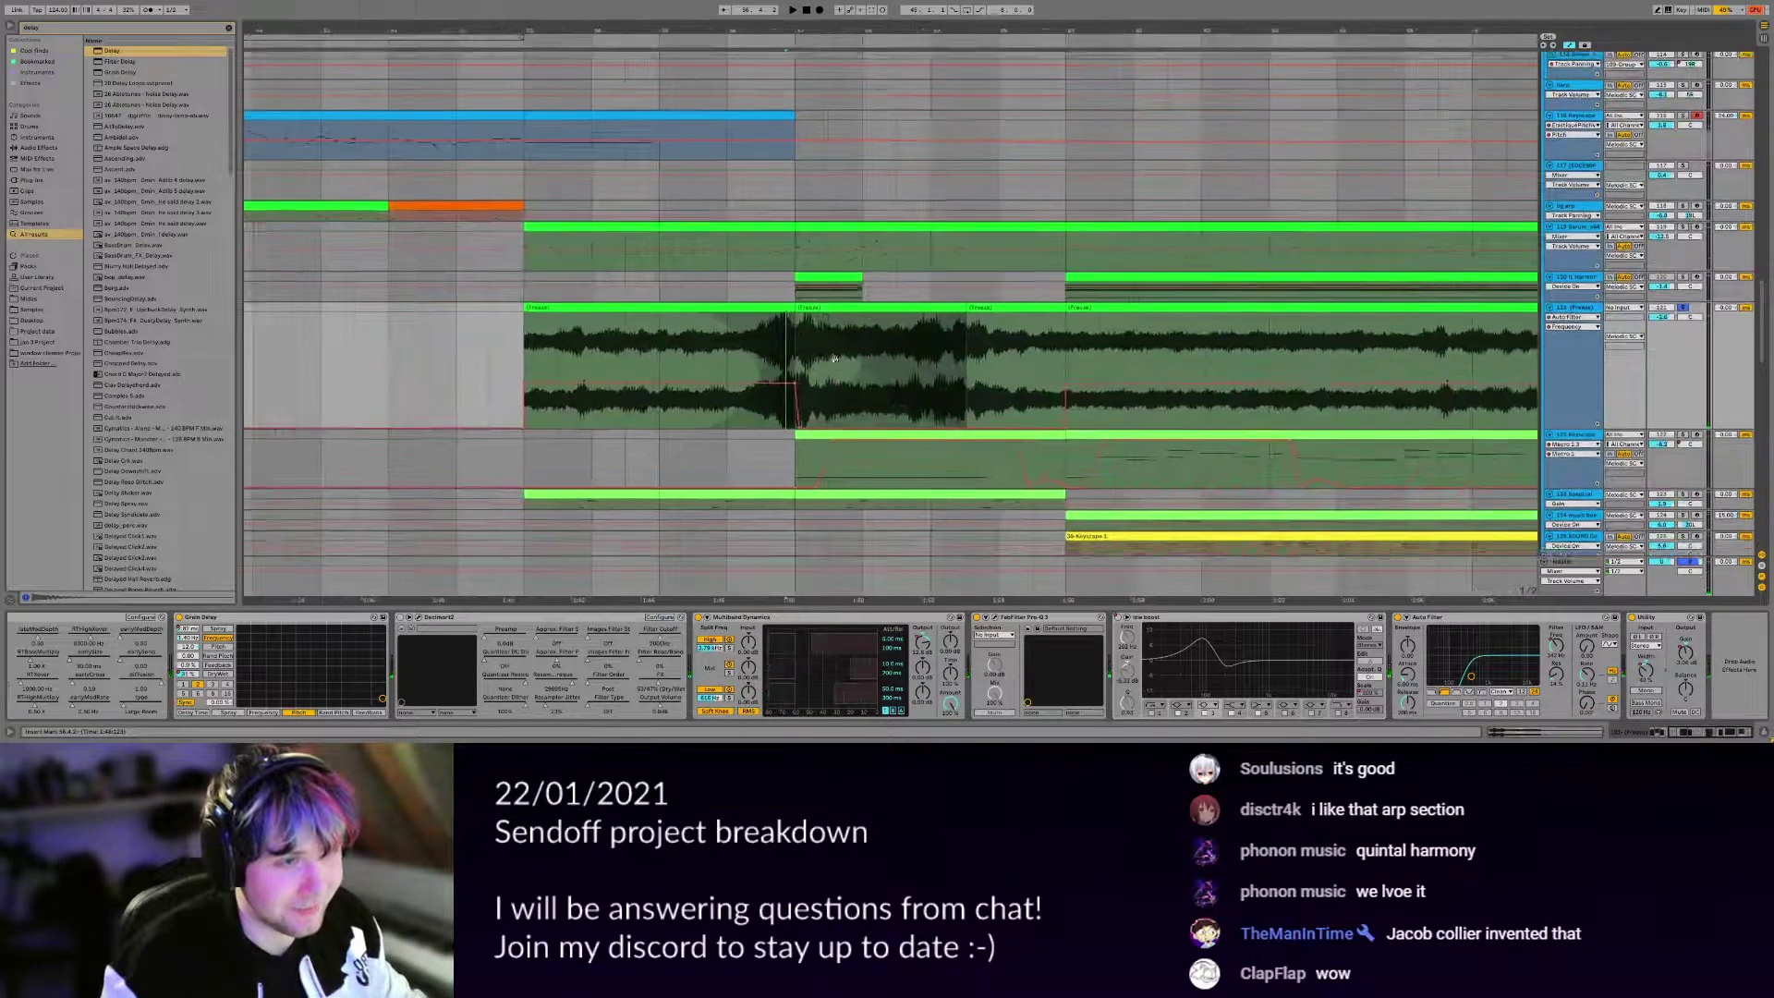
pyautogui.scroll(3, 794, 378)
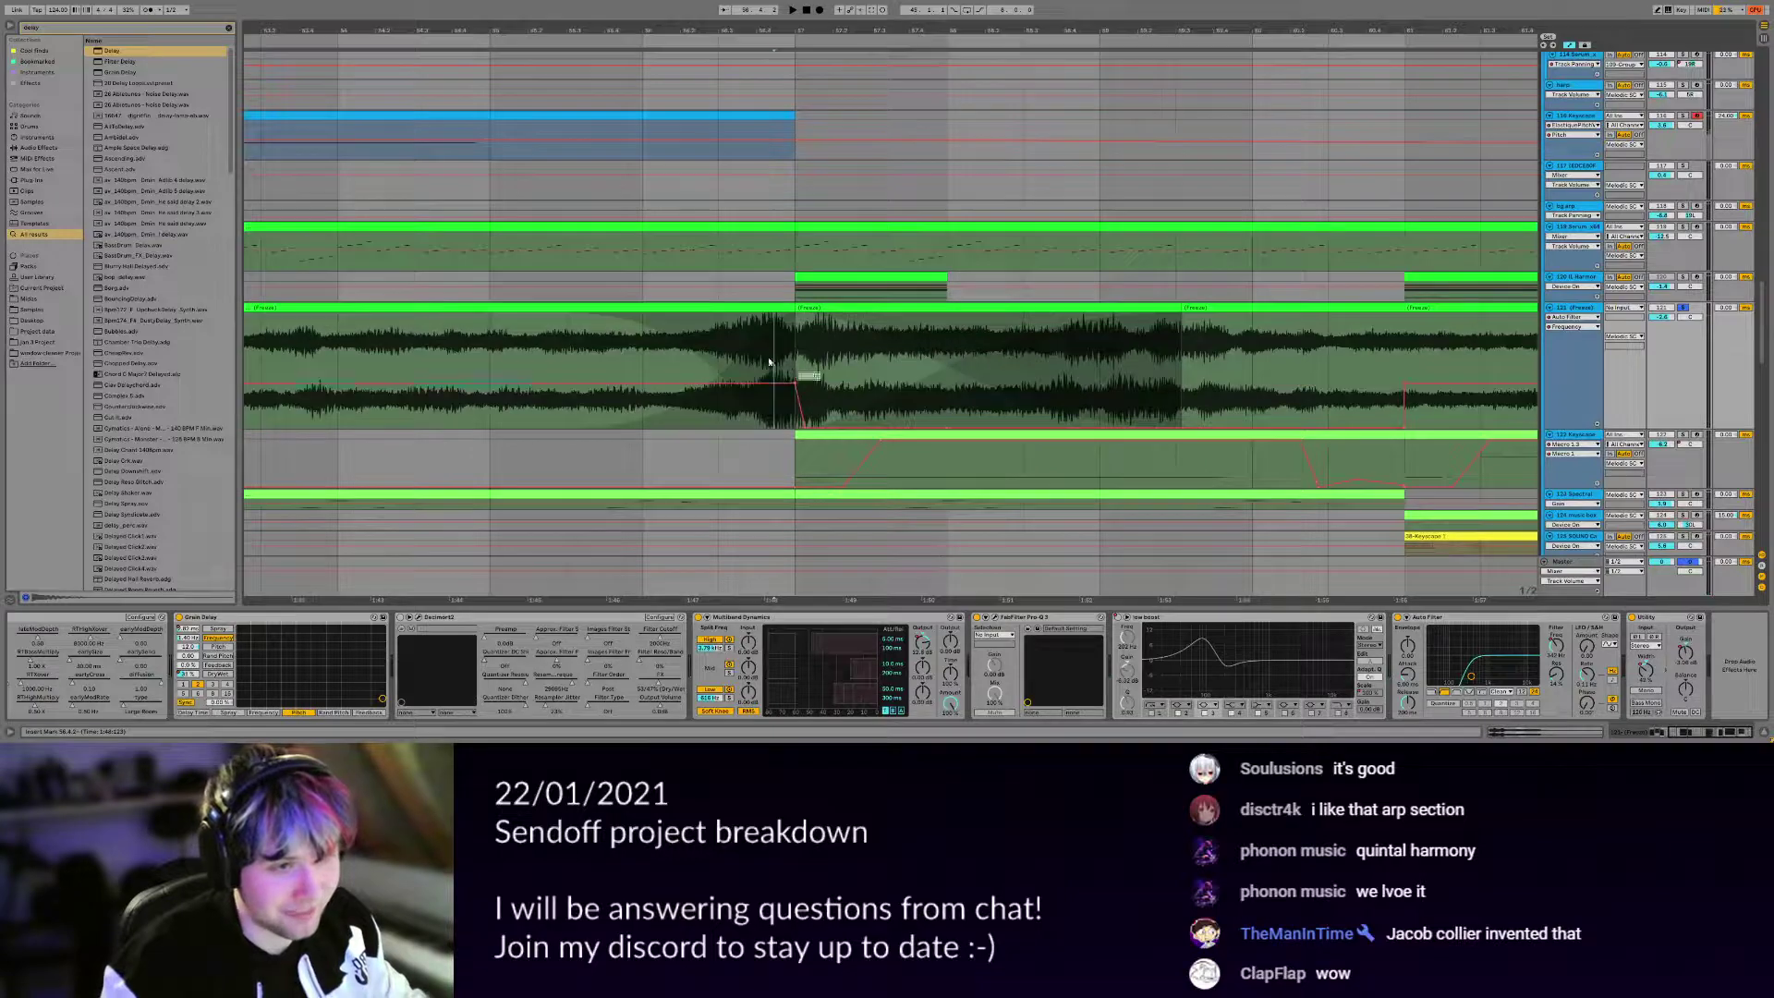
pyautogui.click(748, 347)
pyautogui.press('space')
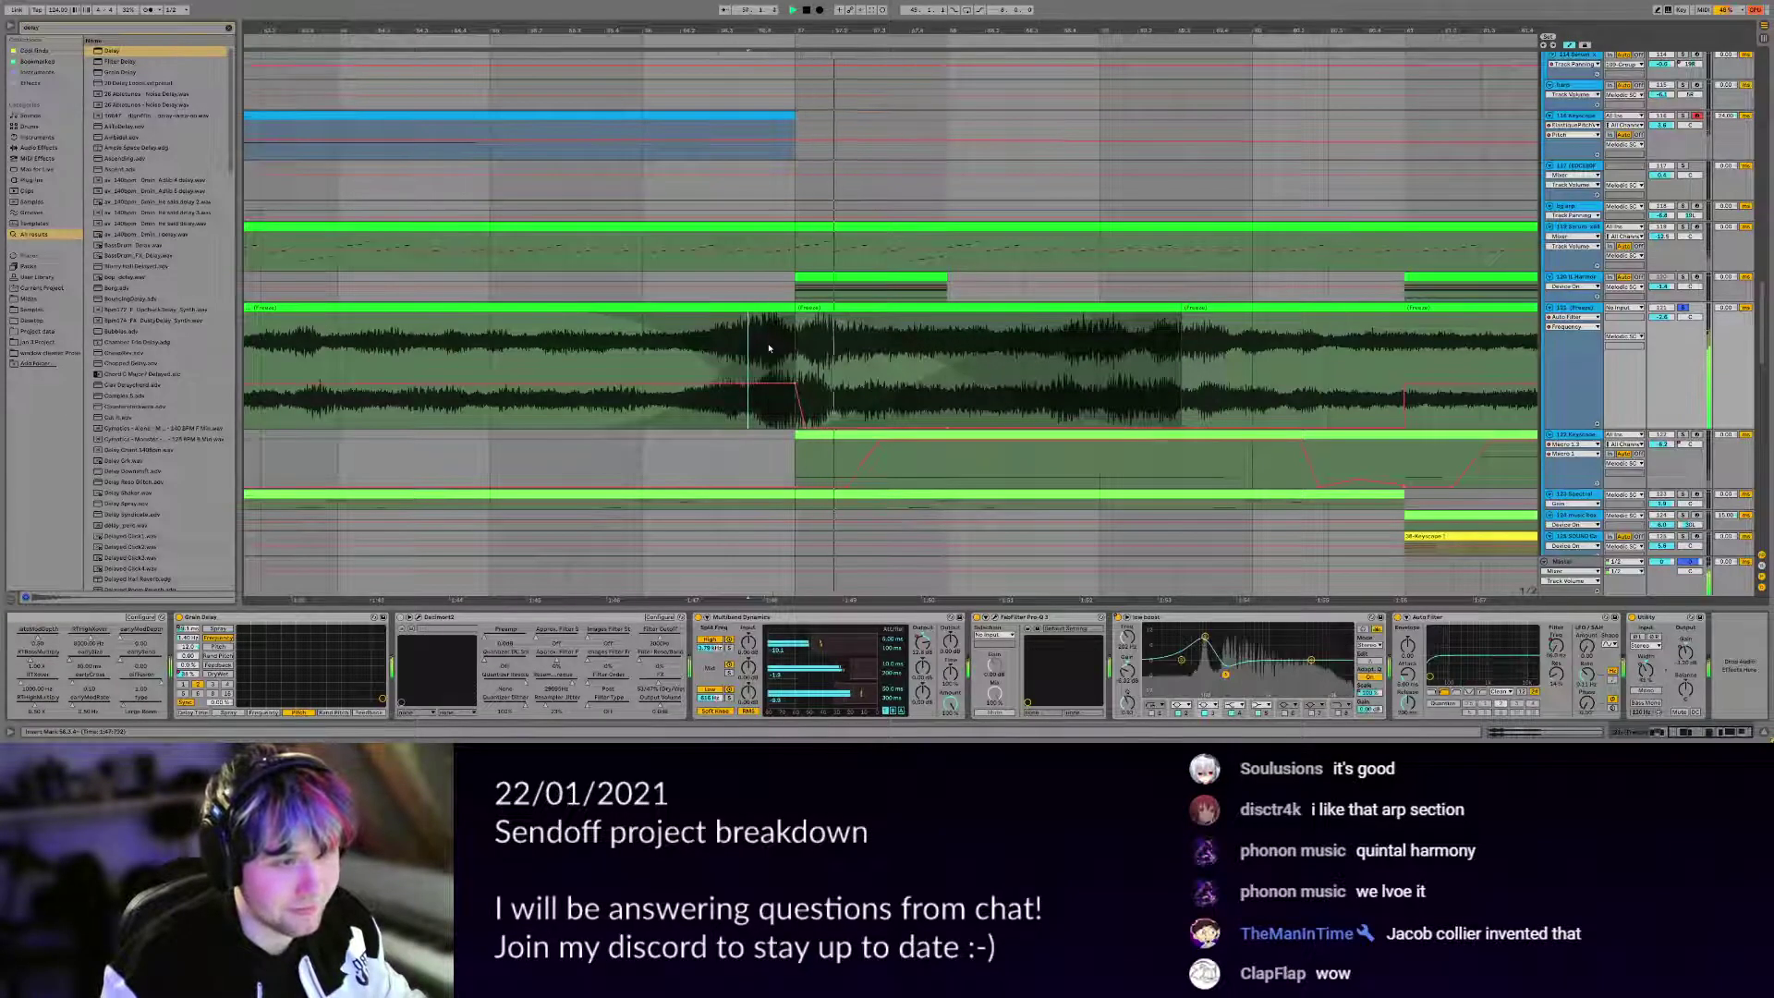
# Solo the track with the light green clip below the waveform and play it from the start of that clip.
pyautogui.press('space')
pyautogui.scroll(-3, 844, 362)
pyautogui.click(824, 461)
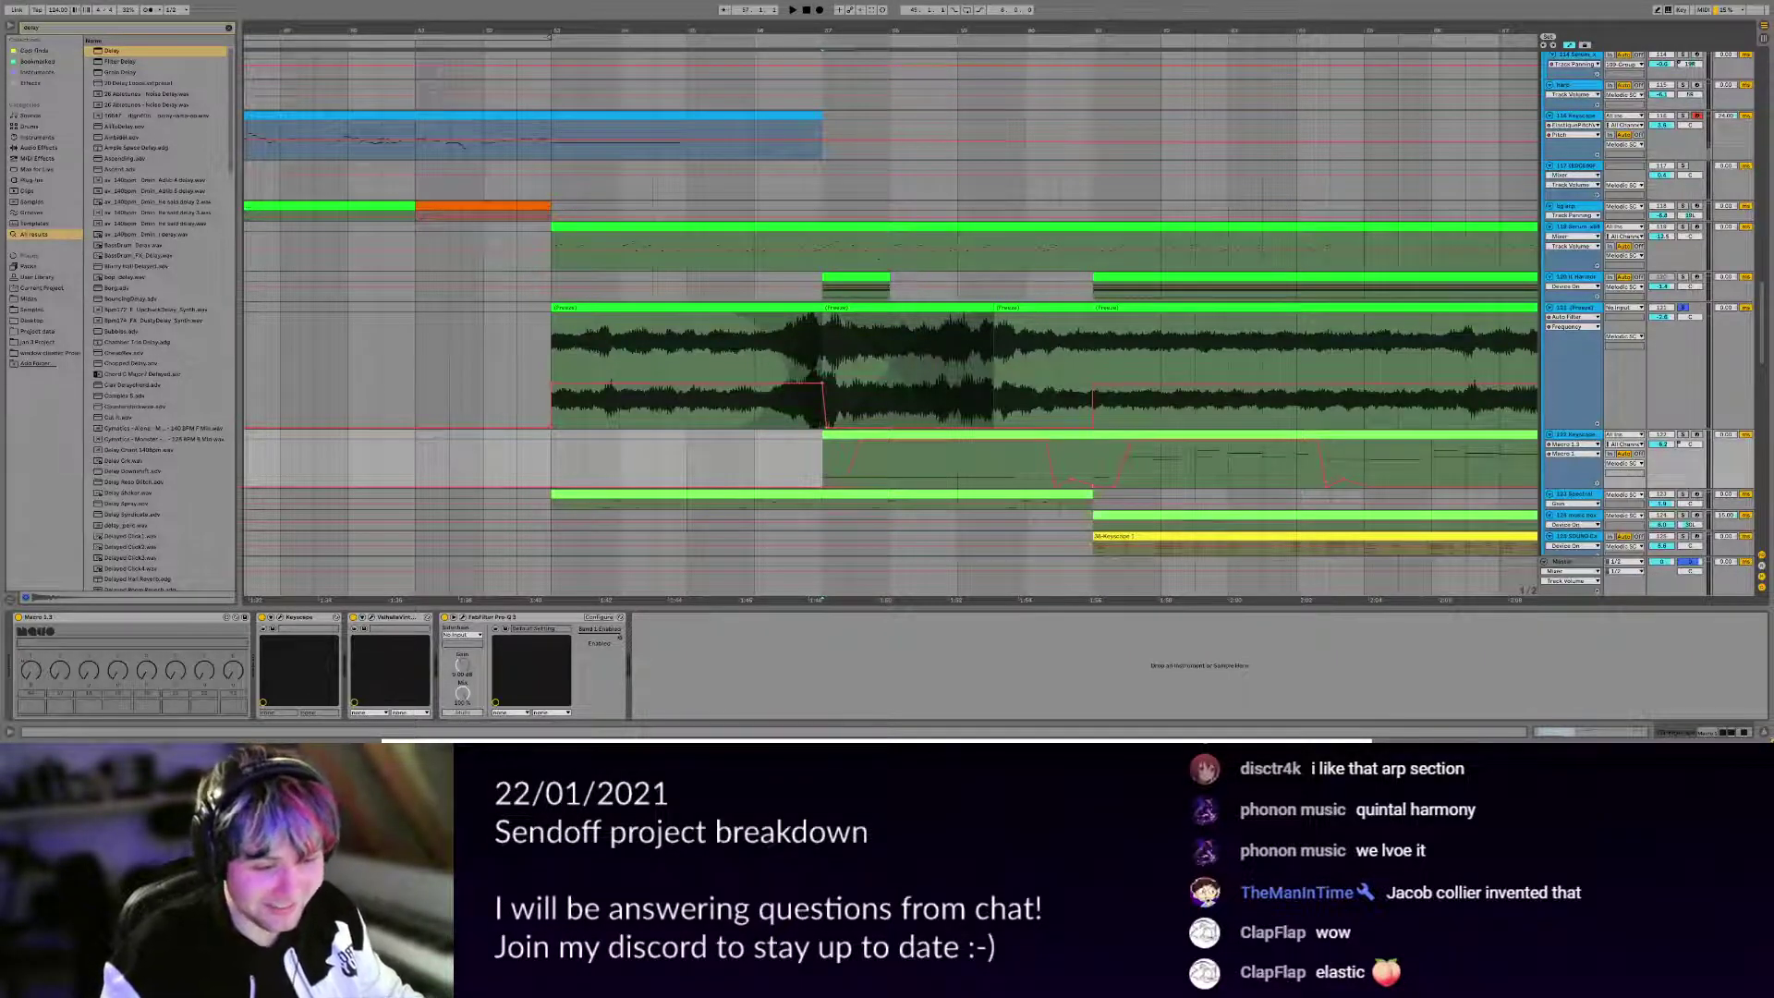
pyautogui.scroll(-2, 933, 317)
pyautogui.hscroll(2, 933, 318)
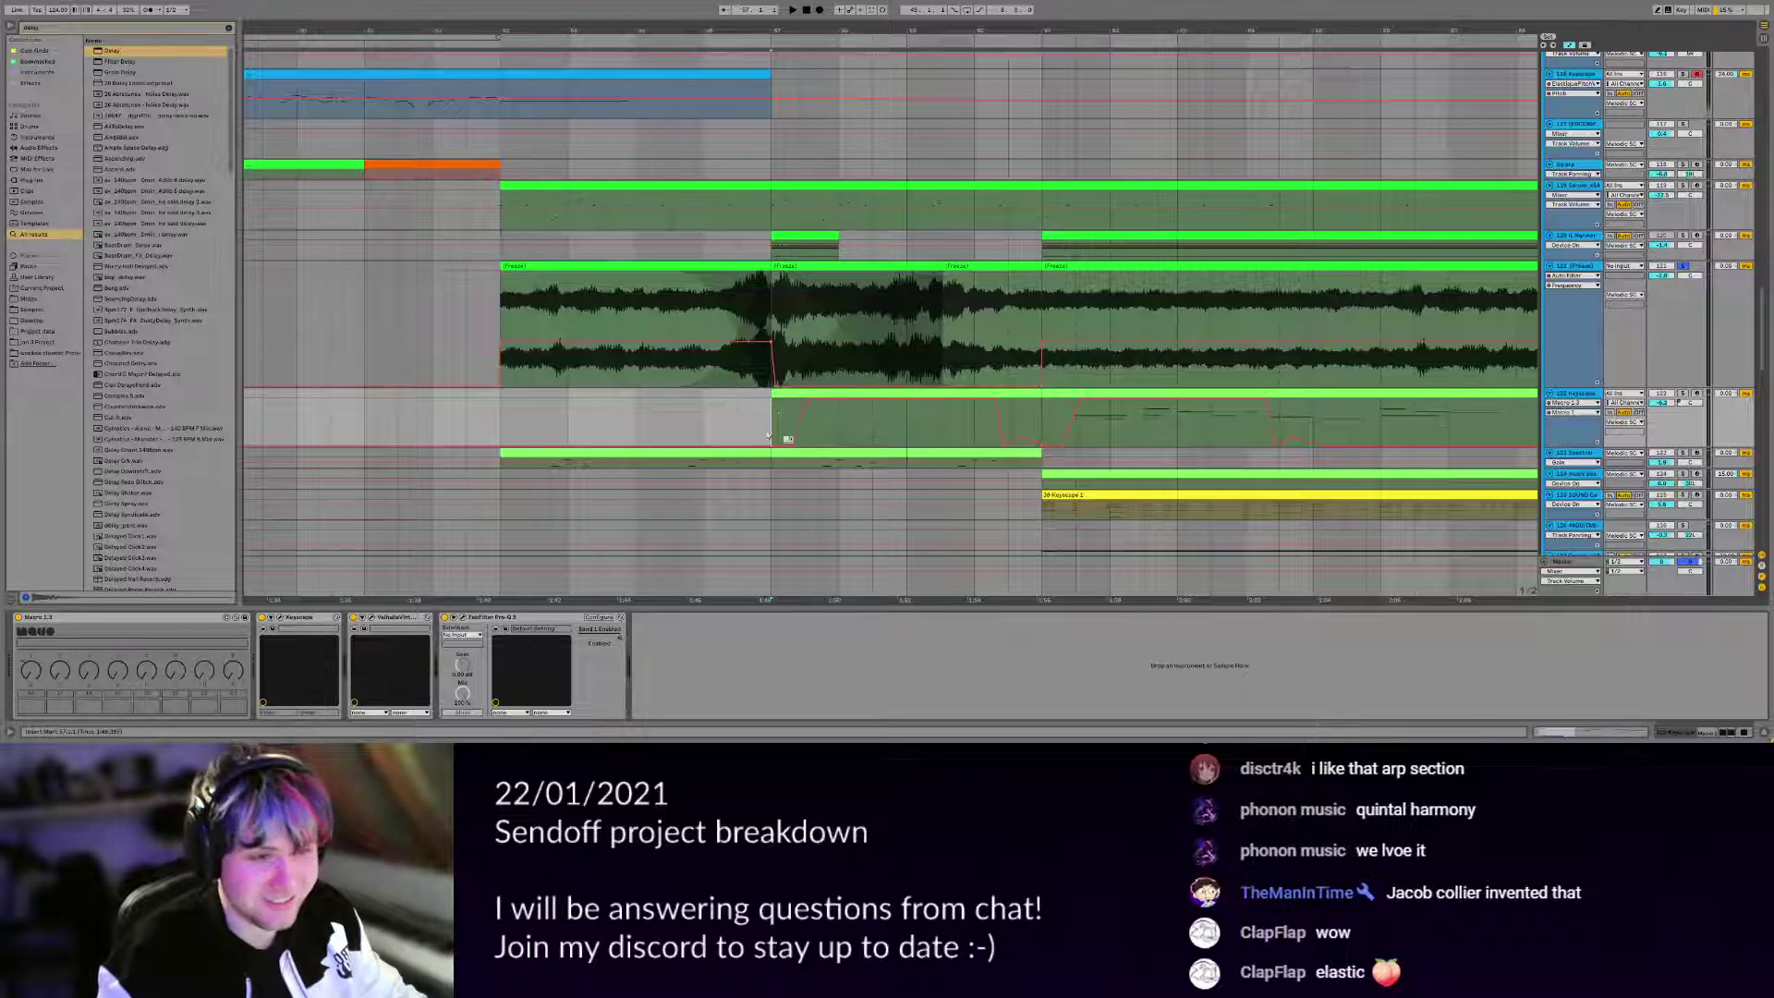
pyautogui.press('space')
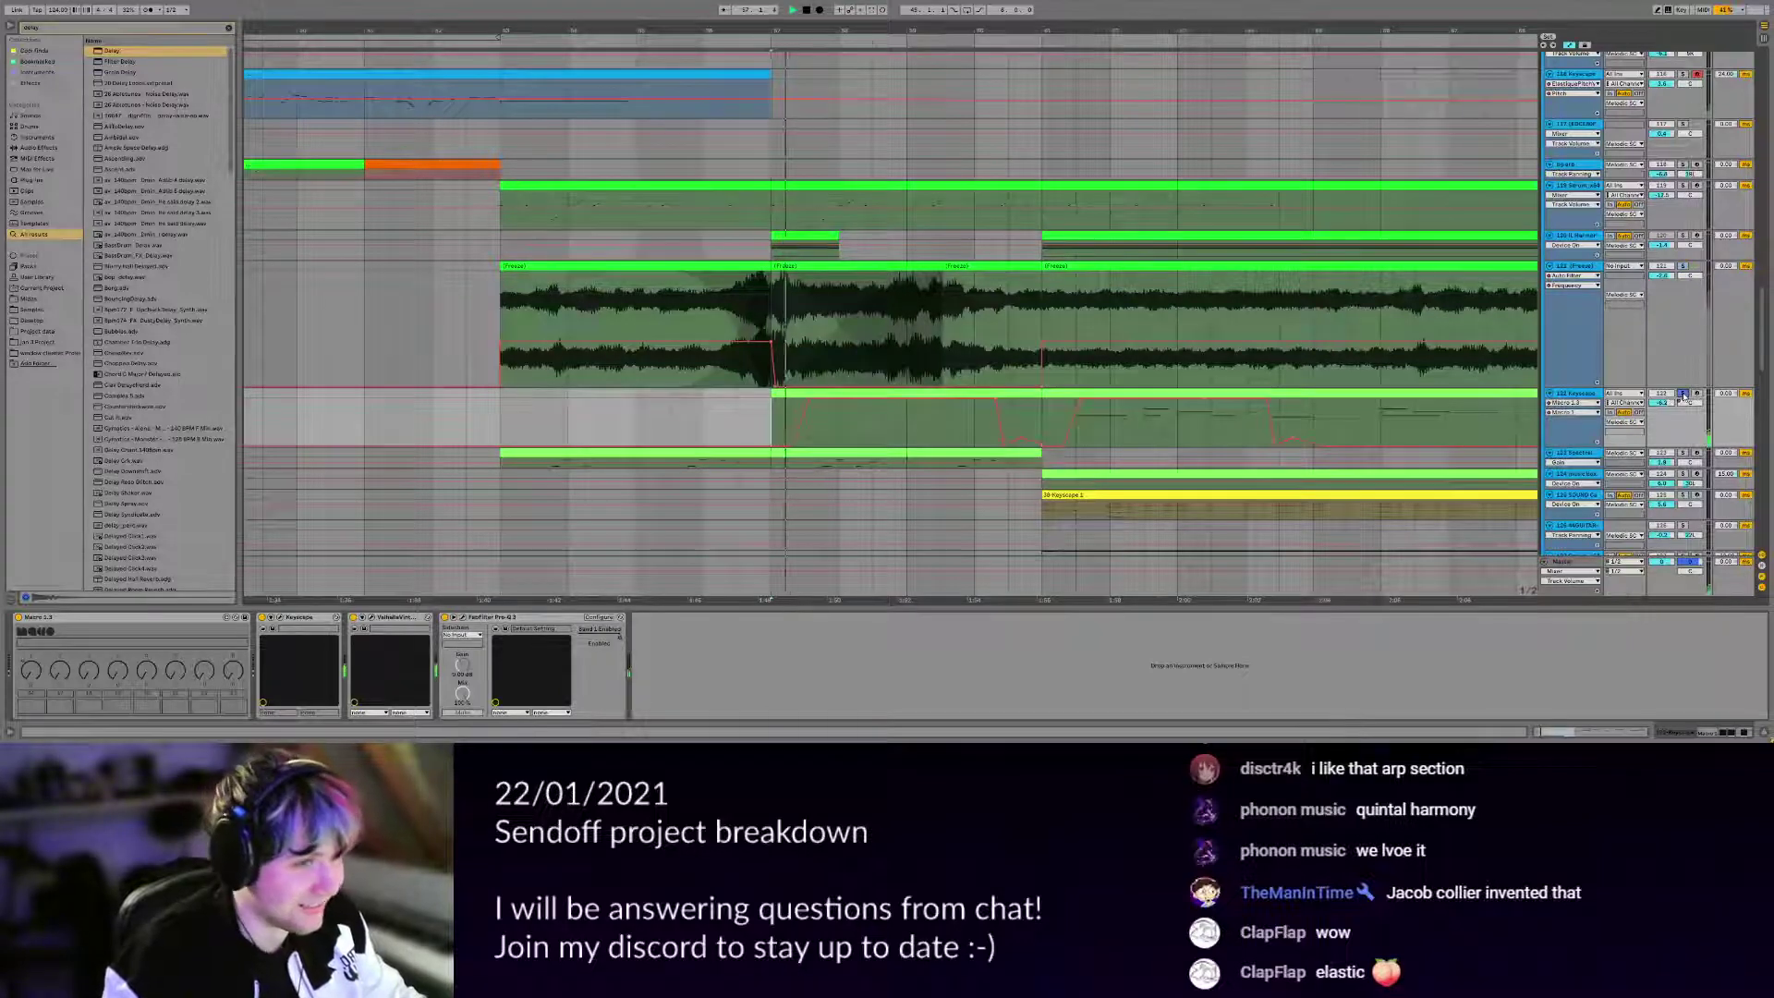
pyautogui.scroll(3, 911, 253)
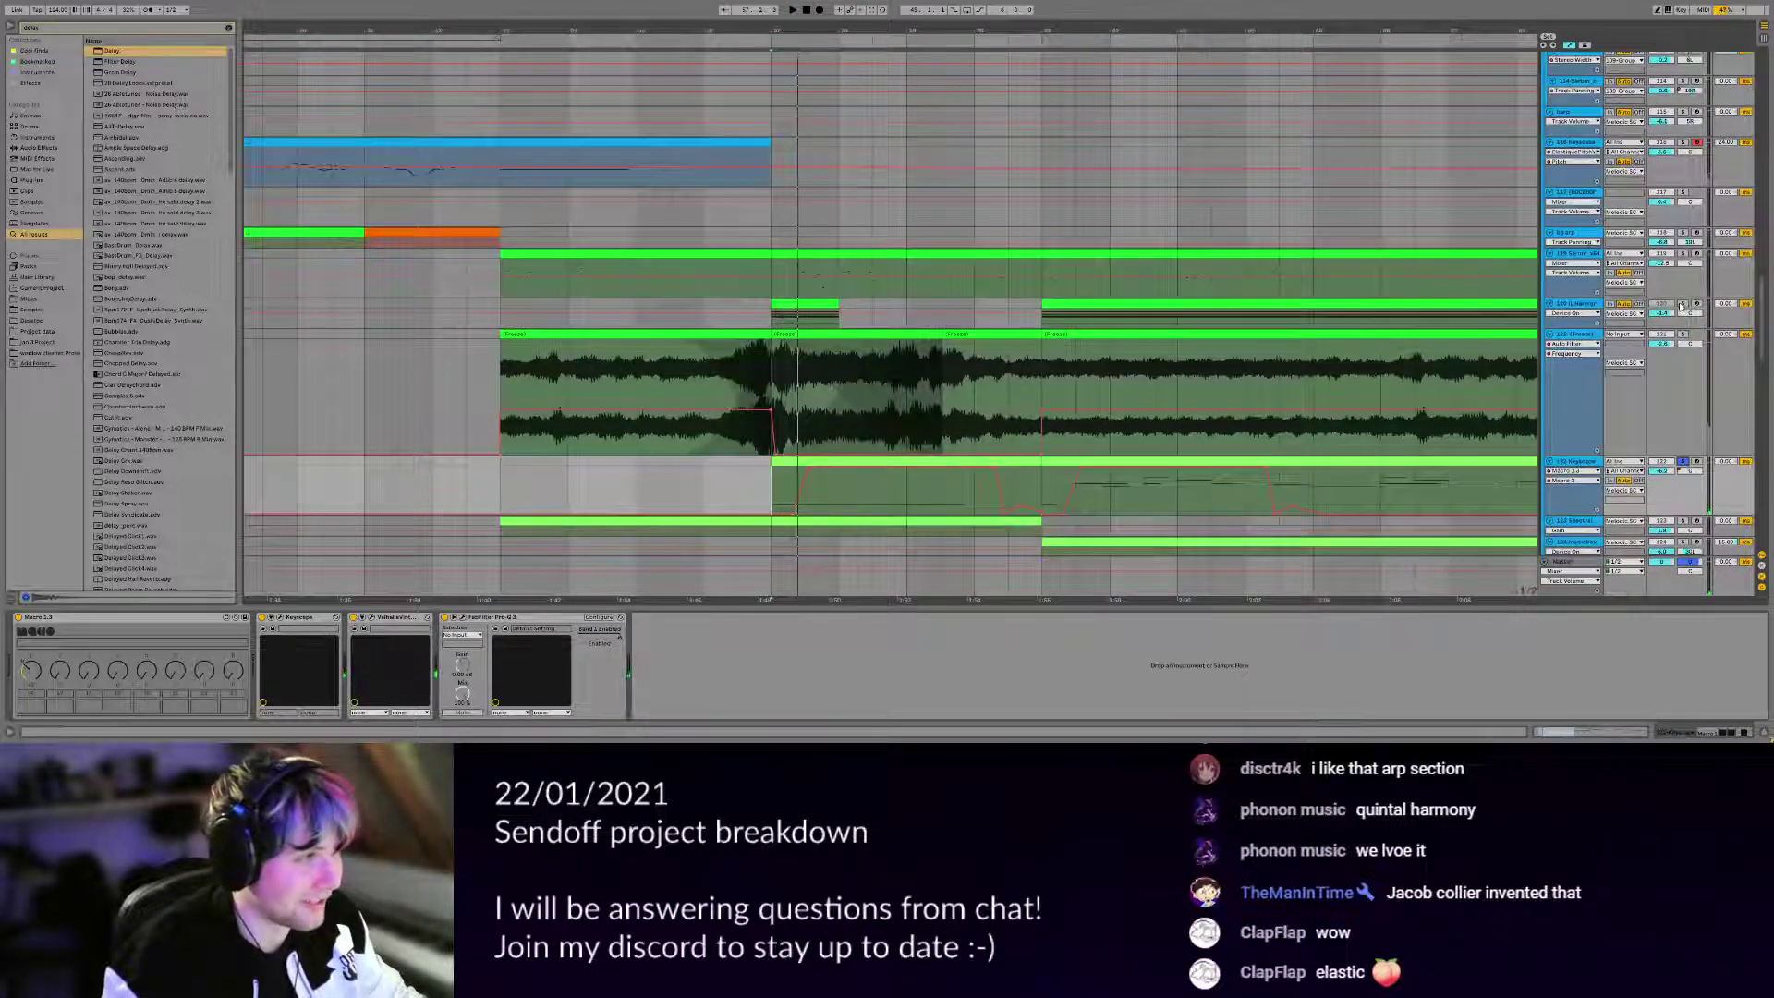
# Examine the device chains of the thin green track above the waveform and of the thin blue clip's track further up.
pyautogui.click(1586, 305)
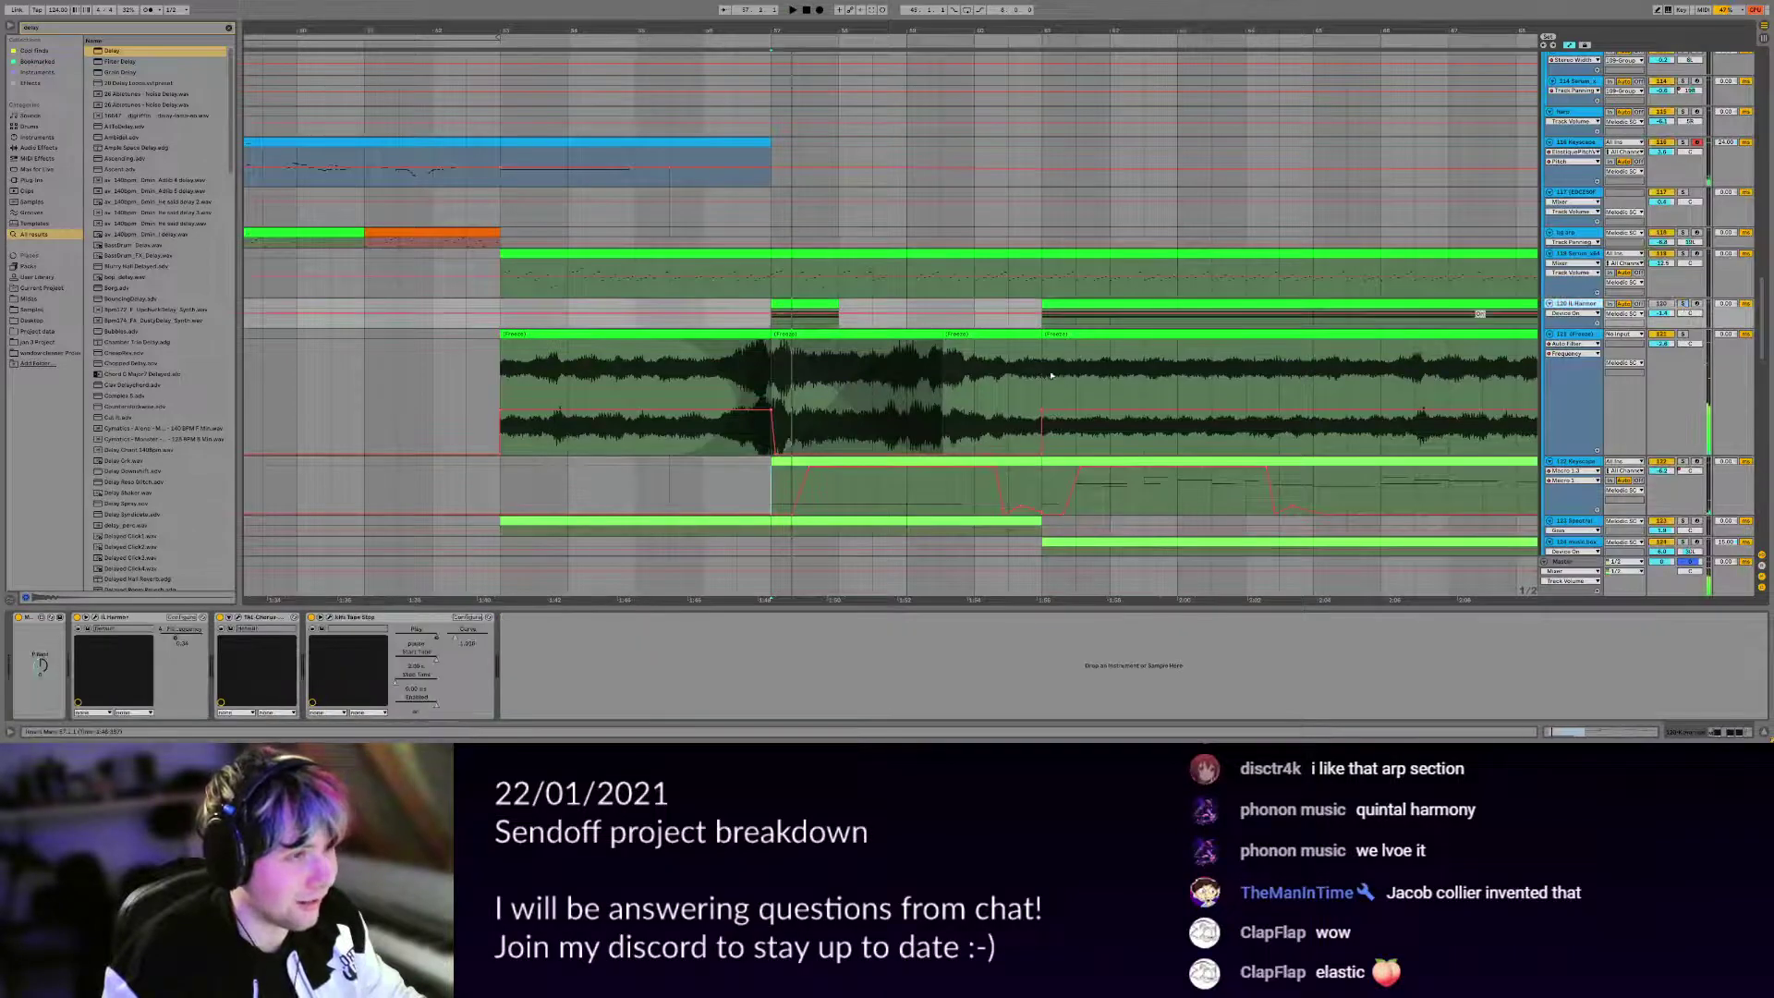
pyautogui.scroll(10, 867, 385)
pyautogui.scroll(9, 866, 385)
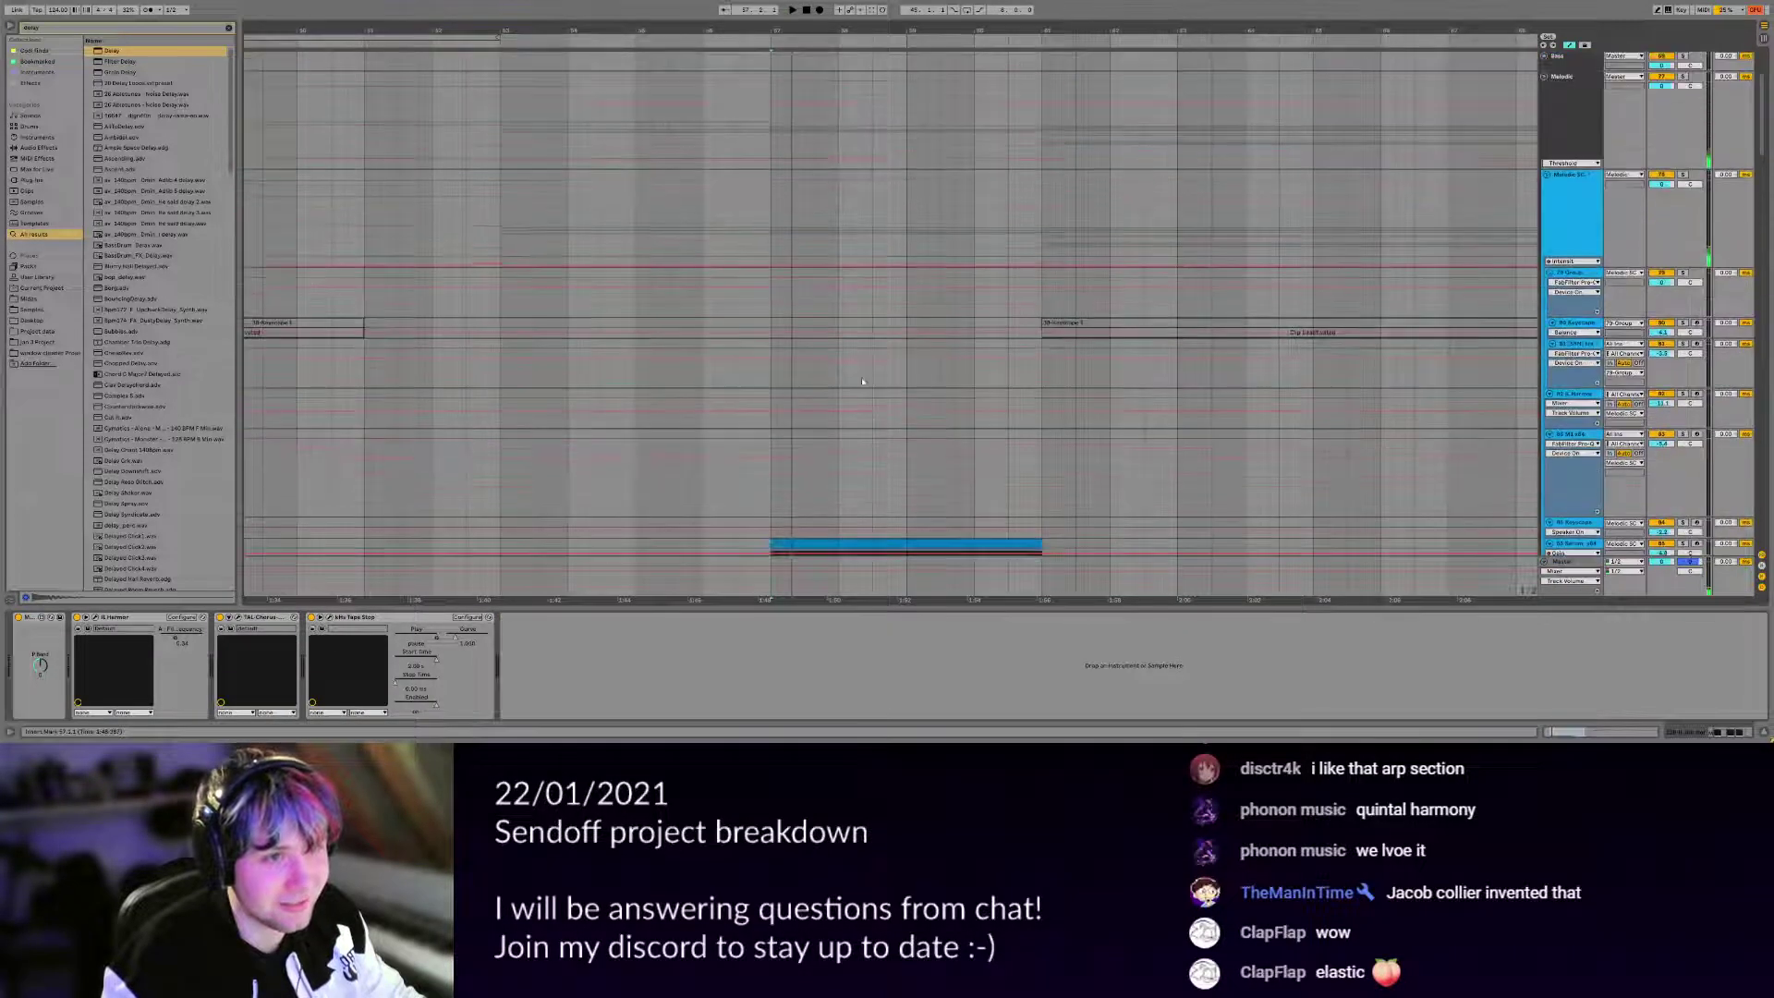
pyautogui.scroll(-4, 865, 384)
pyautogui.click(772, 383)
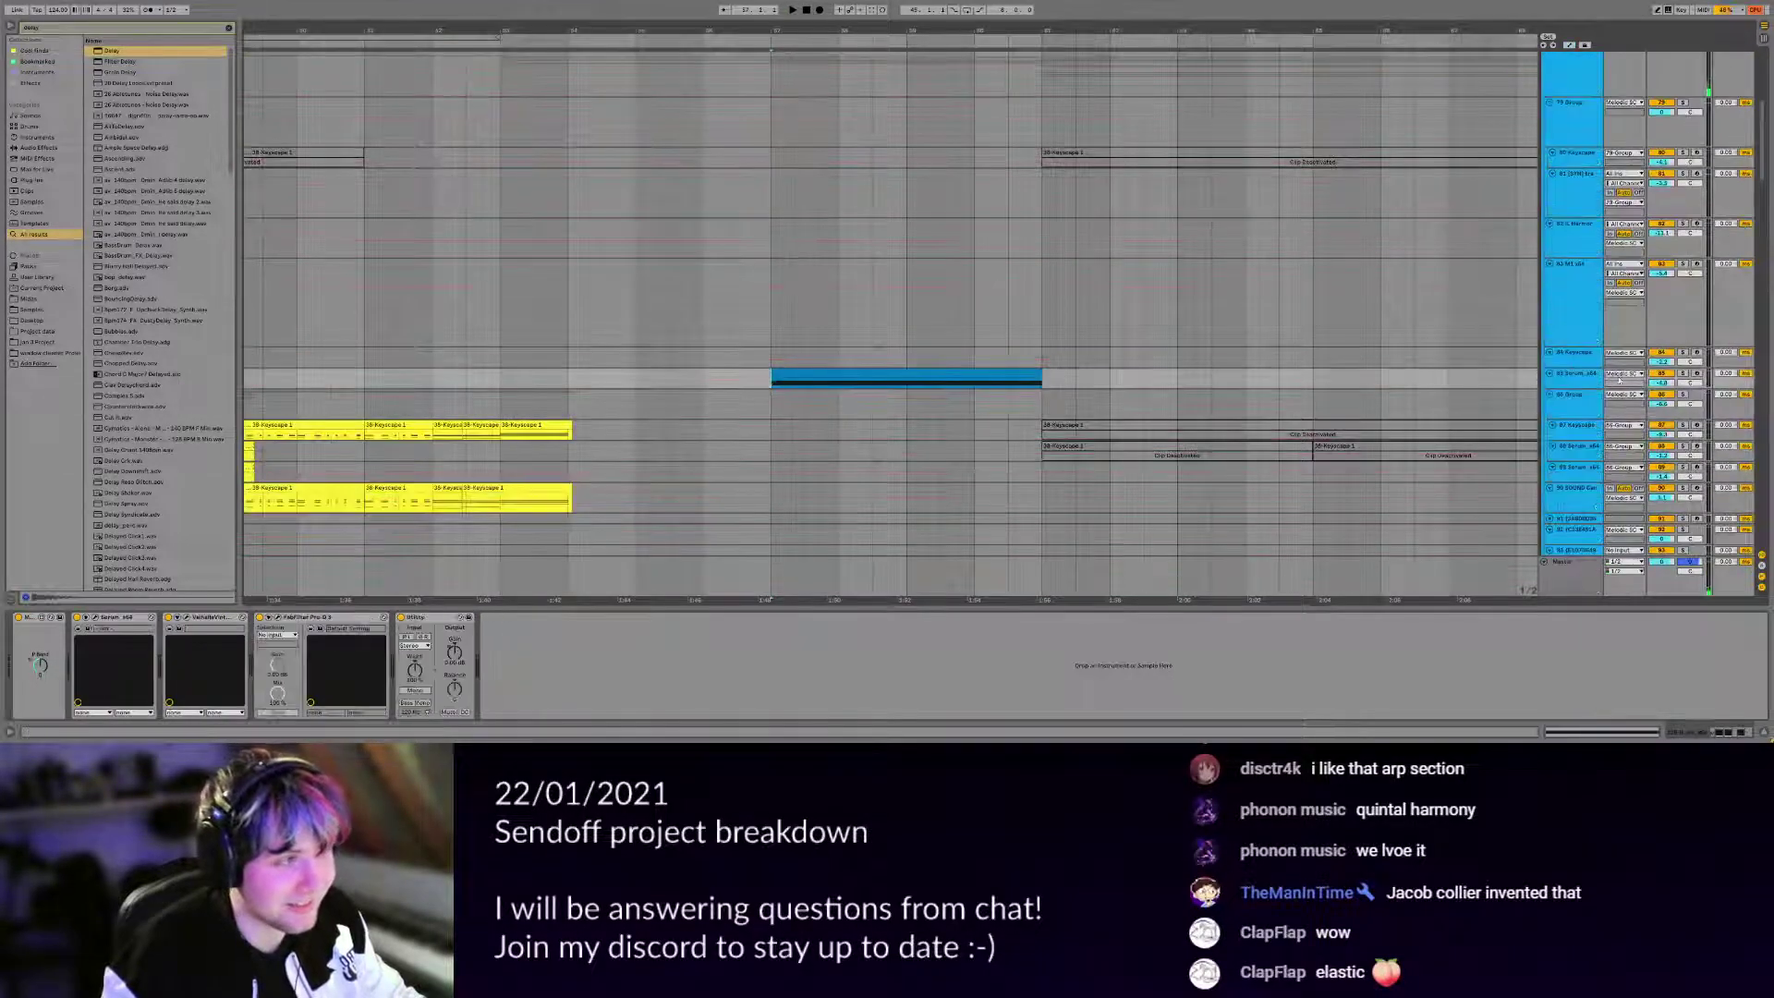
pyautogui.scroll(8, 1092, 370)
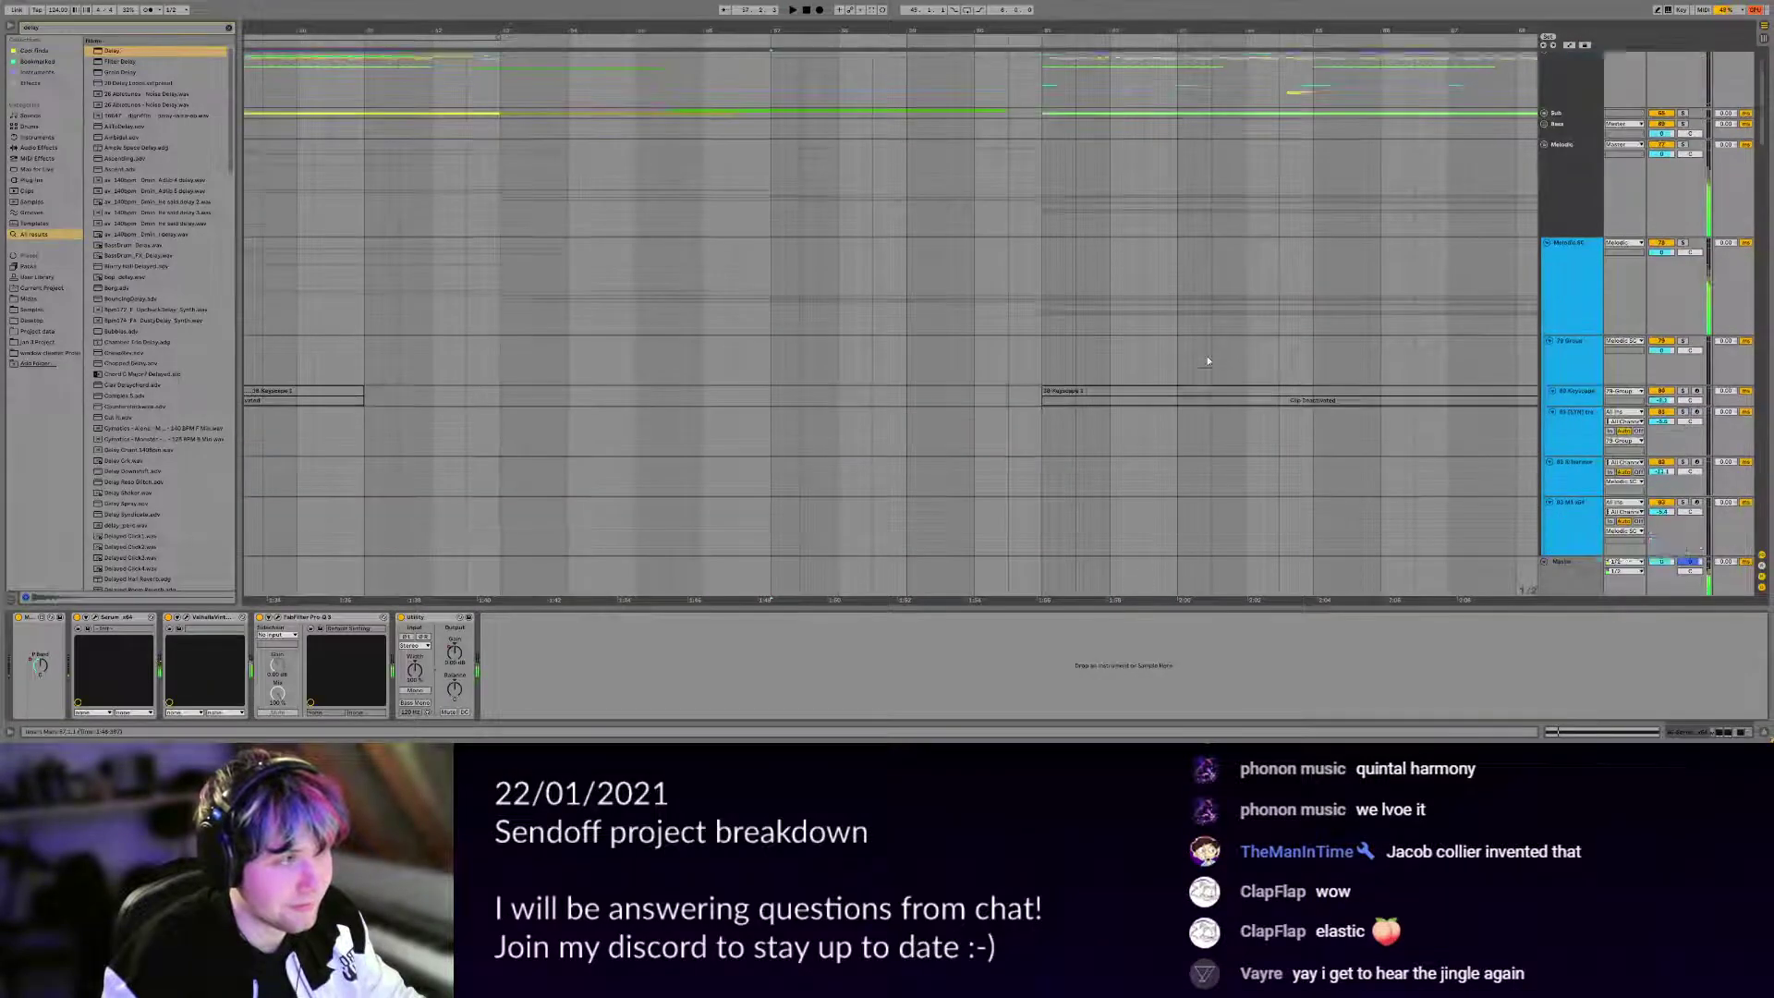
# Unfold the Sub group, solo the yellow Sub track and show its Utility Gain automation while it plays.
pyautogui.click(1543, 187)
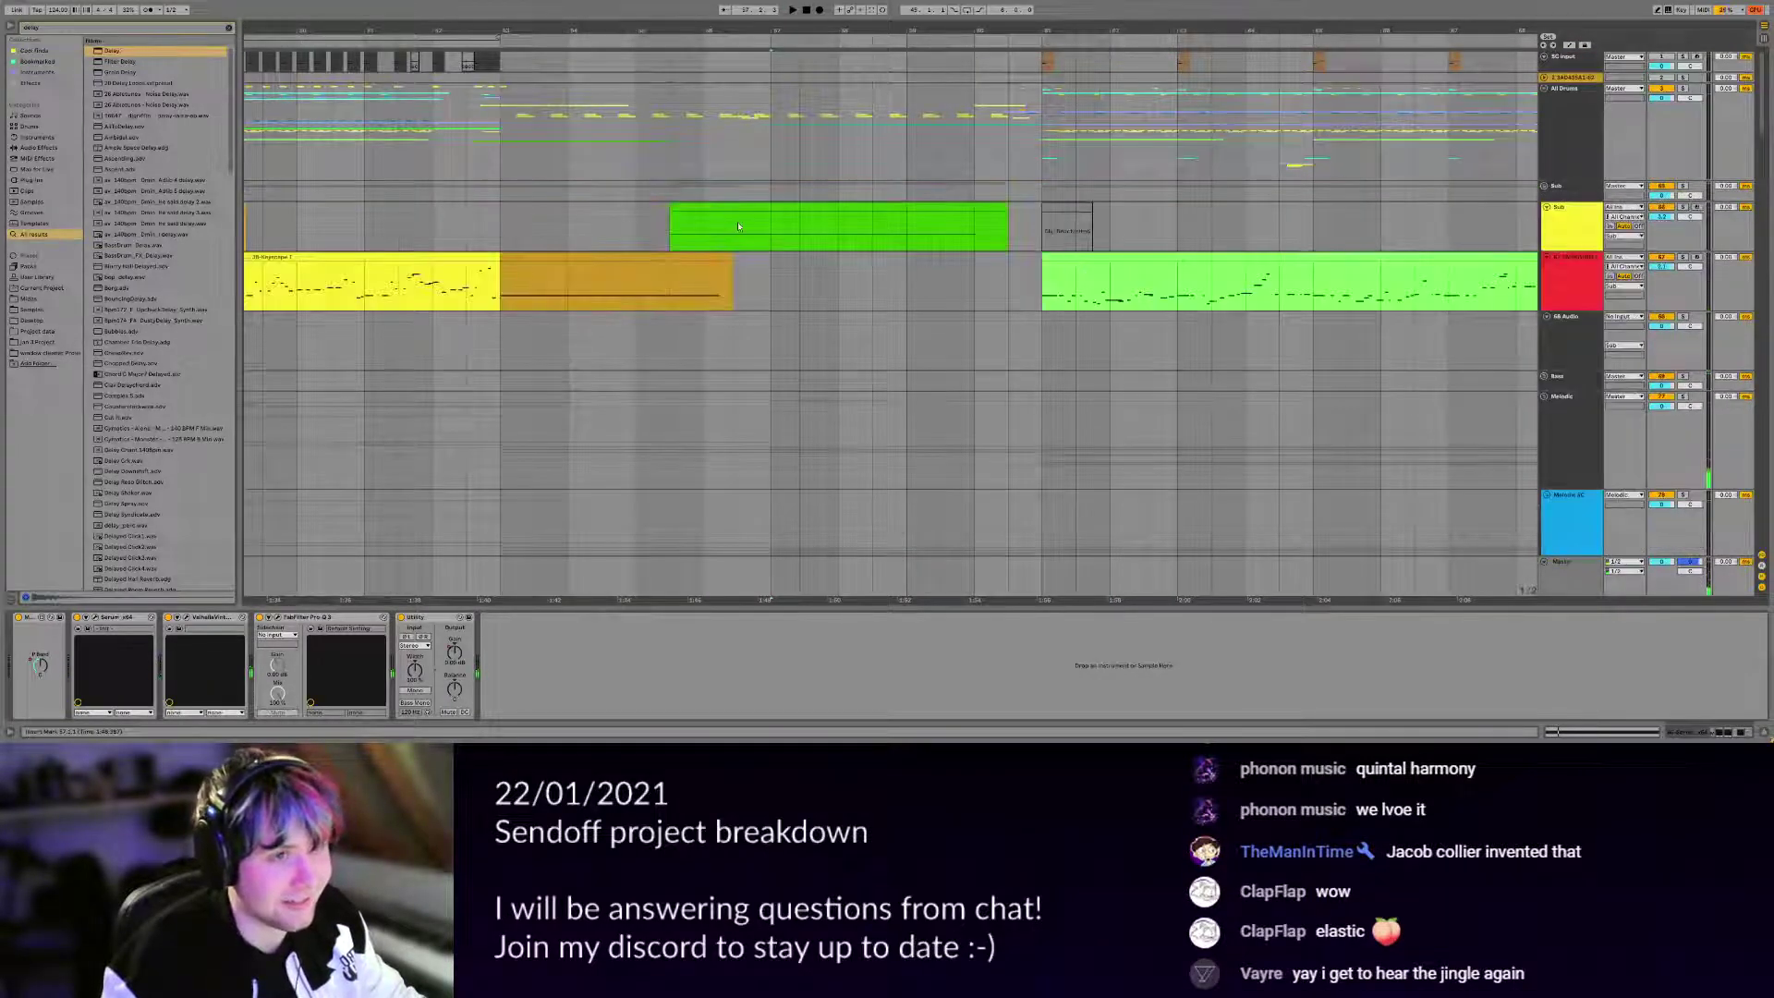
pyautogui.click(1393, 249)
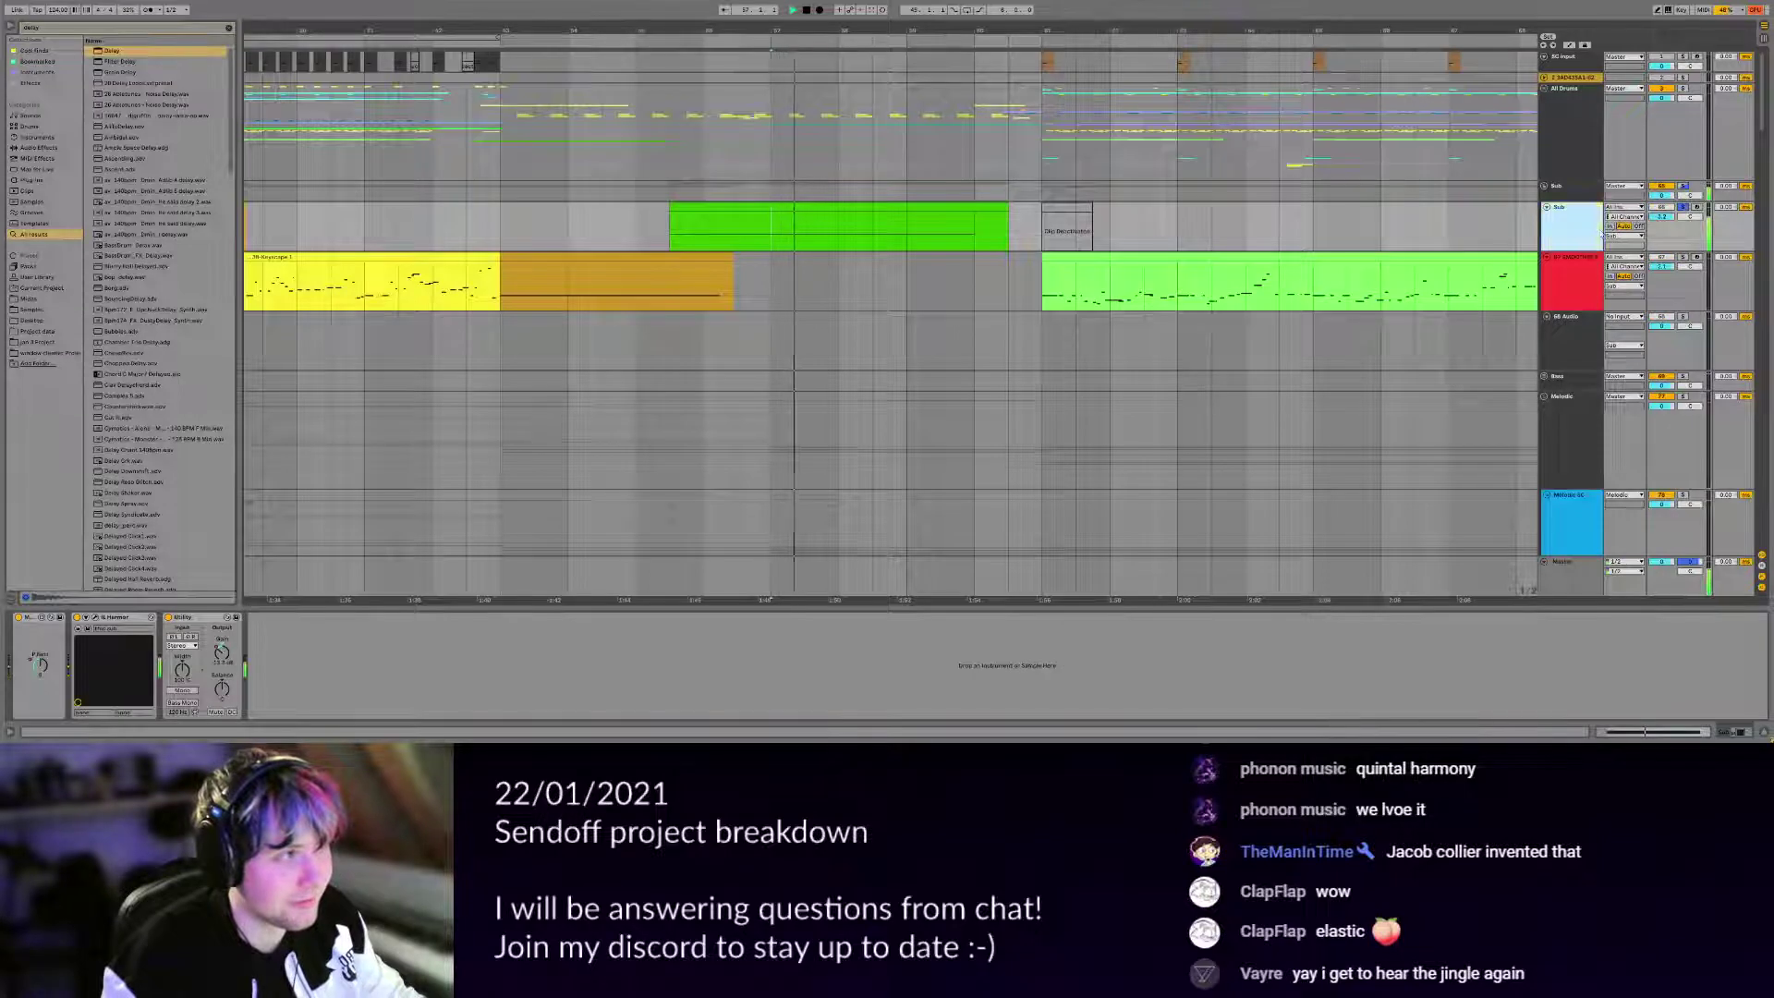
pyautogui.rightClick(230, 656)
pyautogui.click(262, 660)
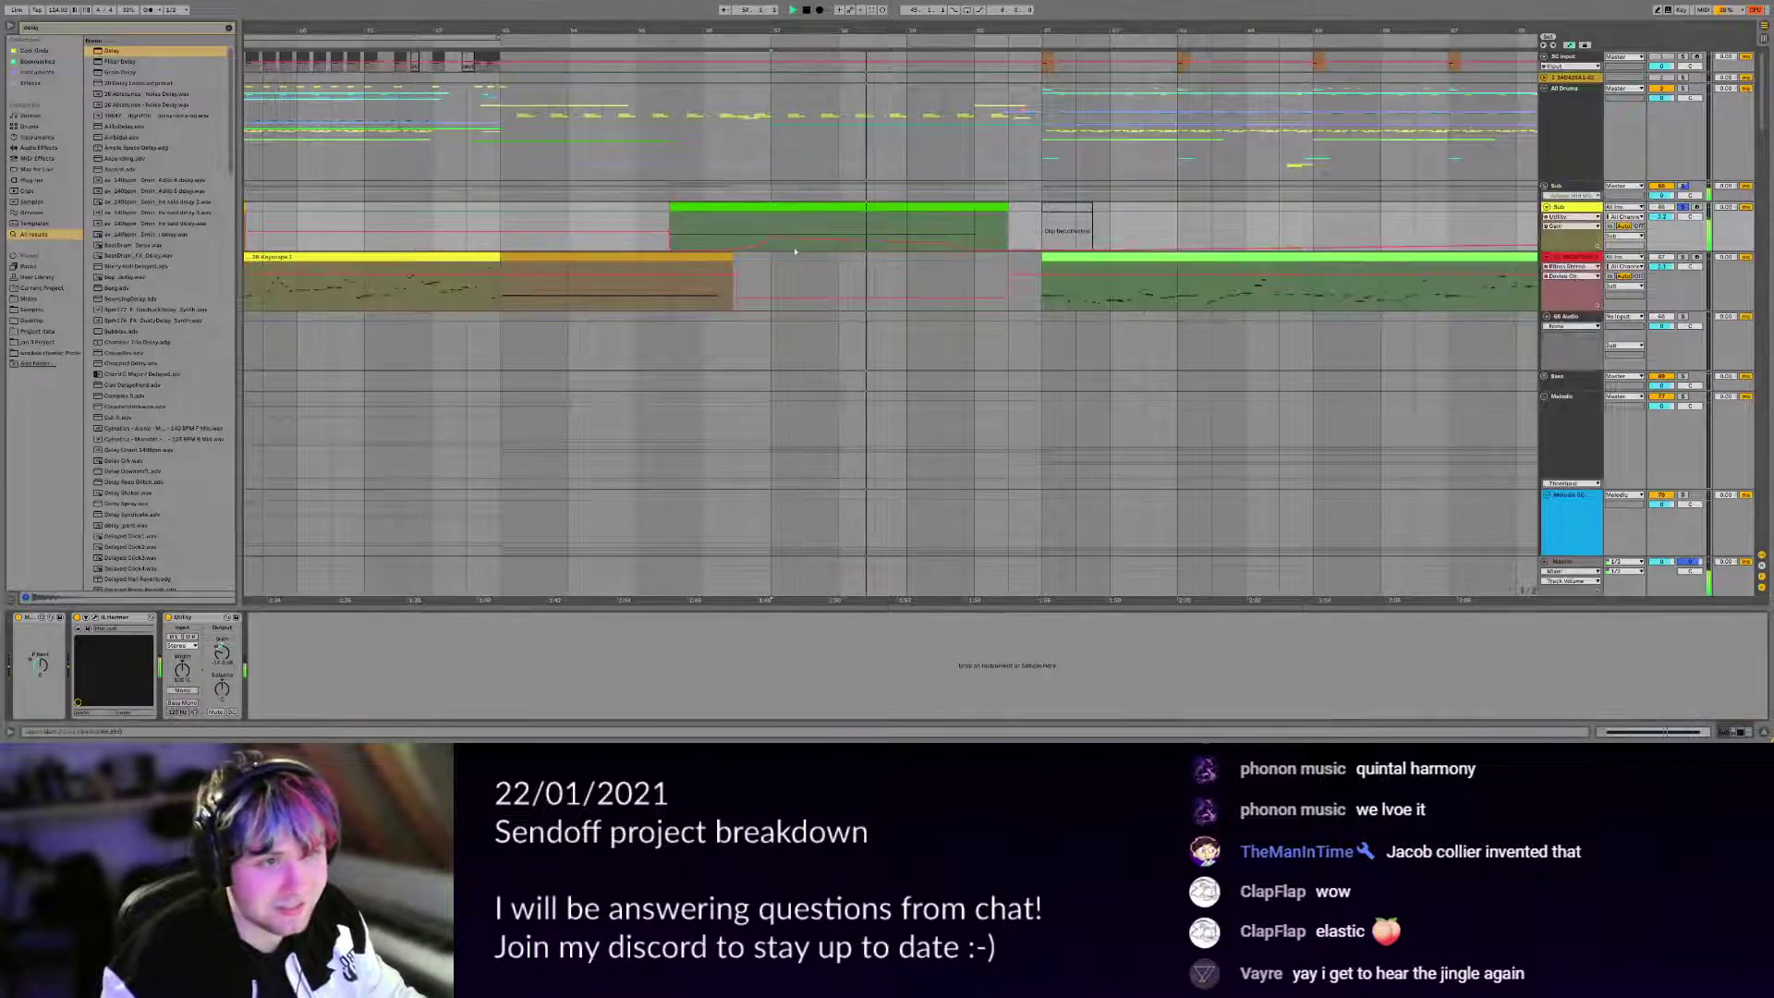
pyautogui.press('space')
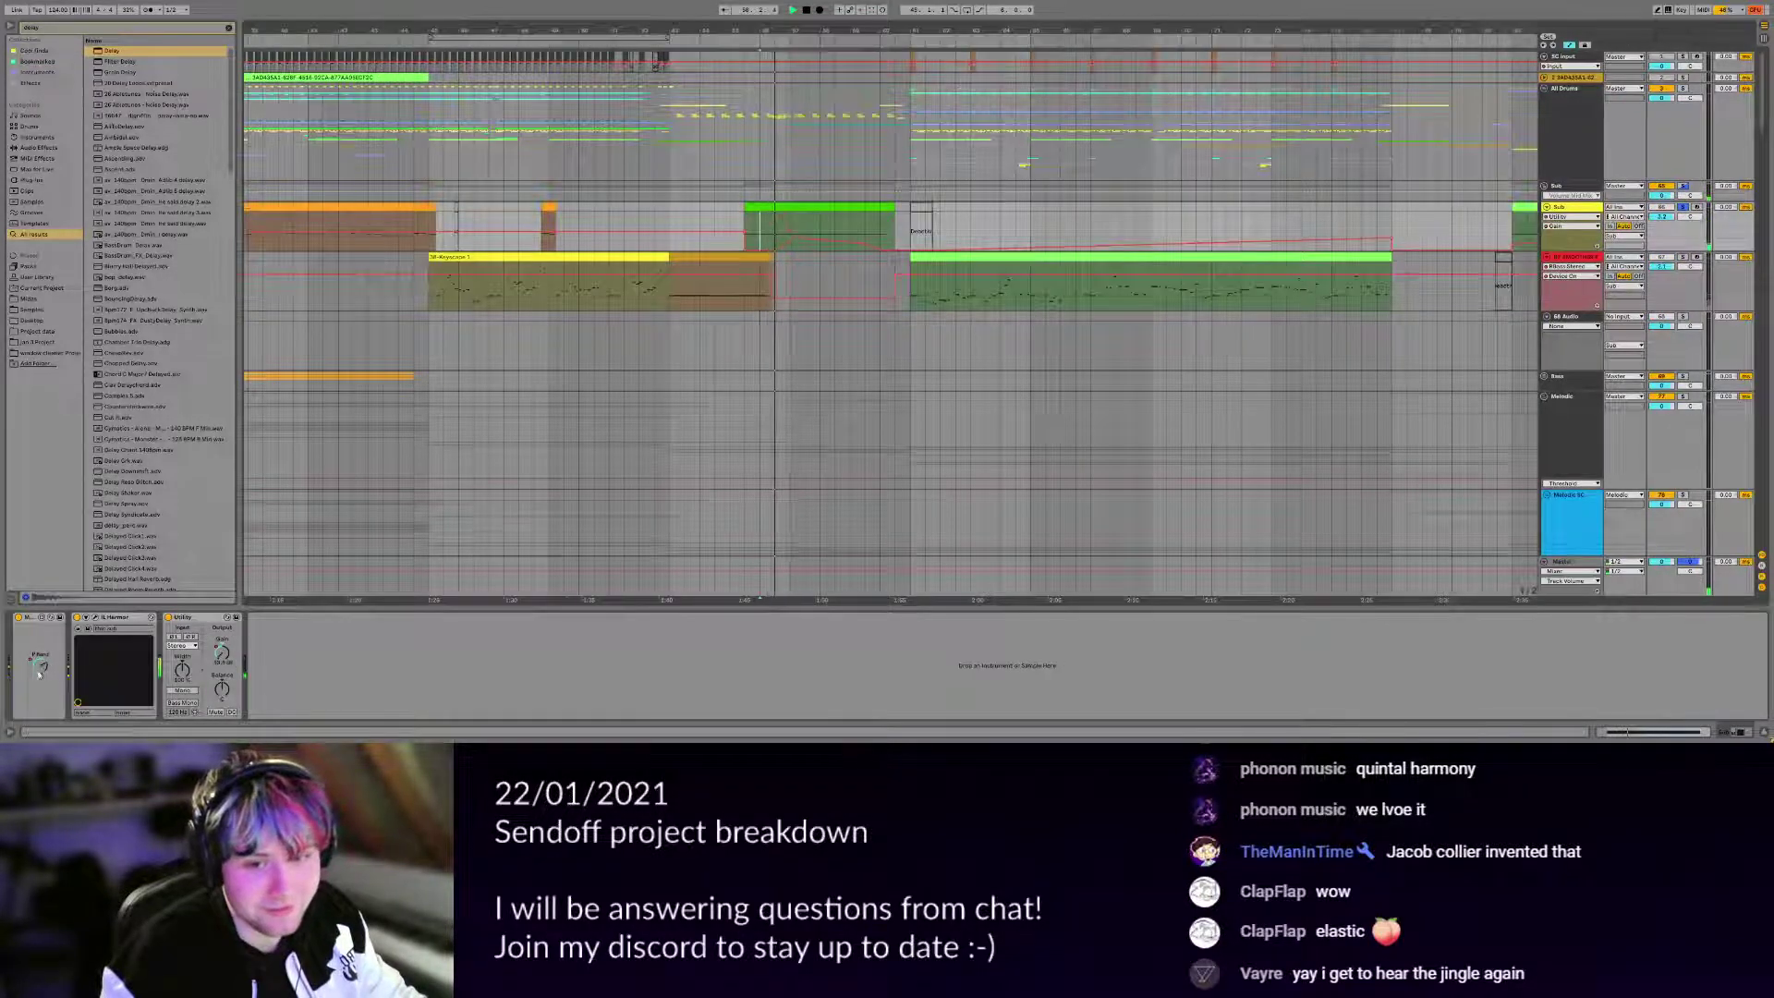
# Show the automation of the knob on the Sub track's first device and examine its curve over the green clip.
pyautogui.rightClick(35, 665)
pyautogui.click(57, 673)
pyautogui.press('space')
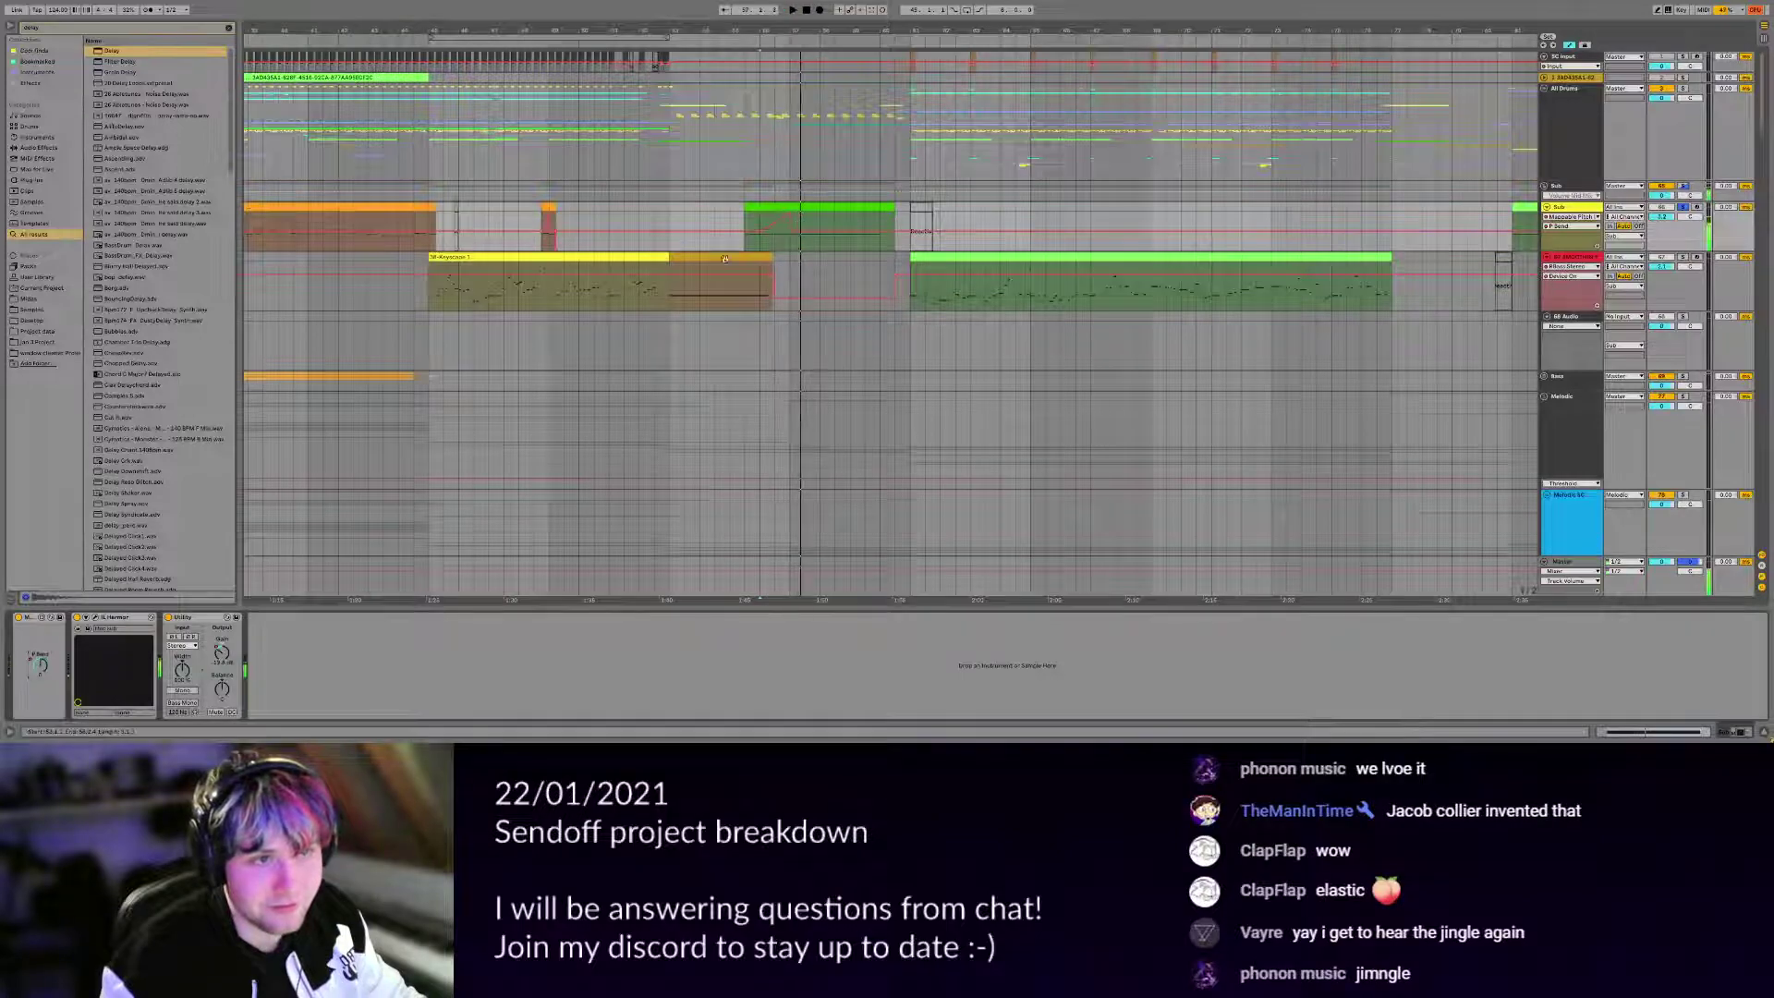
pyautogui.scroll(3, 711, 364)
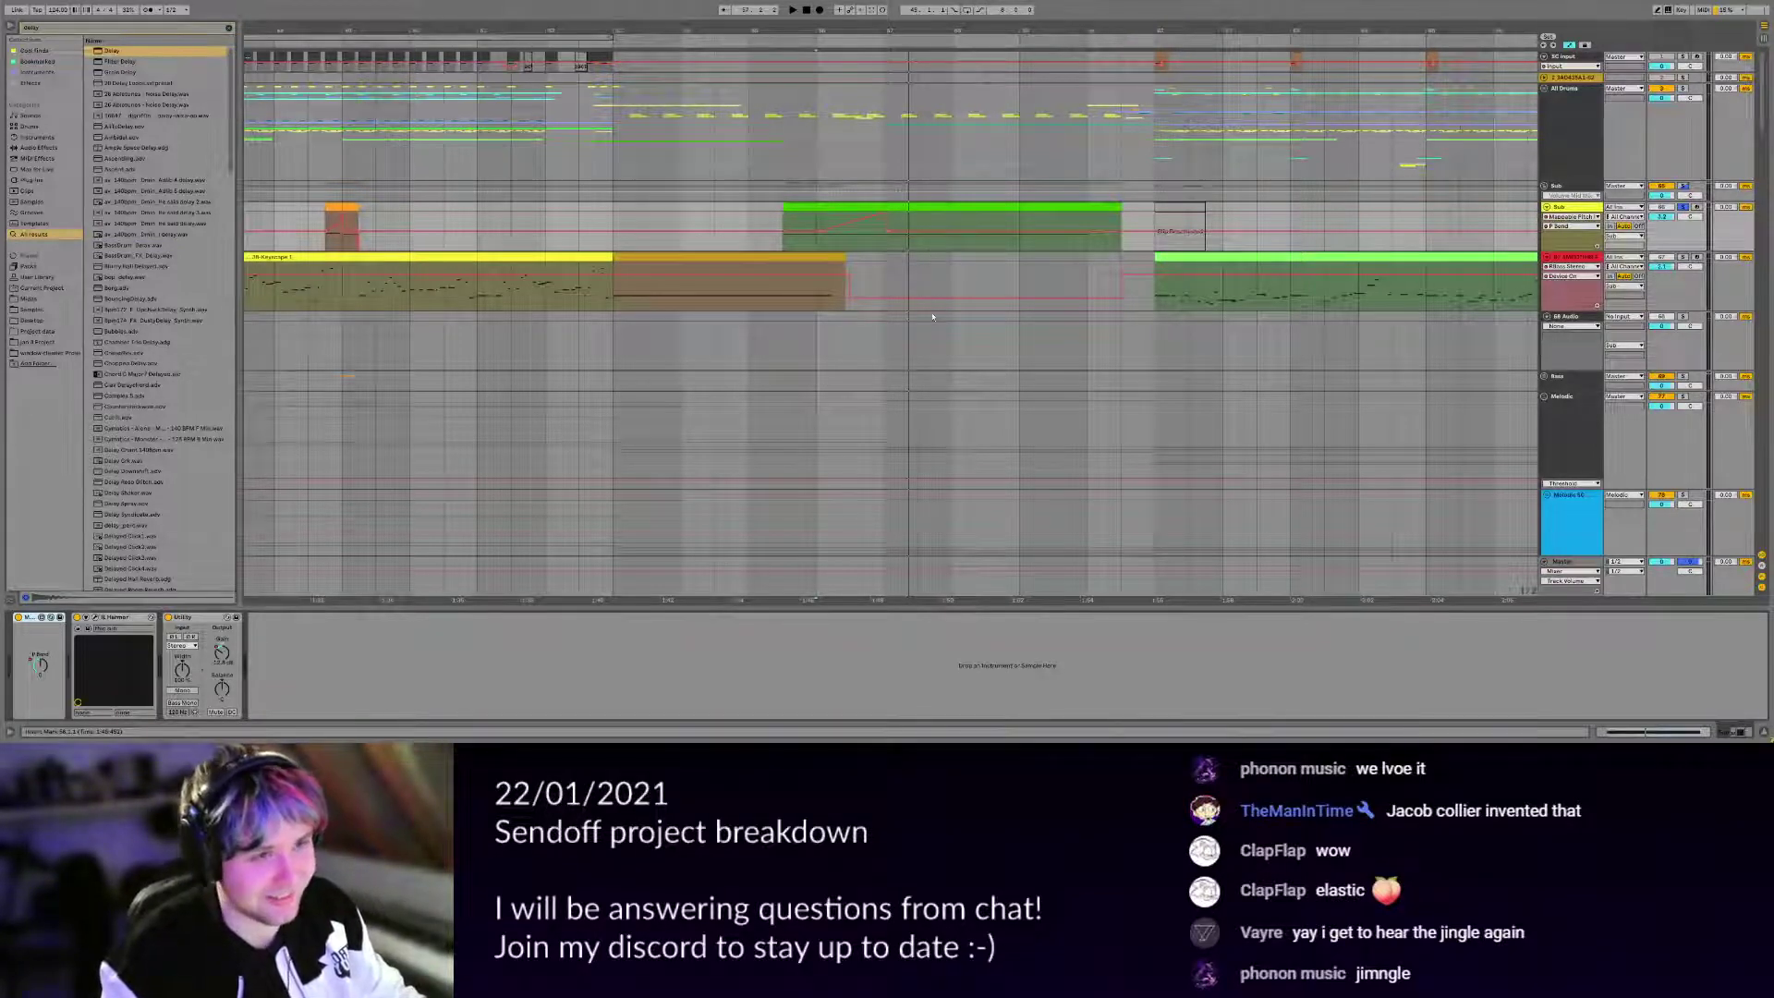
# Play the soloed Sub track through its green clip, switching between the clip view and the automation view.
pyautogui.hscroll(1, 918, 264)
pyautogui.press('a')
pyautogui.press('space')
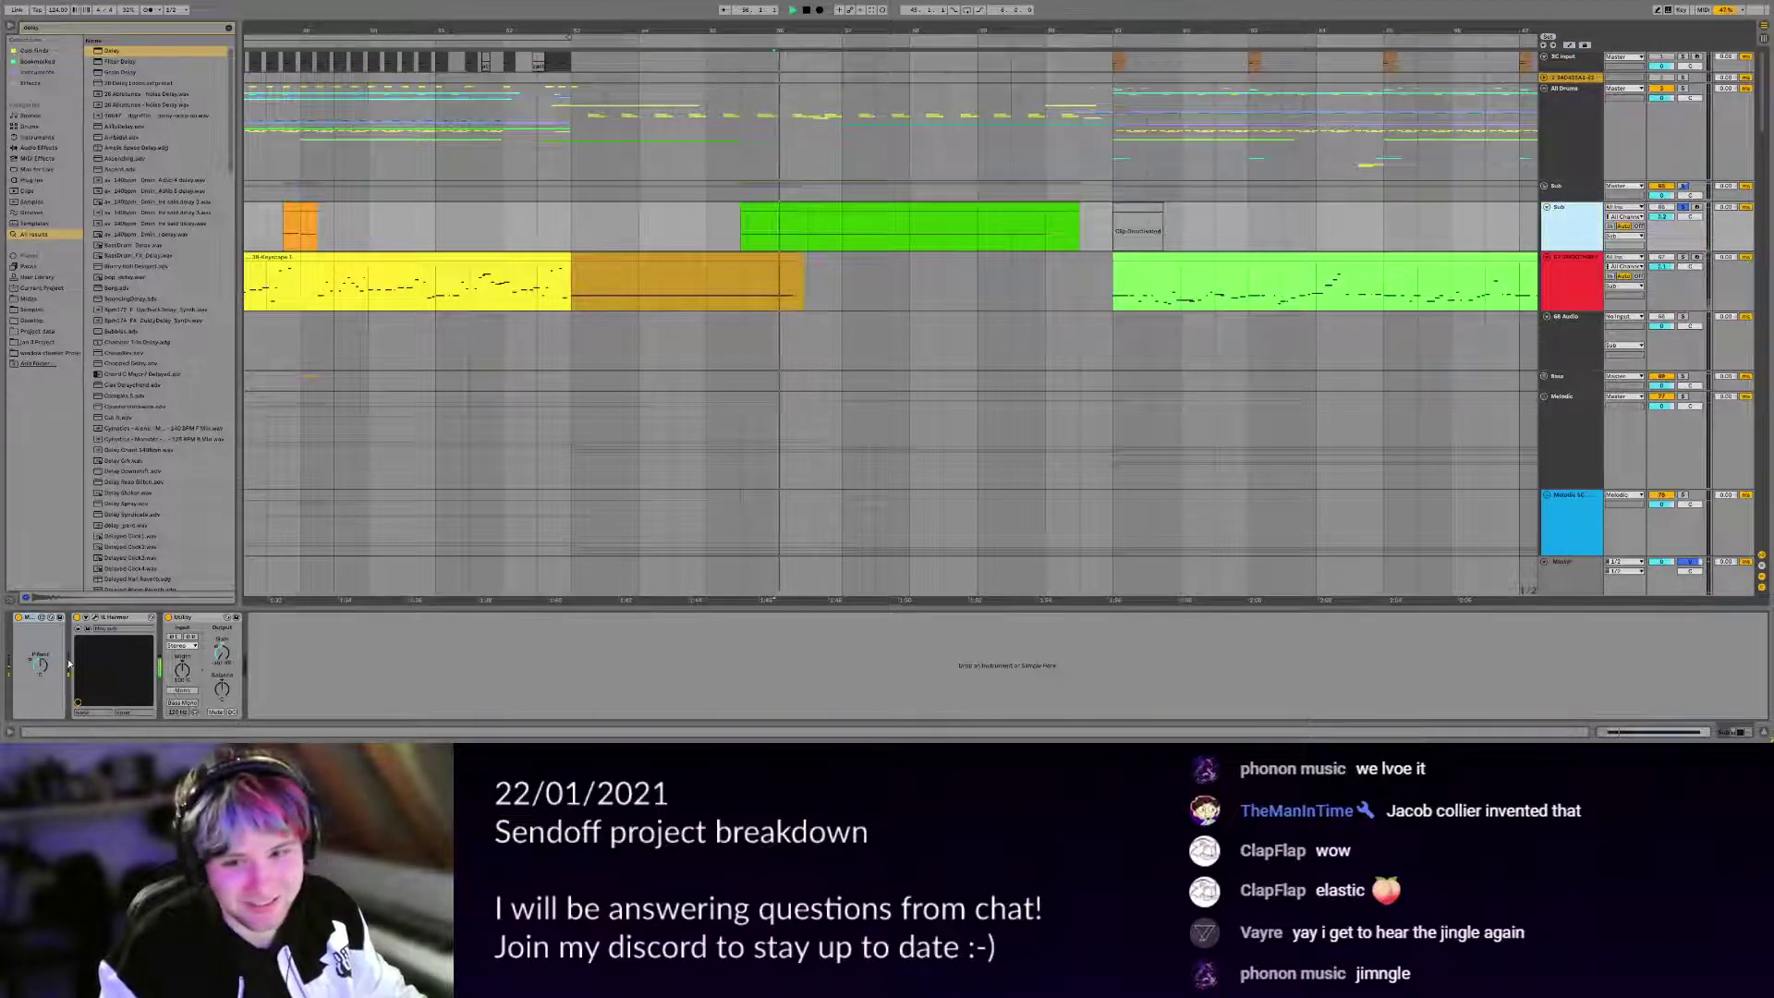
pyautogui.press('a')
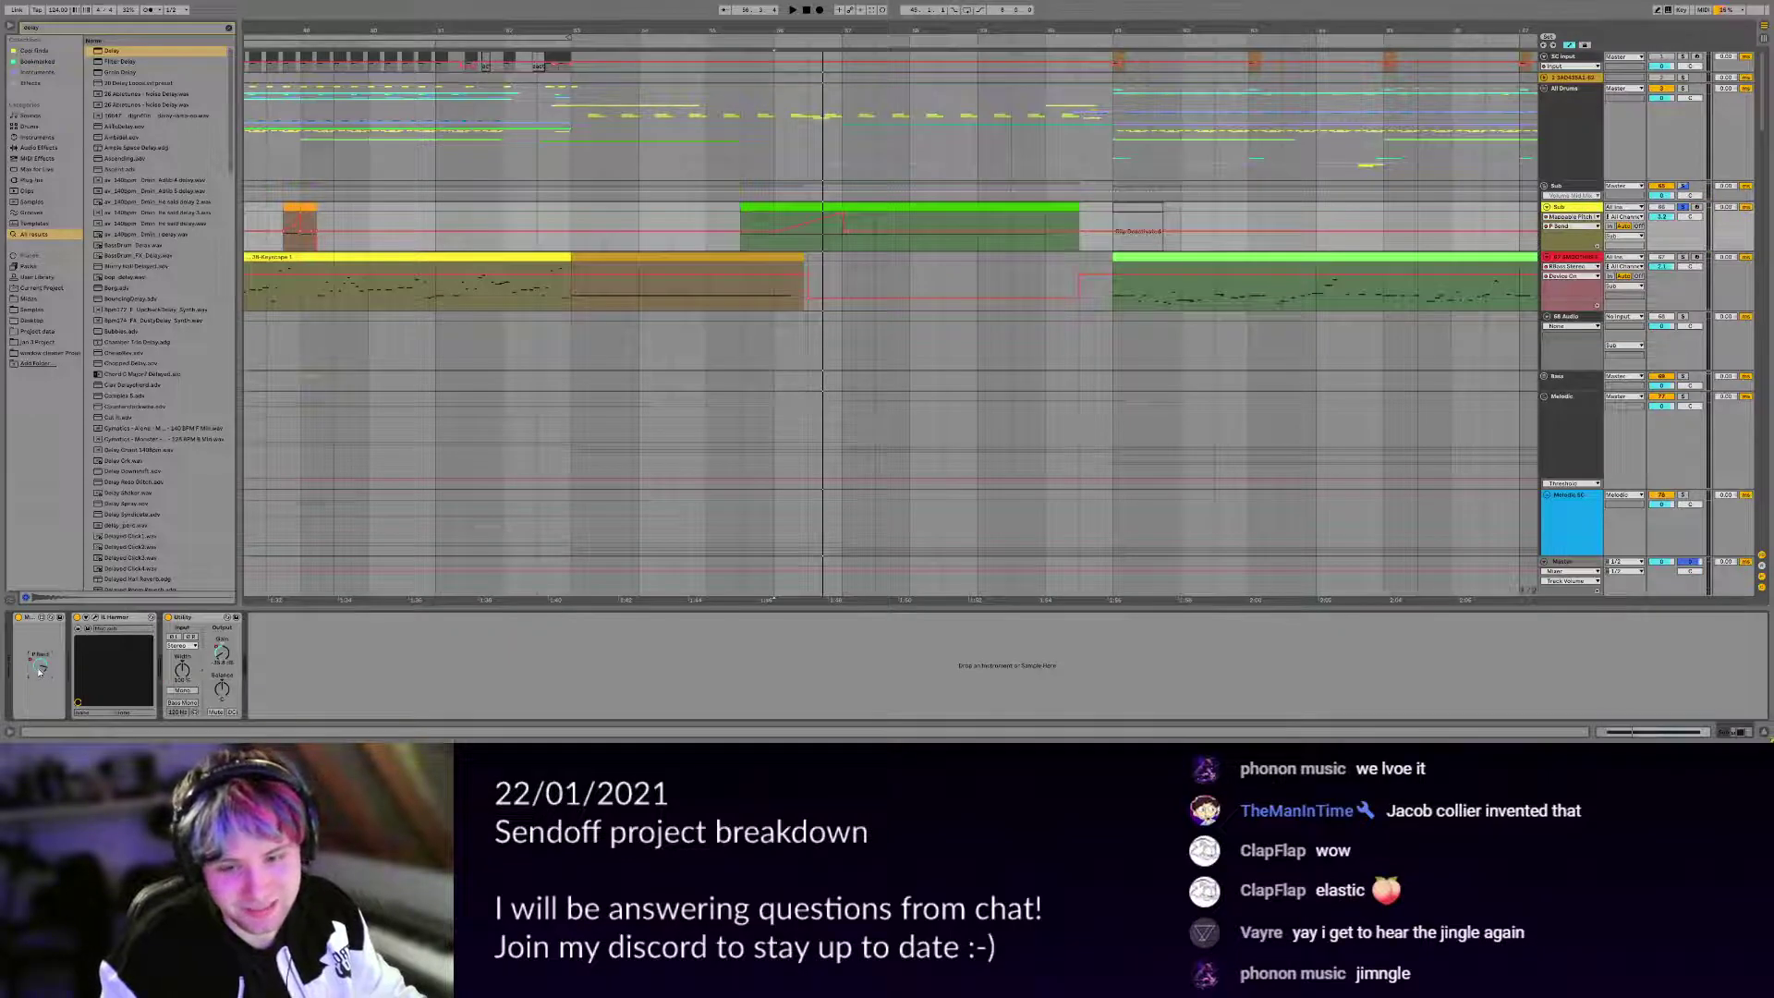
pyautogui.press('a')
# Open the green Sub clip and display its MIDI Ctrl envelope for Pitch Bend.
pyautogui.doubleClick(868, 209)
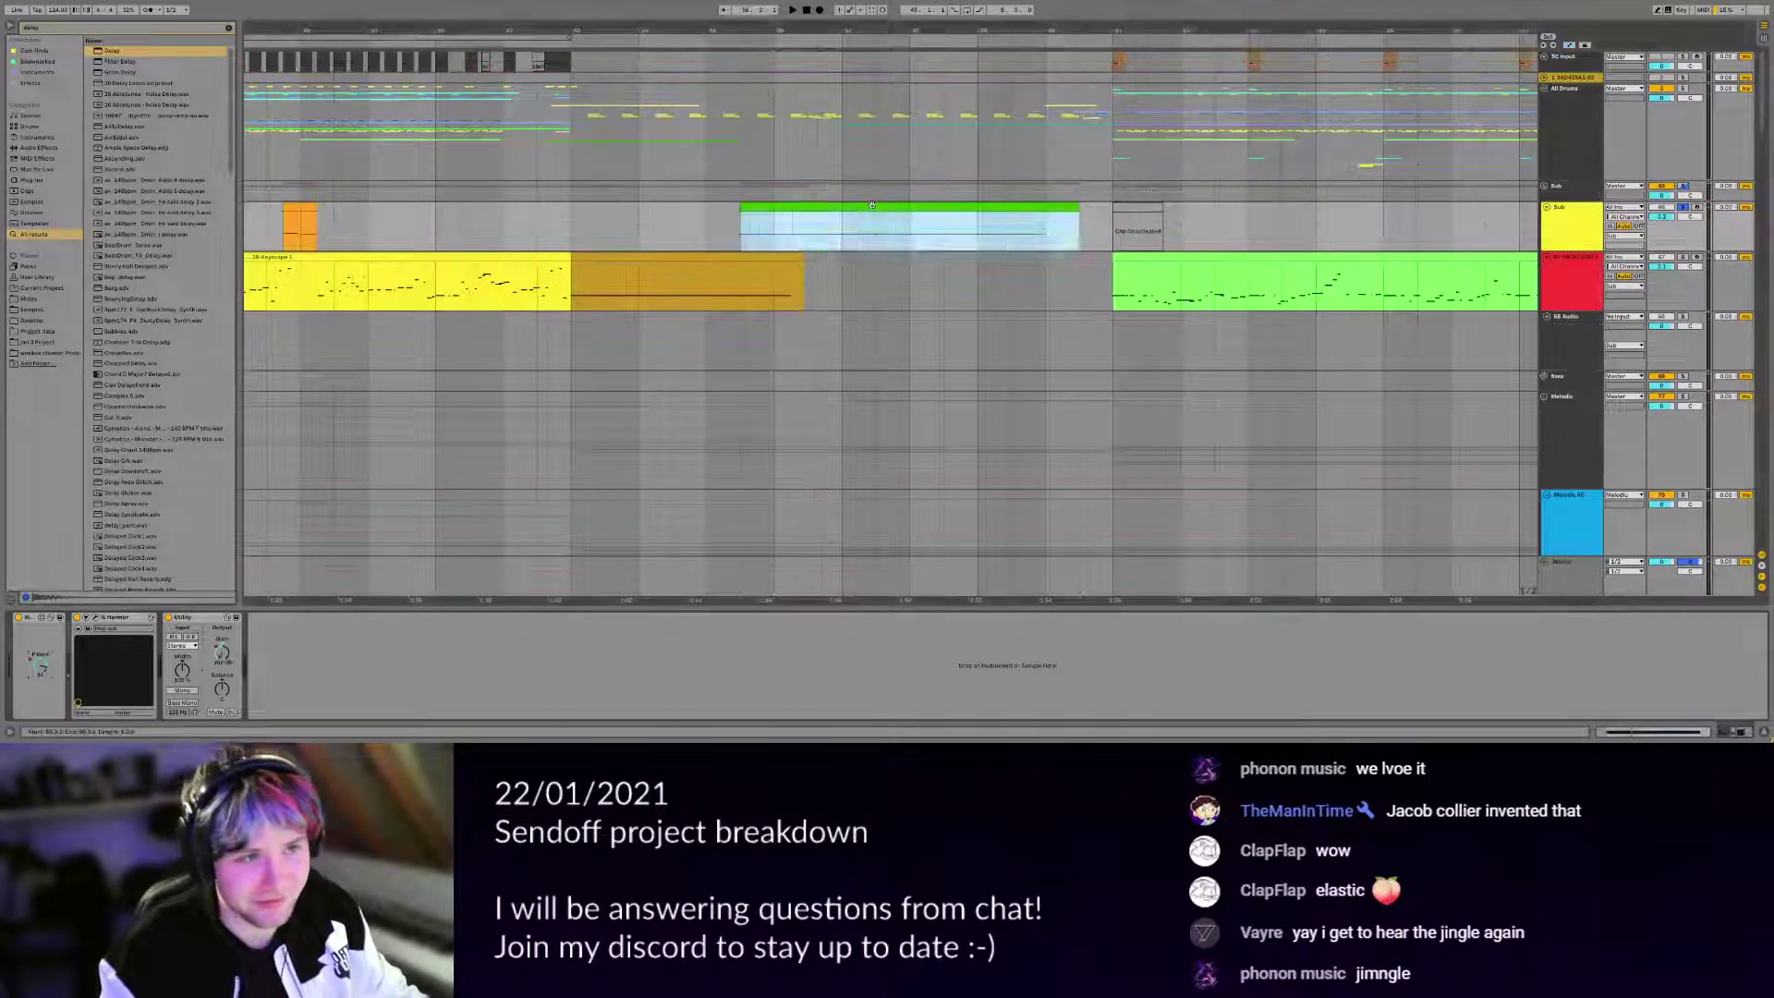
pyautogui.click(628, 250)
pyautogui.press('a')
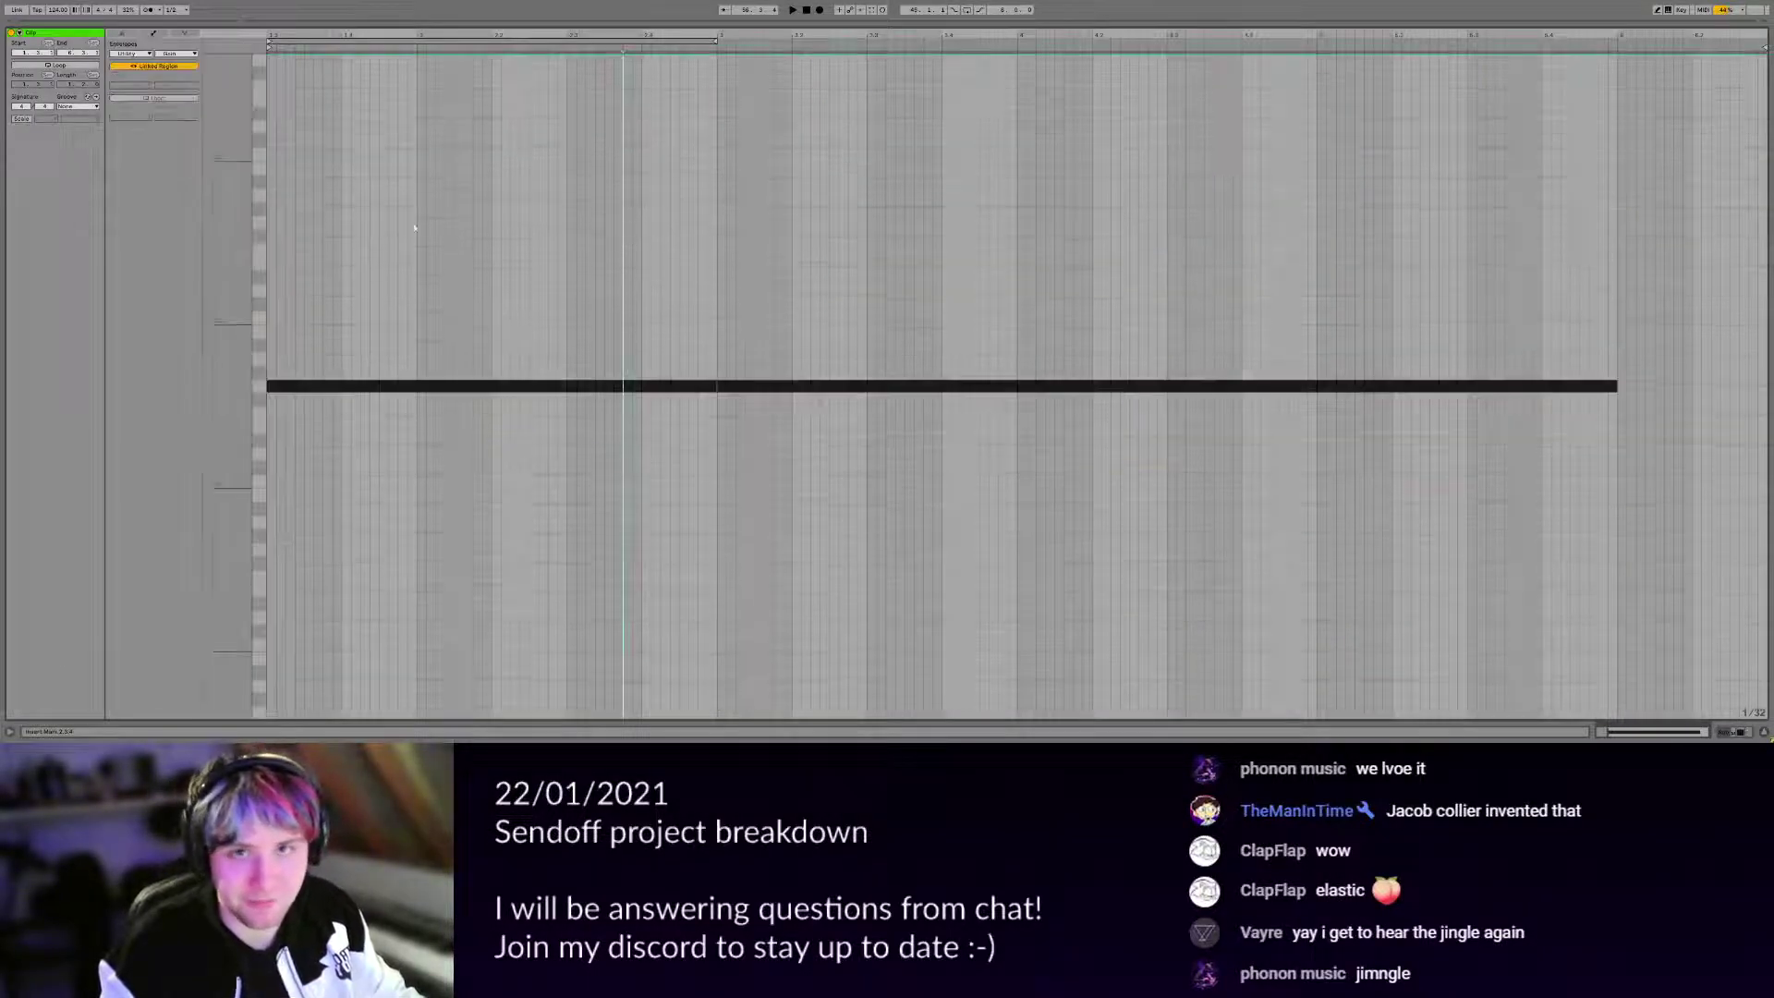
pyautogui.click(133, 53)
pyautogui.click(136, 65)
pyautogui.click(175, 54)
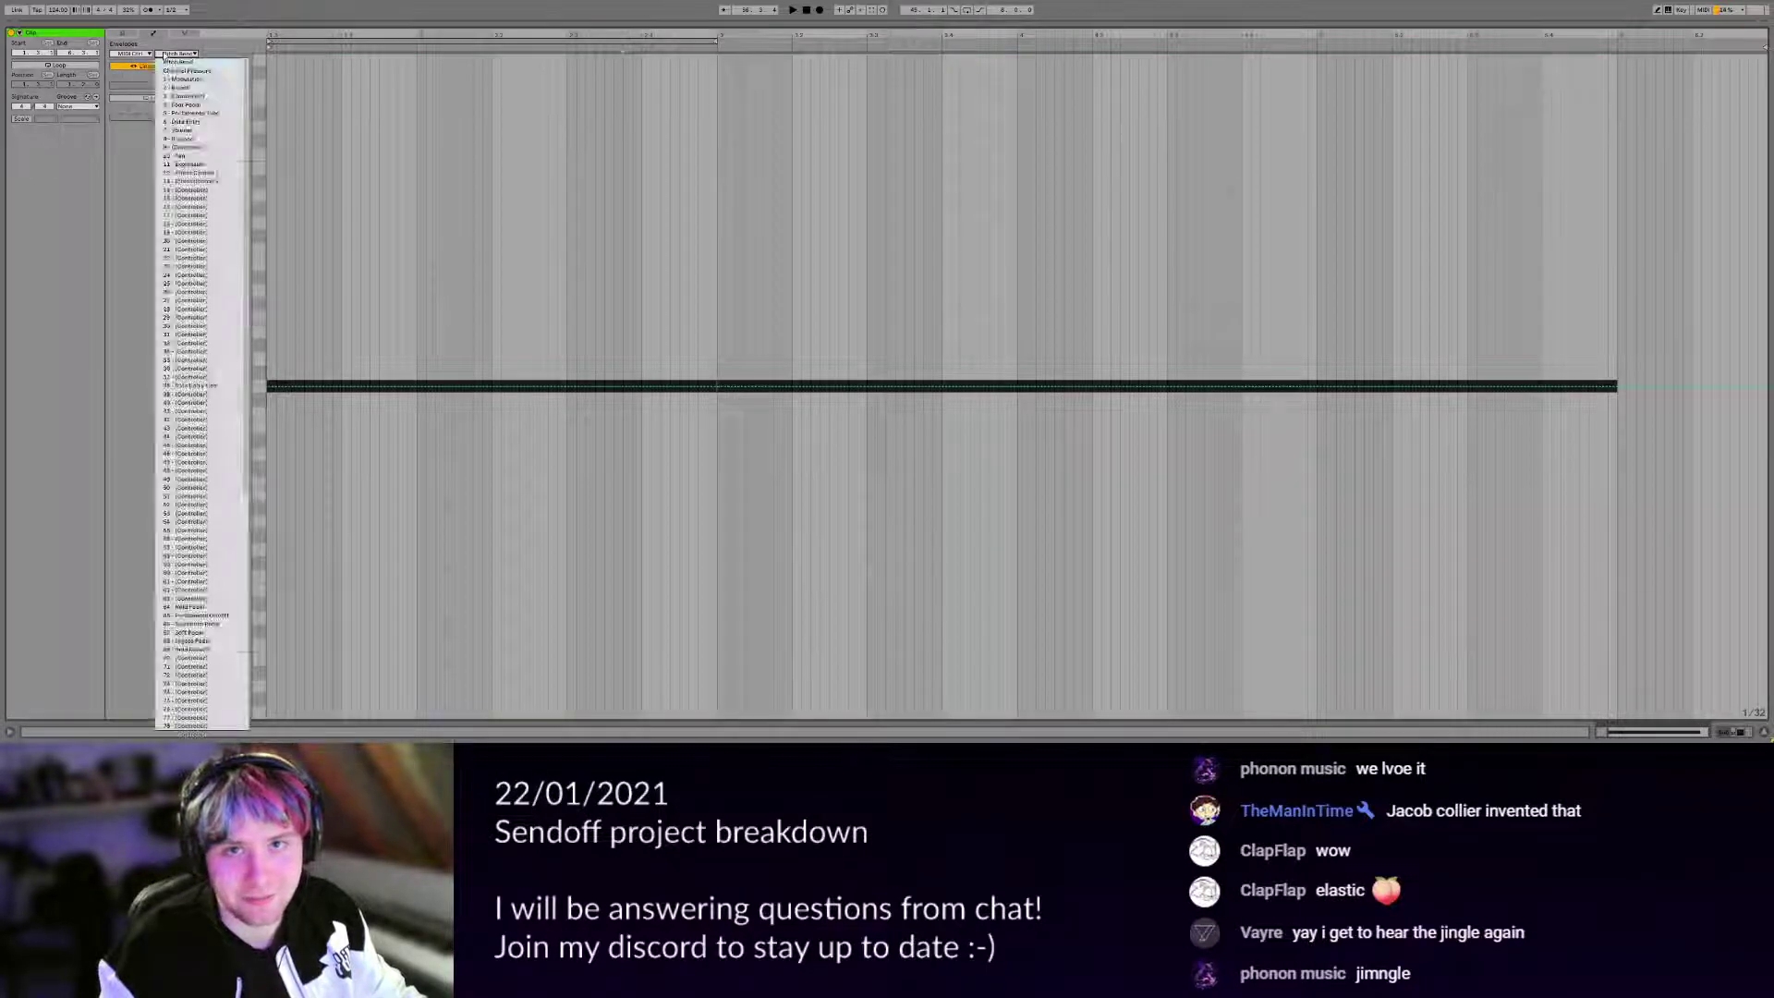
pyautogui.click(175, 65)
# Try a rising pitch bend ramp in the green Sub clip's envelope.
pyautogui.click(398, 385)
pyautogui.click(450, 384)
pyautogui.moveTo(449, 385); pyautogui.dragTo(772, 269)
pyautogui.hotkey('ctrl', 'z')
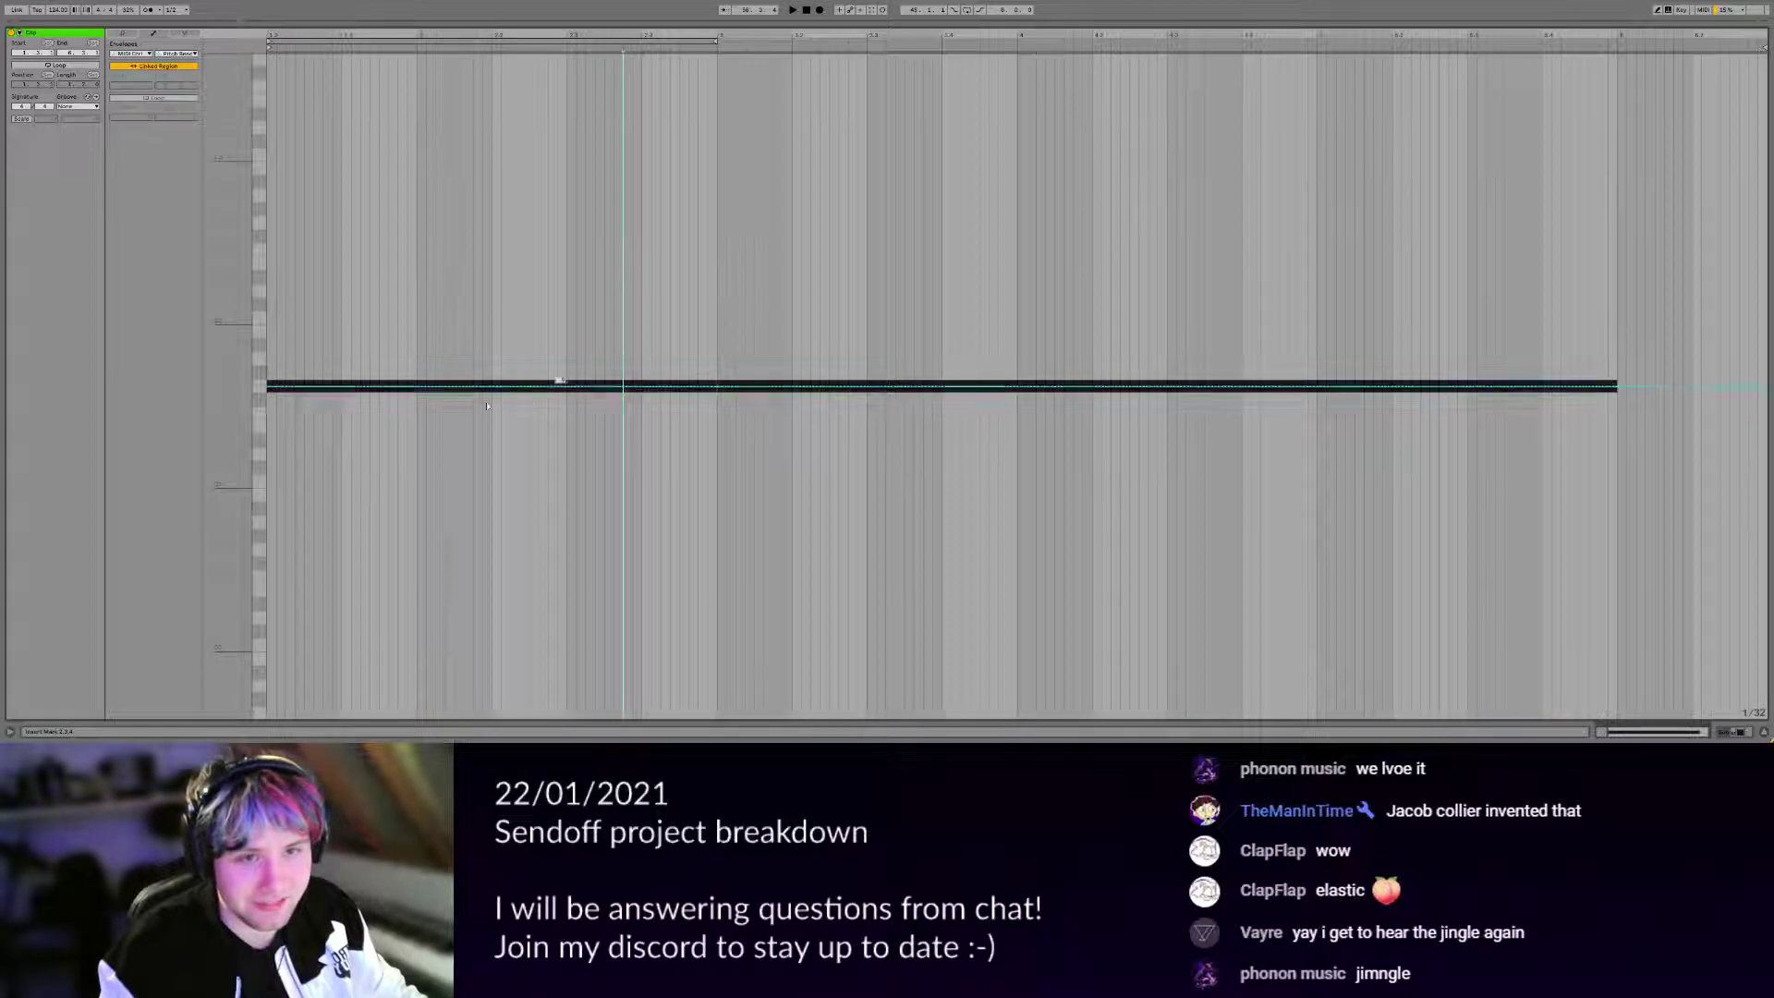
# Reopen the green Sub clip on its notes and shrink the clip view so the arrangement shows above it.
pyautogui.hotkey('shift', 'Tab')
pyautogui.scroll(2, 772, 371)
pyautogui.doubleClick(784, 206)
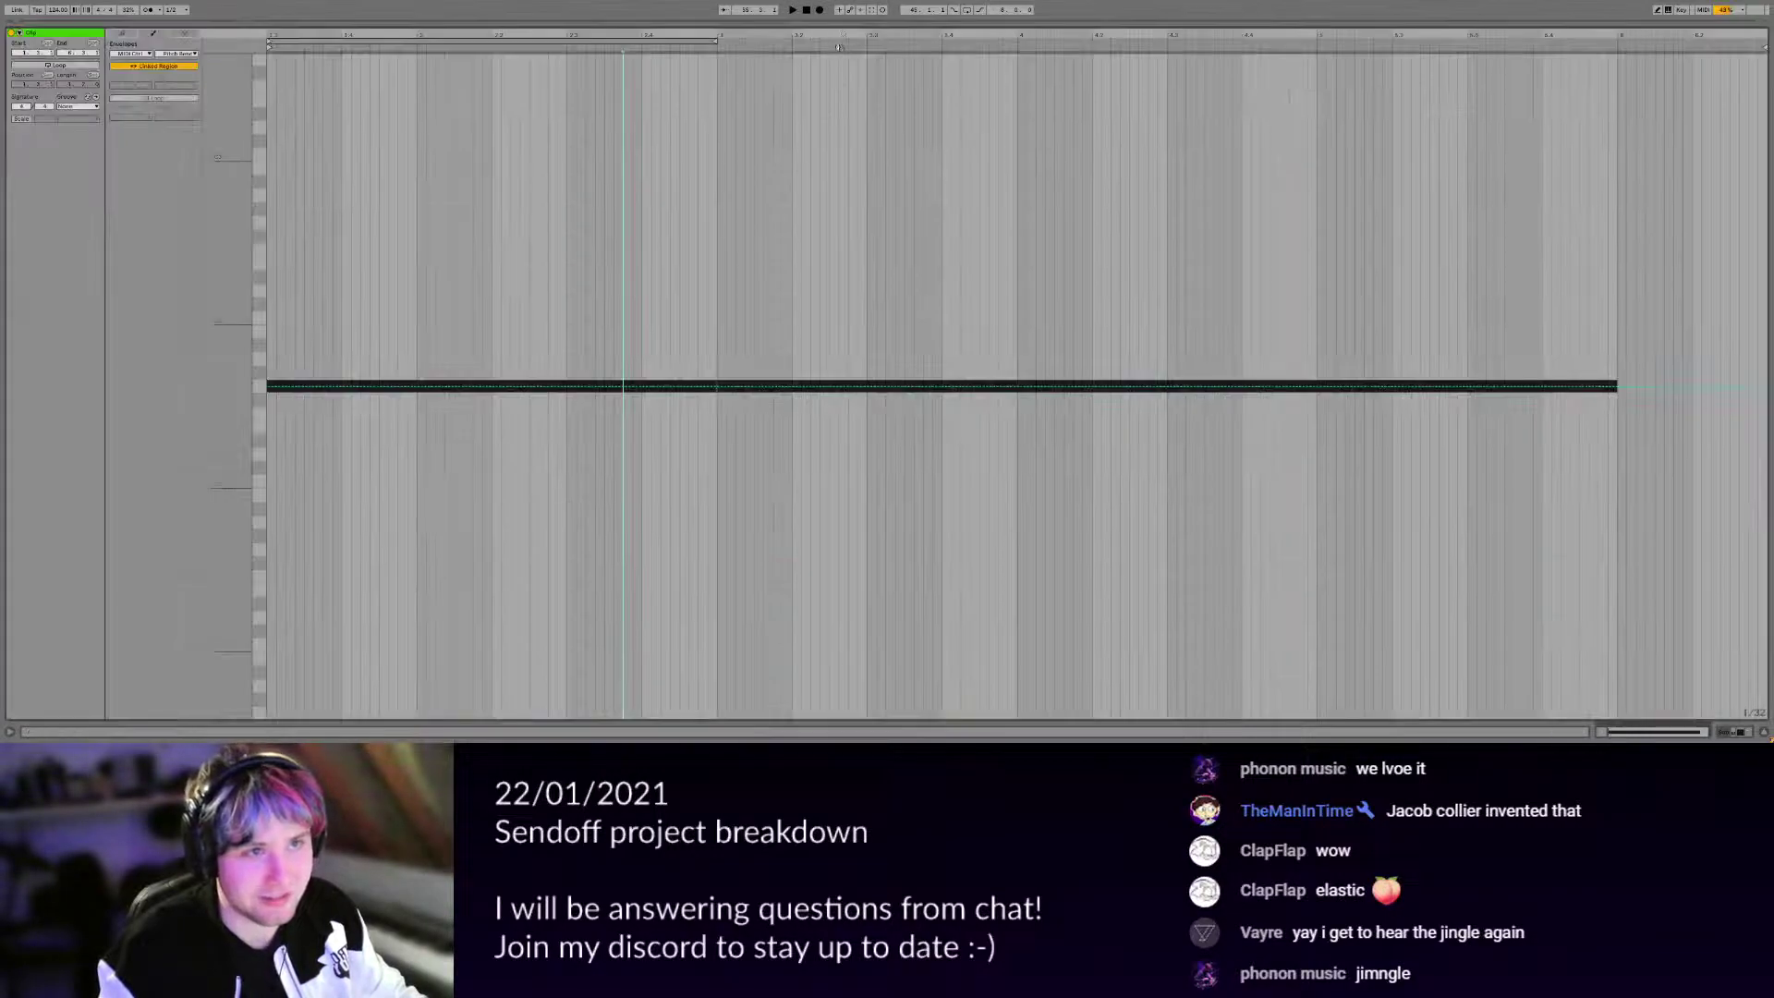
pyautogui.click(122, 34)
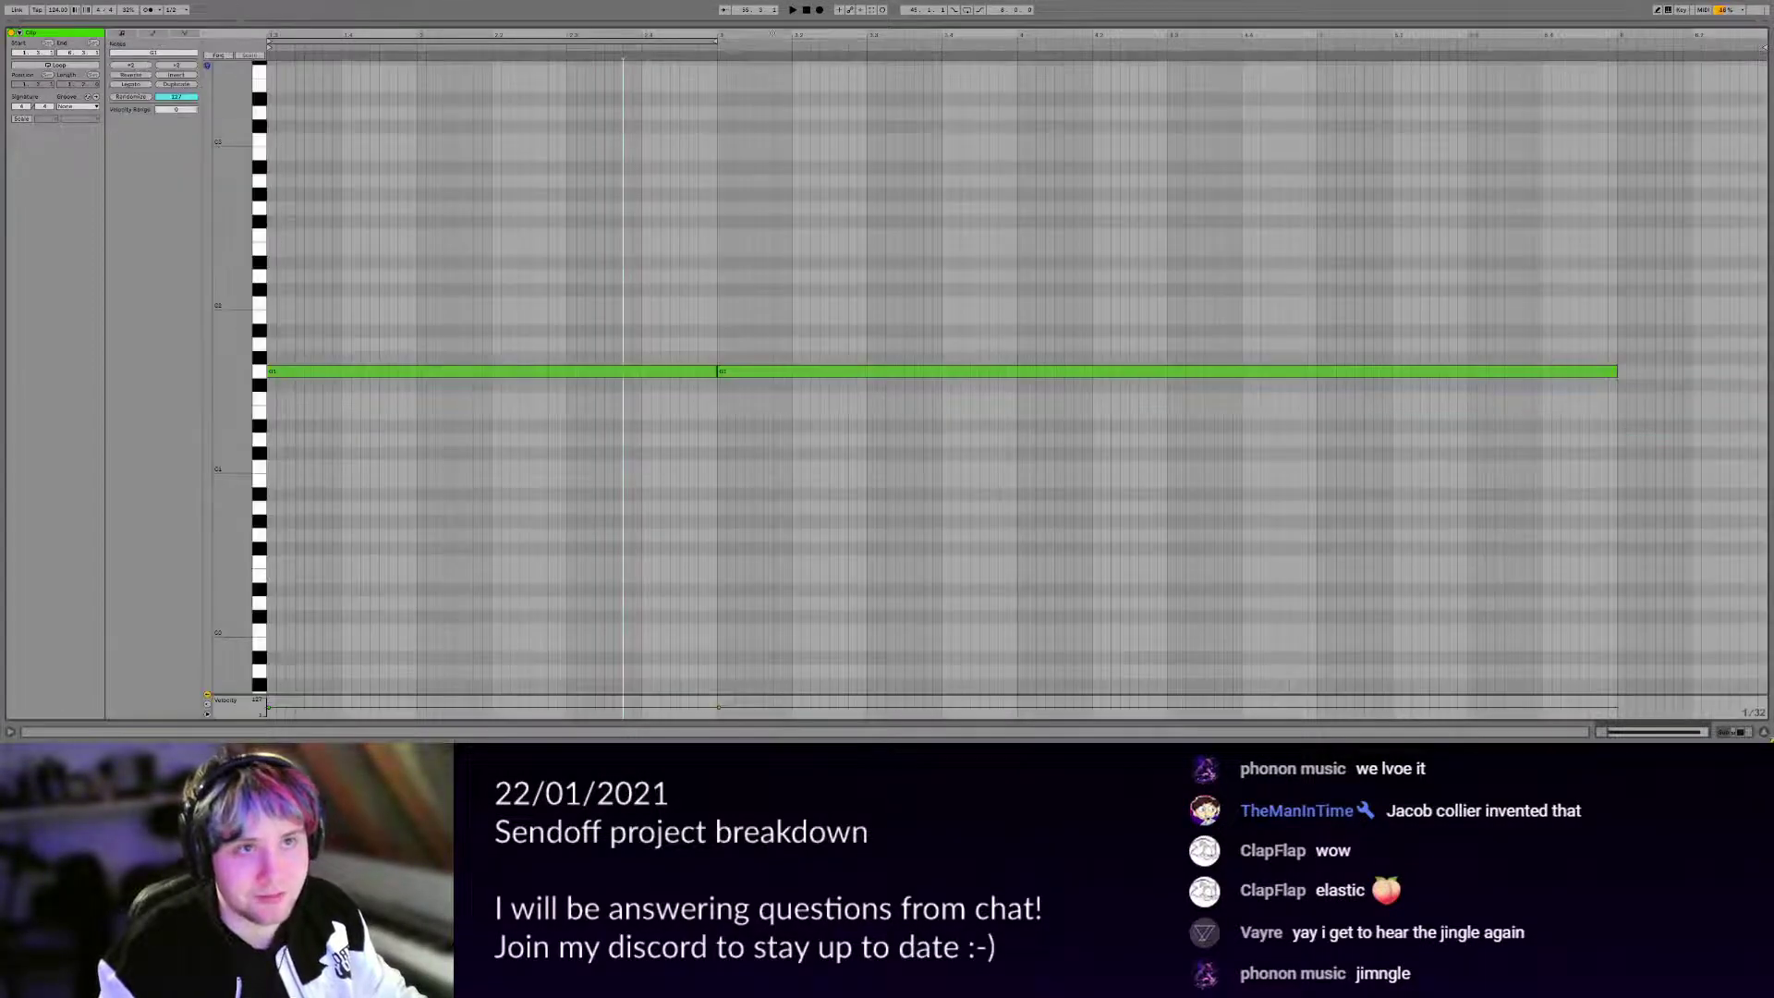
pyautogui.moveTo(784, 24); pyautogui.dragTo(816, 212)
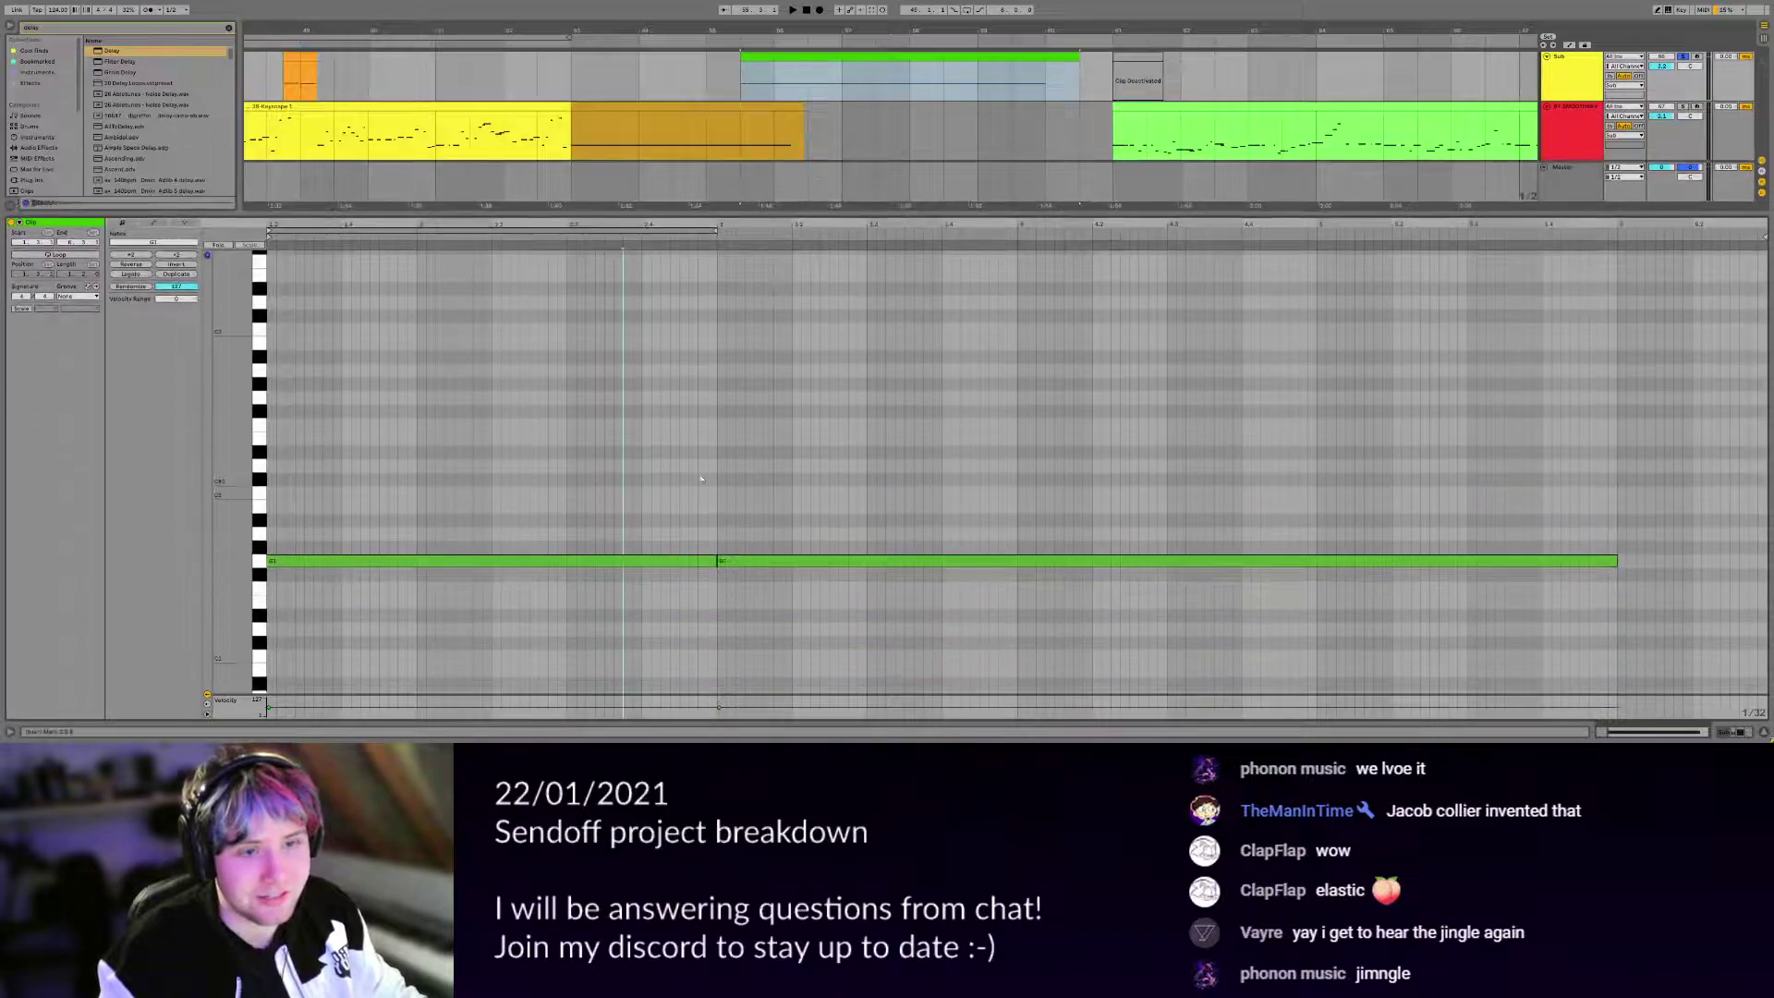
# Compare the green clip's notes with the Sub track's automation curve in the arrangement.
pyautogui.moveTo(695, 467); pyautogui.dragTo(731, 431)
pyautogui.press('a')
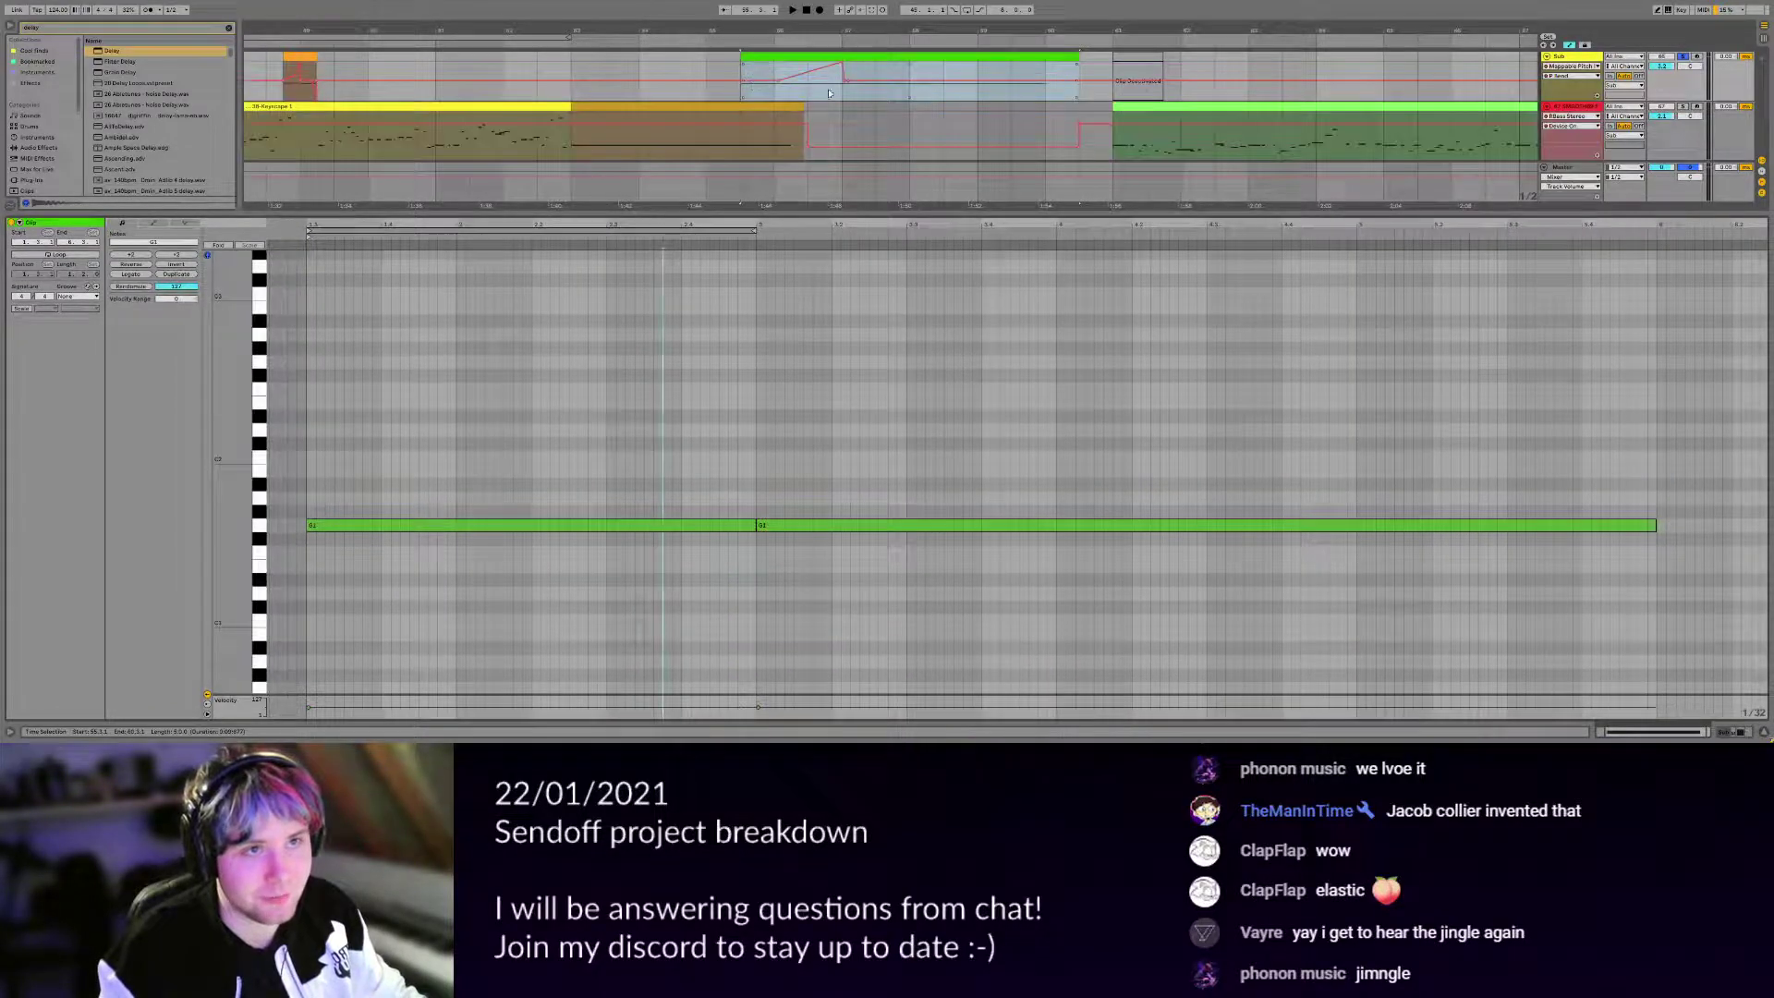
pyautogui.click(843, 90)
pyautogui.press('a')
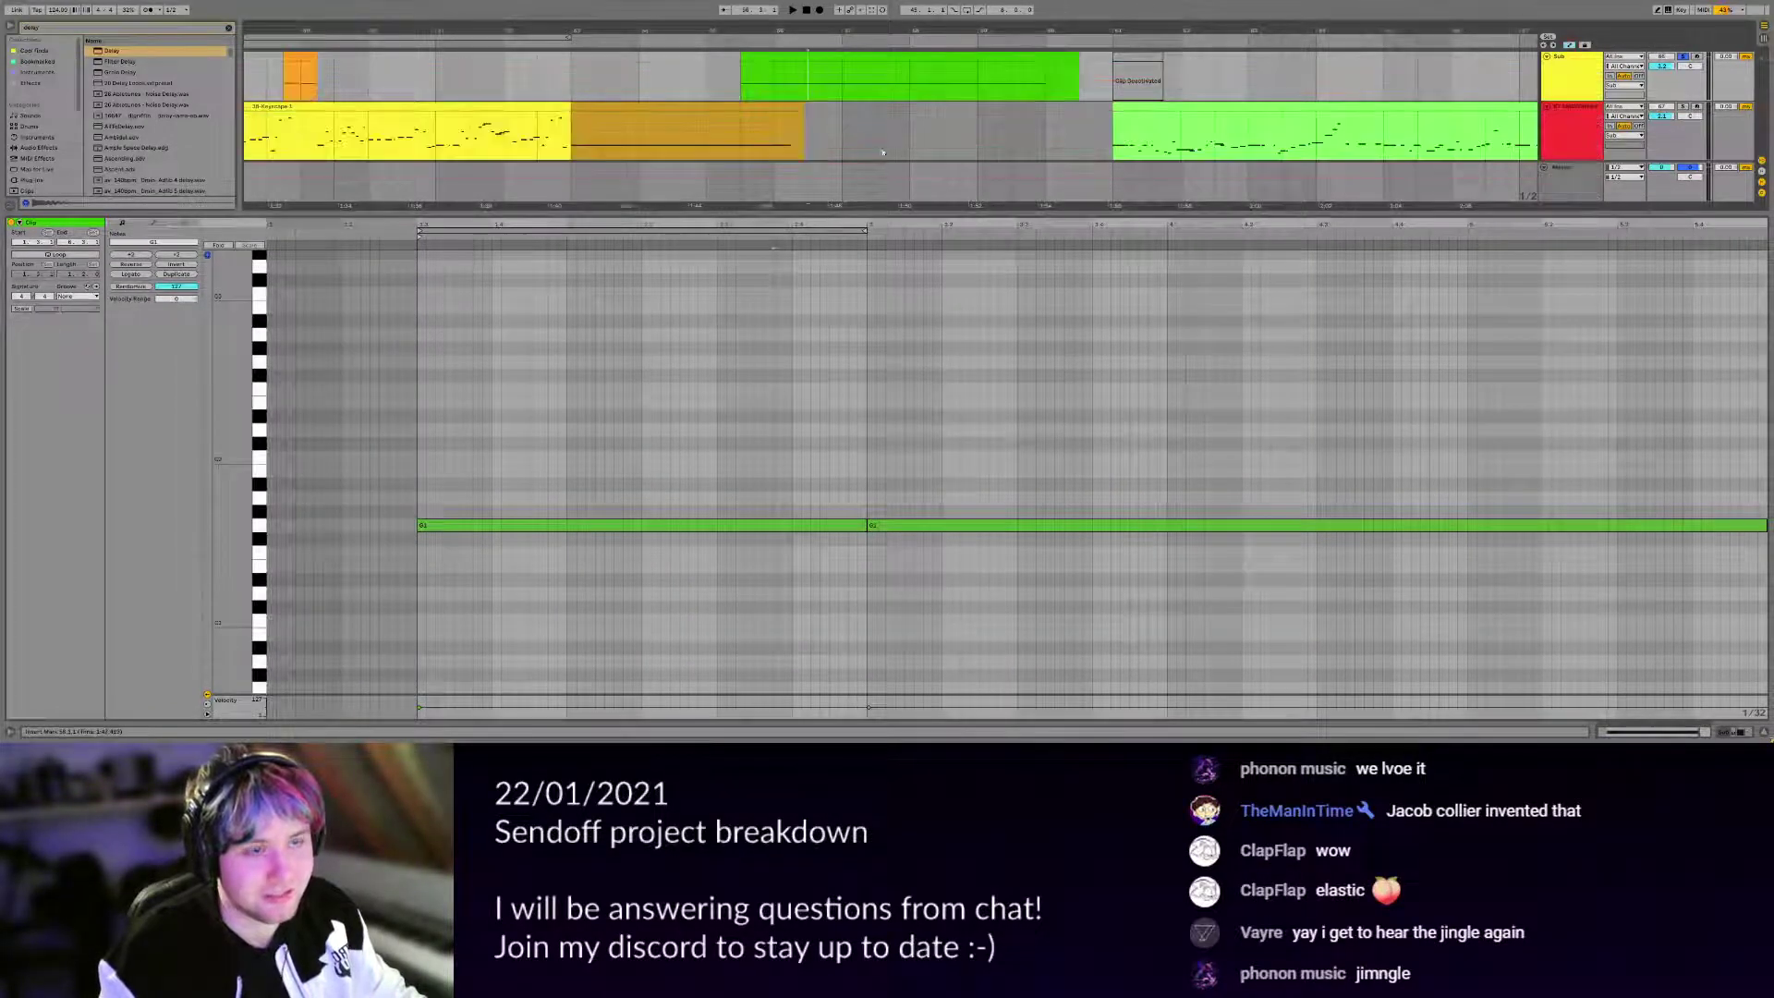
# Bring the green Sub clip's notes back to the large clip view and enlarge the velocity lane.
pyautogui.click(816, 83)
pyautogui.hotkey('shift', 'Tab')
pyautogui.moveTo(845, 56)
pyautogui.mouseDown()
pyautogui.moveTo(811, 205)
pyautogui.moveTo(836, 28)
pyautogui.mouseUp()
pyautogui.doubleClick(811, 204)
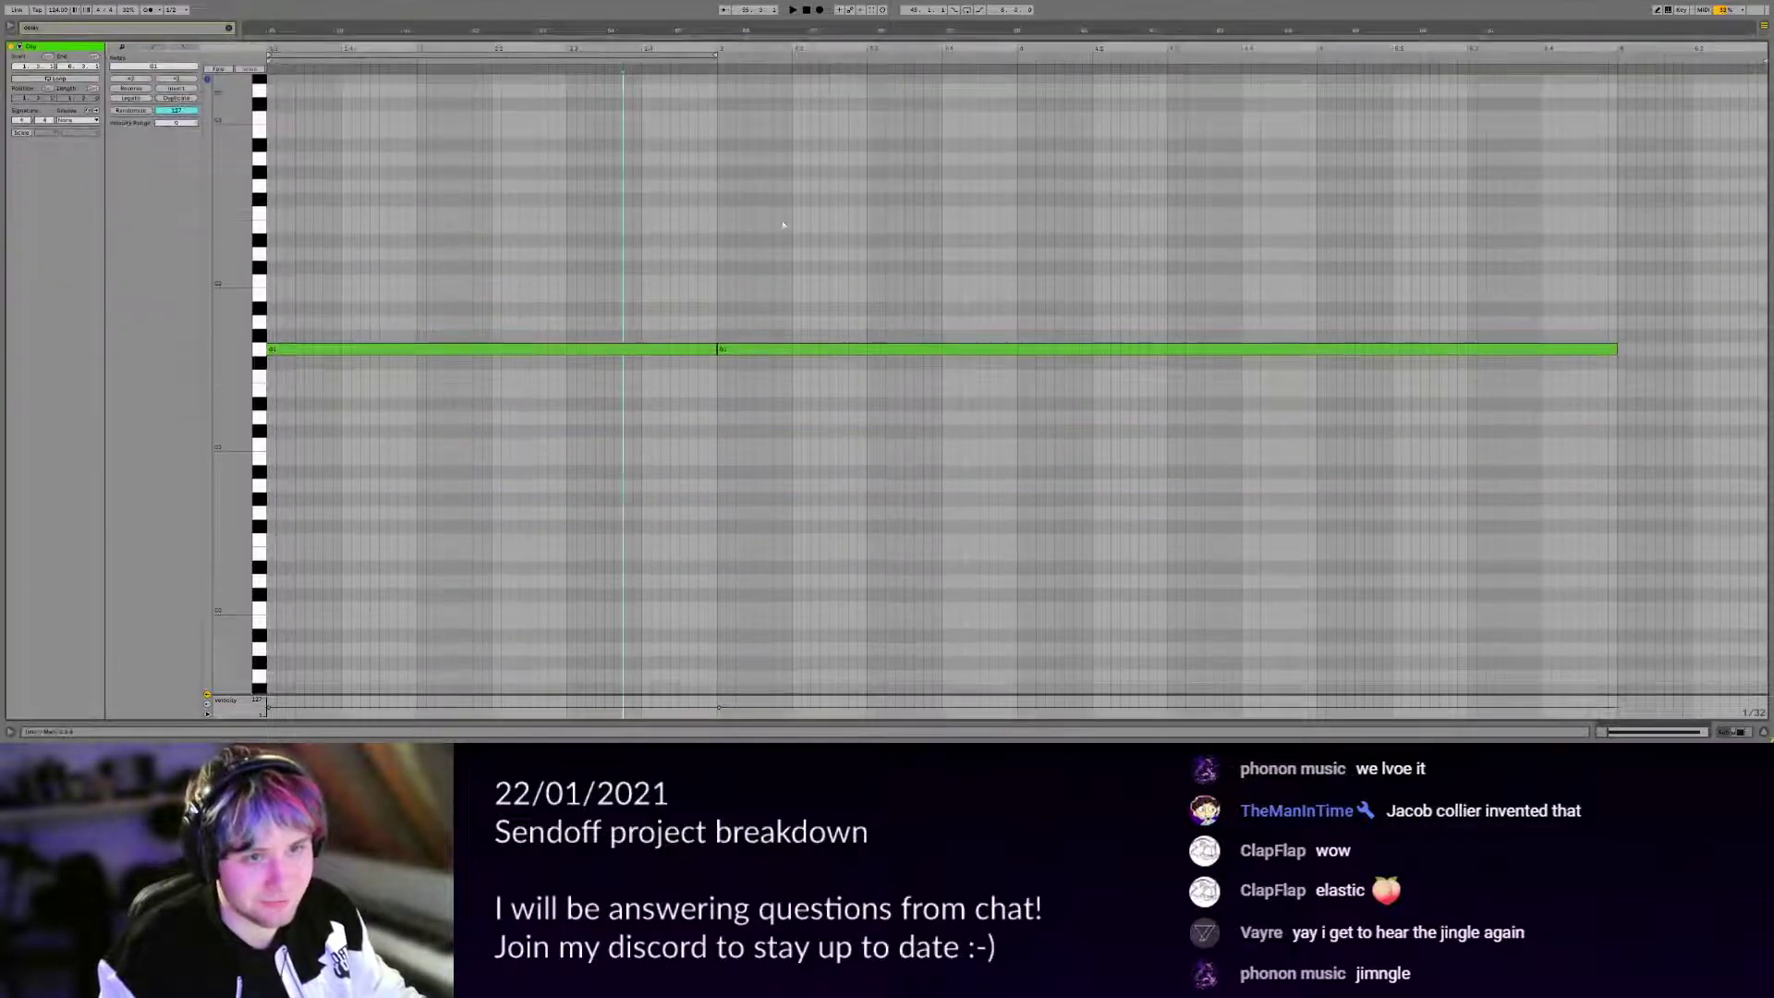
pyautogui.moveTo(508, 694); pyautogui.dragTo(508, 596)
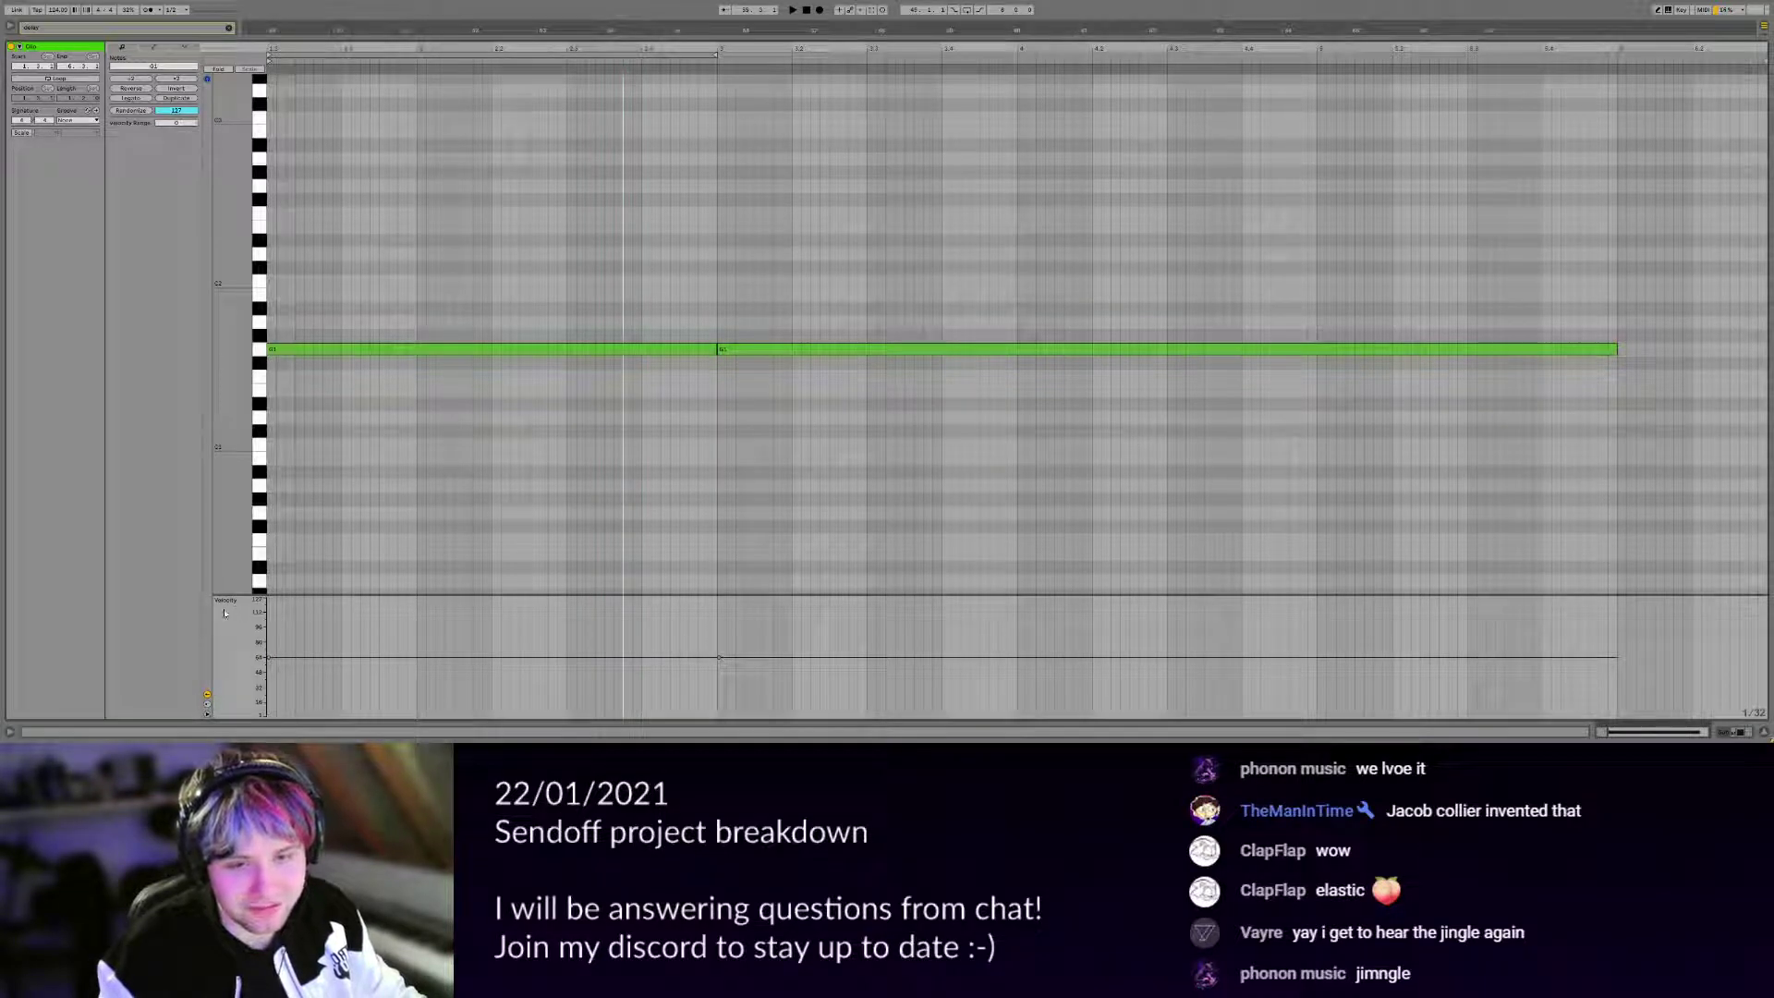
# Show the clip's note expression view and enlarge its Slide and Pressure lanes.
pyautogui.click(184, 49)
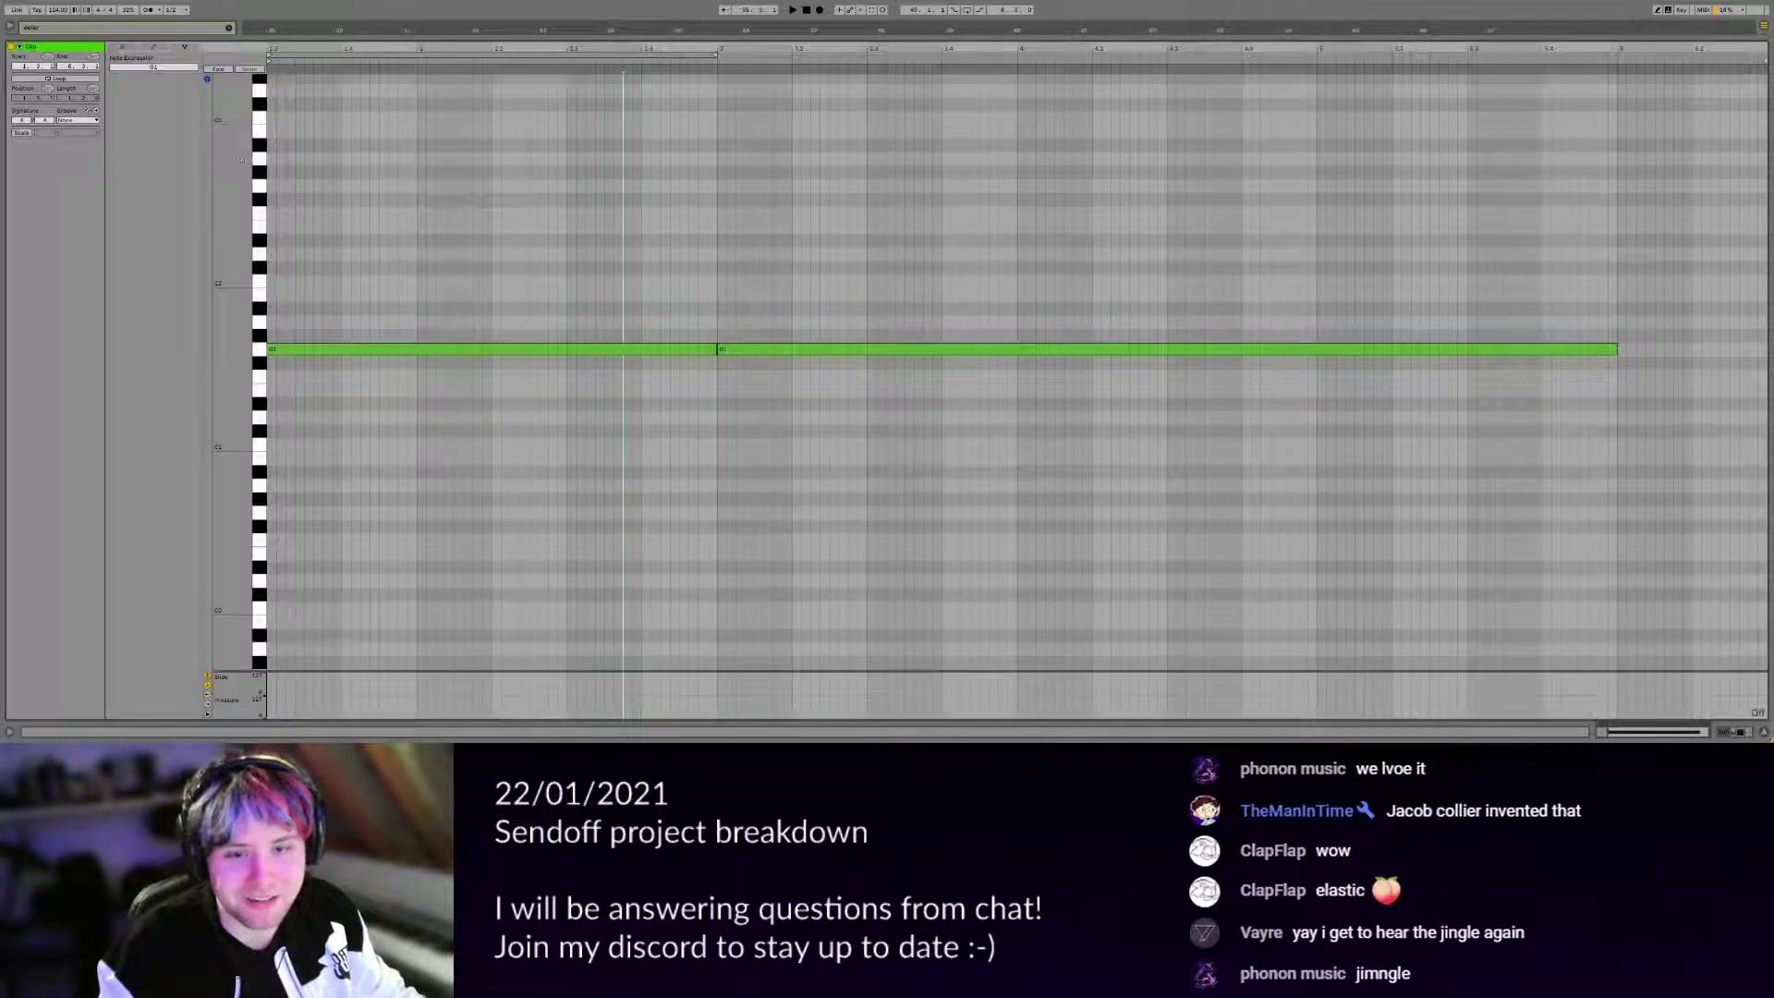
pyautogui.moveTo(239, 672); pyautogui.dragTo(240, 622)
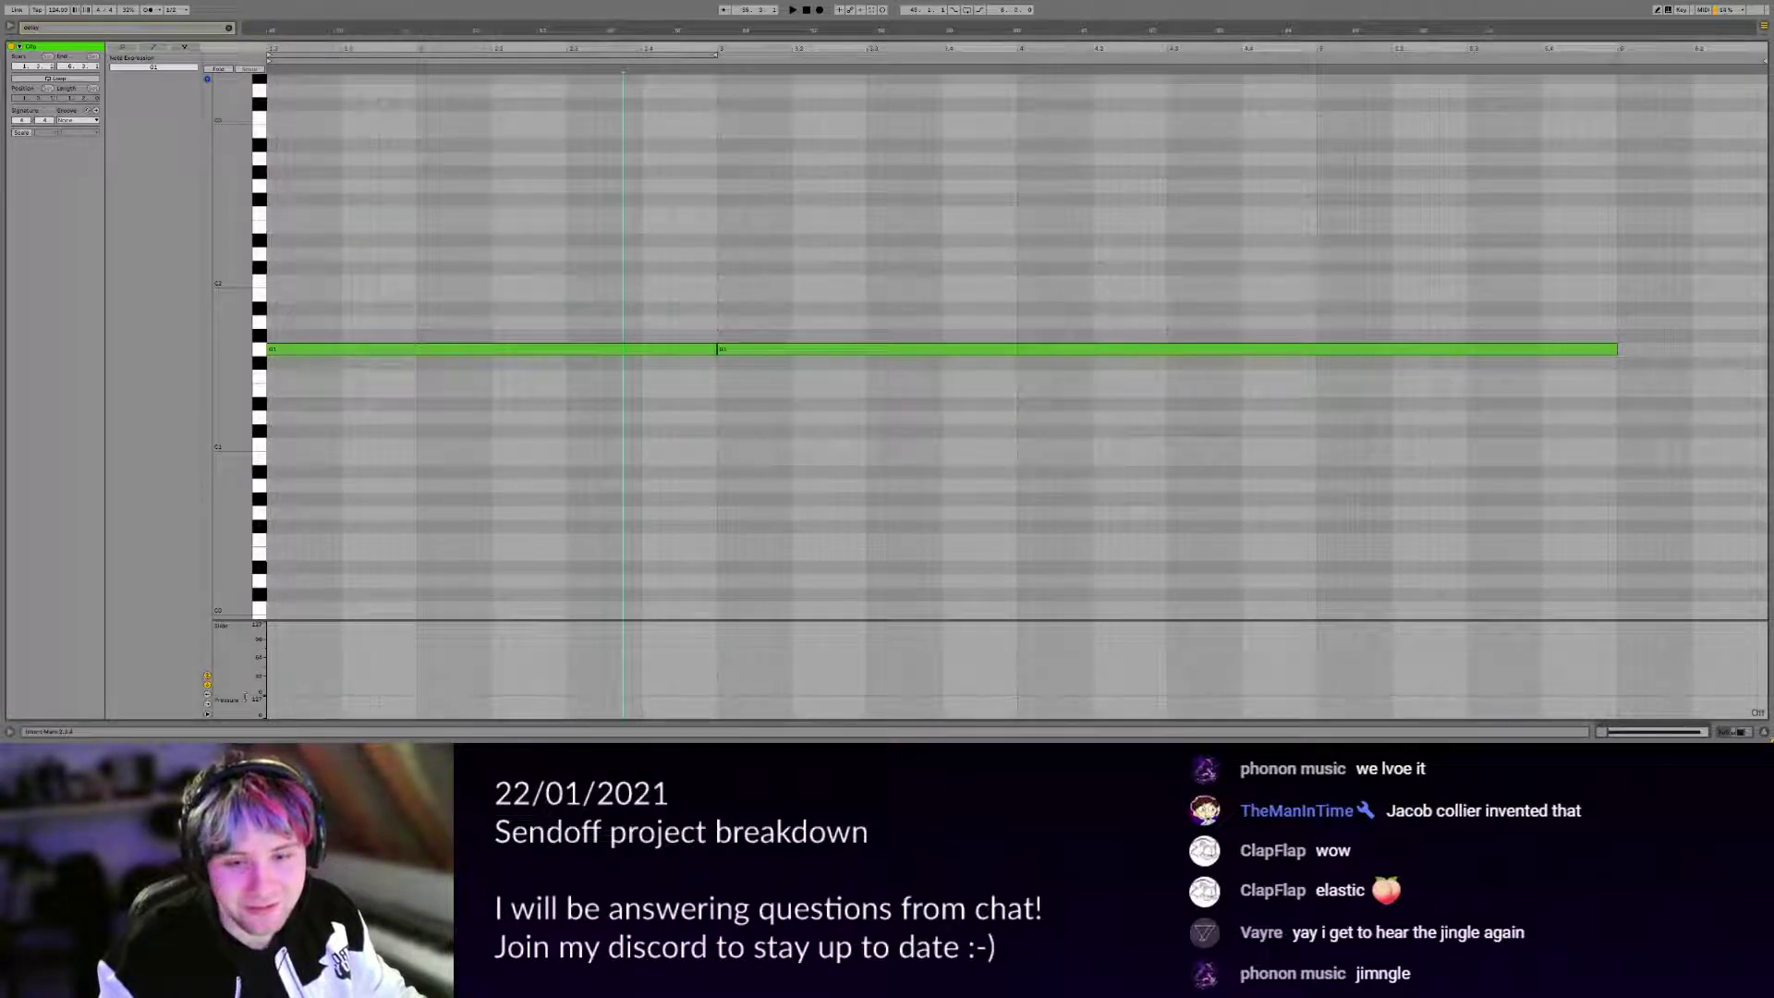
pyautogui.moveTo(246, 696); pyautogui.dragTo(246, 670)
pyautogui.click(360, 667)
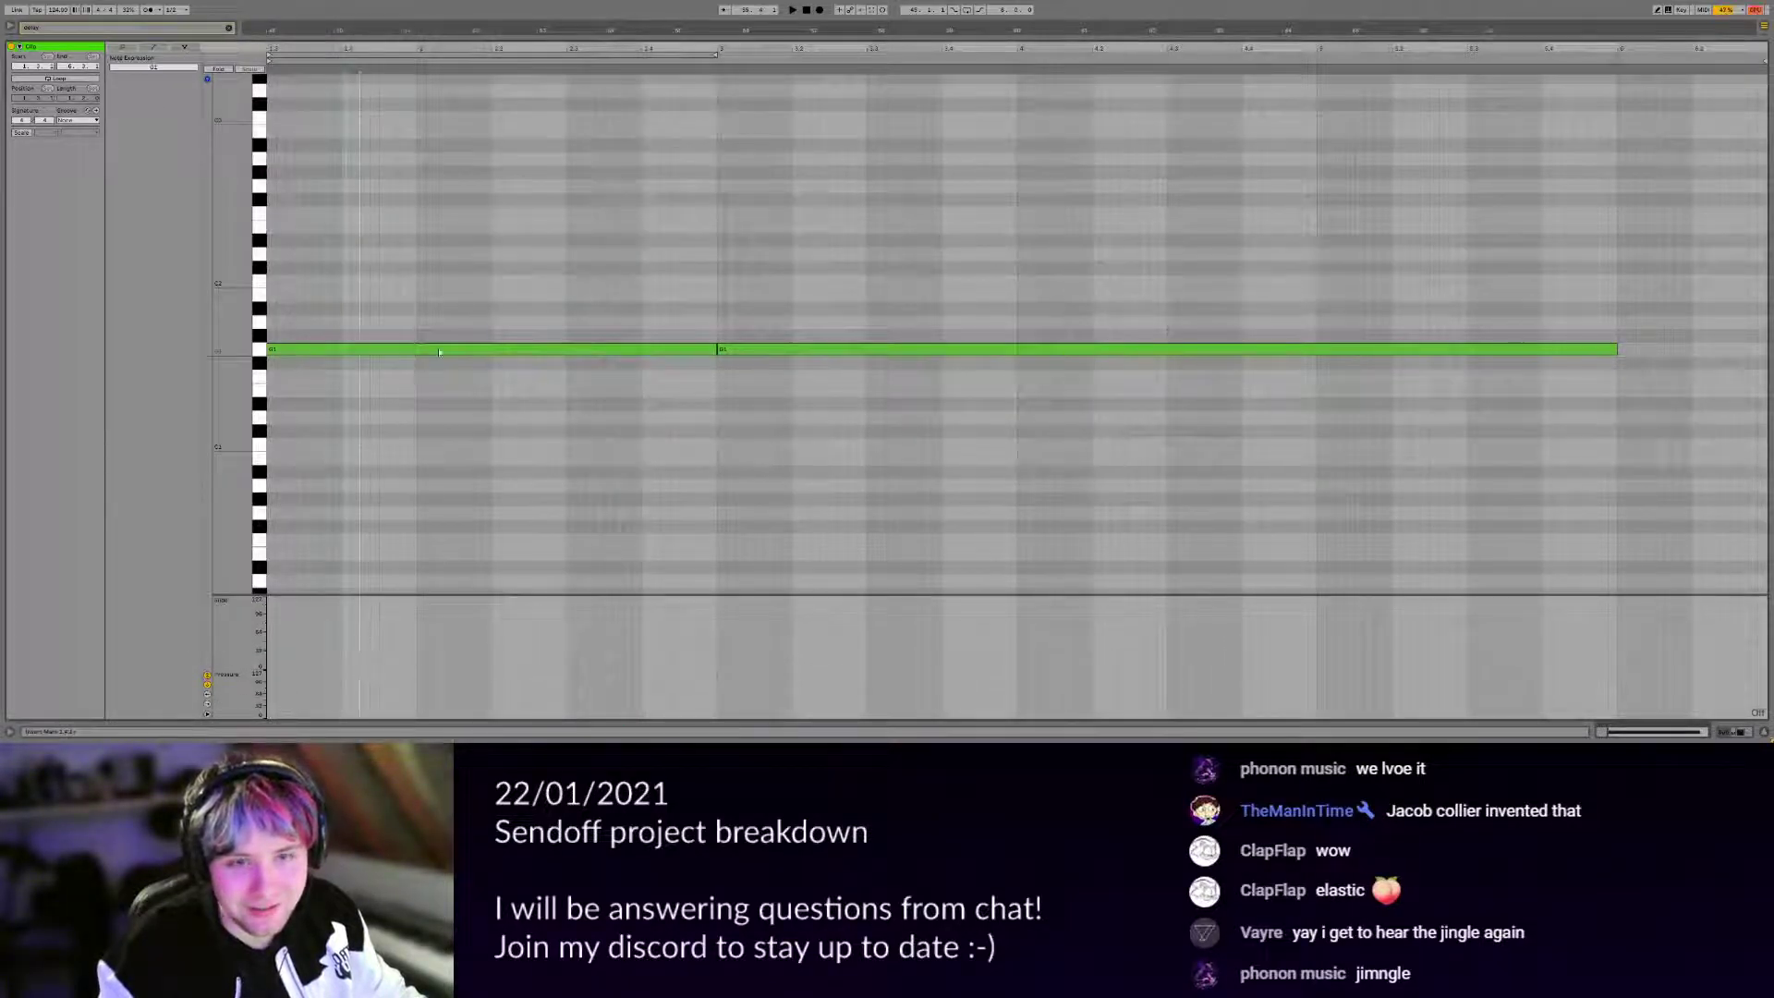
# Try a rising Slide curve on the green Sub clip's first note.
pyautogui.click(440, 352)
pyautogui.click(375, 667)
pyautogui.moveTo(435, 667); pyautogui.dragTo(533, 608)
pyautogui.hotkey('ctrl', 'z')
pyautogui.hotkey('ctrl', 'z')
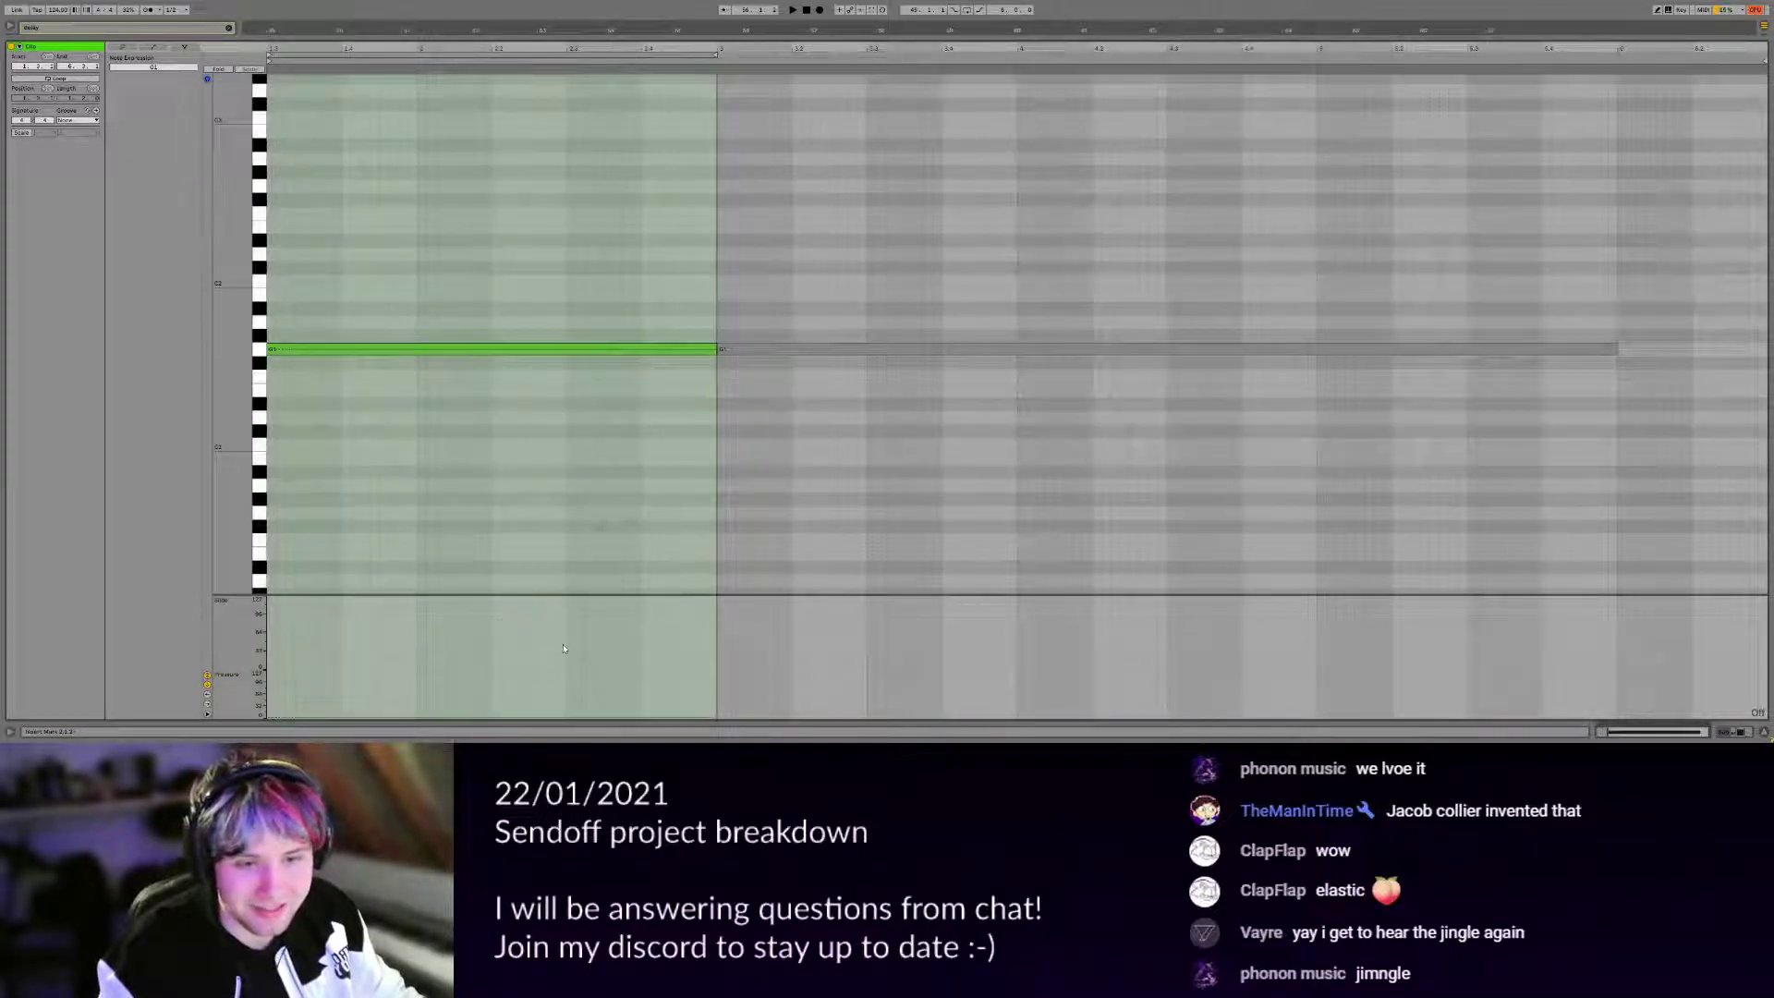
# Return to the arrangement and play the soloed Sub track from near the start of its green clip.
pyautogui.click(538, 453)
pyautogui.hotkey('shift', 'Tab')
pyautogui.moveTo(976, 220); pyautogui.dragTo(904, 375)
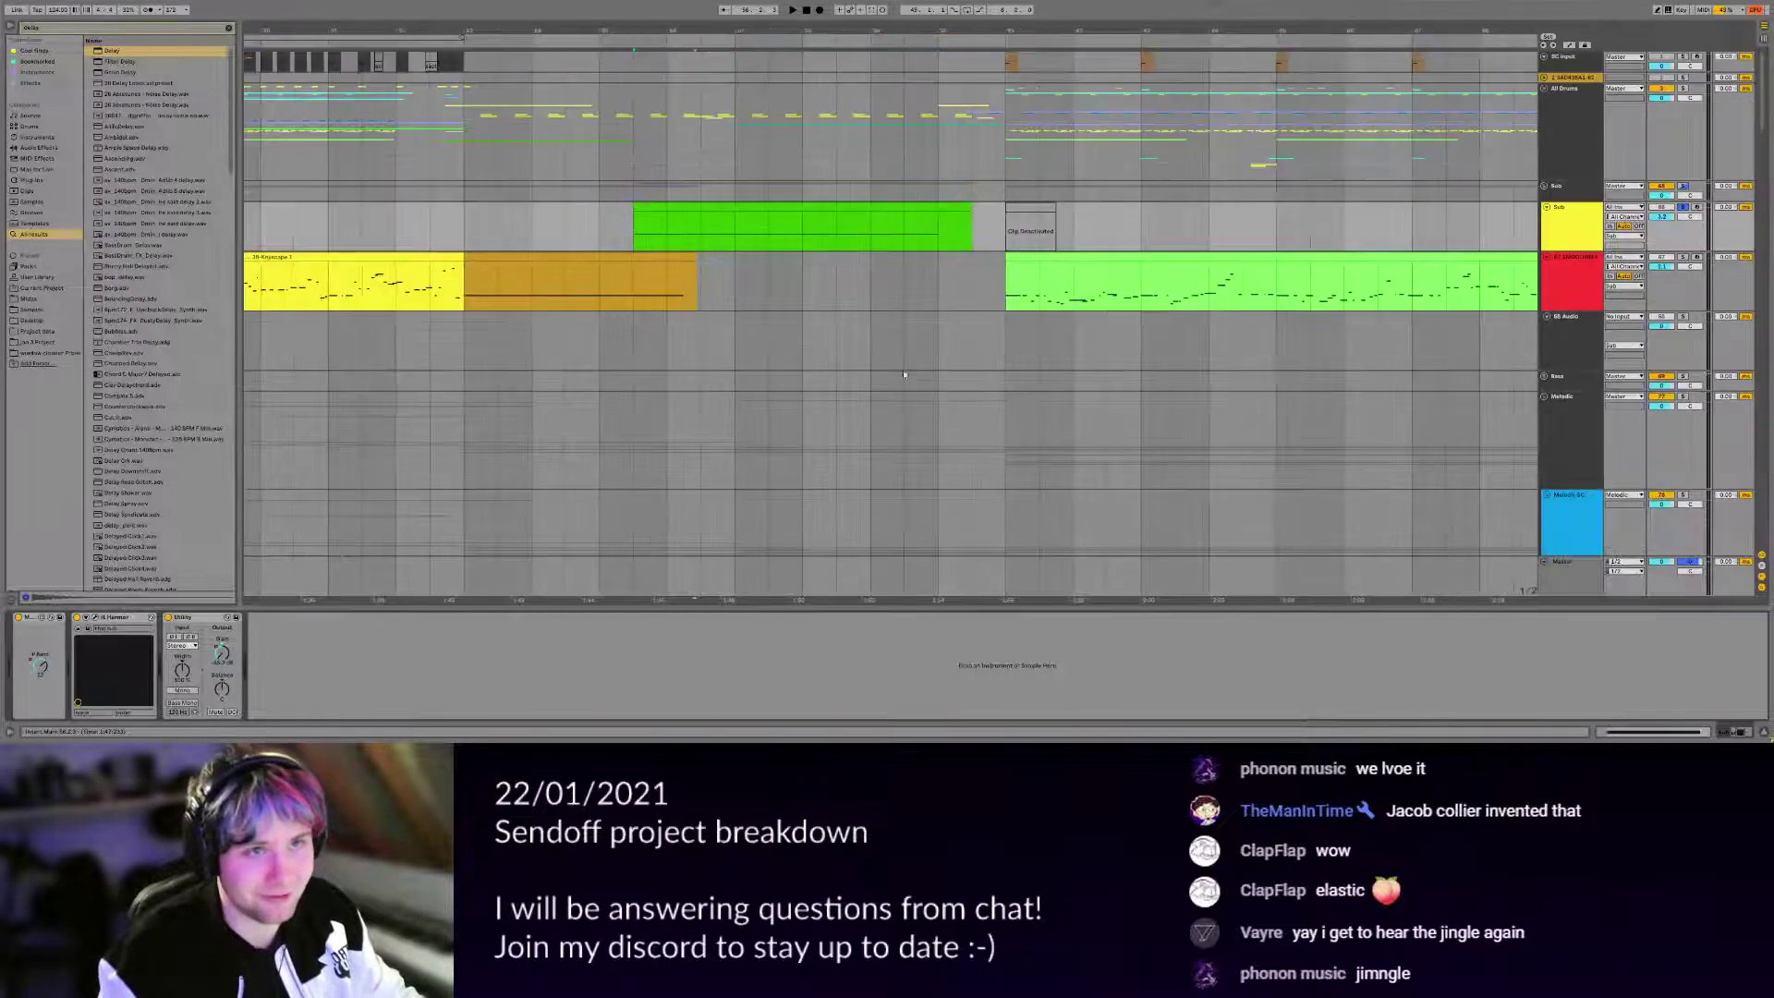
pyautogui.click(648, 231)
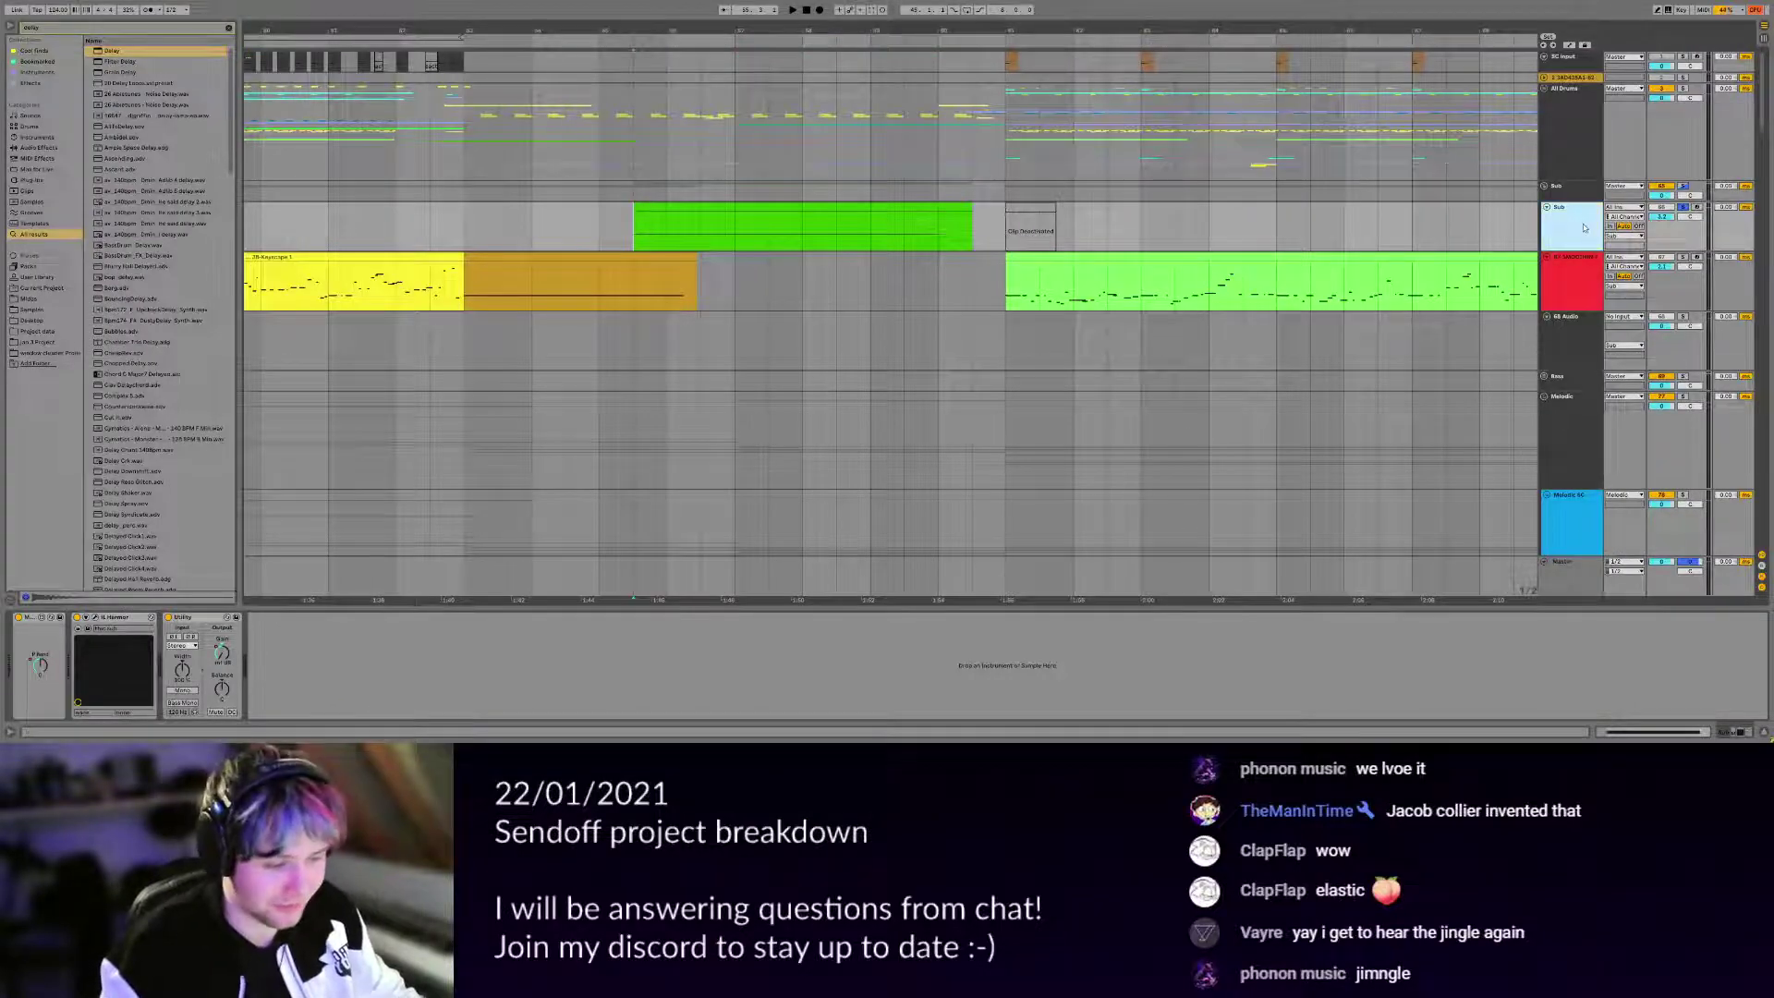
pyautogui.press('space')
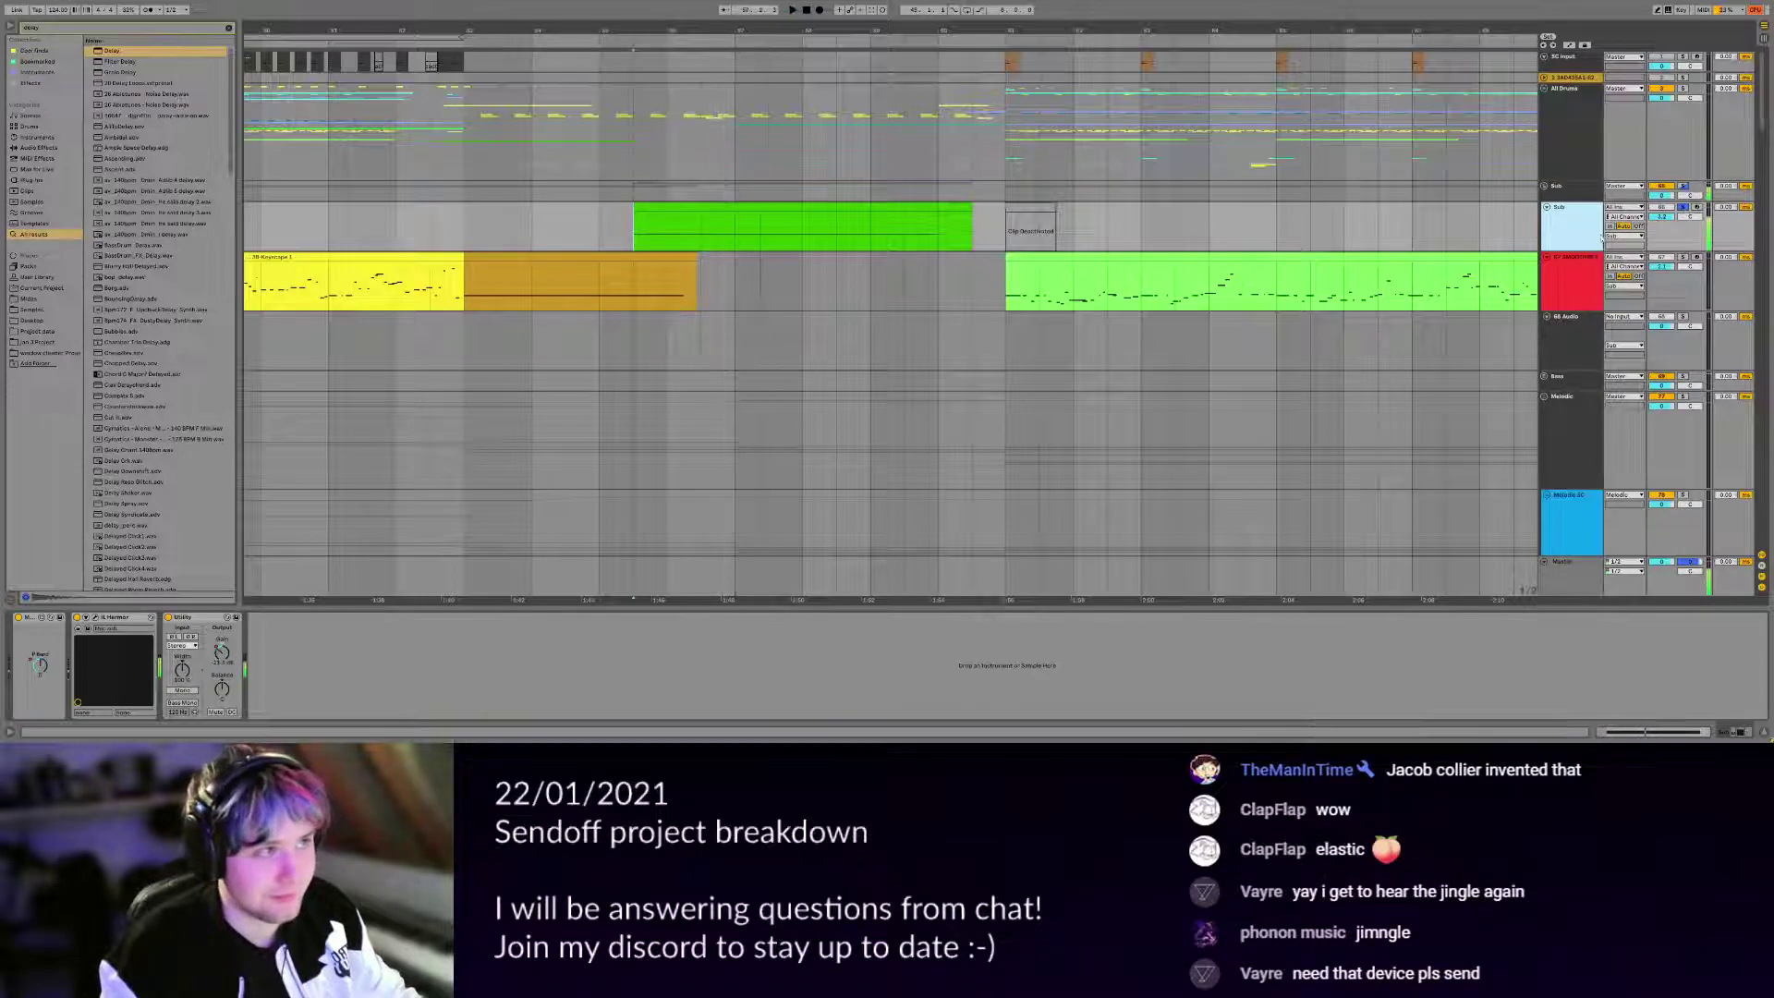
# Check the automation of the knob on the Sub track's first device, return to the clips and unsolo the Sub track.
pyautogui.rightClick(39, 670)
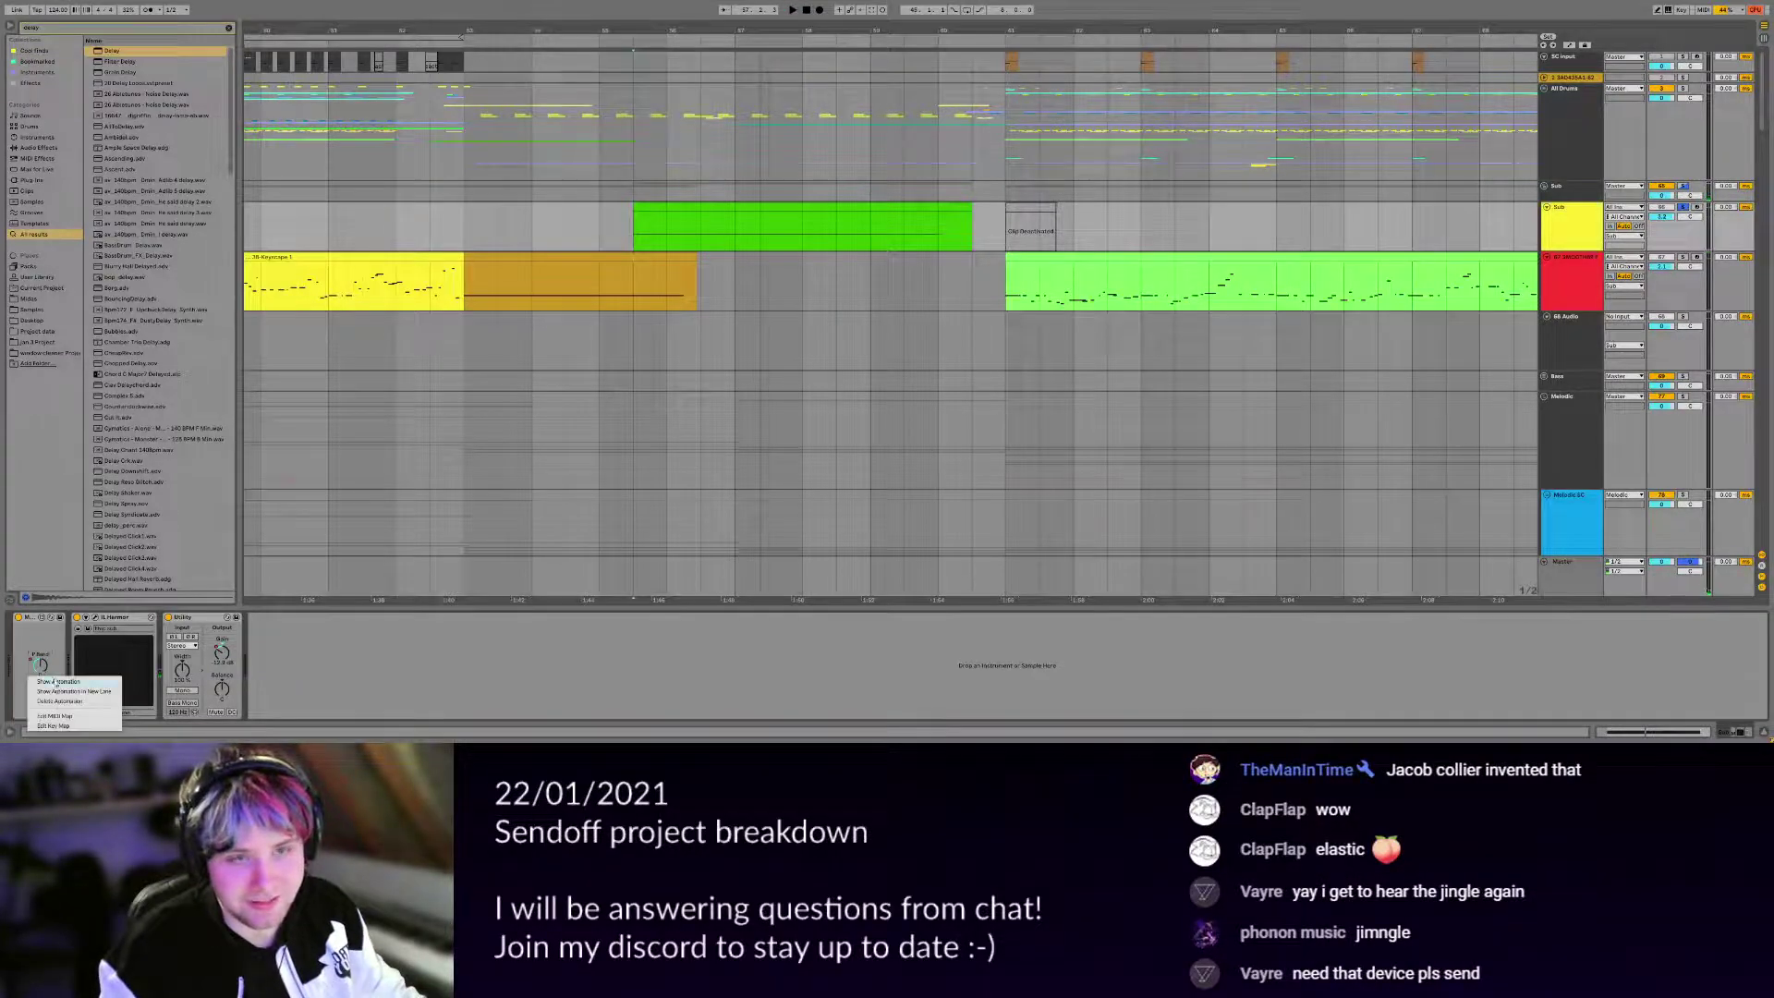
pyautogui.click(66, 680)
pyautogui.press('a')
pyautogui.click(1684, 207)
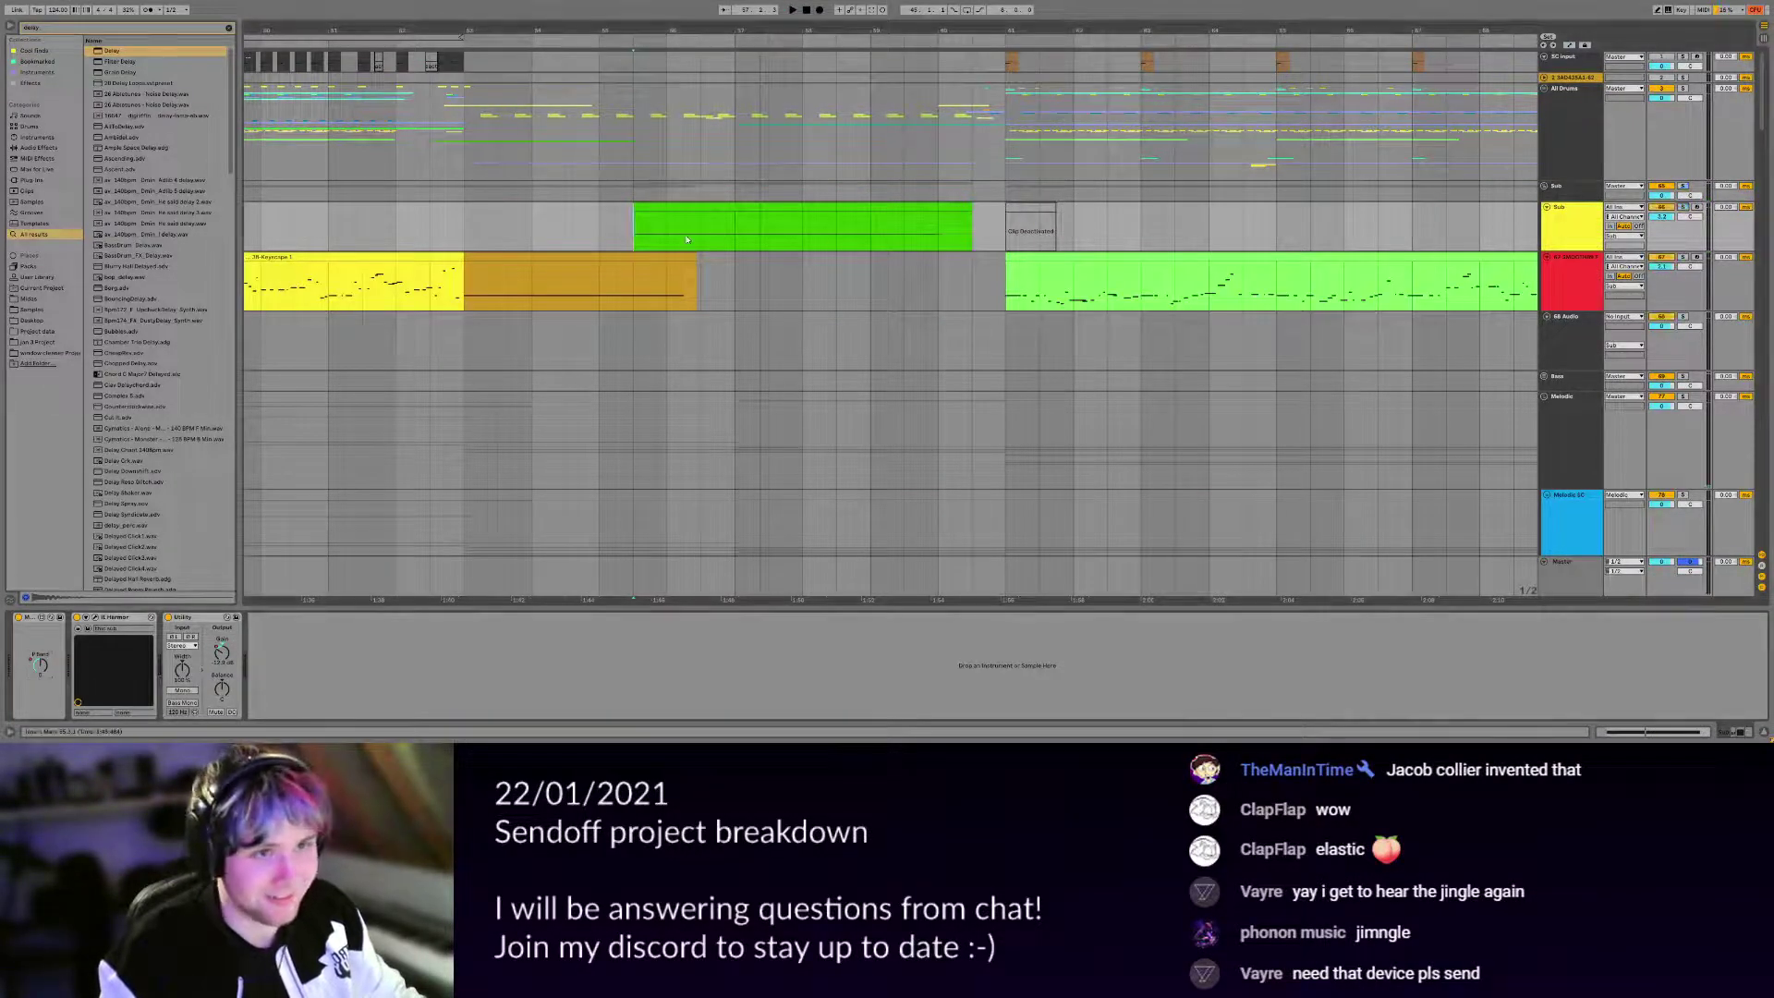
# Play the full mix from inside the green Sub clip, then restart it from just before the orange clip's section.
pyautogui.click(686, 233)
pyautogui.press('space')
pyautogui.press('space')
pyautogui.click(431, 233)
pyautogui.press('space')
# Examine the melodic and sub tracks of this section while the full mix plays.
pyautogui.scroll(-15, 554, 277)
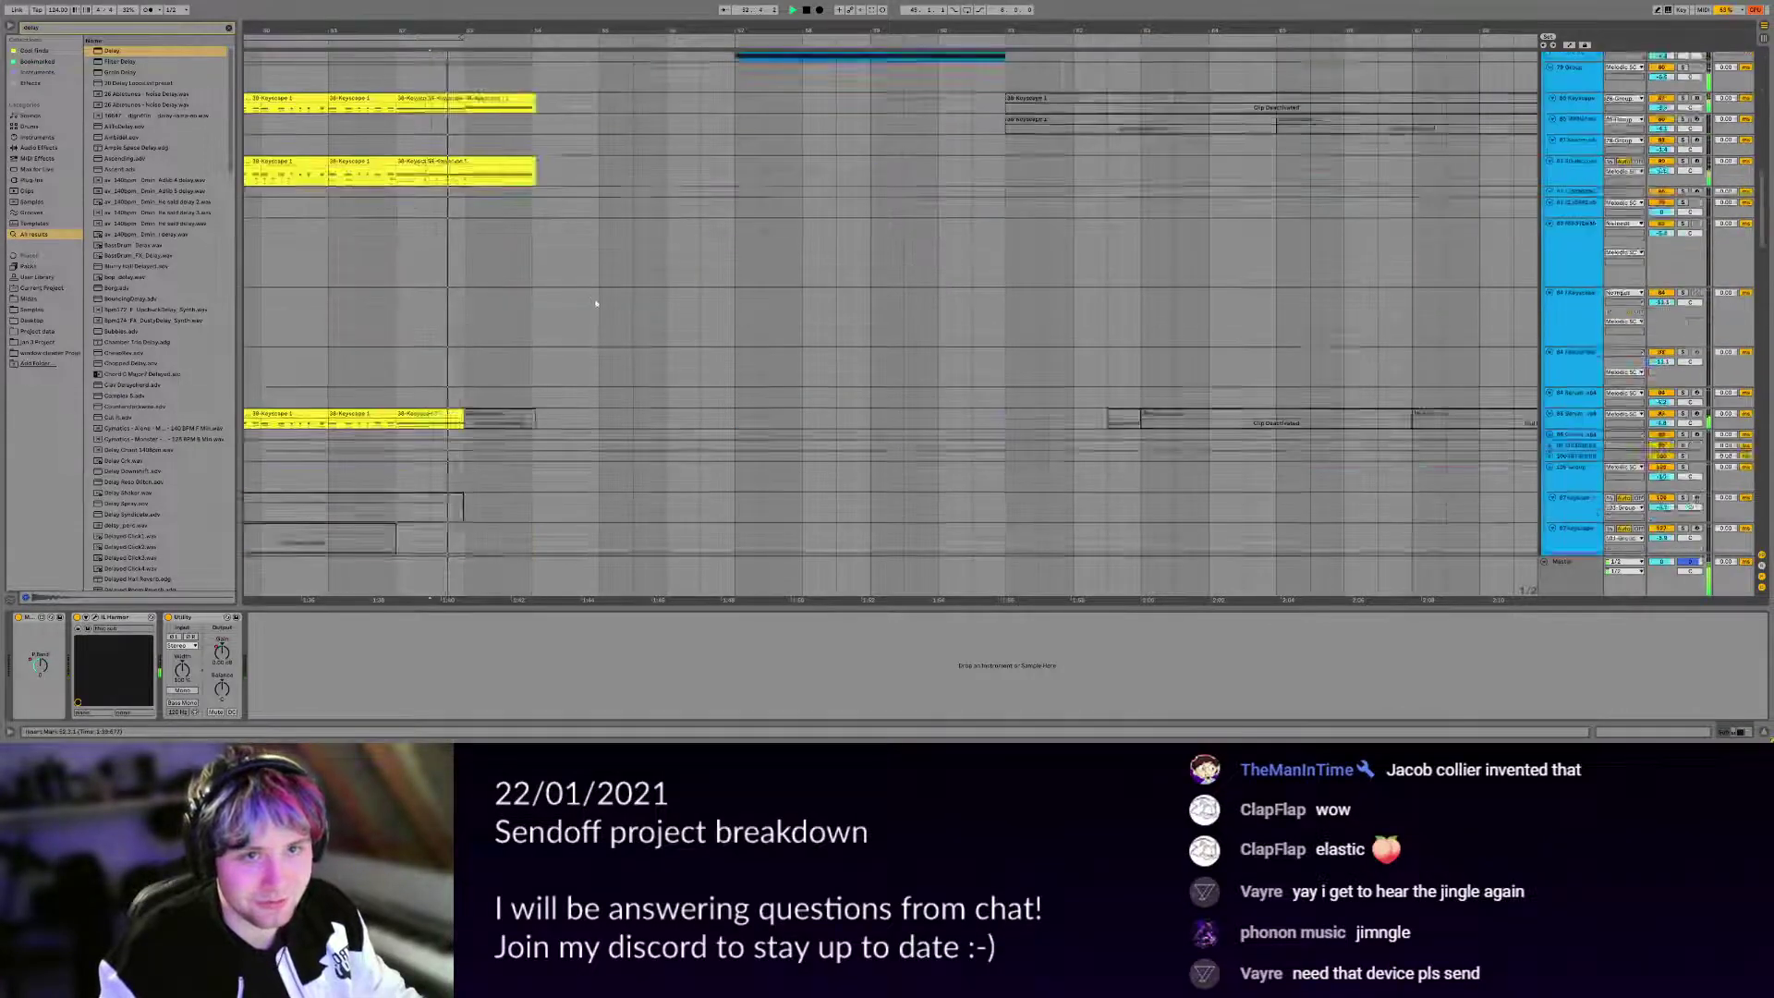
pyautogui.scroll(8, 730, 295)
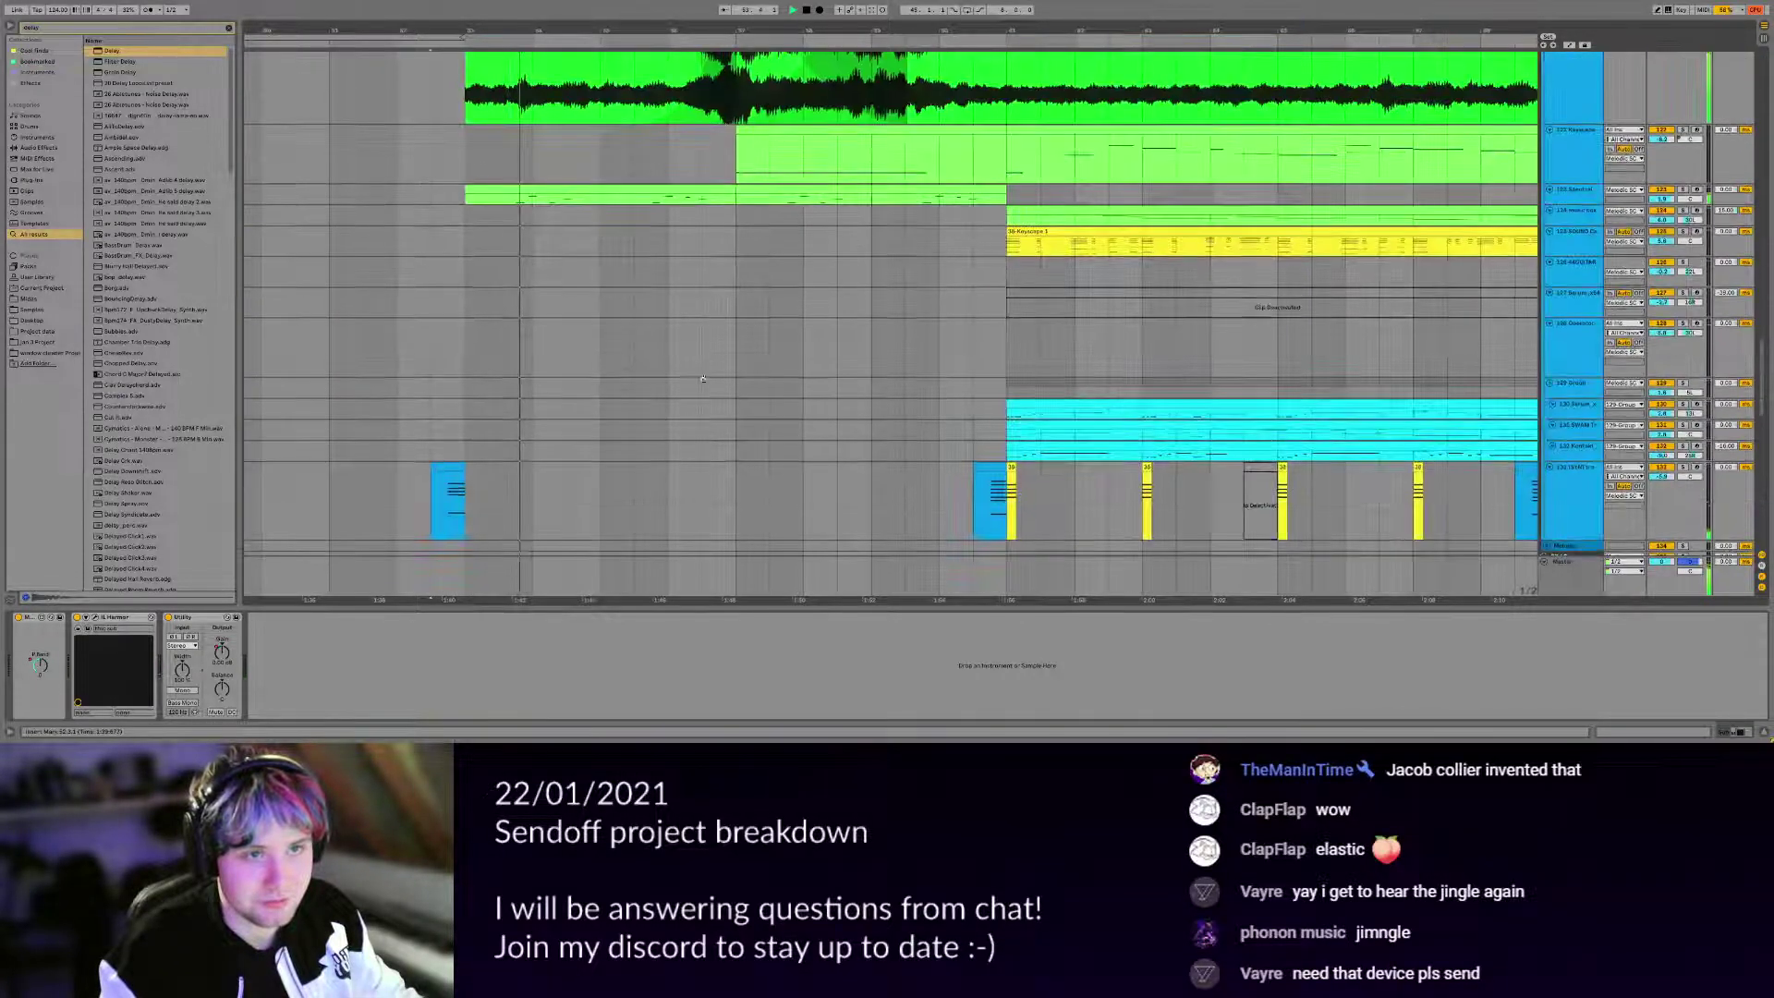
pyautogui.scroll(1, 784, 284)
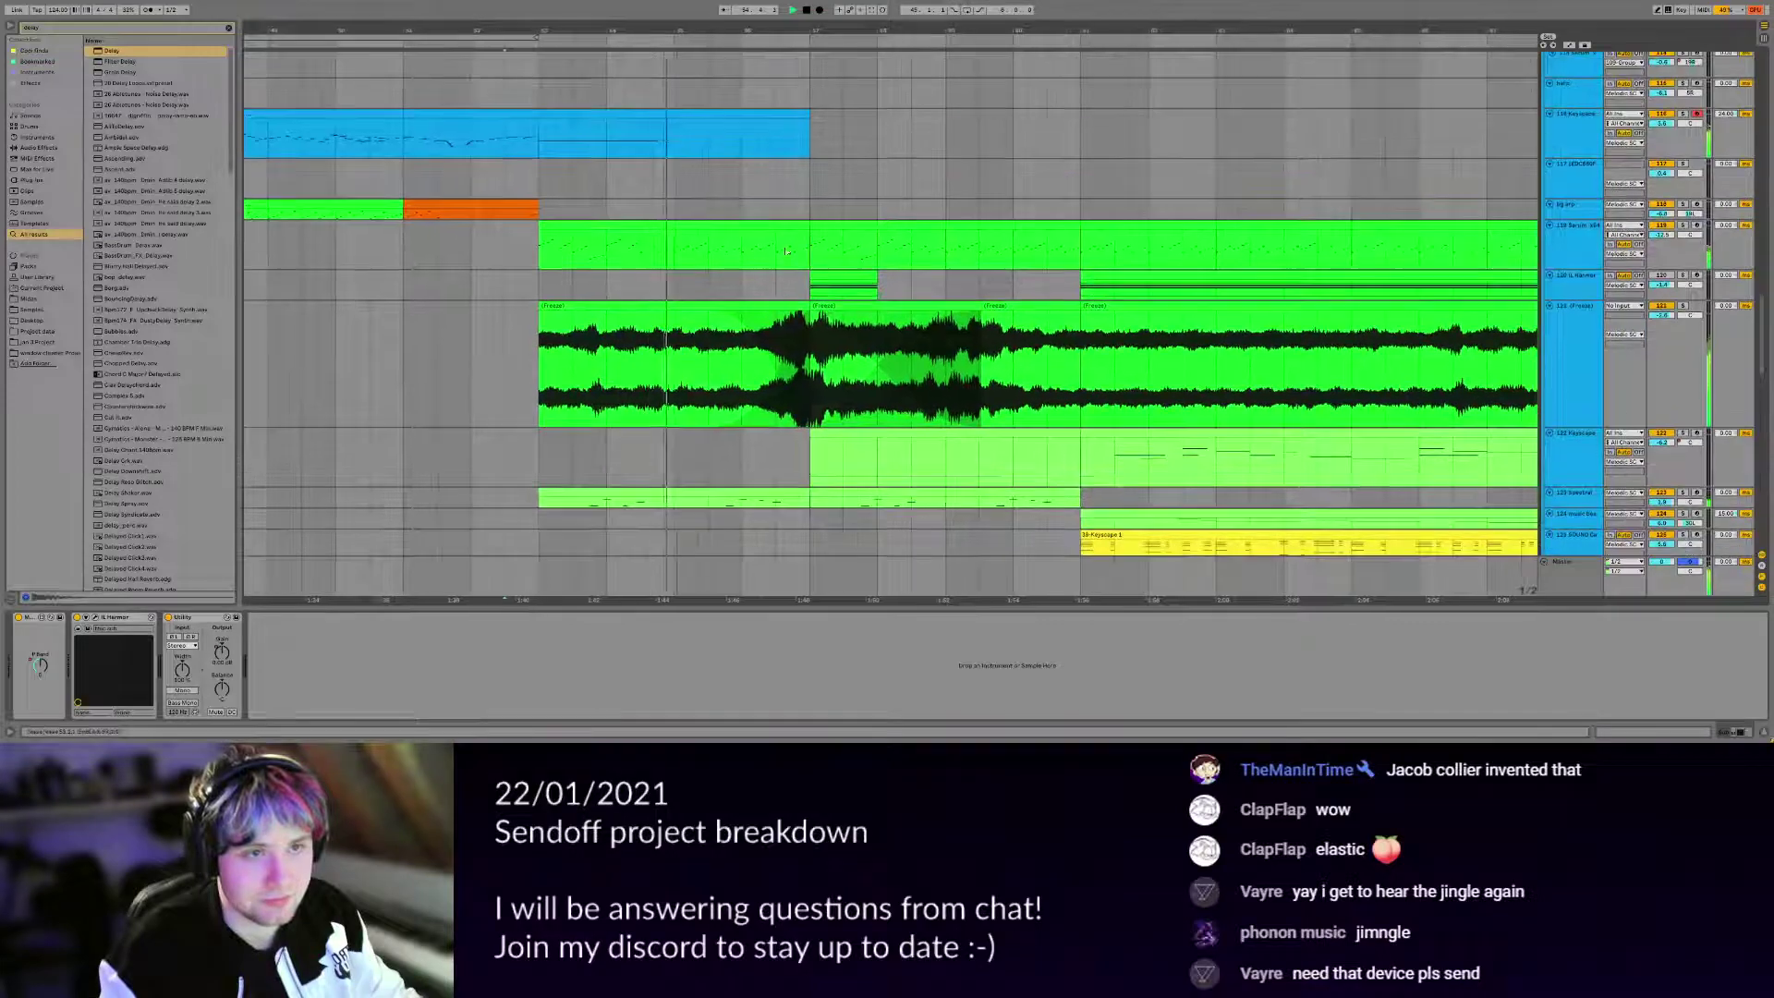
pyautogui.scroll(10, 785, 280)
pyautogui.scroll(-5, 786, 277)
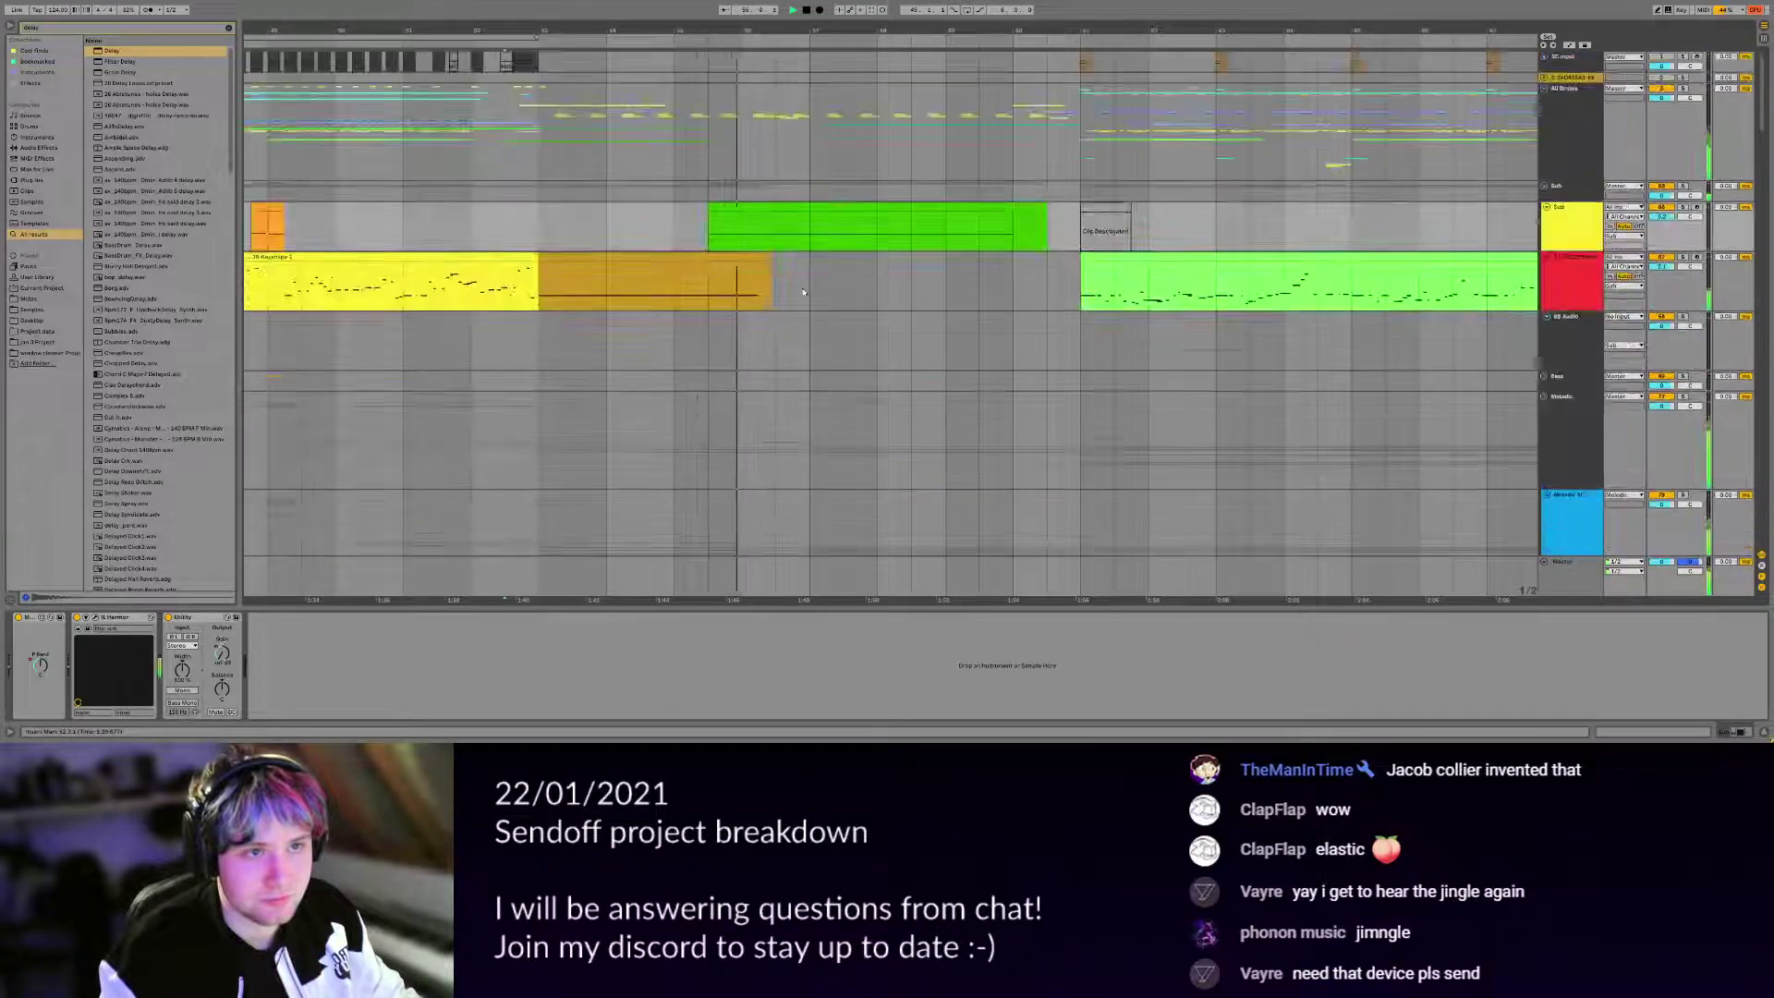
pyautogui.scroll(-3, 894, 317)
pyautogui.scroll(-2, 894, 317)
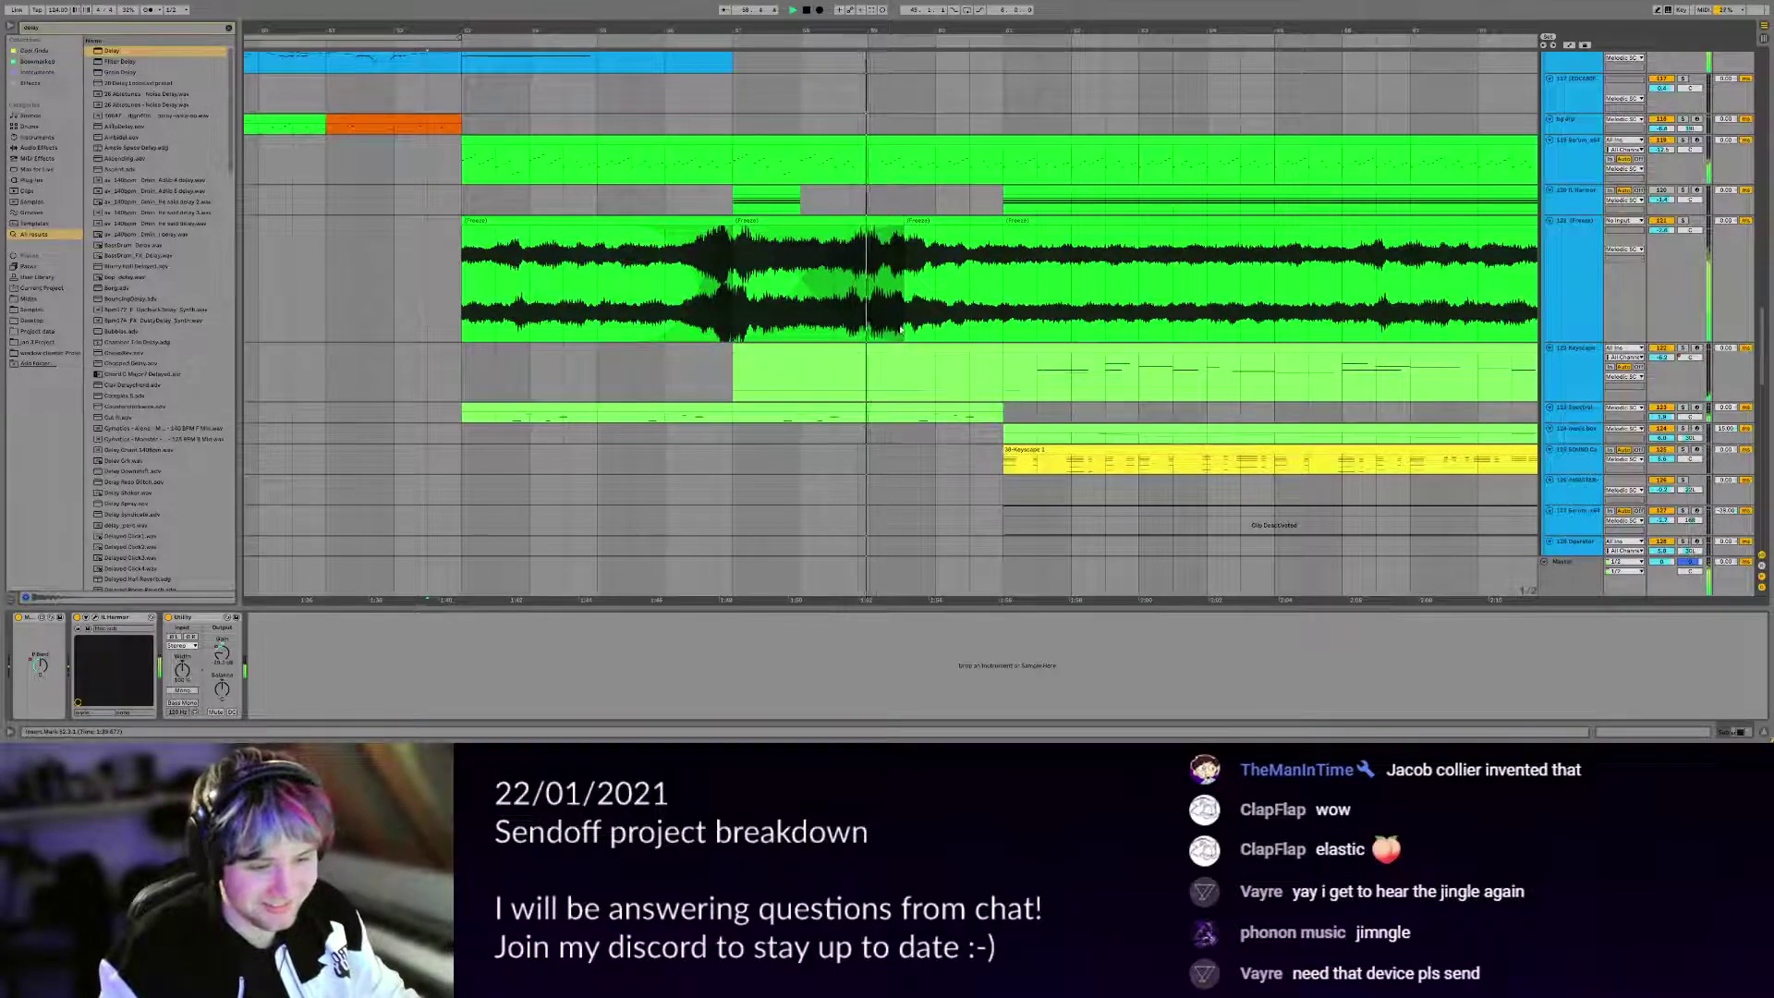
pyautogui.scroll(1, 900, 447)
pyautogui.hscroll(1, 900, 447)
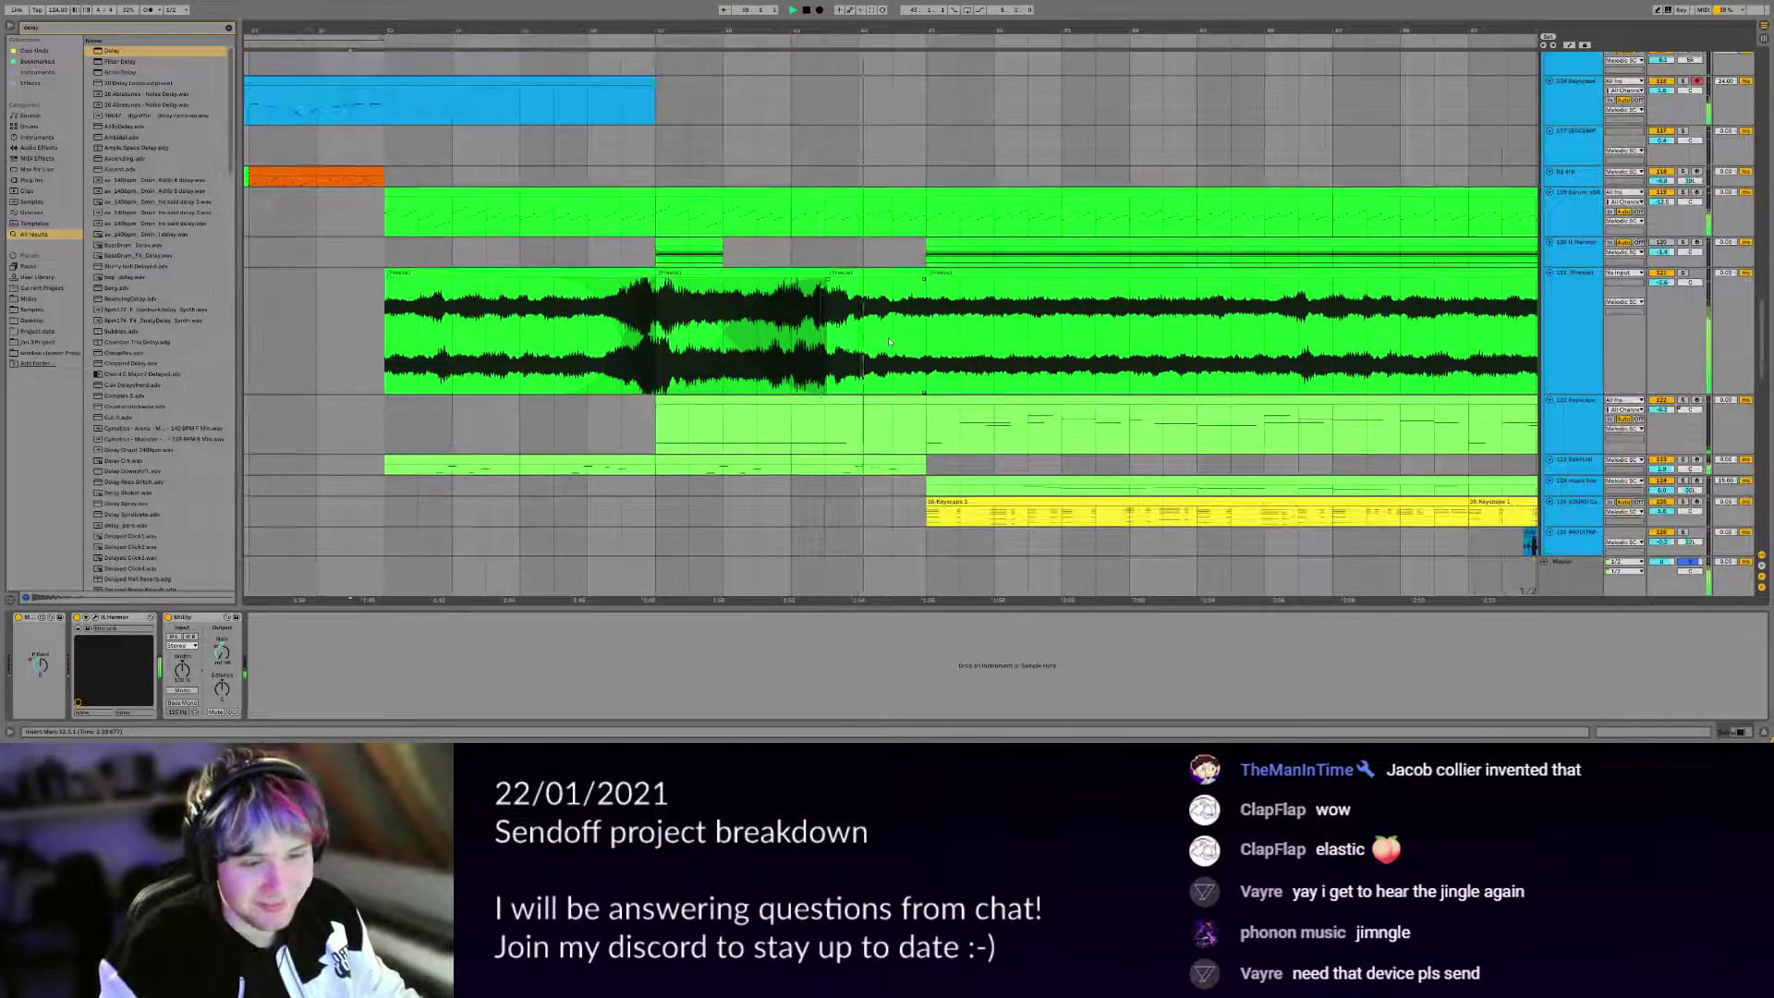
pyautogui.scroll(2, 885, 341)
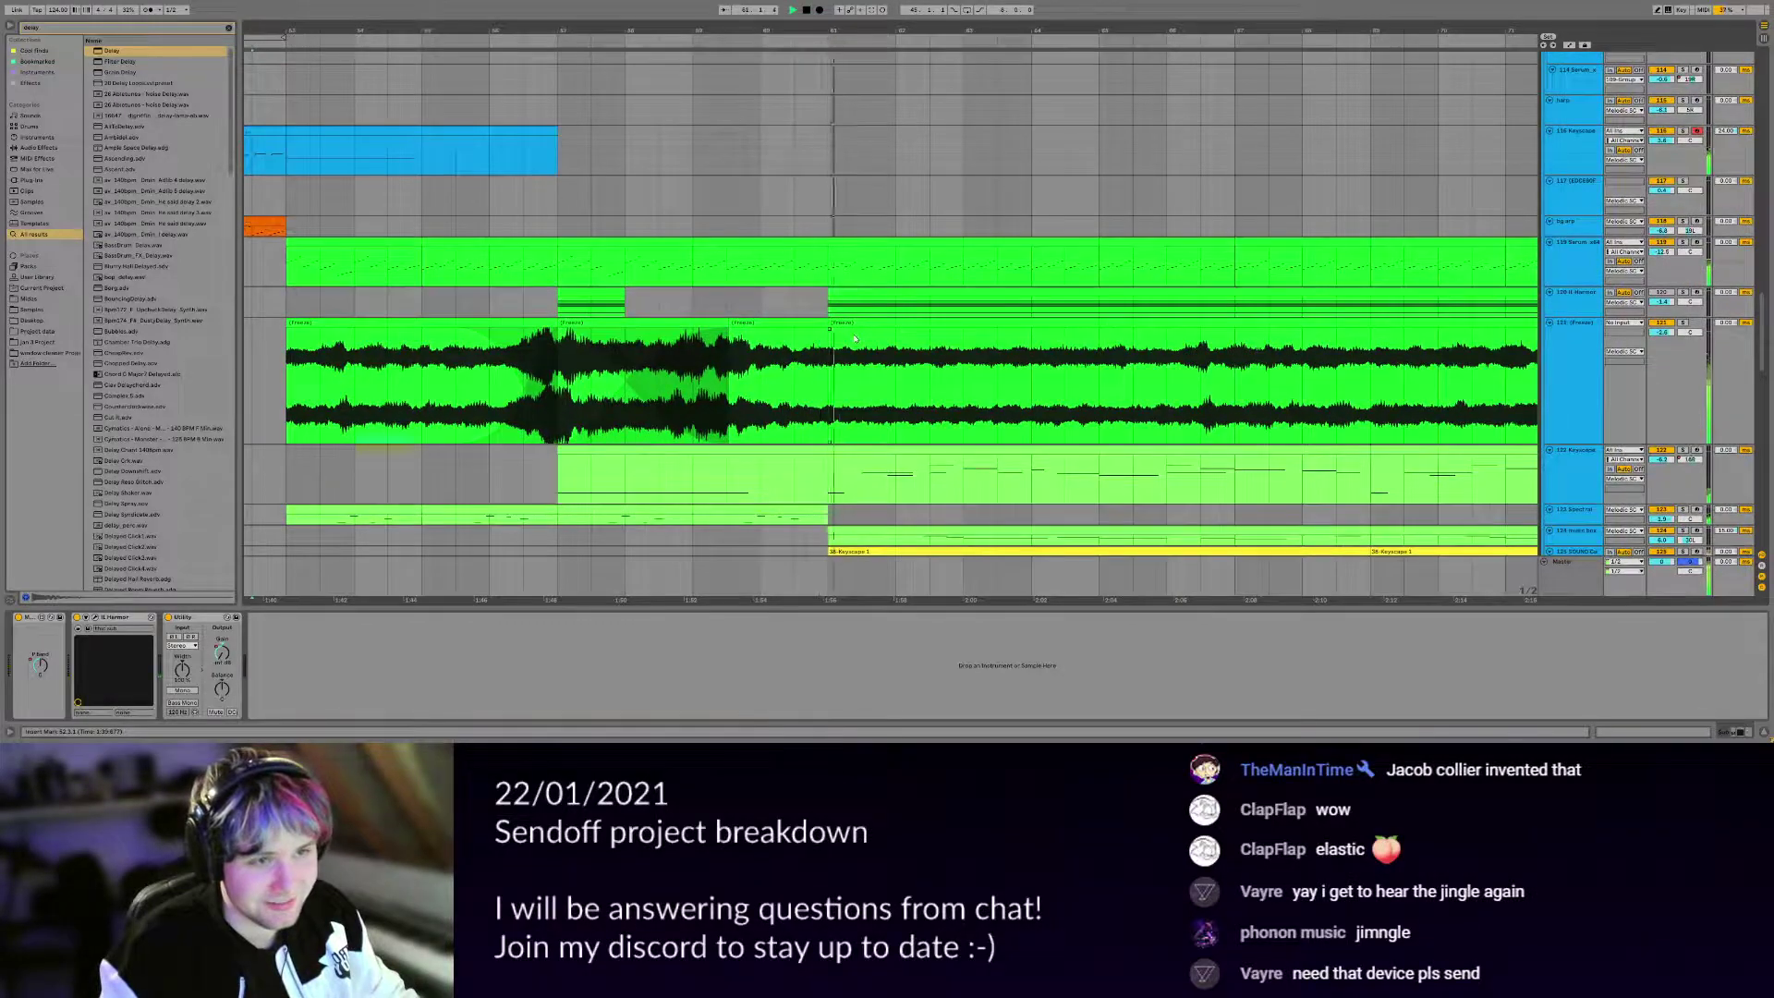
# Mark where the yellow clip section starts on the green Serum track and look through the melodic tracks above it.
pyautogui.click(829, 271)
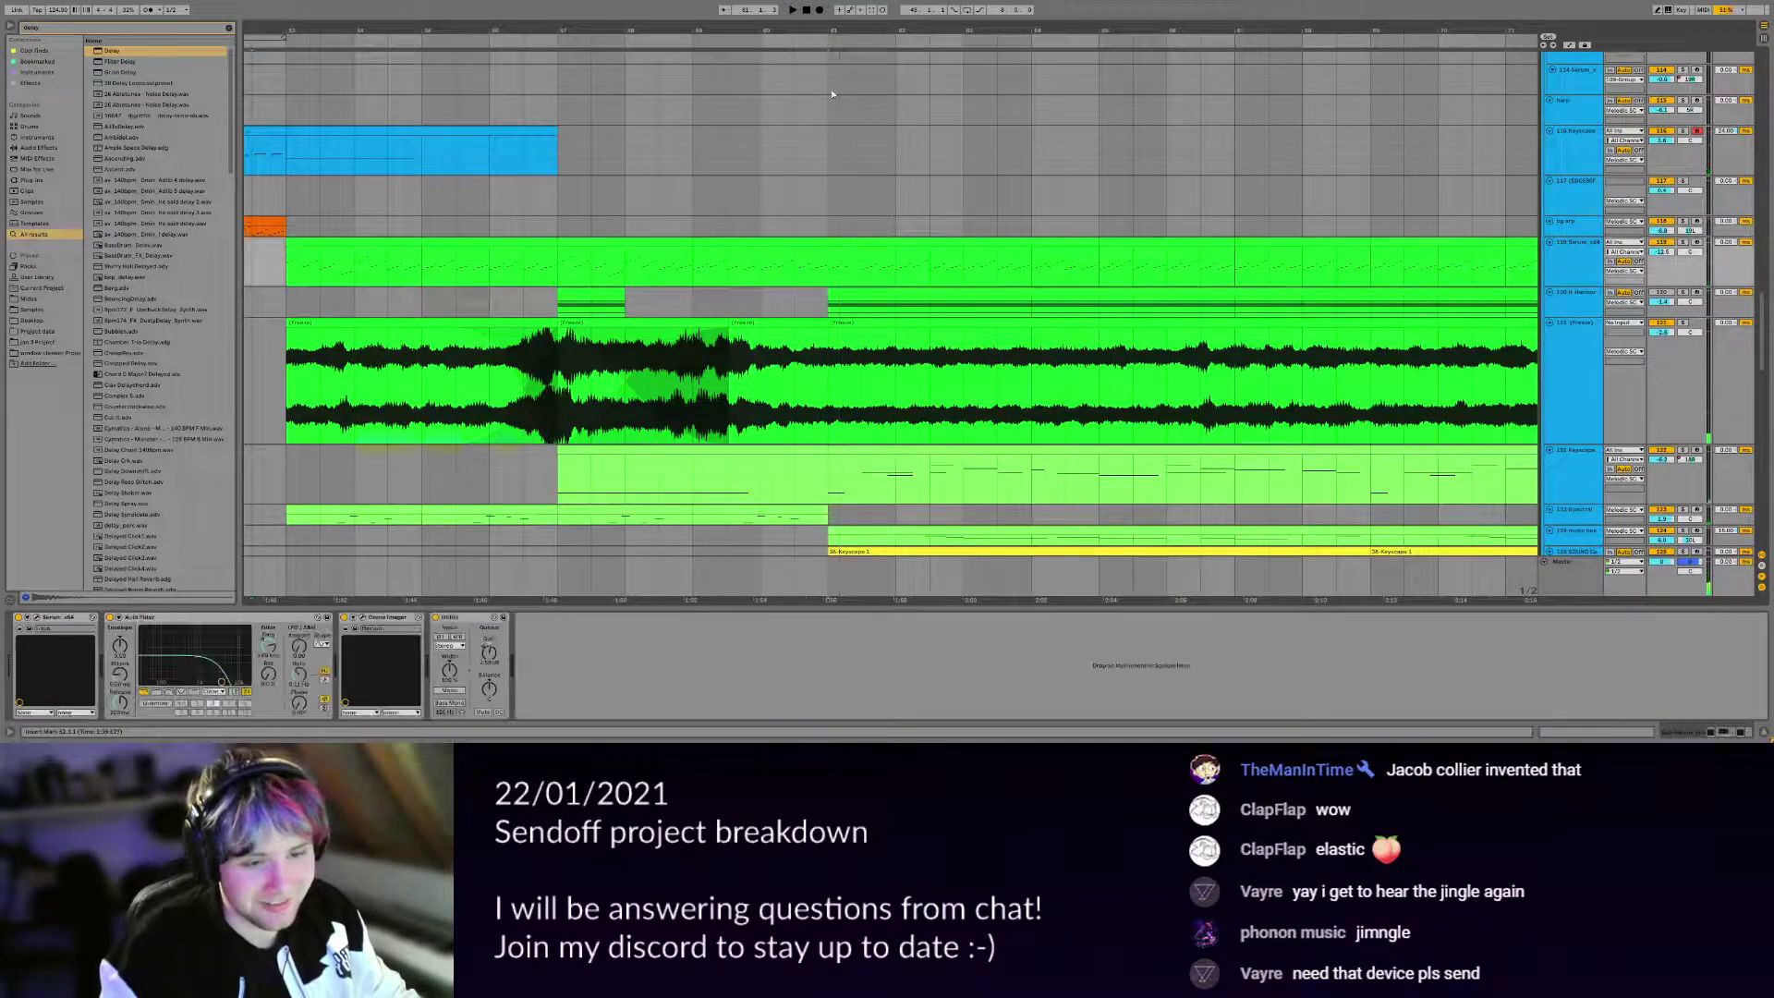
pyautogui.scroll(5, 846, 152)
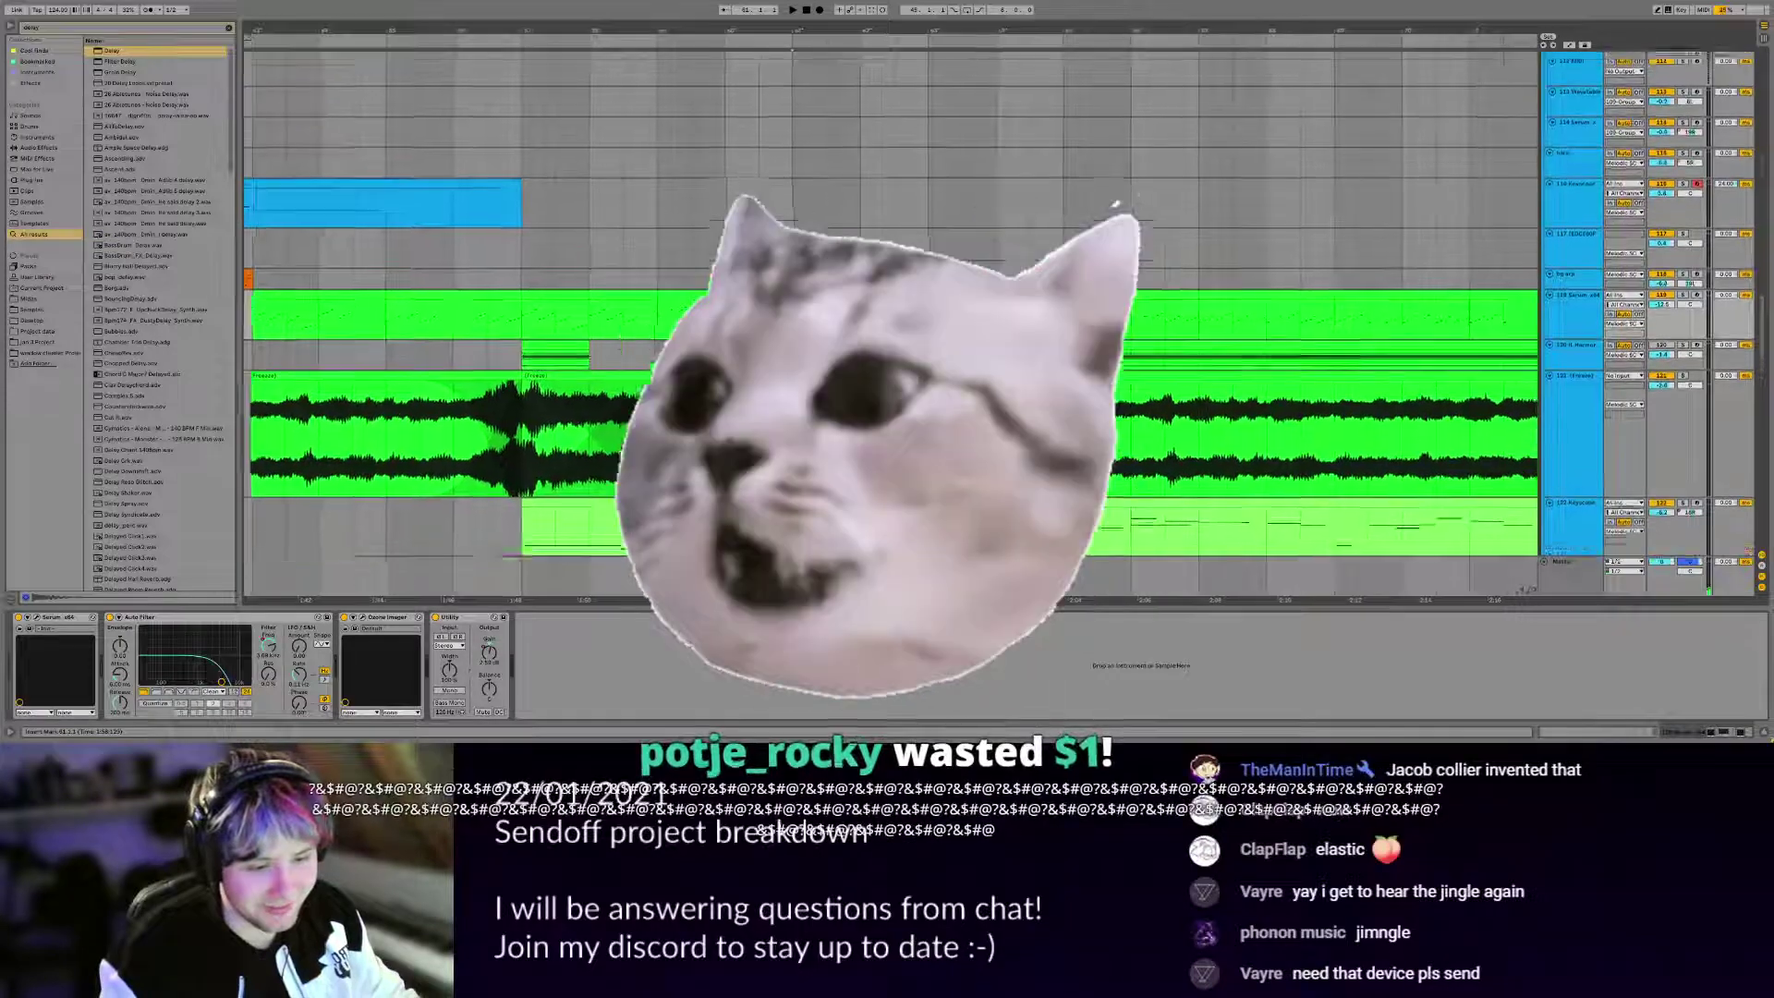
pyautogui.scroll(10, 640, 204)
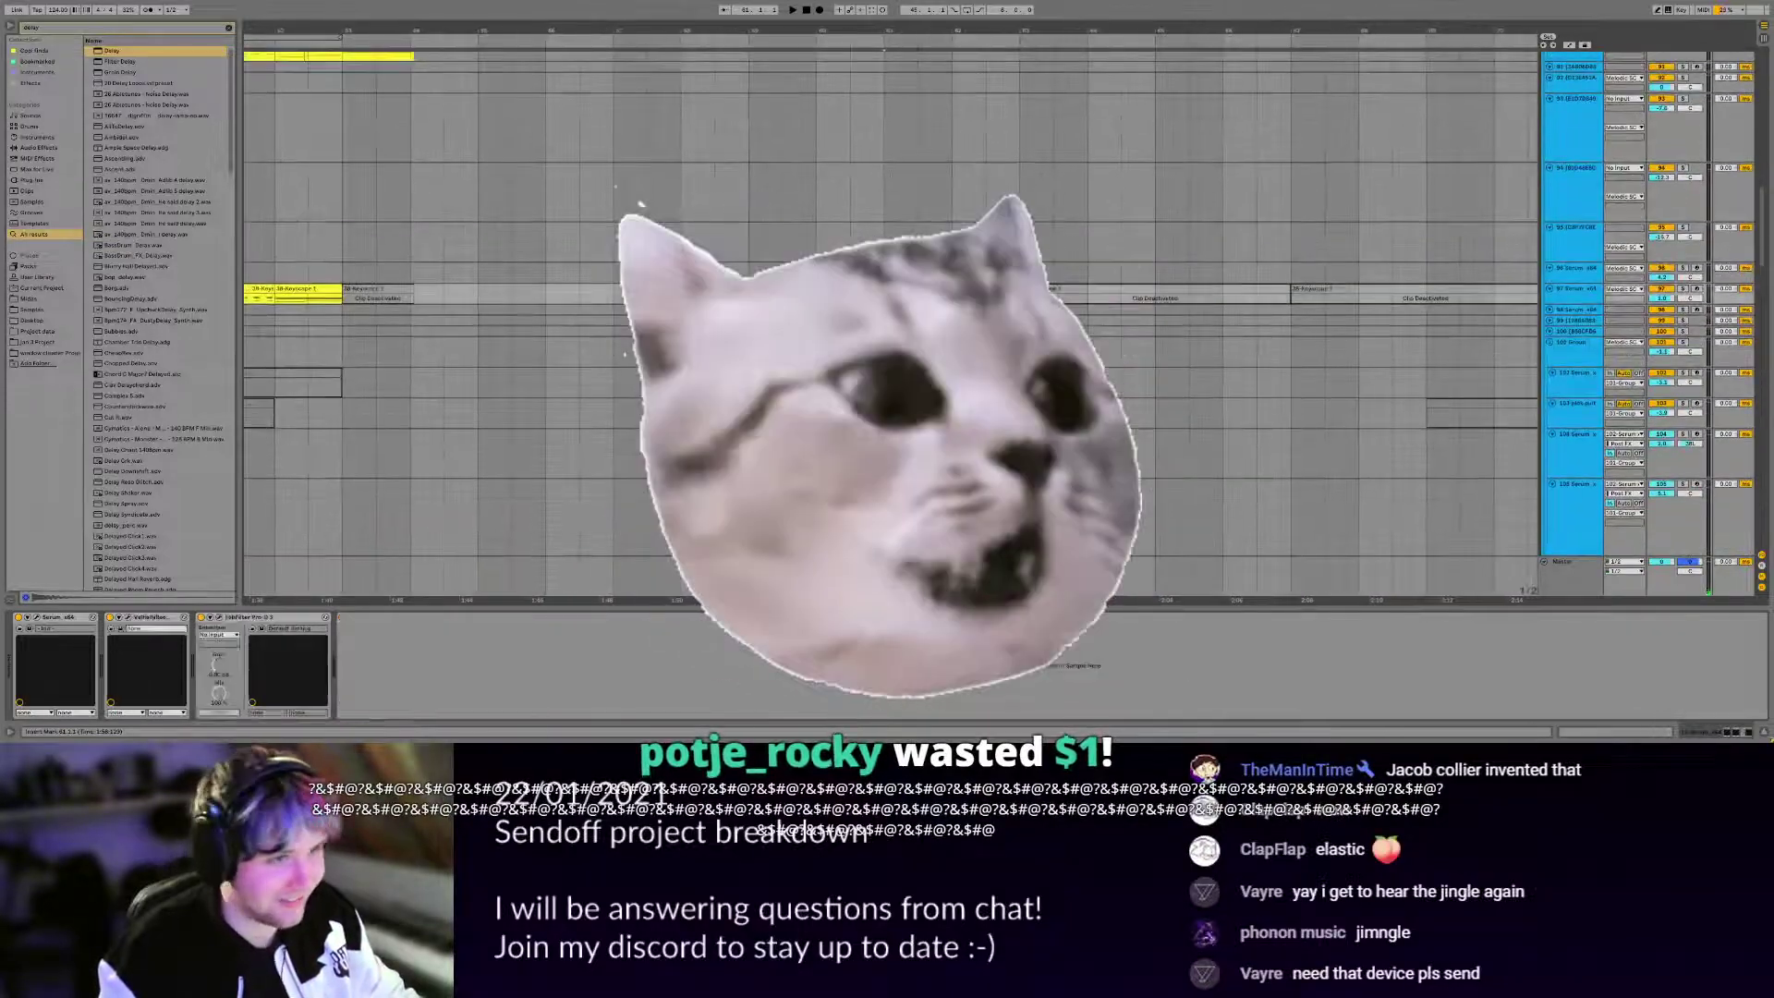
pyautogui.scroll(2, 639, 203)
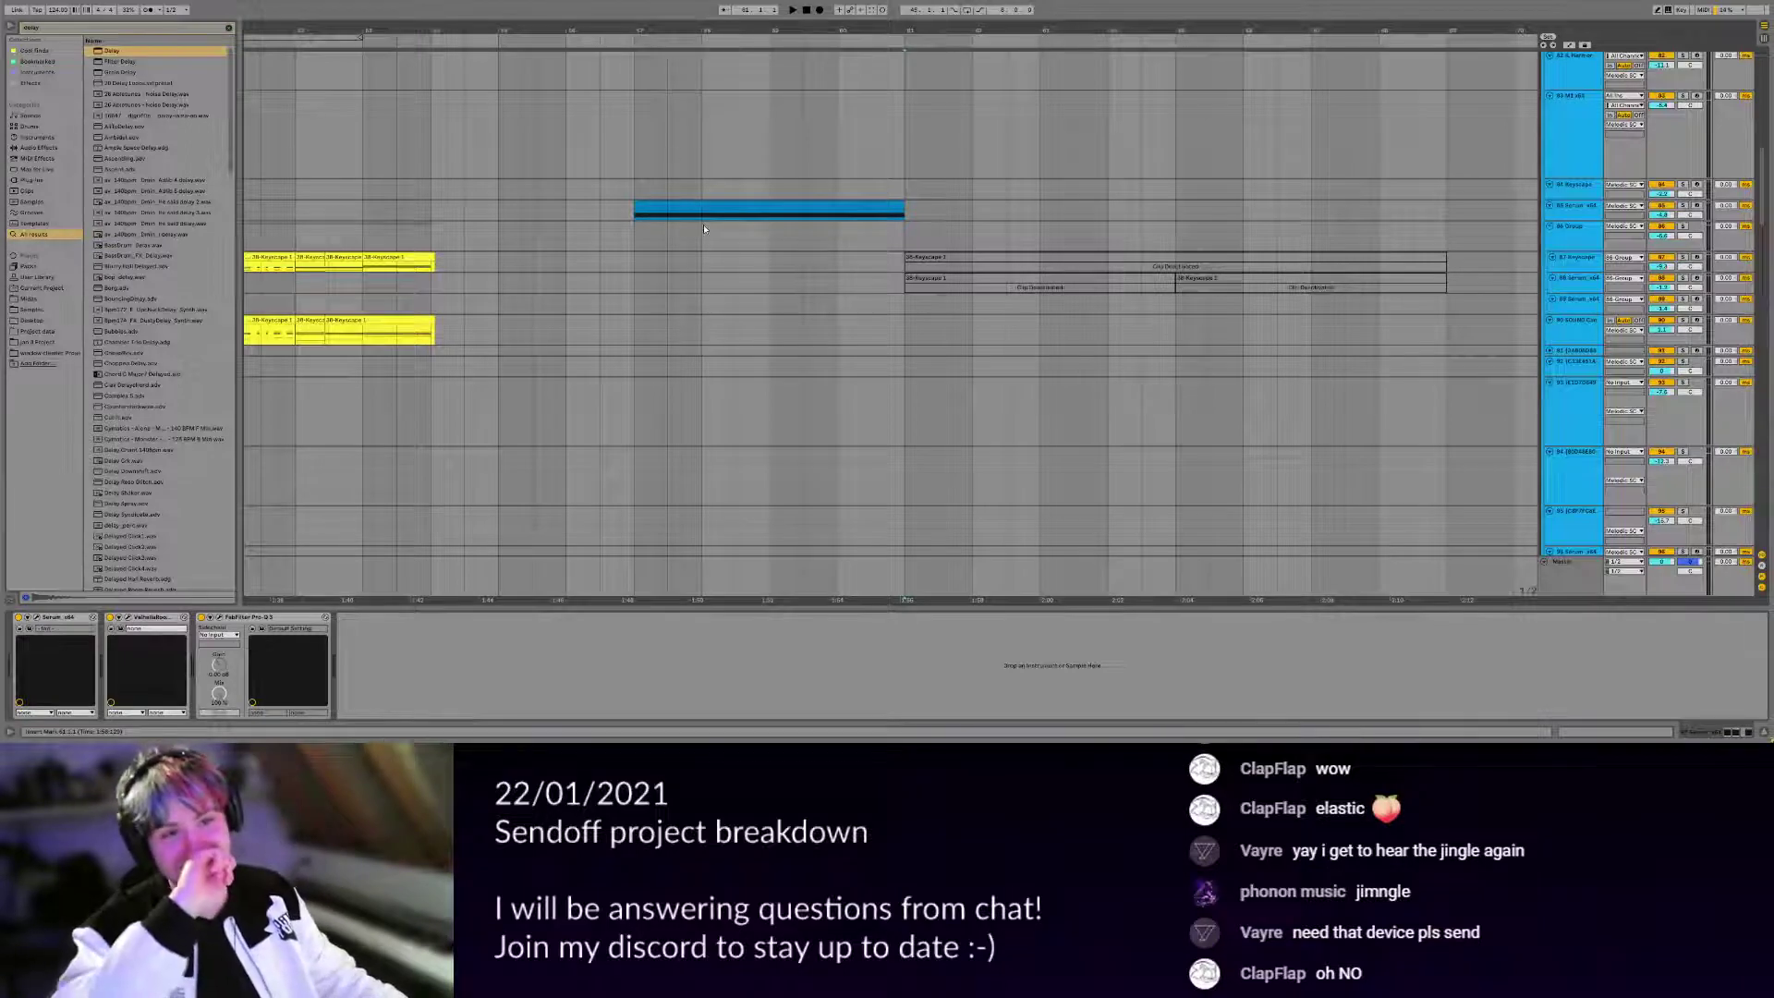
pyautogui.scroll(4, 795, 305)
pyautogui.hscroll(-1, 914, 431)
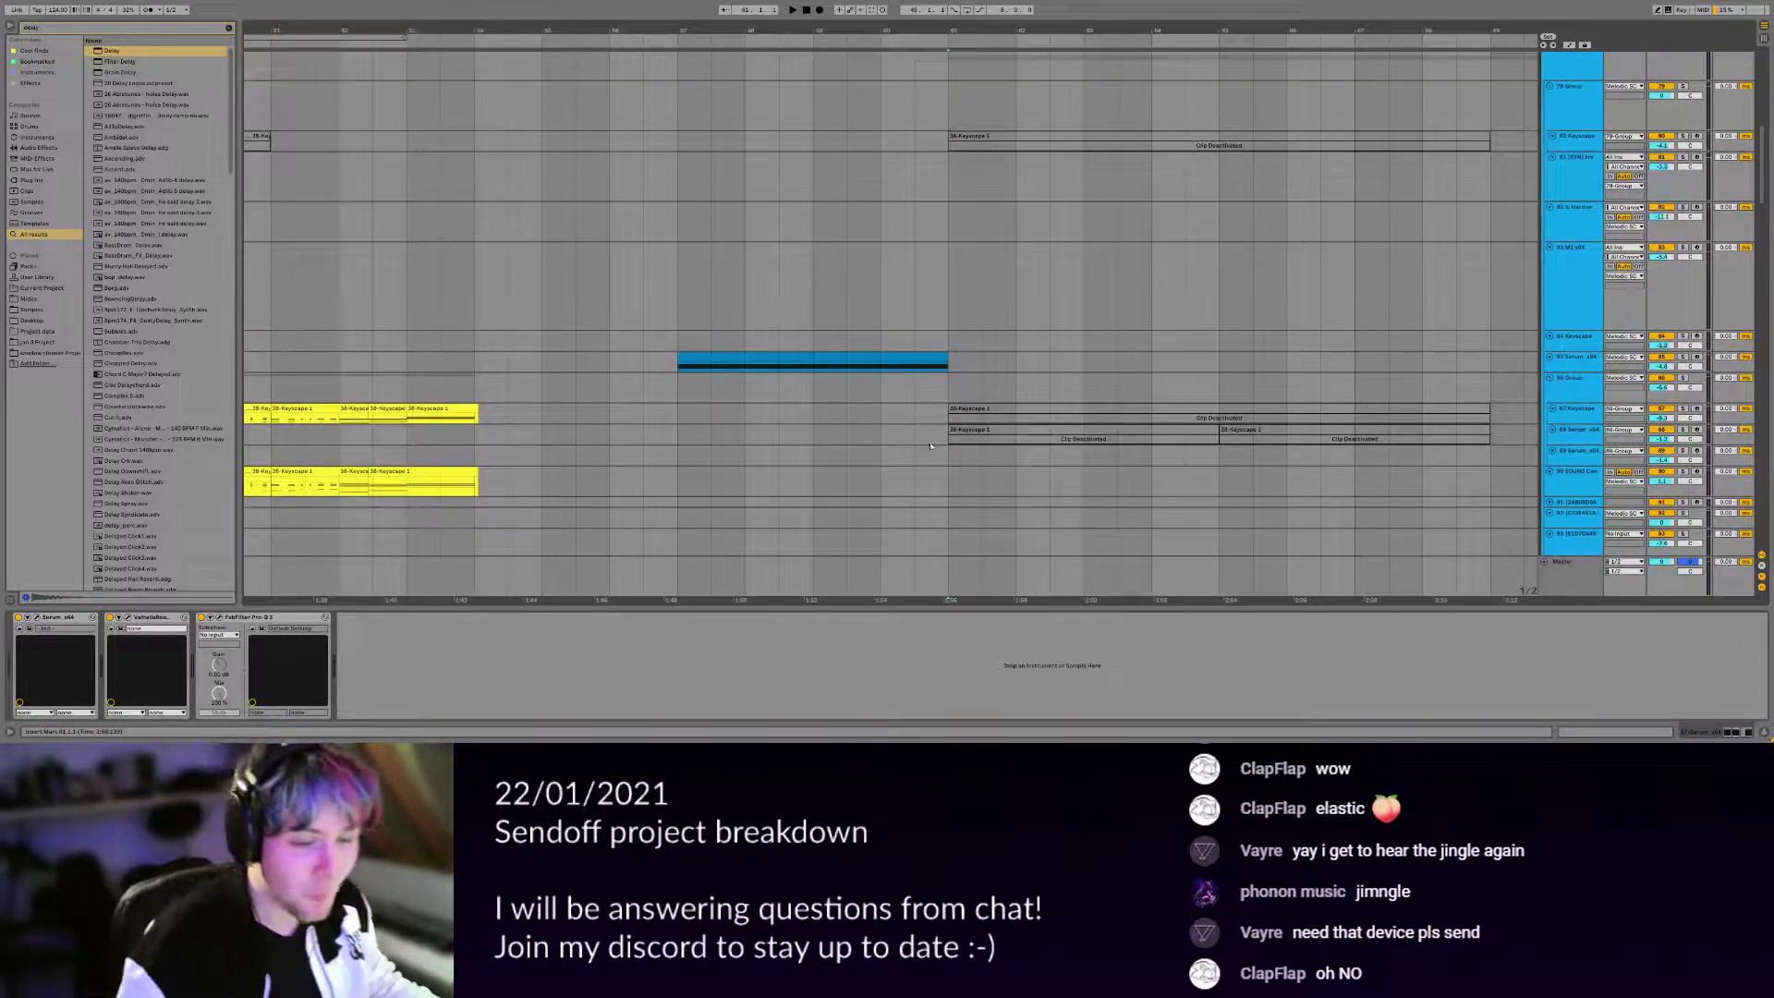
pyautogui.scroll(6, 813, 323)
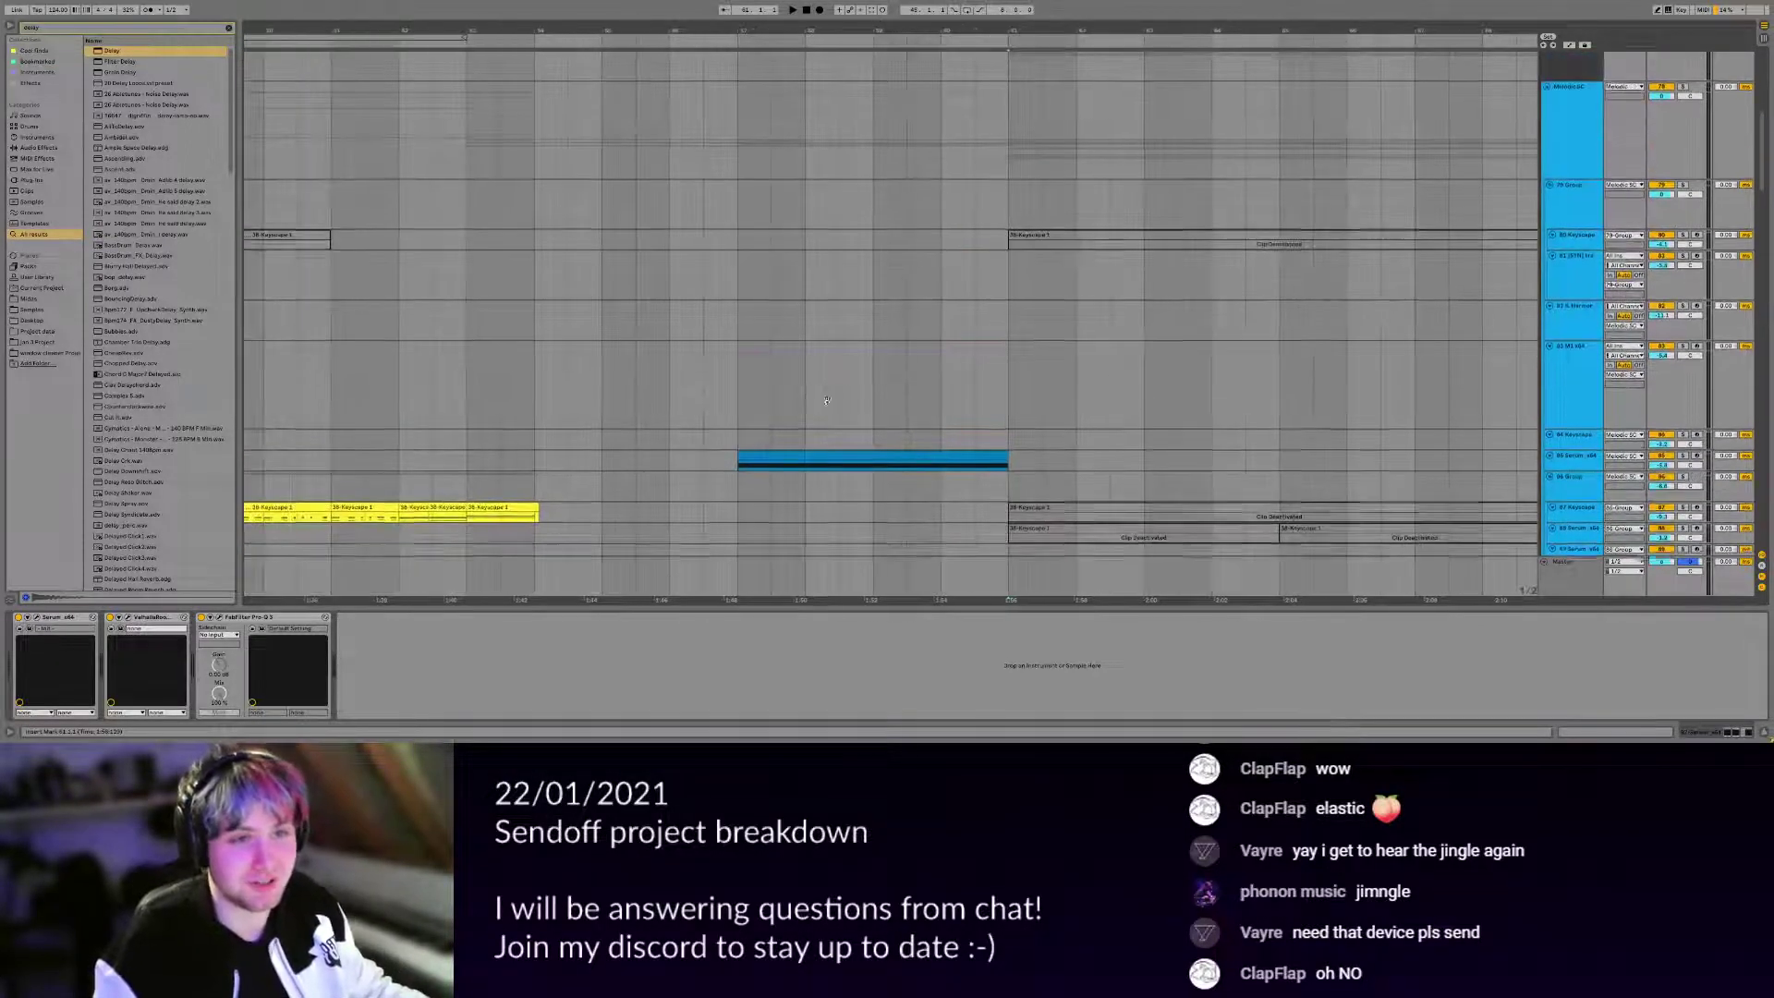
pyautogui.scroll(-4, 776, 295)
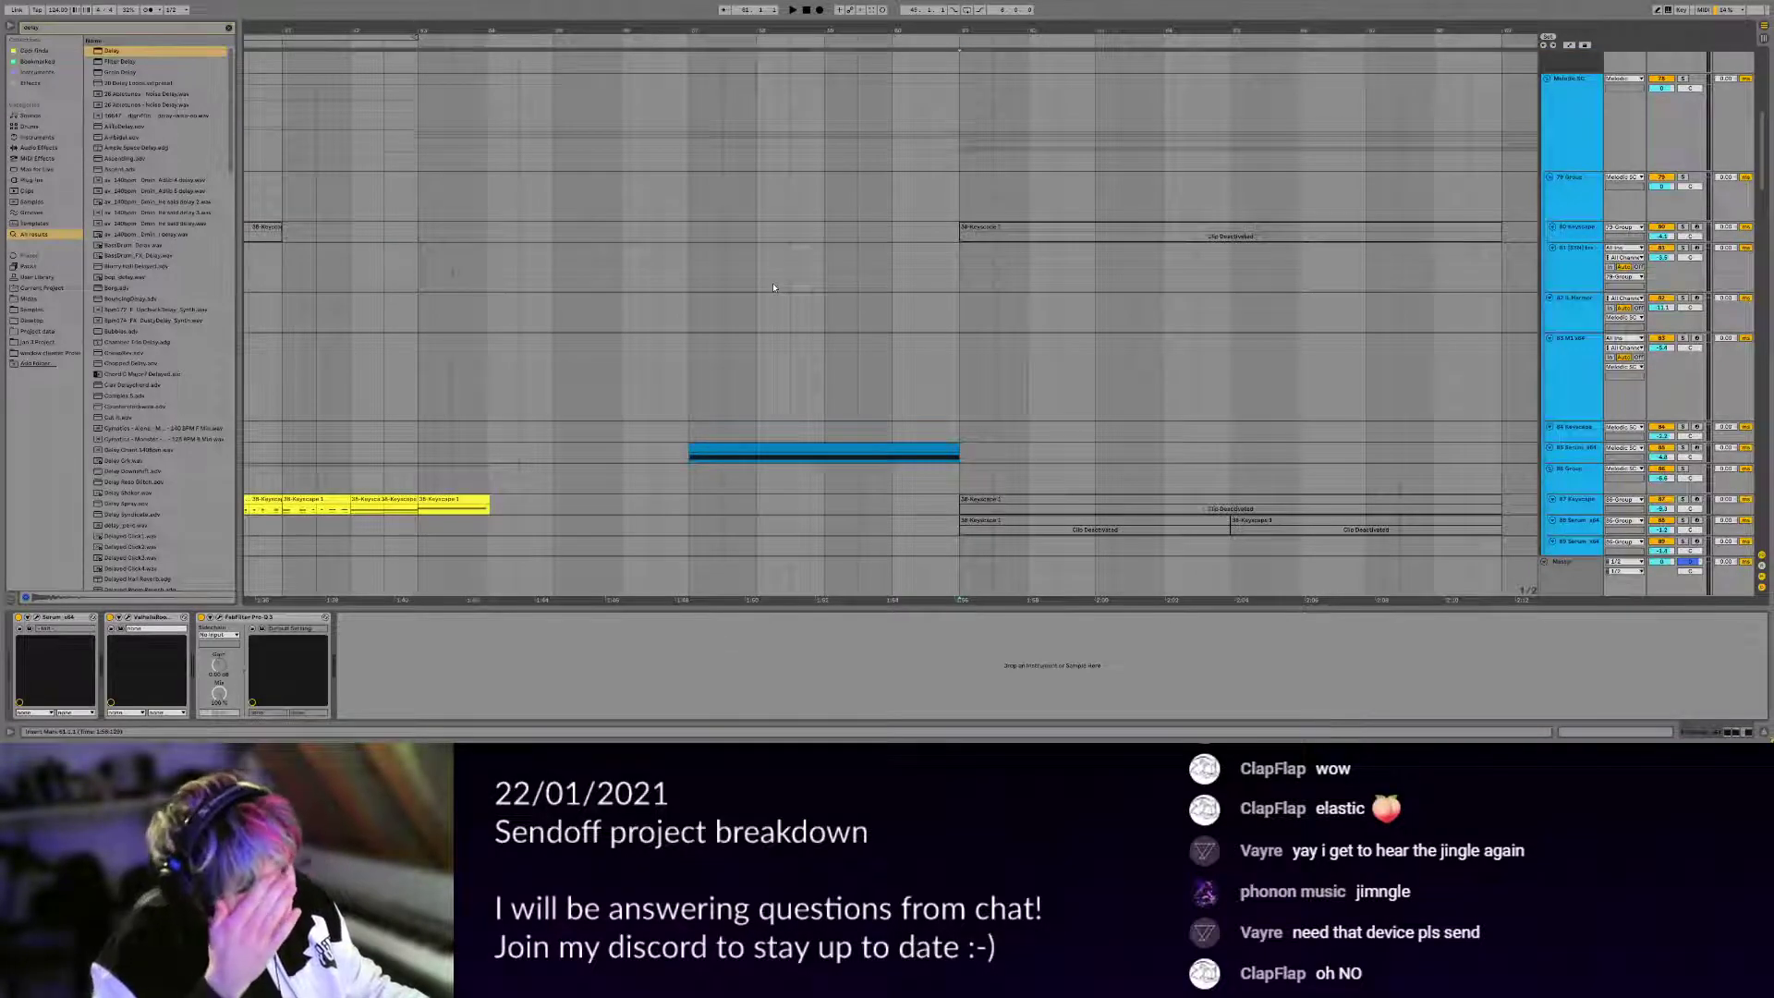
pyautogui.scroll(10, 725, 332)
pyautogui.hscroll(-2, 725, 333)
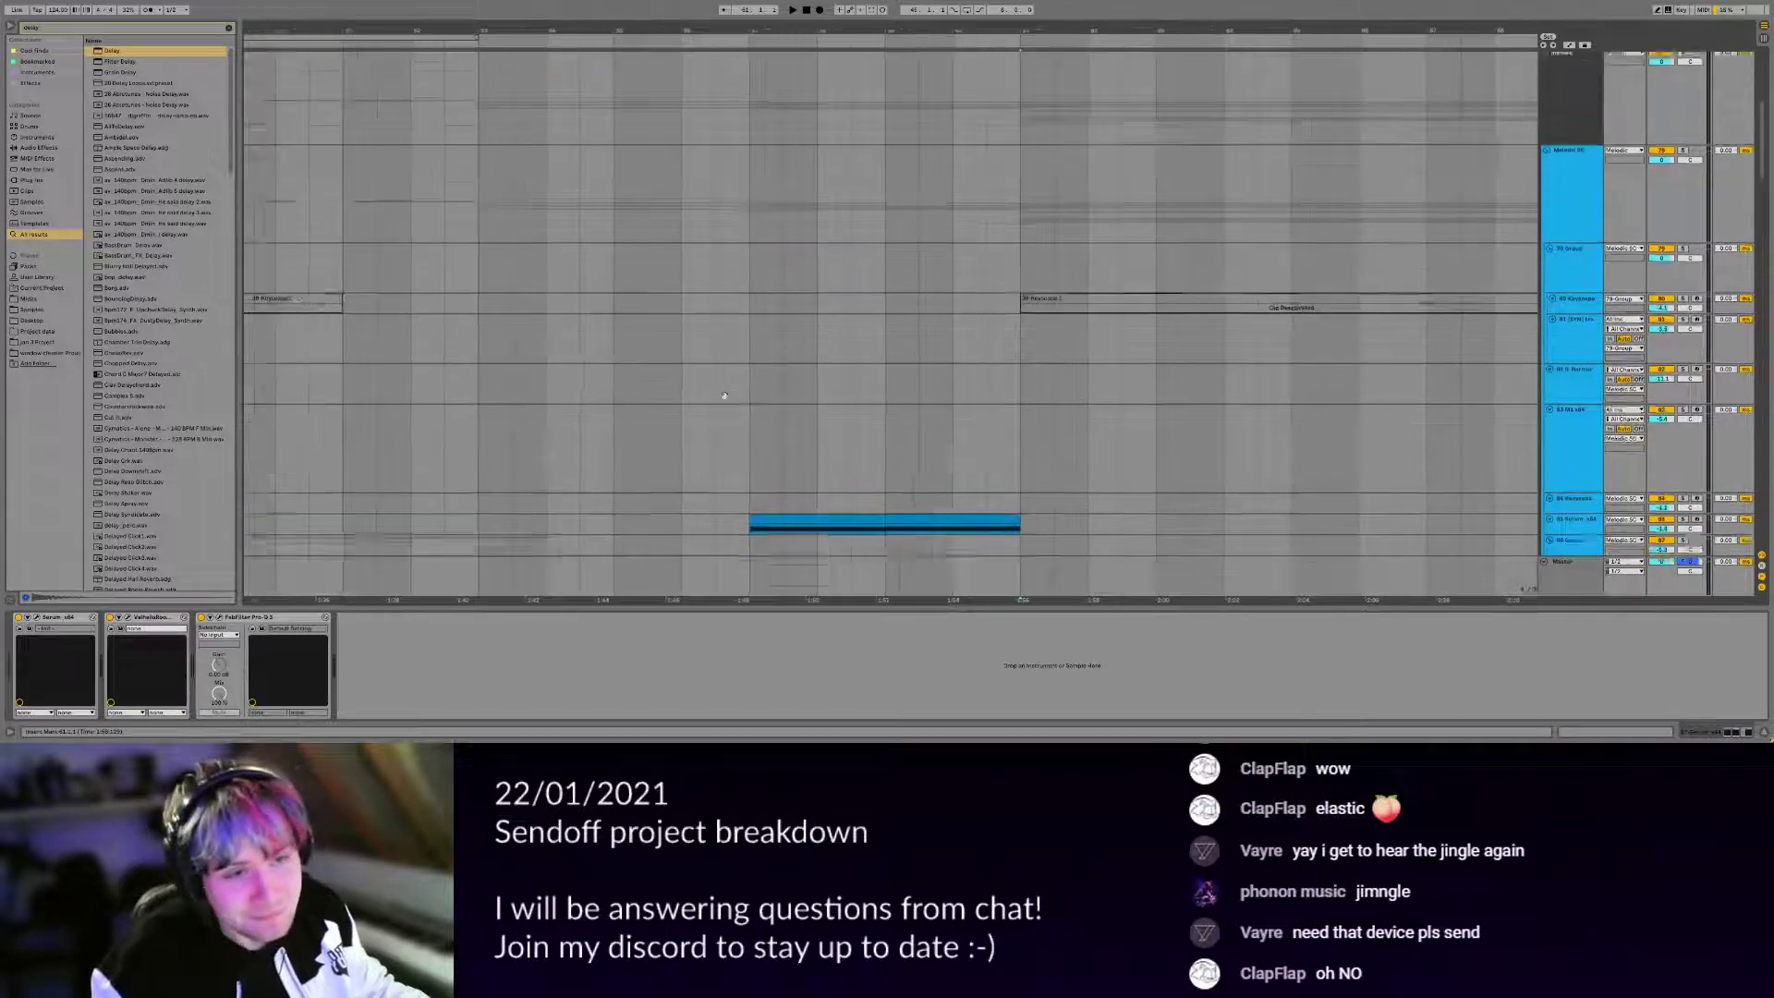
# Locate the short dark blue clip on the lower blue Serum track and set the playback position at its start.
pyautogui.hscroll(1, 822, 462)
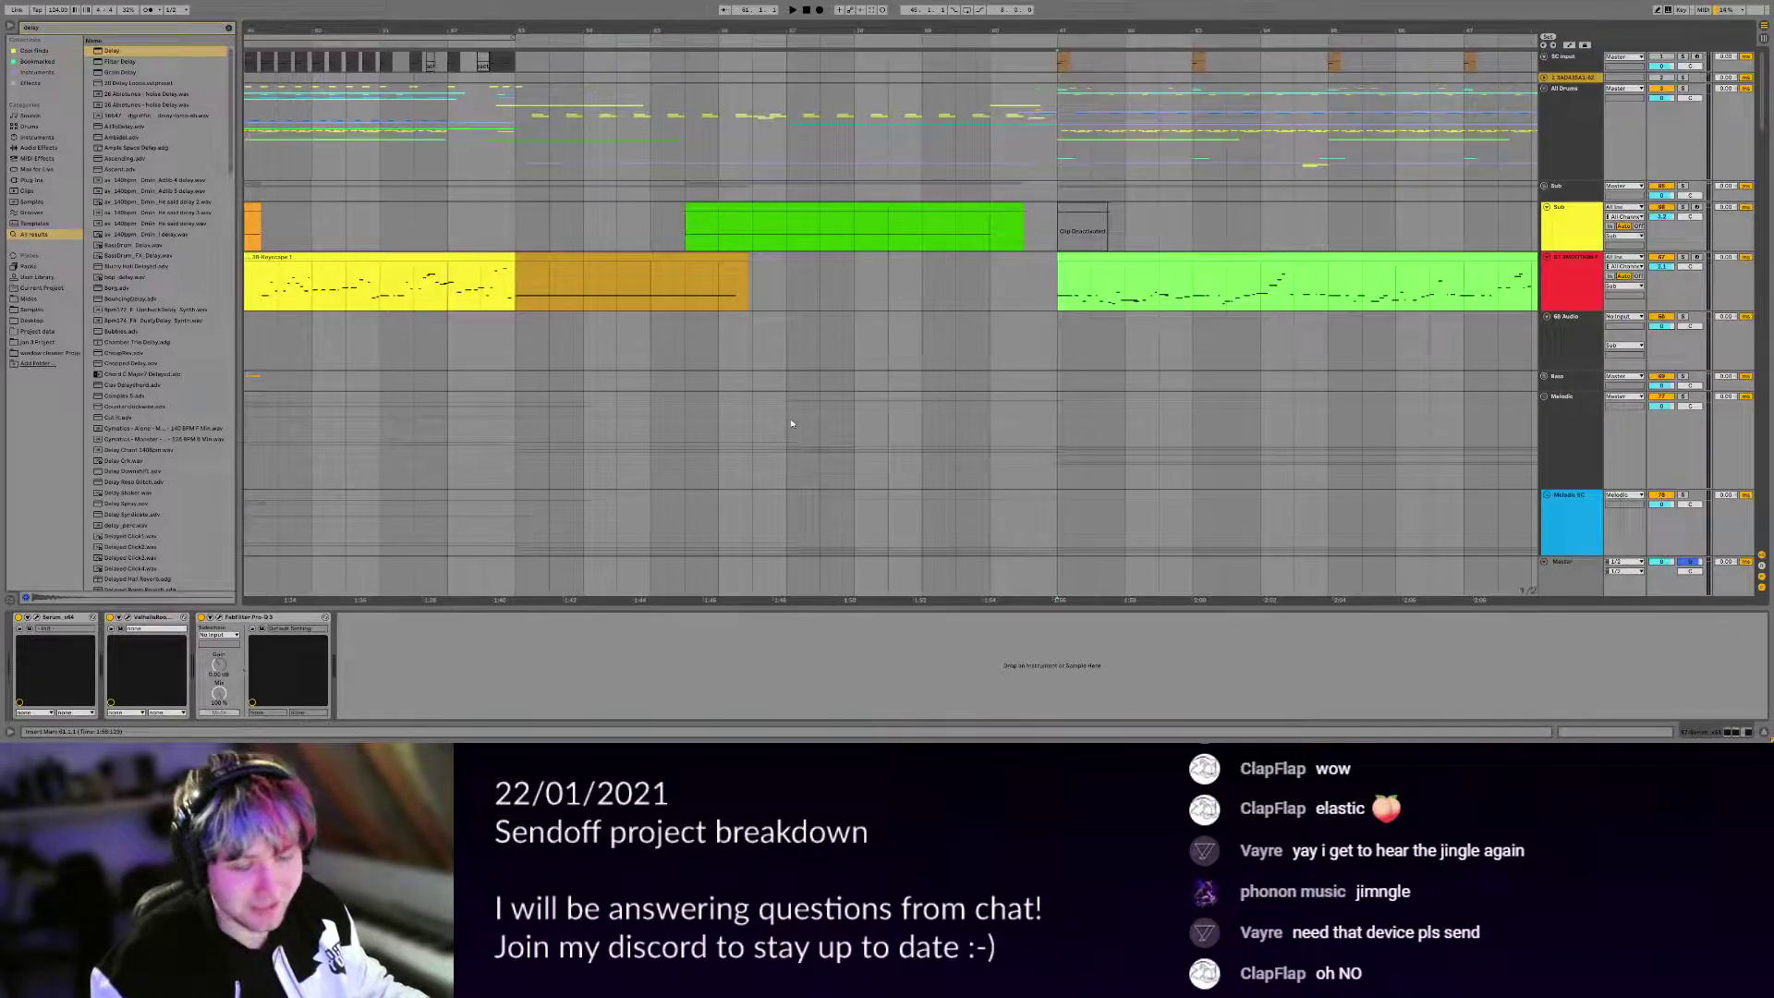
pyautogui.scroll(-10, 802, 438)
pyautogui.scroll(8, 804, 431)
pyautogui.scroll(-2, 805, 432)
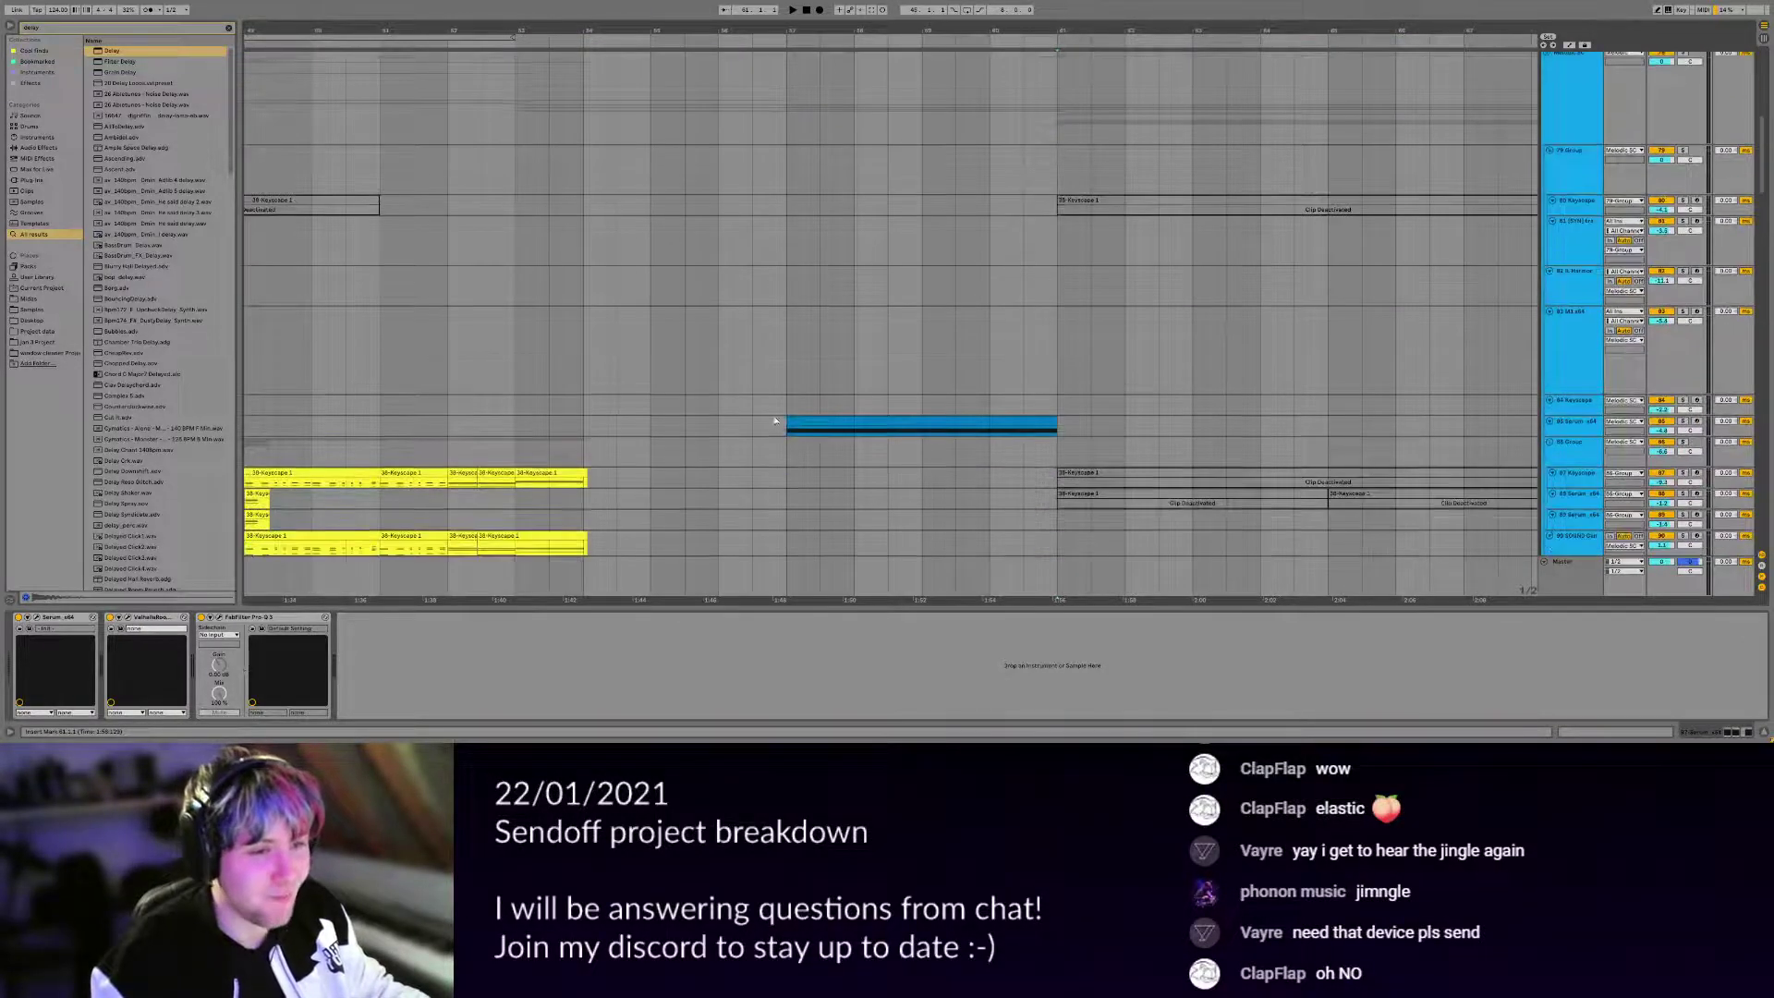
pyautogui.click(780, 421)
pyautogui.moveTo(858, 408); pyautogui.dragTo(774, 392)
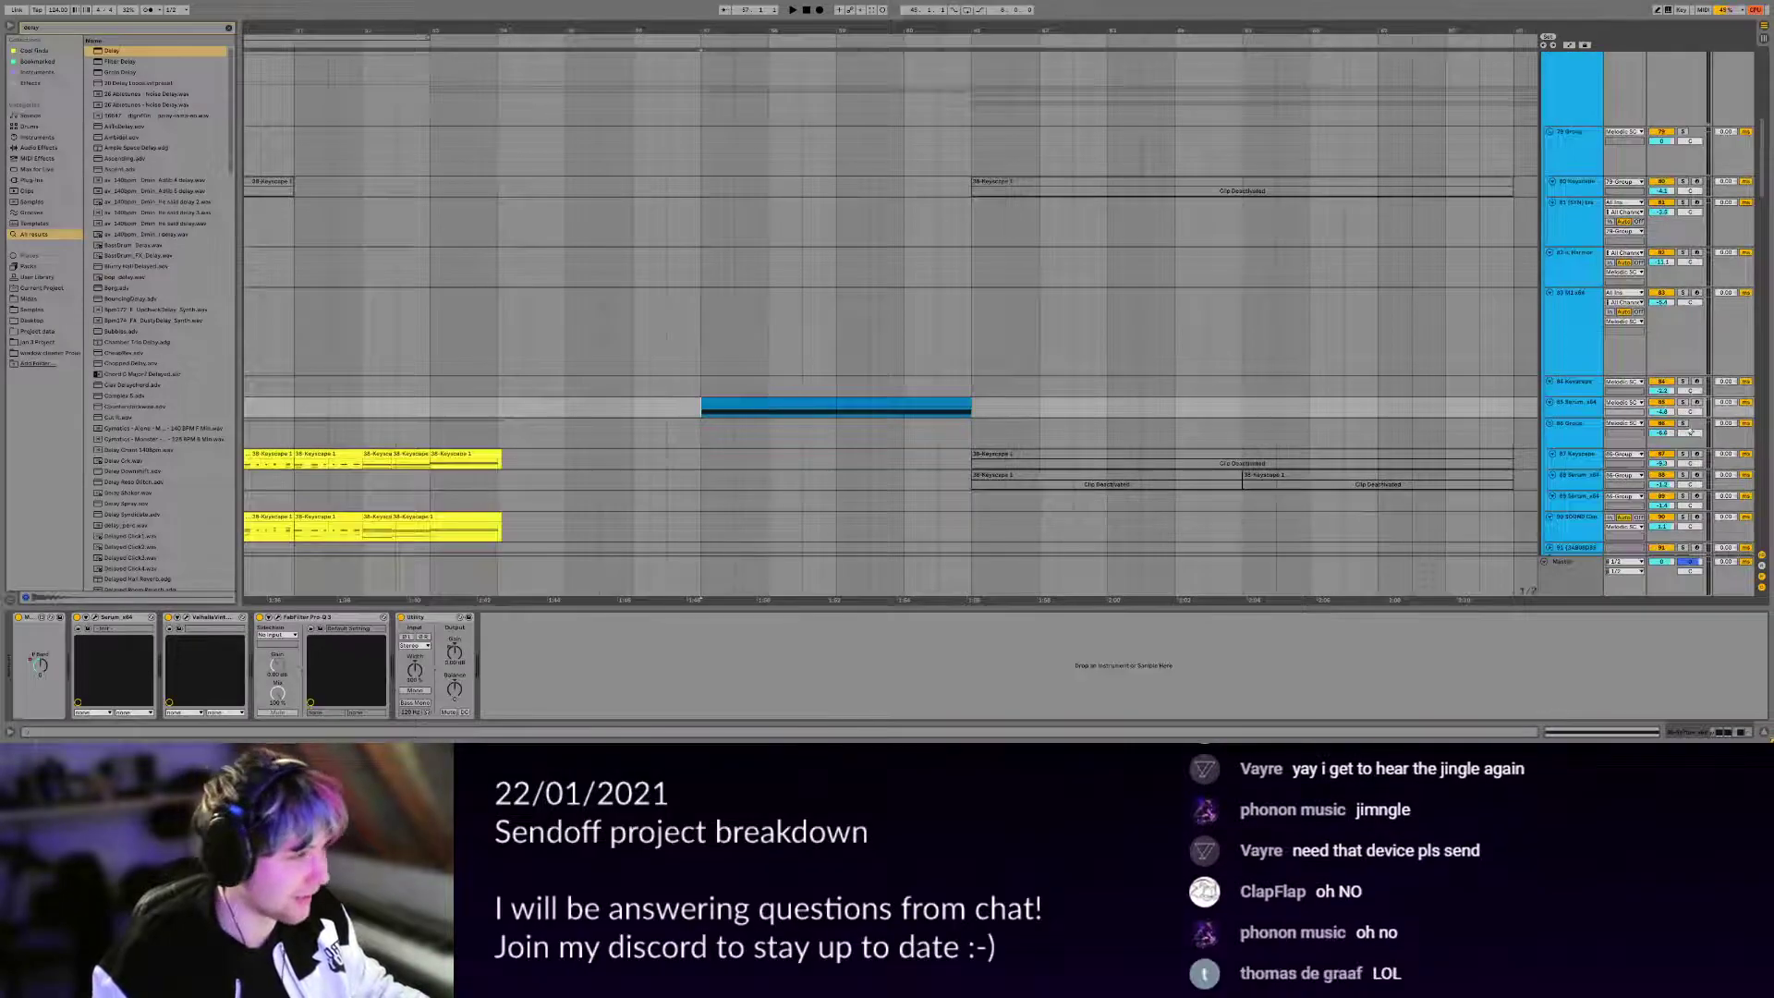
# Play the dark blue clip with its Serum track soloed, unsolo the track and stop playback.
pyautogui.click(1685, 394)
pyautogui.click(1684, 402)
pyautogui.press('space')
pyautogui.click(1684, 403)
pyautogui.scroll(-3, 1025, 462)
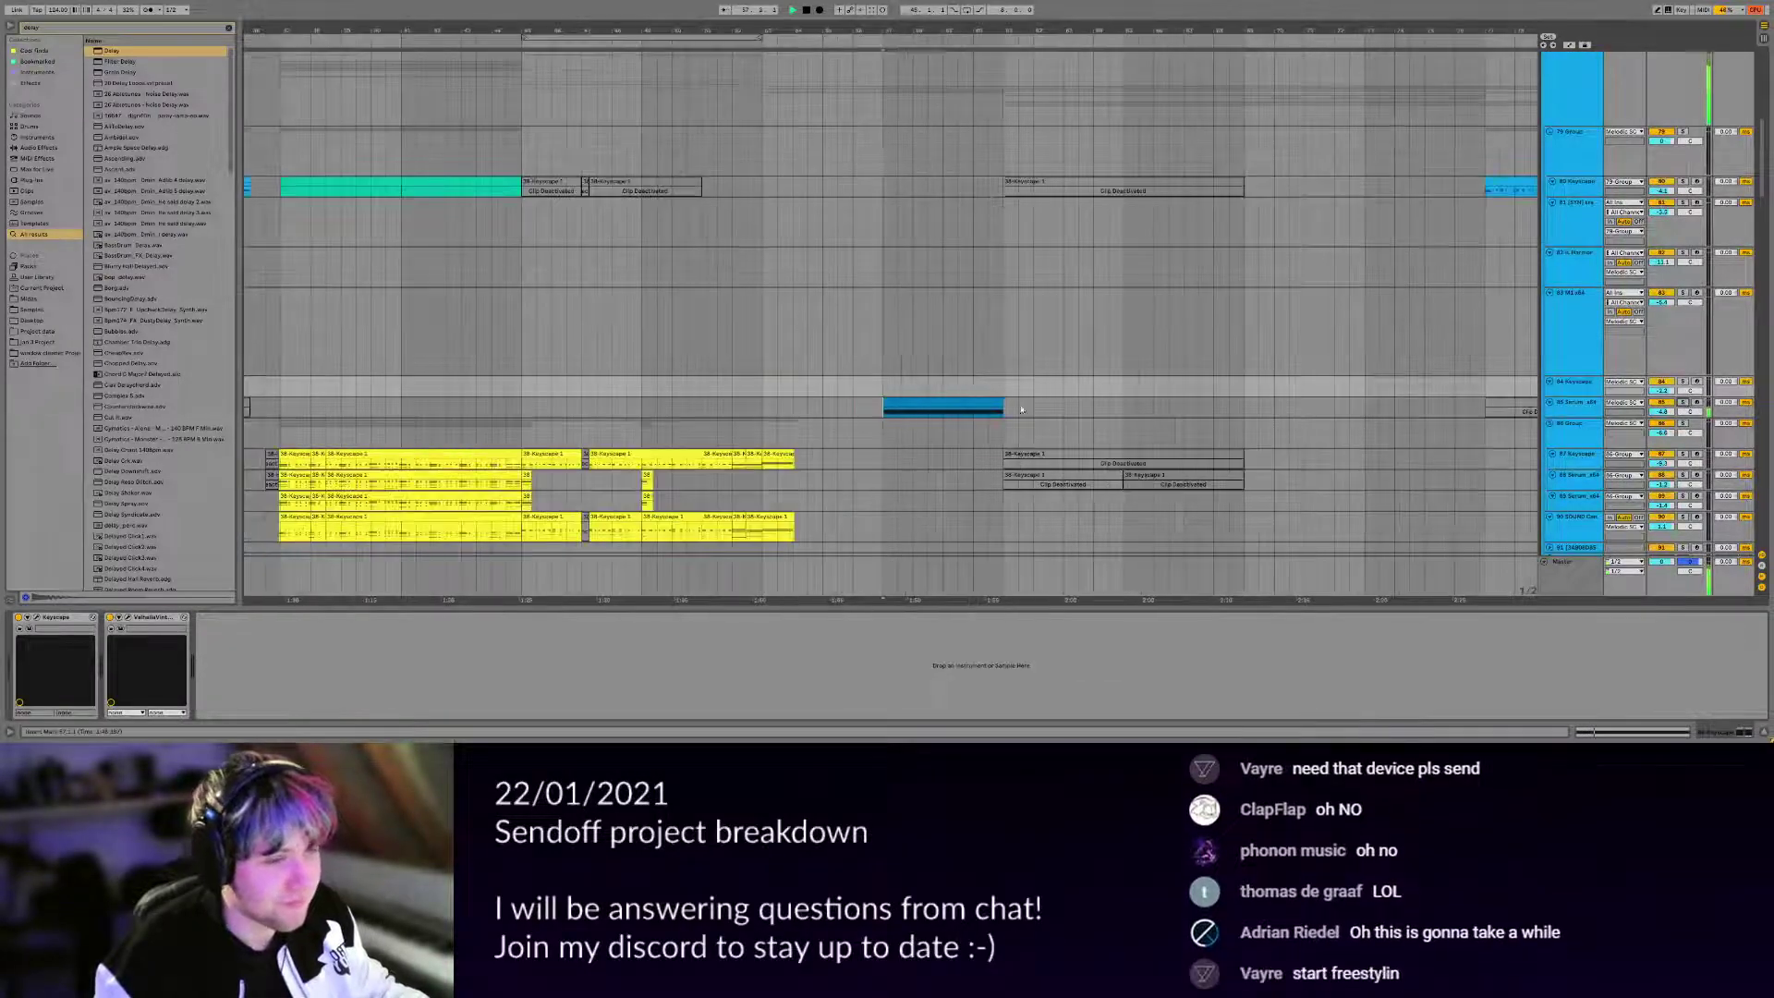
pyautogui.moveTo(807, 506); pyautogui.dragTo(627, 431)
pyautogui.press('space')
# Play the Spectral Metal track soloed from just after the start of the light-green Keyscape clip above it.
pyautogui.scroll(-15, 627, 431)
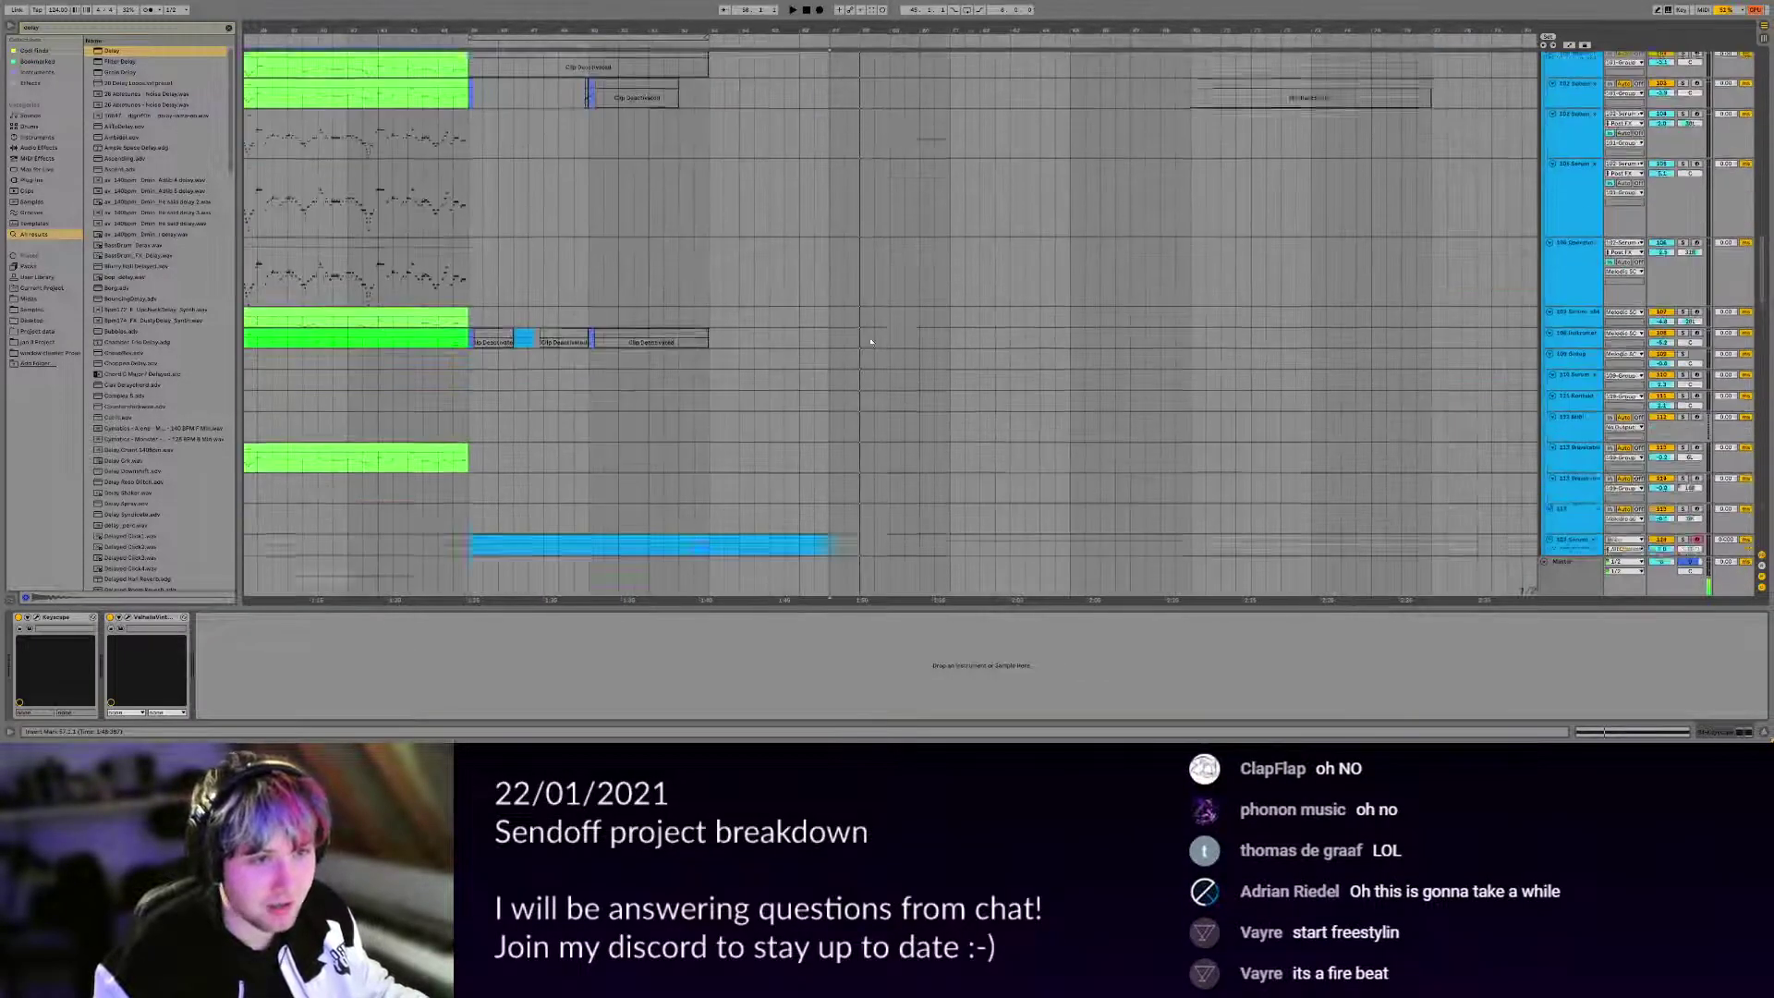
pyautogui.click(843, 411)
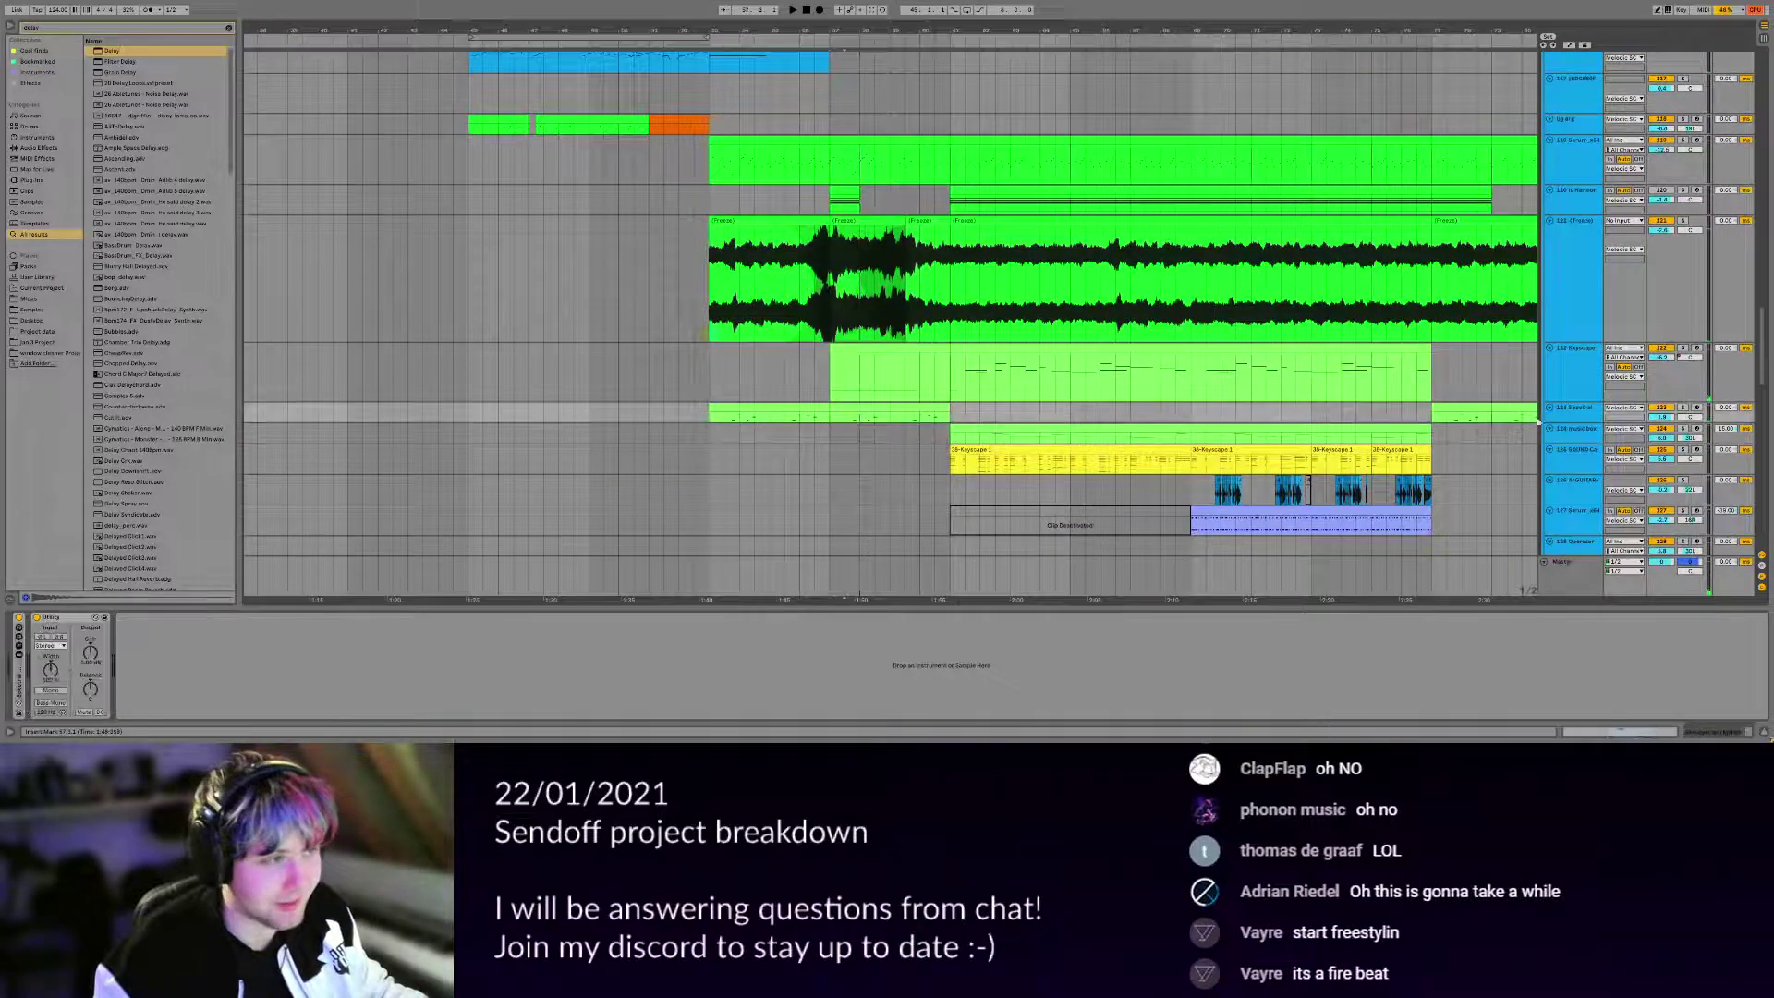
pyautogui.press('space')
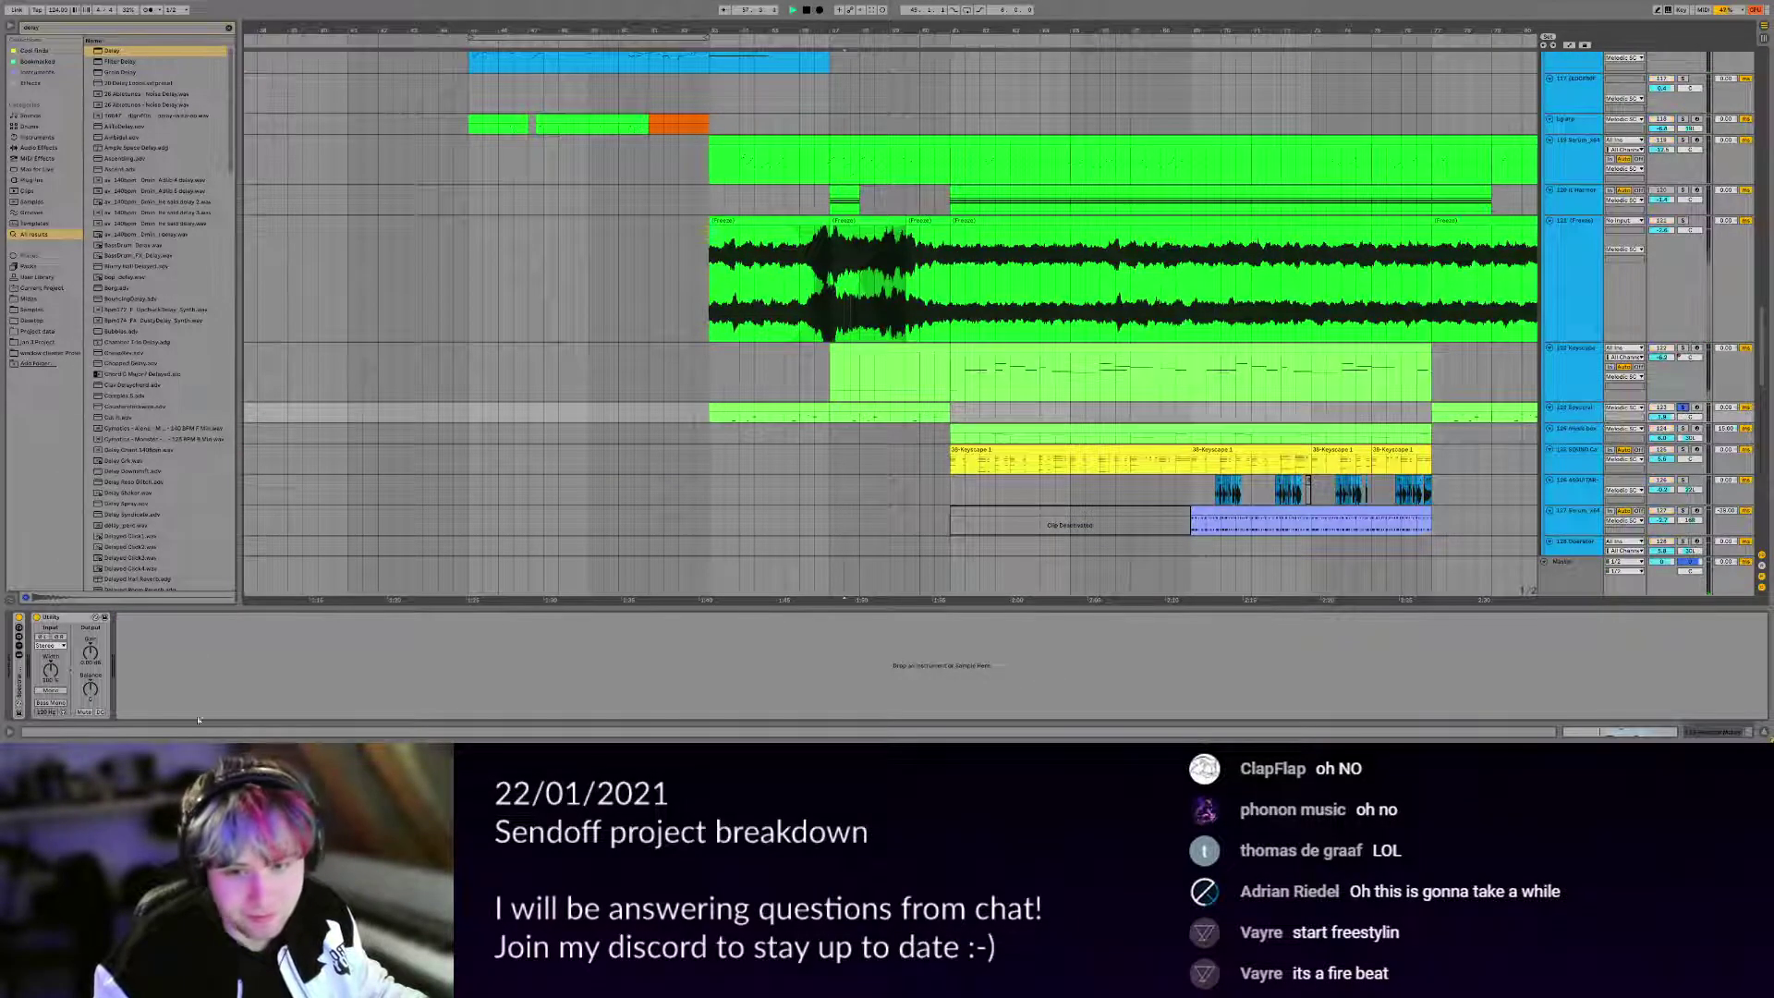
# Unfold the Spectral Metal rack, stop playback and check both chains of the inner instrument rack, ending on the Wavetable chain.
pyautogui.doubleClick(18, 682)
pyautogui.press('space')
pyautogui.click(196, 645)
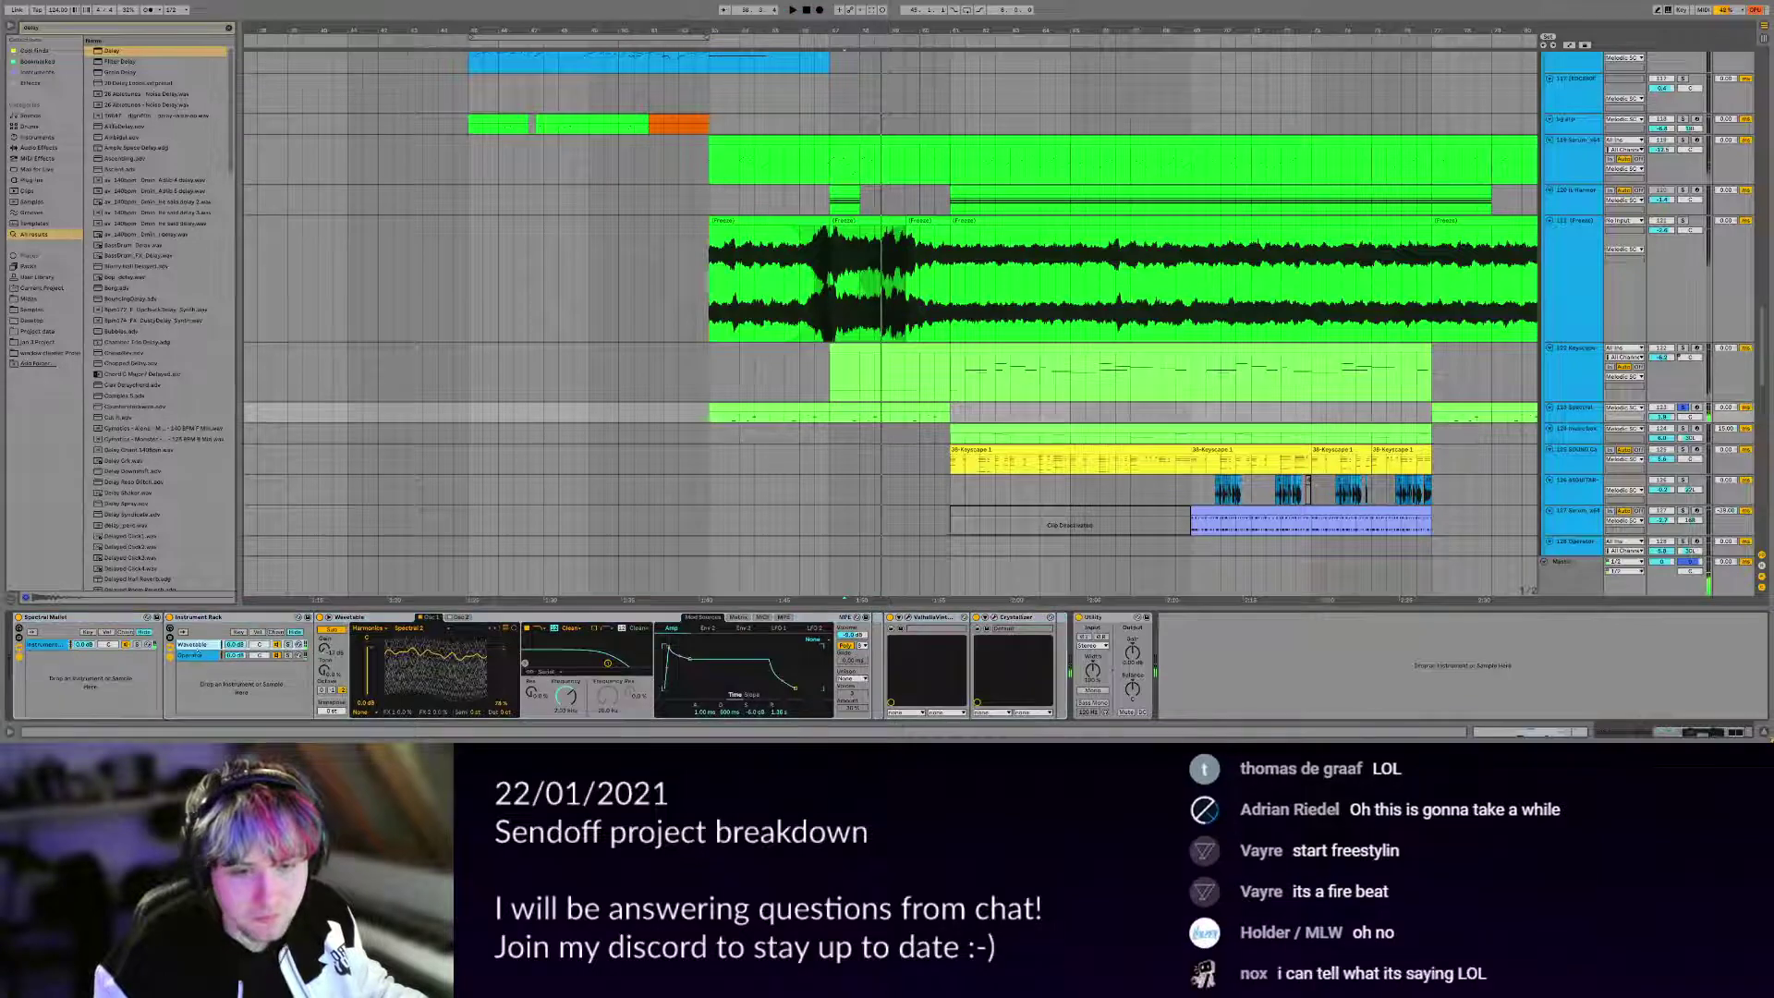
pyautogui.click(196, 655)
pyautogui.click(198, 645)
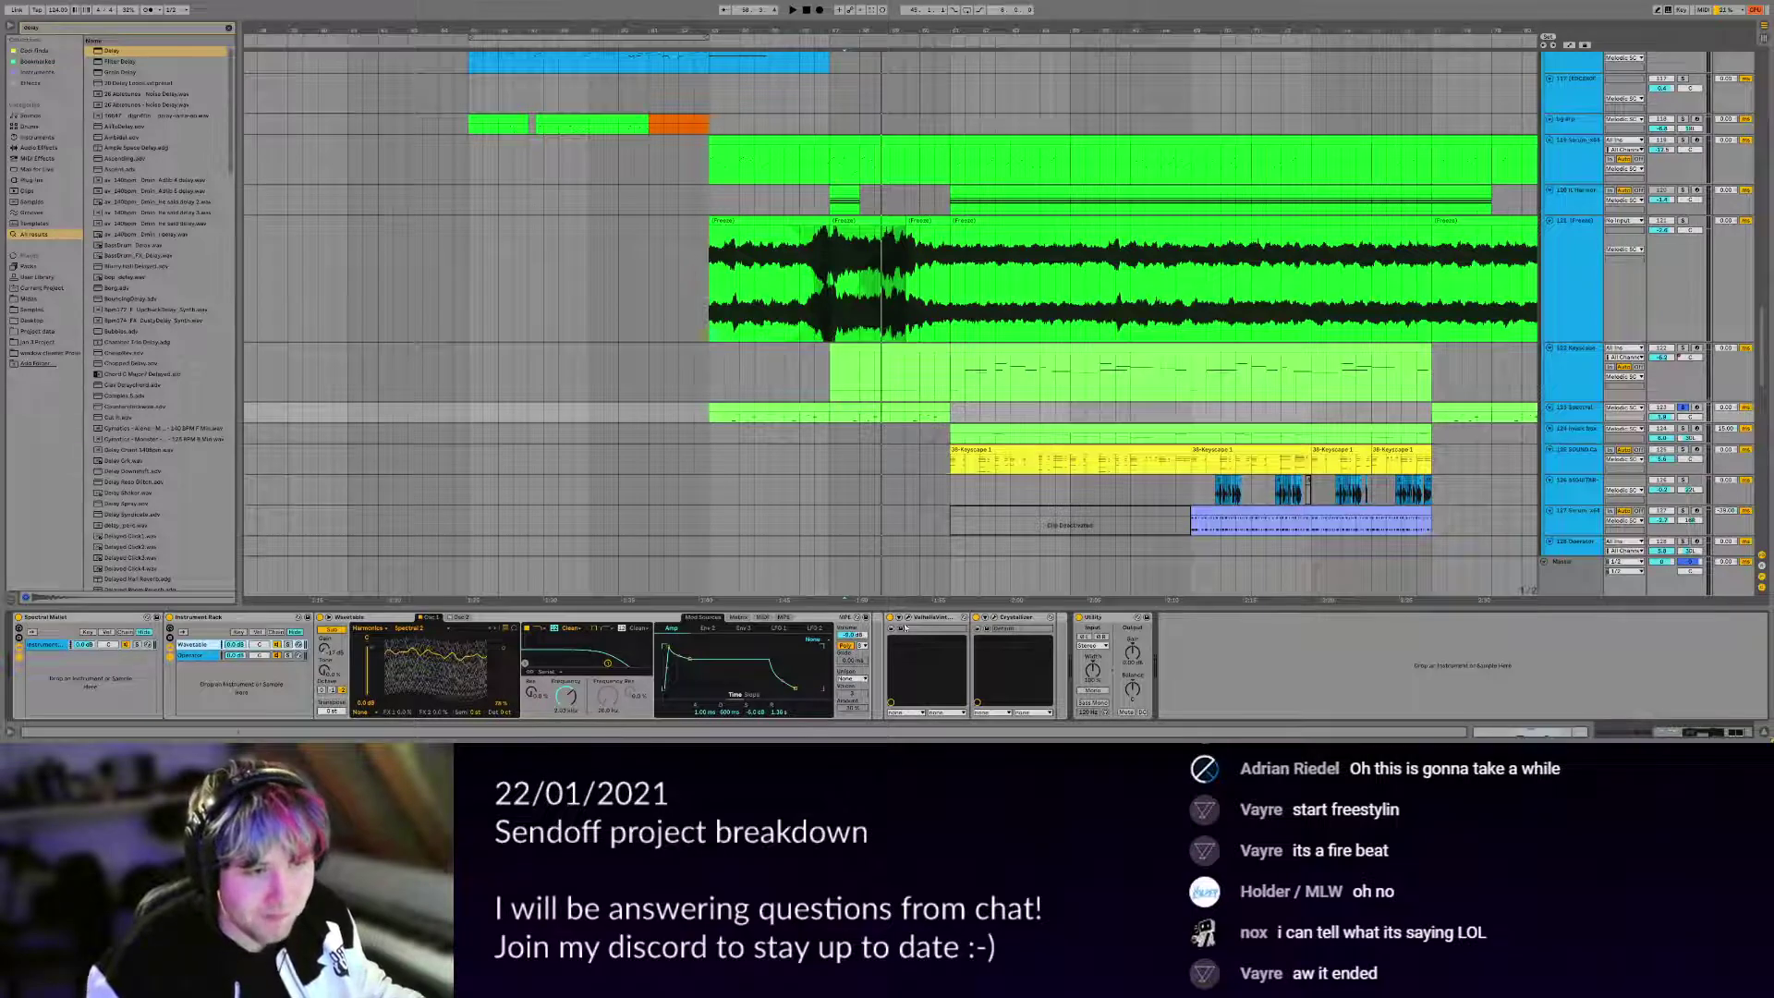
# Insert FabFilter Pro-Q 3 after the instrument on the Spectral Metal track and open its window.
pyautogui.hotkey('ctrl', 'f')
pyautogui.write('pro-q')
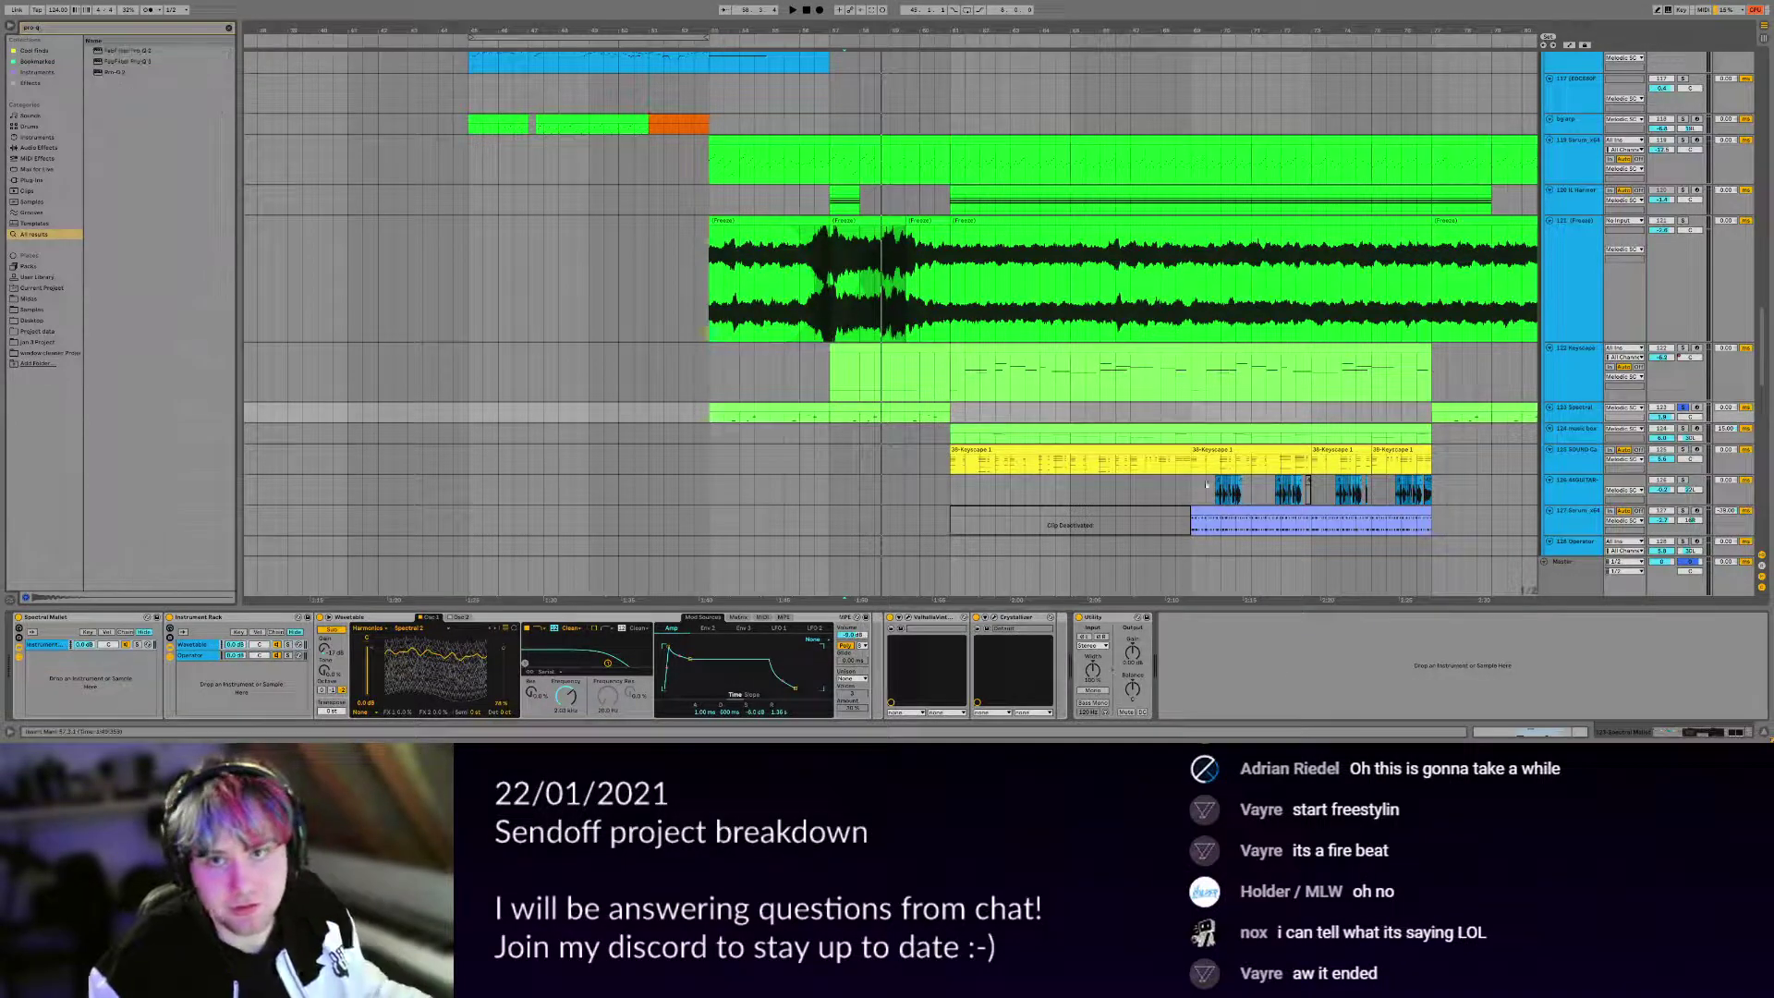
pyautogui.click(117, 61)
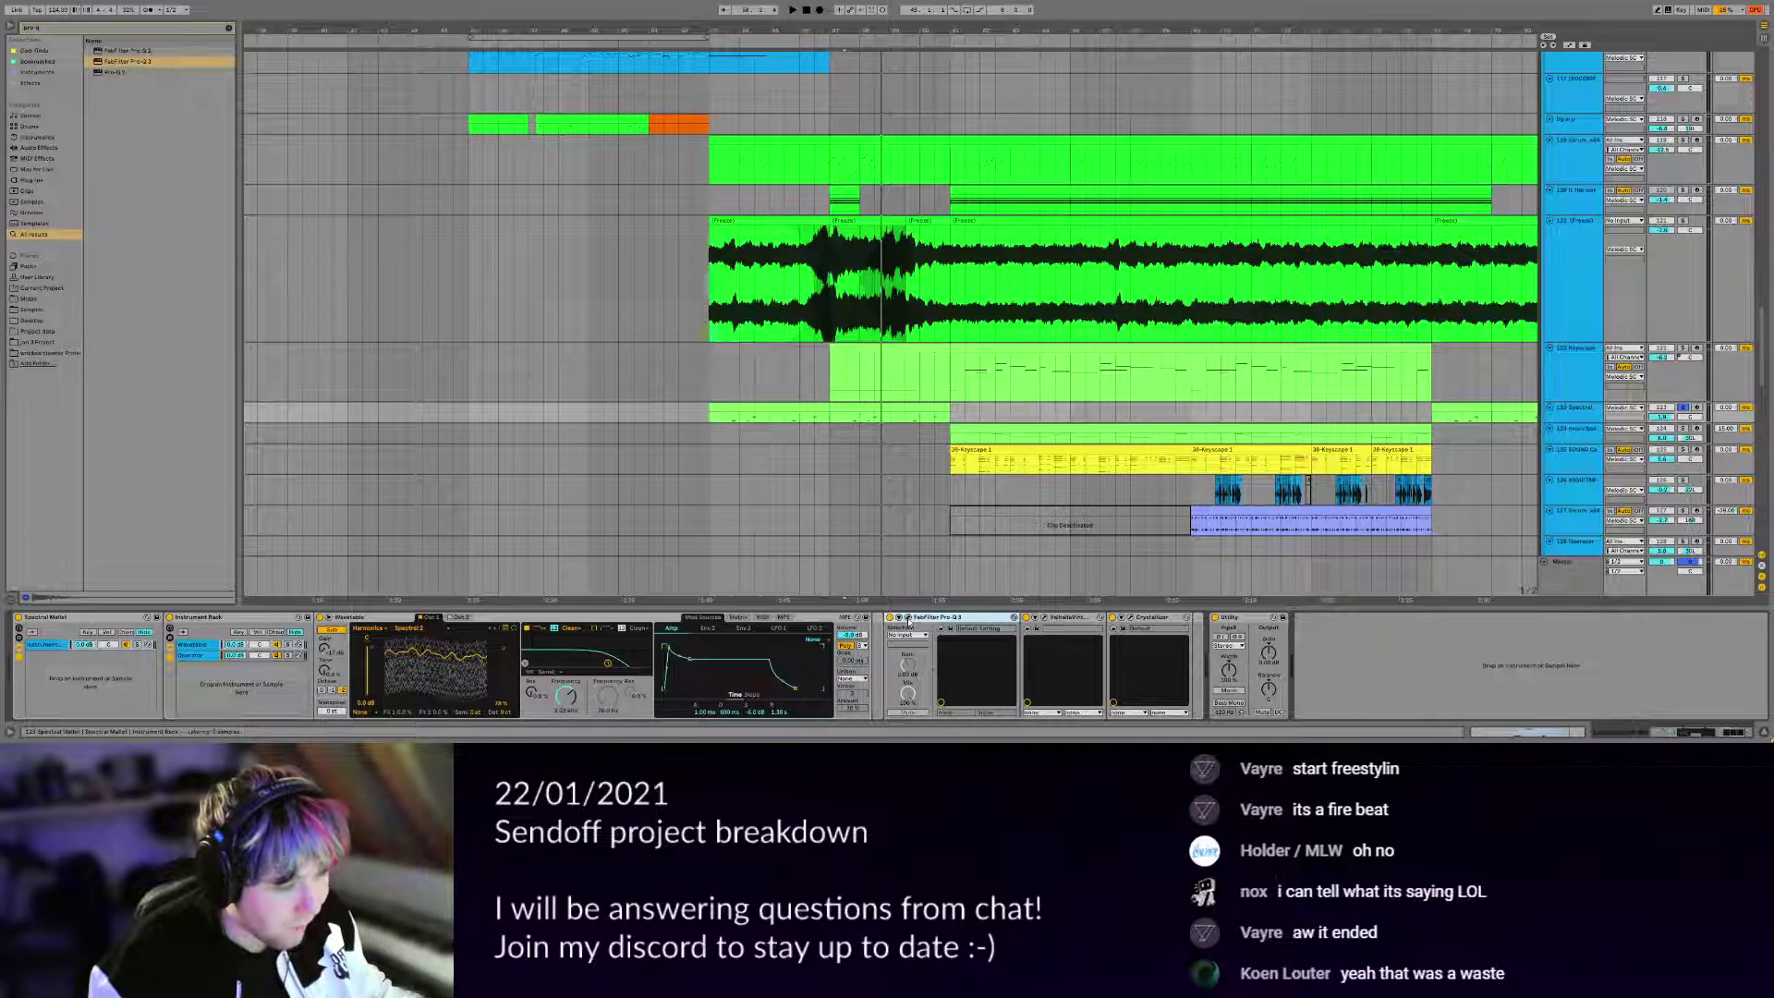
pyautogui.click(909, 619)
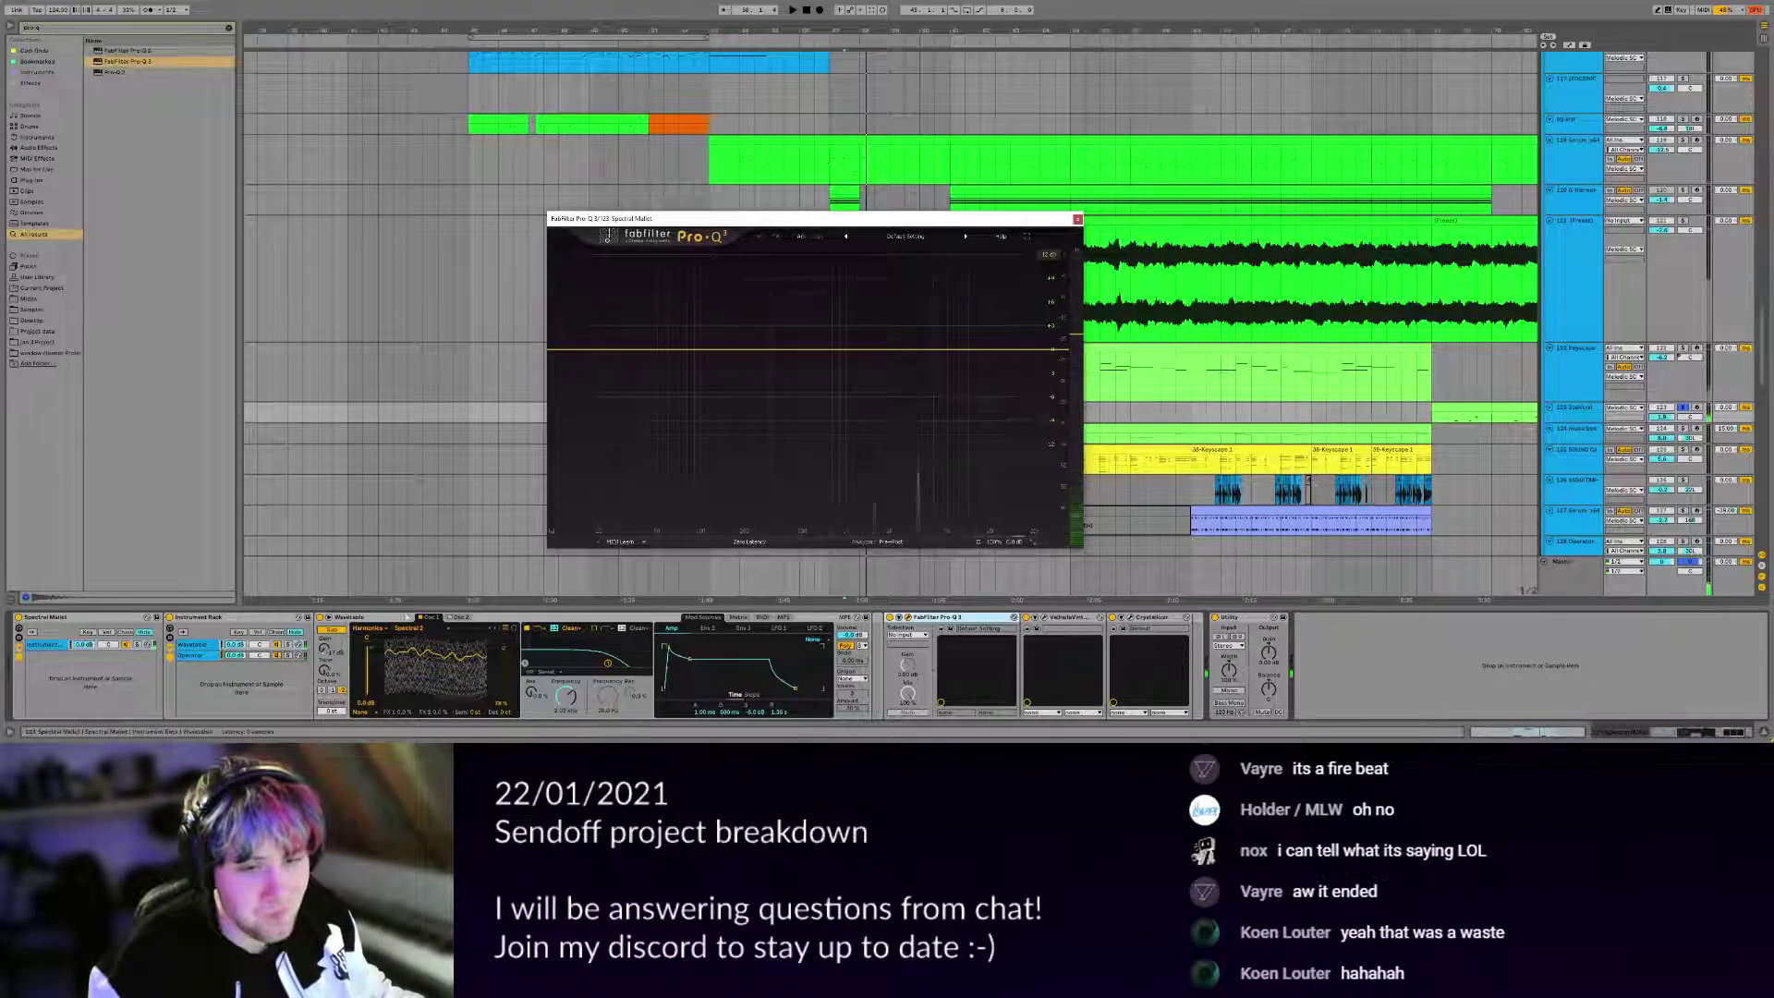
# Solo the Wavetable chain in the inner instrument rack and play it through the Pro-Q 3 analyzer.
pyautogui.click(231, 655)
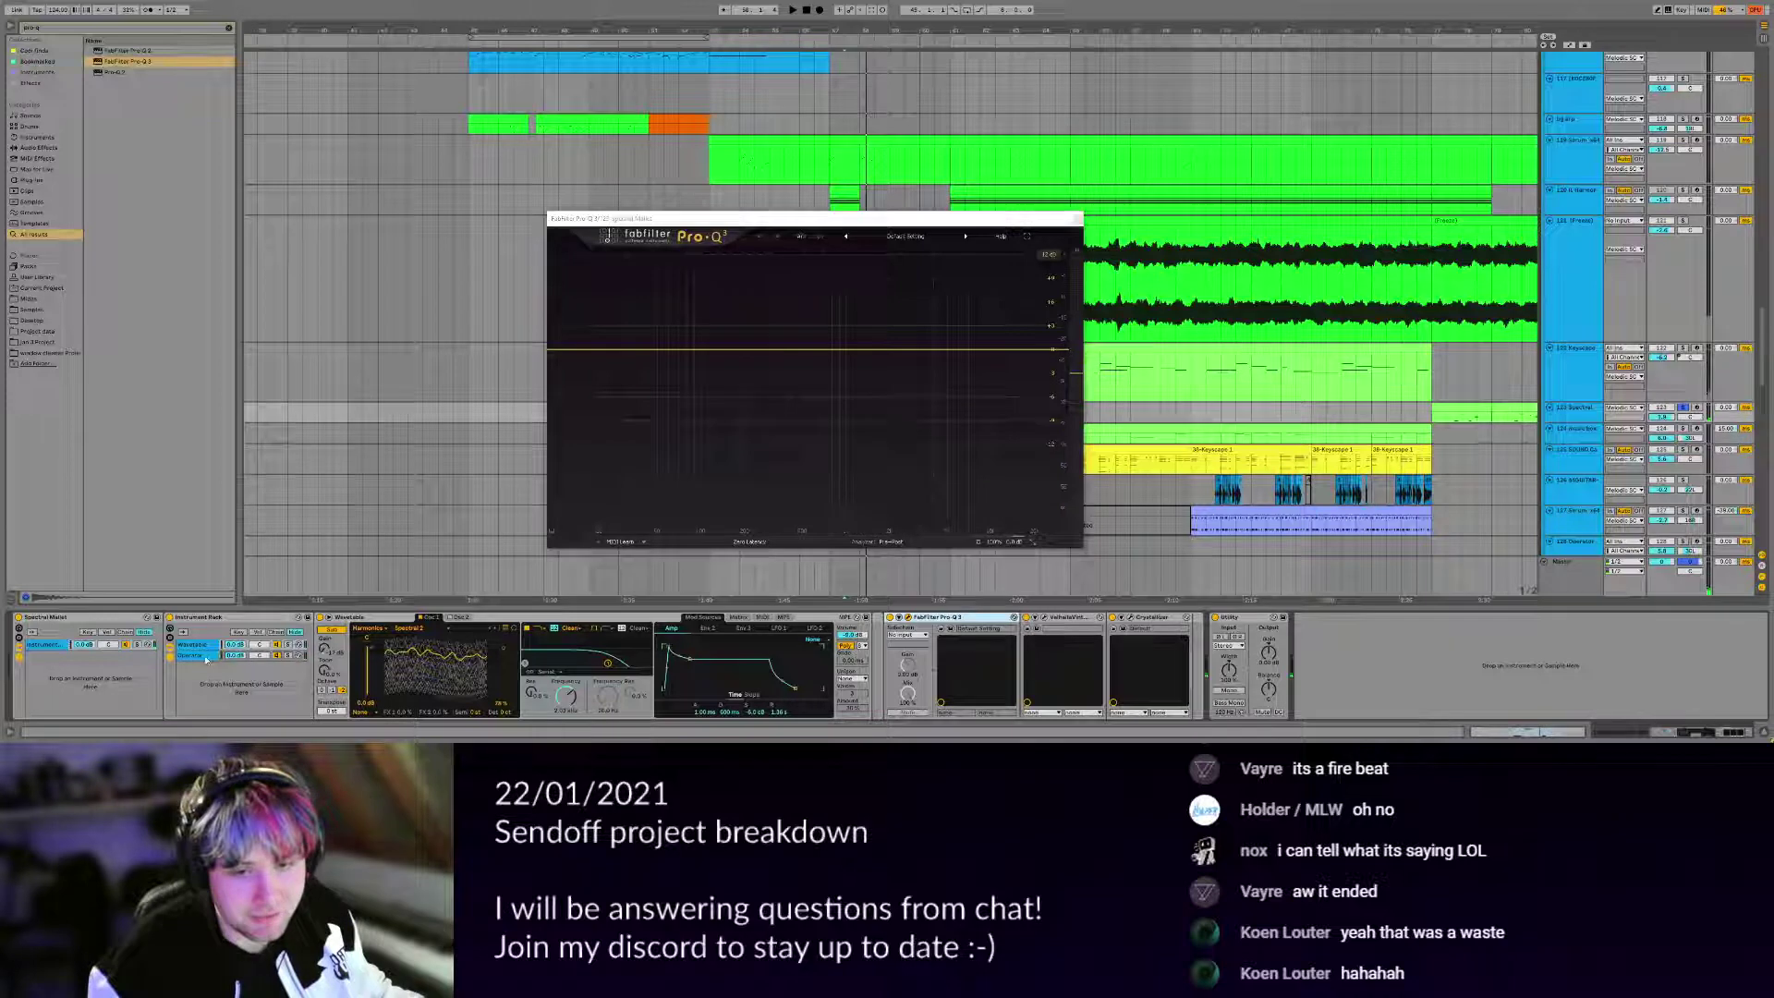
pyautogui.click(288, 645)
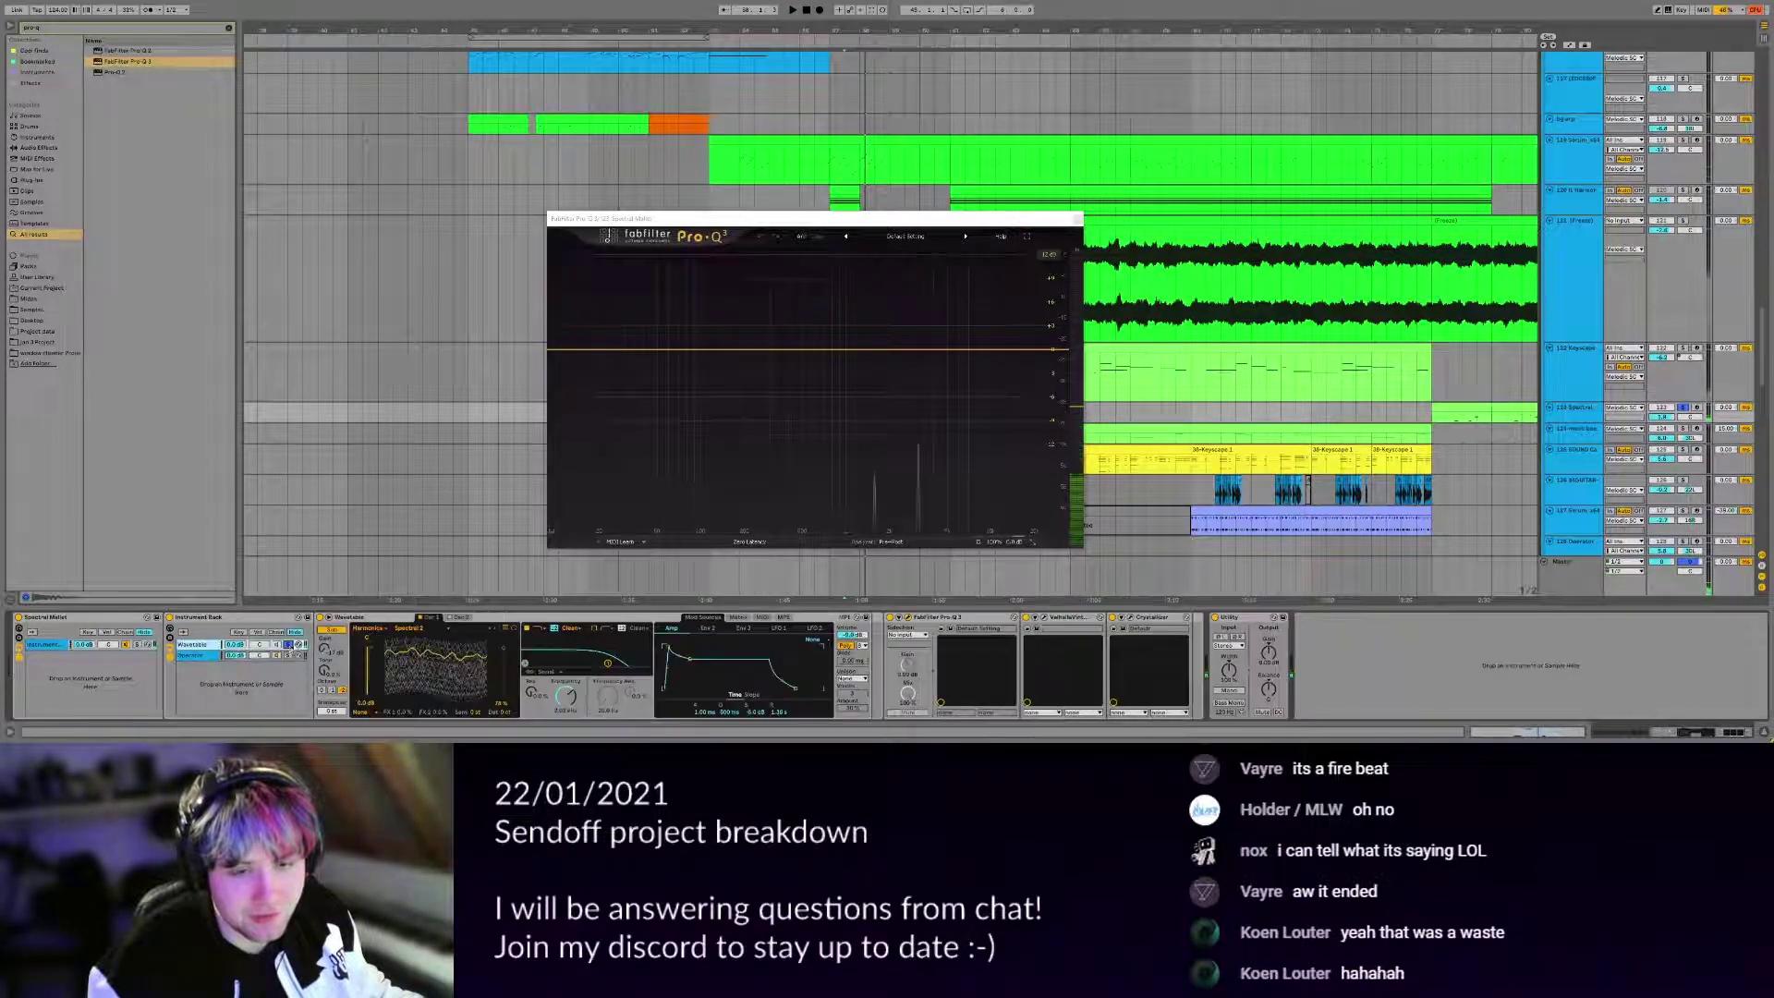
pyautogui.press('space')
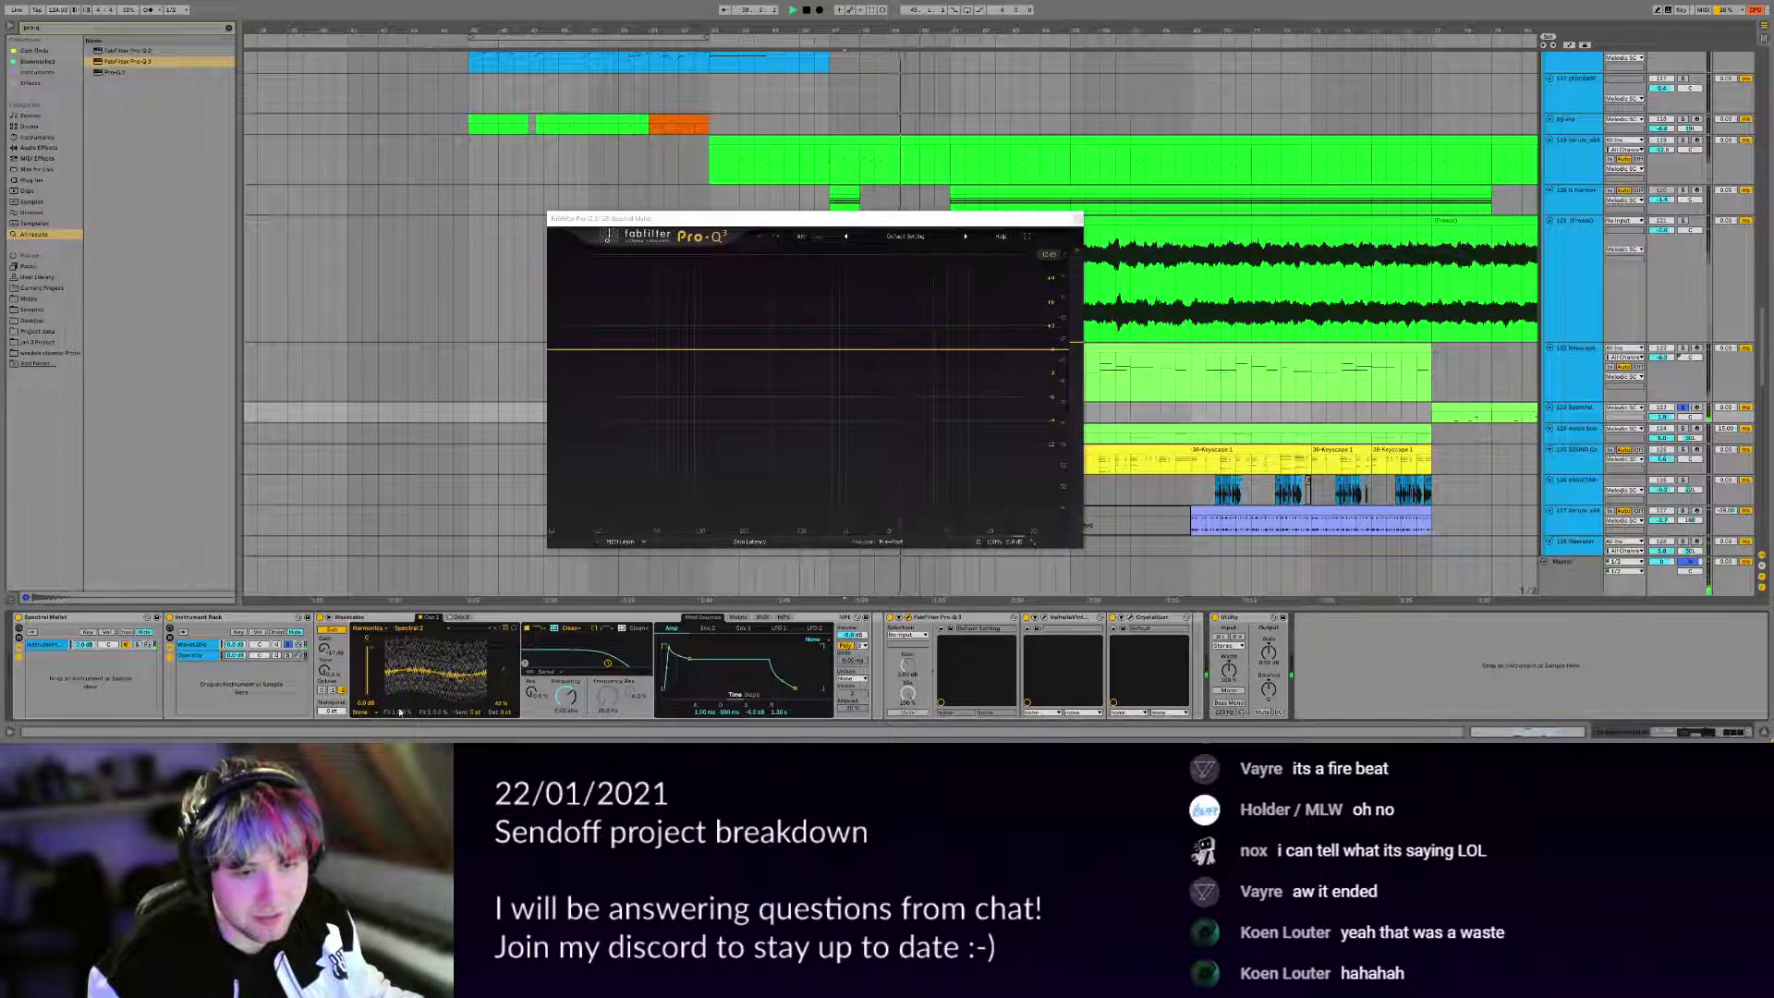
# Try the Classic oscillator effect in Wavetable with a raised pulse width while it plays, and stop playback.
pyautogui.click(364, 713)
pyautogui.click(365, 699)
pyautogui.moveTo(401, 712); pyautogui.dragTo(400, 675)
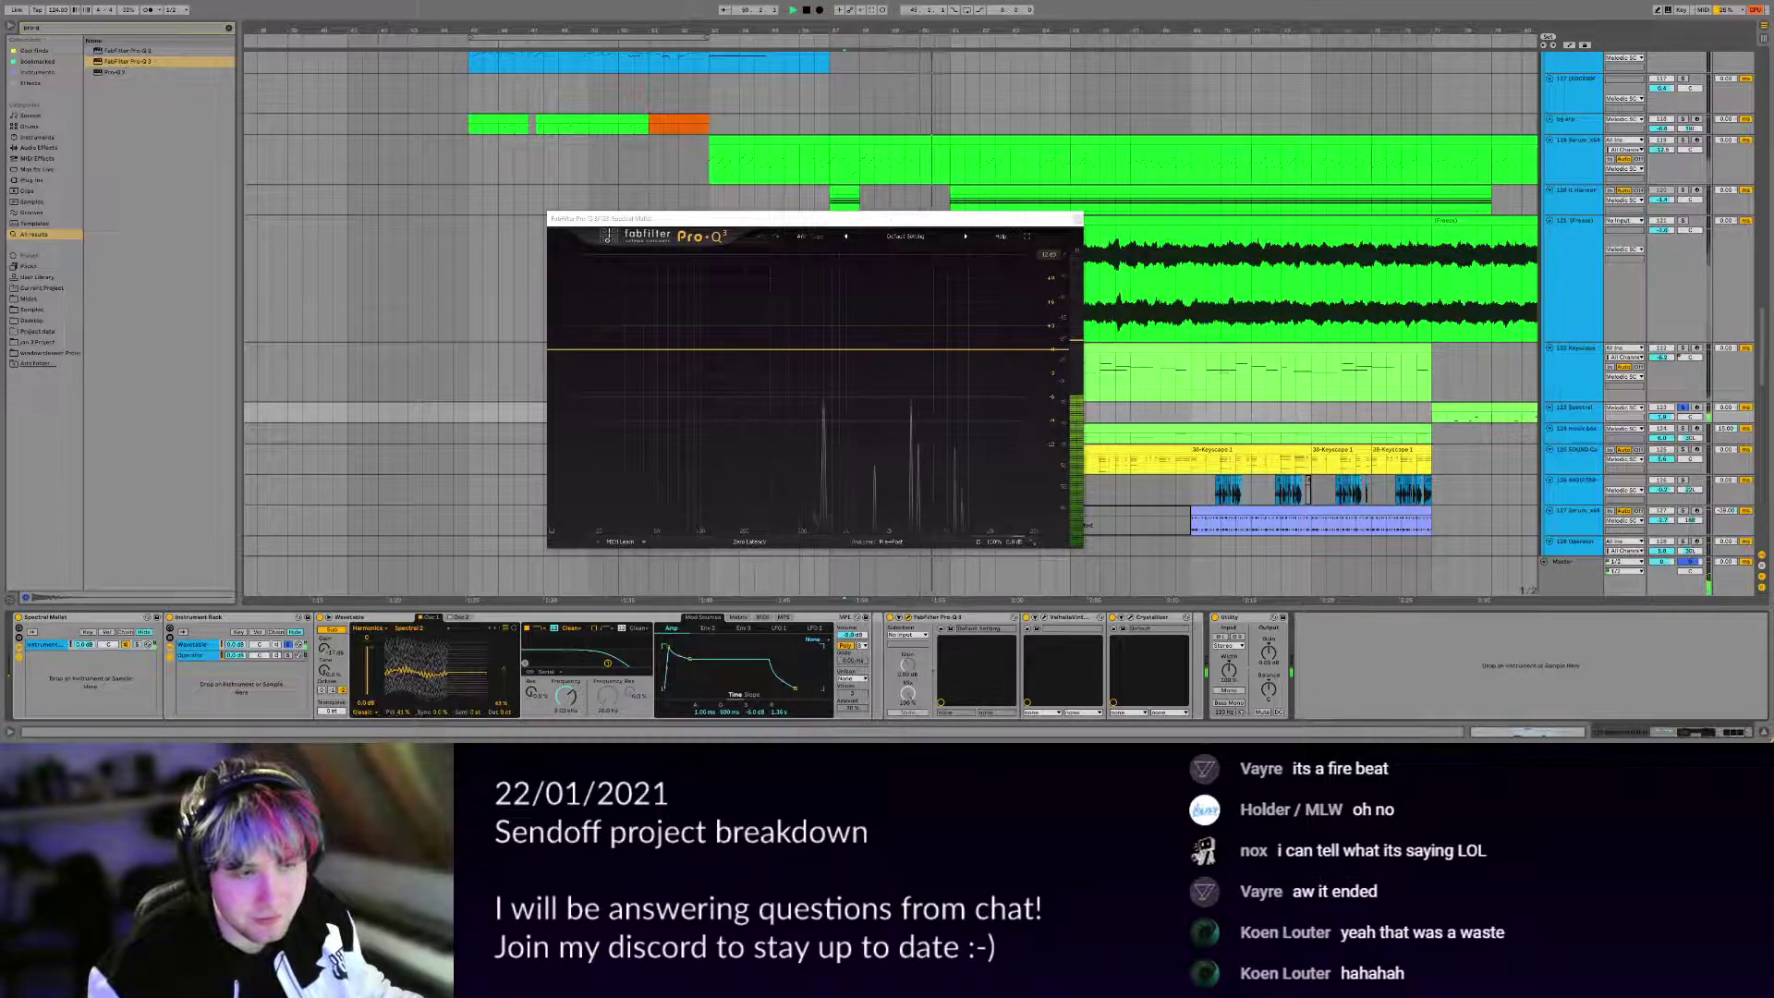
pyautogui.press('space')
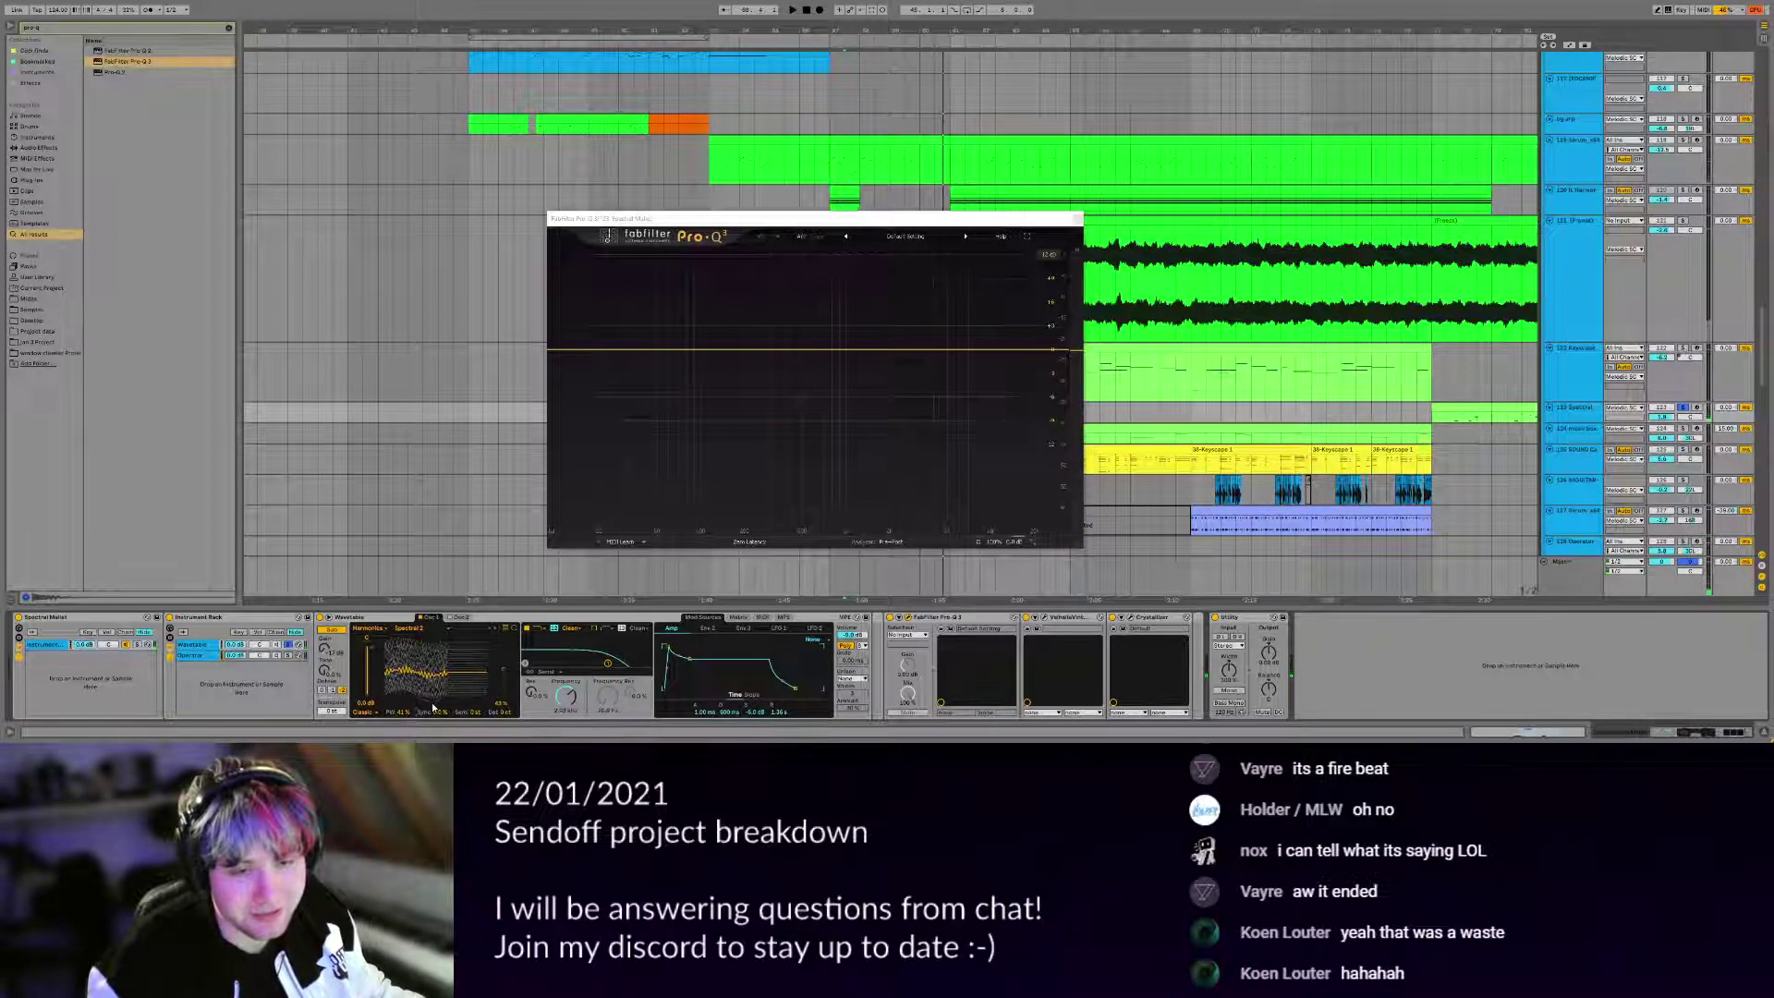
# Undo the Wavetable oscillator effect changes and close the Pro-Q 3 window.
pyautogui.click(782, 285)
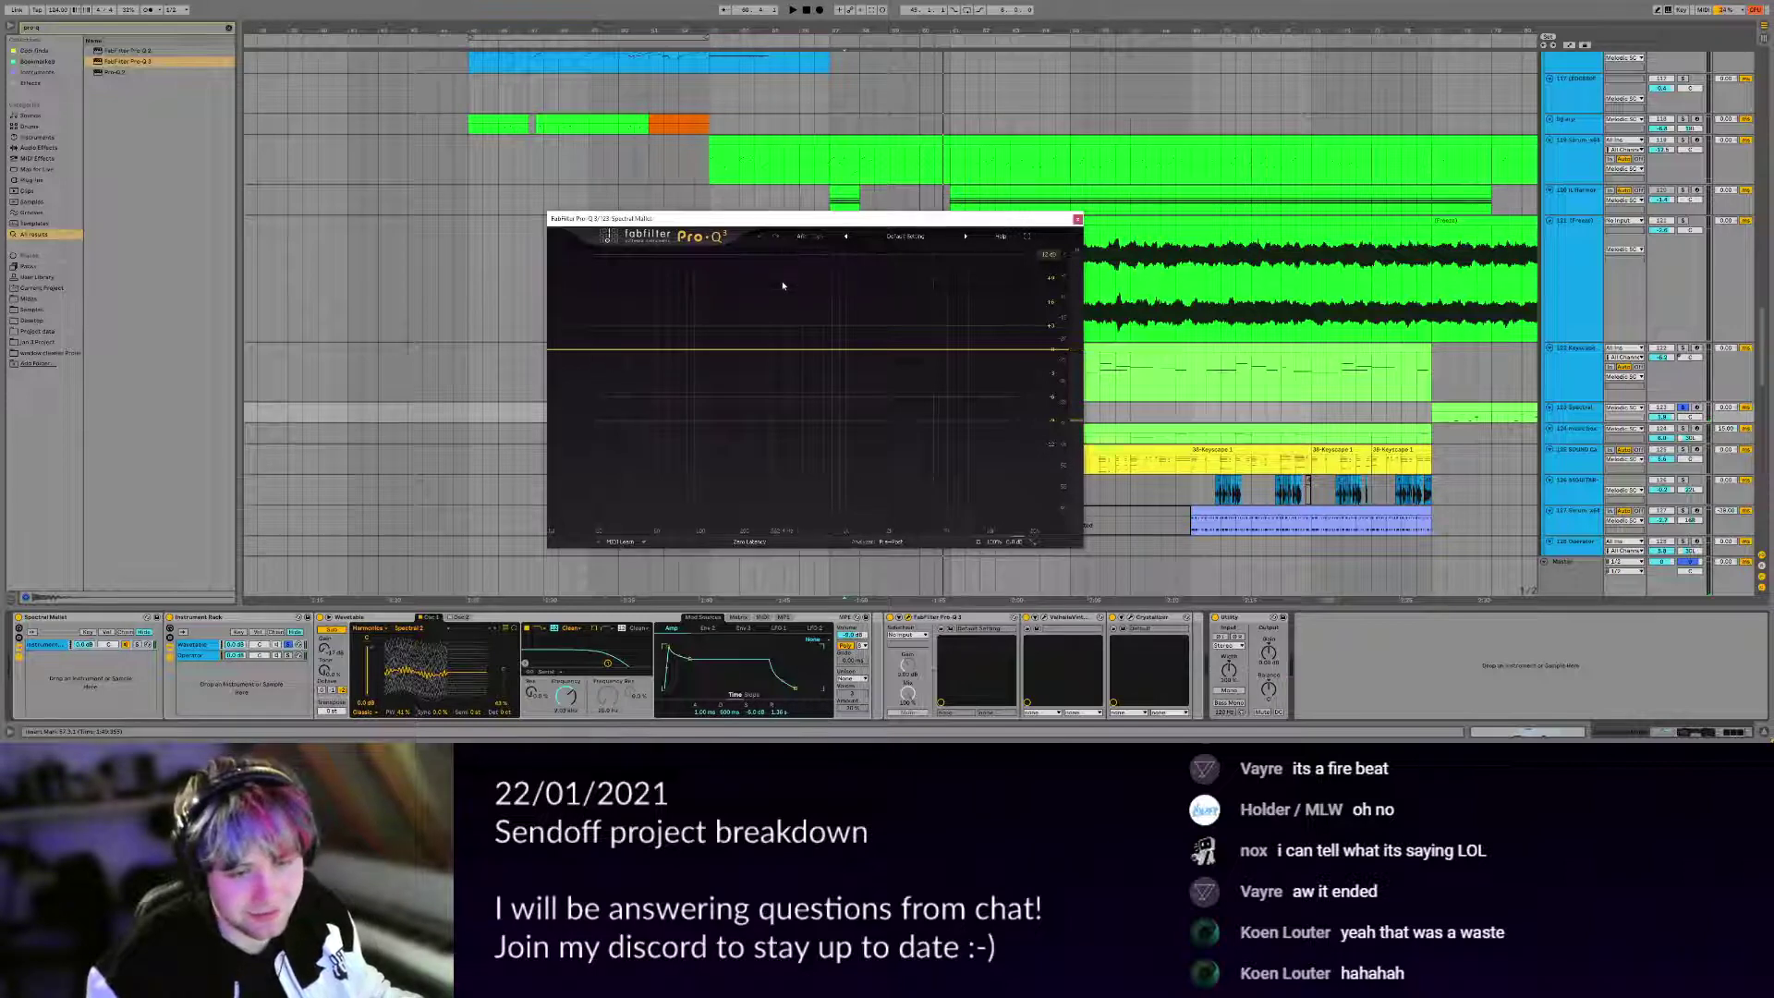
pyautogui.hotkey('ctrl', 'z')
pyautogui.hotkey('ctrl', 'z')
pyautogui.hotkey('ctrl', 'z')
pyautogui.click(1077, 219)
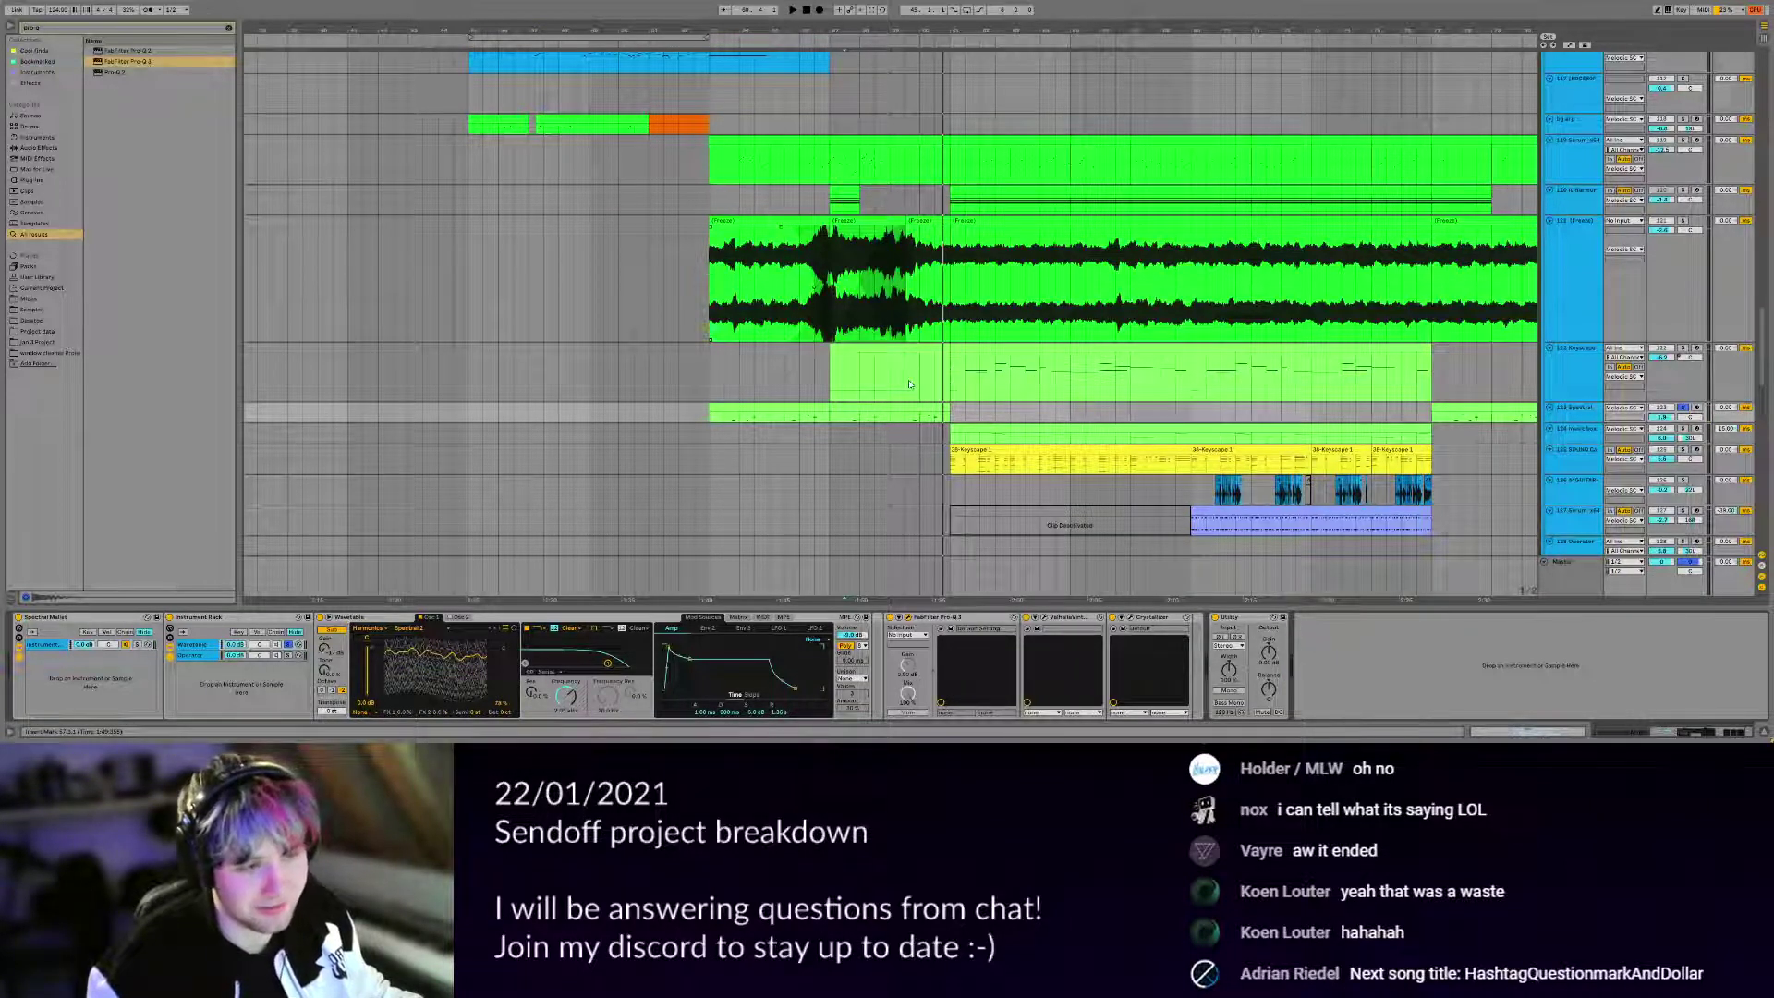
pyautogui.hotkey('ctrl', 'z')
# Unsolo the Spectral Metal track and play the melodic parts from the start of the yellow Keyscape clip section.
pyautogui.moveTo(941, 450); pyautogui.dragTo(768, 467)
pyautogui.click(933, 465)
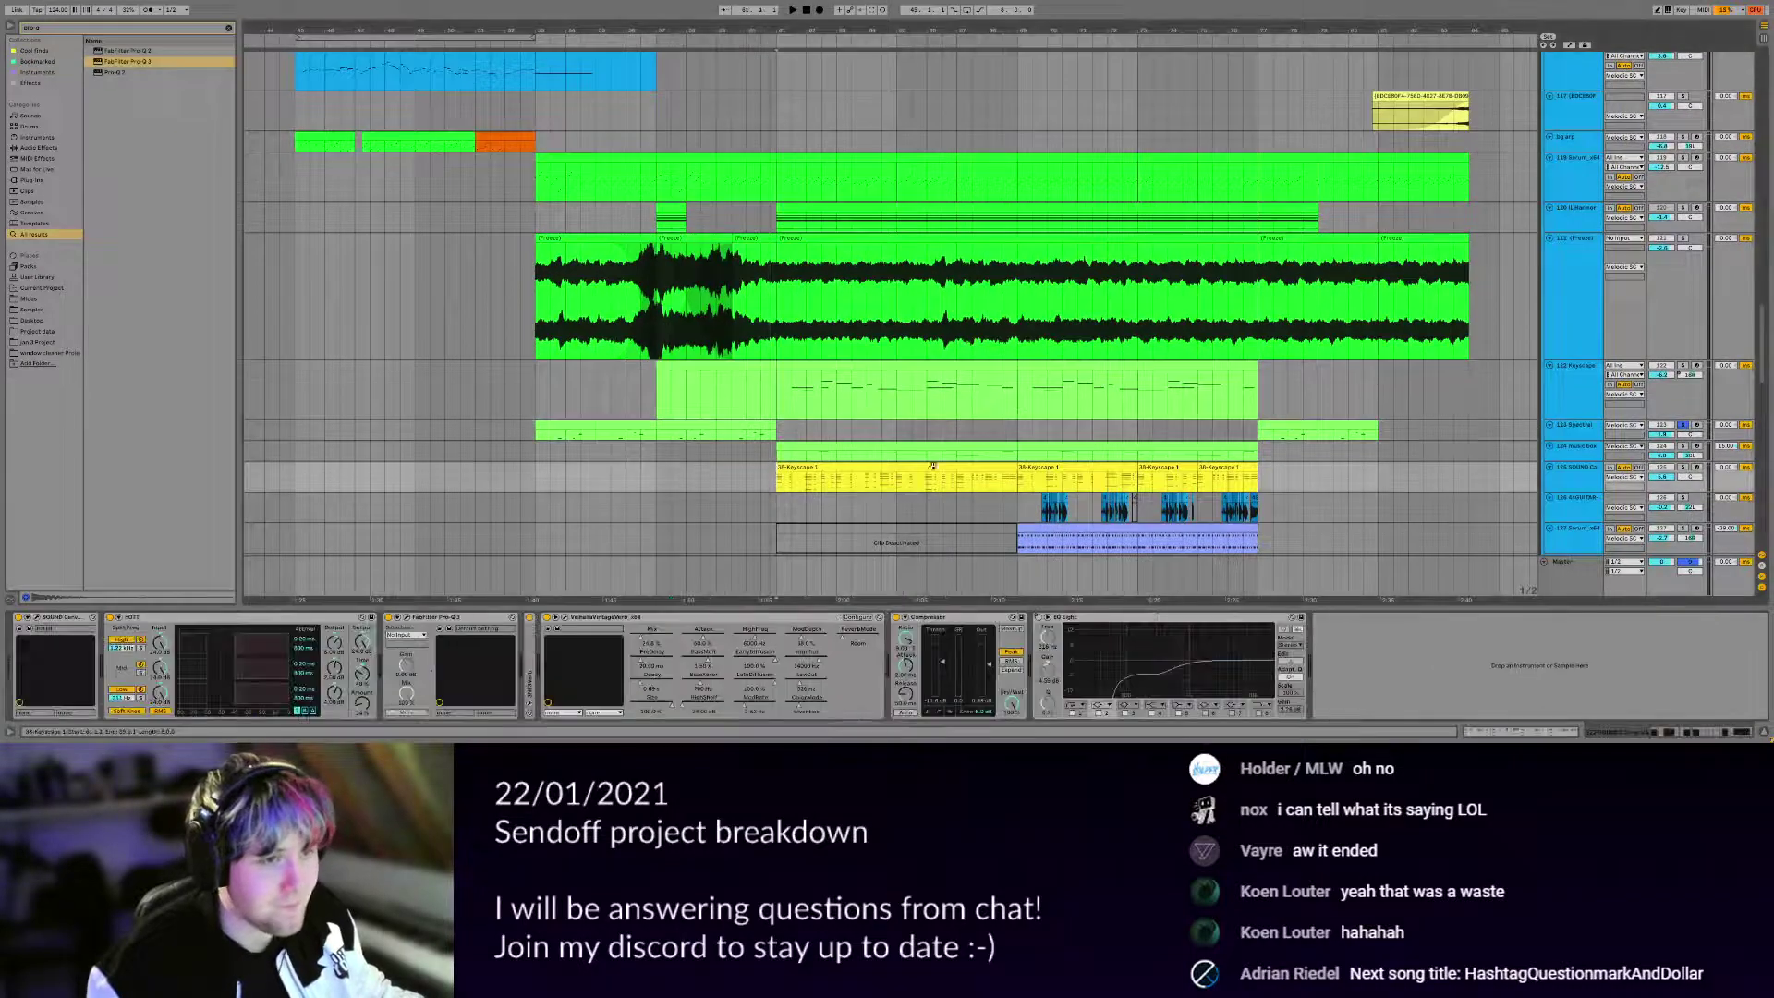
pyautogui.click(1684, 425)
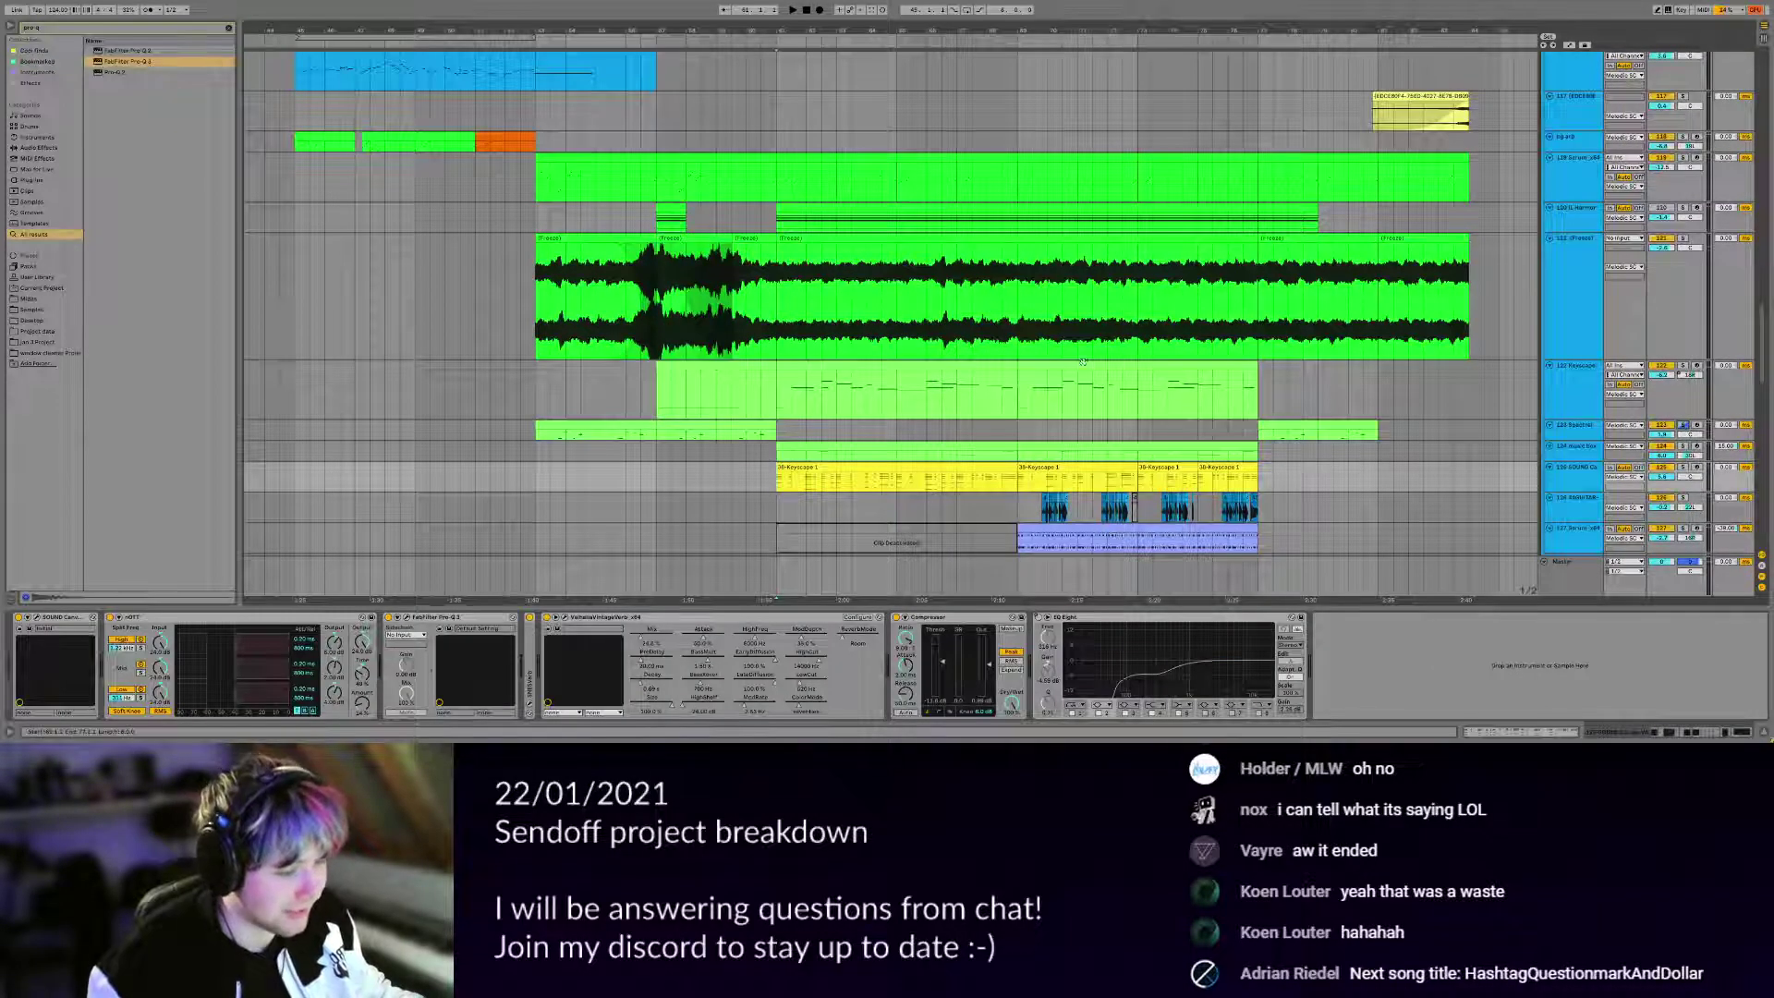
pyautogui.moveTo(887, 438); pyautogui.dragTo(776, 413)
pyautogui.press('space')
# Unfold the drums group above the sub tracks while this section plays, and stop playback.
pyautogui.scroll(10, 776, 413)
pyautogui.scroll(10, 776, 412)
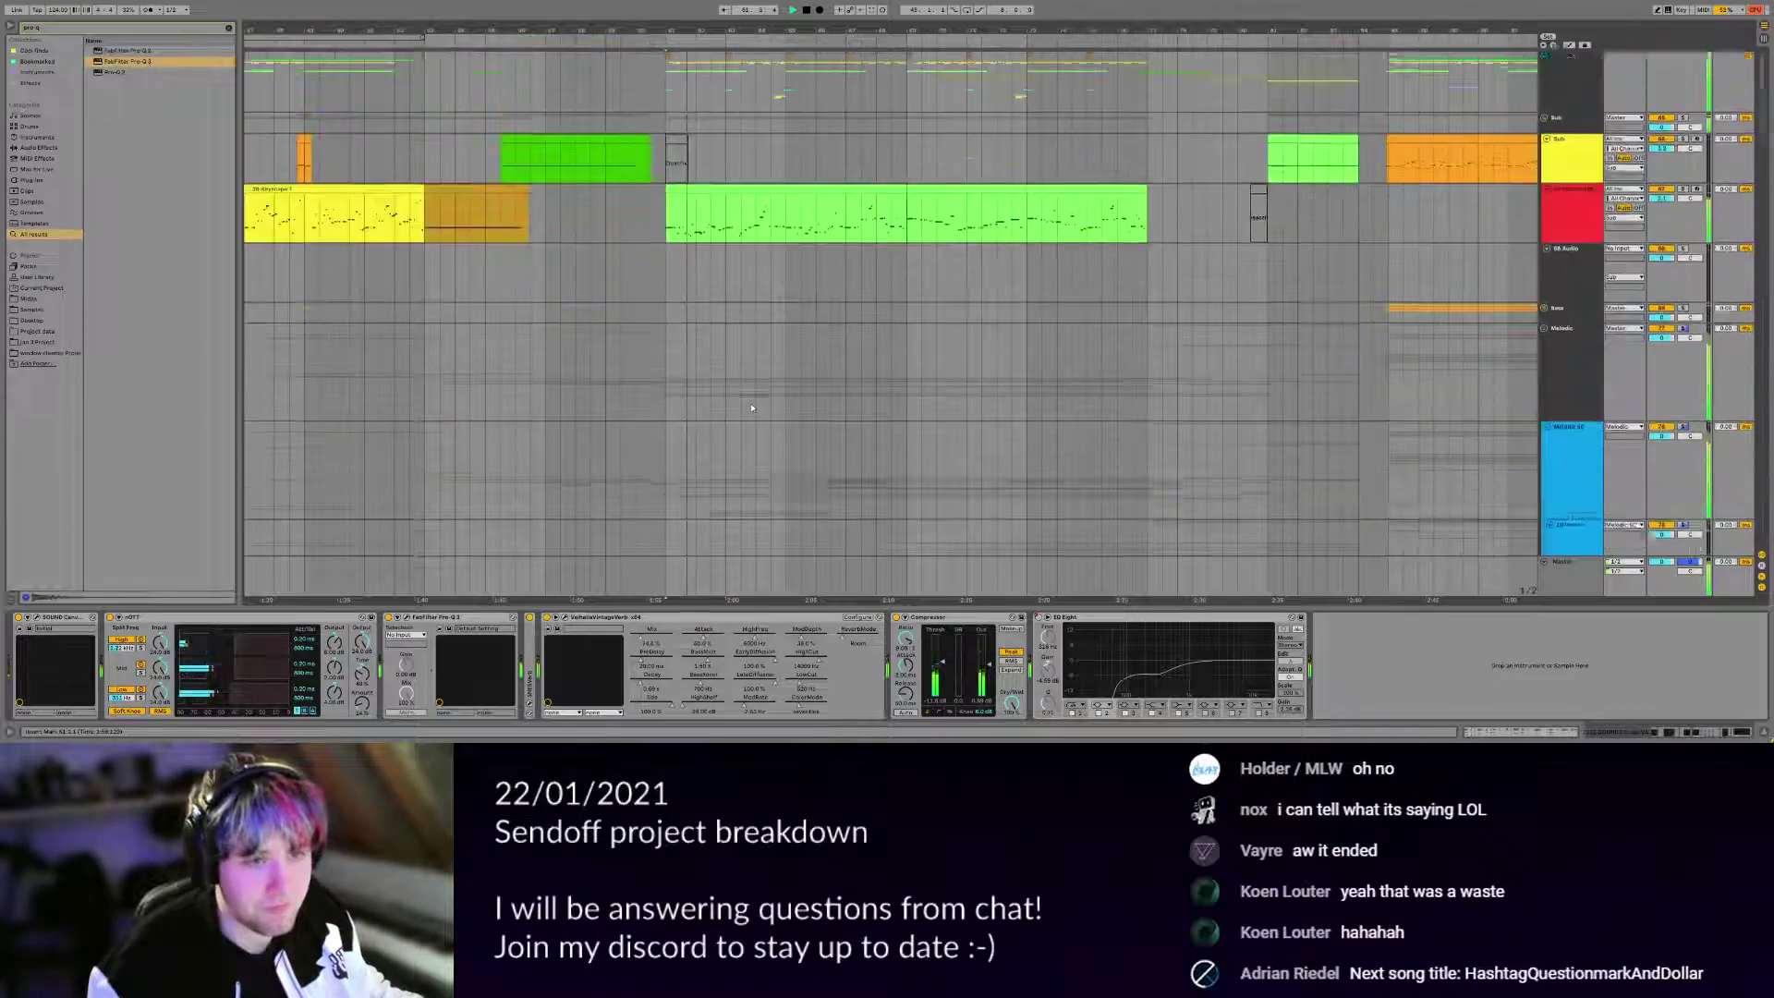
pyautogui.scroll(-5, 776, 413)
pyautogui.scroll(7, 776, 412)
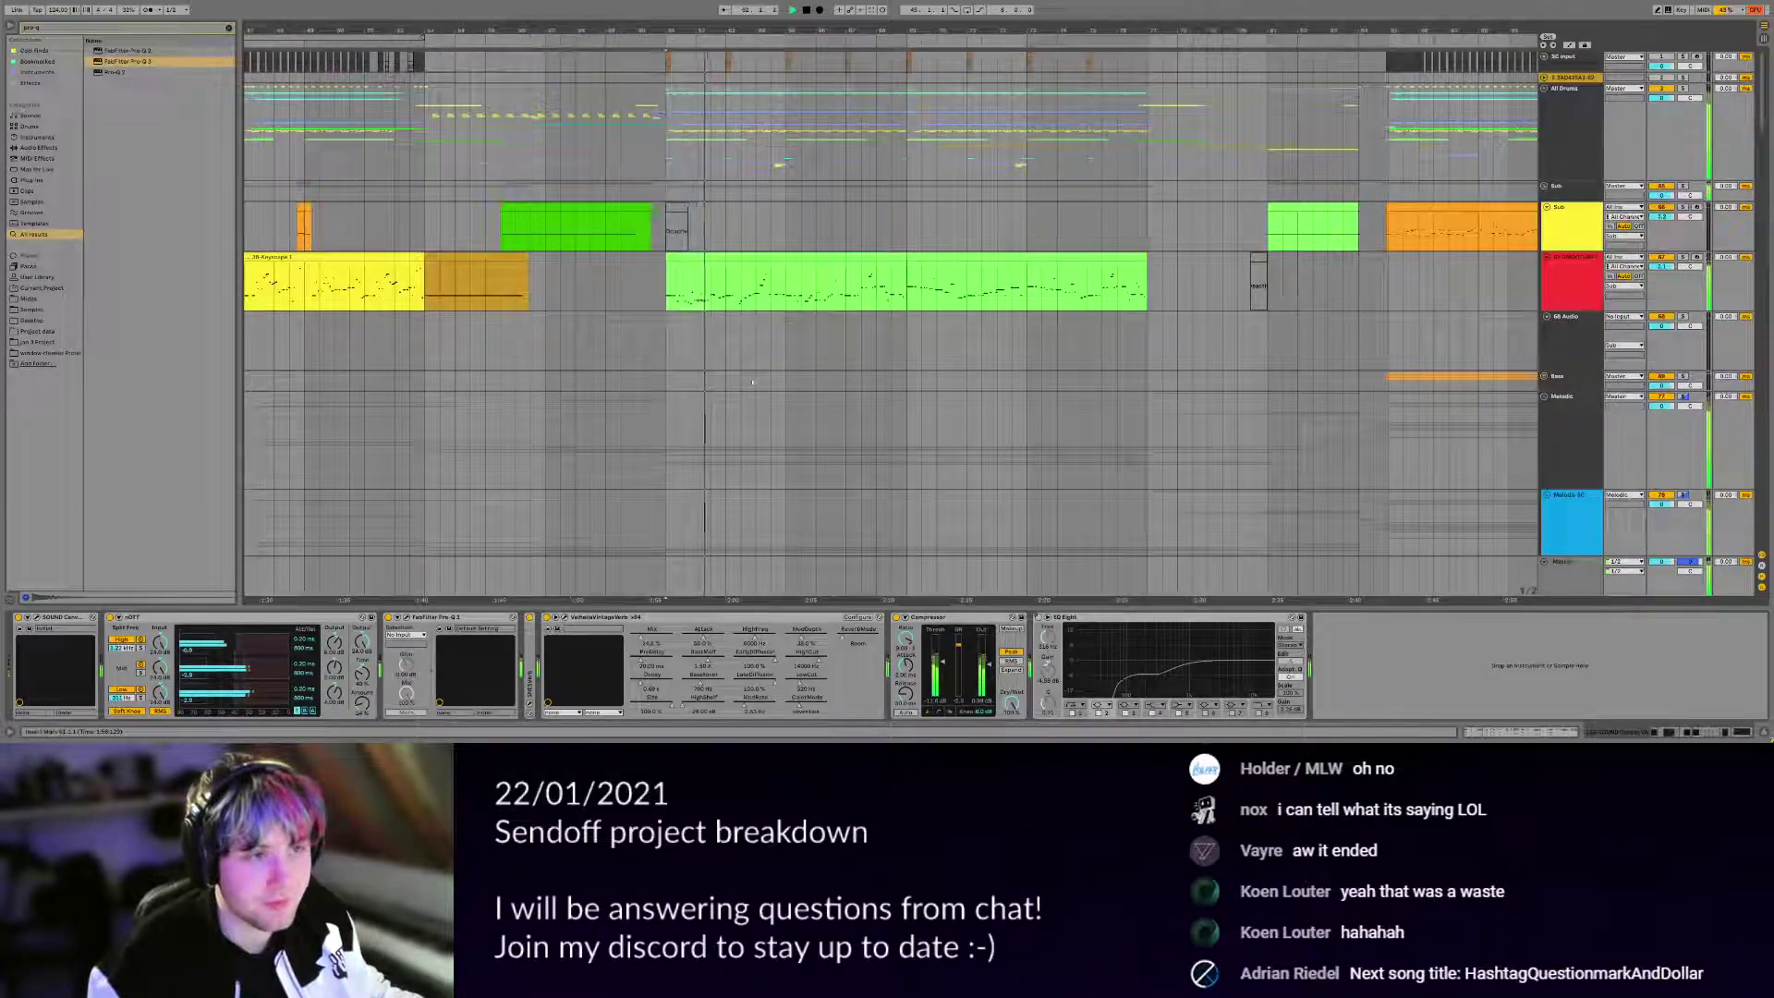
pyautogui.click(1543, 89)
pyautogui.moveTo(799, 267); pyautogui.dragTo(715, 227)
pyautogui.press('space')
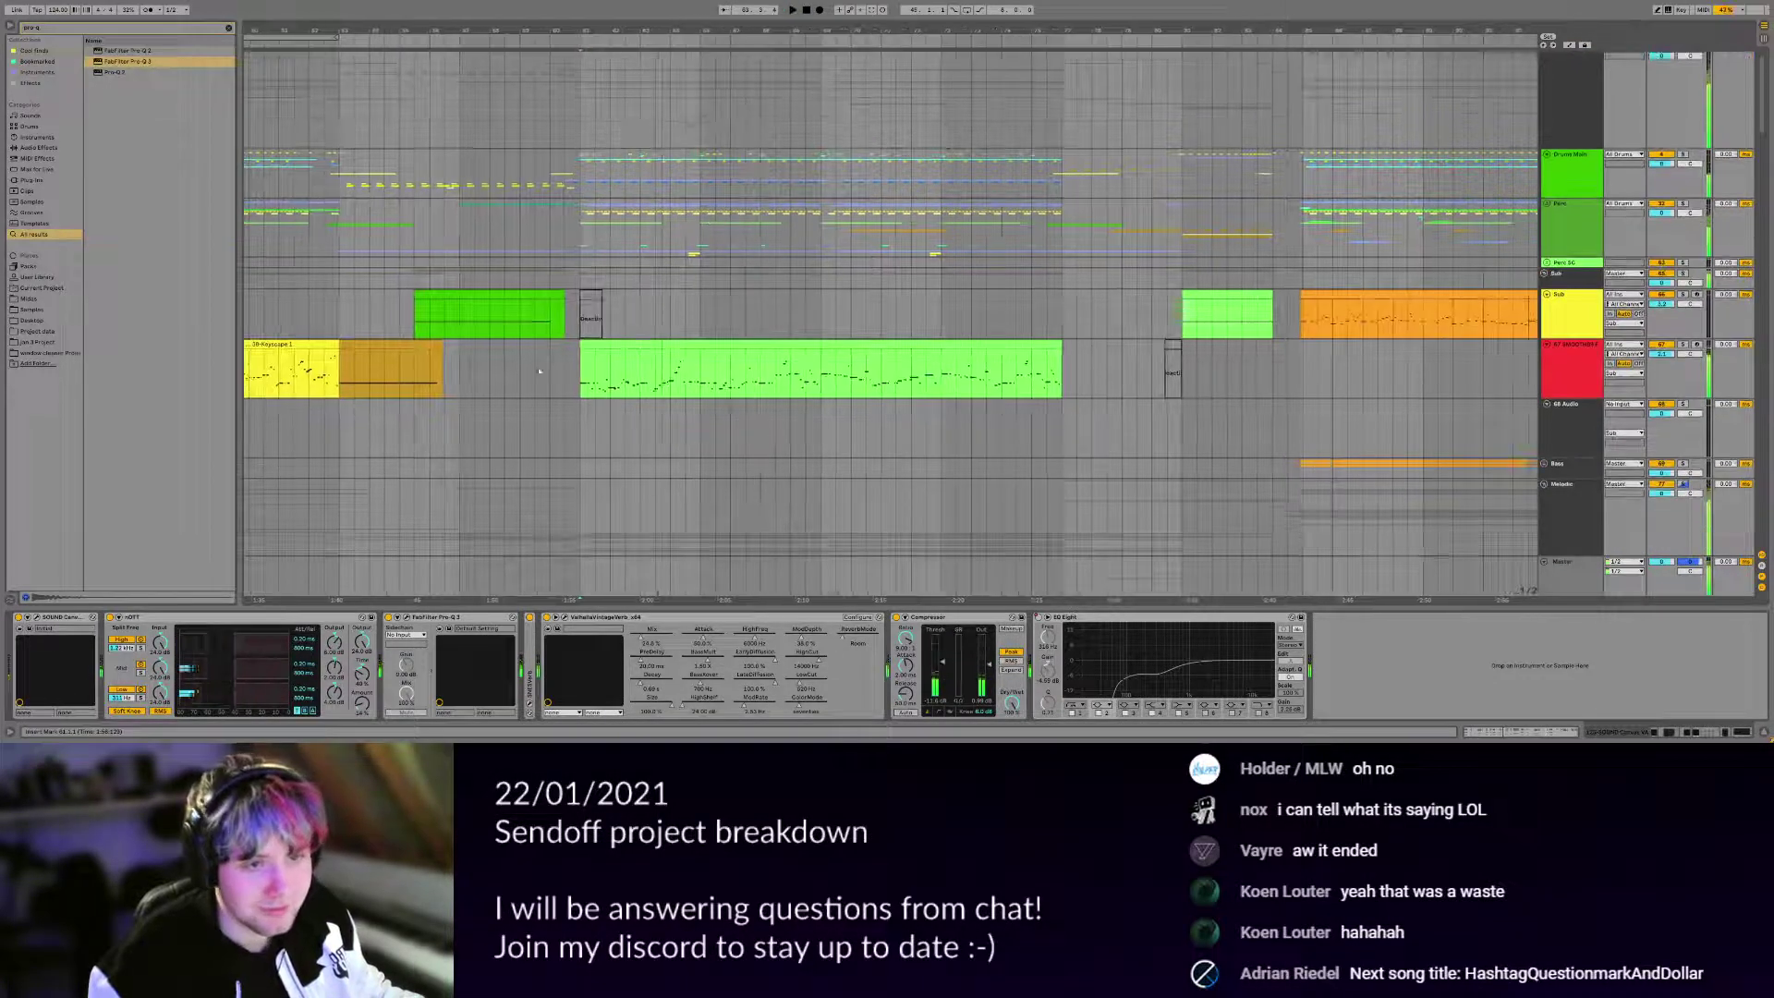
# Play the long light-green clip on the red bass track soloed from its start, unsolo the track and stop.
pyautogui.click(584, 372)
pyautogui.moveTo(659, 369); pyautogui.dragTo(677, 340)
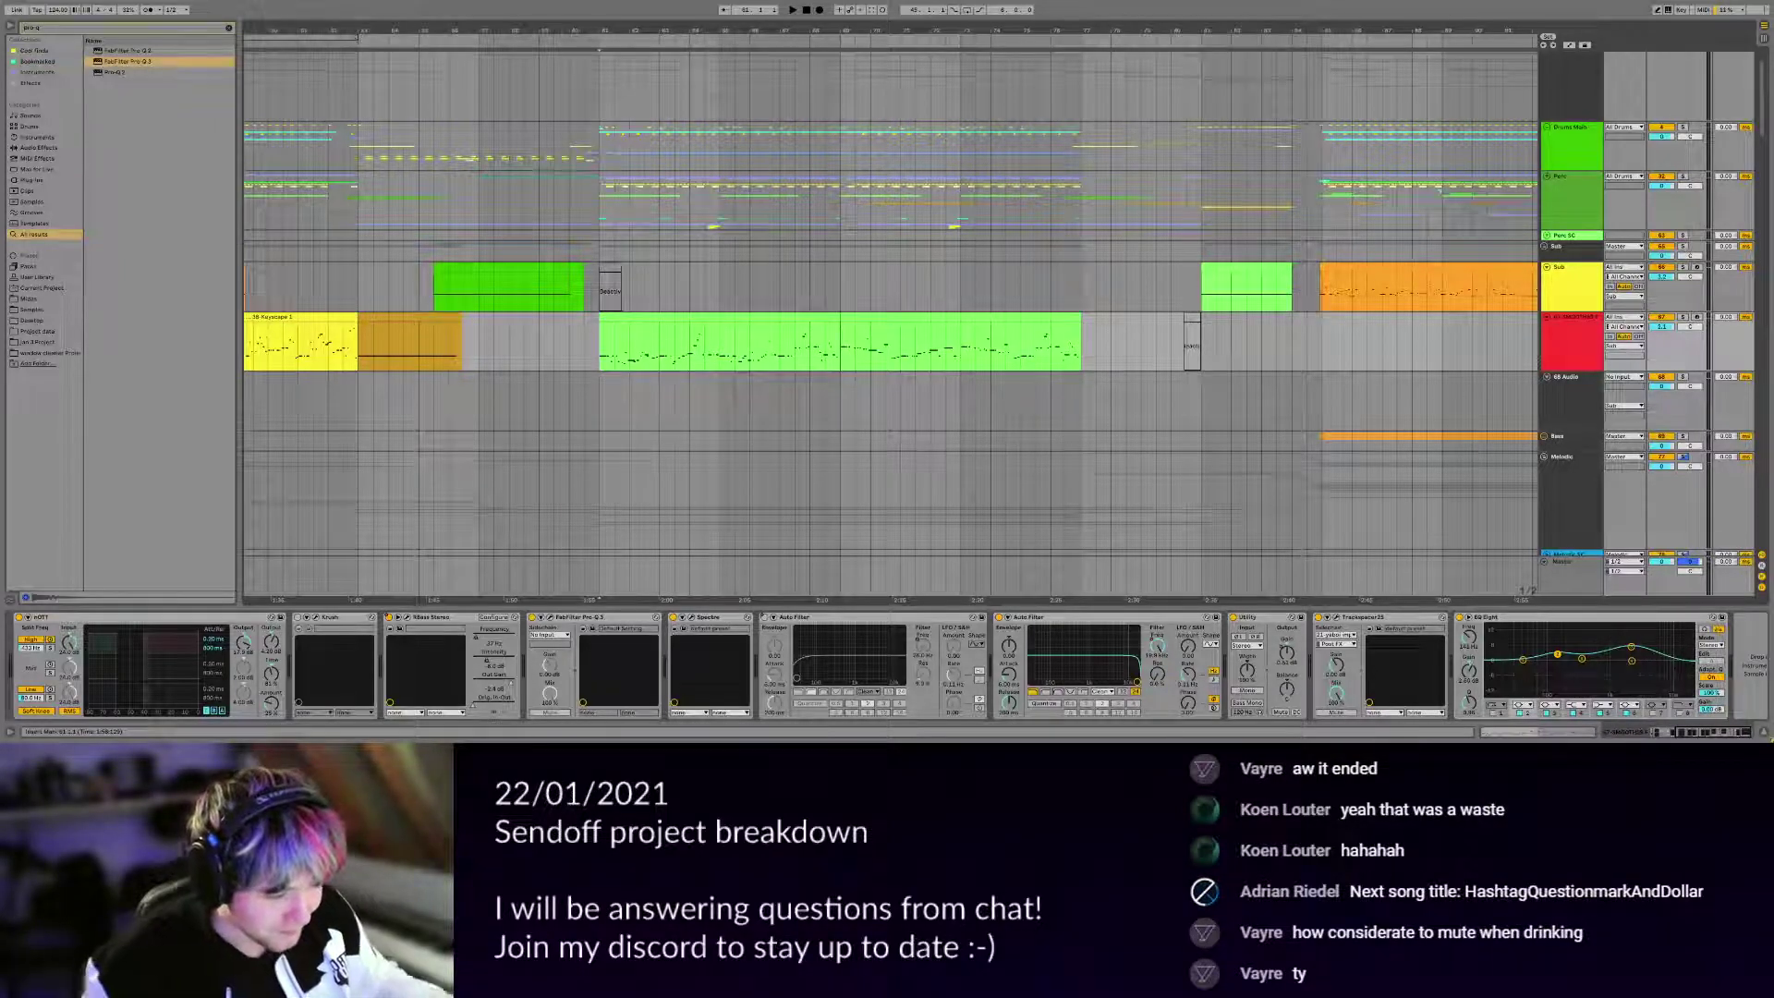
pyautogui.moveTo(815, 419); pyautogui.dragTo(847, 460)
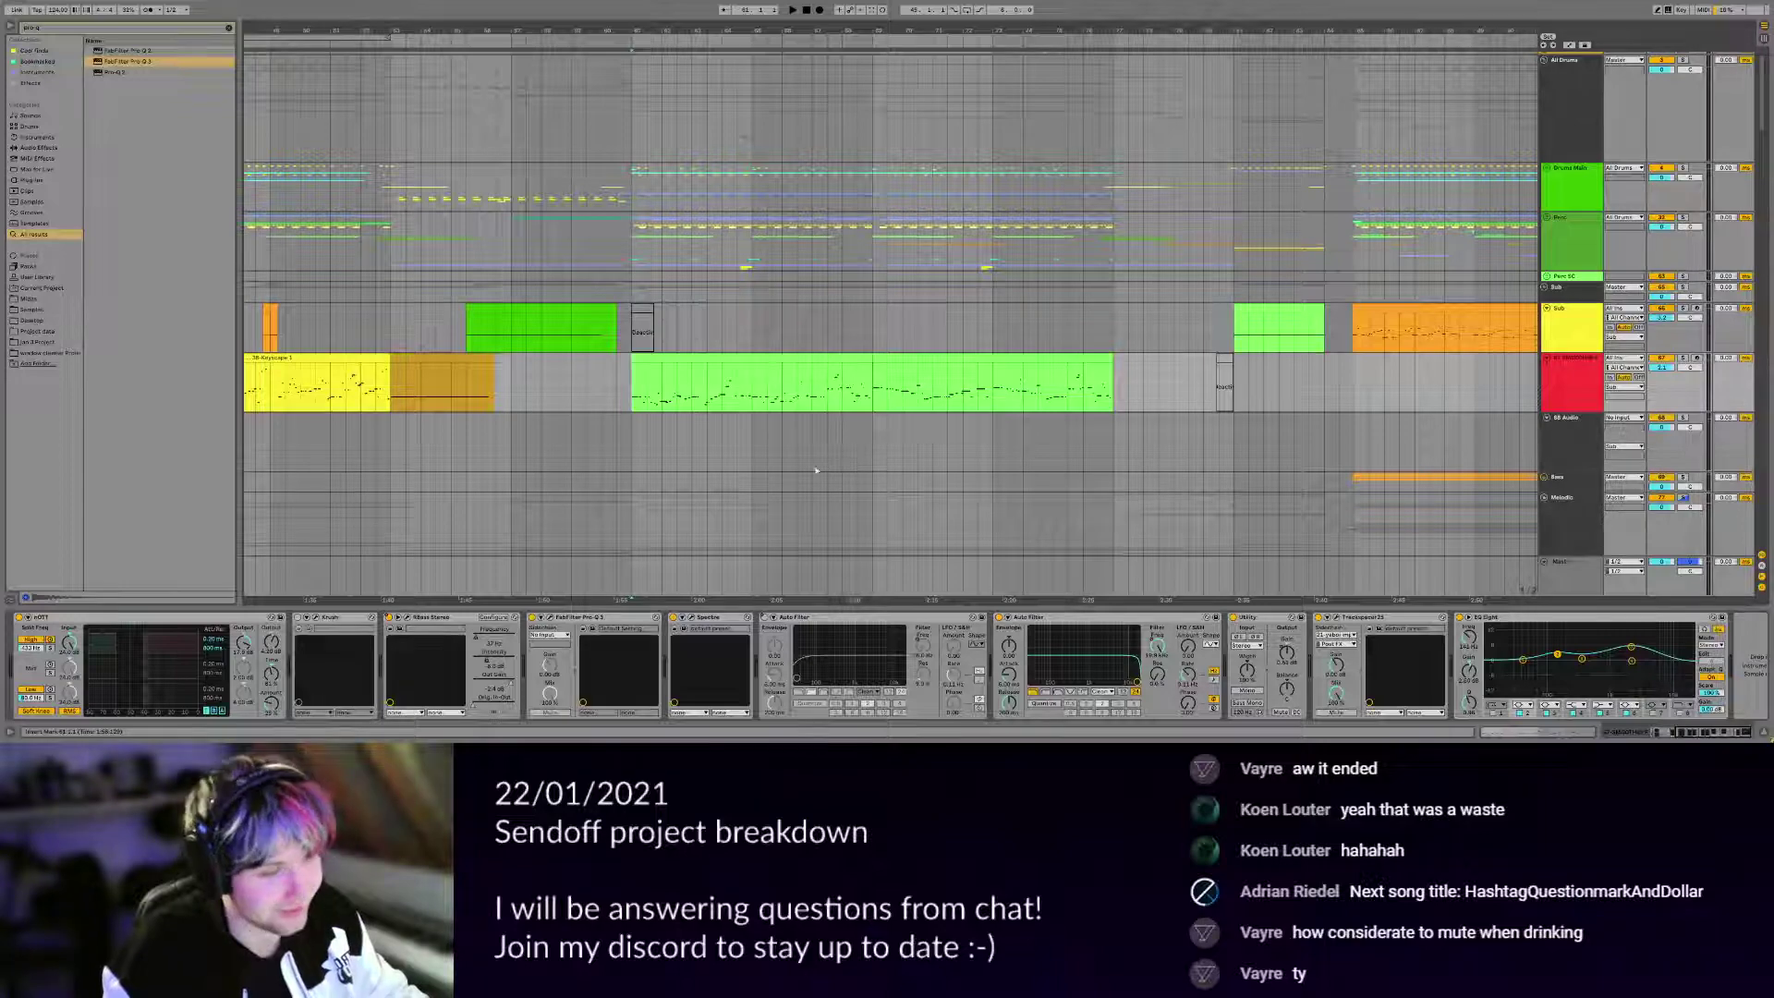
pyautogui.moveTo(765, 404); pyautogui.dragTo(776, 432)
pyautogui.hscroll(1, 776, 433)
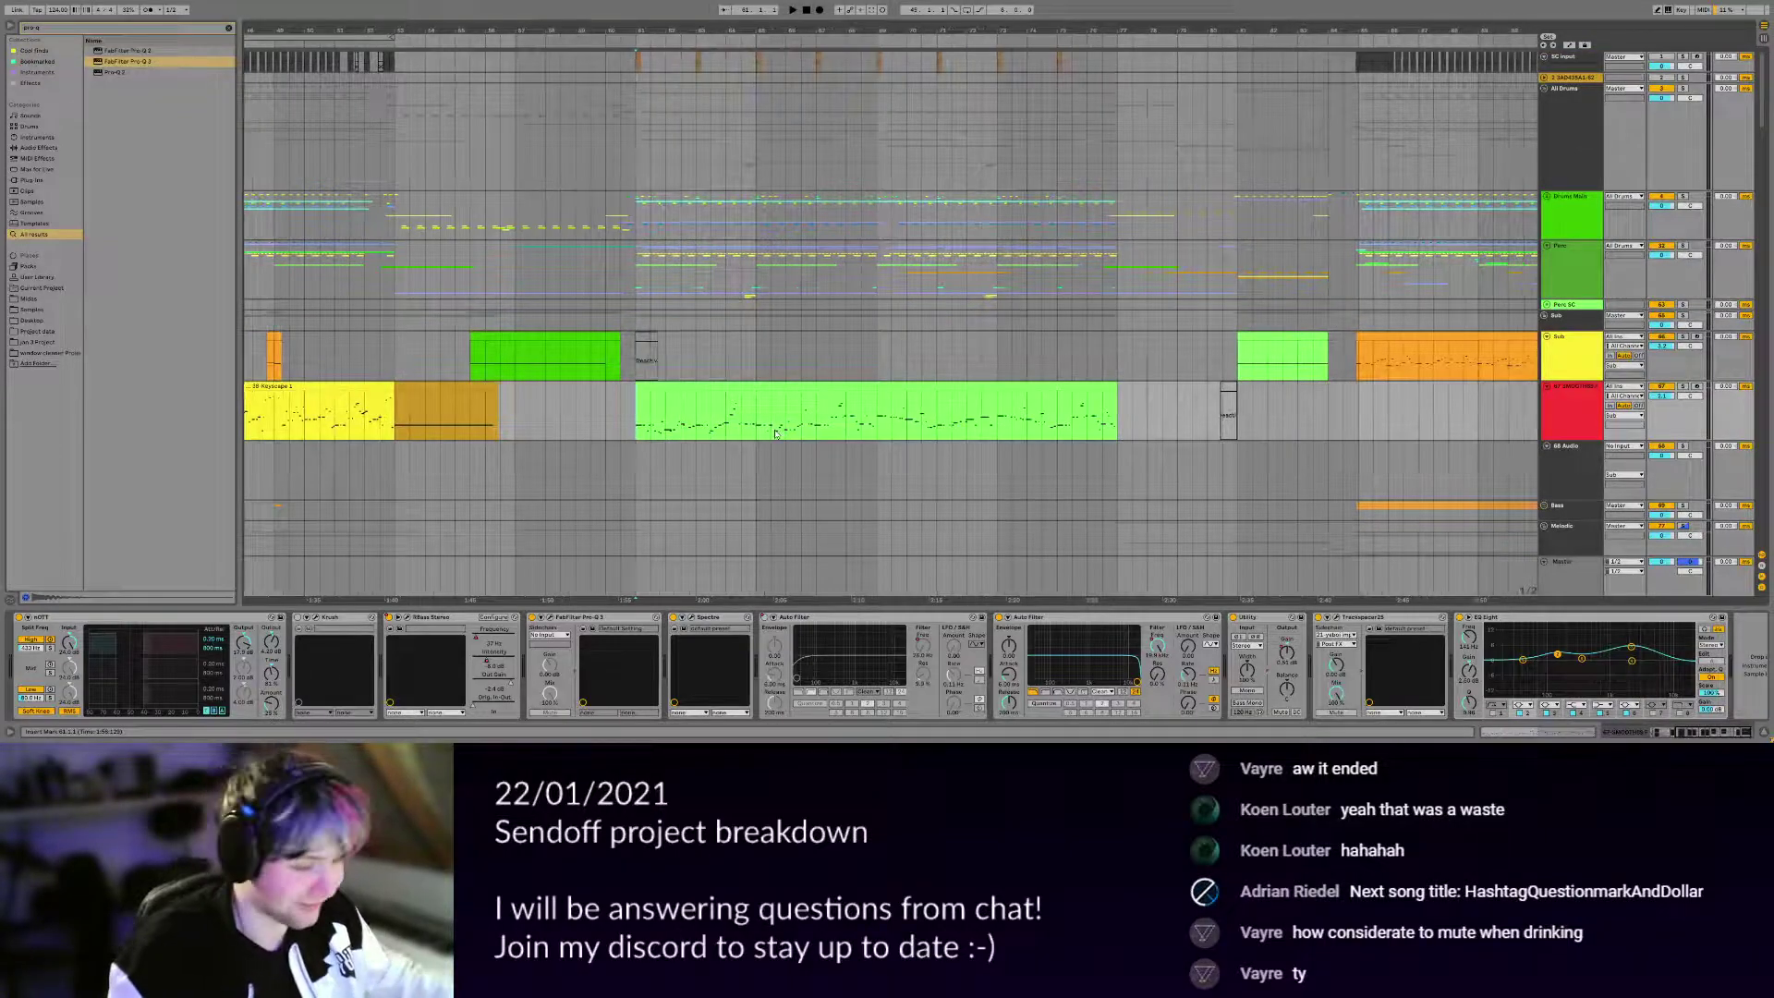
pyautogui.hscroll(3, 677, 410)
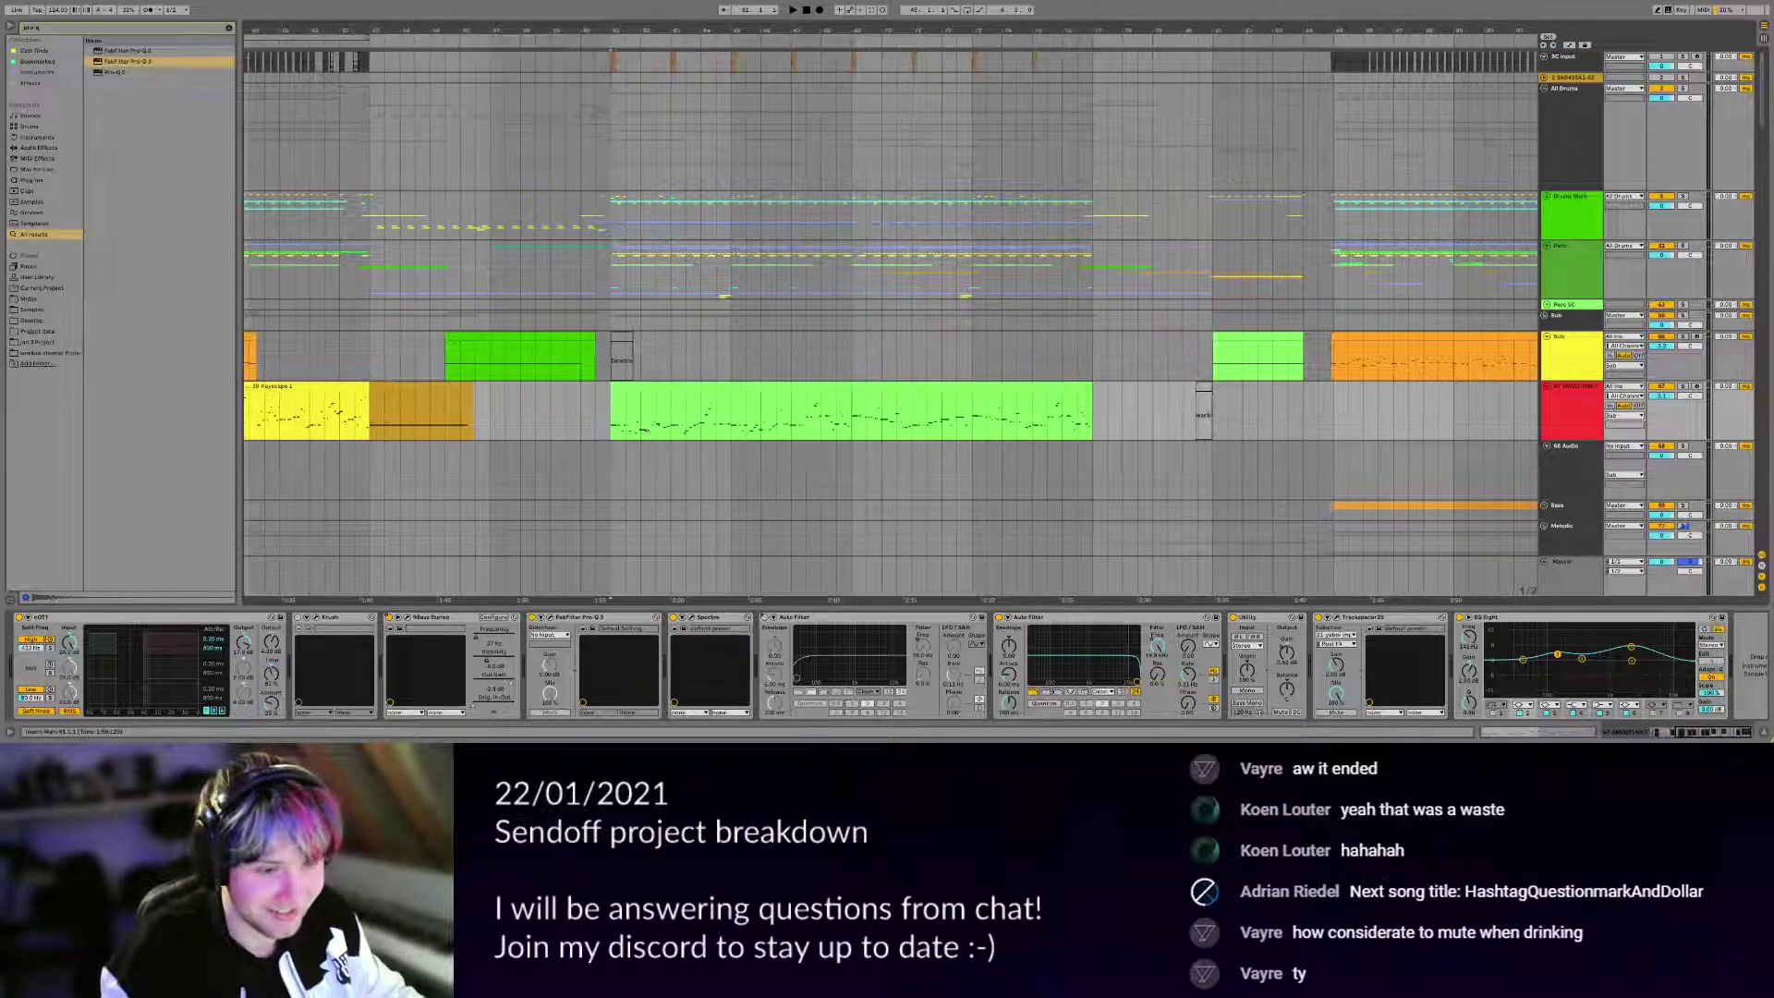
pyautogui.click(1682, 385)
pyautogui.press('space')
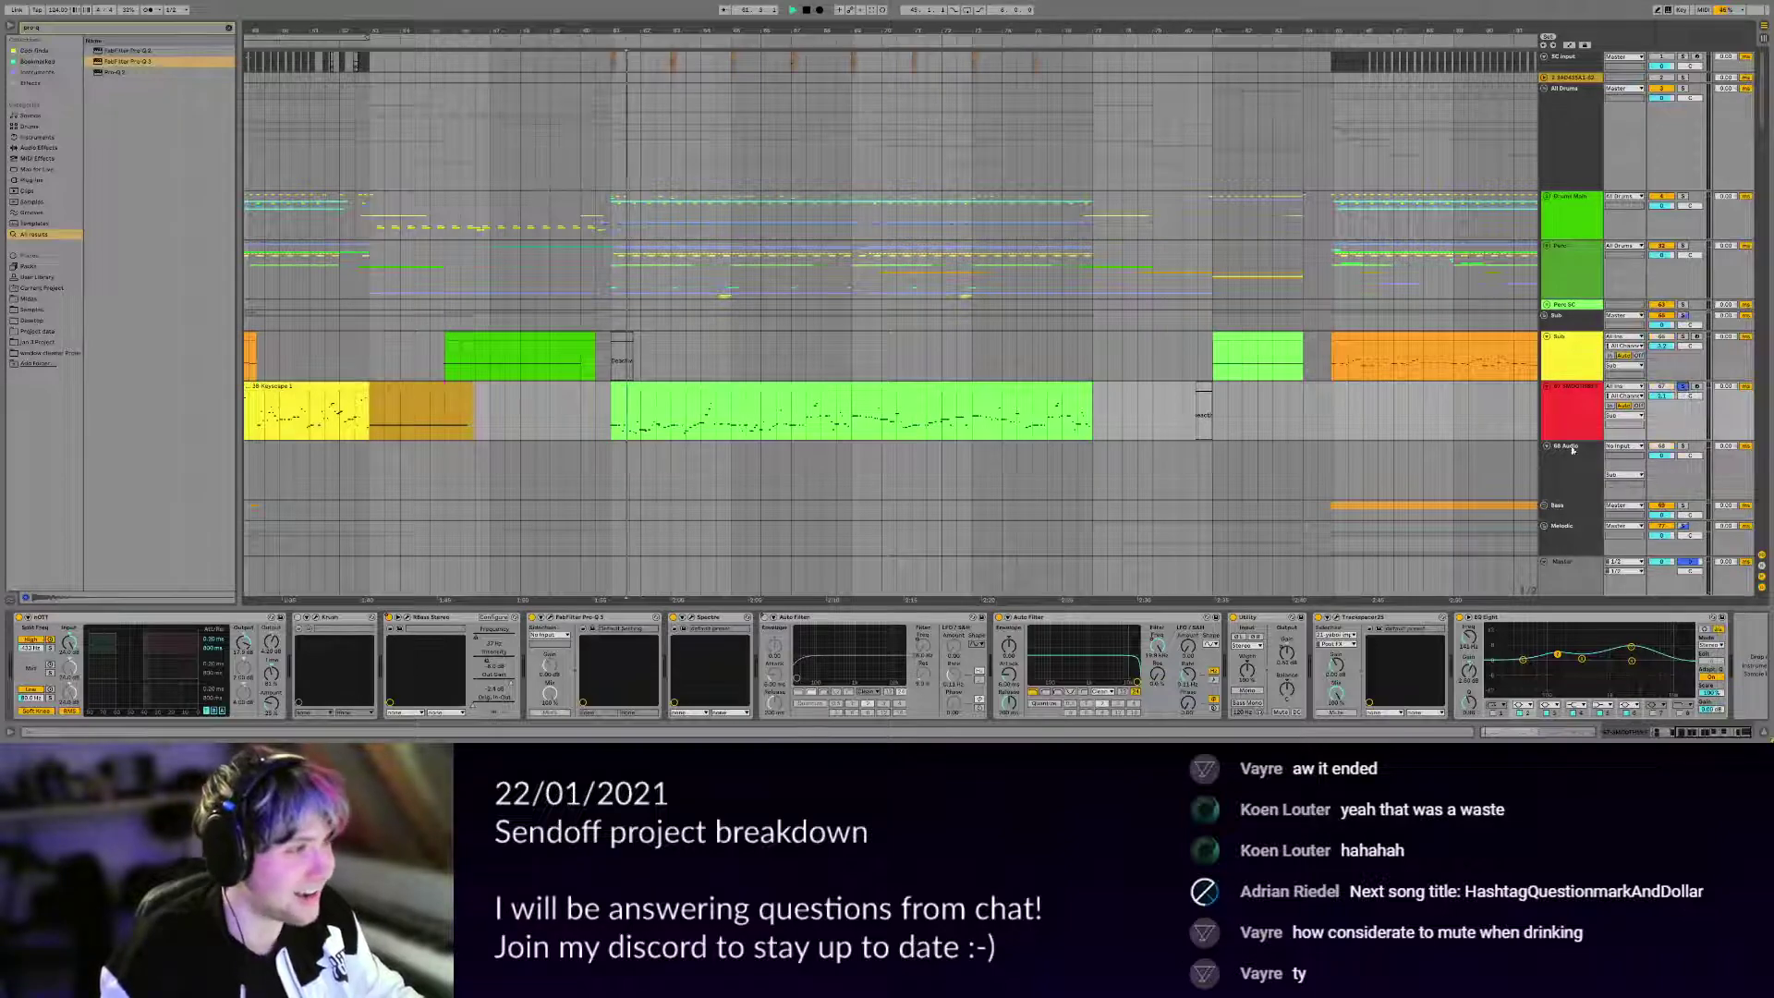
pyautogui.click(1682, 386)
pyautogui.press('space')
# Replay the red track's light-green clip from its start with the track soloed, and stop playback.
pyautogui.click(612, 412)
pyautogui.hscroll(-8, 1094, 409)
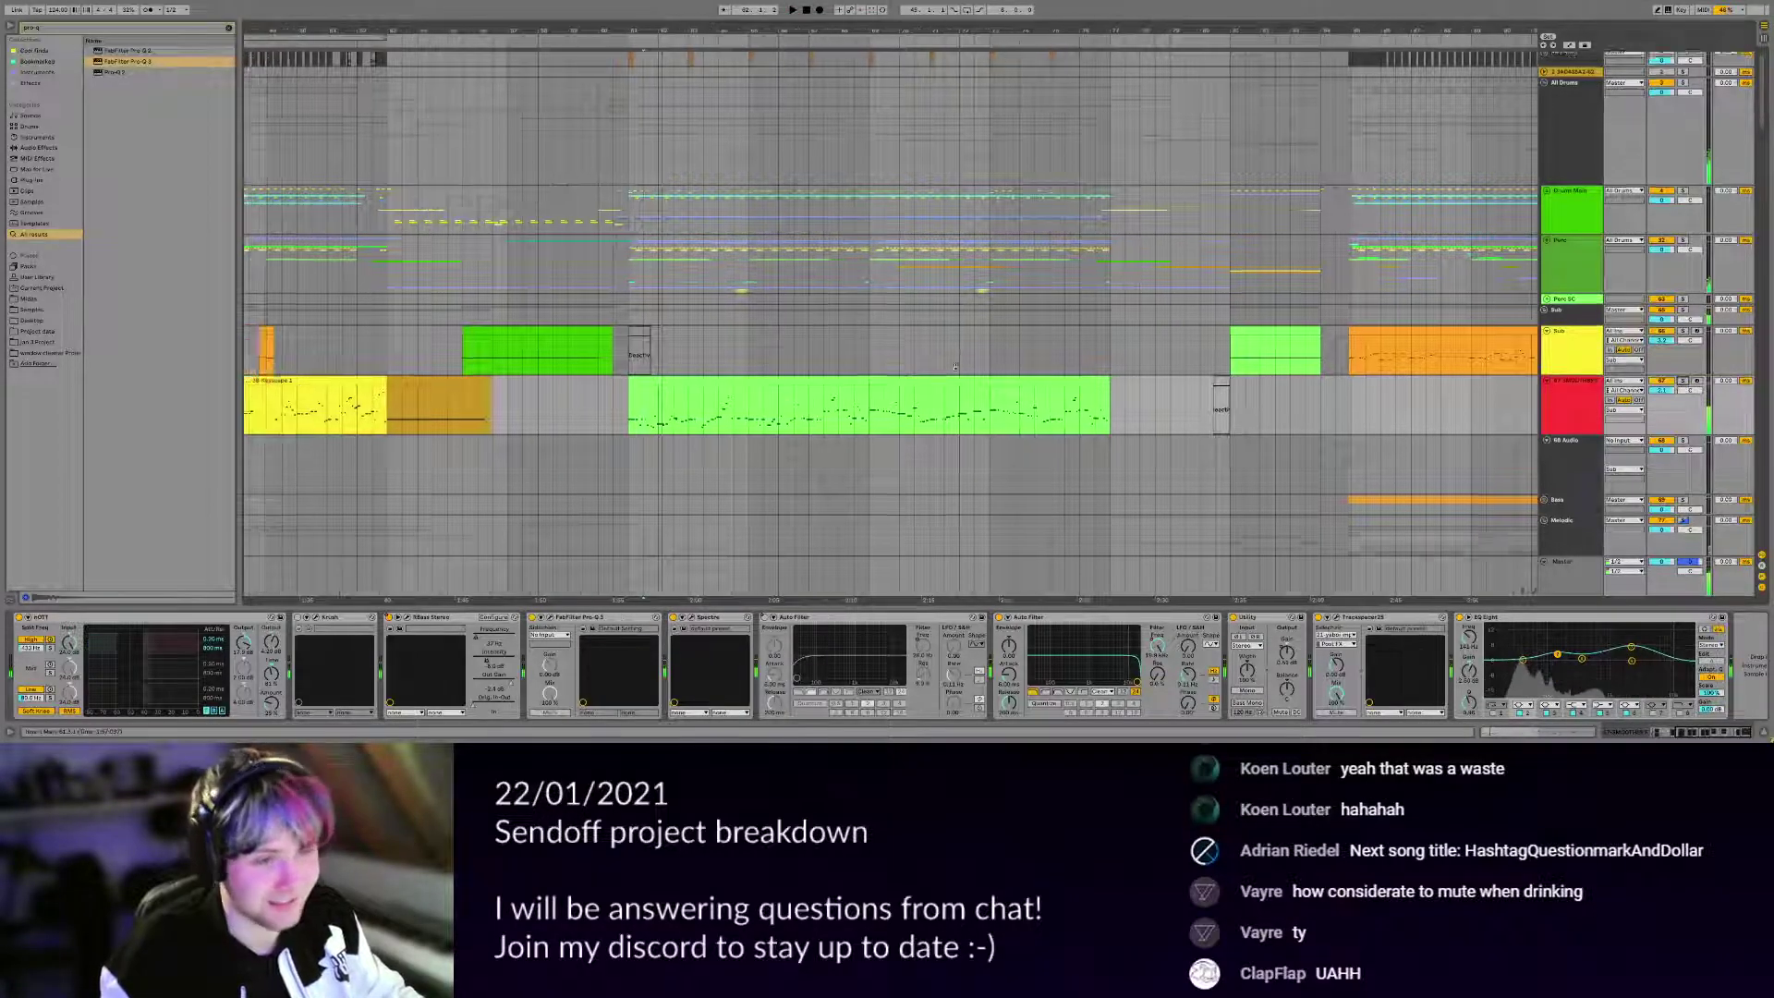
pyautogui.press('space')
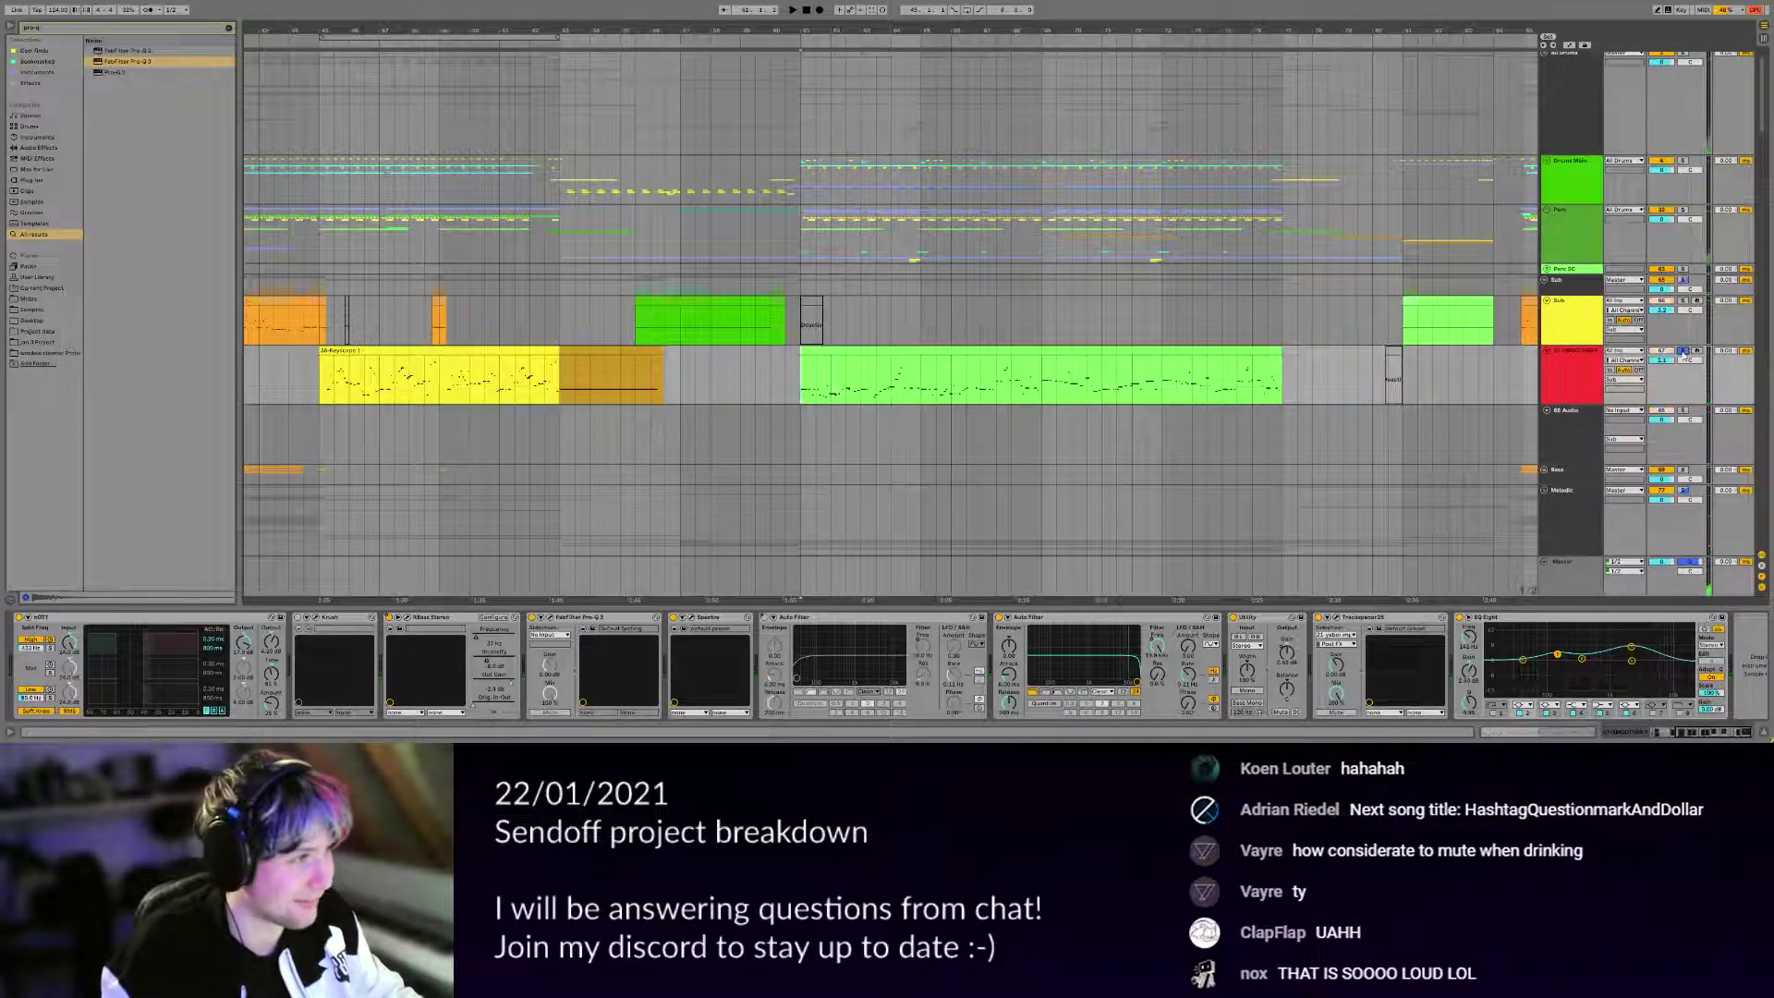
pyautogui.press('space')
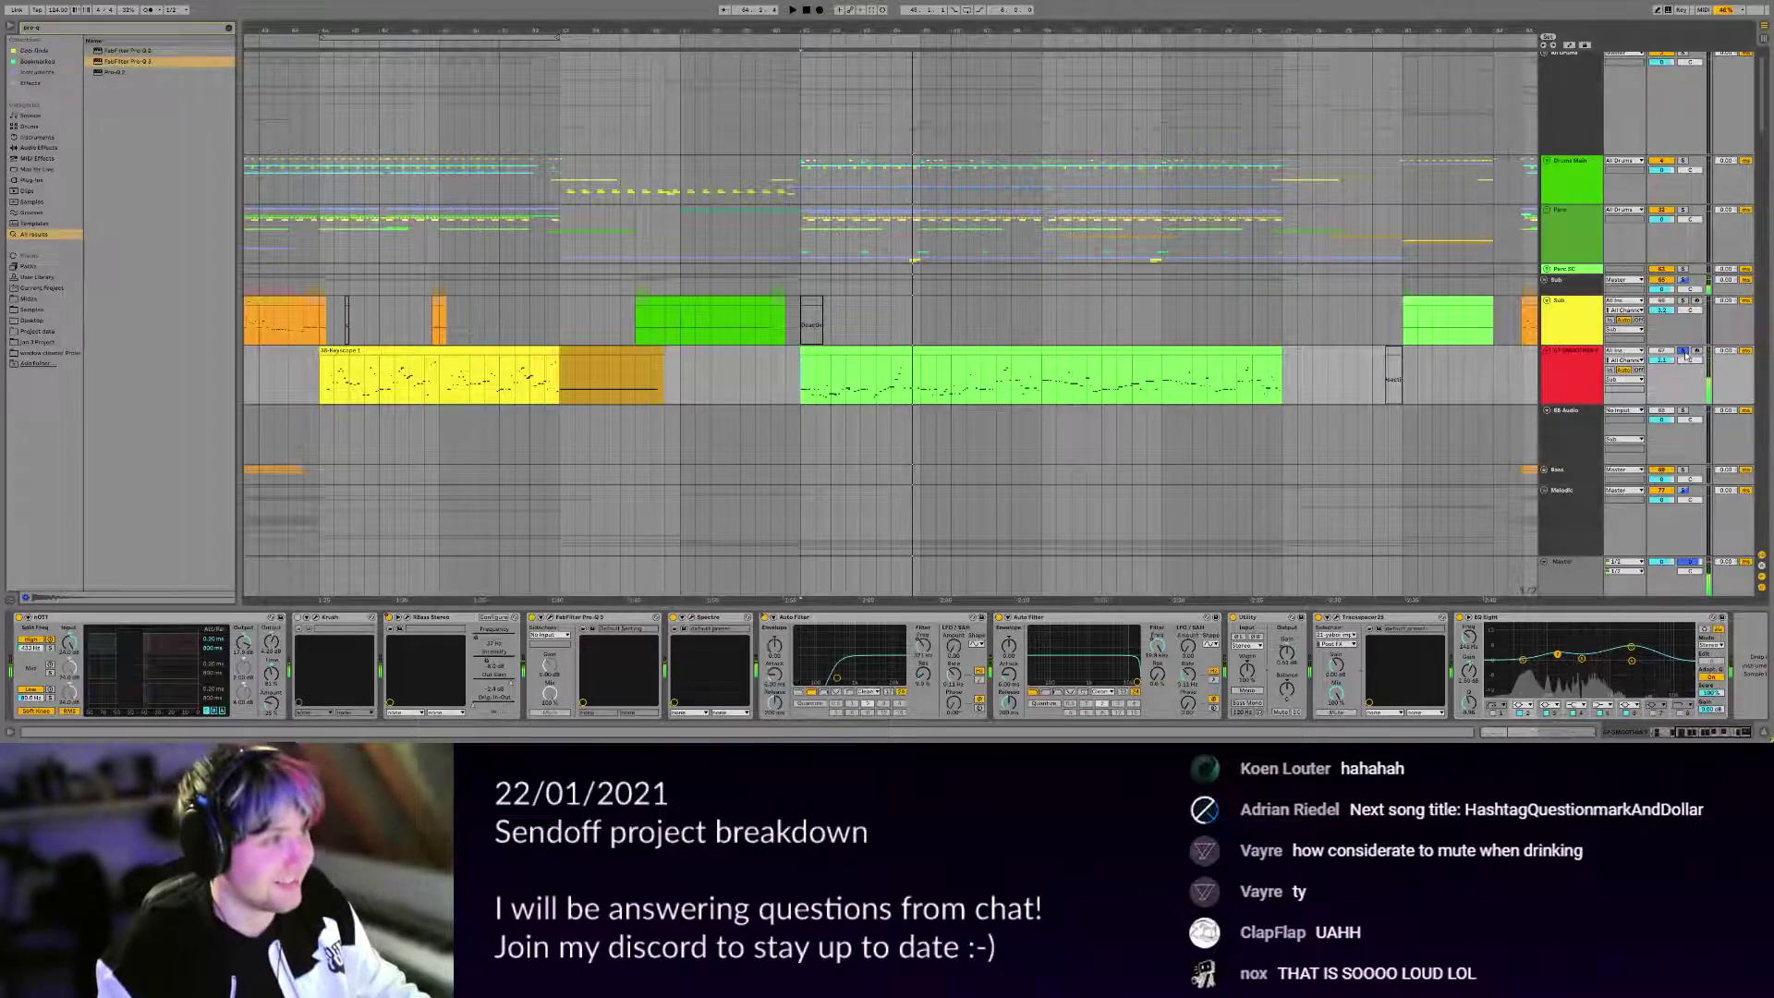
# Compare the first light-green clip with the yellow clip on the red track and look through the melodic tracks below.
pyautogui.doubleClick(882, 376)
pyautogui.hotkey('shift', 'Tab')
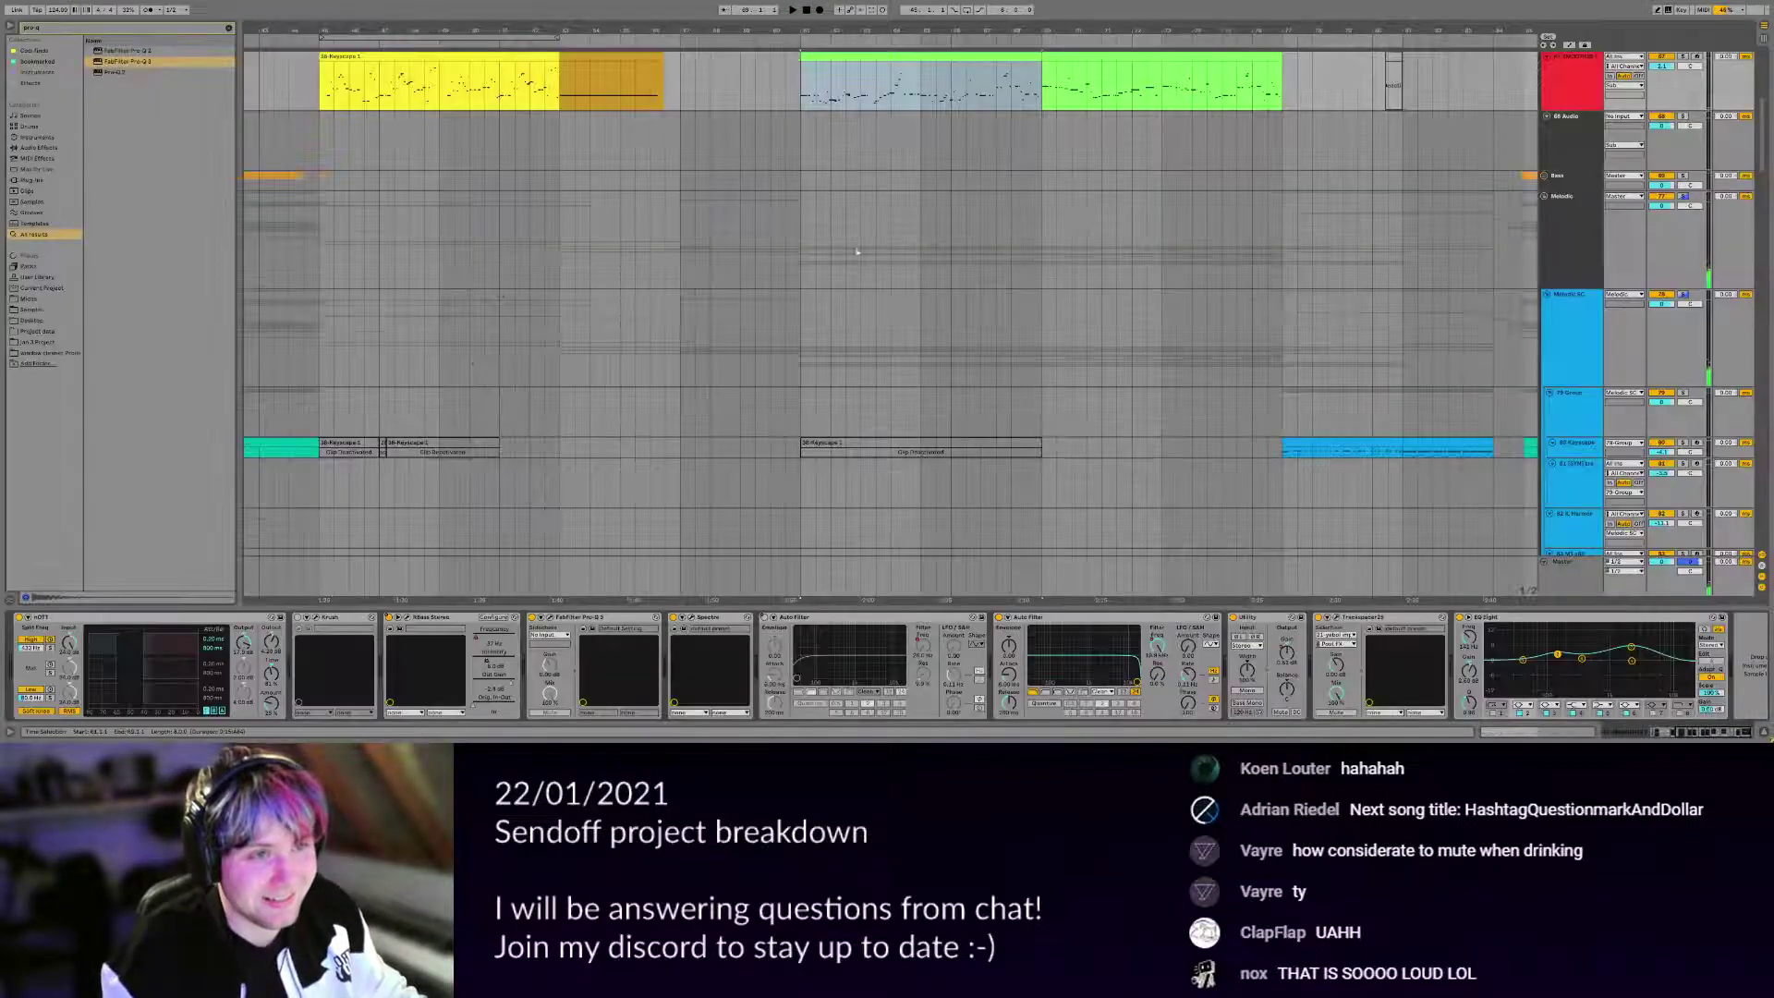
pyautogui.moveTo(859, 249); pyautogui.dragTo(1029, 448)
pyautogui.doubleClick(690, 278)
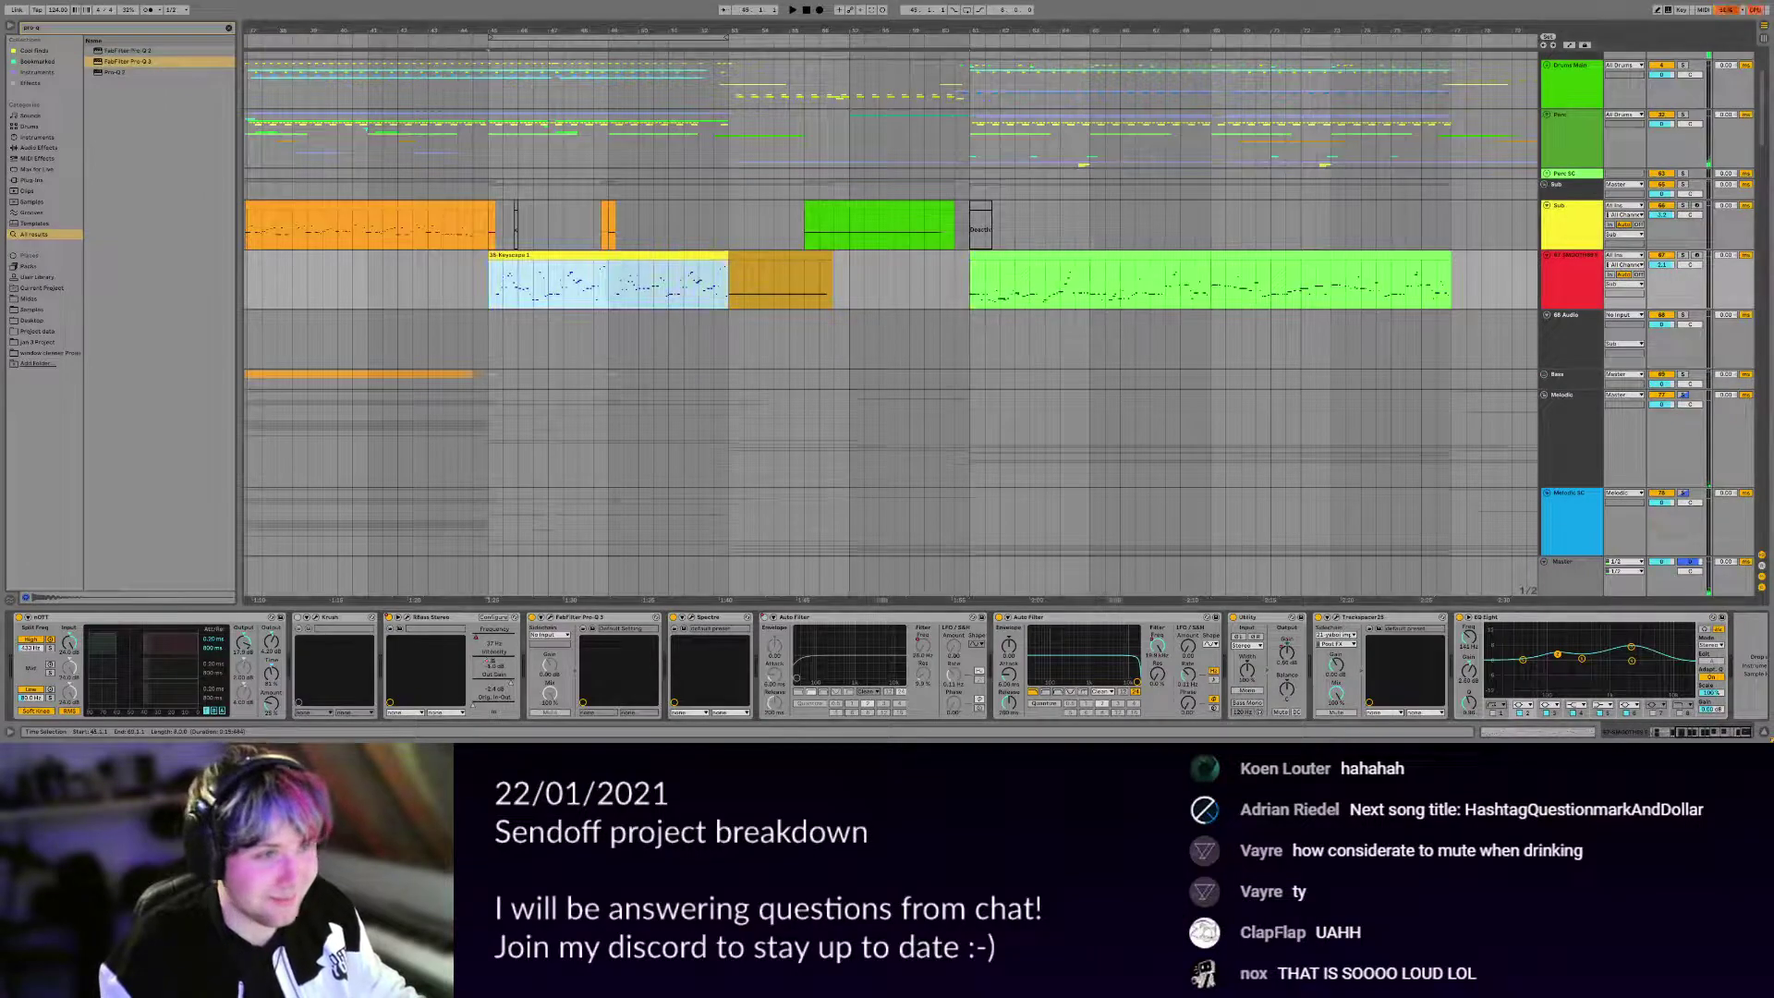
pyautogui.scroll(-10, 917, 379)
pyautogui.hscroll(5, 917, 378)
pyautogui.scroll(-15, 917, 379)
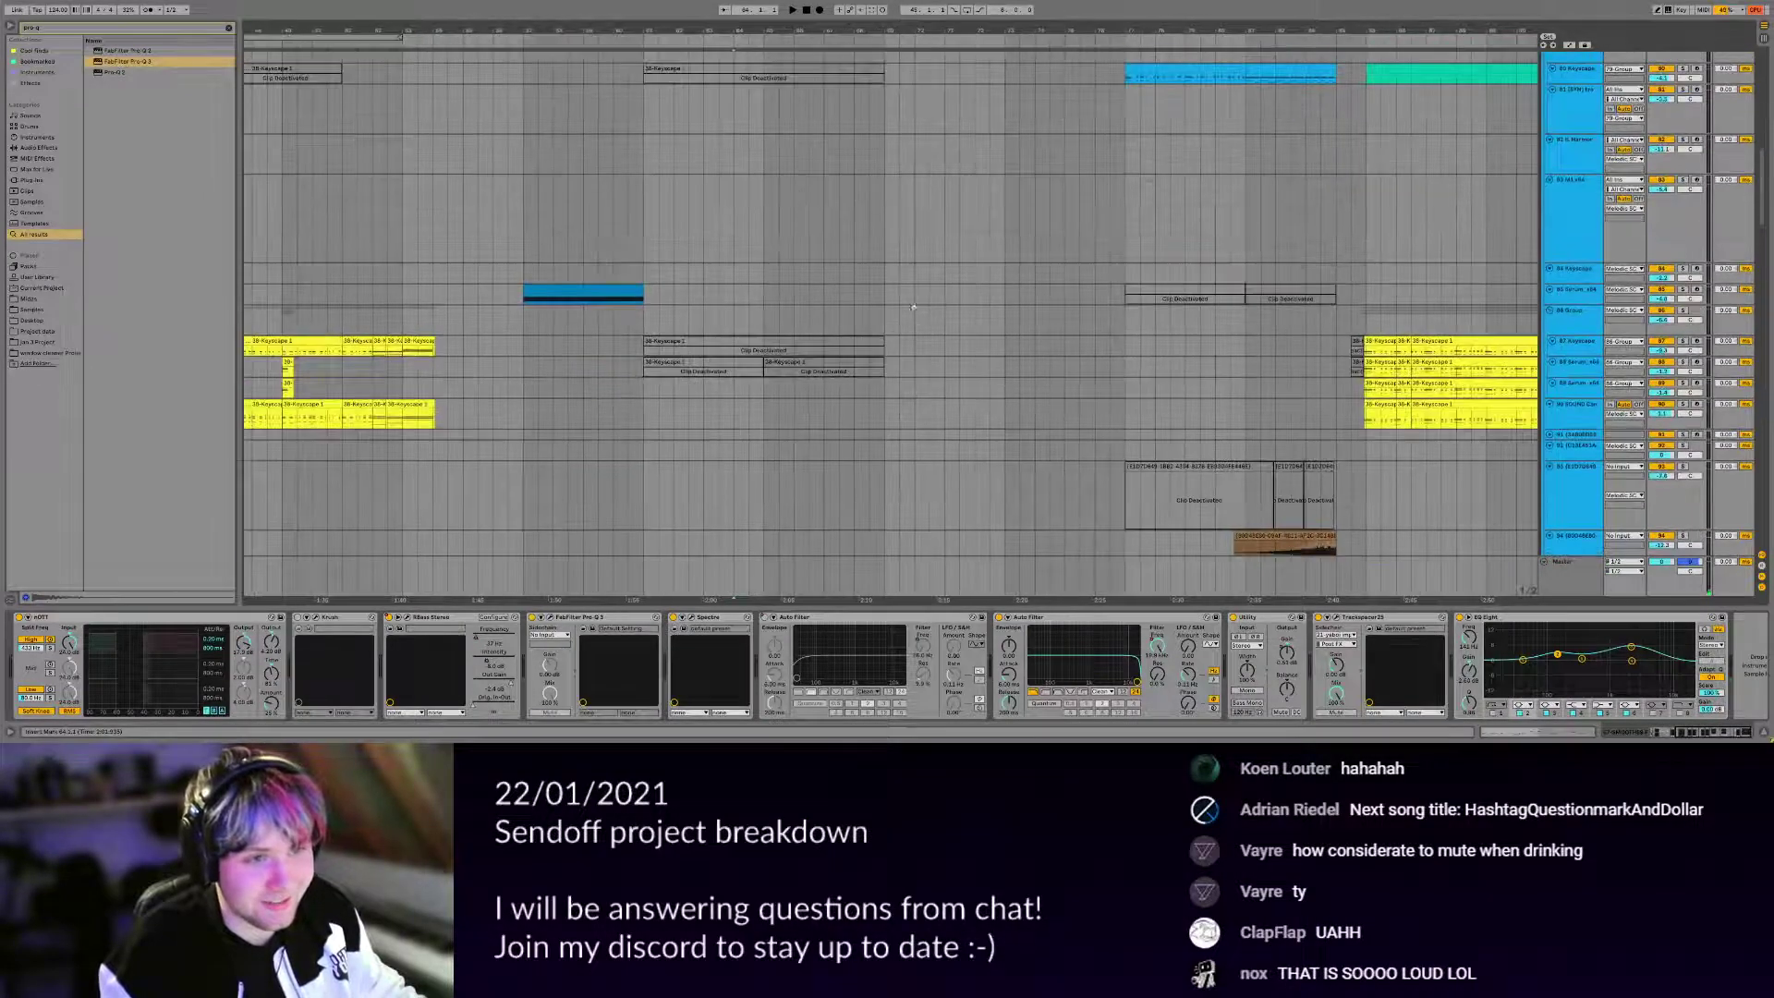
# Play the green section from the start of the yellow clips and show the devices of the light-green track below the waveform.
pyautogui.scroll(-5, 983, 48)
pyautogui.click(690, 264)
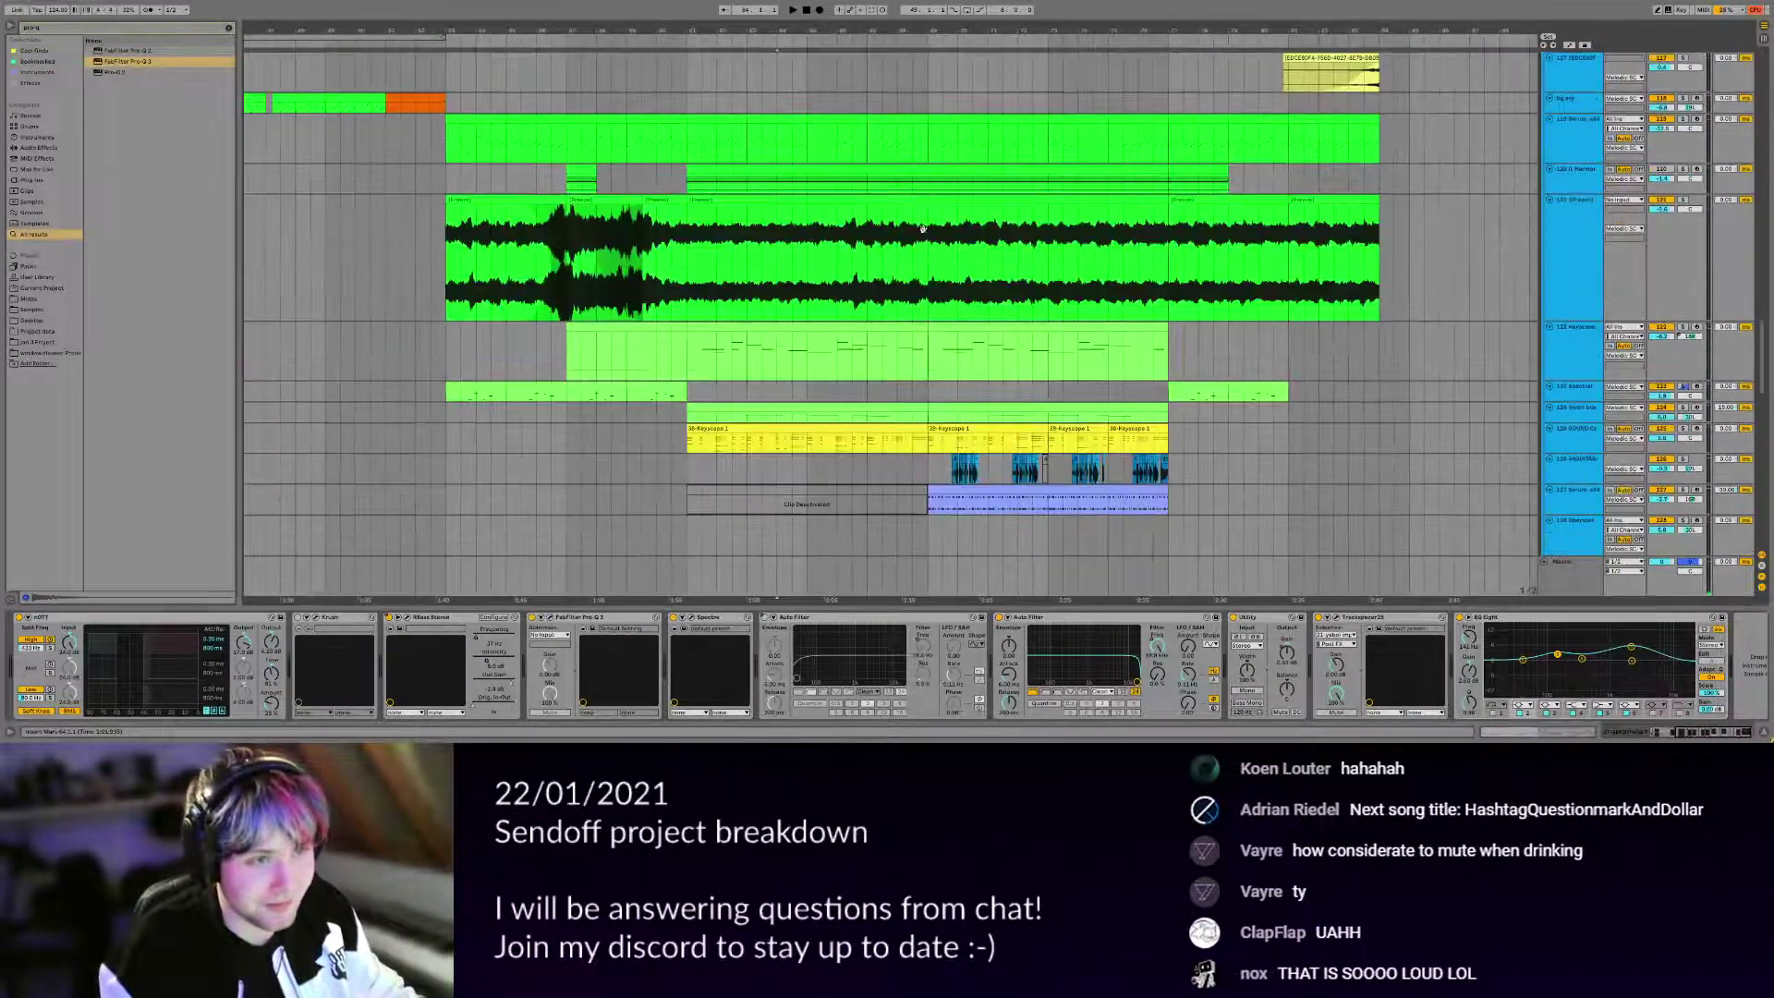
pyautogui.scroll(2, 690, 277)
pyautogui.press('space')
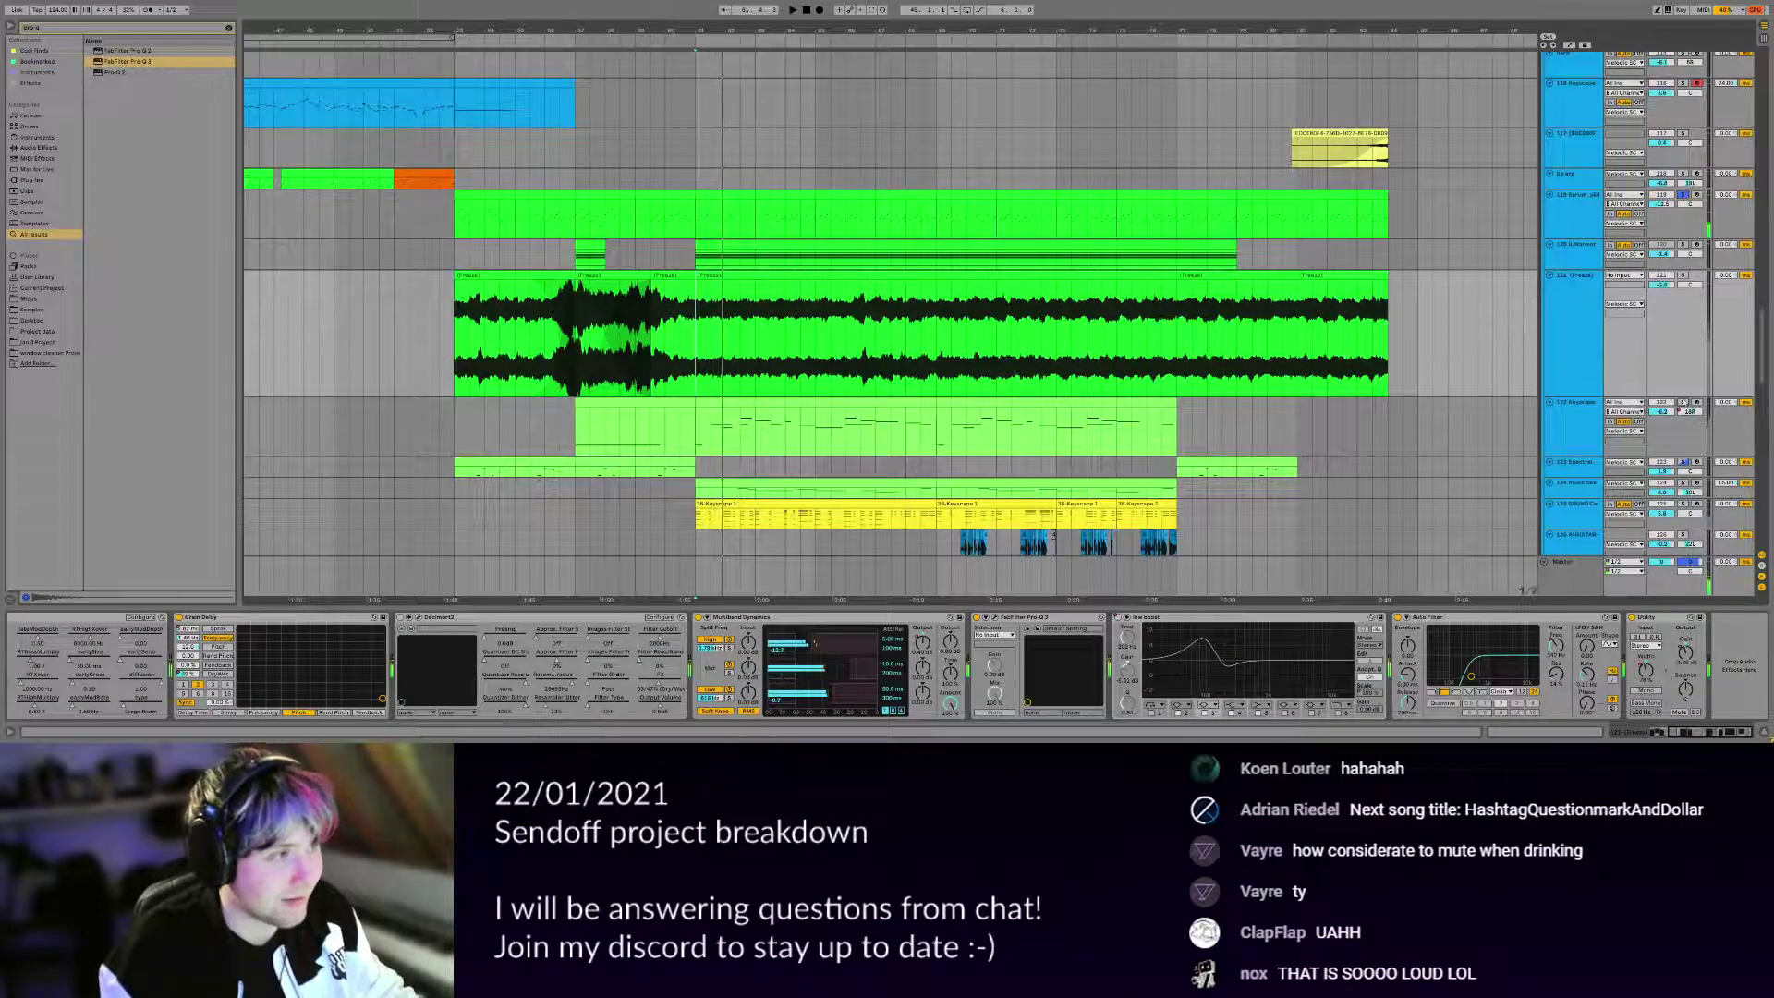
pyautogui.click(788, 434)
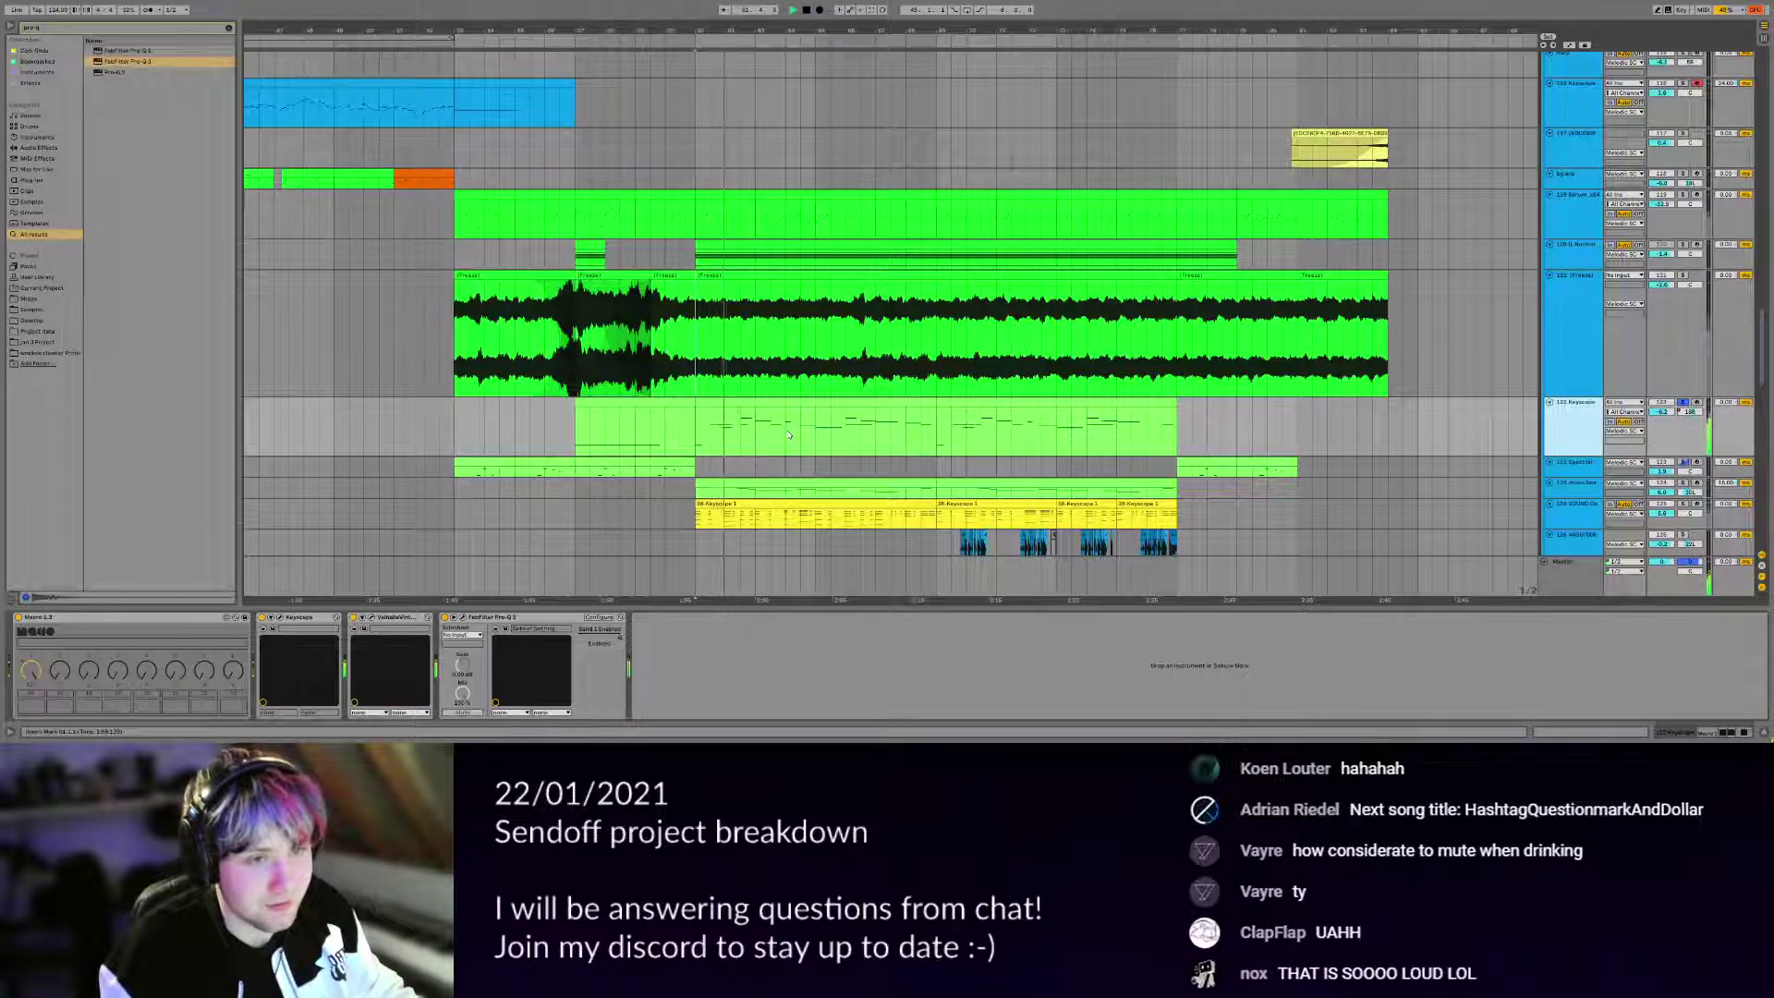
pyautogui.scroll(-1, 1579, 444)
# Enlarge the light-green track just above the yellow clips, play it soloed together with the other light-green part, and stop playback.
pyautogui.click(1585, 454)
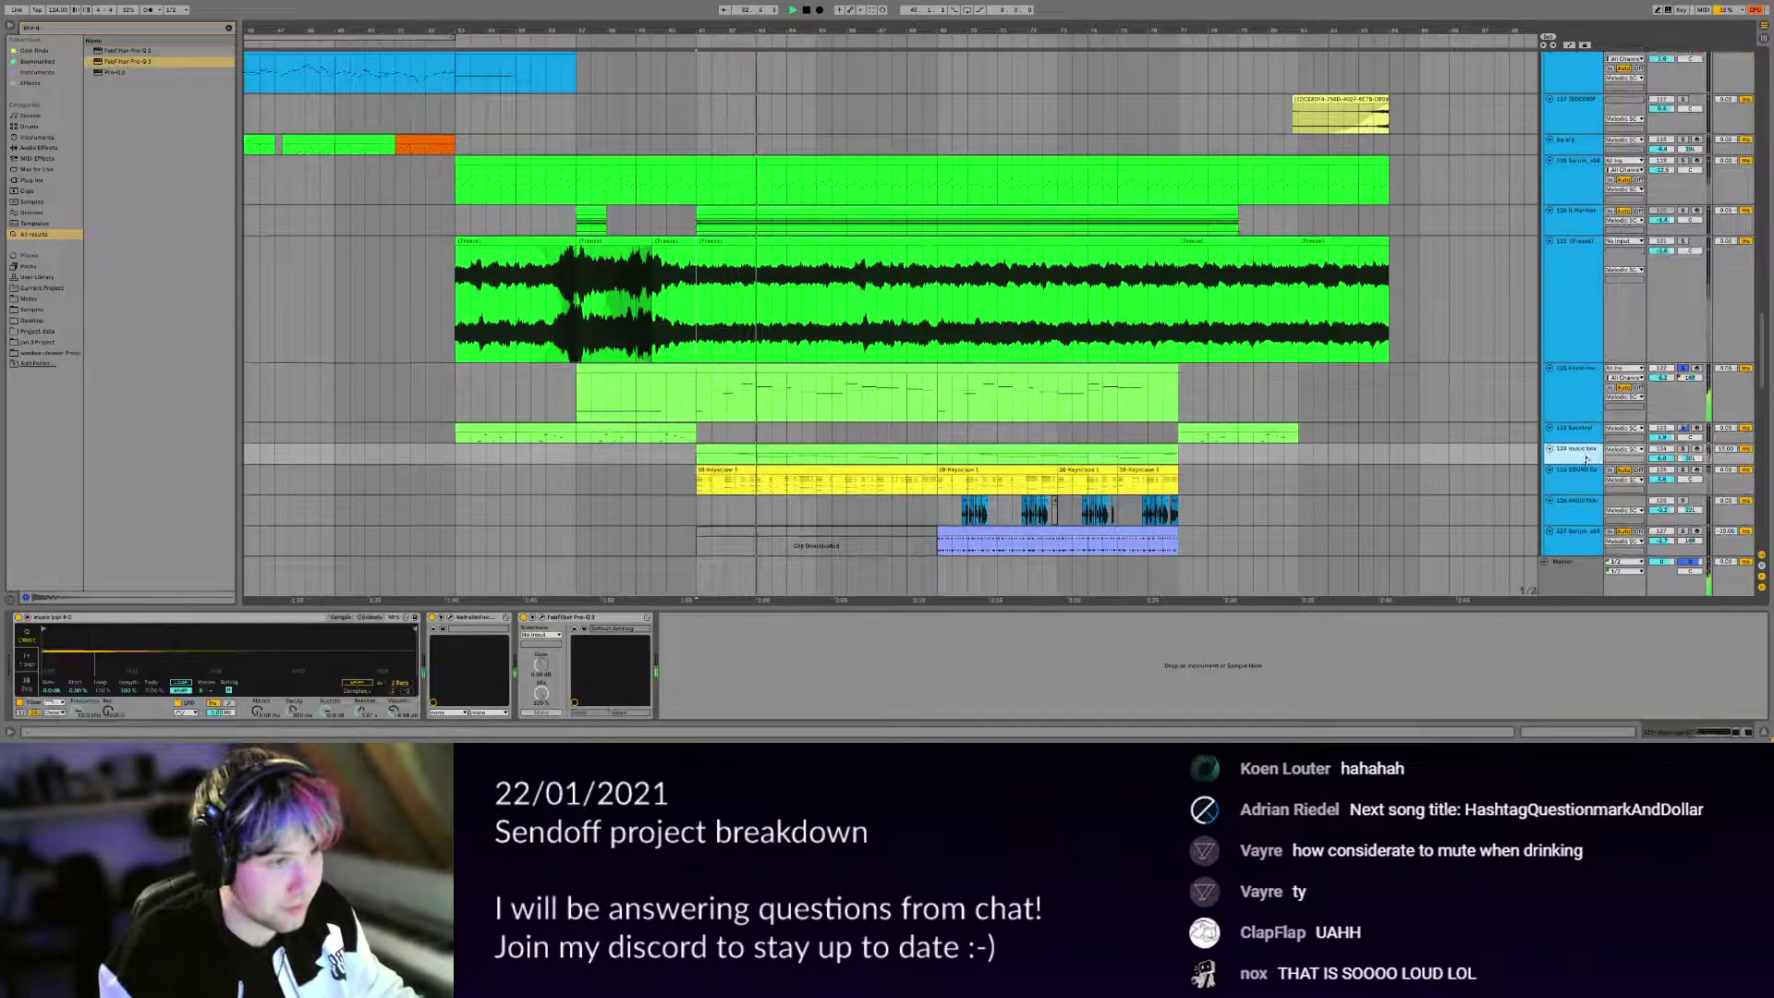
pyautogui.moveTo(1585, 459); pyautogui.dragTo(1588, 486)
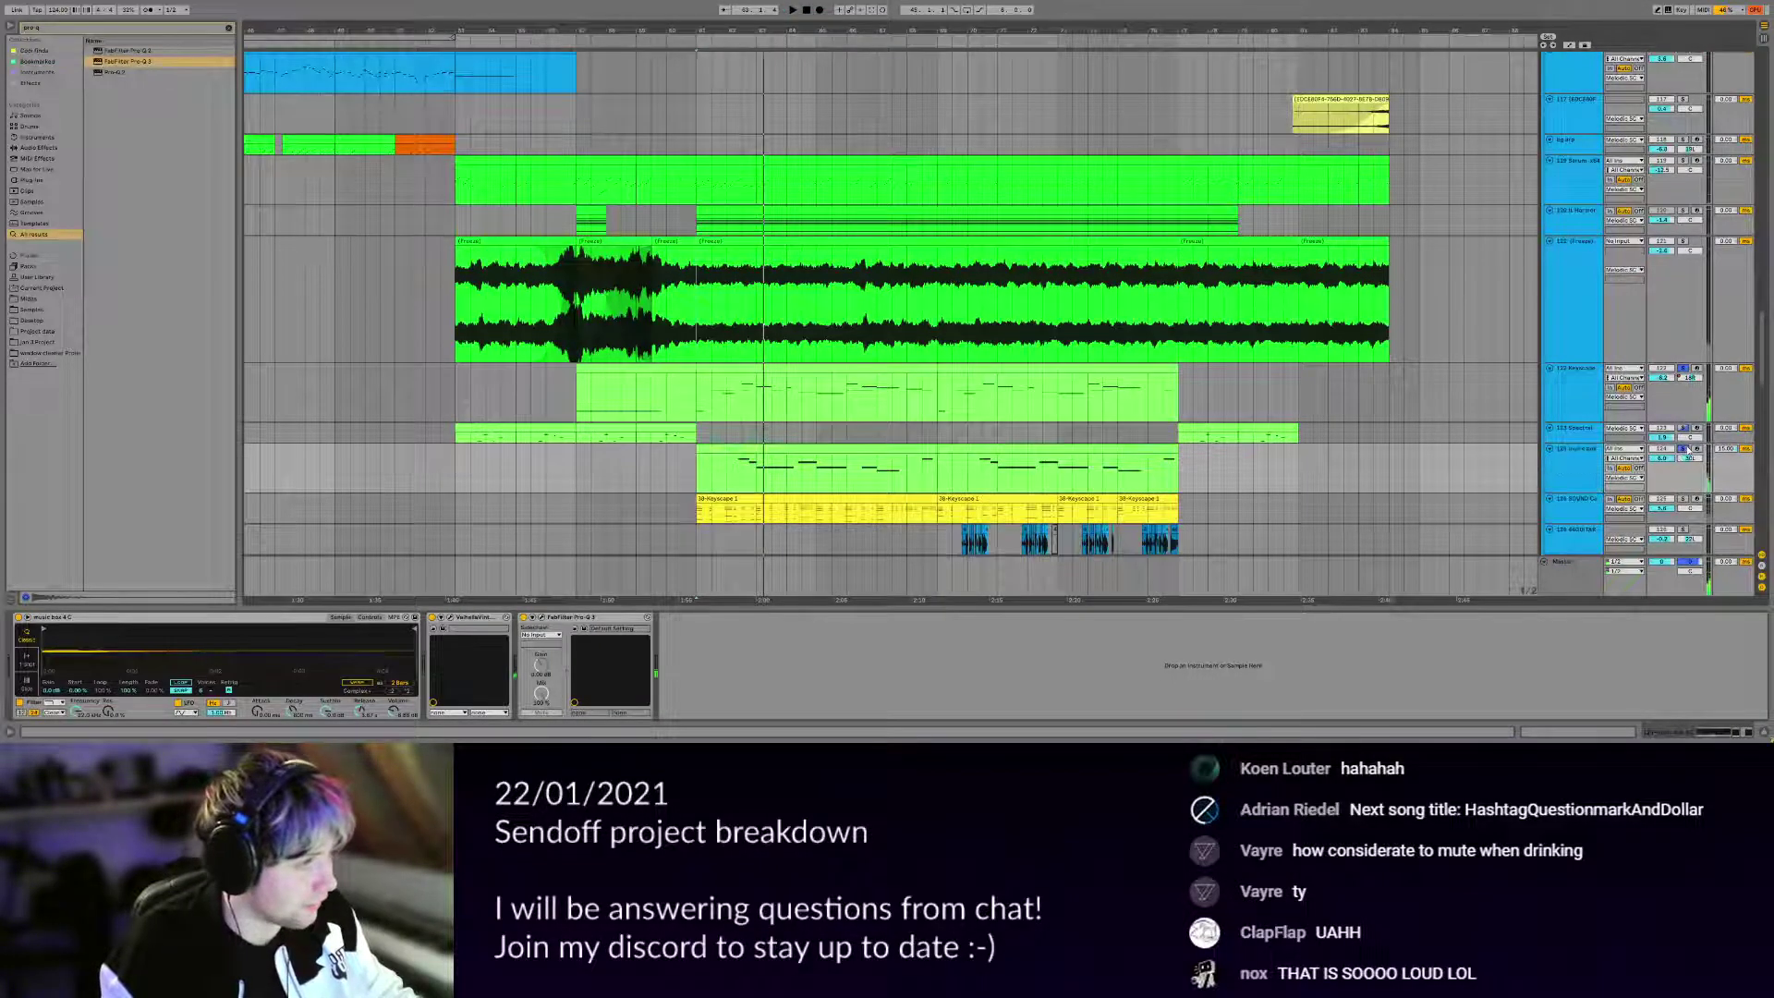
pyautogui.press('space')
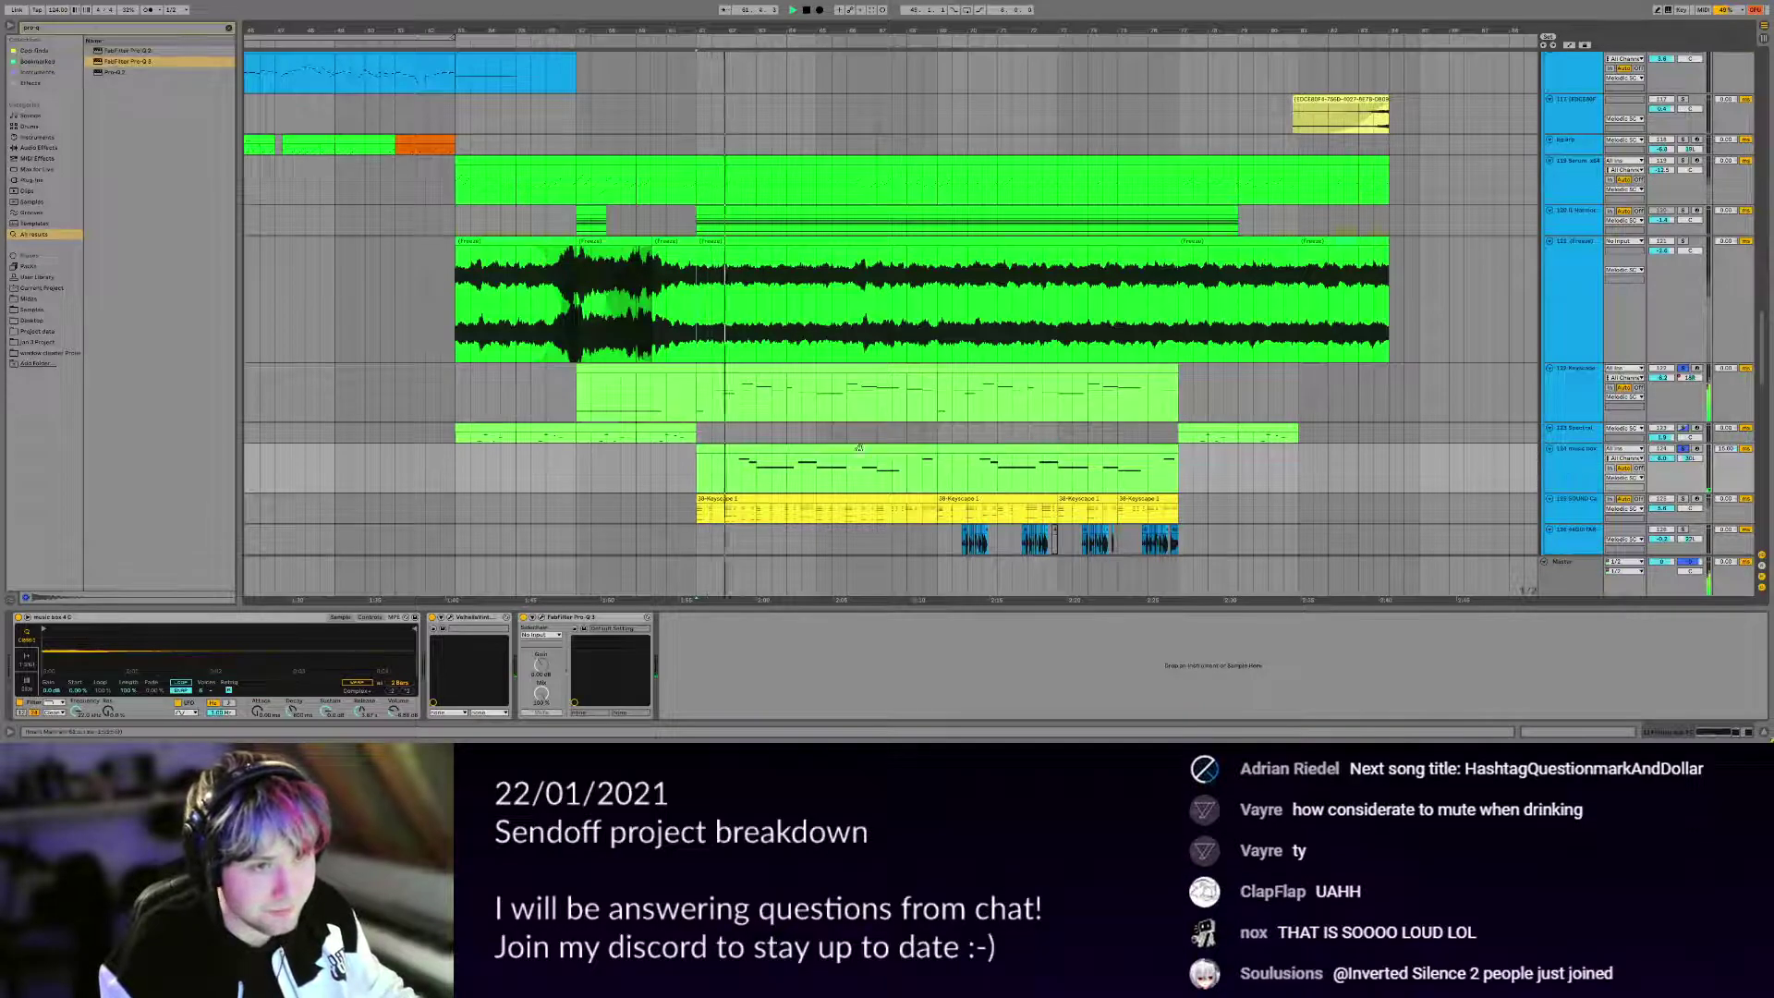
pyautogui.scroll(2, 875, 447)
pyautogui.scroll(-2, 876, 447)
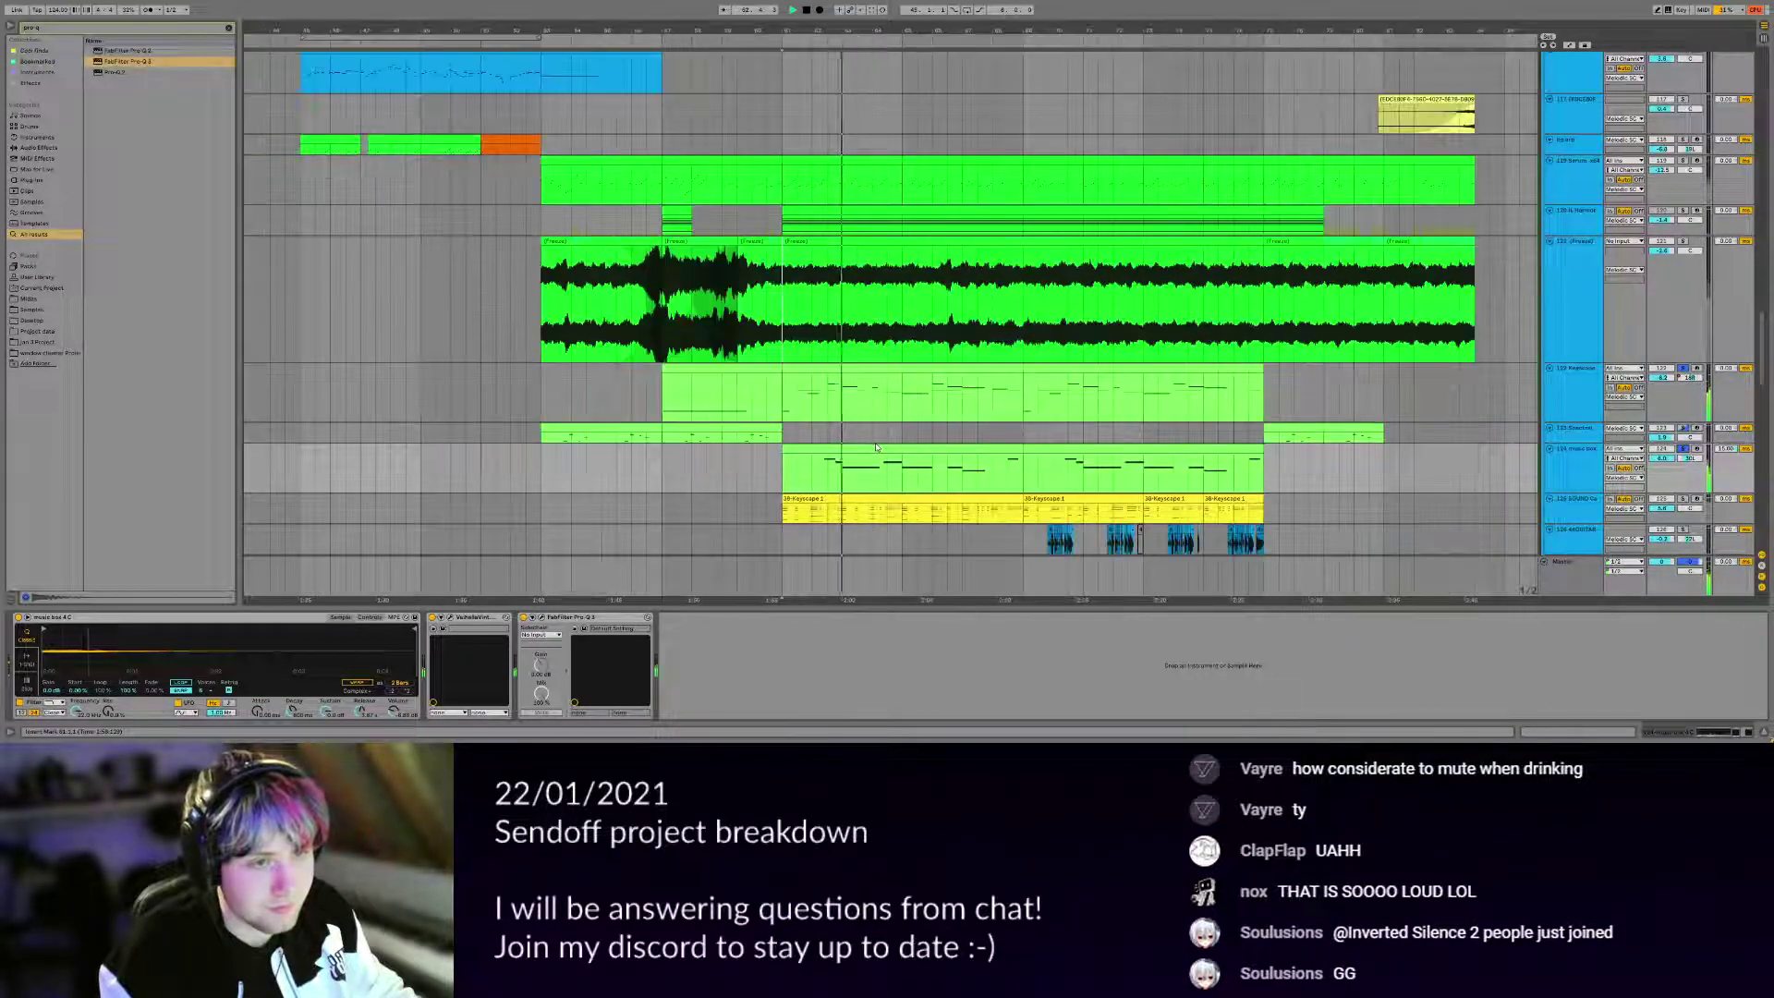
pyautogui.press('space')
# Play the transition from the end of the short light-green clip into the enlarged track's clip below it, and stop.
pyautogui.click(1581, 429)
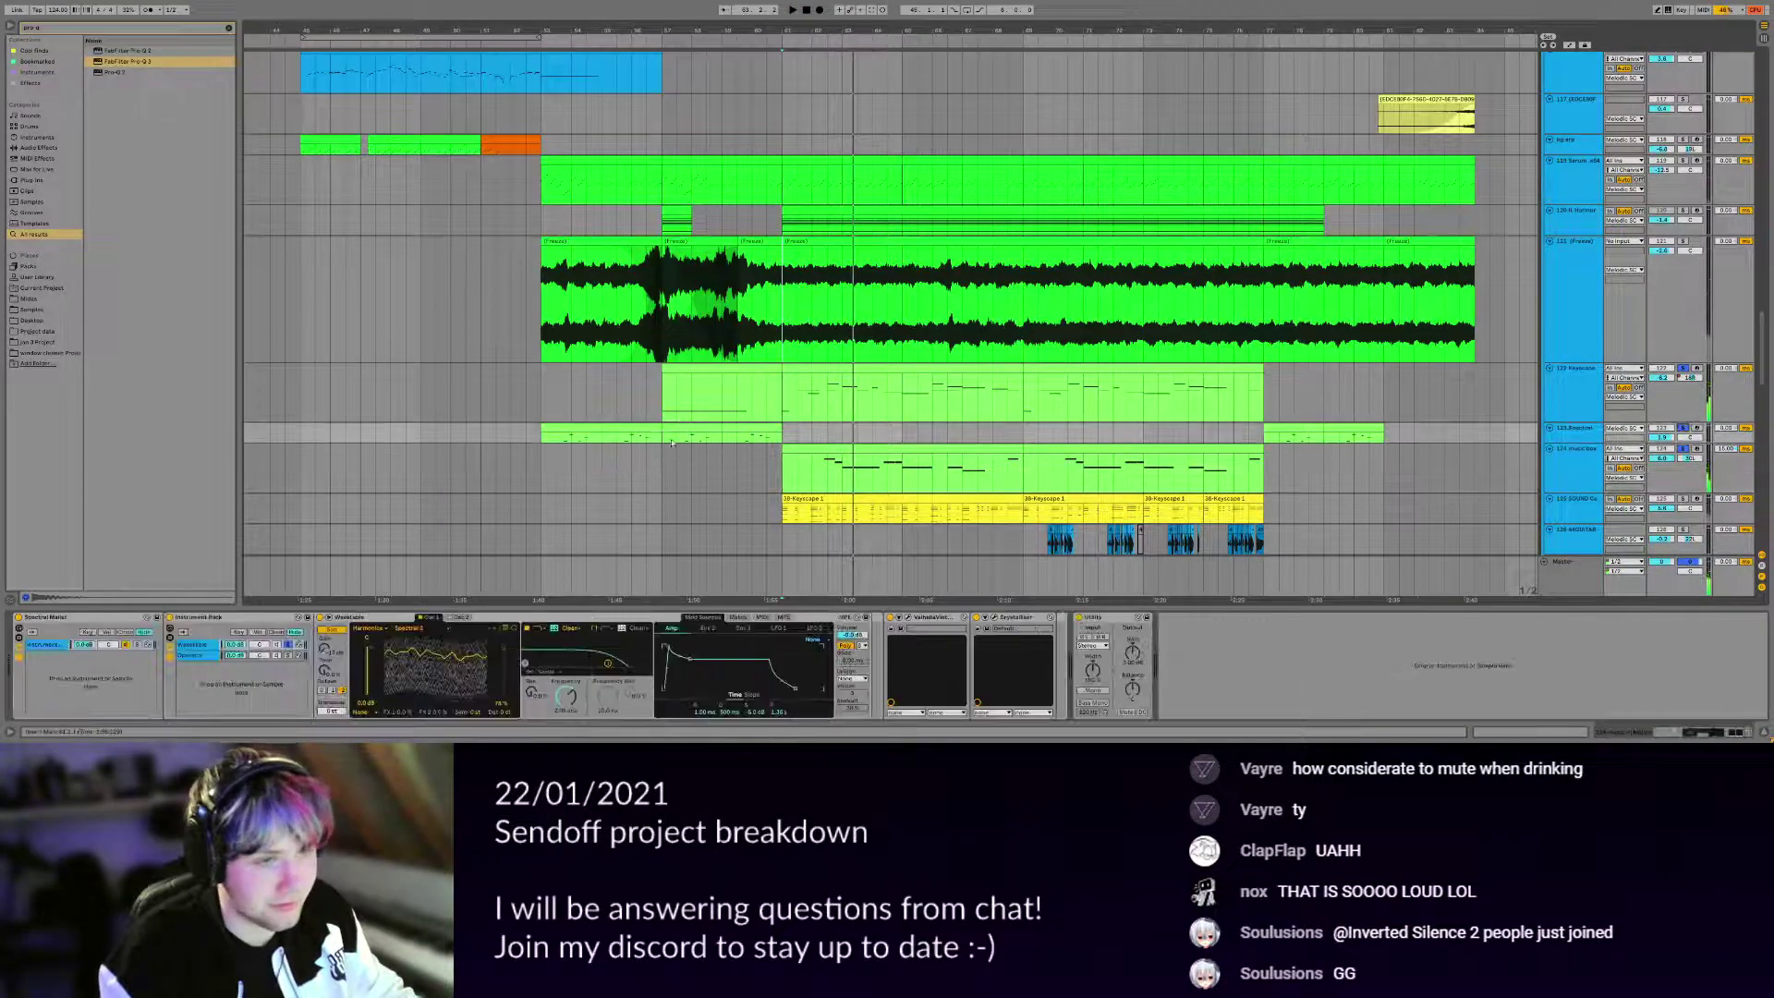
pyautogui.click(753, 439)
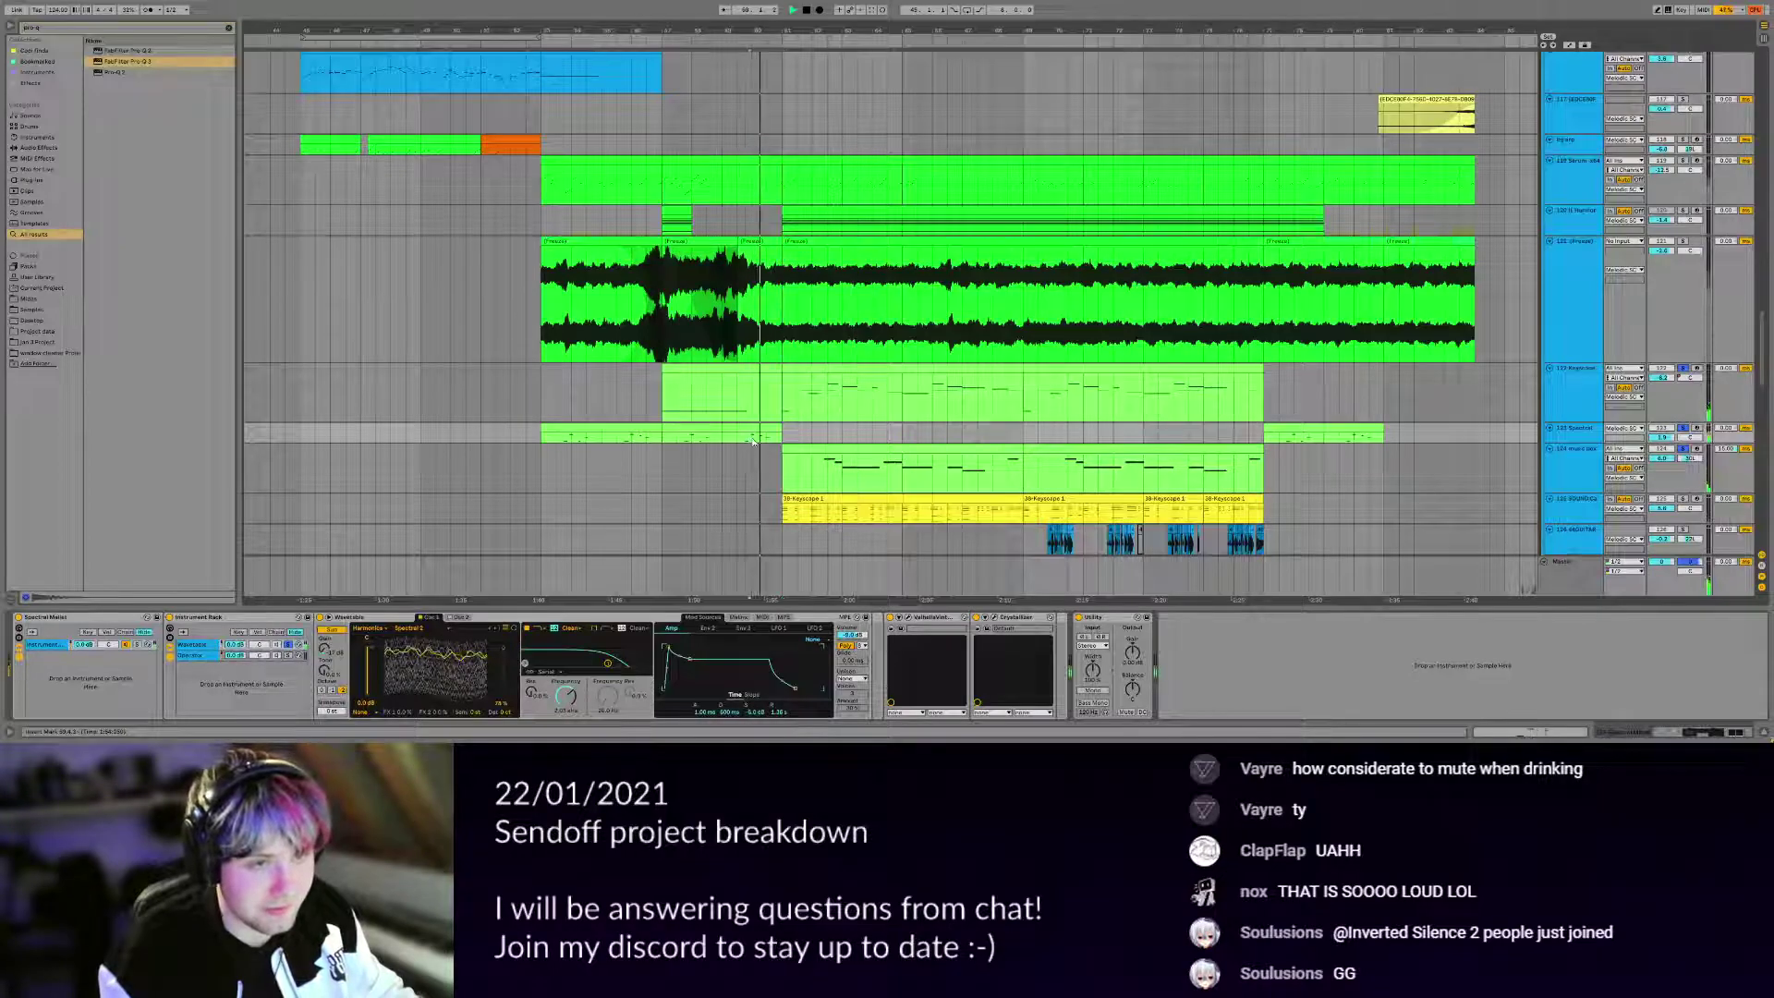
pyautogui.click(845, 470)
pyautogui.moveTo(1013, 458); pyautogui.dragTo(933, 389)
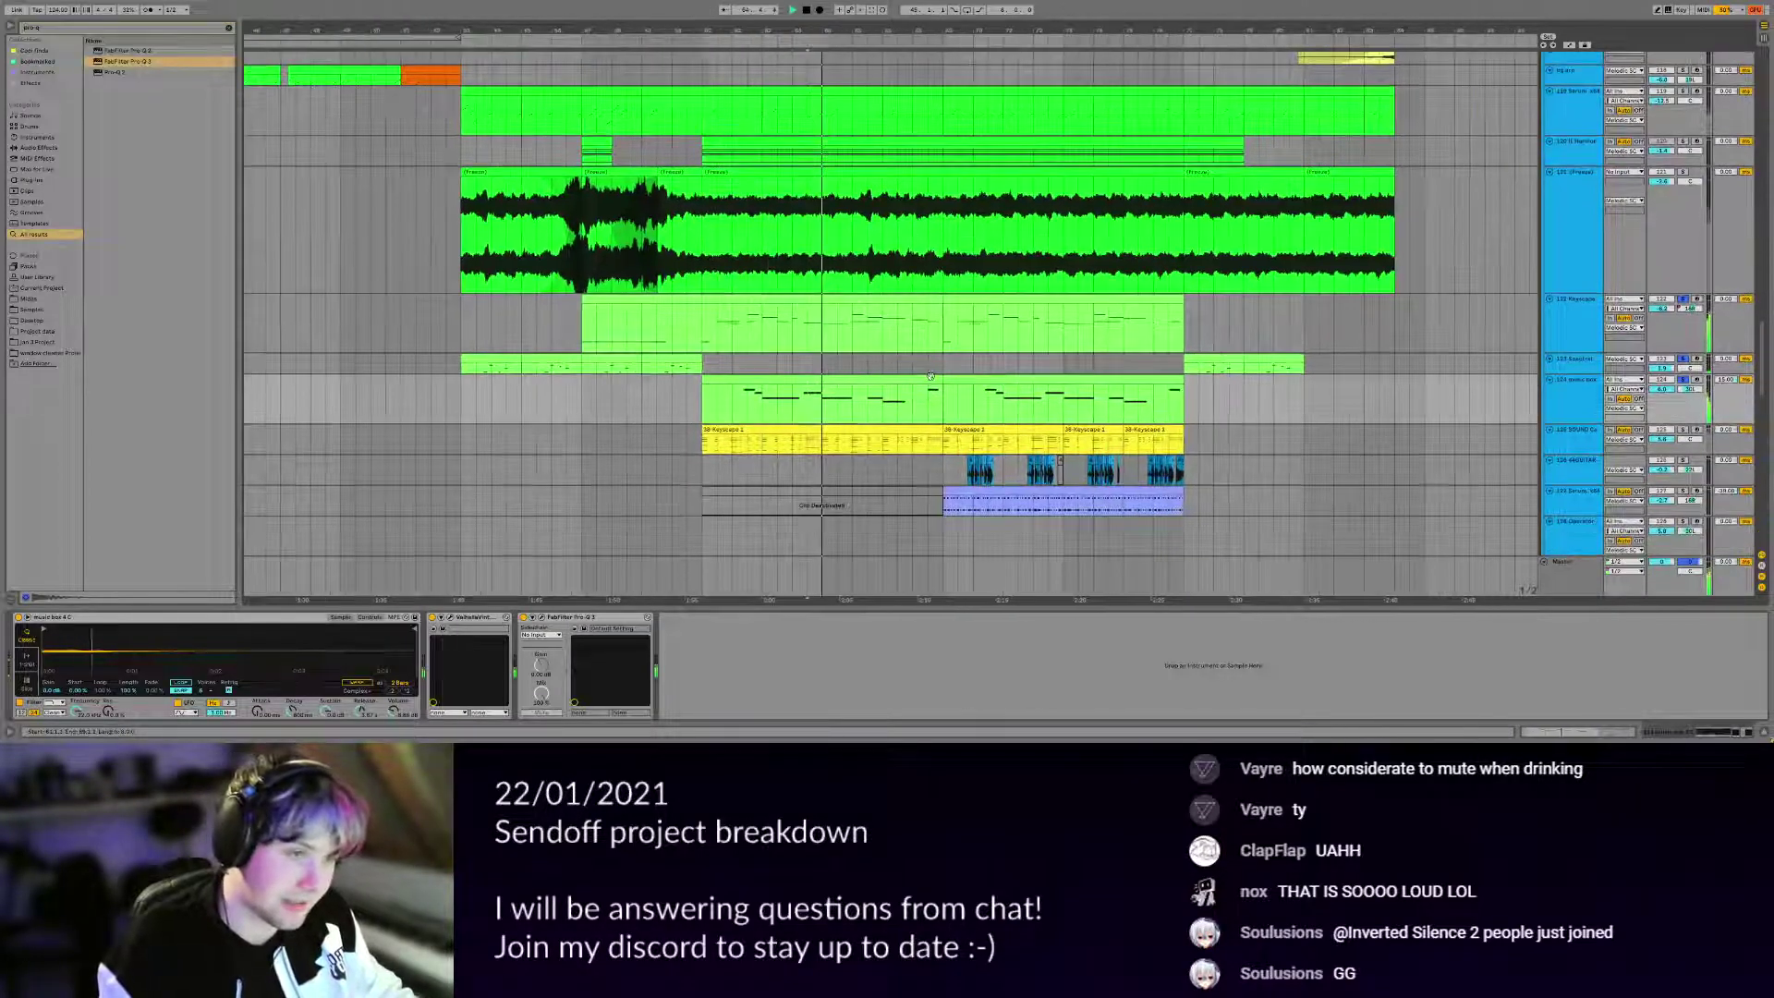
pyautogui.press('space')
# Solo the yellow clip track, show its devices and play it while looking over the cyan tracks below.
pyautogui.keyDown('ctrl'); pyautogui.click(1682, 430); pyautogui.keyUp('ctrl')
pyautogui.click(1595, 442)
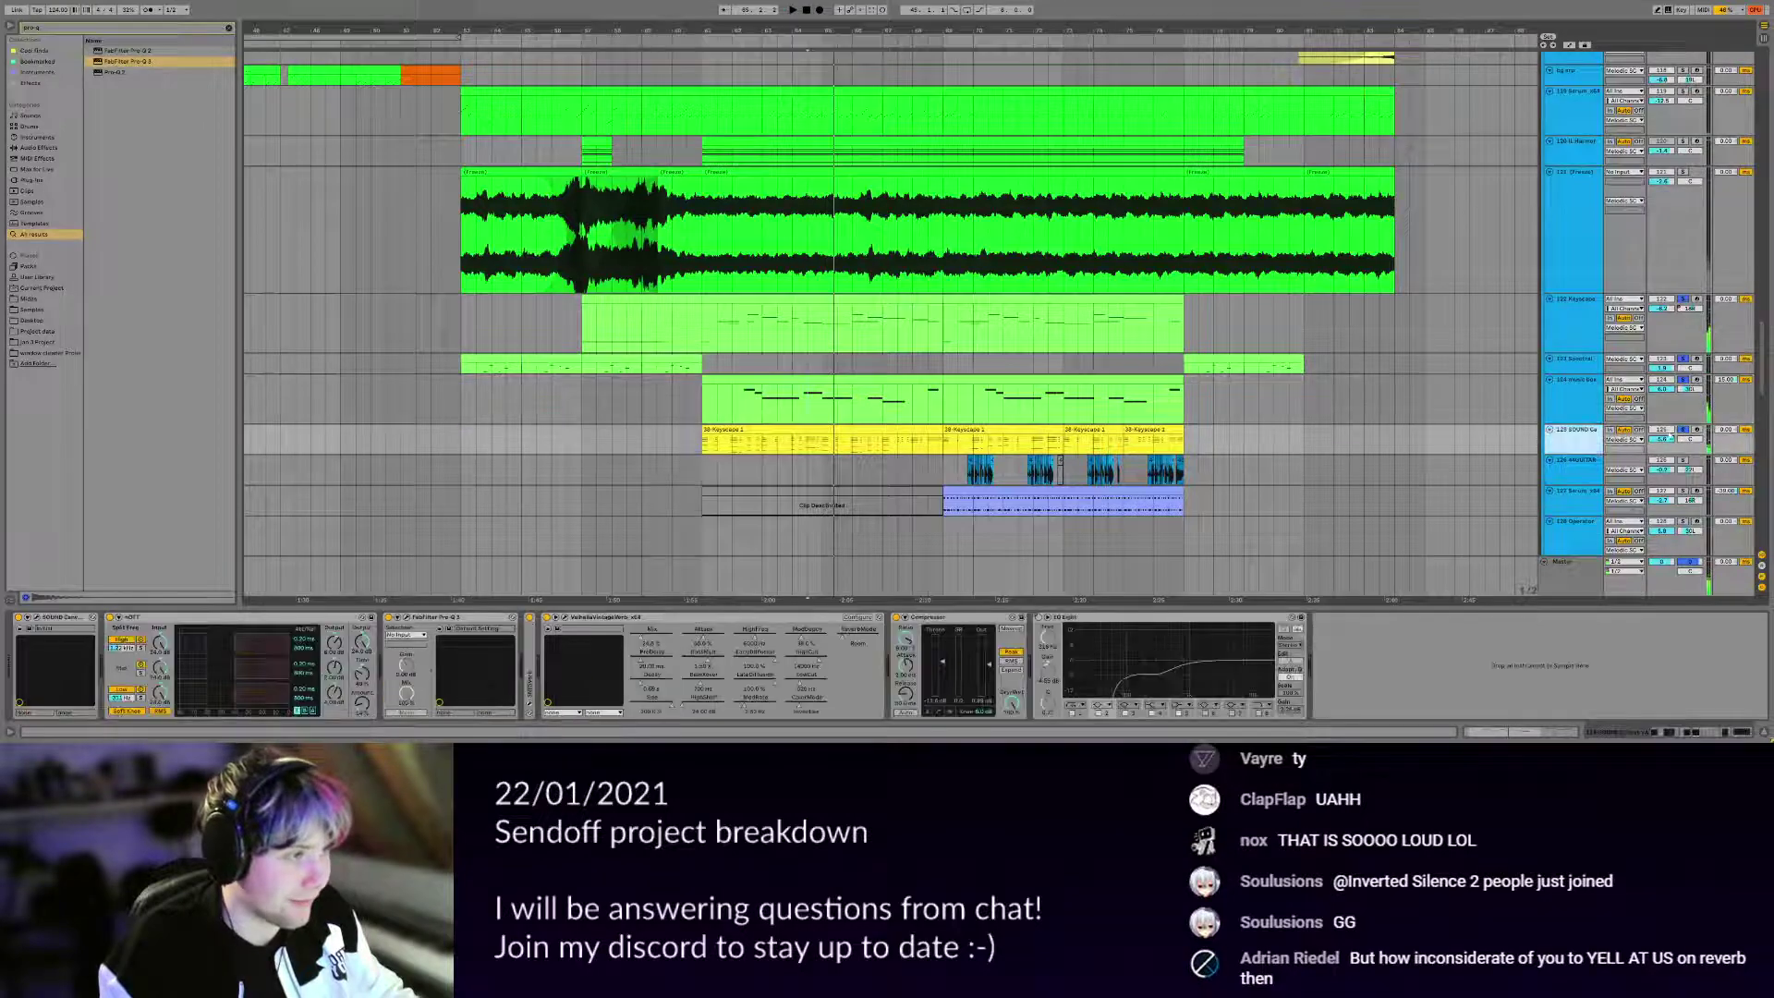
pyautogui.press('space')
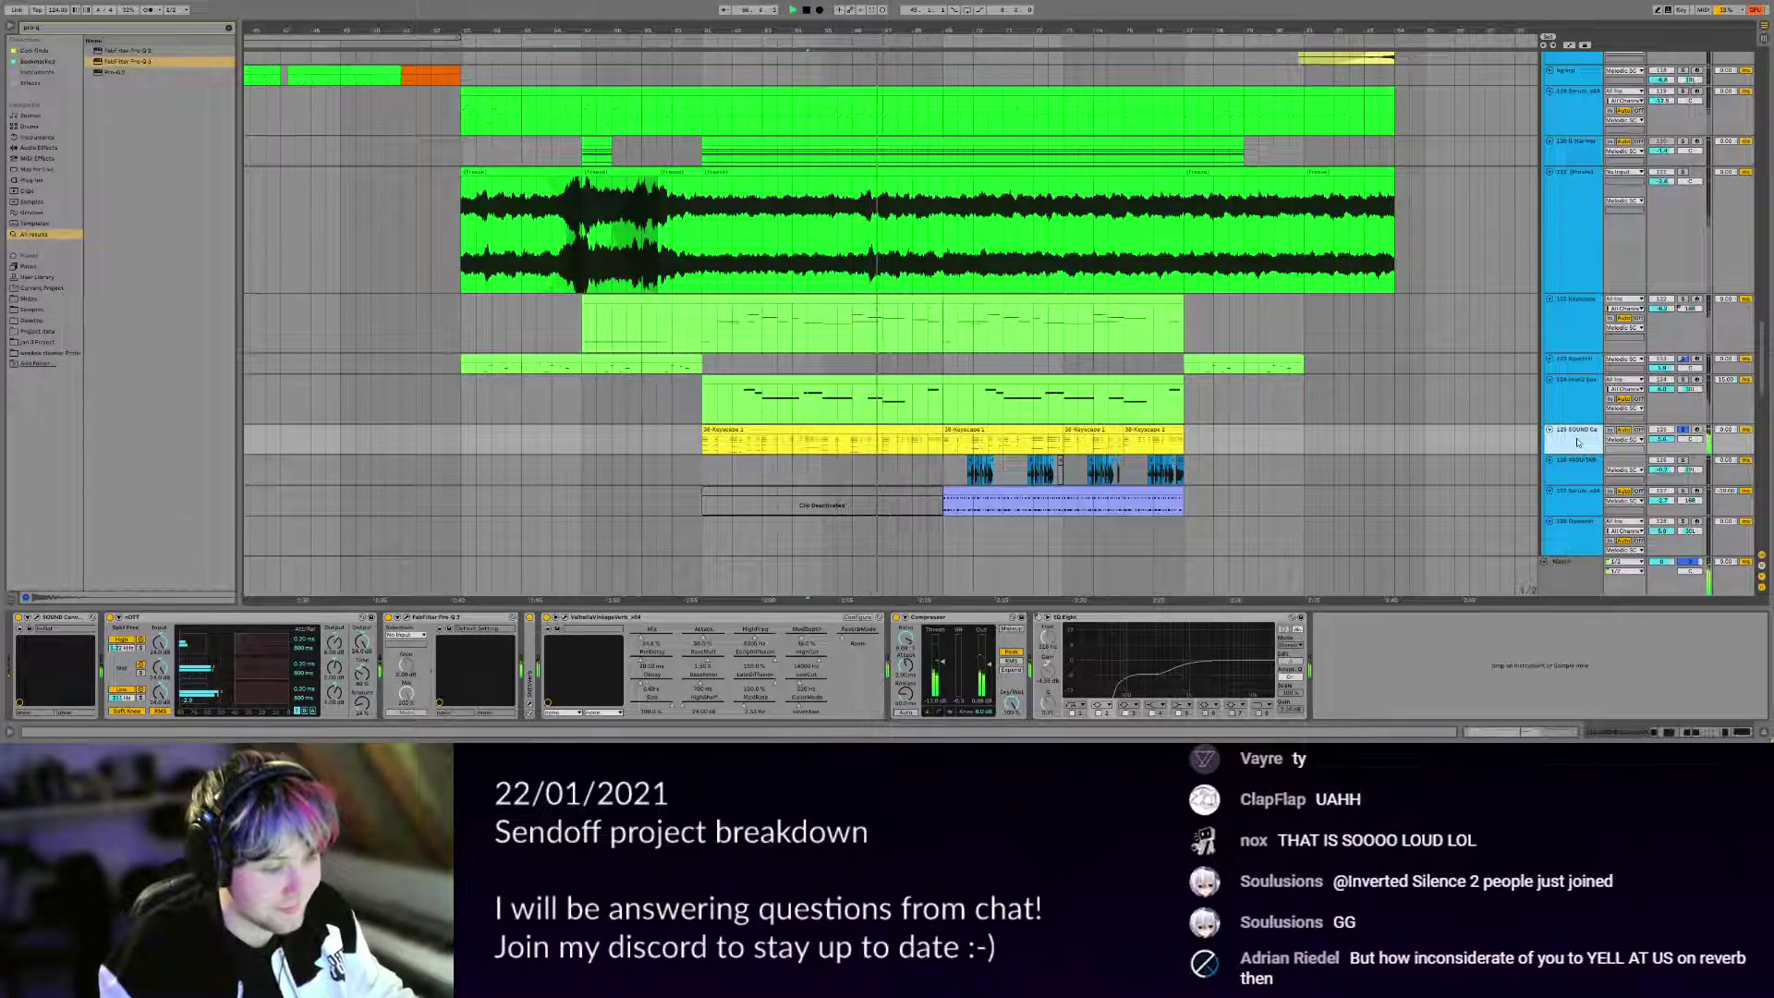
pyautogui.scroll(-8, 589, 203)
pyautogui.hscroll(4, 588, 203)
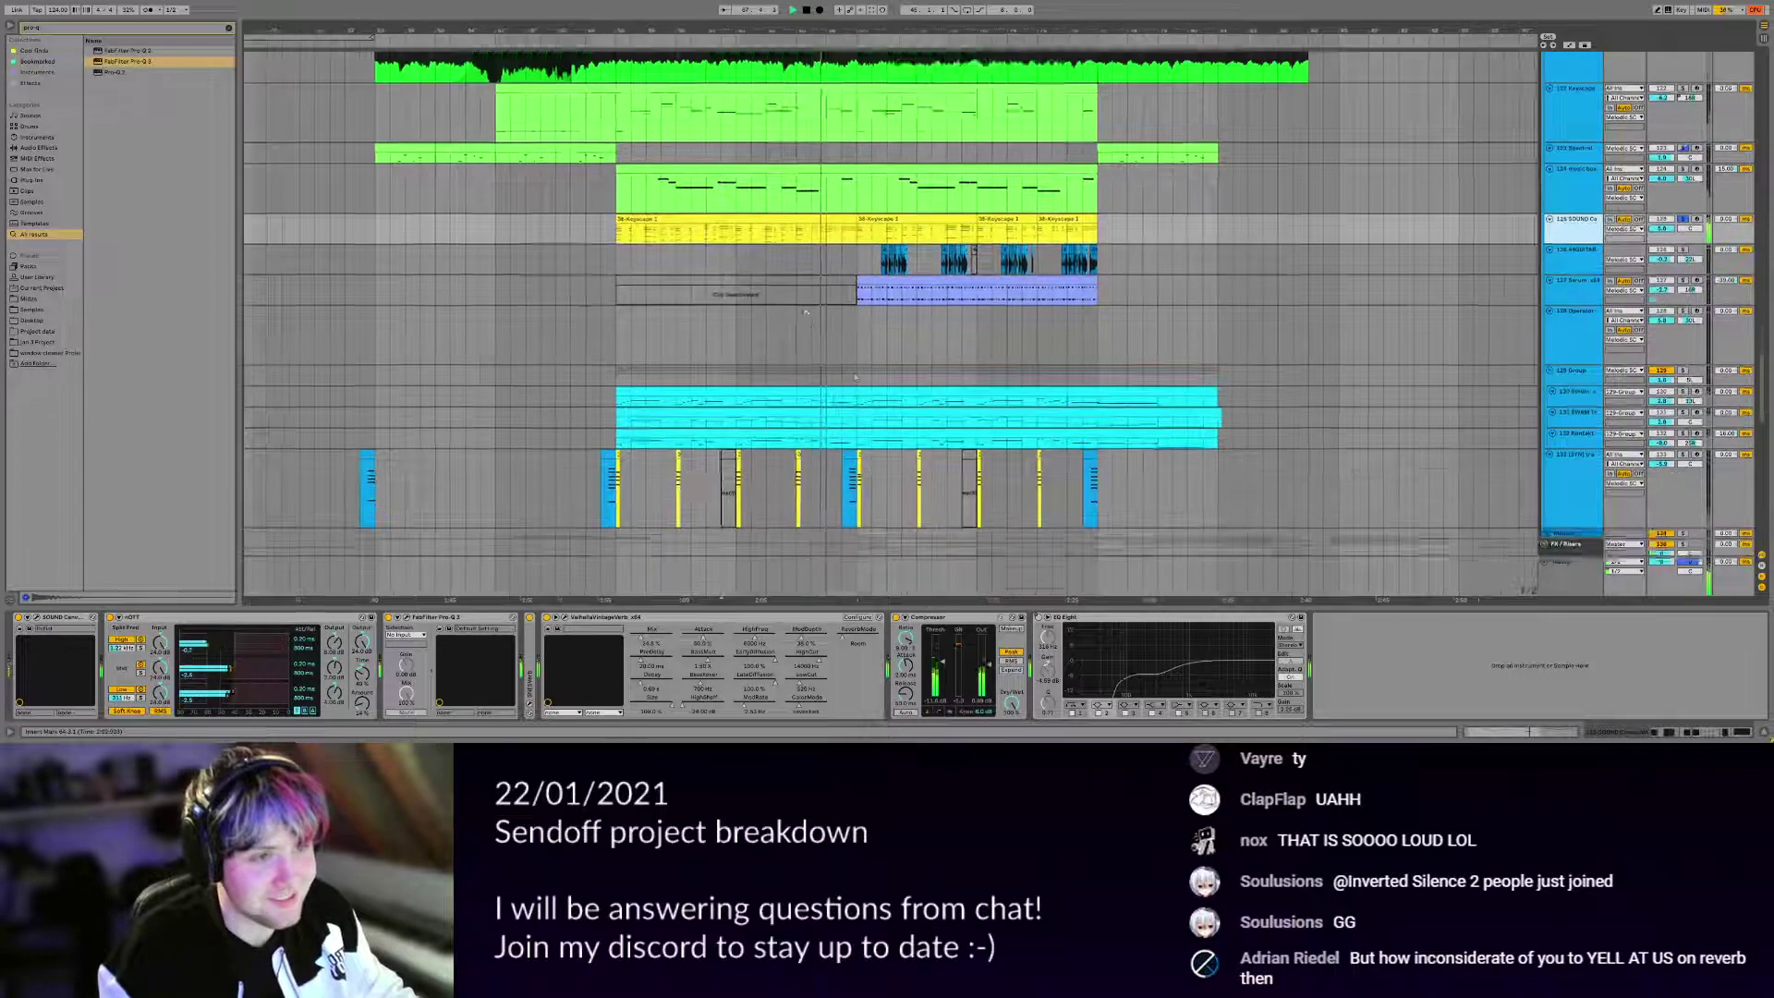
# Show the effects of the group holding the cyan clips and play the group soloed from the clips' start.
pyautogui.click(1573, 306)
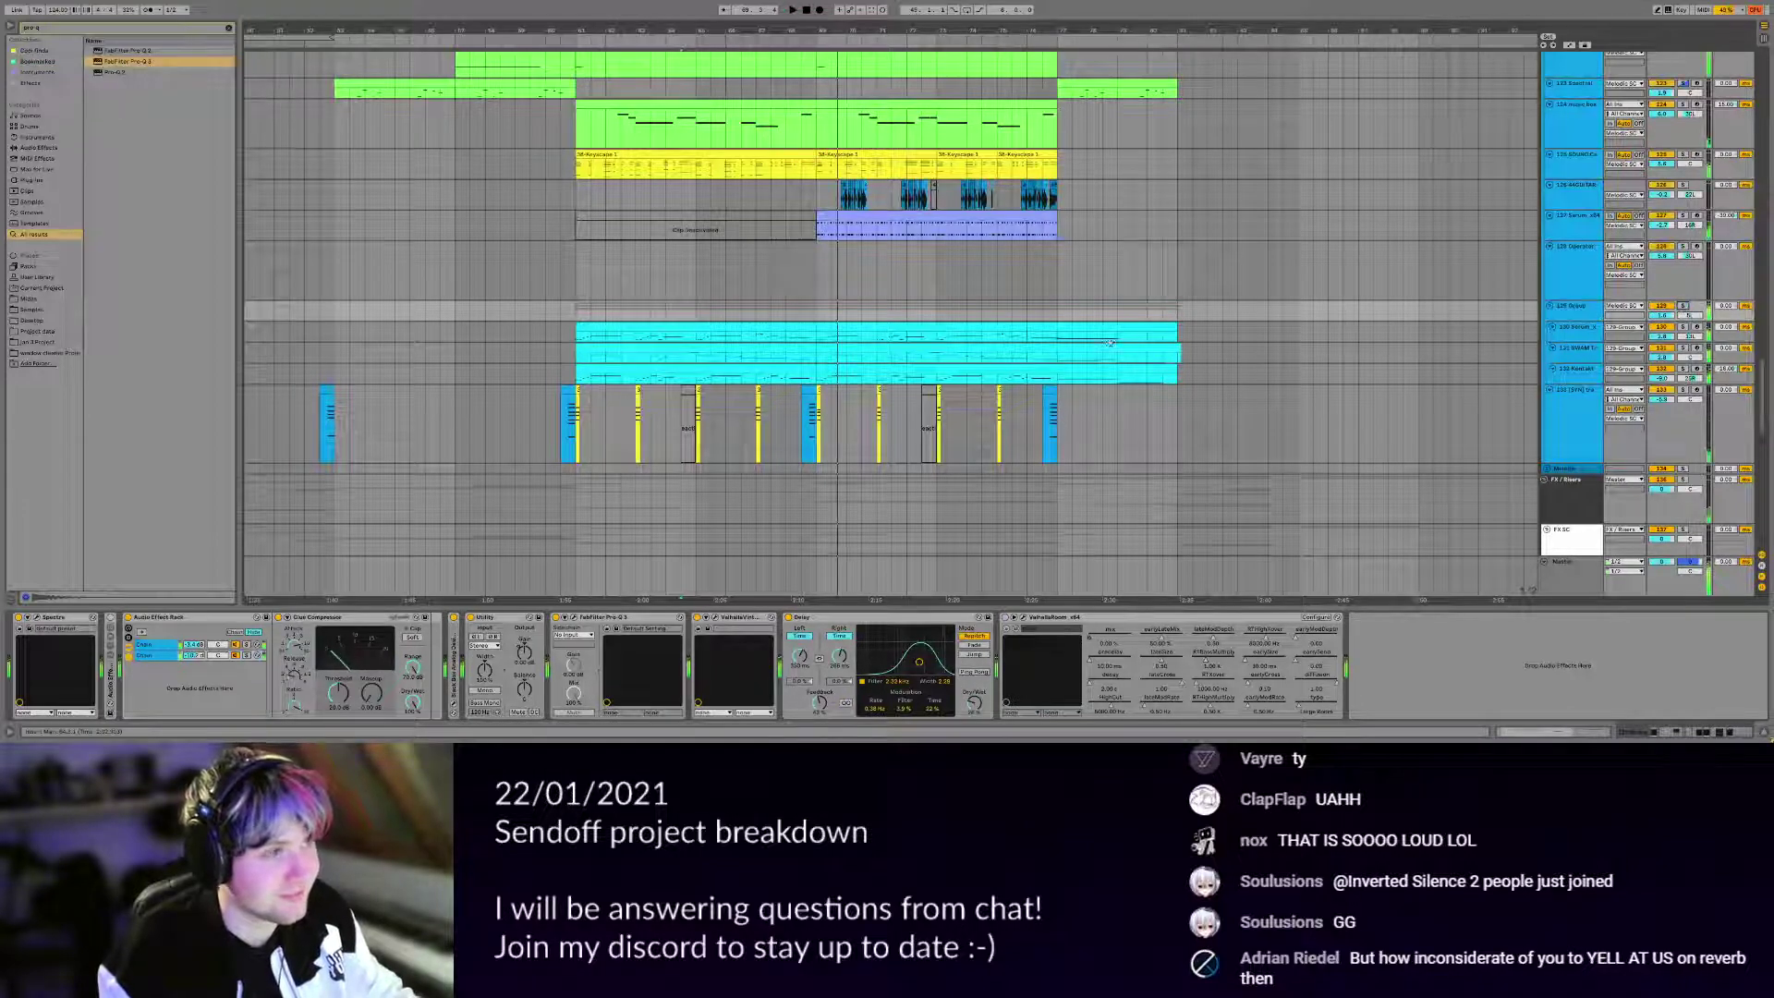
pyautogui.press('space')
pyautogui.click(581, 334)
pyautogui.moveTo(581, 334); pyautogui.dragTo(610, 311)
pyautogui.click(1571, 282)
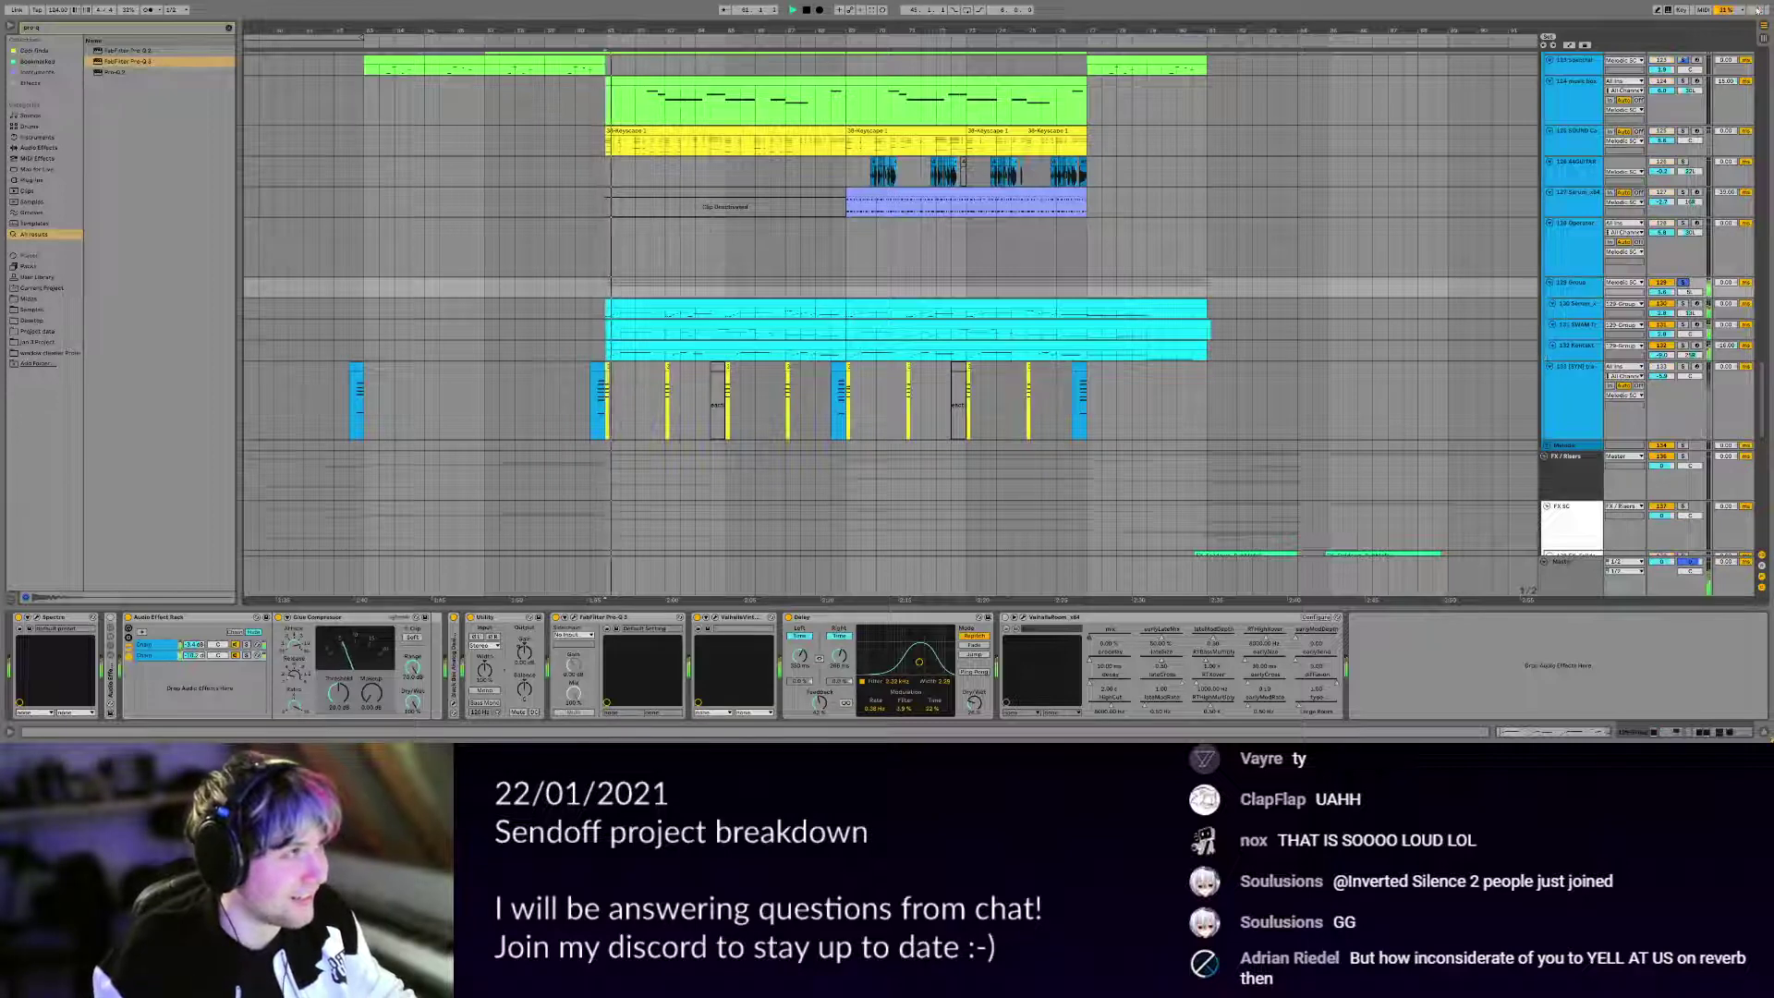
# Inspect the Serum instrument on the group's first cyan track, arm that track, and close the Serum window.
pyautogui.click(1578, 306)
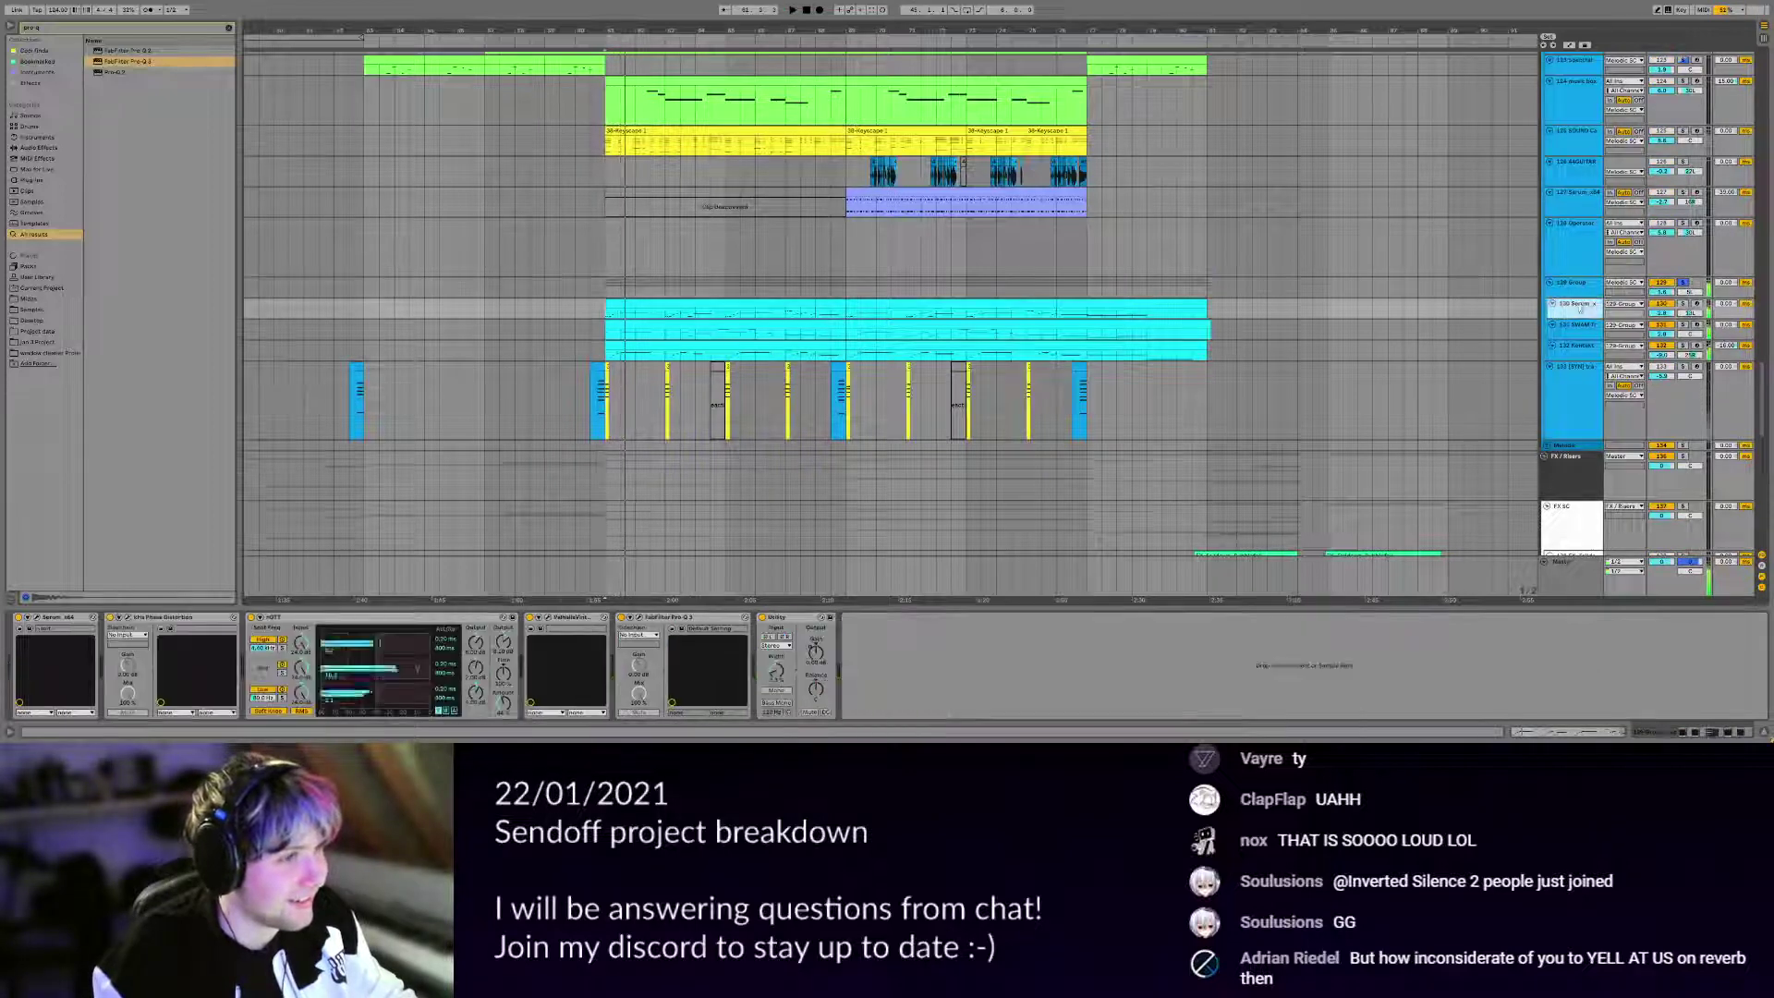
pyautogui.click(38, 624)
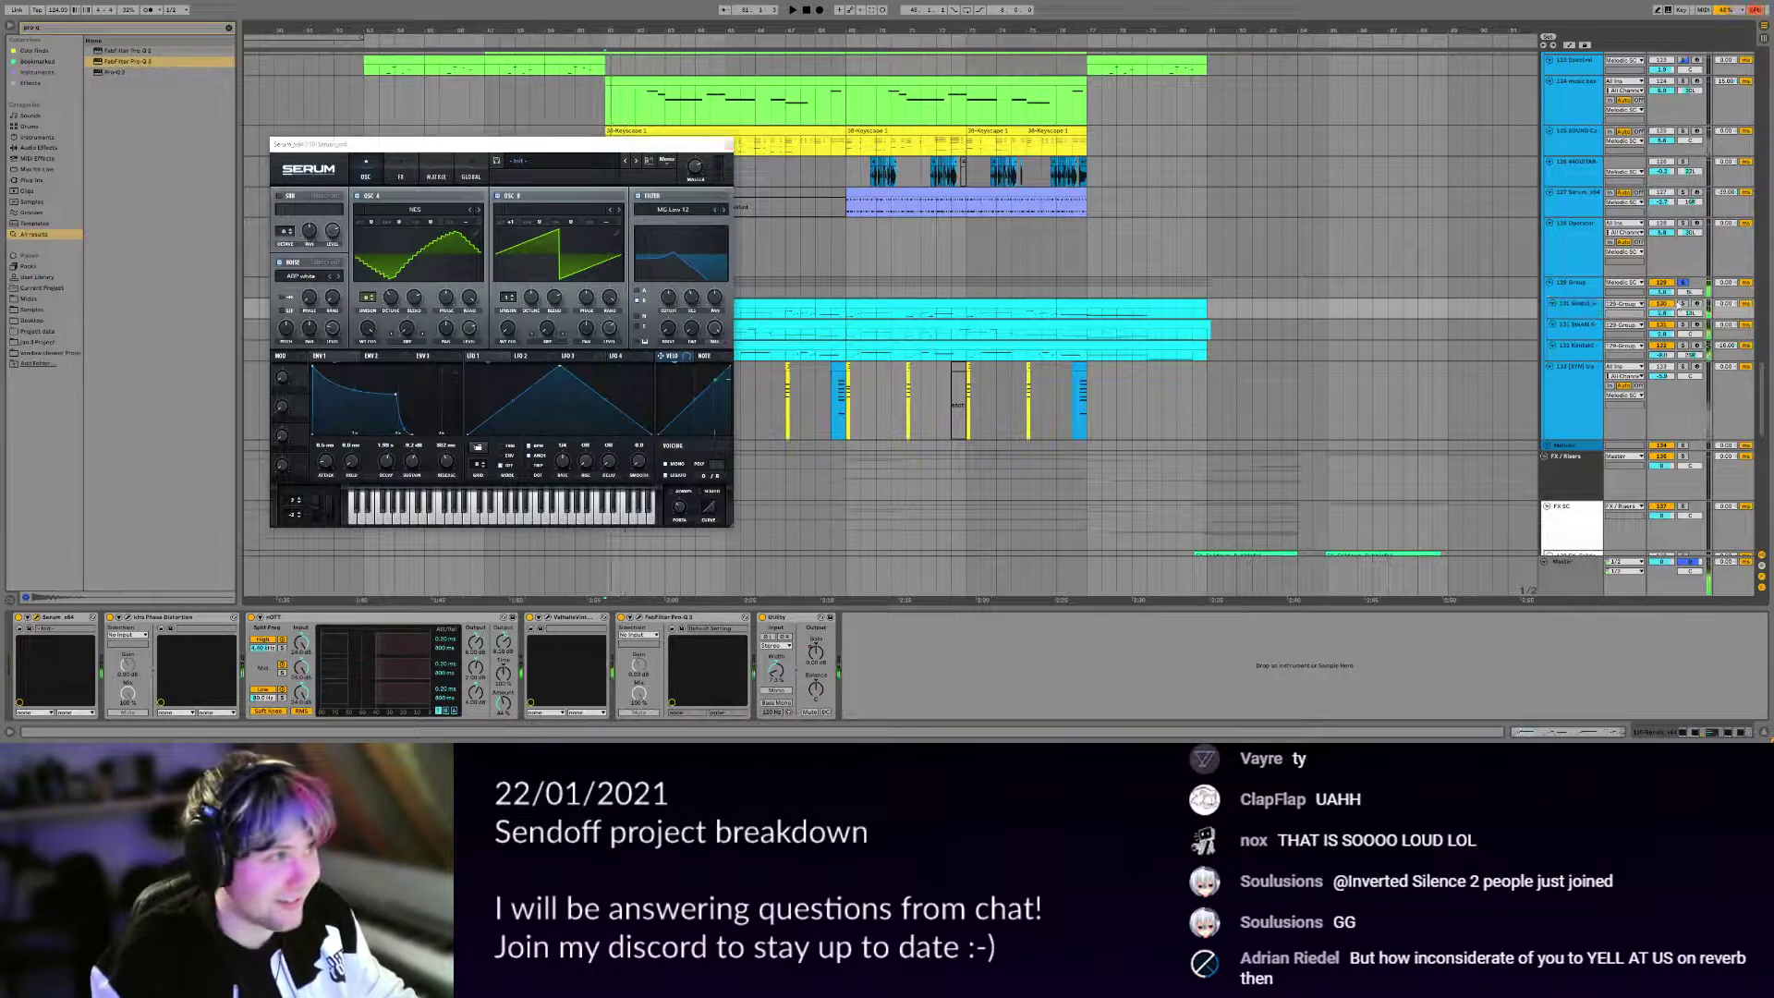
pyautogui.moveTo(547, 144); pyautogui.dragTo(759, 131)
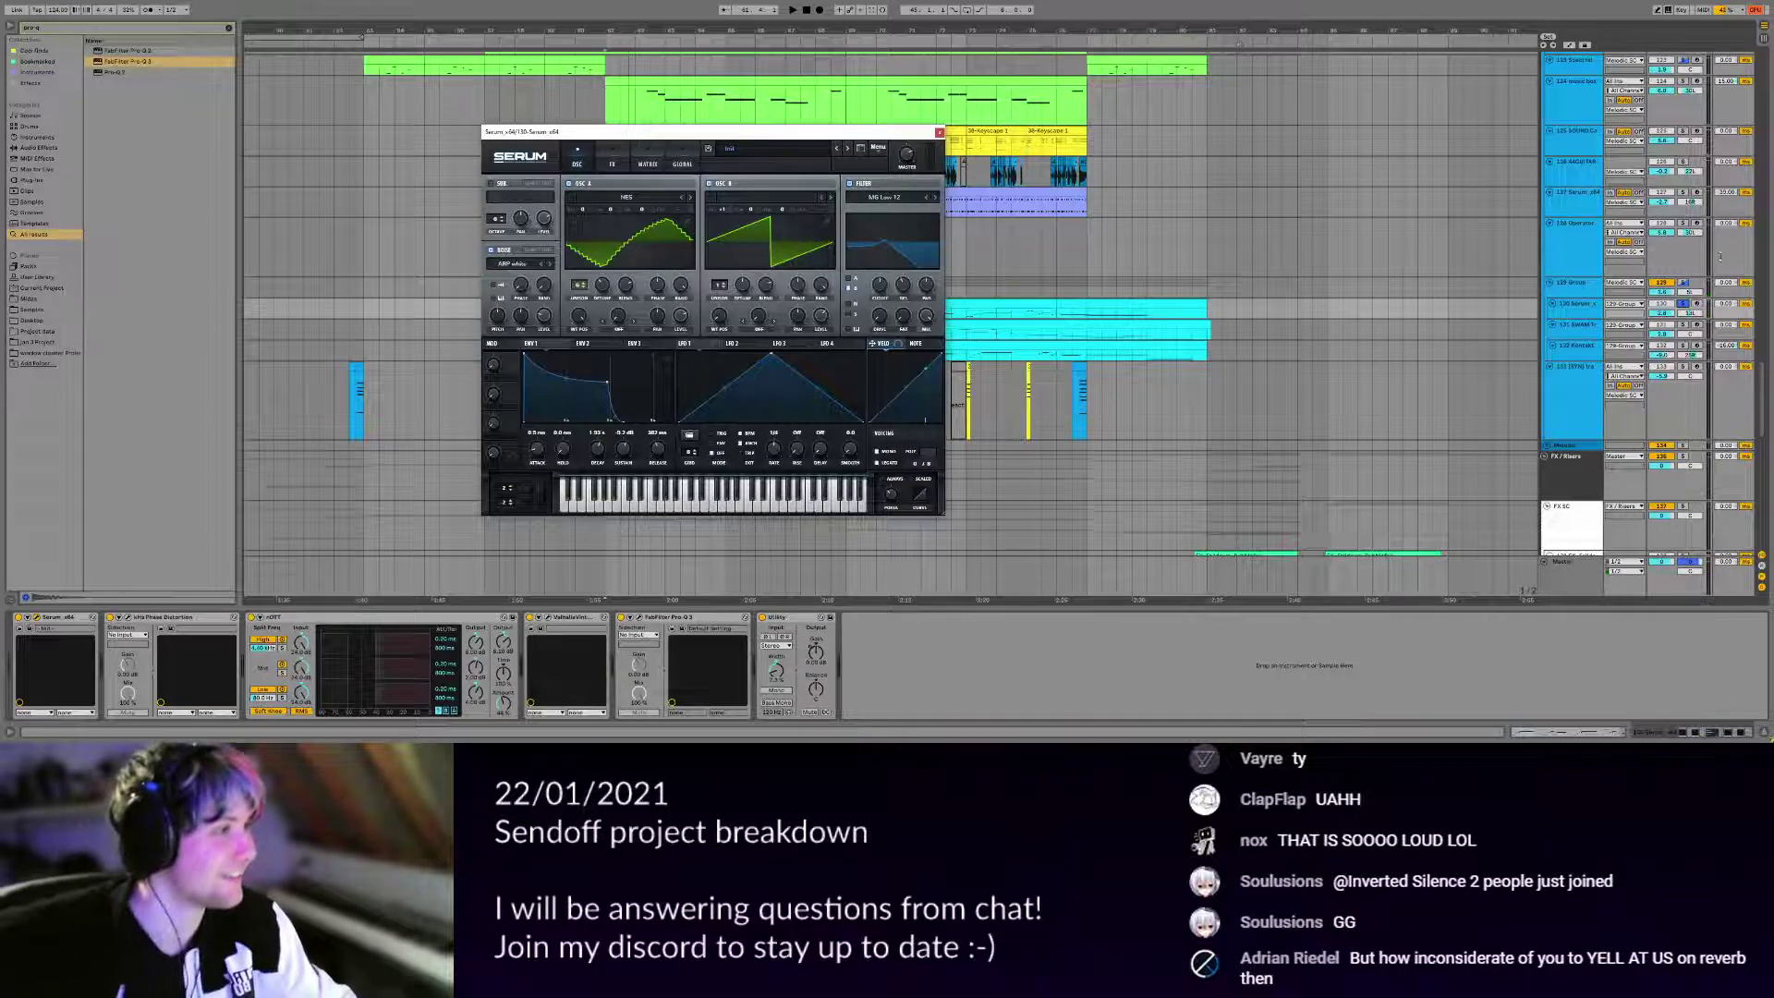
pyautogui.click(1696, 305)
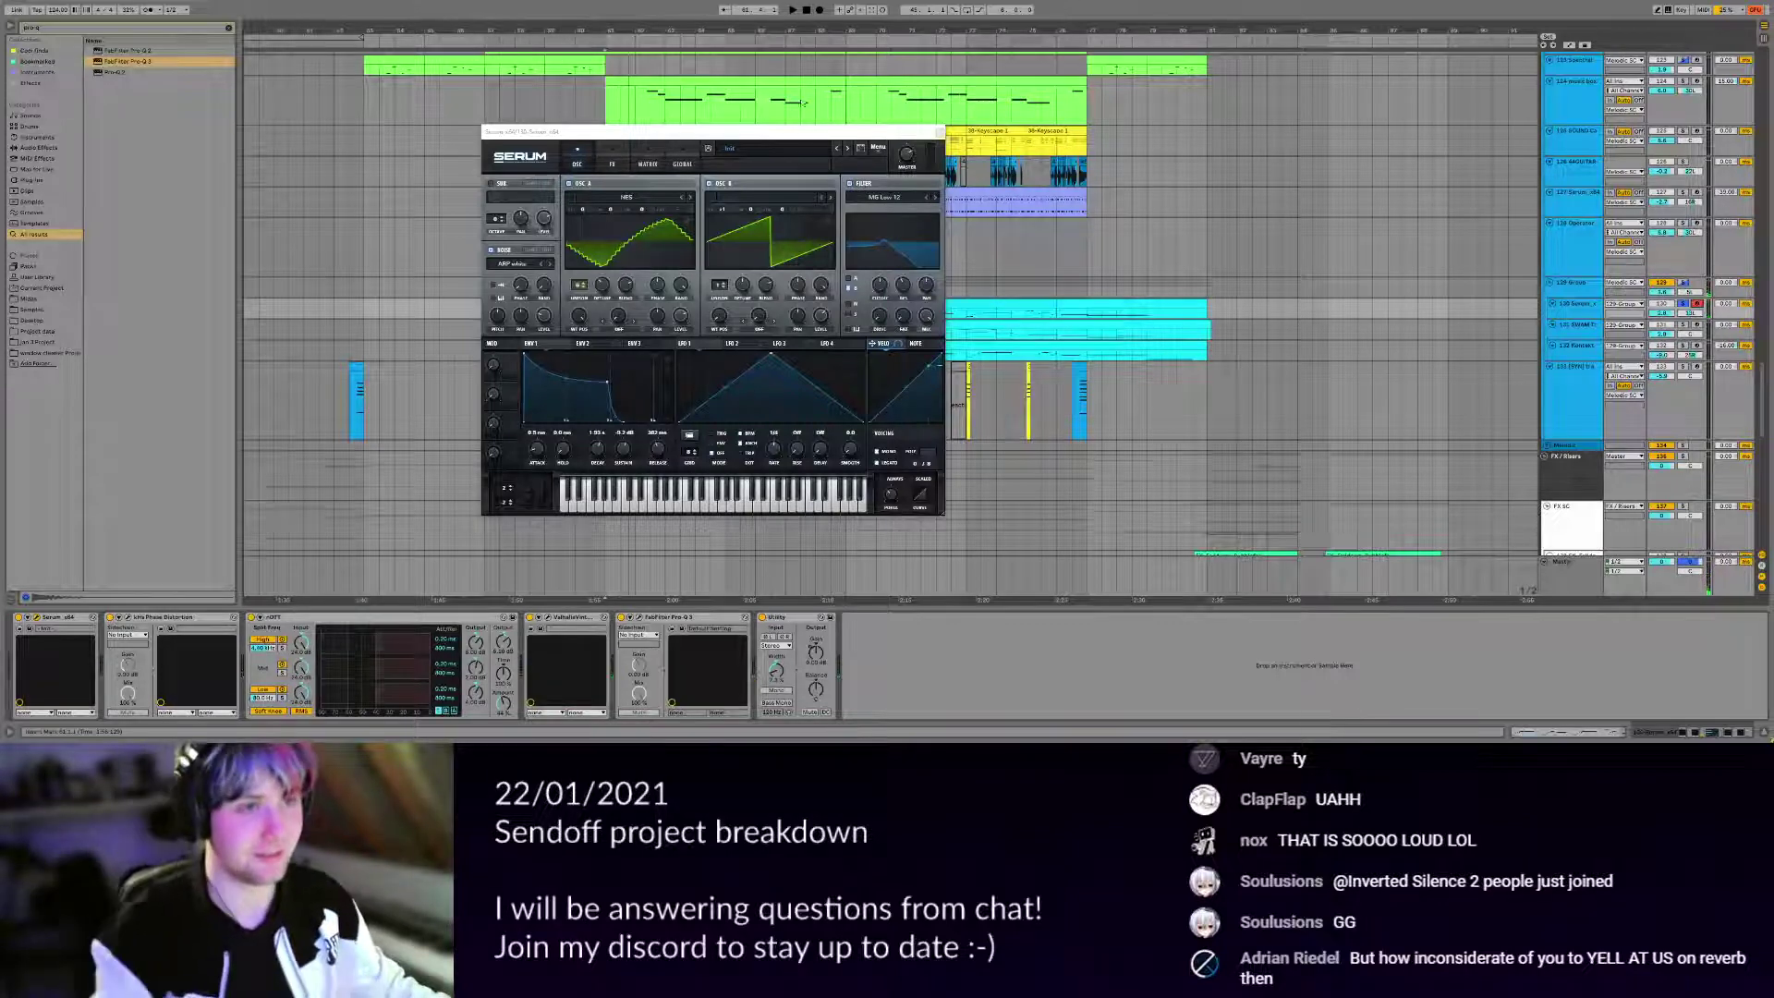
pyautogui.moveTo(808, 132); pyautogui.dragTo(817, 132)
pyautogui.click(946, 133)
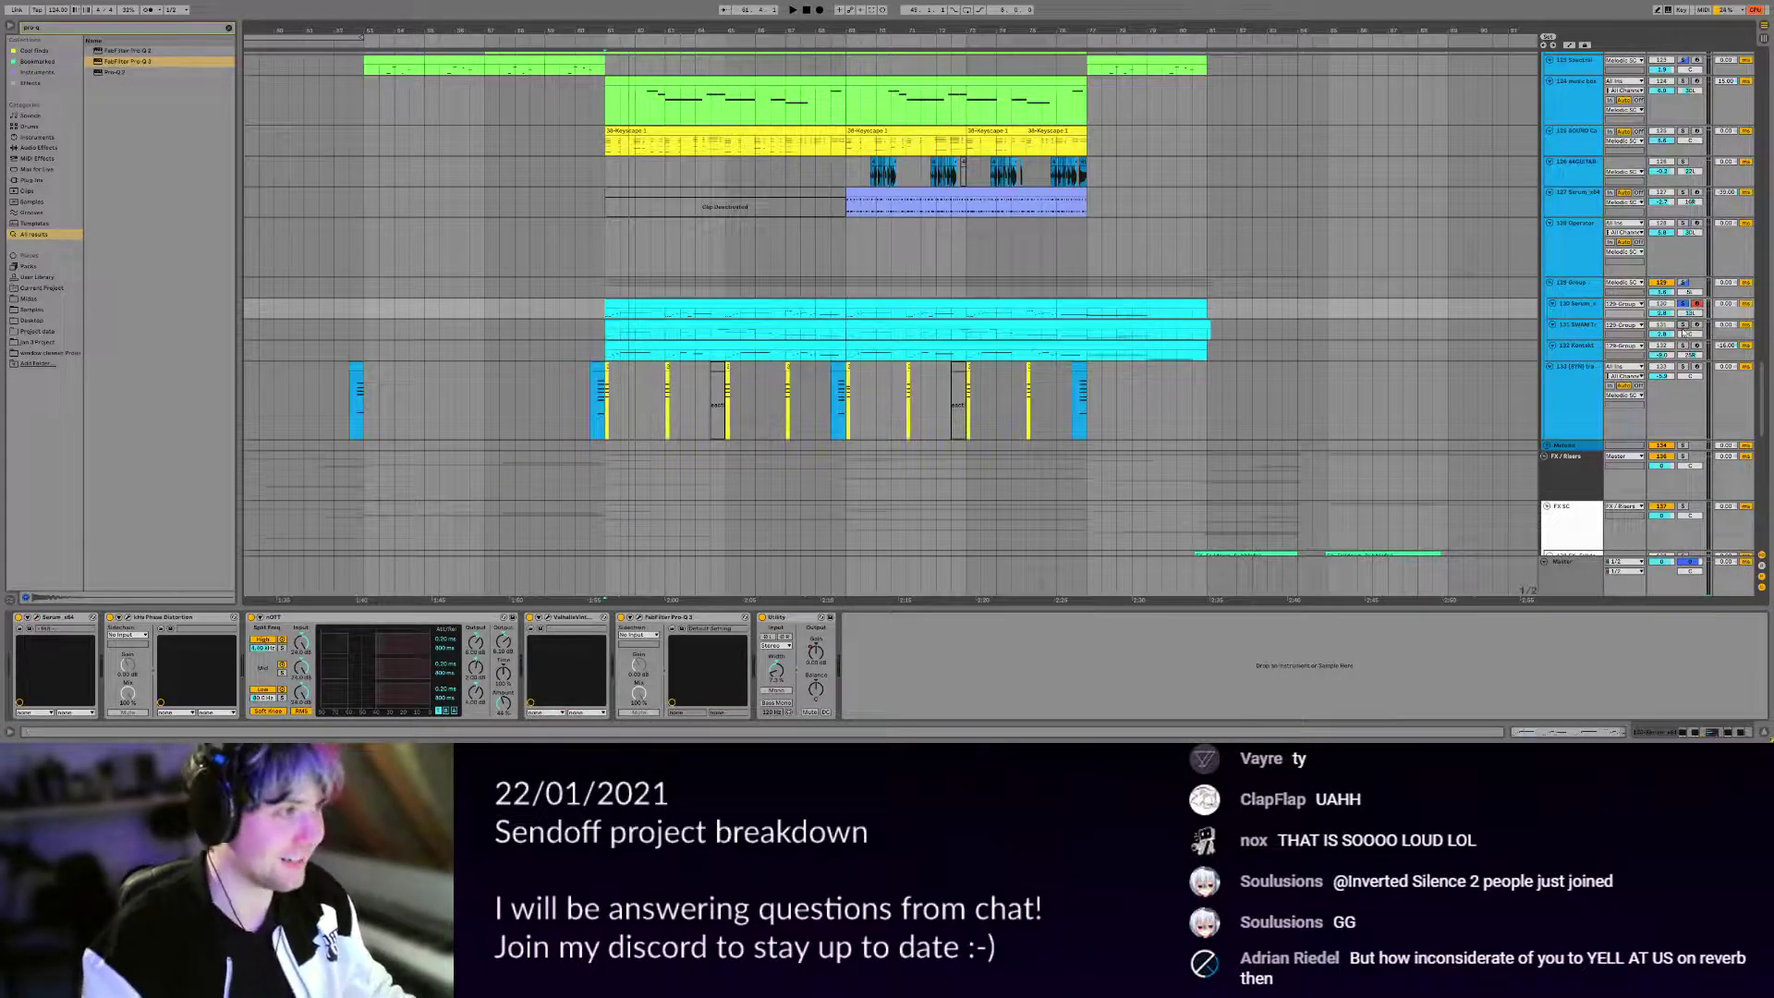
# Play the second cyan track from its start, stop, and bring its SWAM Trumpet instrument window fully into view.
pyautogui.click(626, 329)
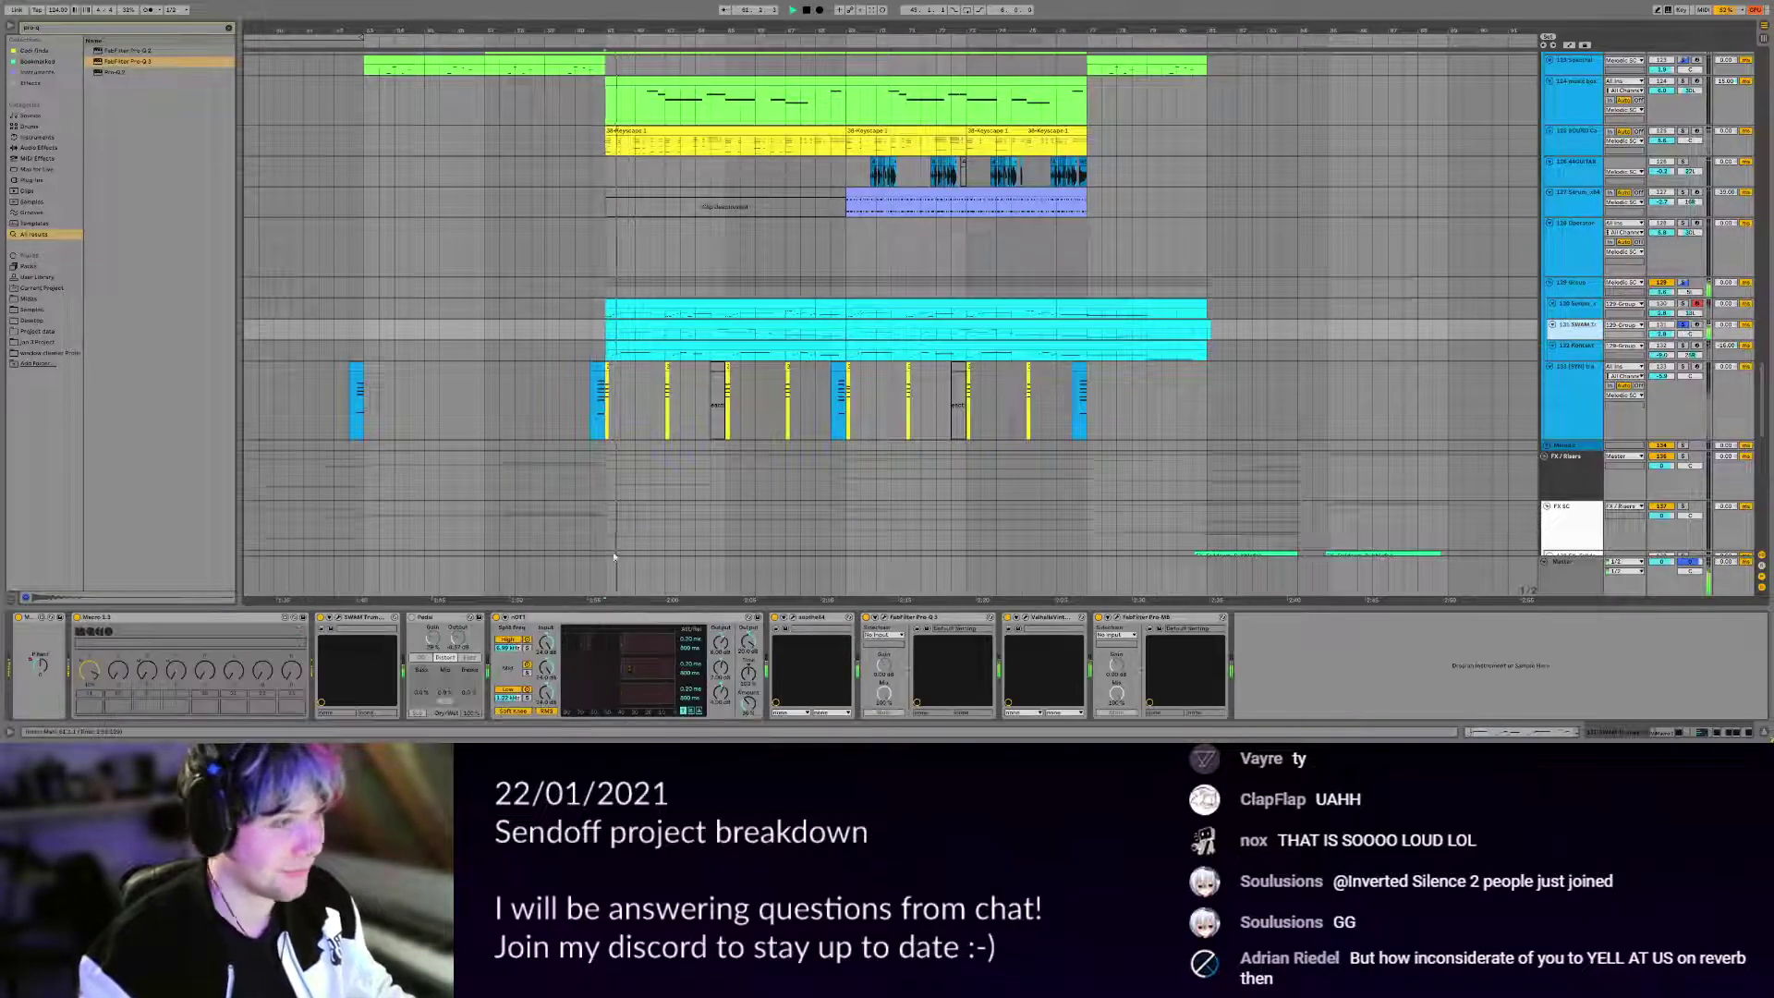
pyautogui.click(340, 617)
pyautogui.moveTo(491, 5); pyautogui.dragTo(390, 116)
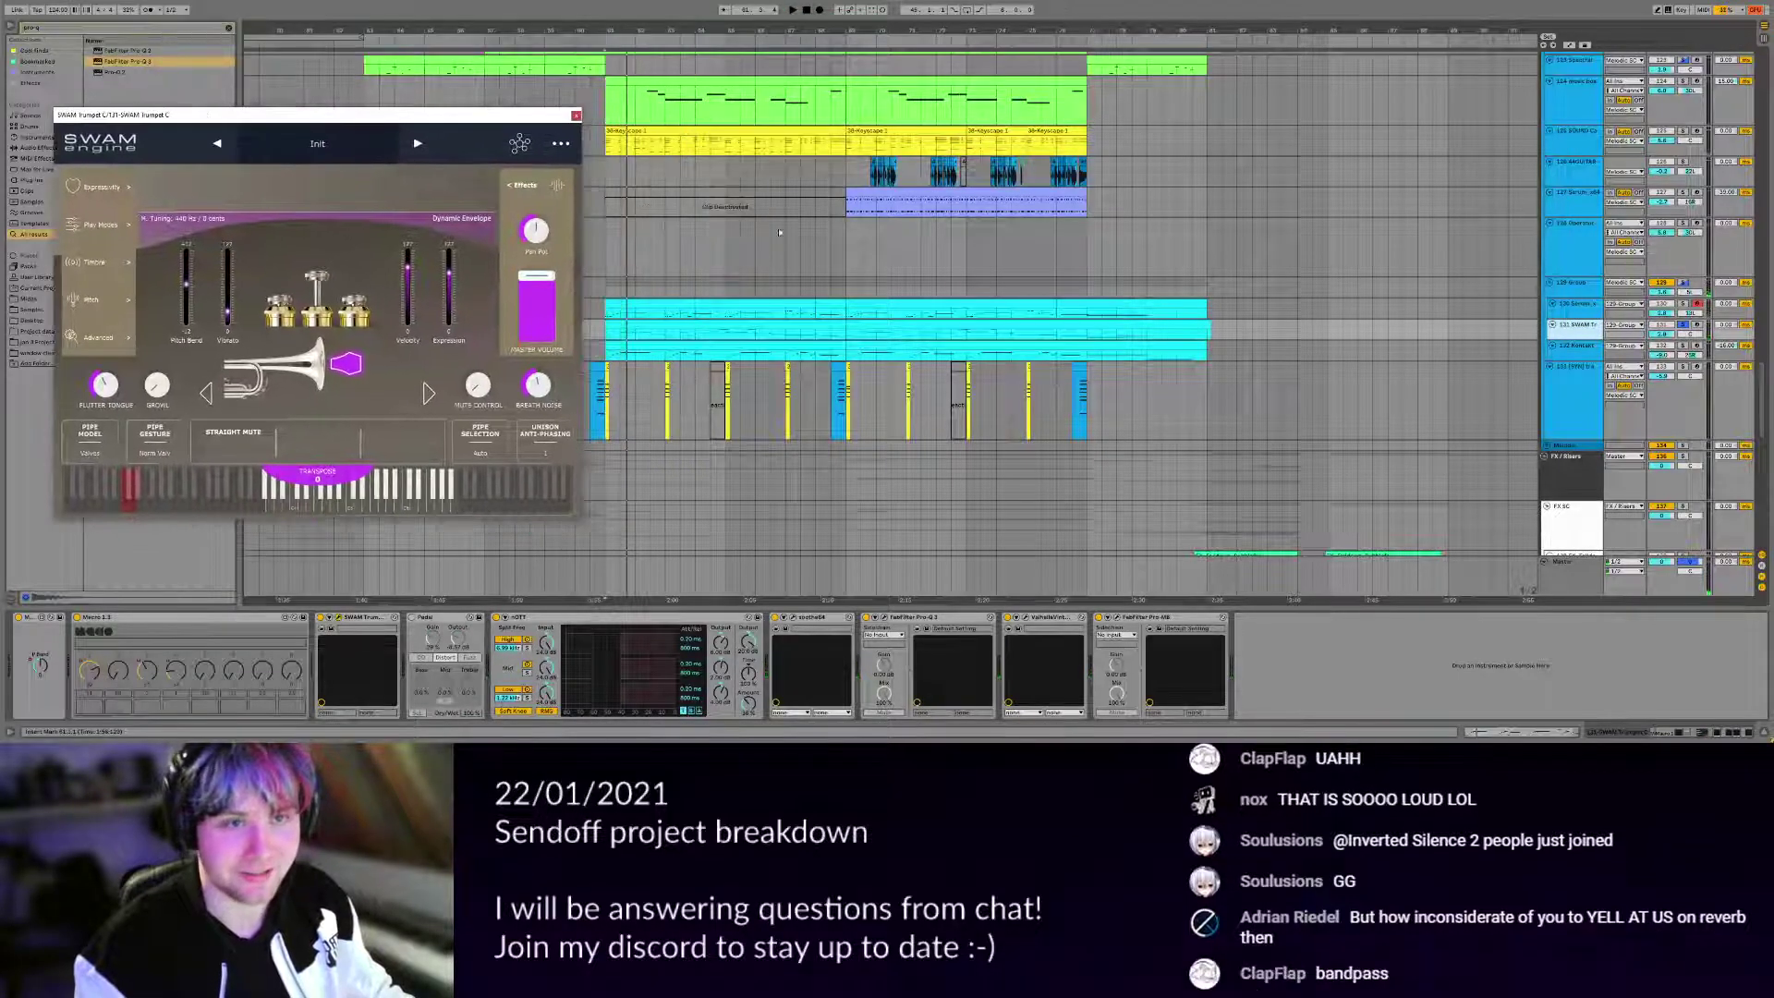
pyautogui.scroll(2, 692, 269)
# Enlarge the SWAM Trumpet track and show the automation of its rack macros in separate lanes.
pyautogui.moveTo(1330, 340); pyautogui.dragTo(1557, 391)
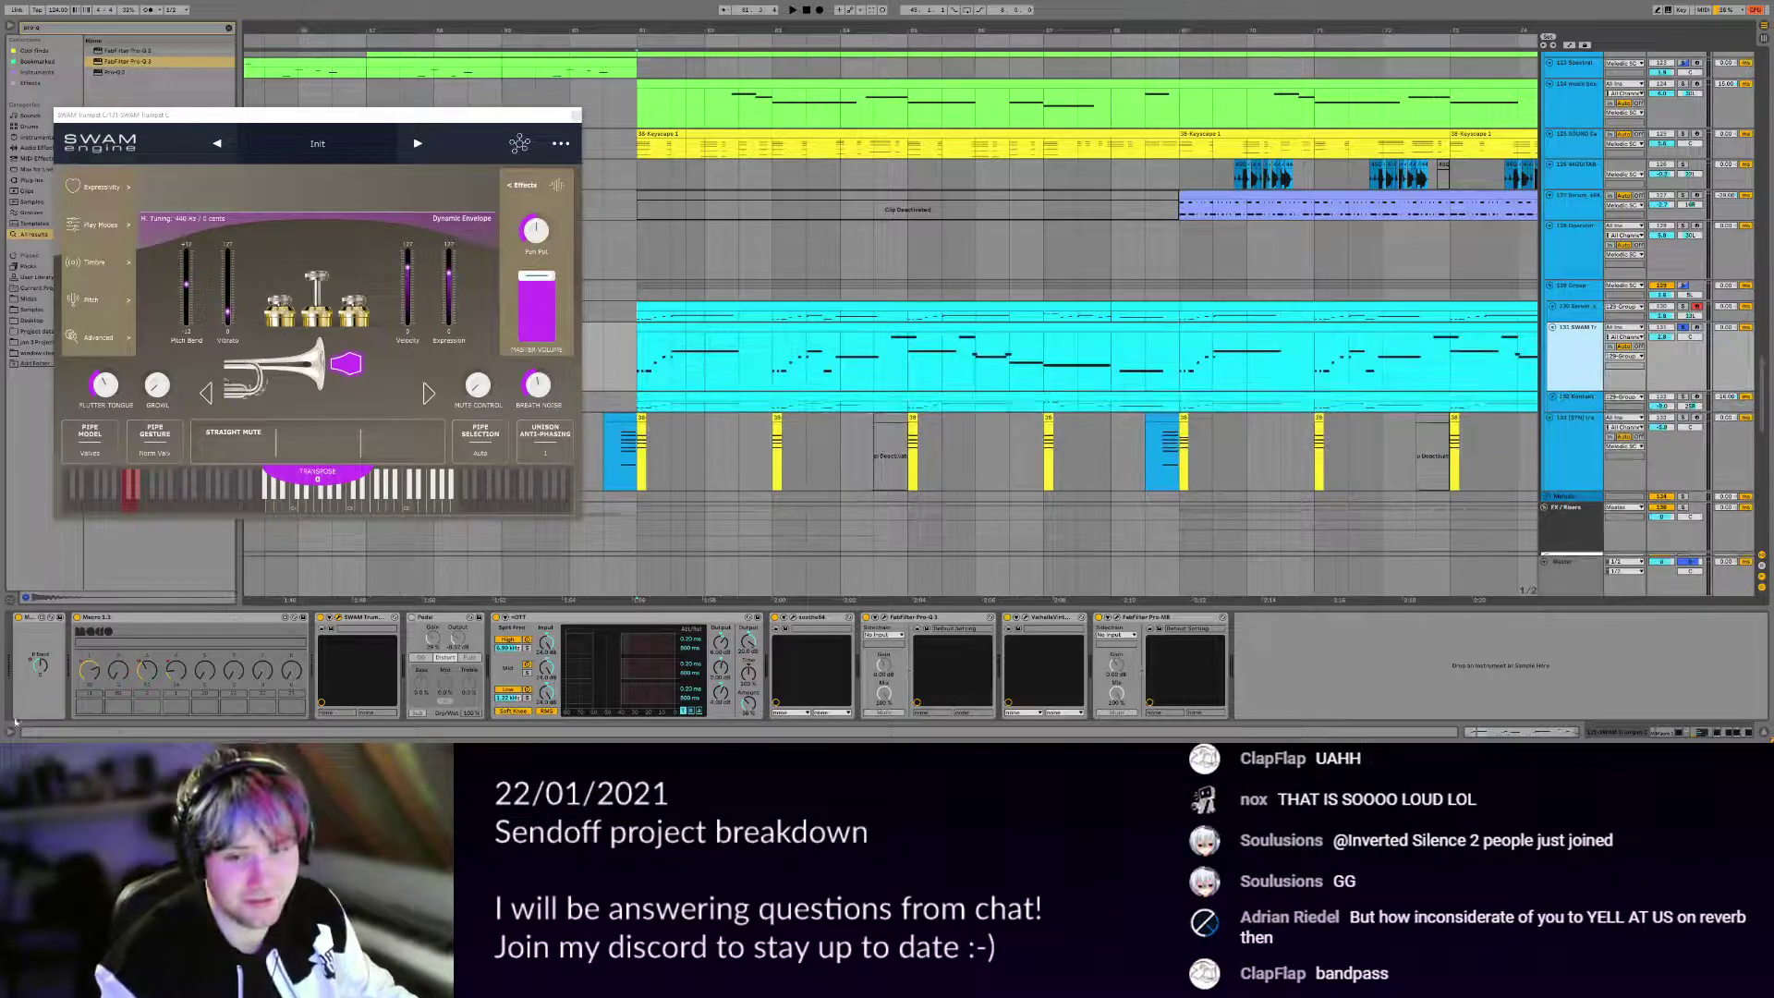
pyautogui.rightClick(89, 673)
pyautogui.click(107, 611)
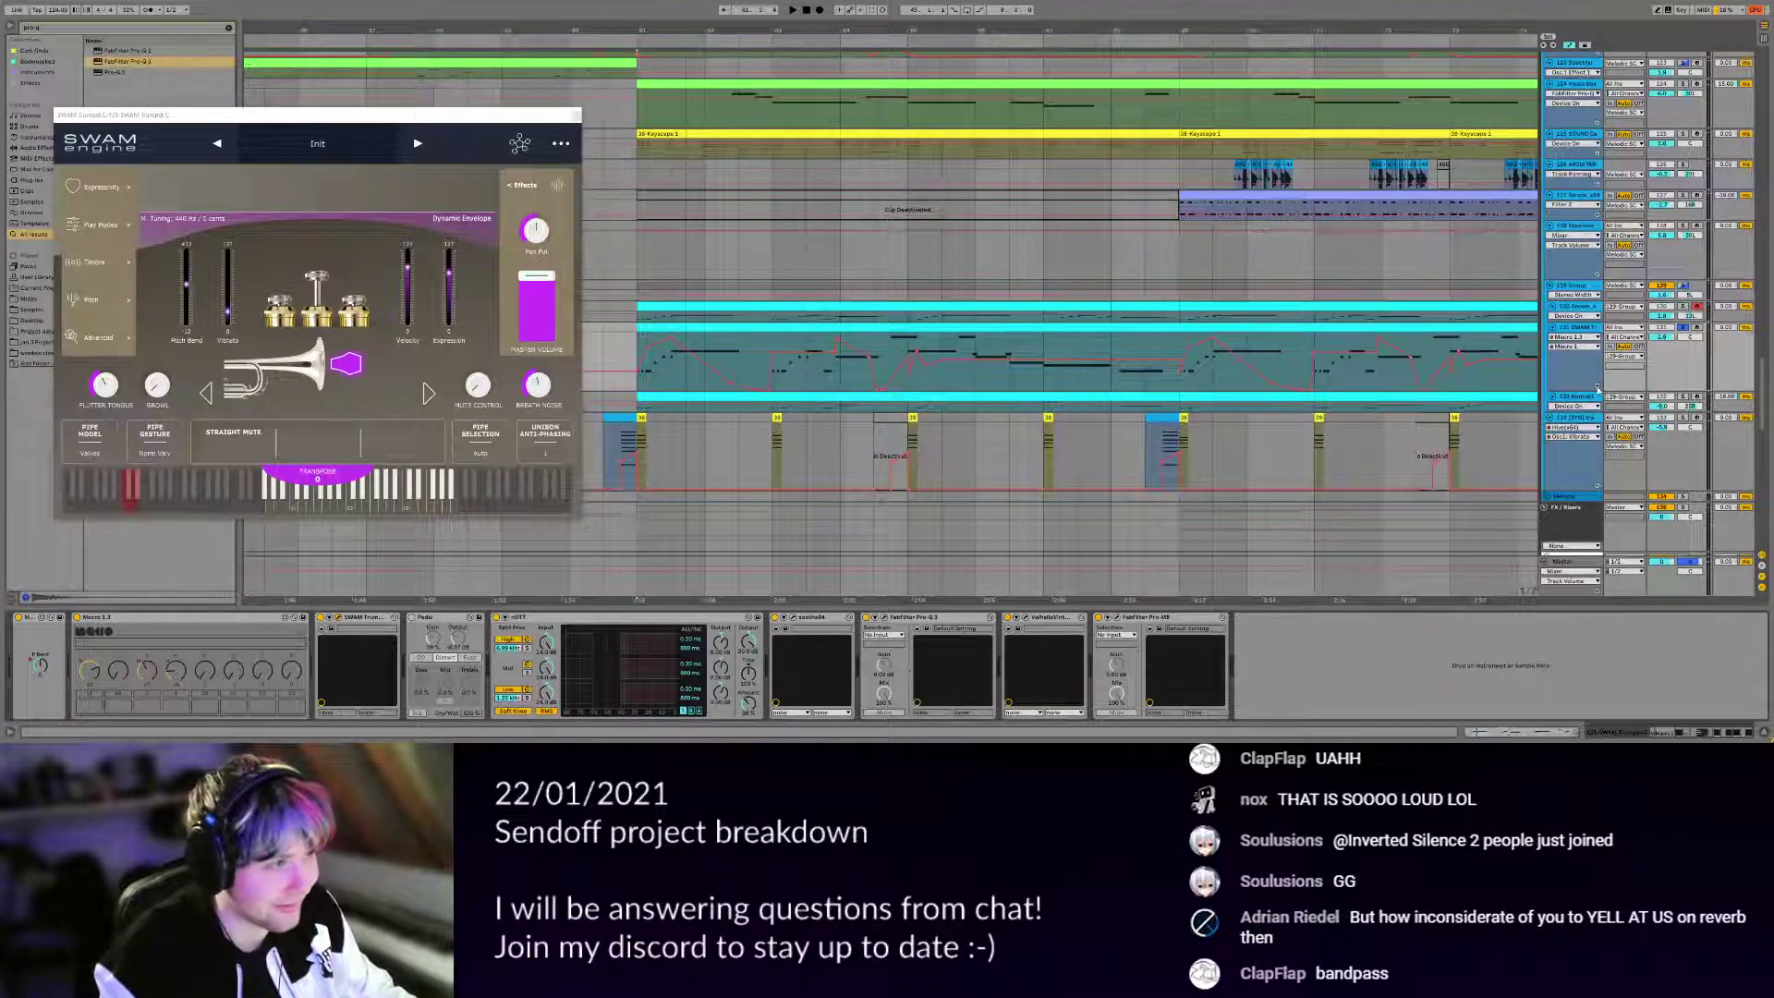
pyautogui.click(1597, 387)
pyautogui.click(124, 678)
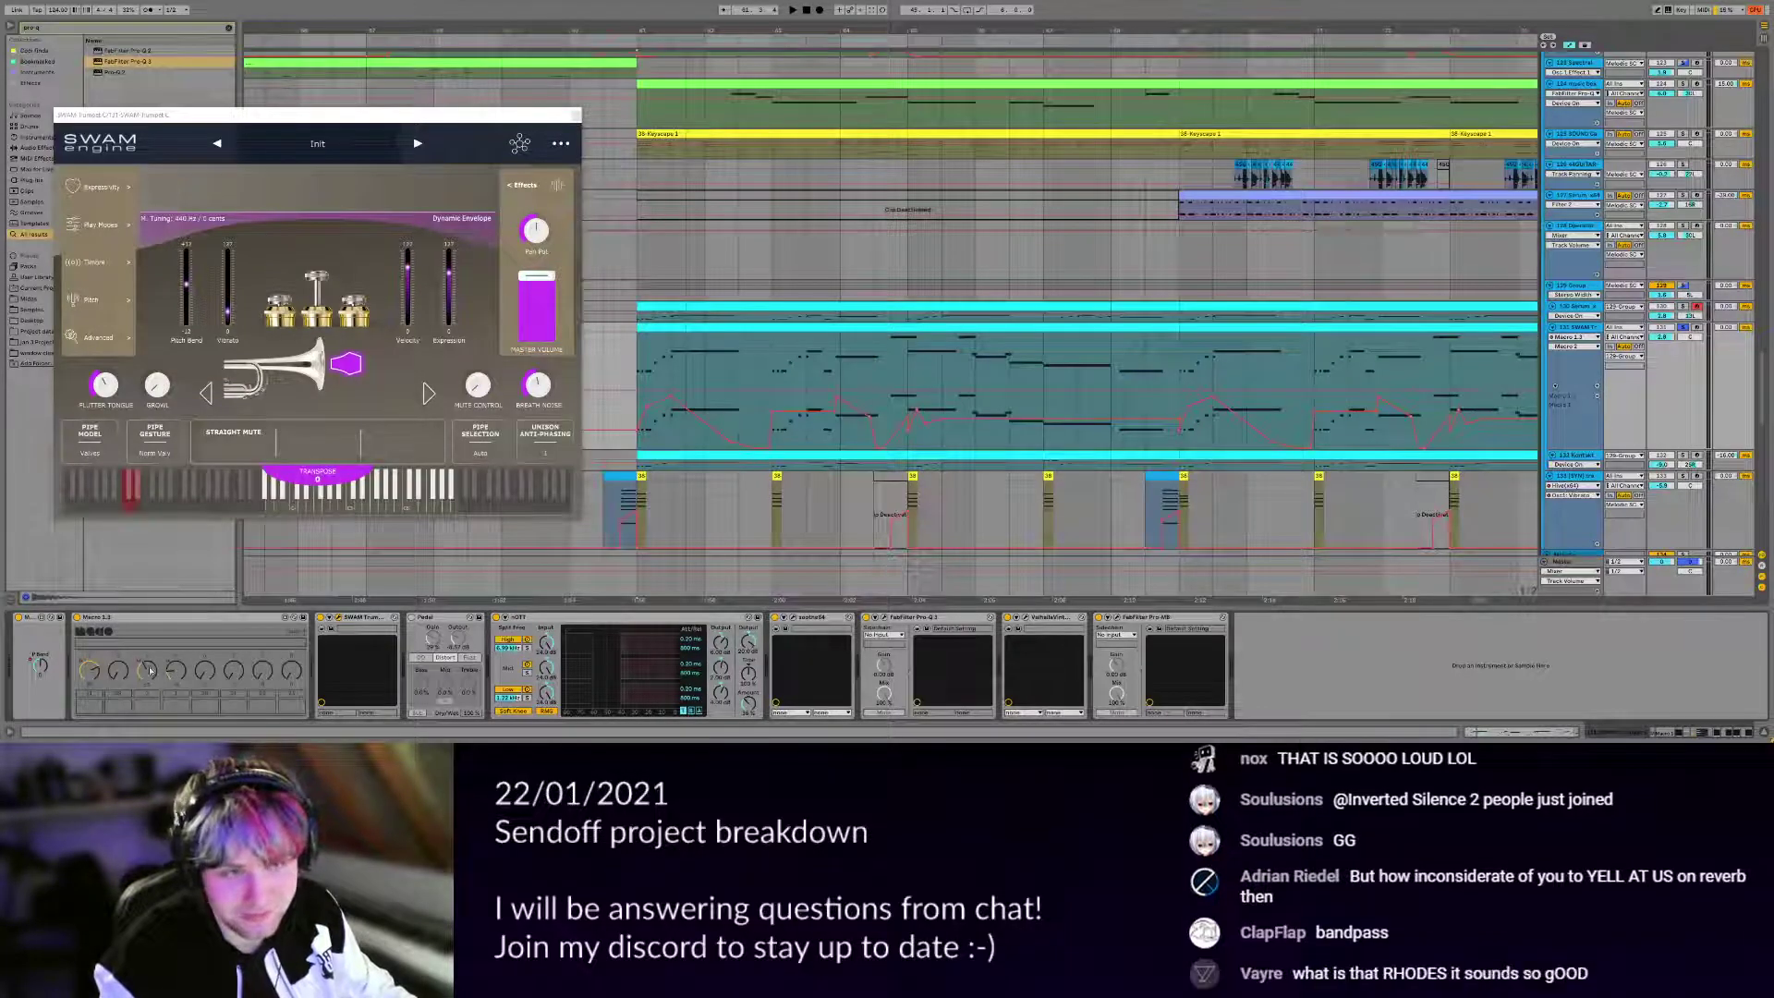
pyautogui.click(1596, 391)
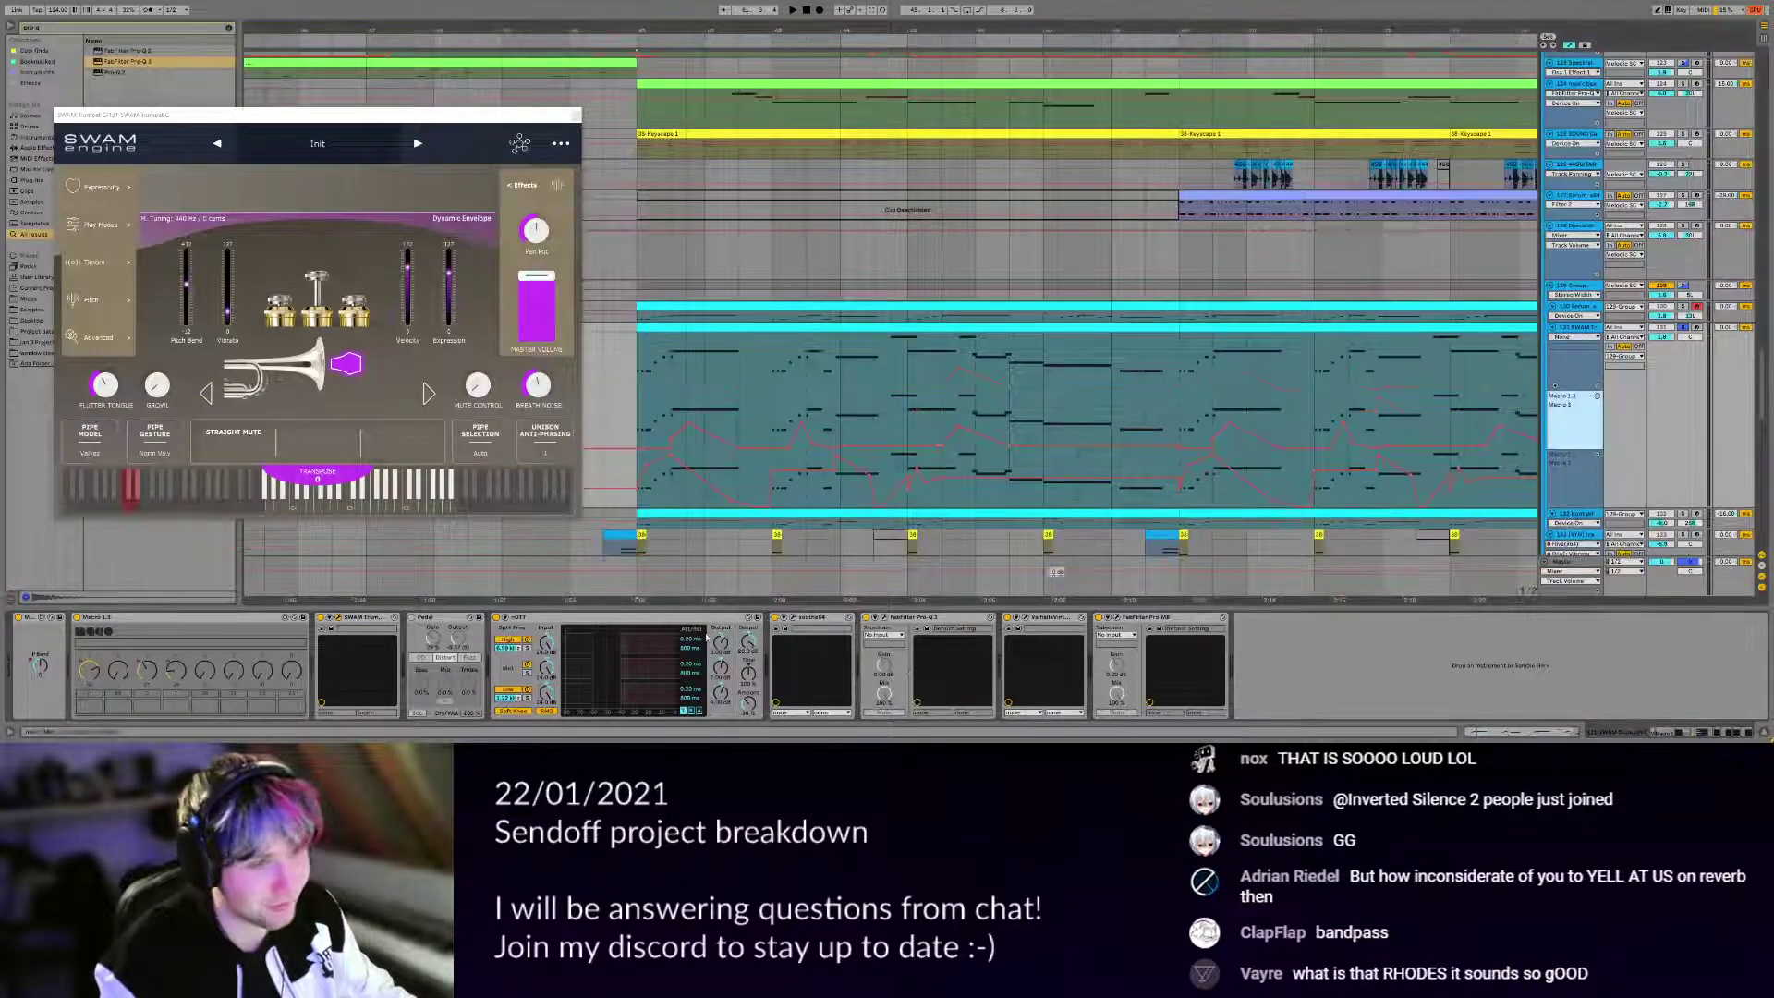
pyautogui.click(177, 688)
# Look over the macro automation across the whole trumpet clip and close the SWAM Trumpet window.
pyautogui.scroll(-4, 1103, 398)
pyautogui.moveTo(1297, 356); pyautogui.dragTo(1130, 351)
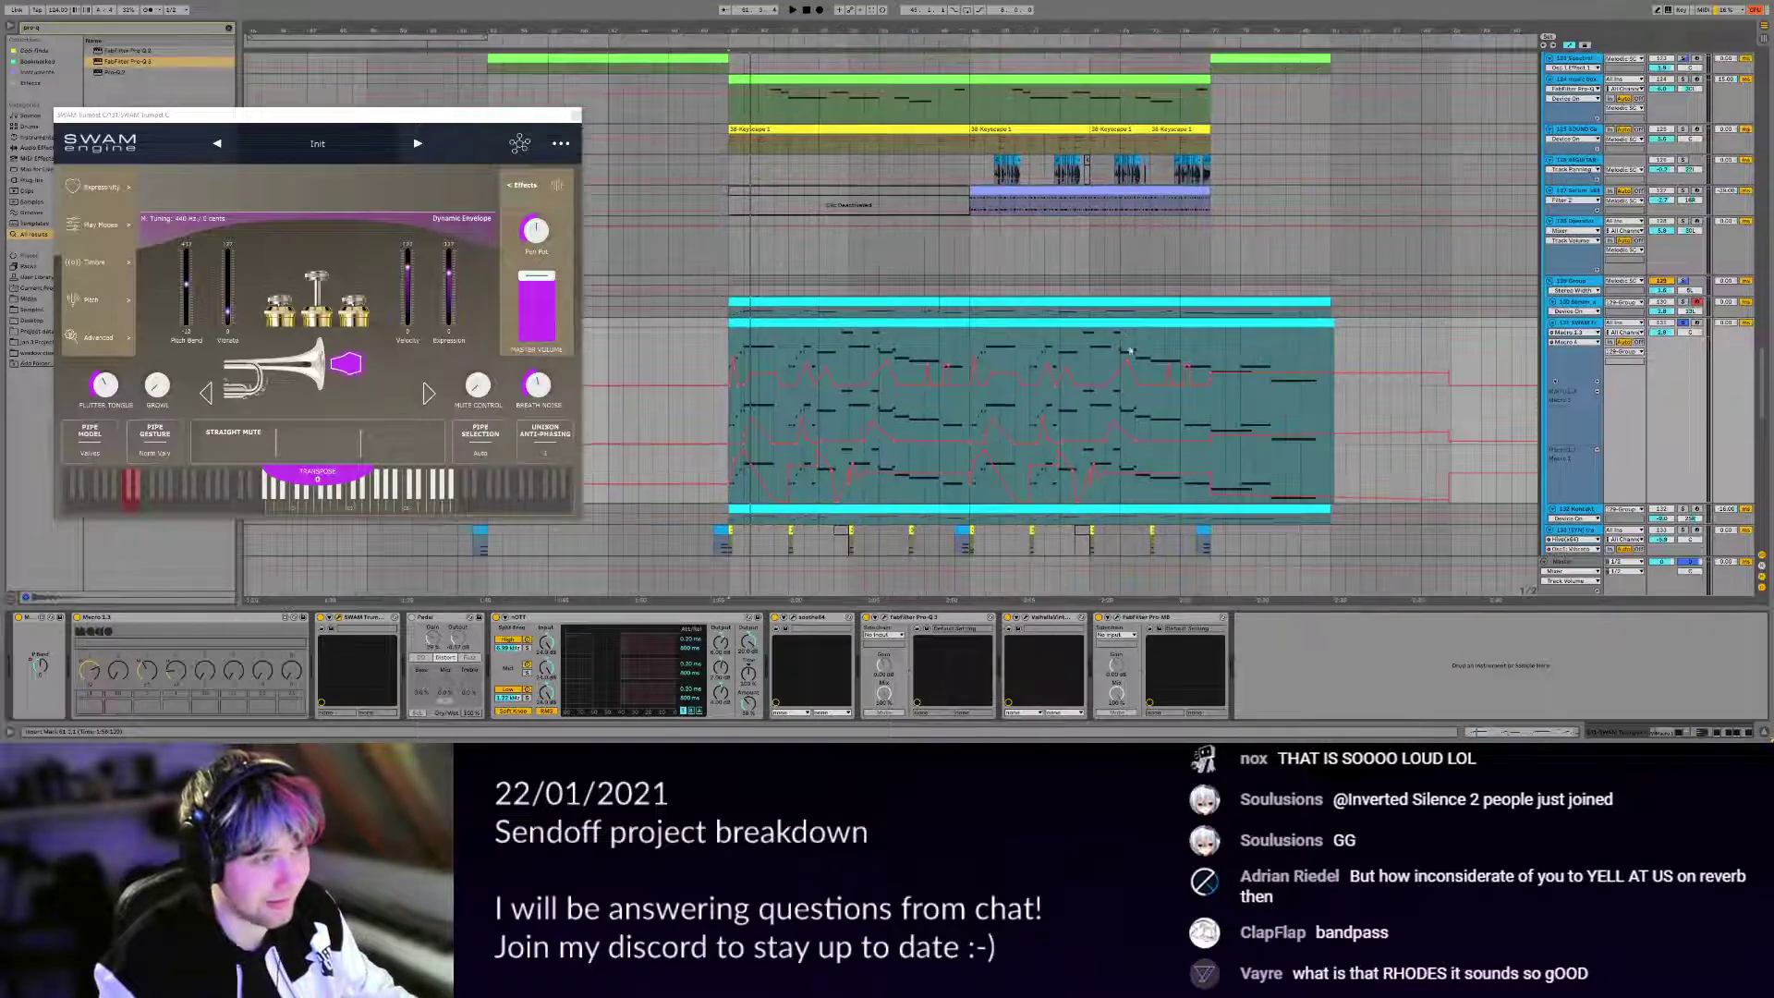
pyautogui.moveTo(416, 121); pyautogui.dragTo(620, 149)
pyautogui.click(777, 147)
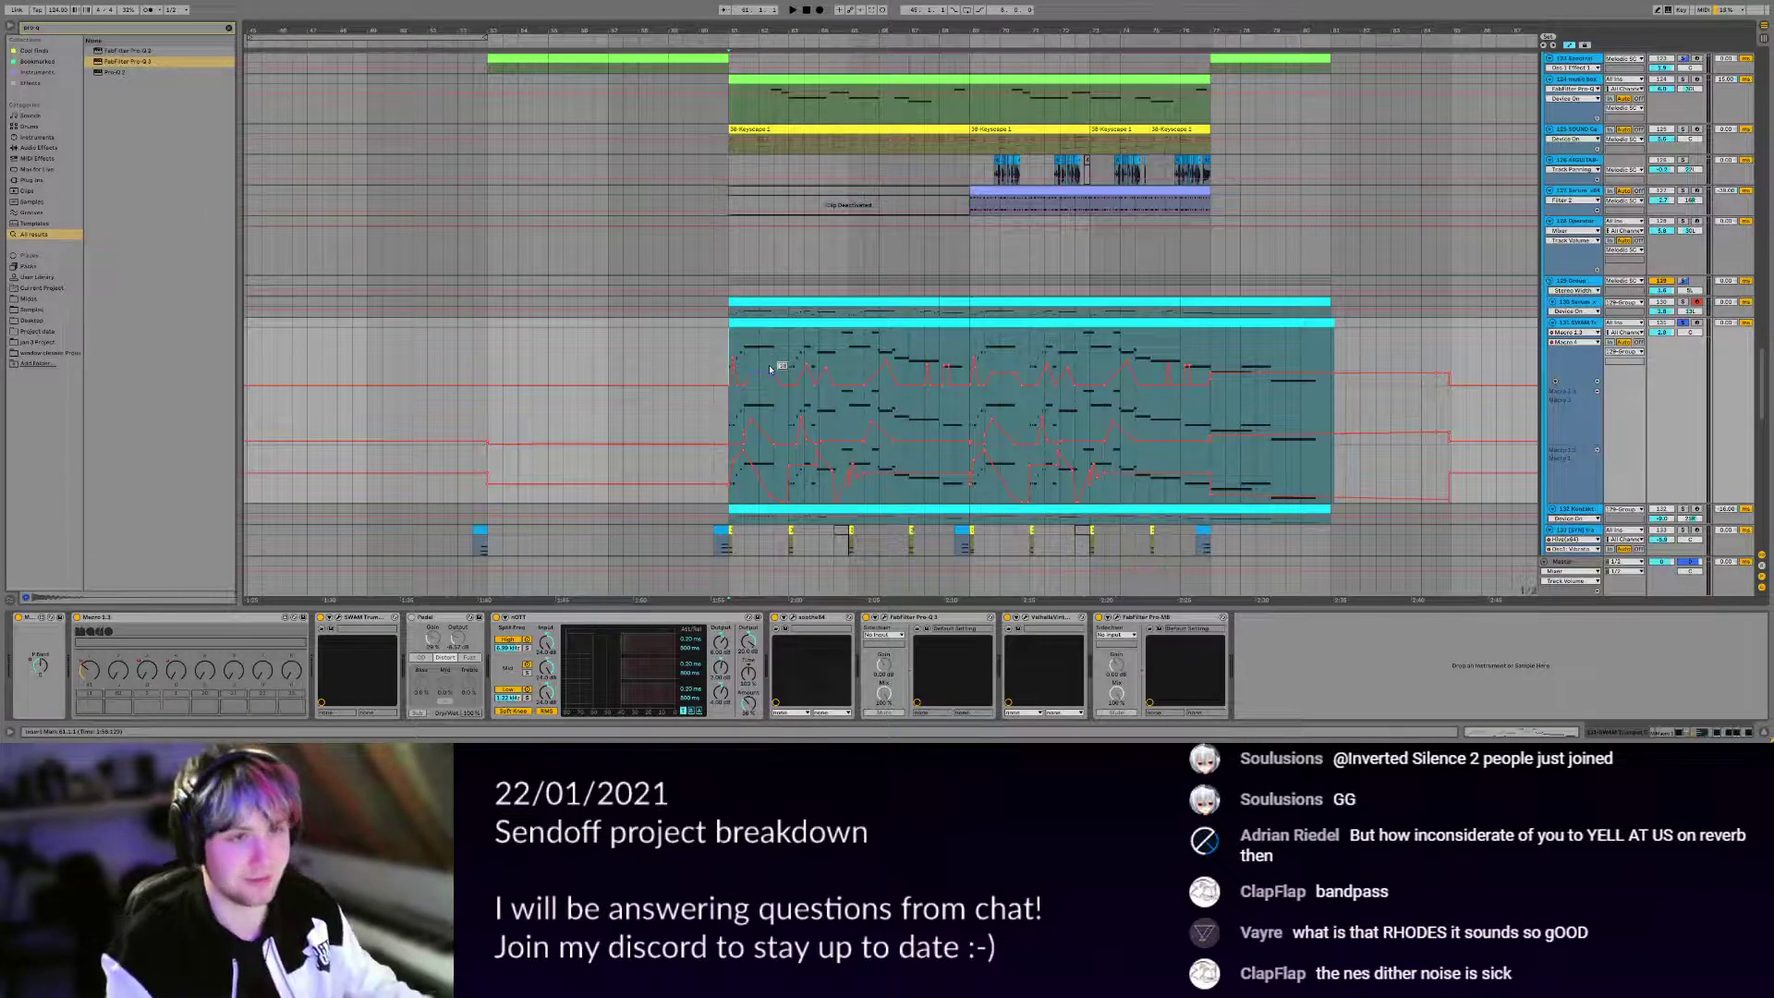
# Play the second half of the trumpet clip with its macro automation in view, stop, and select the OTT device.
pyautogui.scroll(3, 779, 370)
pyautogui.scroll(-3, 714, 350)
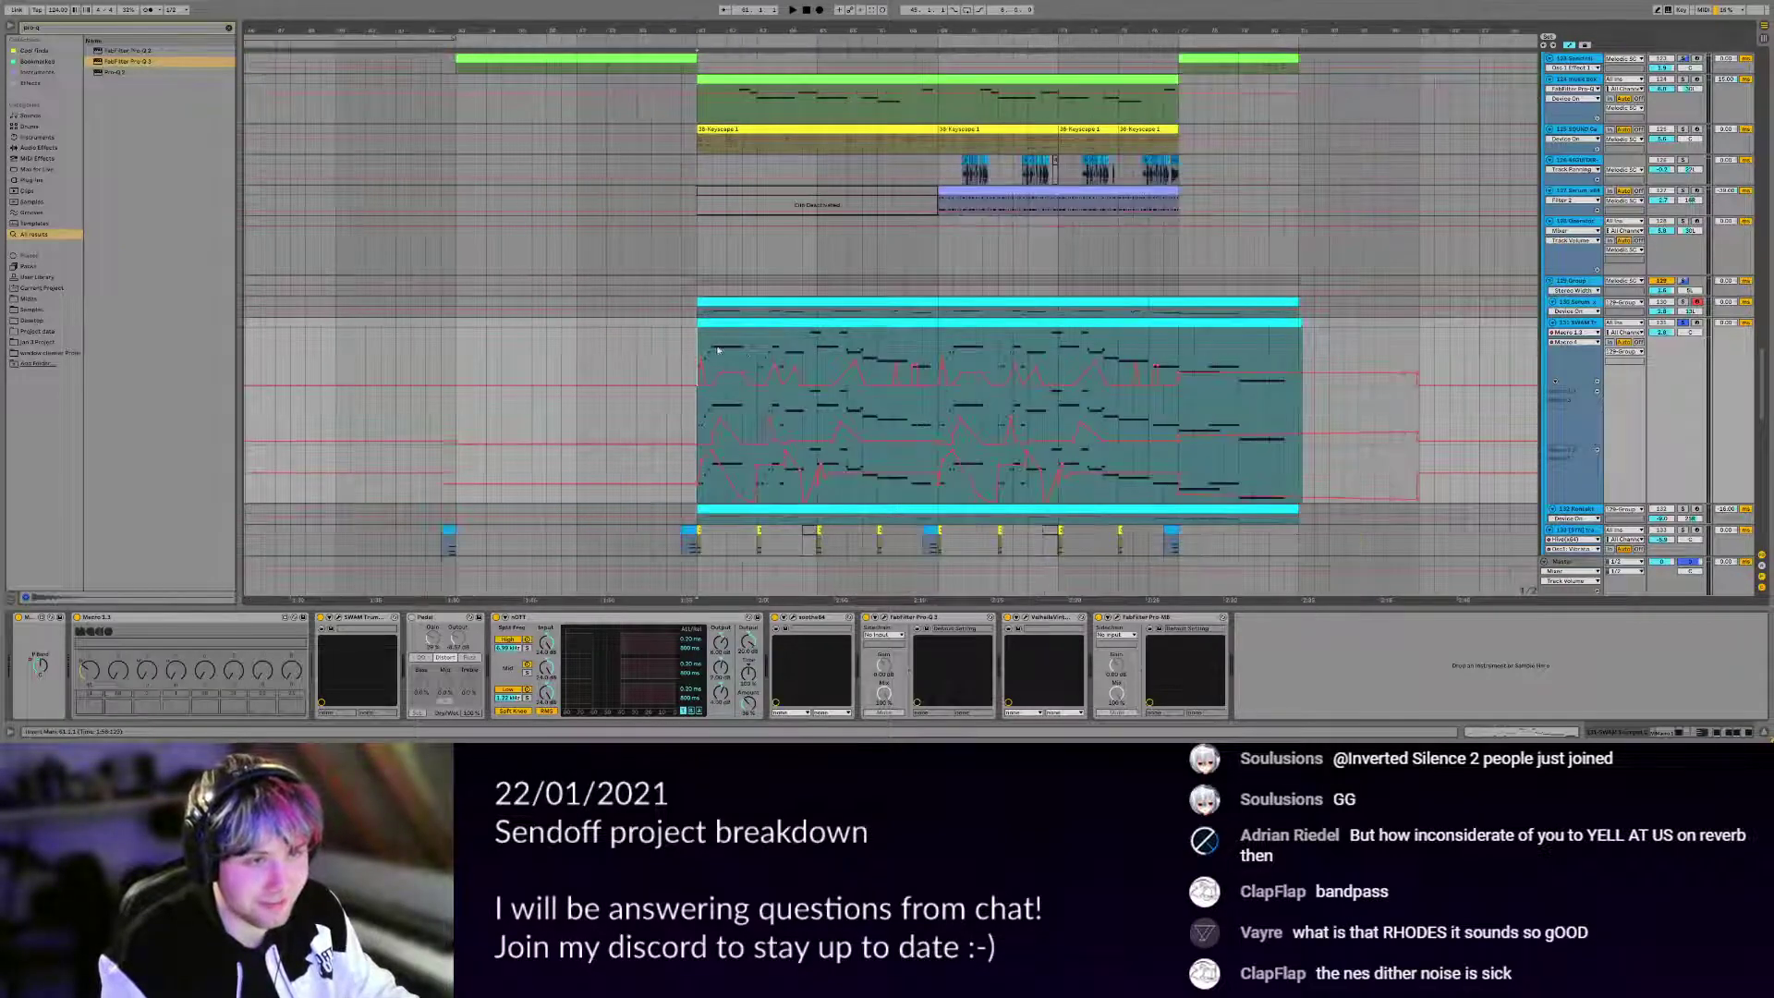
pyautogui.hscroll(3, 856, 344)
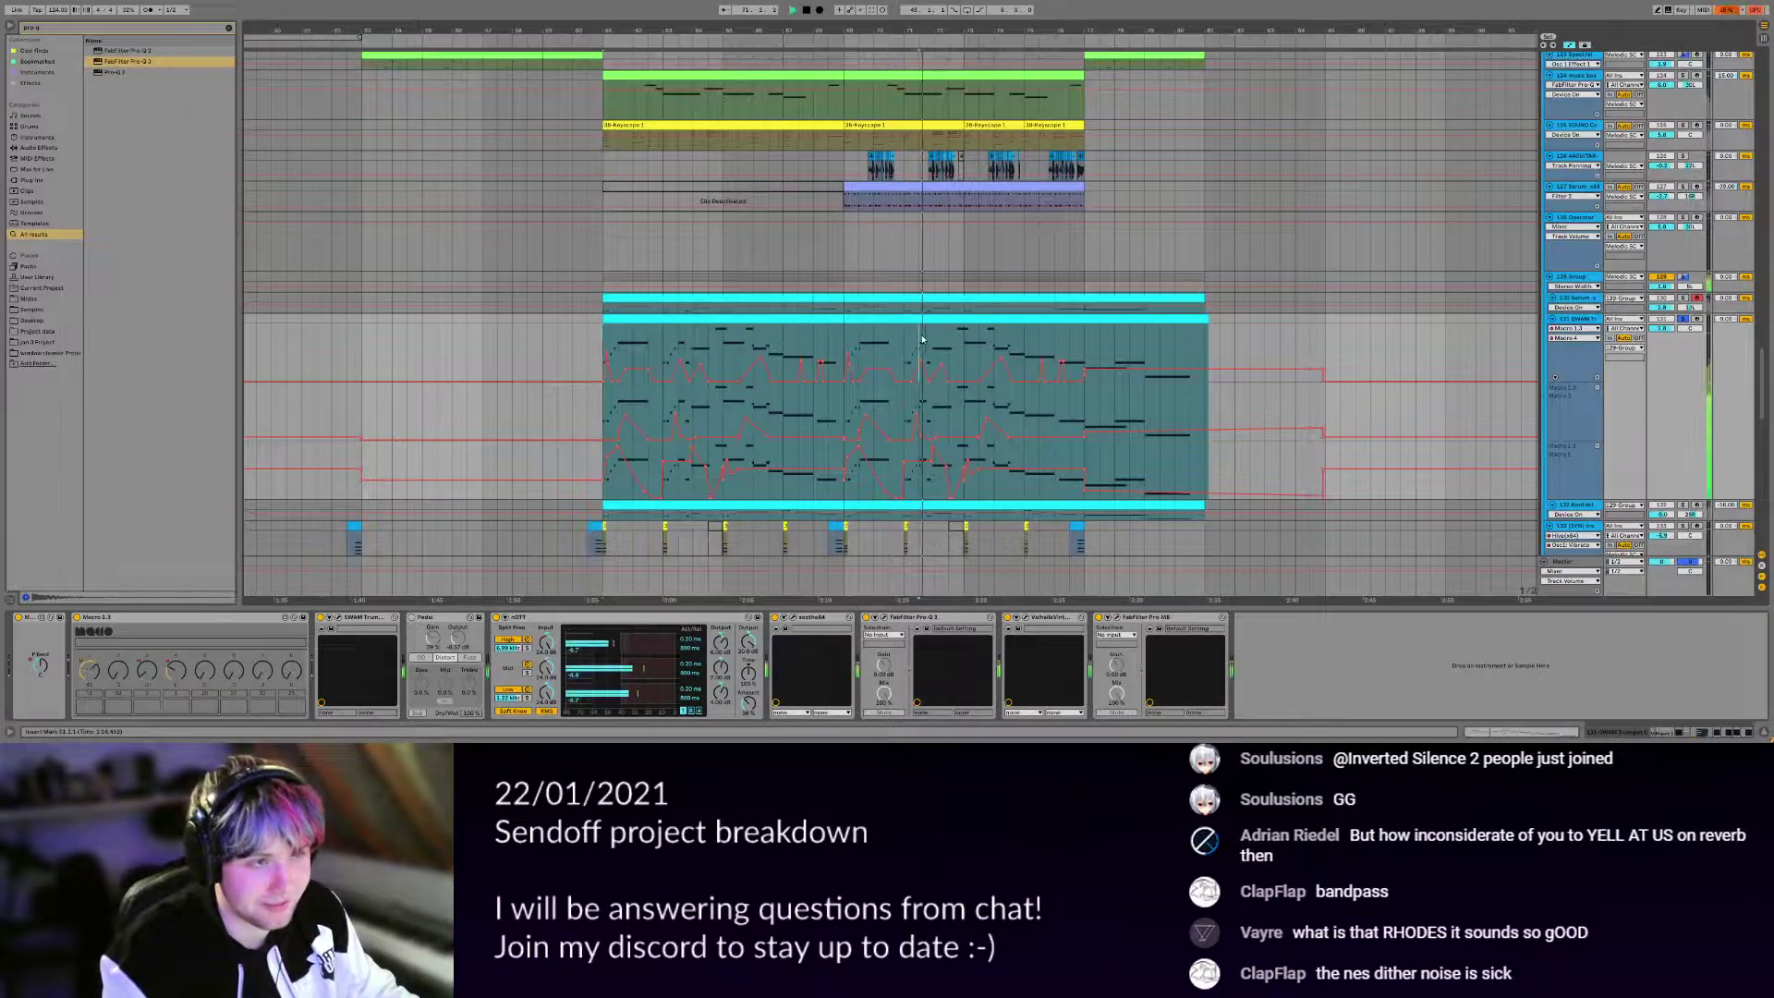
pyautogui.scroll(3, 928, 342)
pyautogui.click(516, 618)
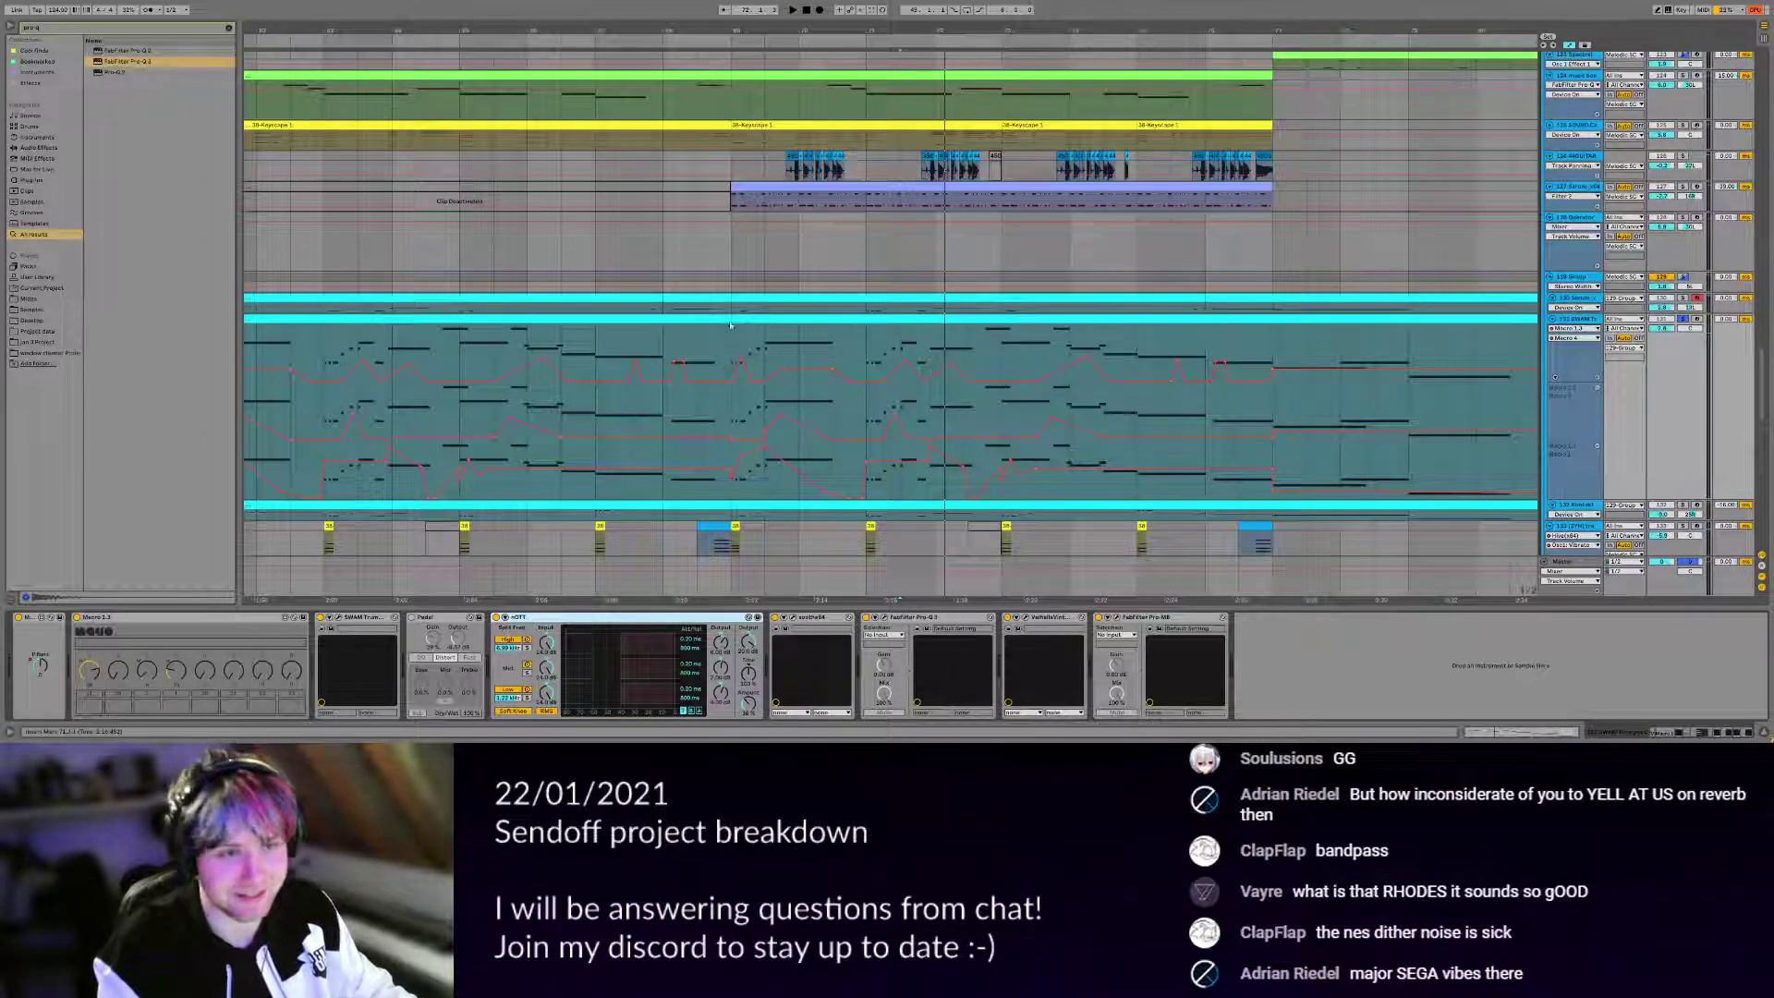
# Replay a later passage and the opening of the trumpet clip, stop, and reopen the SWAM Trumpet window.
pyautogui.scroll(-5, 730, 325)
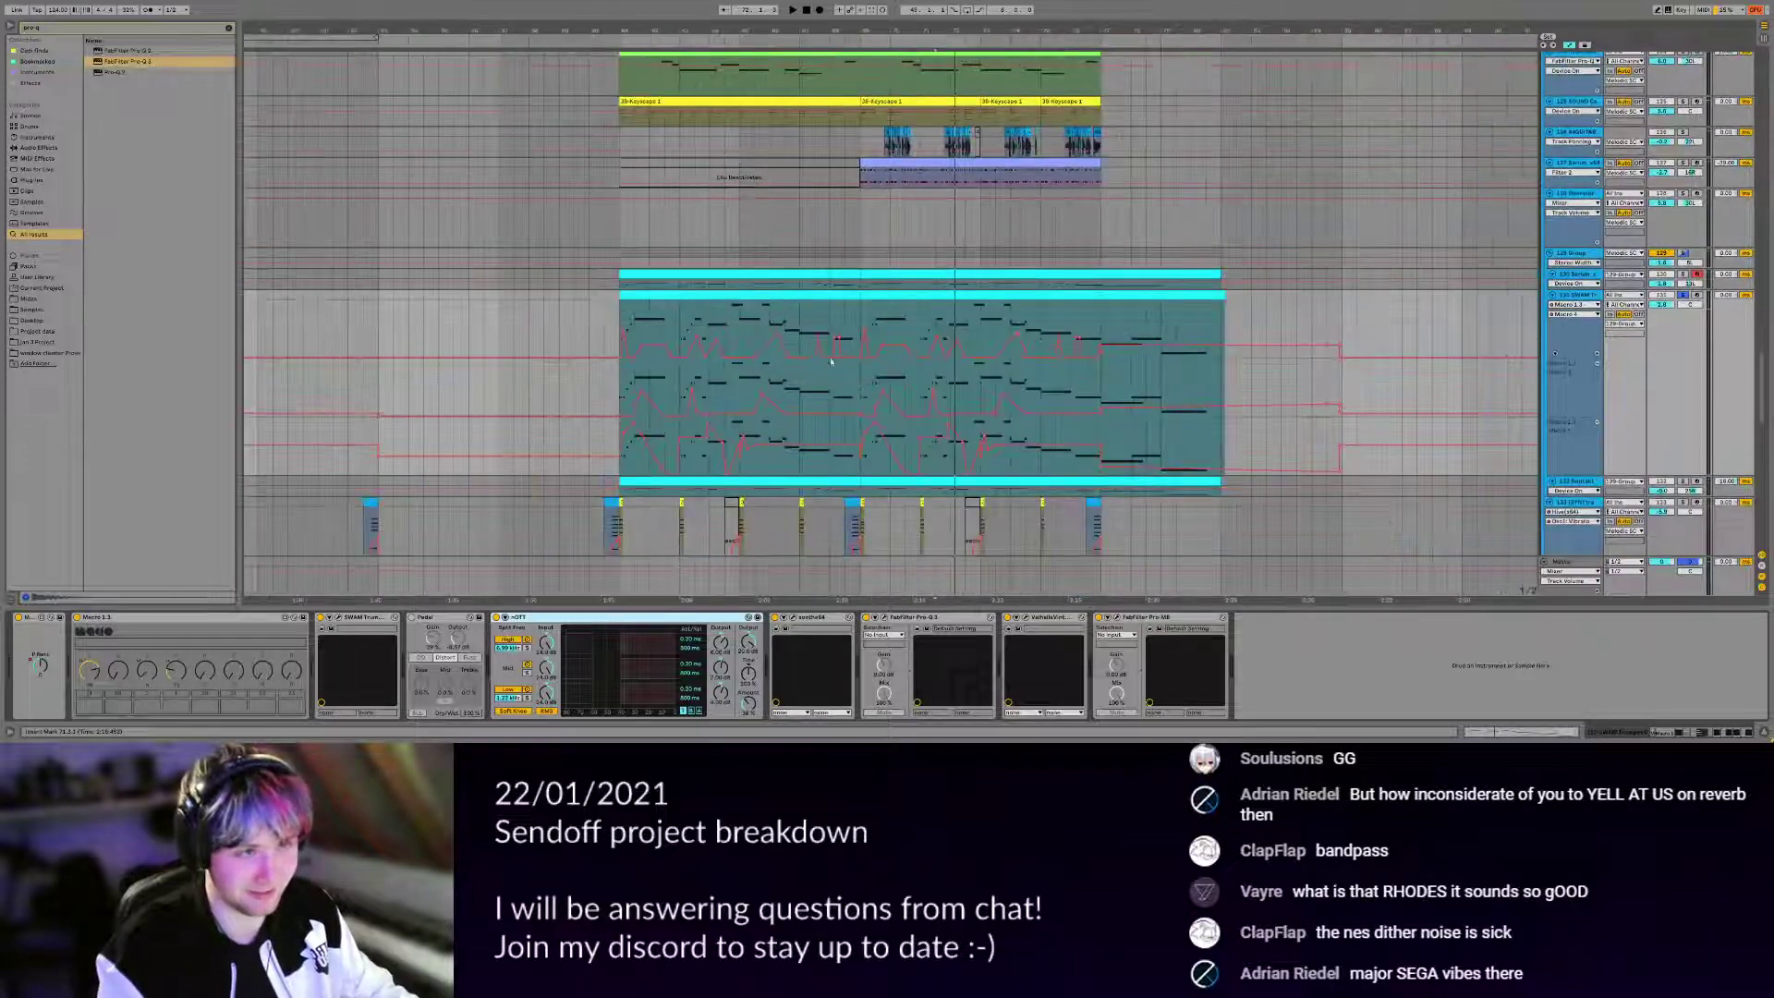
pyautogui.scroll(3, 985, 337)
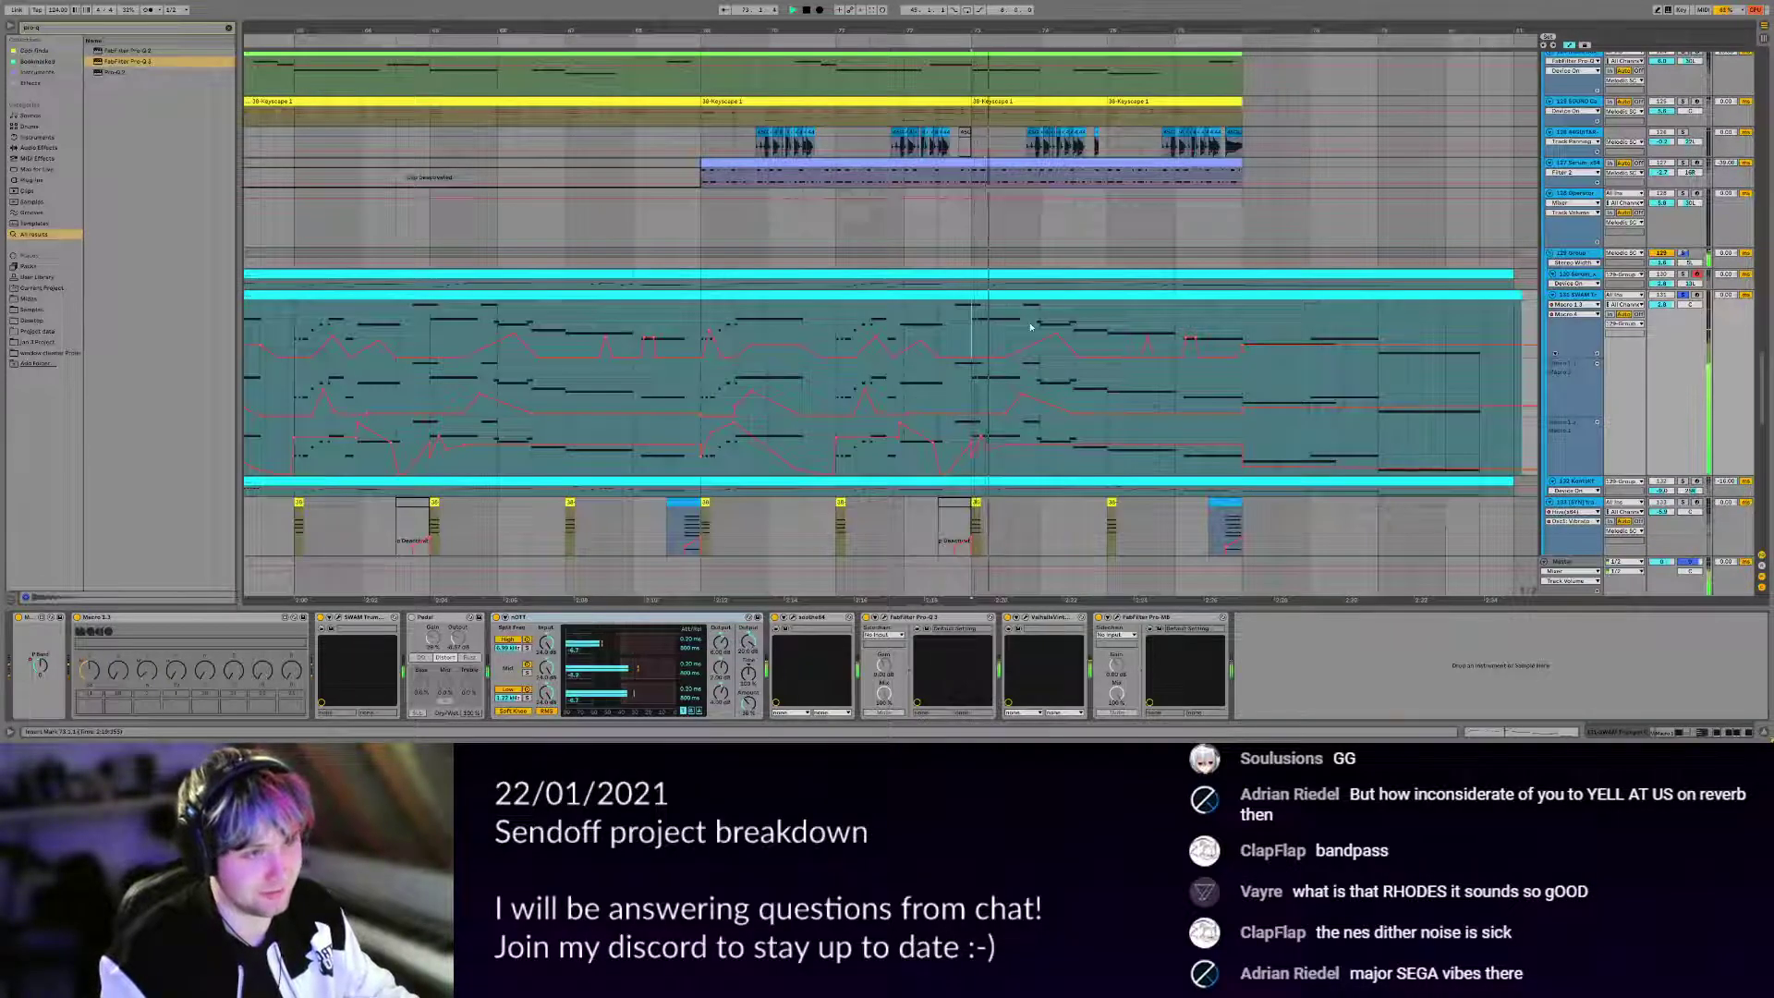
pyautogui.scroll(-4, 1031, 327)
pyautogui.scroll(3, 586, 328)
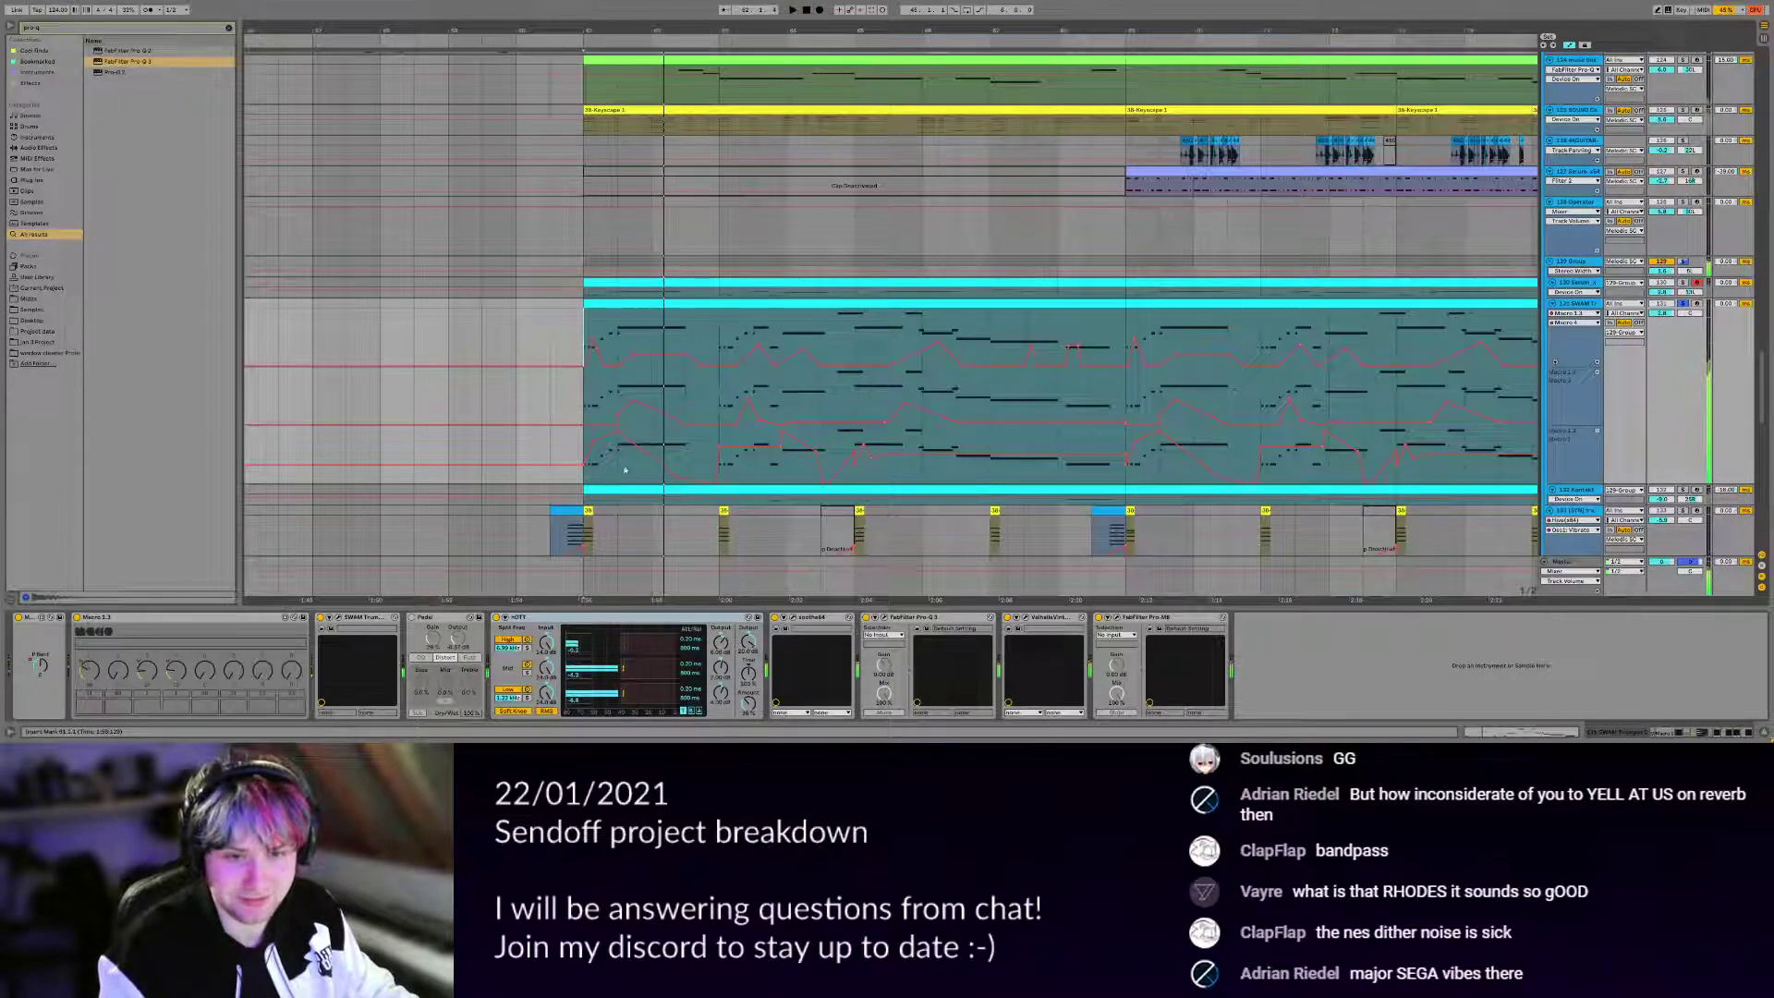
pyautogui.click(339, 620)
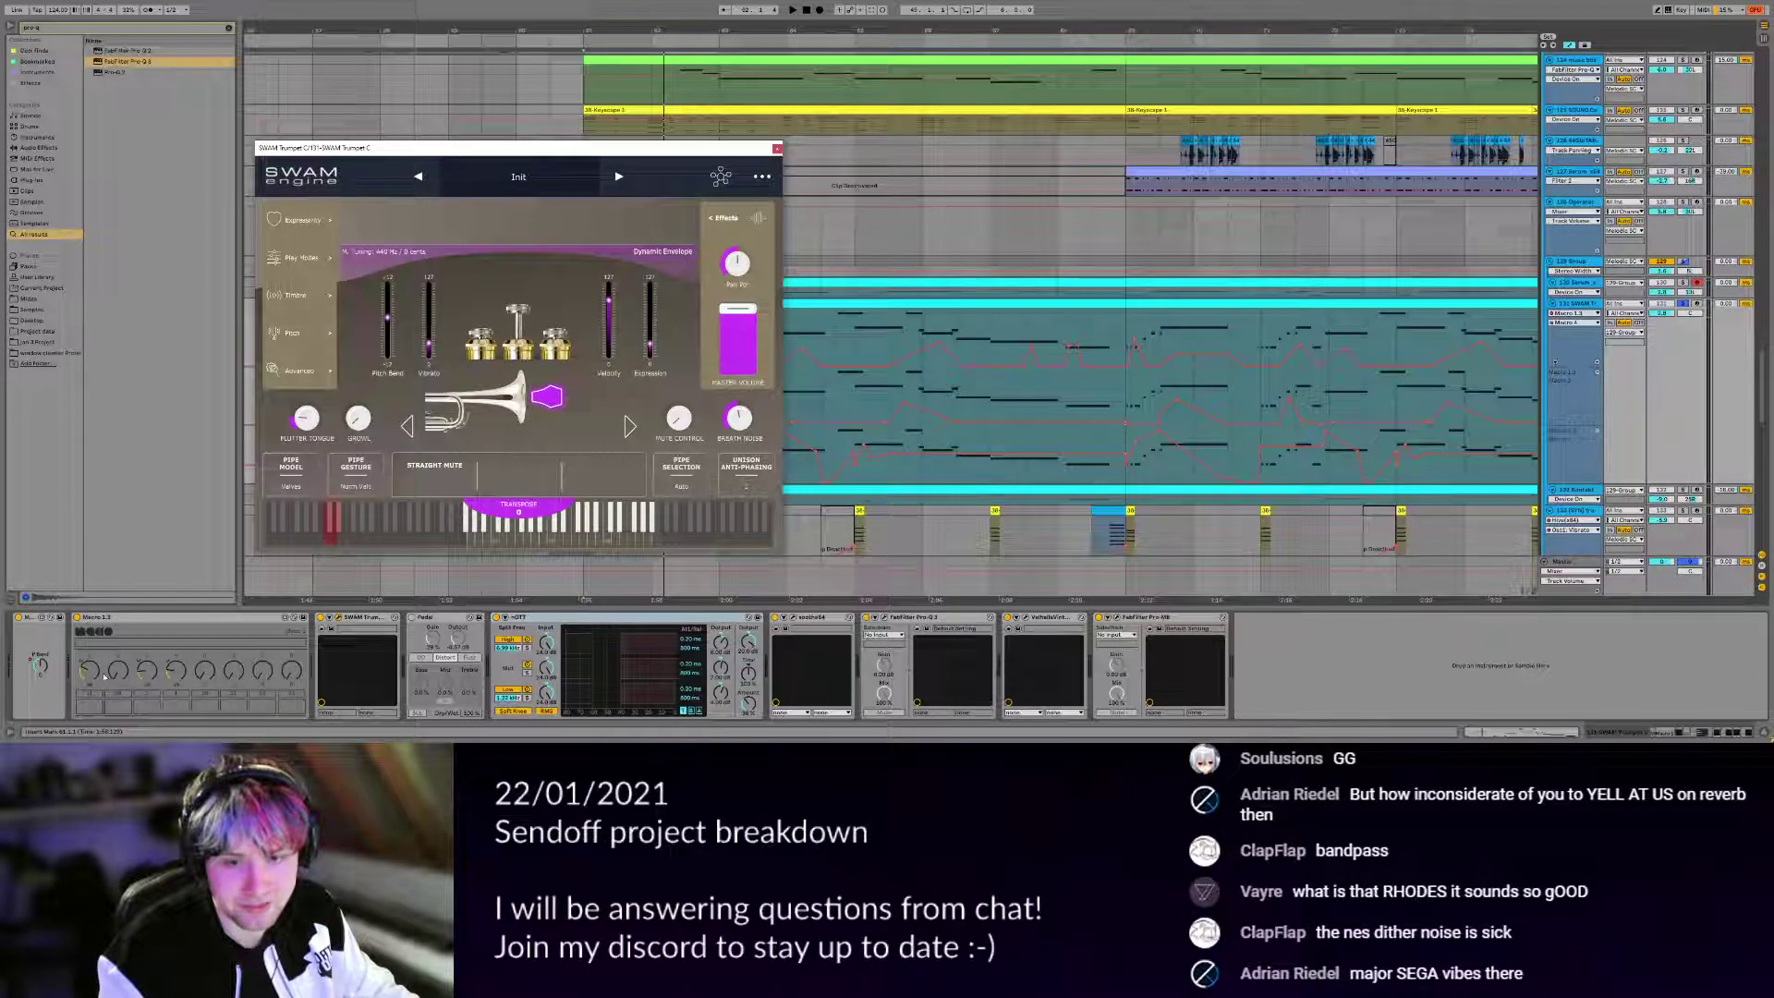
# Point out the rack macros that drive the trumpet, re-enable the overridden automation, and inspect the breath noise control in SWAM Trumpet.
pyautogui.moveTo(146, 672); pyautogui.dragTo(90, 667)
pyautogui.click(855, 9)
pyautogui.click(857, 10)
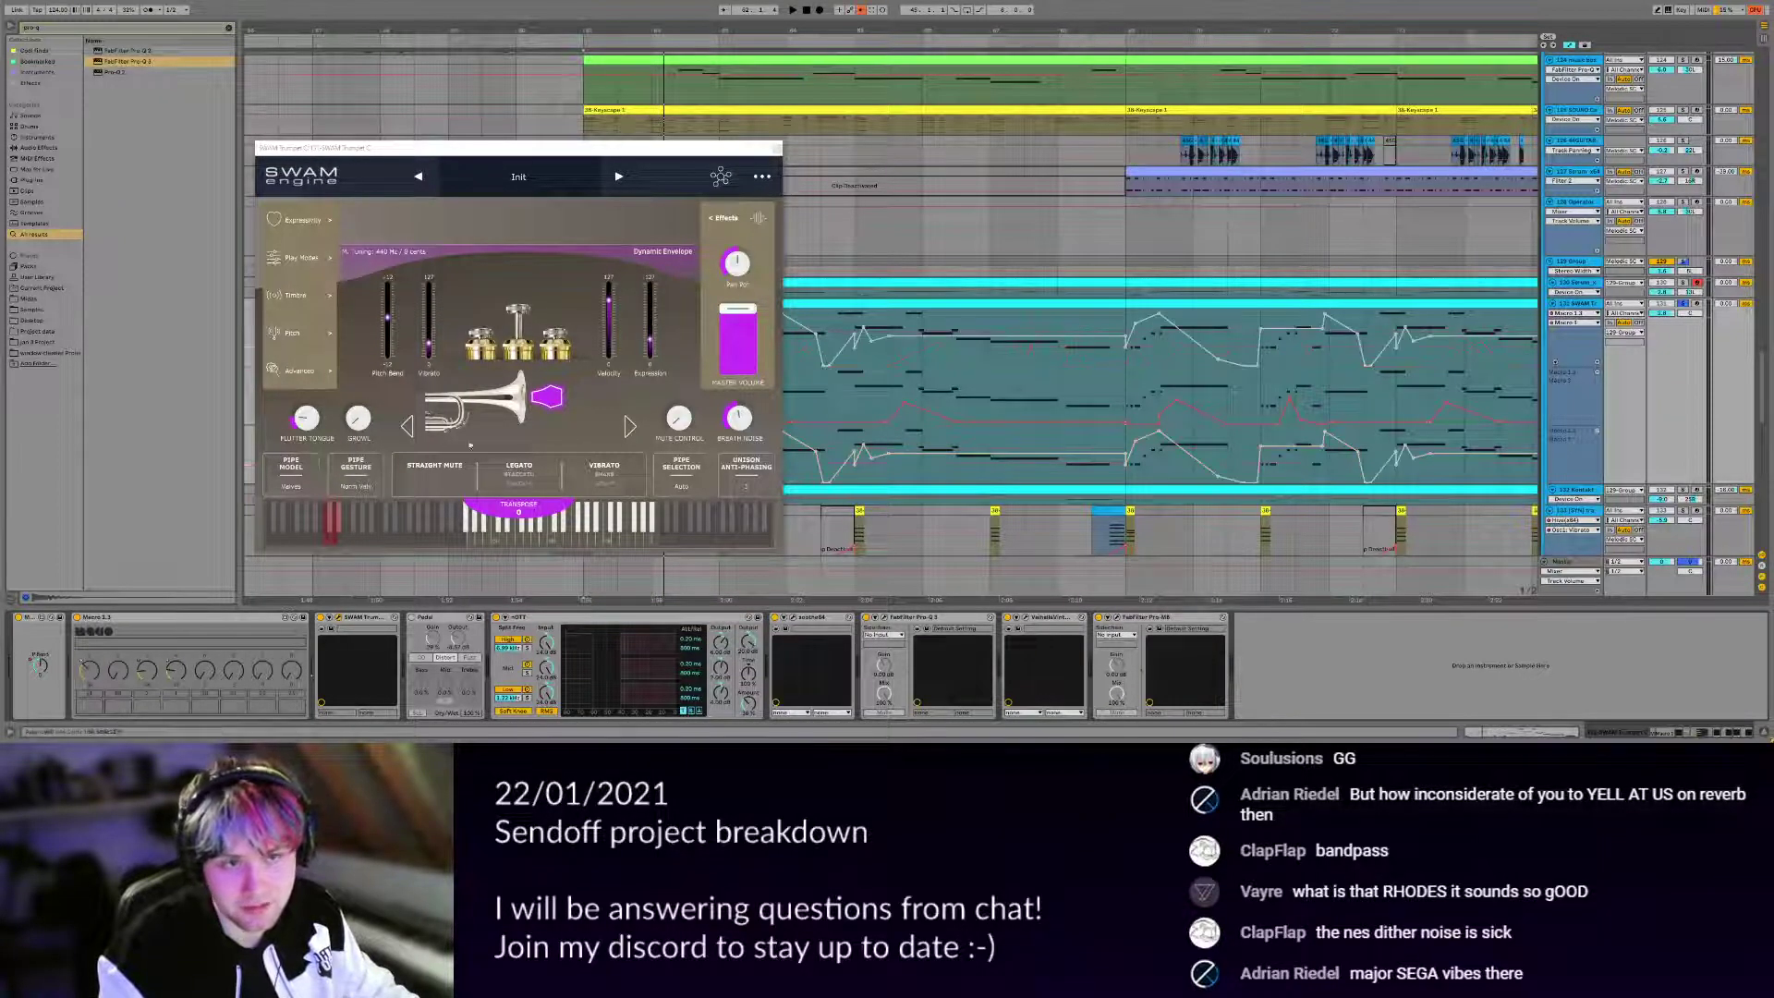
pyautogui.click(860, 10)
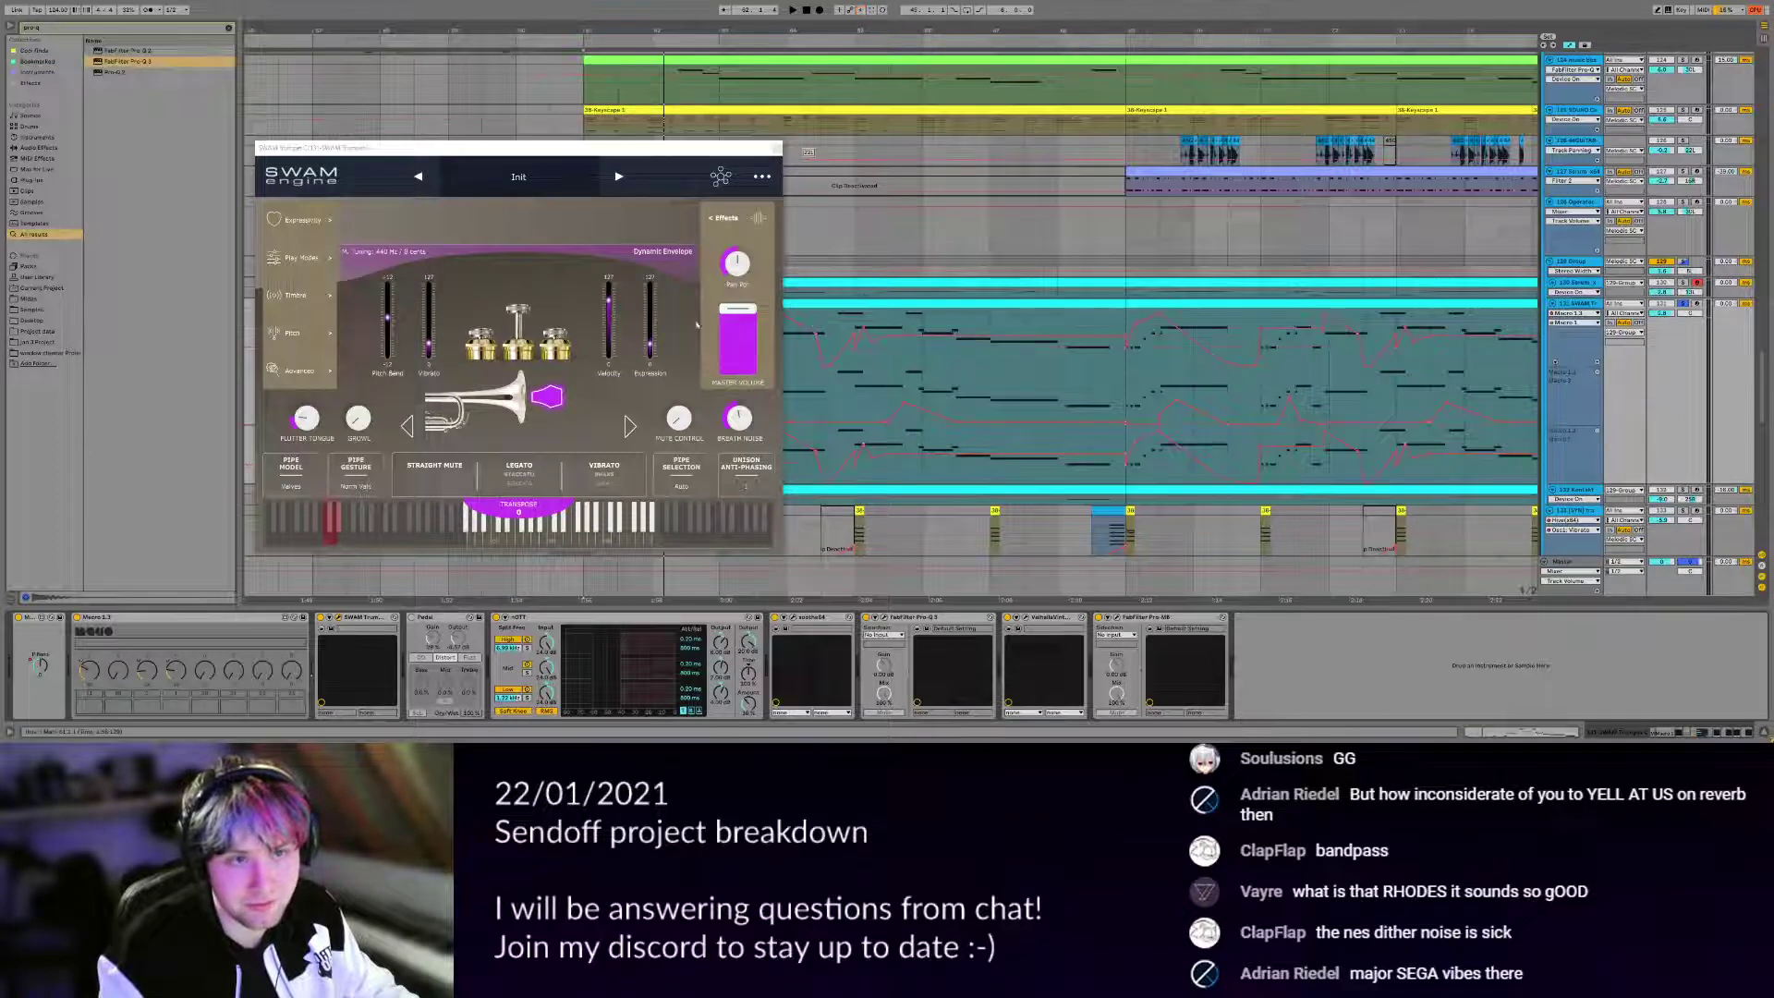
pyautogui.click(744, 420)
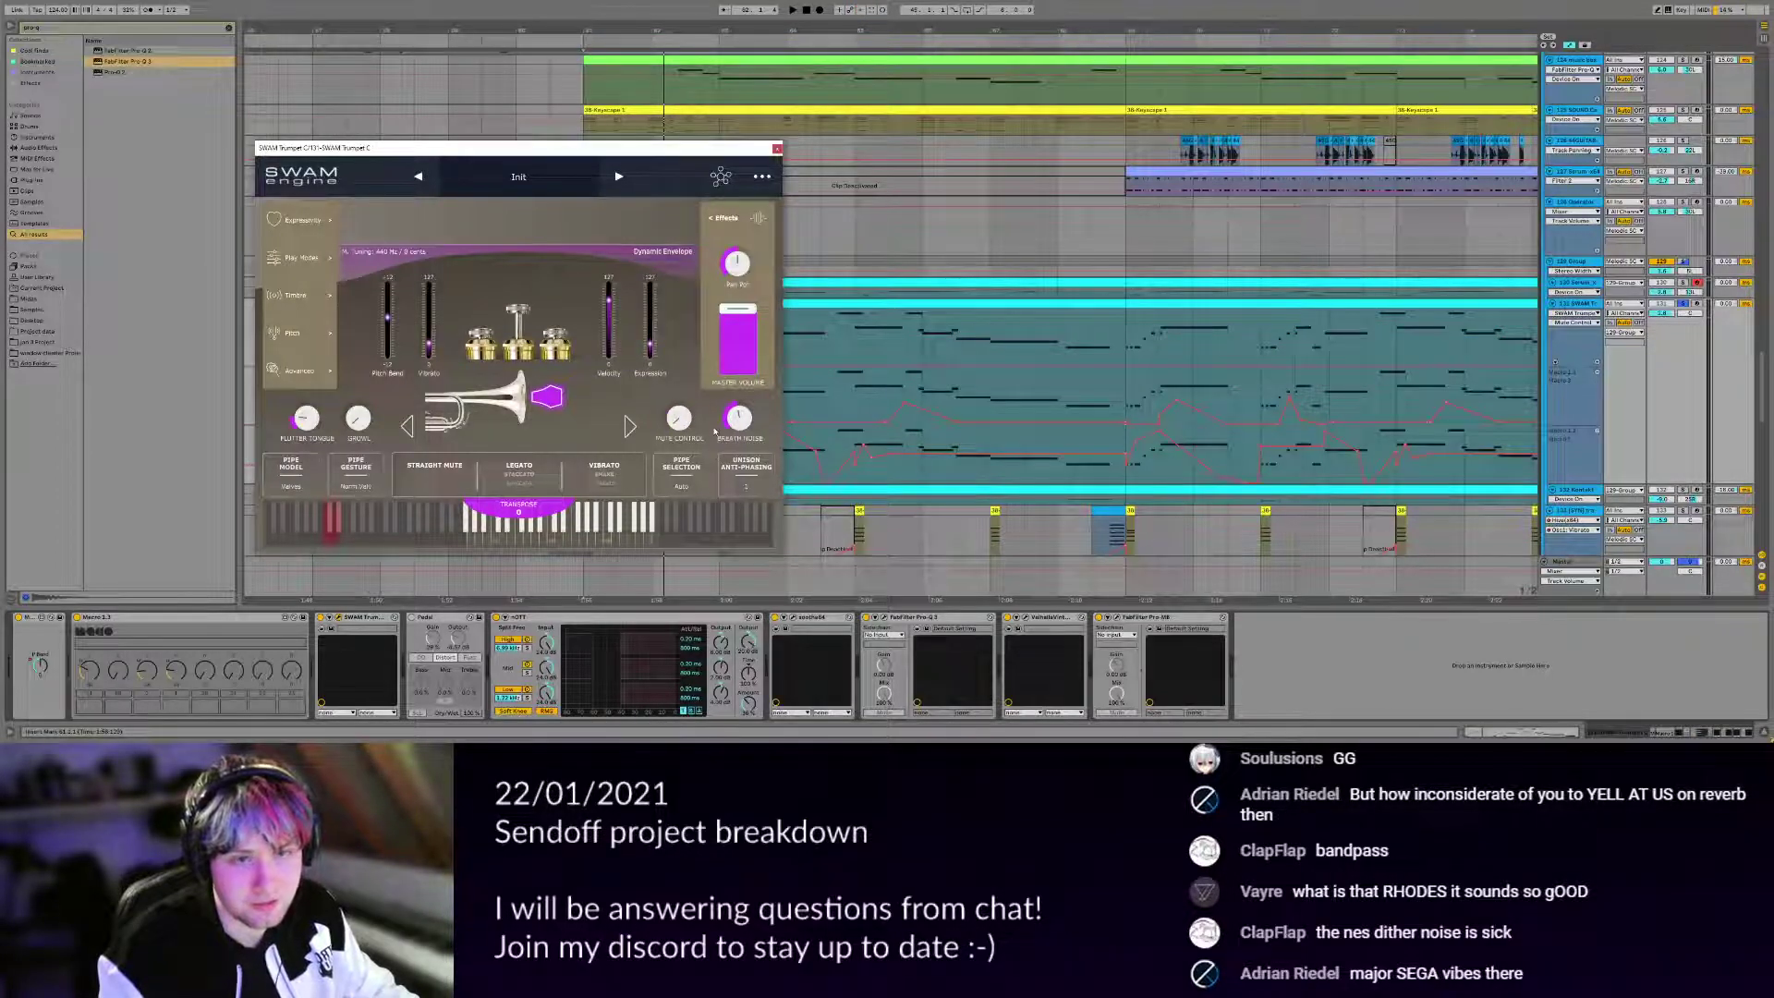
pyautogui.press('Escape')
# Hide the automation lanes, solo the Kontakt track below the trumpet, and play it from partway through the clip.
pyautogui.click(777, 335)
pyautogui.press('space')
pyautogui.moveTo(936, 333); pyautogui.dragTo(822, 316)
pyautogui.moveTo(921, 442); pyautogui.dragTo(965, 305)
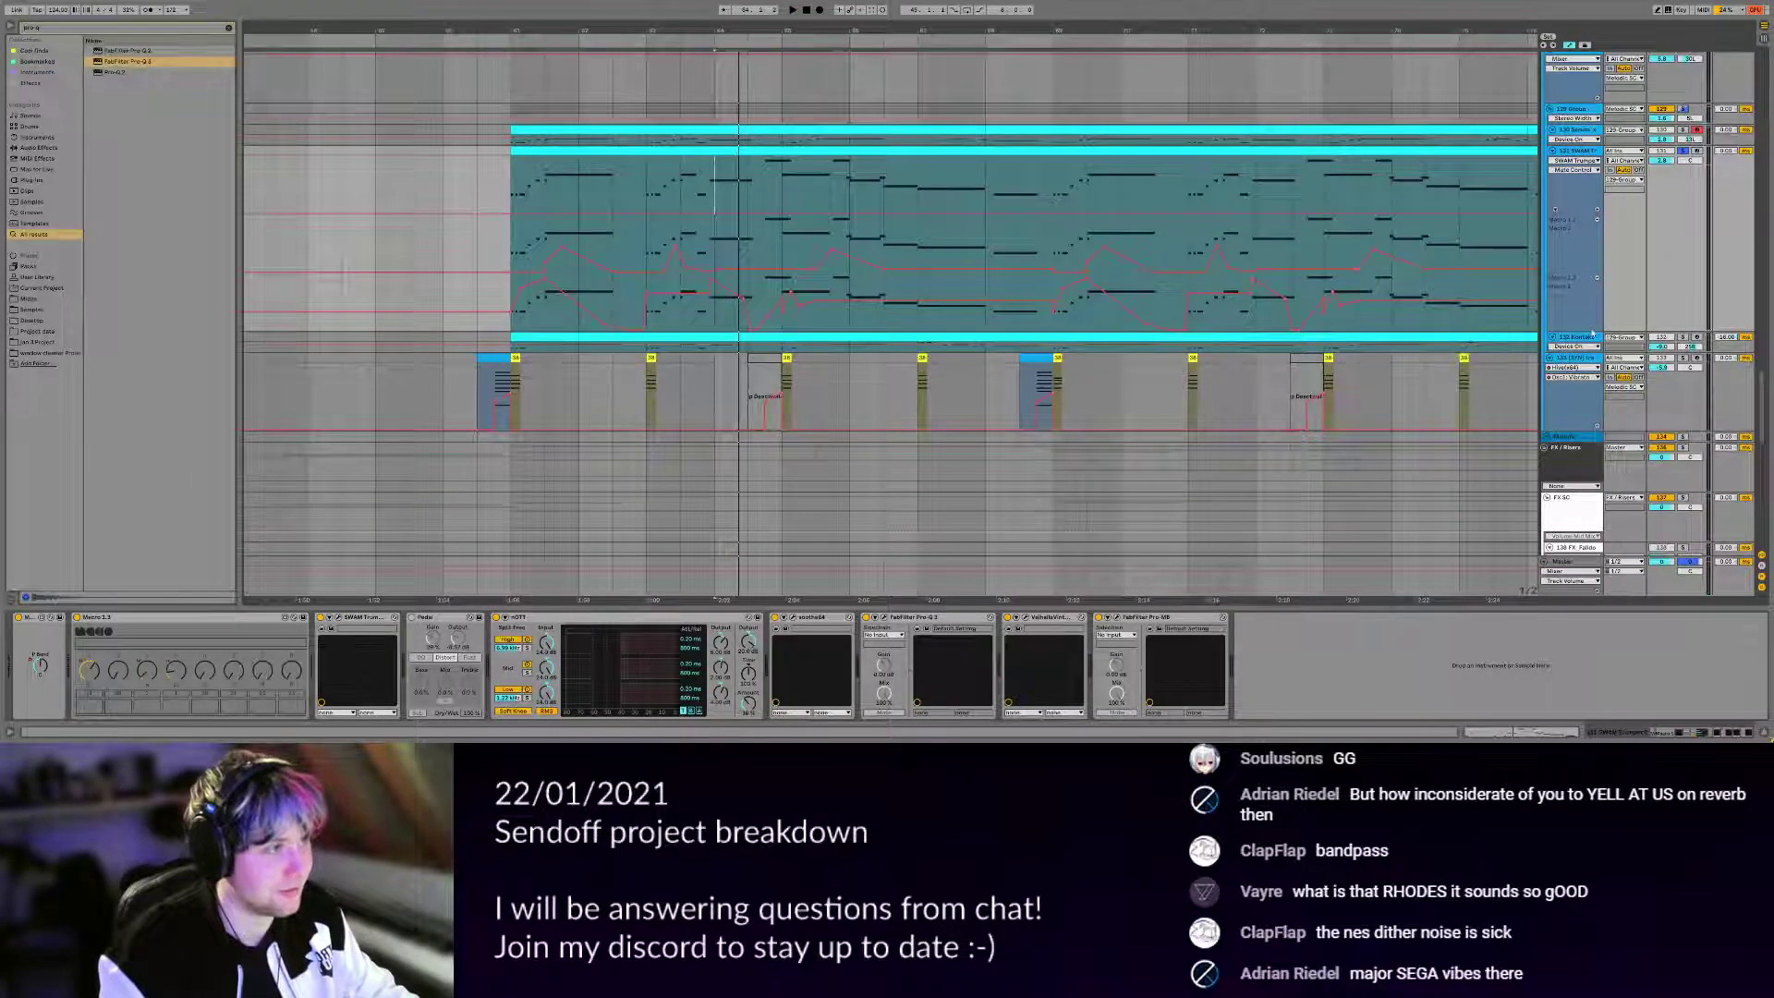
pyautogui.press('a')
pyautogui.click(1581, 222)
pyautogui.press('s')
pyautogui.press('space')
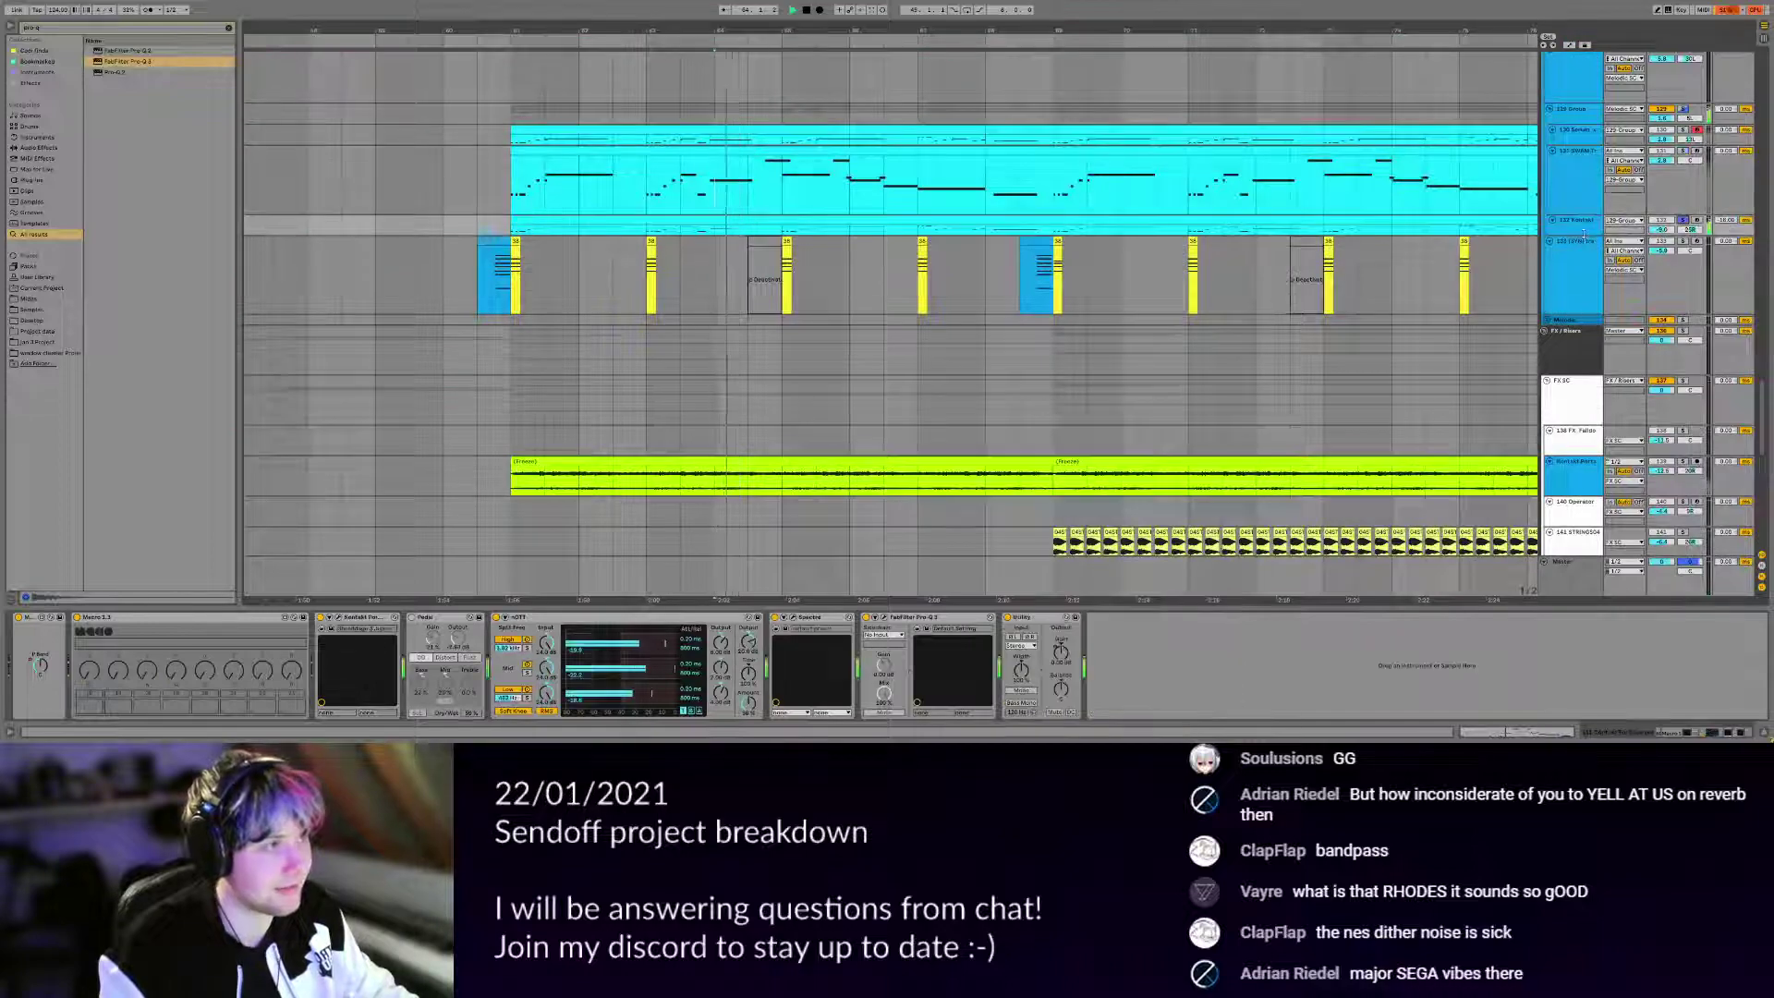
# Unfold the Kontakt track to view its notes during playback, and select its Kontakt and OTT devices.
pyautogui.click(1581, 228)
pyautogui.click(1552, 220)
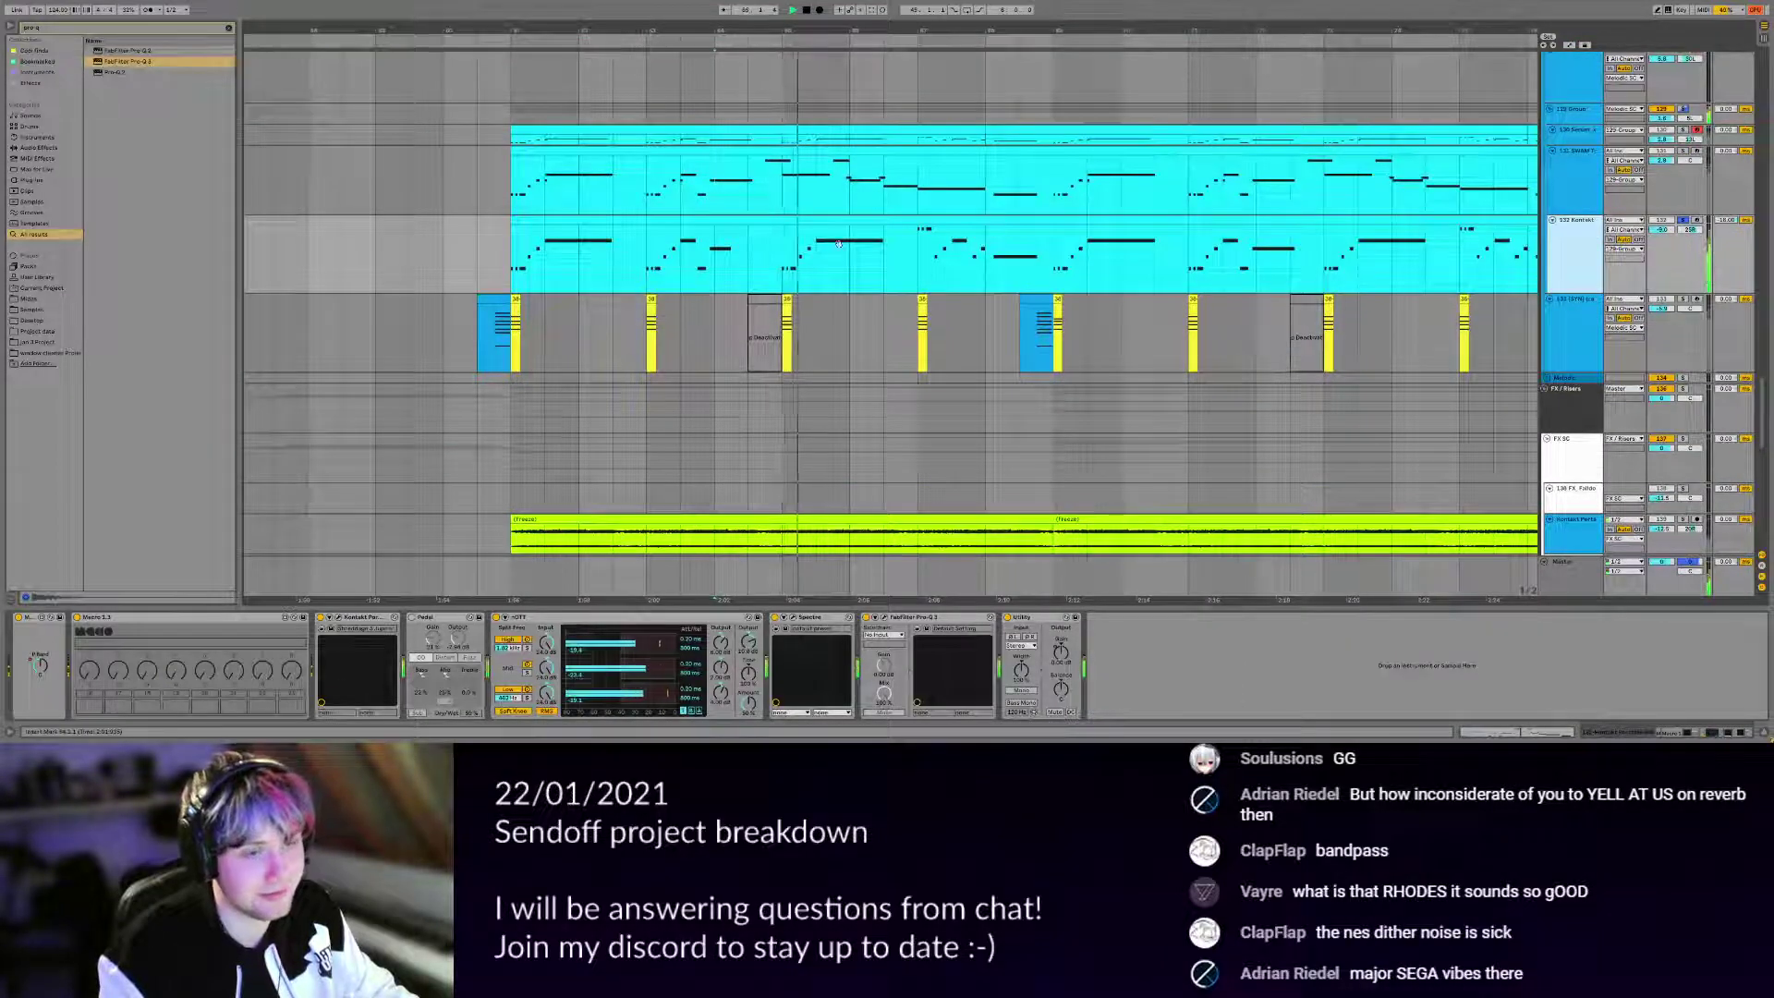
pyautogui.scroll(2, 839, 244)
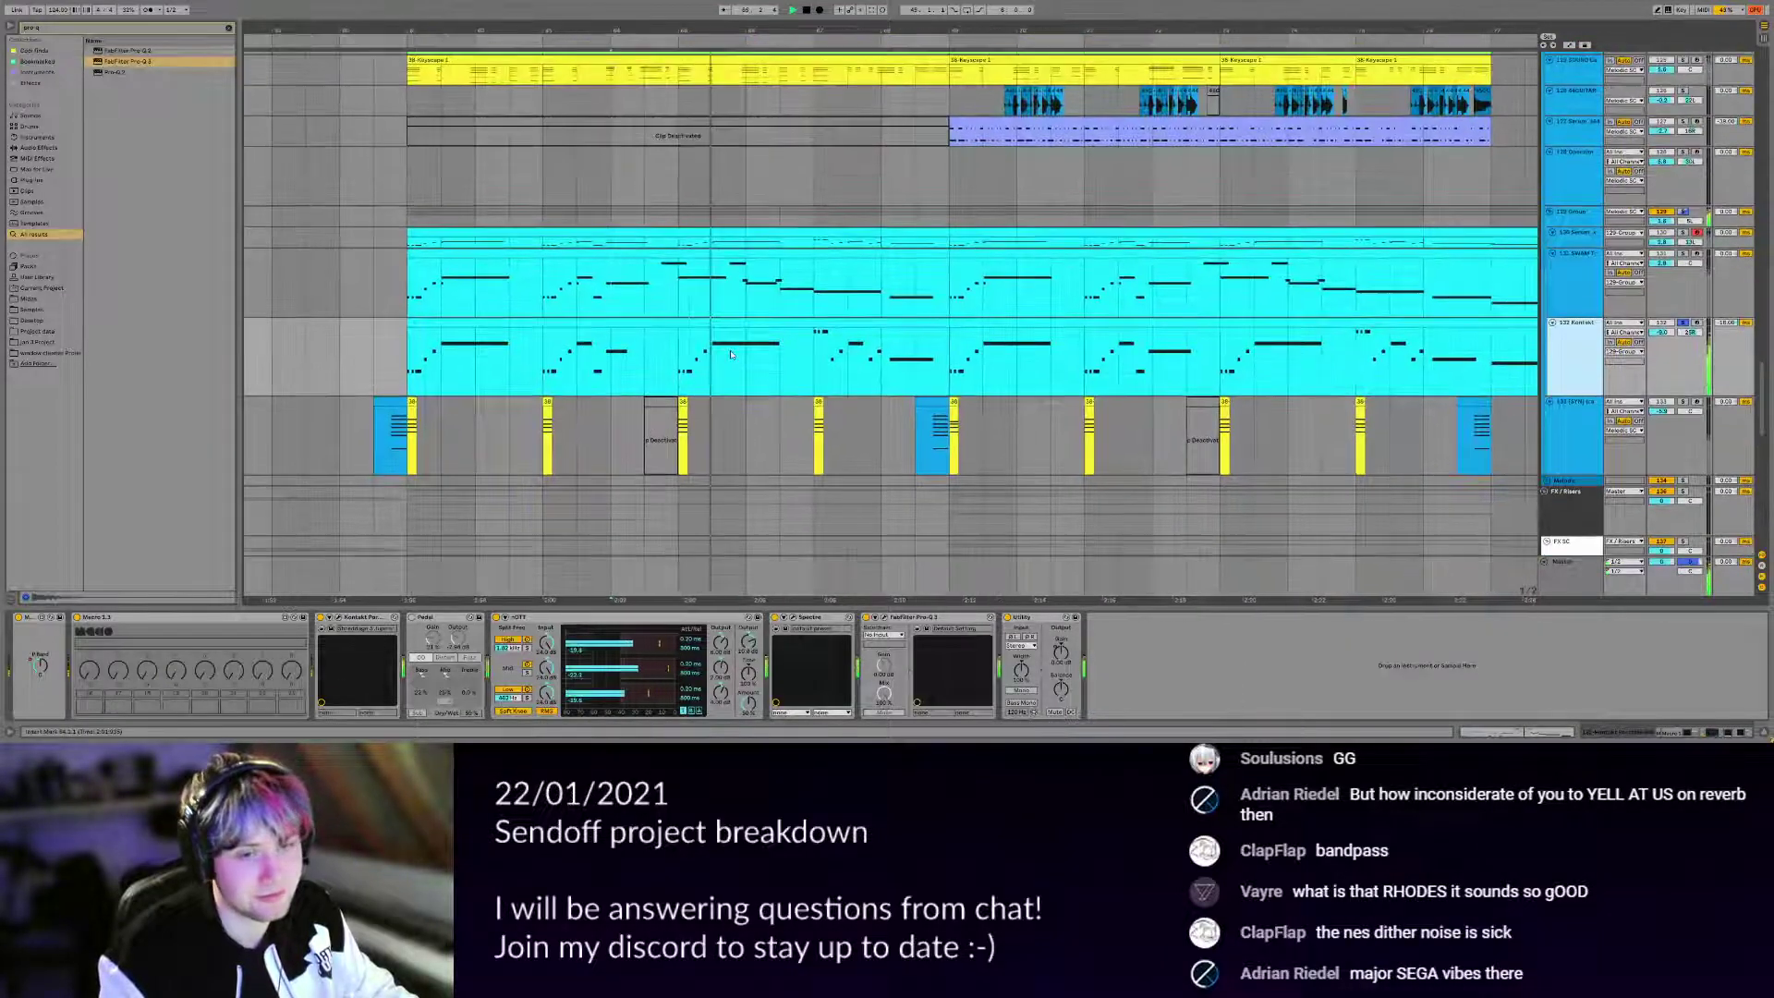
pyautogui.click(367, 618)
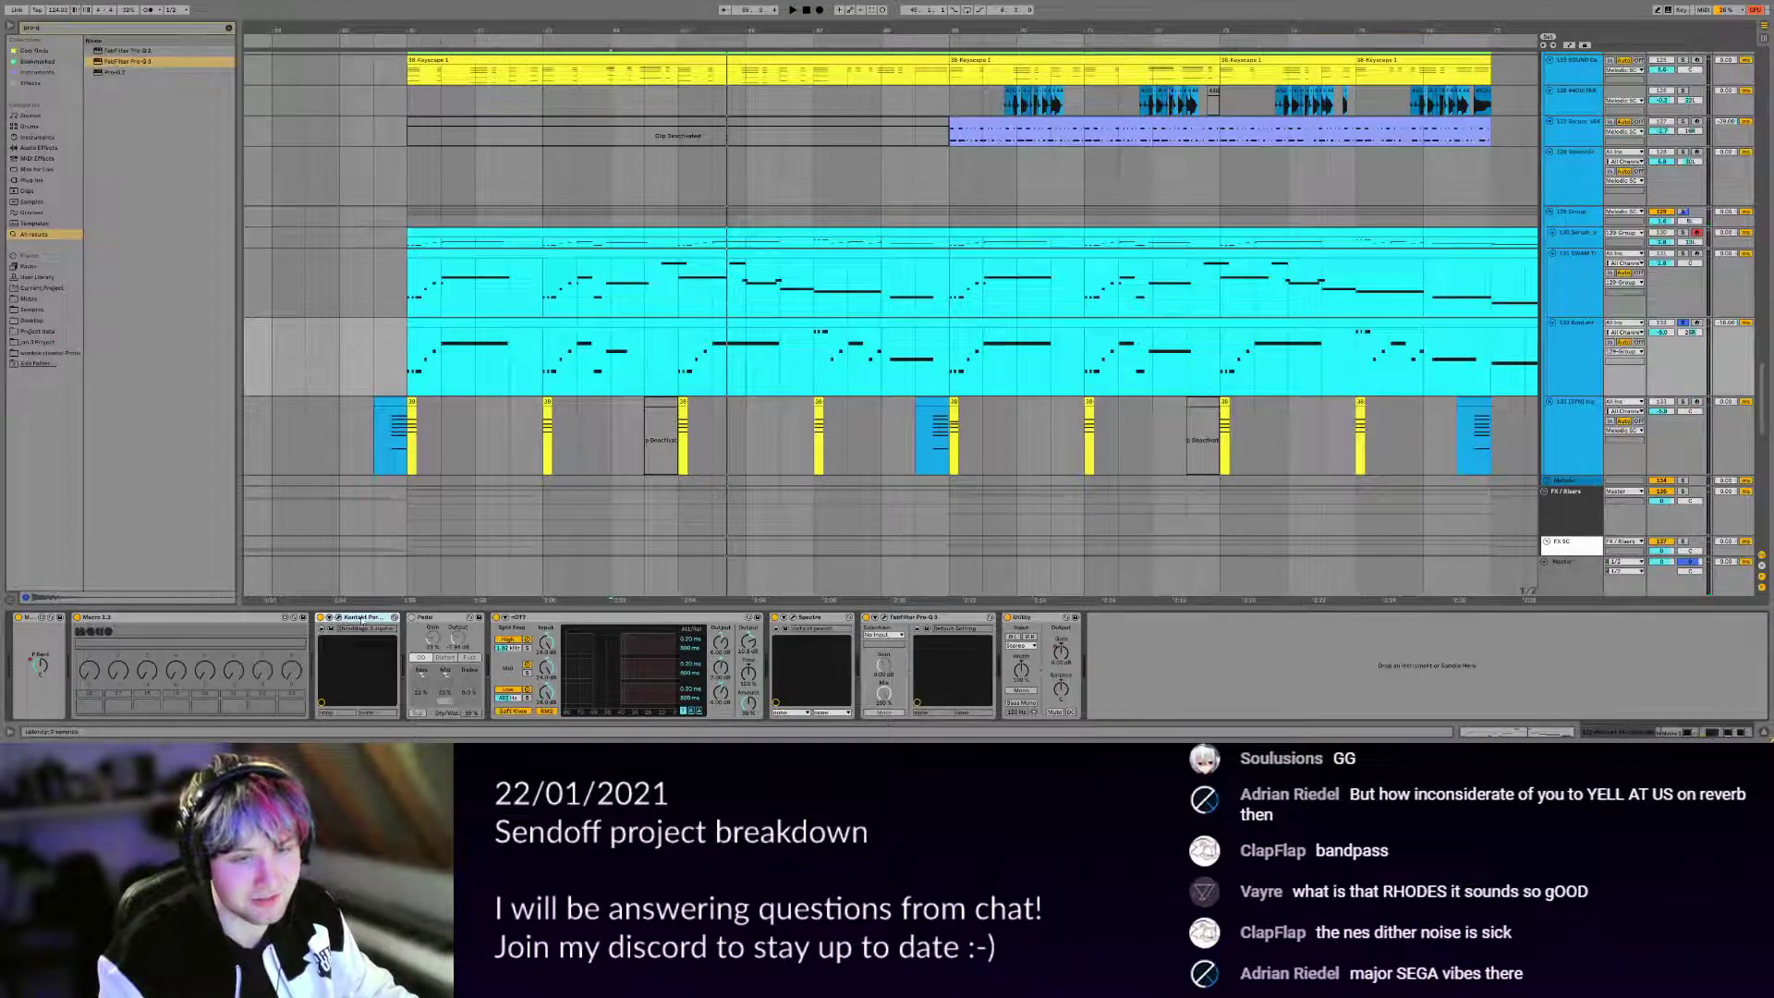
pyautogui.click(546, 617)
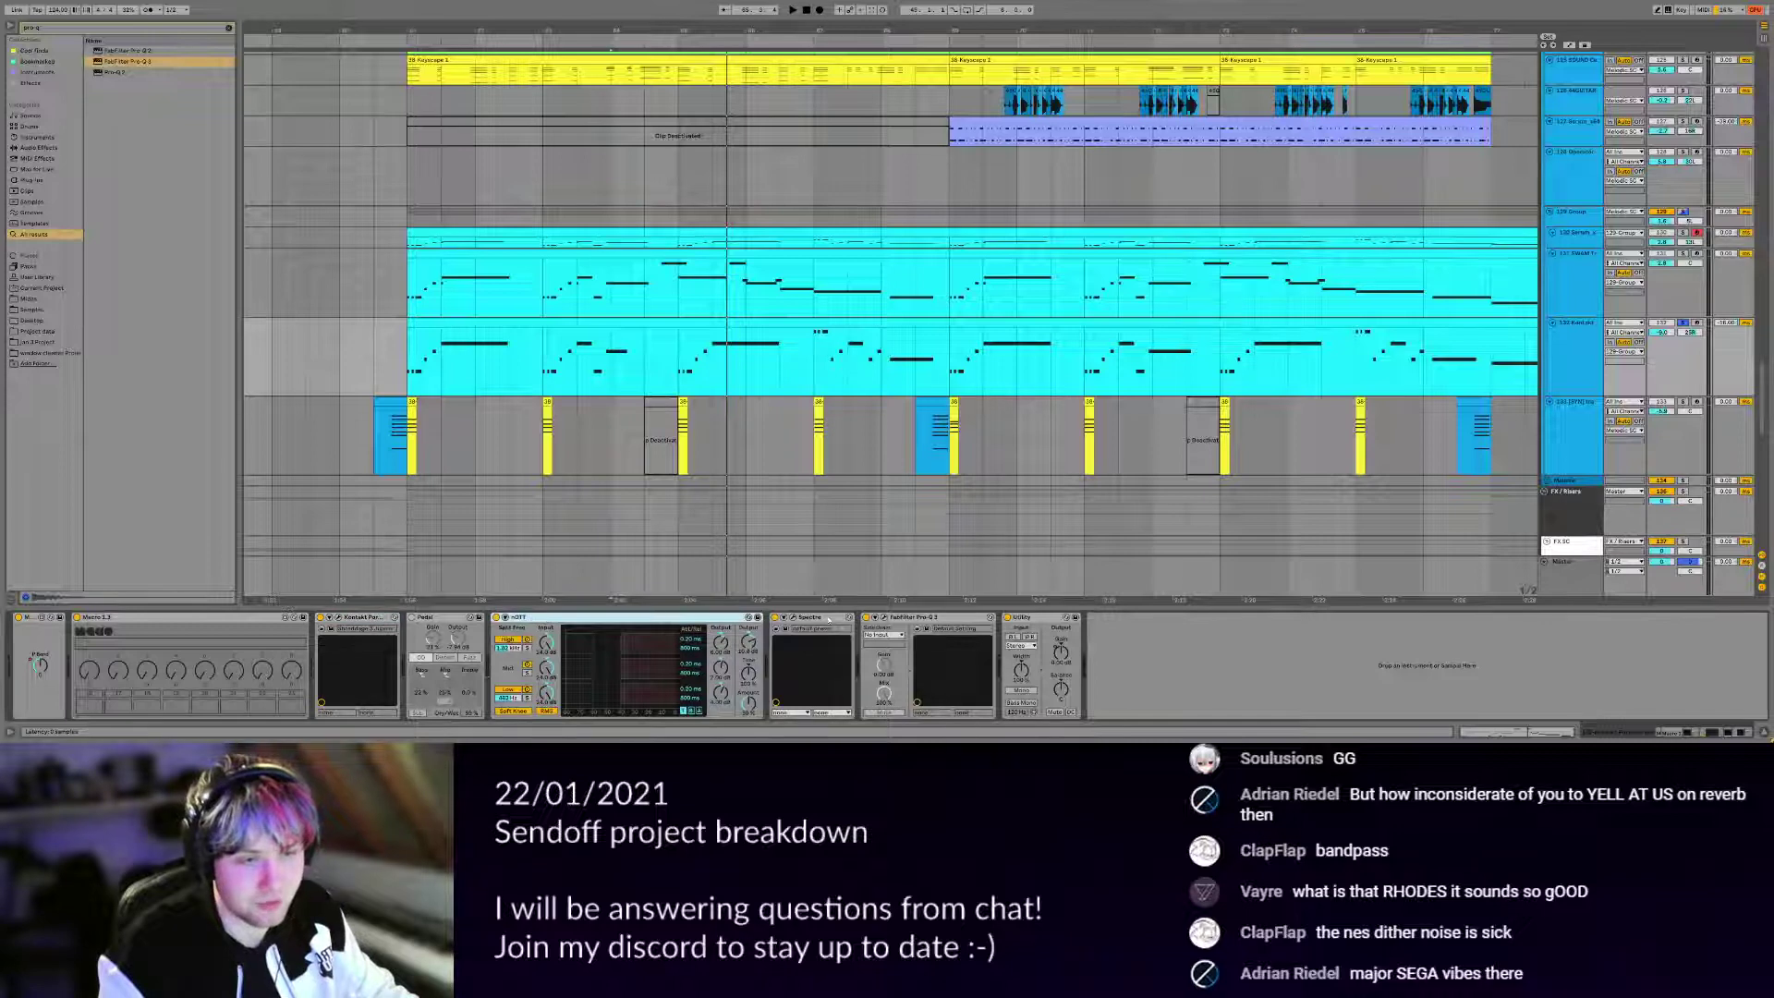
# Open Spectre on the Kontakt track, compare the sound with it bypassed during playback, and close its window.
pyautogui.click(785, 619)
pyautogui.click(793, 617)
pyautogui.press('space')
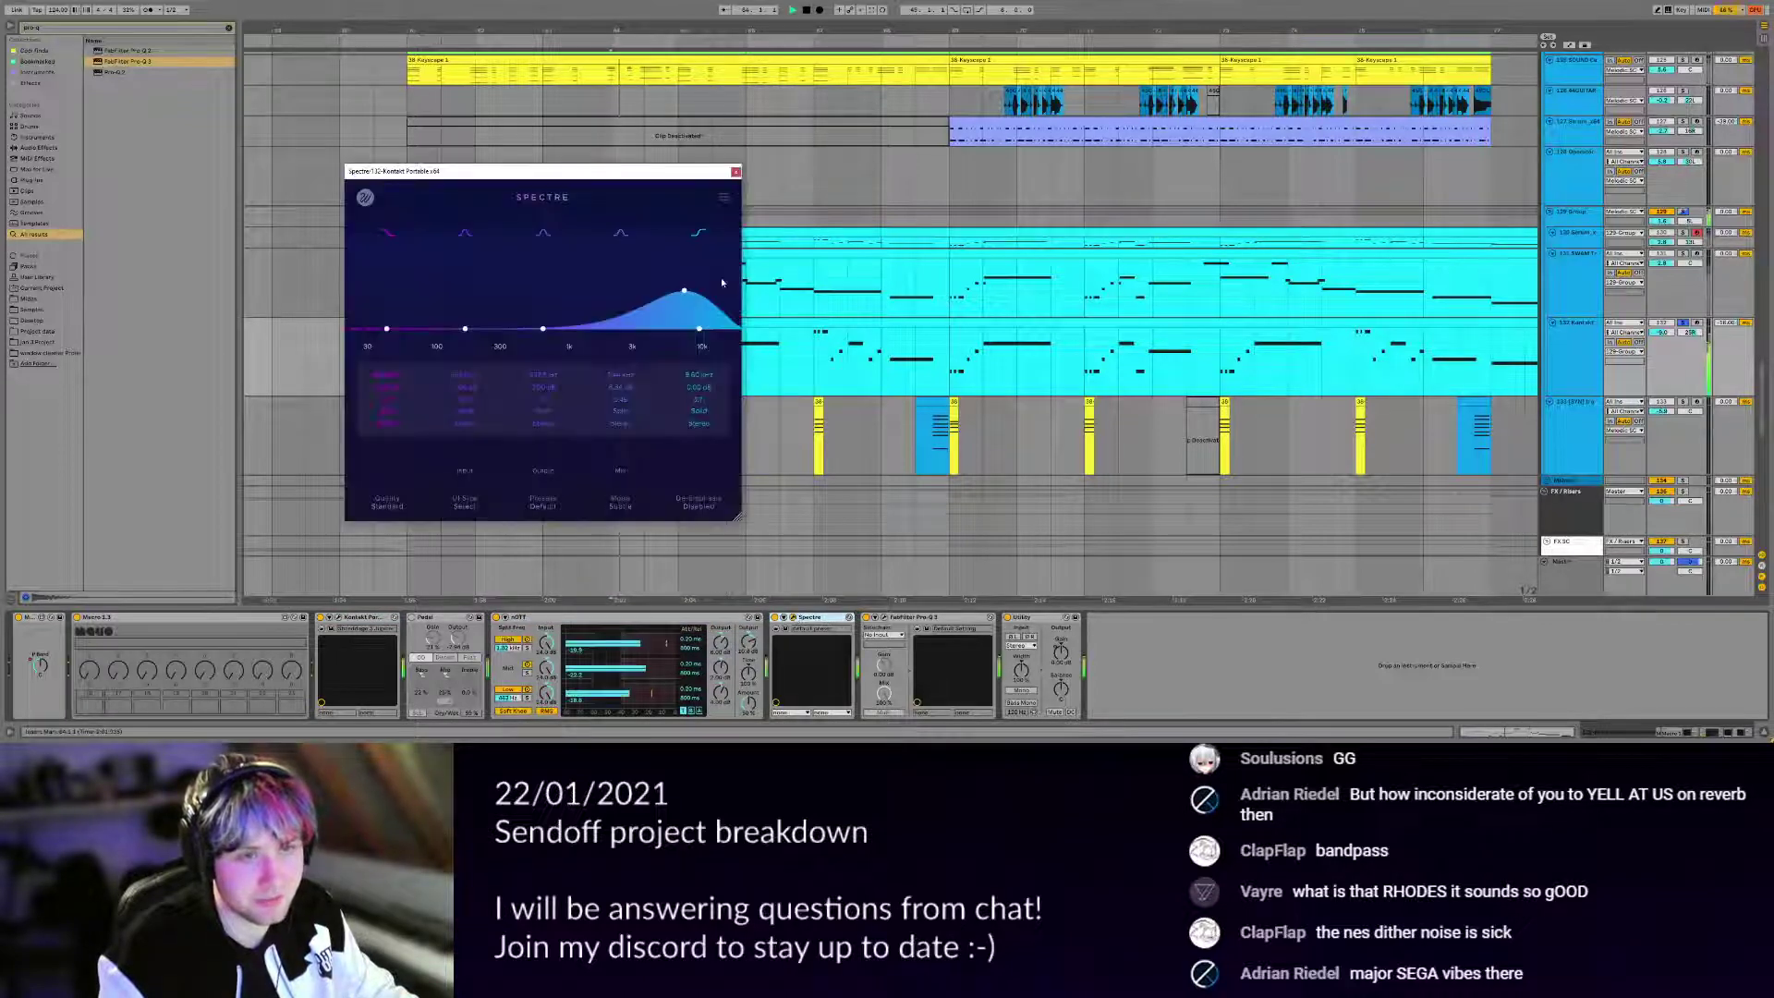
pyautogui.click(775, 618)
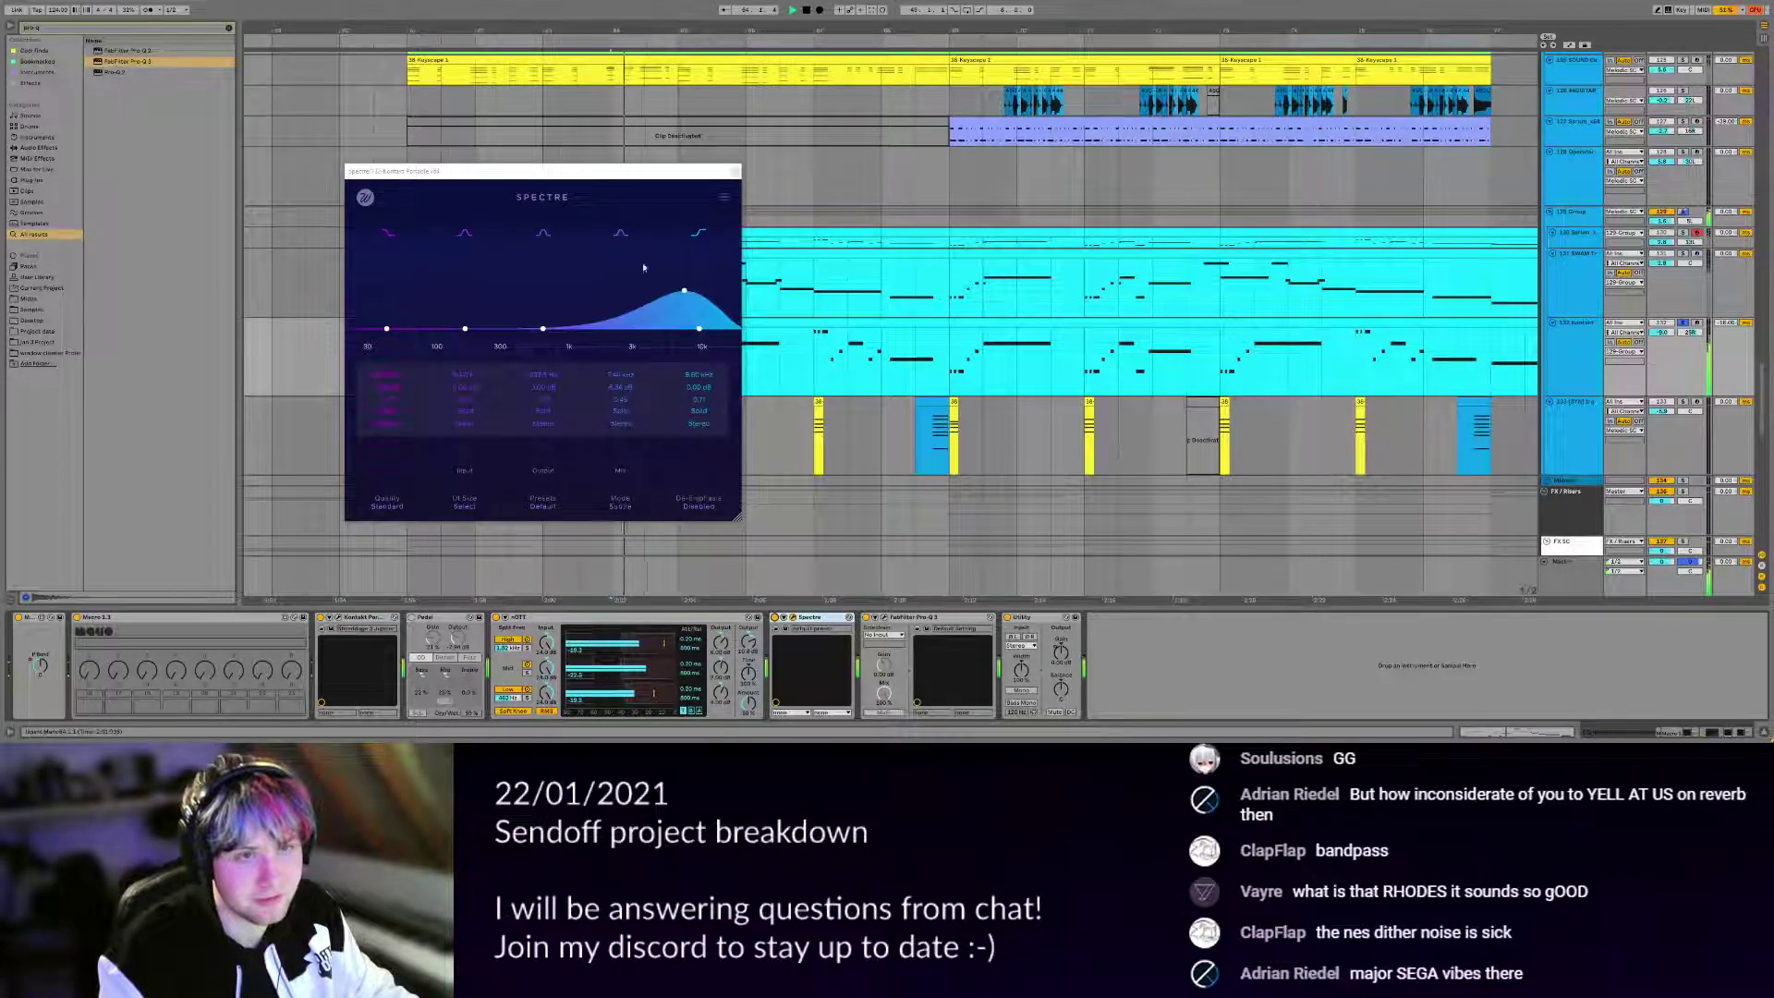
pyautogui.click(736, 171)
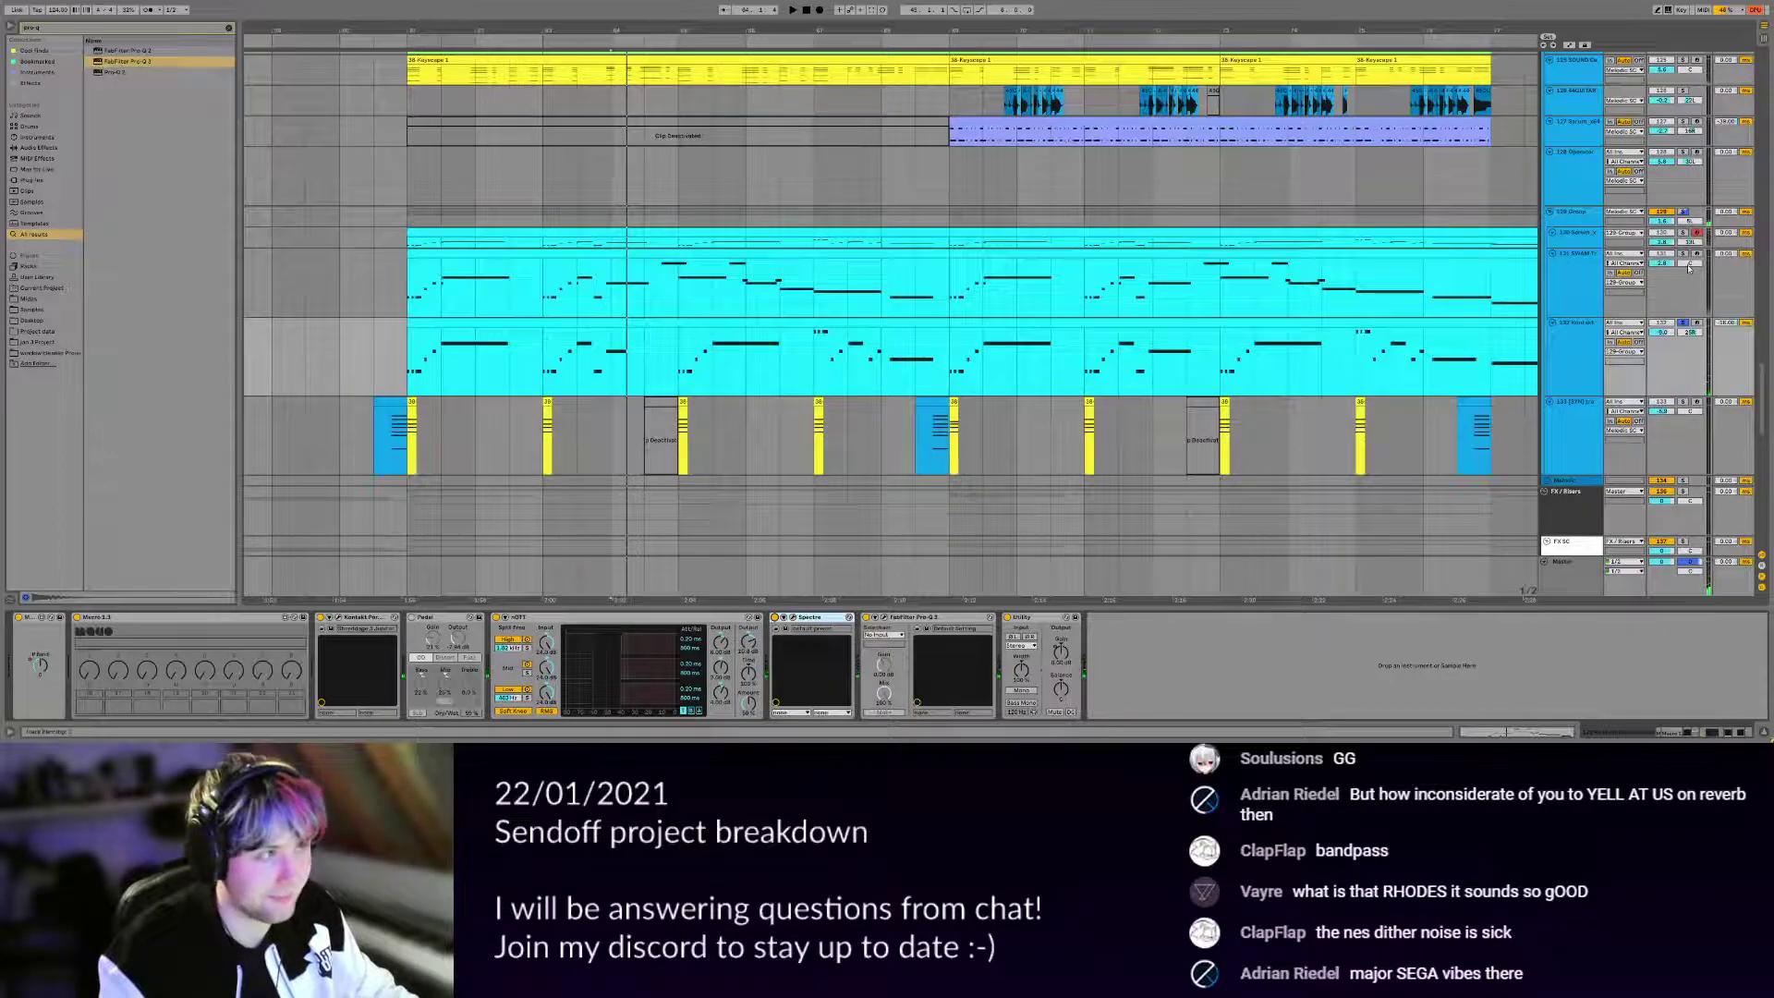
# Play the trumpet and Kontakt tracks together in solo, look over the whole layered passage, and stop playback.
pyautogui.press('space')
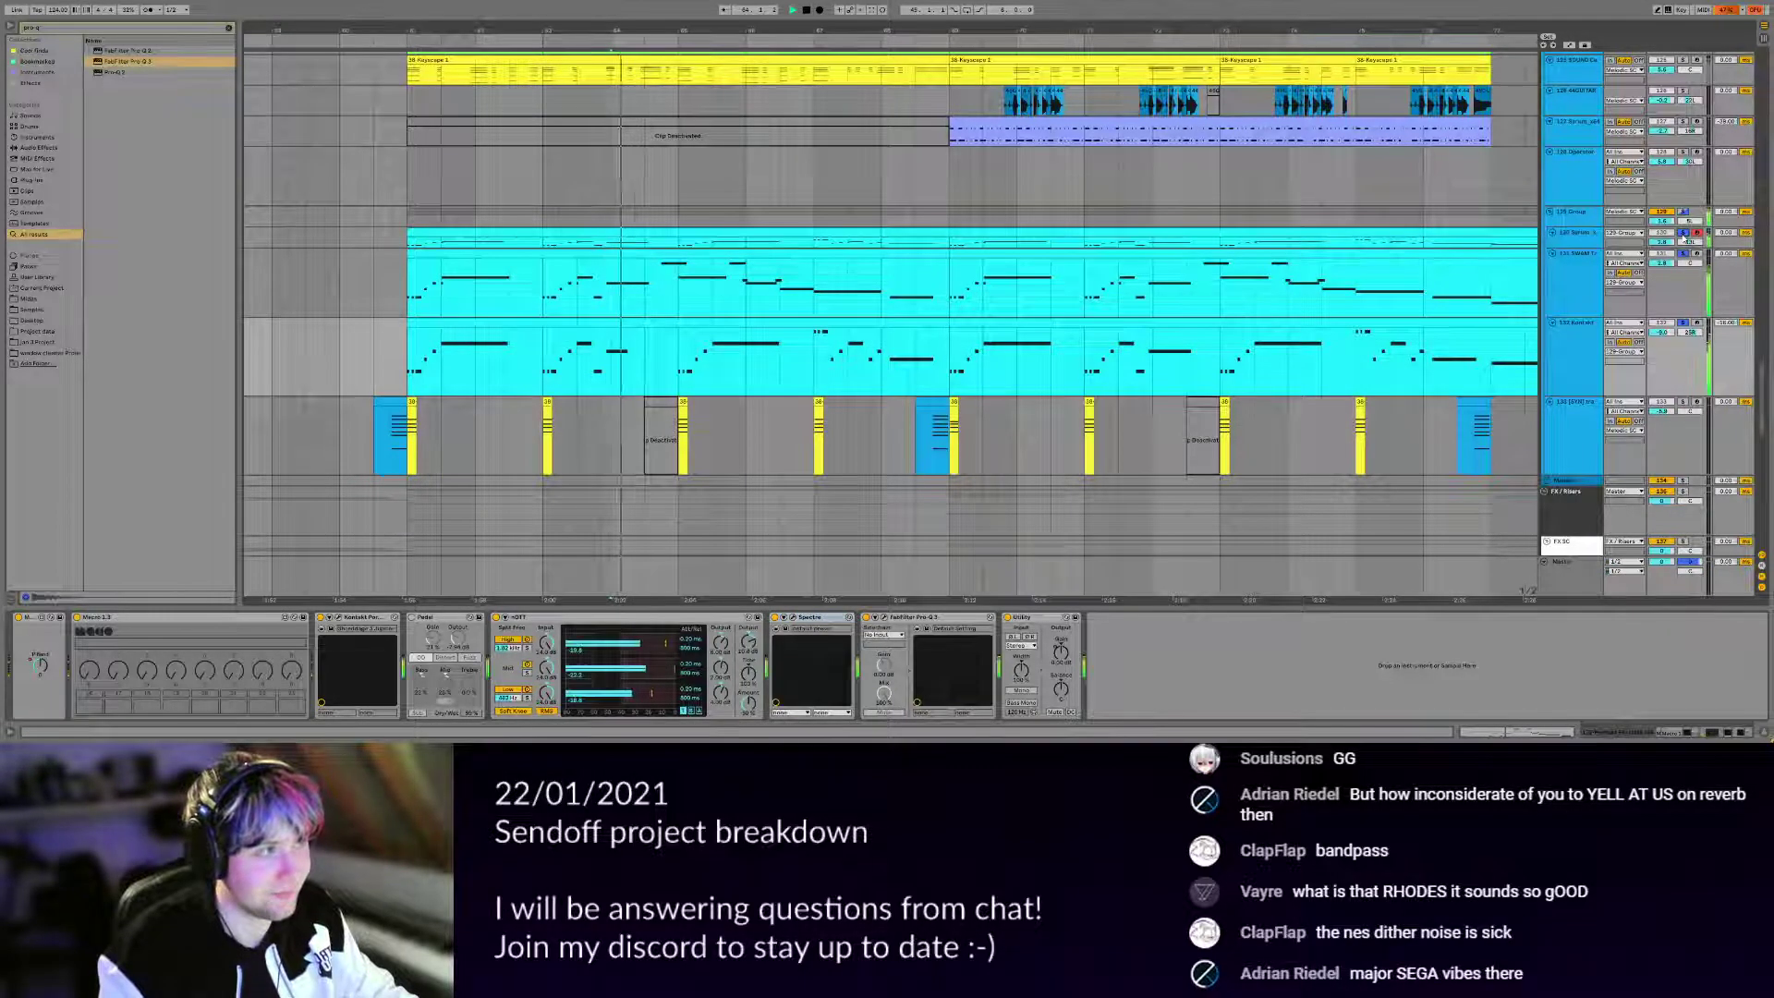
pyautogui.scroll(-2, 975, 317)
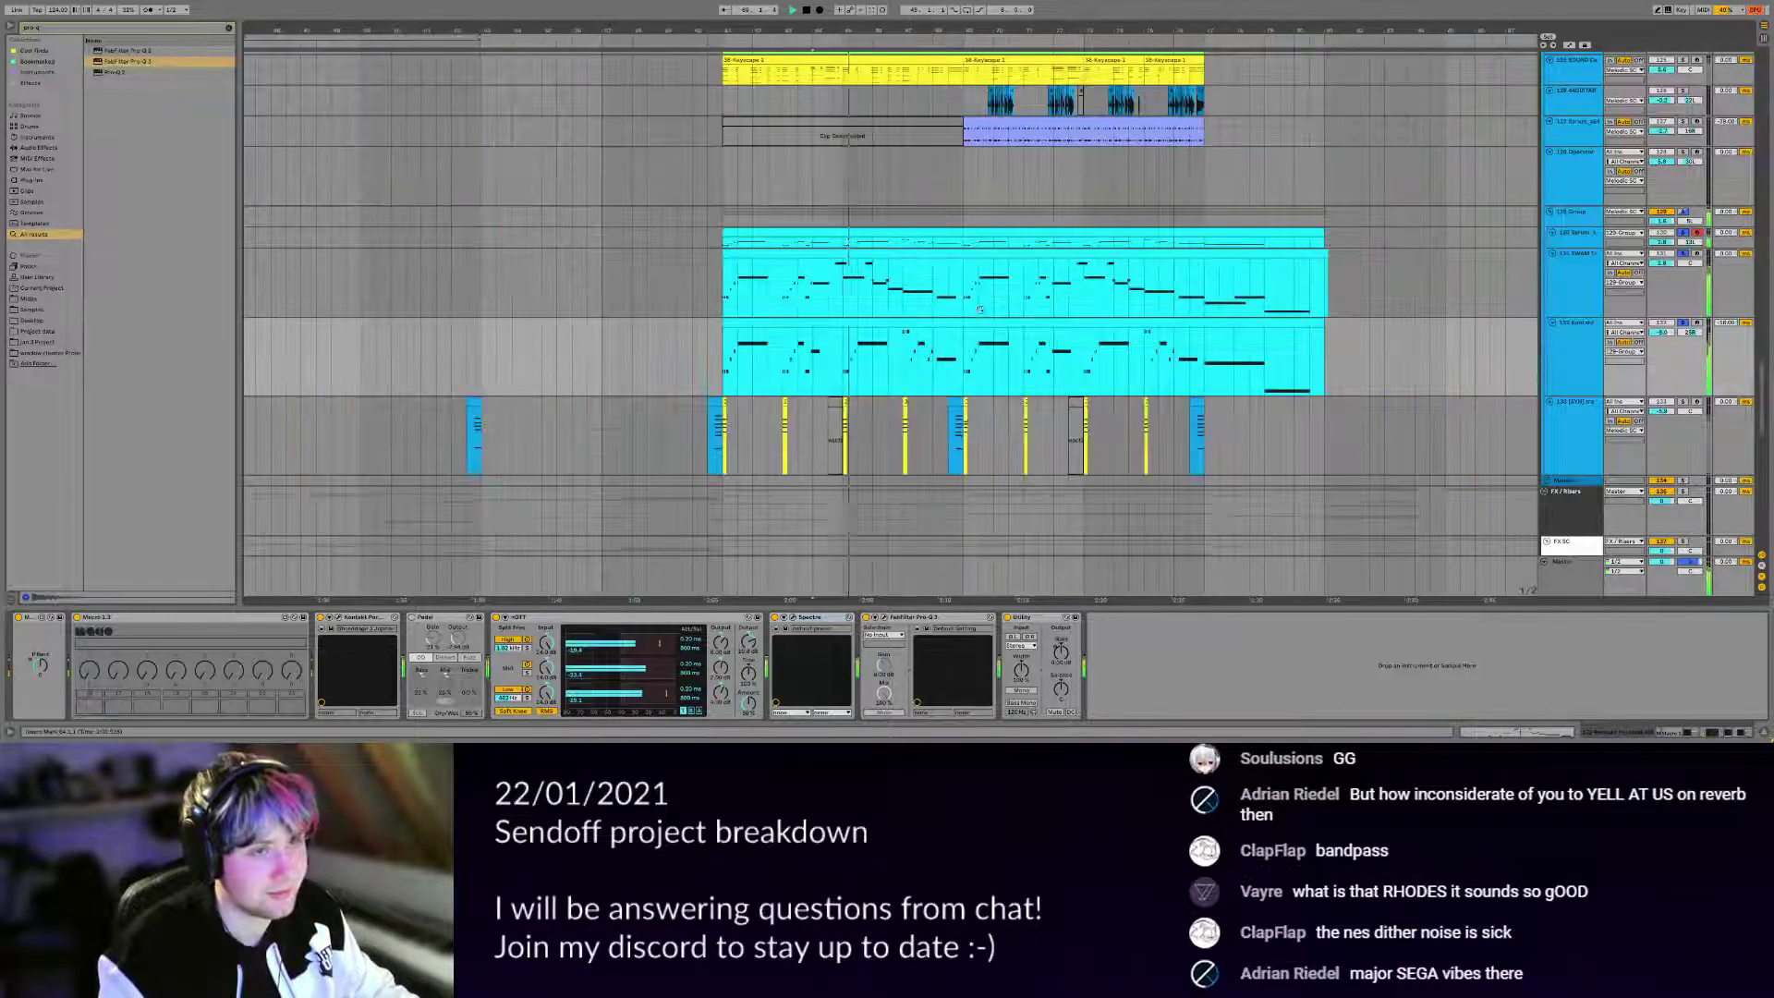
pyautogui.moveTo(975, 317); pyautogui.dragTo(844, 347)
pyautogui.press('space')
pyautogui.scroll(2, 732, 432)
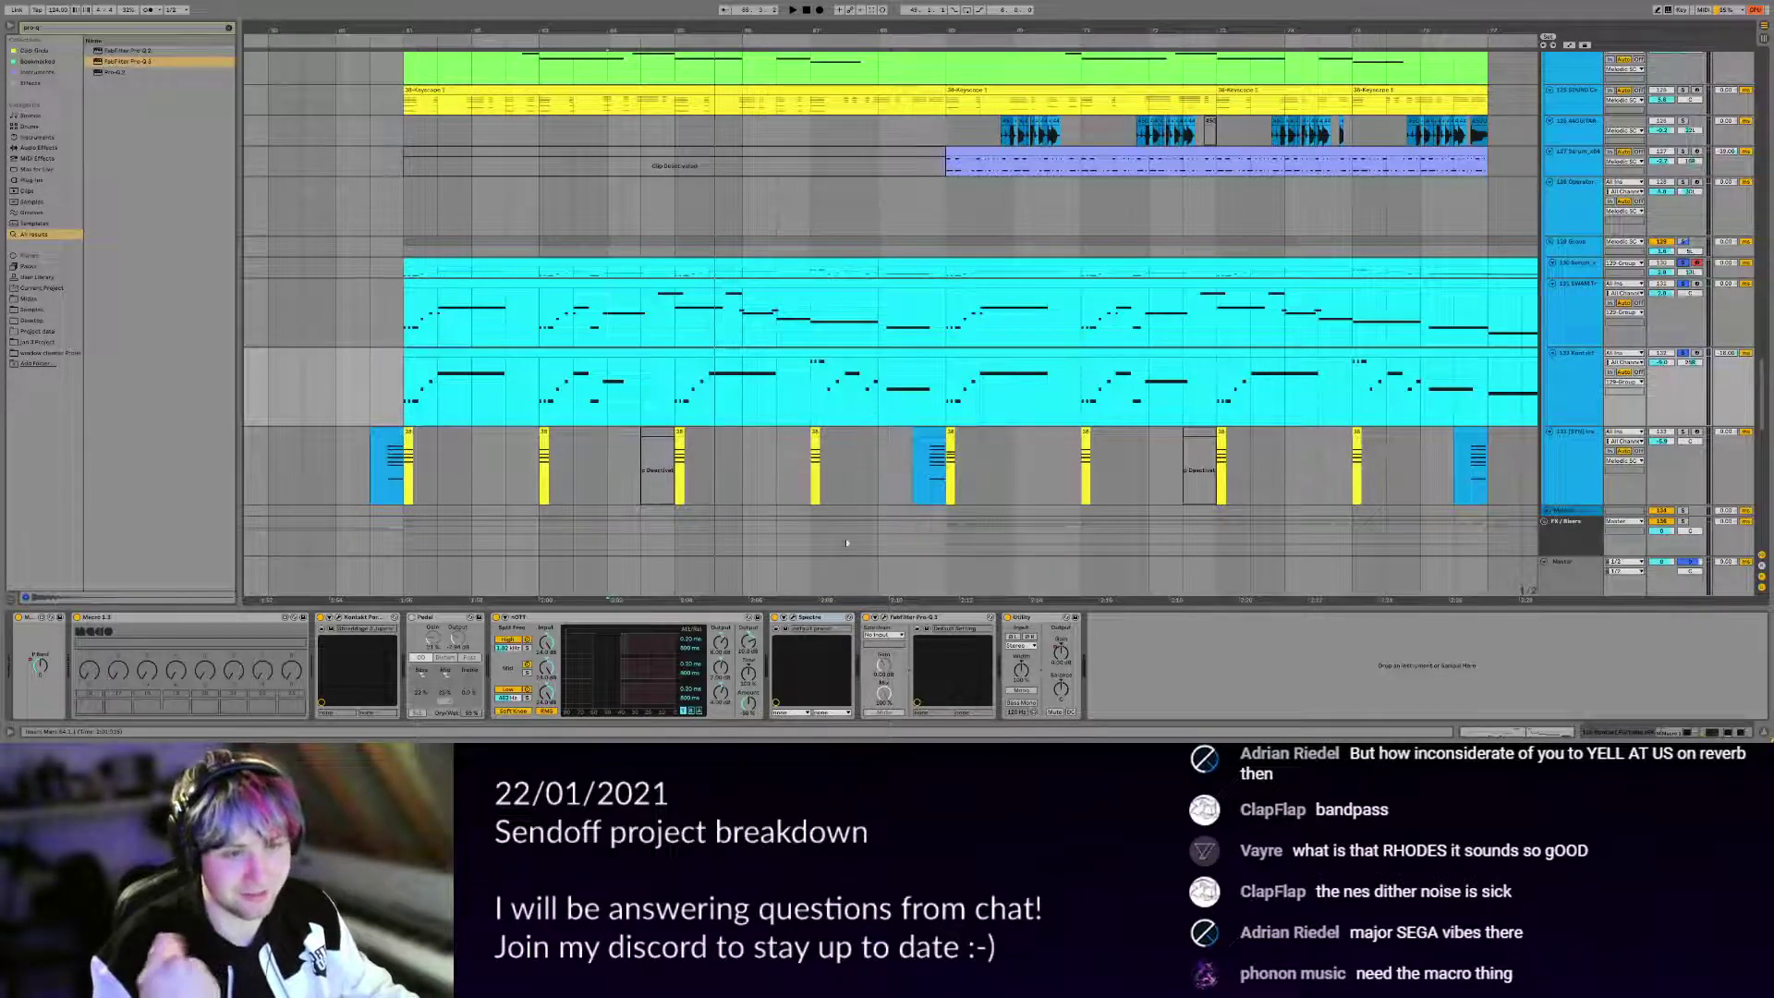
# Examine the Pro-Q curve on the Kontakt track during playback and the one on the trumpet track, closing both windows.
pyautogui.click(883, 619)
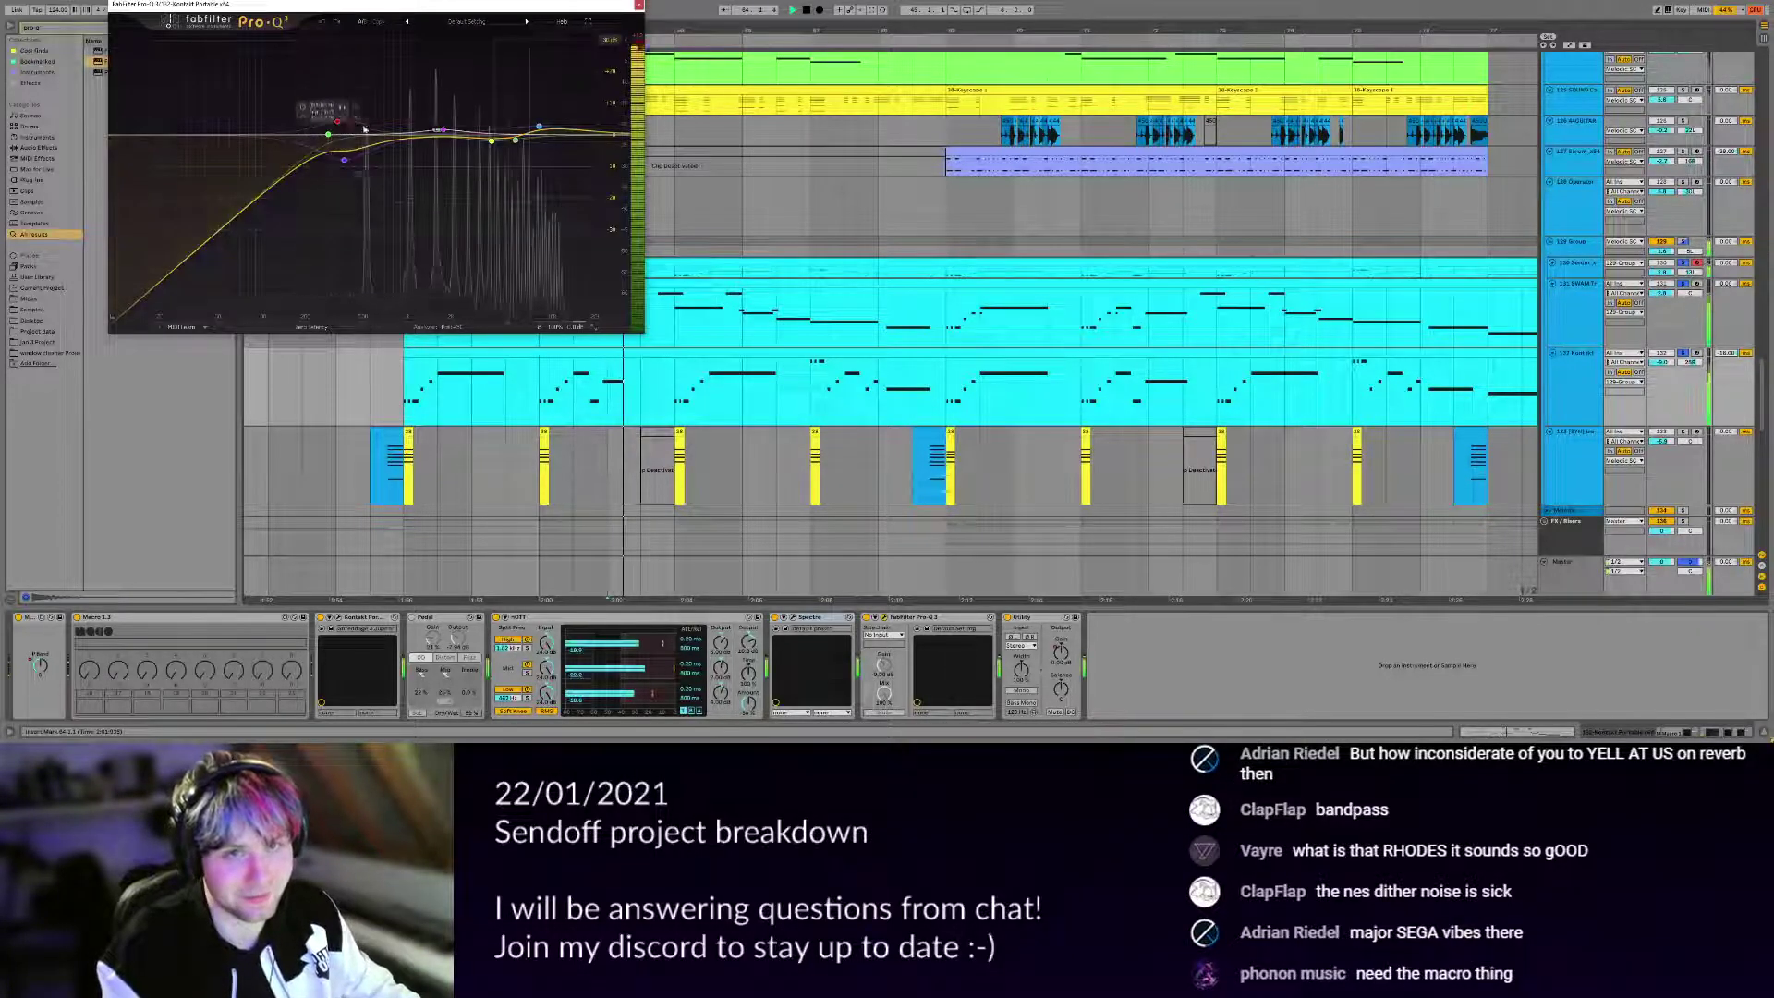
pyautogui.press('space')
pyautogui.click(638, 6)
pyautogui.click(1575, 284)
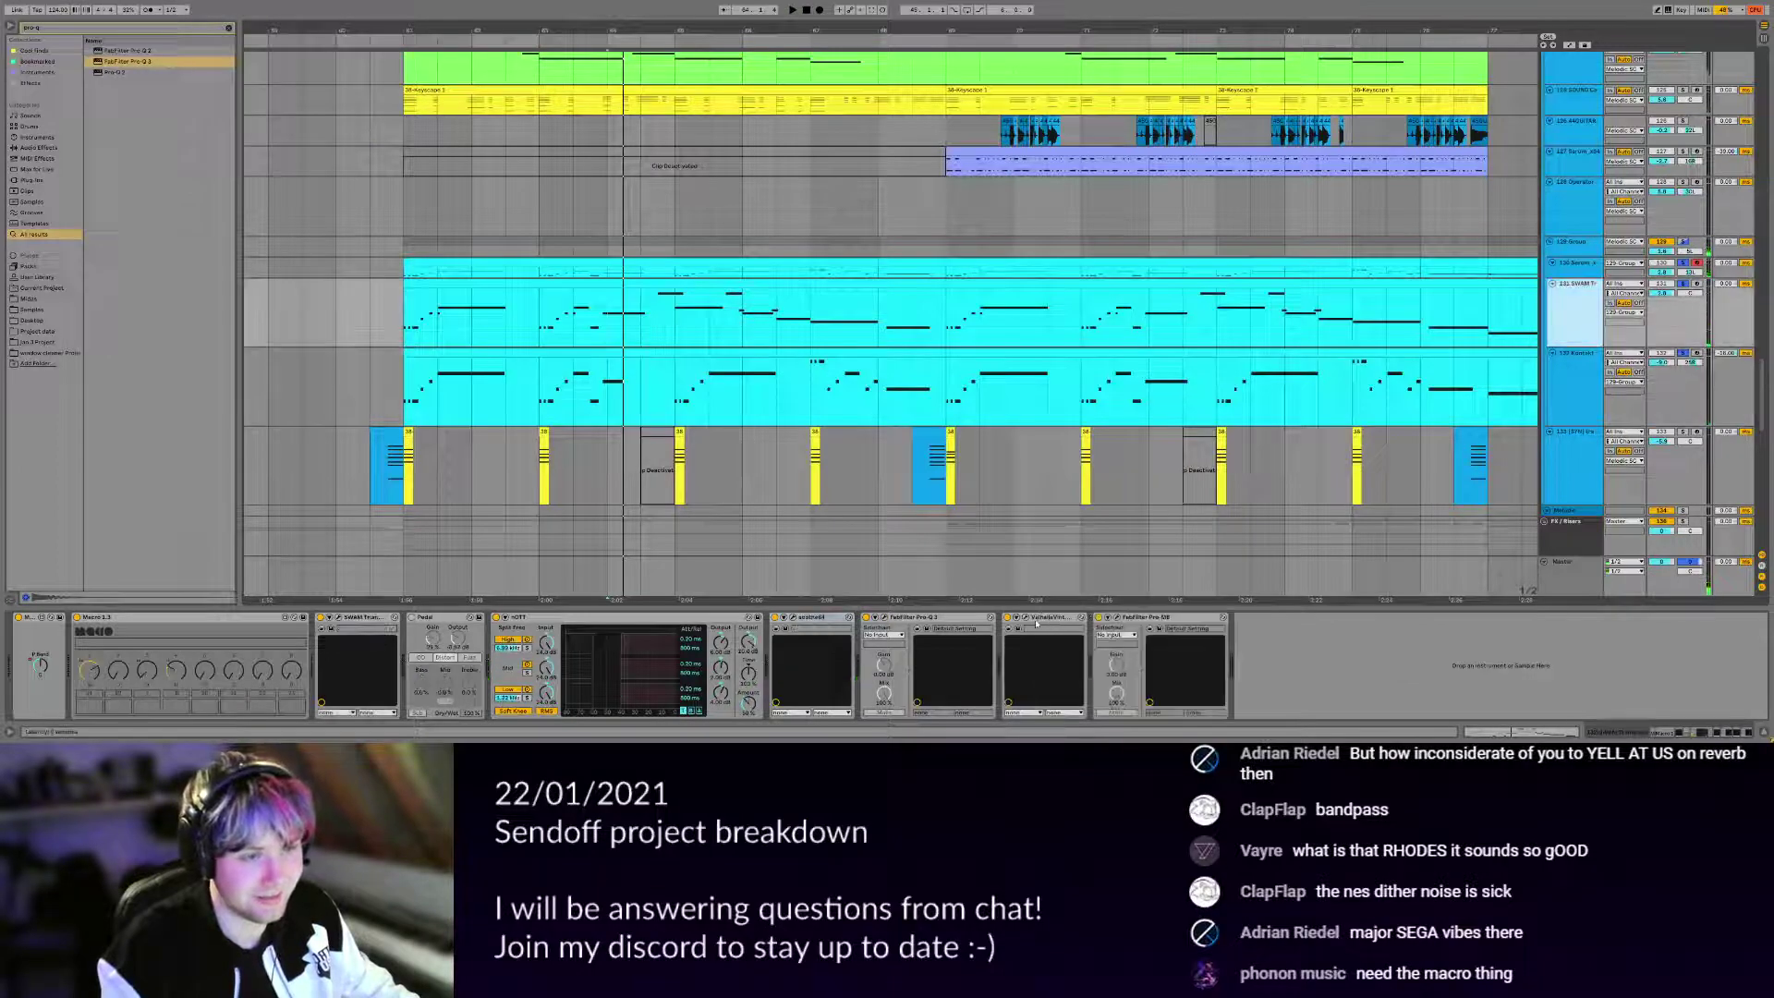
pyautogui.click(884, 618)
pyautogui.click(781, 3)
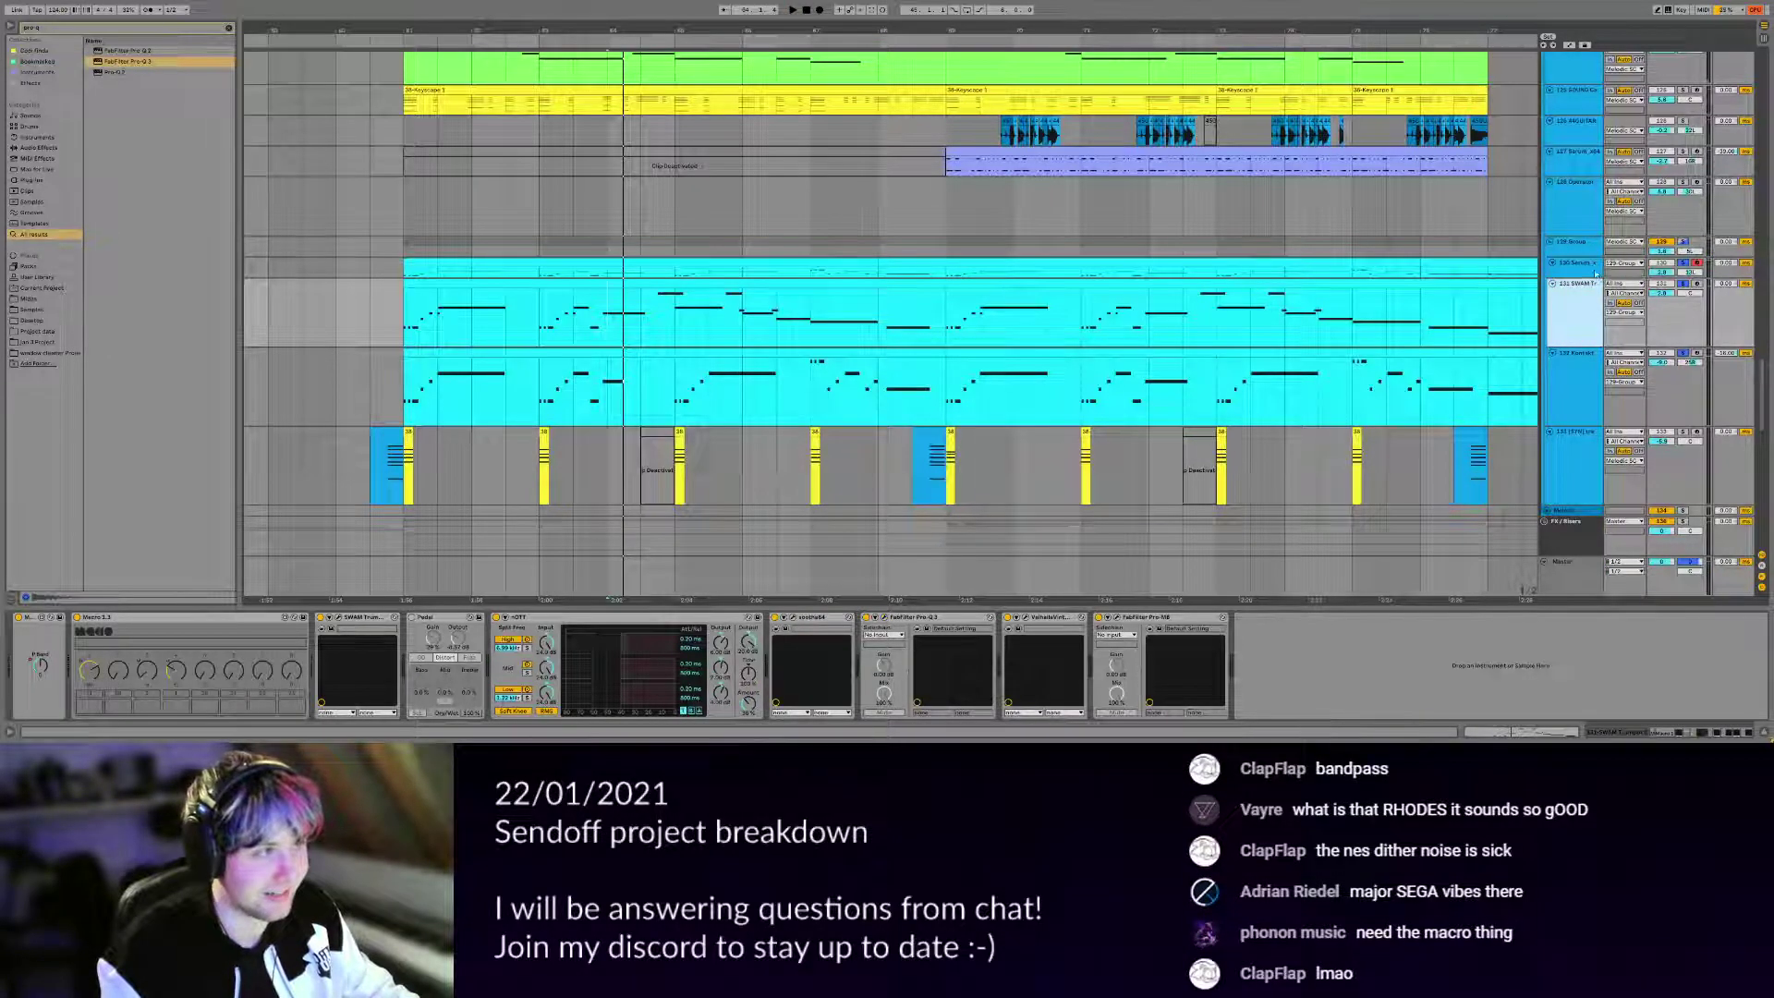
# Select the trumpet and Kontakt tracks together and reduce both to minimum height.
pyautogui.click(1592, 268)
pyautogui.scroll(-3, 877, 353)
pyautogui.moveTo(877, 354); pyautogui.dragTo(707, 378)
pyautogui.click(1579, 308)
pyautogui.keyDown('shift'); pyautogui.click(1580, 377); pyautogui.keyUp('shift')
pyautogui.moveTo(1582, 369); pyautogui.dragTo(1585, 316)
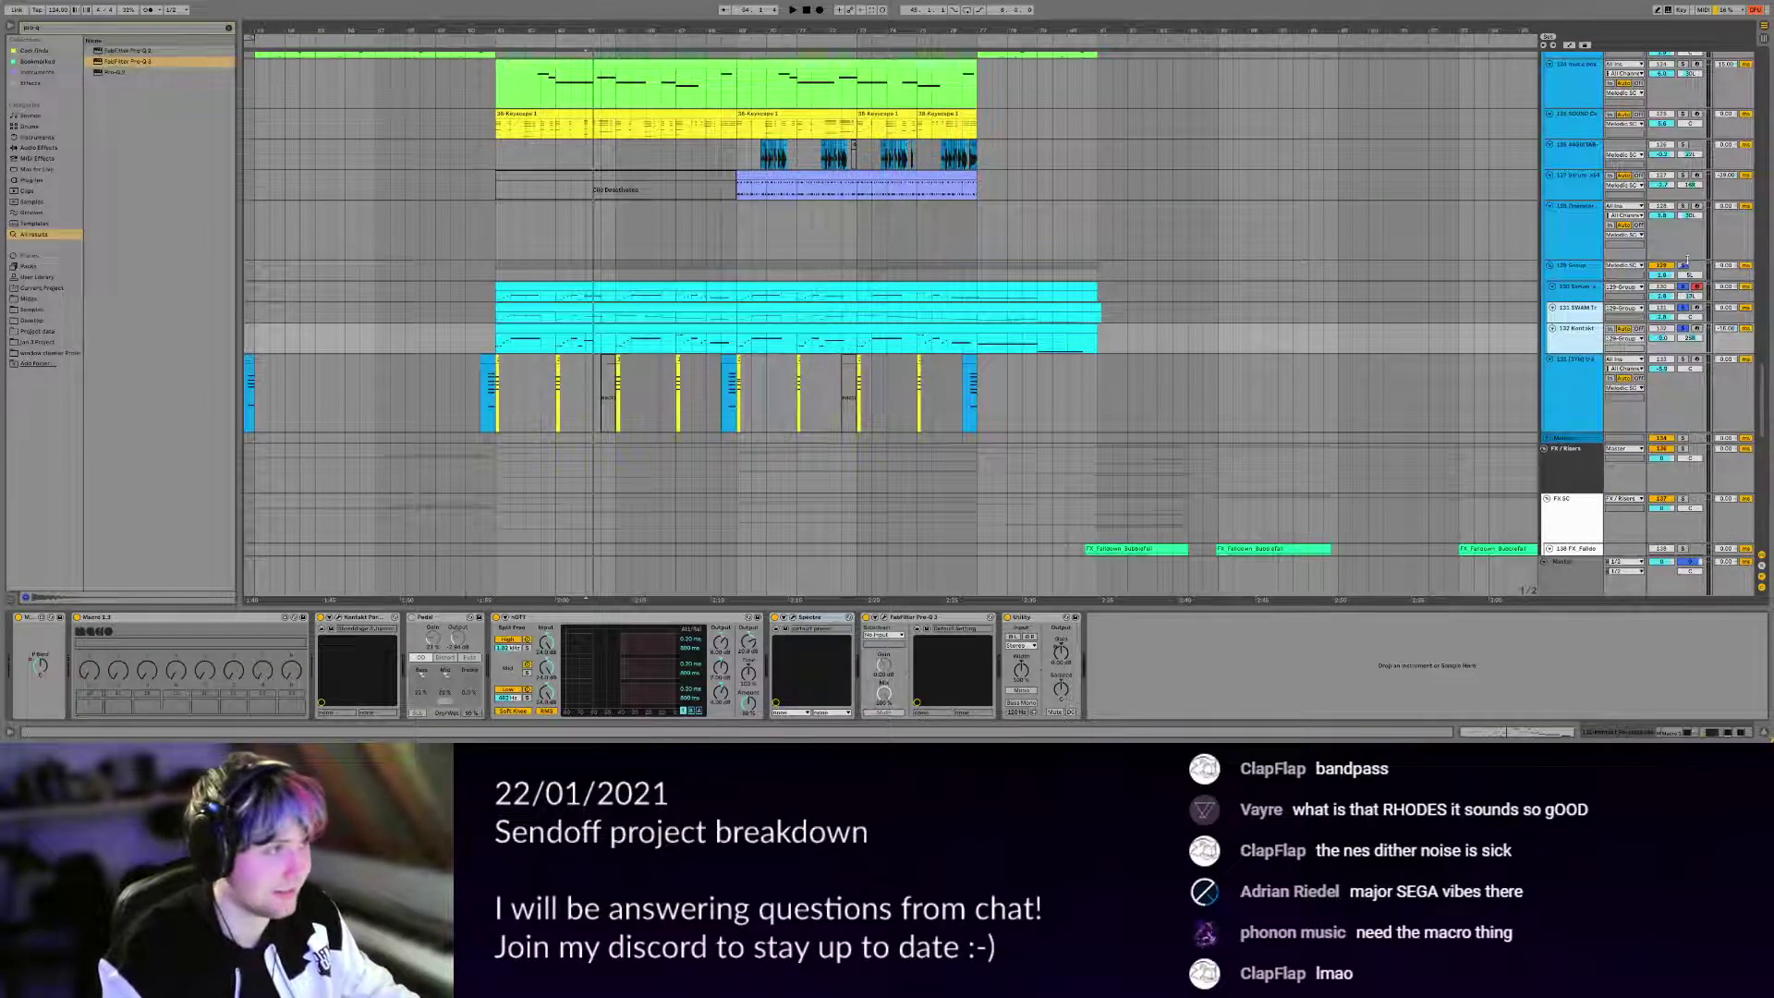
# Solo the group containing the trumpet and Kontakt layers and play its combined sound.
pyautogui.click(1684, 265)
pyautogui.press('space')
pyautogui.scroll(3, 574, 310)
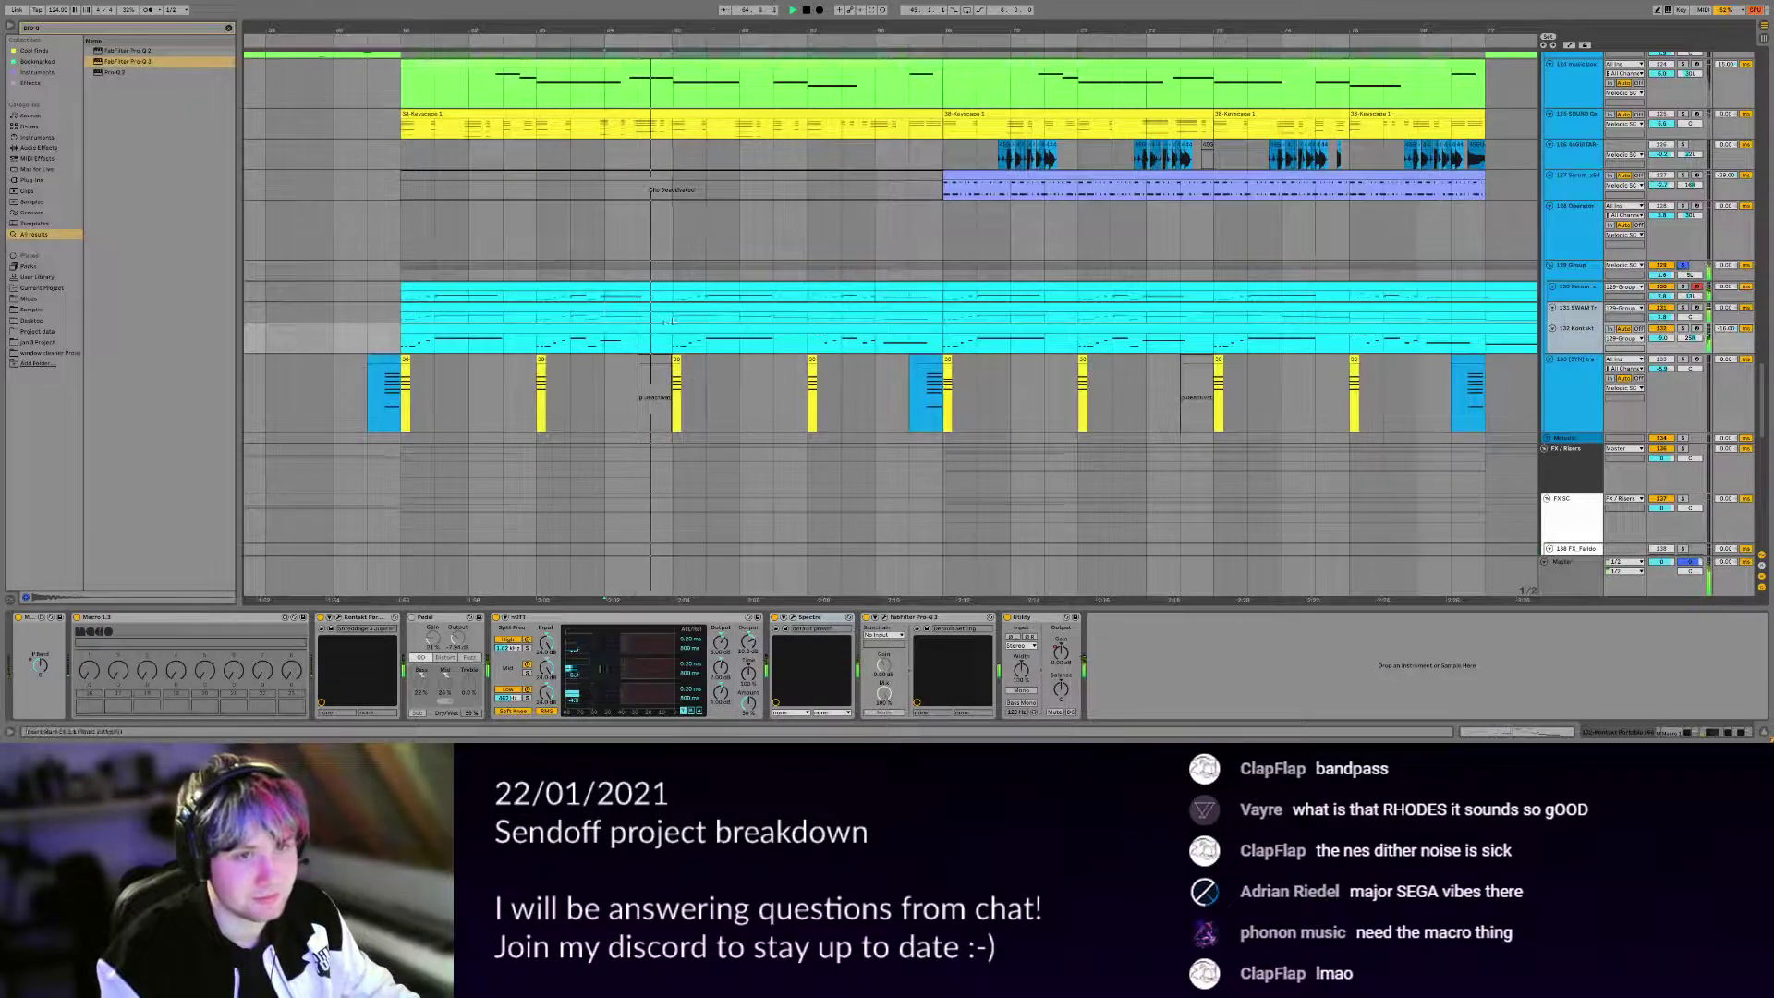
pyautogui.click(672, 320)
pyautogui.scroll(-3, 625, 328)
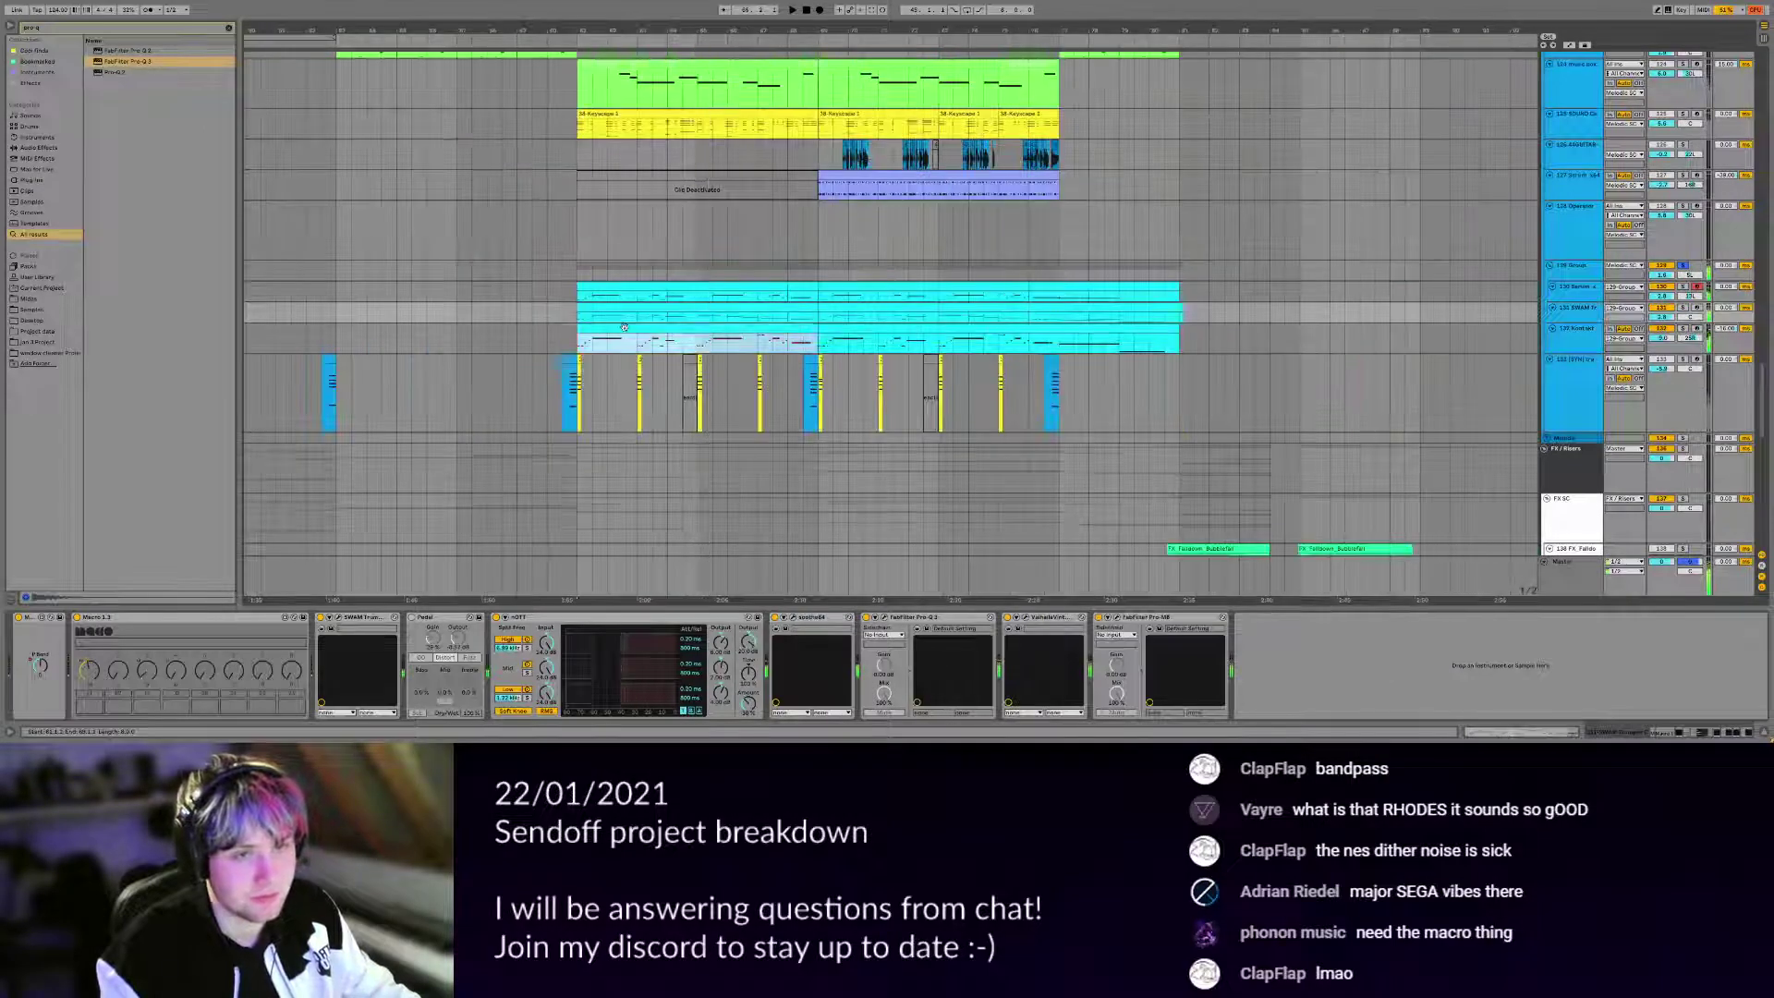
# Open the first Kontakt clip in the piano roll, look over its melody notes, and return to the device view.
pyautogui.doubleClick(625, 328)
pyautogui.scroll(5, 321, 342)
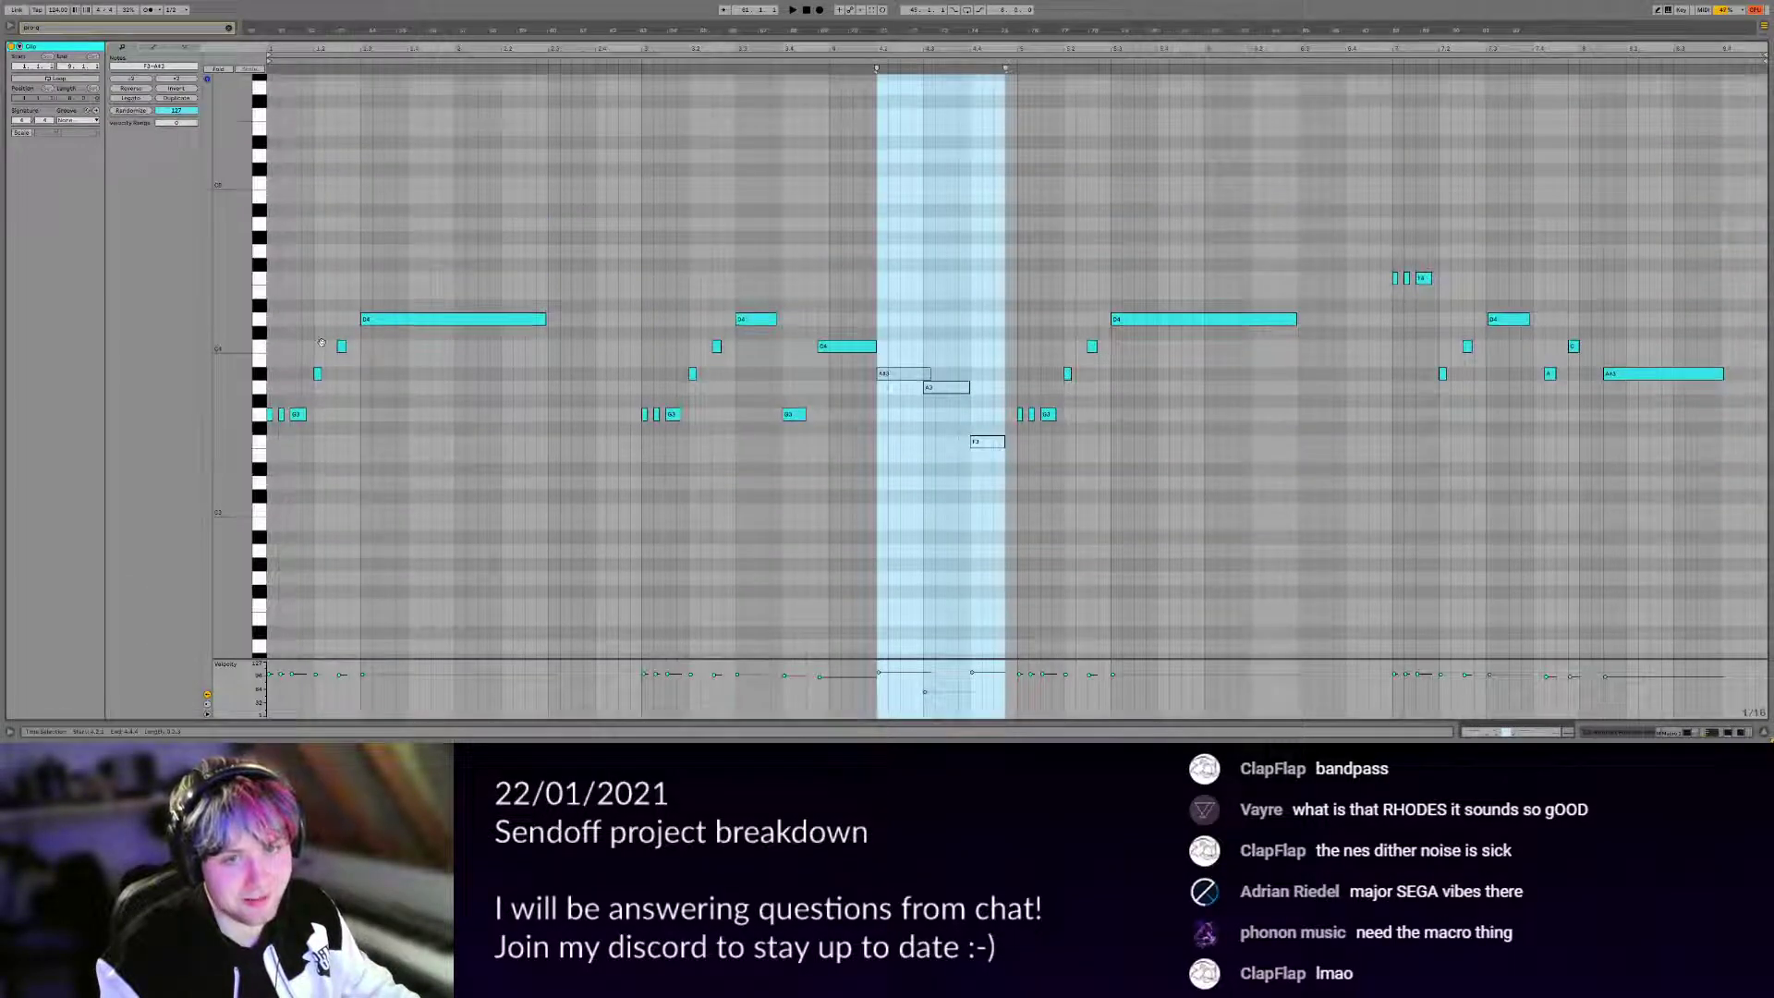
pyautogui.moveTo(322, 343); pyautogui.dragTo(322, 341)
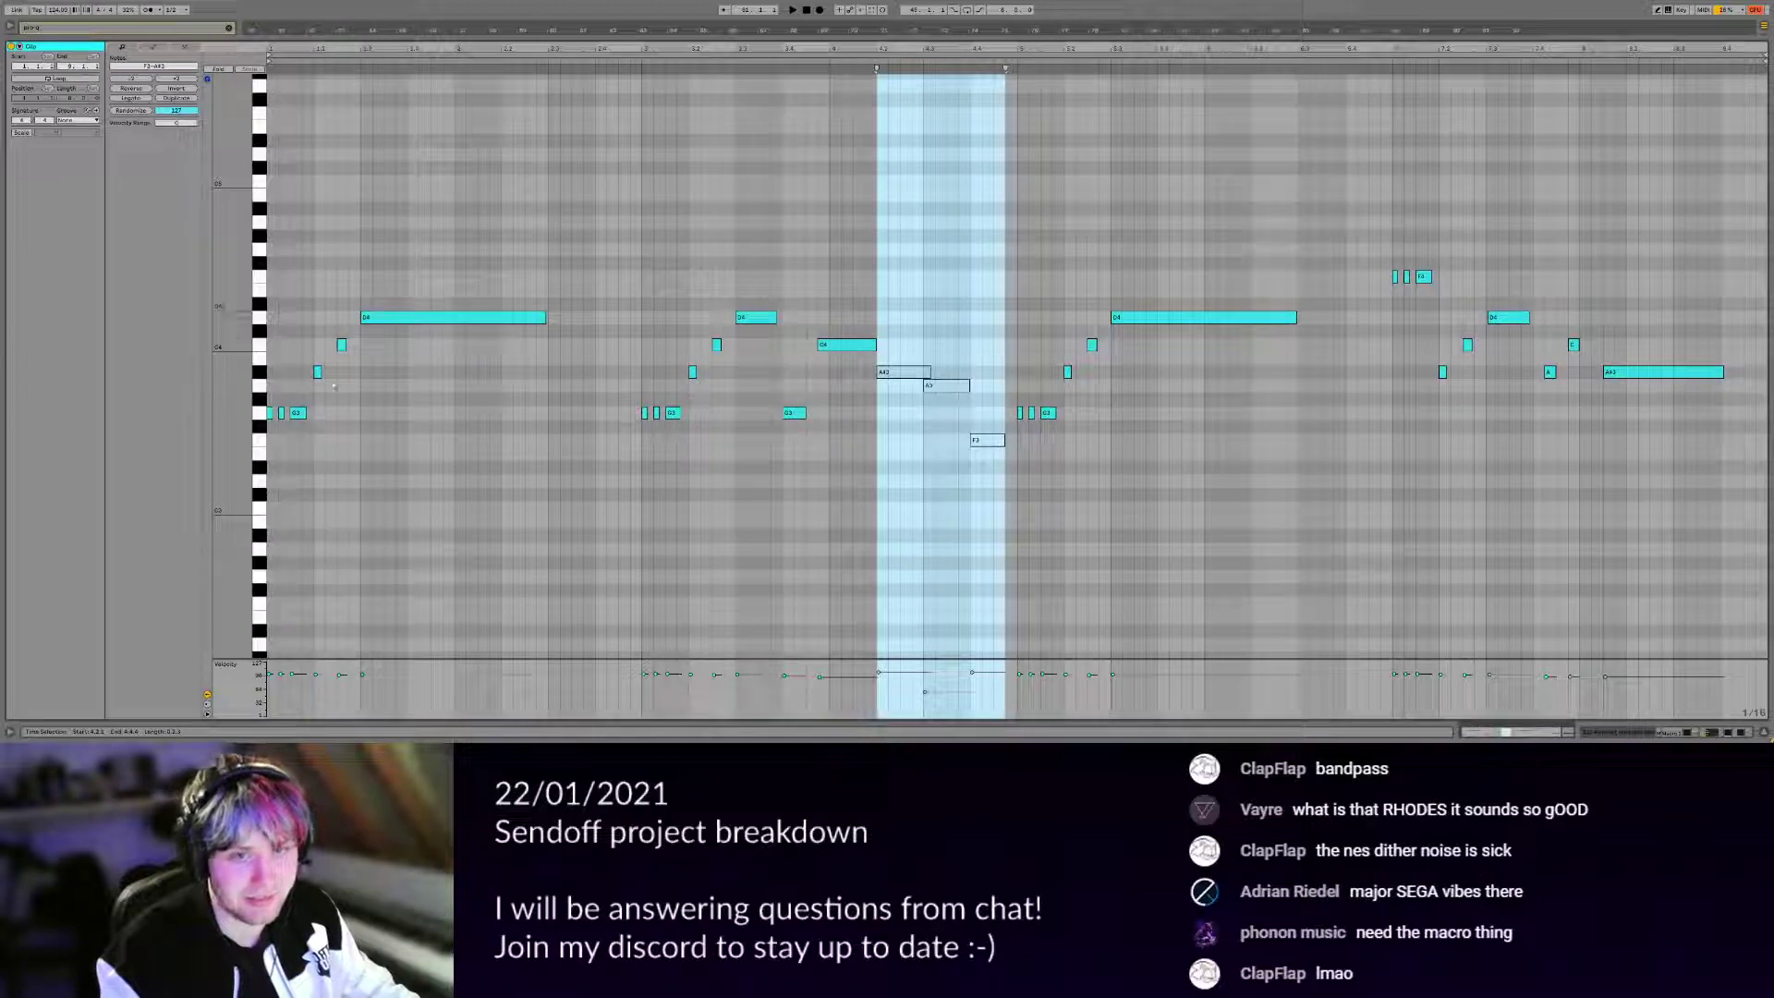
pyautogui.hotkey('shift', 'Tab')
# Go back to the earlier section and play the opening of the soloed light green lead clip briefly.
pyautogui.moveTo(445, 214); pyautogui.dragTo(947, 505)
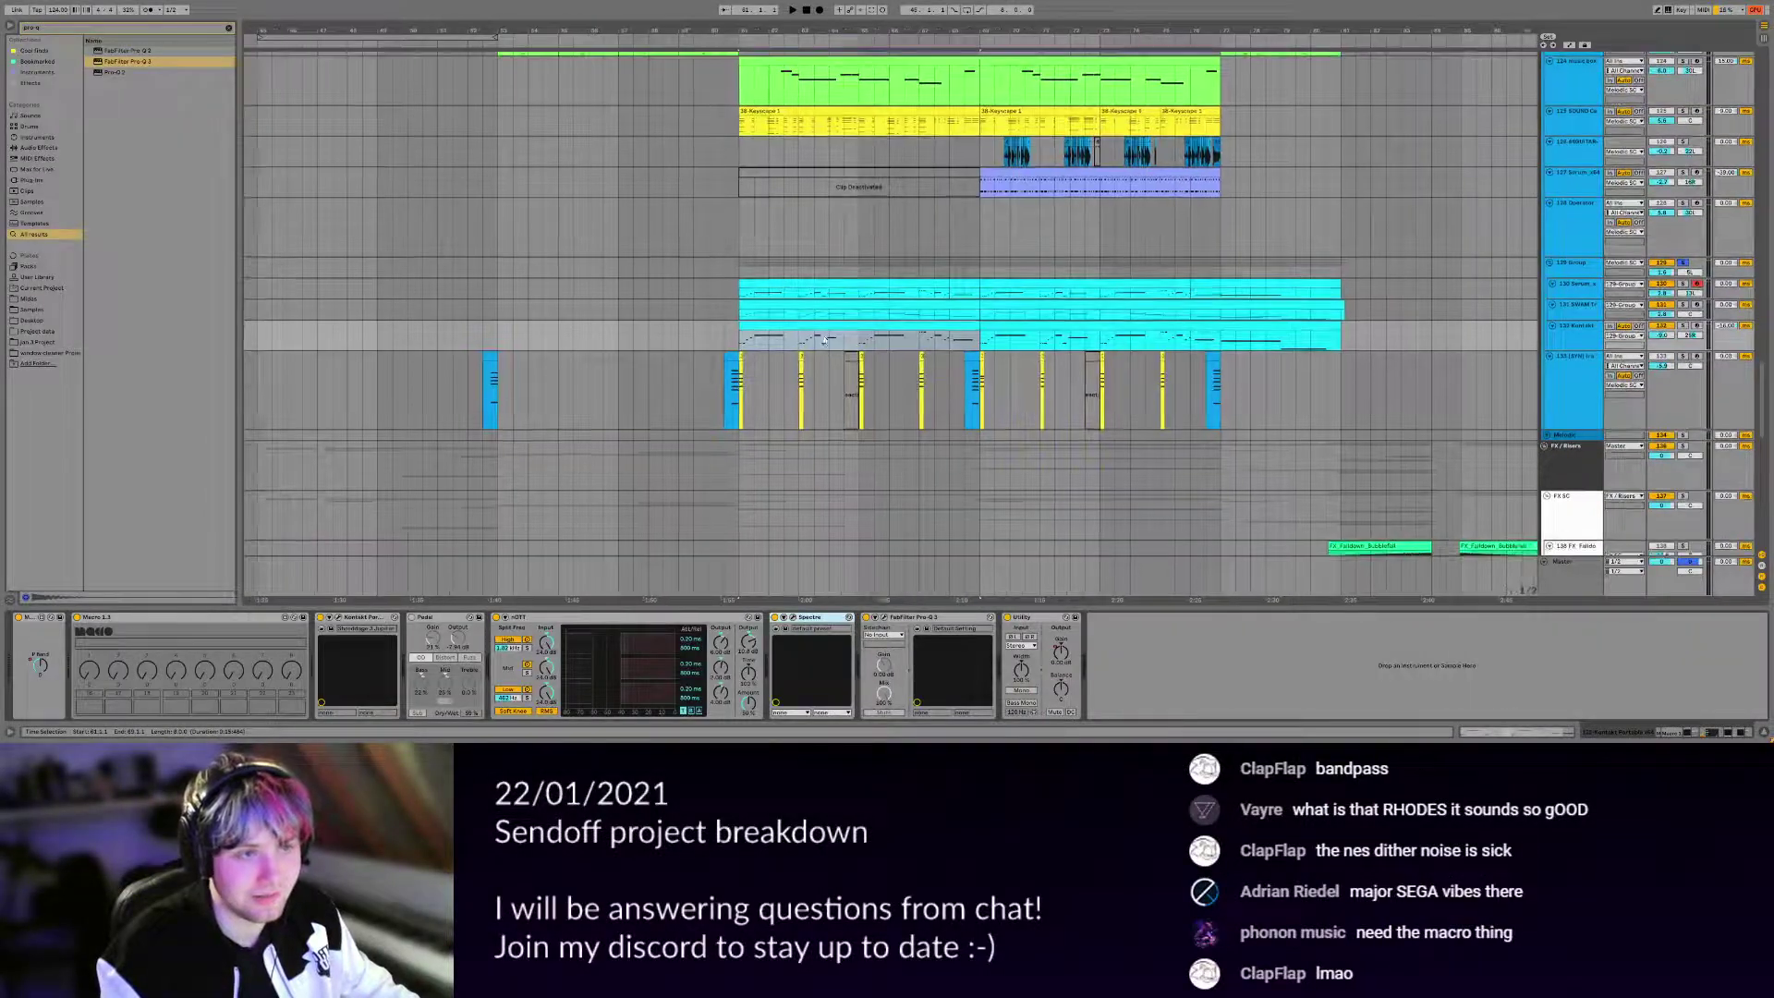
pyautogui.scroll(10, 657, 312)
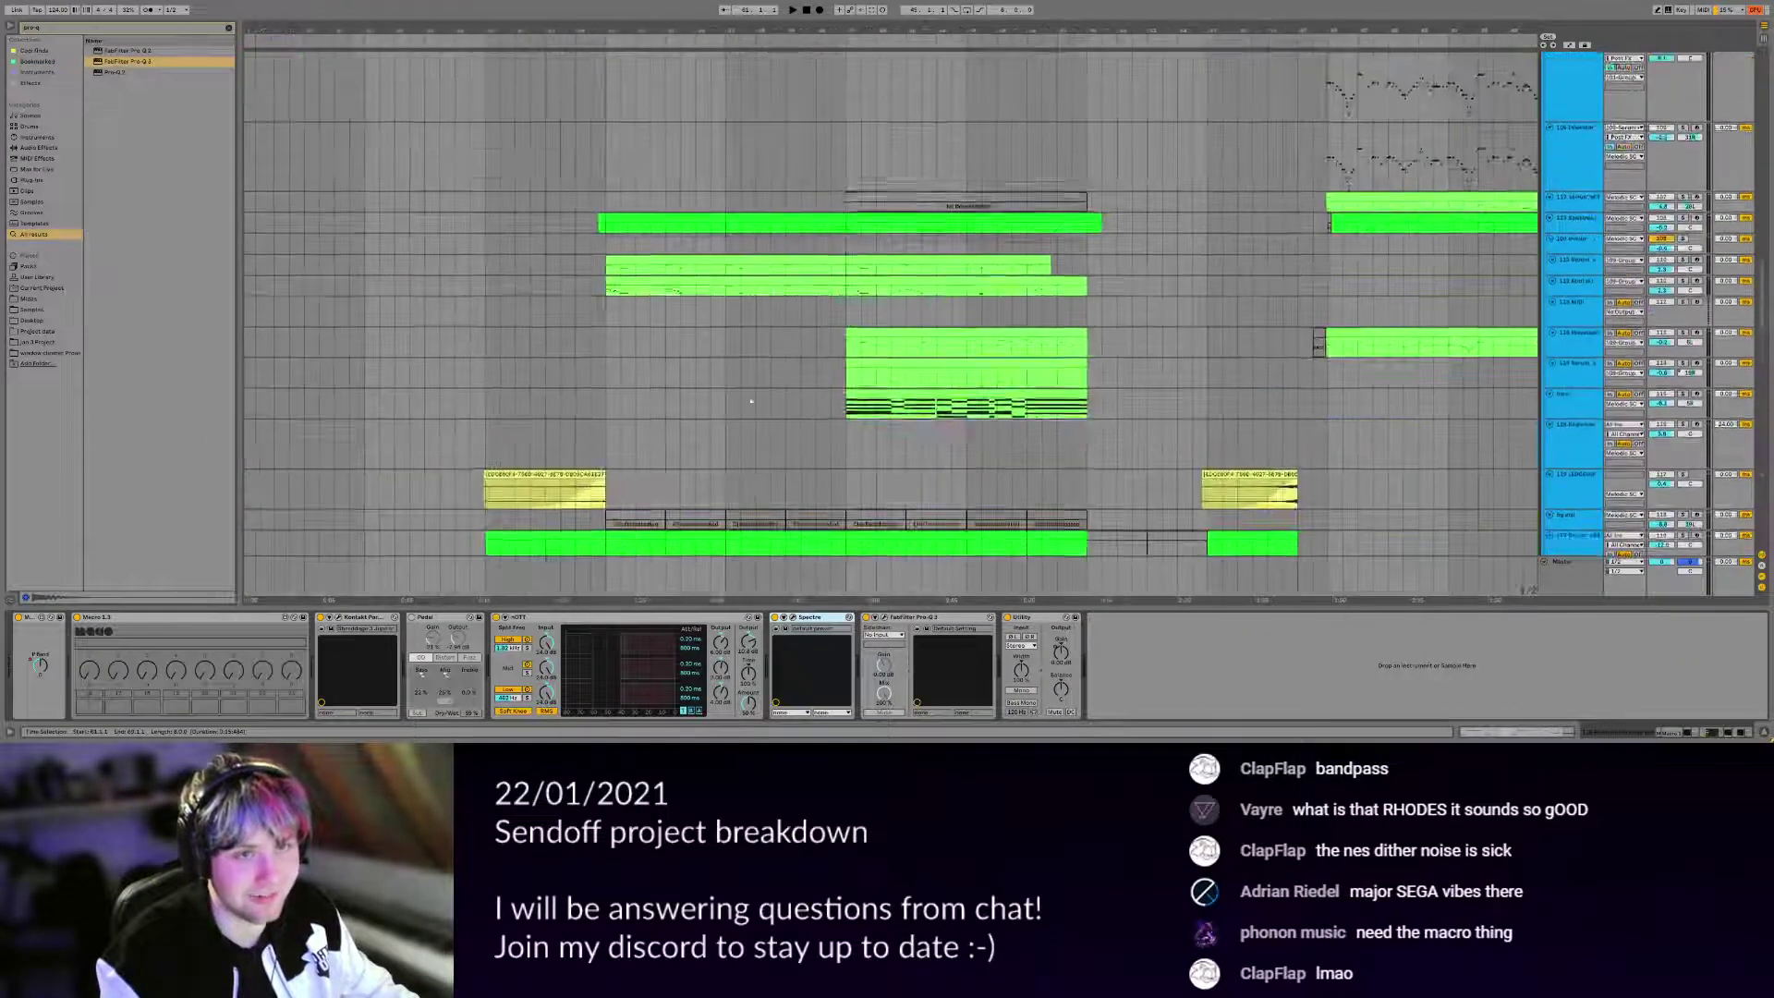
pyautogui.scroll(8, 881, 233)
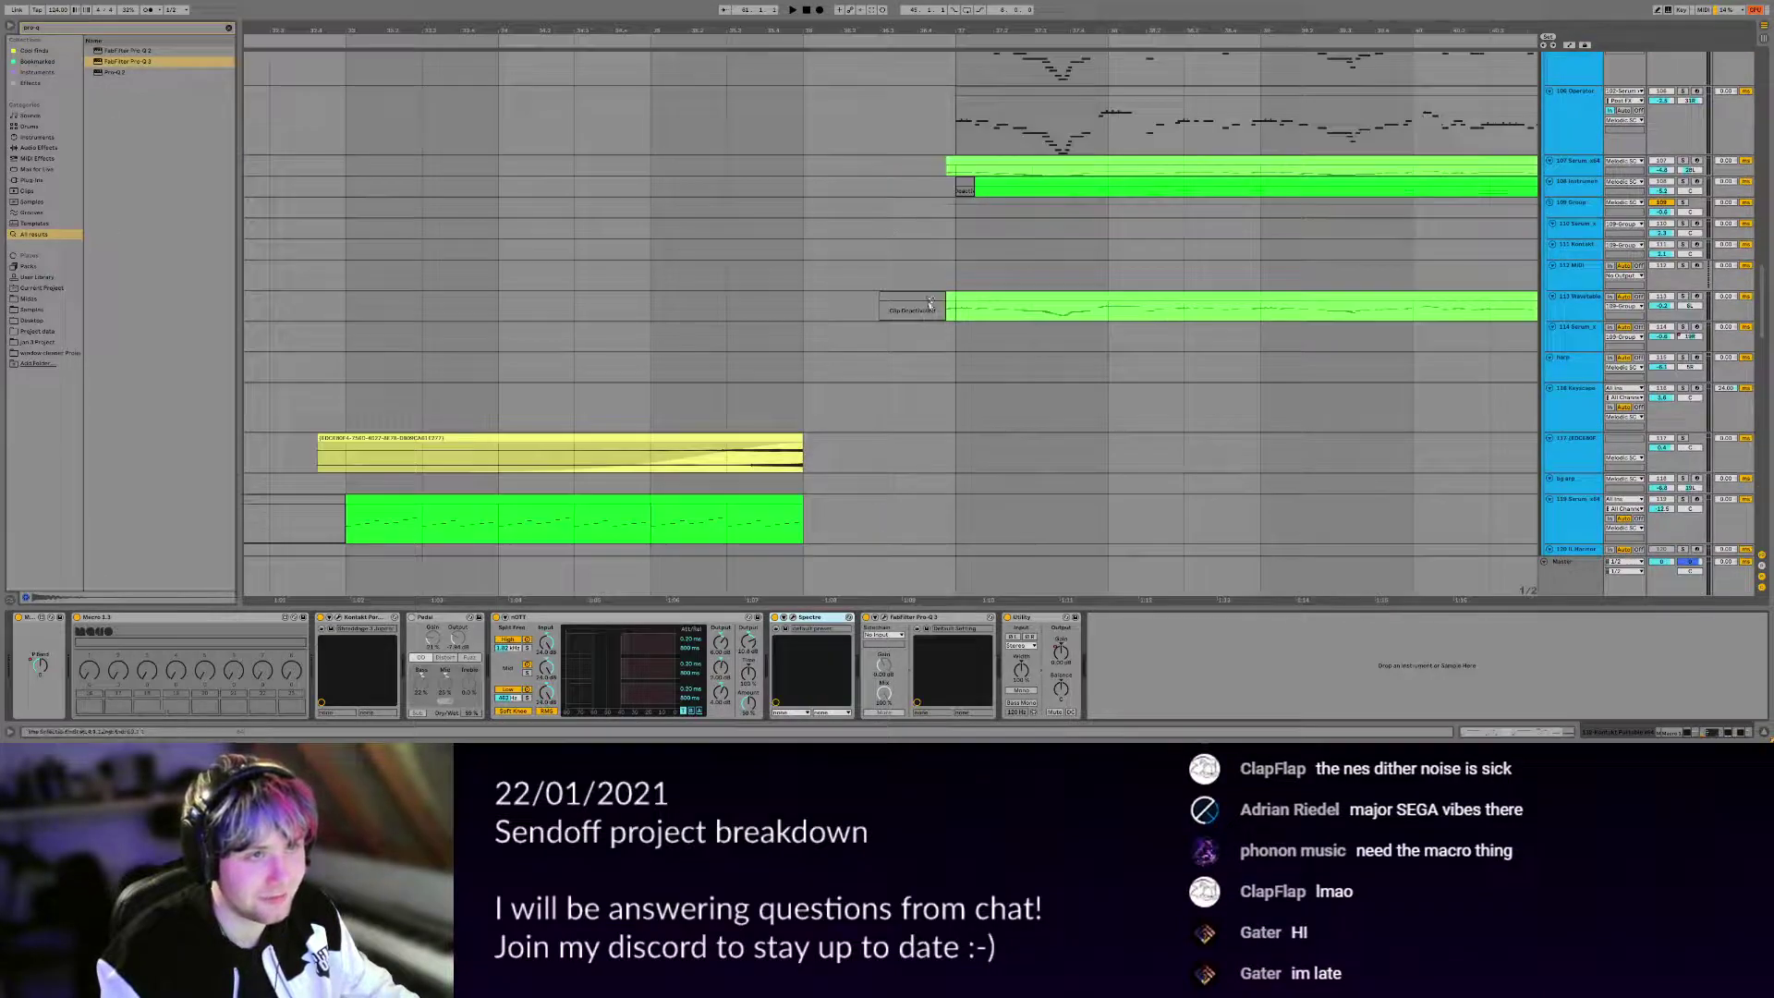
pyautogui.scroll(5, 881, 234)
pyautogui.click(880, 242)
pyautogui.press('space')
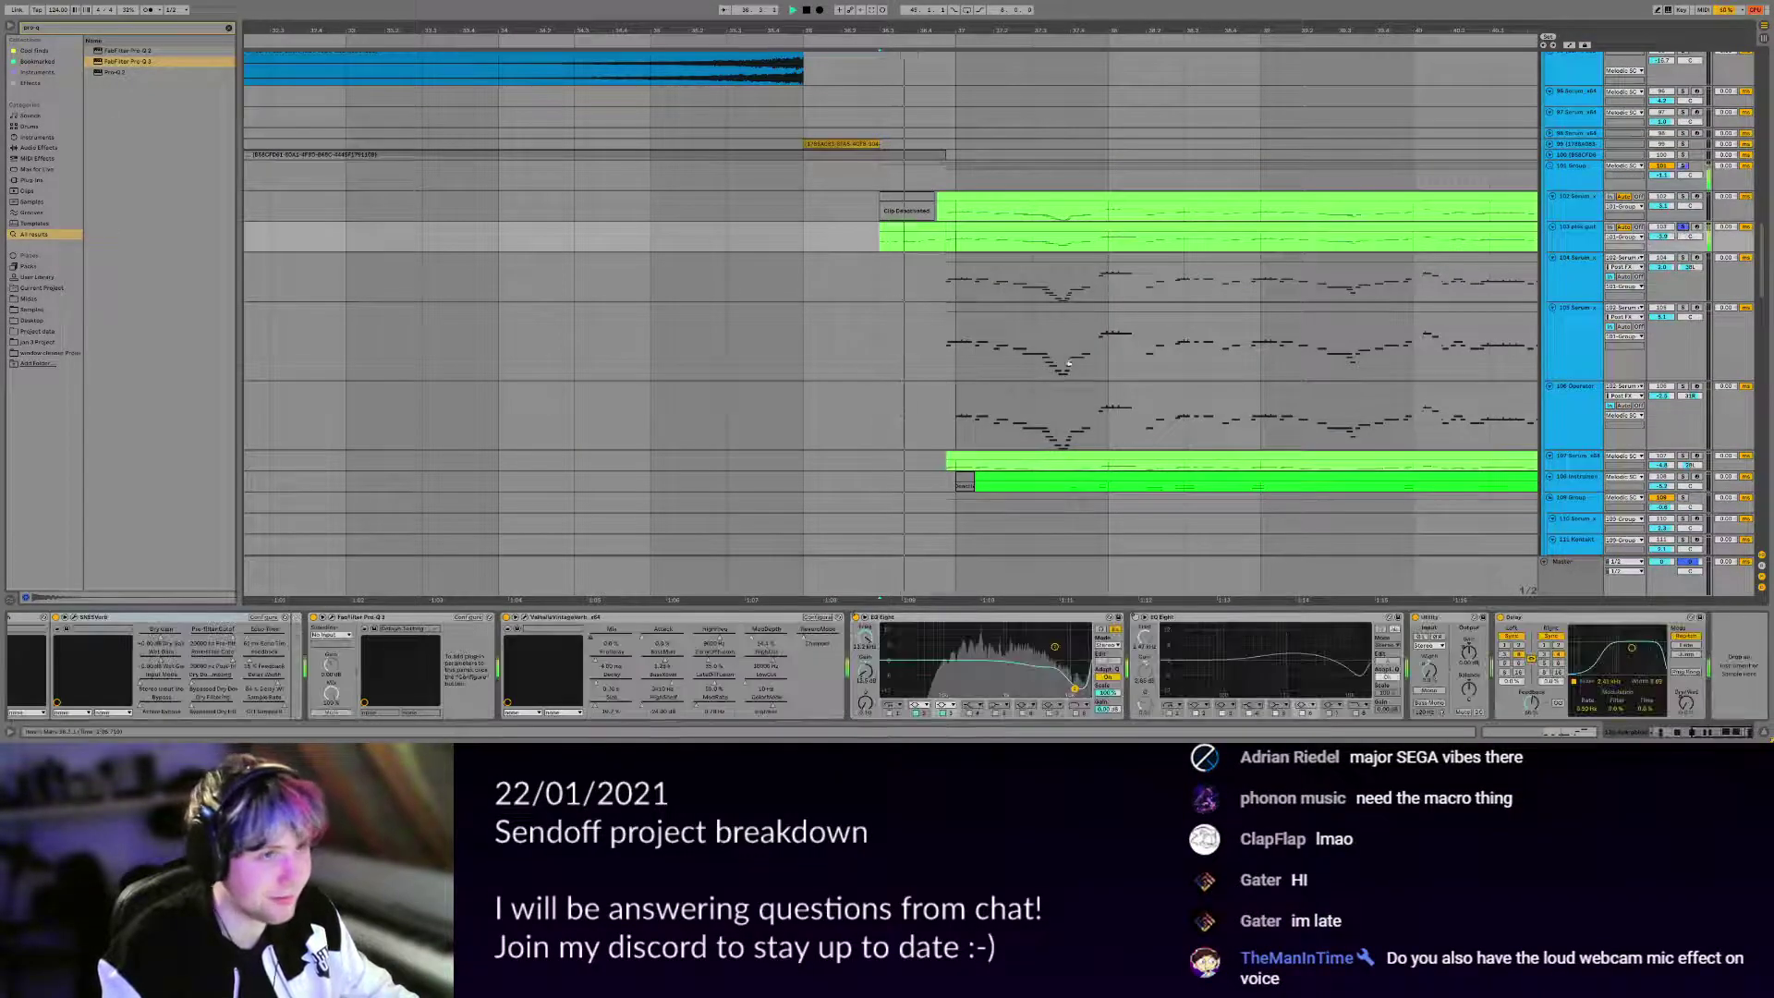
pyautogui.press('space')
pyautogui.scroll(-3, 1005, 326)
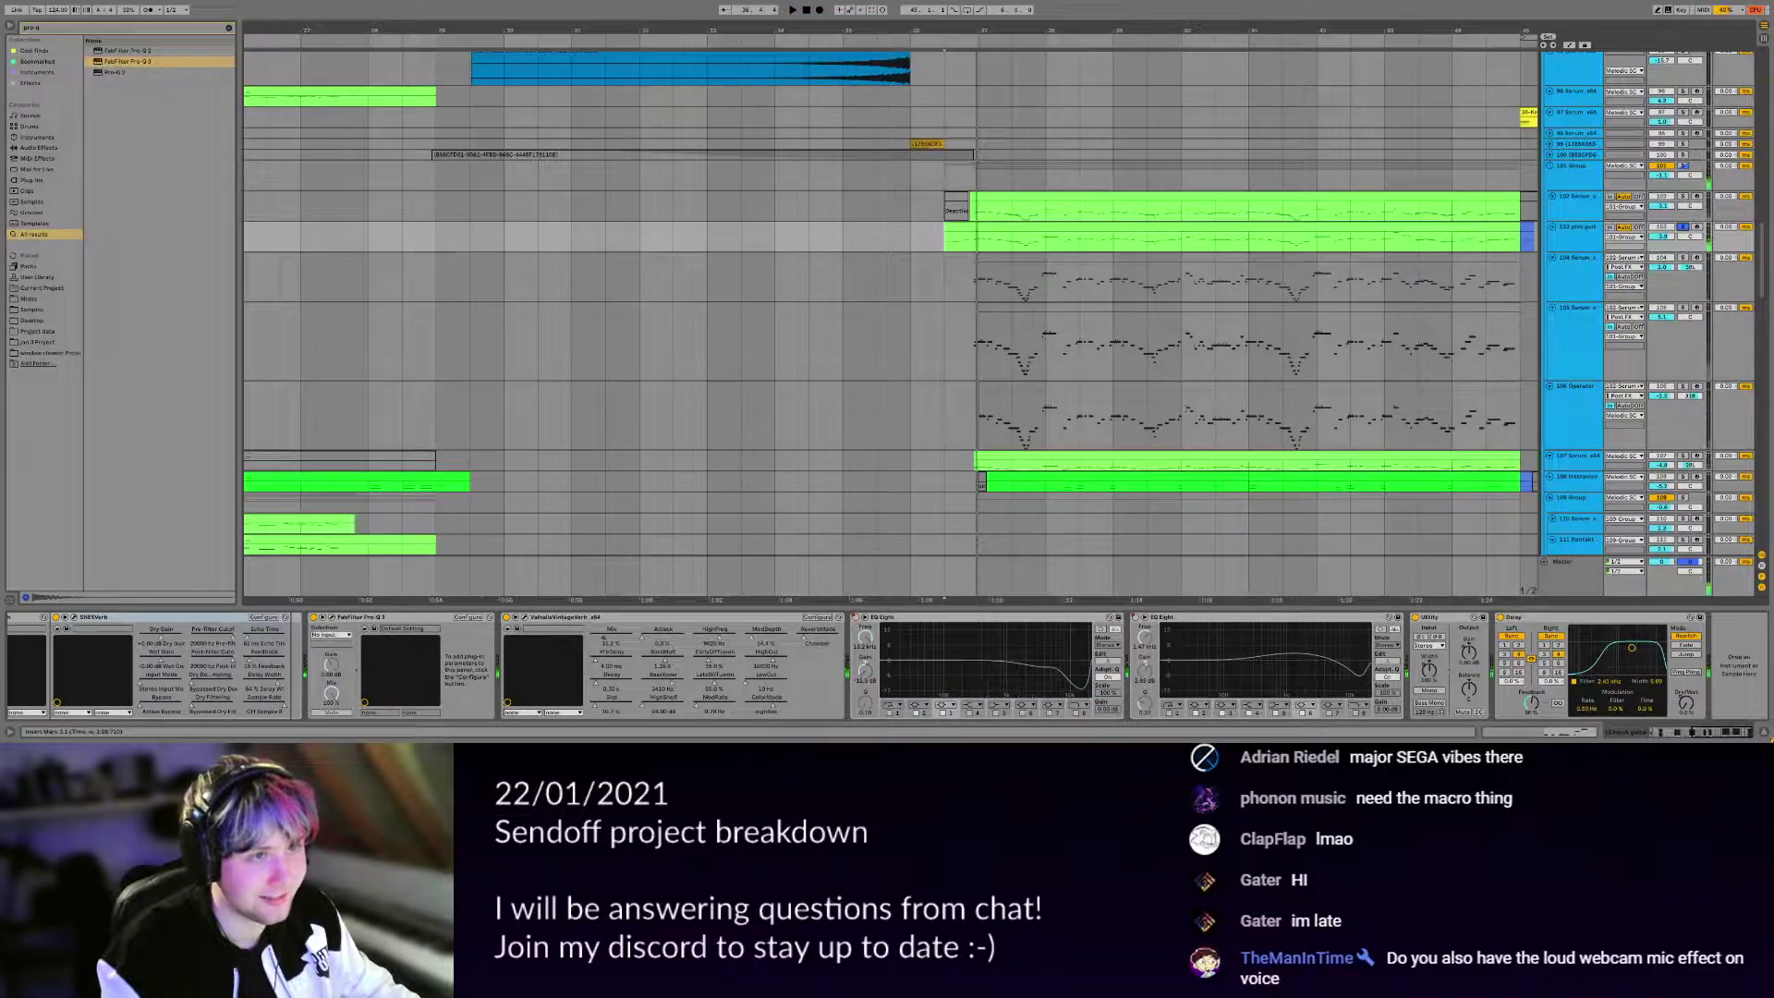
# Look through the tracks from the lead down to the effects and back for another part to explain.
pyautogui.scroll(3, 998, 277)
pyautogui.scroll(-6, 1026, 295)
pyautogui.moveTo(1279, 410); pyautogui.dragTo(951, 188)
pyautogui.scroll(-10, 951, 188)
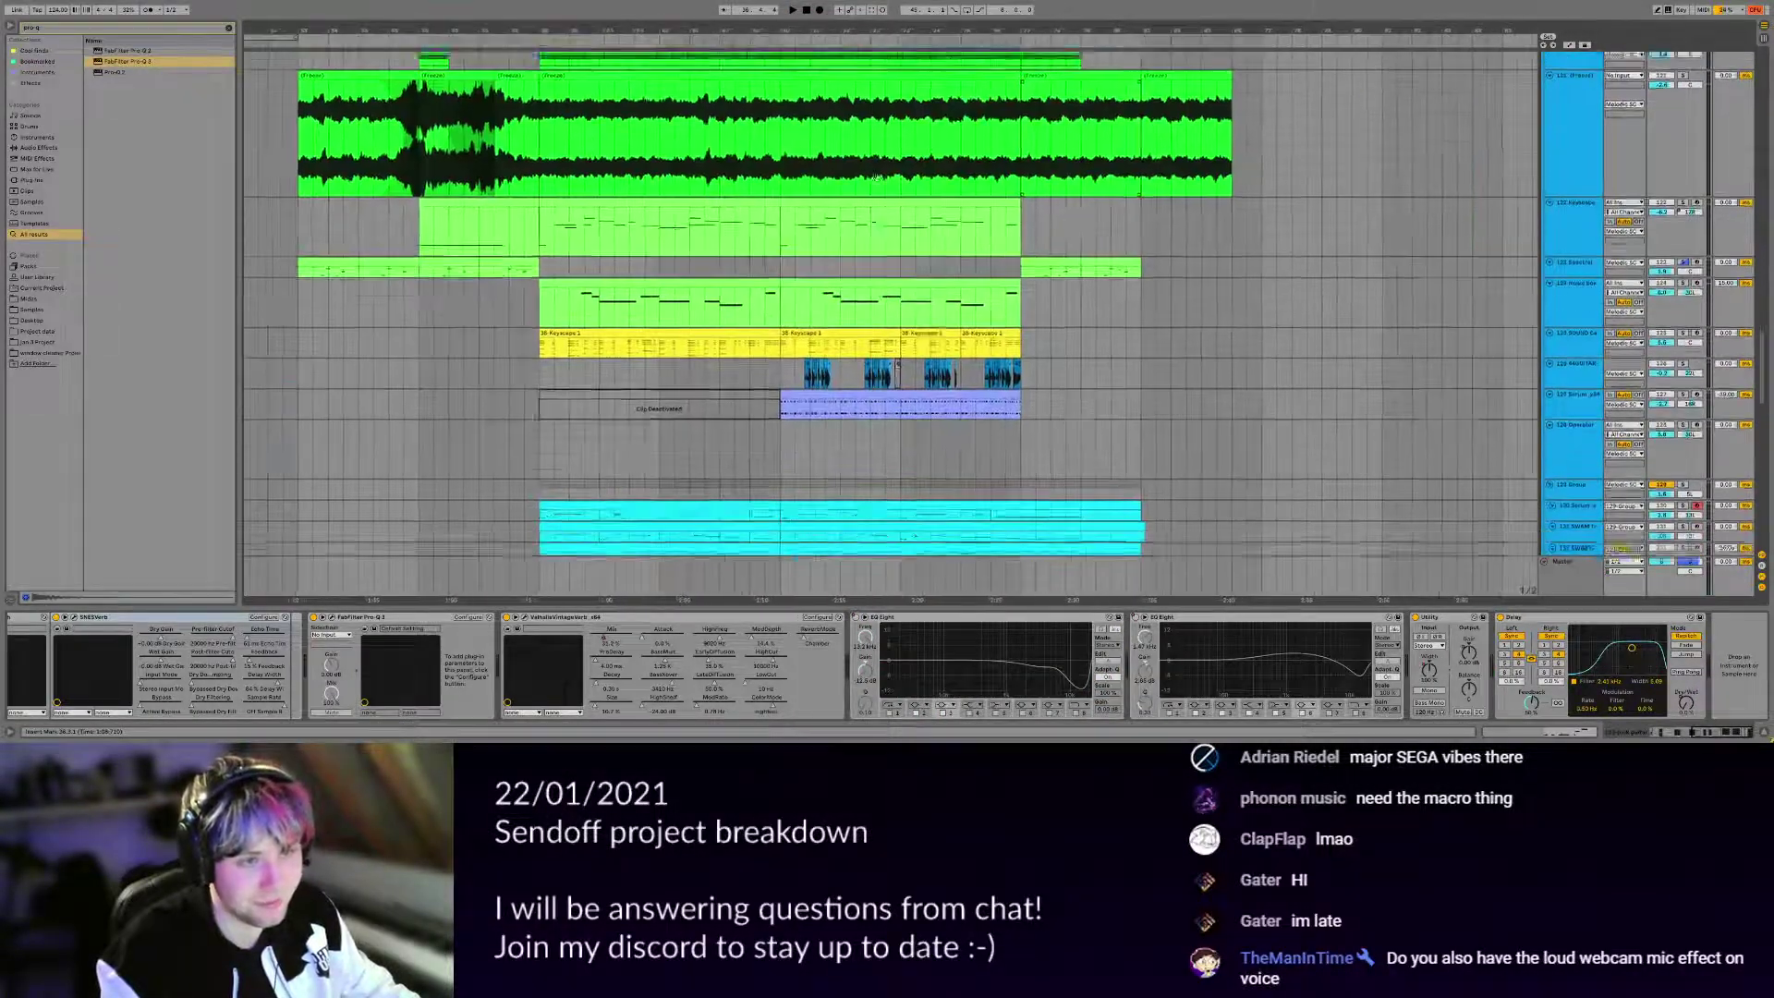
pyautogui.moveTo(831, 305); pyautogui.dragTo(929, 88)
pyautogui.scroll(-3, 785, 323)
pyautogui.scroll(7, 683, 310)
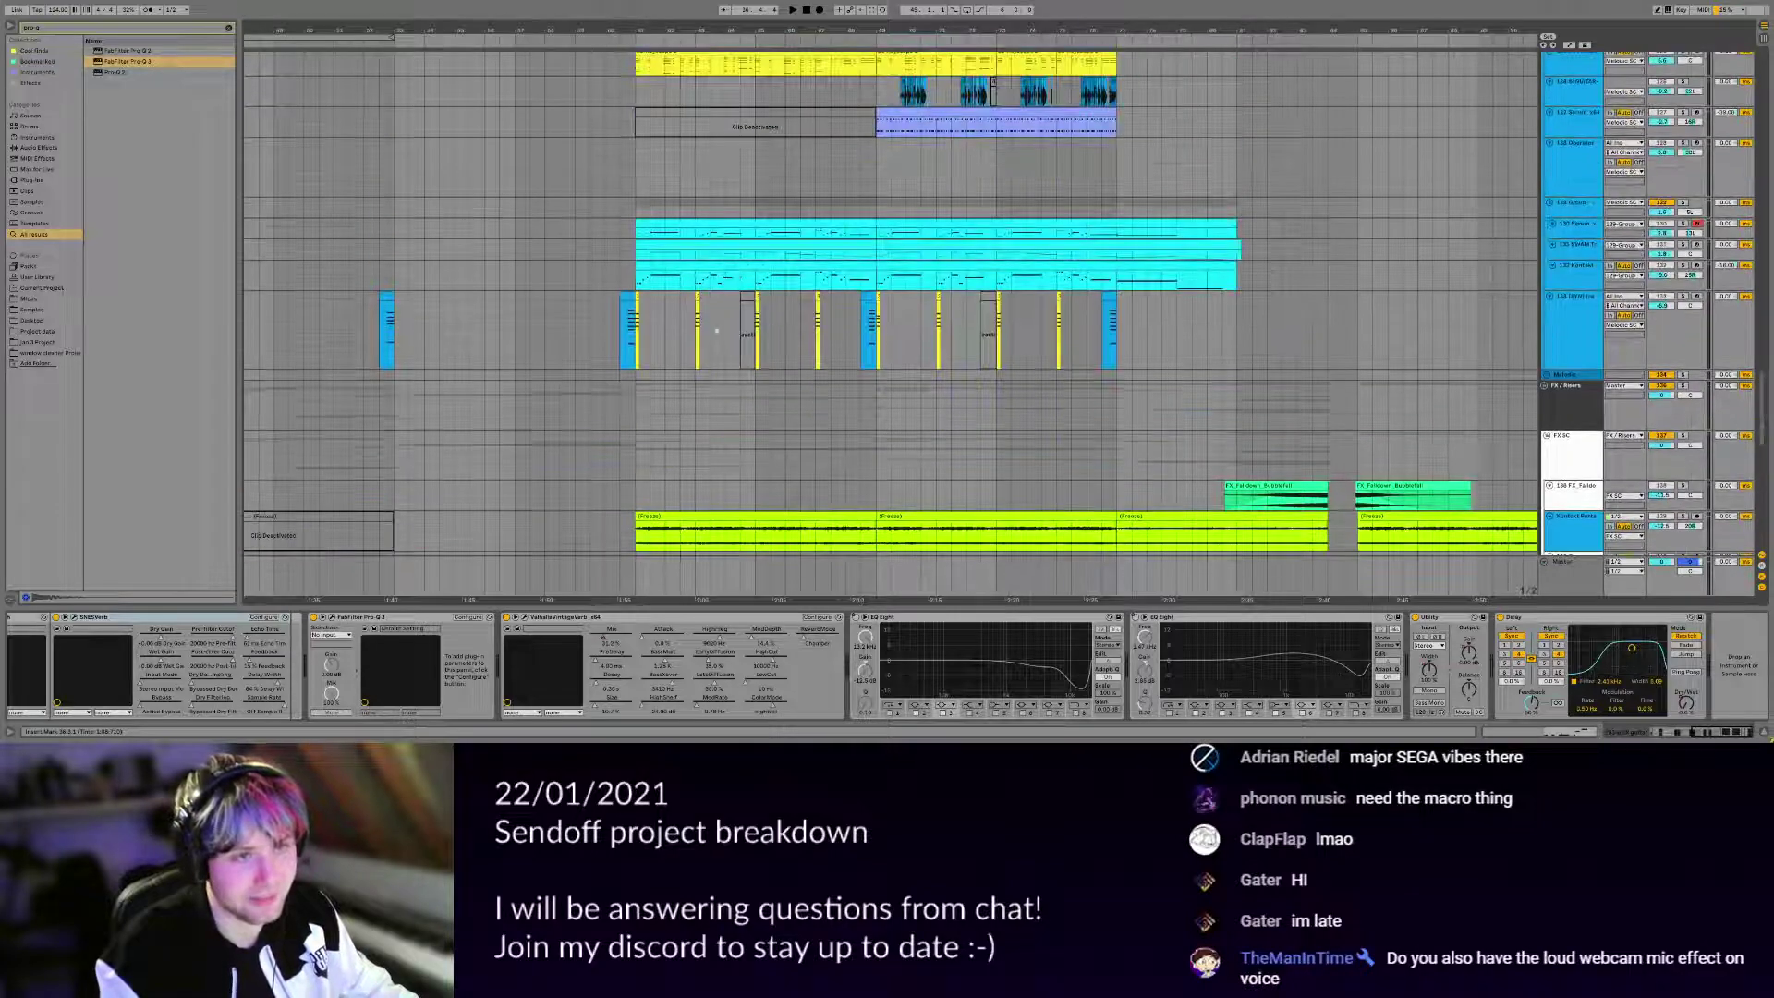
pyautogui.scroll(6, 685, 312)
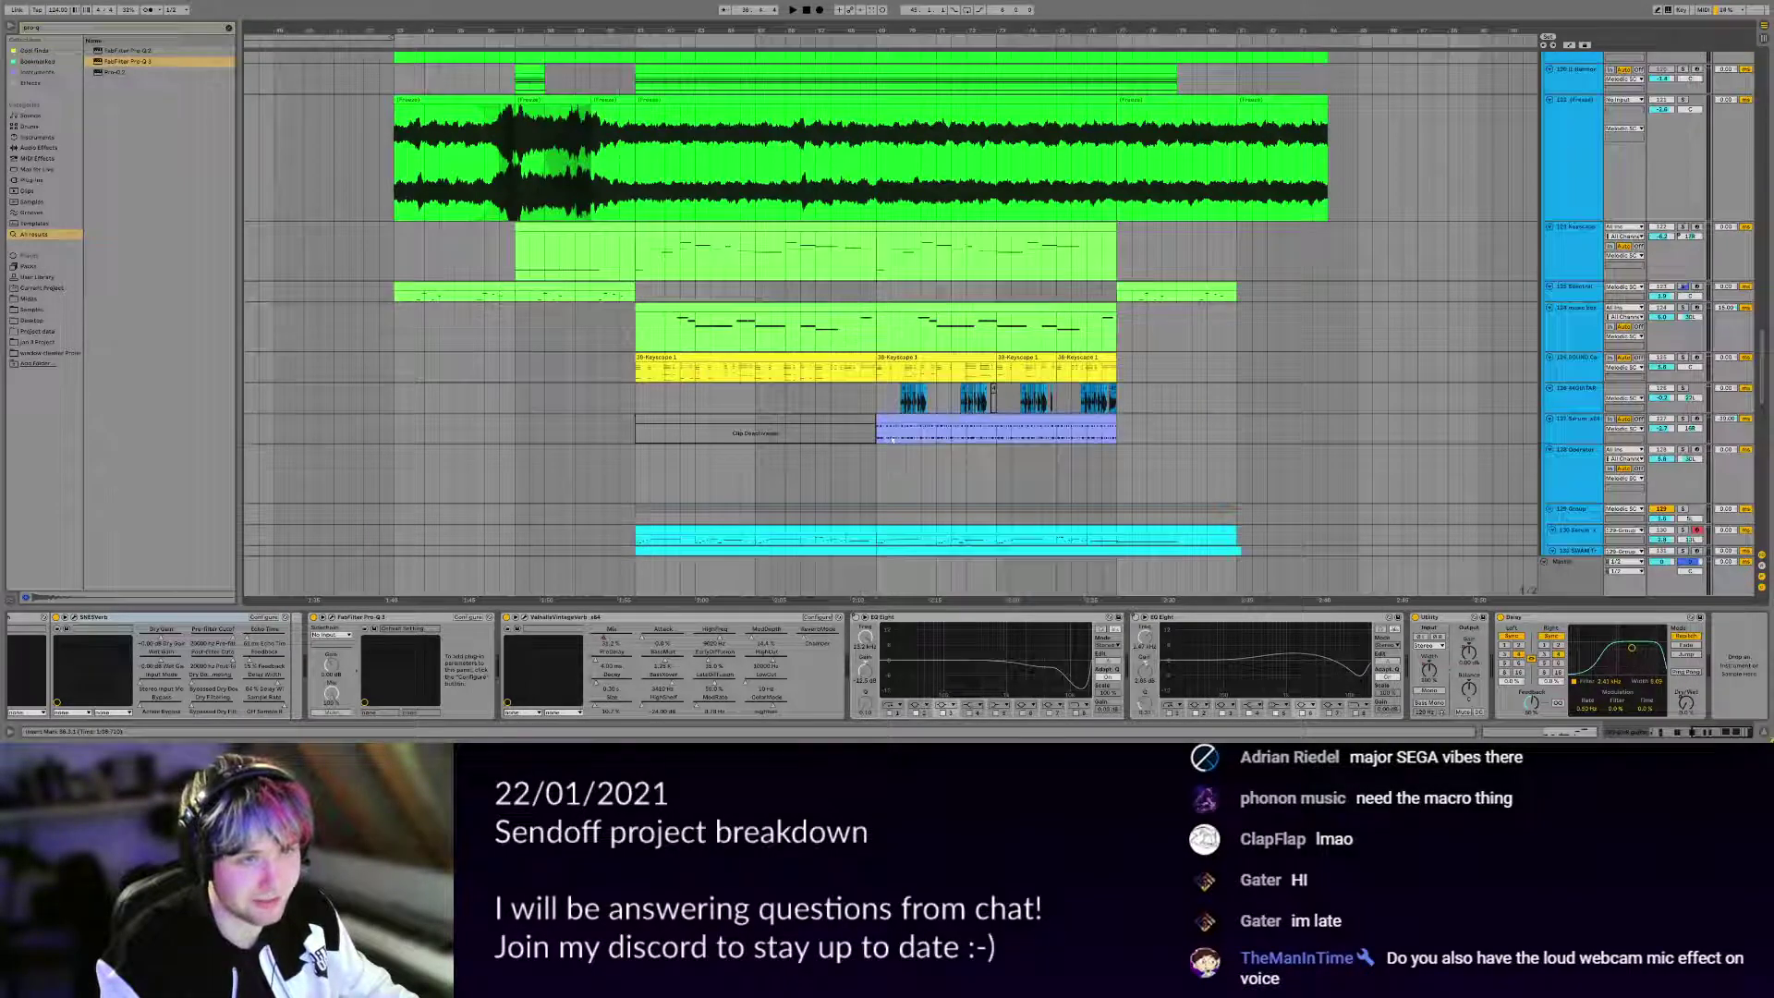
# Play the purple Serum clip in solo from its start and stop playback.
pyautogui.click(882, 438)
pyautogui.press('space')
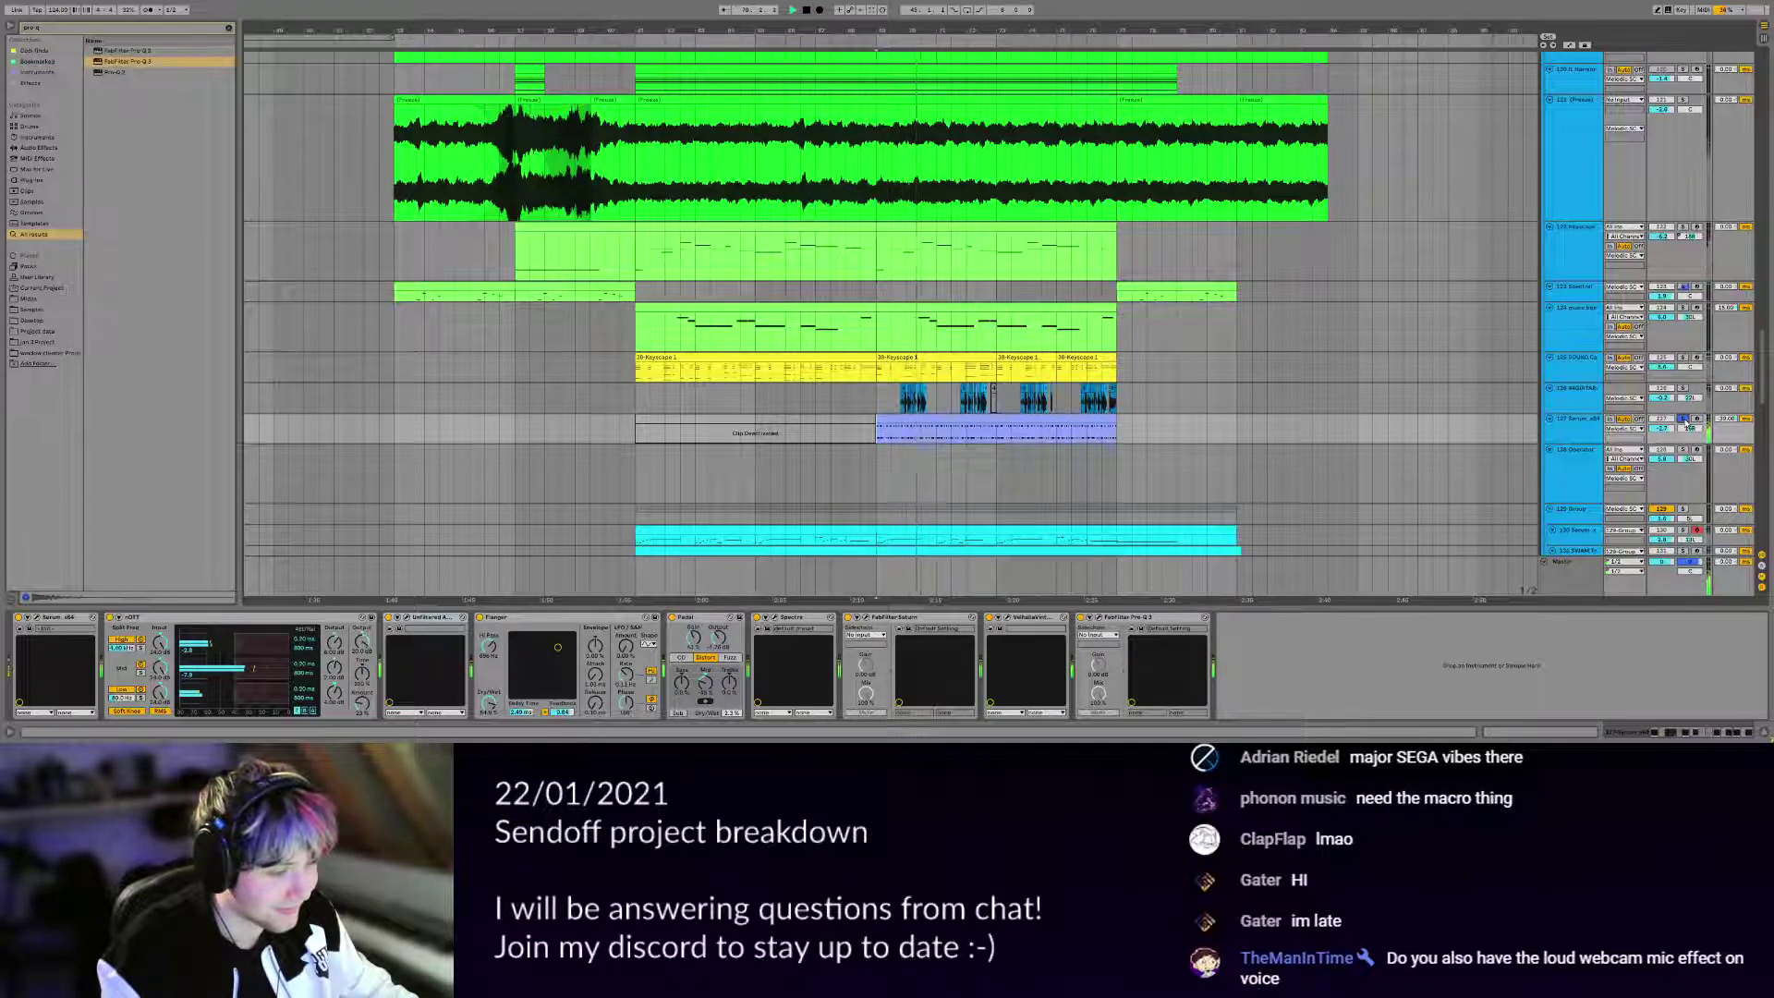
pyautogui.press('space')
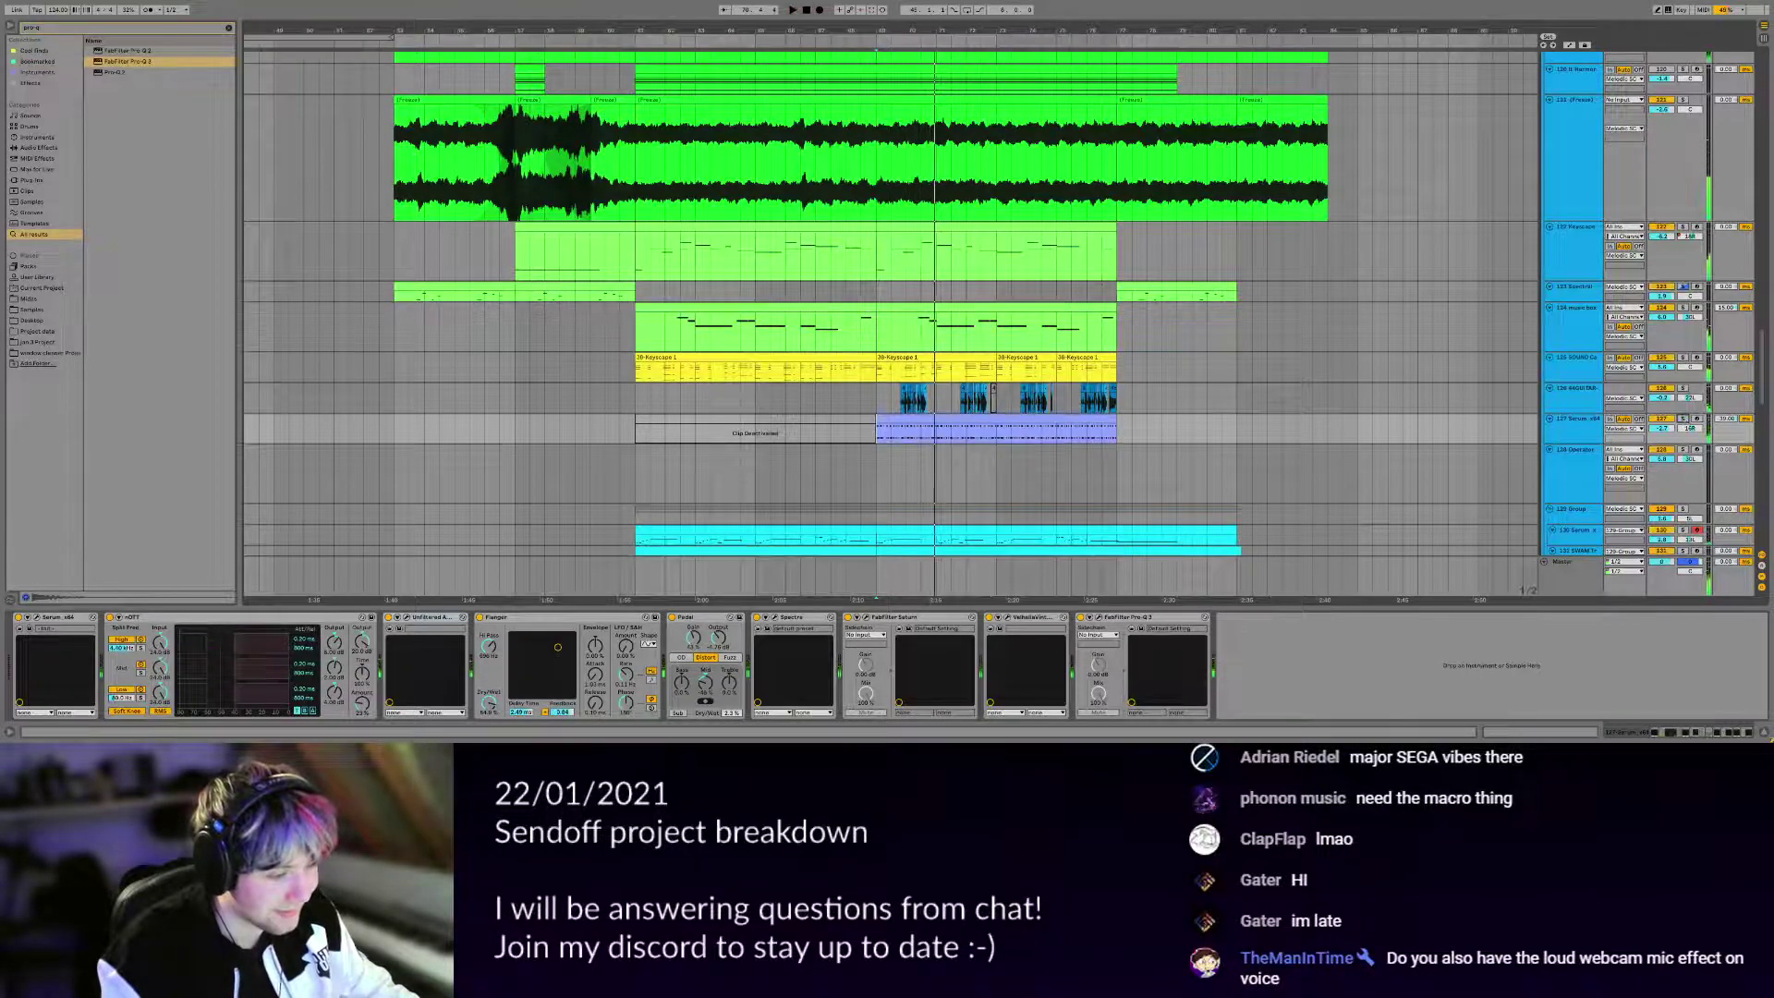
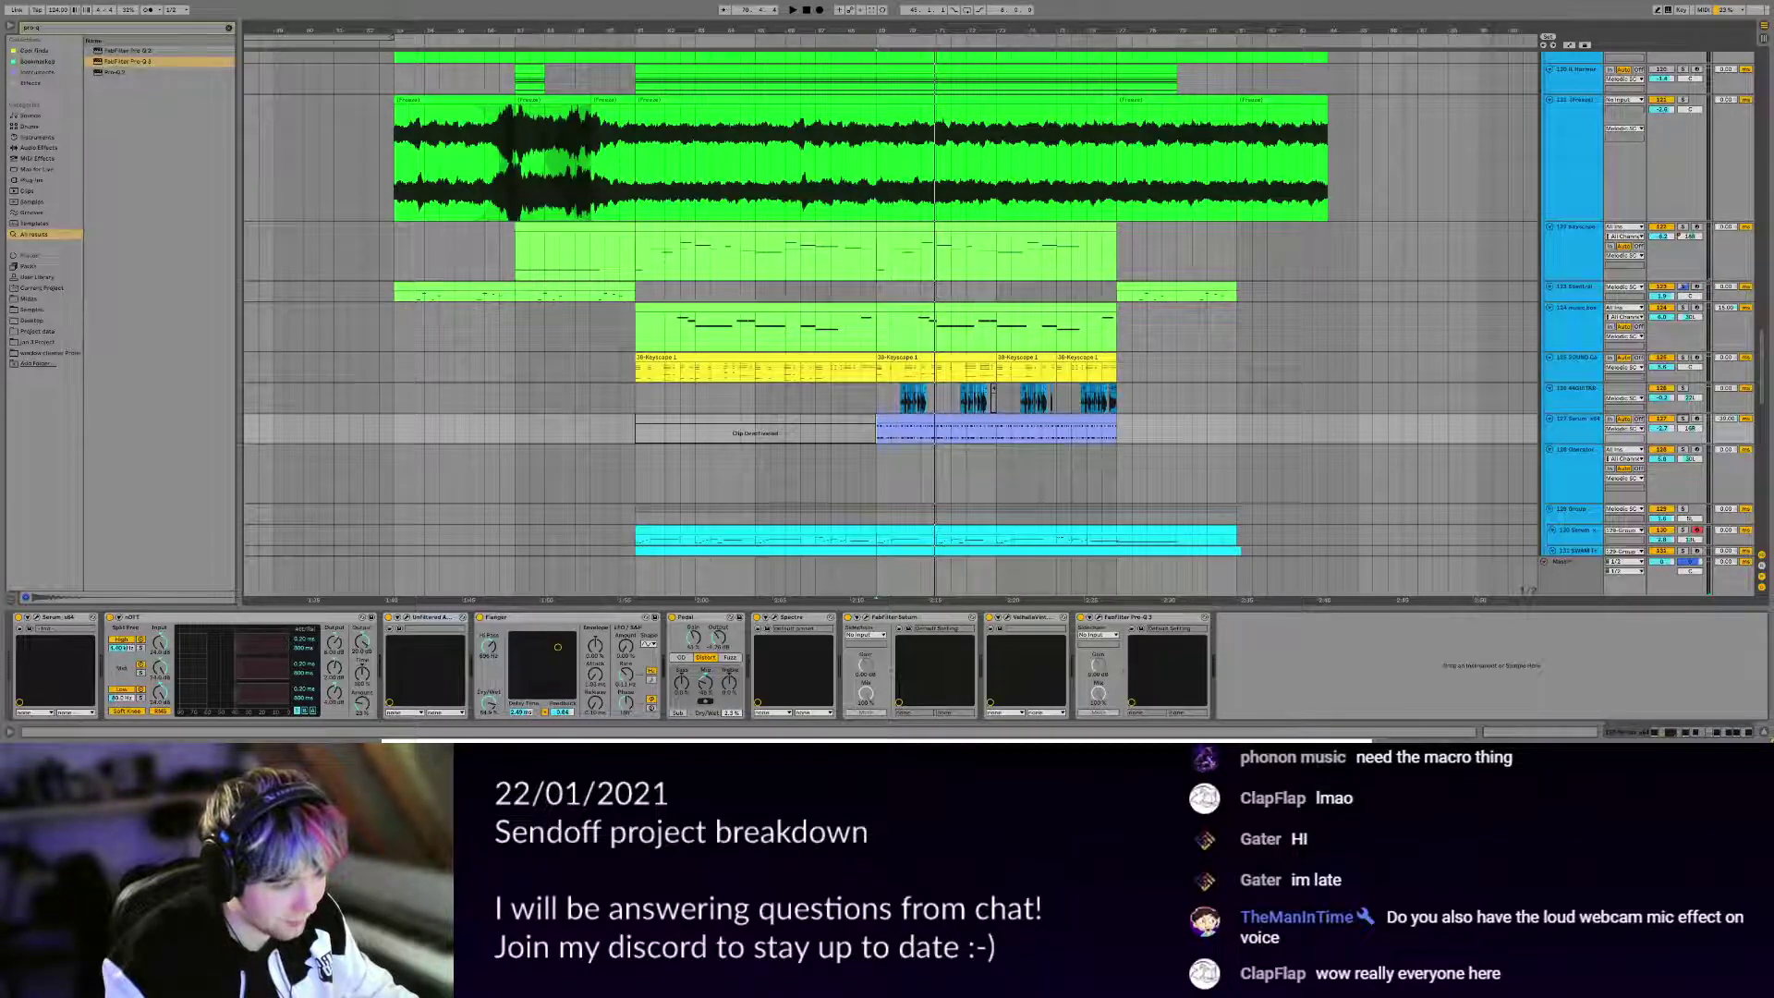
pyautogui.scroll(-3, 969, 341)
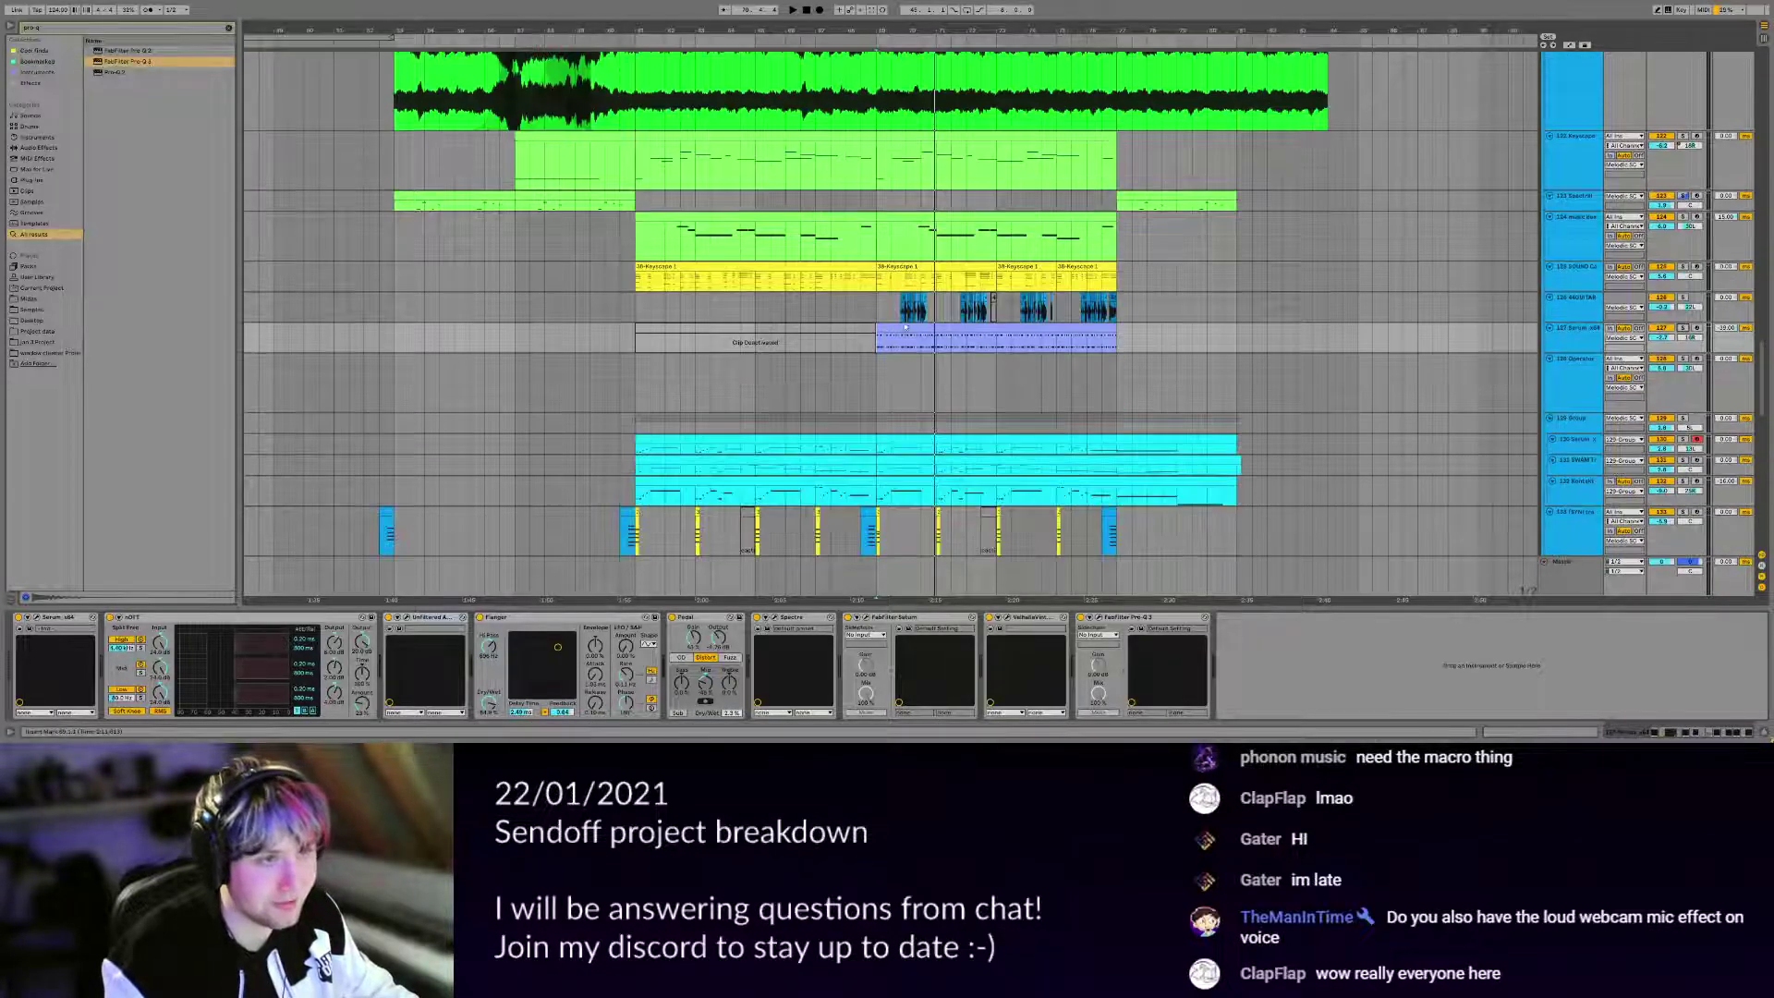
# Open the Sound Canvas plug-in on the yellow keys track, look over its SilentEP patch, and close it.
pyautogui.scroll(-1, 969, 341)
pyautogui.hscroll(1, 969, 341)
pyautogui.click(1563, 256)
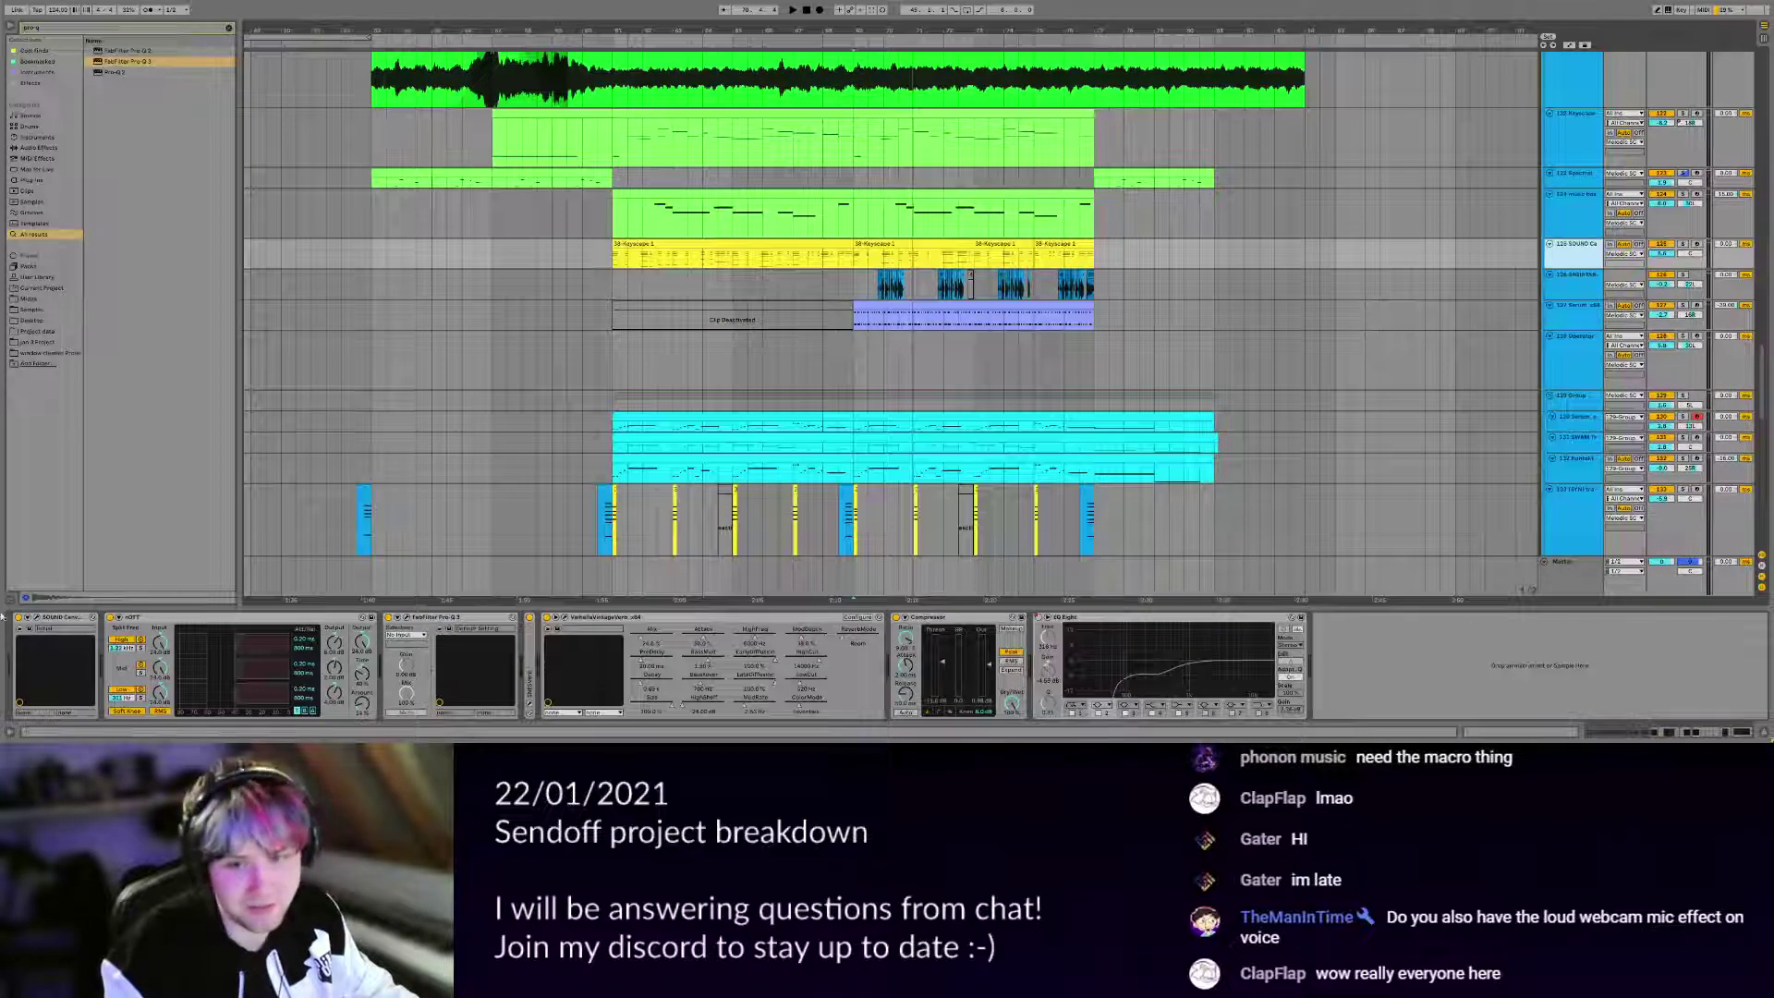
pyautogui.click(37, 627)
pyautogui.moveTo(591, 92); pyautogui.dragTo(523, 201)
pyautogui.moveTo(650, 210); pyautogui.dragTo(650, 364)
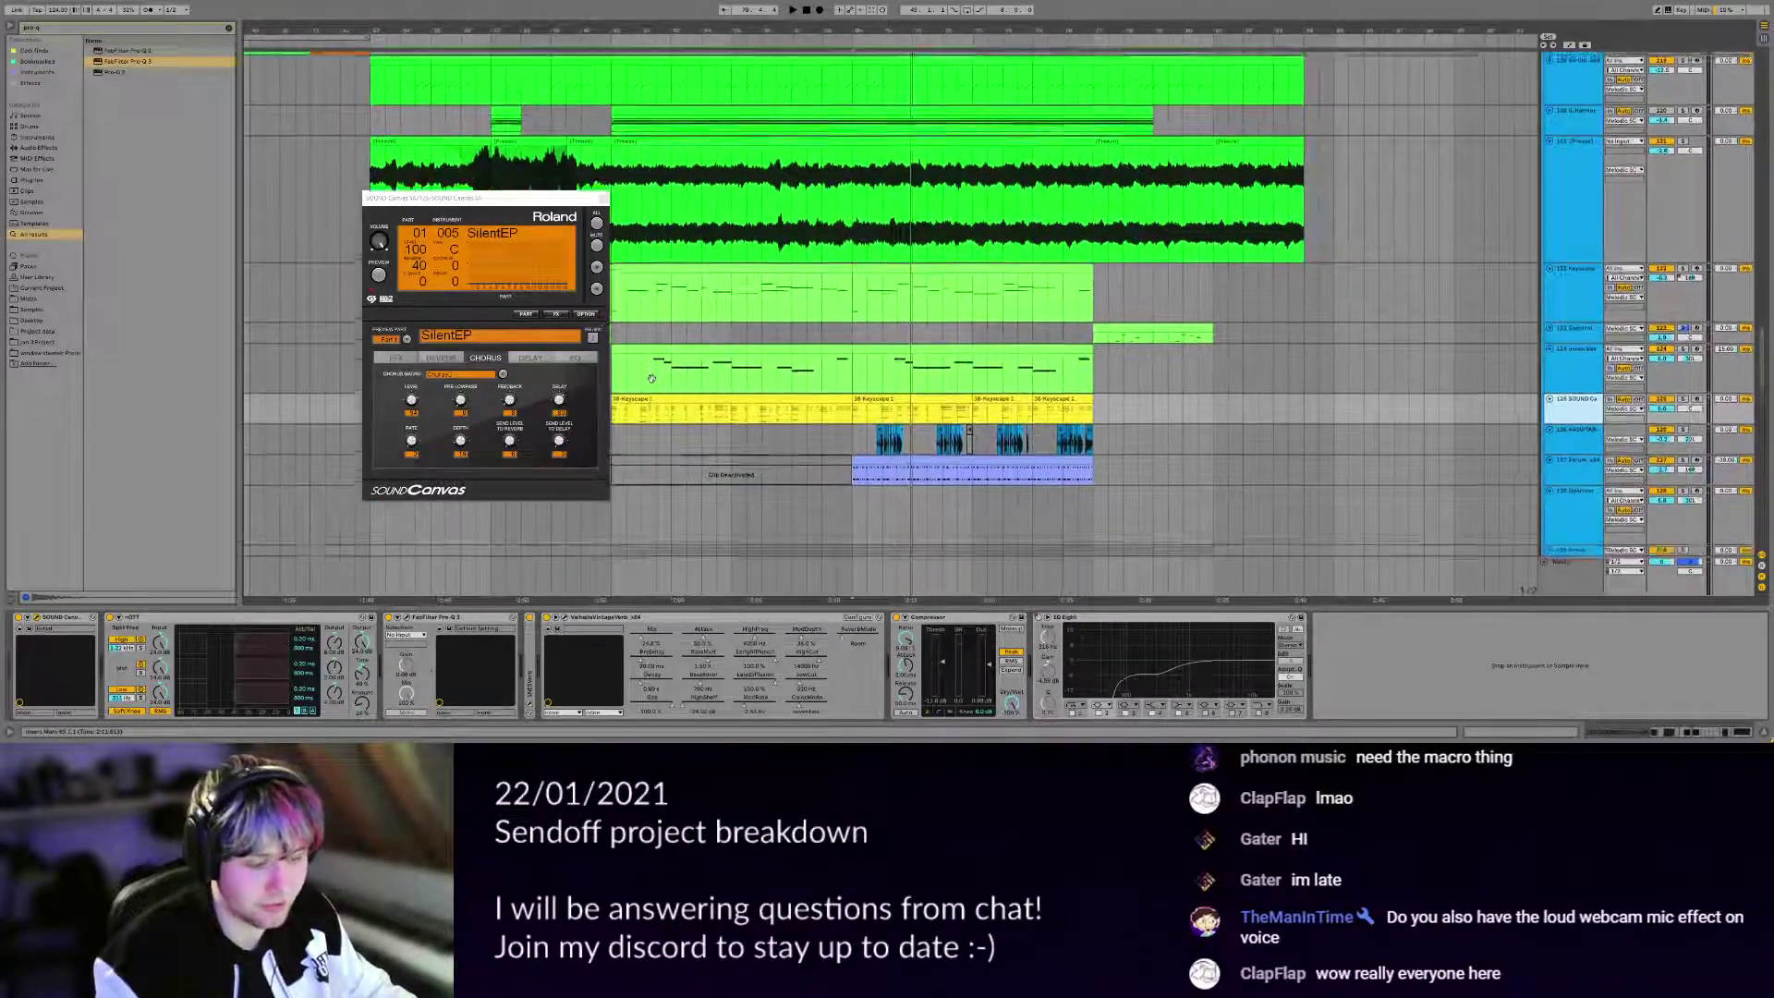
pyautogui.scroll(5, 650, 364)
pyautogui.scroll(-3, 652, 447)
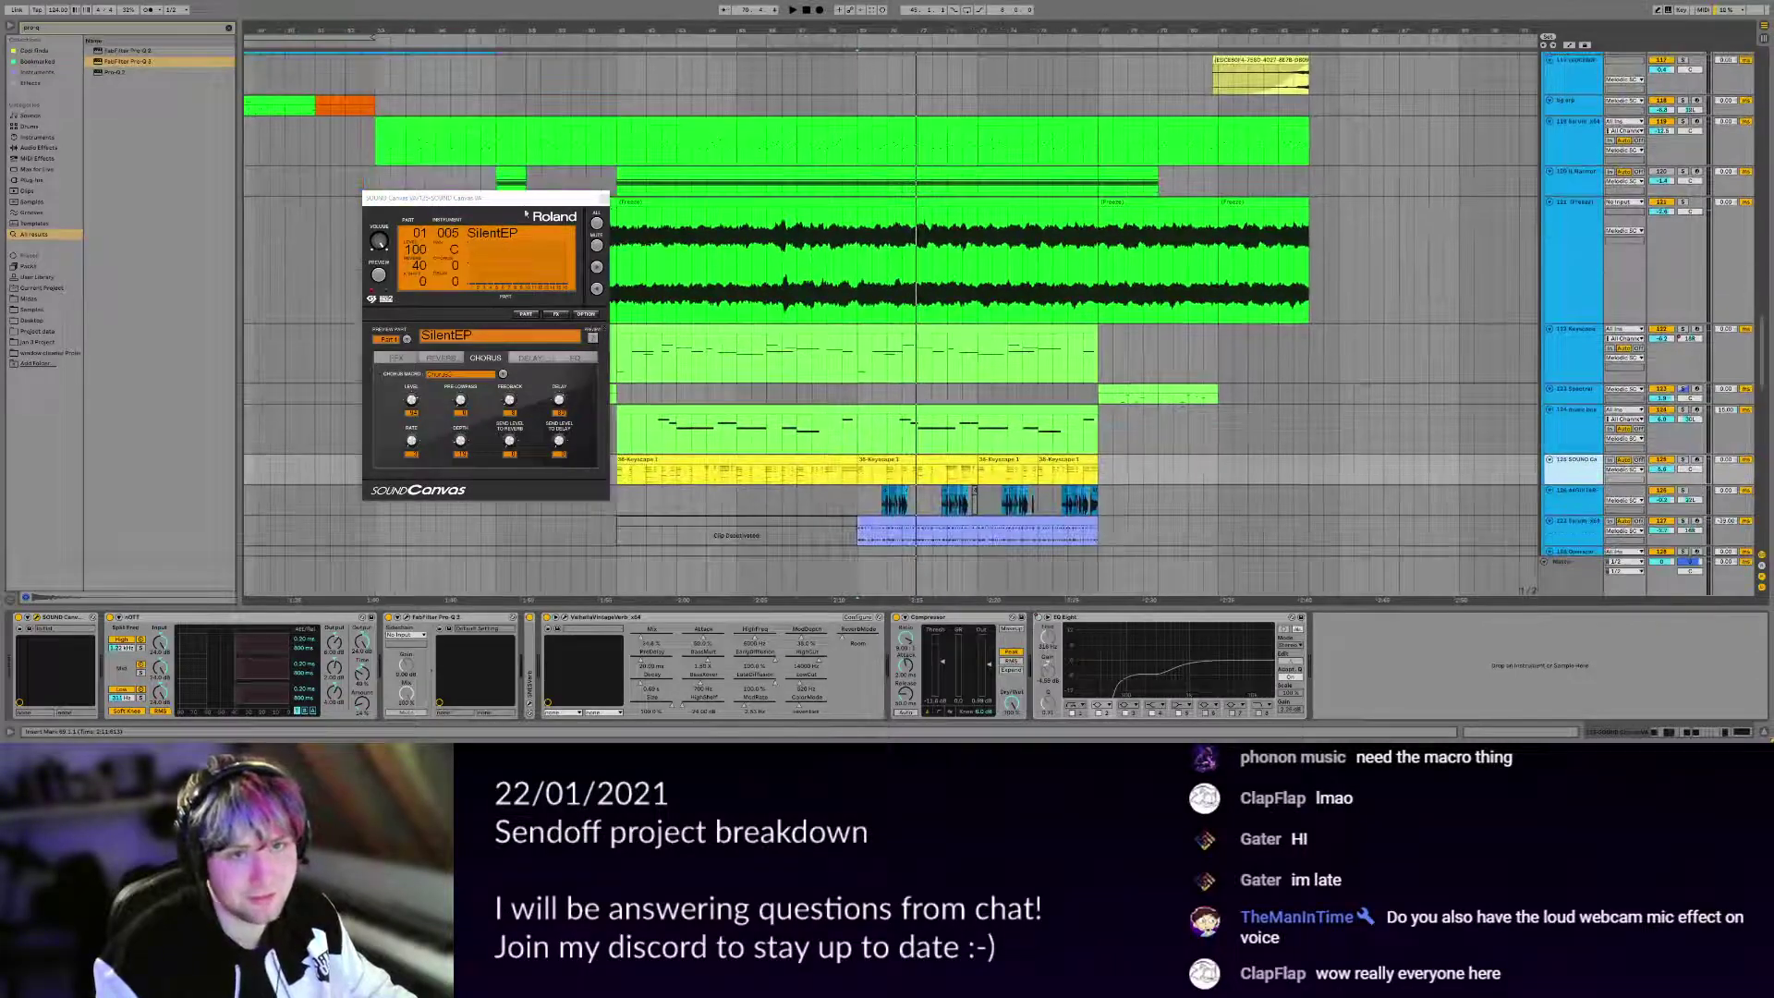
pyautogui.moveTo(527, 202); pyautogui.dragTo(428, 246)
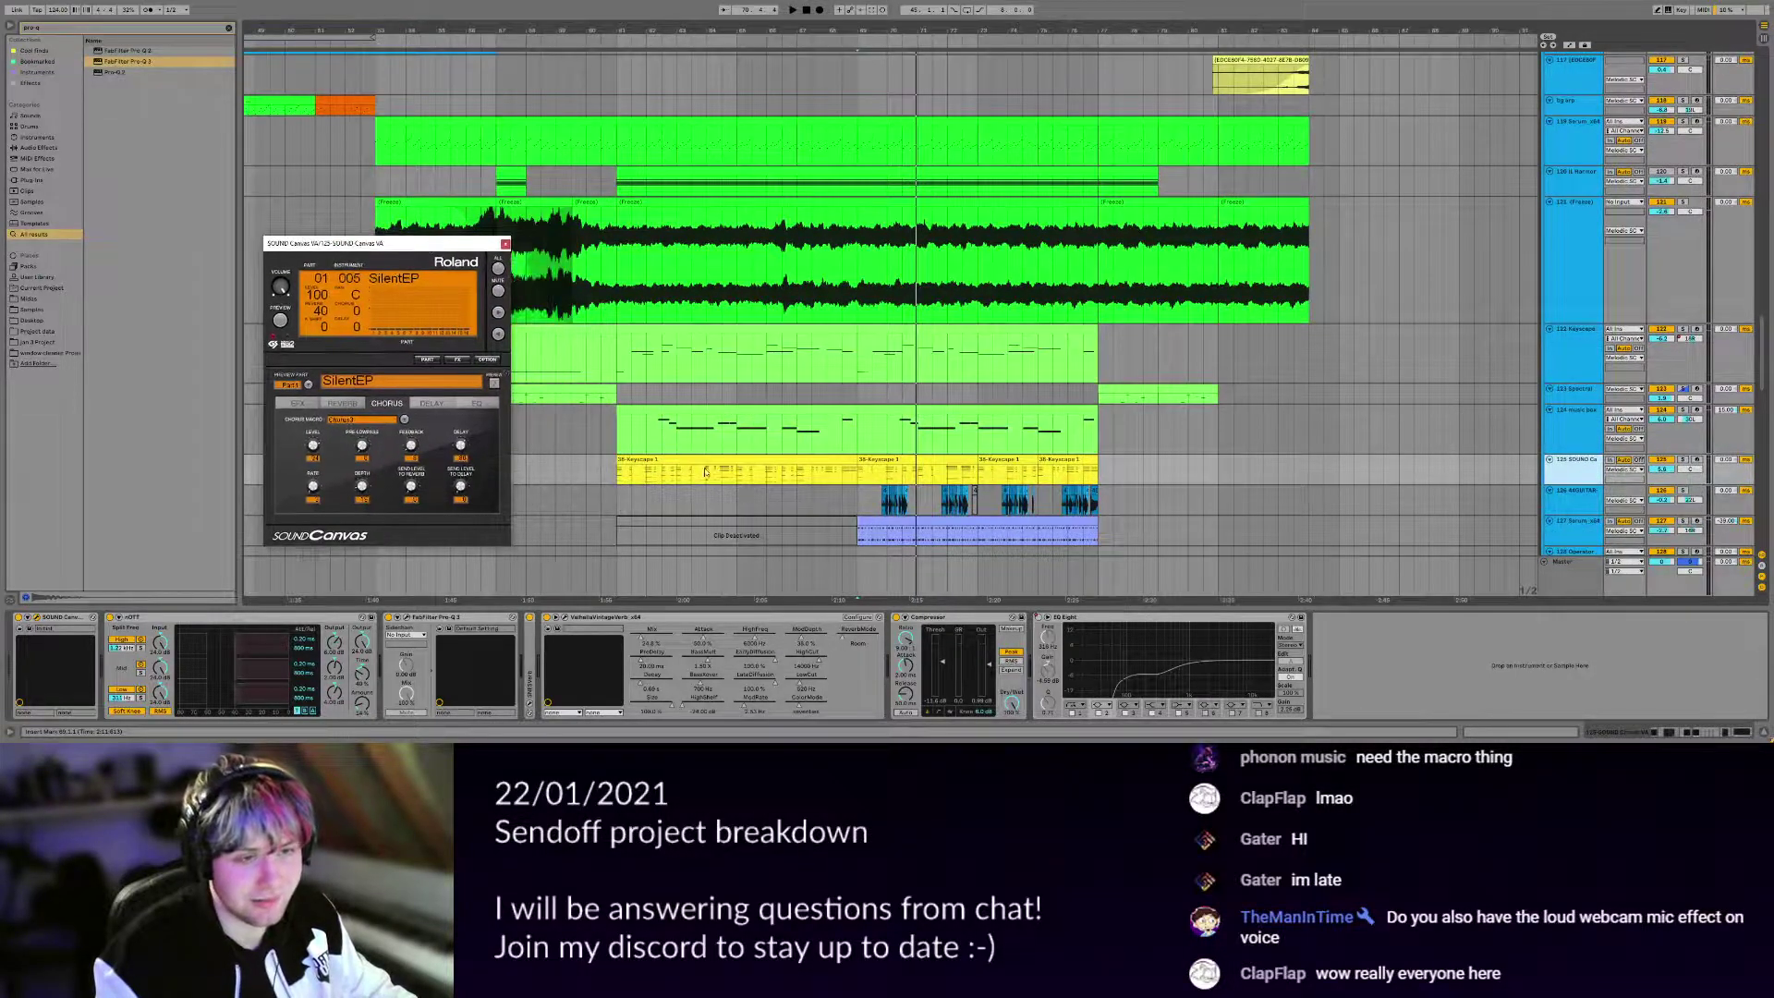
pyautogui.click(505, 244)
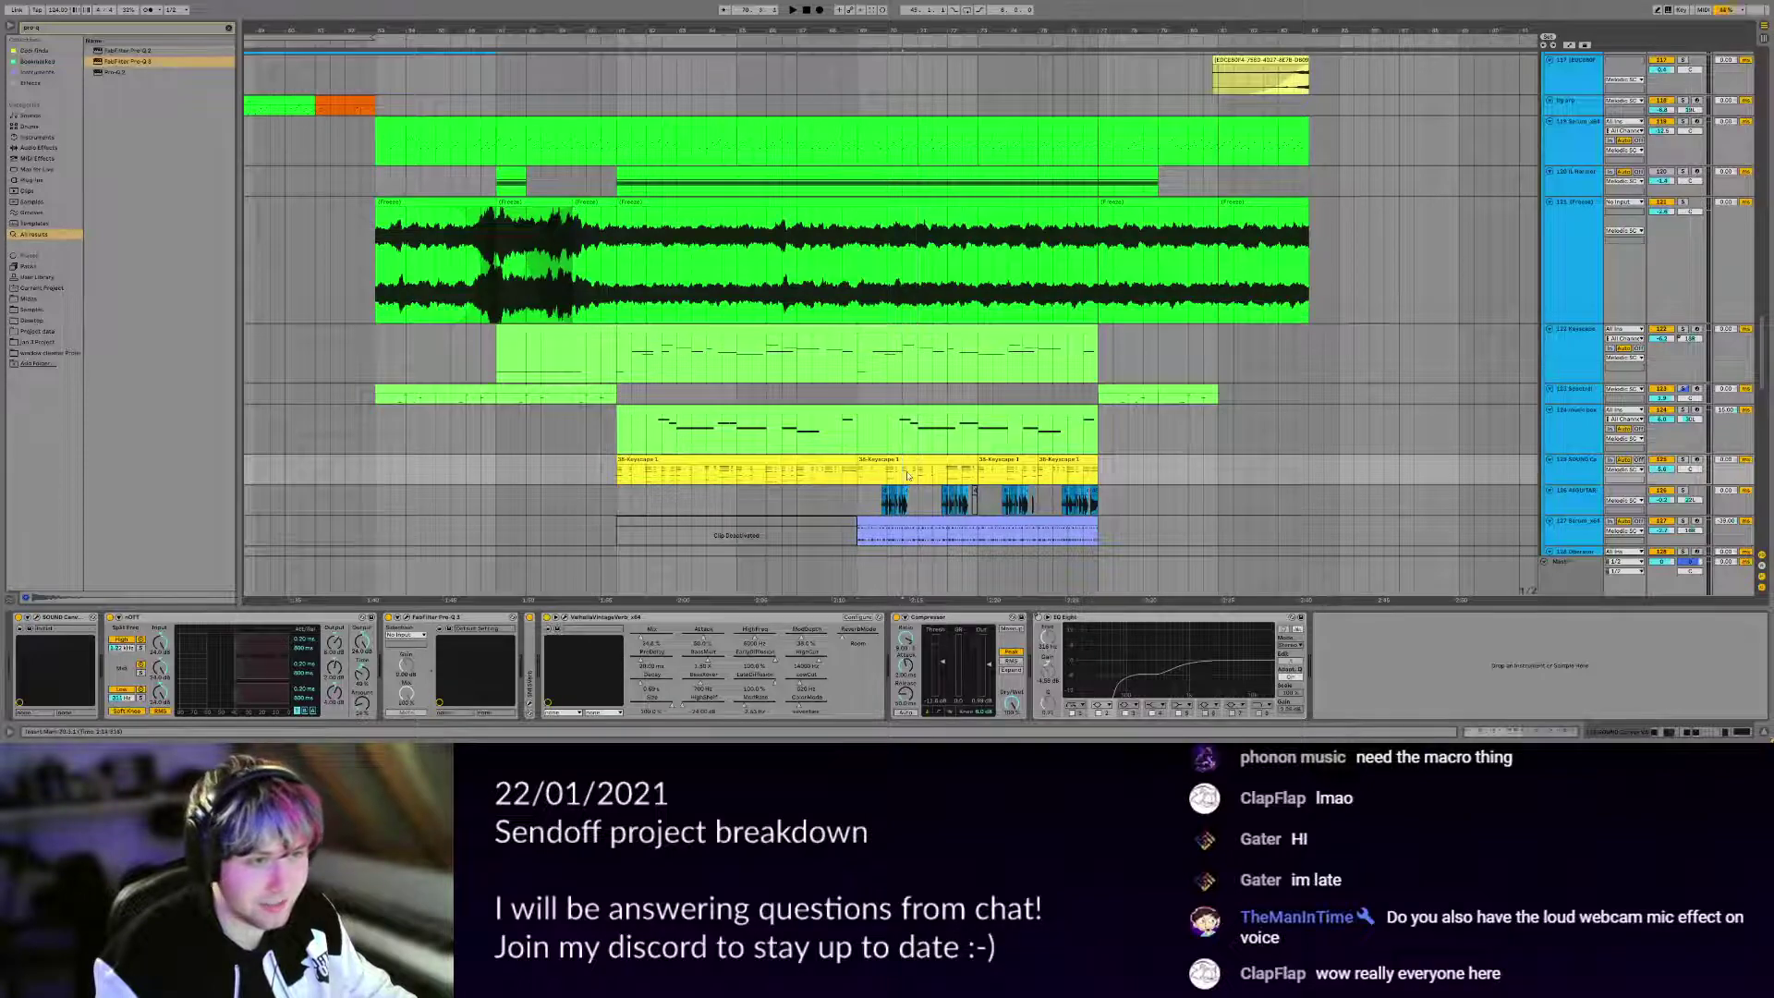
# Solo the yellow Sound Canvas track and play its first clip briefly.
pyautogui.scroll(-4, 1099, 465)
pyautogui.scroll(-8, 1098, 465)
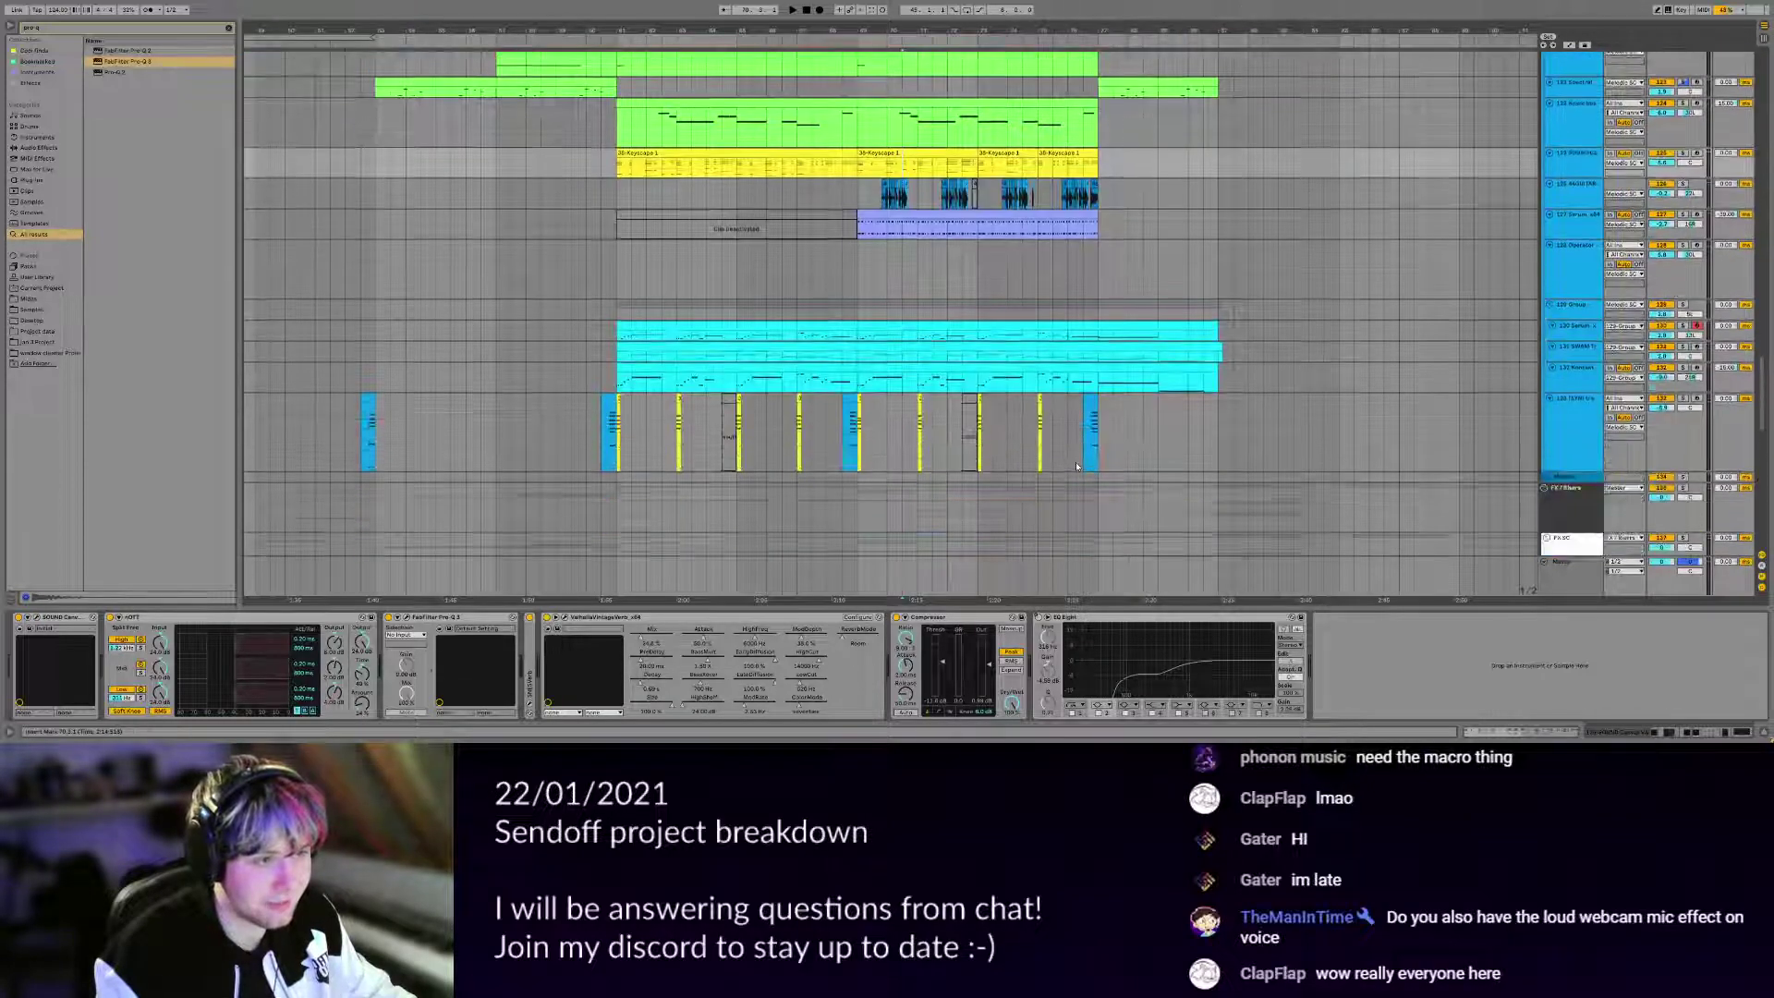
pyautogui.scroll(12, 1560, 332)
pyautogui.press('space')
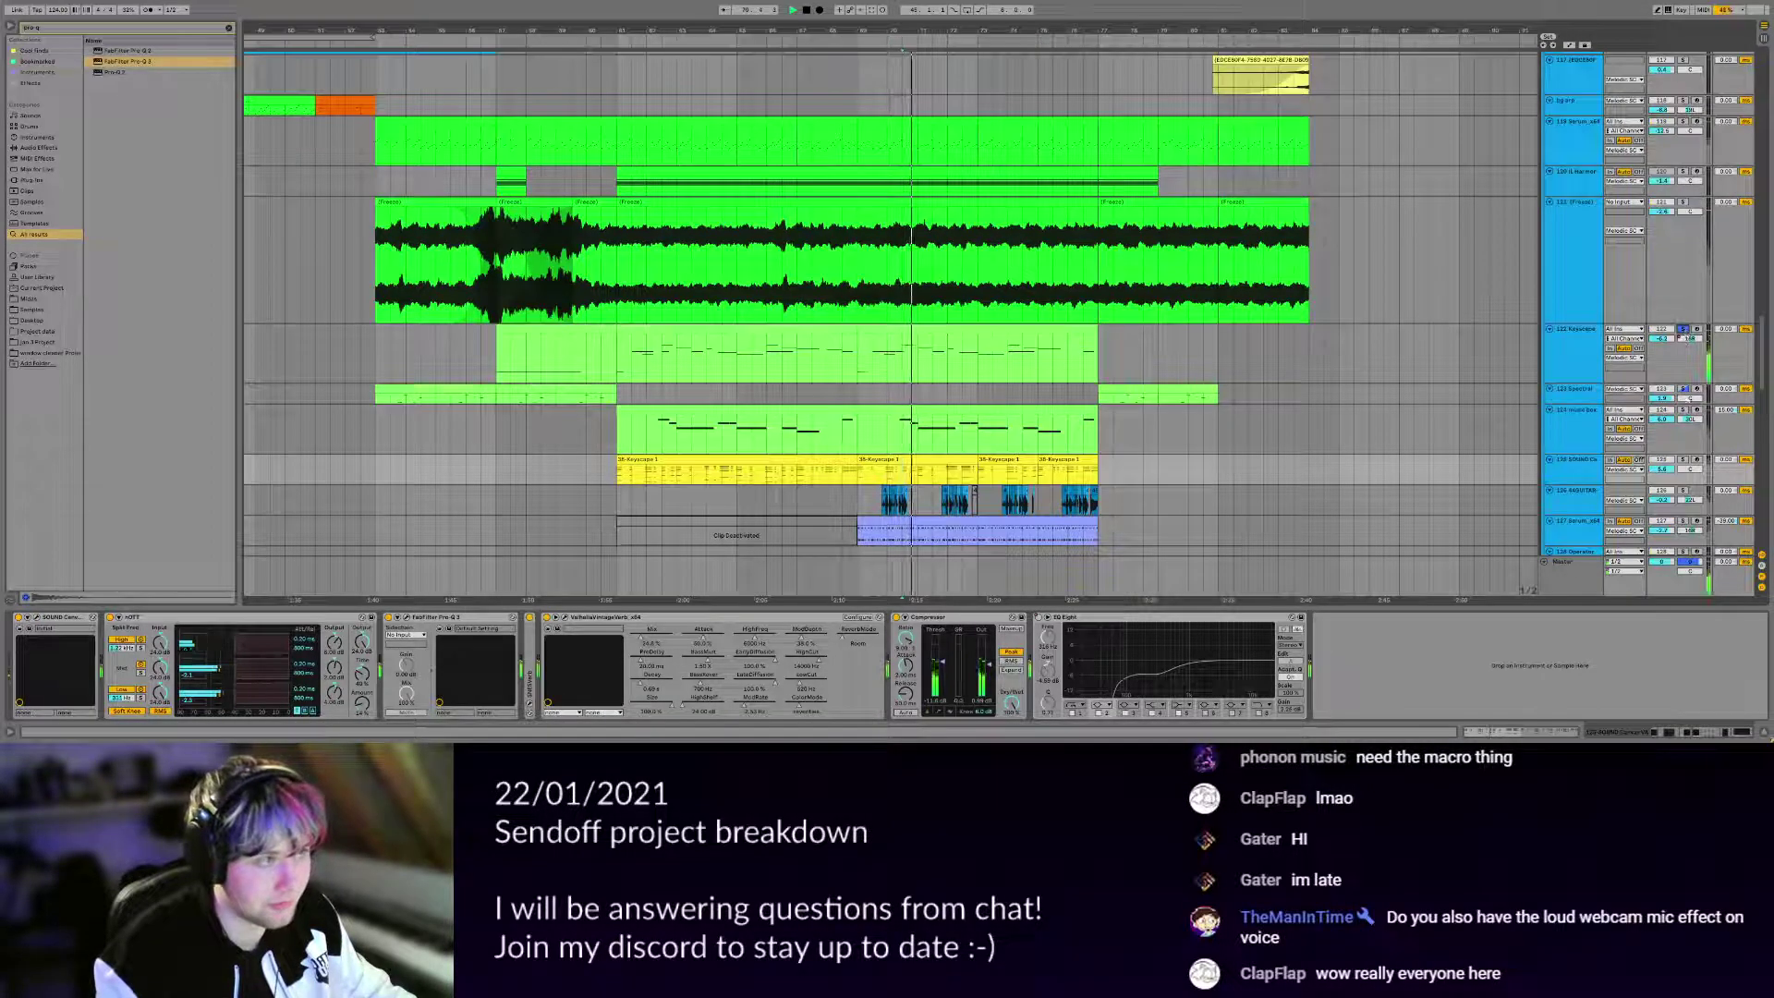
pyautogui.click(1682, 459)
pyautogui.press('space')
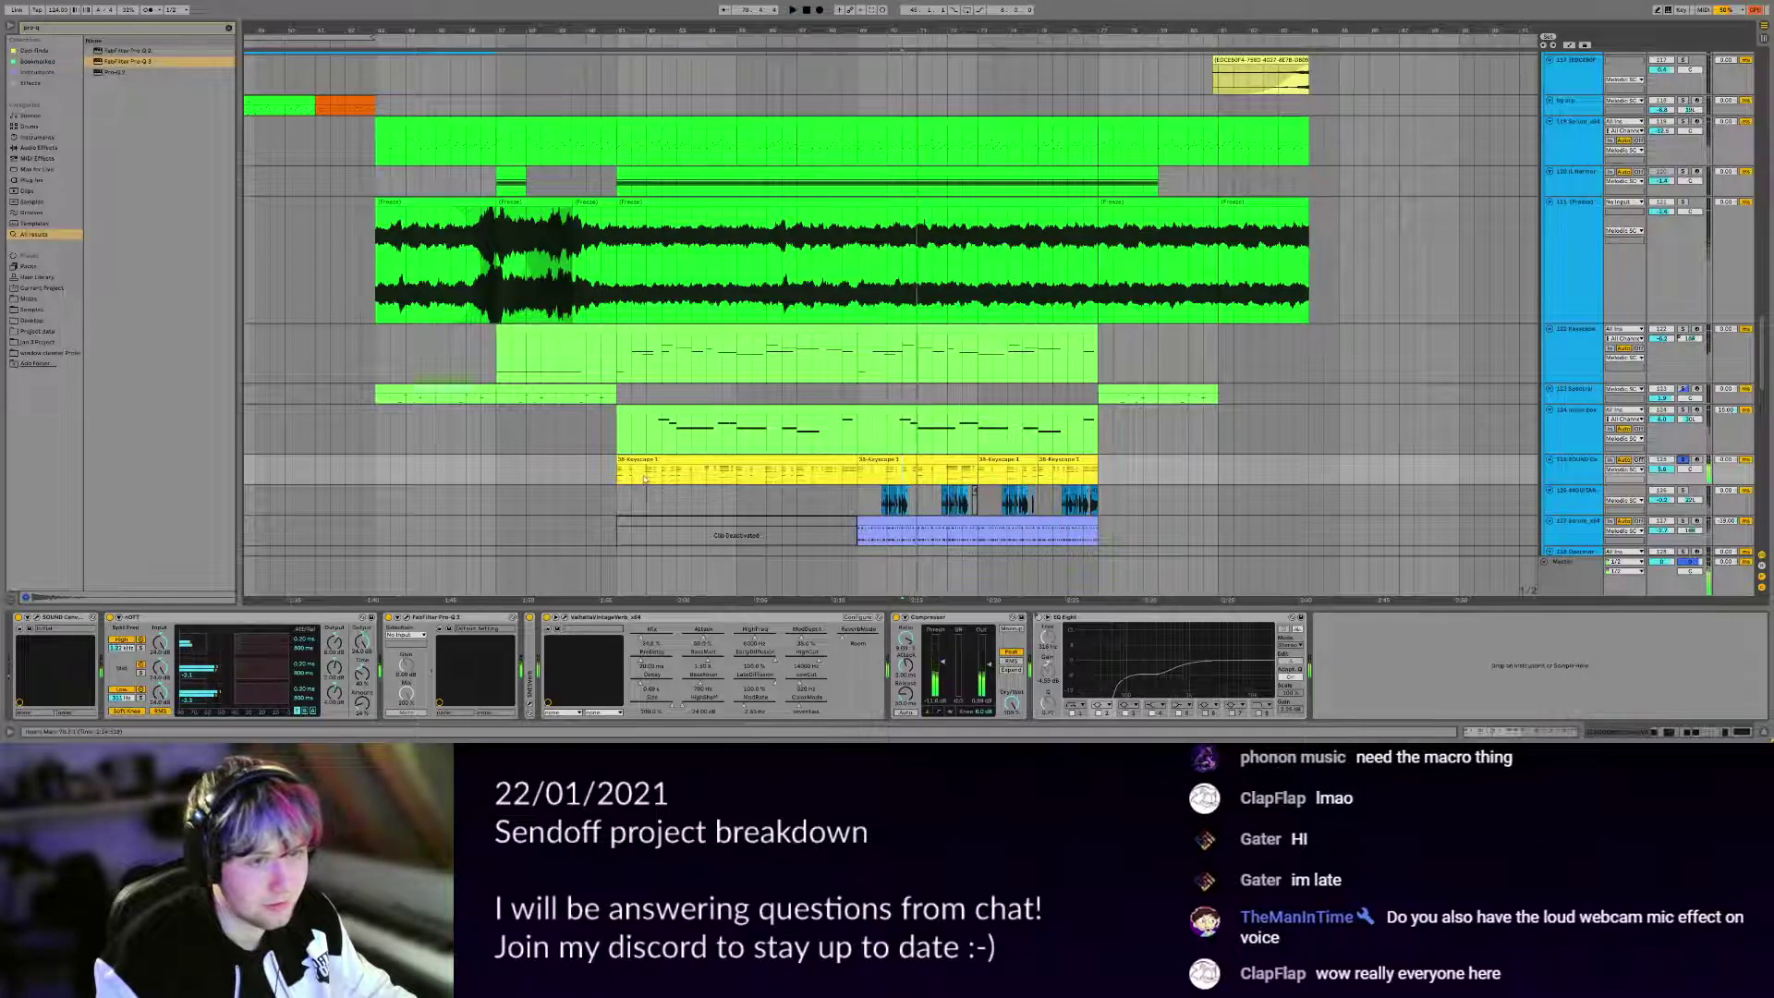
pyautogui.click(646, 469)
pyautogui.press('space')
pyautogui.scroll(3, 646, 469)
pyautogui.press('space')
# Open the first yellow clip in the piano roll, look over its chord notes, and return to the device view.
pyautogui.doubleClick(688, 462)
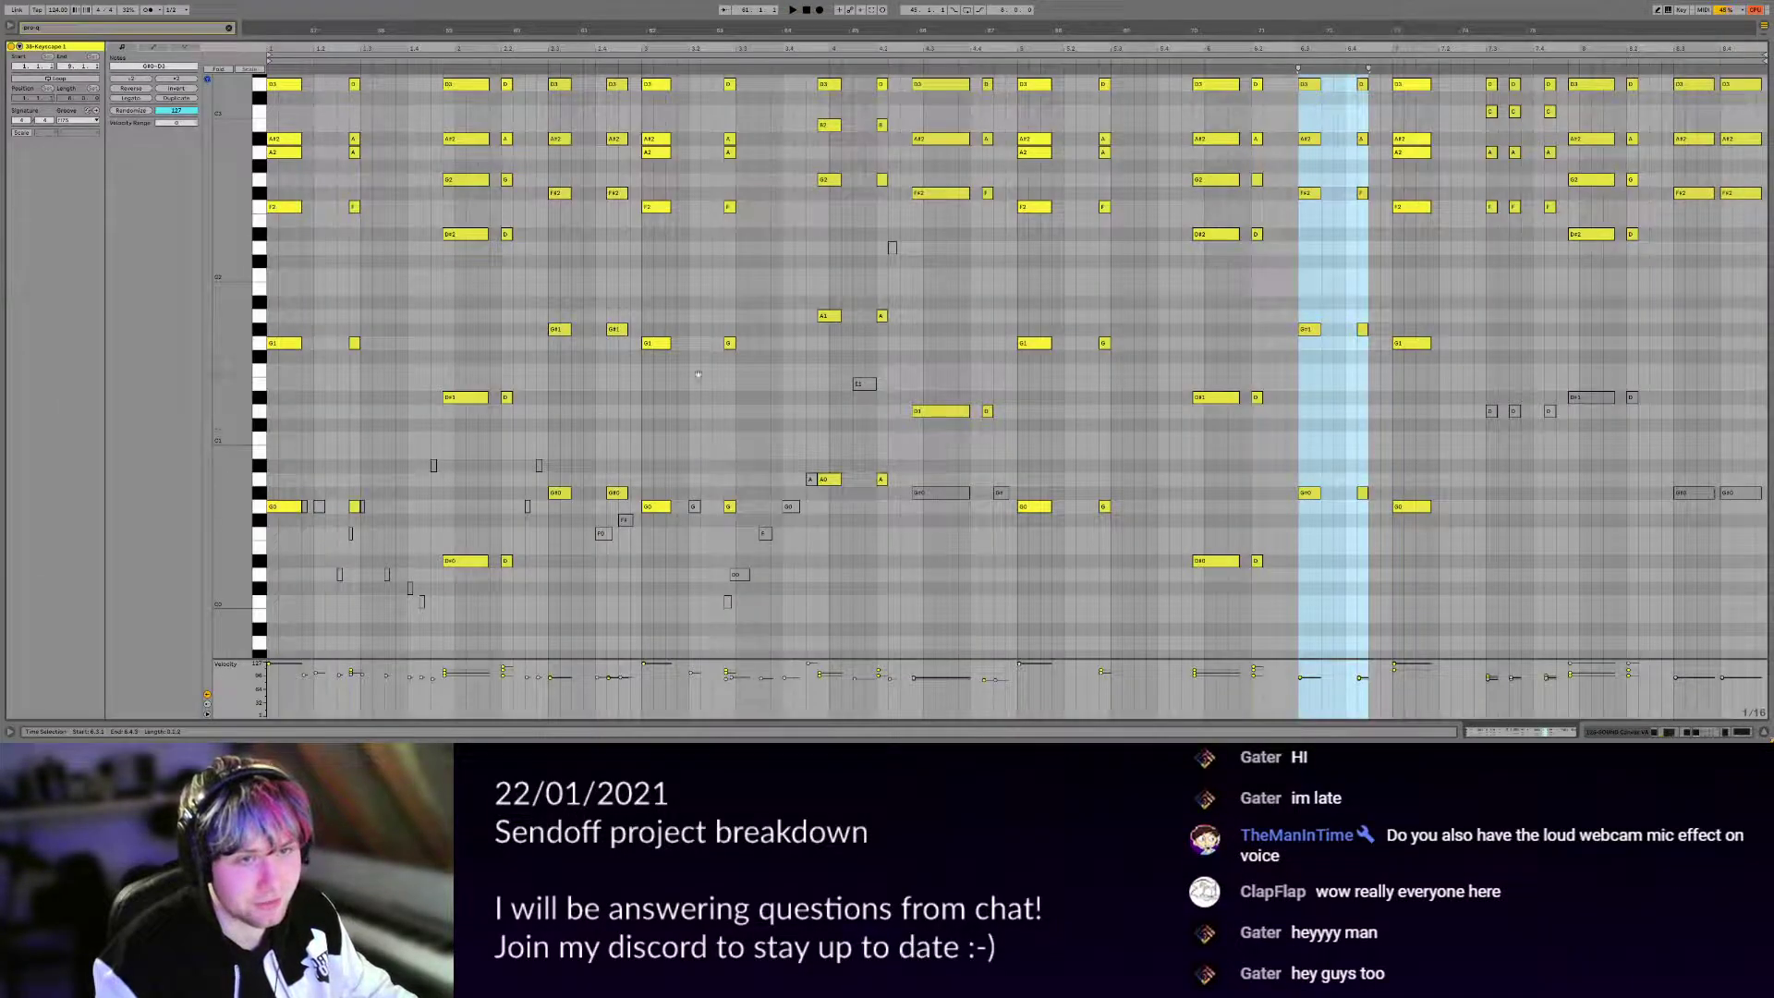
pyautogui.moveTo(698, 374); pyautogui.dragTo(698, 429)
pyautogui.hotkey('shift', 'Tab')
pyautogui.scroll(4, 808, 314)
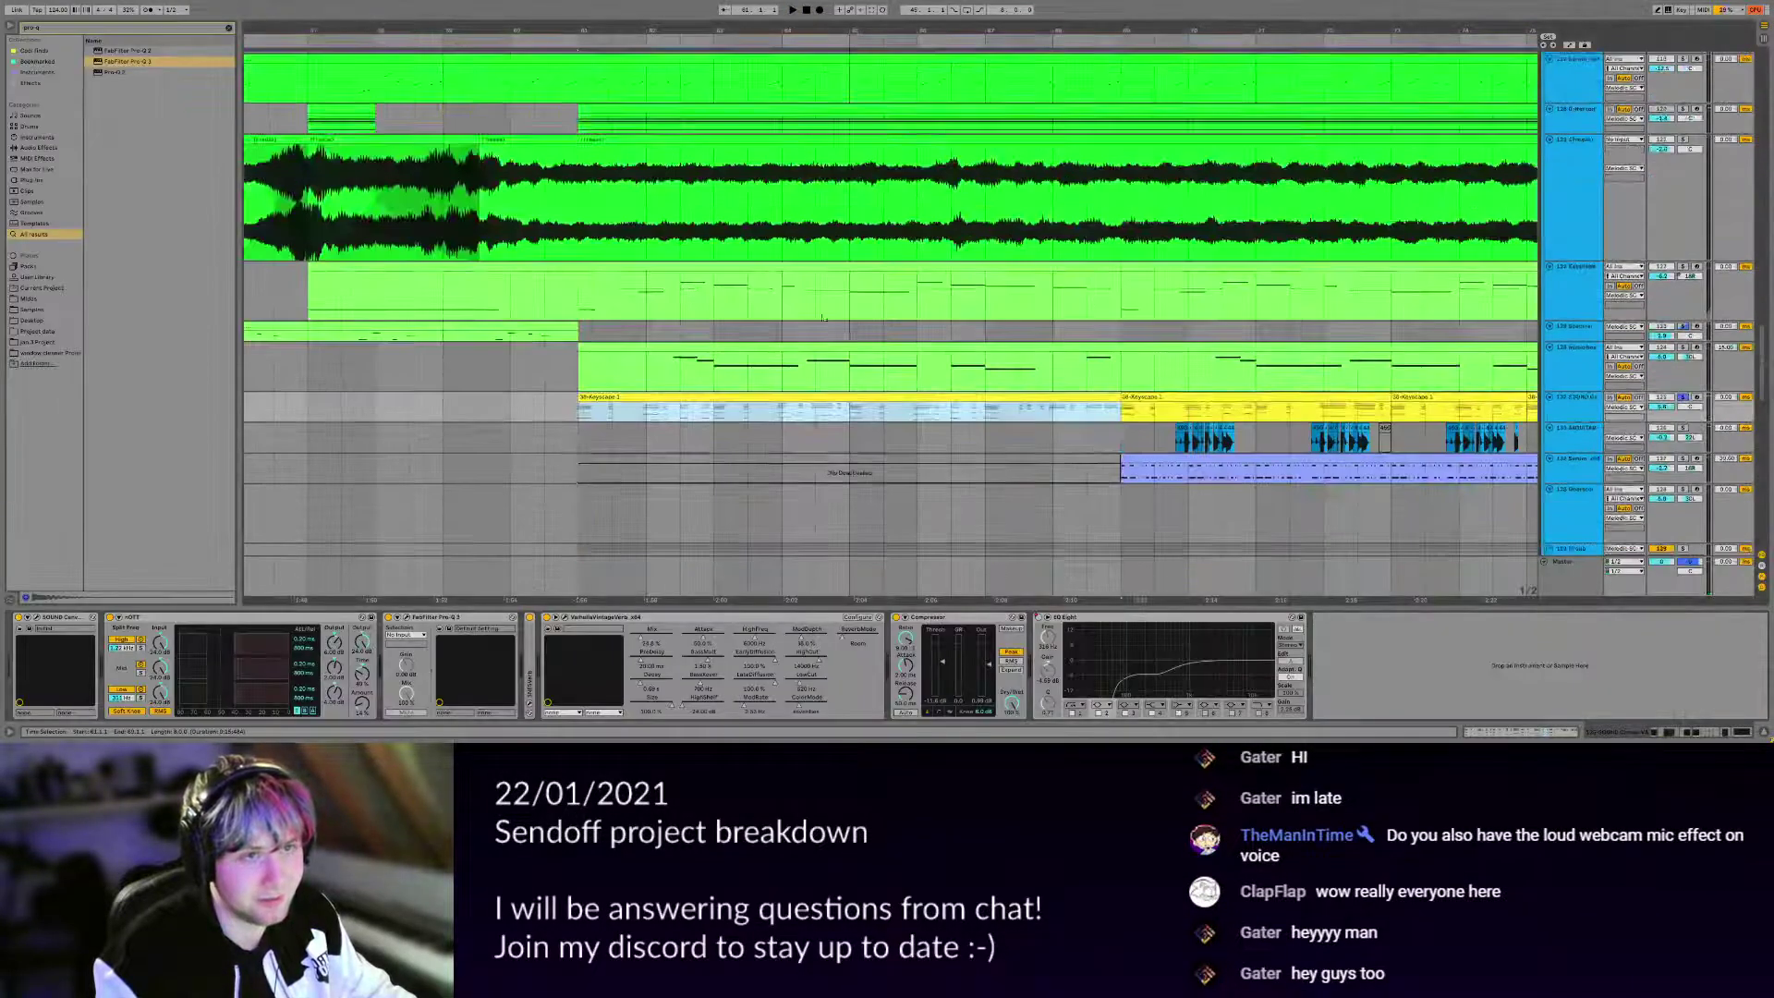
# Play the section from the first yellow clip's start and show the Keyscape track's instrument and effects.
pyautogui.press('space')
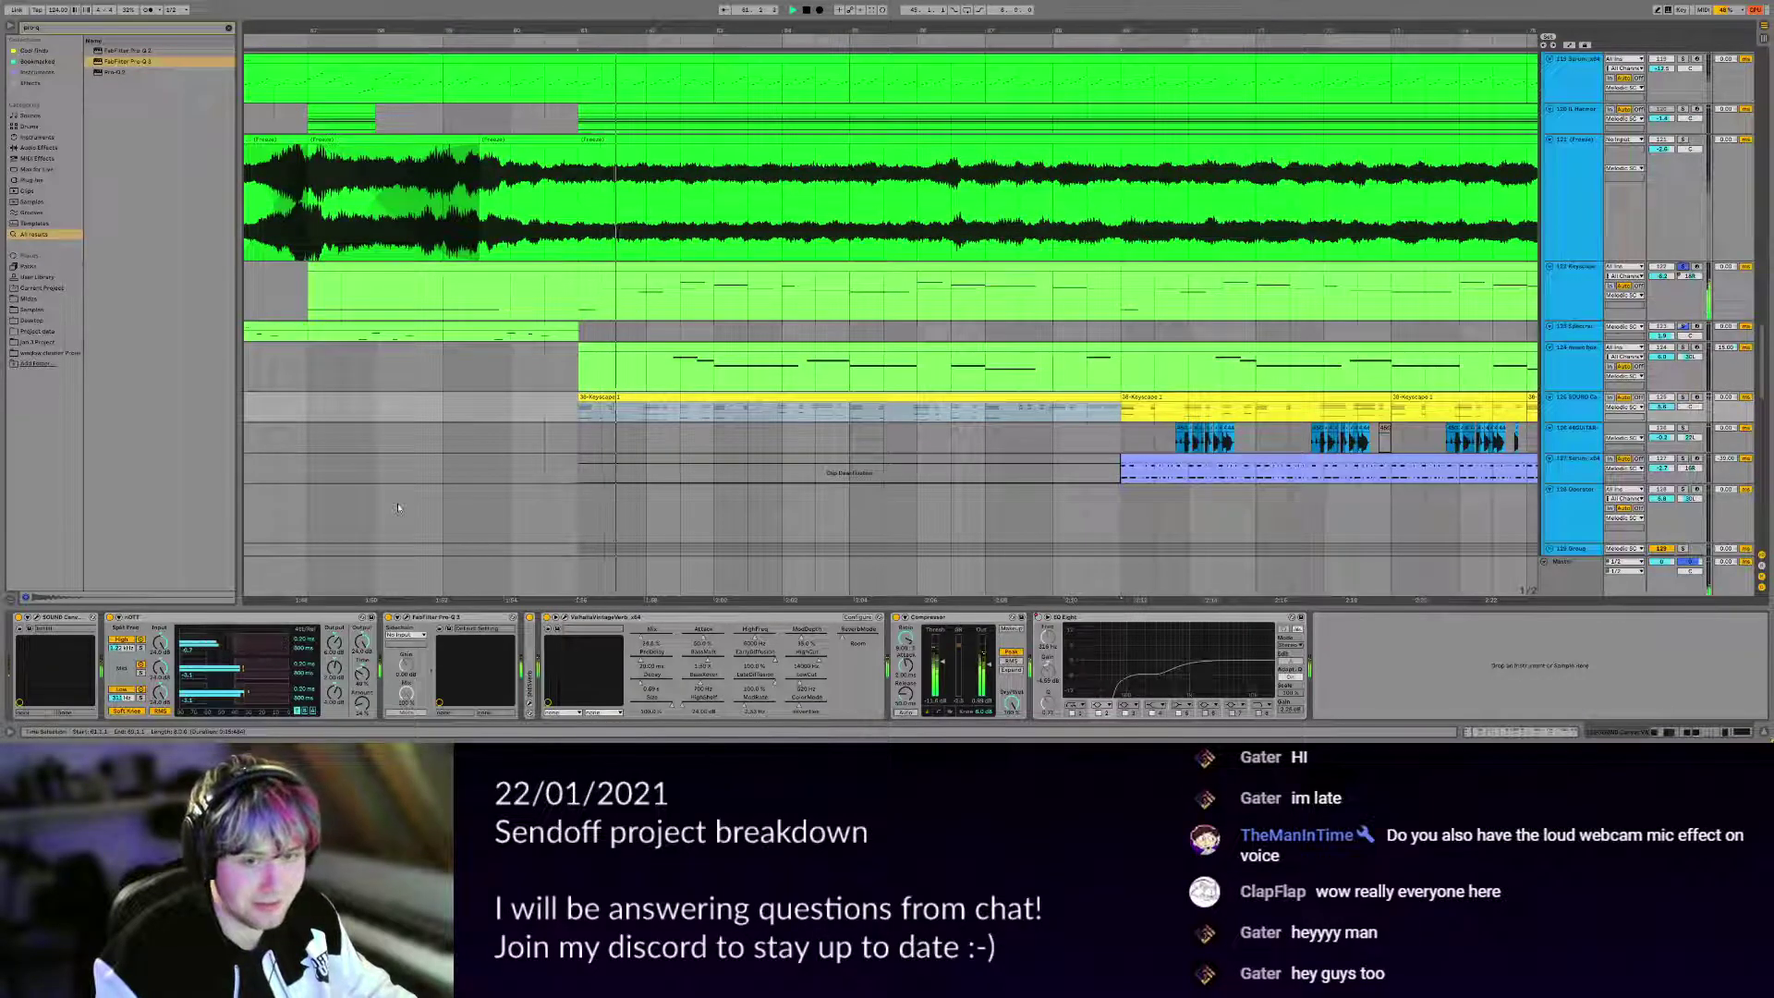
pyautogui.click(1578, 290)
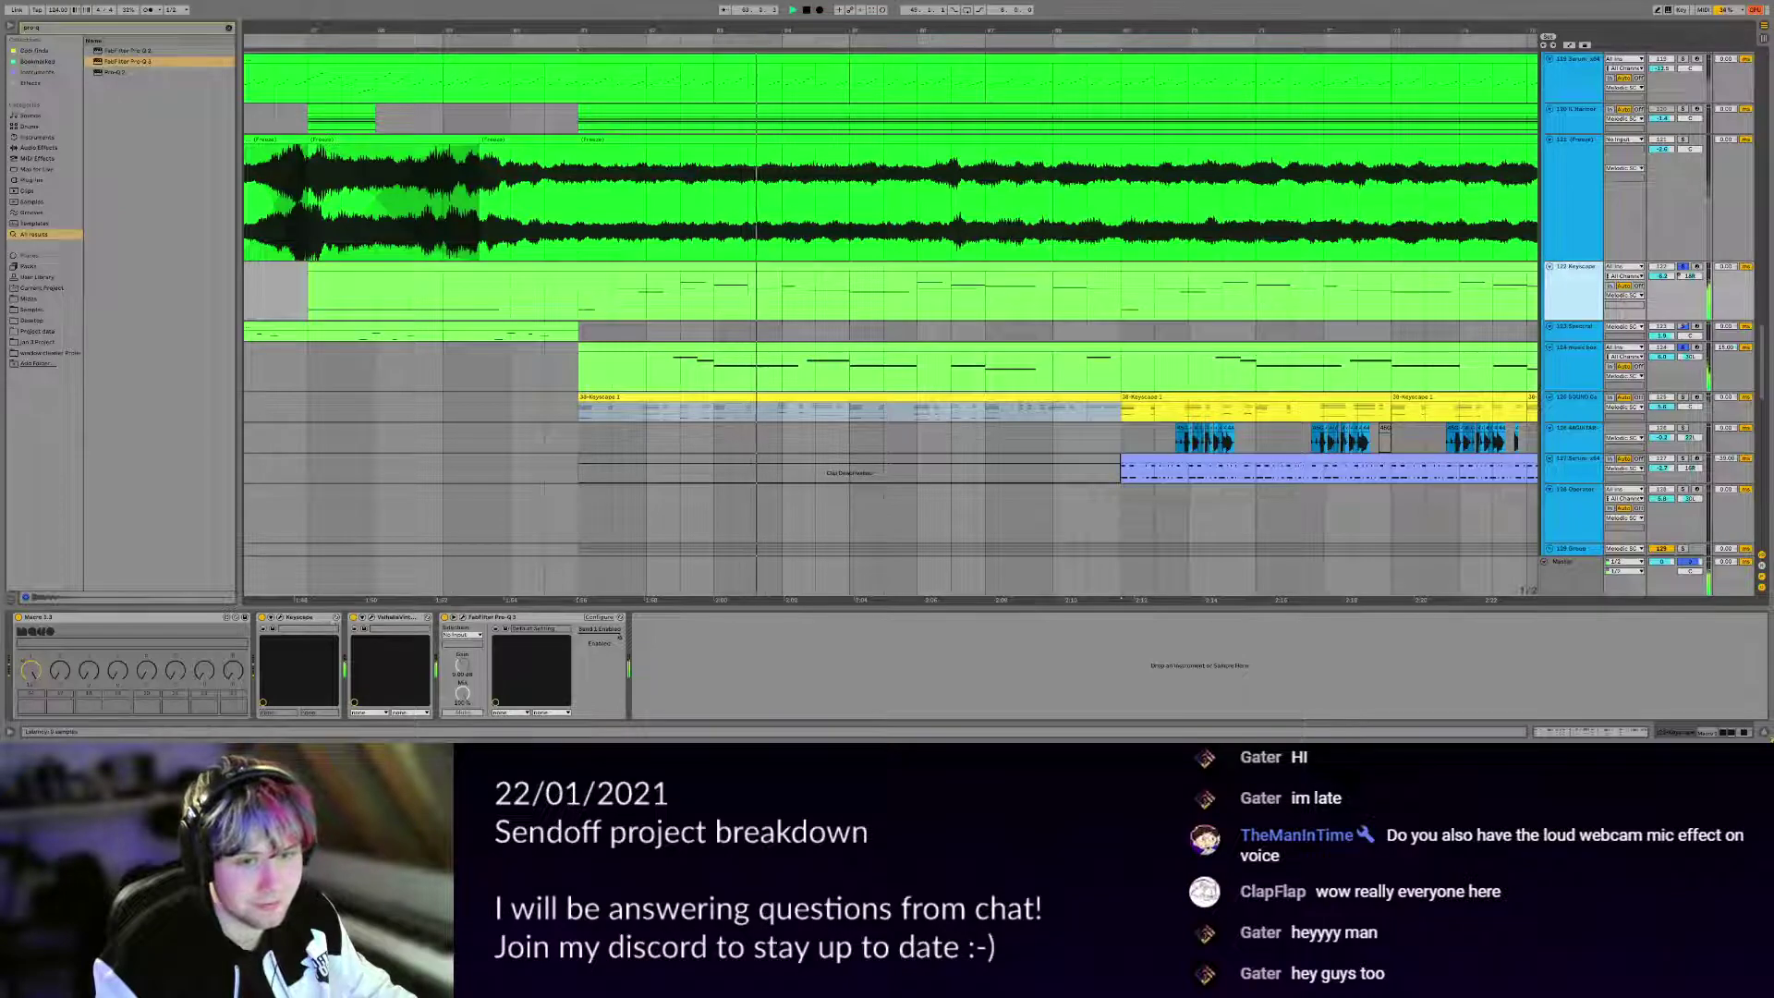
pyautogui.click(280, 617)
pyautogui.moveTo(730, 117); pyautogui.dragTo(861, 219)
pyautogui.click(937, 219)
pyautogui.scroll(-2, 884, 295)
pyautogui.moveTo(1057, 318); pyautogui.dragTo(933, 336)
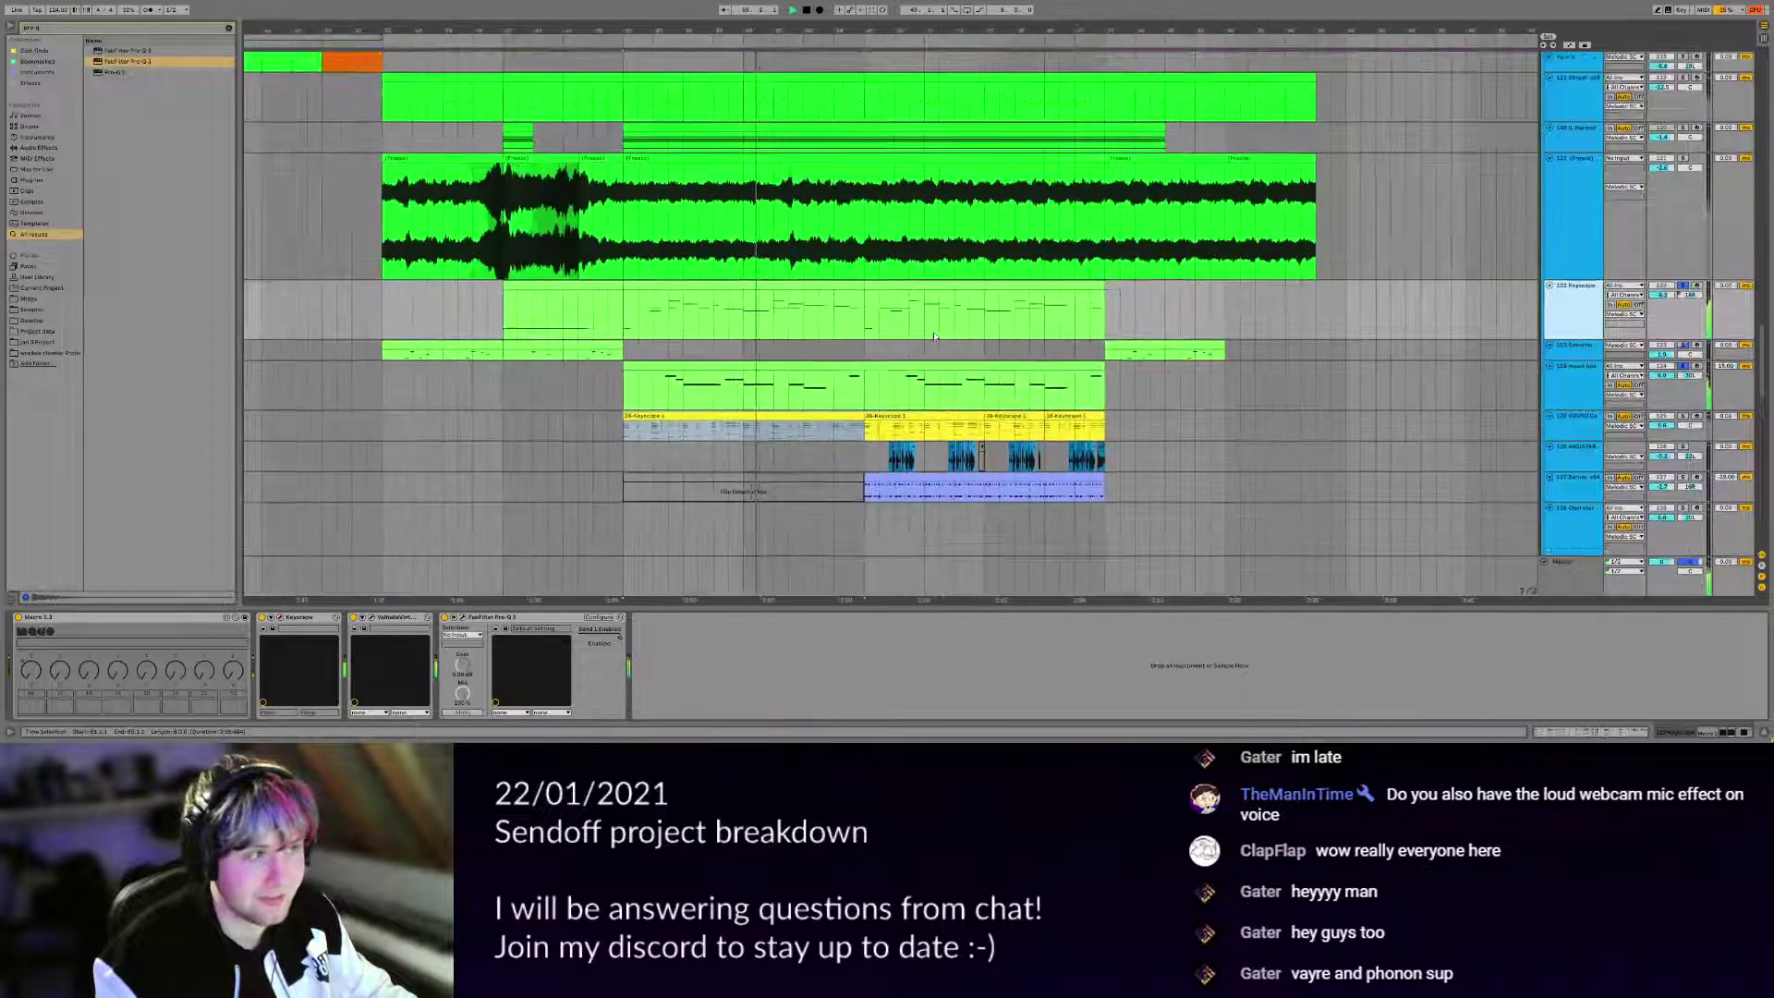
# Keep the section playing with the keys track soloed while showing the devices of the short-clip green track and the blue audio track.
pyautogui.click(1576, 345)
pyautogui.keyDown('ctrl'); pyautogui.click(1683, 417); pyautogui.keyUp('ctrl')
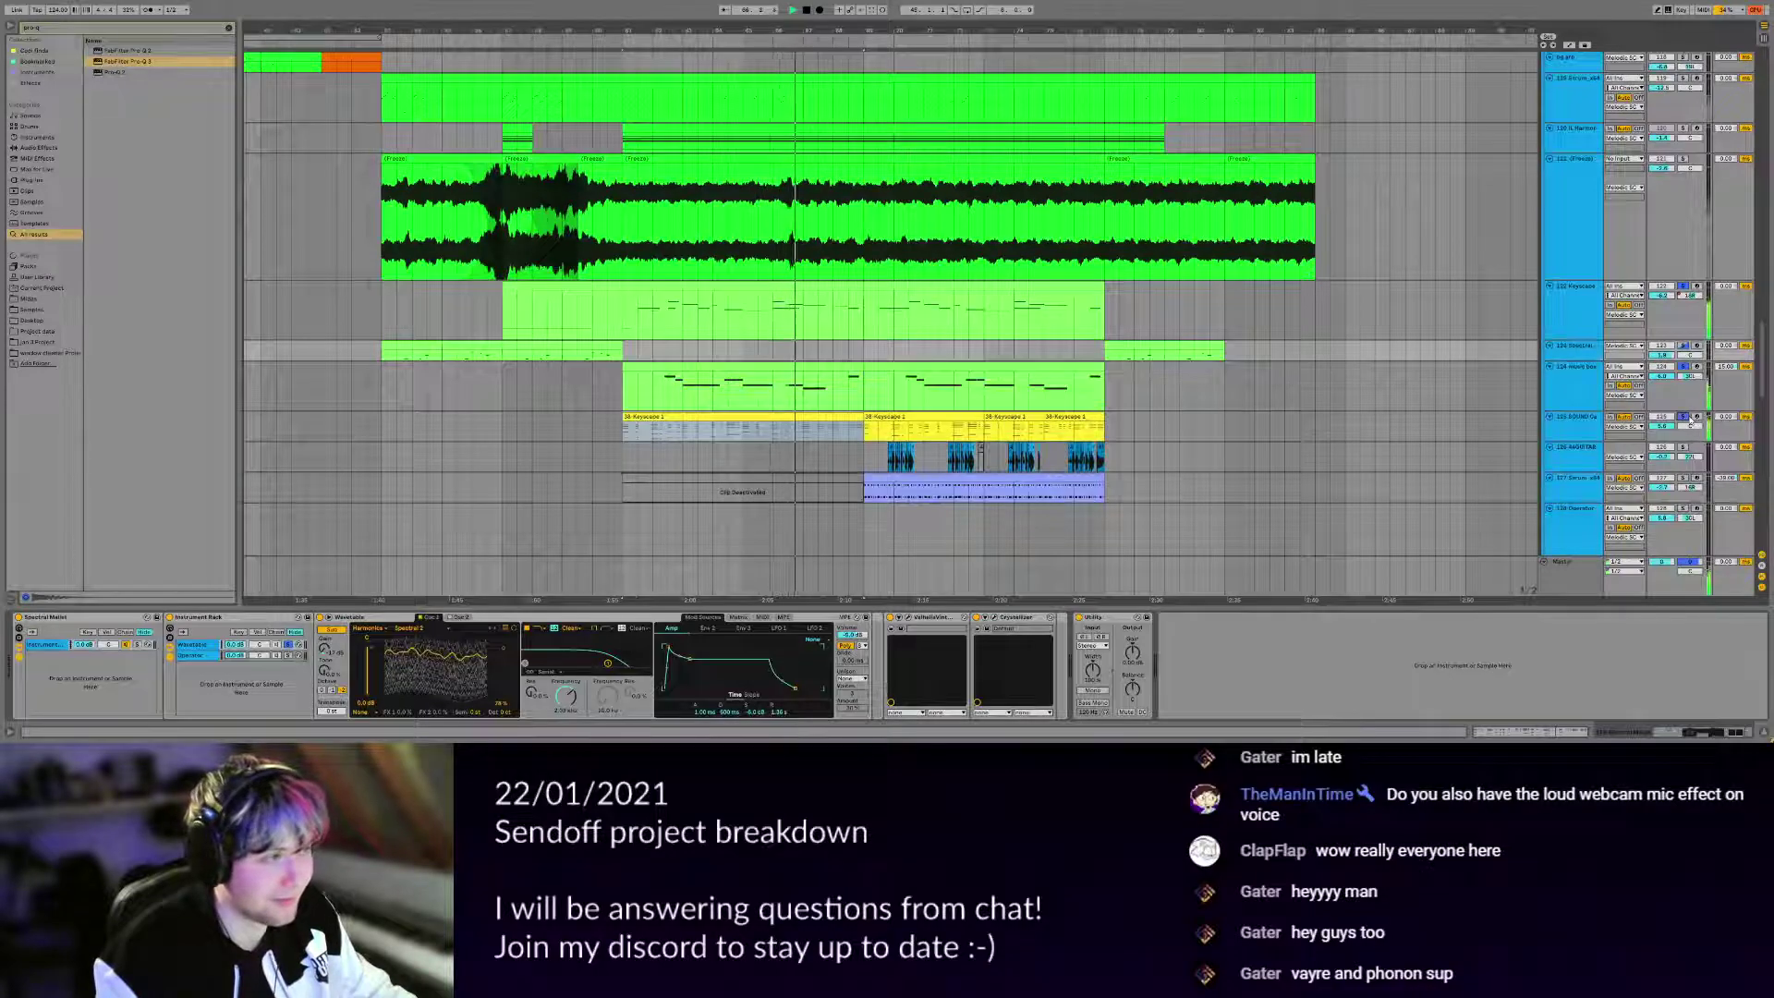
pyautogui.click(1623, 457)
pyautogui.click(1580, 453)
pyautogui.click(1580, 453)
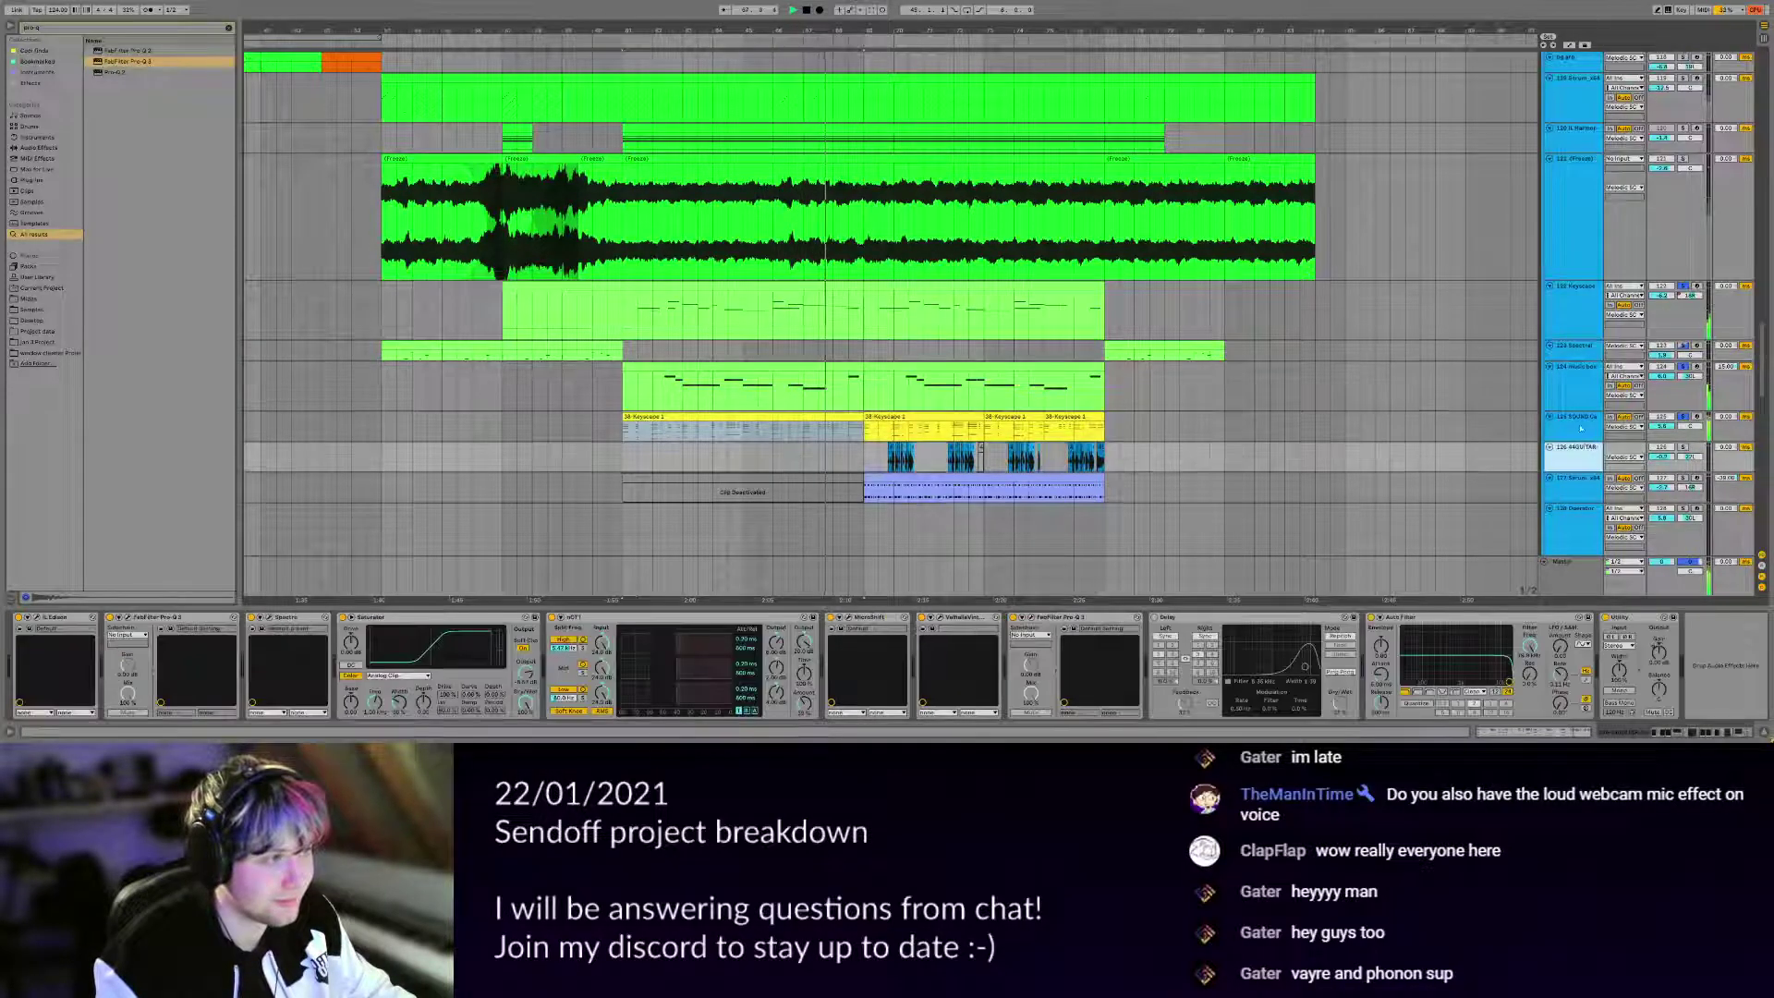
# Play the second half of the section with the soloed melodic tracks and blue audio chops, and stop playback.
pyautogui.moveTo(1127, 351); pyautogui.dragTo(1053, 315)
pyautogui.scroll(-1, 1052, 315)
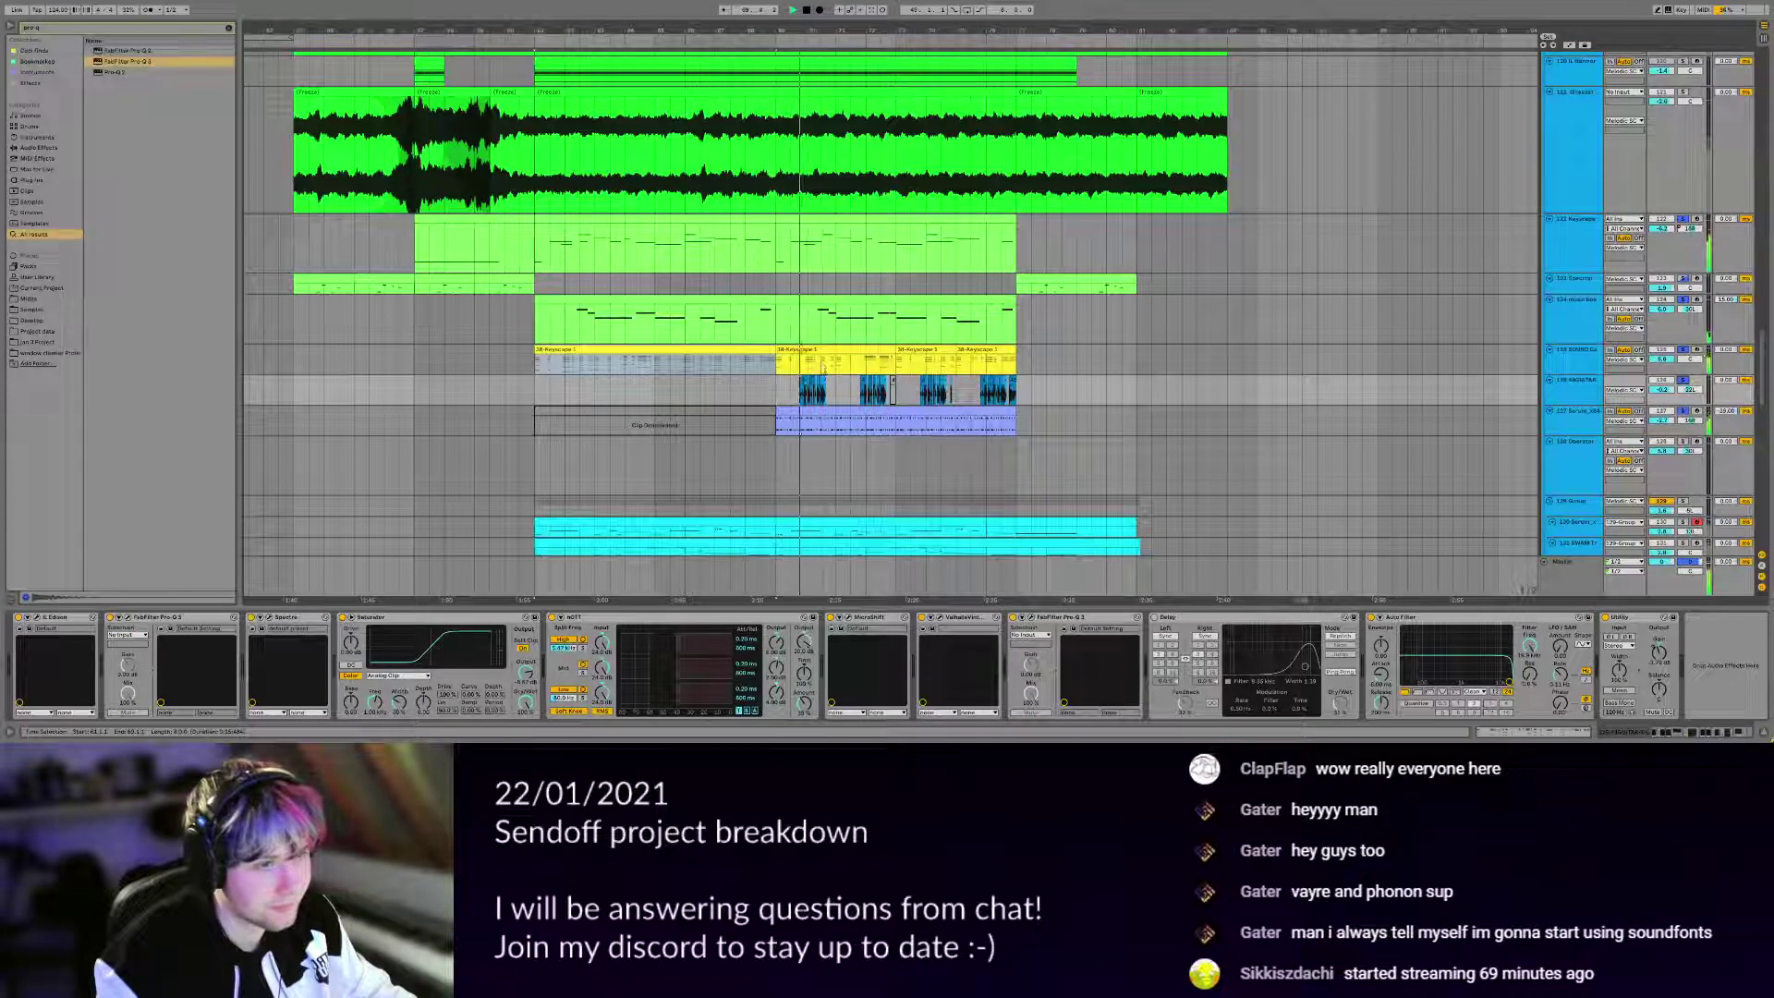
pyautogui.scroll(-2, 937, 431)
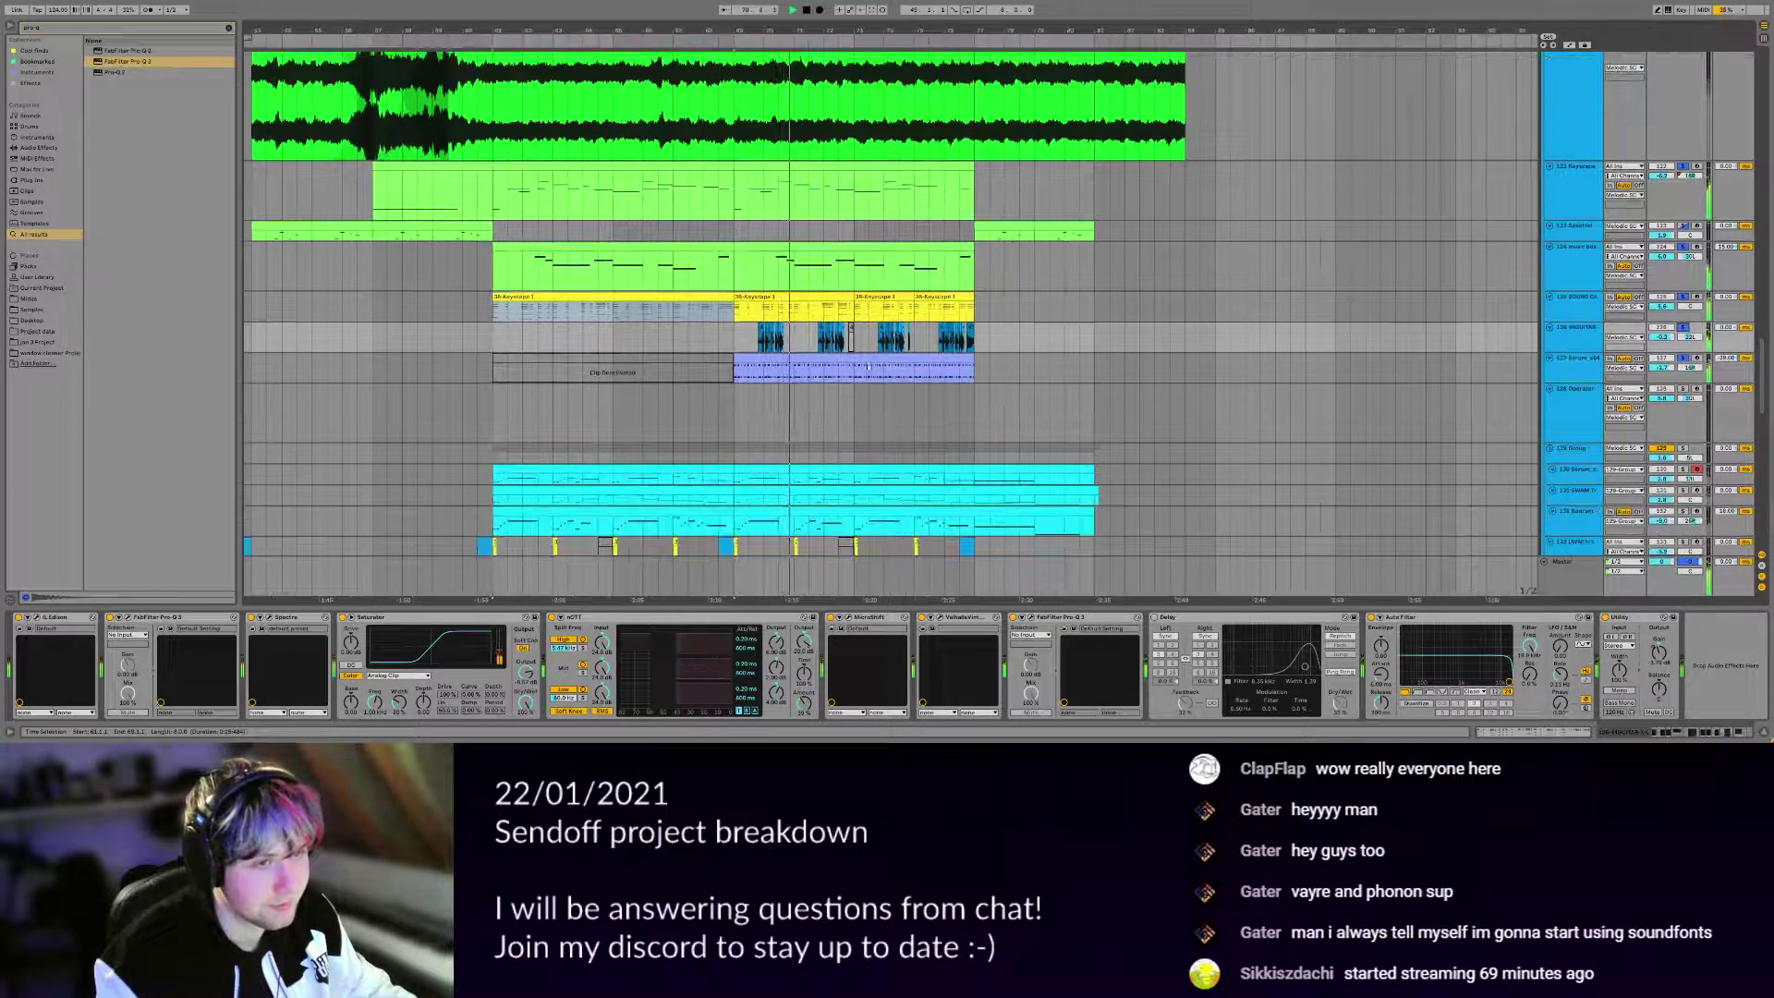
pyautogui.click(1573, 337)
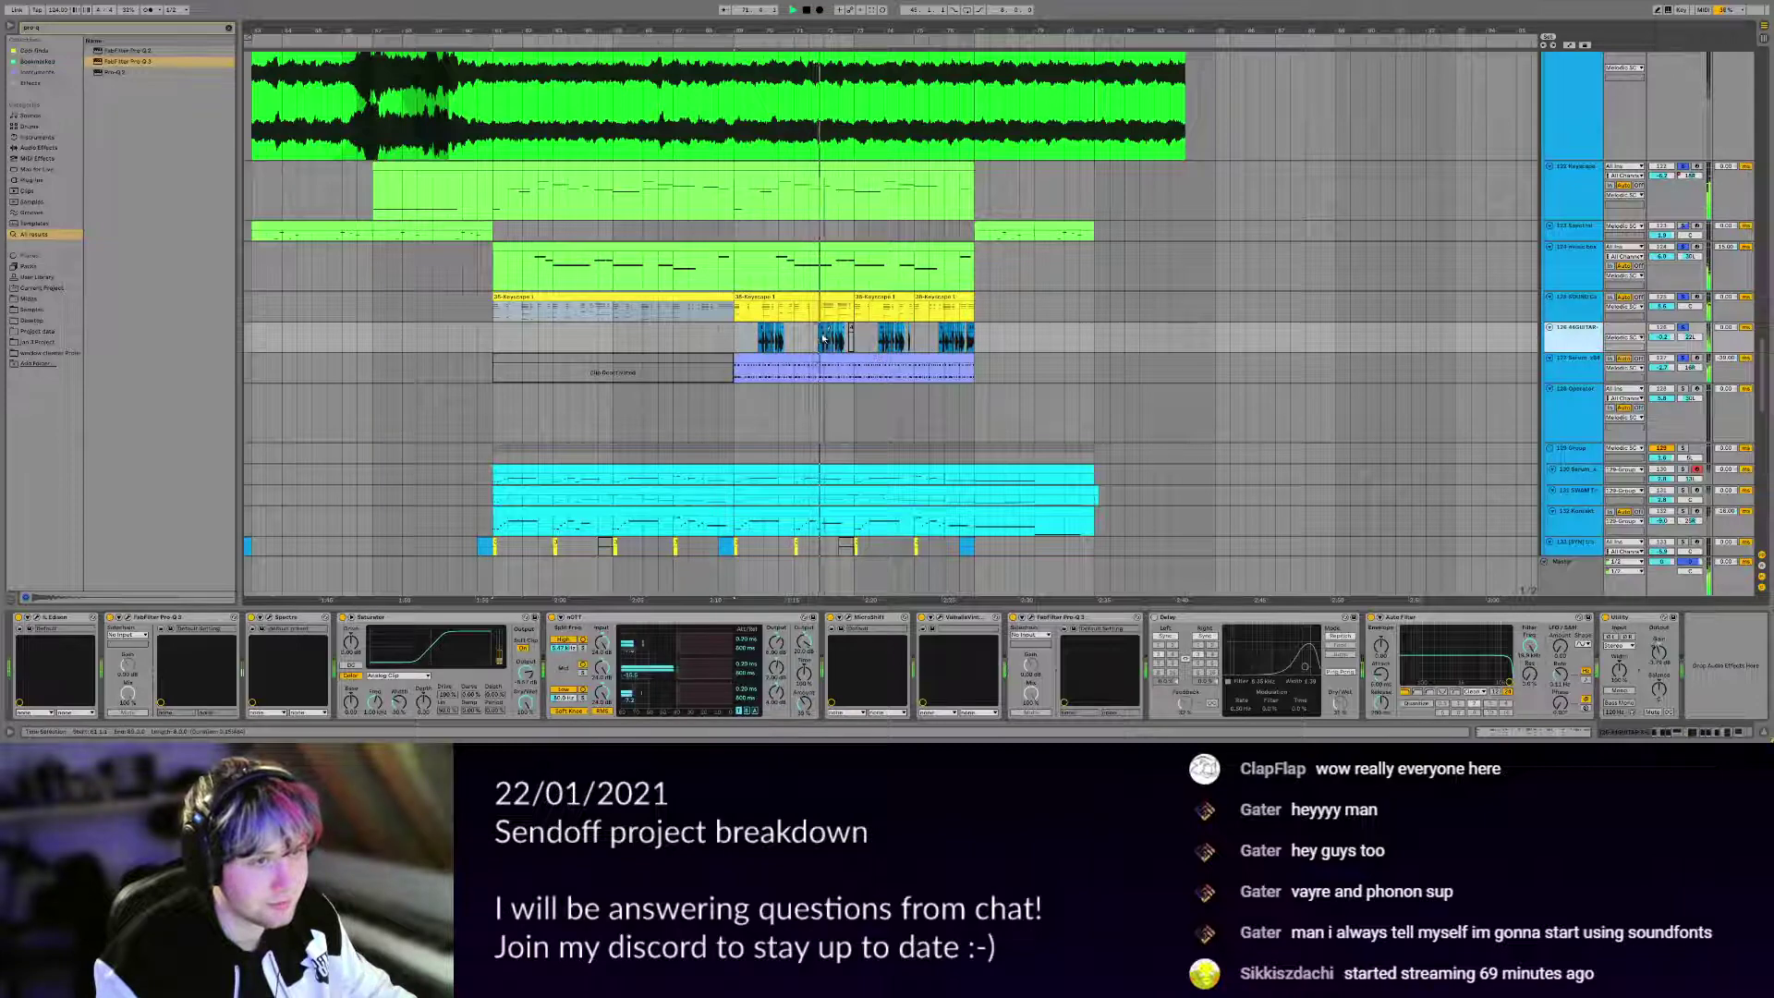
pyautogui.scroll(2, 836, 342)
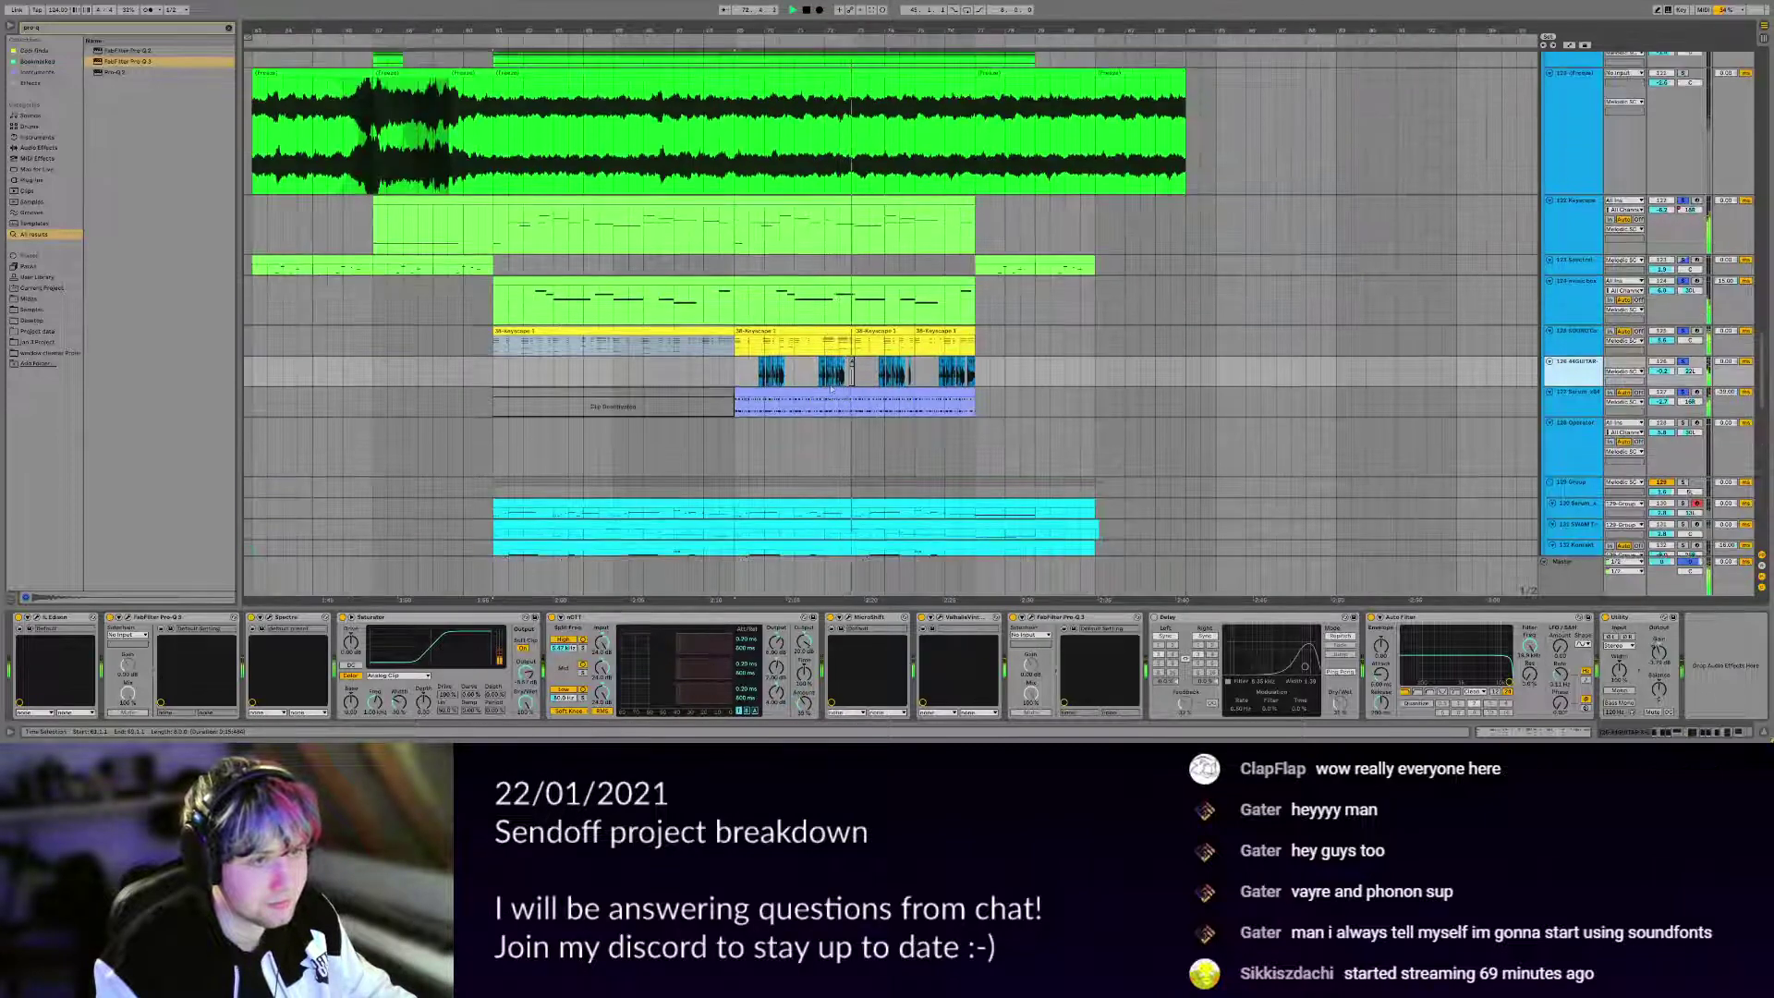
pyautogui.scroll(-6, 859, 331)
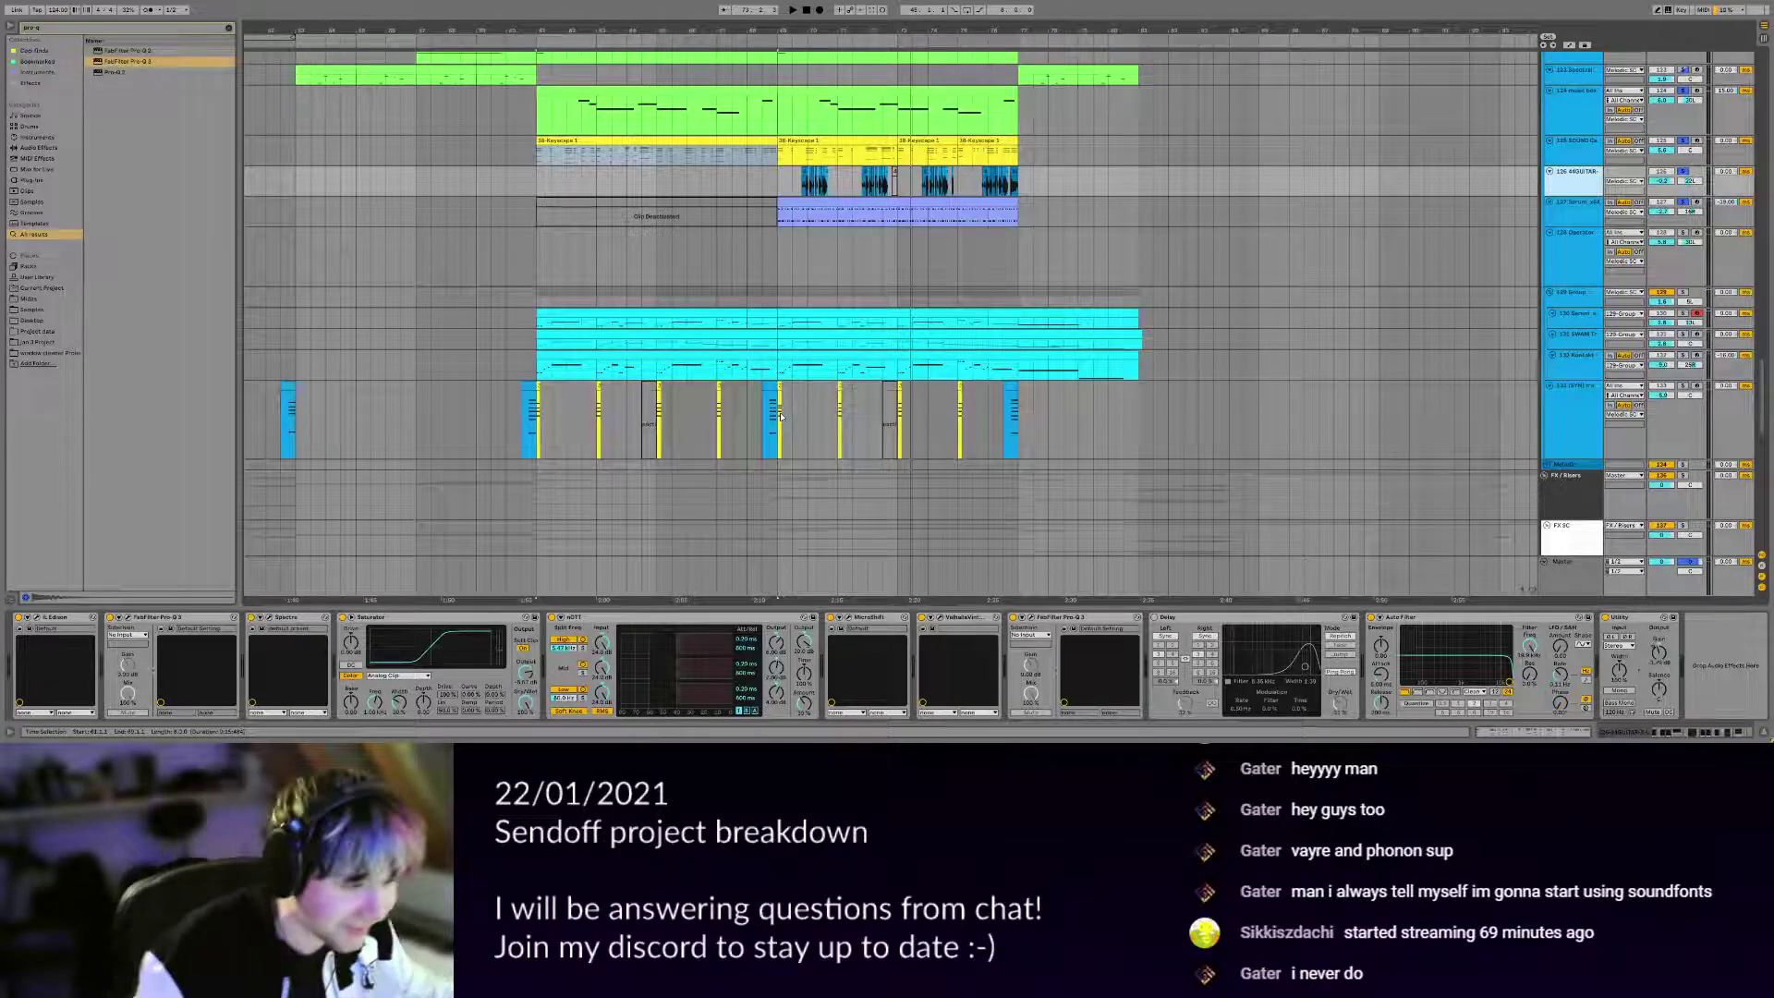
# Return from the effects tracks to the drums, play the soloed Perc group from mid-section, and unfold its tracks.
pyautogui.scroll(-15, 891, 272)
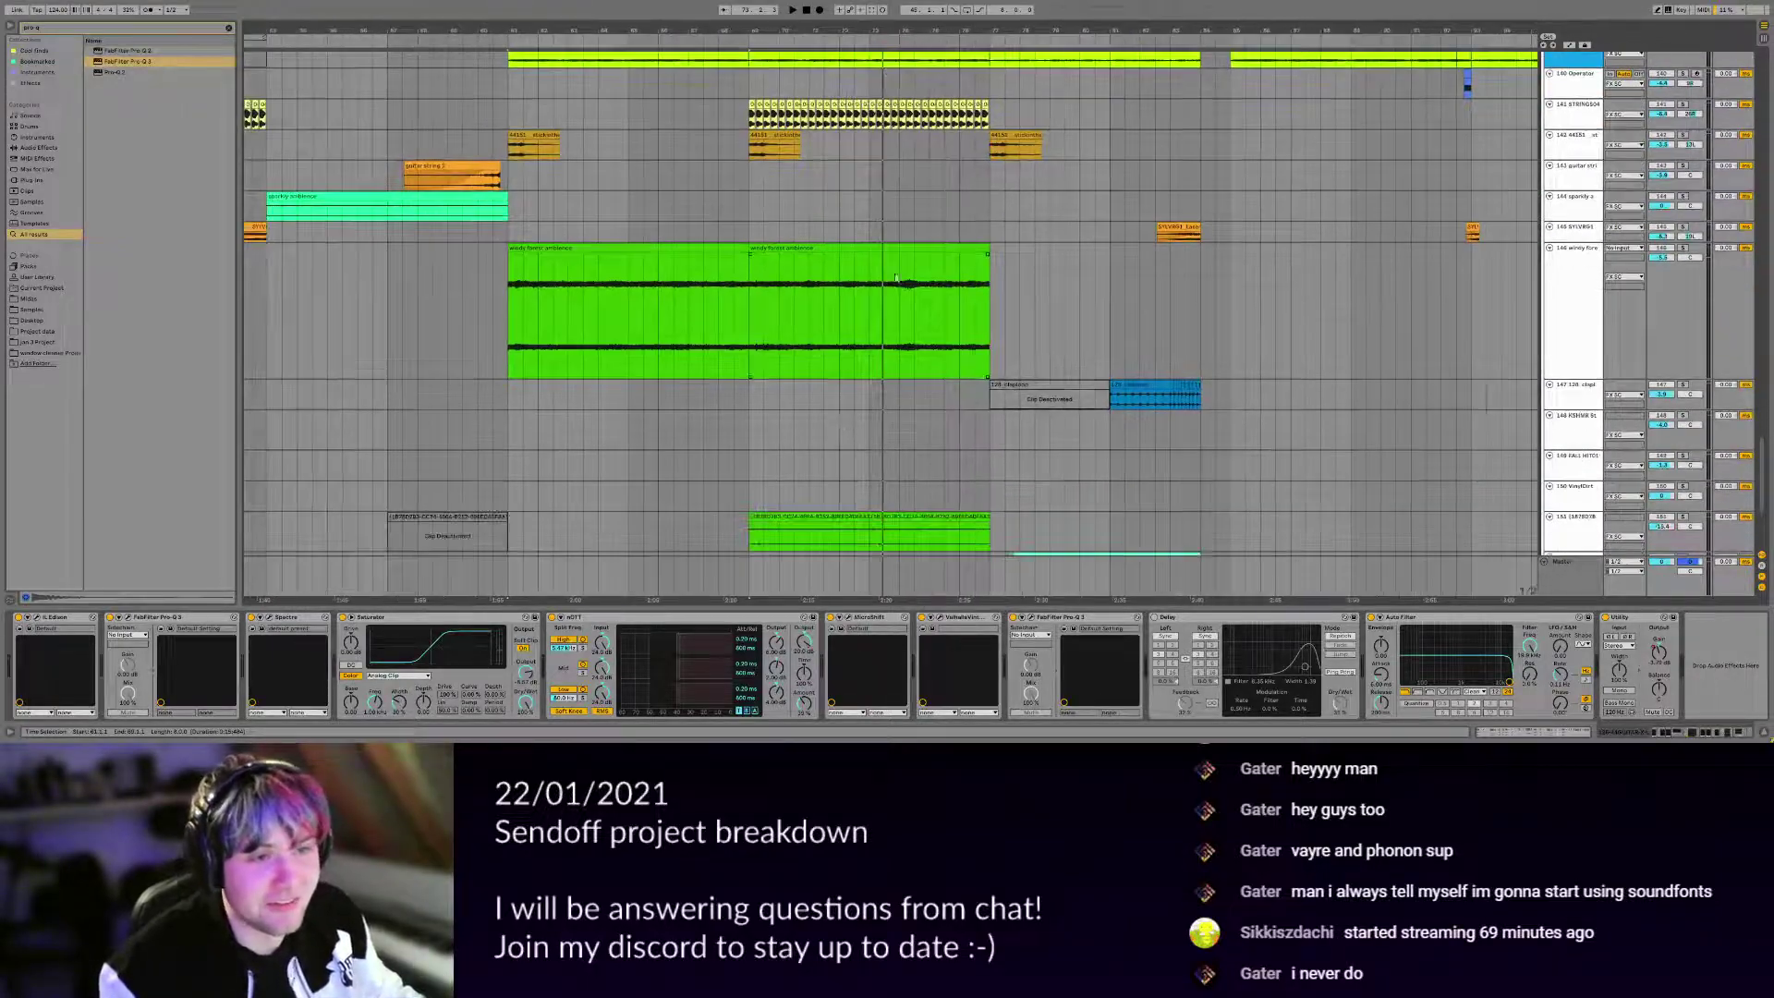
pyautogui.moveTo(836, 490); pyautogui.dragTo(858, 256)
pyautogui.moveTo(804, 177); pyautogui.dragTo(823, 413)
pyautogui.scroll(15, 823, 413)
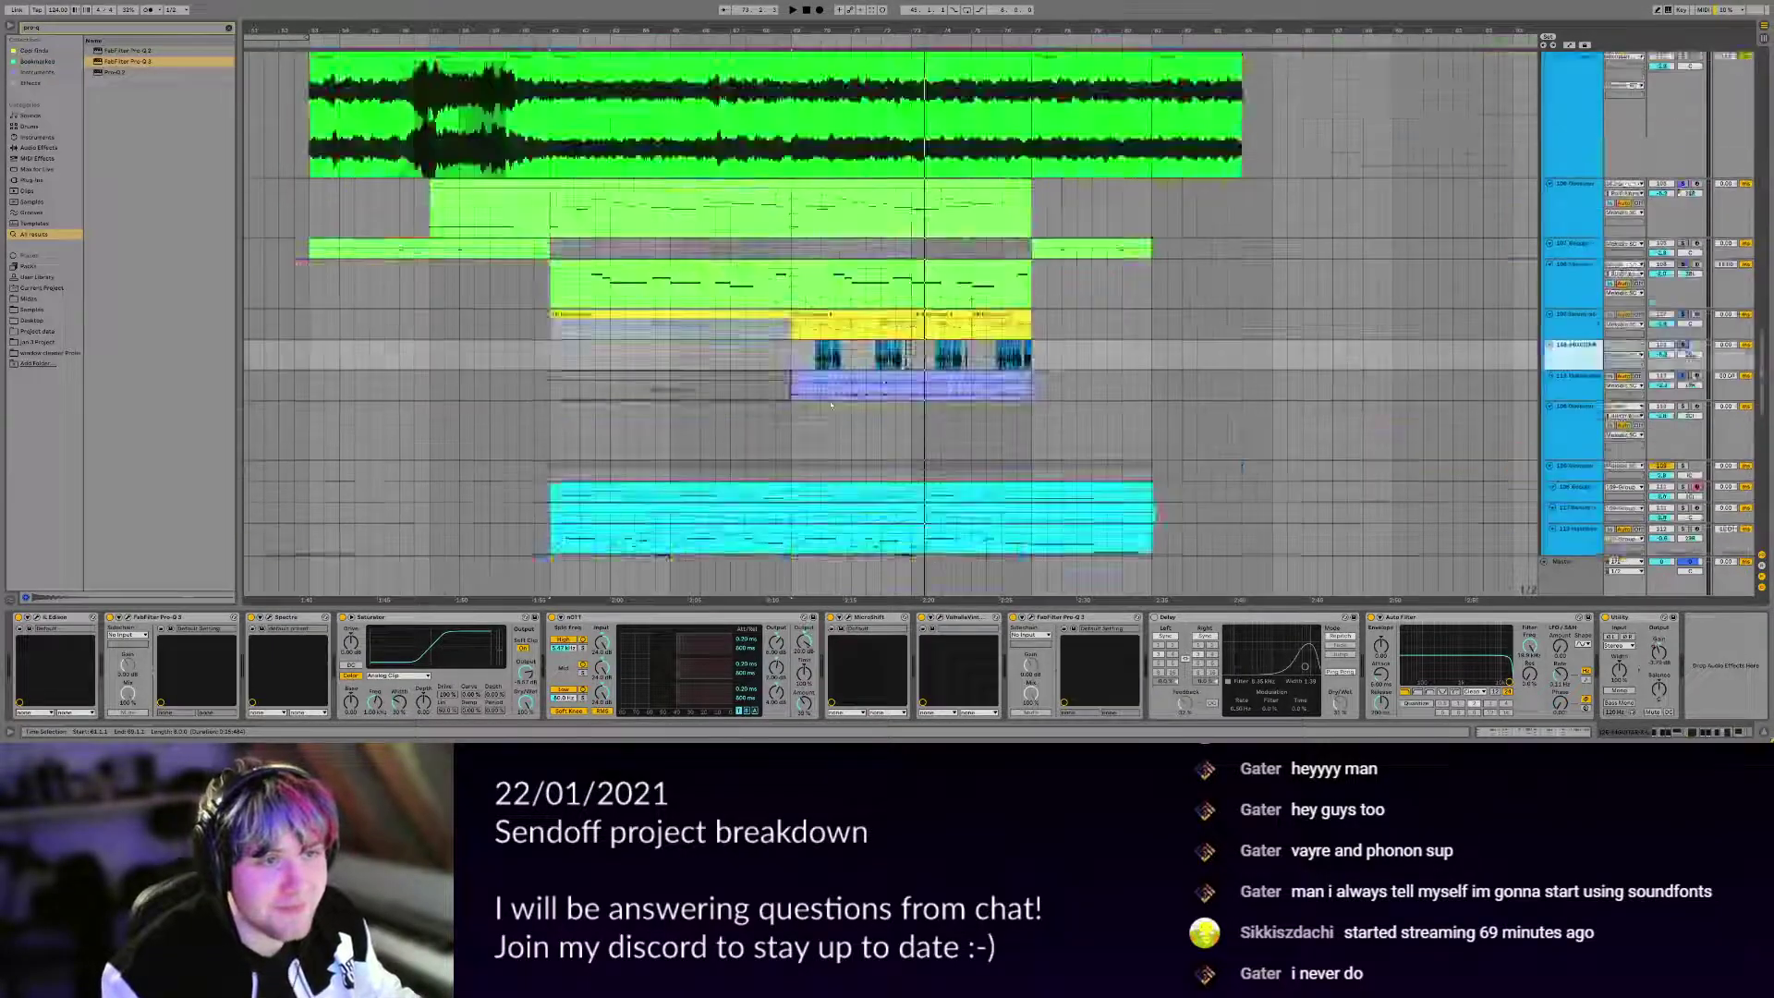
pyautogui.scroll(2, 793, 285)
pyautogui.click(793, 285)
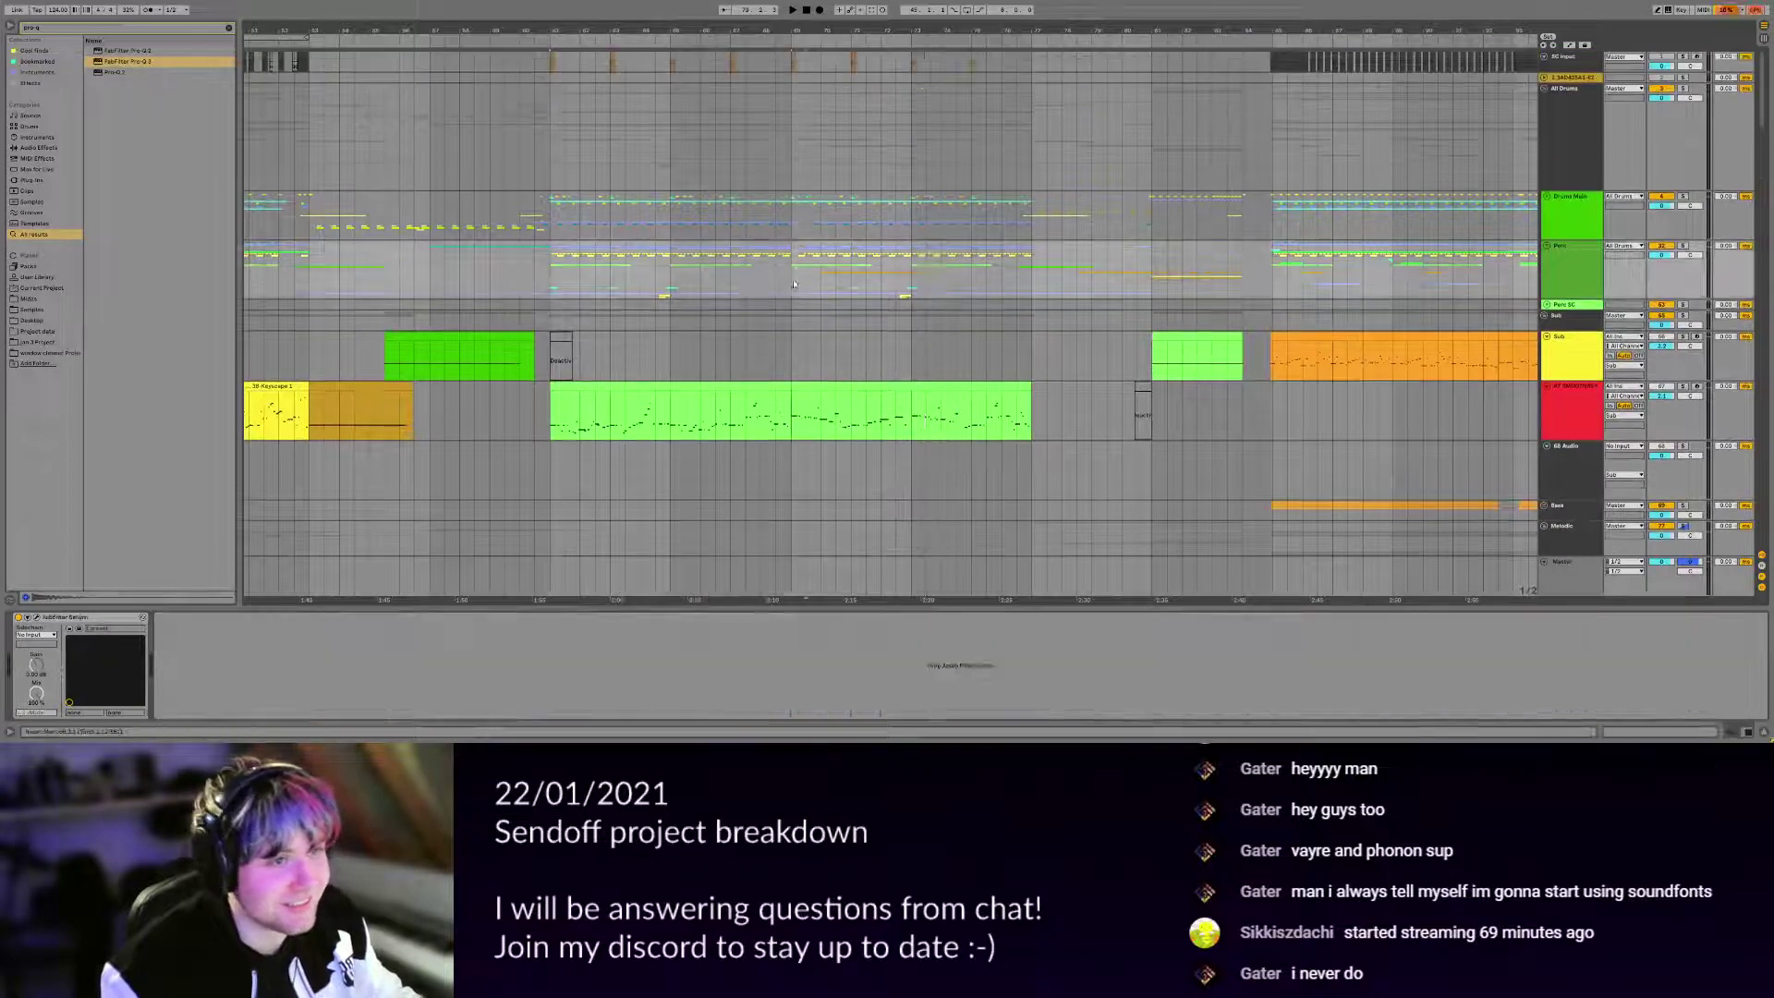
pyautogui.press('space')
pyautogui.click(1546, 246)
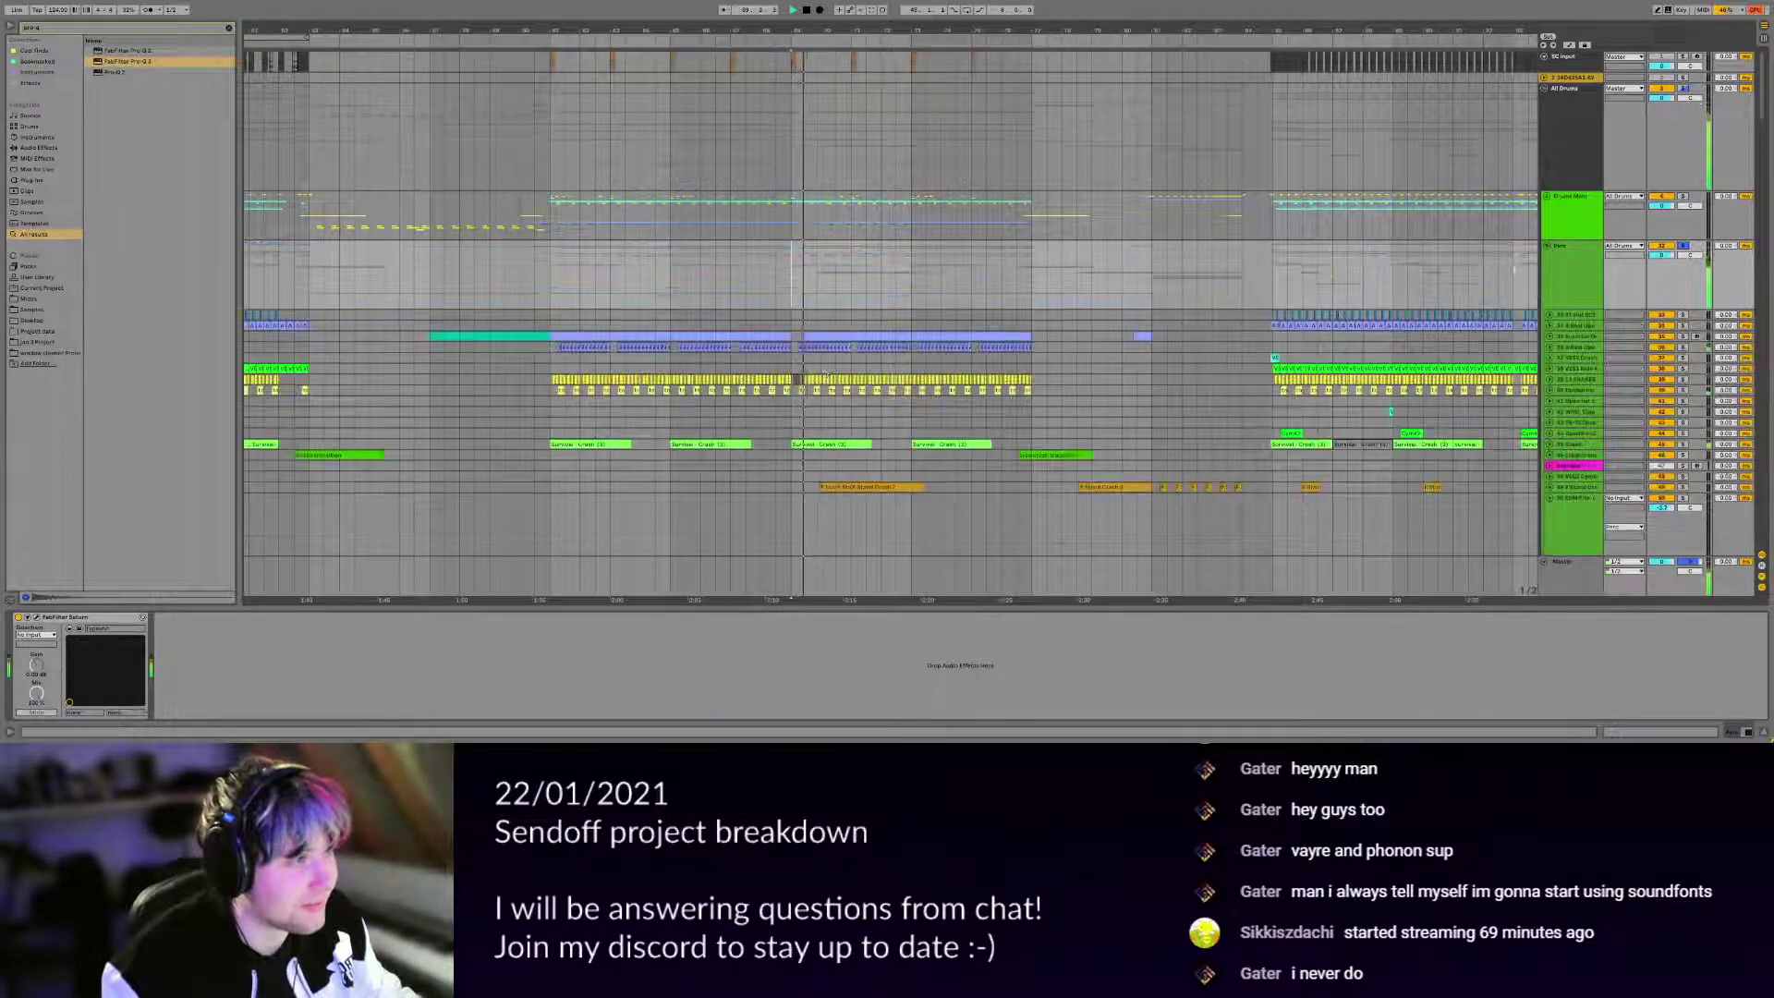
pyautogui.scroll(-3, 870, 370)
pyautogui.scroll(3, 865, 370)
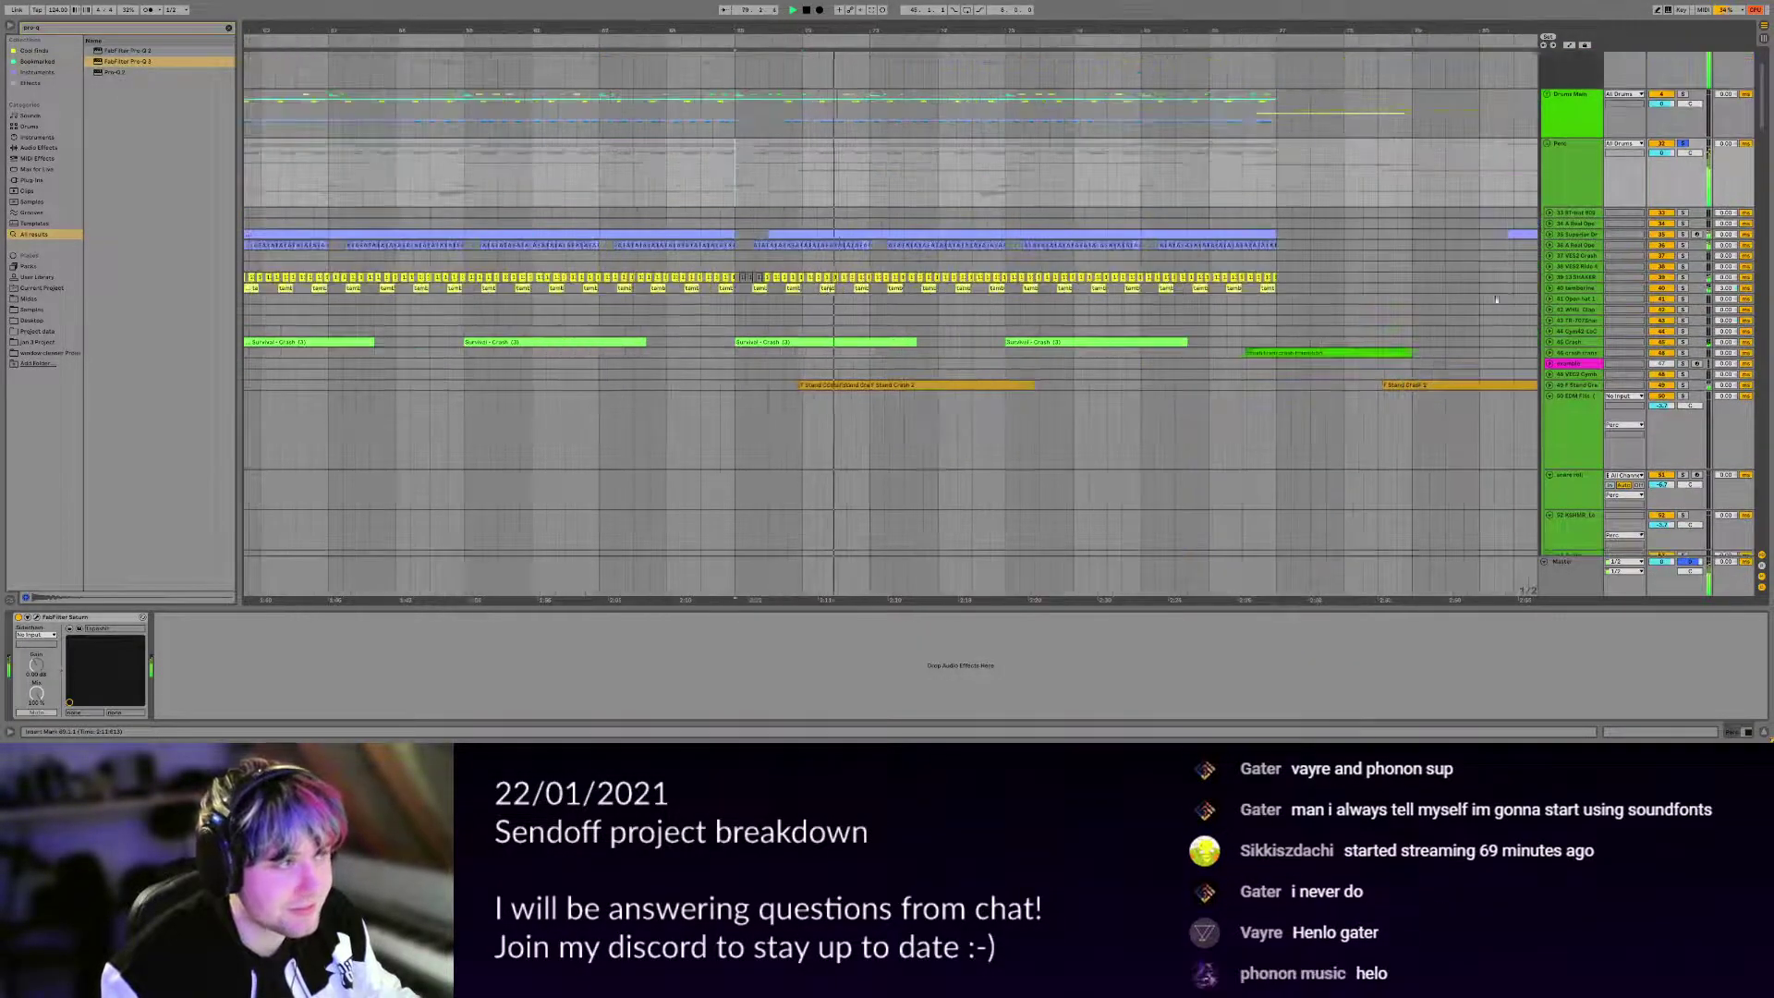
# Unfold the Superior Drummer track in the Perc group and show its device chain.
pyautogui.click(1551, 236)
pyautogui.click(1569, 237)
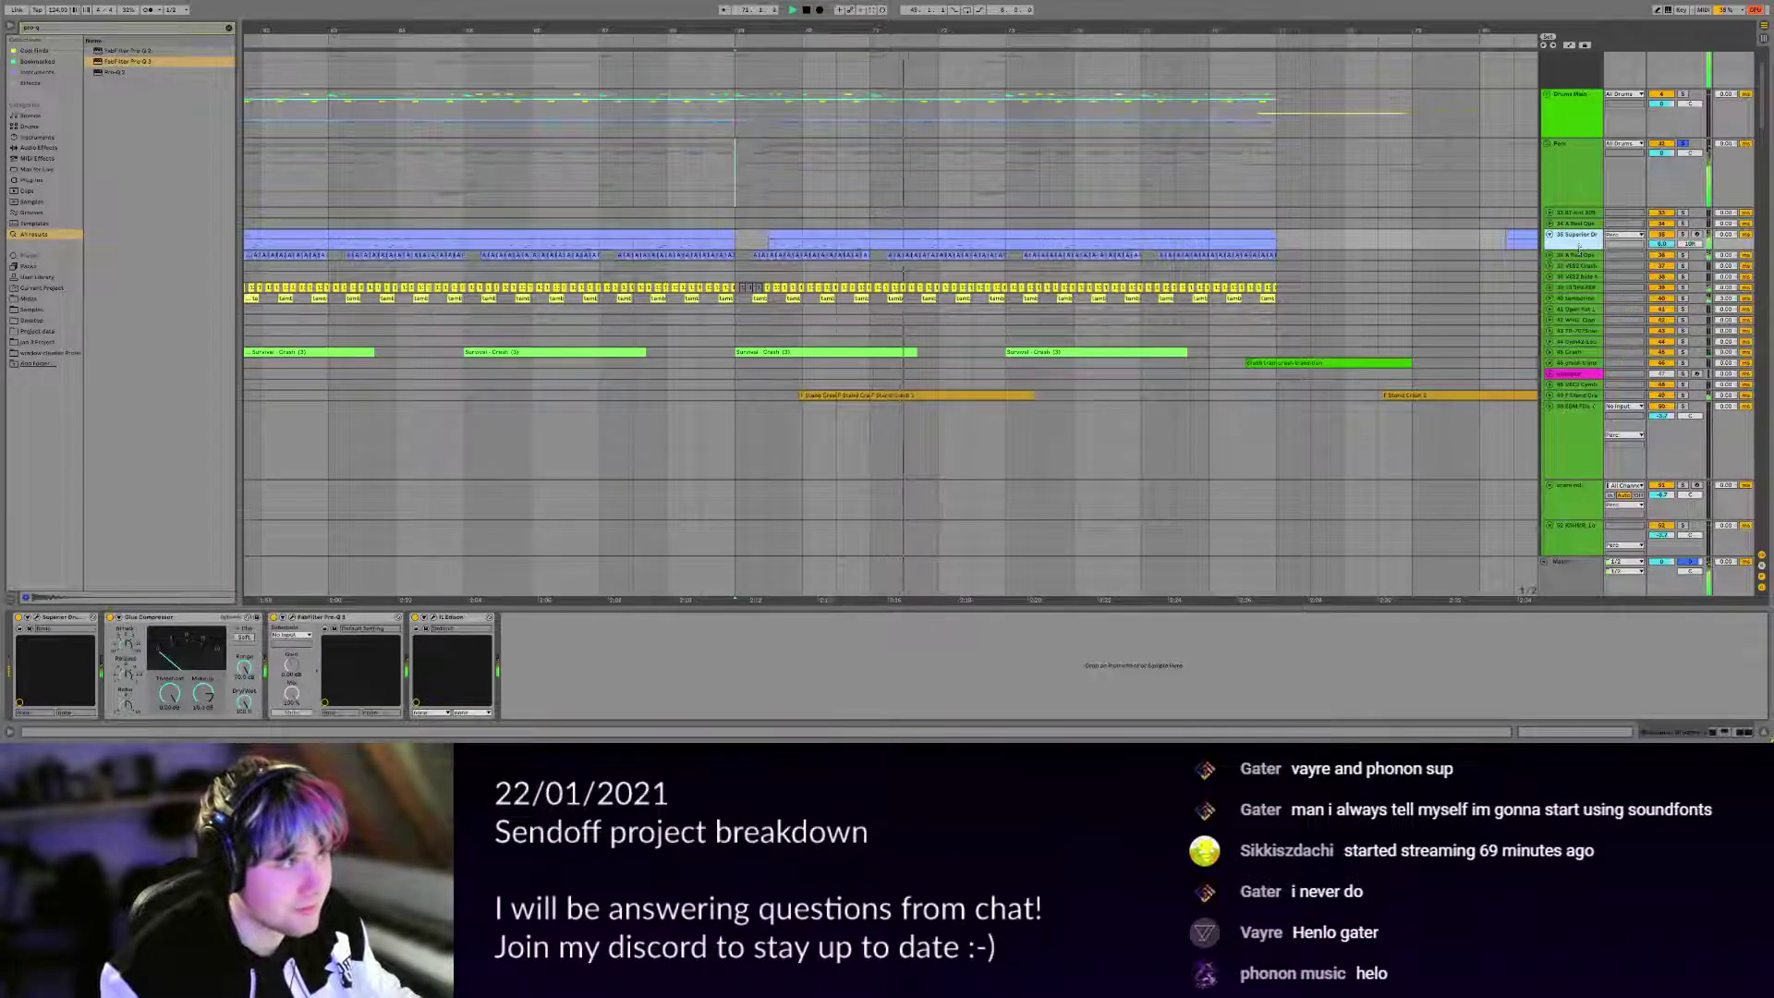
pyautogui.moveTo(1570, 250); pyautogui.dragTo(1570, 298)
pyautogui.moveTo(1008, 333); pyautogui.dragTo(1404, 395)
pyautogui.click(1669, 307)
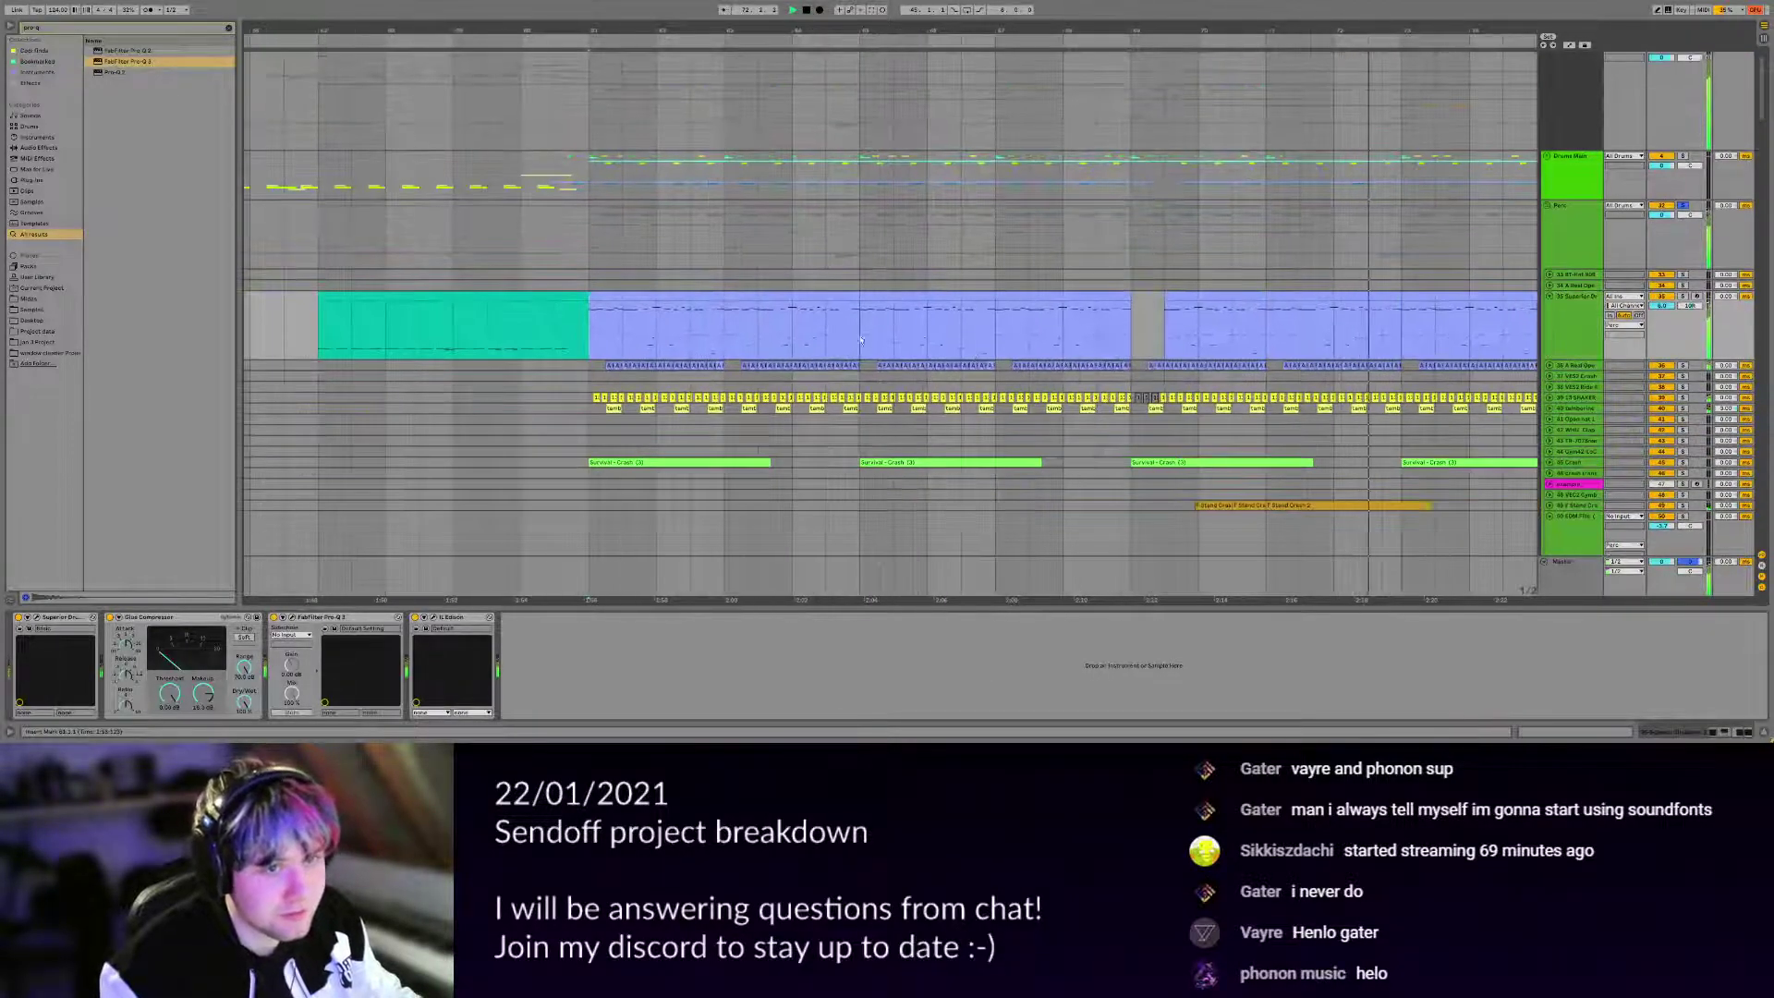
# Play the purple Superior Drummer clip in solo, stop, and look over its notes in the piano roll.
pyautogui.click(1684, 297)
pyautogui.press('space')
pyautogui.press('space')
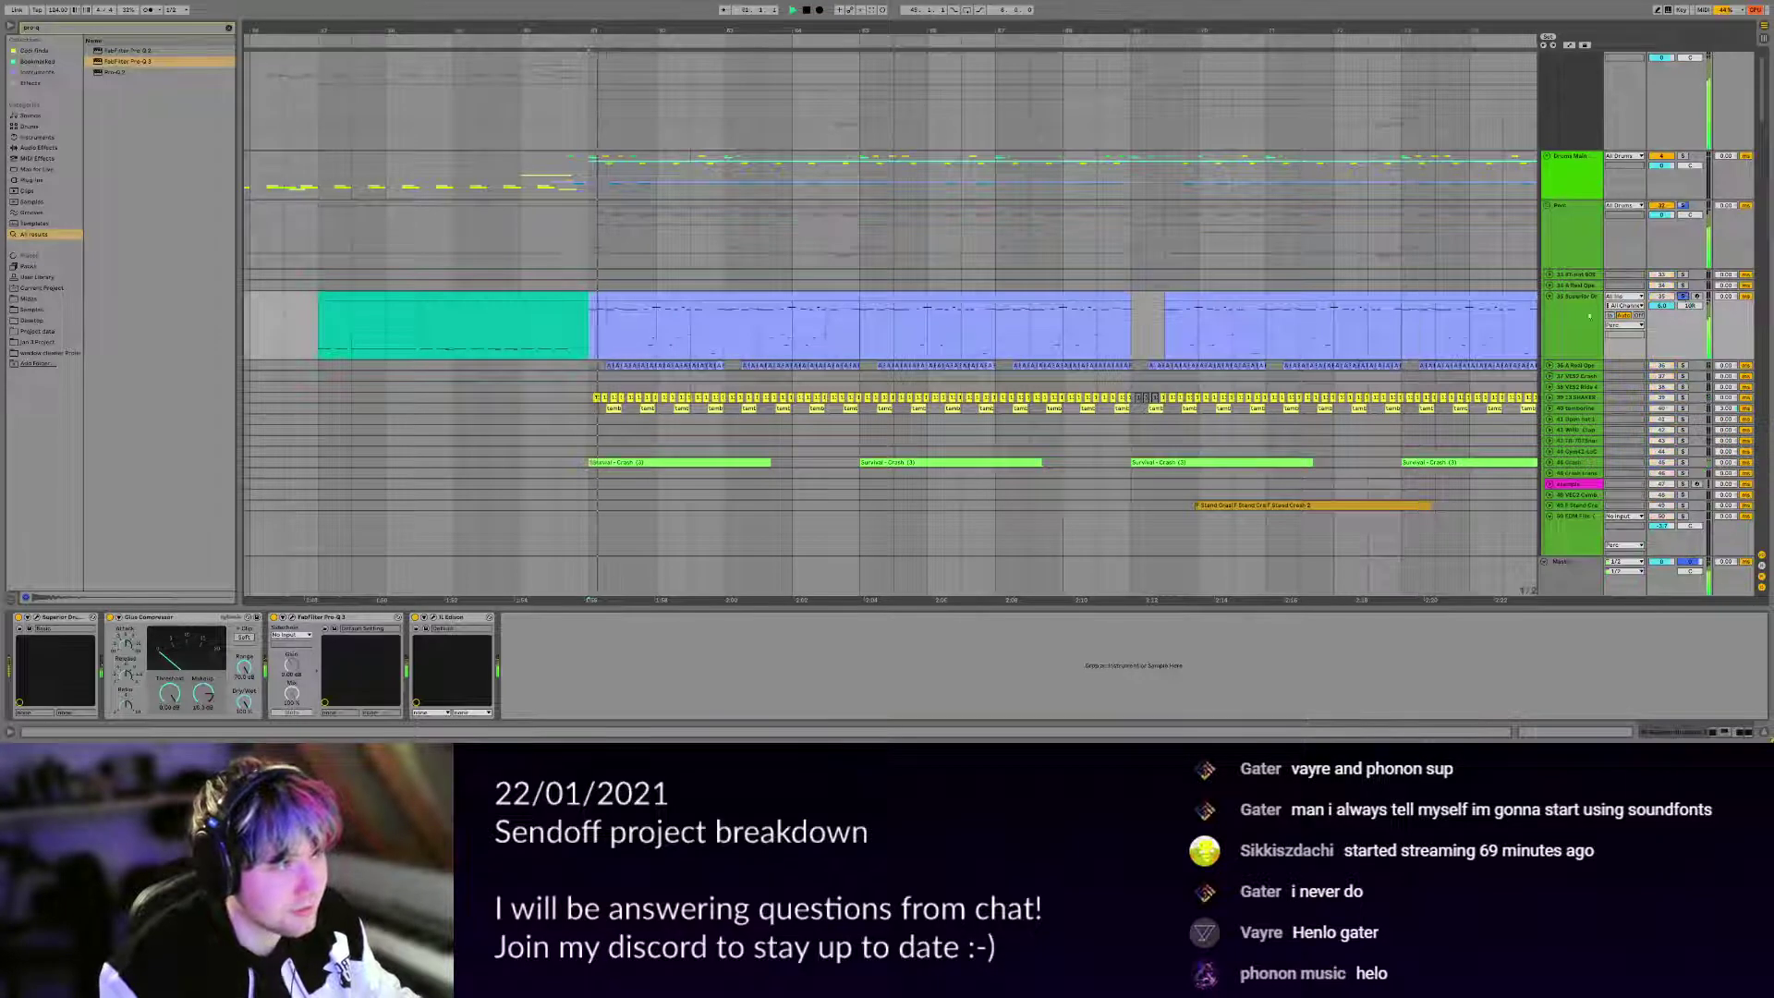
pyautogui.click(1577, 323)
pyautogui.click(695, 625)
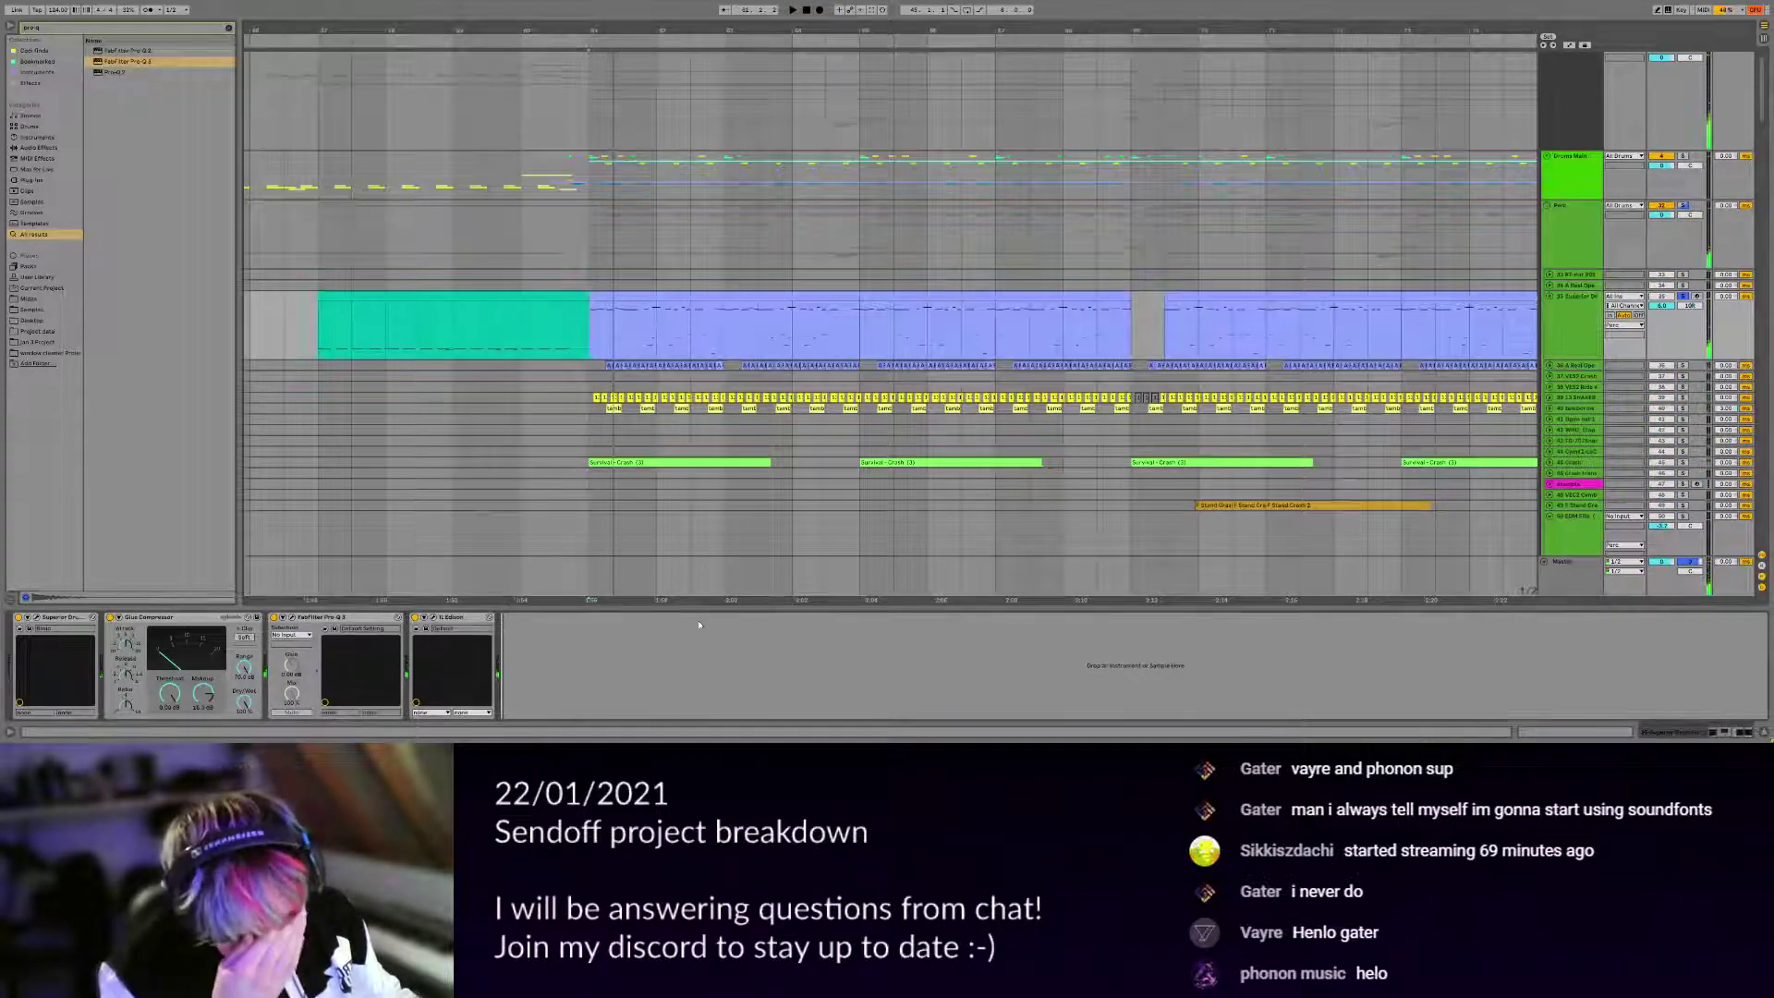
pyautogui.doubleClick(699, 297)
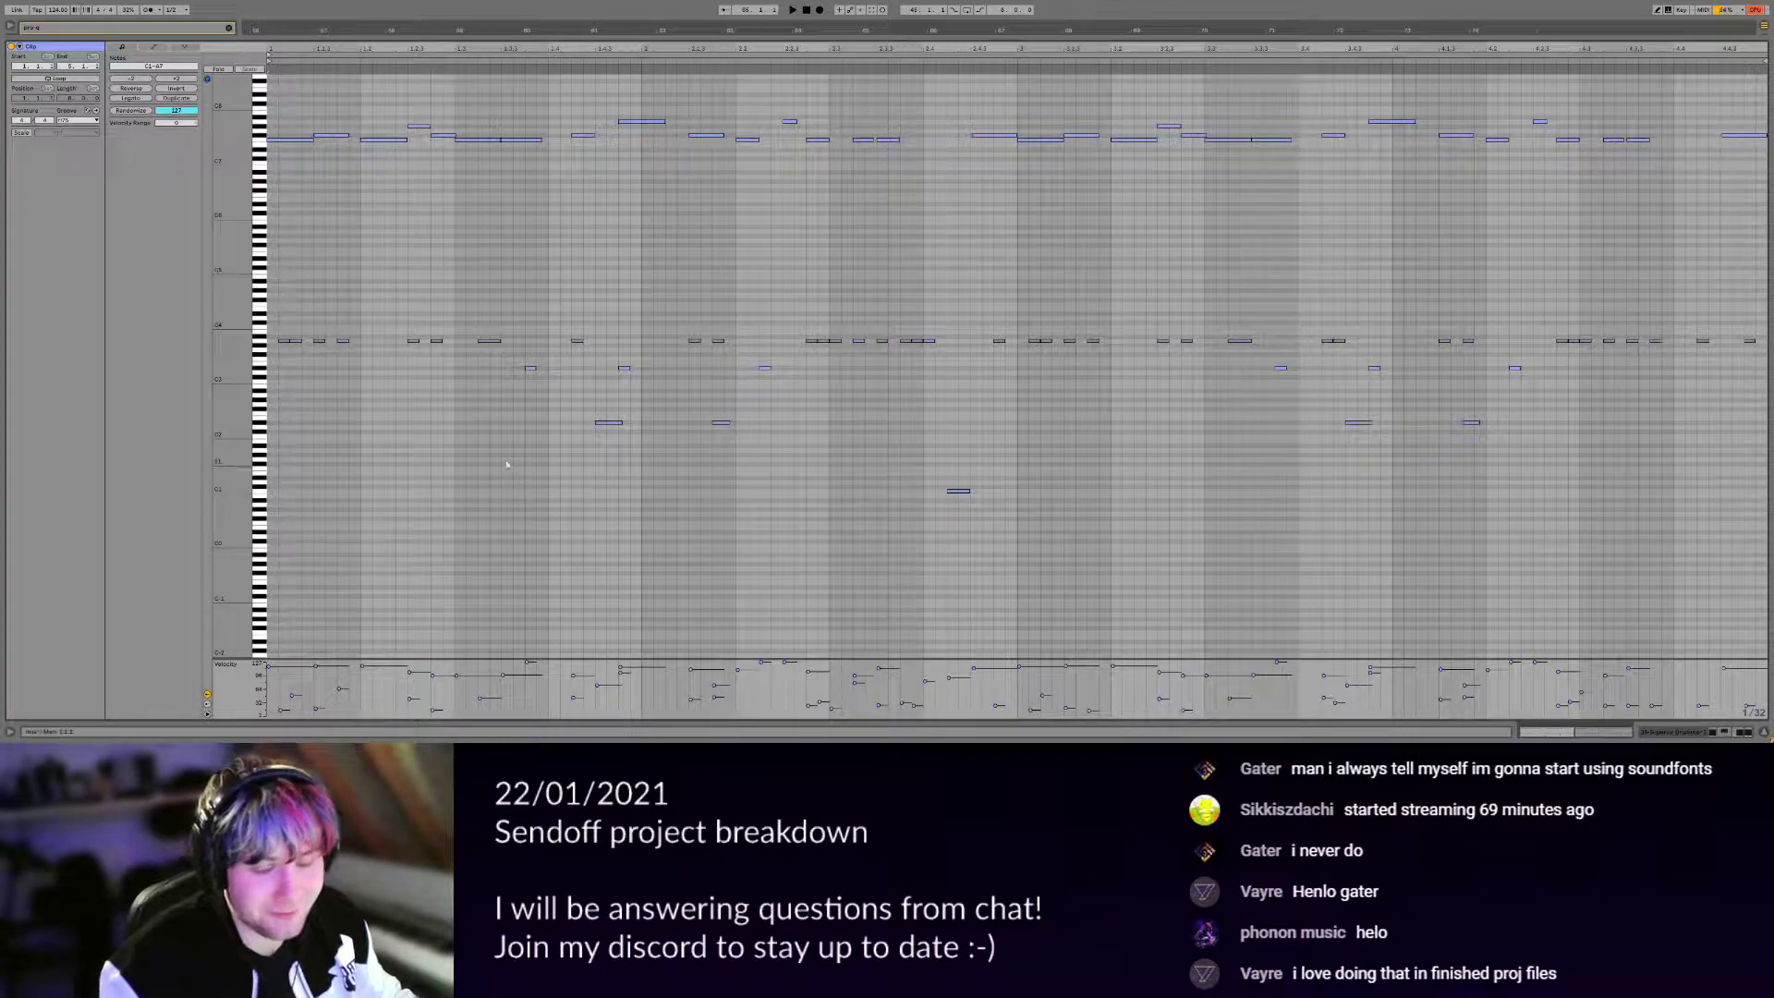
pyautogui.hotkey('shift', 'Tab')
# Unfold the Drums Main group, play it in solo, and look over its kick, snare and impact clips.
pyautogui.click(1556, 198)
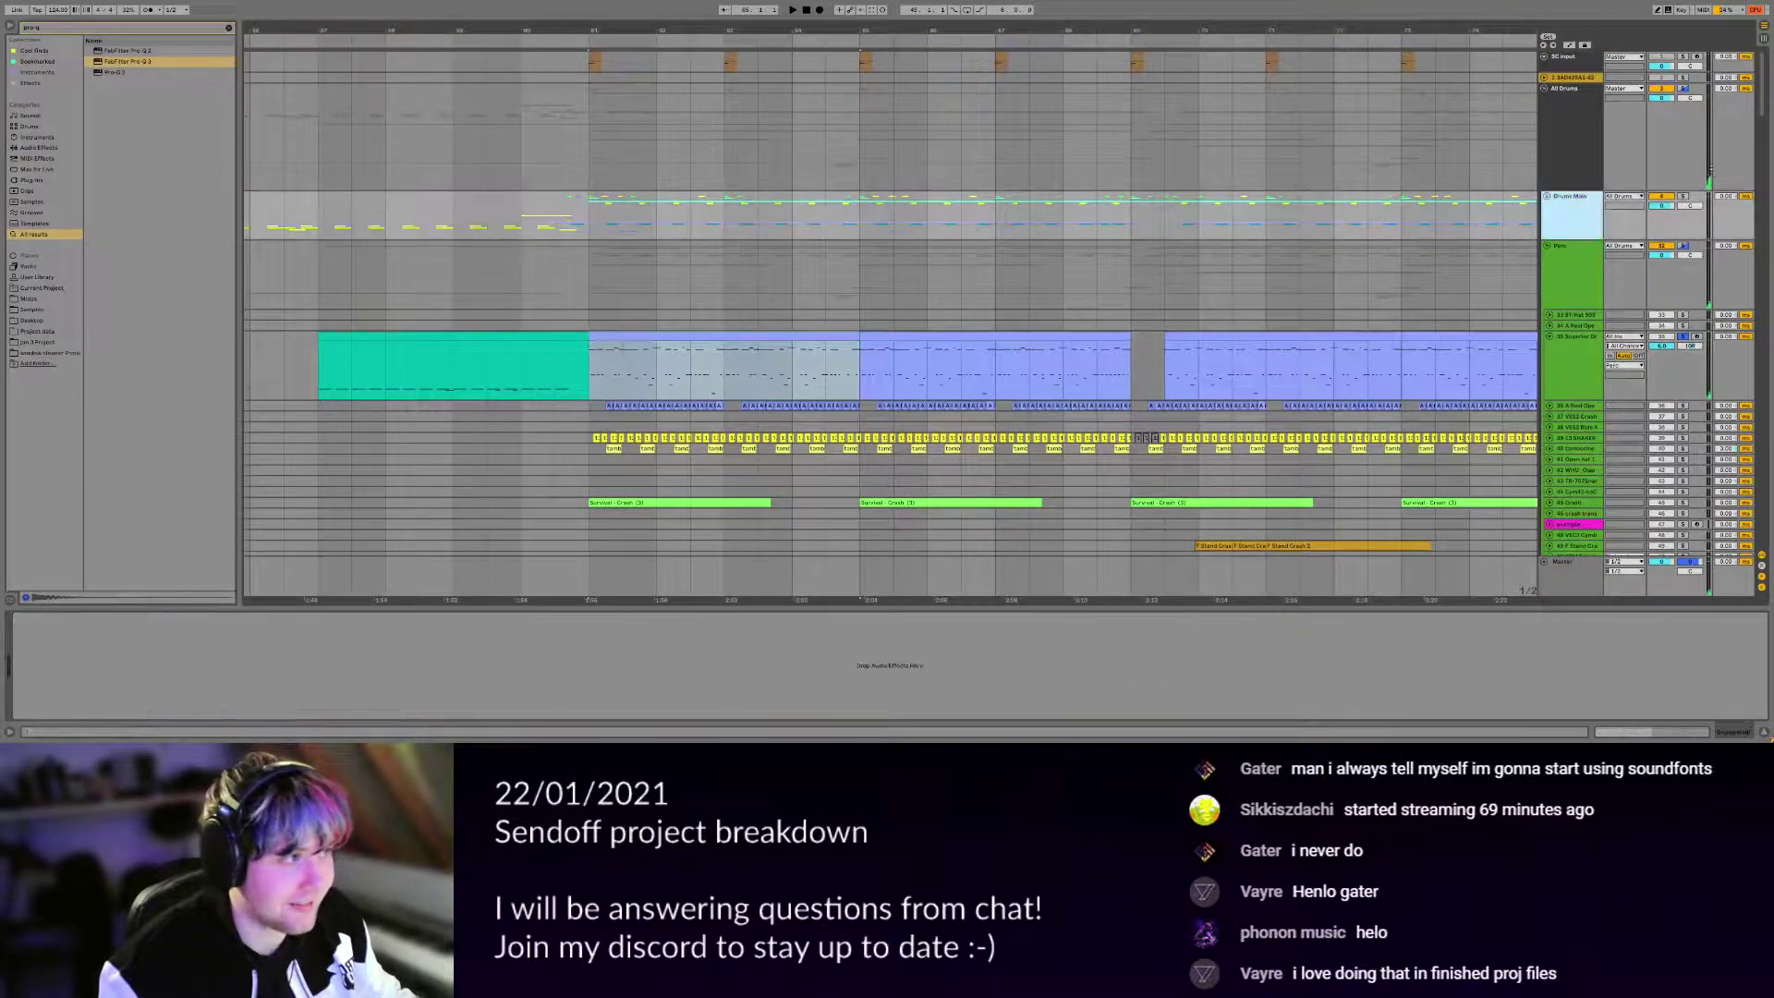
pyautogui.click(1546, 195)
pyautogui.scroll(-2, 647, 249)
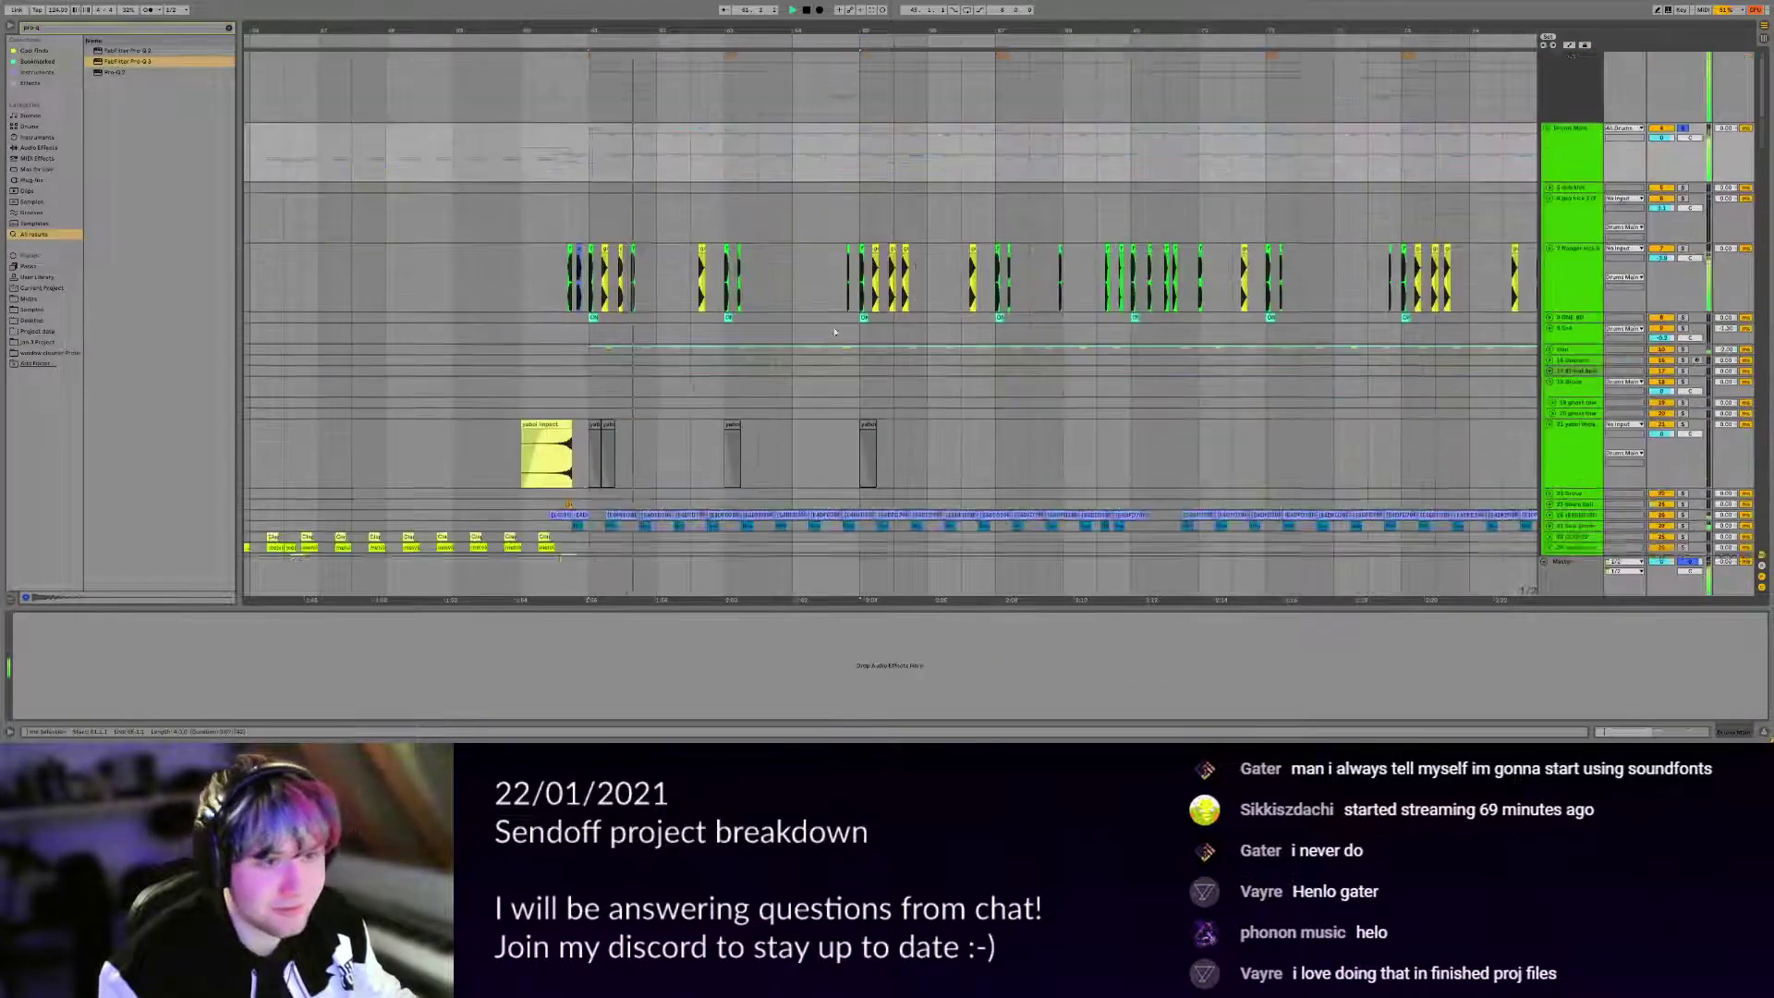
pyautogui.scroll(4, 618, 221)
pyautogui.moveTo(696, 201); pyautogui.dragTo(688, 186)
pyautogui.scroll(-5, 687, 187)
pyautogui.hscroll(2, 687, 187)
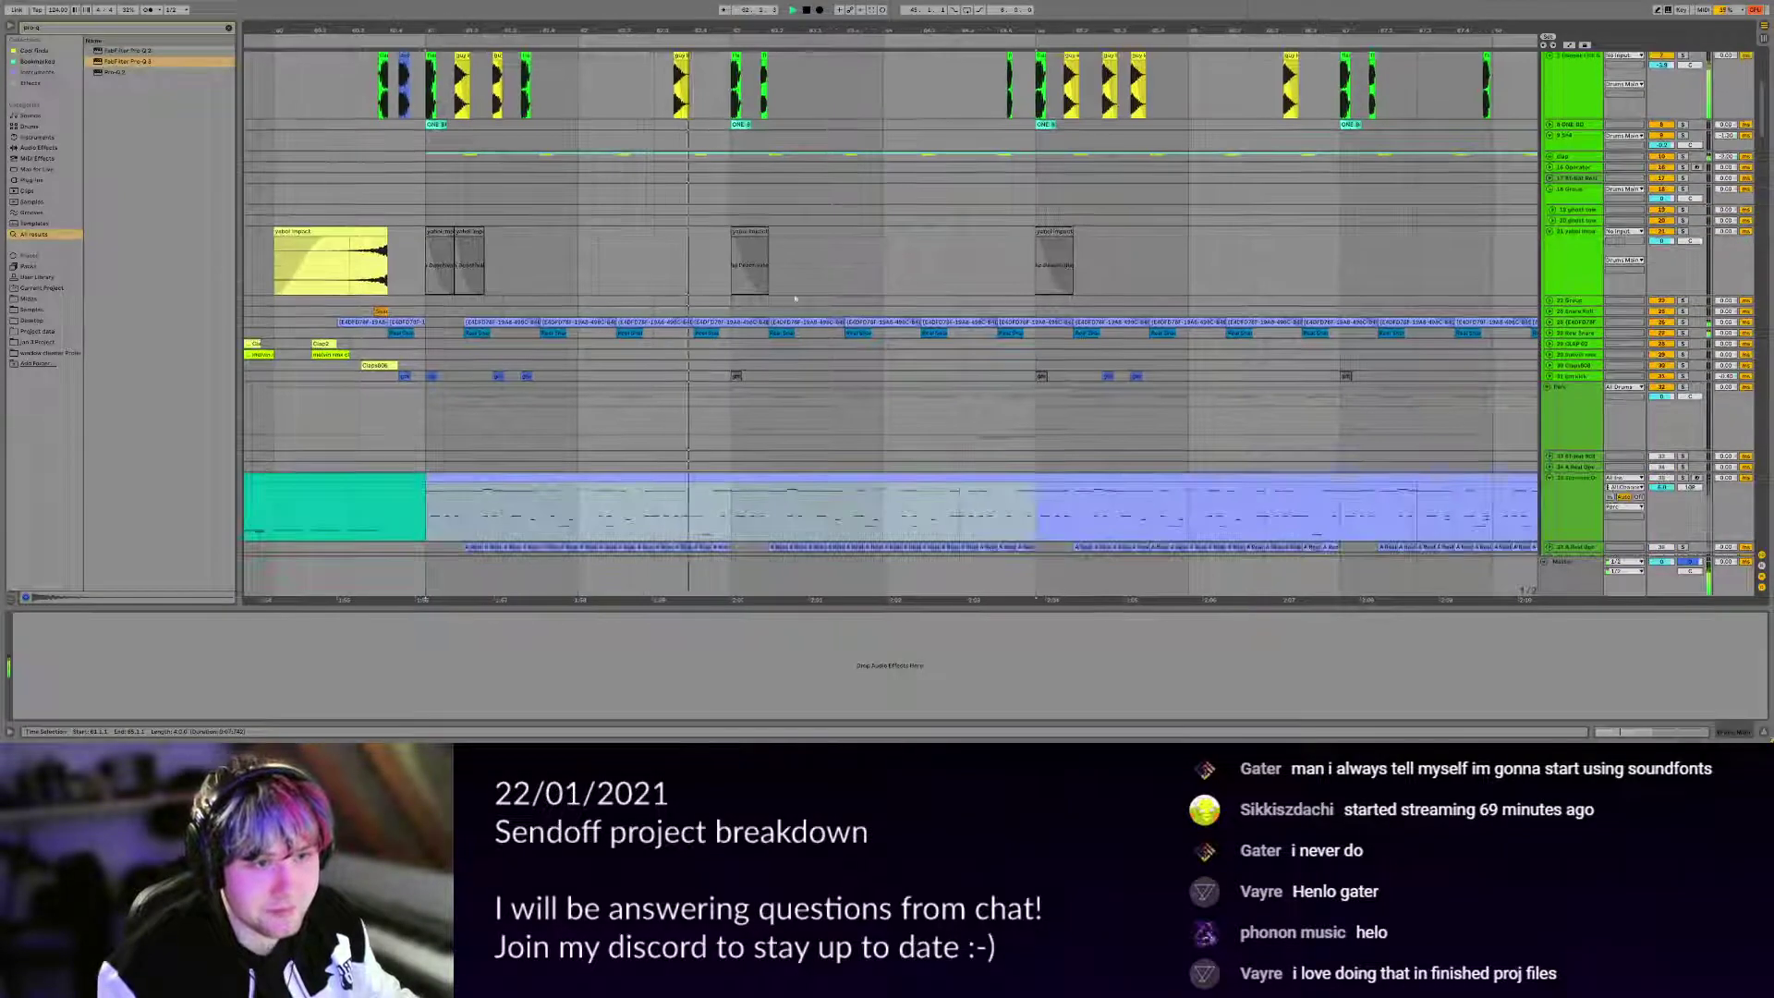
# Unfold the purple and blue snare tracks in the Drums Main group and show their device chain.
pyautogui.click(1549, 352)
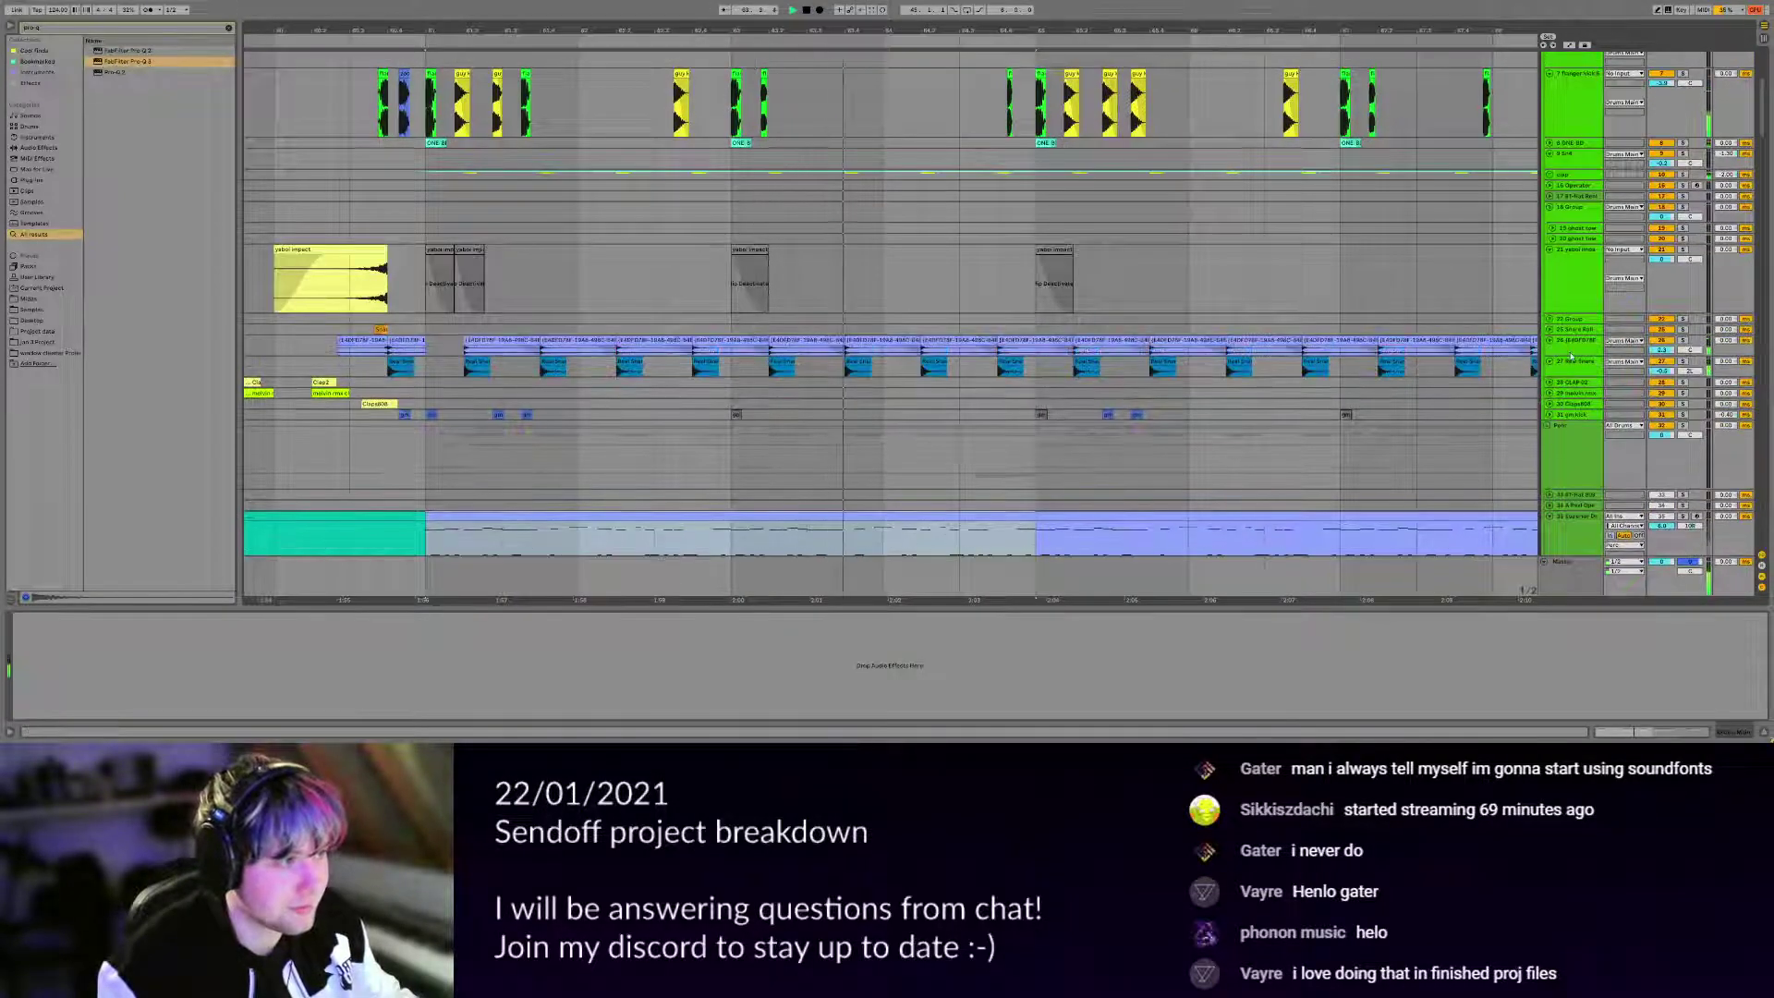
pyautogui.click(1574, 359)
pyautogui.click(1549, 340)
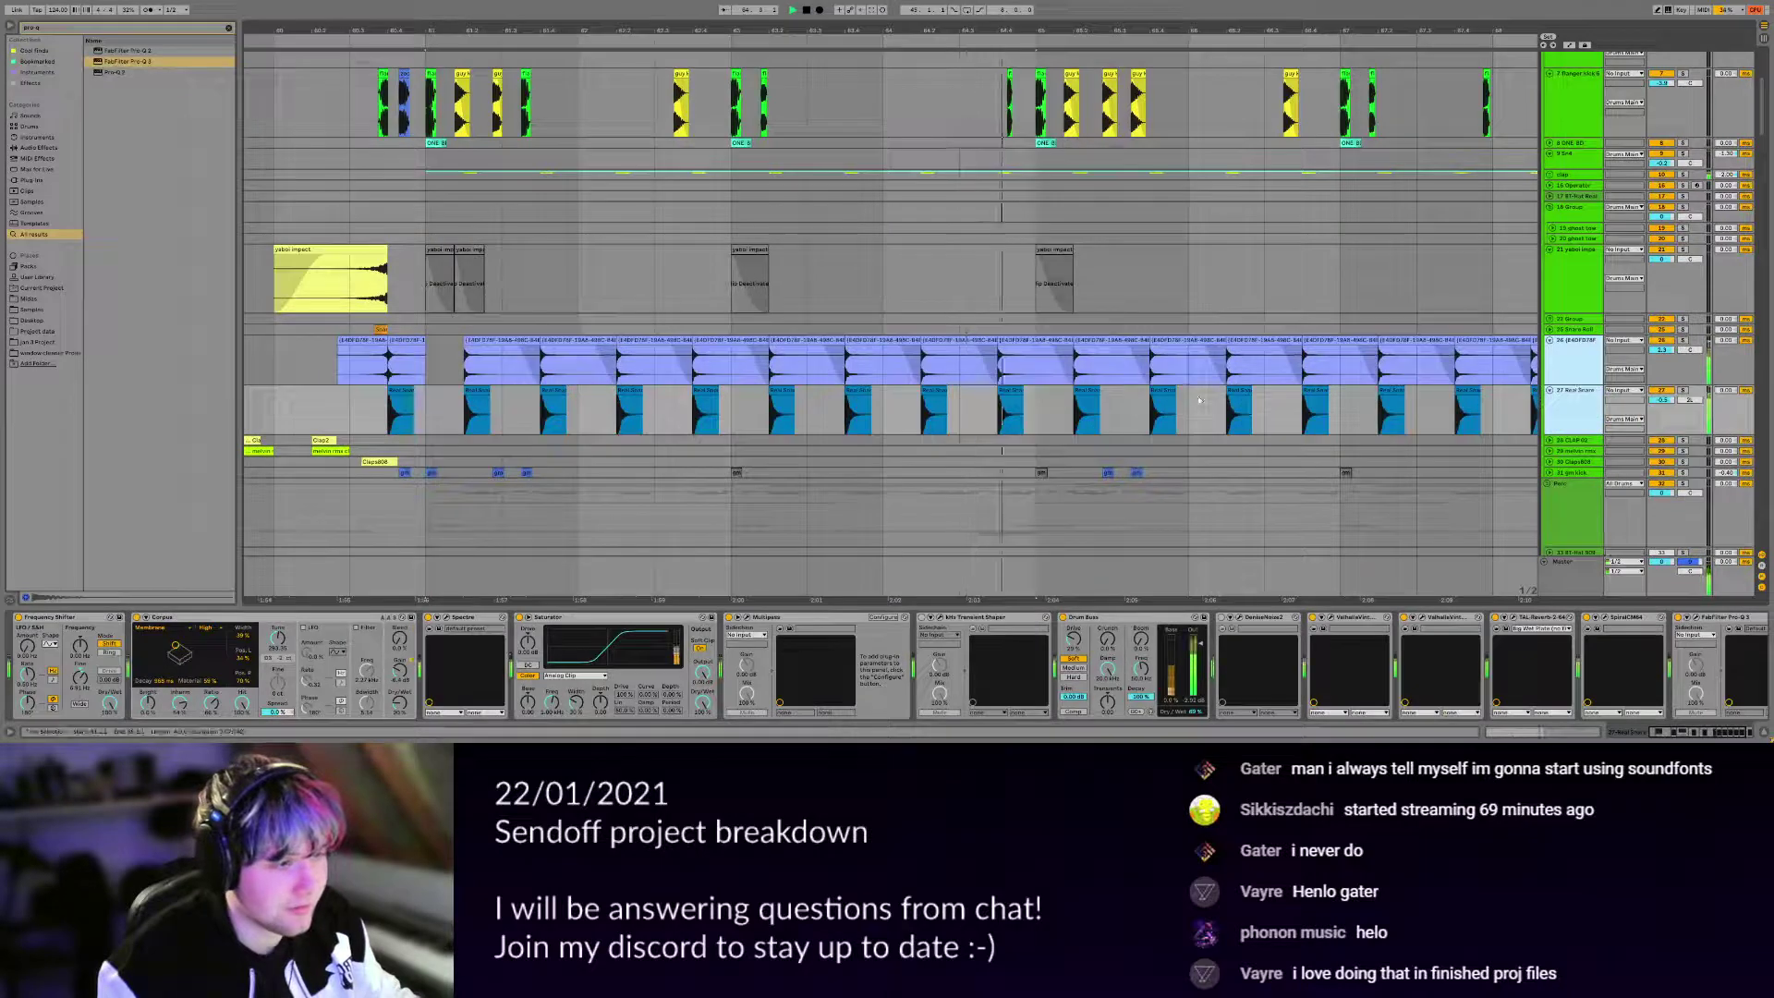
# Stop playback, solo the blue snare track in the Drums Main group and play its clip.
pyautogui.press('space')
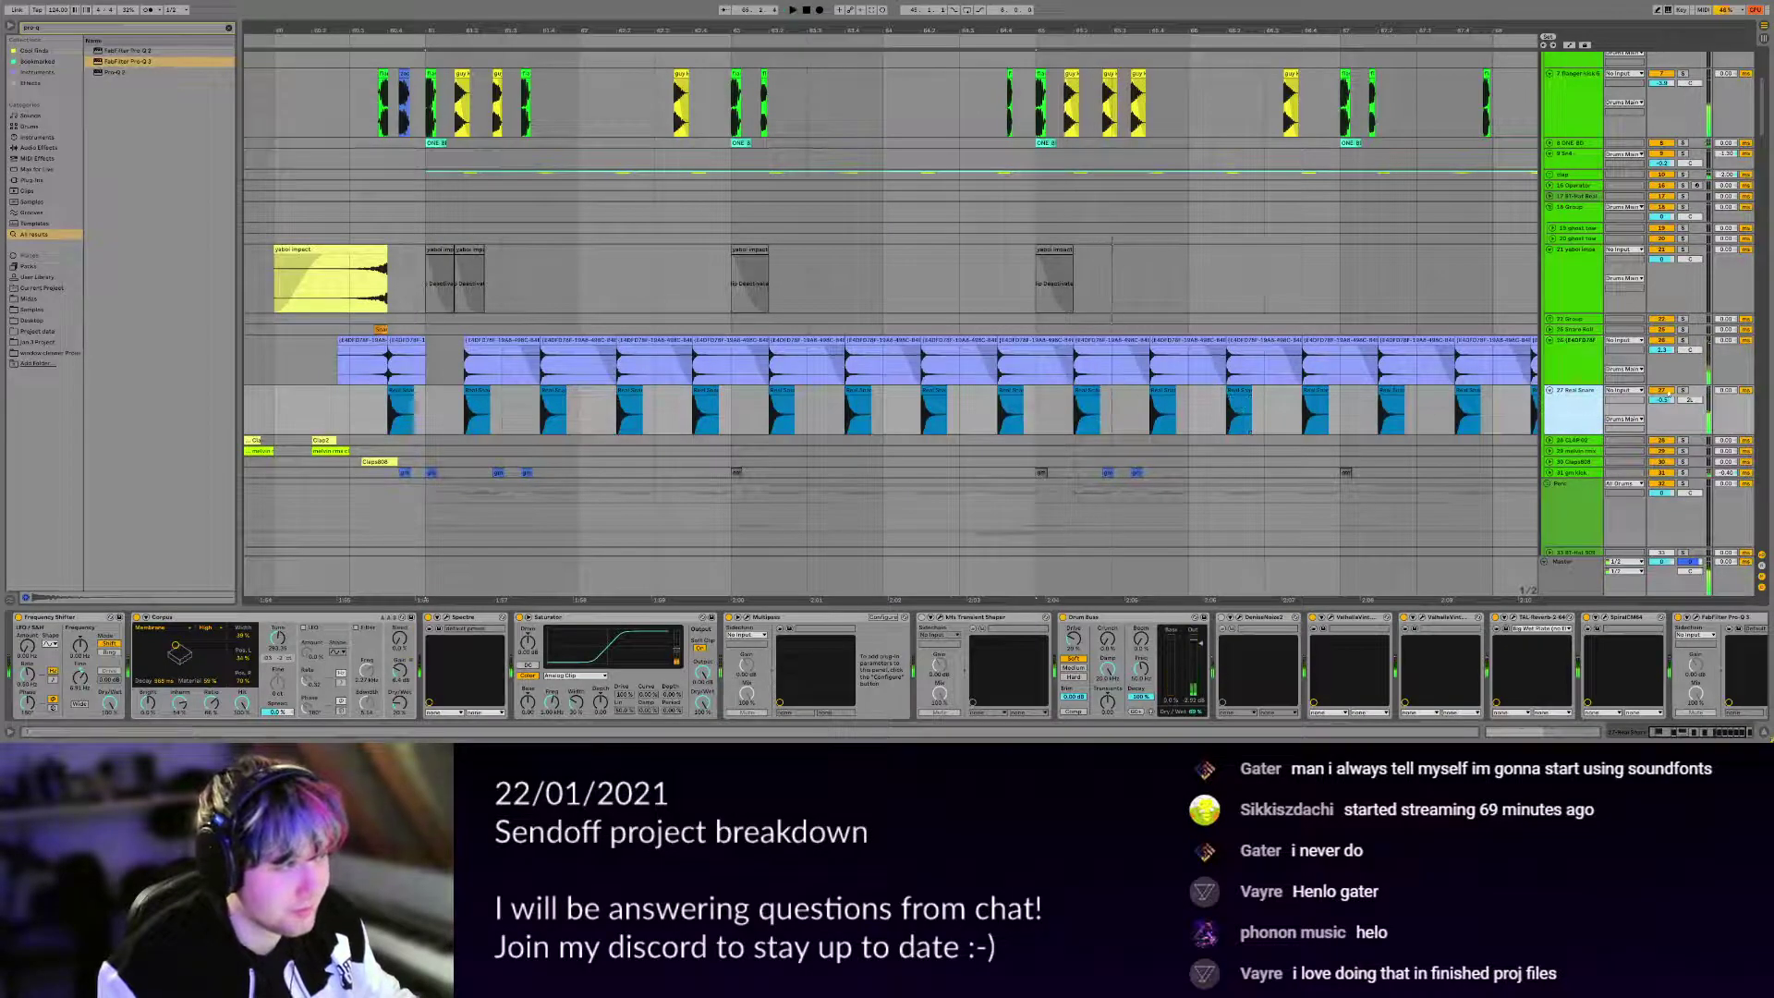
pyautogui.press('s')
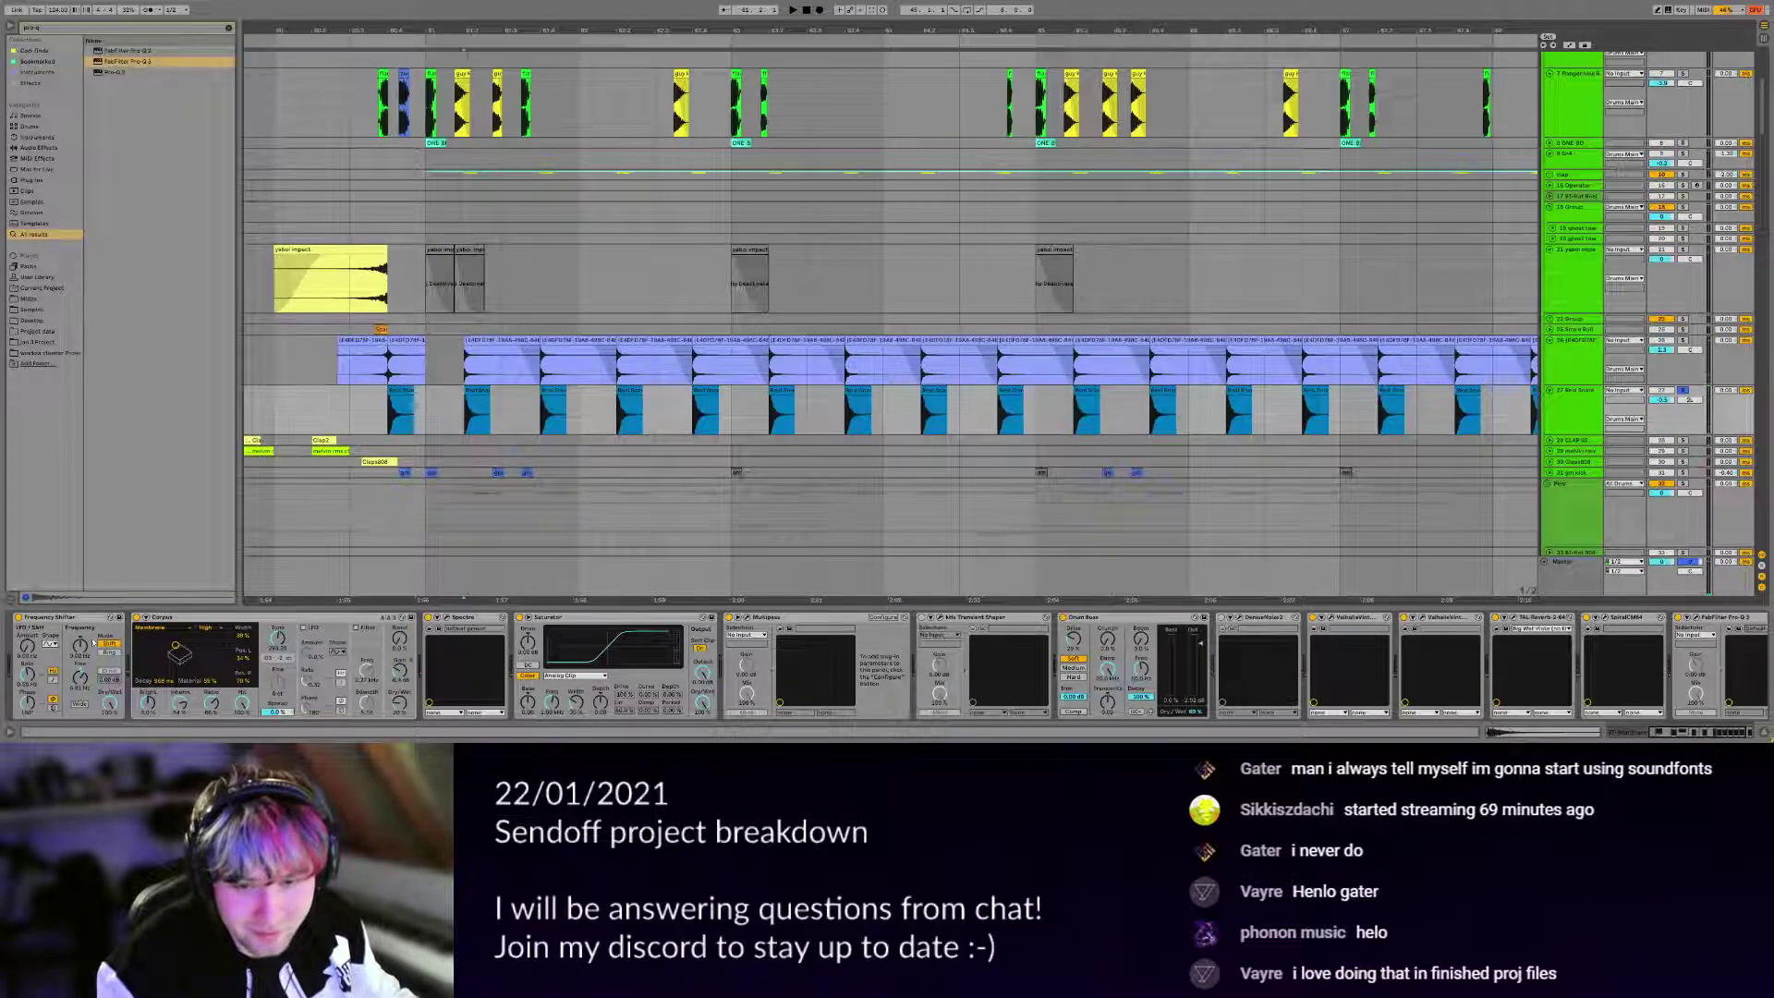
pyautogui.press('space')
pyautogui.press('space')
pyautogui.press('space')
# Play the soloed blue snare repeatedly with the Corpus effect bypassed and enabled to compare its sound.
pyautogui.click(137, 617)
pyautogui.press('space')
pyautogui.press('space')
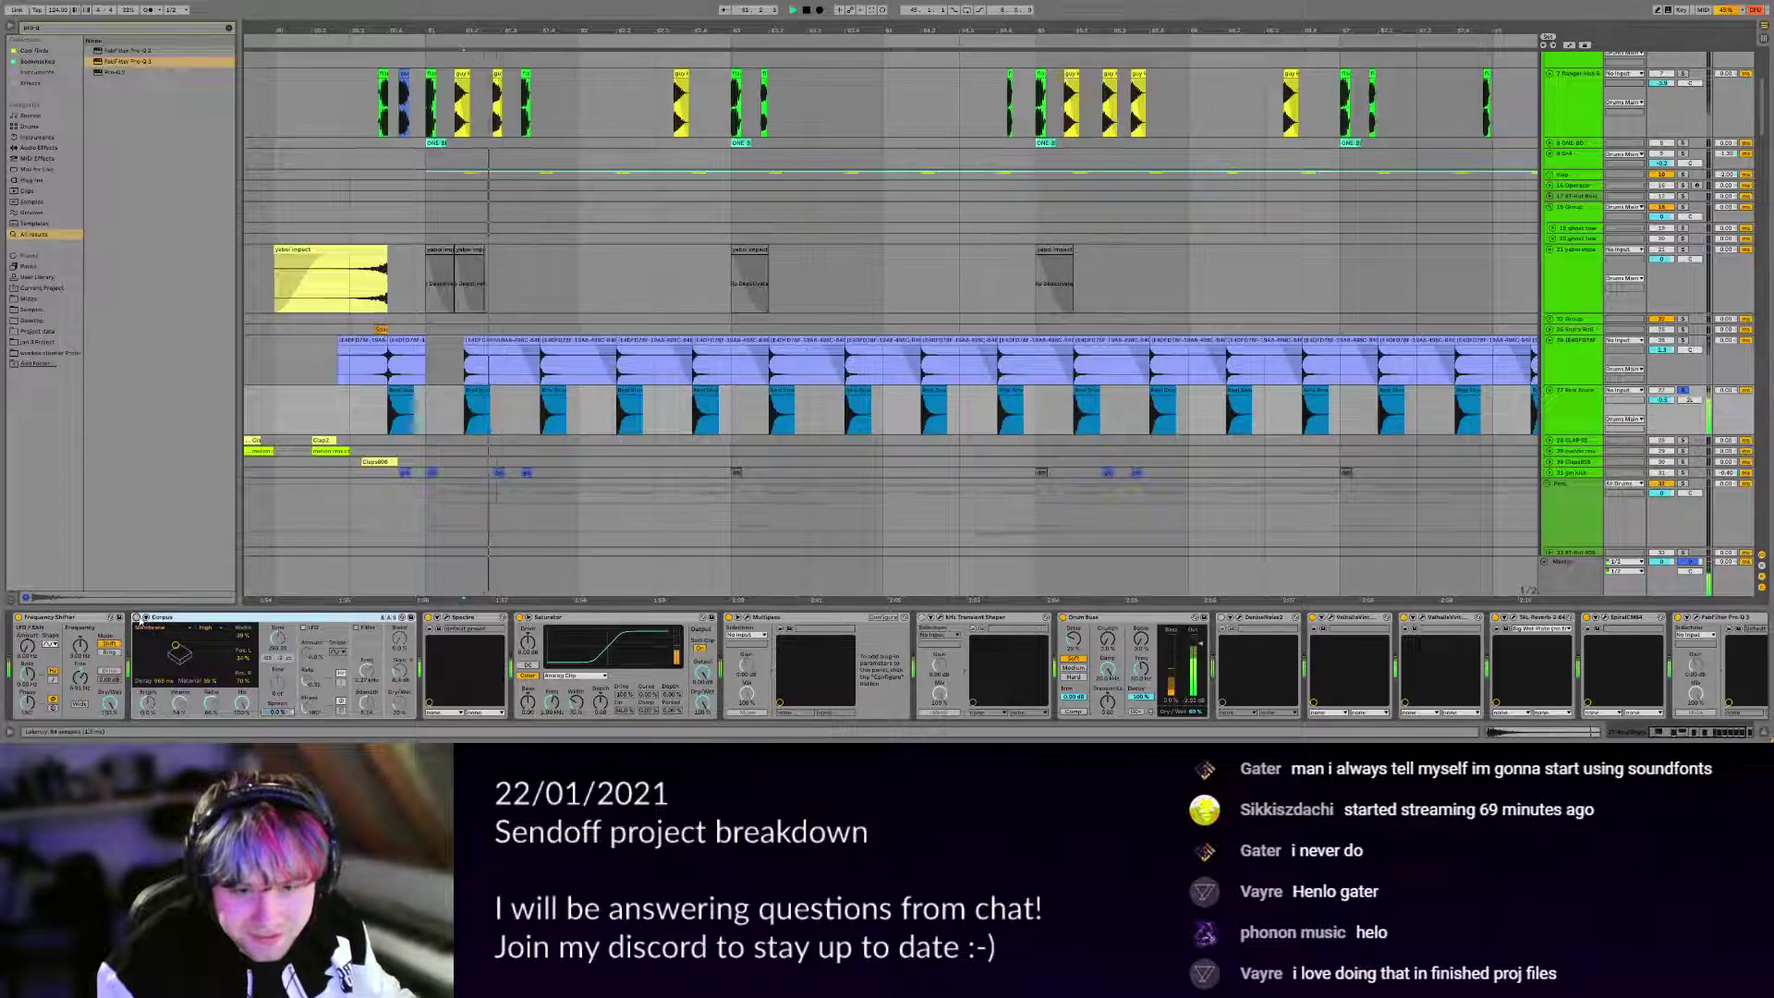
pyautogui.click(136, 617)
pyautogui.press('space')
pyautogui.press('space')
pyautogui.press('space')
pyautogui.moveTo(405, 710); pyautogui.dragTo(405, 637)
pyautogui.press('space')
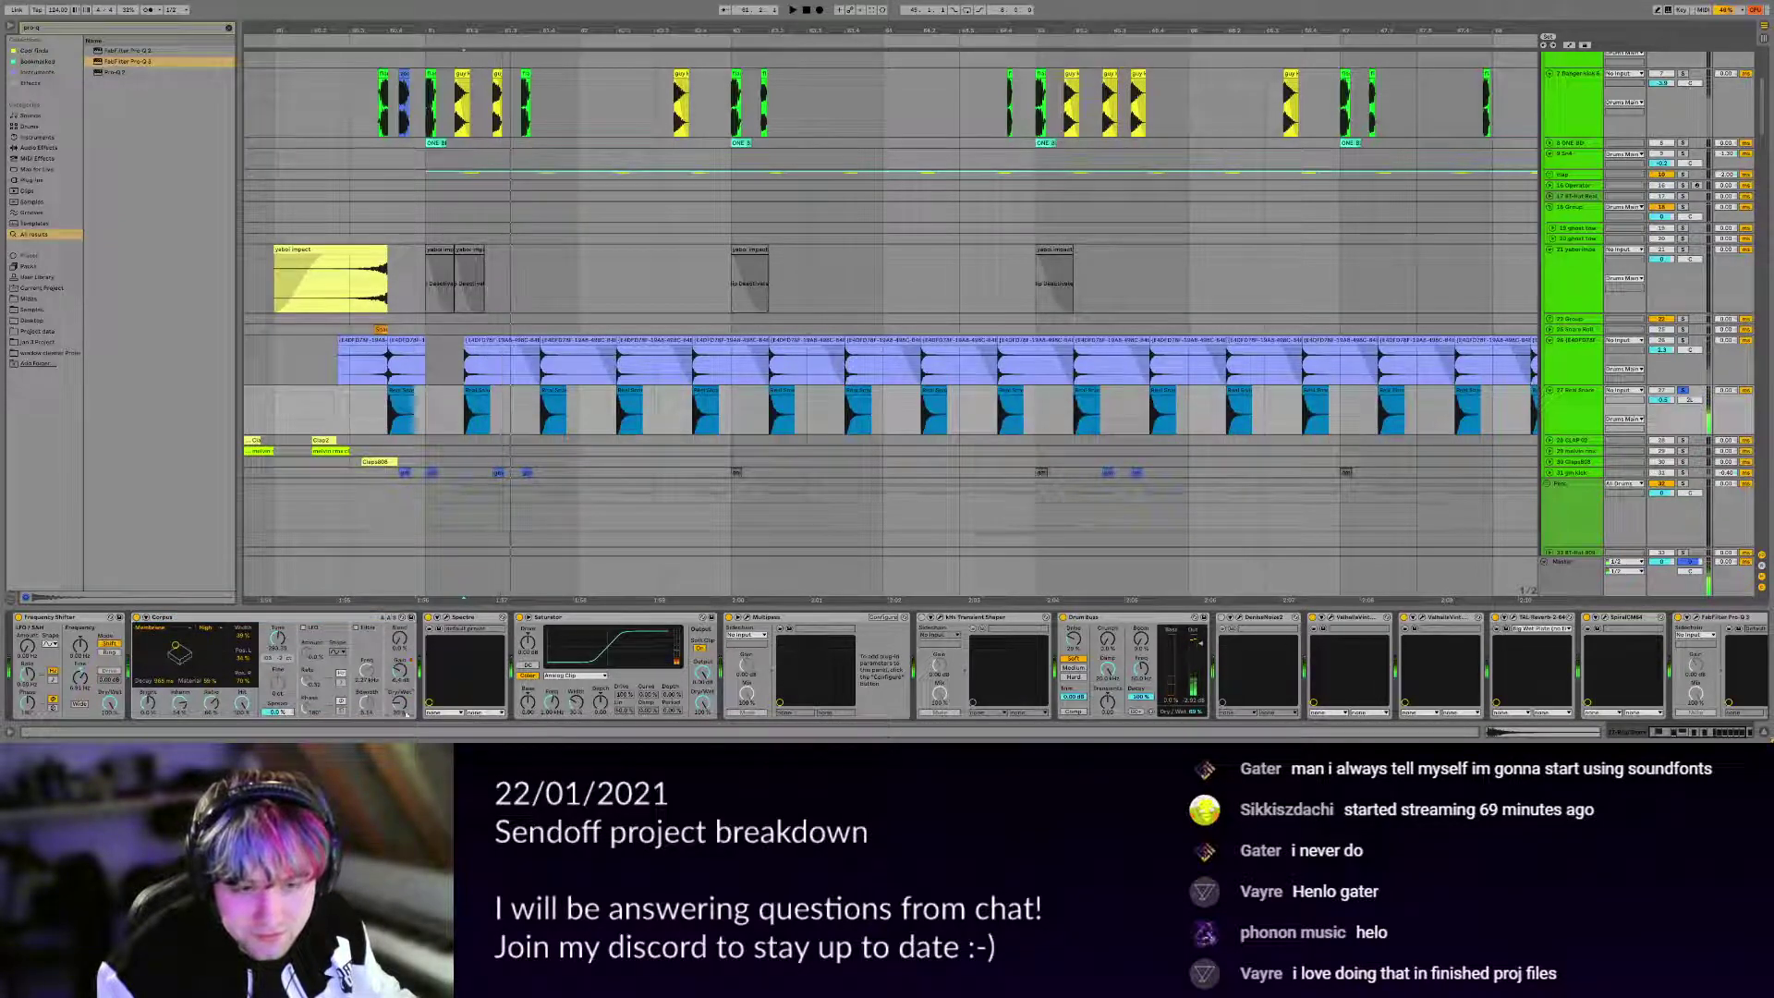
pyautogui.press('space')
pyautogui.click(293, 621)
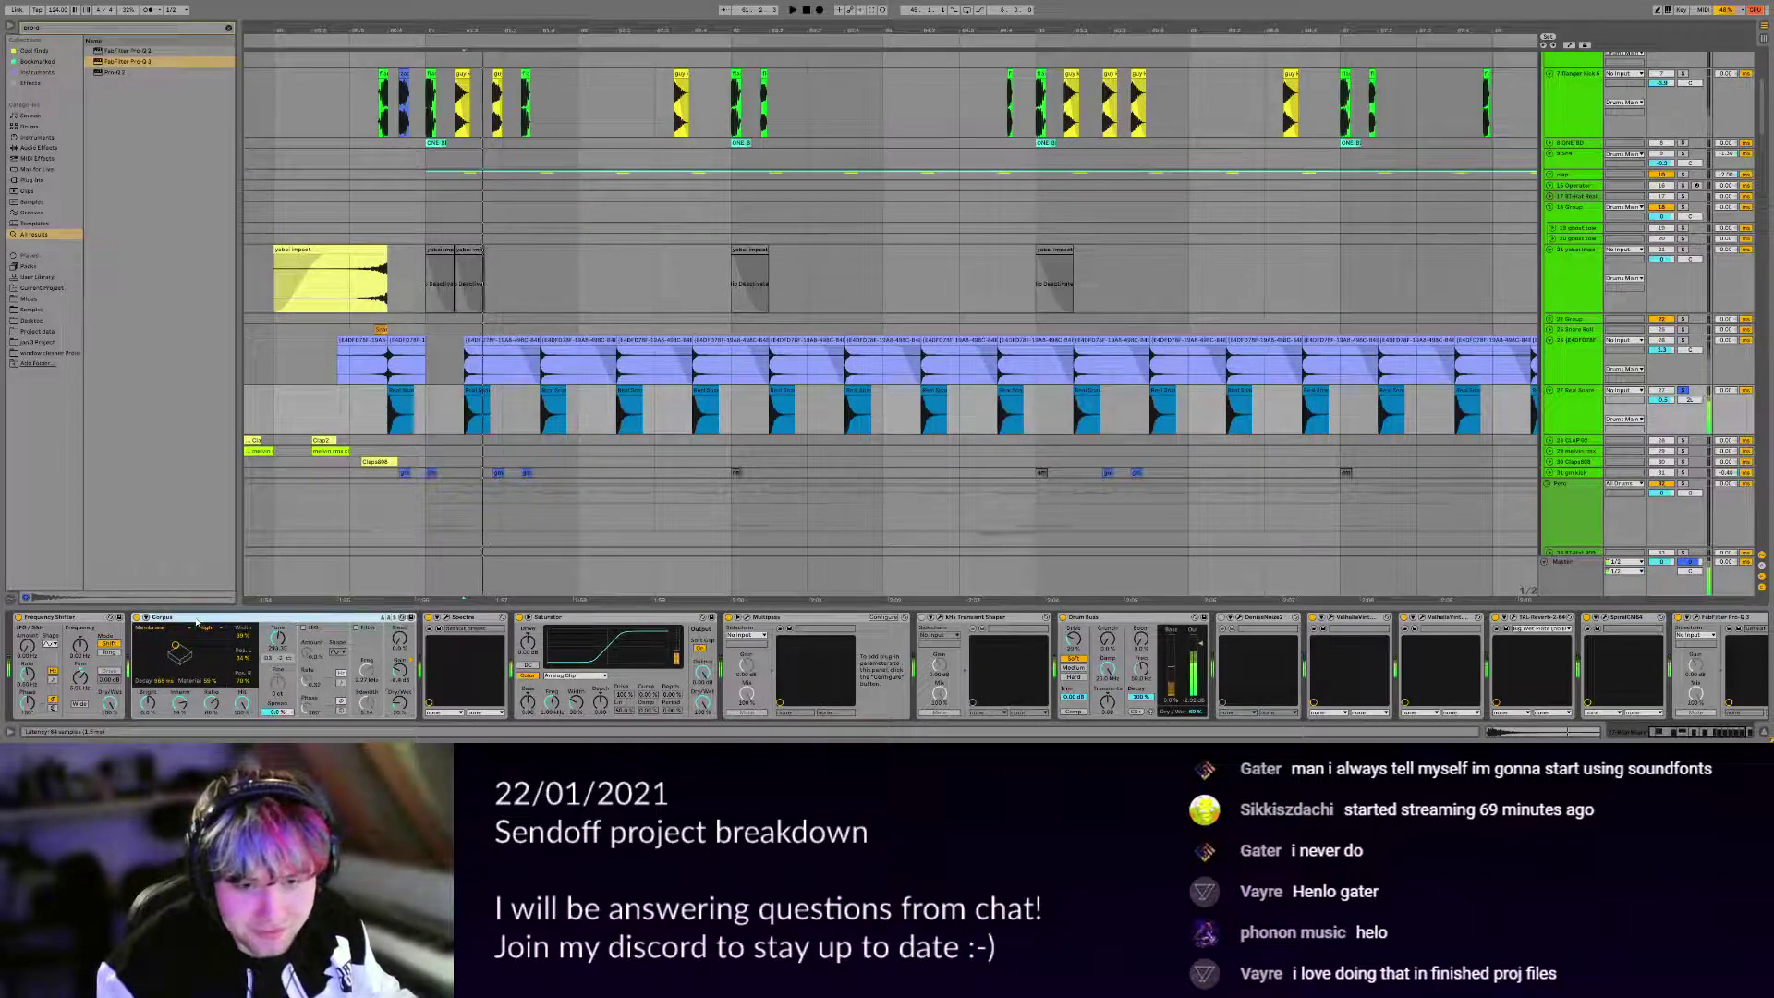
# View the Multipass settings on the blue snare, close its window and collapse the Multipass and Transient Shaper devices.
pyautogui.hscroll(3, 875, 644)
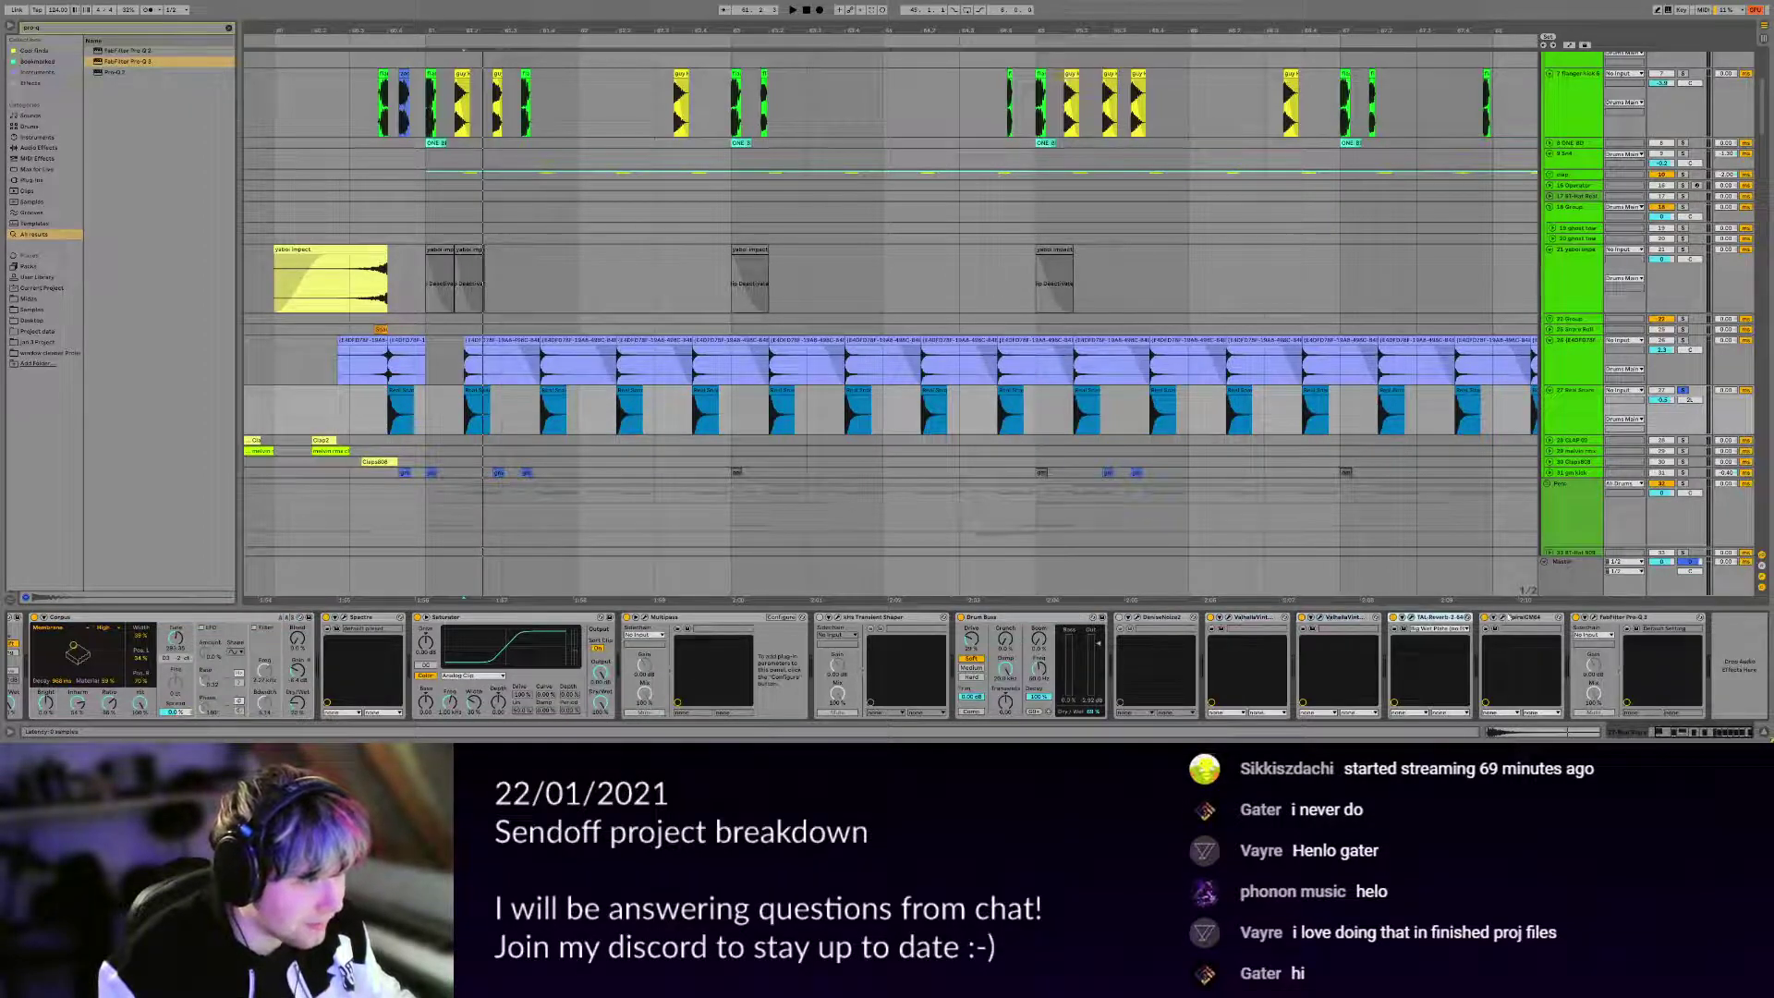
pyautogui.click(645, 617)
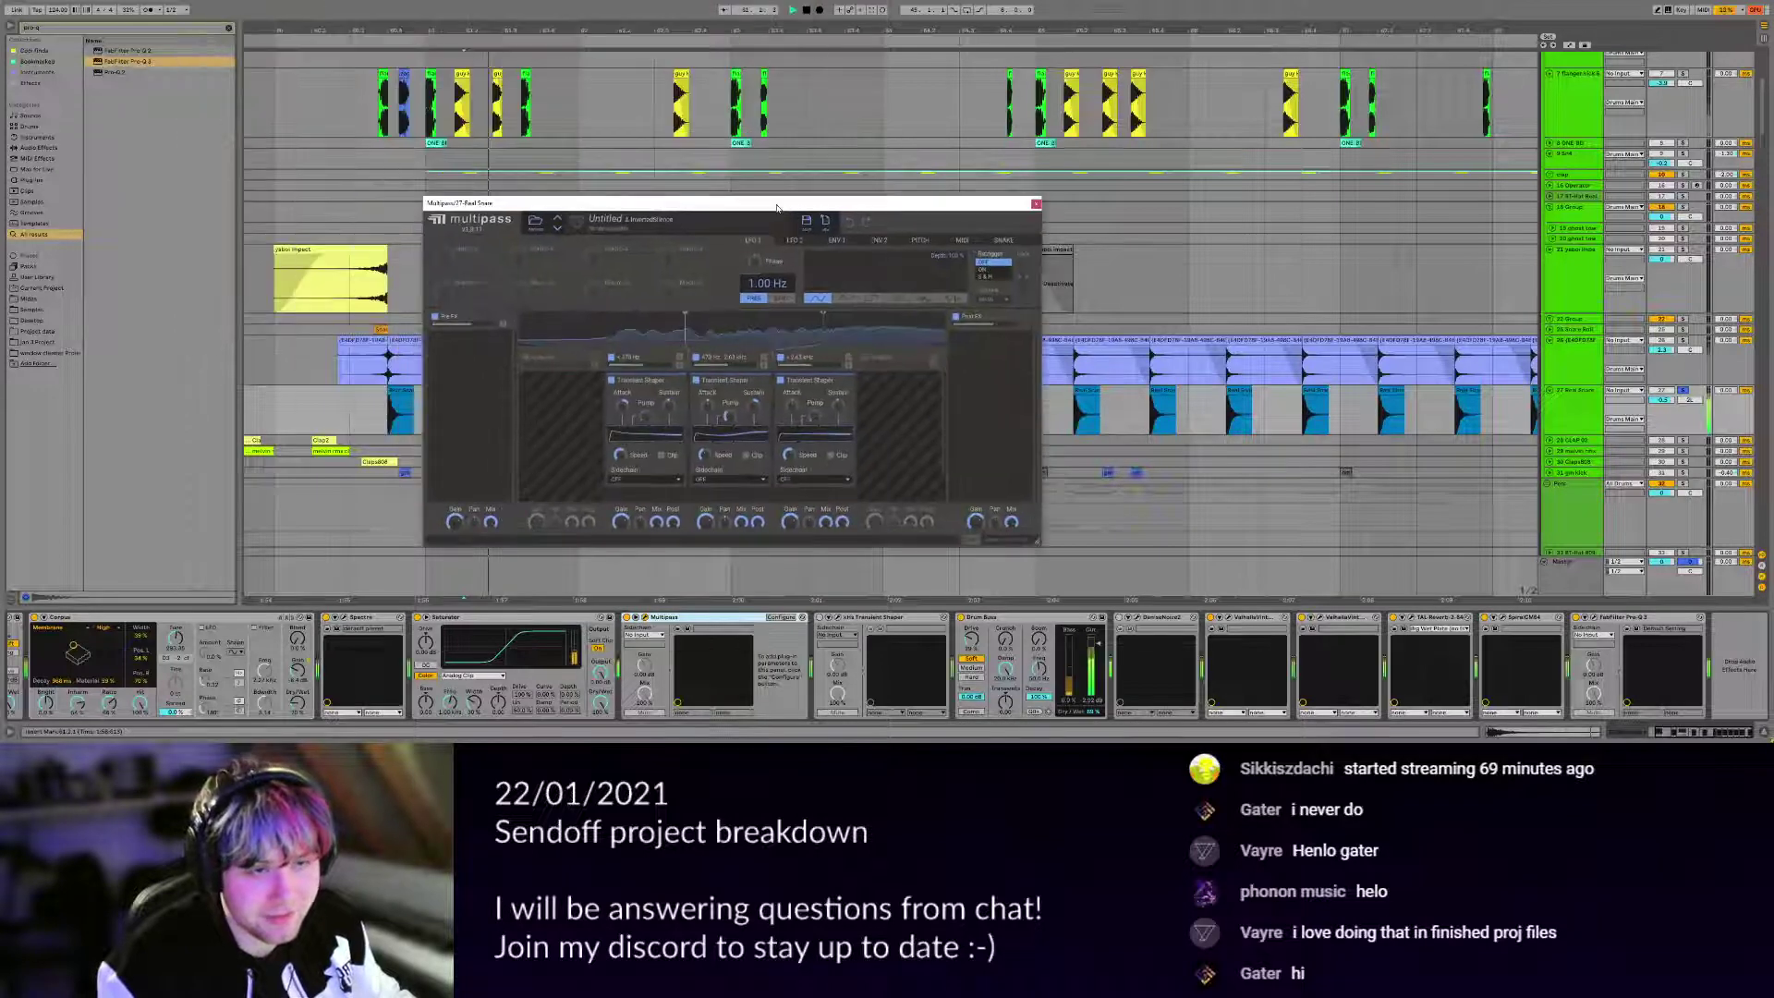
pyautogui.click(687, 629)
pyautogui.doubleClick(686, 619)
pyautogui.doubleClick(699, 618)
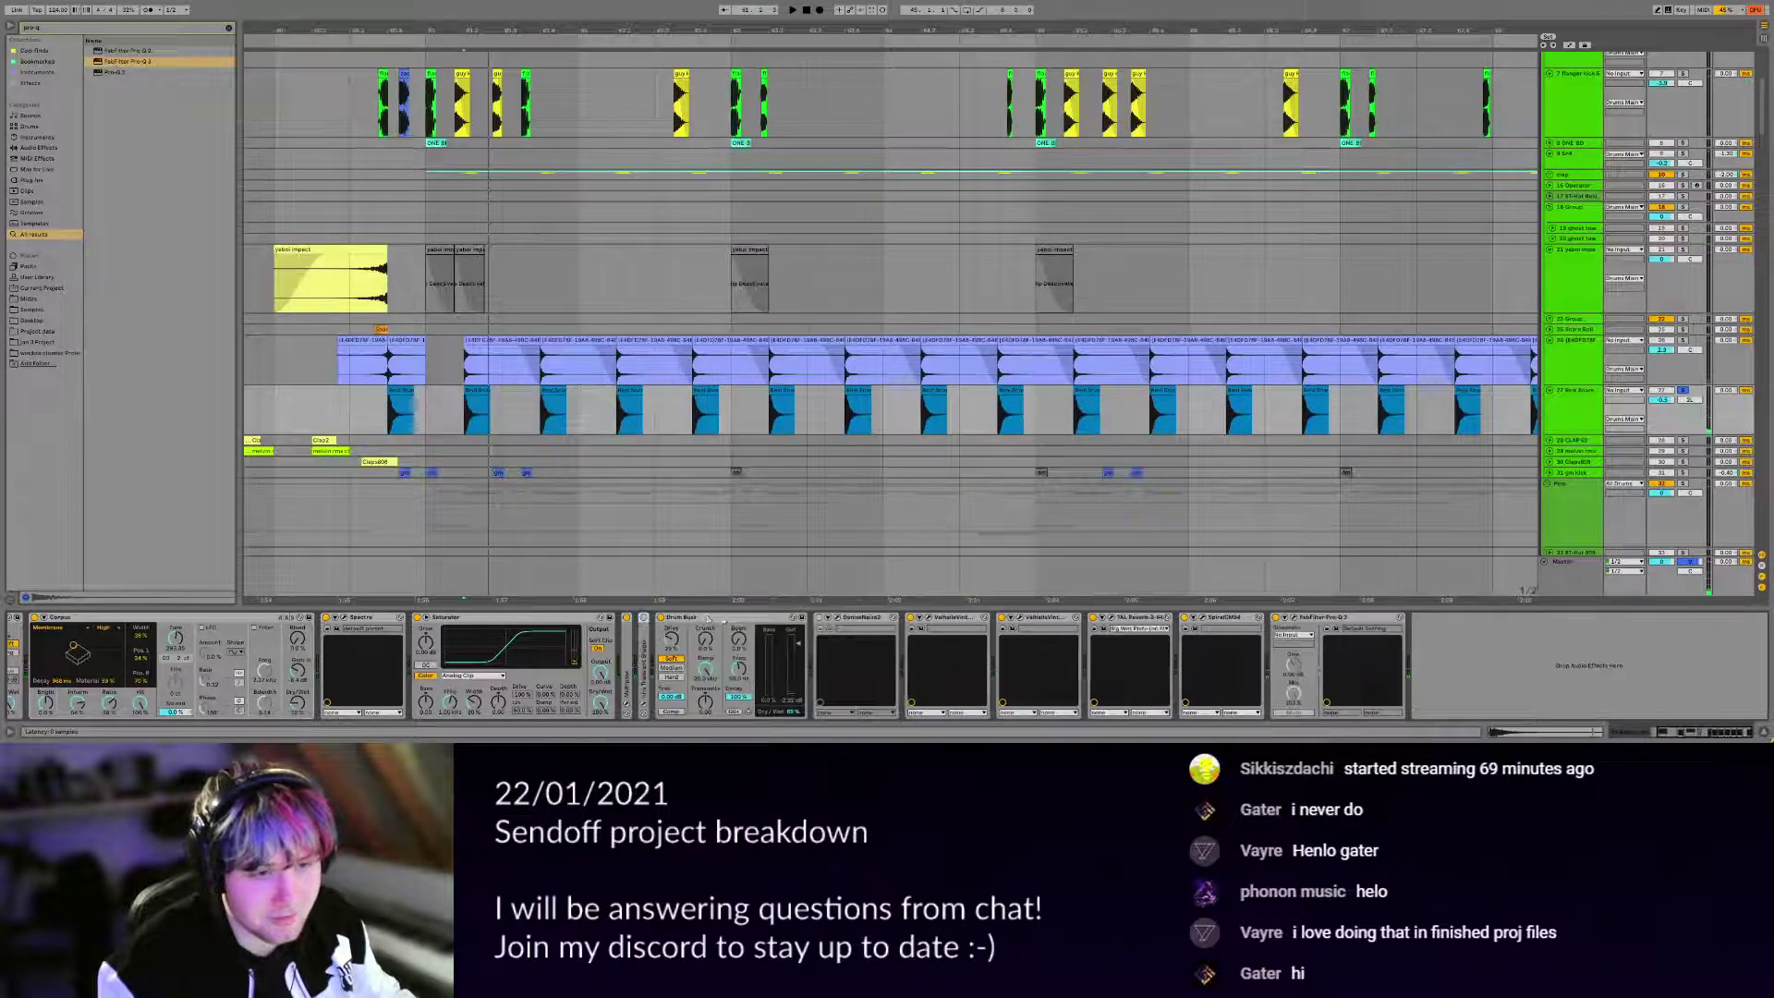
pyautogui.doubleClick(702, 618)
# Show the purple snare track's effects, then solo and play the track with the green and yellow kick clips.
pyautogui.click(1580, 363)
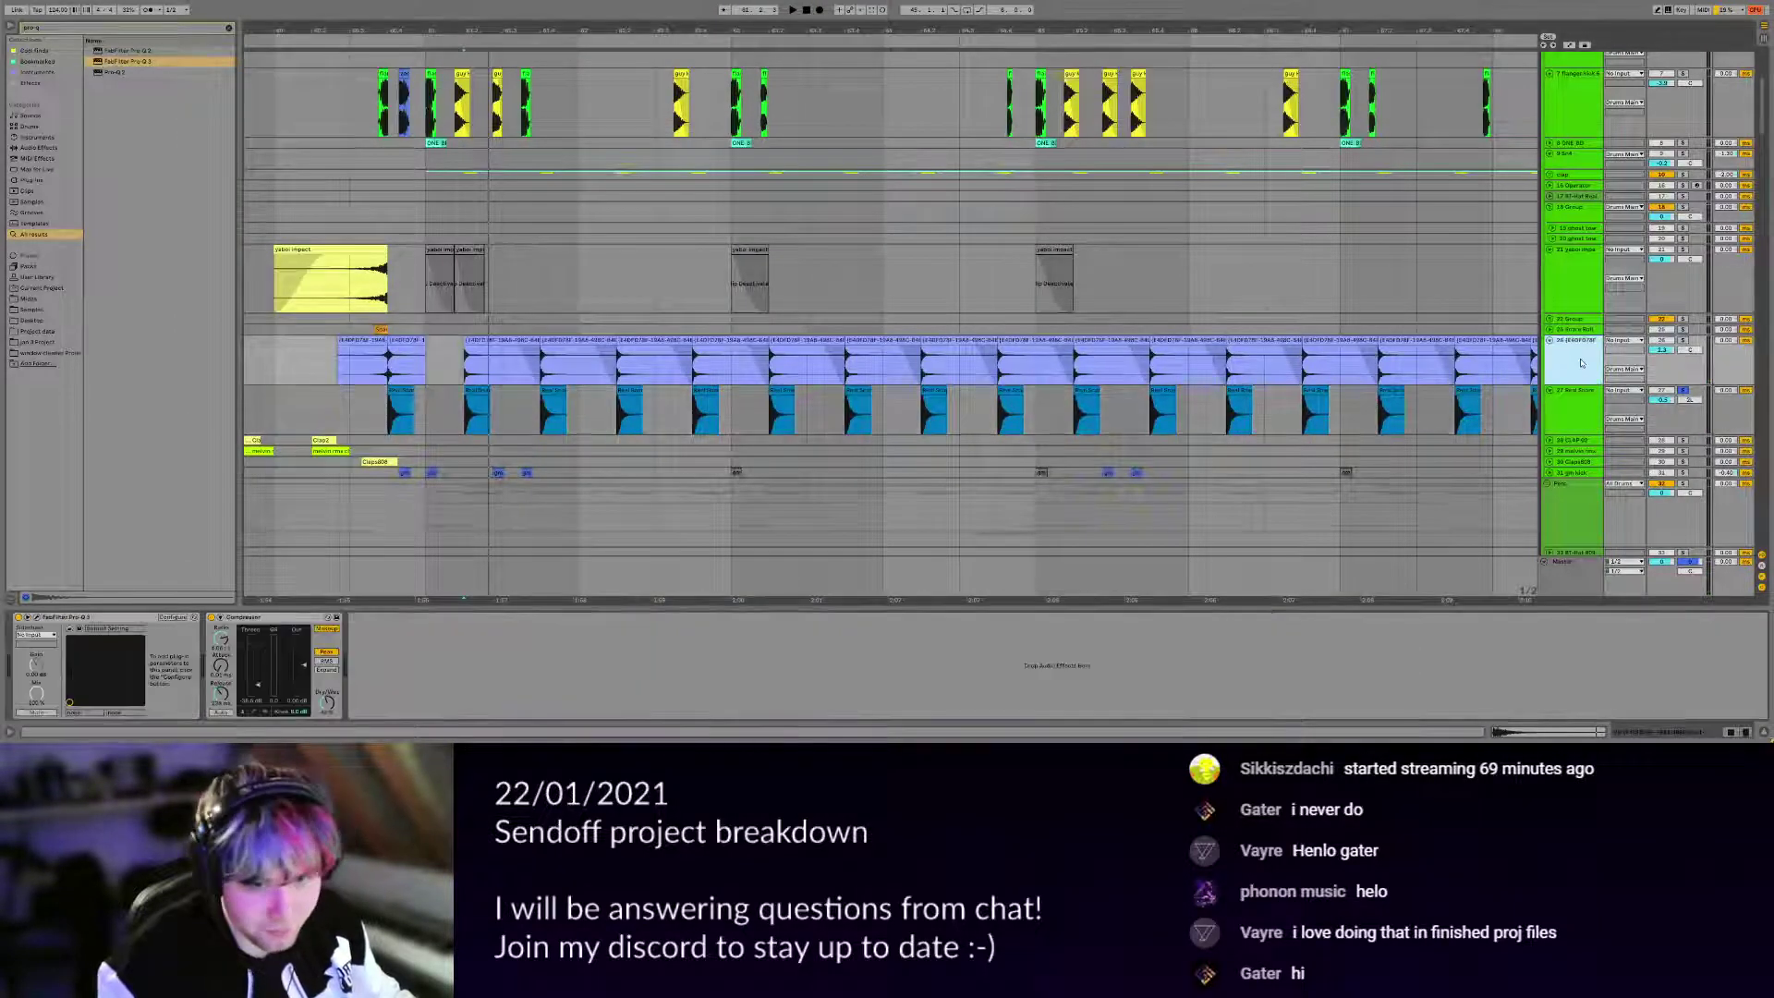
pyautogui.click(1683, 341)
pyautogui.scroll(5, 1690, 344)
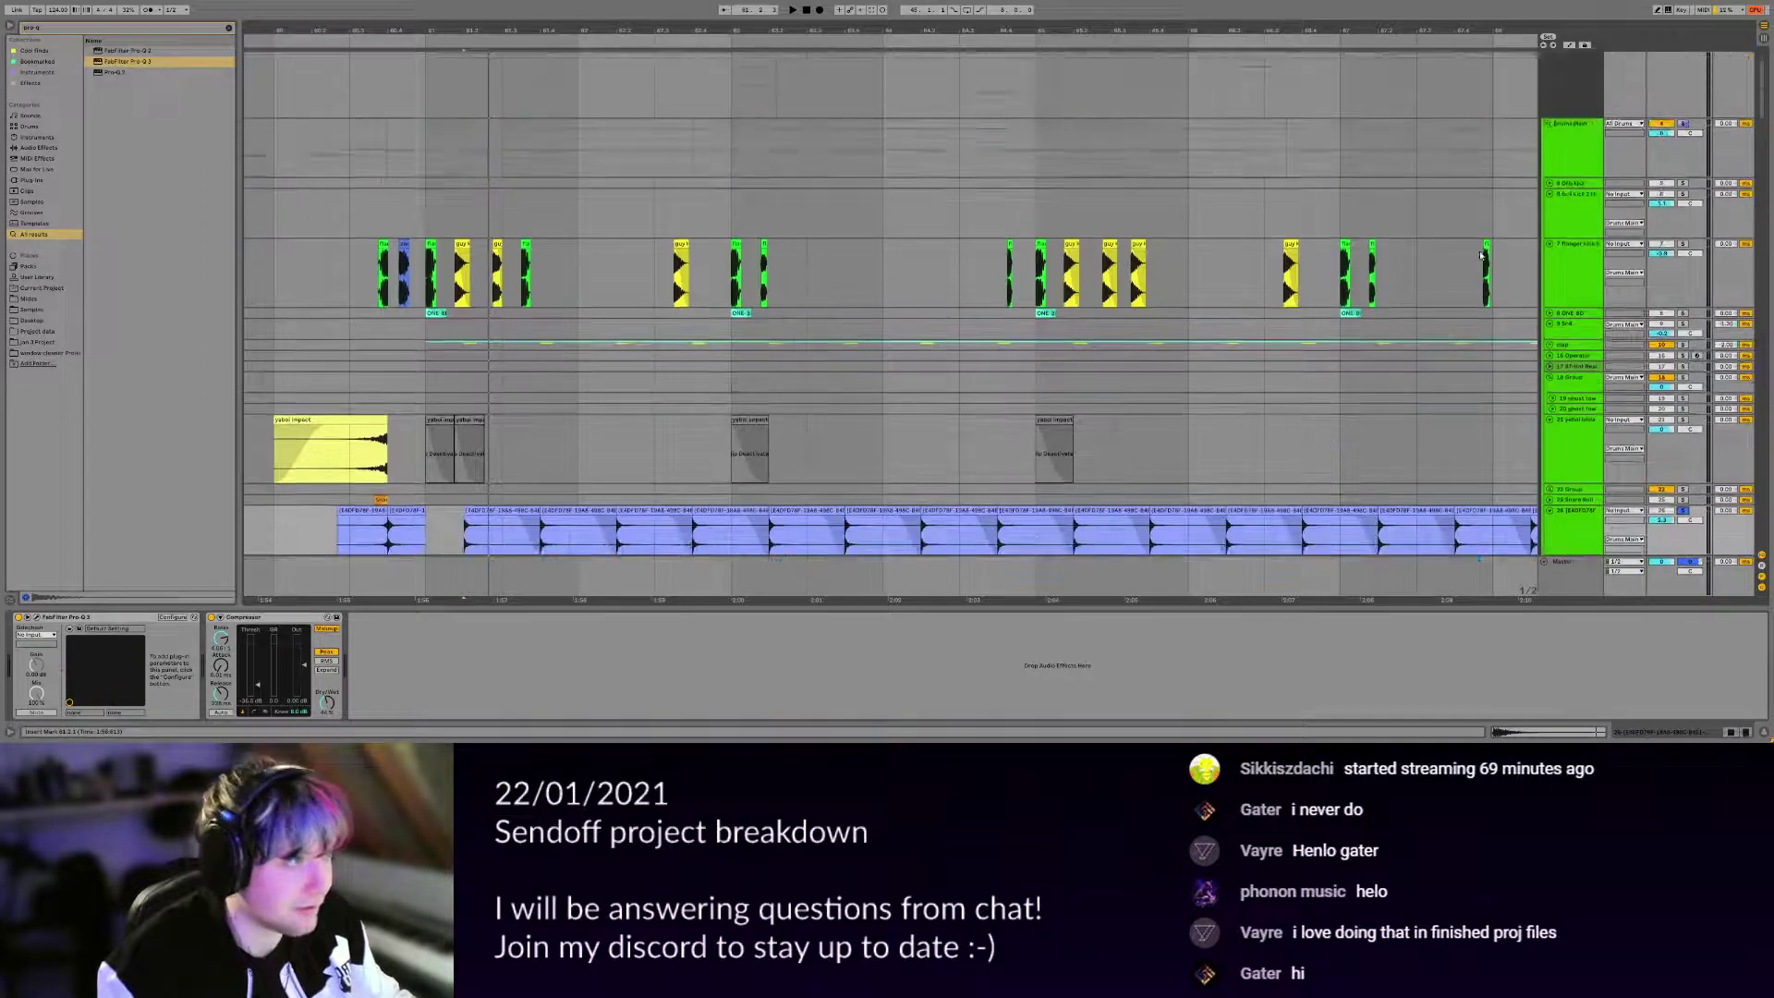
pyautogui.click(1728, 253)
pyautogui.click(1683, 243)
pyautogui.press('space')
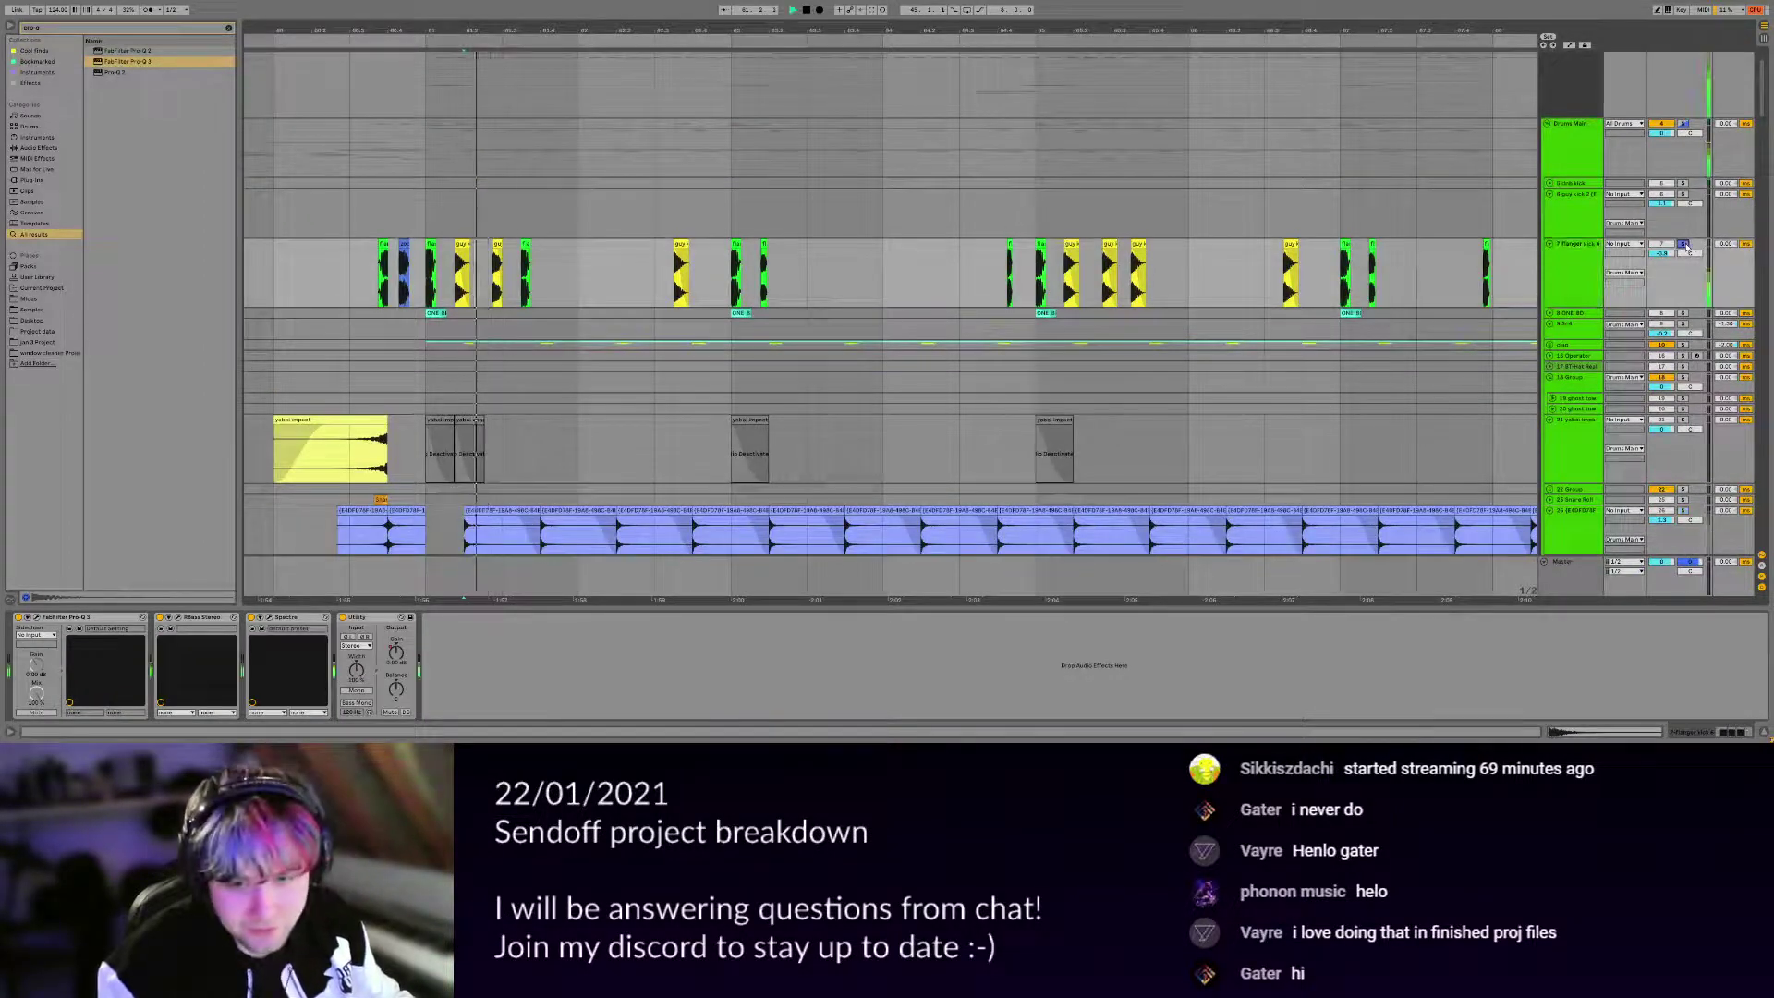
# Look over the kick track's Spectre settings, then open its RBass window and move it clear of the clips.
pyautogui.click(270, 618)
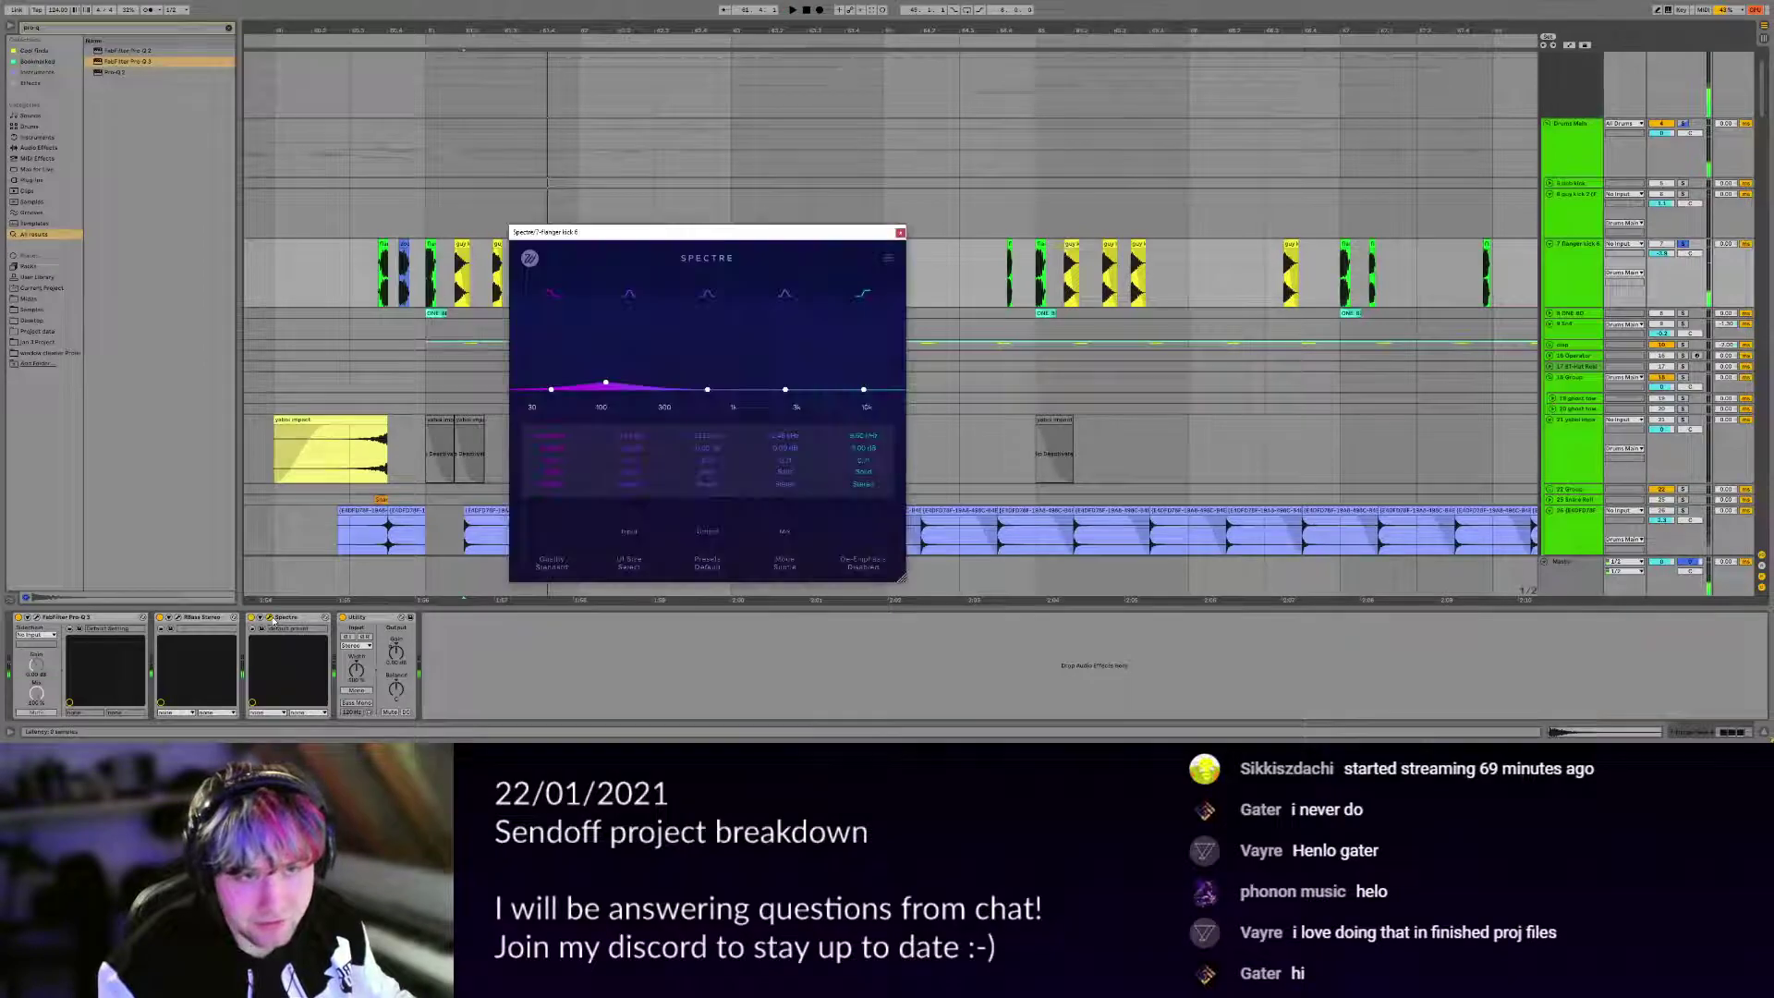
pyautogui.click(270, 618)
pyautogui.click(180, 619)
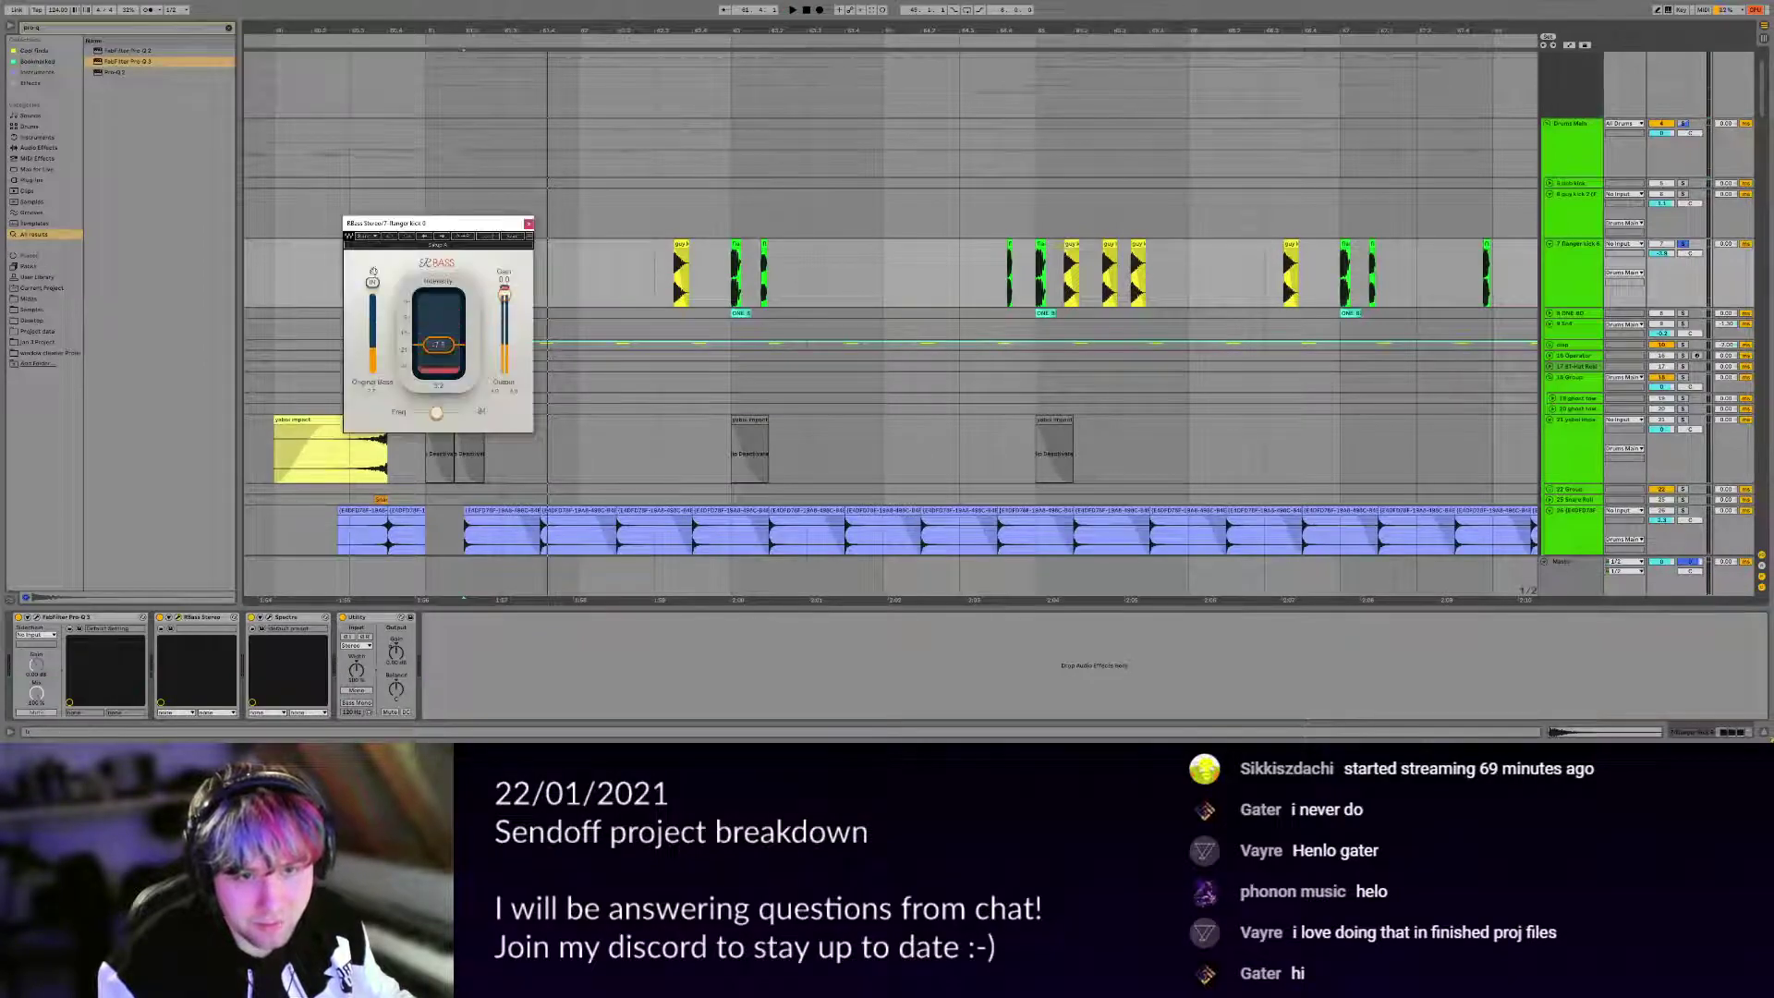
pyautogui.moveTo(453, 229); pyautogui.dragTo(945, 235)
# Play the kick clips from the blue clip onward with RBass in view, then close its window and stop.
pyautogui.scroll(-5, 657, 265)
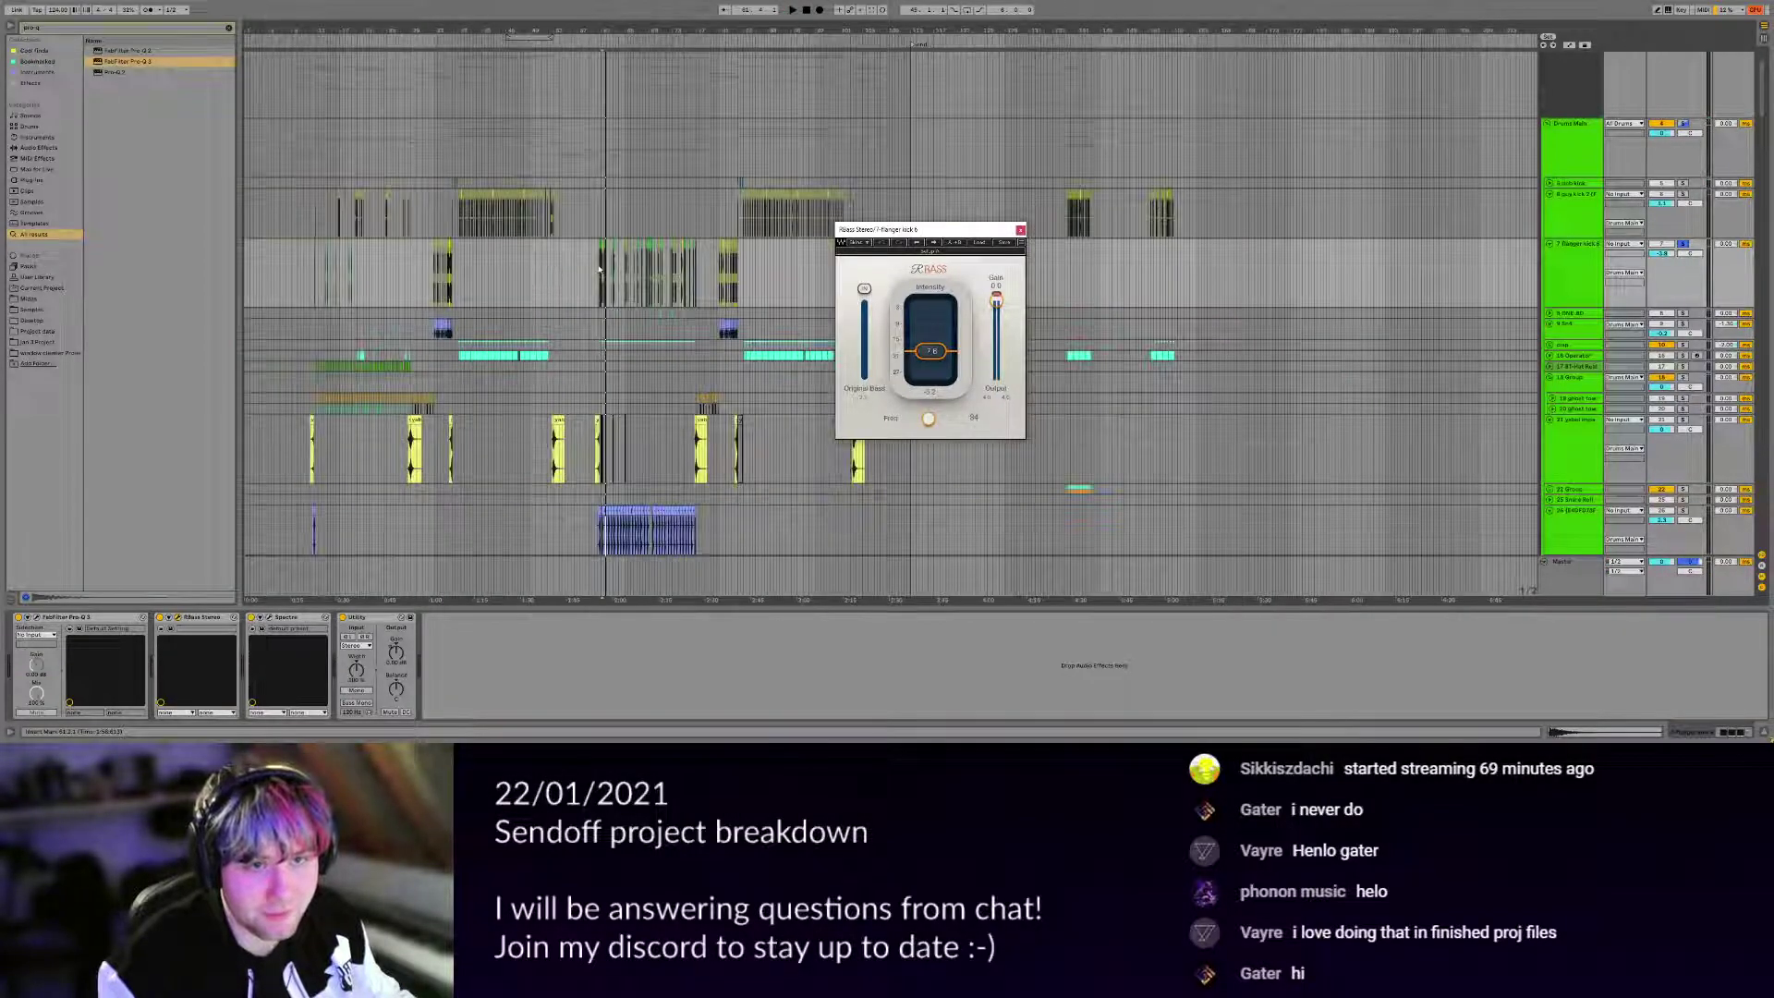
pyautogui.scroll(6, 657, 265)
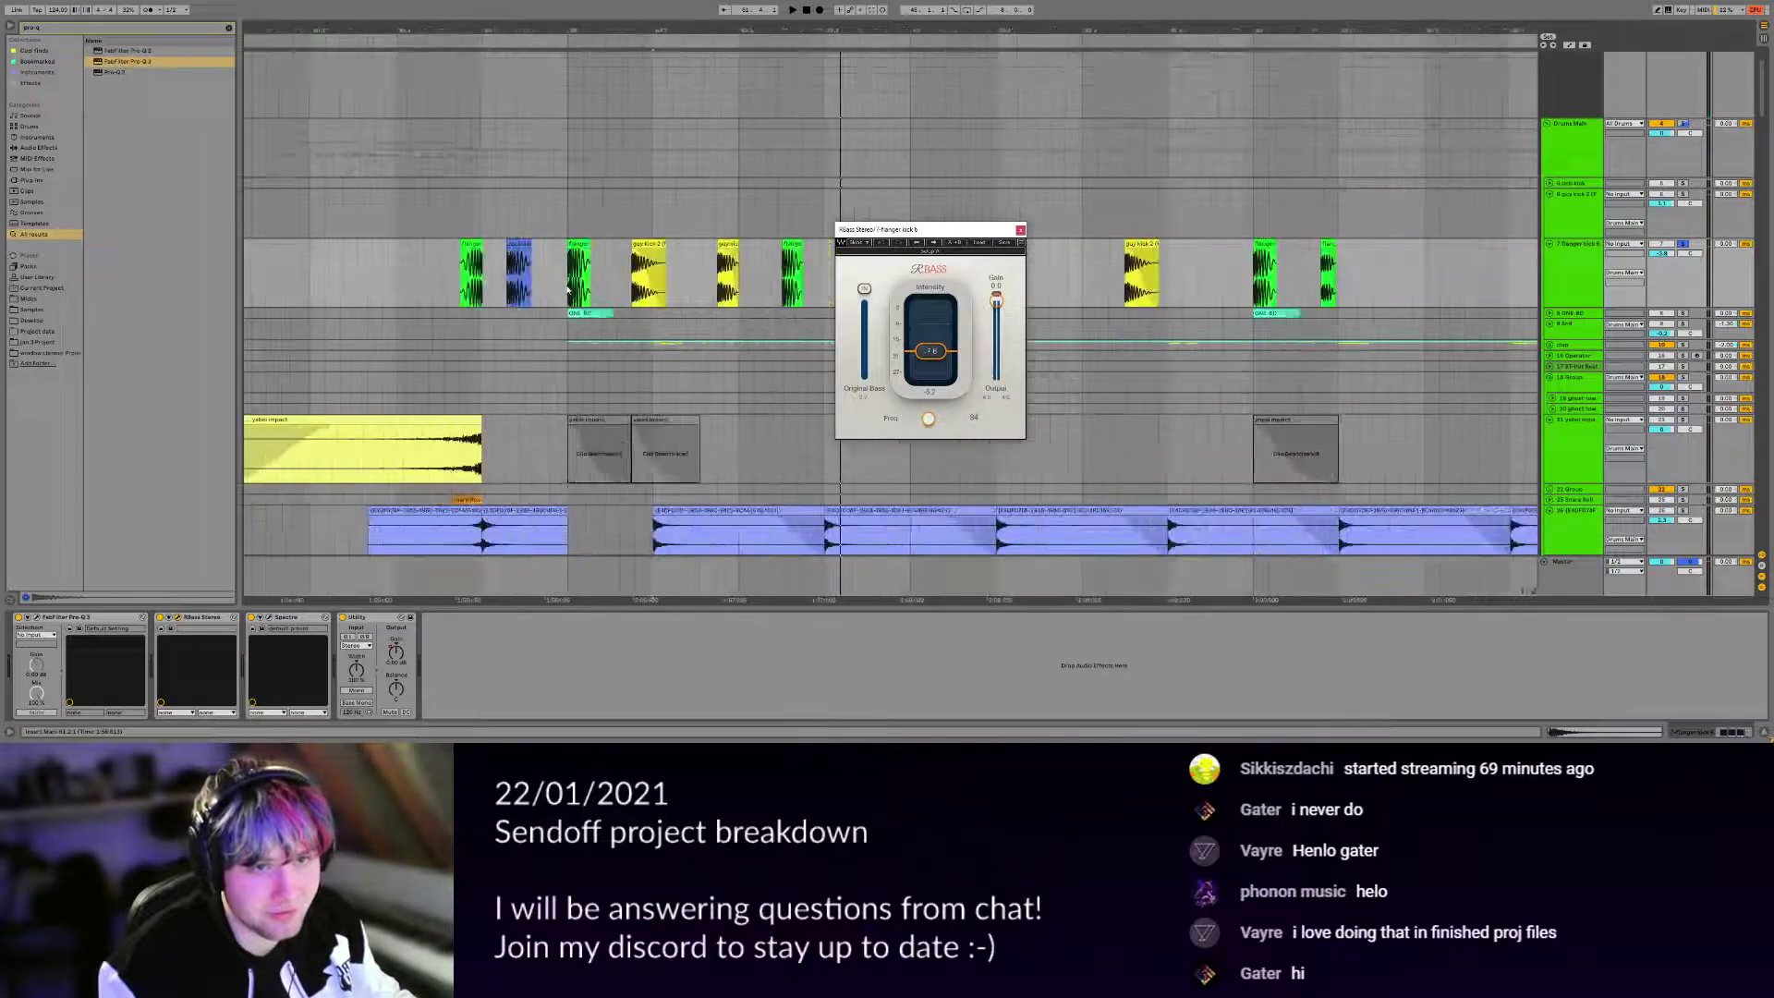
pyautogui.scroll(3, 554, 289)
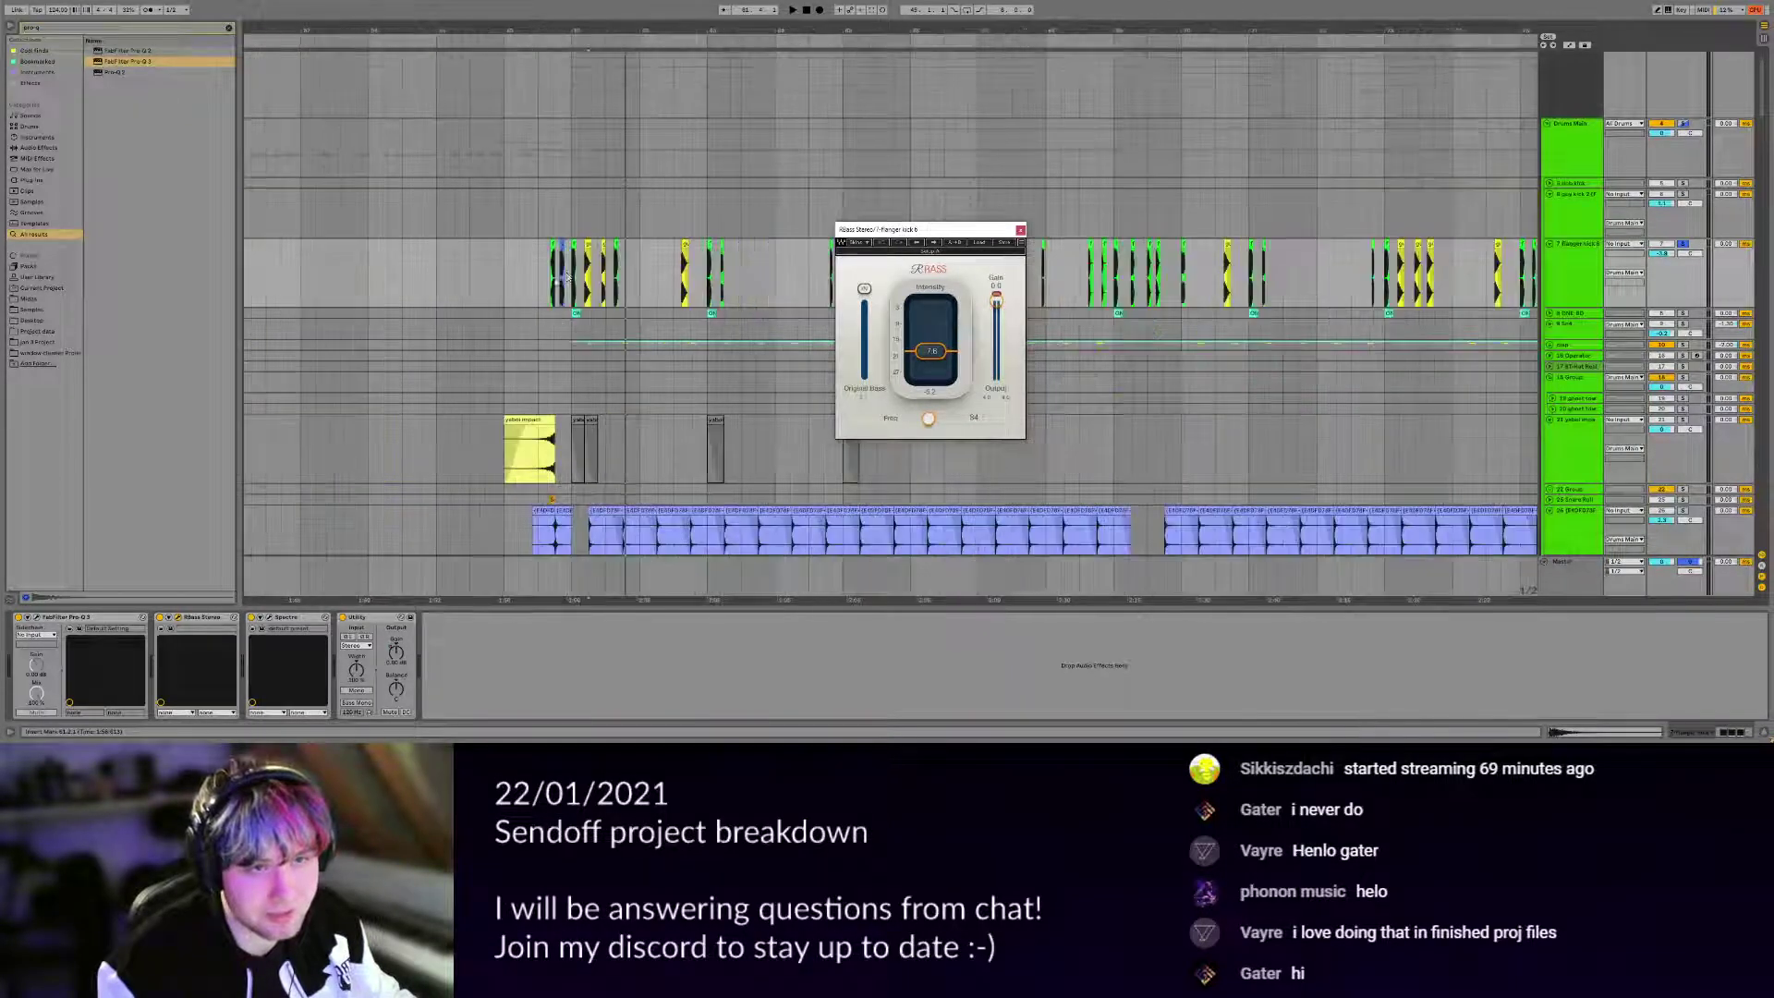
pyautogui.click(566, 279)
pyautogui.press('space')
pyautogui.scroll(2, 571, 278)
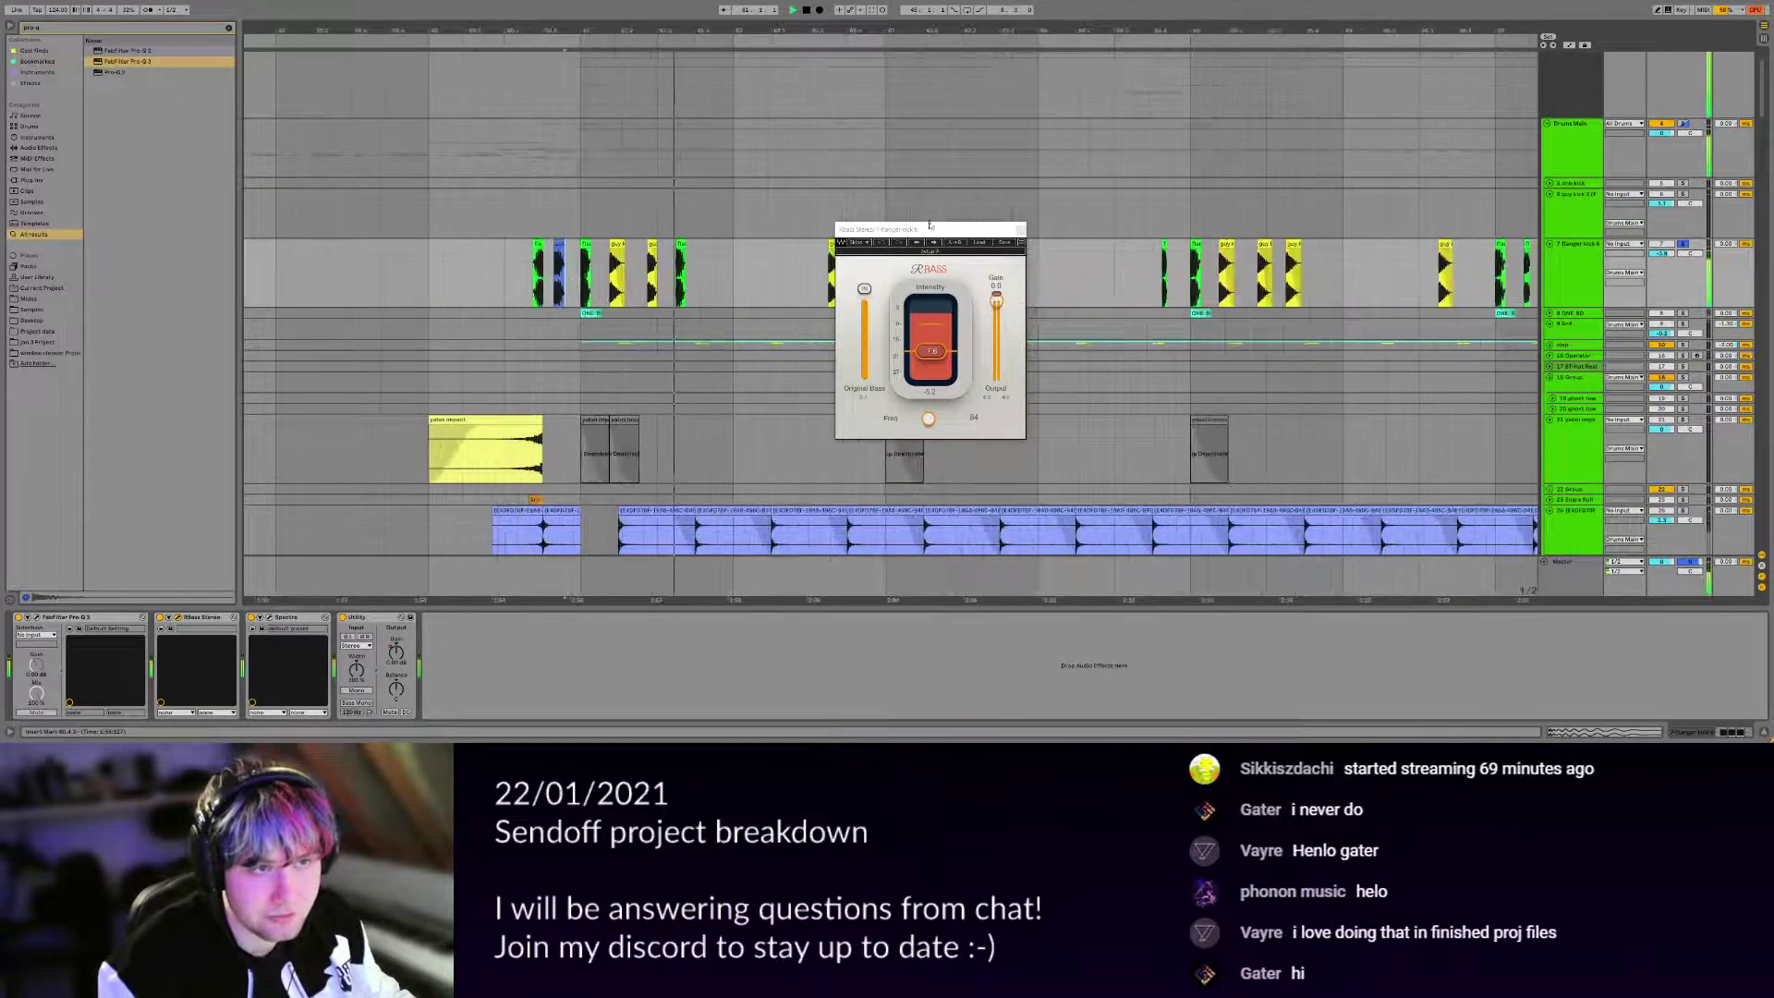
pyautogui.click(1020, 229)
pyautogui.press('space')
# Examine the FabFilter Pro-Q curve on the kick track and hide the plugin window.
pyautogui.scroll(5, 622, 258)
pyautogui.scroll(-3, 624, 259)
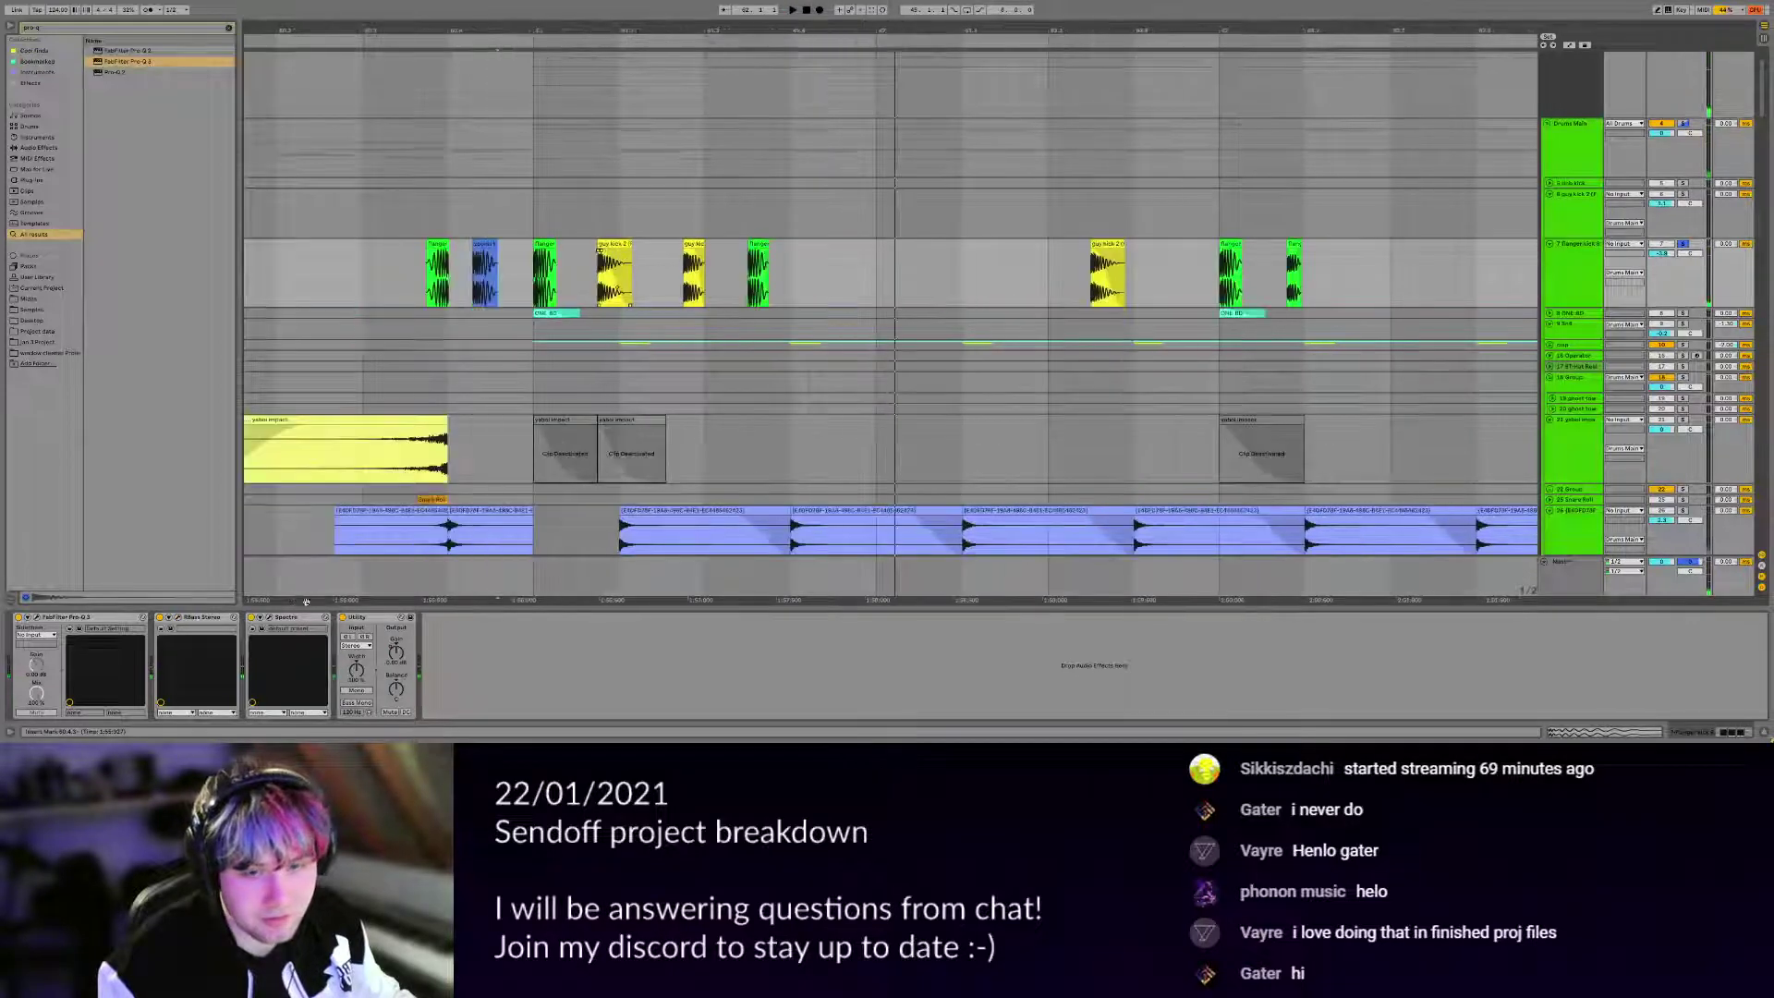
pyautogui.click(37, 618)
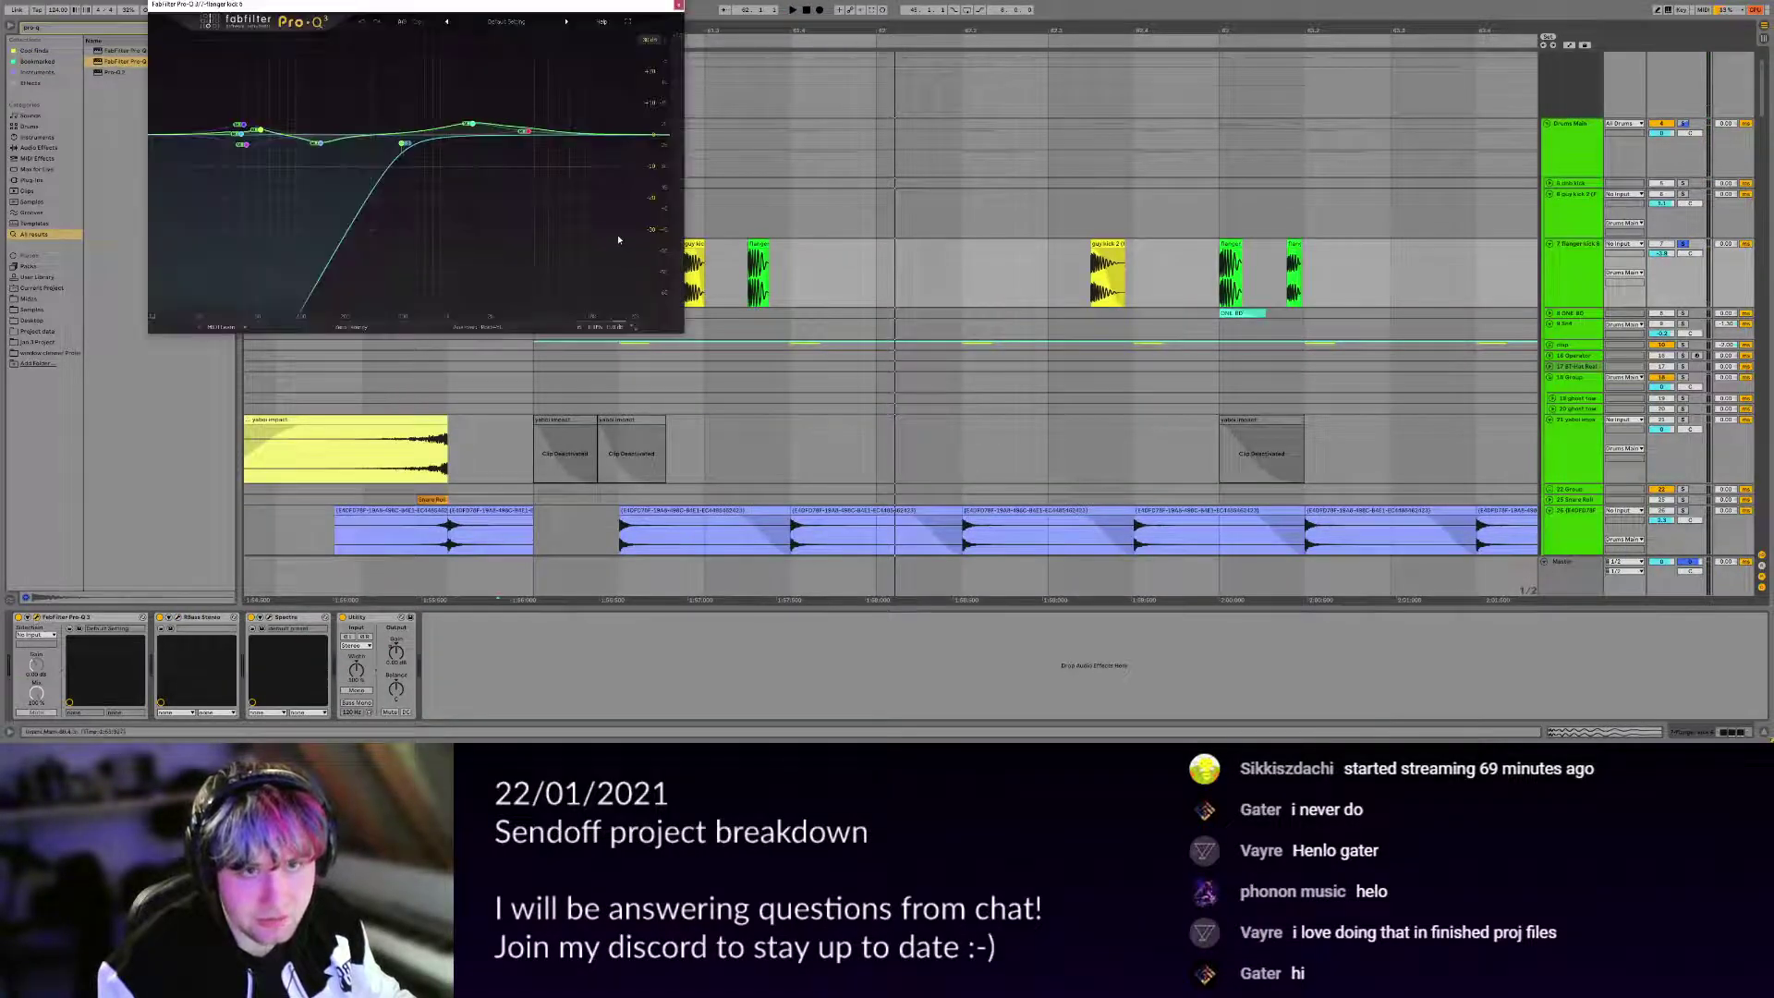
pyautogui.hotkey('ctrl', 'alt', 'p')
# Play from the green kick clip after the blue one and examine its low cut in FabFilter Pro-Q.
pyautogui.scroll(3, 469, 239)
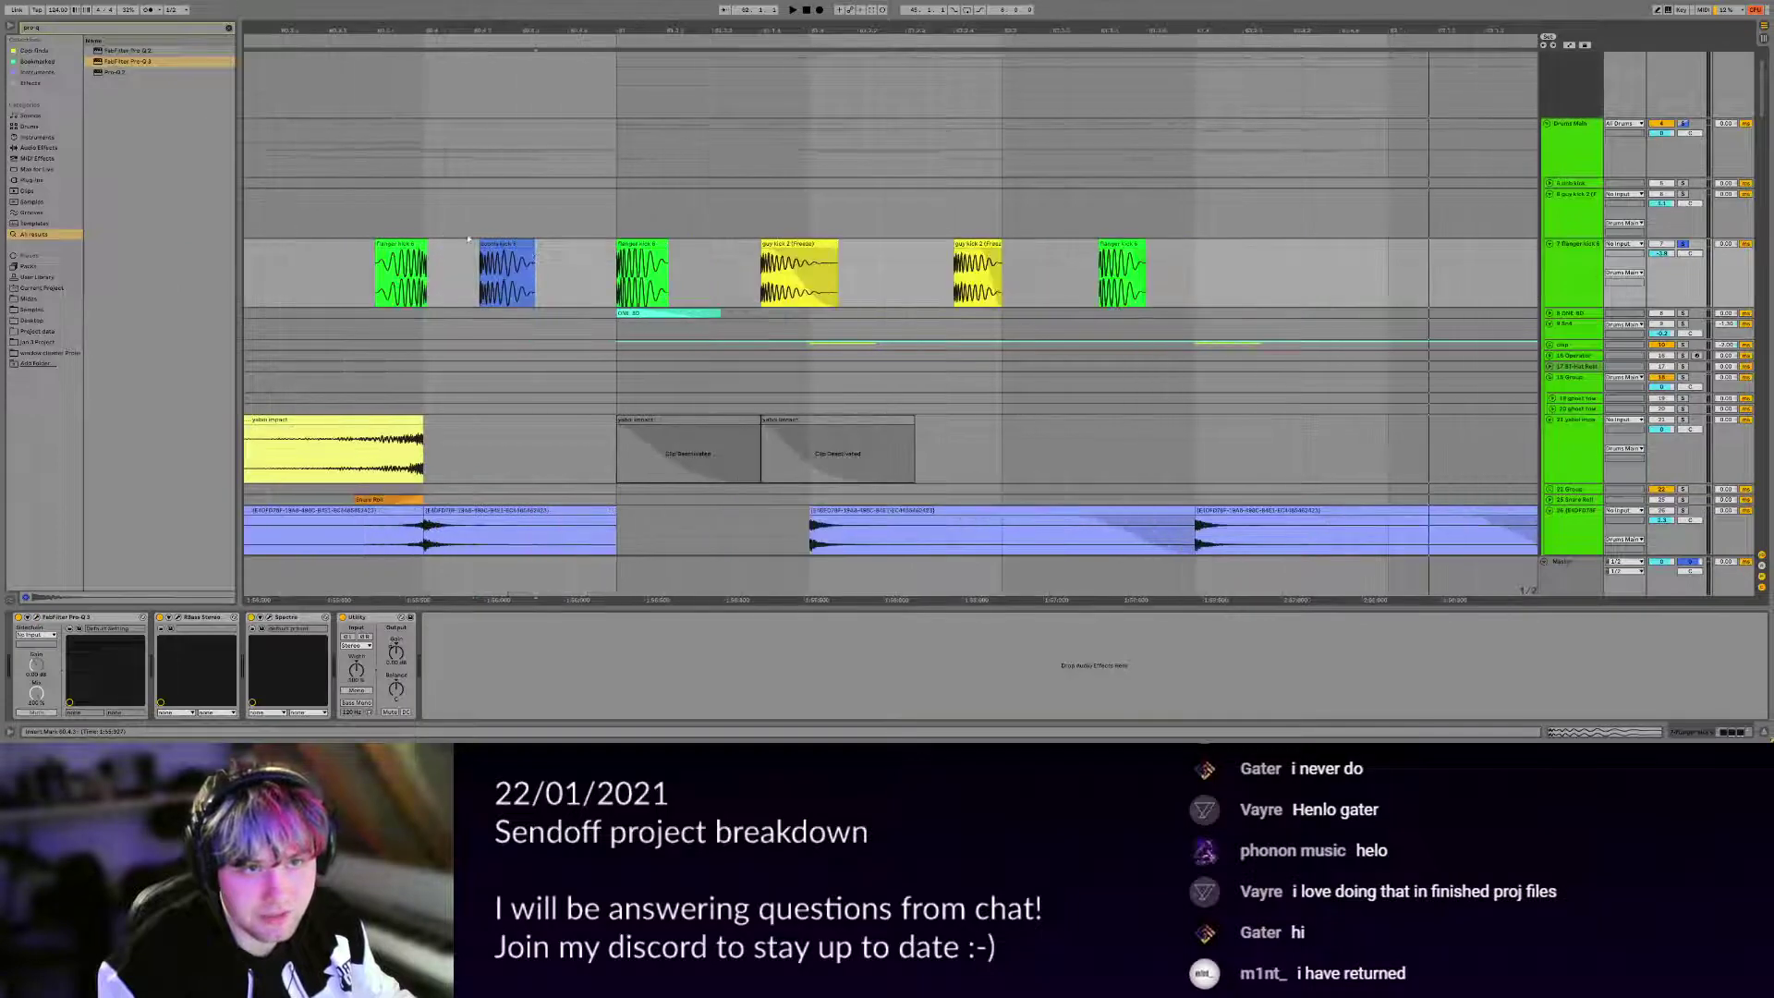
pyautogui.click(626, 274)
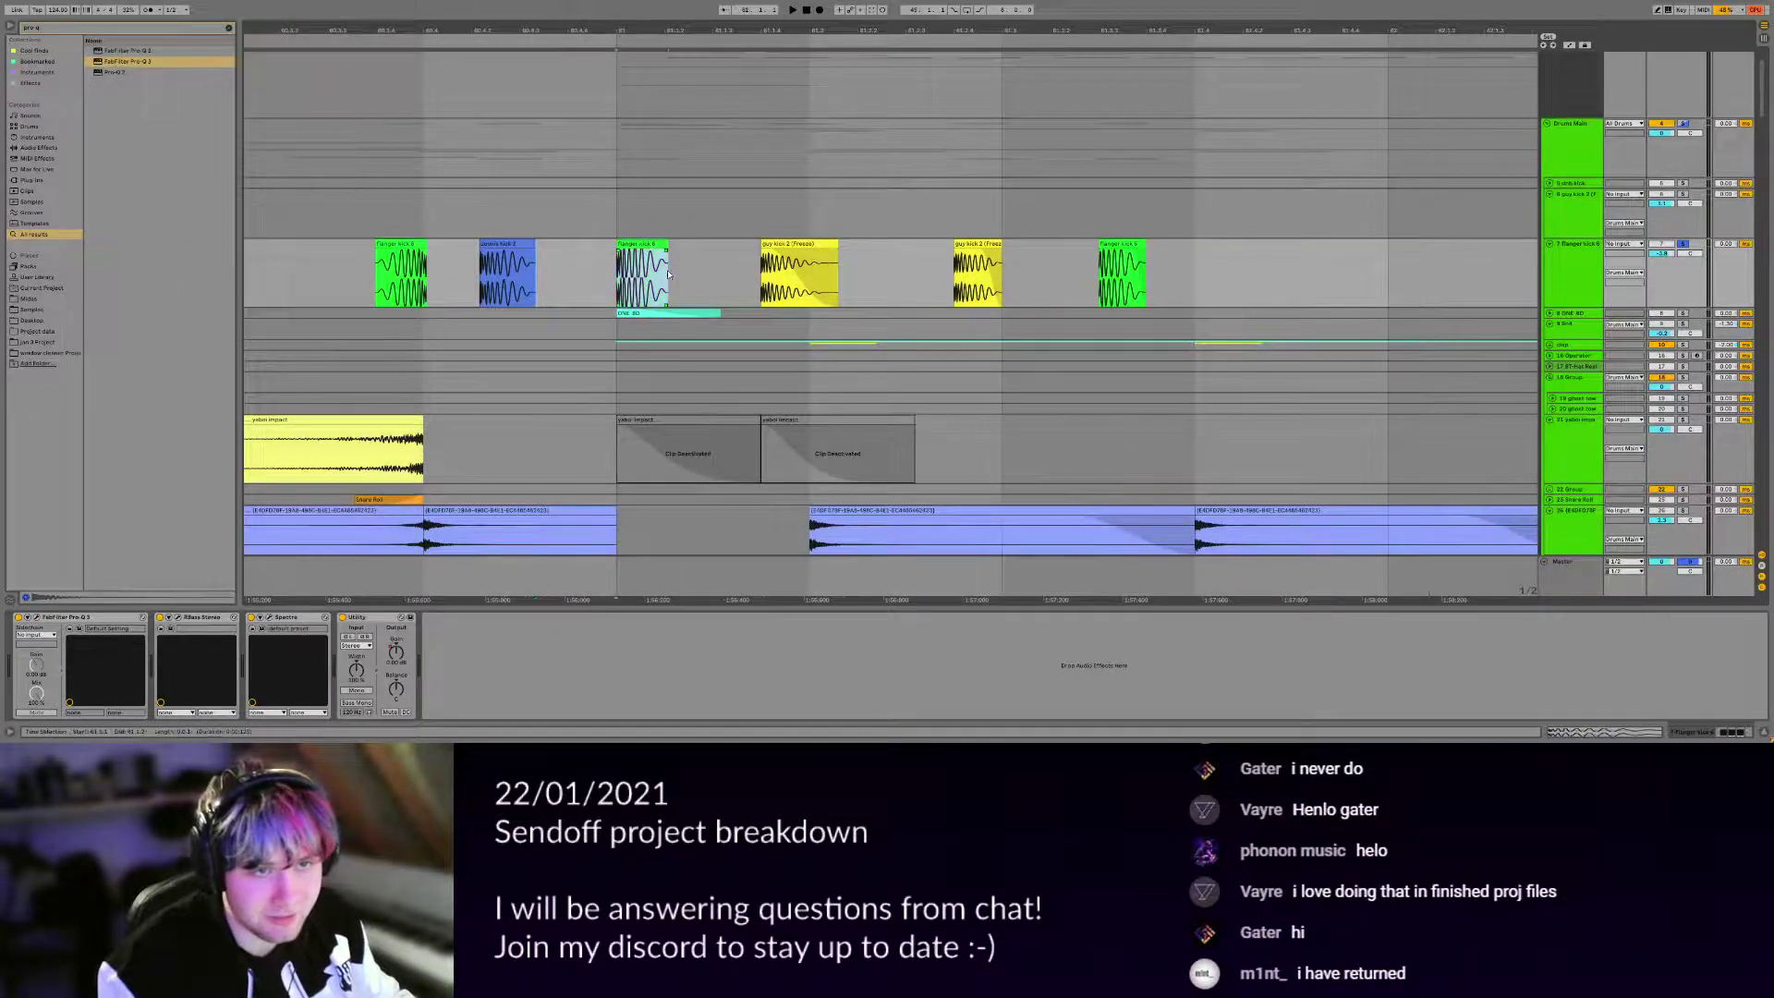
pyautogui.press('space')
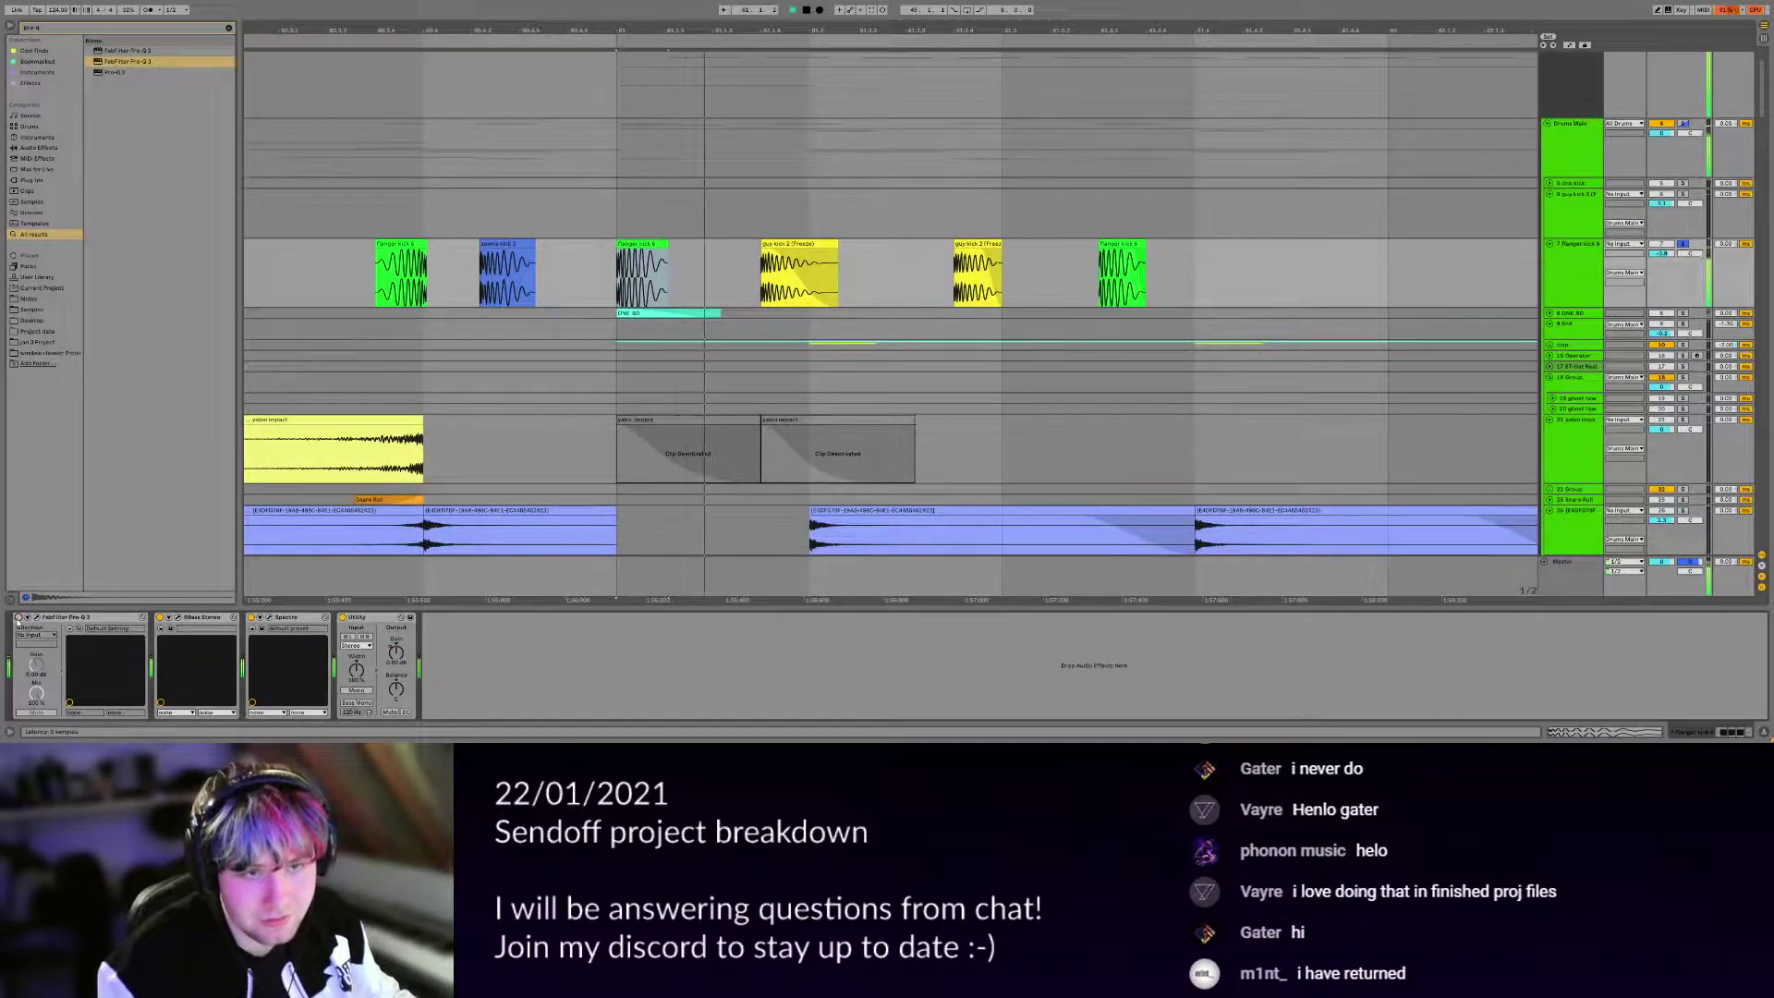
pyautogui.click(36, 617)
pyautogui.press('space')
pyautogui.press('space')
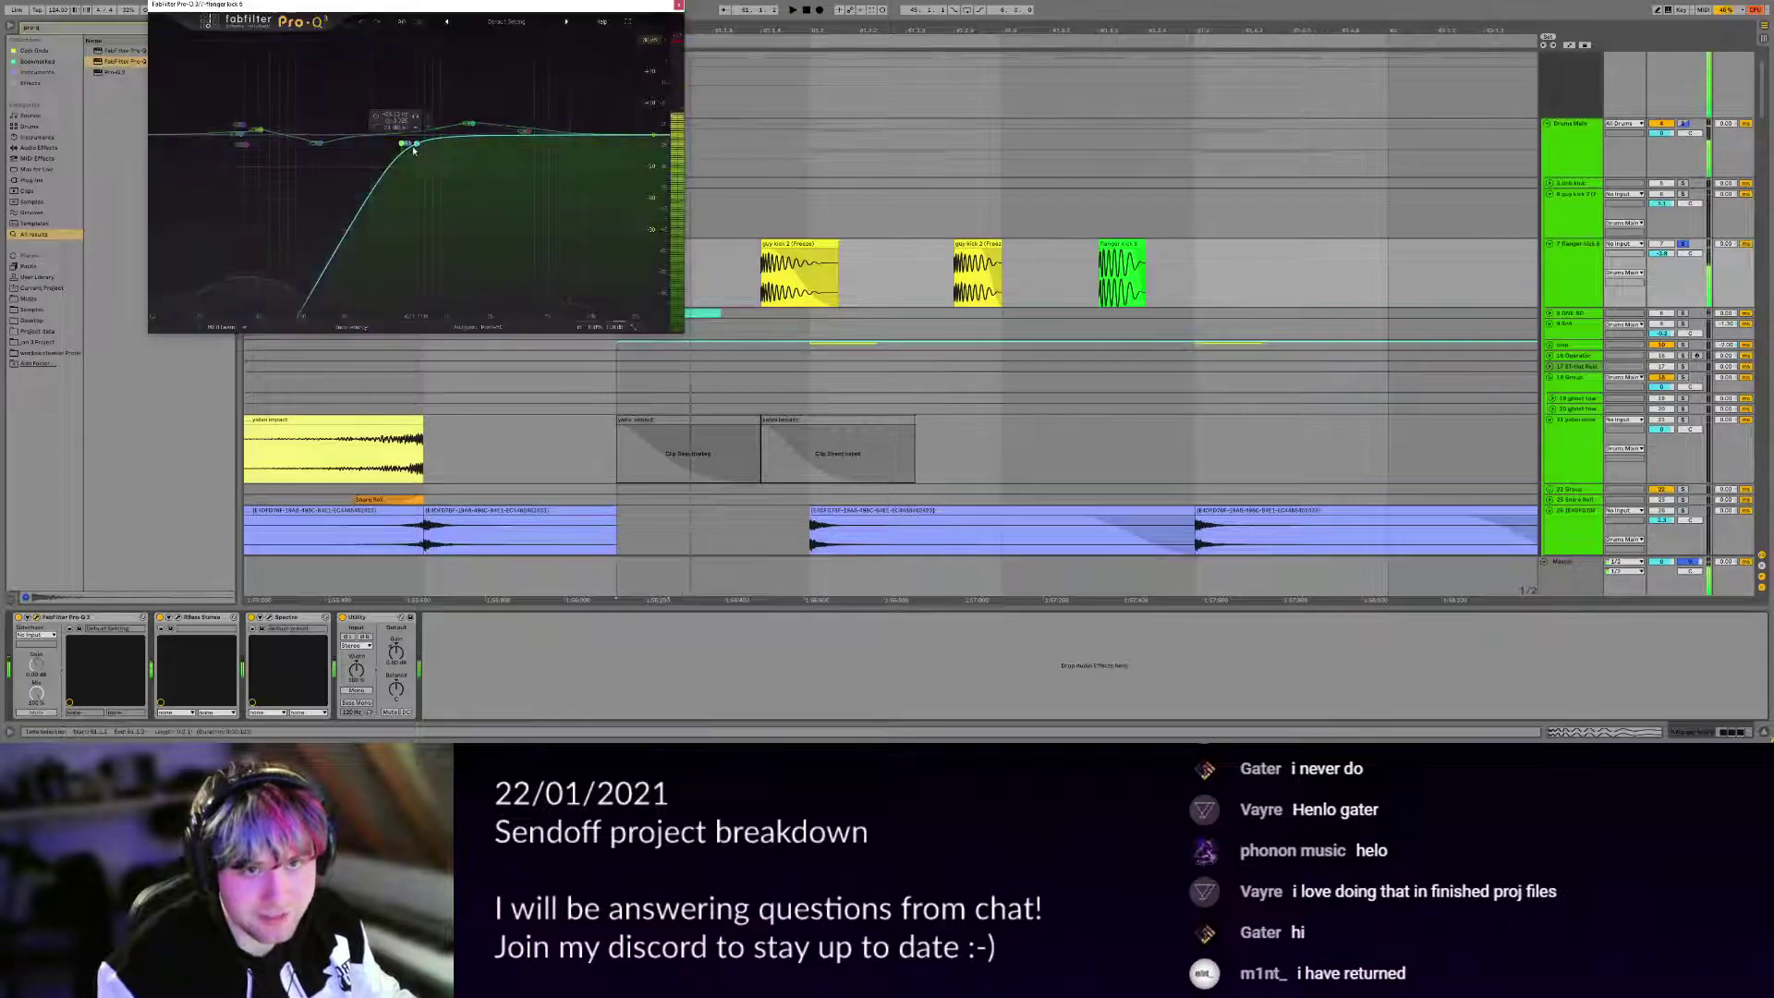
pyautogui.press('Escape')
# Unfold the track with the turquoise clips below the kick track and play it in solo.
pyautogui.scroll(-3, 852, 325)
pyautogui.hscroll(5, 855, 304)
pyautogui.scroll(-1, 857, 291)
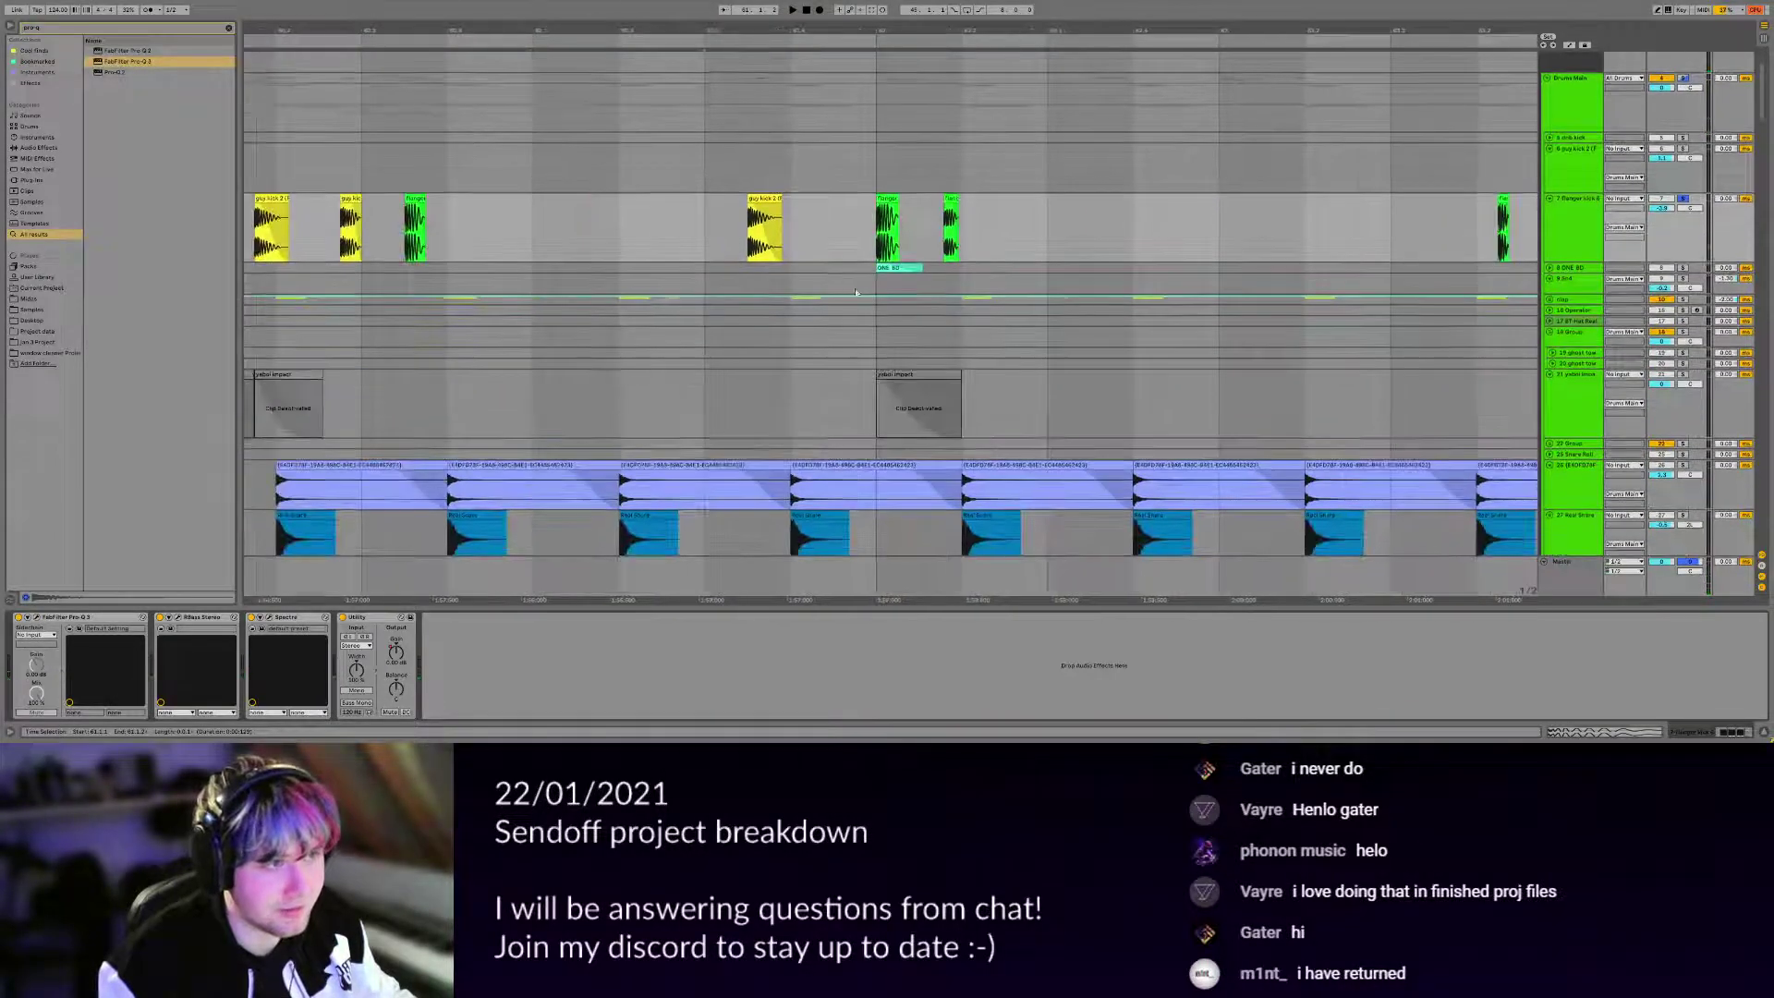
pyautogui.scroll(-3, 857, 290)
pyautogui.click(1552, 268)
pyautogui.press('space')
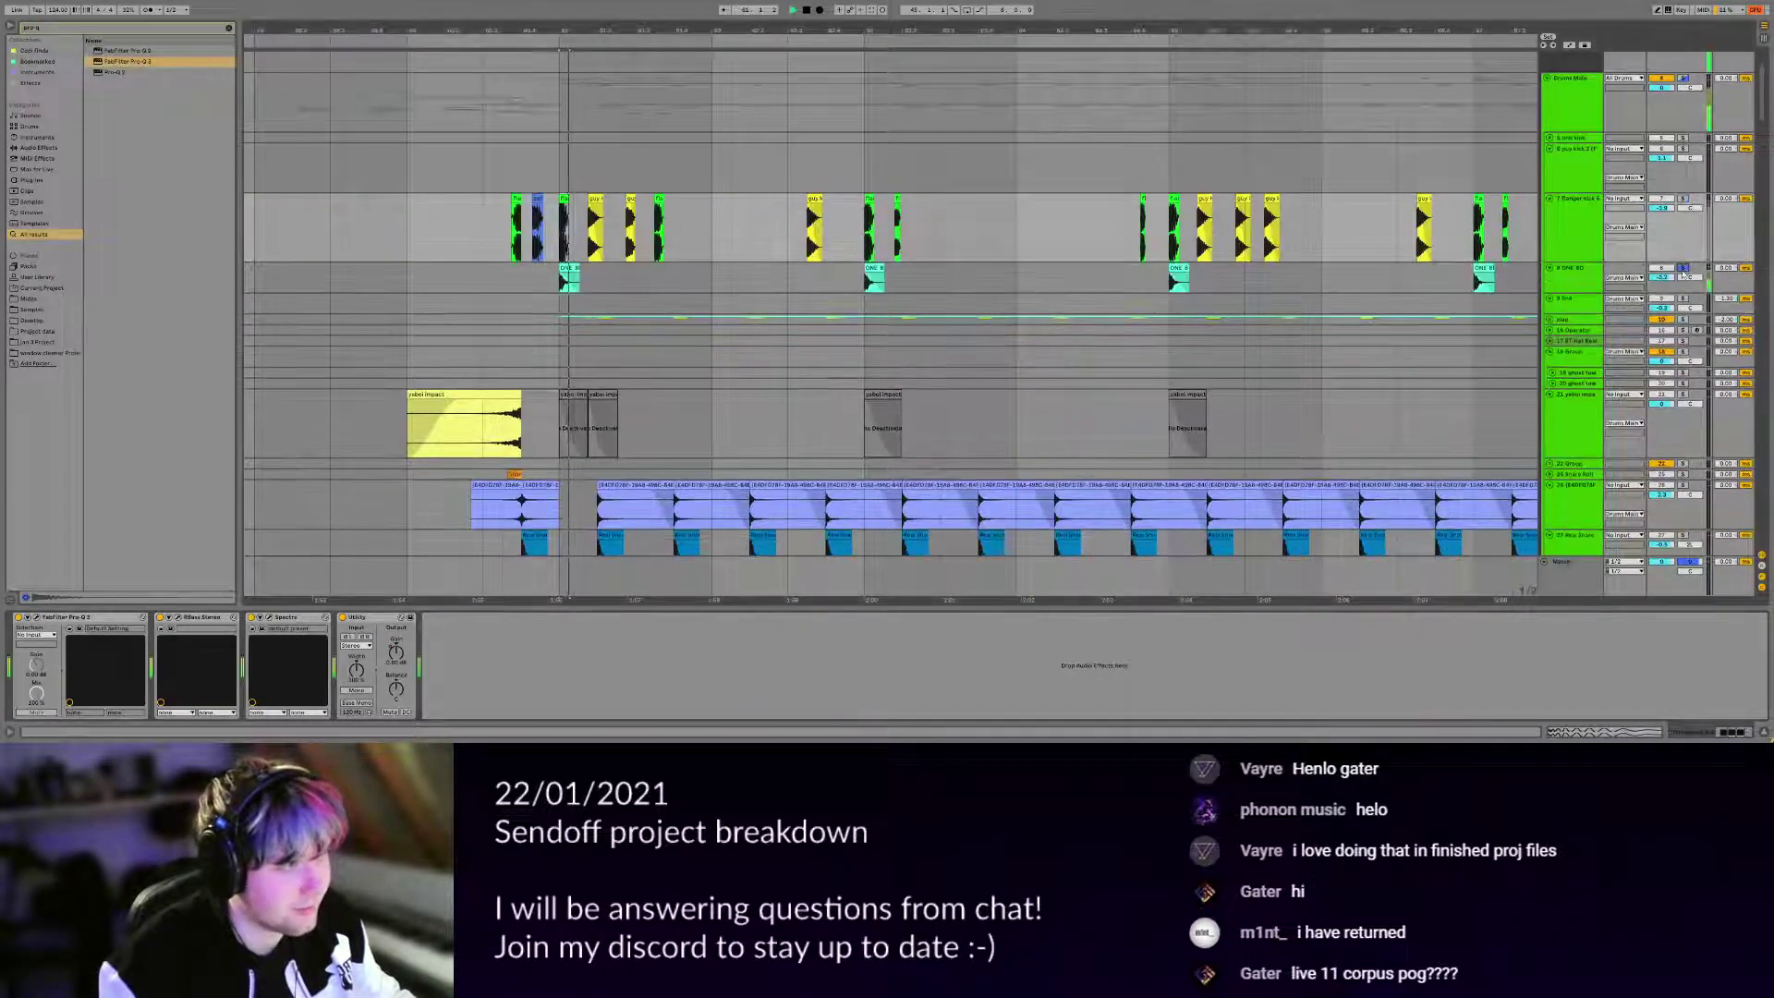
pyautogui.moveTo(1202, 491); pyautogui.dragTo(1089, 551)
pyautogui.press('space')
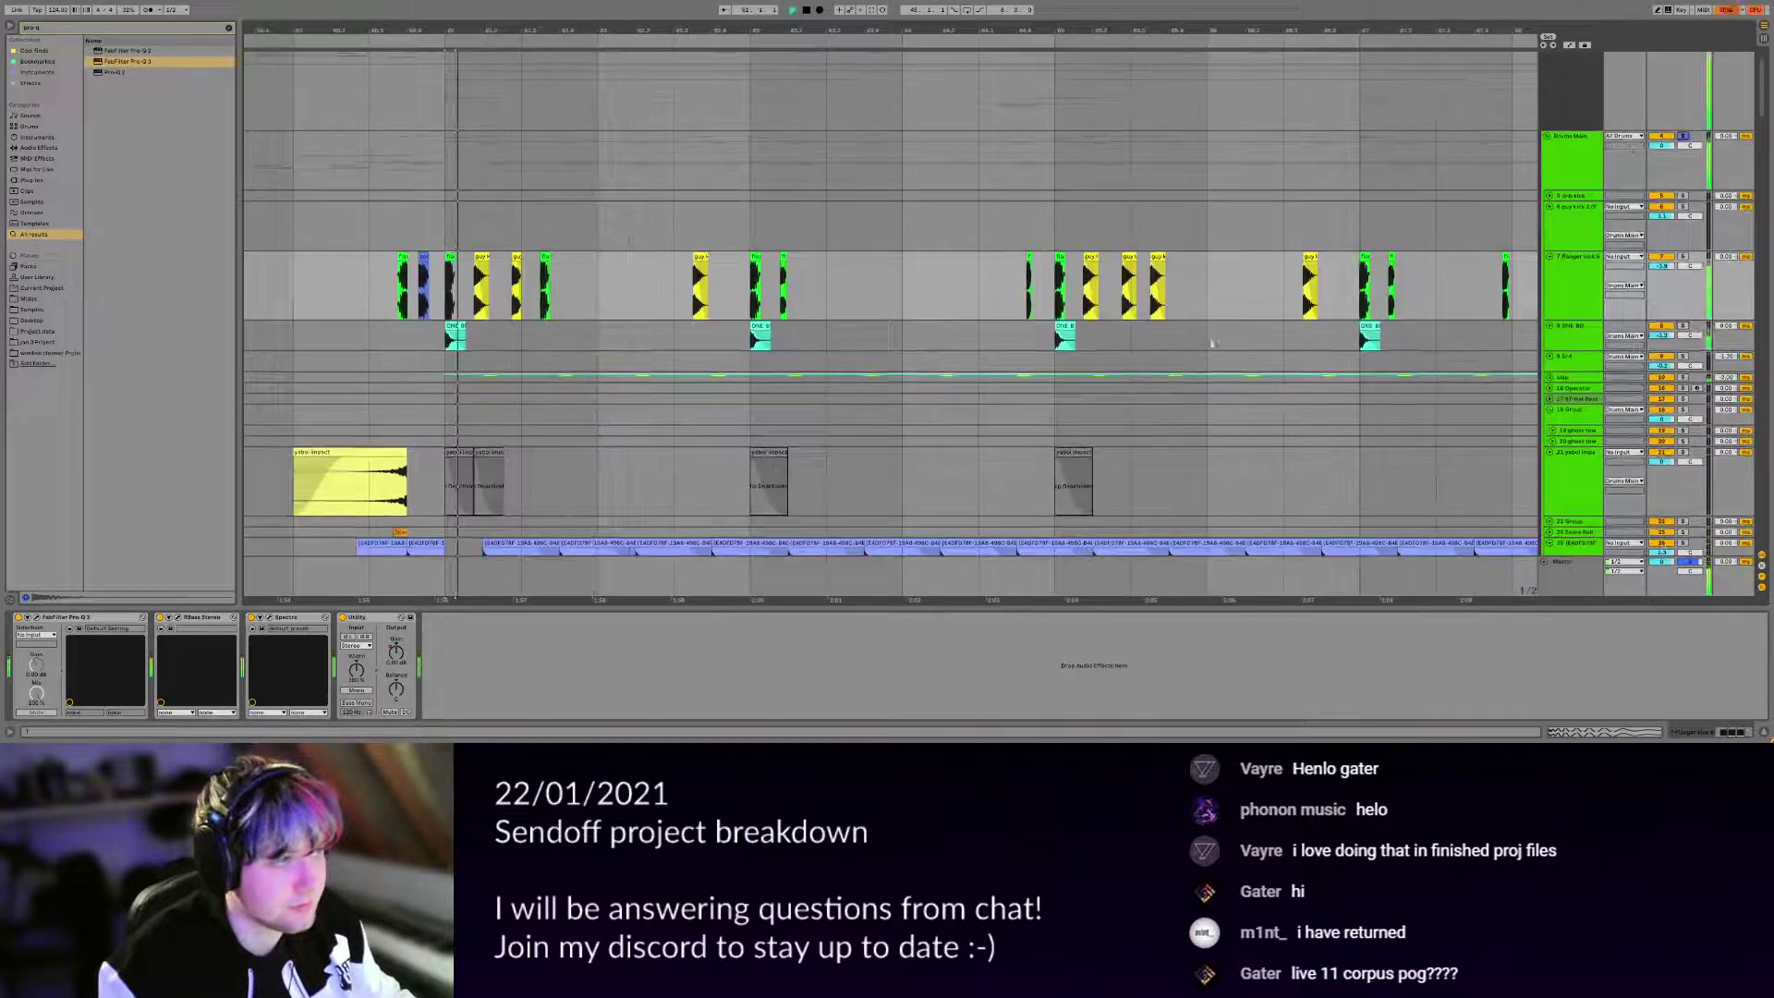
# Go to the Perc group during playback and solo it.
pyautogui.scroll(-4, 813, 334)
pyautogui.scroll(-3, 813, 335)
pyautogui.scroll(-5, 783, 268)
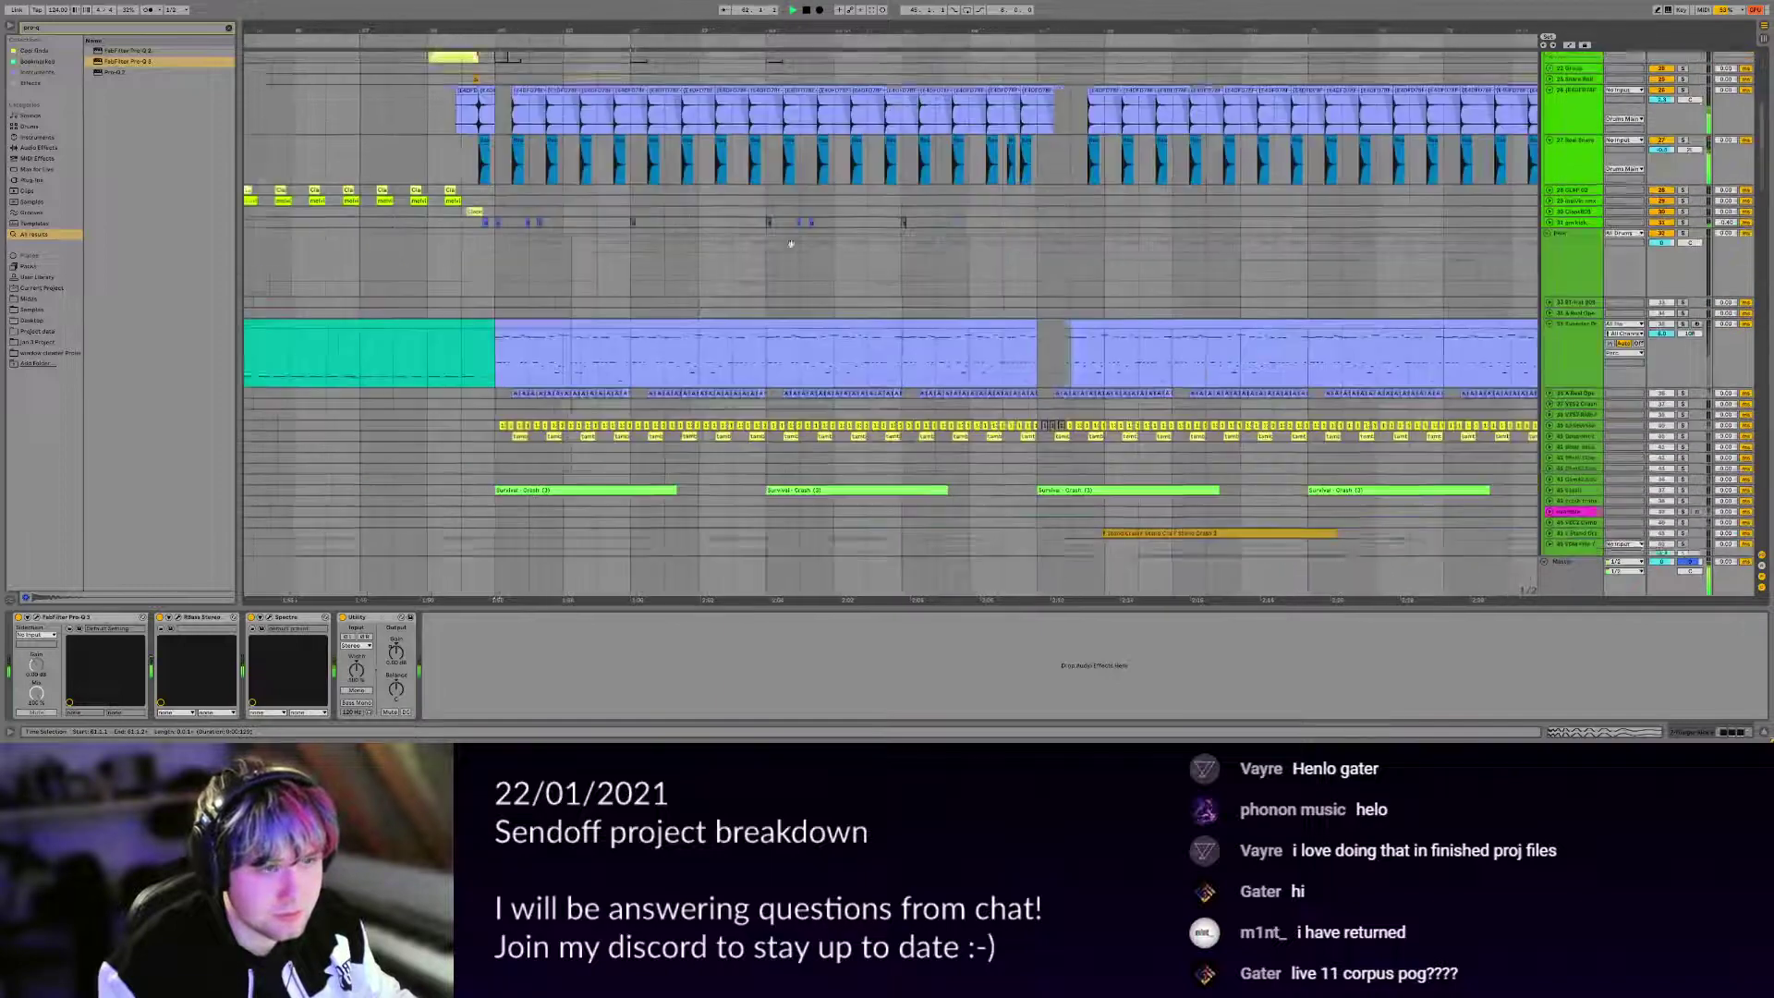
pyautogui.click(1683, 209)
pyautogui.scroll(-1, 1653, 268)
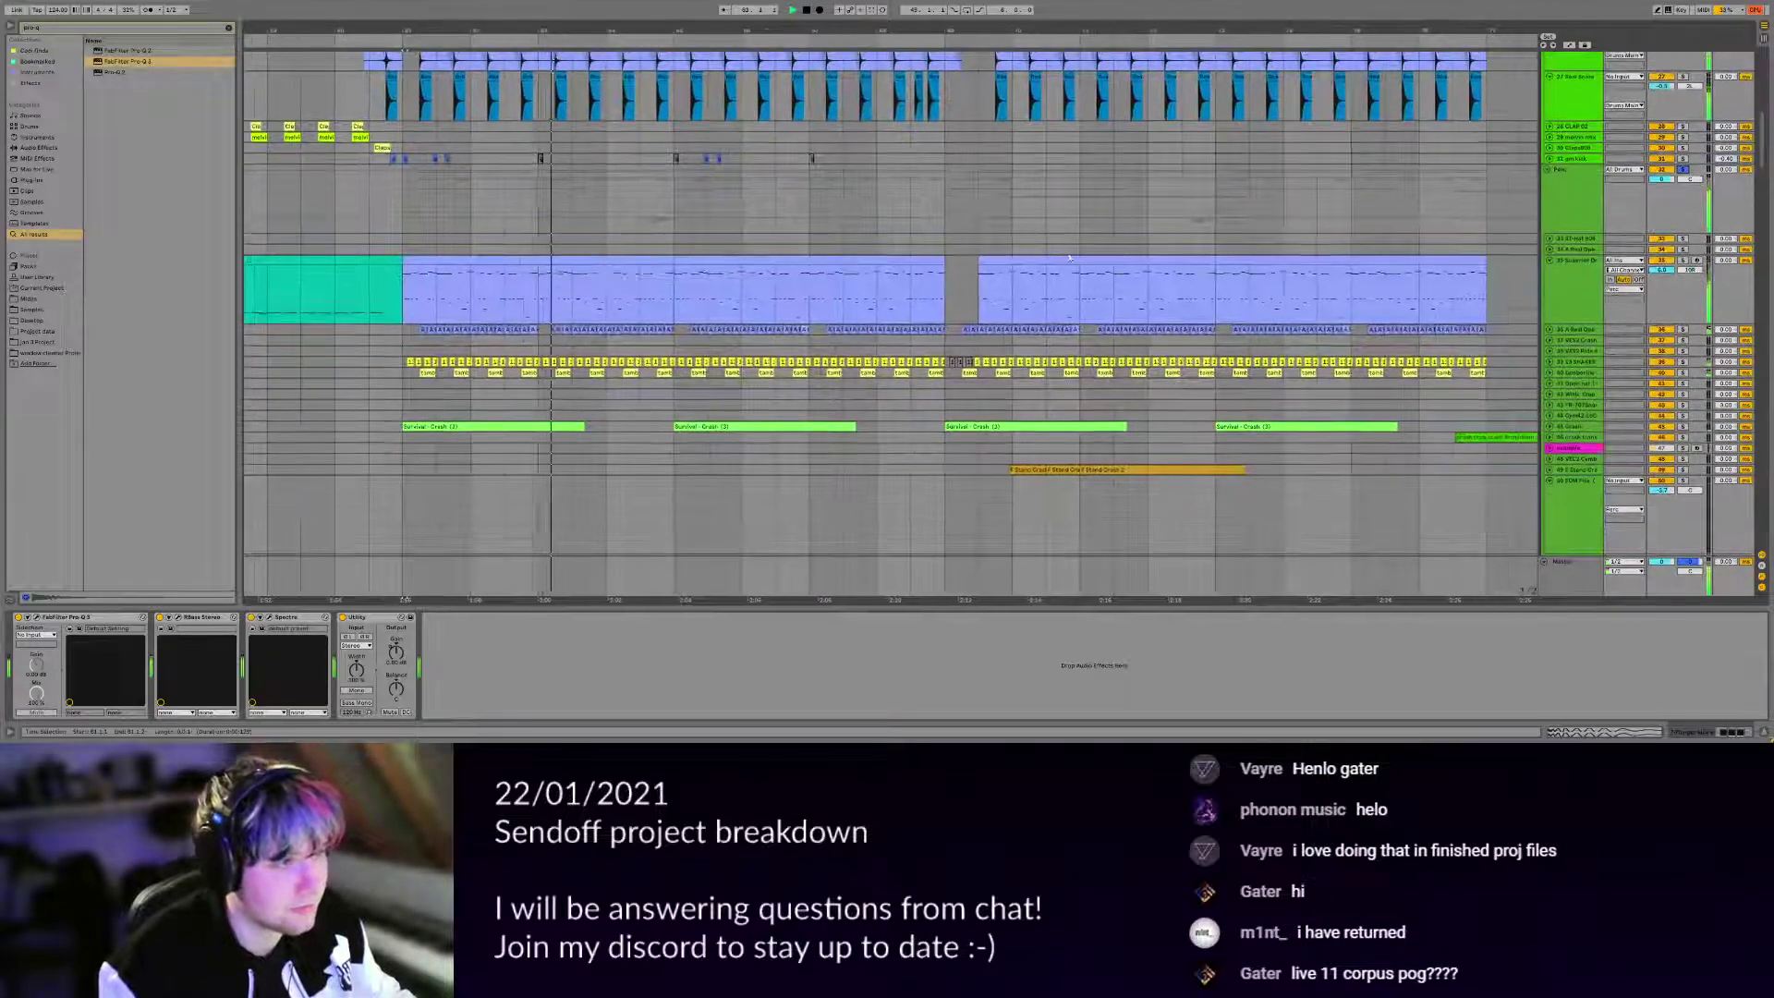
# Unfold the open hi-hat track in the Perc group and listen to it in solo.
pyautogui.moveTo(1568, 335); pyautogui.dragTo(1567, 383)
pyautogui.click(1568, 340)
pyautogui.click(1682, 329)
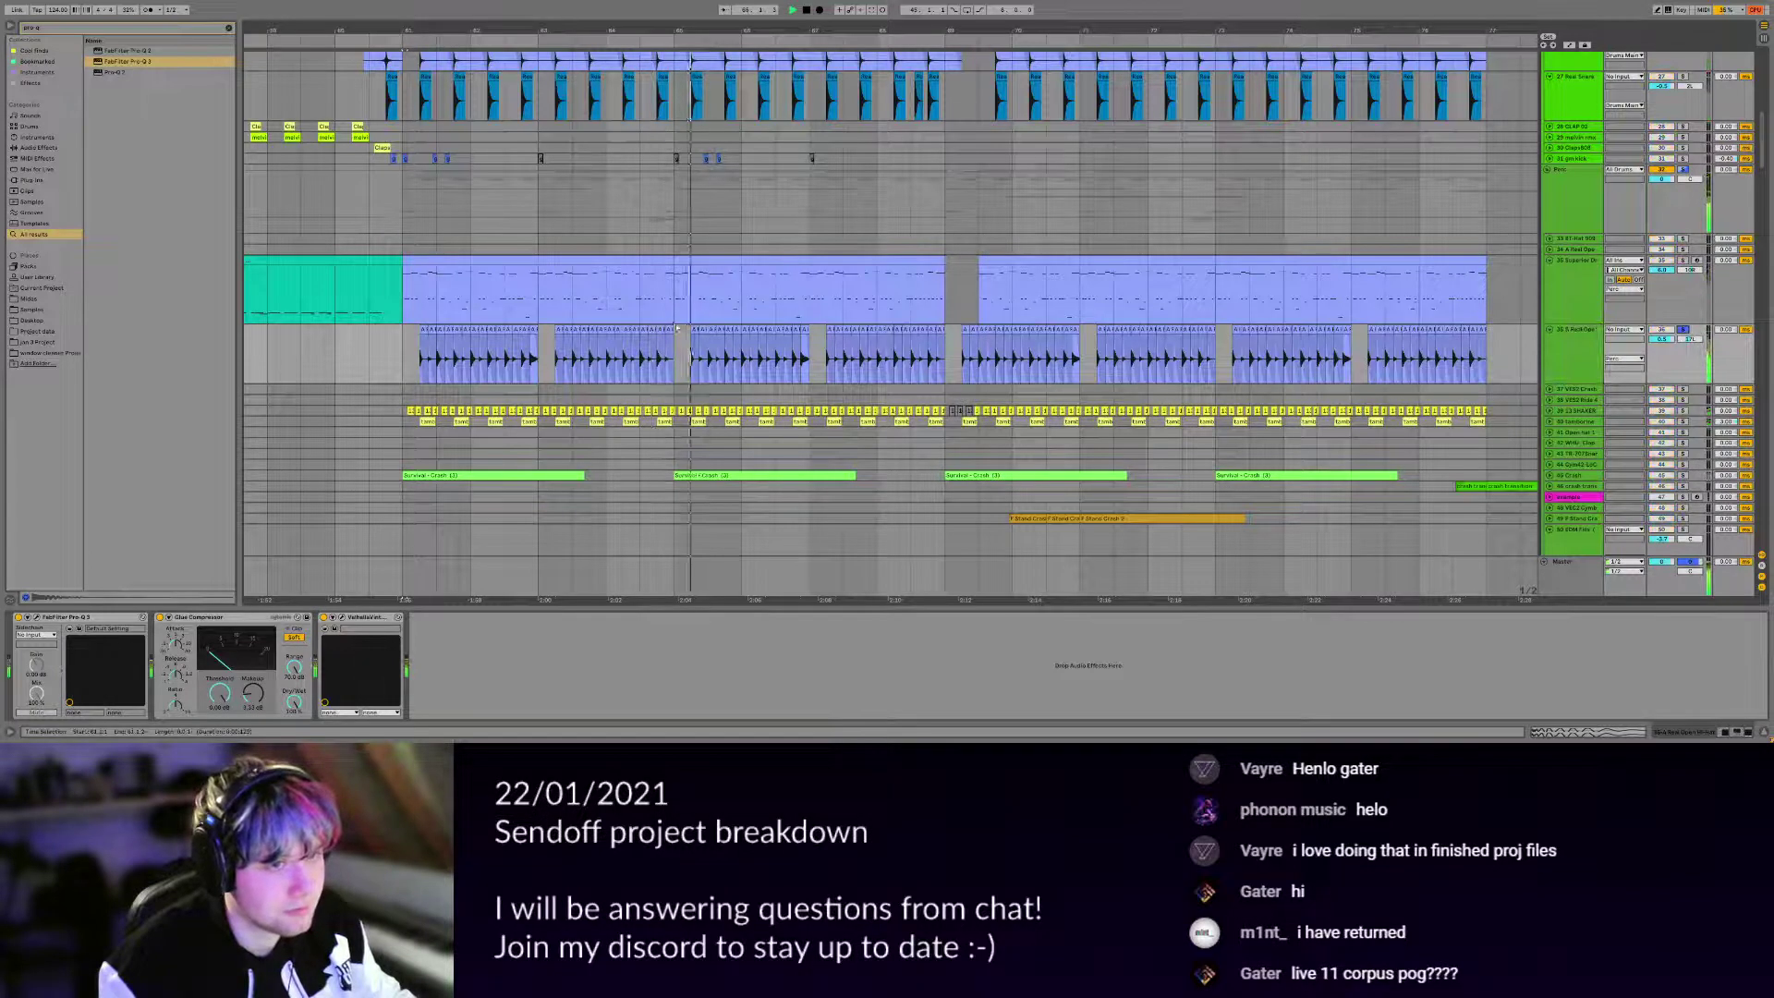
pyautogui.scroll(4, 717, 330)
pyautogui.scroll(-4, 717, 331)
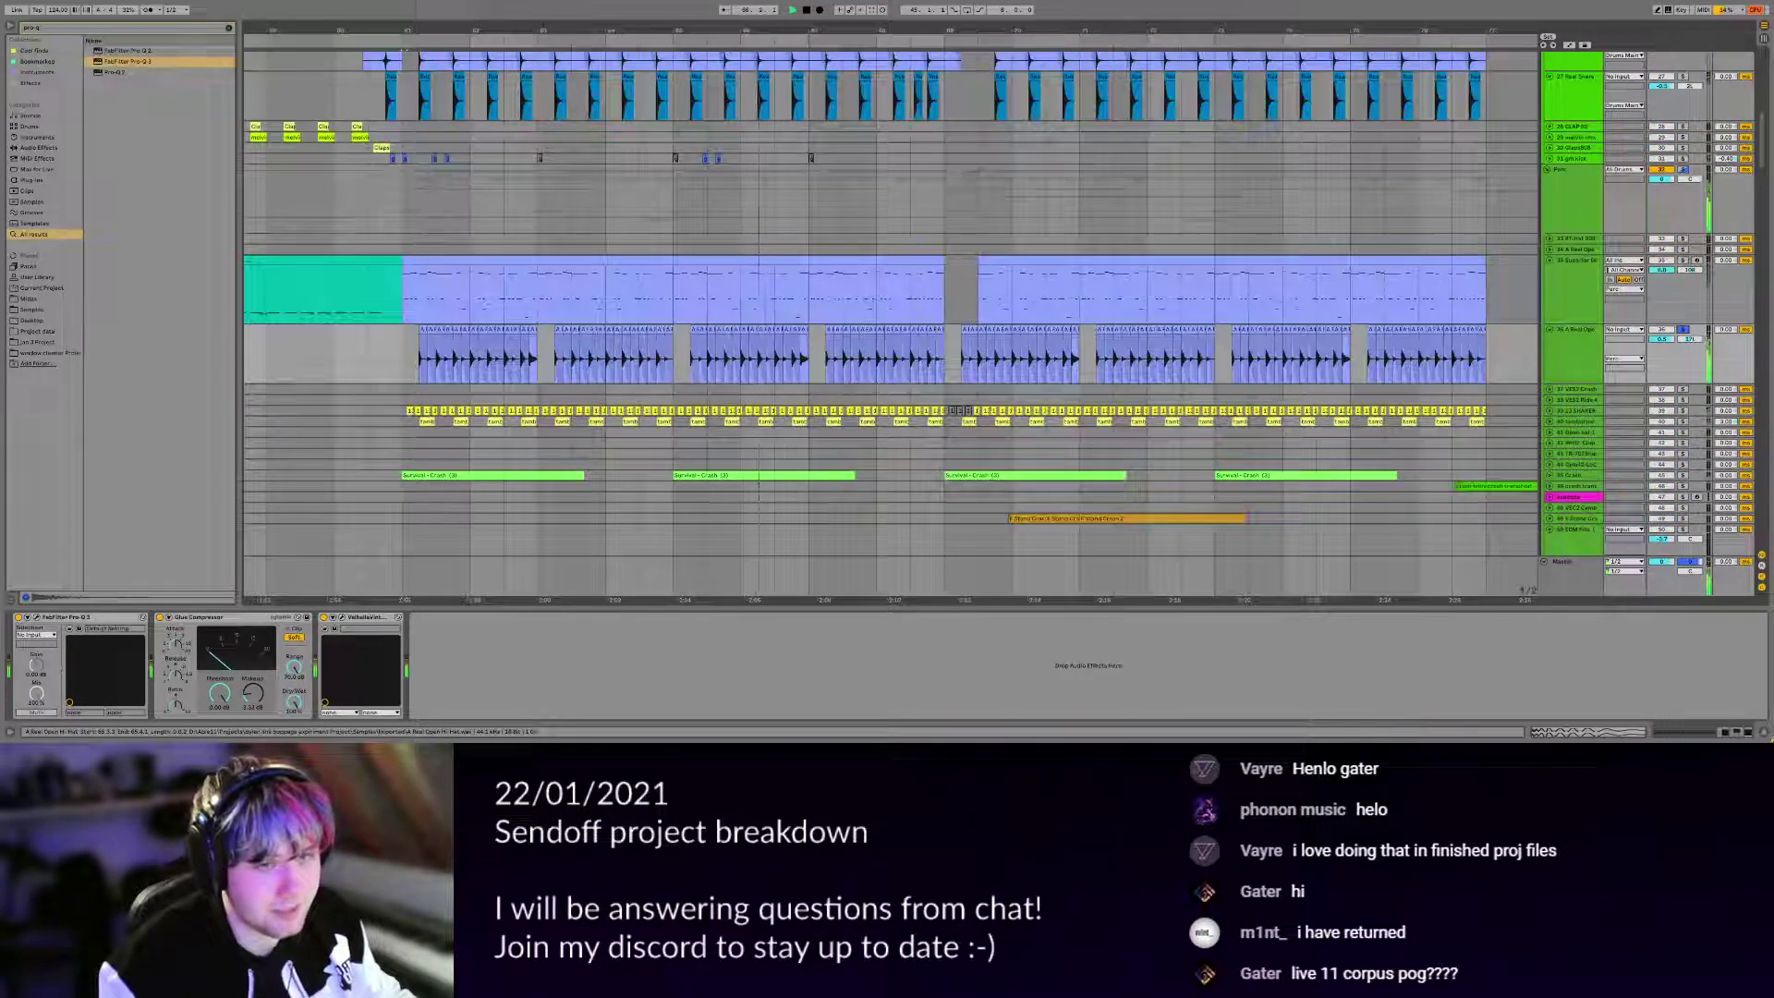
# Open ValhallaVintageVerb on the open hi-hat track and look through its Rooms presets.
pyautogui.click(1600, 351)
pyautogui.click(341, 619)
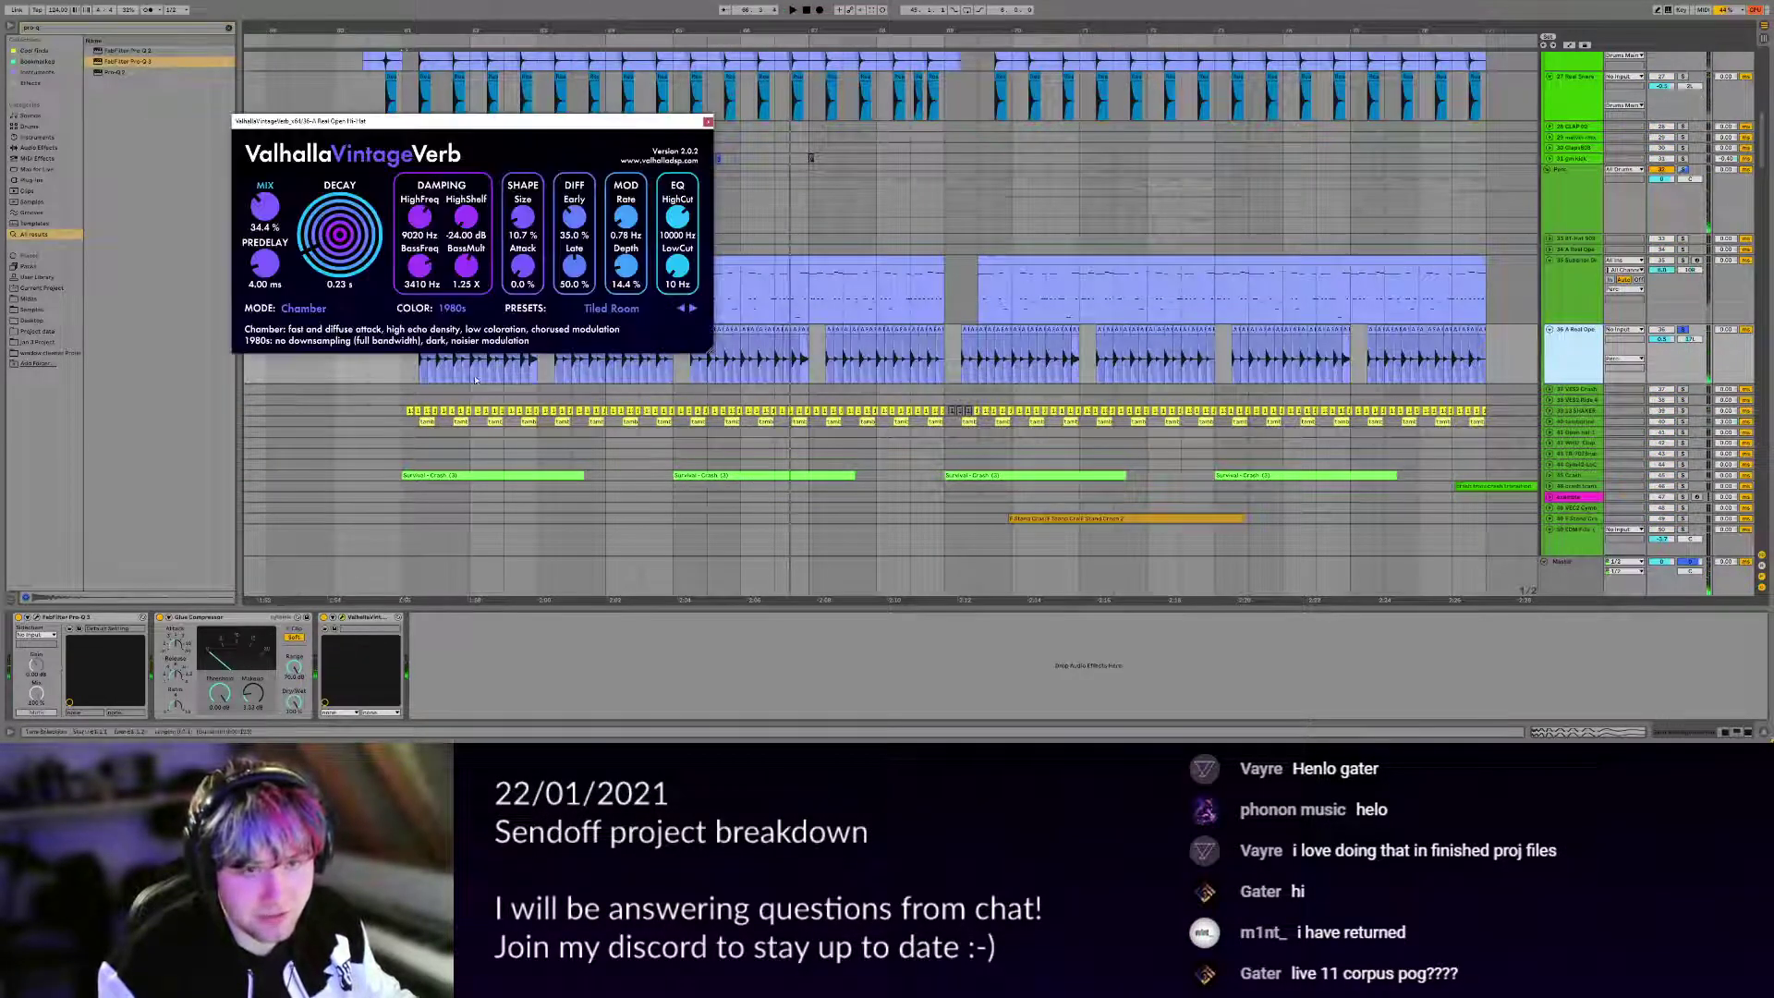
pyautogui.click(603, 316)
pyautogui.moveTo(609, 480)
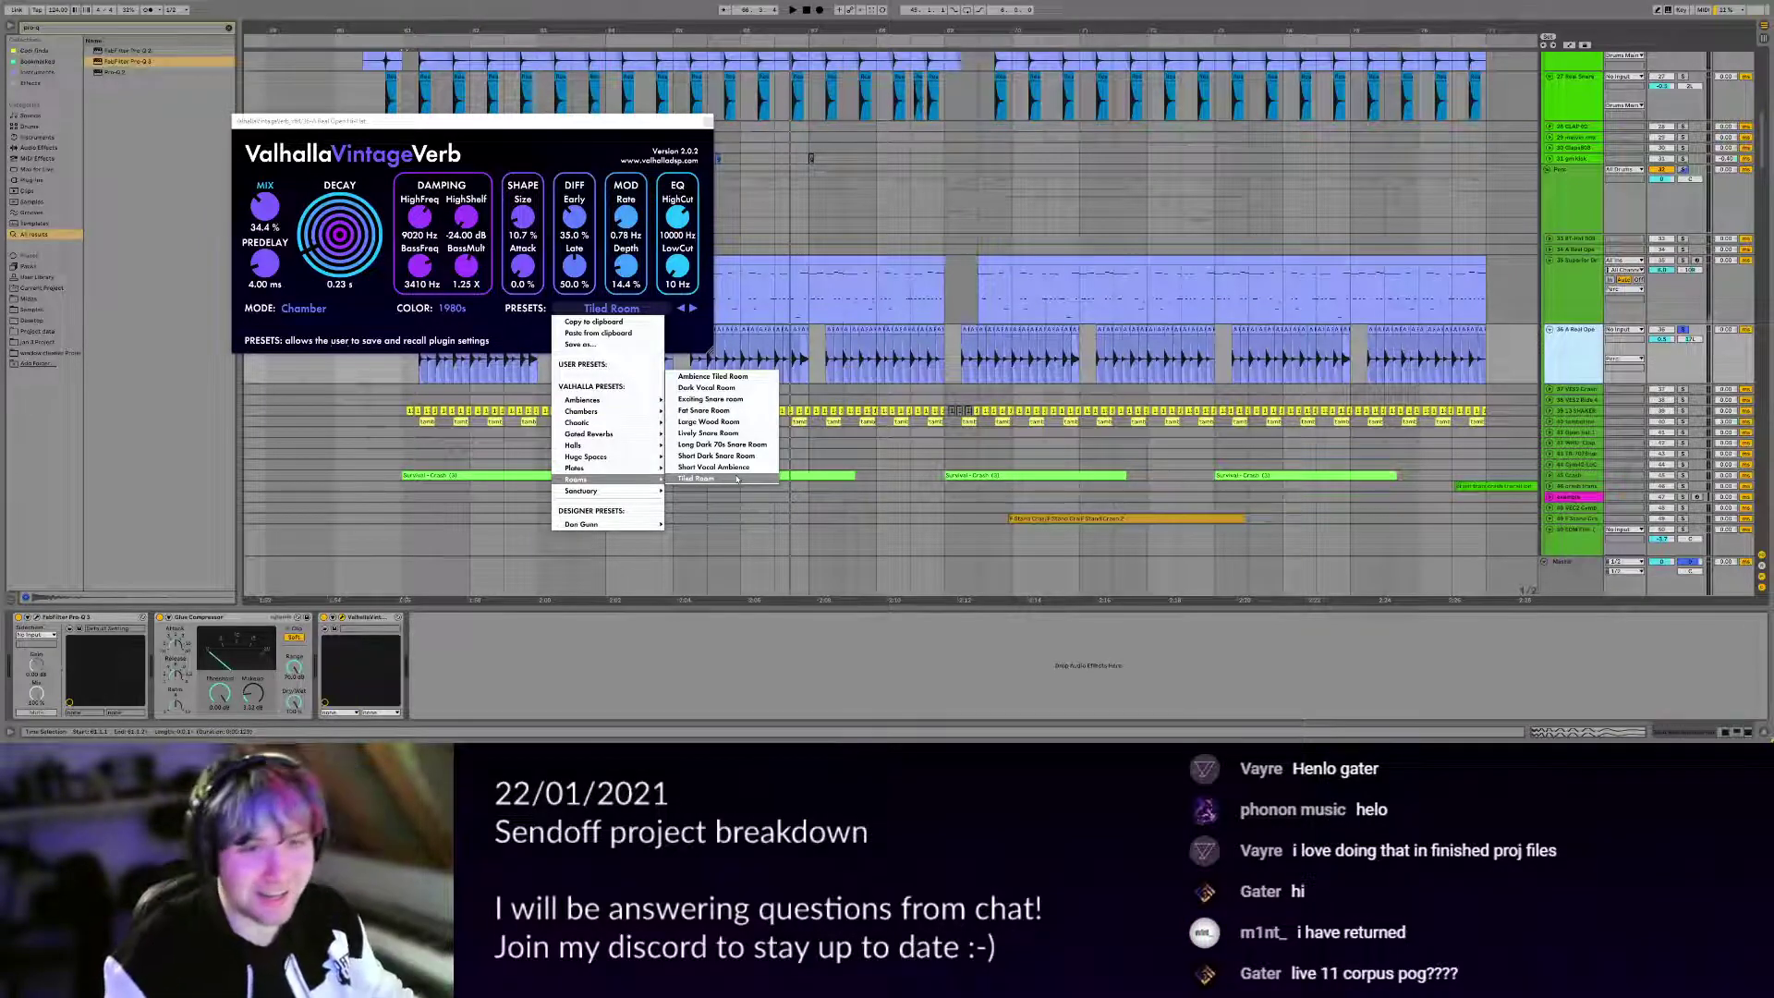
# Audition the Random Space reverb mode on the open hi-hat, then switch the mode to Room.
pyautogui.click(303, 308)
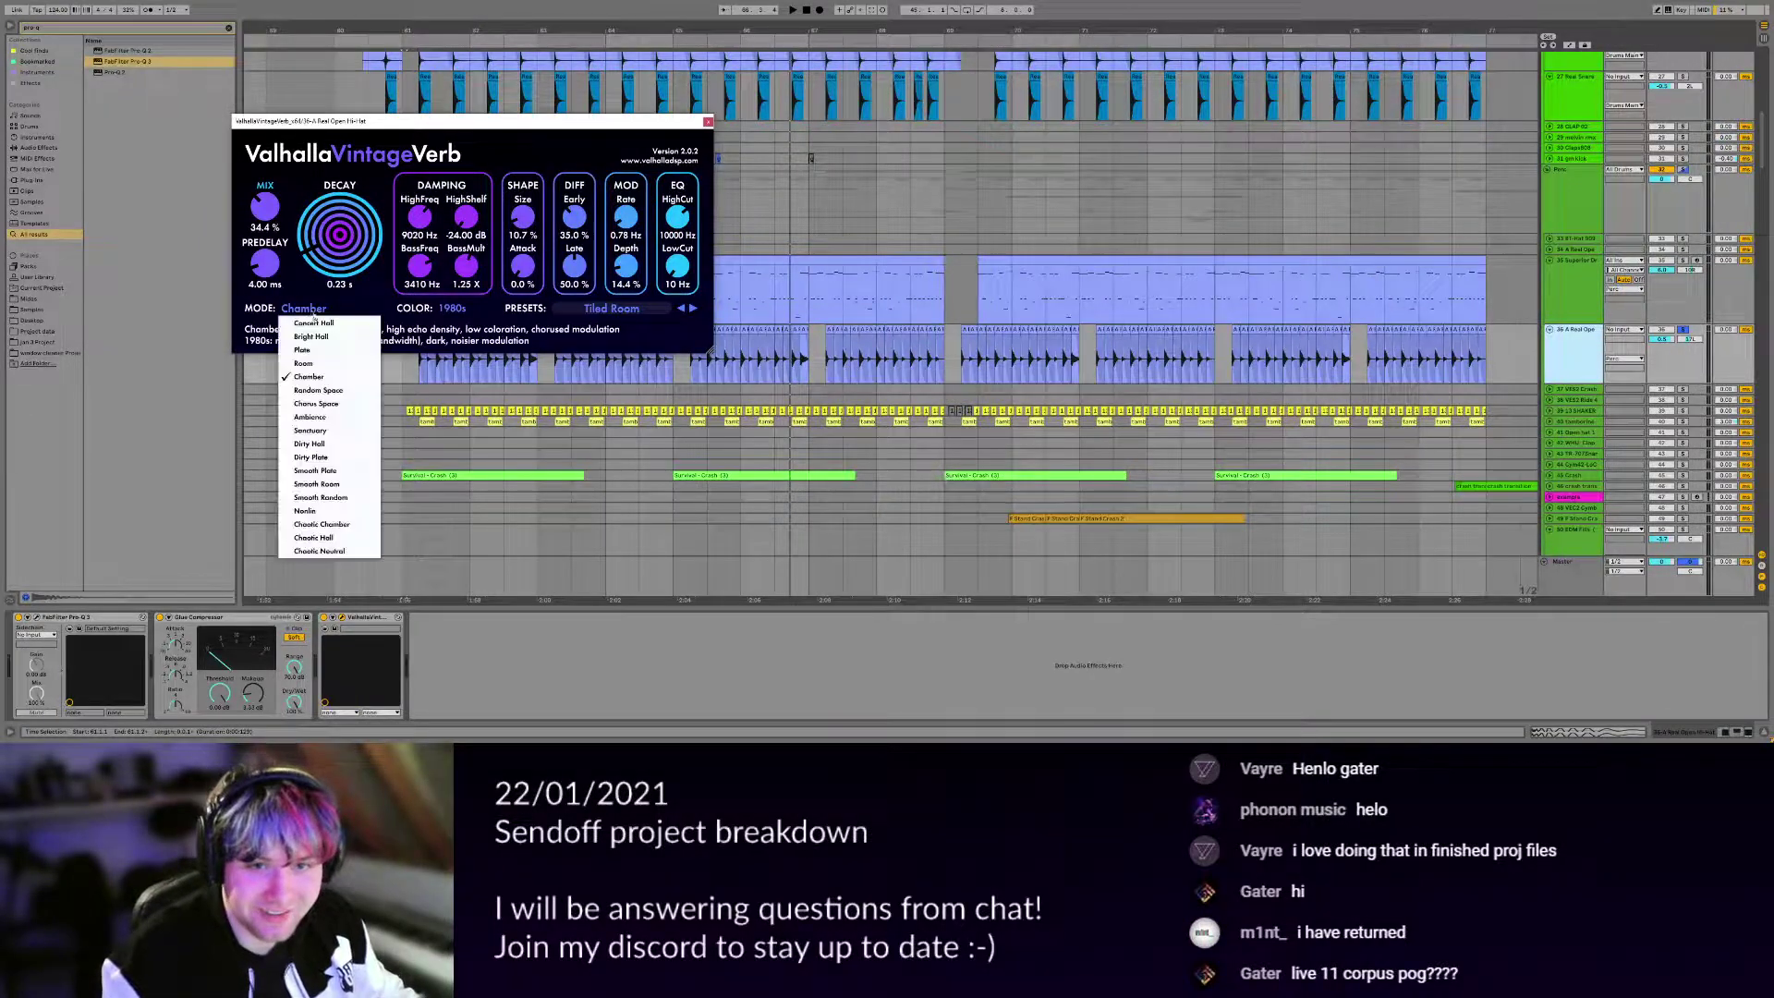
pyautogui.click(323, 390)
pyautogui.press('space')
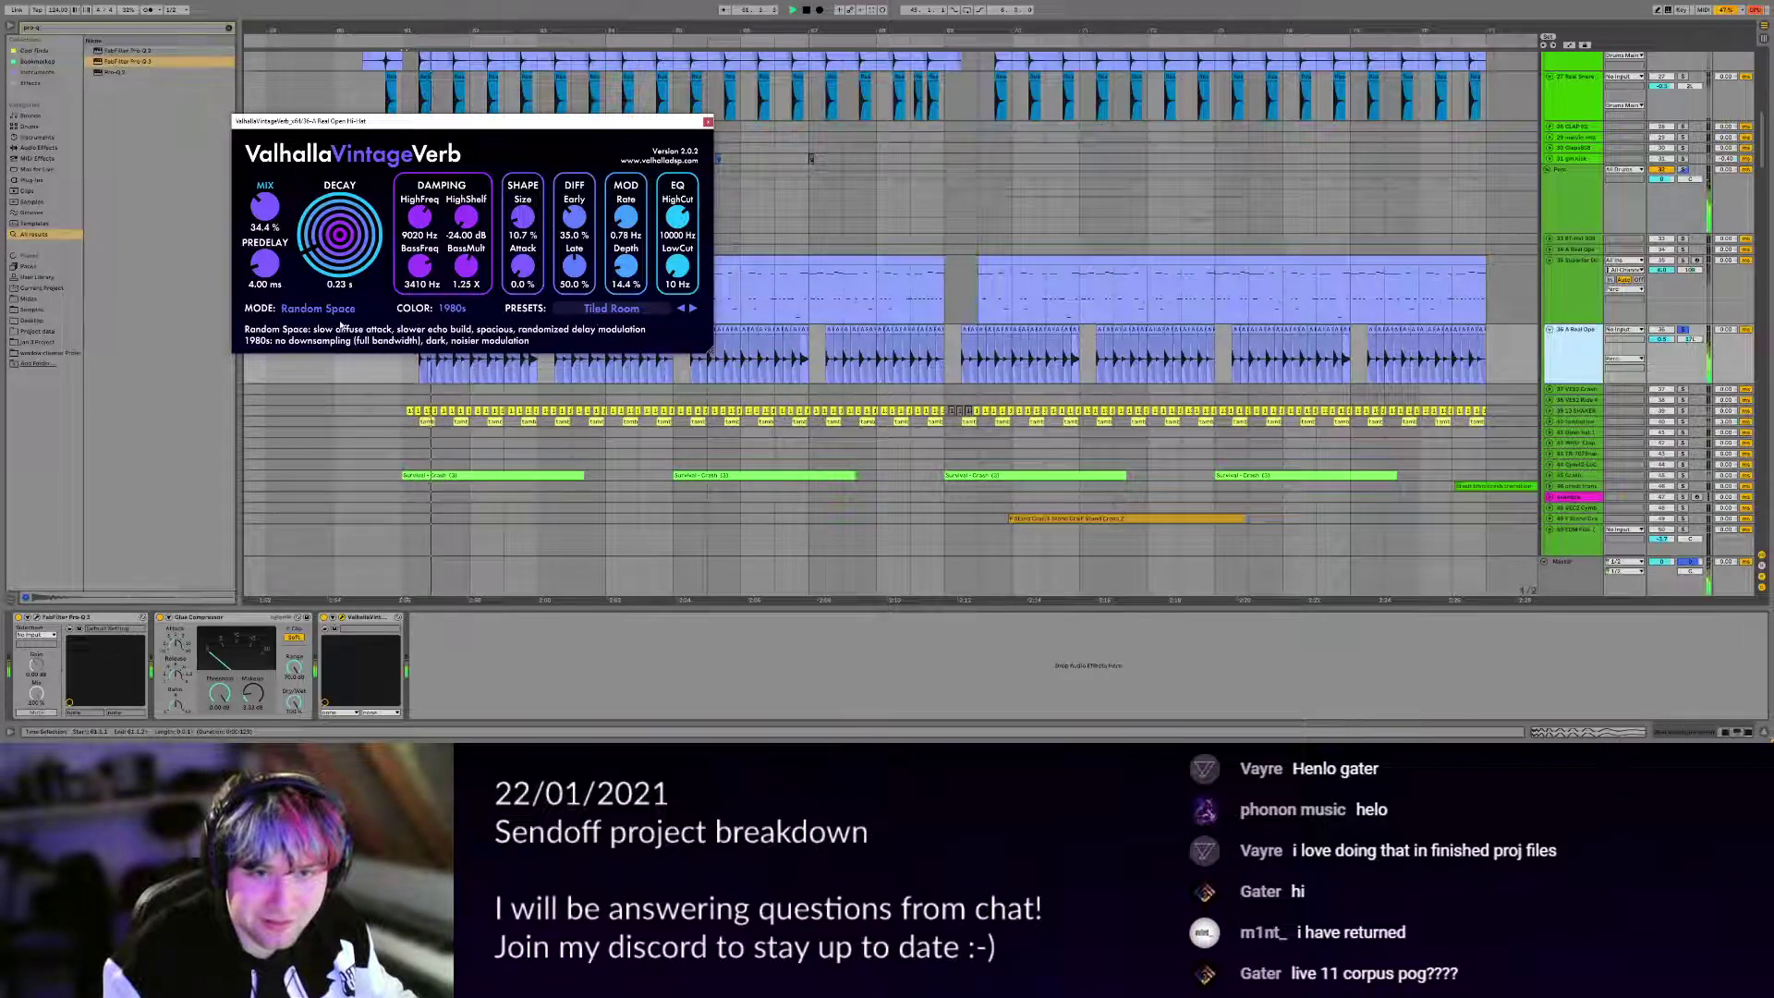
pyautogui.click(340, 317)
pyautogui.click(335, 367)
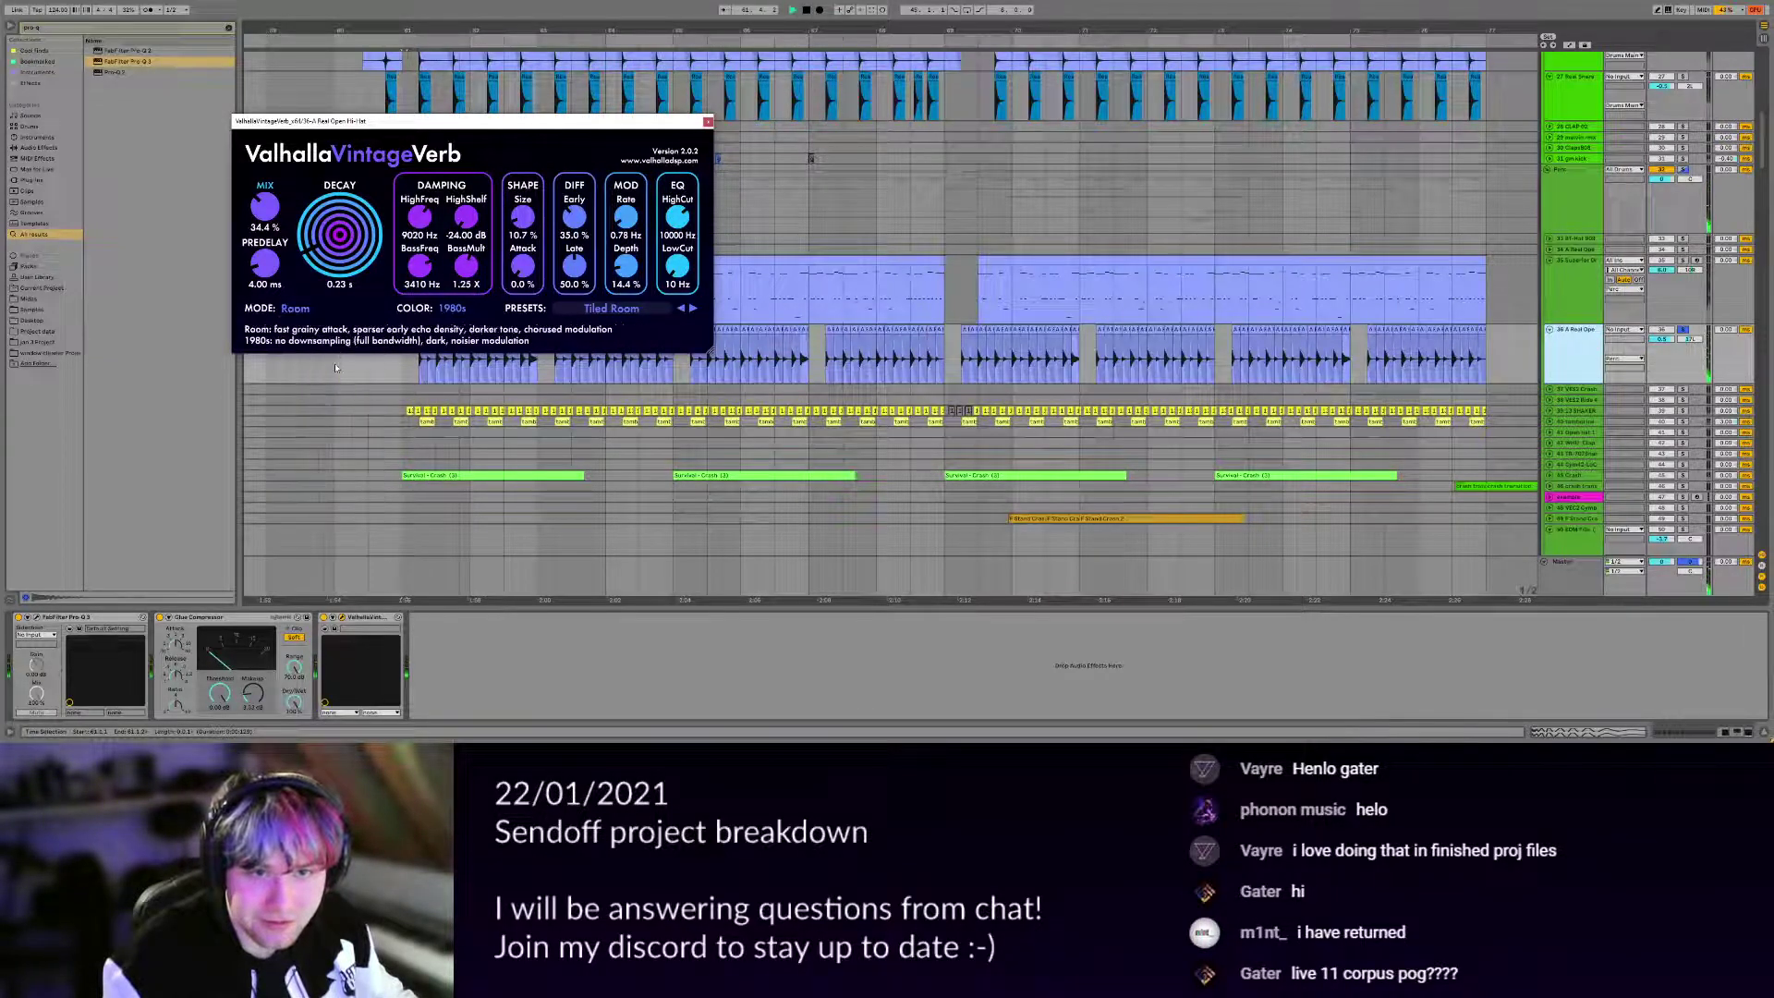
# Compare the Random Space mode at 0.00 ms predelay with the Room mode on the open hi-hat's reverb.
pyautogui.click(315, 314)
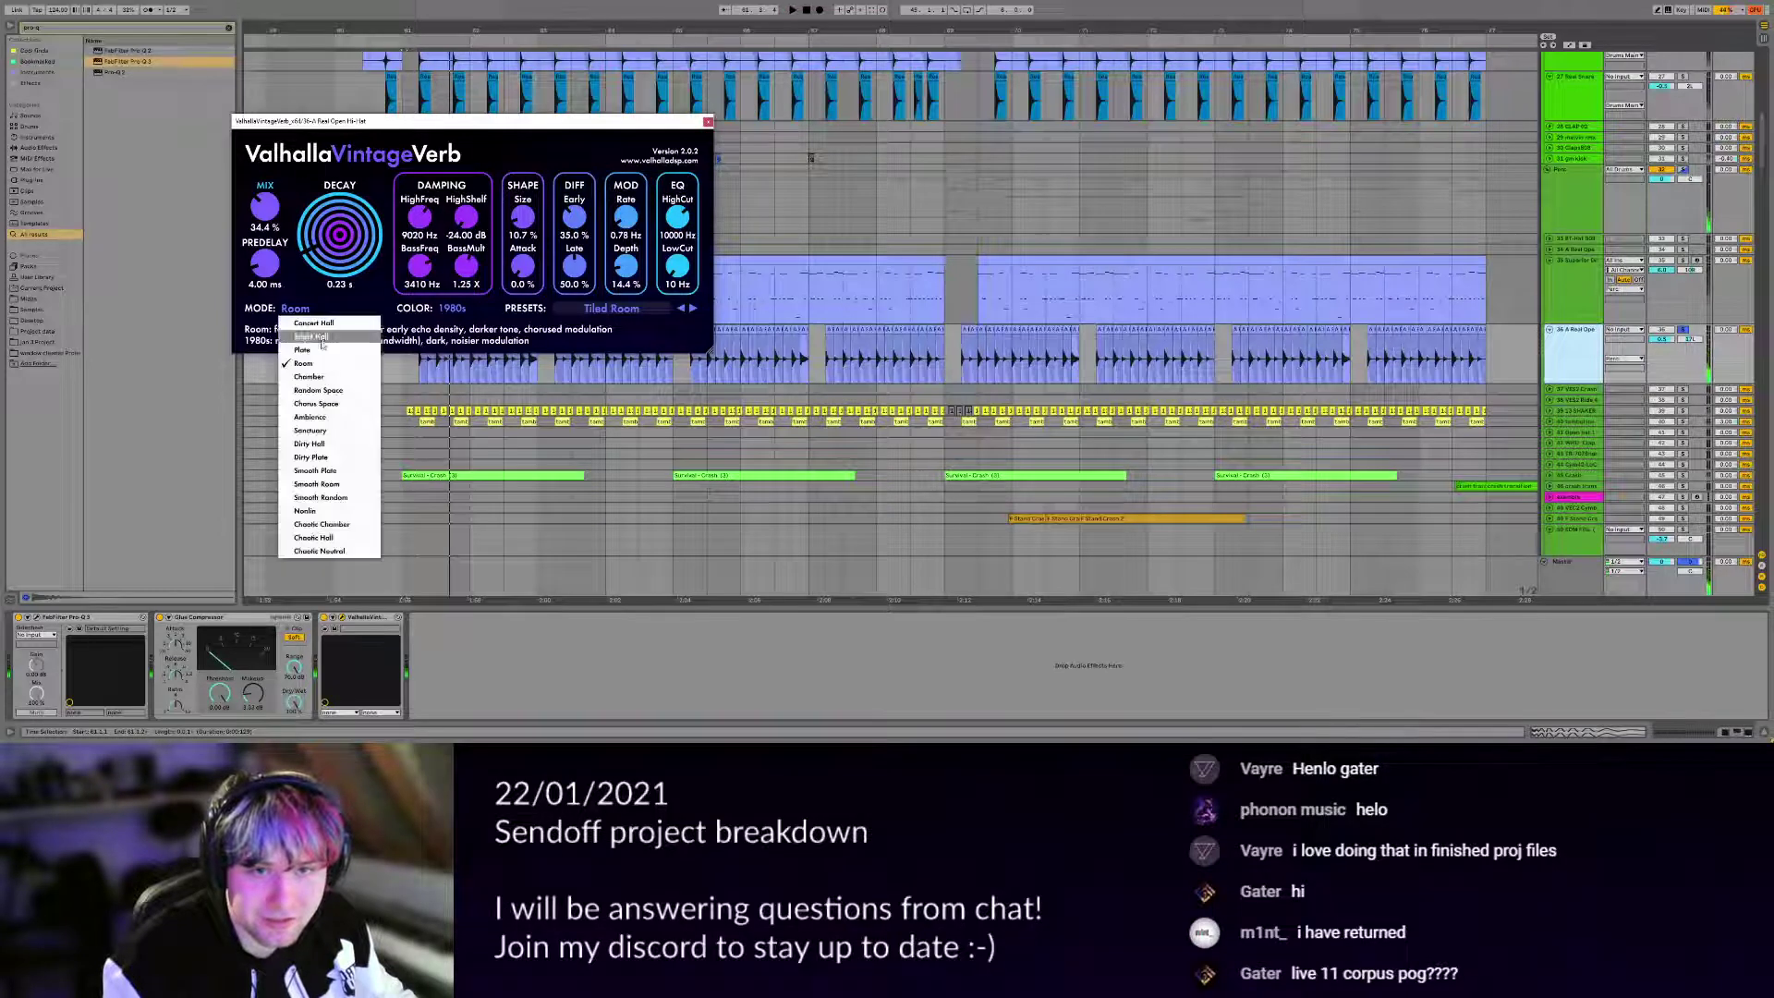
pyautogui.click(328, 389)
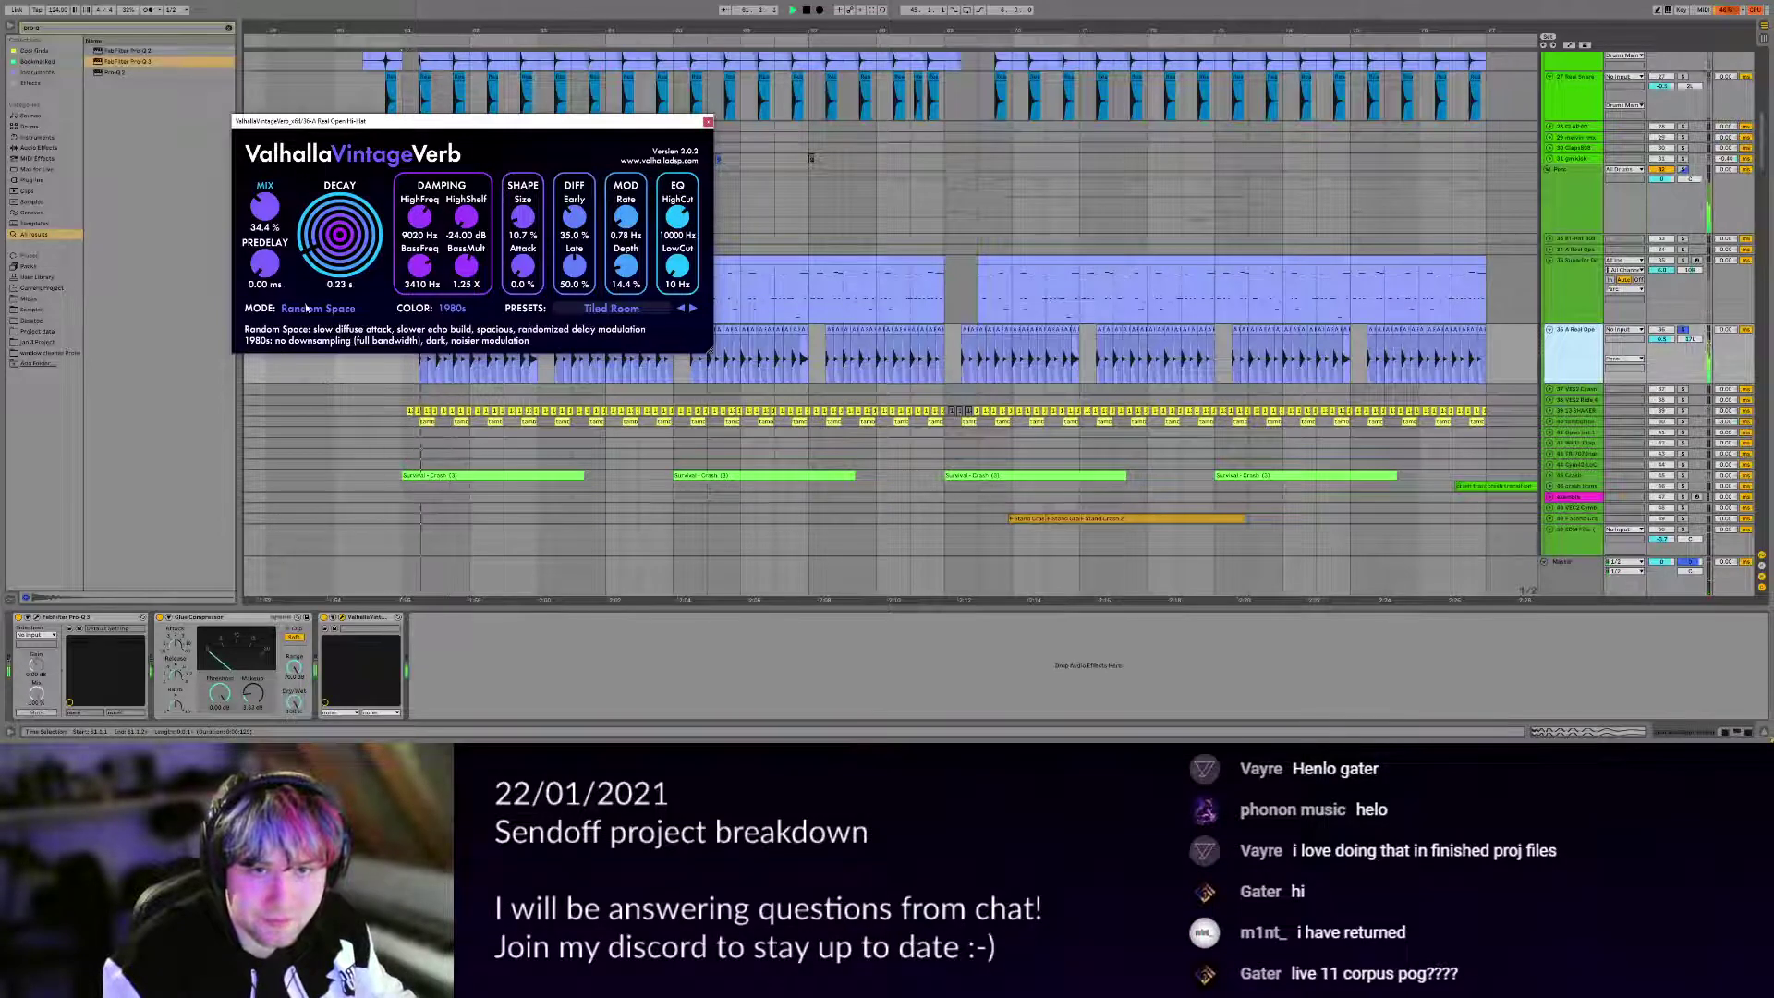
pyautogui.click(310, 310)
pyautogui.click(335, 366)
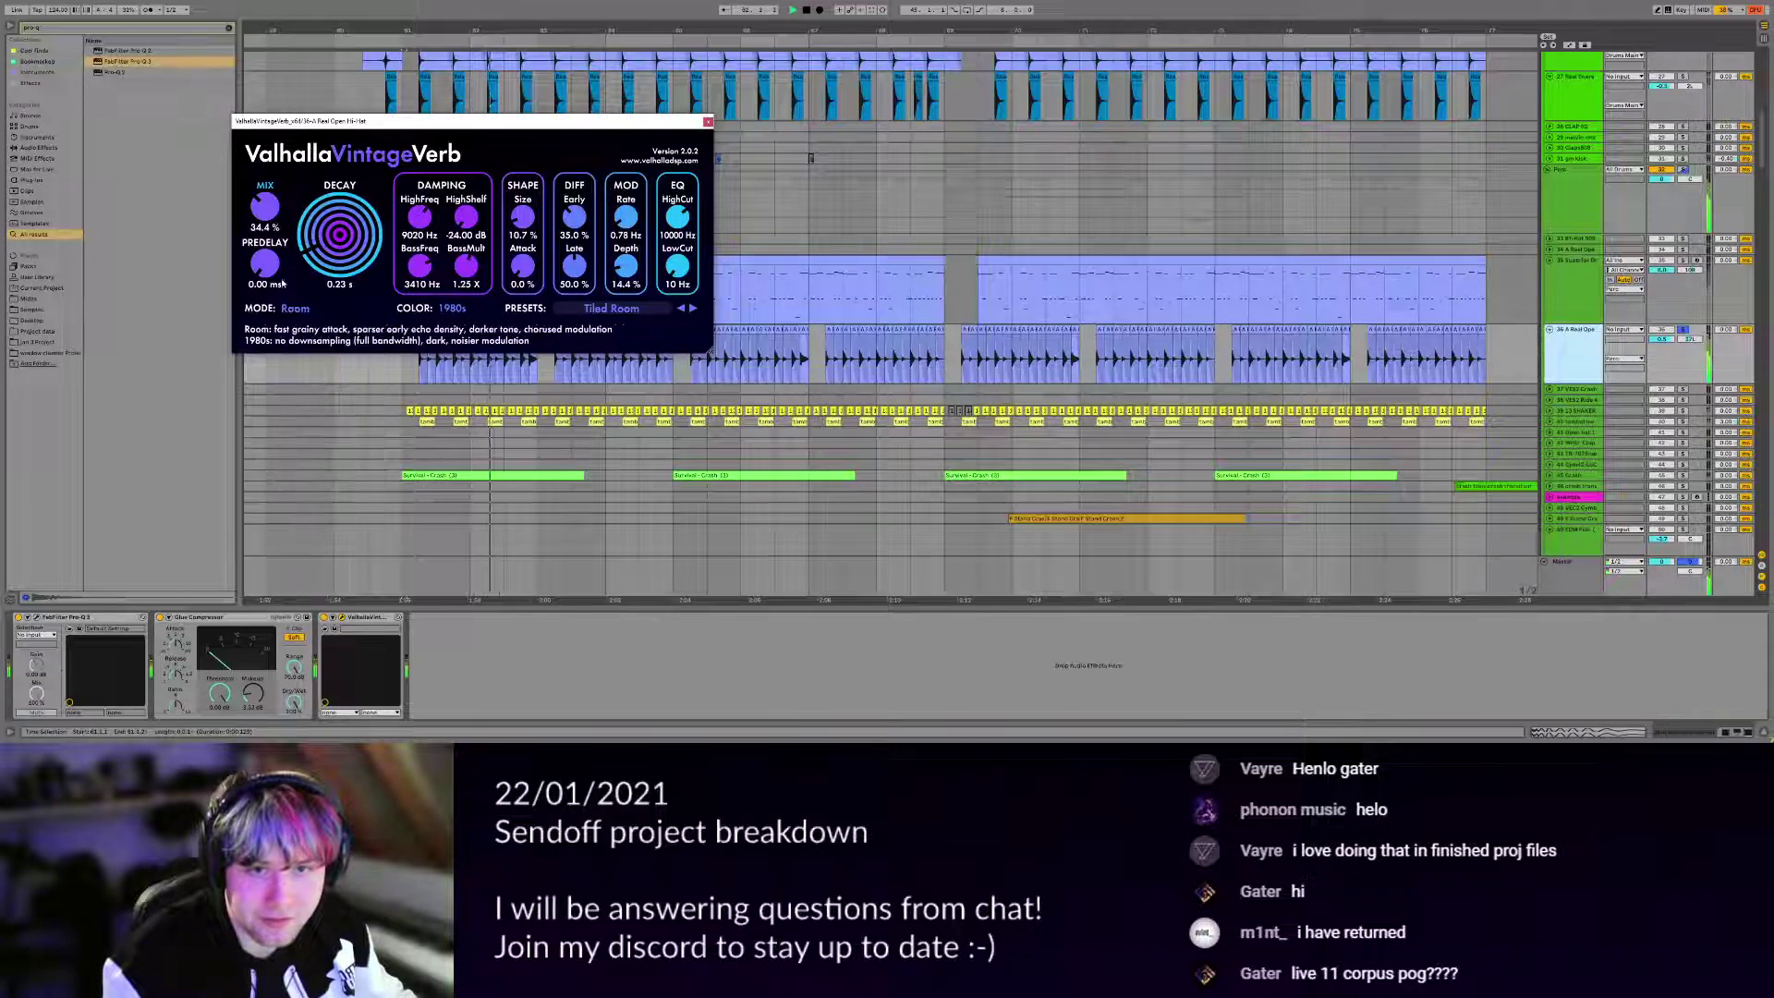
# Set the open hi-hat's reverb to the Chamber mode with a predelay of 3.10 ms.
pyautogui.click(331, 312)
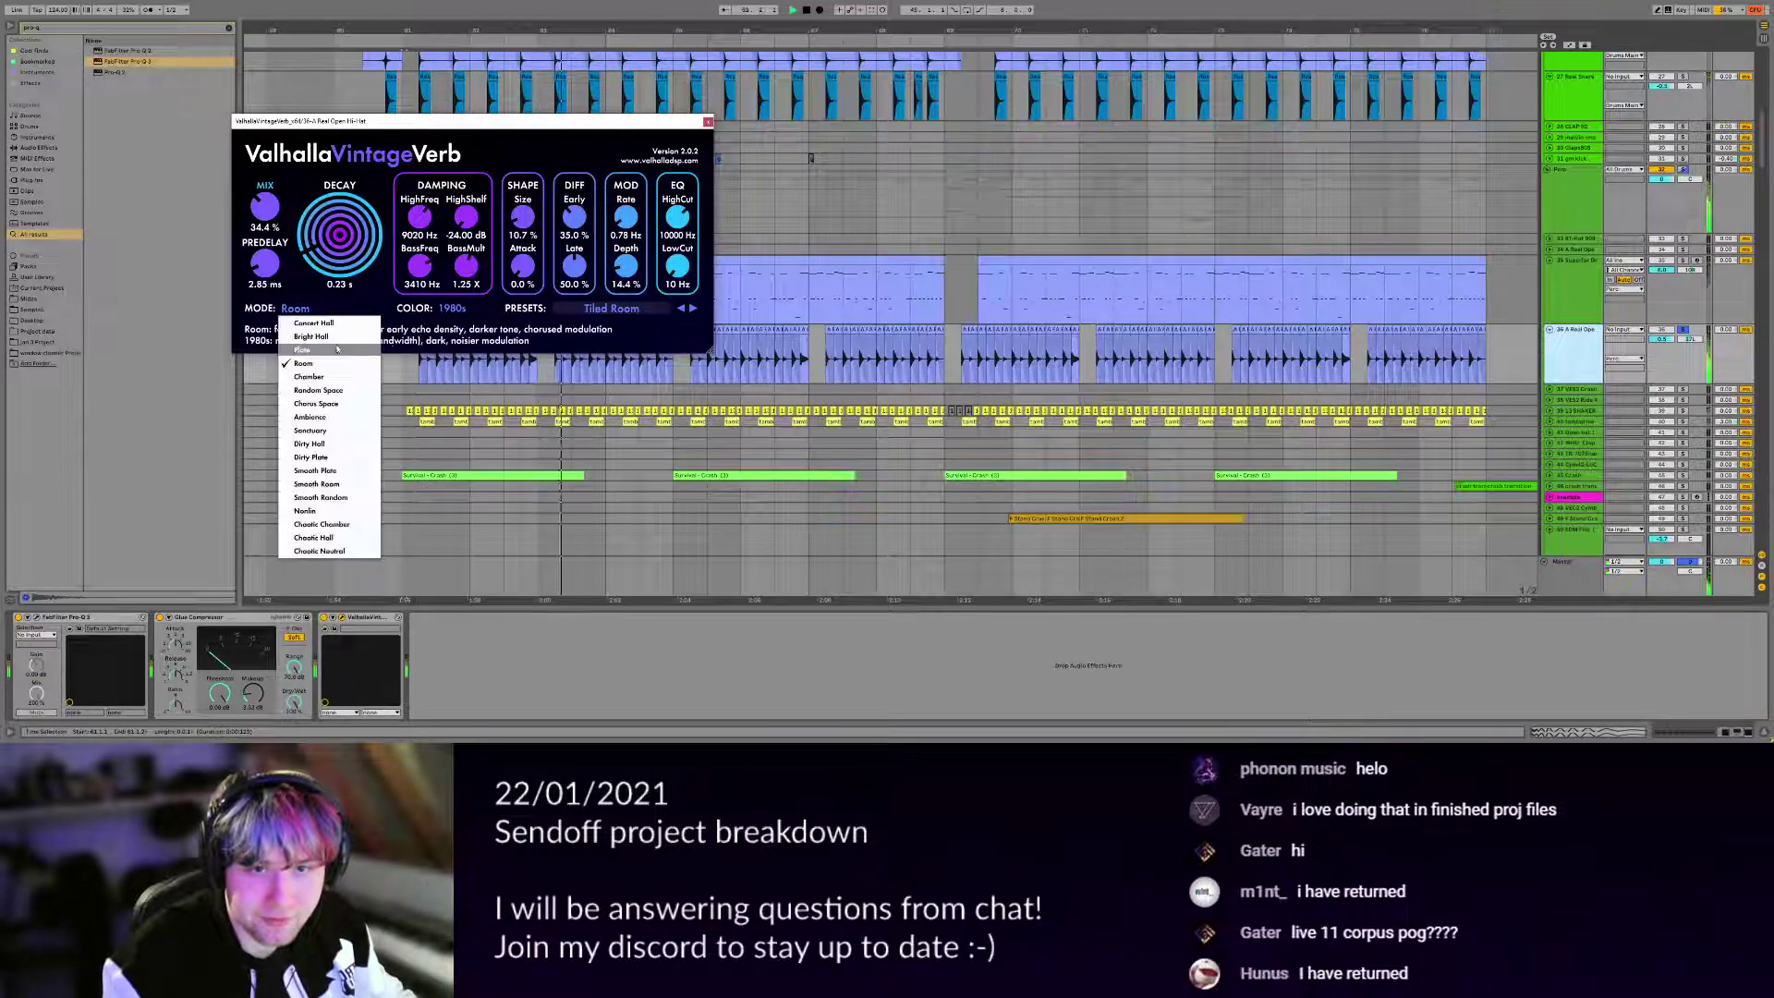
pyautogui.click(311, 376)
pyautogui.moveTo(273, 270); pyautogui.dragTo(272, 273)
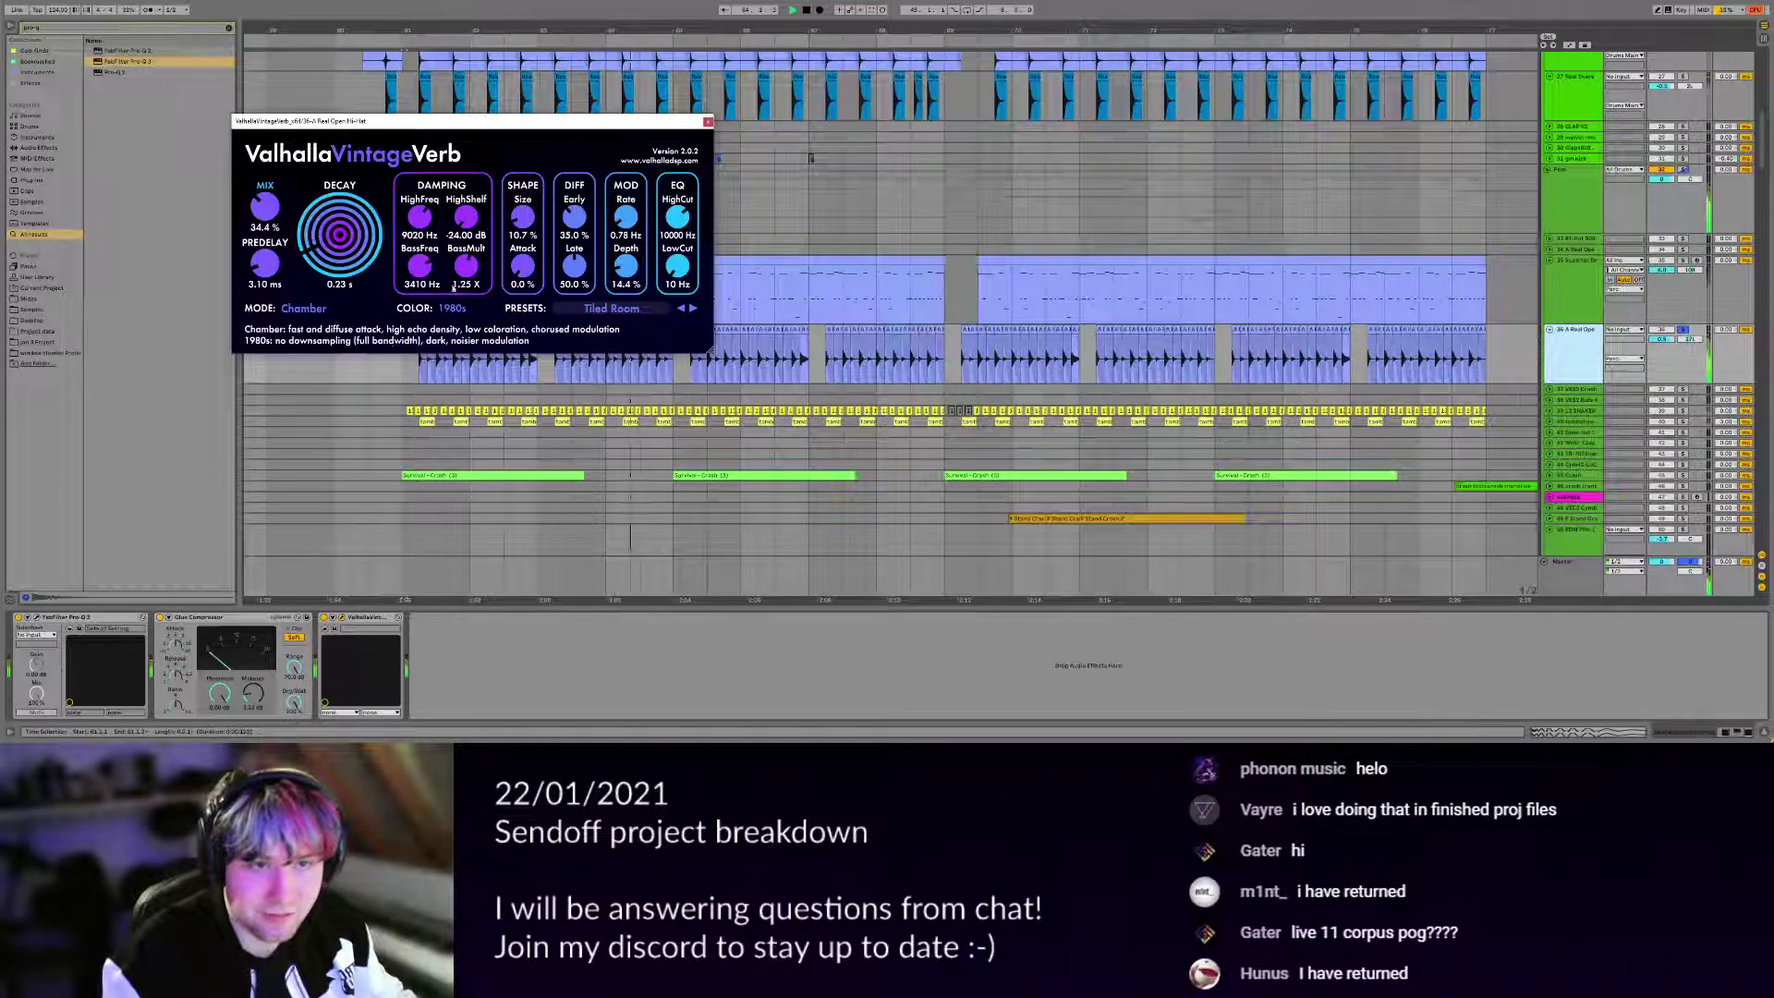
# Check the Rooms presets of the open hi-hat's reverb without loading one, and close the plug-in window.
pyautogui.click(591, 313)
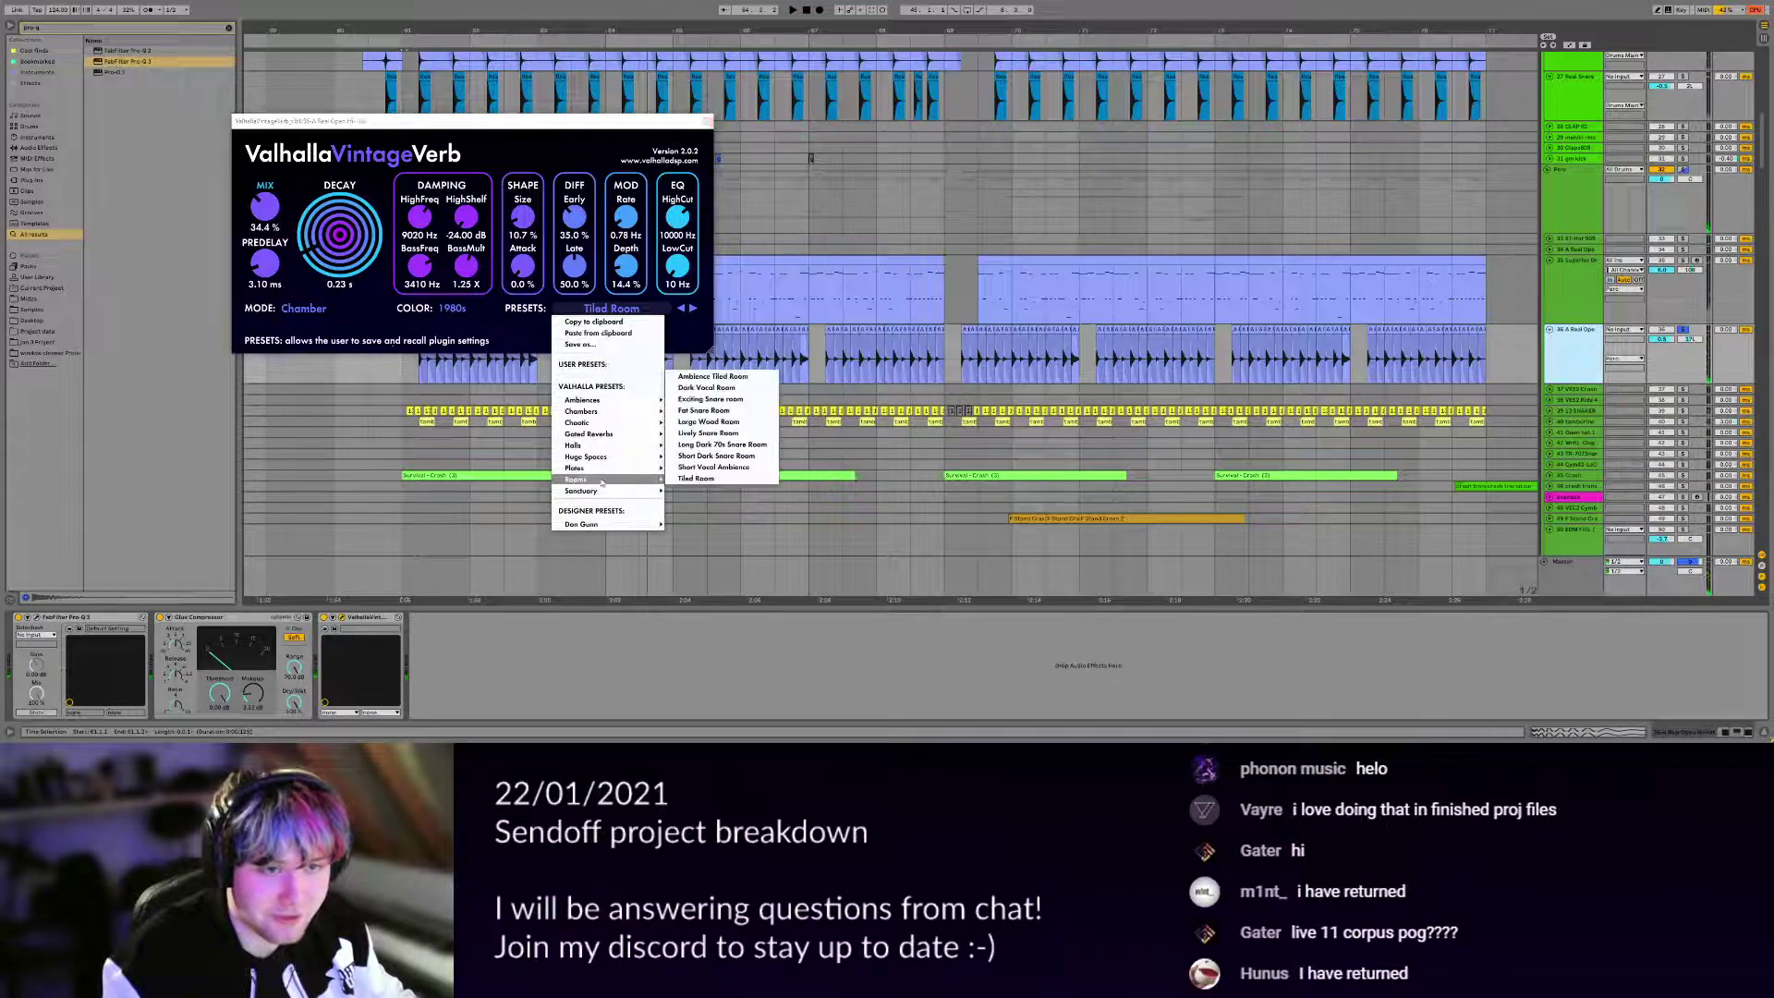
pyautogui.click(340, 328)
pyautogui.click(708, 121)
# Enlarge the shaker and tambourine tracks in the Perc group and solo the shaker from just before its first clip.
pyautogui.moveTo(486, 287); pyautogui.dragTo(600, 341)
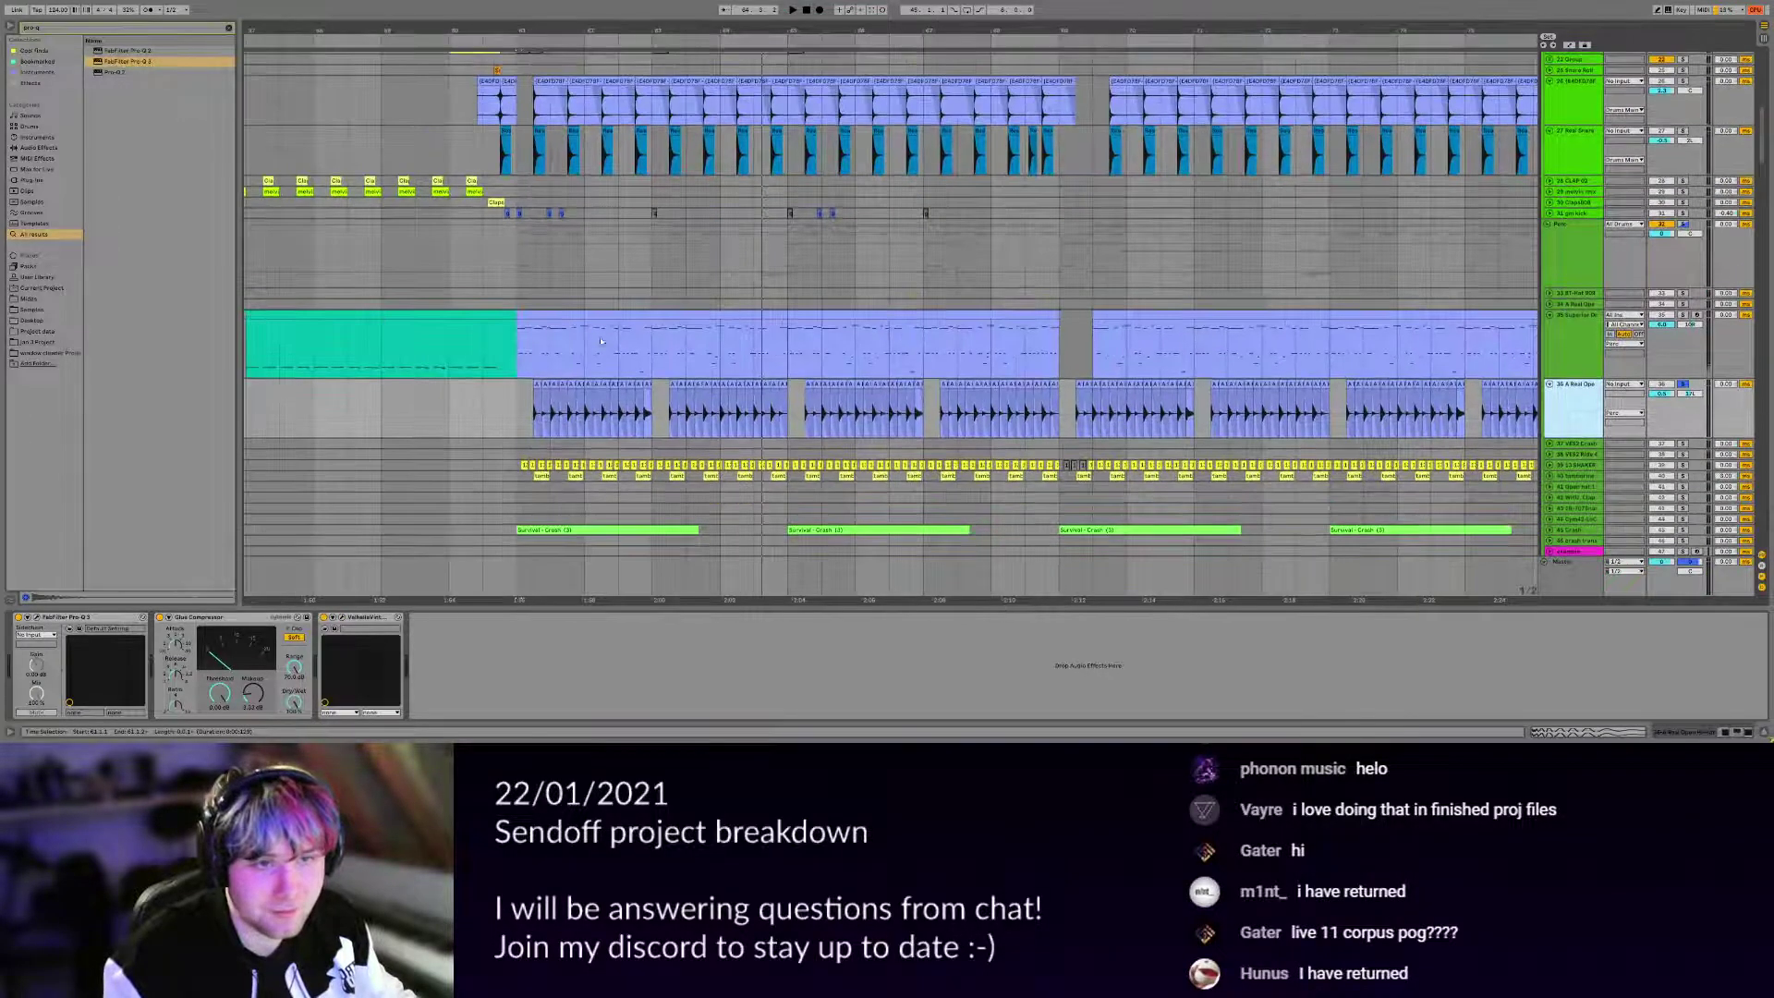
pyautogui.scroll(3, 833, 373)
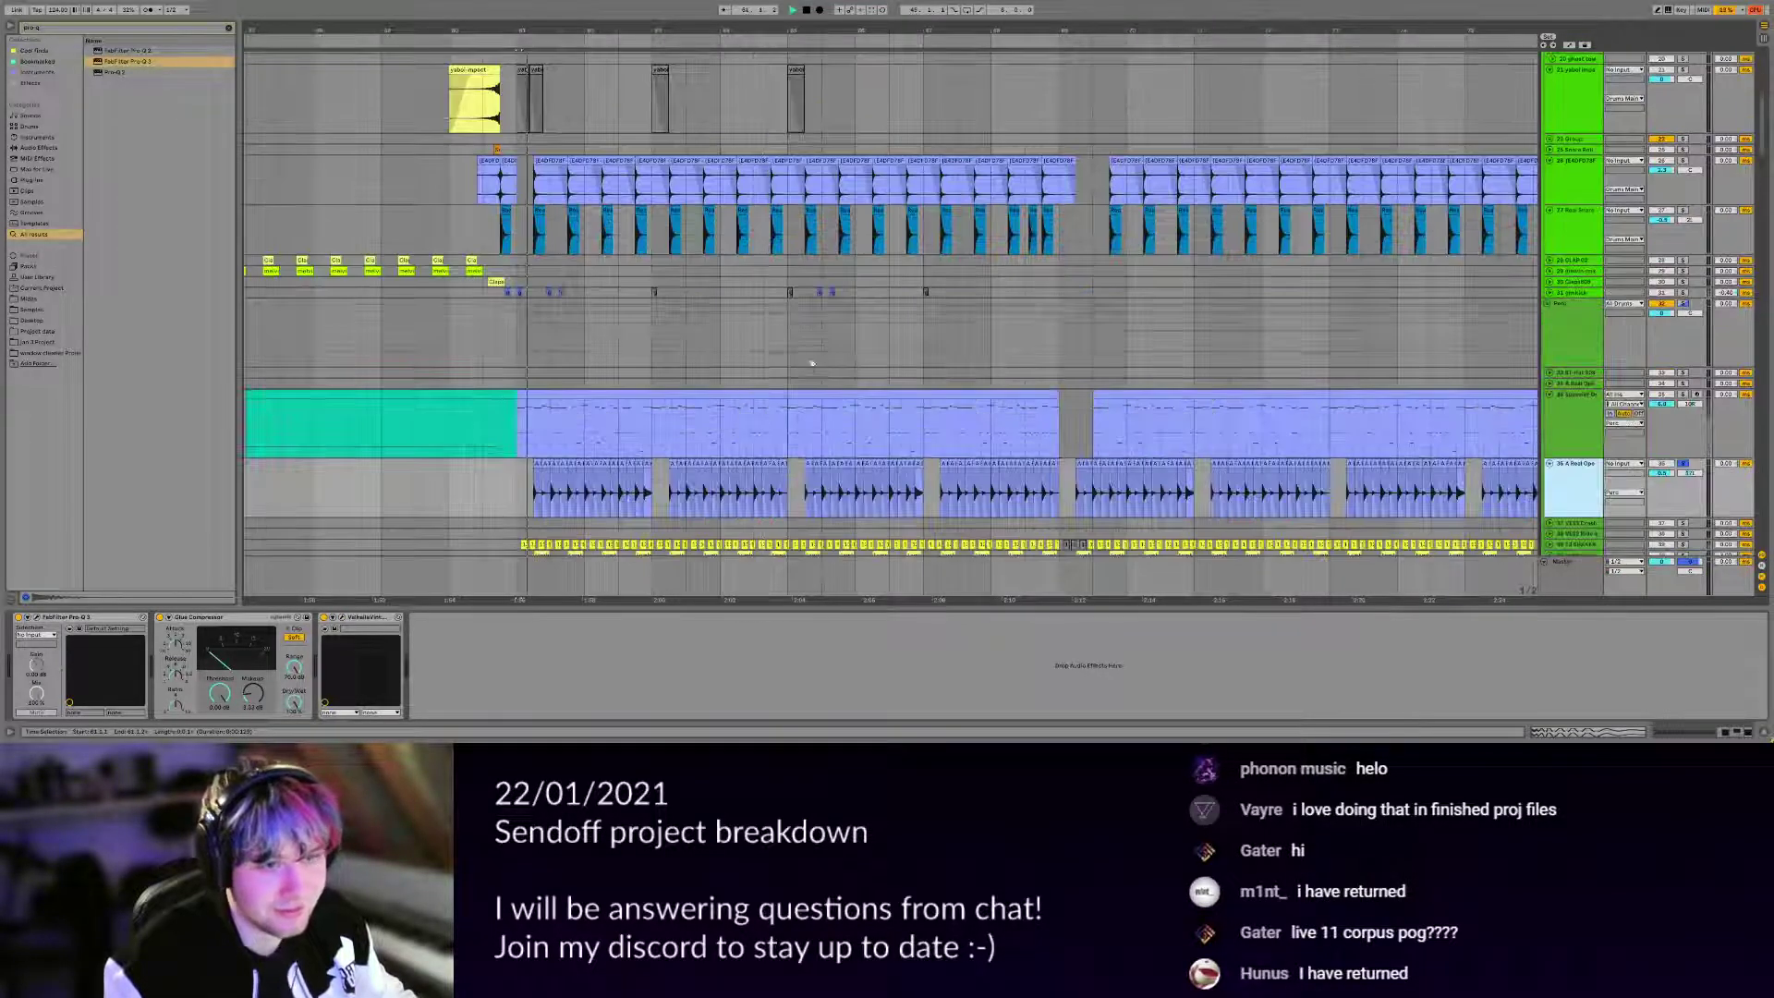
pyautogui.scroll(-8, 811, 363)
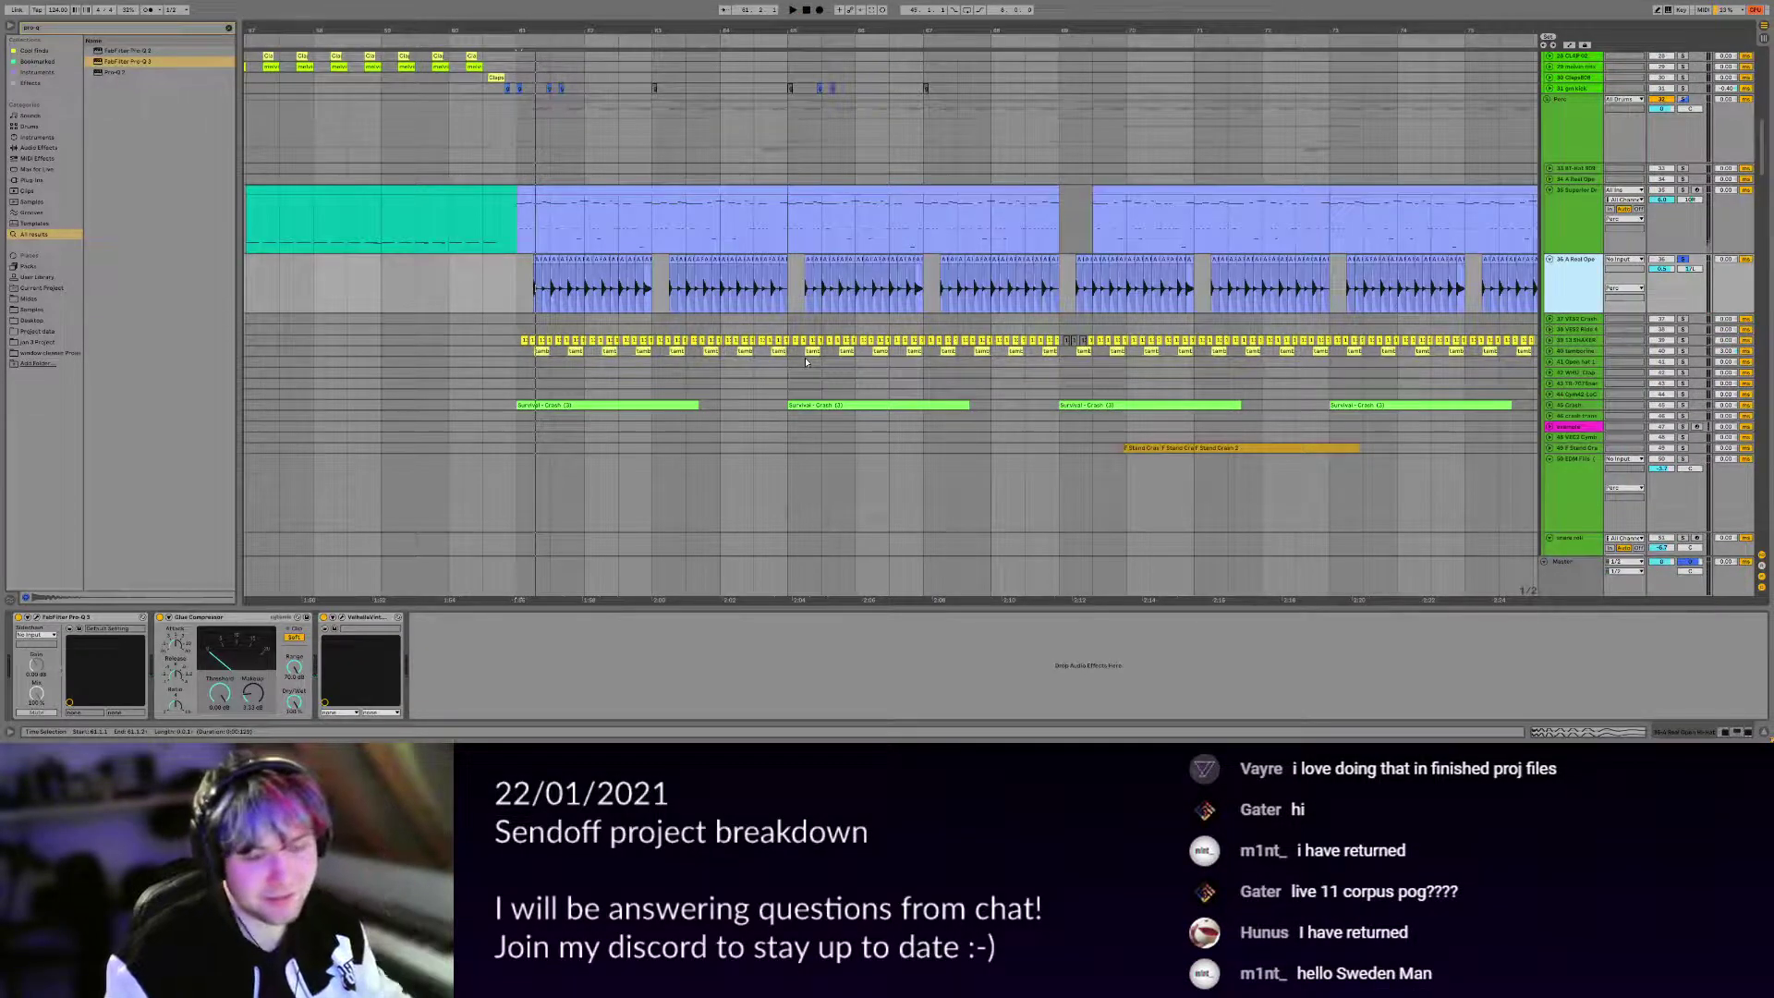
pyautogui.scroll(-2, 804, 325)
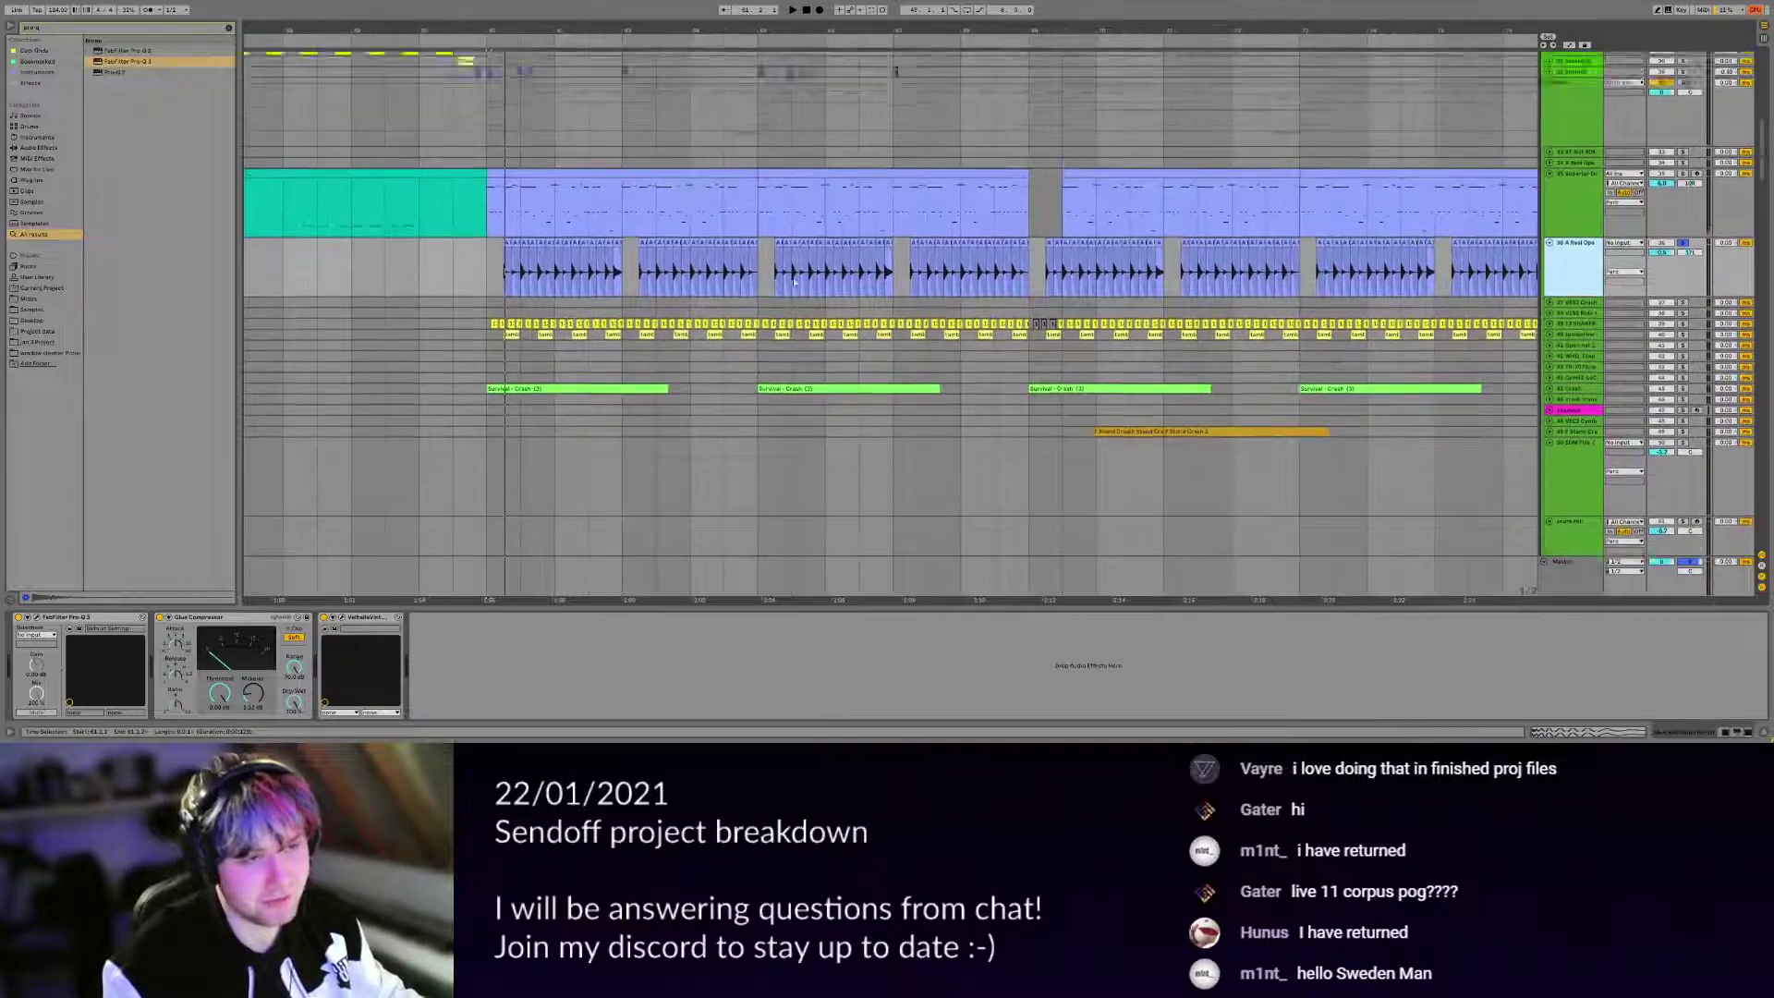
pyautogui.click(1573, 298)
pyautogui.moveTo(1573, 294); pyautogui.dragTo(1575, 314)
pyautogui.scroll(4, 490, 300)
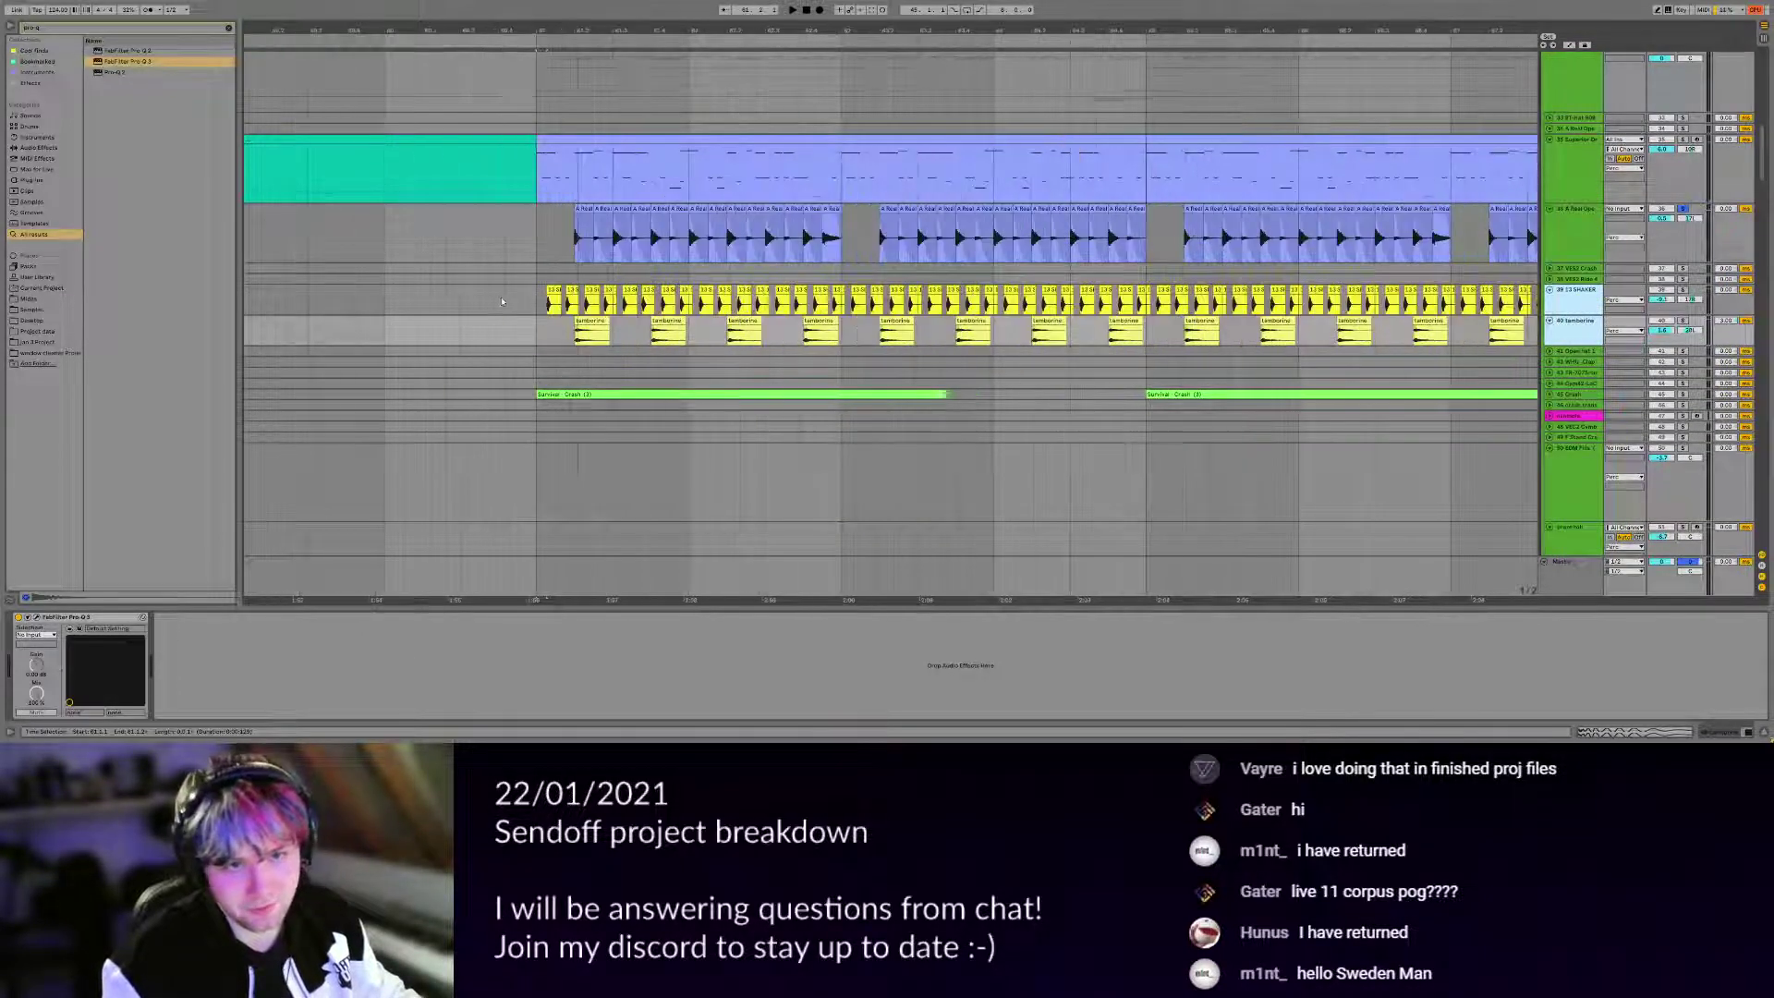
pyautogui.click(516, 300)
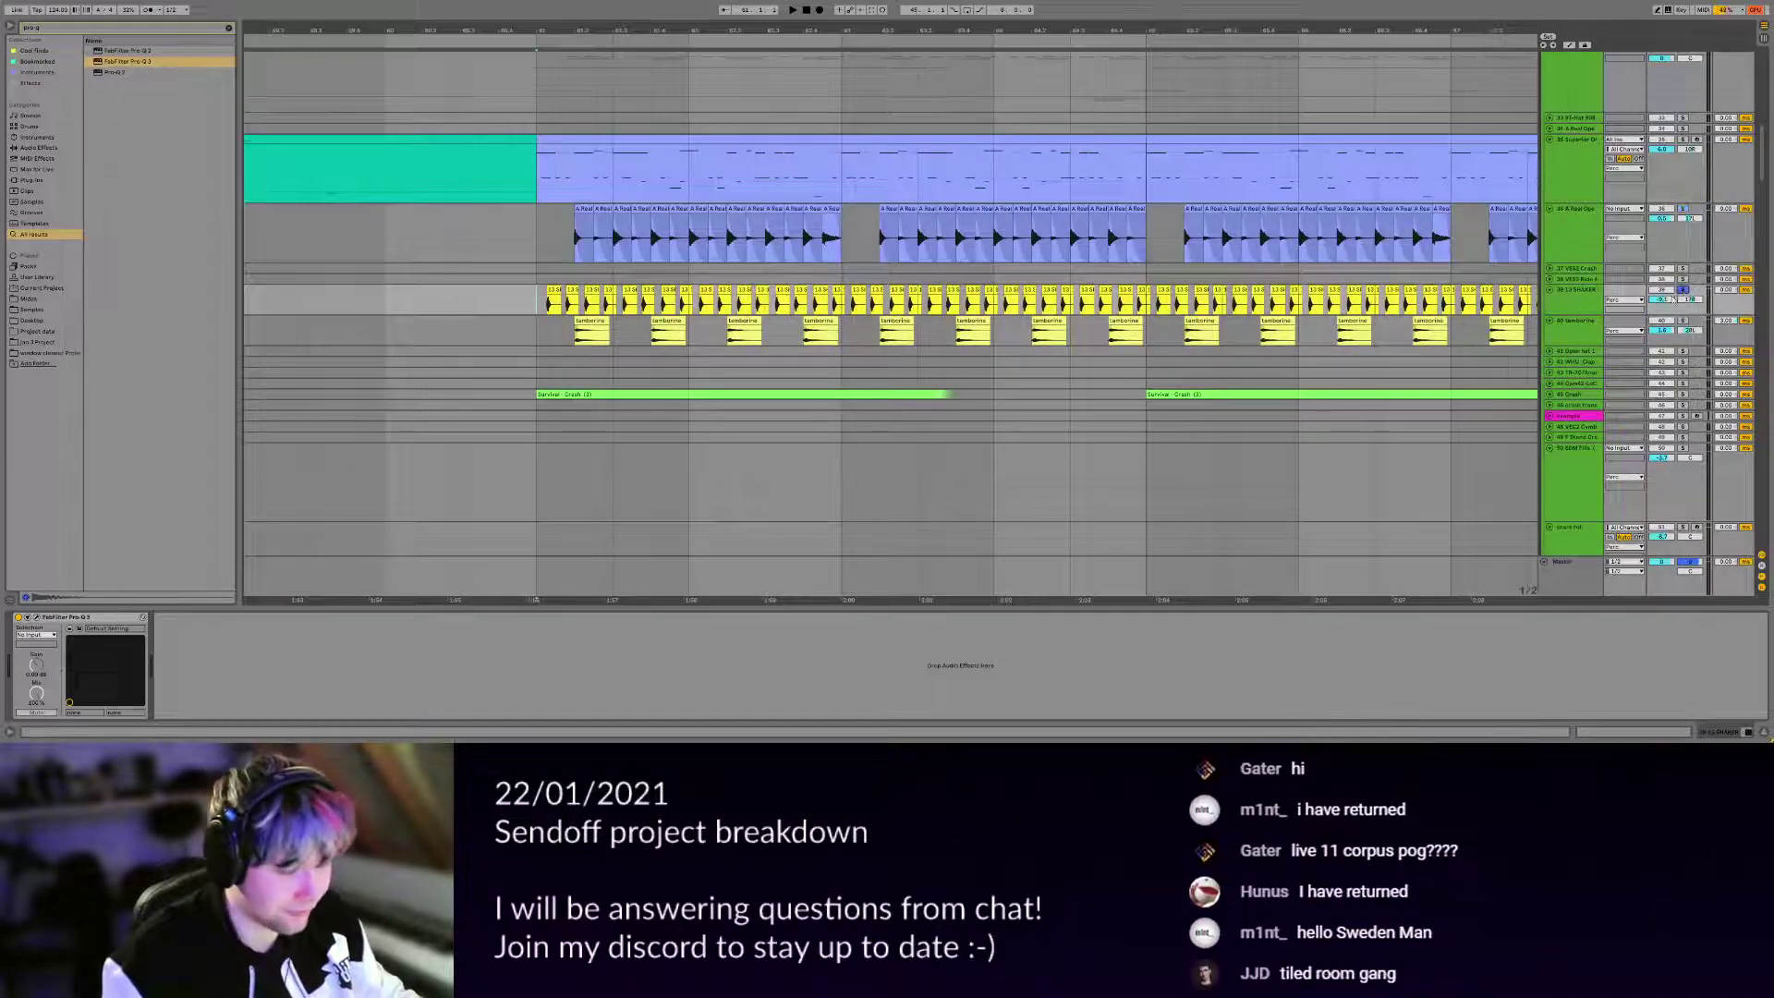
# Play the shaker in solo and add the tambourine to the solo to hear both together.
pyautogui.scroll(-4, 823, 282)
pyautogui.moveTo(823, 281); pyautogui.dragTo(644, 361)
pyautogui.scroll(4, 612, 395)
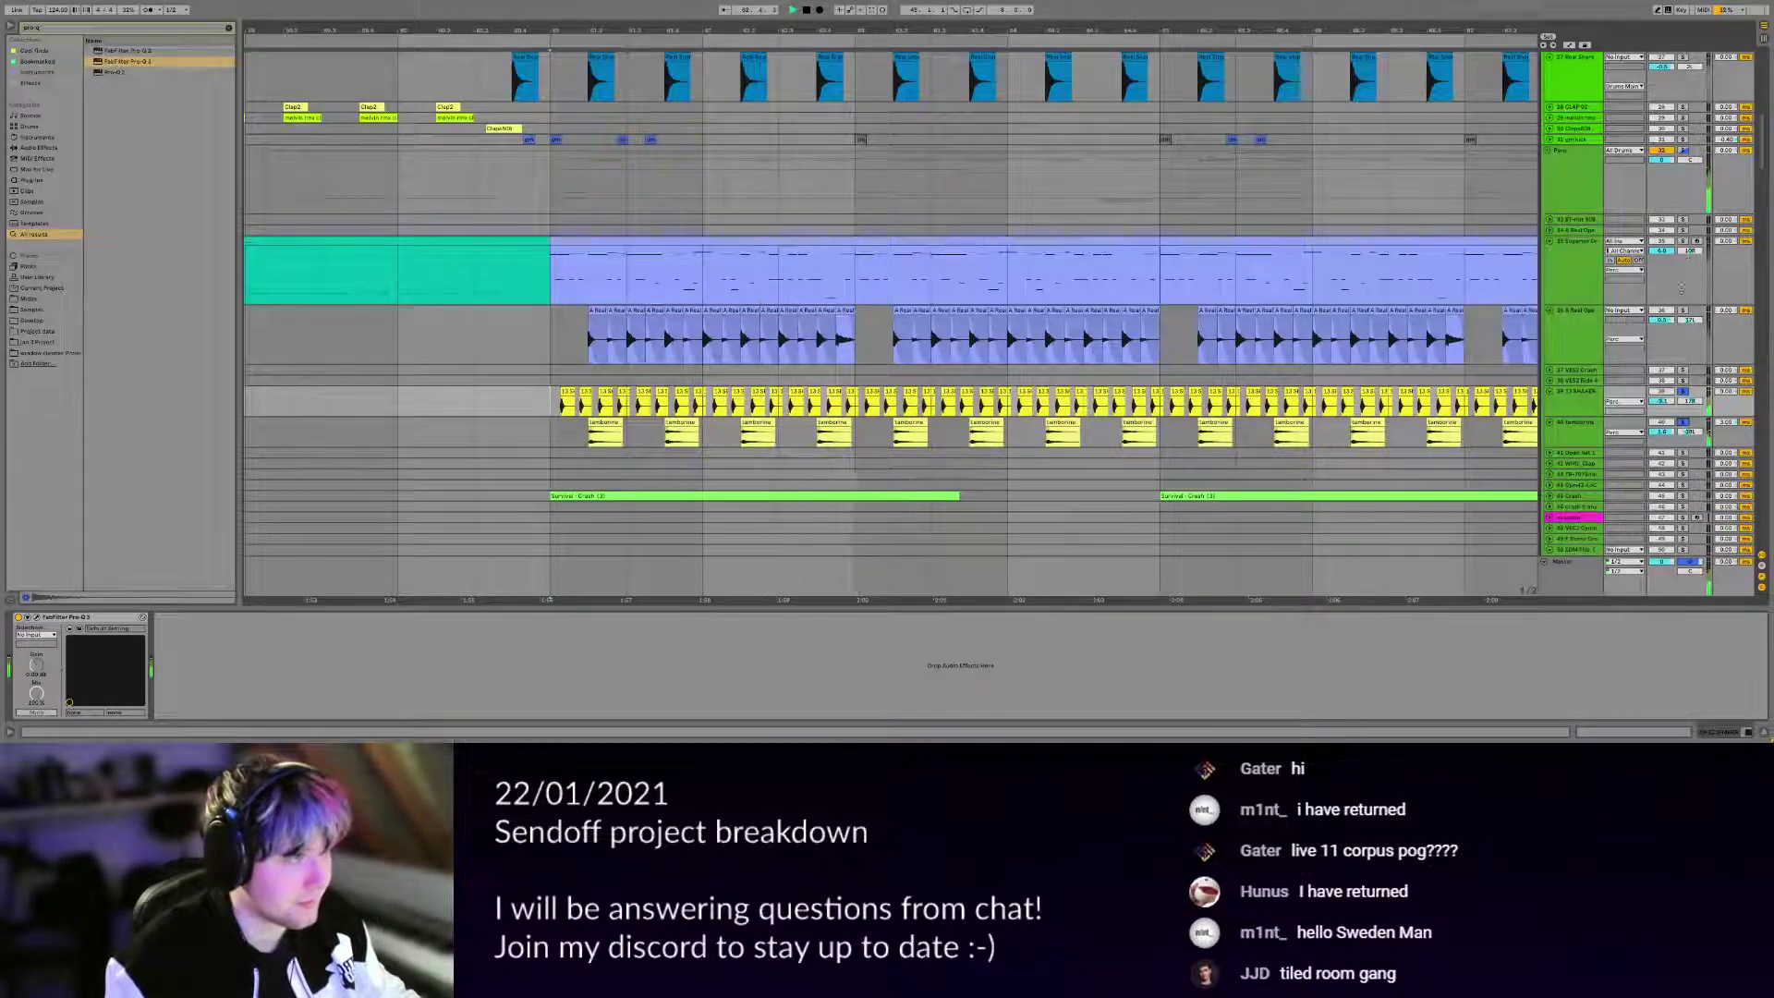
# Unfold the crash track during playback and listen to it in solo.
pyautogui.scroll(-3, 1270, 354)
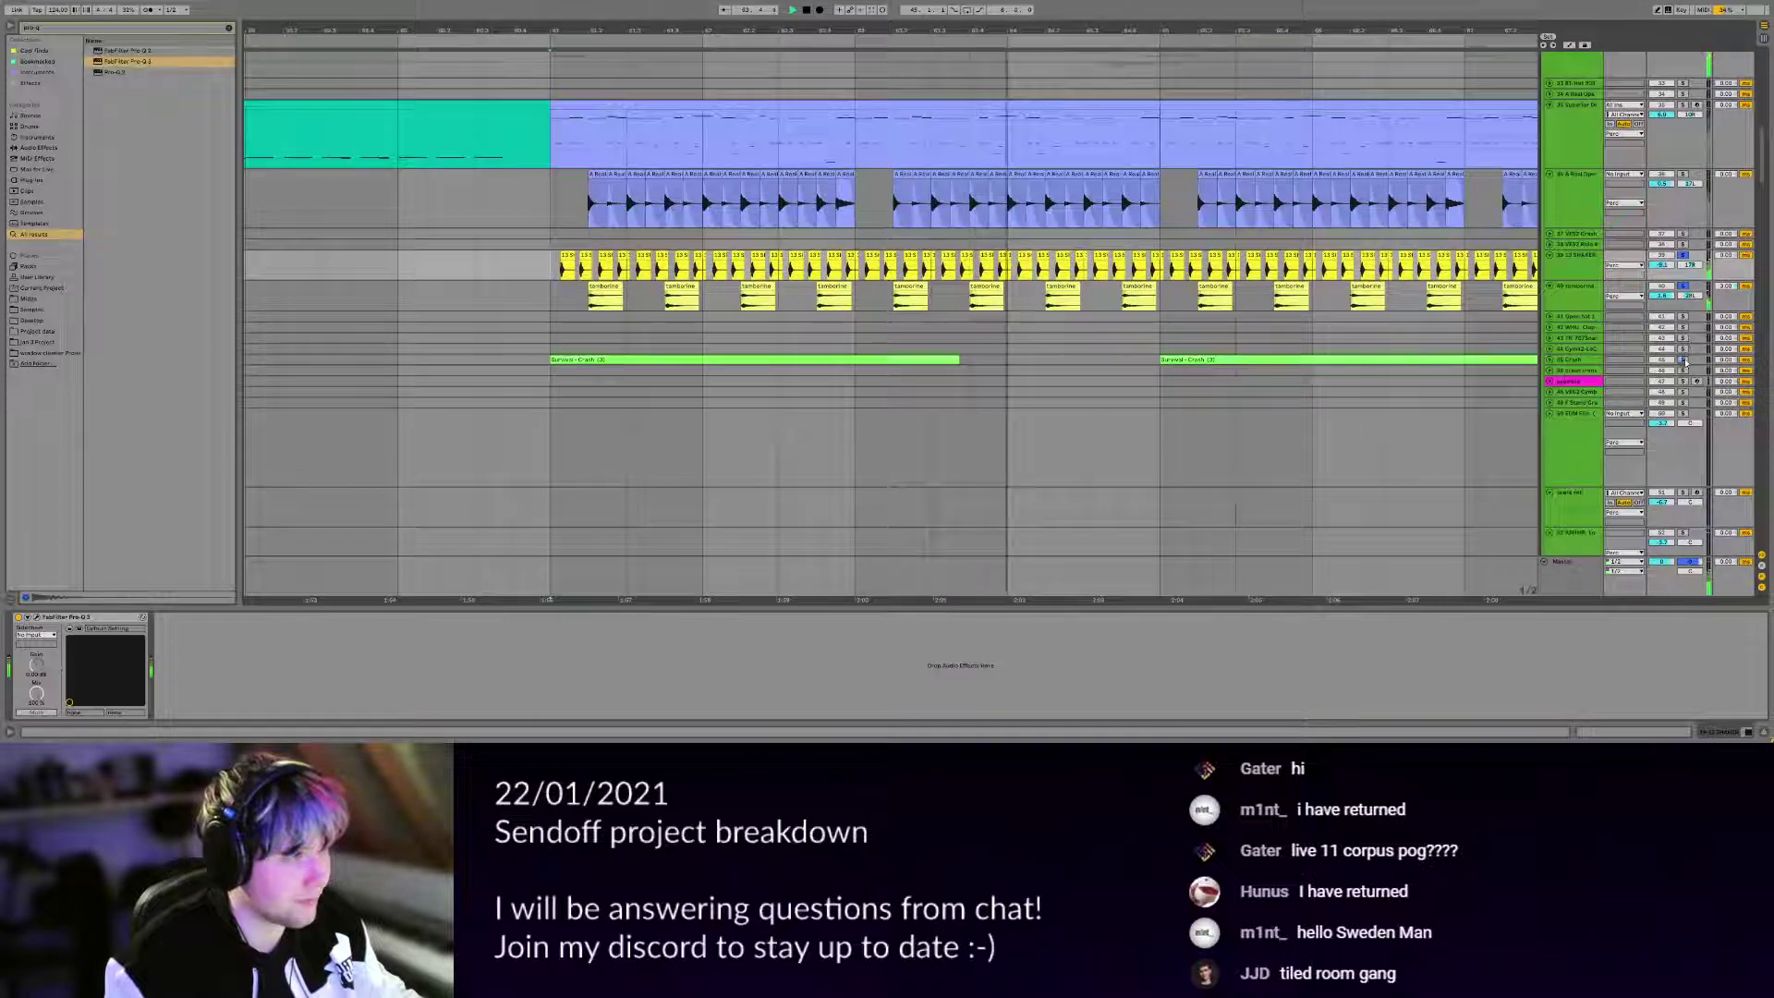
pyautogui.click(1306, 389)
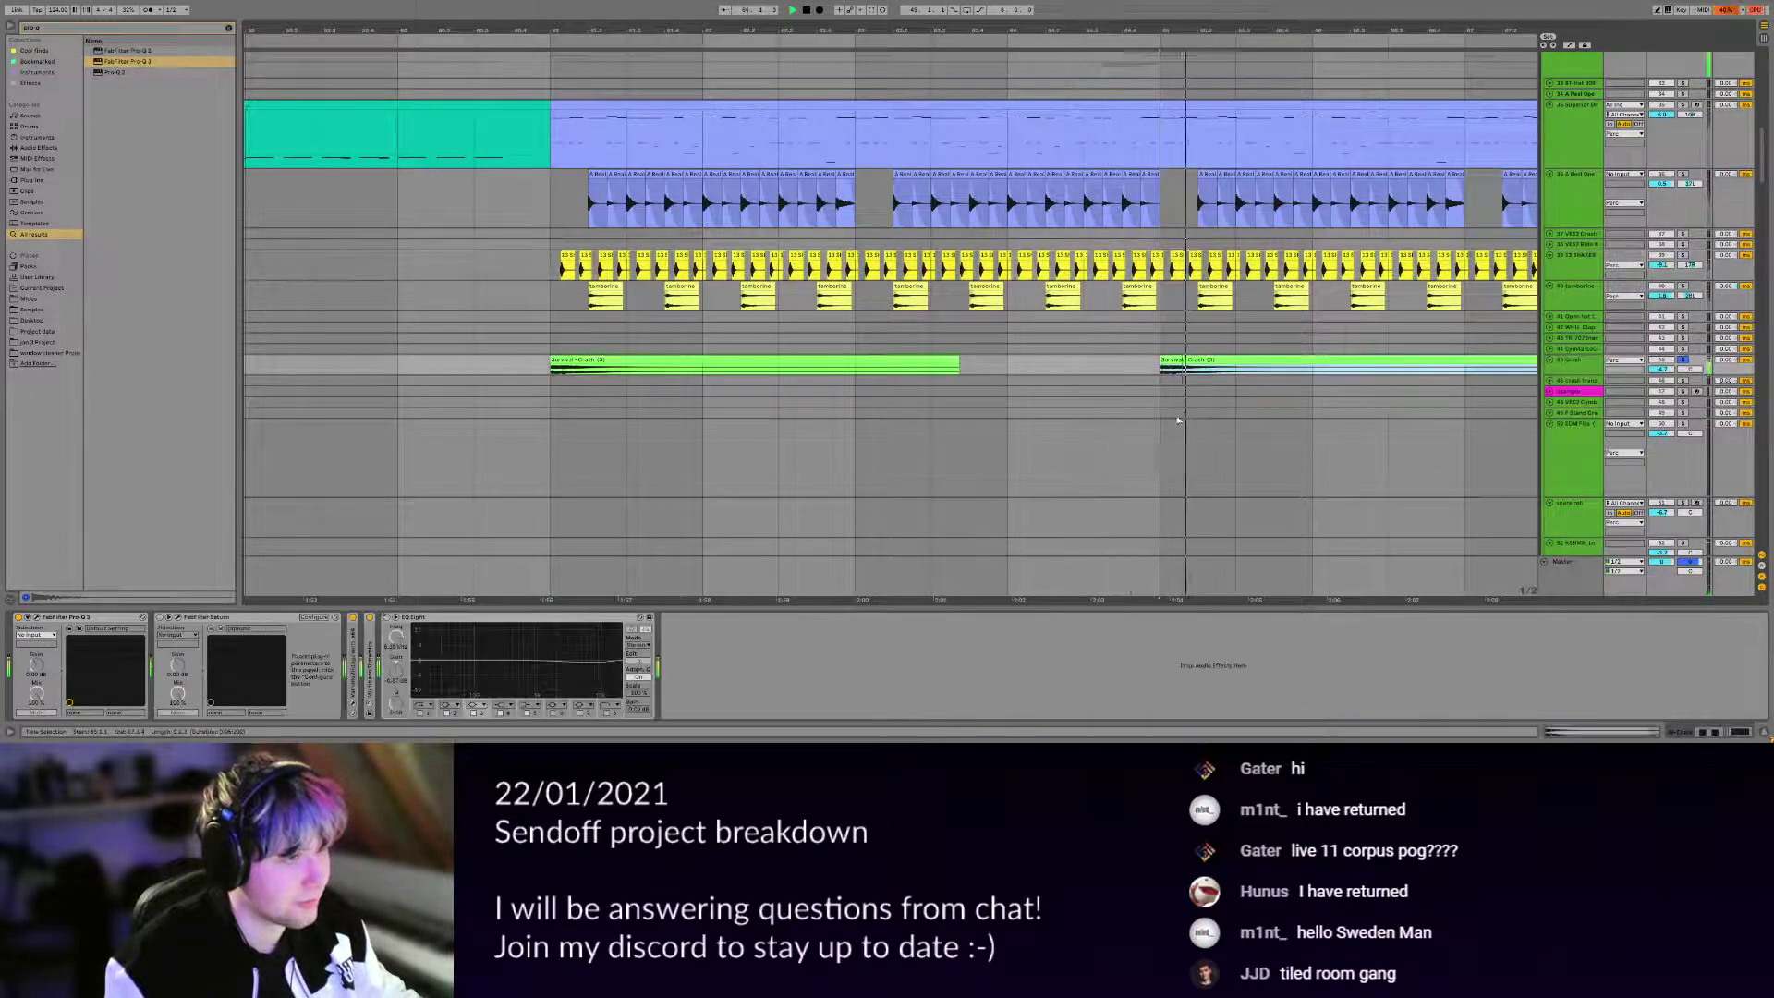
# Go to the percussion loop track lower in the Perc group and listen to it in solo.
pyautogui.scroll(-6, 1052, 280)
pyautogui.scroll(-2, 1052, 280)
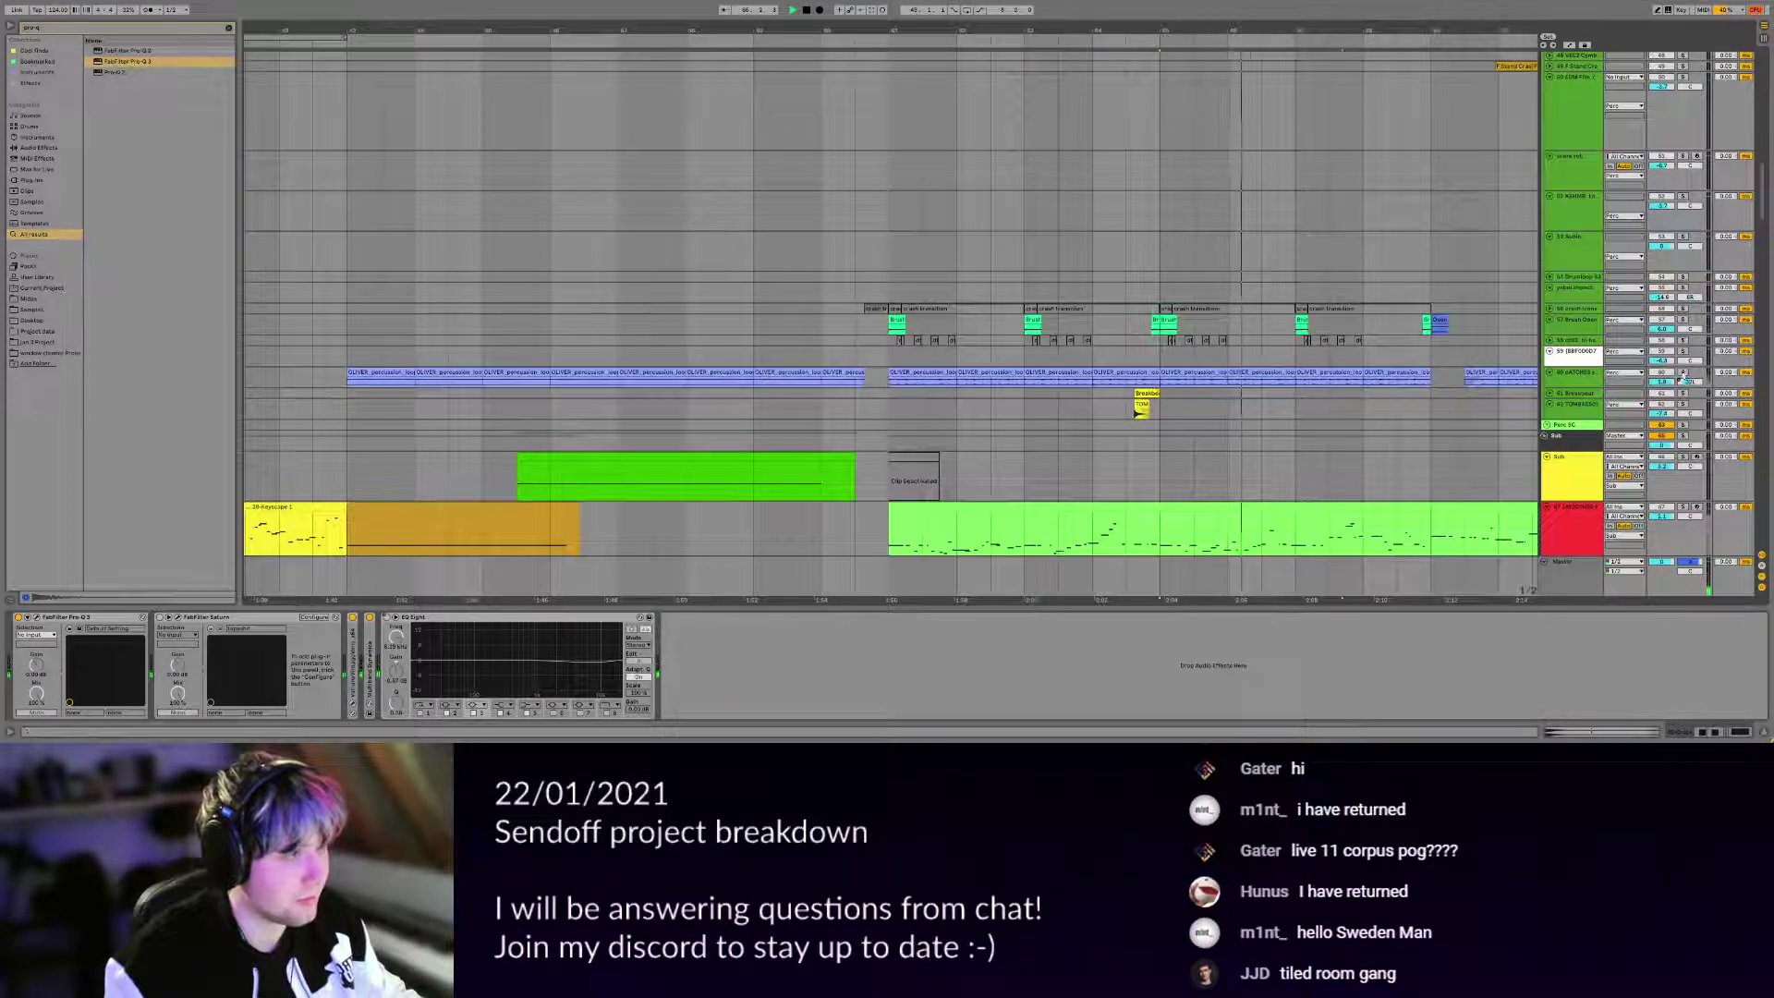
pyautogui.hscroll(3, 1081, 278)
pyautogui.scroll(-2, 1113, 277)
pyautogui.scroll(-1, 1113, 277)
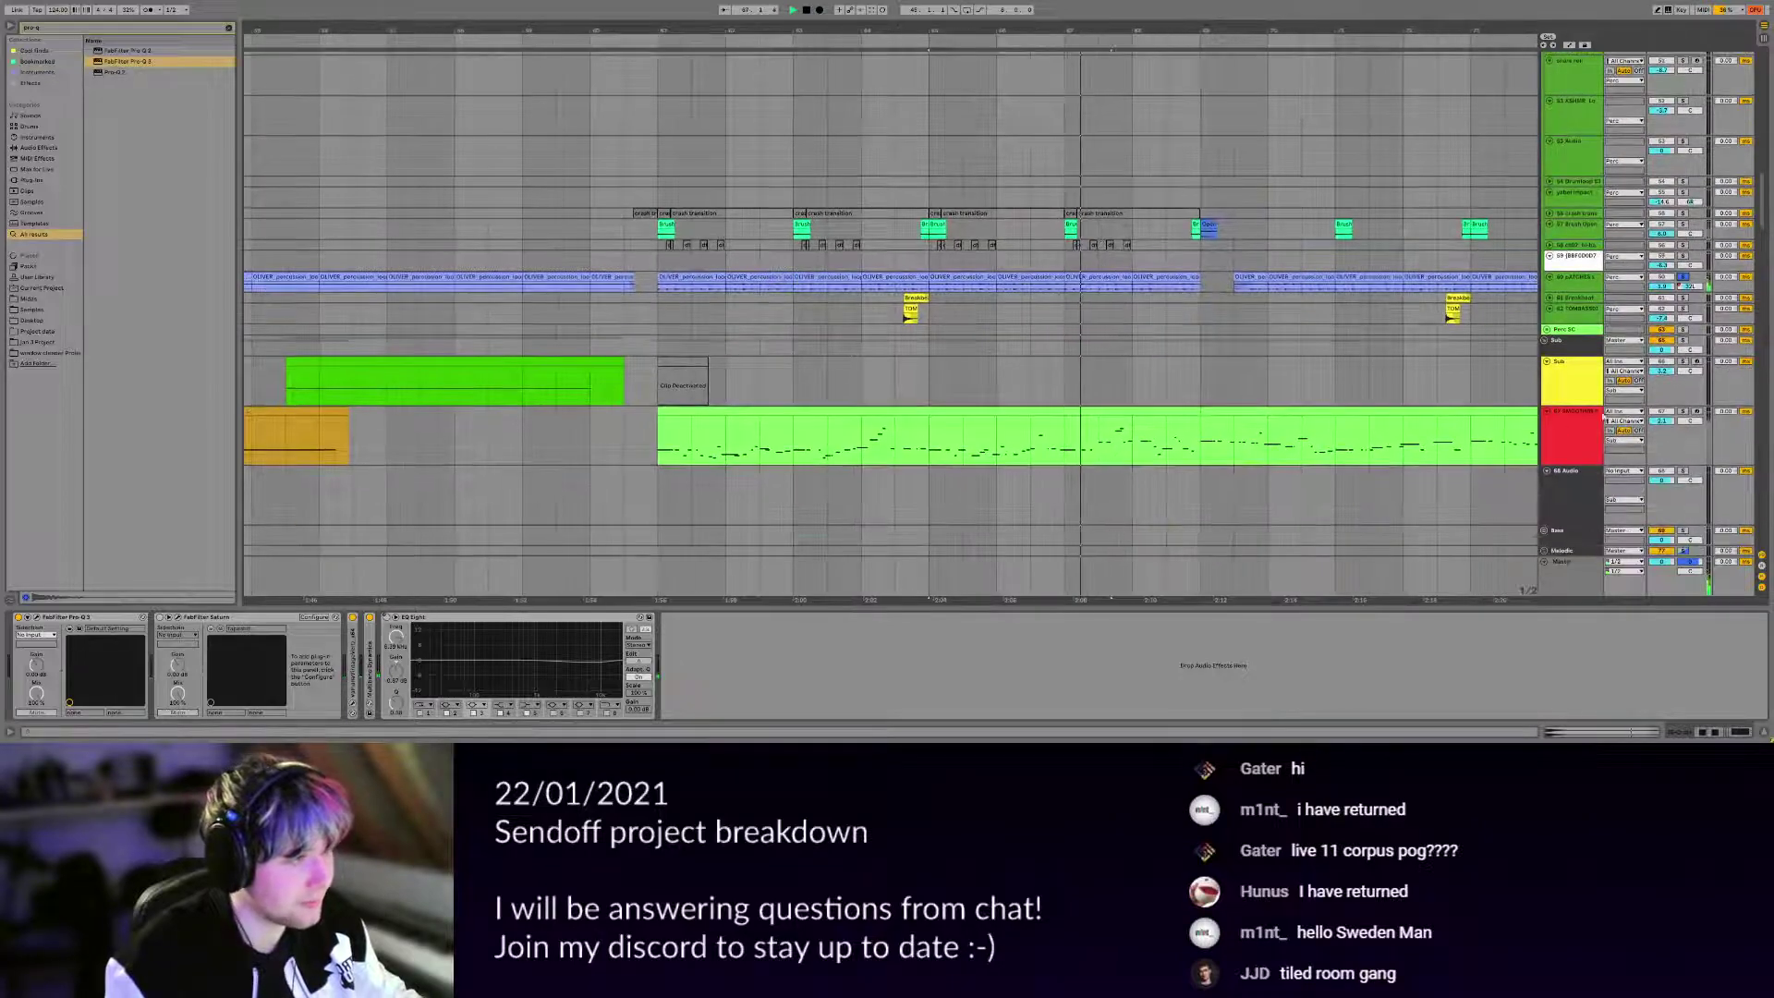
# Show the device chain of the track holding the long green MIDI clip and stop playback.
pyautogui.click(1587, 421)
pyautogui.hscroll(3, 763, 291)
pyautogui.scroll(-1, 763, 291)
pyautogui.press('space')
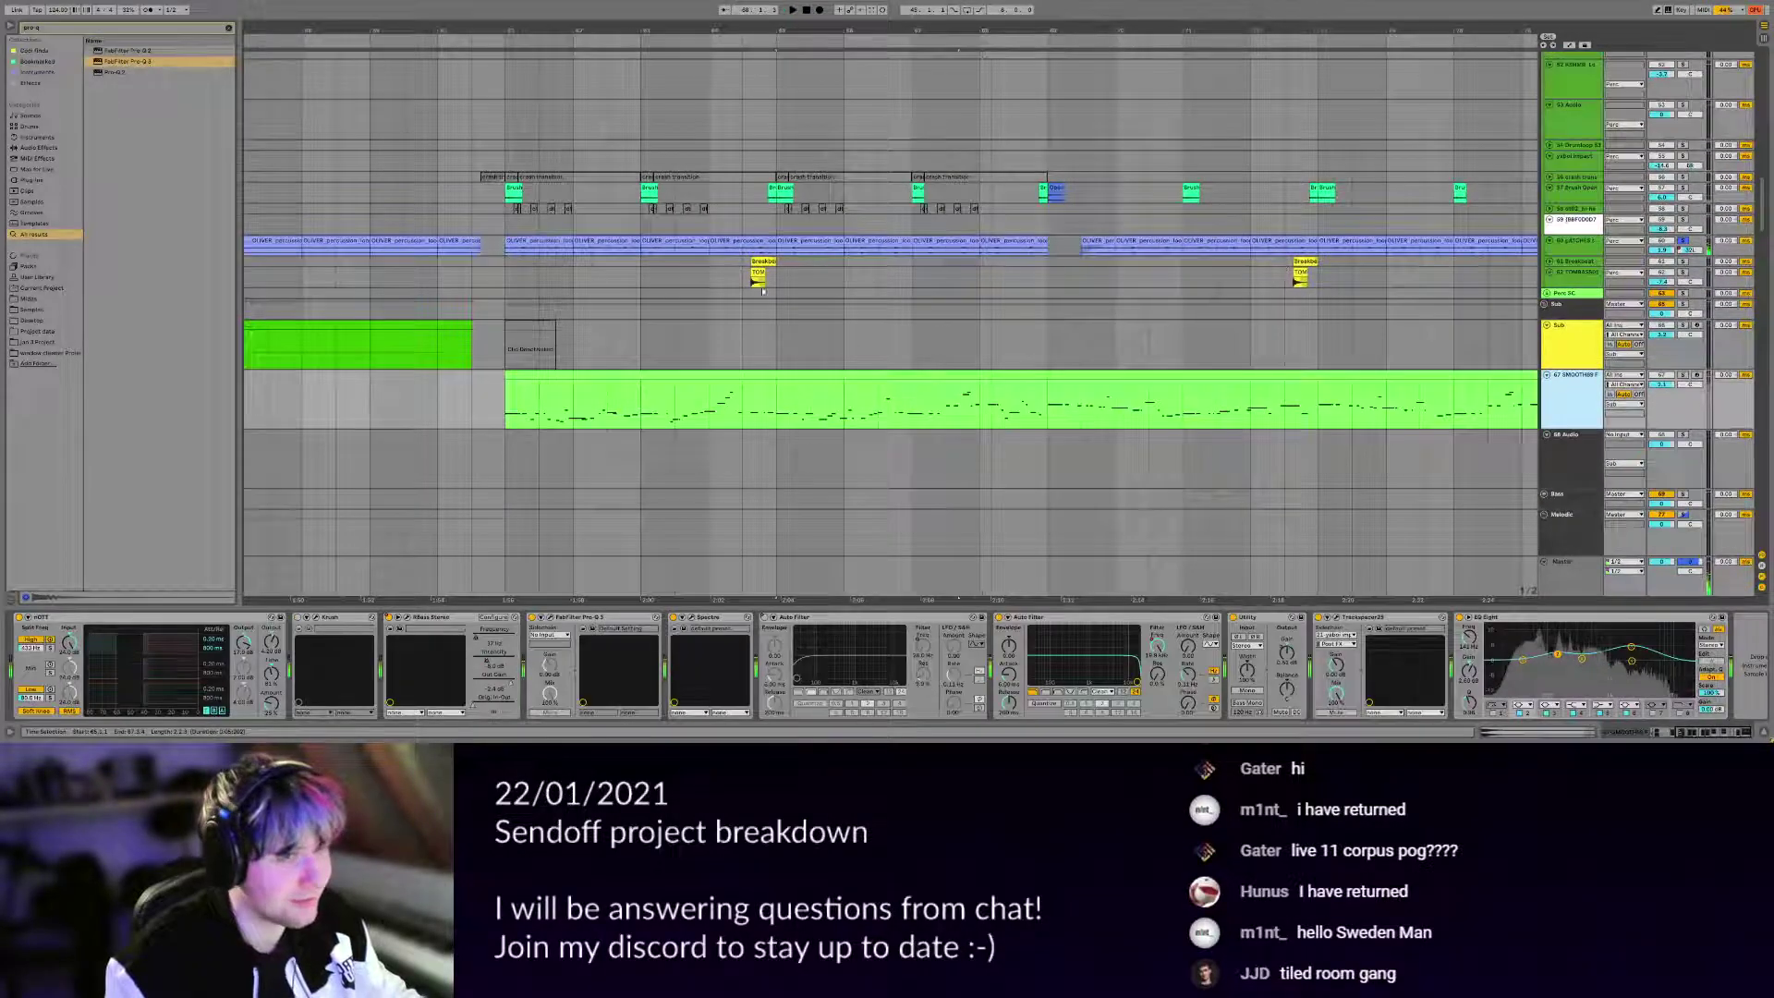
# Solo the track with the yellow clips and play the arrangement from the first yellow clip's start.
pyautogui.scroll(5, 751, 277)
pyautogui.click(751, 263)
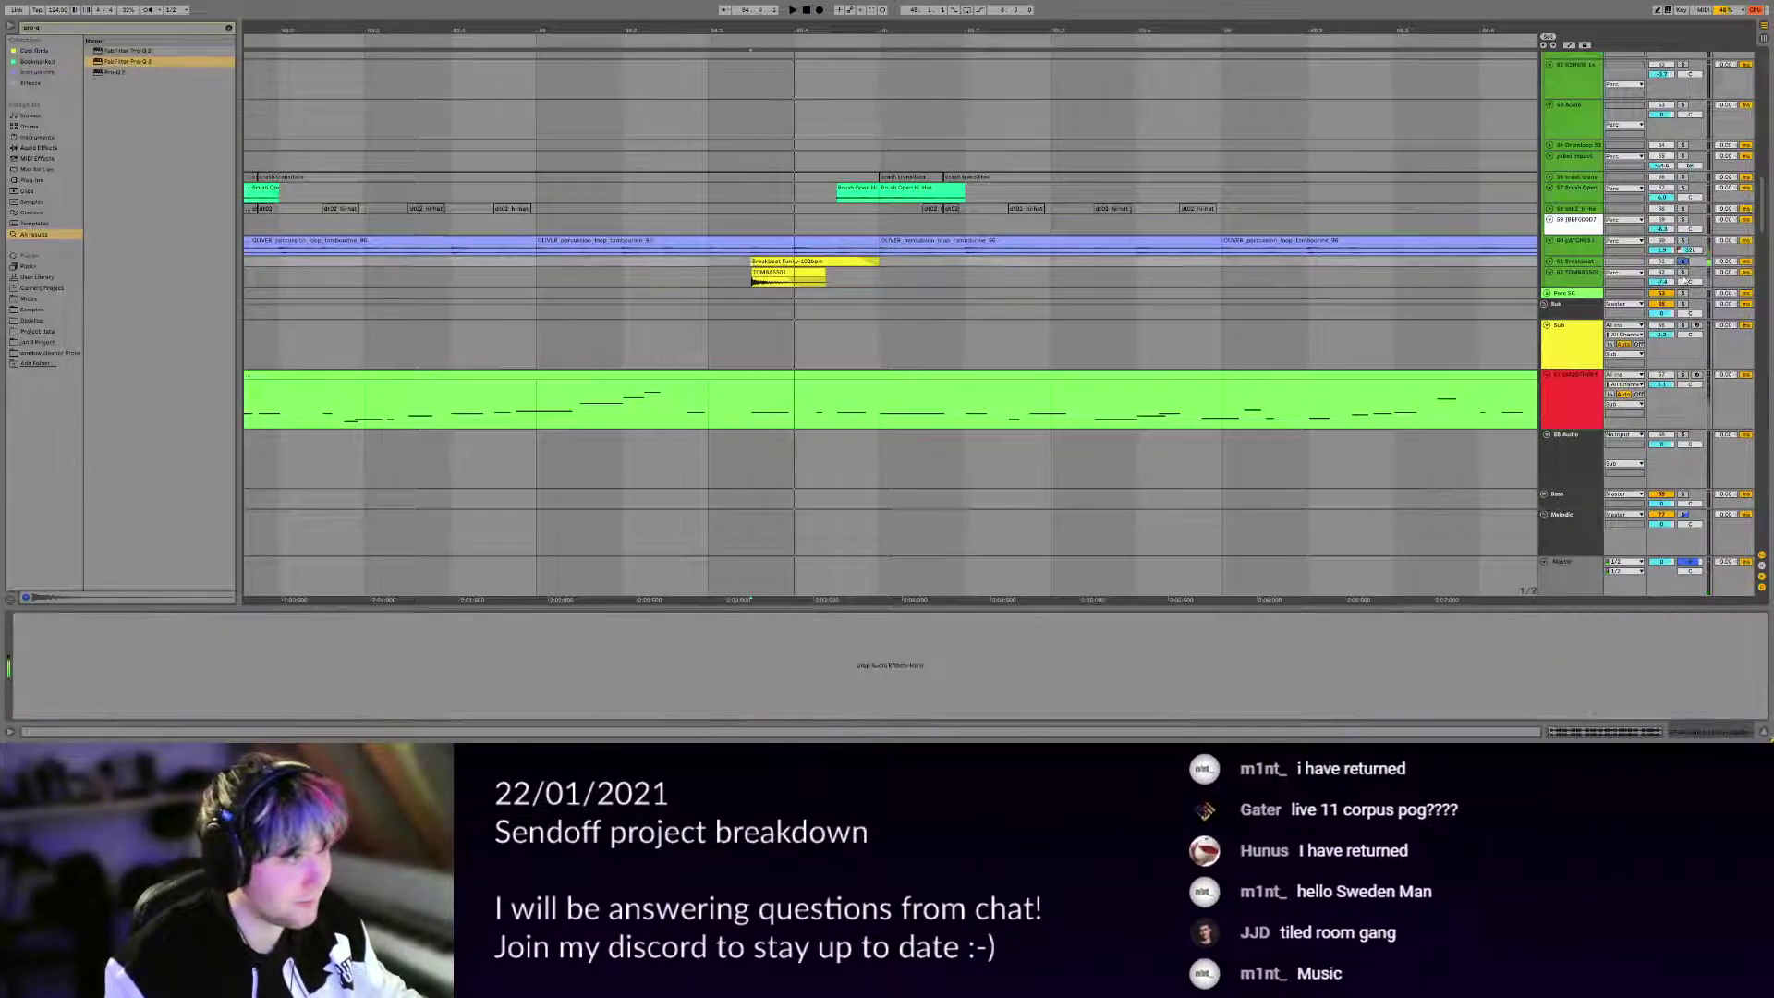
pyautogui.click(1549, 263)
pyautogui.keyDown('ctrl'); pyautogui.scroll(-5, 854, 296); pyautogui.keyUp('ctrl')
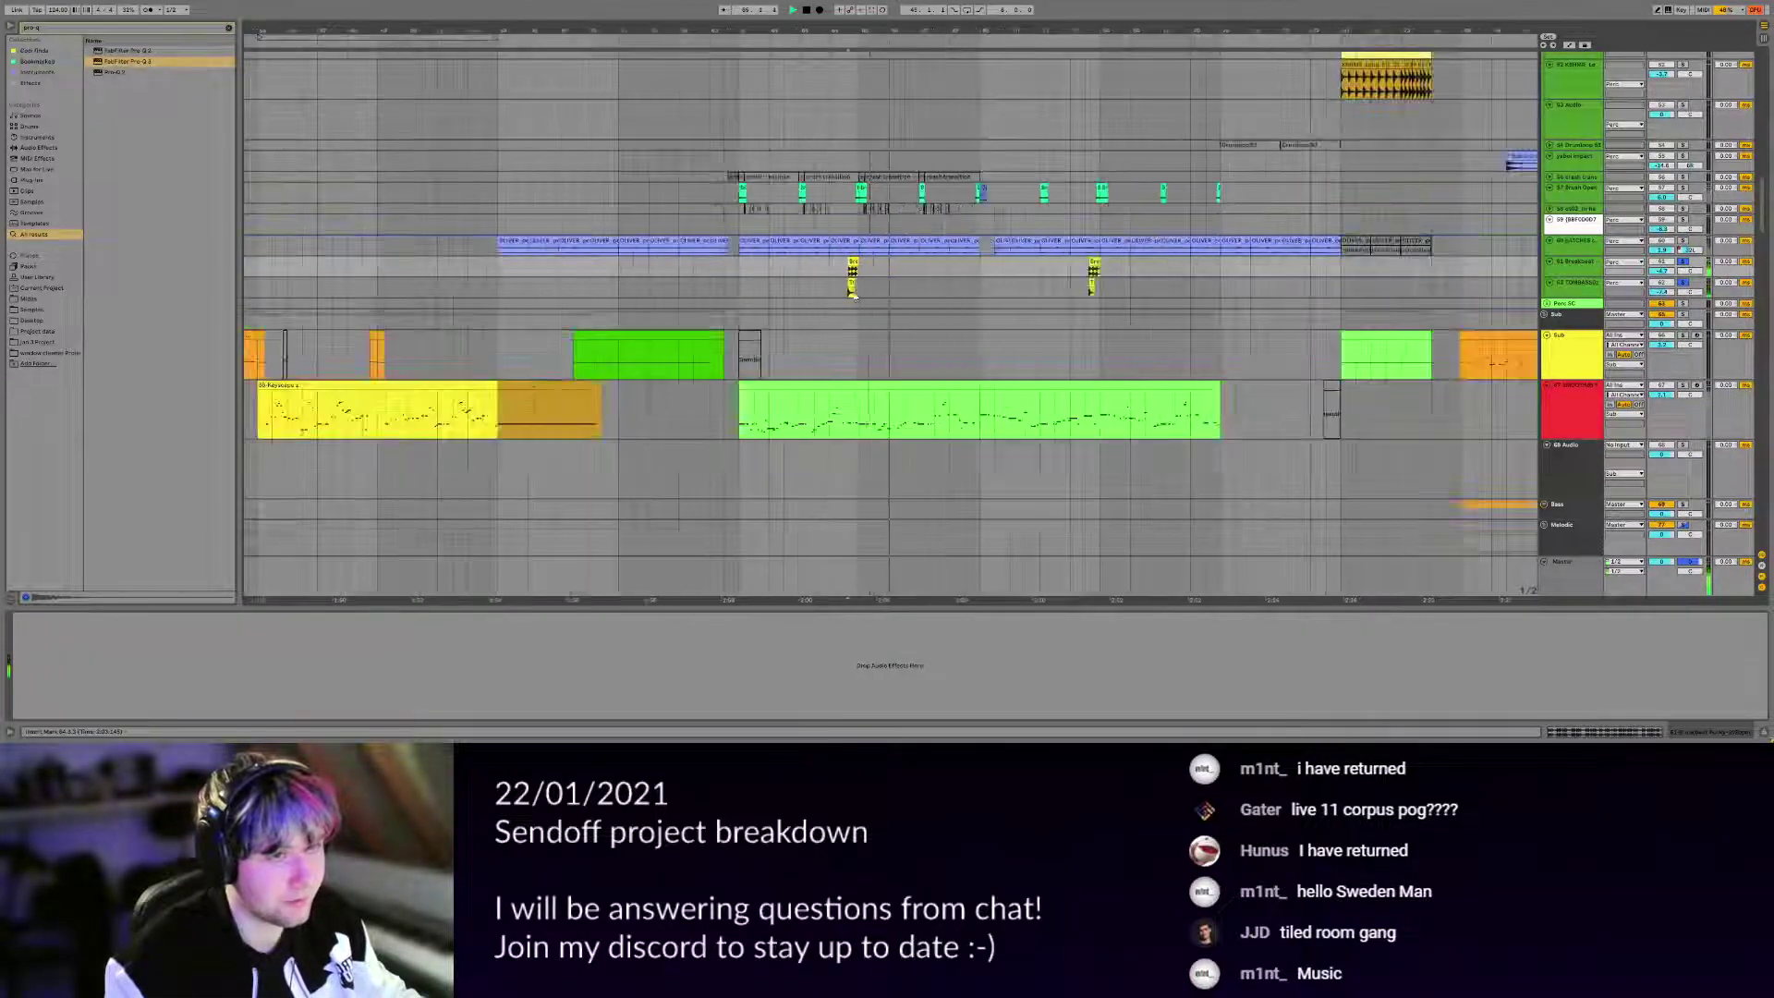
# Look through the melodic and FX tracks further down the arrangement while playing back the song.
pyautogui.scroll(-1, 942, 312)
pyautogui.scroll(-15, 942, 310)
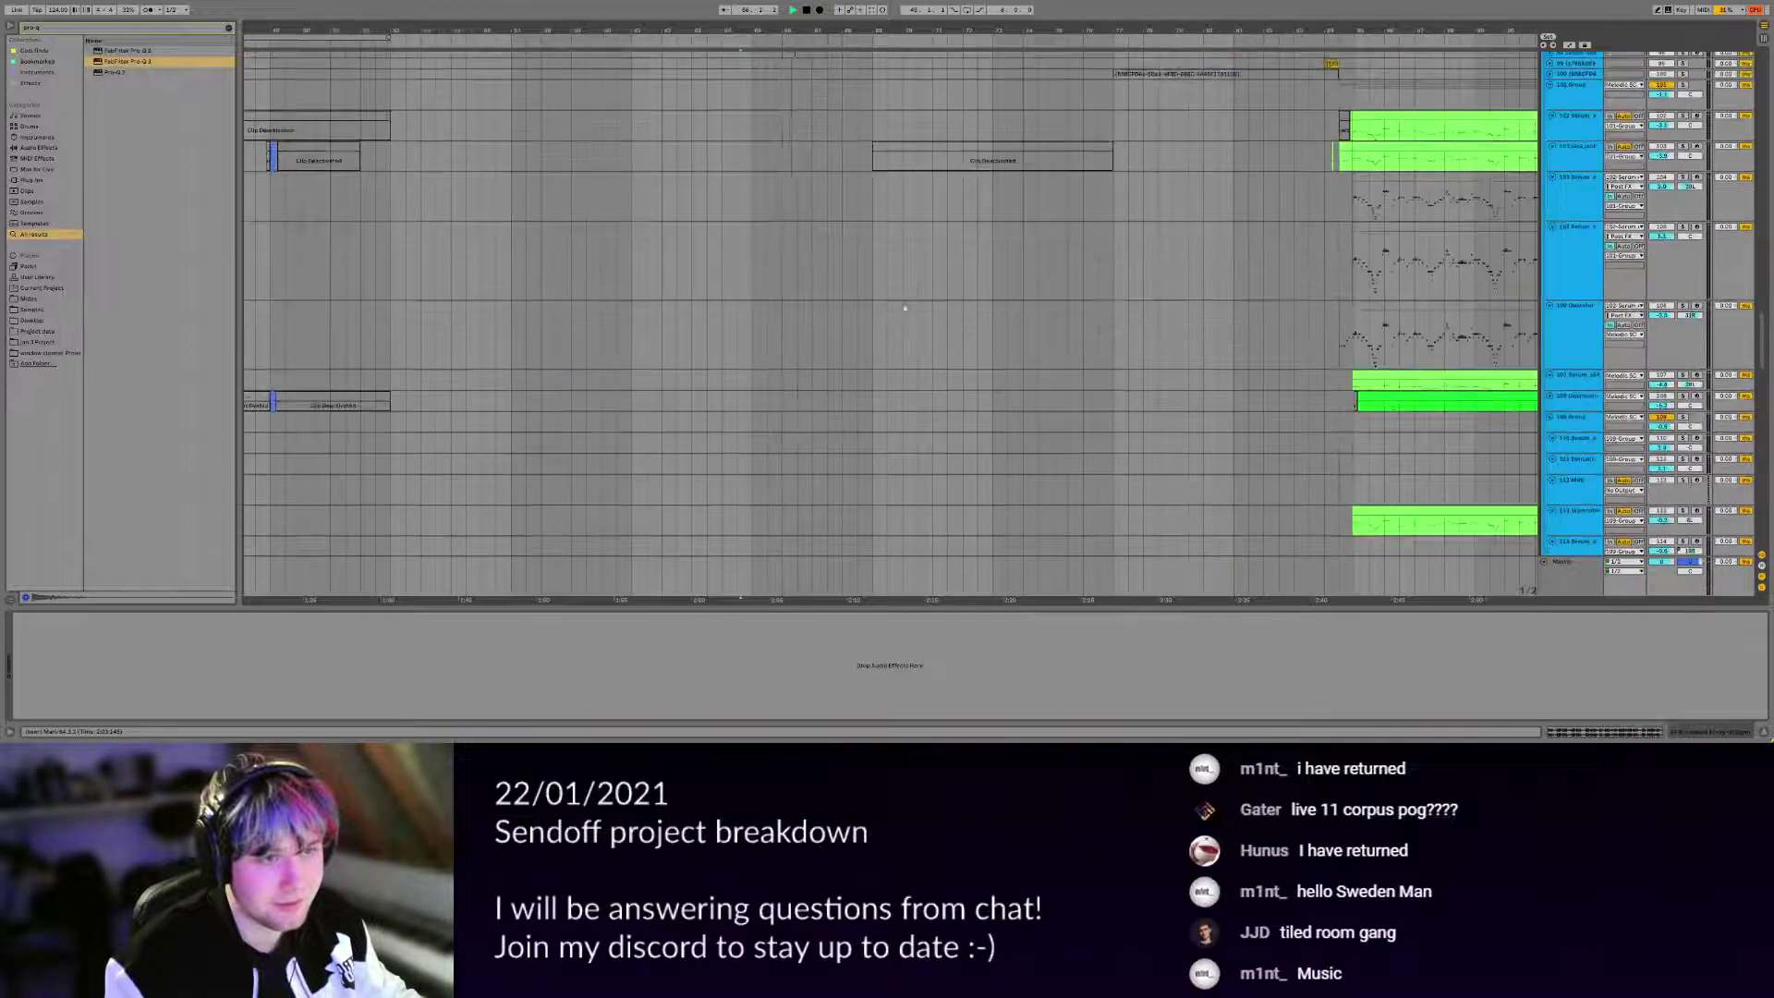
pyautogui.scroll(-6, 947, 261)
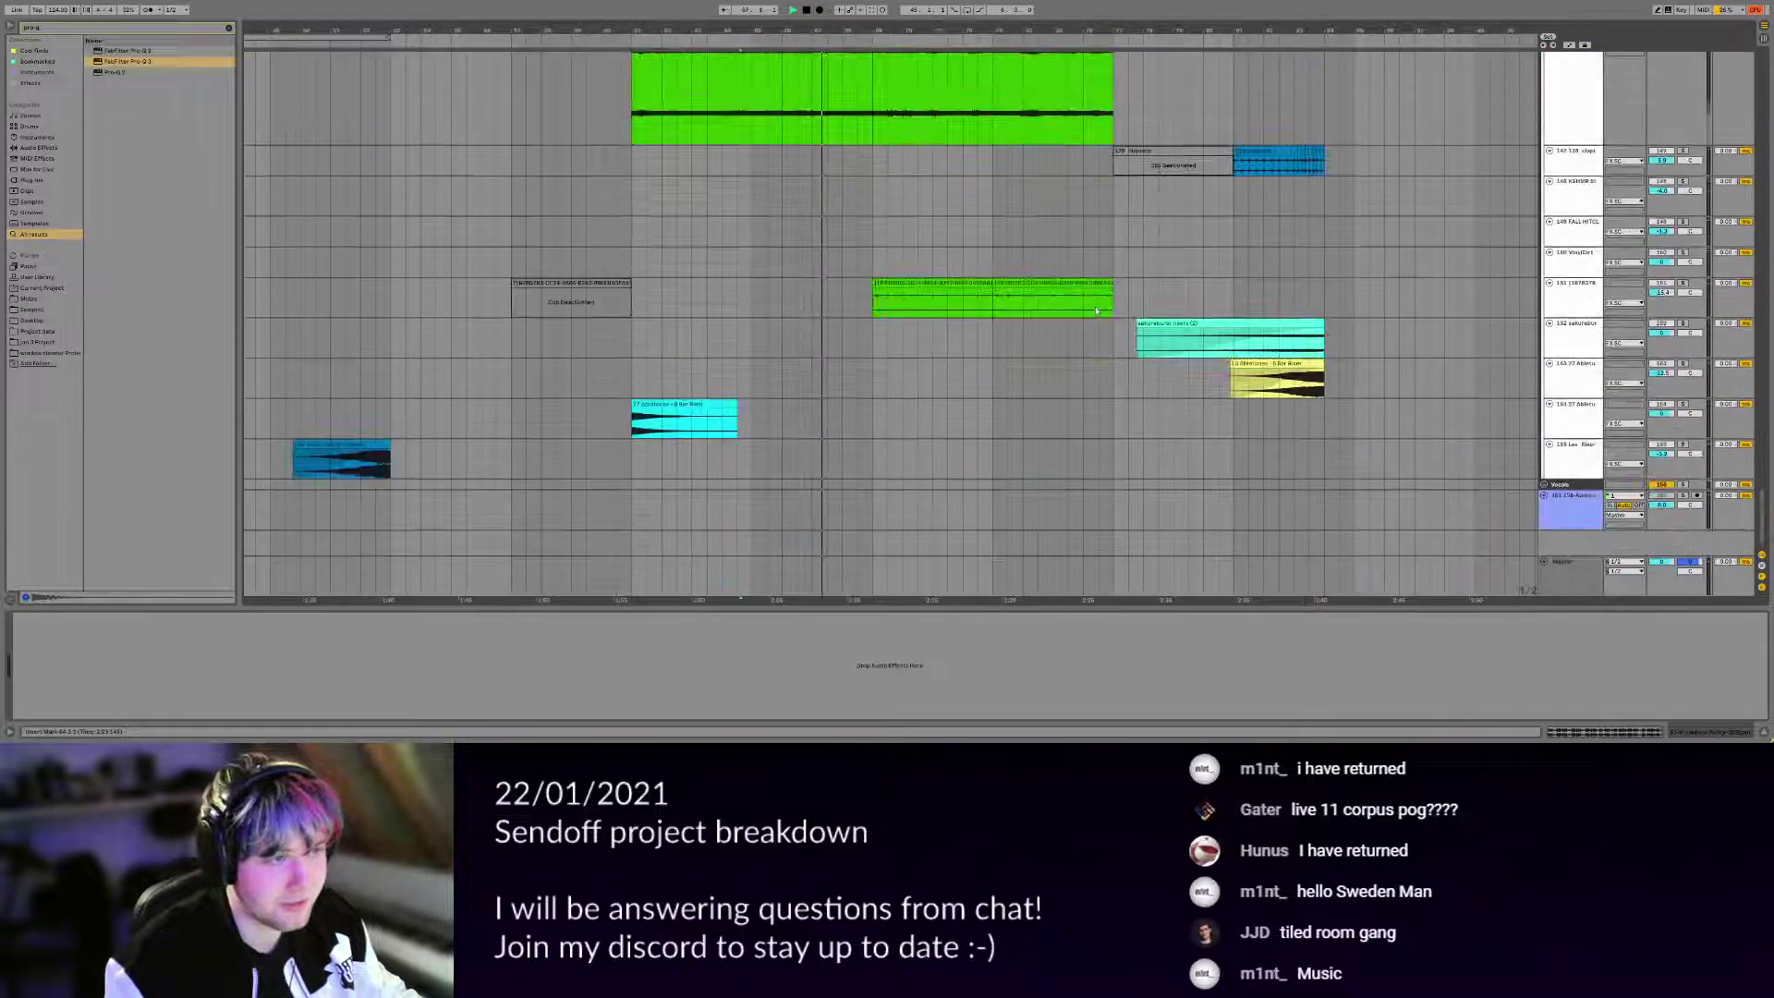
pyautogui.keyDown('ctrl'); pyautogui.scroll(-3, 1025, 284); pyautogui.keyUp('ctrl')
pyautogui.scroll(1, 1034, 274)
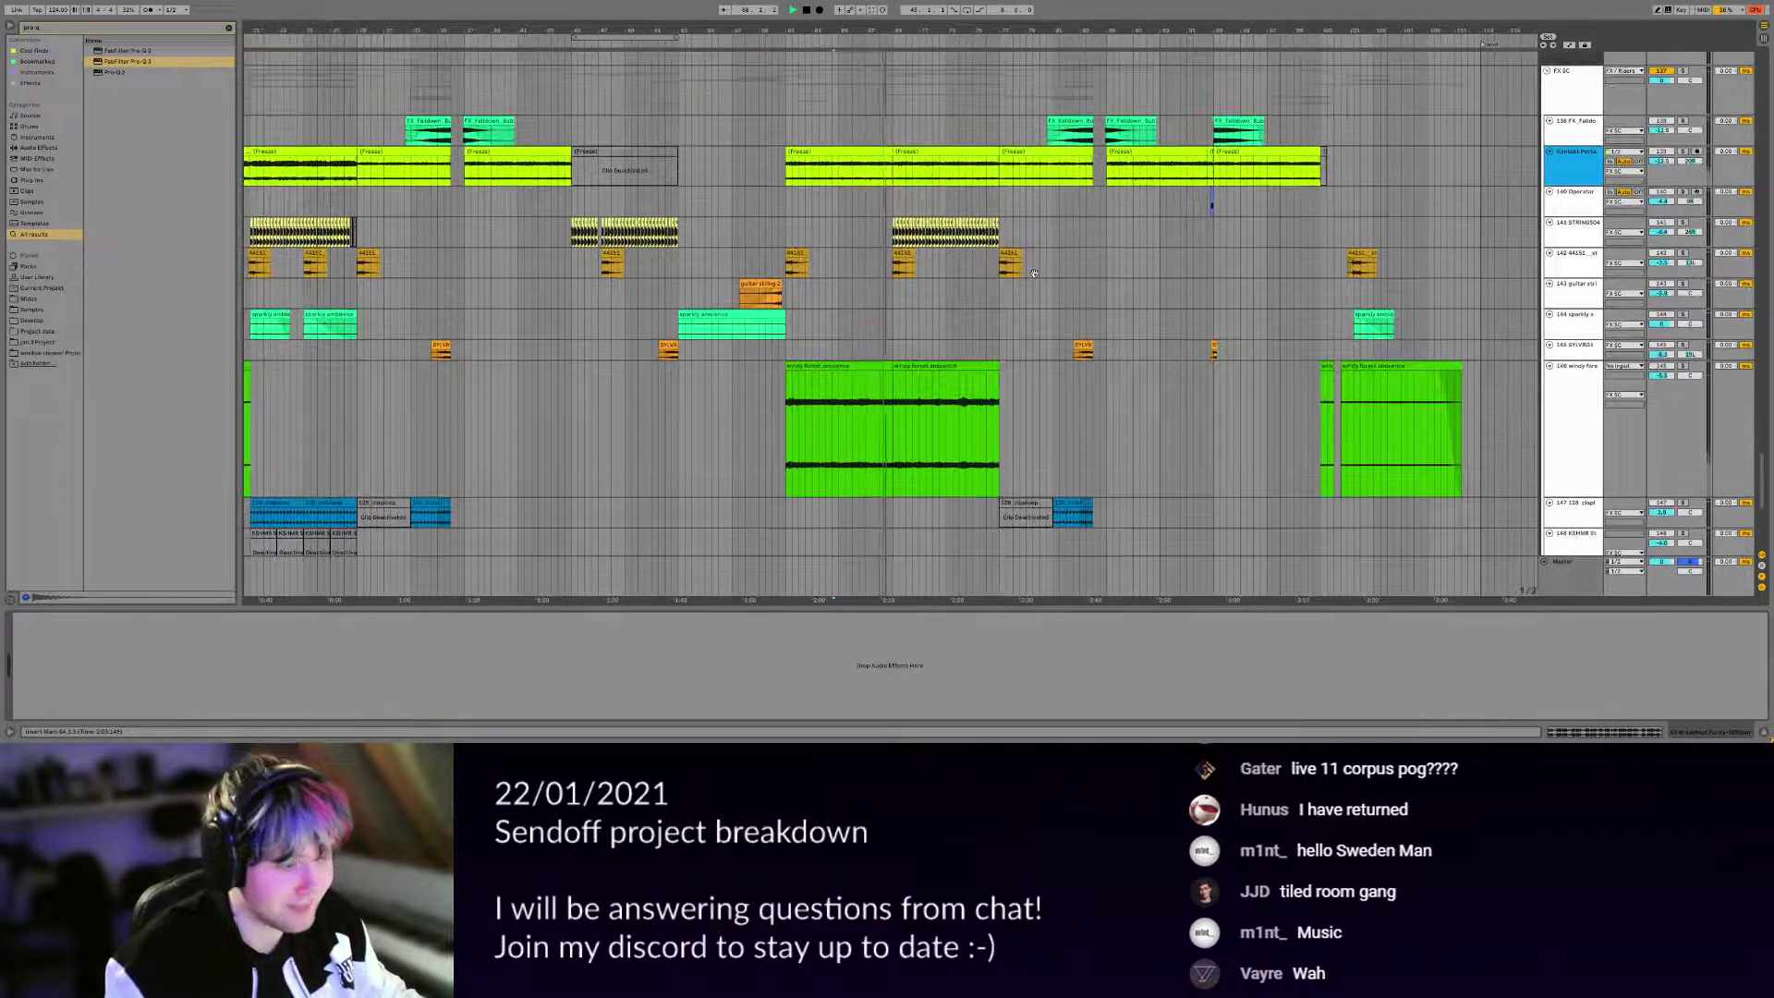
pyautogui.scroll(1, 979, 301)
pyautogui.hscroll(2, 965, 309)
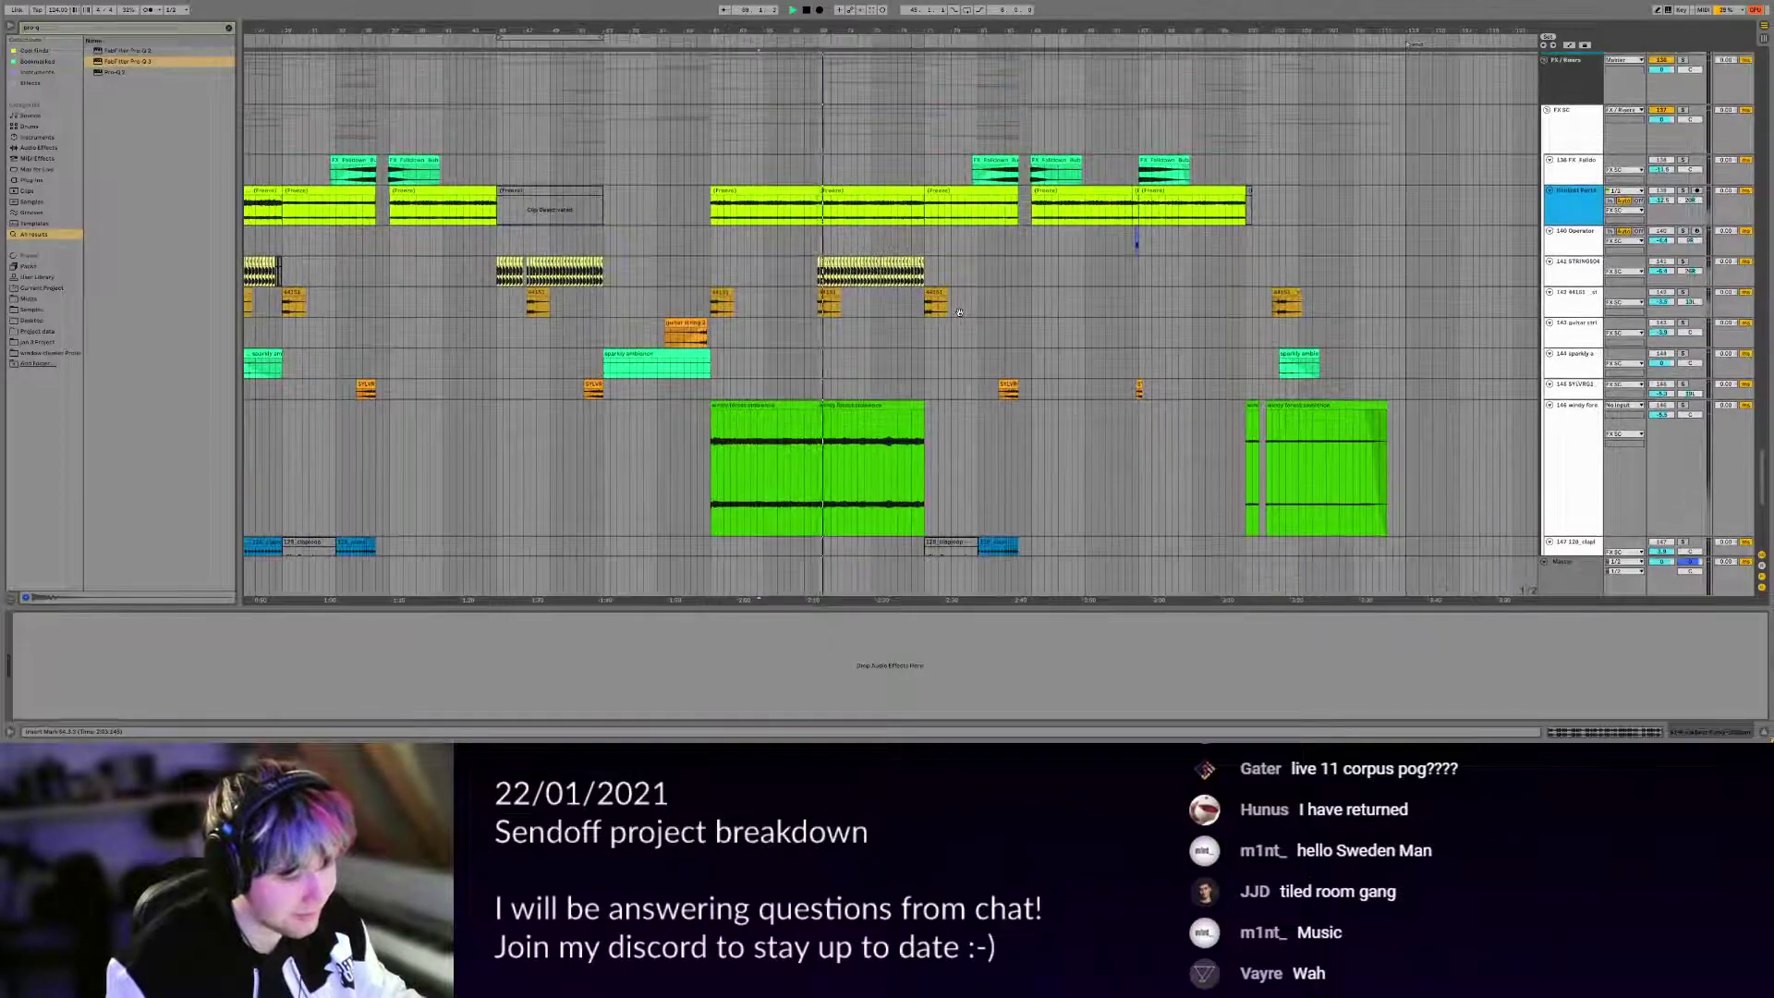
pyautogui.scroll(10, 959, 313)
pyautogui.hscroll(2, 956, 370)
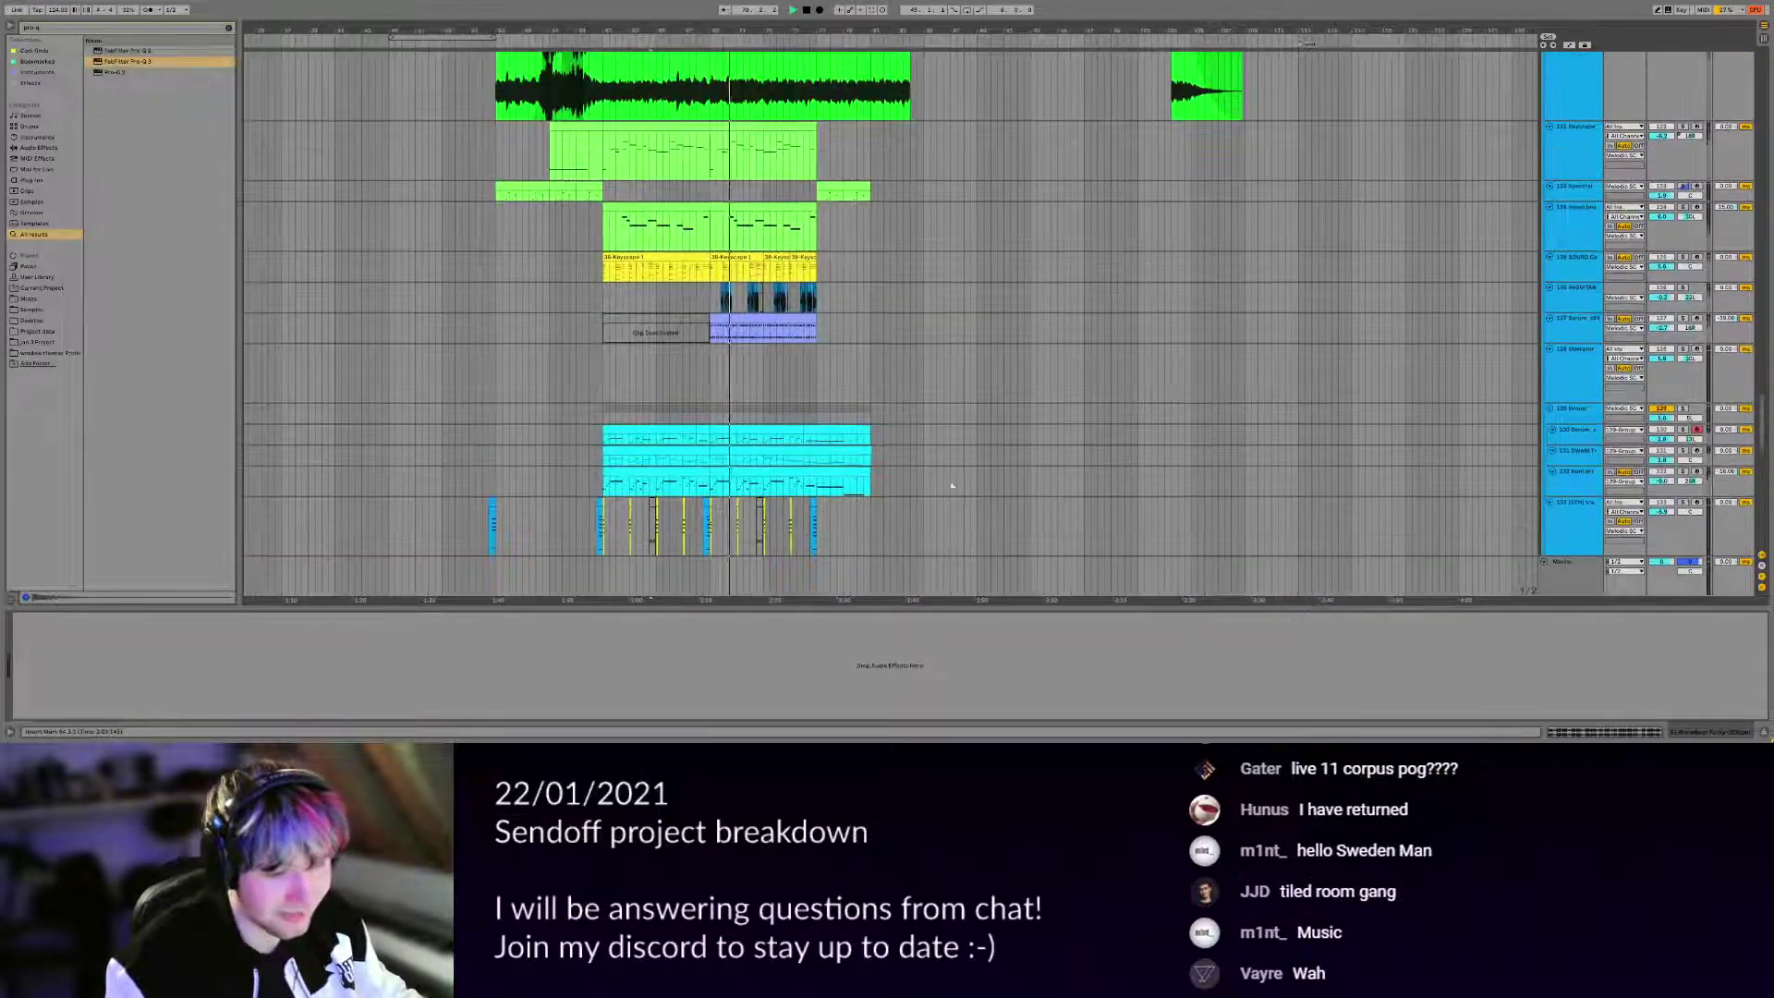
pyautogui.scroll(10, 951, 485)
pyautogui.hscroll(-1, 952, 485)
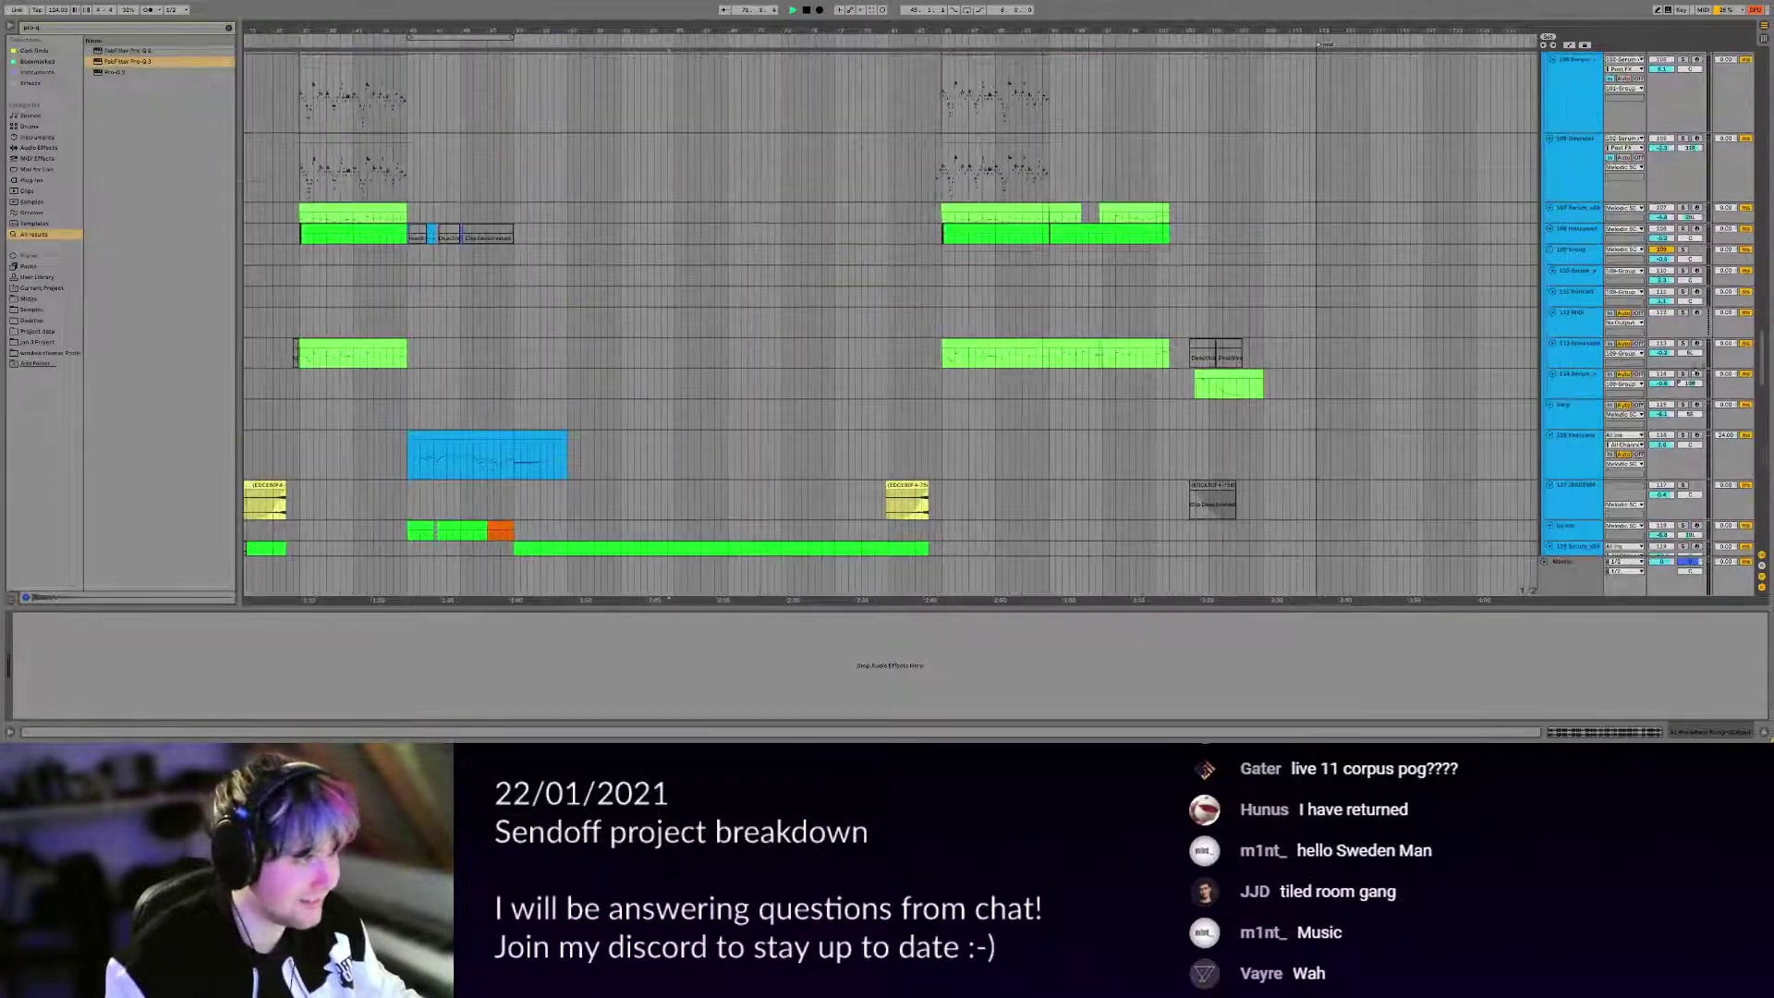
pyautogui.scroll(2, 924, 370)
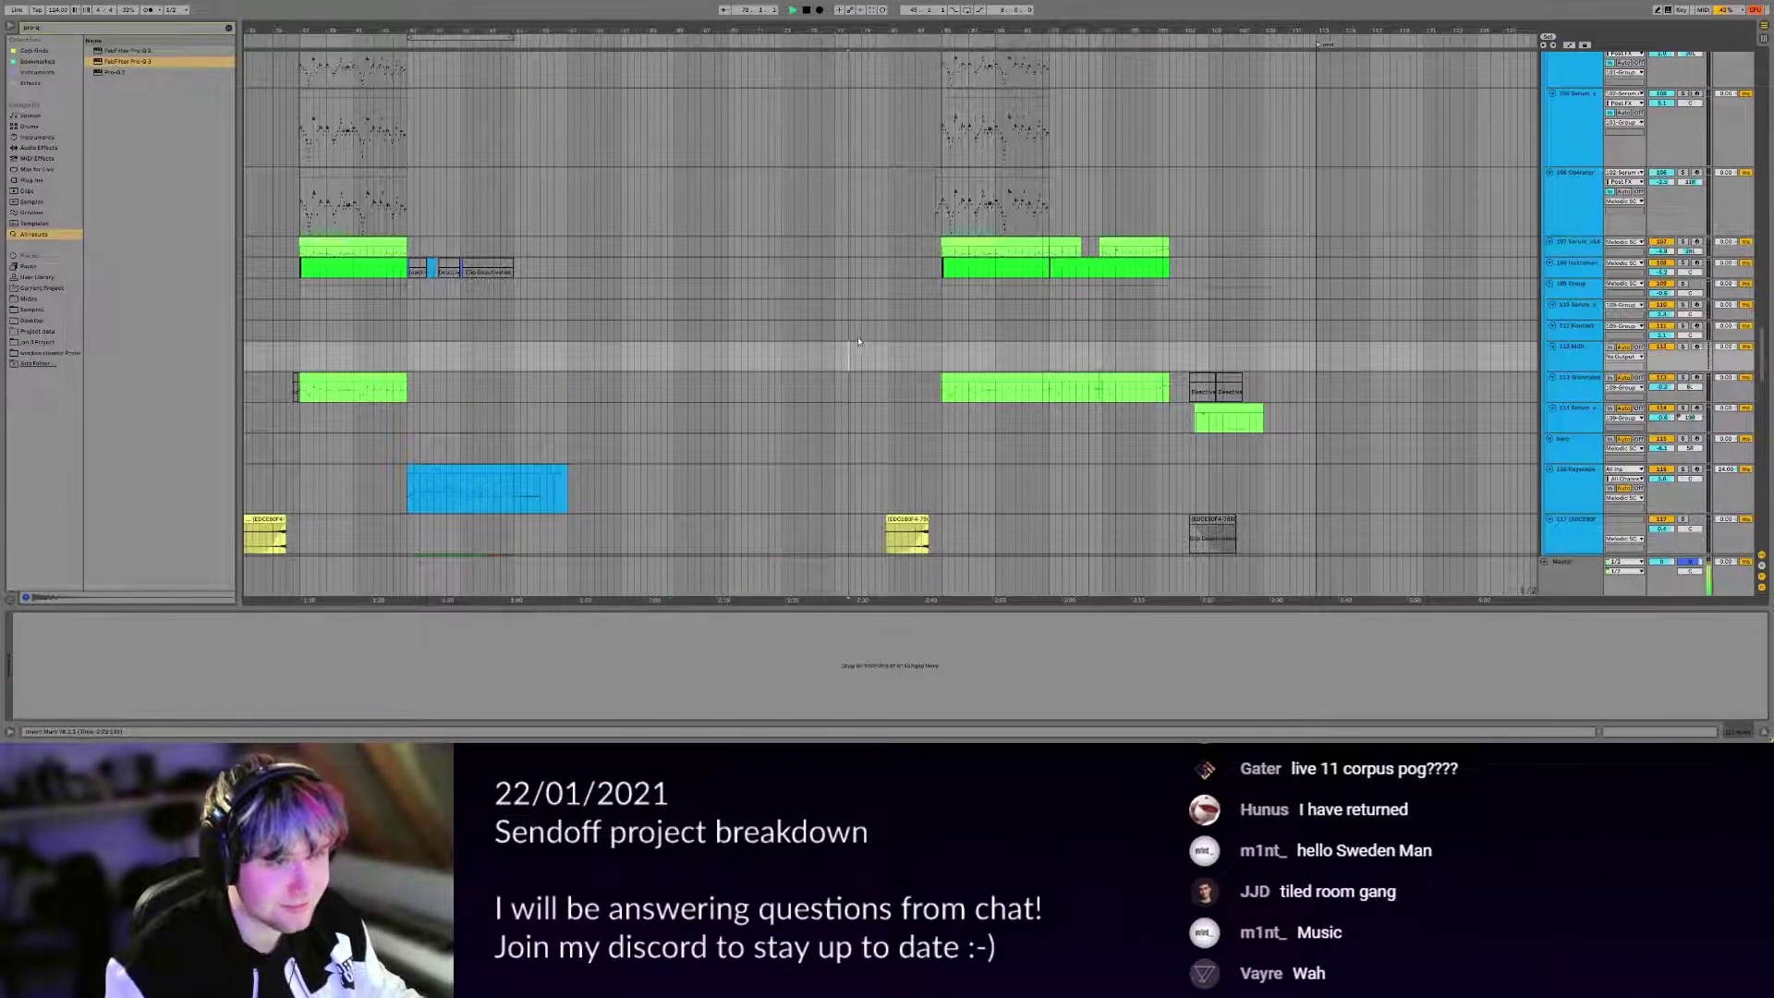
pyautogui.scroll(12, 864, 347)
pyautogui.scroll(-15, 880, 349)
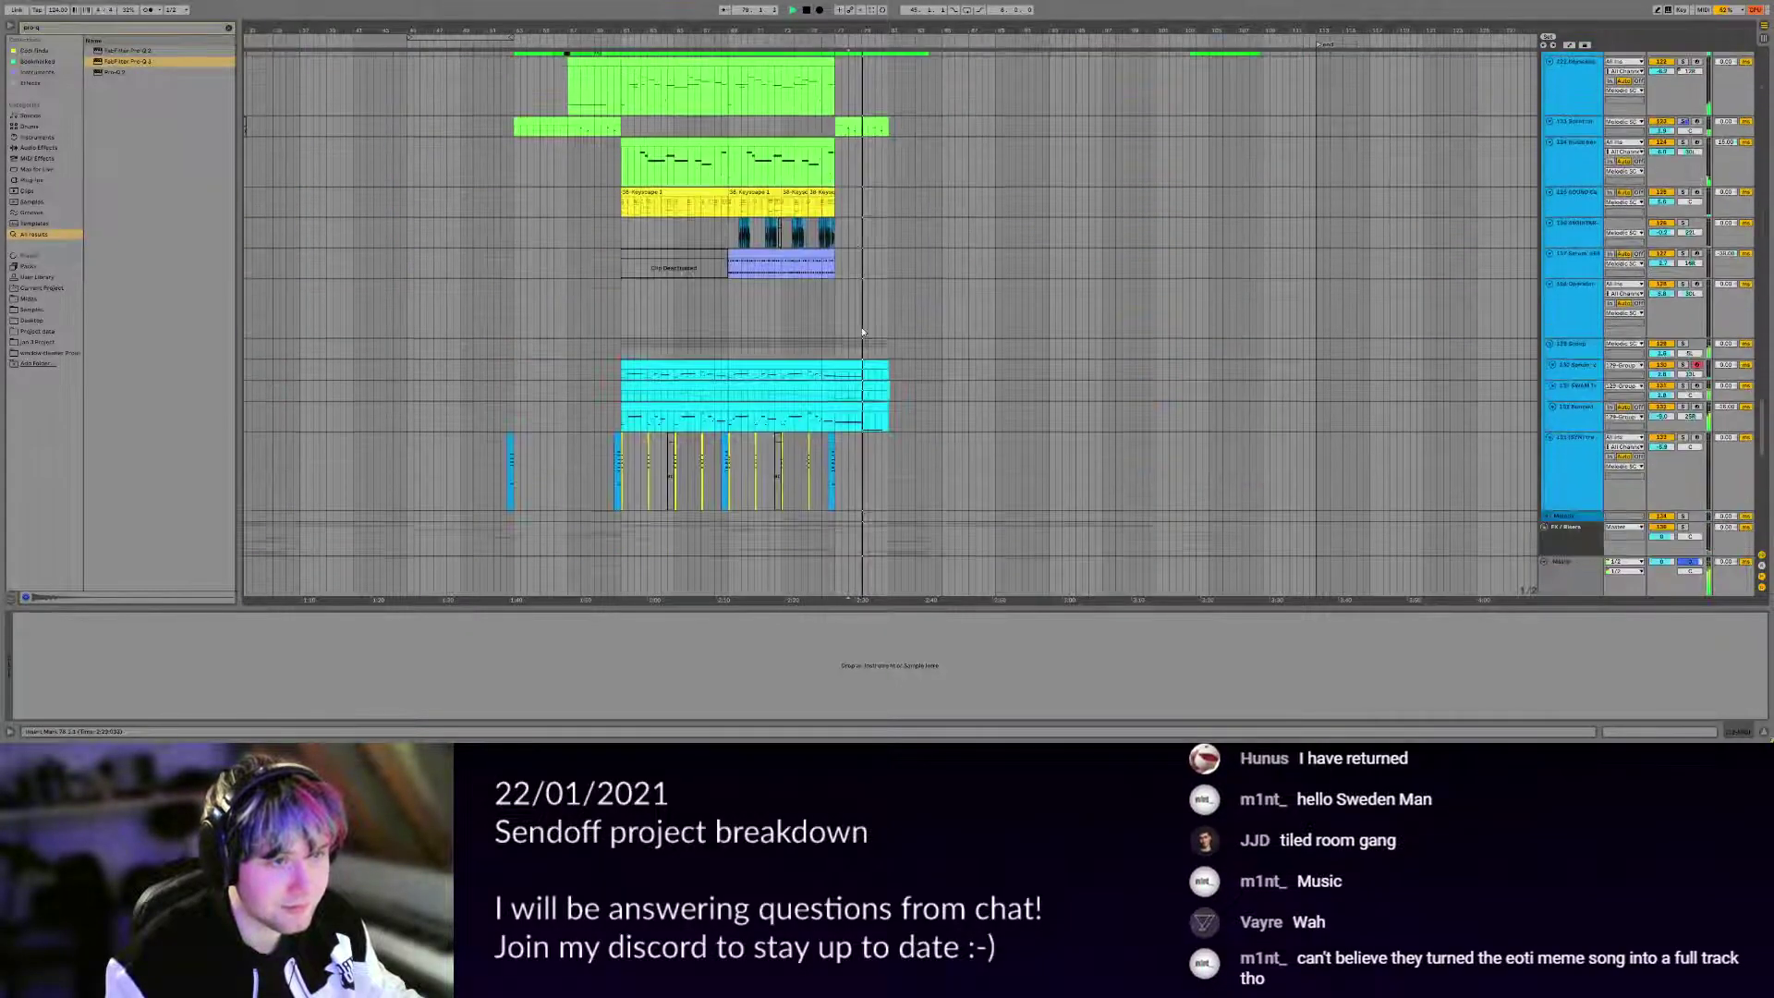
pyautogui.scroll(5, 844, 316)
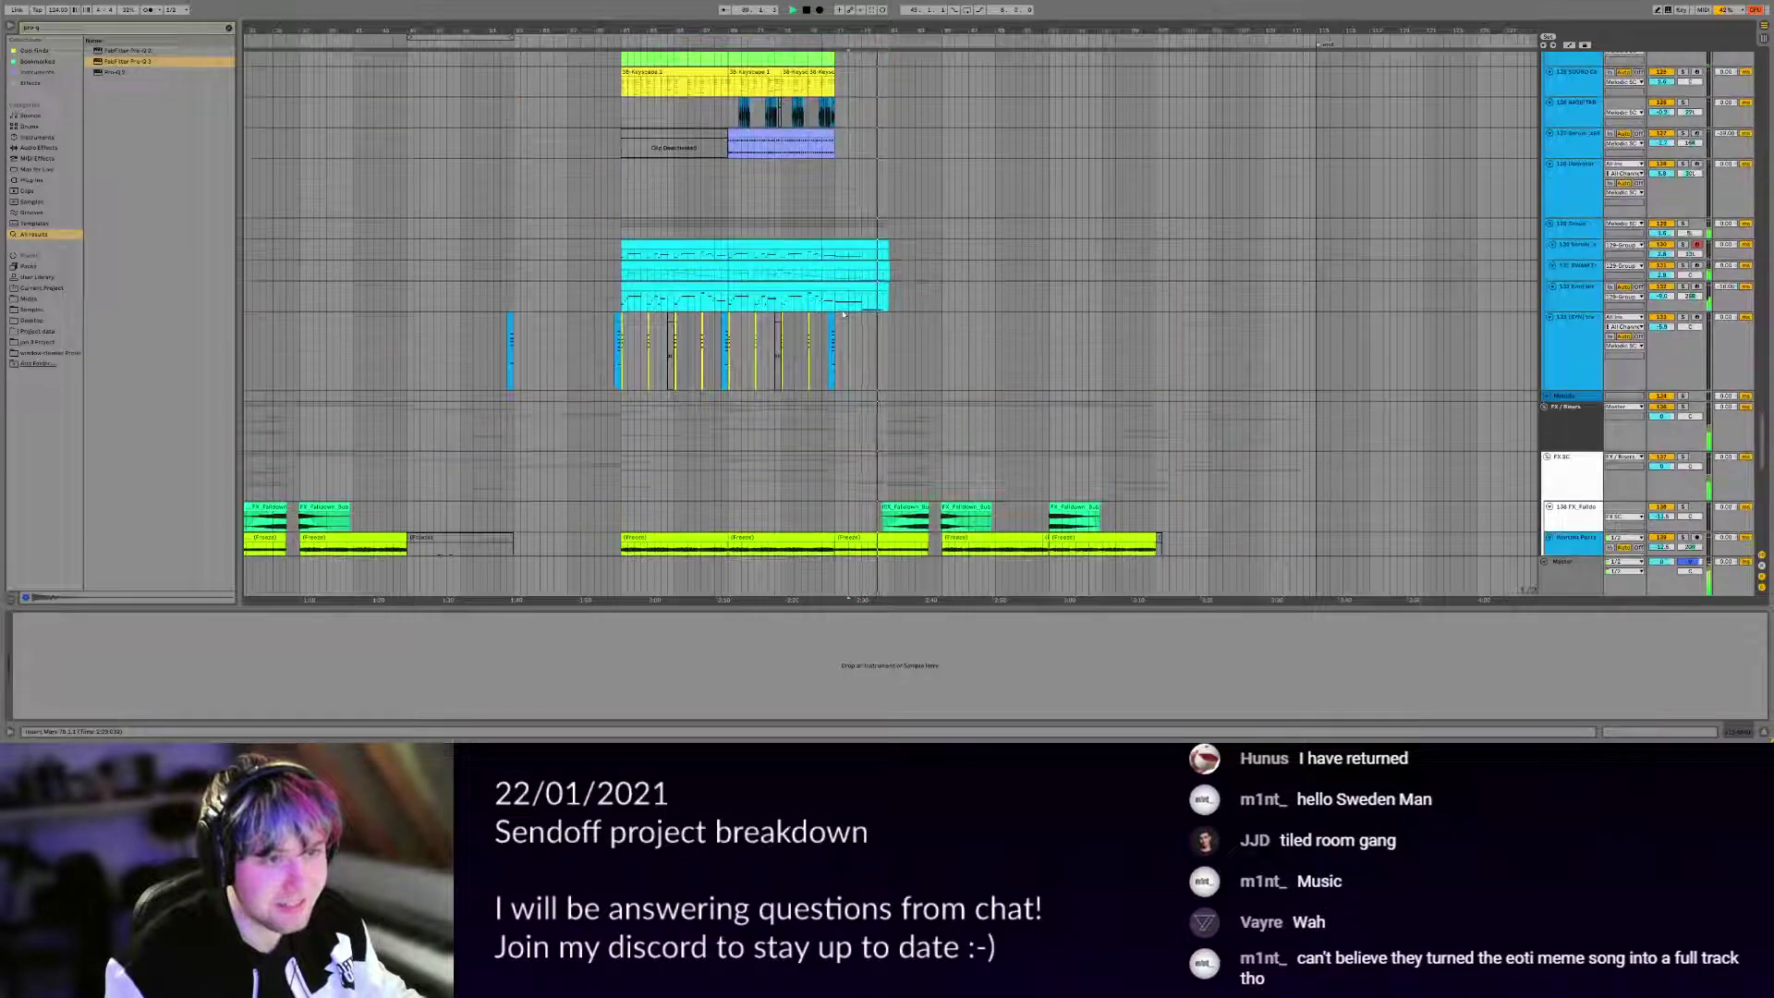
# Open the lowest cyan clip of the melodic group to examine its notes and return to its device chain.
pyautogui.scroll(5, 843, 314)
pyautogui.click(811, 289)
pyautogui.doubleClick(811, 289)
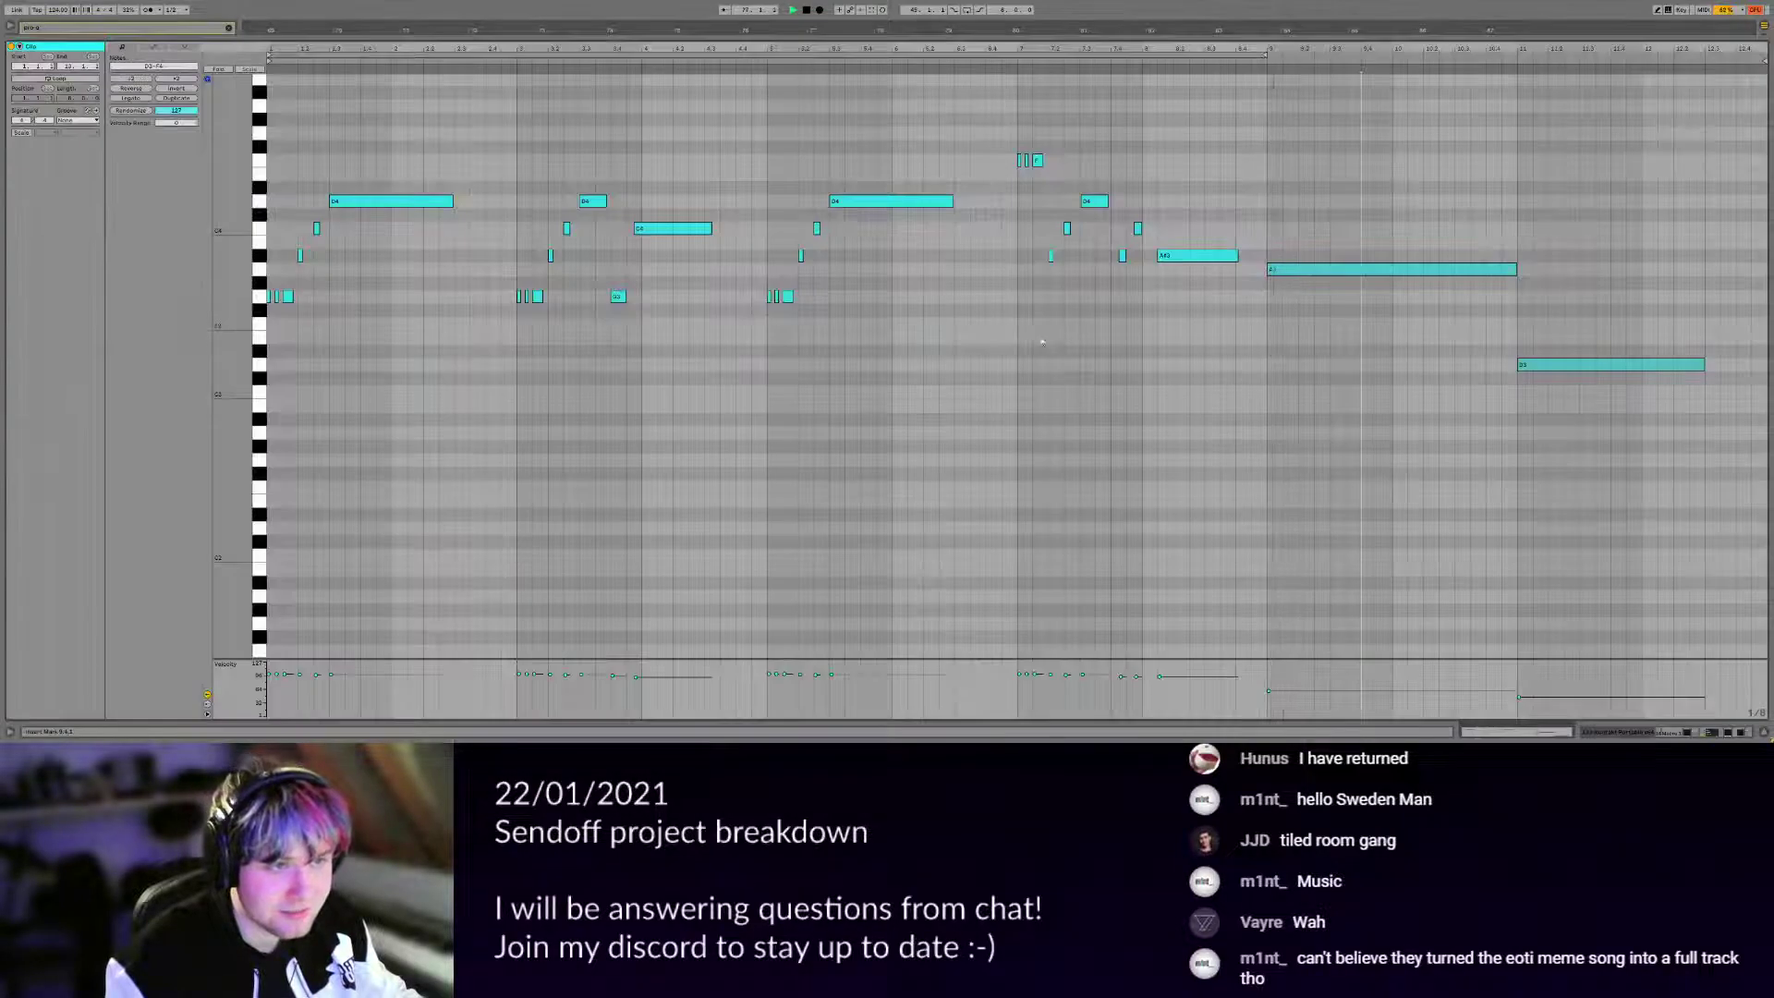
pyautogui.hotkey('shift', 'Tab')
# Stop playback and select the final section of the large green clips, from the Serum track through the frozen audio track.
pyautogui.scroll(-4, 890, 209)
pyautogui.scroll(3, 890, 209)
pyautogui.moveTo(968, 194); pyautogui.dragTo(776, 100)
pyautogui.scroll(-1, 776, 99)
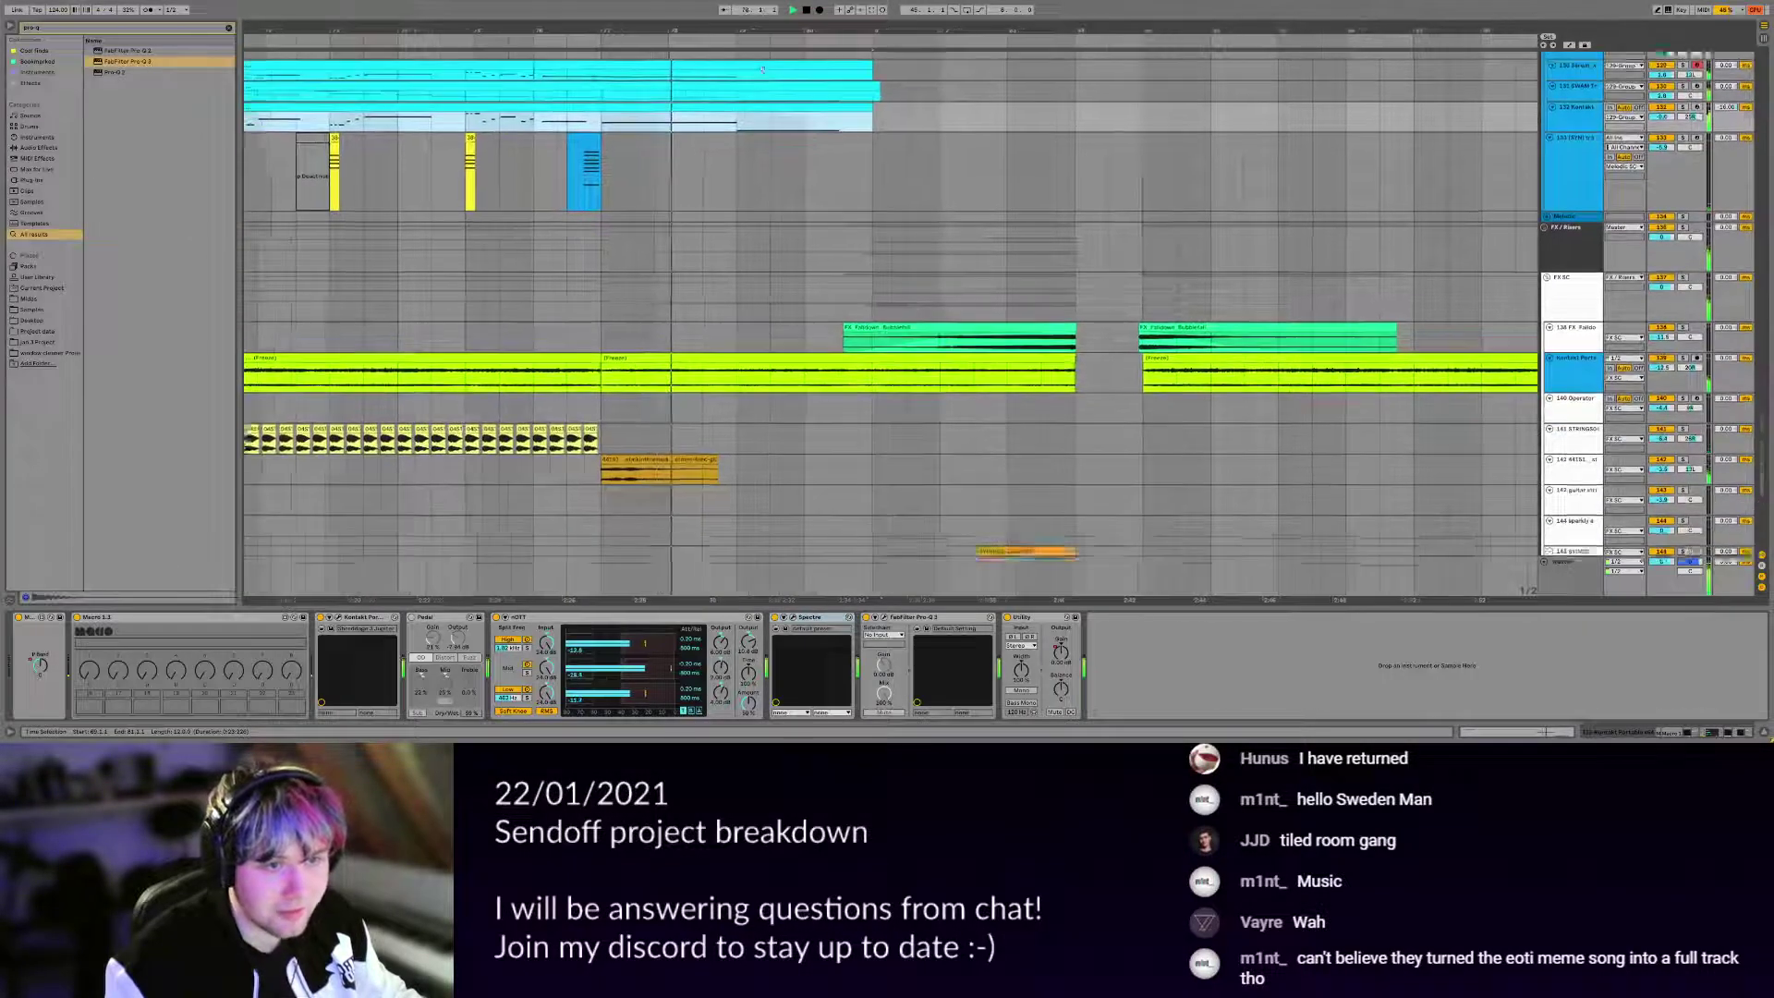
pyautogui.scroll(6, 795, 277)
pyautogui.press('space')
pyautogui.scroll(-4, 759, 242)
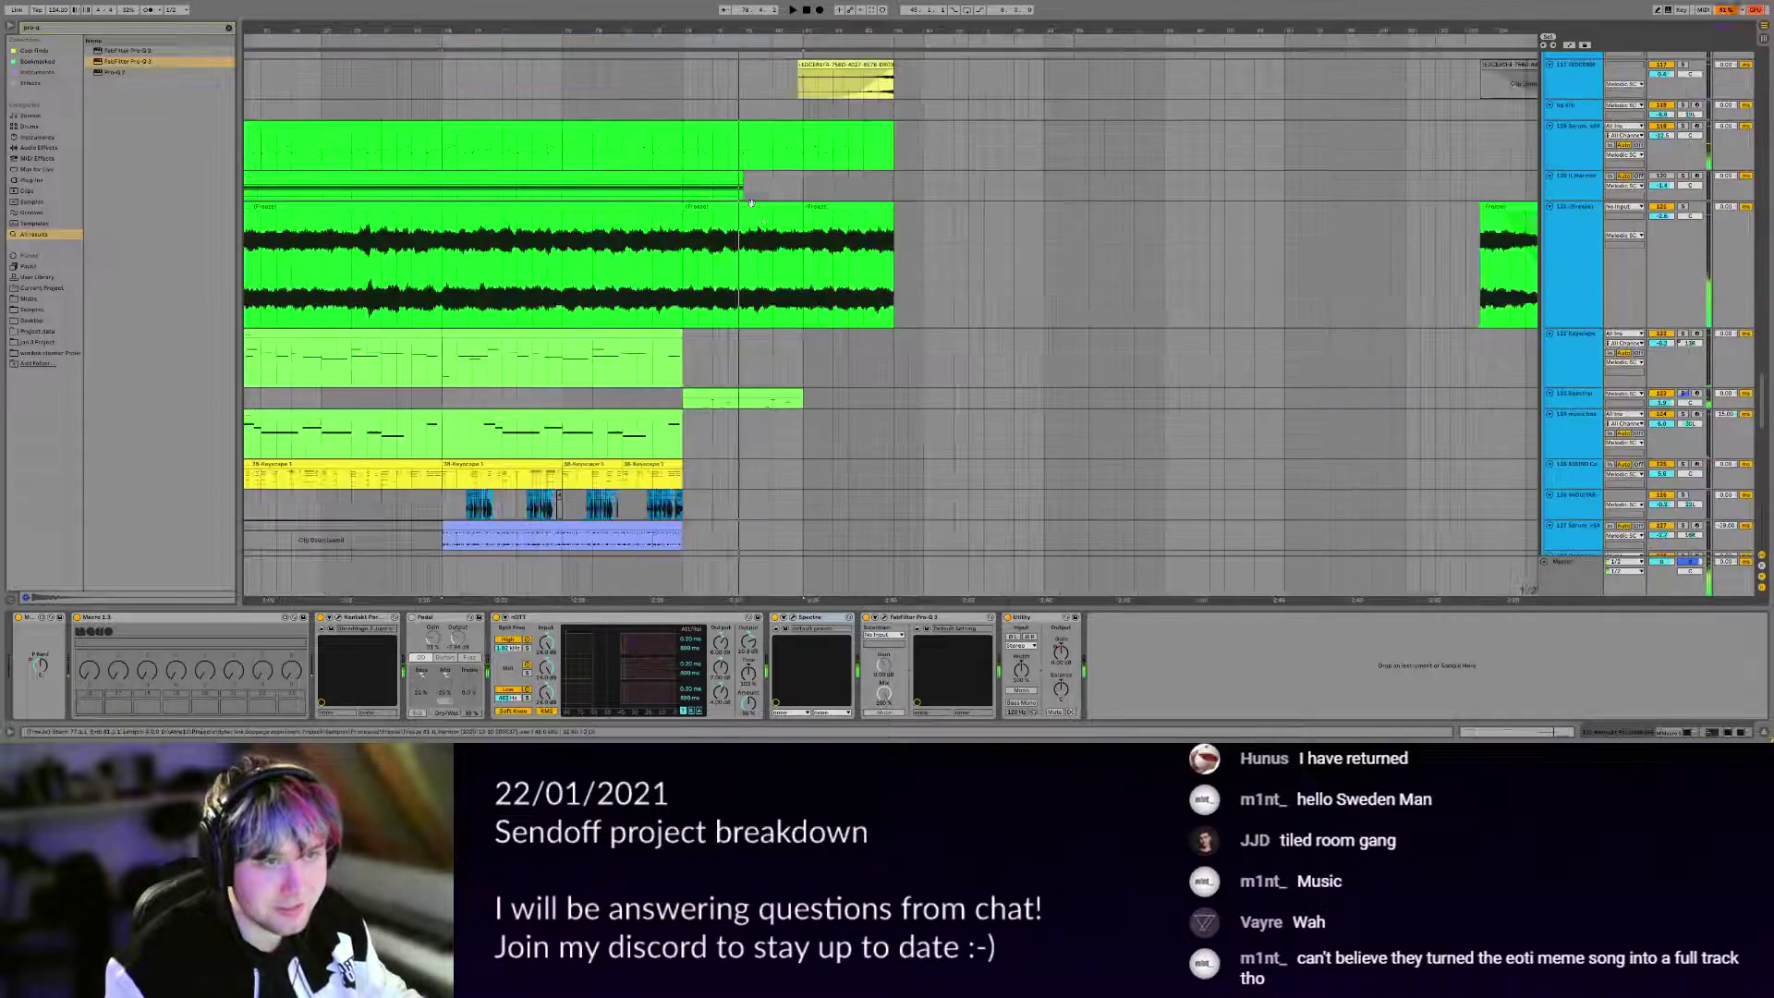
pyautogui.moveTo(909, 155); pyautogui.dragTo(894, 268)
pyautogui.scroll(-6, 894, 268)
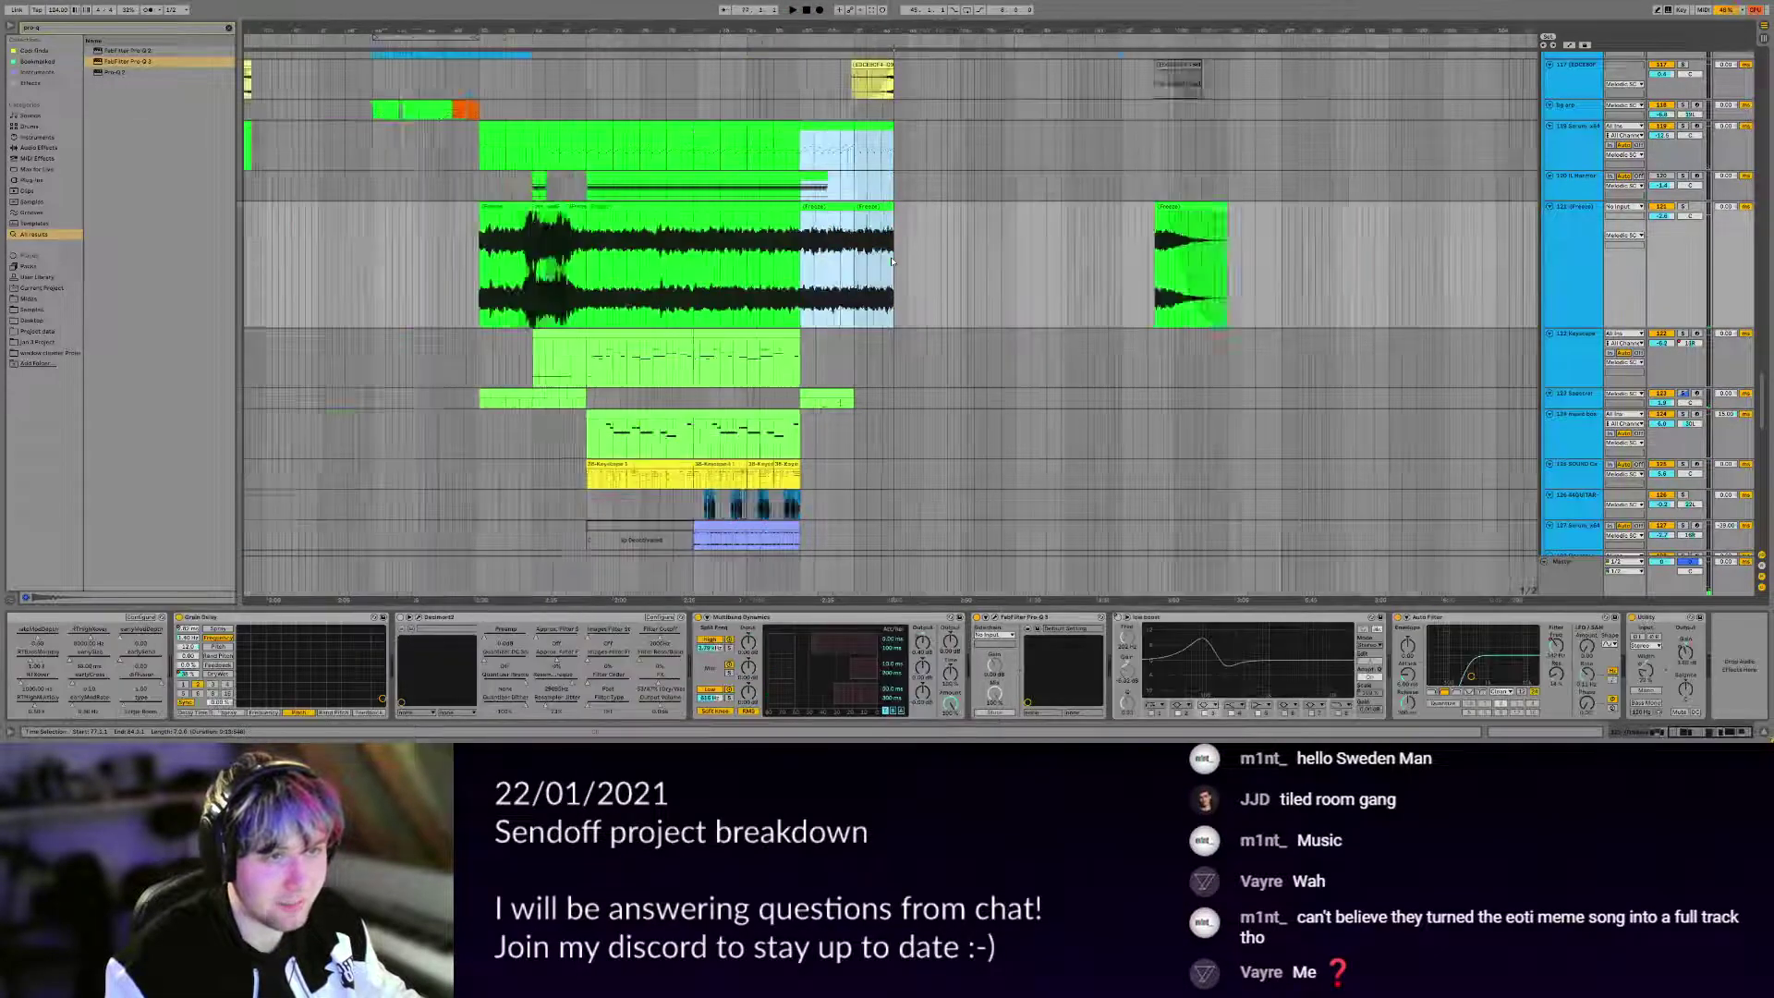
# Audition the green Serum track from the deactivated section and from the end of its long clip.
pyautogui.scroll(4, 393, 204)
pyautogui.click(437, 181)
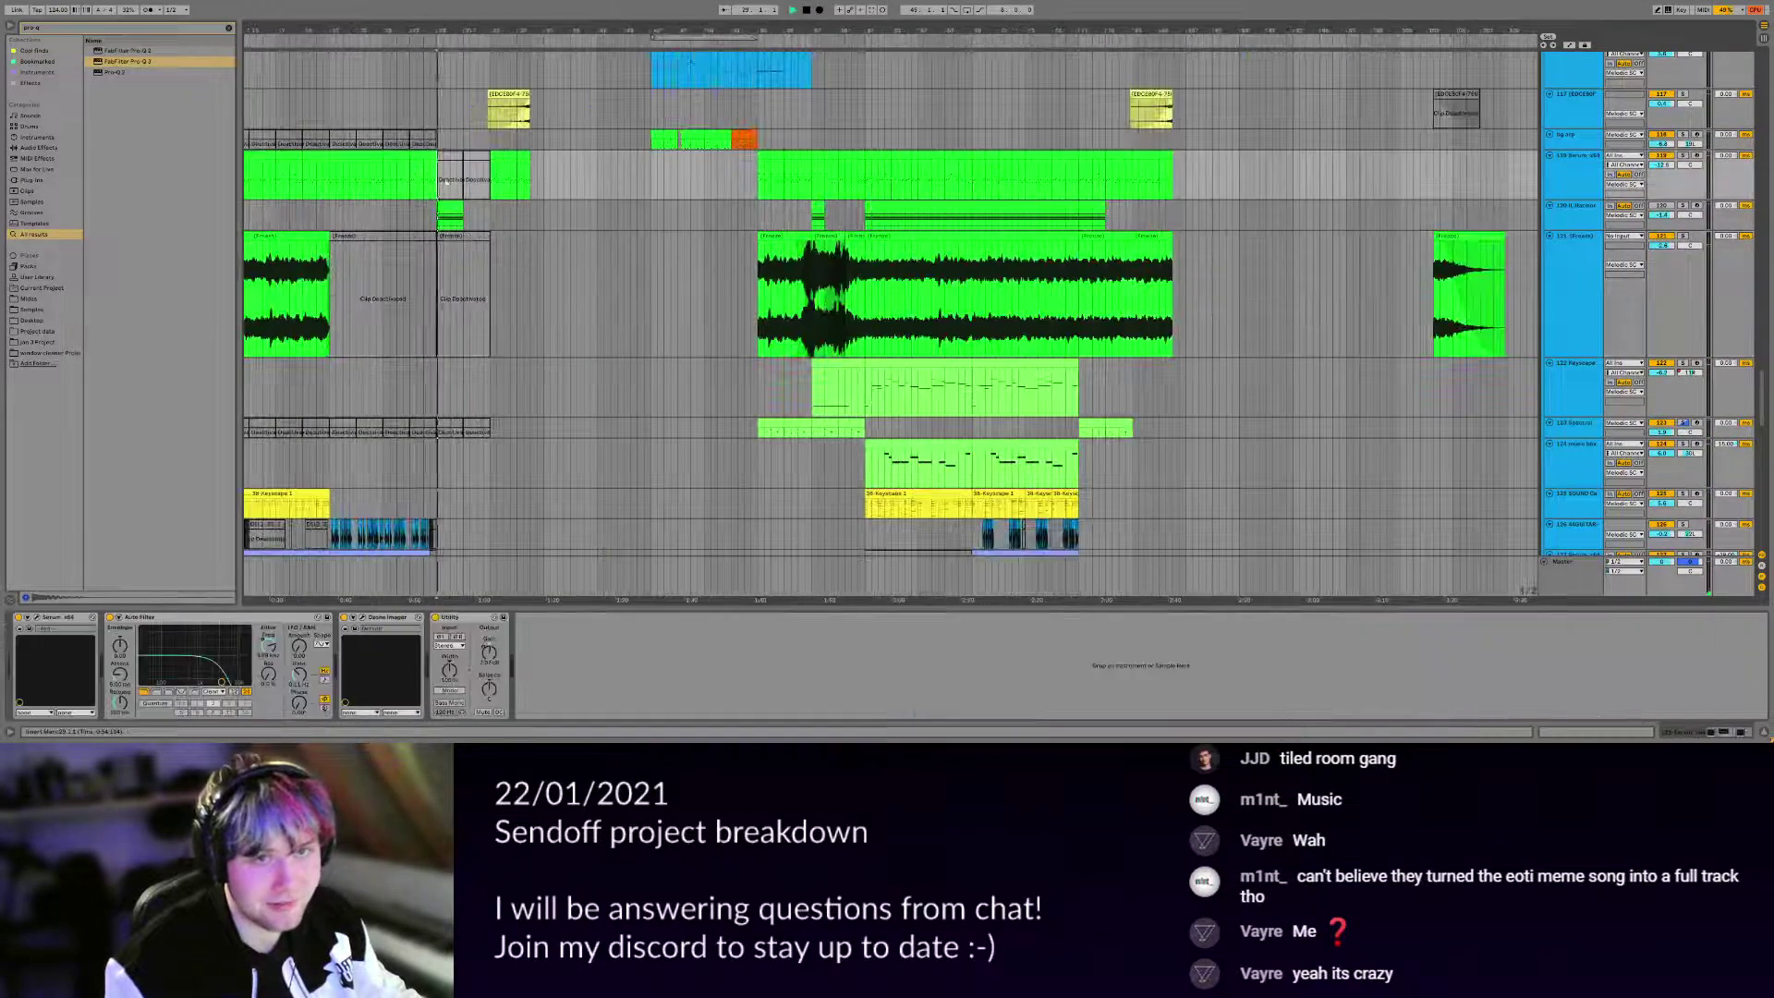
pyautogui.click(1167, 175)
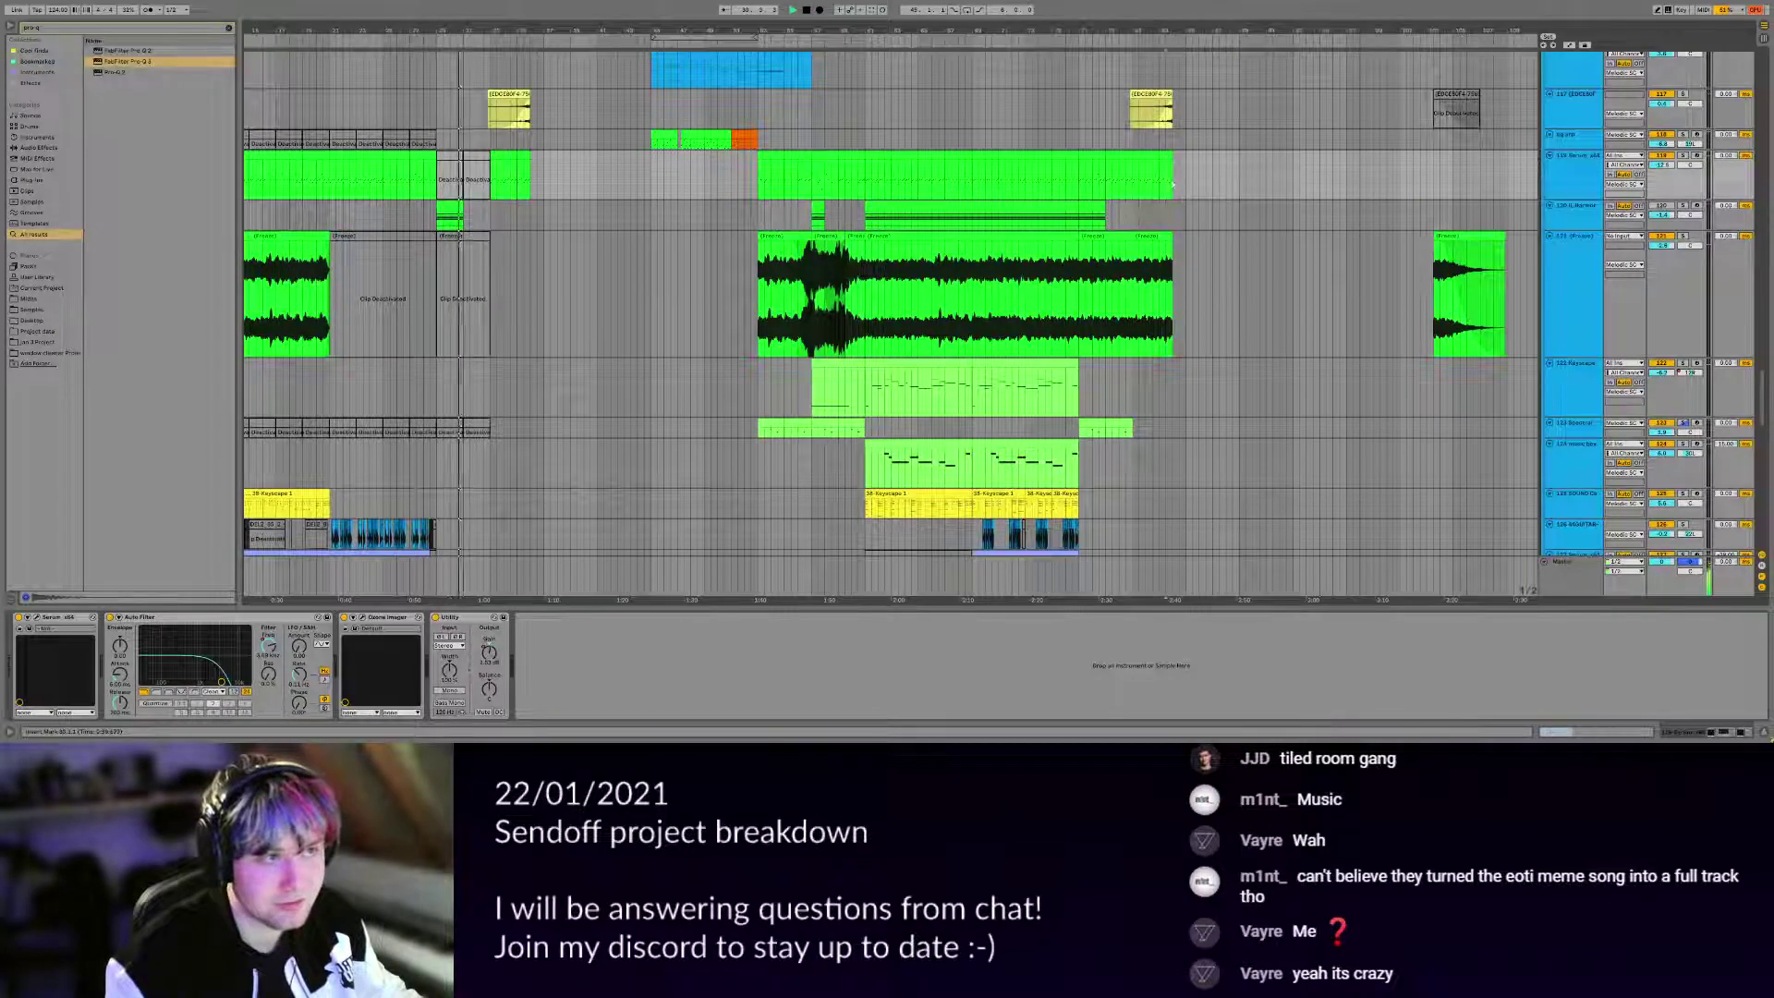
pyautogui.press('space')
pyautogui.press('space')
pyautogui.moveTo(1167, 176); pyautogui.dragTo(731, 391)
pyautogui.press('space')
# Play back the dense lead MIDI passage on the Serum tracks from partway through the phrase.
pyautogui.scroll(5, 887, 207)
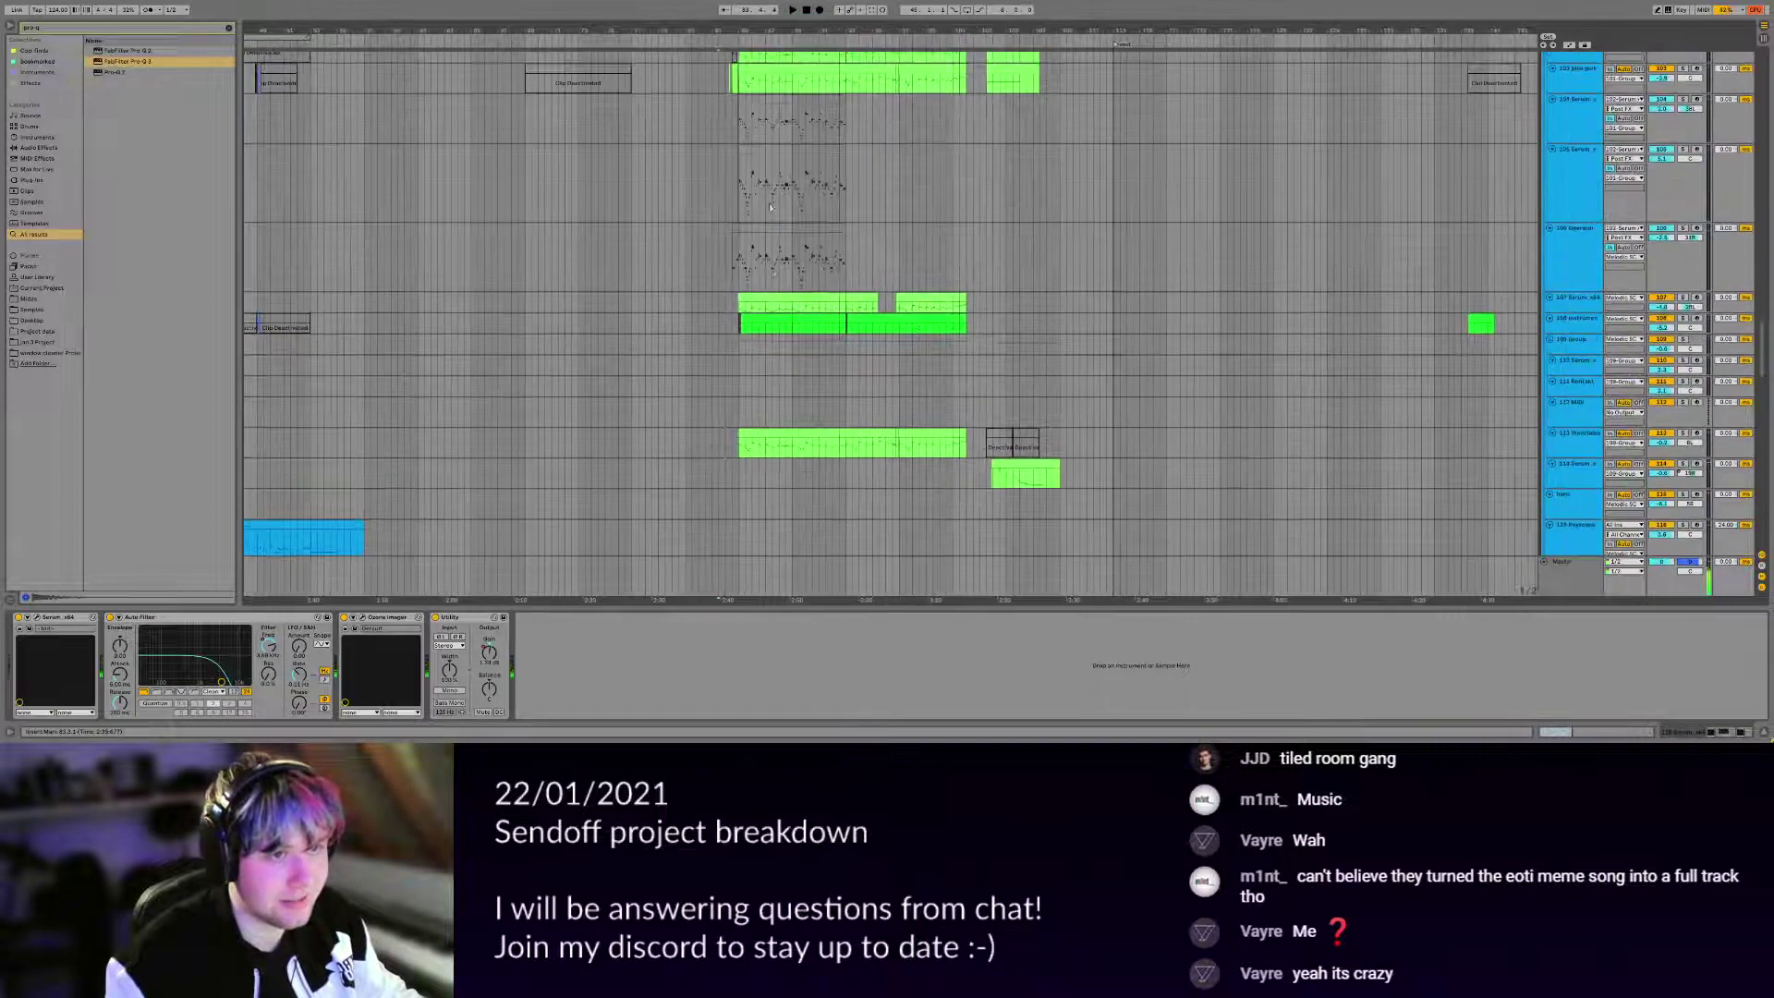
pyautogui.click(745, 180)
pyautogui.press('space')
pyautogui.click(806, 199)
pyautogui.scroll(5, 806, 198)
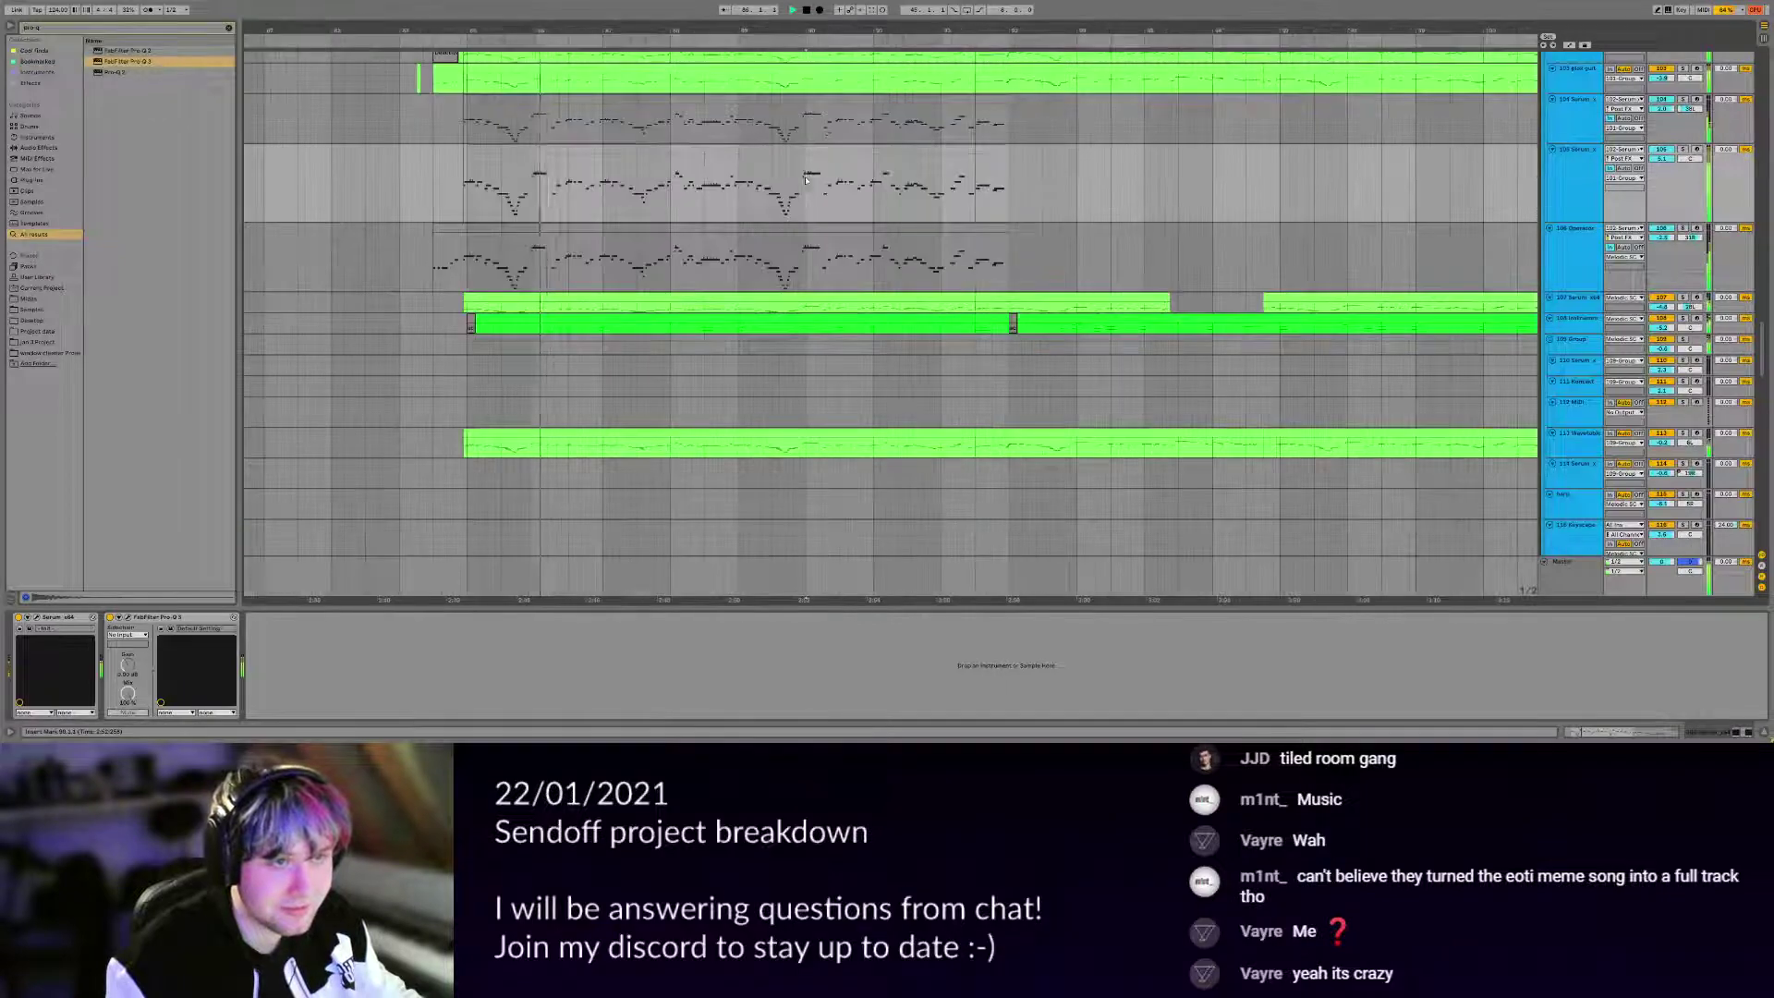
pyautogui.moveTo(837, 215); pyautogui.dragTo(847, 393)
pyautogui.scroll(6, 846, 393)
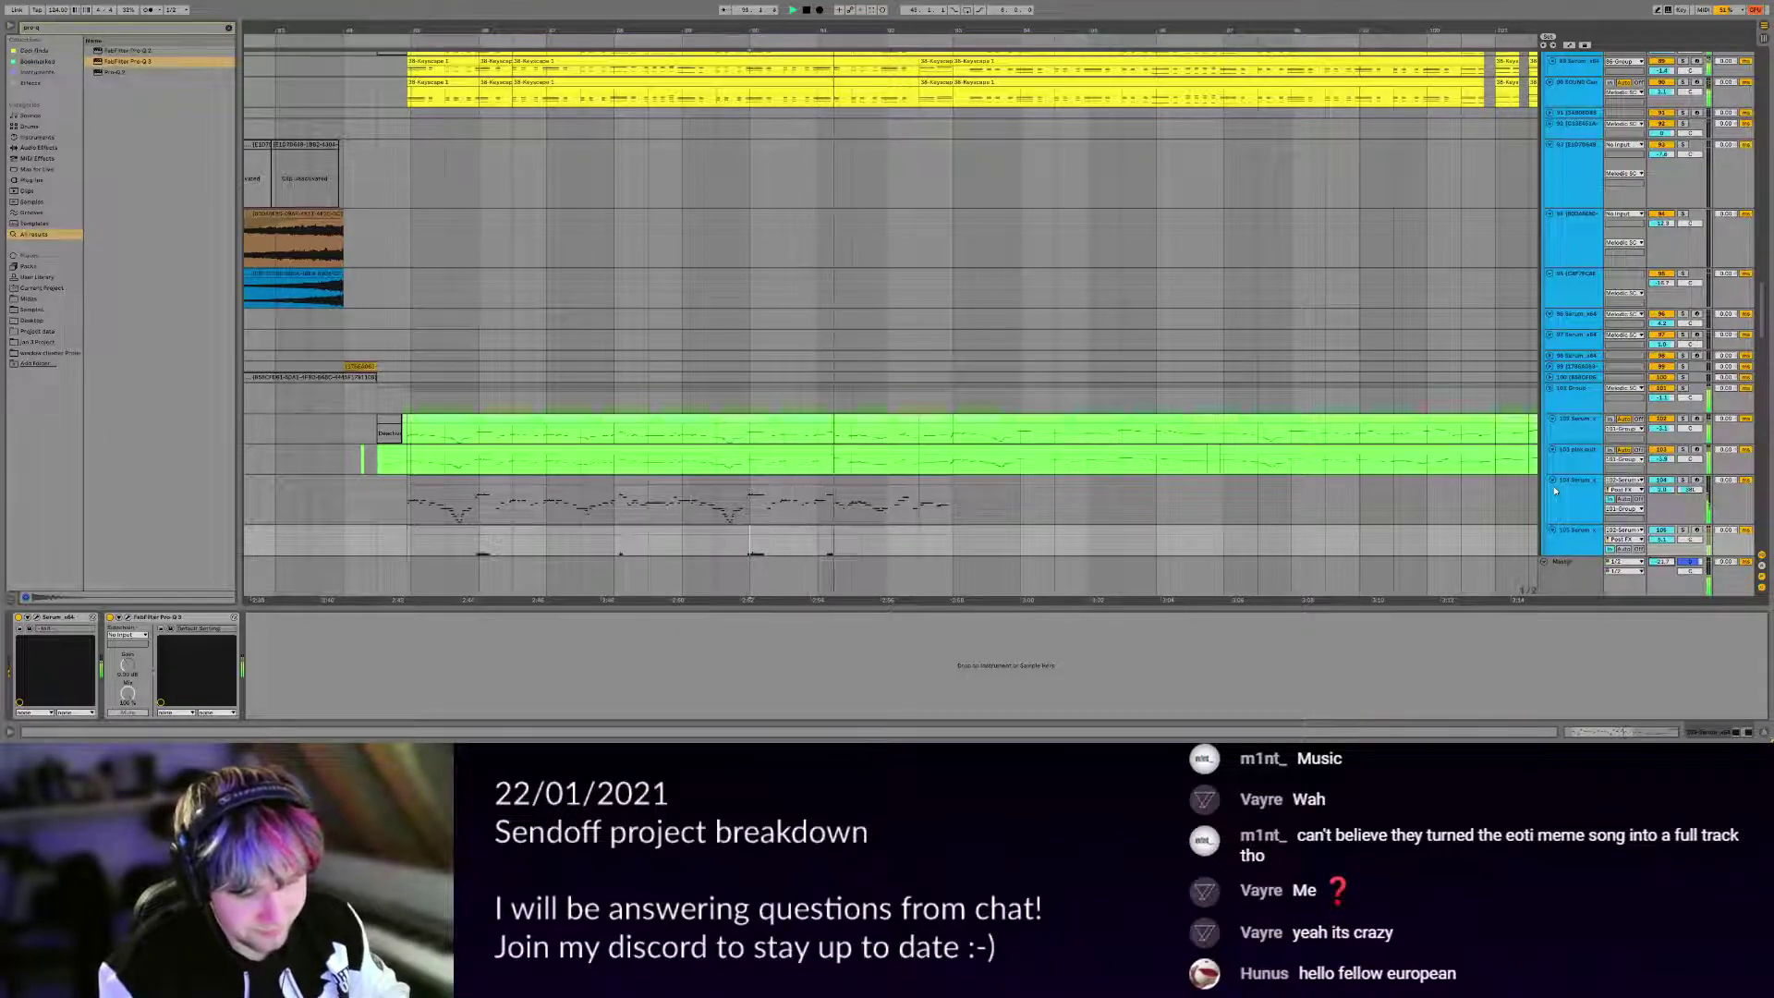
# Look over the yellow Keyscape clips and surrounding melodic tracks, and stop playback.
pyautogui.moveTo(1175, 369); pyautogui.dragTo(826, 374)
pyautogui.scroll(-3, 988, 366)
pyautogui.scroll(6, 739, 347)
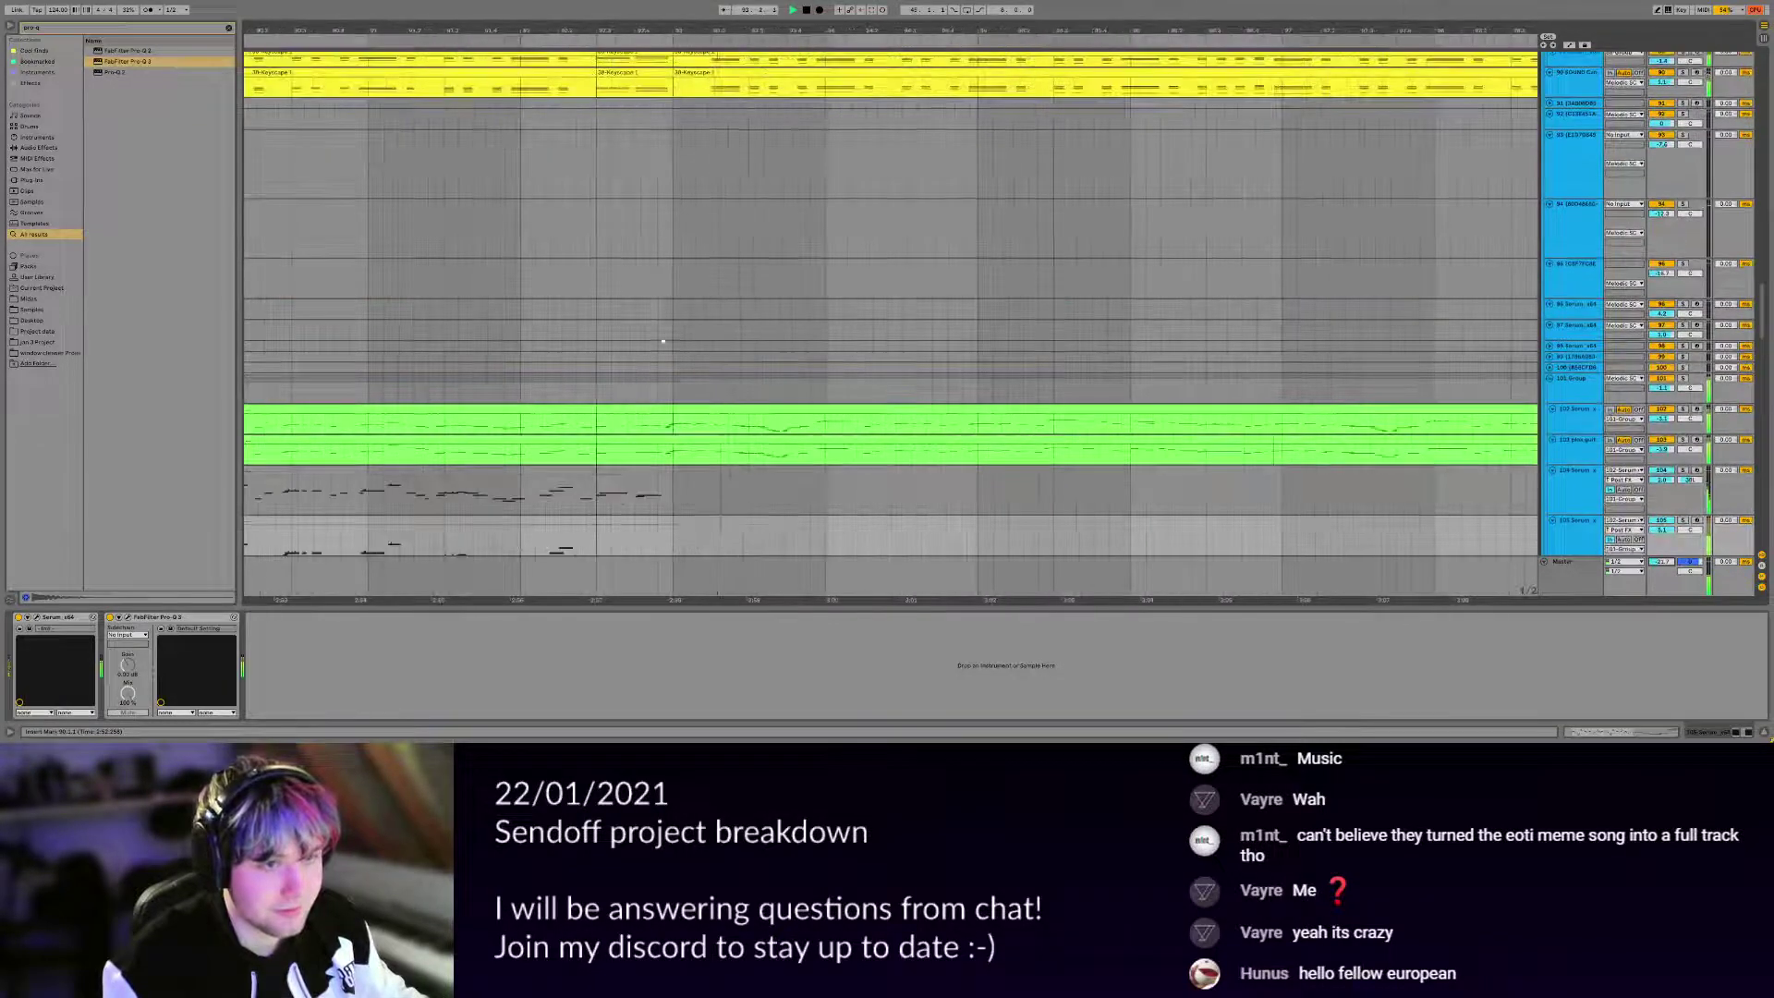
pyautogui.moveTo(674, 337); pyautogui.dragTo(744, 319)
pyautogui.scroll(-3, 743, 319)
pyautogui.scroll(-3, 743, 319)
pyautogui.scroll(5, 839, 393)
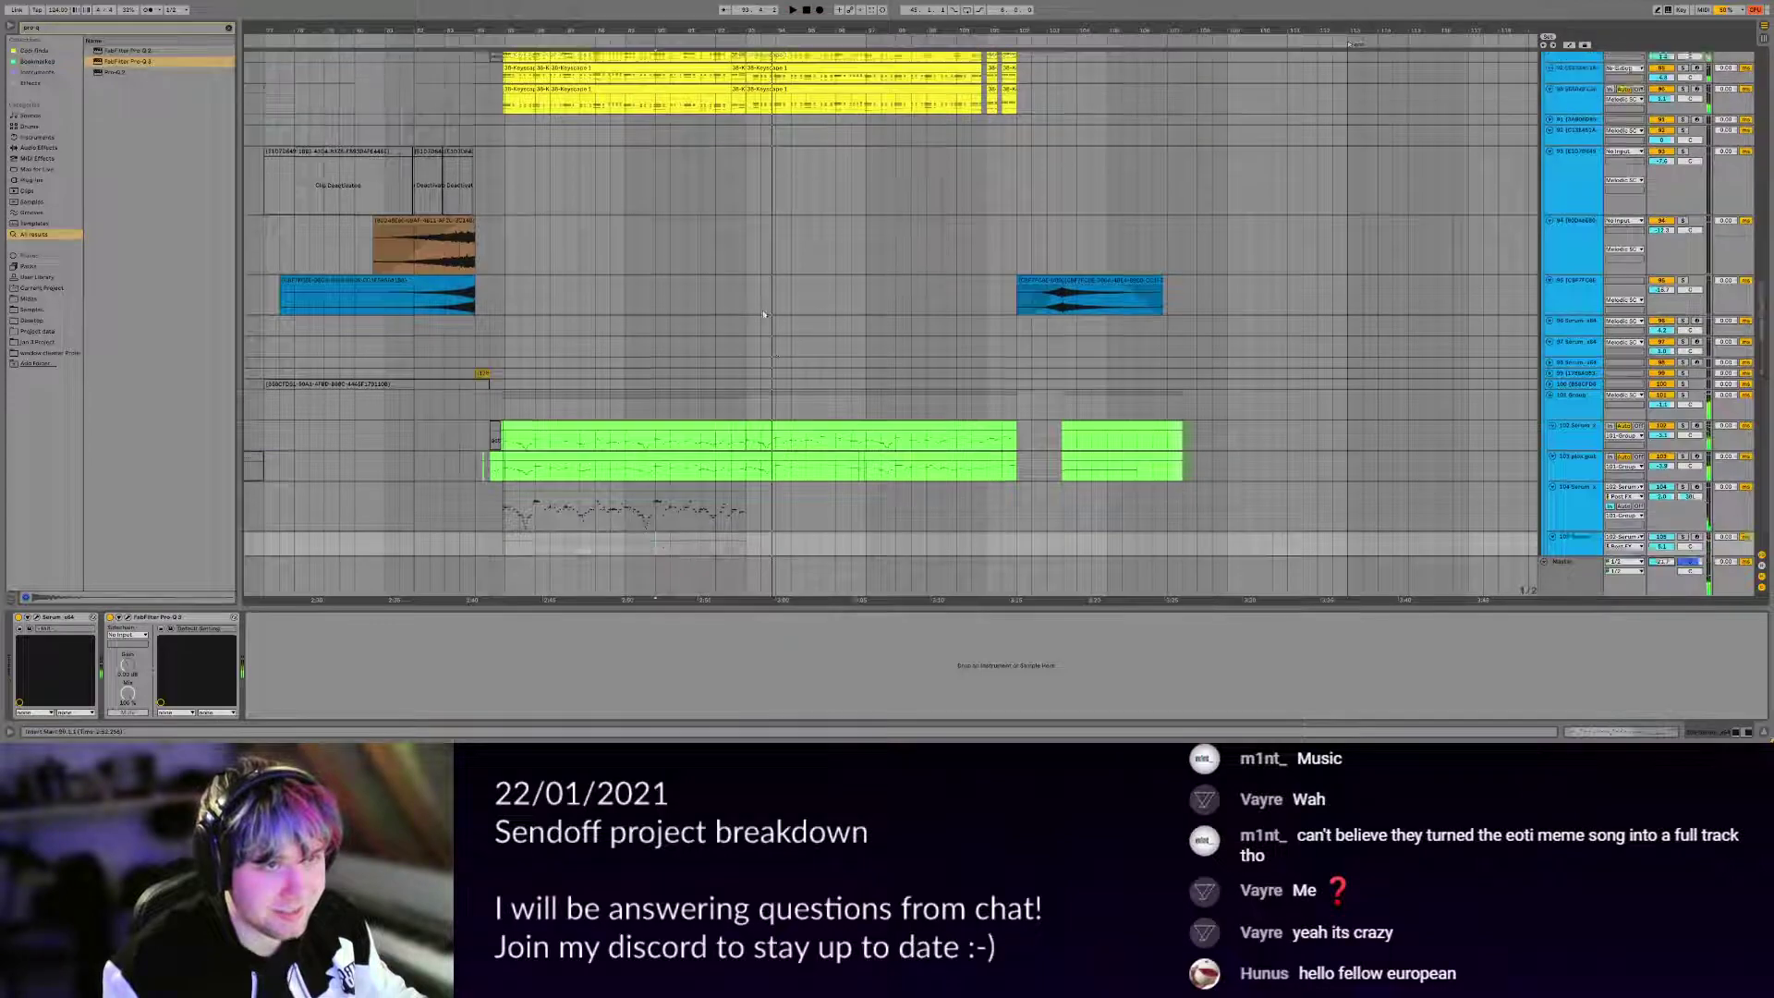
# Open a yellow Keyscape clip and examine its chord notes before returning to the device chain.
pyautogui.doubleClick(759, 240)
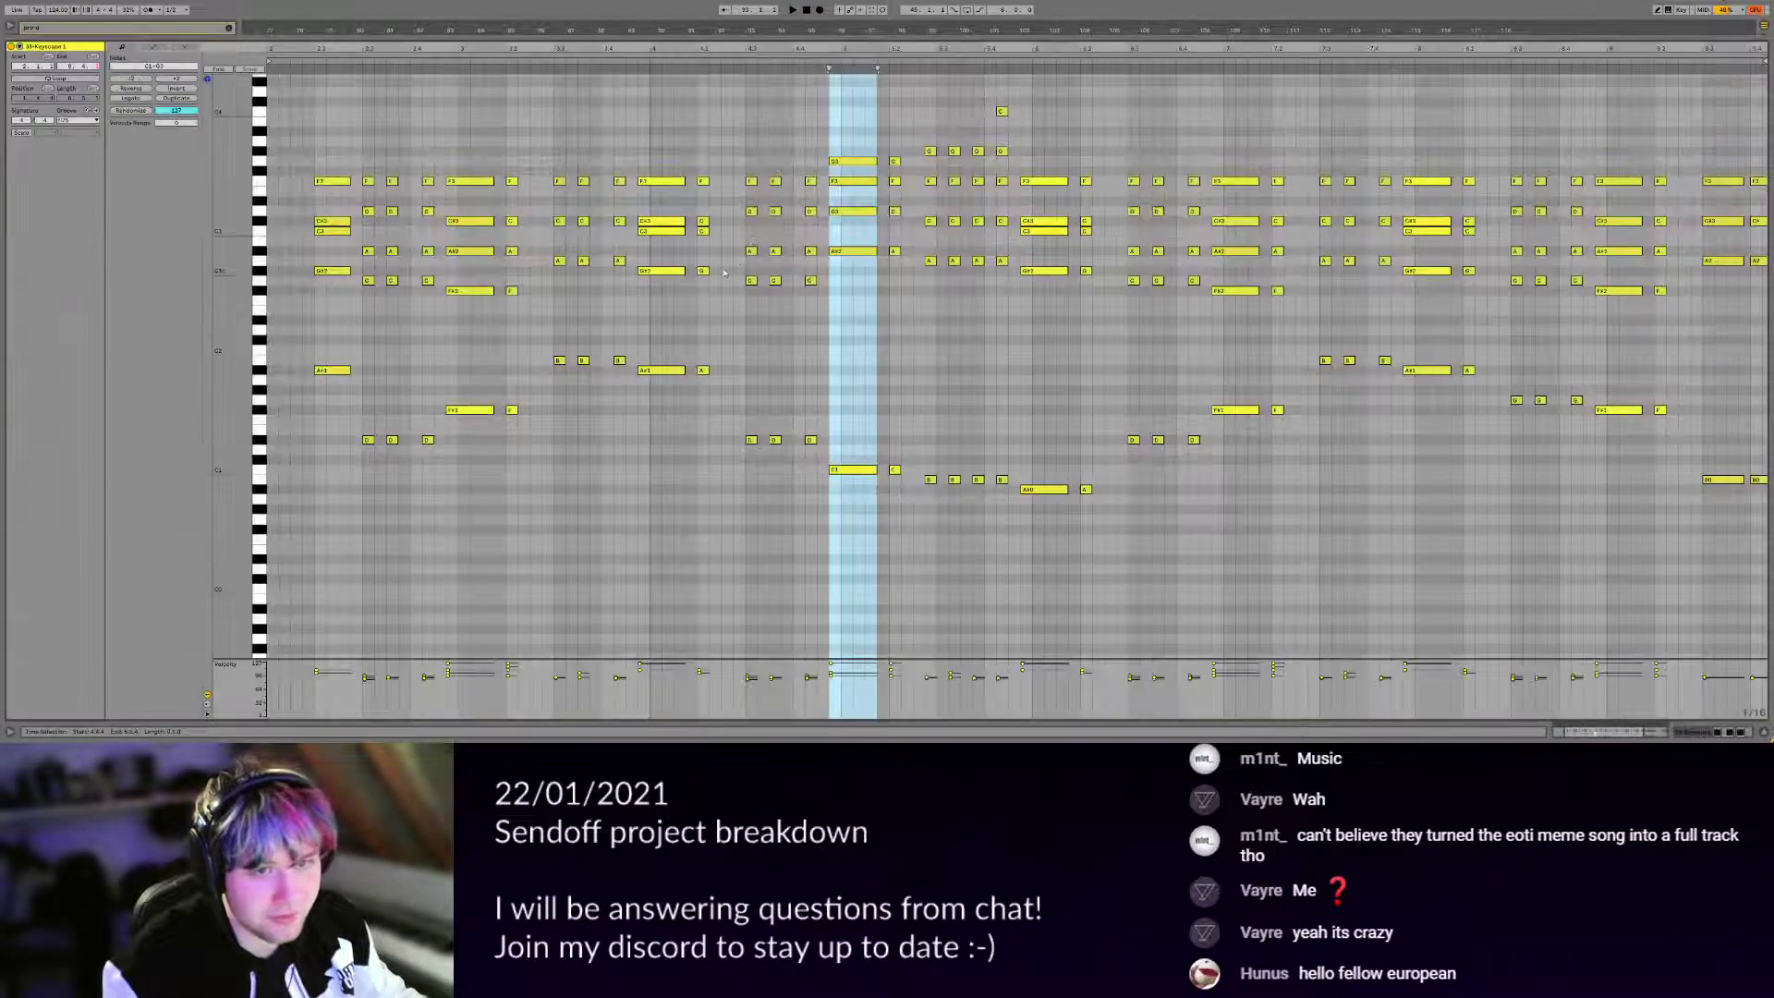
pyautogui.moveTo(617, 316); pyautogui.dragTo(617, 416)
pyautogui.moveTo(378, 383); pyautogui.dragTo(569, 285)
pyautogui.hotkey('shift', 'Tab')
# Open the first Keyscape clip on the topmost yellow track and examine its opening chords.
pyautogui.moveTo(587, 56); pyautogui.dragTo(642, 185)
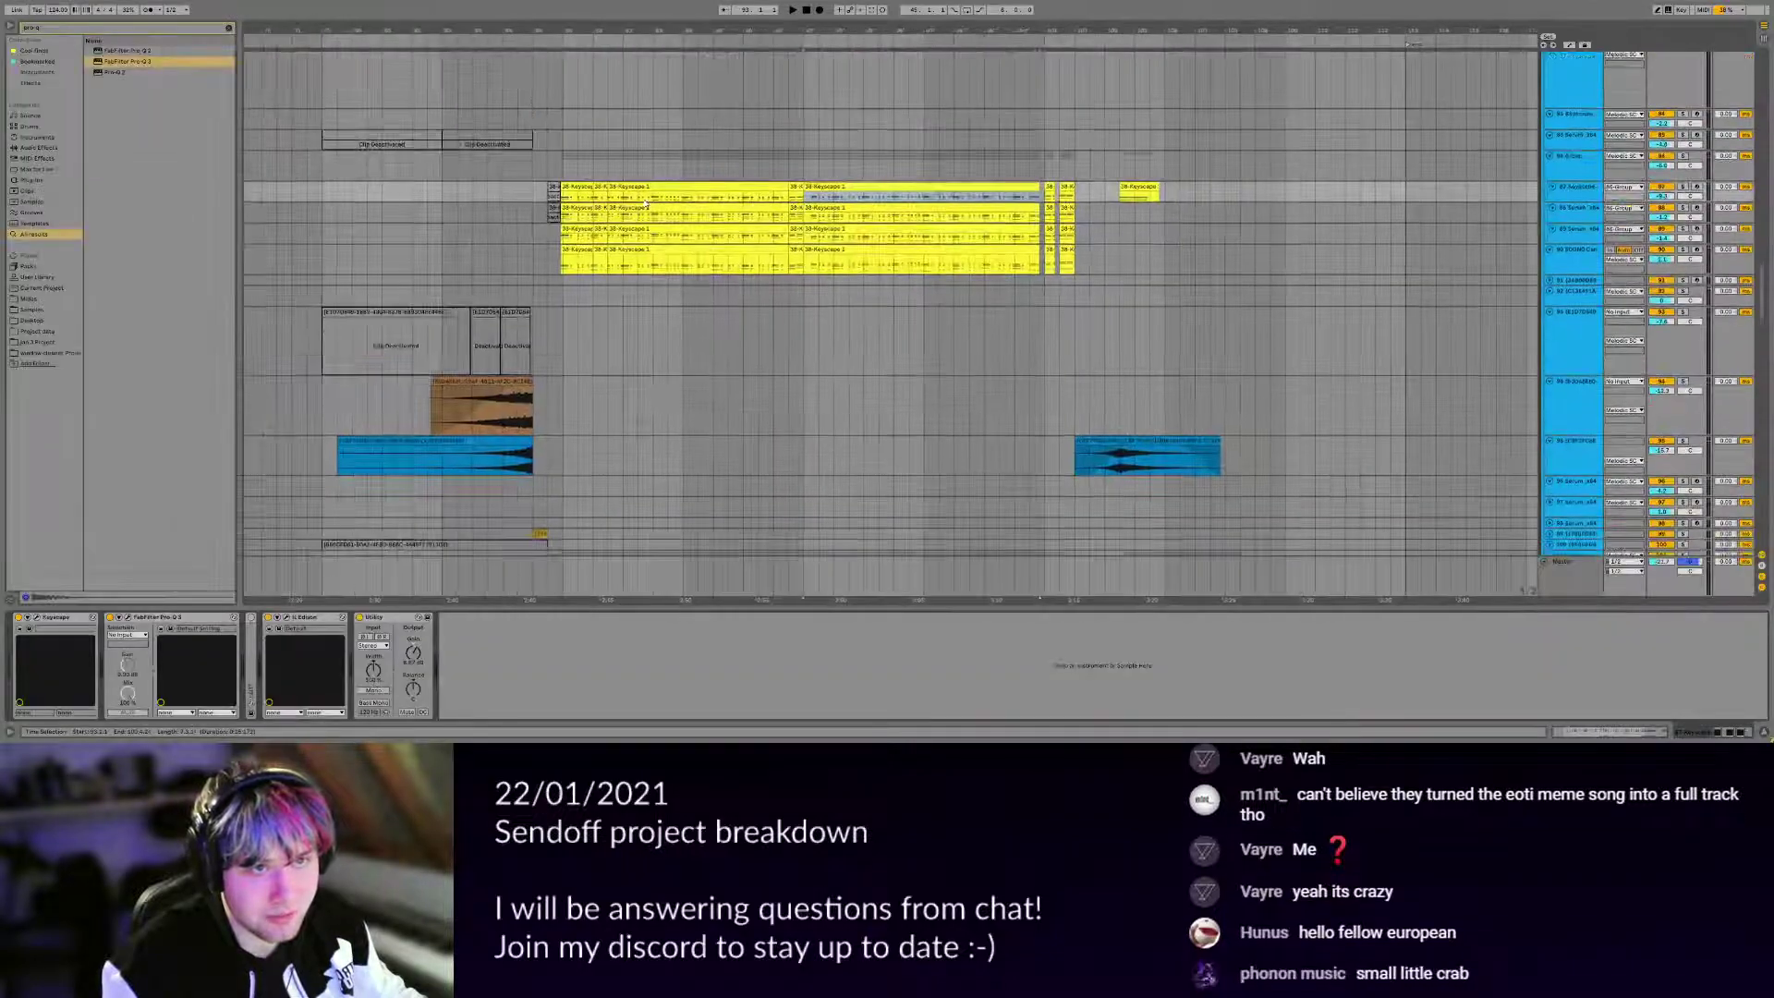
pyautogui.click(642, 185)
pyautogui.doubleClick(578, 186)
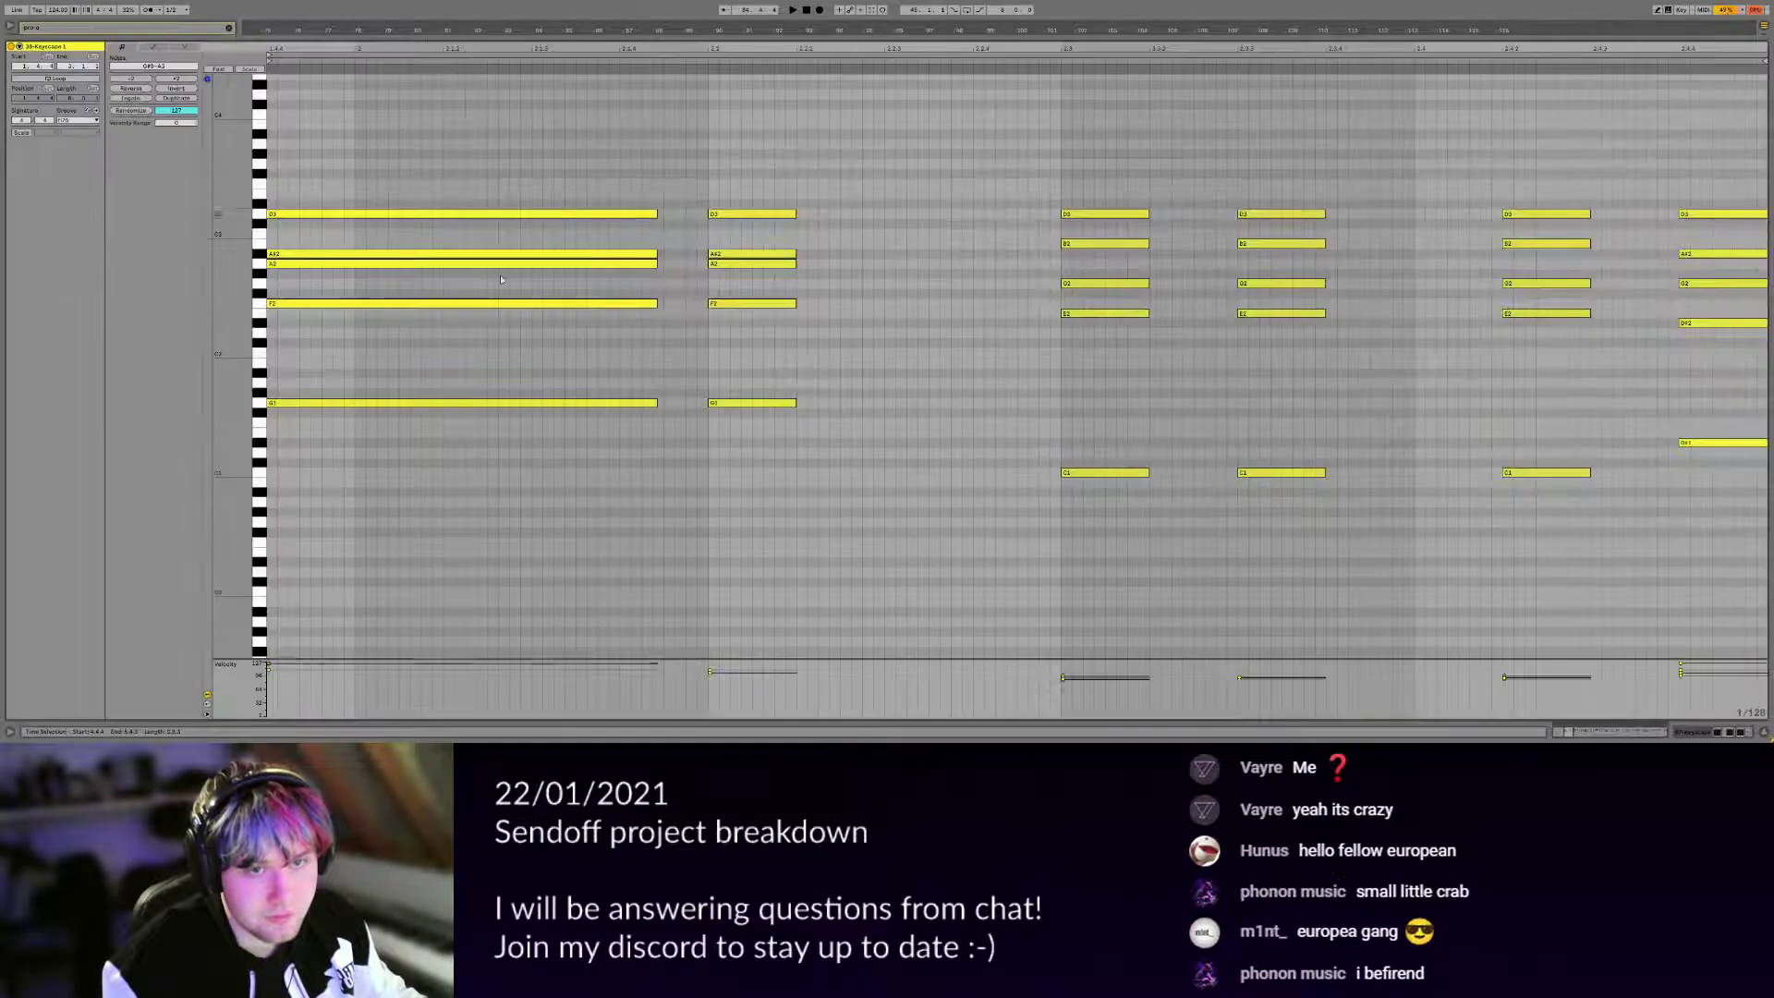
pyautogui.hotkey('shift', 'Tab')
pyautogui.scroll(-3, 759, 236)
pyautogui.scroll(2, 794, 217)
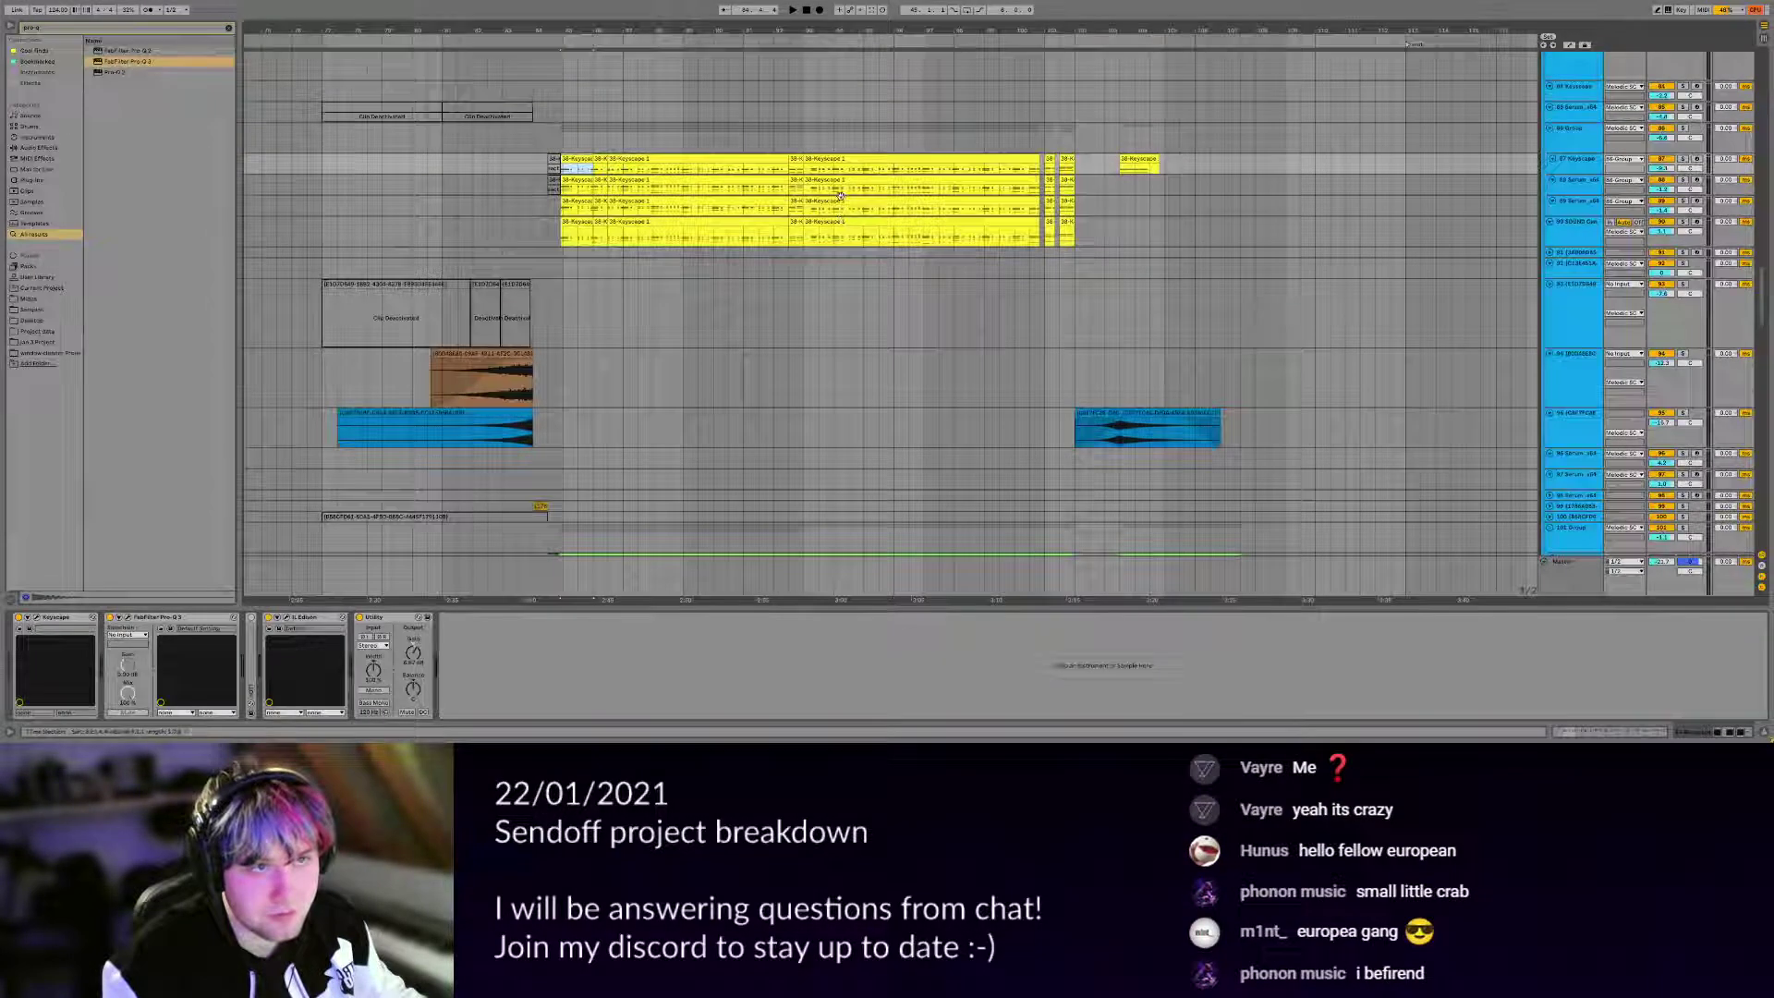
# Solo the topmost Keyscape track and listen to its opening chords.
pyautogui.click(1683, 159)
pyautogui.press('space')
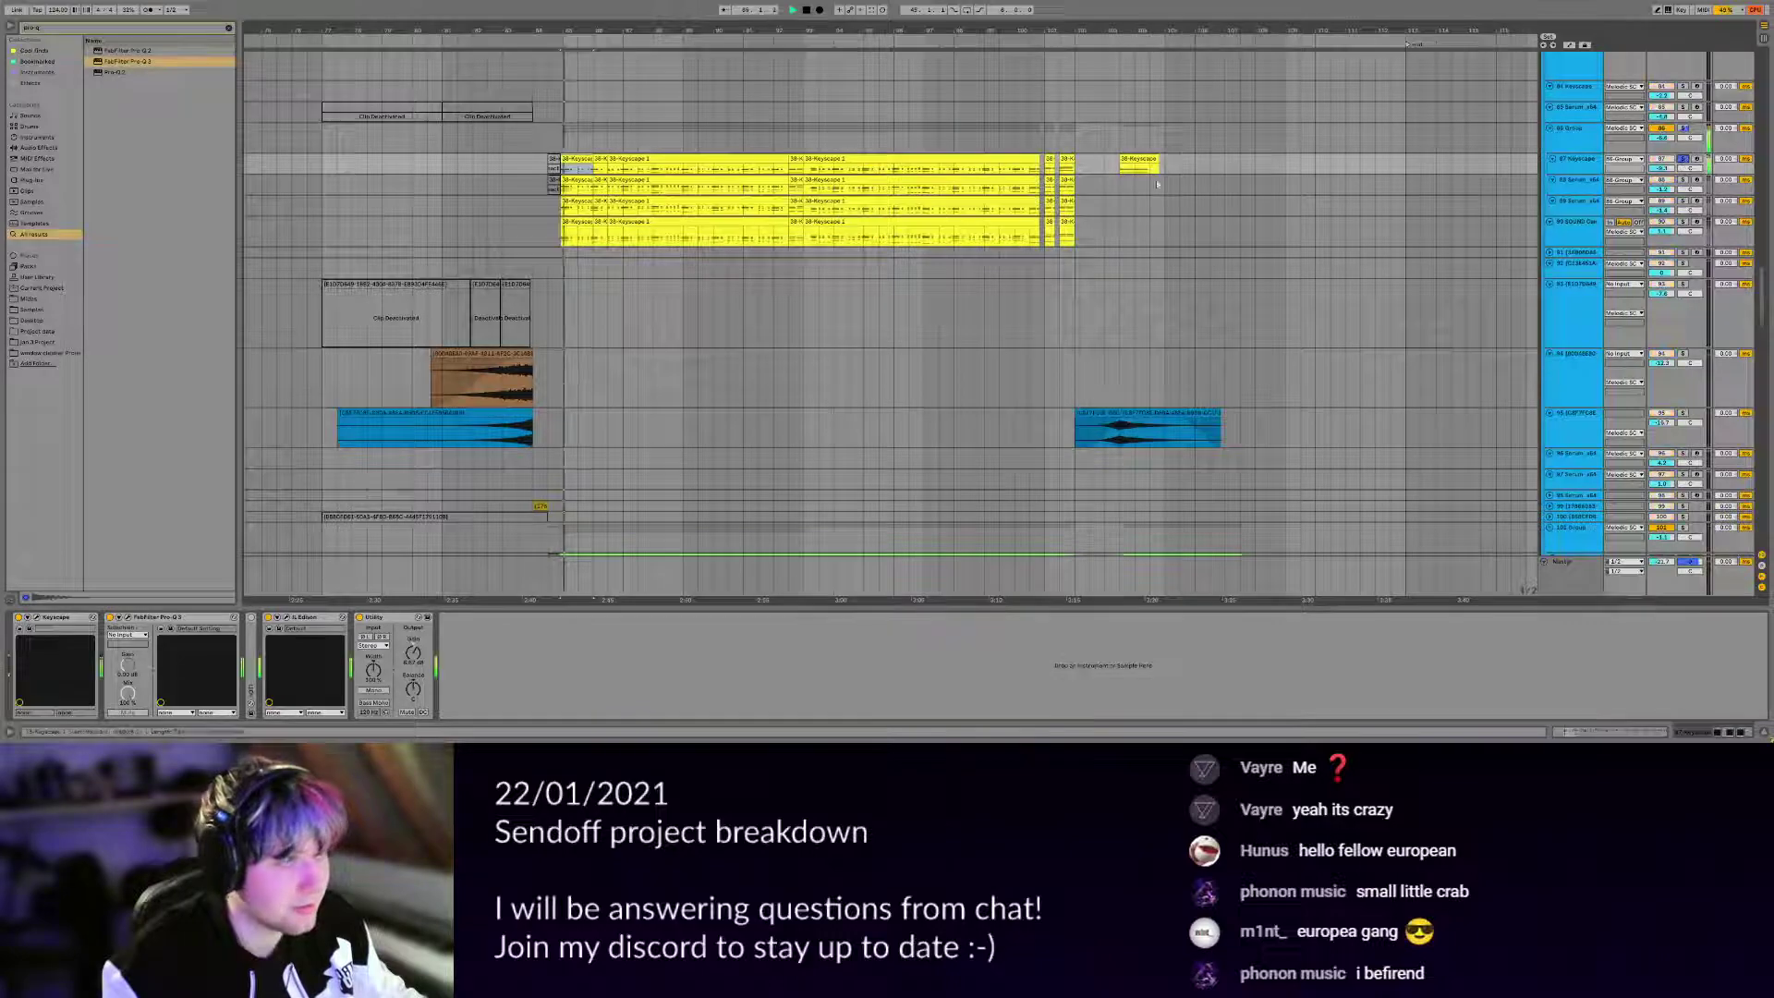
pyautogui.doubleClick(596, 158)
pyautogui.press('space')
pyautogui.hotkey('shift', 'Tab')
# Add a low note beneath the first chord of the Keyscape clip and return to the device chain.
pyautogui.scroll(-1, 578, 160)
pyautogui.hotkey('shift', 'Tab')
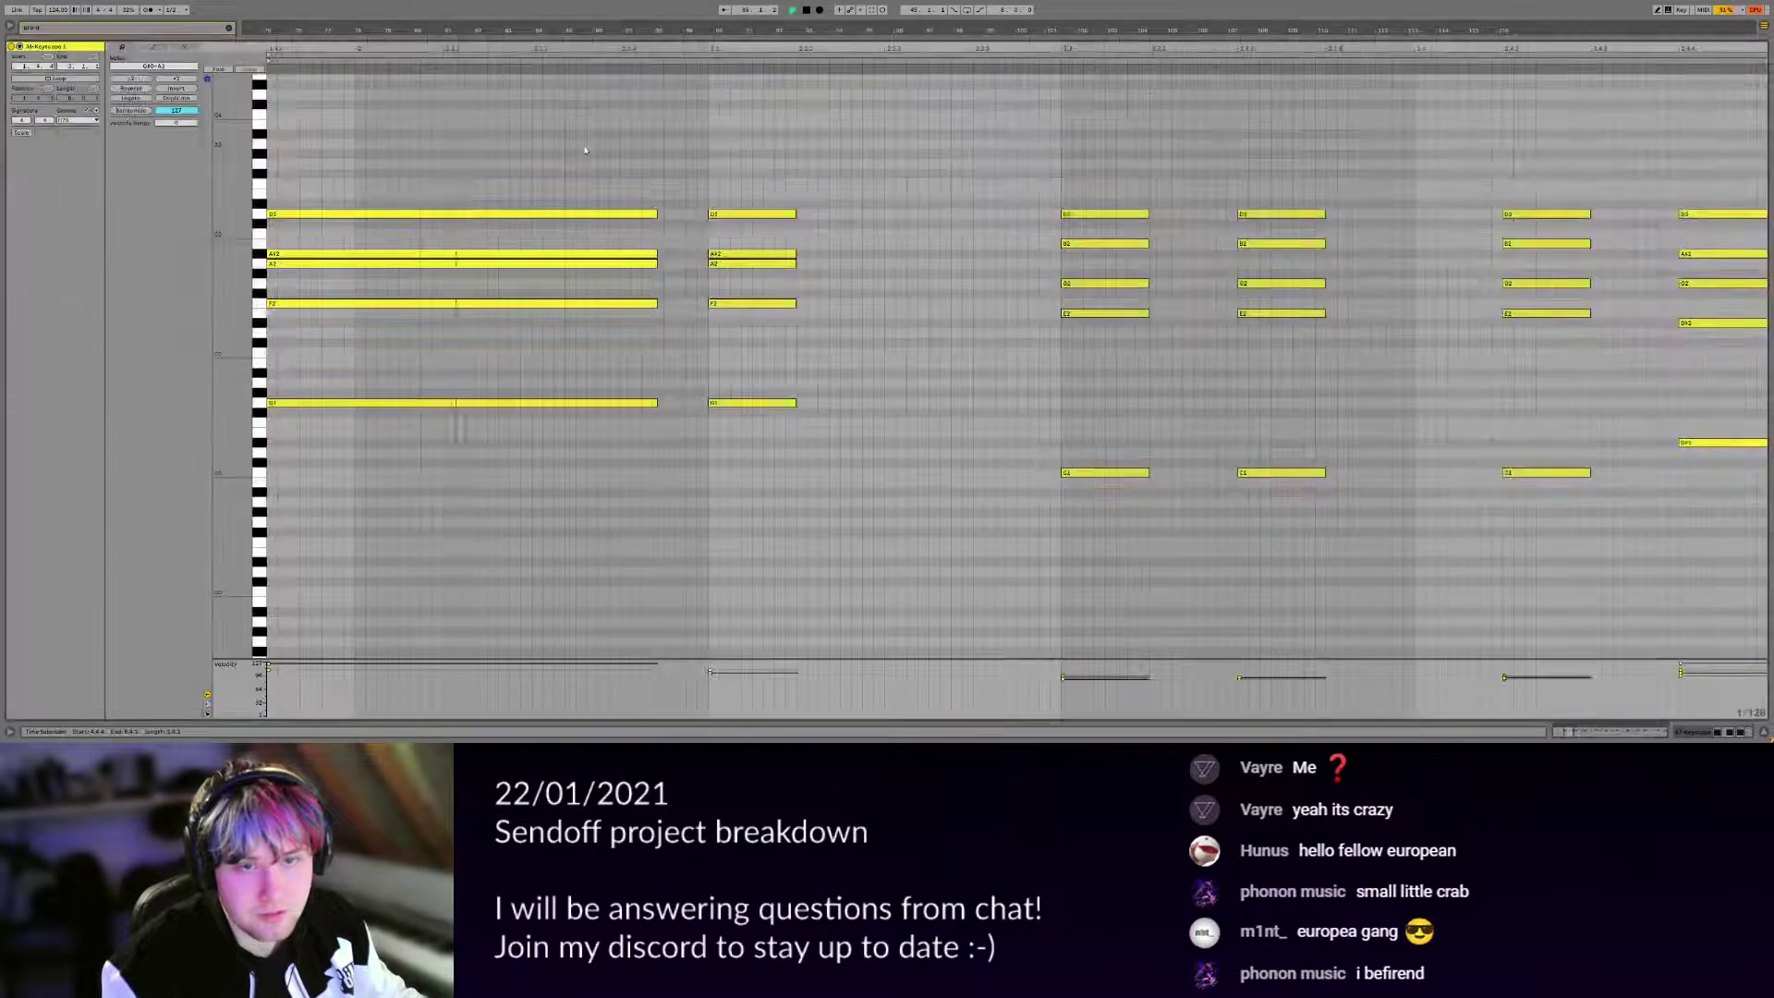
pyautogui.hotkey('shift', 'Tab')
pyautogui.scroll(-1, 702, 176)
pyautogui.scroll(2, 823, 197)
pyautogui.hotkey('shift', 'Tab')
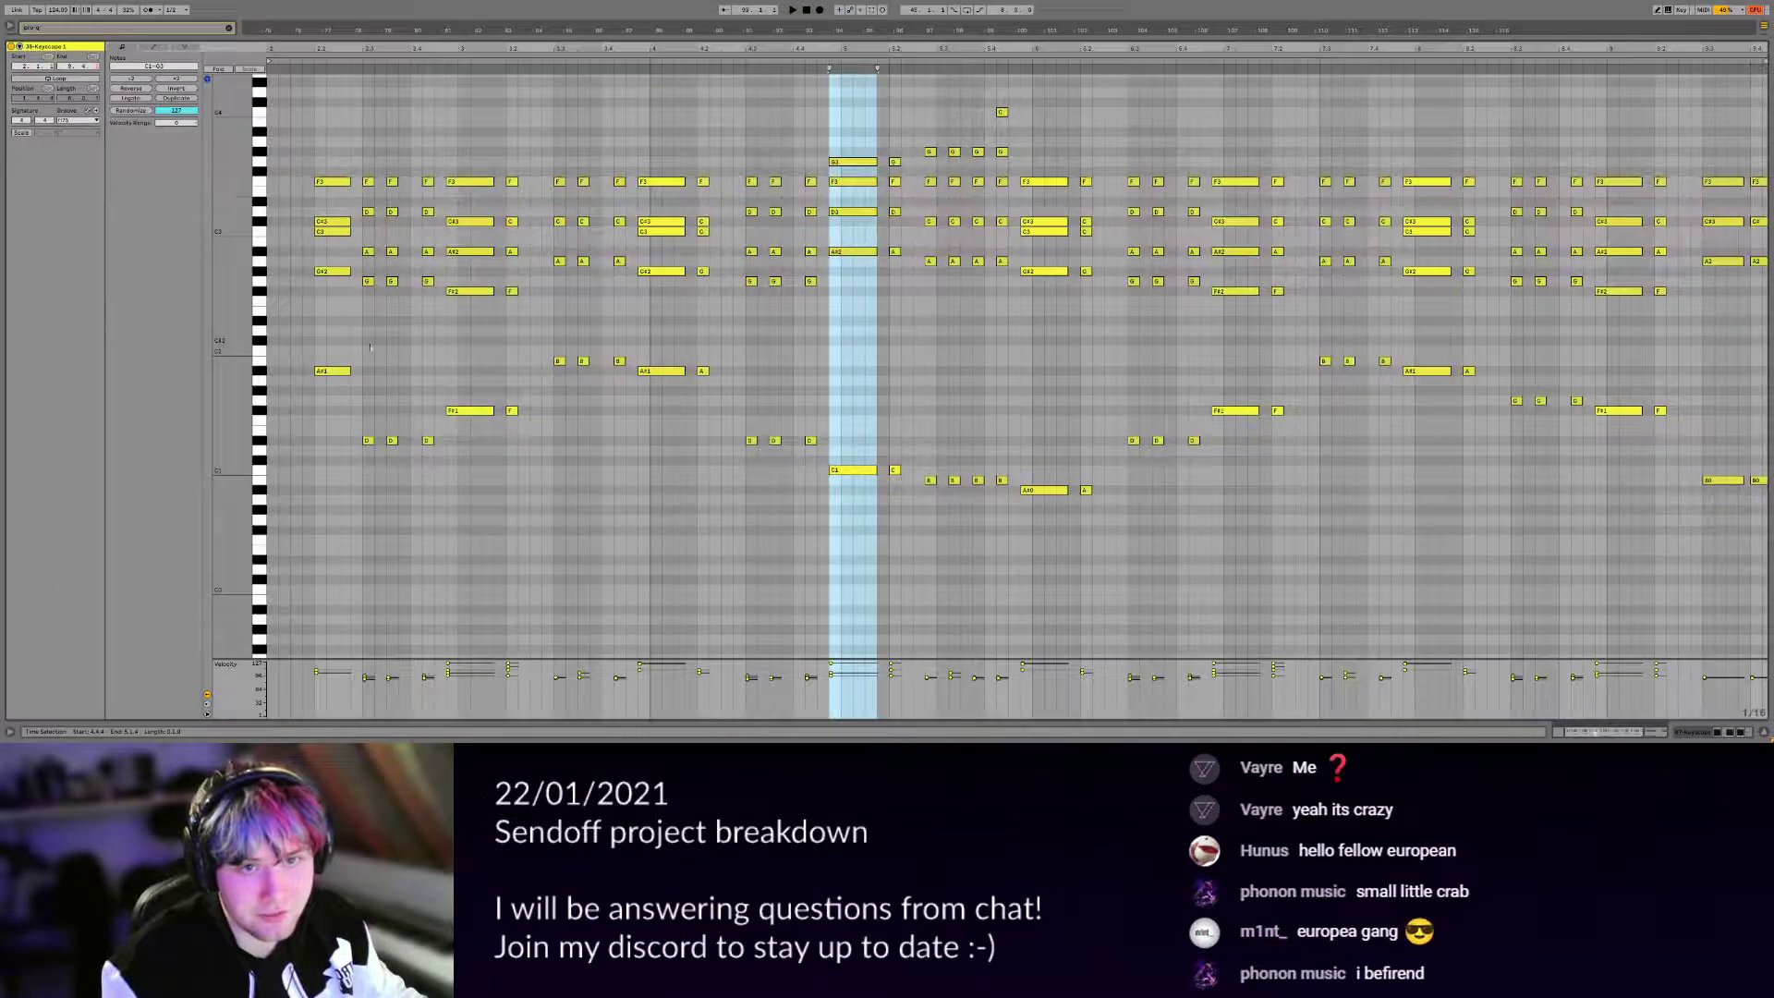
pyautogui.click(306, 356)
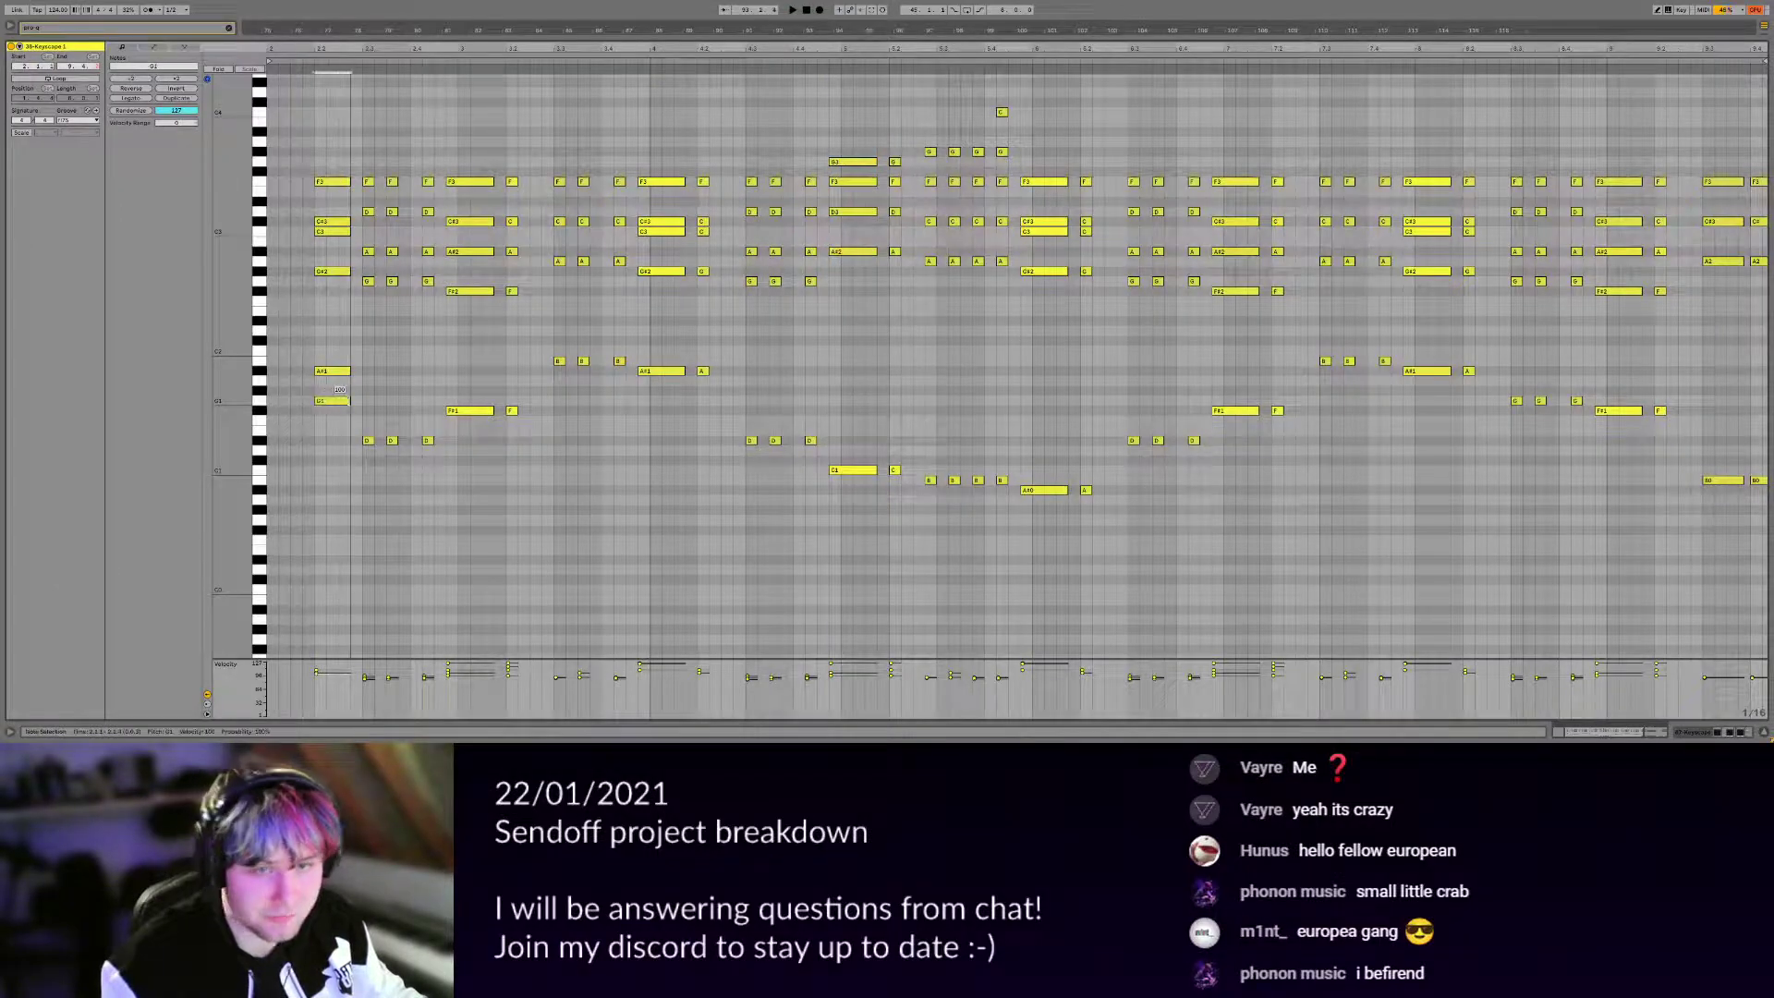
pyautogui.hotkey('shift', 'Tab')
# Play the song's ending from just before the last crash clip, examining the melodic and FX tracks that sound there.
pyautogui.moveTo(978, 179); pyautogui.dragTo(774, 403)
pyautogui.scroll(6, 773, 403)
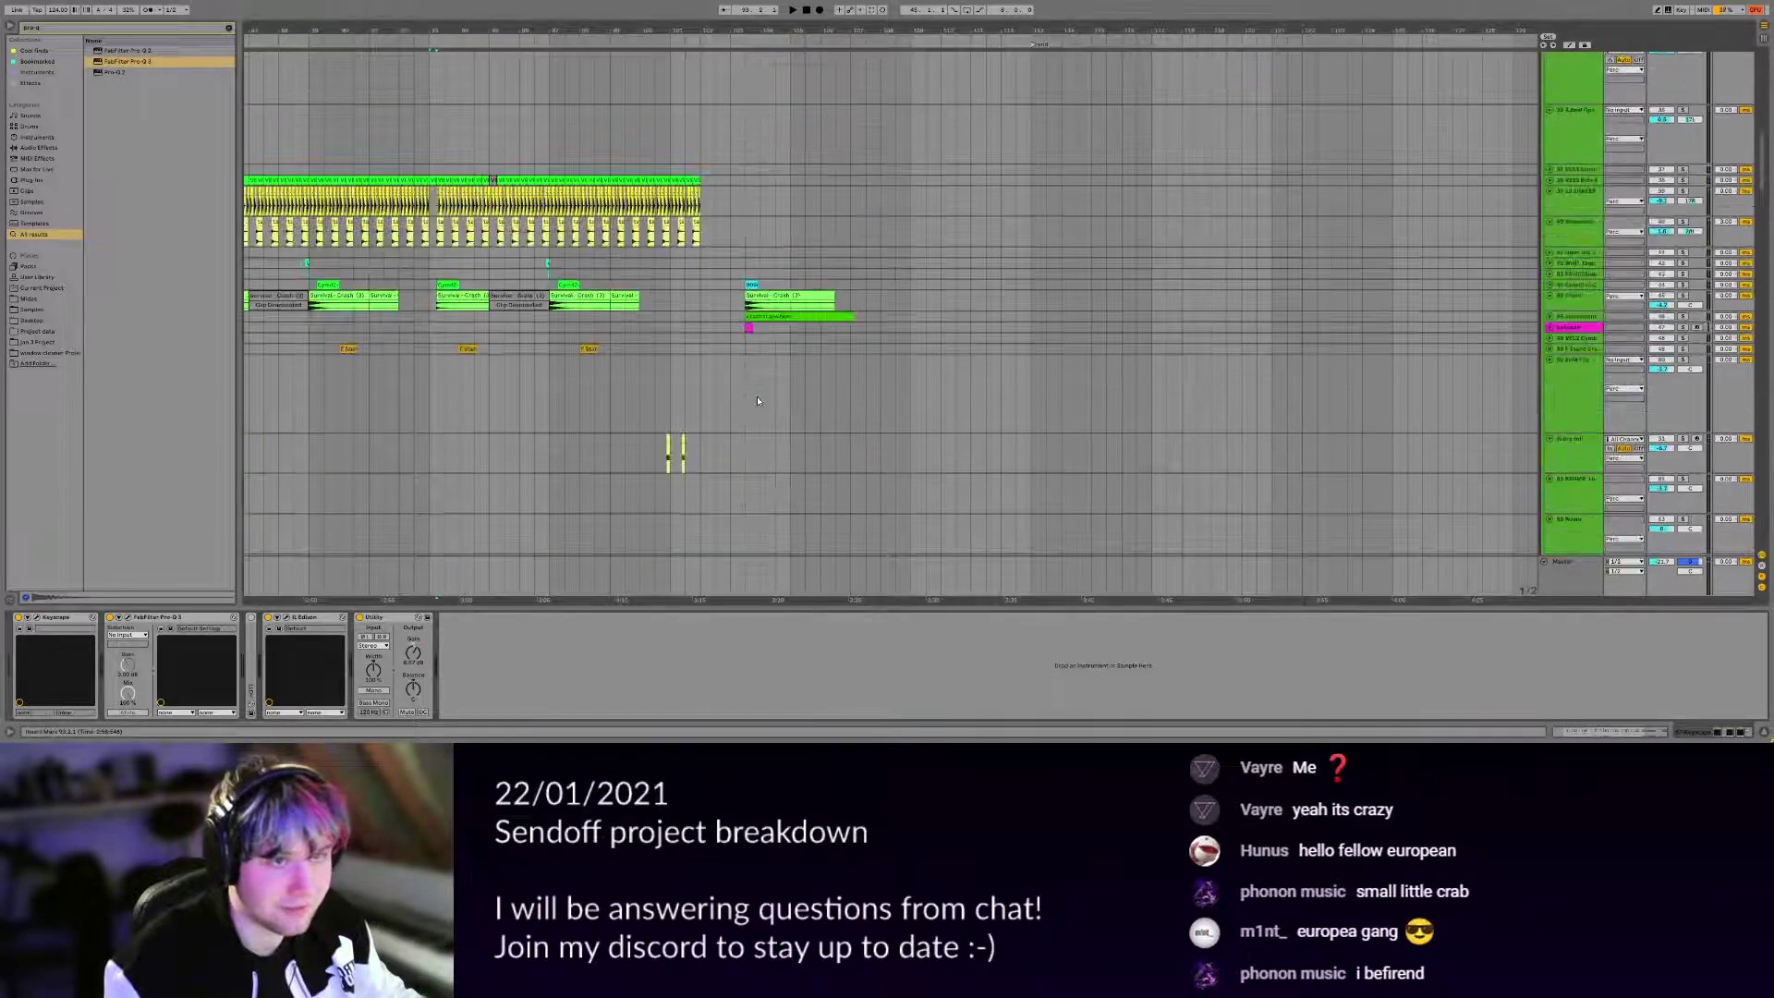
pyautogui.scroll(3, 723, 298)
pyautogui.click(696, 300)
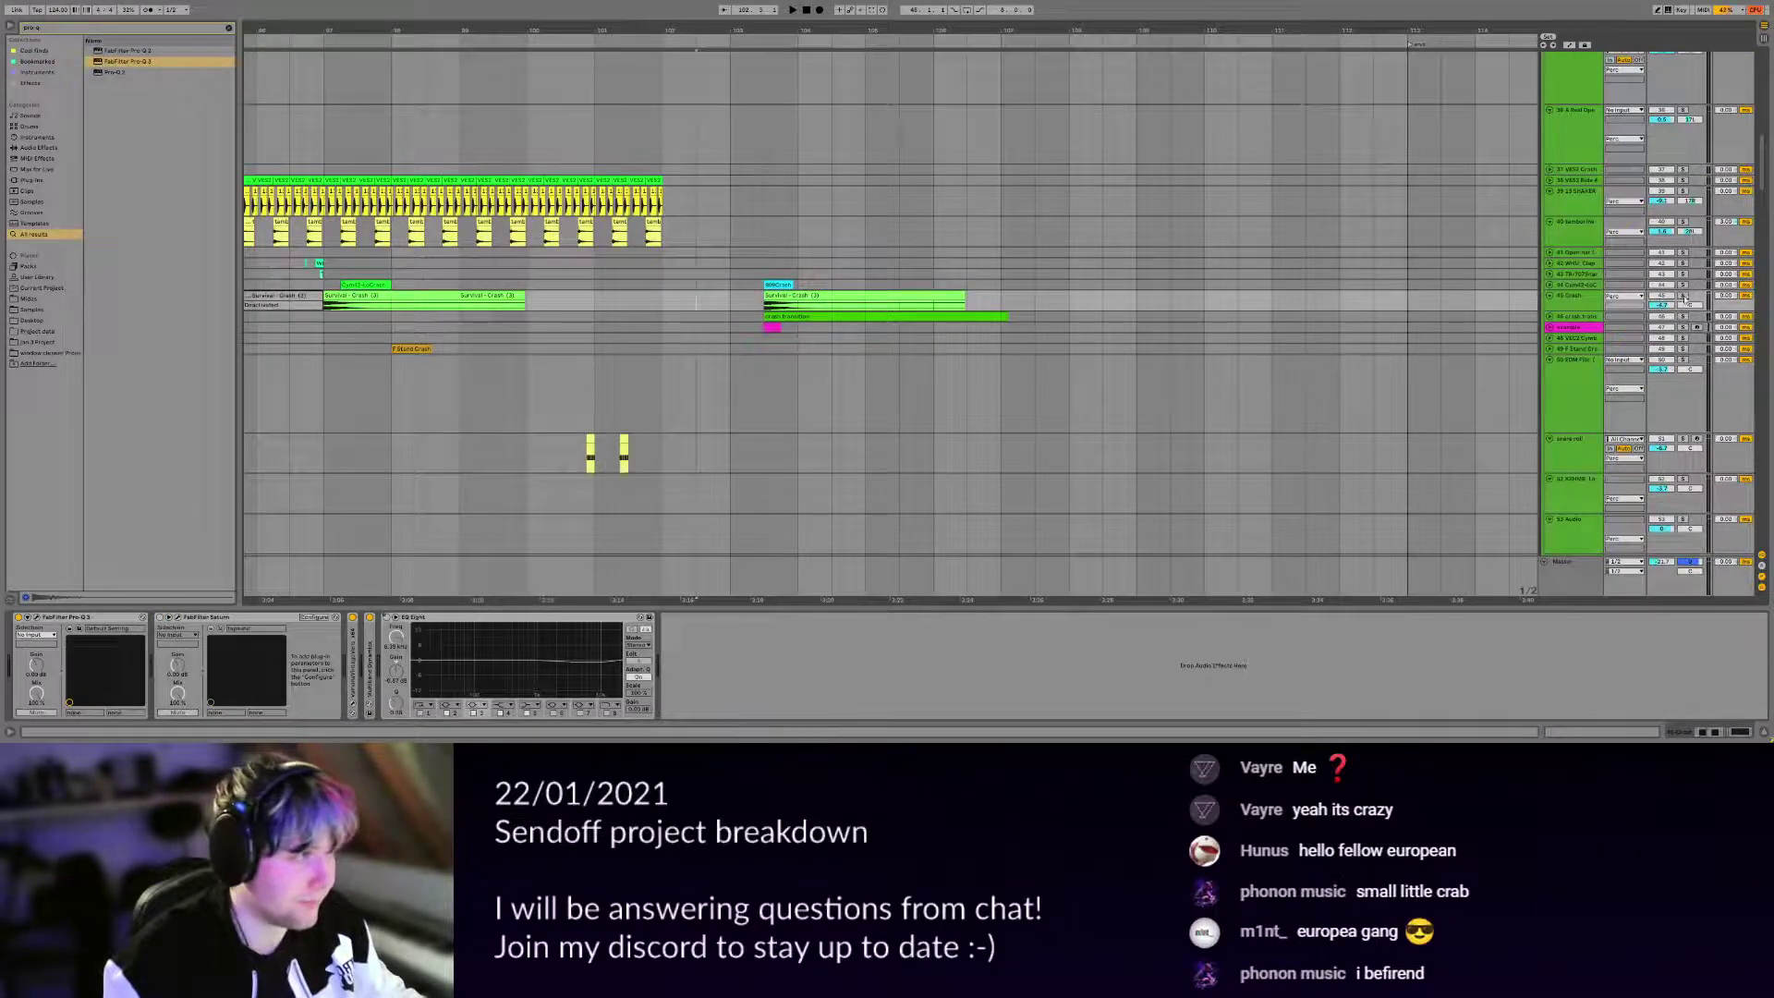
pyautogui.scroll(-10, 795, 319)
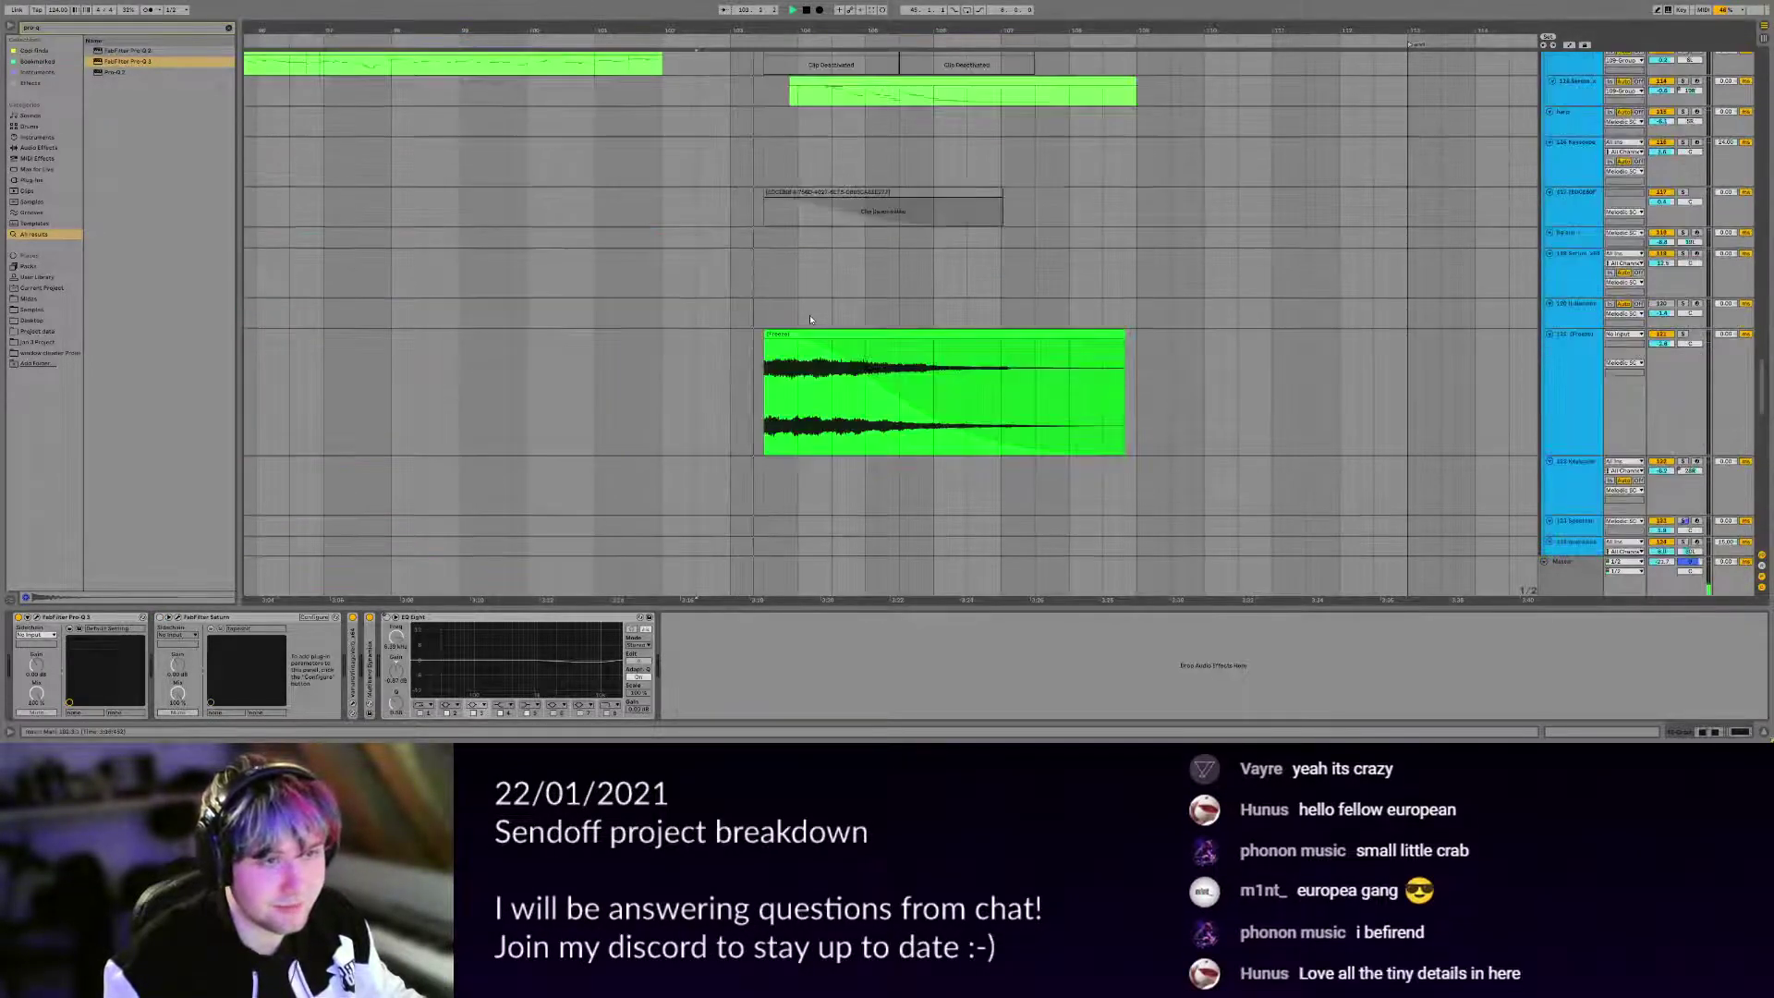
pyautogui.scroll(-15, 785, 310)
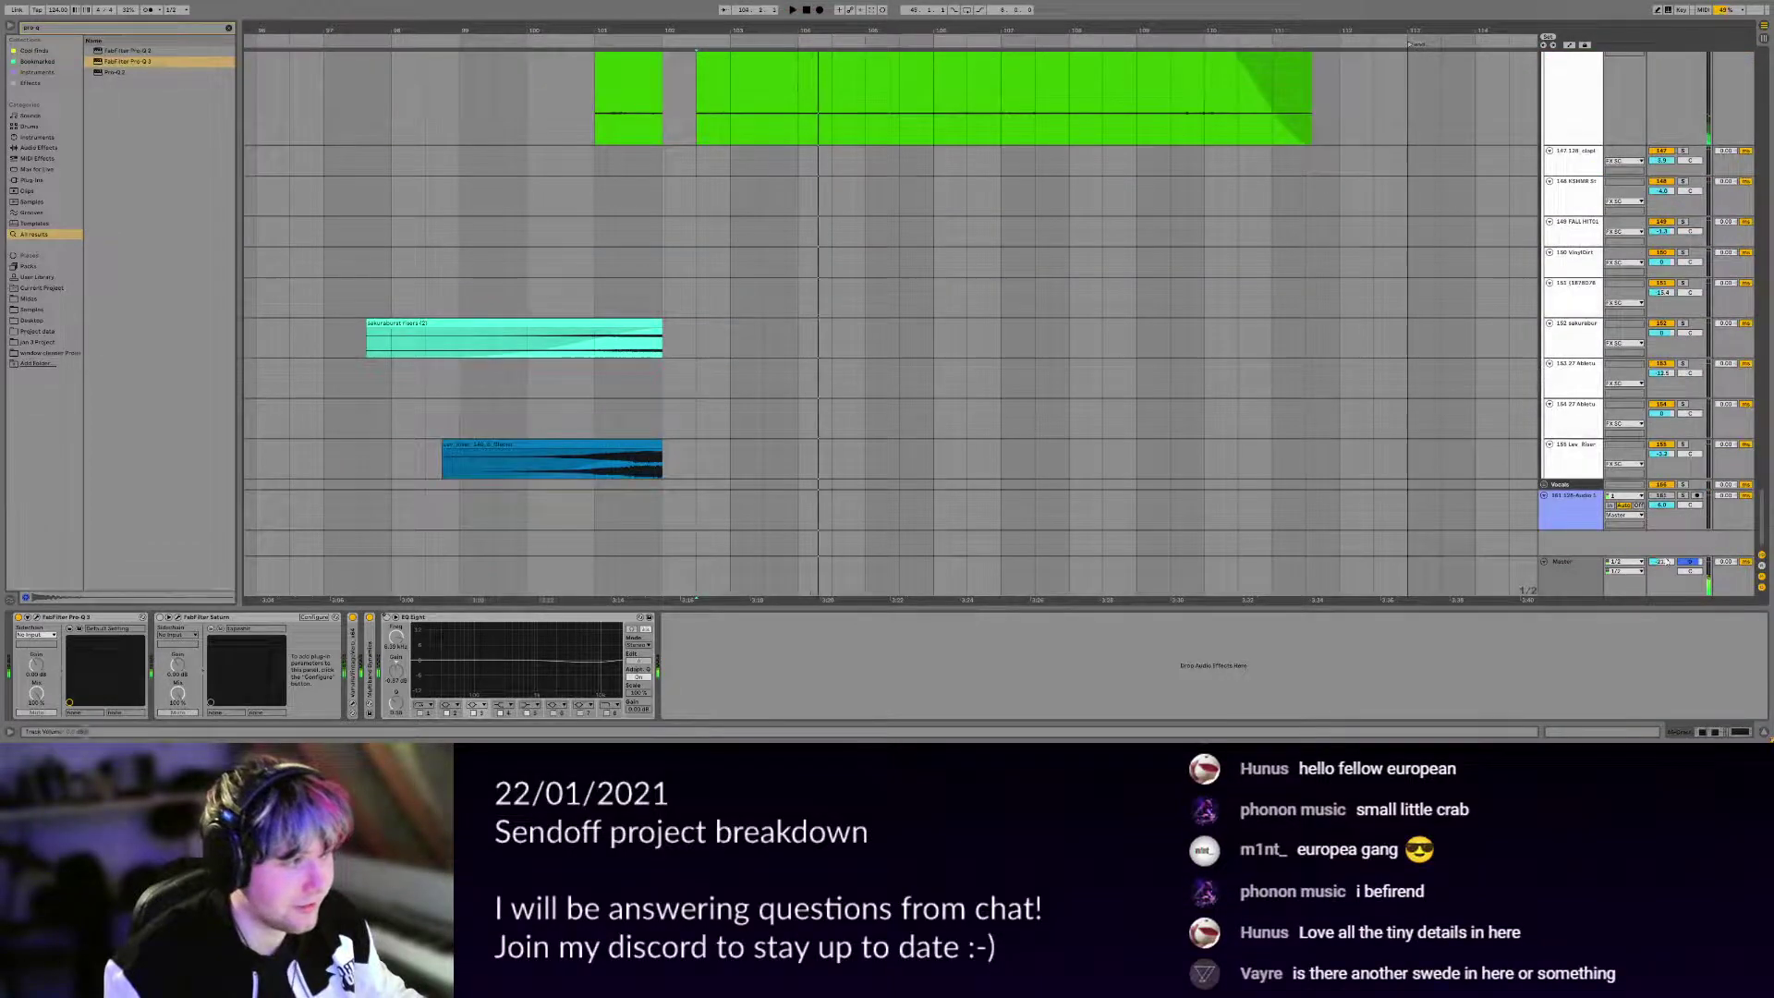
# Show the master track's effects chain, look through its devices and collapse the EQ Eight.
pyautogui.click(756, 575)
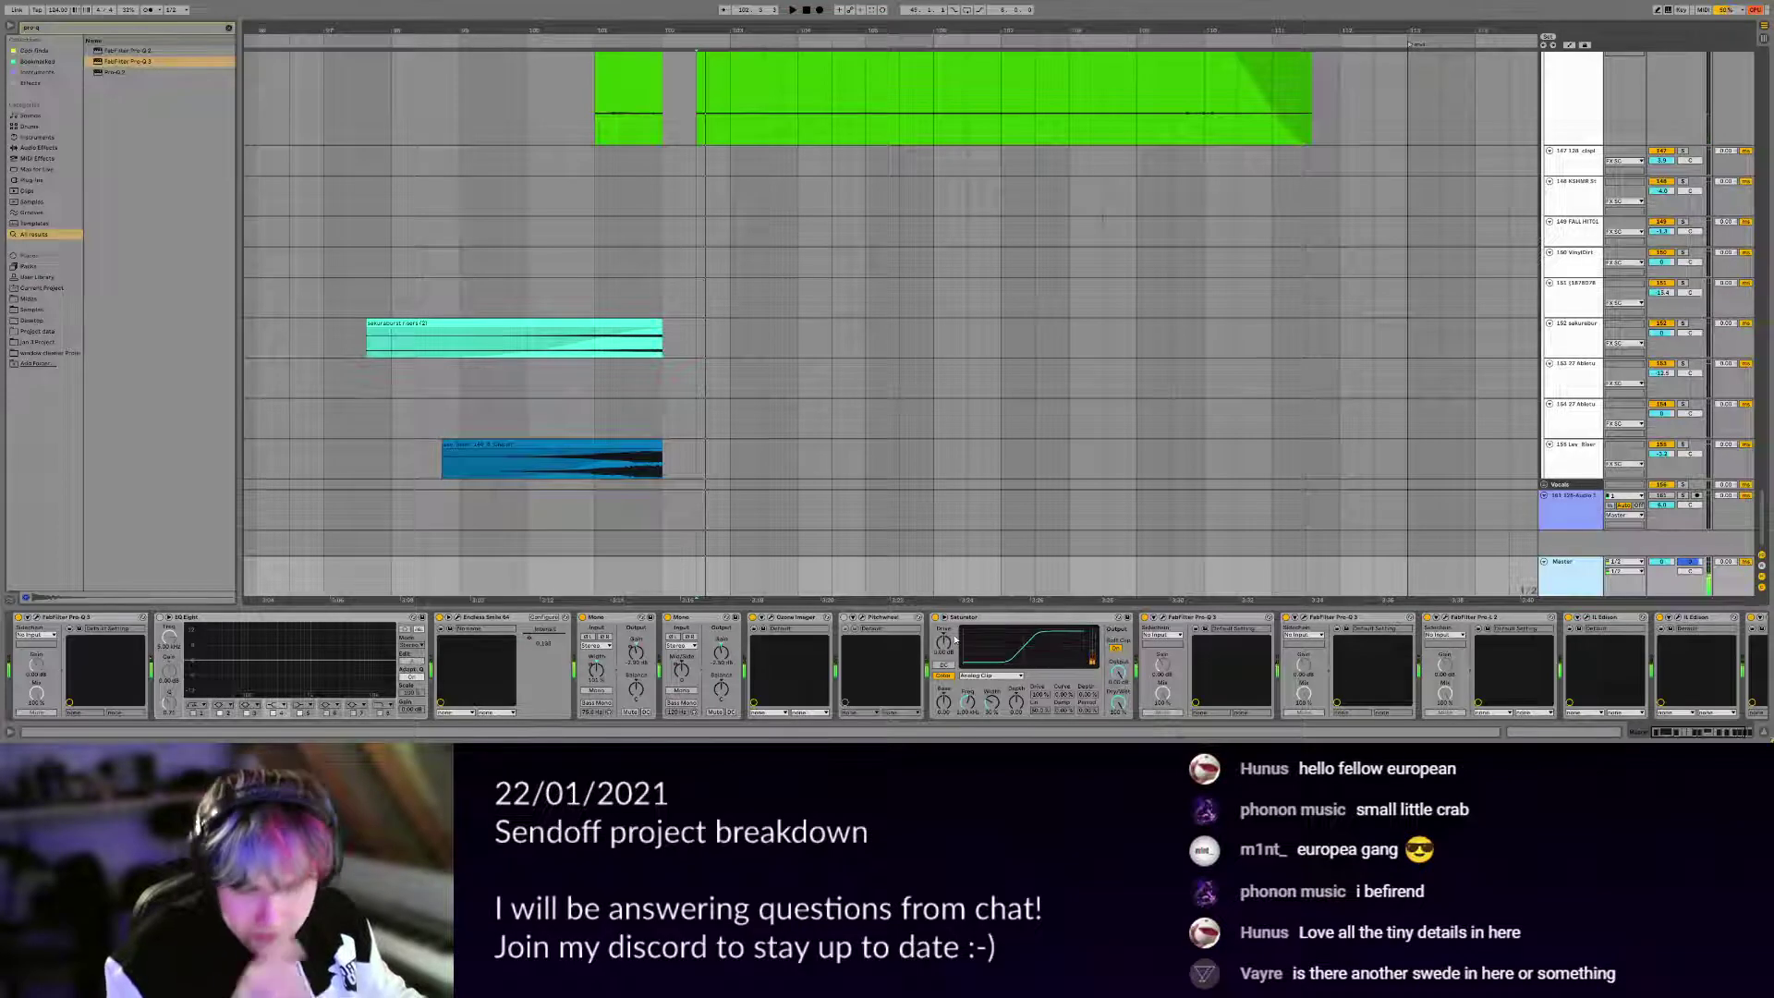
pyautogui.hscroll(3, 961, 642)
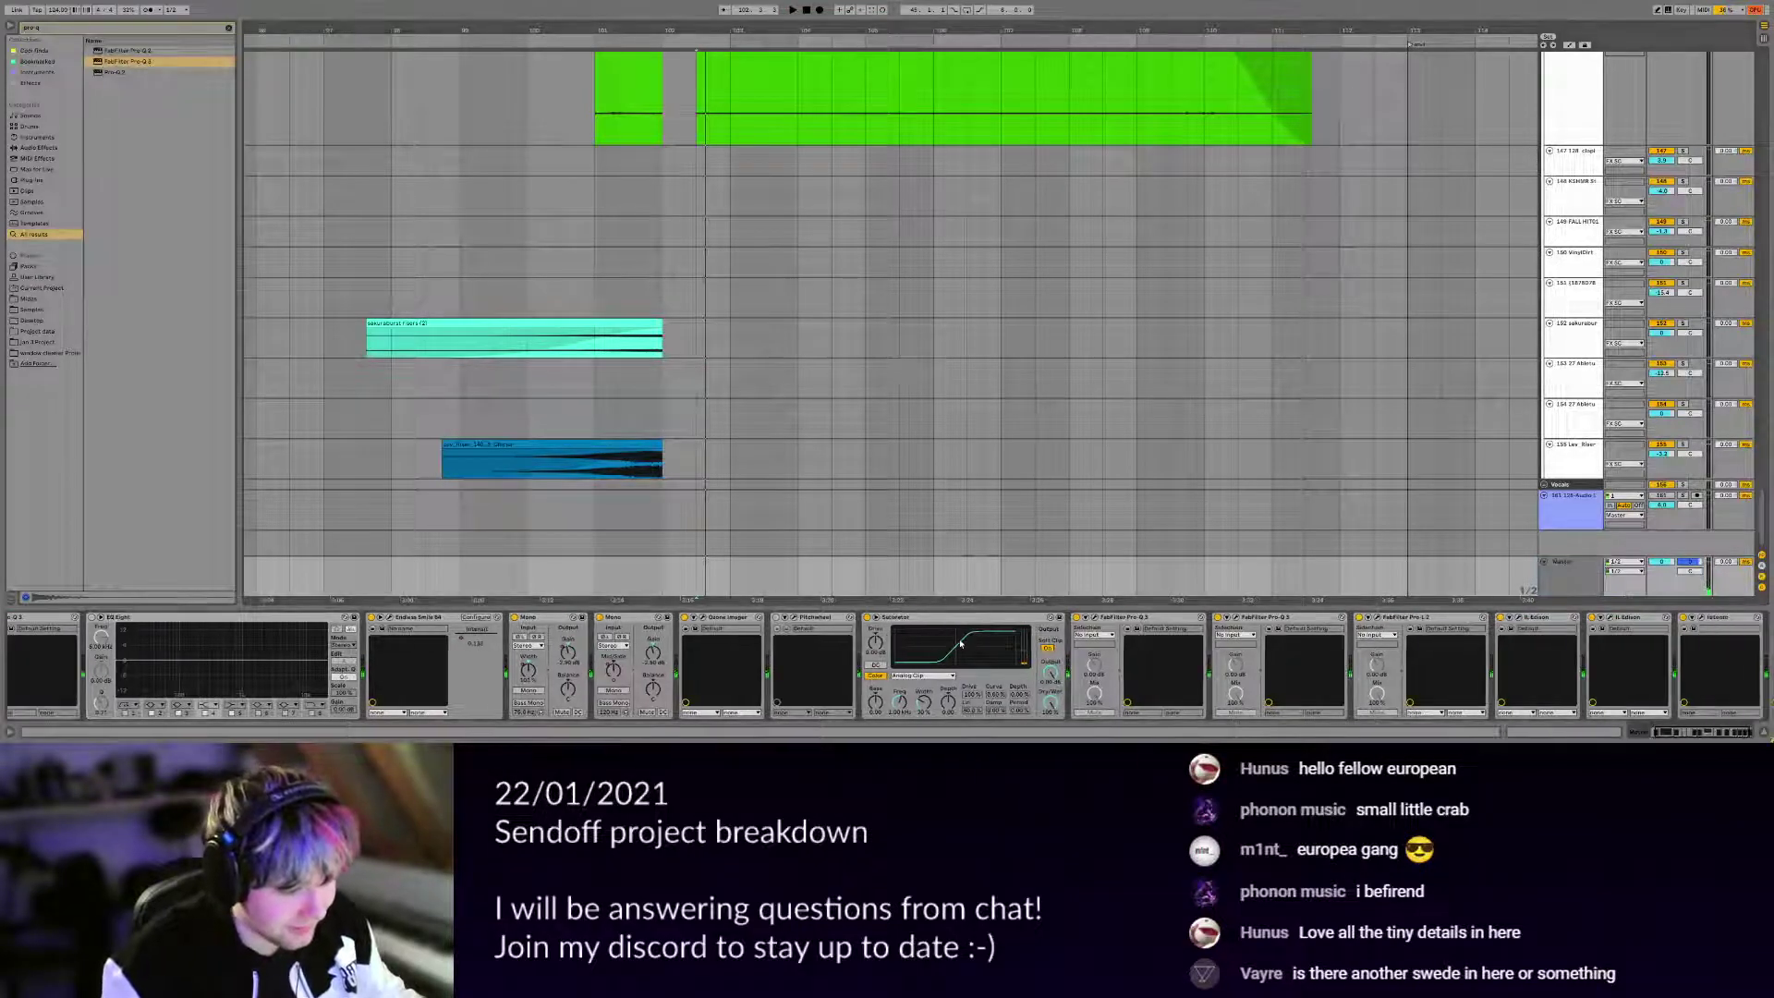
pyautogui.hscroll(-2, 962, 642)
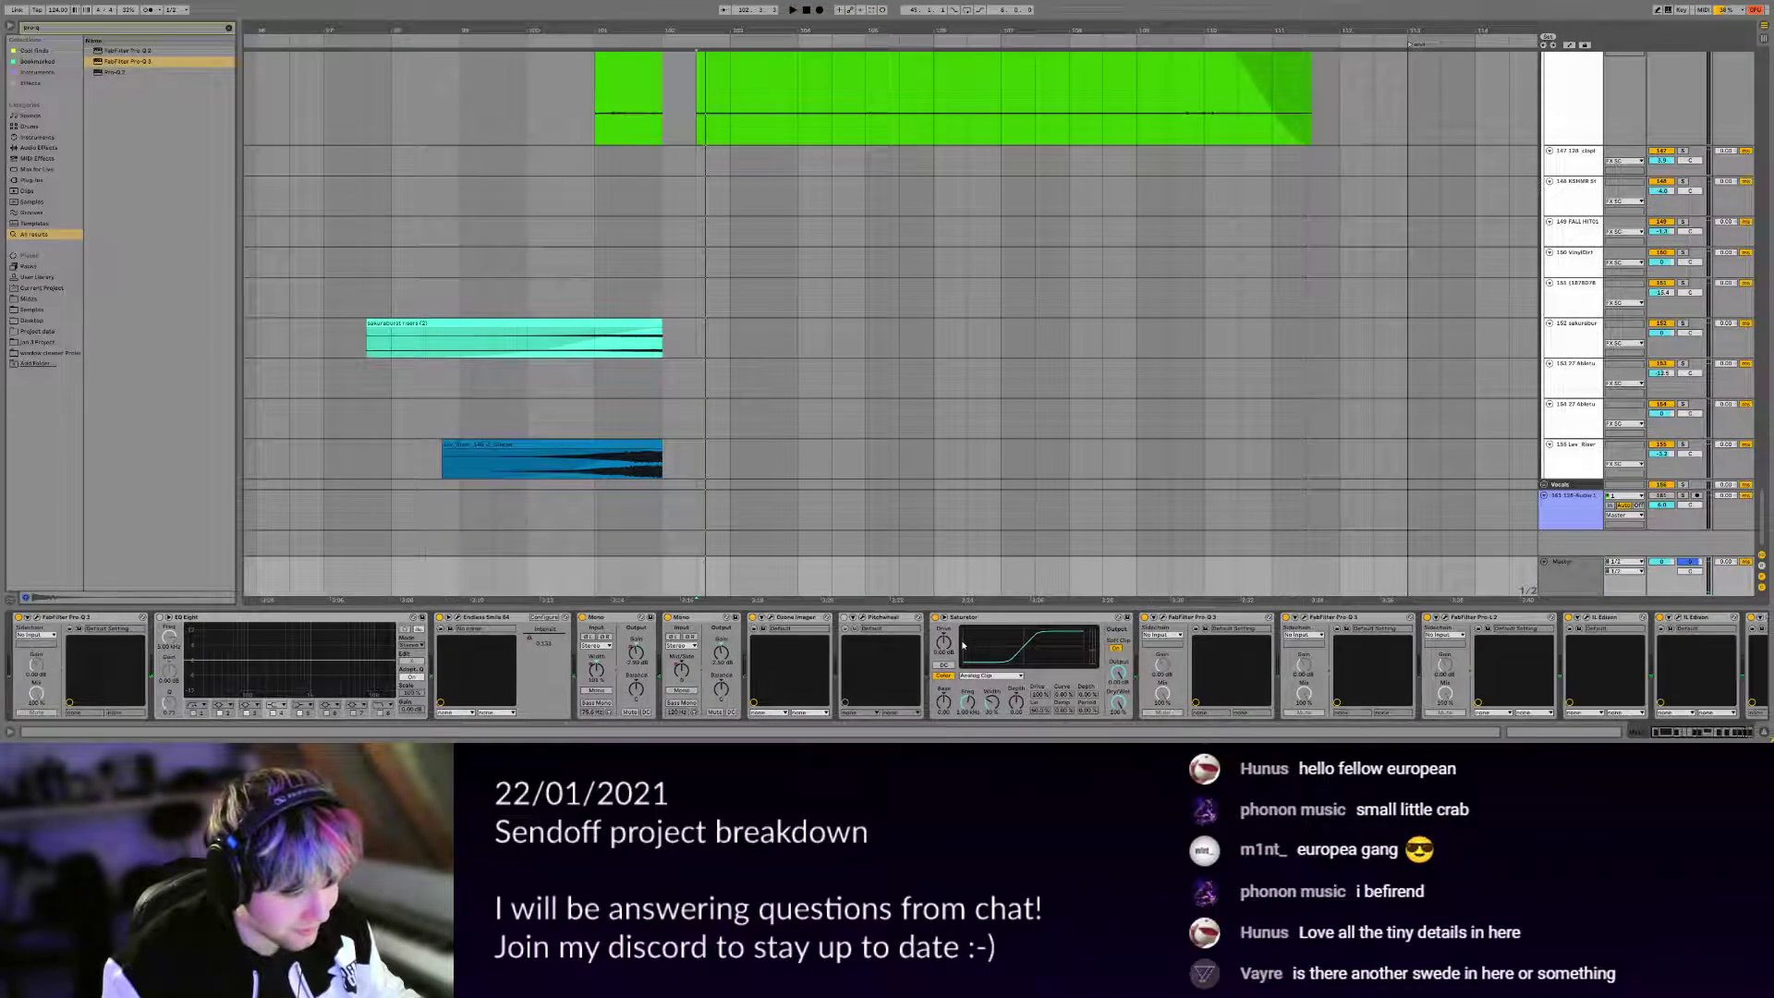
pyautogui.doubleClick(331, 619)
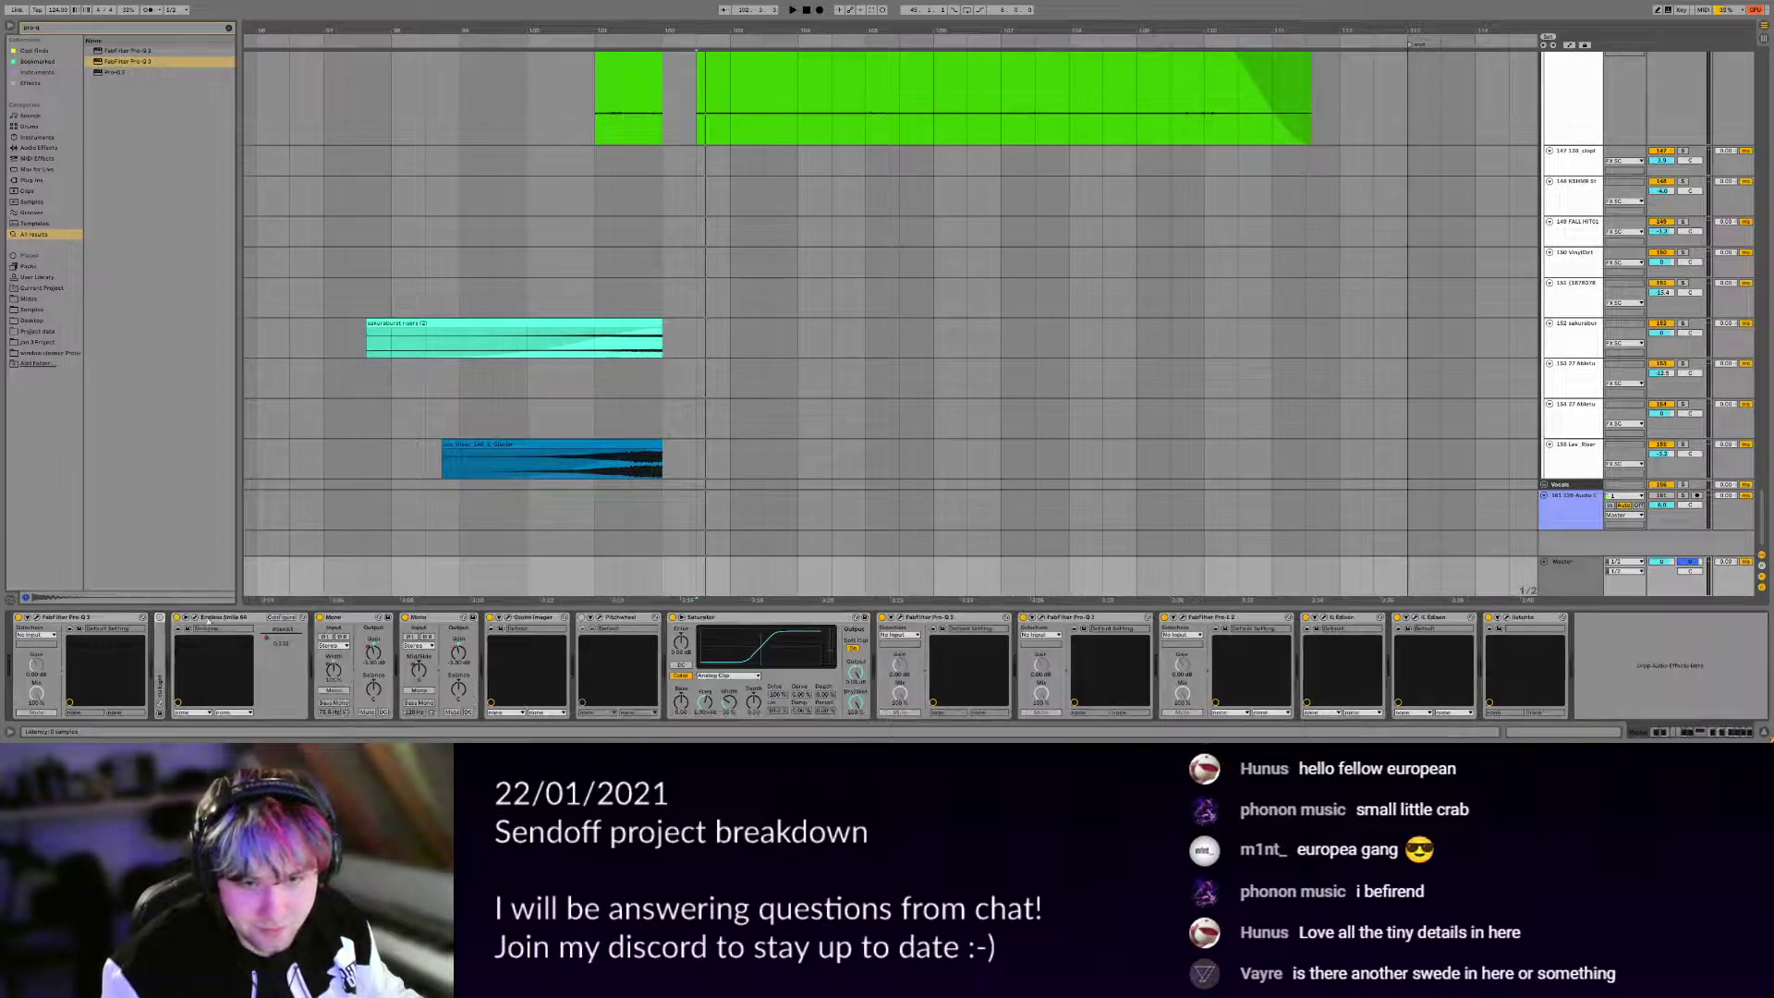
# Open the master's first FabFilter Pro-Q 3 and examine its EQ curve while the song's ending plays.
pyautogui.click(37, 618)
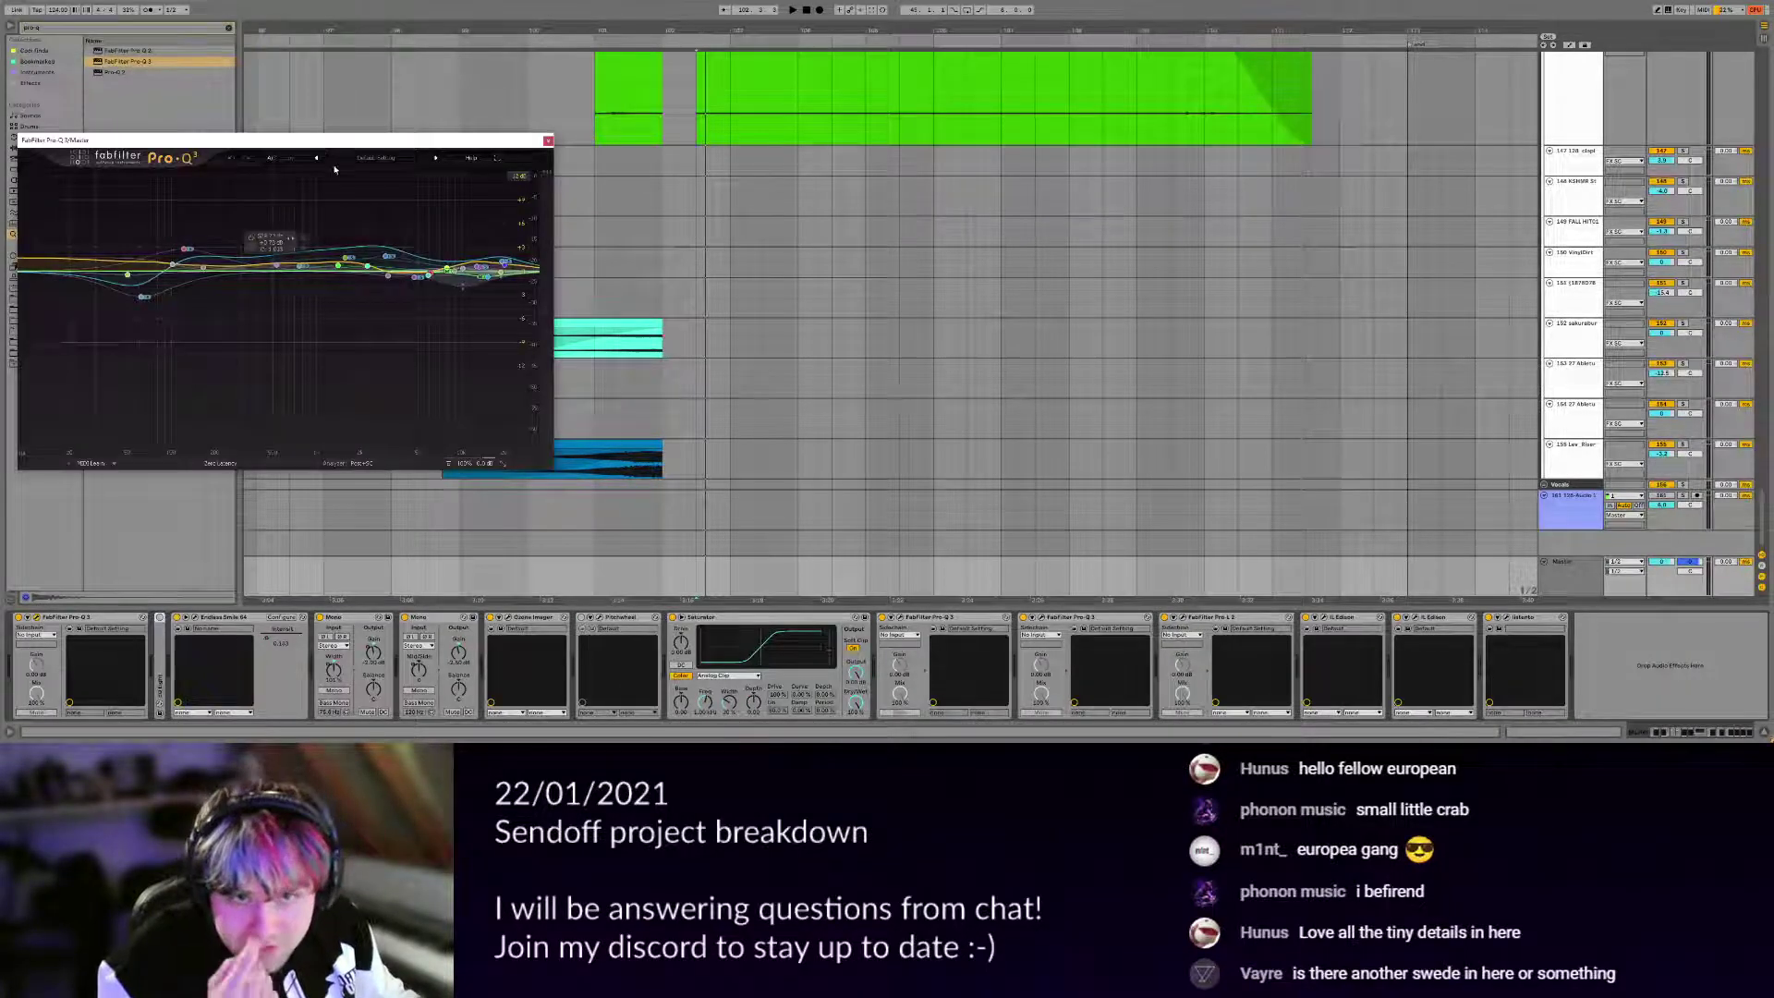
pyautogui.moveTo(367, 140); pyautogui.dragTo(900, 199)
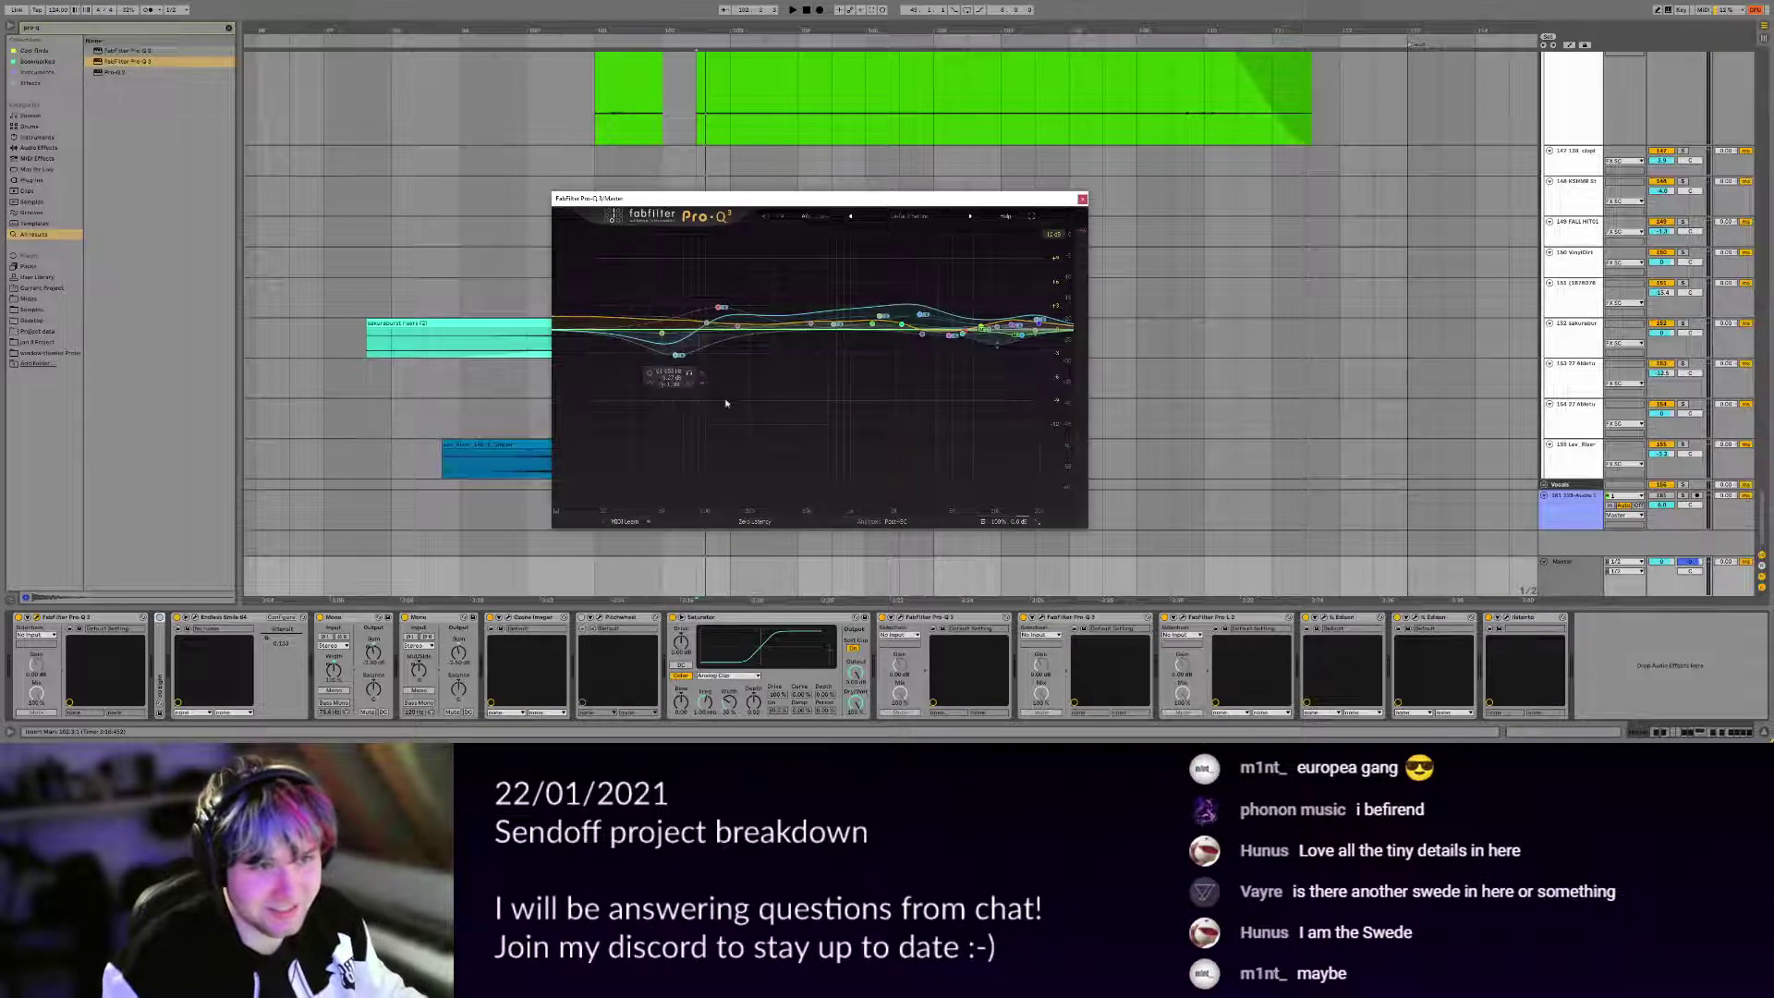
pyautogui.press('space')
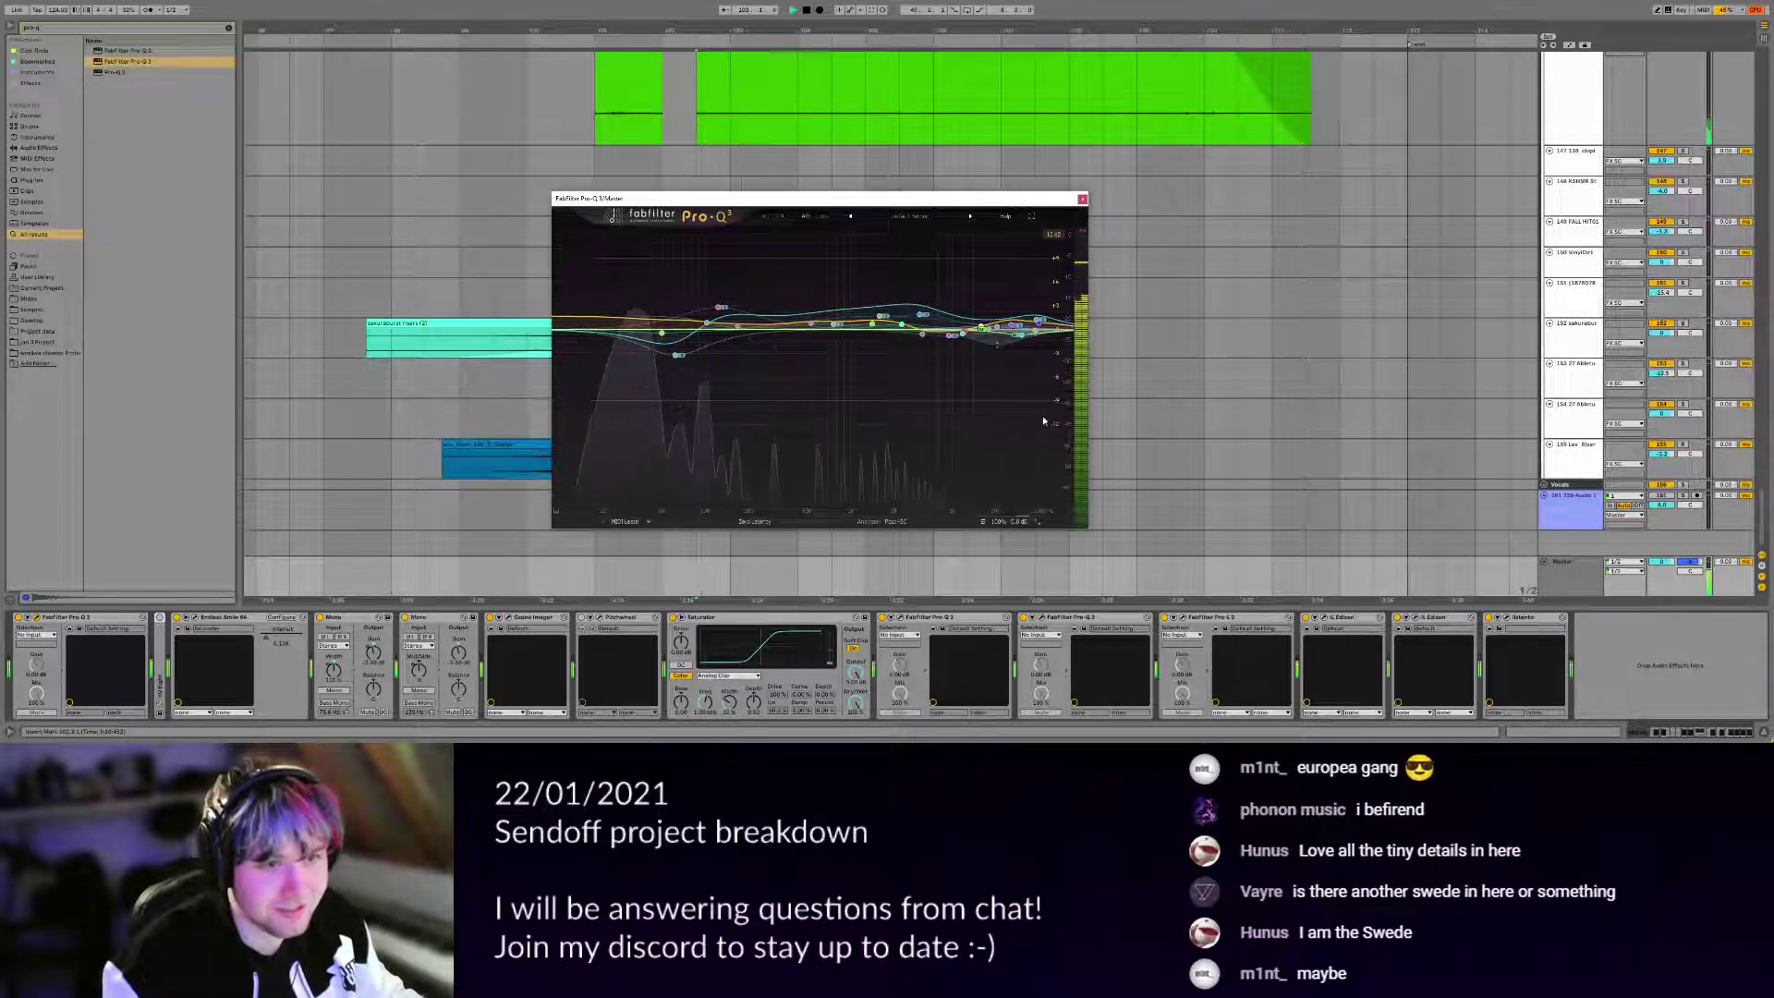
pyautogui.press('space')
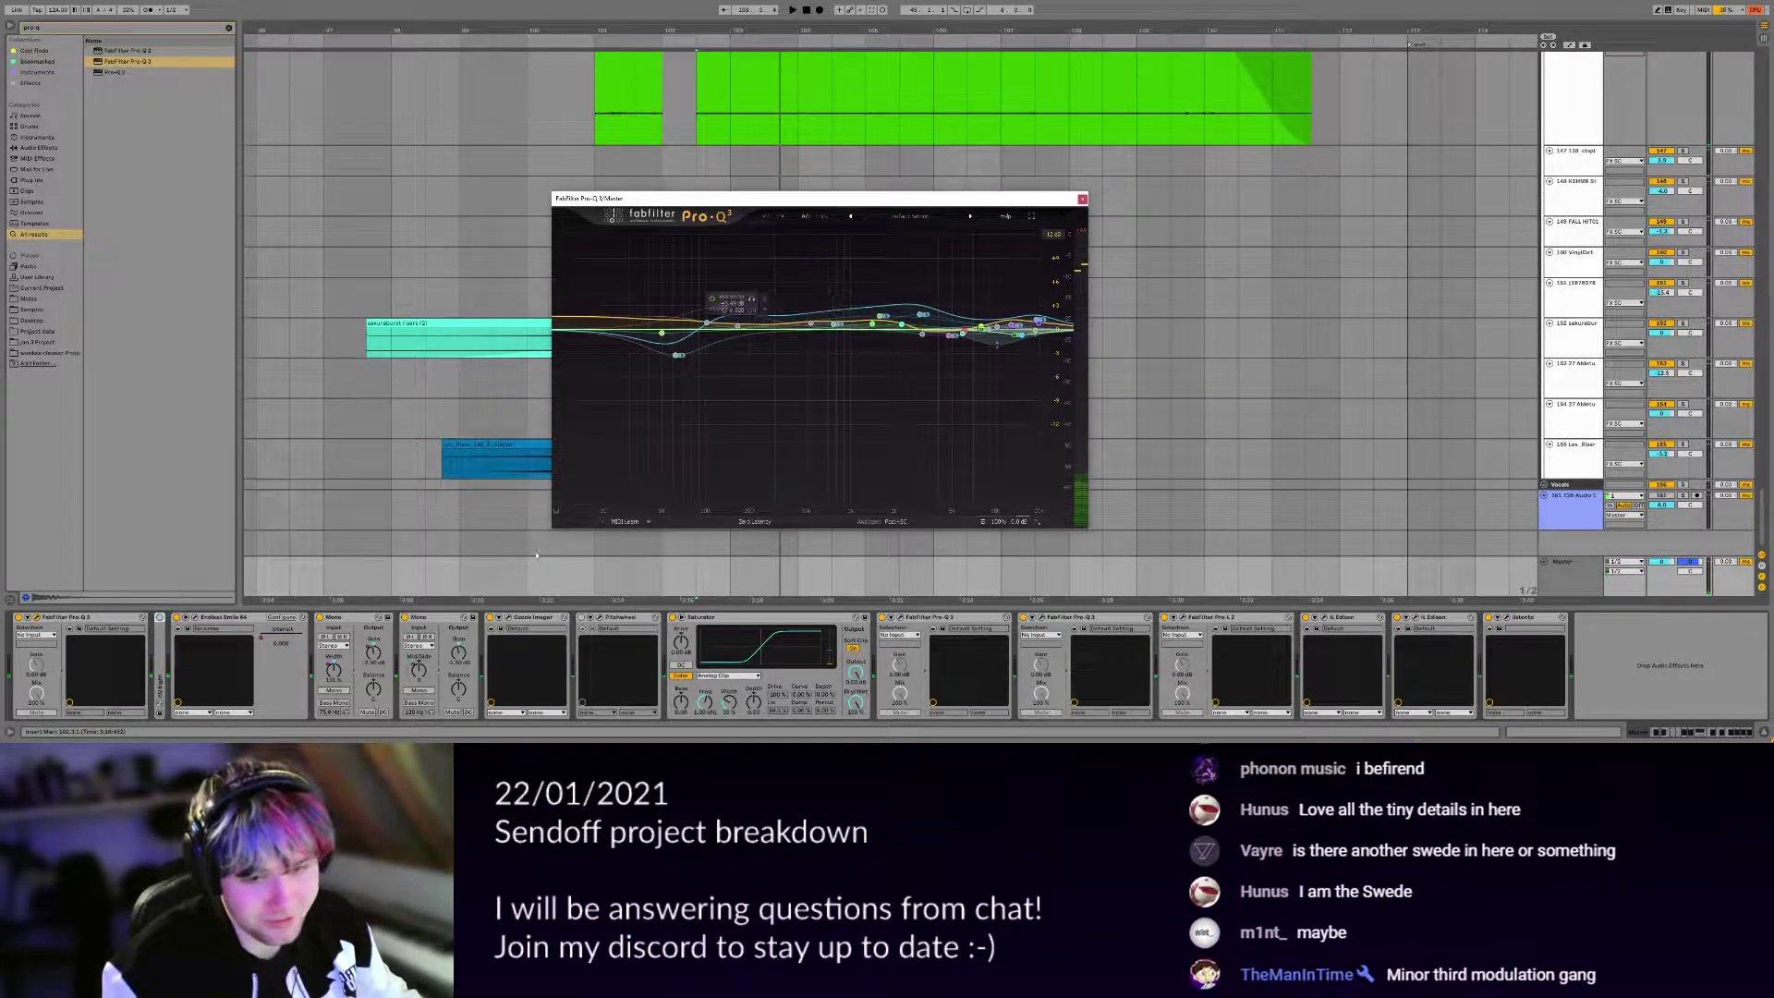
# Examine the master's Ozone Imager with the ending playing and close its window.
pyautogui.click(508, 618)
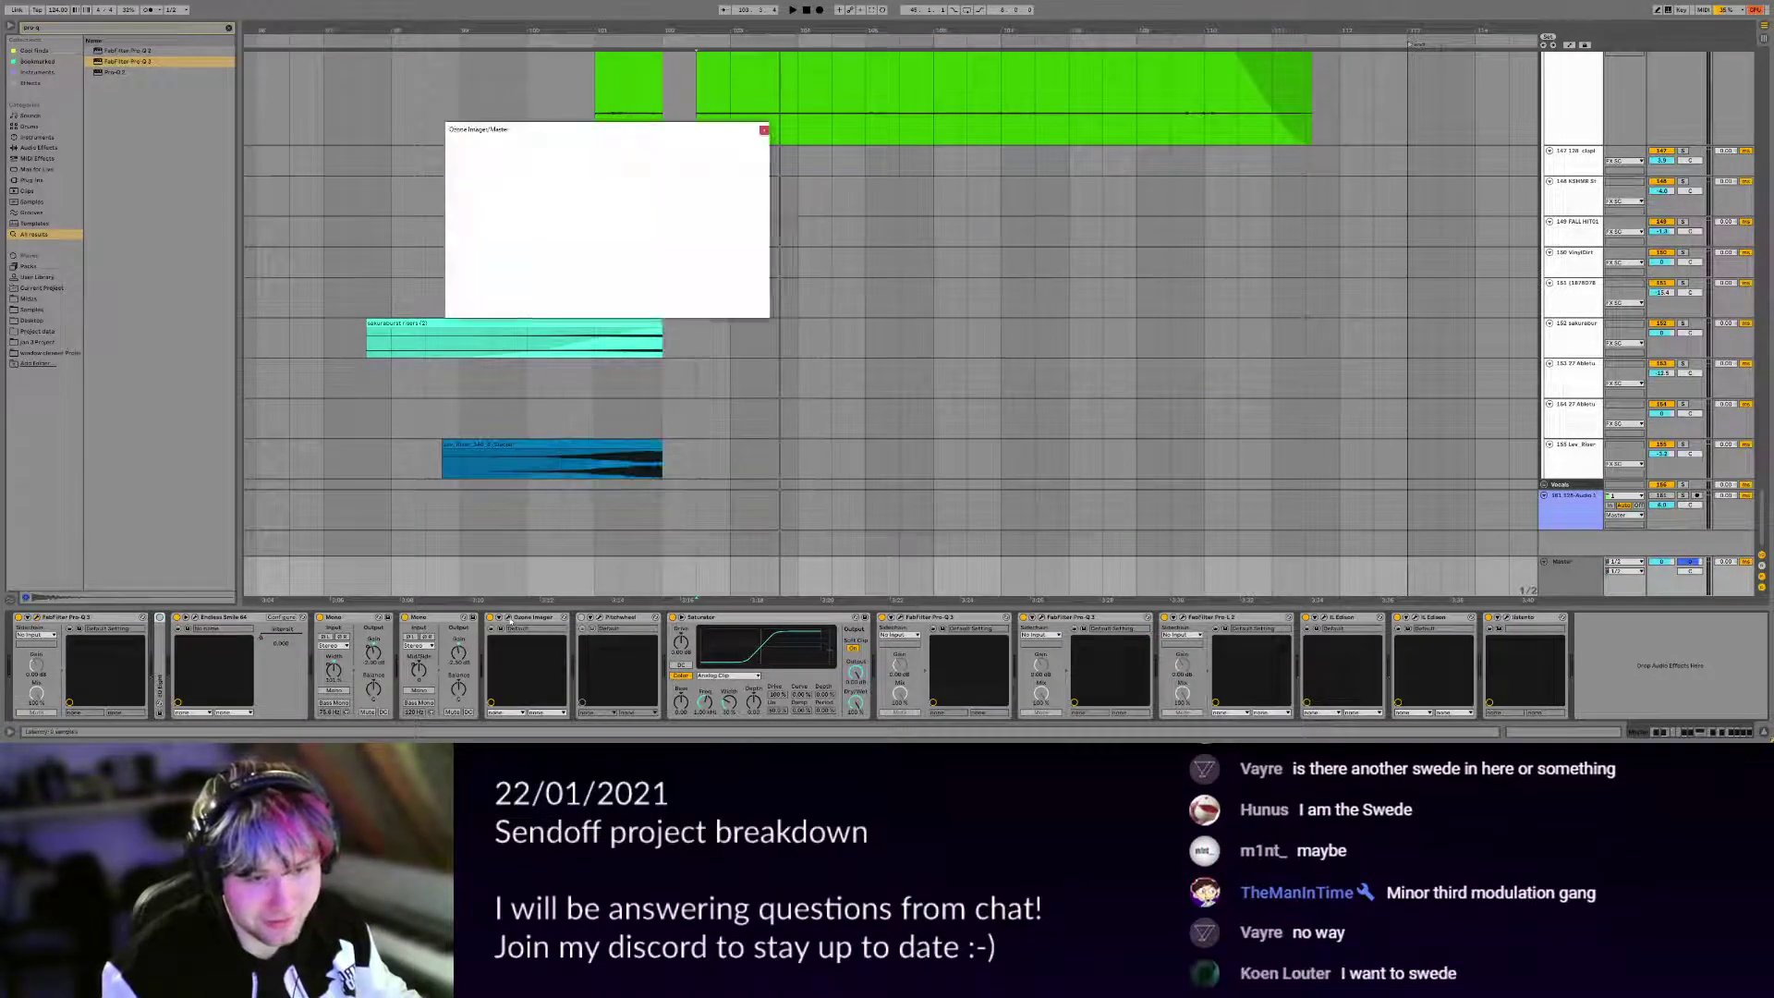
pyautogui.press('space')
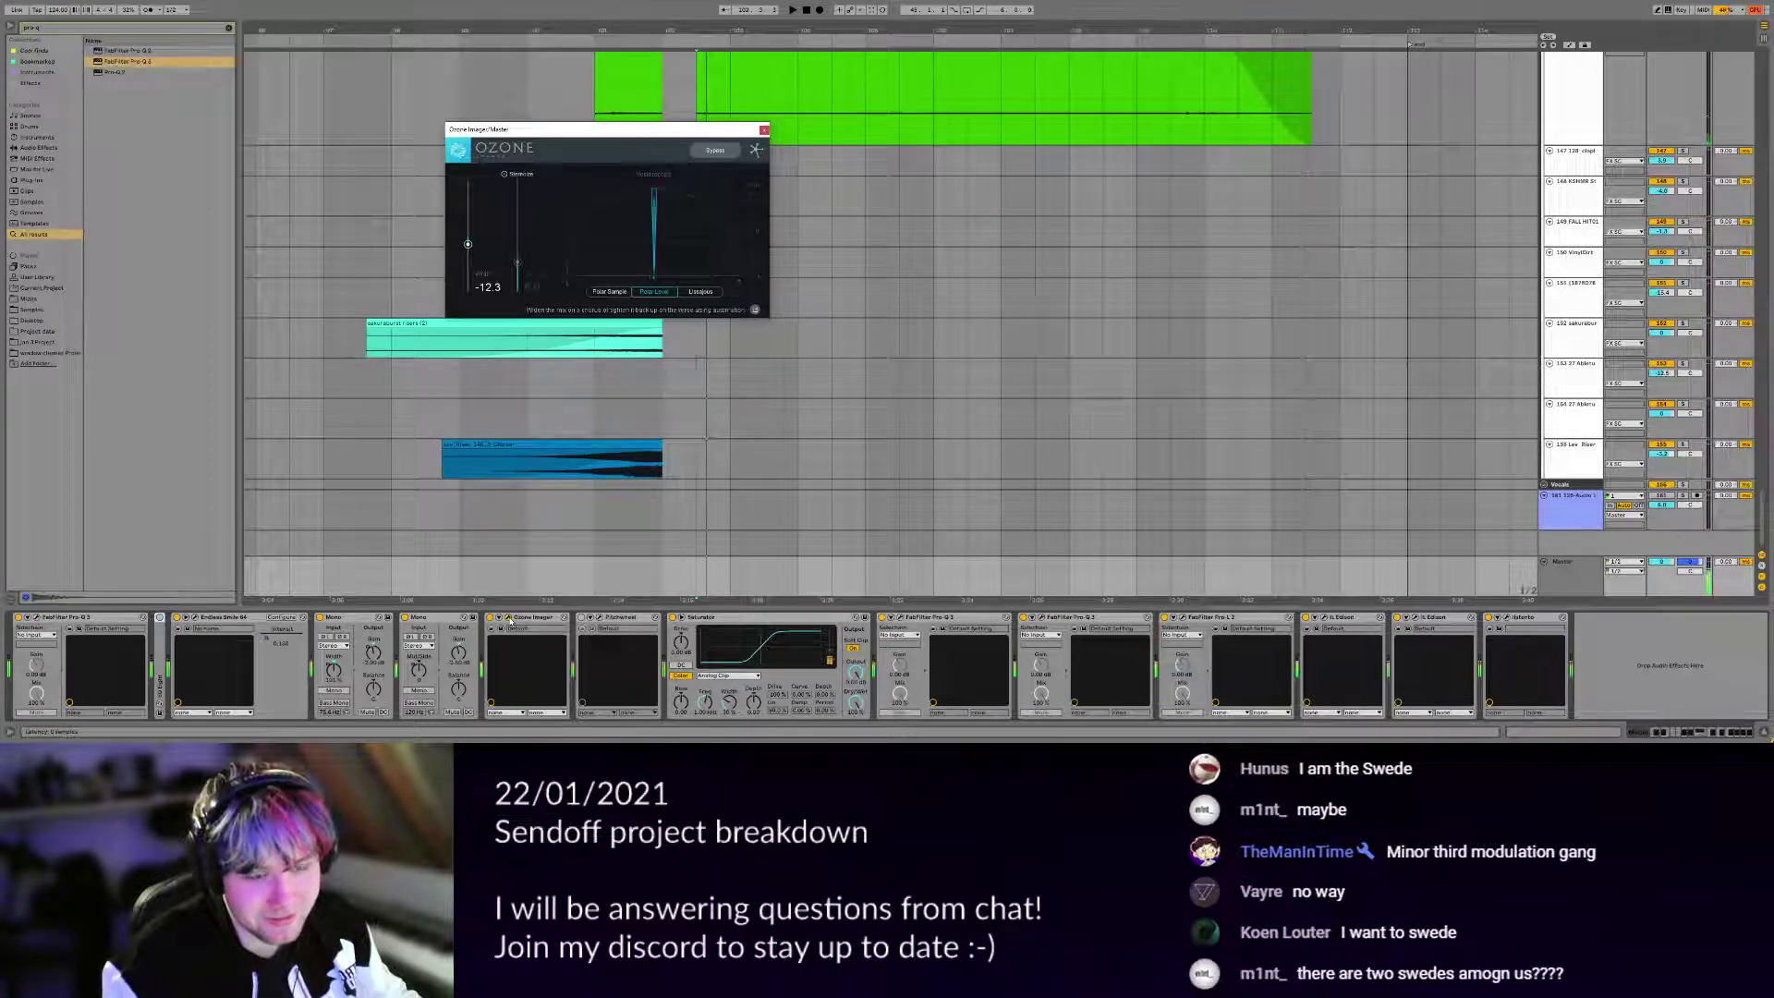
pyautogui.click(508, 617)
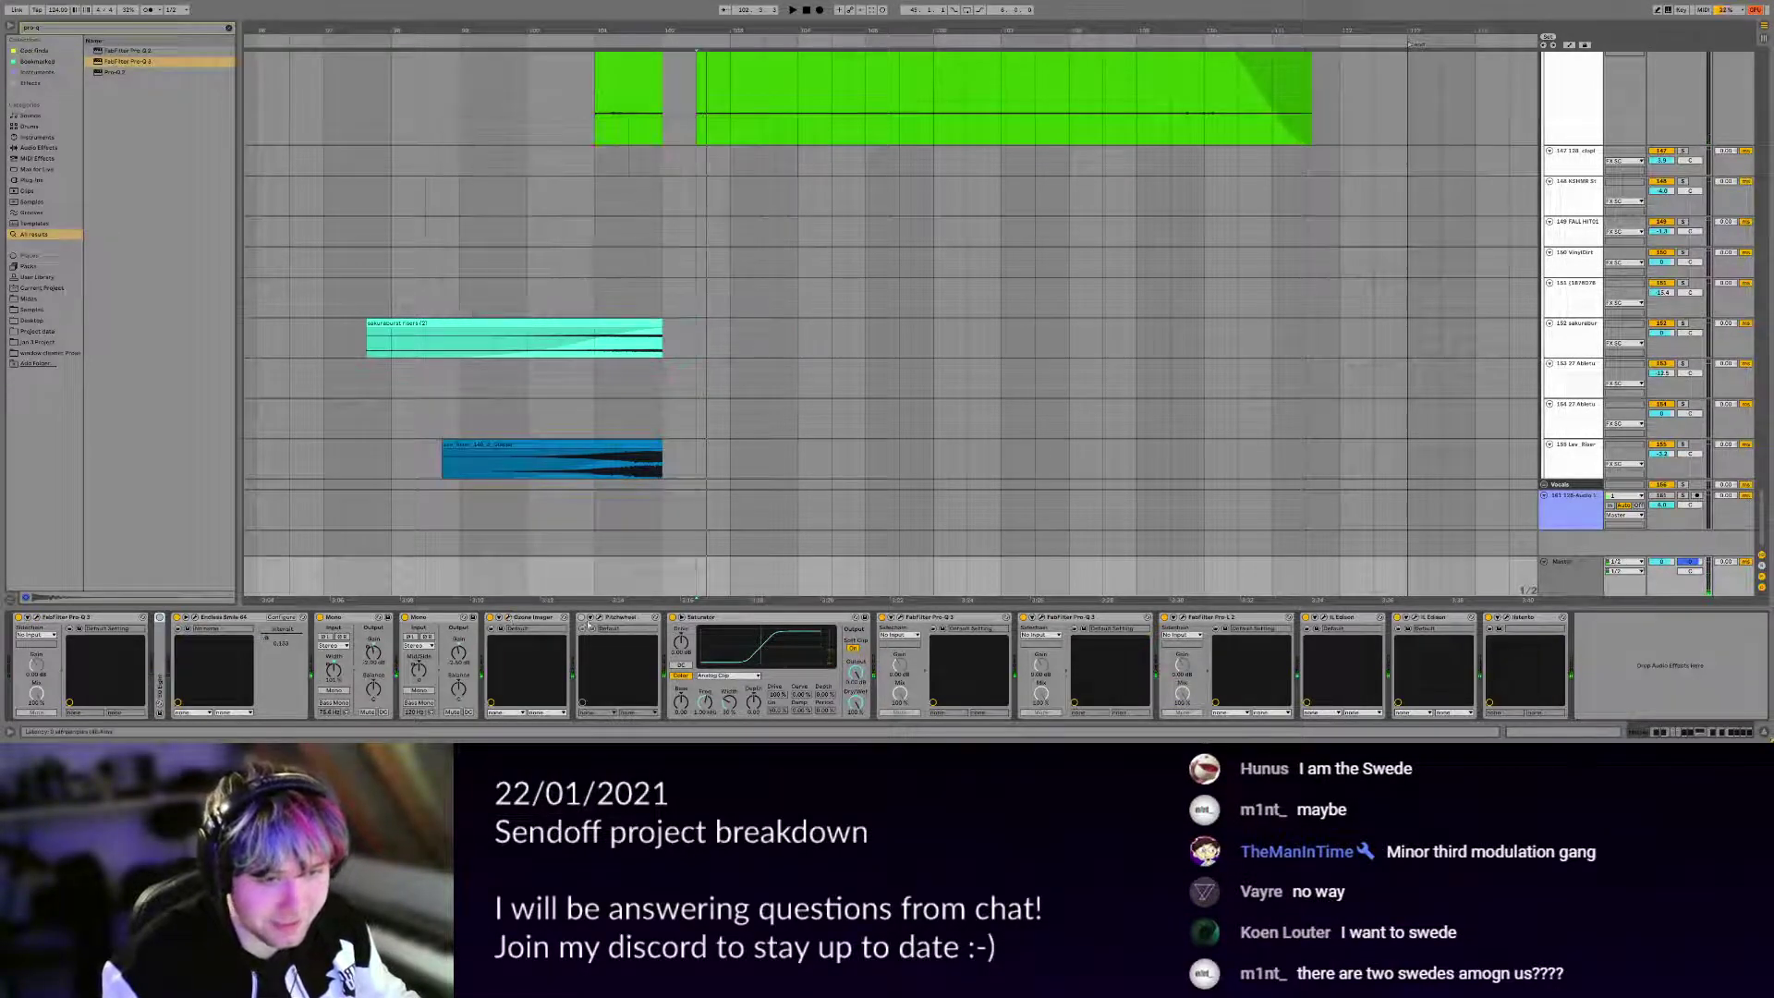
# Open the master's Pitchwheel plugin, listen to it during playback, switch the device off and close its window.
pyautogui.click(600, 618)
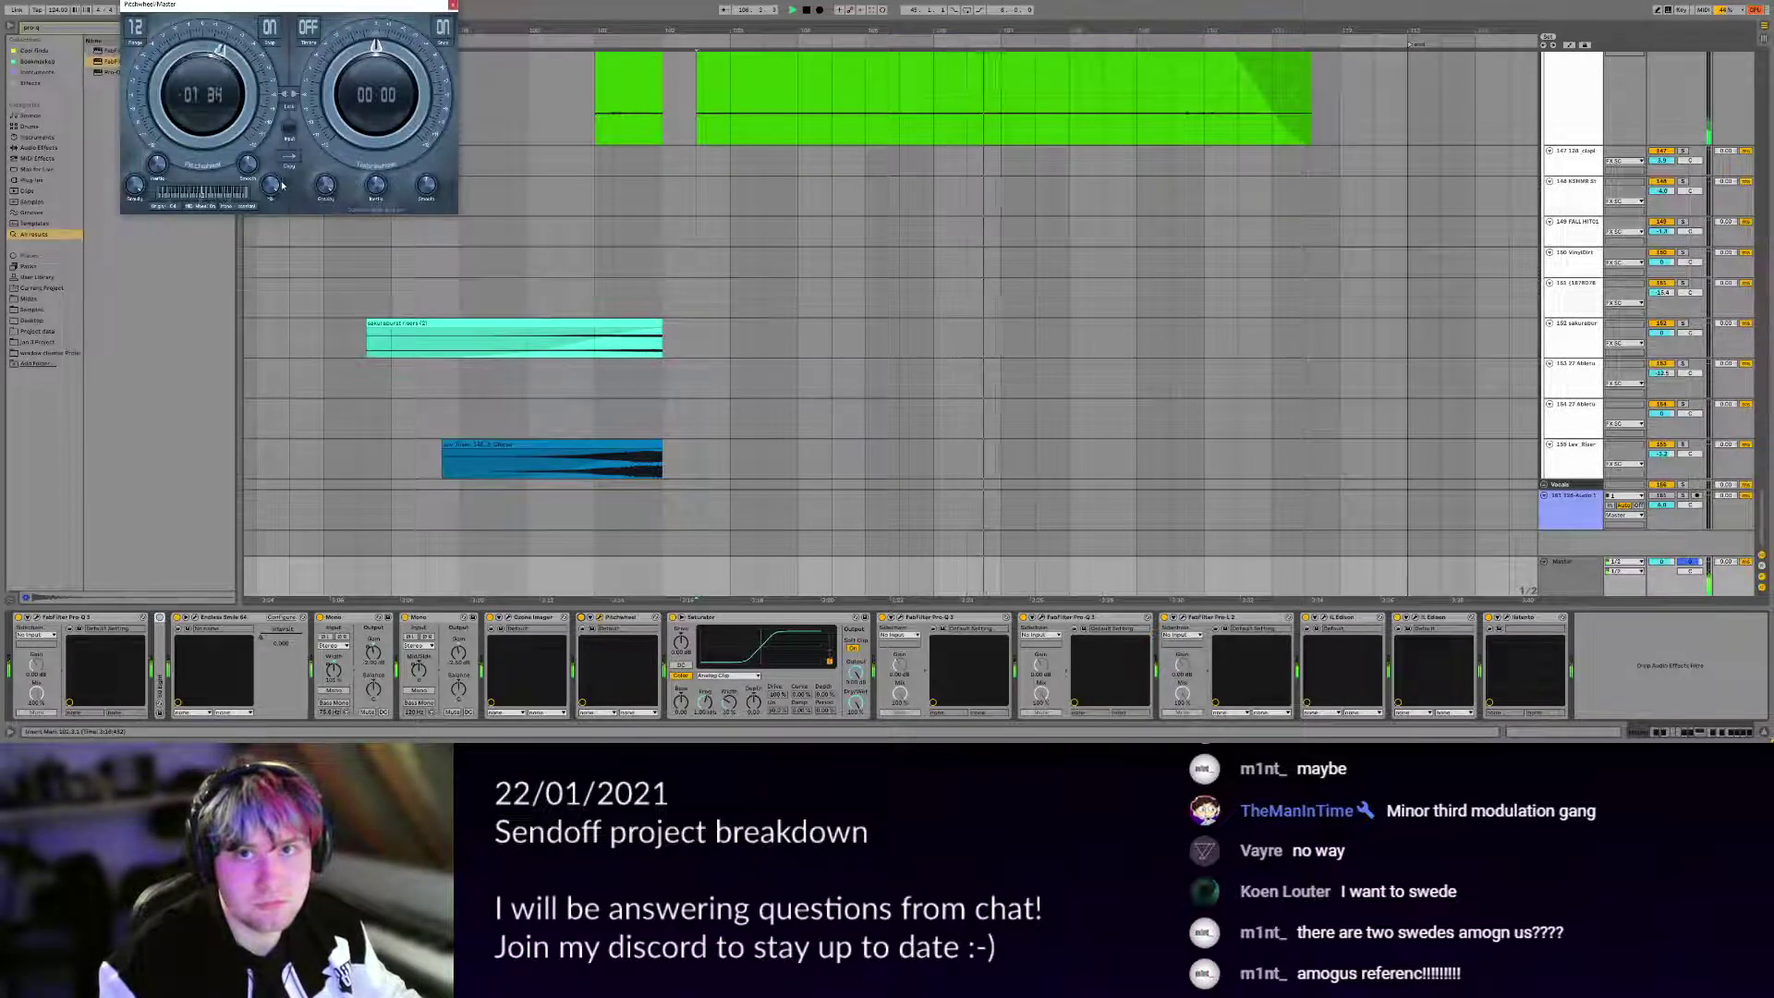
pyautogui.press('space')
pyautogui.click(581, 618)
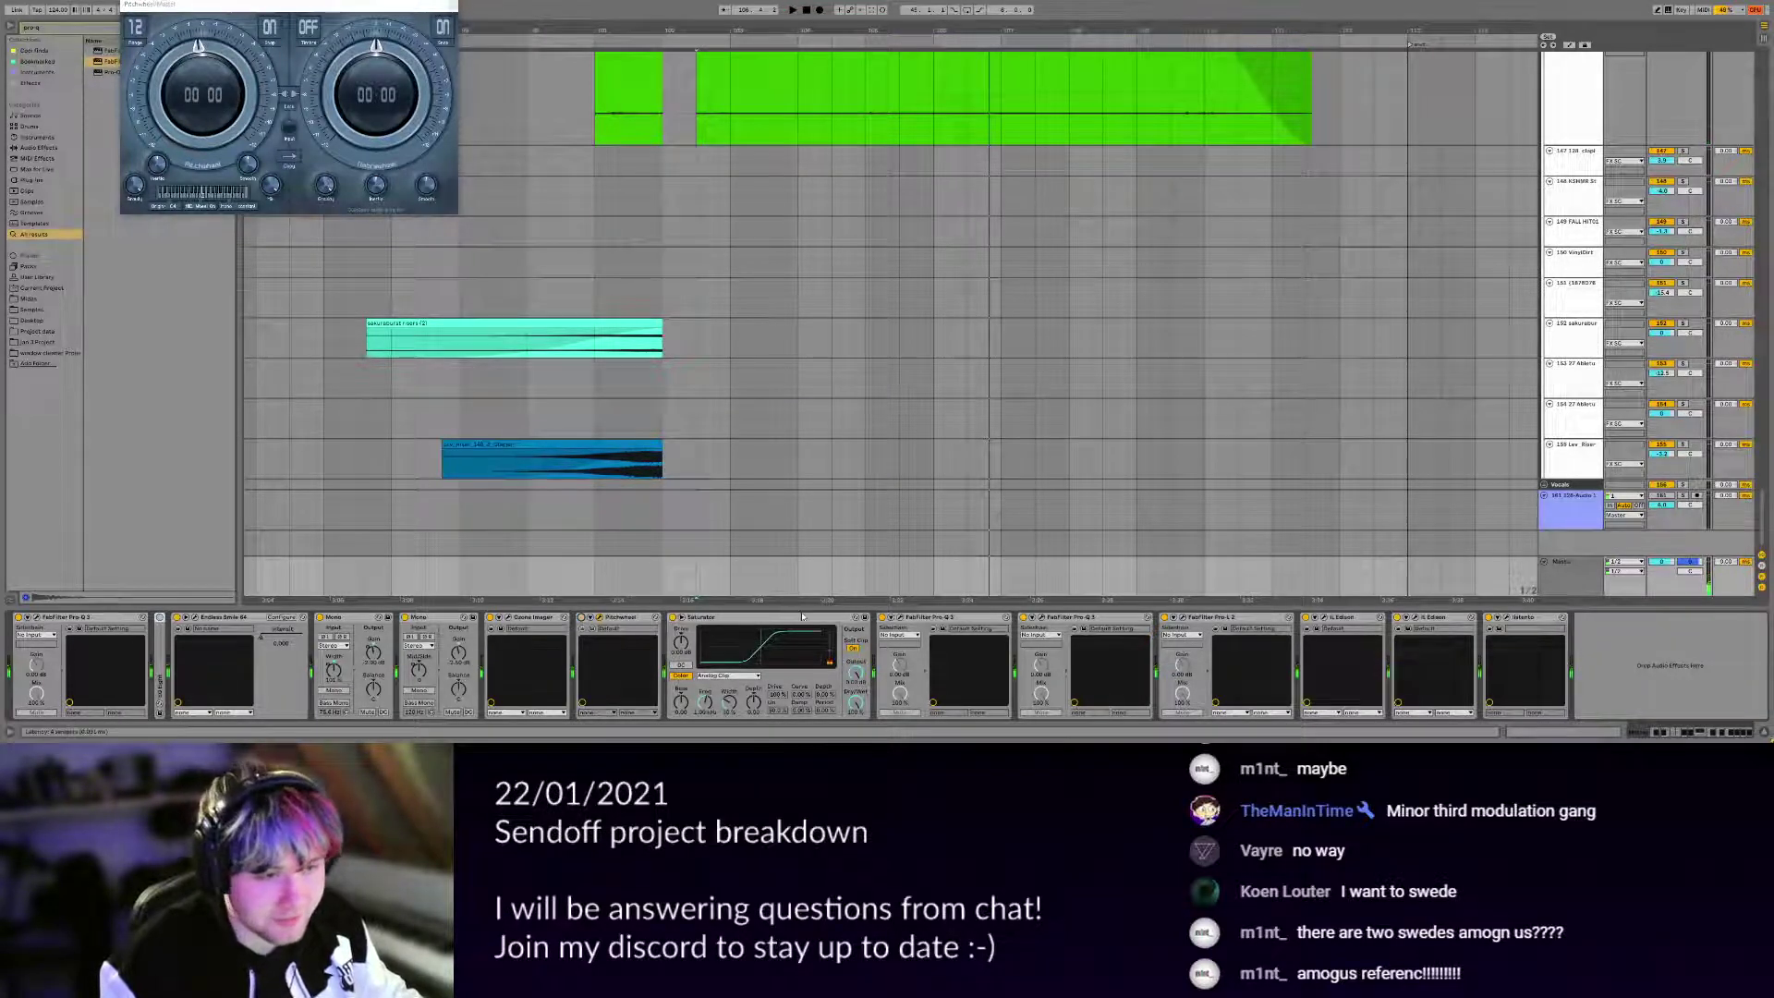
pyautogui.click(453, 5)
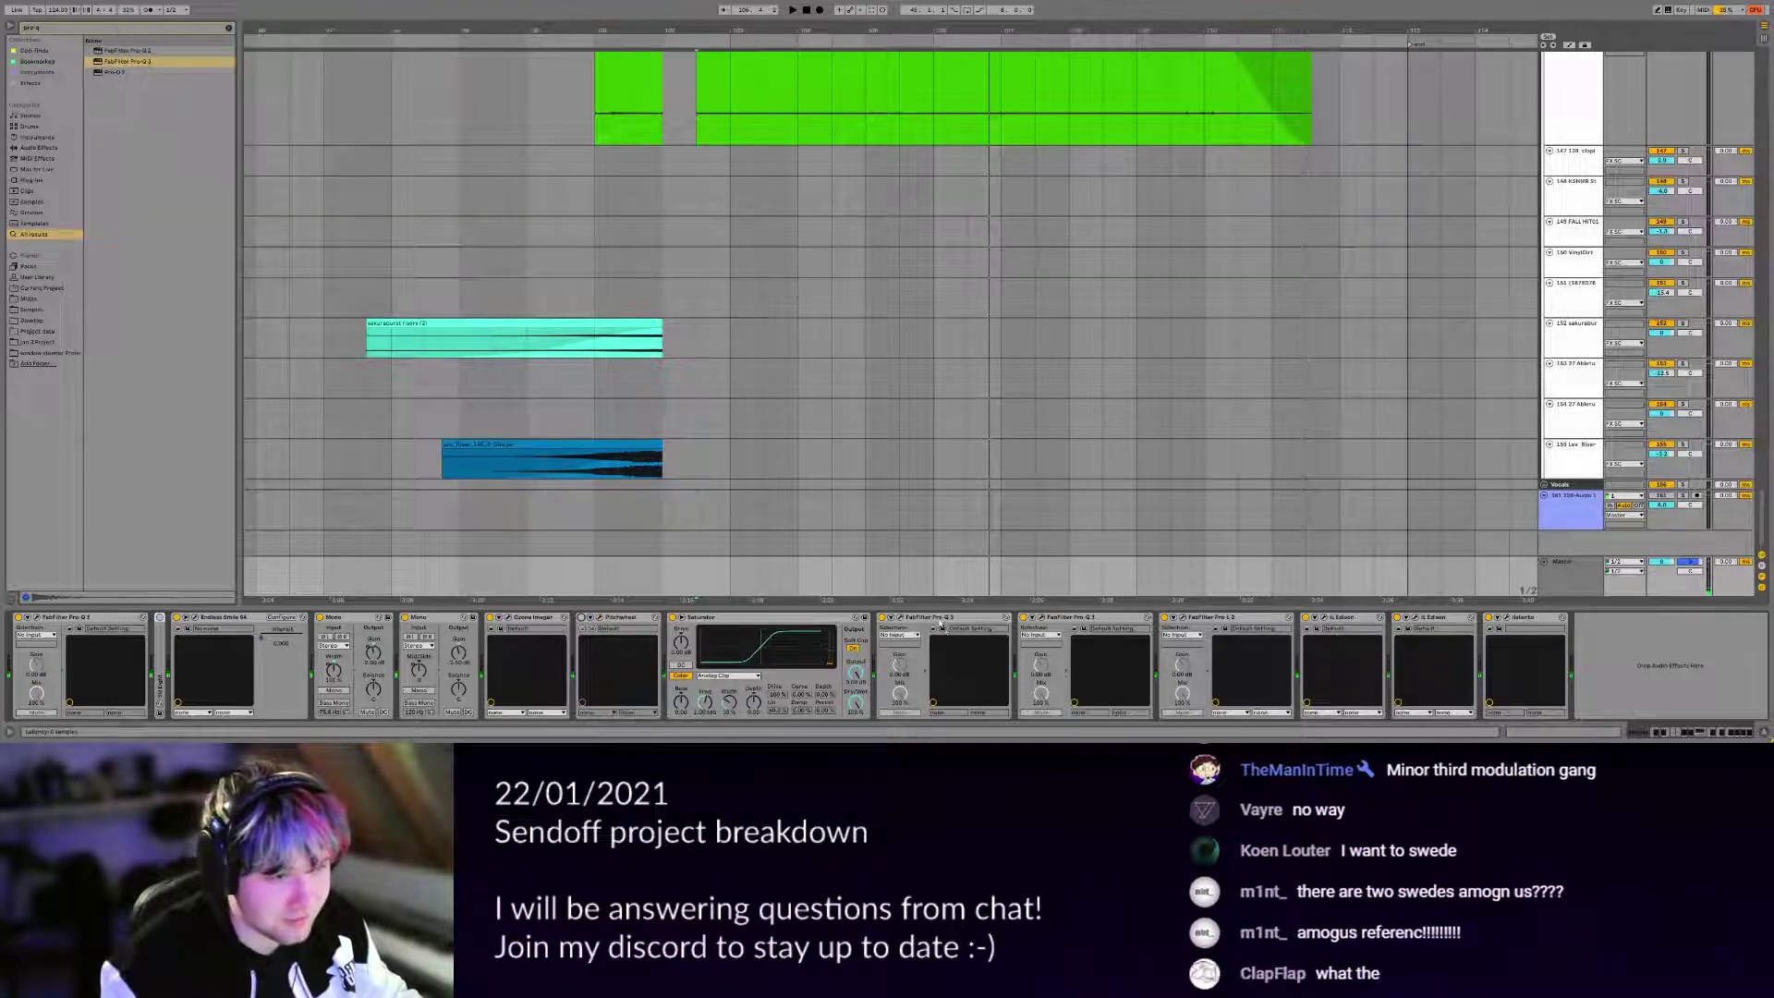
# Compare the two FabFilter Pro-Q 3 equalizers after the master's Saturator side by side during playback and close them.
pyautogui.click(900, 617)
pyautogui.press('space')
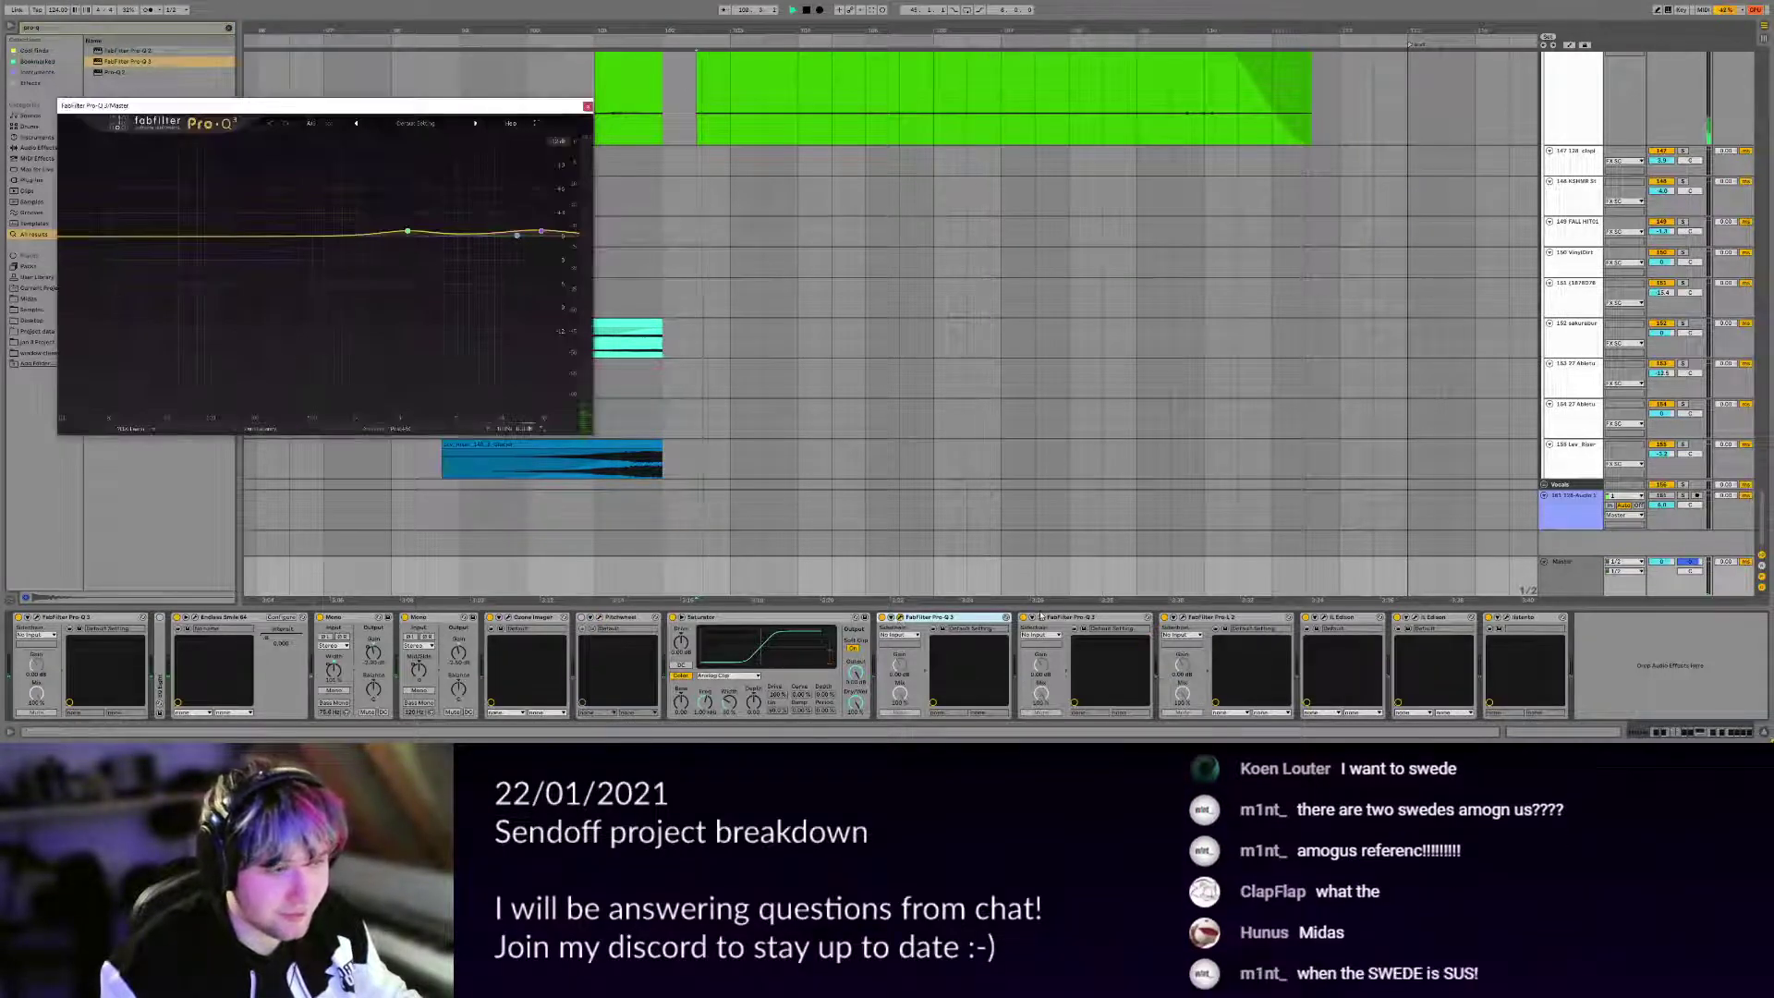
pyautogui.click(1041, 617)
pyautogui.moveTo(576, 33); pyautogui.dragTo(1000, 110)
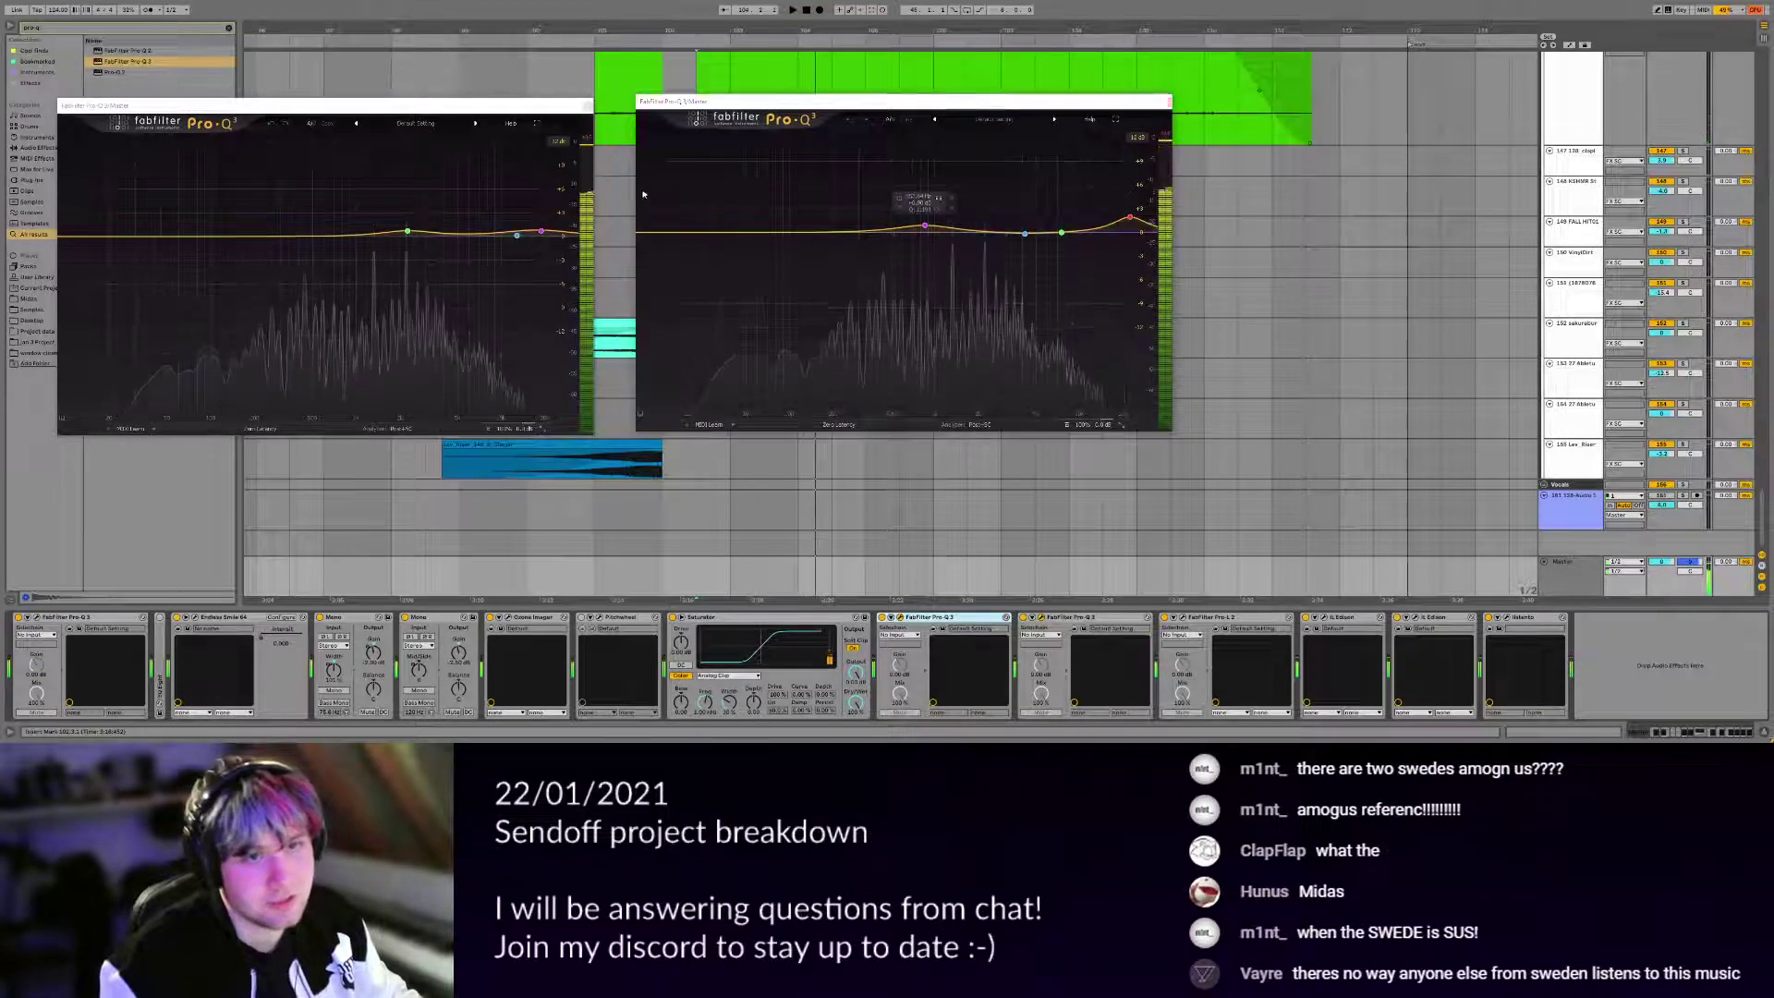
pyautogui.press('Escape')
pyautogui.press('Escape')
# Examine the master's FabFilter Pro-L 2 limiter during playback, look through its style options without changing the style, and close it.
pyautogui.click(1183, 618)
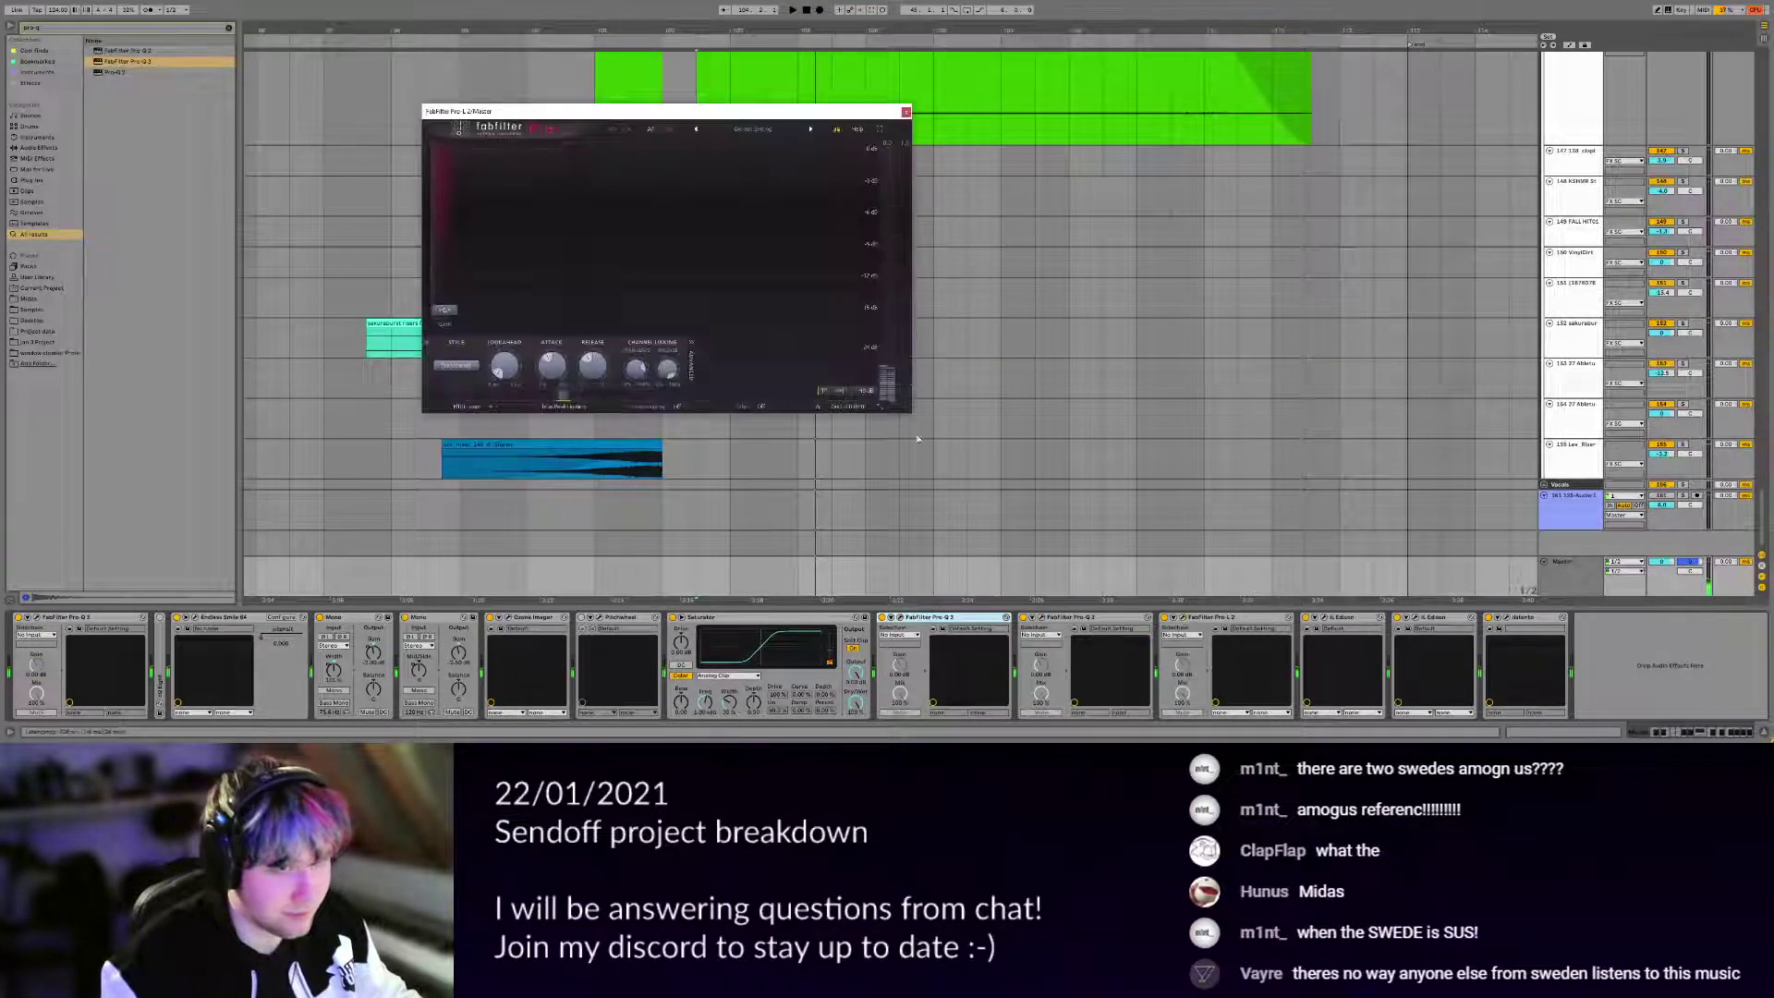
pyautogui.click(658, 627)
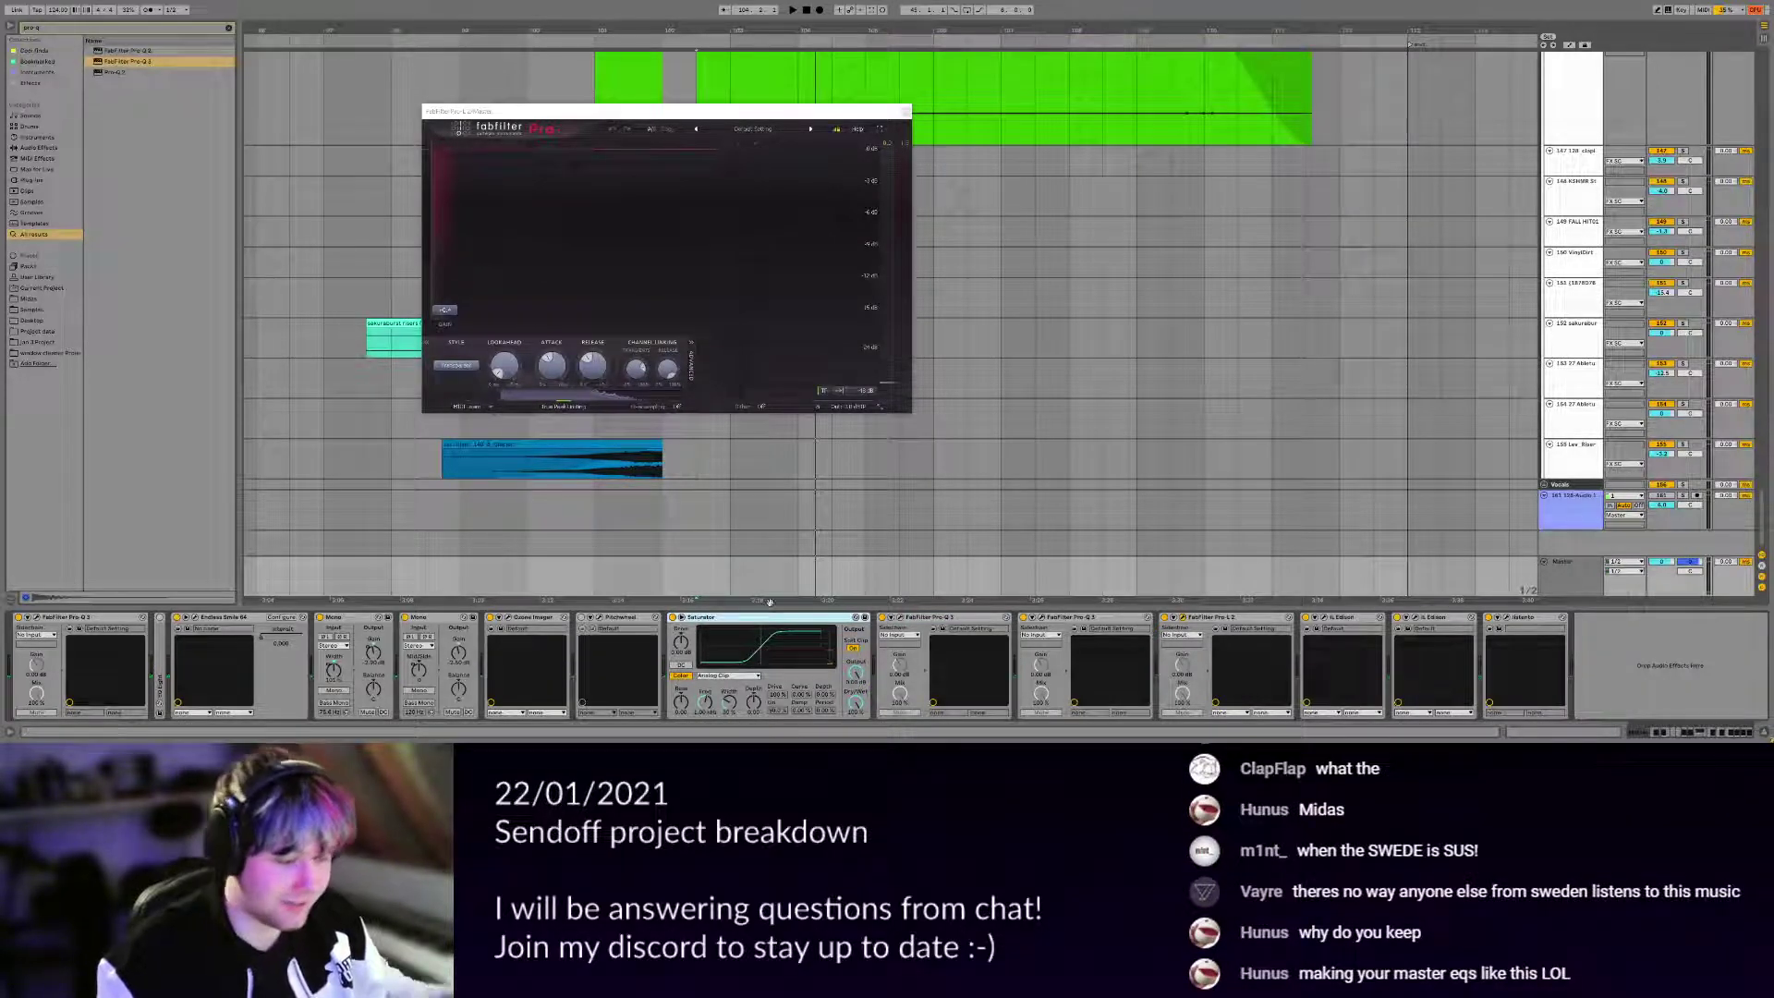
pyautogui.press('space')
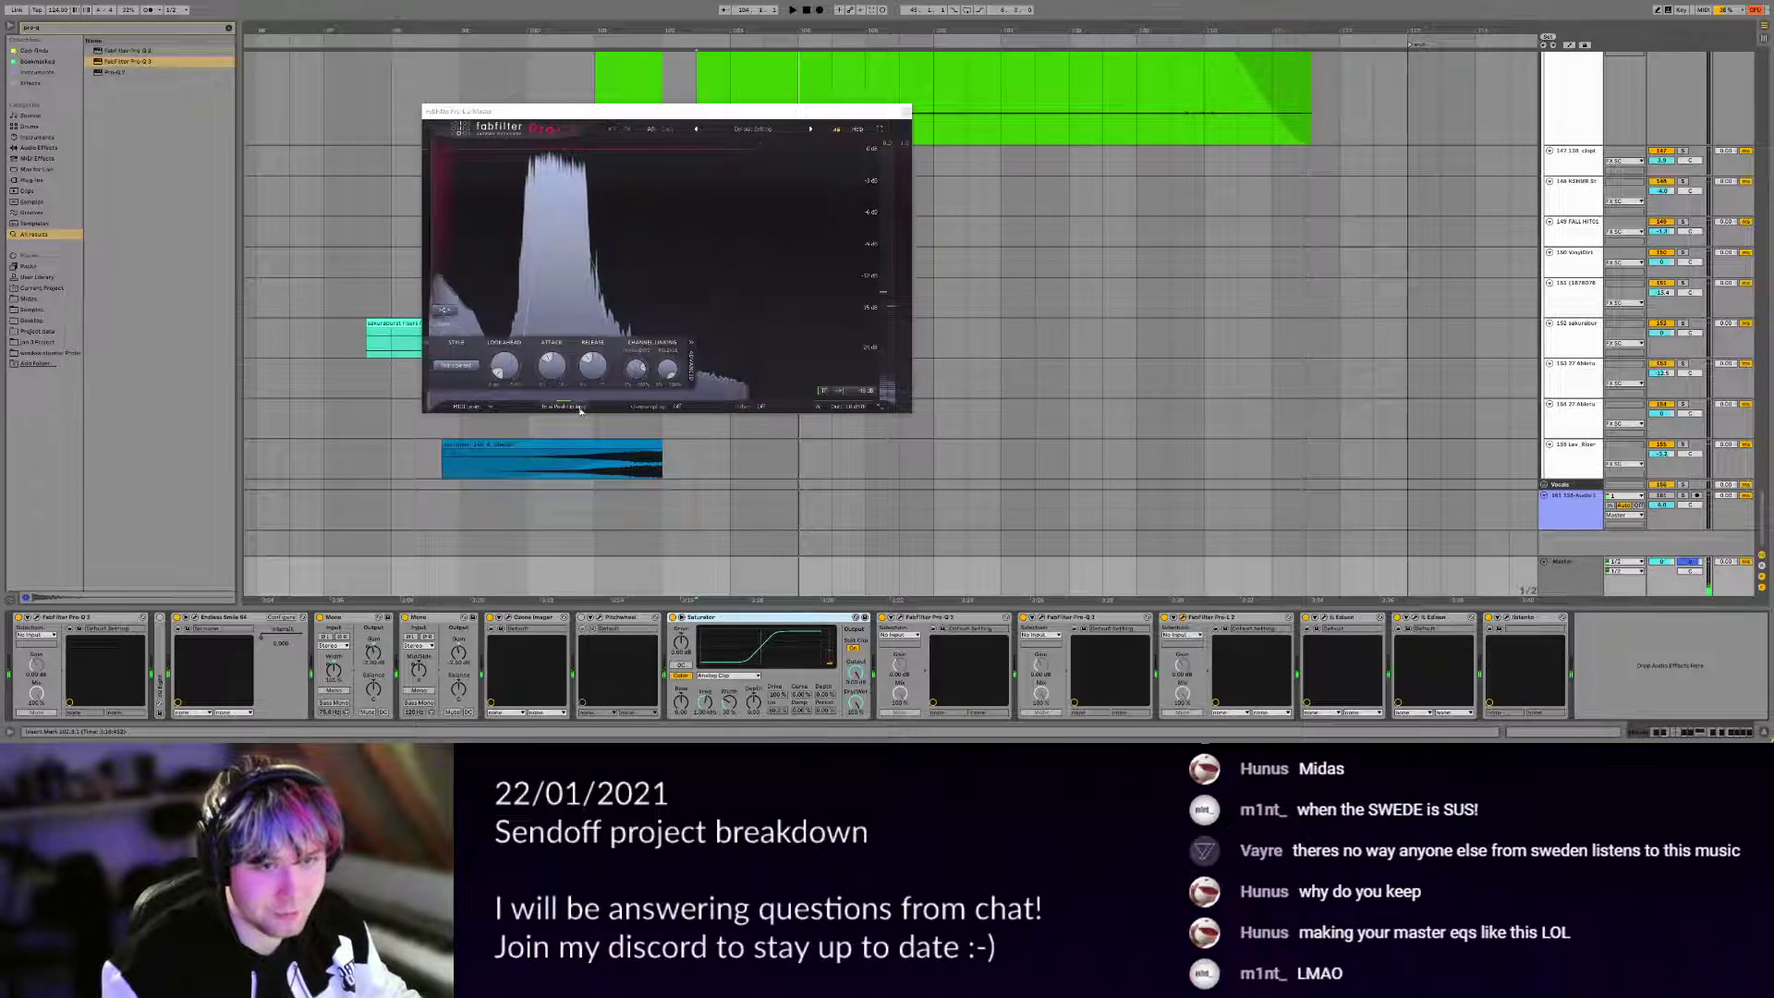
pyautogui.click(468, 367)
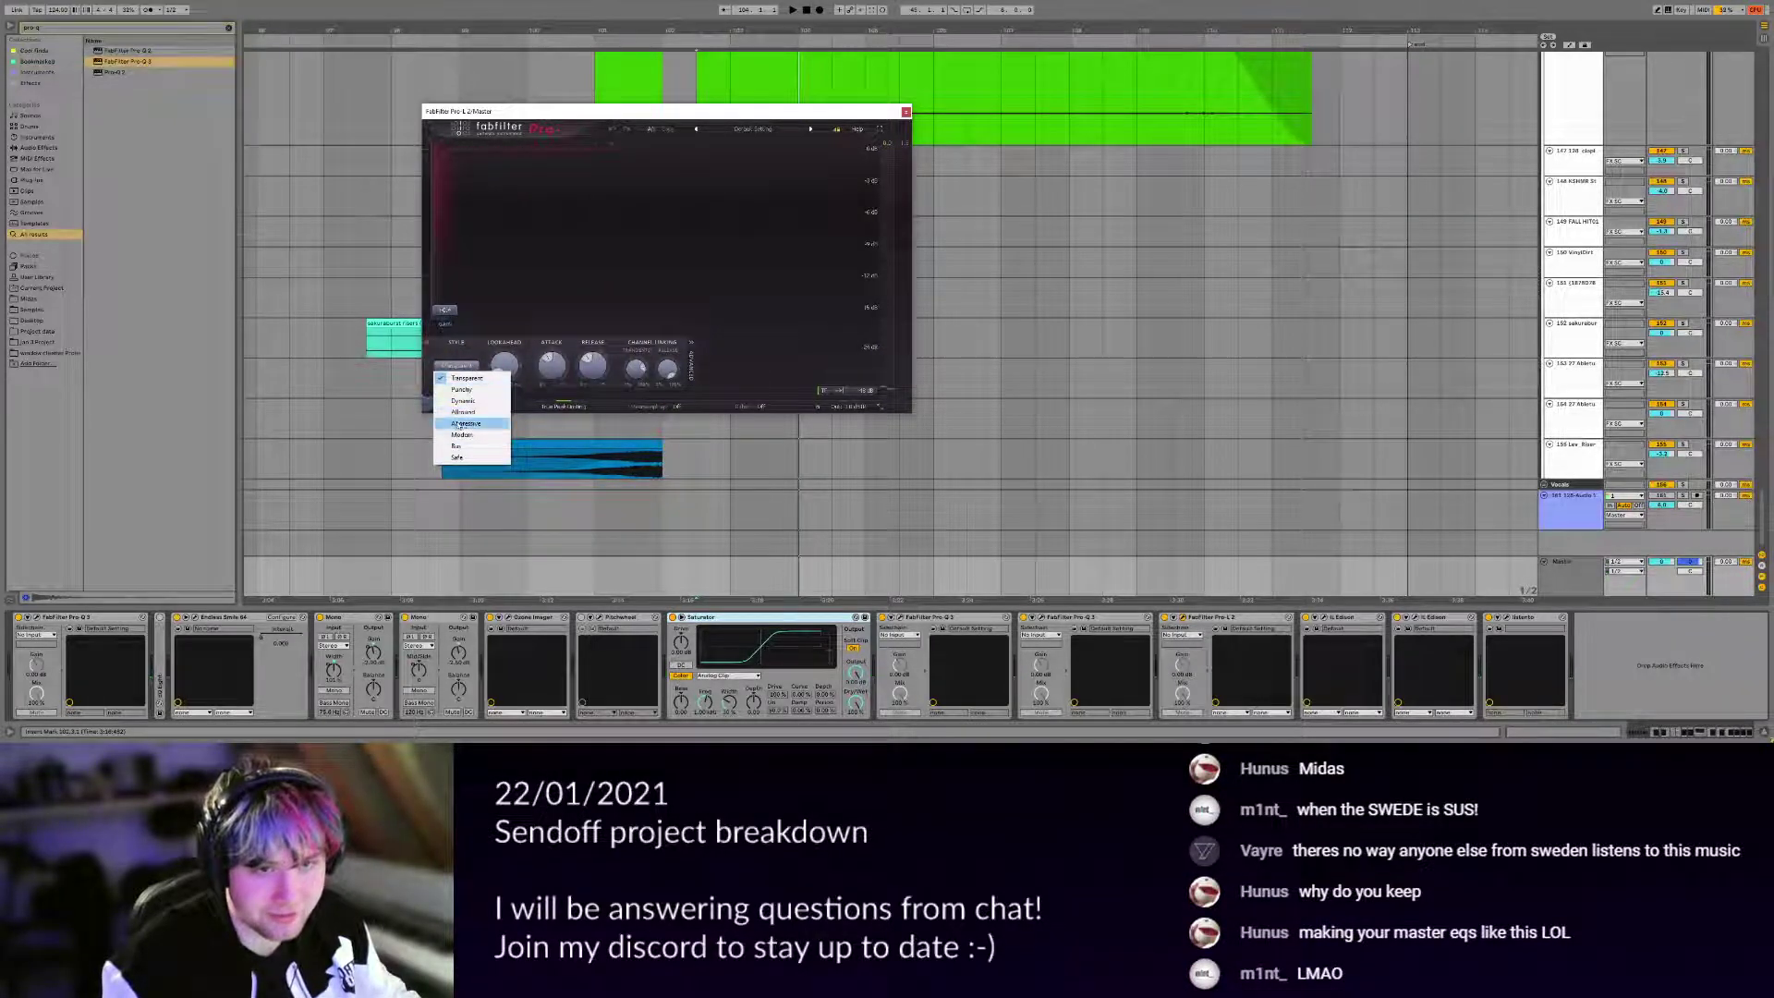
pyautogui.click(609, 272)
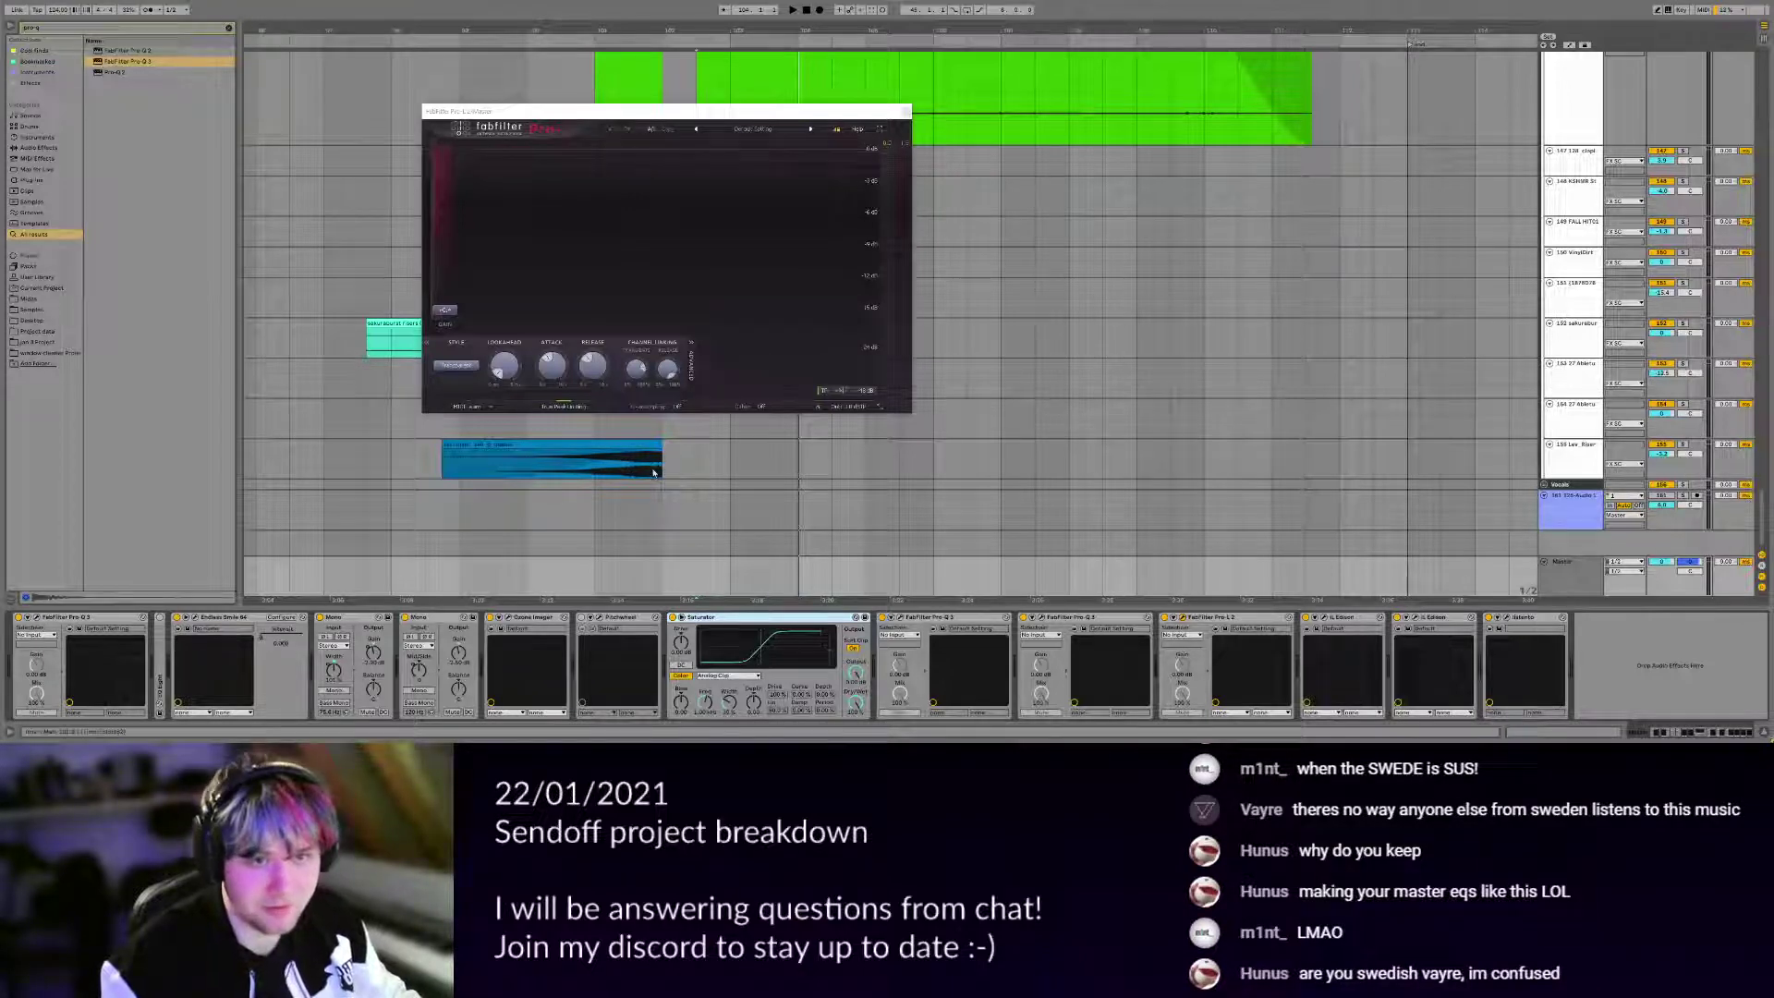
pyautogui.scroll(-4, 1022, 377)
pyautogui.moveTo(1073, 391); pyautogui.dragTo(1186, 584)
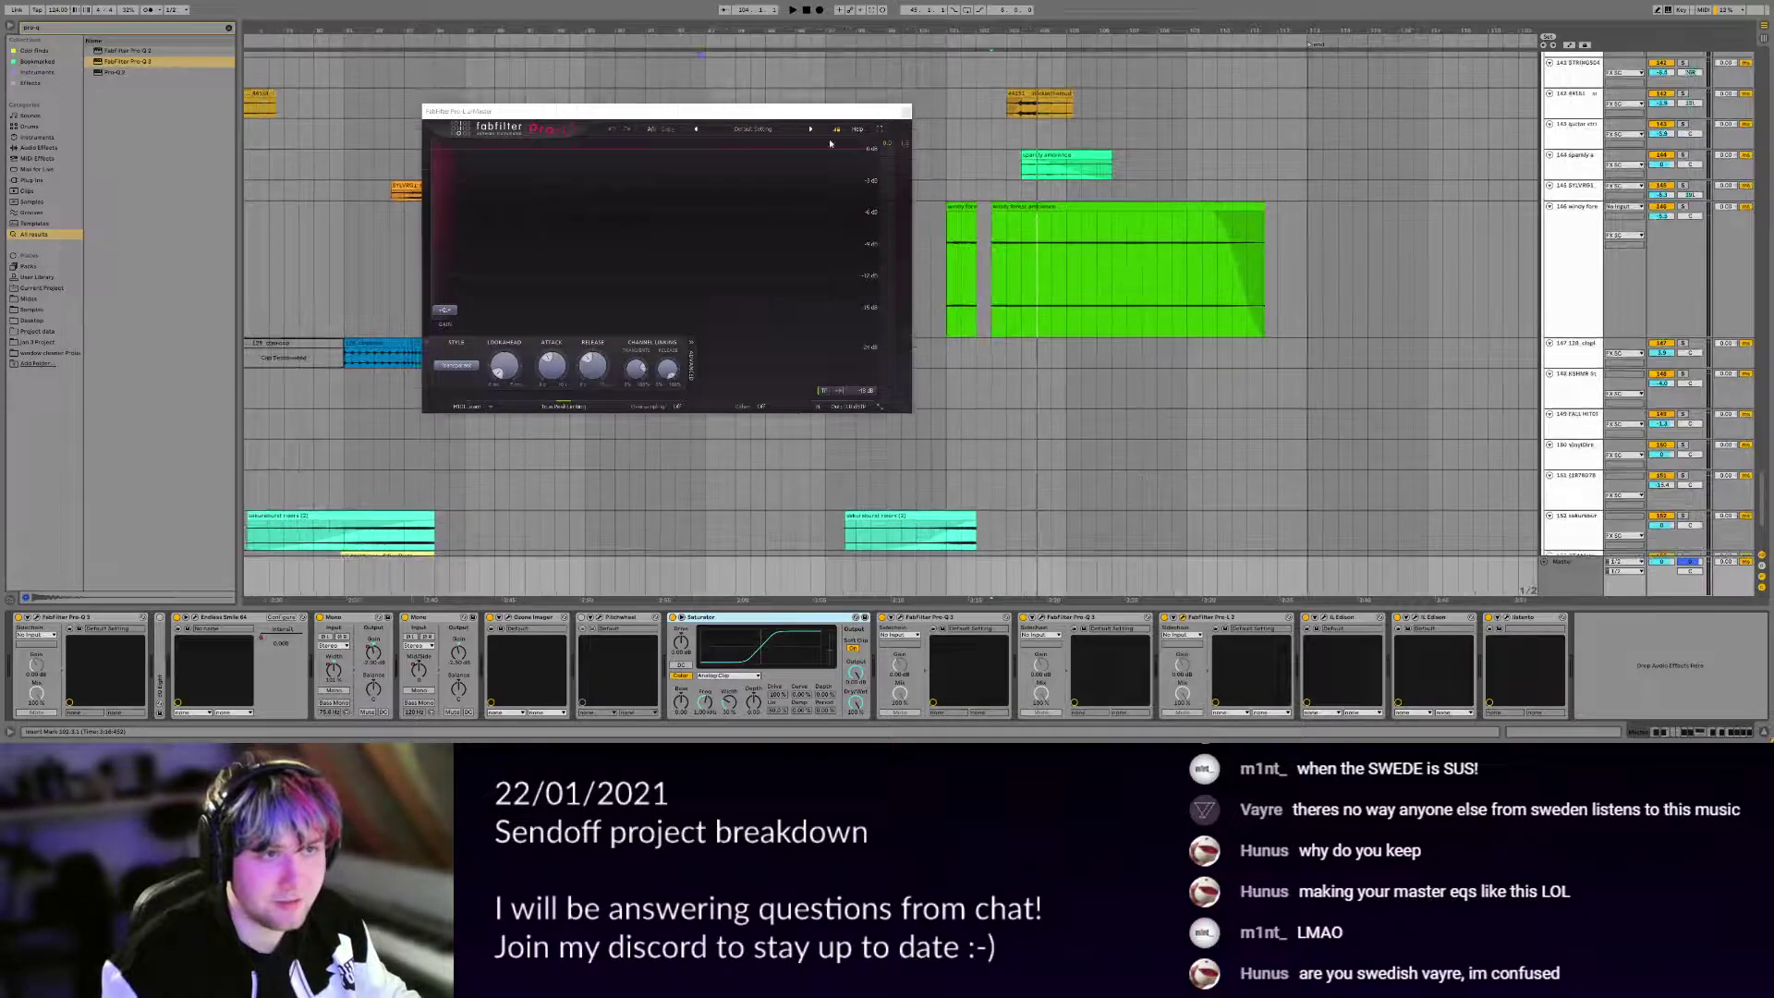
pyautogui.click(907, 112)
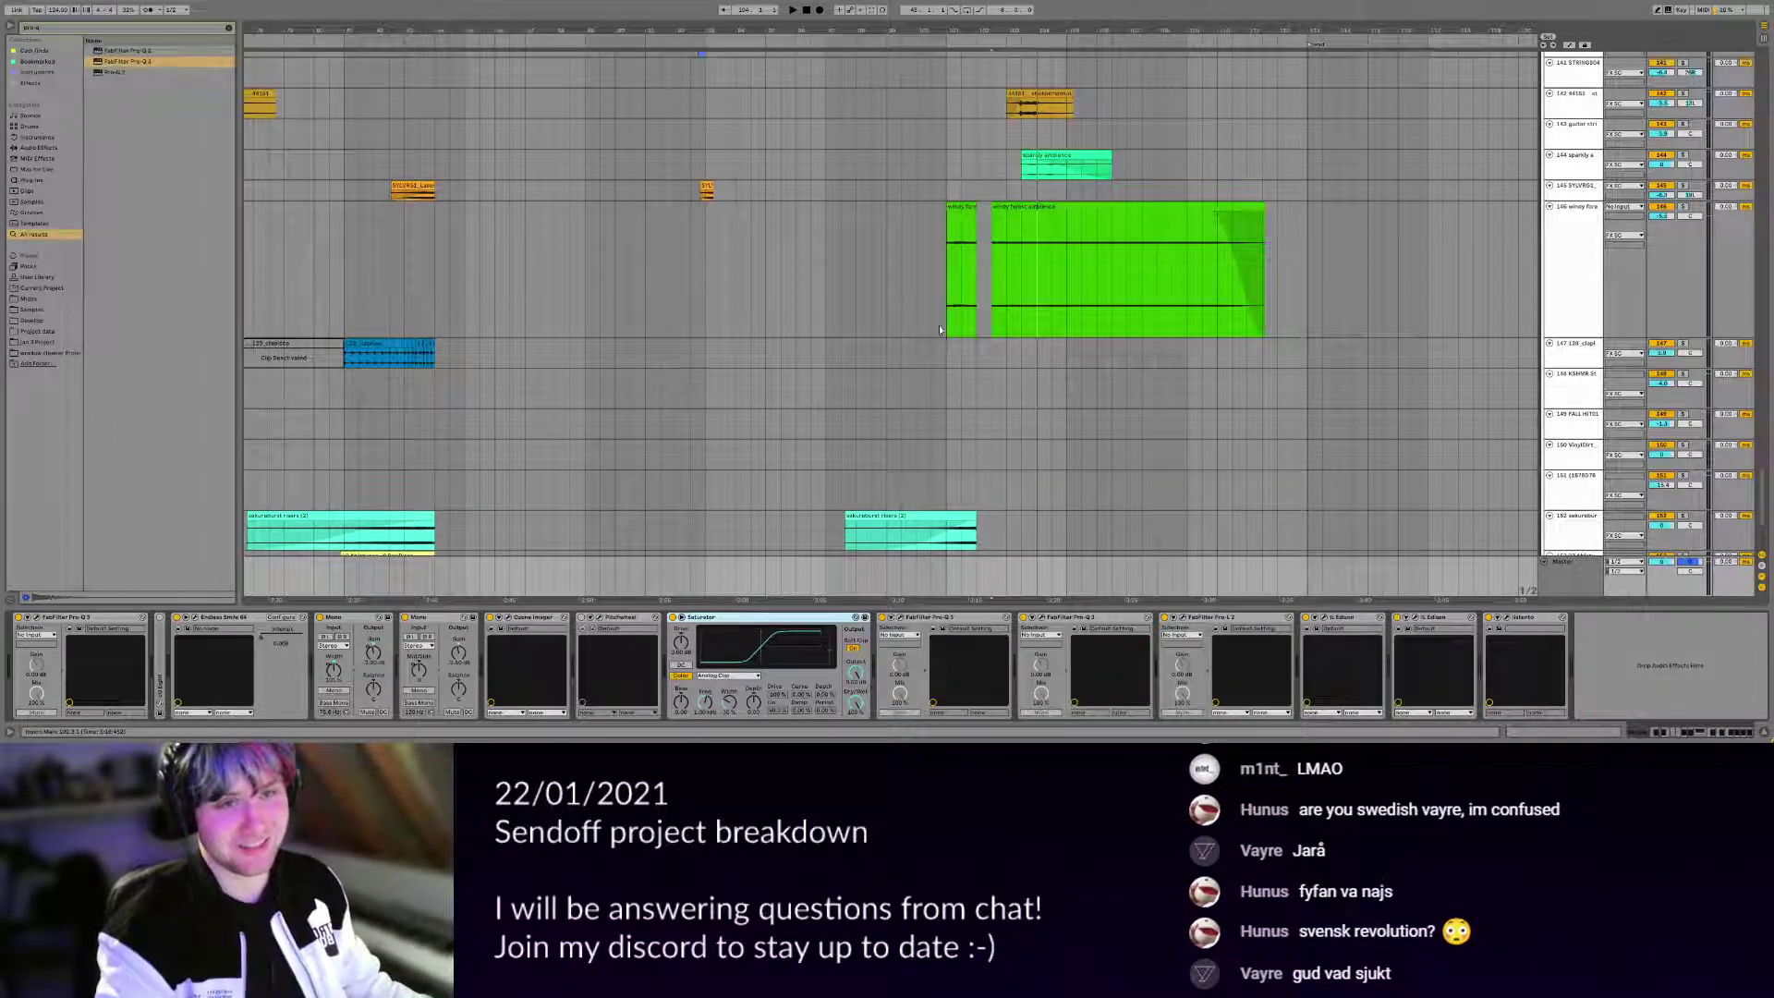
# Reduce the heights of the long green waveform track and the tracks beneath it down to the yellow Keyscape clip.
pyautogui.moveTo(703, 388); pyautogui.dragTo(1264, 511)
pyautogui.moveTo(555, 268); pyautogui.dragTo(1236, 416)
pyautogui.scroll(10, 574, 237)
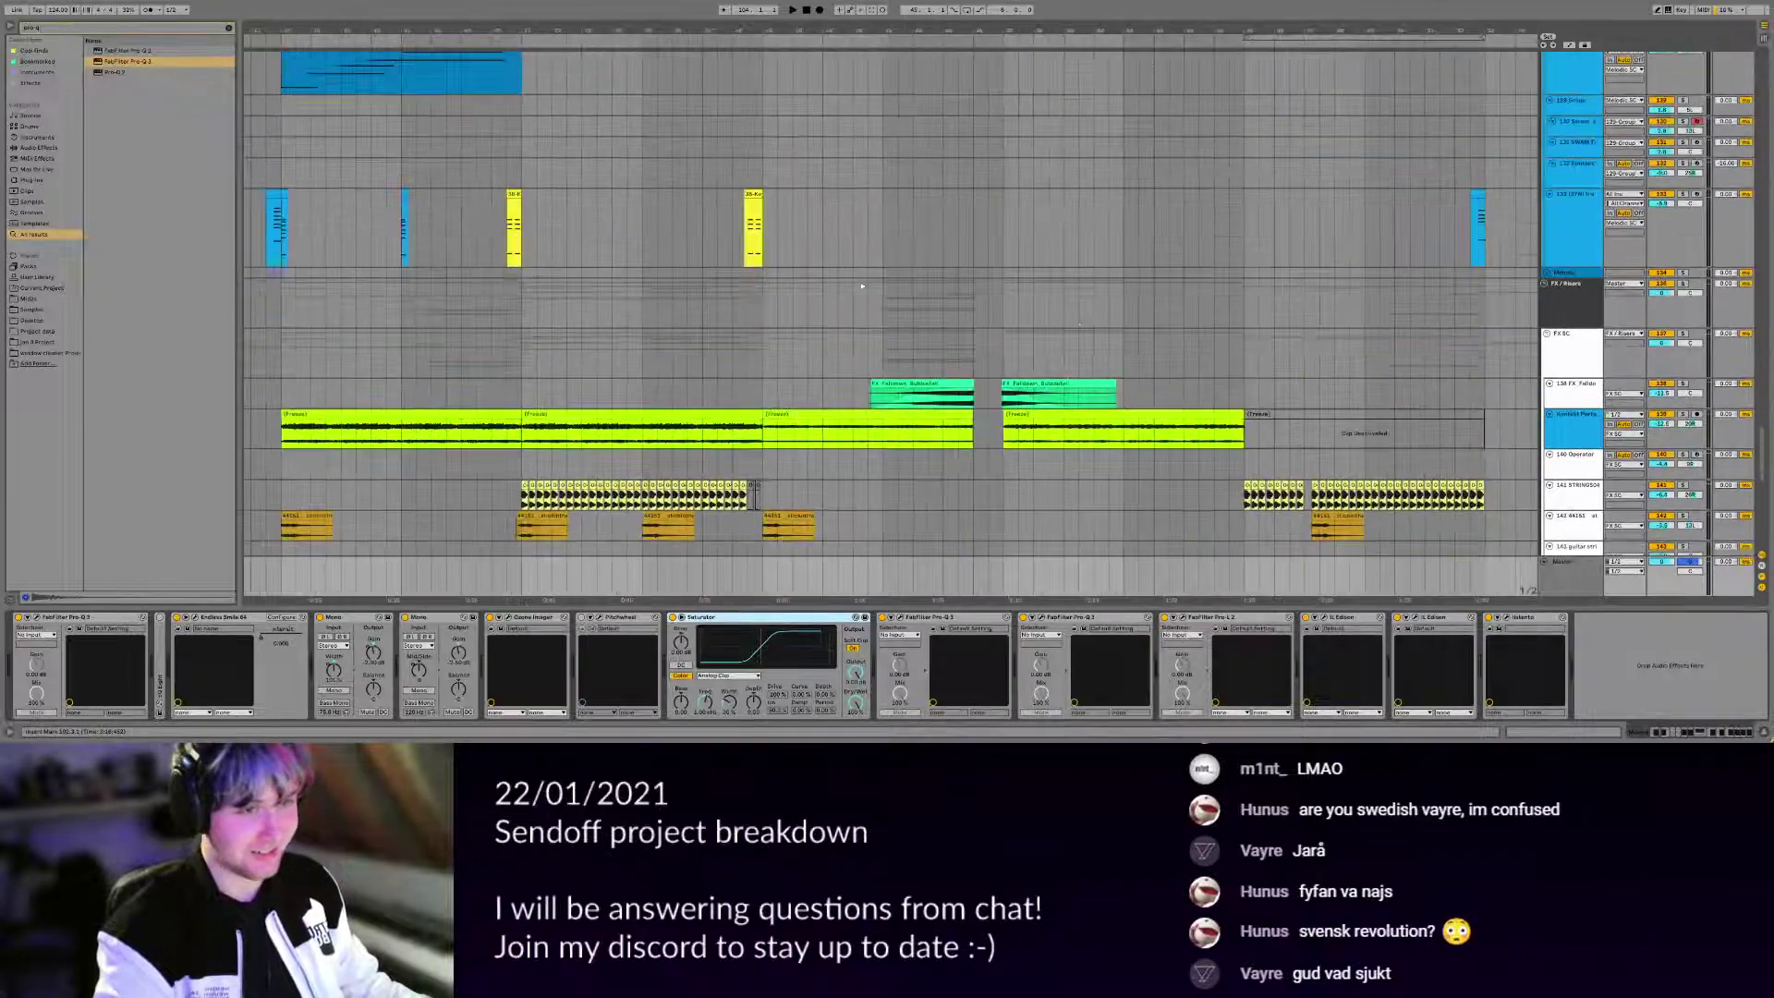
pyautogui.scroll(10, 708, 224)
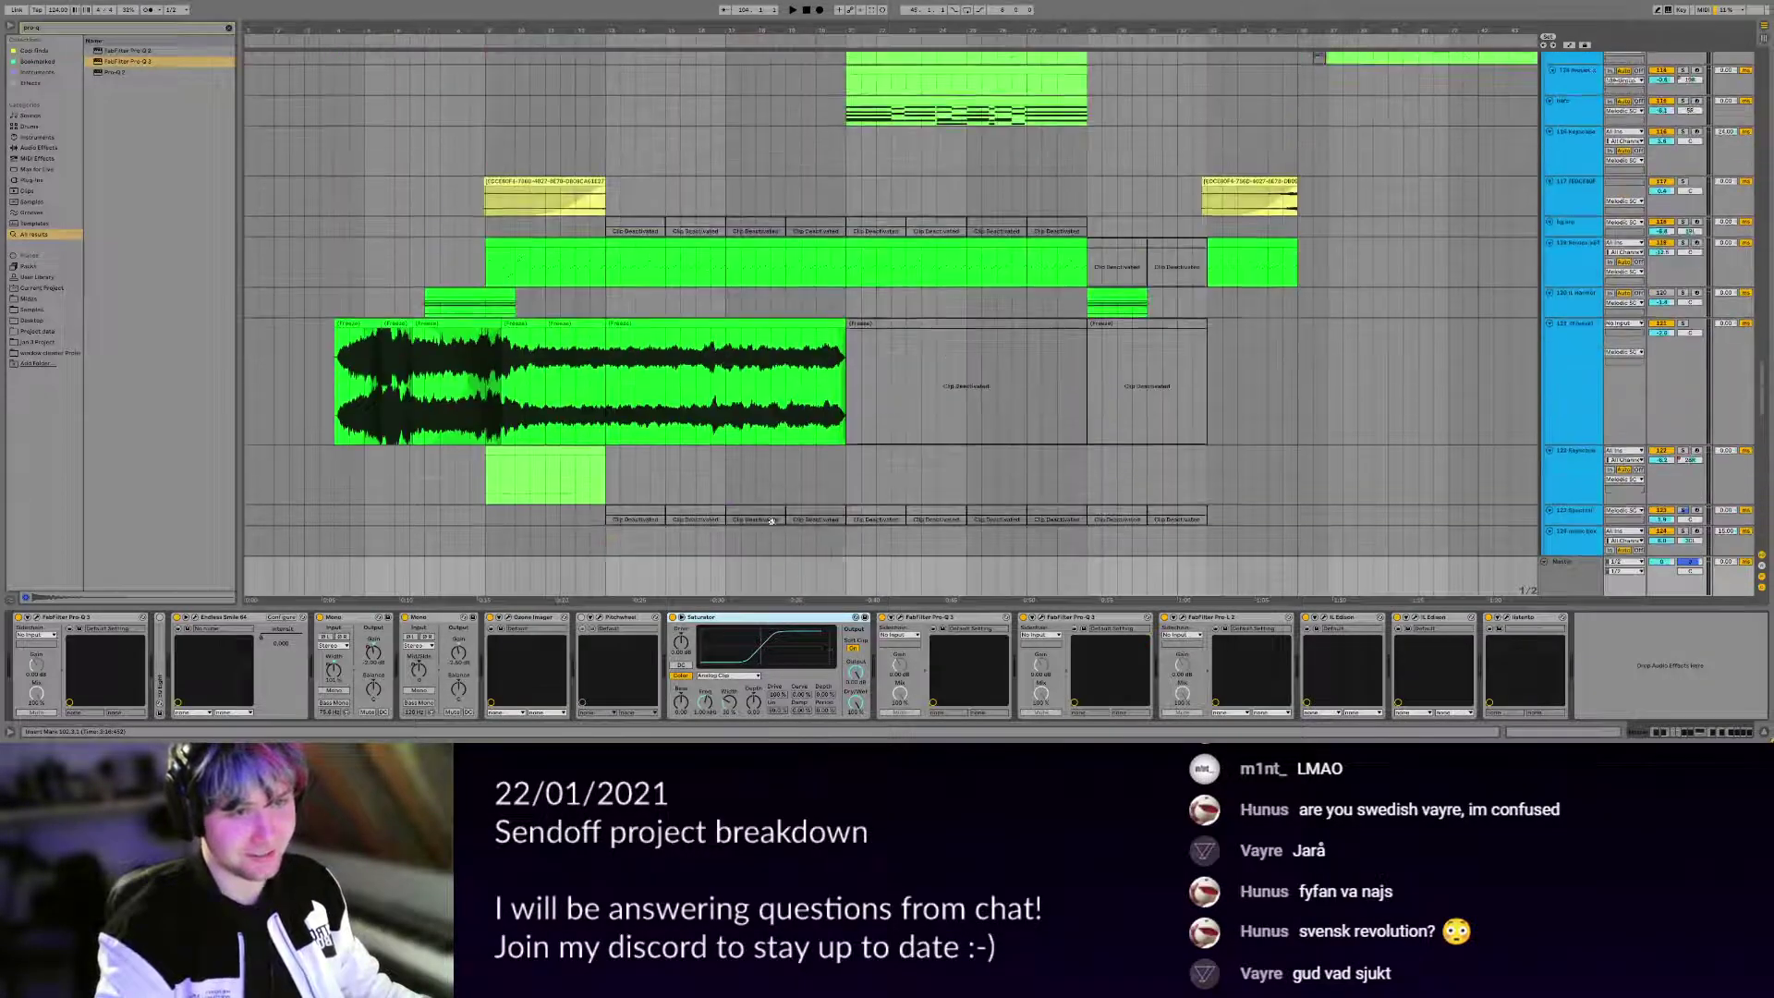
pyautogui.scroll(-1, 838, 161)
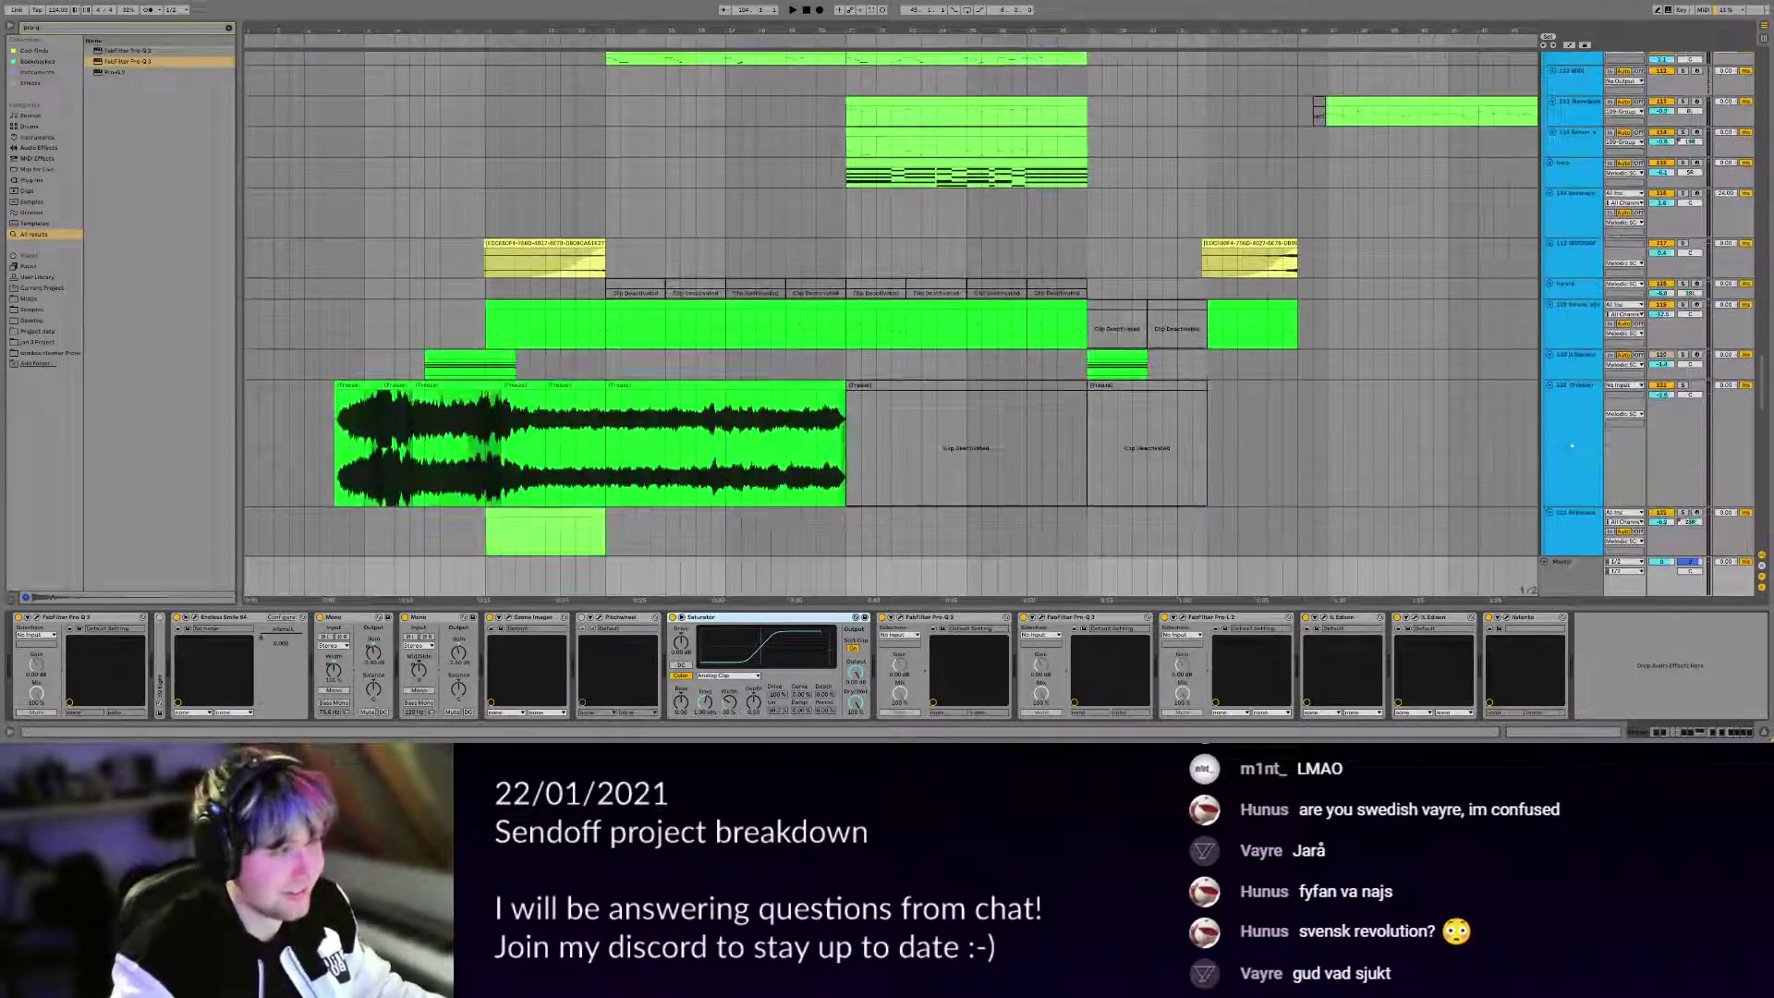
pyautogui.moveTo(1575, 506); pyautogui.dragTo(1578, 407)
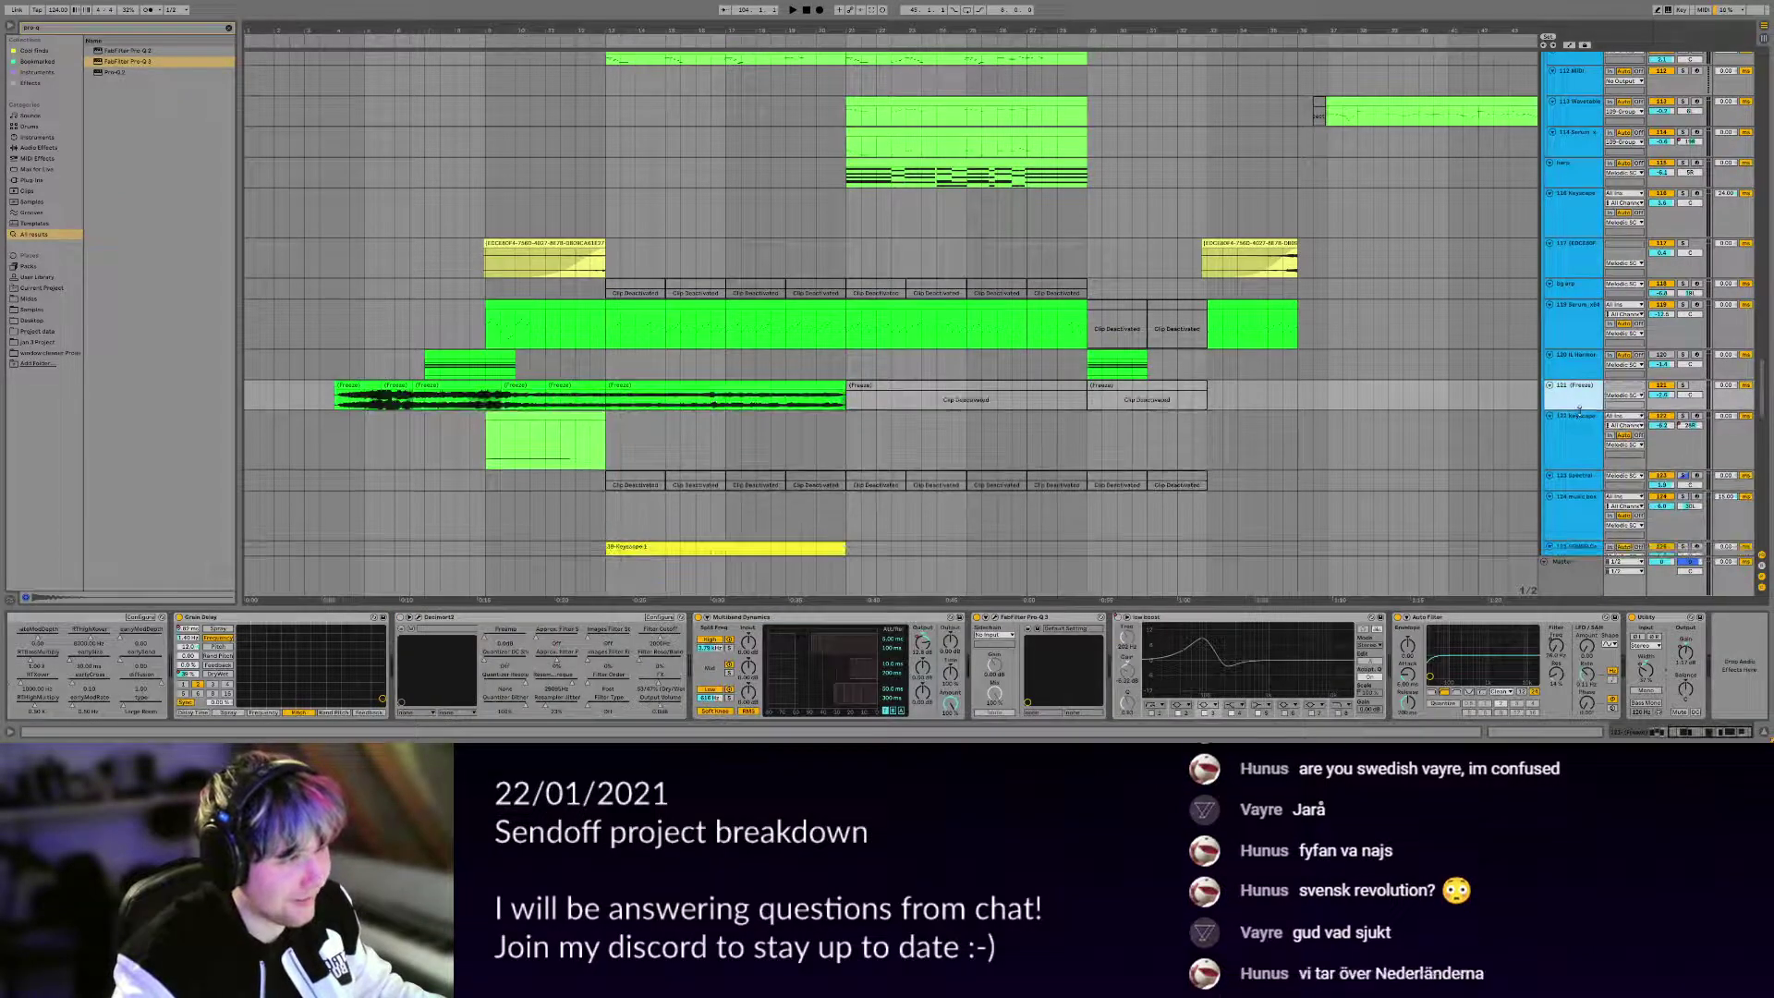
pyautogui.click(1578, 465)
pyautogui.moveTo(1578, 470)
pyautogui.mouseDown()
pyautogui.moveTo(1577, 441)
pyautogui.moveTo(1576, 467)
pyautogui.mouseUp()
pyautogui.click(1575, 507)
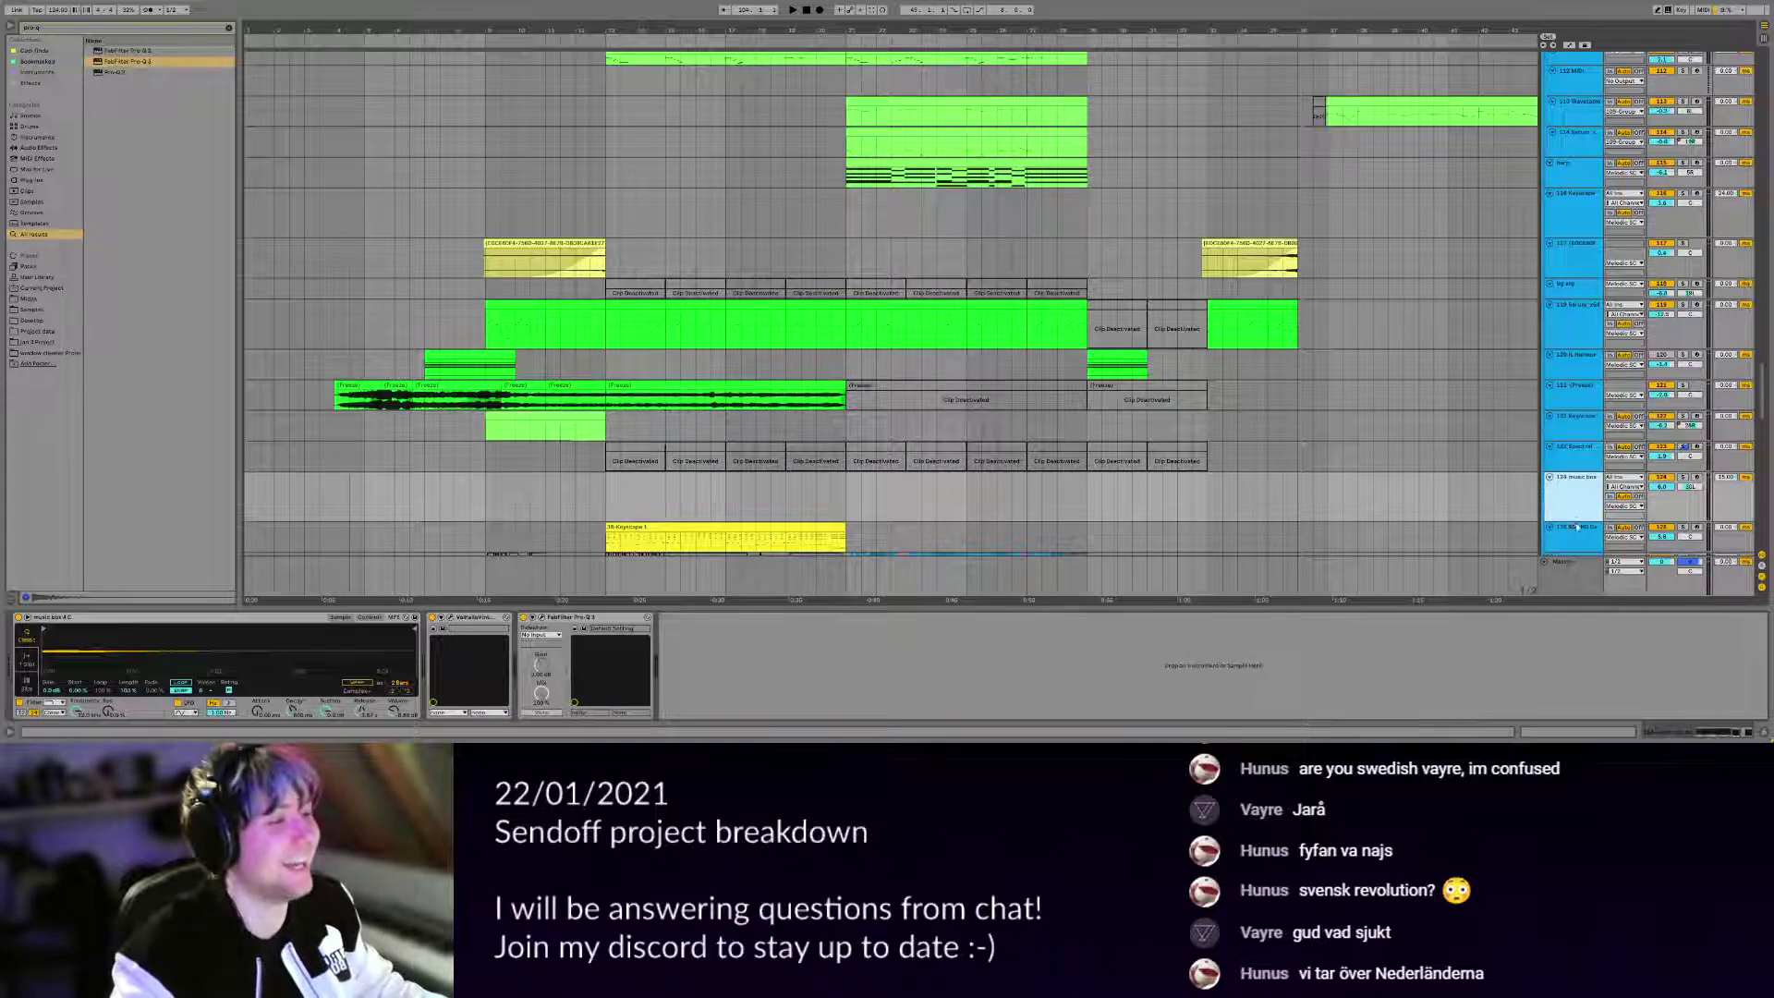
pyautogui.click(1576, 540)
pyautogui.click(1576, 514)
pyautogui.moveTo(1576, 522); pyautogui.dragTo(1576, 504)
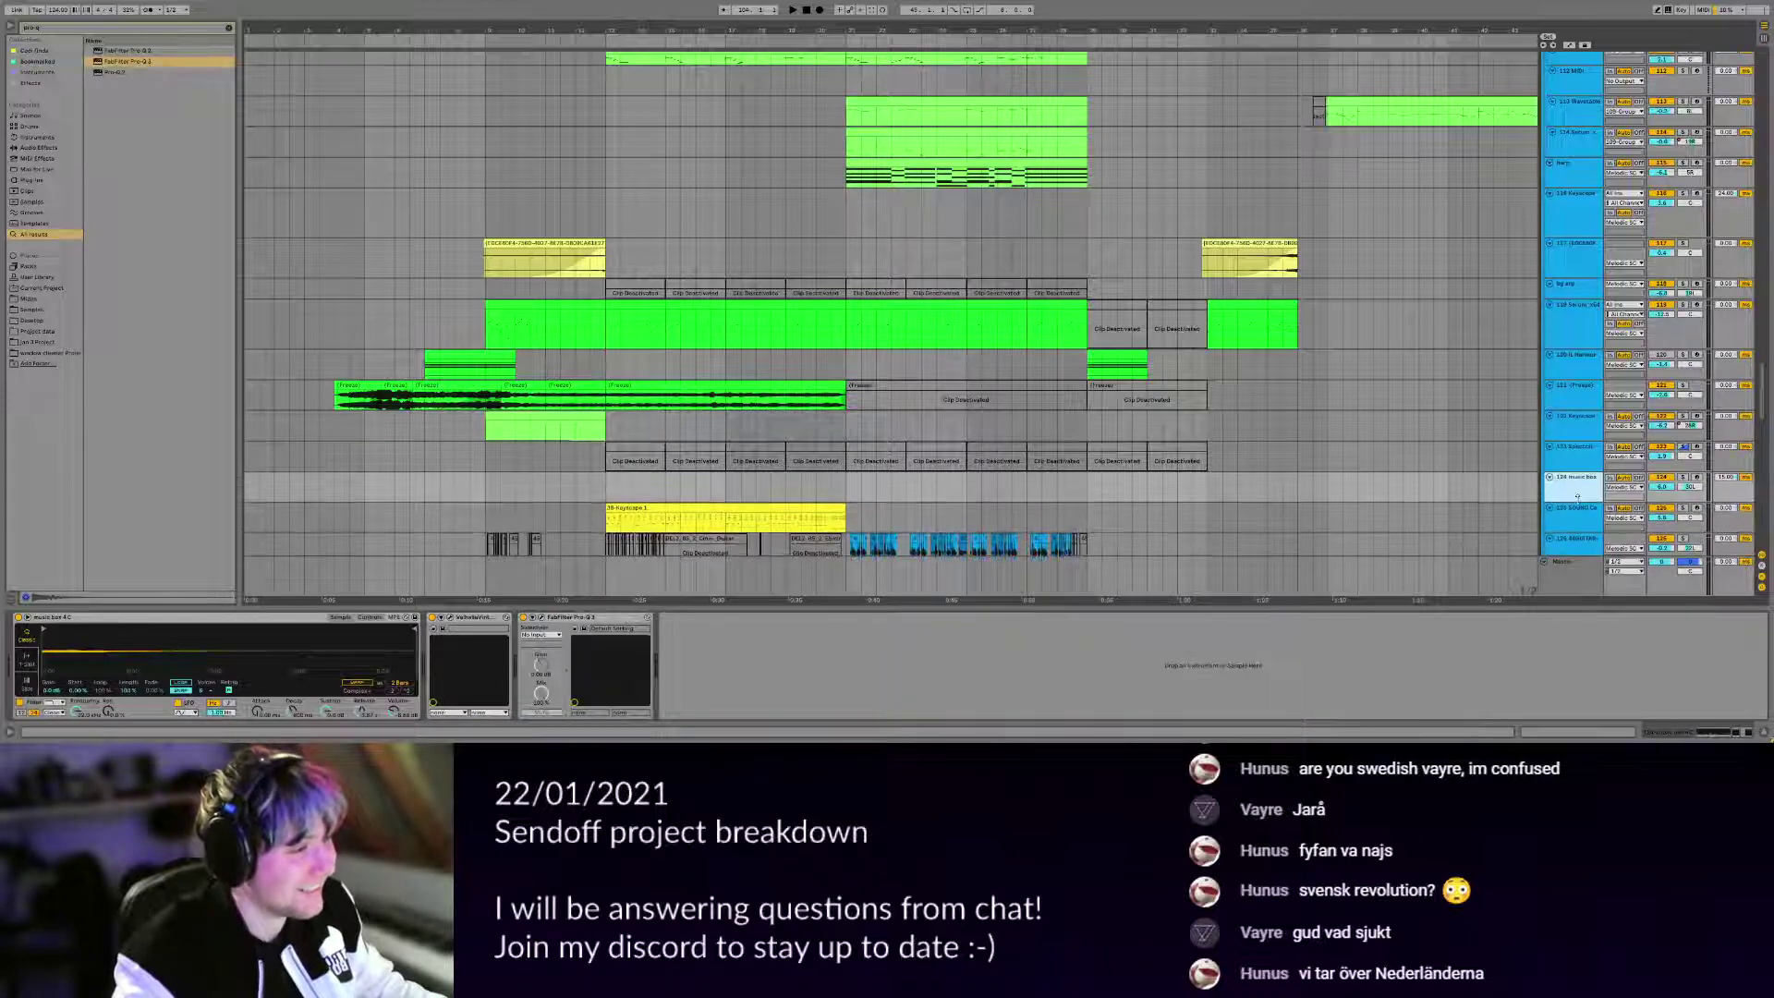
# Reduce the heights of the tracks directly above the green waveform track, including the one with the pale yellow clips.
pyautogui.click(1579, 342)
pyautogui.moveTo(1580, 348); pyautogui.dragTo(1596, 218)
pyautogui.click(1578, 293)
pyautogui.click(1575, 167)
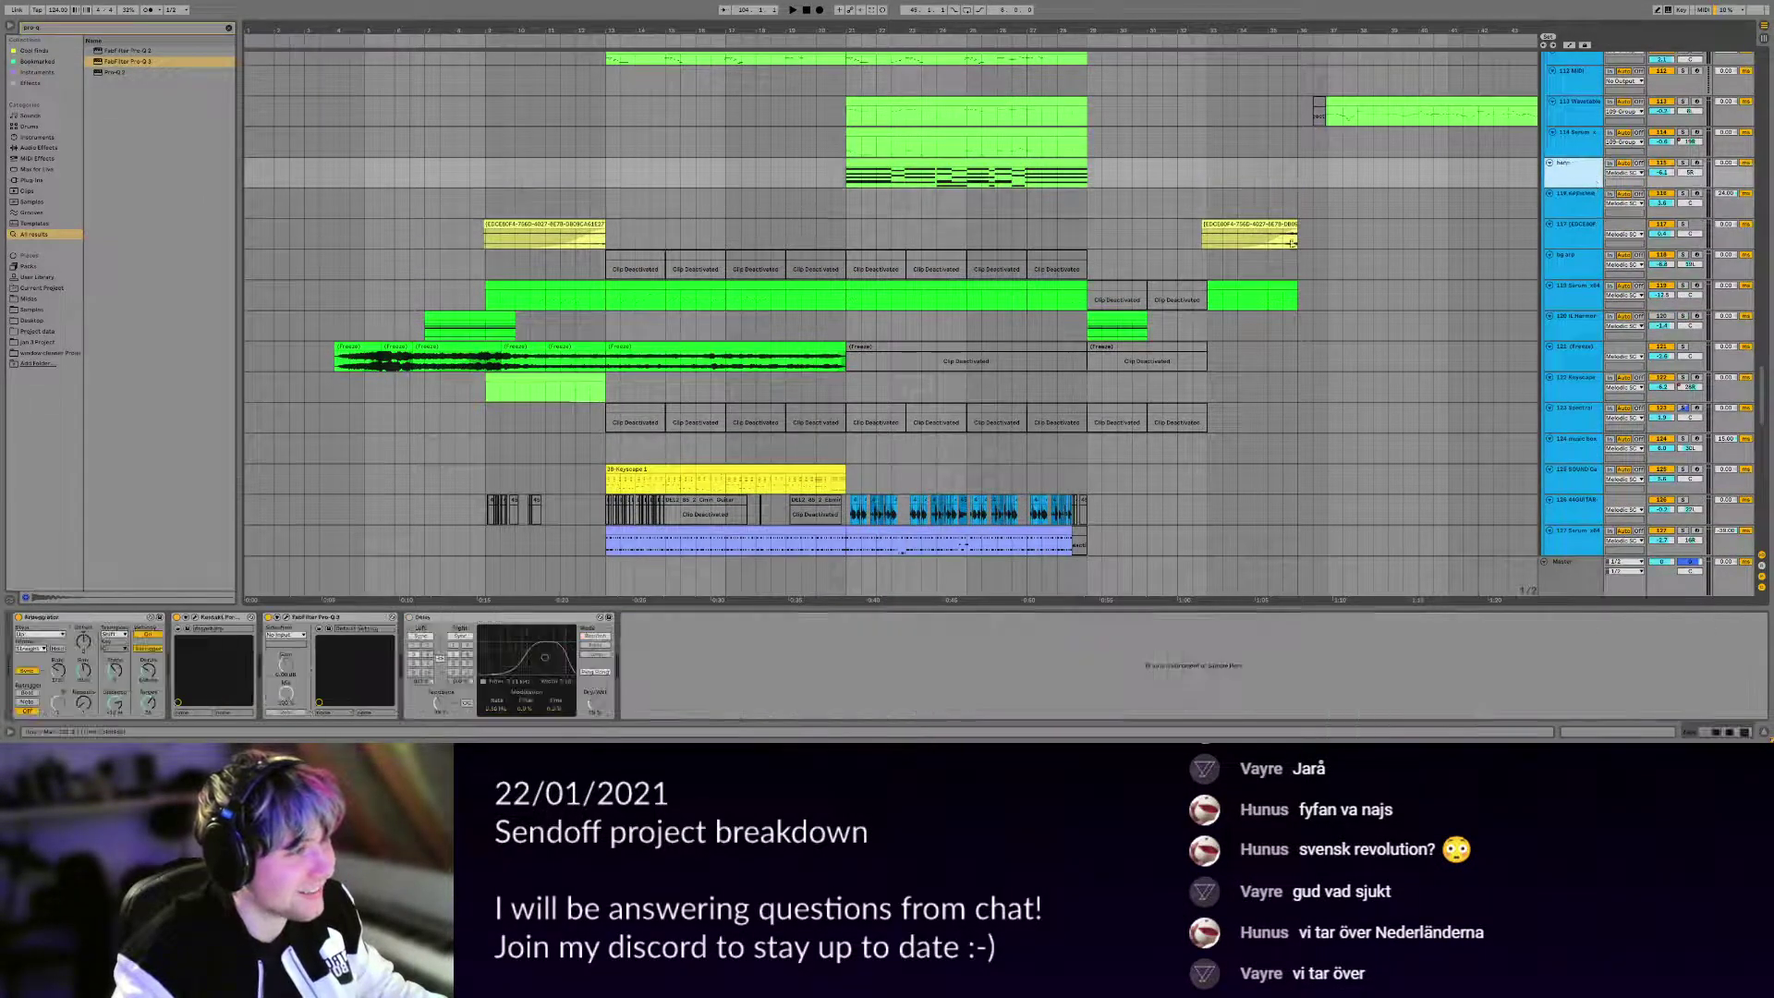
# Consolidate the opening Keyscape clips on the topmost track of the stacked yellow group into one clip.
pyautogui.scroll(5, 991, 345)
pyautogui.hscroll(-5, 991, 344)
pyautogui.moveTo(992, 345); pyautogui.dragTo(881, 359)
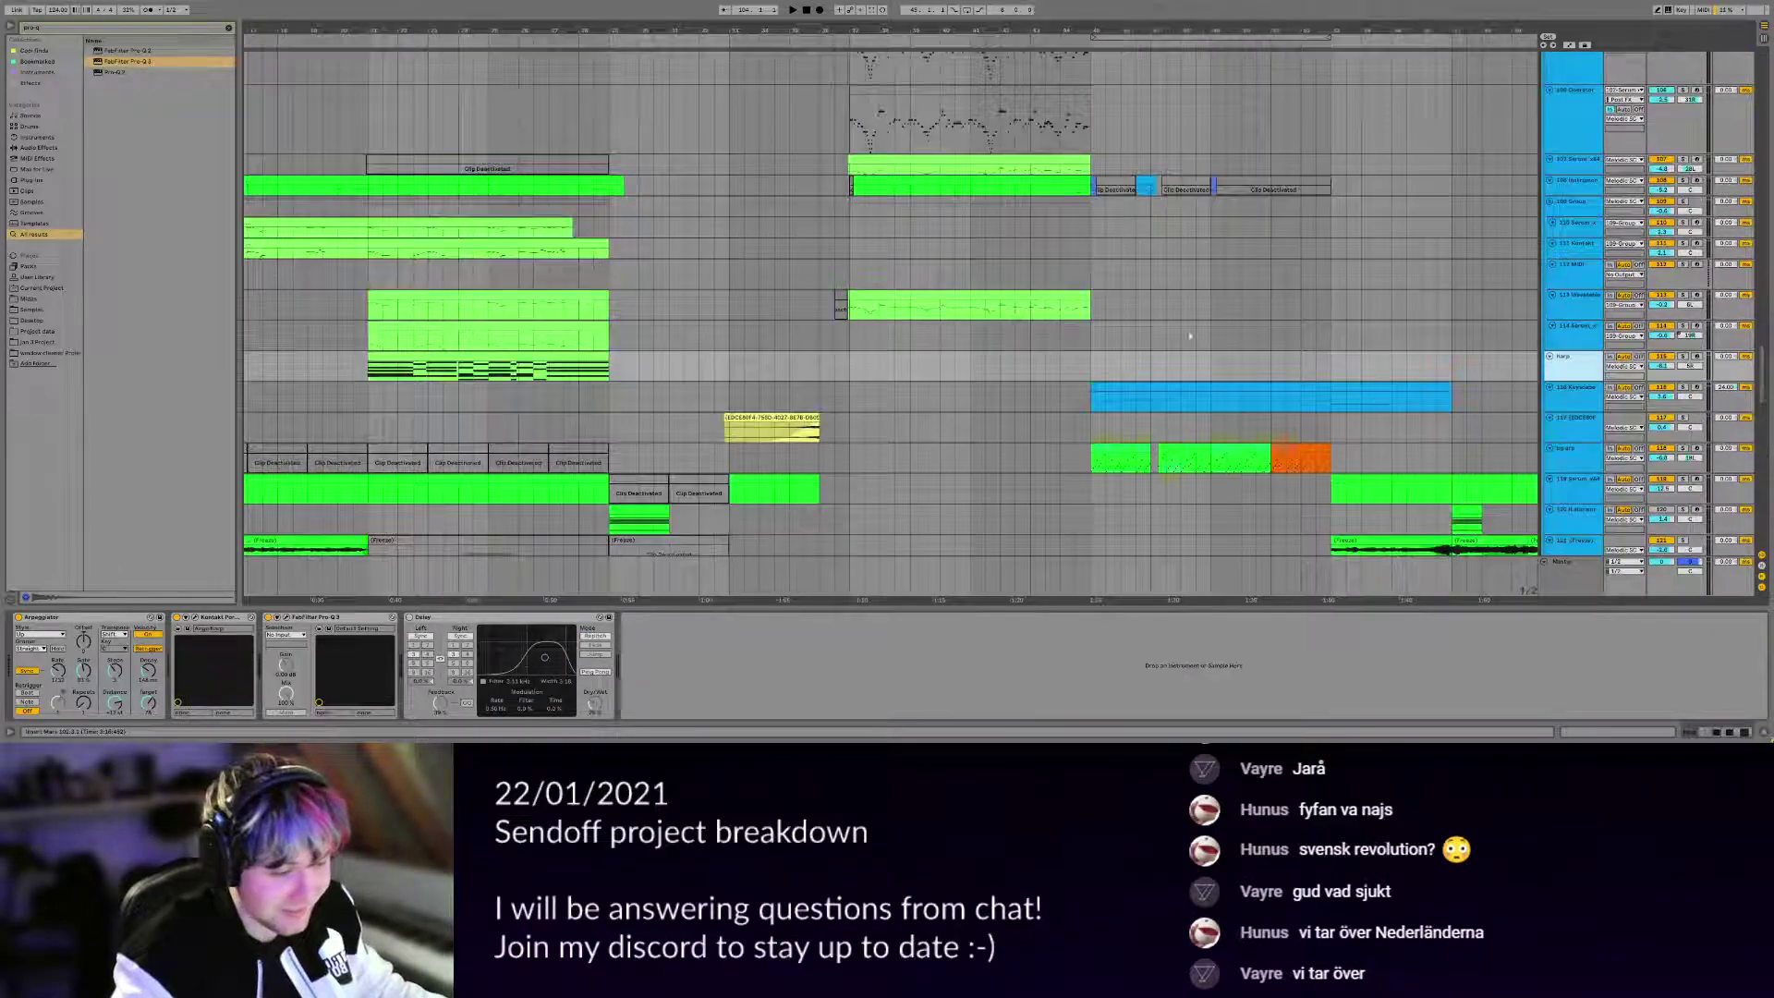
pyautogui.moveTo(1186, 335); pyautogui.dragTo(1150, 392)
pyautogui.scroll(15, 1150, 392)
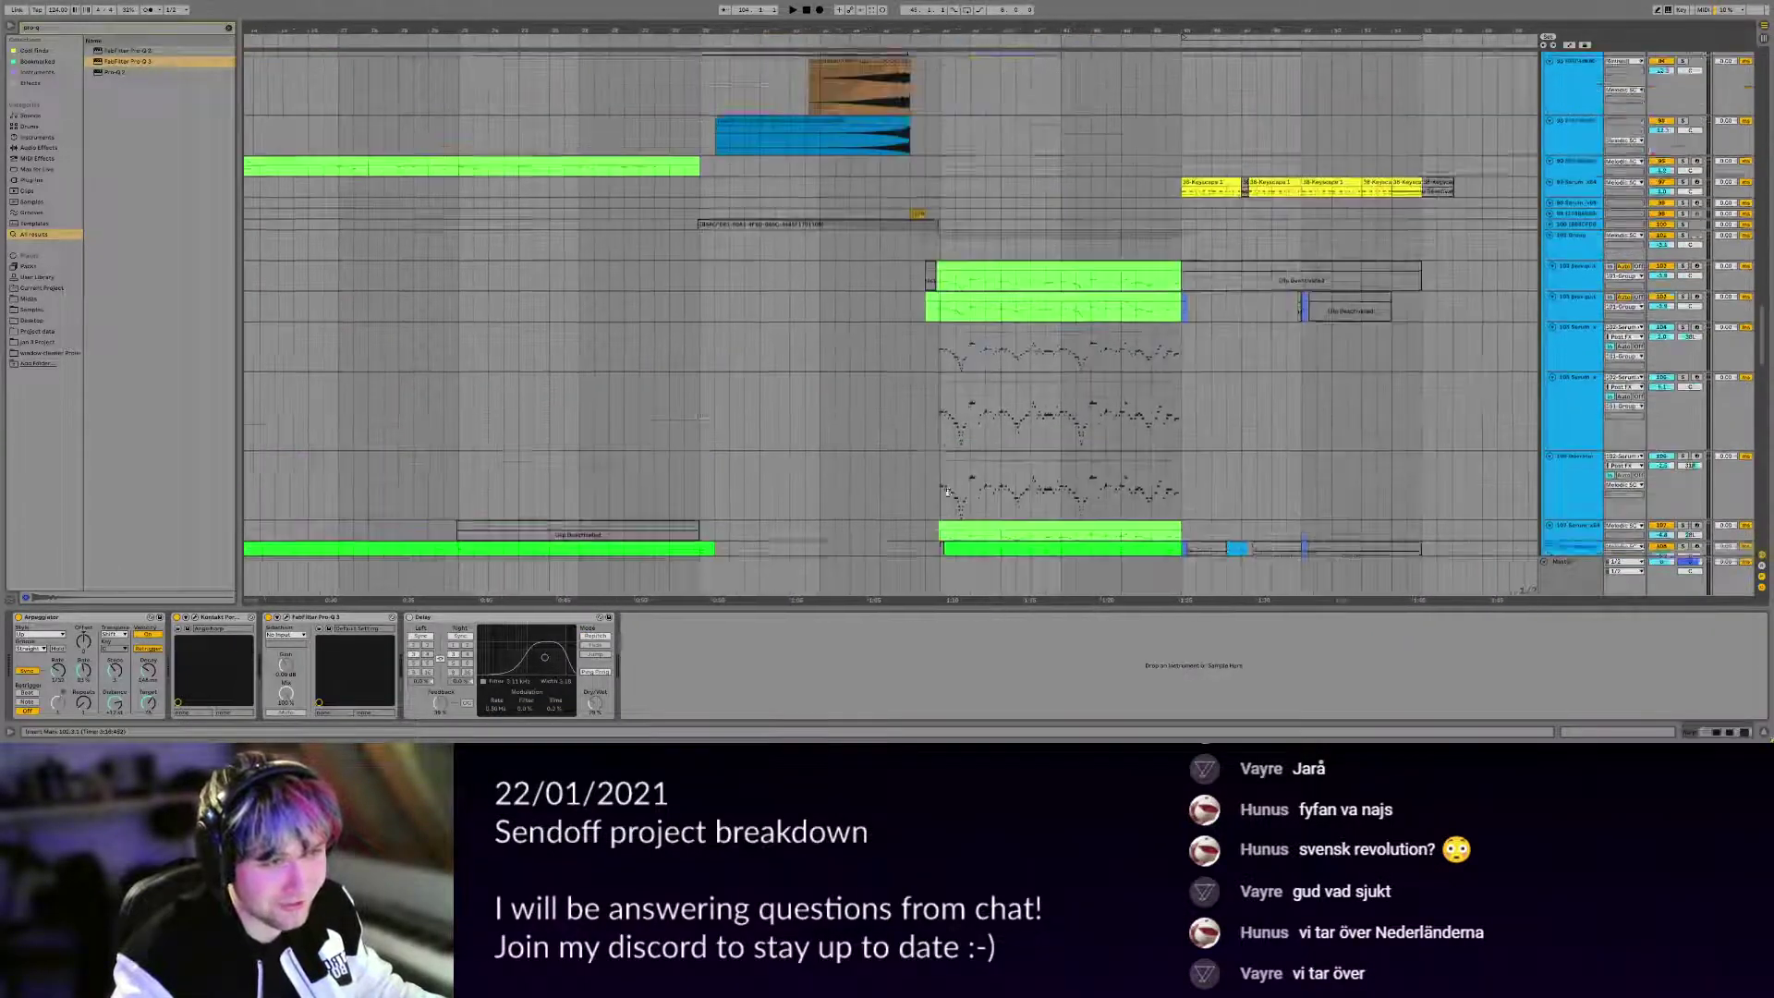
pyautogui.hscroll(-2, 895, 271)
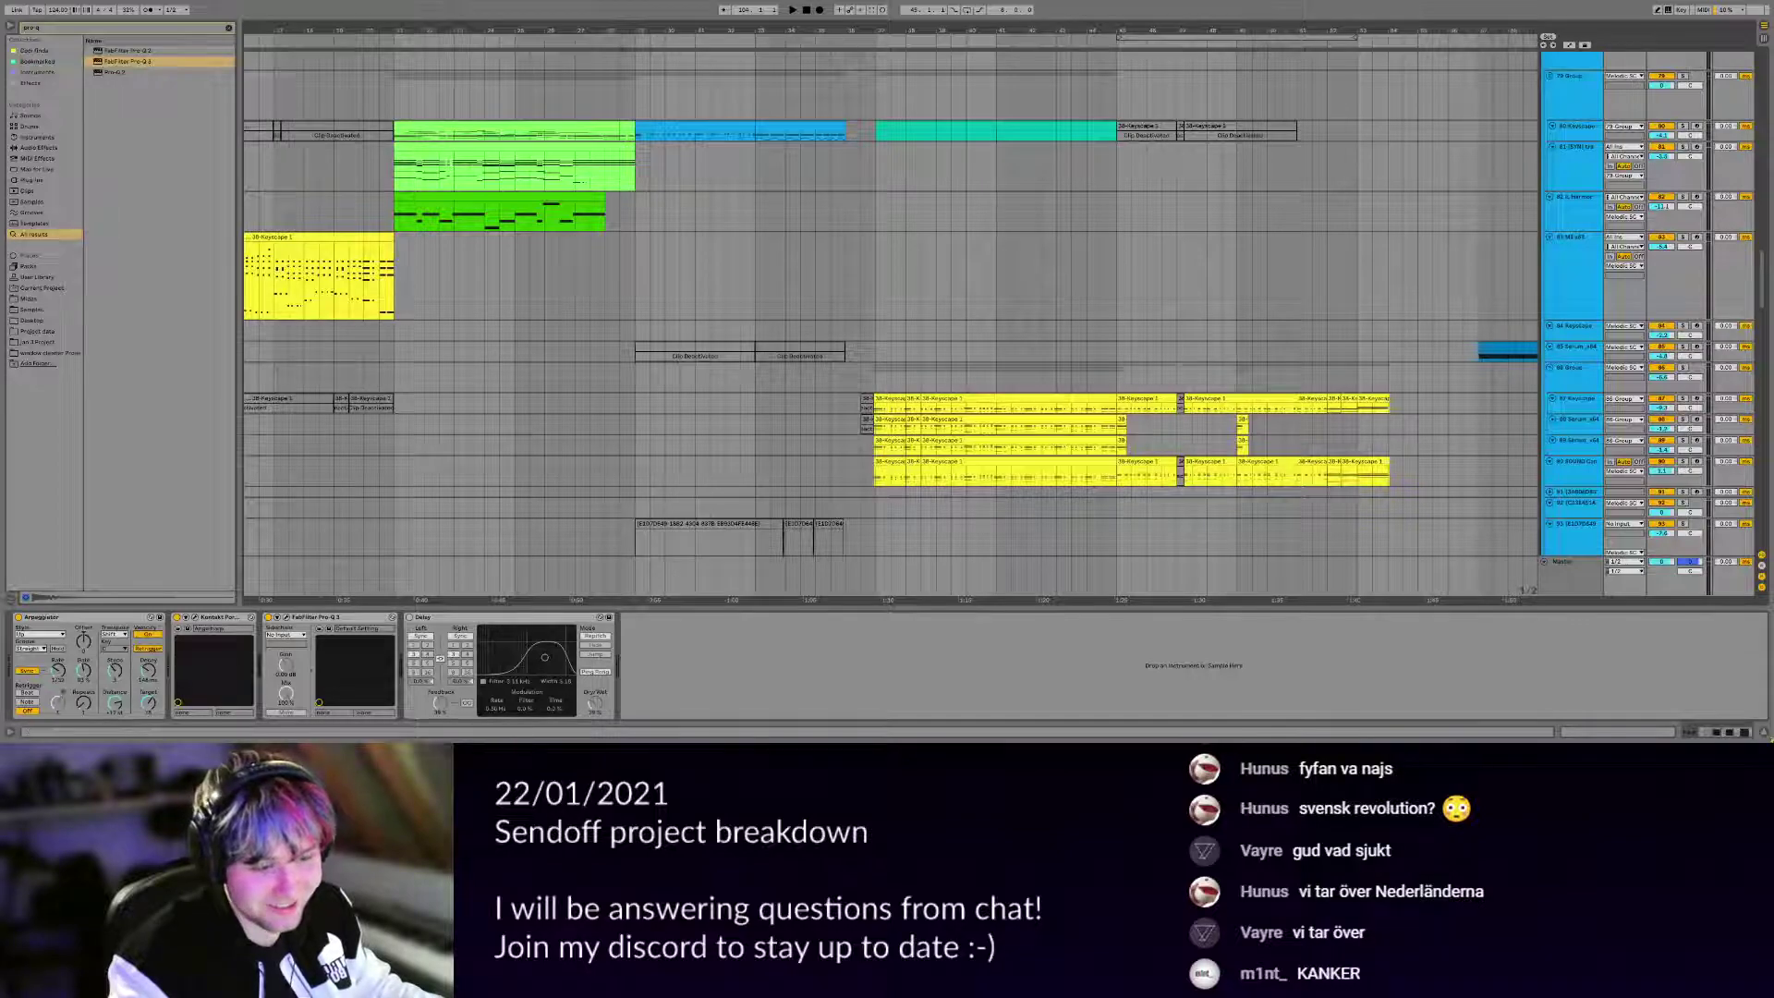
pyautogui.moveTo(969, 383)
pyautogui.mouseDown()
pyautogui.moveTo(682, 422)
pyautogui.moveTo(648, 176)
pyautogui.moveTo(660, 464)
pyautogui.moveTo(631, 320)
pyautogui.moveTo(754, 245)
pyautogui.moveTo(668, 267)
pyautogui.moveTo(536, 259)
pyautogui.mouseUp()
pyautogui.scroll(5, 658, 270)
pyautogui.scroll(-4, 677, 270)
pyautogui.click(677, 270)
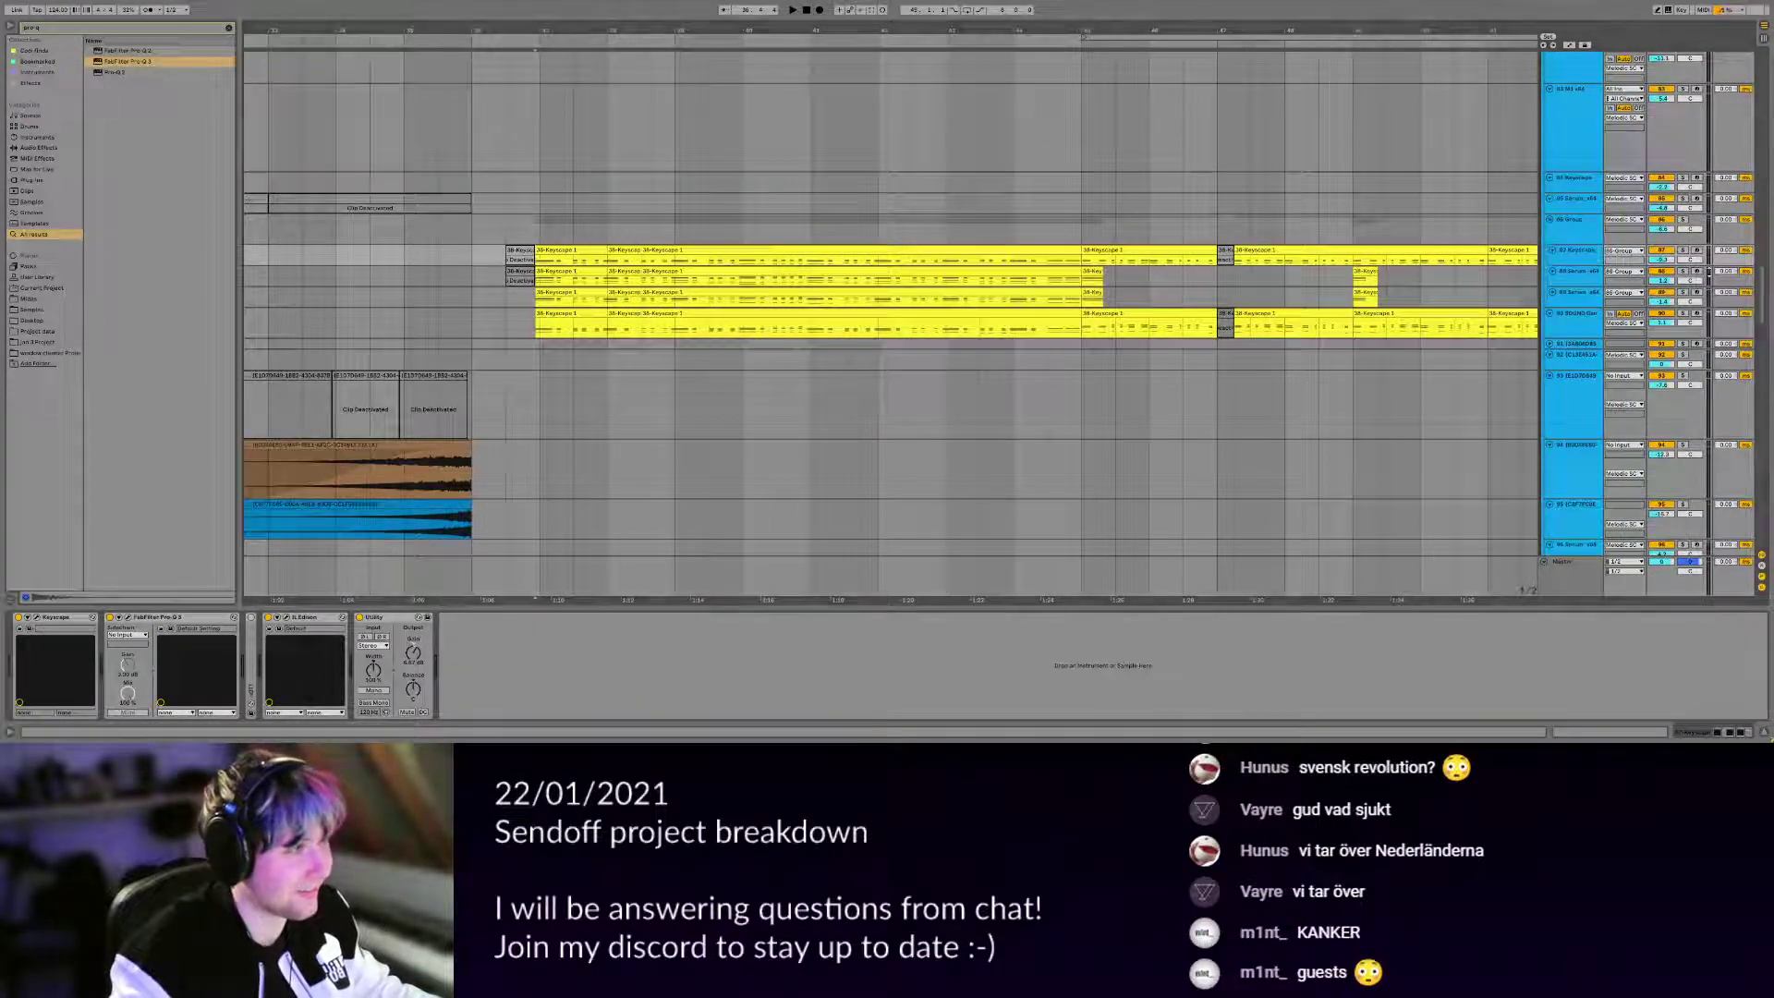
pyautogui.keyDown('ctrl'); pyautogui.scroll(-3, 936, 221); pyautogui.keyUp('ctrl')
pyautogui.moveTo(974, 246); pyautogui.dragTo(779, 248)
pyautogui.hotkey('ctrl', 'j')
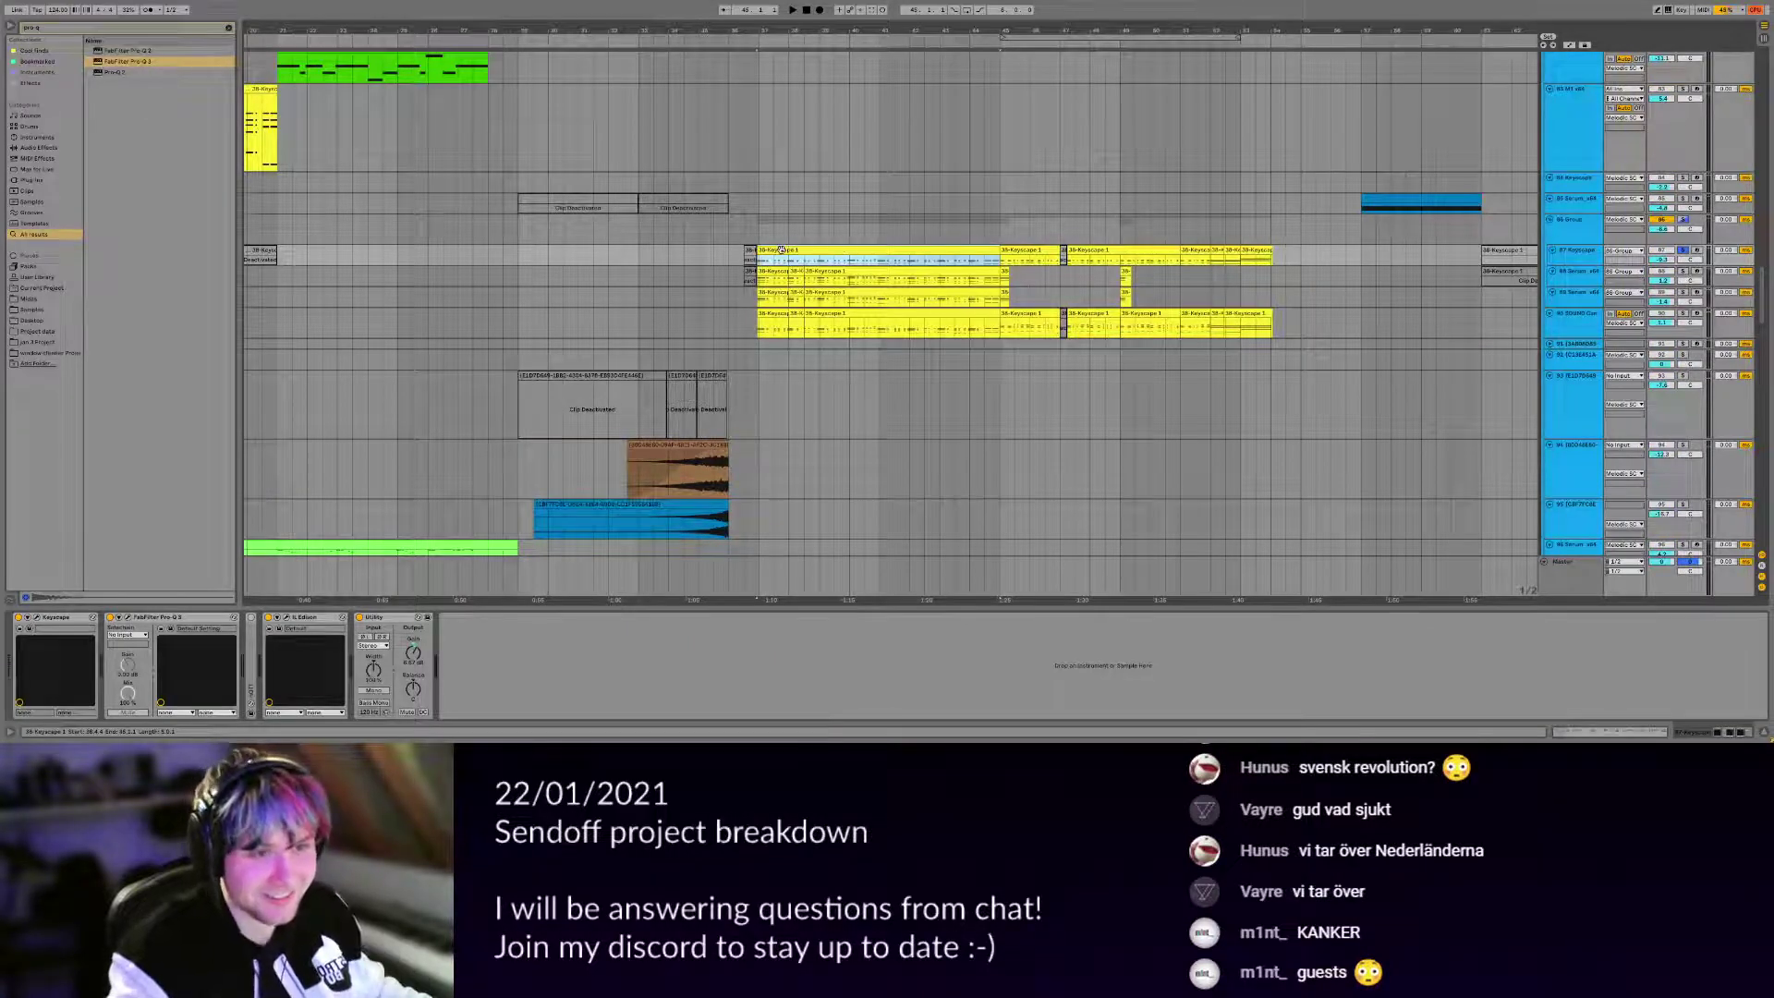
# Look over the arrangement from the drum and sub tracks down to the stacked Keyscape layers and the green clips beneath.
pyautogui.doubleClick(781, 249)
pyautogui.moveTo(233, 408); pyautogui.dragTo(380, 412)
pyautogui.hotkey('shift', 'Tab')
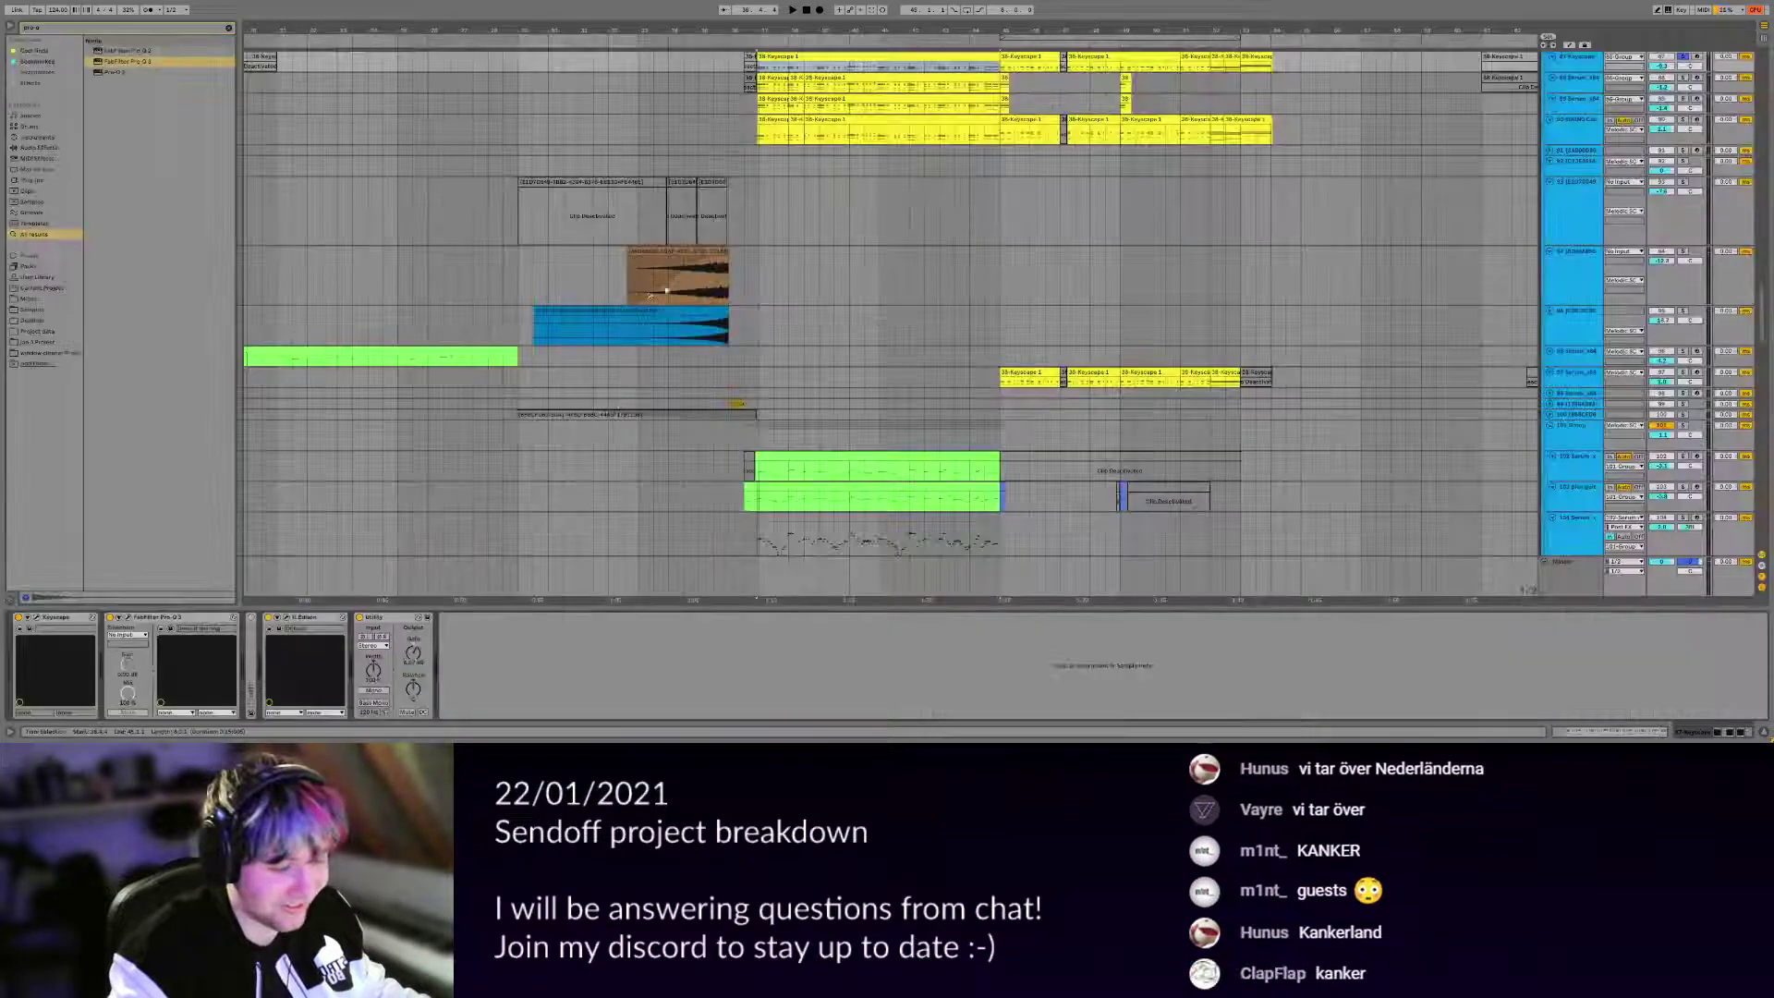
pyautogui.moveTo(764, 226); pyautogui.dragTo(693, 357)
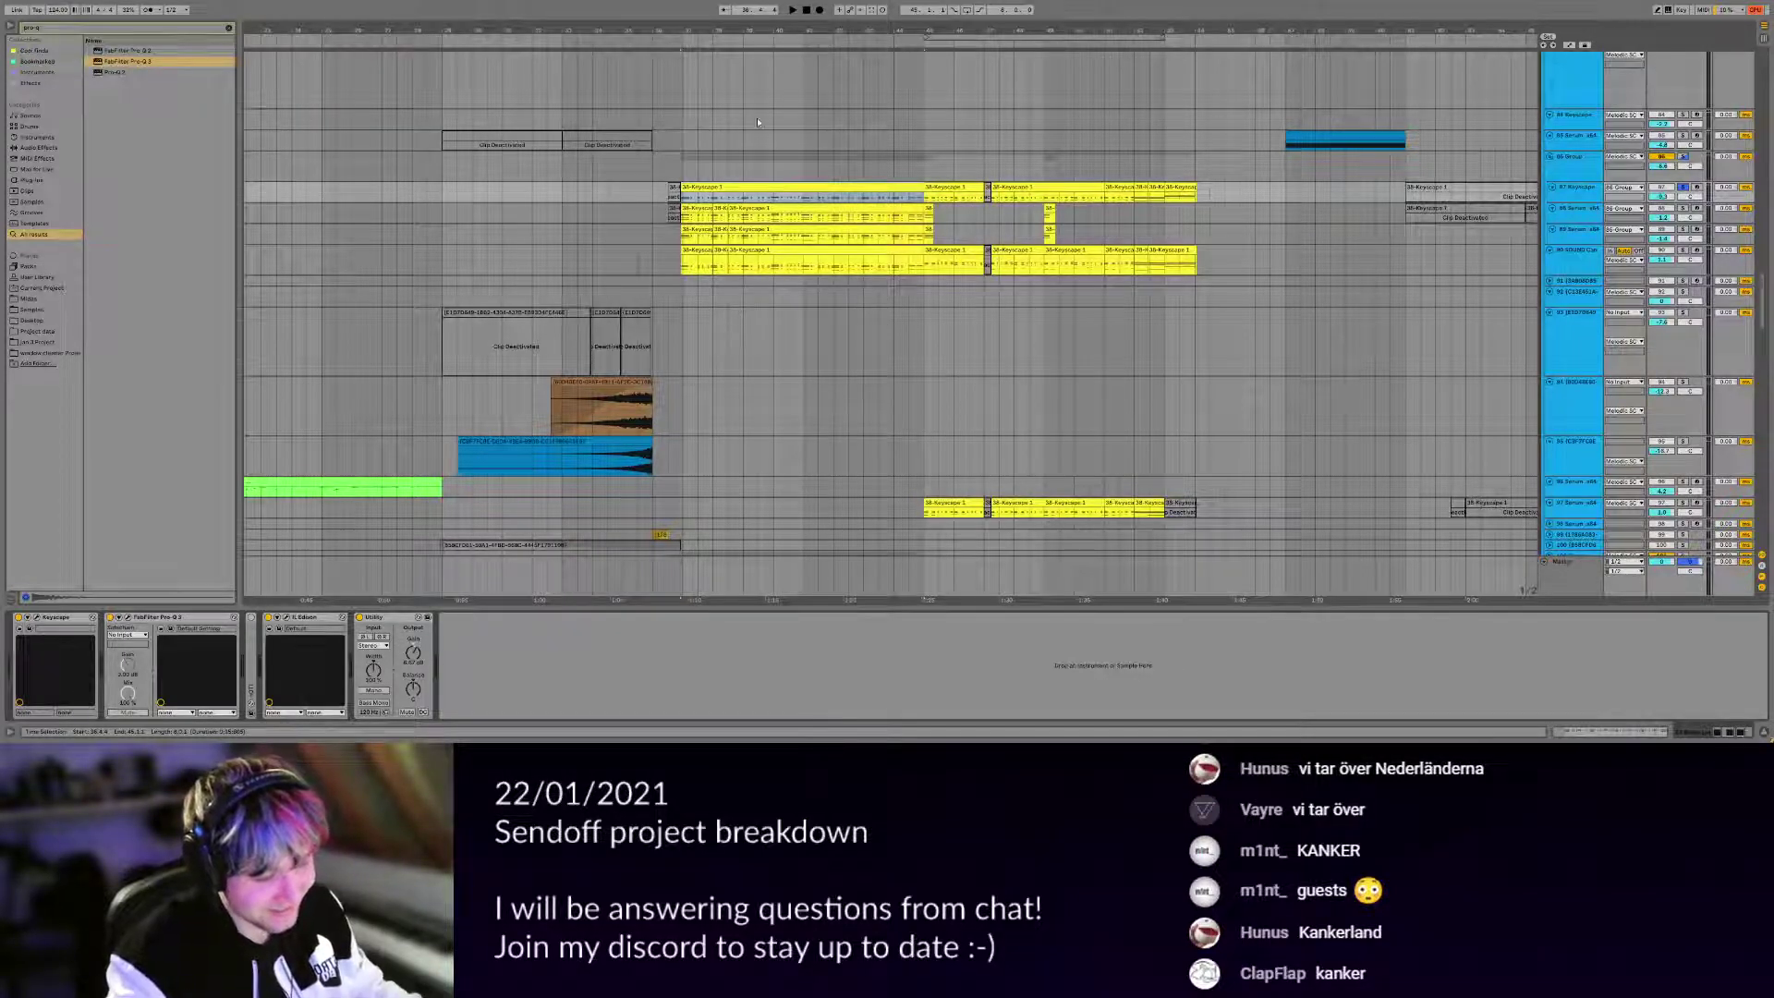
pyautogui.scroll(1, 689, 198)
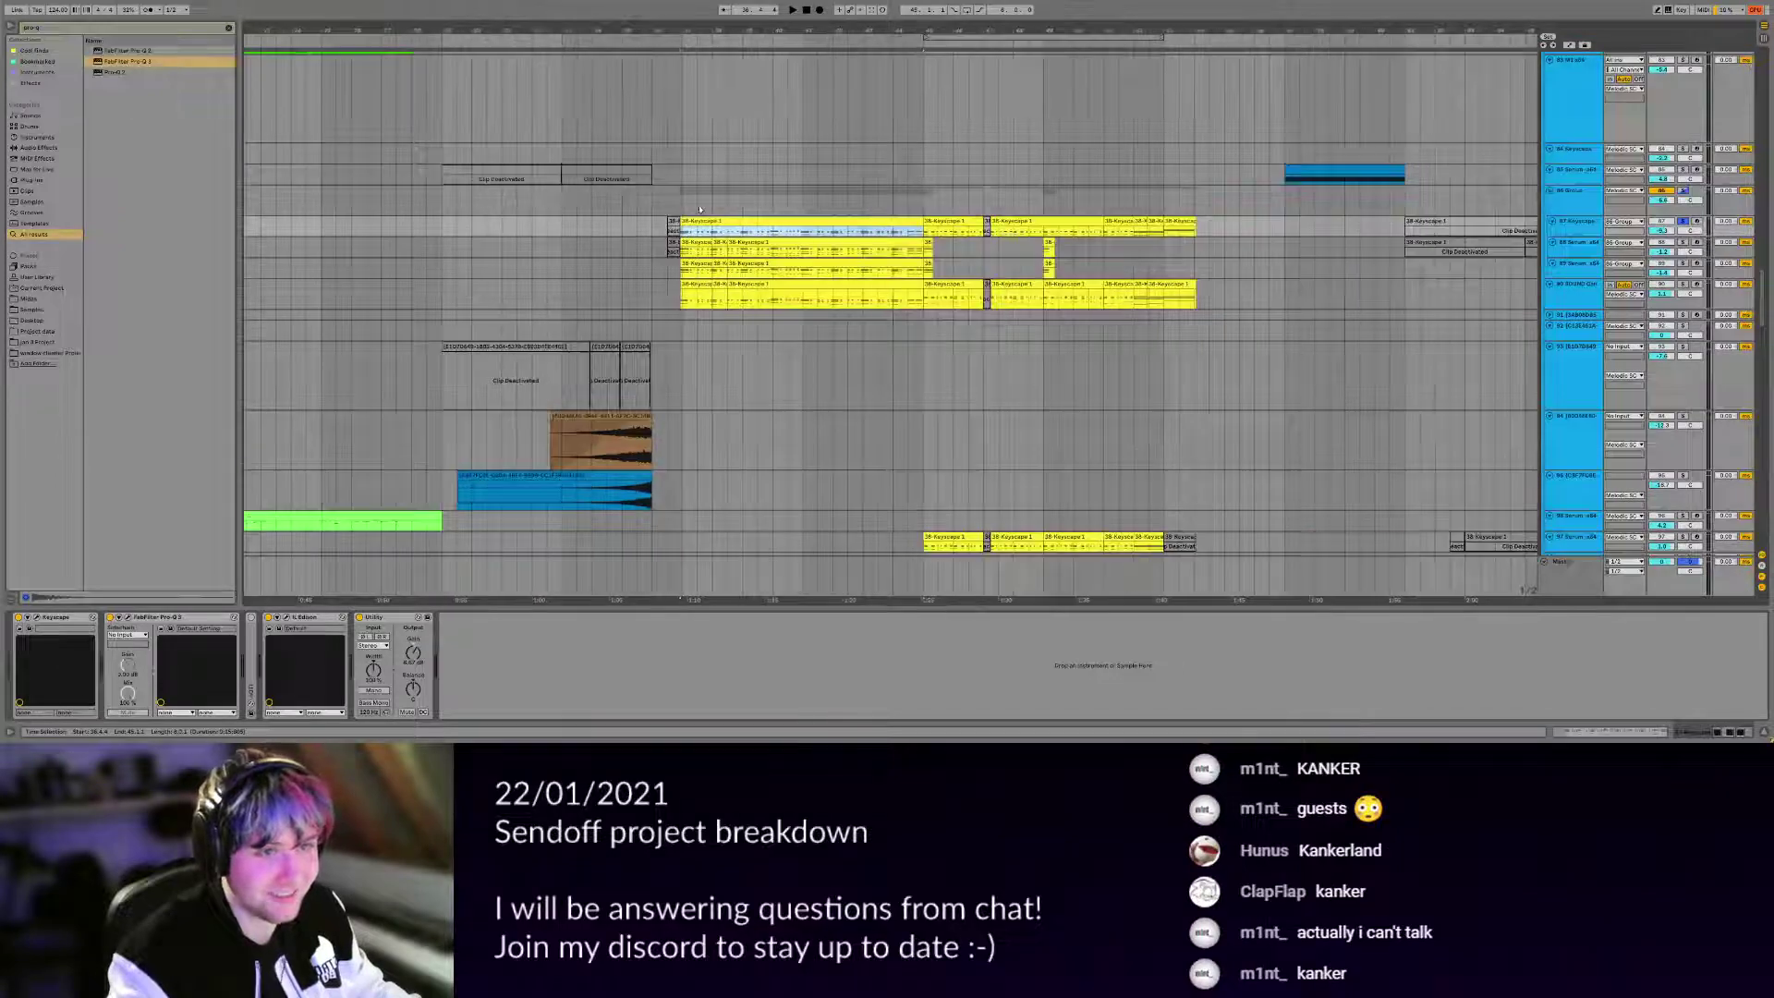
pyautogui.scroll(-3, 696, 211)
pyautogui.scroll(10, 610, 260)
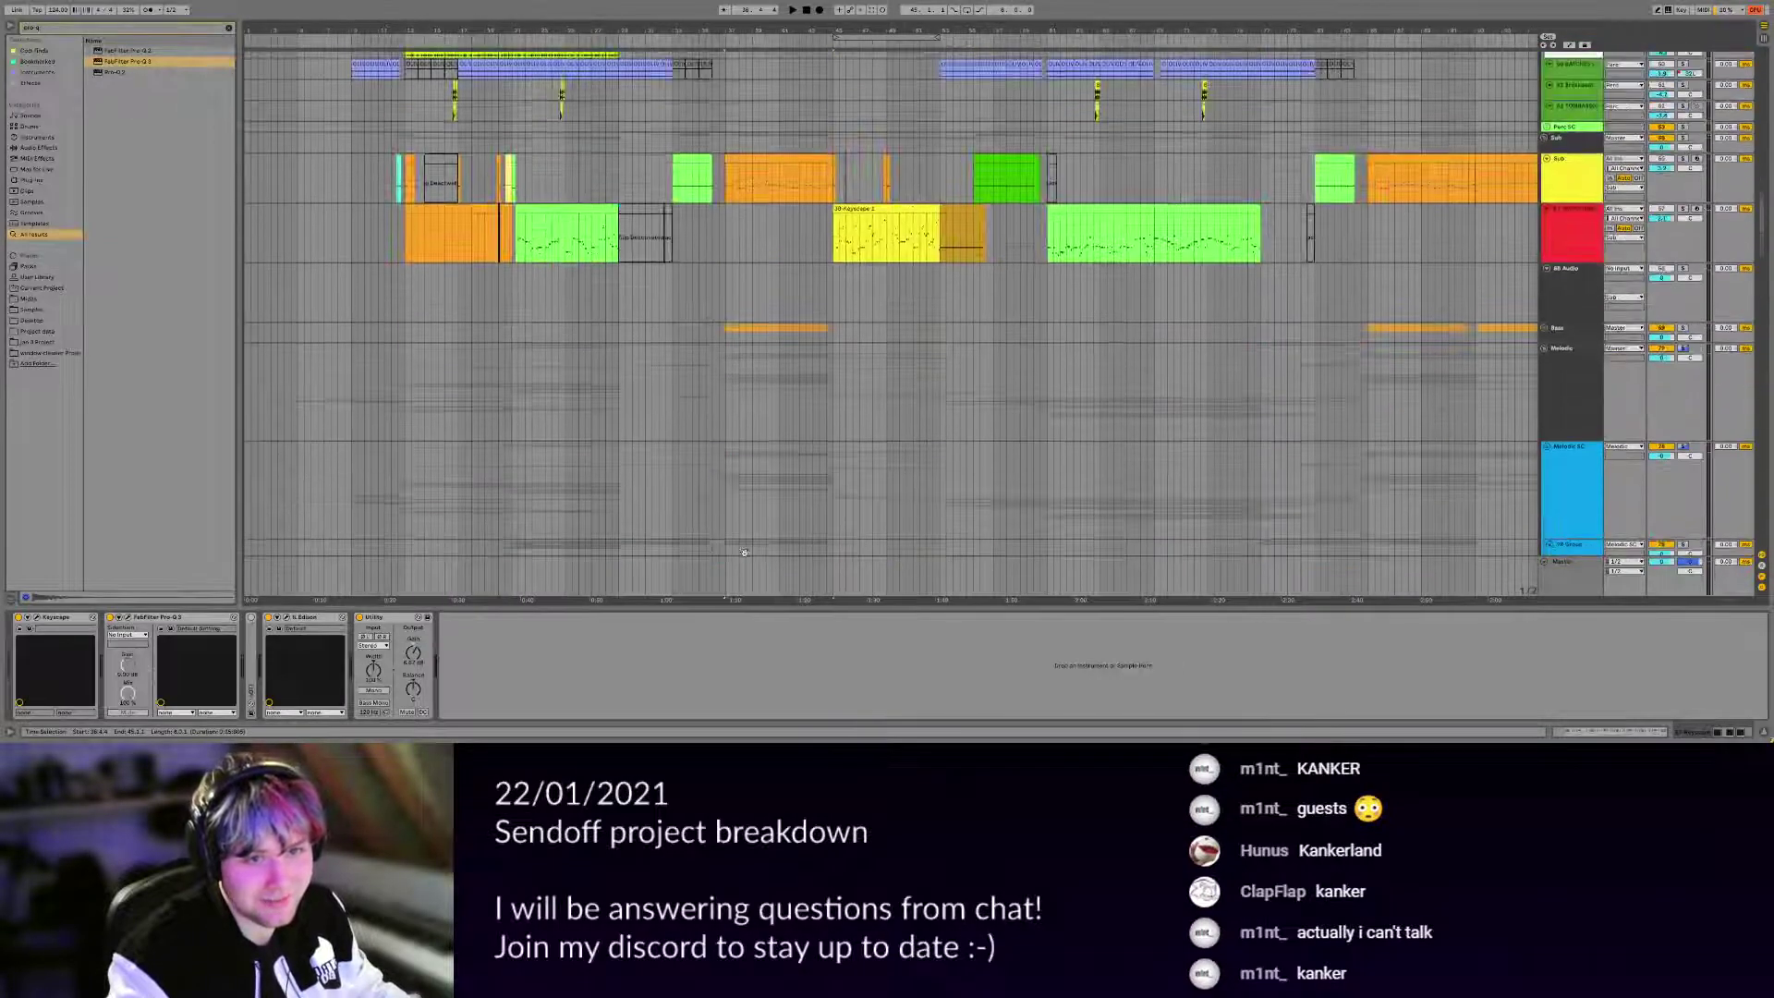
pyautogui.scroll(-8, 646, 450)
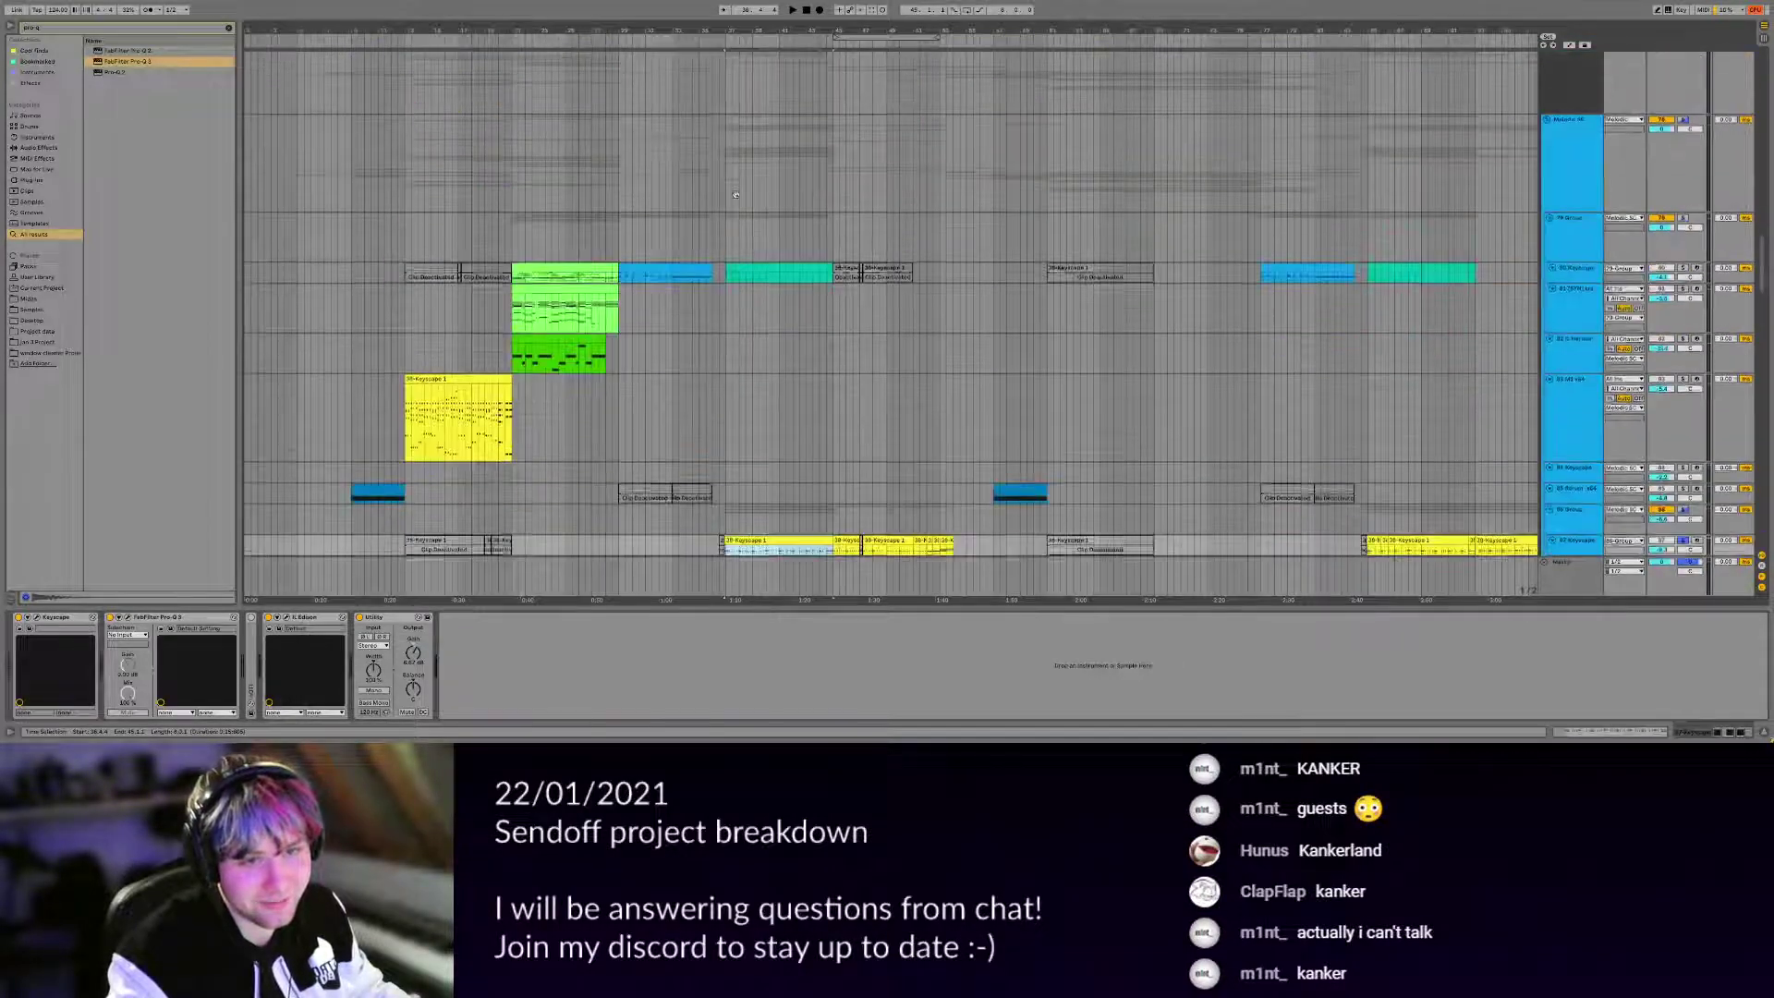
pyautogui.scroll(10, 608, 305)
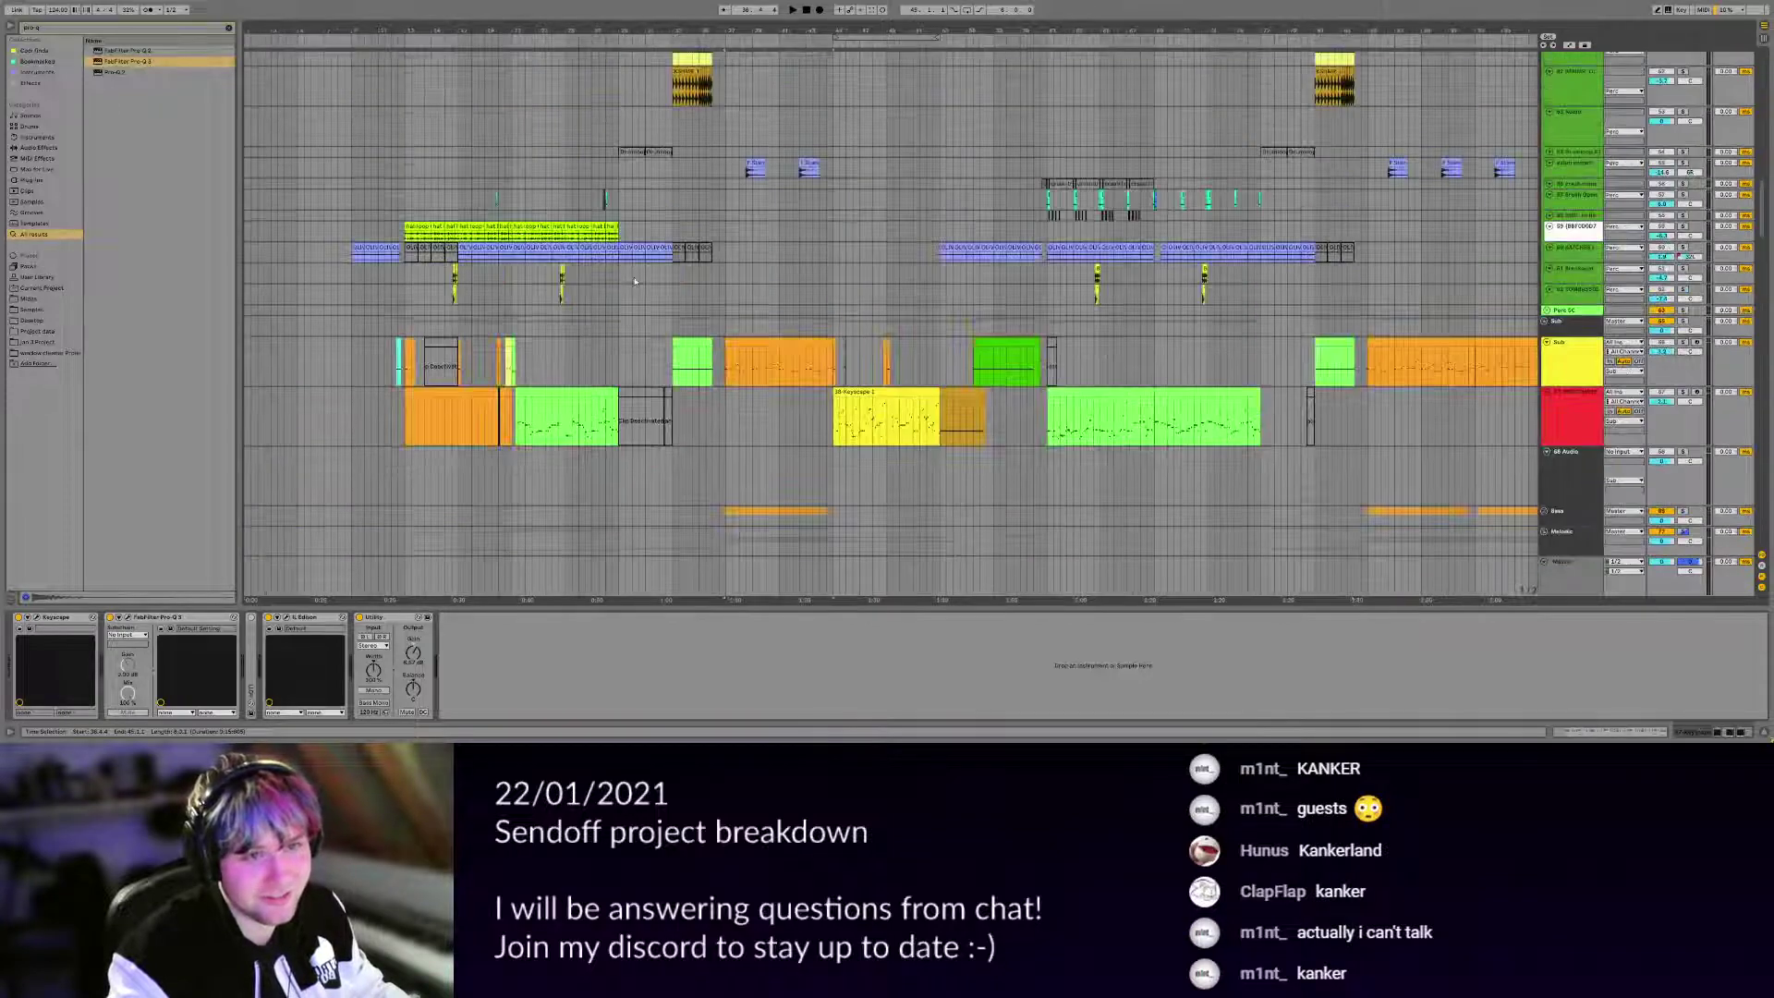
pyautogui.scroll(-10, 721, 295)
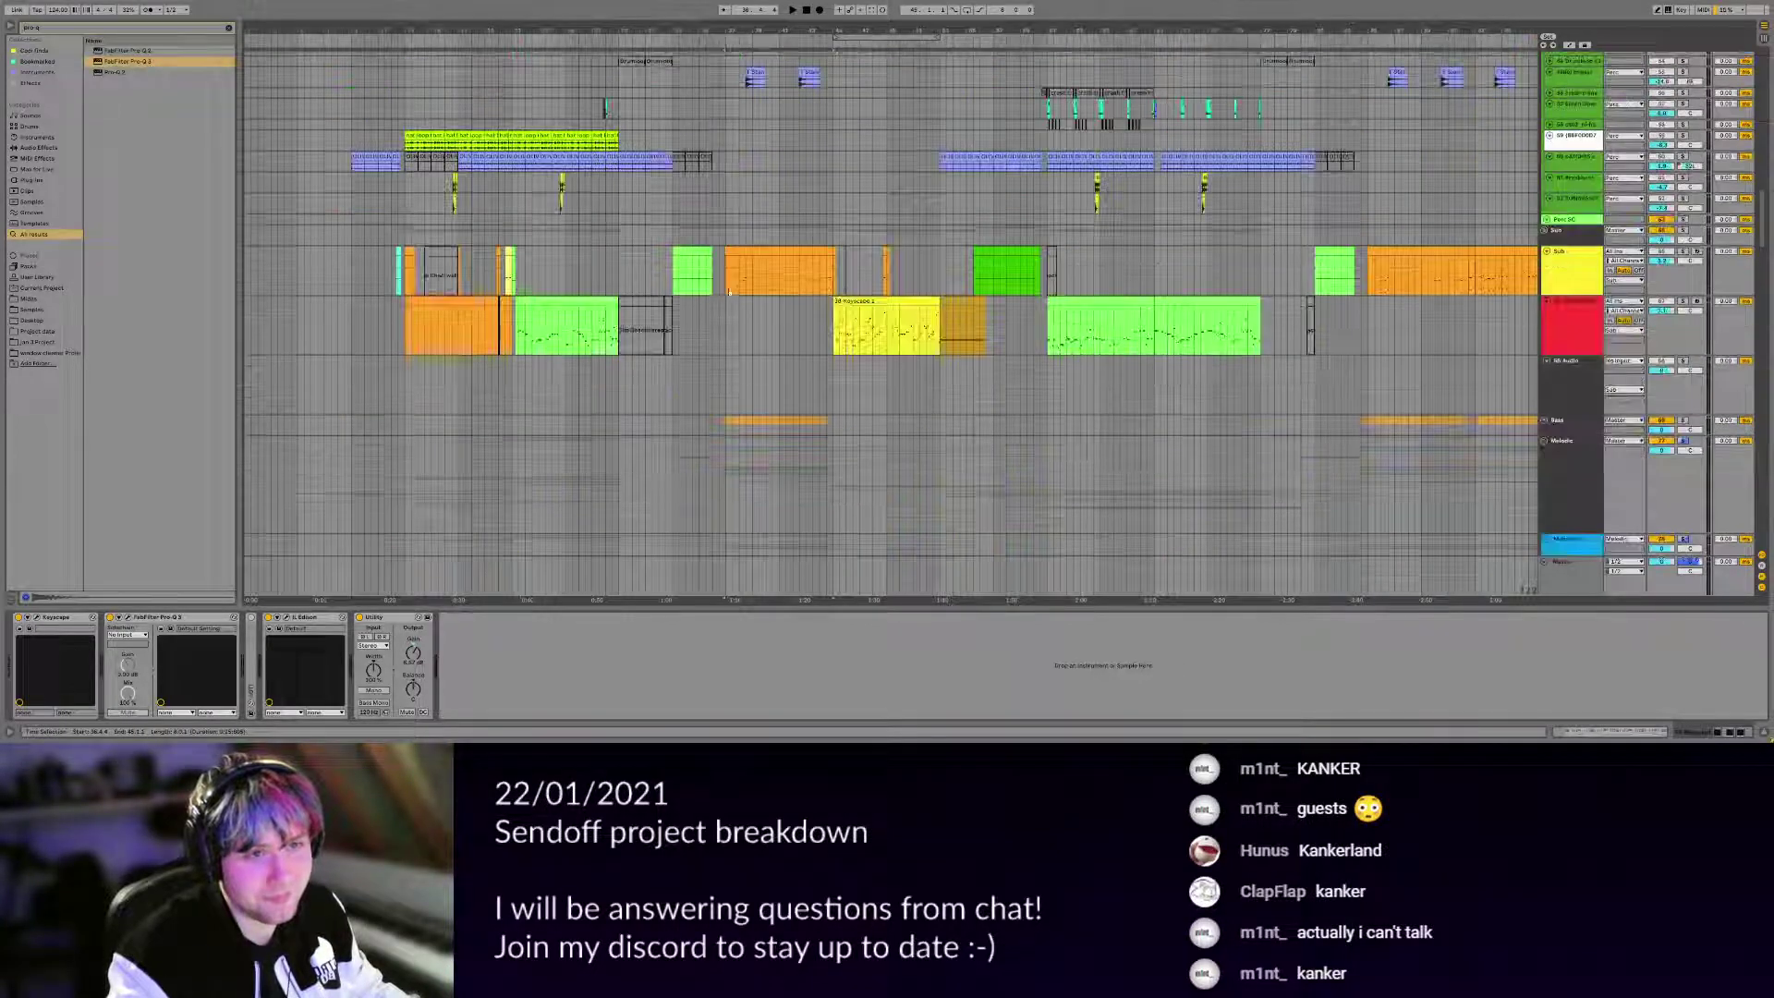
# Unfold the Bass group and its nested group to view the orange bass clips and return to the stacked Keyscape tracks.
pyautogui.click(1545, 250)
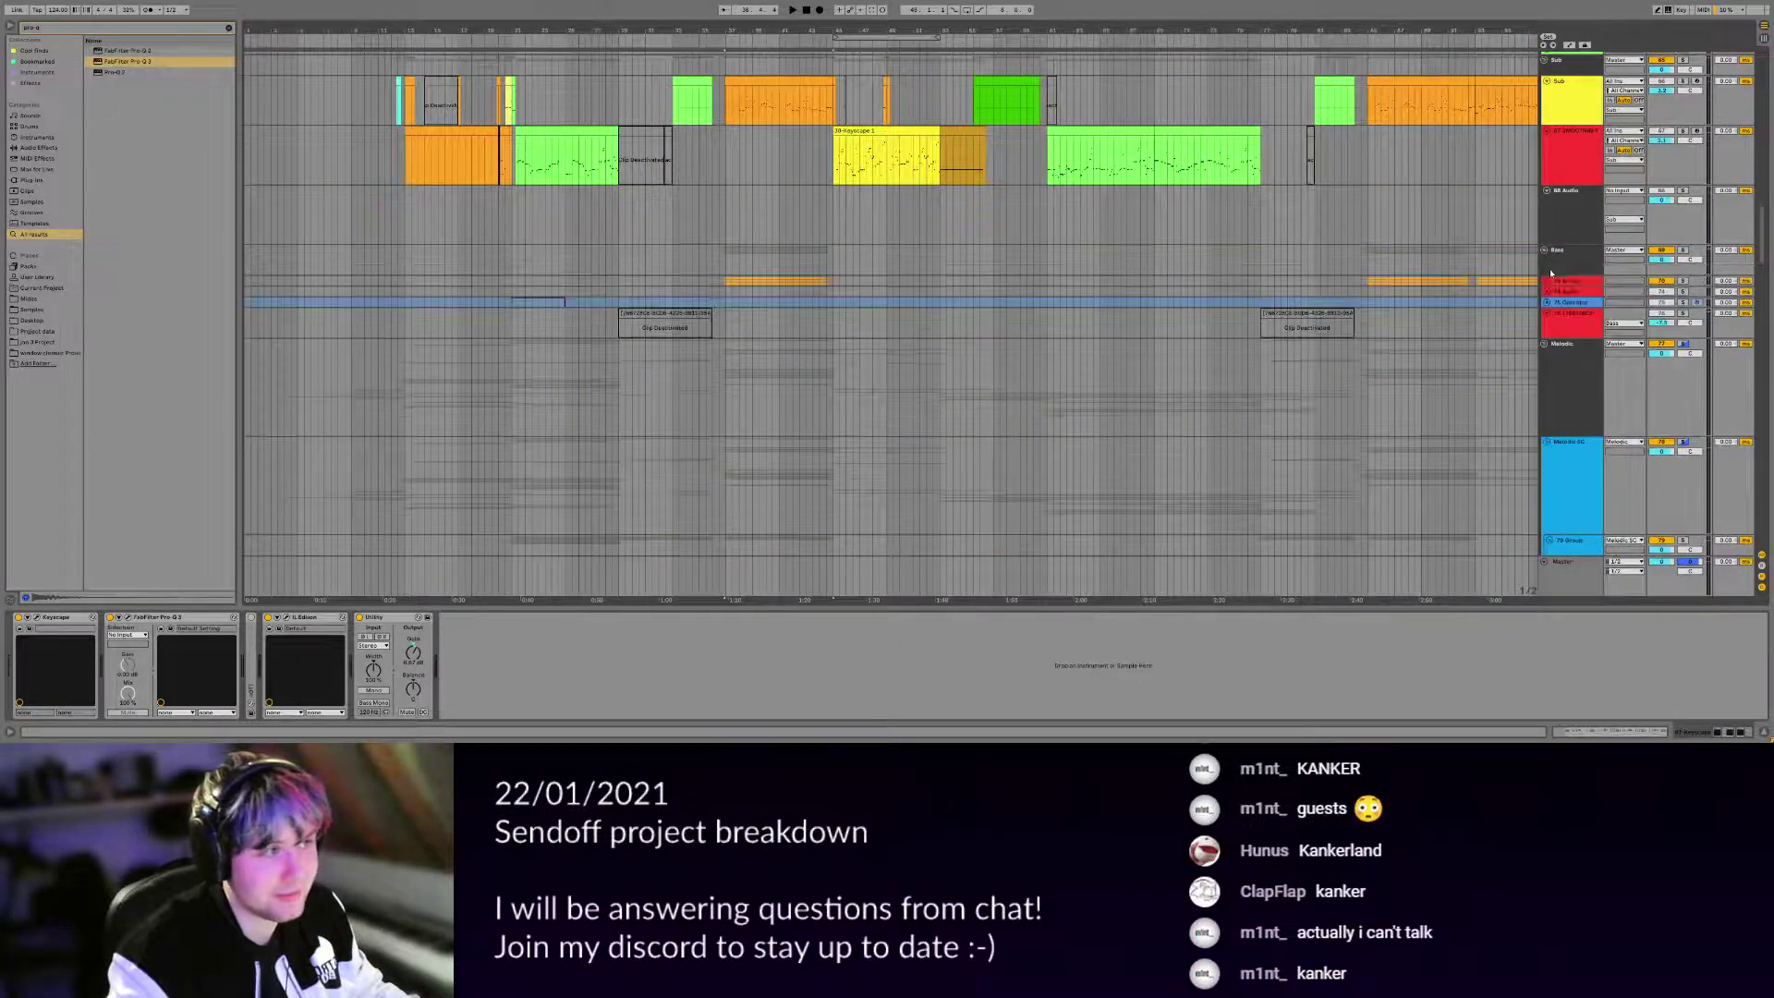
pyautogui.click(1549, 281)
pyautogui.click(1549, 283)
pyautogui.click(1549, 282)
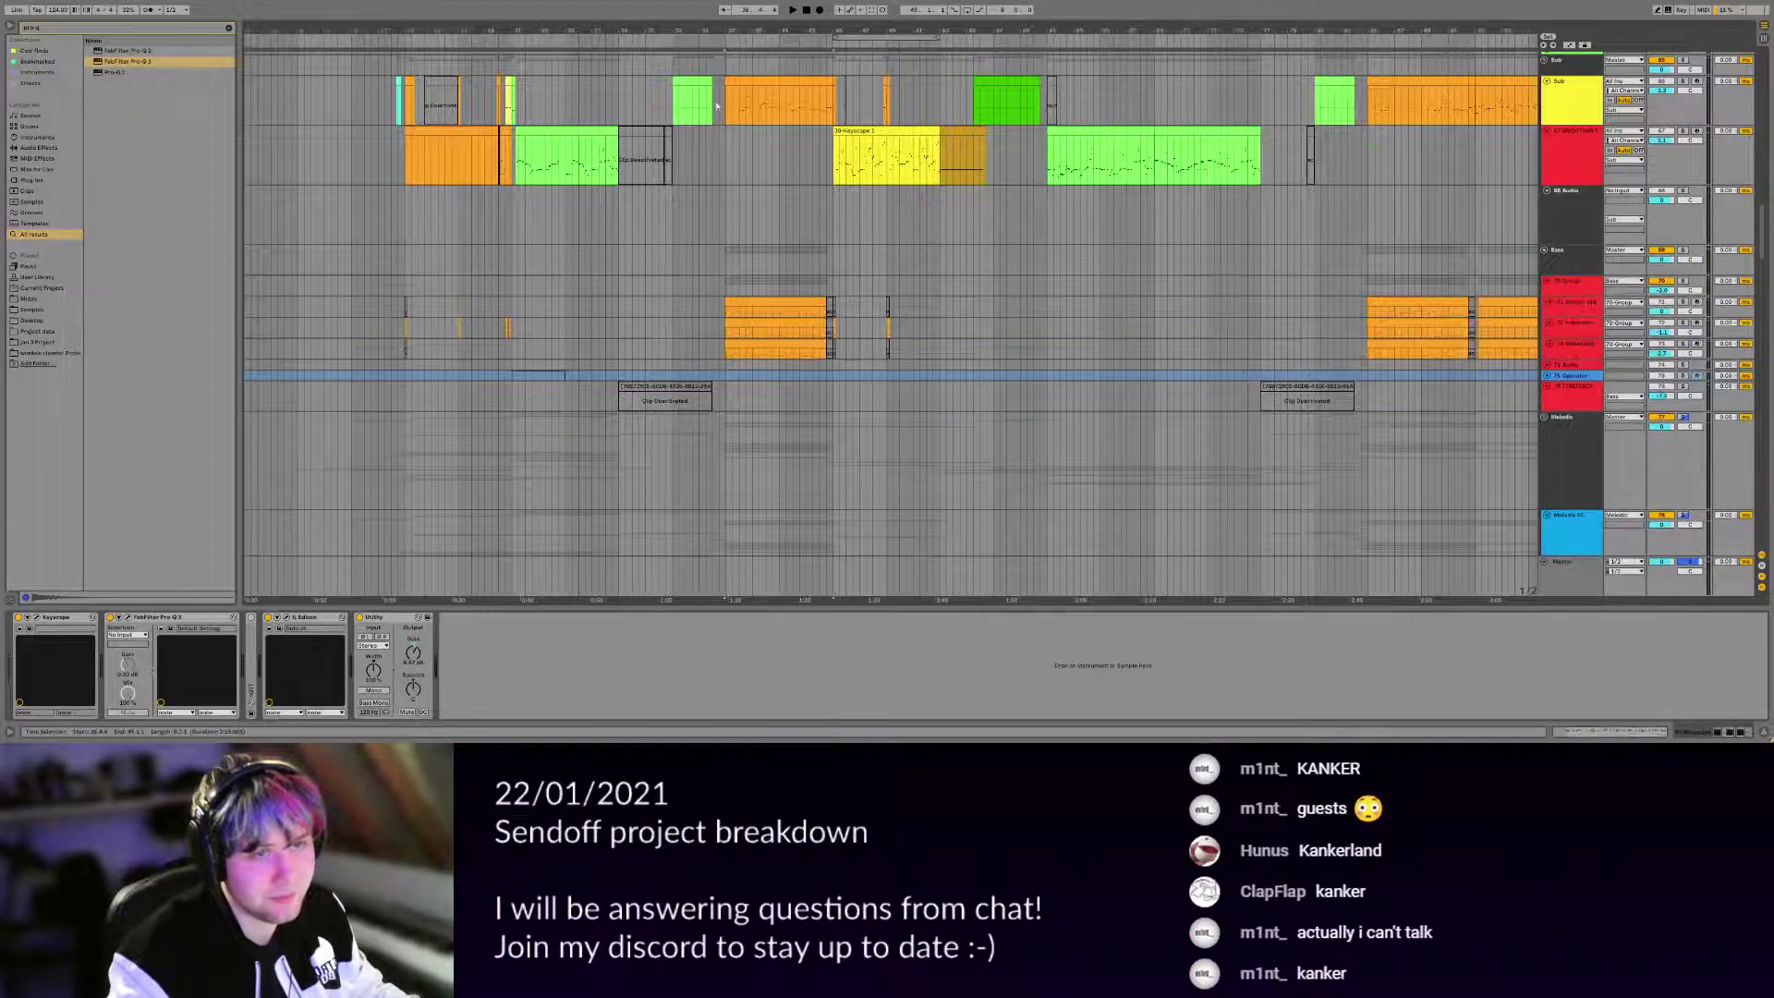
pyautogui.scroll(3, 795, 133)
pyautogui.scroll(-3, 795, 133)
pyautogui.scroll(-10, 795, 133)
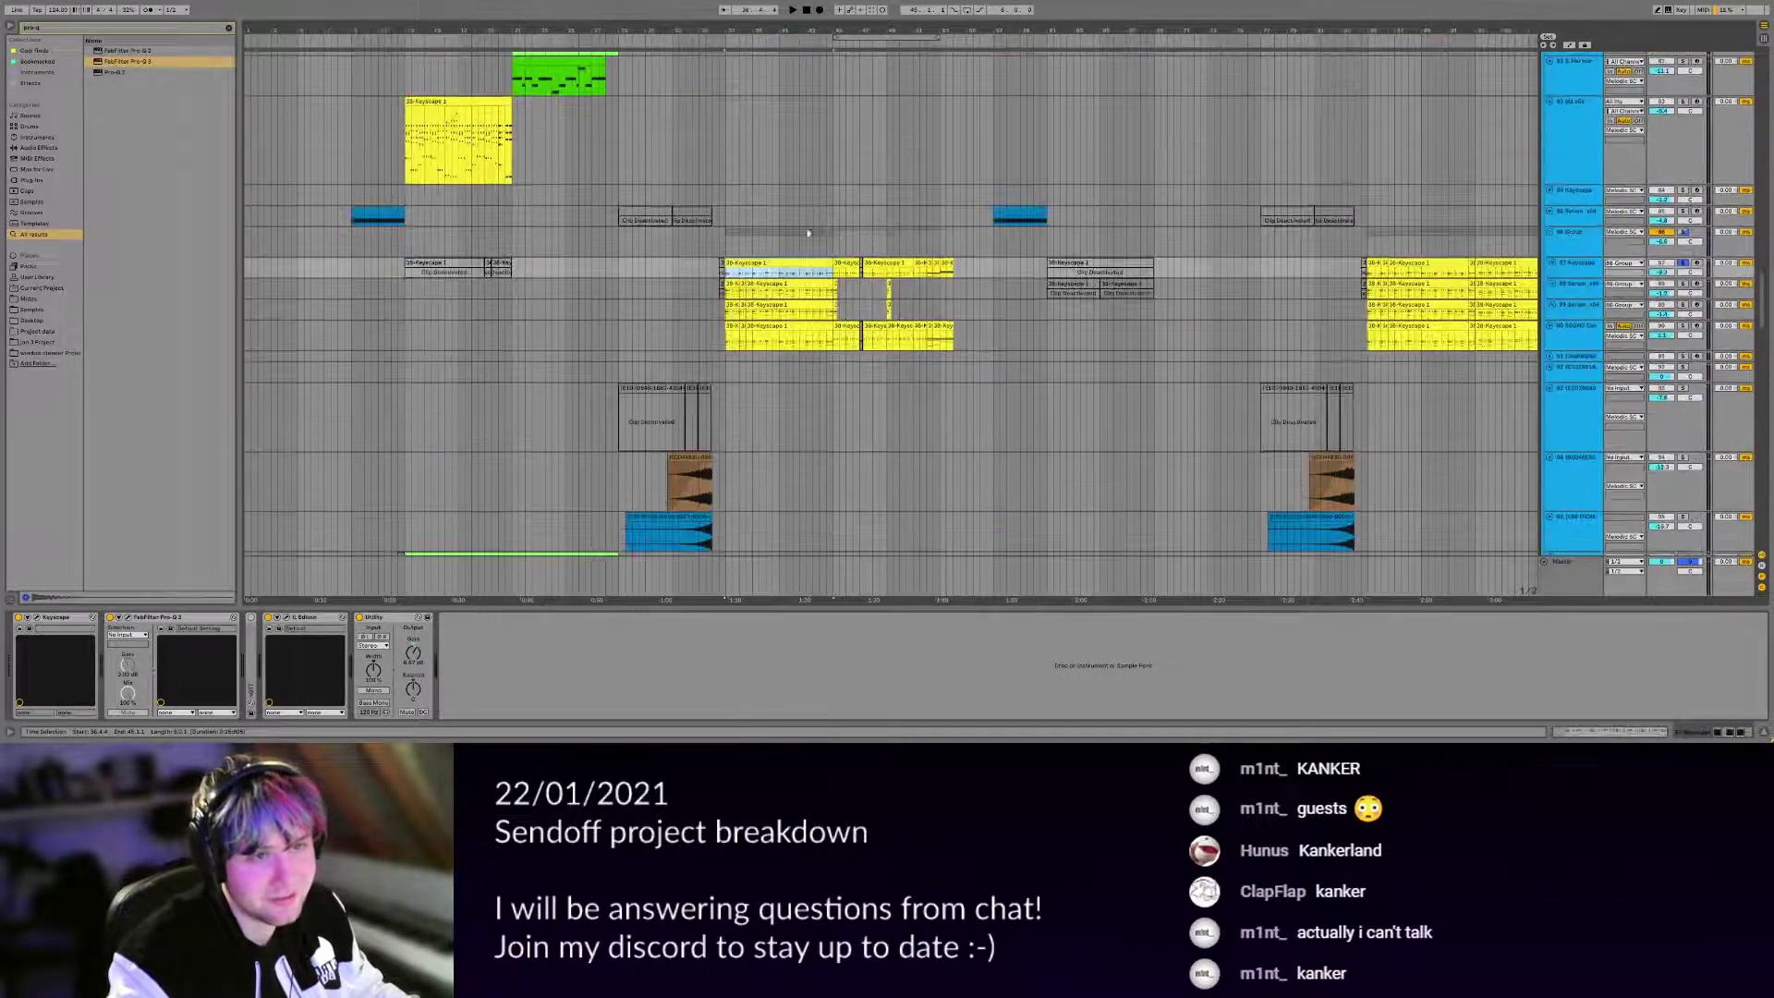
# Consolidate all Keyscape clips on the topmost track of the stacked yellow group into a single clip.
pyautogui.click(761, 288)
pyautogui.scroll(3, 761, 288)
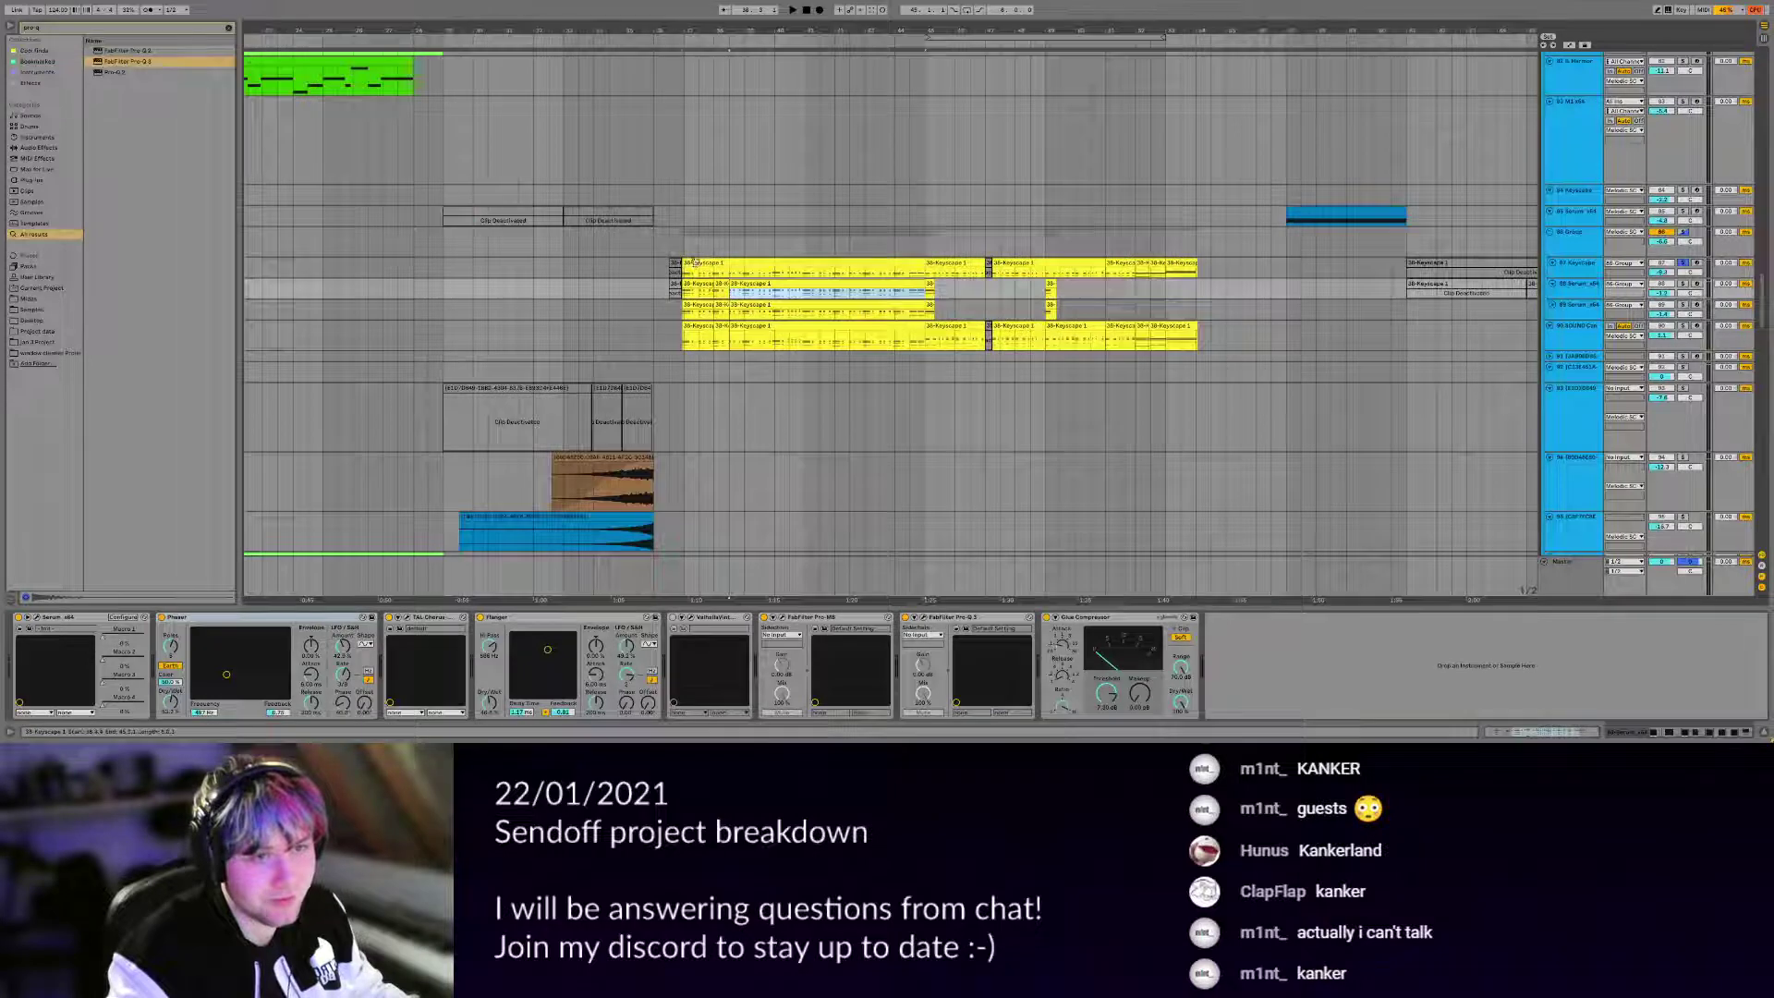
pyautogui.press('Up')
pyautogui.click(1173, 263)
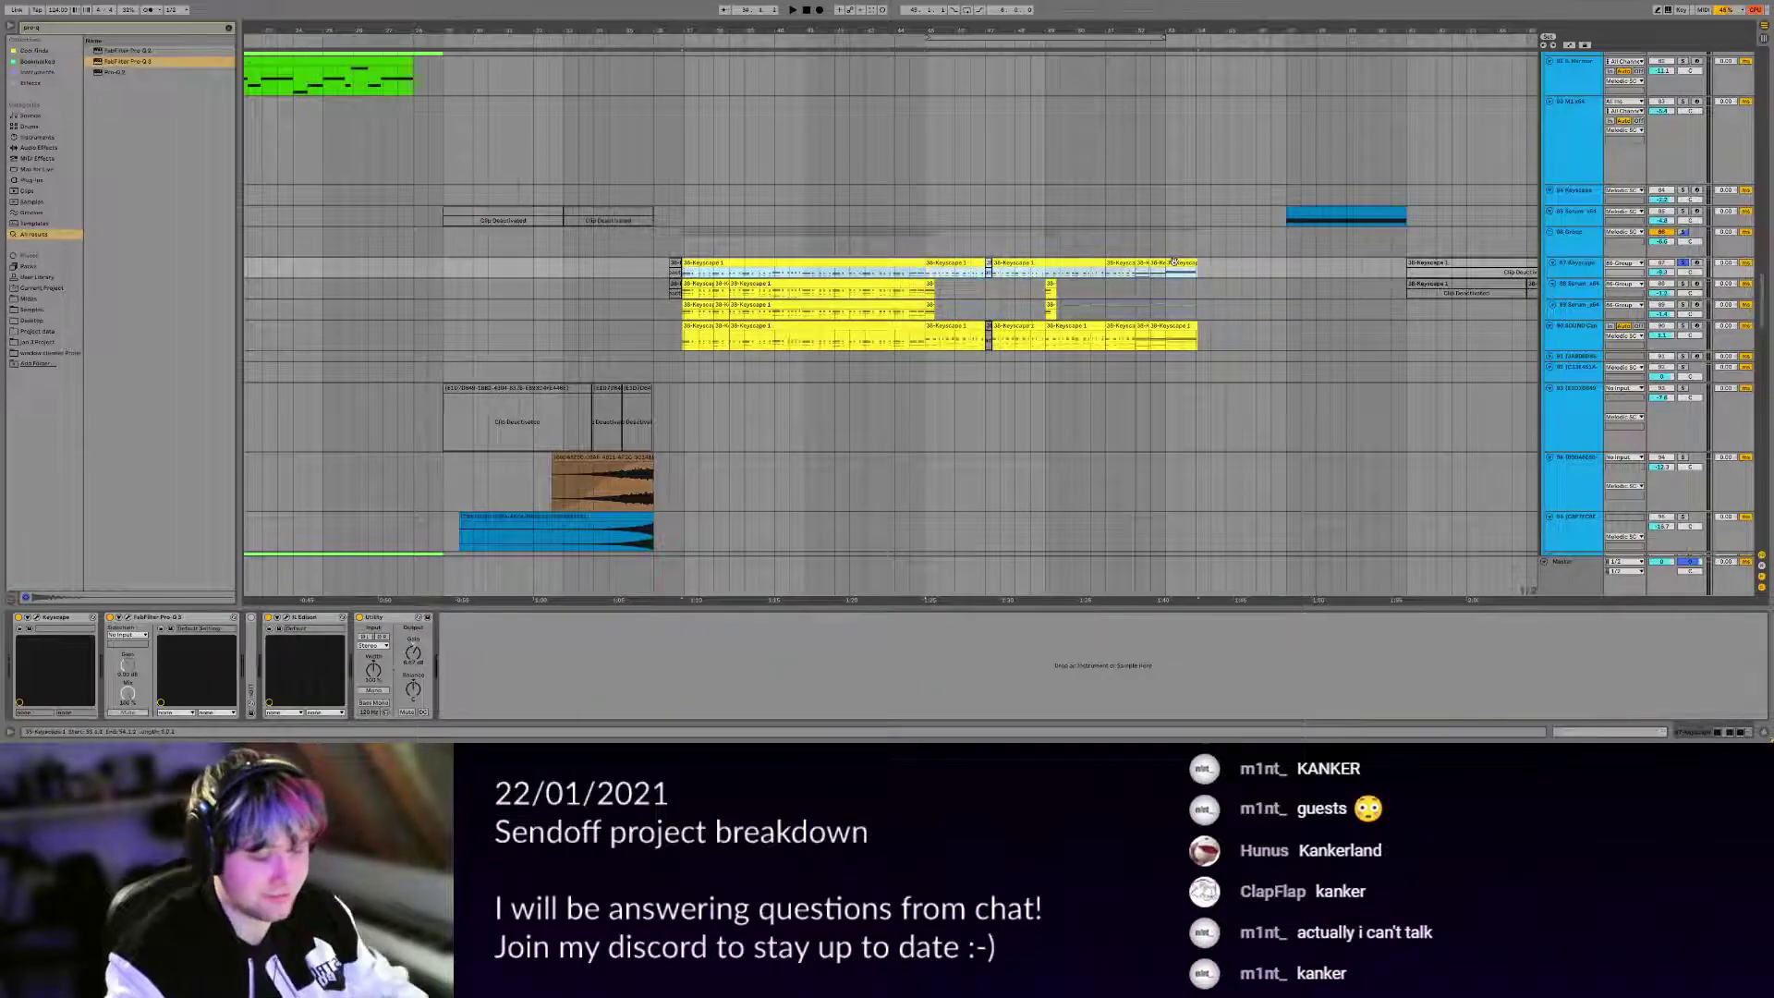
# Export the consolidated Keyscape clip to the Desktop as a MIDI file named "drop chords".
pyautogui.rightClick(1173, 263)
pyautogui.click(1186, 384)
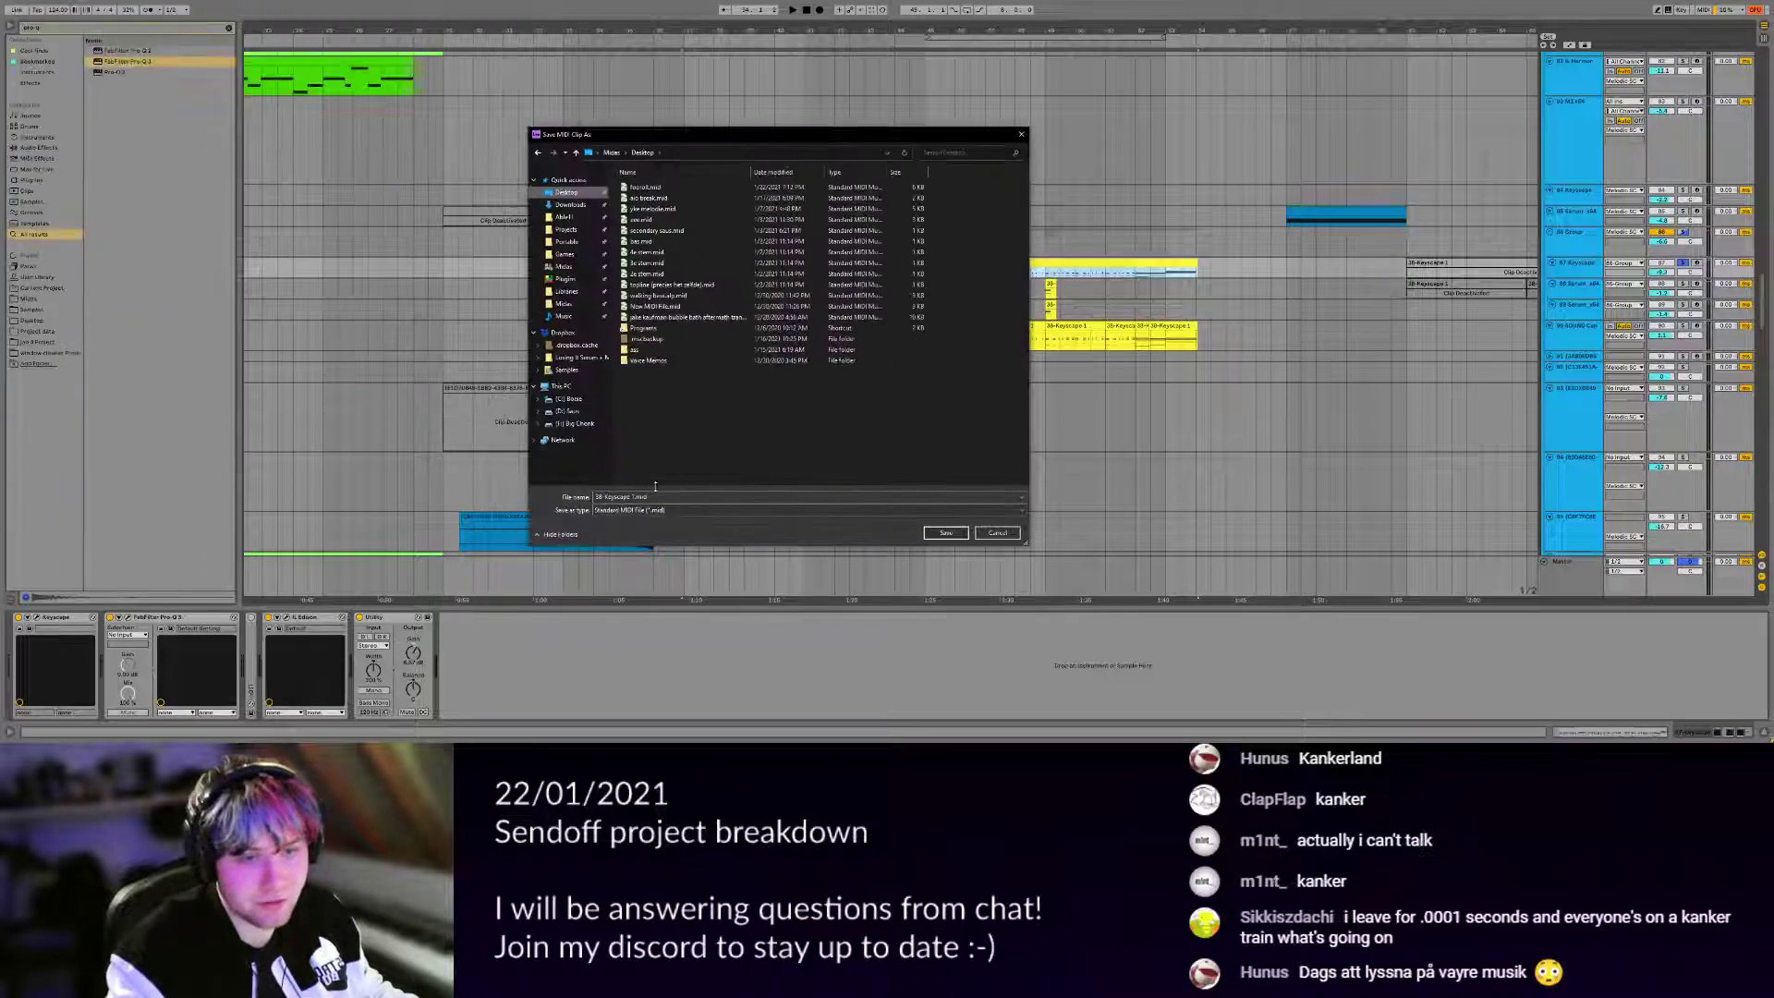
pyautogui.click(675, 495)
pyautogui.write('dn')
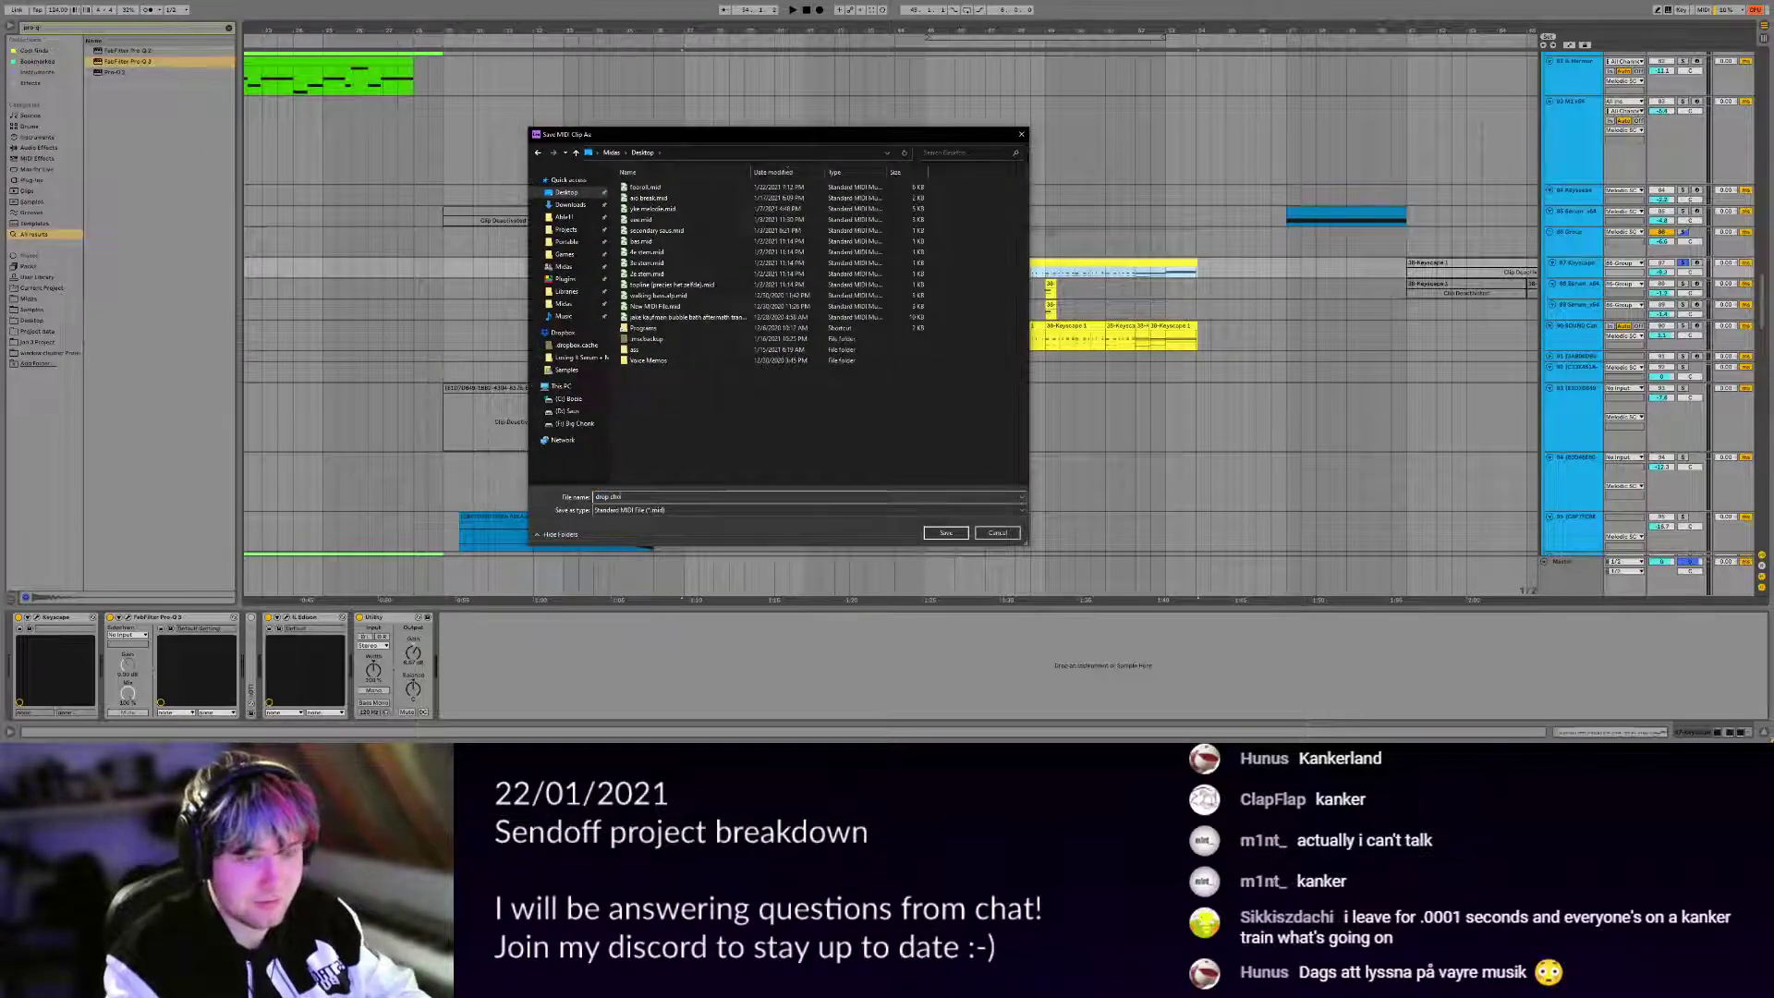
pyautogui.press('Return')
# Duplicate the light green clip on the first track of the lead group directly after itself.
pyautogui.scroll(-5, 739, 407)
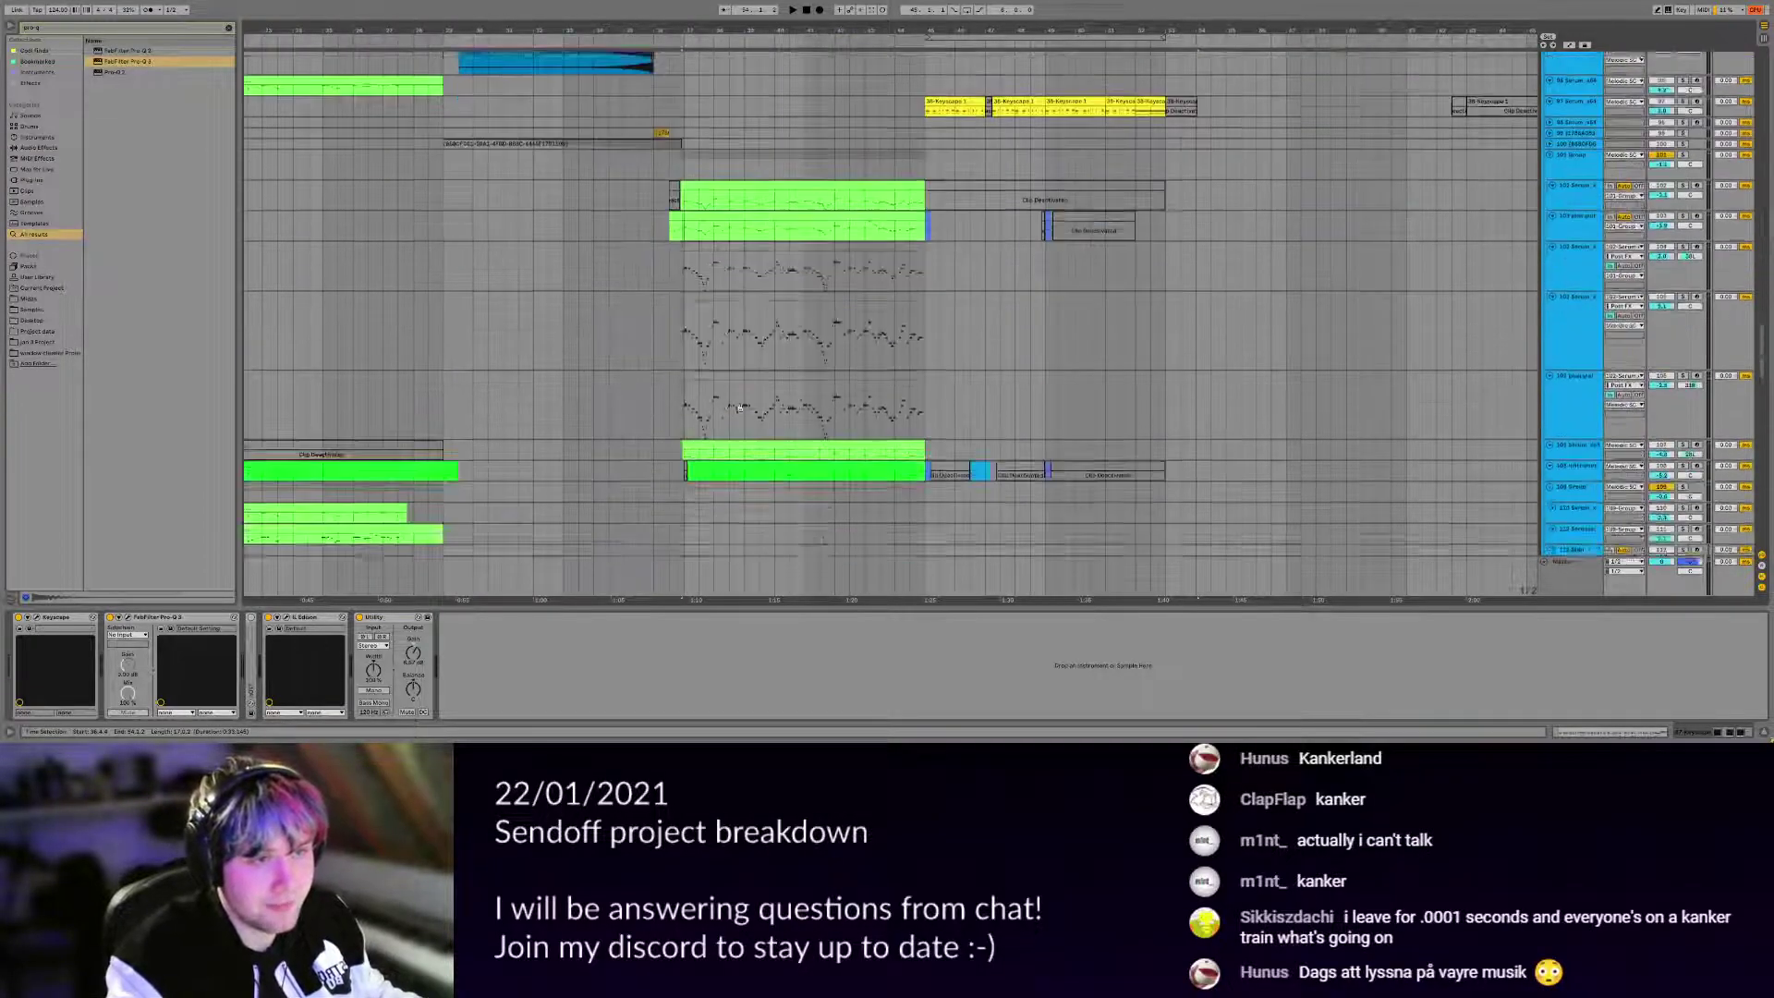
pyautogui.scroll(-2, 739, 408)
pyautogui.click(735, 153)
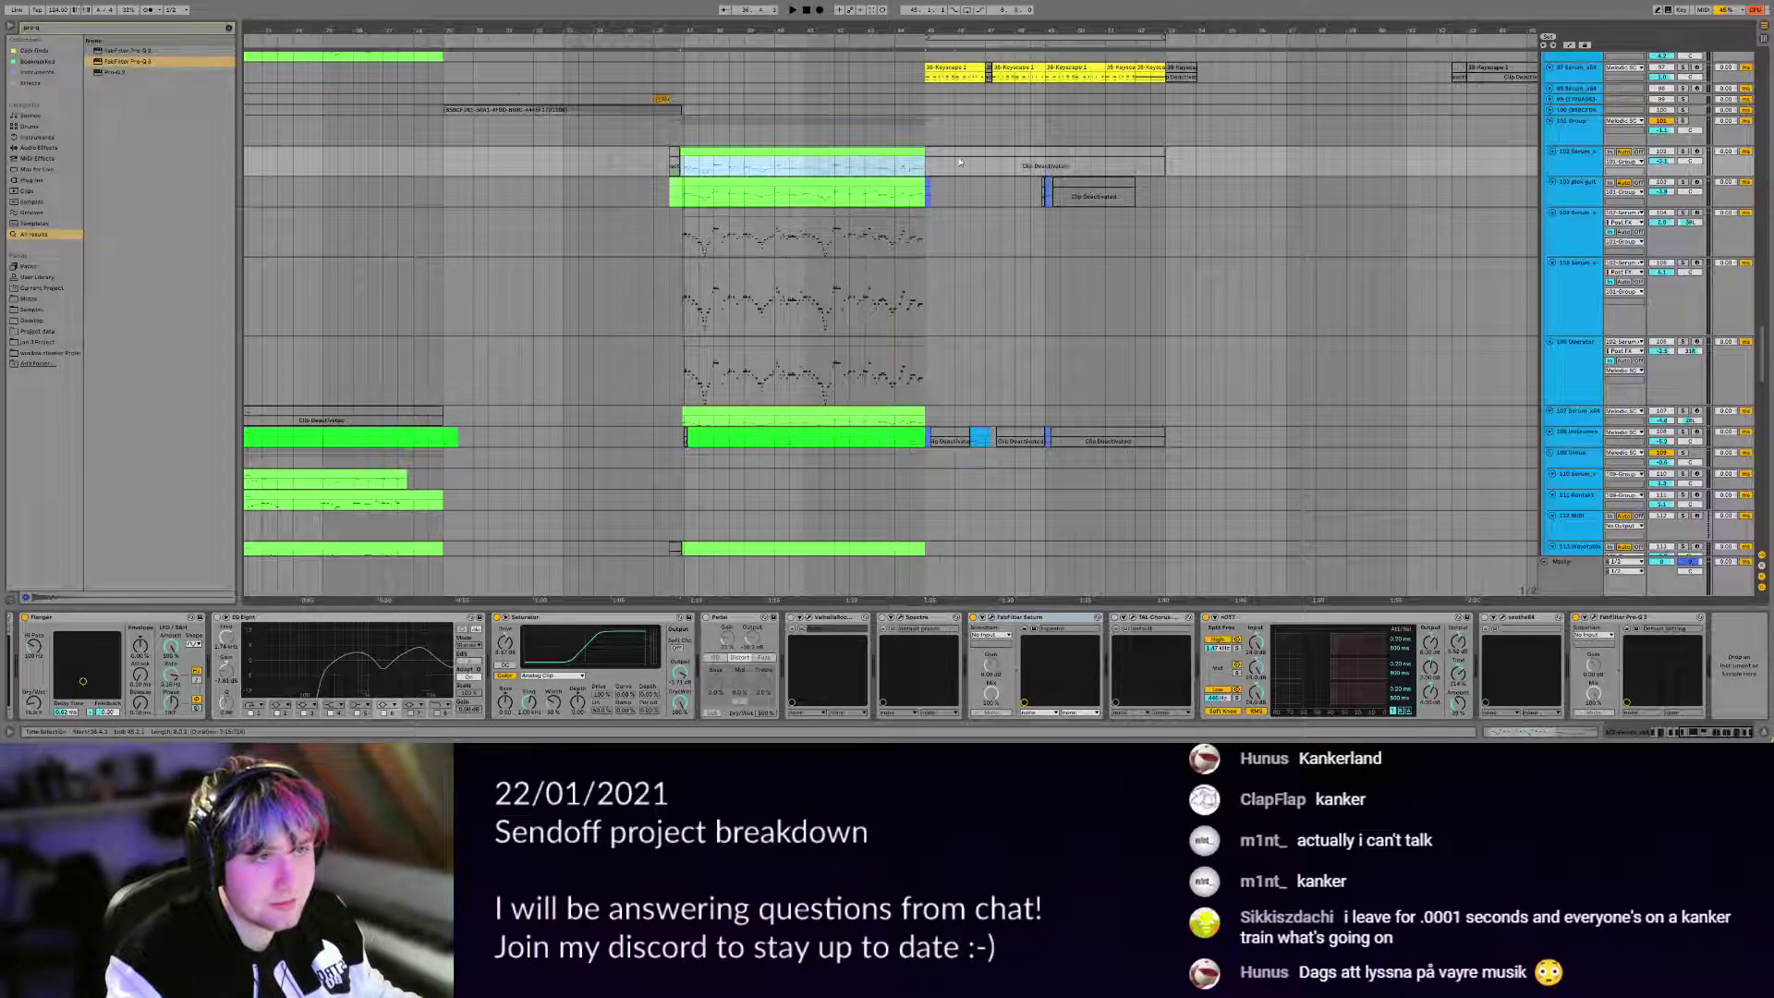
pyautogui.hotkey('ctrl', 'd')
pyautogui.doubleClick(873, 155)
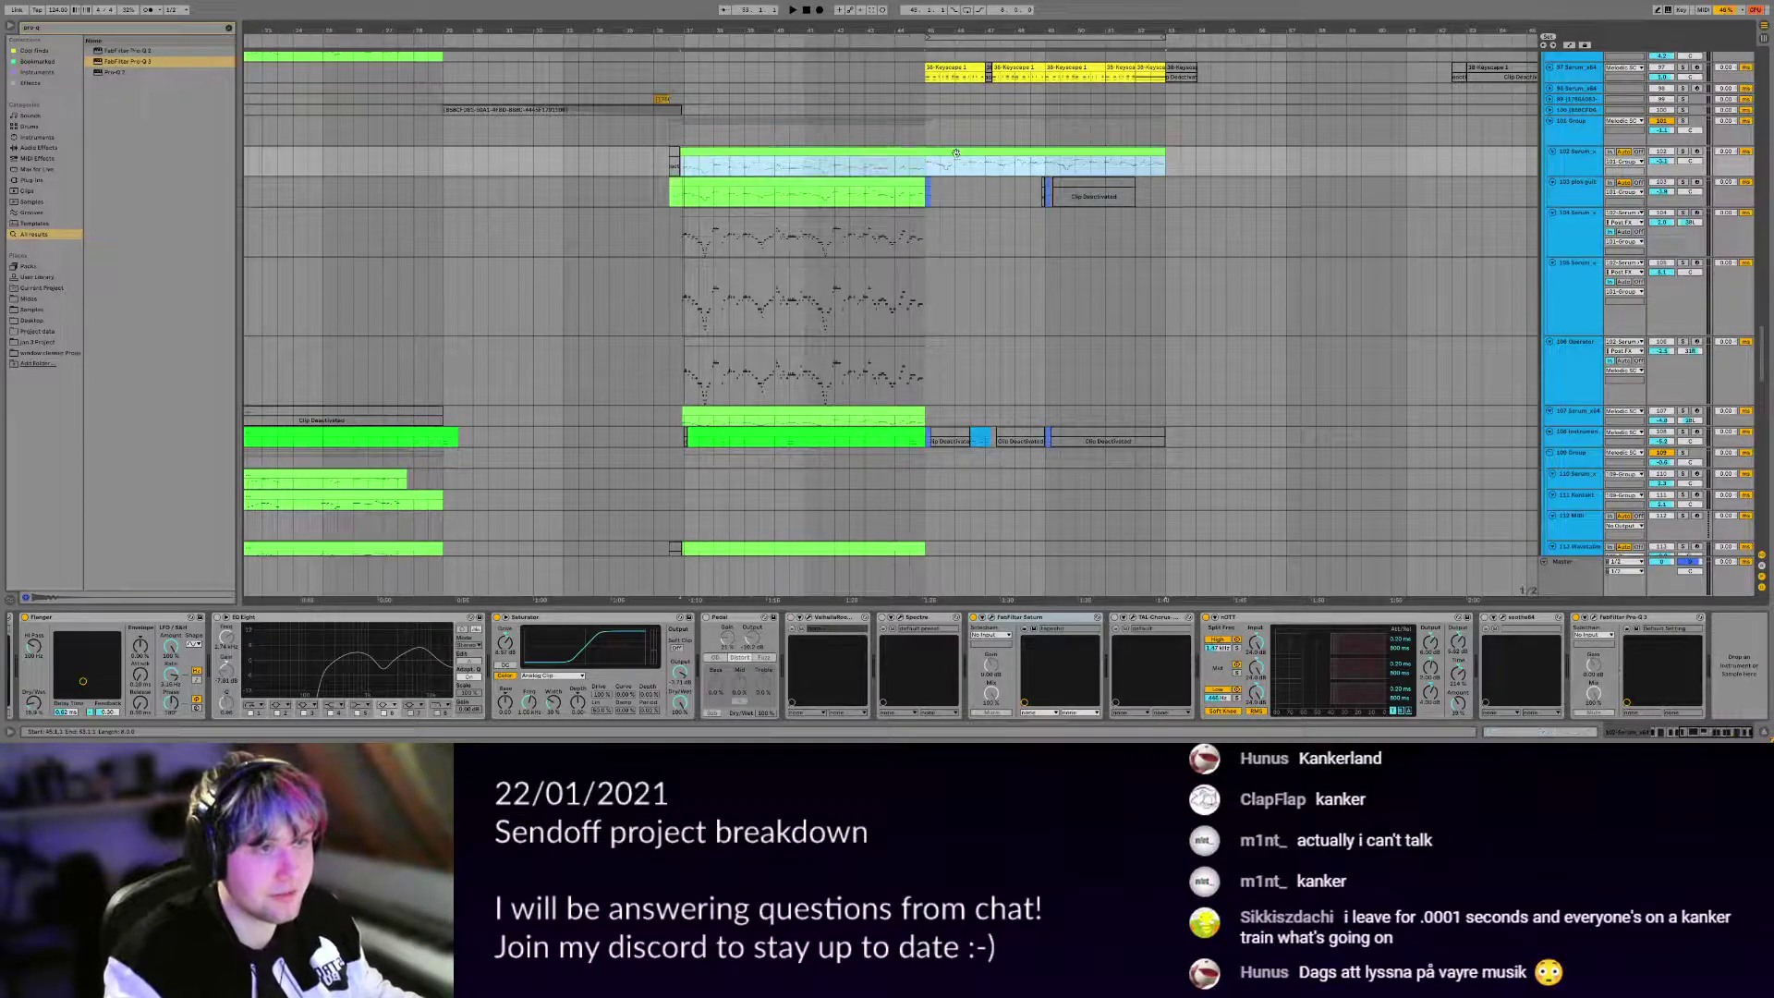
pyautogui.hotkey('shift', 'Tab')
pyautogui.scroll(4, 974, 219)
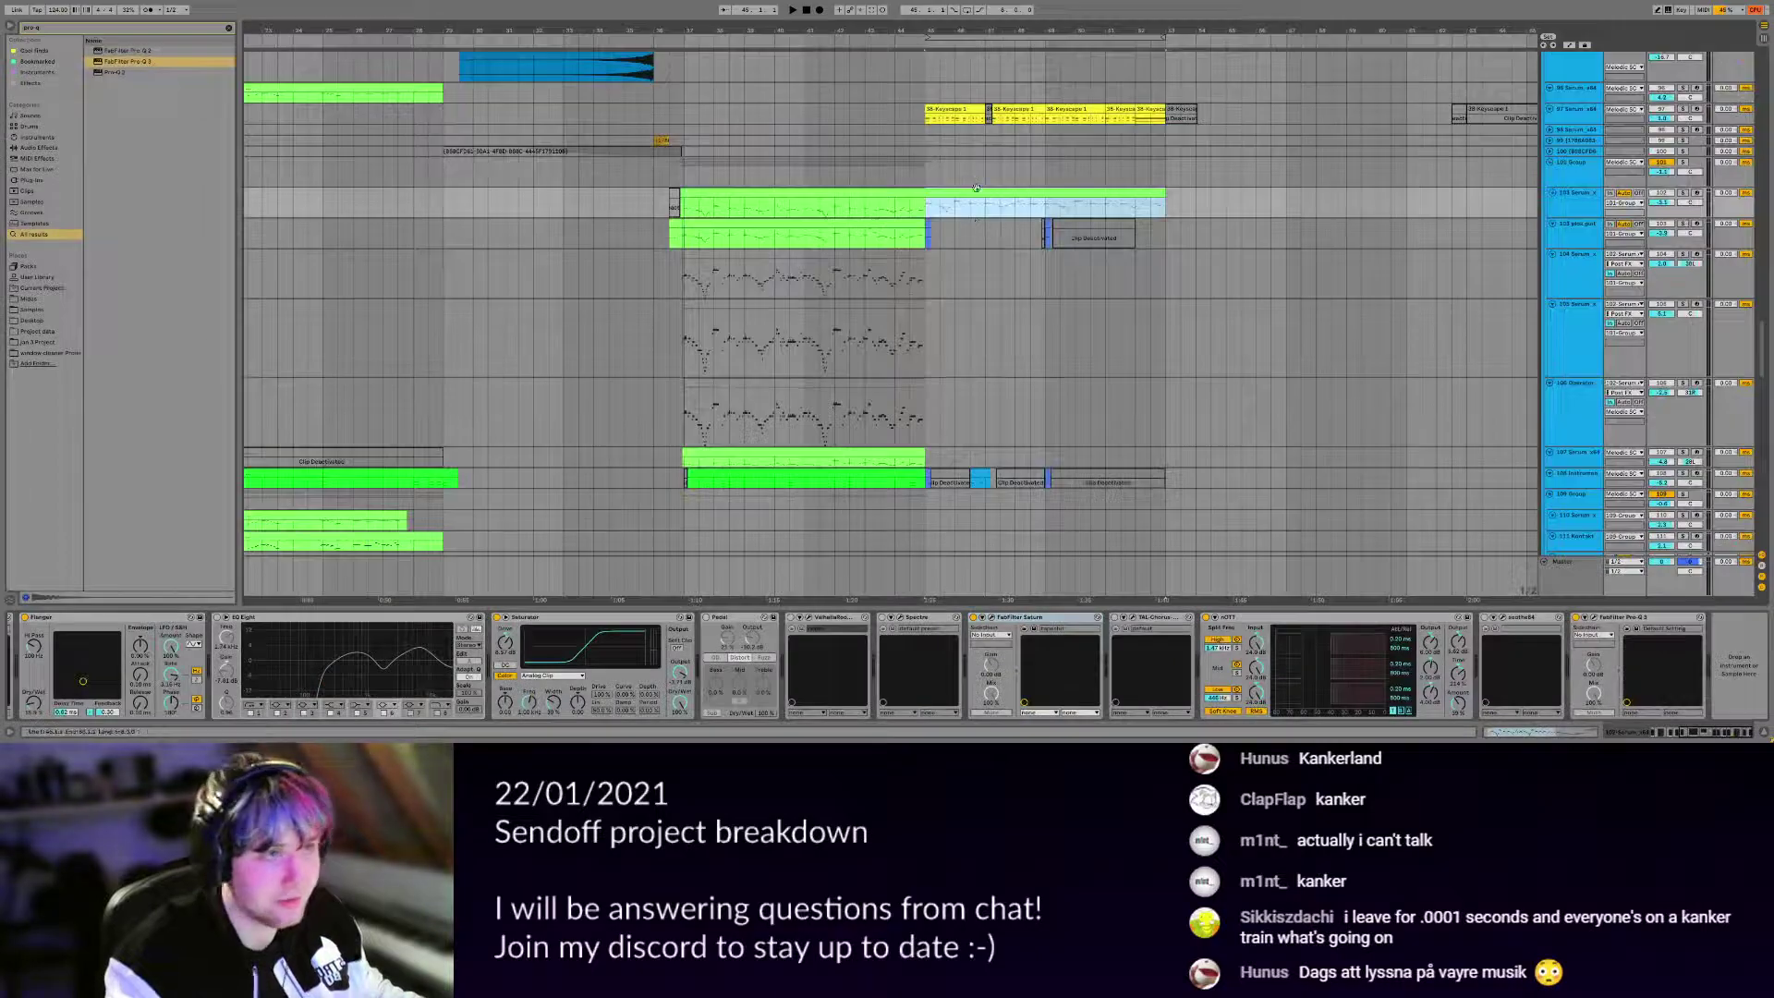
# Copy the long blue clip from the lower track to follow the upper light green lead clip and consolidate both into one.
pyautogui.scroll(-10, 1109, 305)
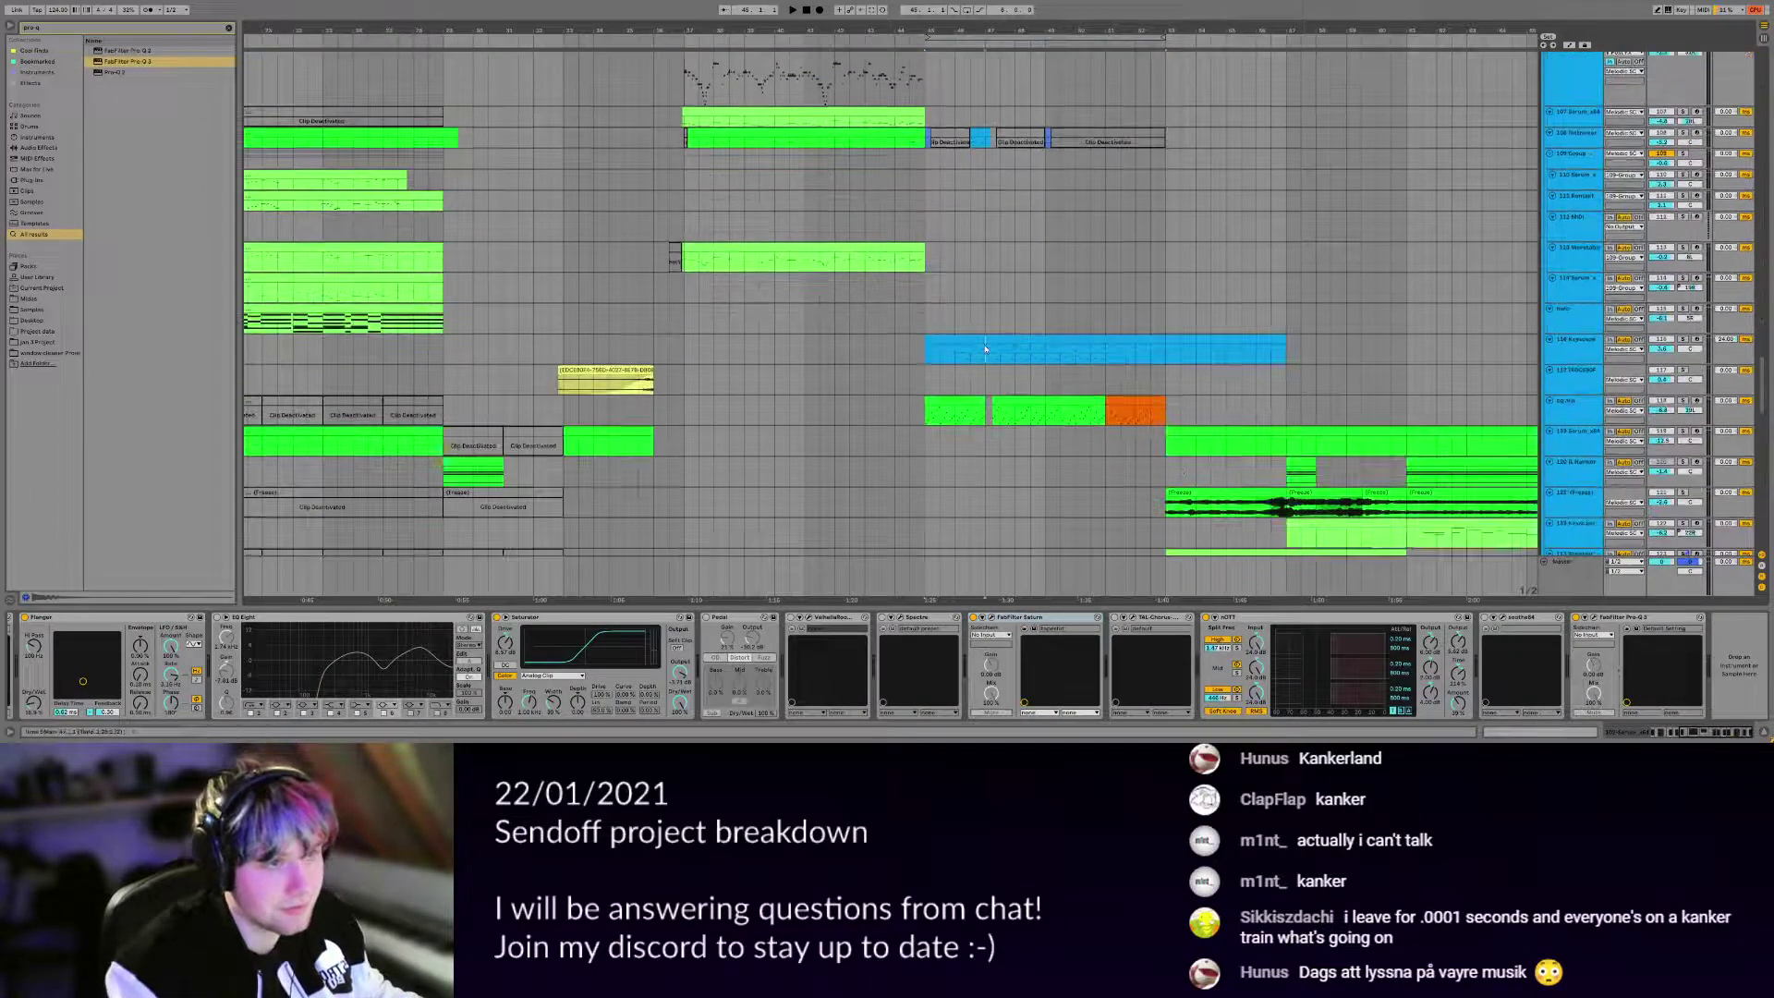
pyautogui.click(1173, 348)
pyautogui.scroll(10, 1173, 349)
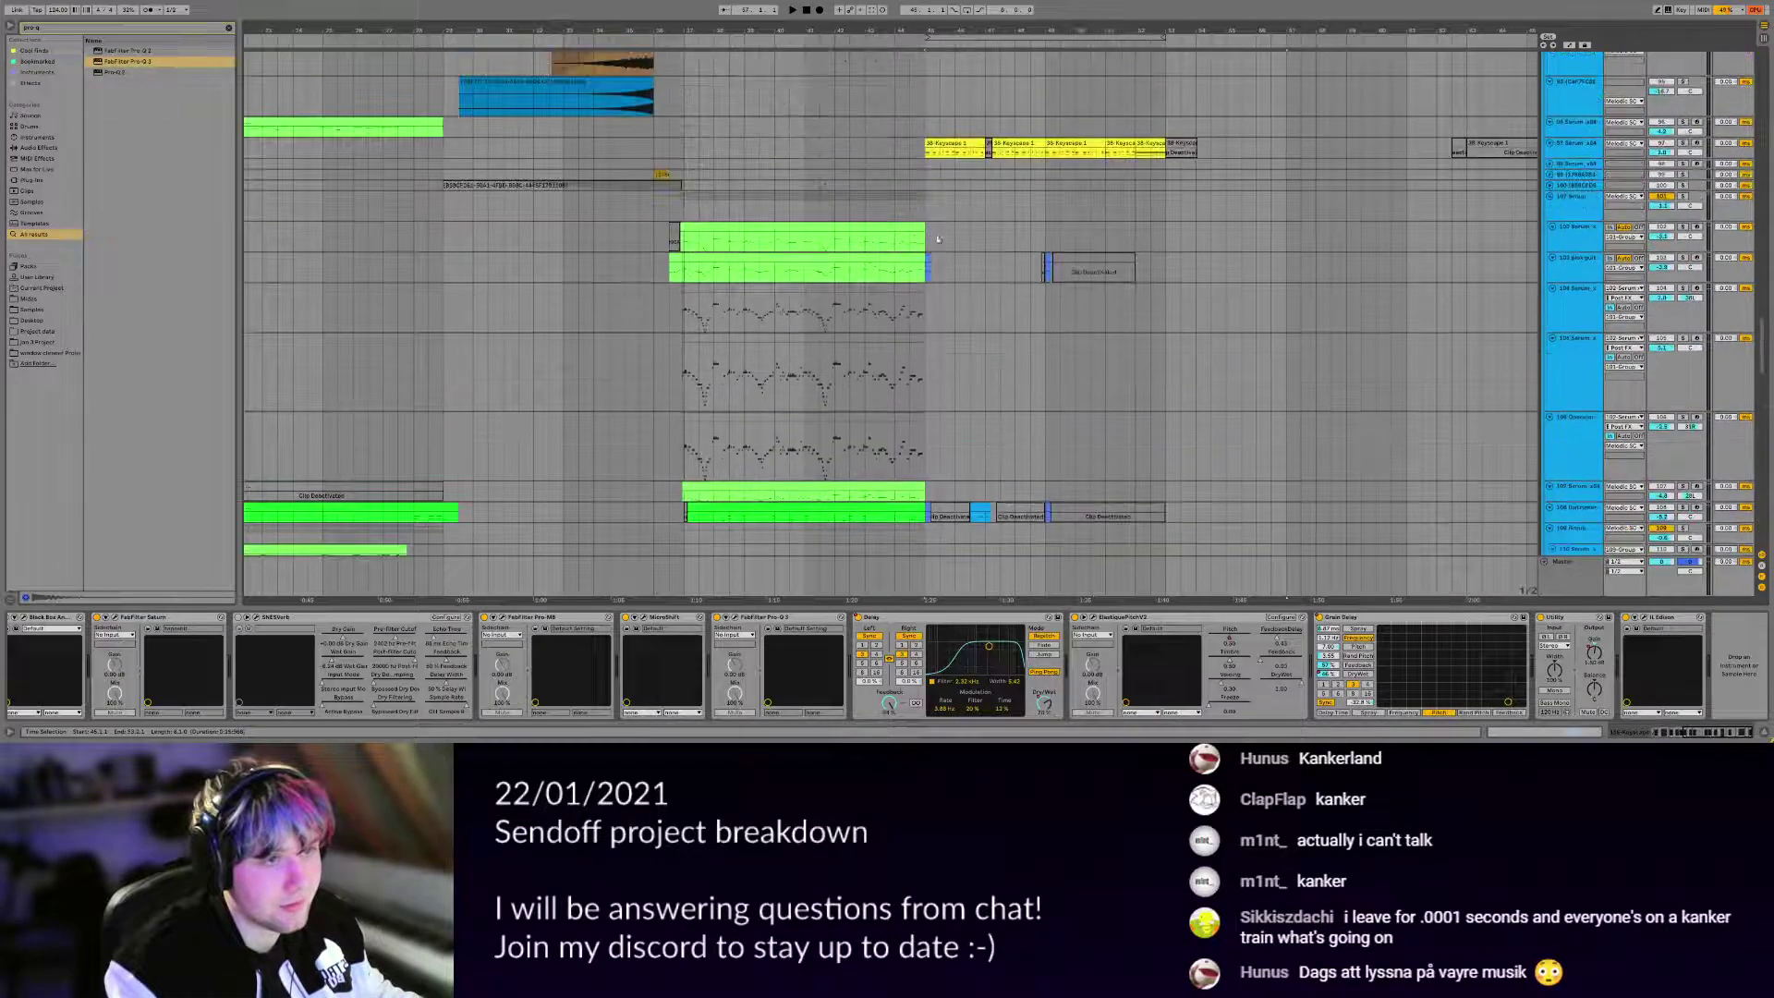
pyautogui.click(889, 228)
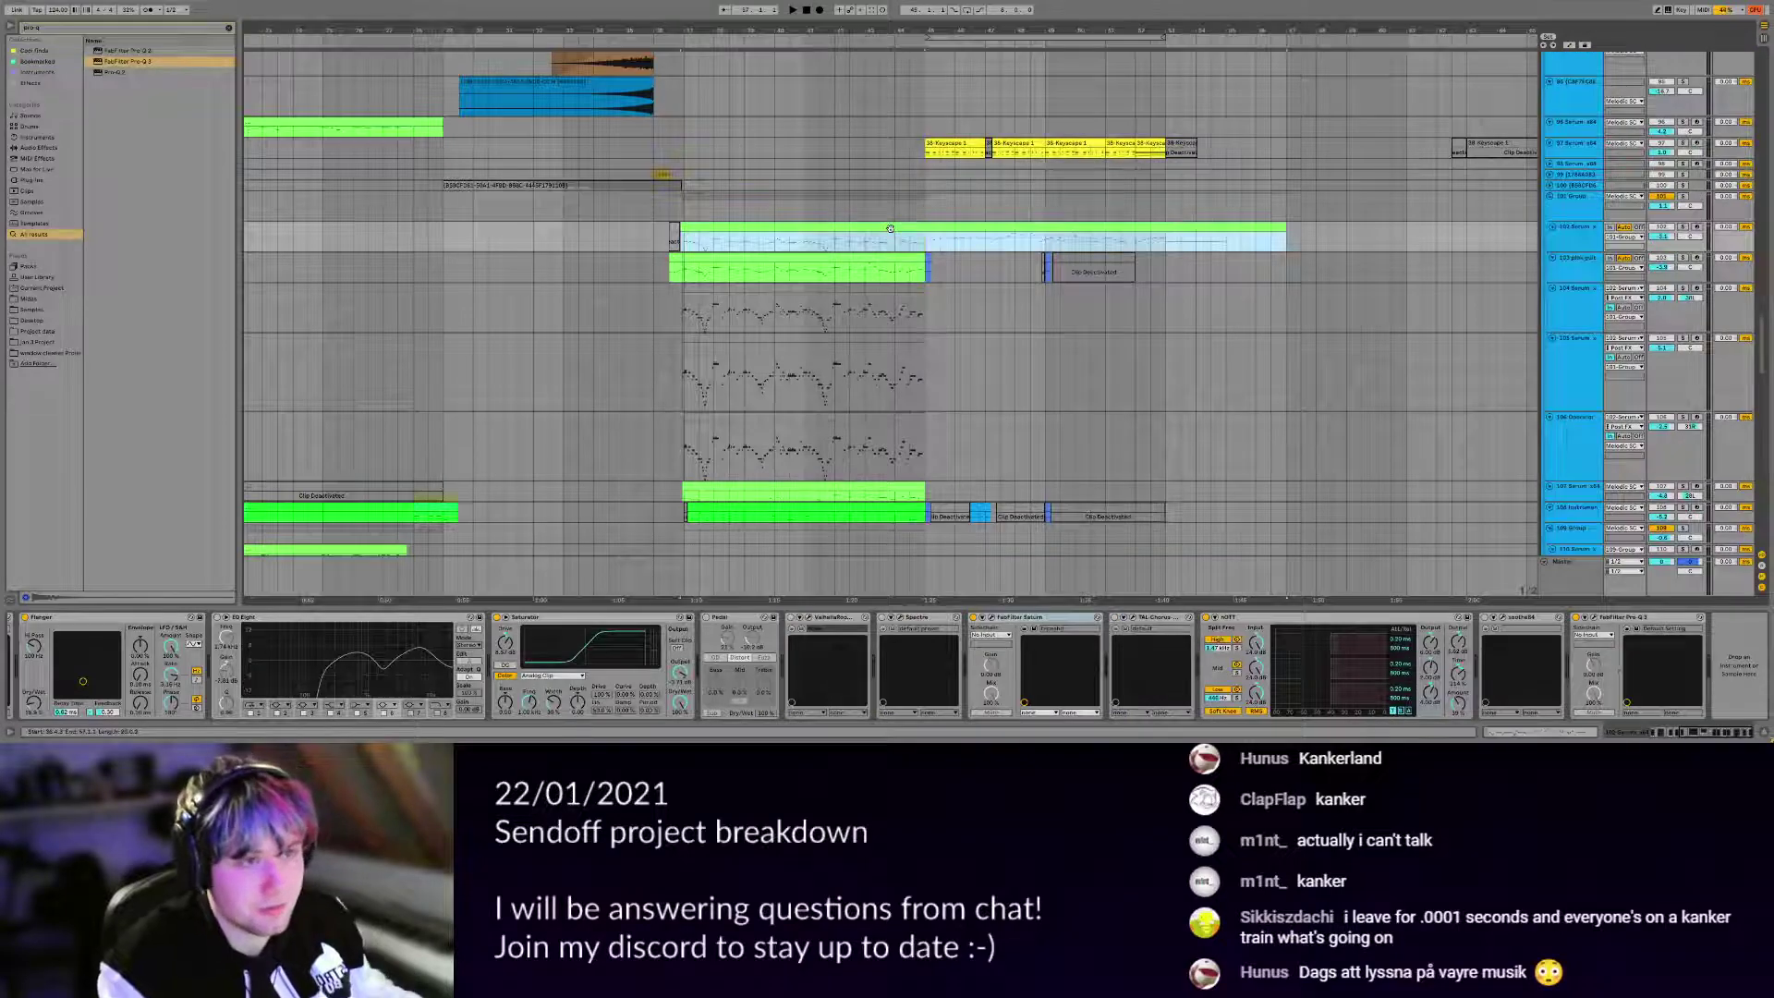
# Export the consolidated lead clip to the Desktop as a MIDI file named "lead".
pyautogui.rightClick(890, 228)
pyautogui.click(921, 359)
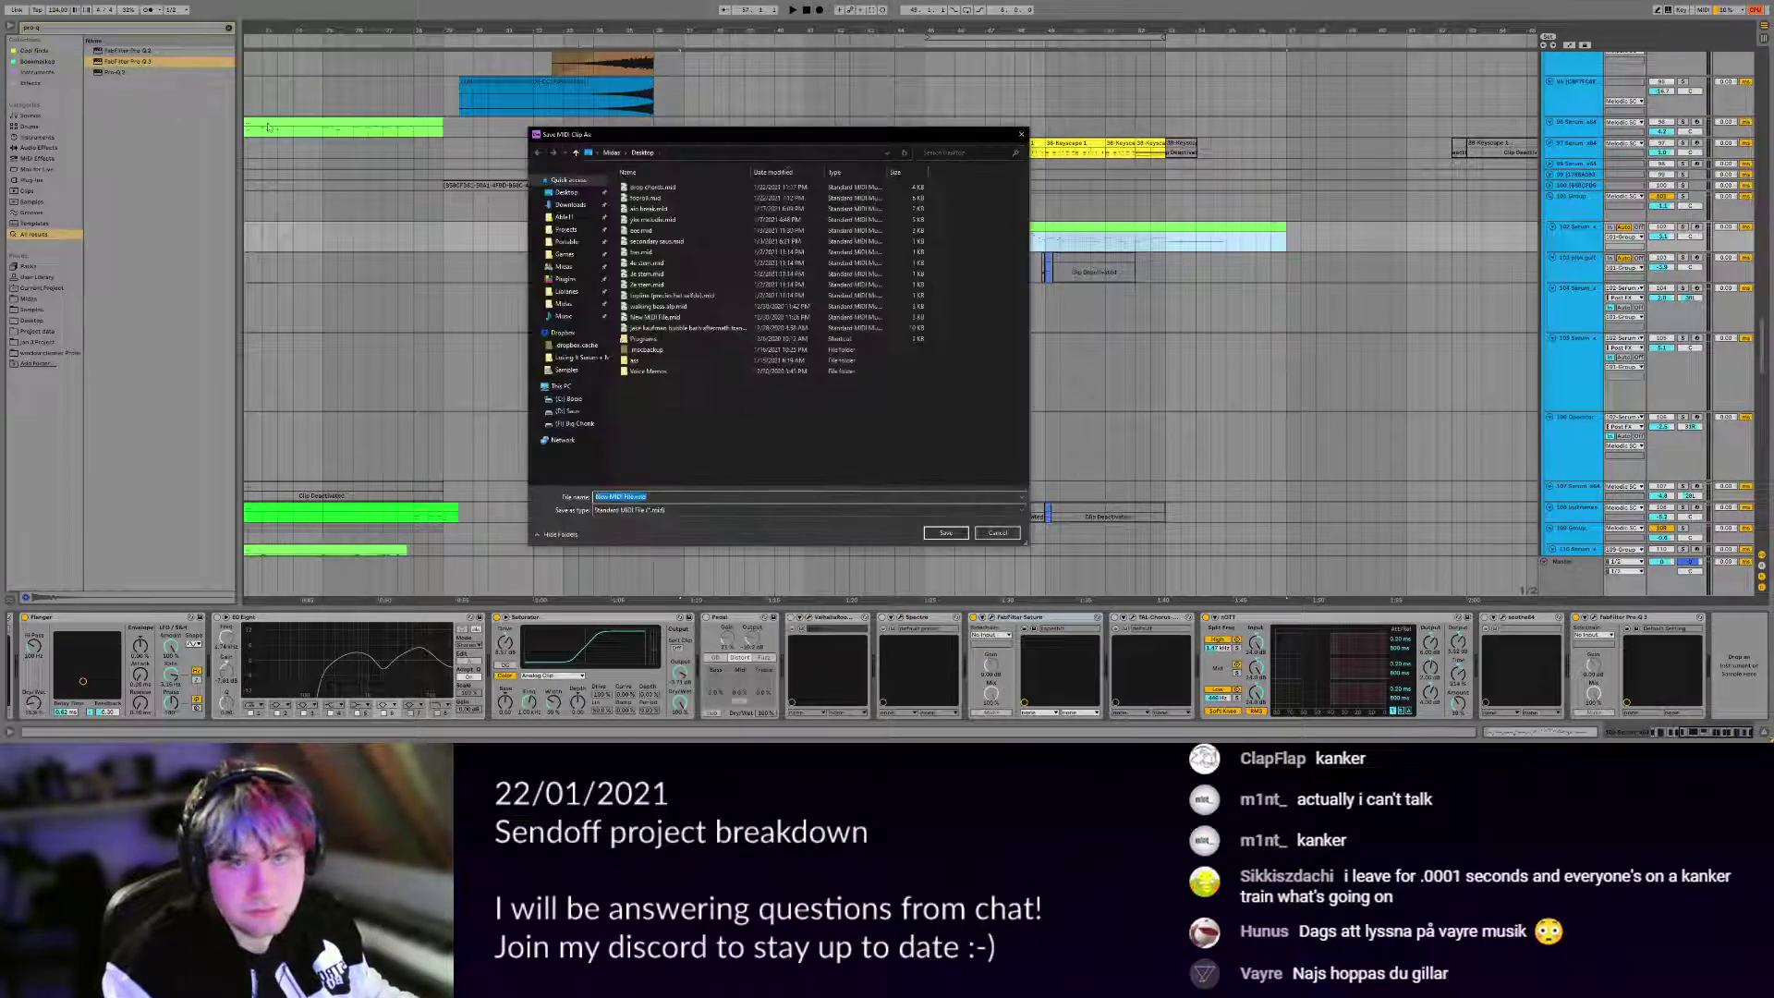
pyautogui.click(671, 498)
pyautogui.write('lead')
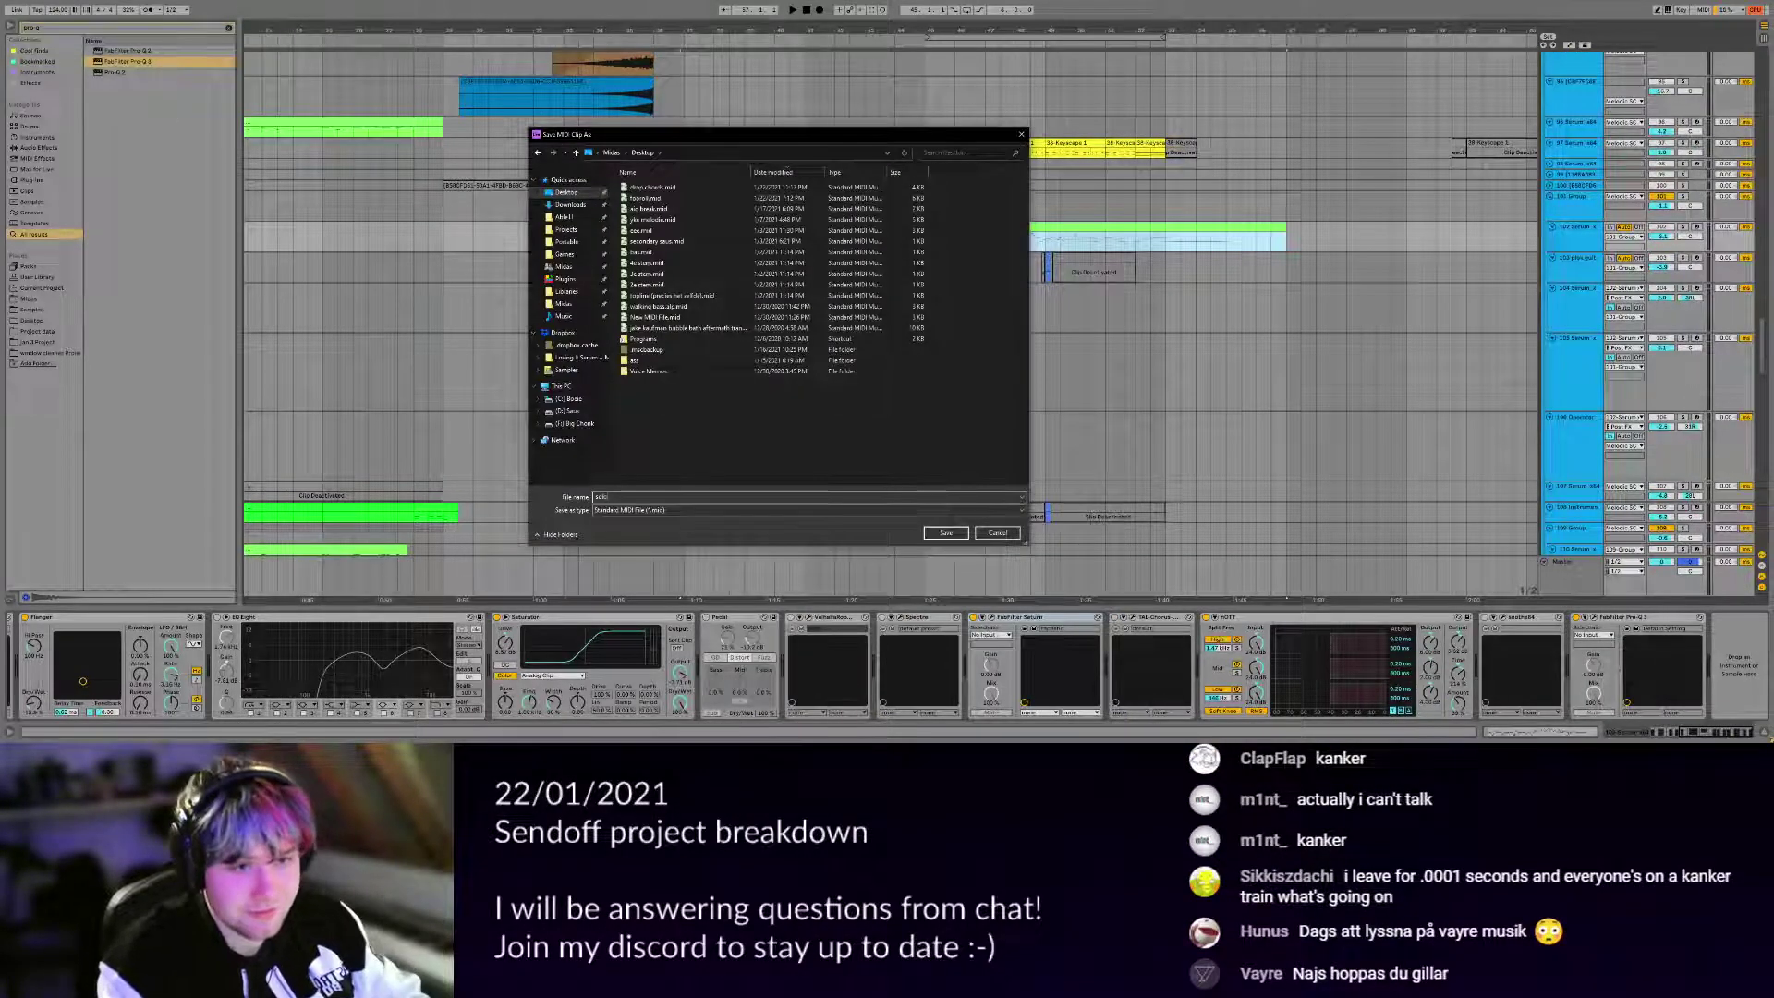
pyautogui.press('Return')
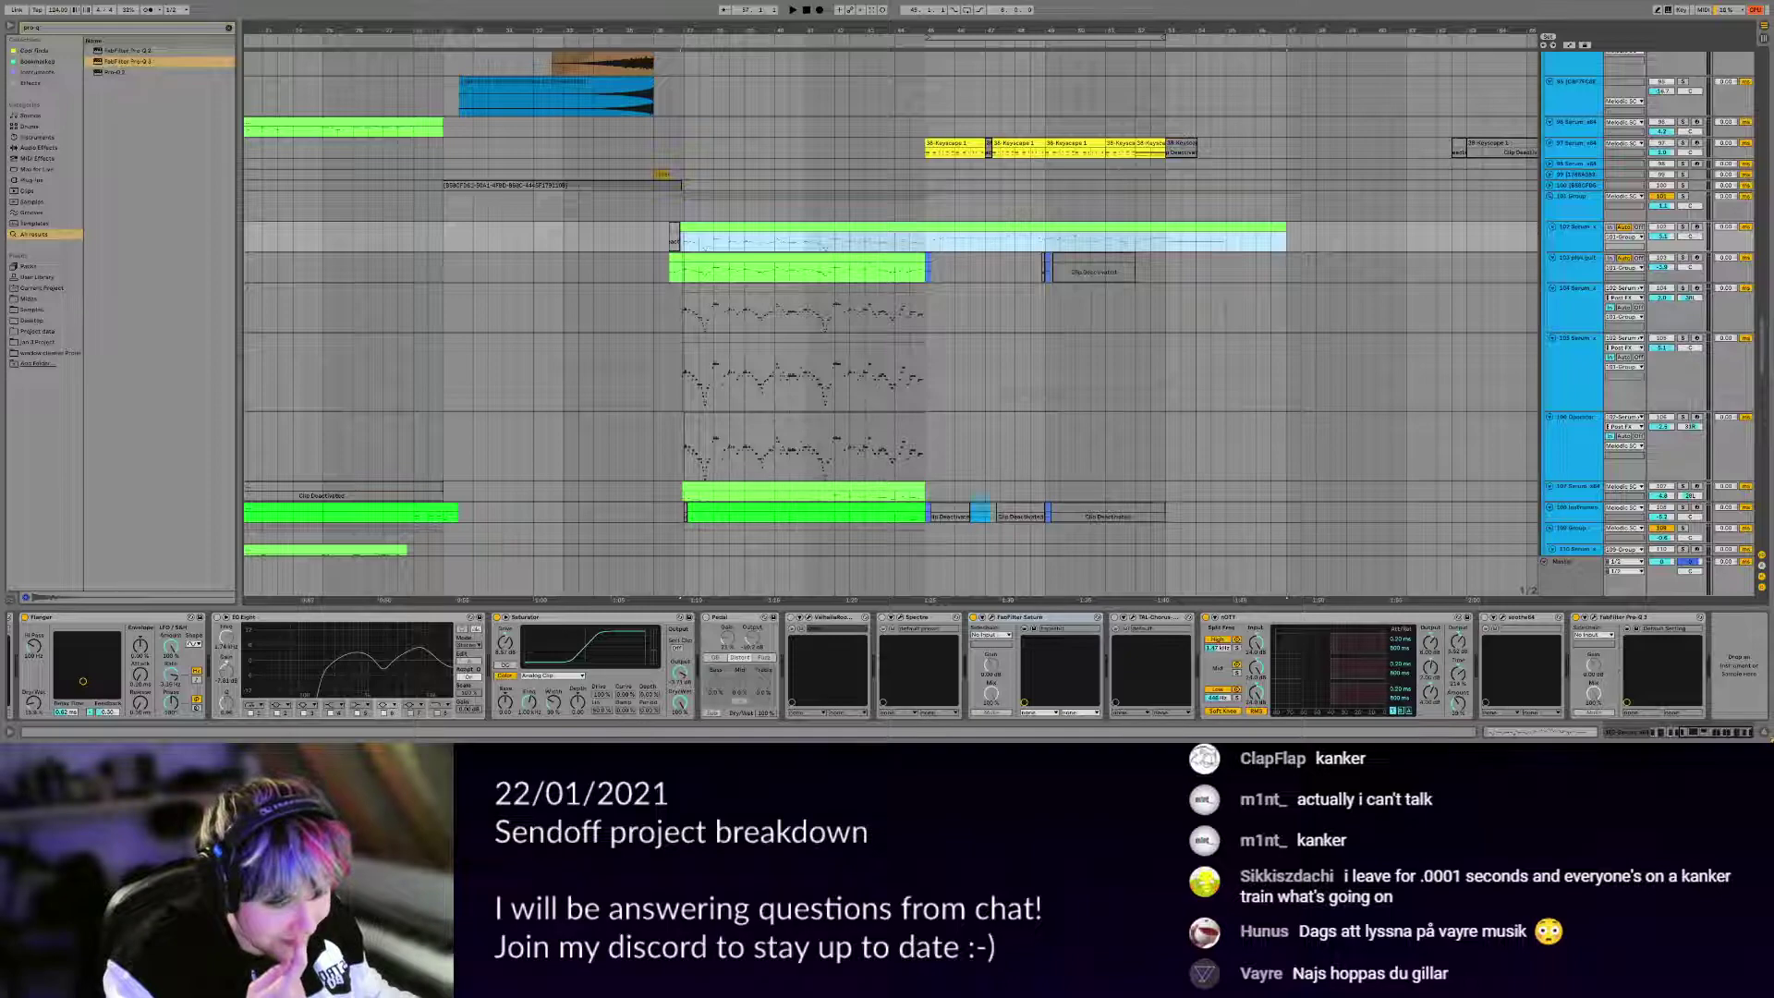
# Leave full screen and create a new Live Set without saving the changes to the current project.
pyautogui.scroll(5, 686, 269)
pyautogui.hscroll(-10, 686, 270)
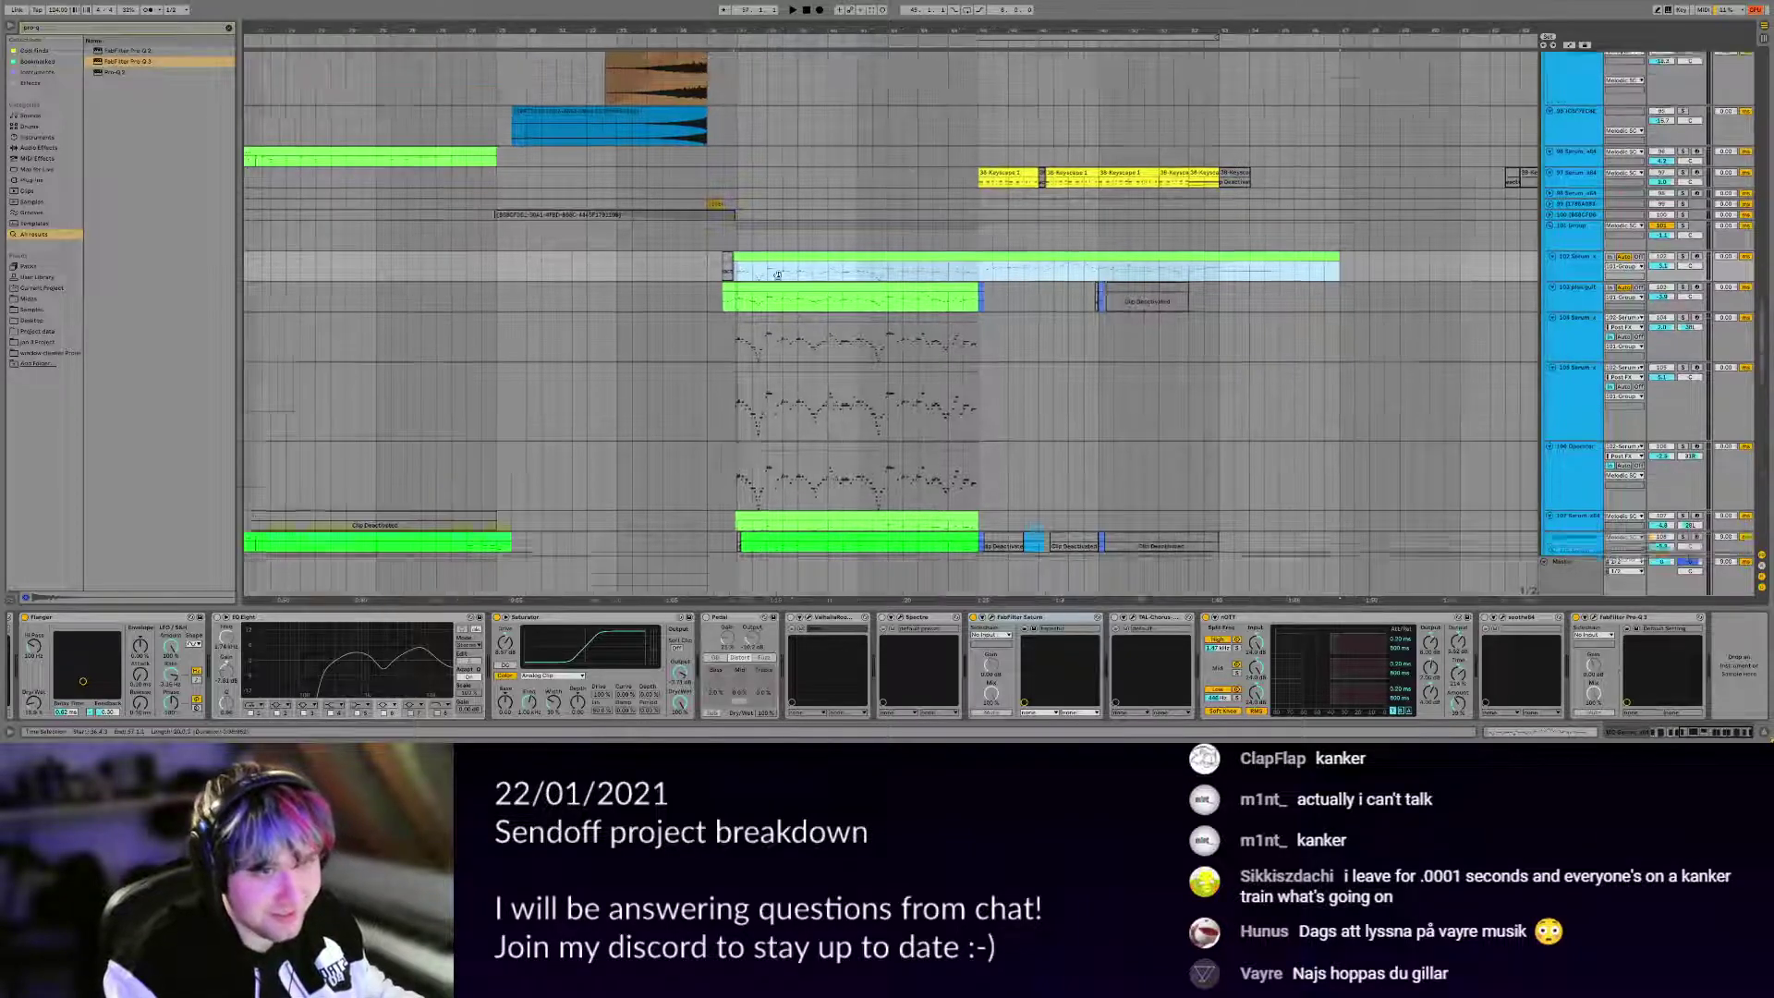
pyautogui.hotkey('ctrl', 'shift', 'f')
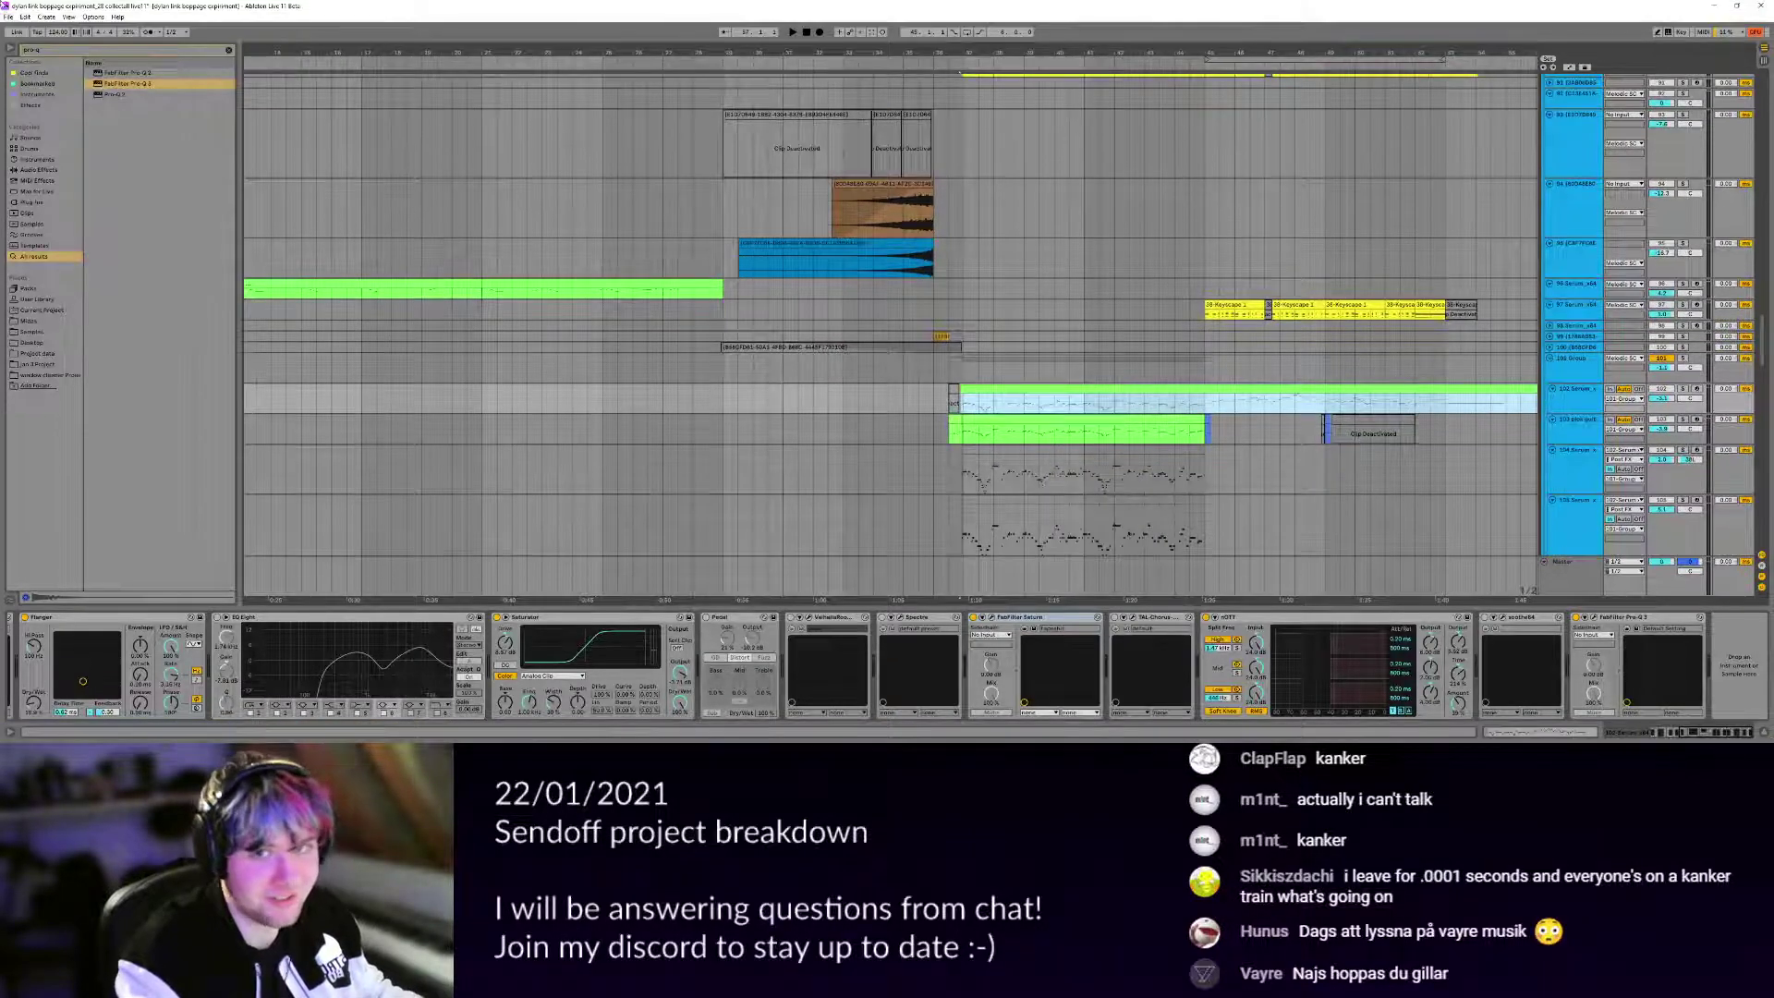
pyautogui.click(12, 19)
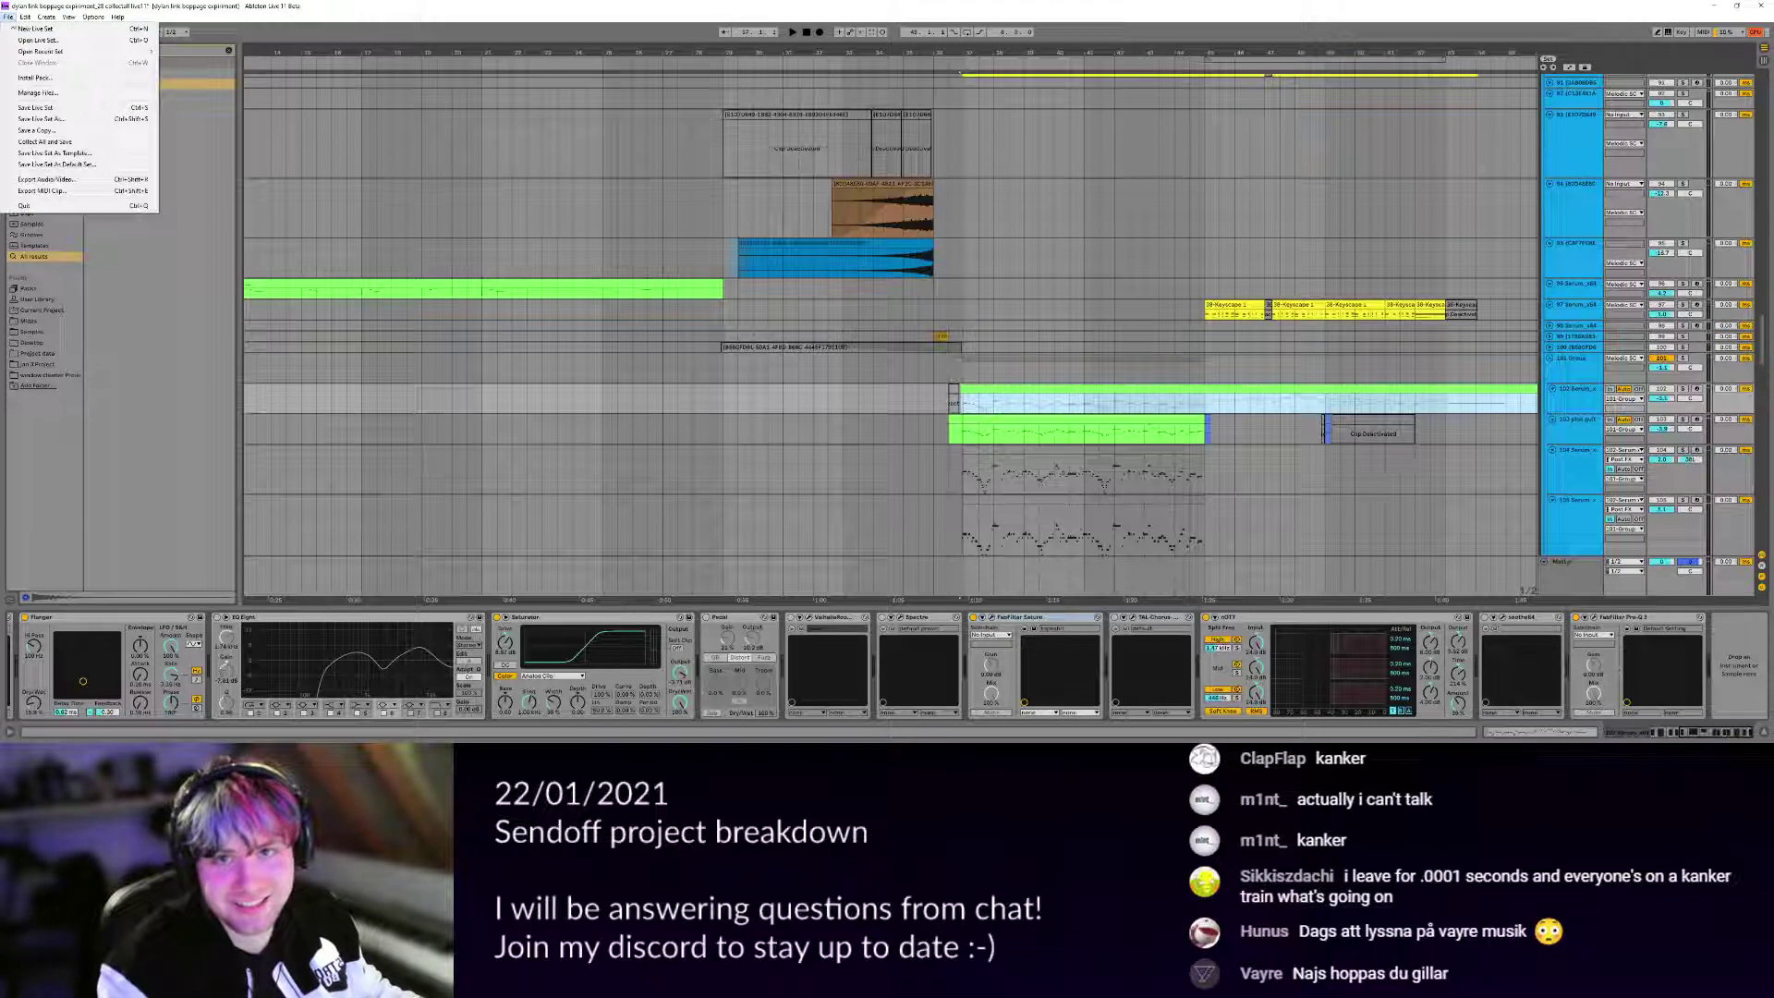
pyautogui.click(55, 28)
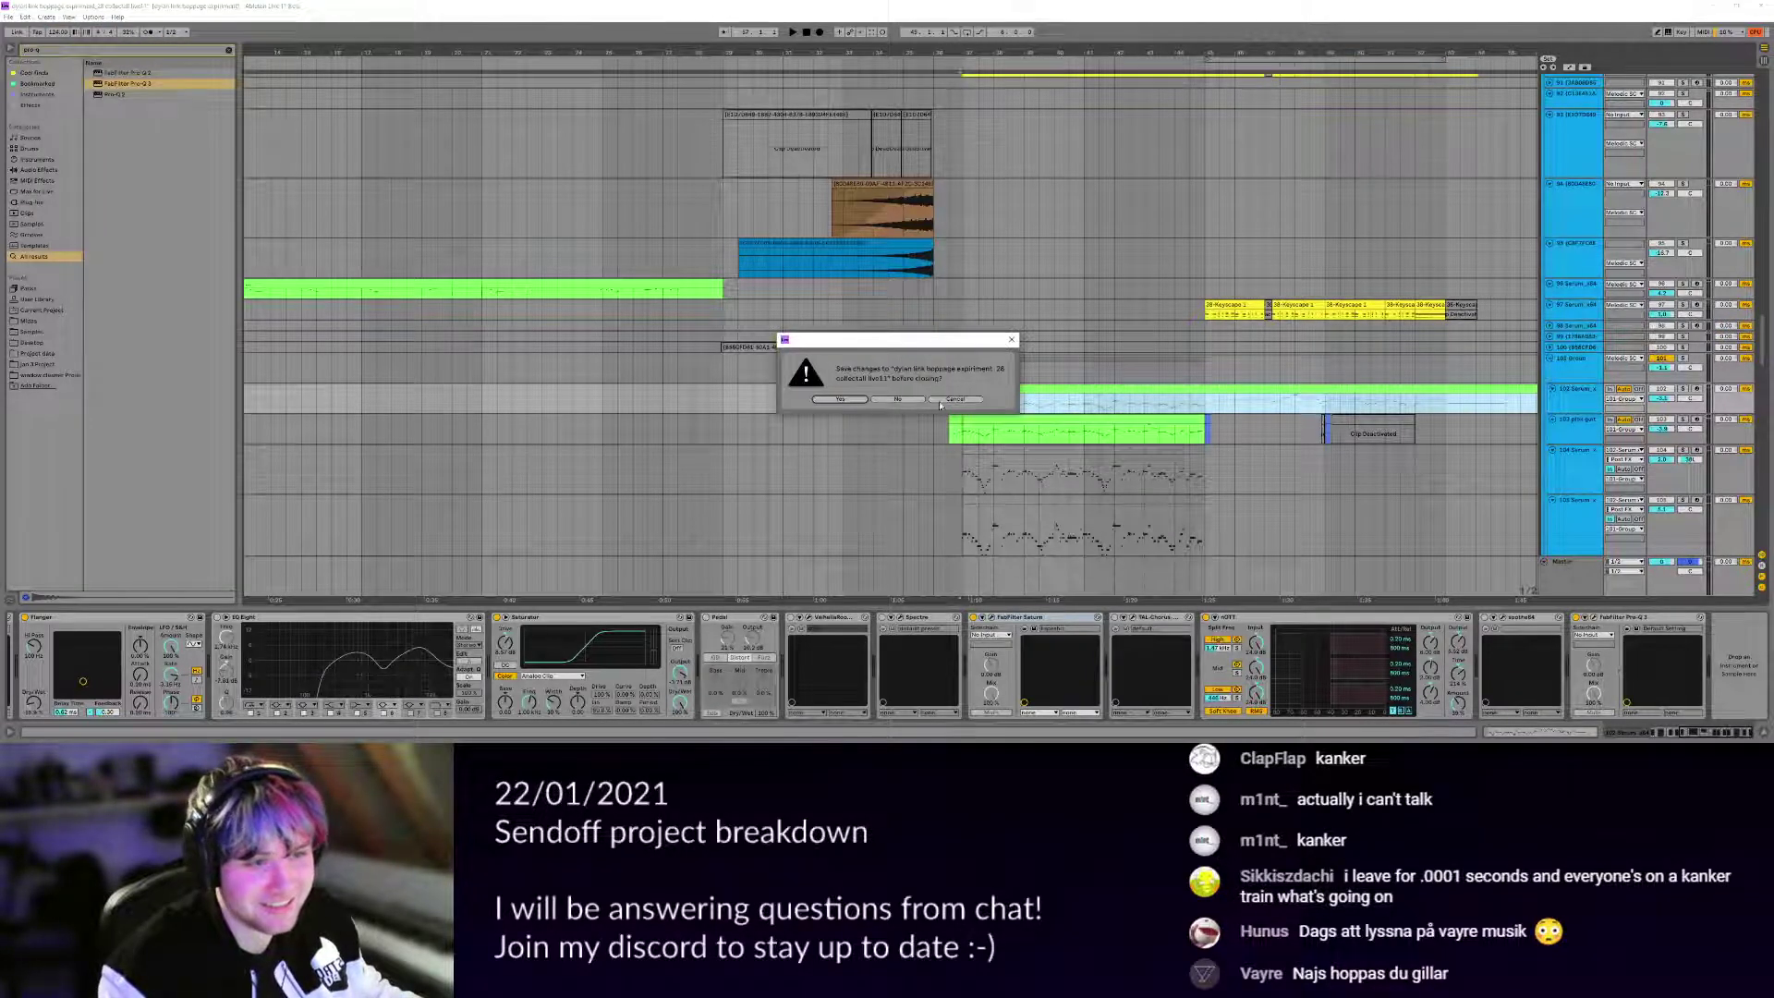
pyautogui.click(900, 400)
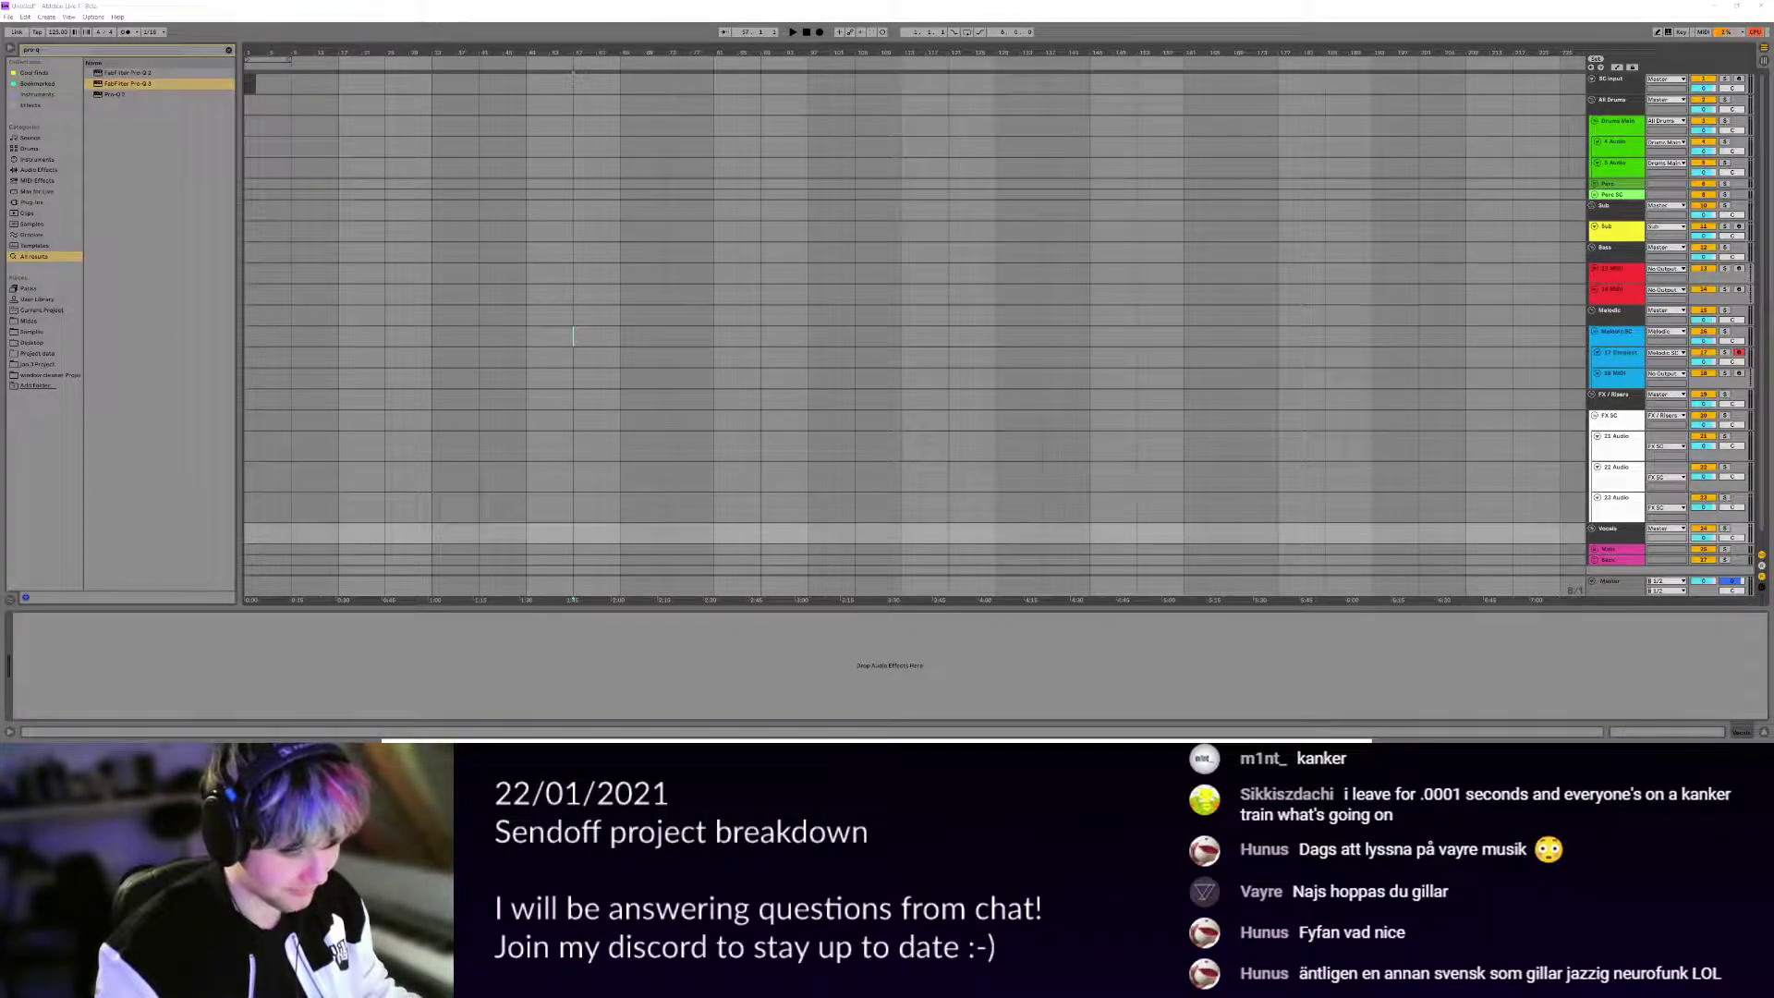
pyautogui.click(901, 476)
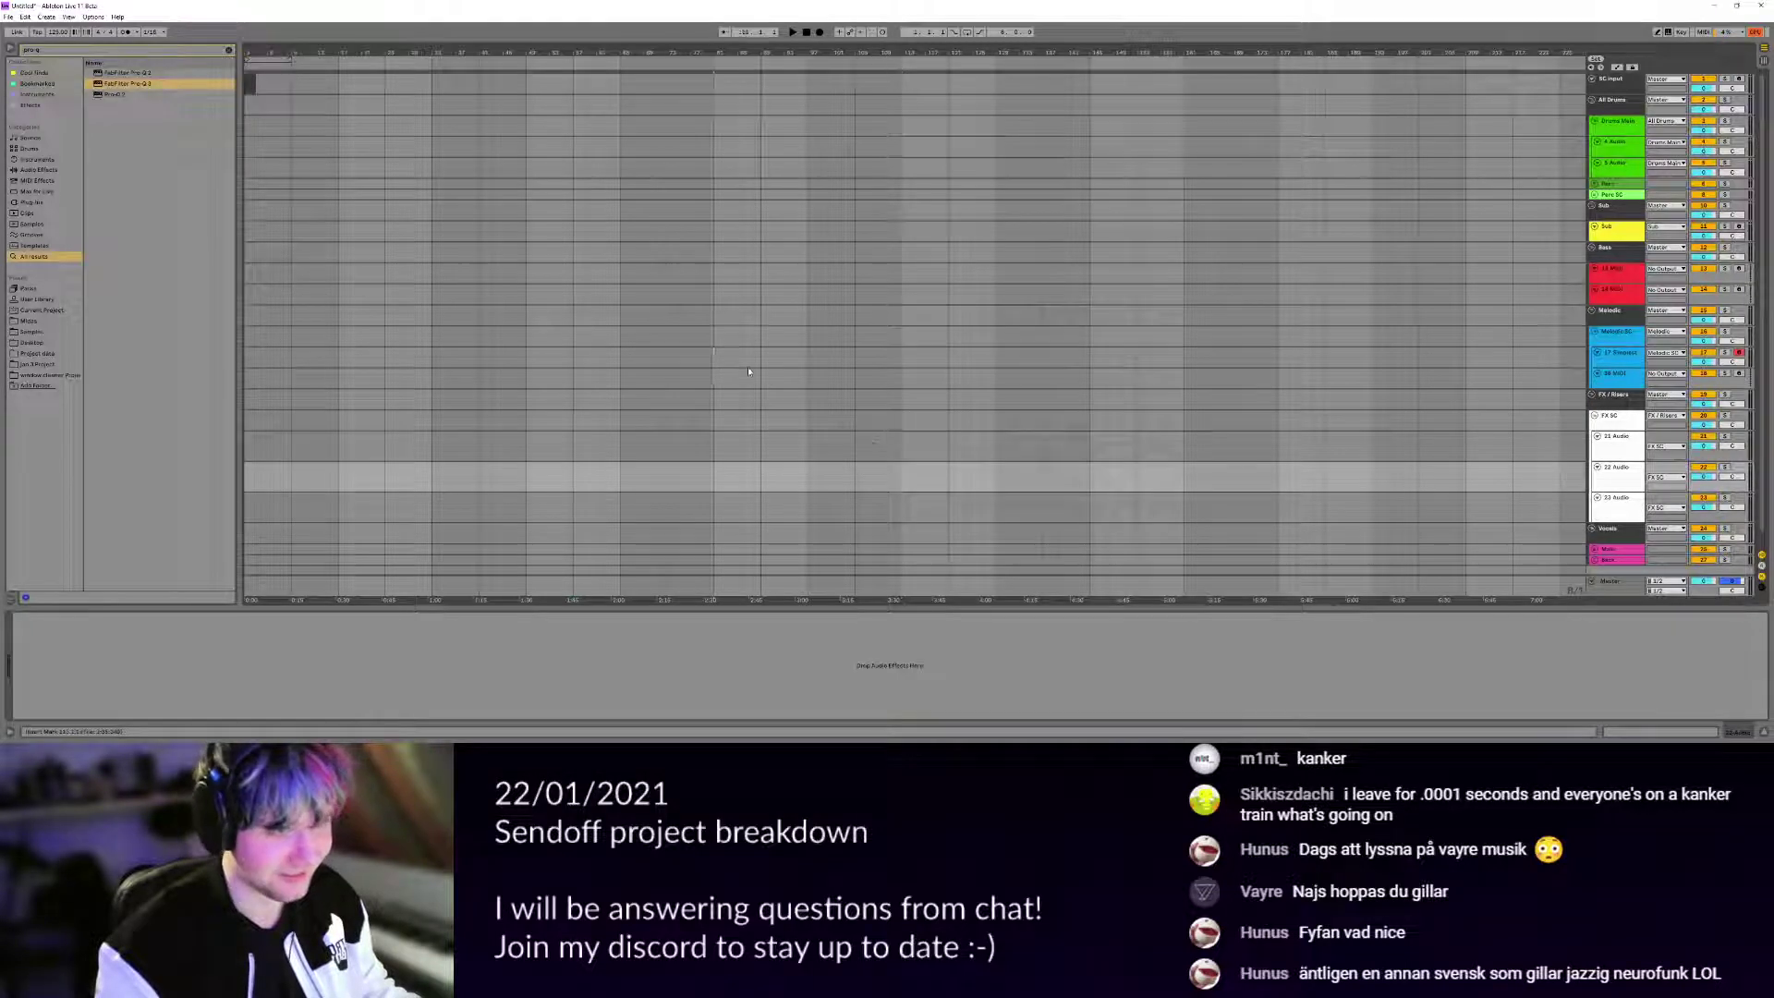
pyautogui.moveTo(714, 358); pyautogui.dragTo(995, 359)
pyautogui.moveTo(623, 359)
pyautogui.mouseDown()
pyautogui.moveTo(948, 338)
pyautogui.moveTo(996, 356)
pyautogui.mouseUp()
pyautogui.click(996, 359)
pyautogui.press('+')
pyautogui.press('+')
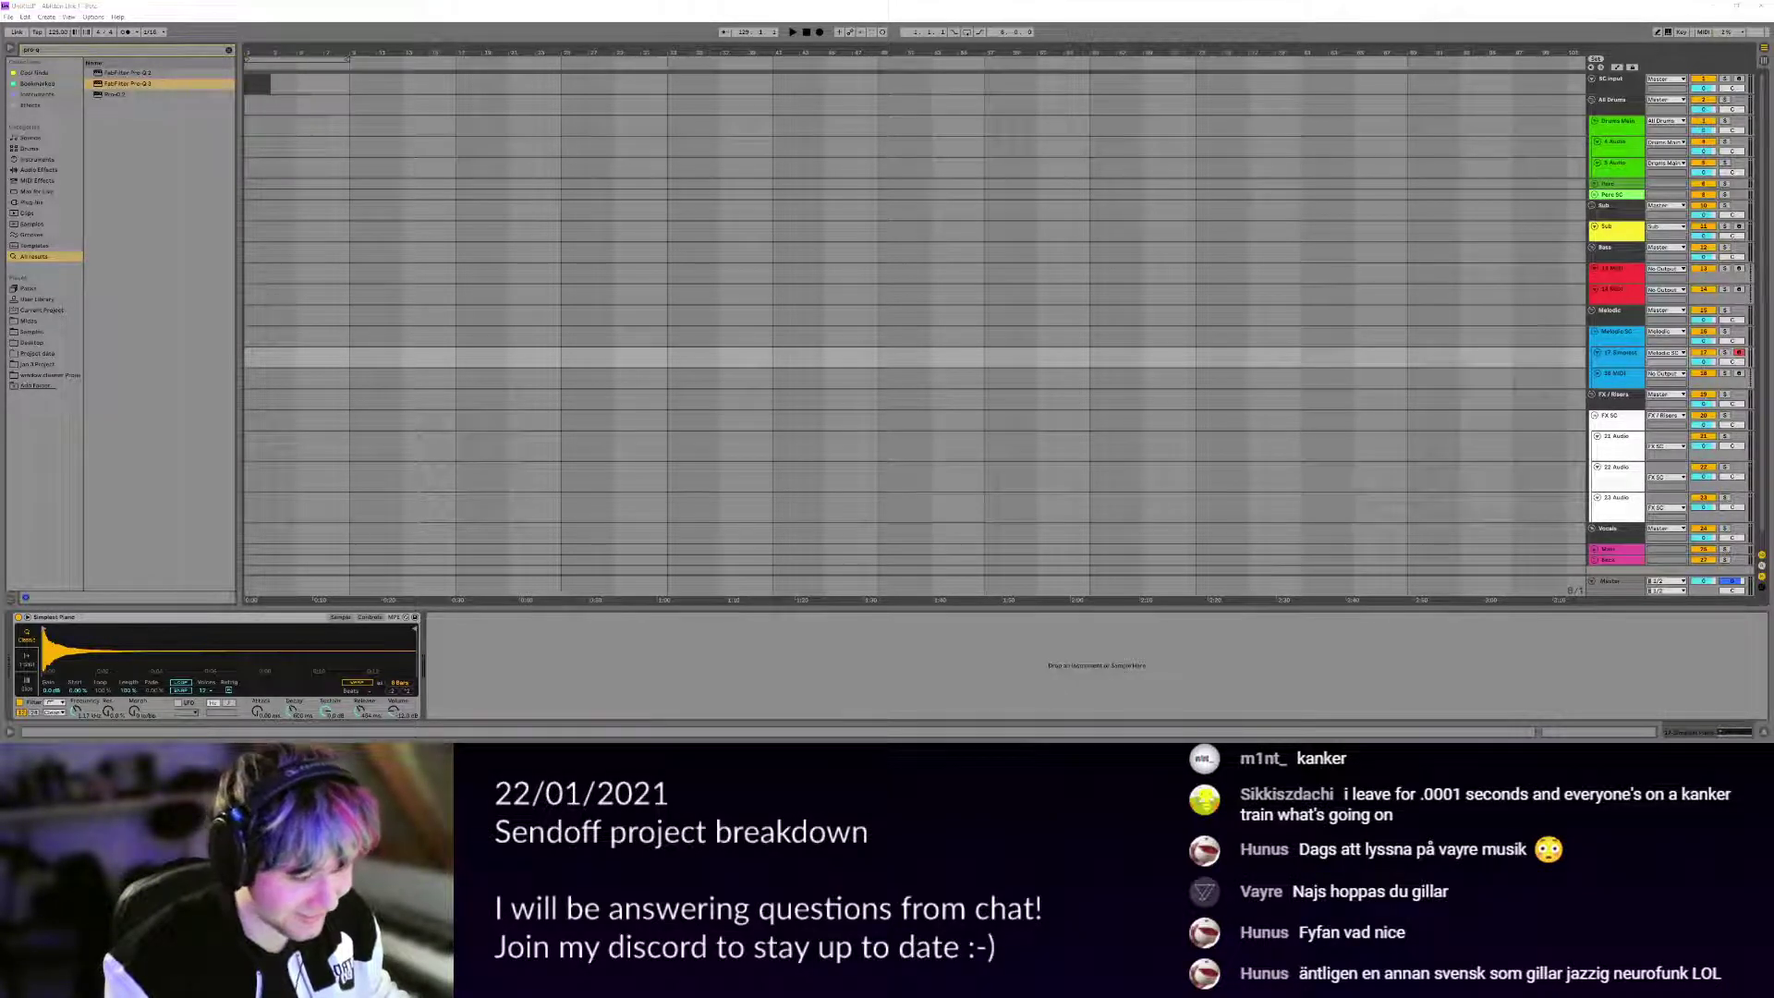
pyautogui.click(733, 289)
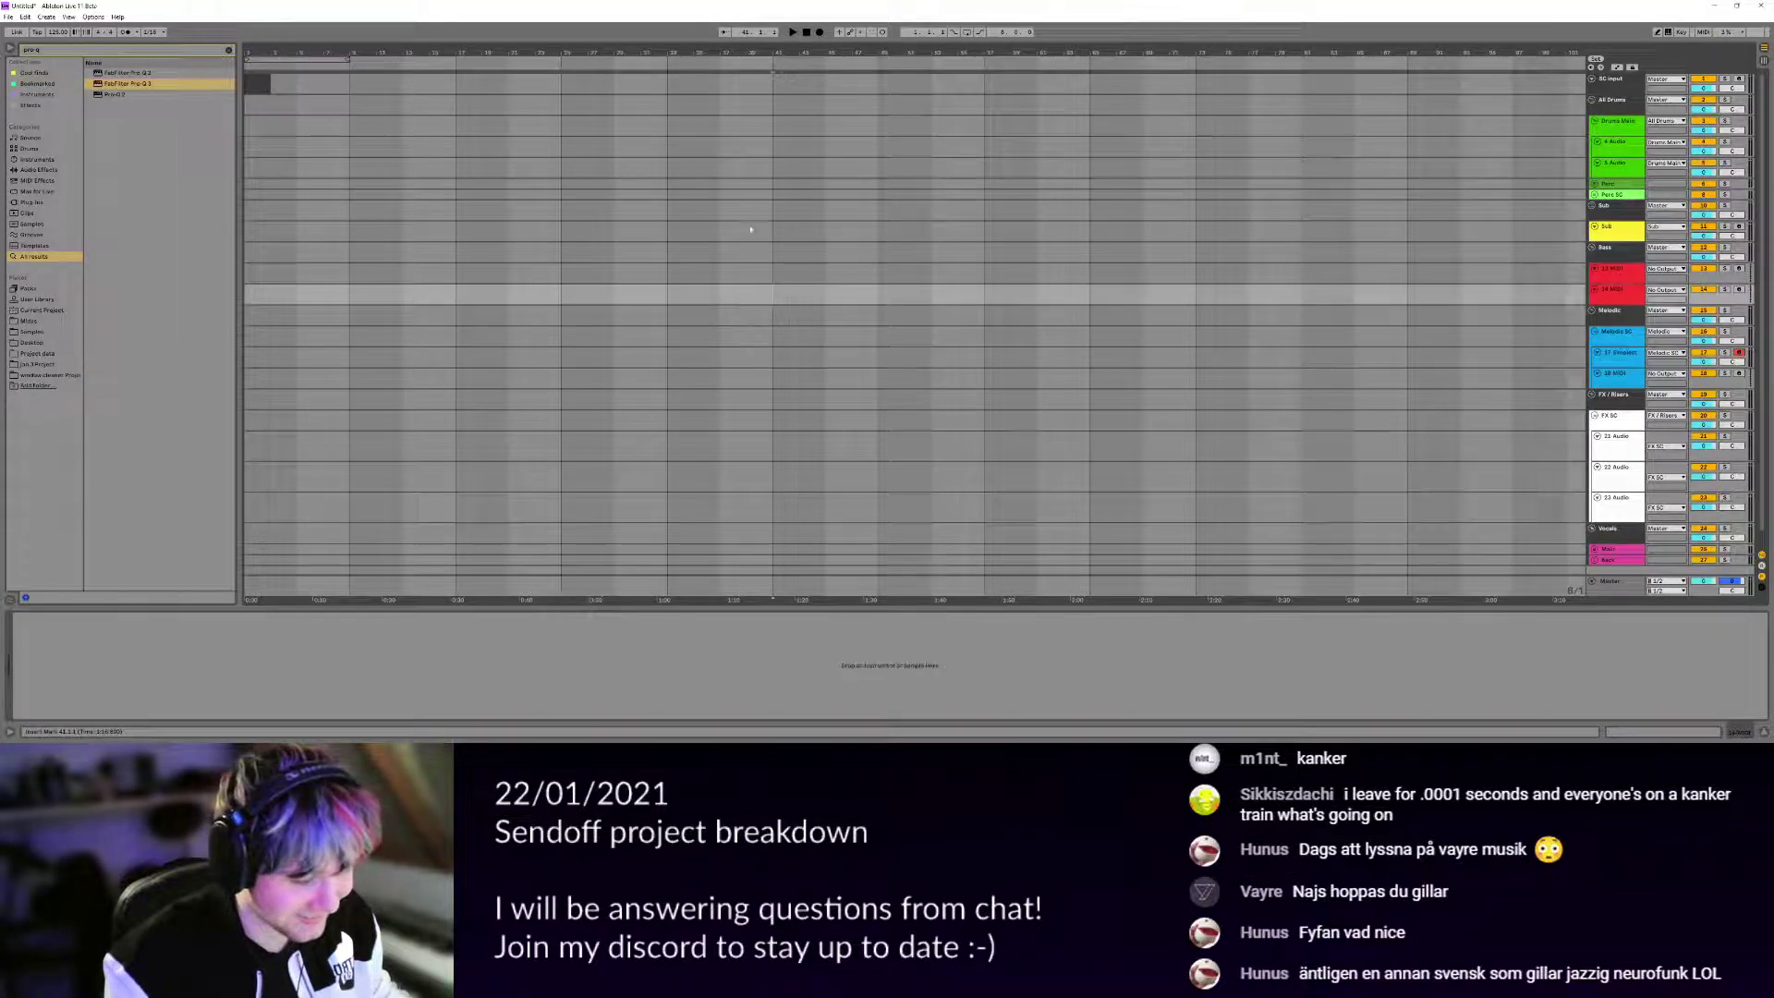
pyautogui.click(772, 194)
pyautogui.click(773, 174)
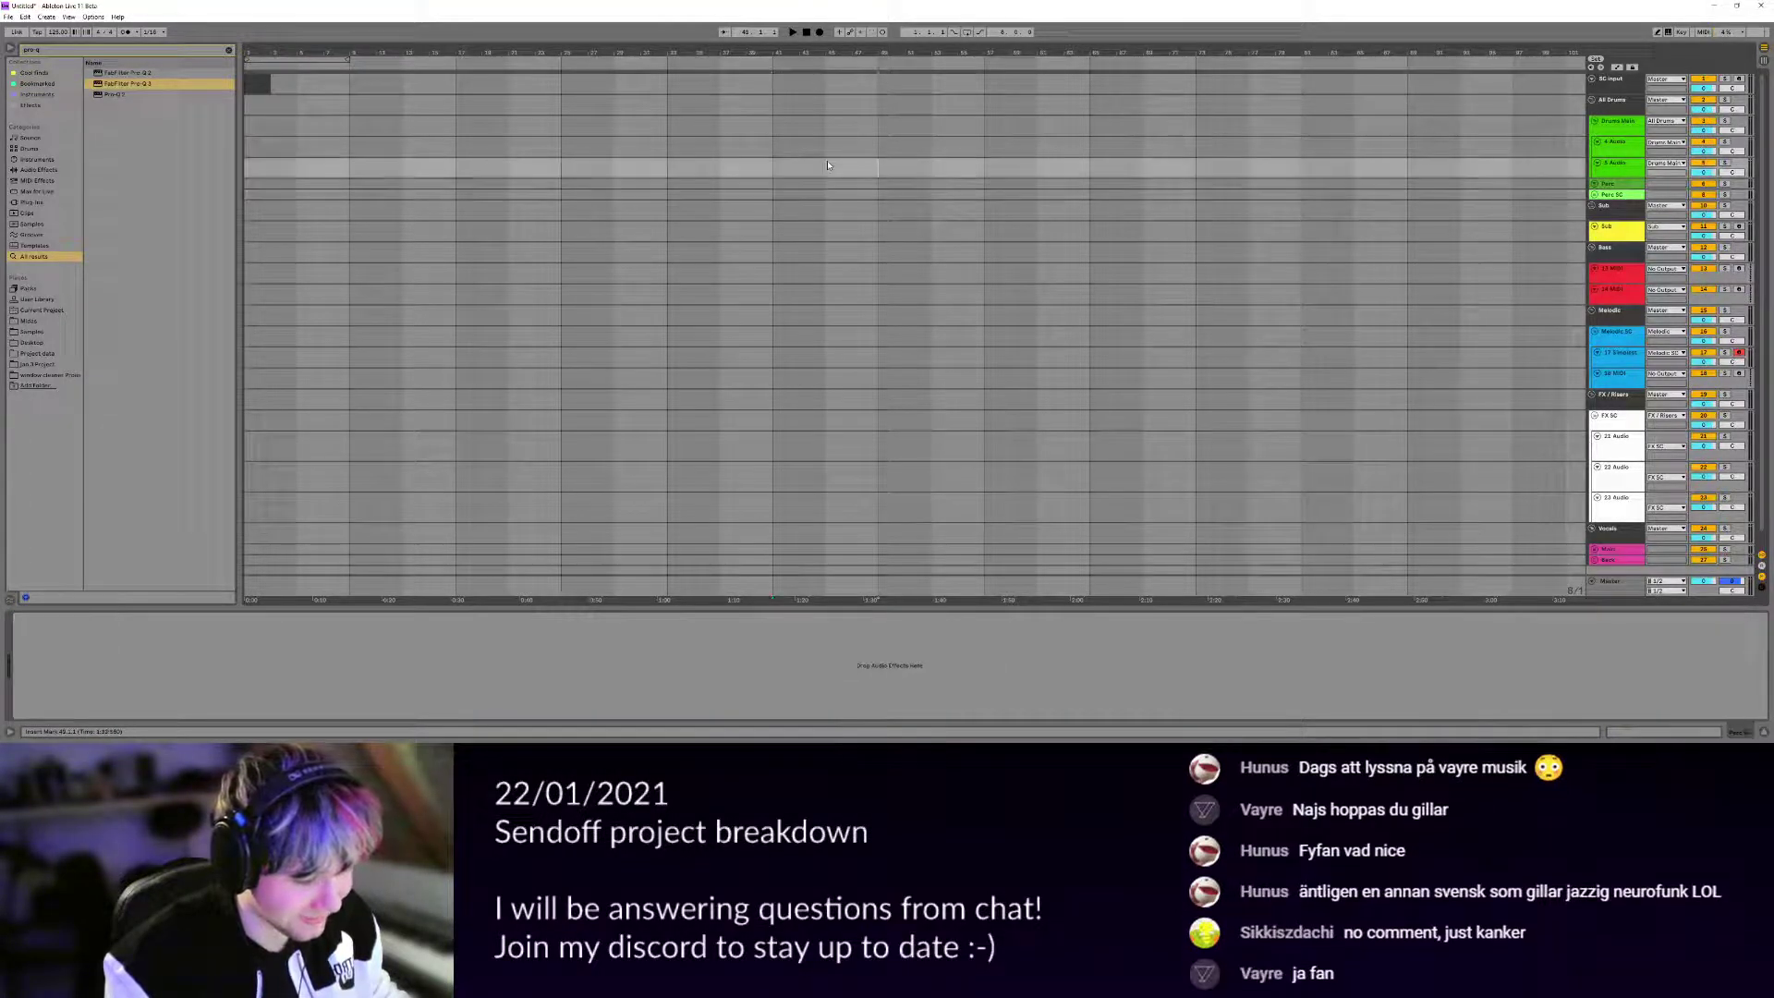
# Increase the height of the armed piano track inside the blue melodic group.
pyautogui.click(816, 228)
pyautogui.click(813, 341)
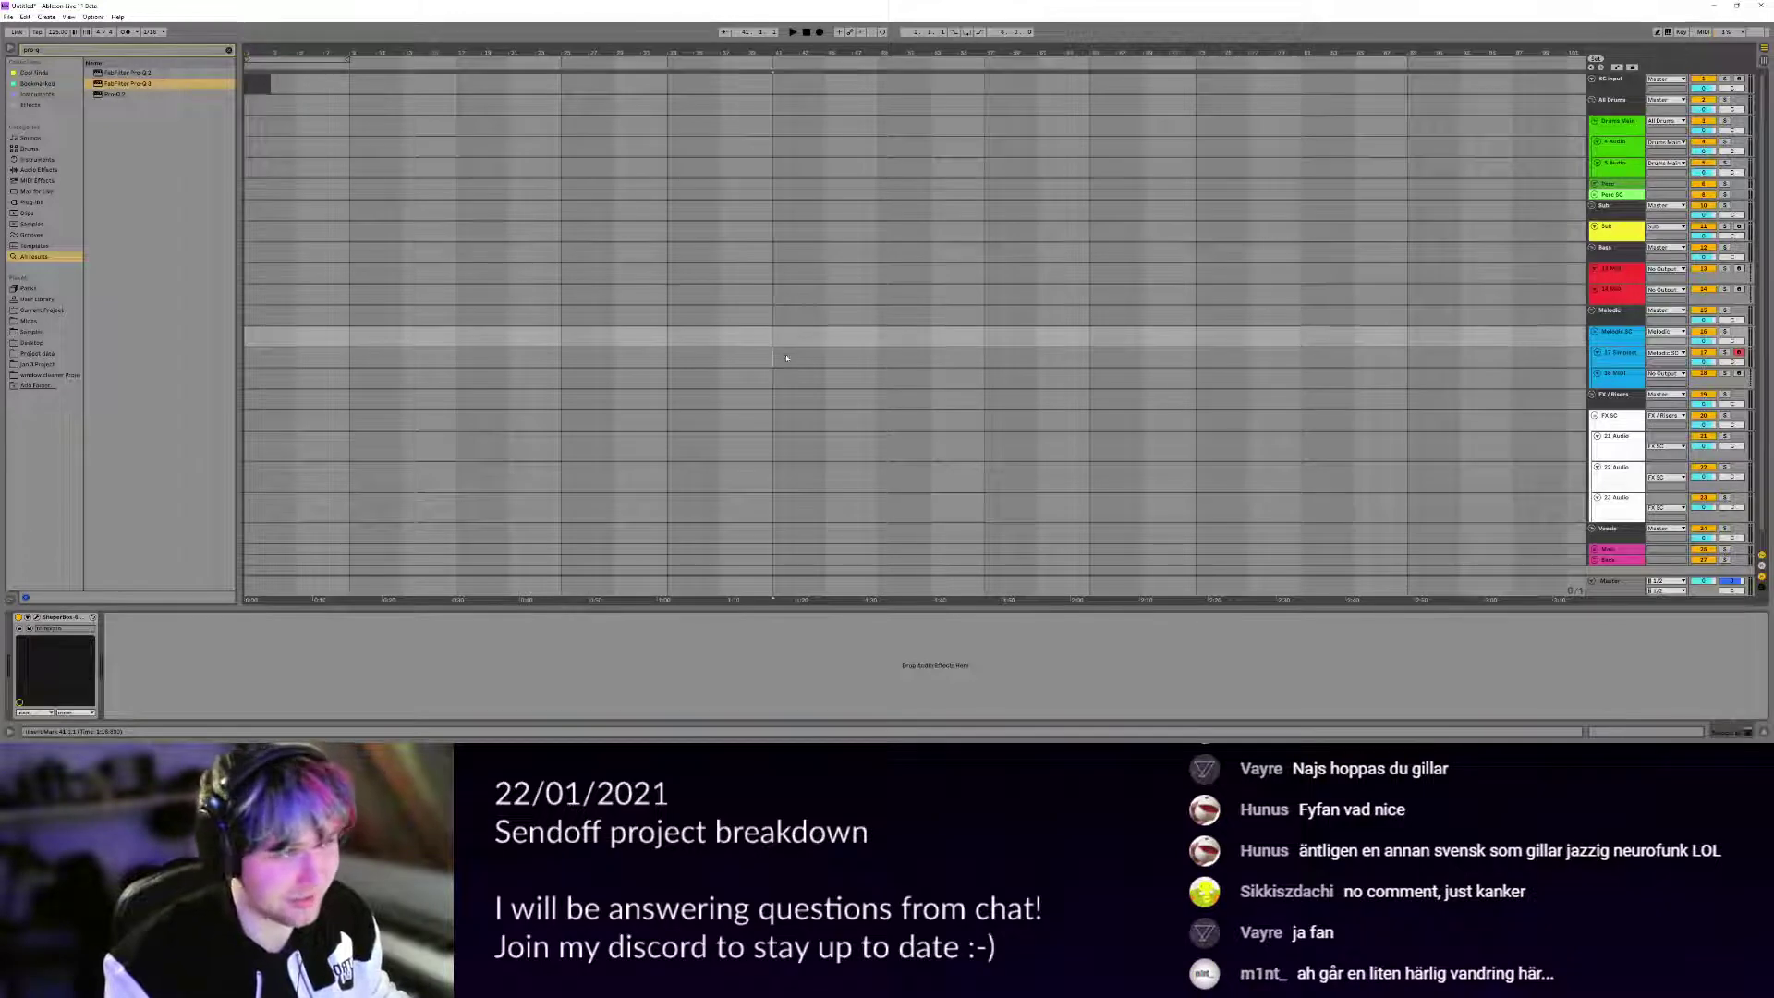
pyautogui.moveTo(1615, 366); pyautogui.dragTo(1615, 392)
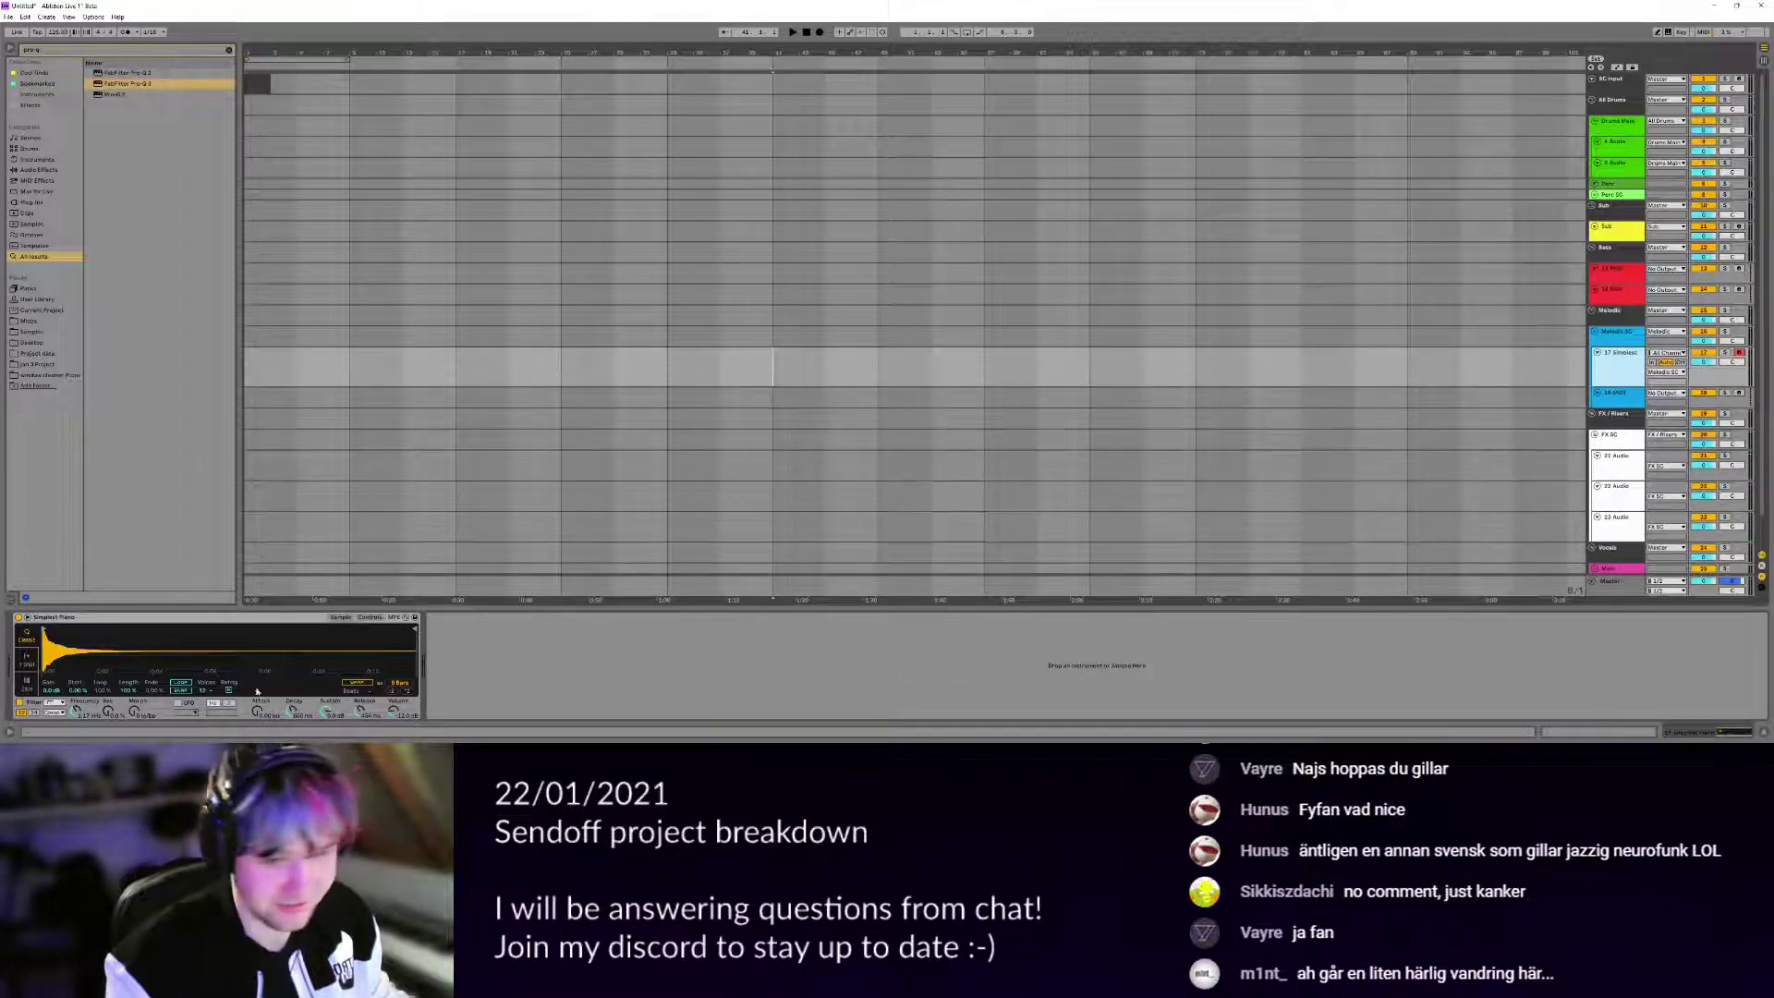
# Replace the Simpler piano on the armed melodic track with Keyscape and load its LA Custom C7 - Ballad patch.
pyautogui.click(252, 620)
pyautogui.press('Delete')
pyautogui.hotkey('ctrl', 'f')
pyautogui.write('keys')
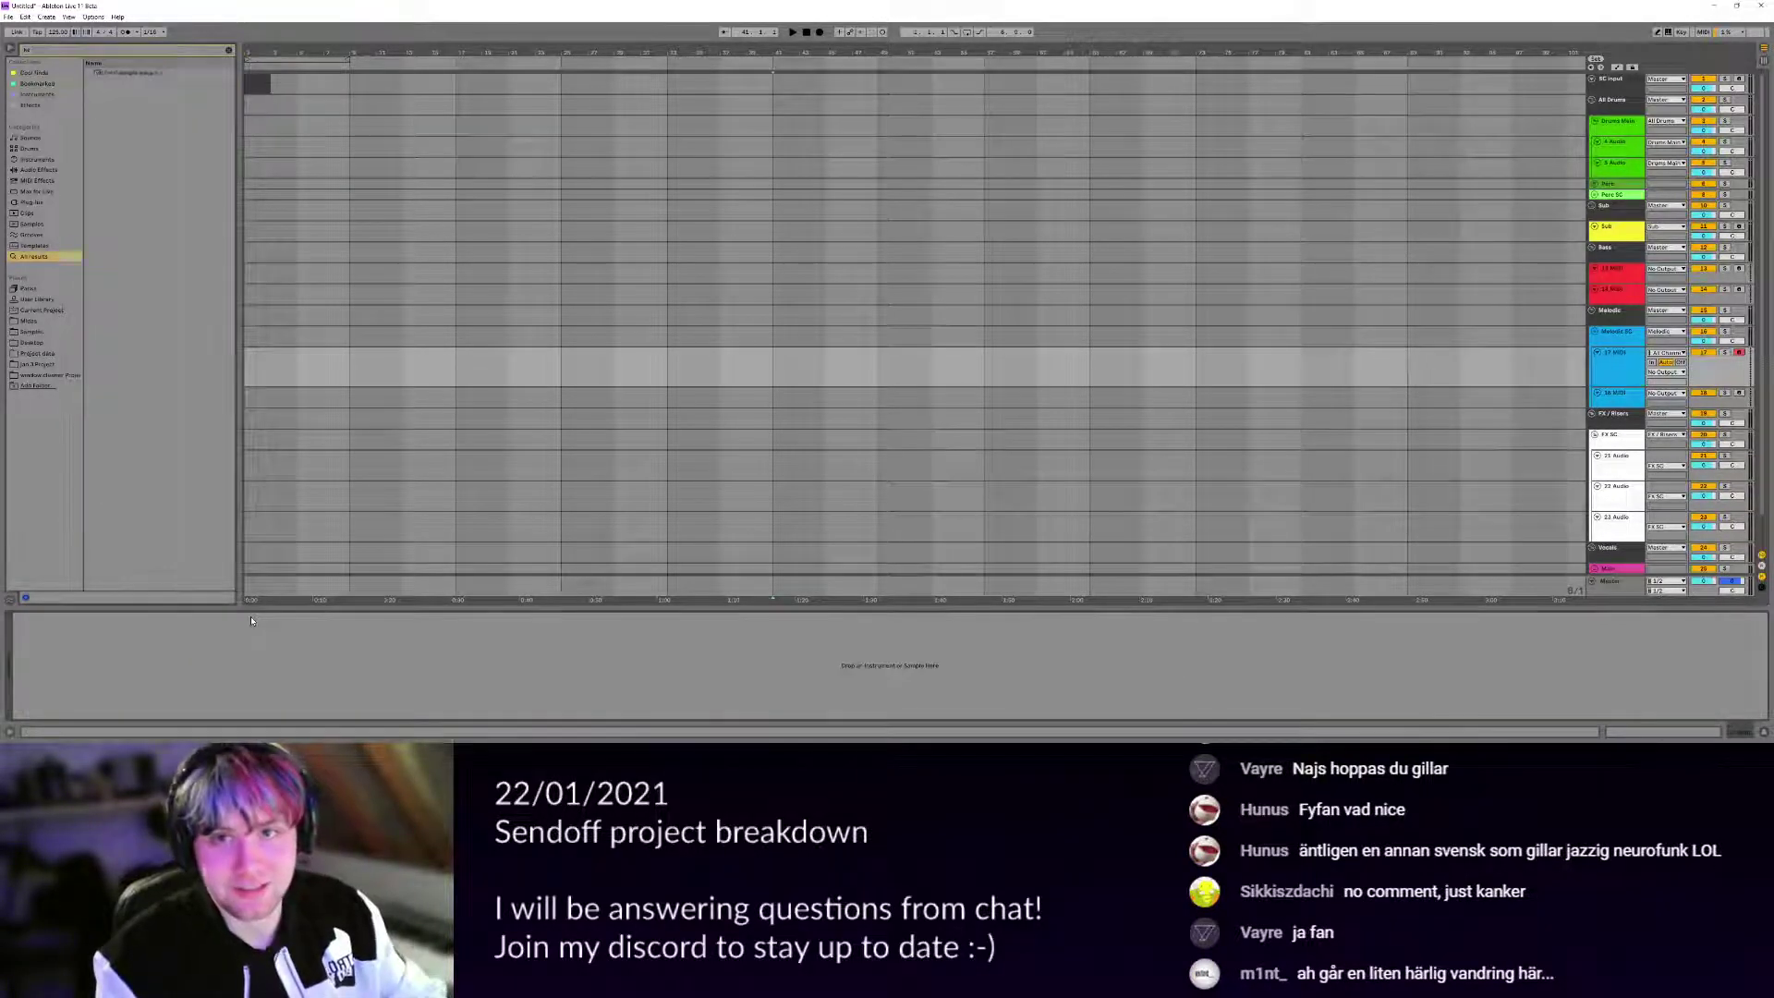
pyautogui.write('cape')
pyautogui.press('Down')
pyautogui.press('Down')
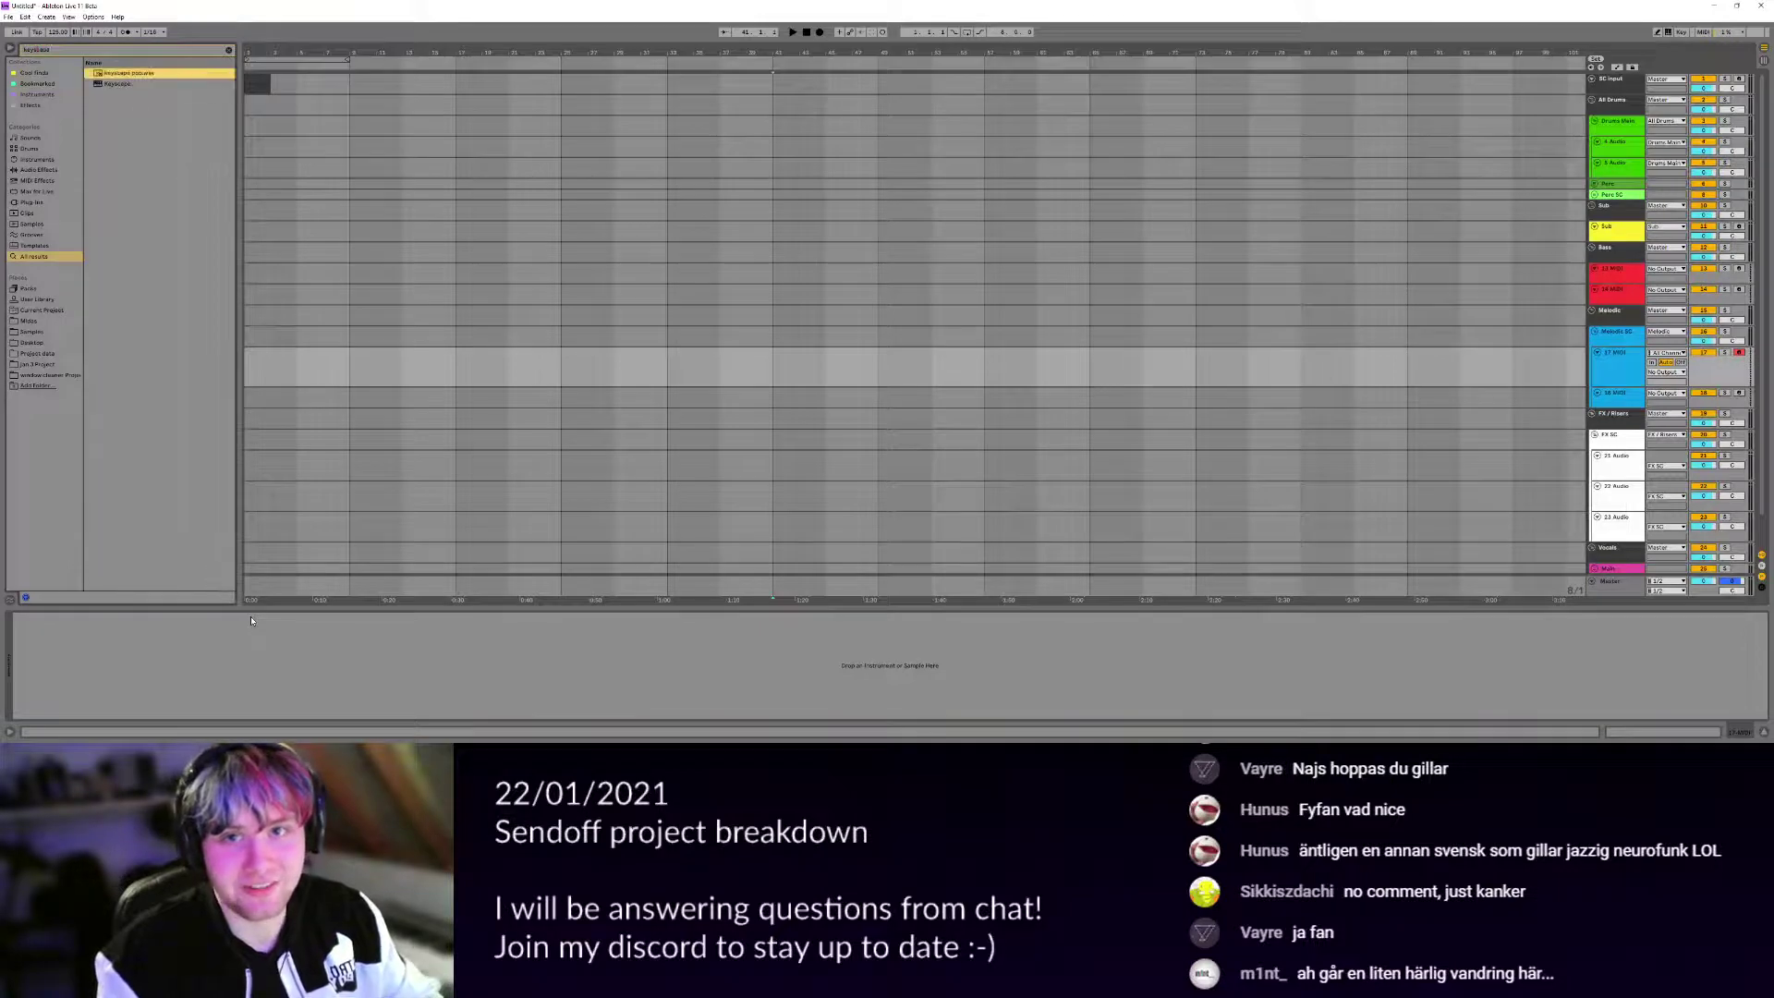
pyautogui.press('Return')
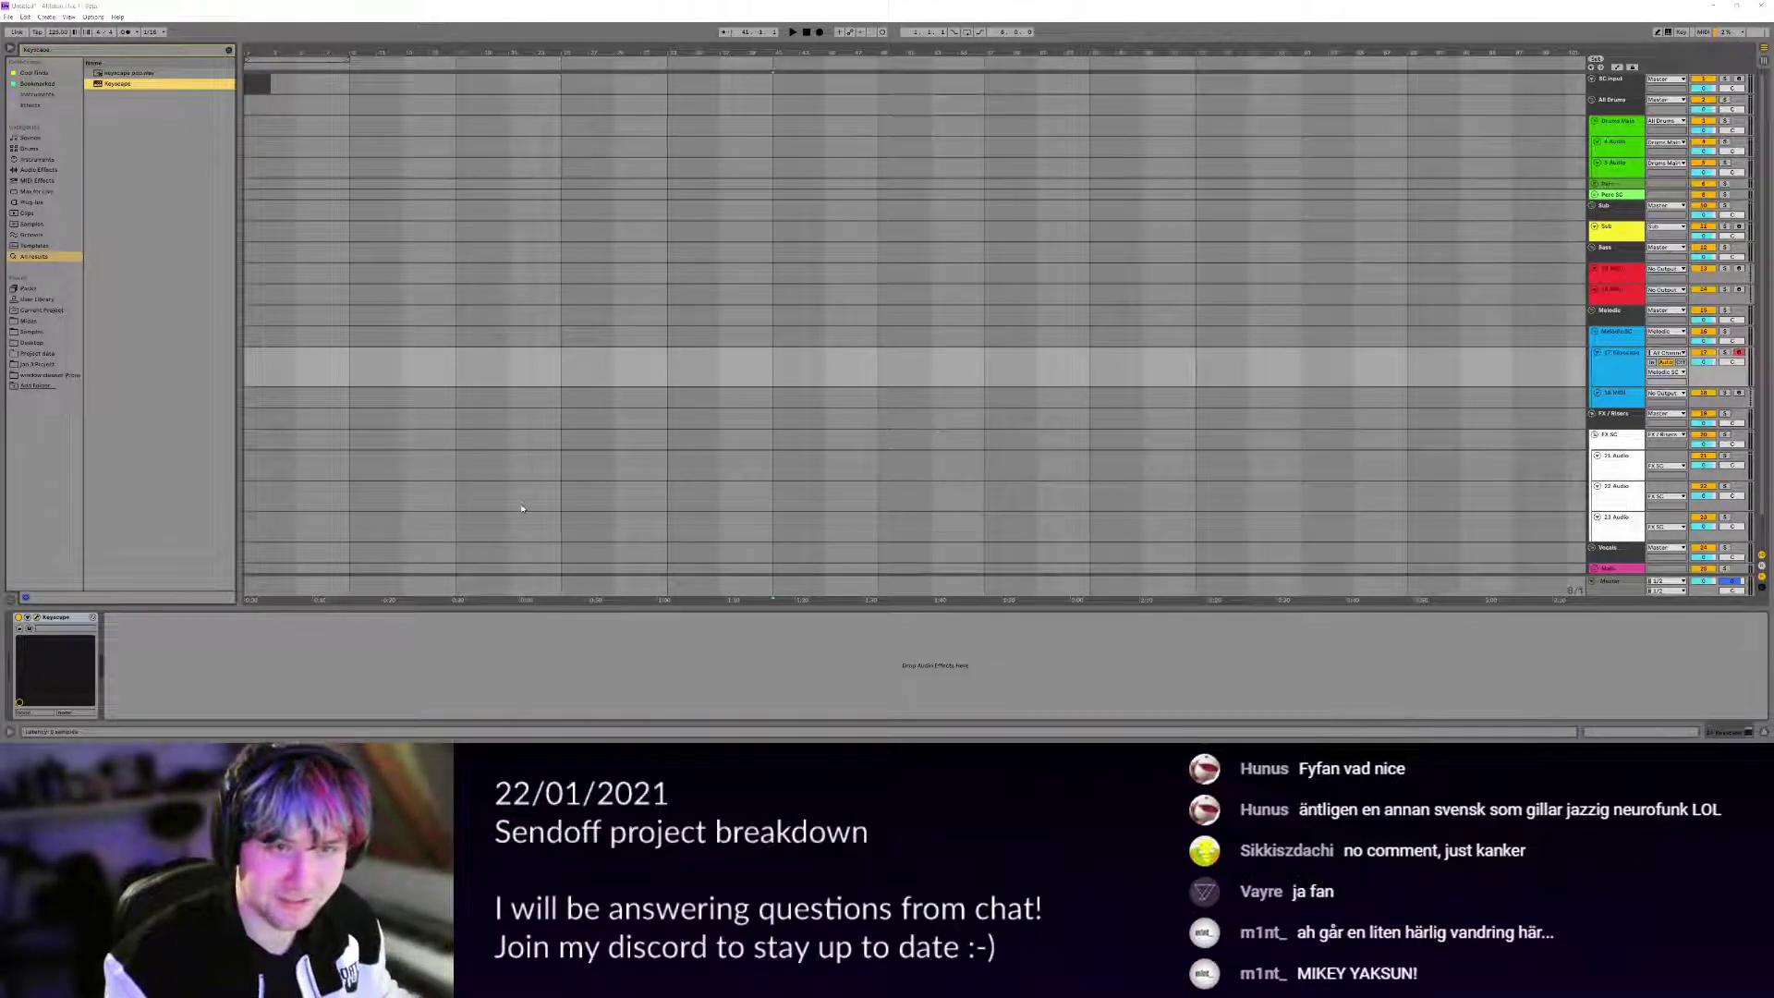
pyautogui.click(504, 448)
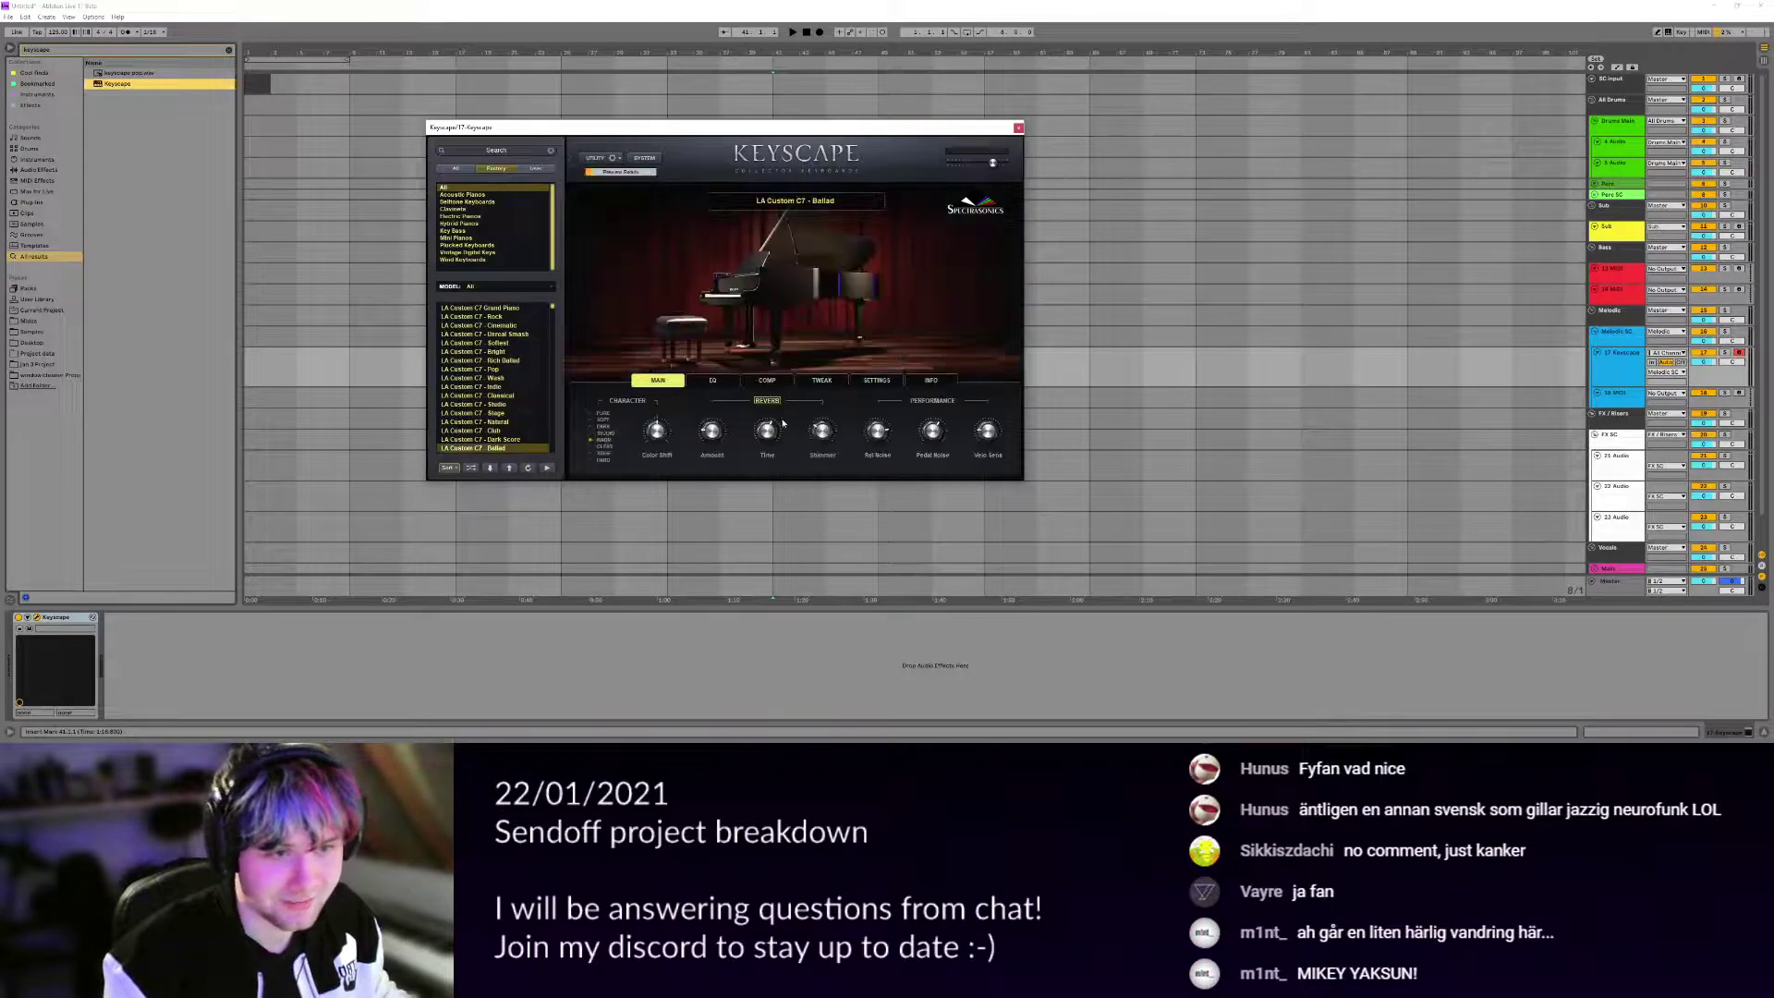
pyautogui.click(1018, 128)
# Insert an empty MIDI clip on the upper Keyscape track in the middle of the arrangement.
pyautogui.click(666, 370)
pyautogui.moveTo(888, 375); pyautogui.dragTo(1077, 372)
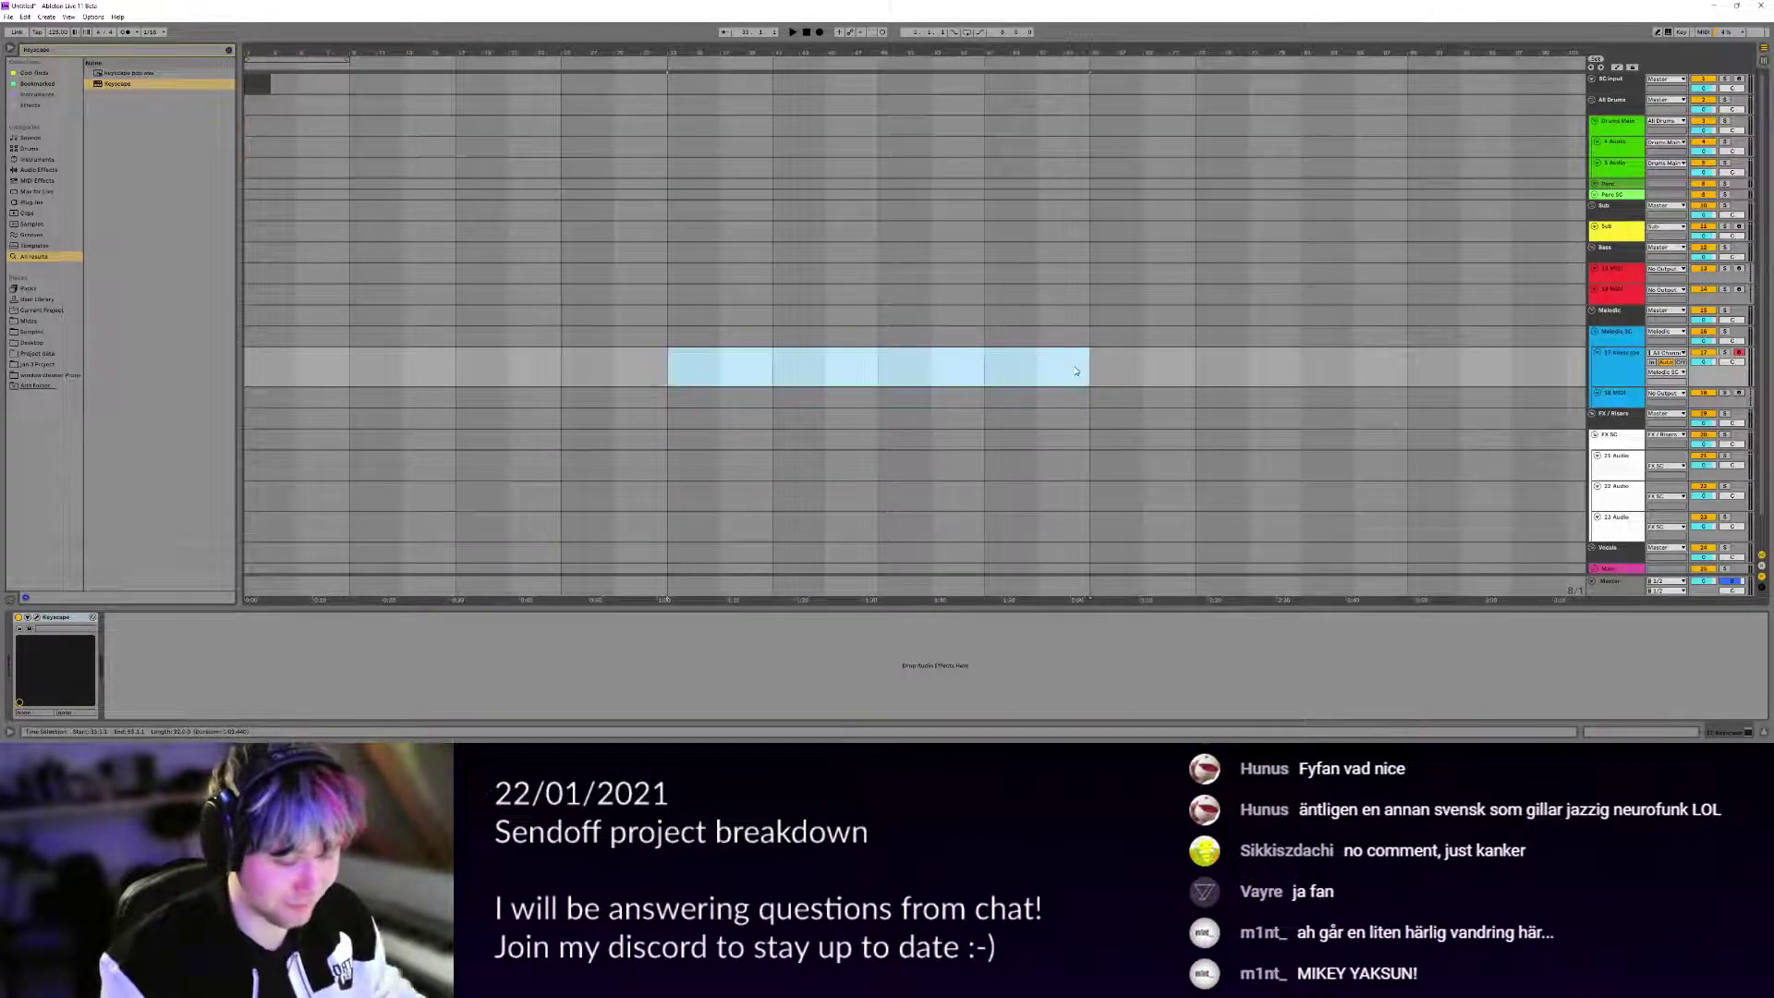
pyautogui.hotkey('ctrl', 'shift', 'm')
pyautogui.hotkey('shift', 'Tab')
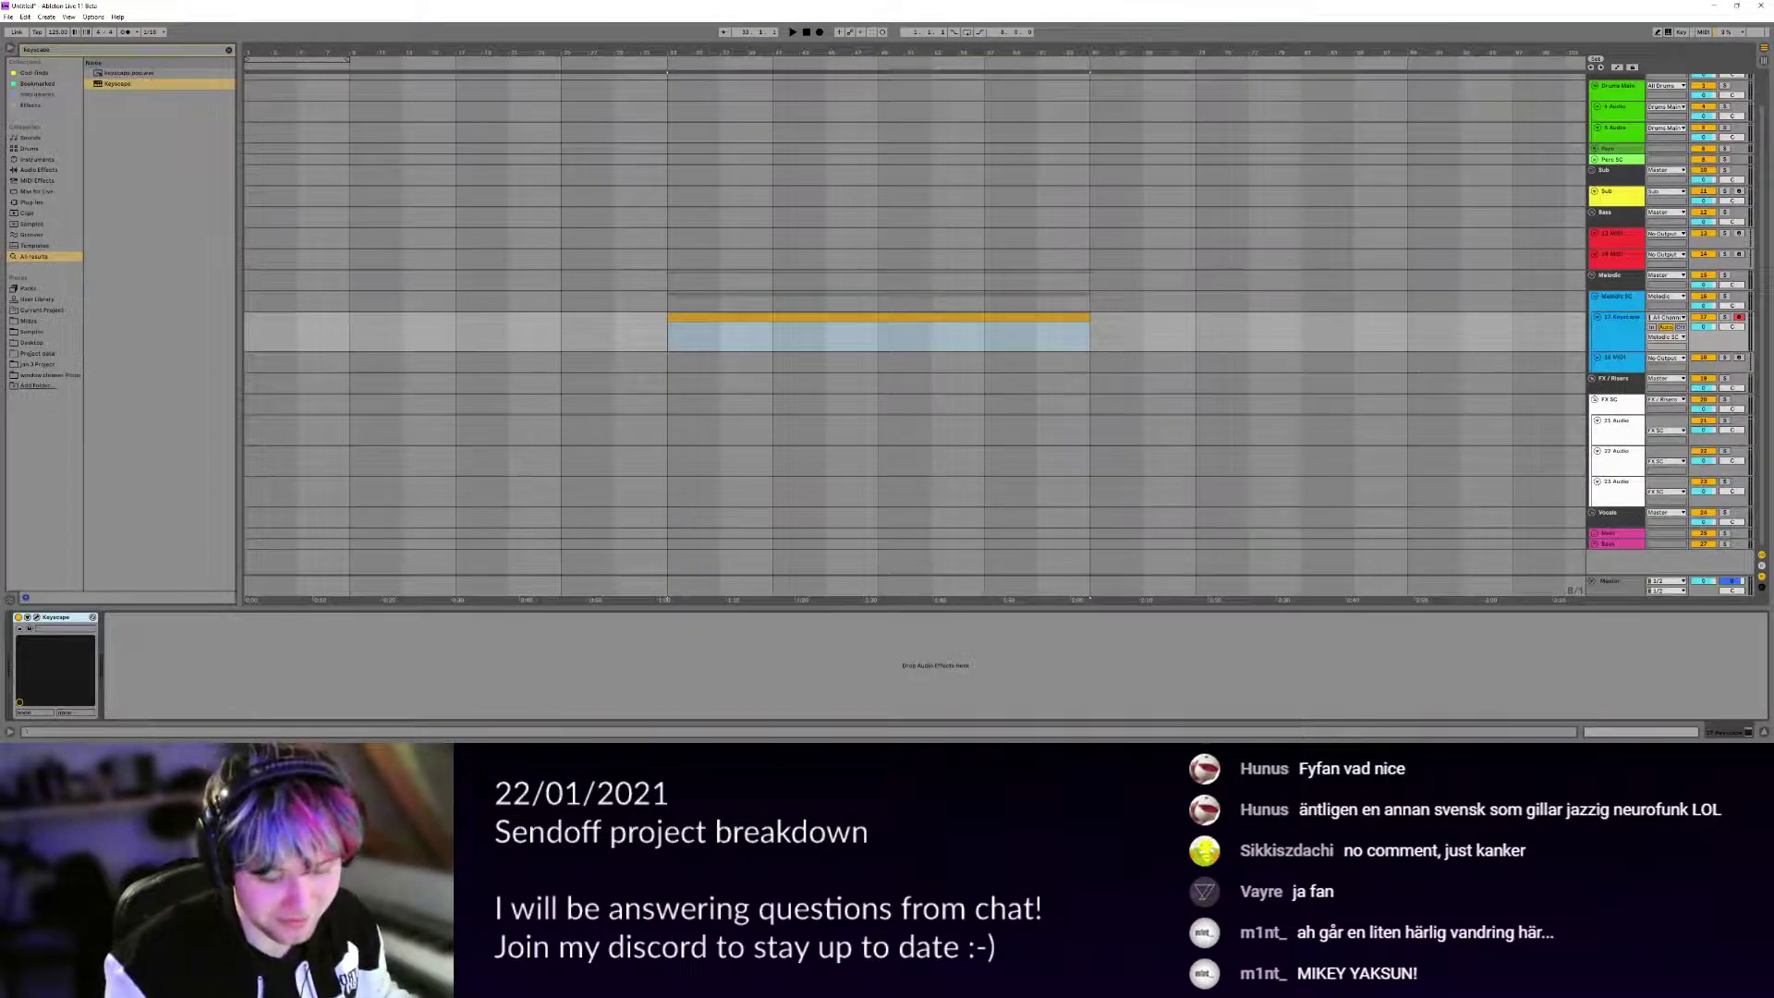
# Import the lead and drop chords MIDI files from the Desktop onto the two adjacent melodic tracks at bar 57.
pyautogui.press('super+e')
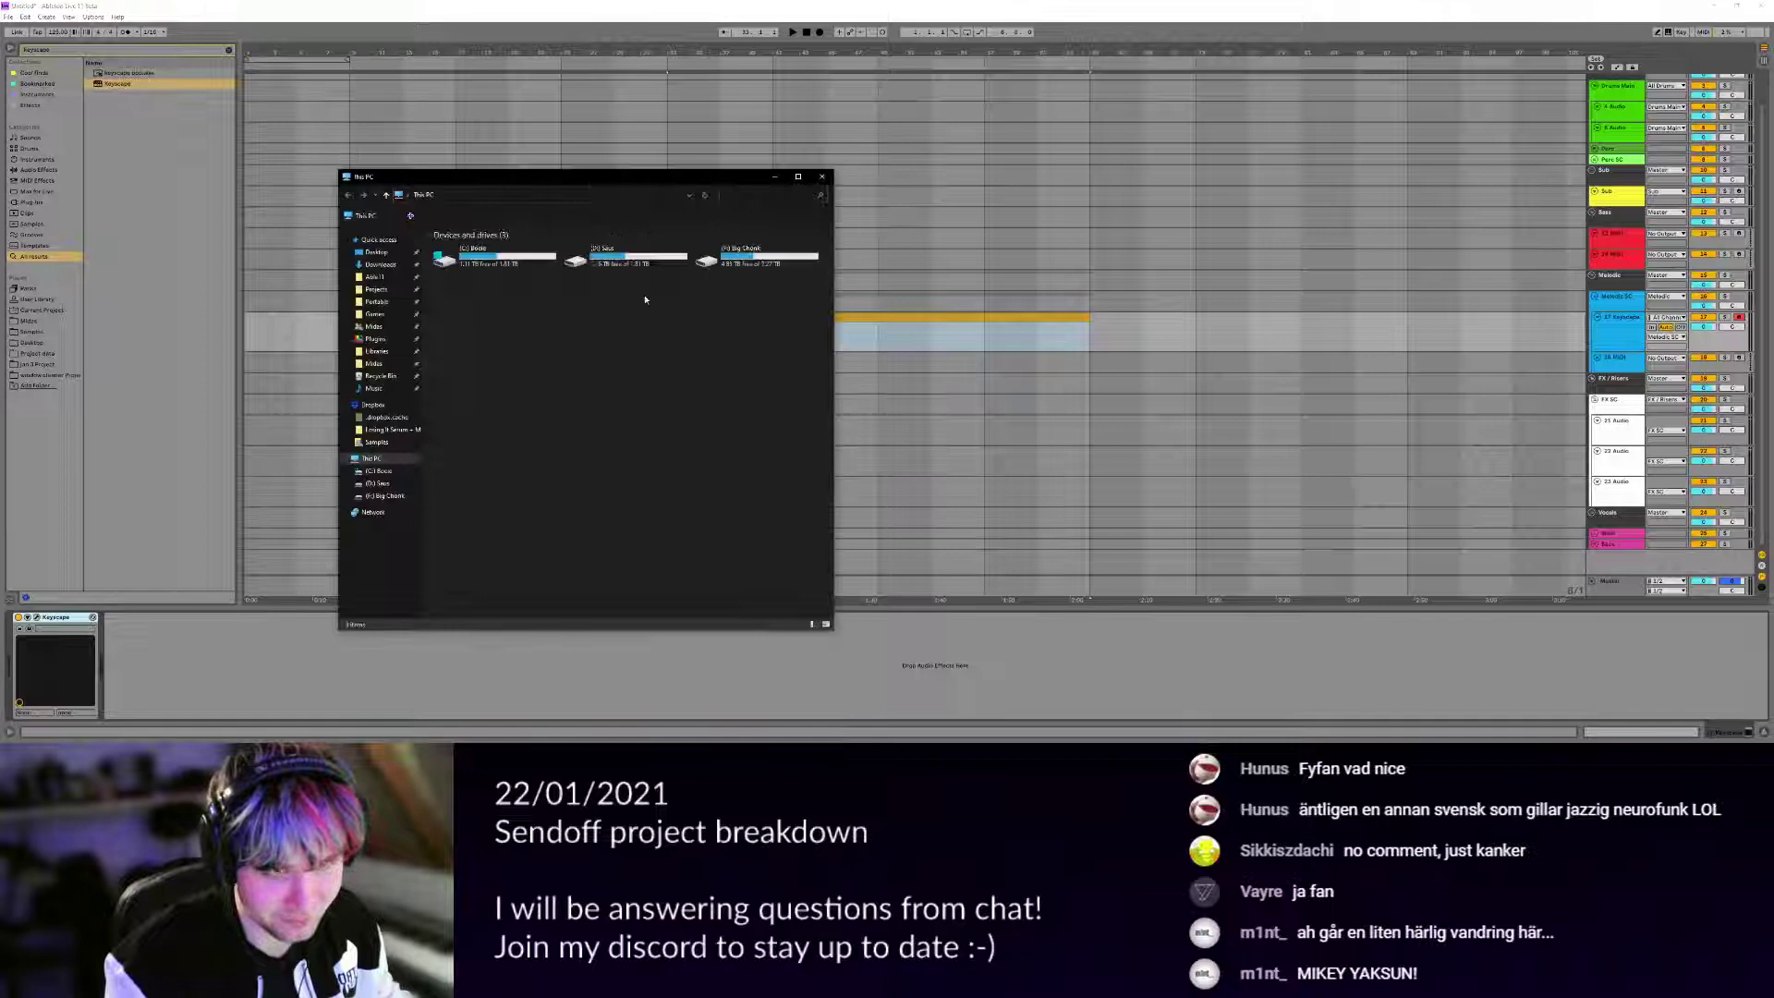
pyautogui.click(378, 251)
pyautogui.moveTo(490, 182); pyautogui.dragTo(539, 266)
pyautogui.click(512, 343)
pyautogui.keyDown('shift'); pyautogui.click(501, 334); pyautogui.keyUp('shift')
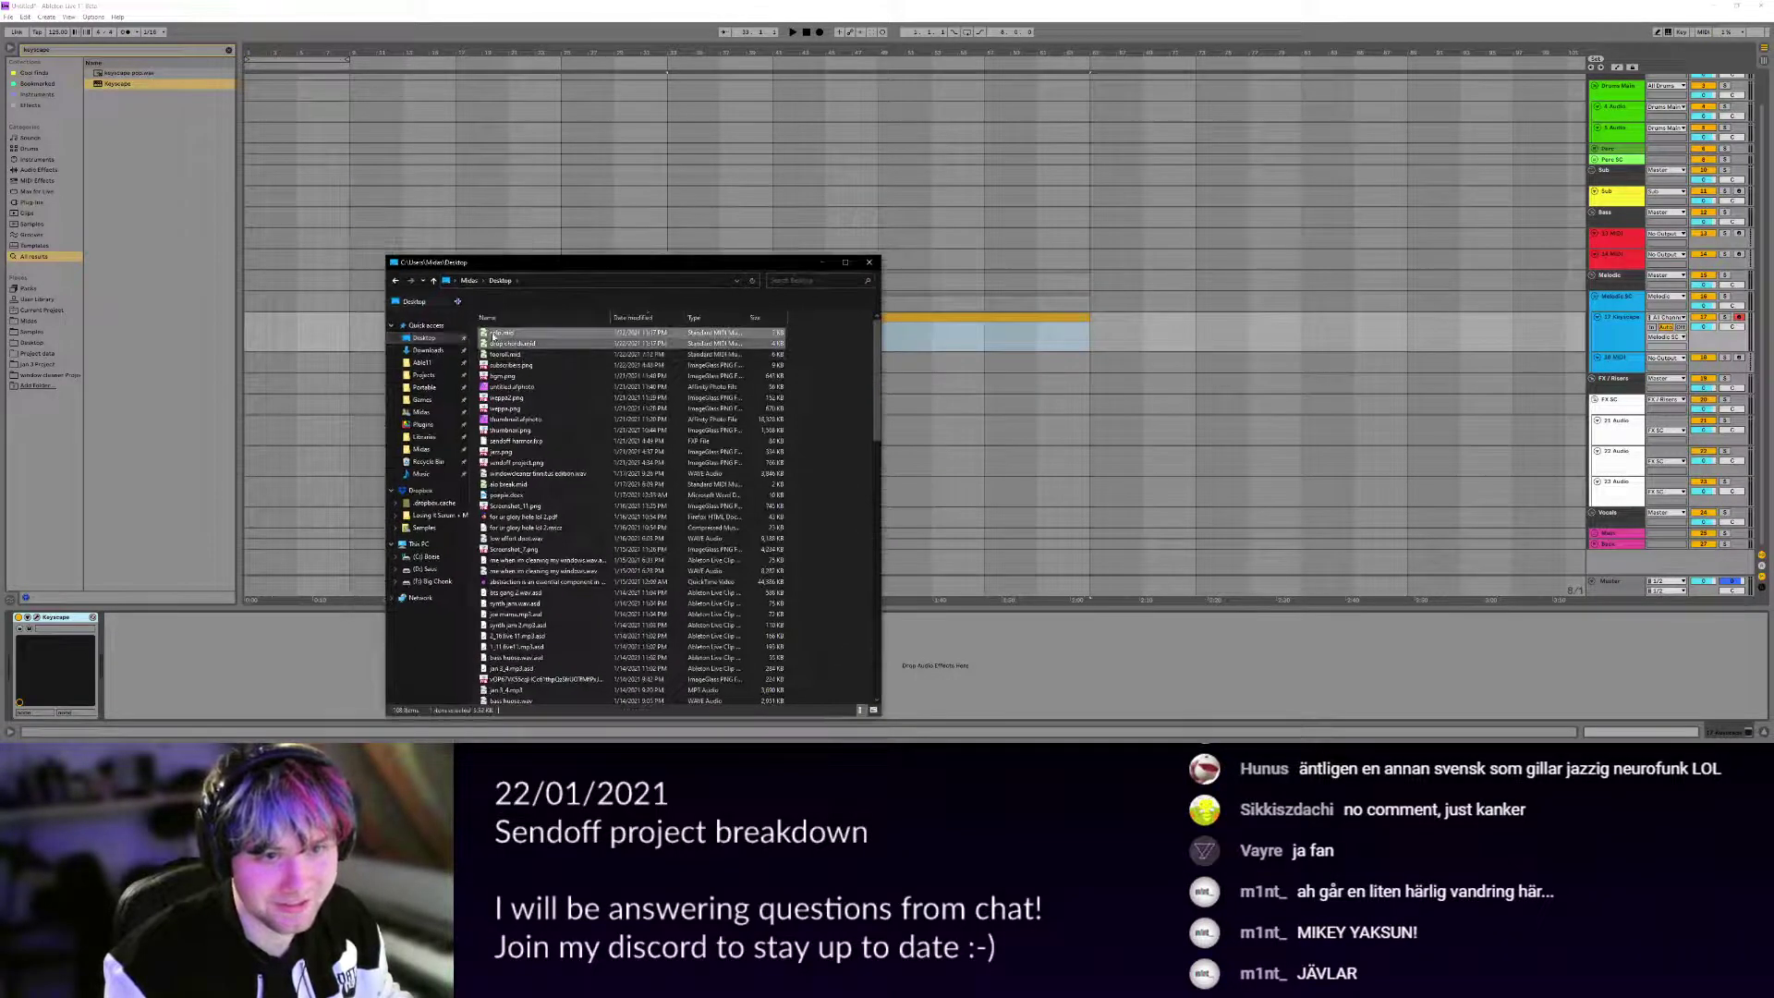
pyautogui.moveTo(502, 333); pyautogui.dragTo(984, 336)
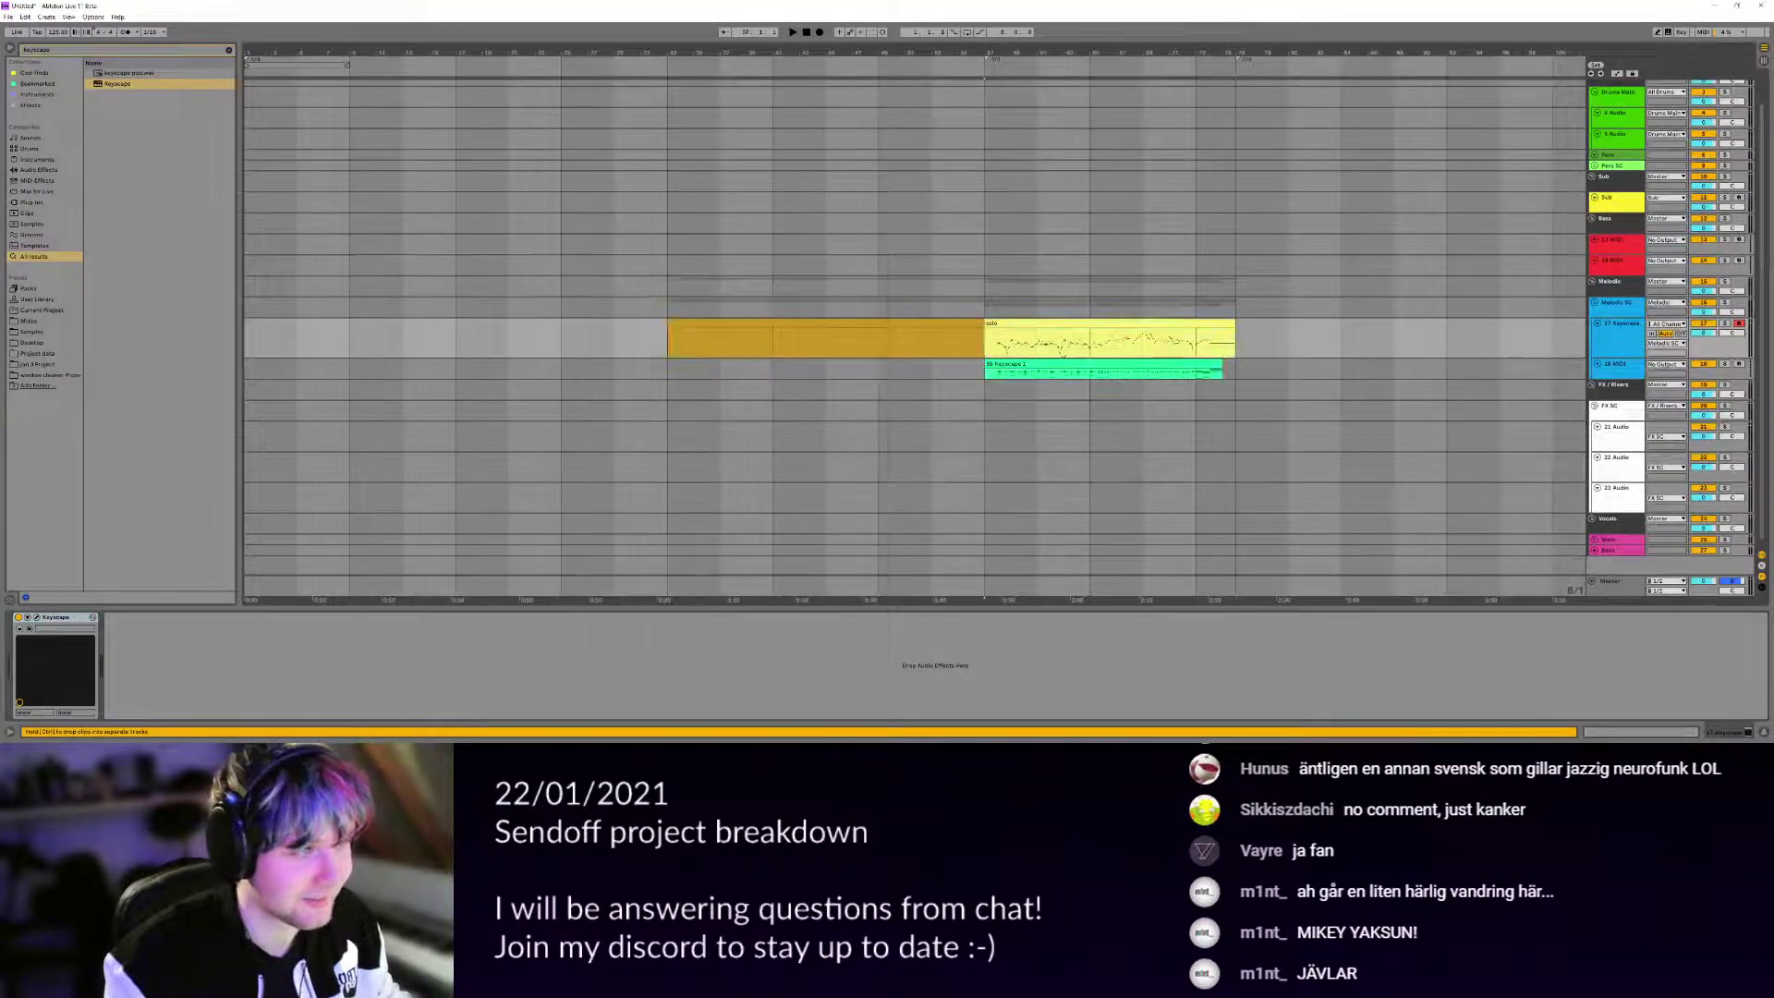
# Load Keyscape's LA Custom C7 - Ballad patch on the lower melodic track and match the heights of both Keyscape tracks.
pyautogui.click(1621, 392)
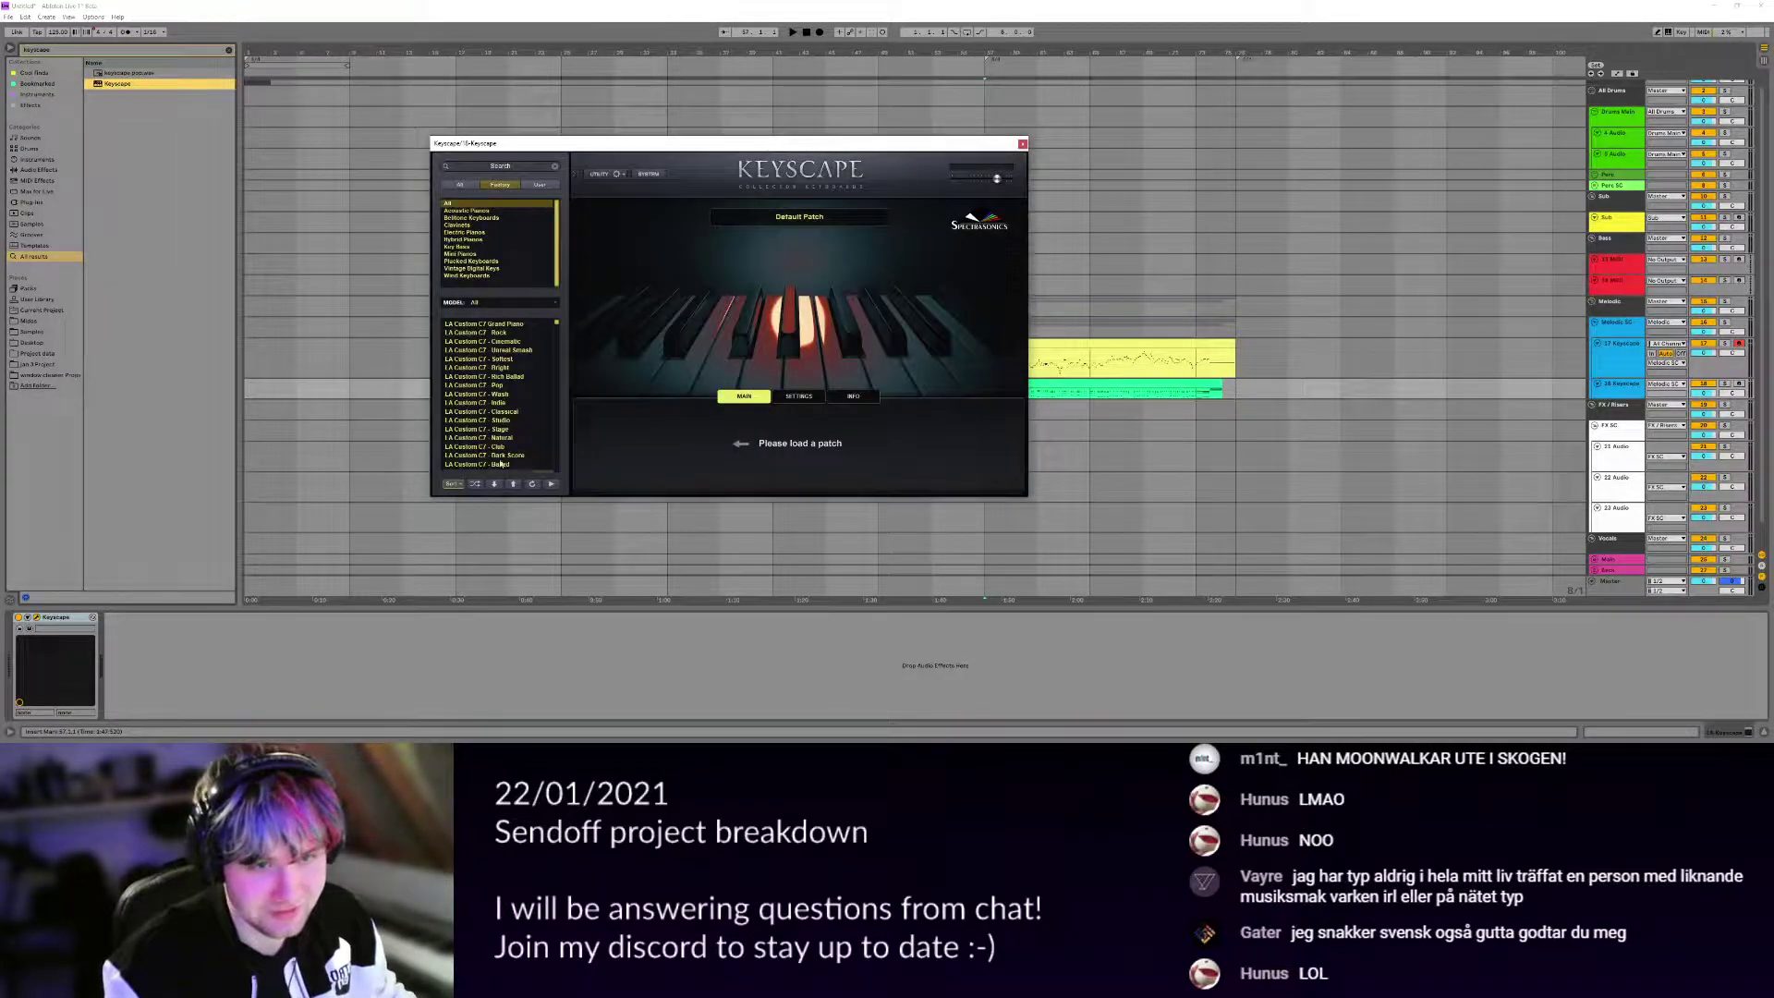
pyautogui.click(500, 463)
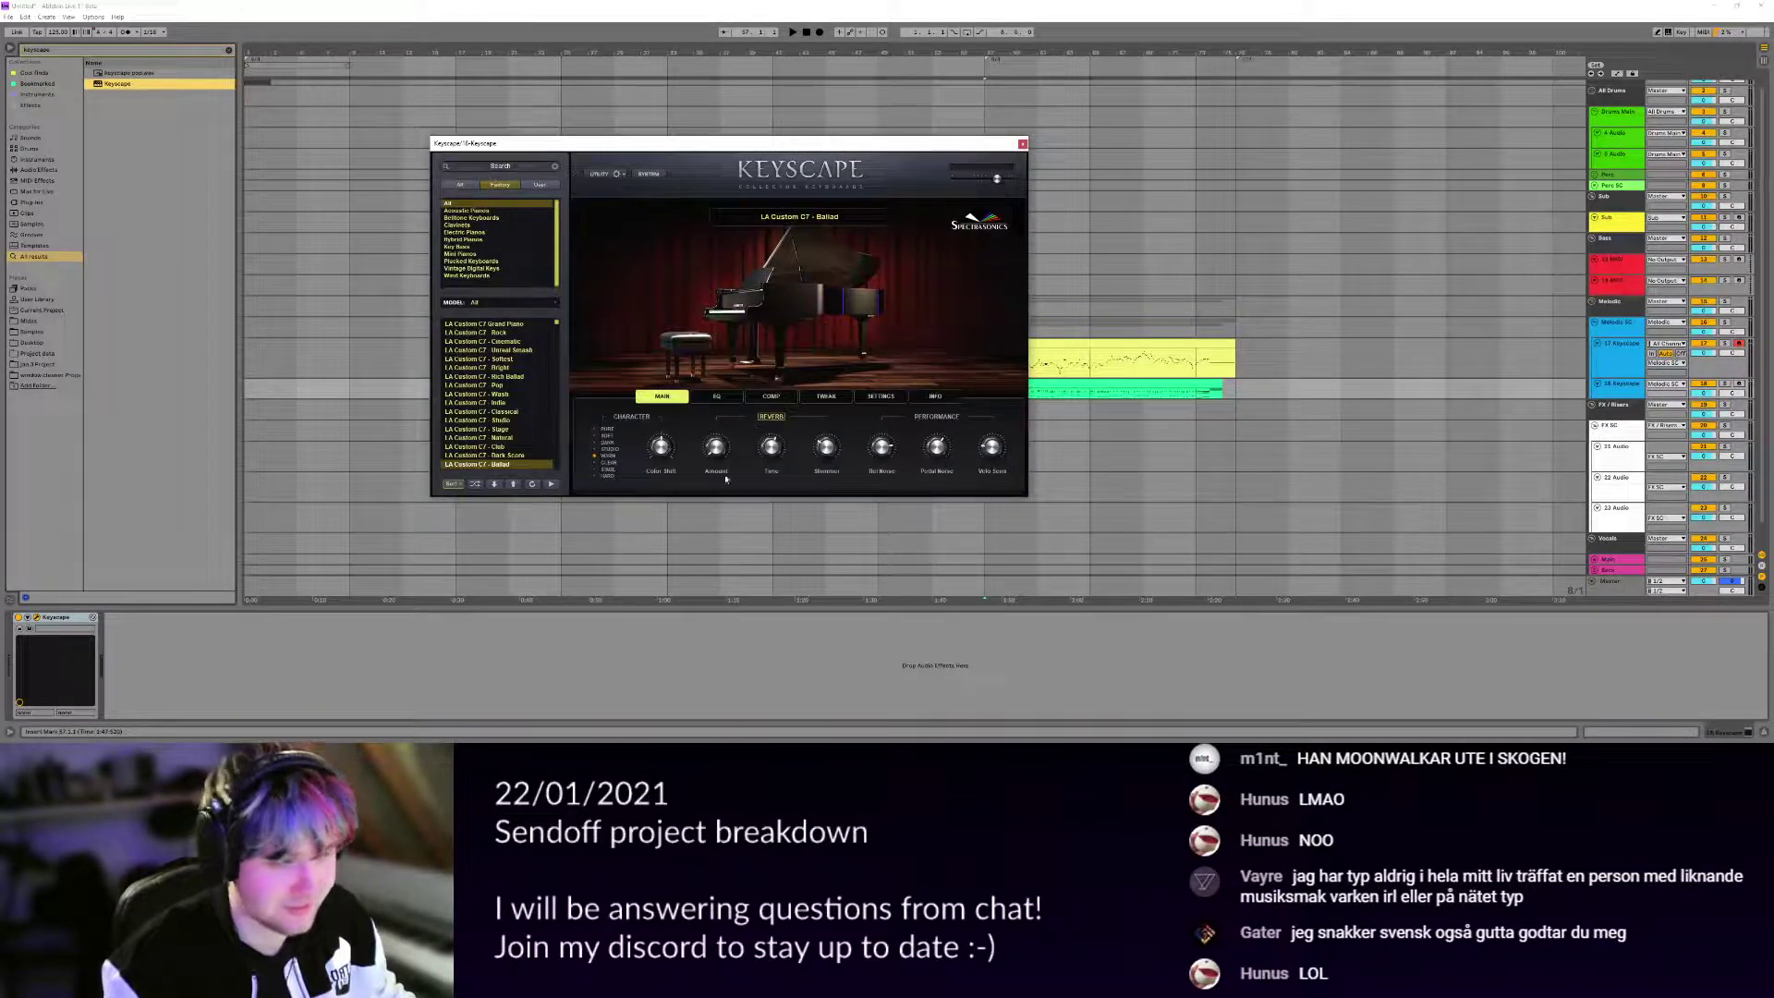
pyautogui.press('Escape')
pyautogui.click(1610, 394)
pyautogui.moveTo(1612, 398)
pyautogui.mouseDown()
pyautogui.moveTo(1614, 418)
pyautogui.moveTo(1620, 364)
pyautogui.mouseUp()
pyautogui.keyDown('shift'); pyautogui.click(1620, 368); pyautogui.keyUp('shift')
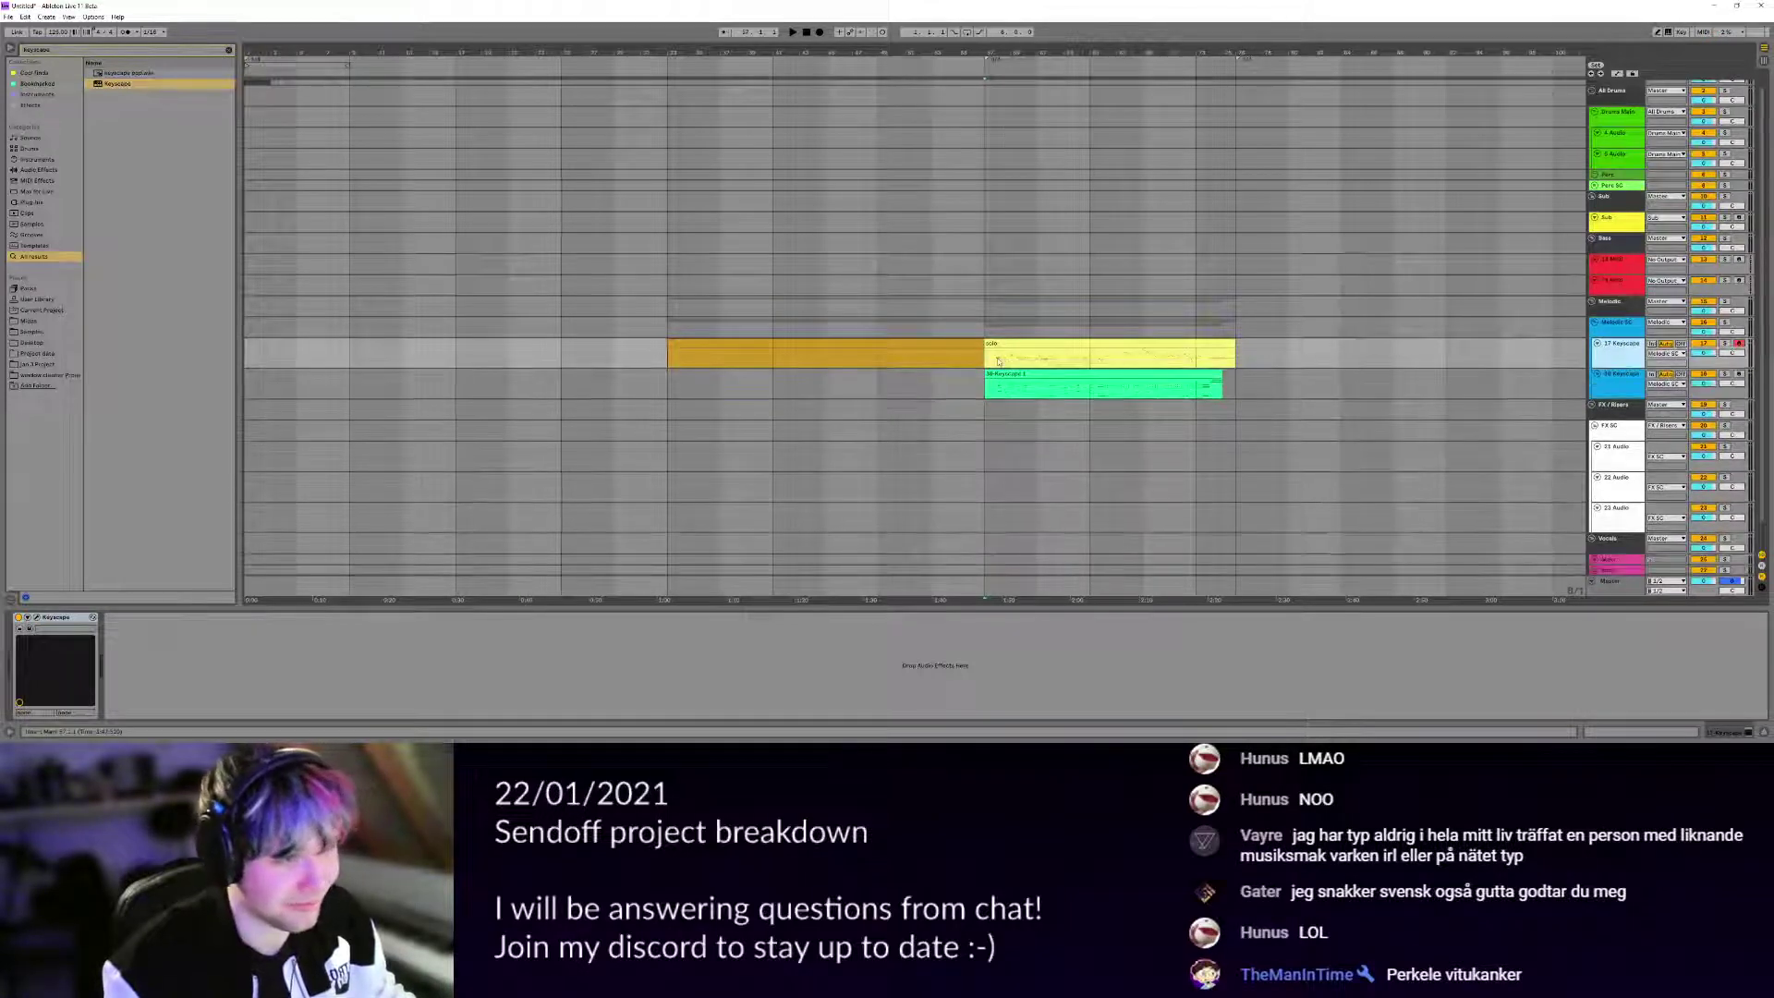
# Set a finer fixed grid in the arrangement and move both imported MIDI clips earlier together.
pyautogui.scroll(3, 1000, 361)
pyautogui.rightClick(902, 388)
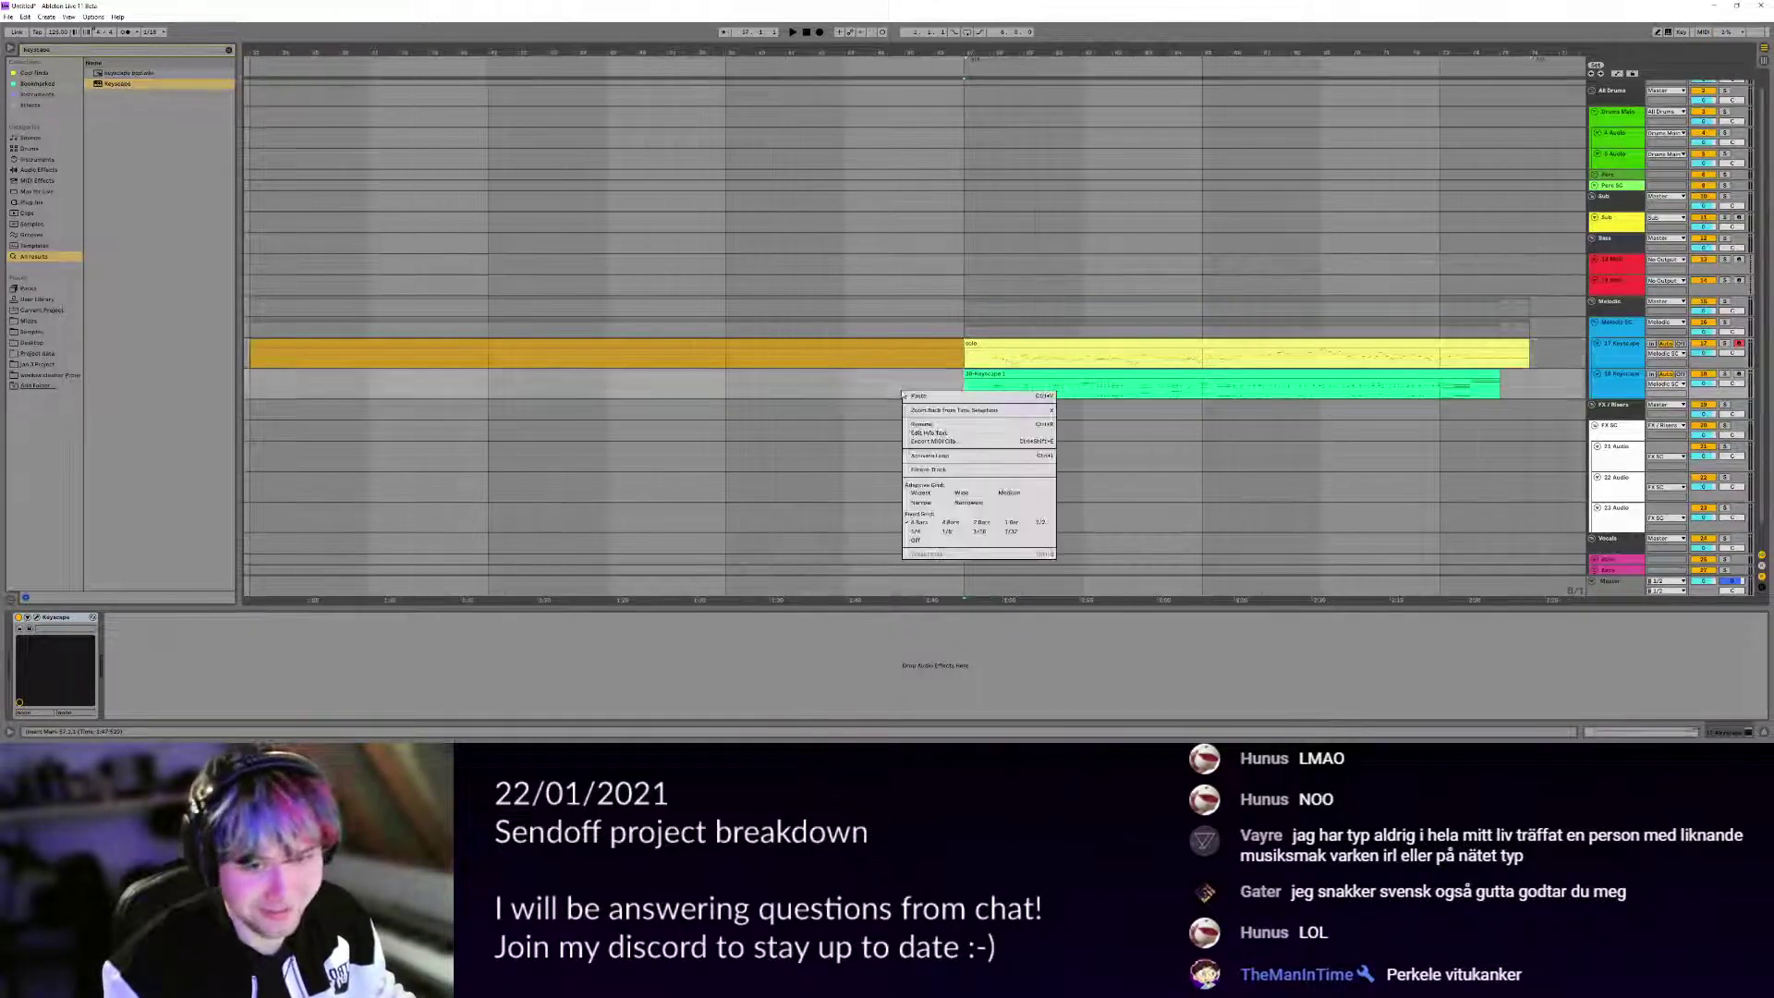
pyautogui.click(981, 532)
pyautogui.scroll(2, 996, 356)
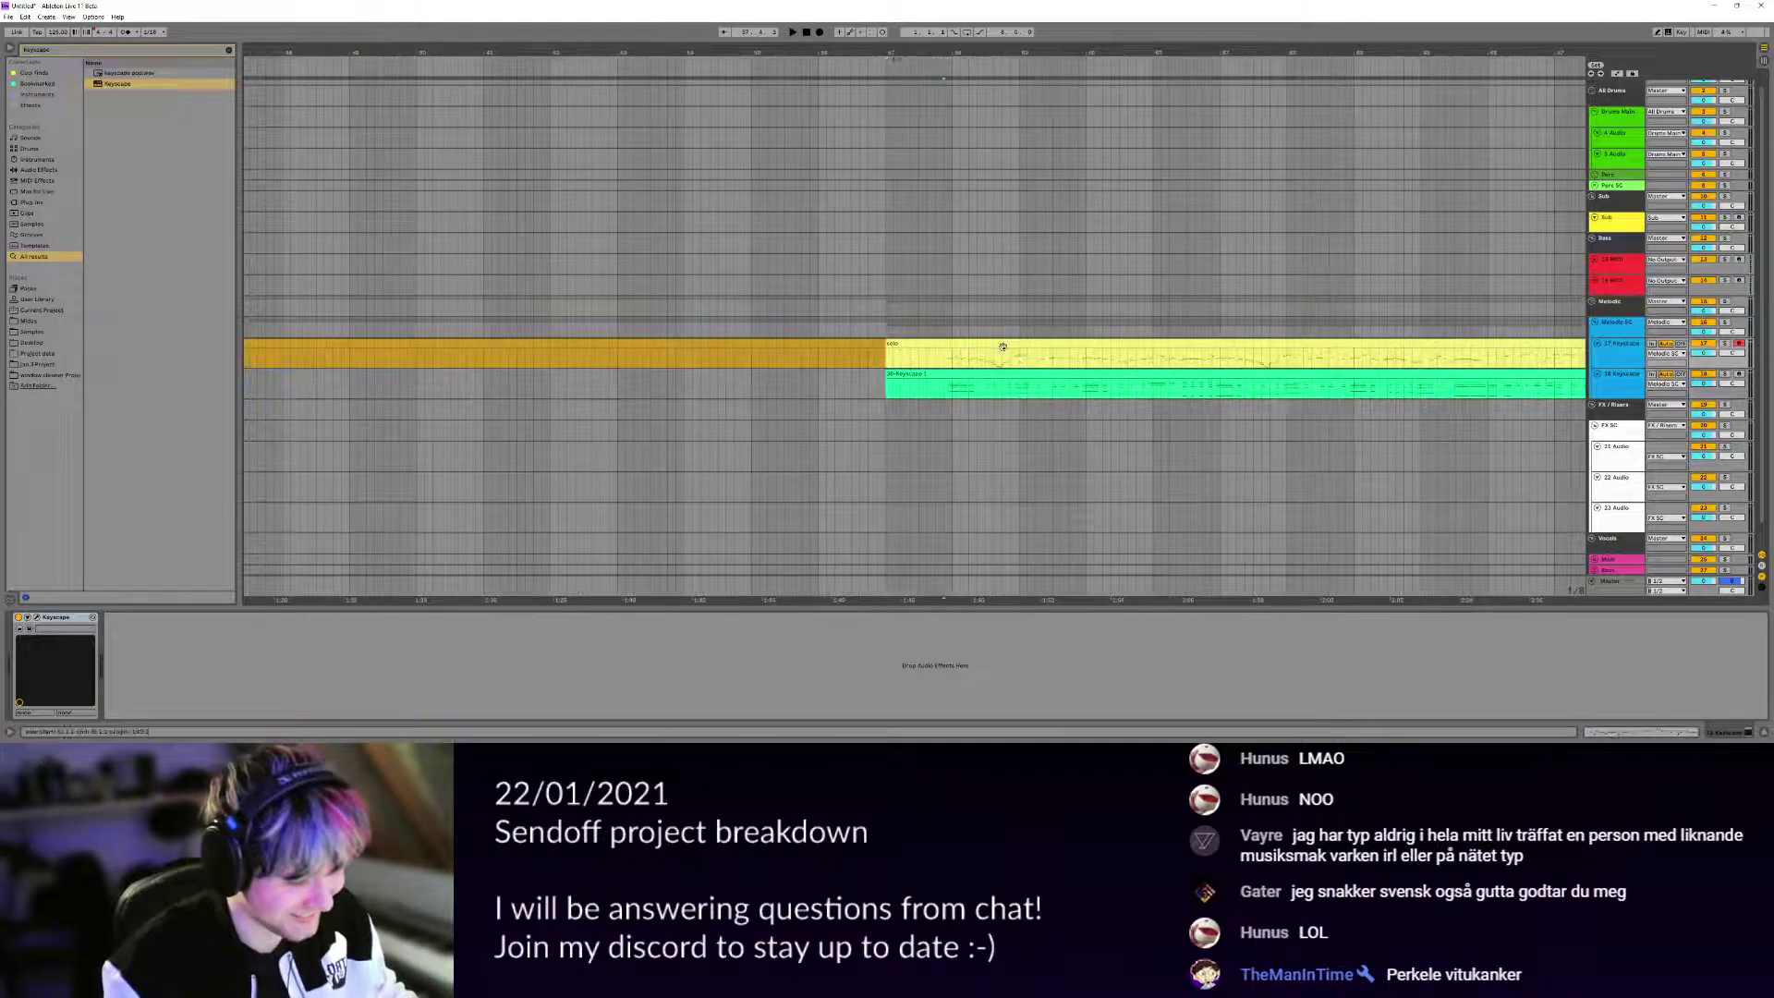
pyautogui.click(996, 358)
pyautogui.keyDown('shift'); pyautogui.click(994, 374); pyautogui.keyUp('shift')
pyautogui.moveTo(996, 345); pyautogui.dragTo(935, 350)
pyautogui.click(894, 357)
# Play the lead and chord clips together and nudge both slightly earlier on the timeline.
pyautogui.press('space')
pyautogui.scroll(3, 894, 357)
pyautogui.click(918, 345)
pyautogui.keyDown('shift'); pyautogui.click(912, 377); pyautogui.keyUp('shift')
pyautogui.scroll(2, 913, 378)
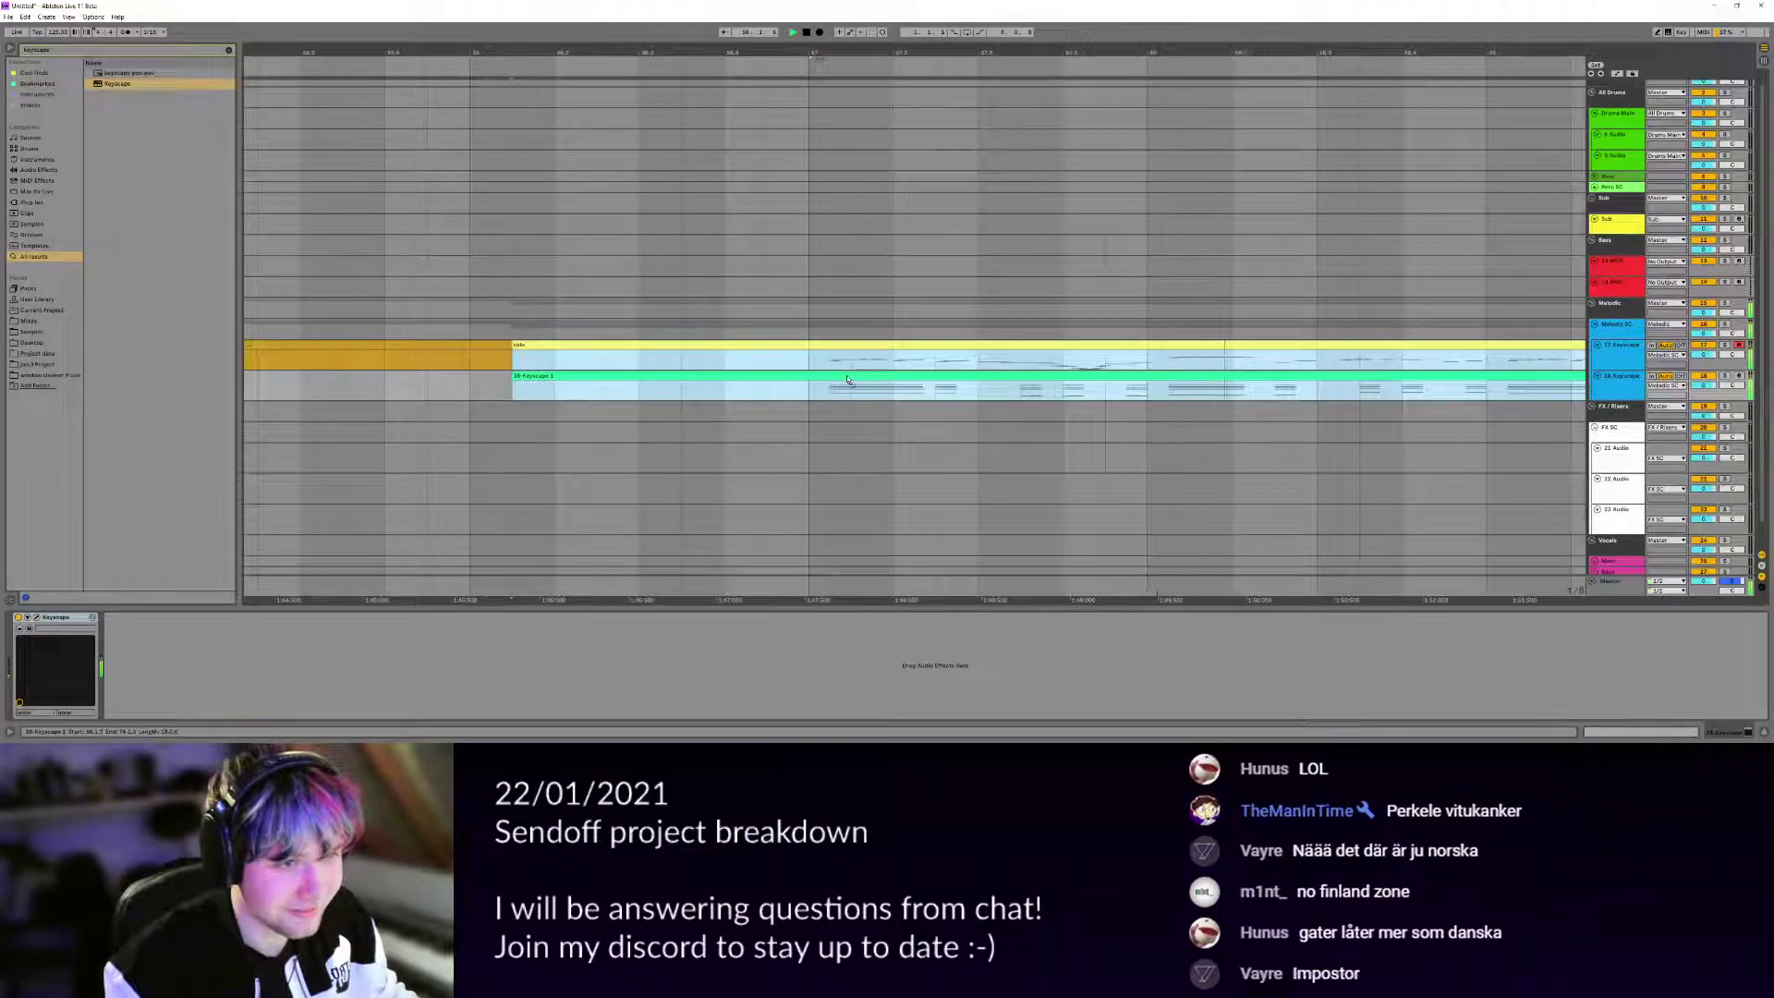
pyautogui.scroll(1, 810, 396)
pyautogui.scroll(-2, 810, 395)
pyautogui.moveTo(1006, 369); pyautogui.dragTo(837, 377)
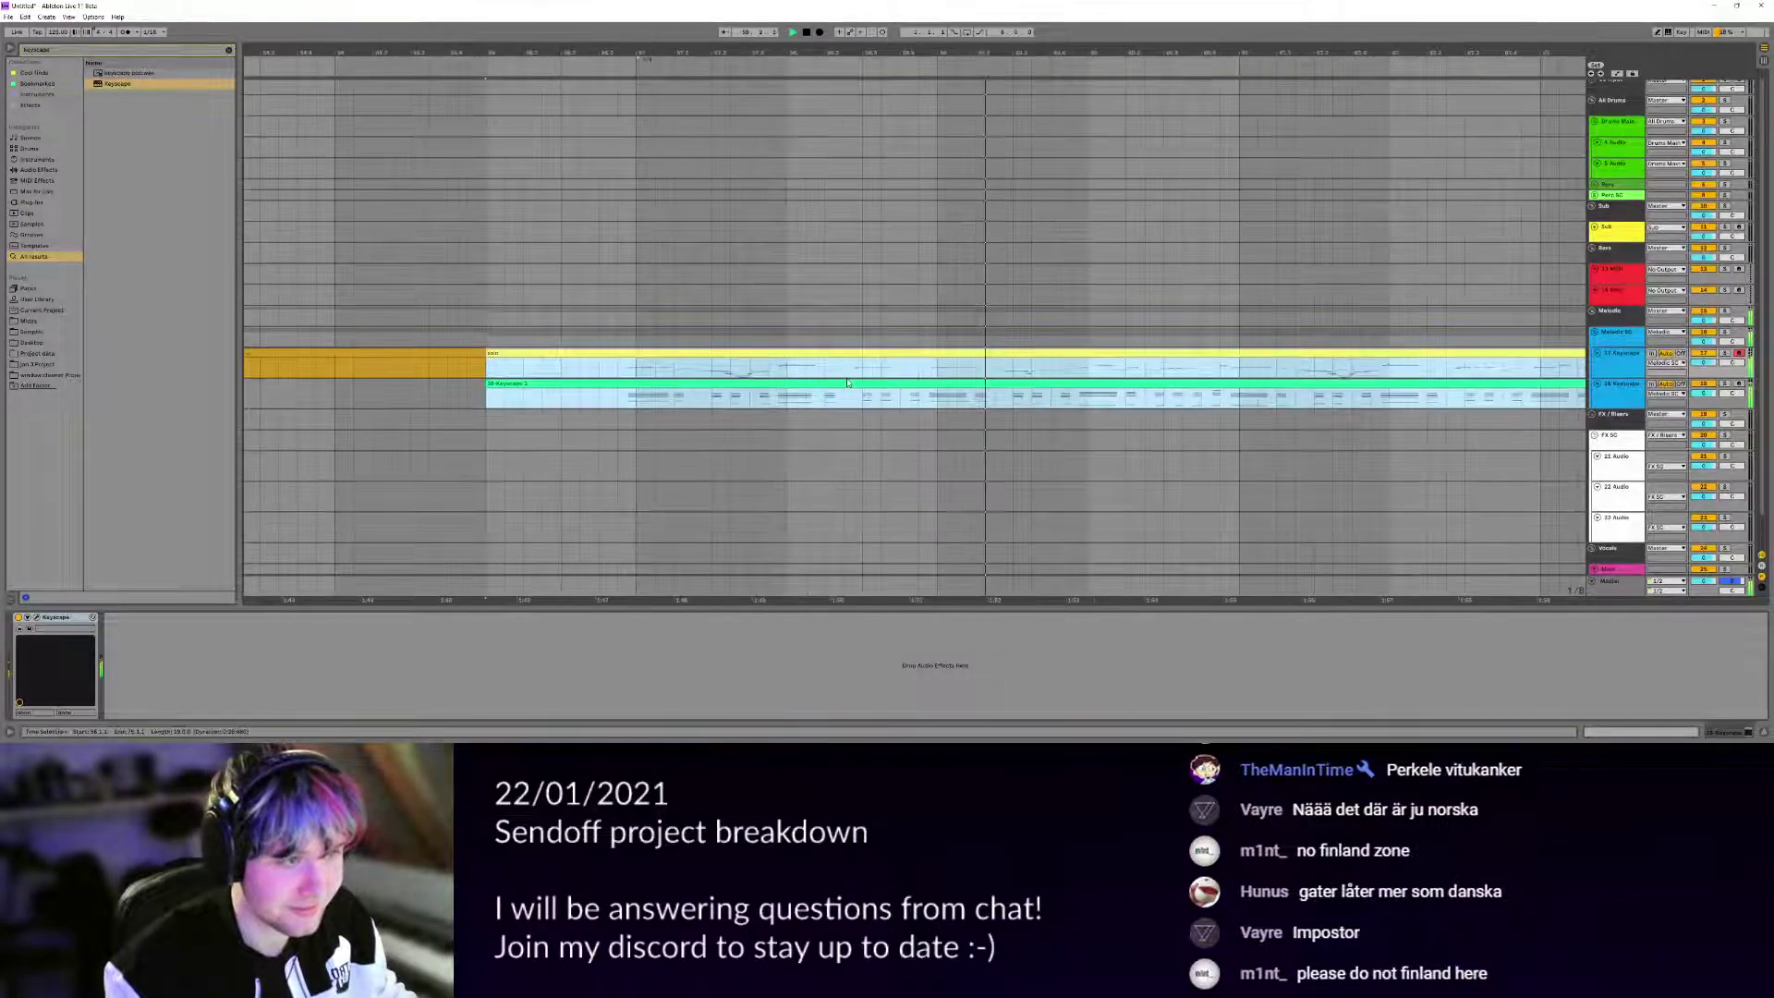
pyautogui.scroll(-2, 839, 378)
# Examine the notes of both clips together in the MIDI editor, stop playback and inspect the lead clip alone.
pyautogui.click(1085, 364)
pyautogui.click(1067, 355)
pyautogui.keyDown('shift'); pyautogui.doubleClick(1064, 384); pyautogui.keyUp('shift')
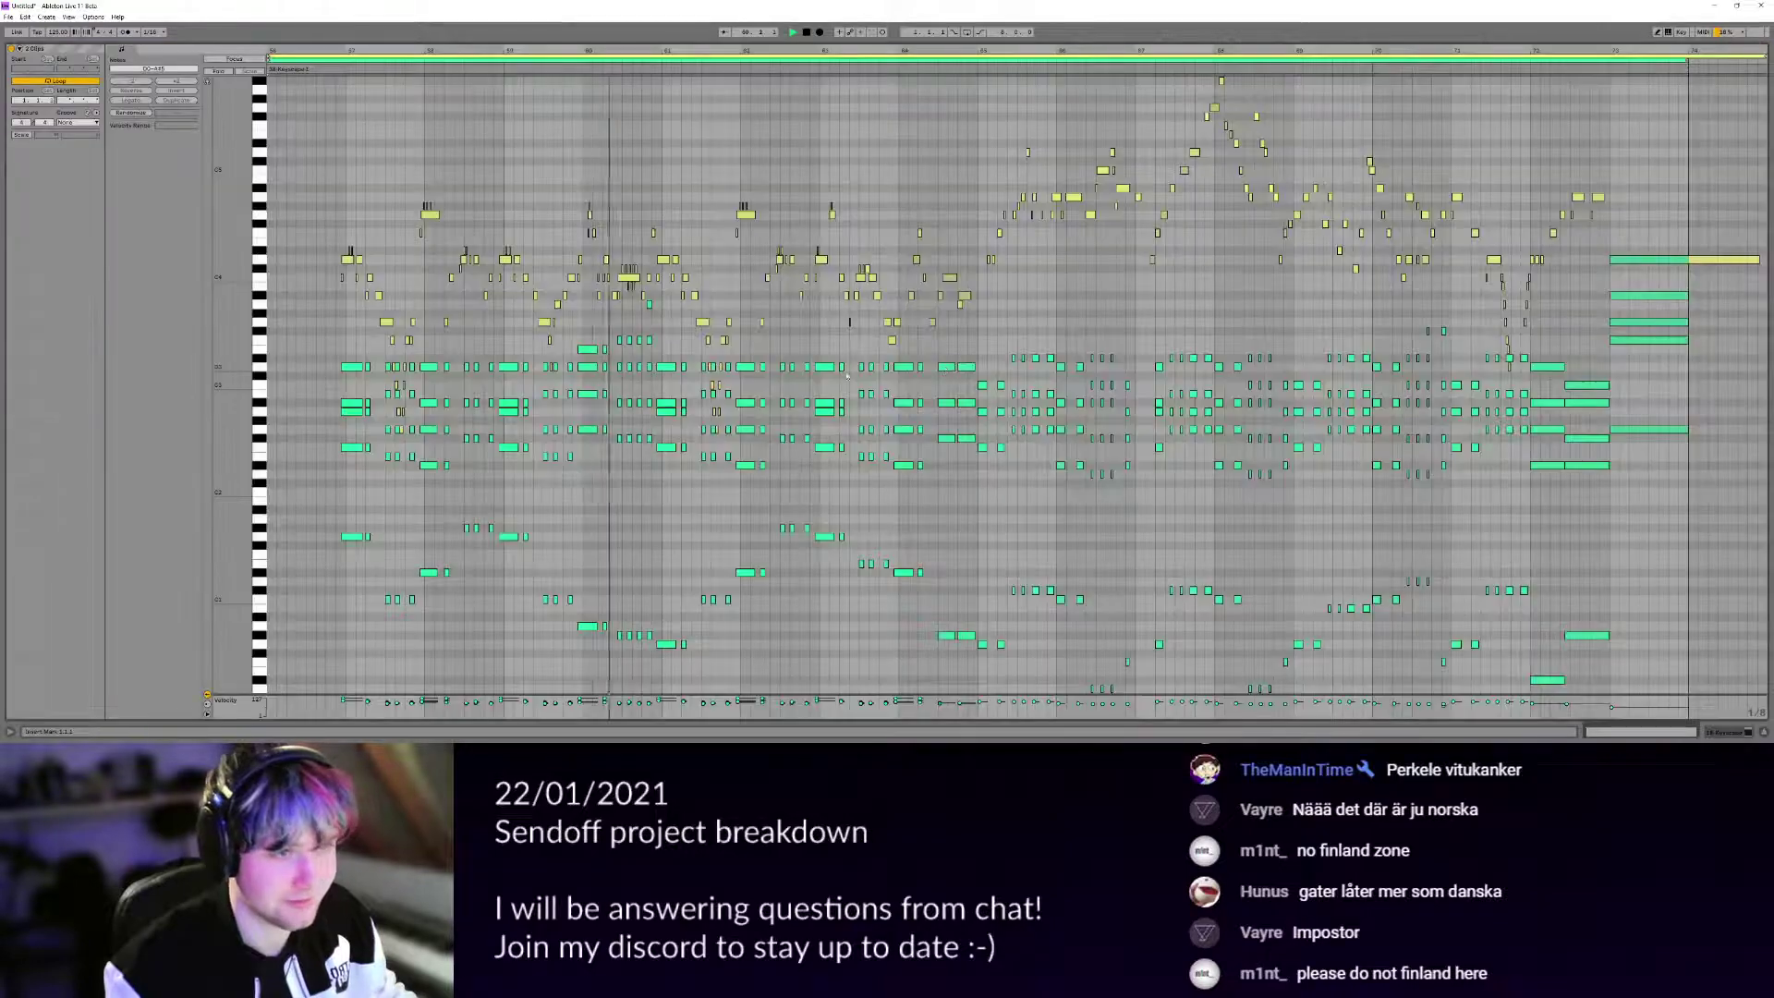
pyautogui.press('space')
pyautogui.hotkey('shift', 'Tab')
pyautogui.click(1016, 360)
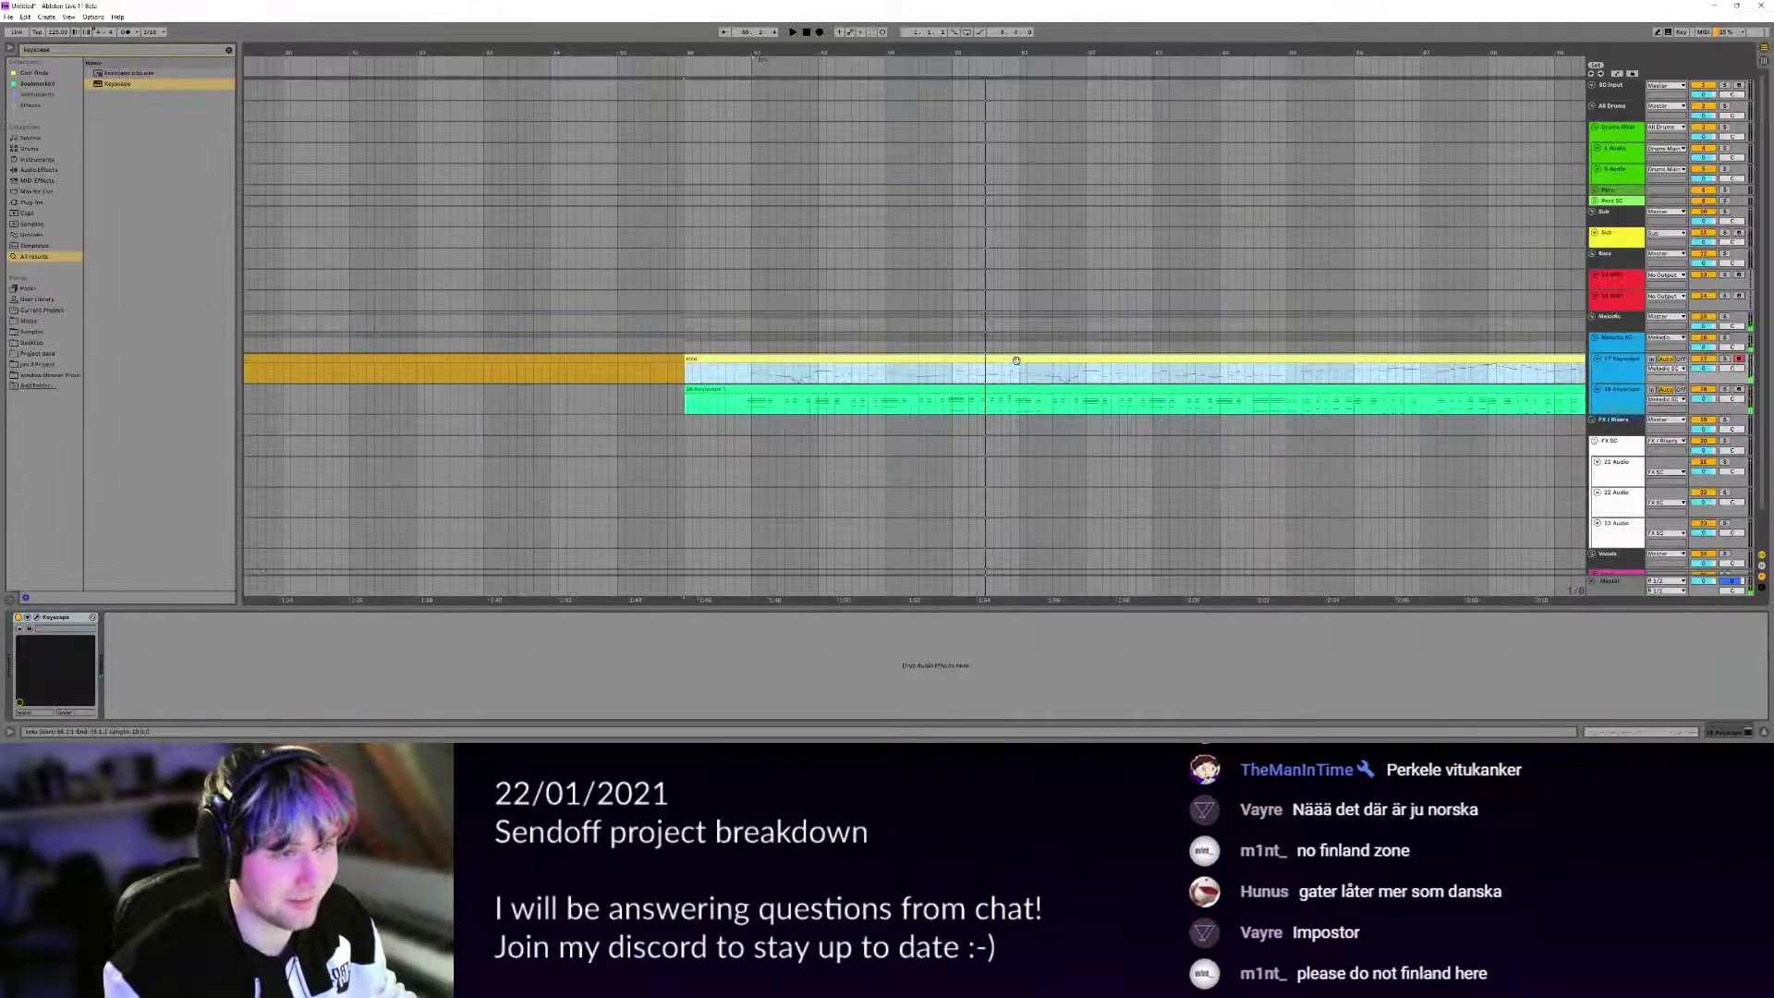
pyautogui.hotkey('shift', 'Tab')
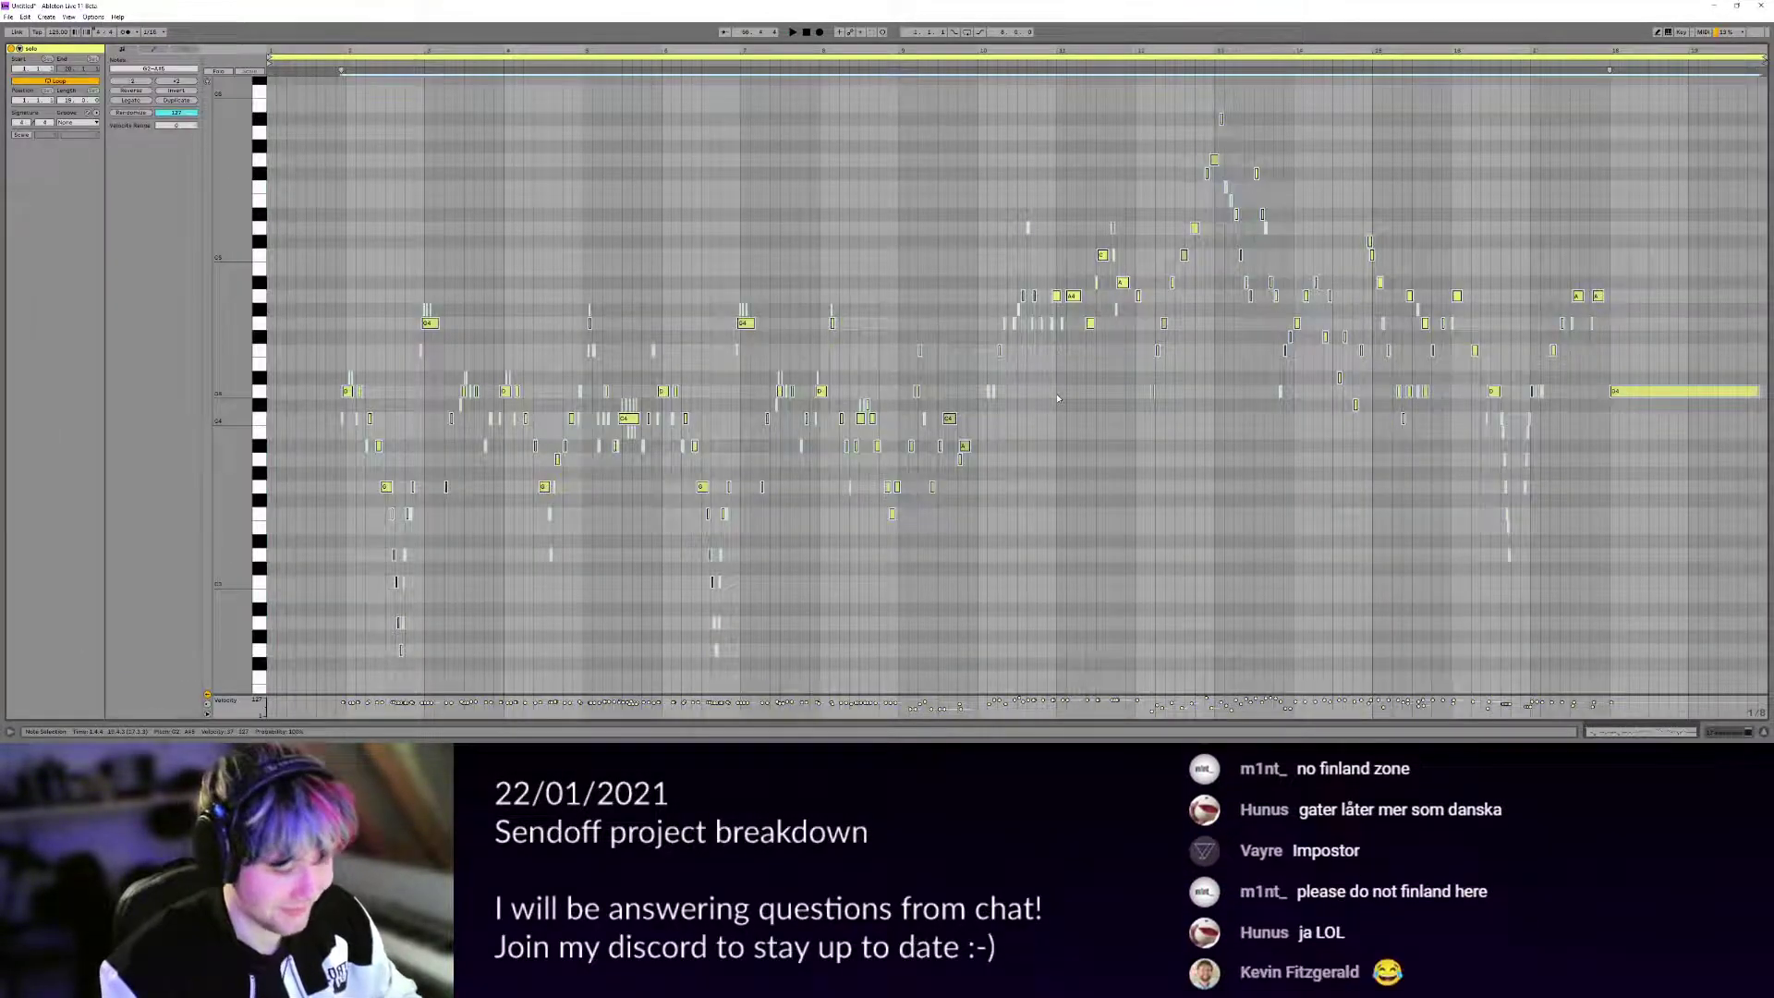
pyautogui.scroll(-1, 1058, 399)
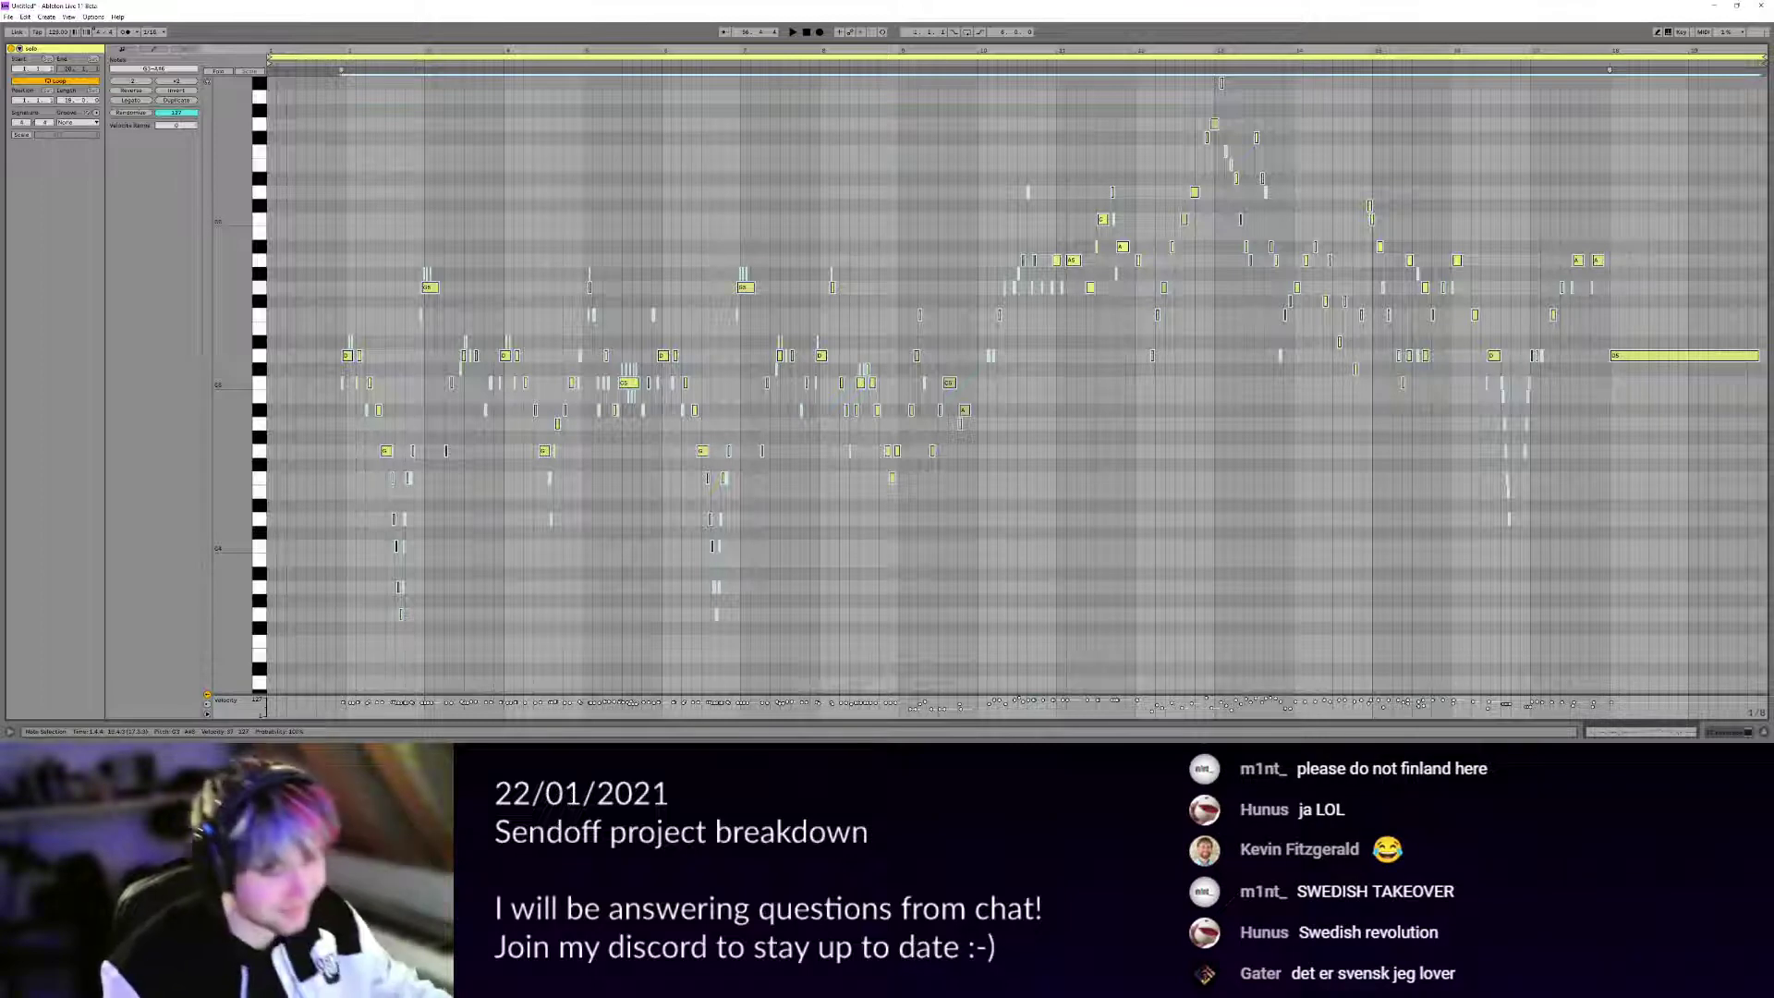
pyautogui.click(989, 487)
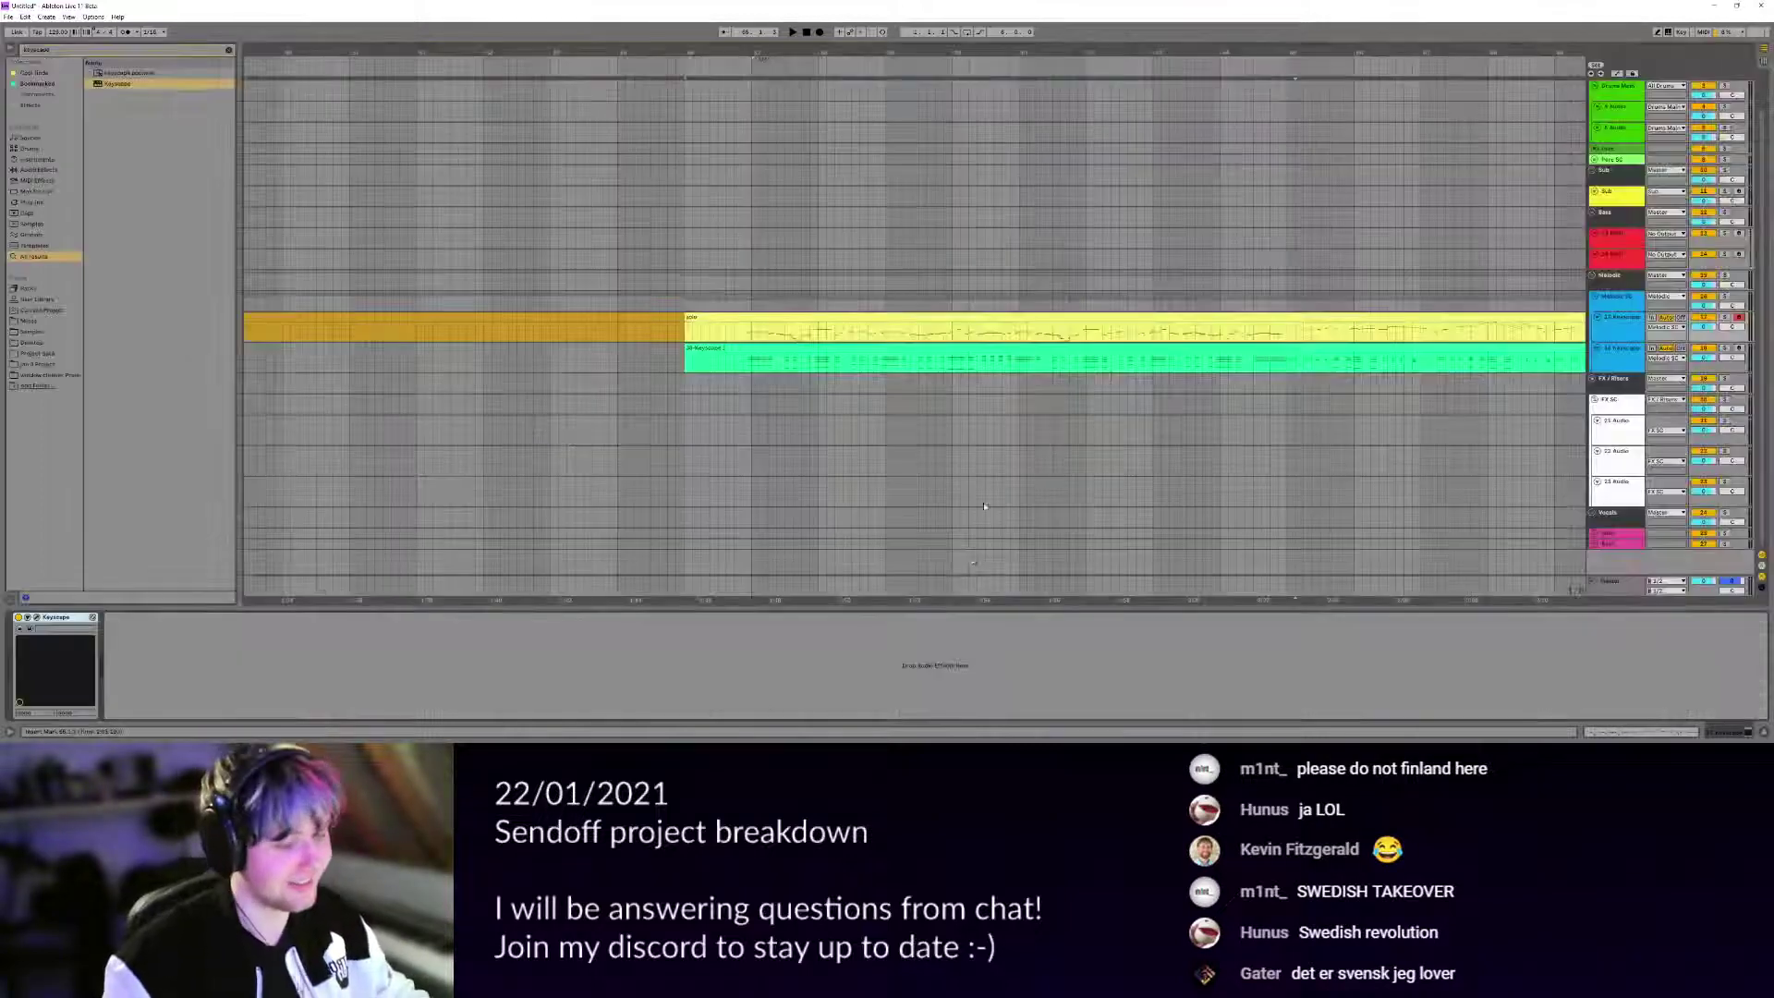
pyautogui.hotkey('shift', 'Tab')
# Trim the empty start of the lead and chord clips together, leaving their notes in place.
pyautogui.click(927, 320)
pyautogui.keyDown('shift'); pyautogui.click(926, 356); pyautogui.keyUp('shift')
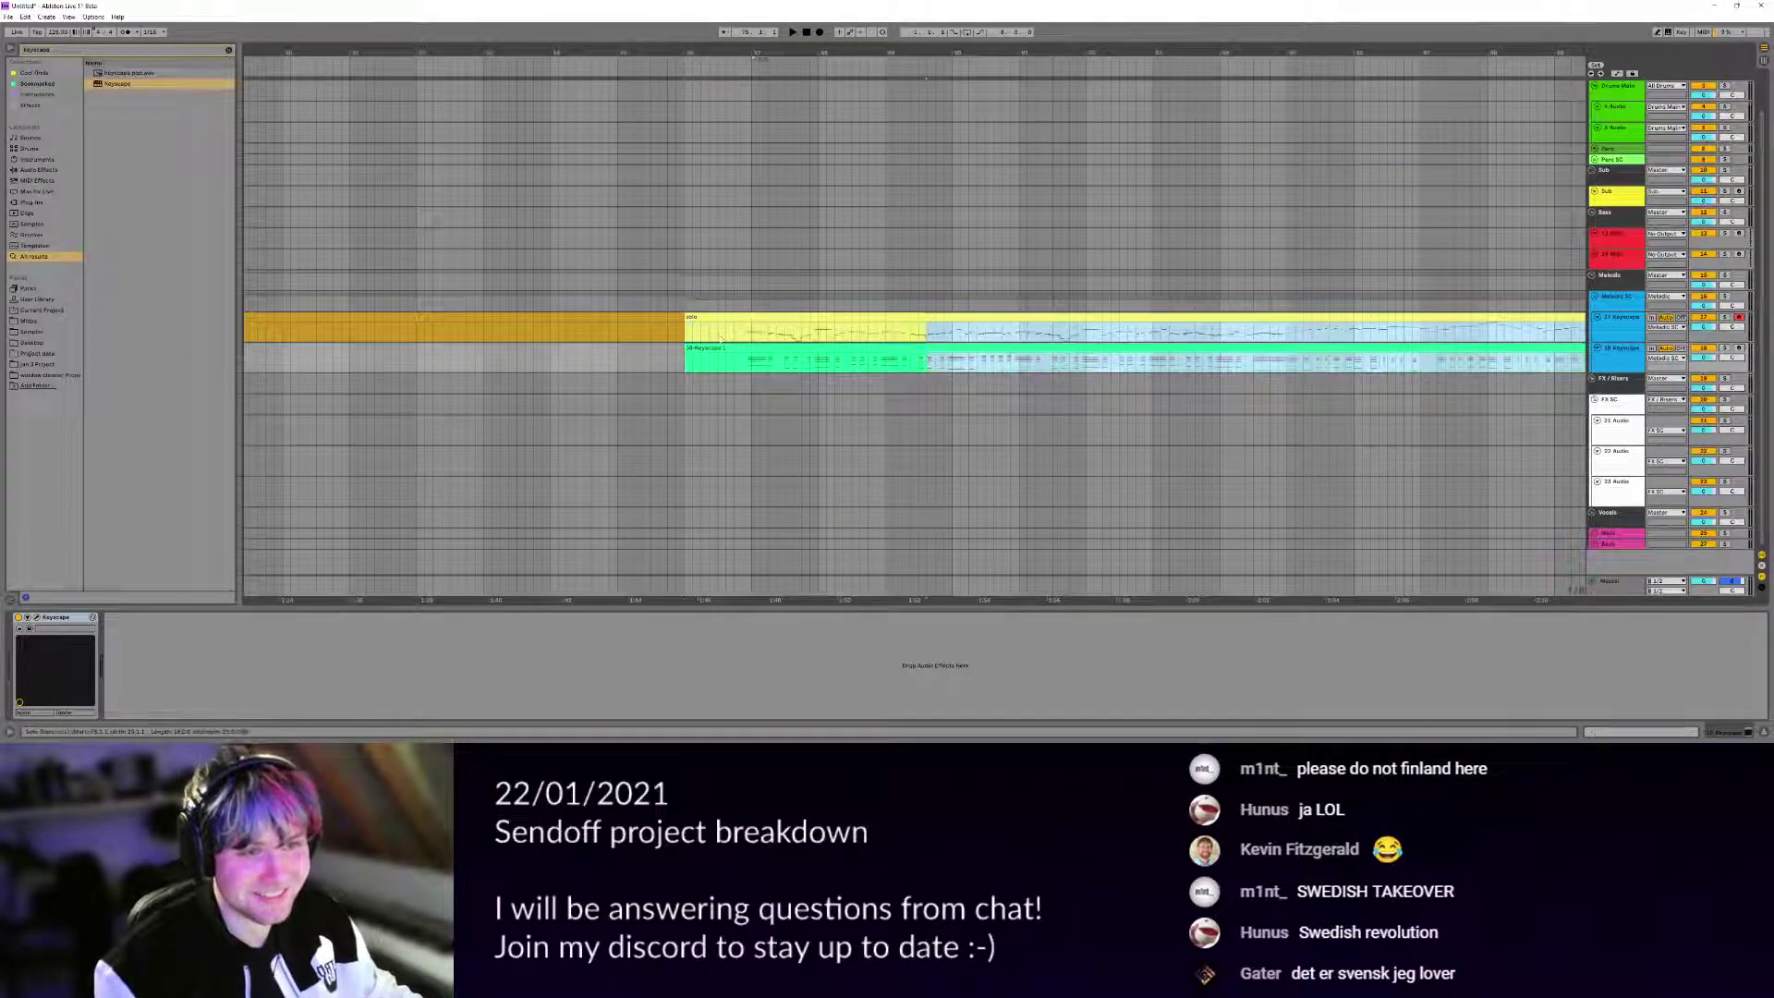
pyautogui.click(699, 316)
pyautogui.keyDown('shift'); pyautogui.click(691, 346); pyautogui.keyUp('shift')
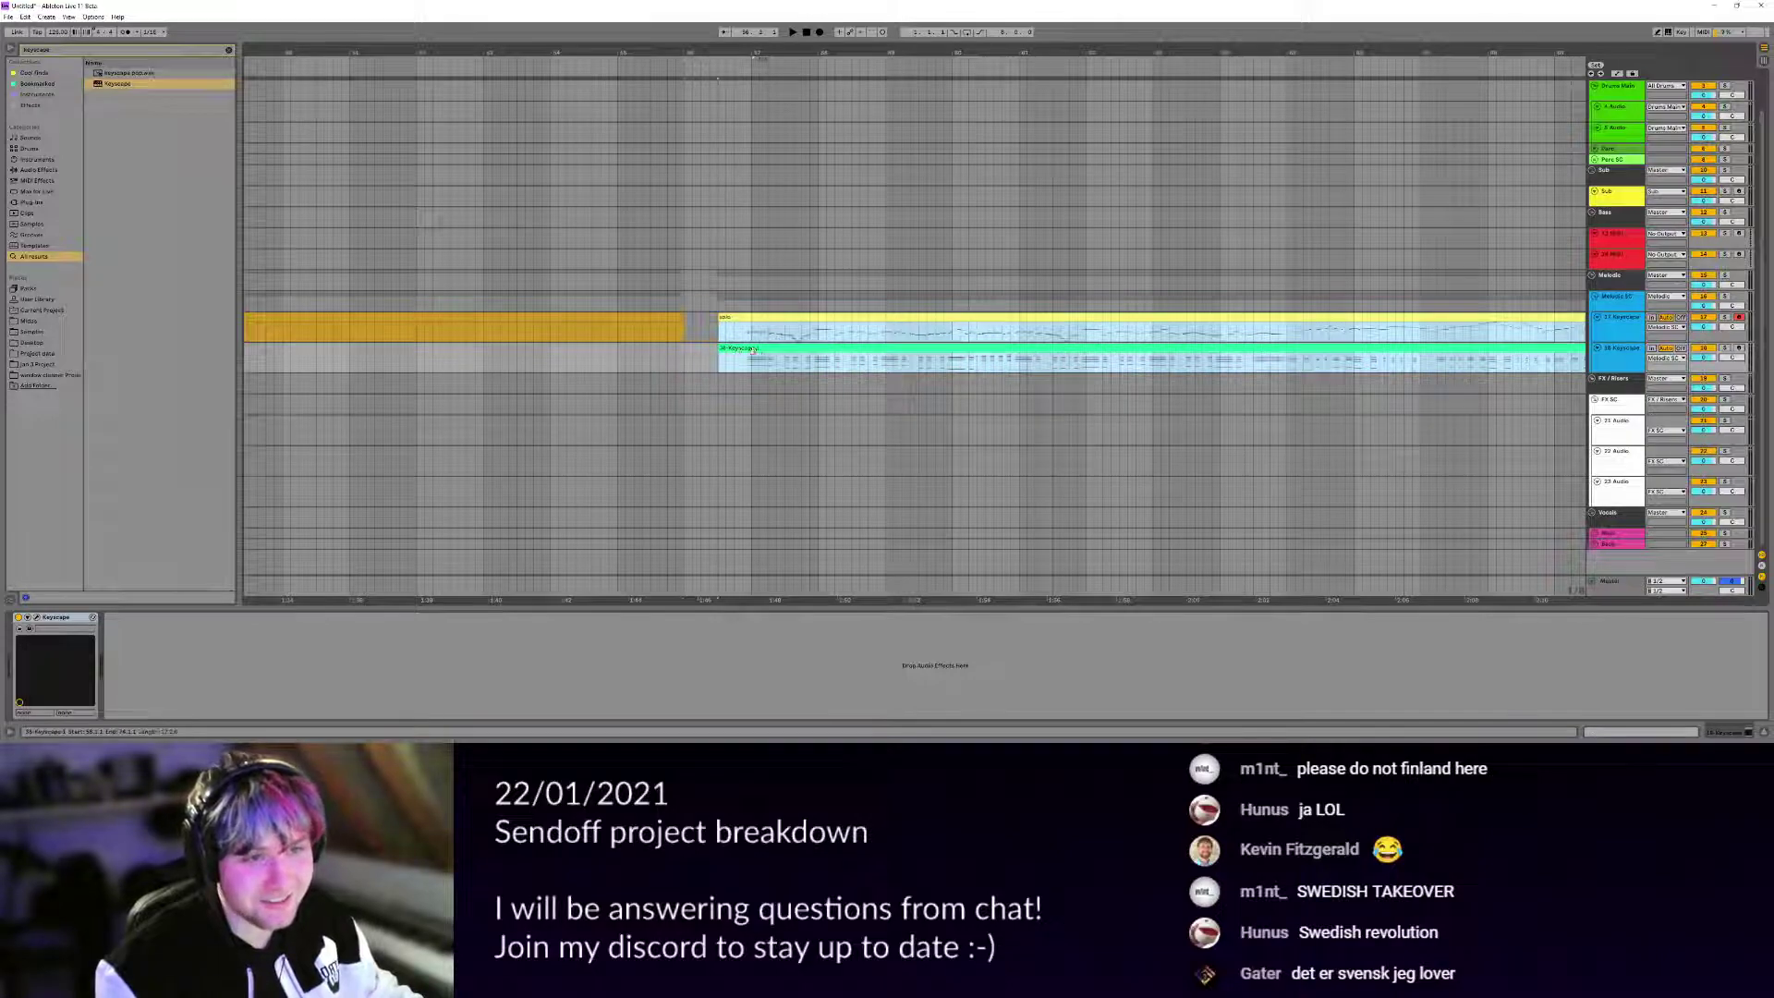
# Examine how the lead and chord notes line up in the piano roll, especially in the opening bars.
pyautogui.press('Tab')
pyautogui.moveTo(691, 234); pyautogui.dragTo(691, 206)
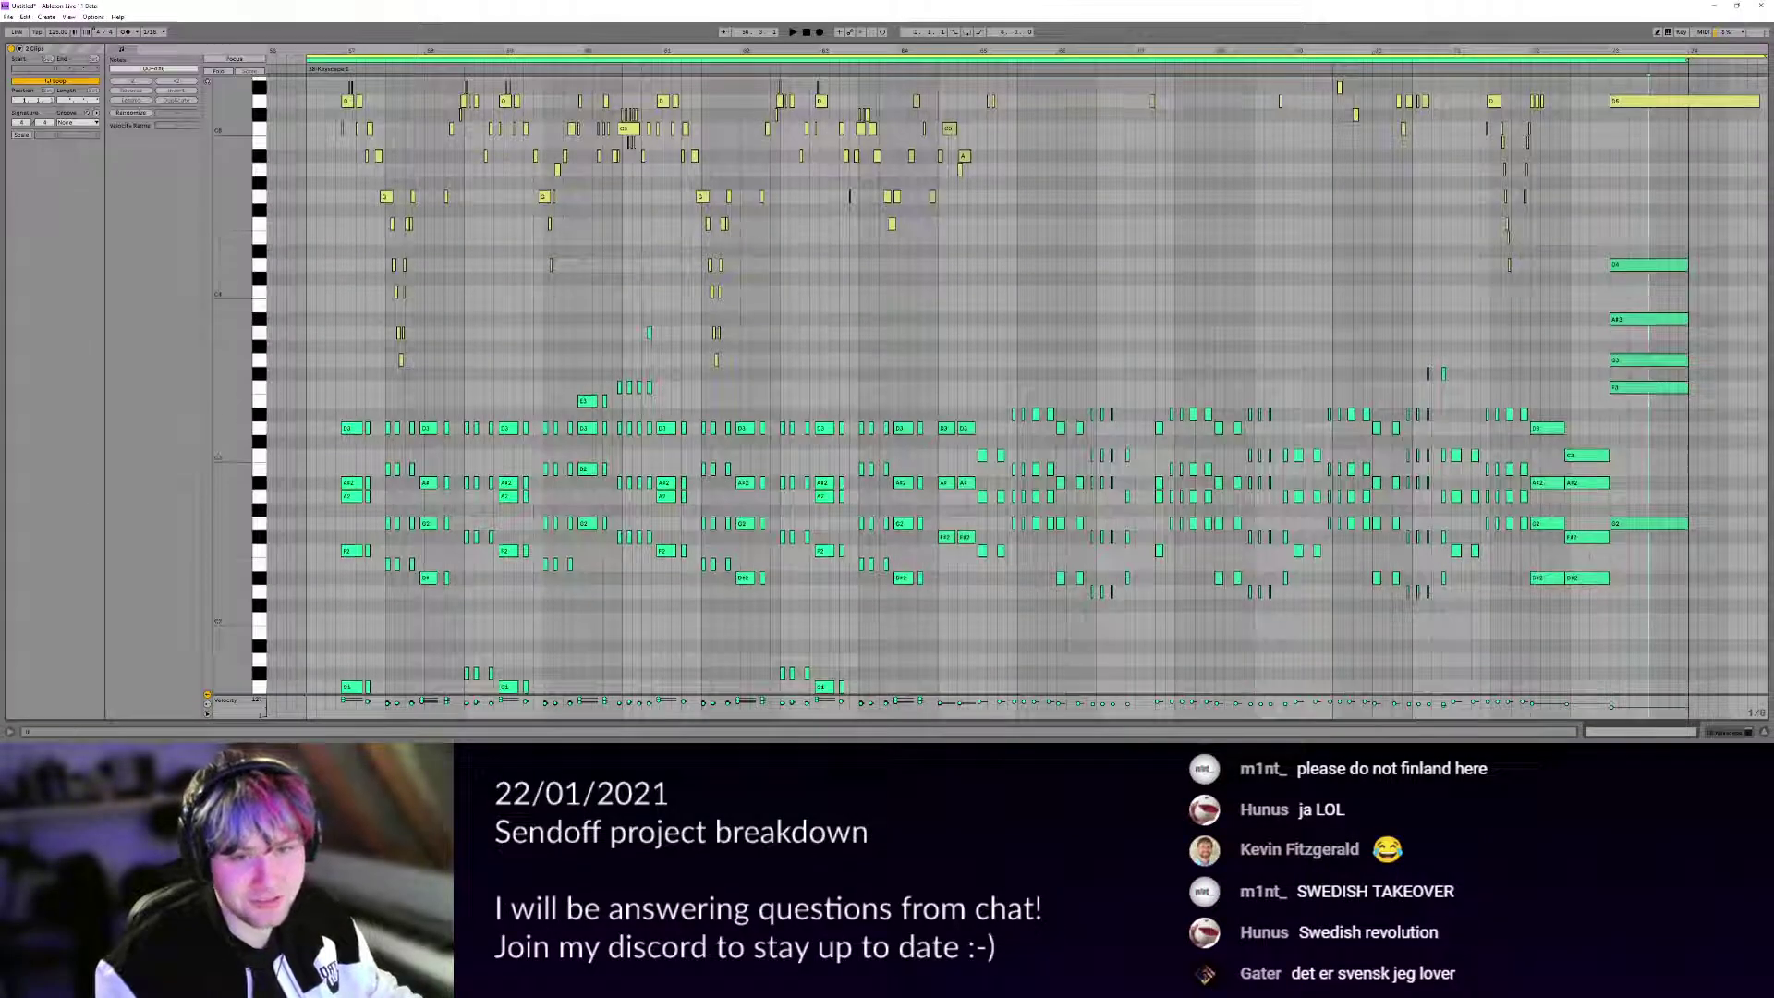
pyautogui.moveTo(233, 409)
pyautogui.mouseDown()
pyautogui.moveTo(214, 361)
pyautogui.moveTo(234, 382)
pyautogui.mouseUp()
pyautogui.scroll(-4, 629, 302)
pyautogui.scroll(5, 332, 320)
pyautogui.scroll(2, 332, 320)
pyautogui.scroll(-2, 1090, 490)
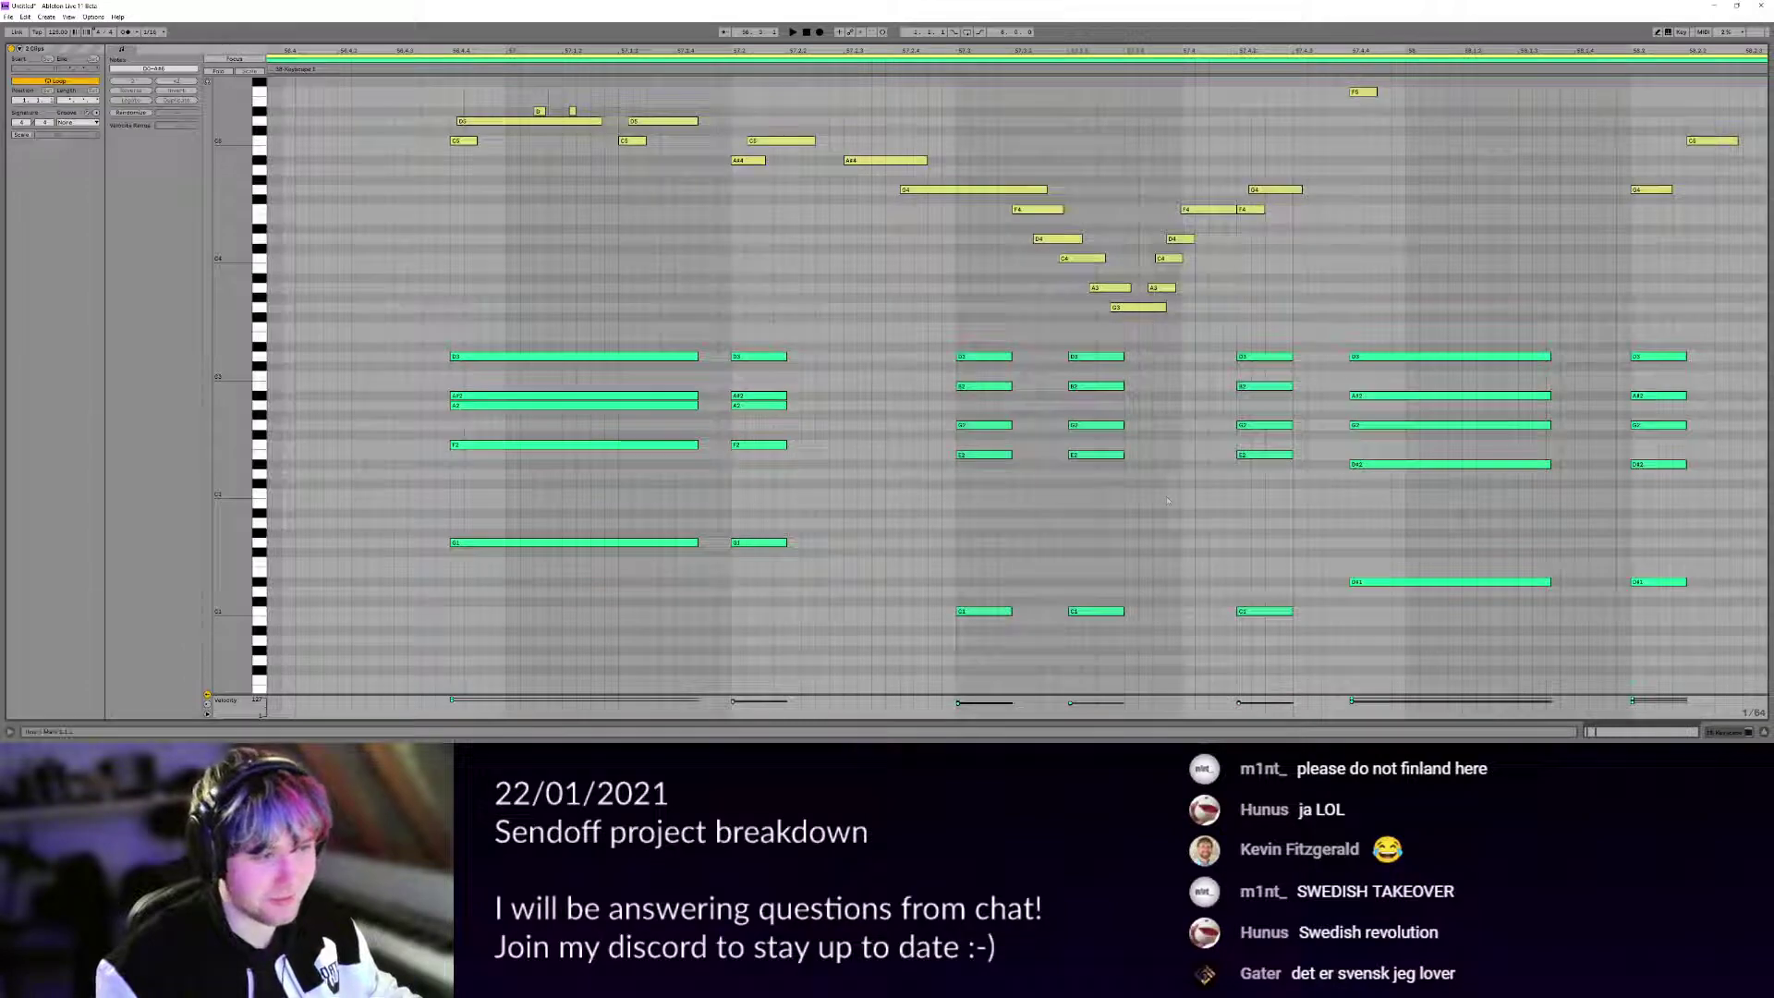
pyautogui.scroll(-4, 1090, 490)
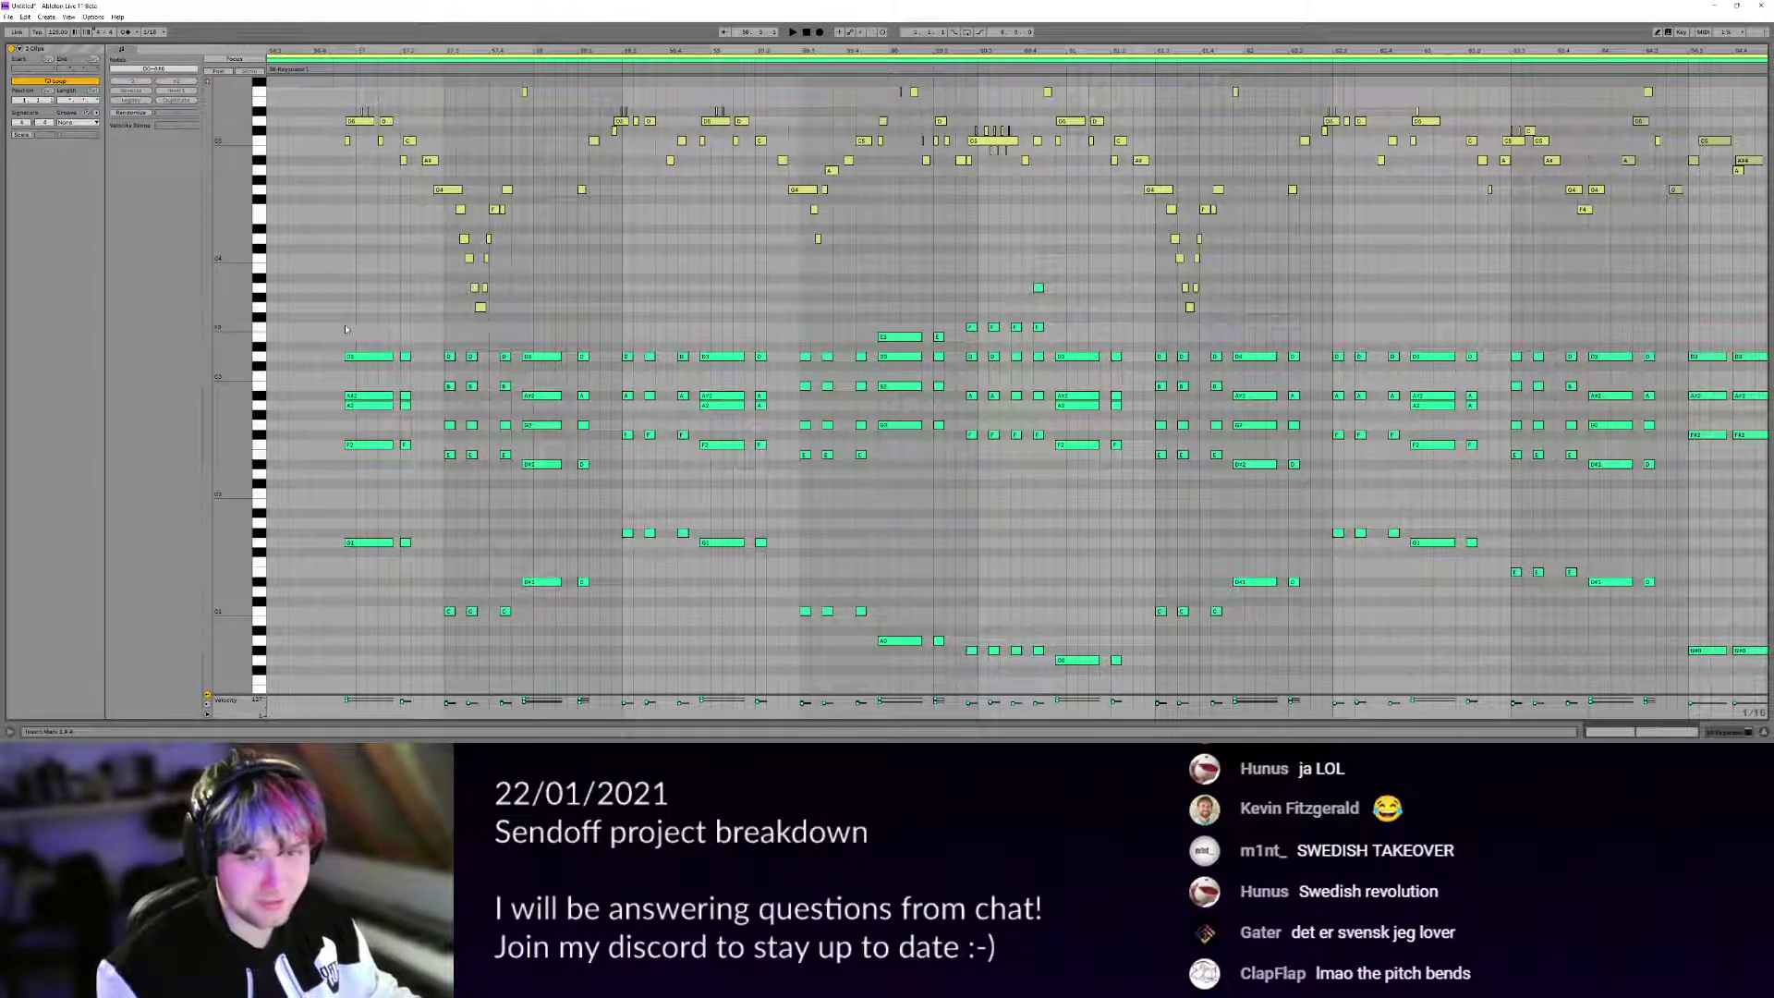
pyautogui.scroll(4, 388, 296)
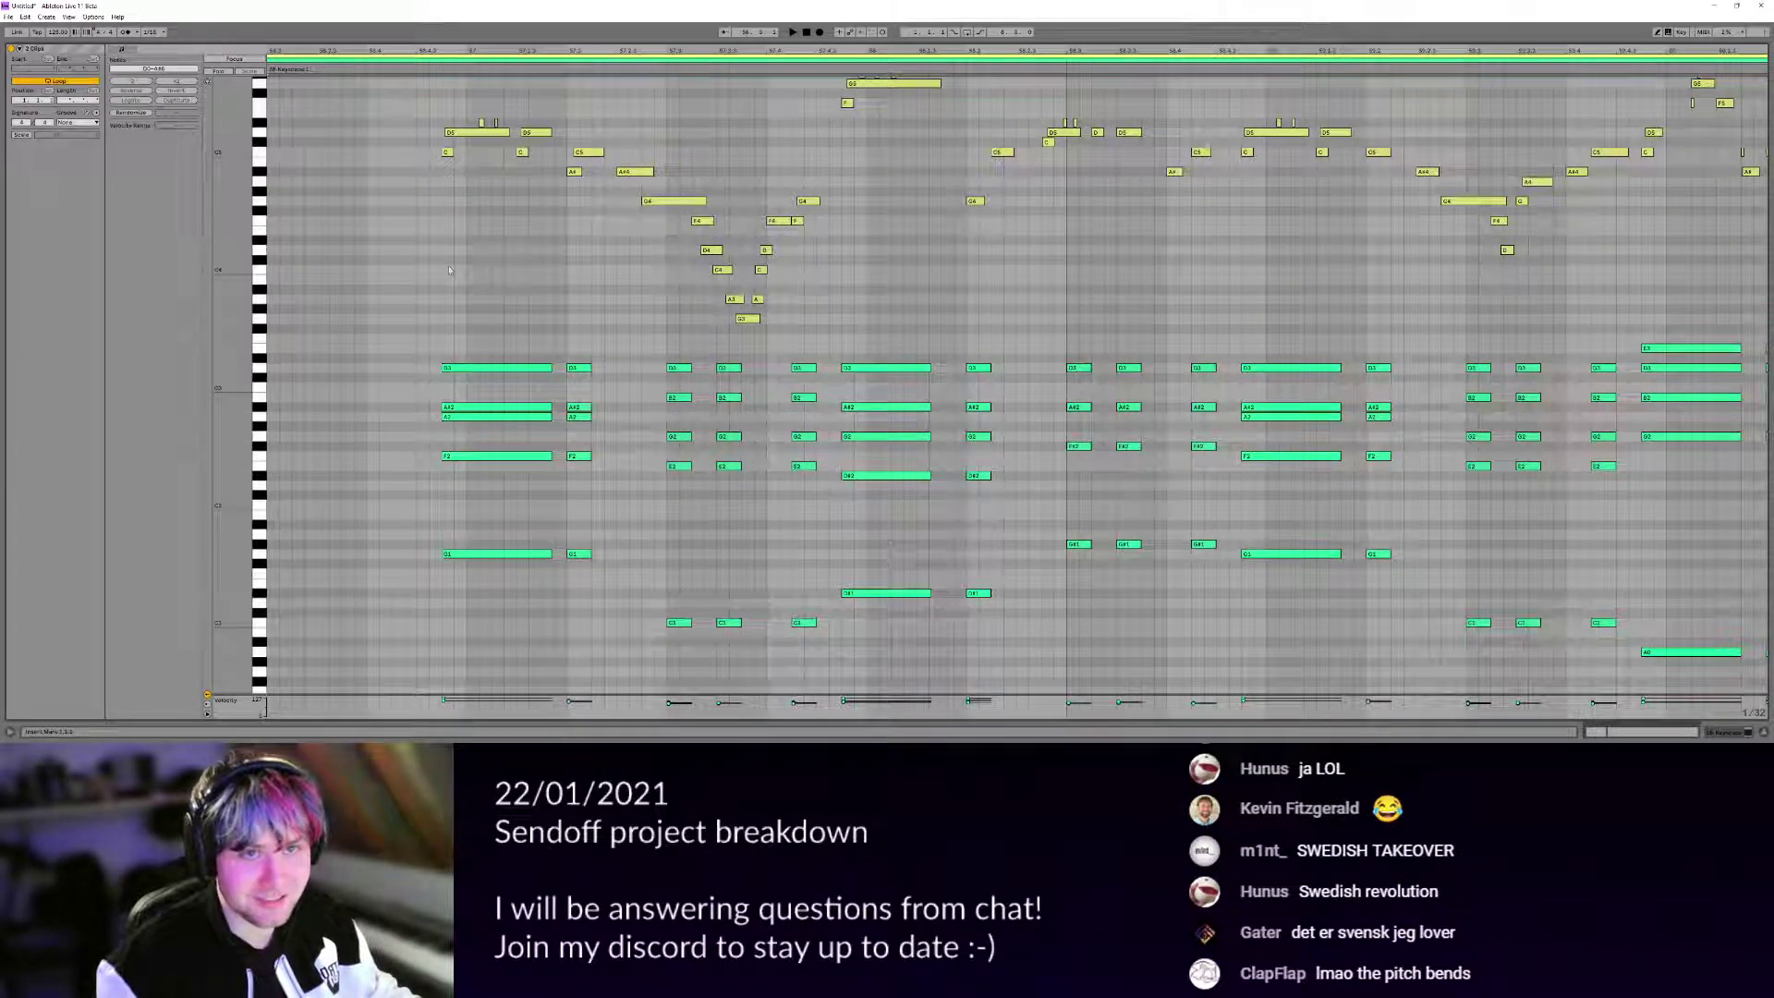
pyautogui.hotkey('shift', 'Tab')
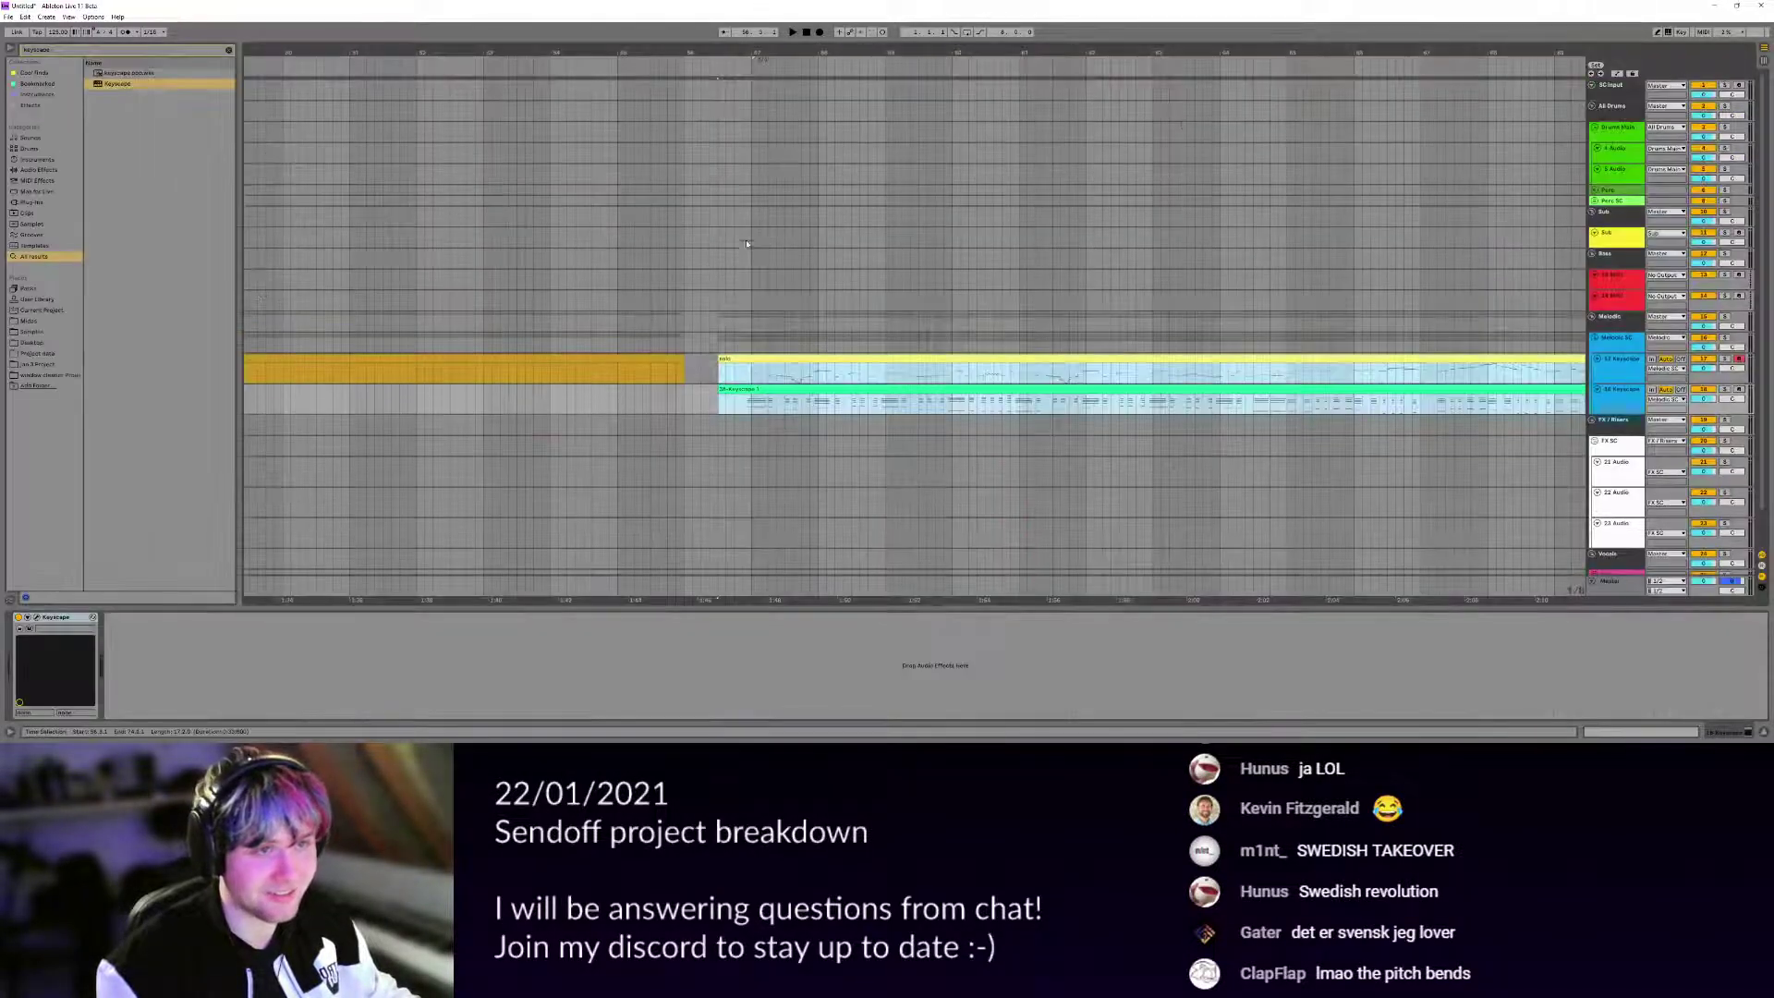
# Copy all notes of the lead clip into the chord clip, combining both parts in one clip.
pyautogui.doubleClick(801, 359)
pyautogui.hotkey('shift', 'Tab')
pyautogui.doubleClick(823, 349)
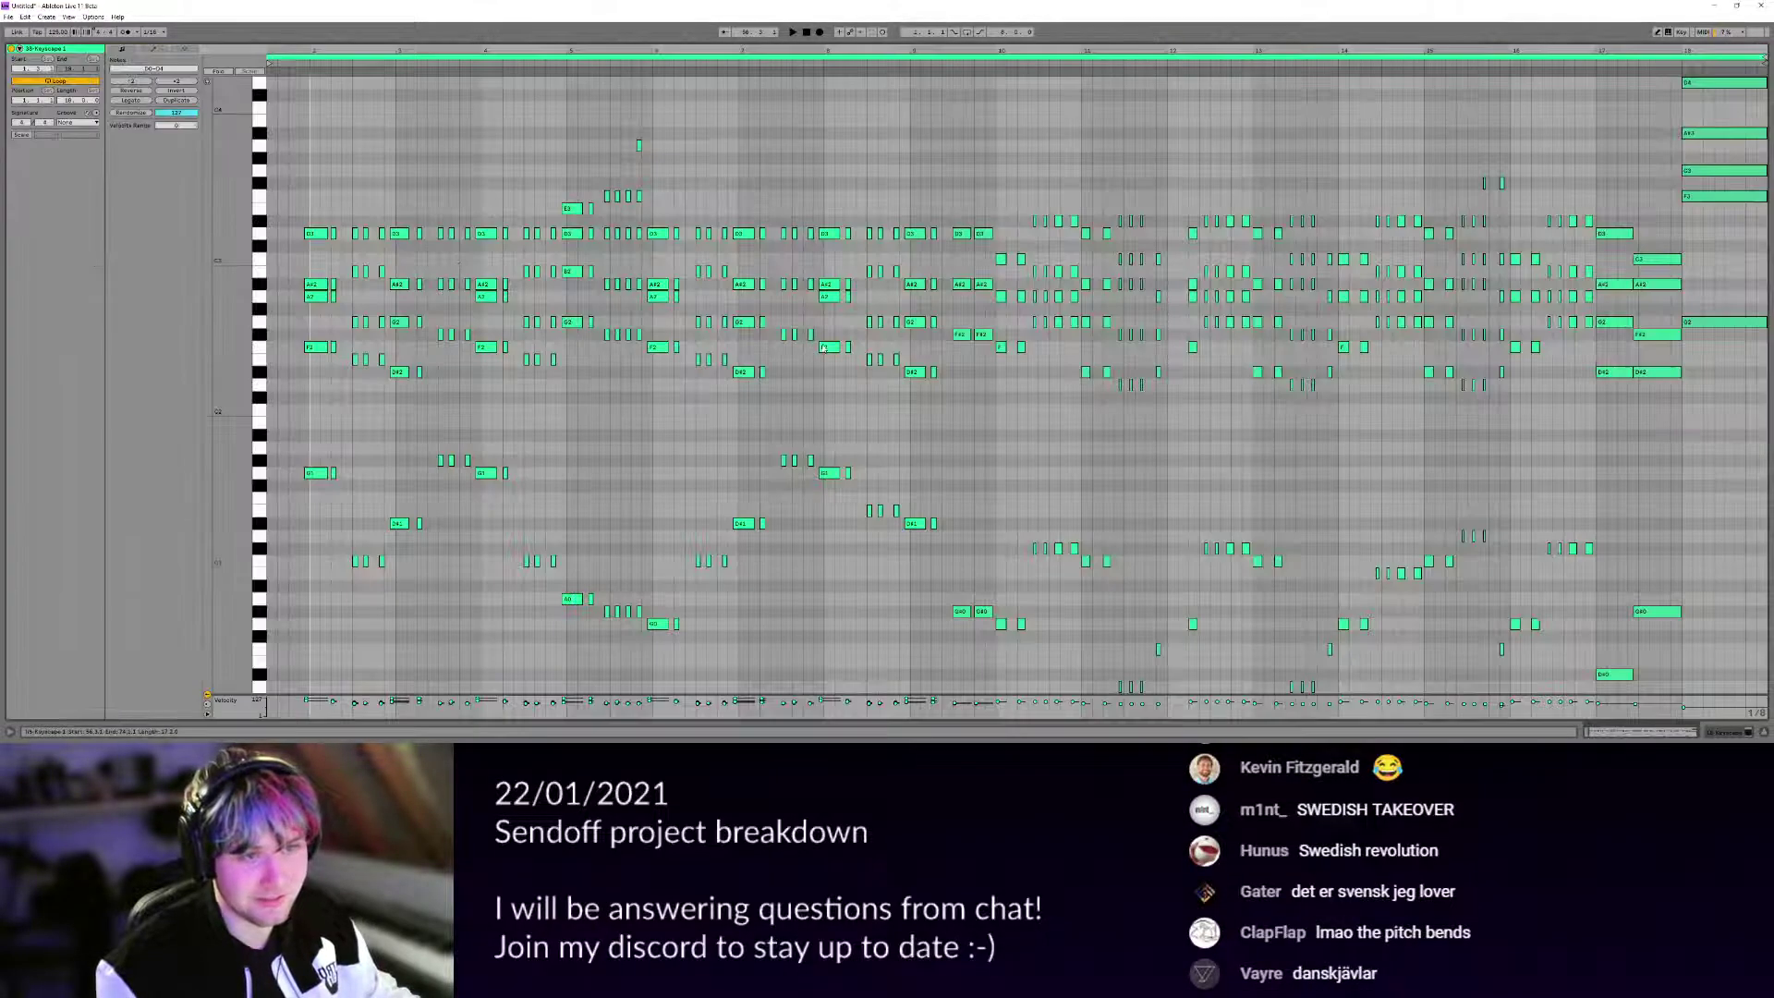
pyautogui.hscroll(-2, 280, 204)
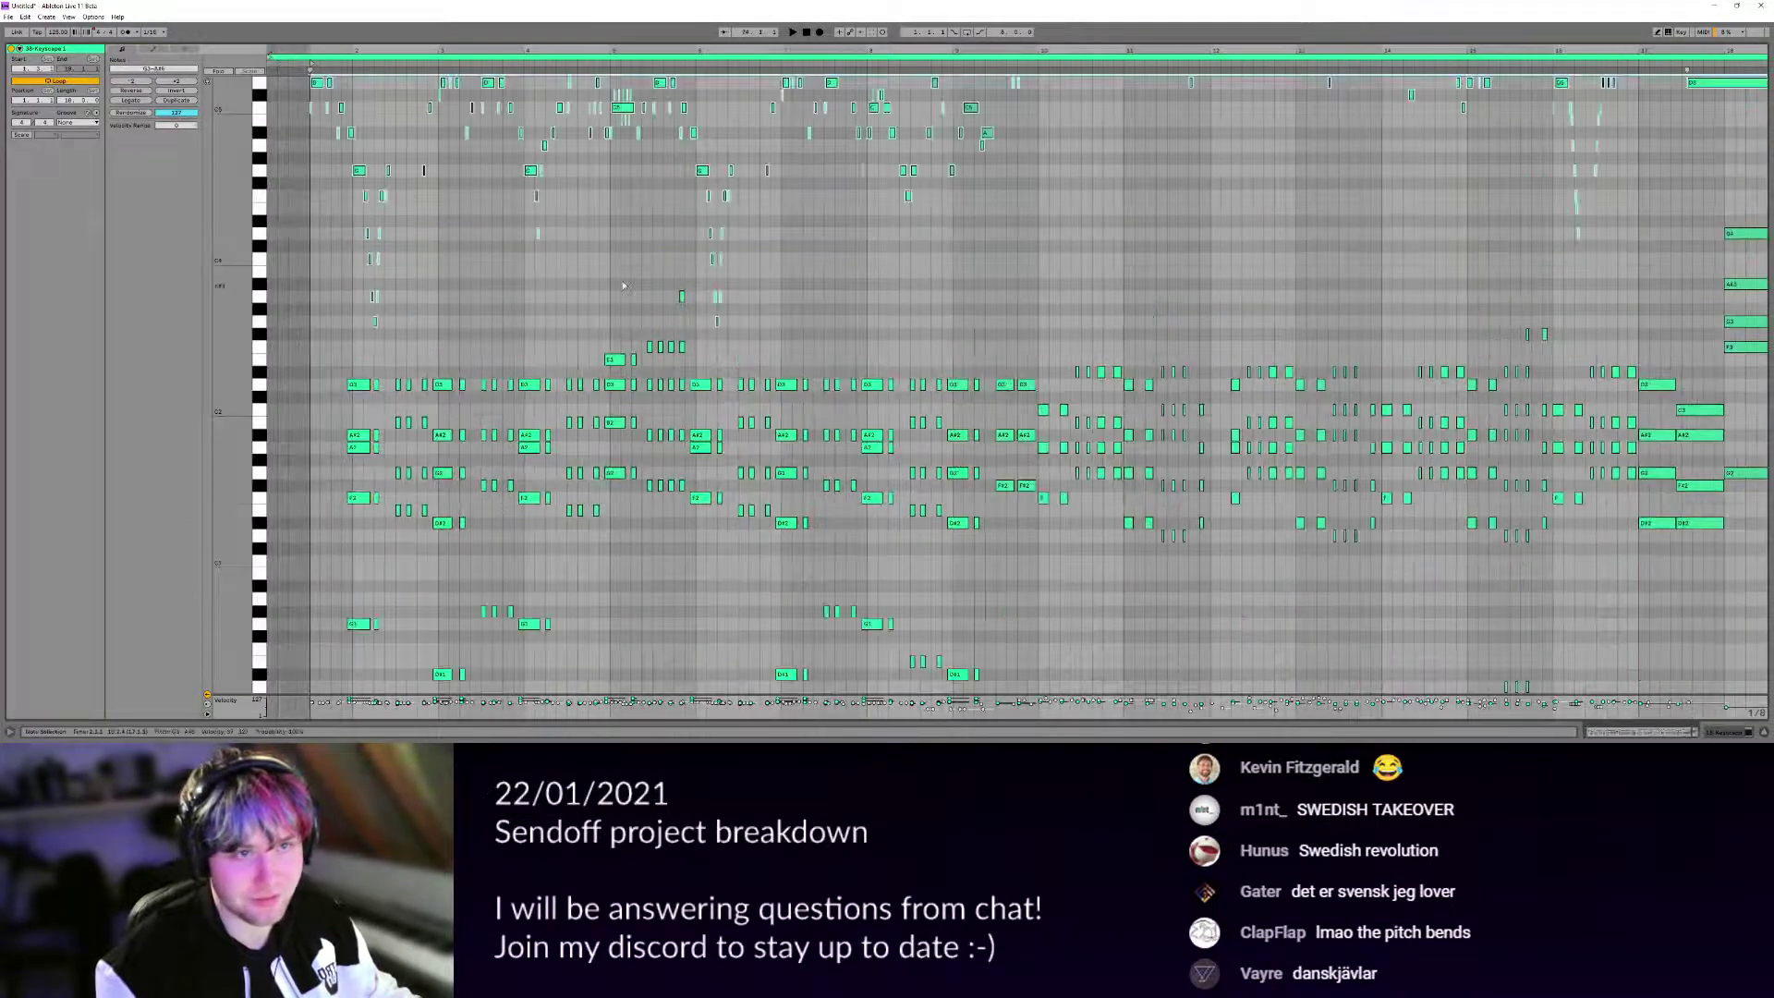
pyautogui.scroll(5, 461, 320)
pyautogui.scroll(-5, 461, 320)
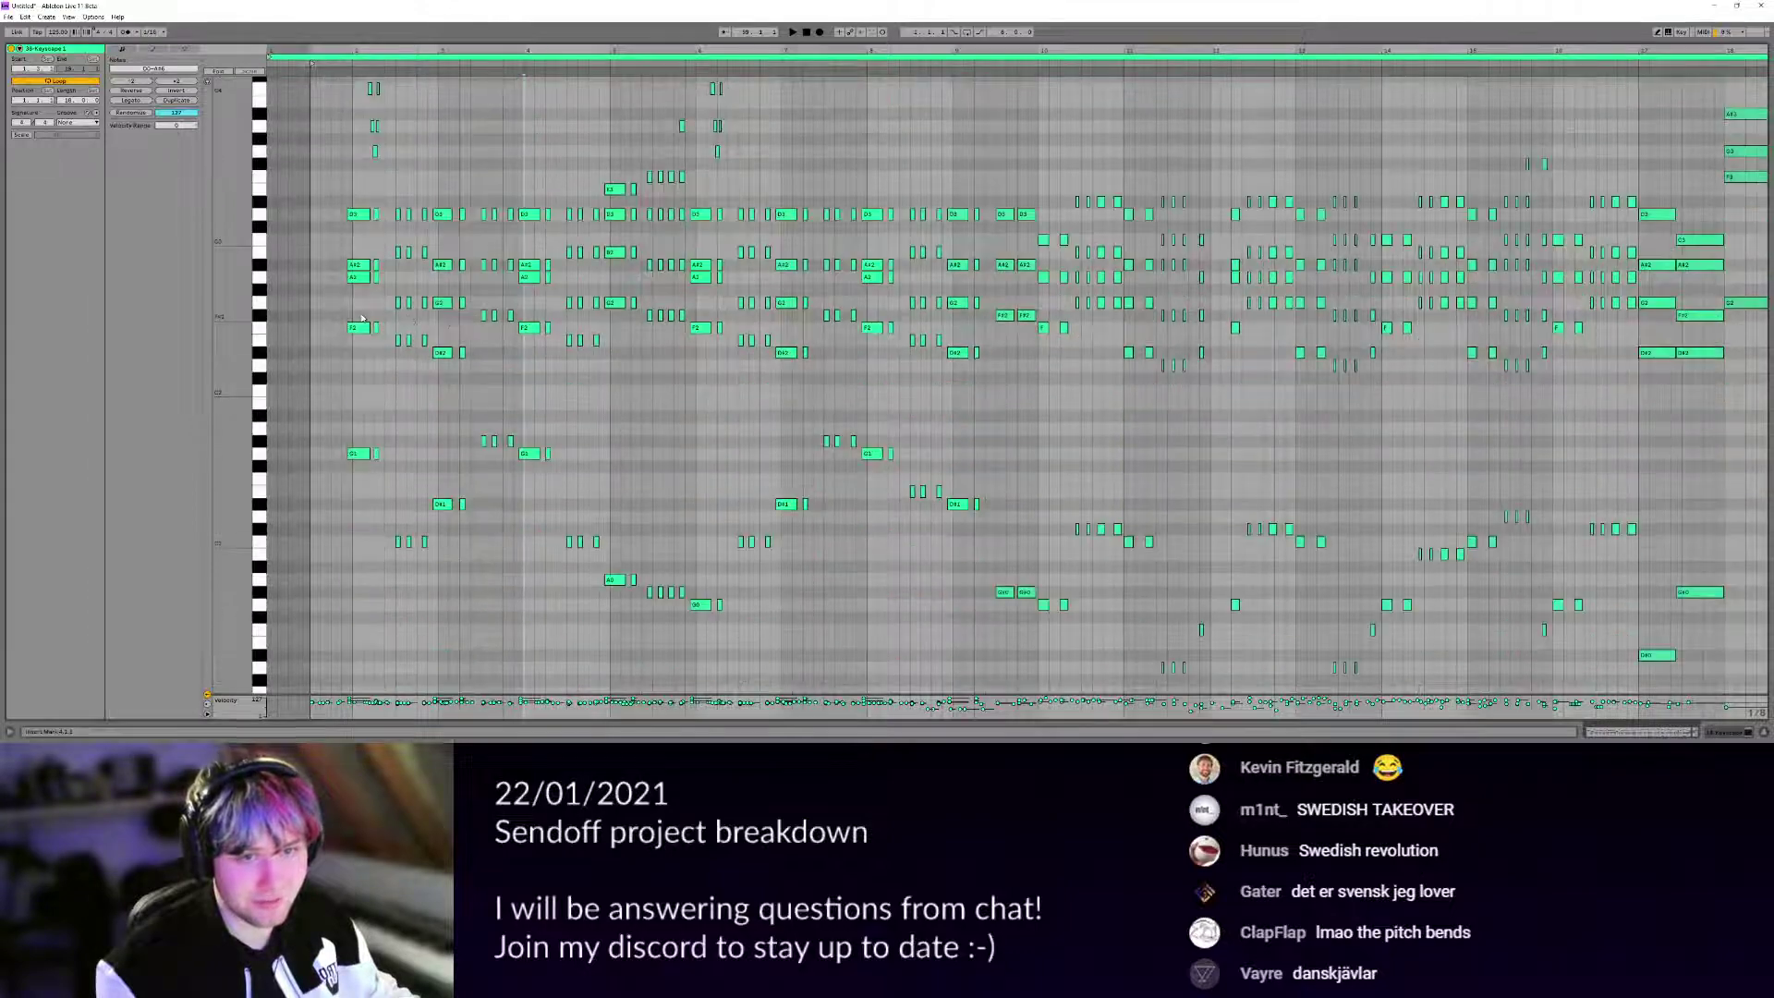
# Lengthen the five notes of the opening chord to reach the next chord, covering the short repeat between them.
pyautogui.scroll(6, 361, 320)
pyautogui.moveTo(360, 190); pyautogui.dragTo(412, 565)
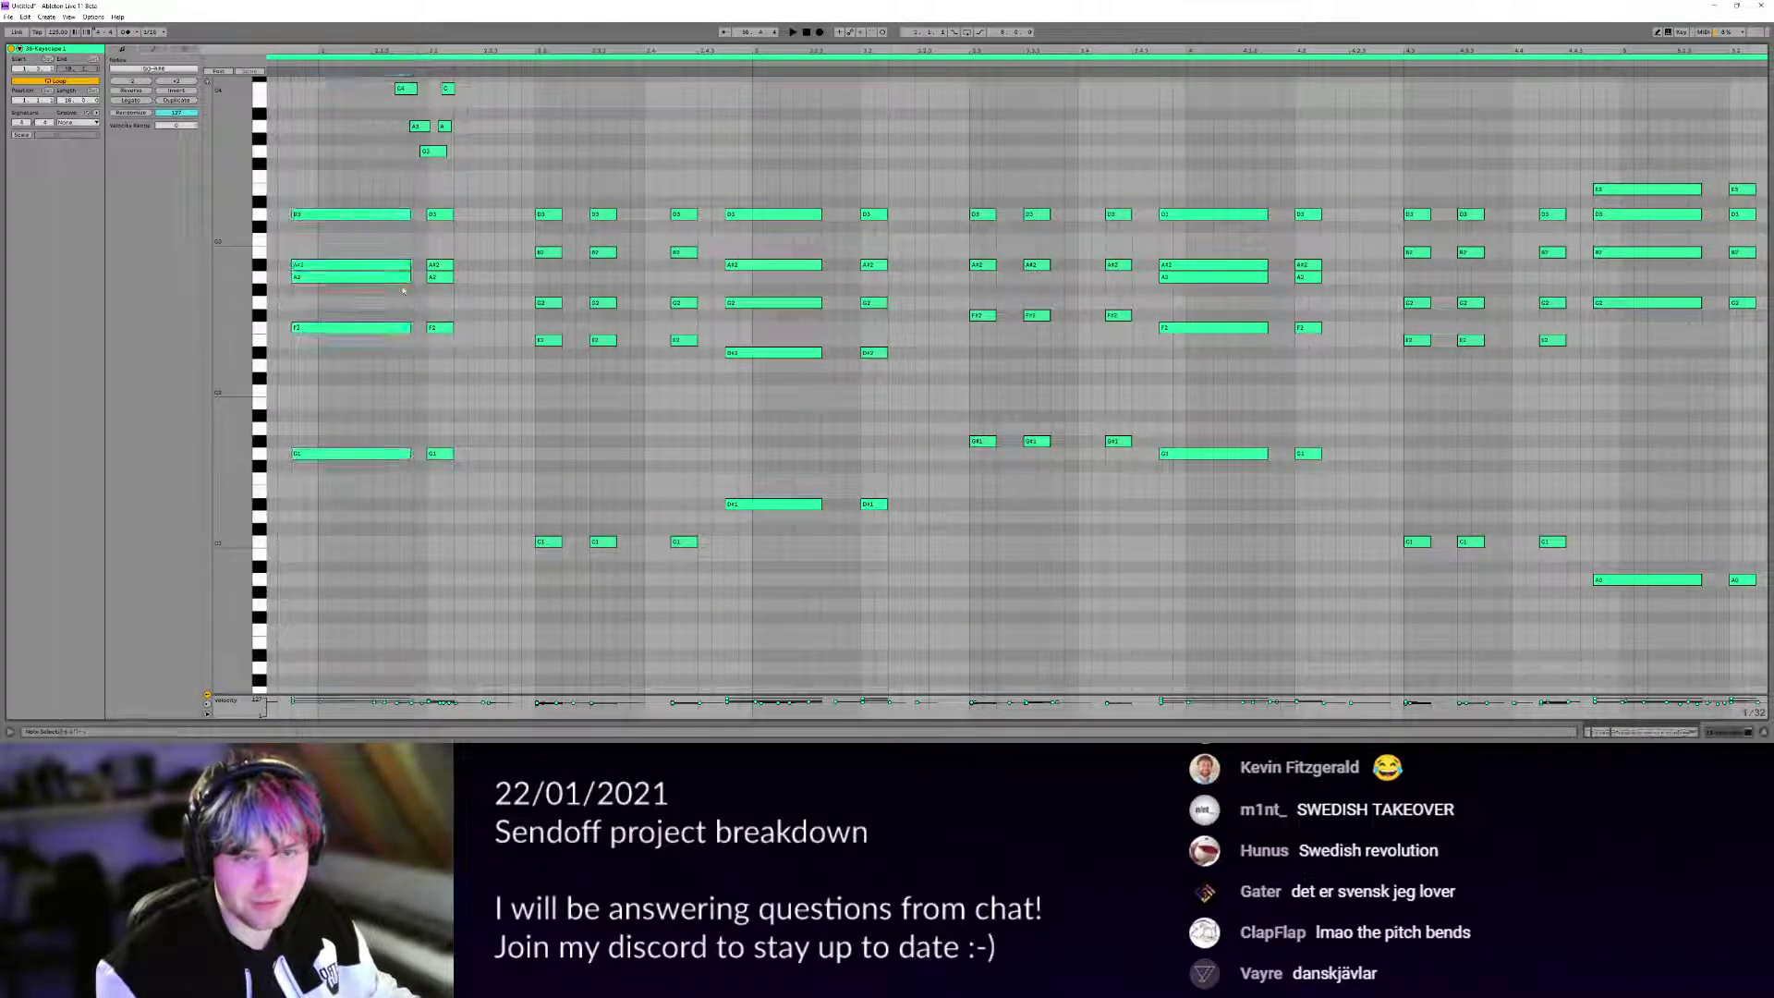
pyautogui.moveTo(410, 458); pyautogui.dragTo(534, 215)
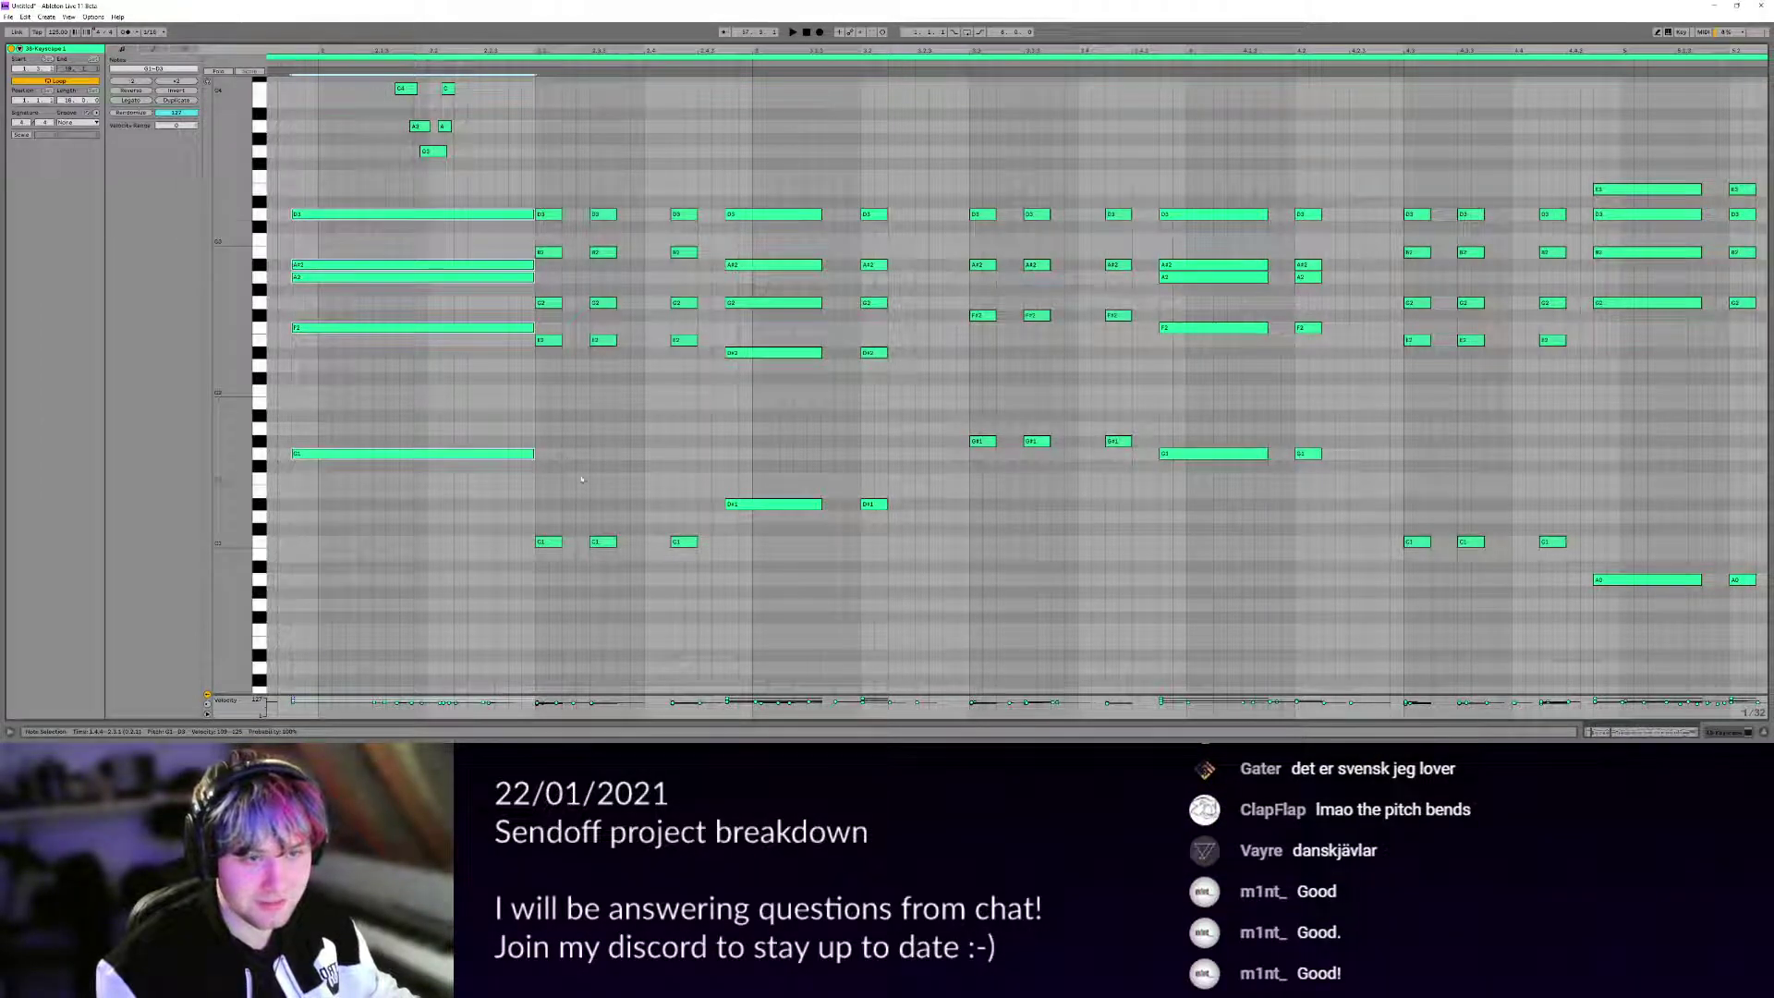
pyautogui.moveTo(704, 447); pyautogui.dragTo(770, 458)
# Solo the lower Keyscape track and play its combined clip from just before the first chord.
pyautogui.click(1727, 732)
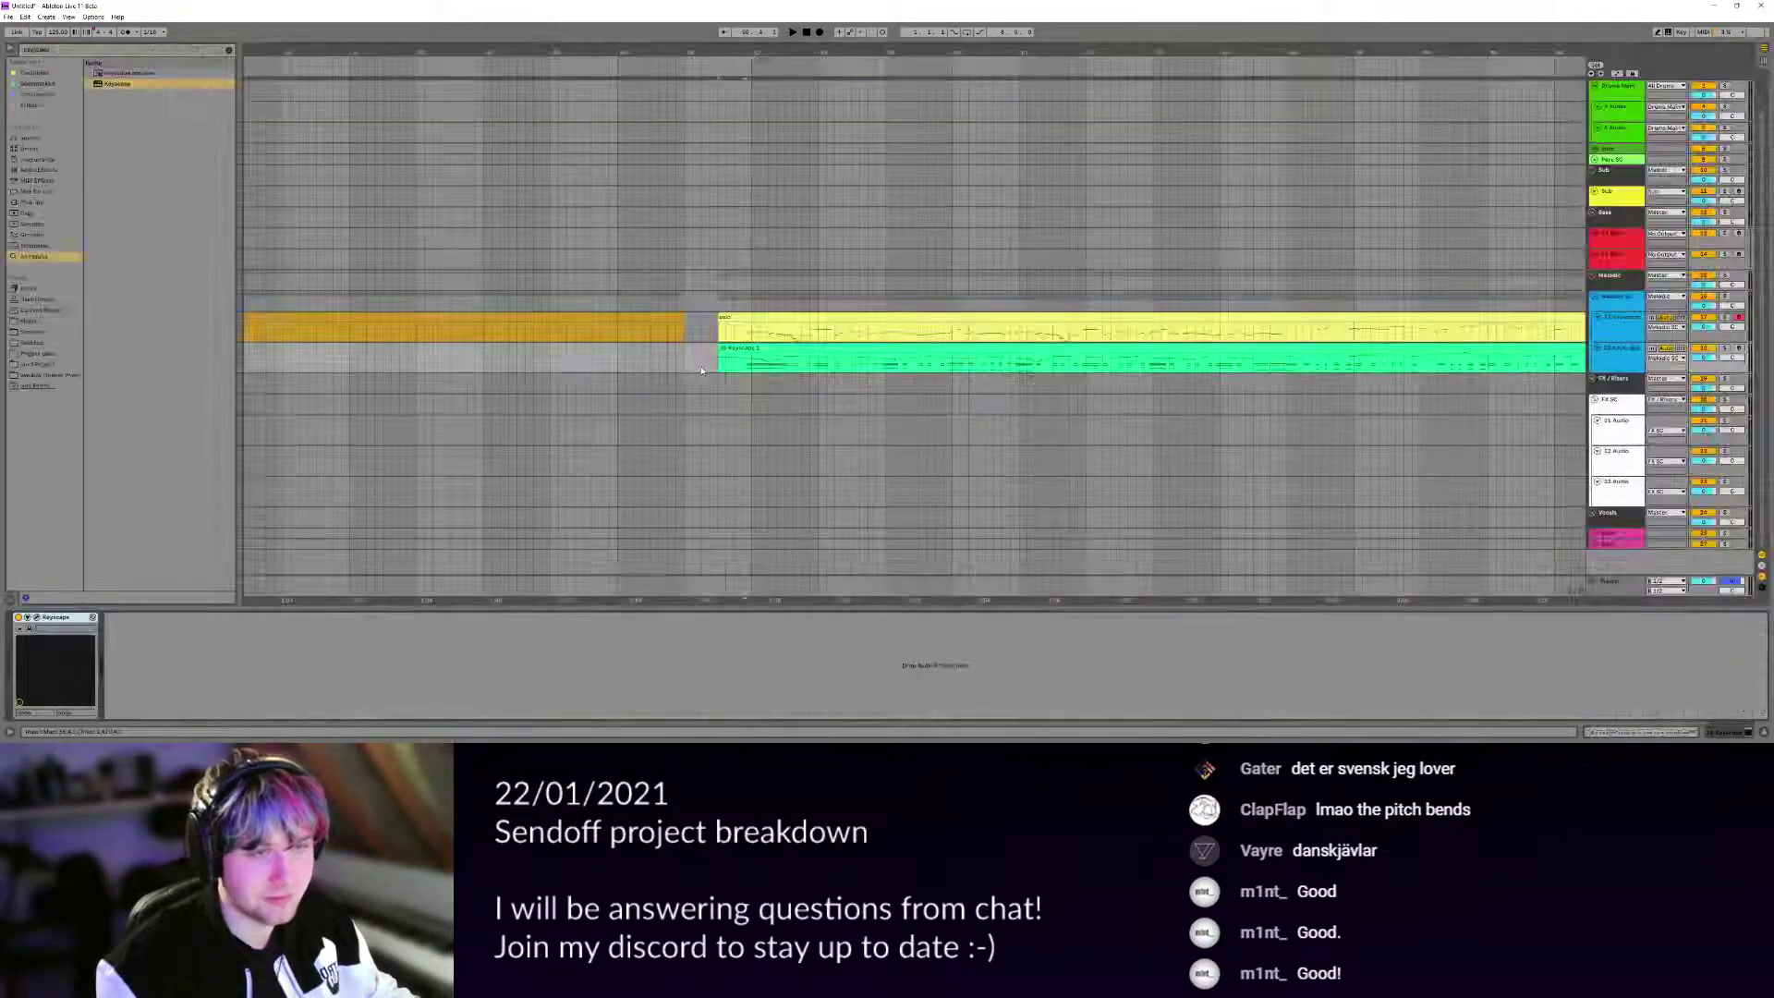
pyautogui.scroll(1, 1728, 435)
pyautogui.press('space')
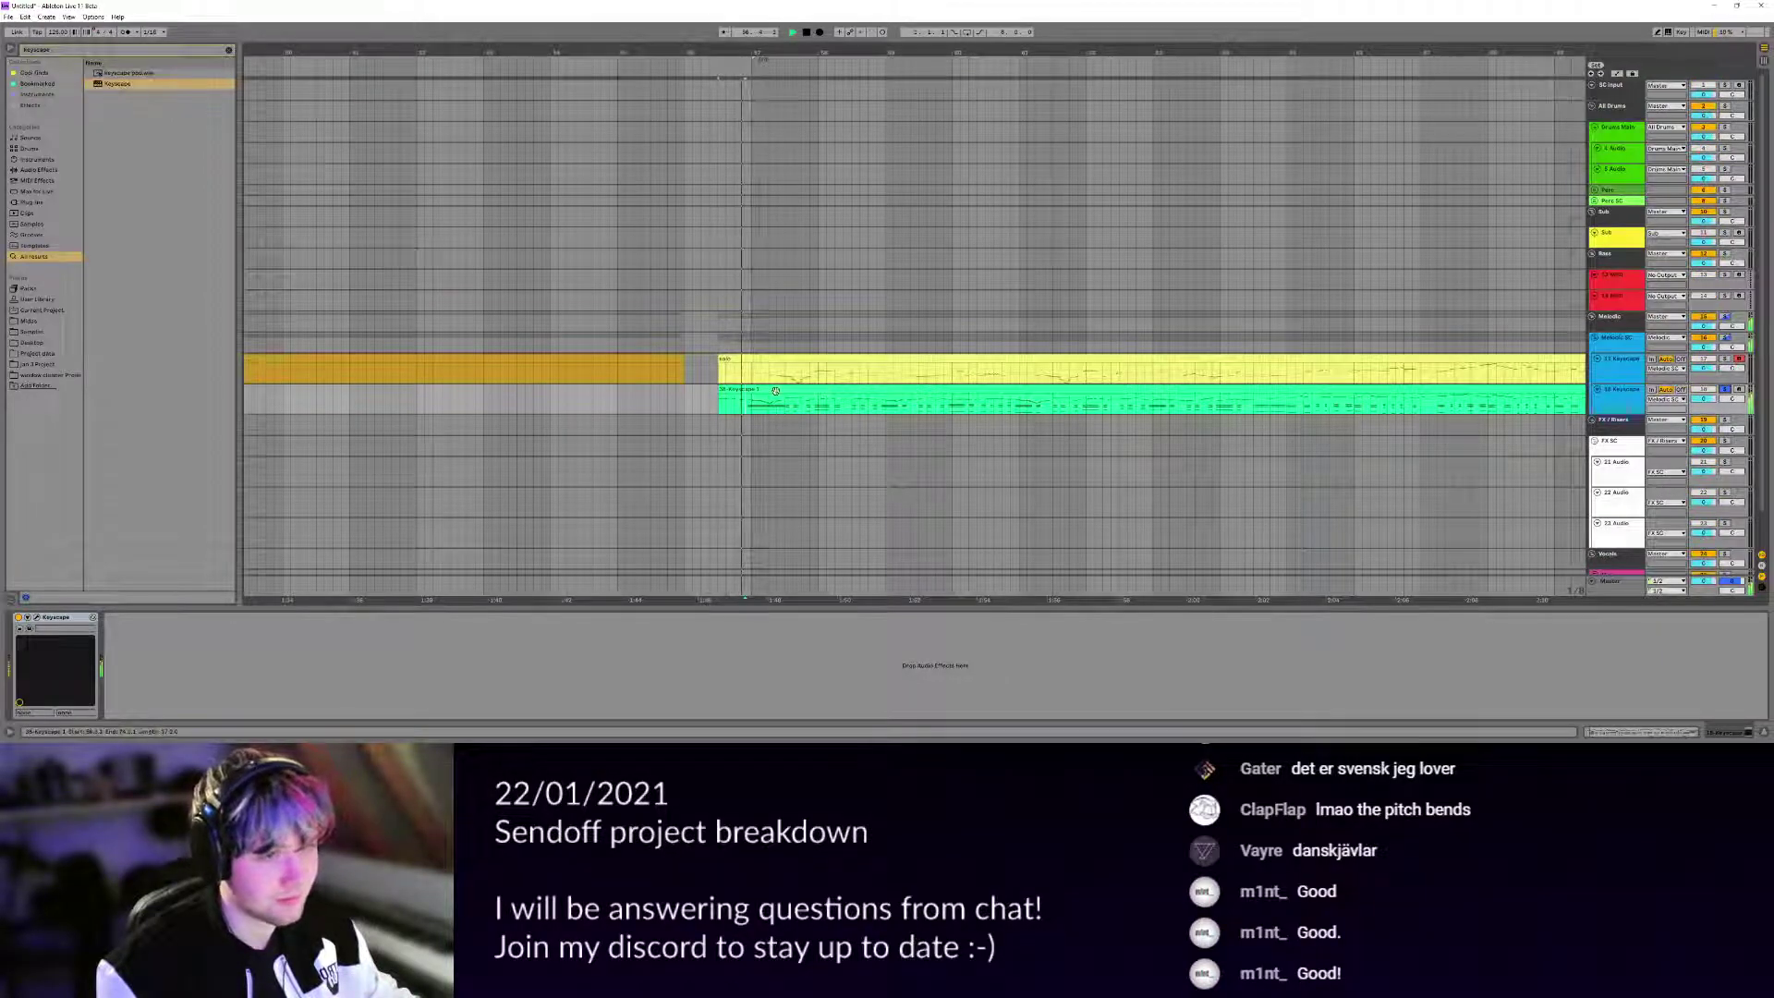
# Stop playback and undo the opening chord's lengthening and the lead notes added to the chord clip.
pyautogui.hotkey('shift', 'Tab')
pyautogui.press('space')
pyautogui.hotkey('ctrl', 'z')
pyautogui.hotkey('ctrl', 'z')
pyautogui.hotkey('ctrl', 'z')
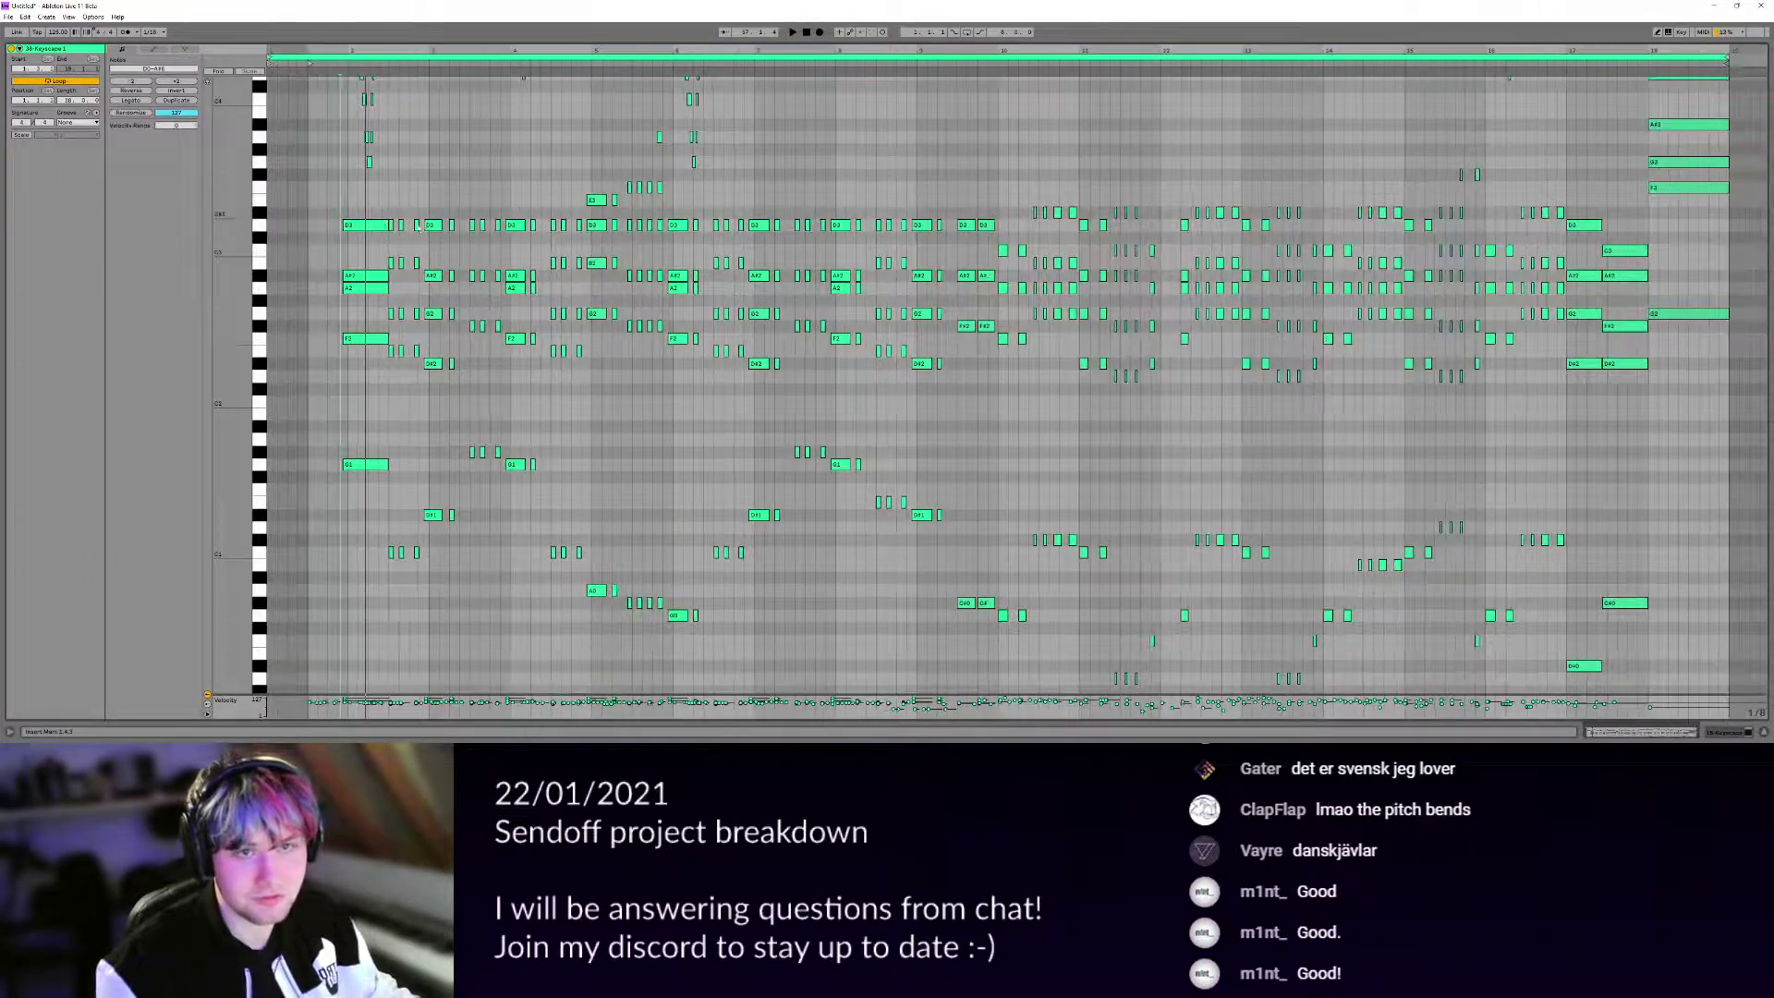
# Paste the lead notes into the chord clip so they start with the first chord, and play from there.
pyautogui.scroll(3, 415, 224)
pyautogui.click(332, 263)
pyautogui.scroll(6, 333, 264)
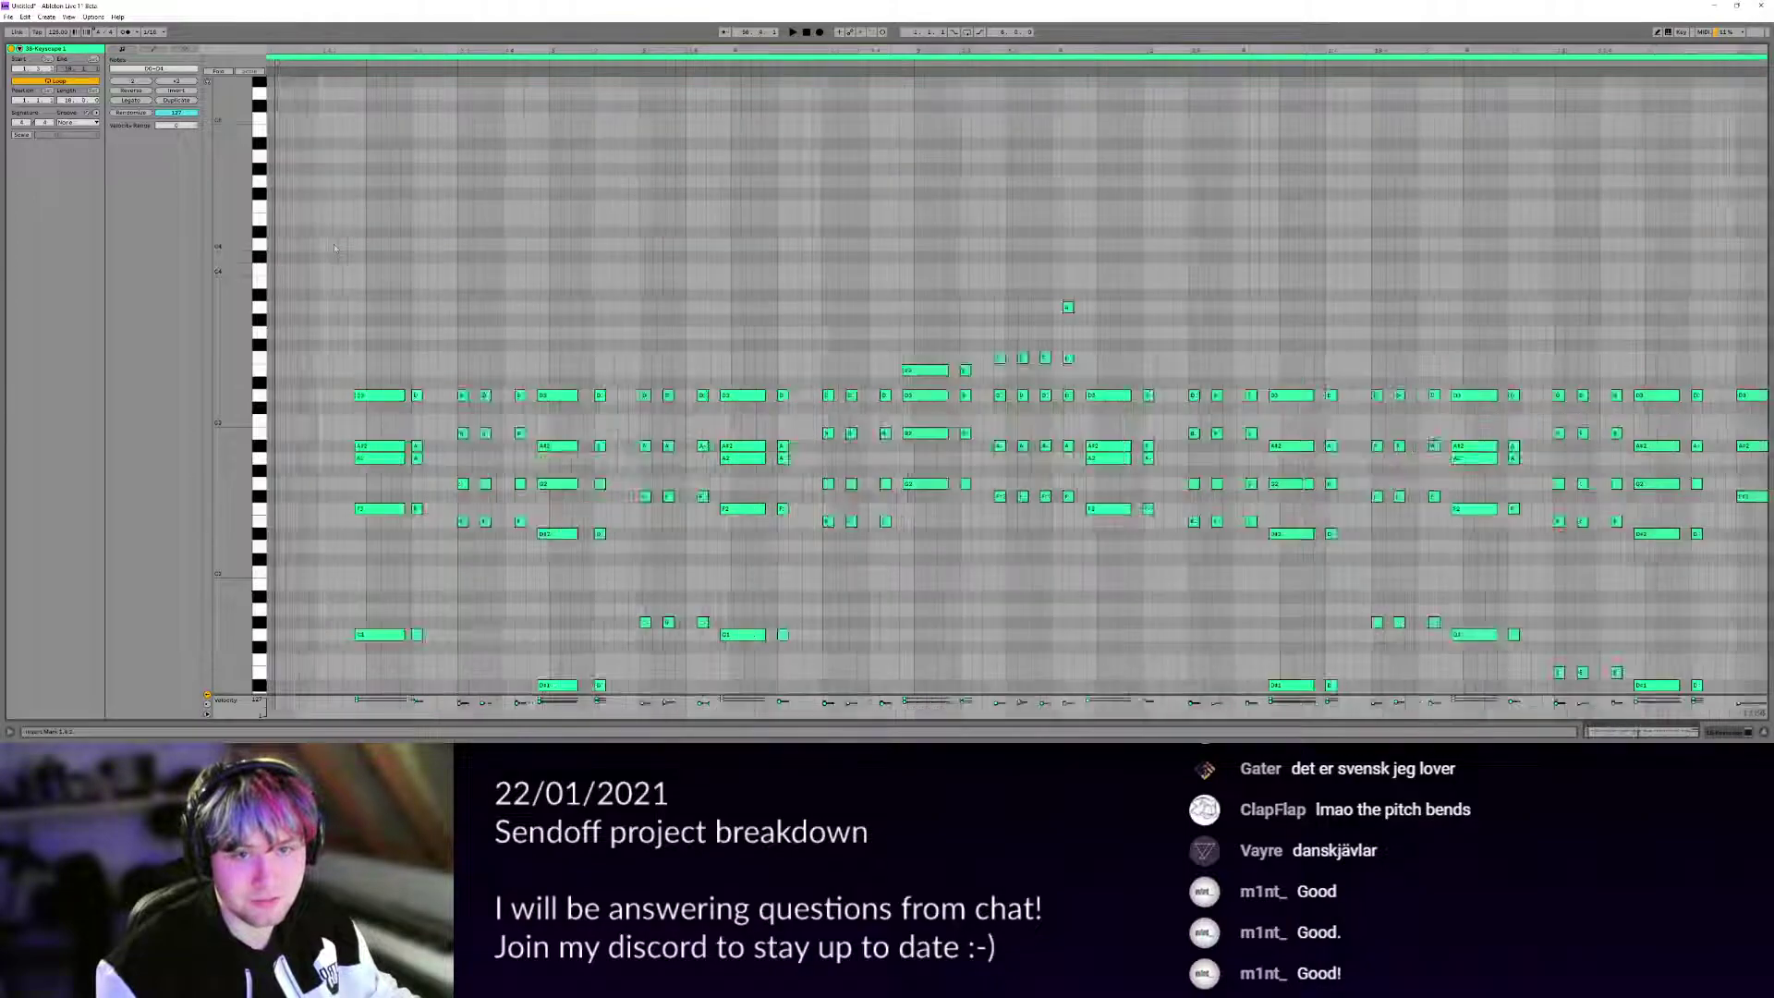
pyautogui.click(441, 270)
pyautogui.hotkey('ctrl', 'v')
pyautogui.scroll(-8, 441, 269)
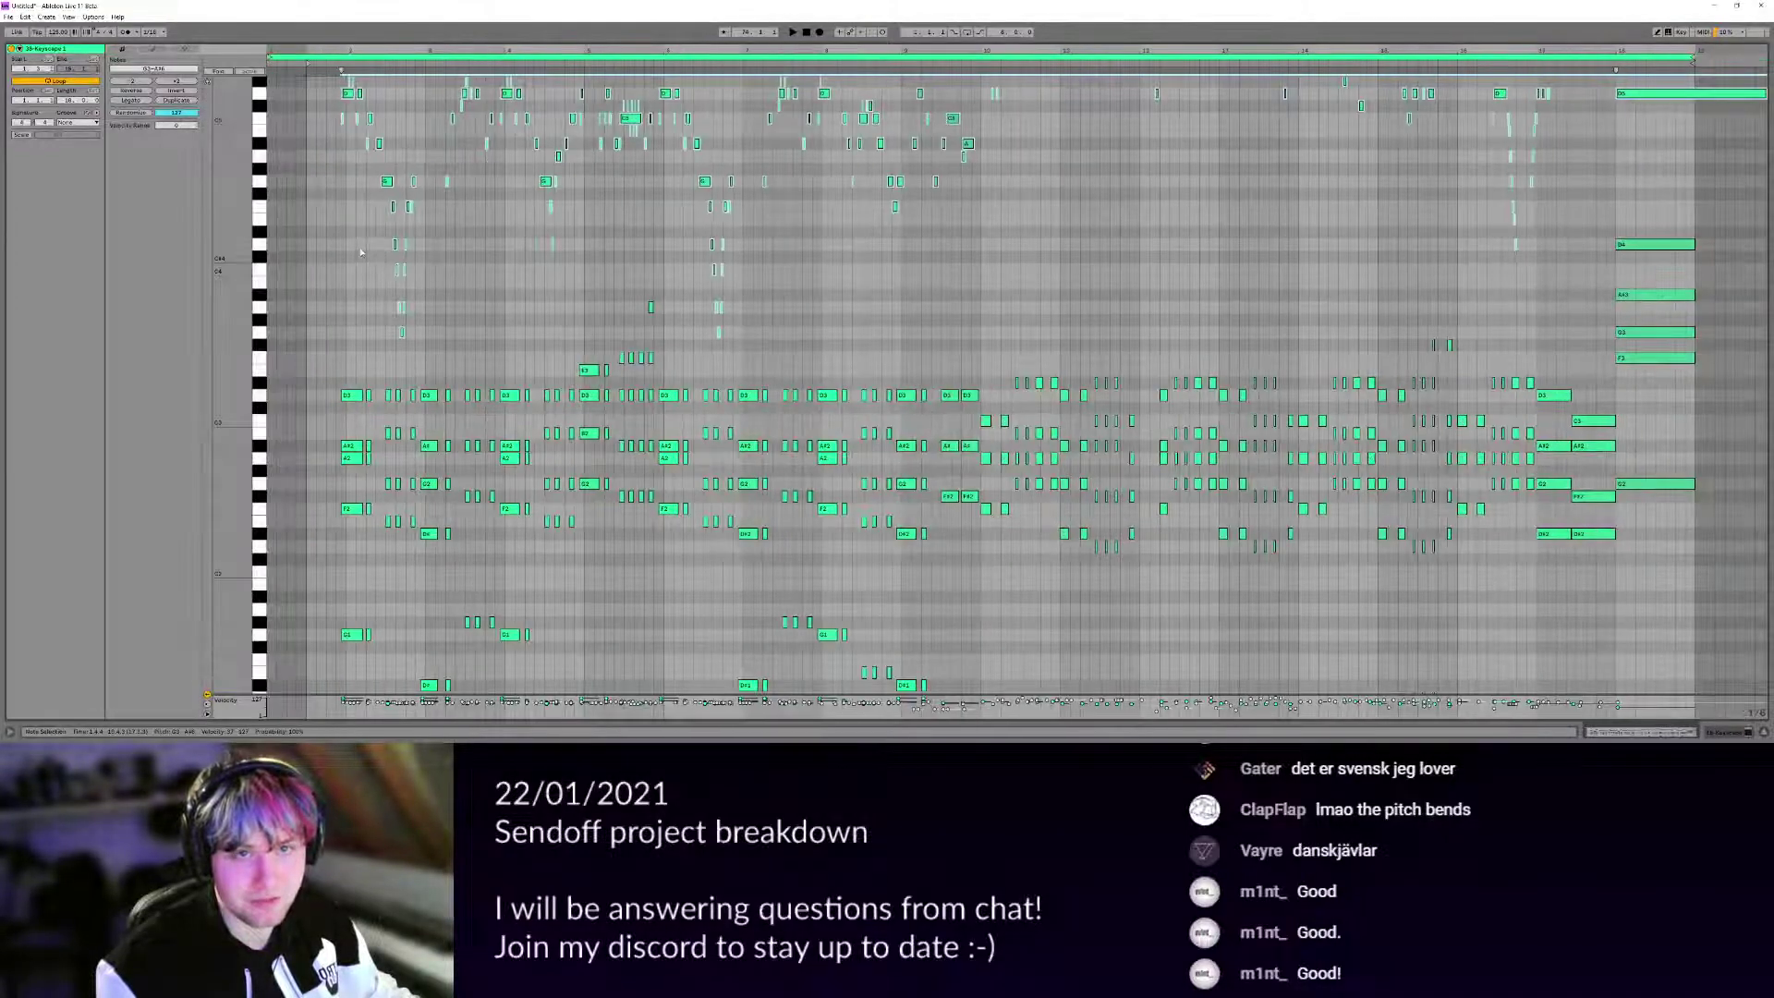
pyautogui.scroll(6, 352, 259)
pyautogui.moveTo(309, 247); pyautogui.dragTo(472, 258)
pyautogui.click(431, 231)
pyautogui.press('space')
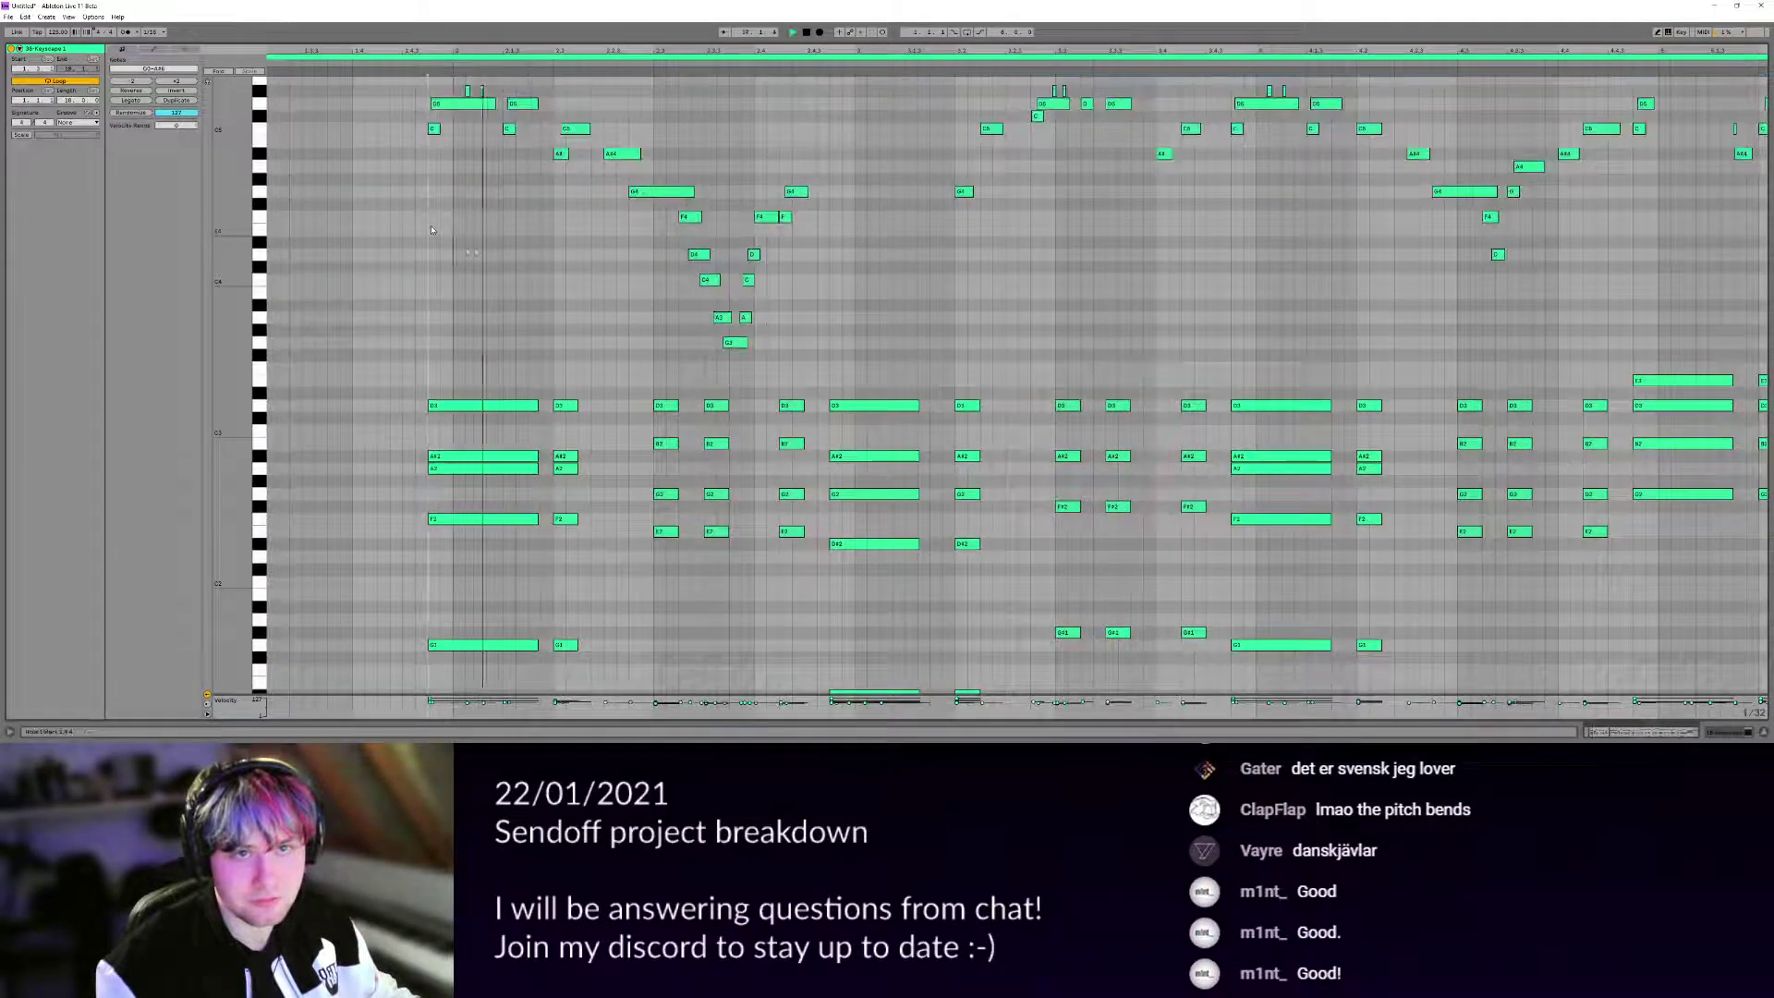
# View the lead clip and the combined clip together in the piano roll to compare their alignment, and reopen the combined clip alone.
pyautogui.scroll(-3, 432, 231)
pyautogui.hotkey('shift', 'Tab')
pyautogui.scroll(2, 883, 353)
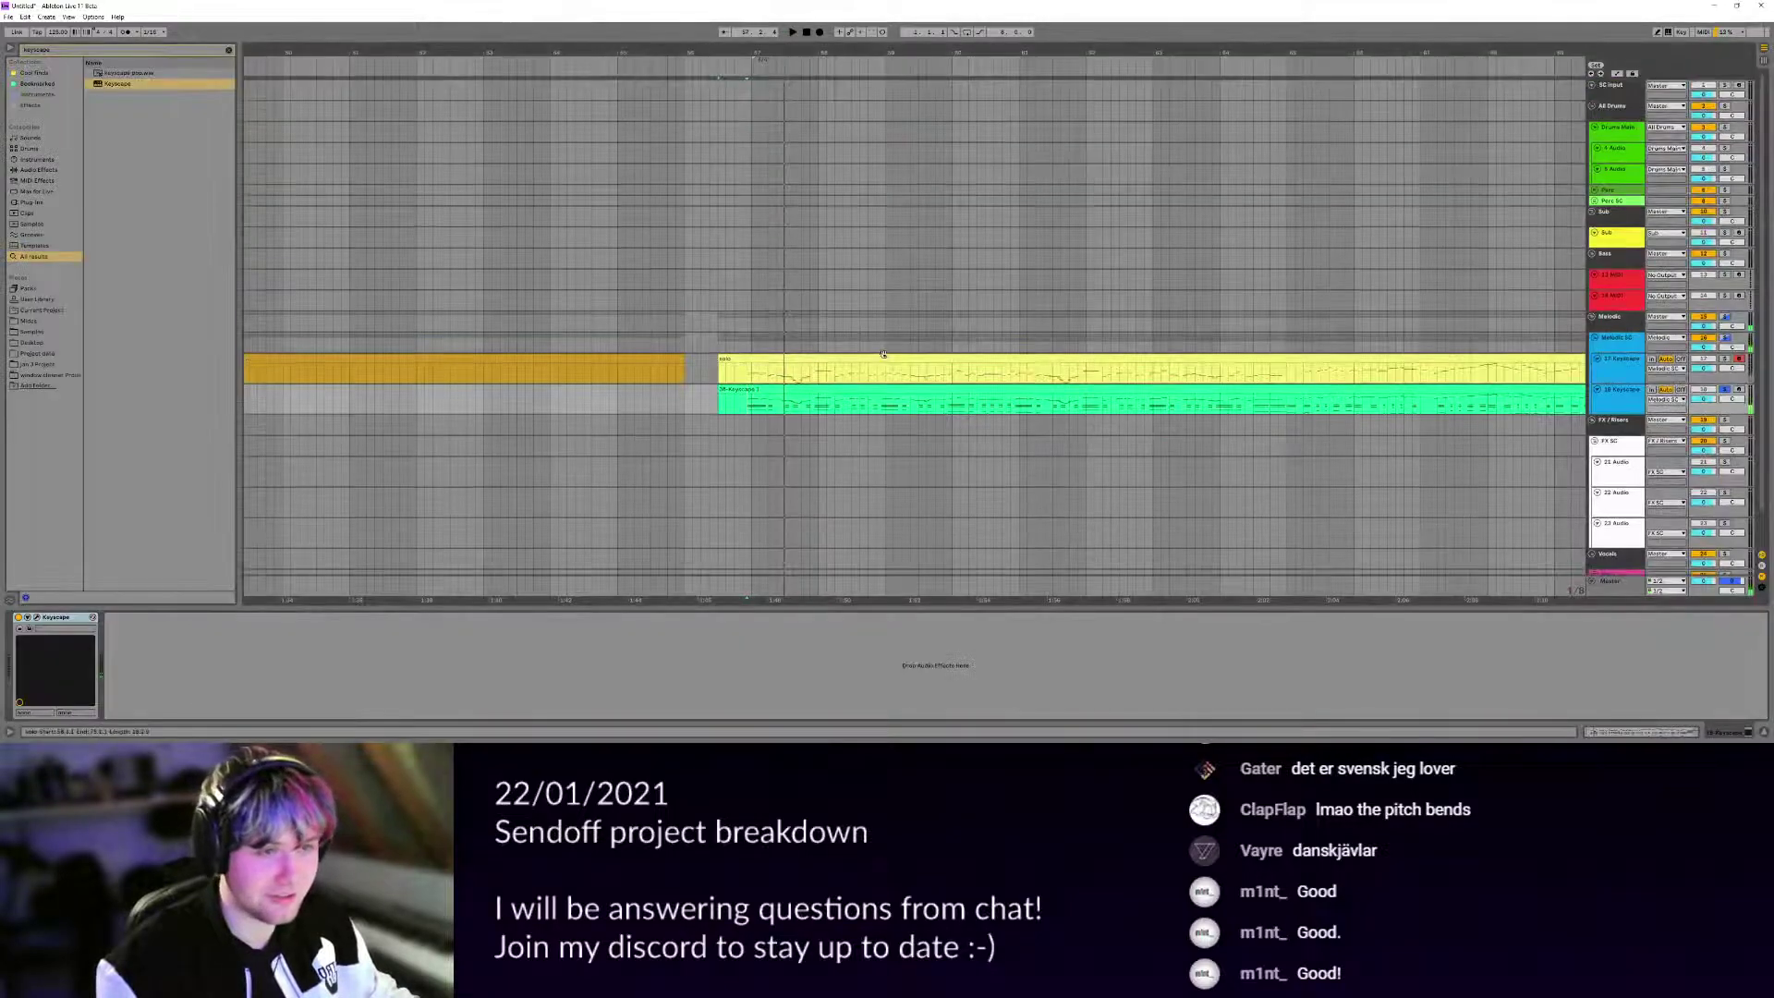
pyautogui.doubleClick(806, 388)
pyautogui.hotkey('shift', 'Tab')
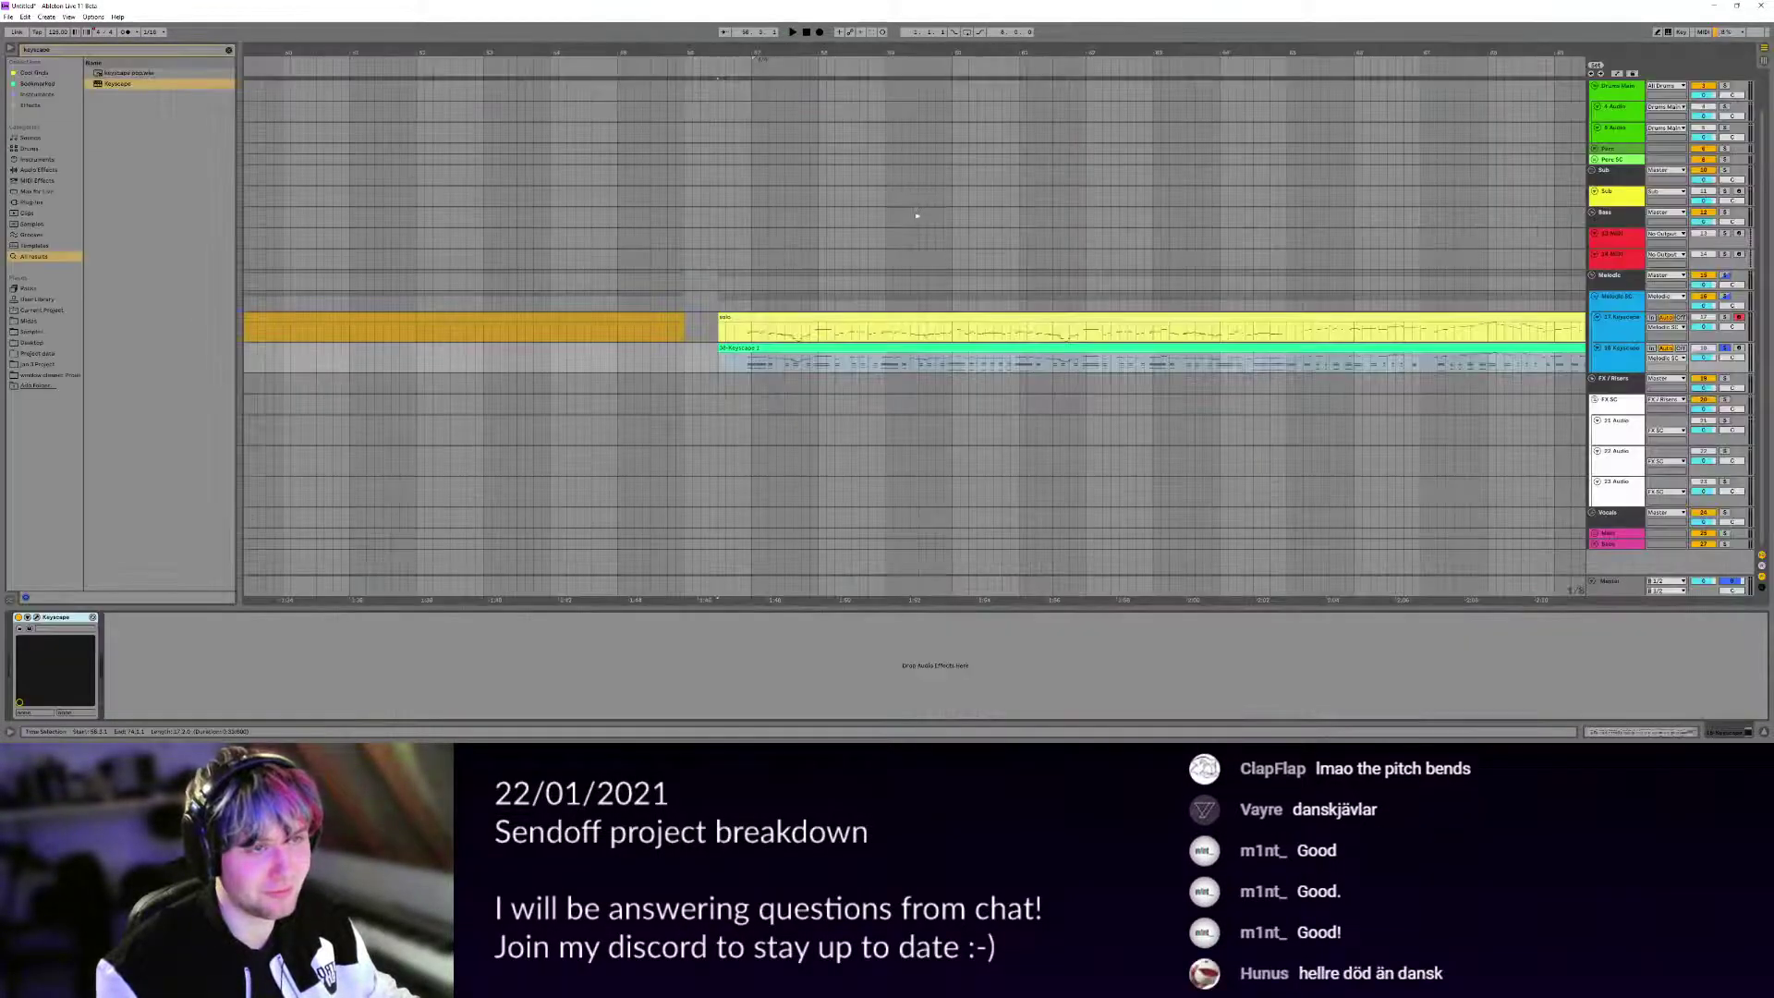
pyautogui.scroll(2, 911, 277)
pyautogui.keyDown('shift'); pyautogui.click(906, 347); pyautogui.keyUp('shift')
pyautogui.hotkey('shift', 'Tab')
pyautogui.click(900, 160)
pyautogui.click(934, 159)
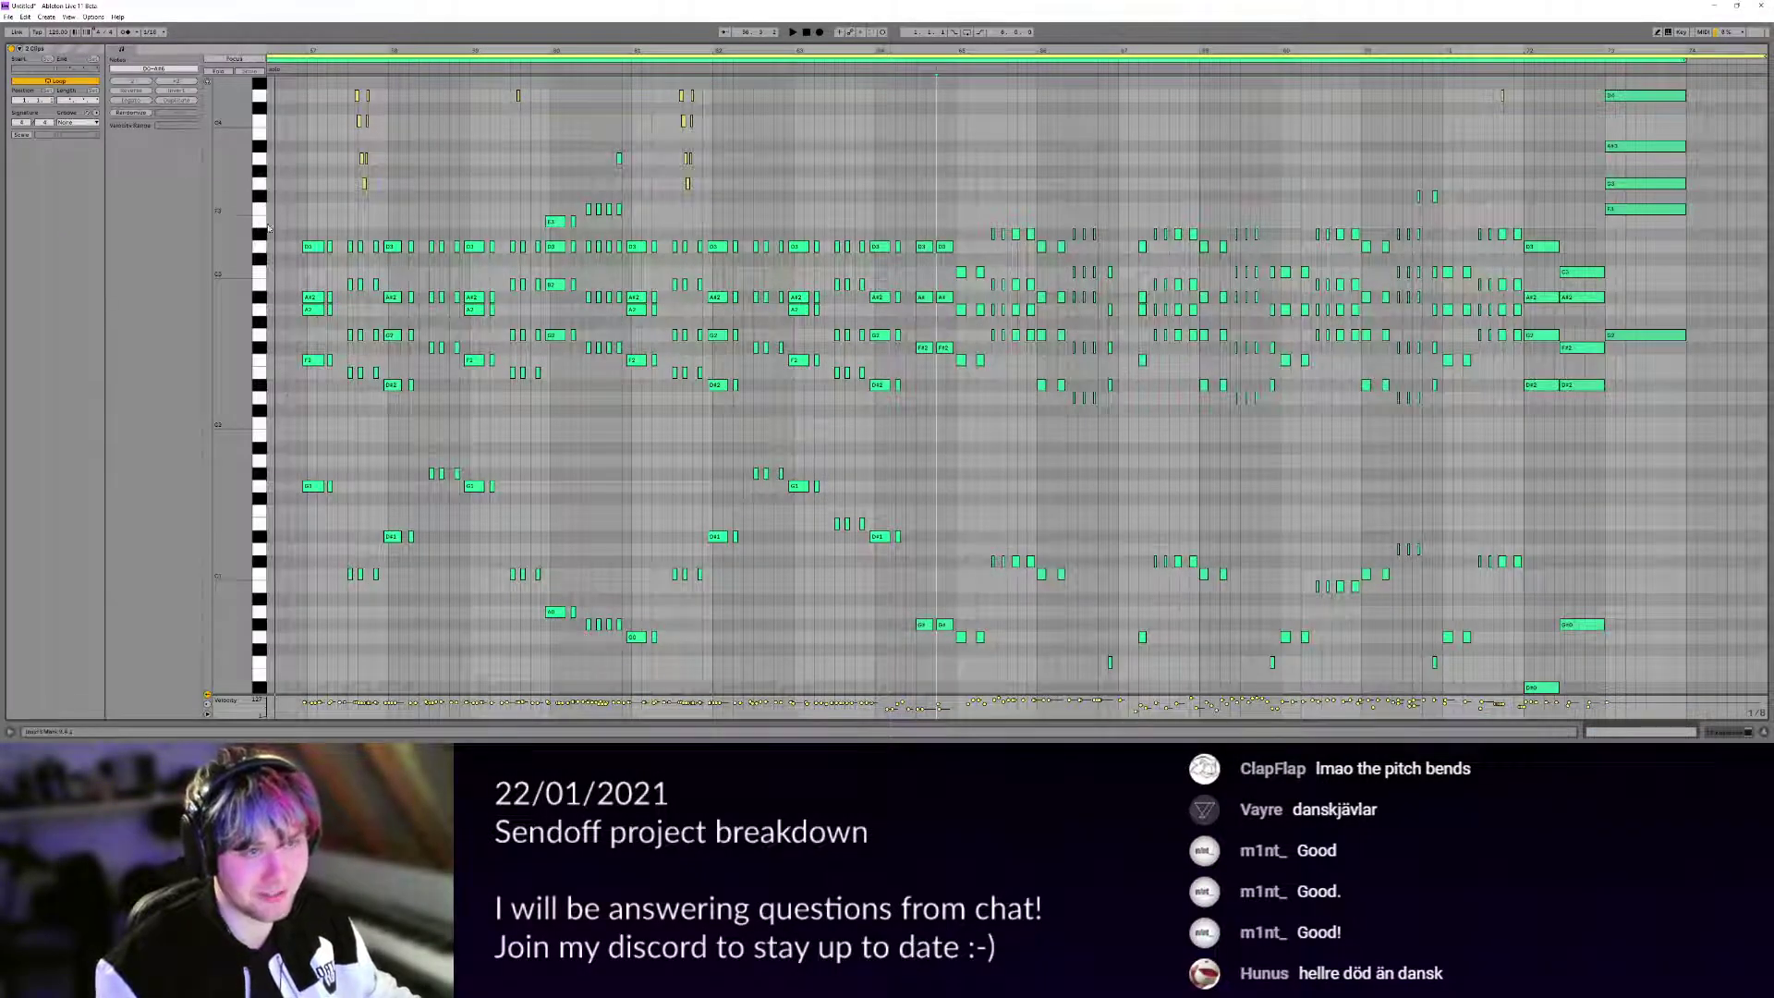
pyautogui.hotkey('shift', 'Tab')
pyautogui.doubleClick(887, 384)
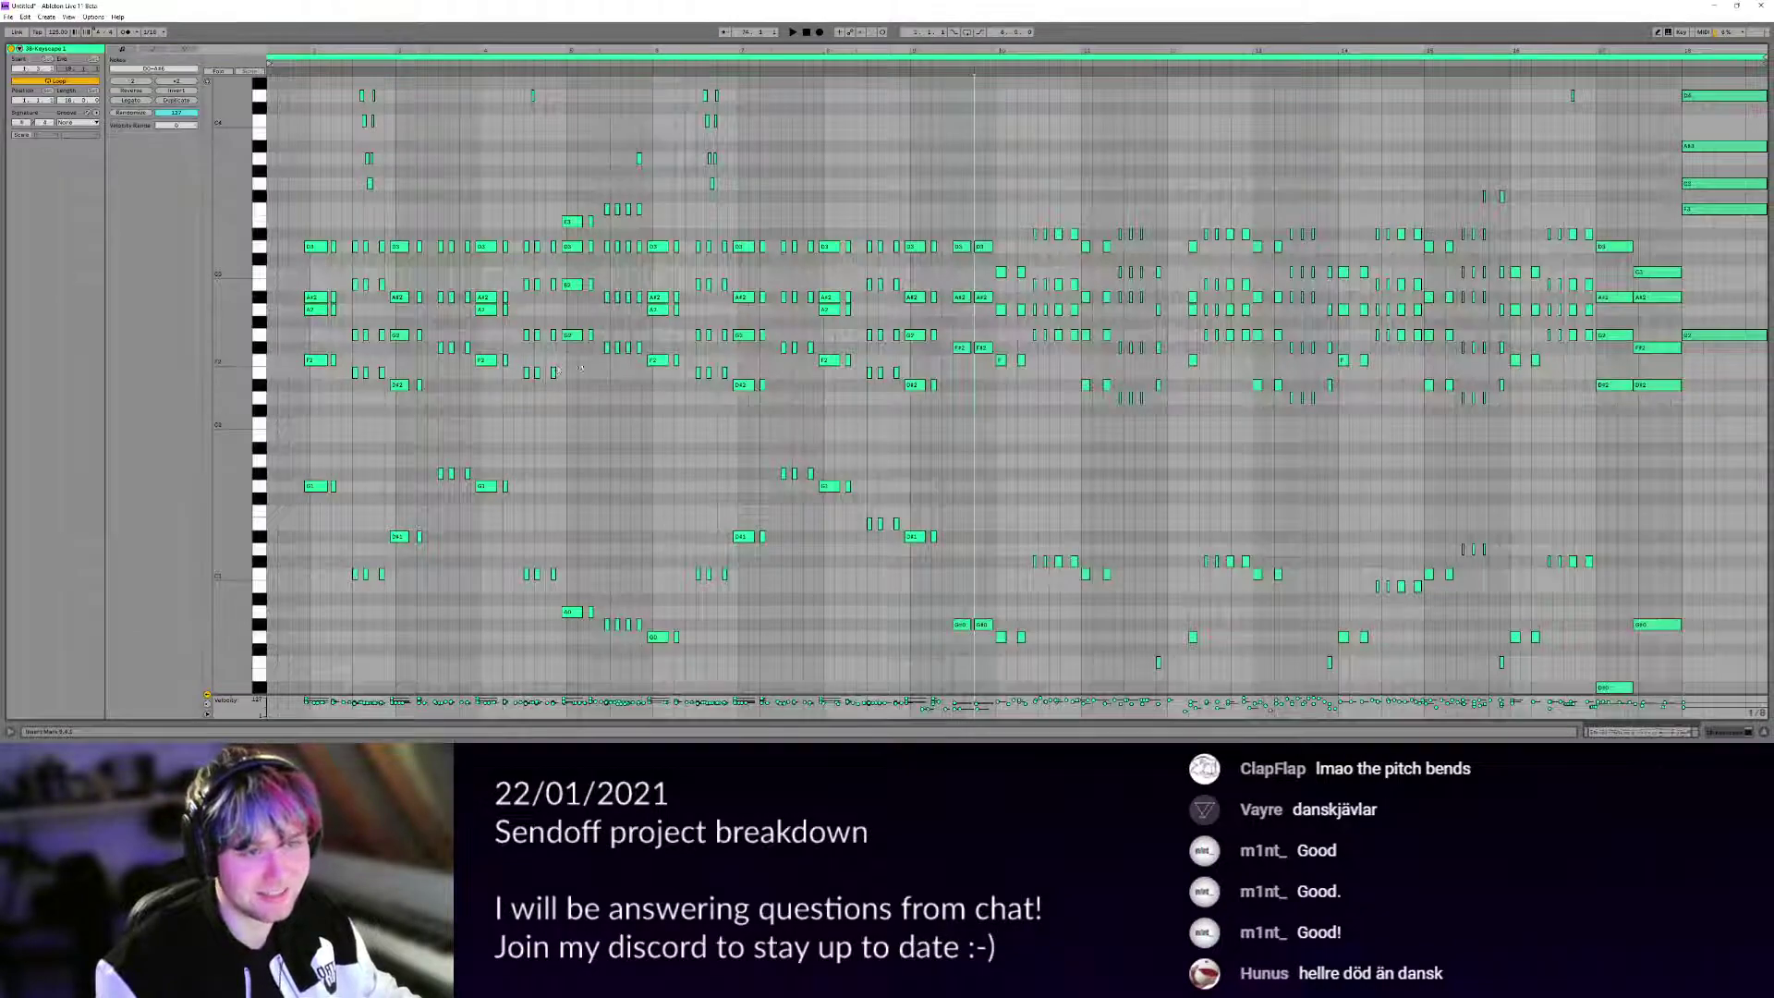
# Examine the voicings and bass notes of the opening chords and their short repeats in the combined clip.
pyautogui.moveTo(758, 178); pyautogui.dragTo(801, 211)
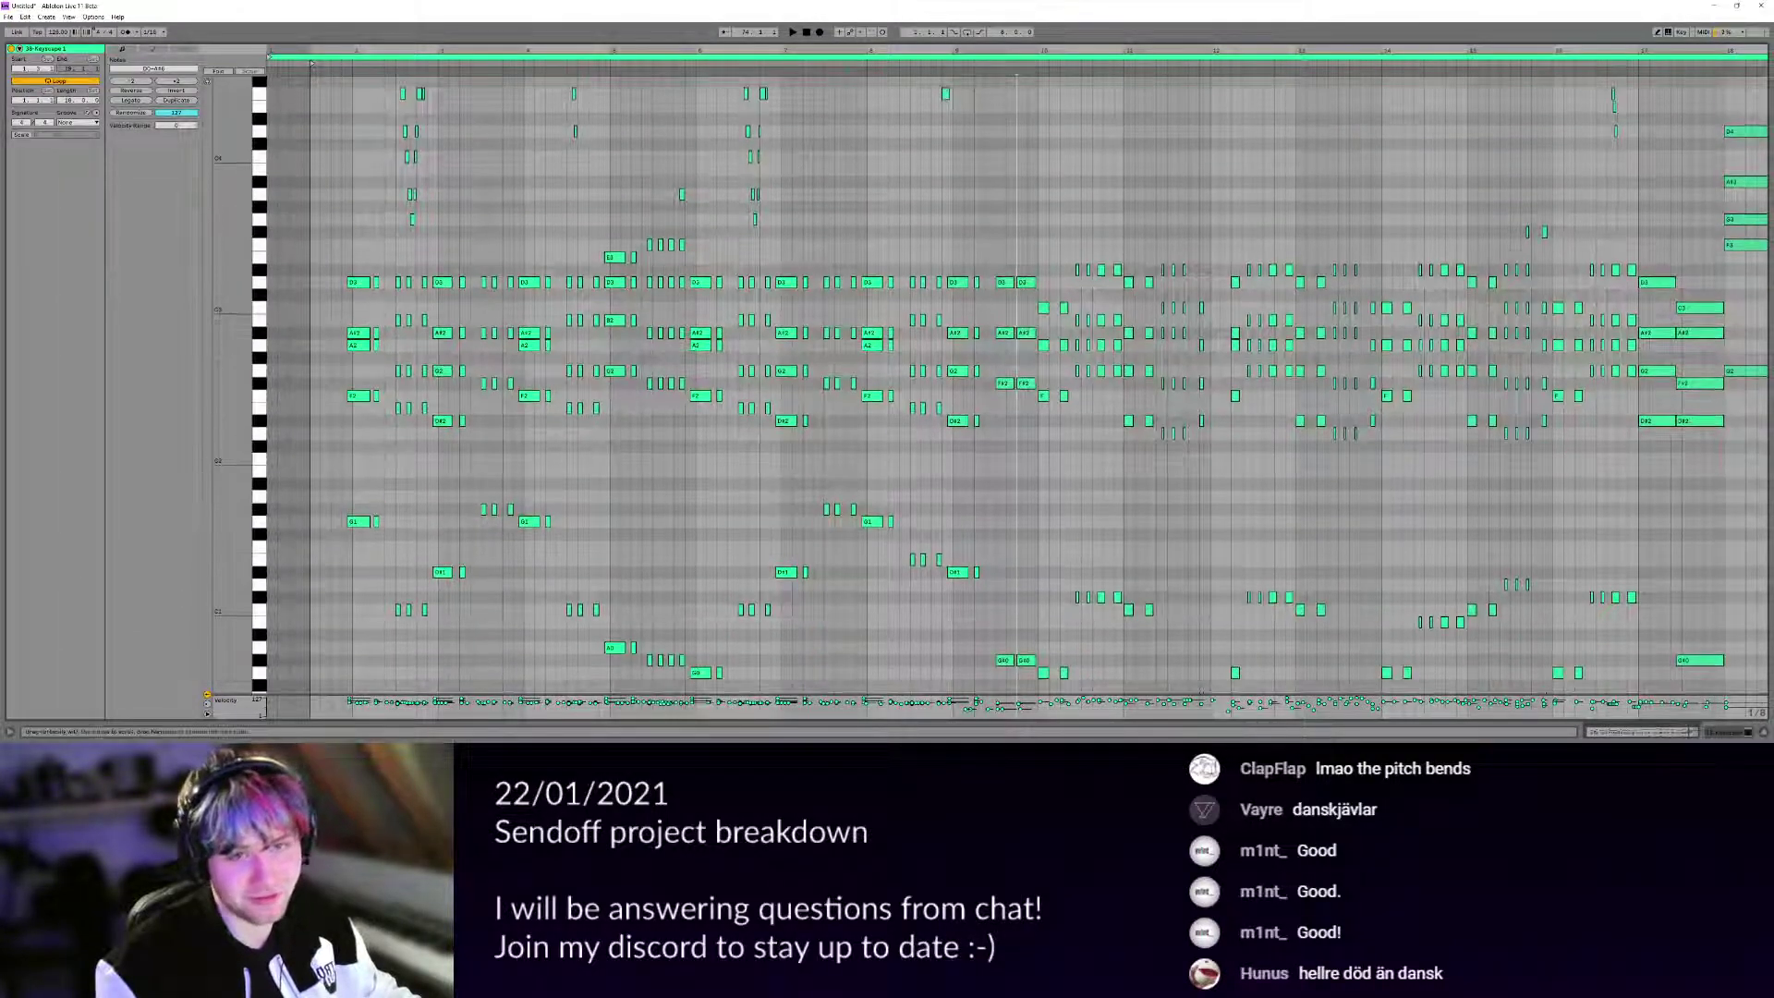
pyautogui.moveTo(231, 288)
pyautogui.mouseDown()
pyautogui.moveTo(206, 301)
pyautogui.moveTo(242, 302)
pyautogui.mouseUp()
pyautogui.moveTo(375, 203); pyautogui.dragTo(375, 96)
pyautogui.scroll(4, 375, 96)
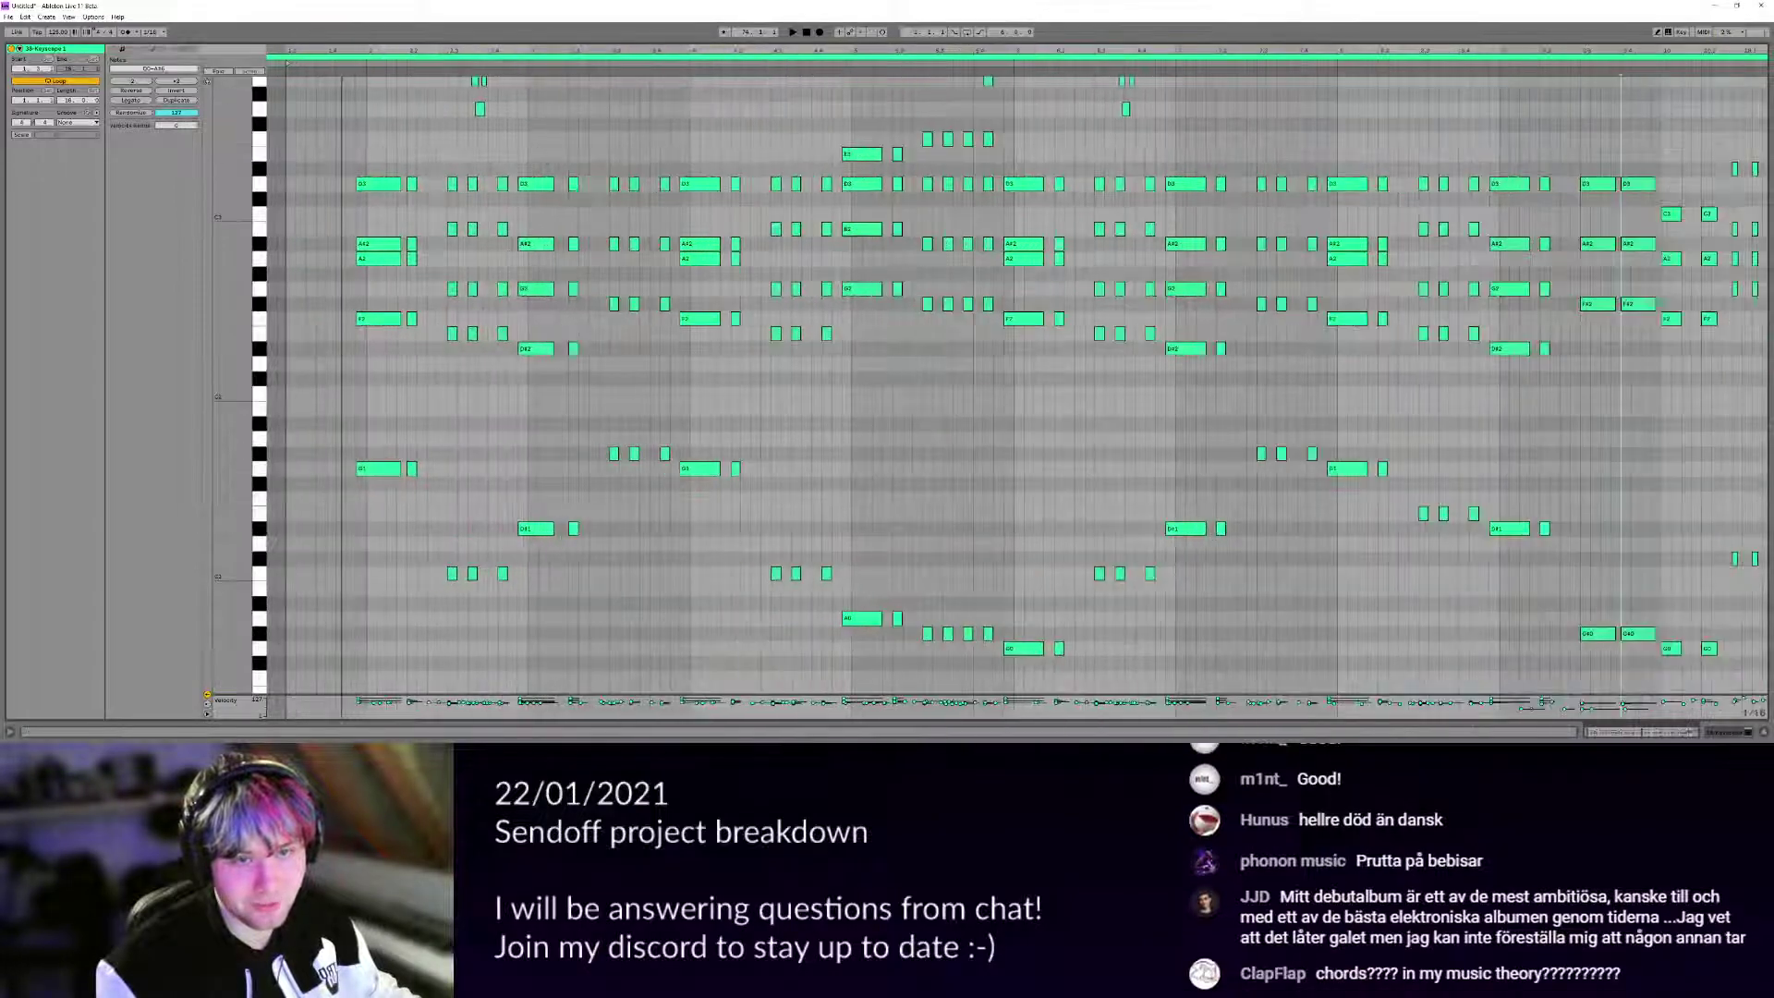
pyautogui.click(368, 182)
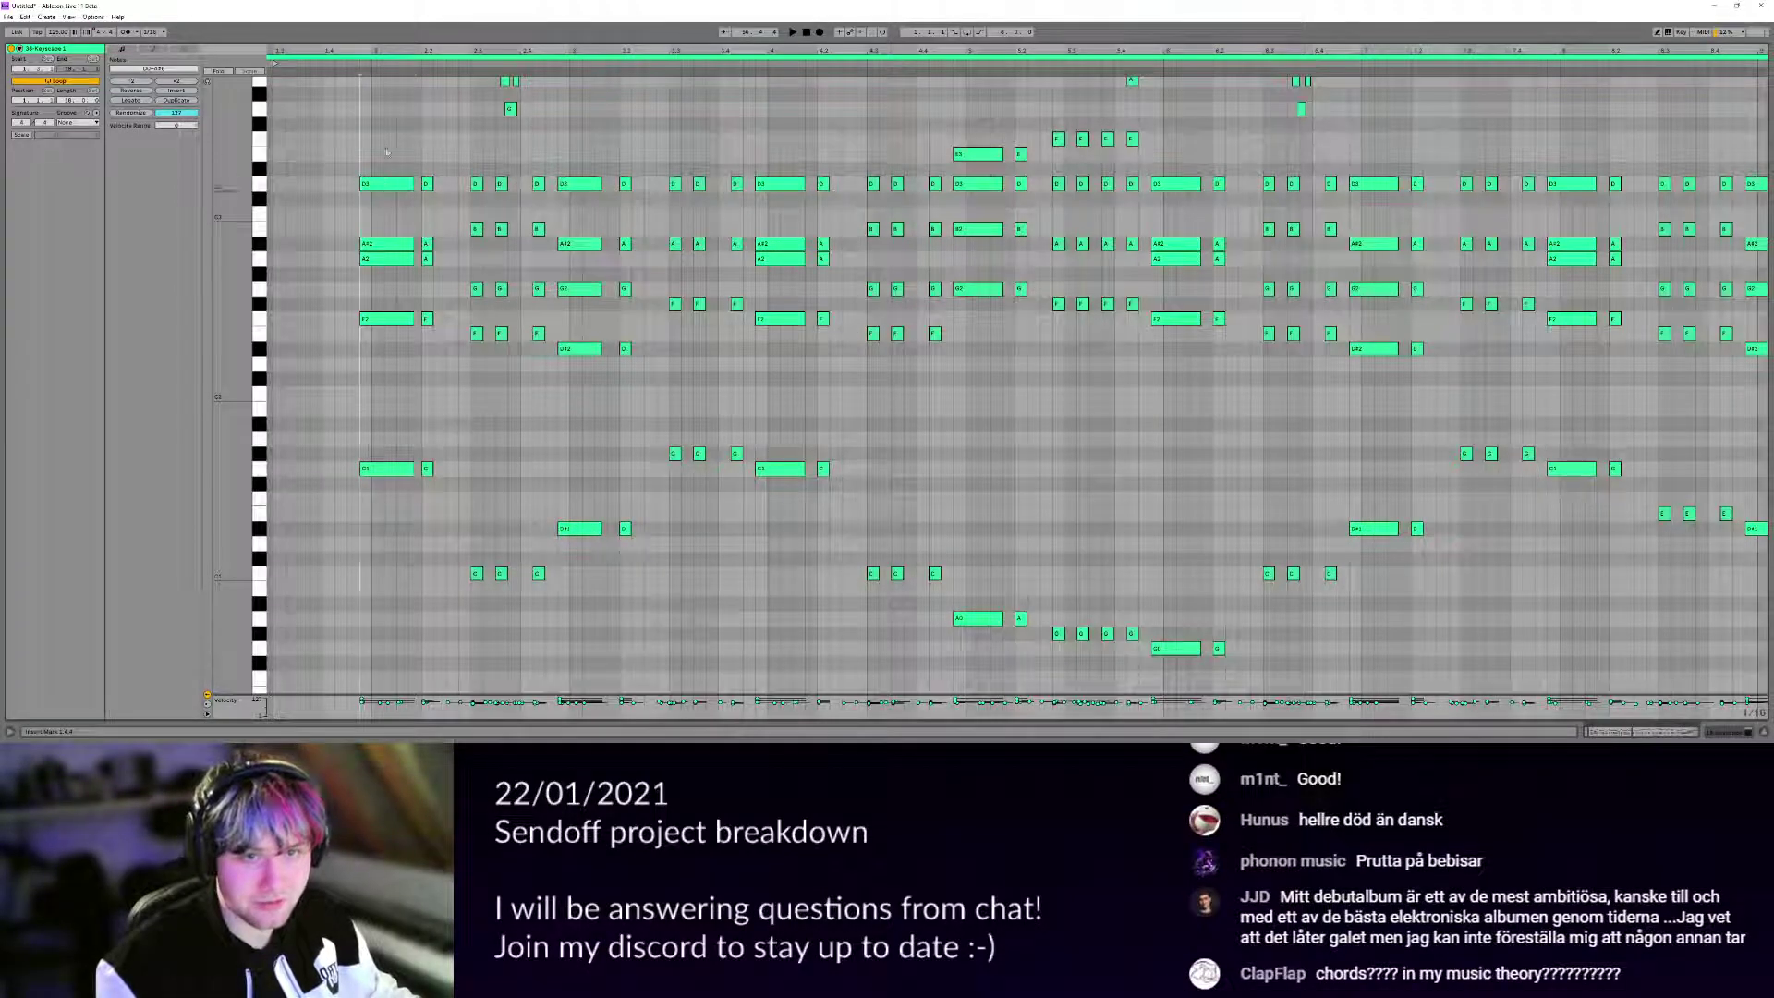
pyautogui.moveTo(386, 147); pyautogui.dragTo(370, 575)
pyautogui.moveTo(364, 104); pyautogui.dragTo(485, 577)
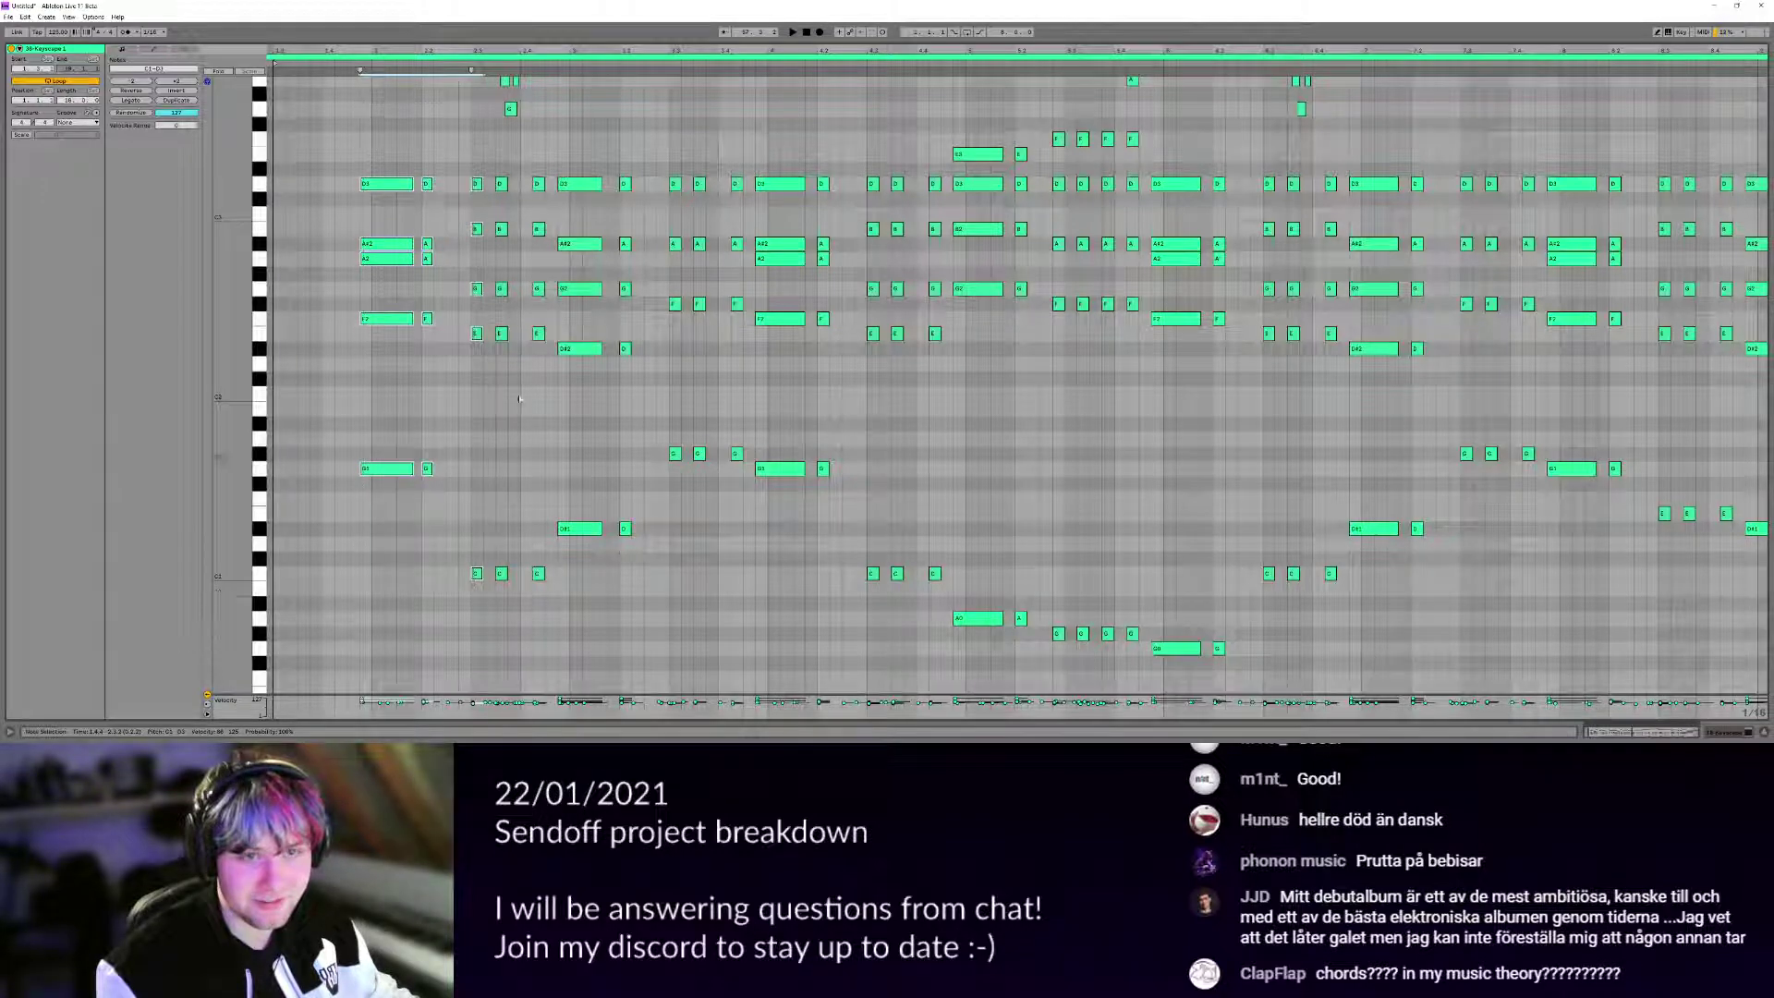
pyautogui.moveTo(575, 148); pyautogui.dragTo(561, 537)
pyautogui.scroll(3, 421, 488)
pyautogui.moveTo(462, 459); pyautogui.dragTo(566, 485)
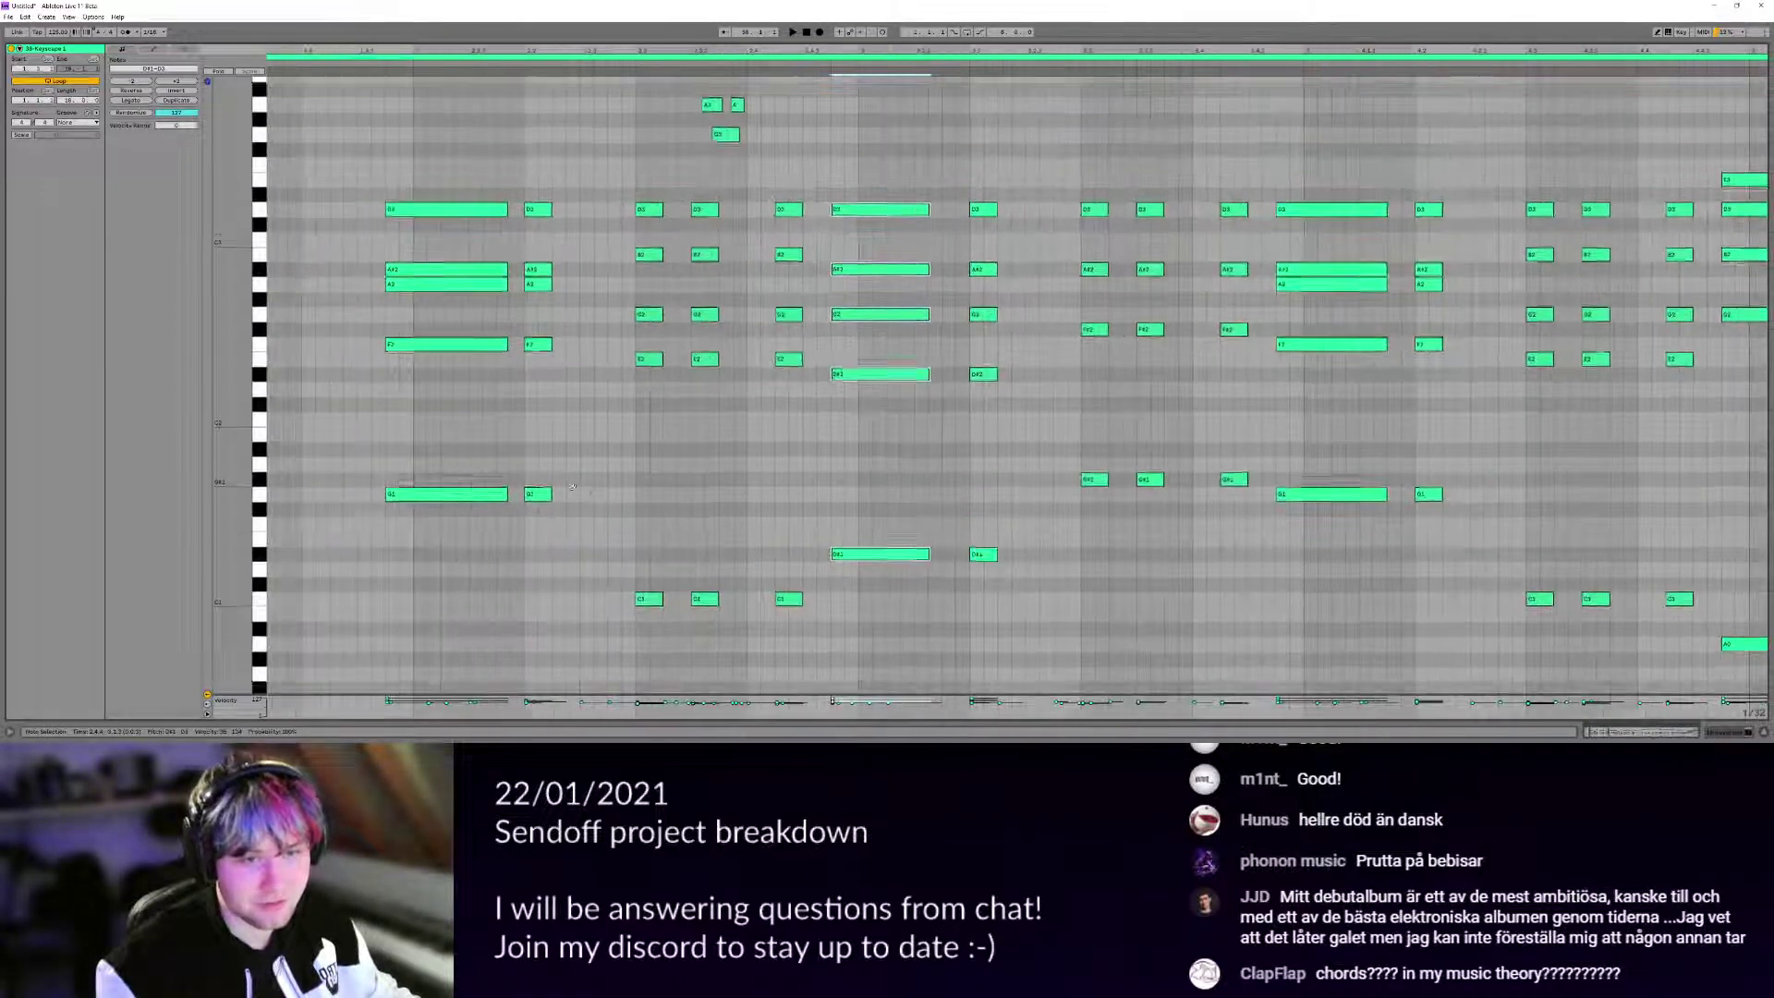
# Try raising the three short C bass notes under the second chord by one octave, compare the neighbouring chords, and undo the change.
pyautogui.moveTo(638, 583); pyautogui.dragTo(770, 624)
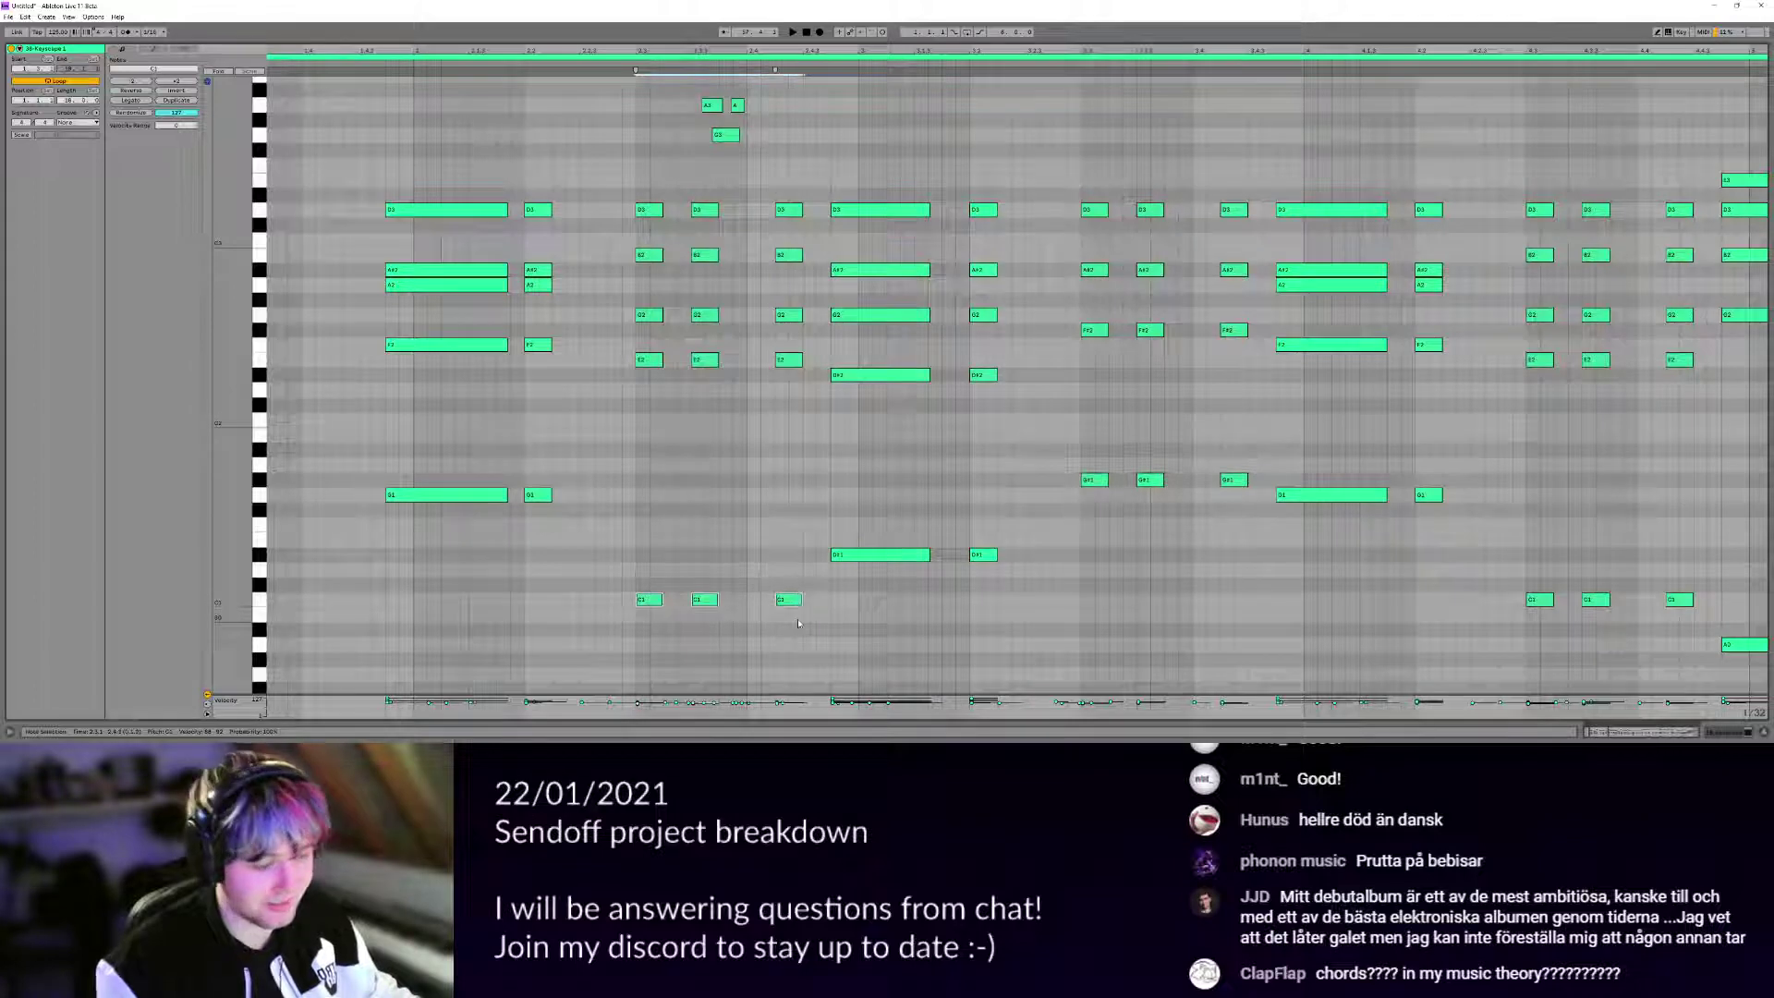
pyautogui.hotkey('shift', 'Up')
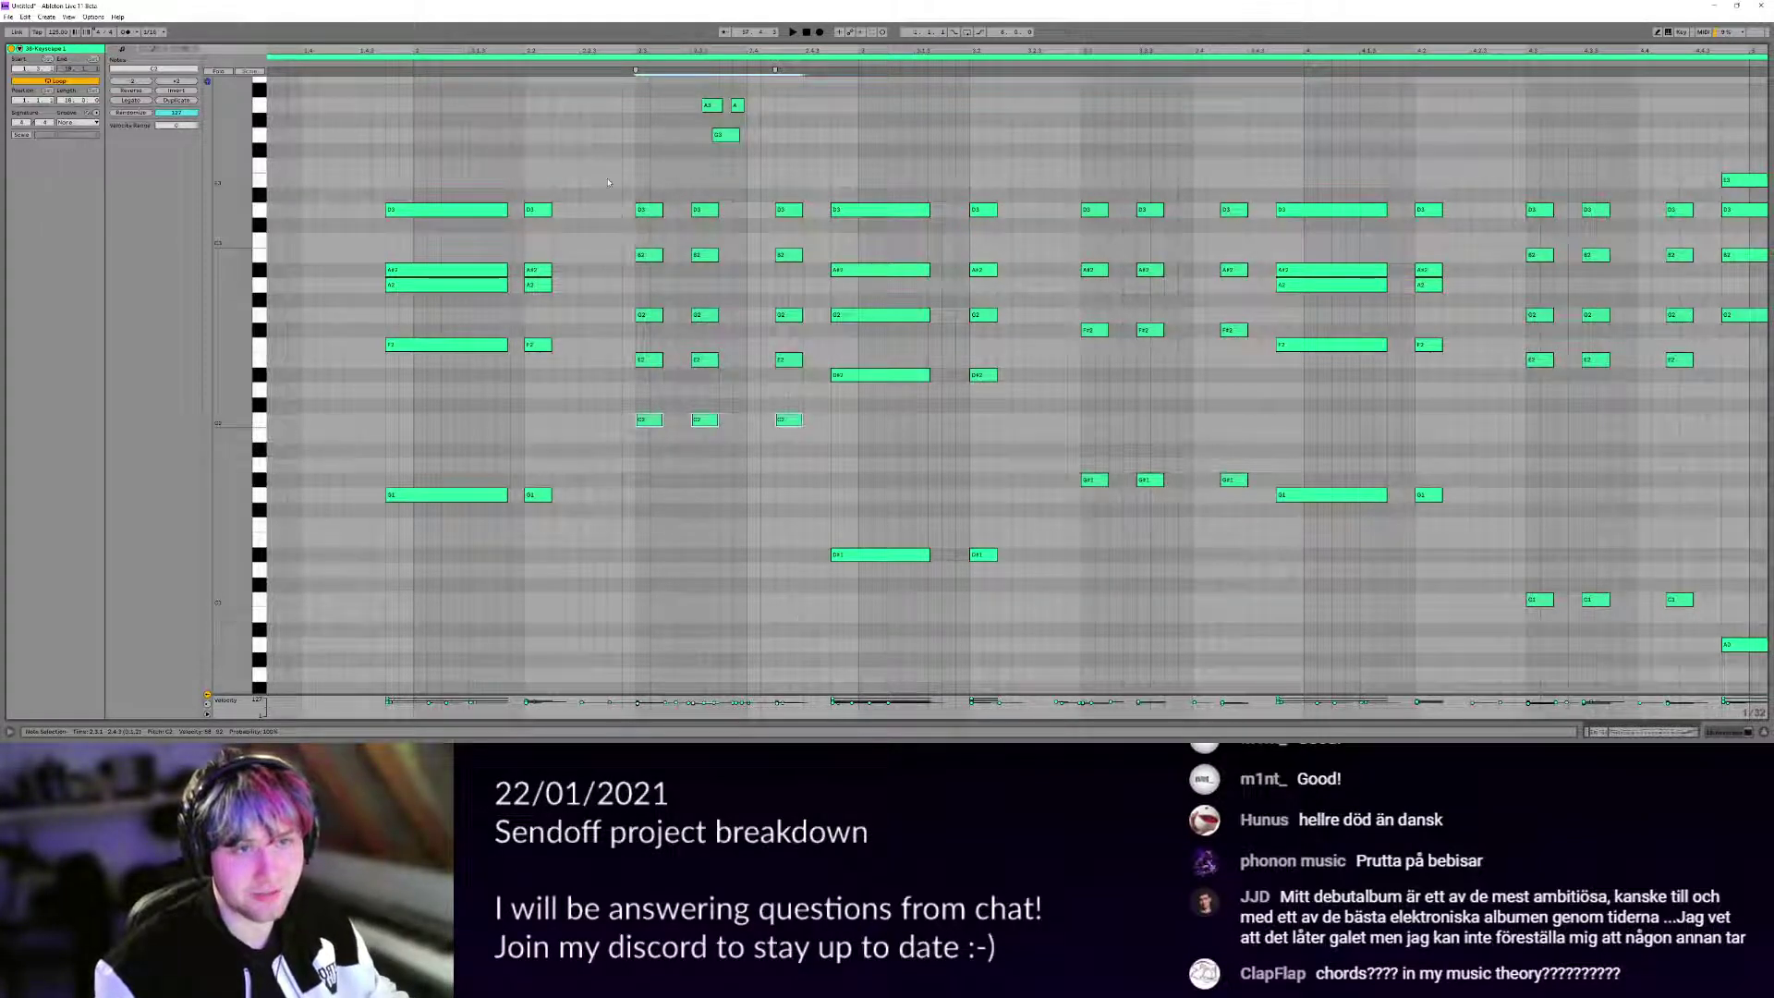
pyautogui.moveTo(623, 166); pyautogui.dragTo(684, 480)
pyautogui.moveTo(574, 153); pyautogui.dragTo(535, 504)
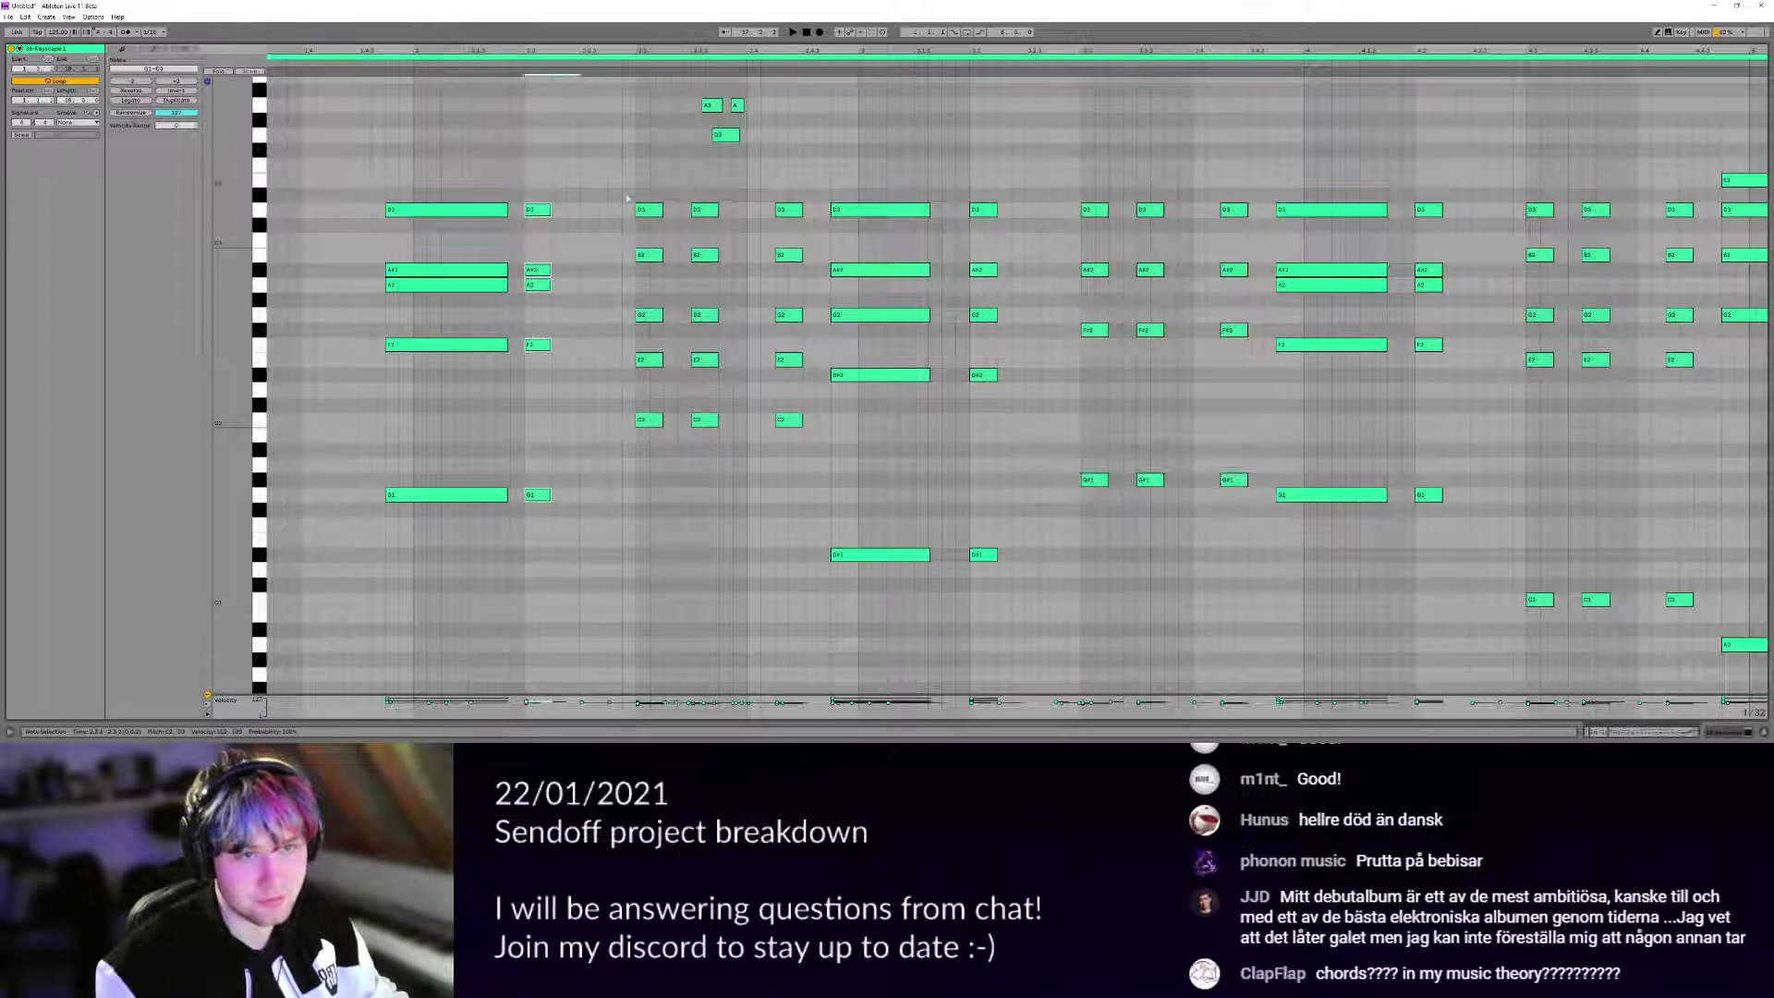
pyautogui.moveTo(620, 176); pyautogui.dragTo(642, 501)
pyautogui.moveTo(857, 172); pyautogui.dragTo(931, 671)
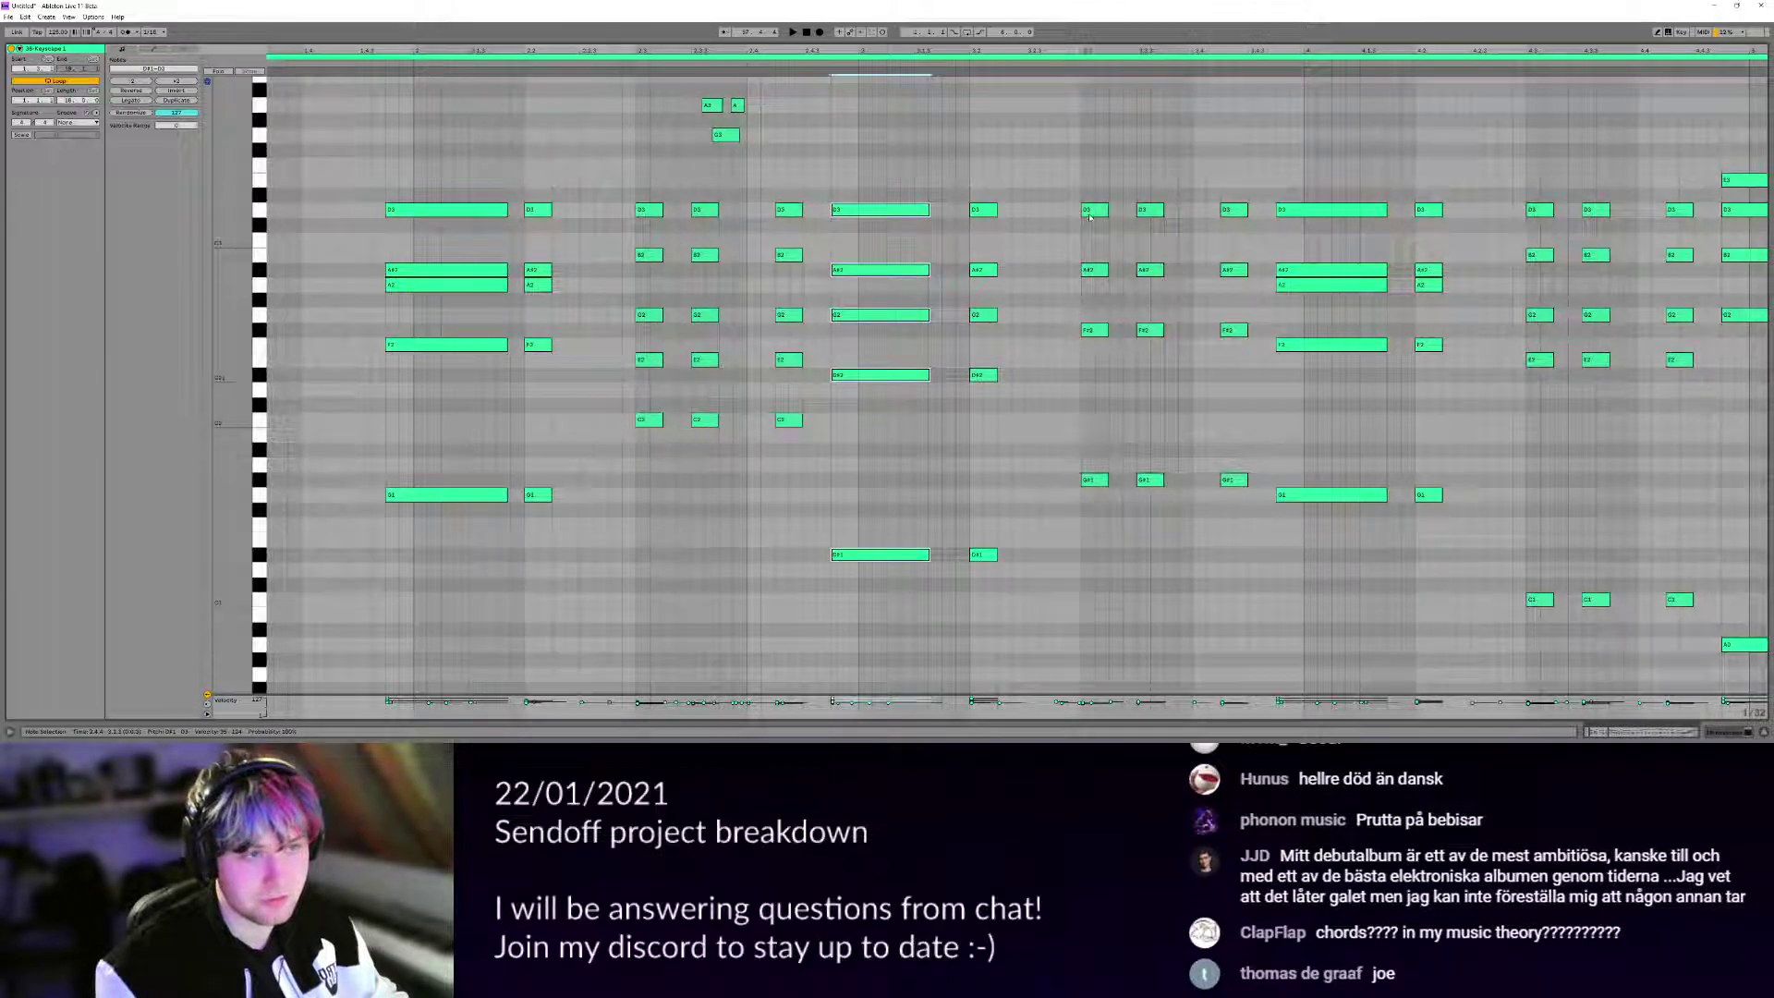
pyautogui.moveTo(1088, 172); pyautogui.dragTo(1153, 598)
pyautogui.click(800, 437)
pyautogui.hotkey('ctrl', 'z')
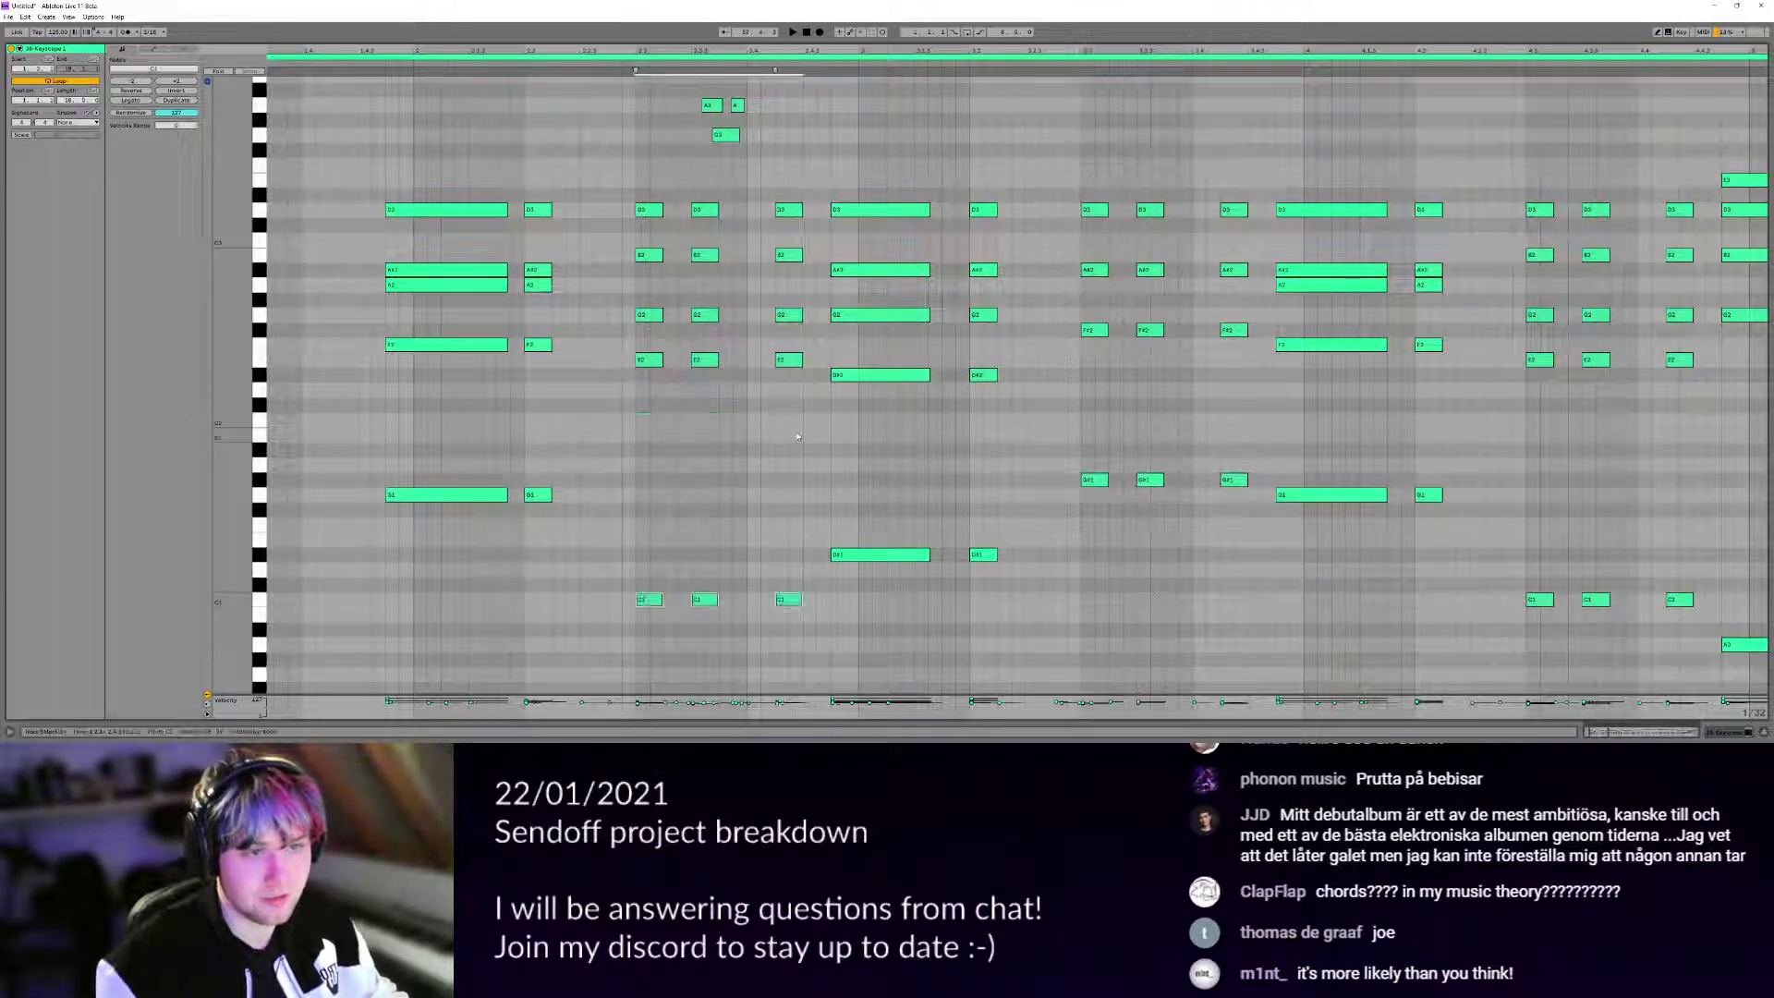
# Try lowering the E and B notes of the second chord's three short hits by one semitone, play the result, and undo it.
pyautogui.moveTo(837, 380); pyautogui.dragTo(814, 376)
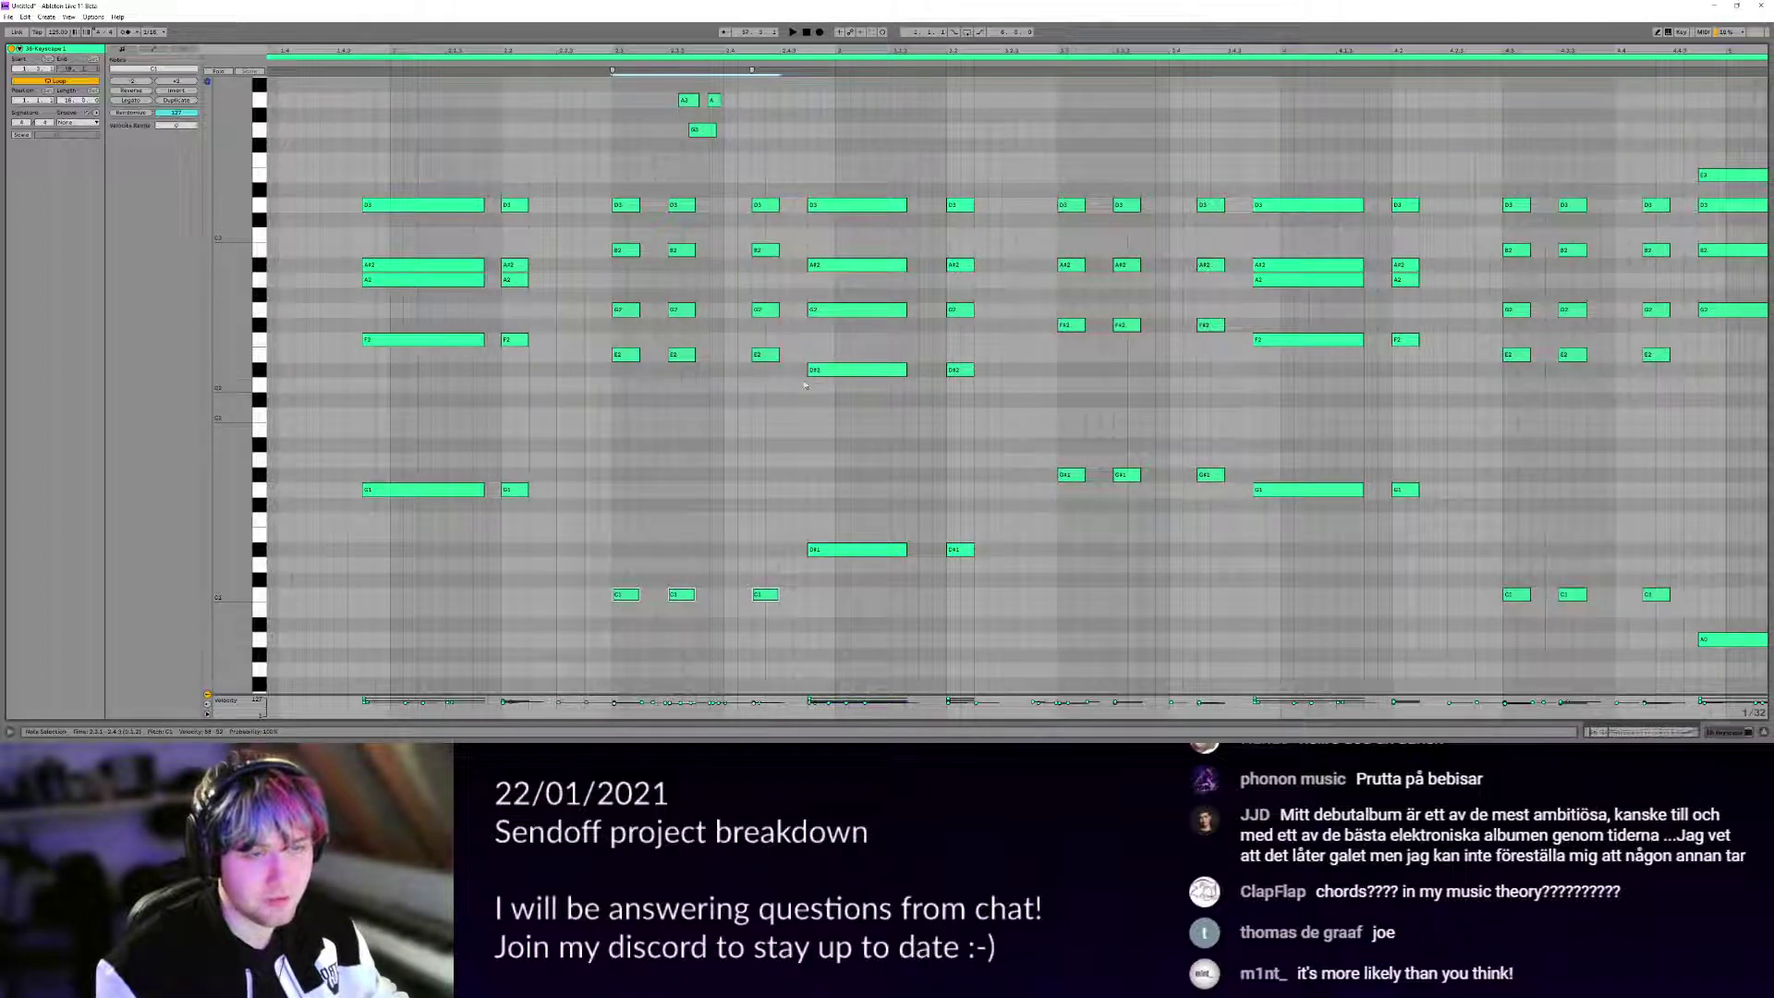
pyautogui.hscroll(2, 804, 385)
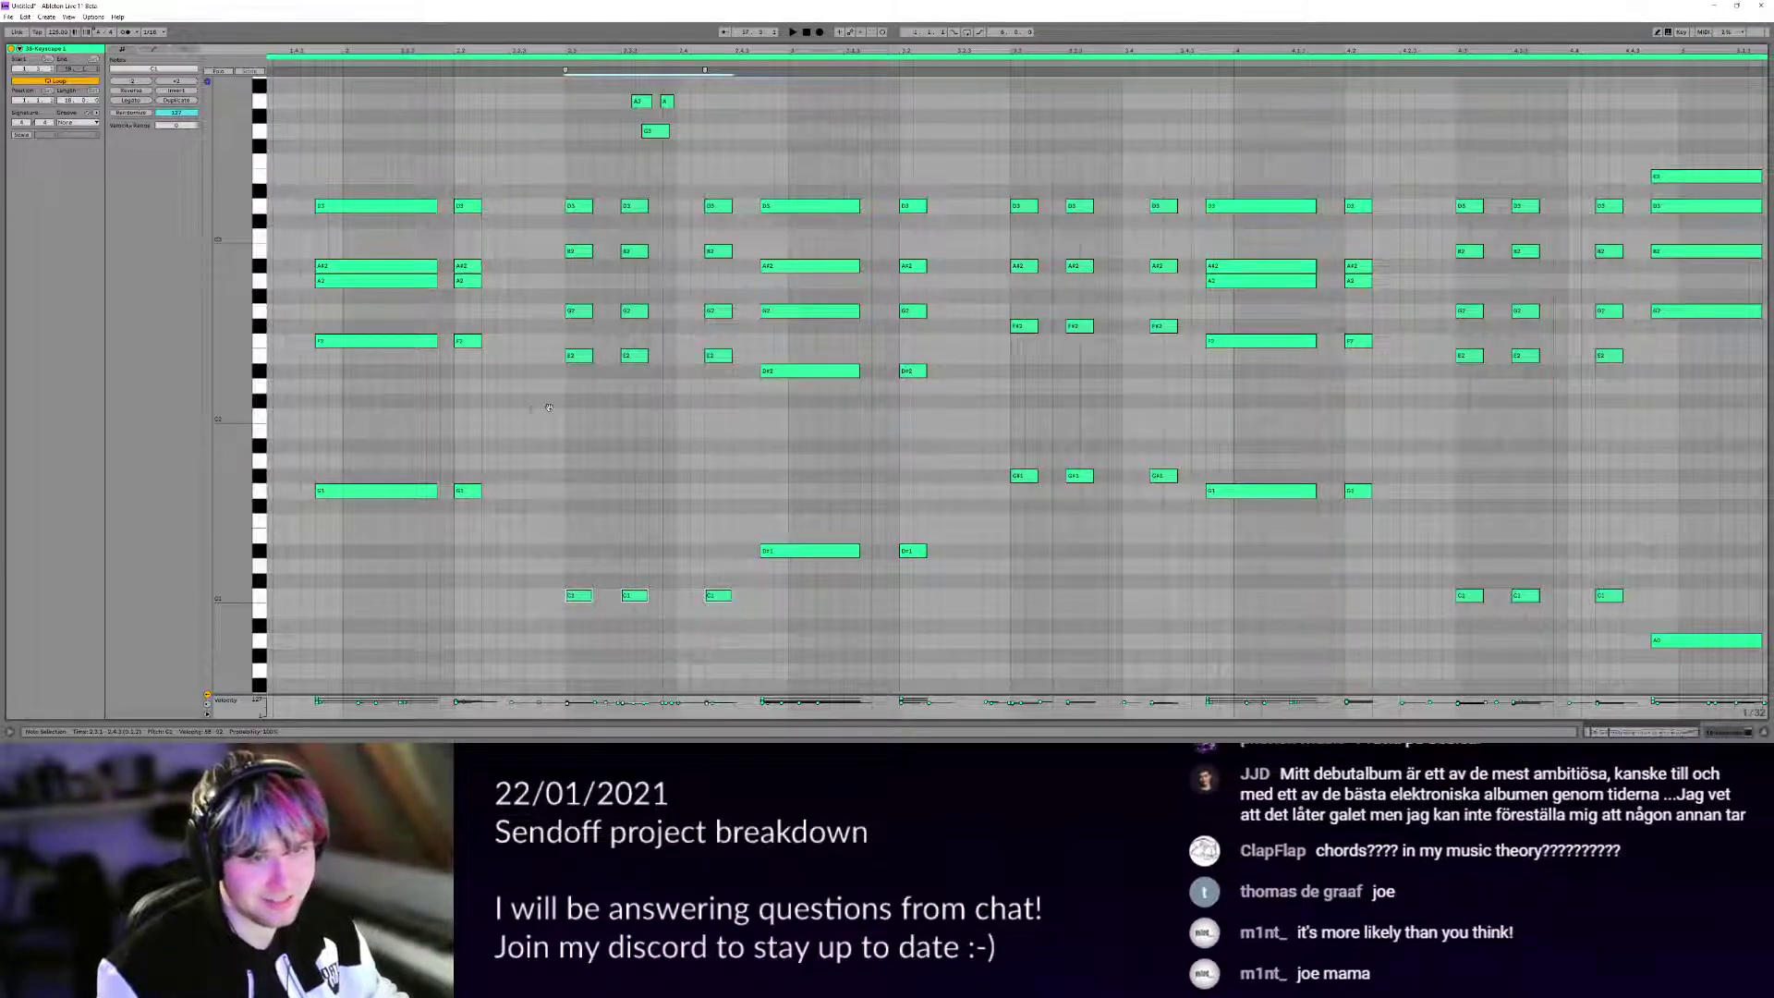
pyautogui.moveTo(549, 408)
pyautogui.mouseDown()
pyautogui.moveTo(643, 419)
pyautogui.moveTo(172, 390)
pyautogui.moveTo(564, 400)
pyautogui.mouseUp()
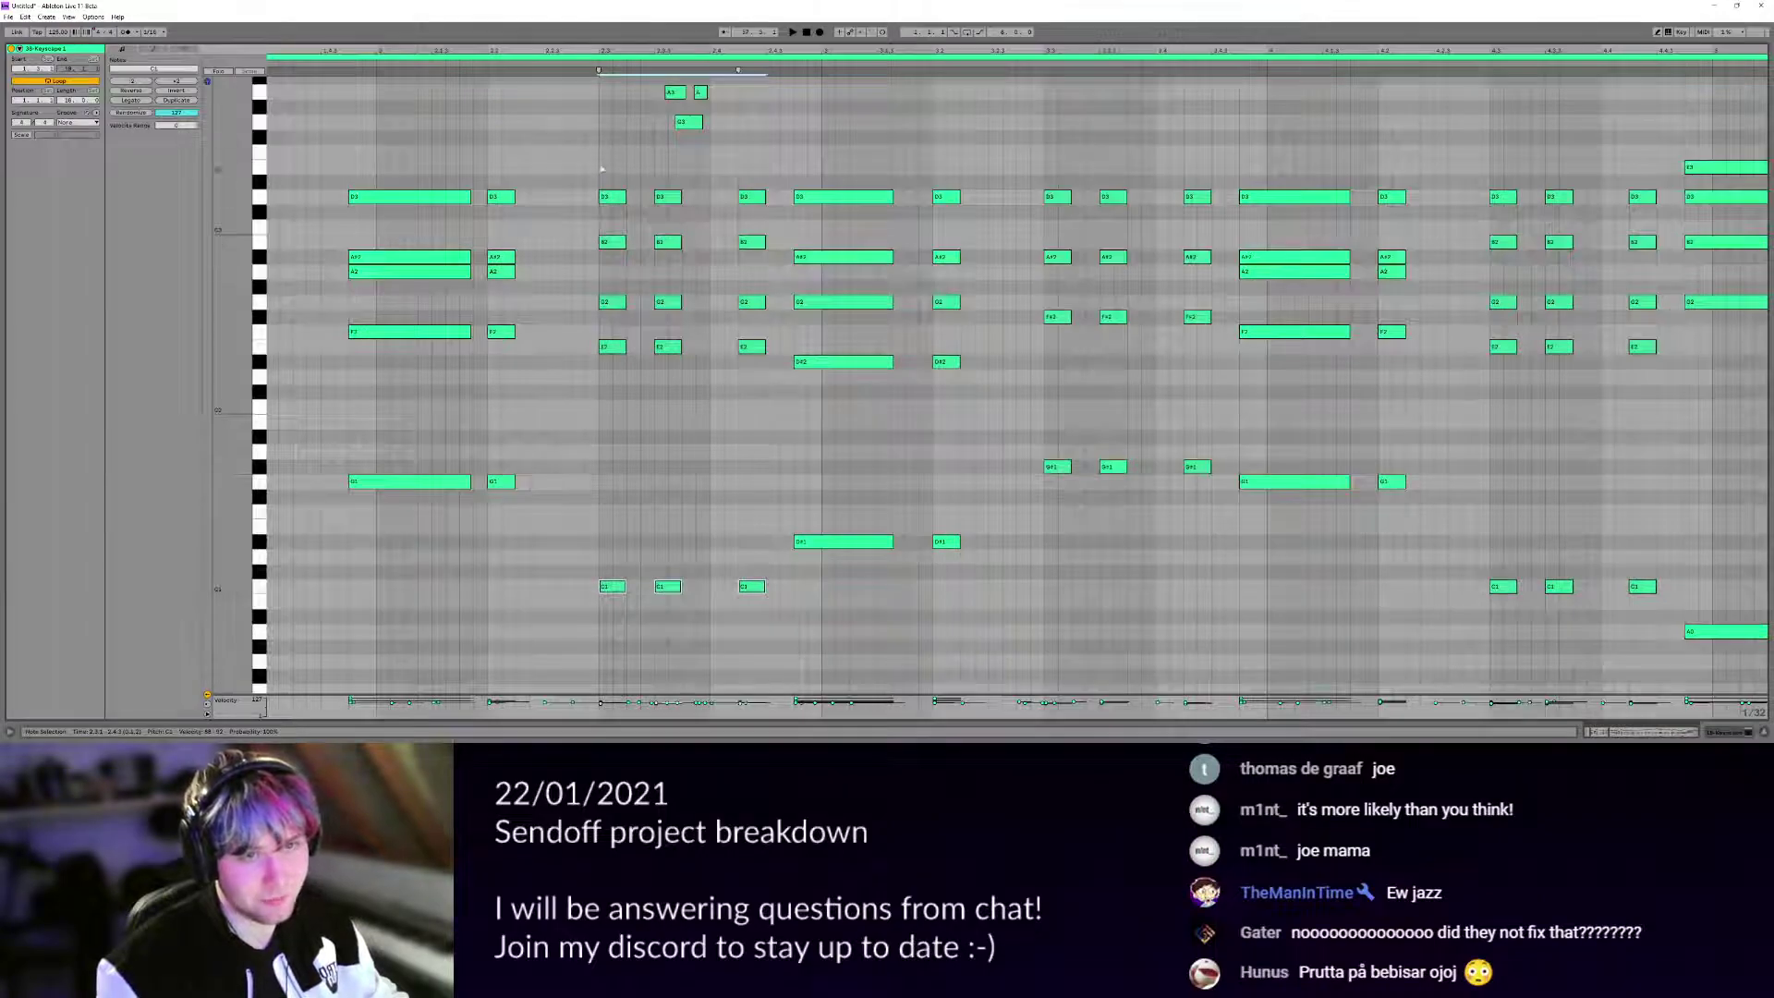
pyautogui.moveTo(668, 293); pyautogui.dragTo(746, 357)
pyautogui.moveTo(611, 216); pyautogui.dragTo(752, 244)
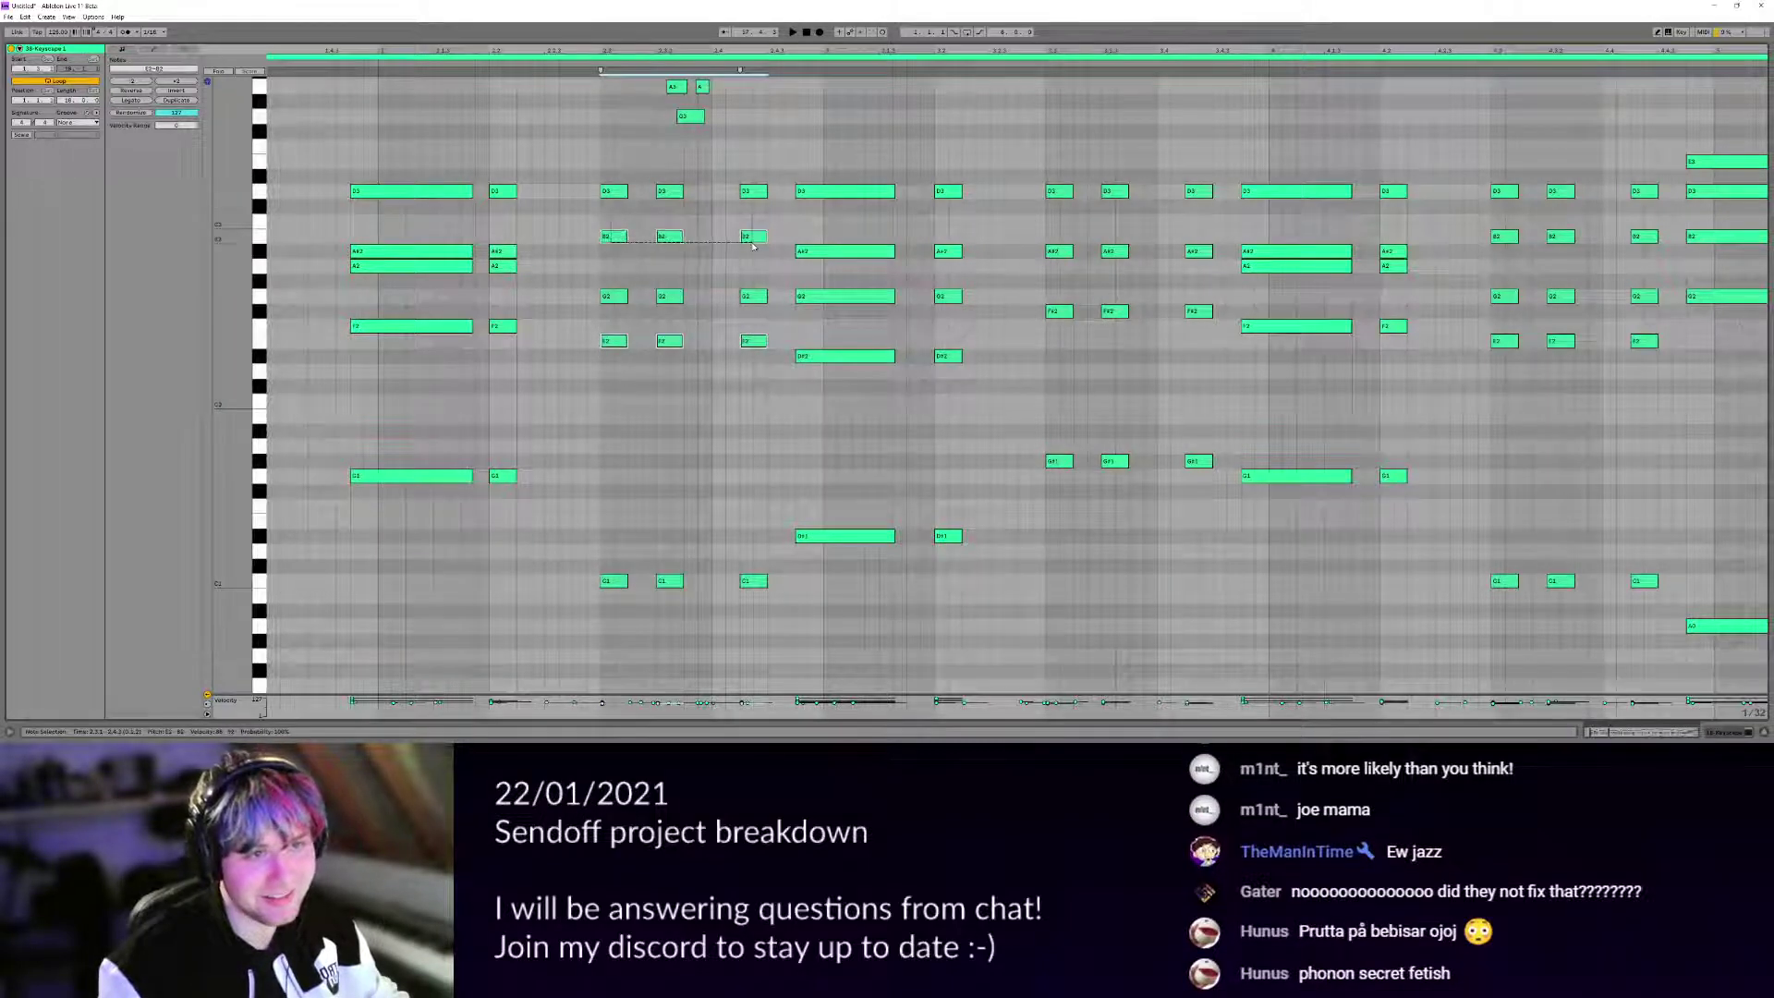
pyautogui.press('Down')
pyautogui.click(448, 223)
pyautogui.press('space')
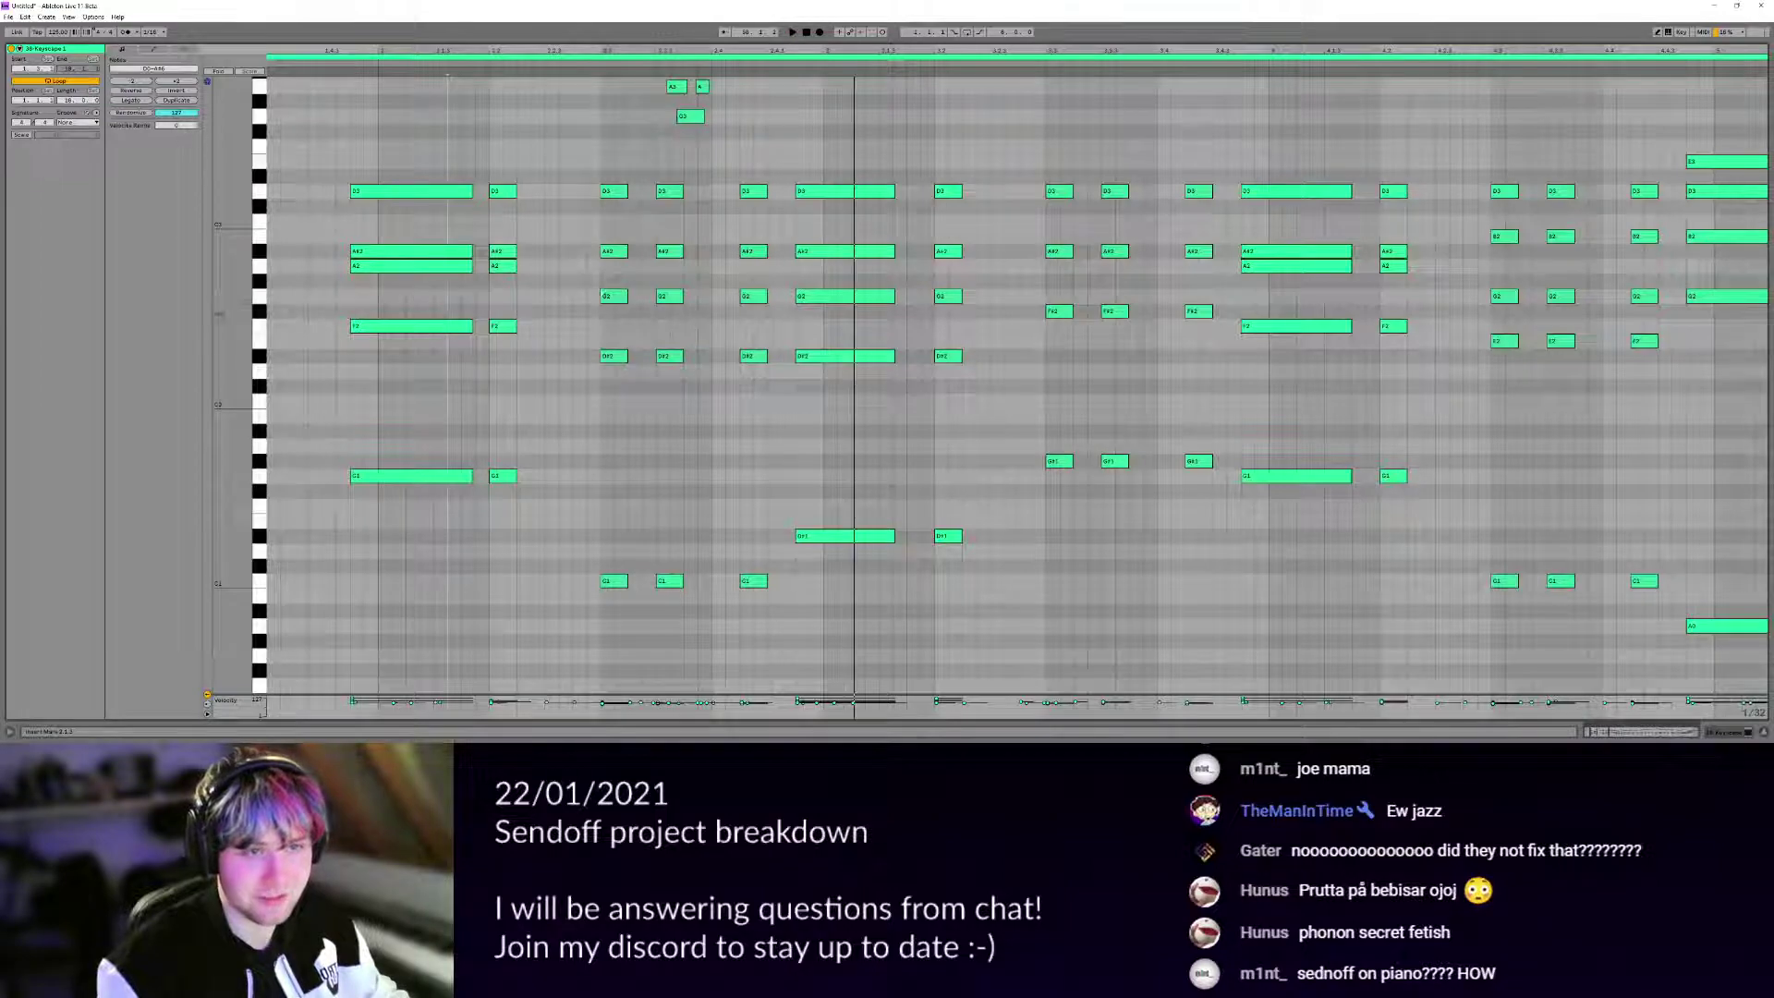
pyautogui.hotkey('ctrl', 'z')
# Play the original passage from just before the second chord and audition its B notes leading into the next chord's A#.
pyautogui.click(575, 231)
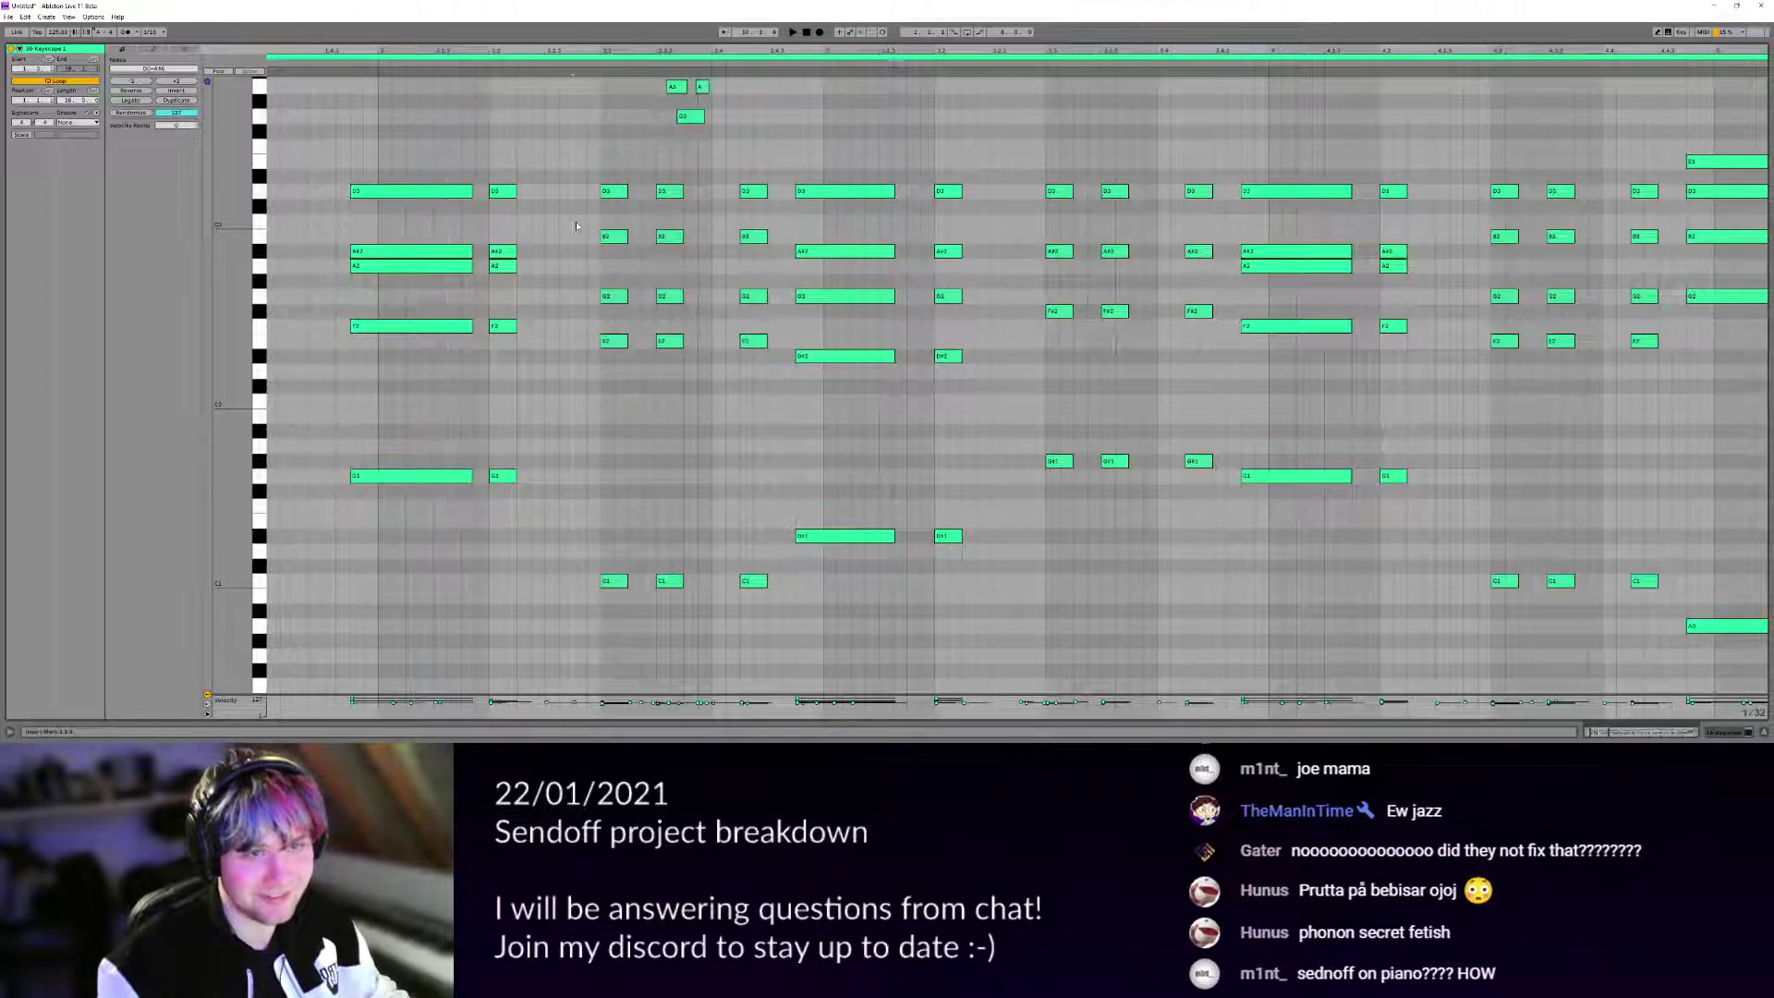
pyautogui.press('space')
pyautogui.moveTo(747, 250); pyautogui.dragTo(516, 299)
pyautogui.press('space')
pyautogui.moveTo(409, 302); pyautogui.dragTo(482, 256)
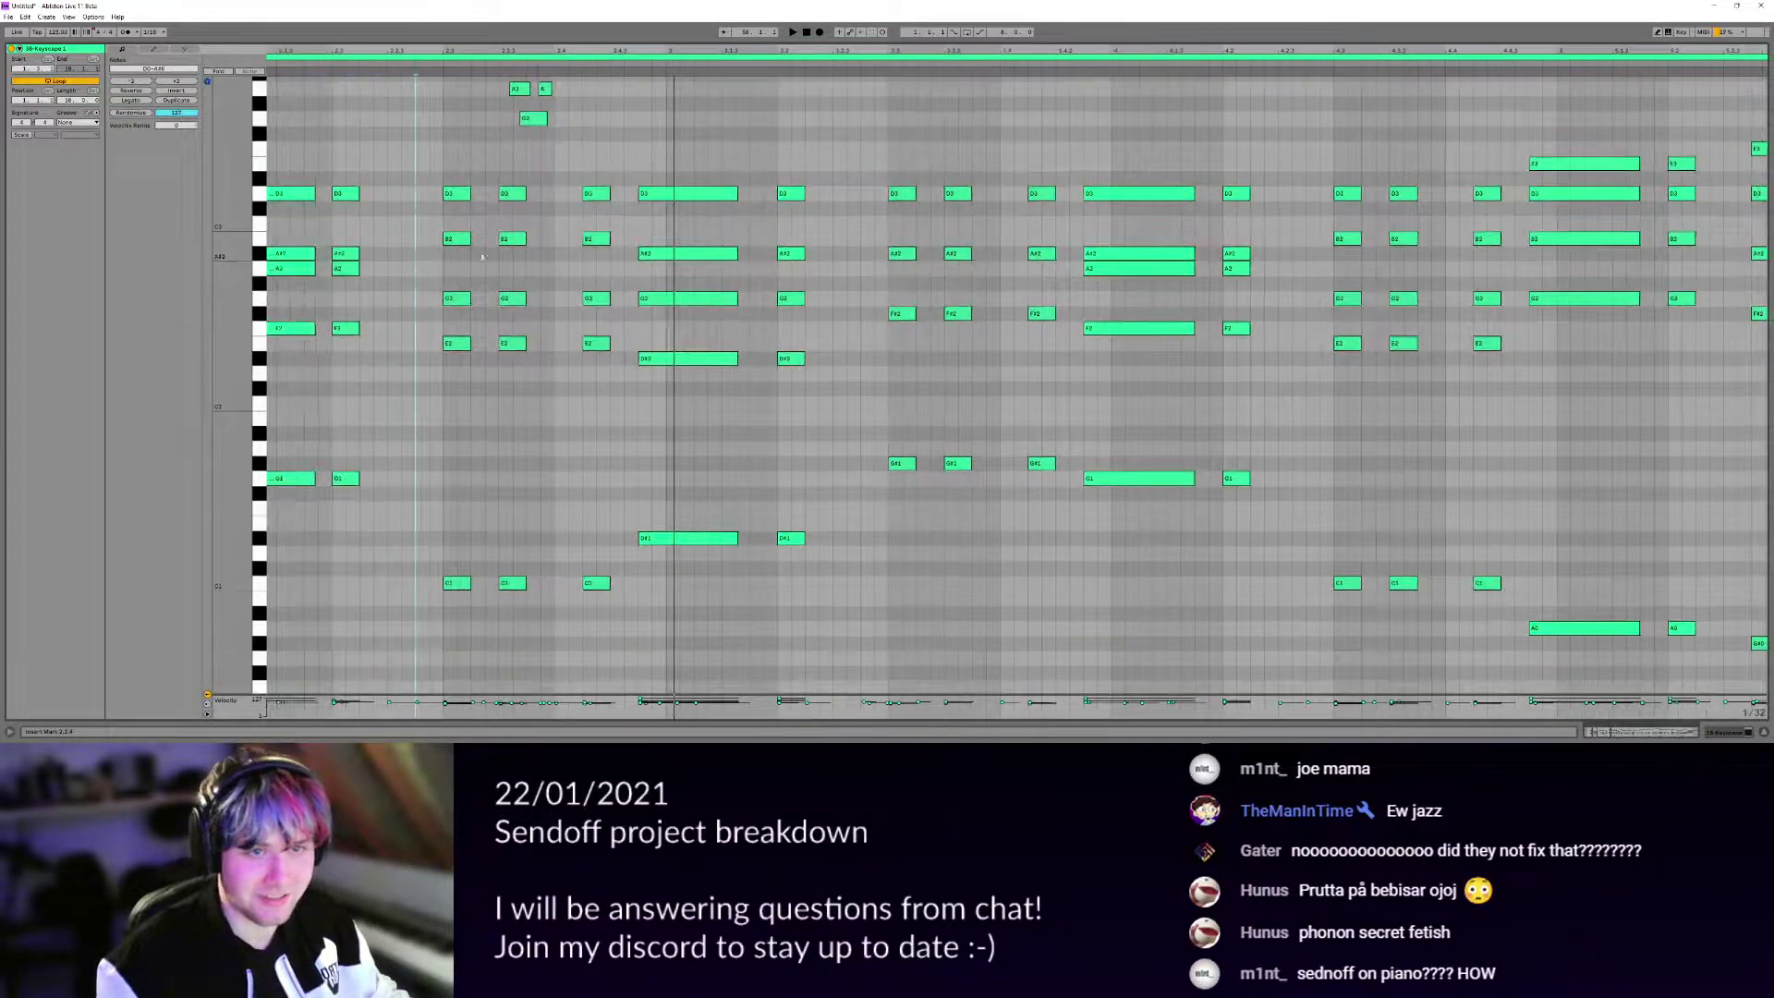
pyautogui.click(512, 238)
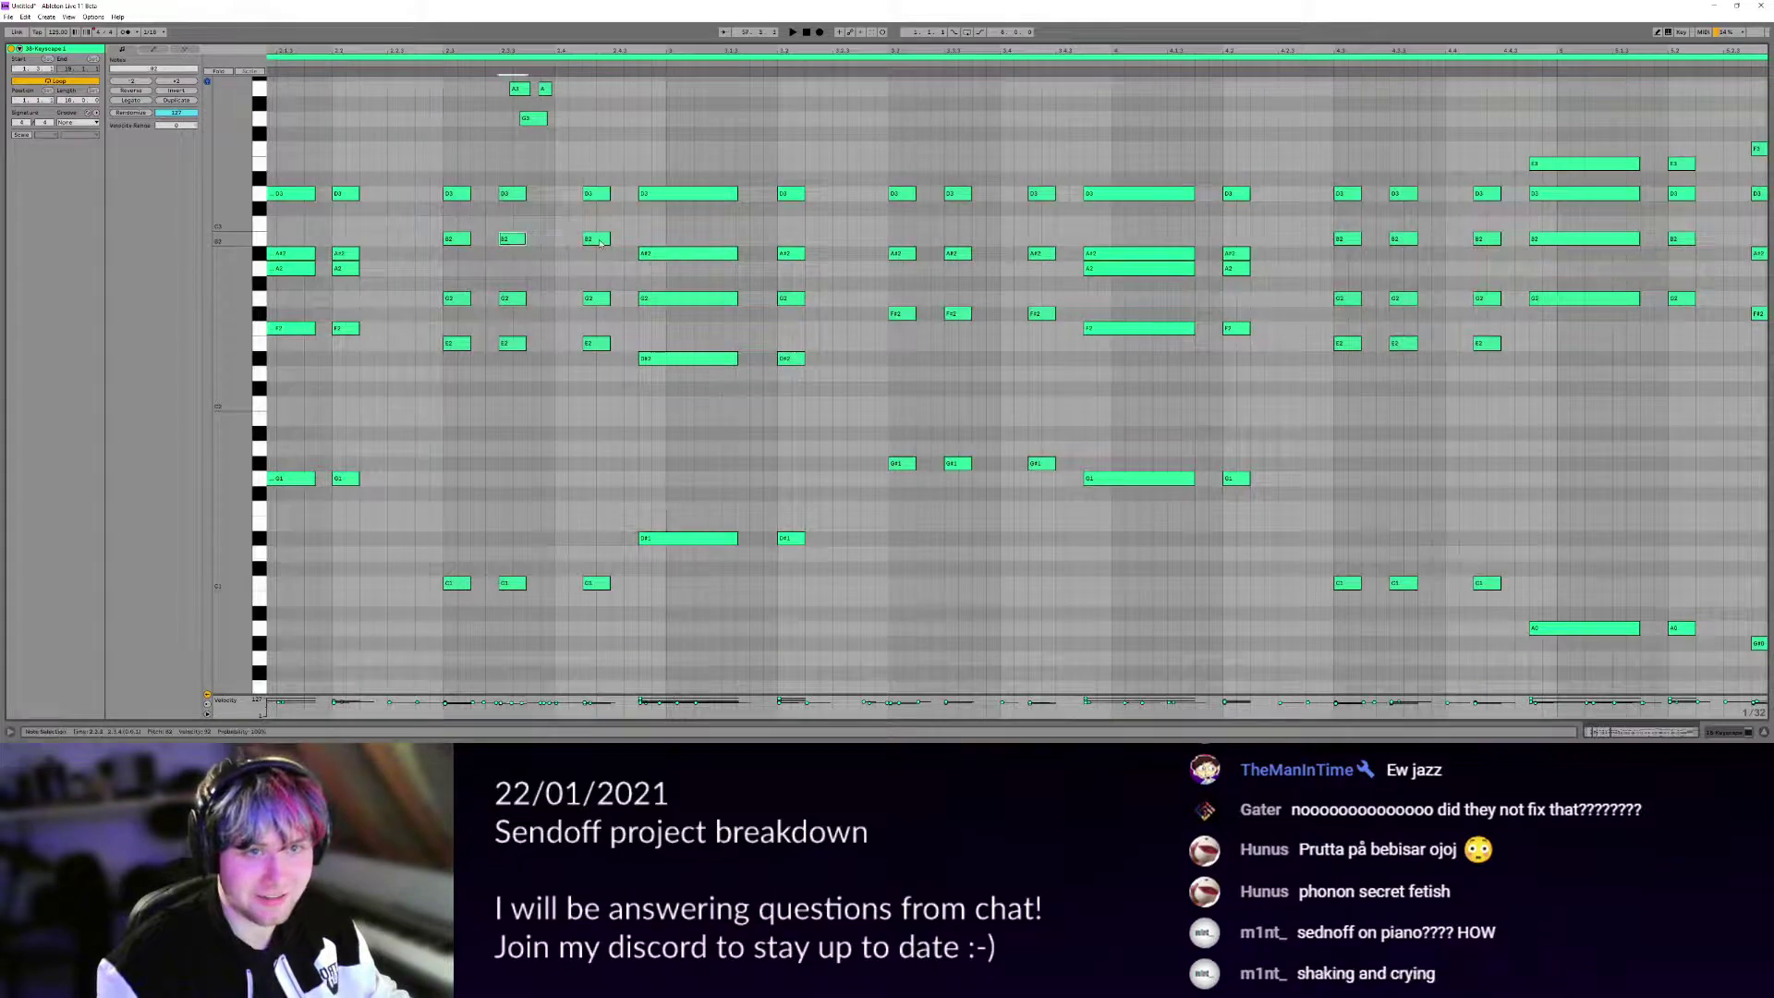
pyautogui.click(677, 256)
# Audition the inner voice descending from F through E to D# across the first three chords.
pyautogui.click(513, 344)
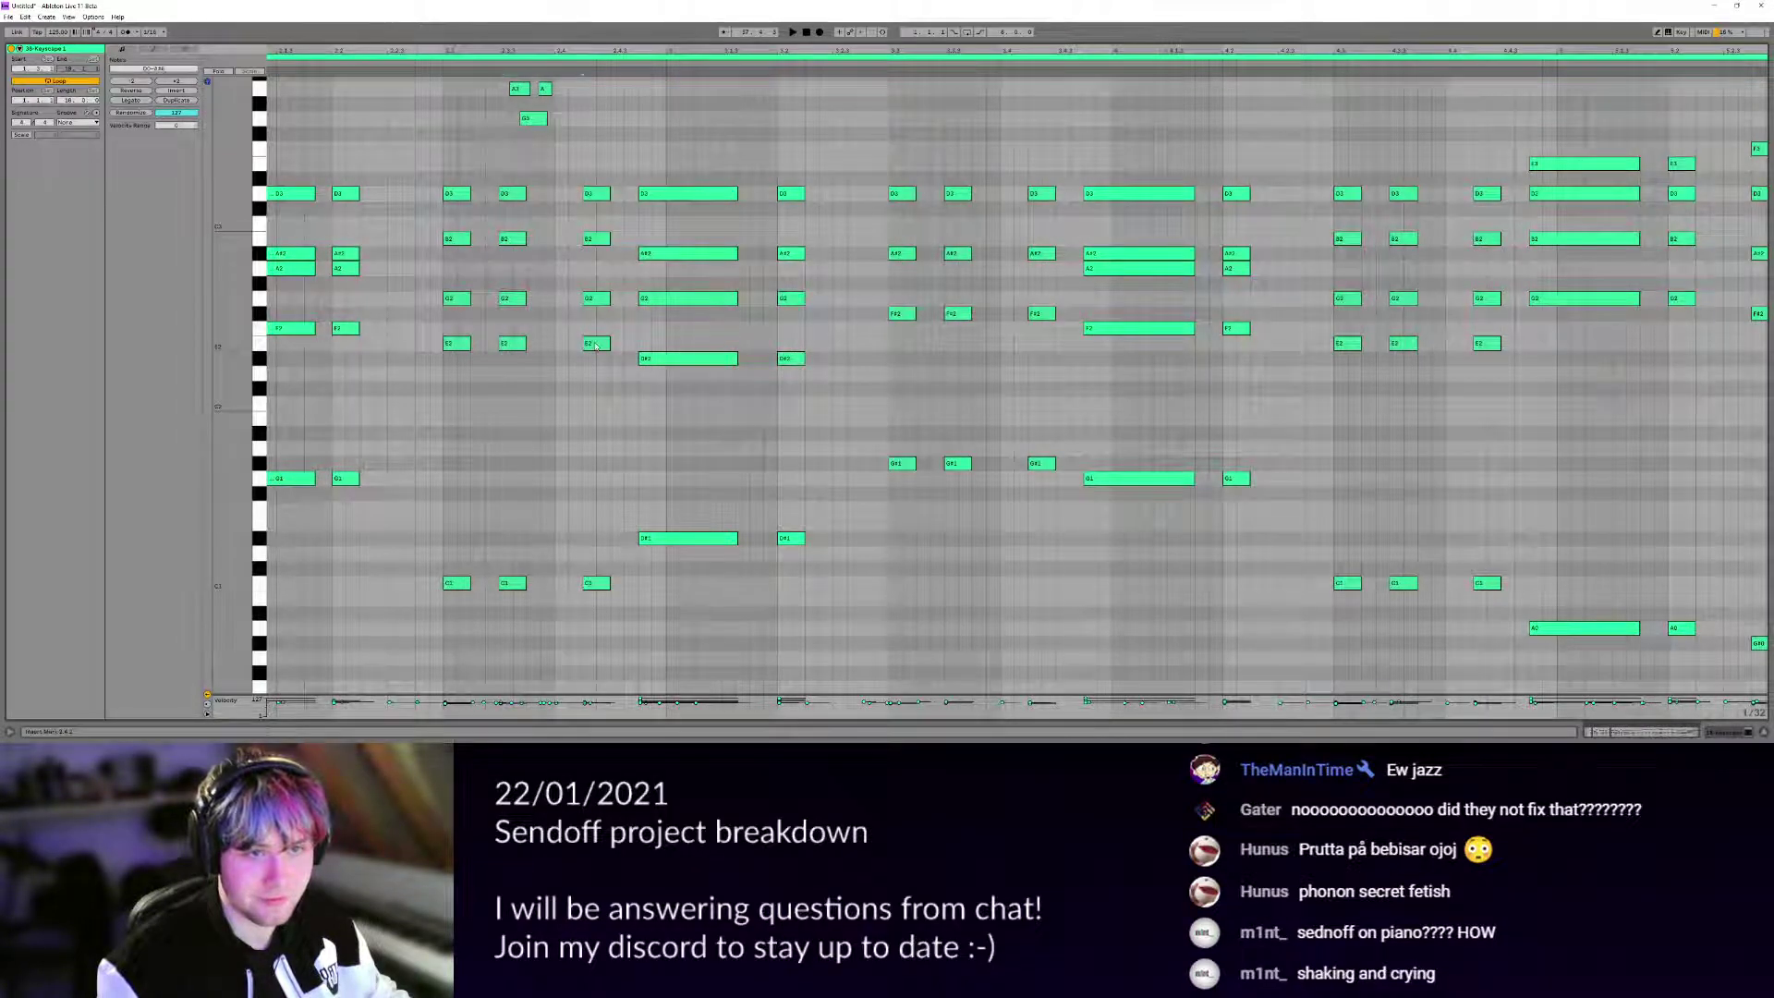
pyautogui.click(595, 346)
pyautogui.click(681, 358)
pyautogui.moveTo(682, 358); pyautogui.dragTo(832, 356)
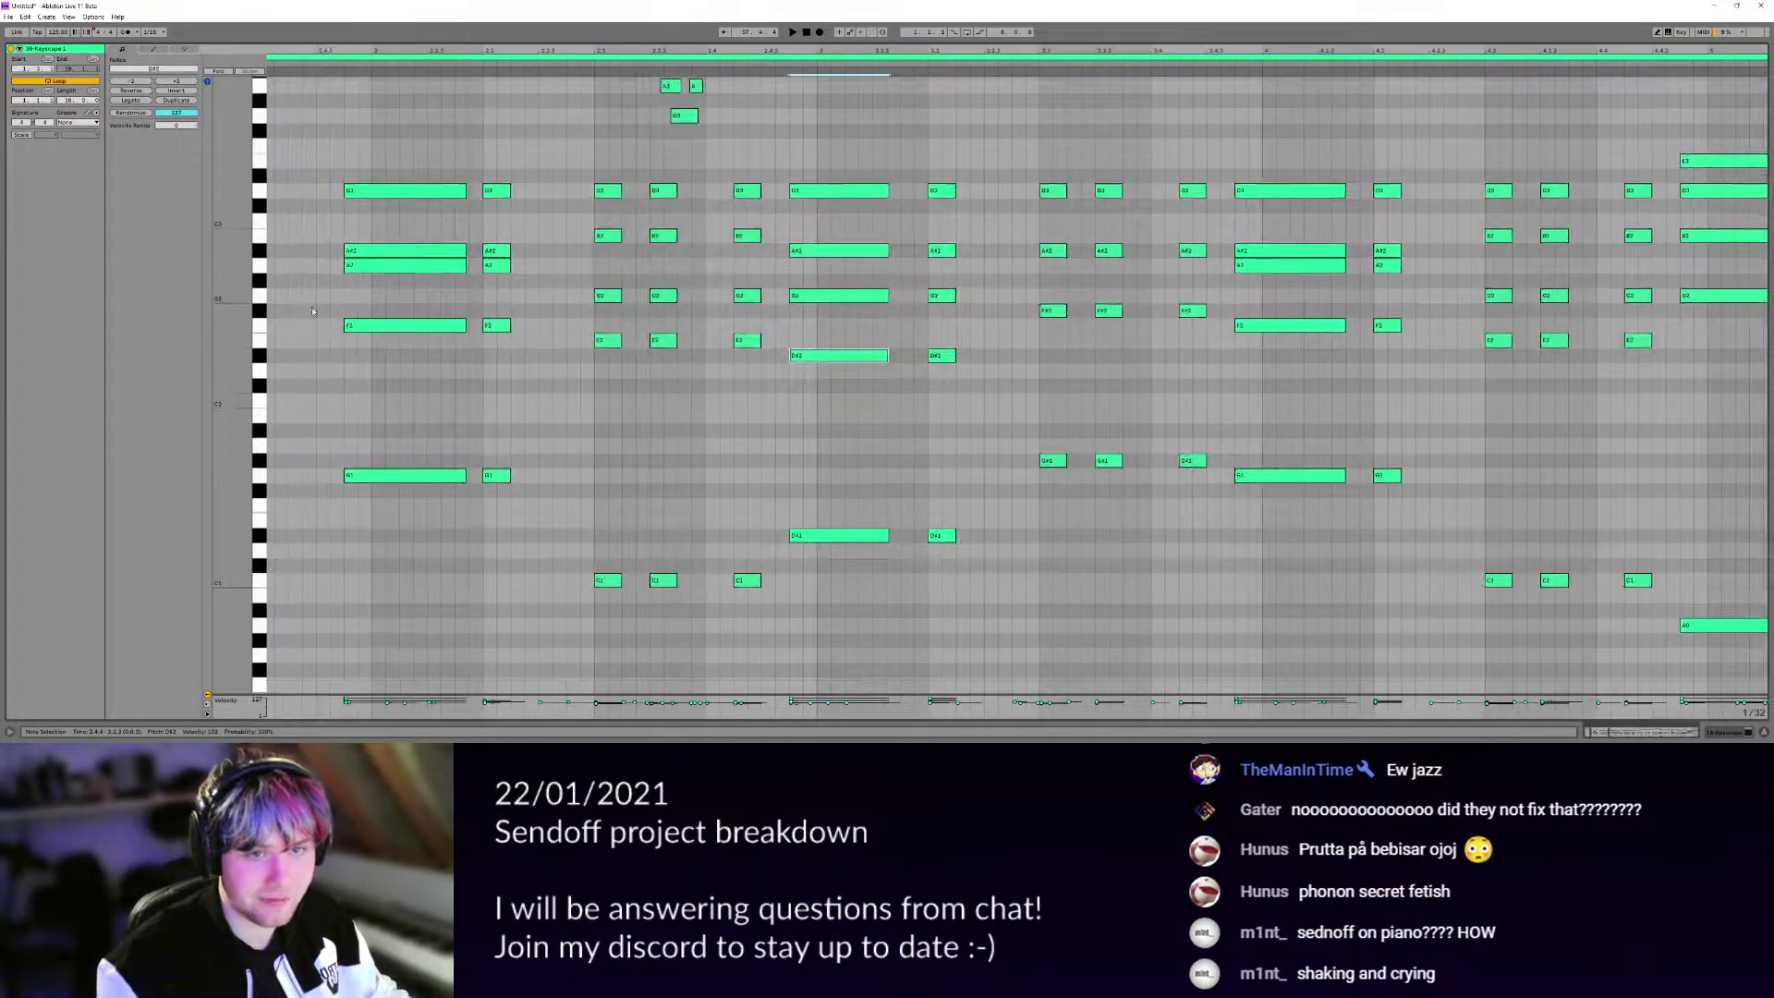
pyautogui.click(374, 326)
pyautogui.click(601, 341)
pyautogui.click(842, 356)
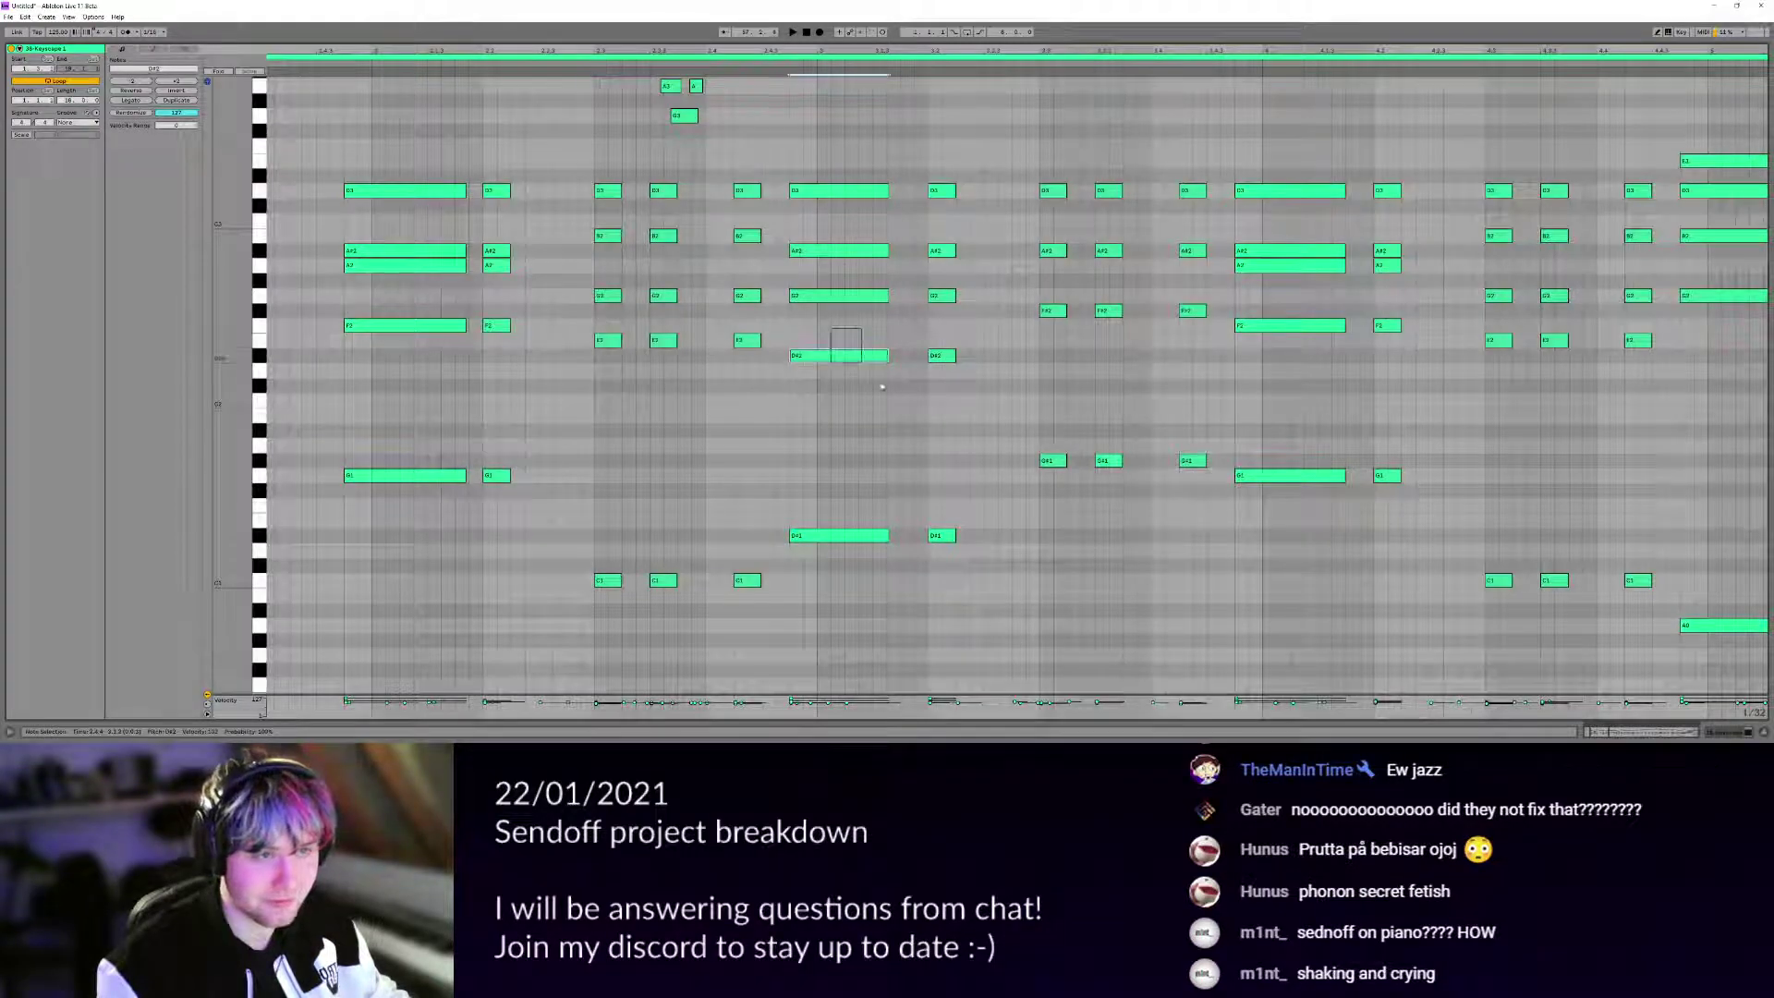
pyautogui.moveTo(956, 369); pyautogui.dragTo(941, 361)
# Follow the same inner voice through the following chords, auditioning the F# of the three short hits and the next long chord's F.
pyautogui.hscroll(5, 942, 360)
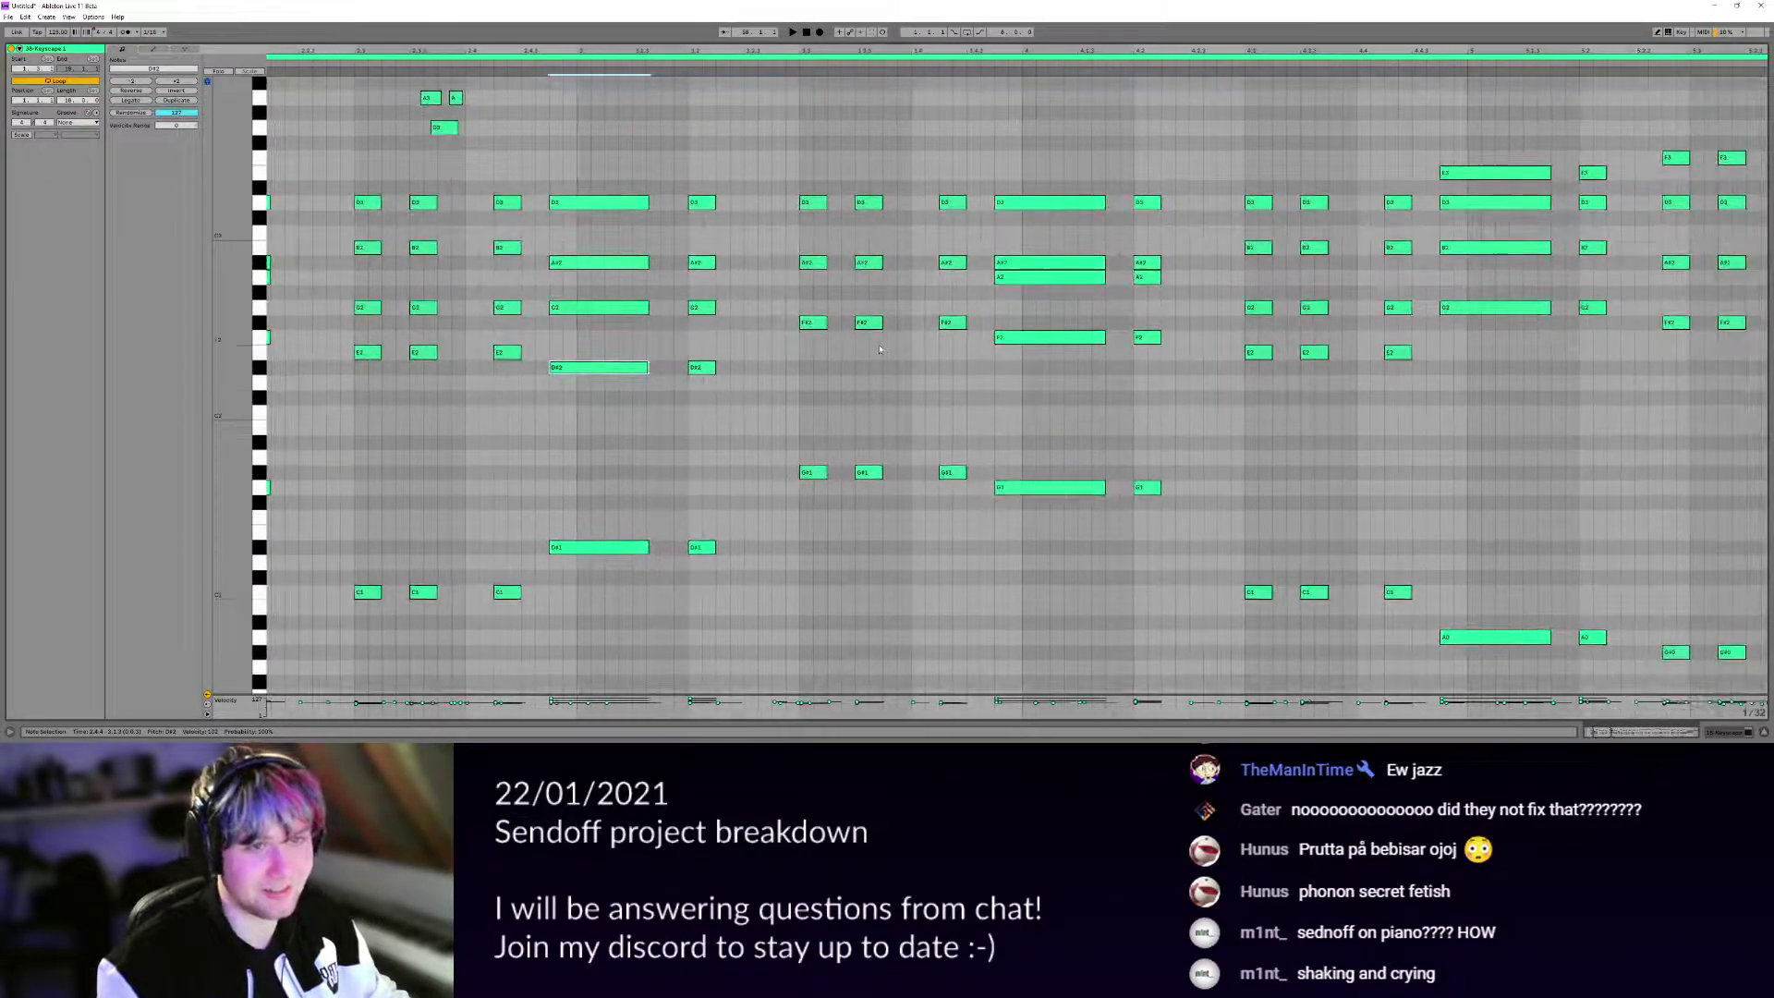
pyautogui.hscroll(2, 538, 312)
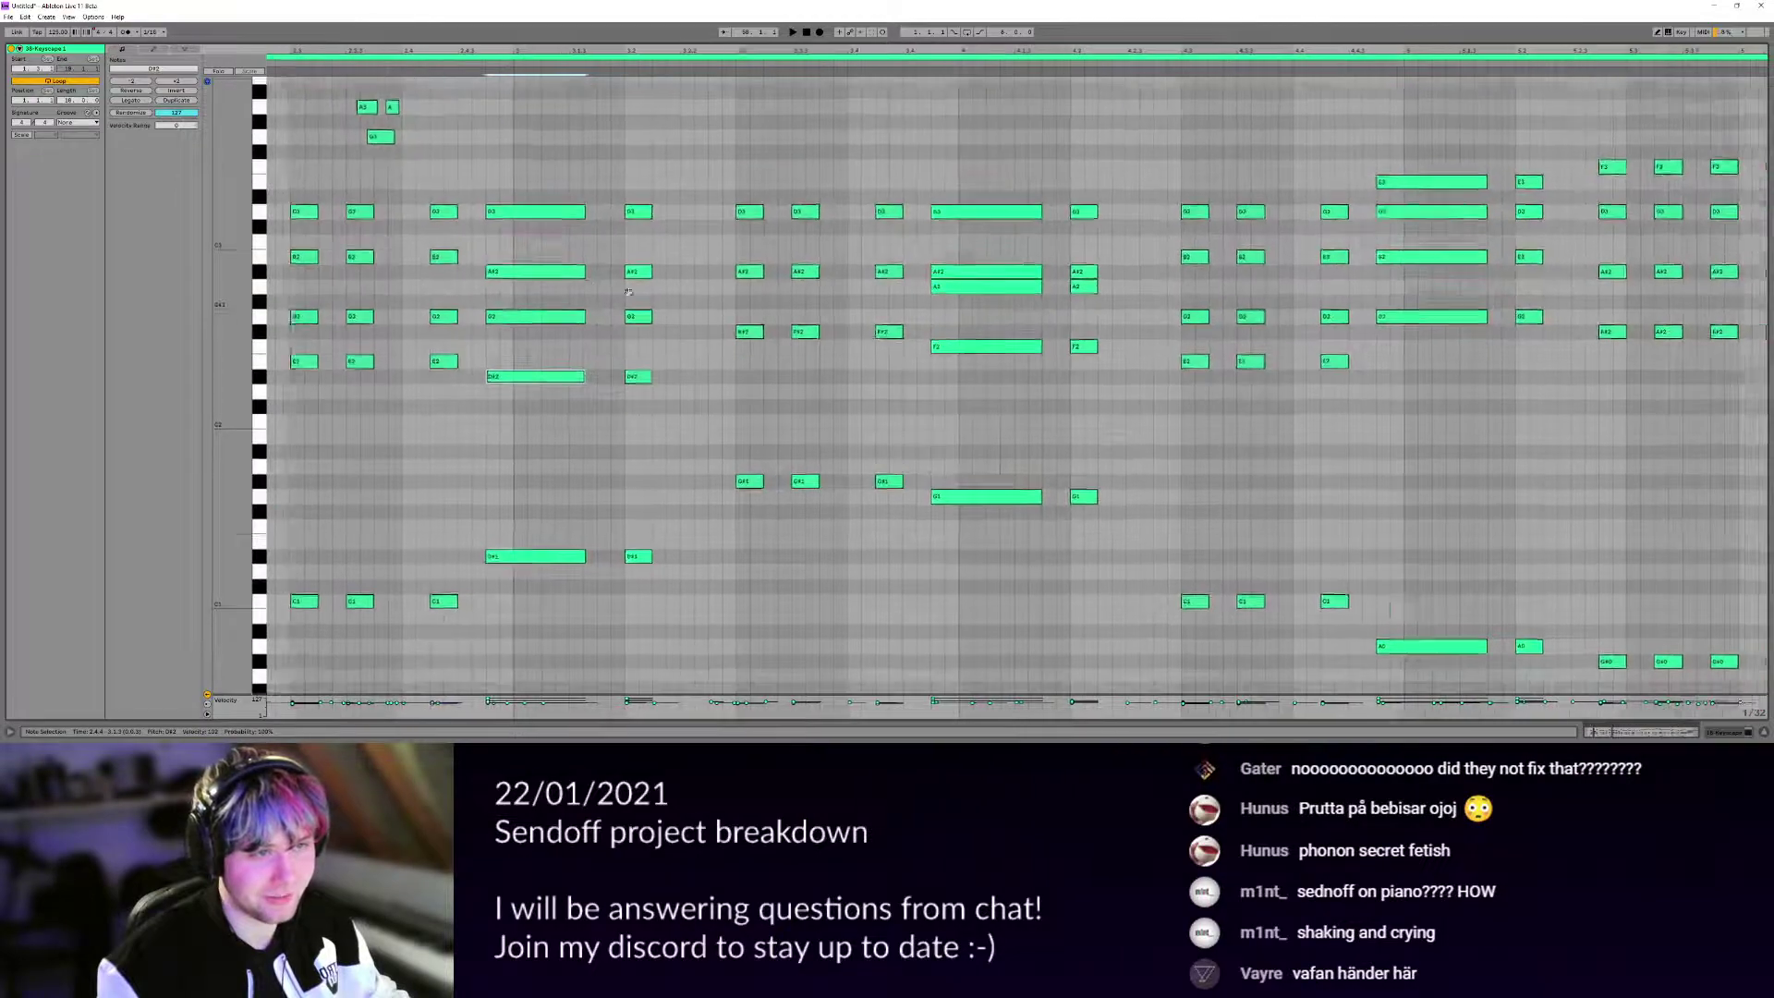
pyautogui.hscroll(1, 623, 294)
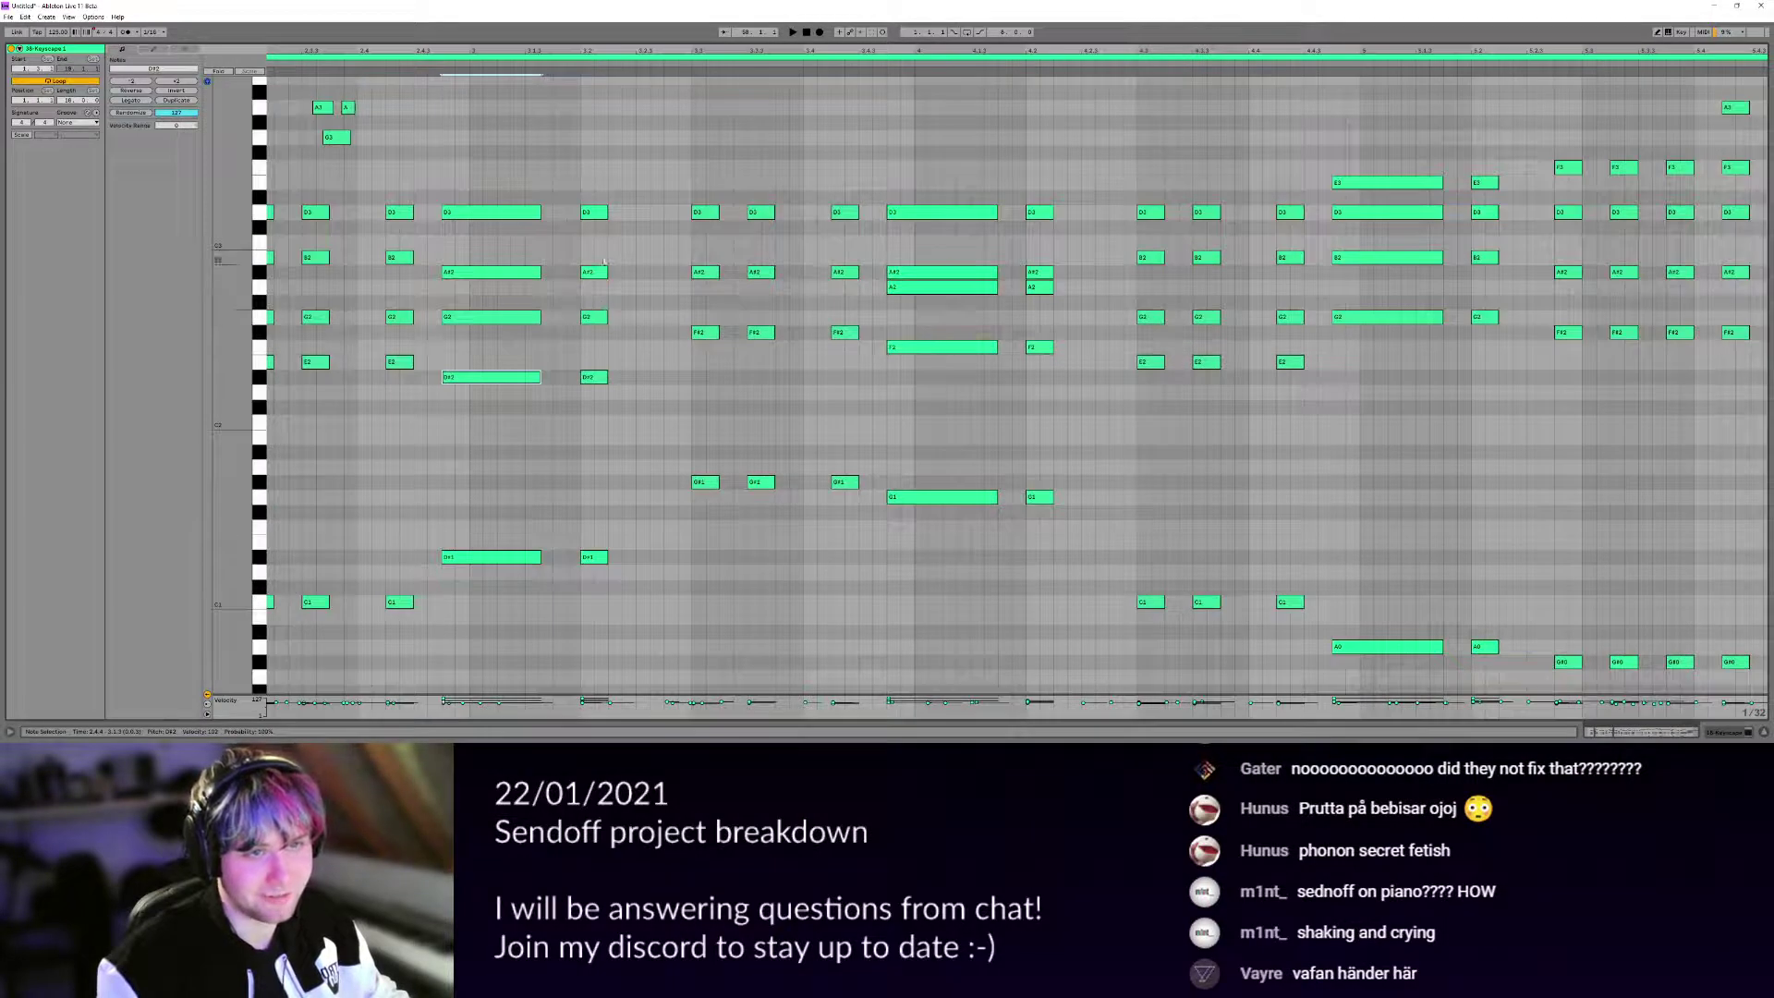
pyautogui.moveTo(558, 295); pyautogui.dragTo(700, 293)
pyautogui.click(634, 316)
pyautogui.click(846, 331)
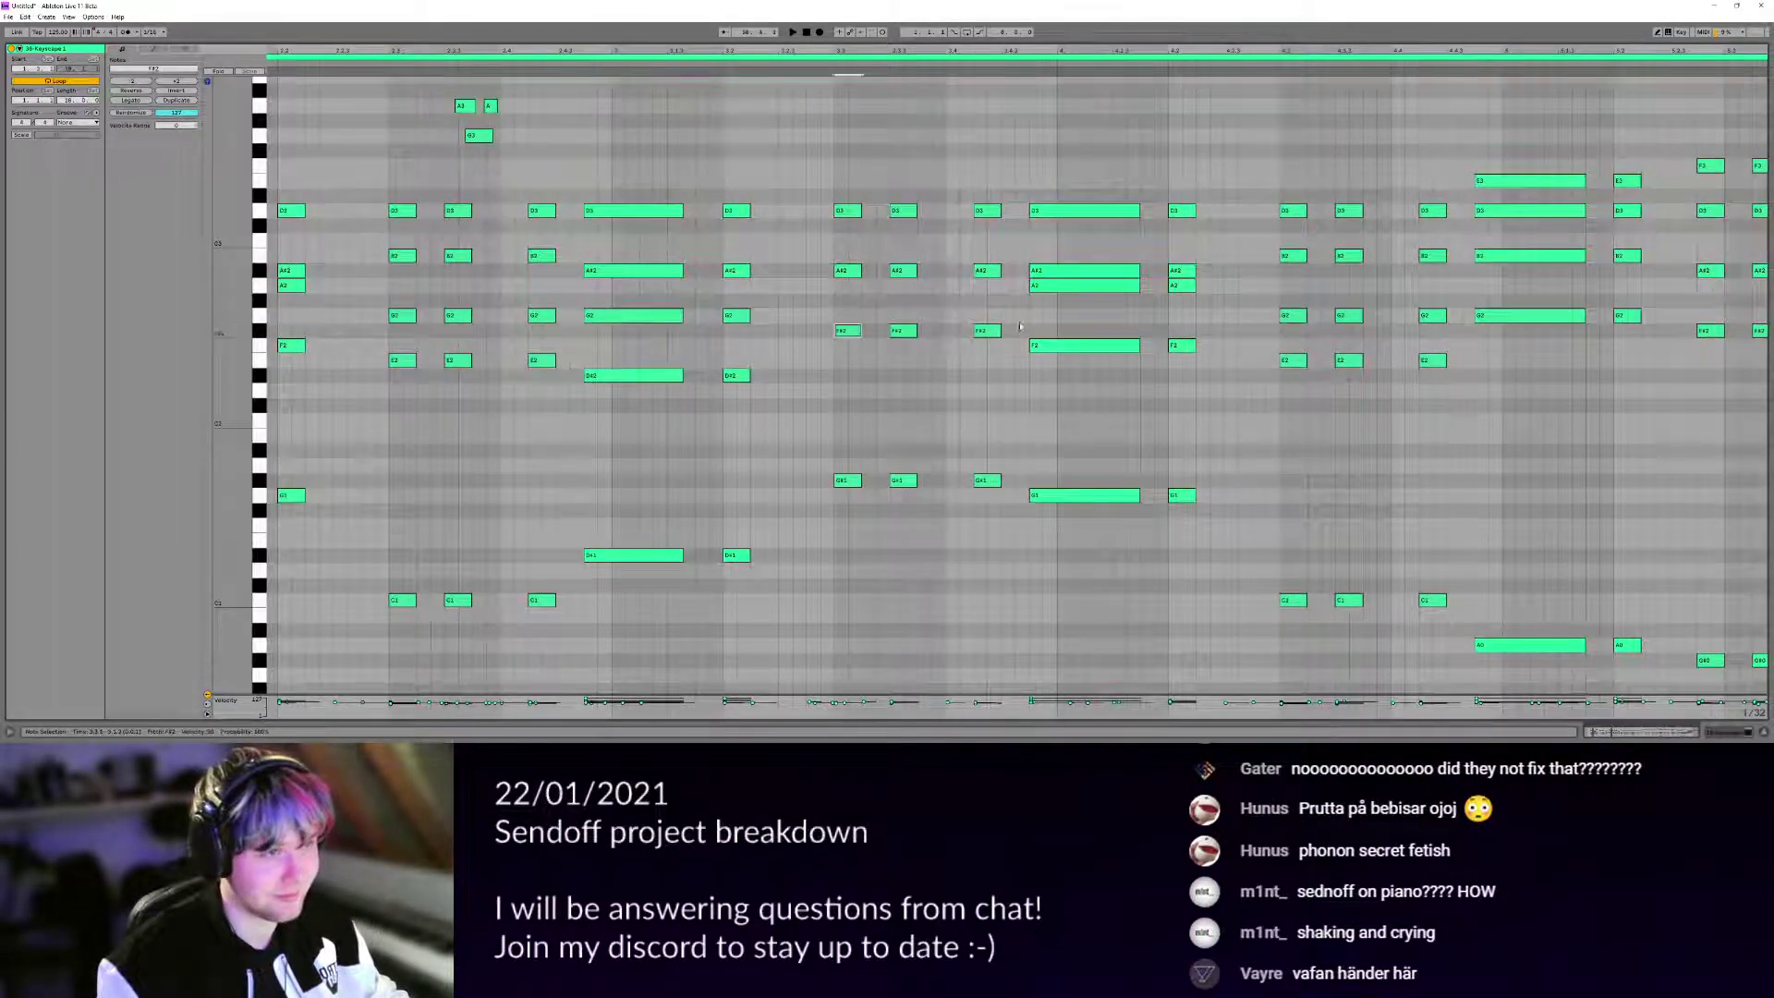
pyautogui.click(1063, 346)
# Play the passage around the fourth chord and raise its three short G# bass notes six semitones to D2.
pyautogui.click(807, 374)
pyautogui.press('space')
pyautogui.moveTo(920, 405); pyautogui.dragTo(726, 454)
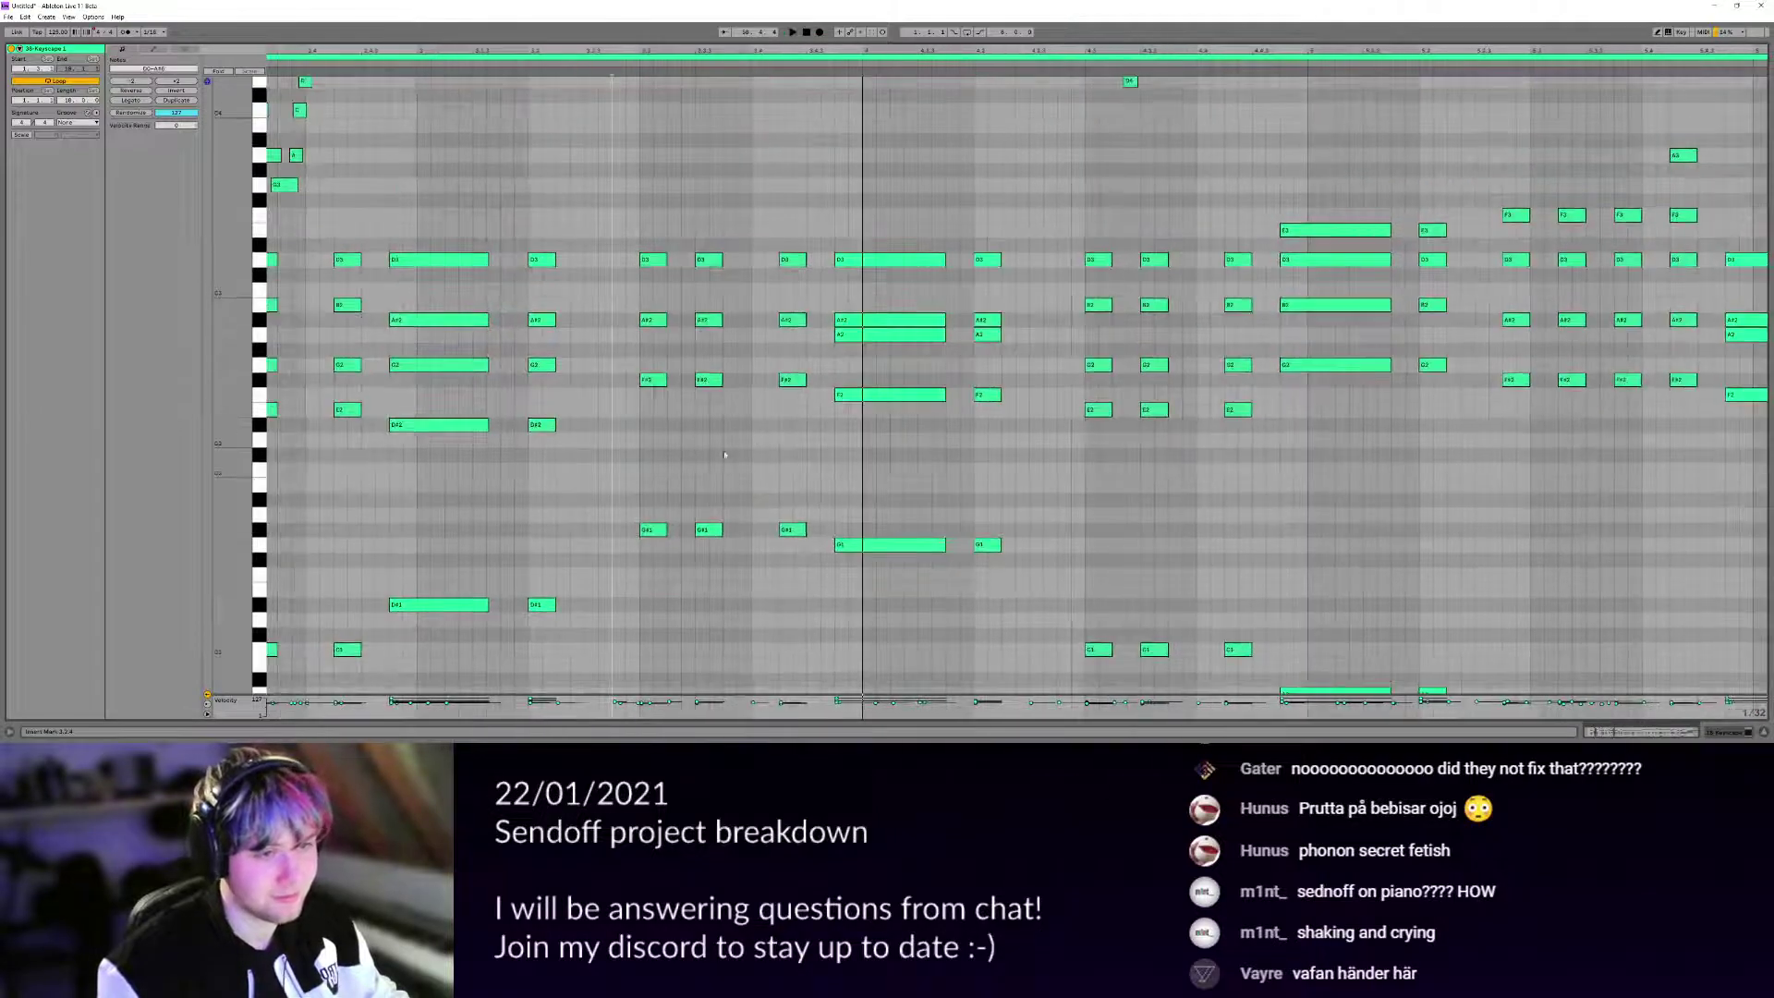
pyautogui.moveTo(632, 485); pyautogui.dragTo(796, 448)
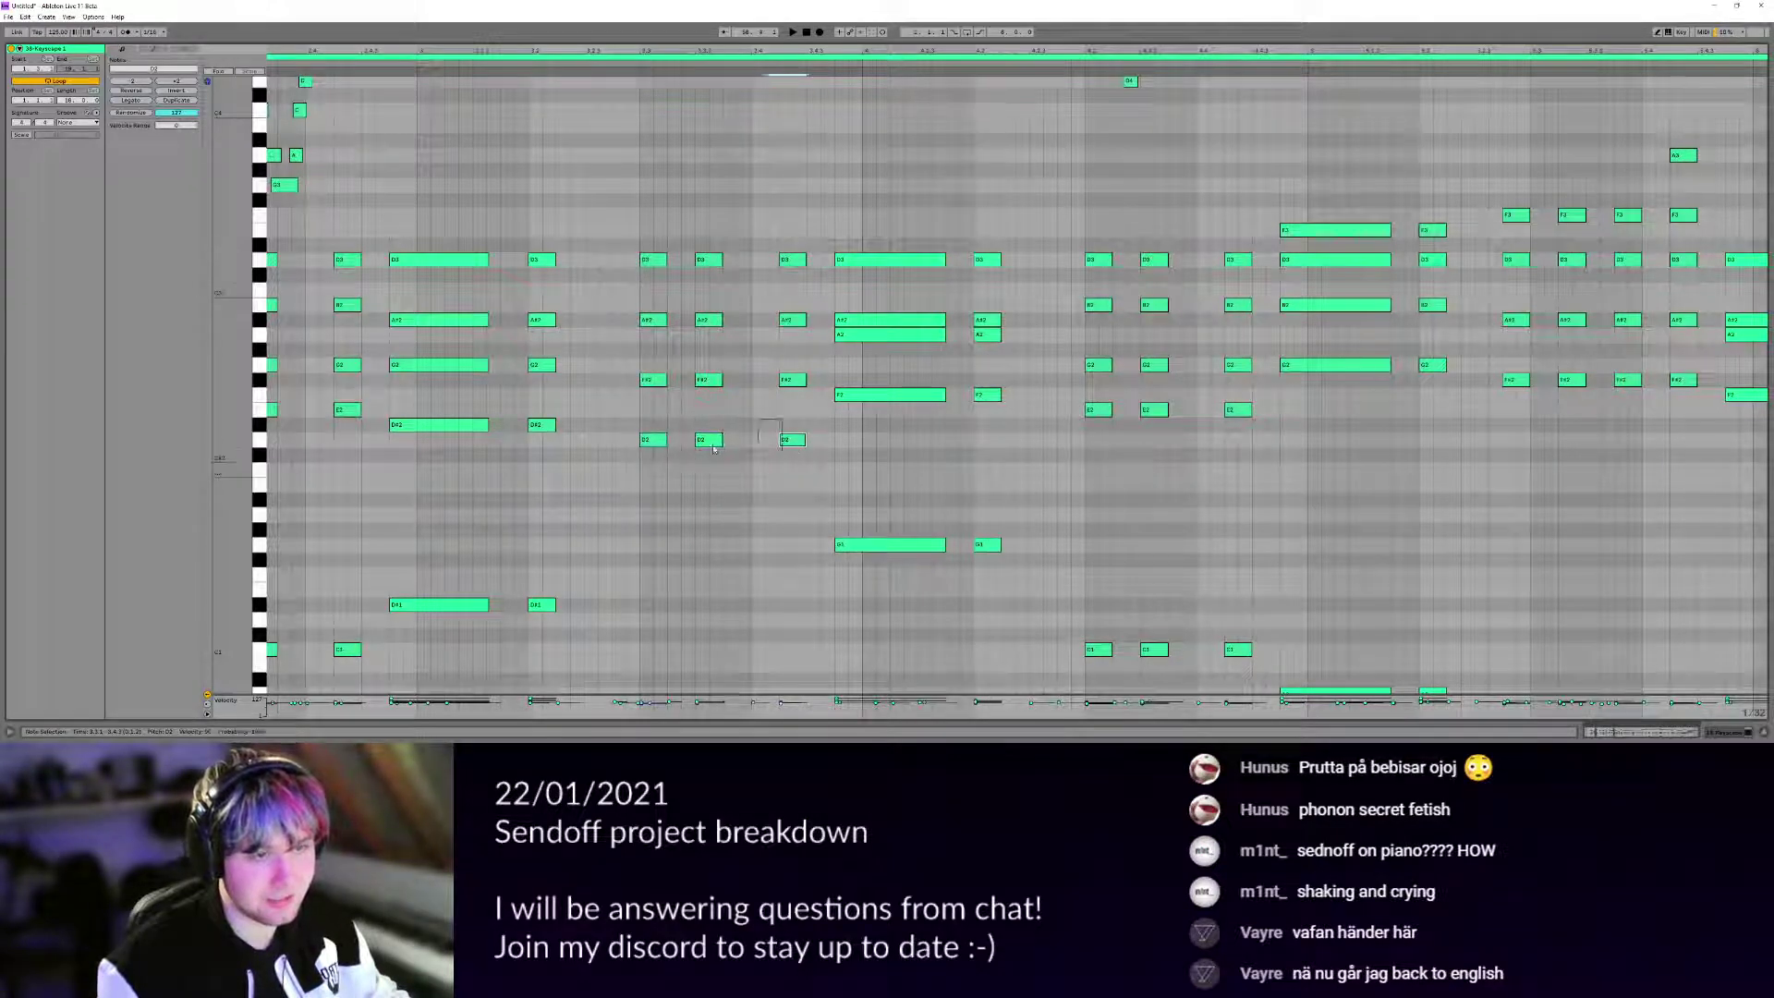
# Lower the three short D2 bass notes six semitones back to G#1 and audition them into the following long G1.
pyautogui.moveTo(790, 443); pyautogui.dragTo(647, 455)
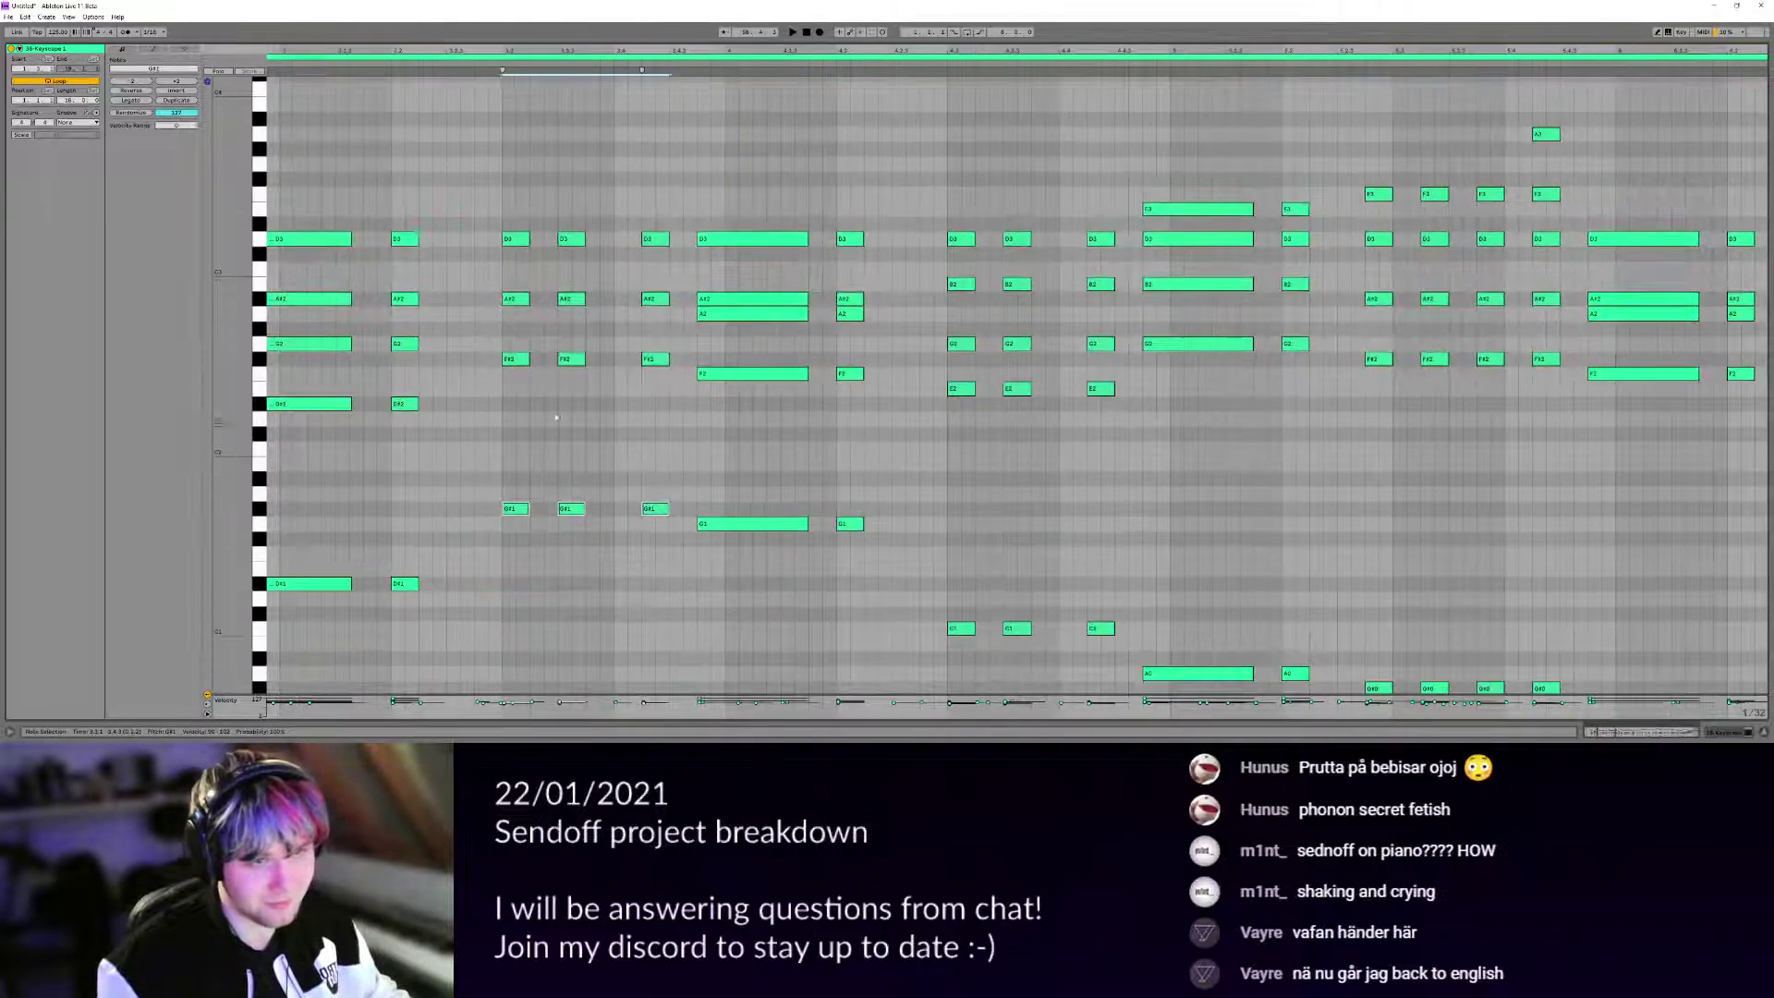
pyautogui.click(476, 471)
pyautogui.press('space')
pyautogui.click(661, 512)
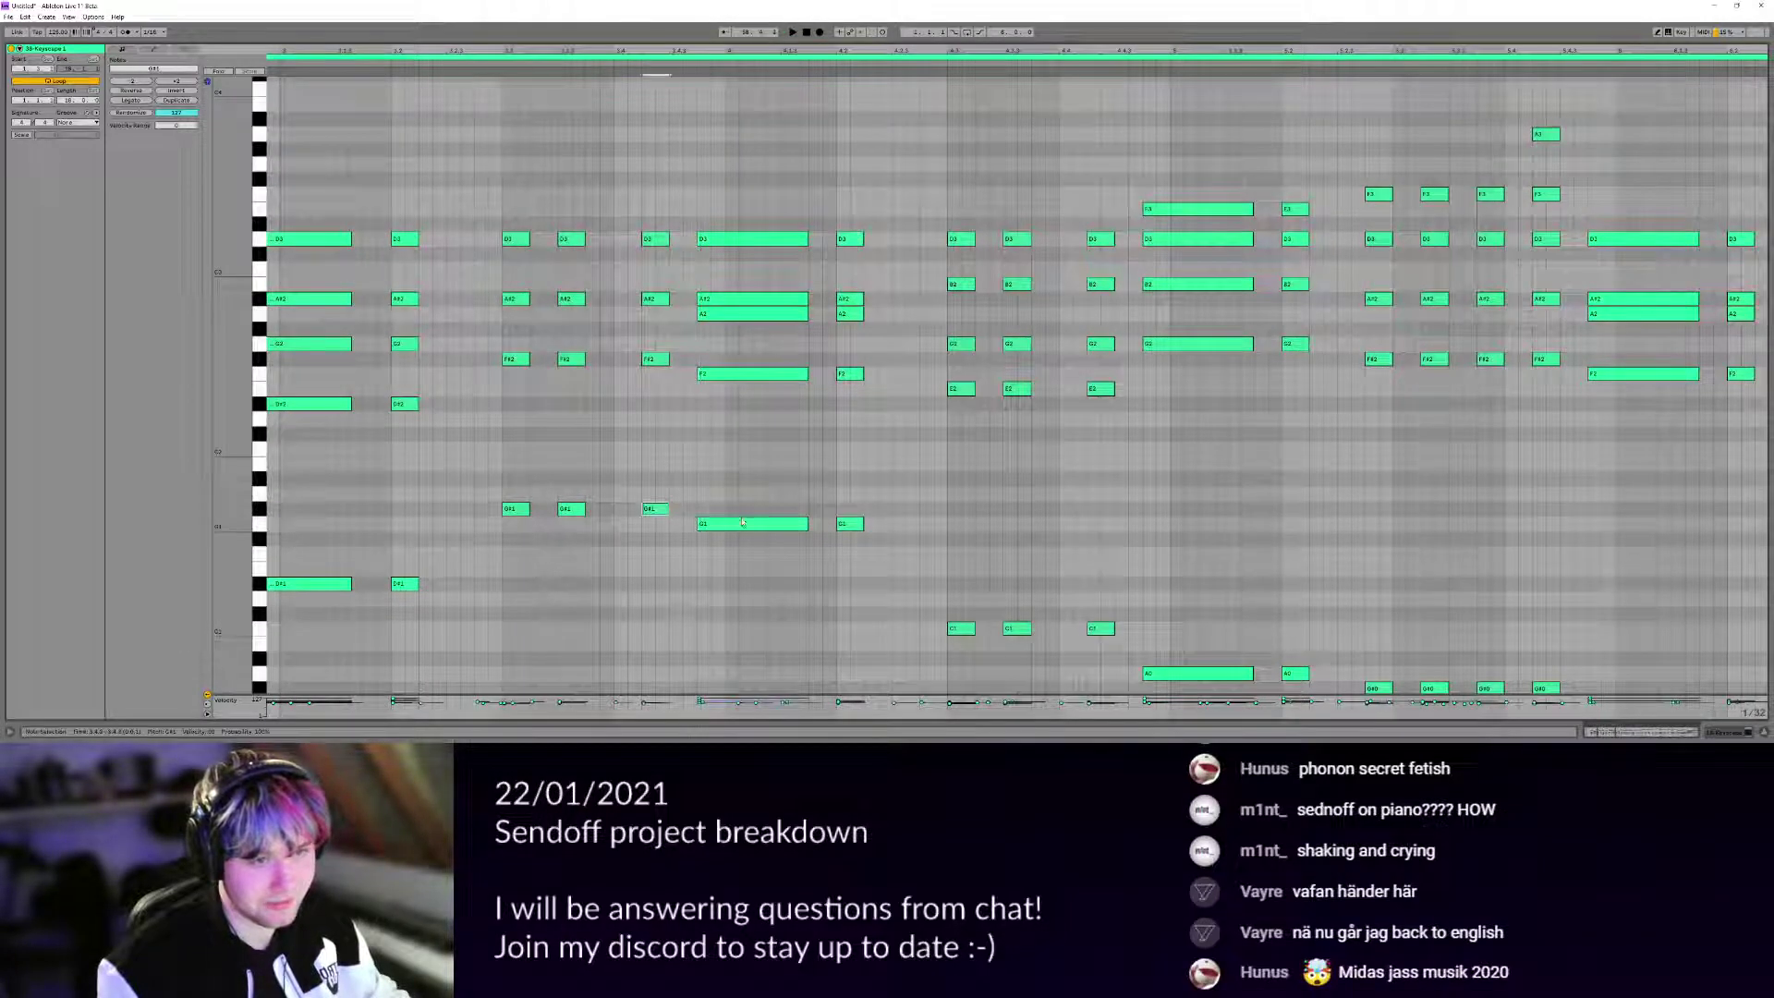
pyautogui.click(734, 524)
# Play the long chord with the extra note on top, starting from its onset.
pyautogui.moveTo(993, 468); pyautogui.dragTo(774, 407)
pyautogui.scroll(-2, 774, 407)
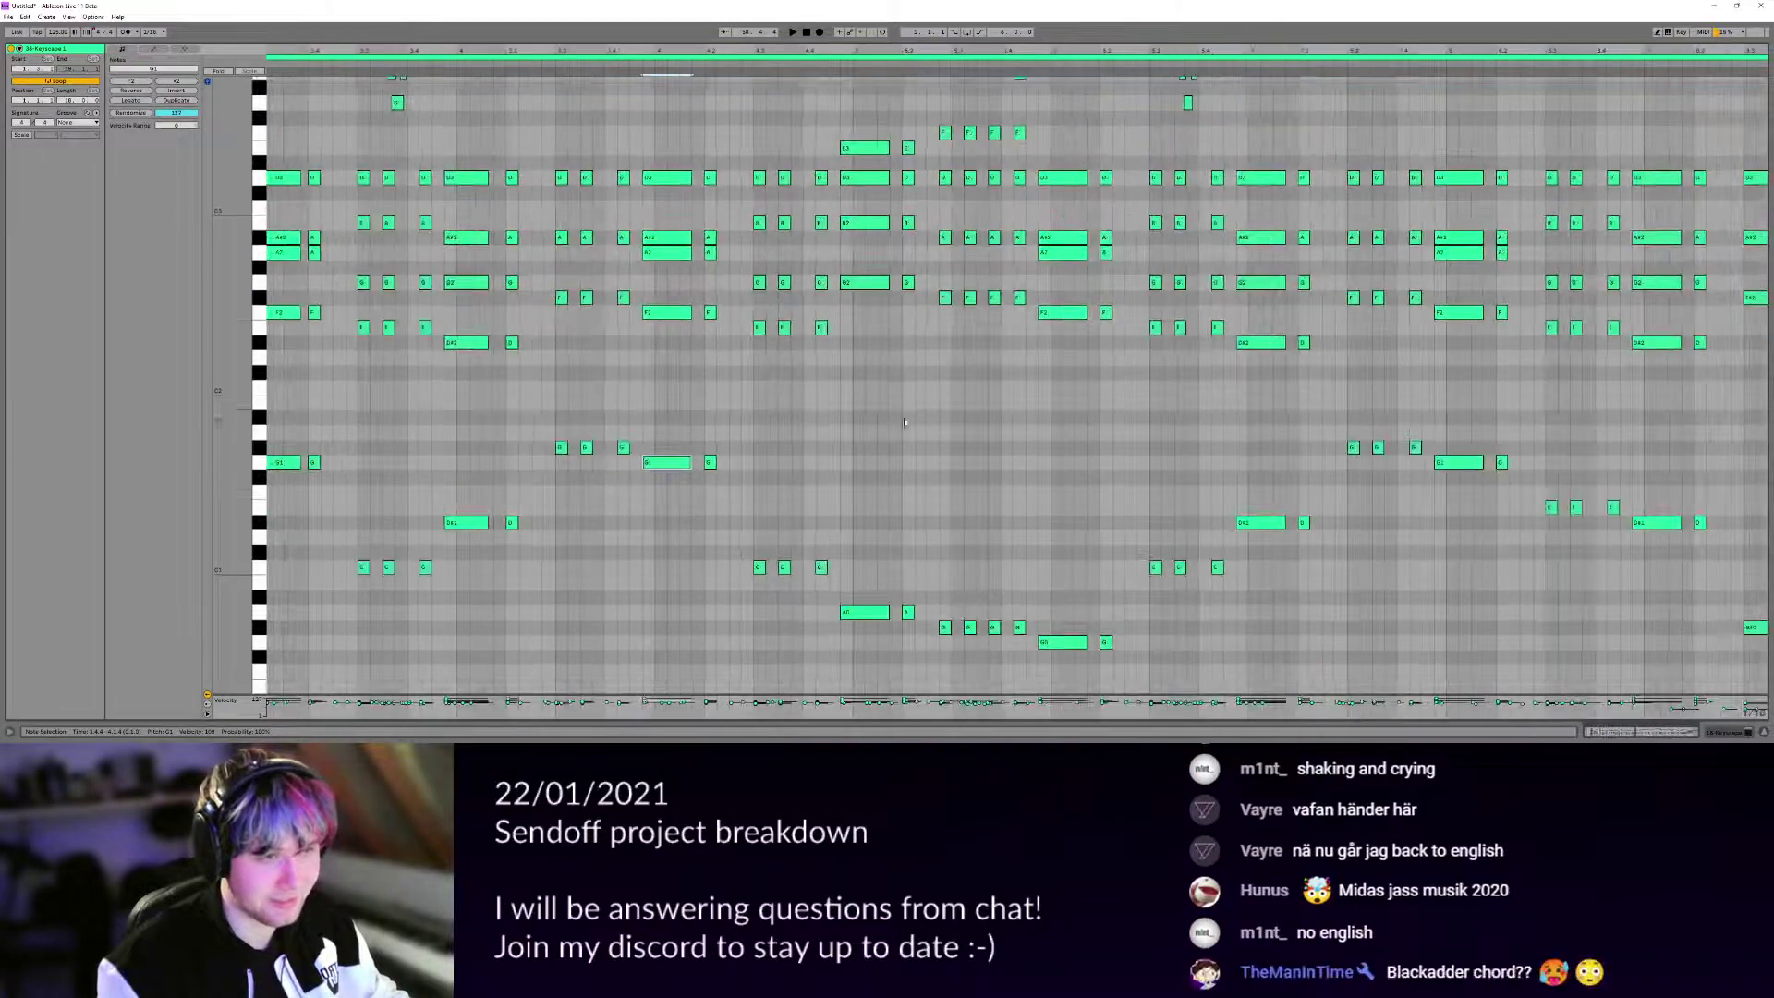
pyautogui.click(666, 404)
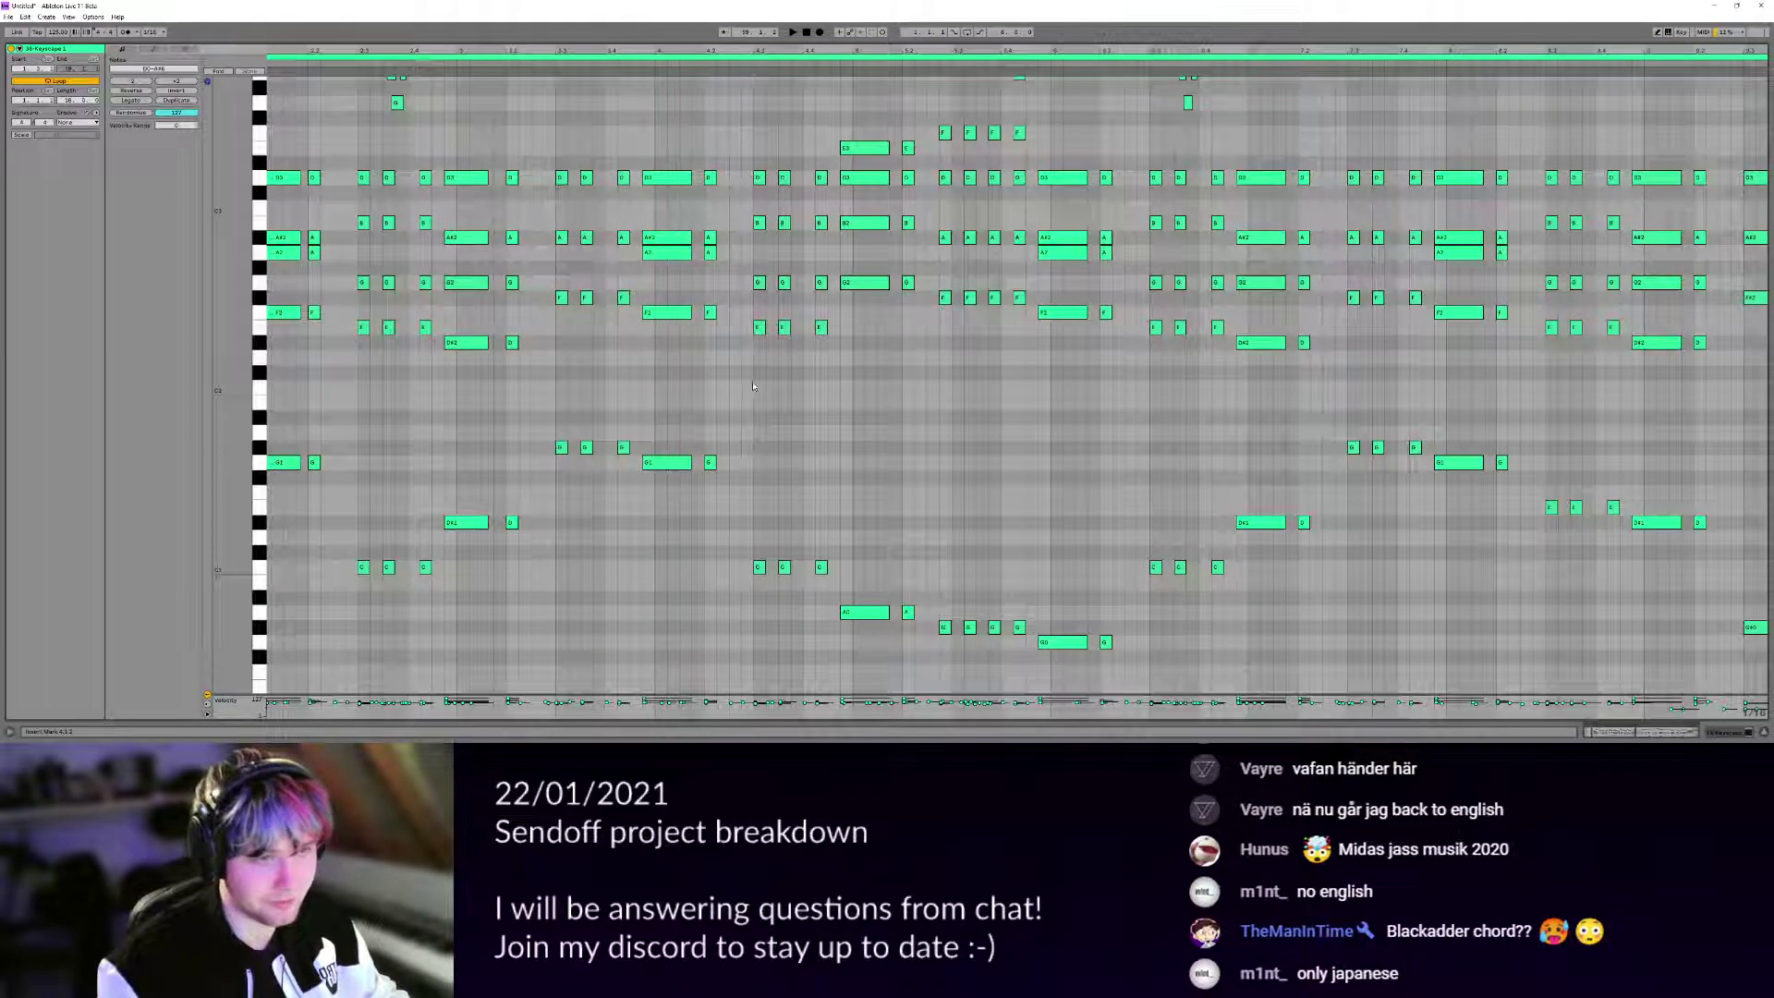
pyautogui.click(752, 405)
pyautogui.click(852, 406)
pyautogui.click(842, 418)
pyautogui.press('space')
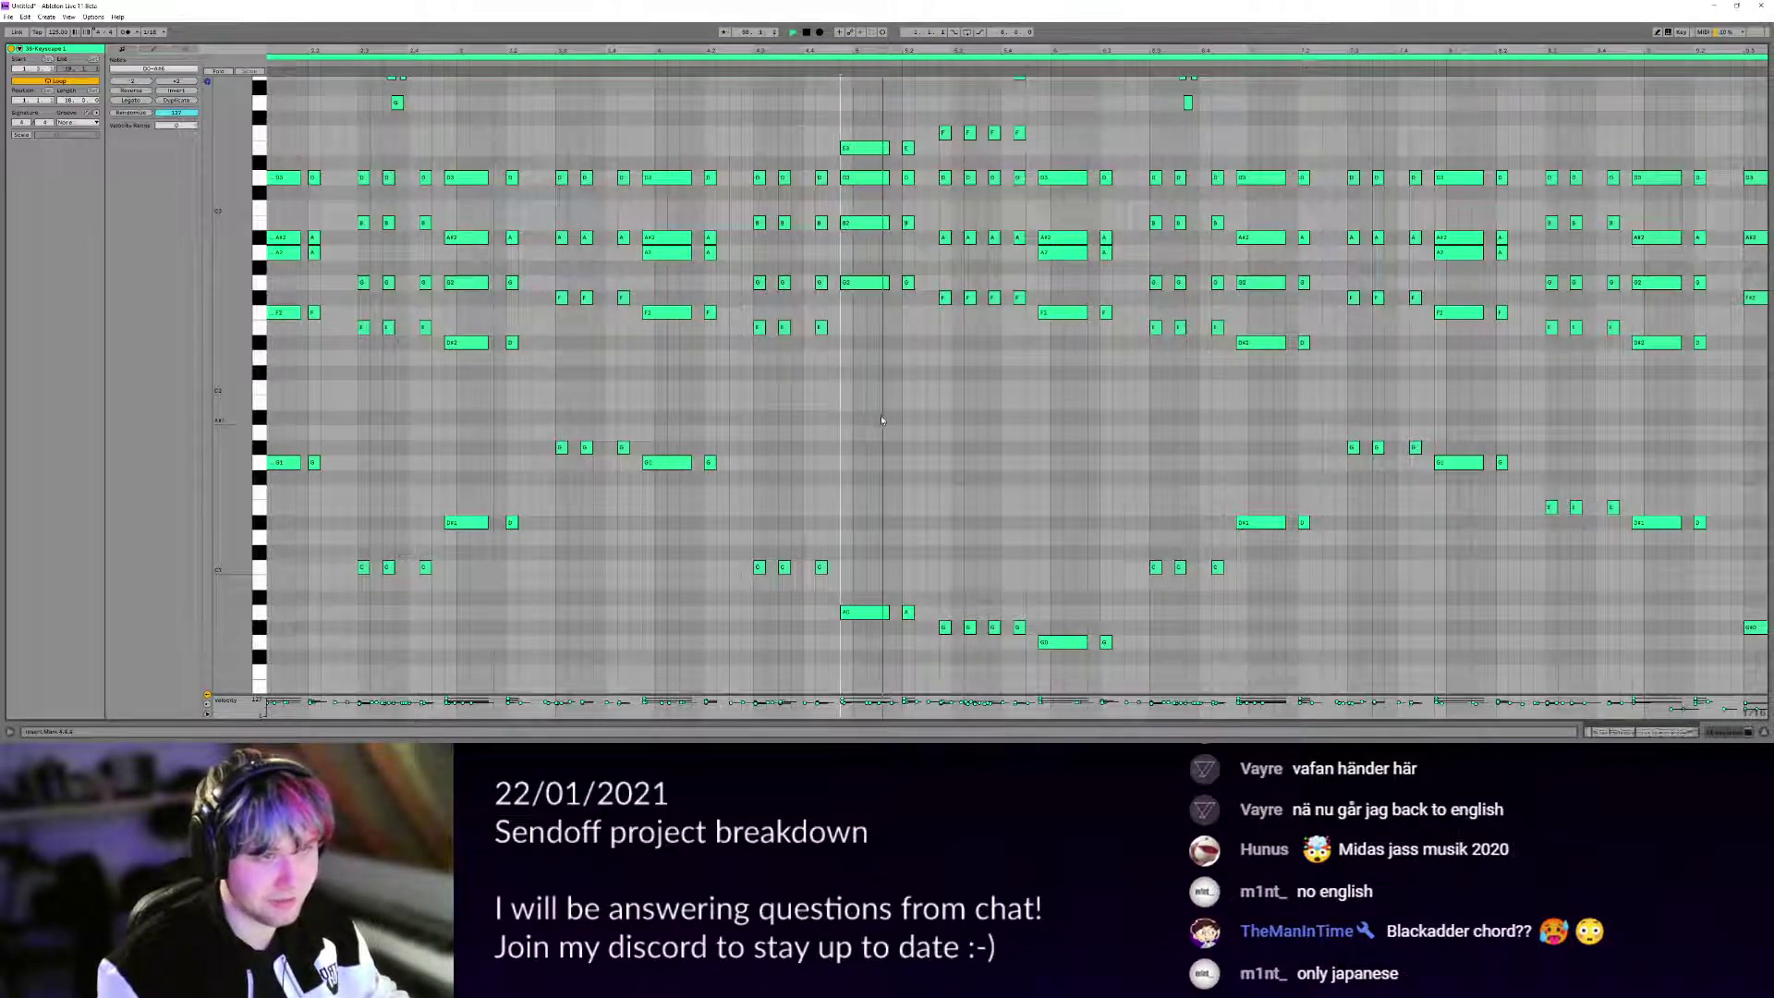
pyautogui.press('space')
pyautogui.scroll(2, 845, 398)
pyautogui.scroll(-2, 845, 398)
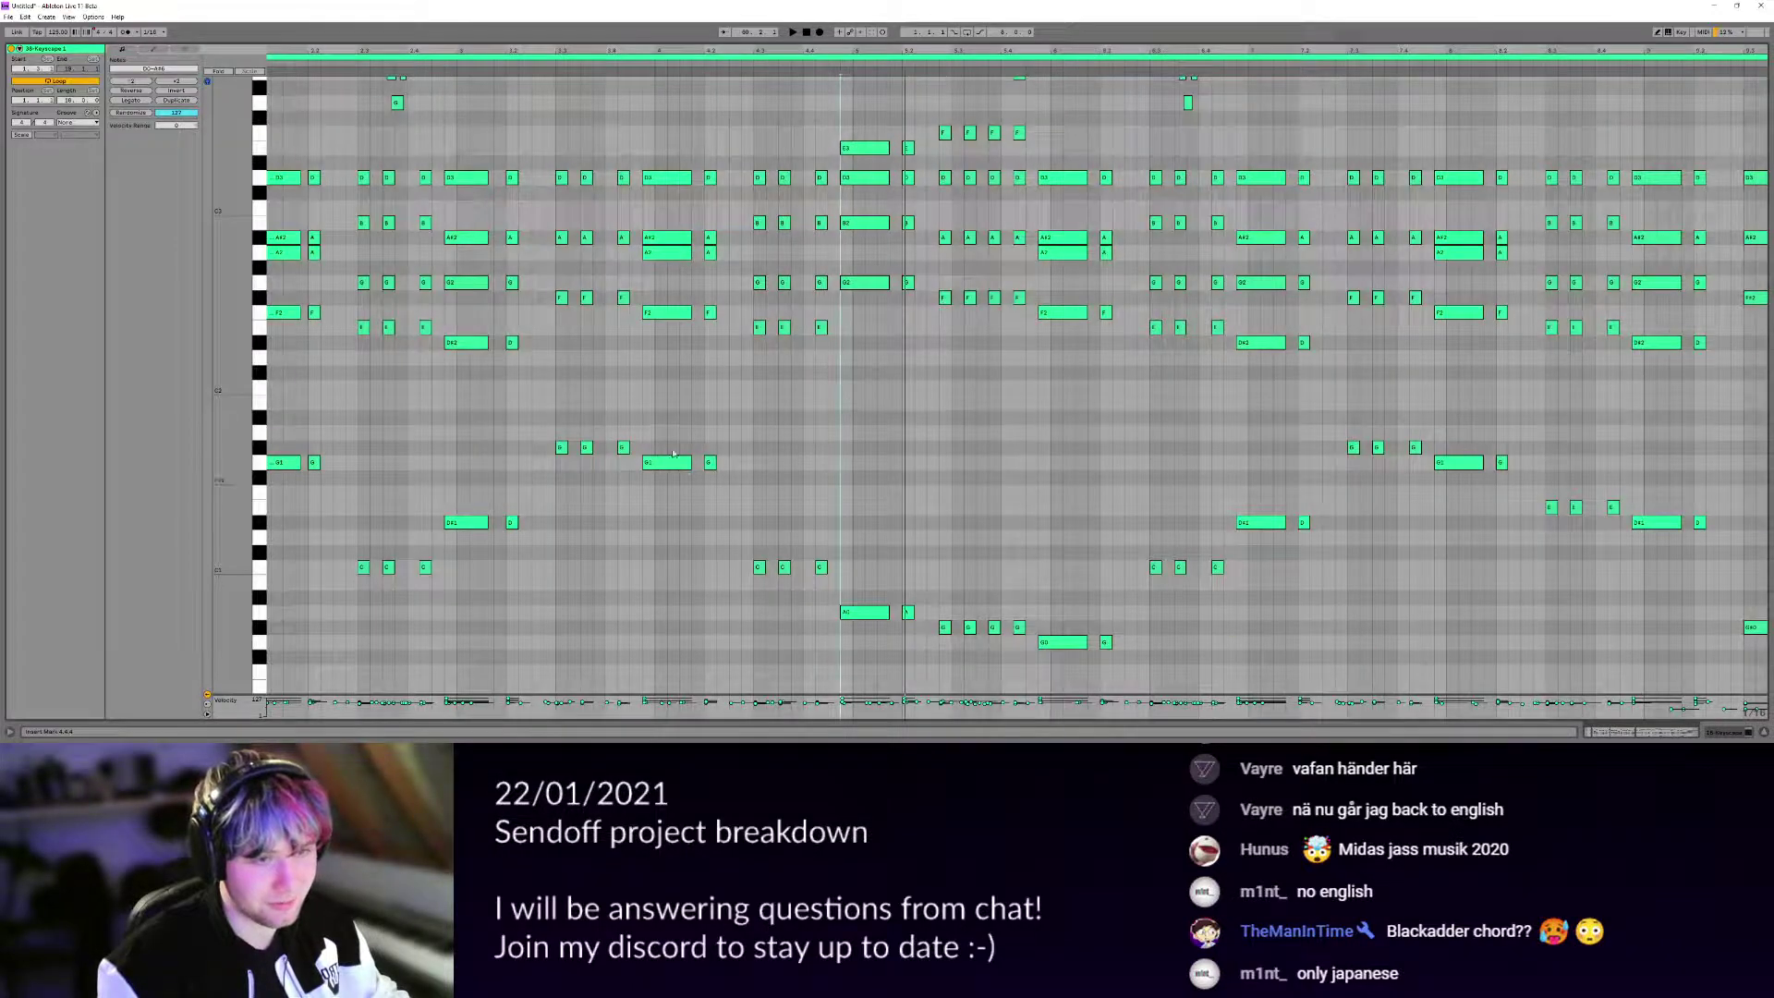
# Compare the voicing of the first of the four short hits with that of the earlier group of three short hits.
pyautogui.click(945, 259)
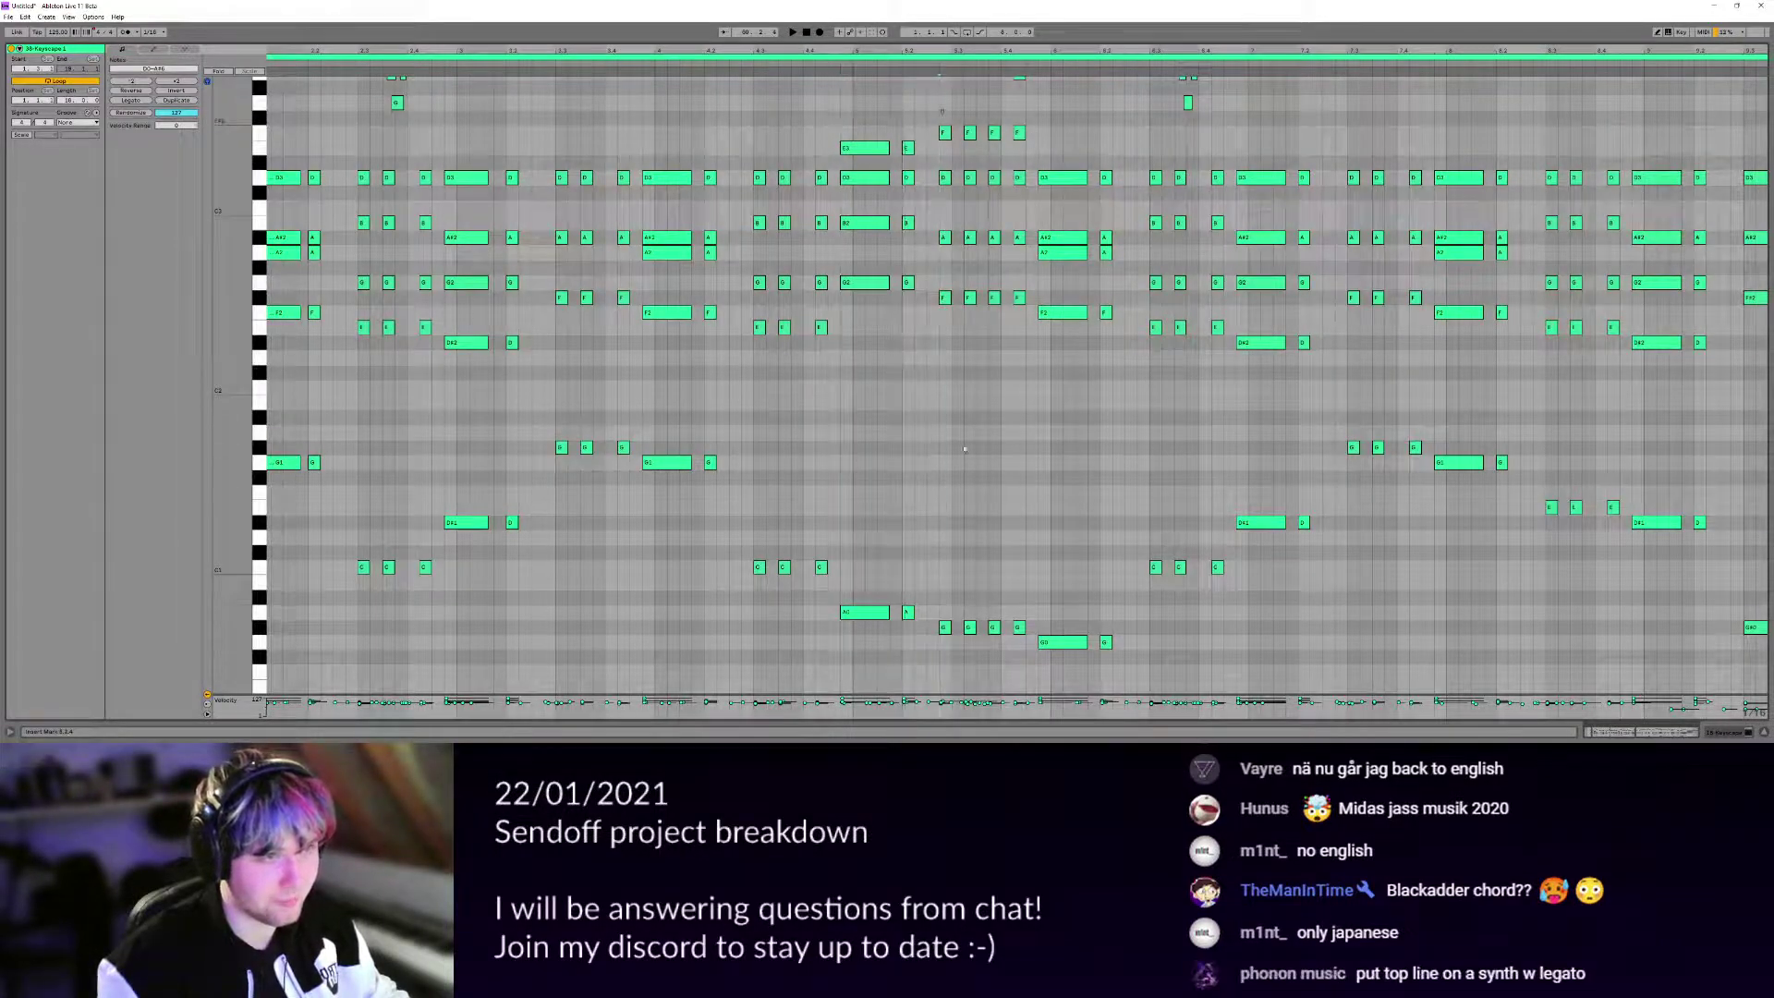
pyautogui.moveTo(940, 109); pyautogui.dragTo(972, 644)
pyautogui.moveTo(548, 125); pyautogui.dragTo(578, 478)
pyautogui.moveTo(1089, 452); pyautogui.dragTo(904, 440)
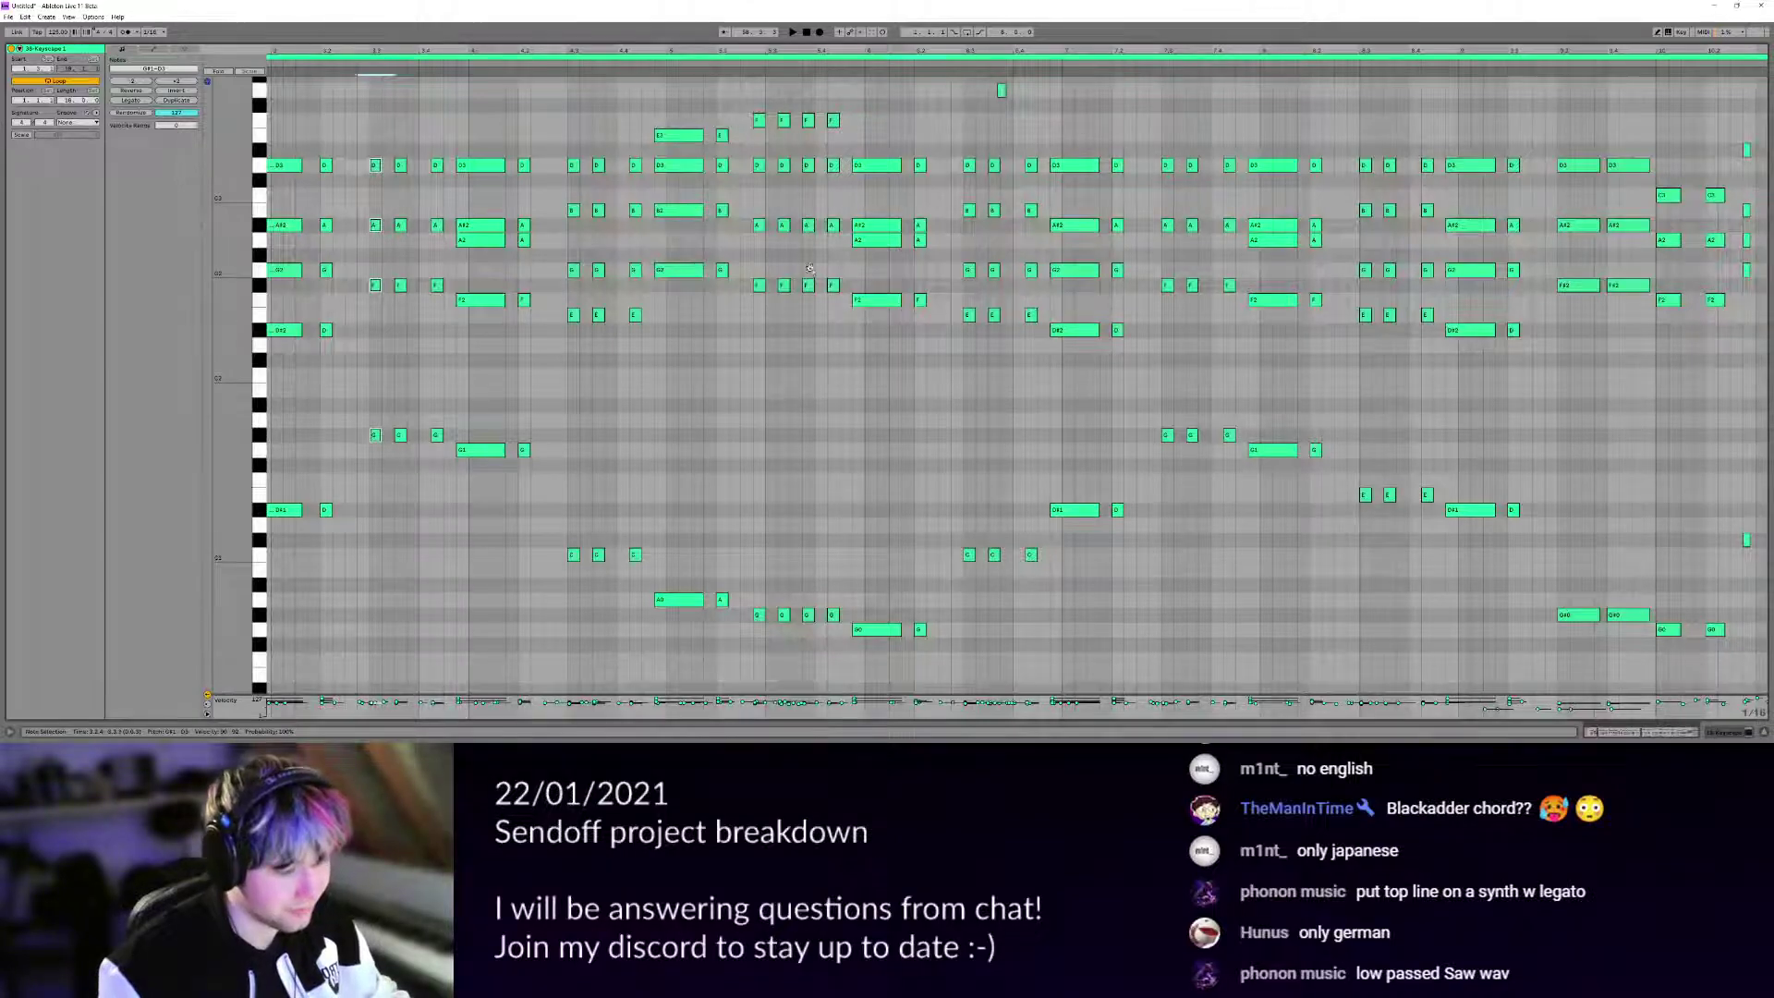
# Delete the bulk of the lead melody notes above the chords in the combined piano clip.
pyautogui.moveTo(810, 268); pyautogui.dragTo(1079, 517)
pyautogui.scroll(-3, 752, 213)
pyautogui.moveTo(752, 206); pyautogui.dragTo(752, 358)
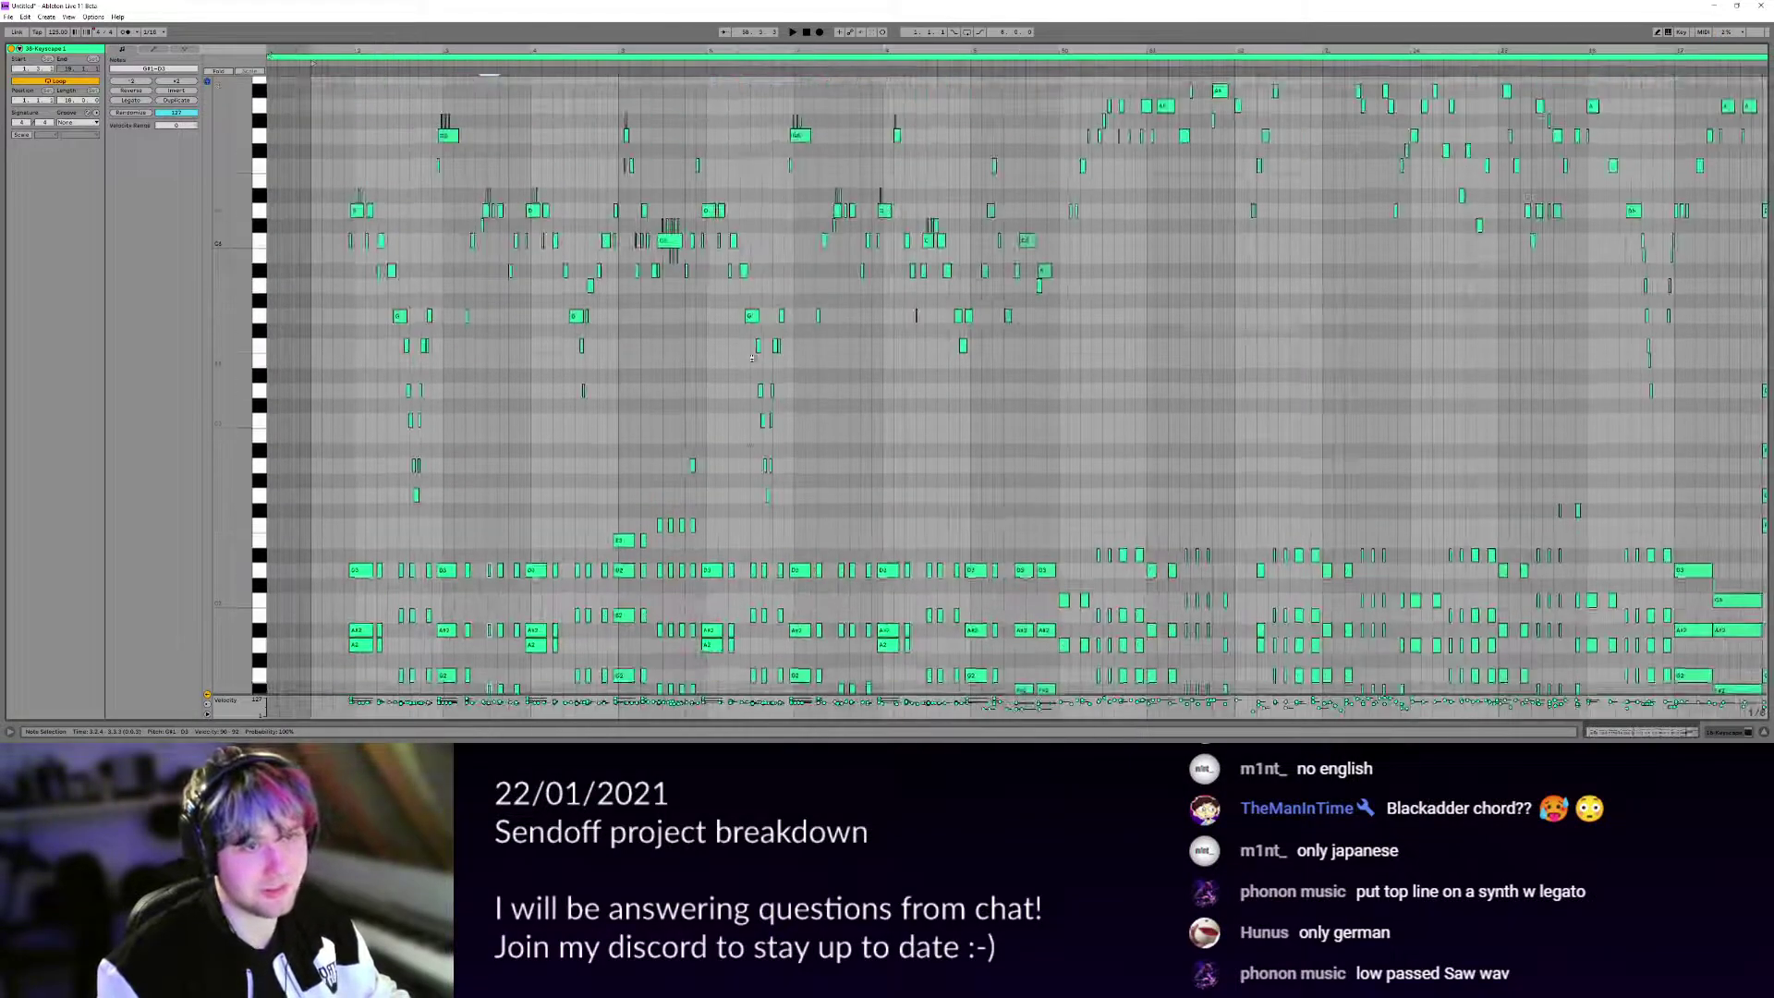
pyautogui.hotkey('shift', 'Tab')
pyautogui.doubleClick(813, 383)
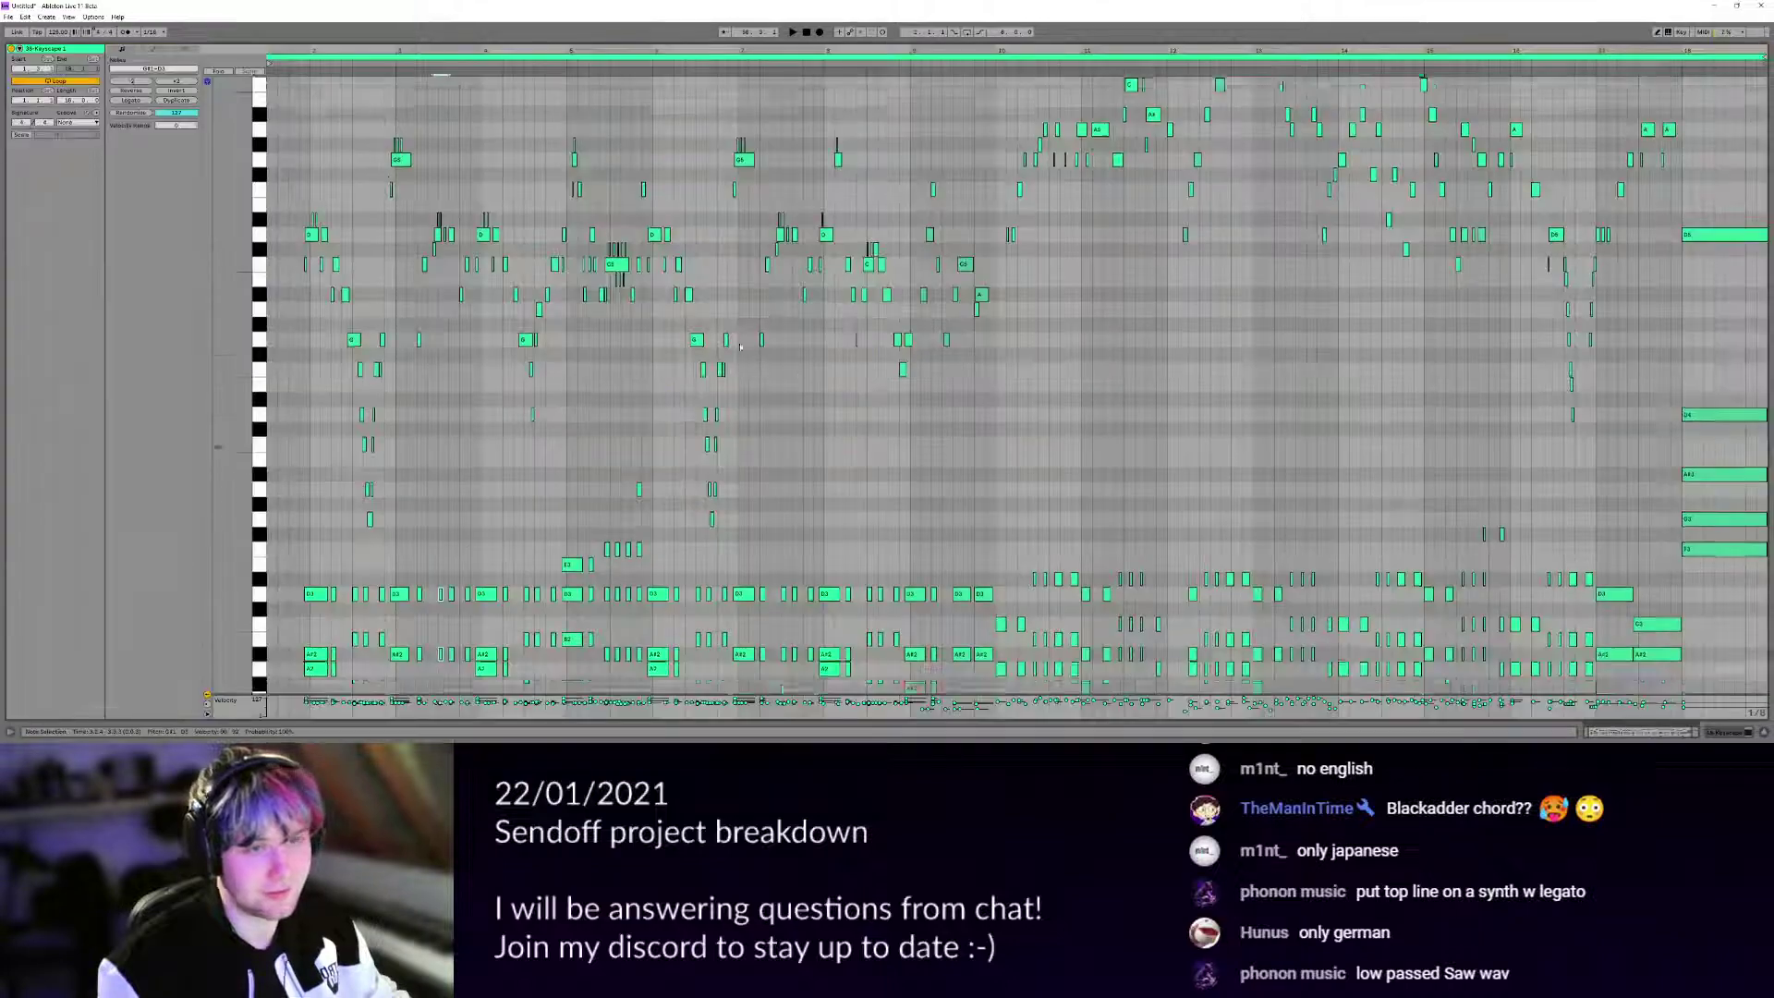
pyautogui.scroll(3, 740, 347)
pyautogui.moveTo(293, 90); pyautogui.dragTo(1671, 525)
pyautogui.press('Delete')
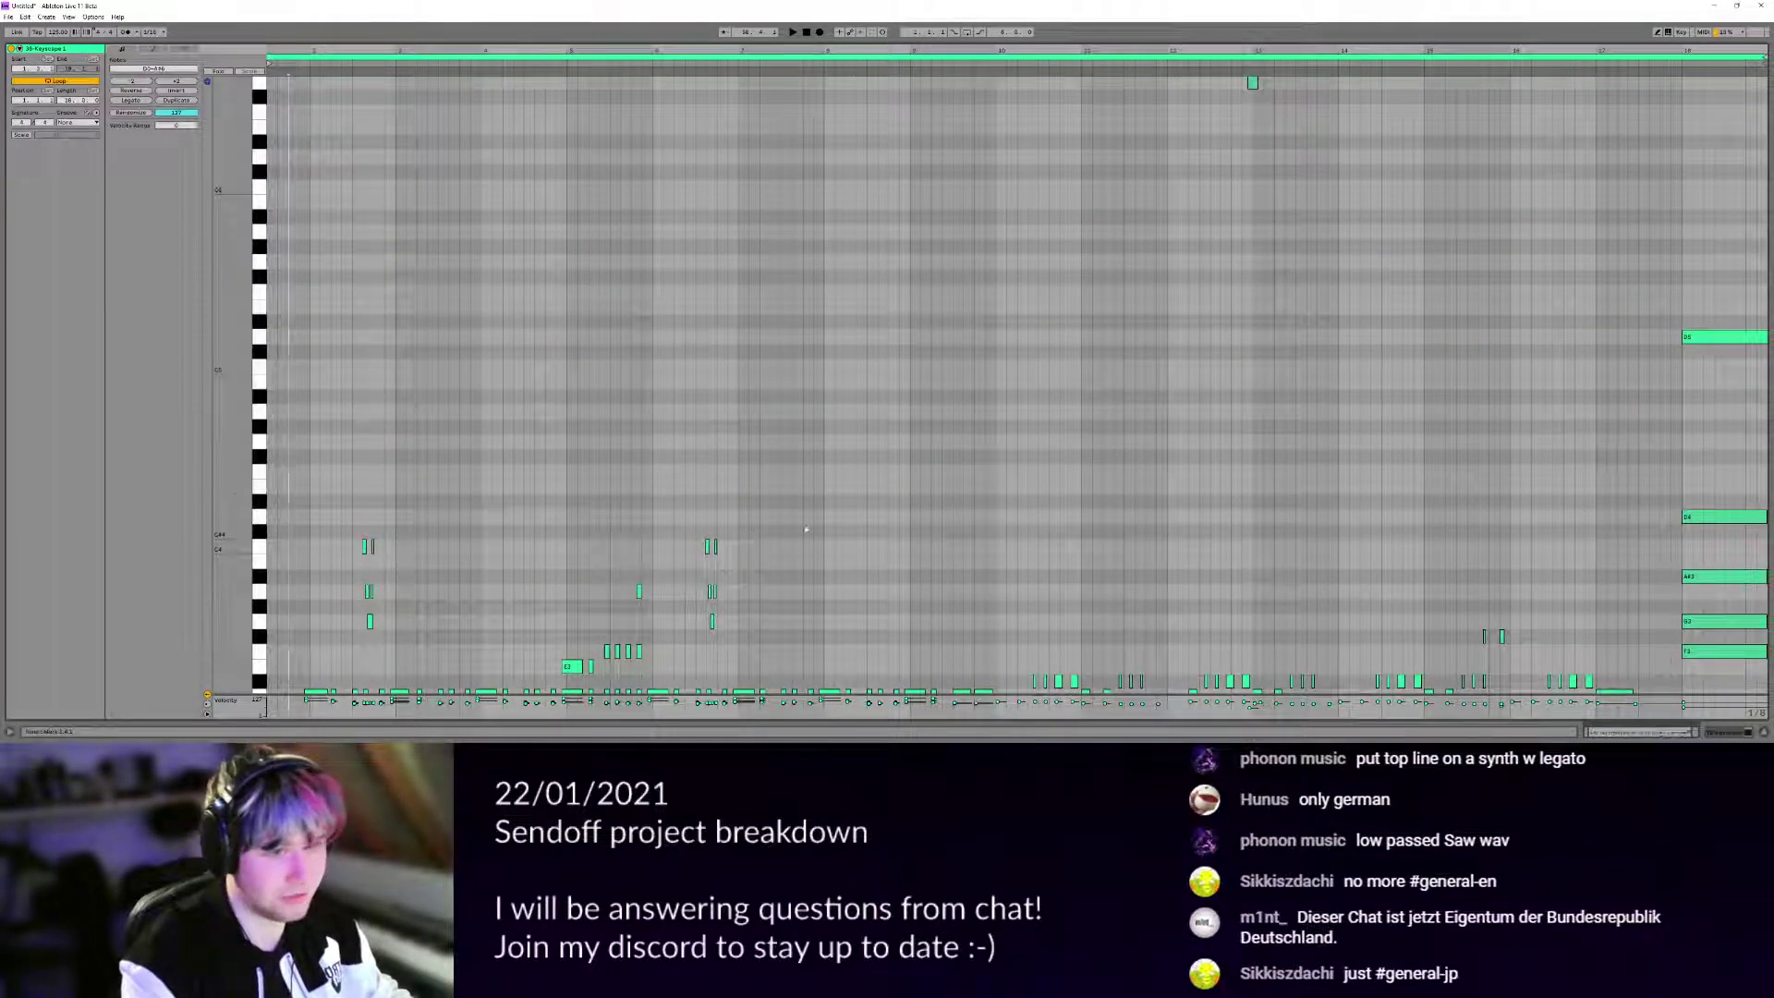
# Delete the leftover low notes of the two descending lead runs and return to the arrangement.
pyautogui.moveTo(757, 495); pyautogui.dragTo(599, 628)
pyautogui.press('Delete')
pyautogui.moveTo(477, 495); pyautogui.dragTo(326, 624)
pyautogui.press('Delete')
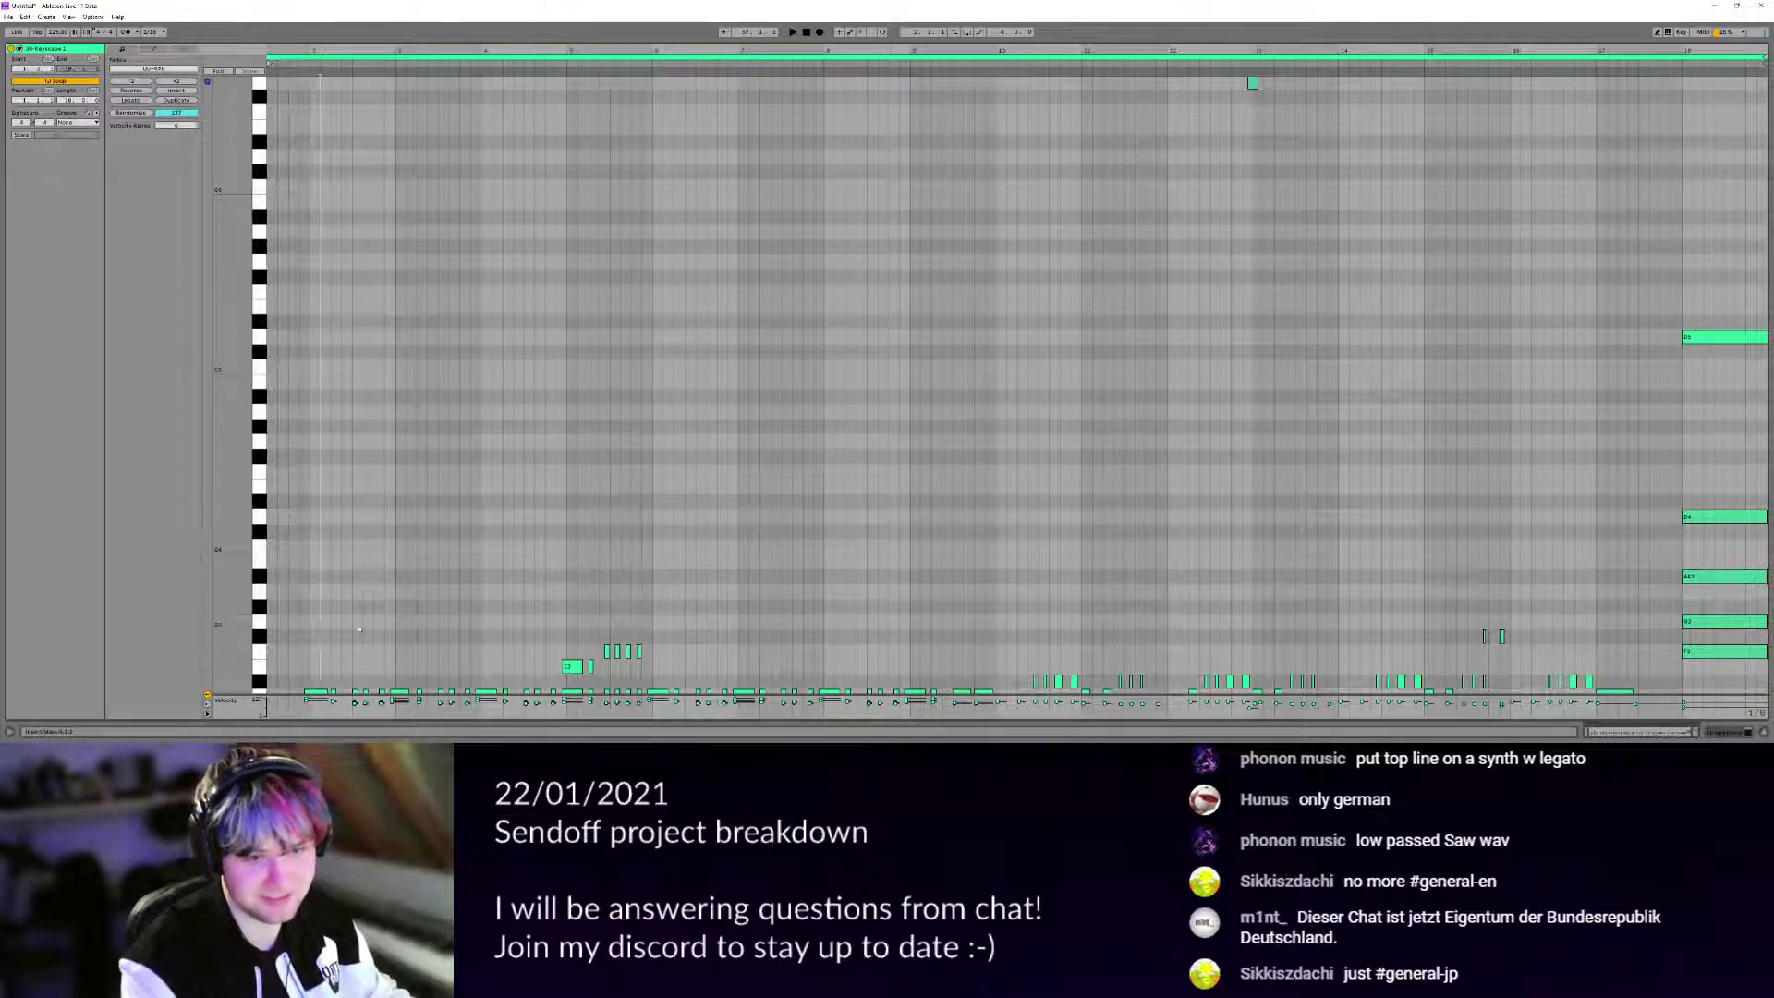
pyautogui.scroll(-2, 359, 630)
pyautogui.hotkey('shift', 'Tab')
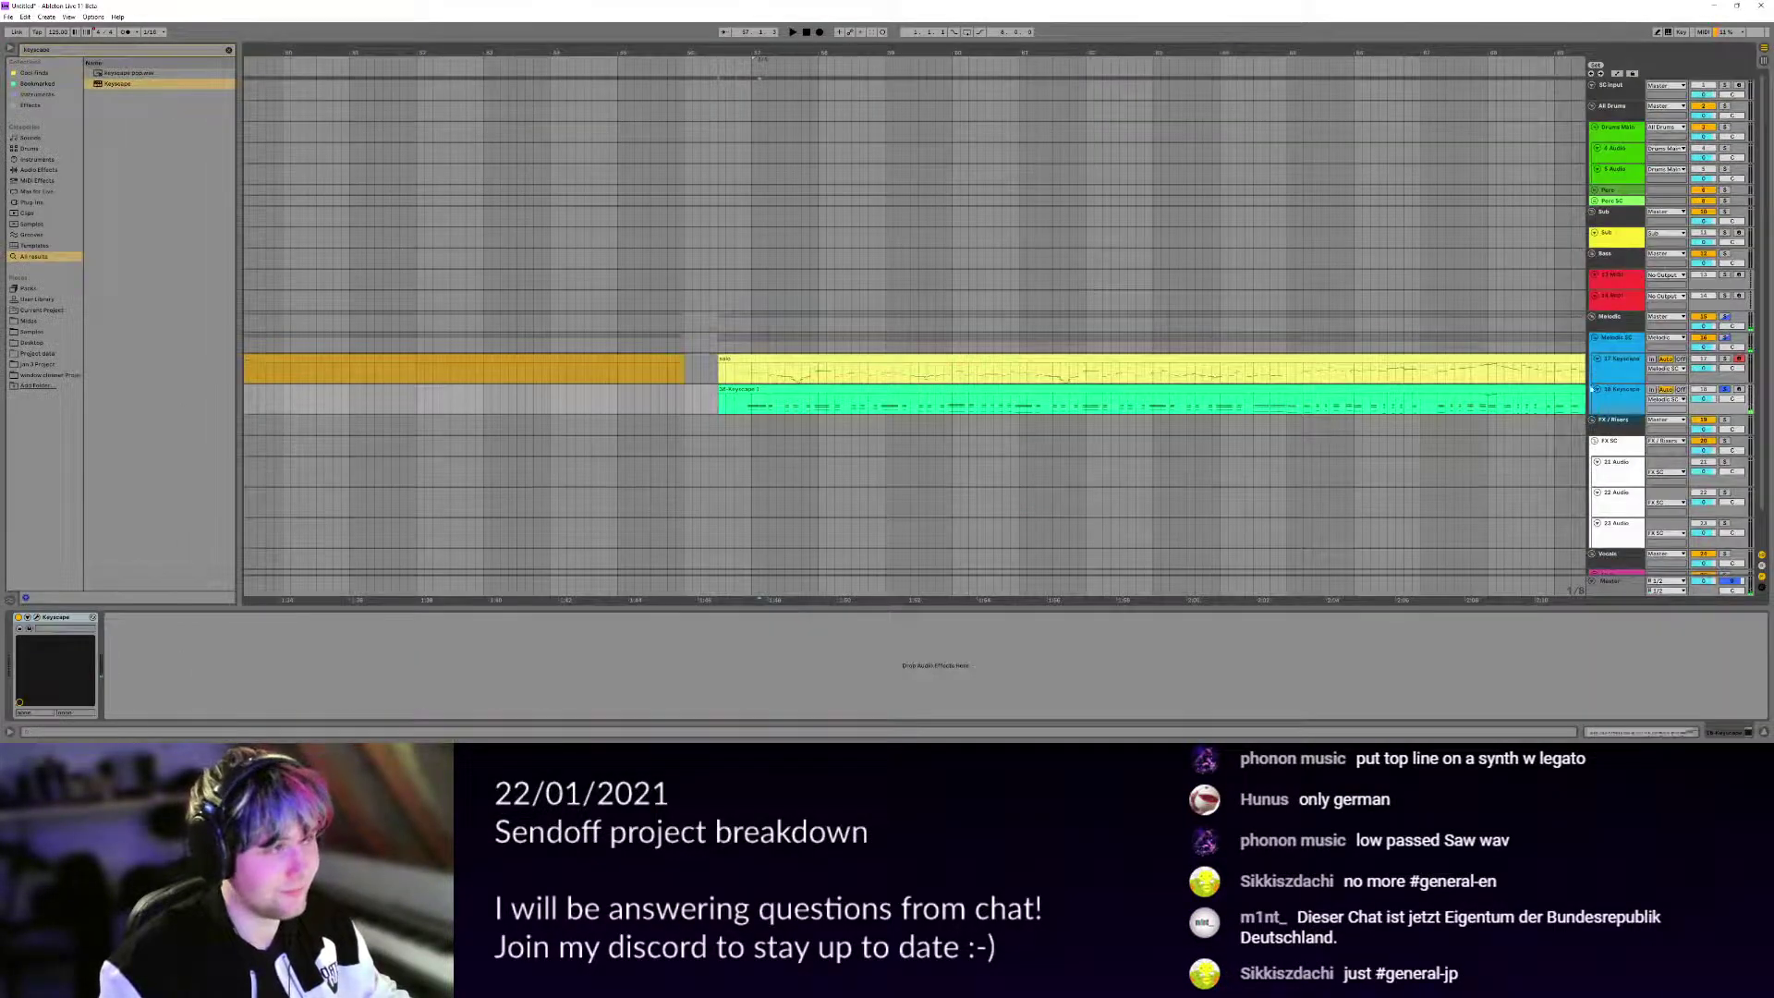
# Replace Keyscape with Serum on the separate yellow lead track and solo that track.
pyautogui.click(69, 617)
pyautogui.press('Delete')
pyautogui.hotkey('ctrl', 'f')
pyautogui.write('serum')
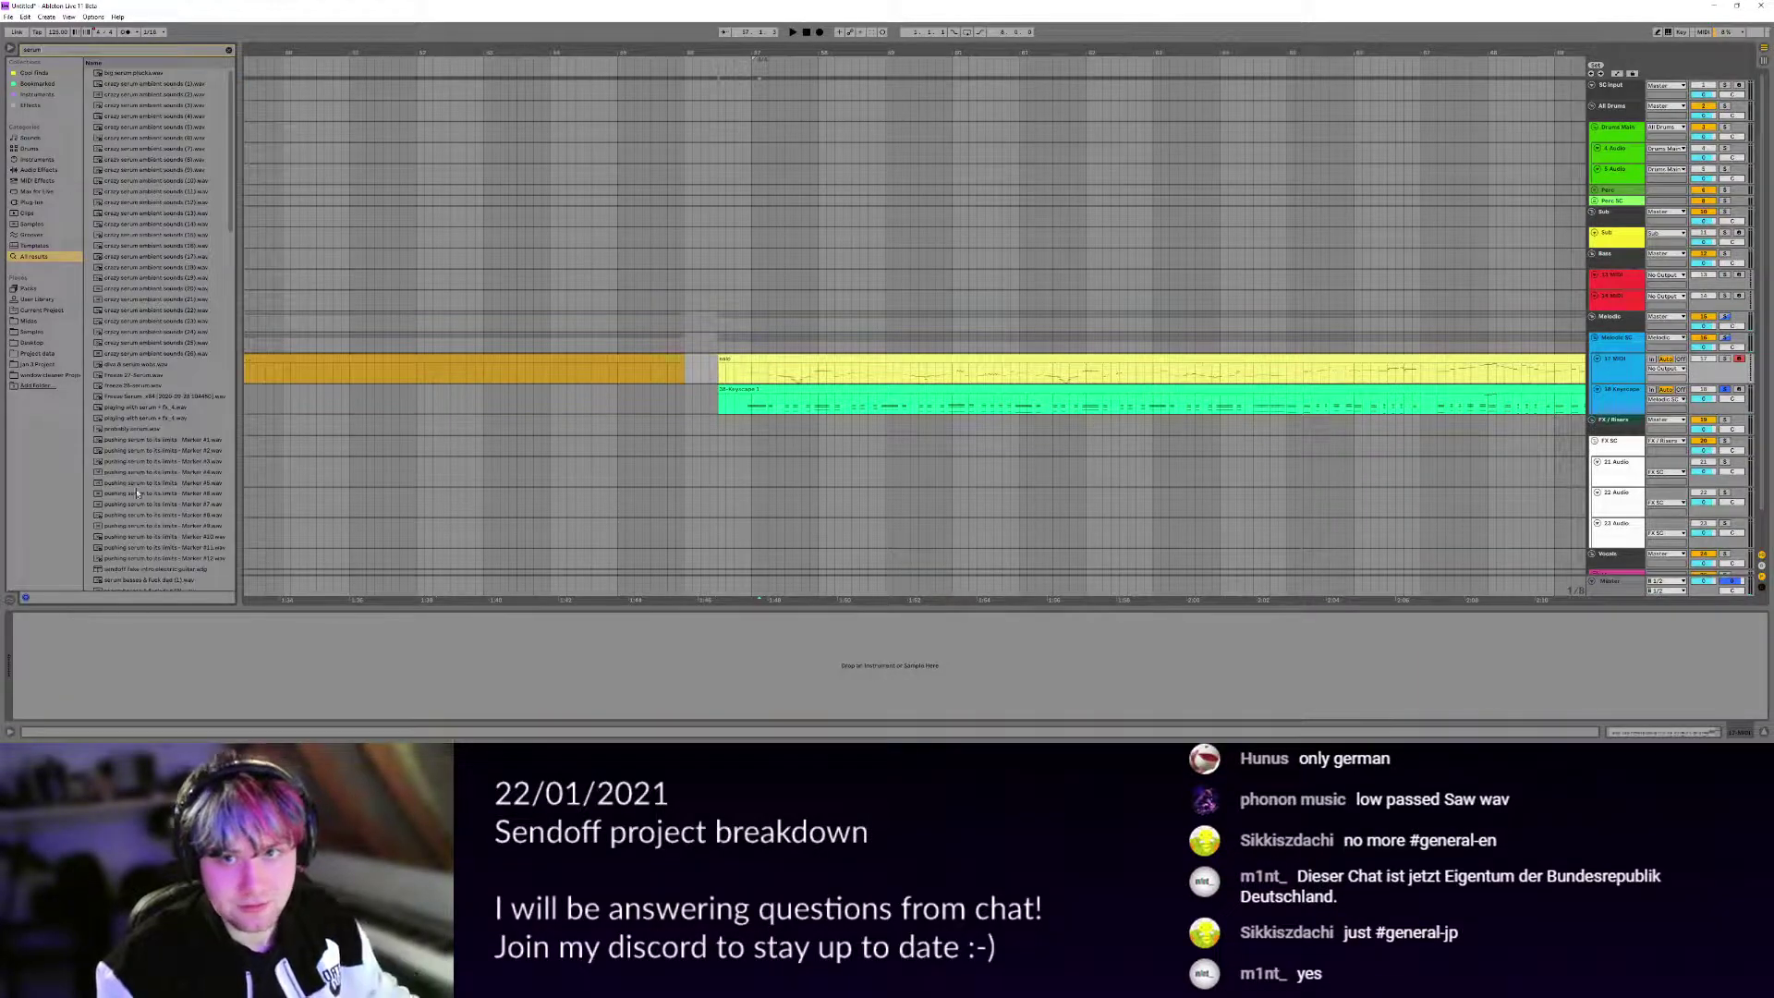
pyautogui.rightClick(222, 463)
pyautogui.moveTo(296, 471)
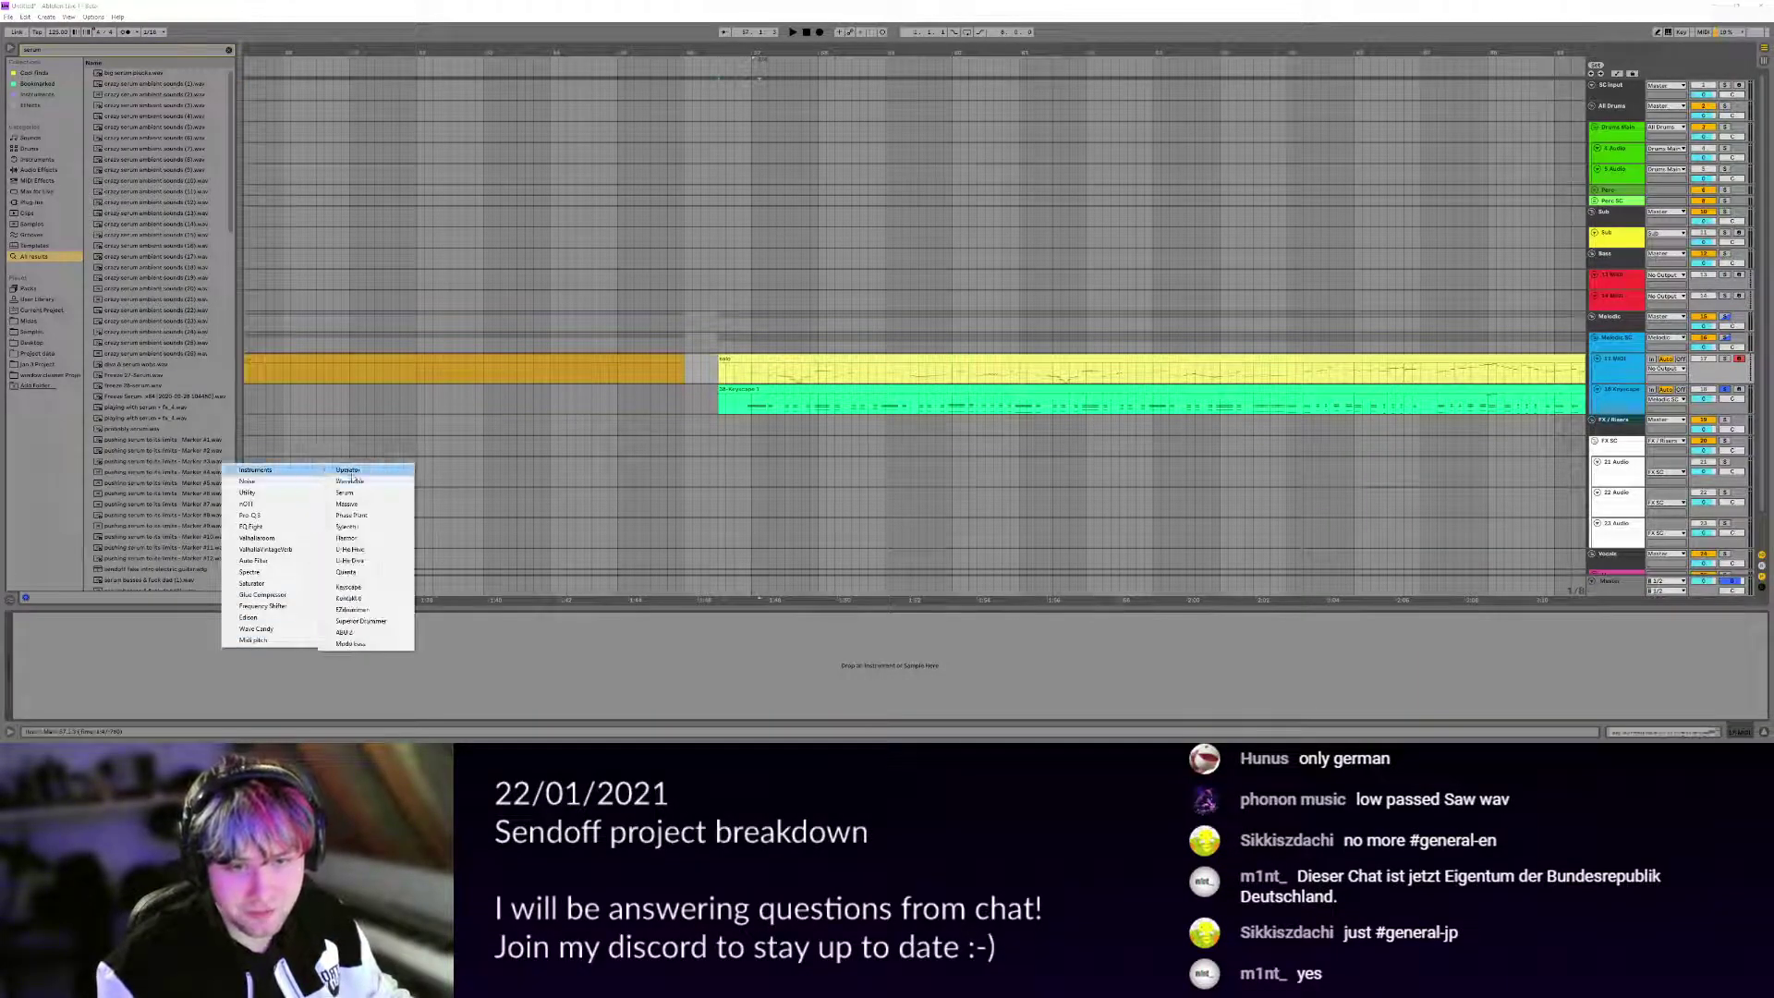
pyautogui.click(344, 493)
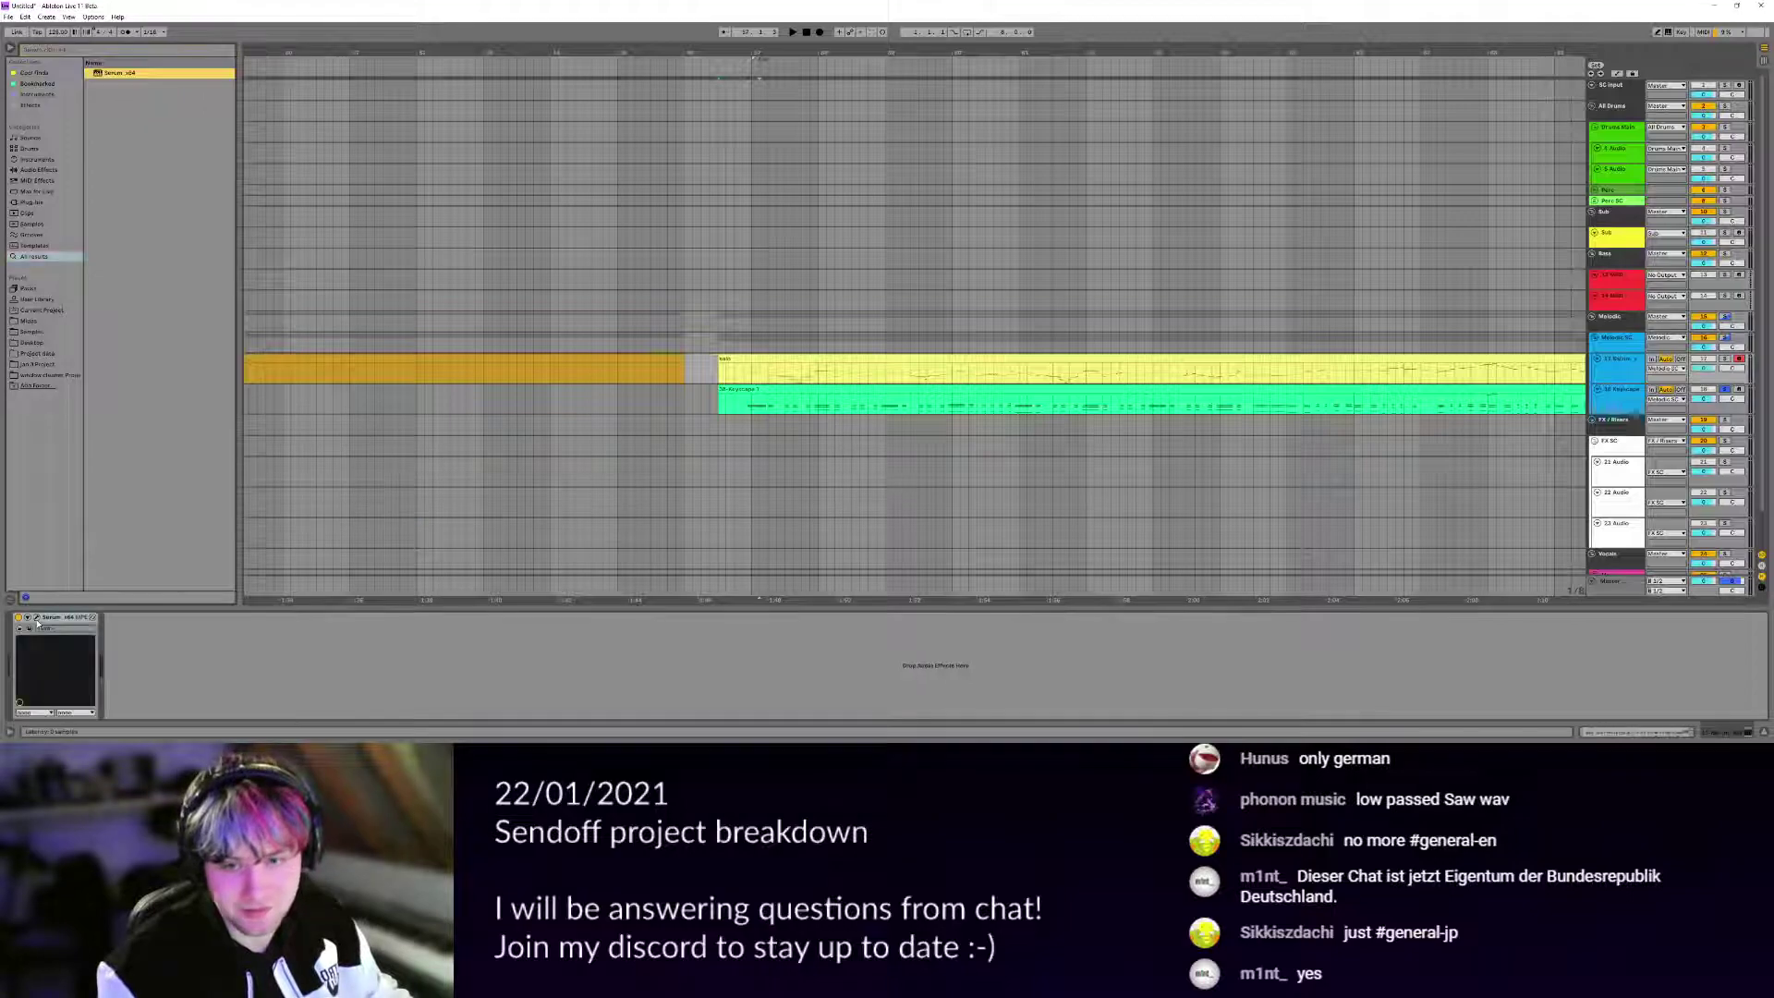
pyautogui.click(37, 617)
pyautogui.click(1725, 358)
# Enable Mono, Legato and Always in Serum's voicing section and raise the portamento while the lead plays.
pyautogui.press('space')
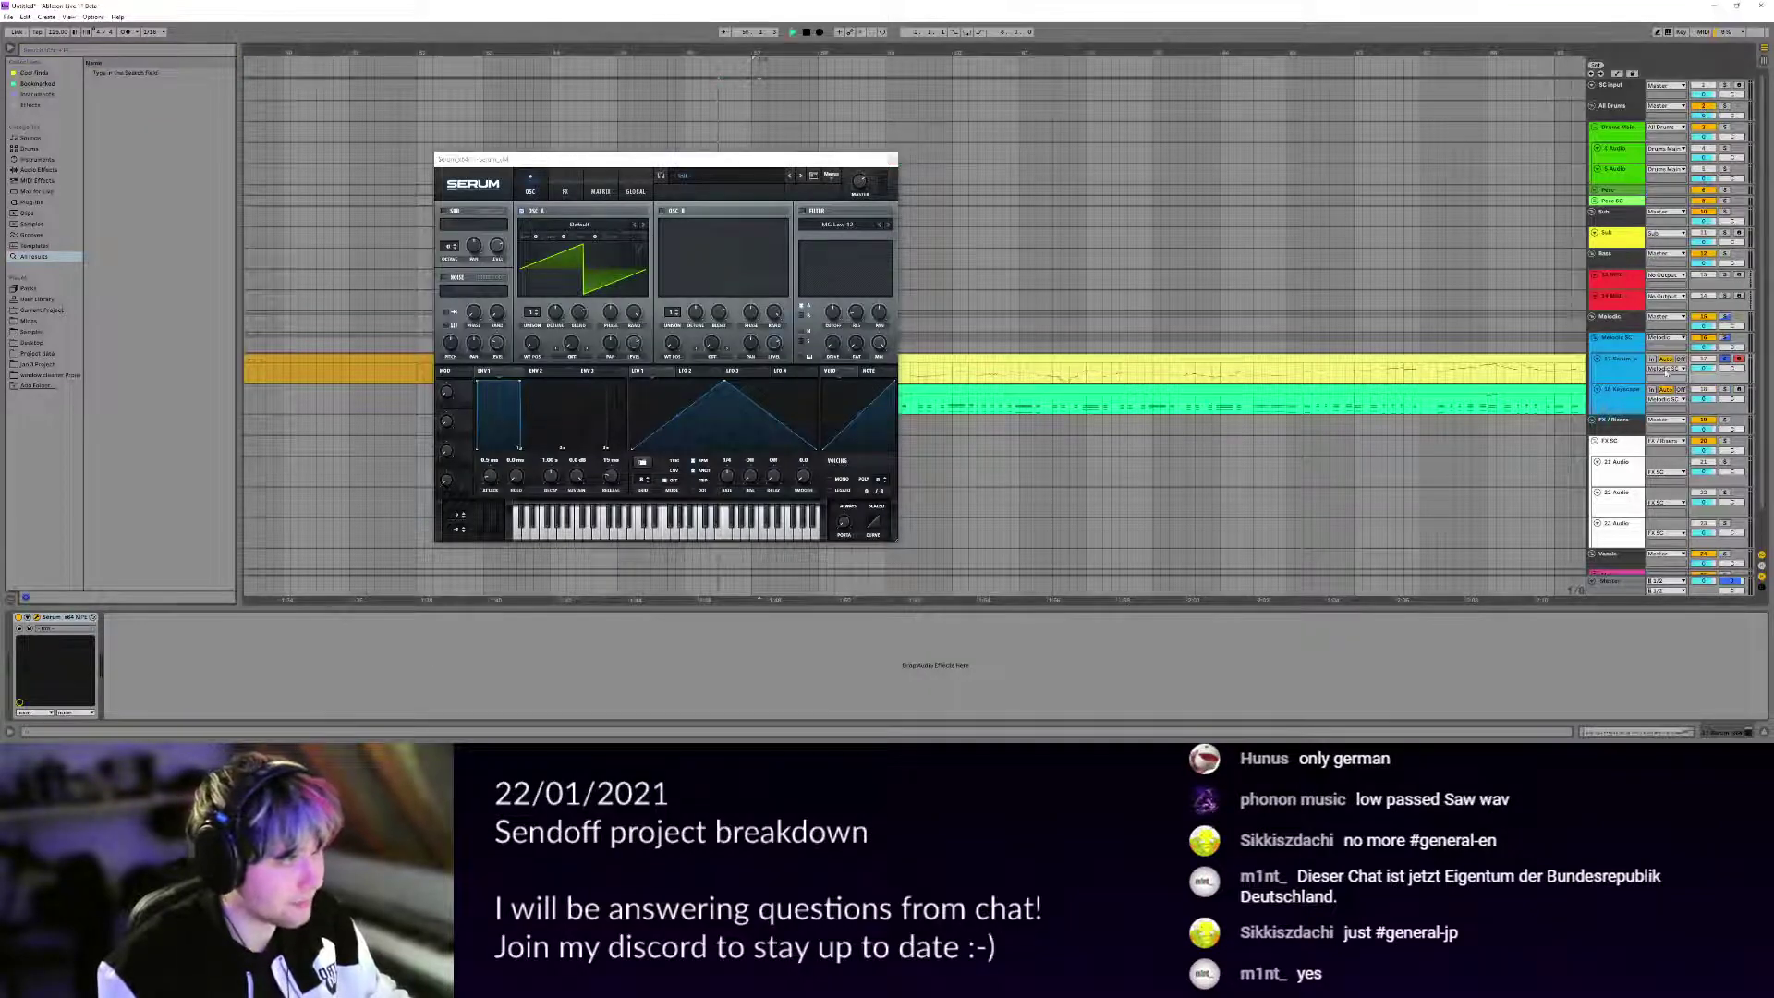
pyautogui.click(831, 478)
pyautogui.click(830, 491)
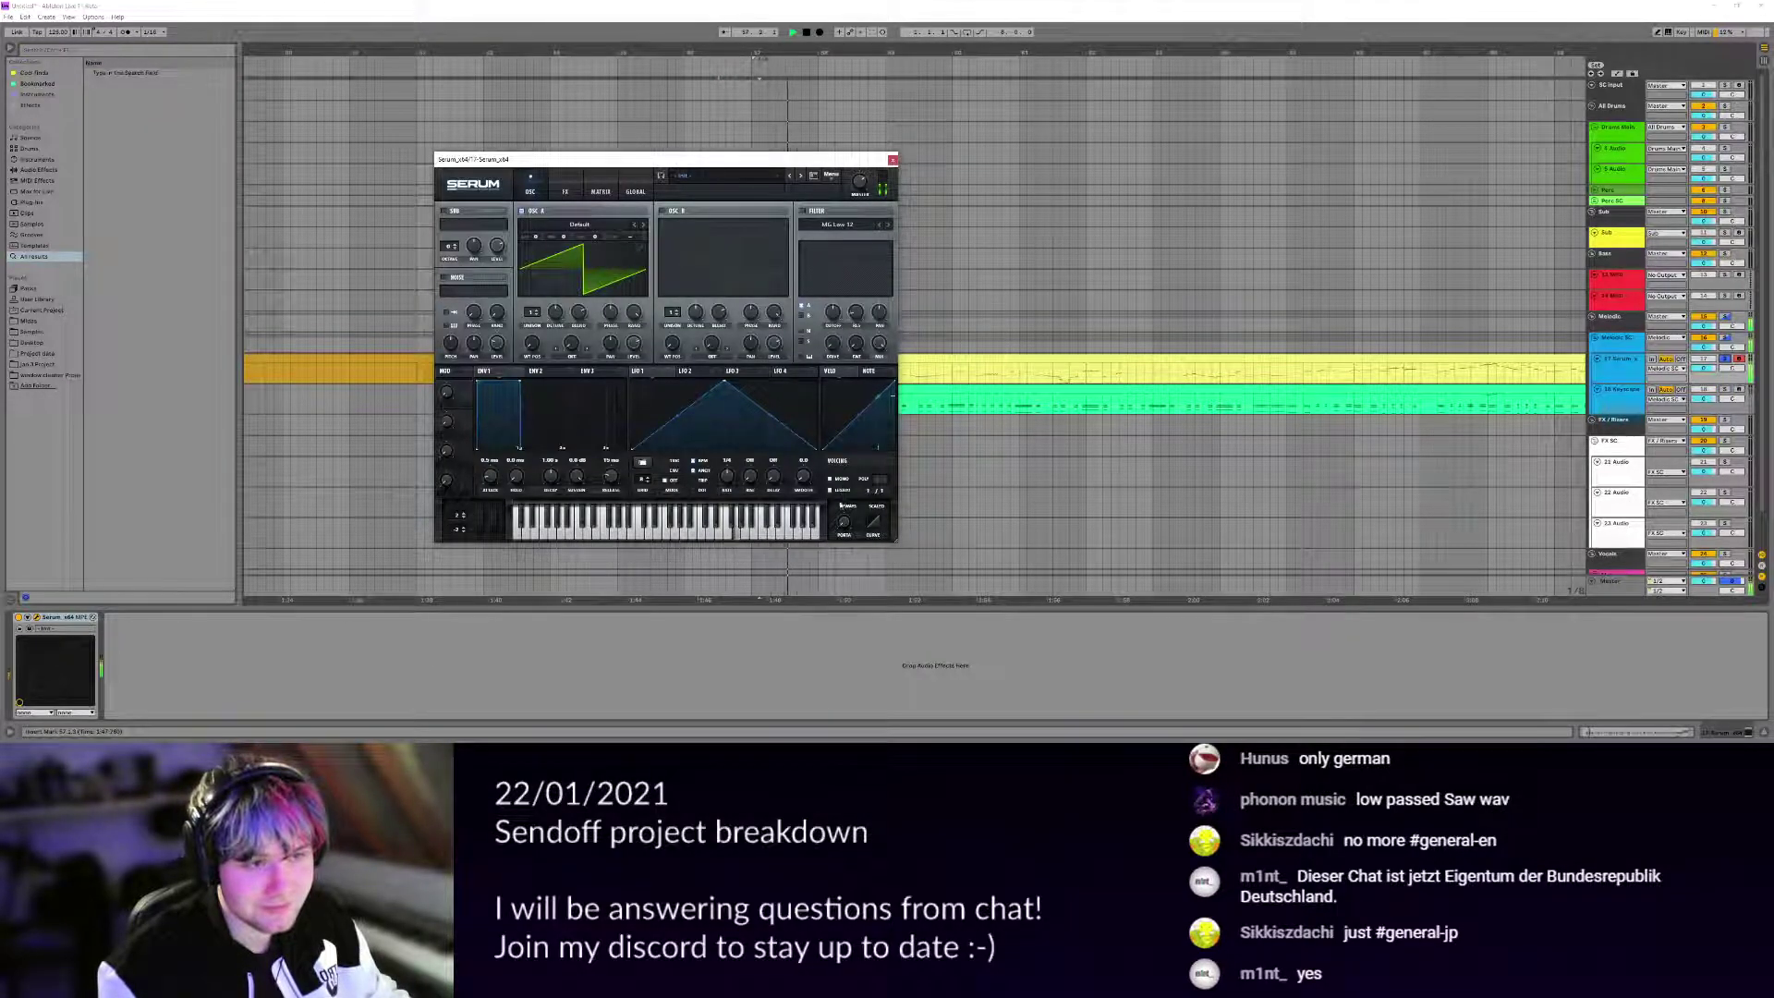
pyautogui.moveTo(846, 523); pyautogui.dragTo(847, 506)
pyautogui.click(835, 506)
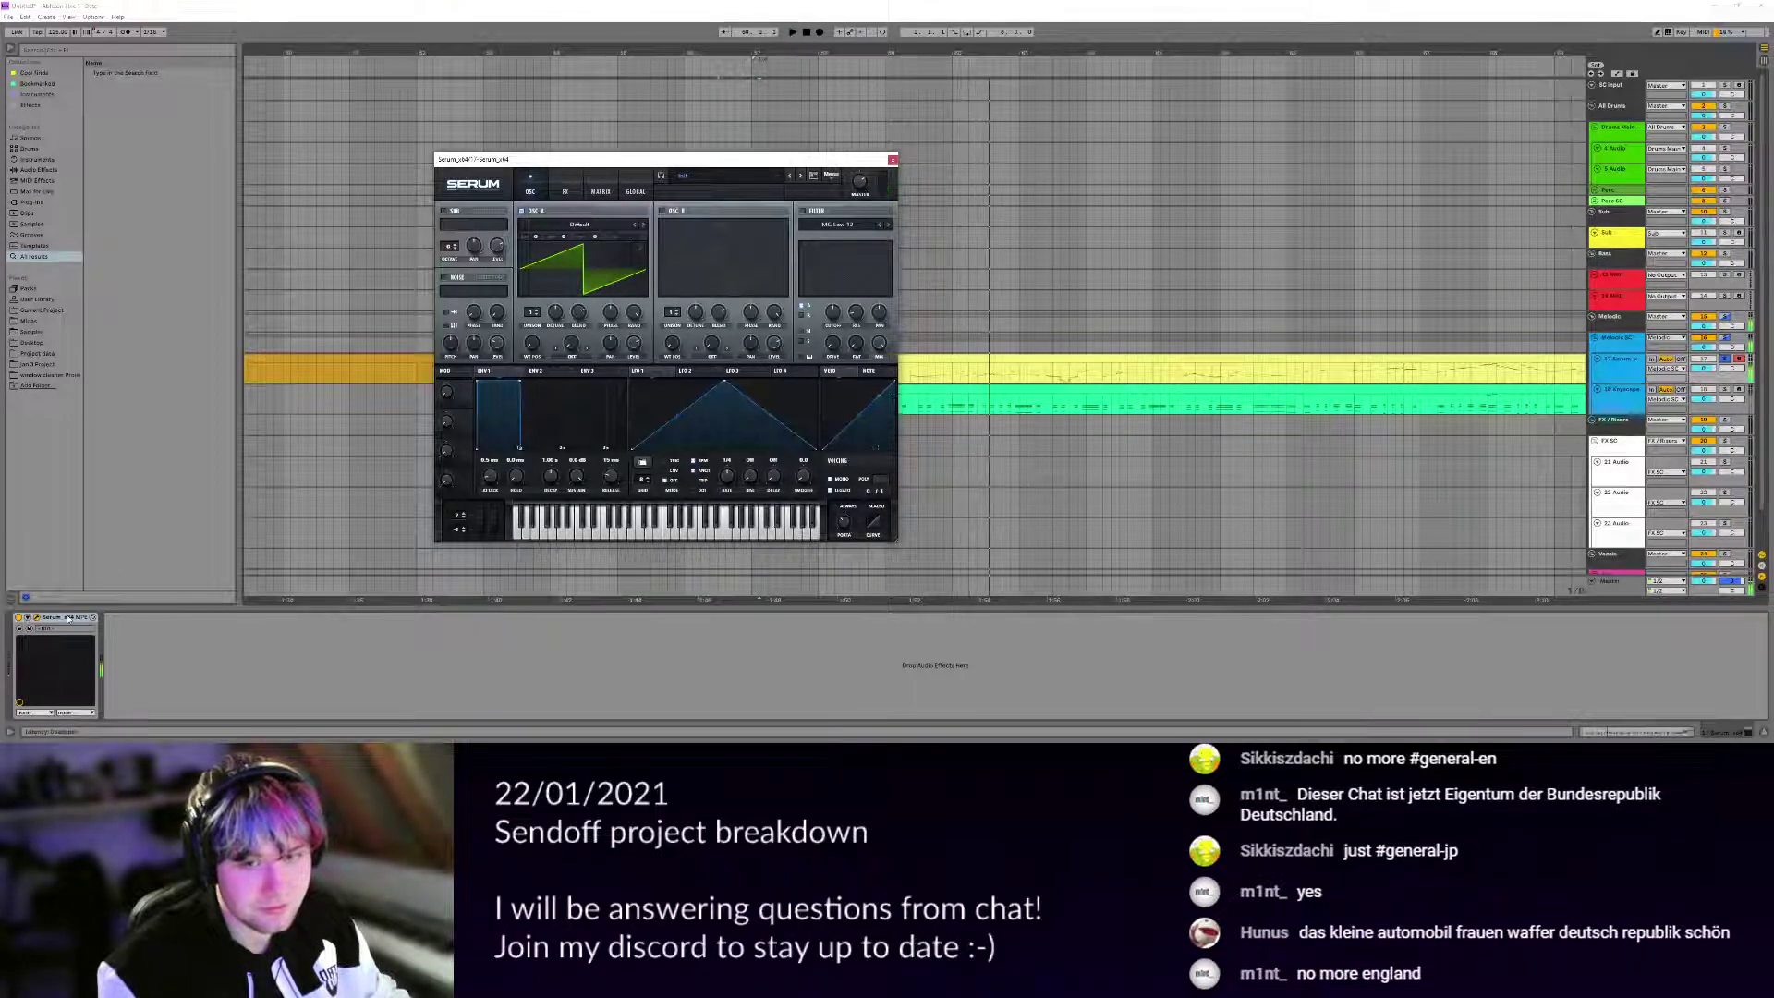
pyautogui.press('space')
pyautogui.moveTo(842, 159); pyautogui.dragTo(1472, 111)
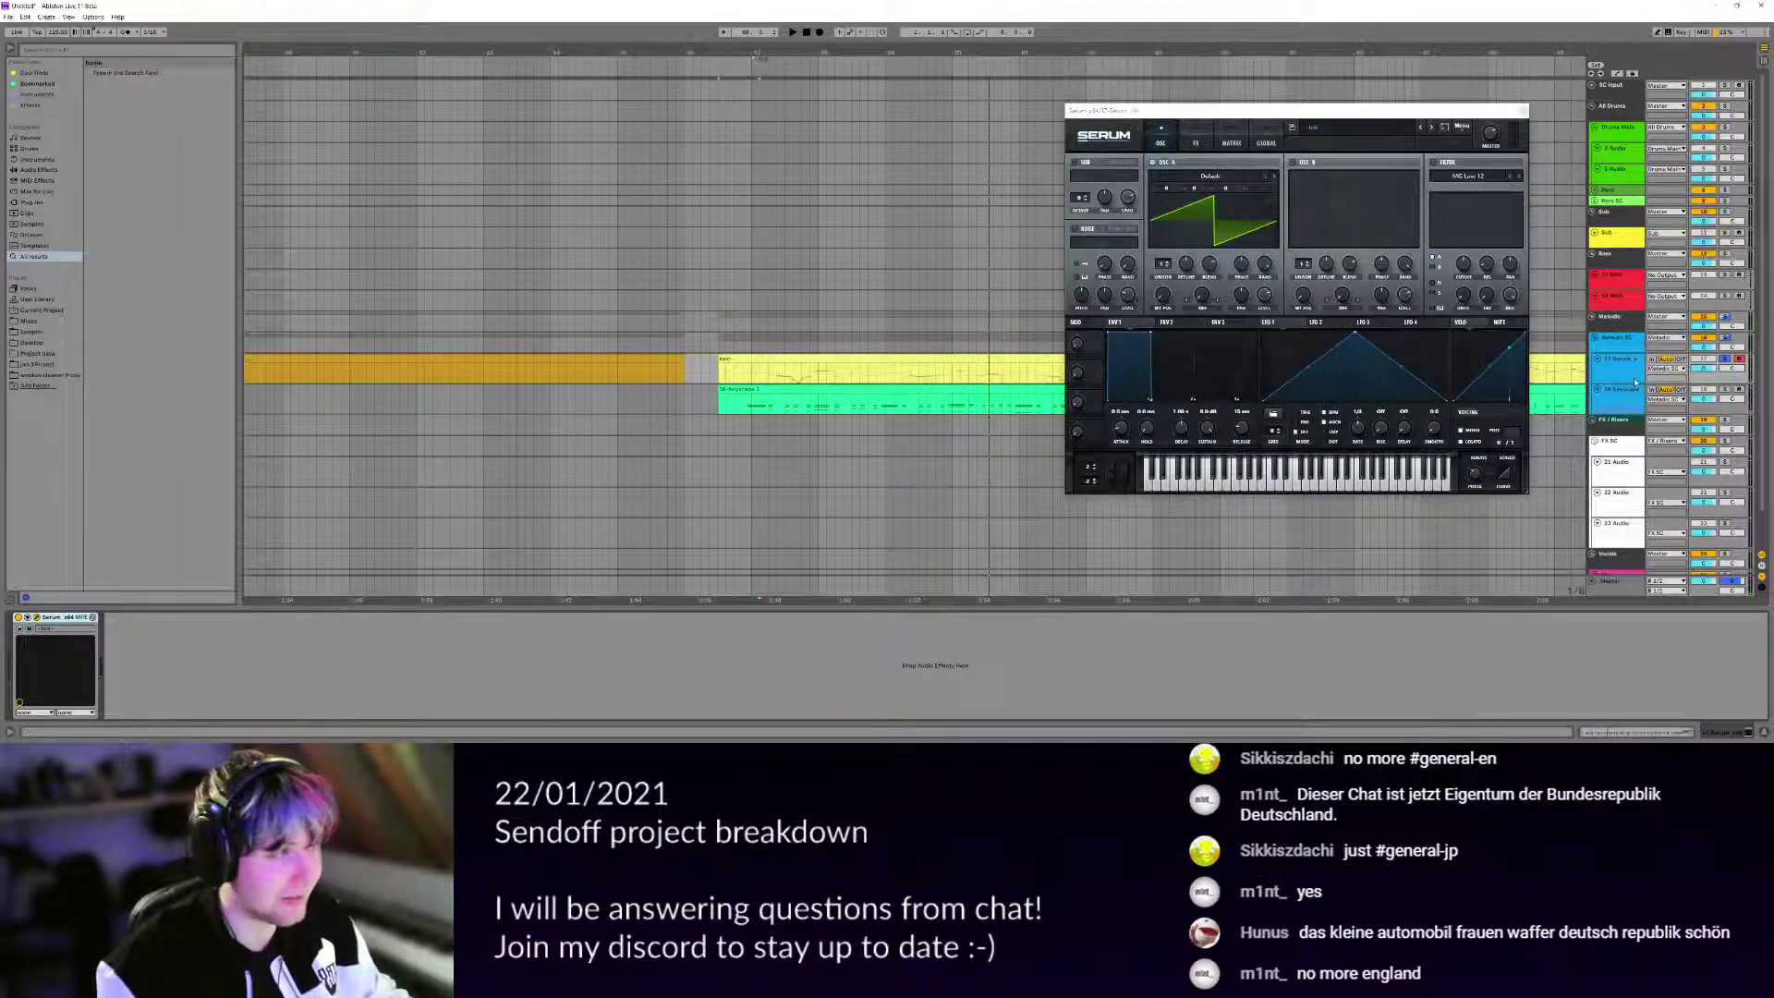
# Open the lead clip and examine the short G# notes placed over the long G.
pyautogui.press('z')
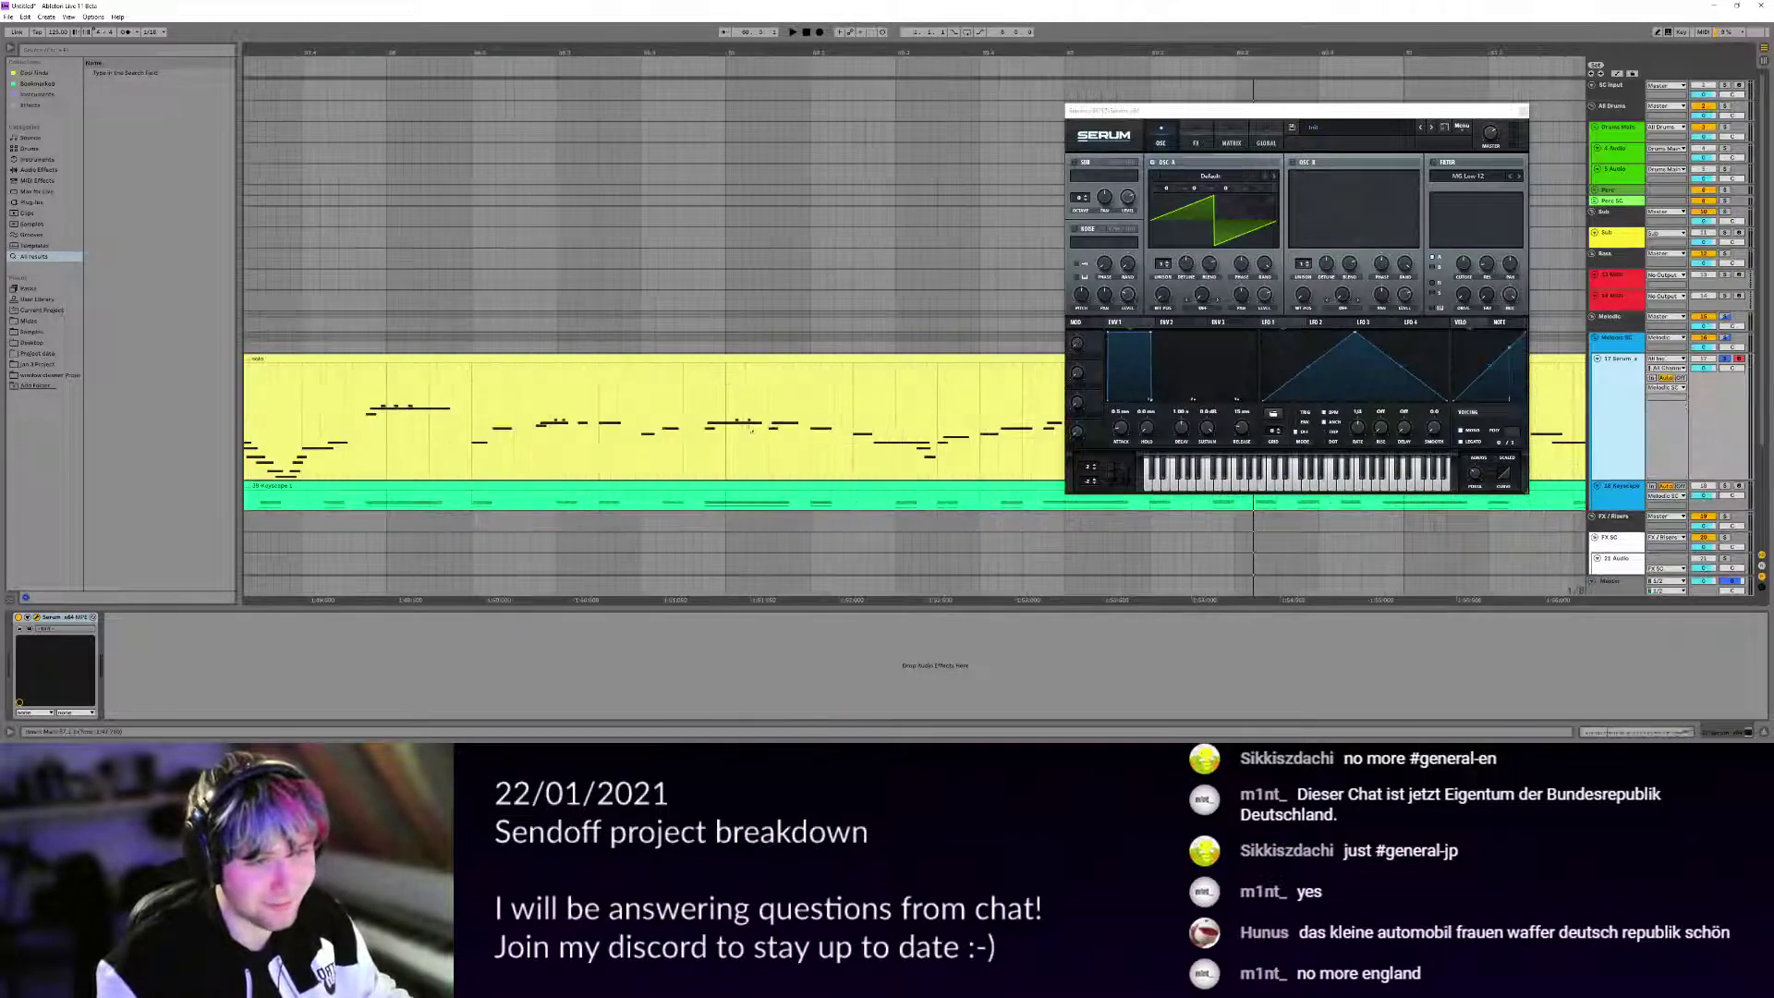
pyautogui.doubleClick(740, 357)
pyautogui.scroll(10, 730, 338)
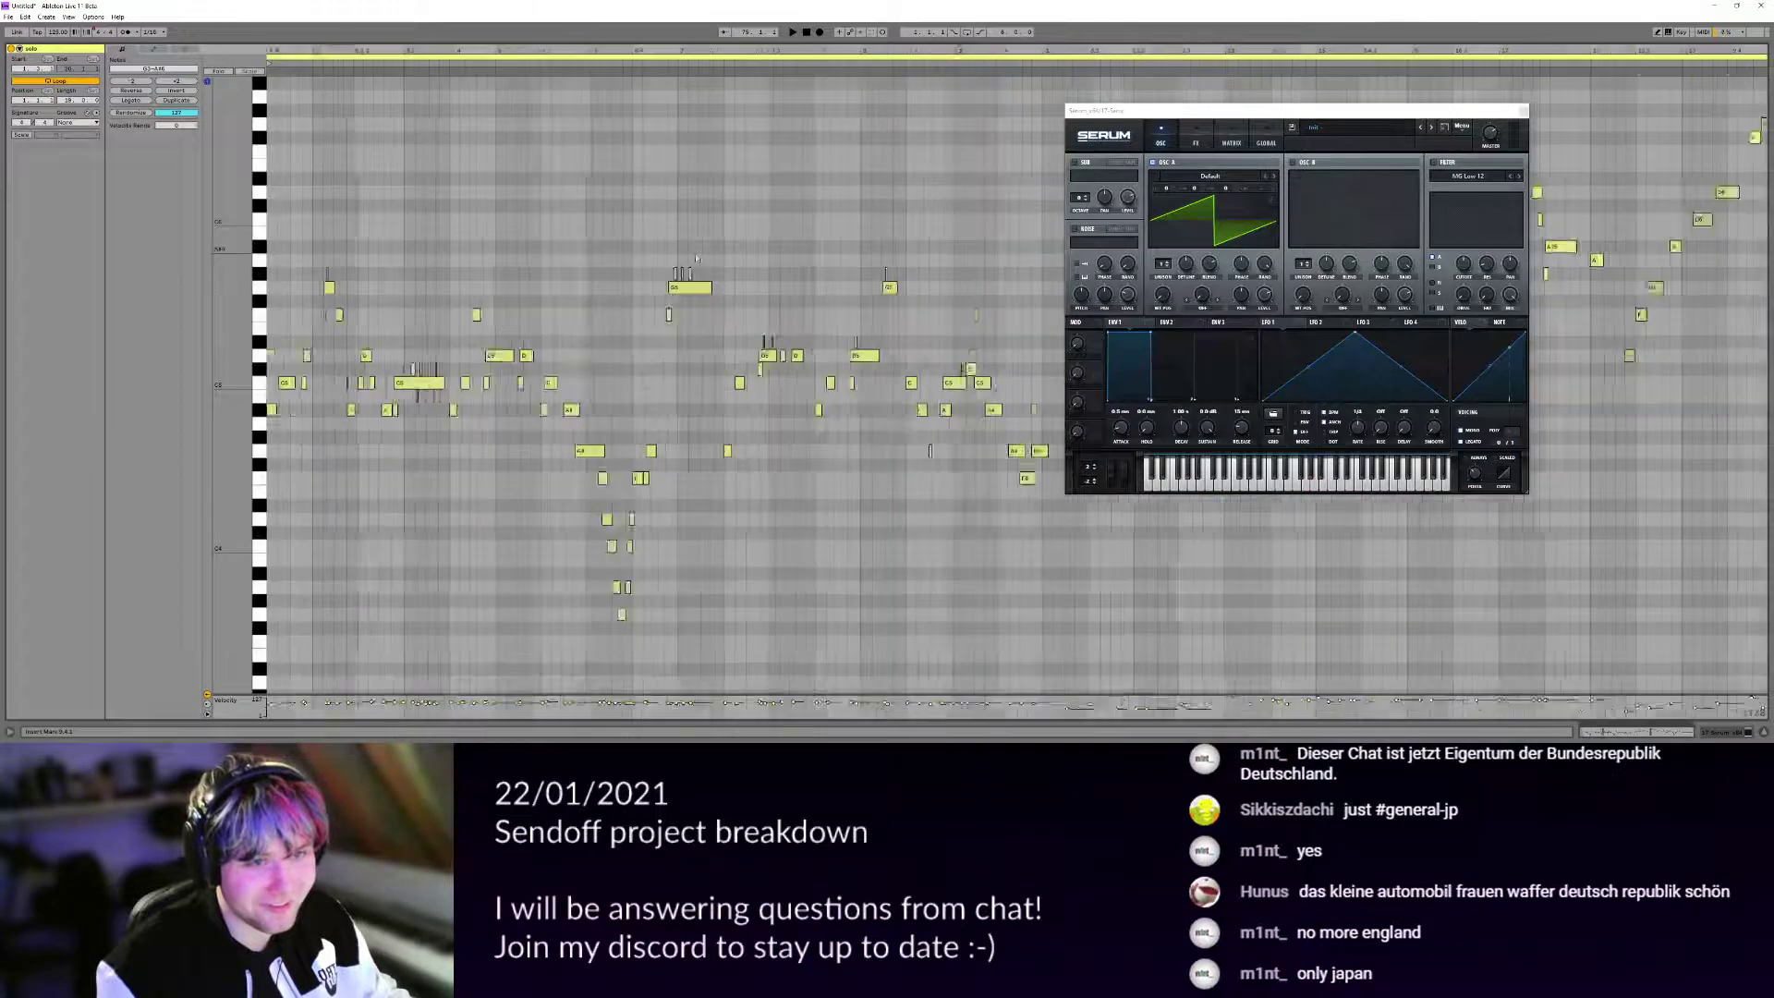
pyautogui.moveTo(450, 248); pyautogui.dragTo(579, 255)
pyautogui.scroll(3, 579, 255)
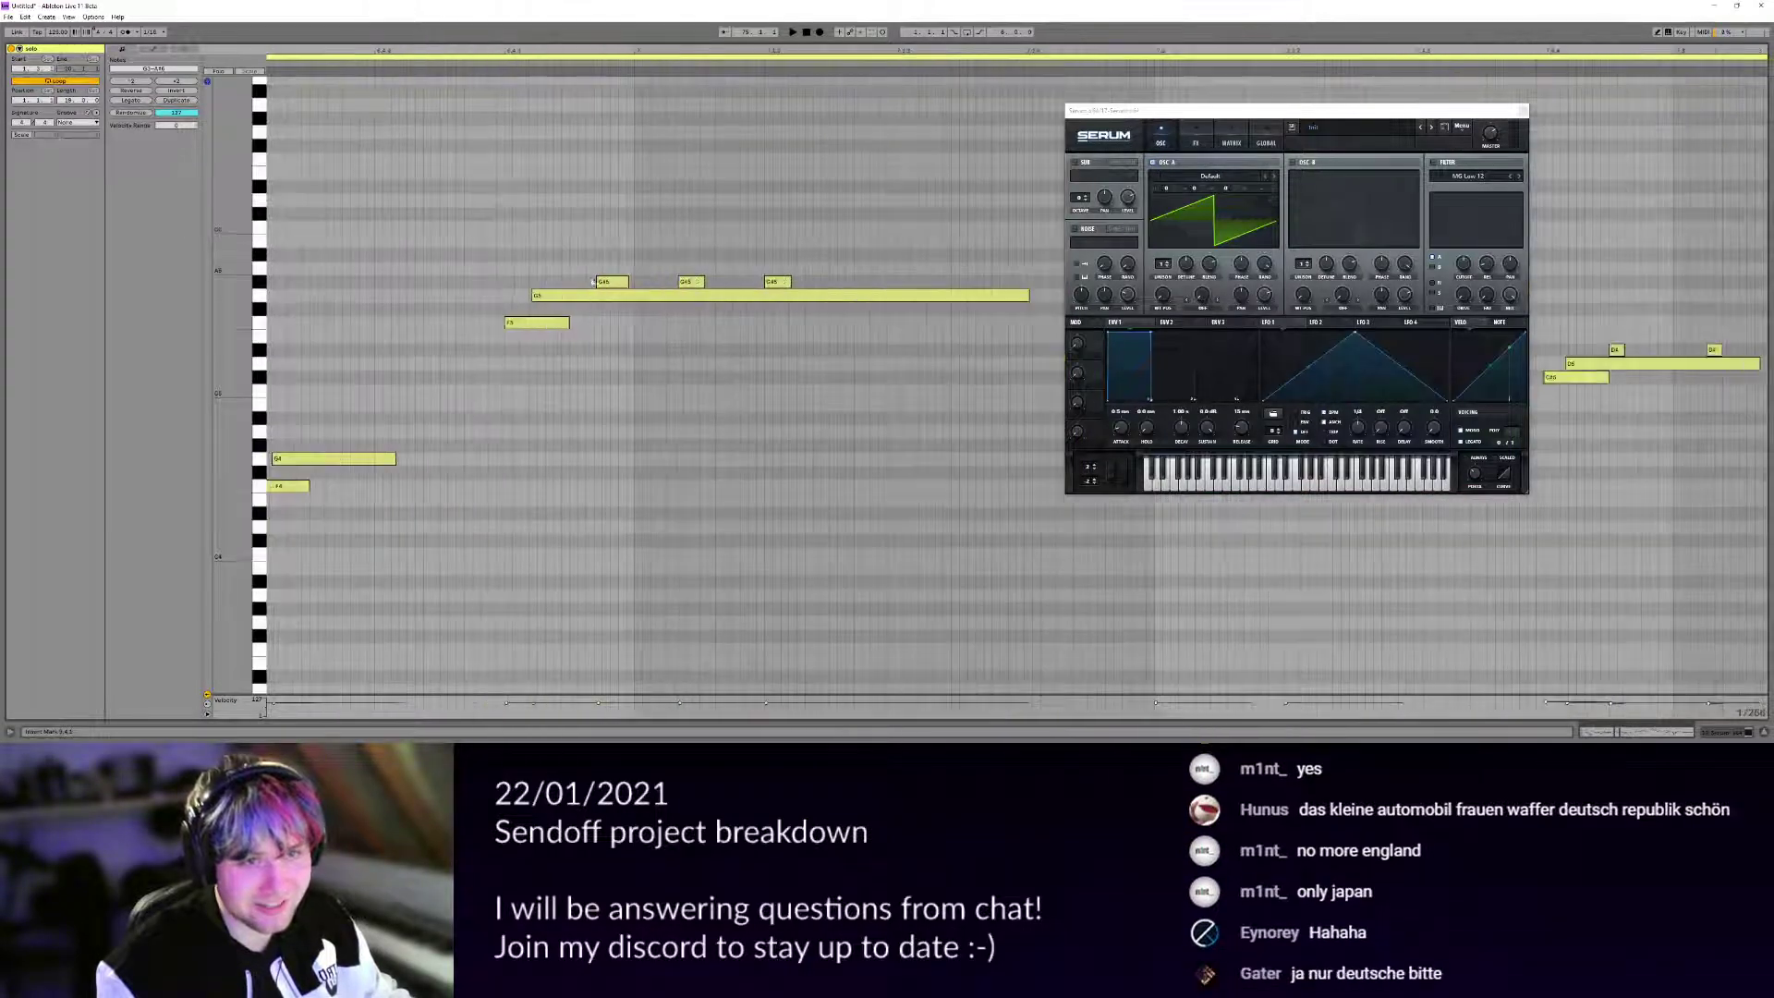
# Play the lead from the arrangement in short bursts around its repeated ornament notes.
pyautogui.hotkey('shift', 'Tab')
pyautogui.click(683, 322)
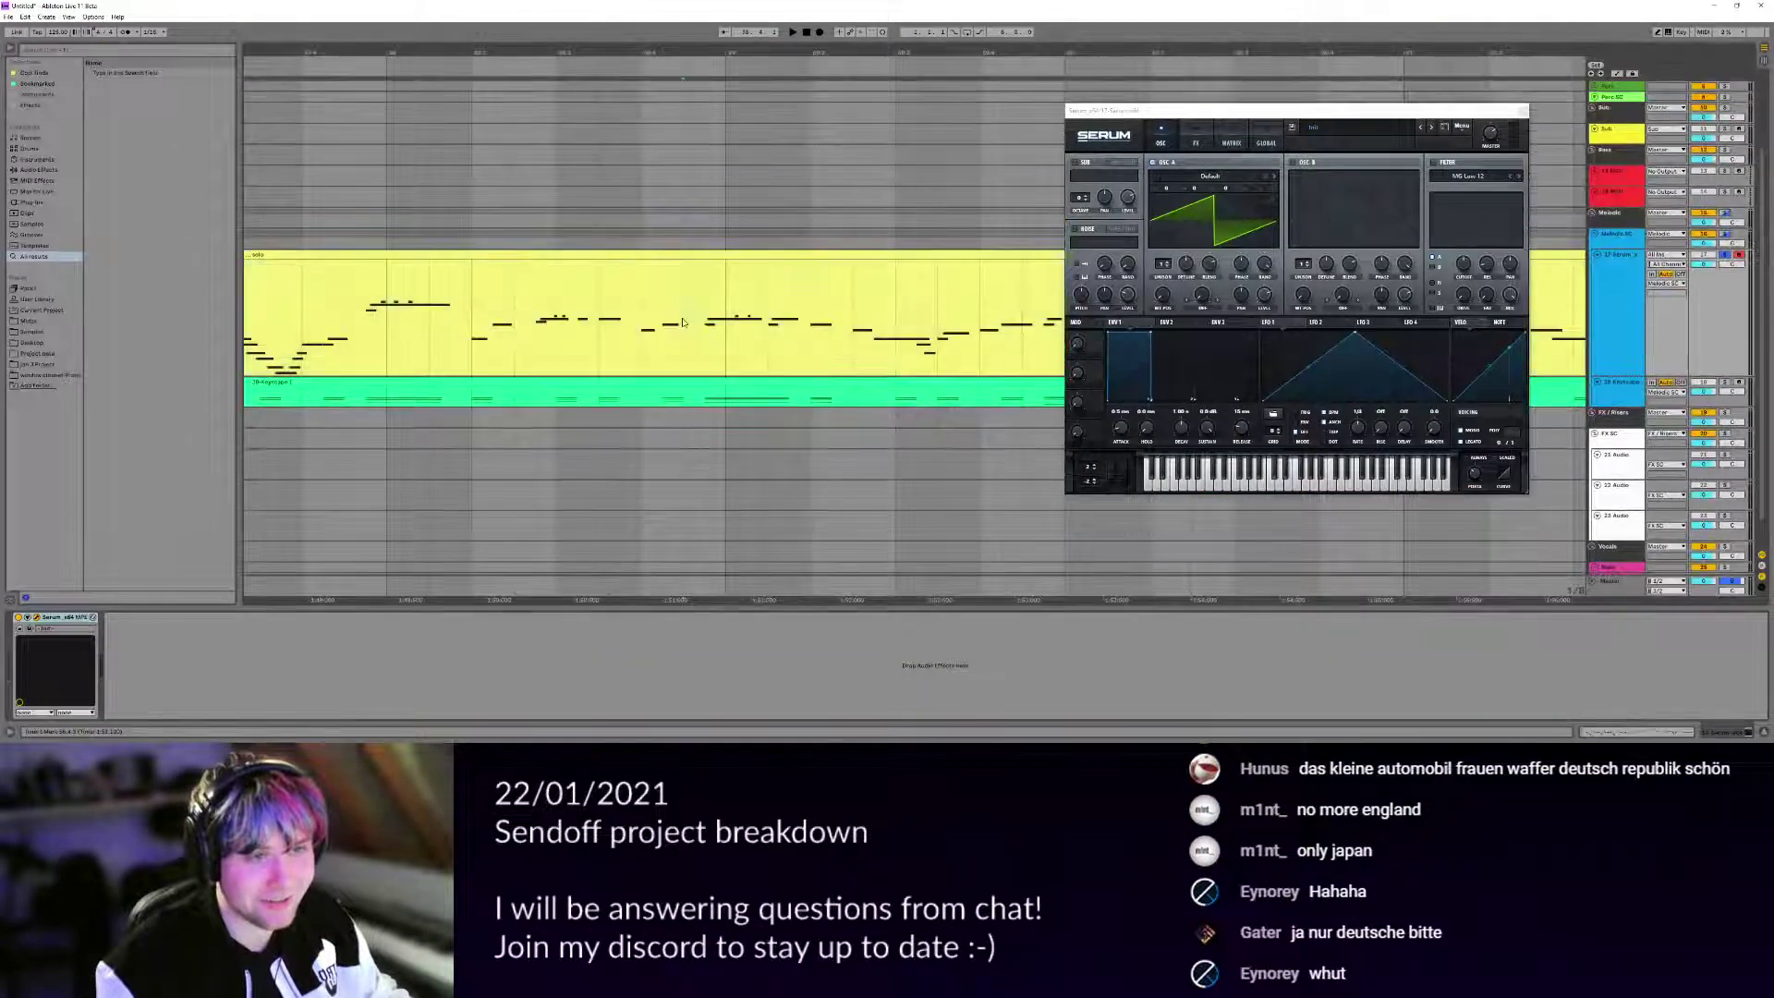
pyautogui.press('space')
pyautogui.press('space')
pyautogui.press('space')
pyautogui.press('space')
pyautogui.press('space')
pyautogui.press('space')
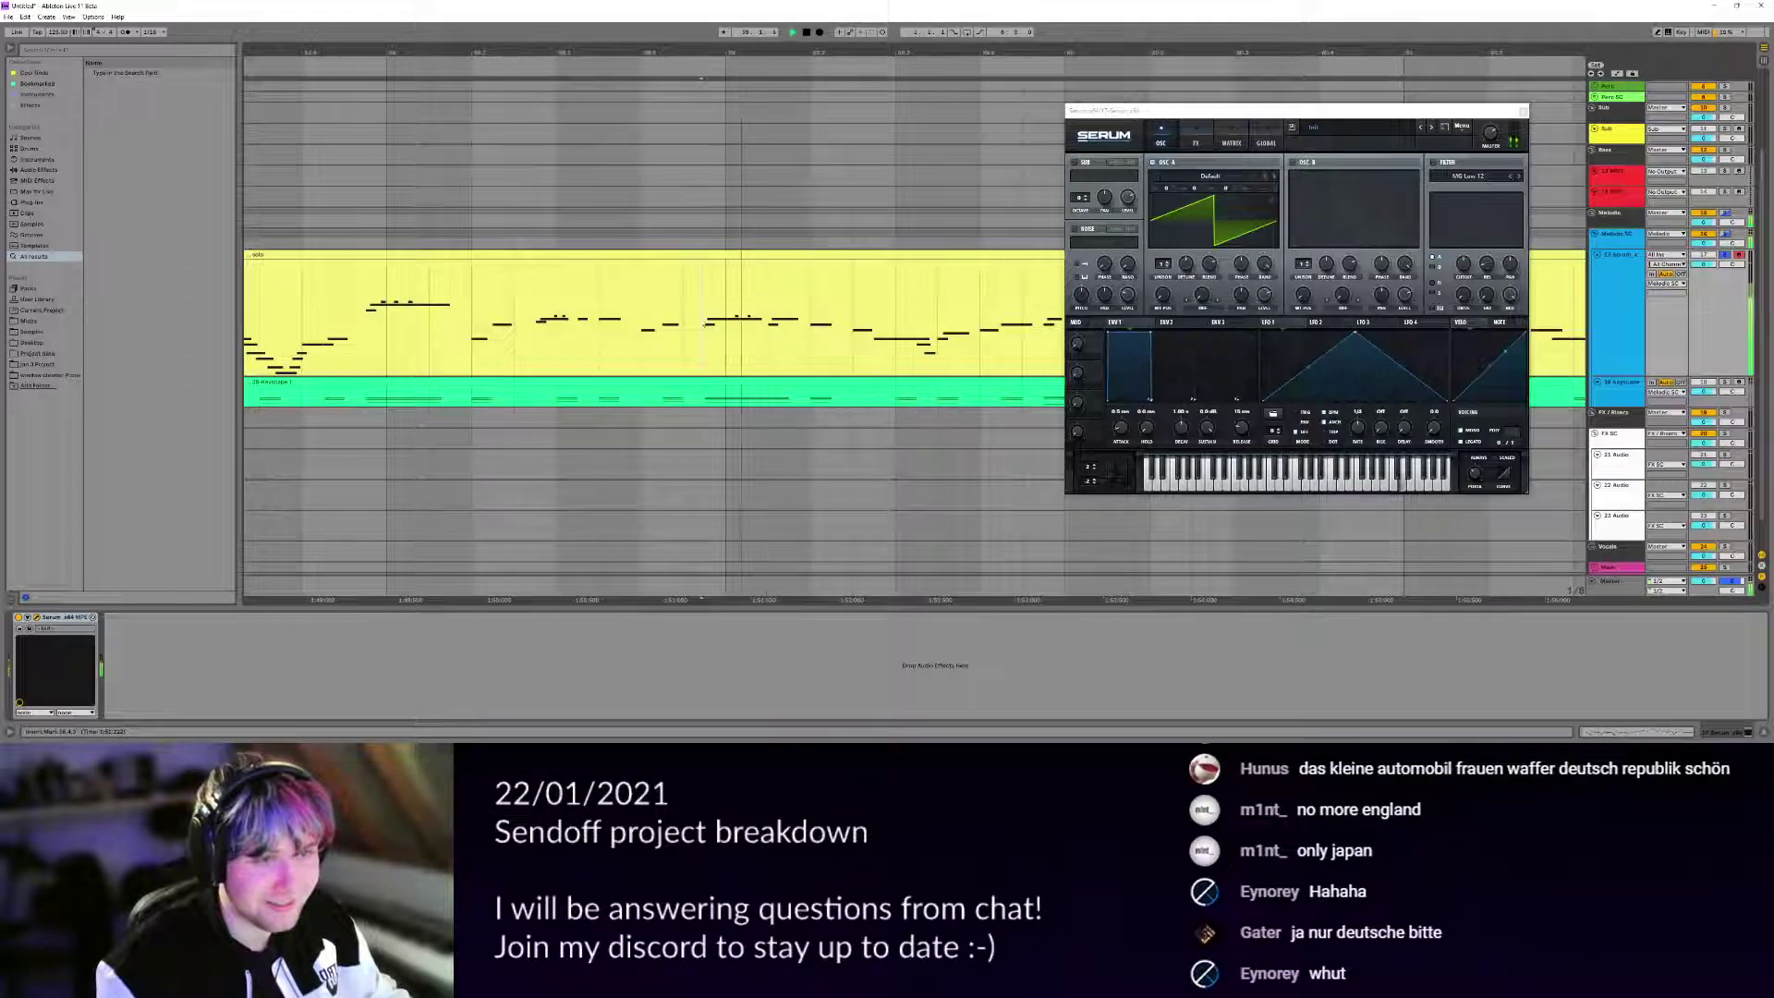
# Reopen the lead clip and play it from just before the long G with the three short G# notes.
pyautogui.doubleClick(761, 254)
pyautogui.scroll(8, 712, 260)
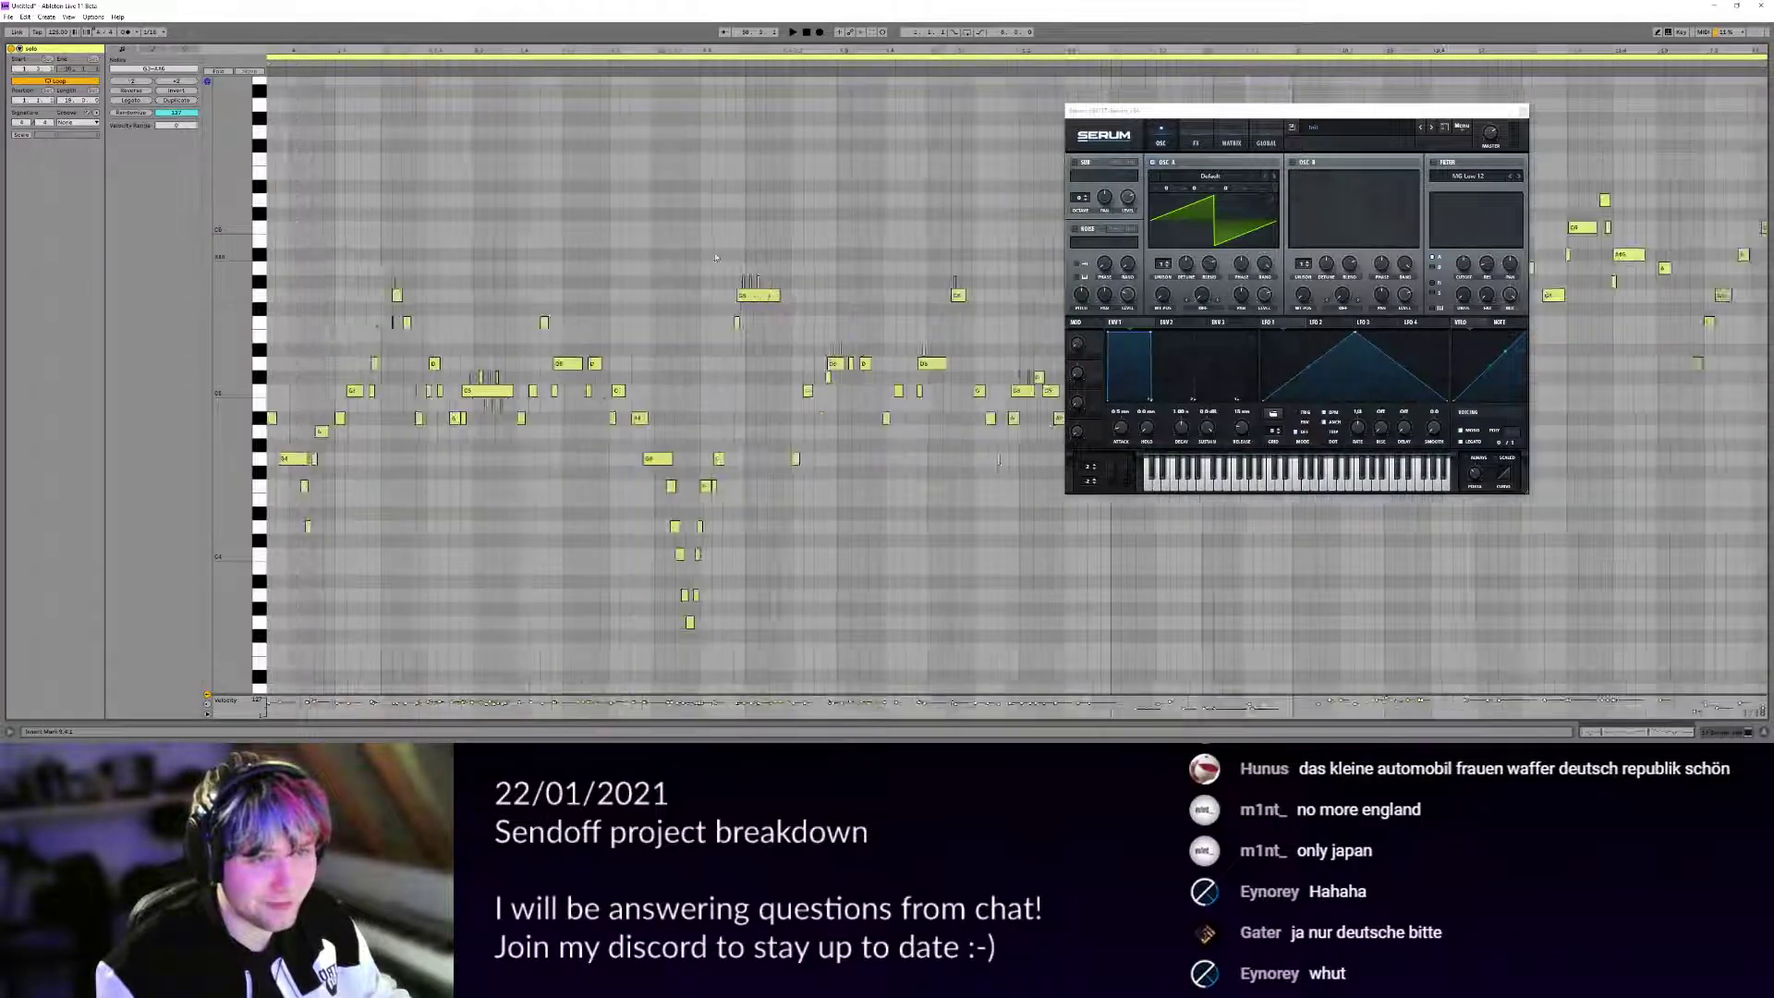
pyautogui.press('space')
pyautogui.press('space')
pyautogui.press('space')
pyautogui.moveTo(924, 261); pyautogui.dragTo(719, 278)
pyautogui.press('space')
pyautogui.click(649, 274)
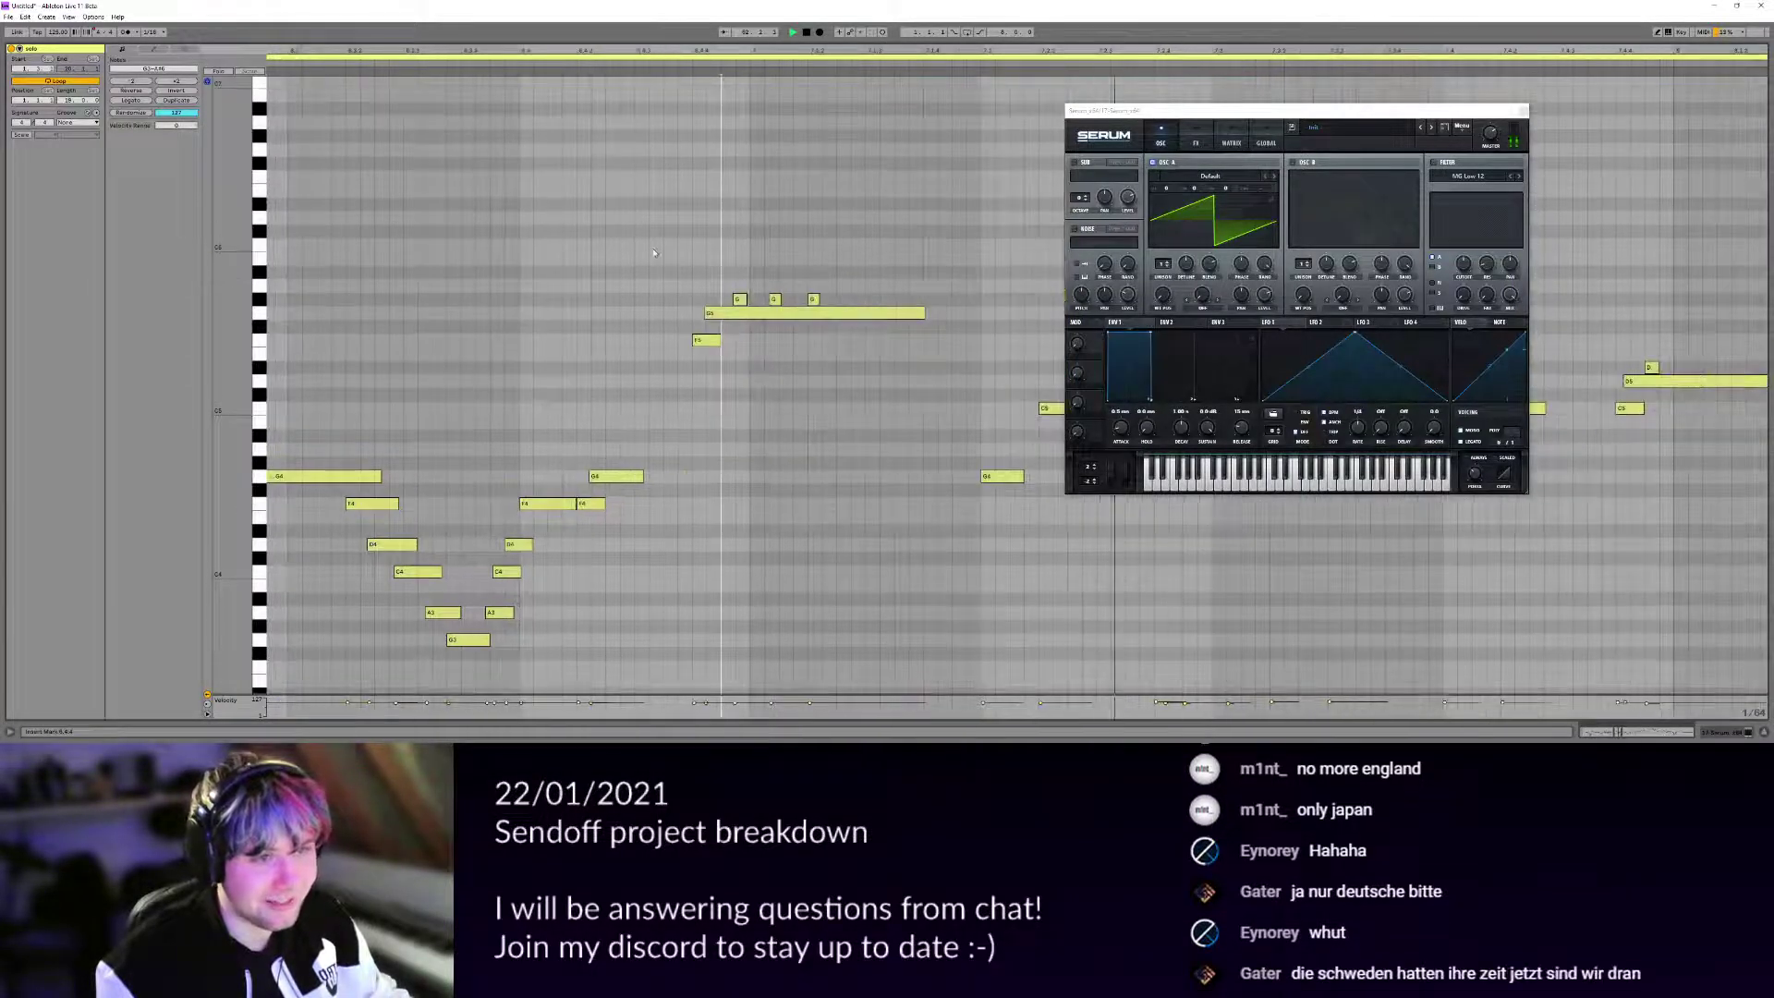
pyautogui.press('space')
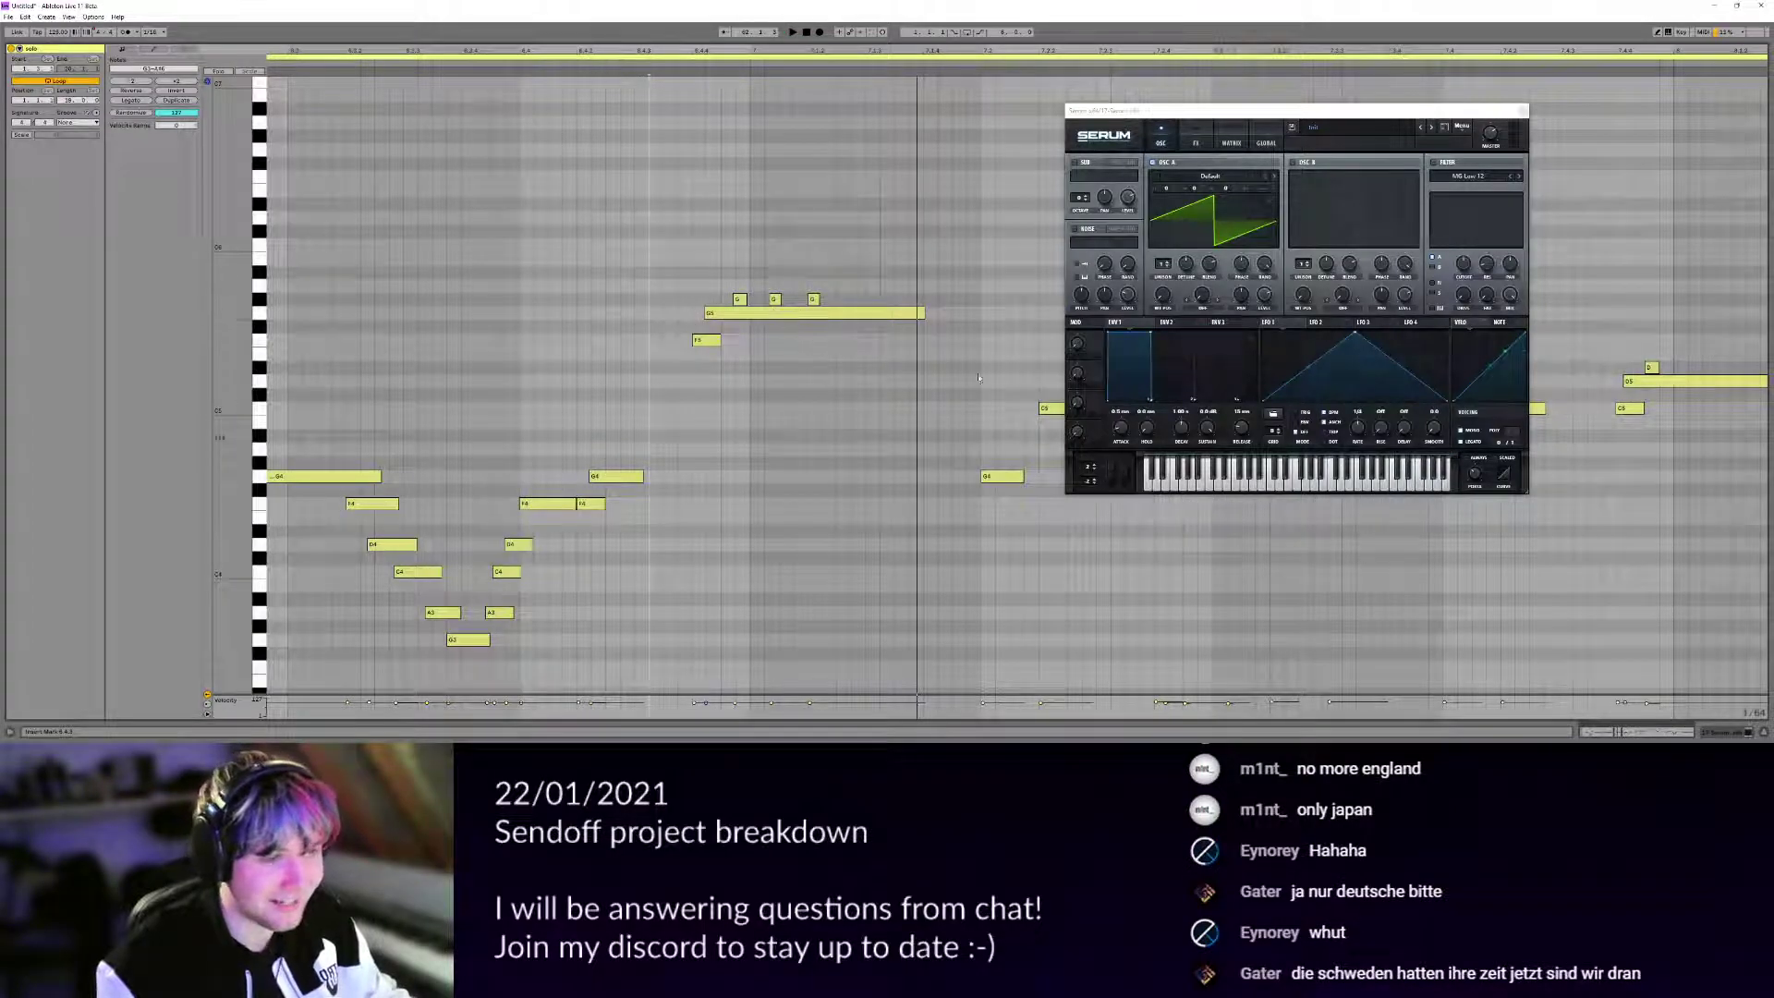
# Remove Serum from the lead track and load Vital in its place.
pyautogui.hotkey('shift', 'Tab')
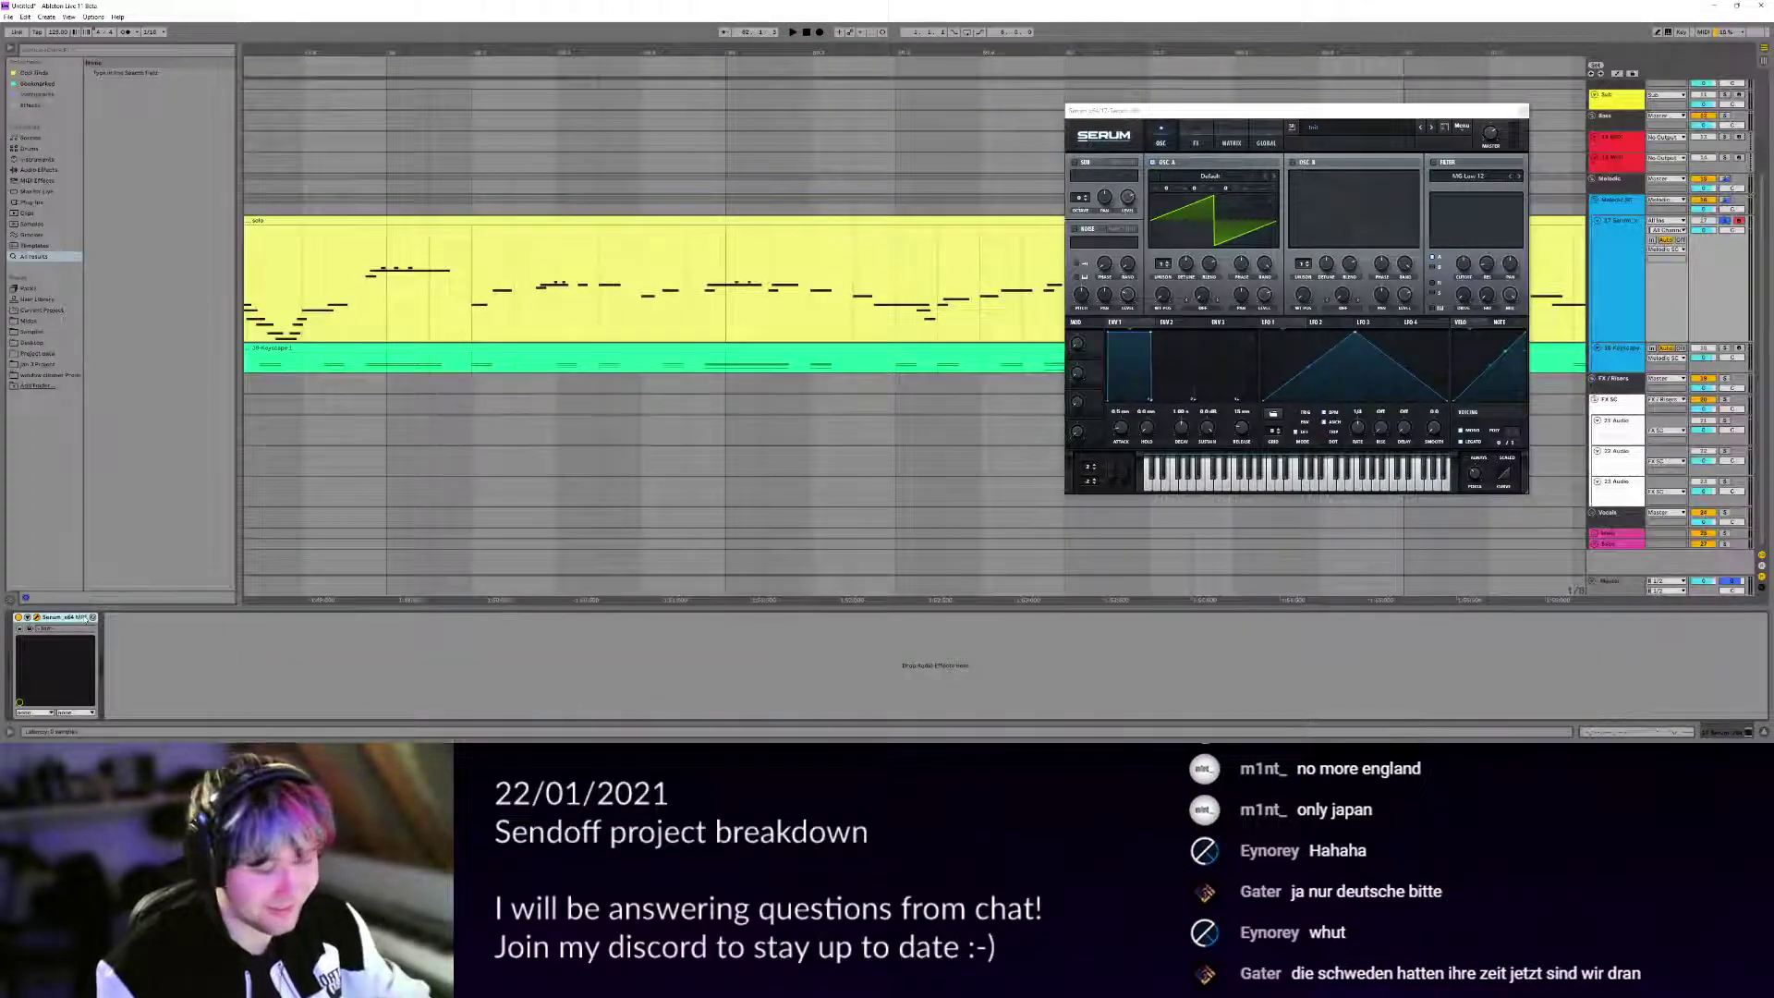
pyautogui.press('Delete')
pyautogui.hotkey('ctrl', 'f')
pyautogui.write('vital')
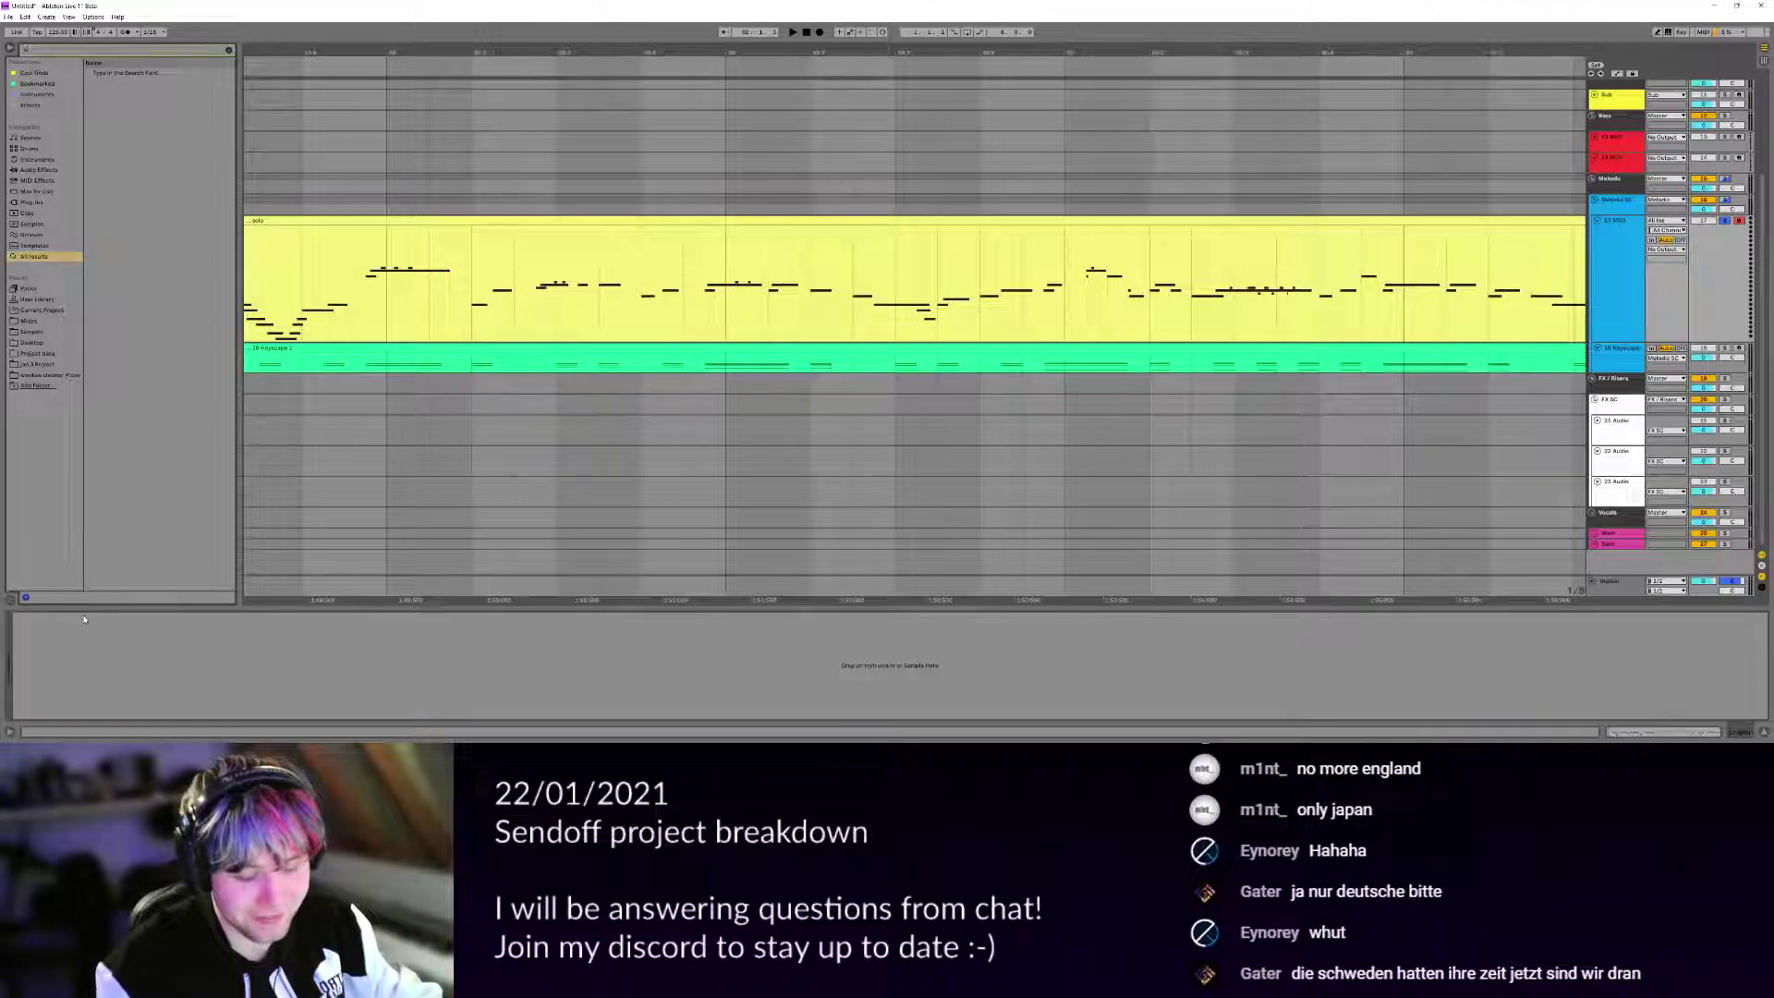
pyautogui.press('Down')
pyautogui.press('Down')
pyautogui.press('Down')
pyautogui.press('Down')
pyautogui.press('Down')
pyautogui.press('Down')
pyautogui.press('Down')
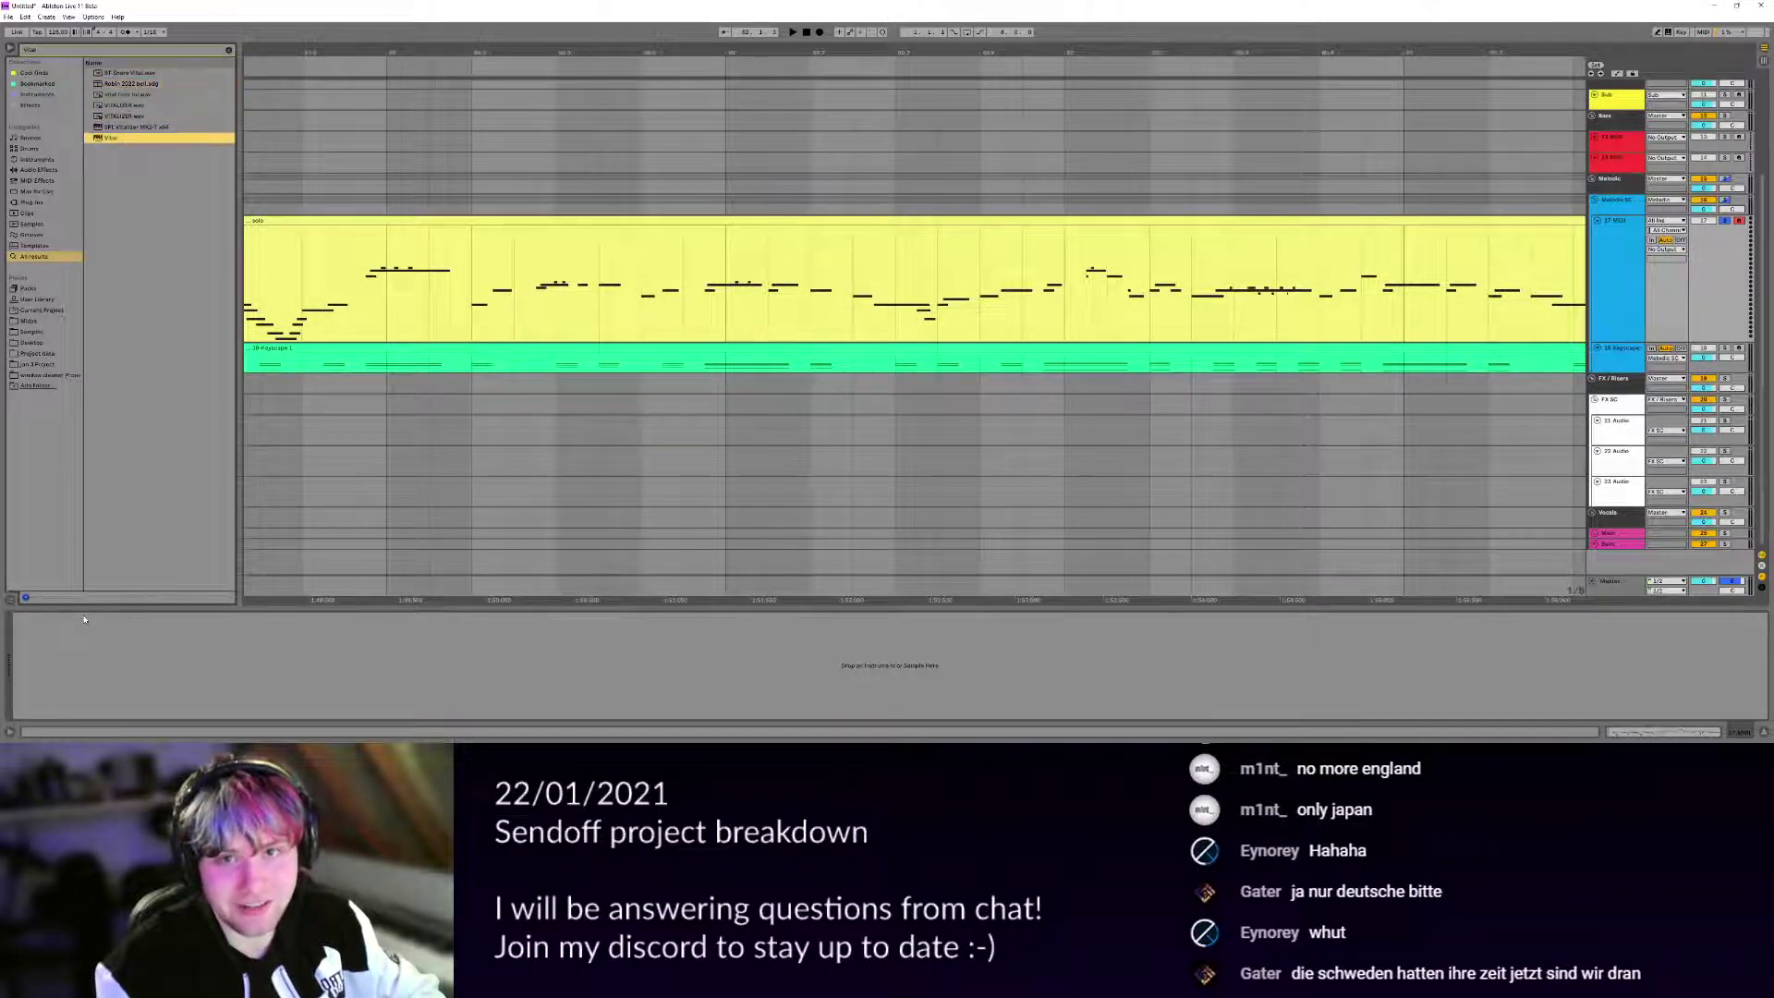
pyautogui.press('Return')
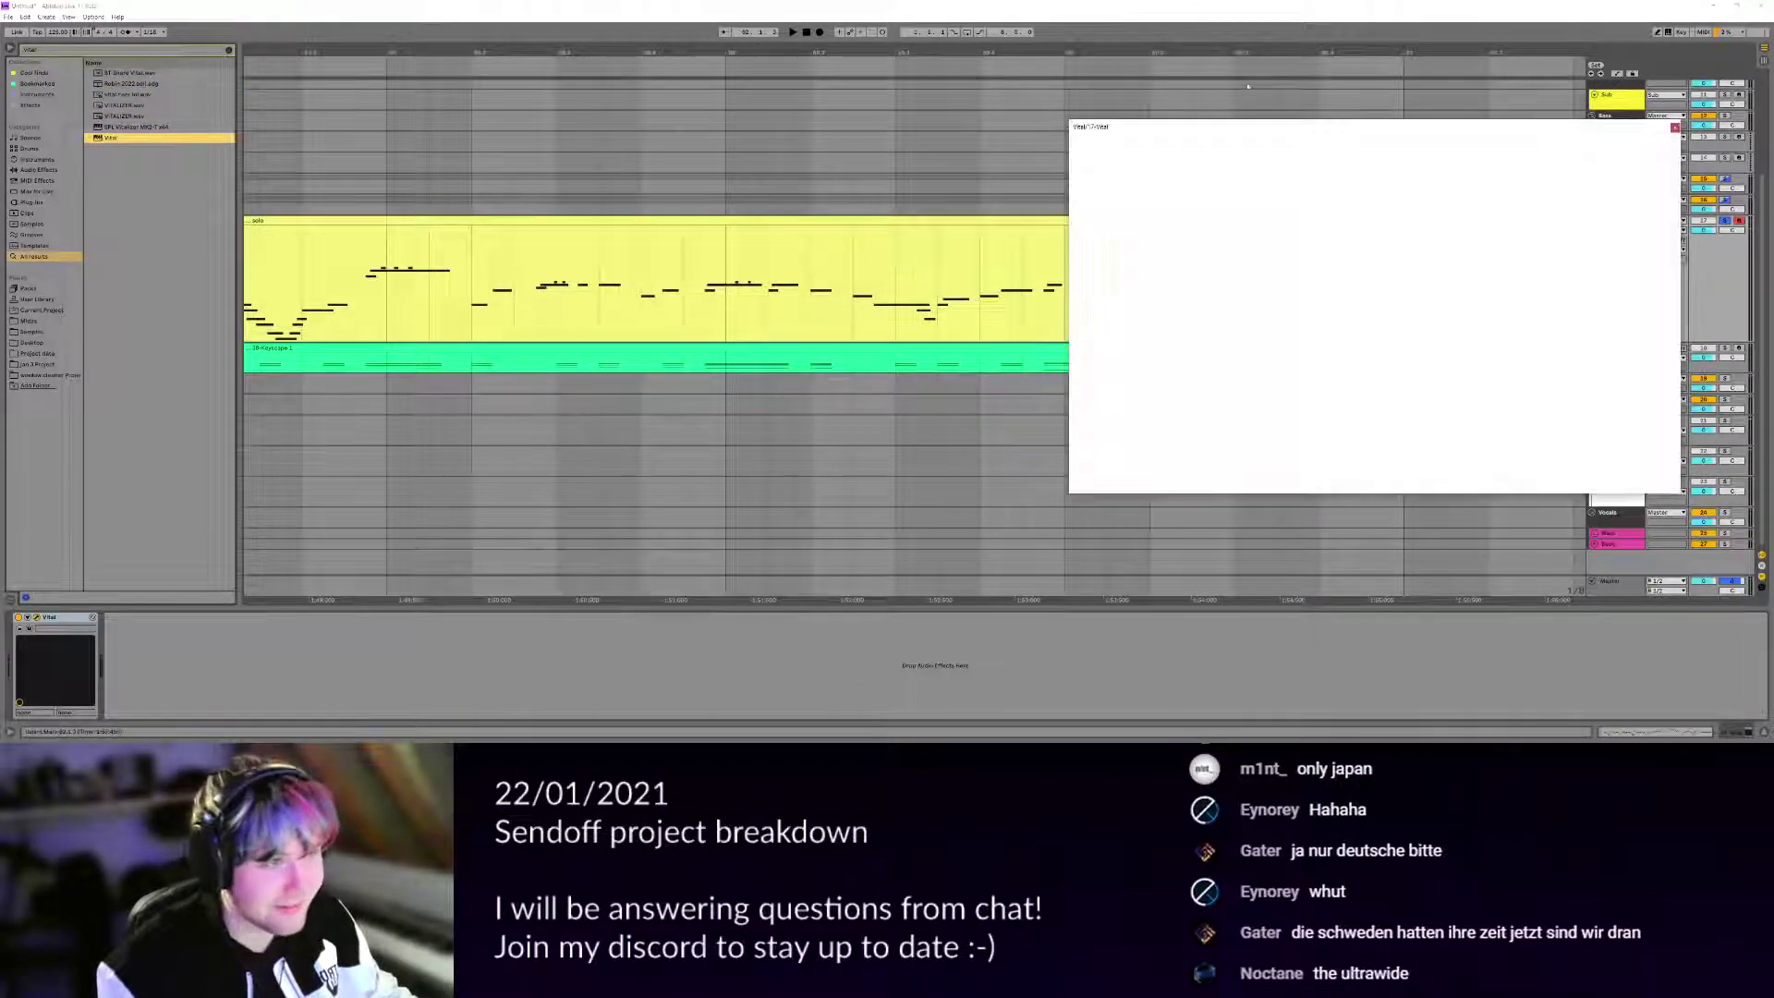
# Move Vital's window lower over the arrangement and play the lead from its second ornamented phrase.
pyautogui.moveTo(1228, 123); pyautogui.dragTo(1063, 191)
pyautogui.click(556, 286)
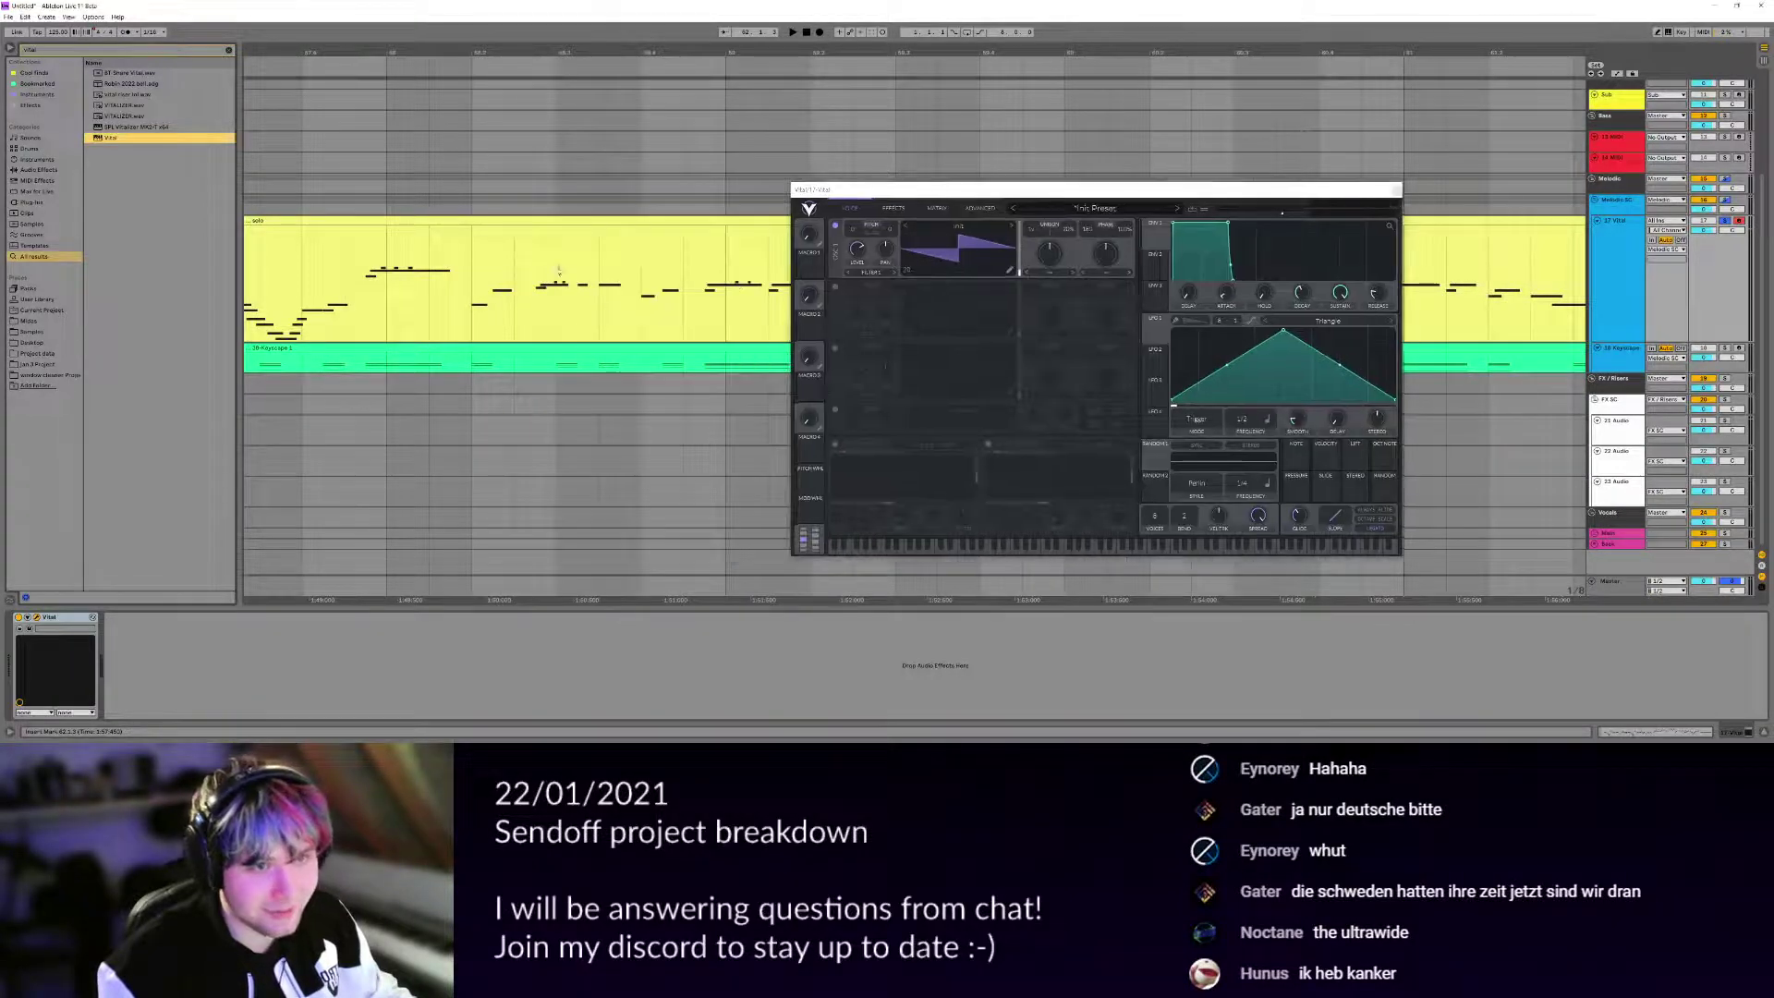
pyautogui.press('space')
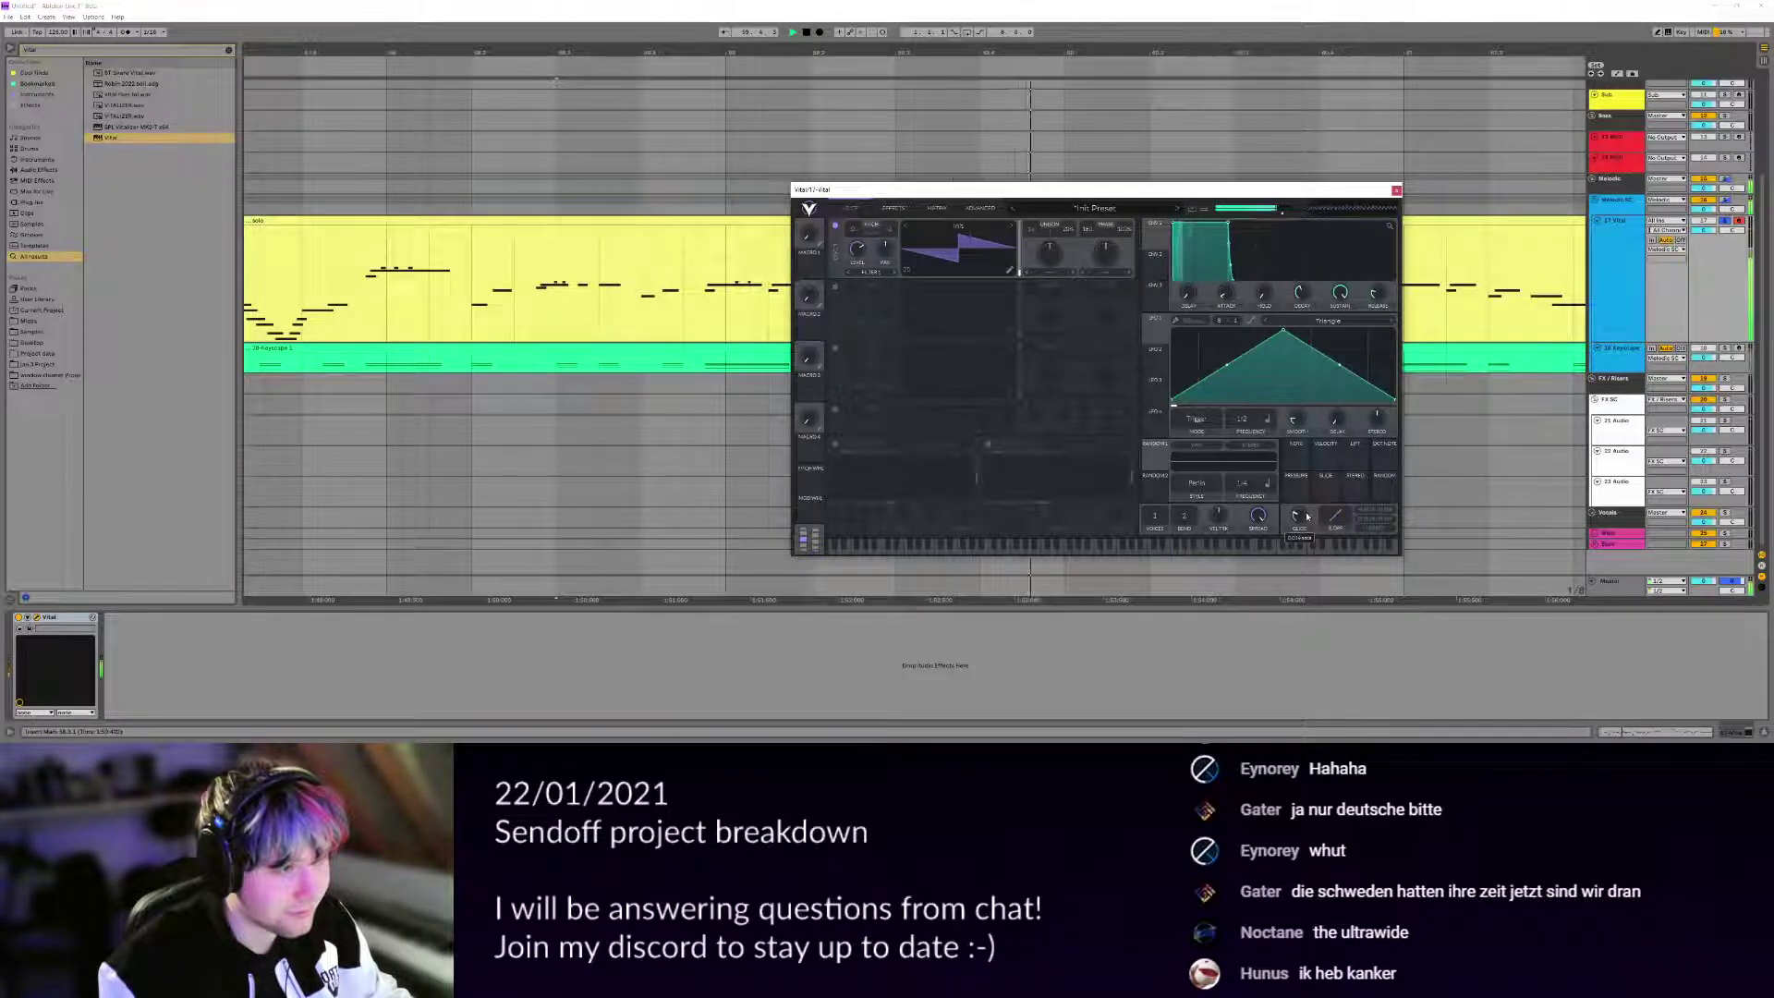
pyautogui.press('space')
pyautogui.scroll(-3, 706, 291)
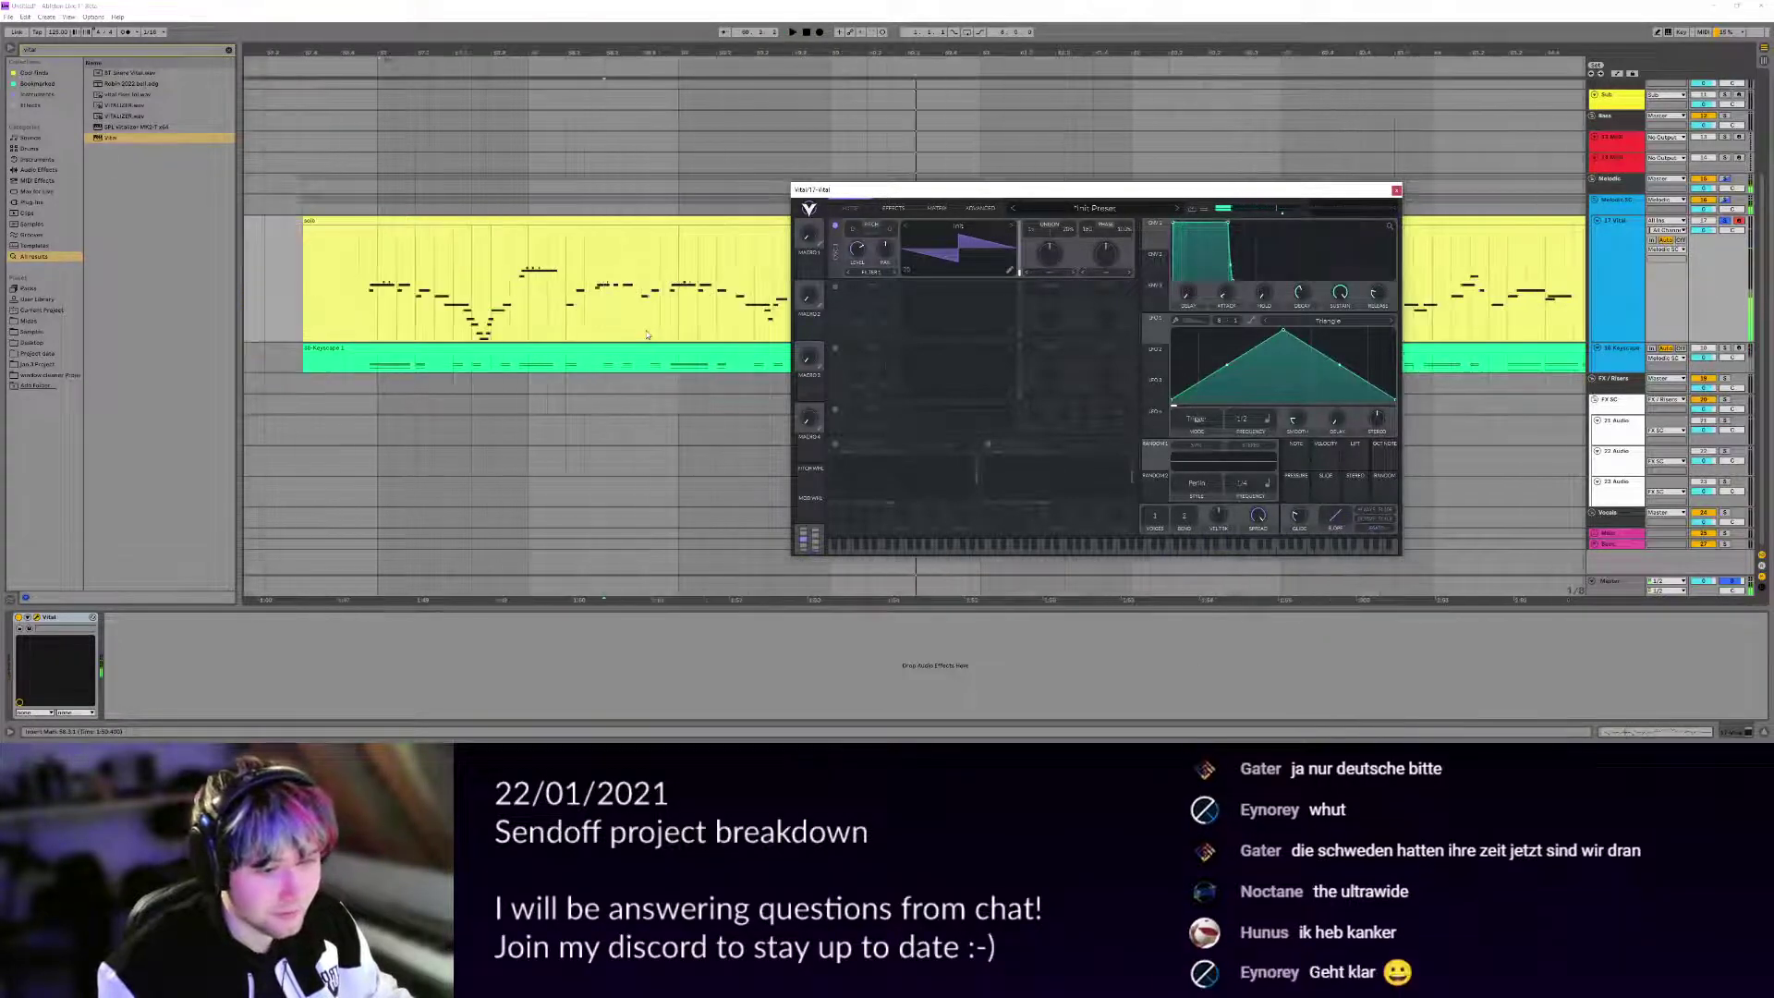
# Move Vital's window aside and extend the starts of the lead and piano clips back to the end of the orange clip.
pyautogui.moveTo(758, 287); pyautogui.dragTo(707, 298)
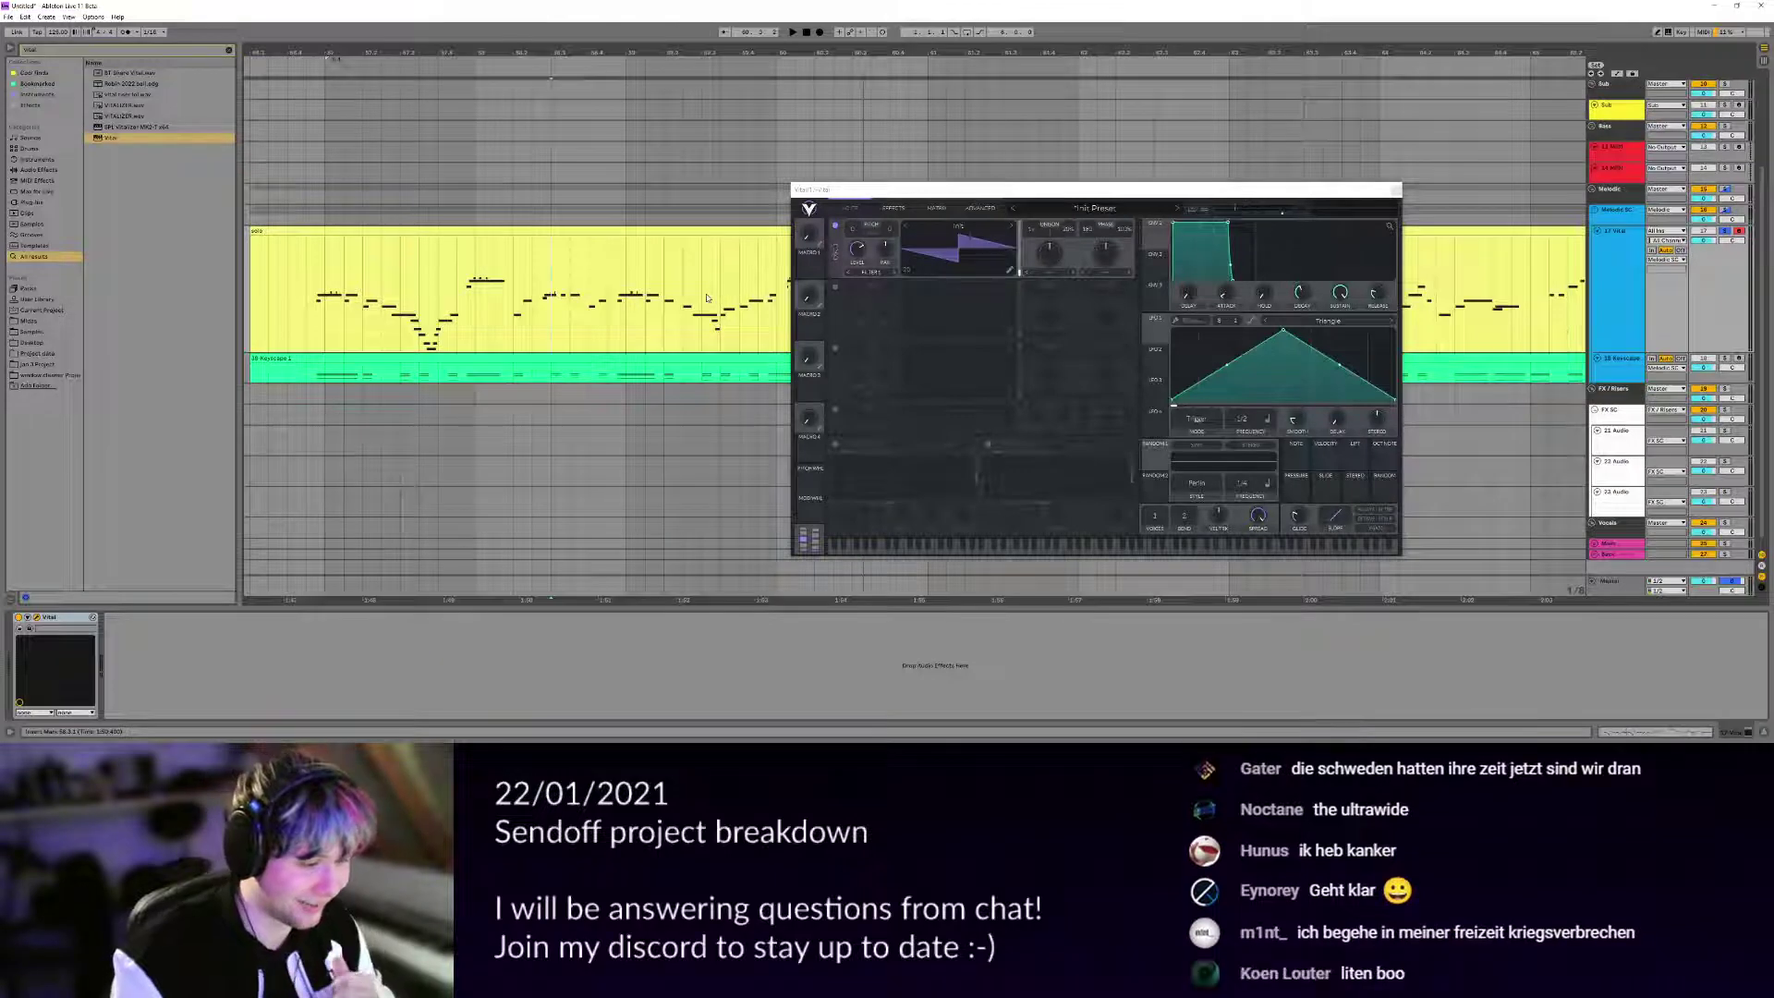
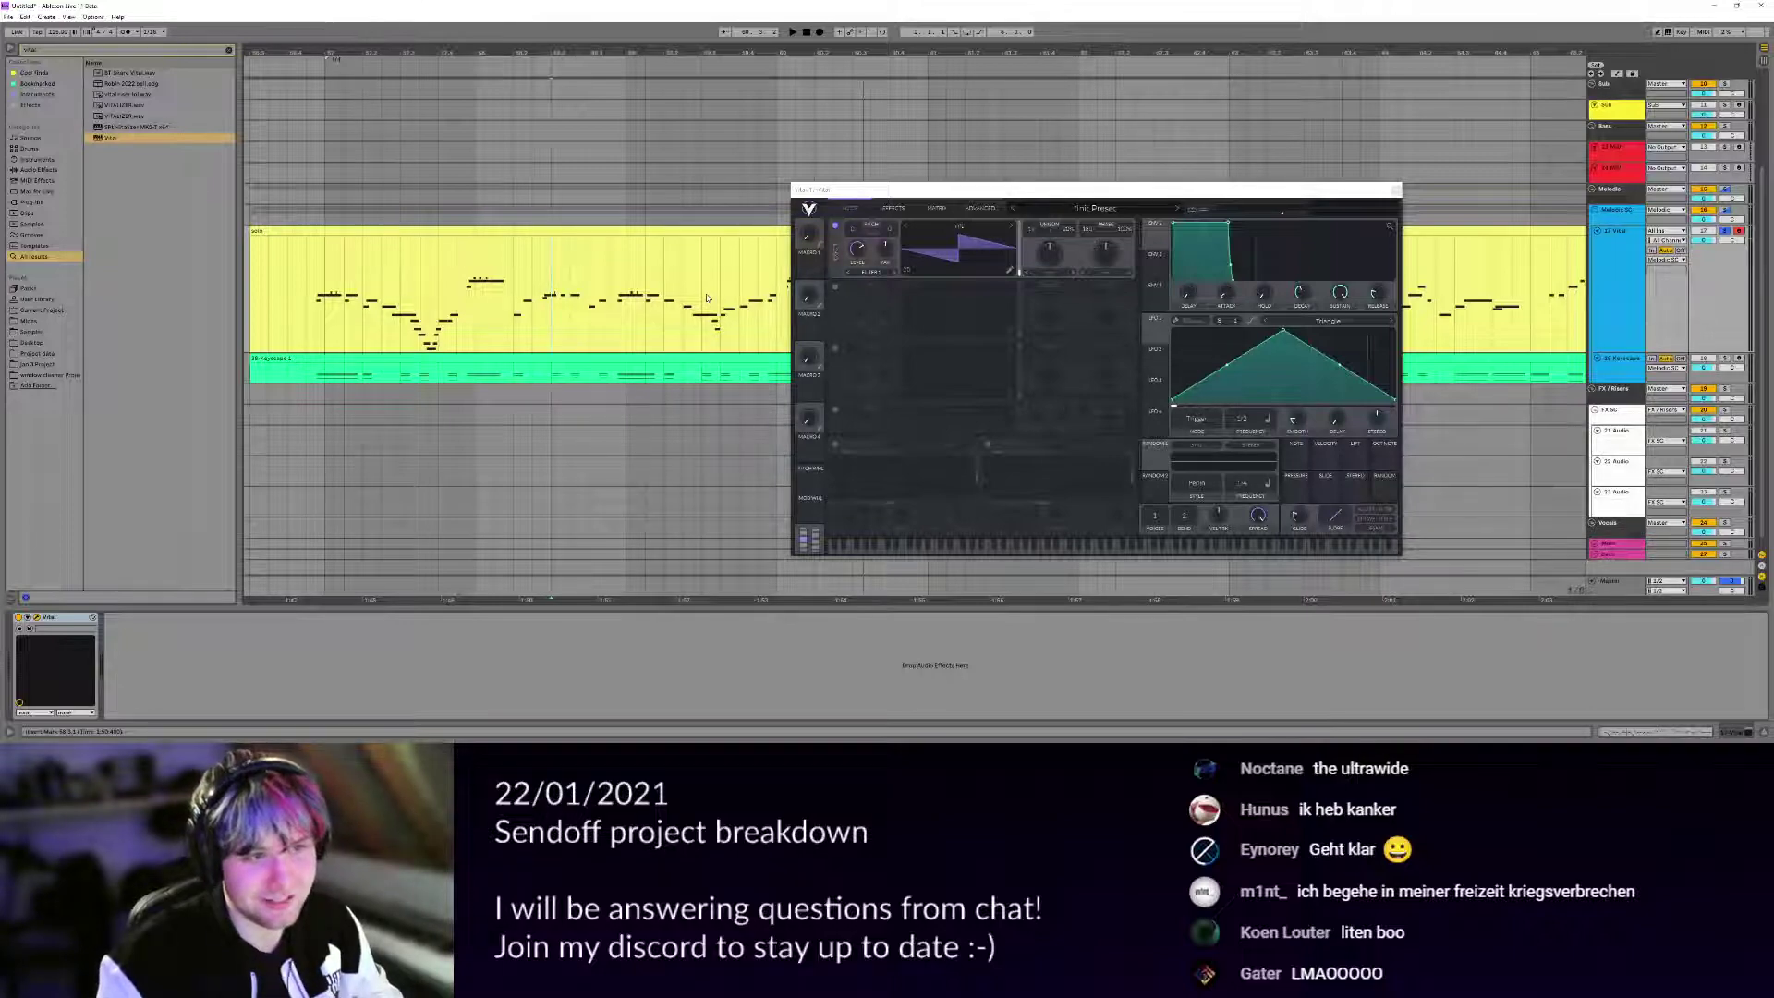
pyautogui.moveTo(1027, 191); pyautogui.dragTo(1187, 143)
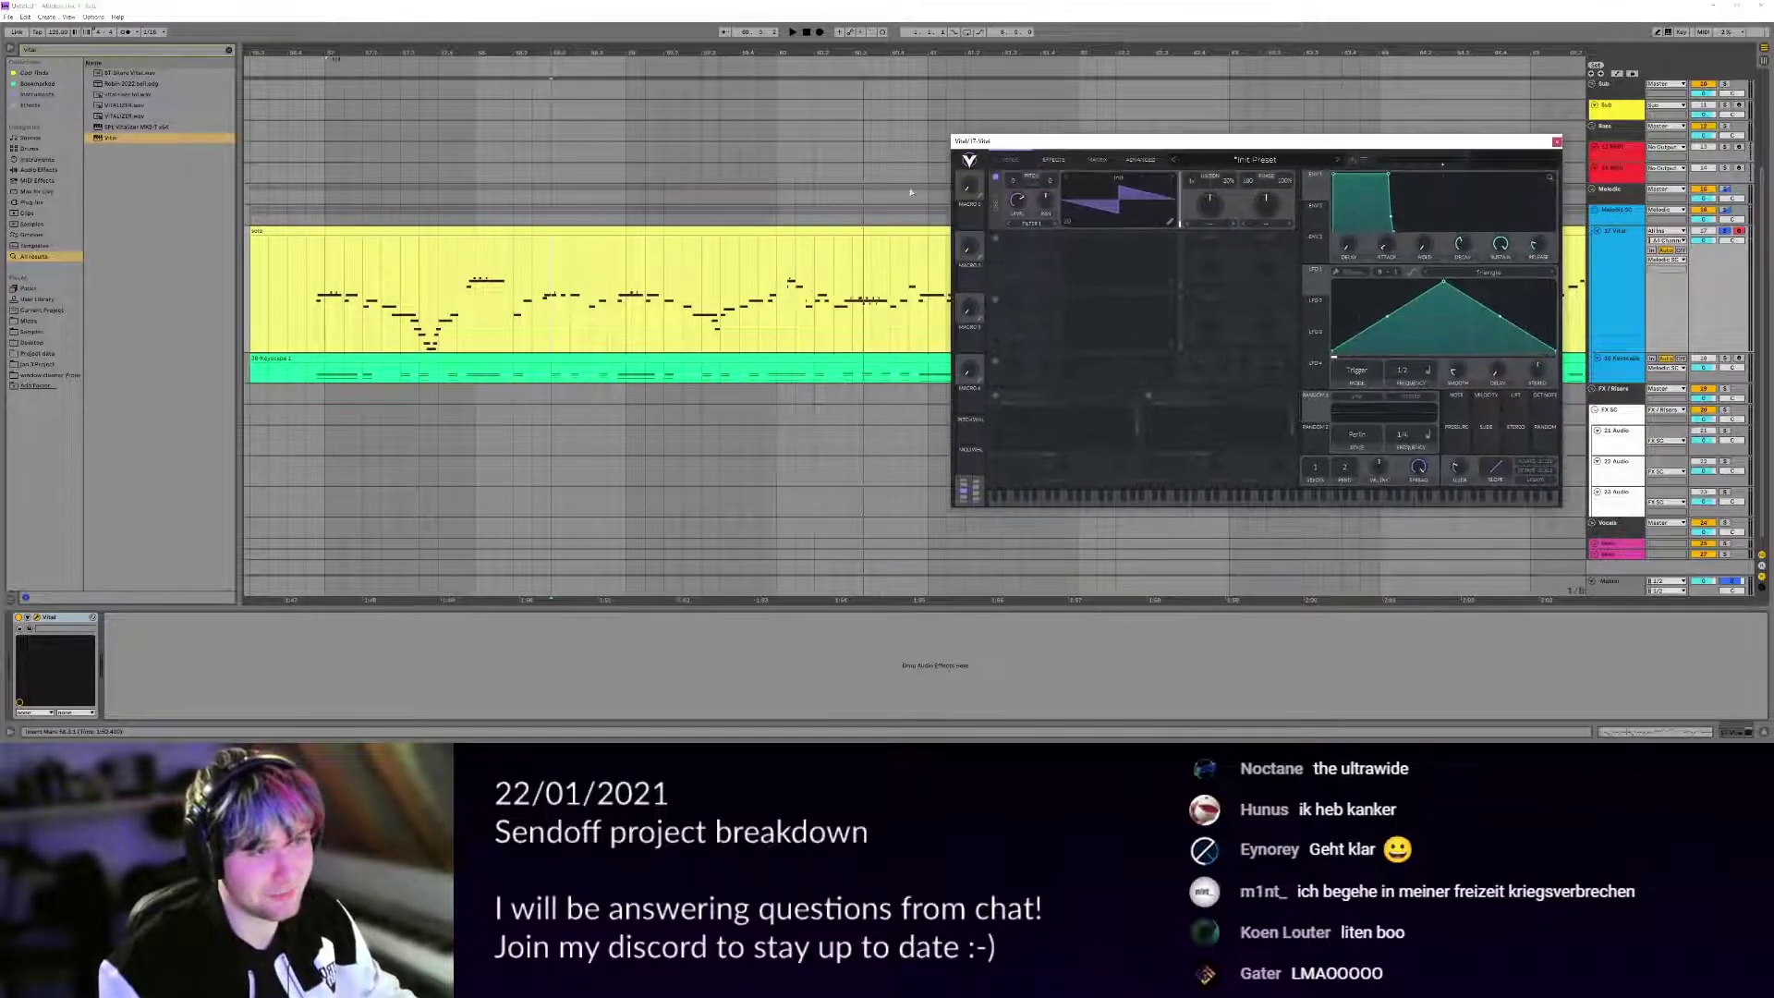
pyautogui.scroll(-3, 785, 309)
pyautogui.moveTo(883, 311); pyautogui.dragTo(754, 357)
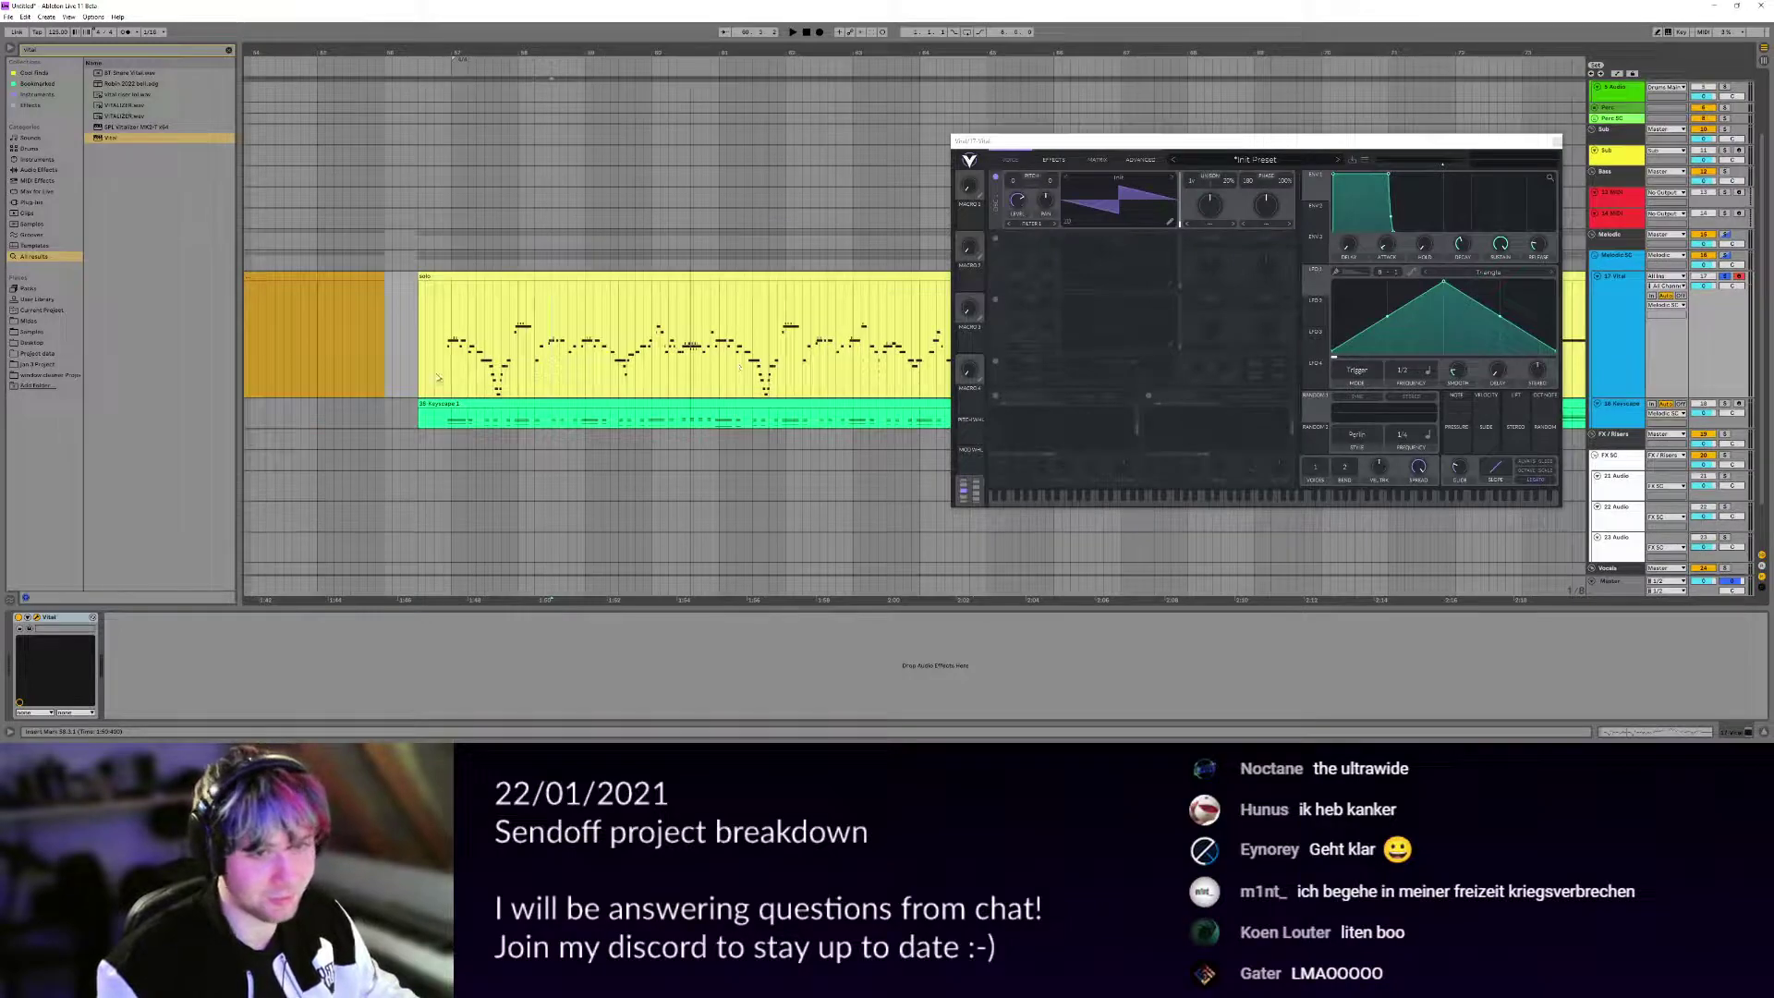
pyautogui.scroll(3, 438, 378)
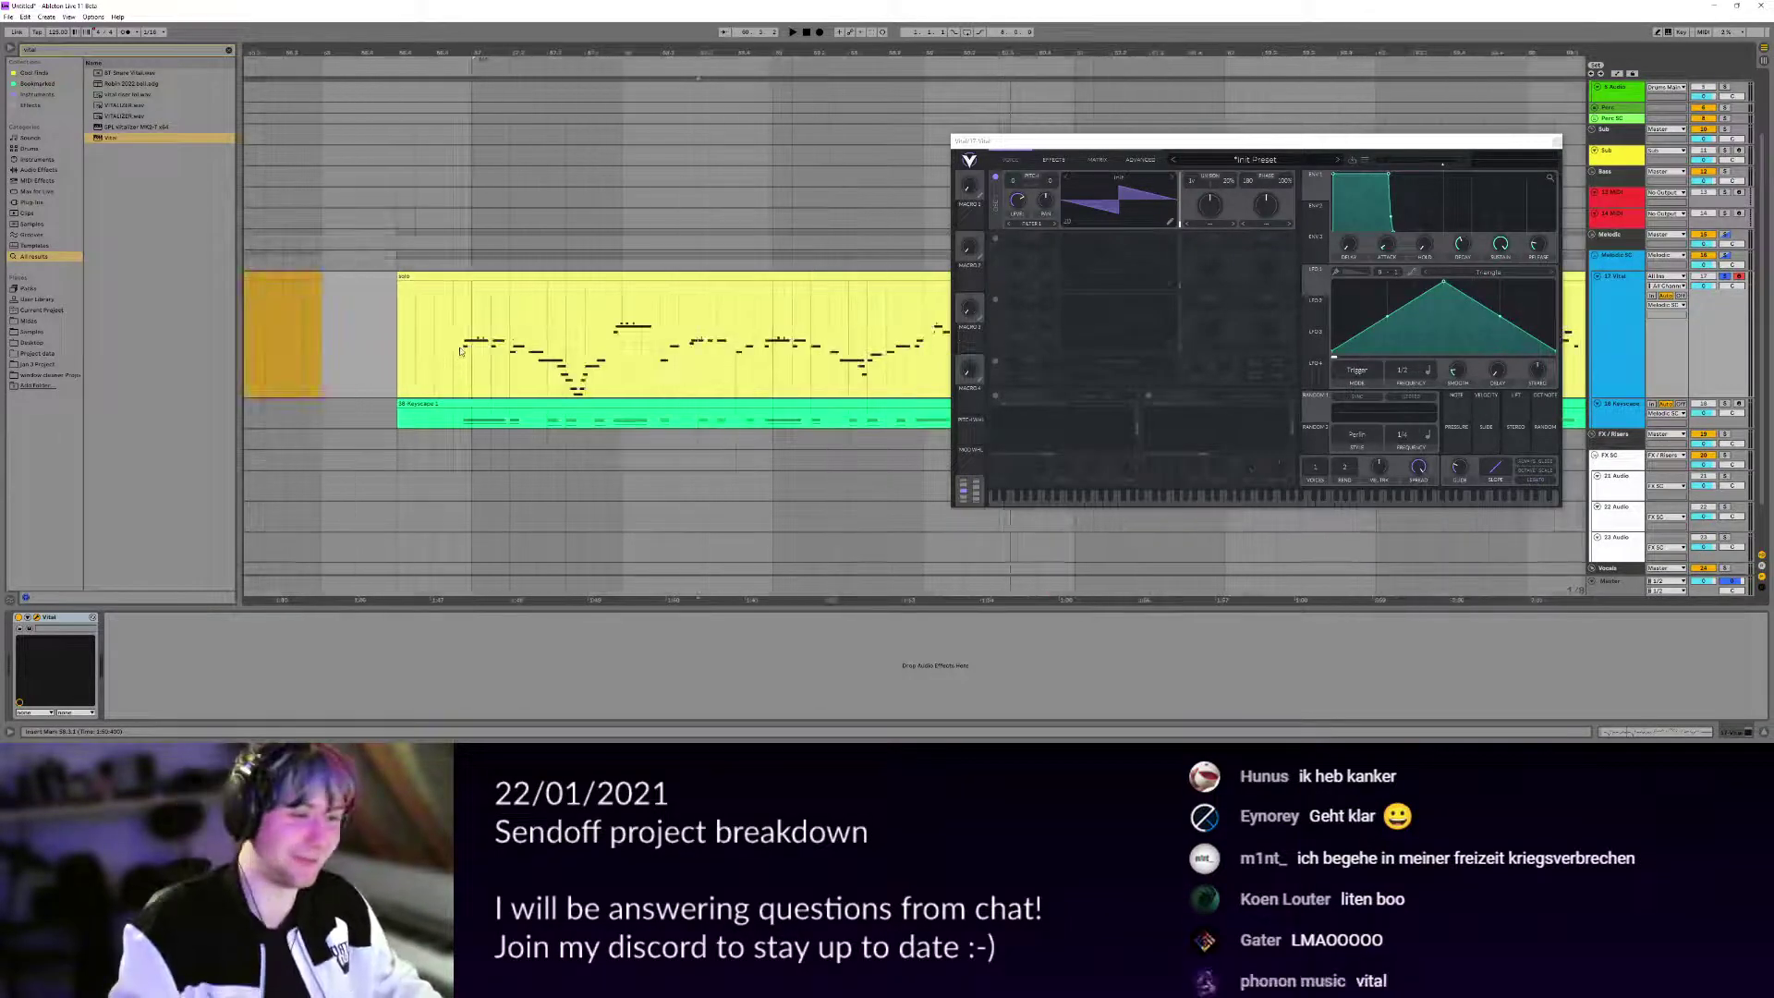
pyautogui.click(453, 350)
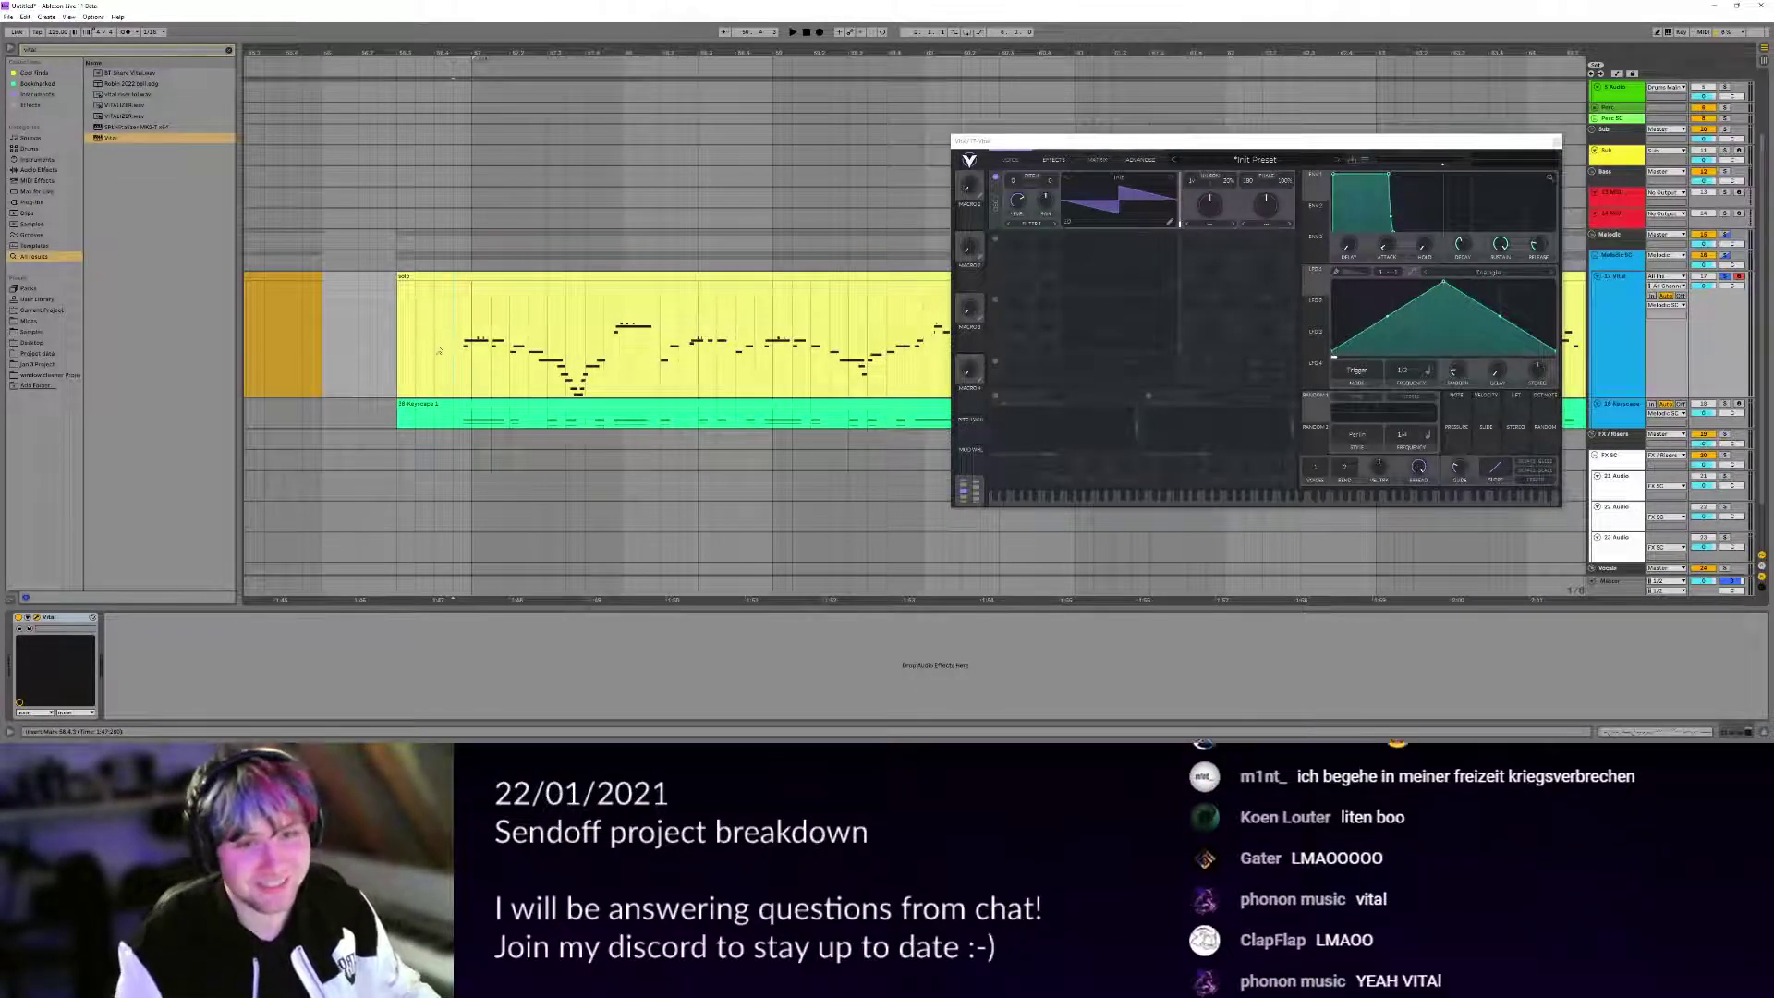
pyautogui.moveTo(440, 351); pyautogui.dragTo(332, 442)
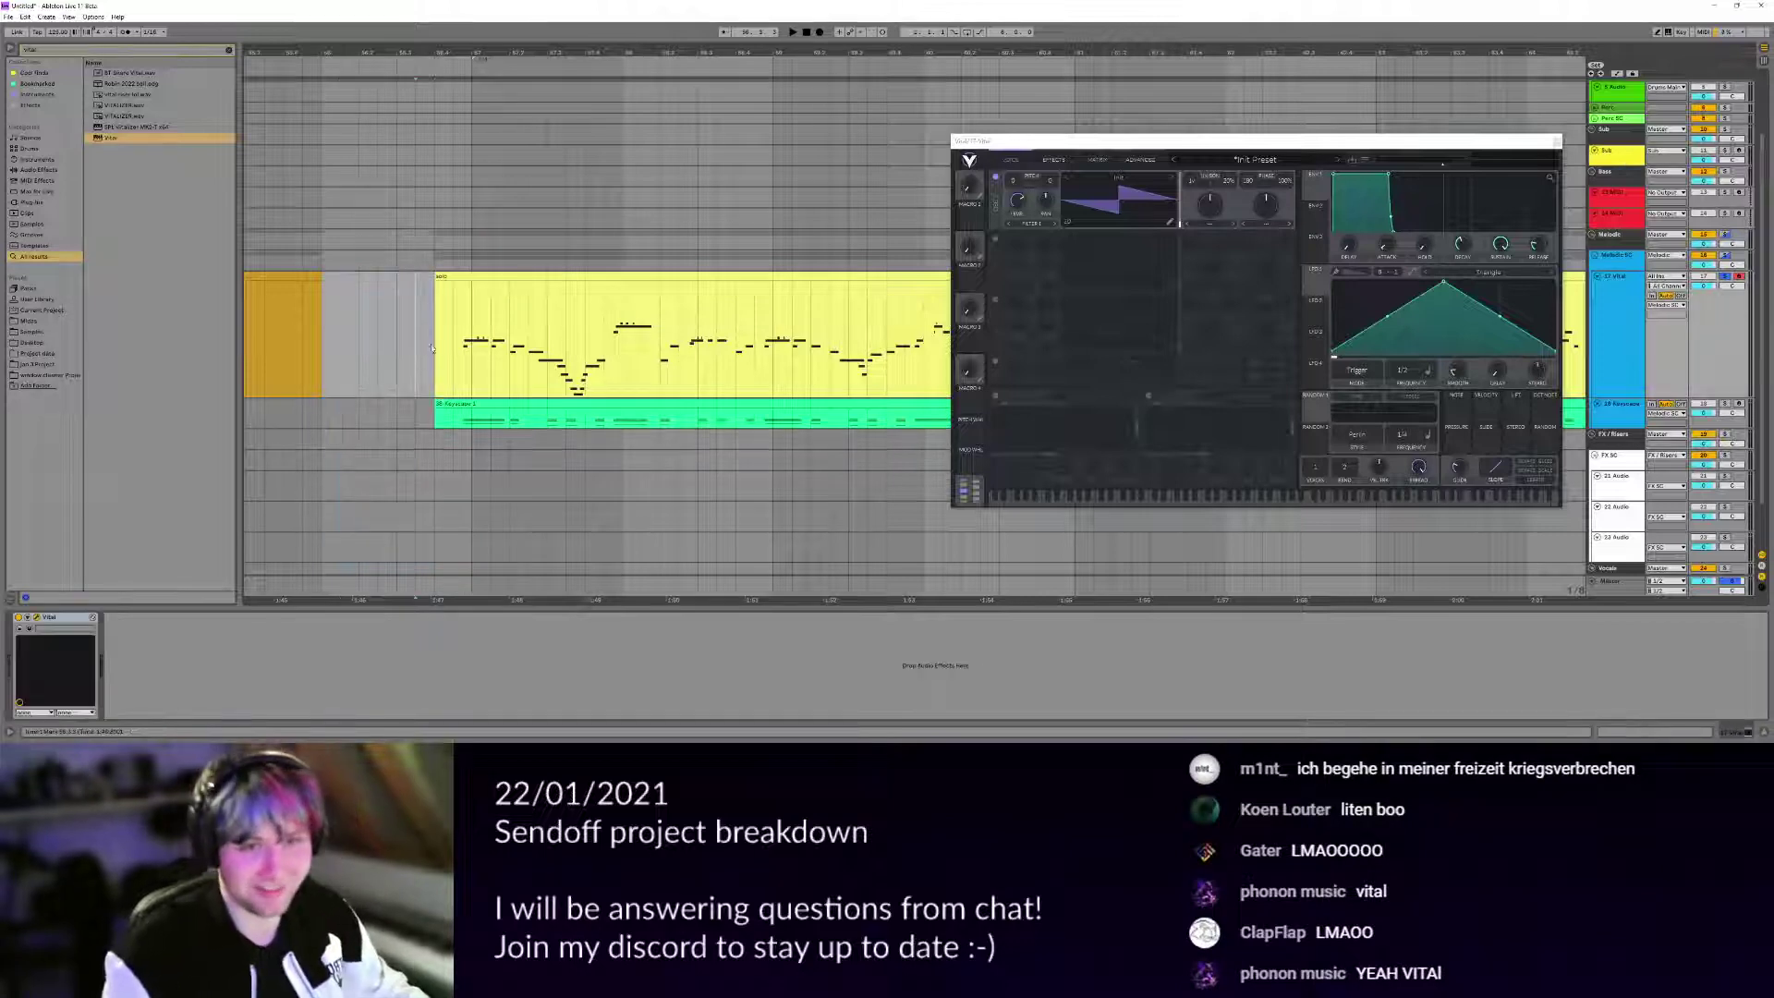
pyautogui.click(415, 359)
pyautogui.click(415, 403)
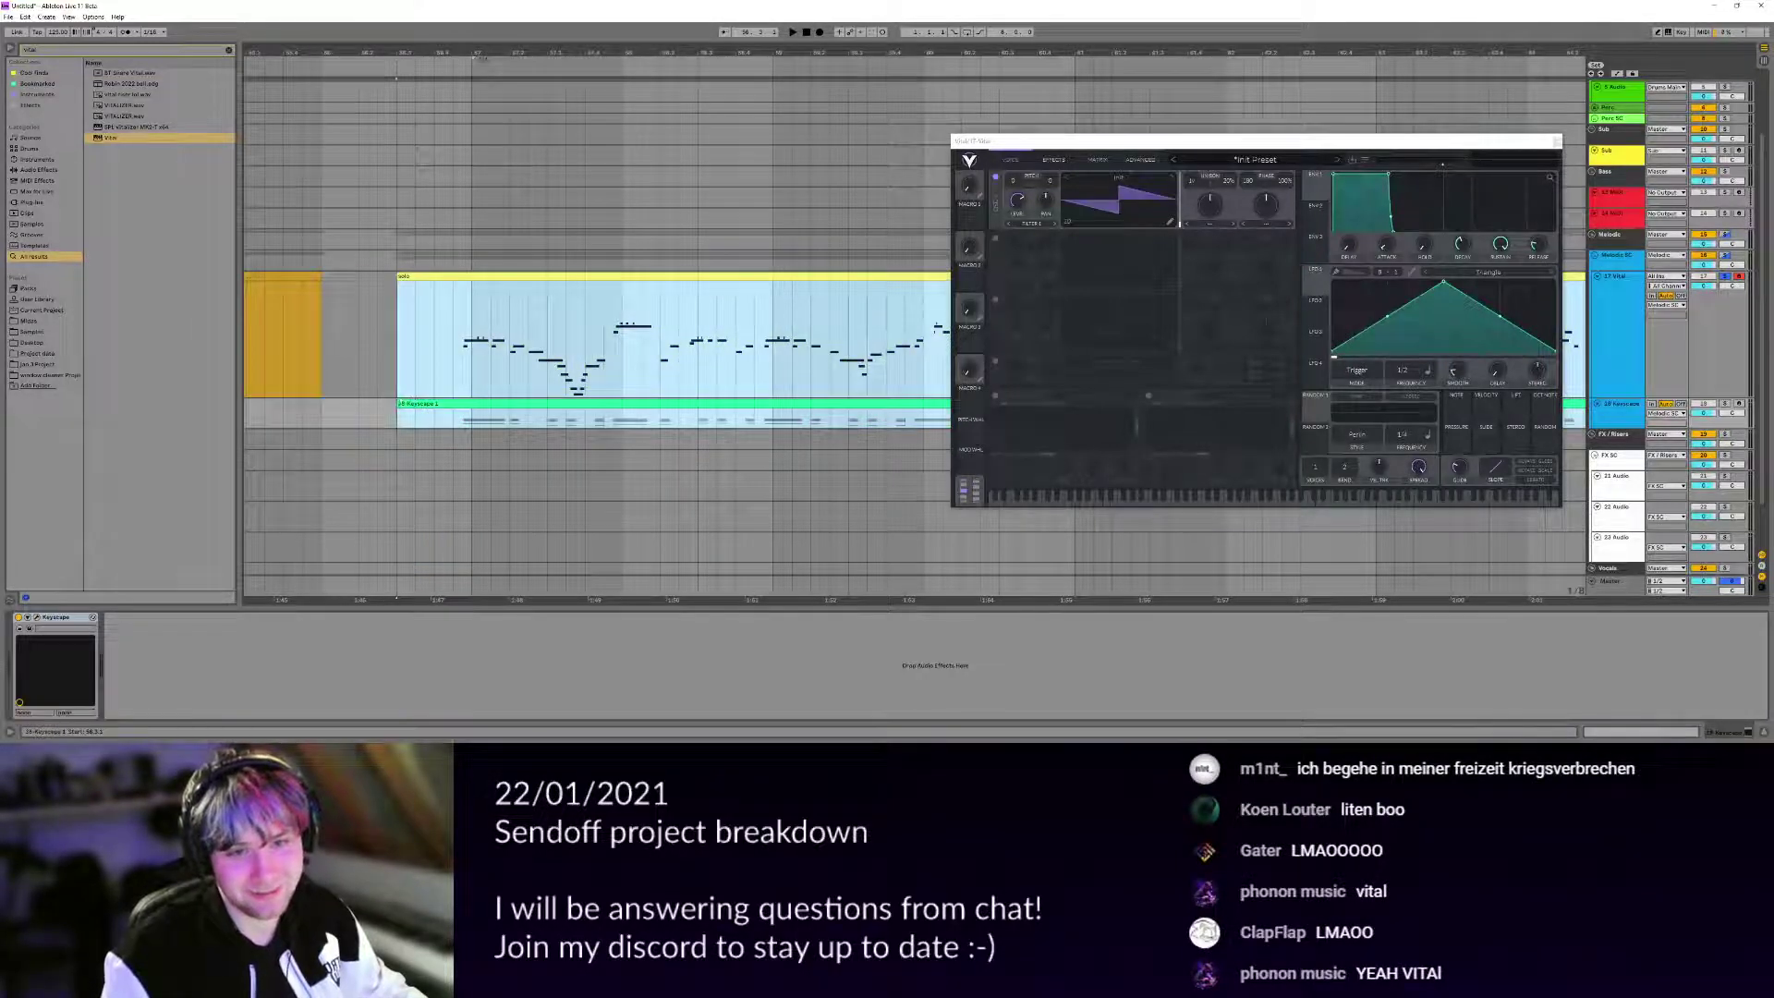
pyautogui.moveTo(398, 404); pyautogui.dragTo(322, 404)
pyautogui.click(318, 417)
pyautogui.moveTo(605, 323); pyautogui.dragTo(547, 308)
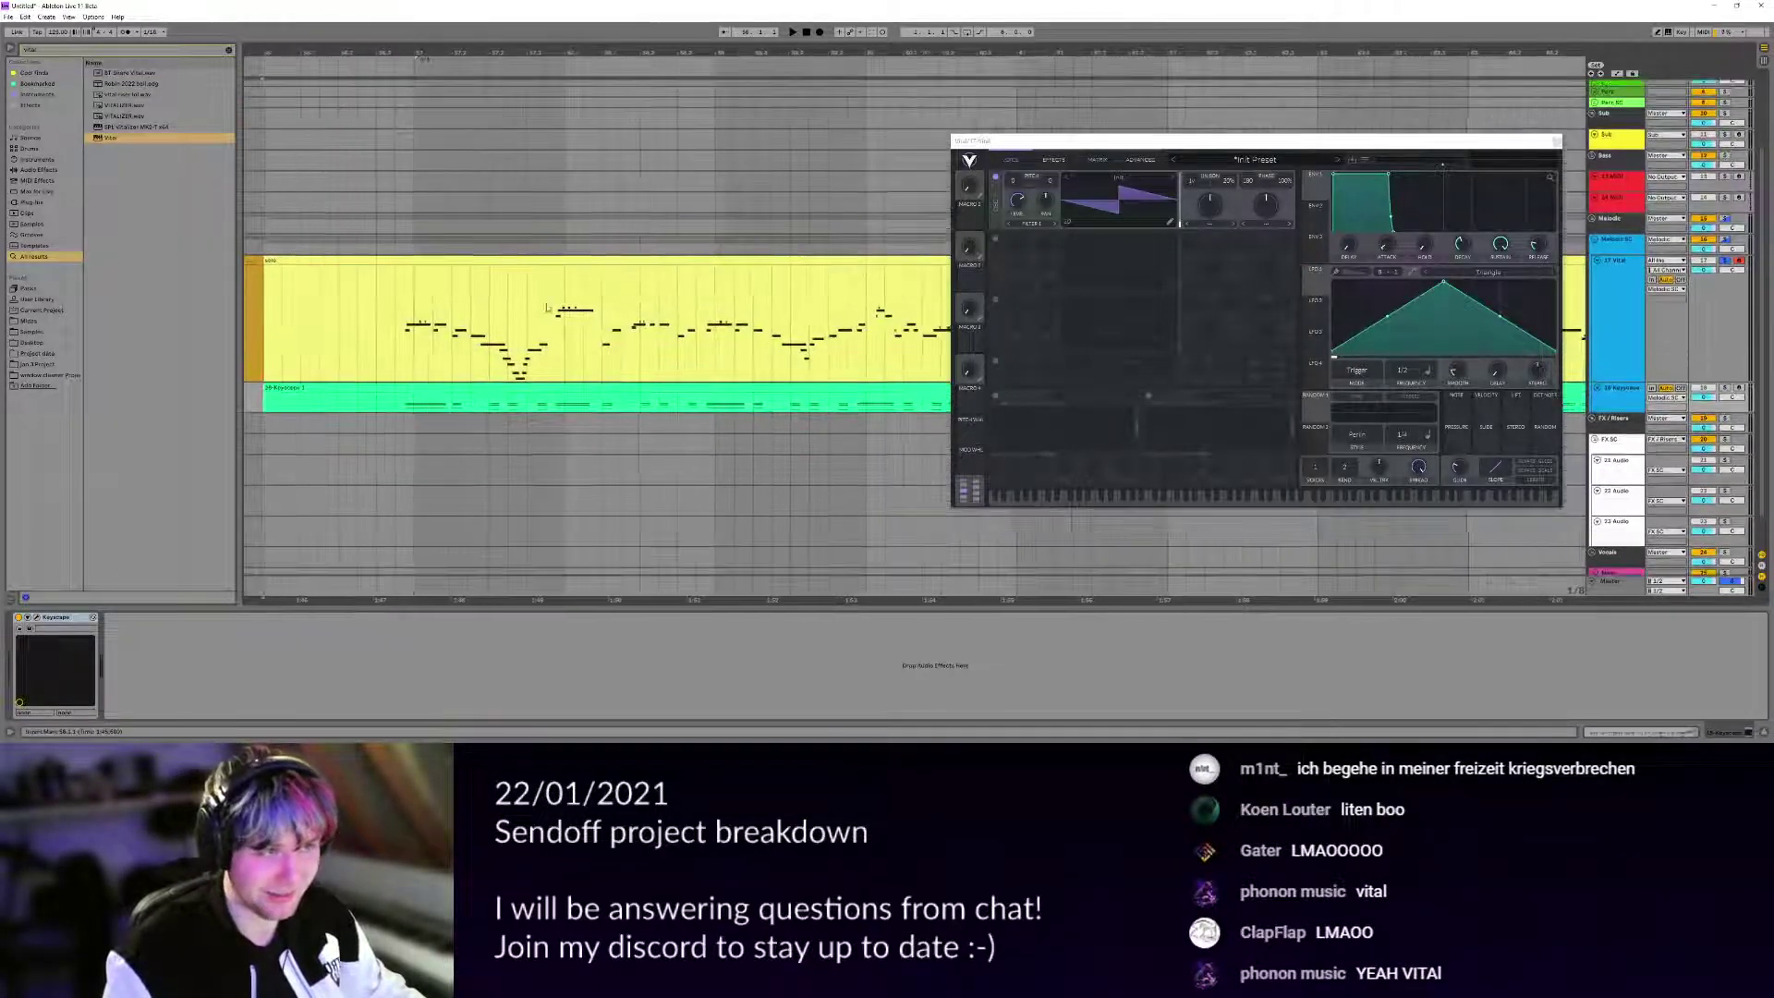
# Close Vital and play the lead and piano parts in short bursts from just before the lead's second dip.
pyautogui.moveTo(1022, 140); pyautogui.dragTo(601, 152)
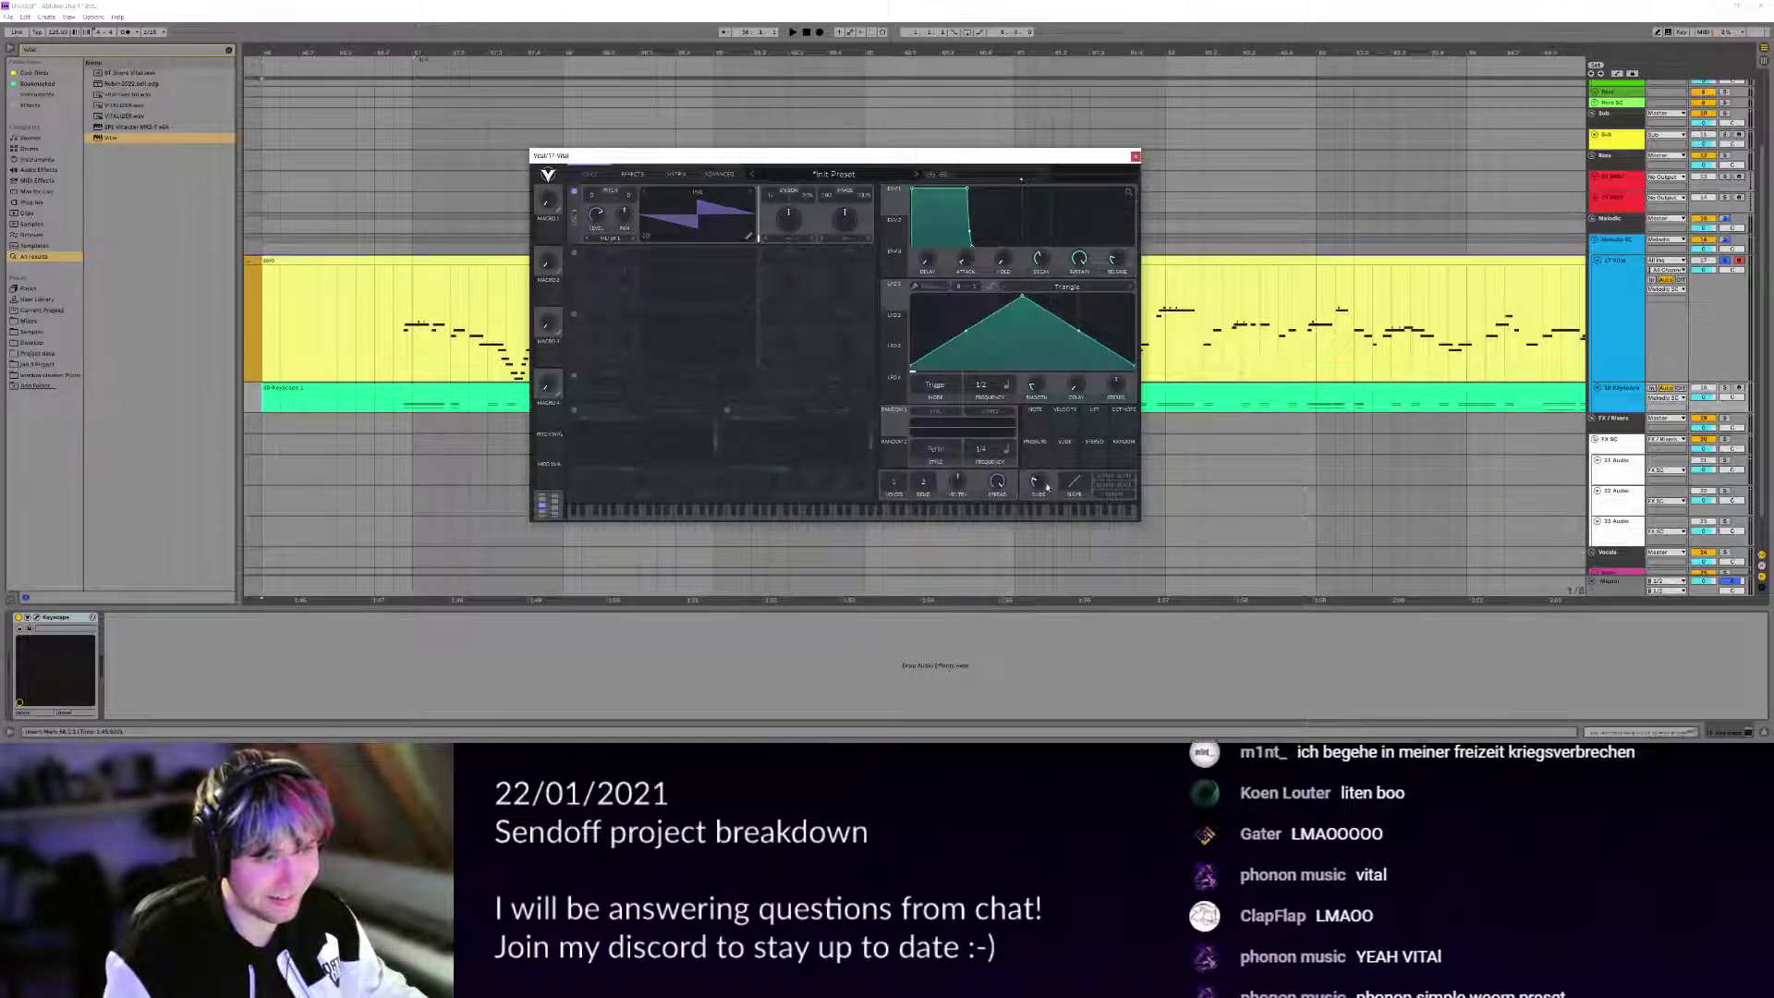
pyautogui.click(1135, 156)
pyautogui.click(751, 349)
pyautogui.press('space')
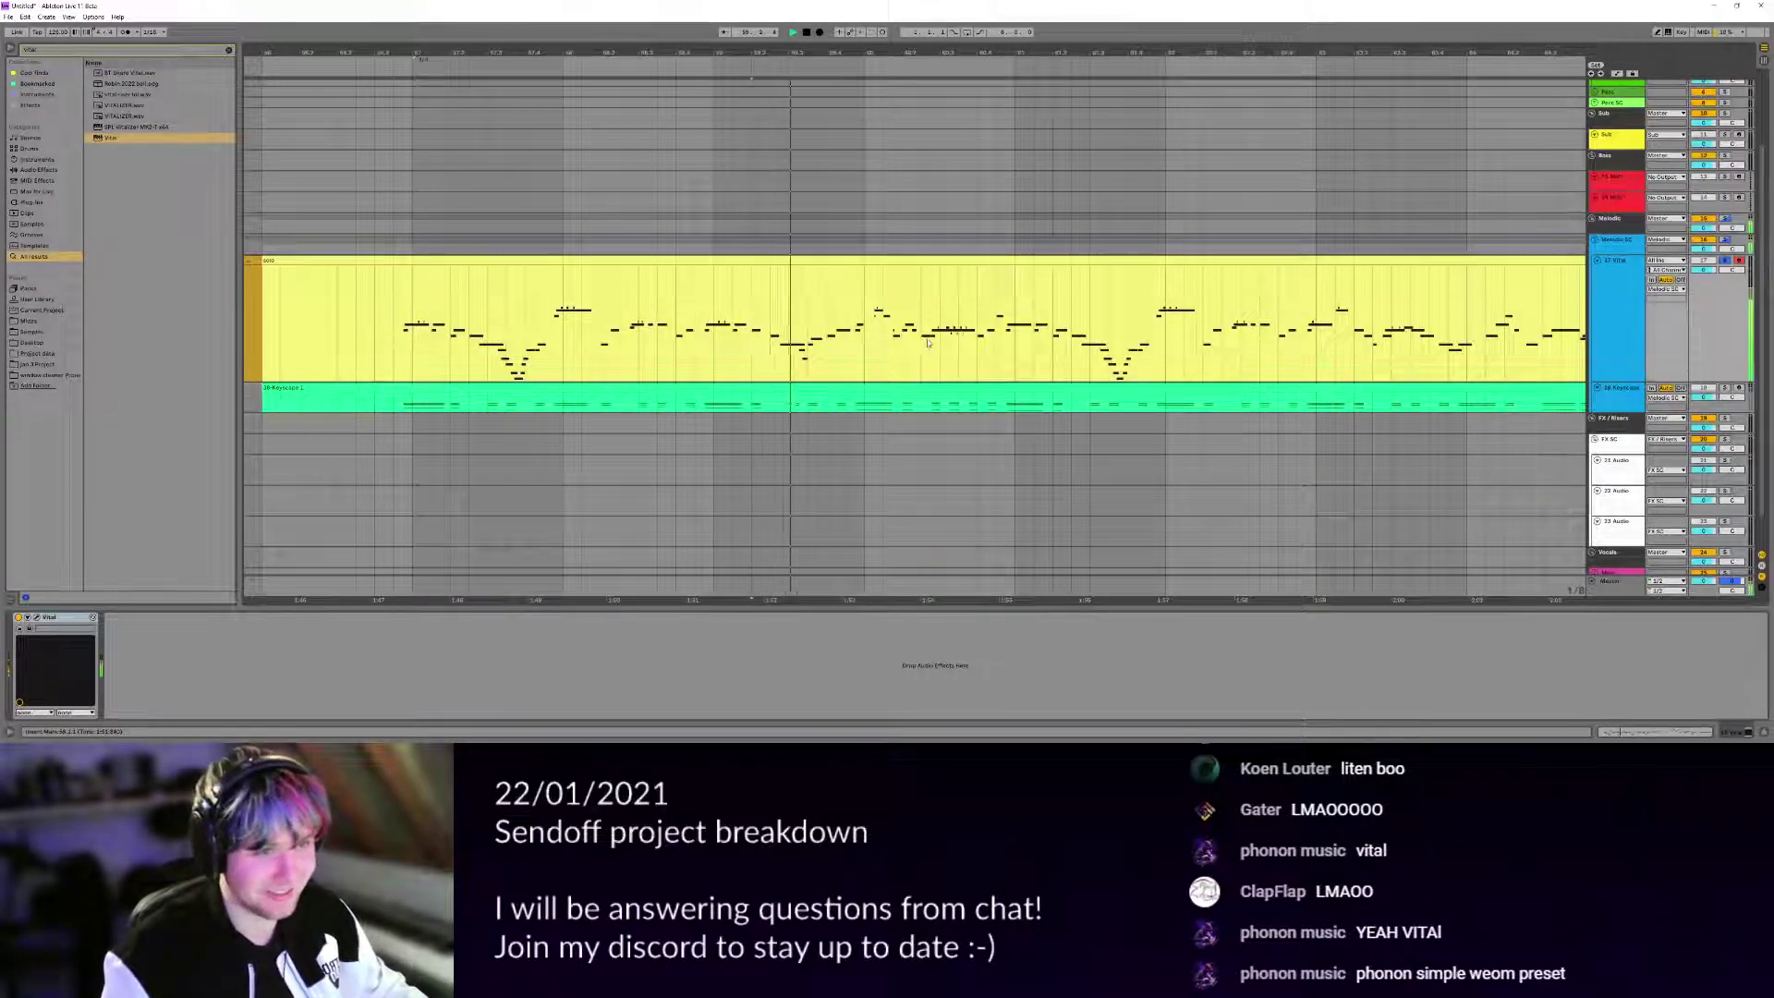
pyautogui.press('space')
pyautogui.press('space')
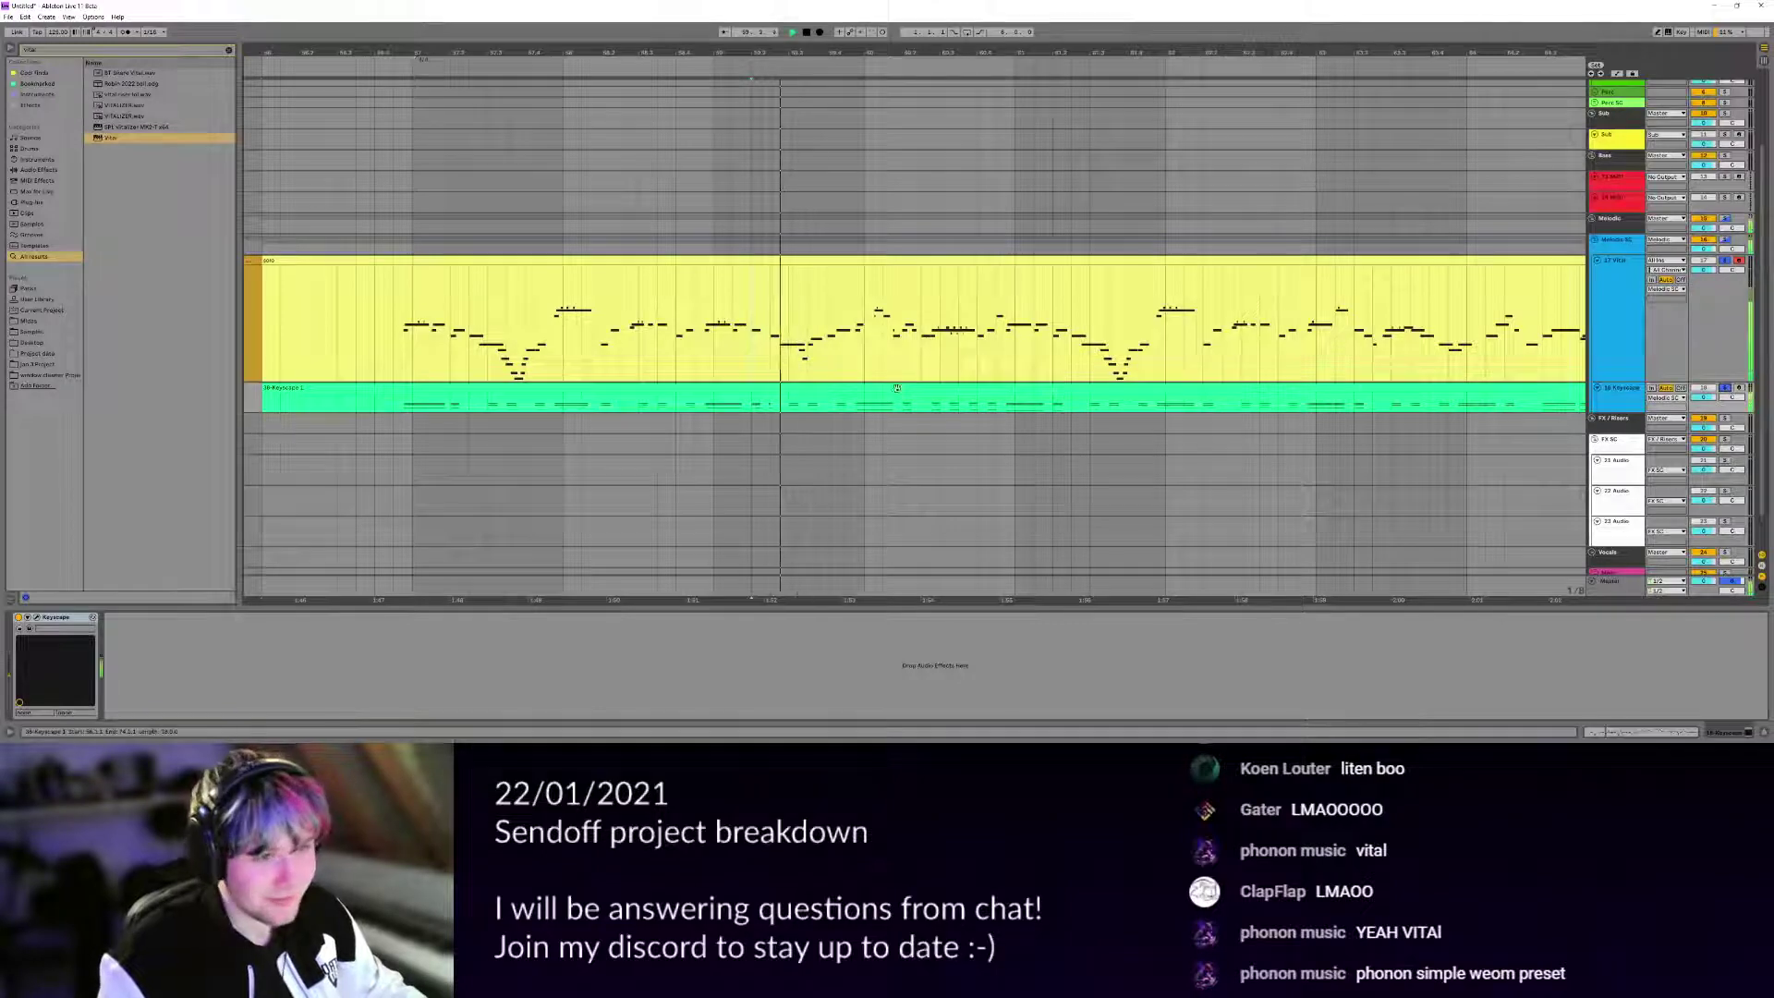
# Open the piano clip and follow its chord and bass notes during playback.
pyautogui.doubleClick(1201, 388)
pyautogui.moveTo(805, 395); pyautogui.dragTo(805, 9)
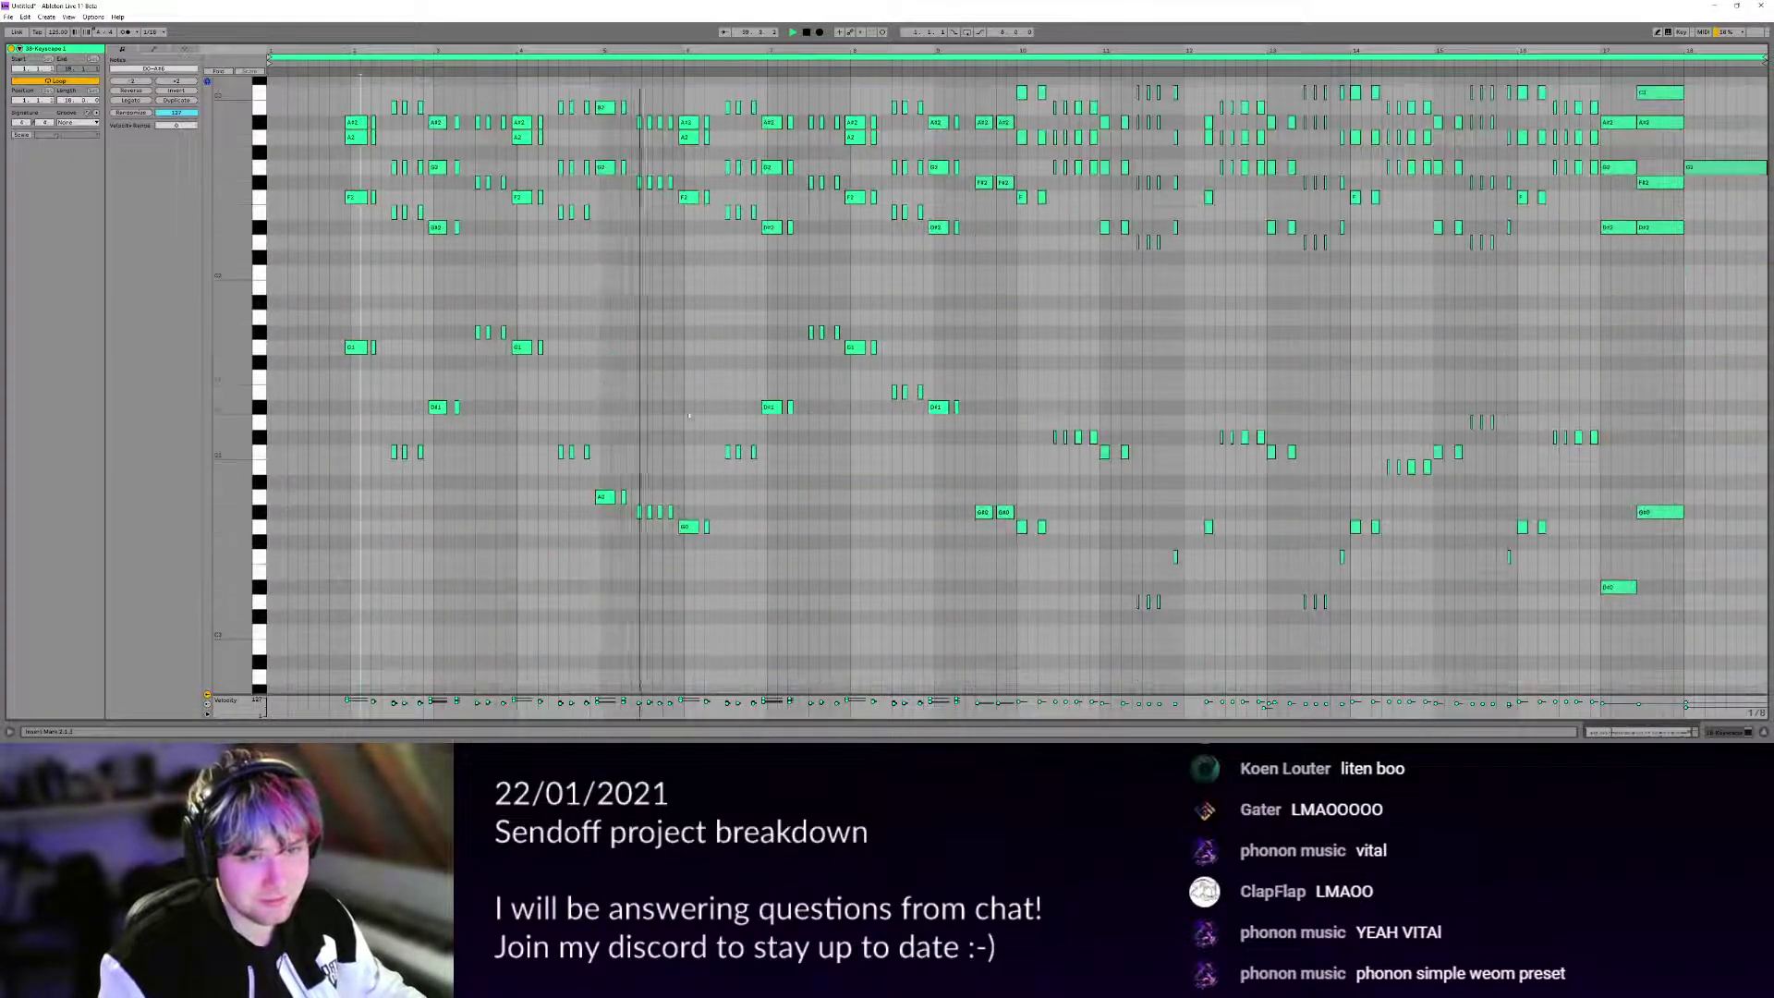
pyautogui.scroll(2, 661, 319)
pyautogui.moveTo(861, 321); pyautogui.dragTo(632, 395)
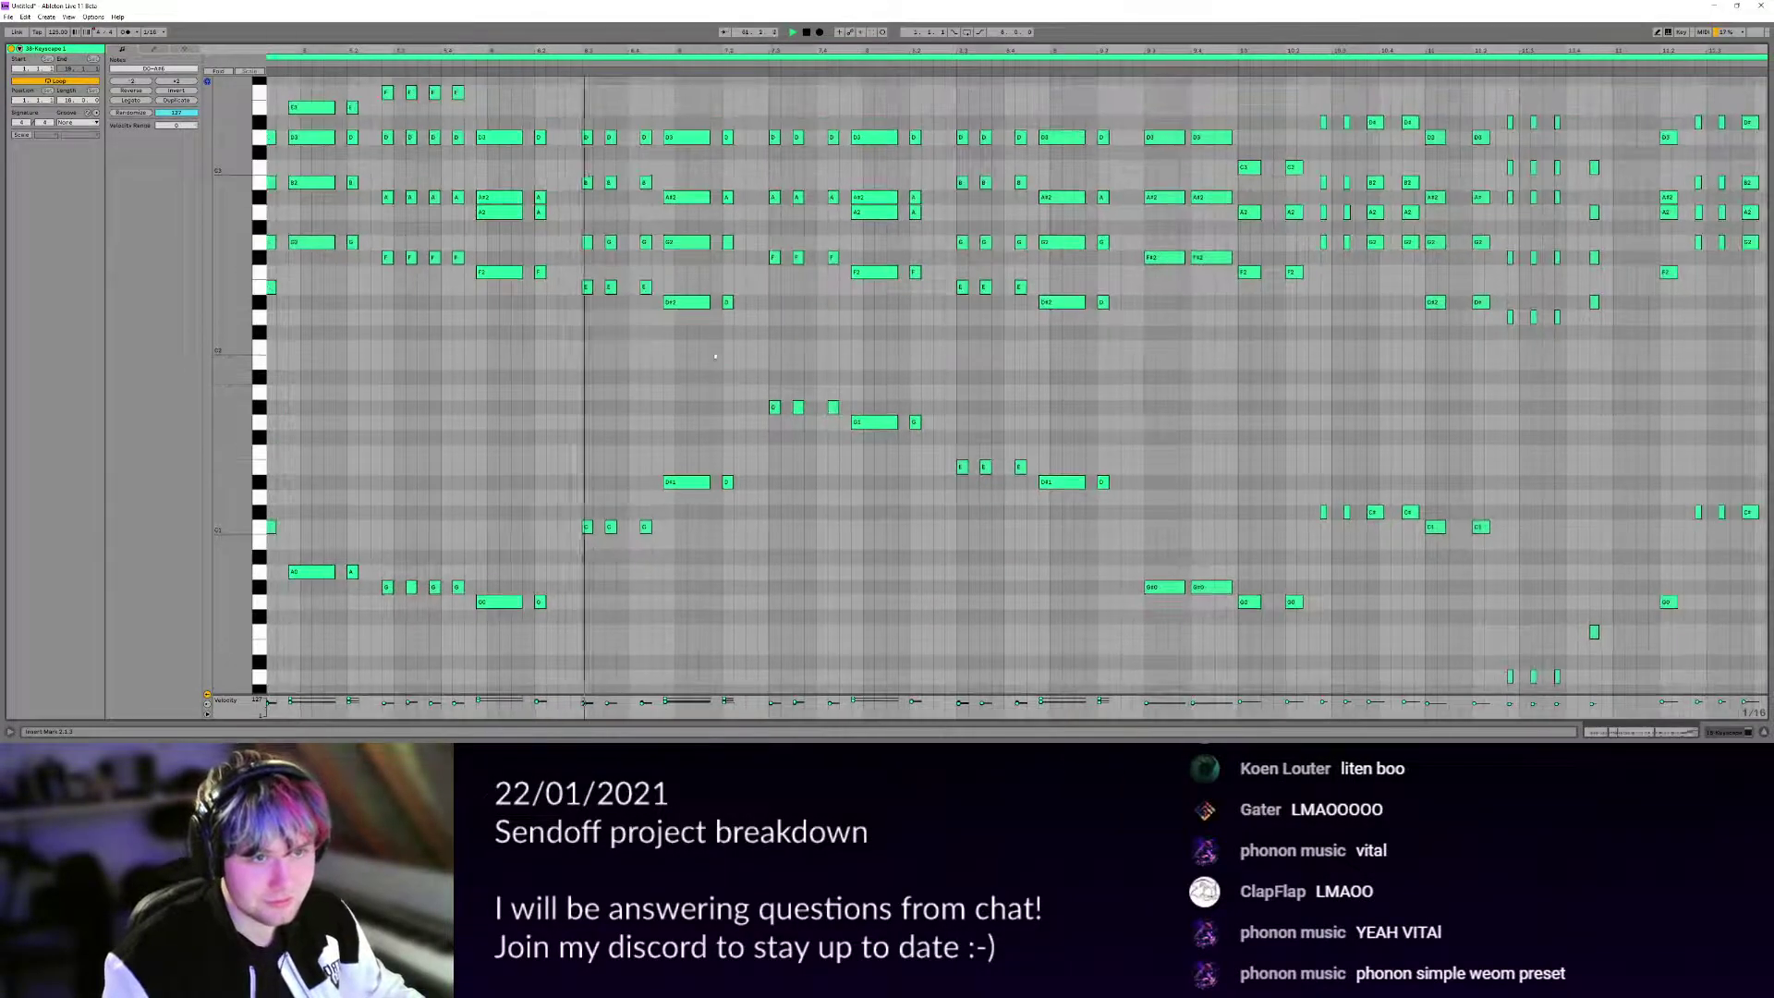
pyautogui.moveTo(780, 380); pyautogui.dragTo(711, 388)
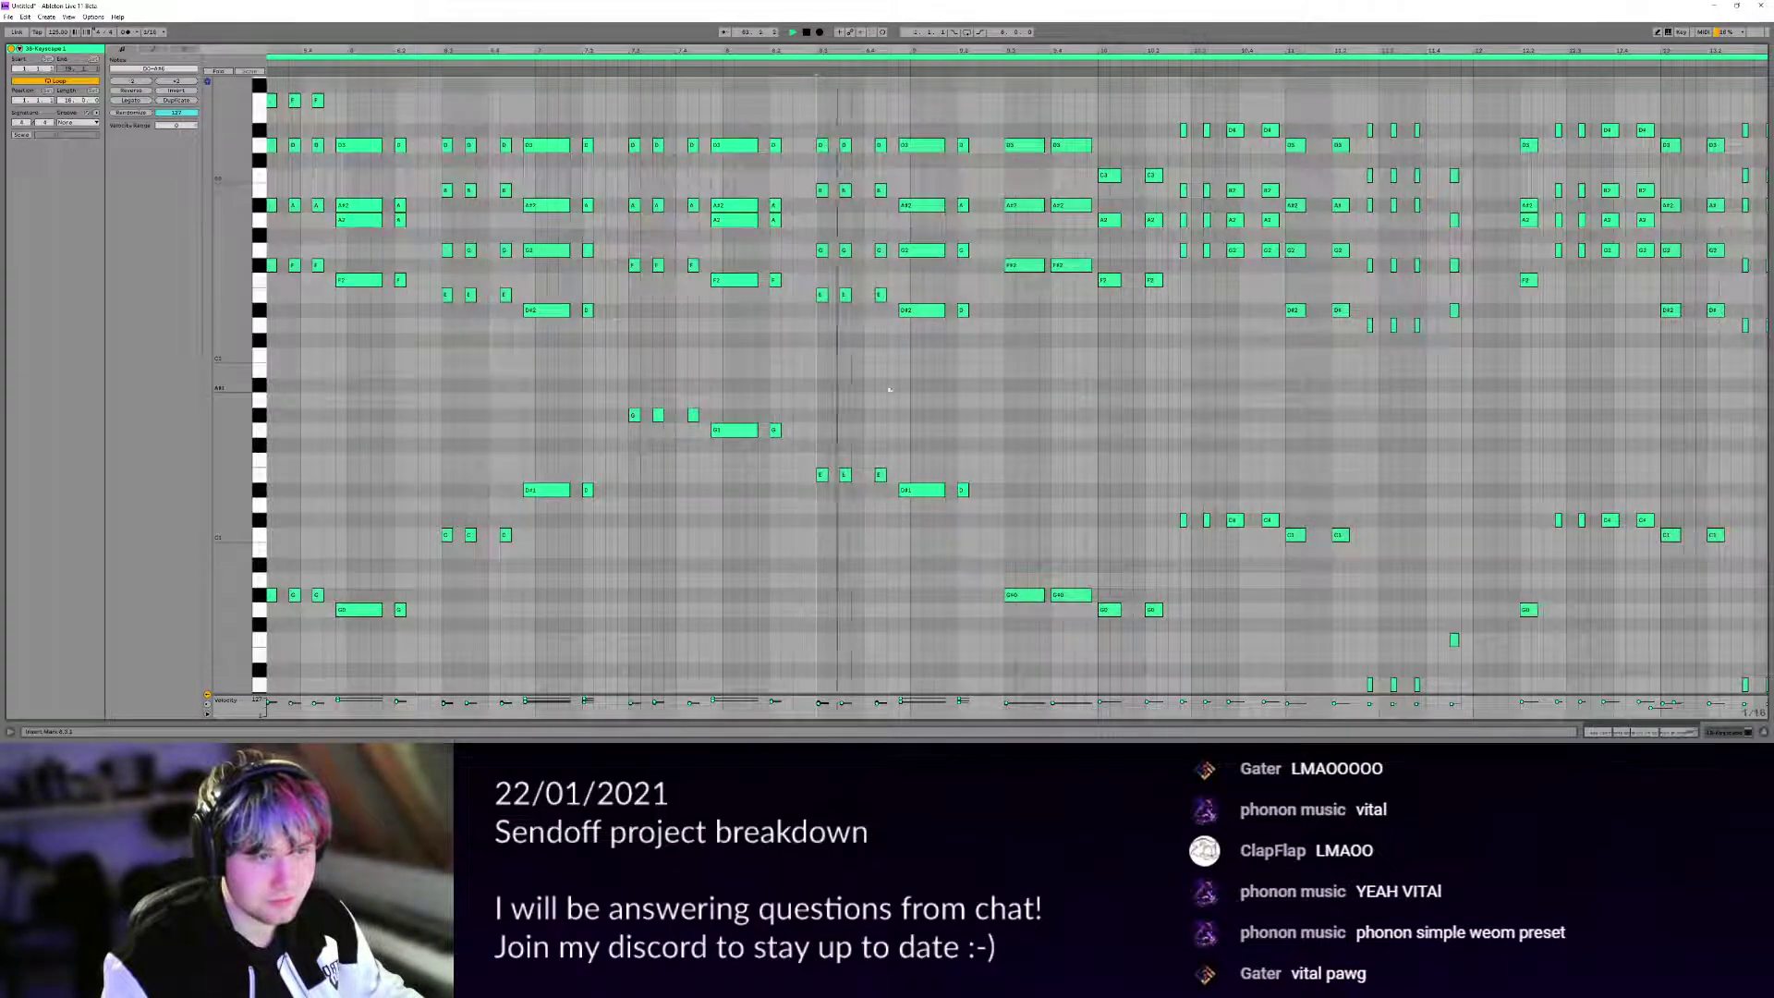
pyautogui.press('Tab')
# Reopen Vital on the lead track, enable its first filter, adjust it during playback, and audition the lead again.
pyautogui.moveTo(887, 296); pyautogui.dragTo(705, 304)
pyautogui.click(1060, 300)
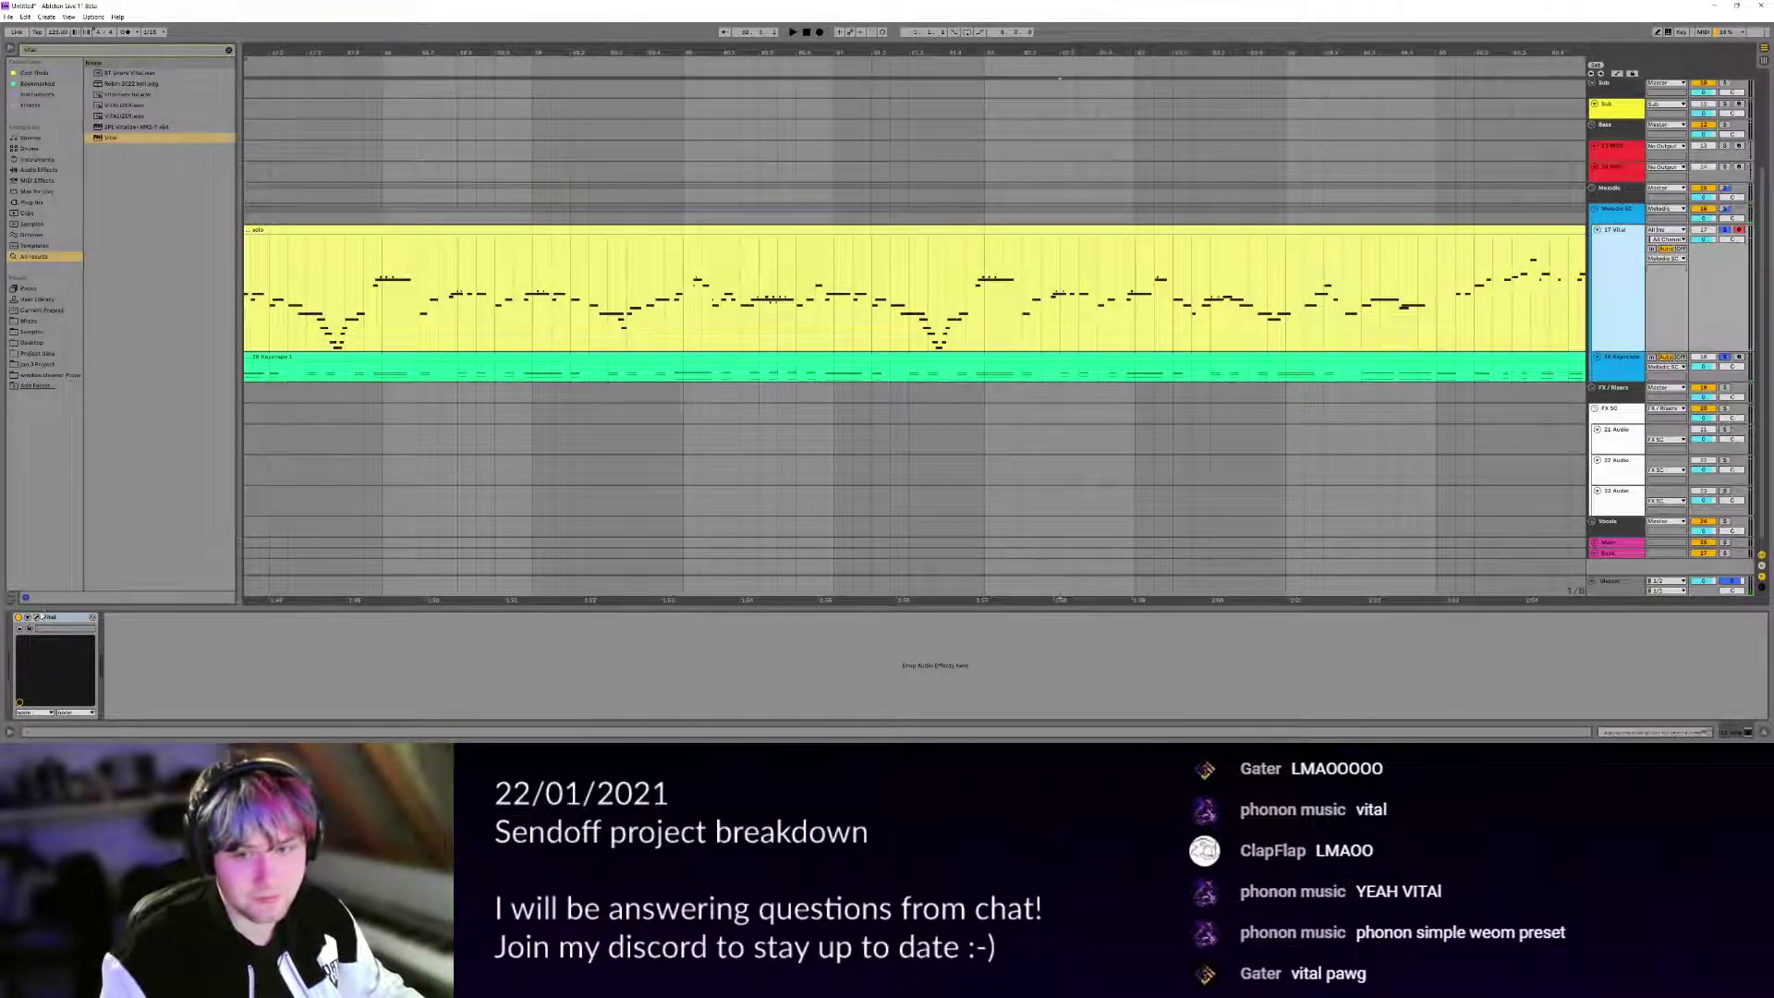
pyautogui.click(40, 617)
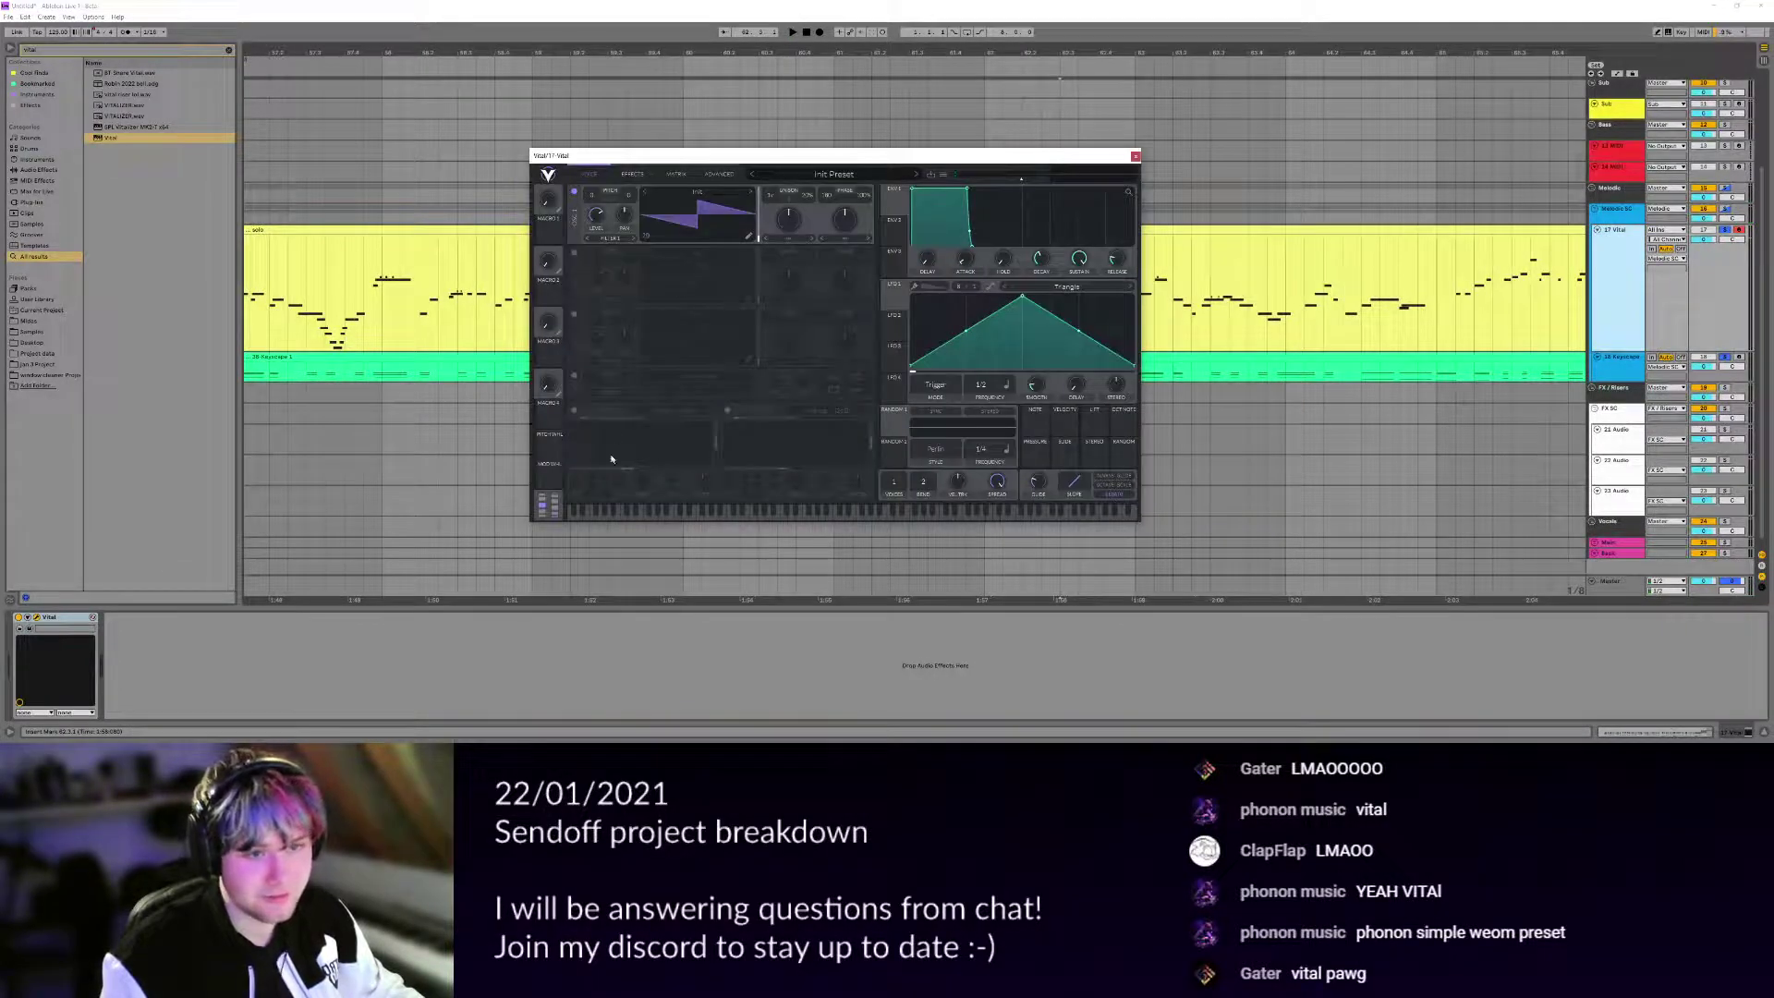
pyautogui.click(574, 410)
pyautogui.press('space')
pyautogui.moveTo(716, 442); pyautogui.dragTo(681, 470)
pyautogui.click(1135, 156)
pyautogui.moveTo(1210, 344); pyautogui.dragTo(1063, 366)
pyautogui.press('space')
# Reopen the piano clip and mark its opening chord section up to bar 8.
pyautogui.click(1154, 378)
pyautogui.scroll(-3, 1157, 380)
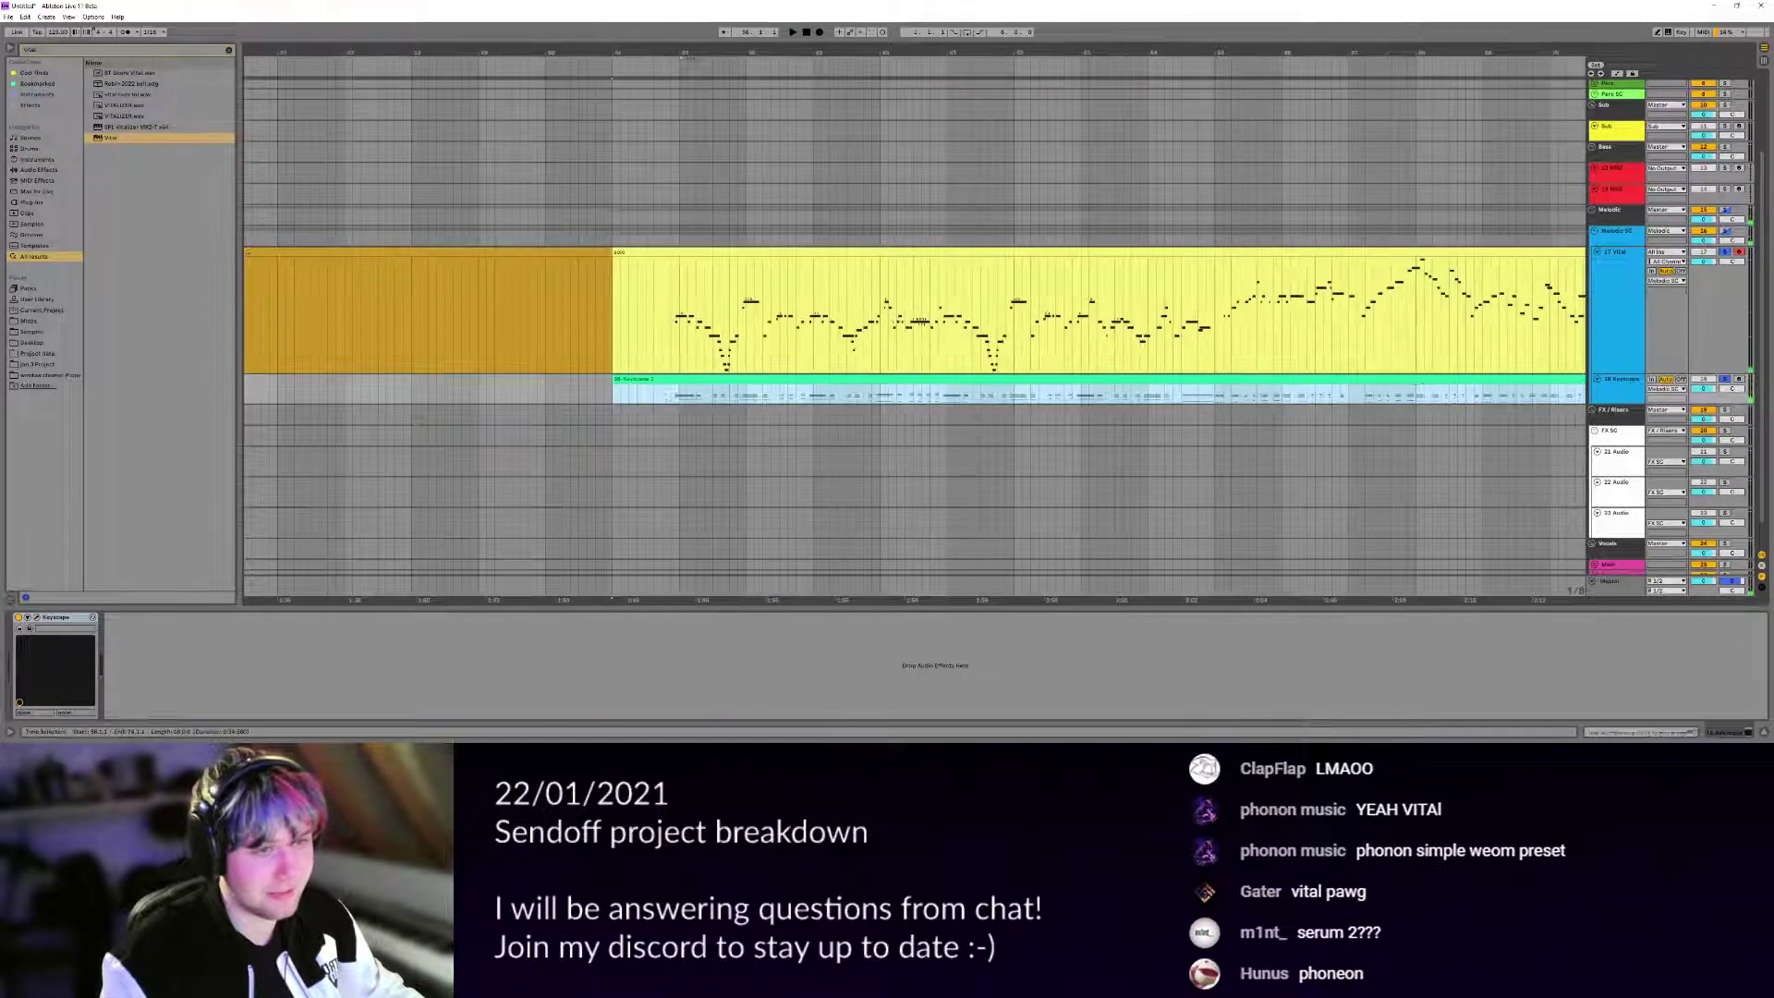
pyautogui.scroll(5, 715, 377)
pyautogui.scroll(-2, 749, 389)
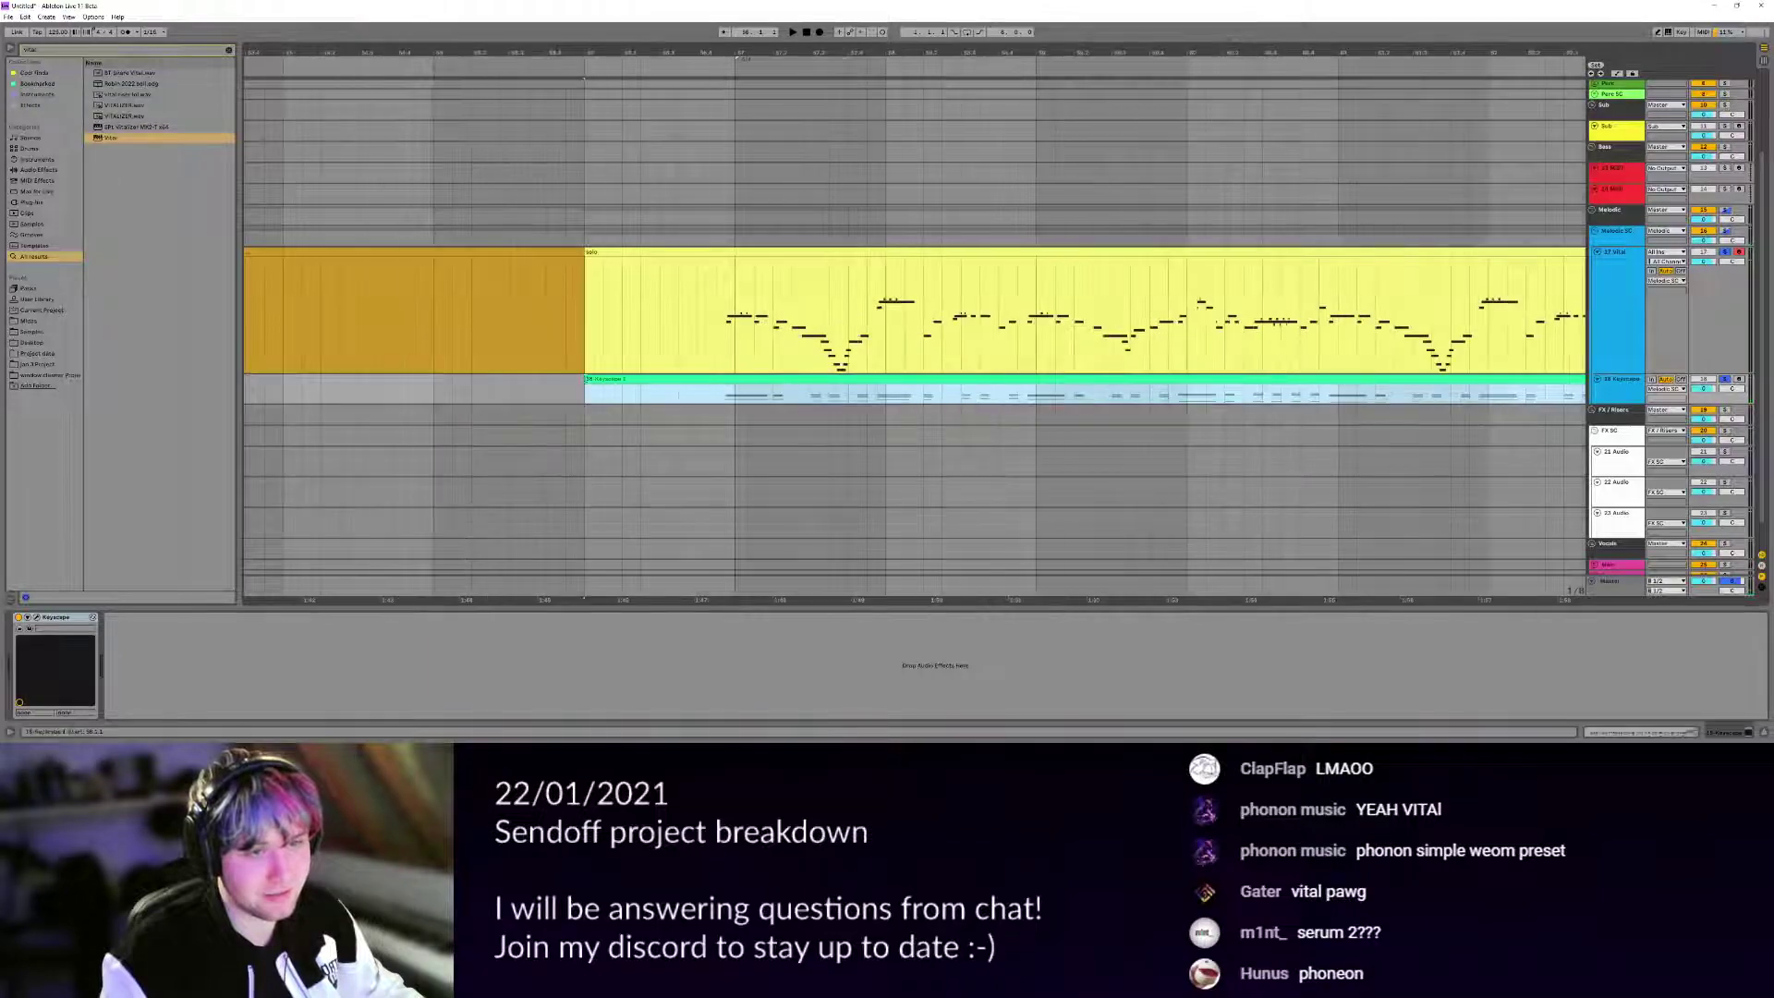
pyautogui.doubleClick(664, 380)
pyautogui.scroll(-2, 360, 476)
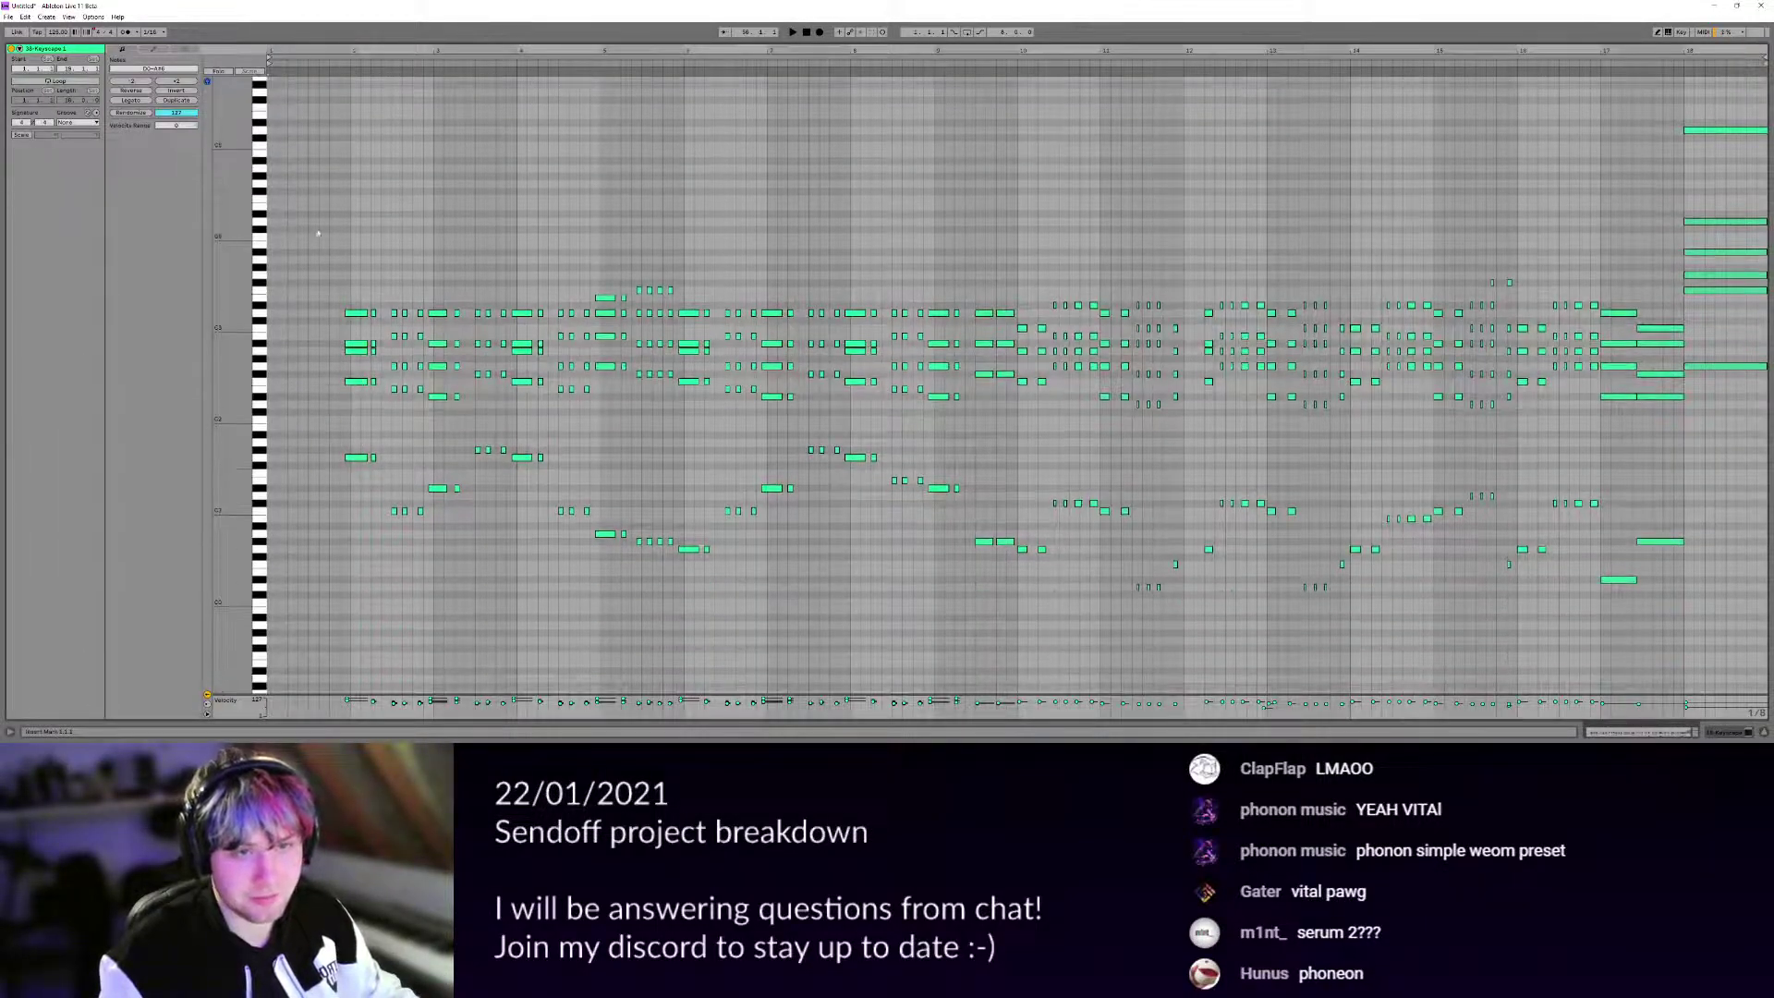
pyautogui.moveTo(320, 218); pyautogui.dragTo(845, 592)
pyautogui.click(854, 298)
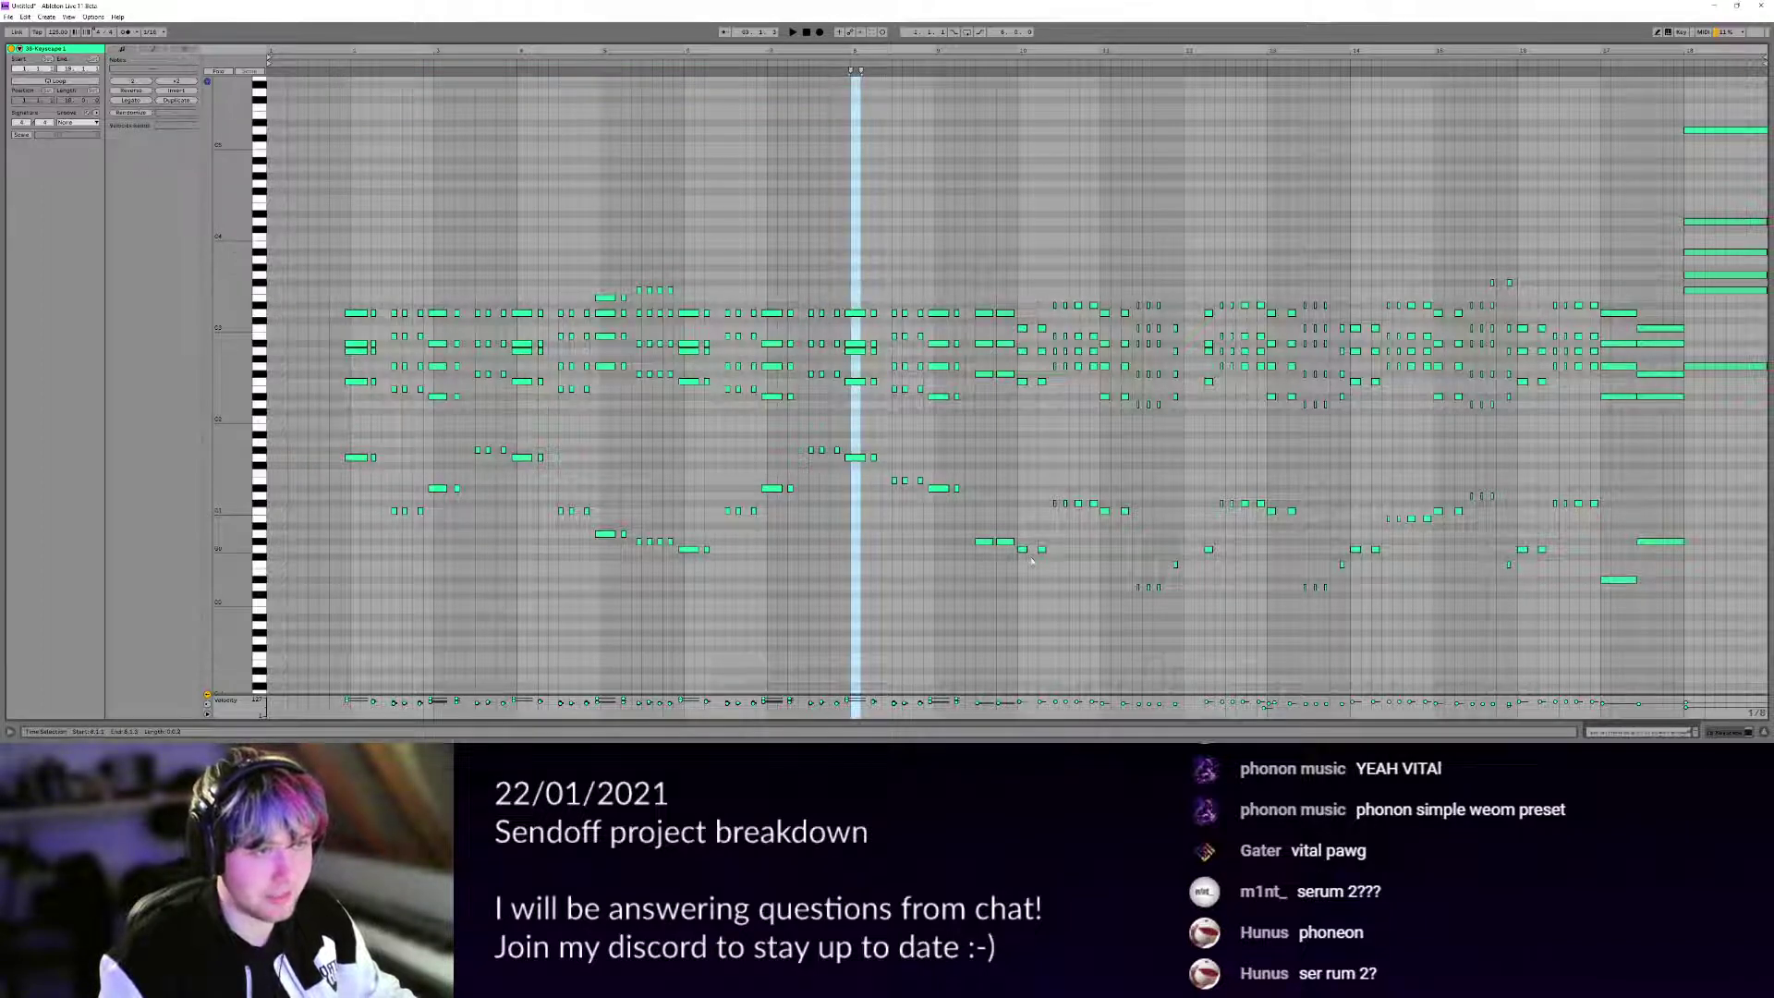
pyautogui.click(843, 276)
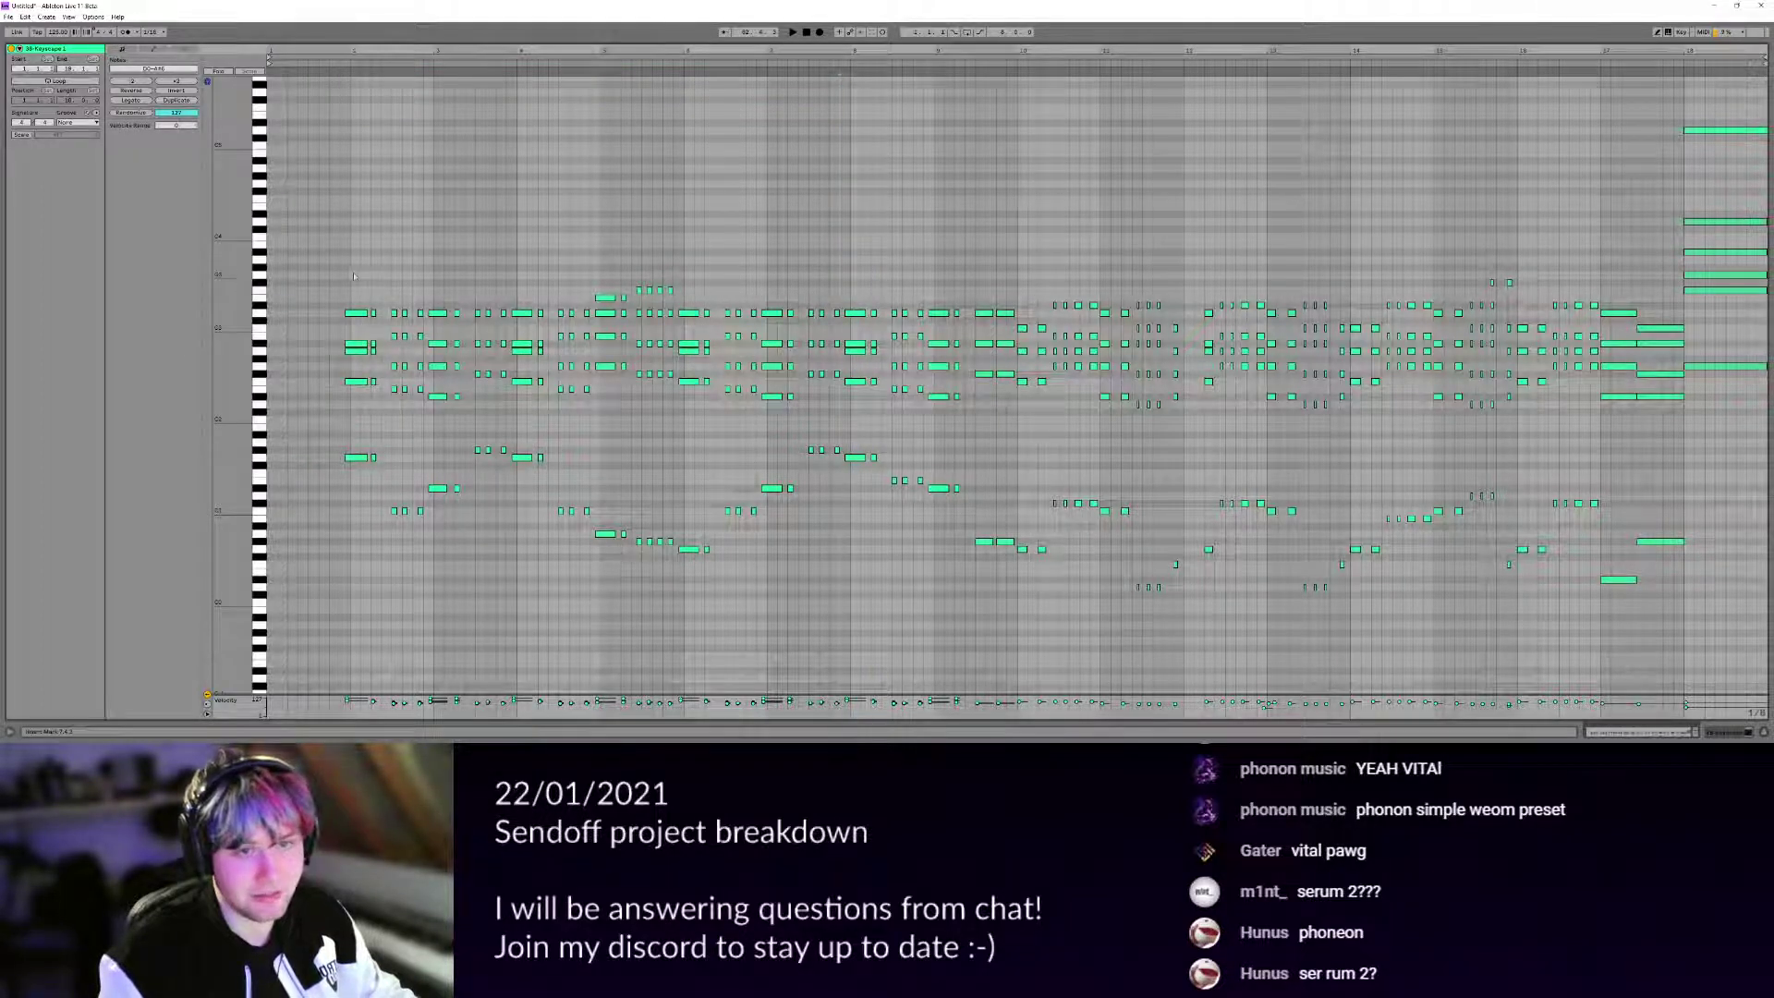
# Select the piano chords in successive two-bar groups, including the group spanning bars 8 and 9.
pyautogui.moveTo(344, 263); pyautogui.dragTo(509, 609)
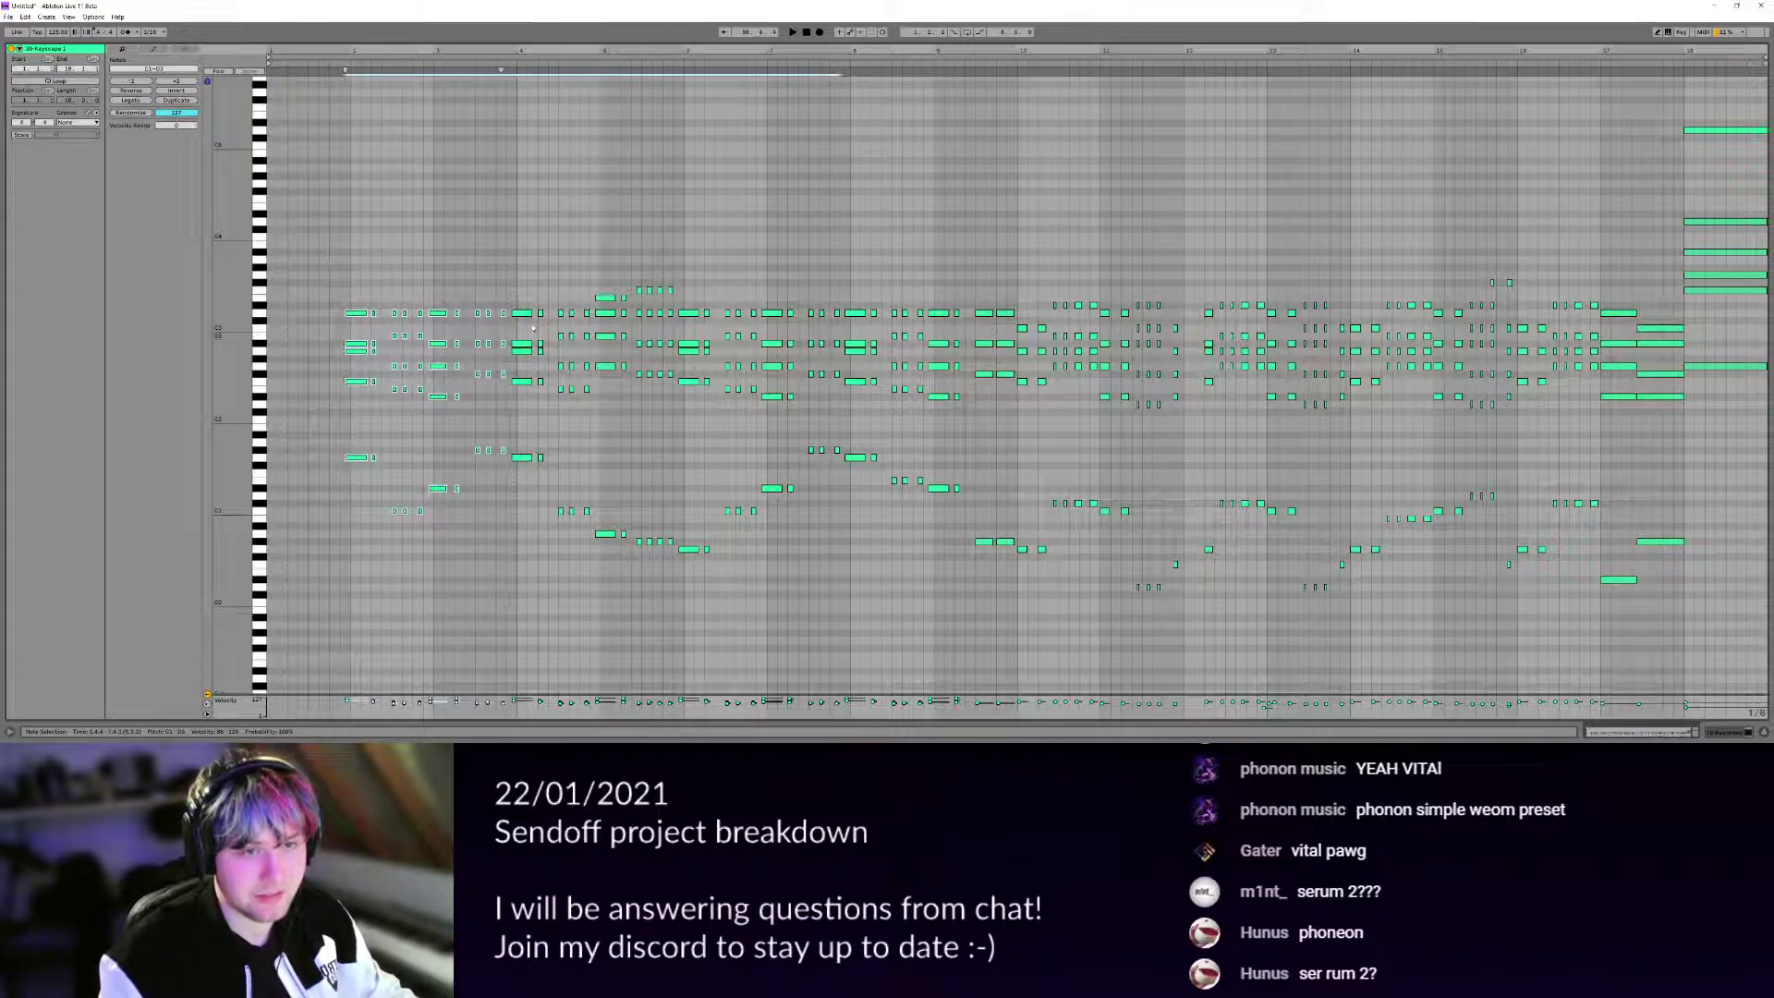
pyautogui.moveTo(515, 234); pyautogui.dragTo(674, 589)
pyautogui.moveTo(313, 264); pyautogui.dragTo(449, 463)
pyautogui.moveTo(842, 285); pyautogui.dragTo(1016, 559)
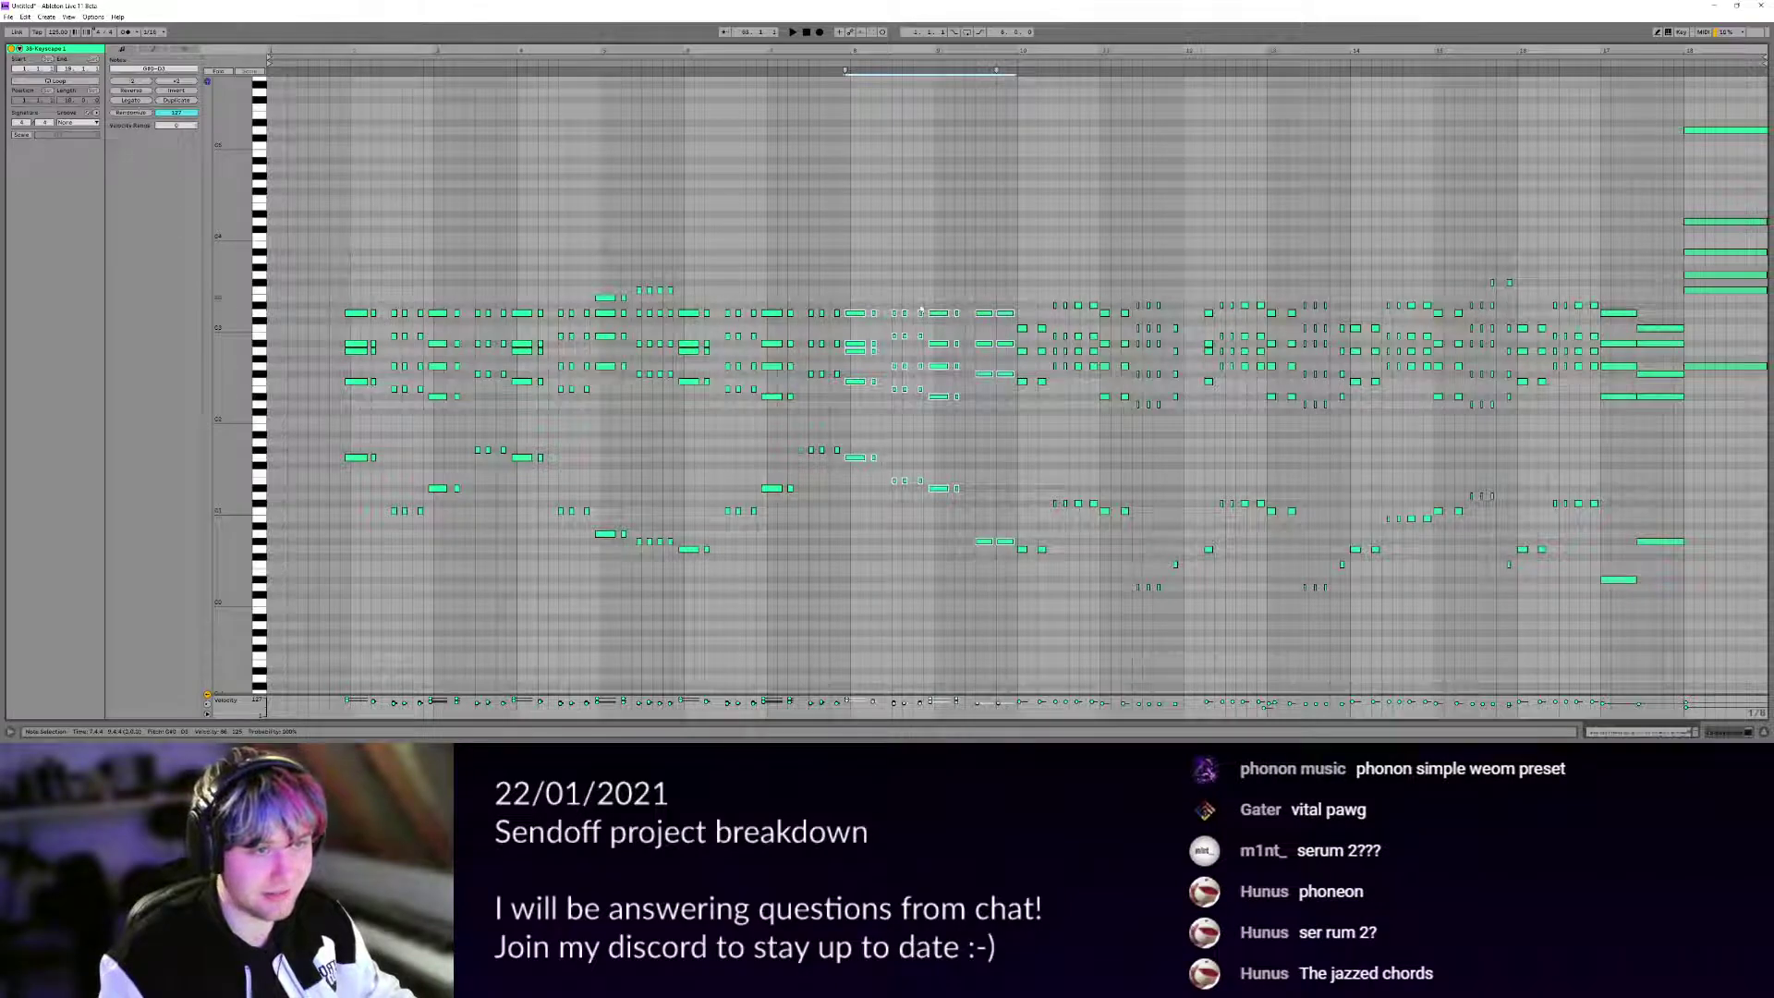
# Examine the chords in bars 8 and 9 up close and compare them with the earlier repeats in the piano clip.
pyautogui.press('z')
pyautogui.moveTo(231, 407); pyautogui.dragTo(286, 406)
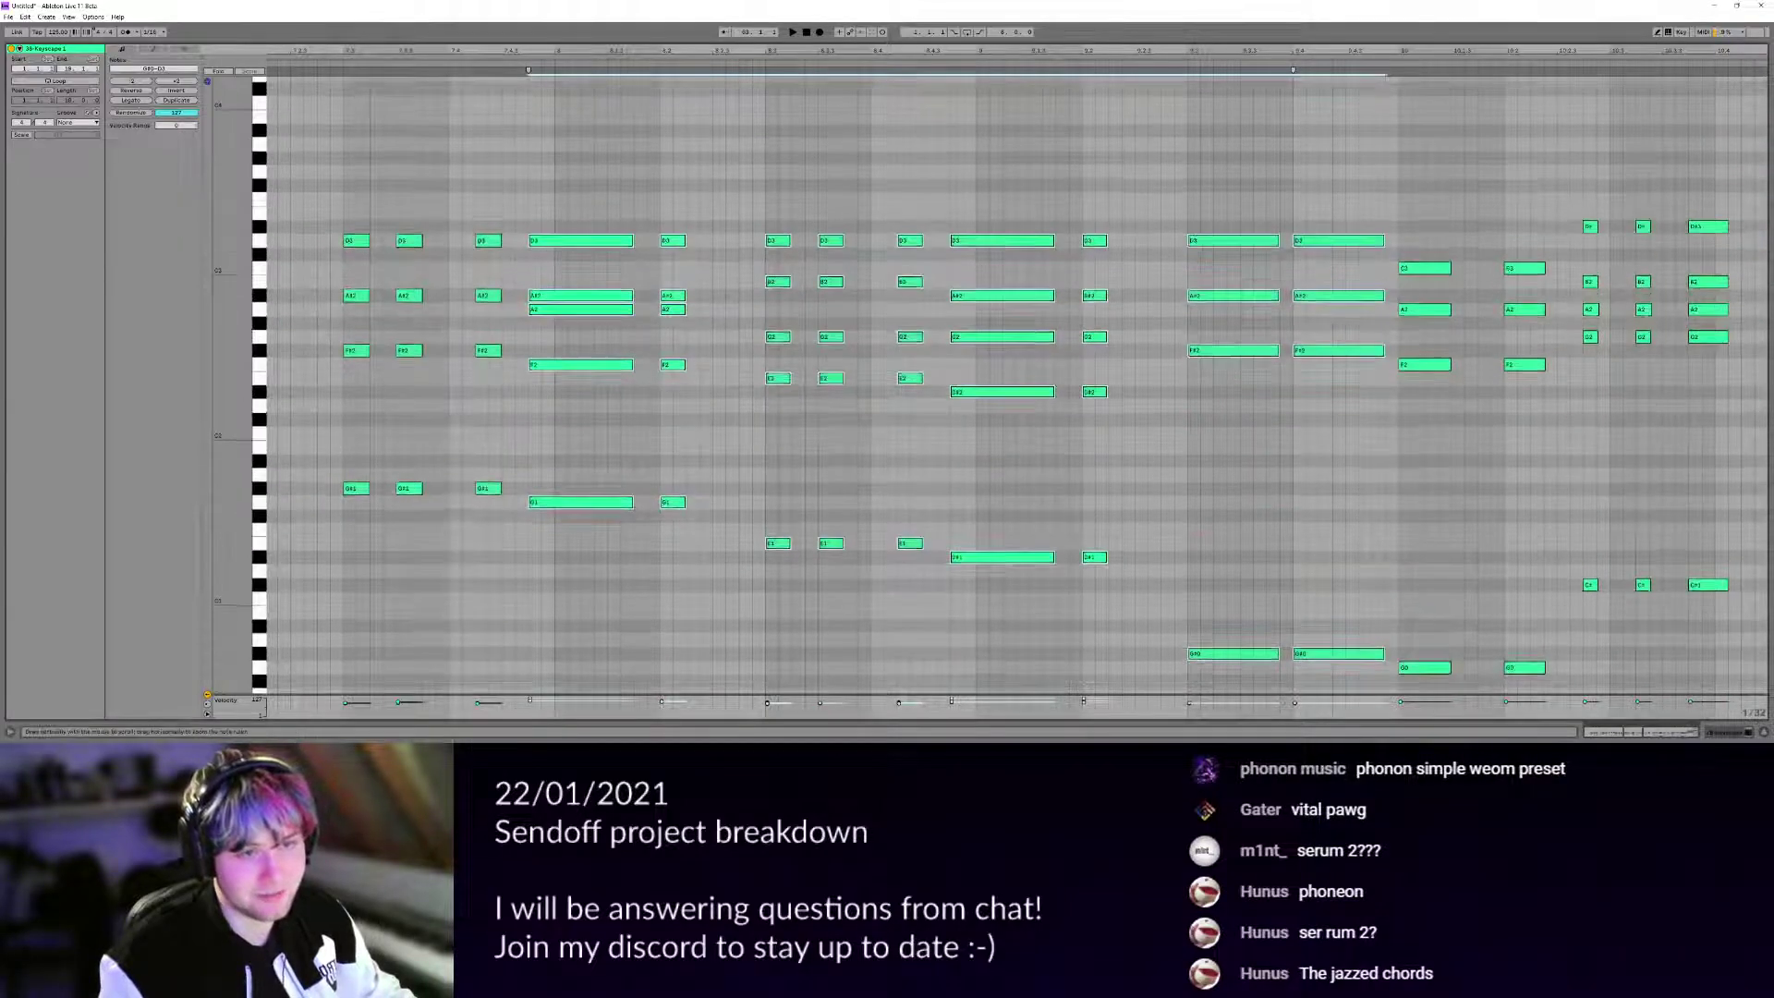
pyautogui.moveTo(724, 478); pyautogui.dragTo(869, 444)
pyautogui.scroll(-4, 870, 444)
pyautogui.scroll(-3, 870, 445)
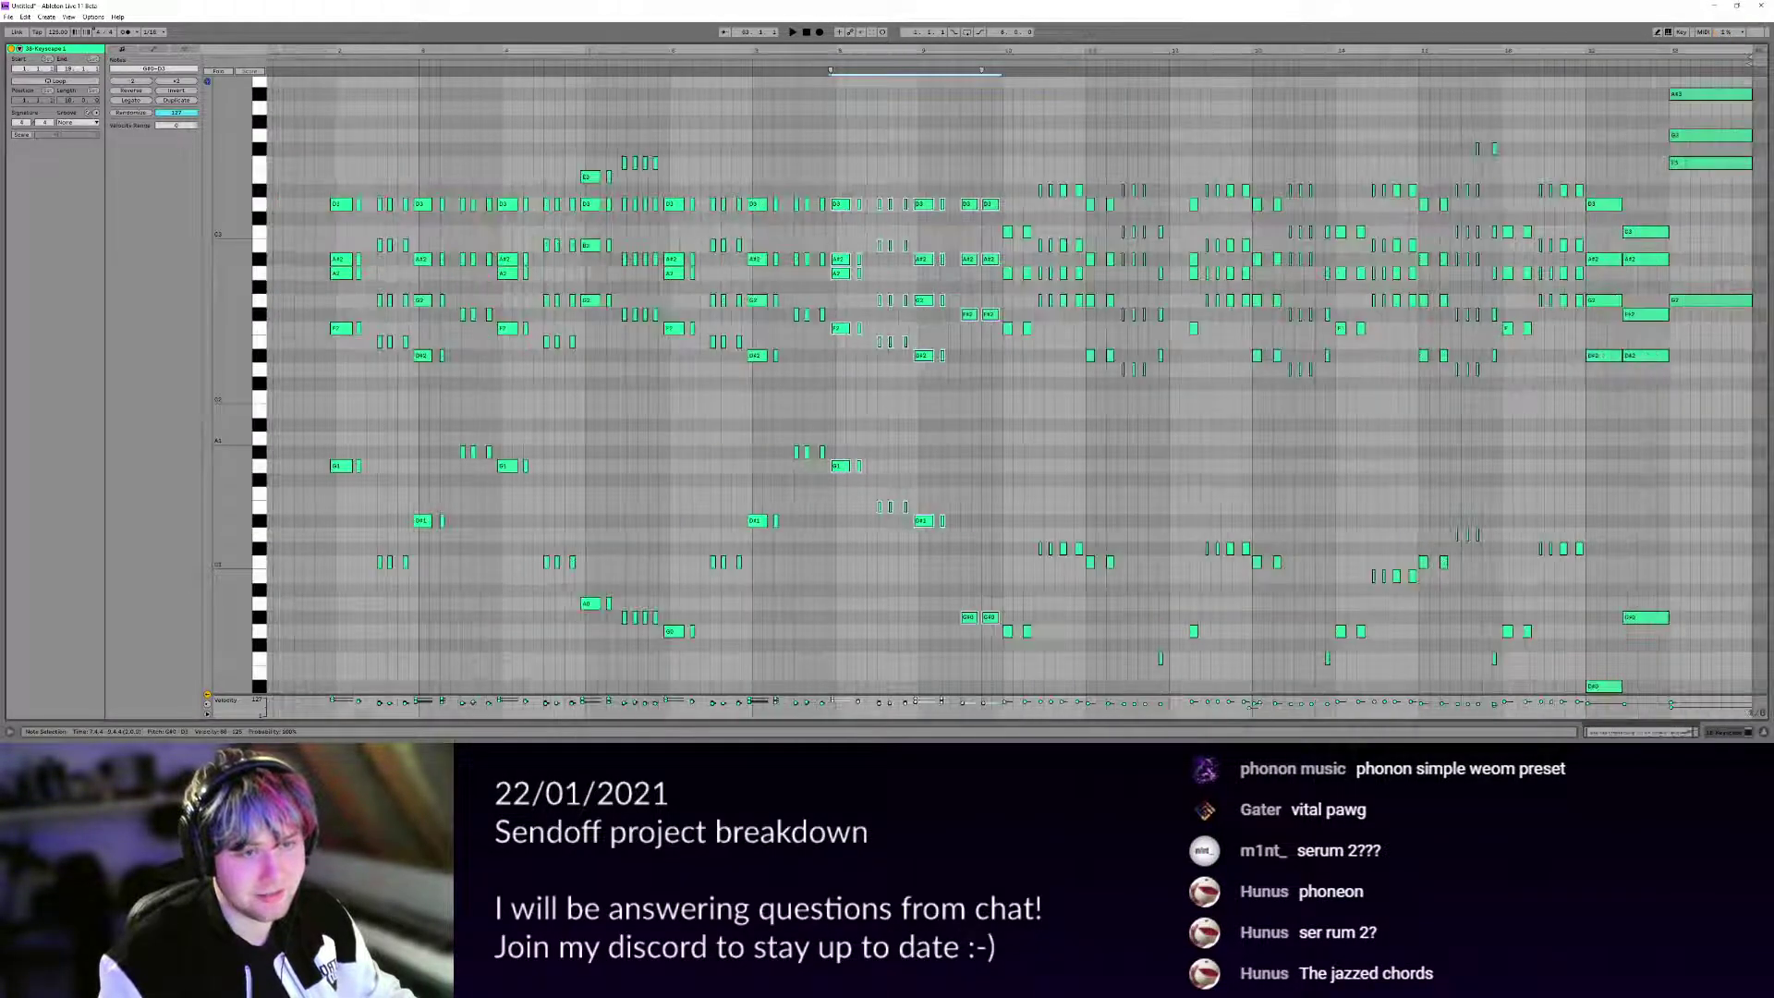
pyautogui.scroll(3, 442, 443)
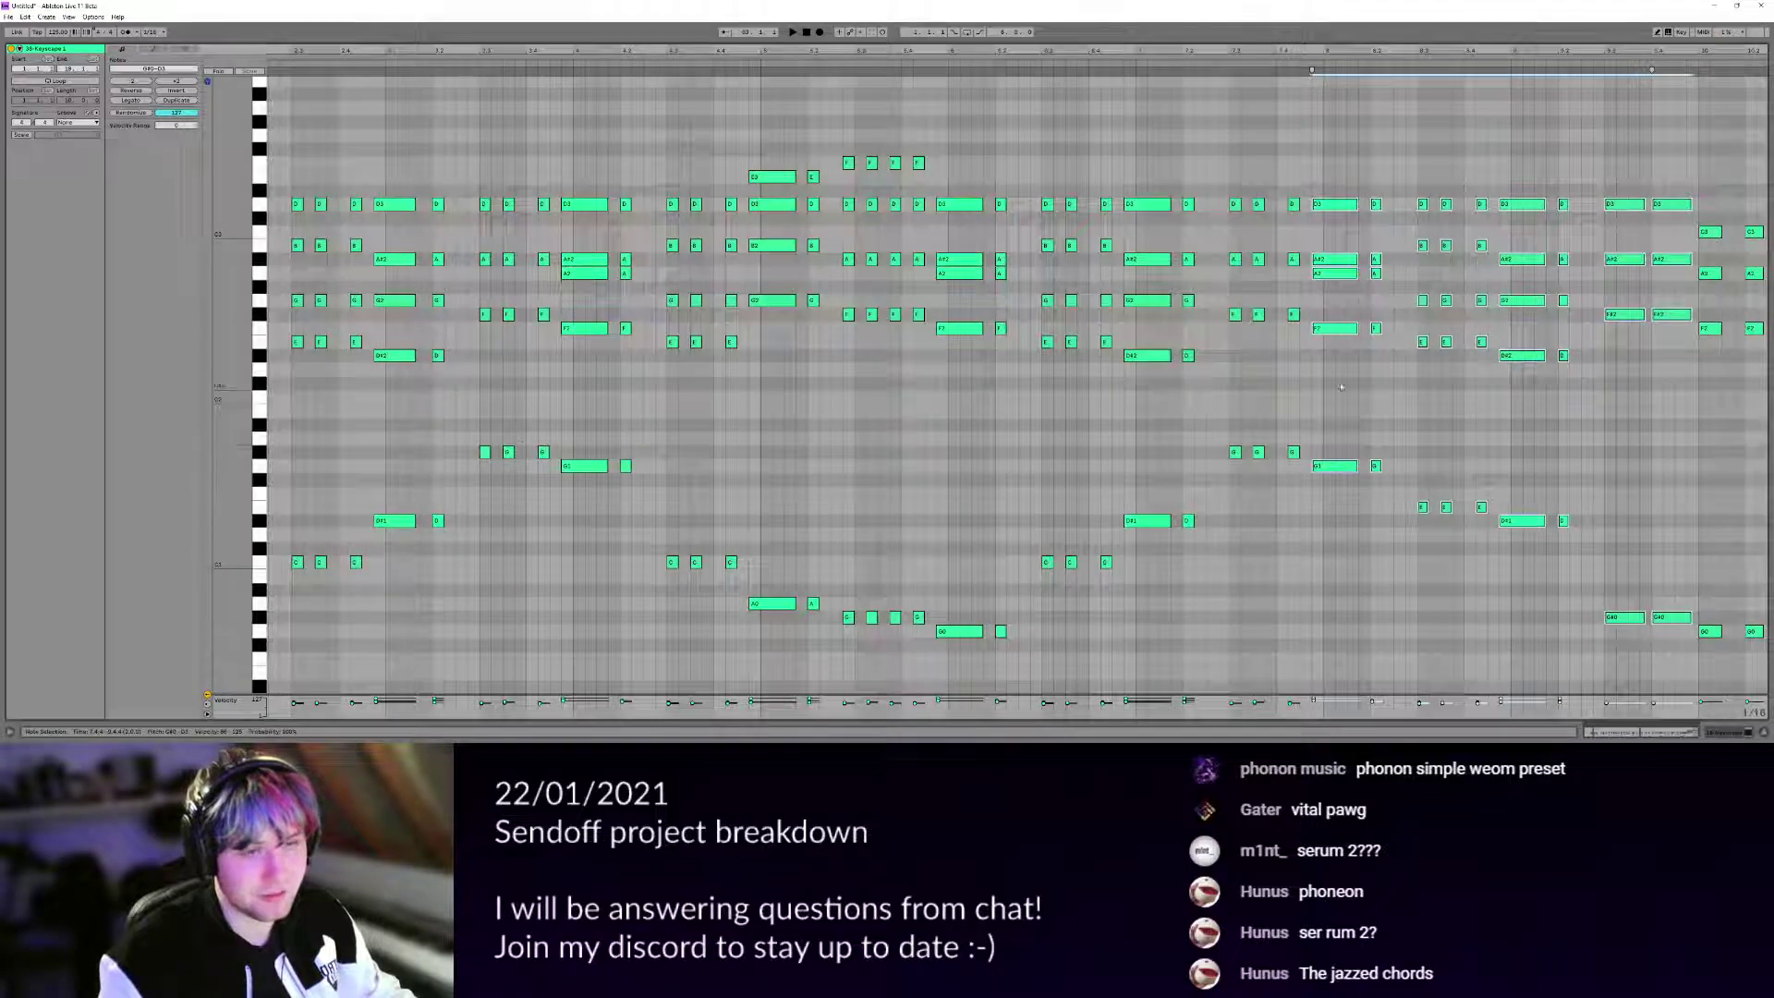
pyautogui.moveTo(1340, 387); pyautogui.dragTo(1241, 368)
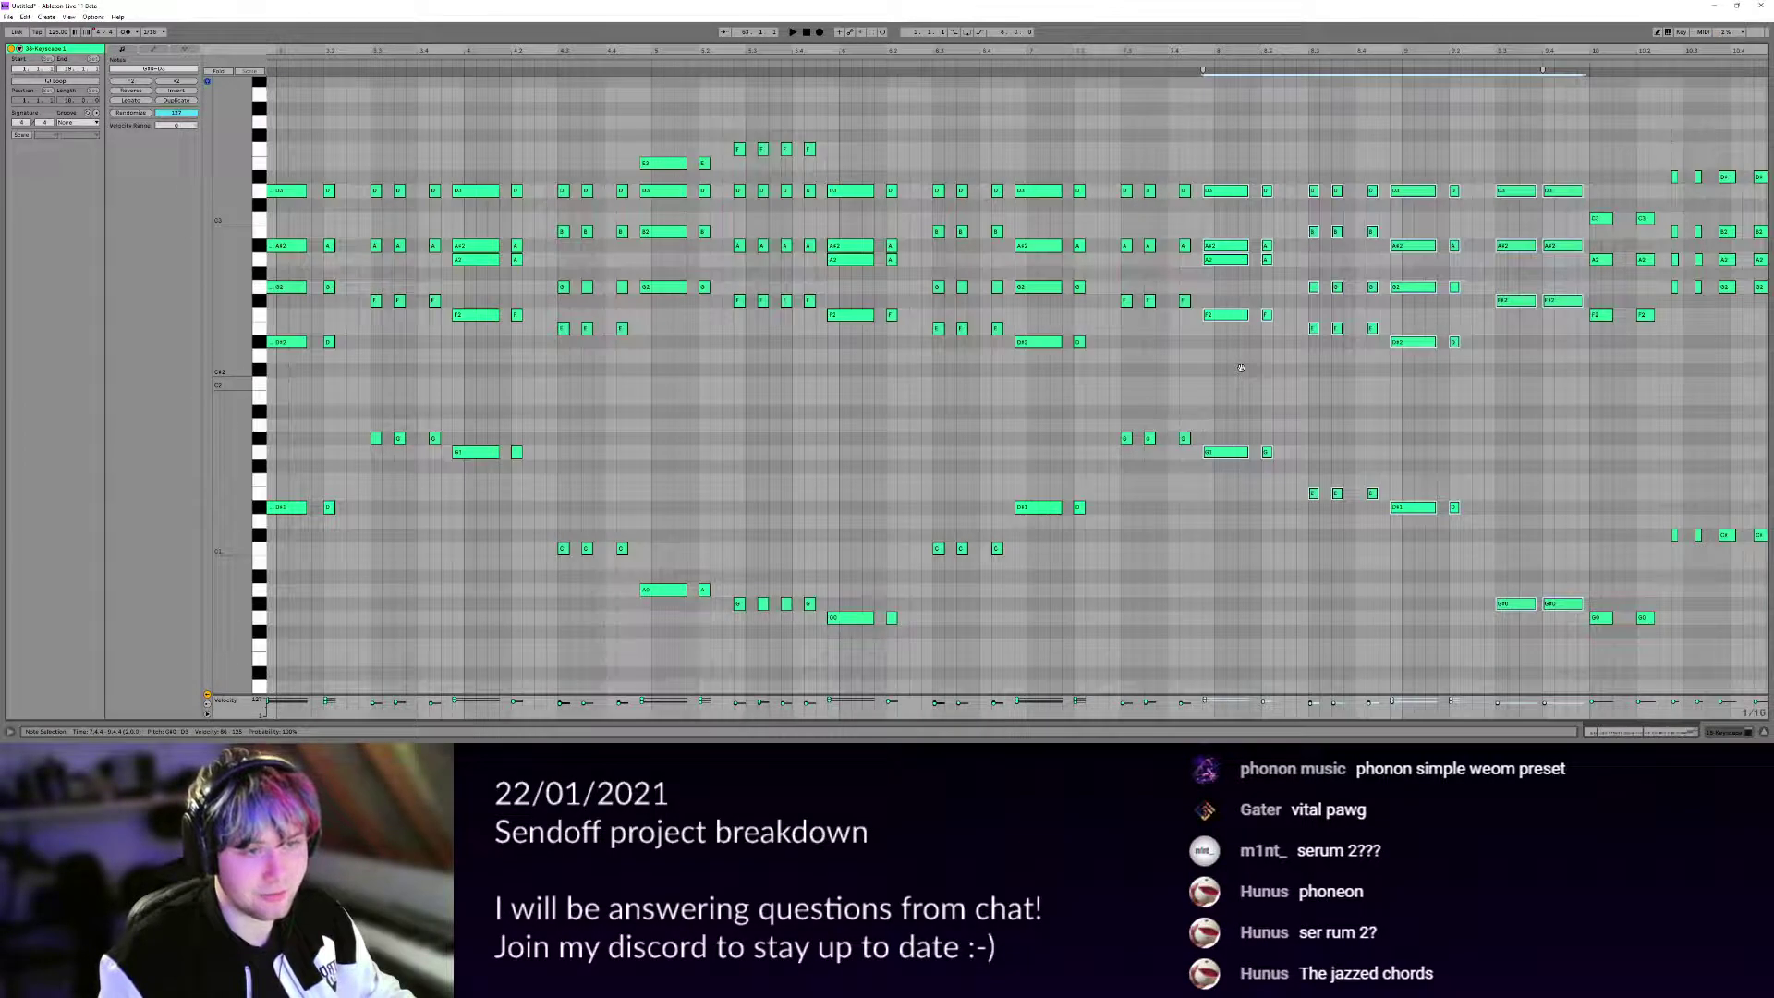
pyautogui.moveTo(914, 423); pyautogui.dragTo(1279, 391)
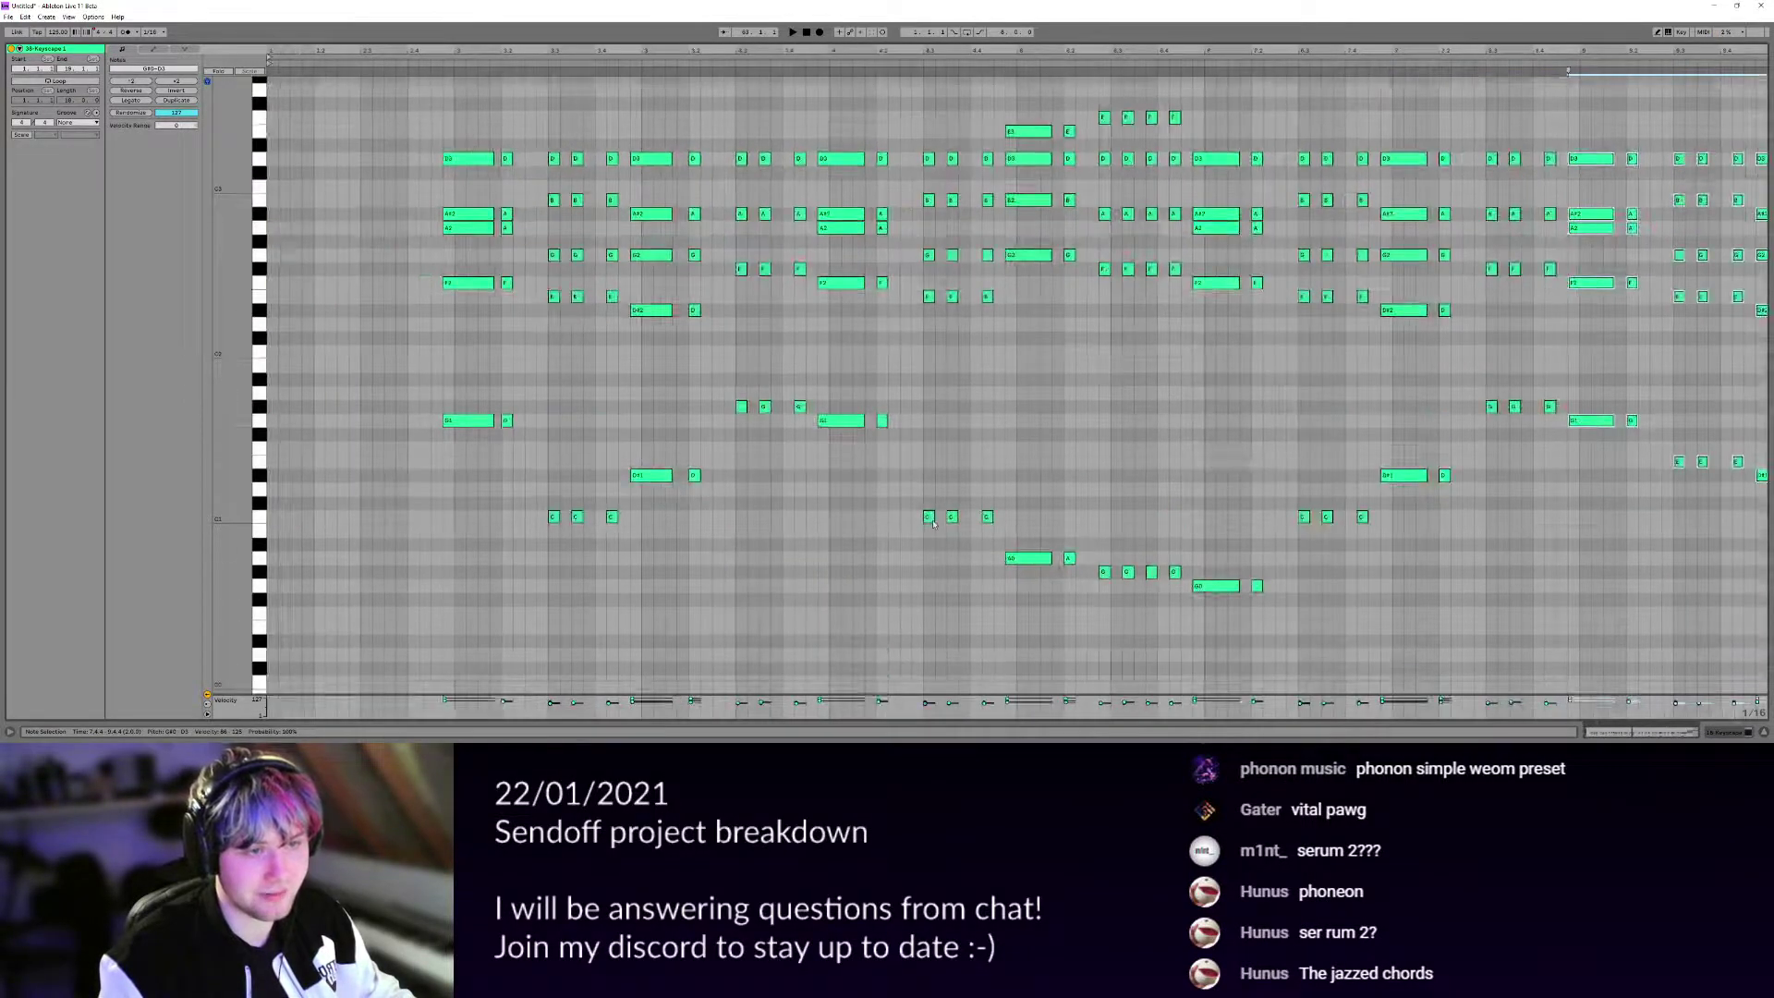
pyautogui.moveTo(1204, 499); pyautogui.dragTo(435, 497)
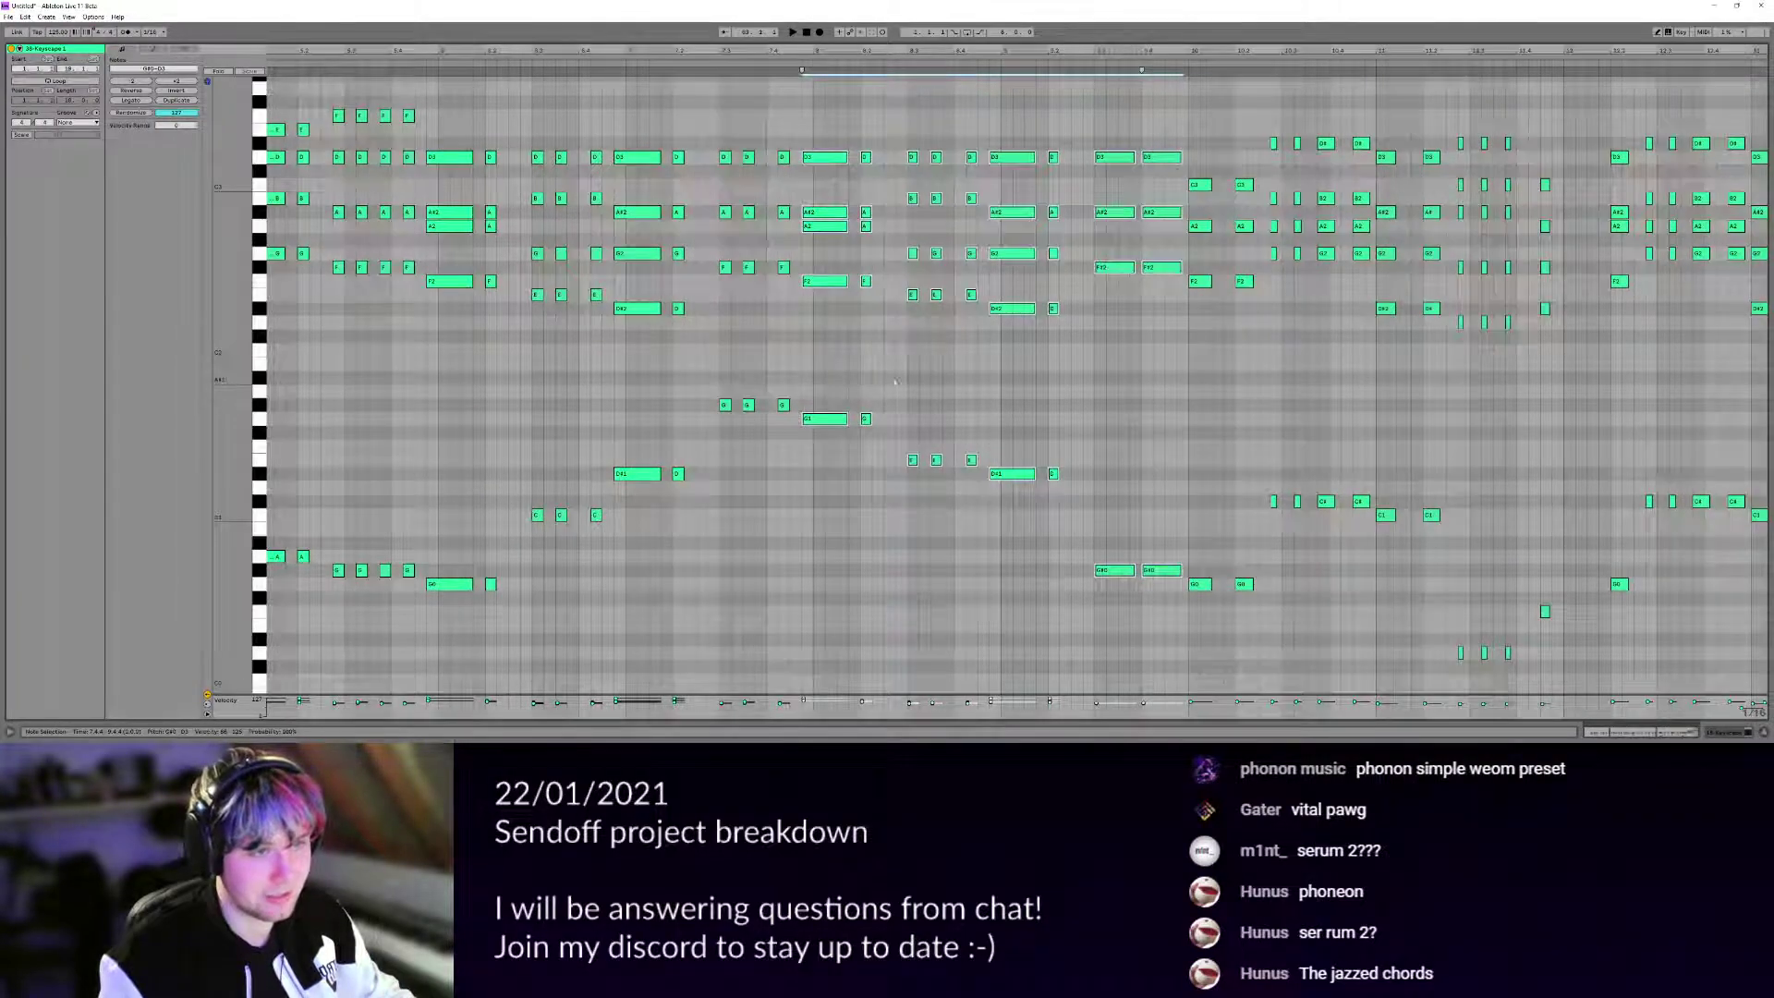
# Play the piano passage around the three short E1-bass chords in bar 8 and pick out their bass notes.
pyautogui.click(909, 370)
pyautogui.scroll(3, 914, 368)
pyautogui.press('space')
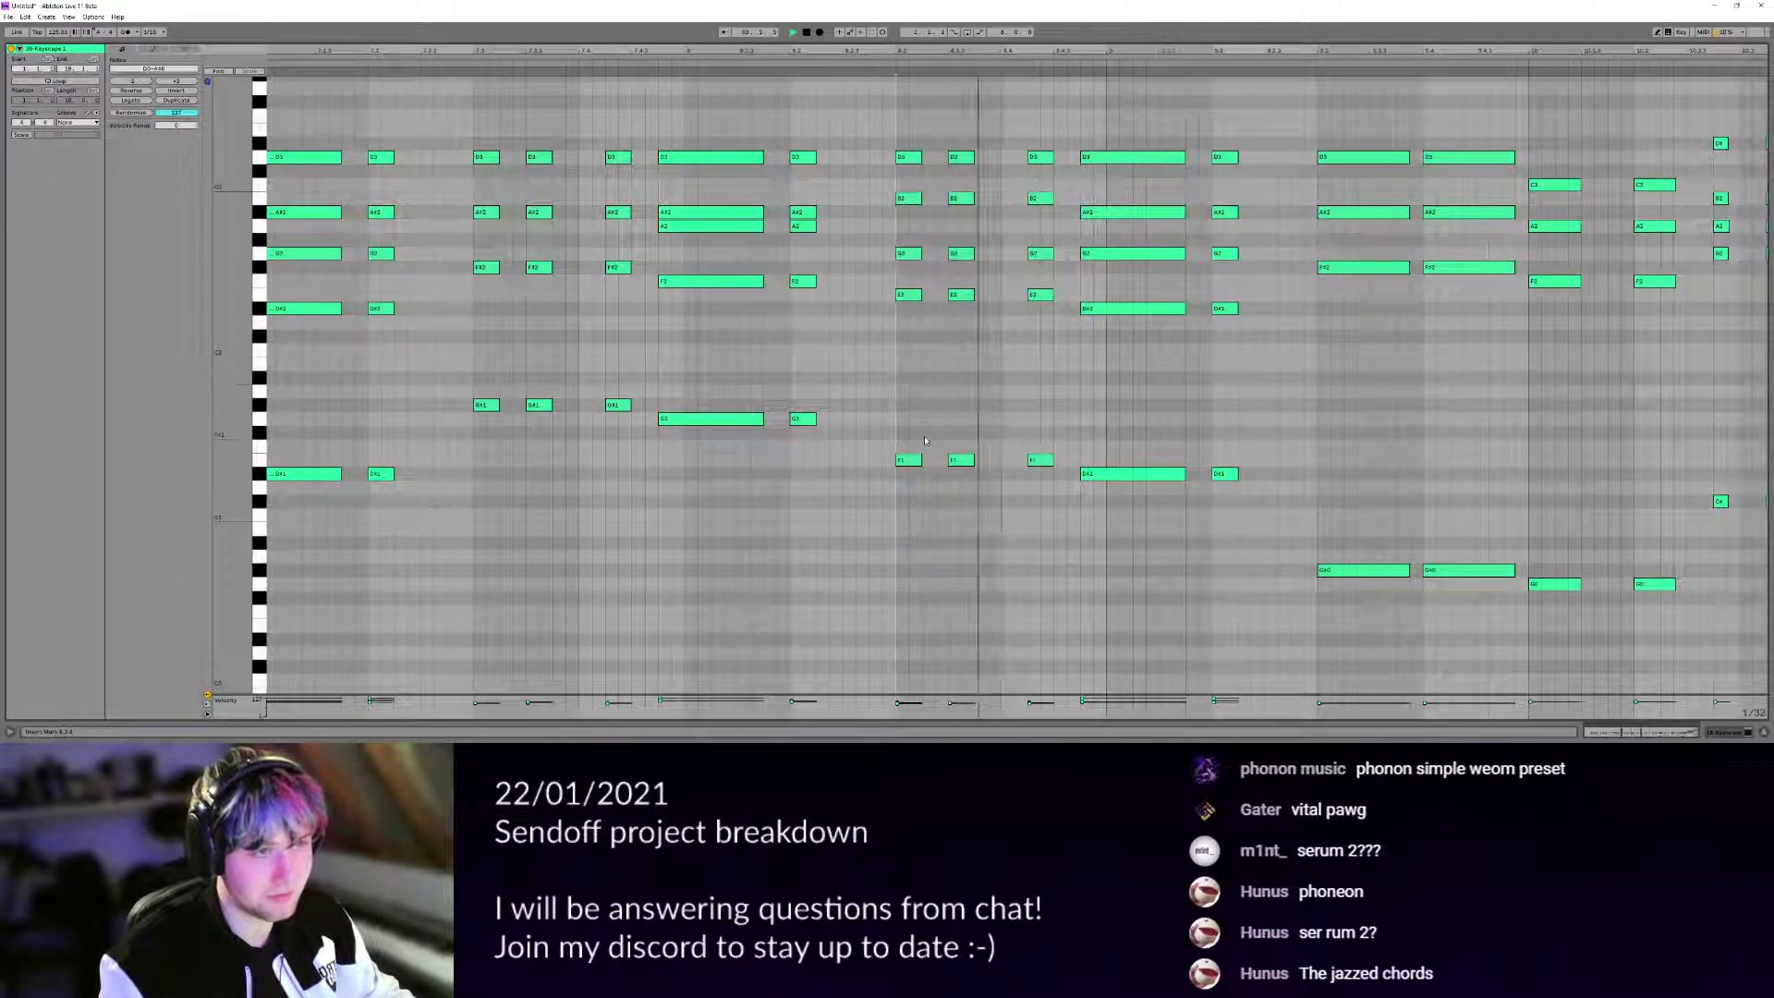
pyautogui.press('space')
pyautogui.click(774, 387)
pyautogui.press('space')
pyautogui.moveTo(915, 446); pyautogui.dragTo(890, 521)
pyautogui.press('space')
pyautogui.click(743, 479)
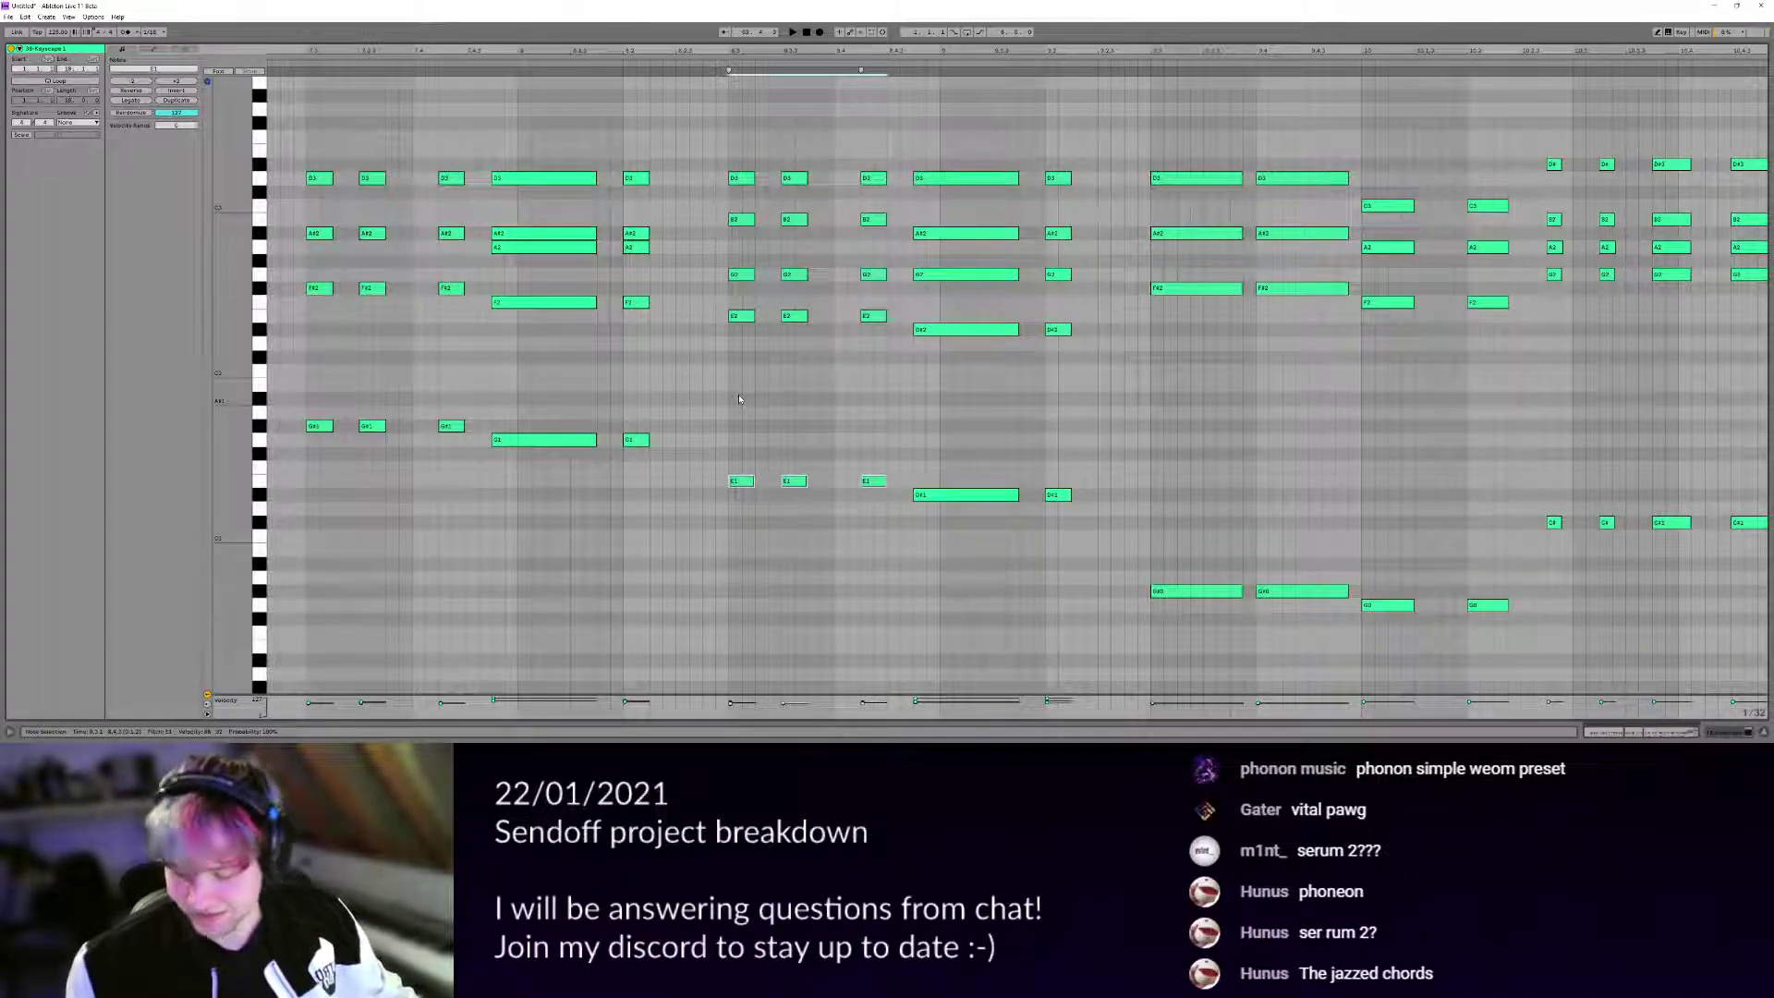
# Return to the arrangement's device view and arm the Keyscape track for live keyboard playing.
pyautogui.hotkey('shift', 'Tab')
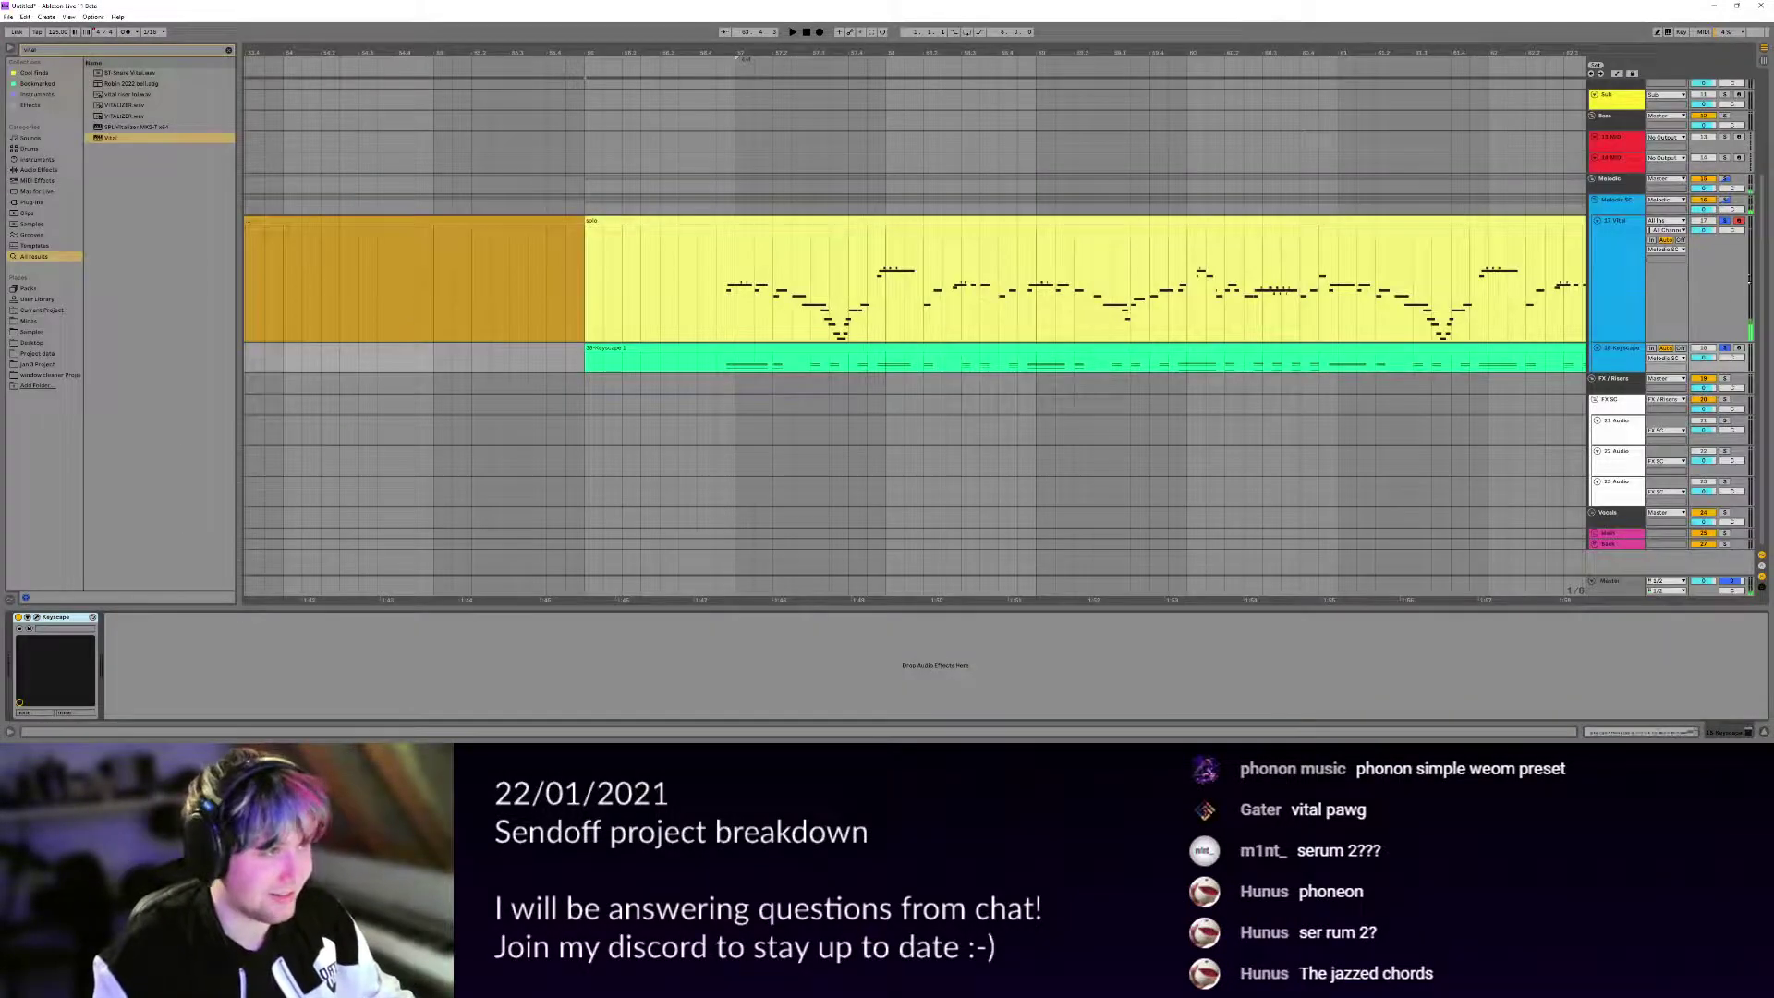
pyautogui.click(1739, 348)
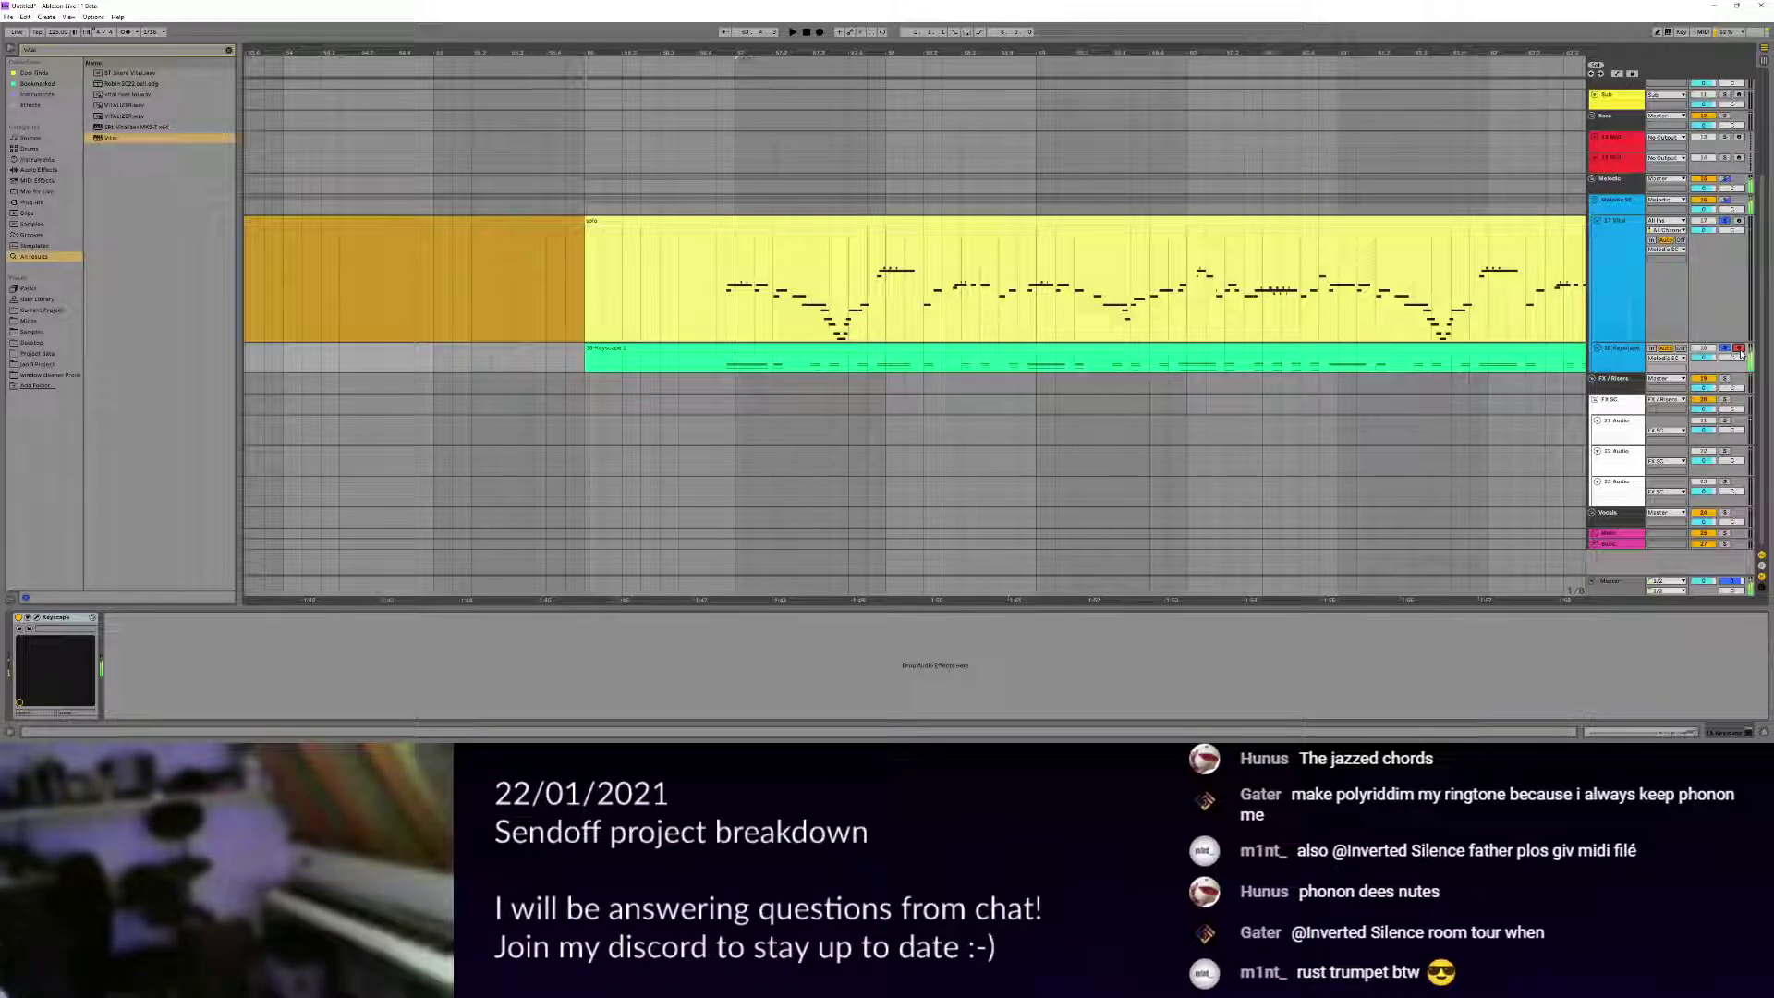
pyautogui.click(1243, 361)
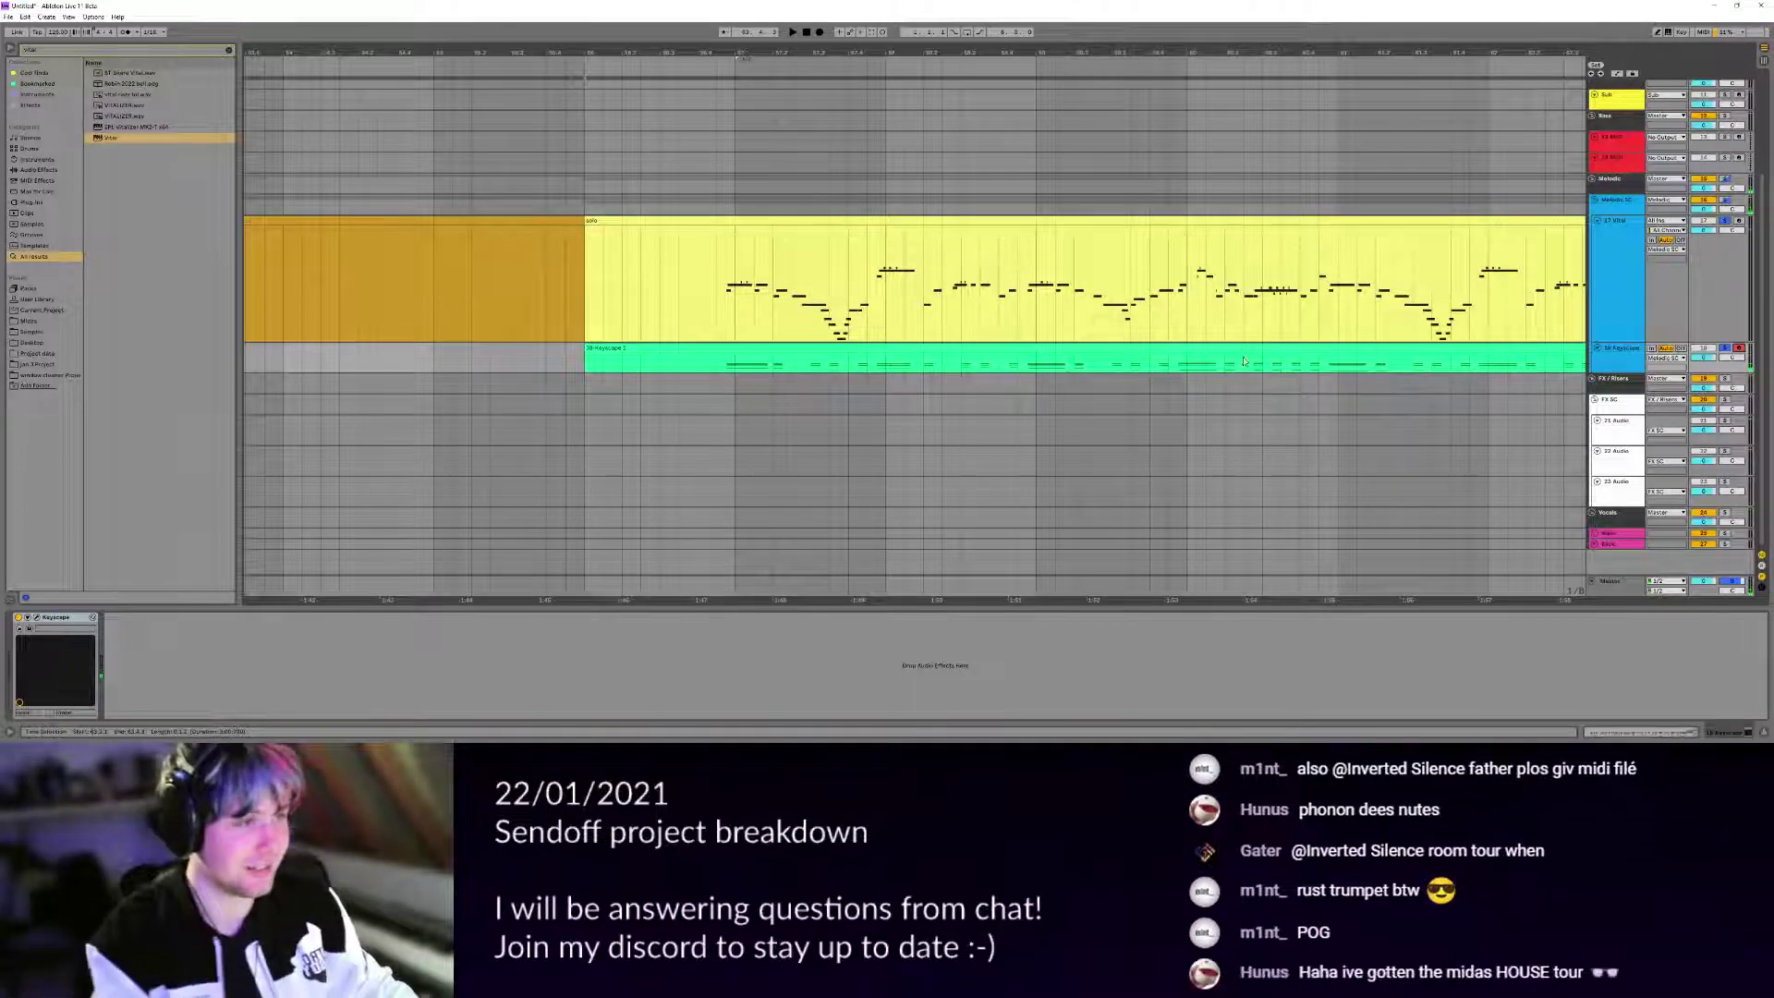
# Play the piano clip from bar 8 and pick out the first of the two sustained chords closing bar 9.
pyautogui.doubleClick(1244, 361)
pyautogui.click(850, 379)
pyautogui.press('space')
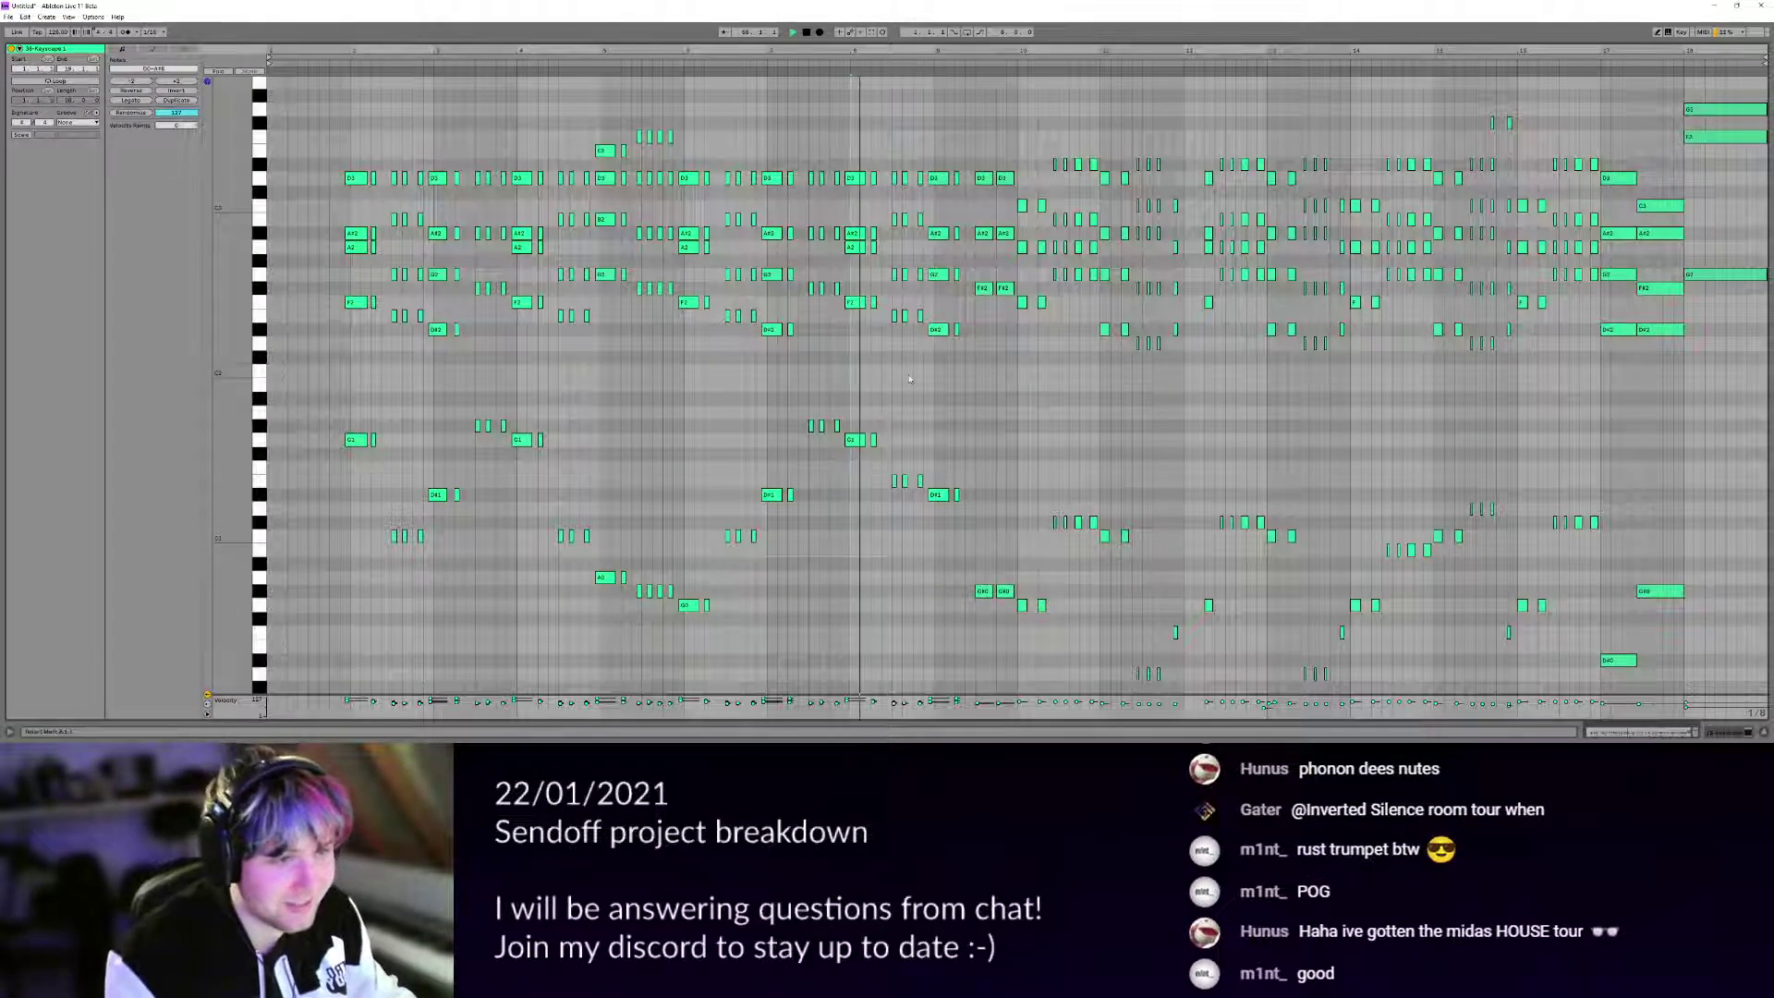
pyautogui.scroll(4, 961, 392)
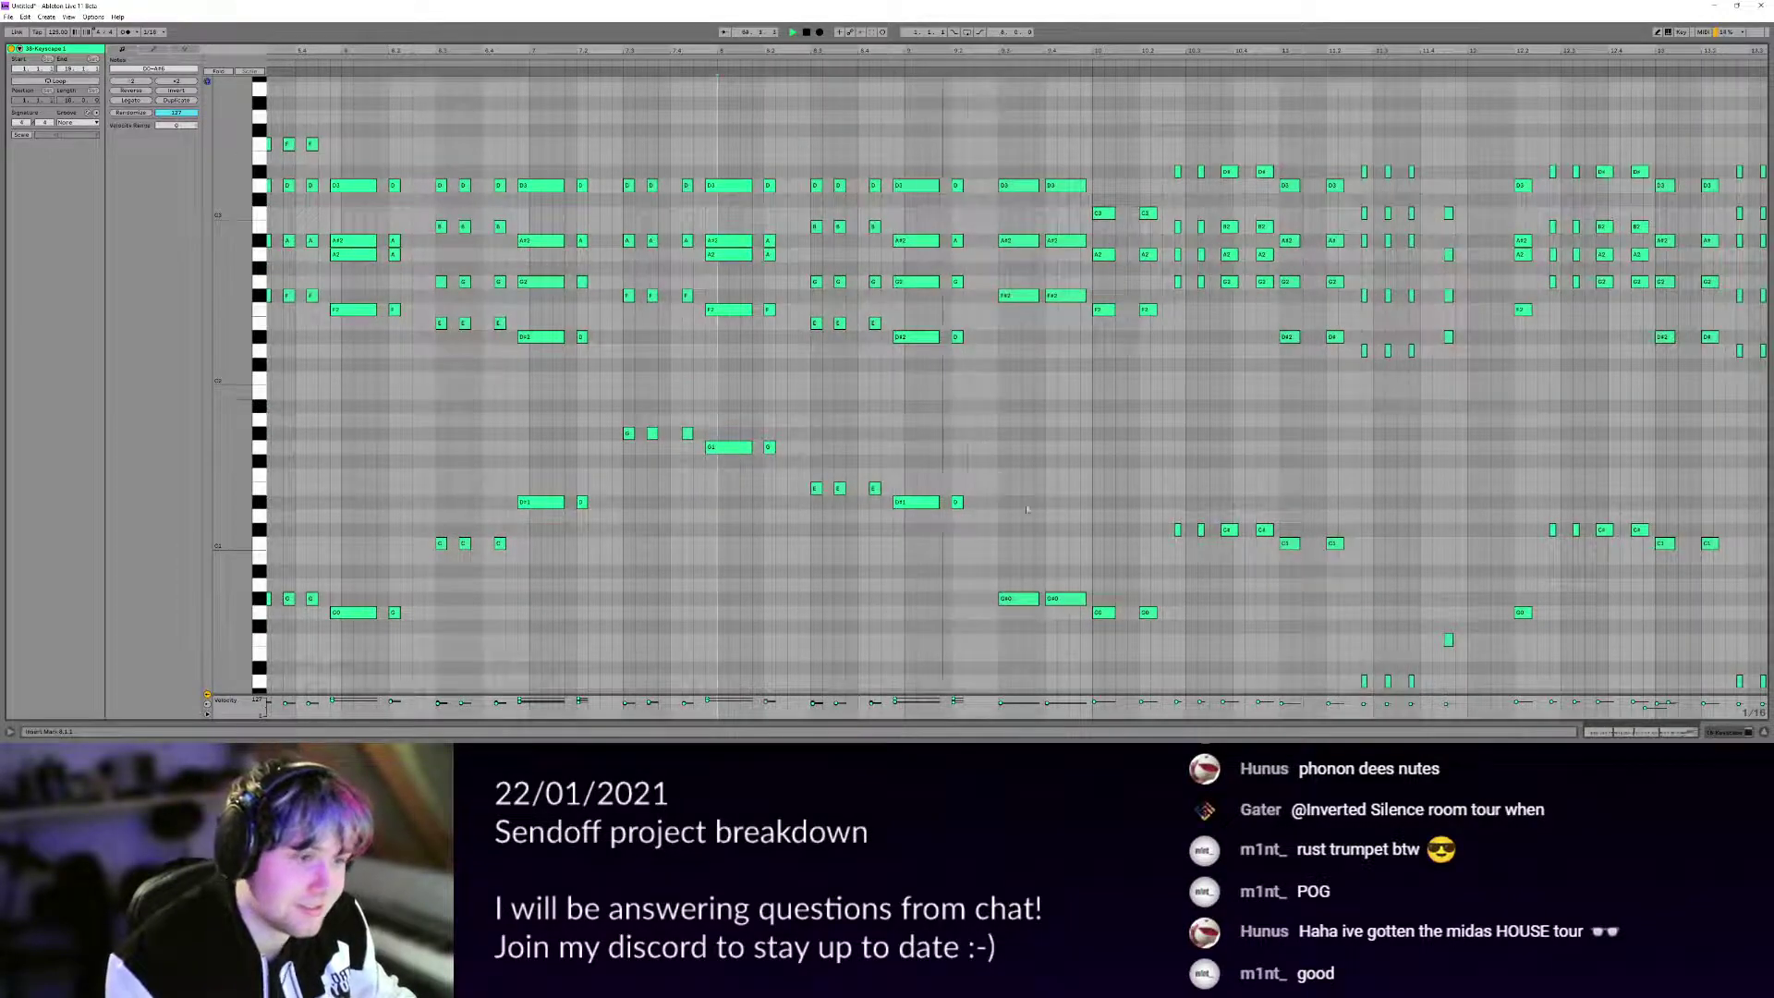
pyautogui.press('space')
pyautogui.moveTo(997, 123); pyautogui.dragTo(1008, 674)
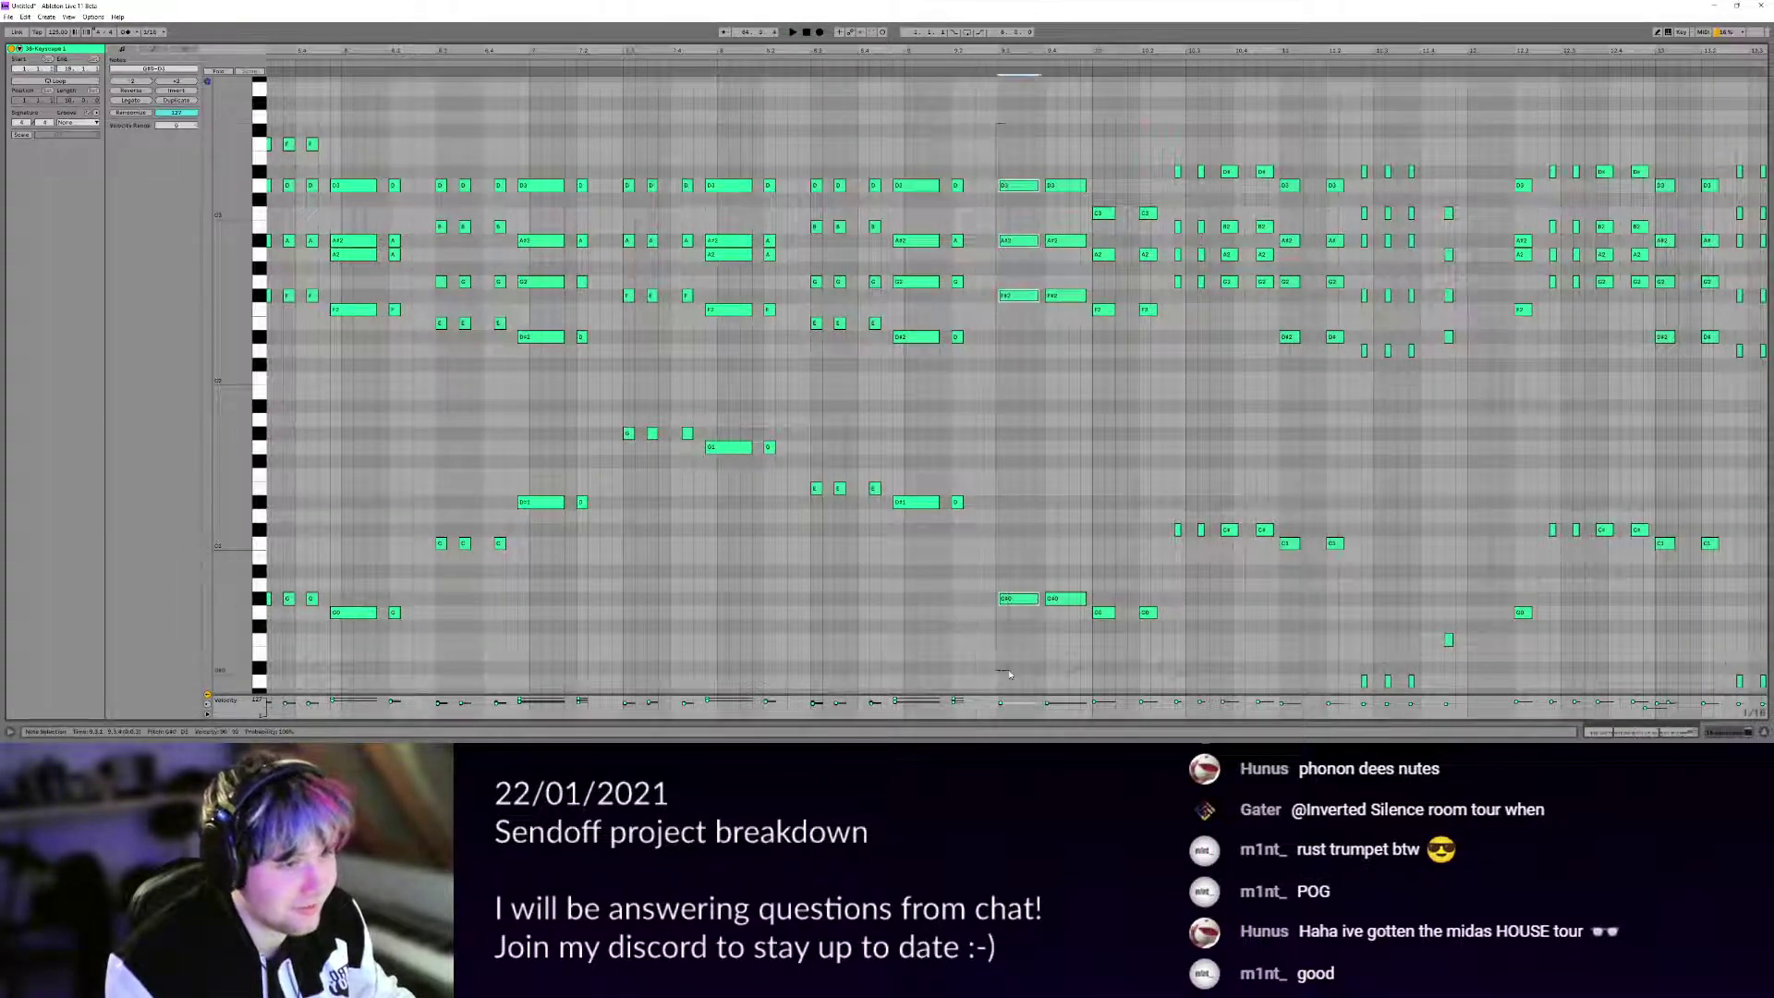
pyautogui.click(1090, 418)
pyautogui.scroll(-4, 1102, 410)
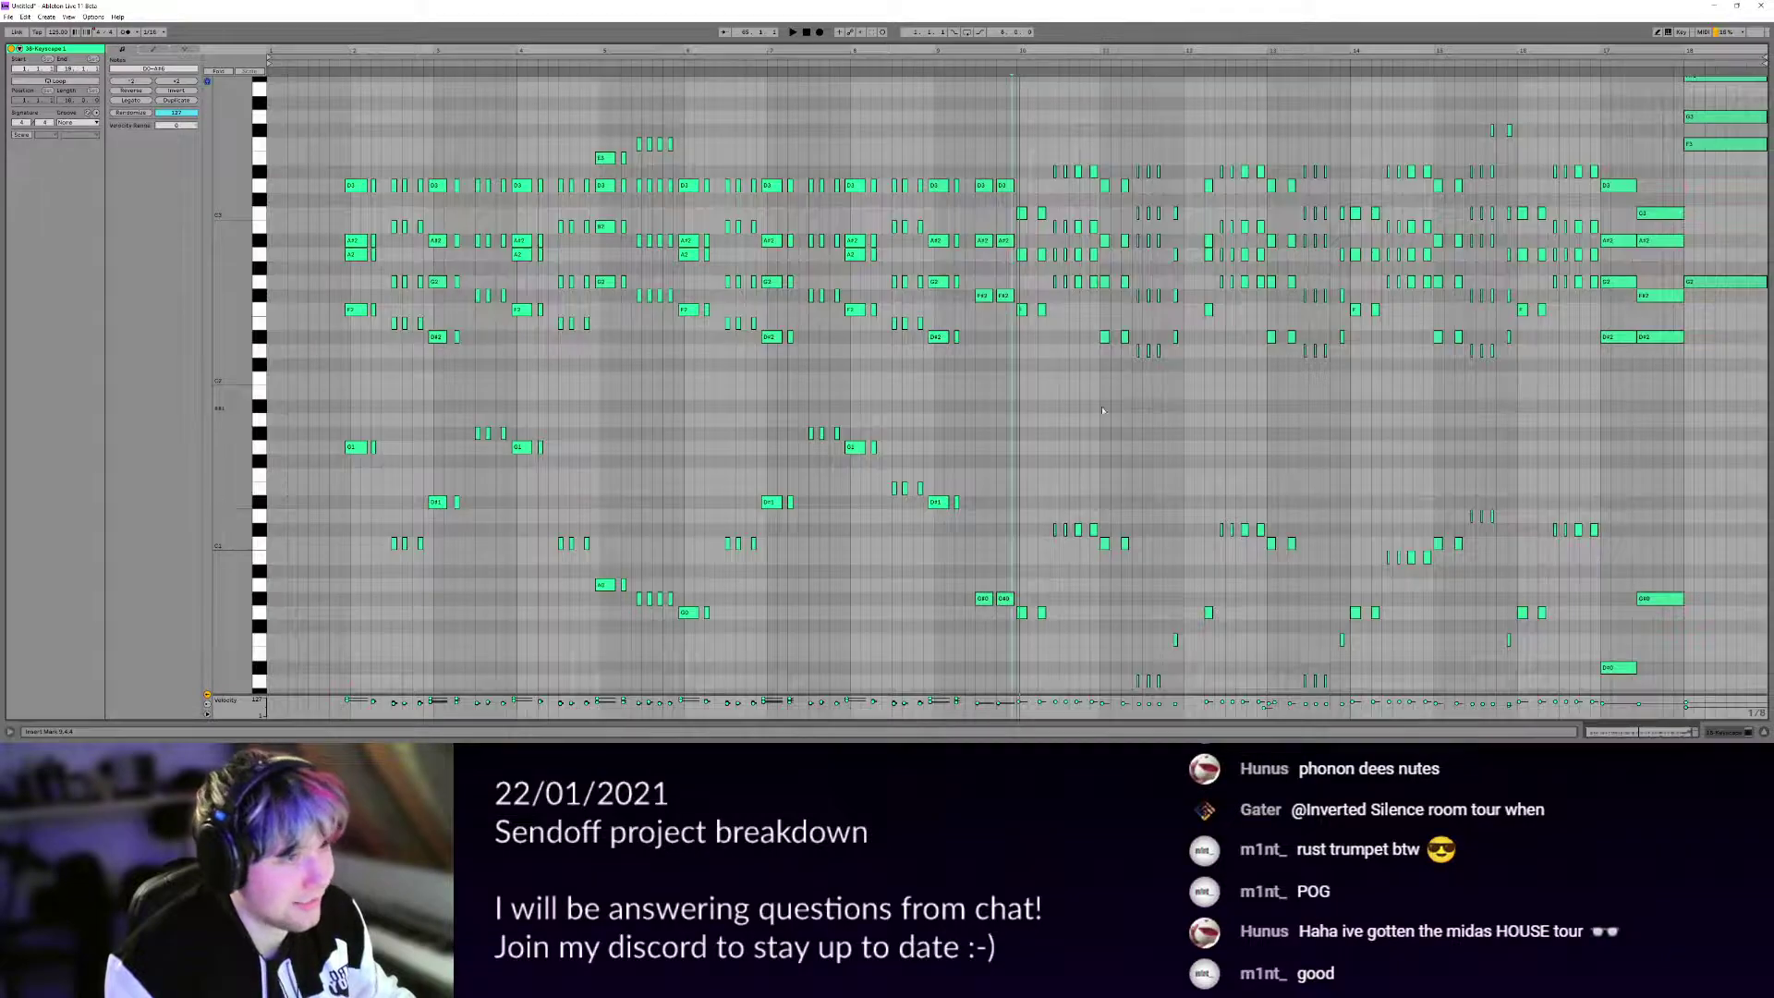
# Return to the arrangement and enlarge the Keyscape track so its chords can be read beneath the lead melody.
pyautogui.hotkey('shift', 'Tab')
pyautogui.hscroll(5, 1085, 318)
pyautogui.scroll(-4, 1082, 311)
pyautogui.hscroll(3, 1053, 328)
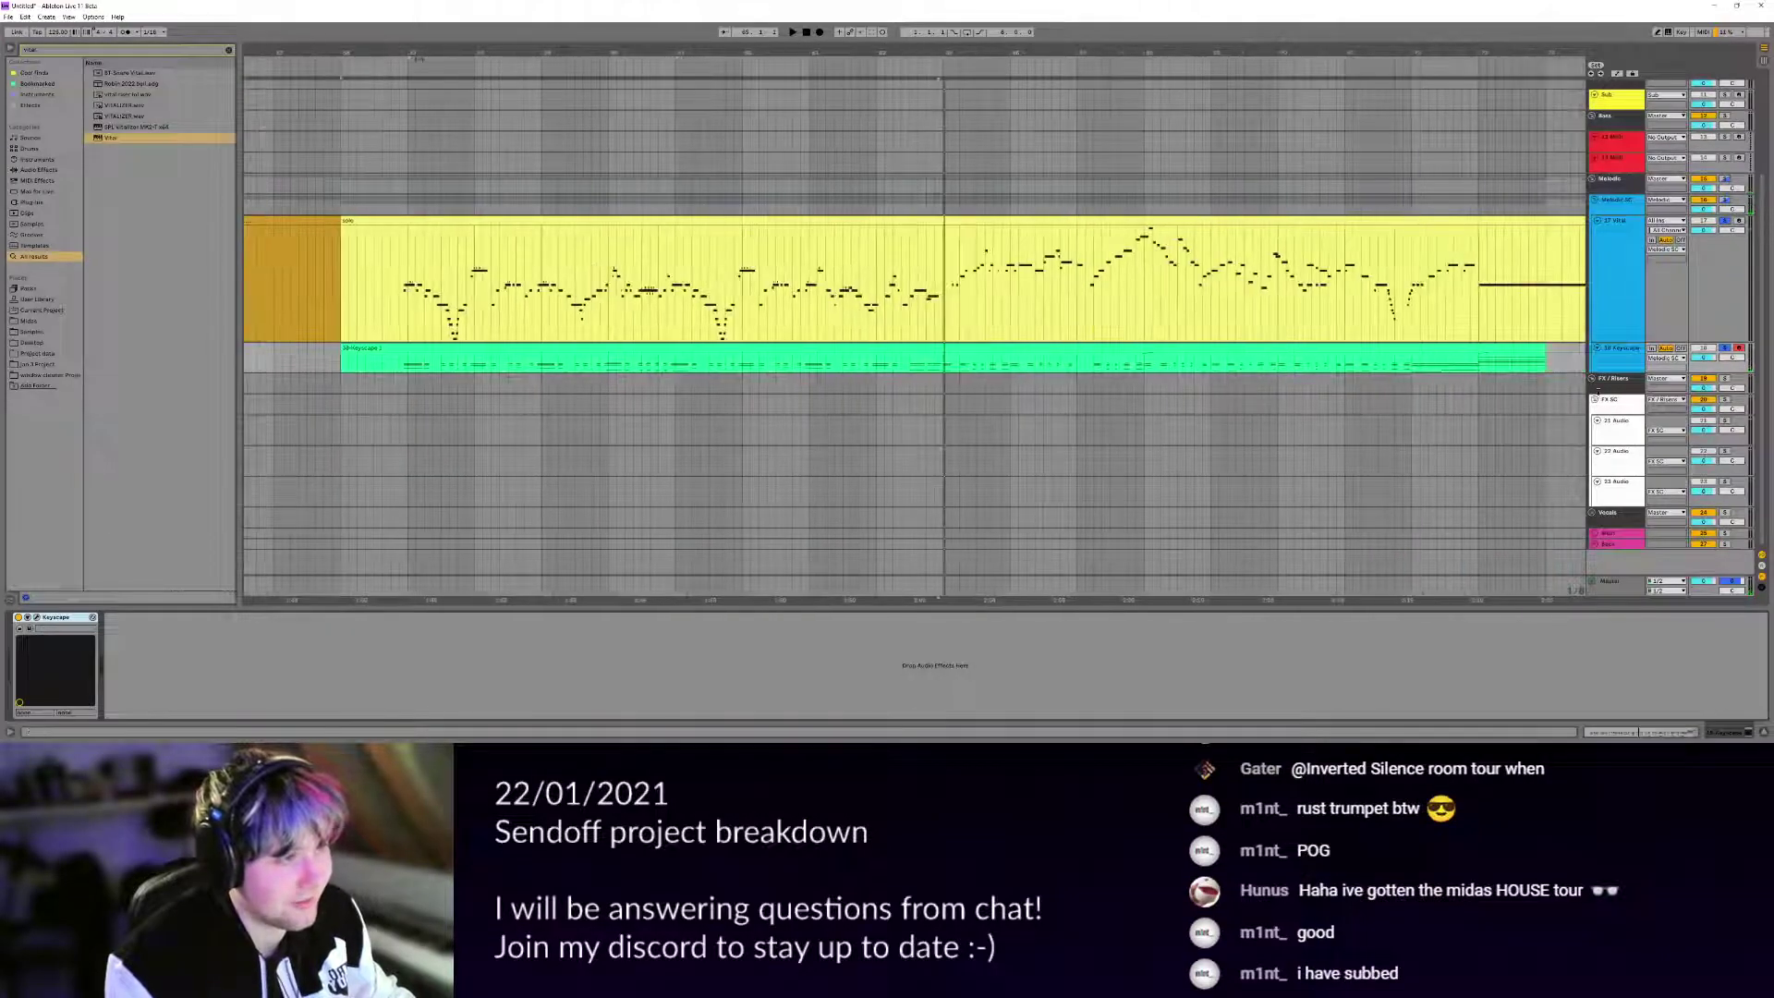
pyautogui.moveTo(1615, 372); pyautogui.dragTo(1615, 450)
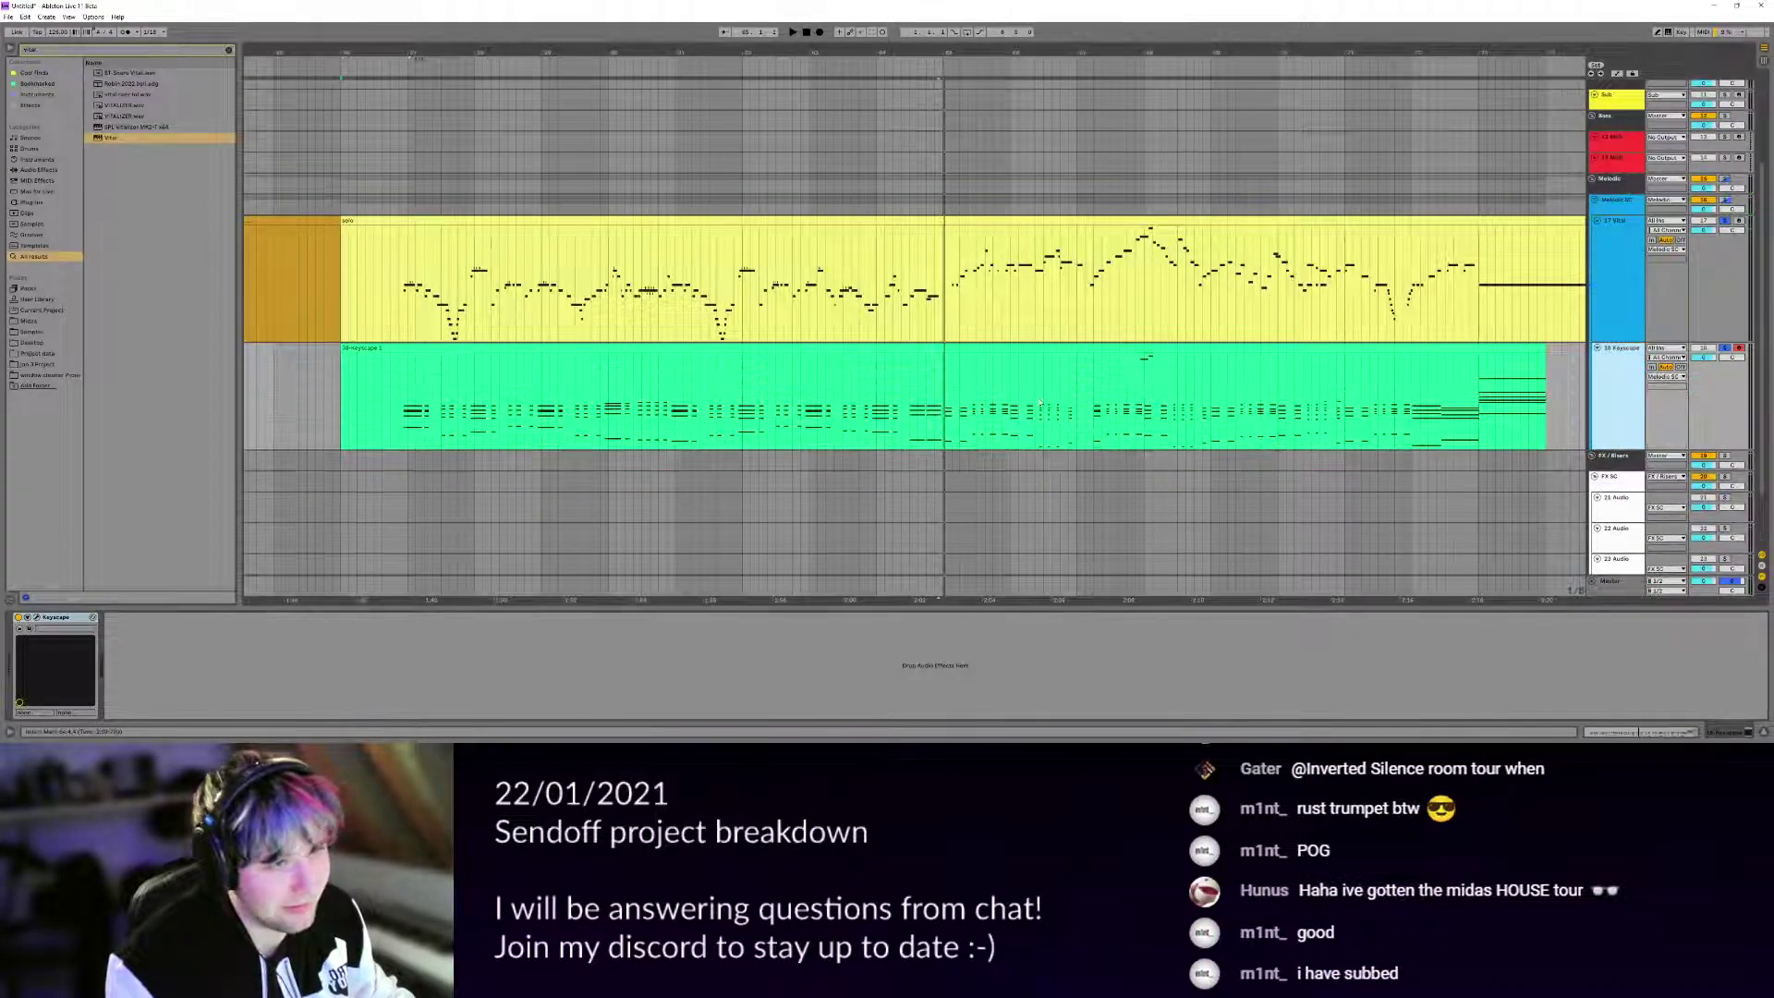
# Open the piano clip at the second half of the drop and play its chords from bar 10.
pyautogui.click(946, 382)
pyautogui.scroll(4, 946, 381)
pyautogui.hotkey('ctrl', 'e')
pyautogui.doubleClick(959, 348)
pyautogui.moveTo(388, 495); pyautogui.dragTo(483, 357)
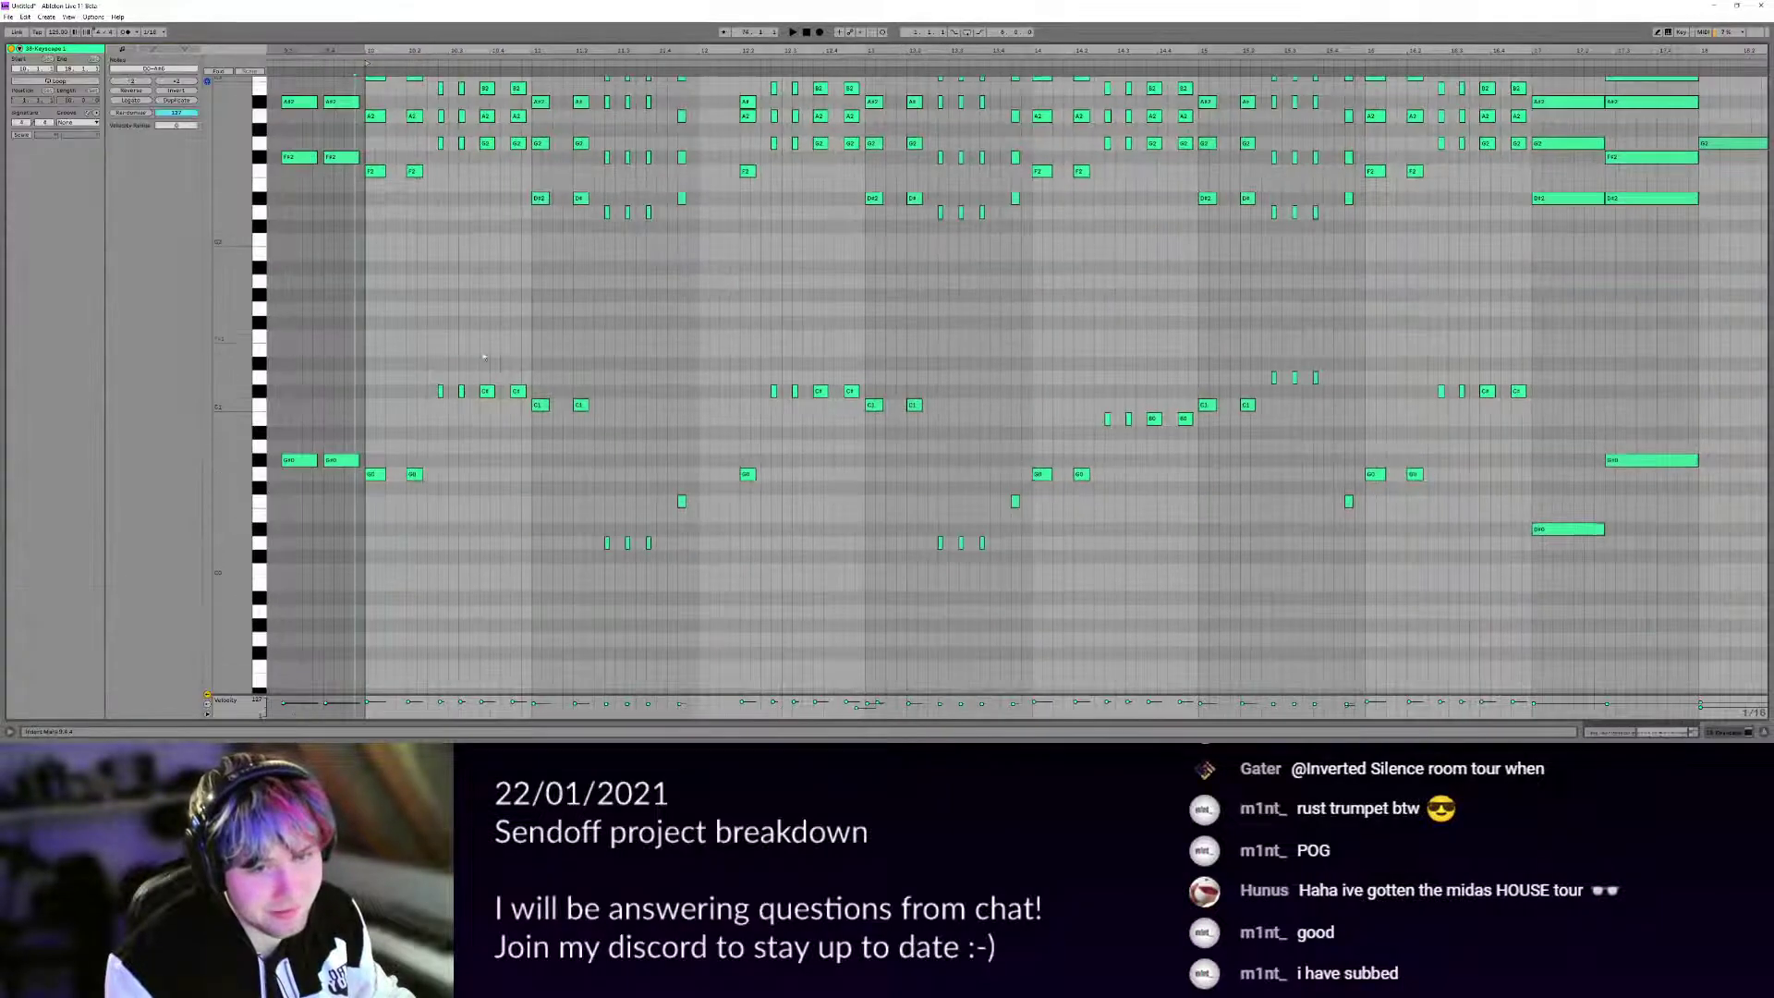
pyautogui.scroll(4, 471, 358)
pyautogui.moveTo(283, 363); pyautogui.dragTo(464, 412)
pyautogui.click(462, 391)
pyautogui.press('space')
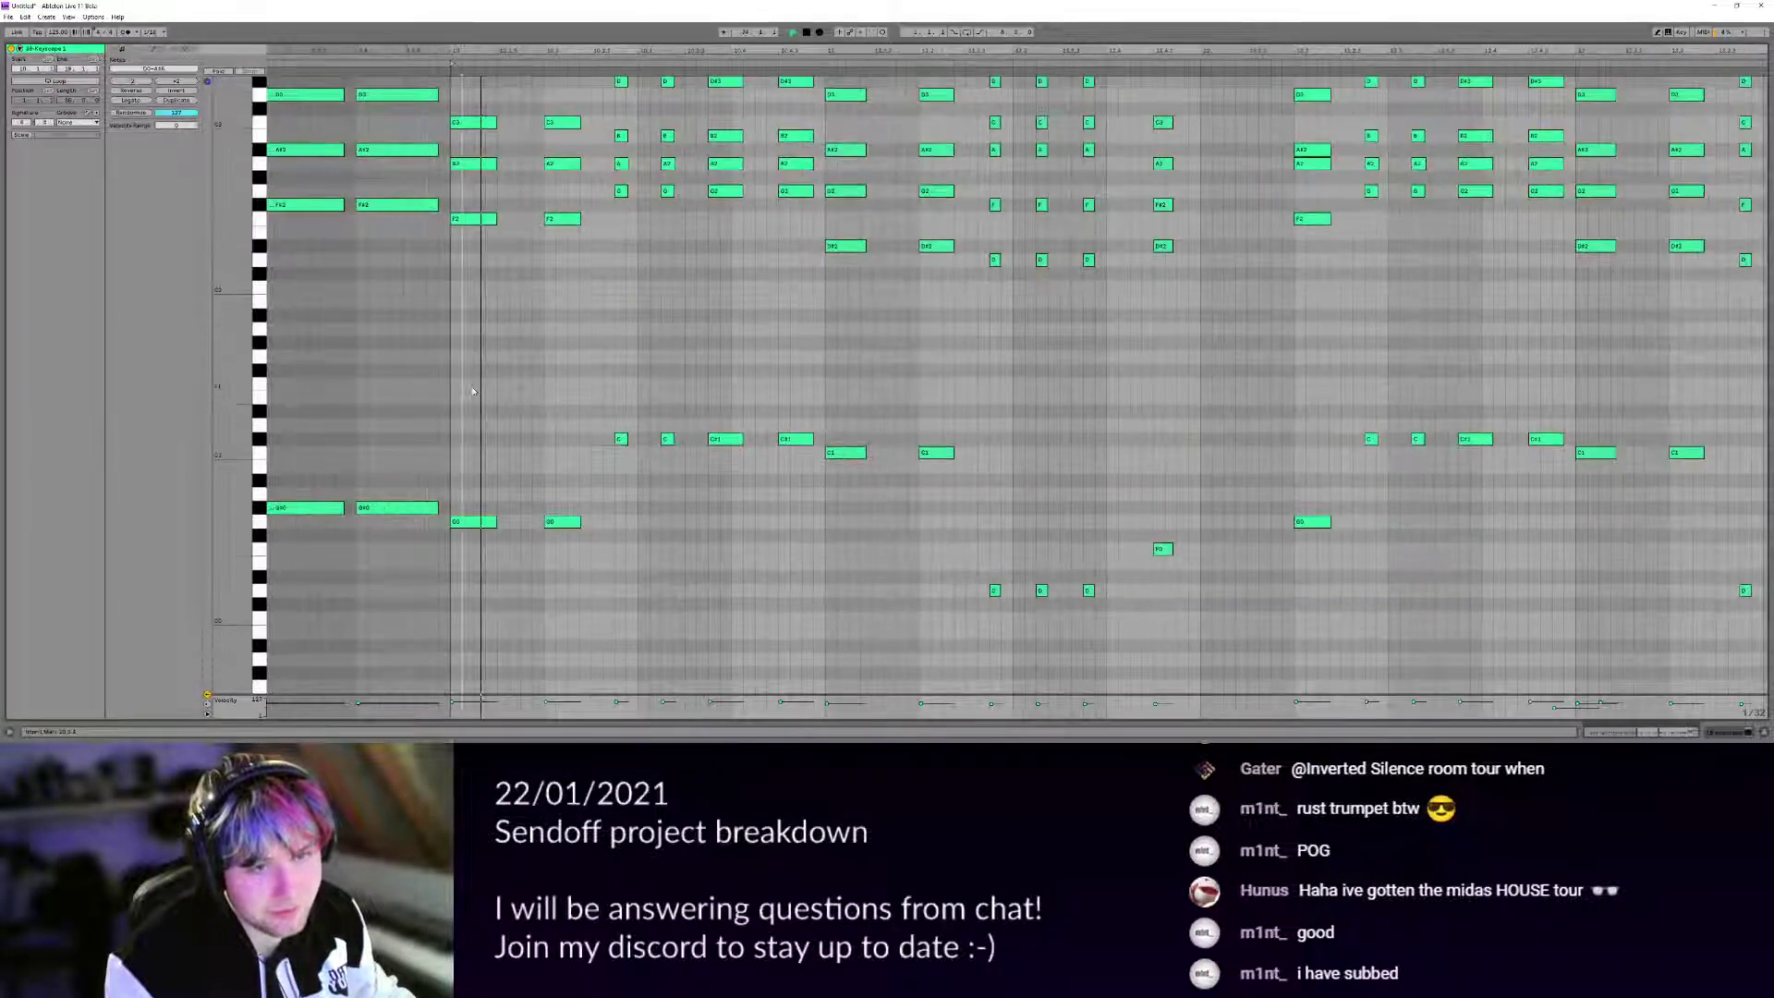
pyautogui.press('space')
pyautogui.click(757, 388)
pyautogui.press('space')
pyautogui.press('space')
# Try raising the bass and top notes of bar 10's four short chords by a semitone, audition them, and undo the change.
pyautogui.moveTo(707, 371); pyautogui.dragTo(772, 491)
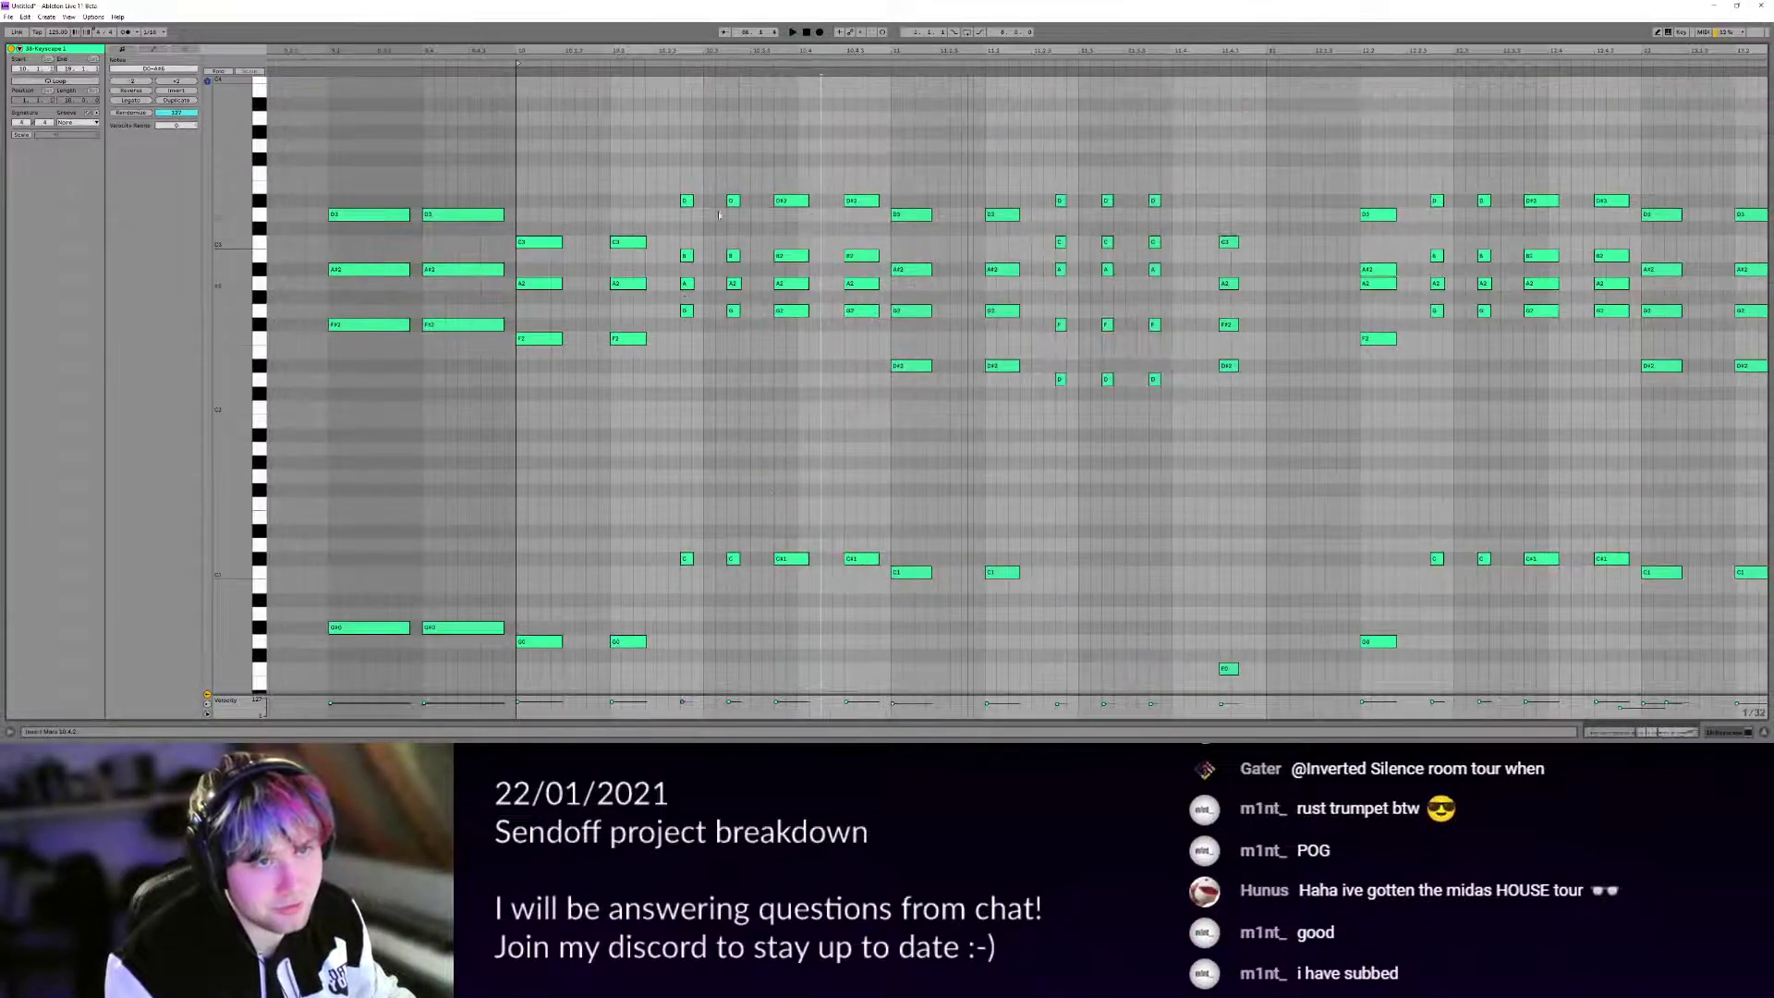
pyautogui.moveTo(688, 188); pyautogui.dragTo(703, 222)
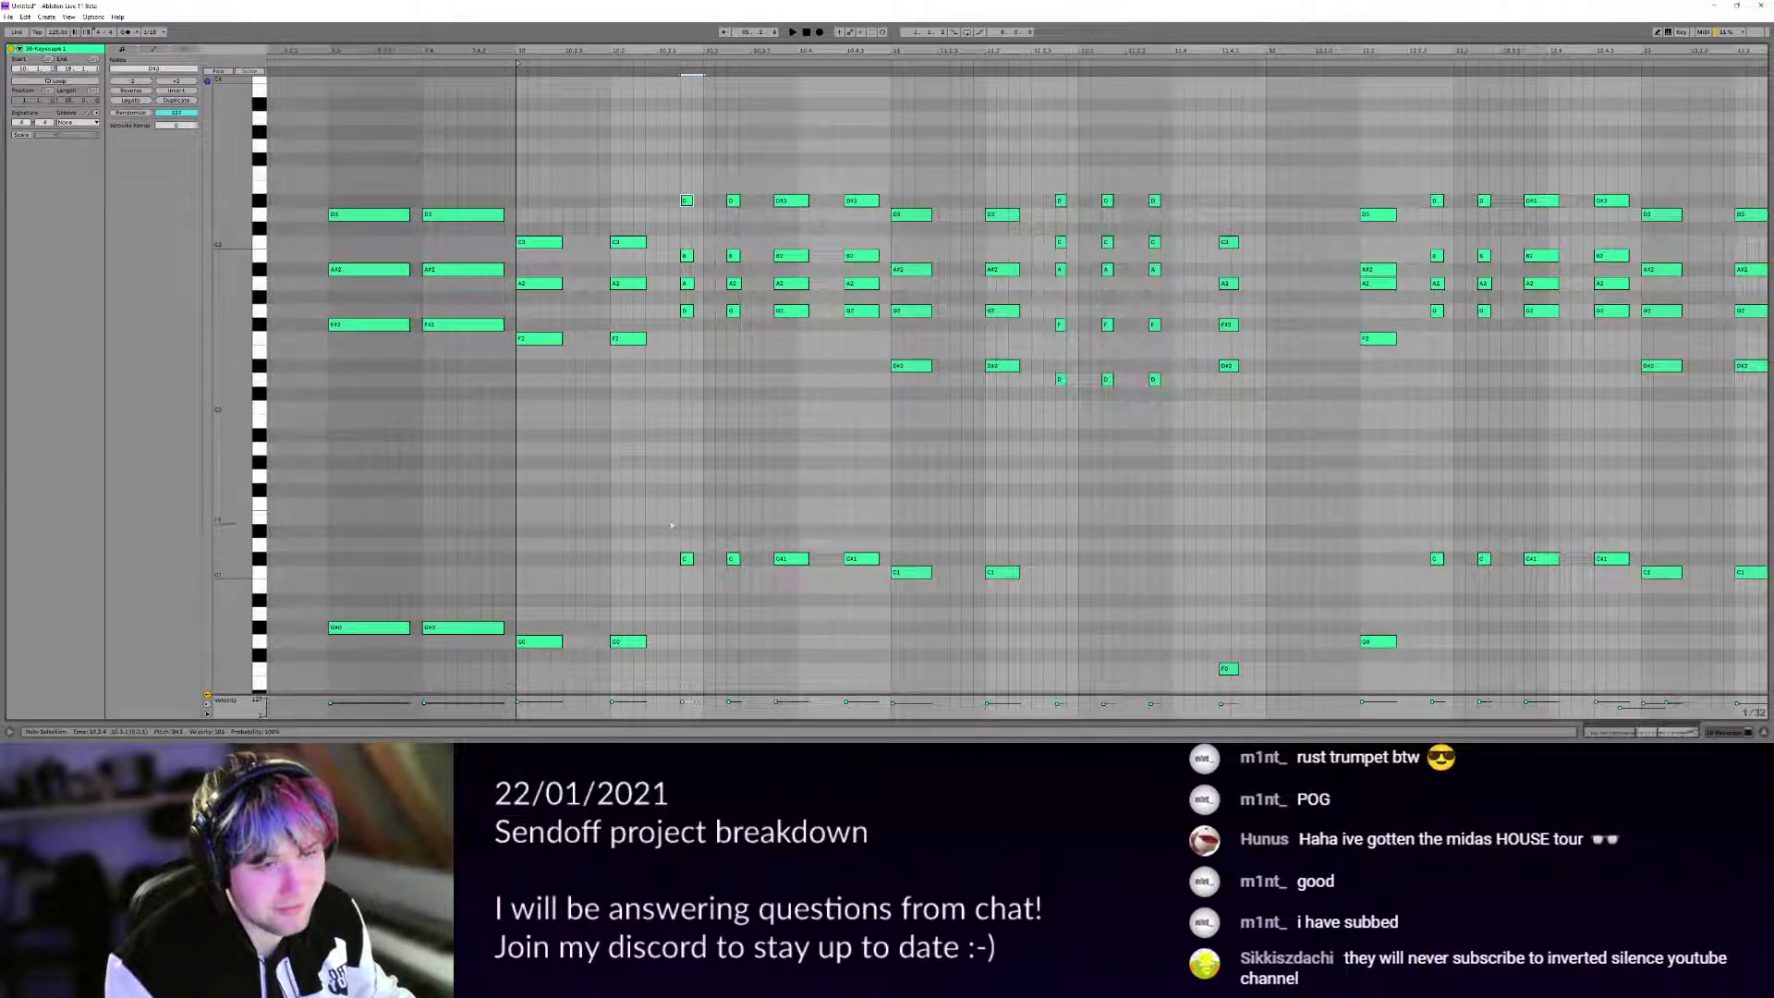
pyautogui.moveTo(672, 525); pyautogui.dragTo(867, 553)
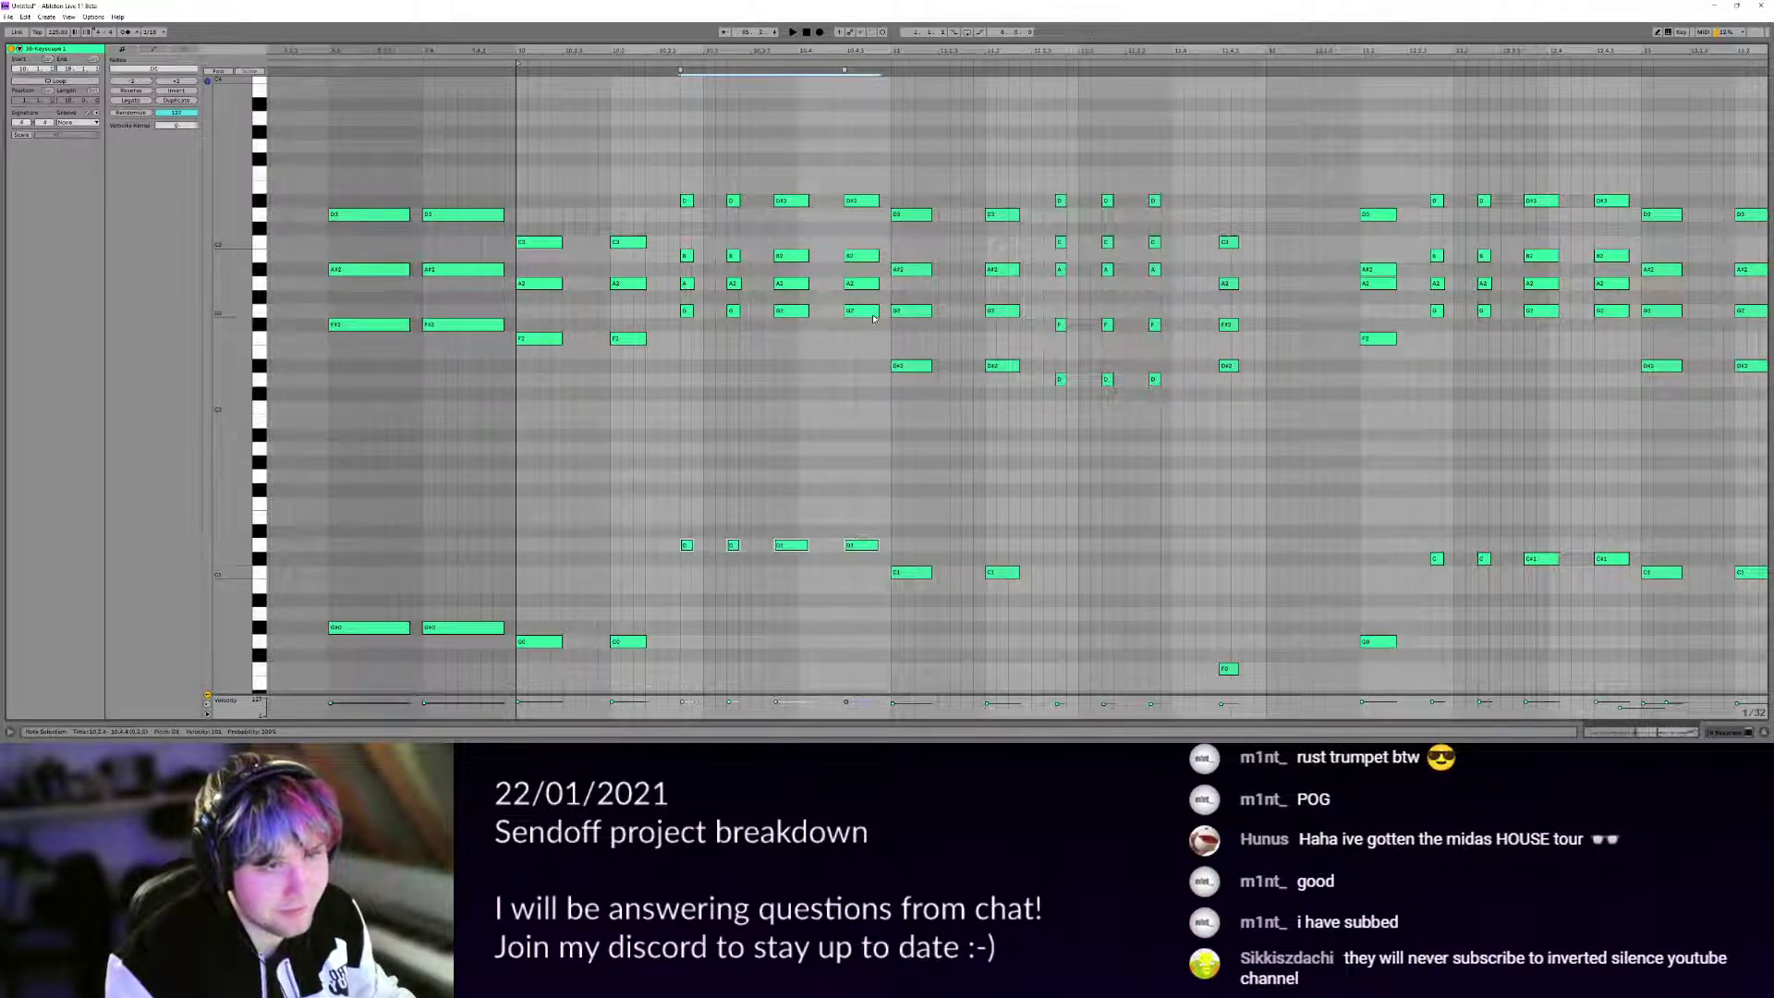
pyautogui.moveTo(669, 182)
pyautogui.mouseDown()
pyautogui.moveTo(857, 208)
pyautogui.moveTo(851, 187)
pyautogui.mouseUp()
pyautogui.click(691, 150)
pyautogui.press('space')
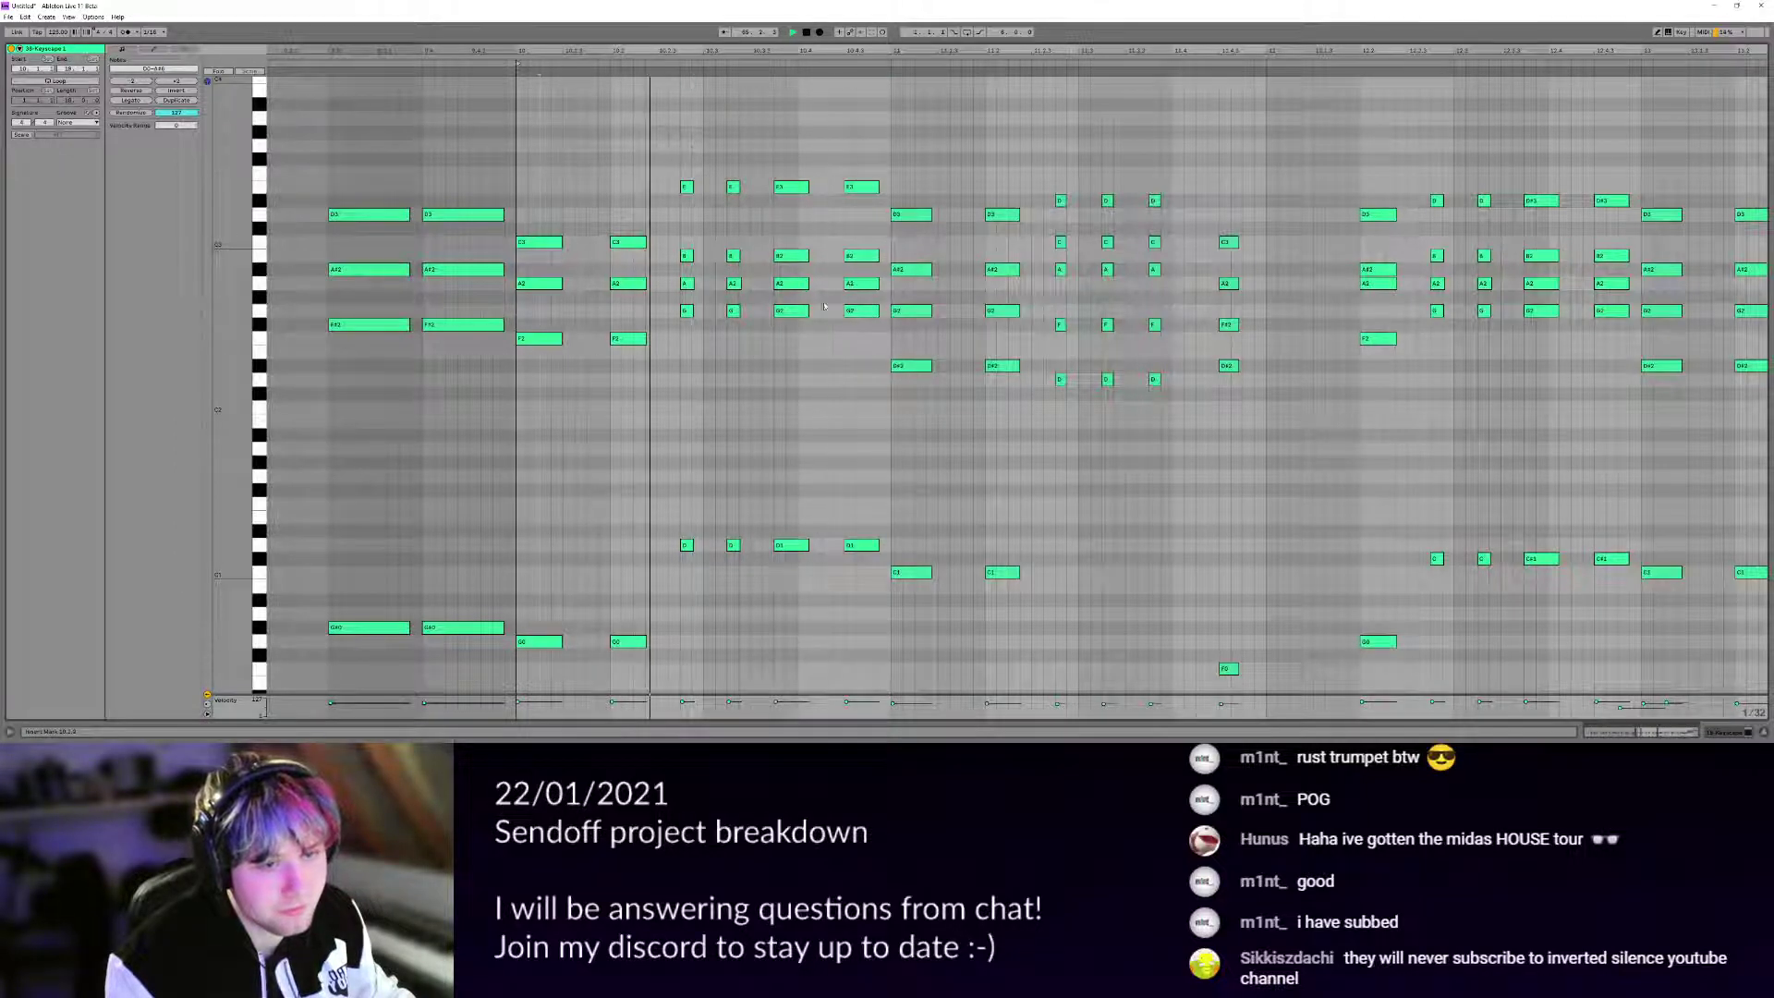
pyautogui.press('space')
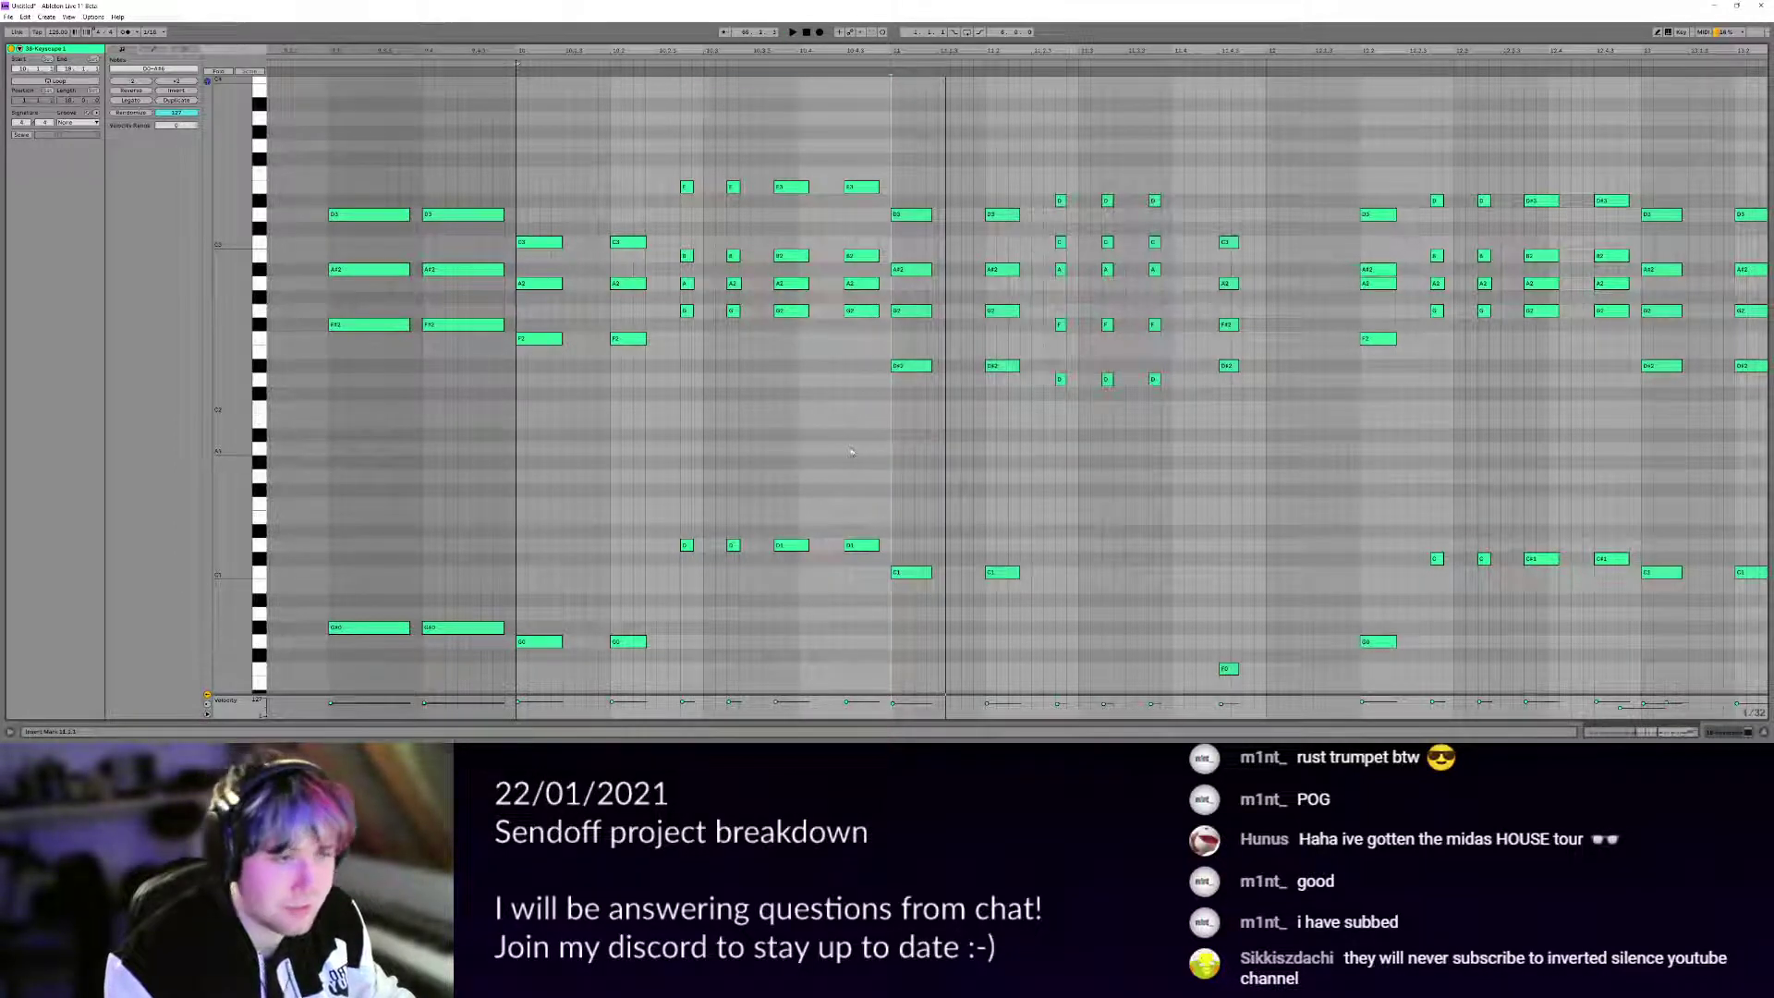
pyautogui.hotkey('ctrl', 'z')
pyautogui.hotkey('ctrl', 'z')
pyautogui.hotkey('ctrl', 'z')
# Play the lead and piano together from the second half of the drop and follow the chords in the piano clip.
pyautogui.hotkey('shift', 'Tab')
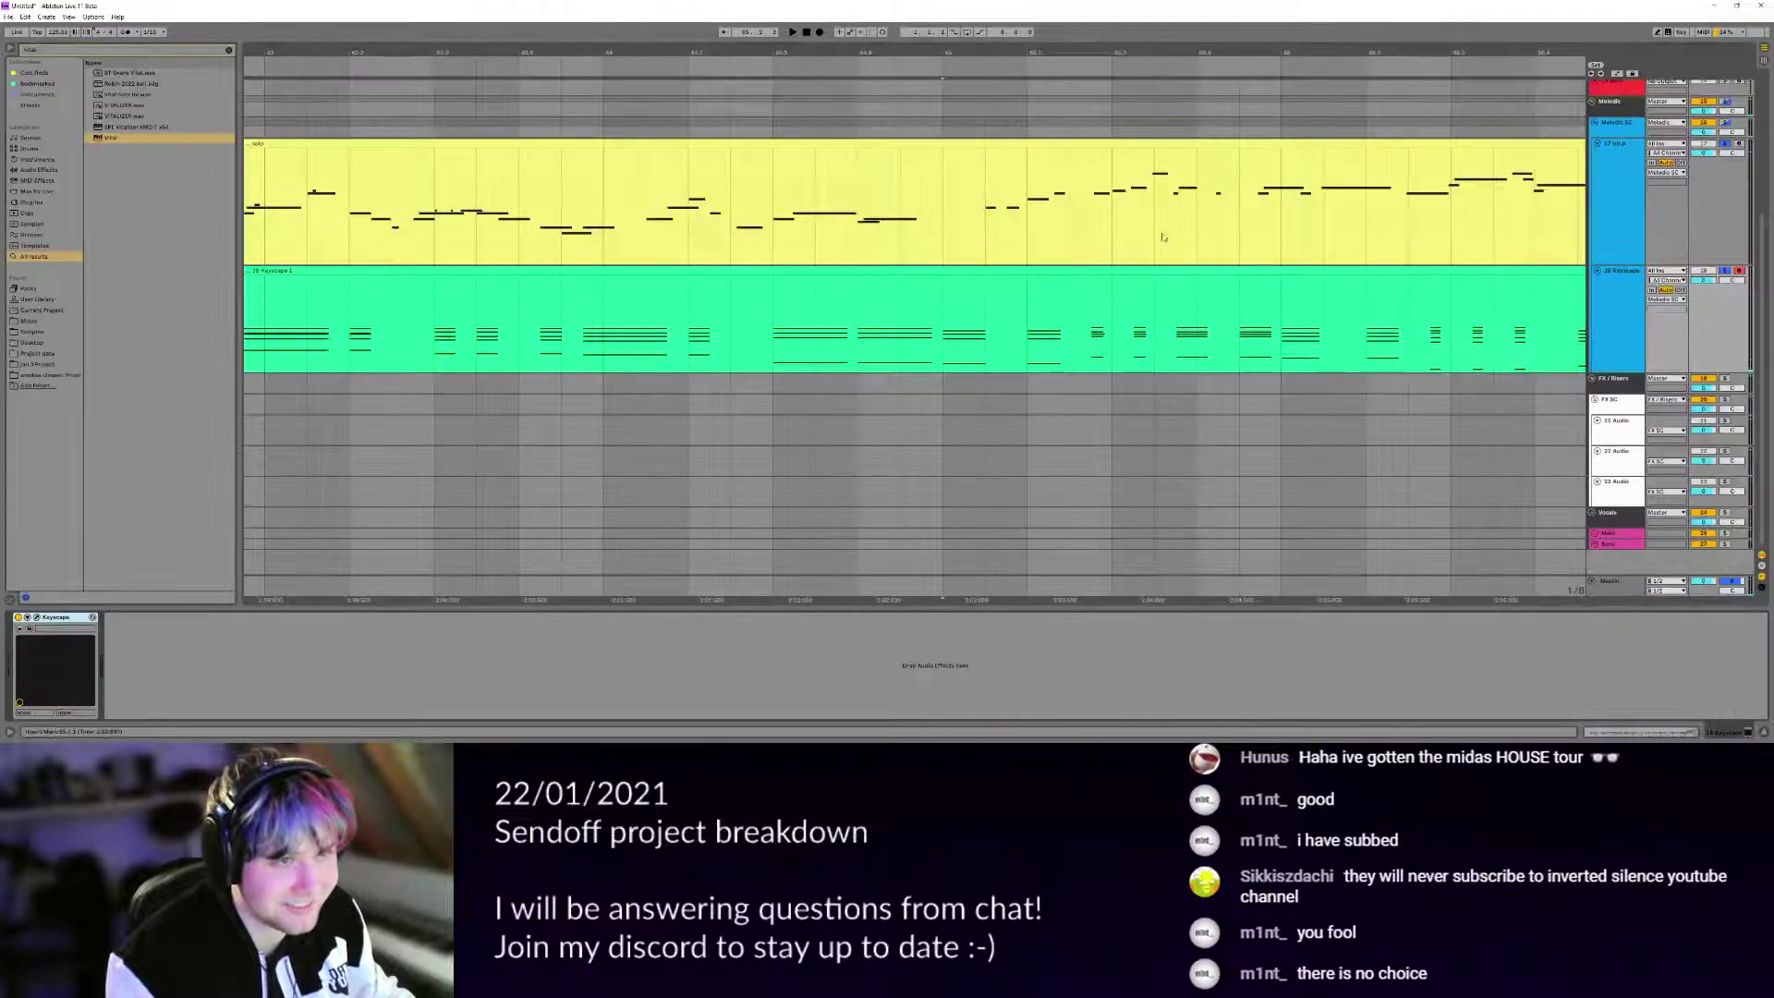
pyautogui.moveTo(1163, 238); pyautogui.dragTo(1041, 313)
pyautogui.scroll(-3, 1044, 315)
pyautogui.moveTo(791, 337); pyautogui.dragTo(961, 338)
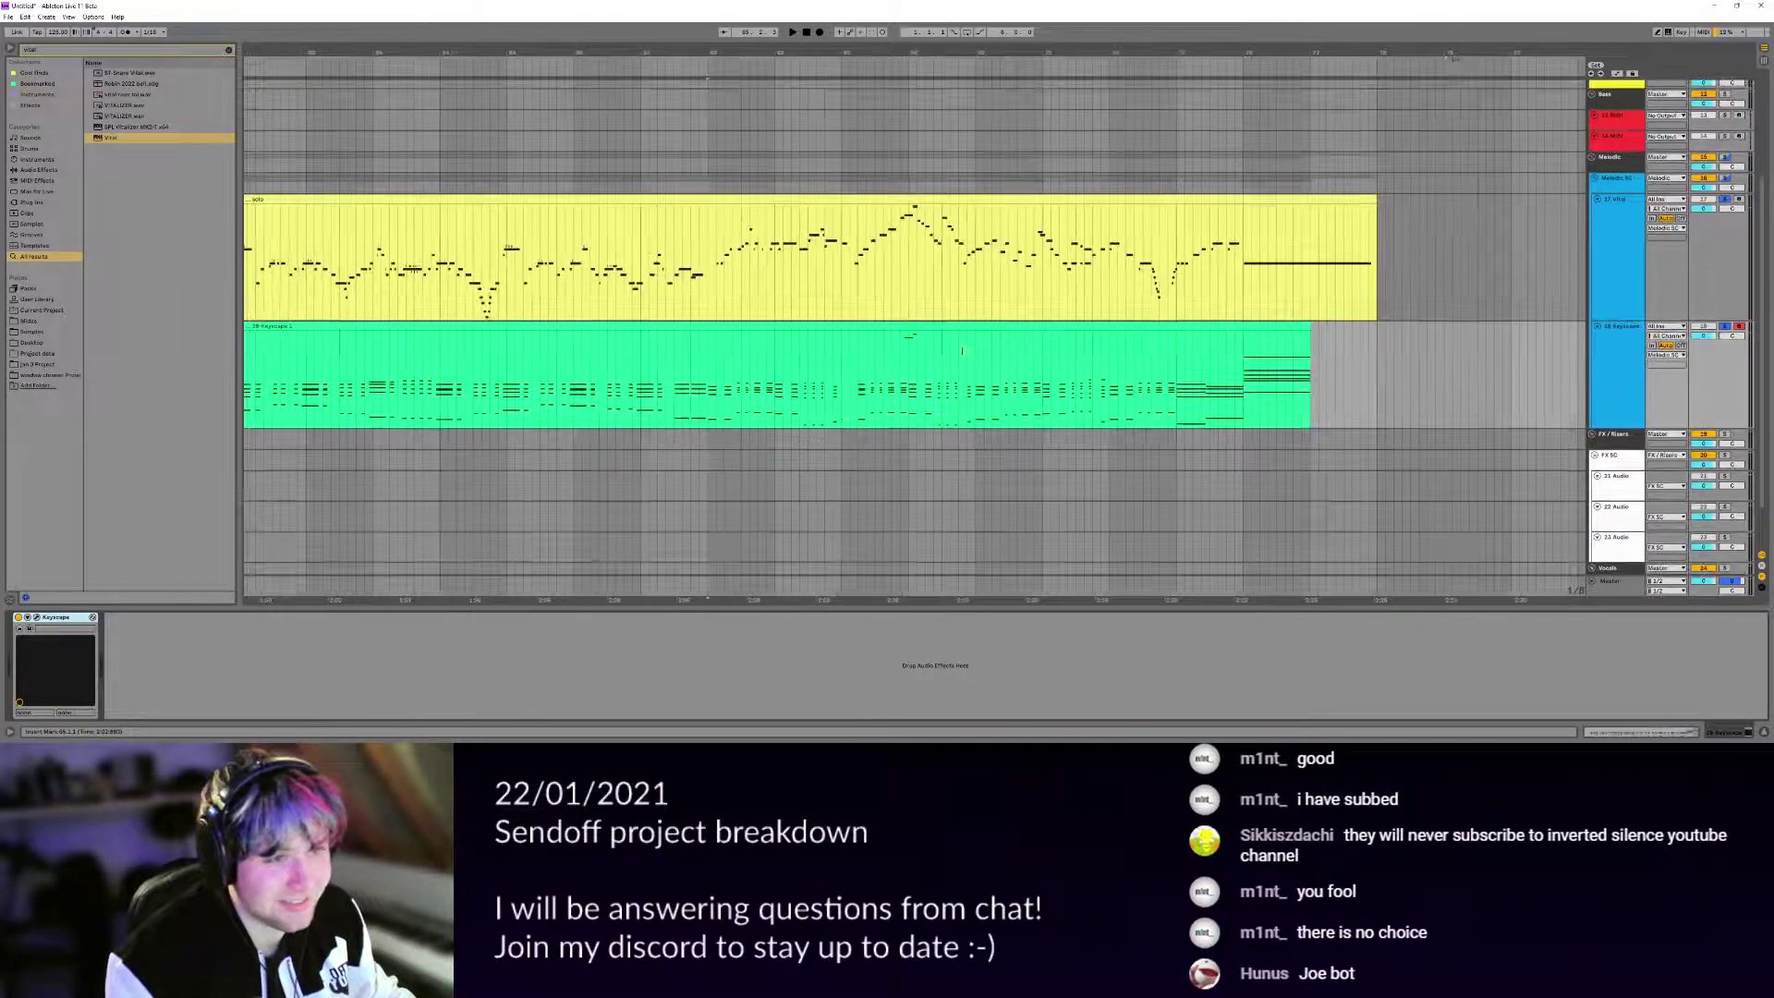
pyautogui.press('space')
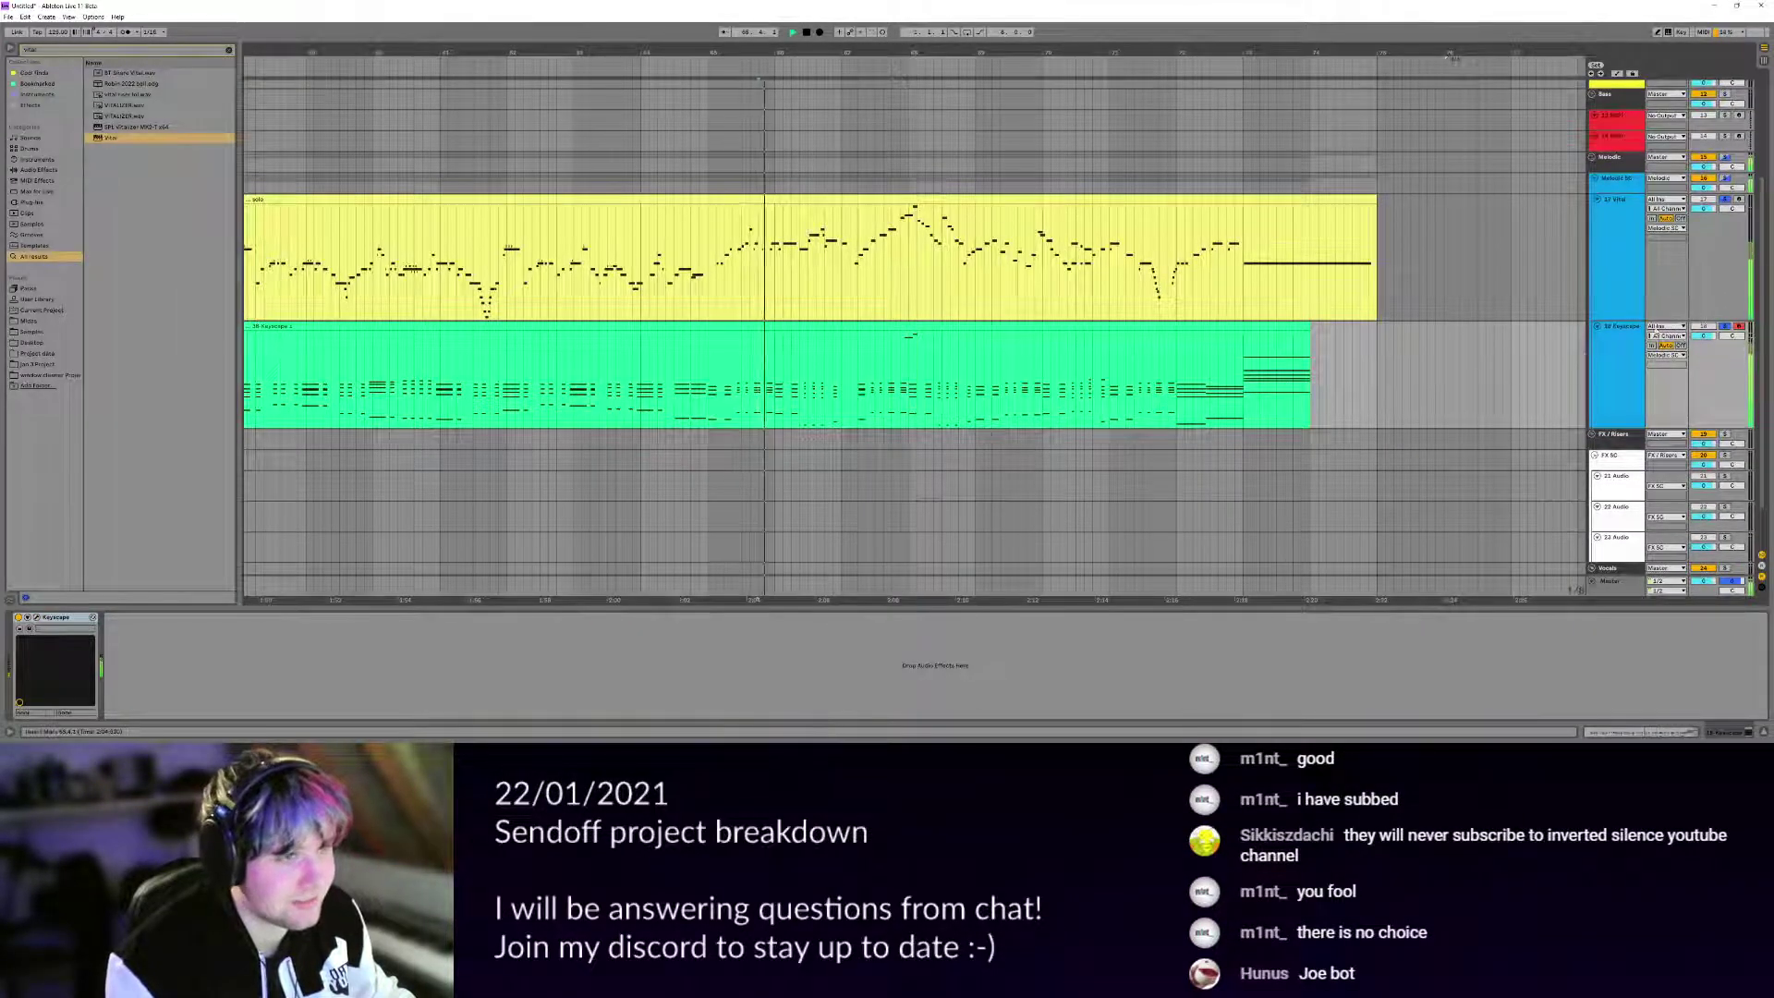
pyautogui.click(925, 323)
pyautogui.doubleClick(925, 323)
pyautogui.scroll(8, 1011, 314)
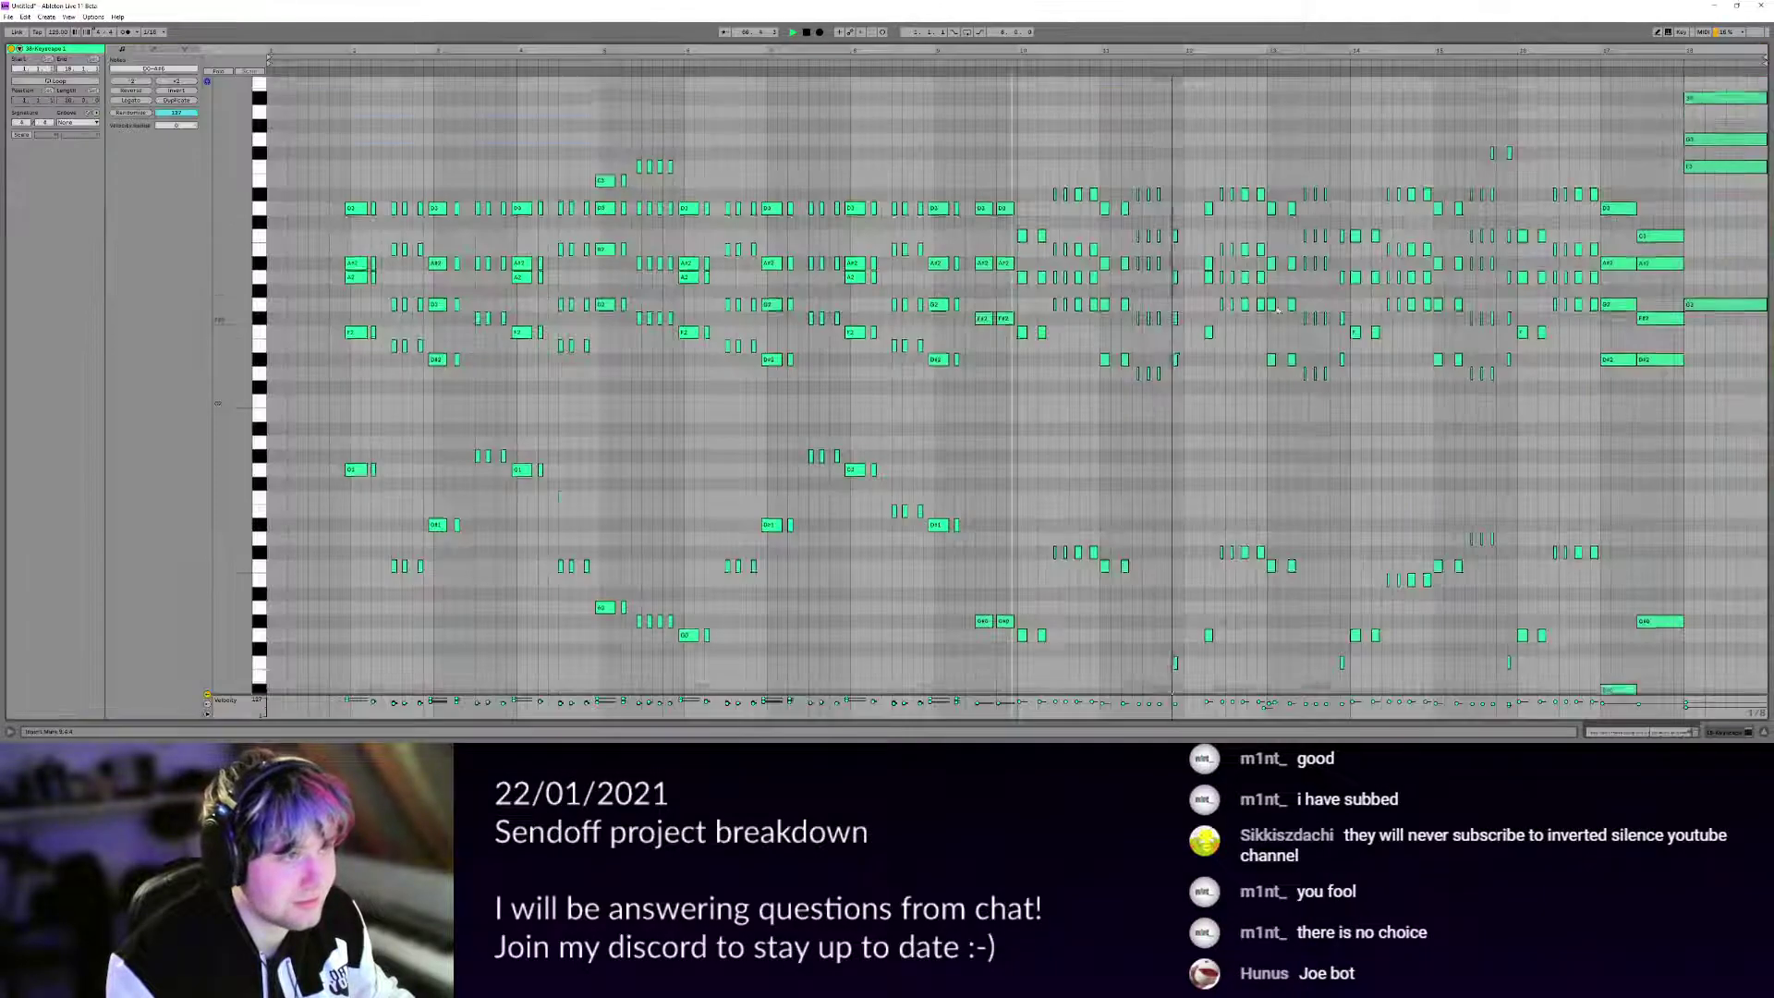
pyautogui.press('space')
# Replay the piano chords from the start of bar 10 through the end of bar 11.
pyautogui.moveTo(1262, 261); pyautogui.dragTo(1330, 410)
pyautogui.press('Delete')
pyautogui.moveTo(1134, 491); pyautogui.dragTo(1059, 336)
pyautogui.scroll(-10, 1059, 336)
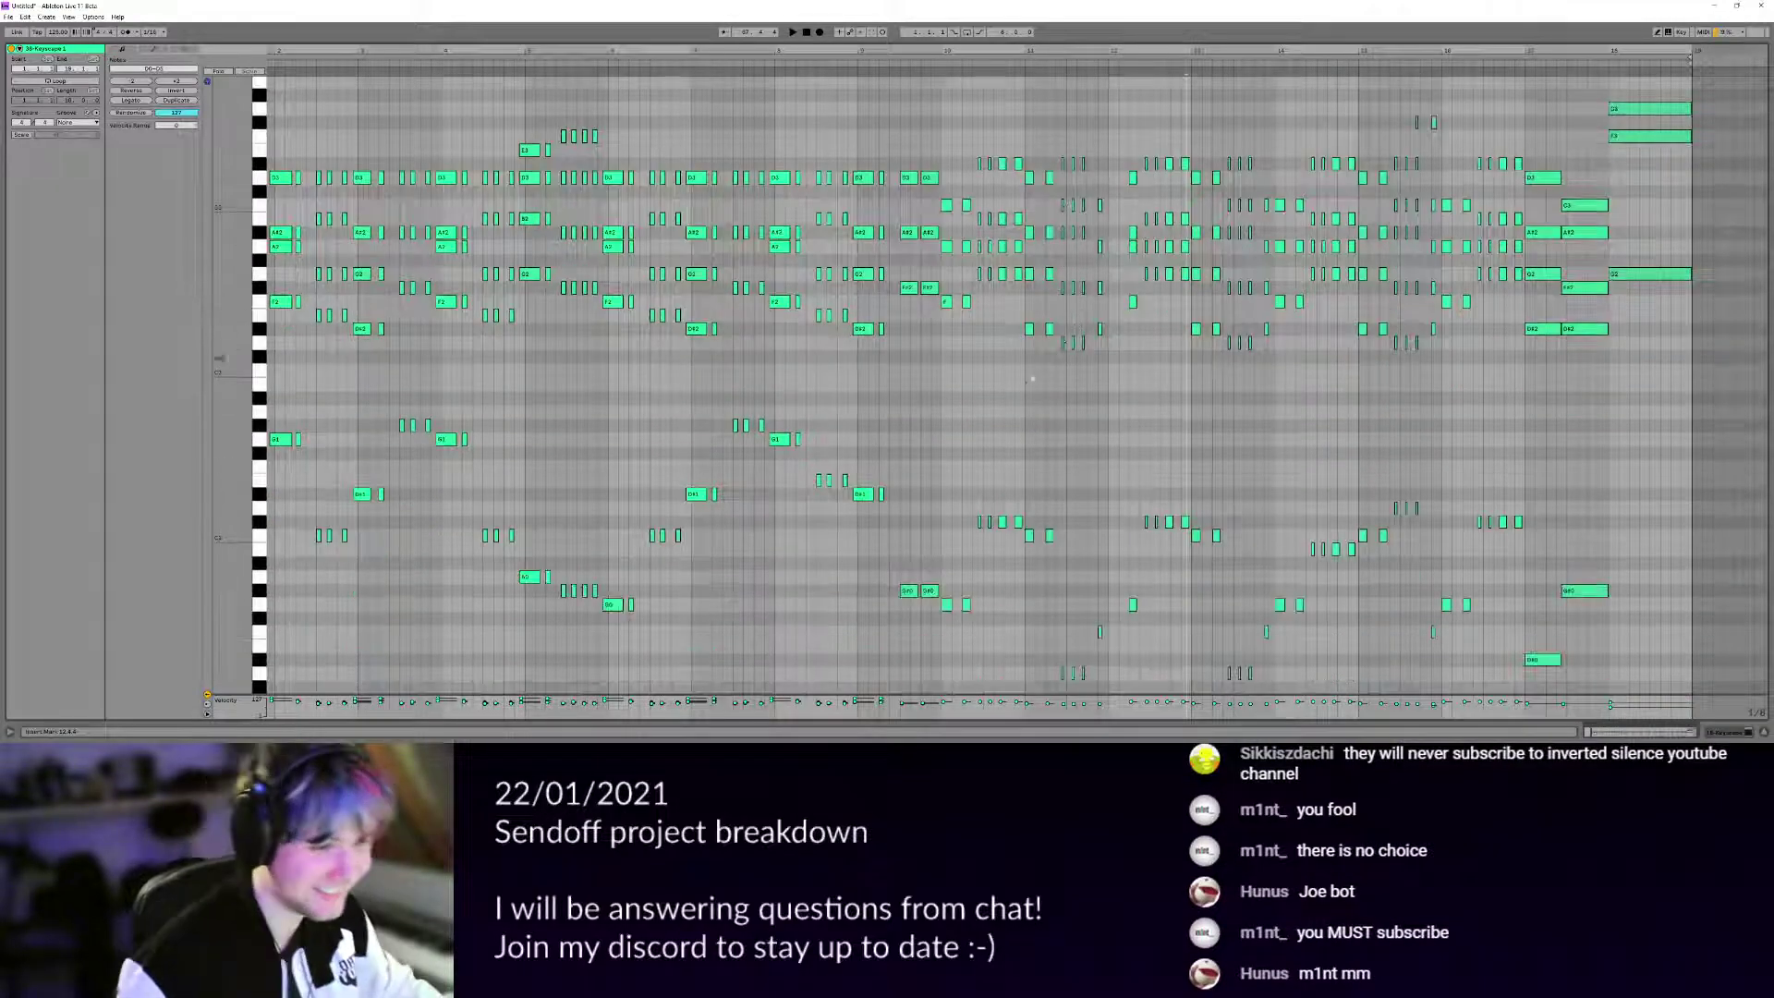
pyautogui.scroll(5, 1043, 351)
pyautogui.click(601, 387)
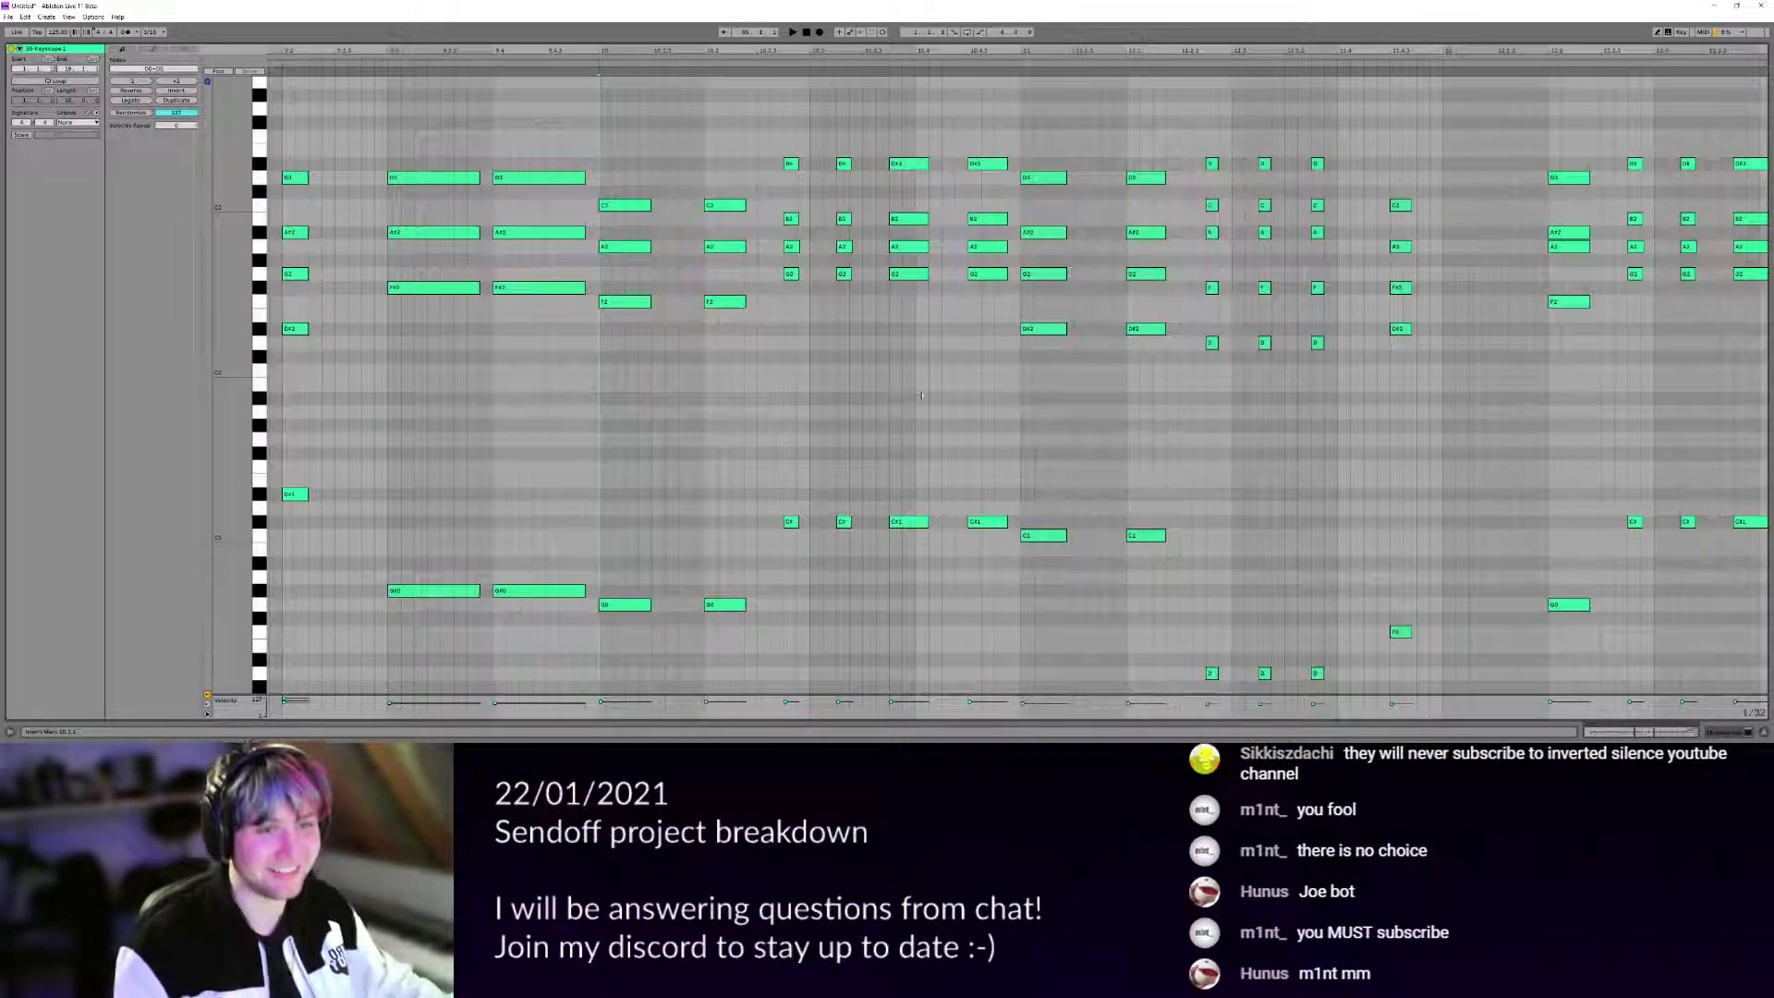
pyautogui.press('space')
pyautogui.scroll(-3, 956, 374)
pyautogui.moveTo(1077, 368); pyautogui.dragTo(840, 301)
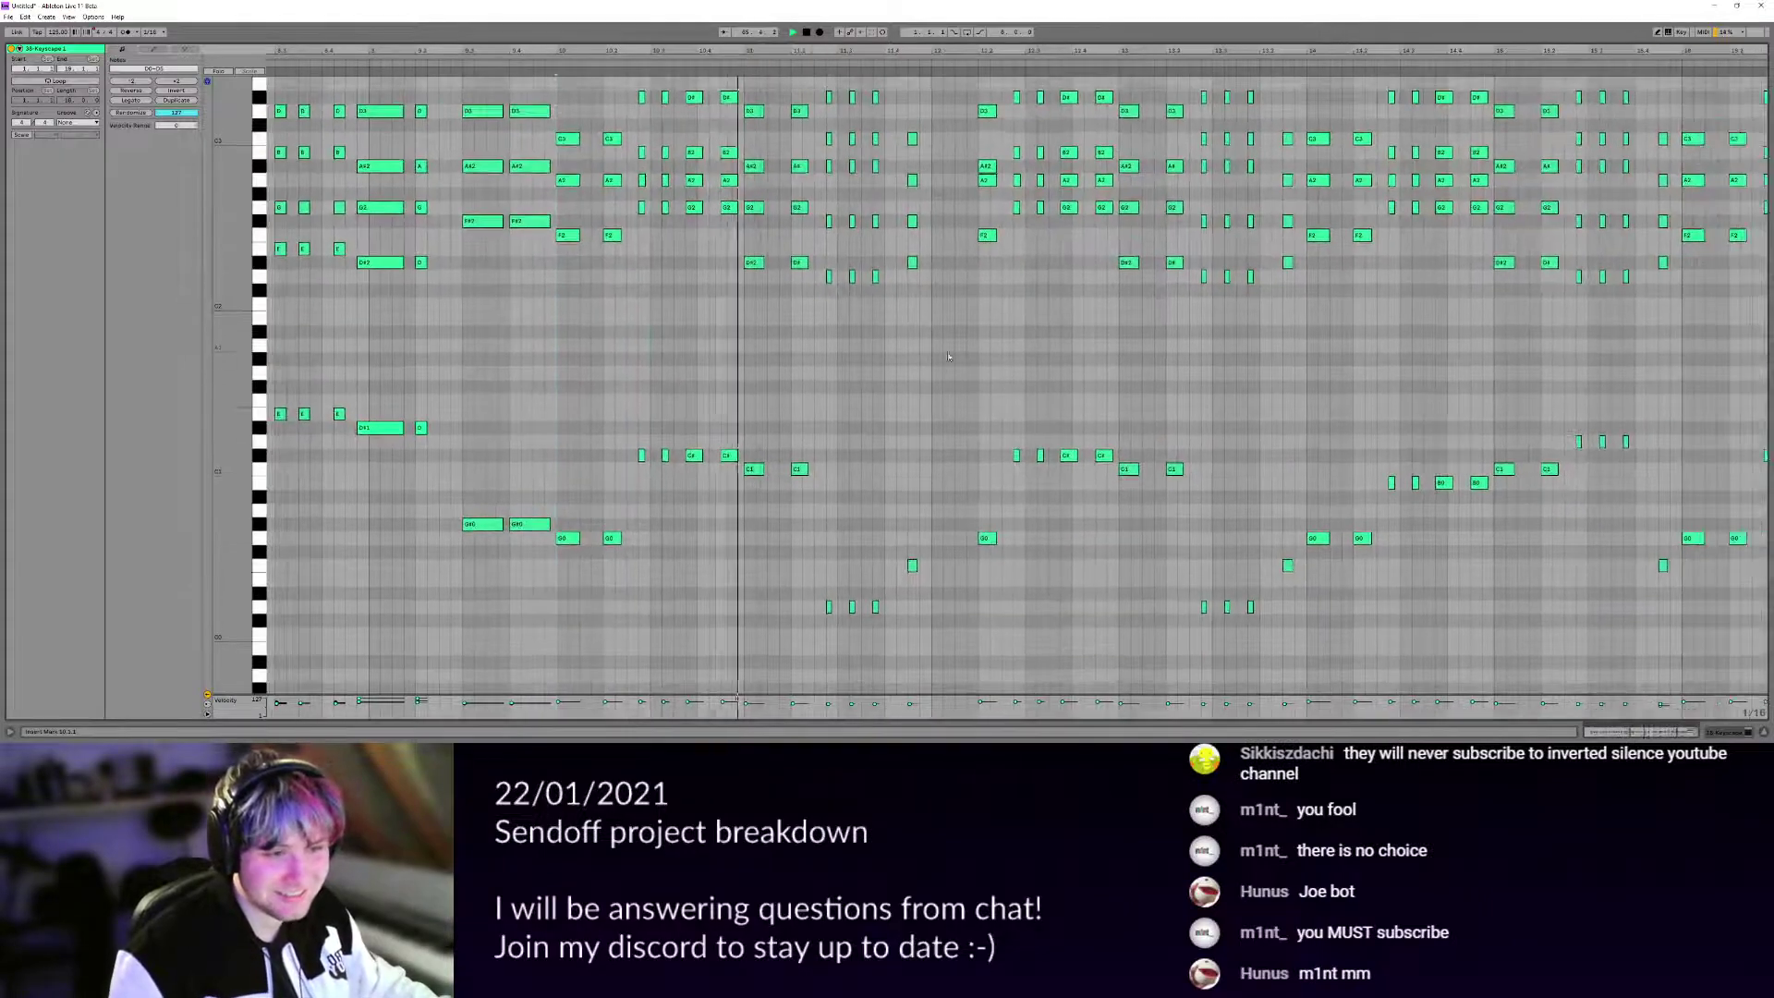
pyautogui.scroll(3, 835, 416)
pyautogui.moveTo(860, 427); pyautogui.dragTo(1020, 424)
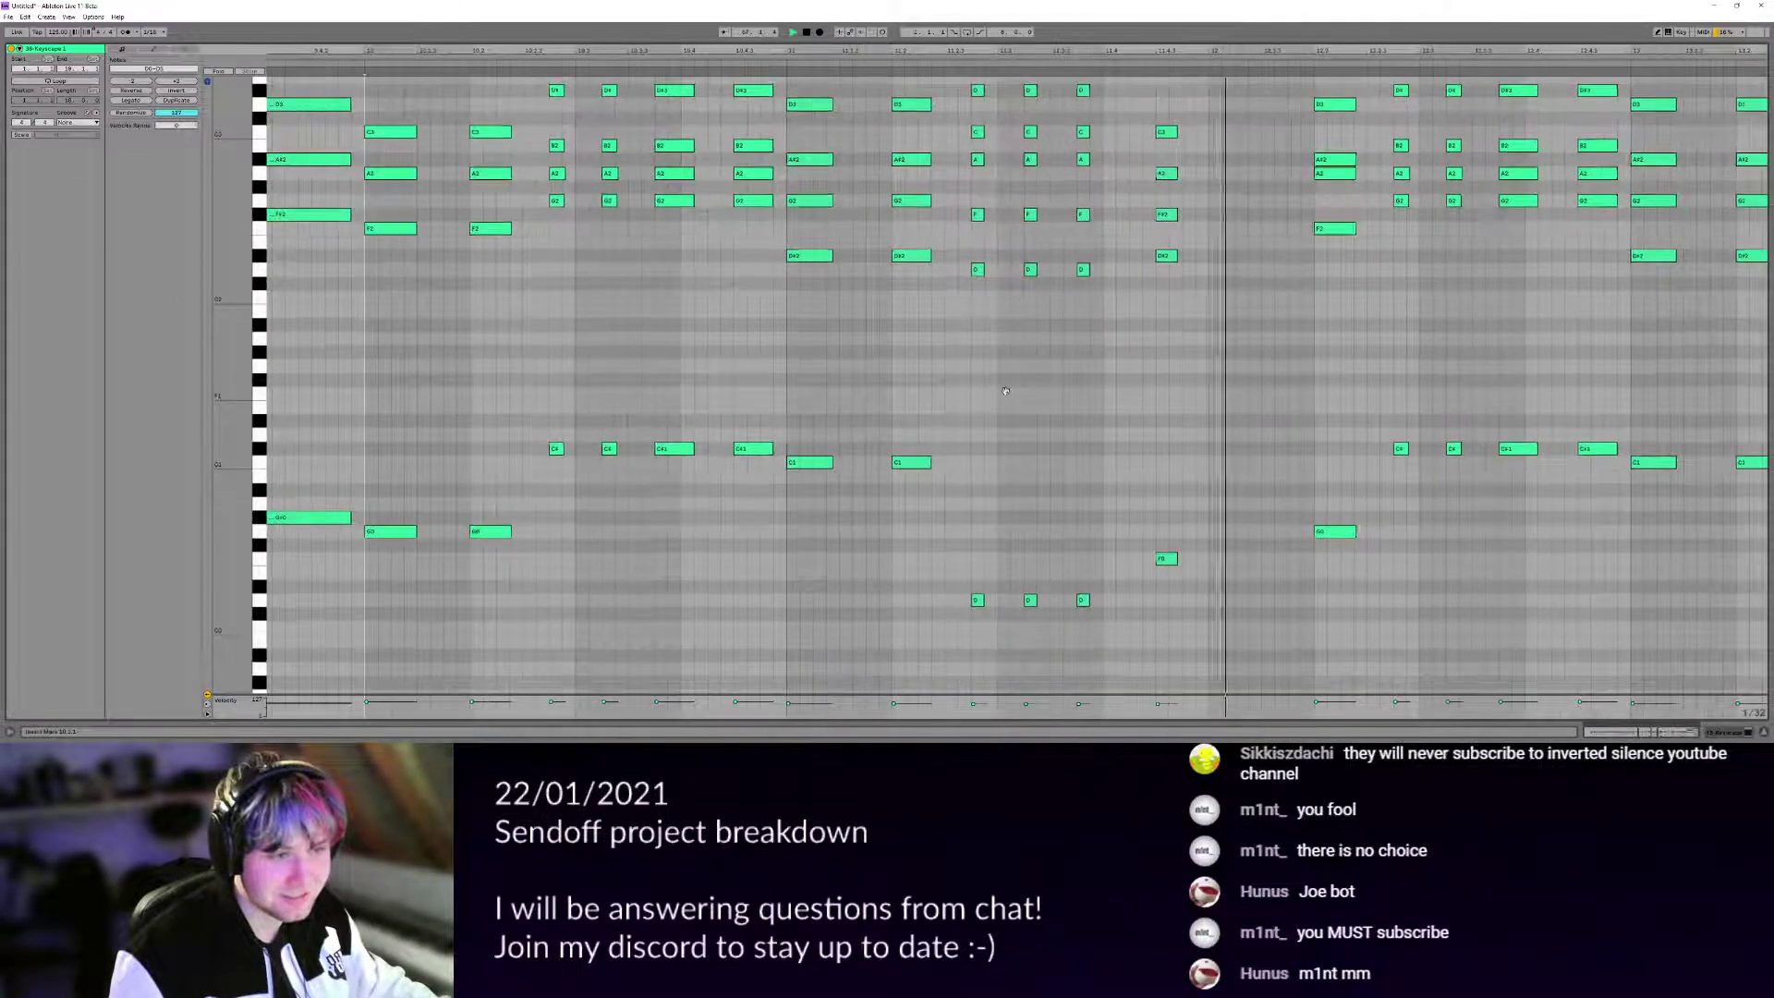
pyautogui.press('space')
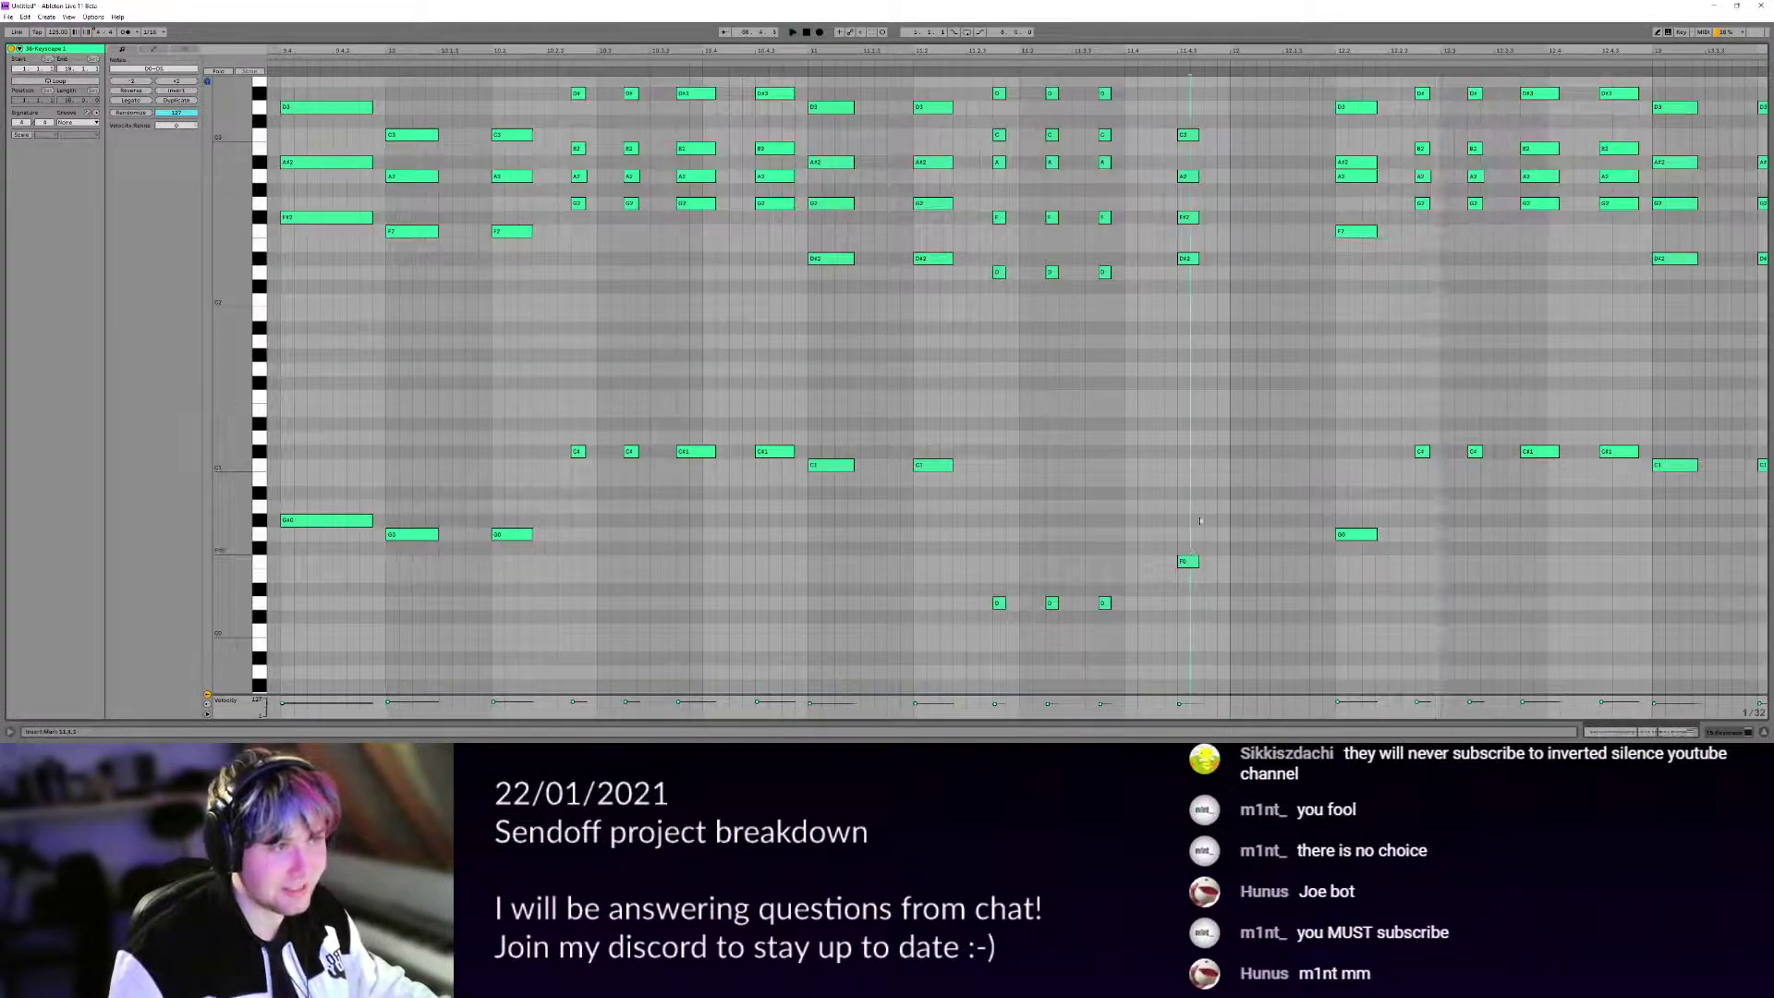
# Select the short chord ending bar 11 and the opening chord of bar 10 to compare them.
pyautogui.moveTo(1196, 627); pyautogui.dragTo(1157, 106)
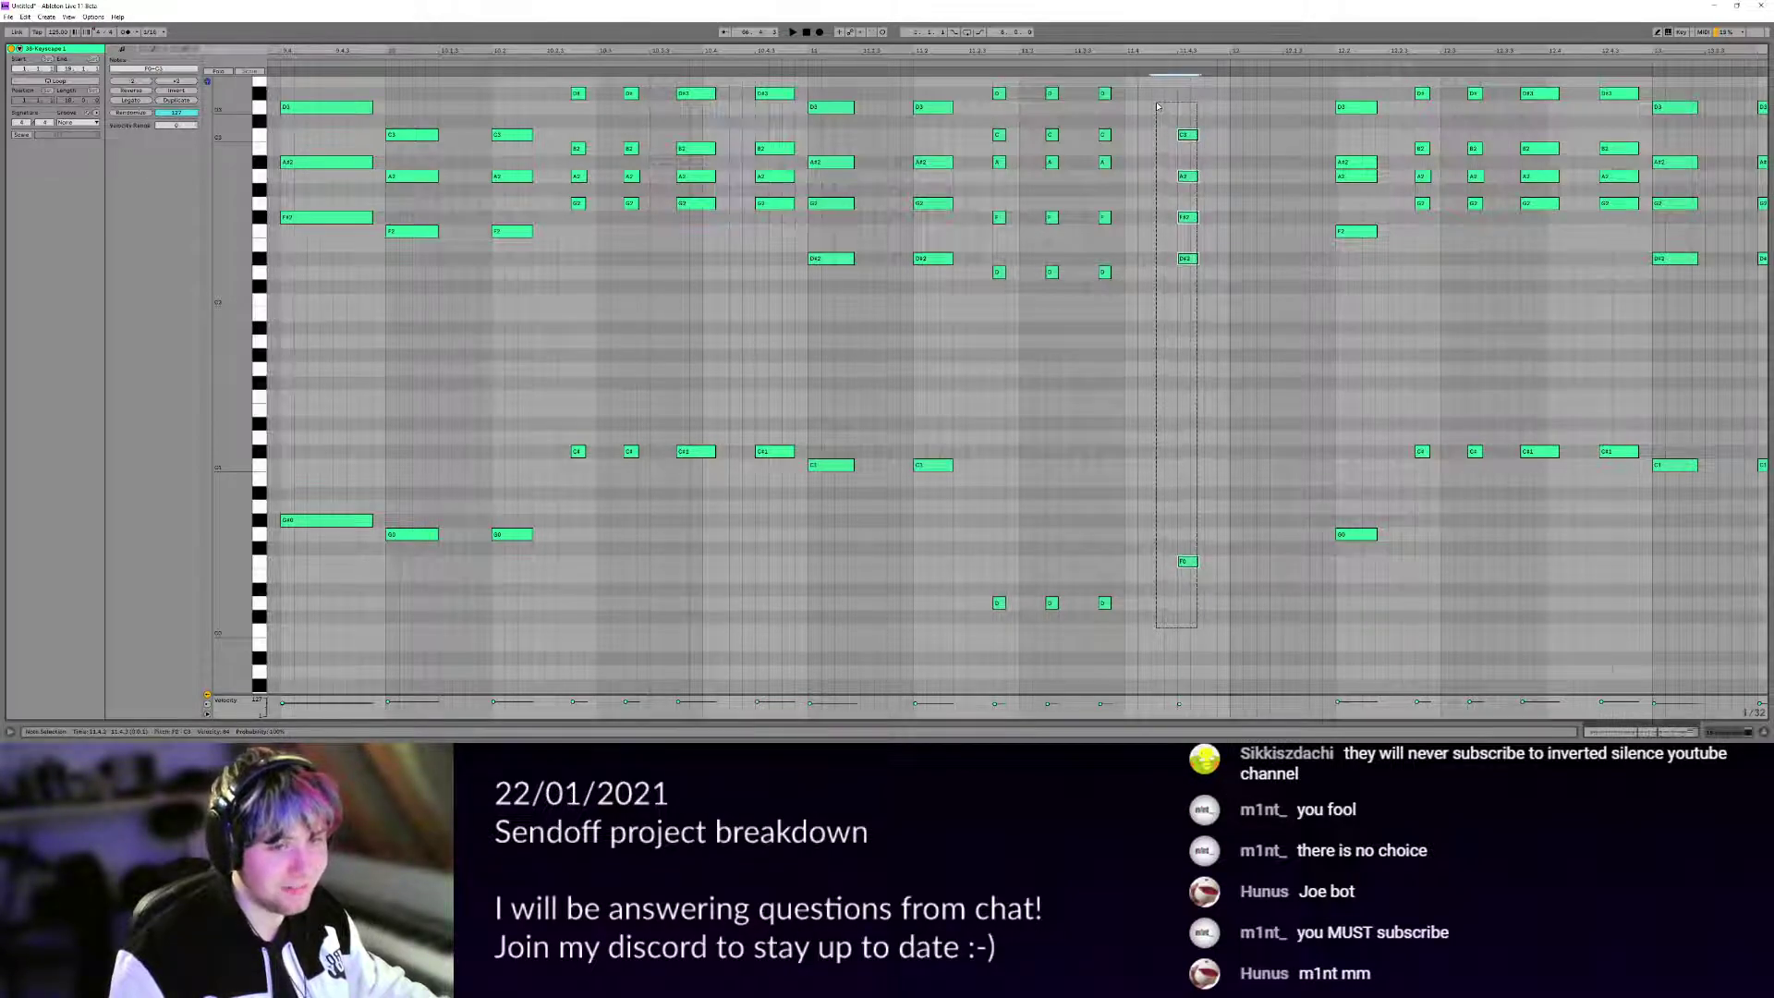
pyautogui.scroll(2, 410, 272)
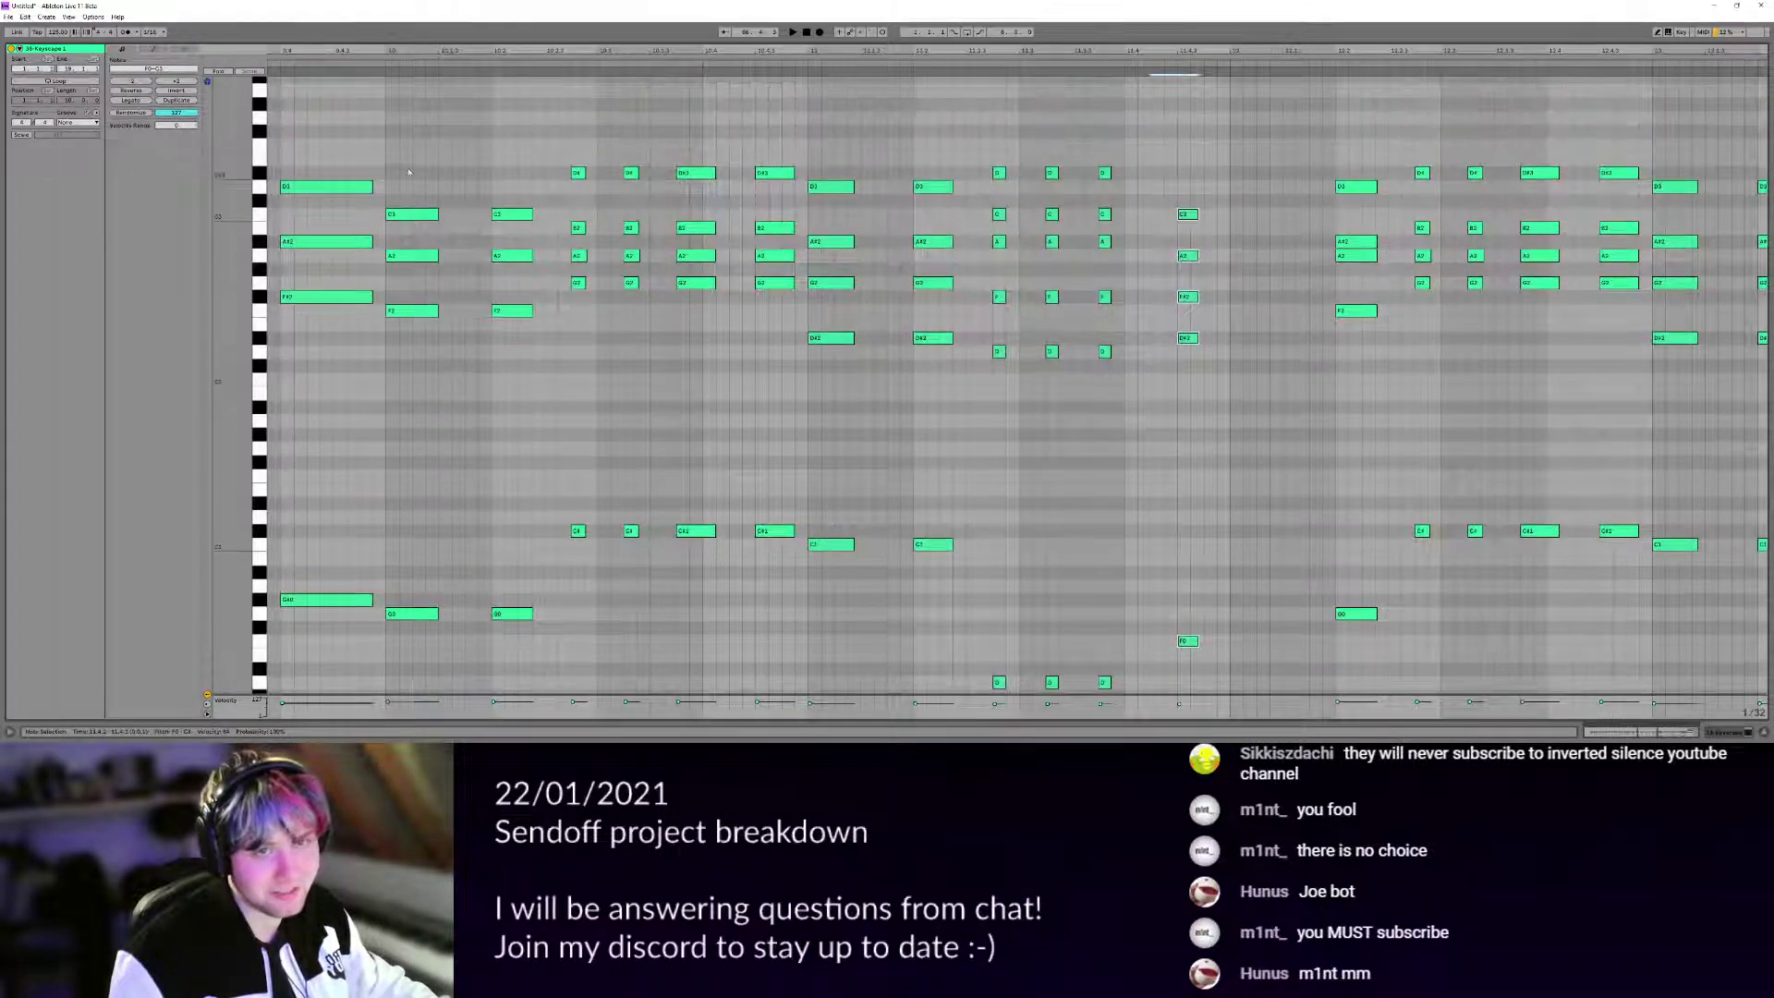
pyautogui.moveTo(409, 164); pyautogui.dragTo(400, 648)
pyautogui.moveTo(1176, 495); pyautogui.dragTo(693, 469)
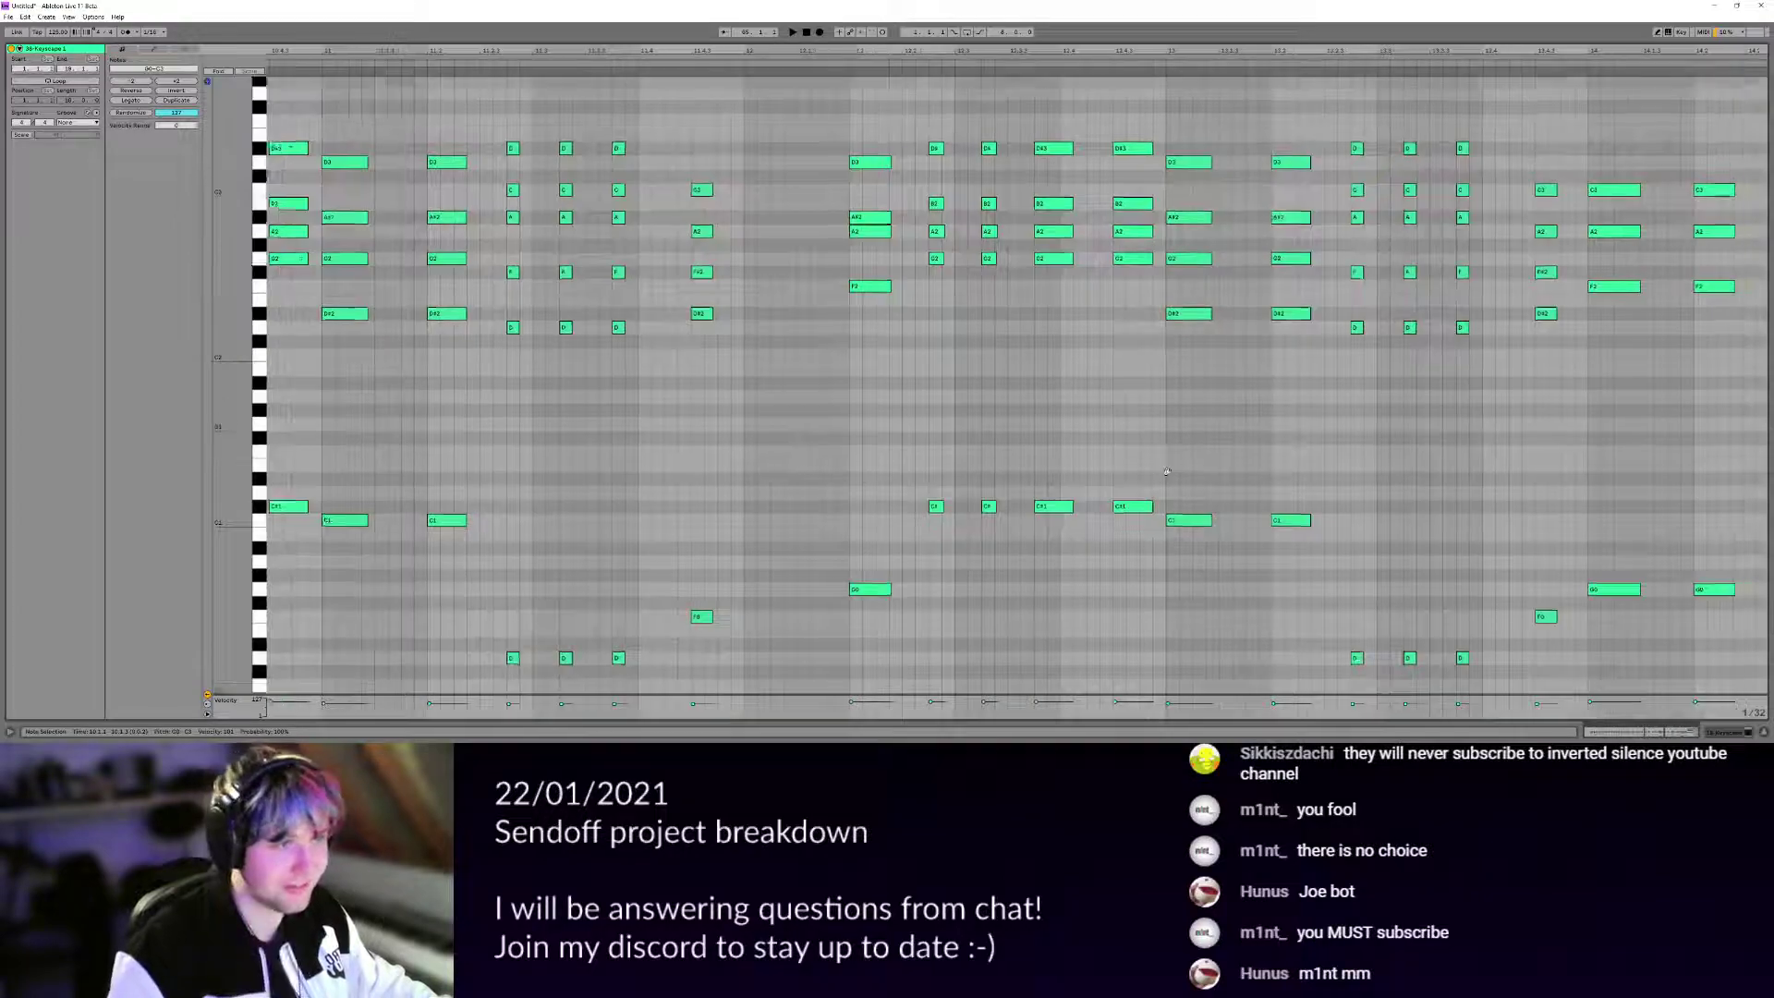
# Return to the arrangement and open the yellow lead melody clip at its opening phrase.
pyautogui.hotkey('shift', 'Tab')
pyautogui.moveTo(961, 149); pyautogui.dragTo(1354, 274)
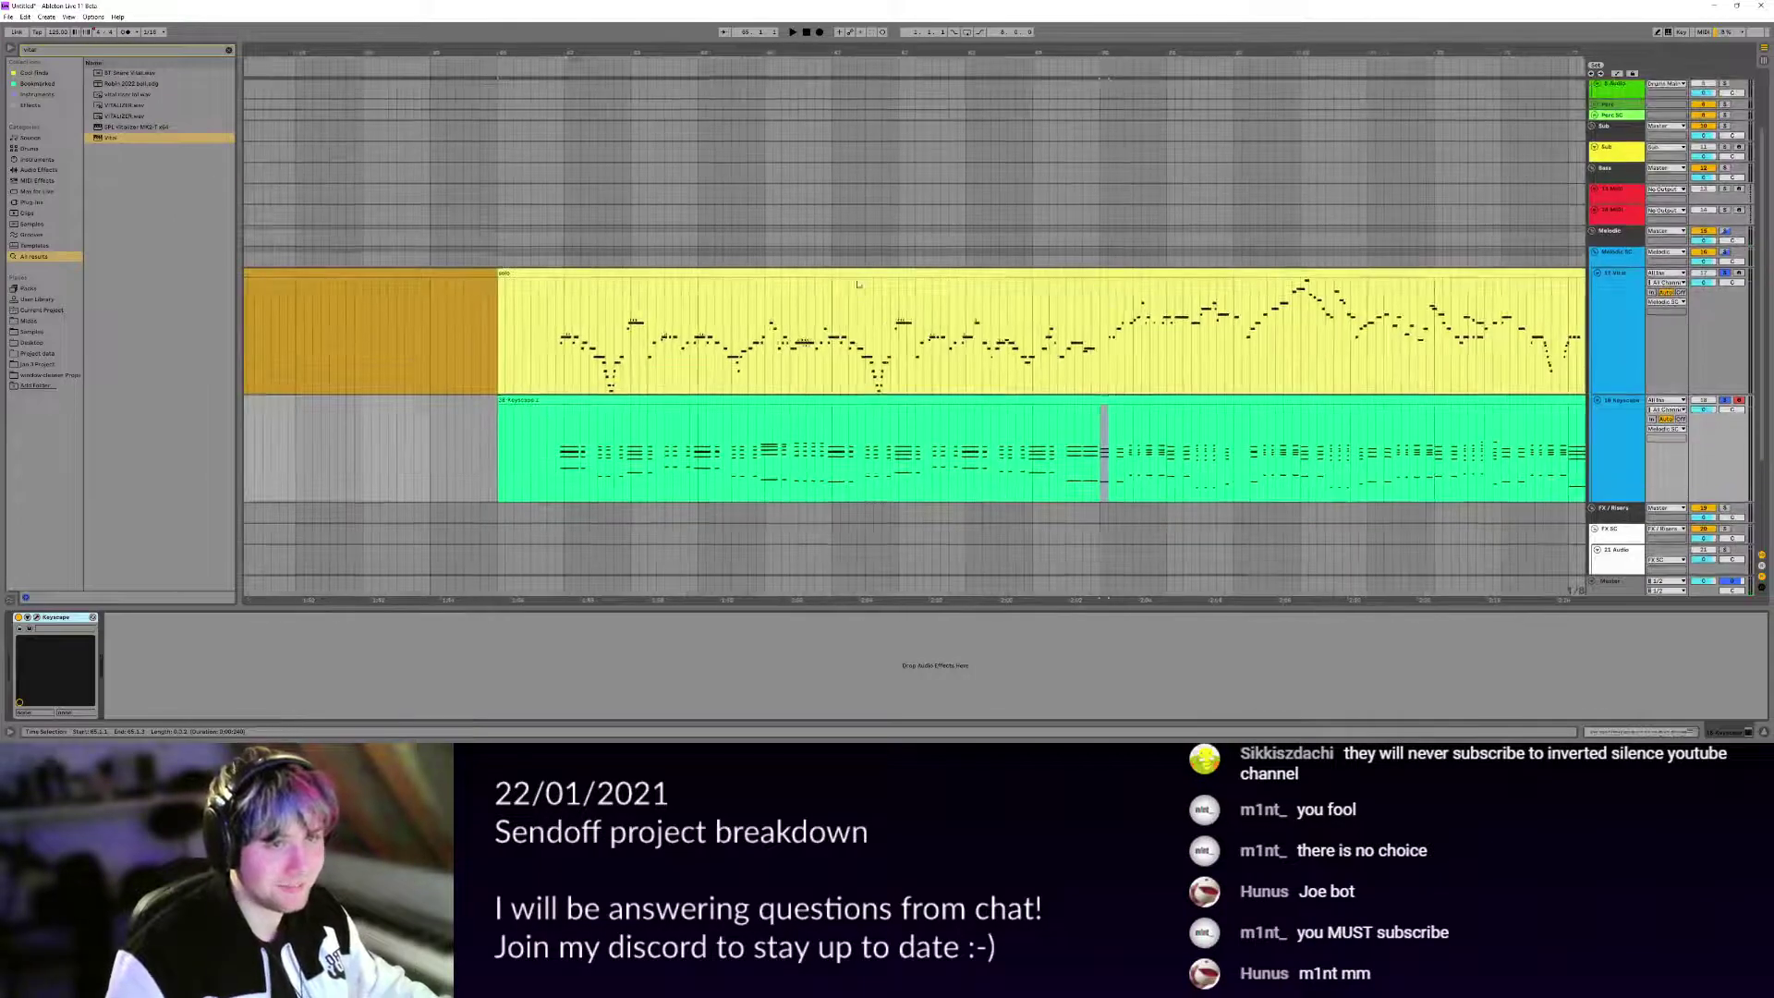
pyautogui.doubleClick(859, 275)
pyautogui.moveTo(247, 389); pyautogui.dragTo(244, 292)
pyautogui.scroll(4, 344, 249)
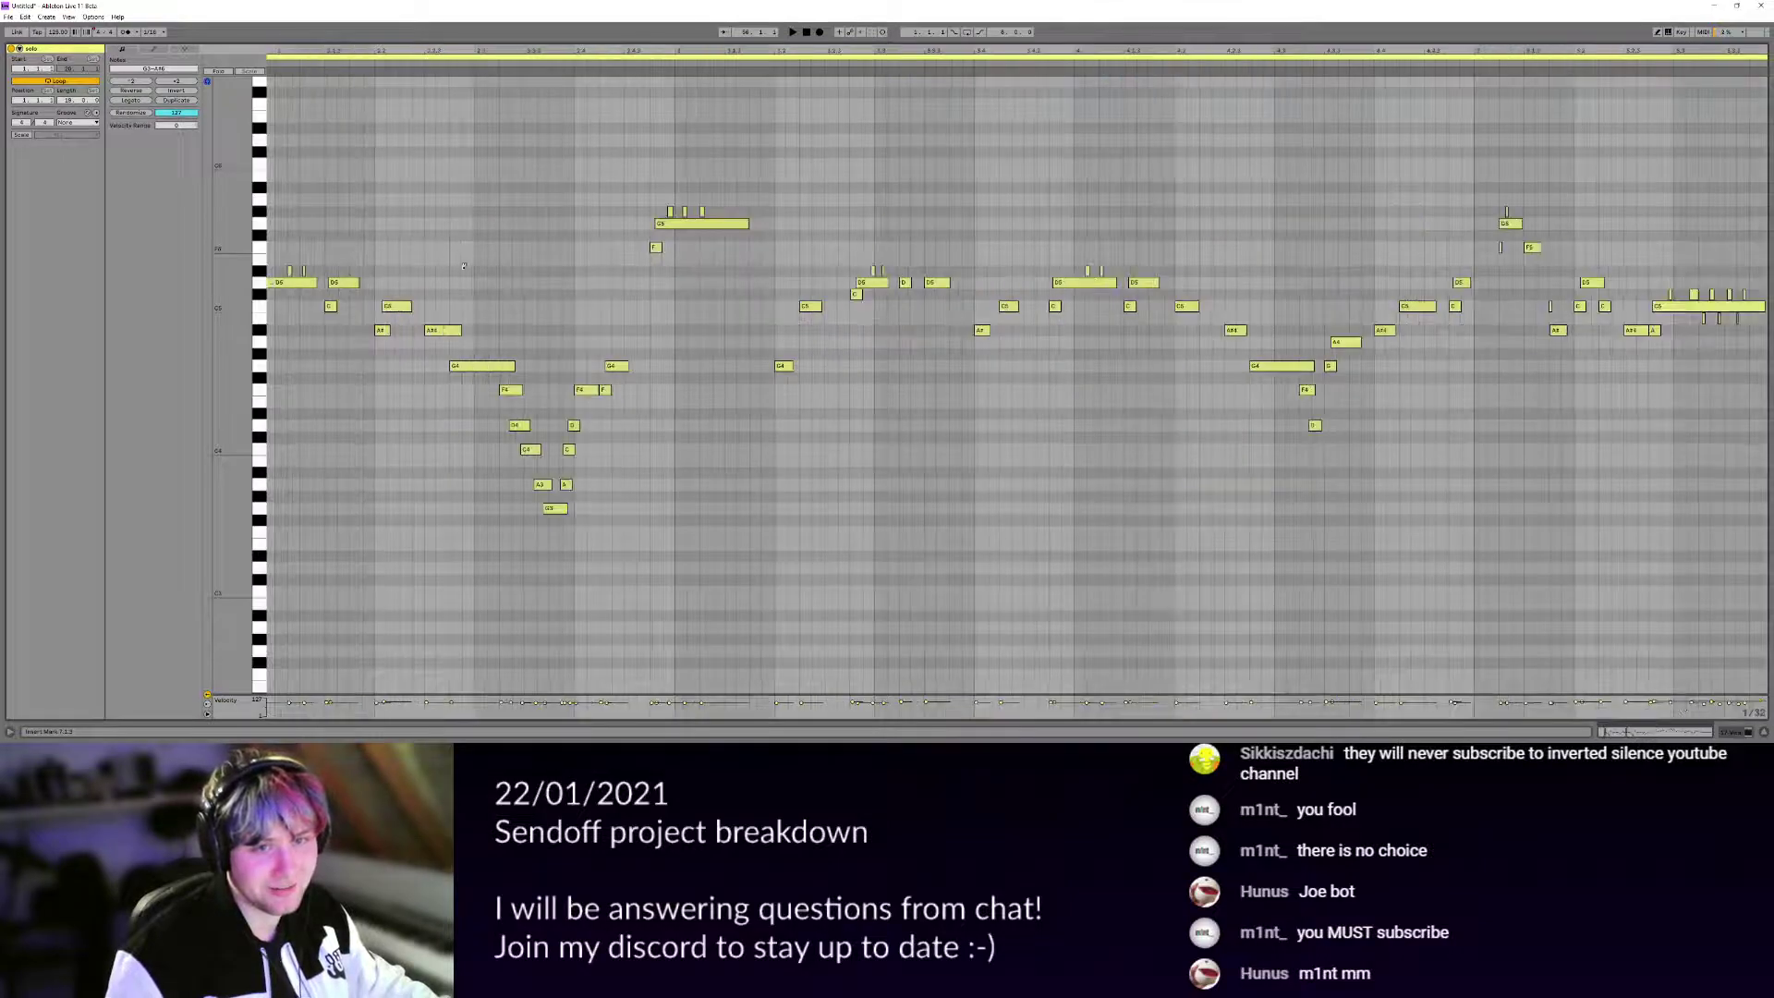
# Pick out the main notes of the lead melody one by one through bars 2 and 3.
pyautogui.moveTo(356, 298); pyautogui.dragTo(535, 333)
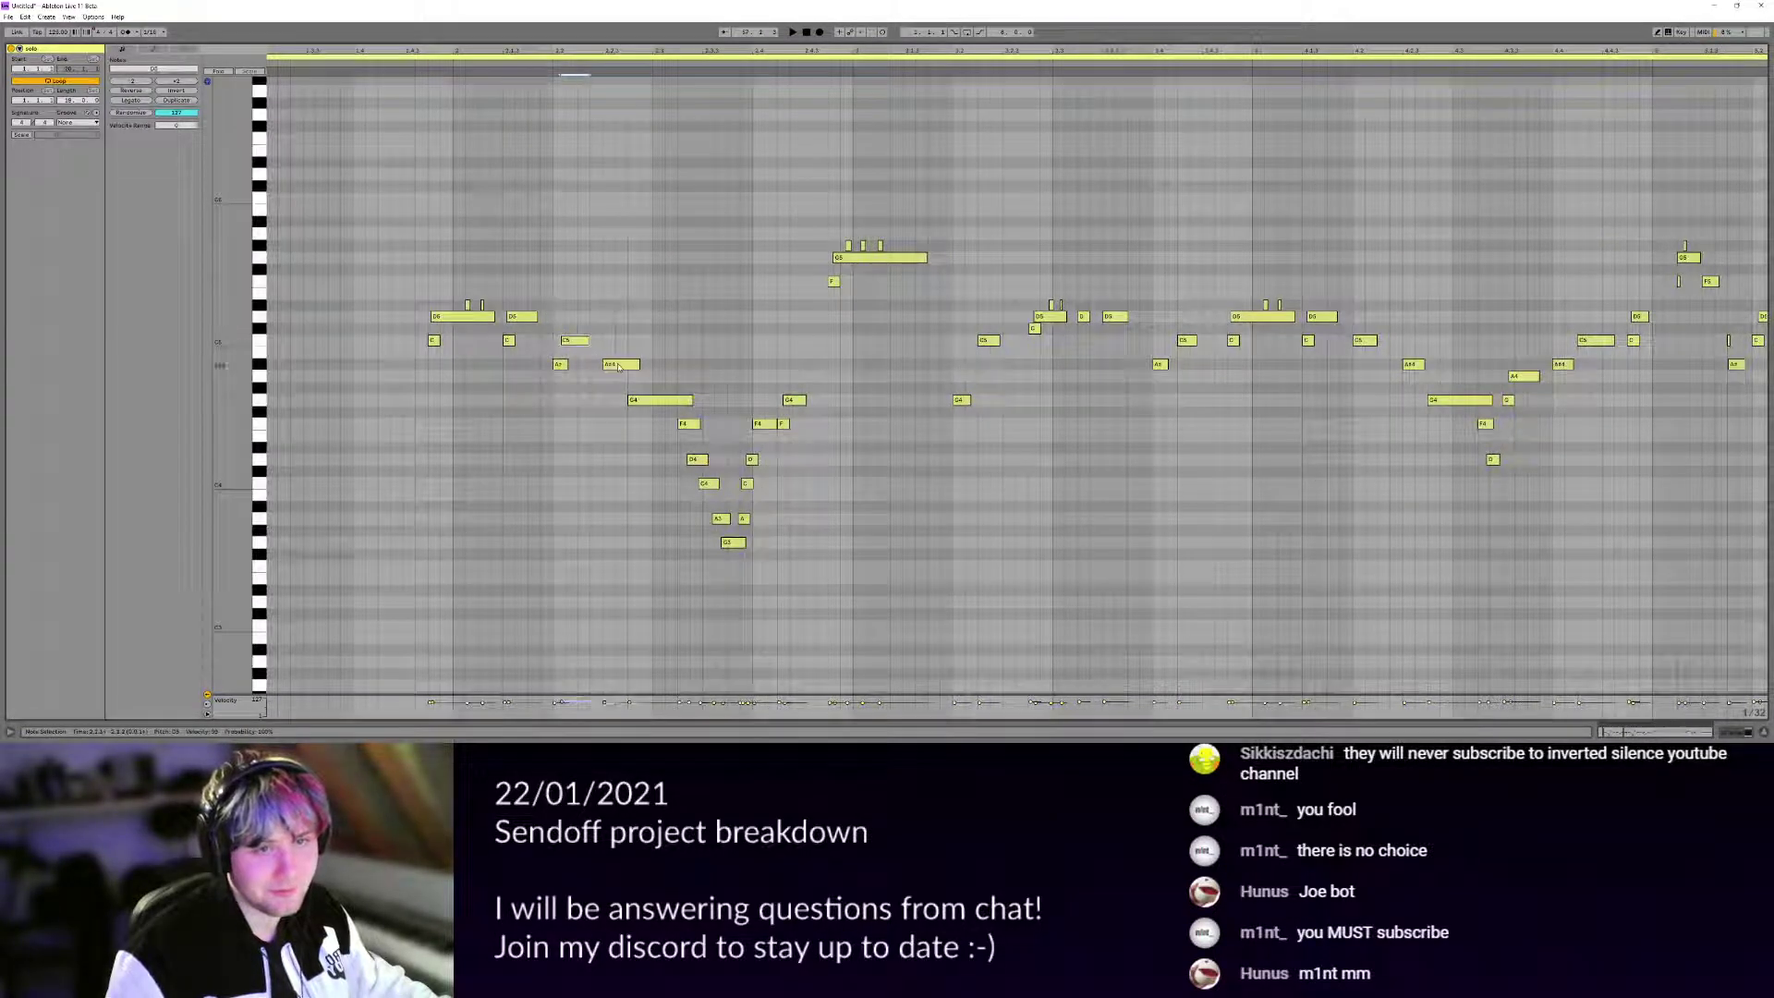
pyautogui.click(682, 402)
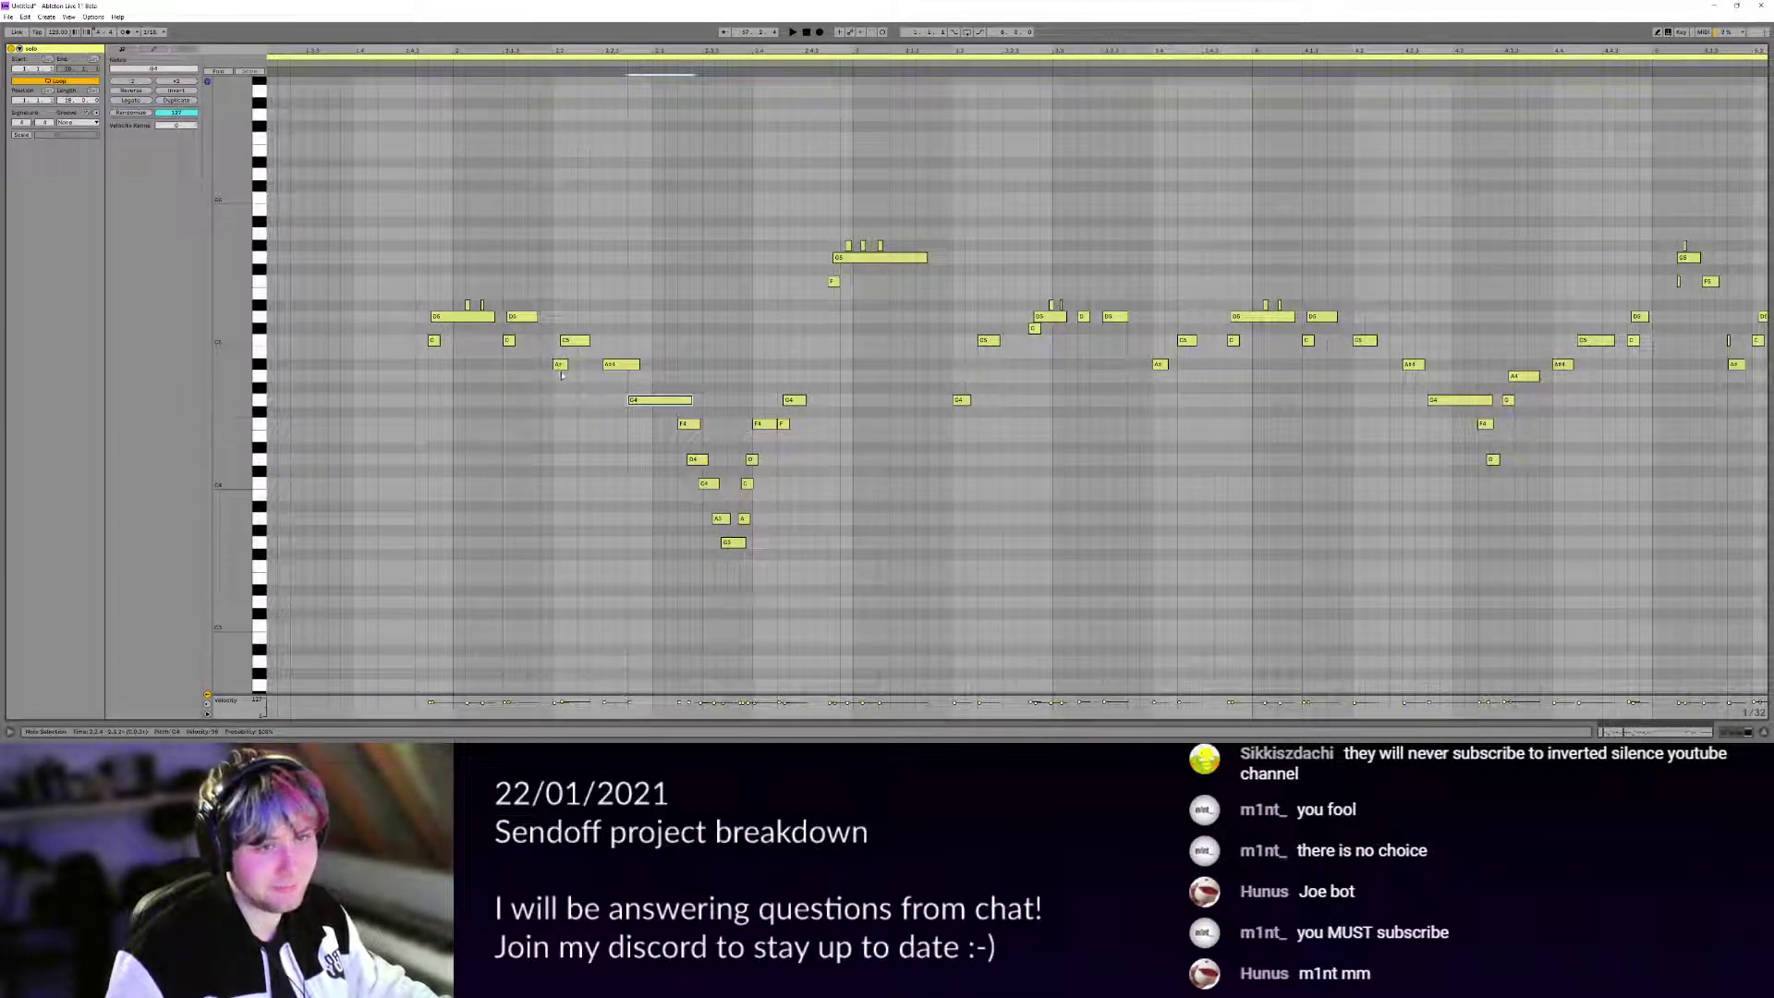
pyautogui.click(764, 424)
pyautogui.click(795, 401)
pyautogui.click(884, 260)
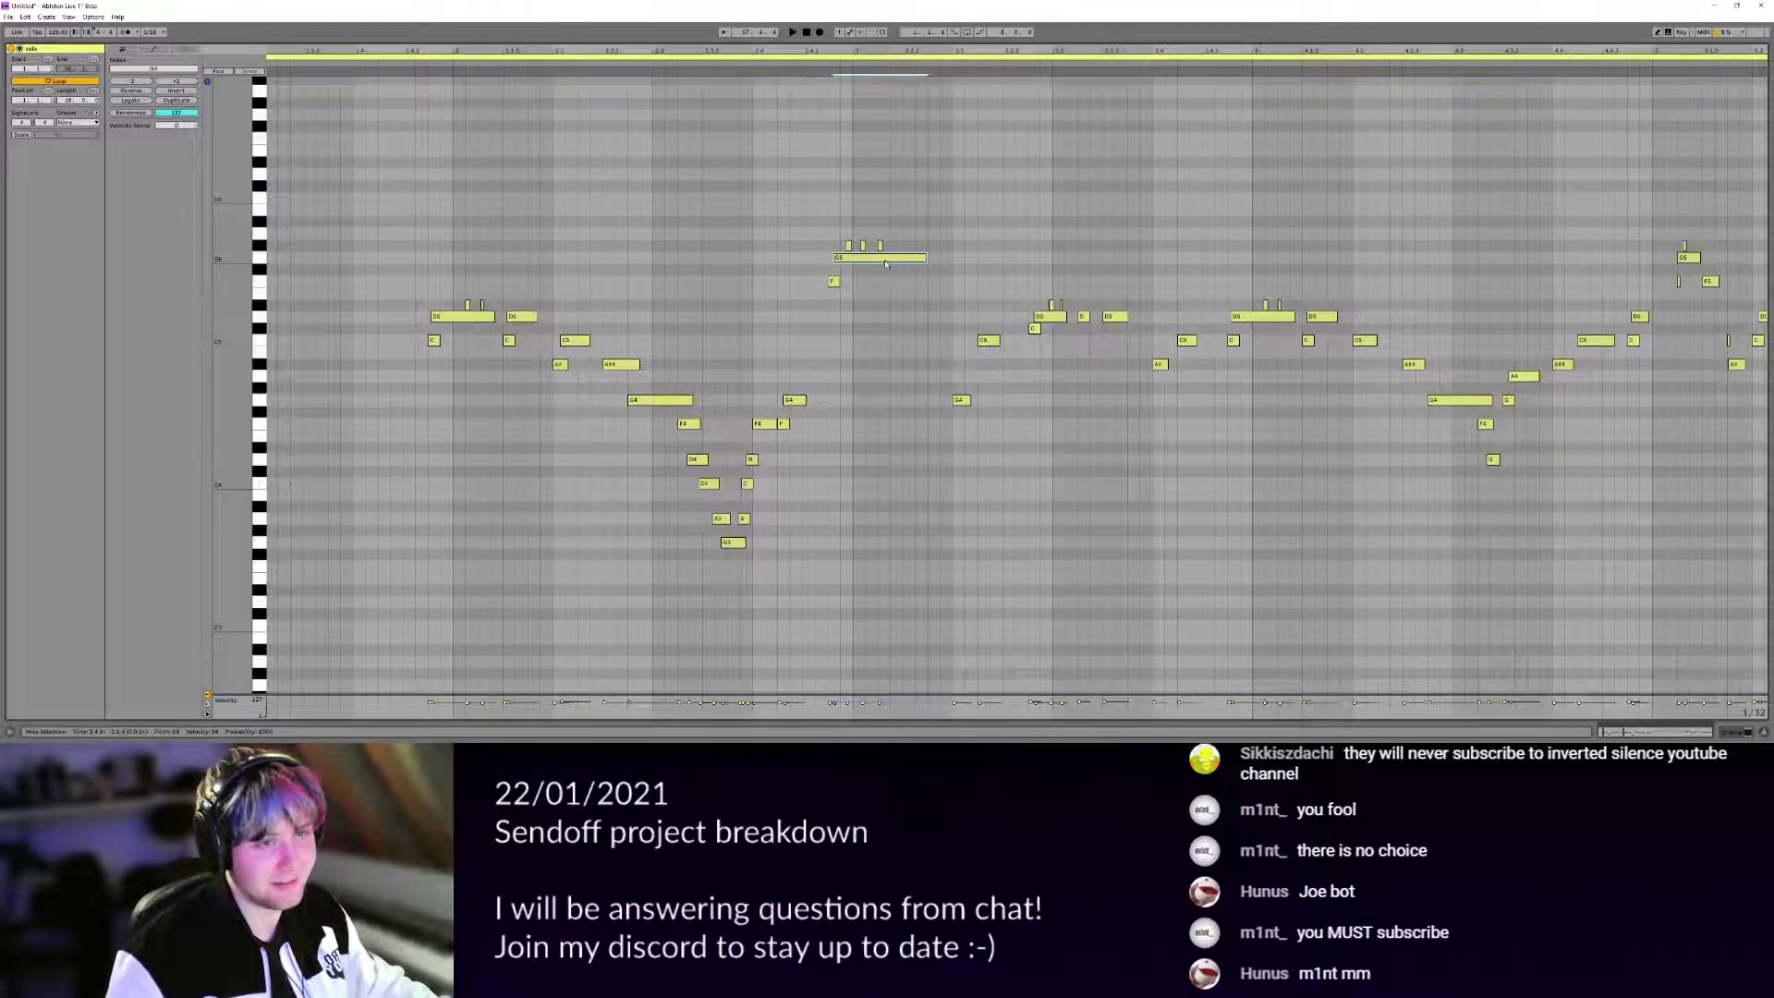
pyautogui.click(968, 404)
pyautogui.click(985, 344)
pyautogui.click(1038, 316)
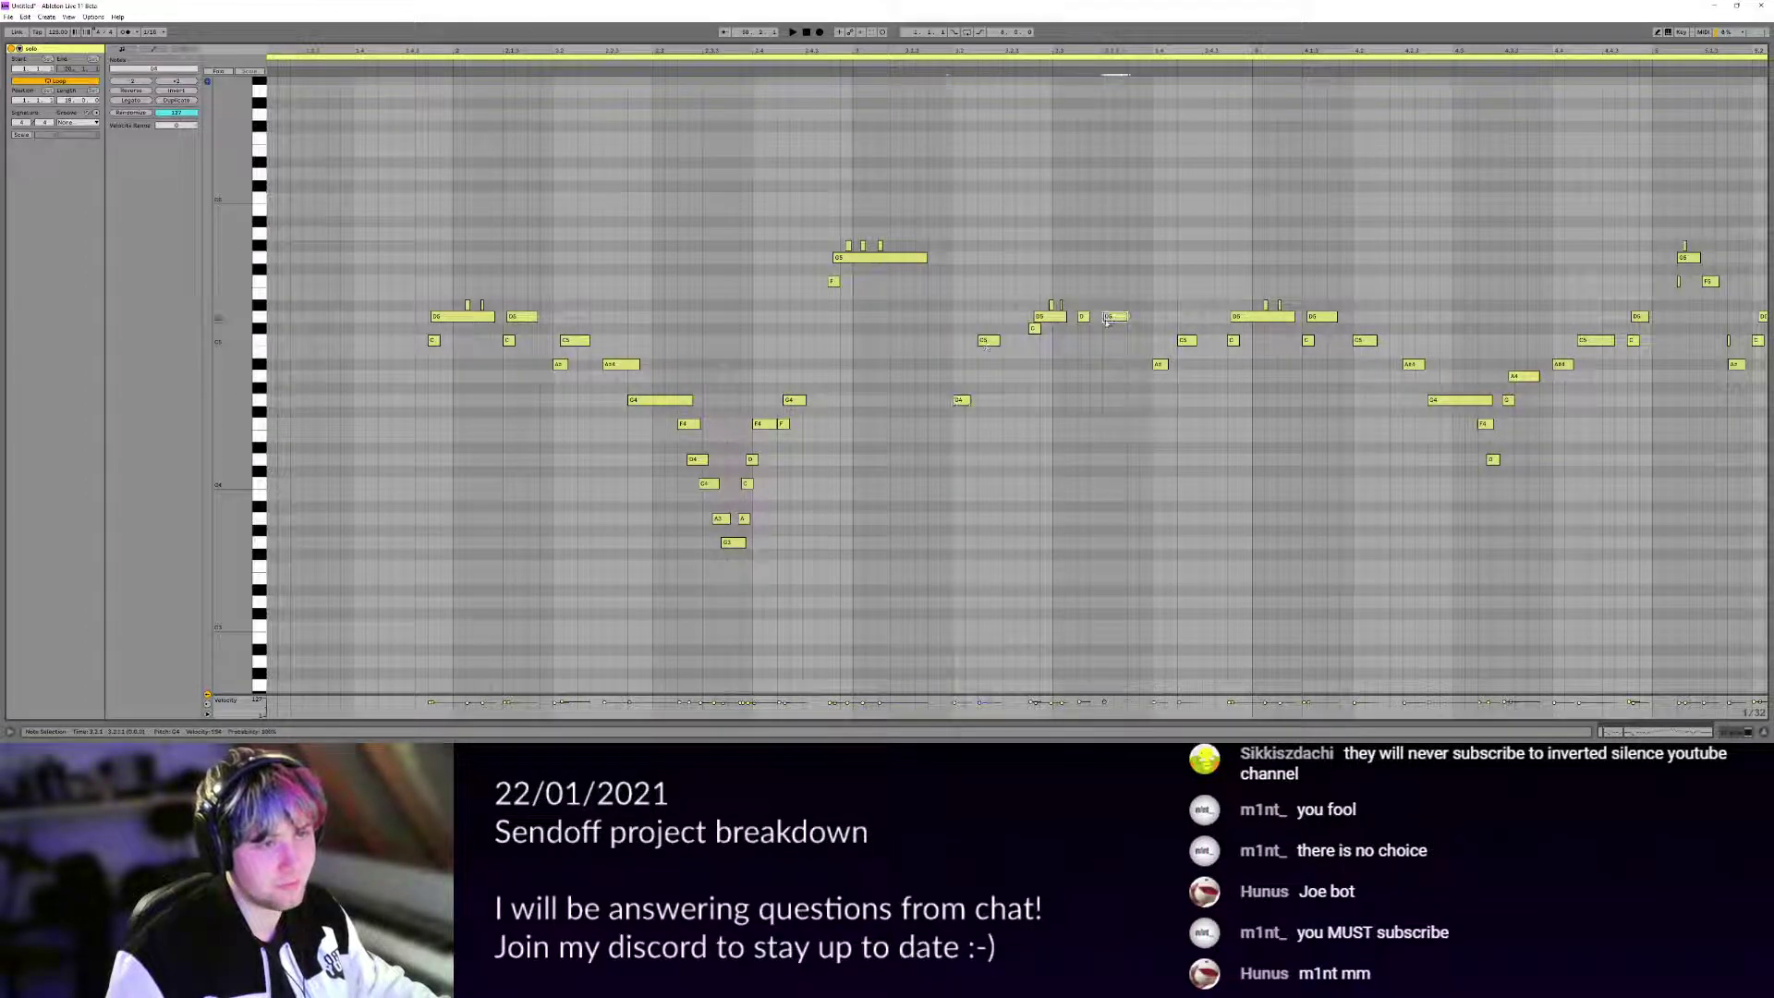
# Pick out the descending main notes that open bar 4 of the lead melody.
pyautogui.moveTo(1107, 322); pyautogui.dragTo(1031, 336)
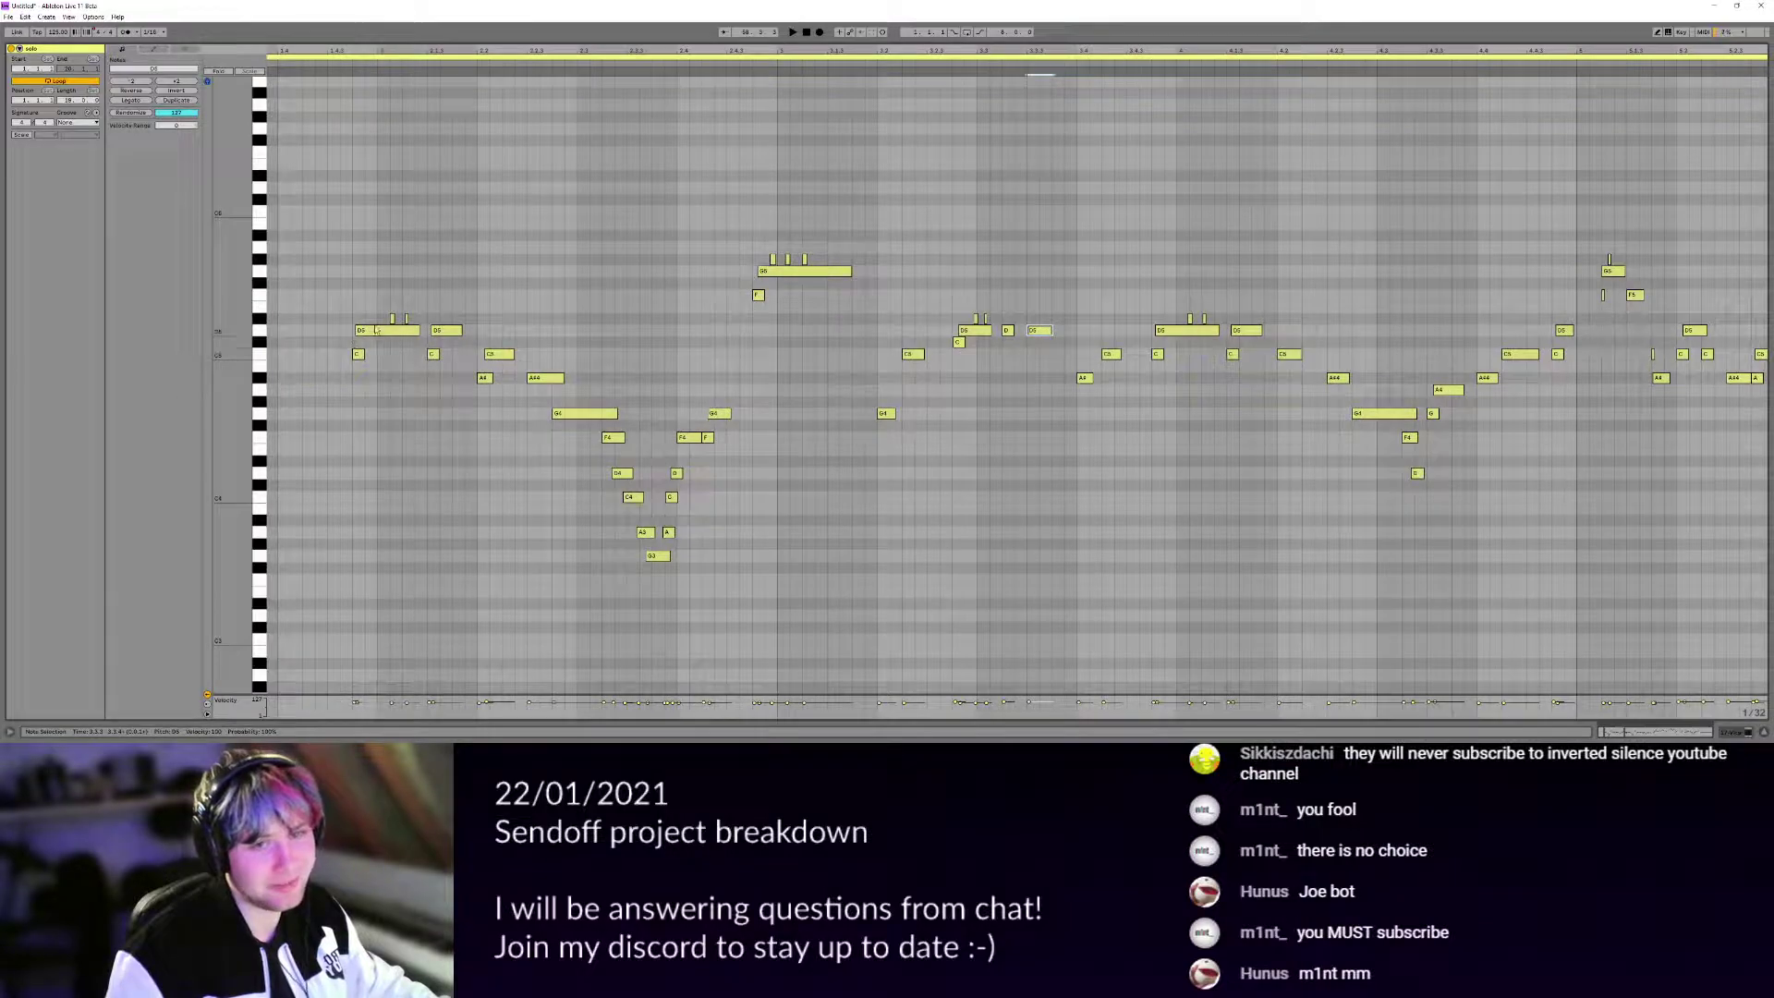
pyautogui.click(1186, 331)
pyautogui.click(1246, 330)
pyautogui.click(1289, 354)
pyautogui.click(1338, 378)
pyautogui.click(1383, 414)
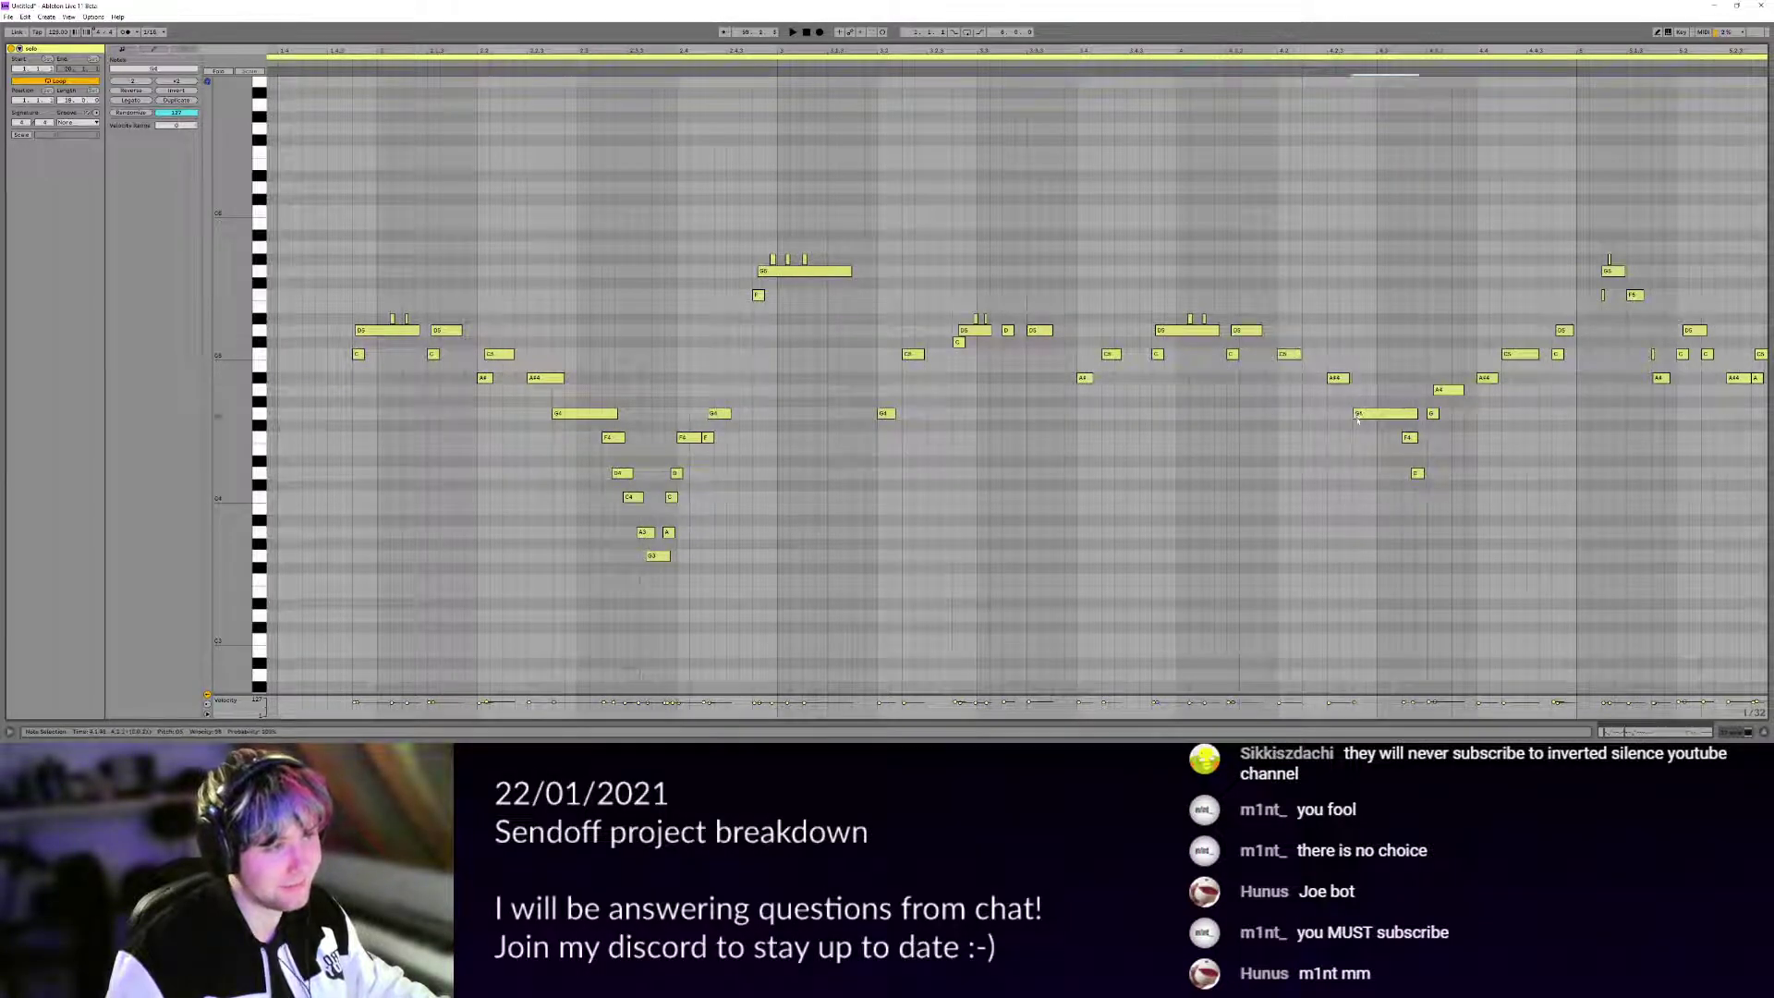
# Pick out the rising notes leading into bar 5 of the lead melody and select the whole phrase in that bar.
pyautogui.moveTo(1540, 294); pyautogui.dragTo(978, 410)
pyautogui.hscroll(6, 978, 411)
pyautogui.click(952, 389)
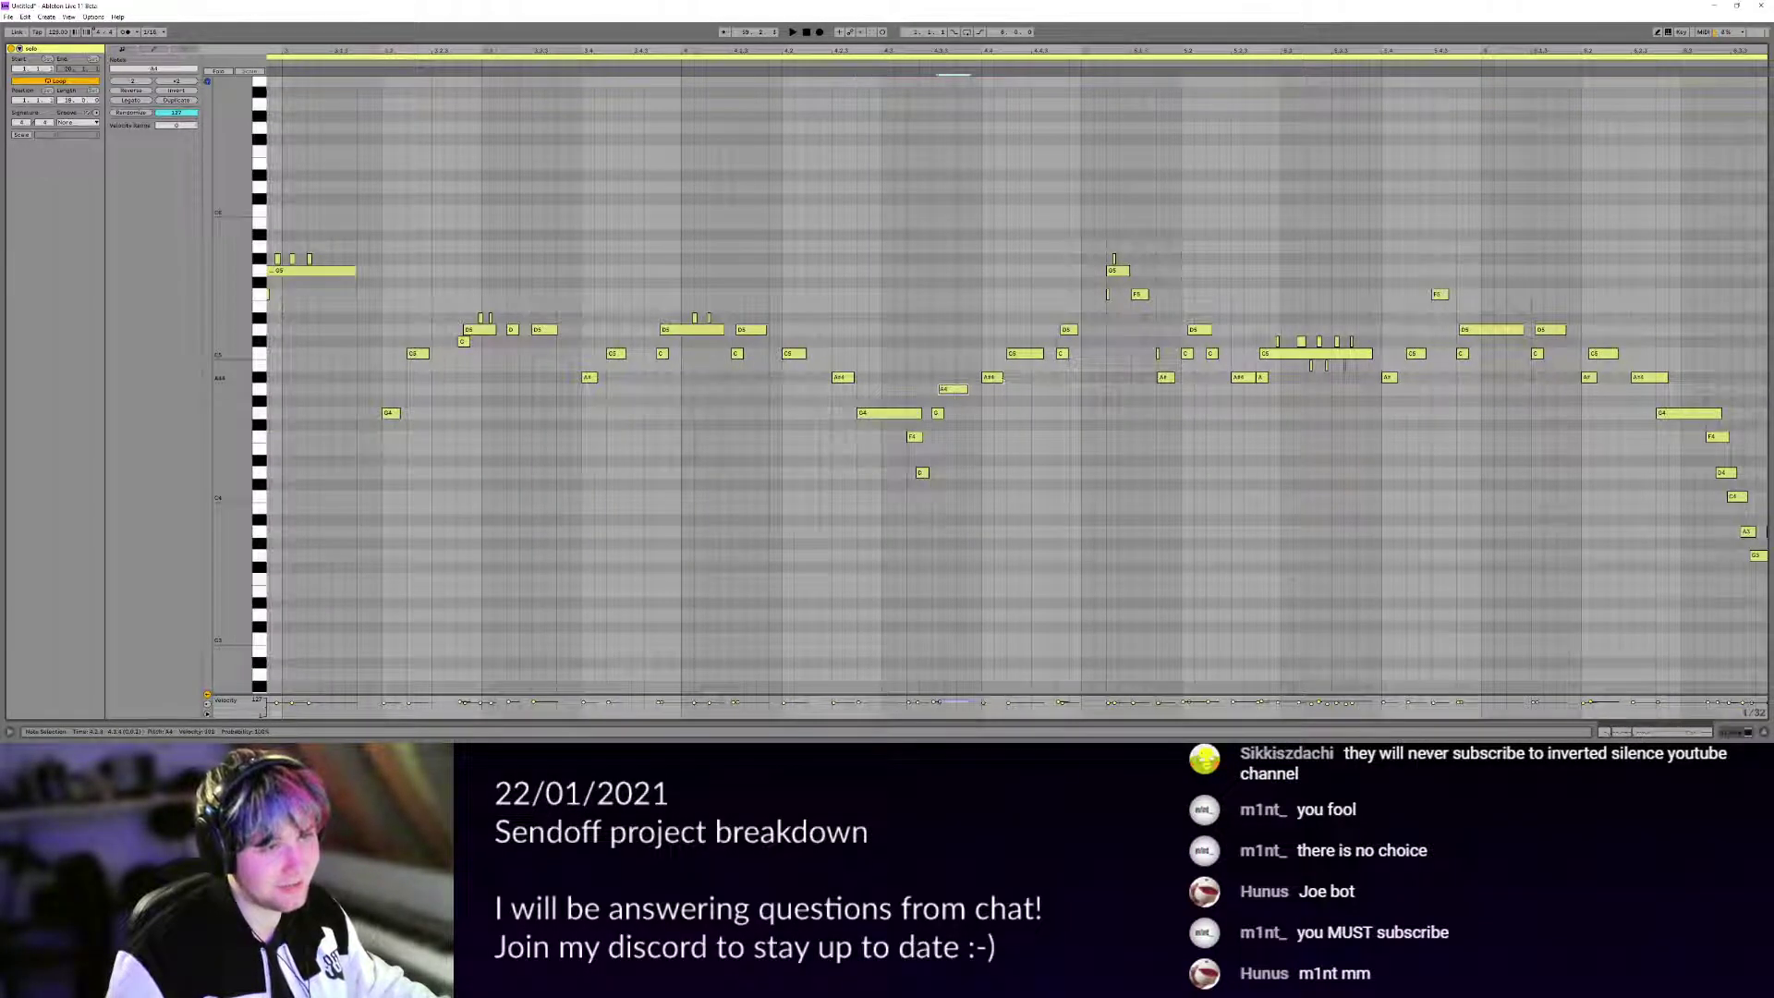
pyautogui.click(991, 377)
pyautogui.click(1025, 354)
pyautogui.click(1067, 330)
pyautogui.click(1118, 270)
pyautogui.moveTo(1091, 239); pyautogui.dragTo(1512, 440)
pyautogui.scroll(-4, 1277, 416)
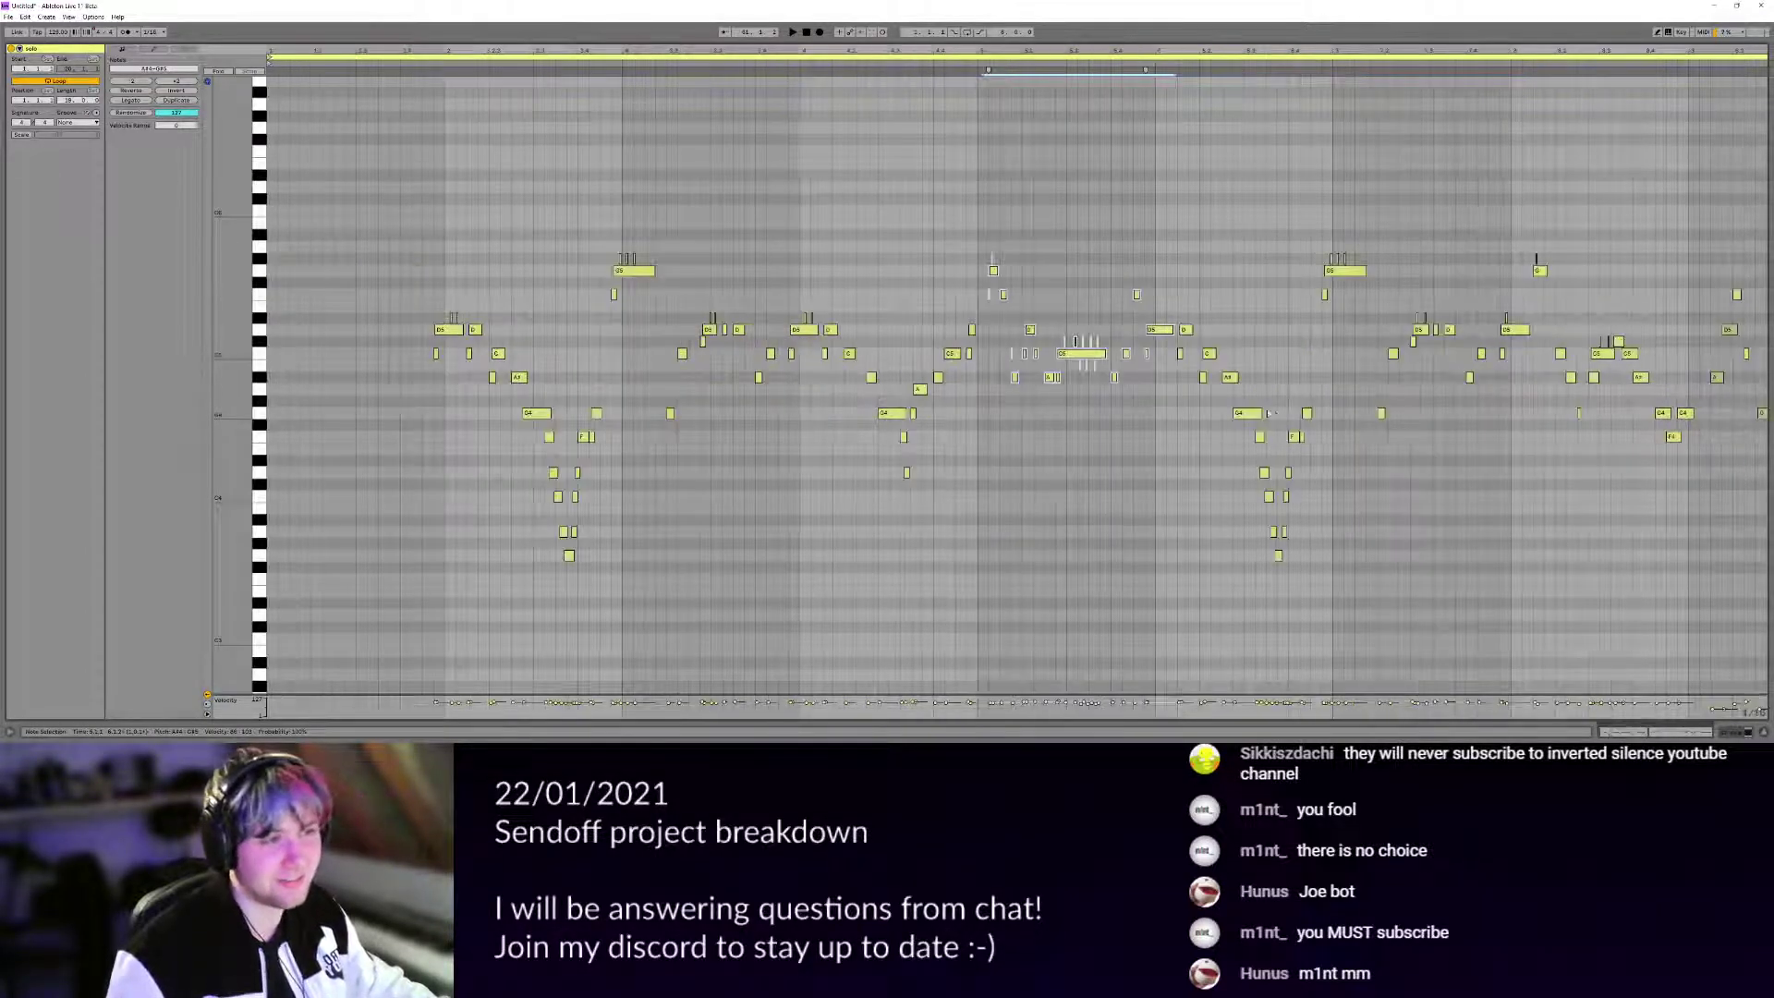
# Return to the arrangement and mark the first half of the yellow lead melody clip.
pyautogui.hscroll(2, 960, 208)
pyautogui.click(926, 214)
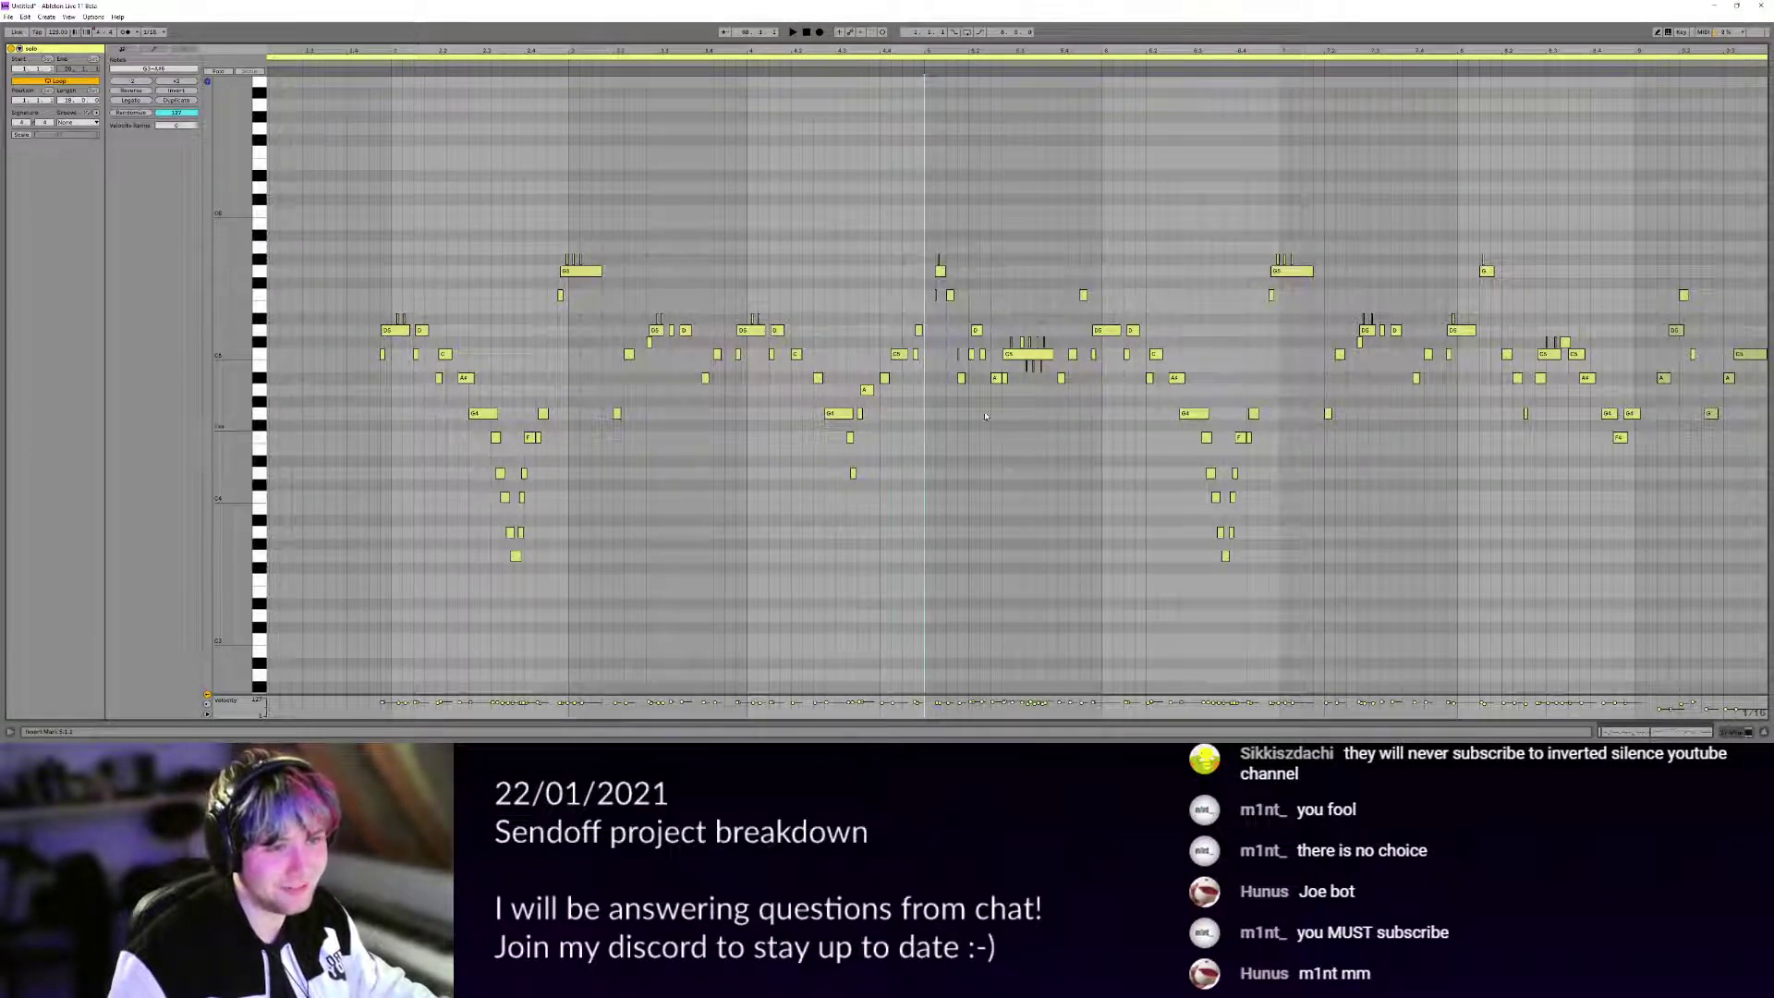
pyautogui.hotkey('shift', 'Tab')
pyautogui.moveTo(549, 321); pyautogui.dragTo(1233, 323)
pyautogui.moveTo(545, 217); pyautogui.dragTo(1109, 220)
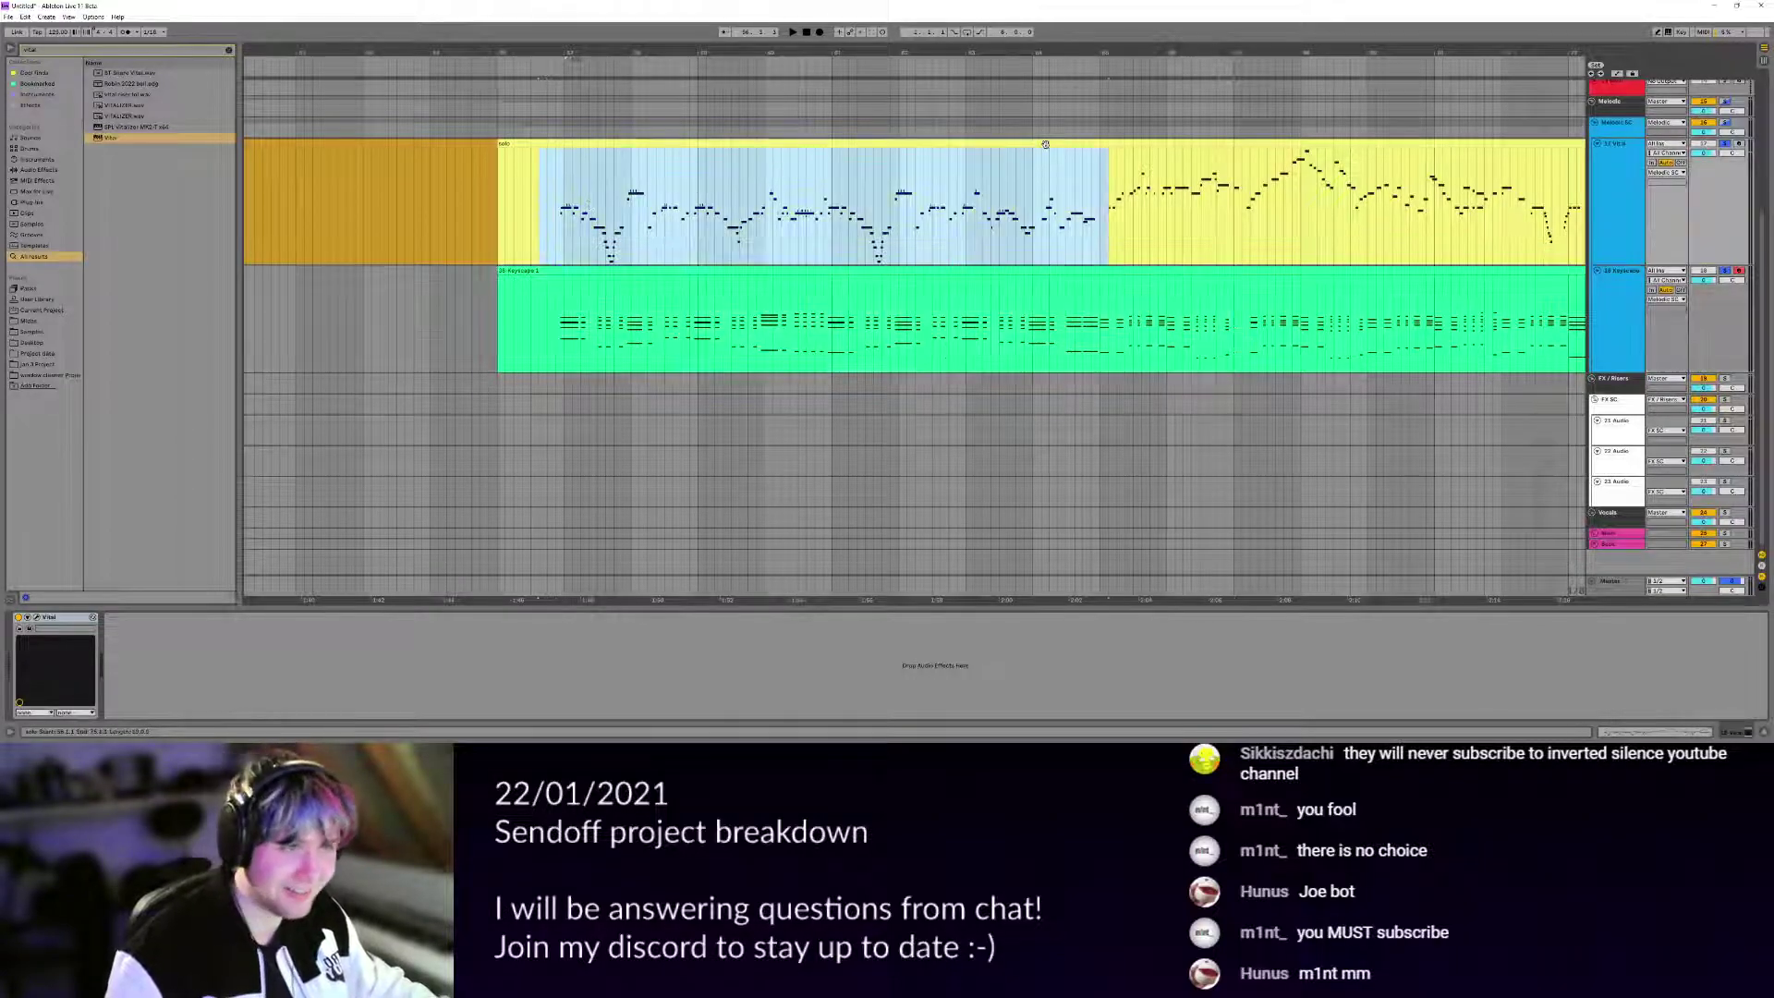
# Reopen the lead melody clip and compare its repeating opening phrases with the contour of the full melody.
pyautogui.hotkey('shift', 'Tab')
pyautogui.scroll(1, 1036, 289)
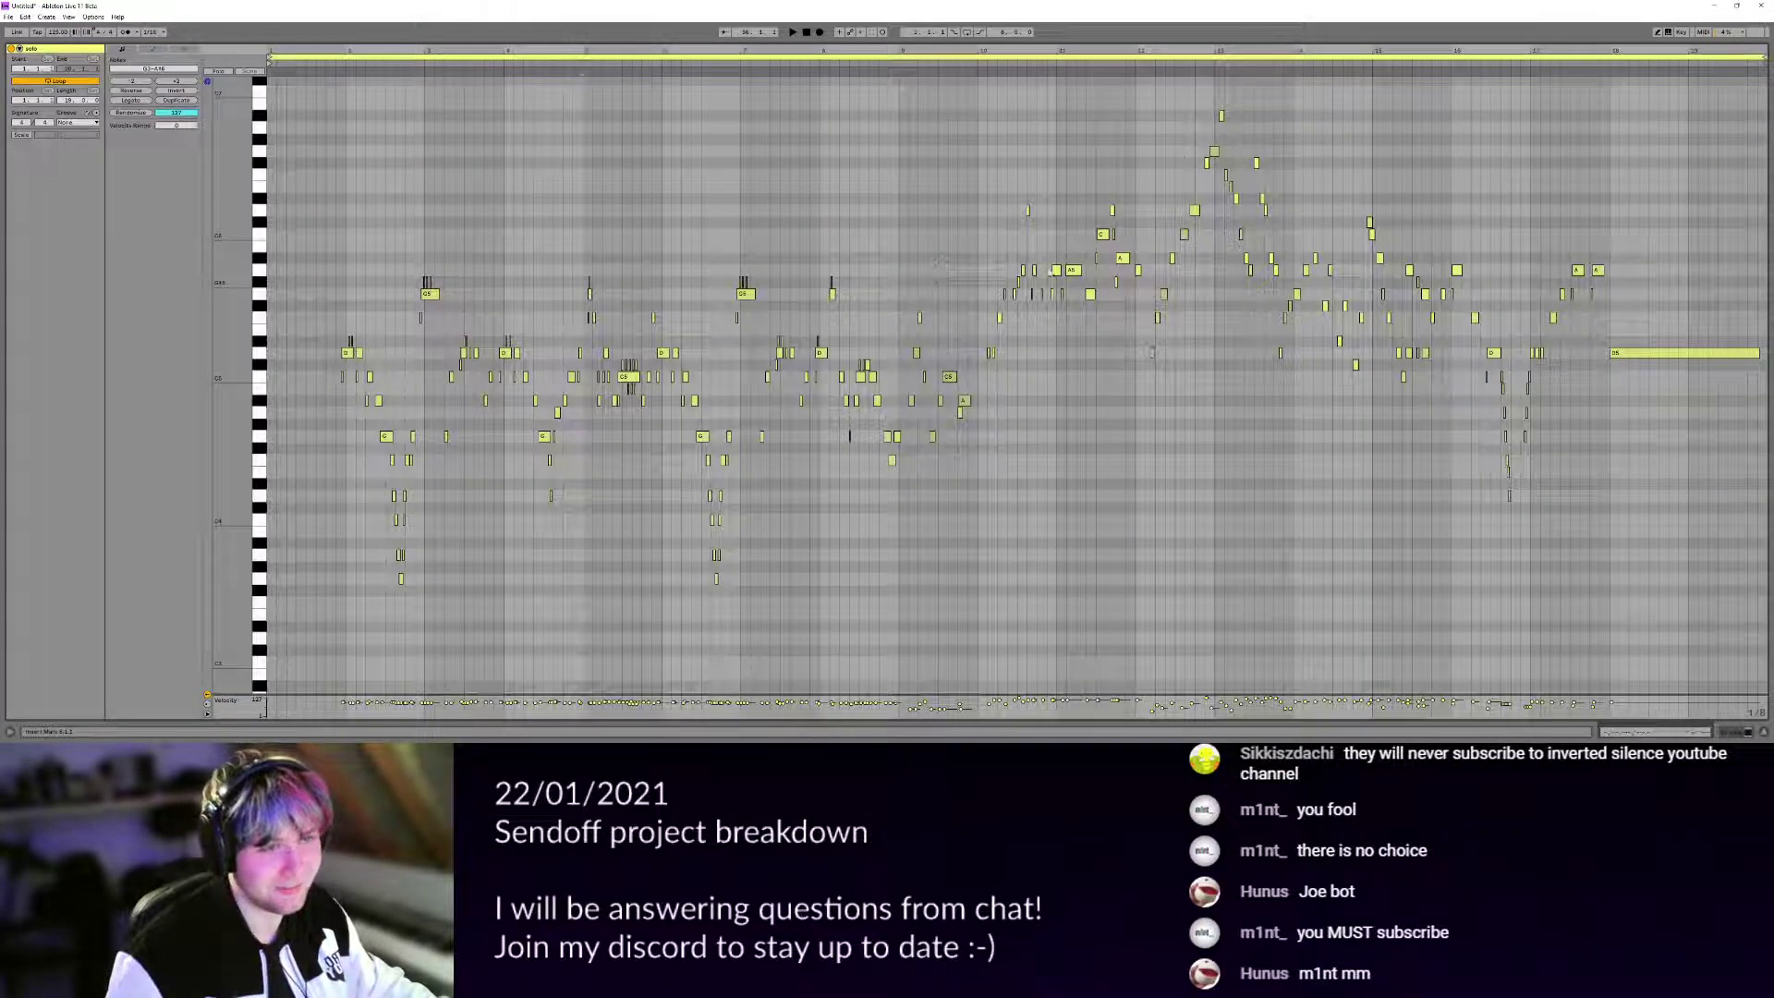
pyautogui.scroll(3, 582, 288)
pyautogui.scroll(-3, 591, 288)
pyautogui.scroll(3, 600, 287)
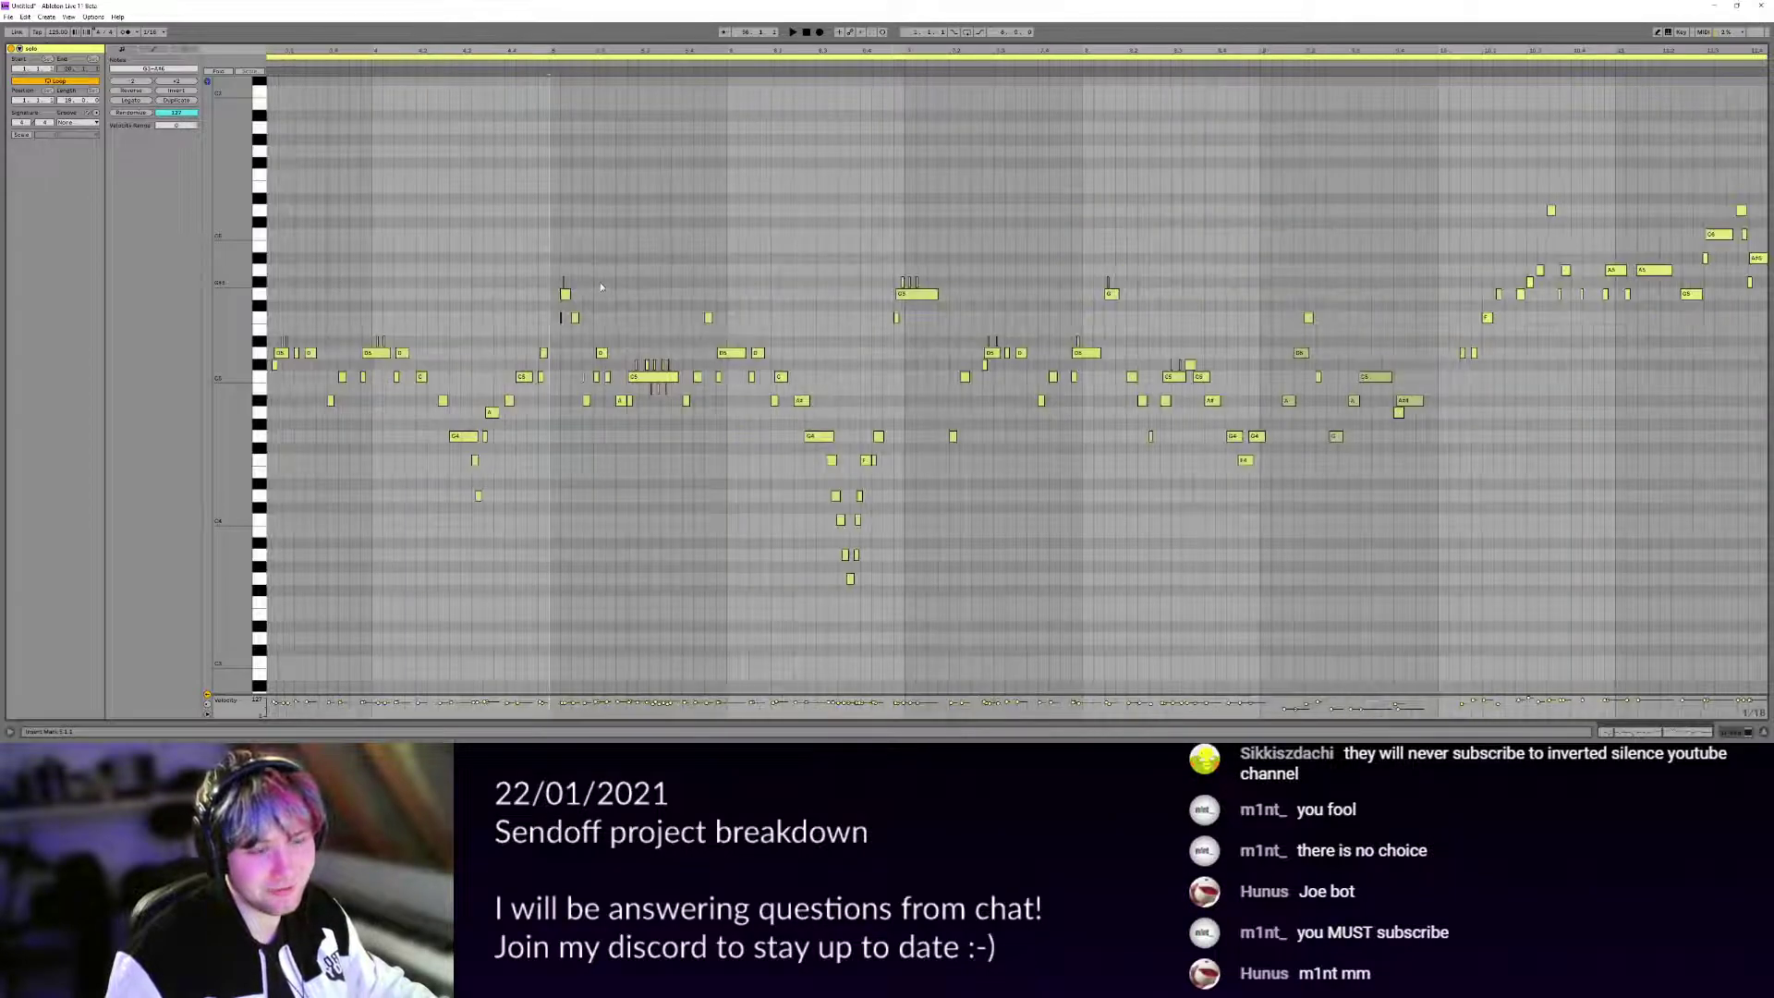
pyautogui.scroll(-3, 601, 287)
pyautogui.scroll(3, 862, 278)
pyautogui.scroll(-3, 859, 276)
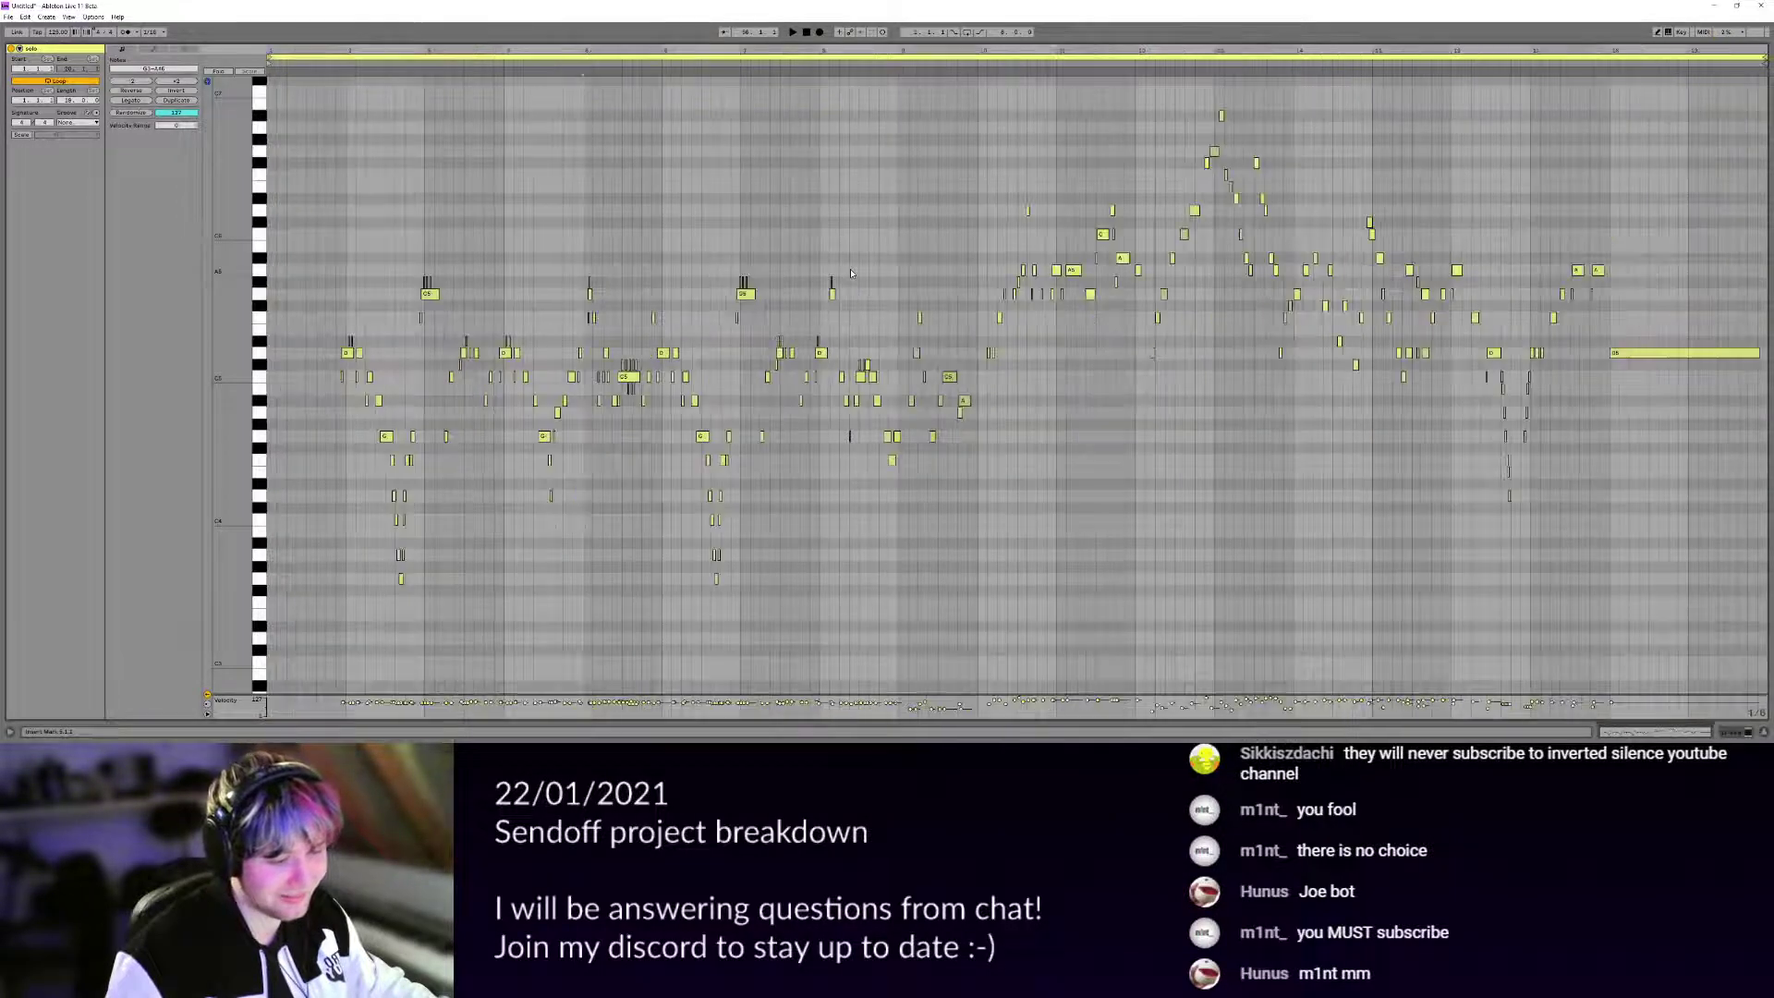
pyautogui.scroll(3, 856, 275)
pyautogui.scroll(-3, 852, 274)
pyautogui.scroll(3, 851, 274)
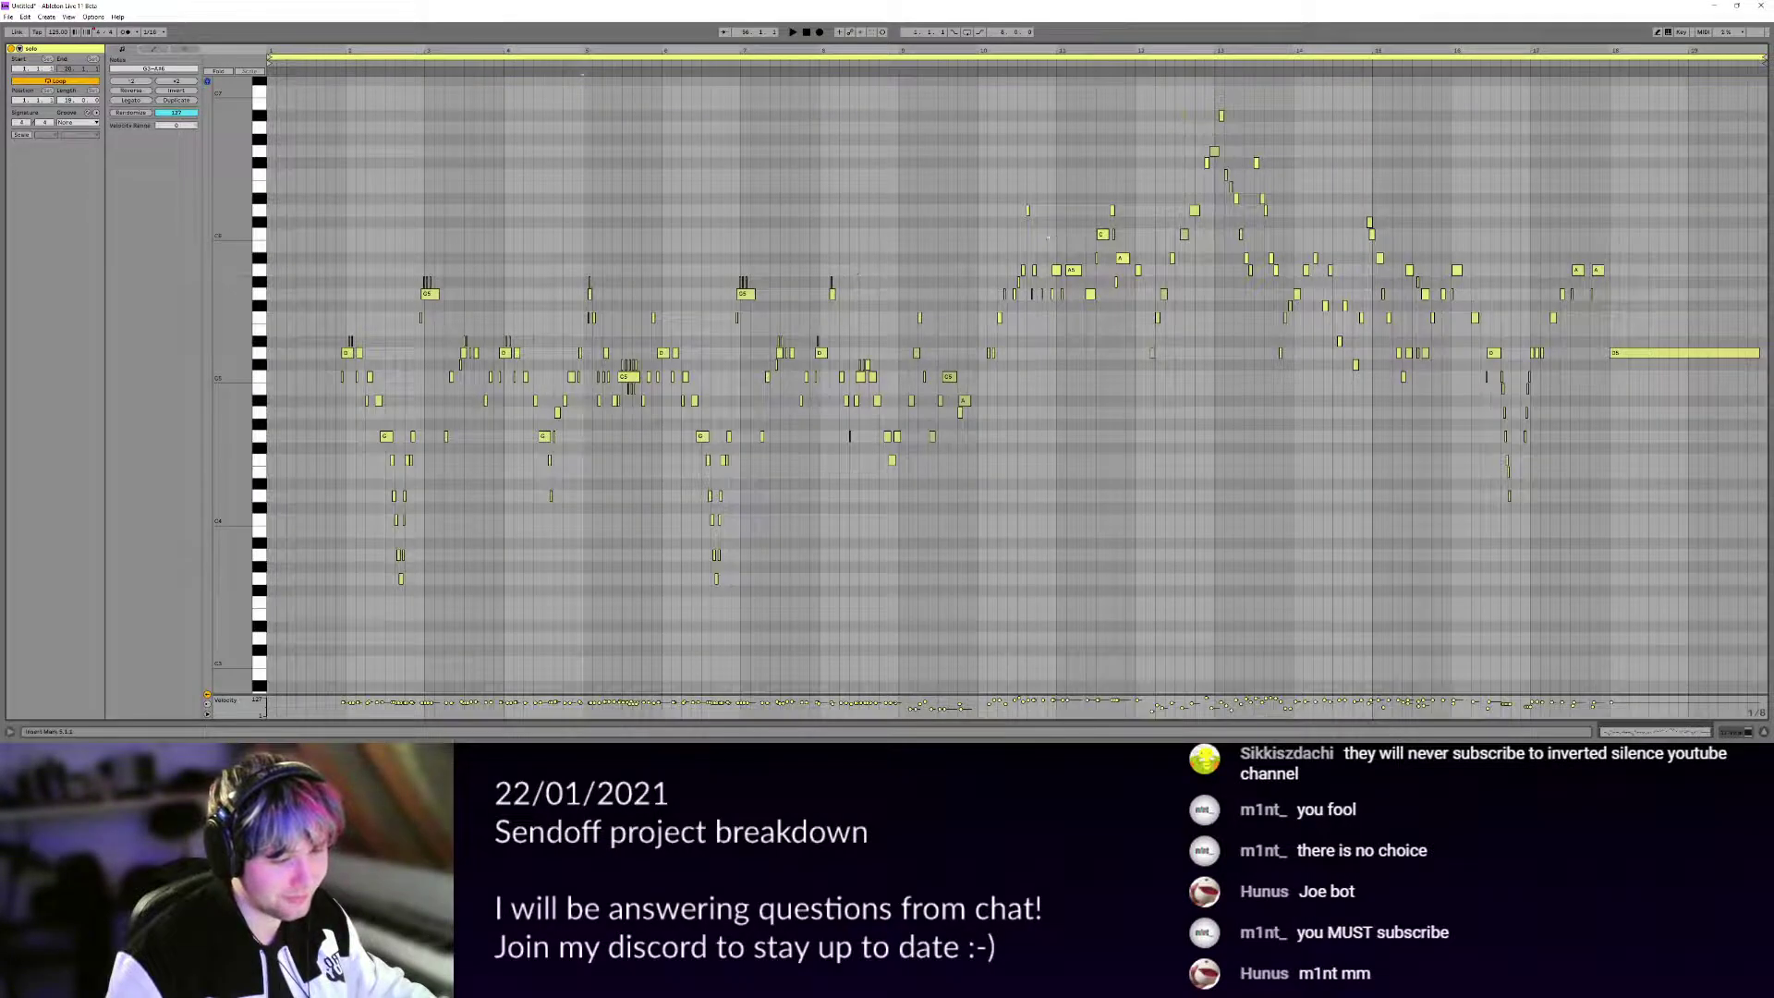
# Play the lead melody from bar 10 of the clip, where its second half begins.
pyautogui.click(988, 243)
pyautogui.press('space')
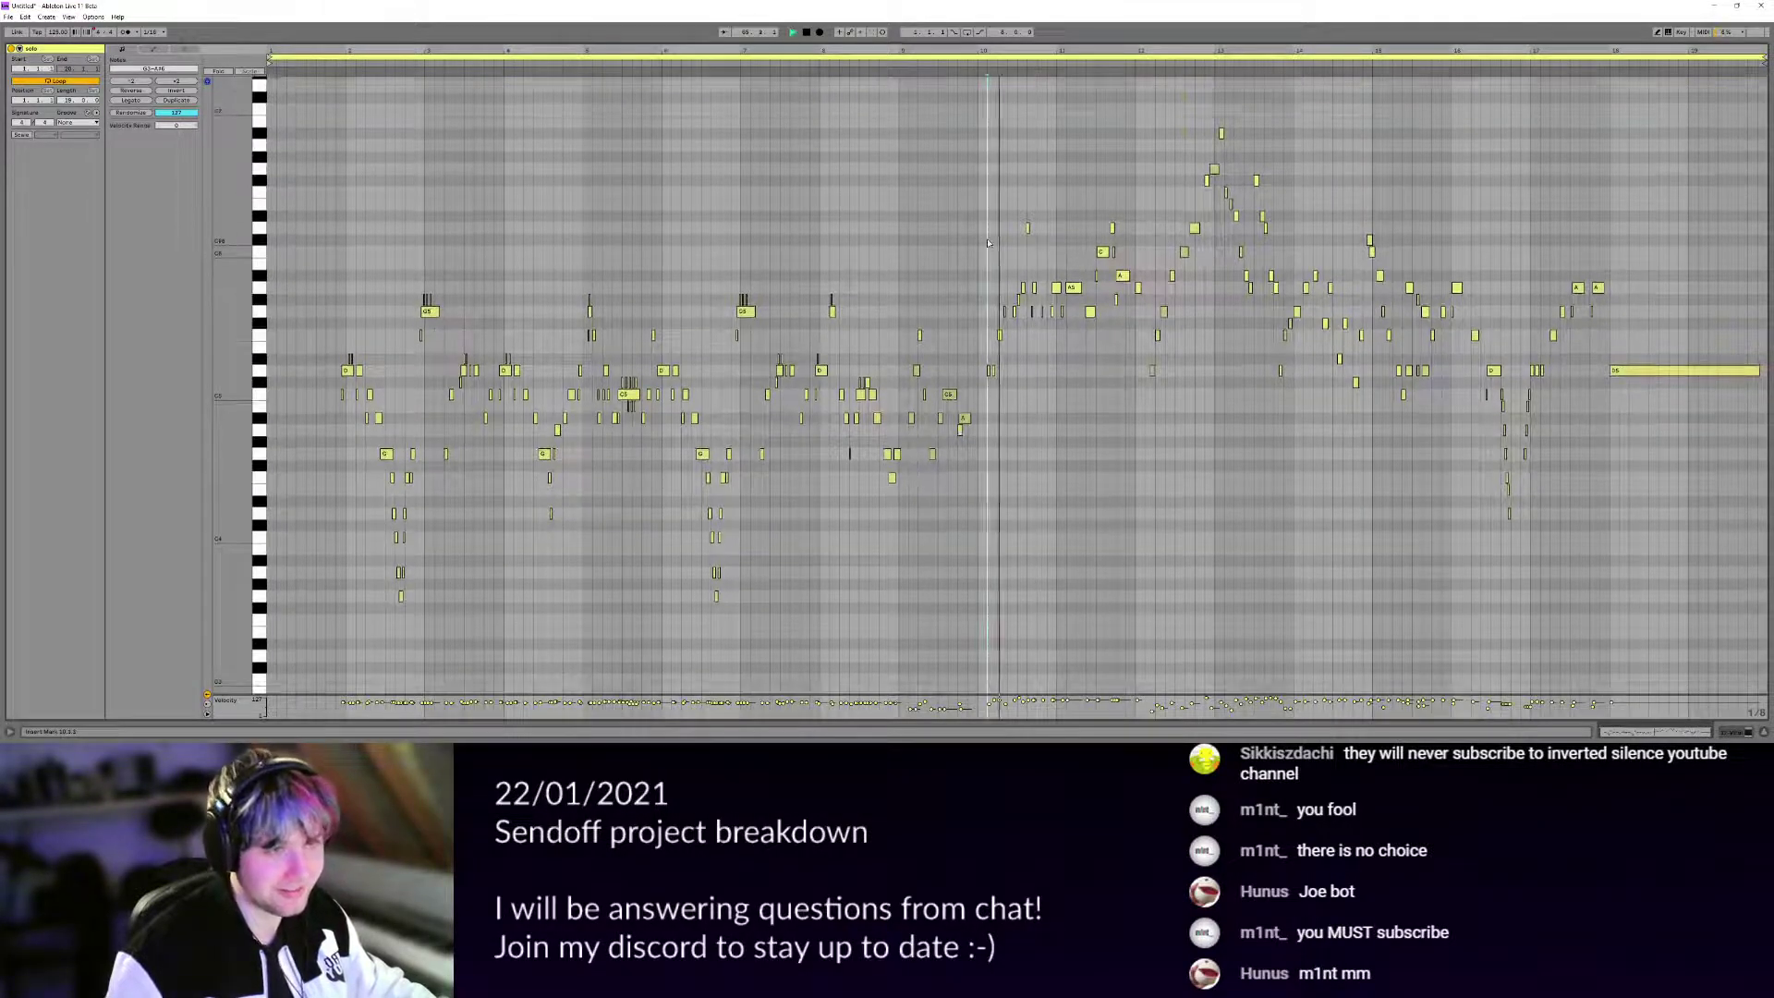
pyautogui.press('space')
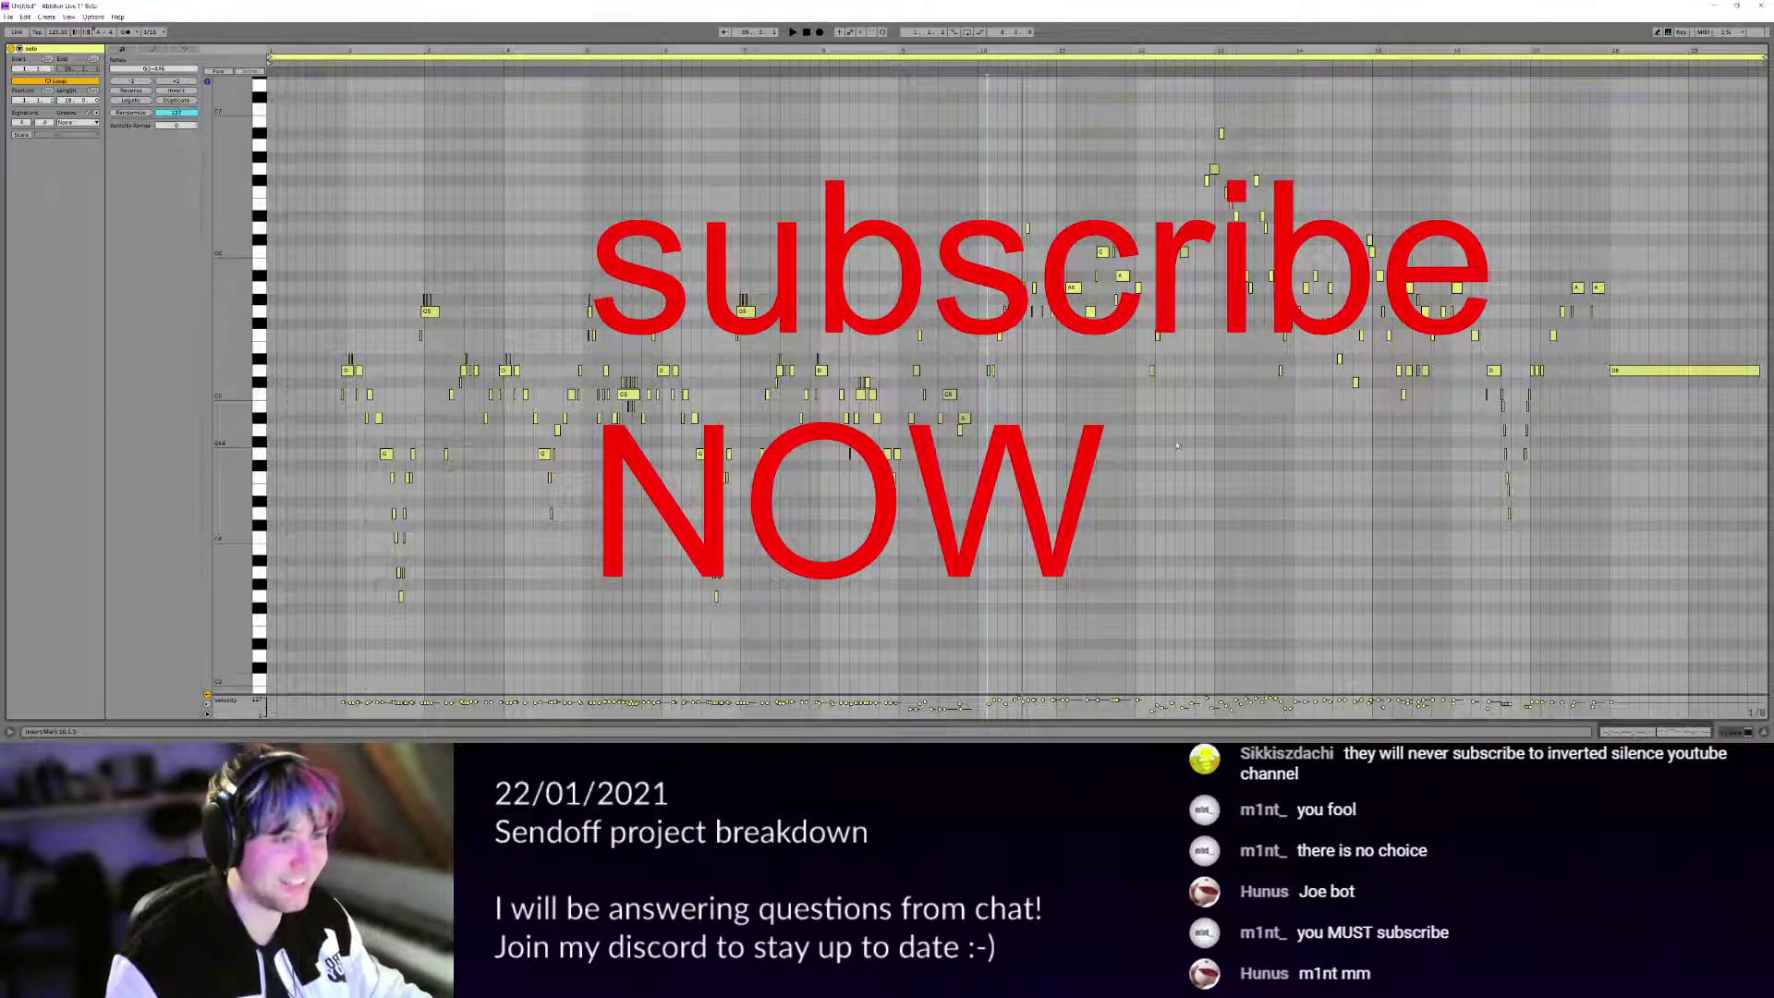
# Play the lead-in to bar 11 of the lead clip and pick out the long note opening that bar.
pyautogui.scroll(3, 1171, 425)
pyautogui.moveTo(1183, 421); pyautogui.dragTo(1013, 409)
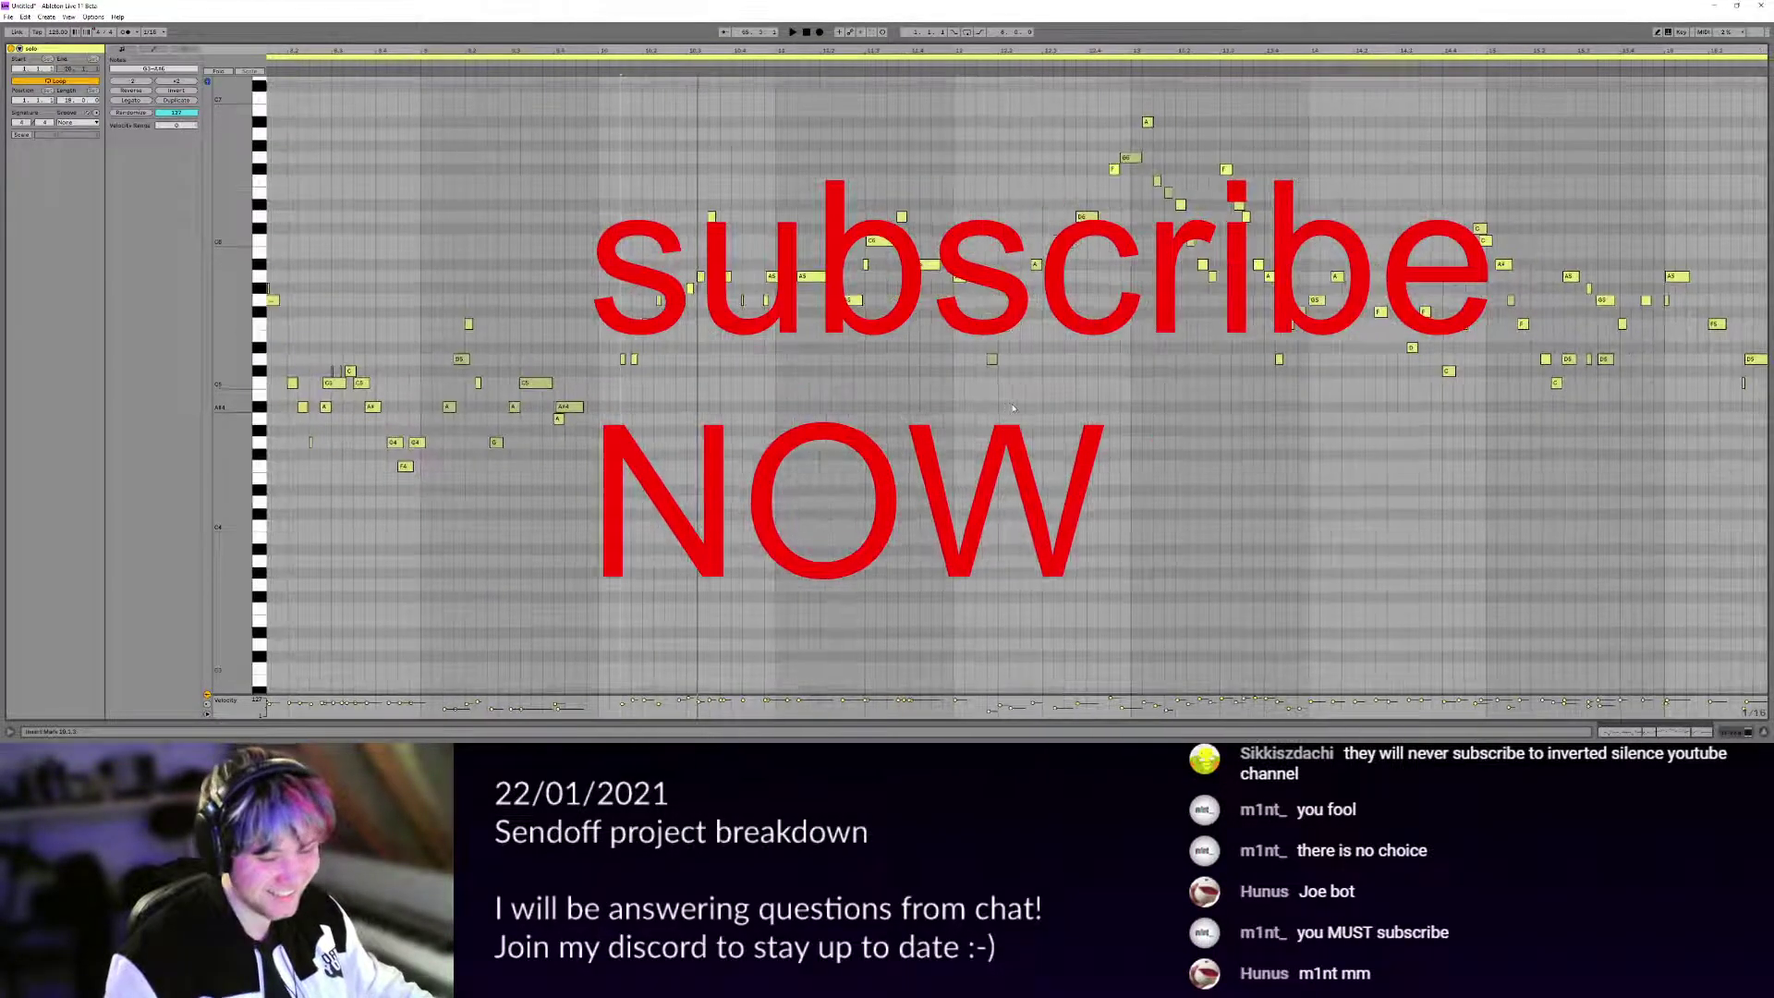
pyautogui.scroll(-4, 1012, 407)
pyautogui.click(1047, 392)
pyautogui.press('space')
pyautogui.scroll(3, 1107, 363)
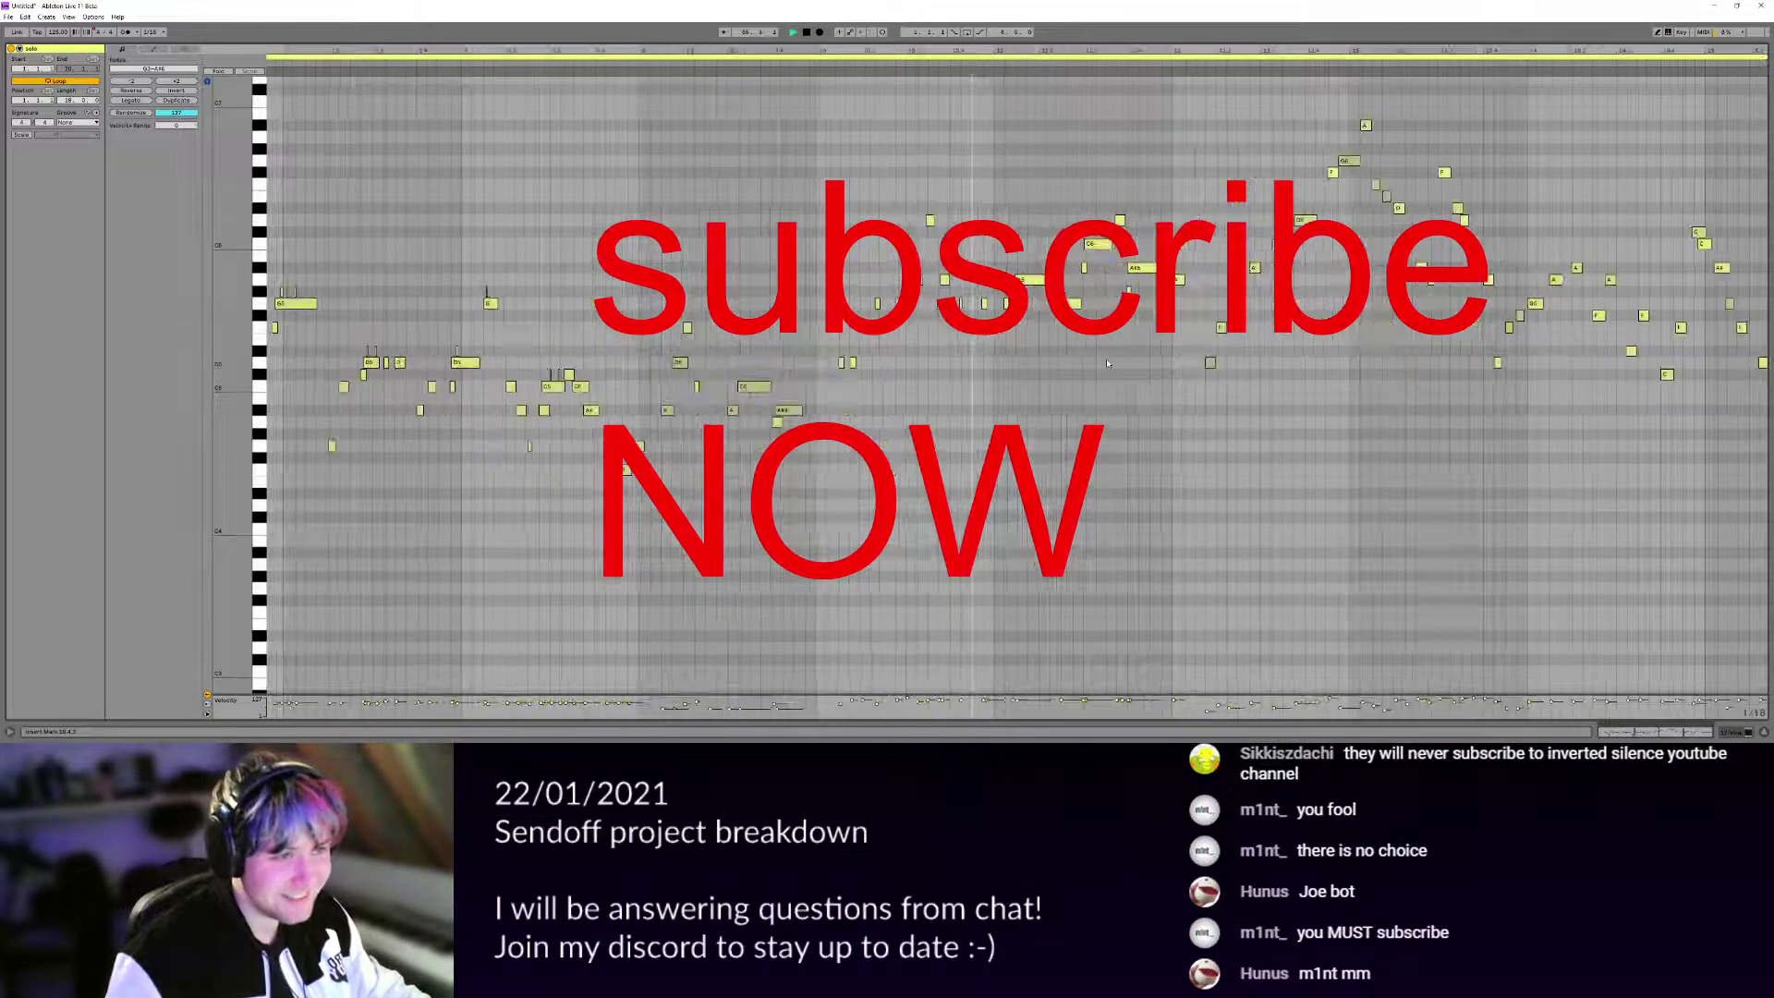
pyautogui.click(1024, 279)
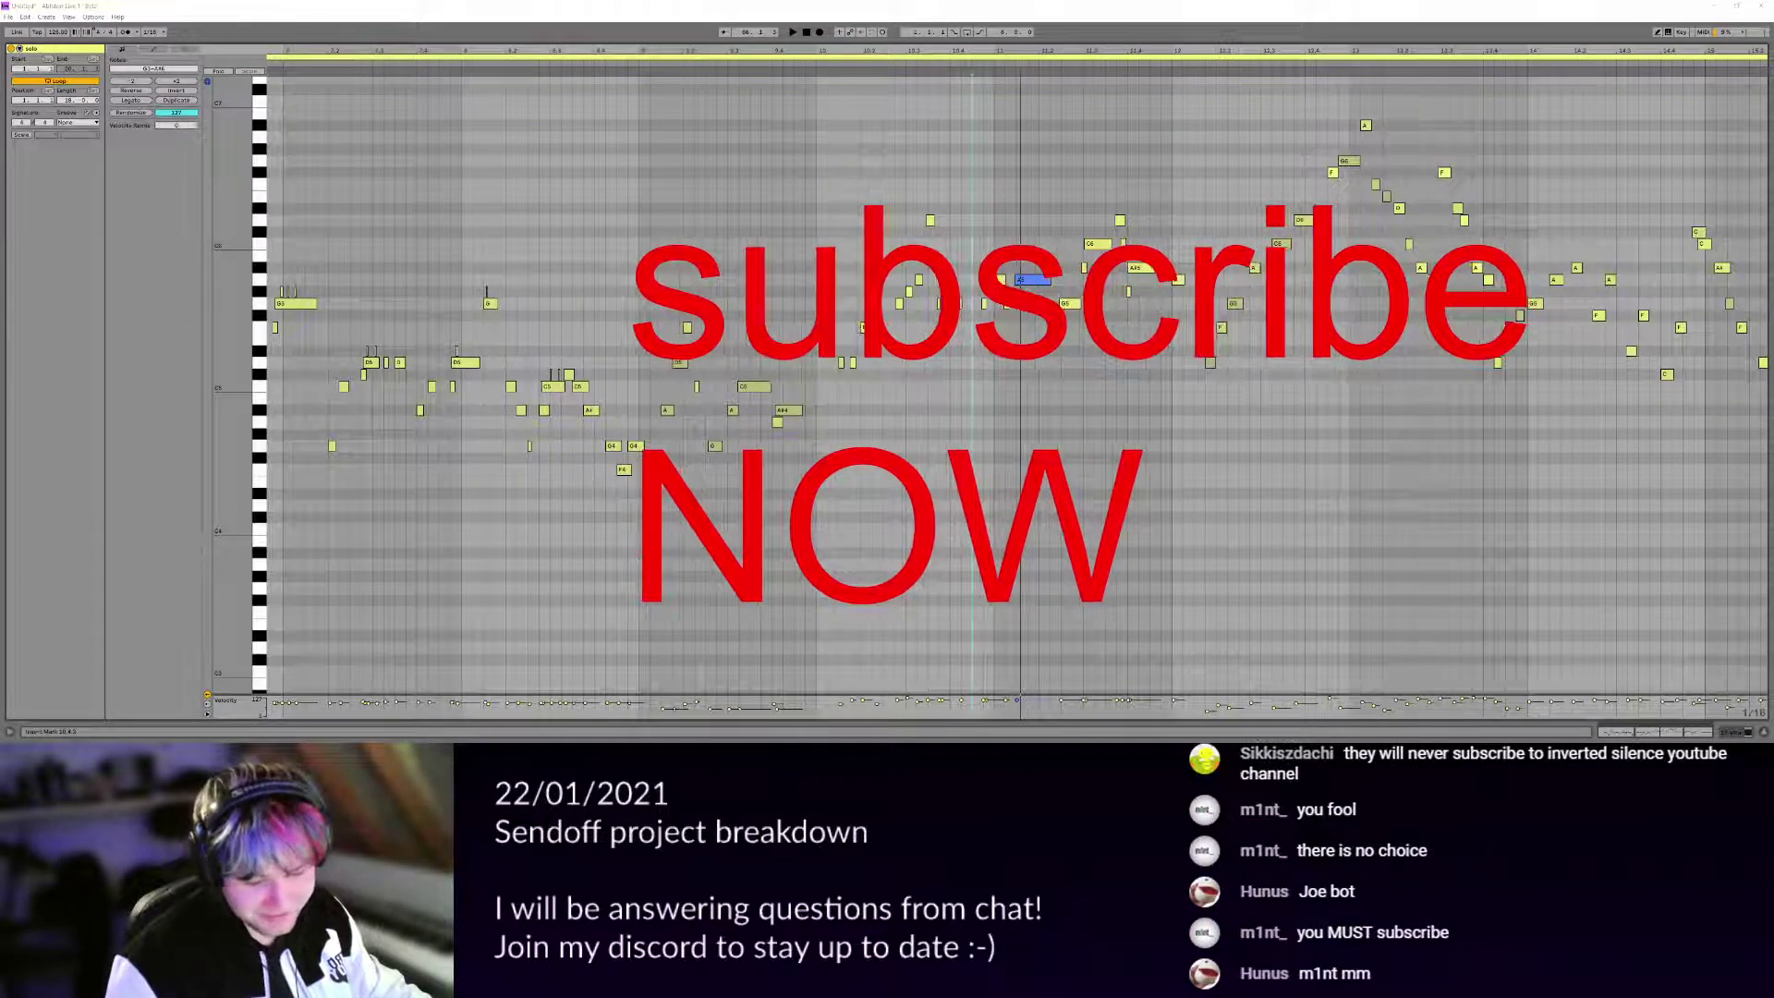
# Play the rising run of the lead melody from the start of bar 12.
pyautogui.click(971, 388)
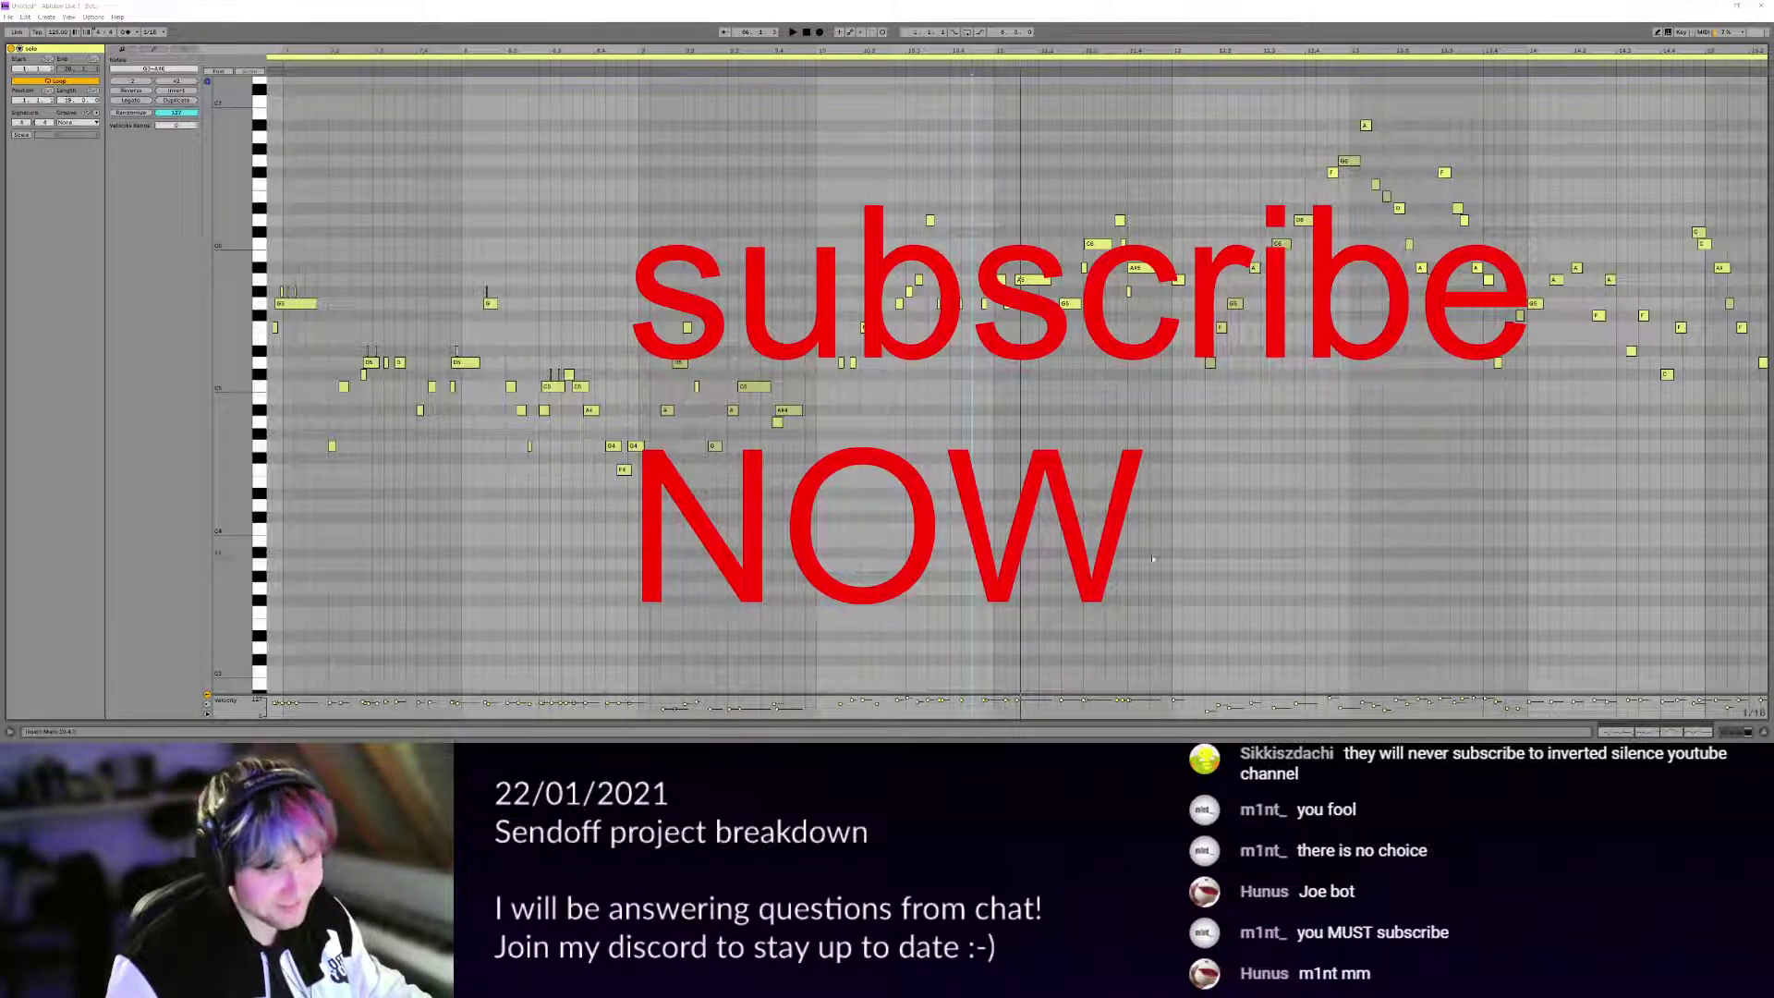
pyautogui.moveTo(1007, 449); pyautogui.dragTo(802, 496)
pyautogui.click(977, 459)
pyautogui.press('space')
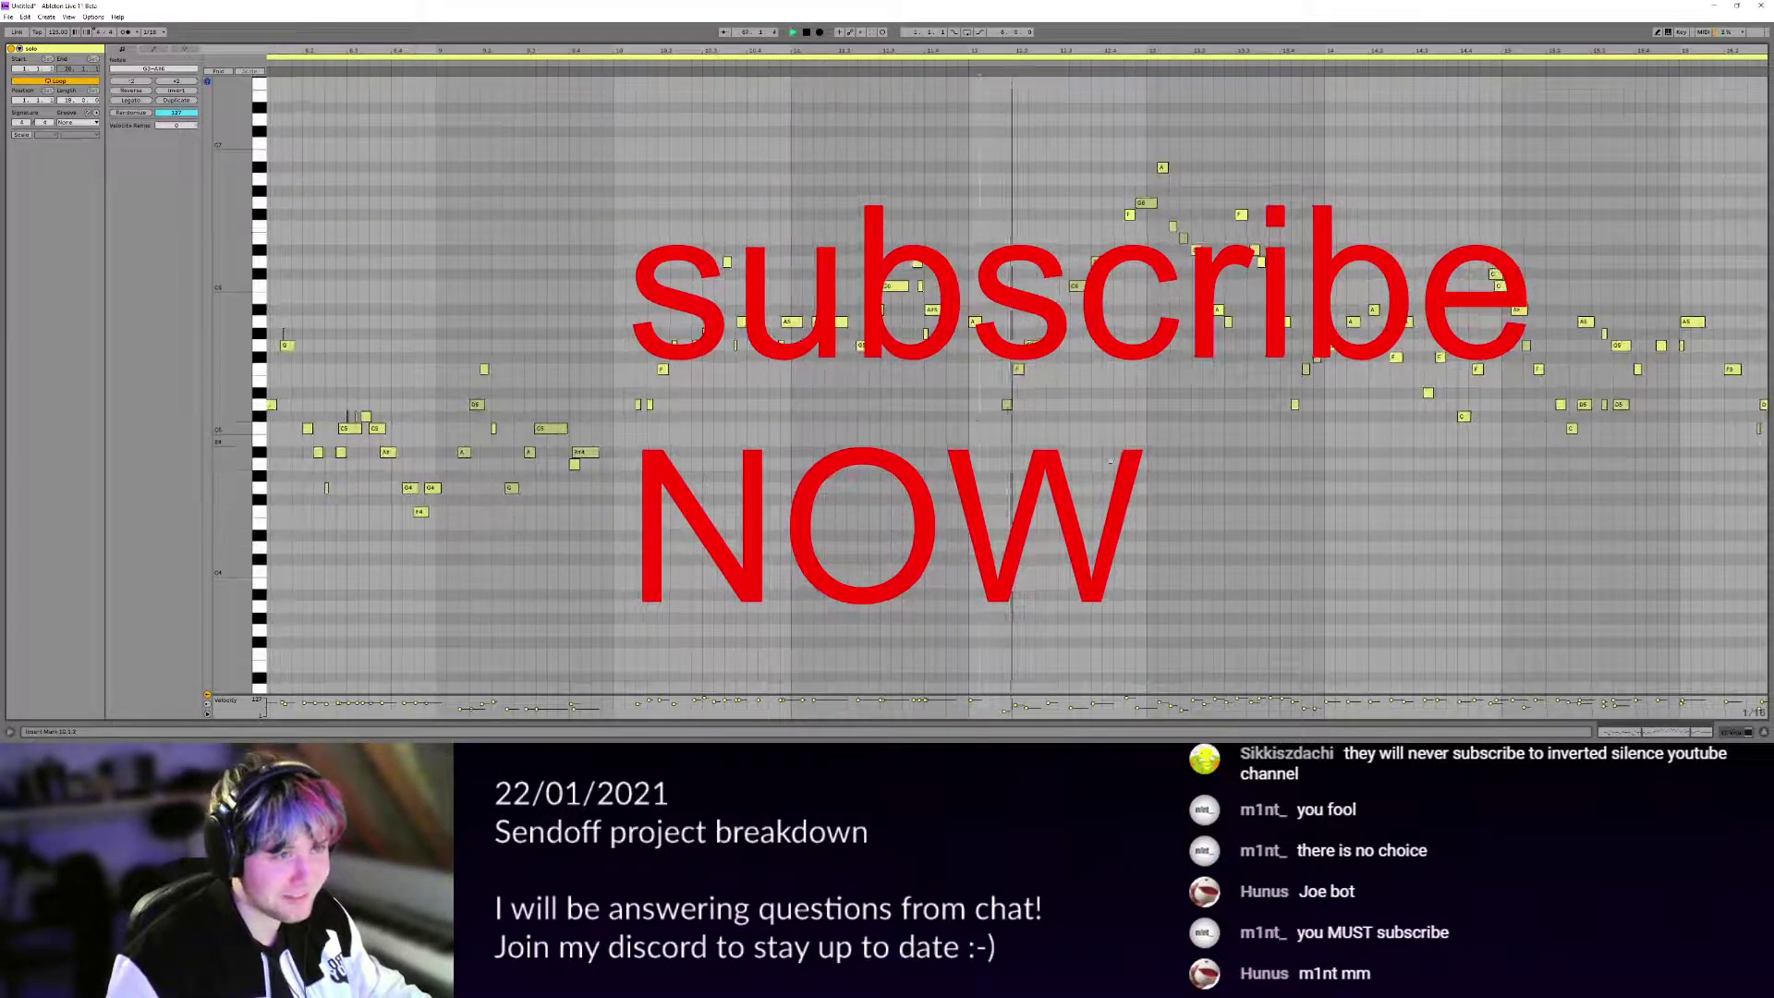
pyautogui.moveTo(977, 458); pyautogui.dragTo(837, 494)
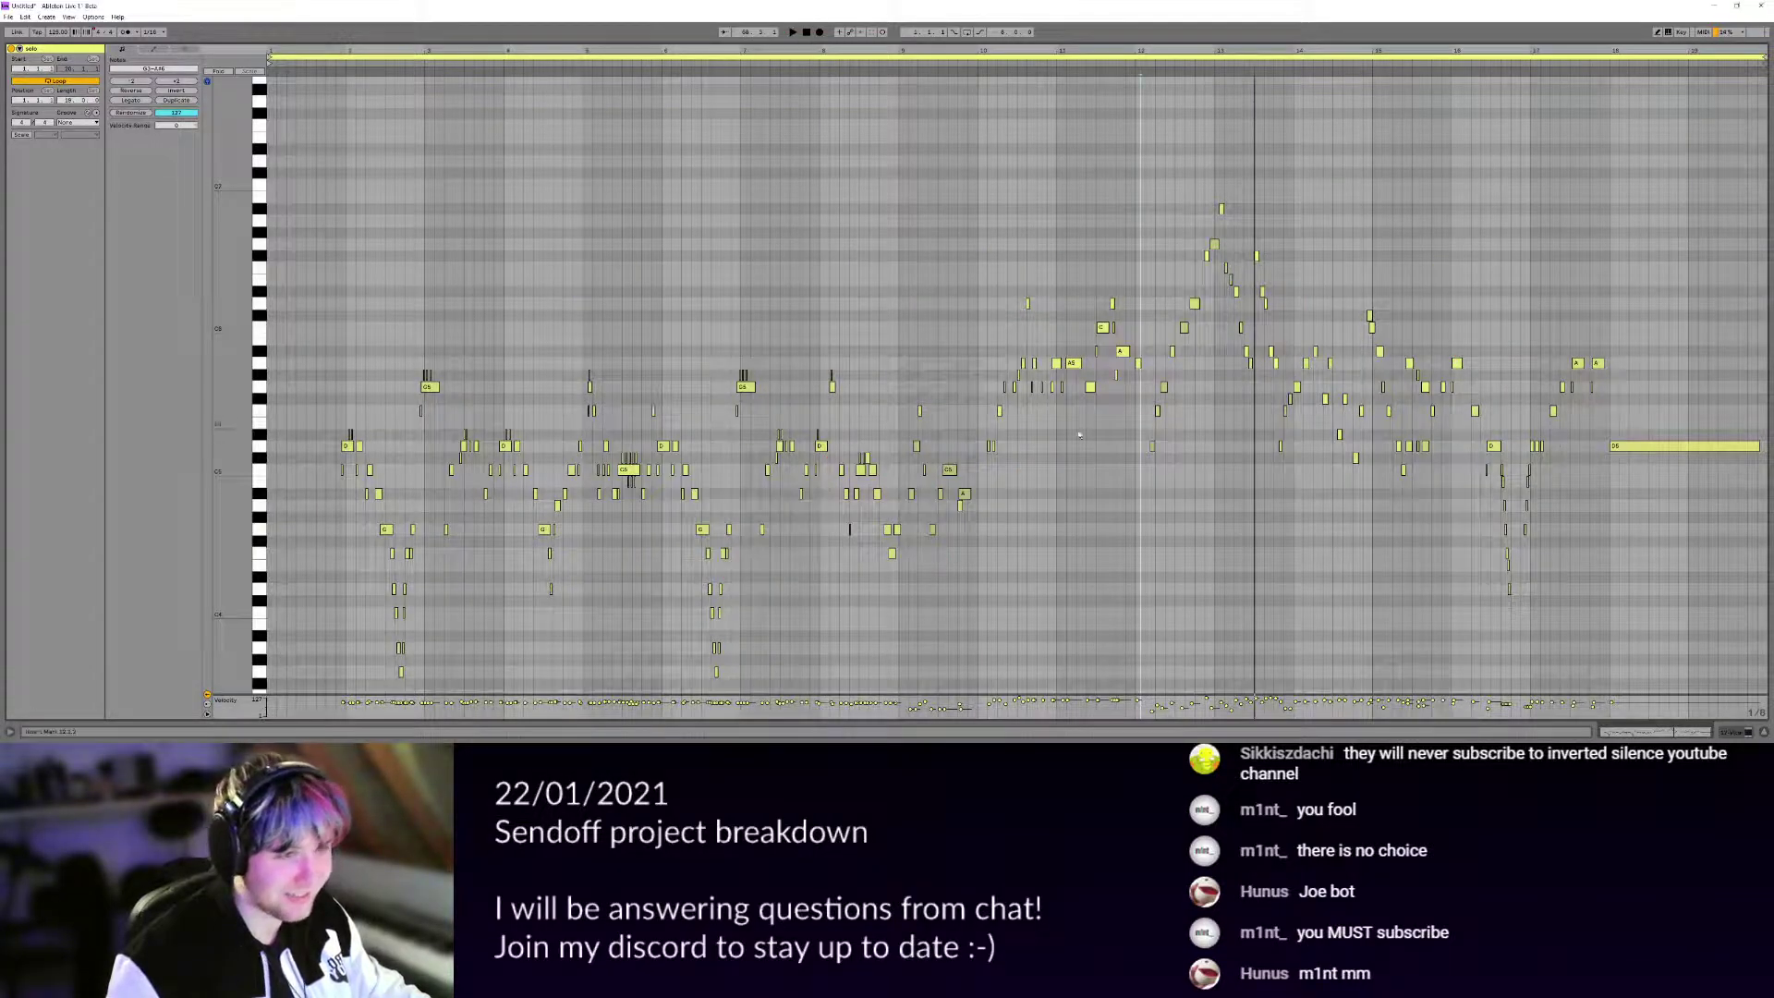
# Return to the arrangement and split both the lead and Keyscape clips at the same bar within the melody's second half.
pyautogui.scroll(4, 1072, 435)
pyautogui.moveTo(1103, 448); pyautogui.dragTo(741, 348)
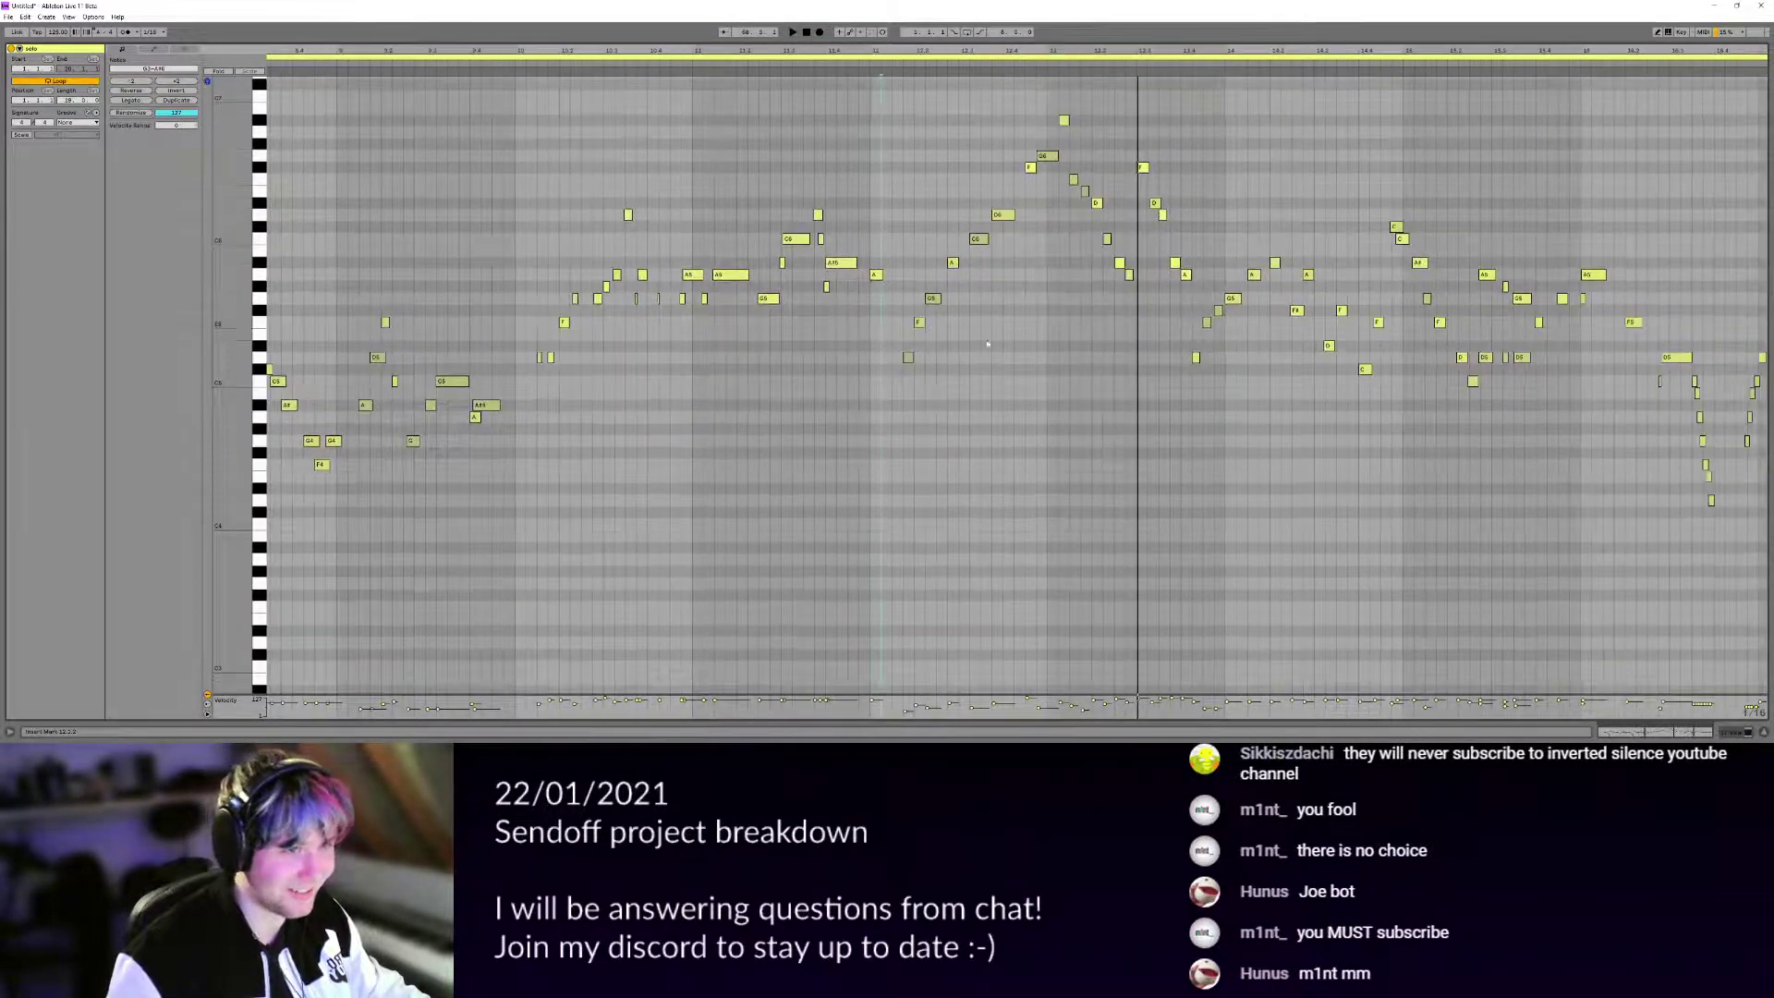
pyautogui.hotkey('shift', 'Tab')
pyautogui.moveTo(1239, 210); pyautogui.dragTo(884, 267)
pyautogui.scroll(2, 885, 268)
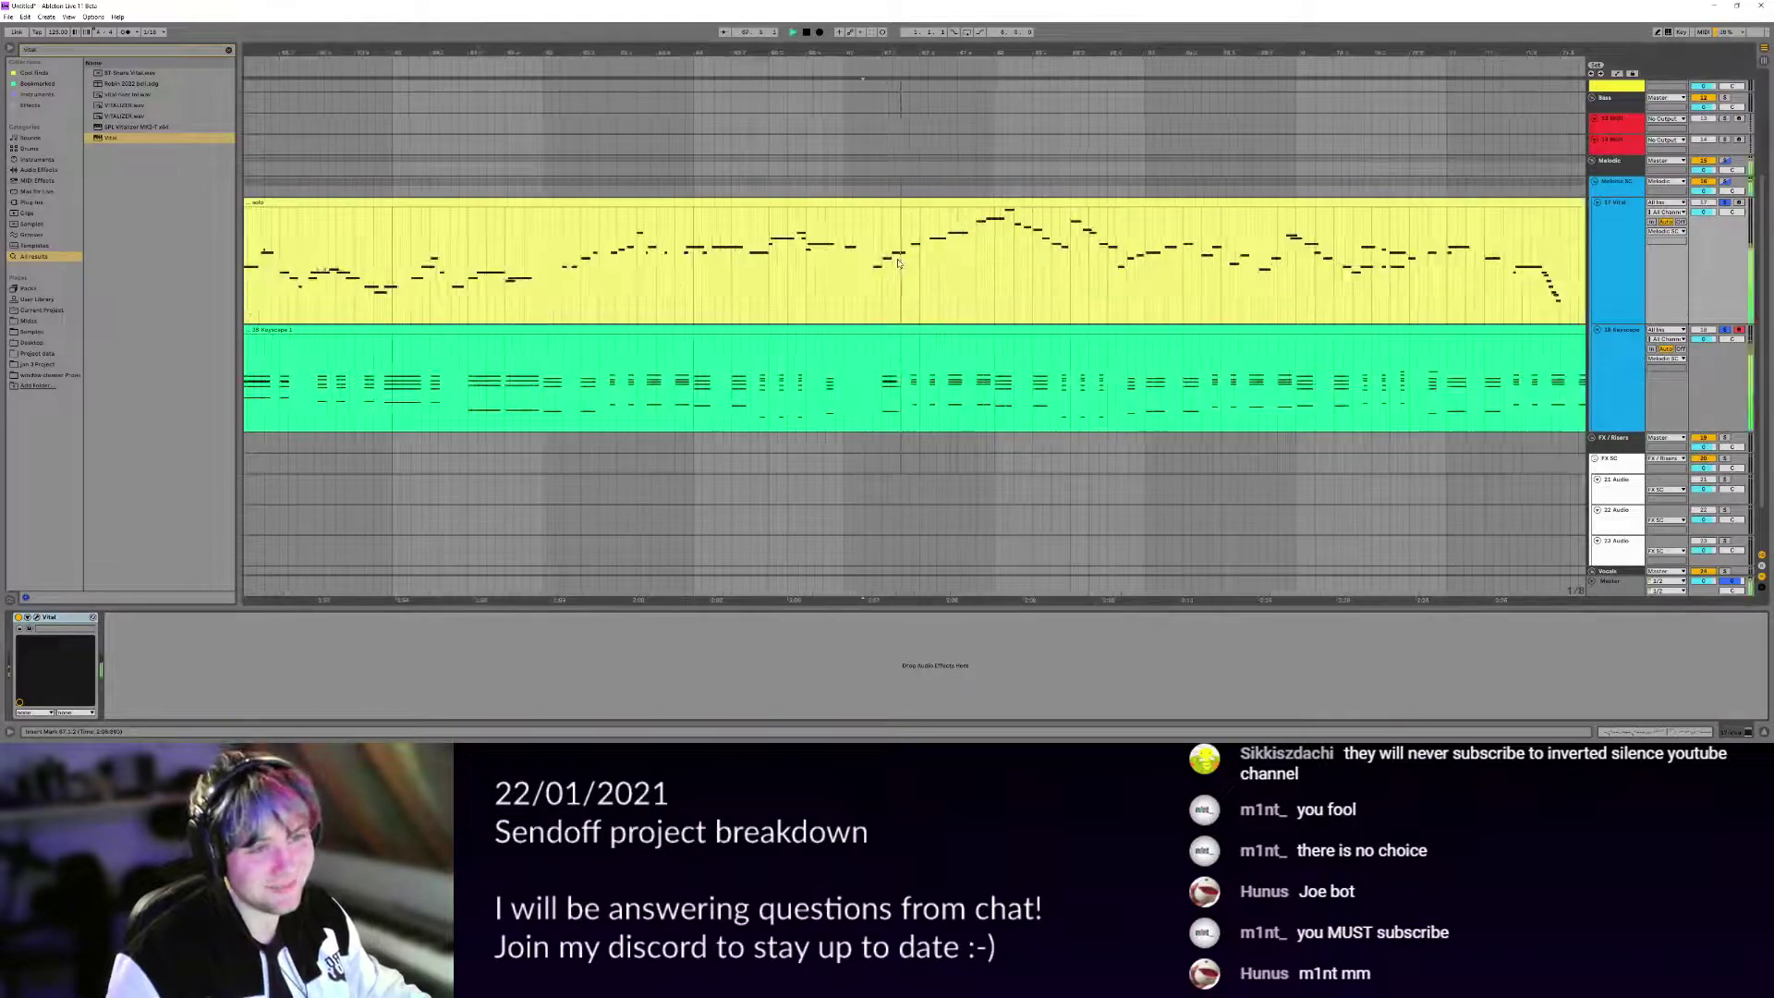
pyautogui.click(714, 256)
pyautogui.click(717, 344)
pyautogui.hotkey('ctrl', 'e')
pyautogui.click(718, 329)
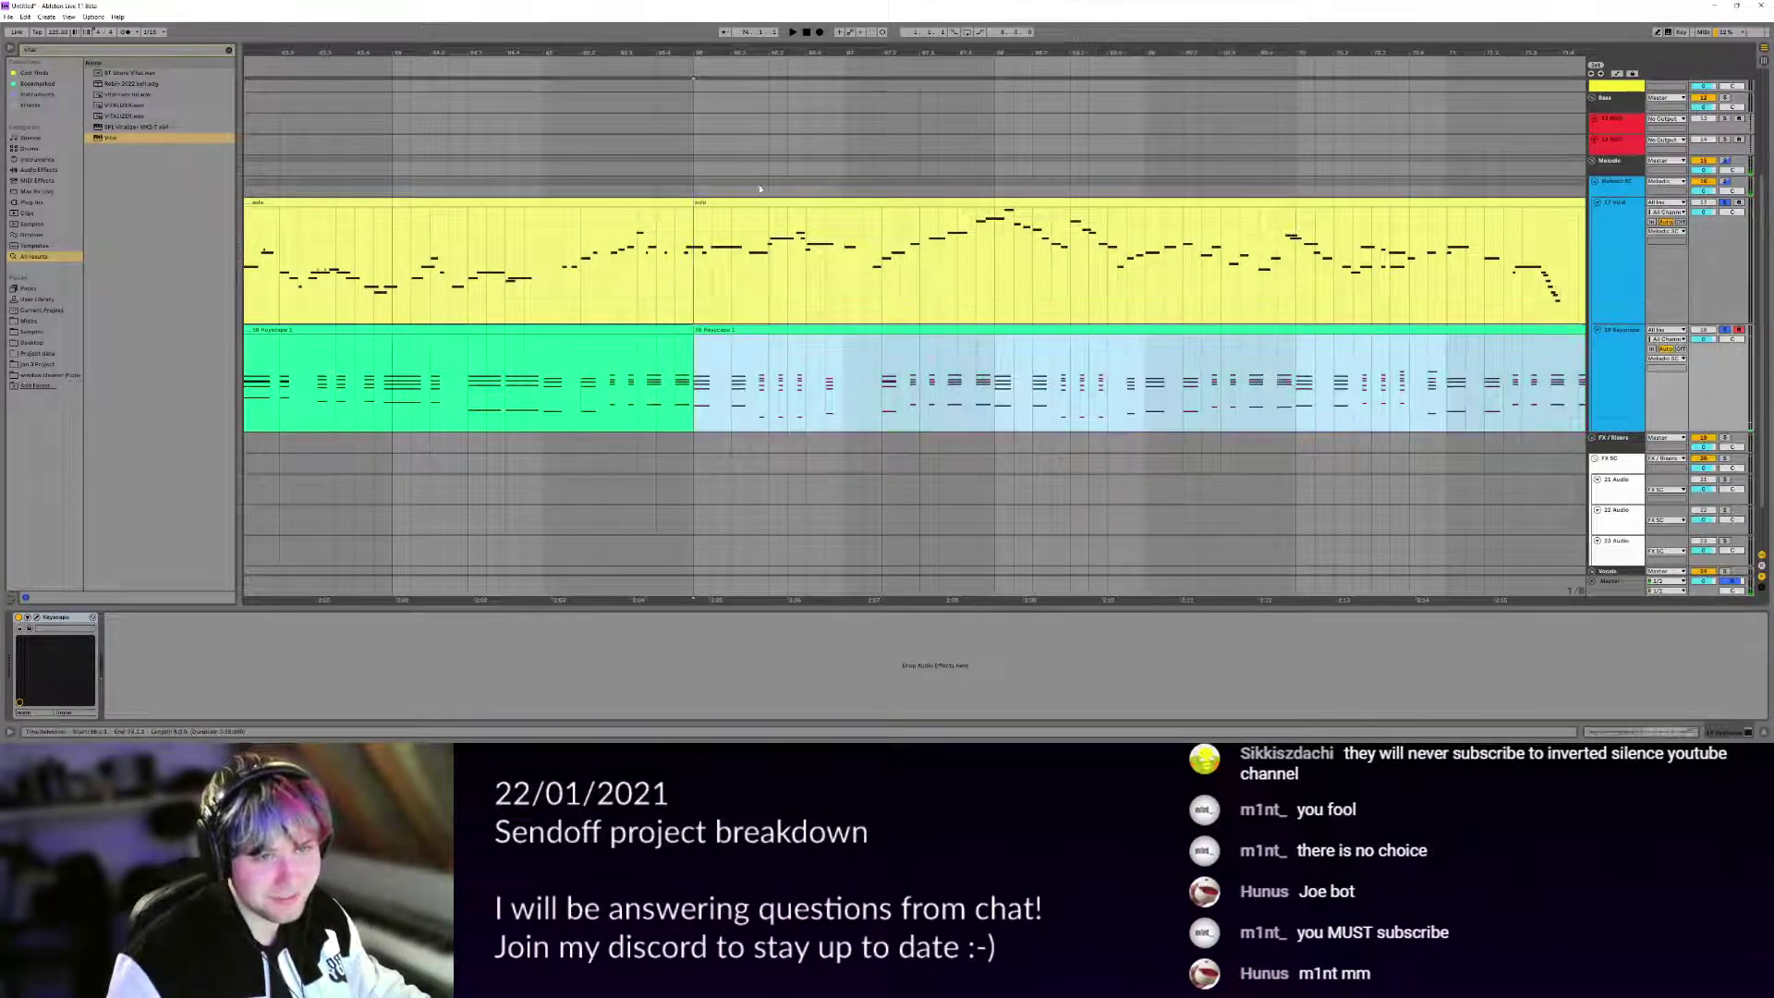
# Open the second-half lead and Keyscape clips together in the piano roll.
pyautogui.keyDown('shift'); pyautogui.click(739, 202); pyautogui.keyUp('shift')
pyautogui.hotkey('shift', 'Tab')
pyautogui.moveTo(782, 227); pyautogui.dragTo(774, 595)
pyautogui.scroll(3, 552, 402)
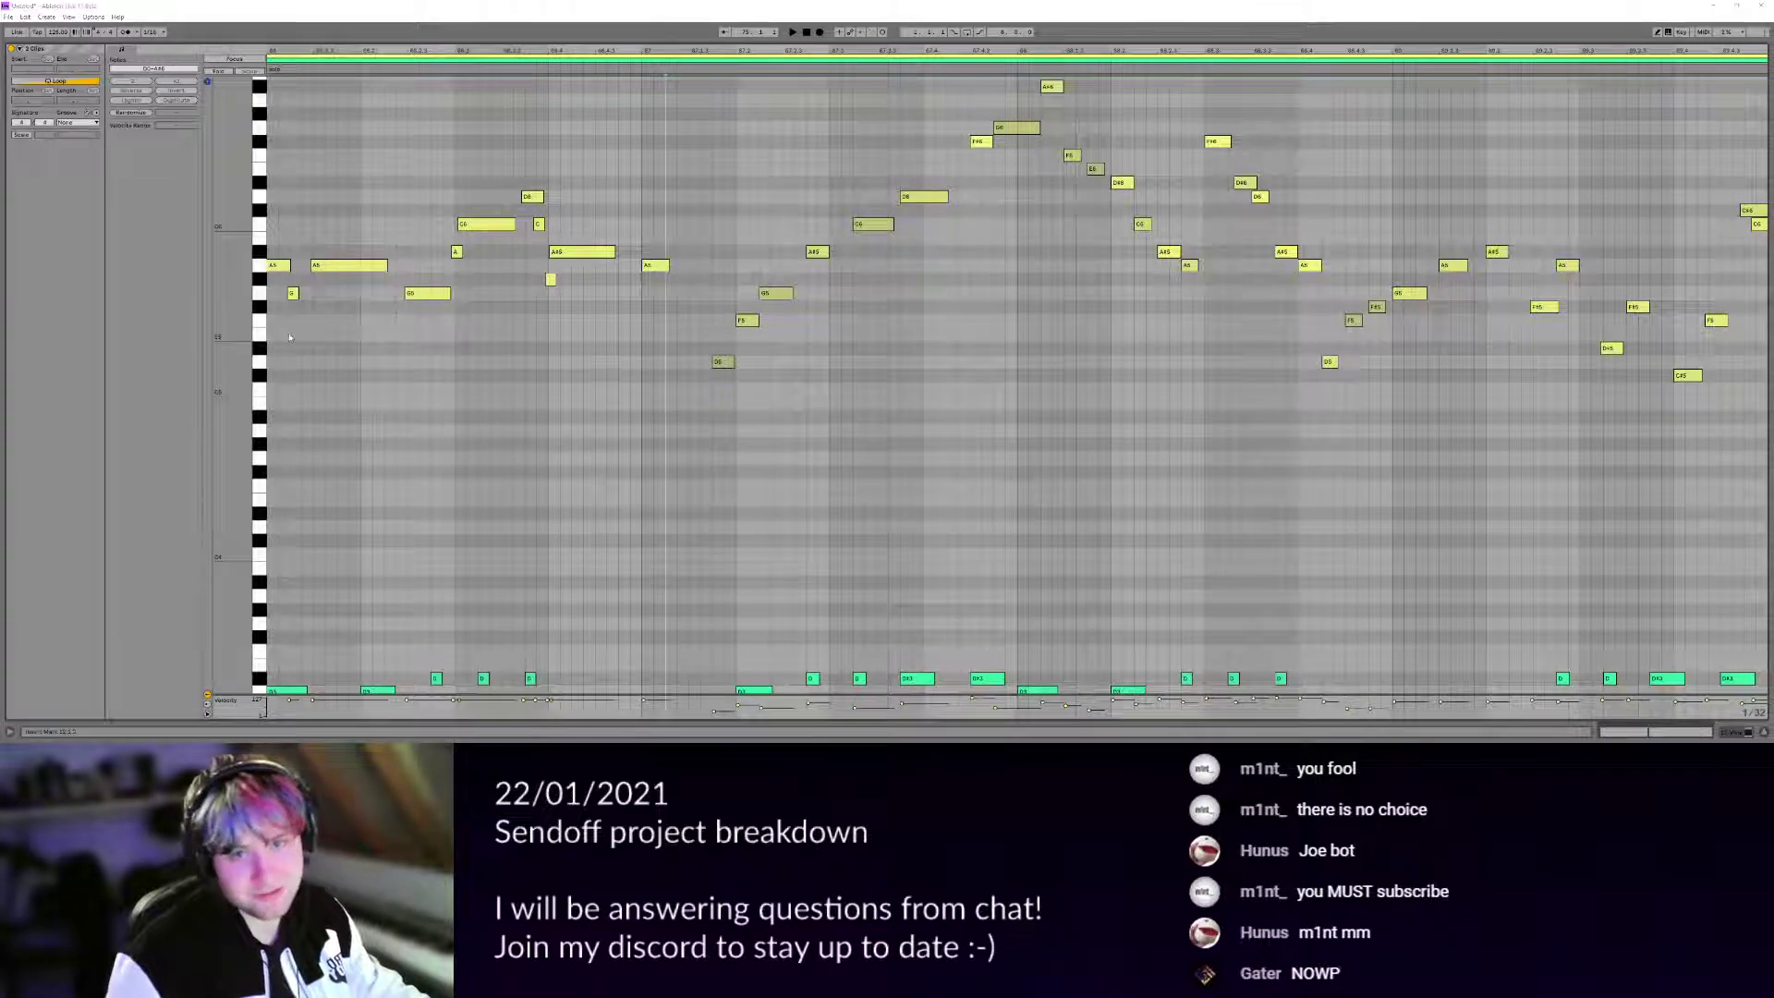
# Examine how the first bars of the second-half lead melody sit over the green Keyscape chords during playback.
pyautogui.scroll(-3, 504, 324)
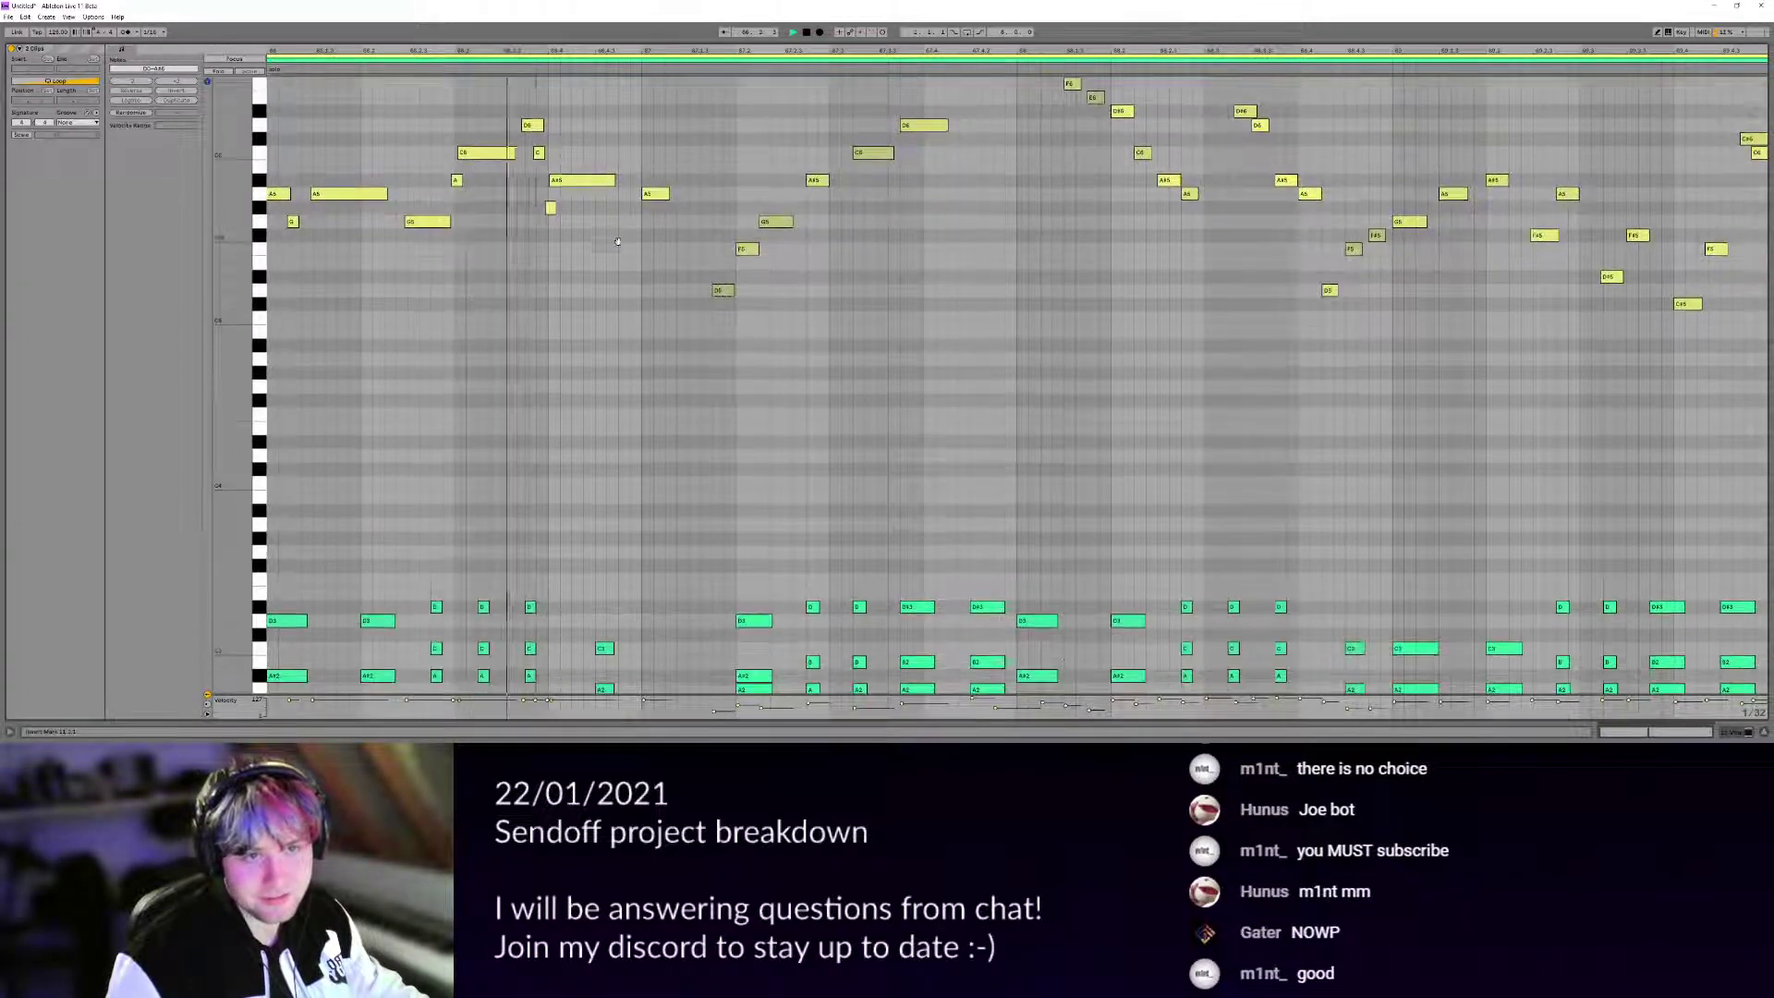
pyautogui.scroll(3, 763, 351)
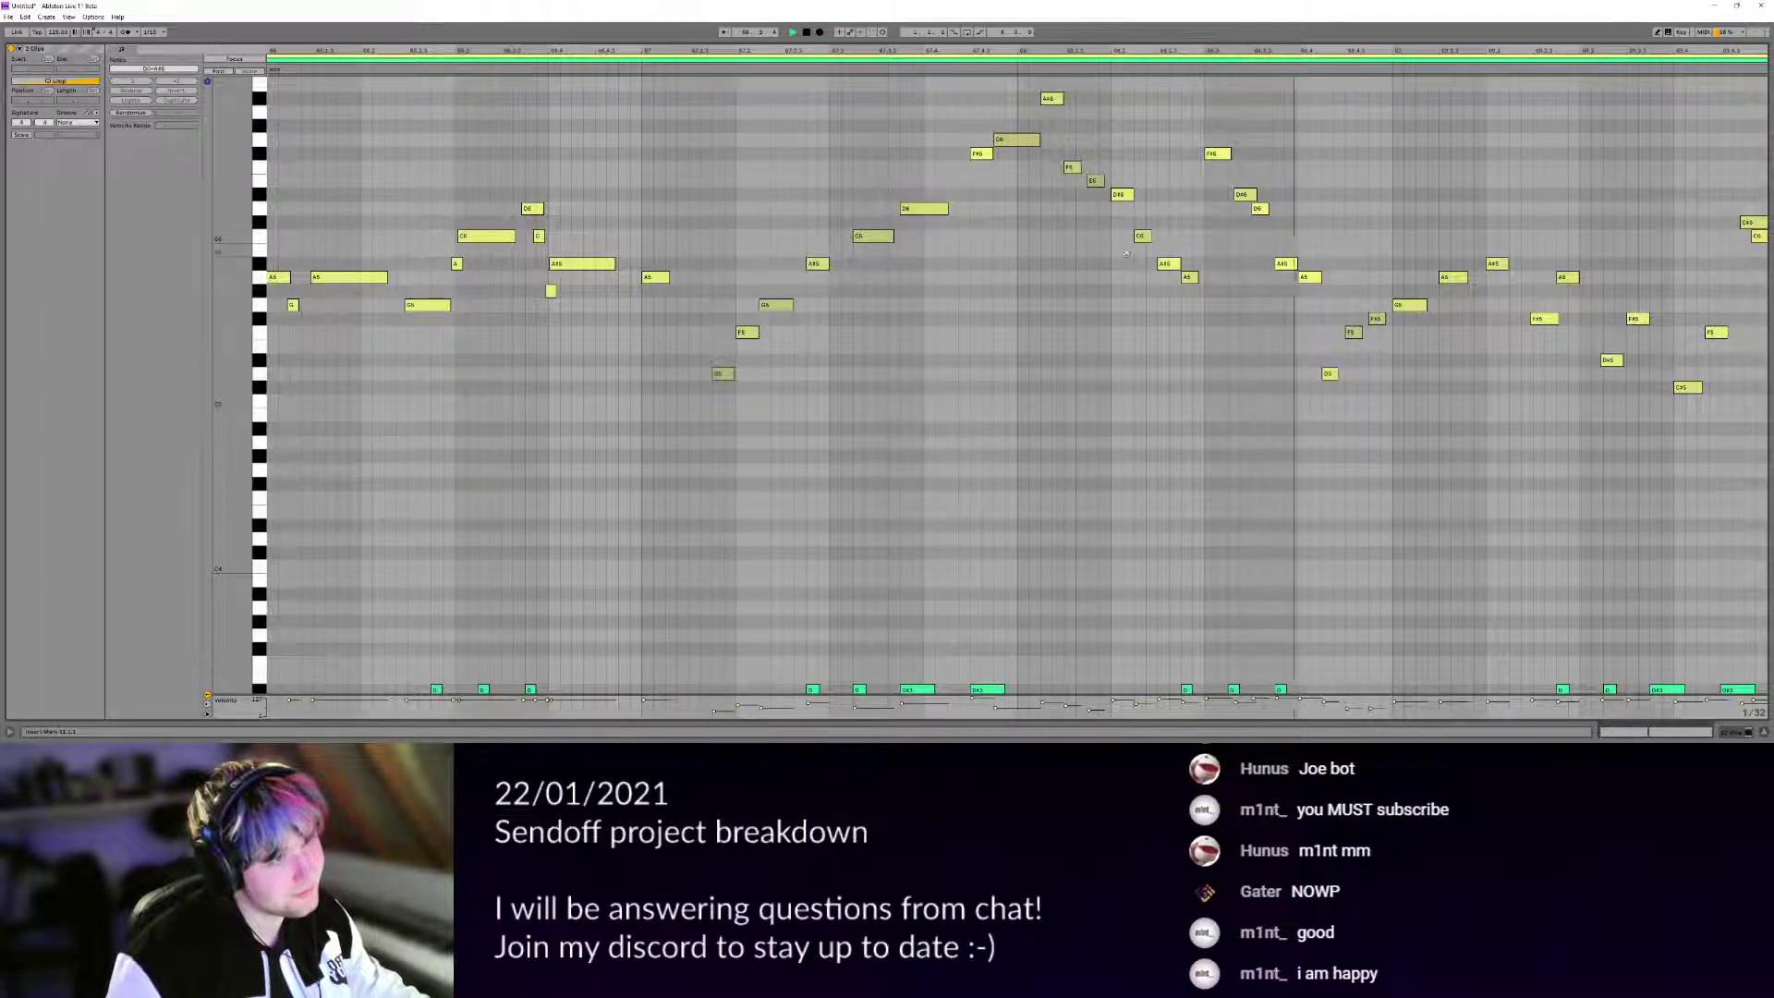
pyautogui.scroll(-5, 974, 258)
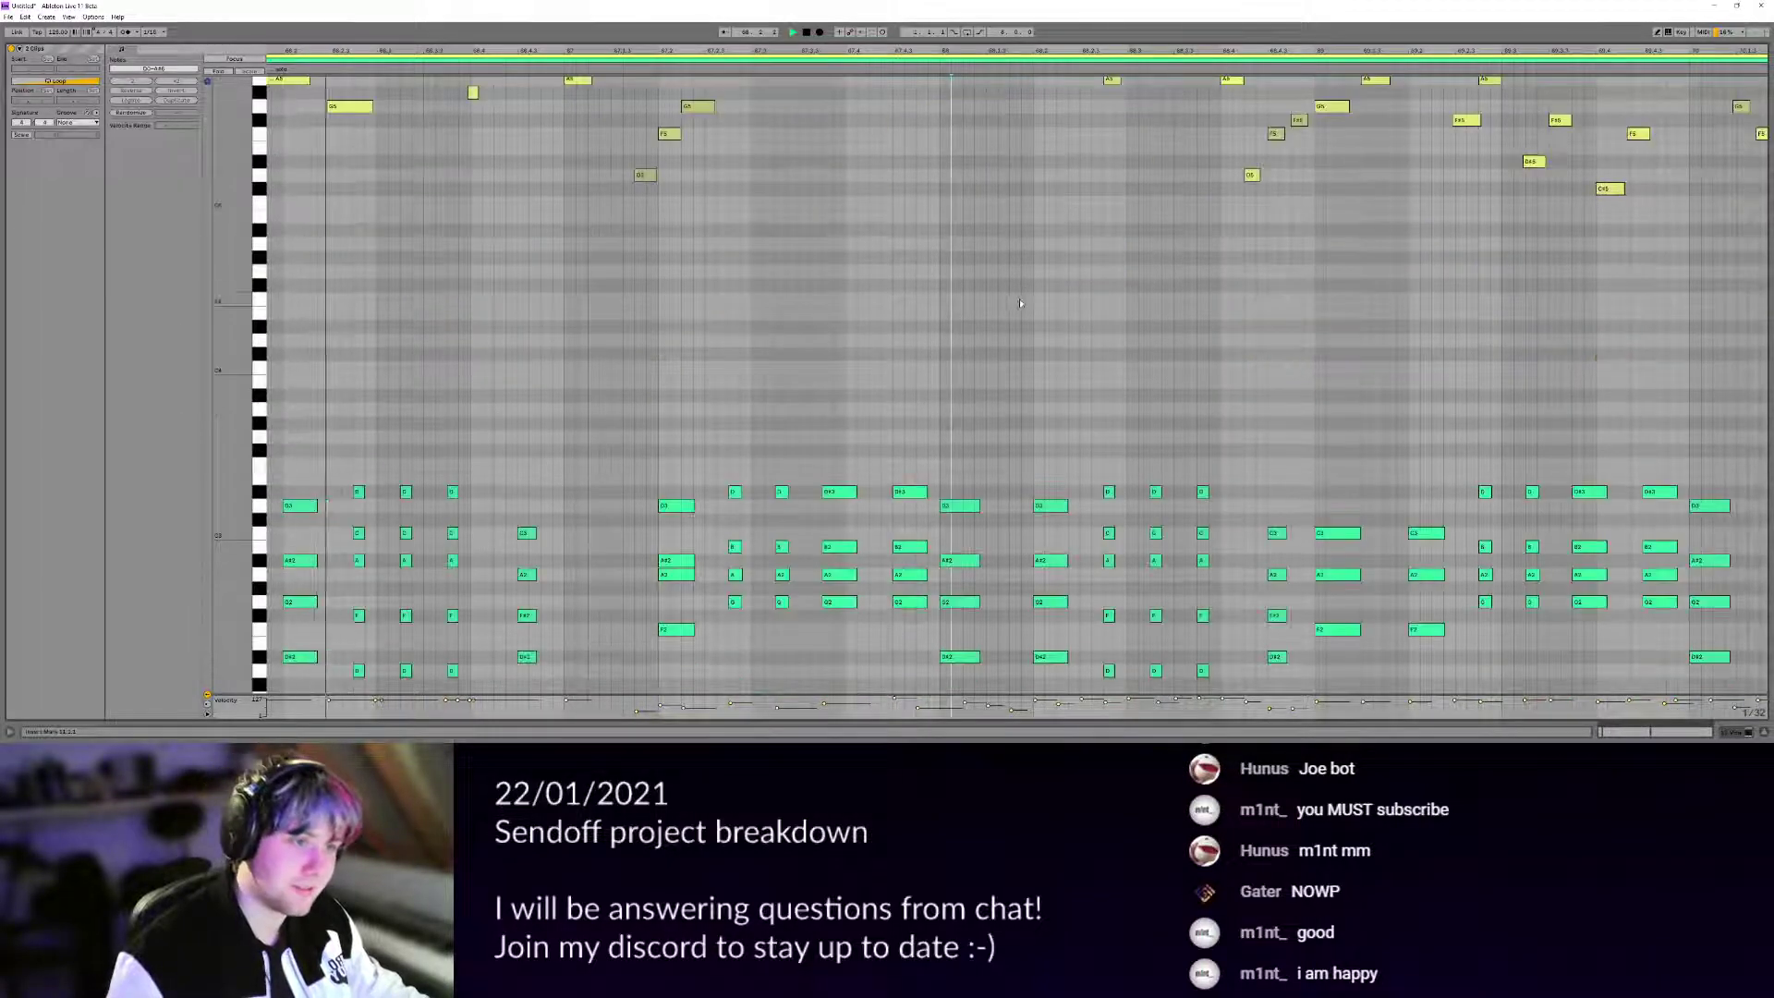
pyautogui.scroll(4, 975, 302)
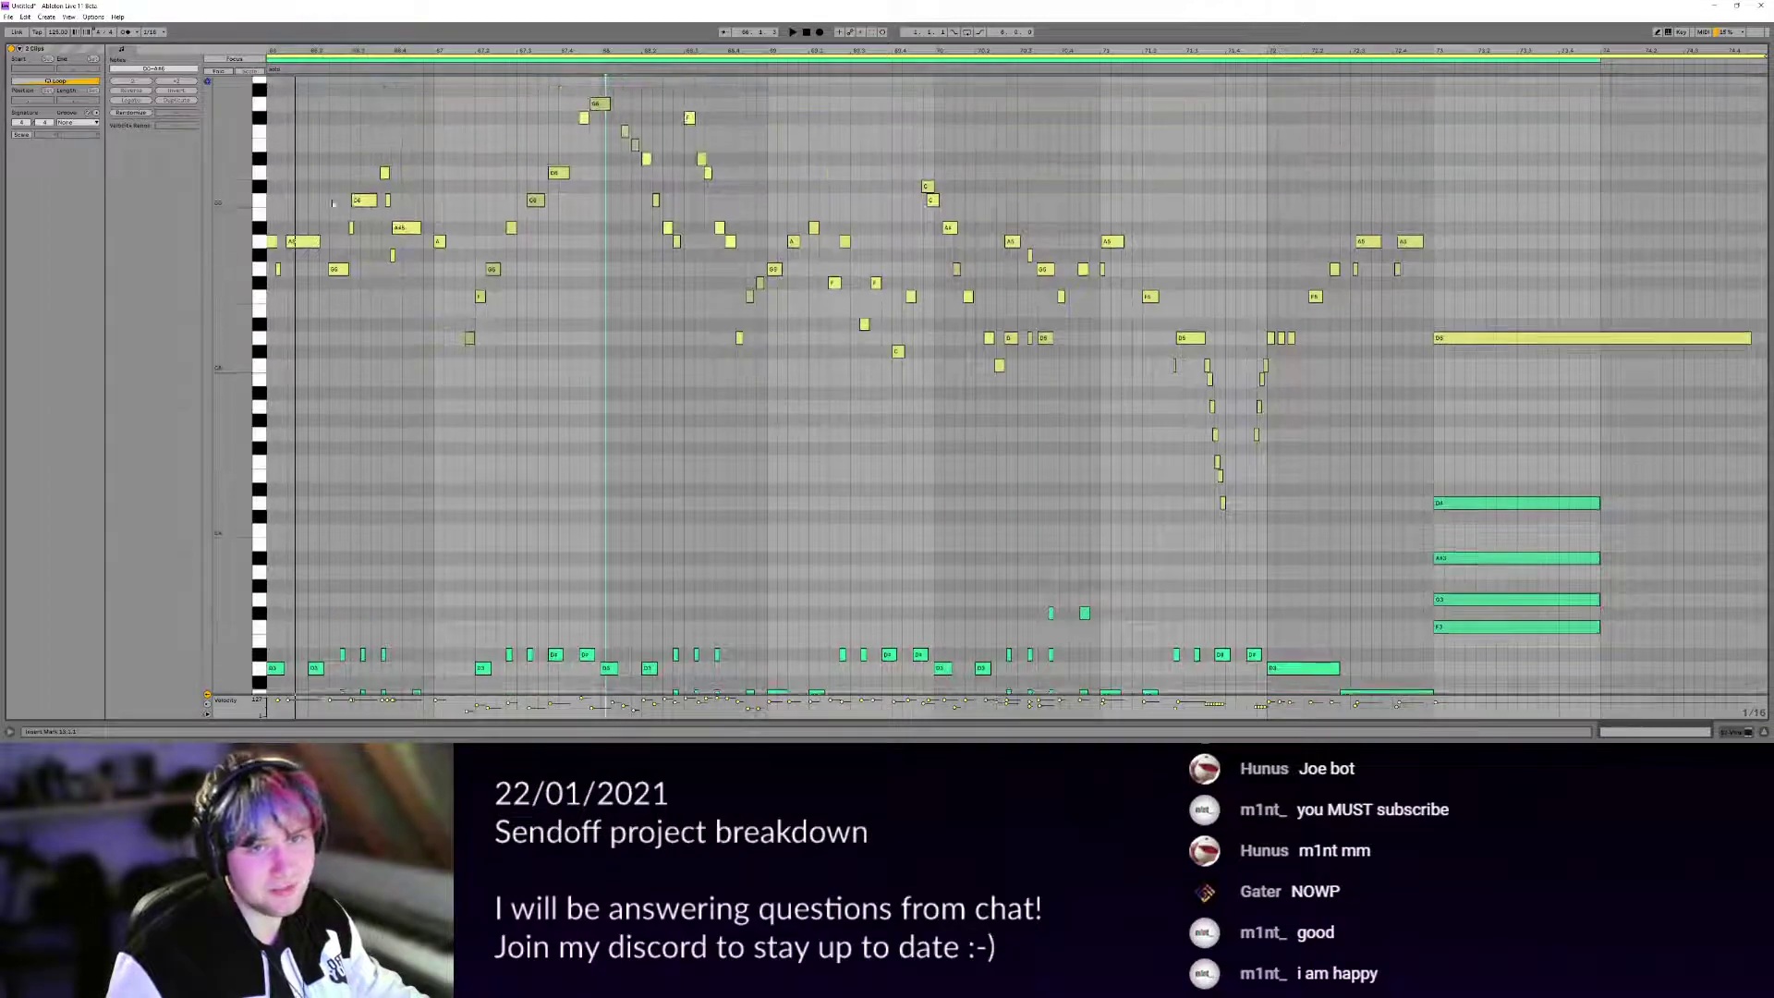
pyautogui.scroll(4, 533, 279)
pyautogui.scroll(2, 651, 319)
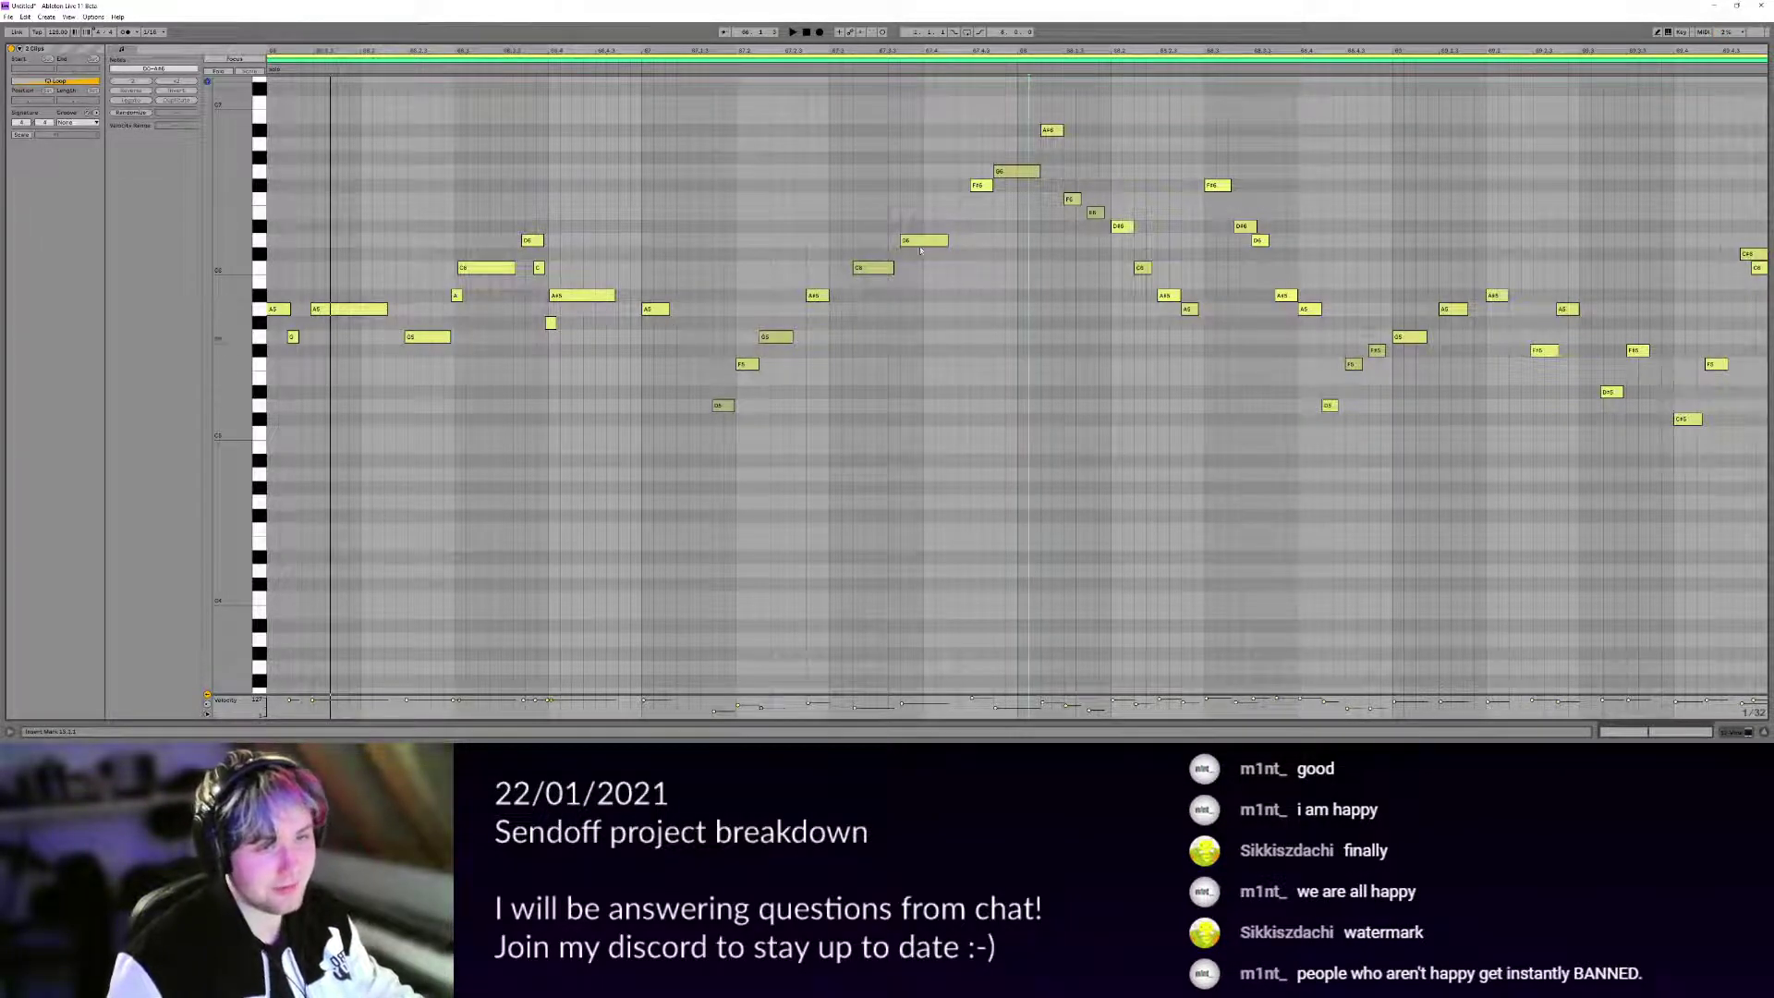
# Follow the lead from its rising run through the descending phrases to the ending during playback.
pyautogui.moveTo(905, 359); pyautogui.dragTo(647, 364)
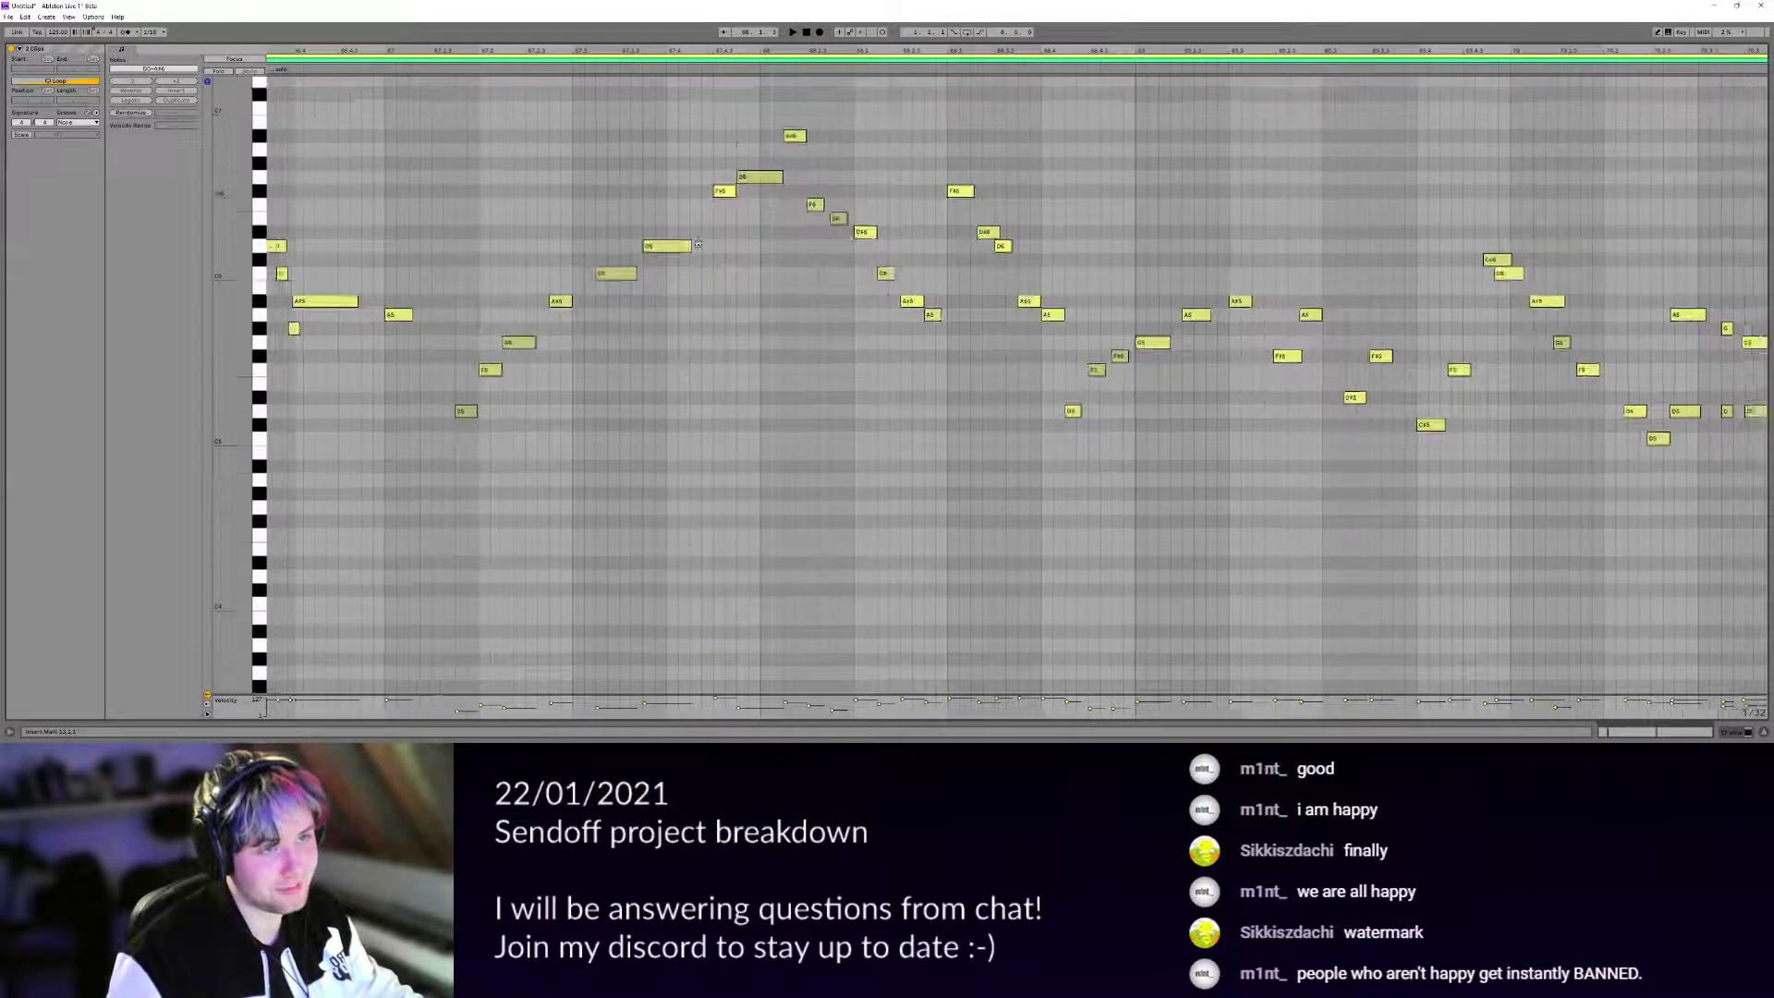
pyautogui.moveTo(907, 201); pyautogui.dragTo(607, 273)
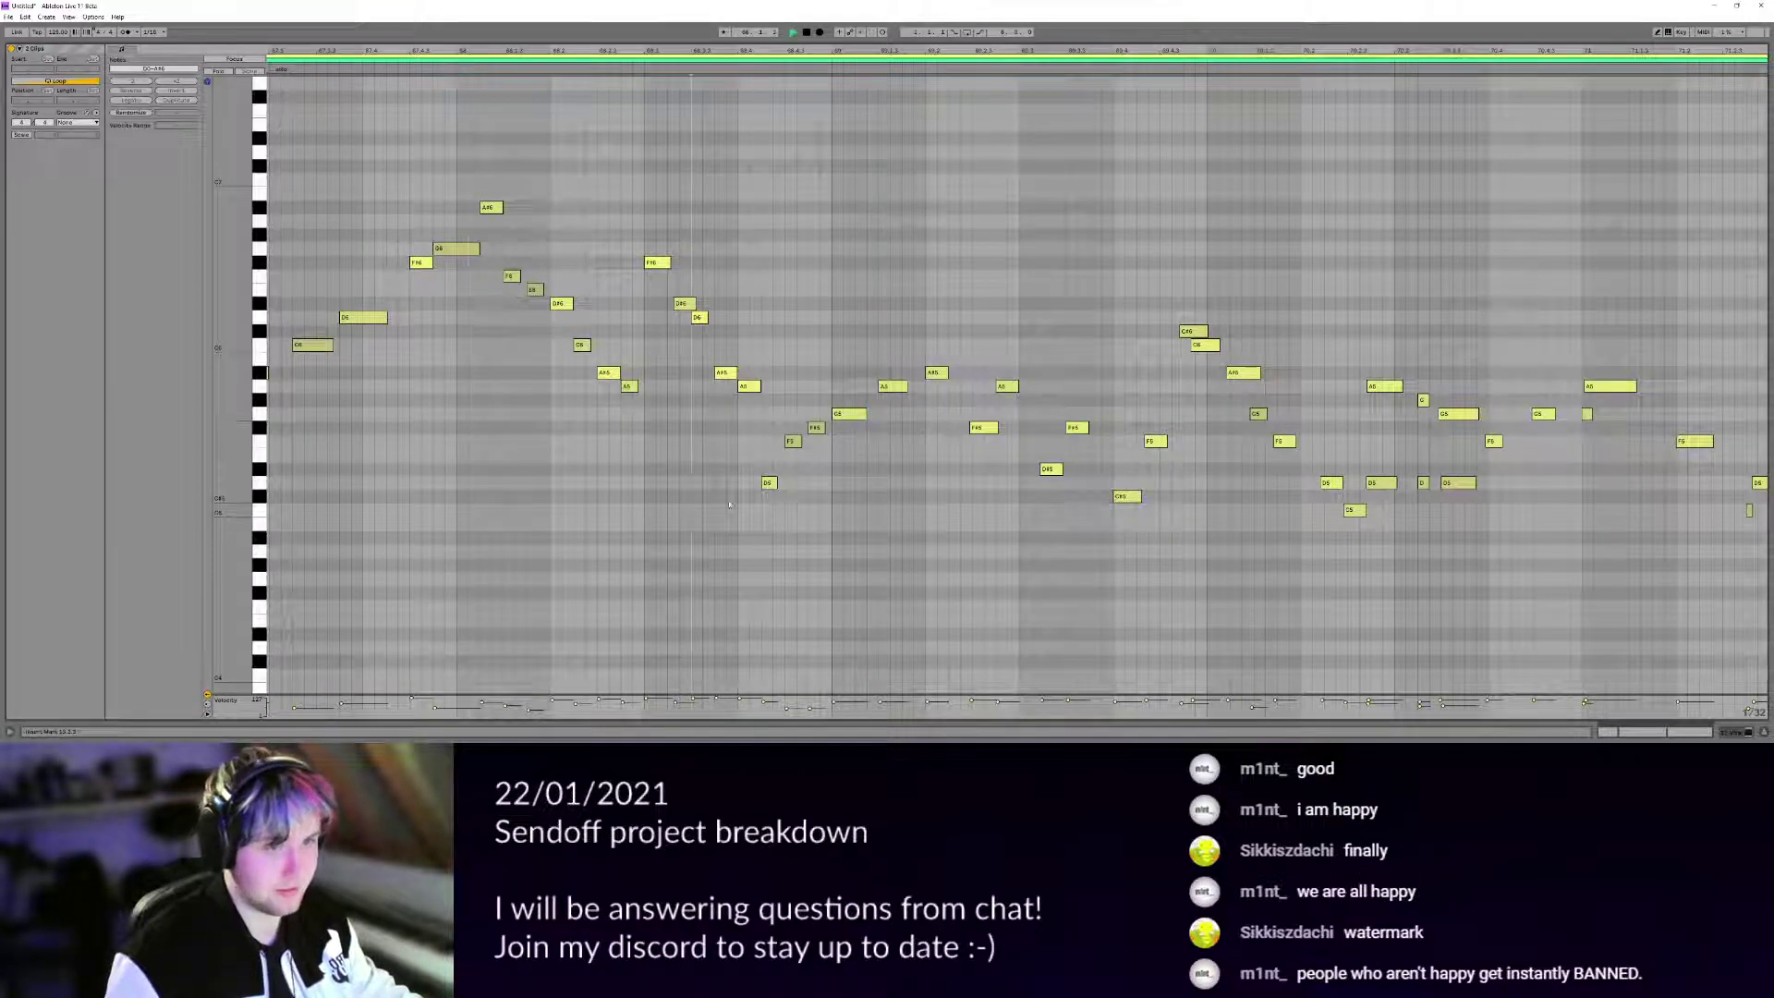
pyautogui.hscroll(3, 939, 418)
pyautogui.press('space')
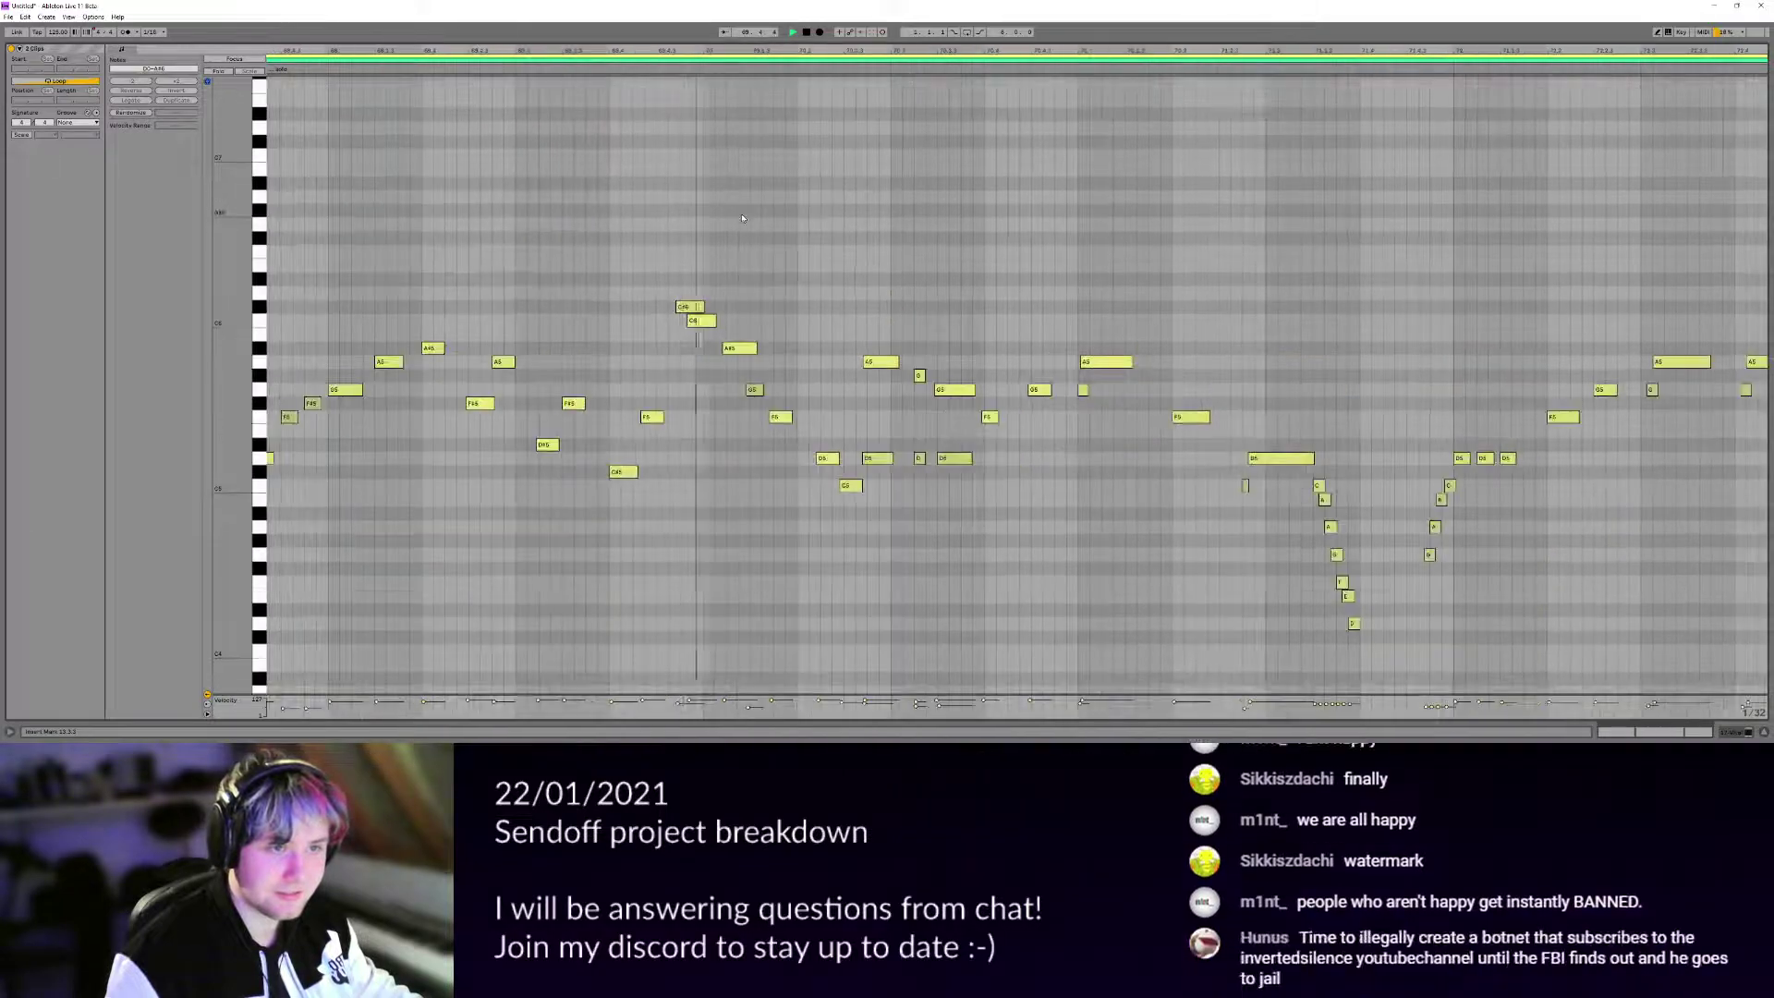
pyautogui.scroll(-4, 825, 253)
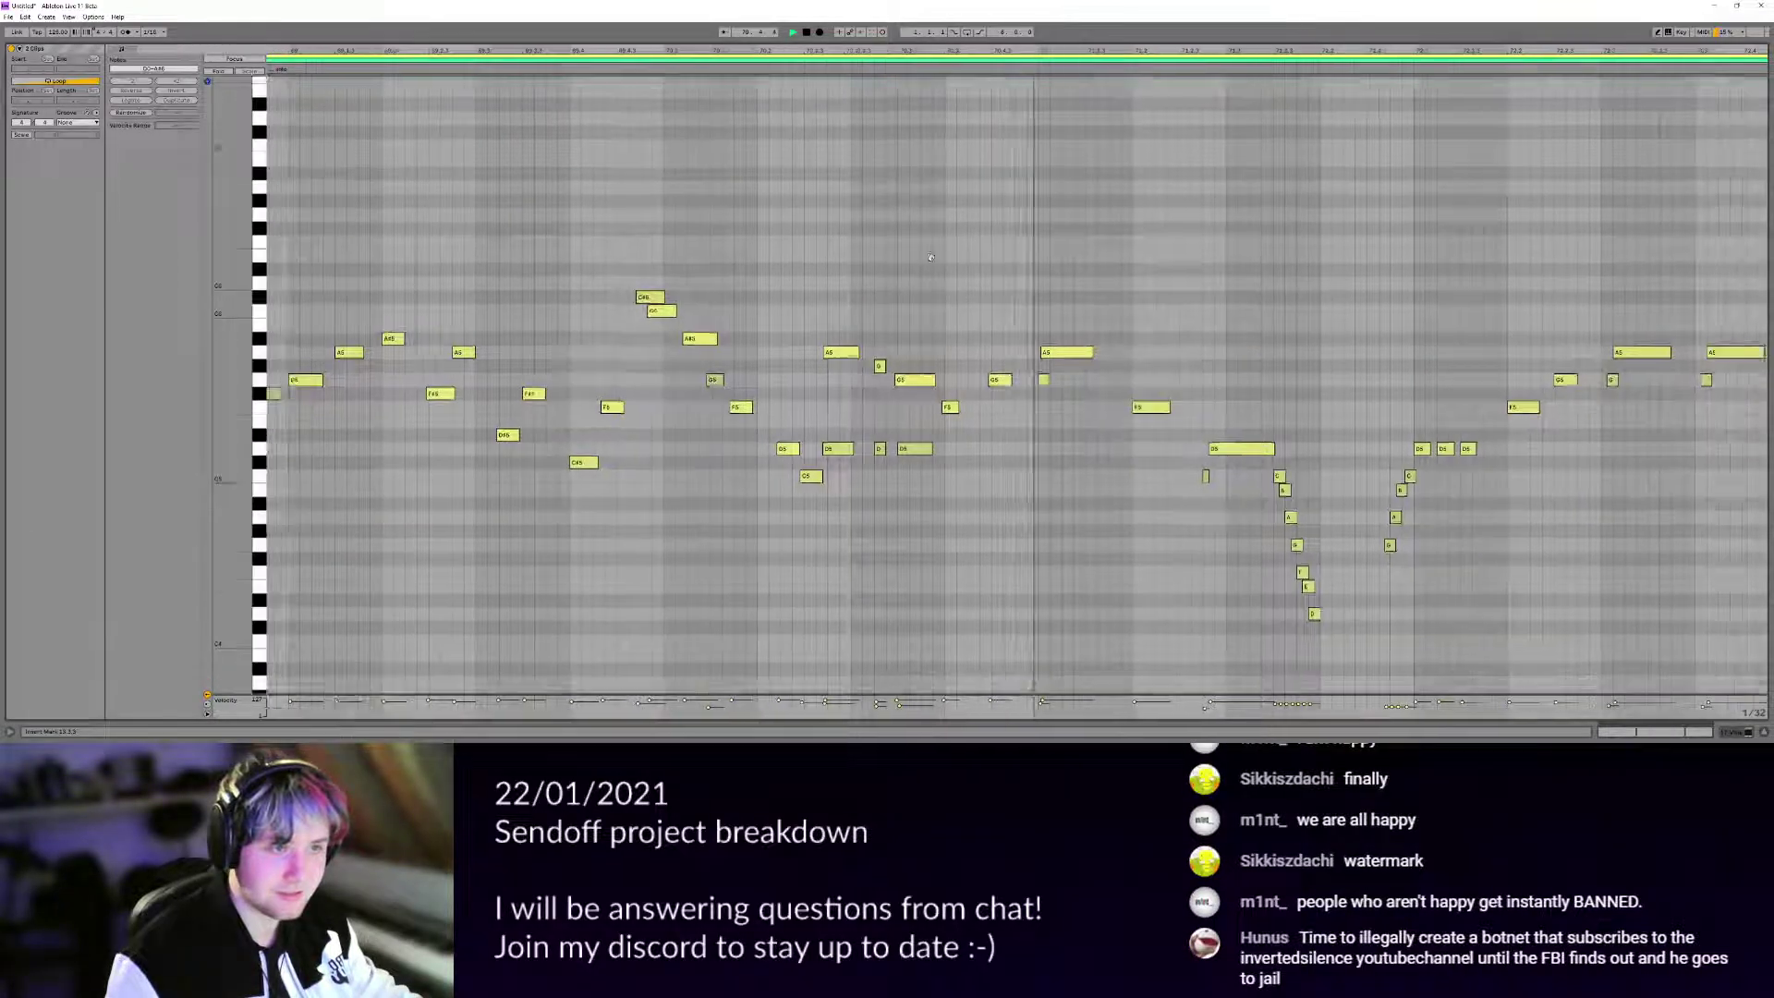
pyautogui.scroll(-2, 1290, 340)
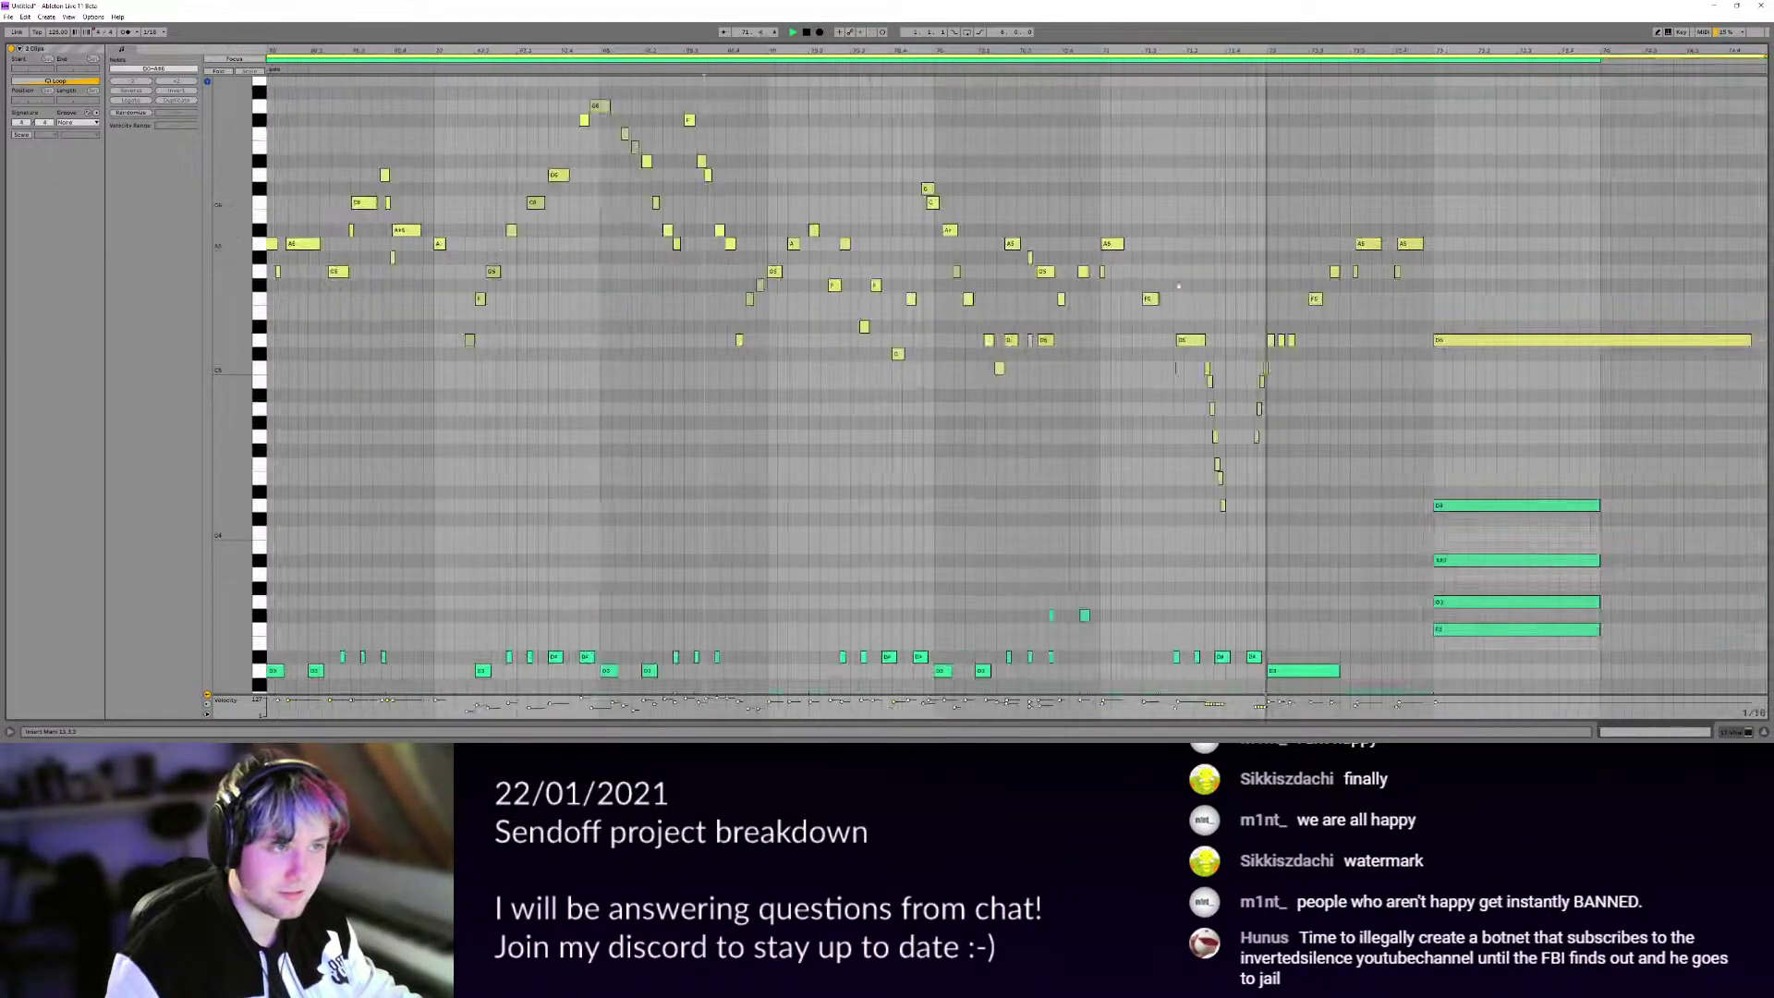
# Play the last bar of the lead melody leading up to the final held chord.
pyautogui.press('space')
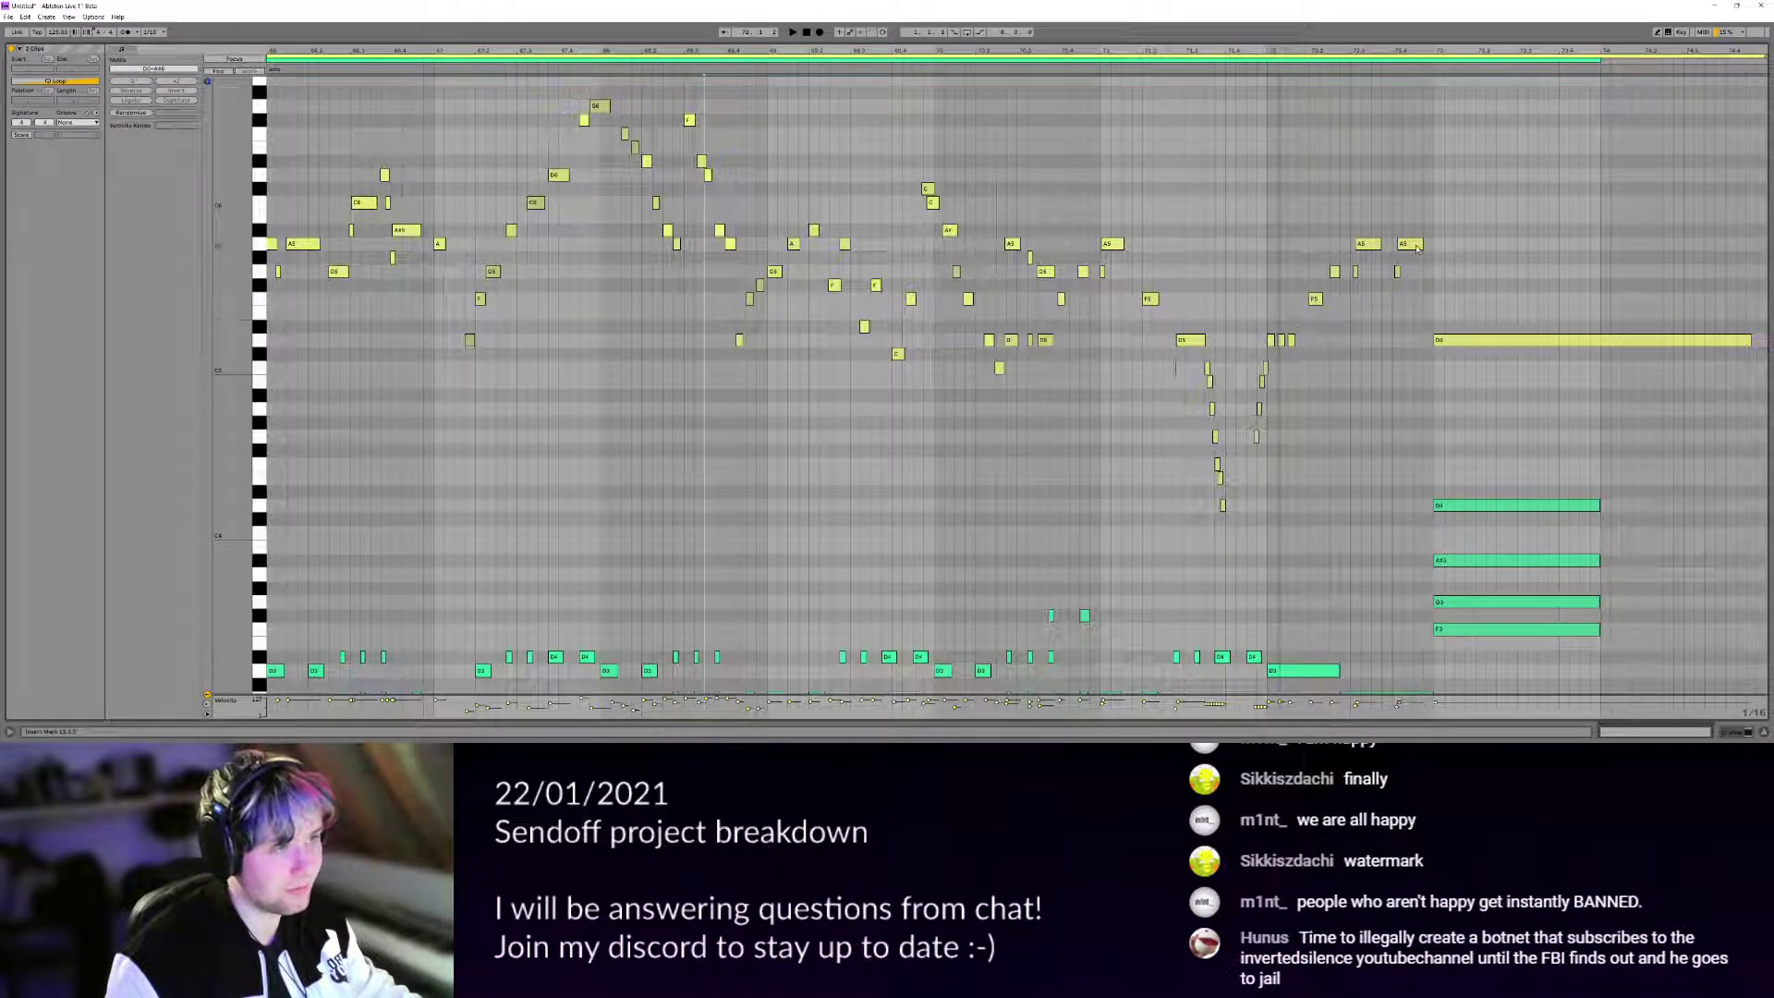
pyautogui.click(1268, 68)
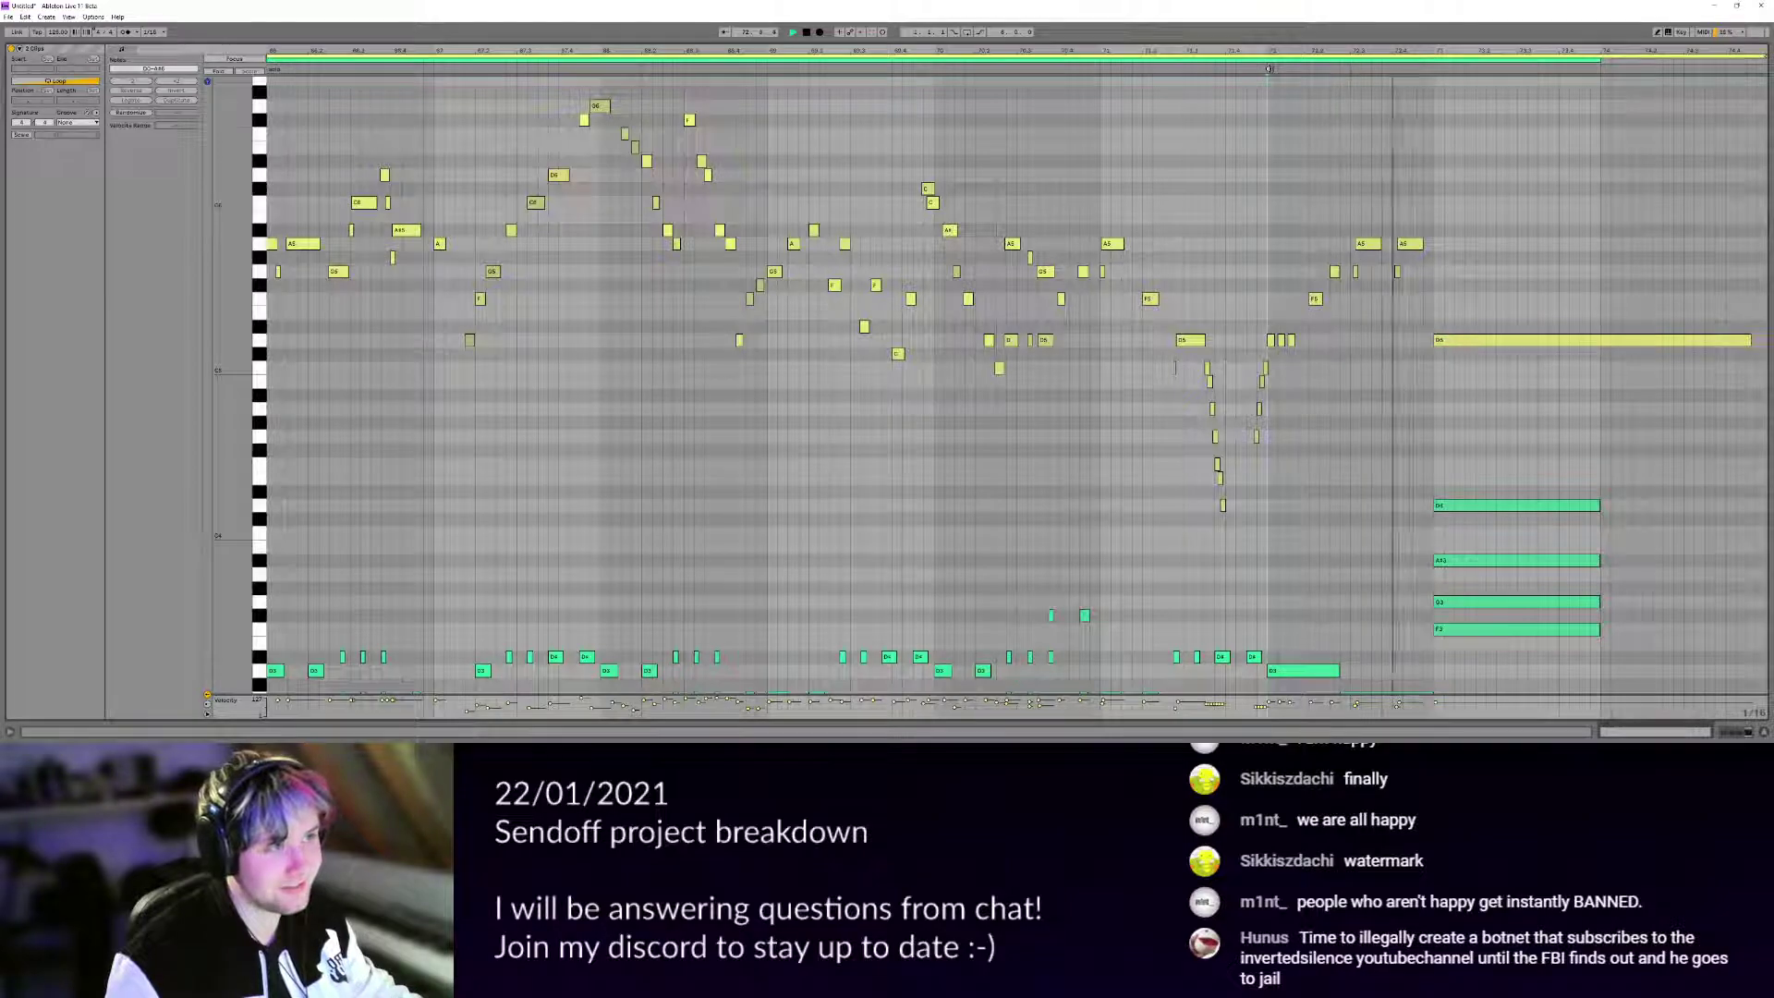
pyautogui.scroll(-1, 1334, 259)
pyautogui.press('+')
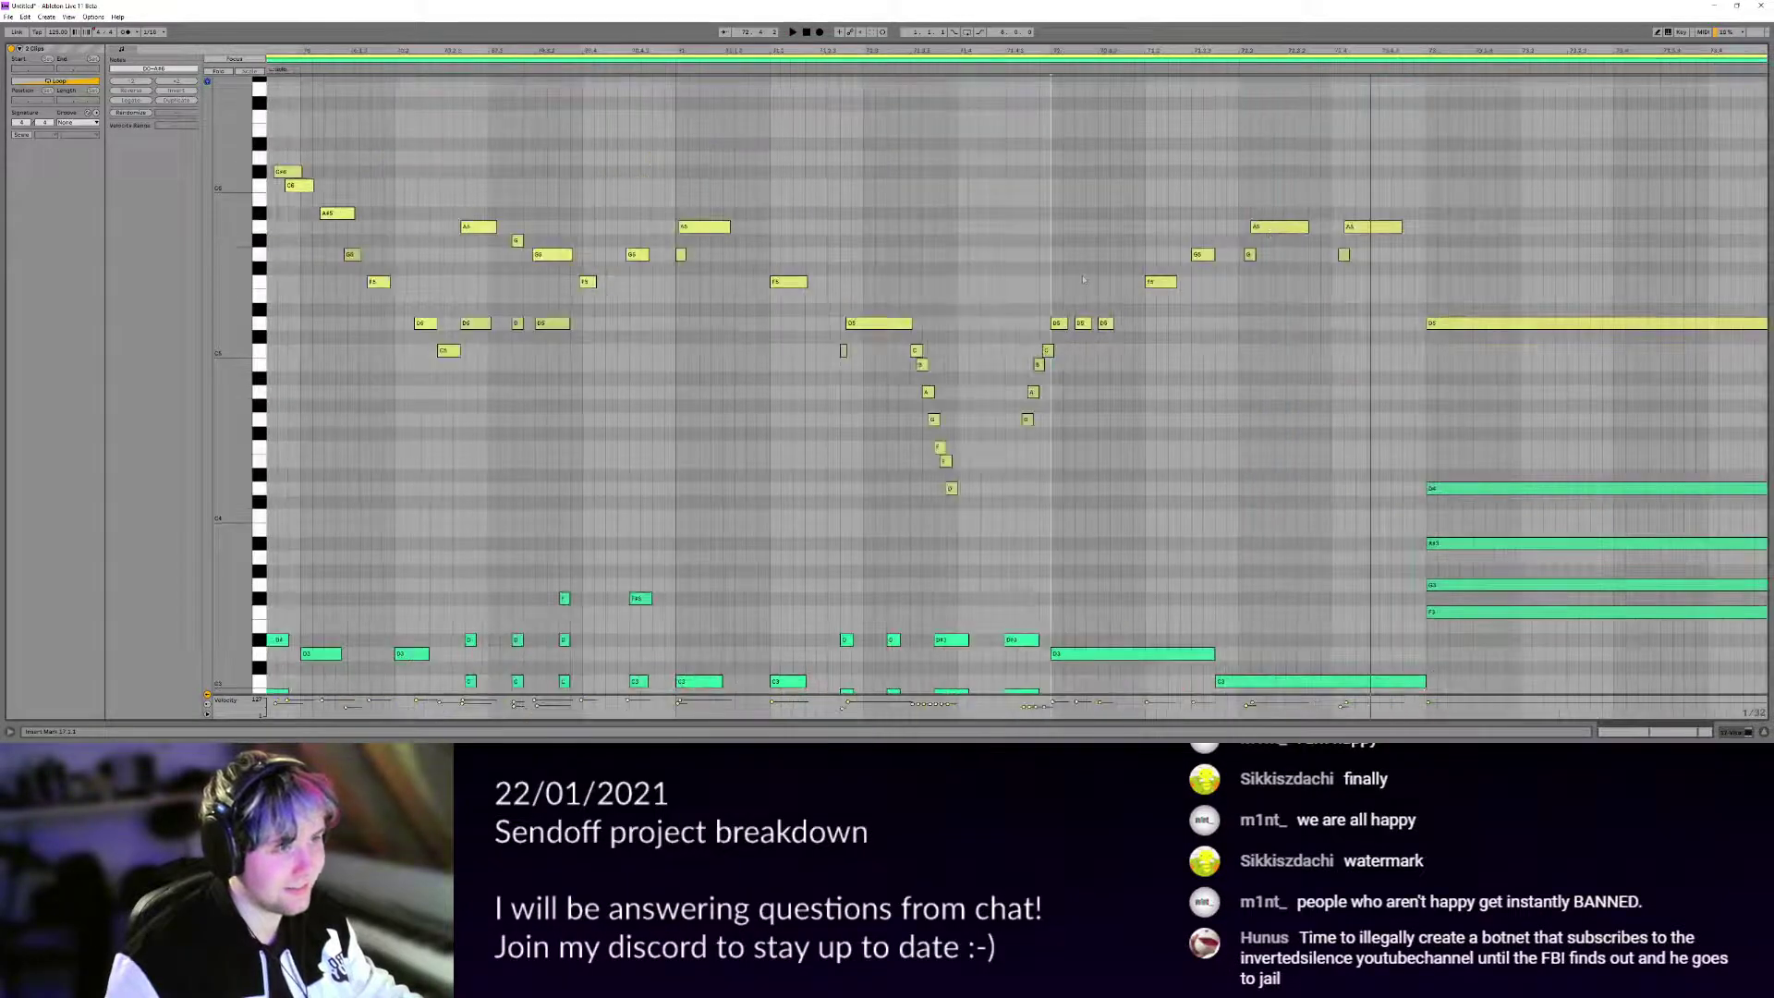
# Return to the arrangement and try splitting the lead and Keyscape clips just before their closing held notes.
pyautogui.hotkey('shift', 'Tab')
pyautogui.scroll(1, 1331, 222)
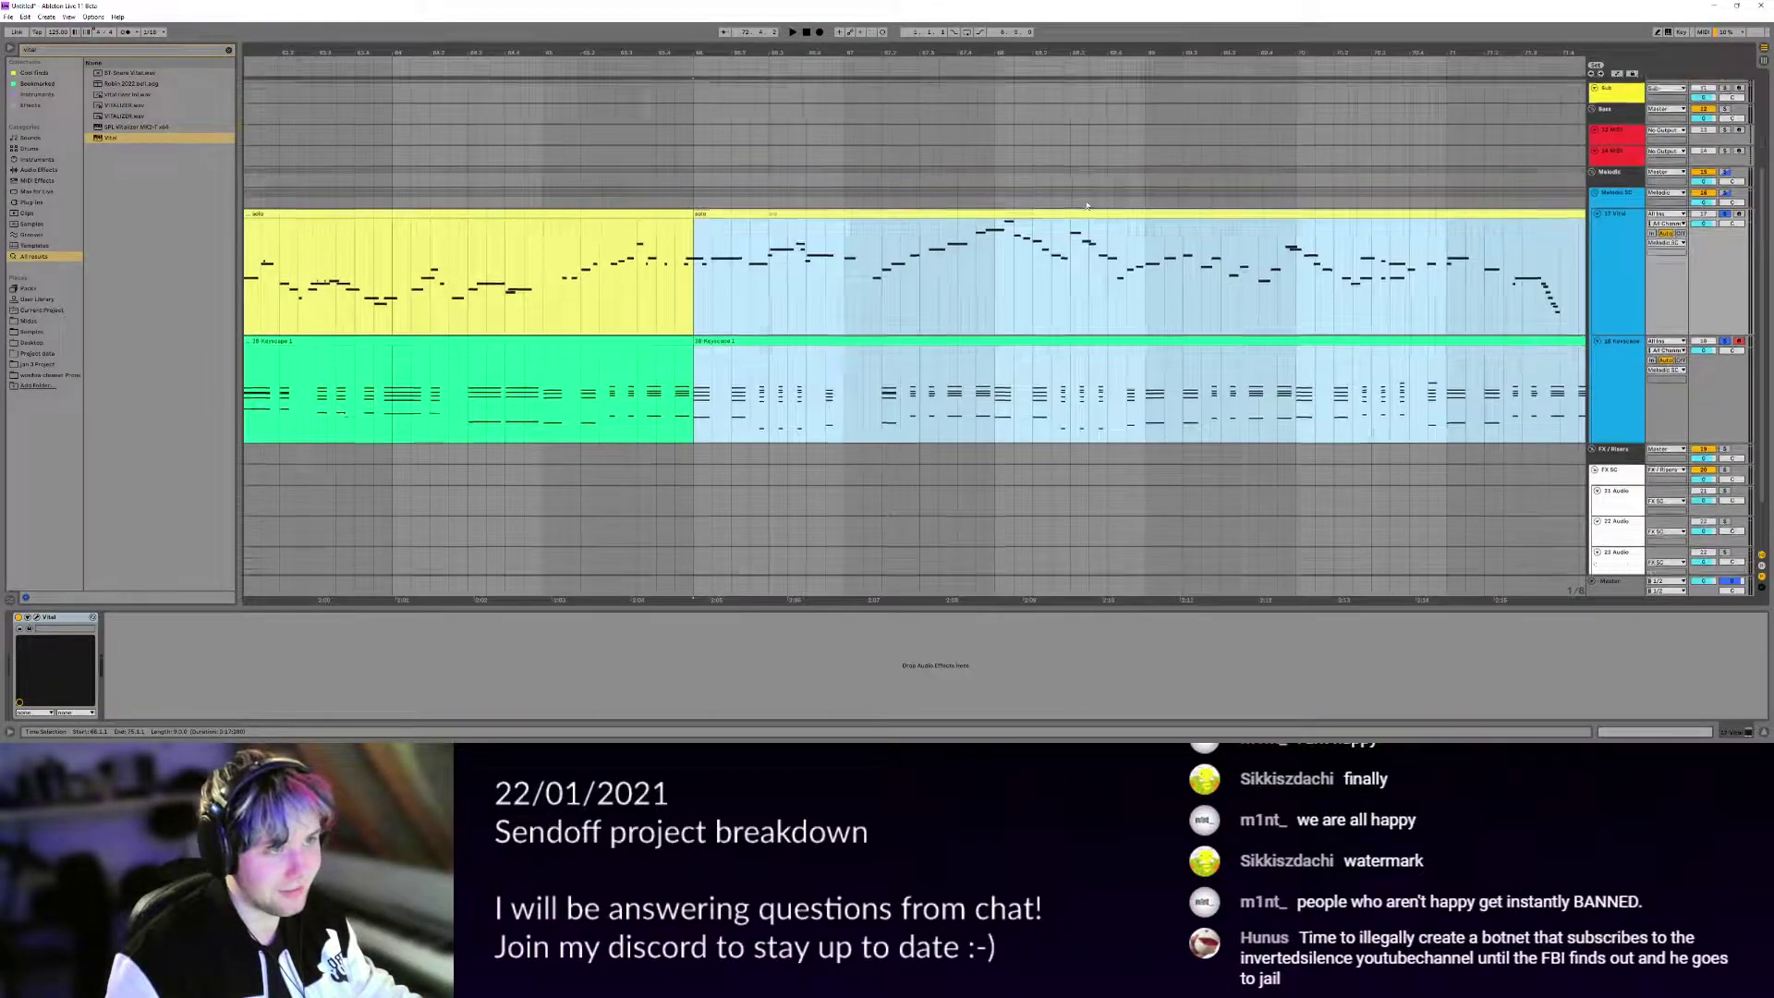
pyautogui.press('-')
pyautogui.press('-')
pyautogui.moveTo(1288, 266); pyautogui.dragTo(1391, 425)
pyautogui.scroll(2, 1319, 369)
pyautogui.scroll(1, 1251, 294)
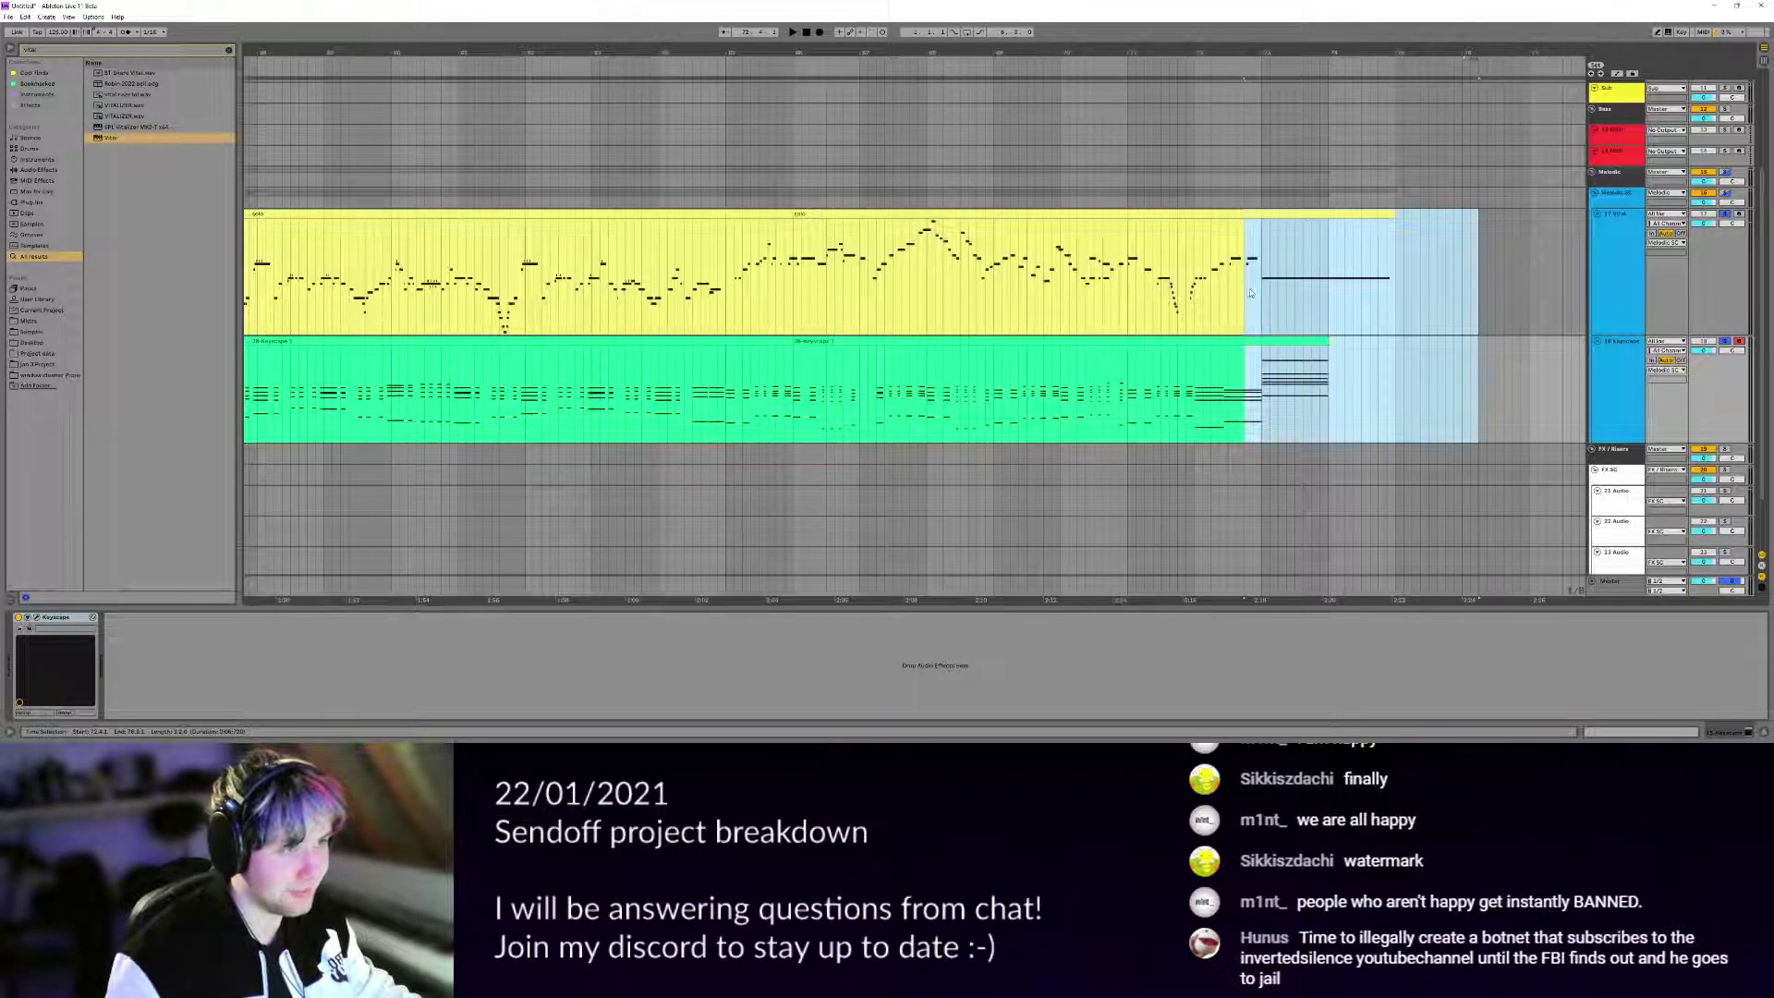
pyautogui.scroll(-6, 1450, 284)
pyautogui.scroll(6, 1464, 281)
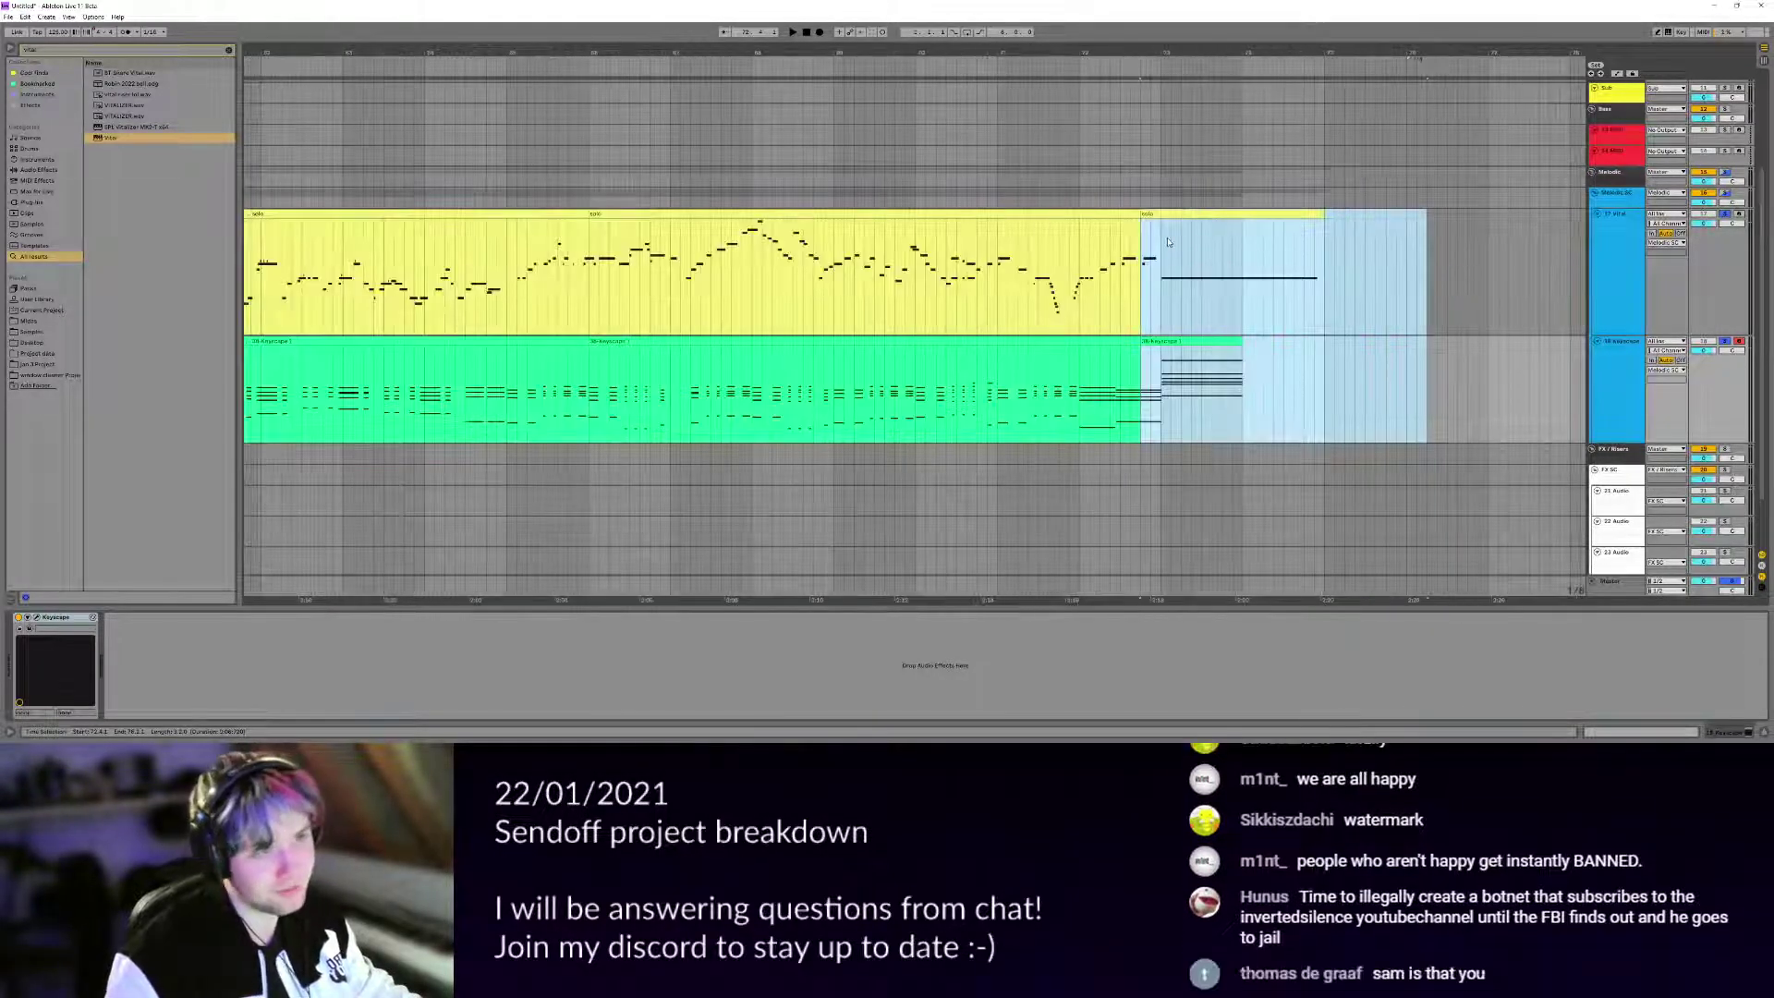
pyautogui.click(1119, 259)
pyautogui.scroll(-3, 1111, 259)
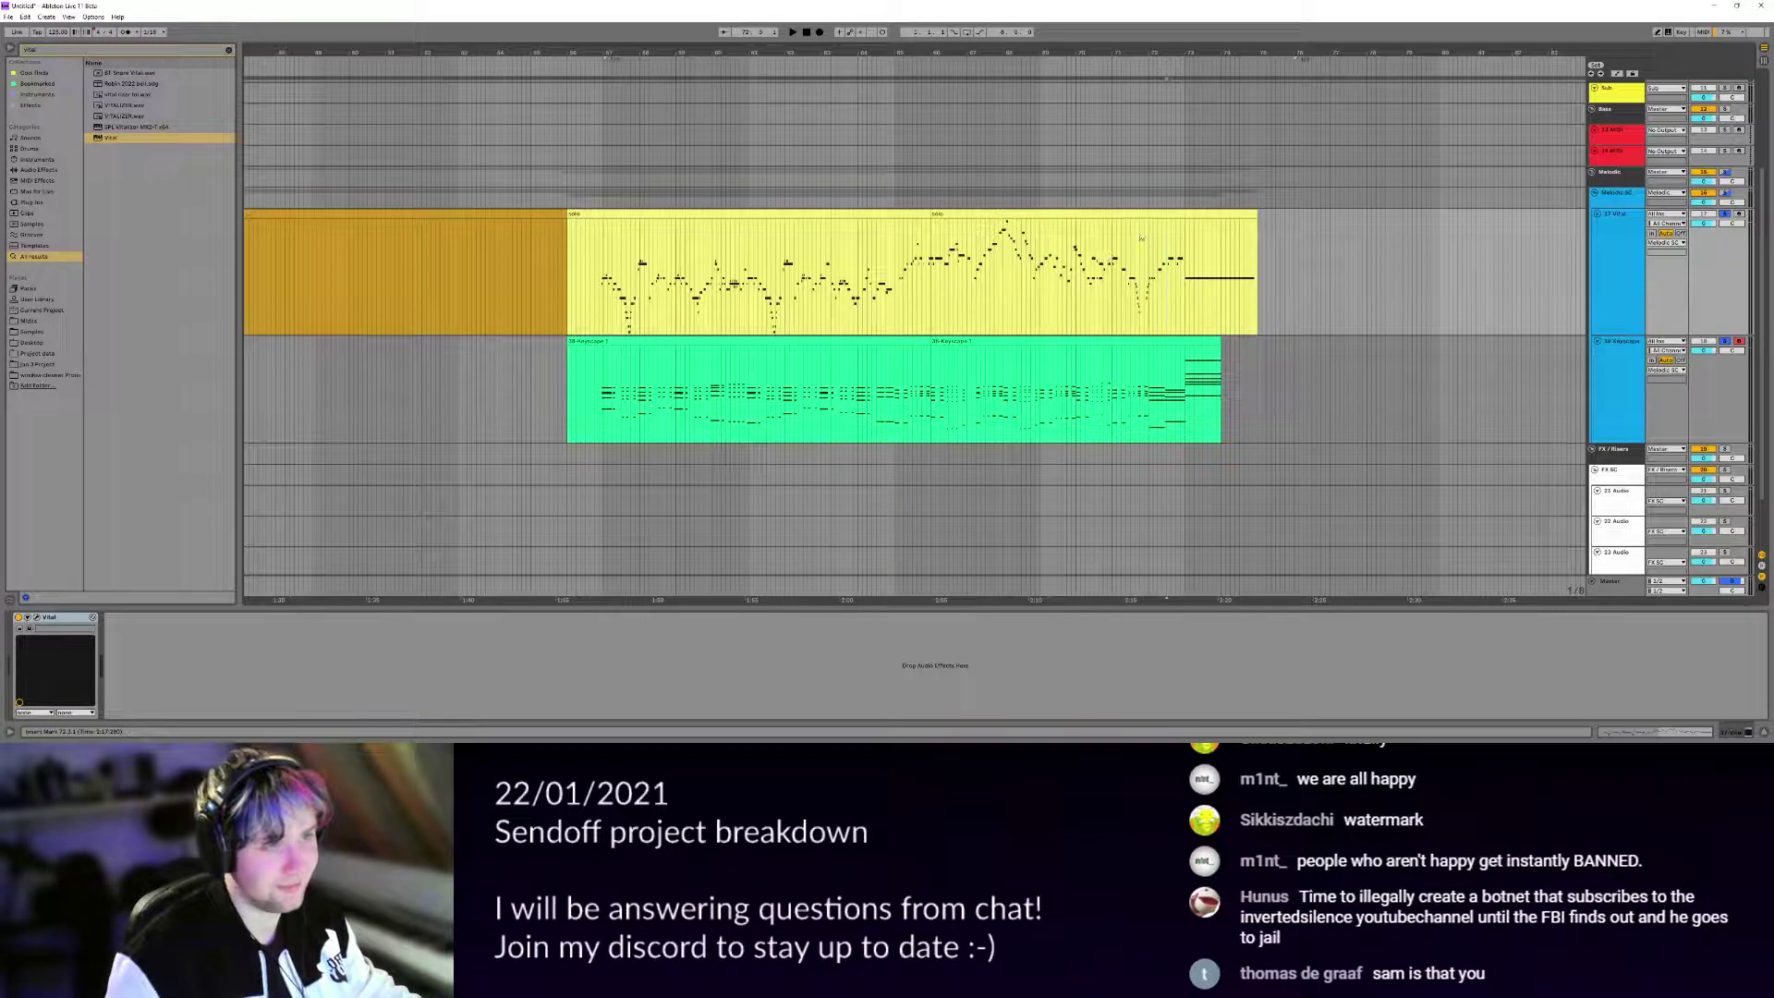
# Review the second-half lead notes through the final held note and return to the arrangement.
pyautogui.doubleClick(1143, 214)
pyautogui.scroll(2, 658, 311)
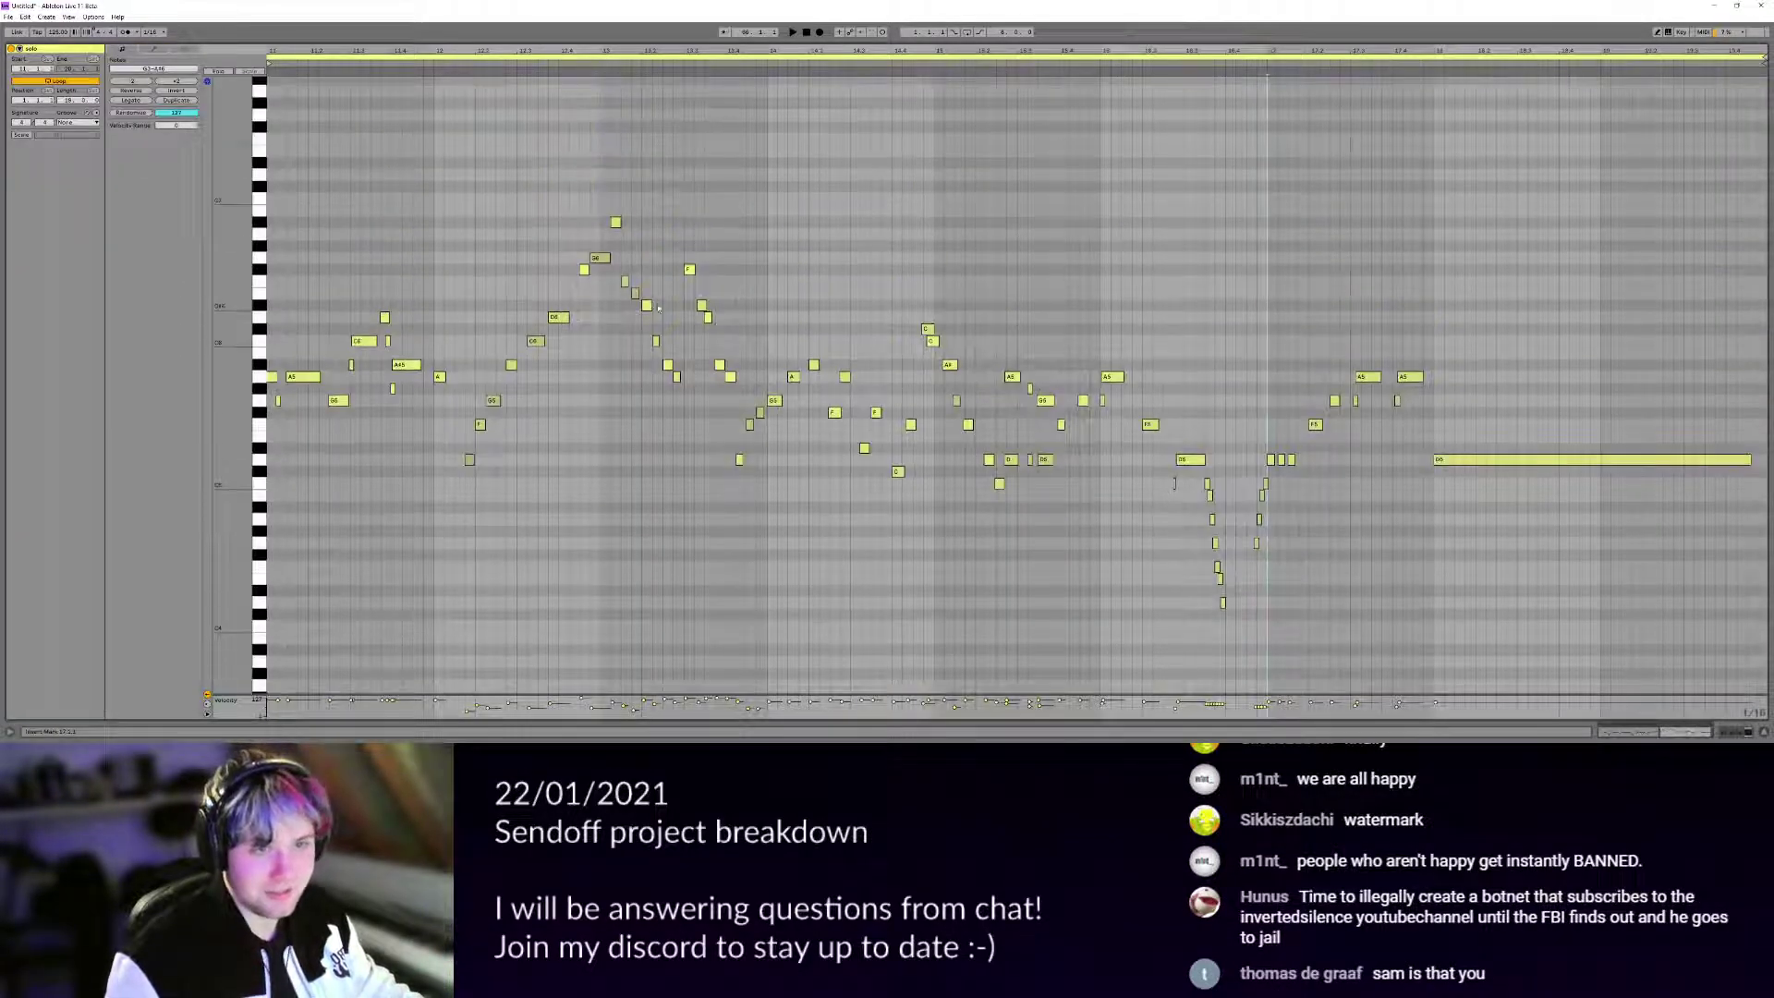
pyautogui.hotkey('shift', 'Tab')
pyautogui.scroll(5, 1035, 310)
pyautogui.scroll(-3, 1041, 307)
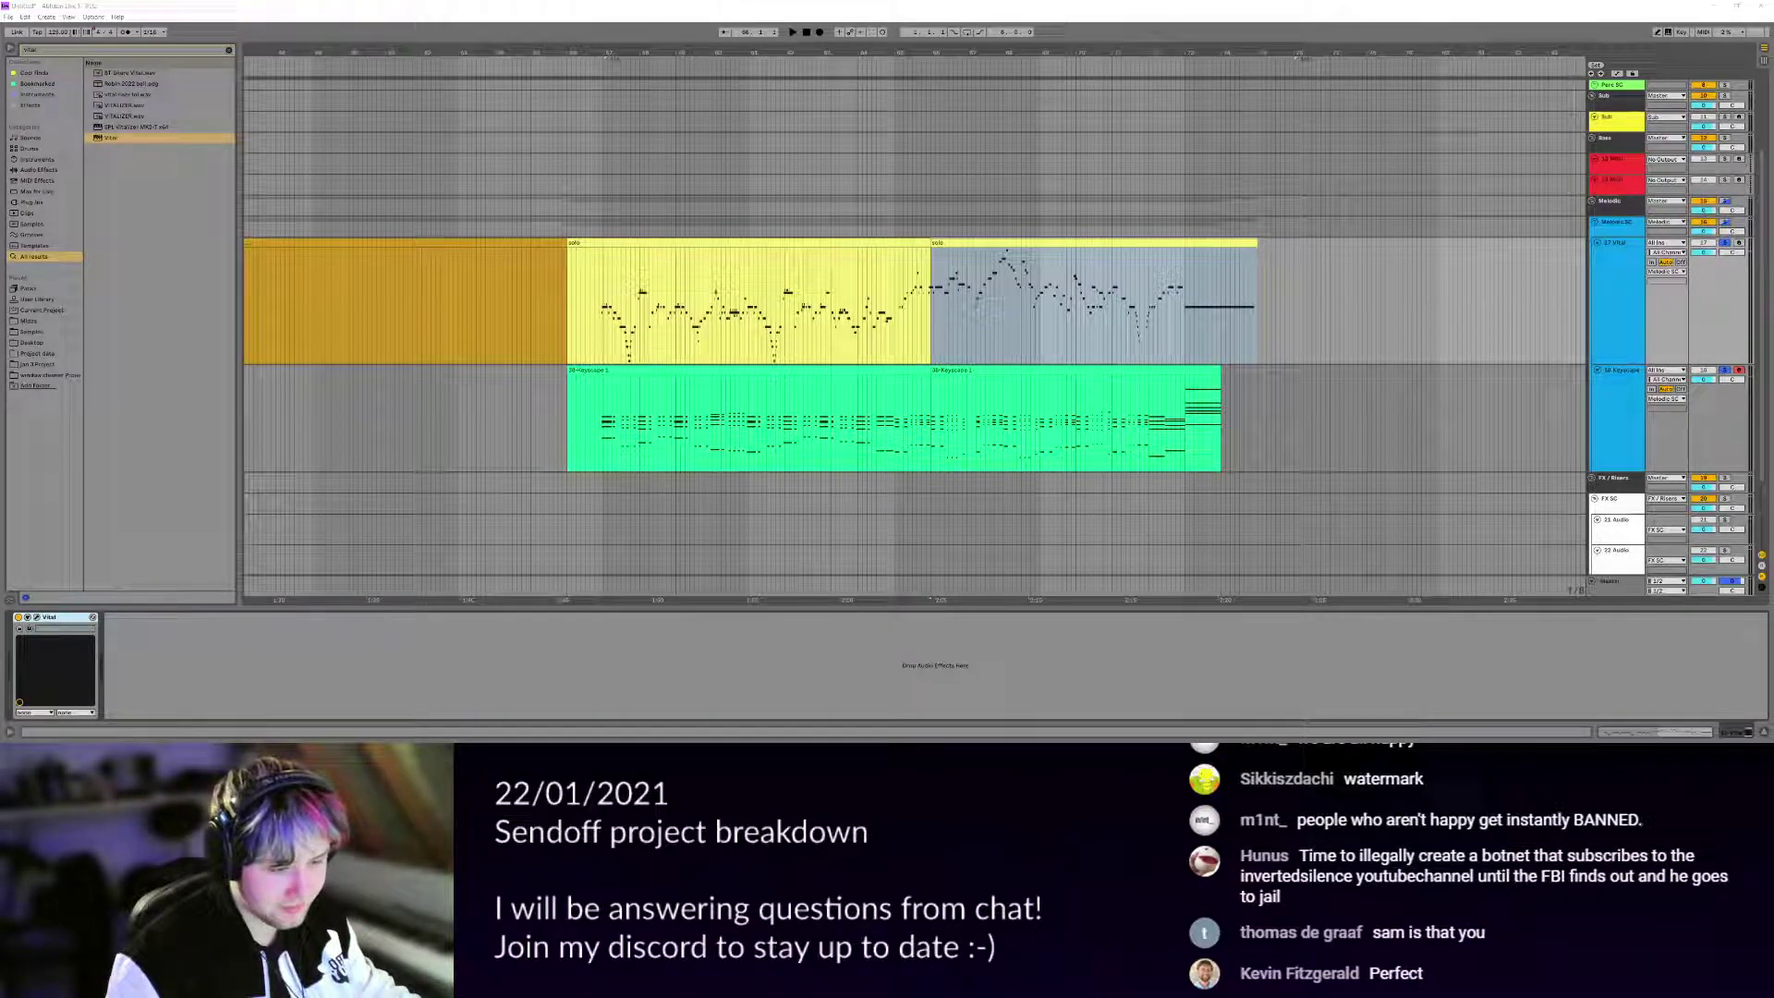
# Delete the orange clip that precedes the yellow lead on the lead track.
pyautogui.moveTo(1252, 395); pyautogui.dragTo(571, 330)
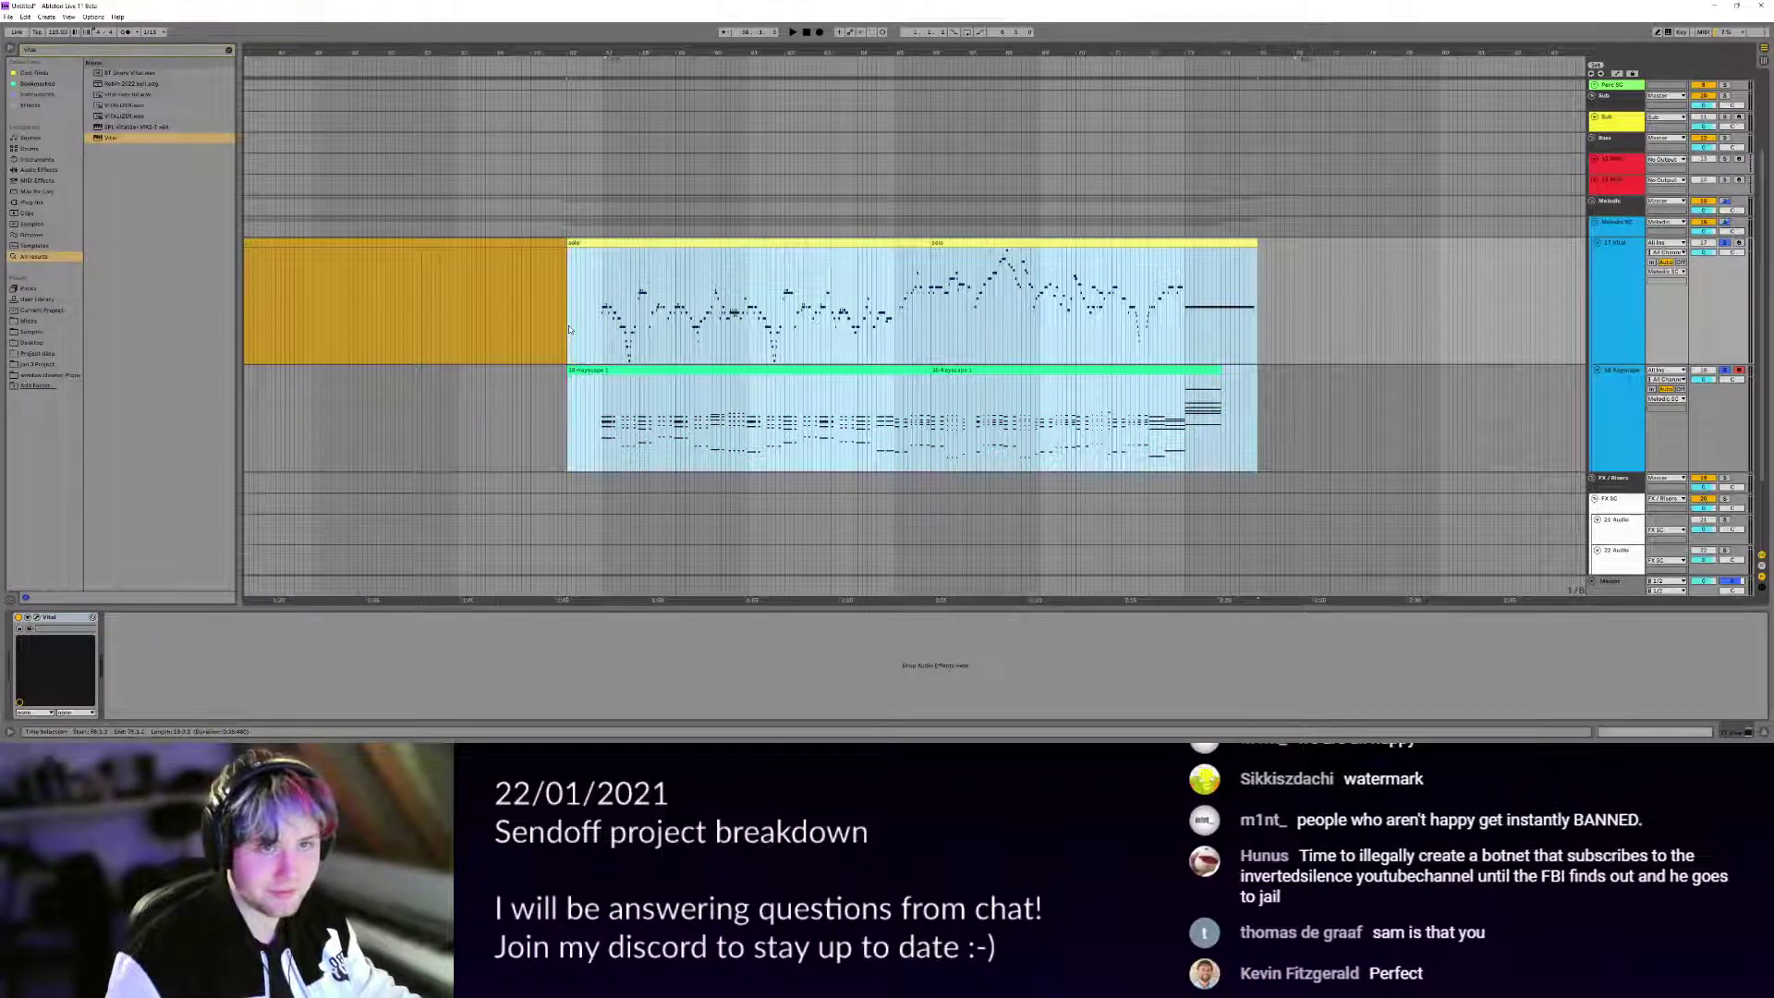
pyautogui.scroll(-5, 571, 330)
pyautogui.click(1005, 229)
pyautogui.click(1003, 243)
pyautogui.press('Delete')
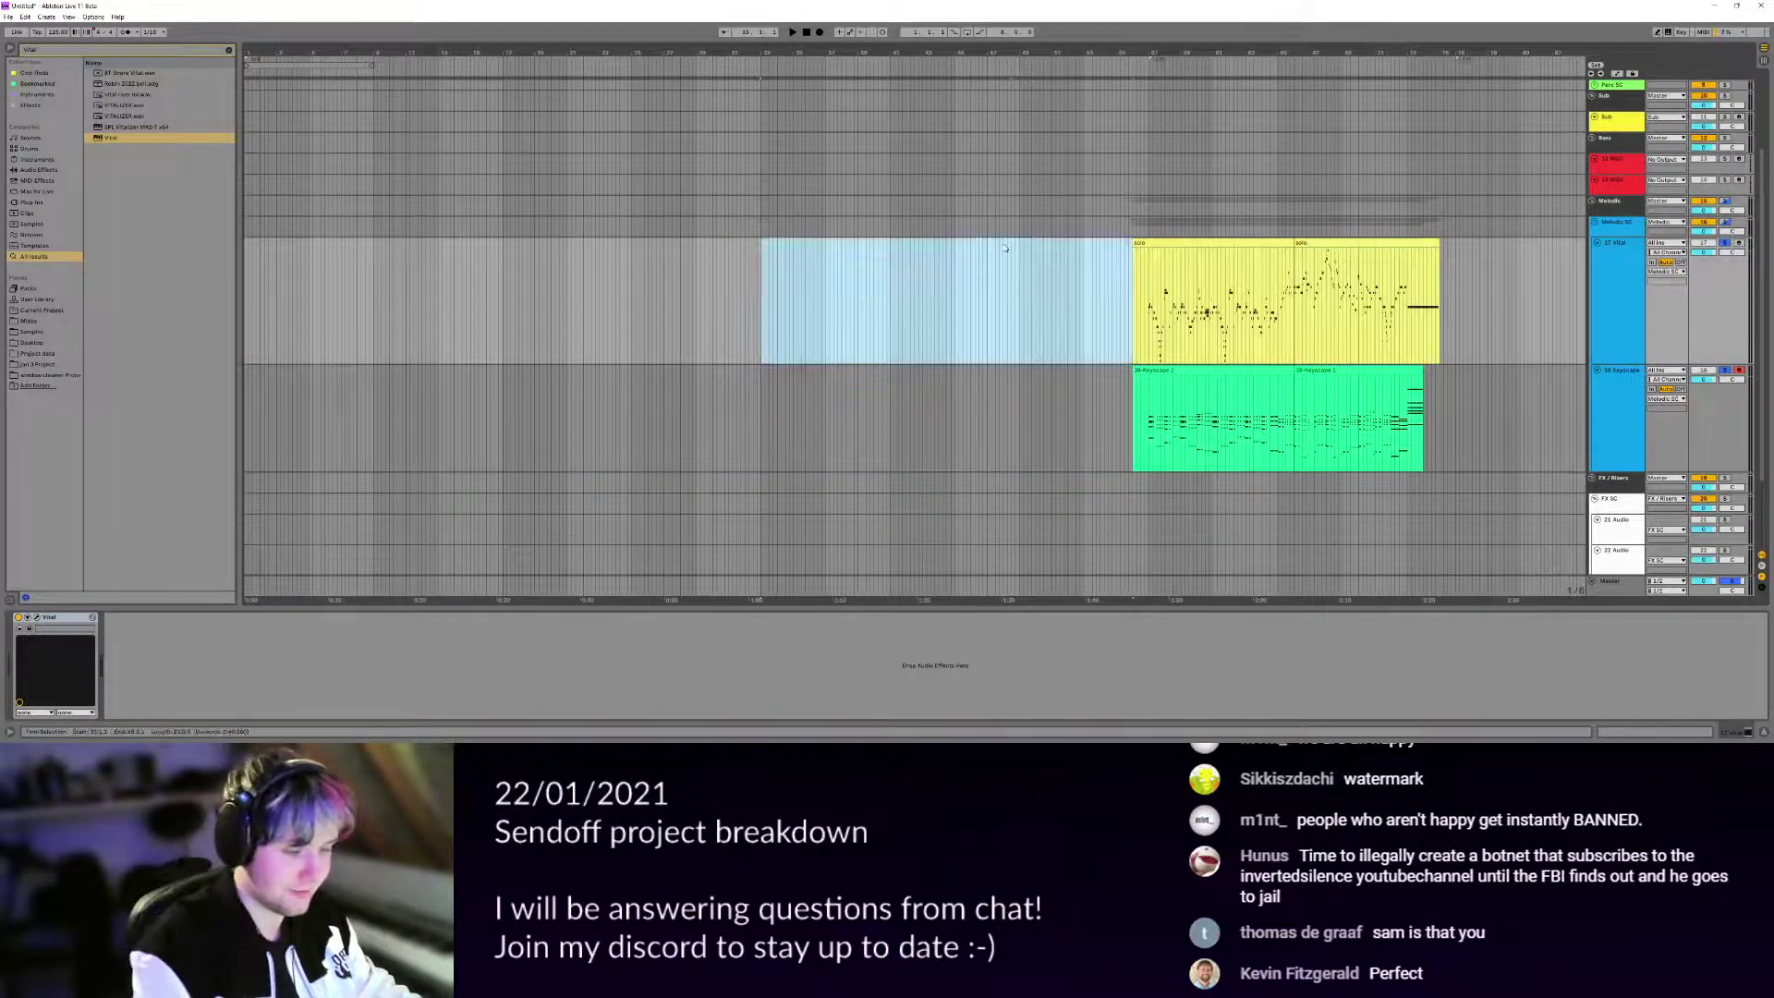
# Move the lead and Keyscape clips together to an earlier point in the arrangement.
pyautogui.keyDown('shift'); pyautogui.click(1457, 401); pyautogui.keyUp('shift')
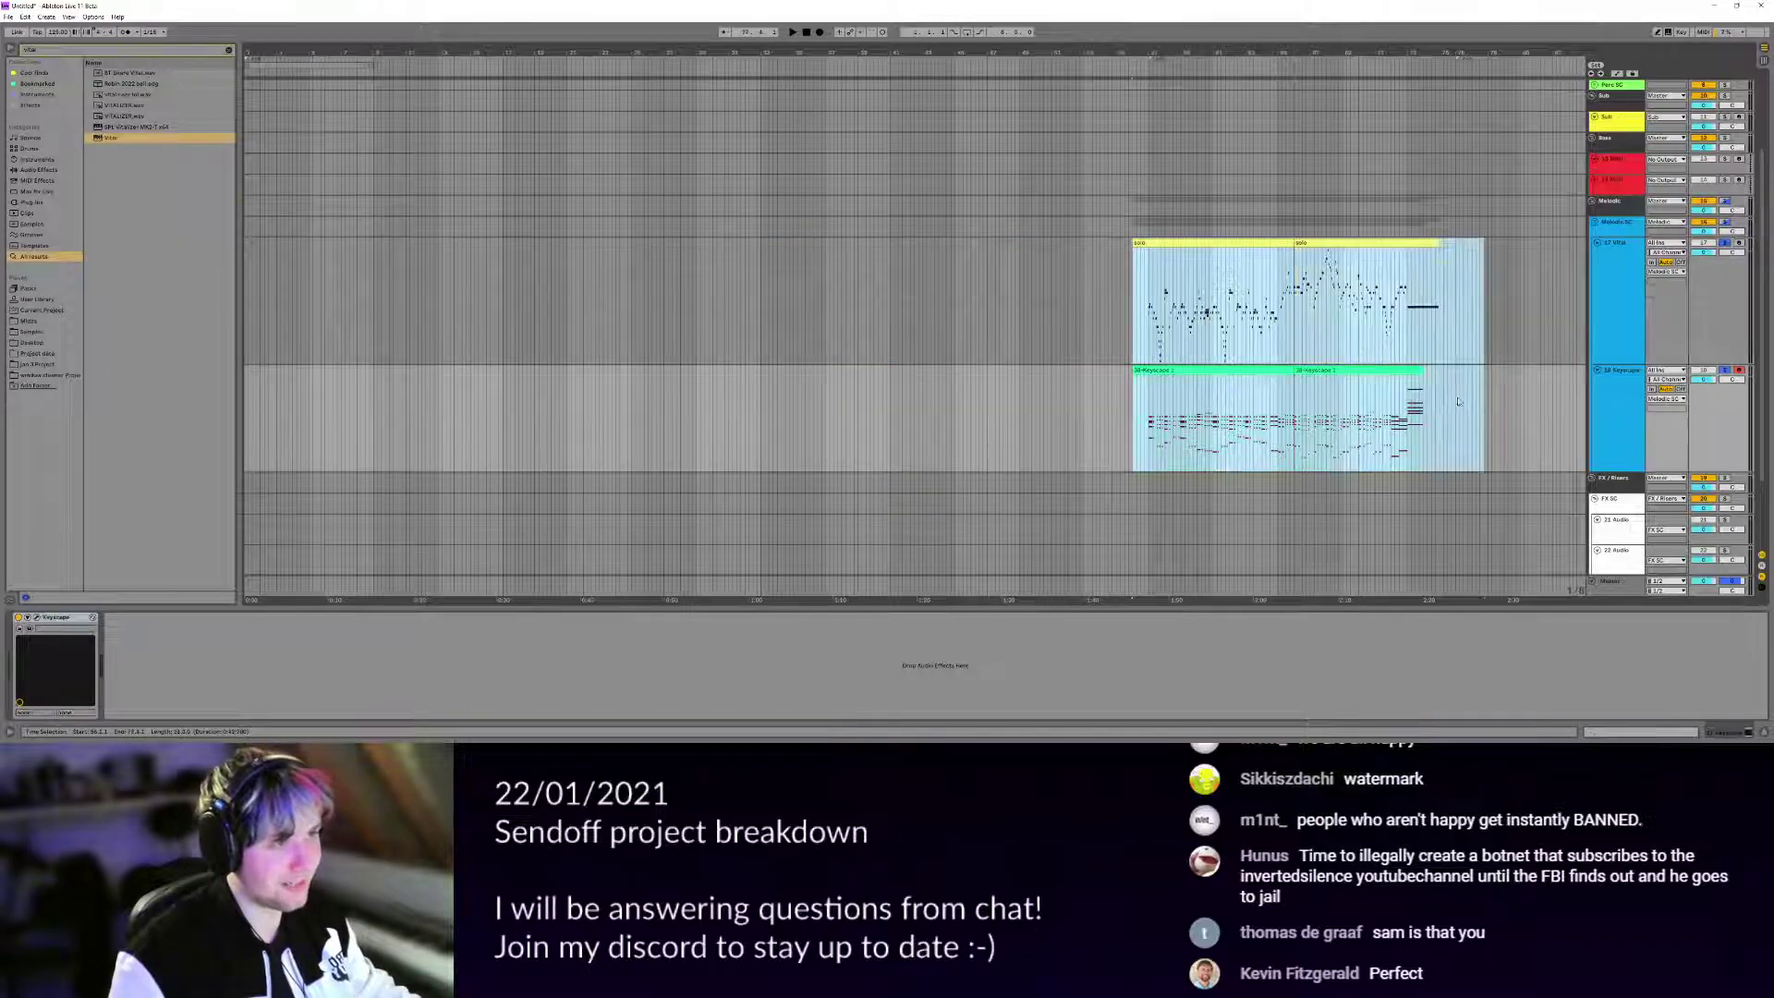
pyautogui.moveTo(1210, 244); pyautogui.dragTo(693, 257)
pyautogui.scroll(8, 630, 262)
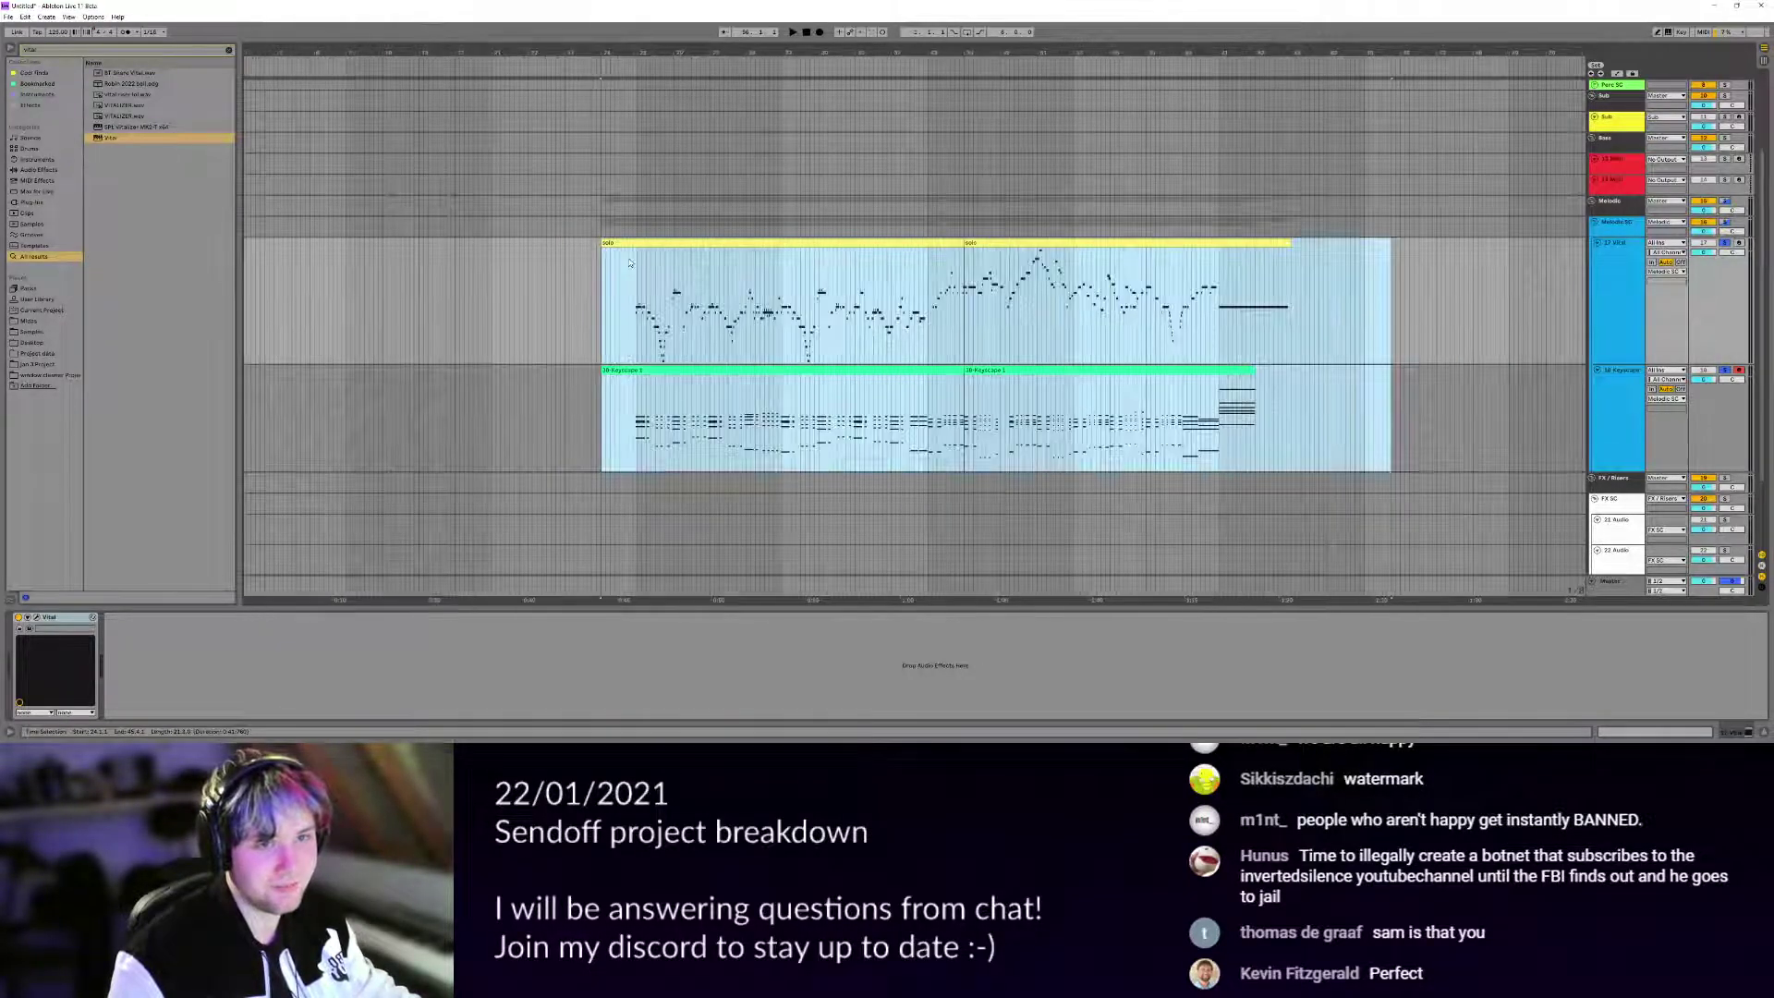
pyautogui.scroll(-8, 630, 262)
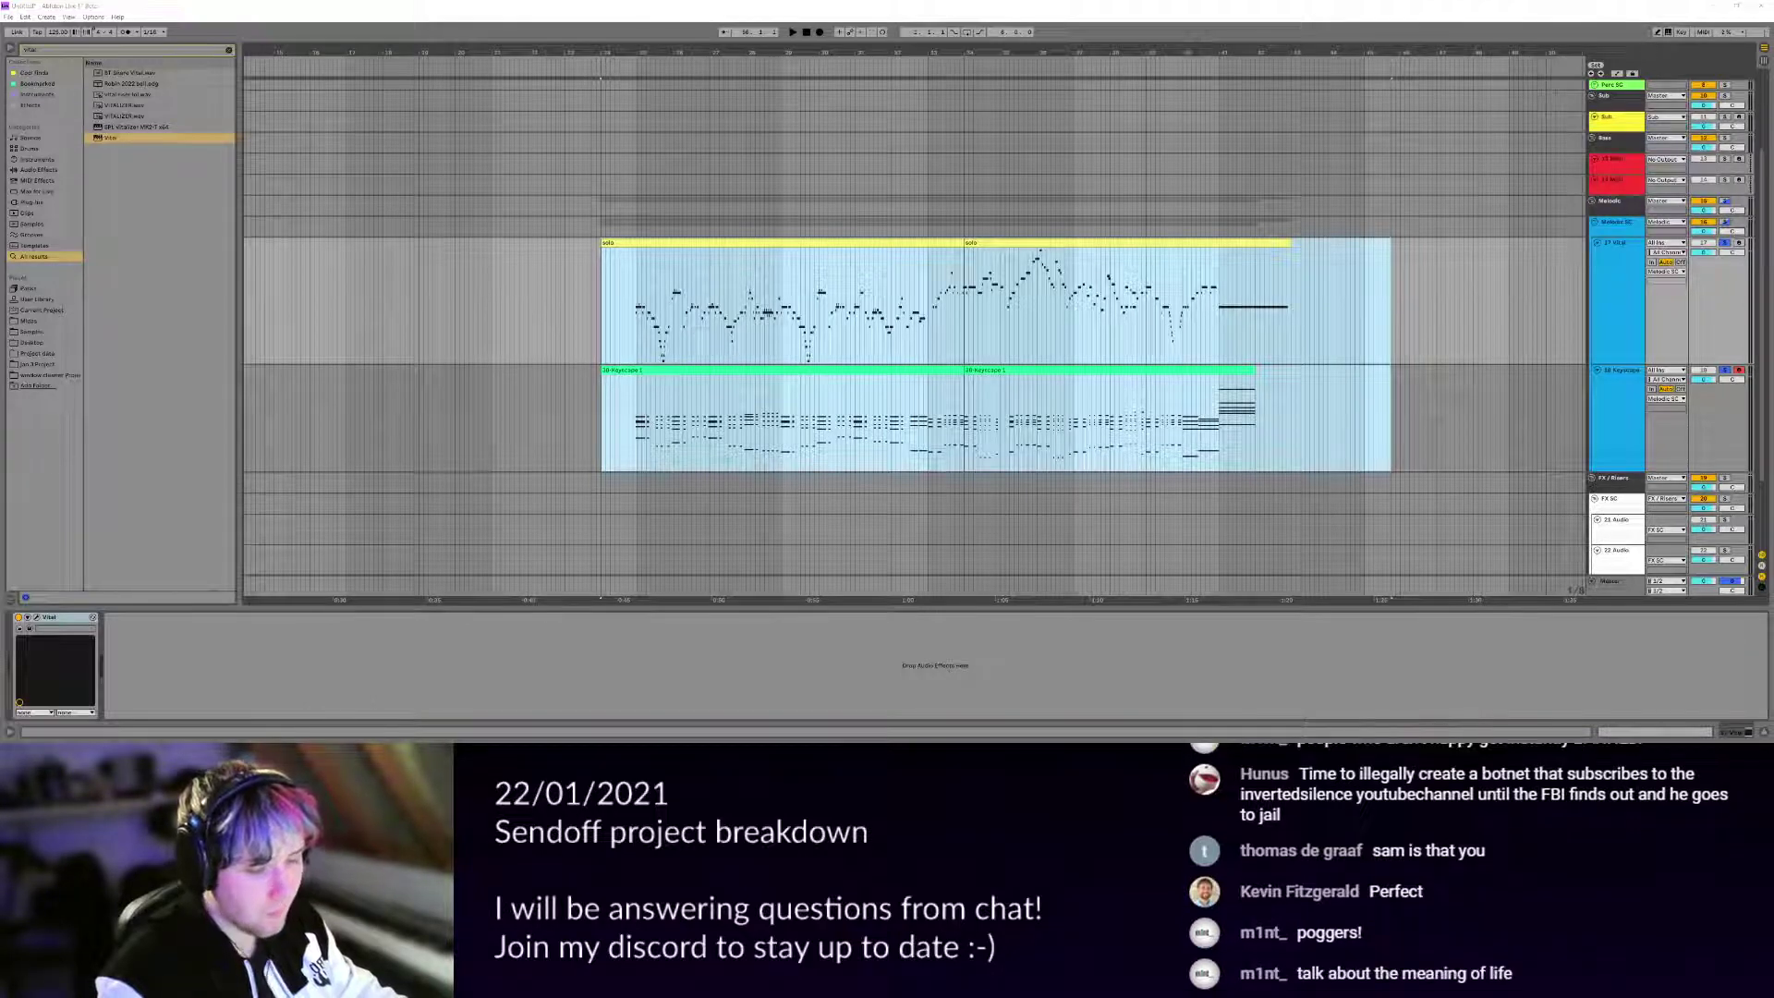
# Add an empty MIDI track directly below the Keyscape track.
pyautogui.click(1582, 444)
pyautogui.scroll(-2, 1589, 444)
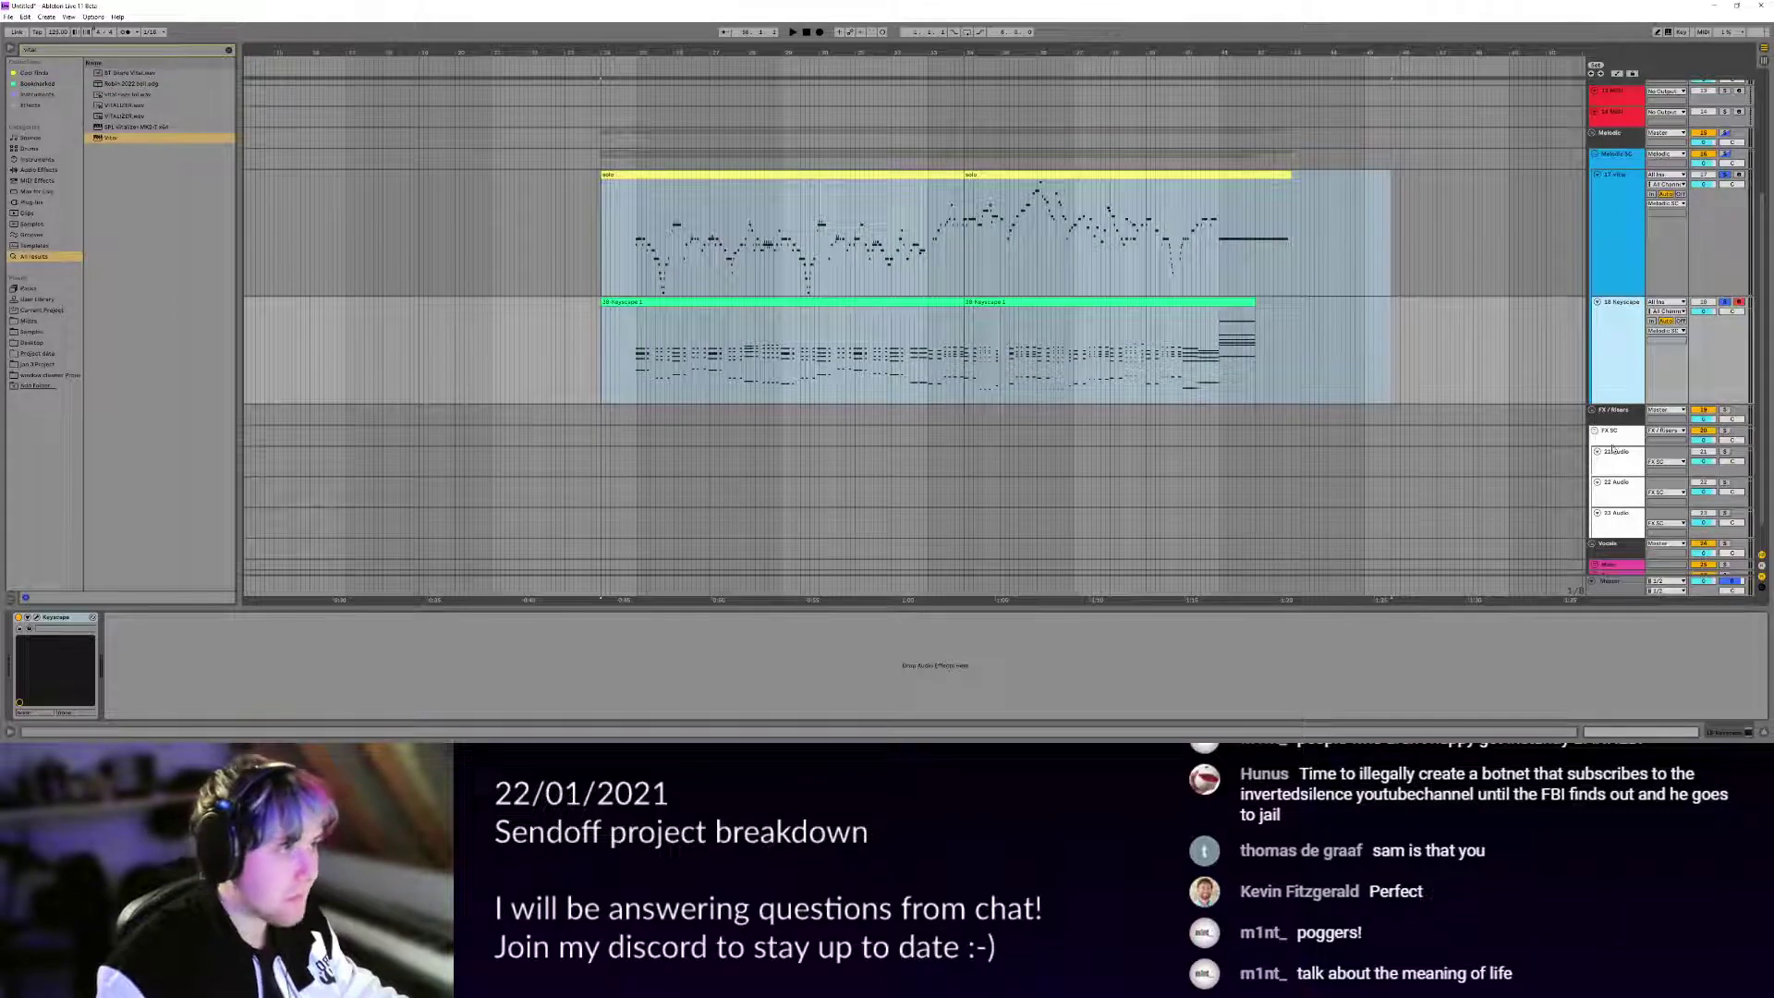
pyautogui.hotkey('ctrl', 'shift', 't')
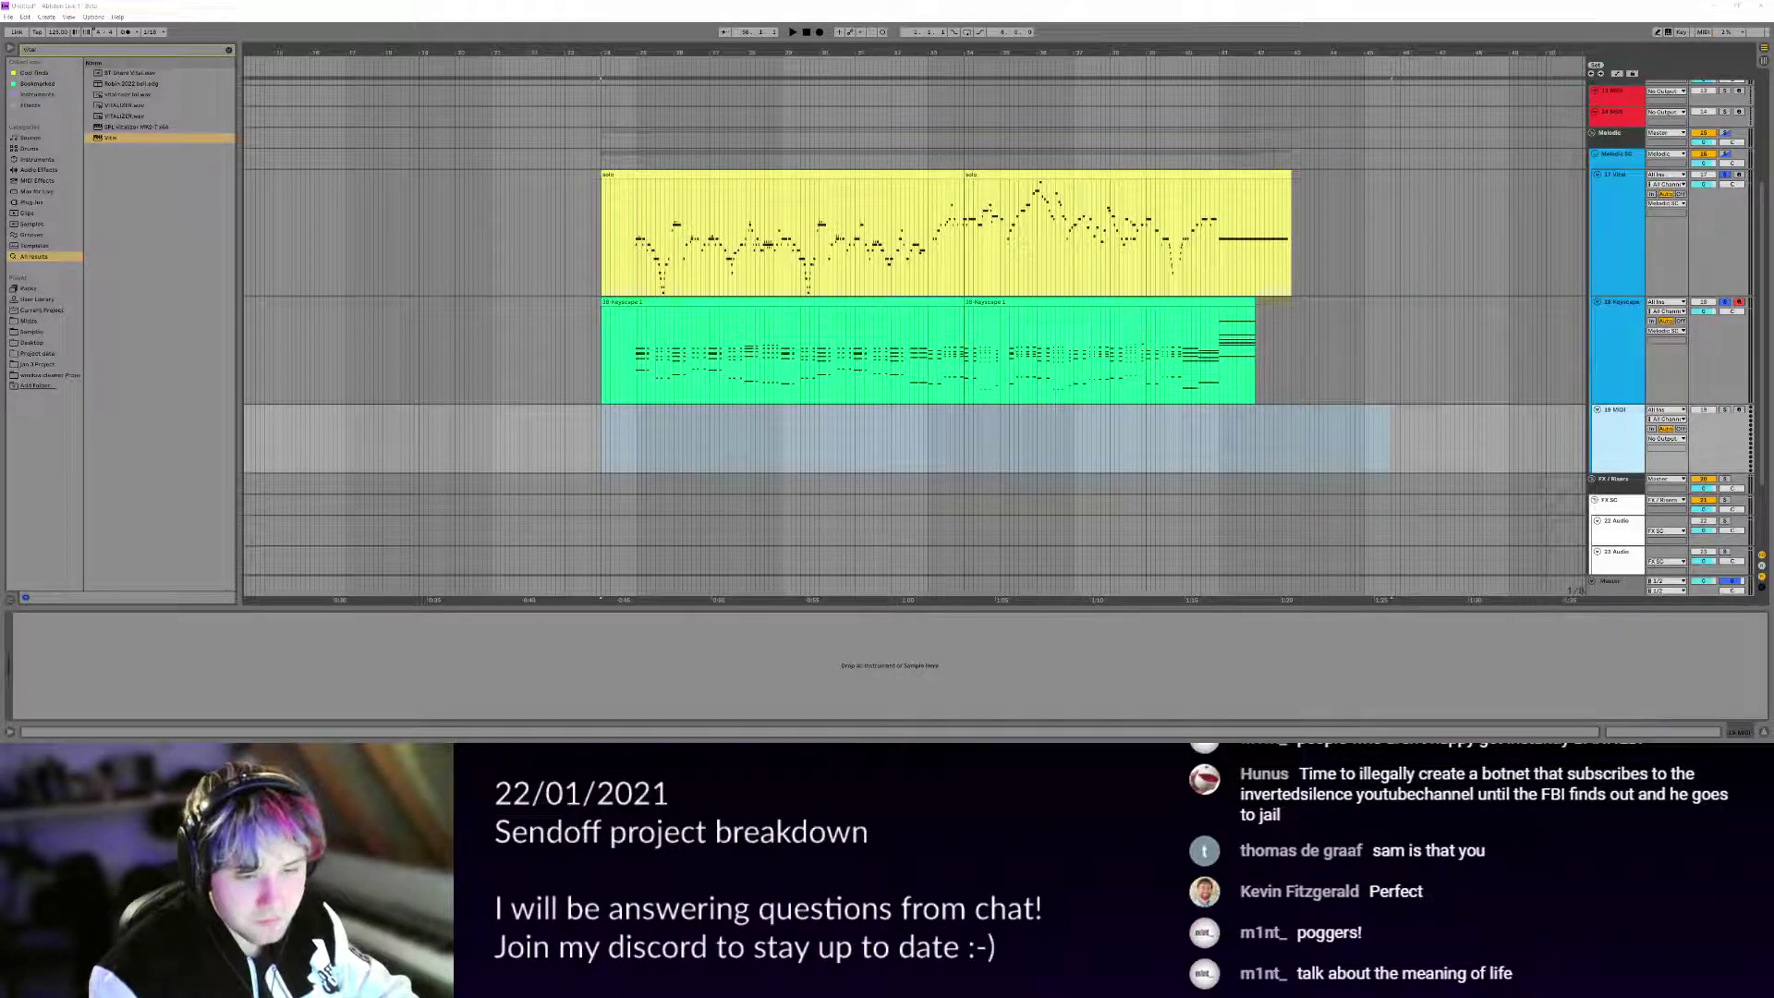
pyautogui.click(1656, 390)
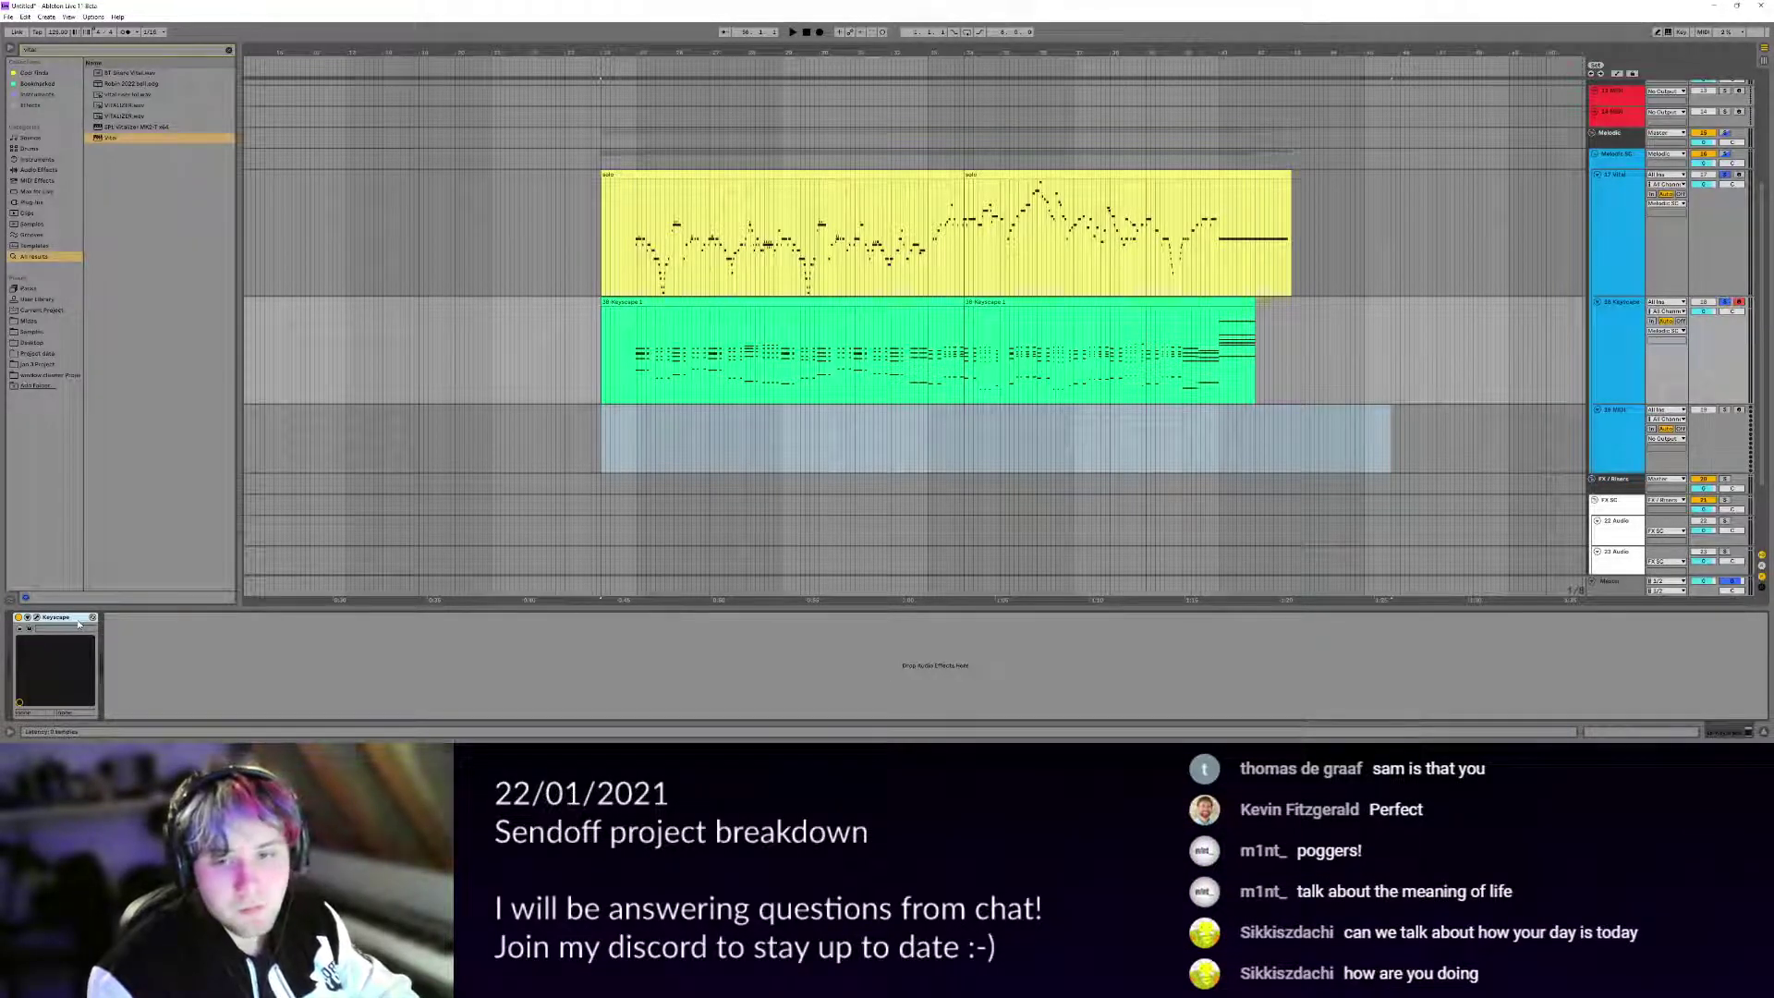
pyautogui.press('Delete')
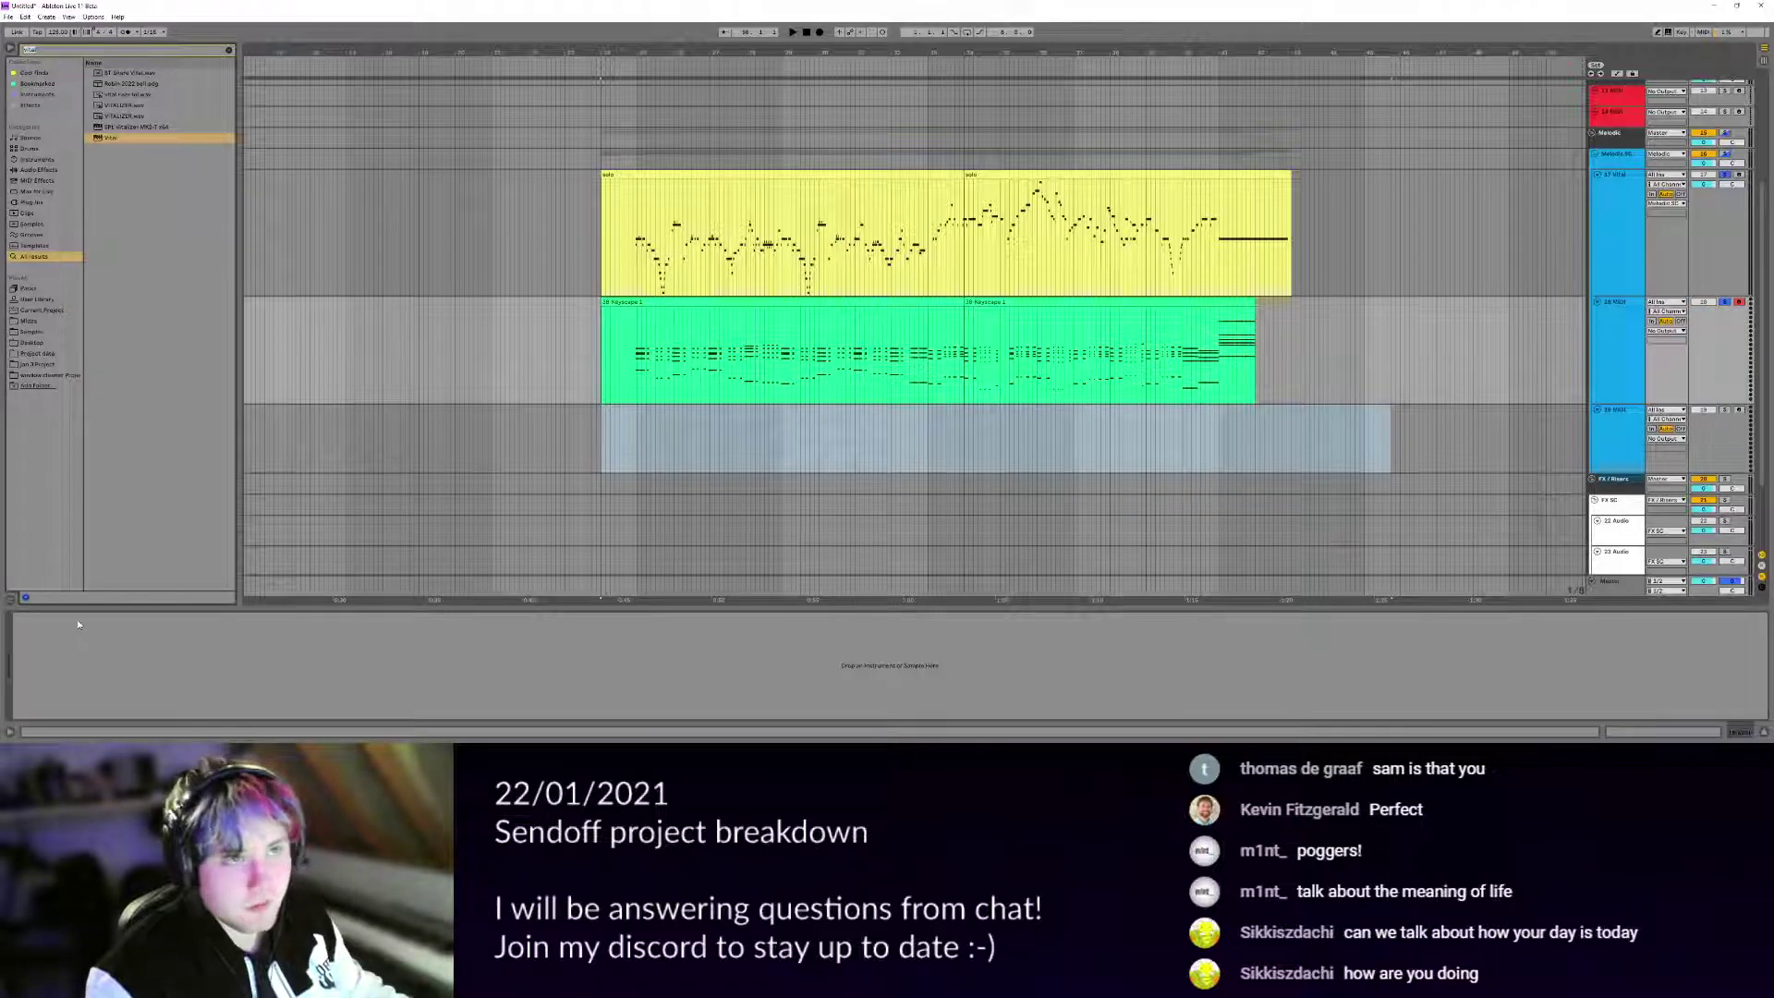
pyautogui.hotkey('ctrl', 'z')
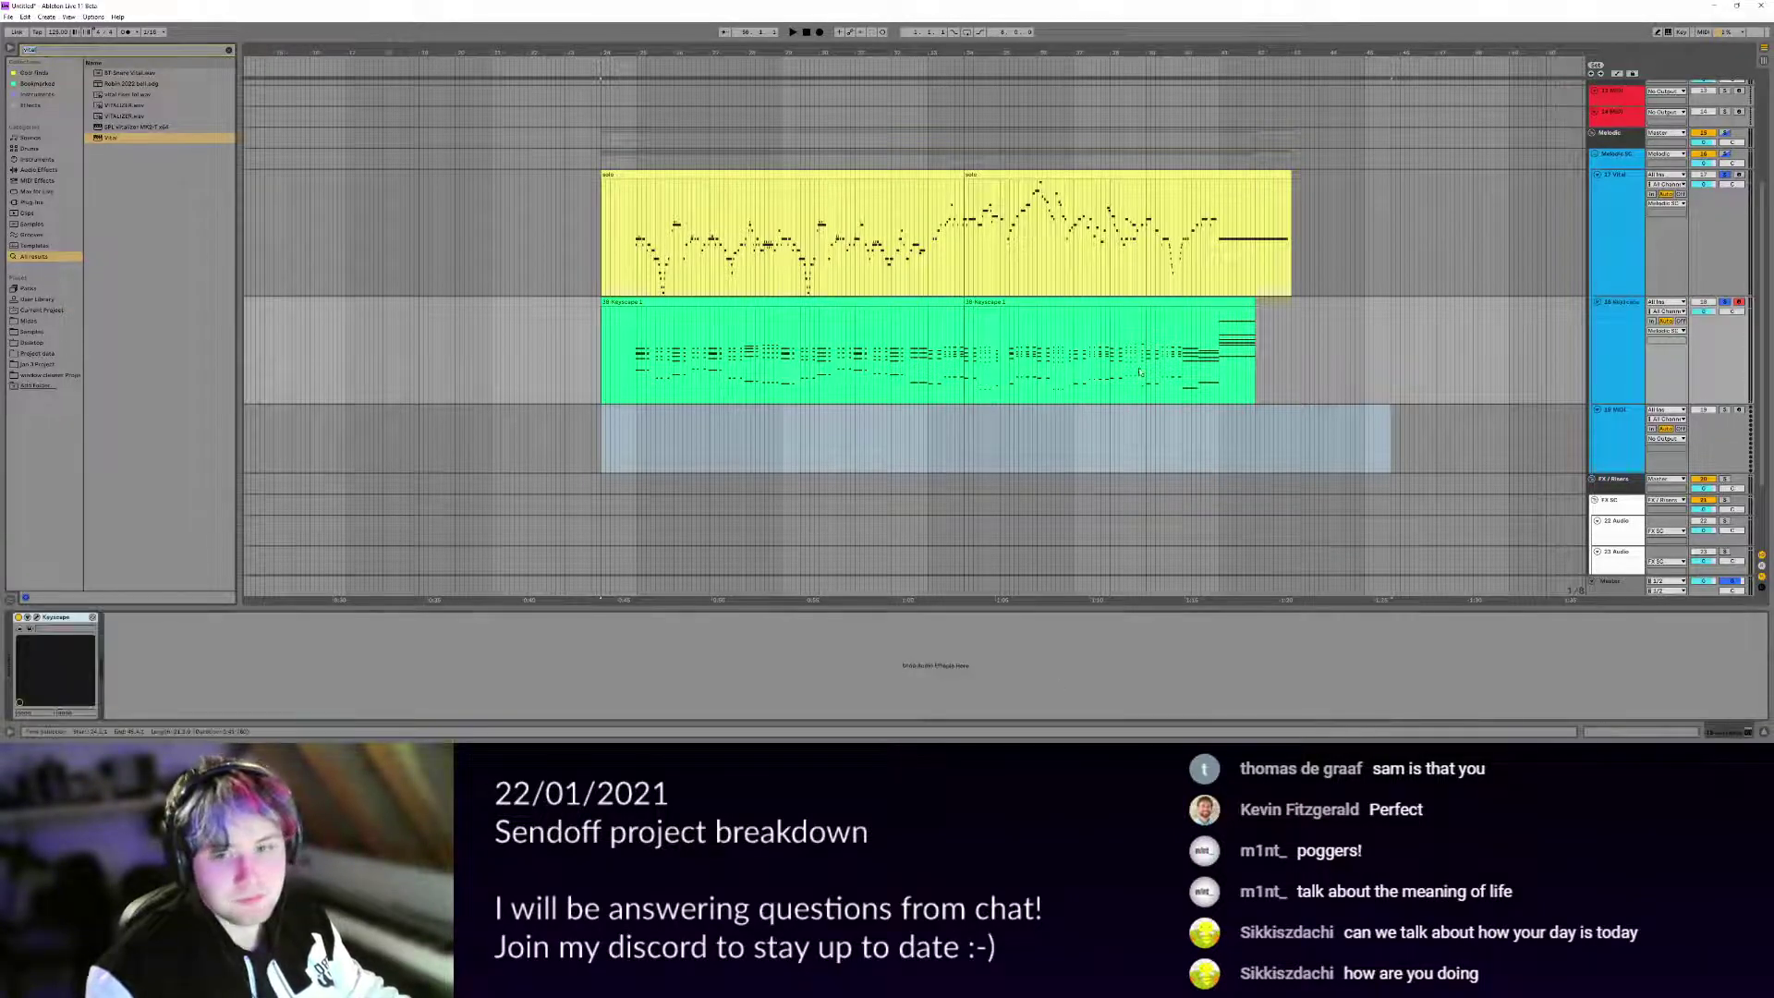
pyautogui.hotkey('ctrl', 'z')
# Replace Vital on the lead track with Sampler and load the Fart With Reverb sample into it.
pyautogui.click(46, 621)
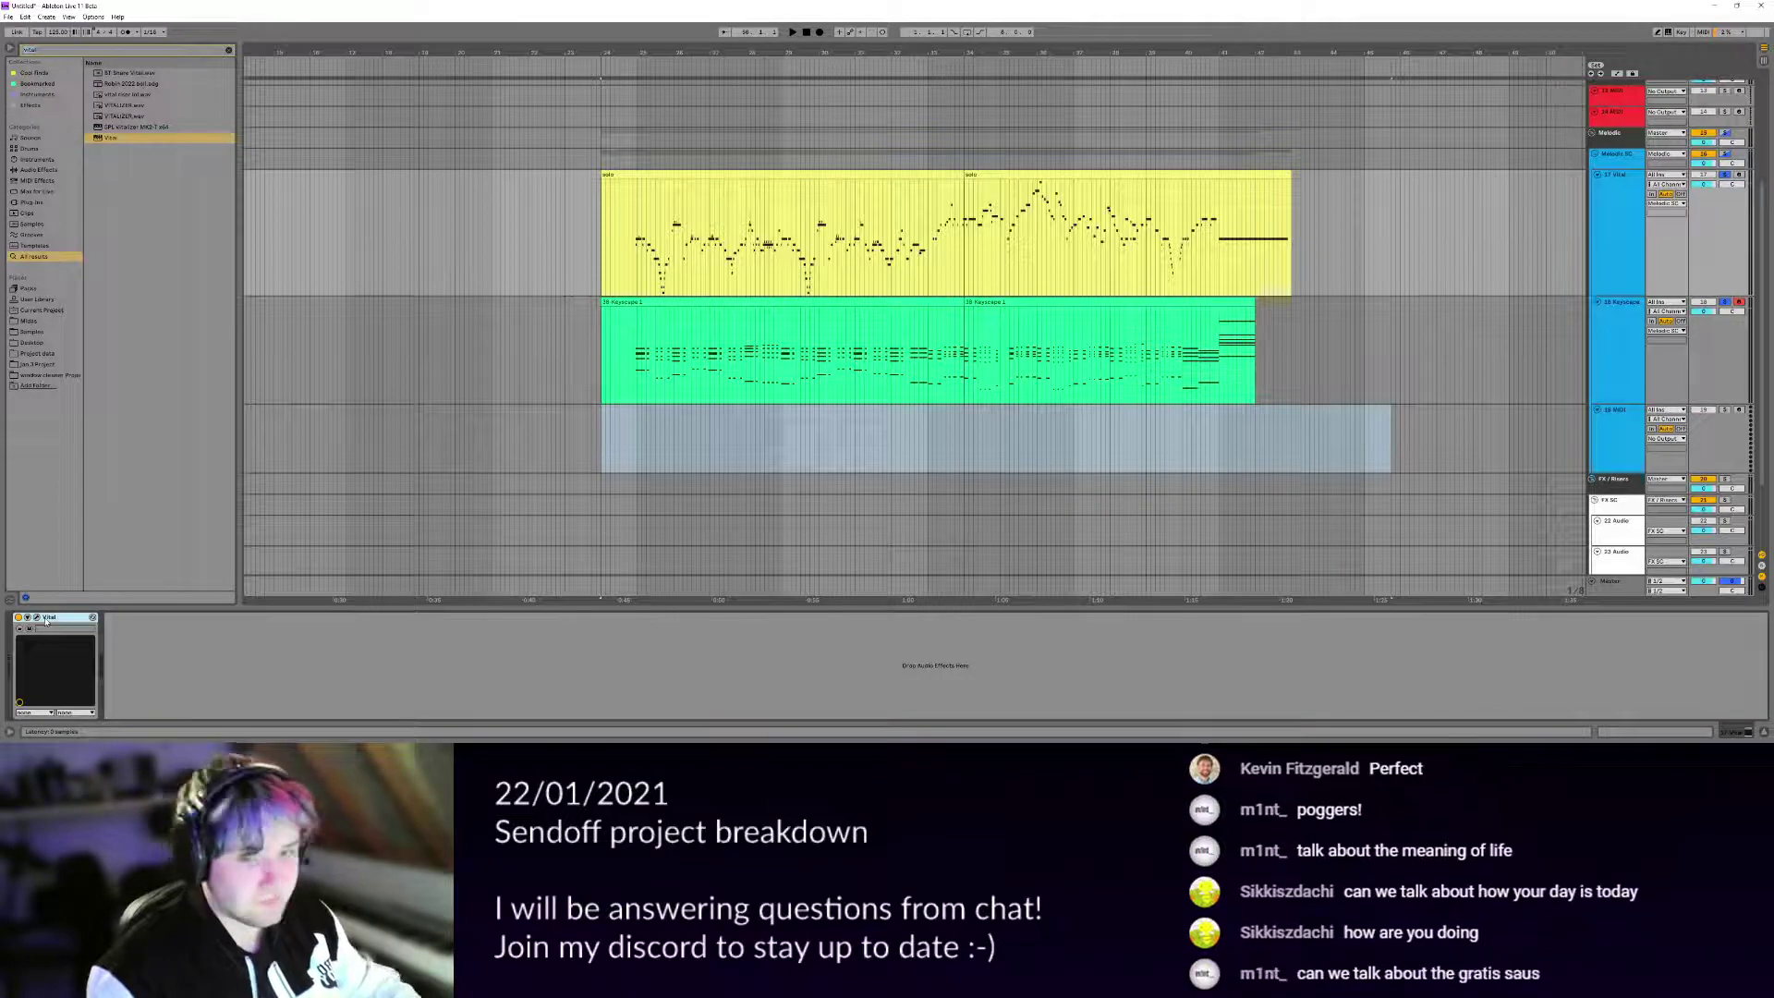
pyautogui.press('Delete')
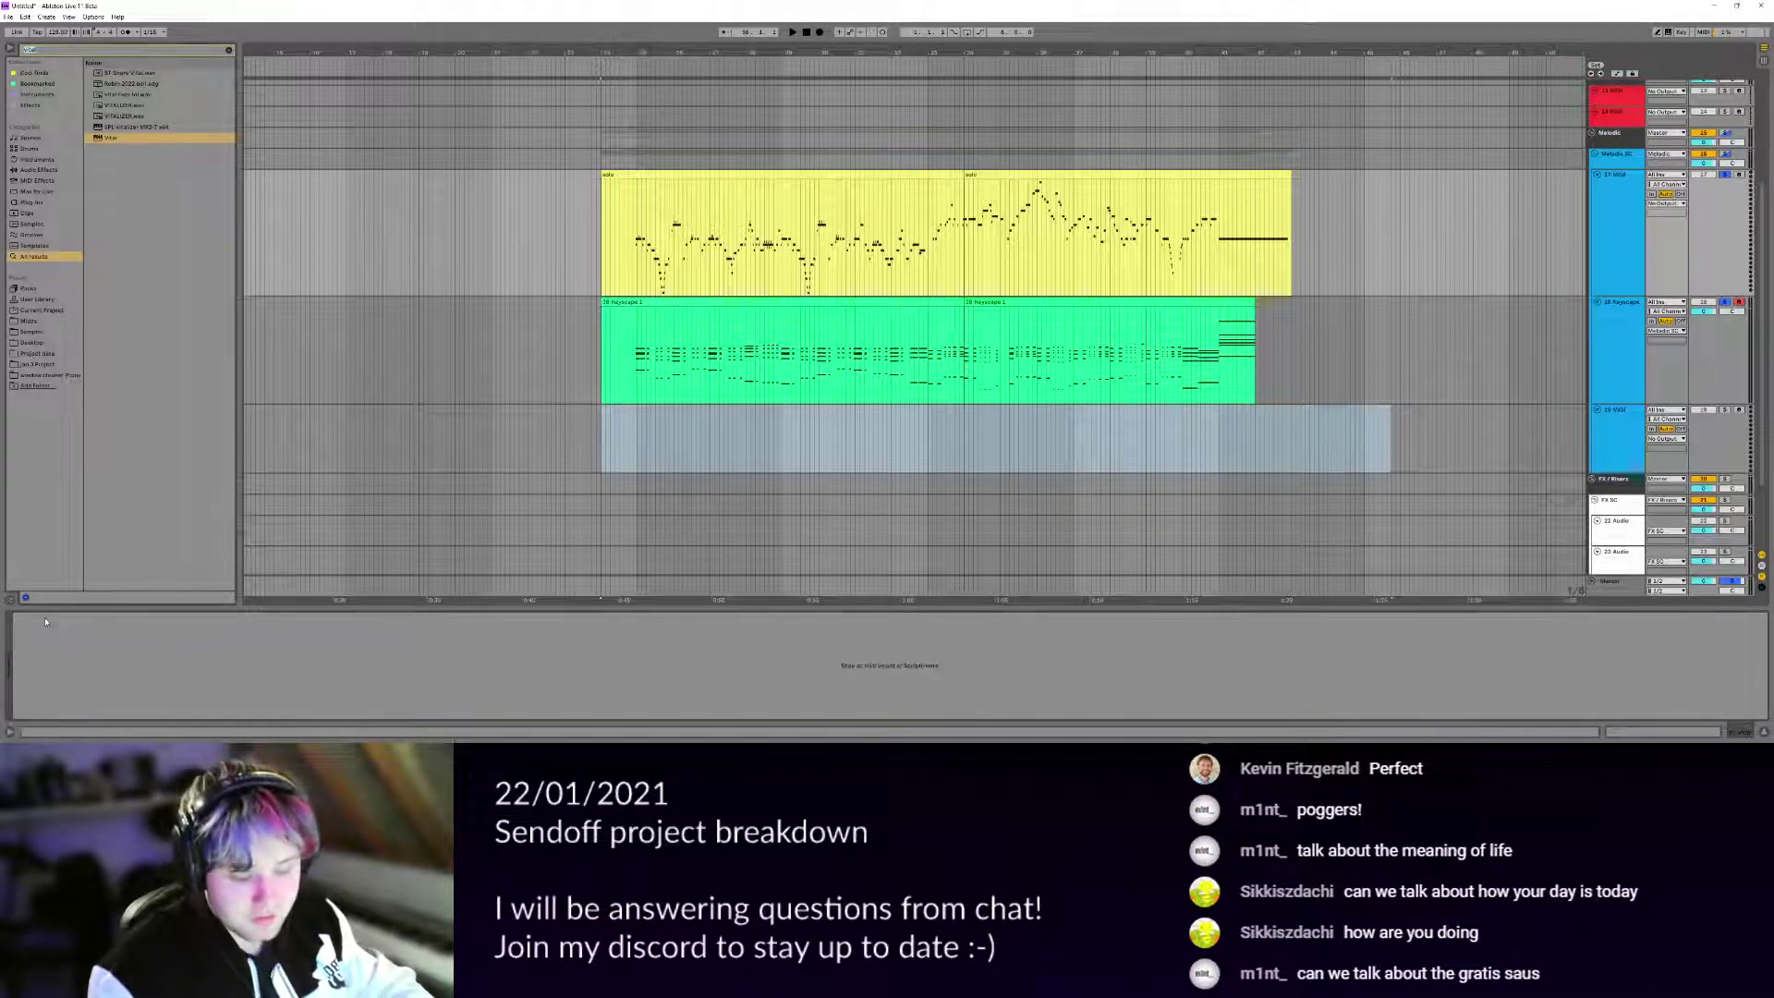
pyautogui.write('sampler')
pyautogui.press('Down')
pyautogui.press('Down')
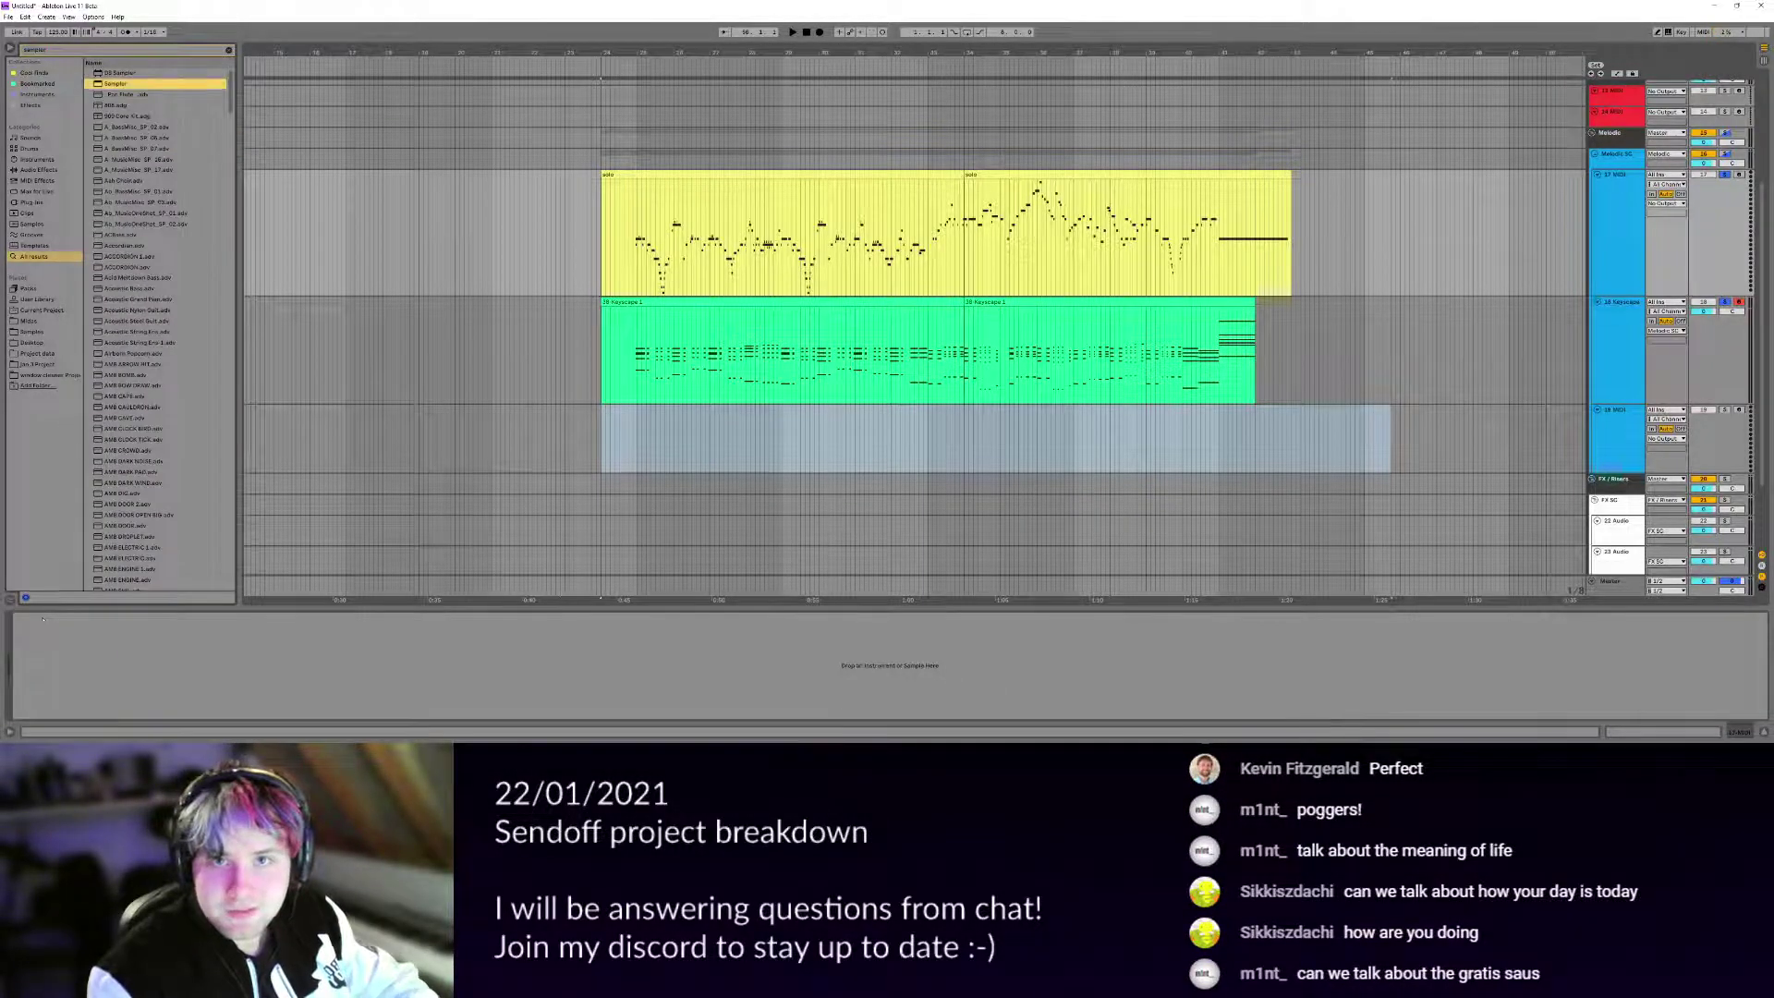
pyautogui.press('Return')
pyautogui.click(199, 617)
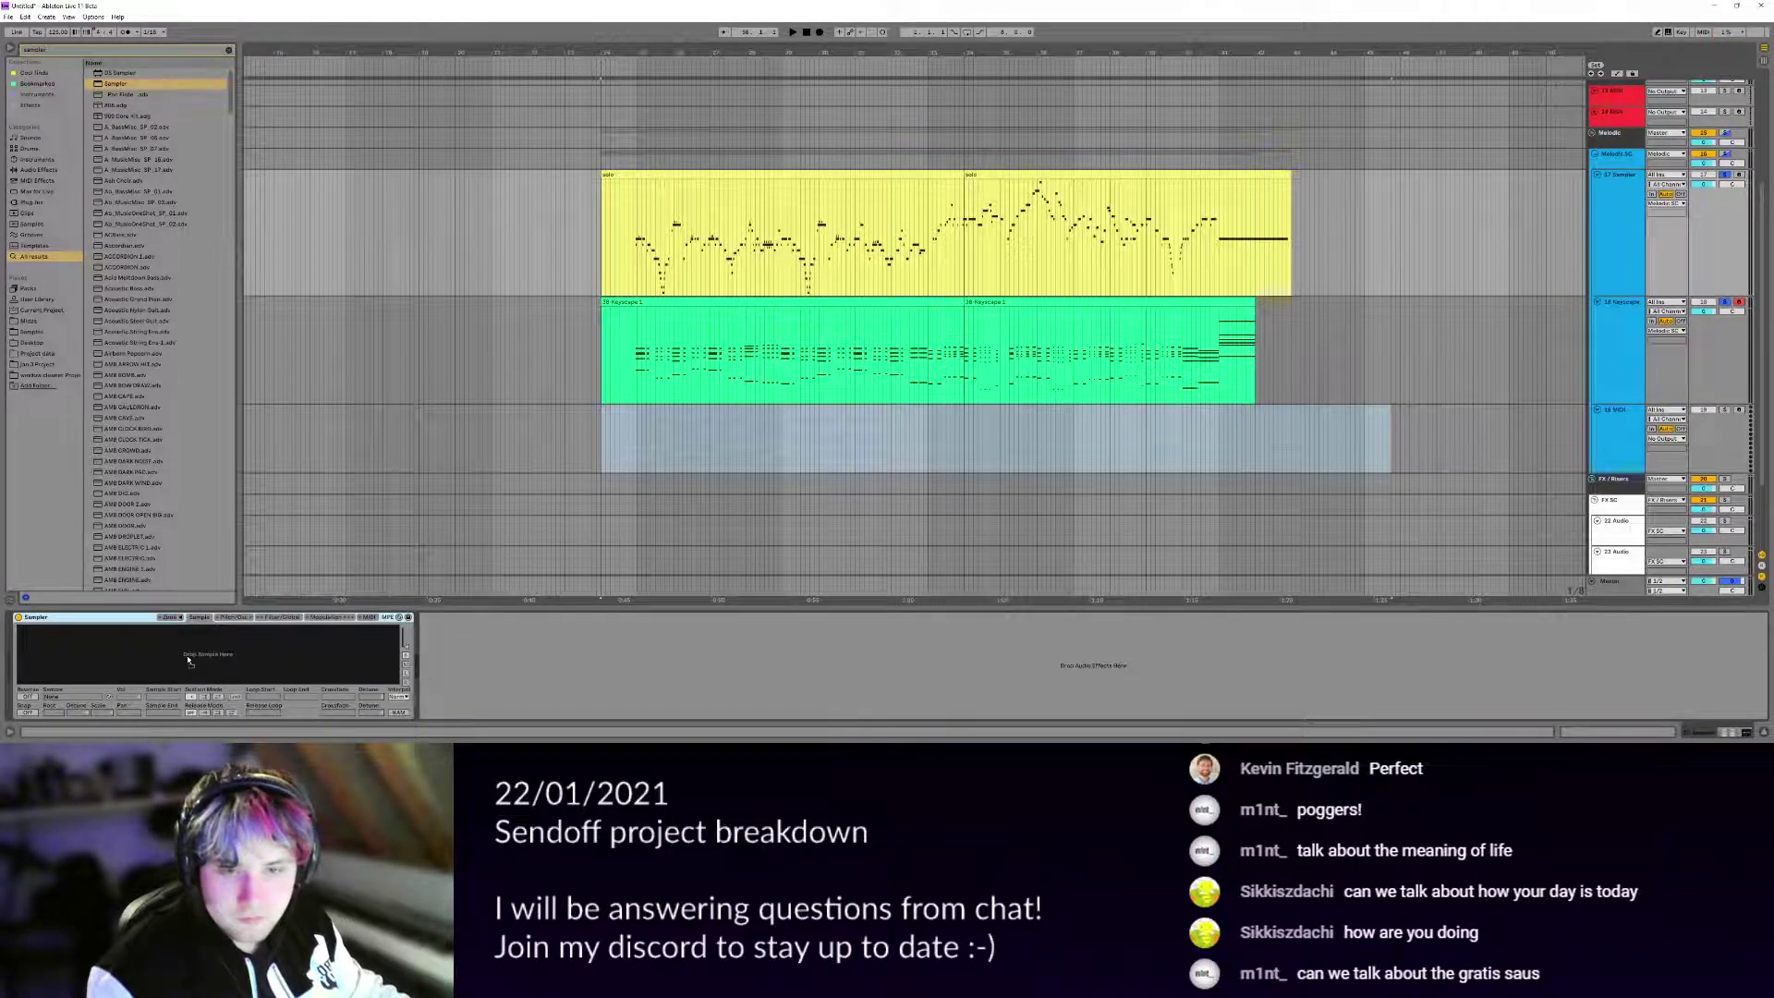
pyautogui.moveTo(188, 659); pyautogui.dragTo(30, 634)
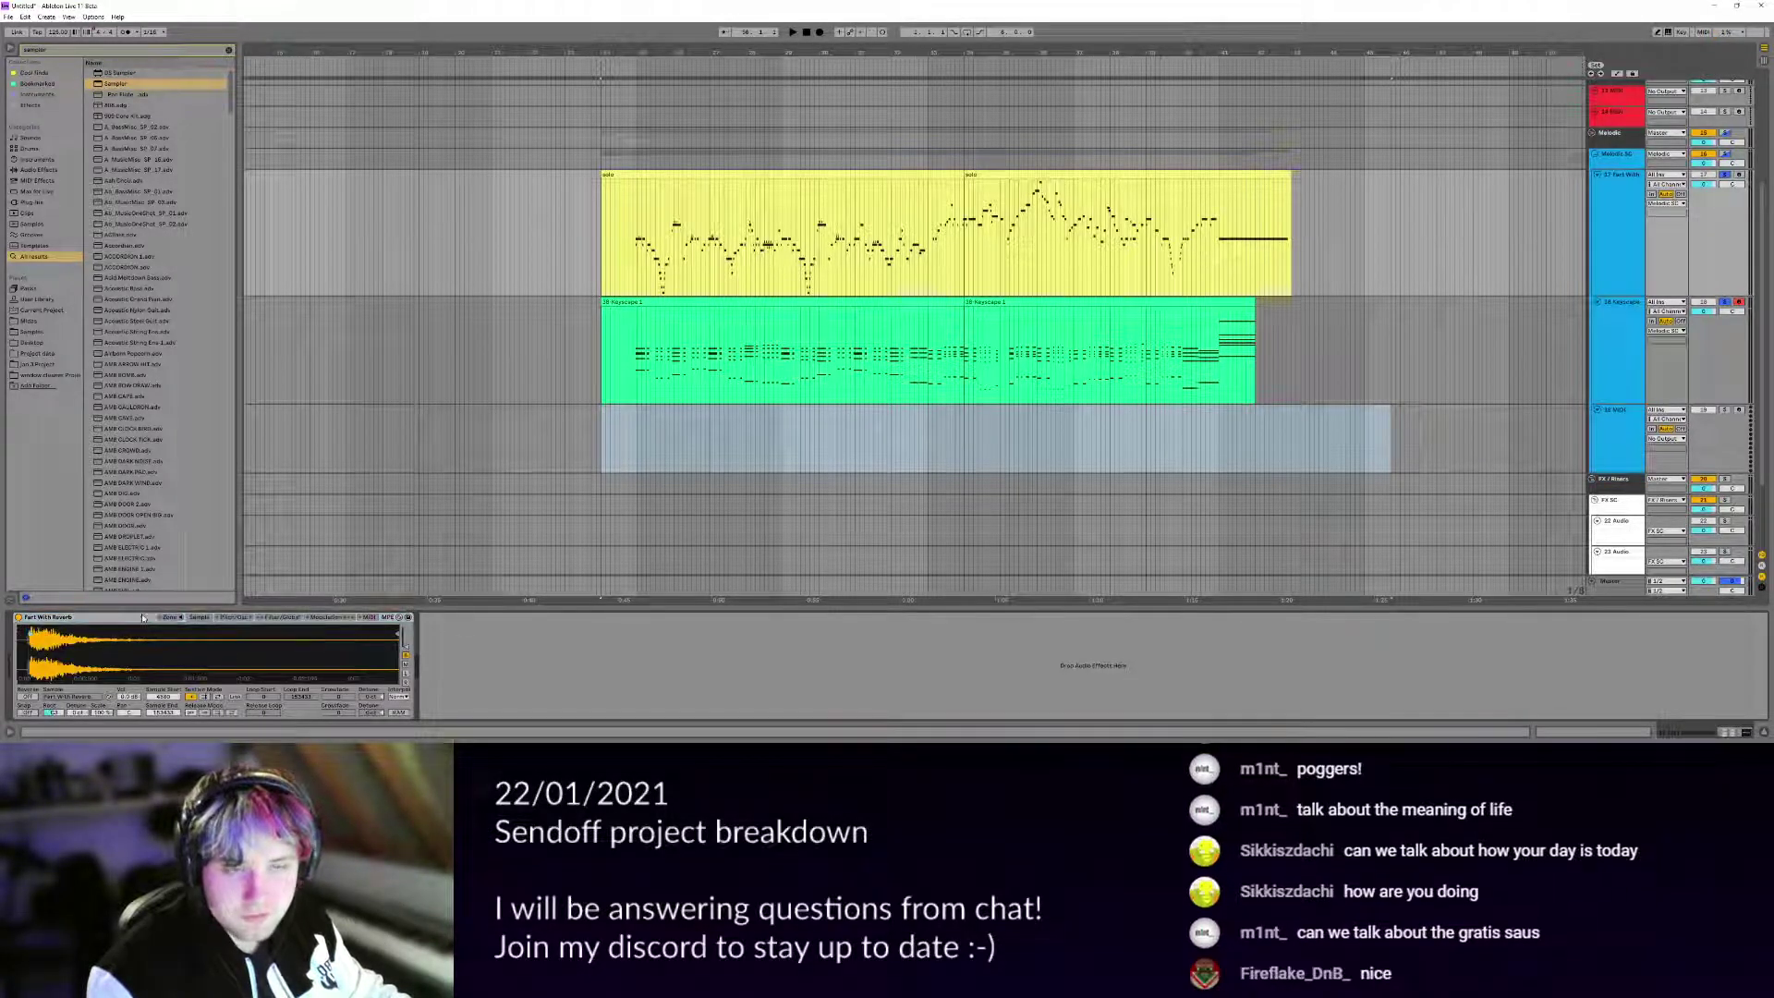
# Play the drop from the first lead notes with the sampled sound and look through Sampler's settings.
pyautogui.click(650, 248)
pyautogui.press('space')
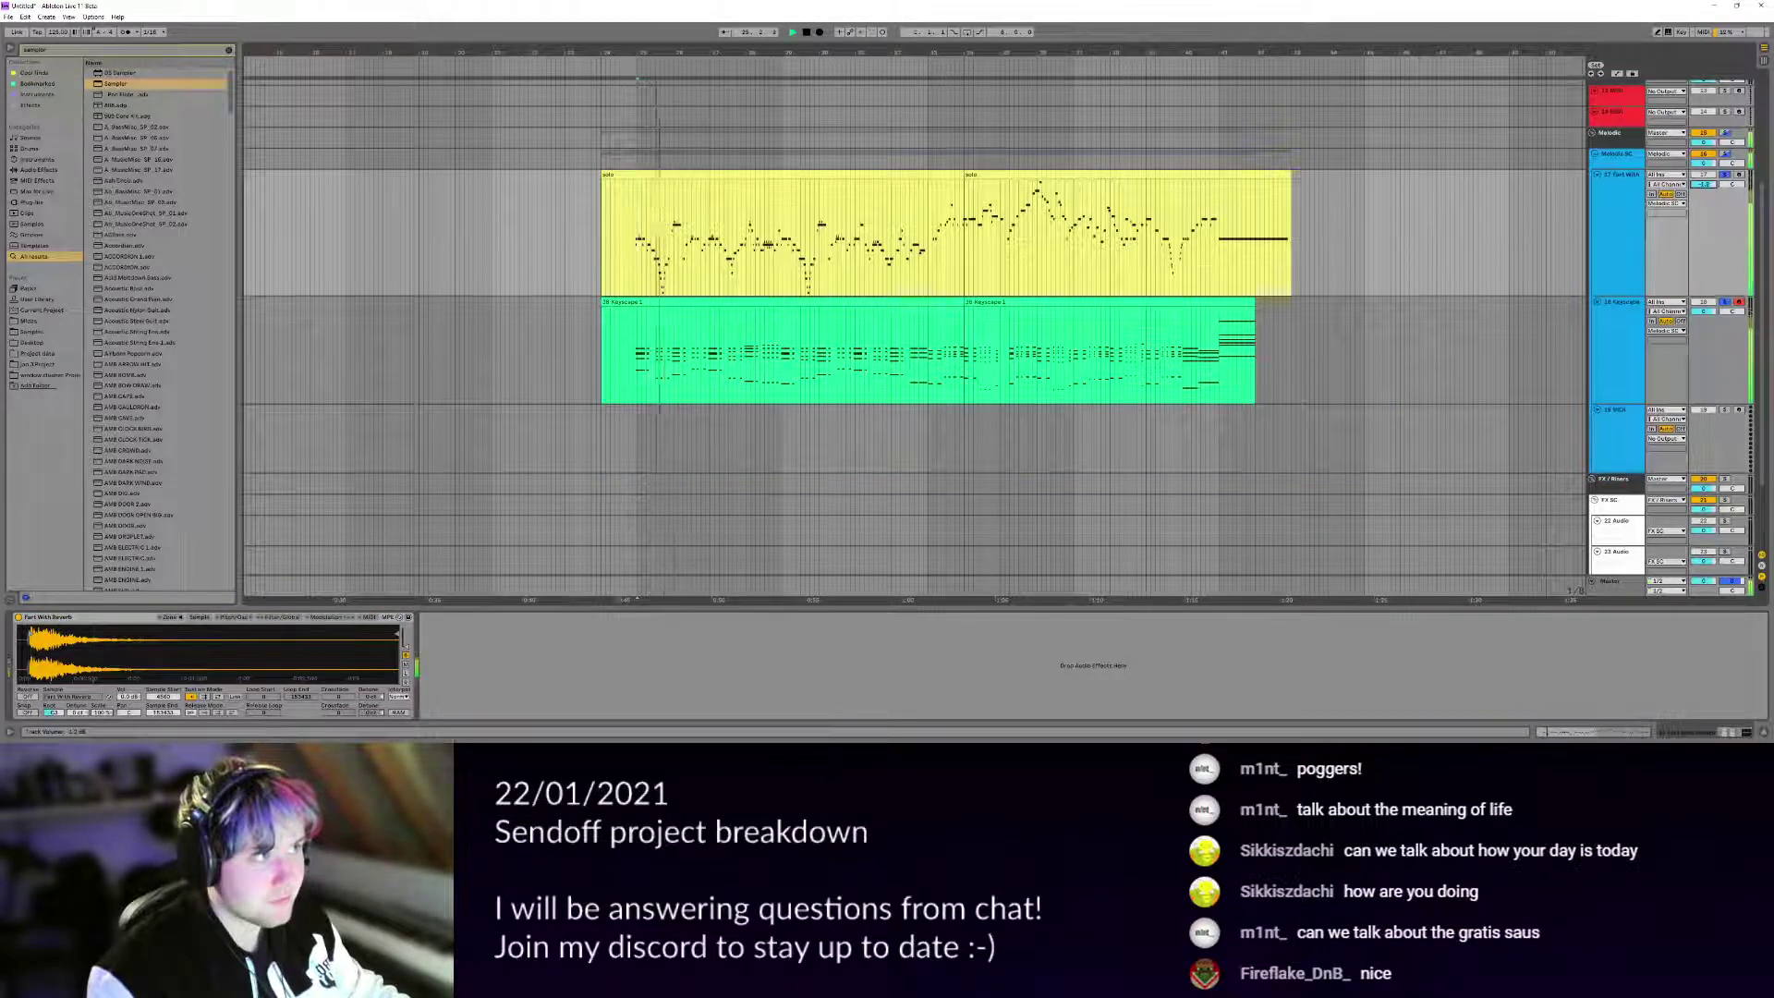
pyautogui.press('+')
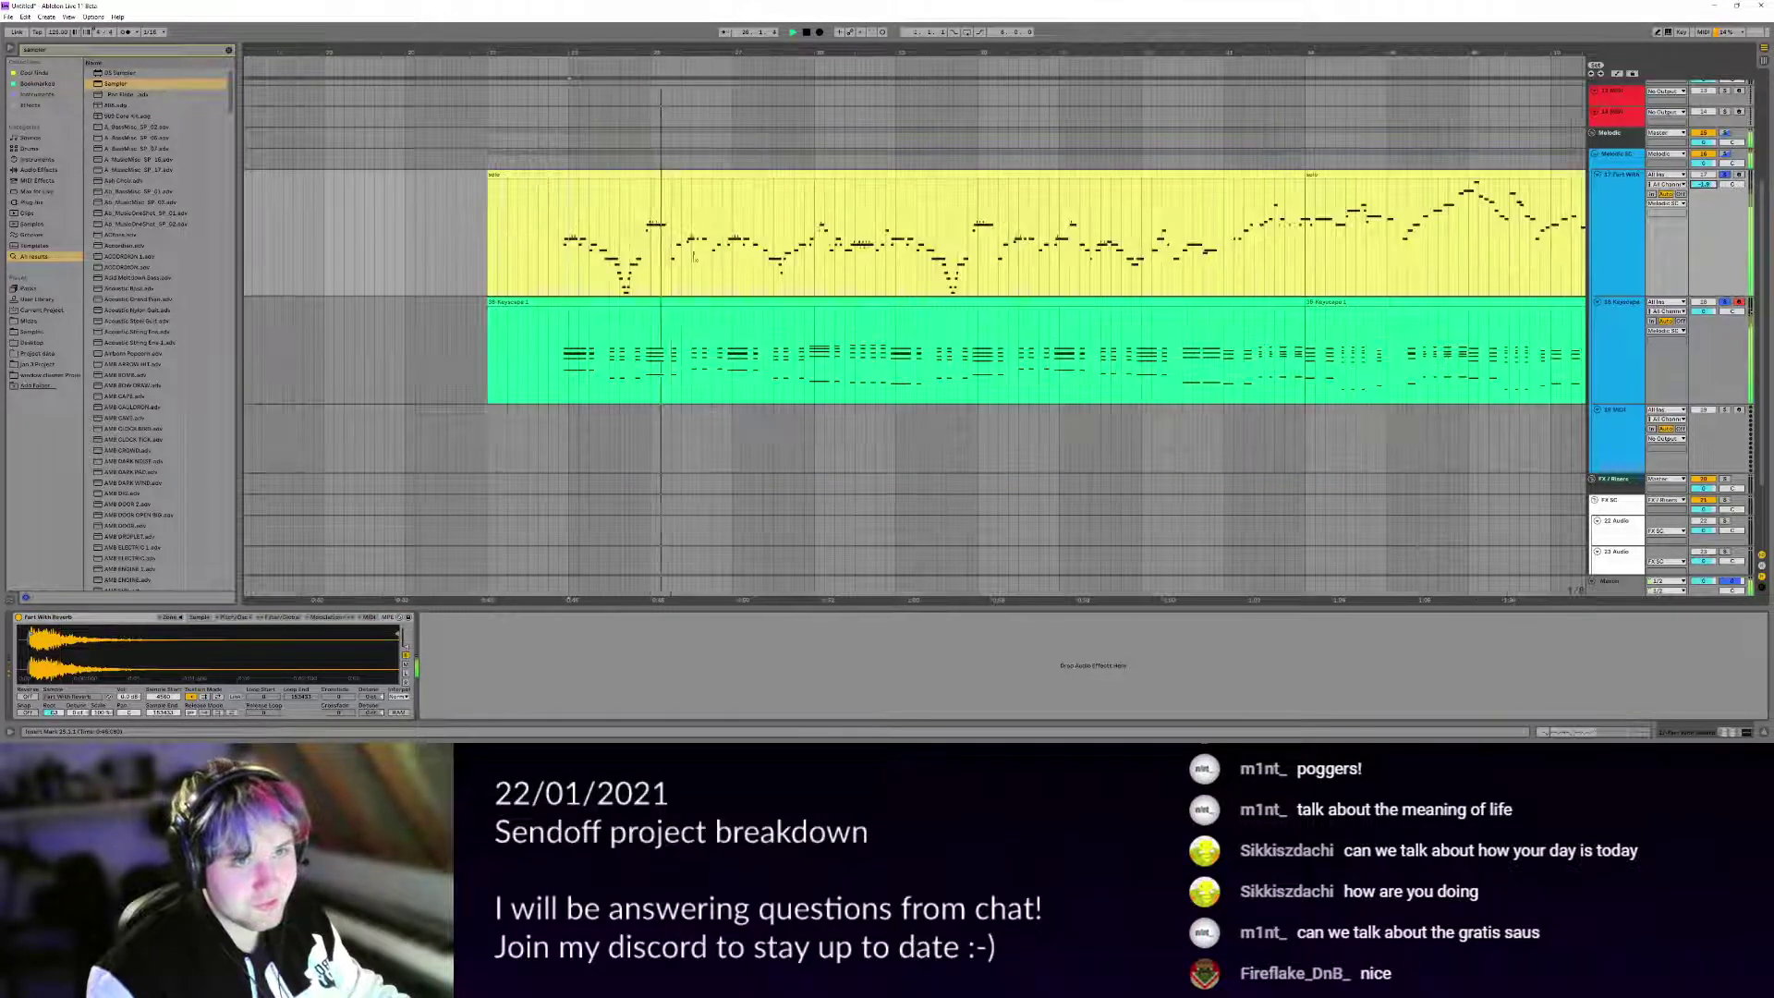
pyautogui.click(328, 617)
pyautogui.click(330, 617)
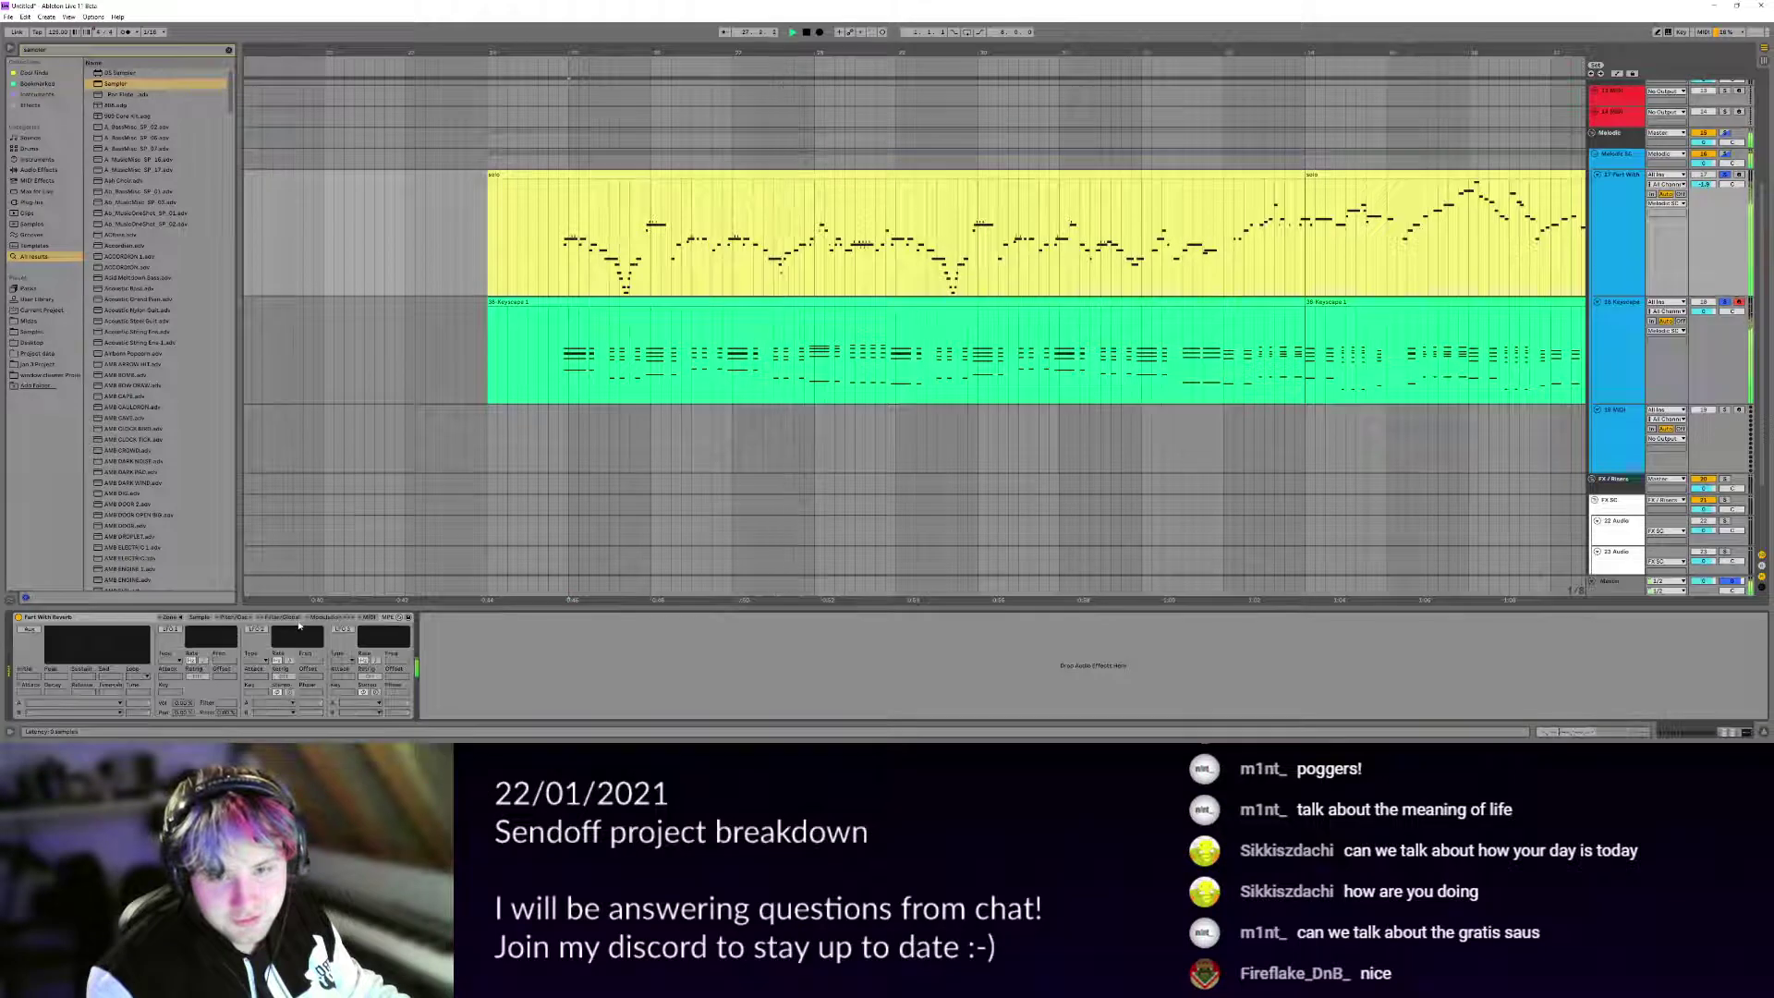
pyautogui.click(296, 618)
pyautogui.click(199, 617)
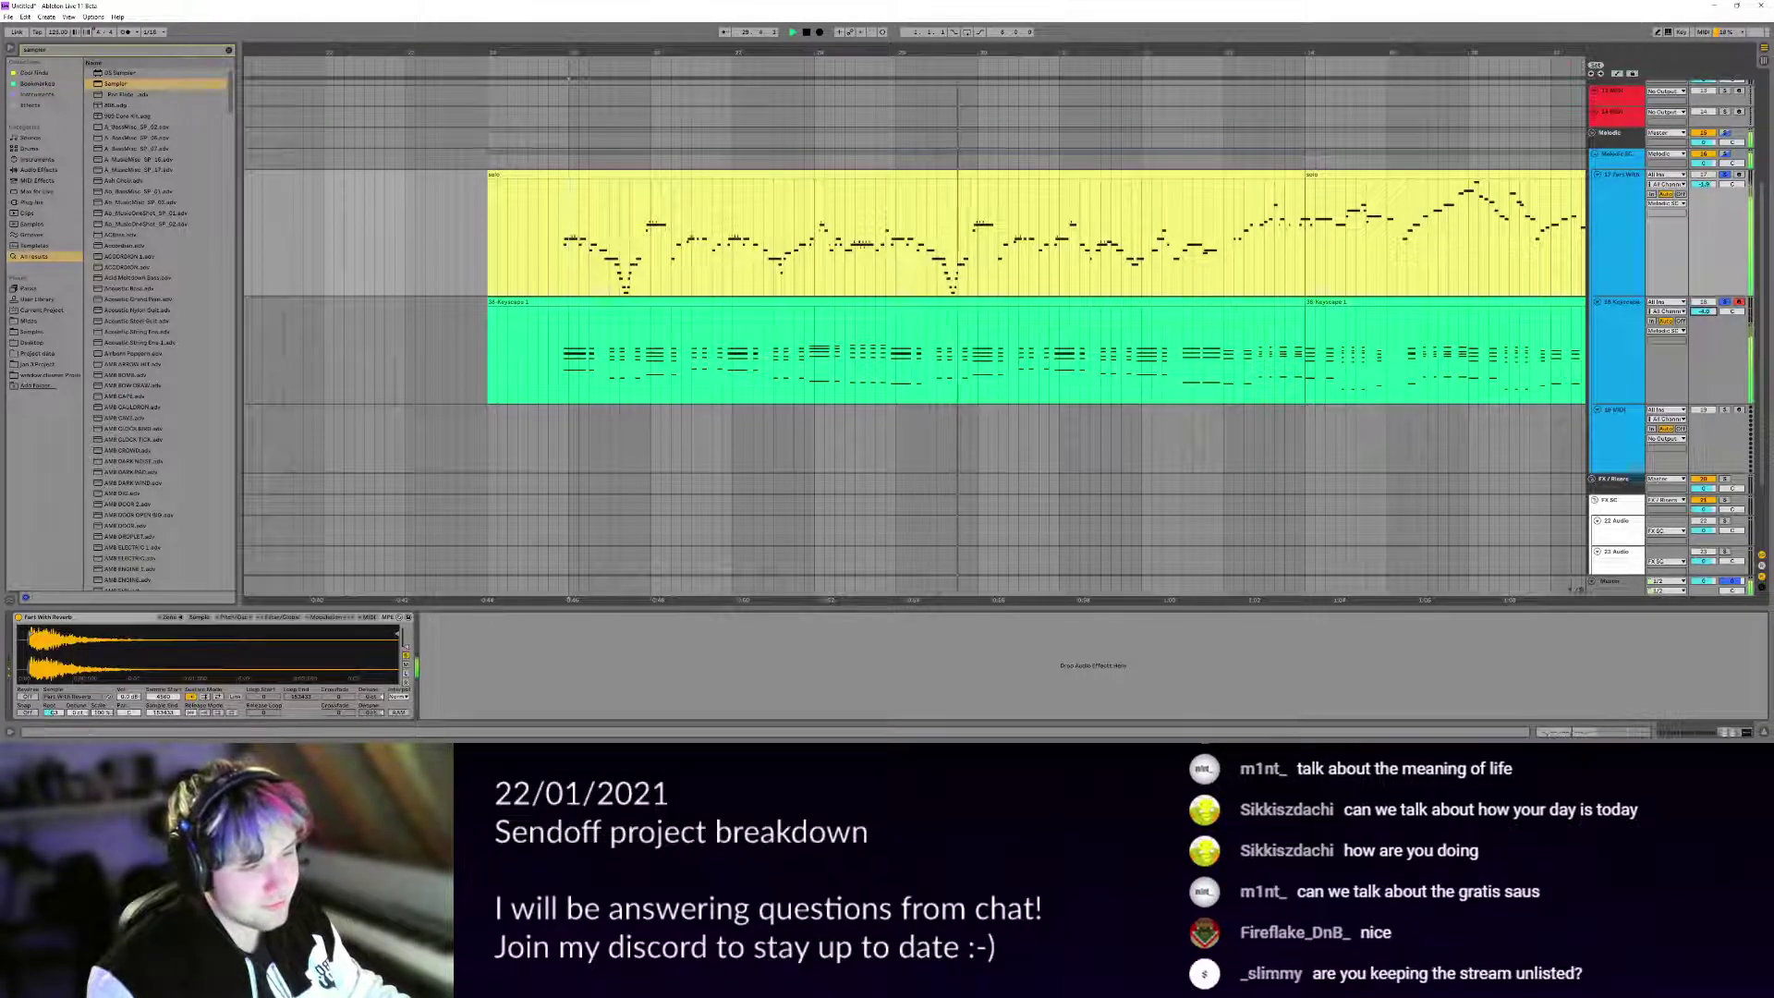
# Review the lead notes across both halves and consolidate the two yellow lead clips into one.
pyautogui.doubleClick(1185, 230)
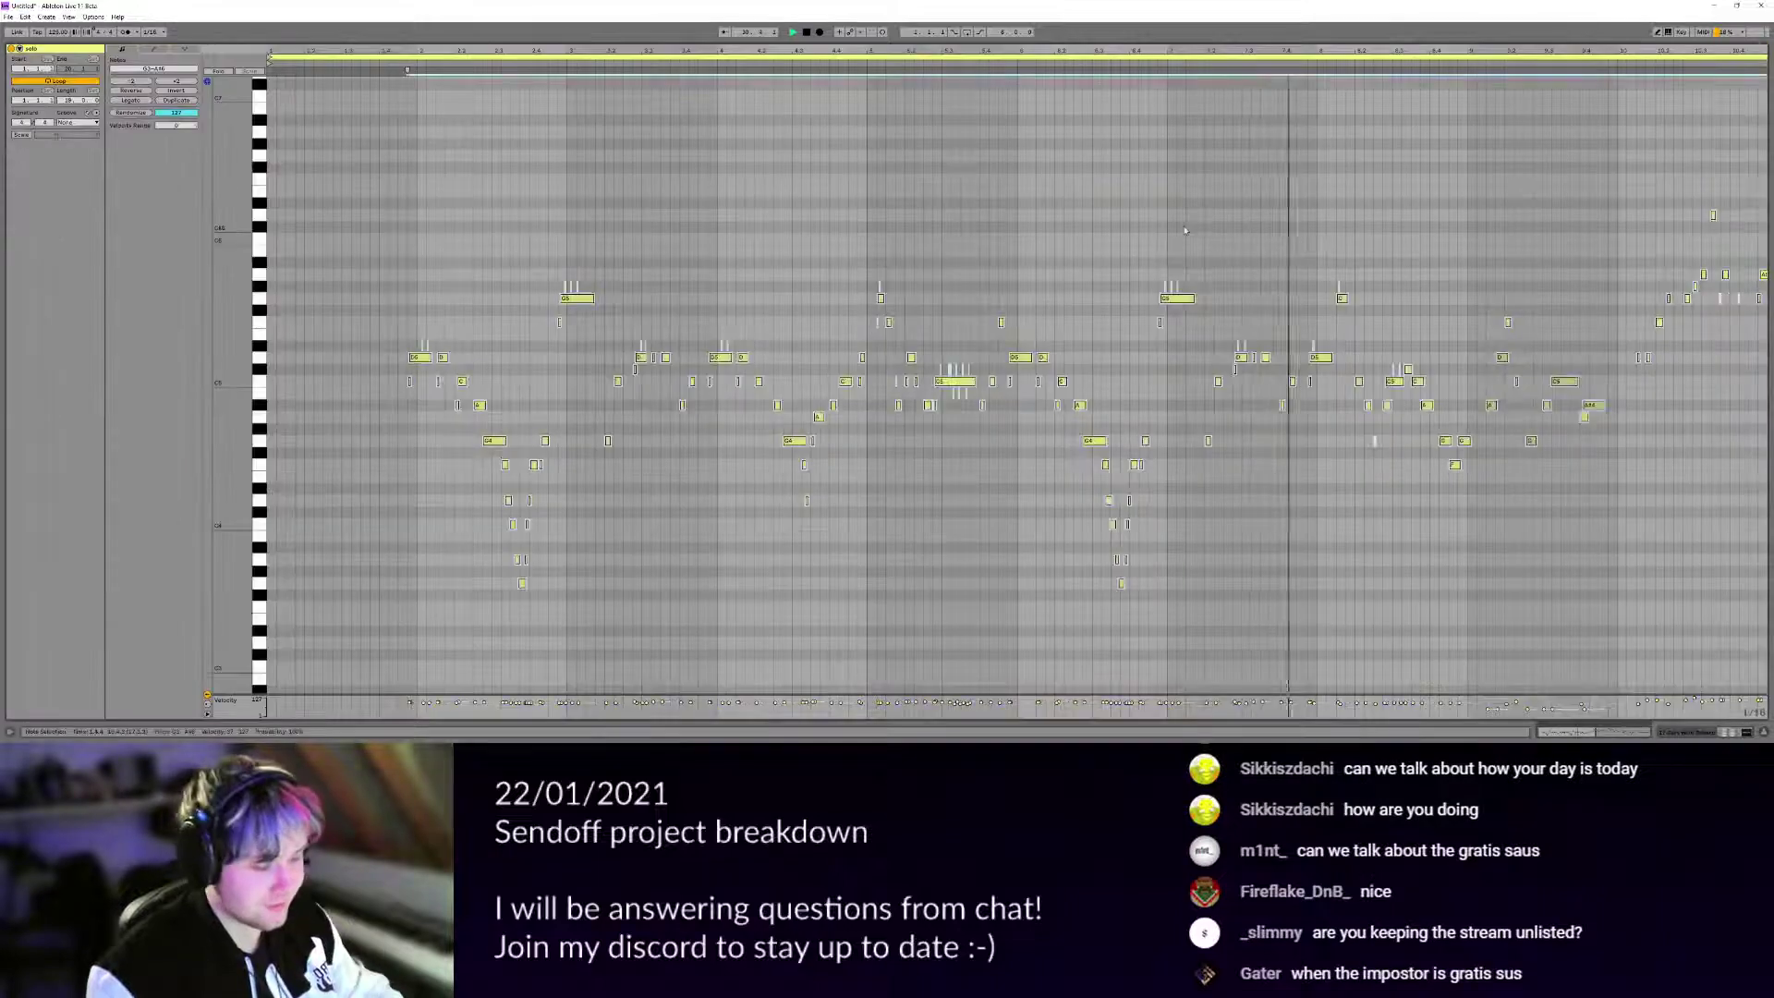
pyautogui.press('z')
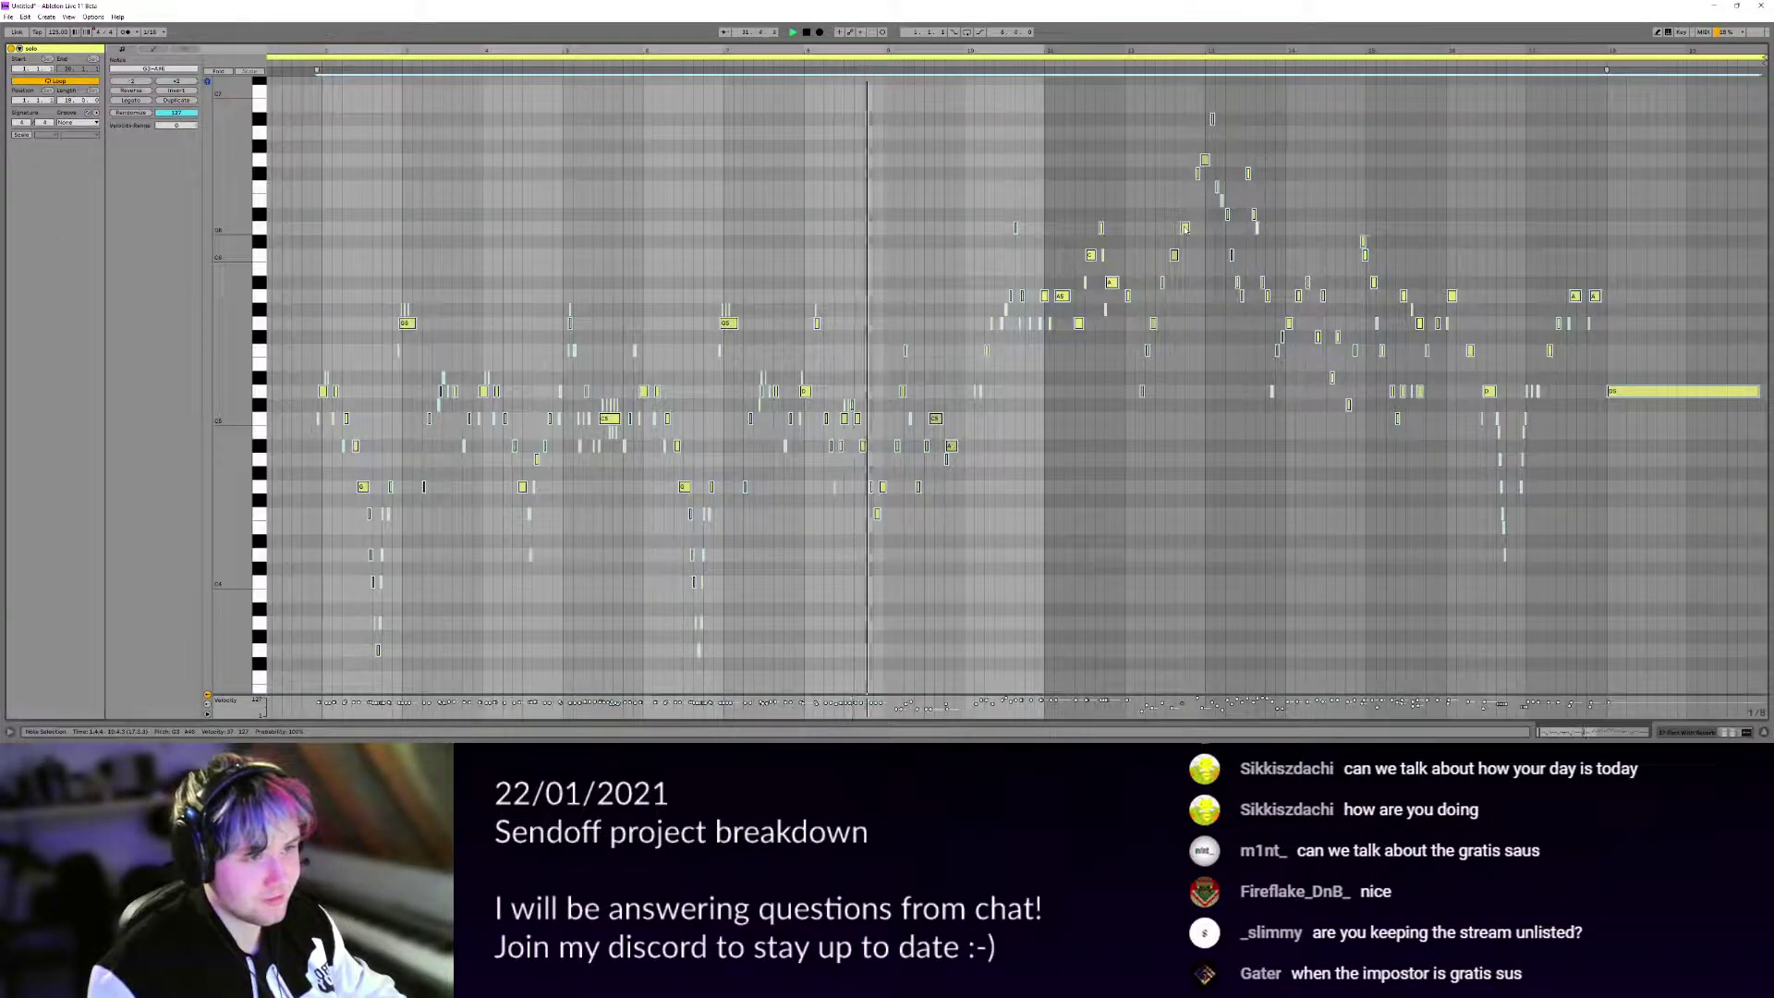
pyautogui.scroll(1, 1185, 230)
pyautogui.hotkey('shift', 'Tab')
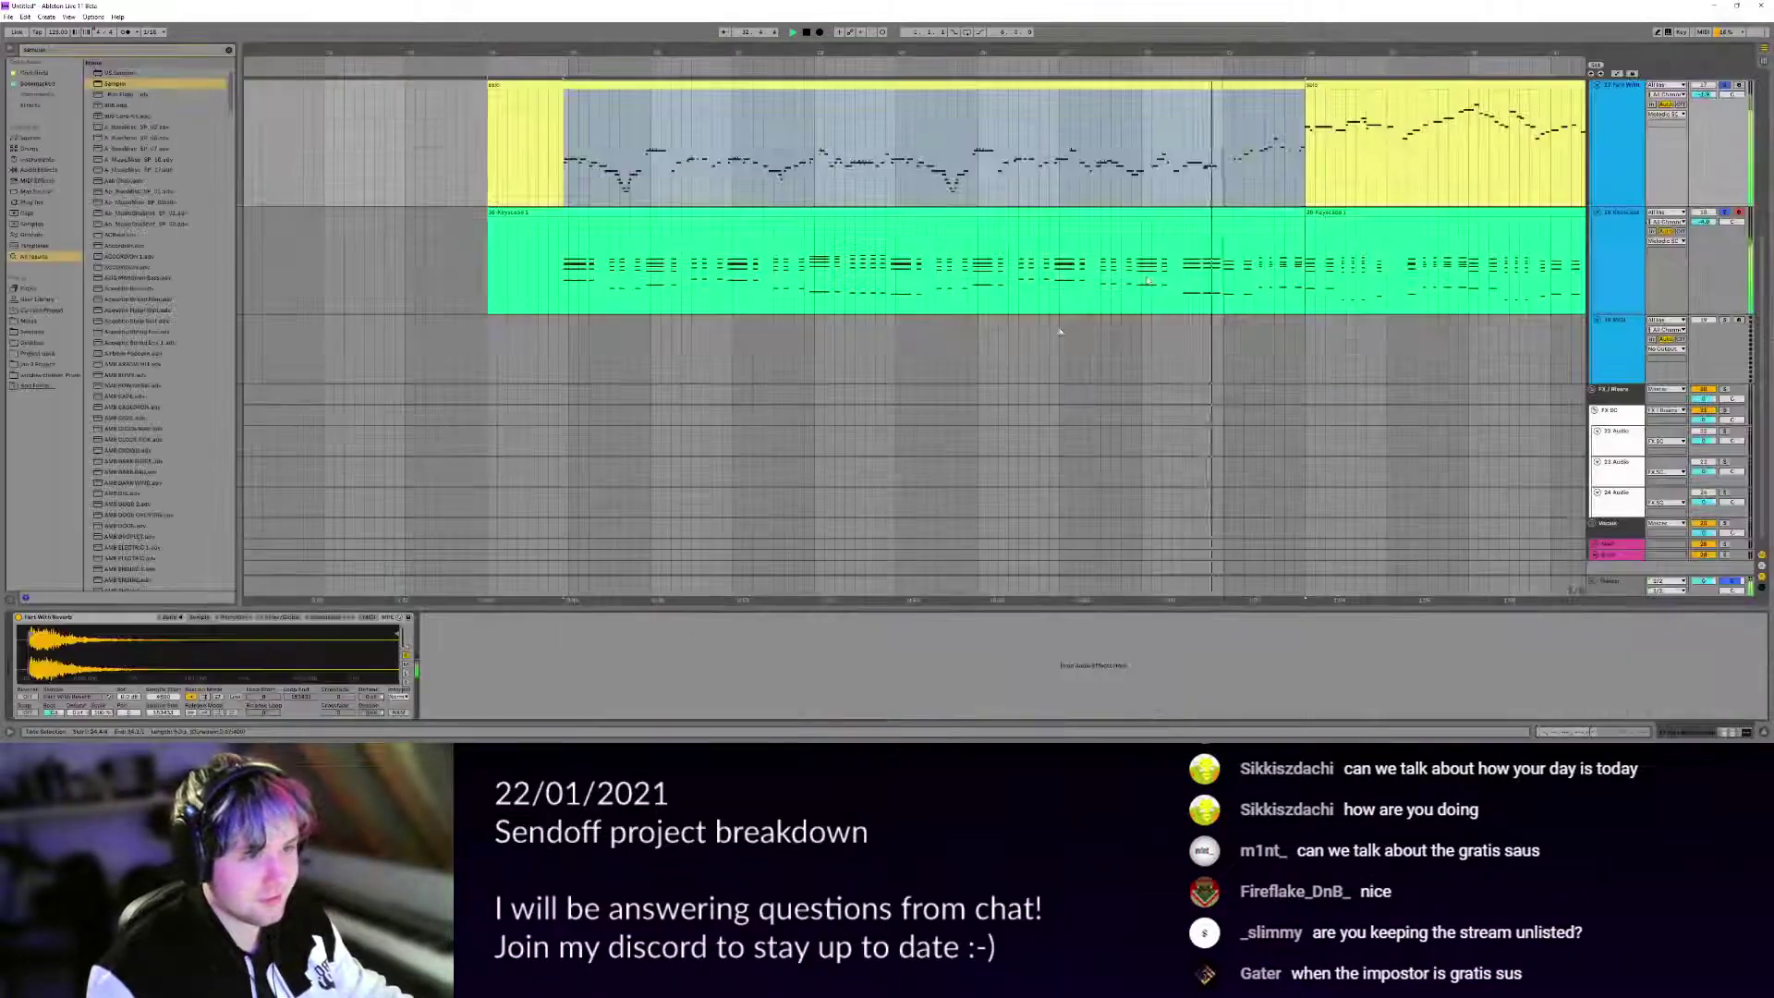
pyautogui.moveTo(1352, 104); pyautogui.dragTo(1247, 218)
pyautogui.scroll(-3, 1506, 211)
pyautogui.click(1291, 218)
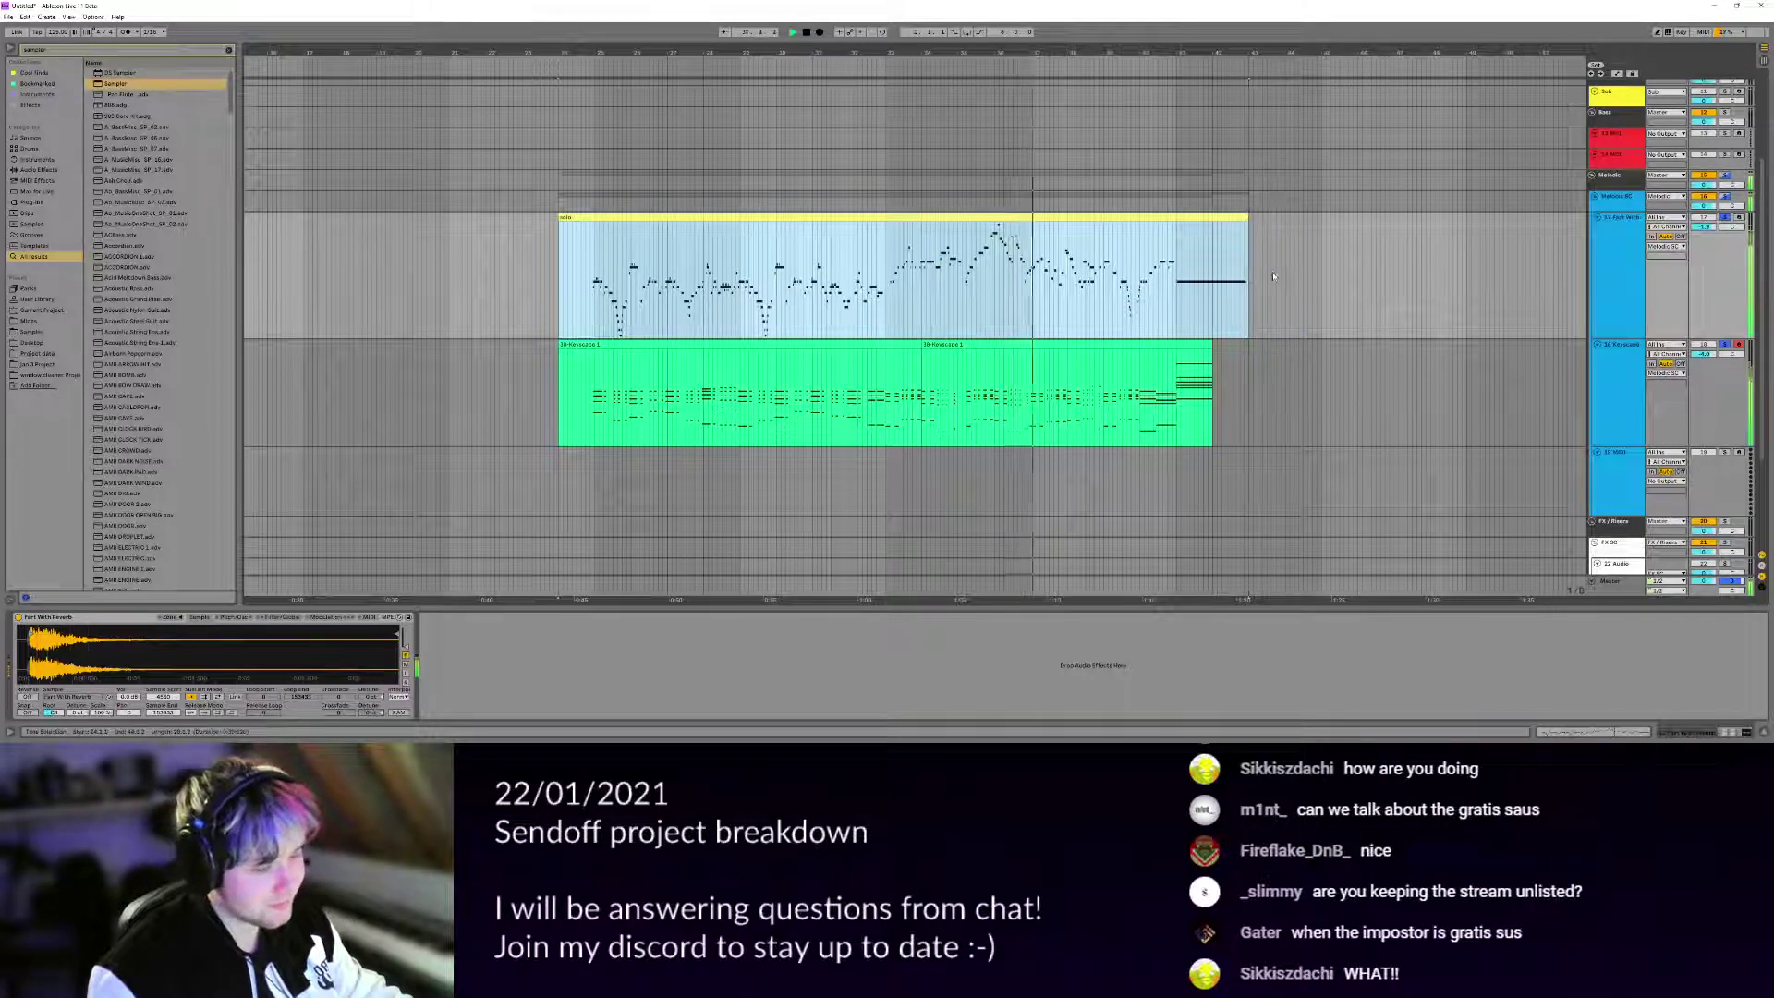
# Extend the end of the consolidated lead clip beyond its final held note.
pyautogui.moveTo(1289, 284); pyautogui.dragTo(1190, 267)
pyautogui.click(1189, 268)
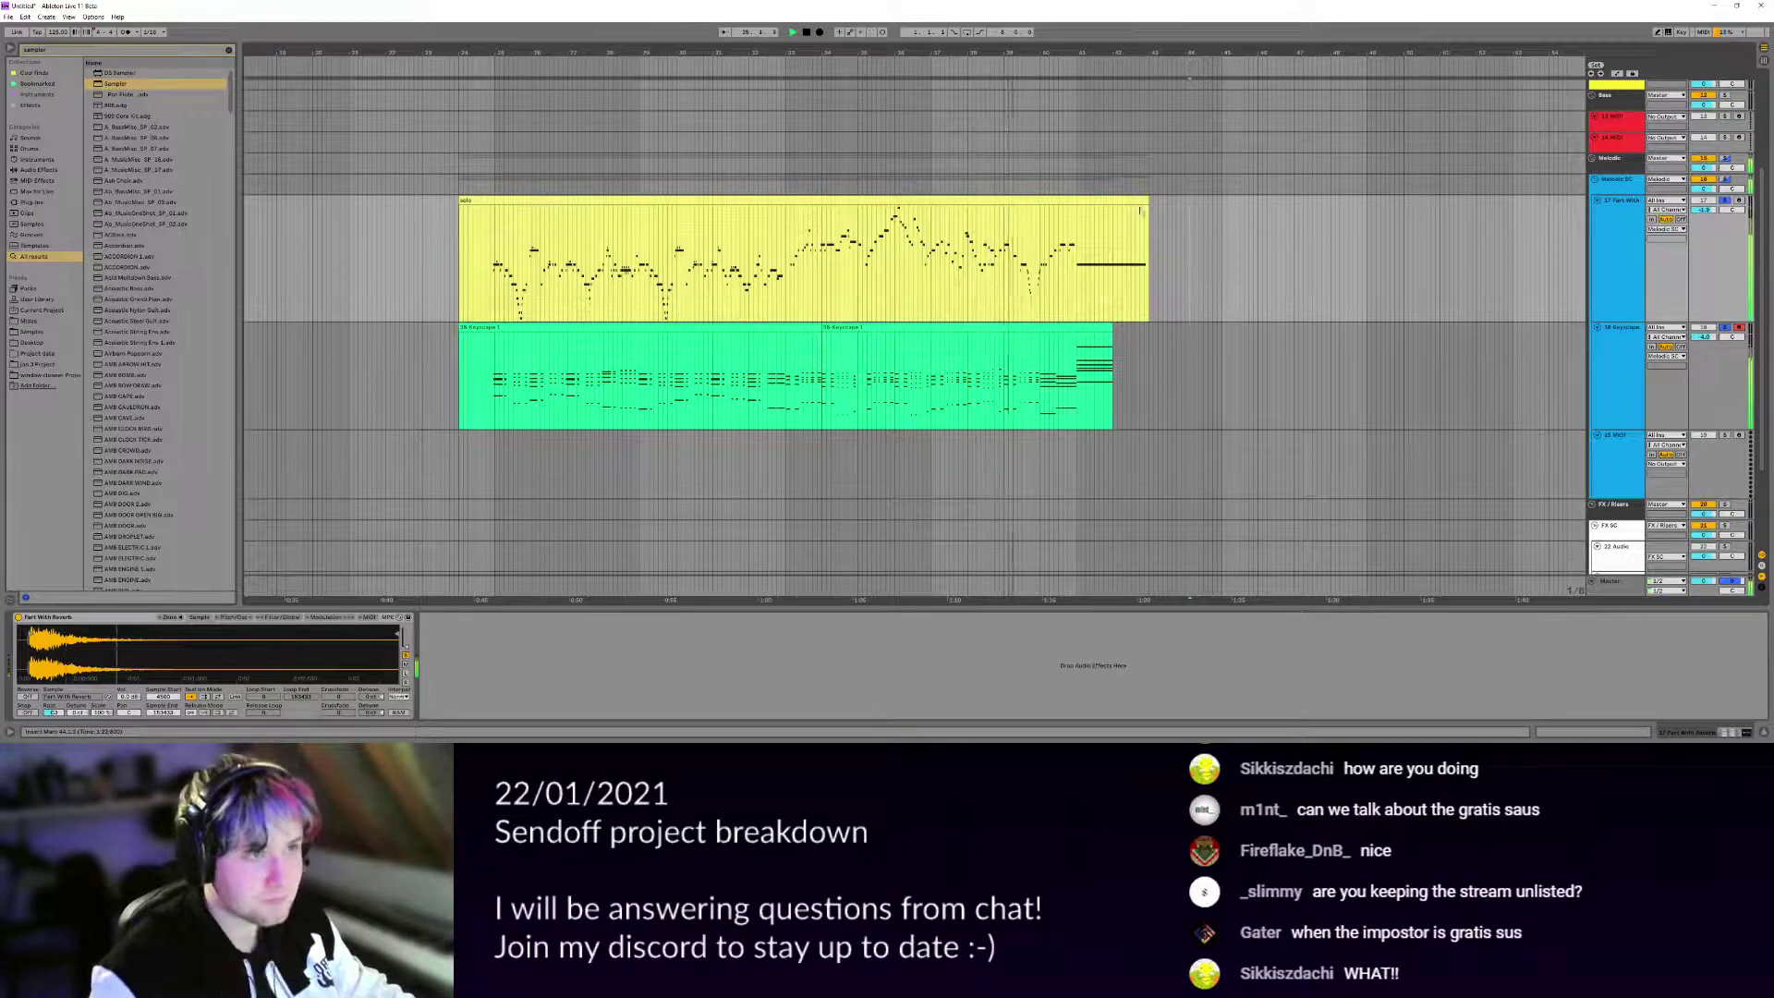
pyautogui.moveTo(1148, 210); pyautogui.dragTo(1208, 209)
pyautogui.doubleClick(1193, 200)
pyautogui.hotkey('shift', 'Tab')
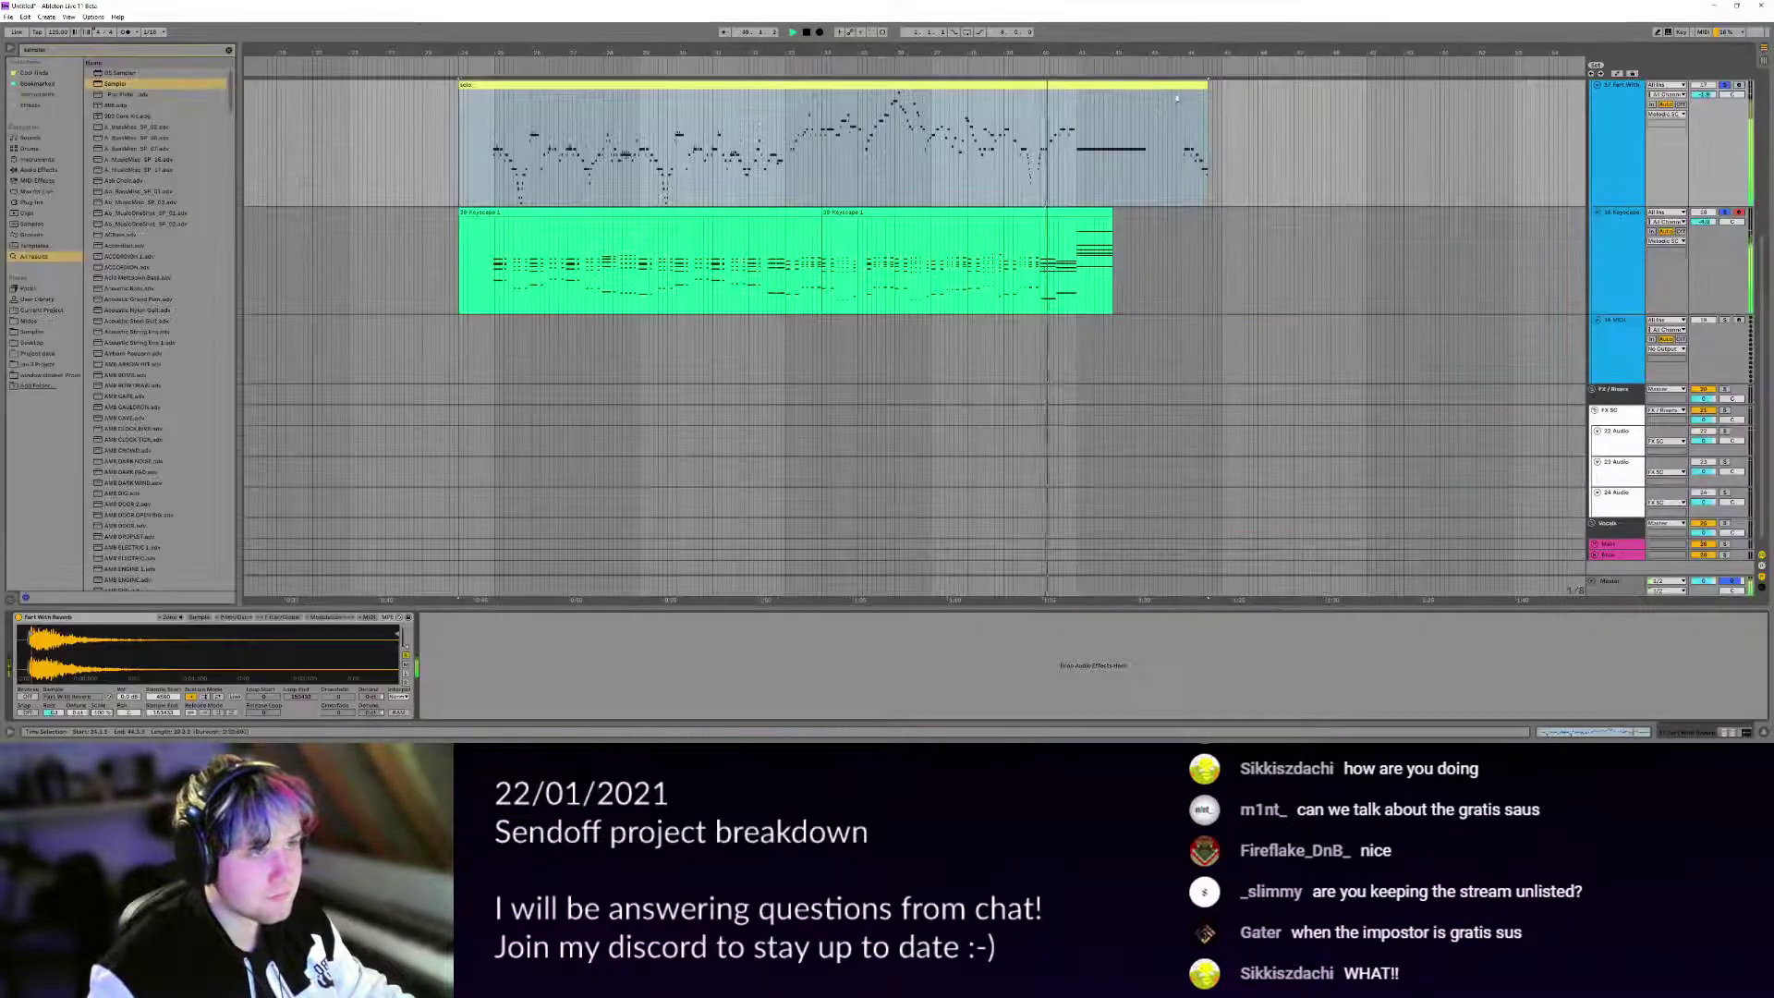
# Delete the repeated opening notes that follow the held note in the extended lead clip.
pyautogui.click(1178, 87)
pyautogui.doubleClick(1178, 88)
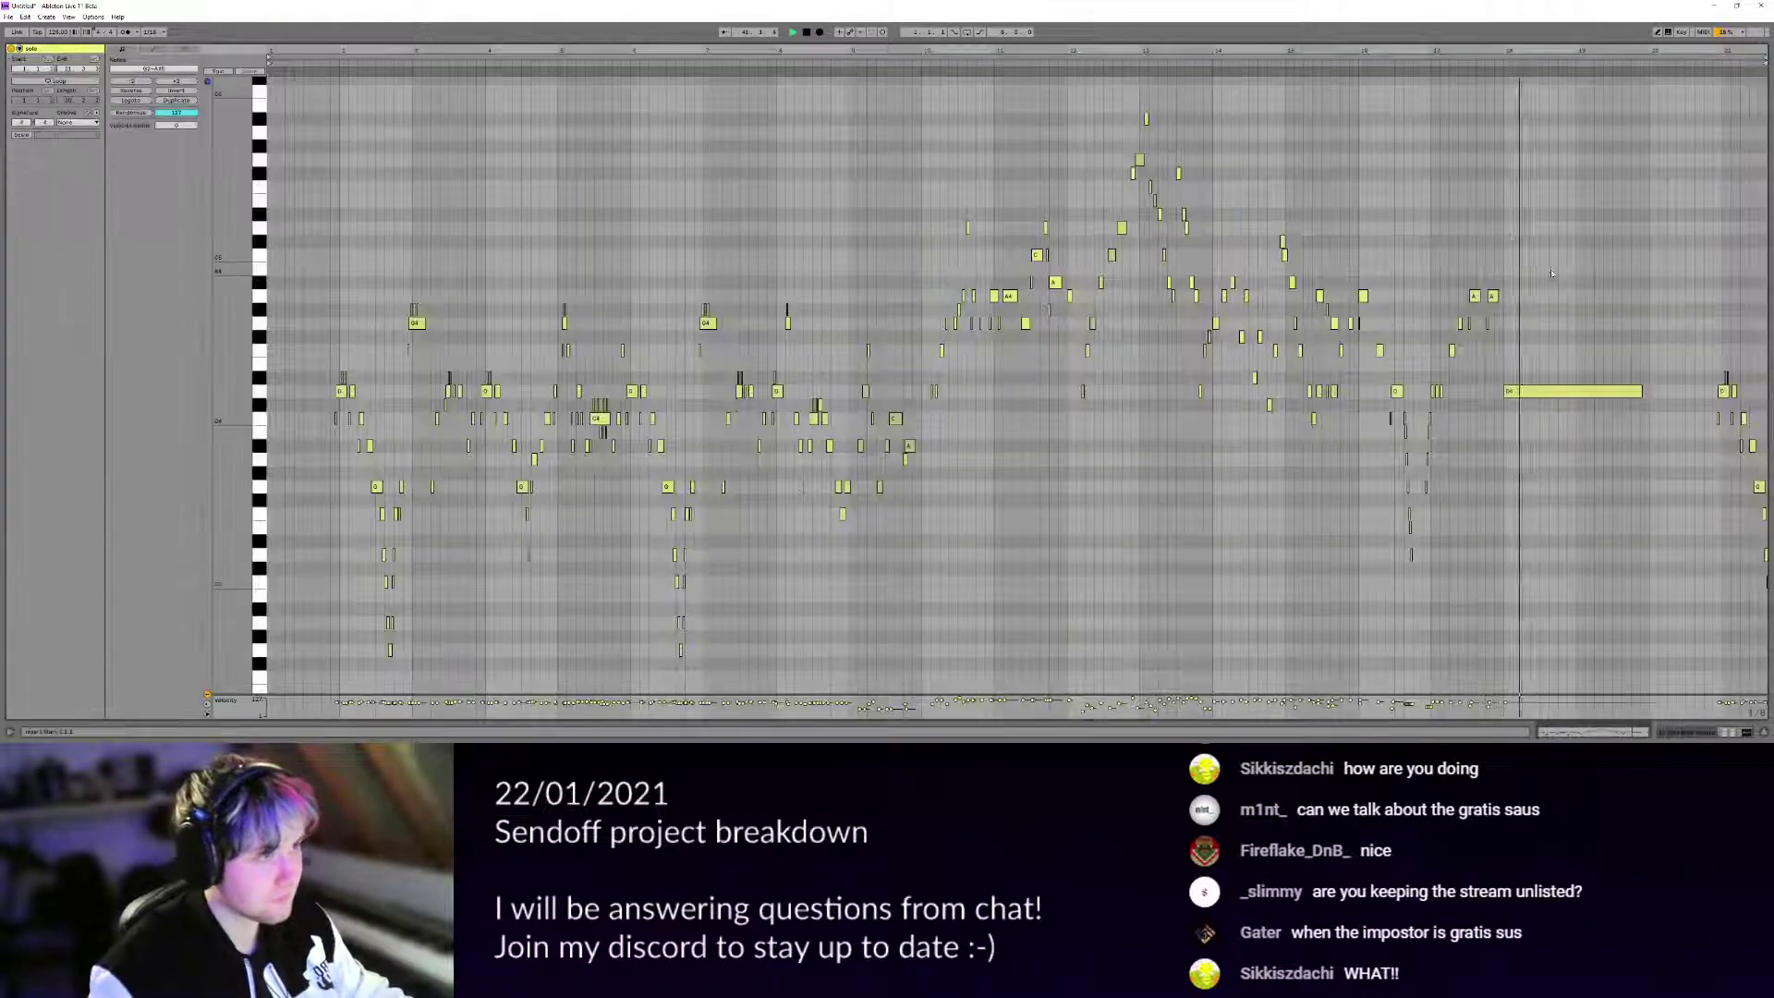
pyautogui.click(1701, 307)
pyautogui.moveTo(1698, 306); pyautogui.dragTo(1771, 688)
pyautogui.press('Delete')
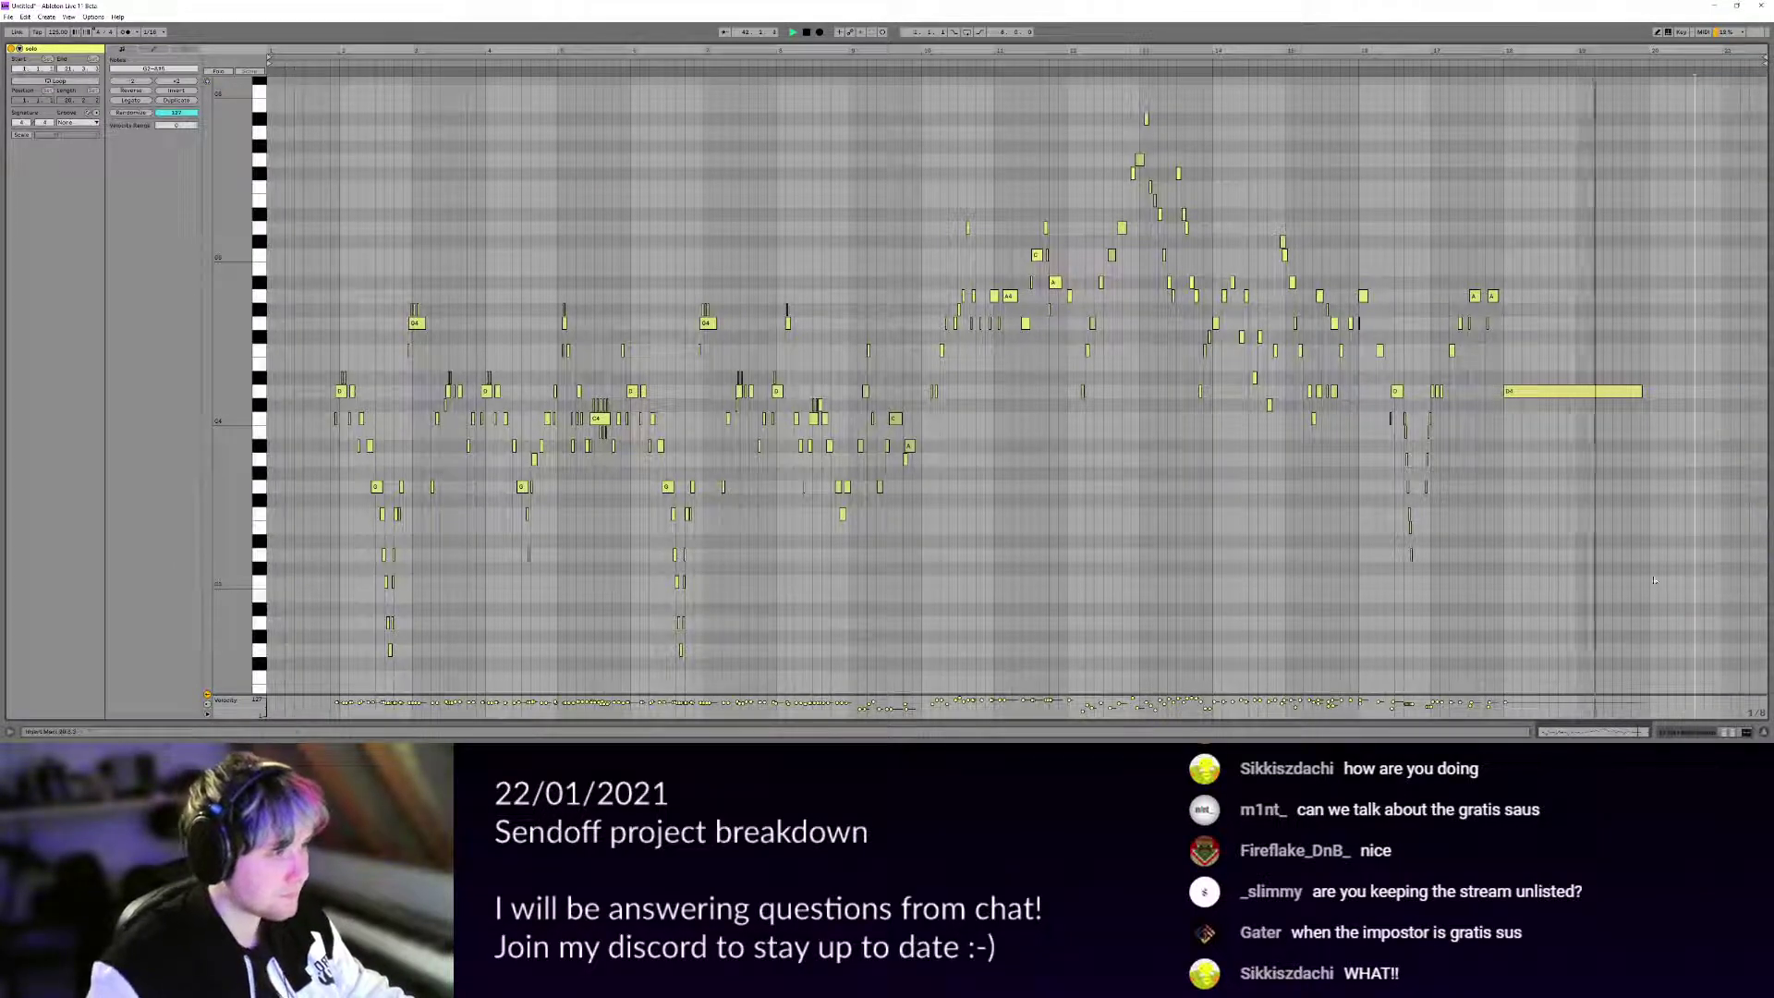
# Draw one long low note after the lead's held note and play the ending in the arrangement.
pyautogui.moveTo(1650, 579)
pyautogui.mouseDown()
pyautogui.moveTo(1772, 601)
pyautogui.moveTo(1729, 583)
pyautogui.mouseUp()
pyautogui.click(1655, 583)
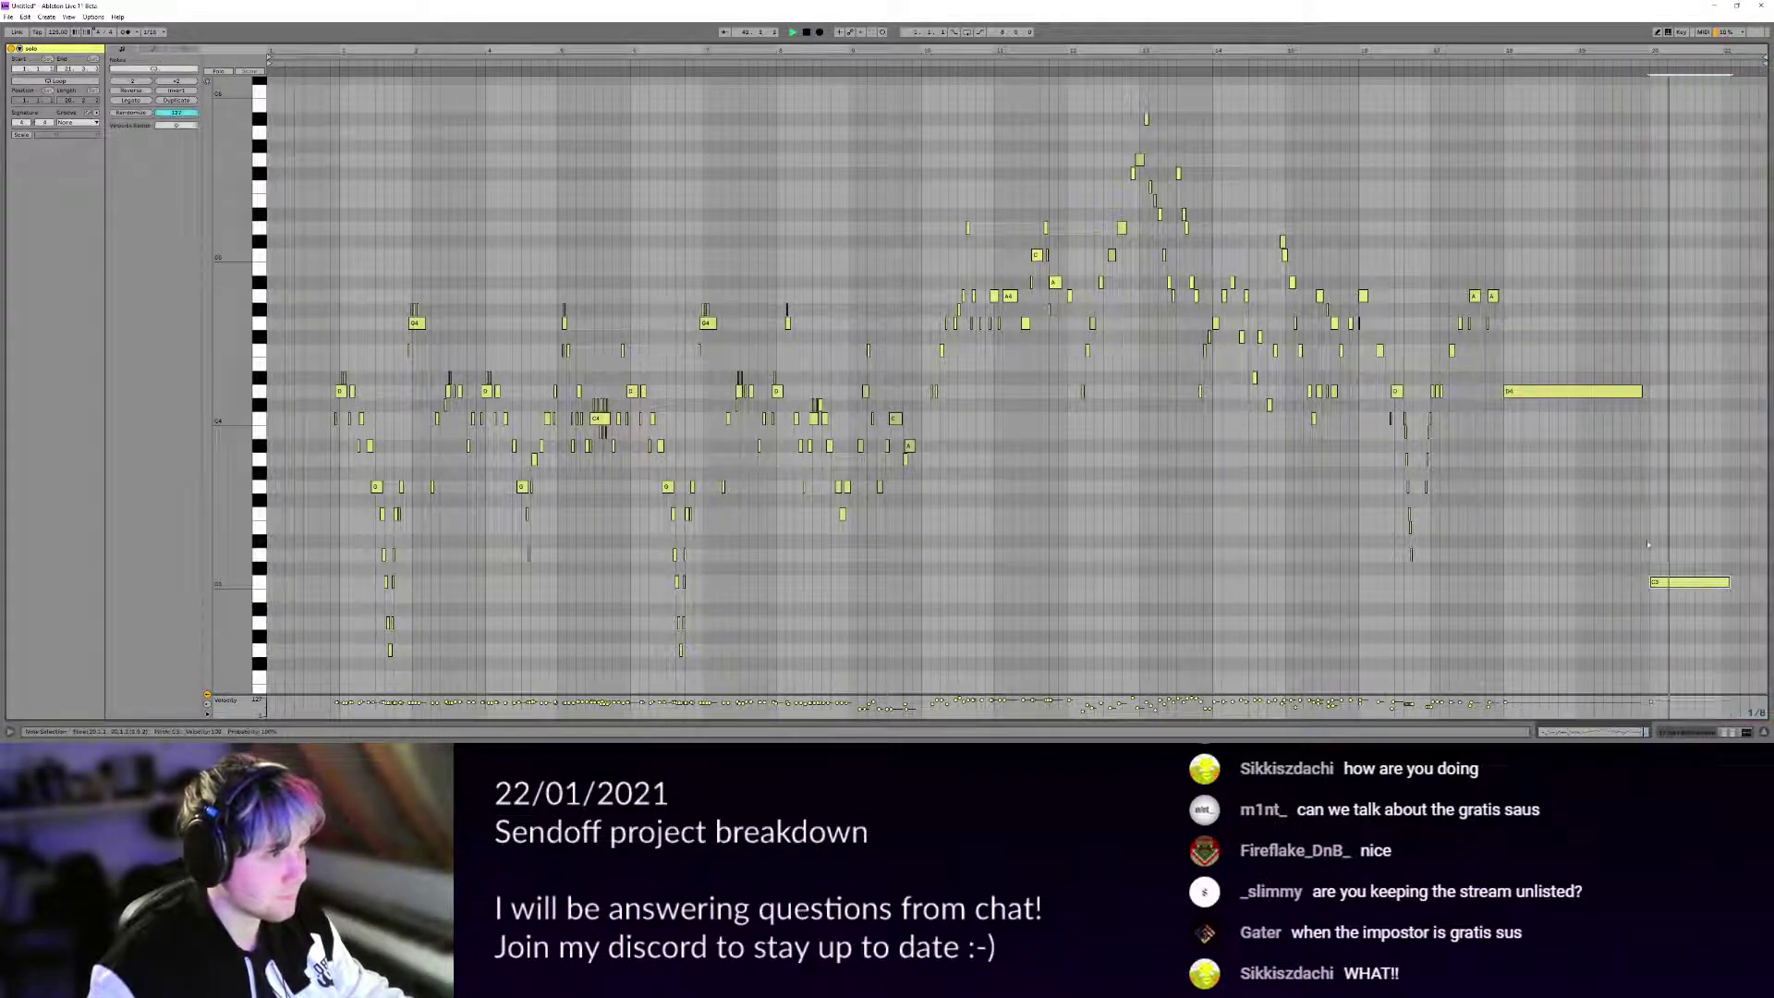
pyautogui.hotkey('shift', 'Tab')
pyautogui.scroll(2, 995, 289)
pyautogui.press('space')
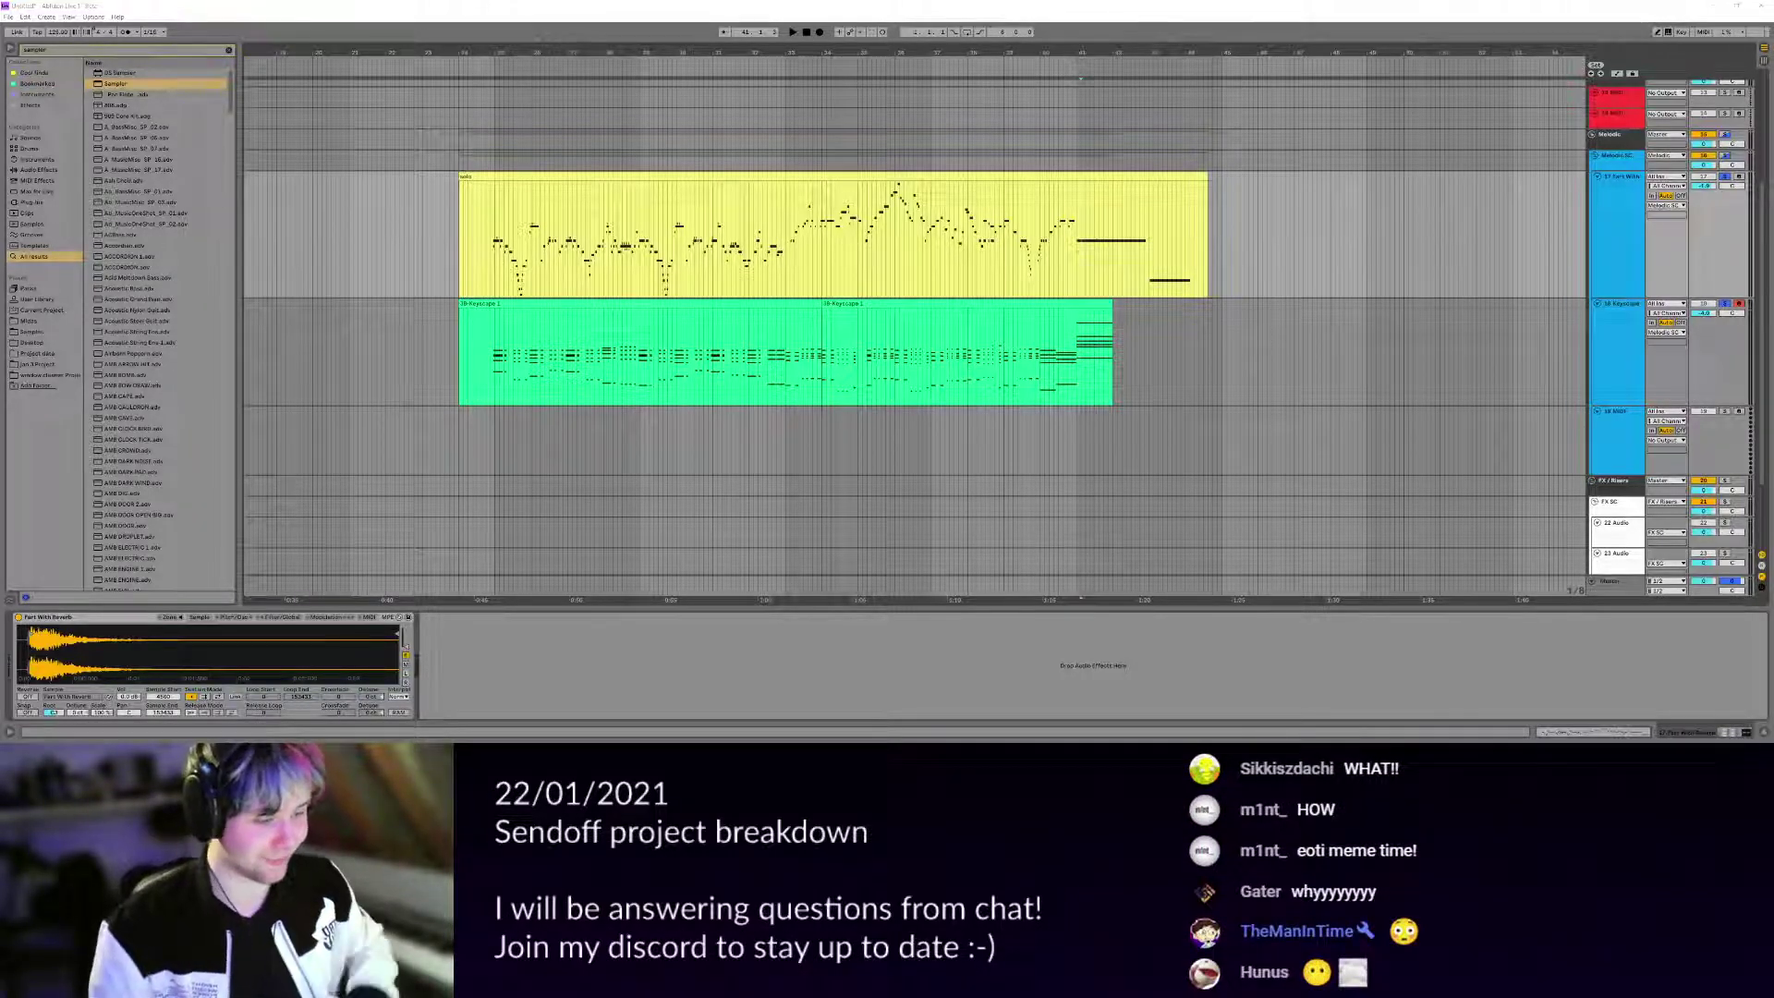
# Search the library for "amen break" and place an Amen Break sample on the drum audio track near the first lead notes.
pyautogui.scroll(4, 839, 243)
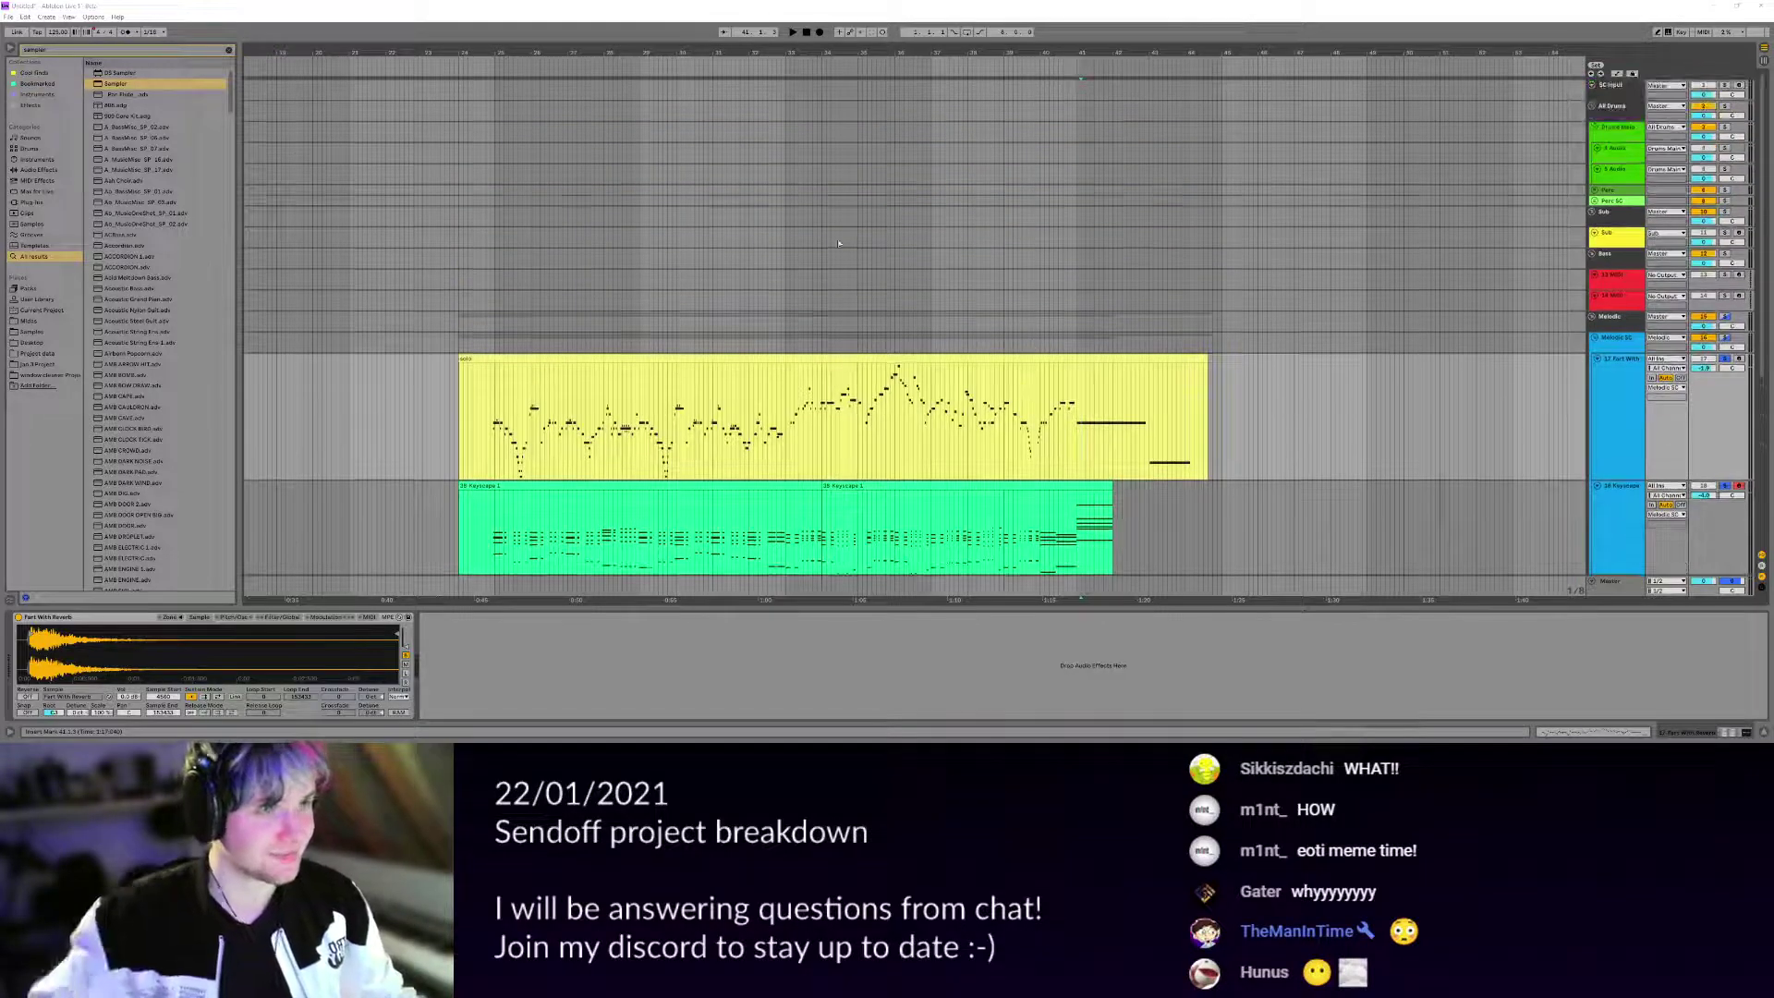
pyautogui.click(496, 168)
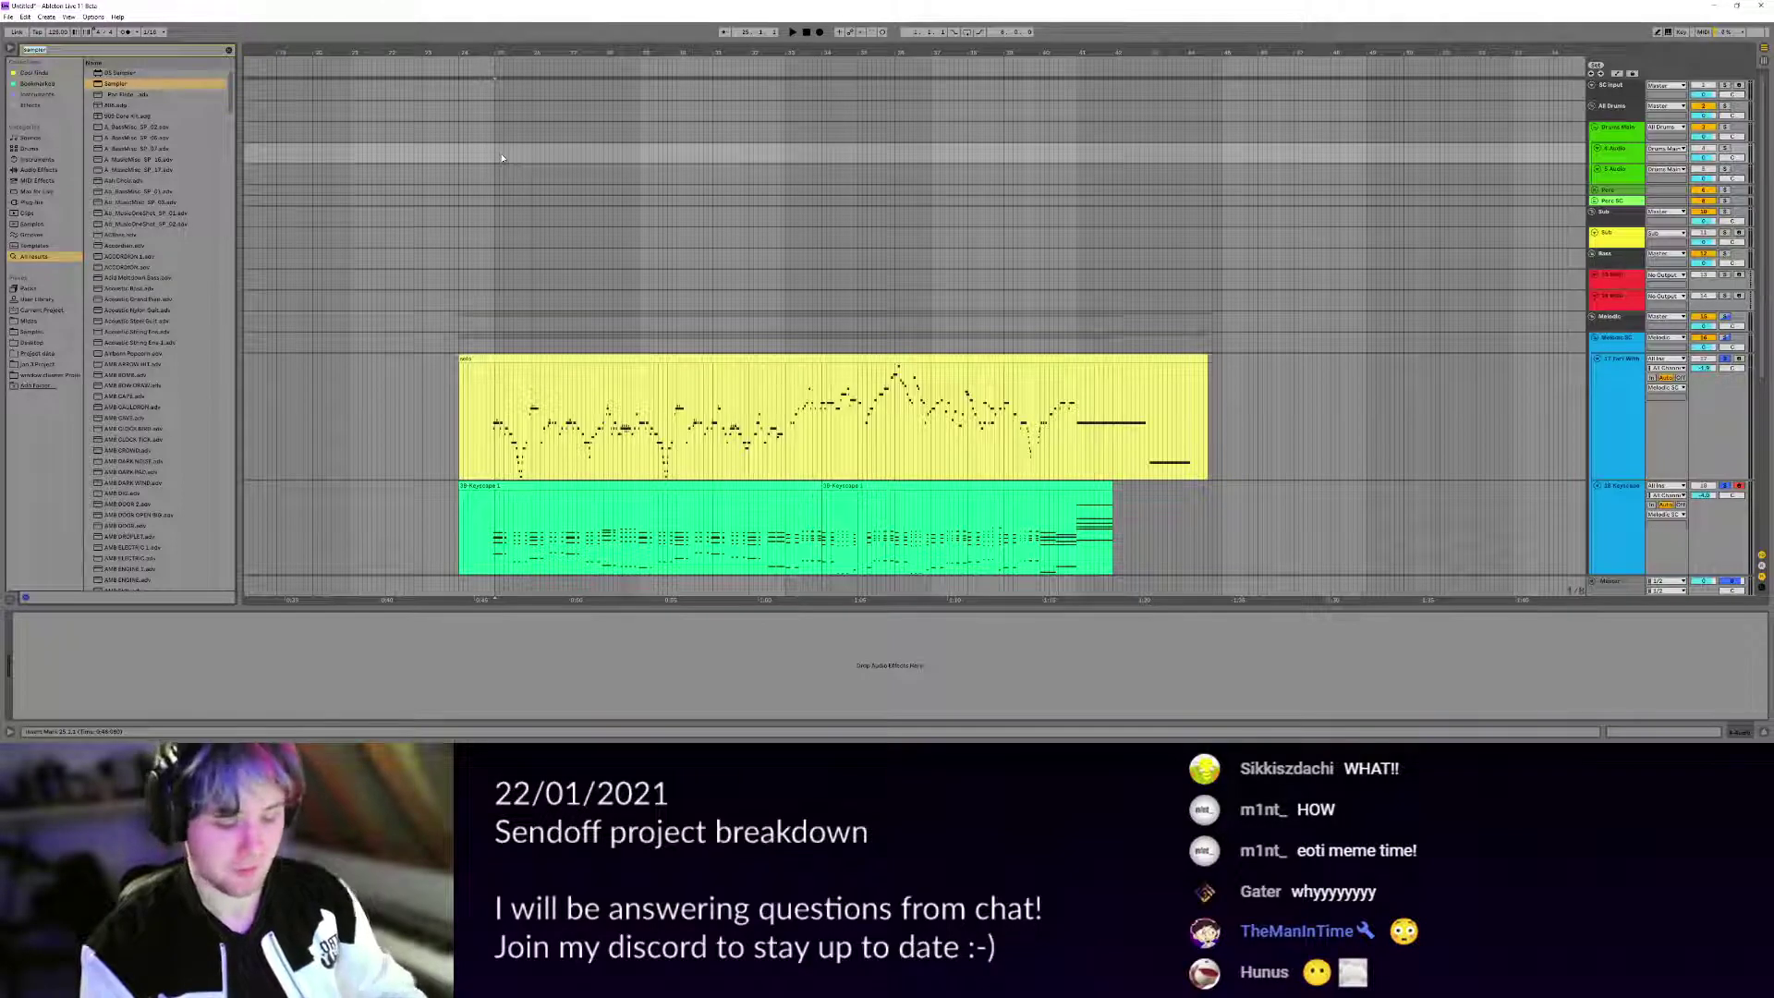
pyautogui.hotkey('ctrl', 'f')
pyautogui.write('amen break')
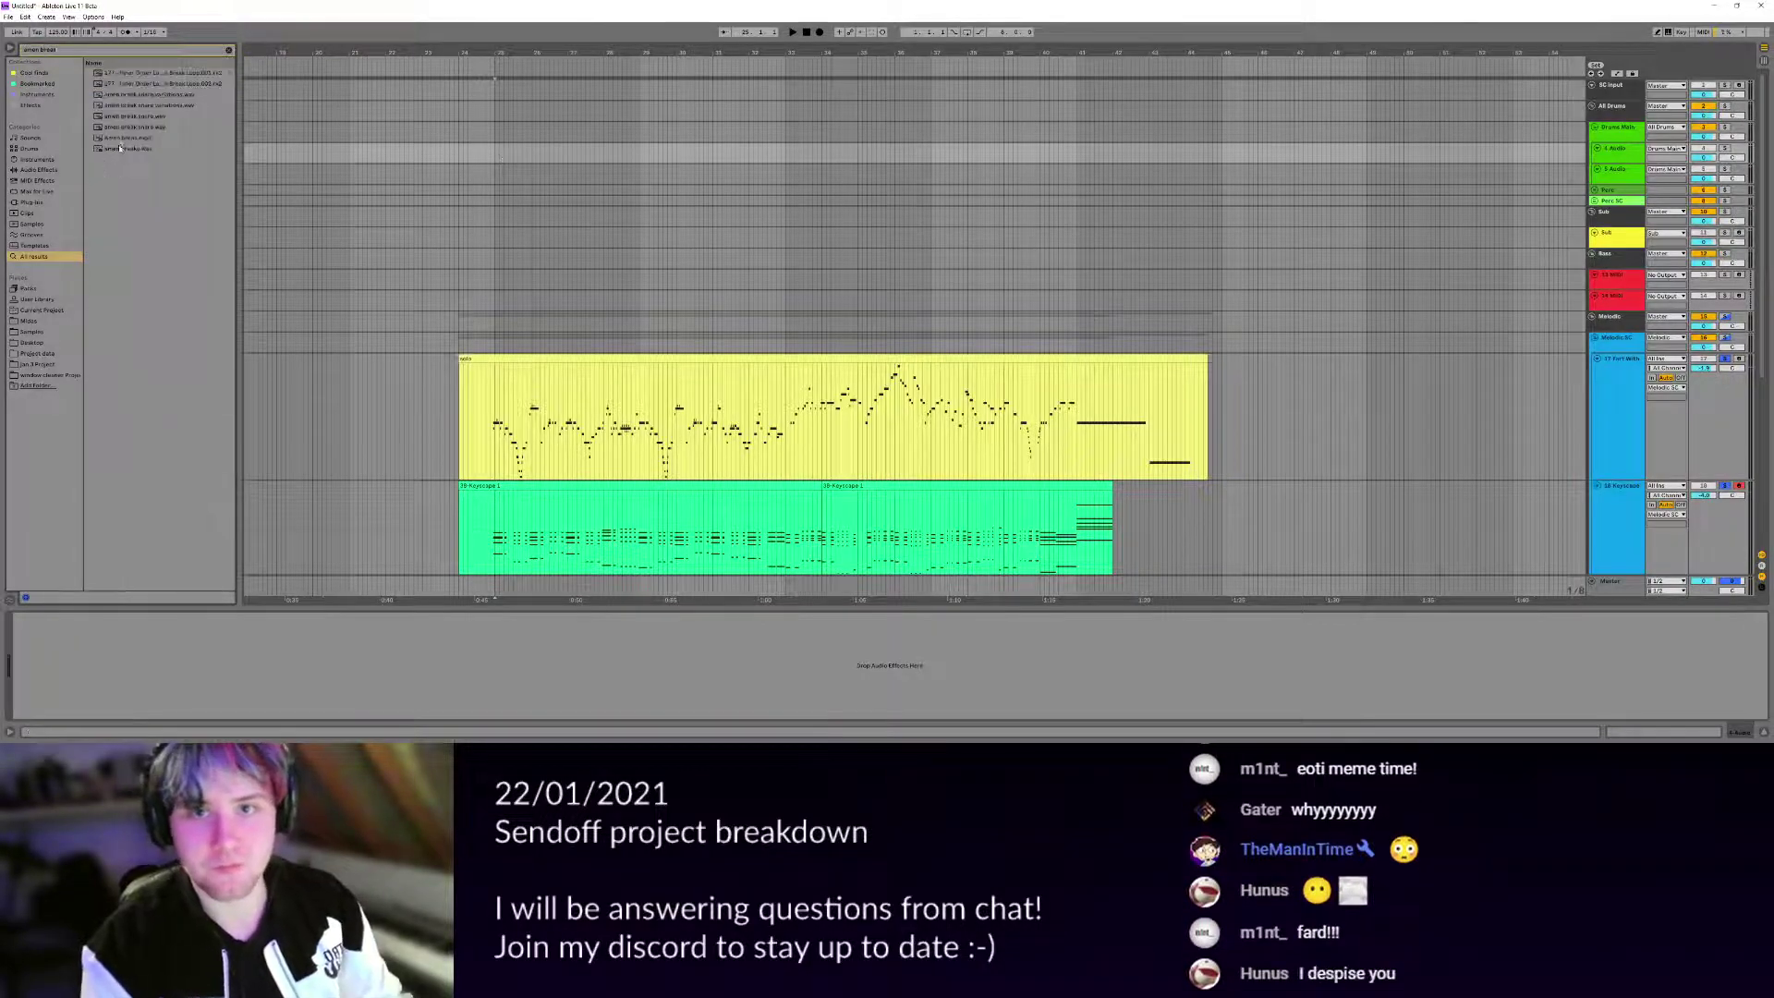
pyautogui.moveTo(123, 141); pyautogui.dragTo(499, 157)
pyautogui.scroll(5, 497, 159)
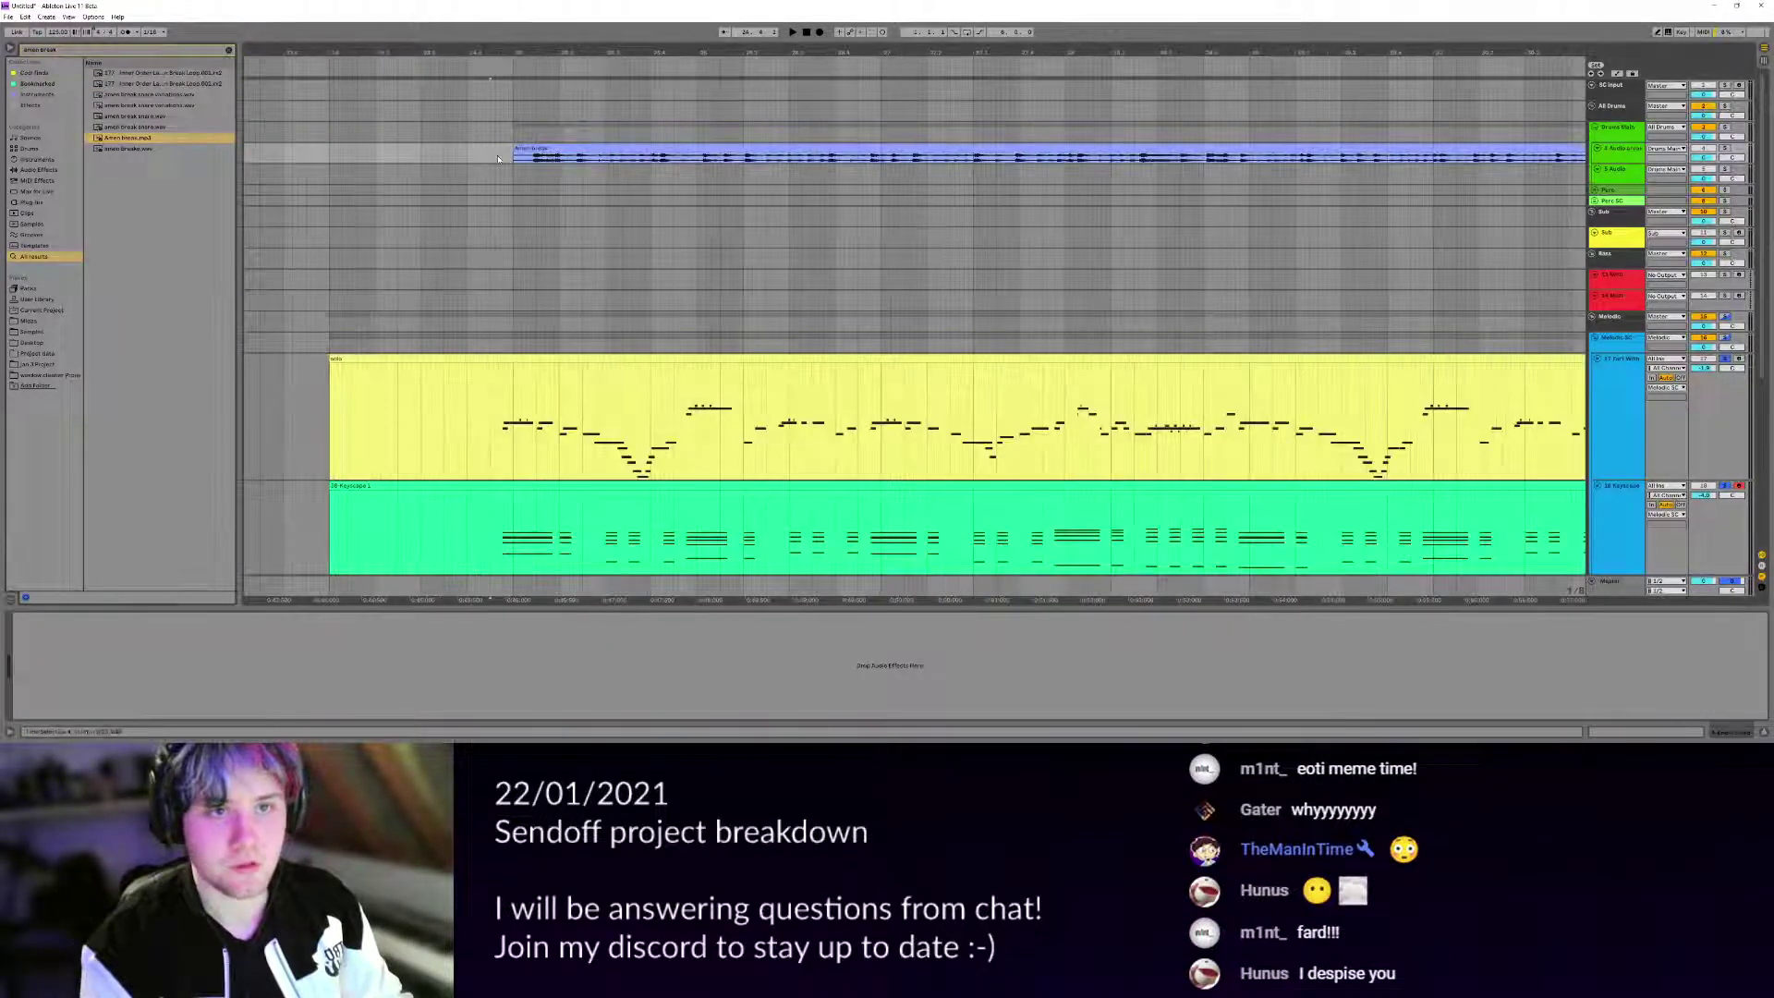
# Solo the amen break track, cut away the silence before the break's first hit and play it.
pyautogui.click(1724, 148)
pyautogui.press('space')
pyautogui.moveTo(1618, 164); pyautogui.dragTo(1612, 250)
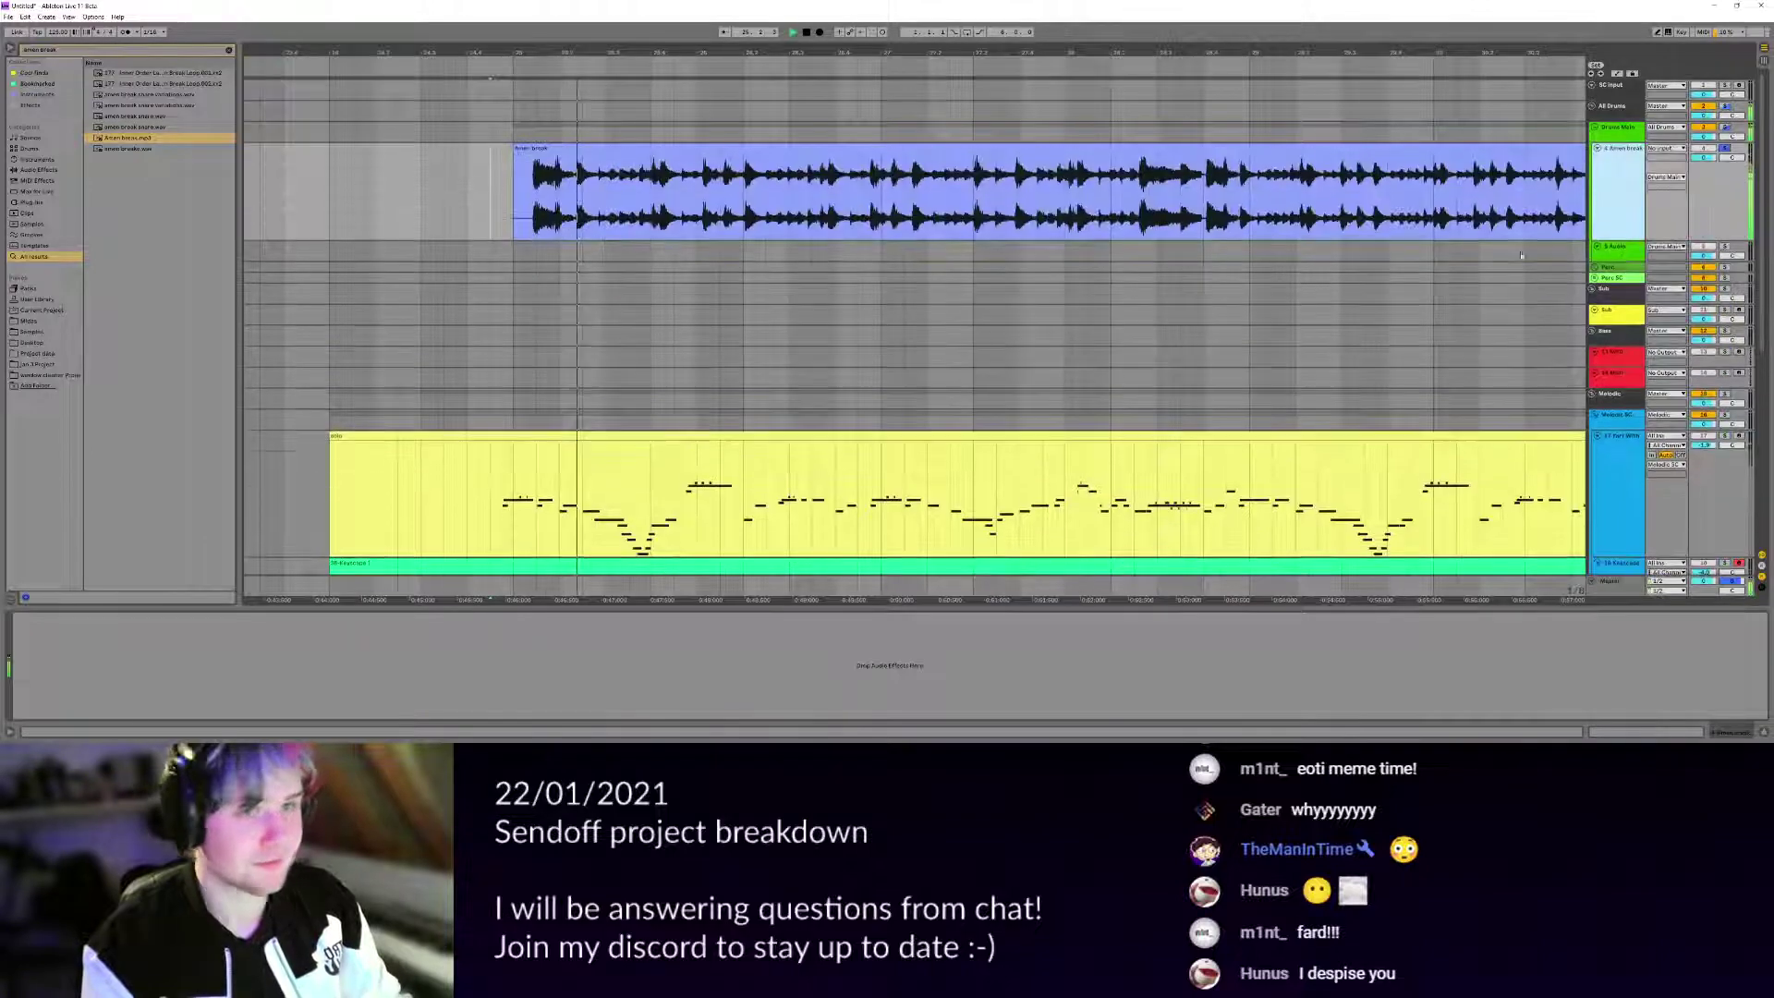
pyautogui.scroll(4, 536, 148)
pyautogui.moveTo(536, 148)
pyautogui.mouseDown()
pyautogui.moveTo(488, 148)
pyautogui.moveTo(437, 185)
pyautogui.mouseUp()
pyautogui.click(486, 184)
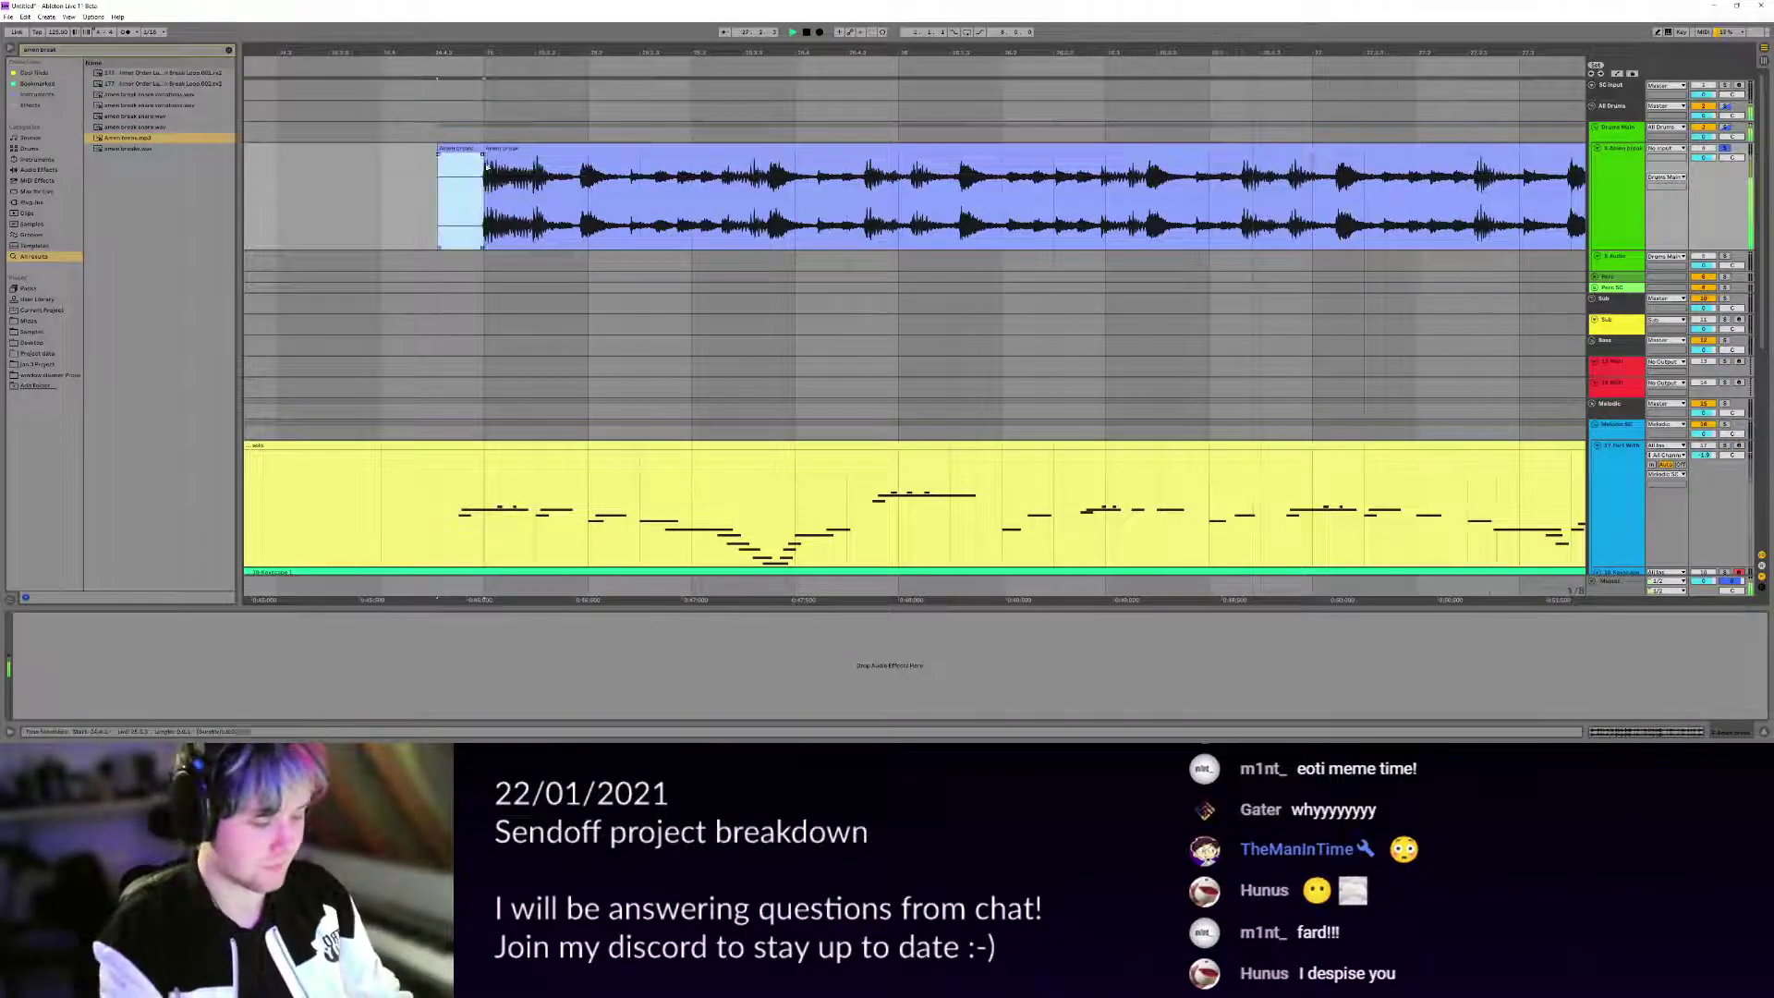
pyautogui.press('Delete')
pyautogui.click(489, 184)
pyautogui.press('space')
pyautogui.press('space')
# Split the amen break clip where its loop restarts, just before the second lead phrase, and delete everything after the split.
pyautogui.moveTo(1104, 208); pyautogui.dragTo(832, 211)
pyautogui.scroll(-3, 921, 208)
pyautogui.scroll(5, 669, 190)
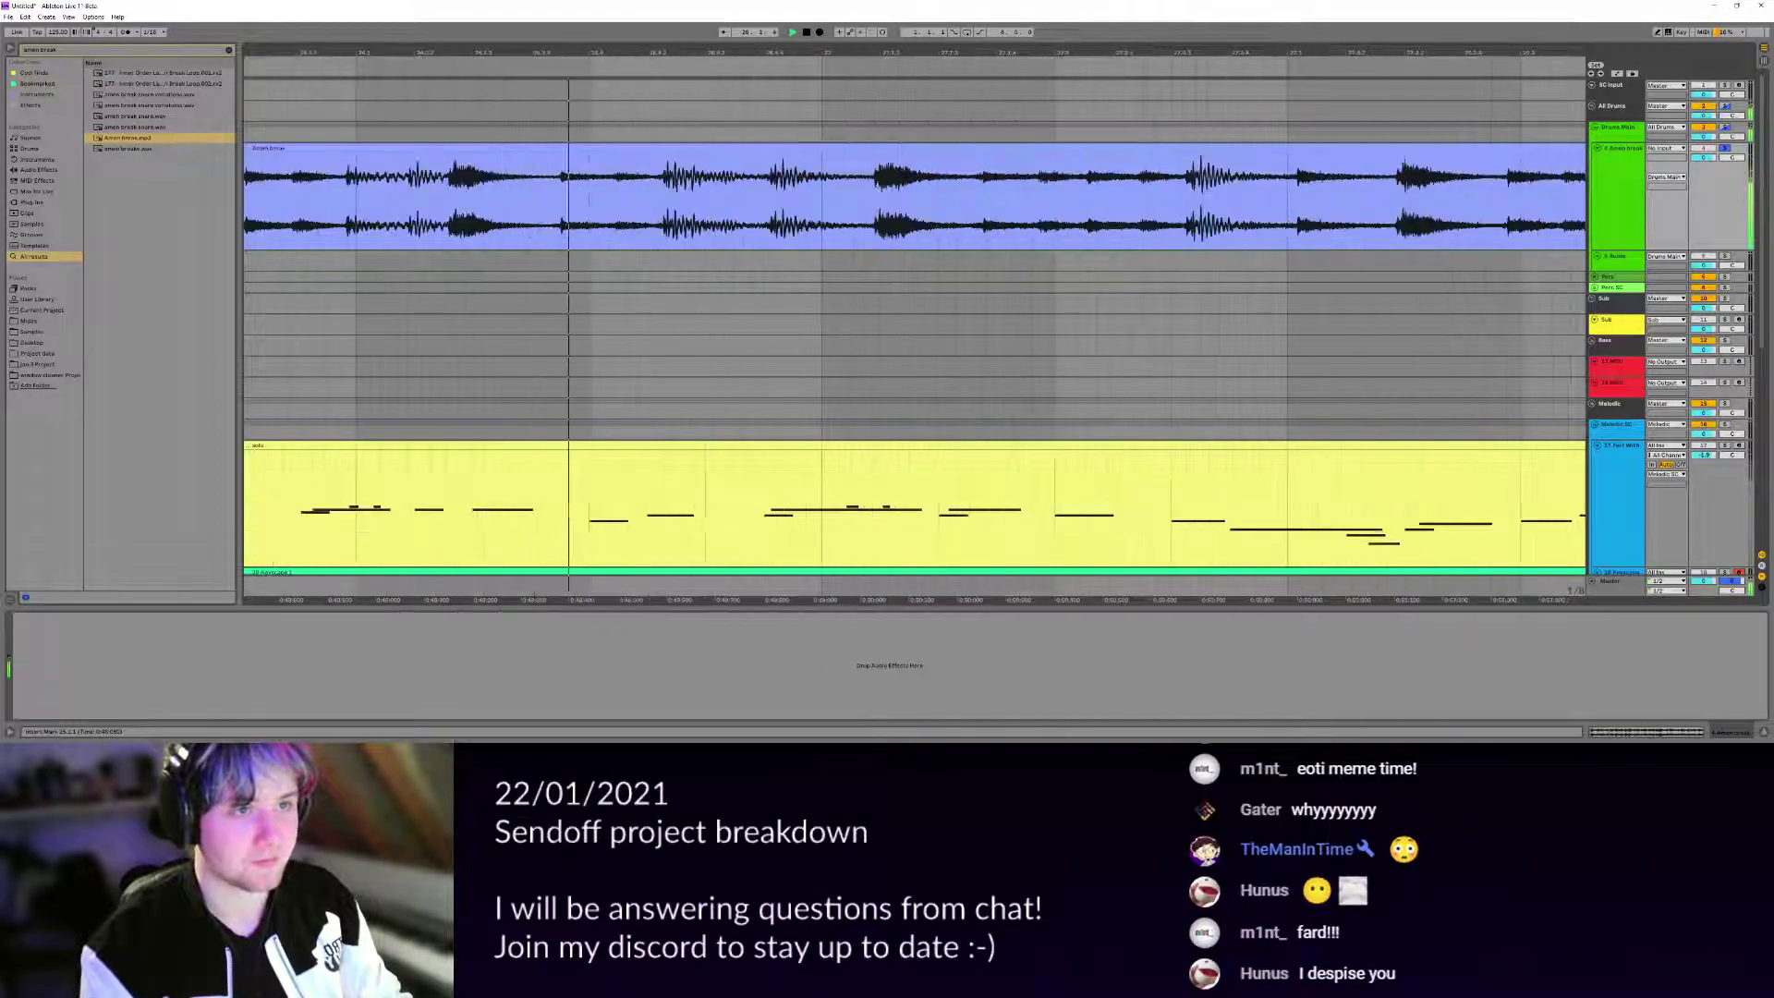
pyautogui.click(660, 182)
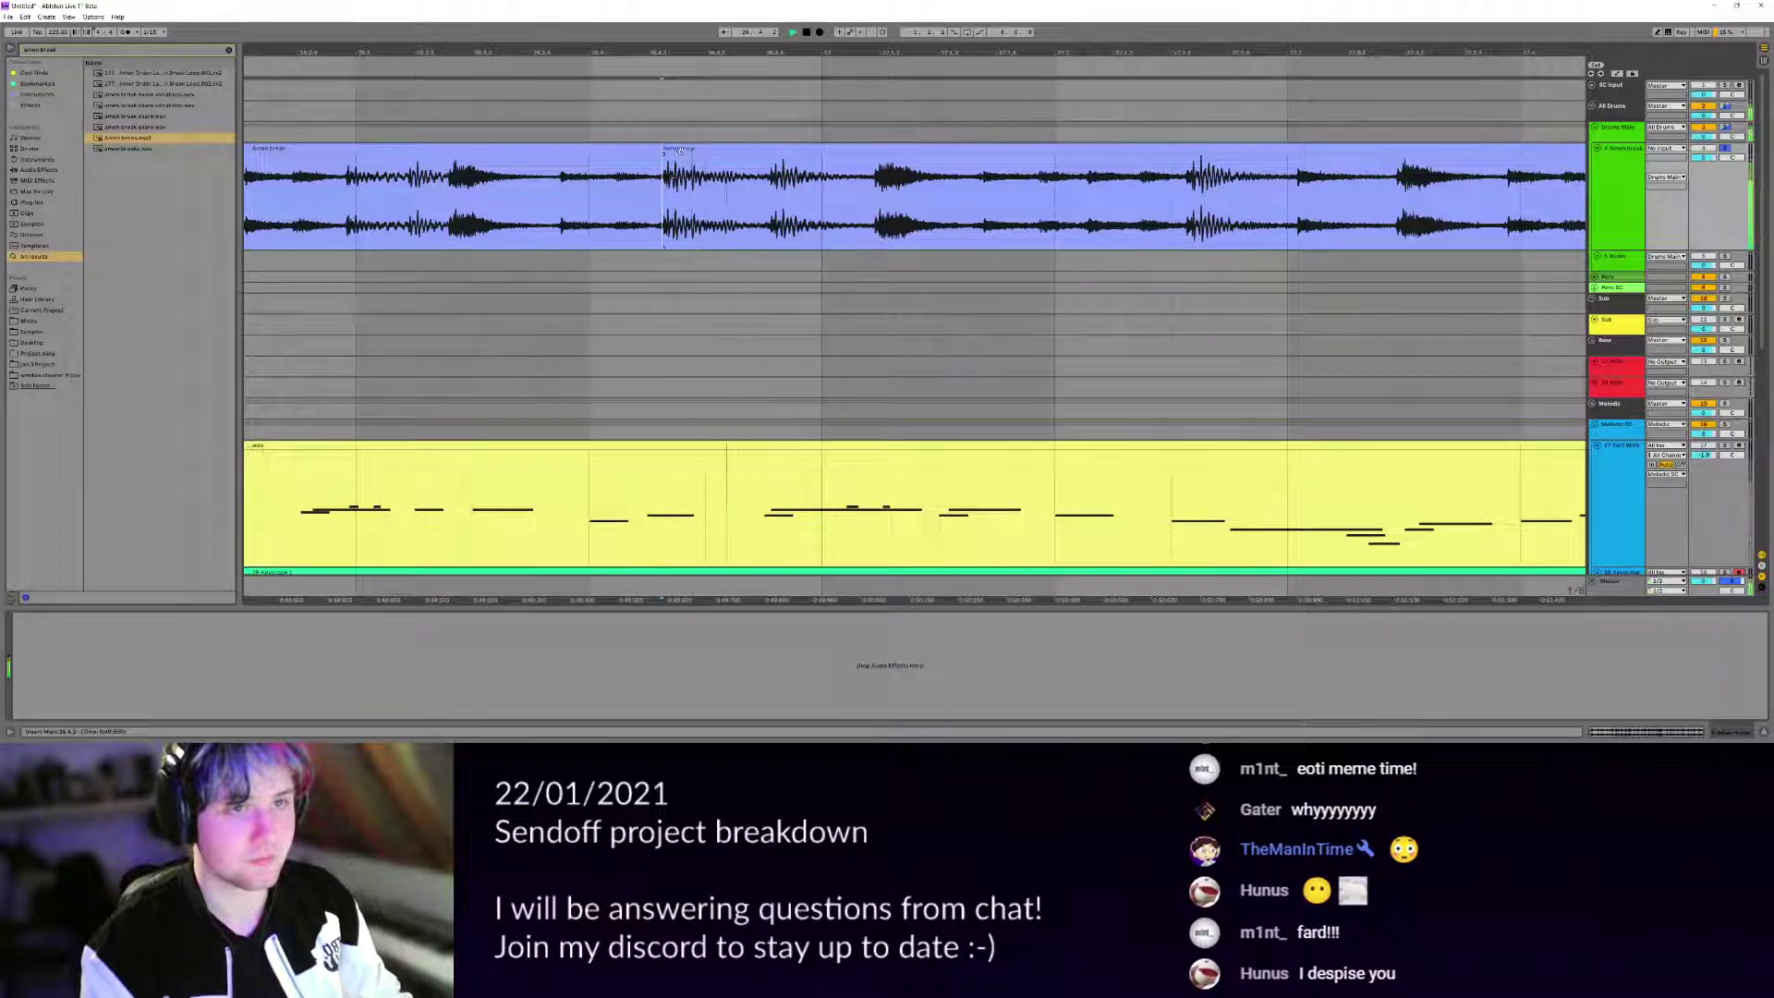
pyautogui.hotkey('ctrl', 'e')
pyautogui.press('Delete')
# Change the trimmed break clip's warp settings and stretch its end to the bar line at the second lead phrase.
pyautogui.click(644, 149)
pyautogui.doubleClick(645, 150)
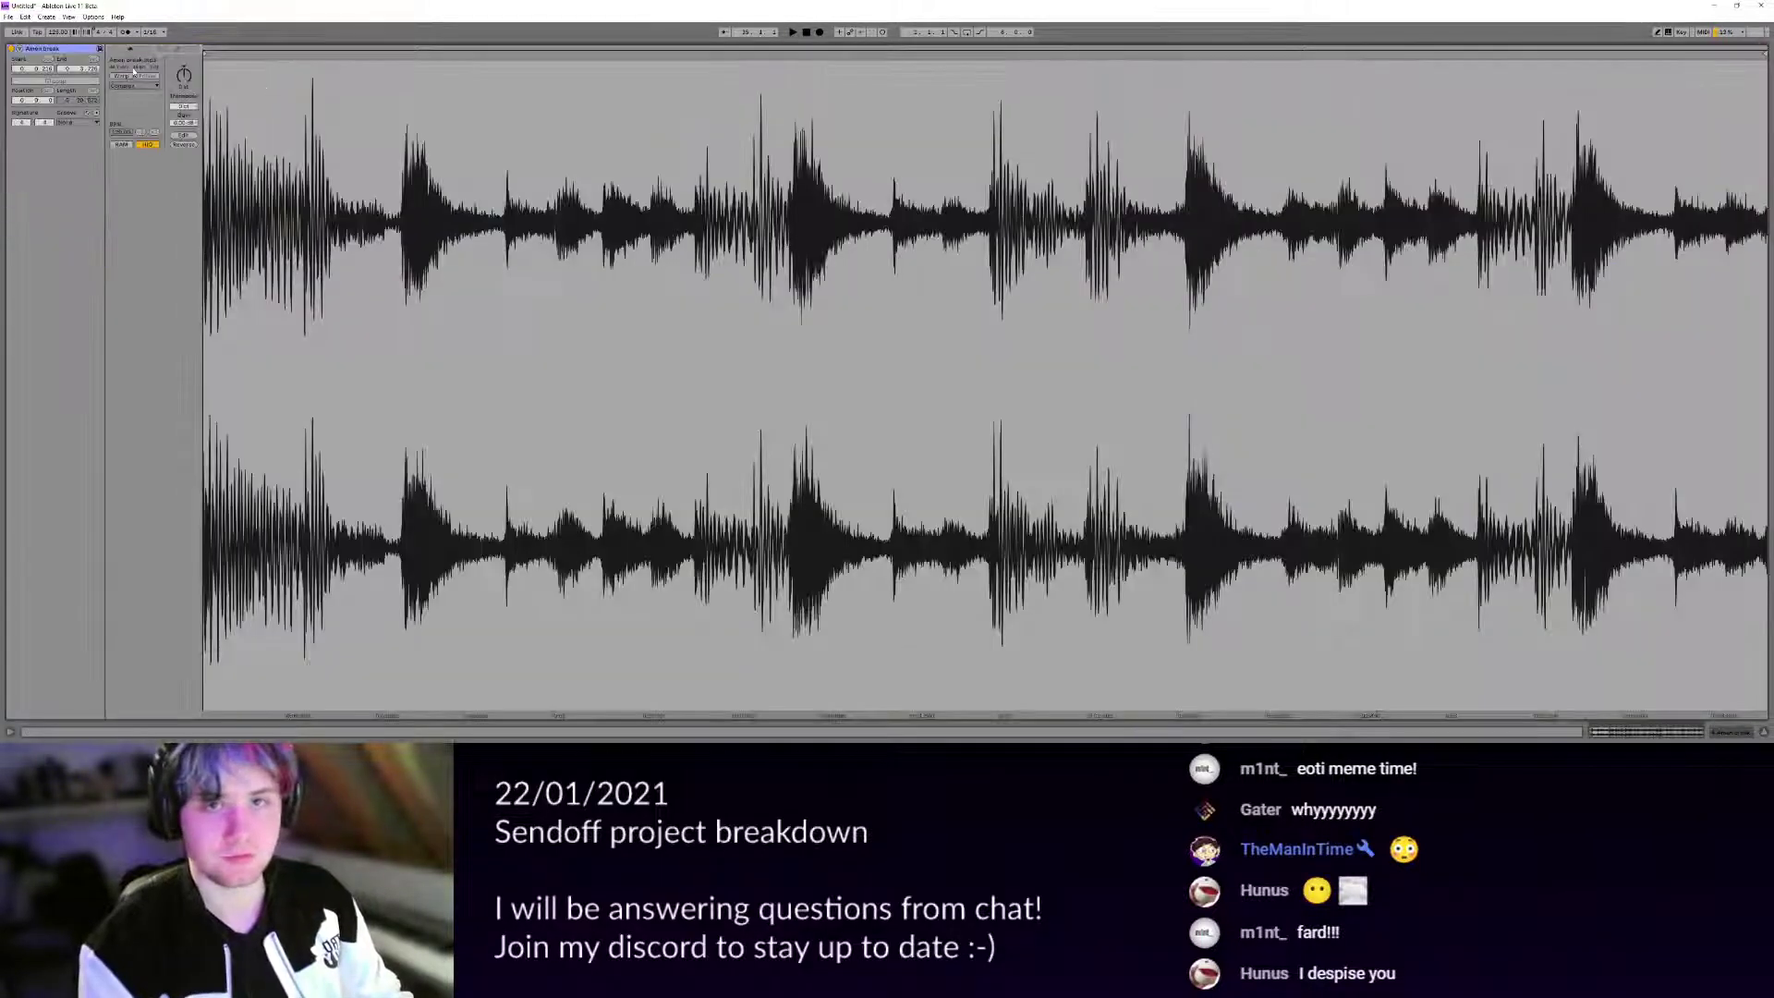
pyautogui.click(122, 76)
pyautogui.click(132, 86)
pyautogui.click(130, 95)
pyautogui.hotkey('shift', 'Tab')
pyautogui.scroll(-4, 730, 185)
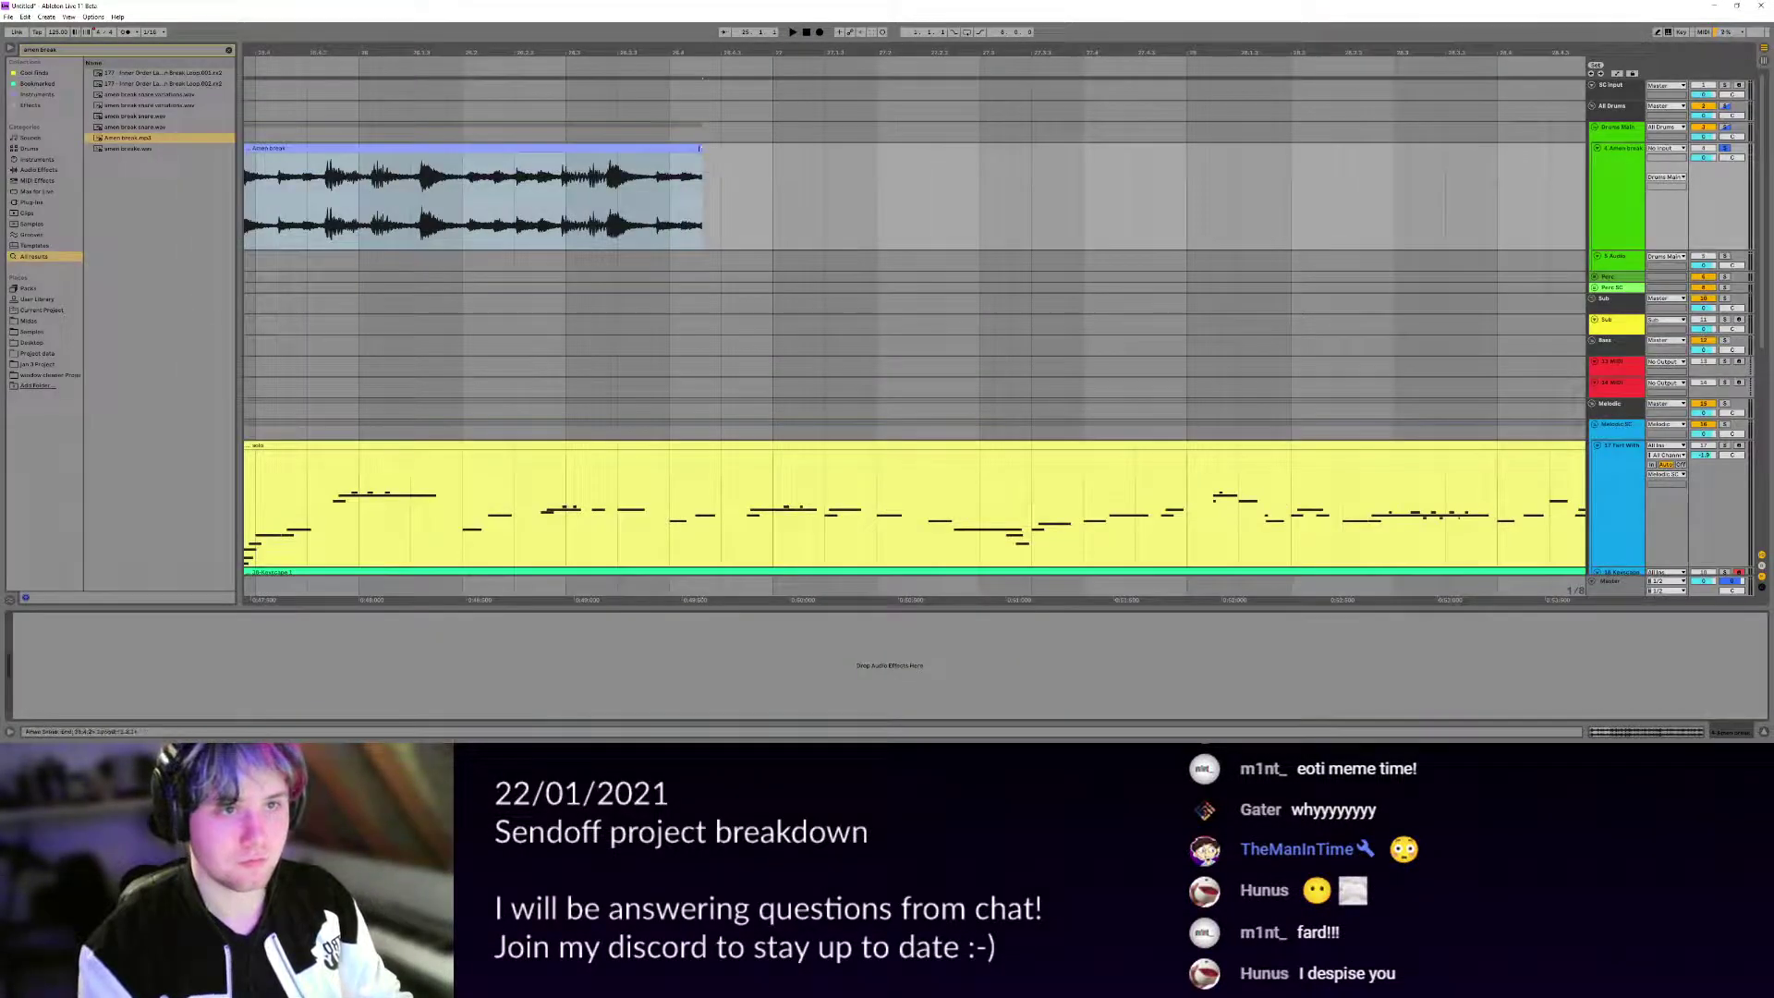
pyautogui.moveTo(701, 149); pyautogui.dragTo(774, 160)
pyautogui.scroll(-3, 774, 161)
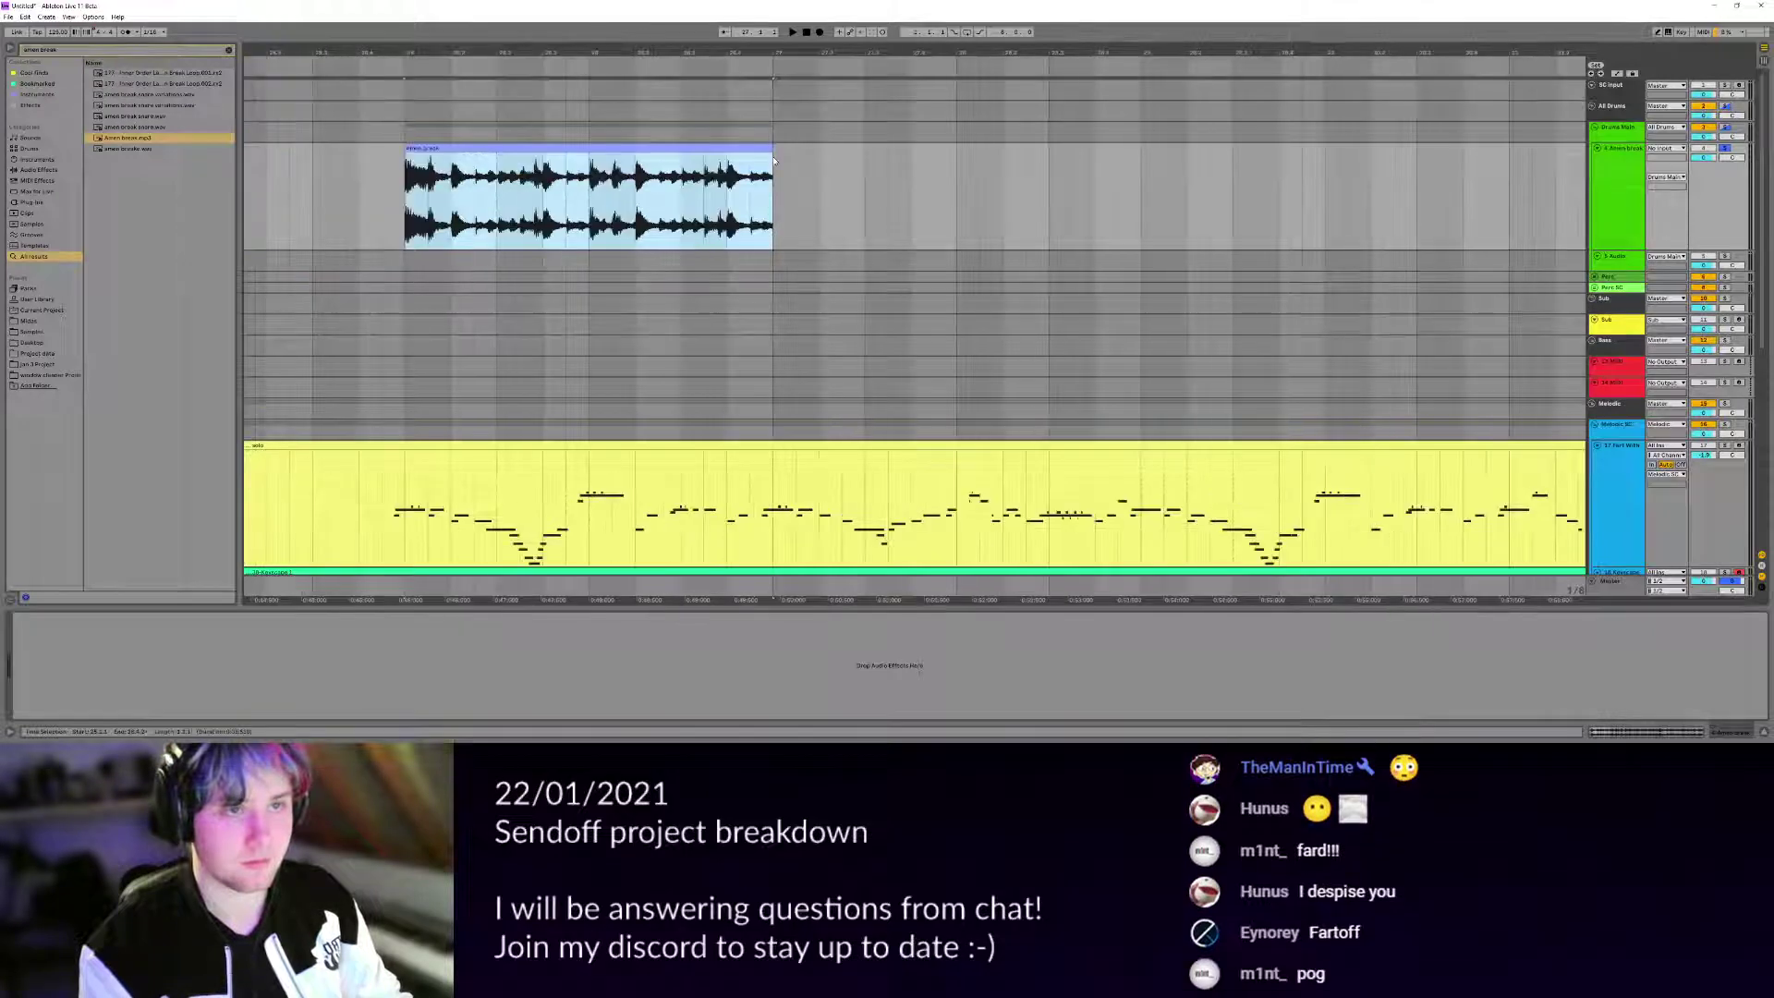
# Duplicate the stretched break clip twice in a row and play it with the lead and chords.
pyautogui.hotkey('ctrl', 'd')
pyautogui.hotkey('ctrl', 'd')
pyautogui.press('space')
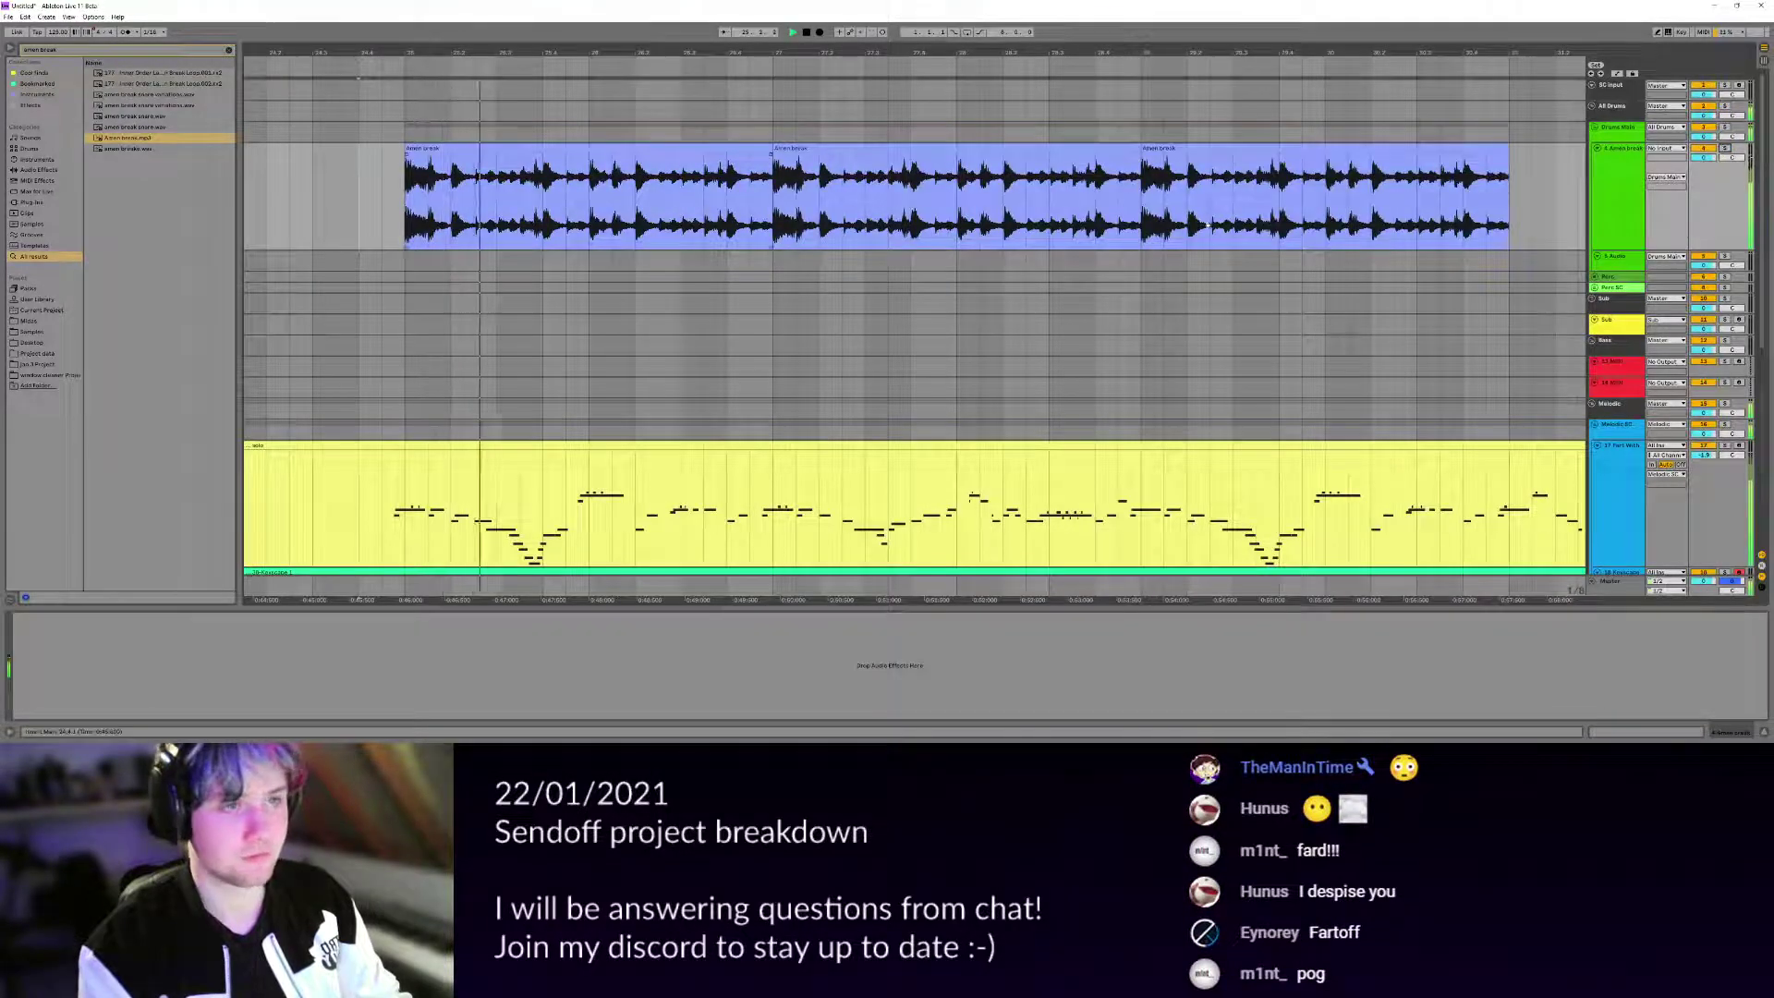
pyautogui.scroll(-4, 1677, 335)
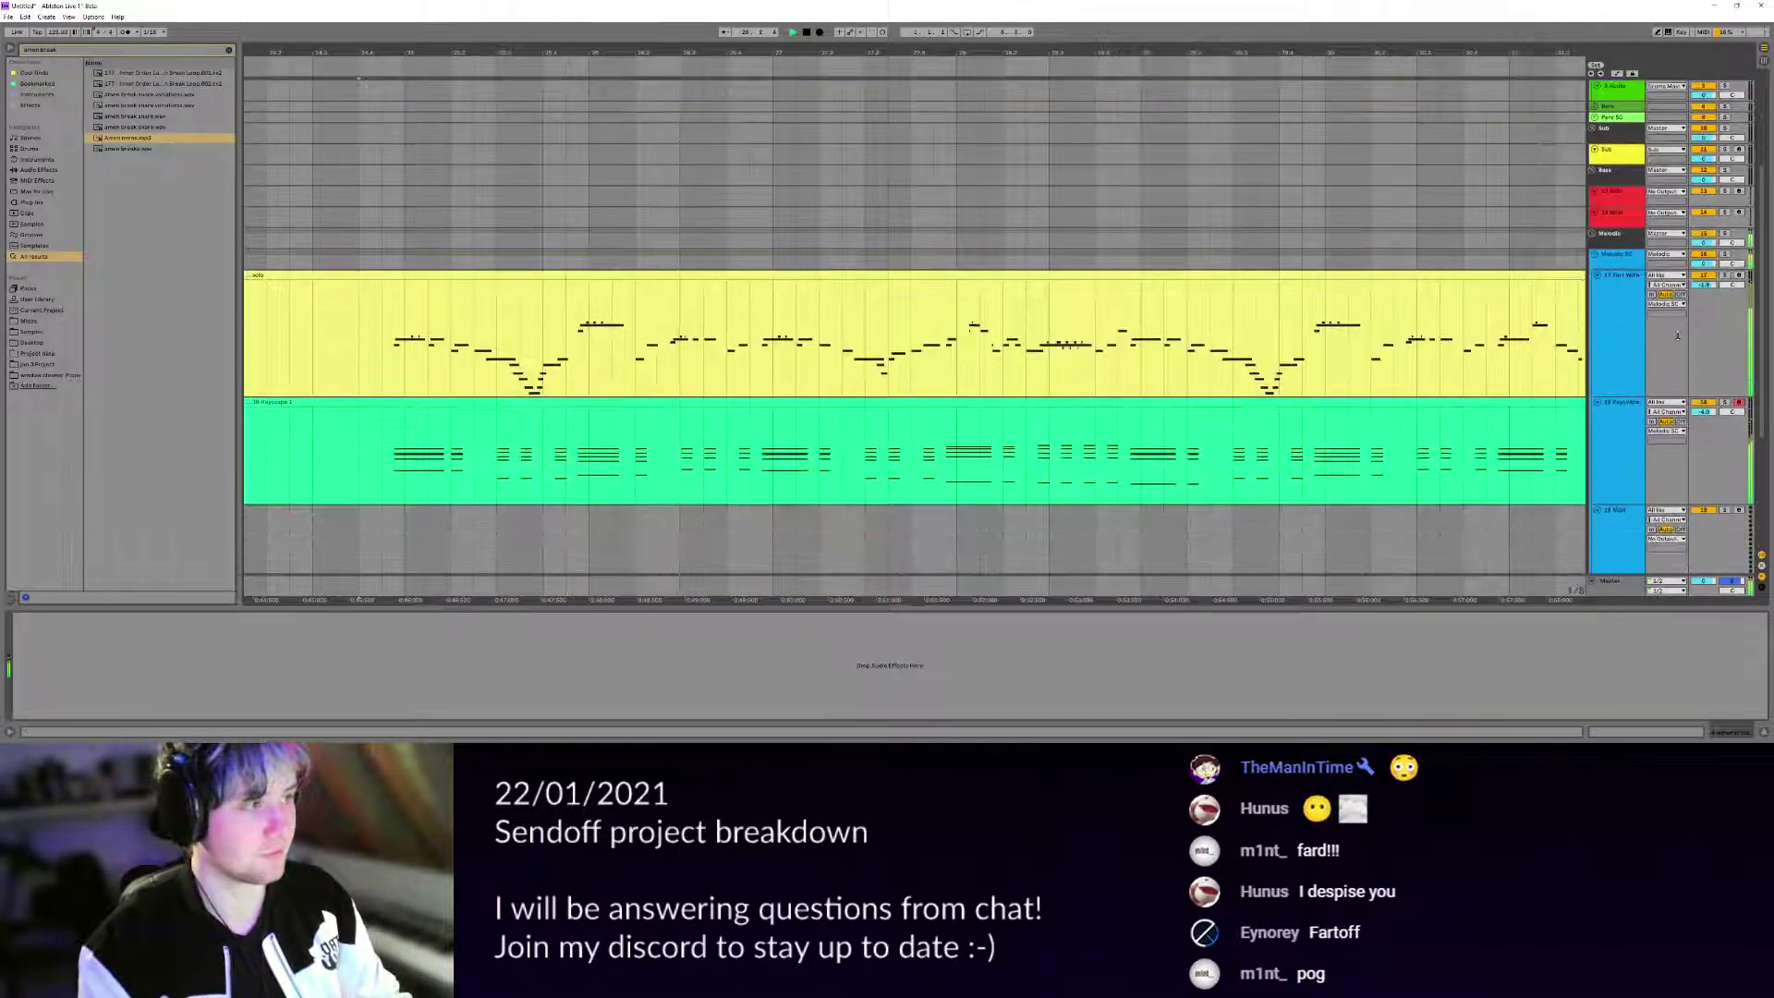
# Replace the Keyscape instrument on the chord track with a sample loaded in Simpler and play the chords.
pyautogui.click(1594, 451)
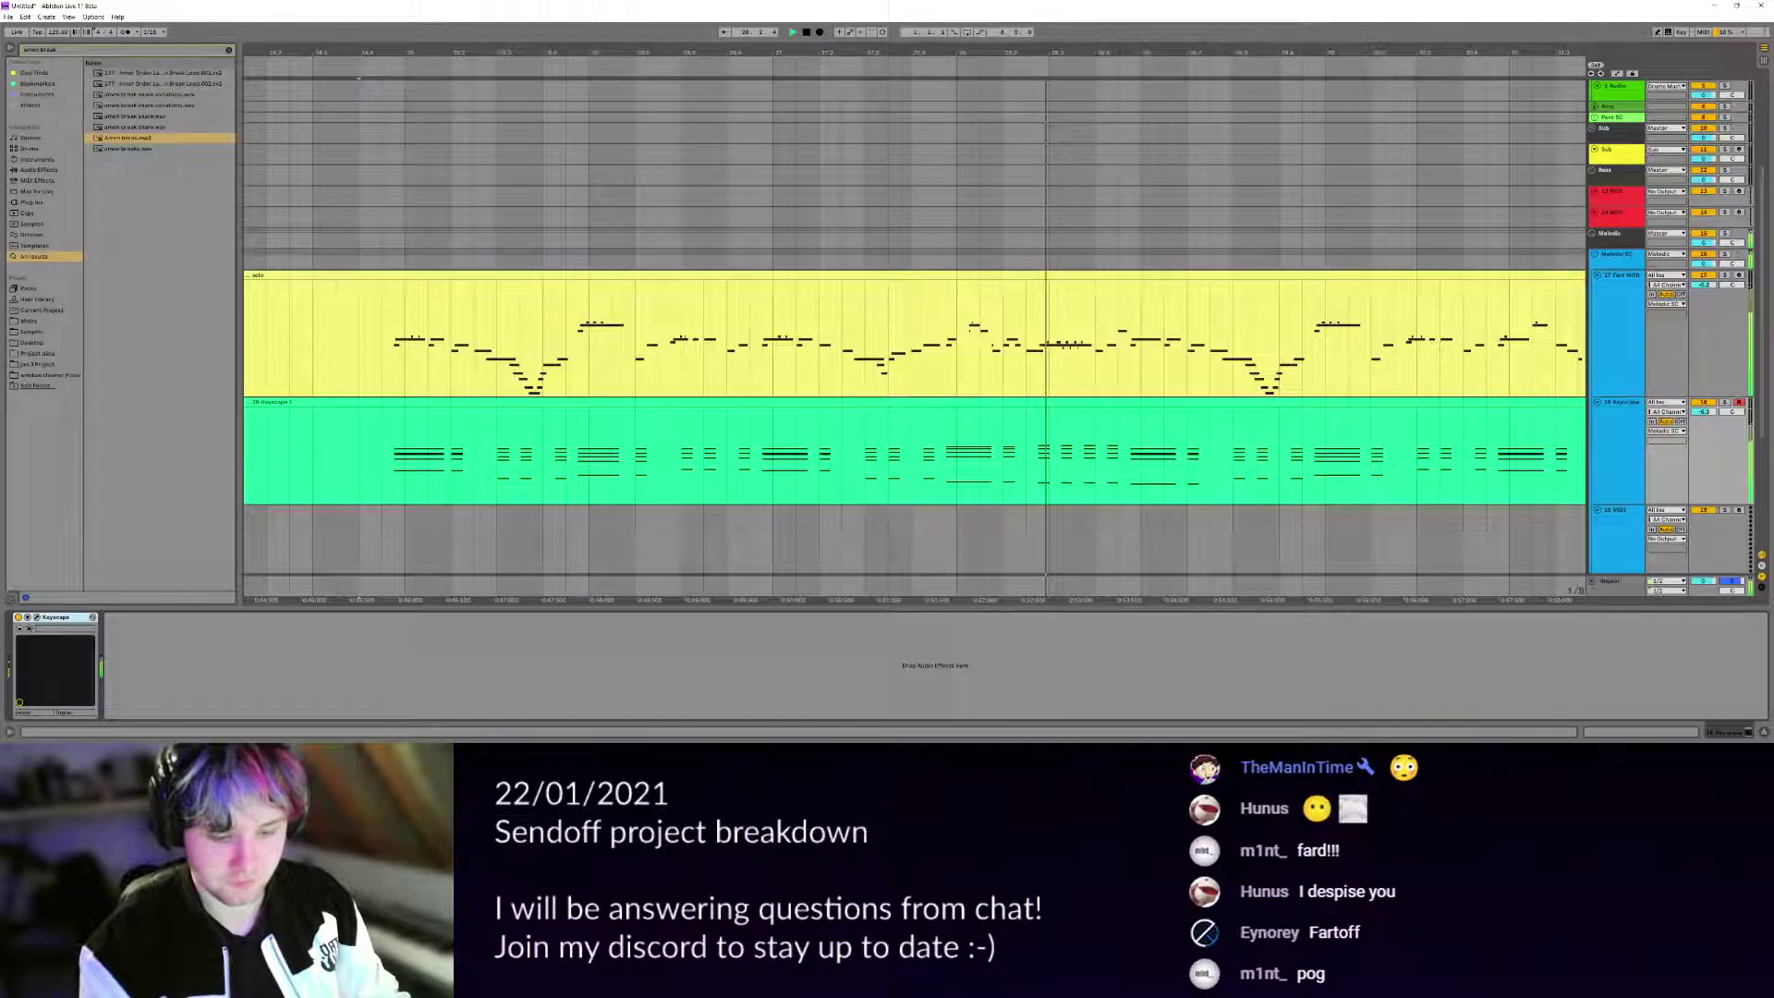
pyautogui.press('Delete')
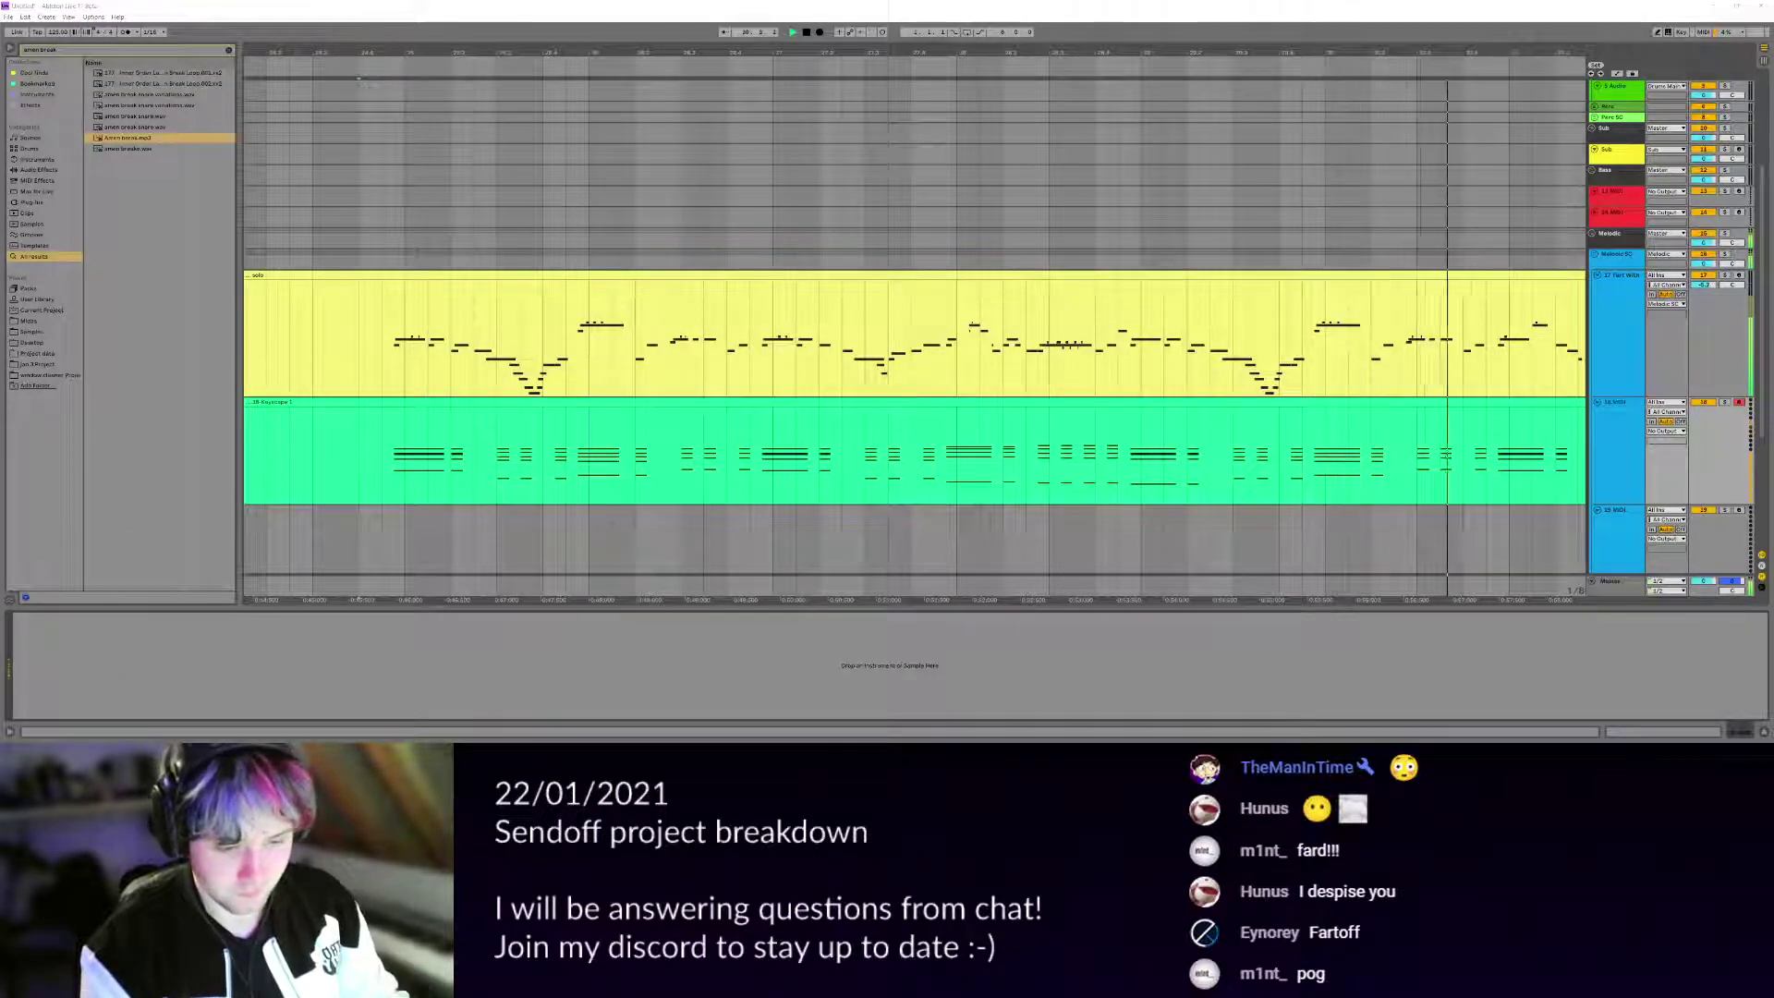
pyautogui.moveTo(285, 655); pyautogui.dragTo(286, 655)
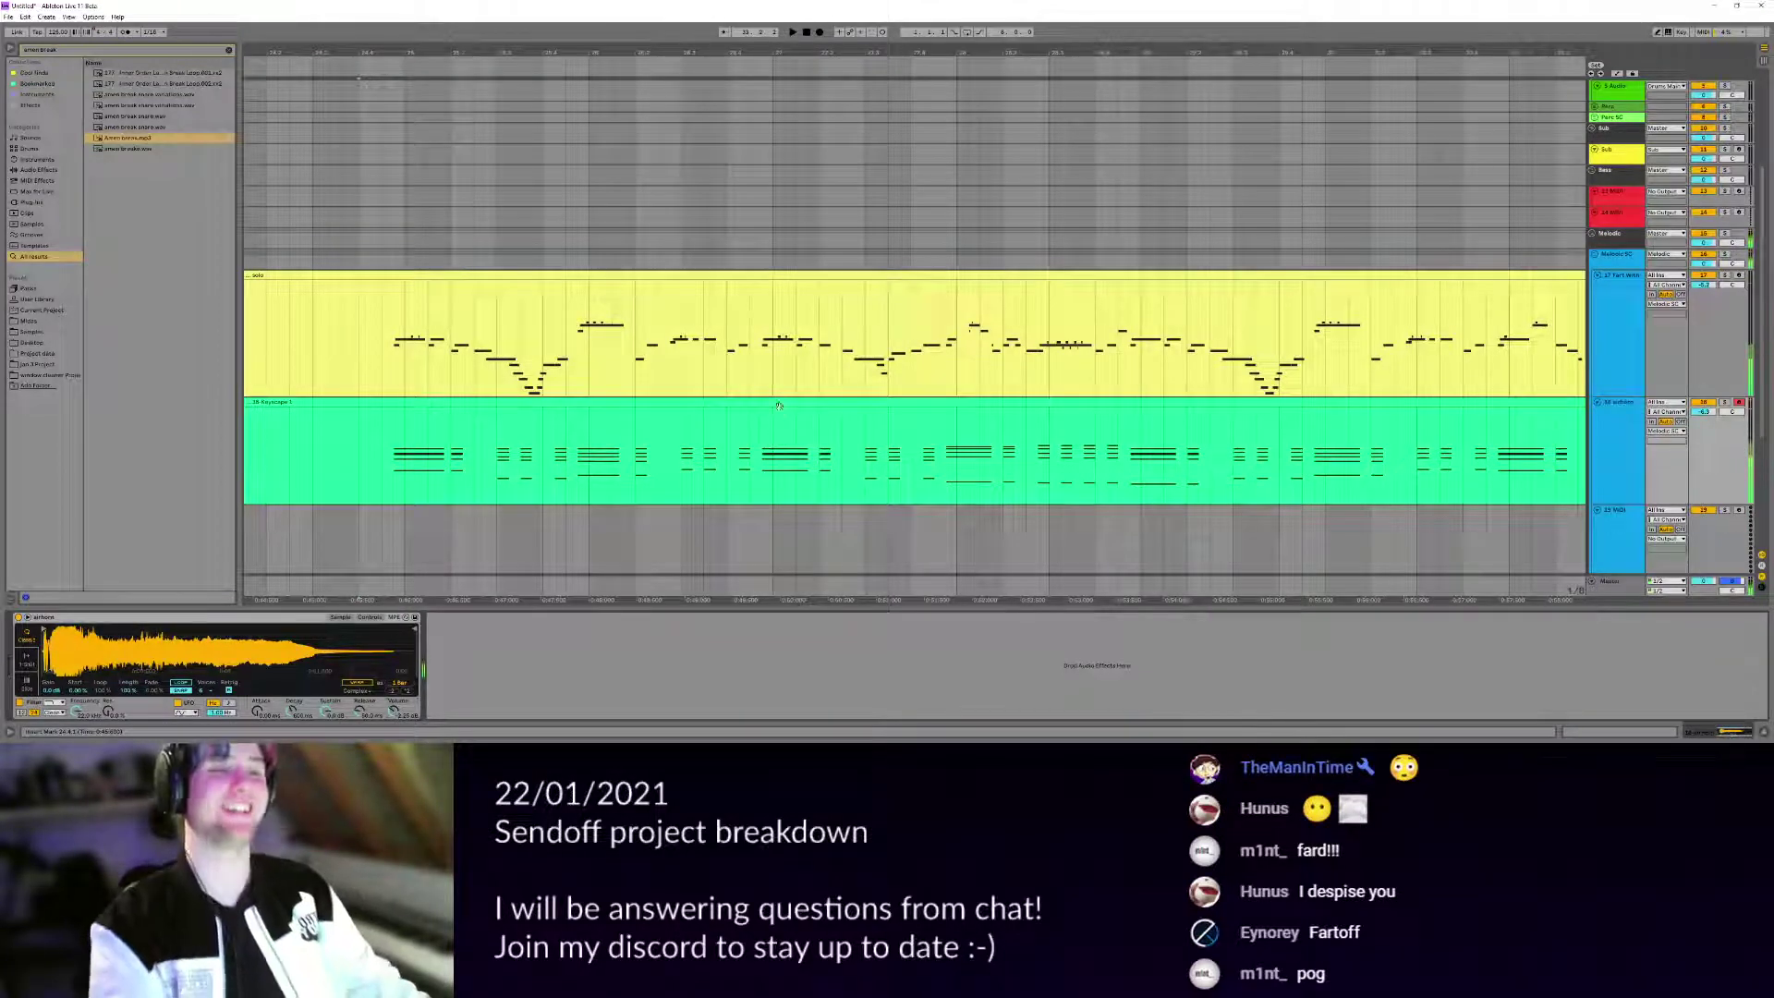
pyautogui.scroll(-3, 783, 405)
pyautogui.press('space')
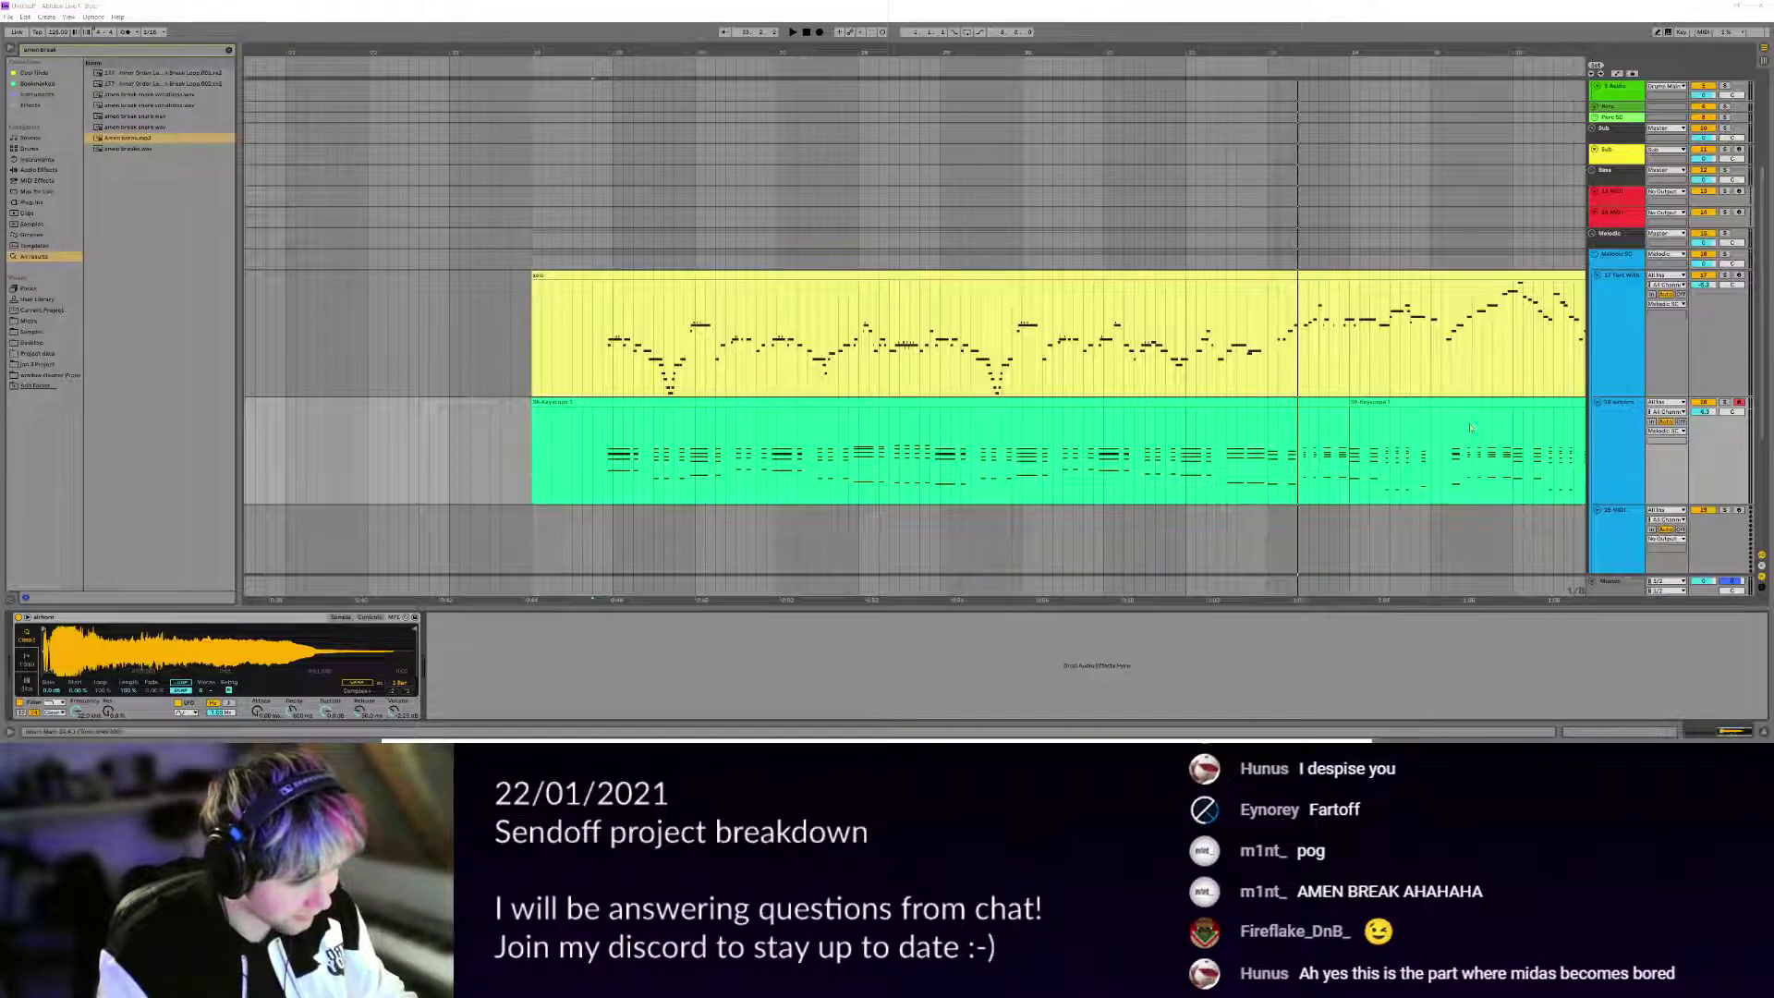
# Swap the chord track's sample for another one, play the drop and lower the chord track's volume.
pyautogui.click(1615, 451)
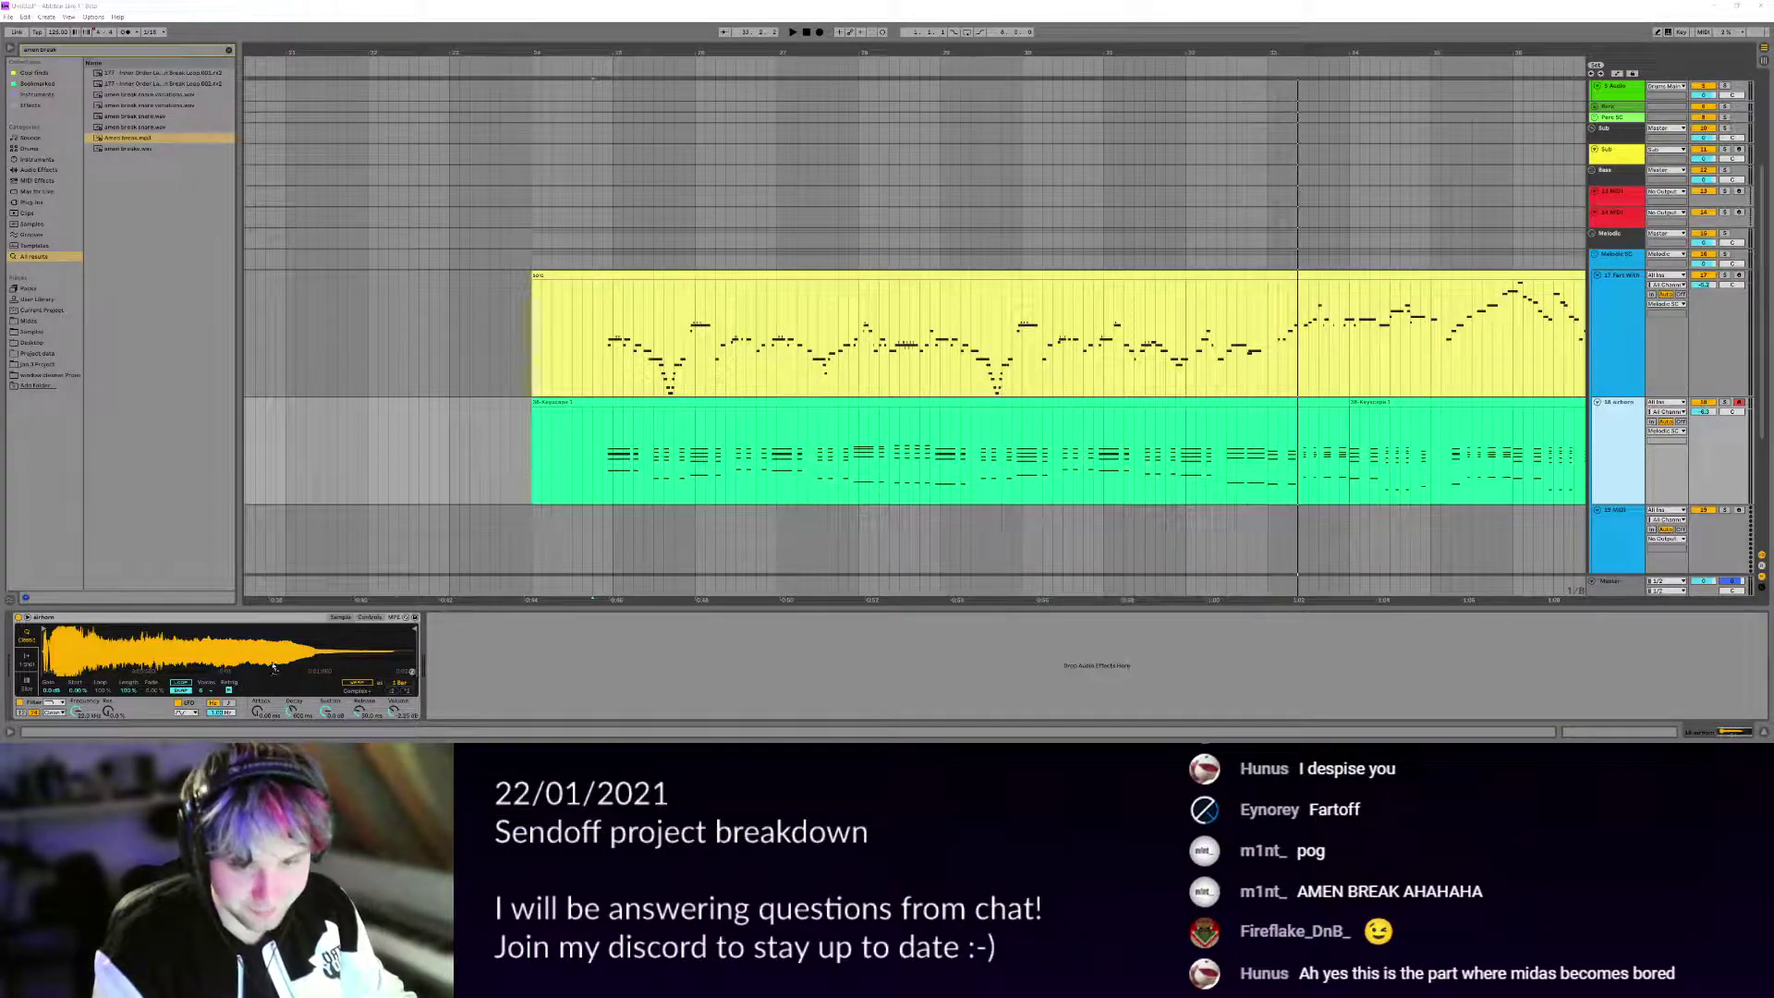
pyautogui.moveTo(0, 637); pyautogui.dragTo(16, 634)
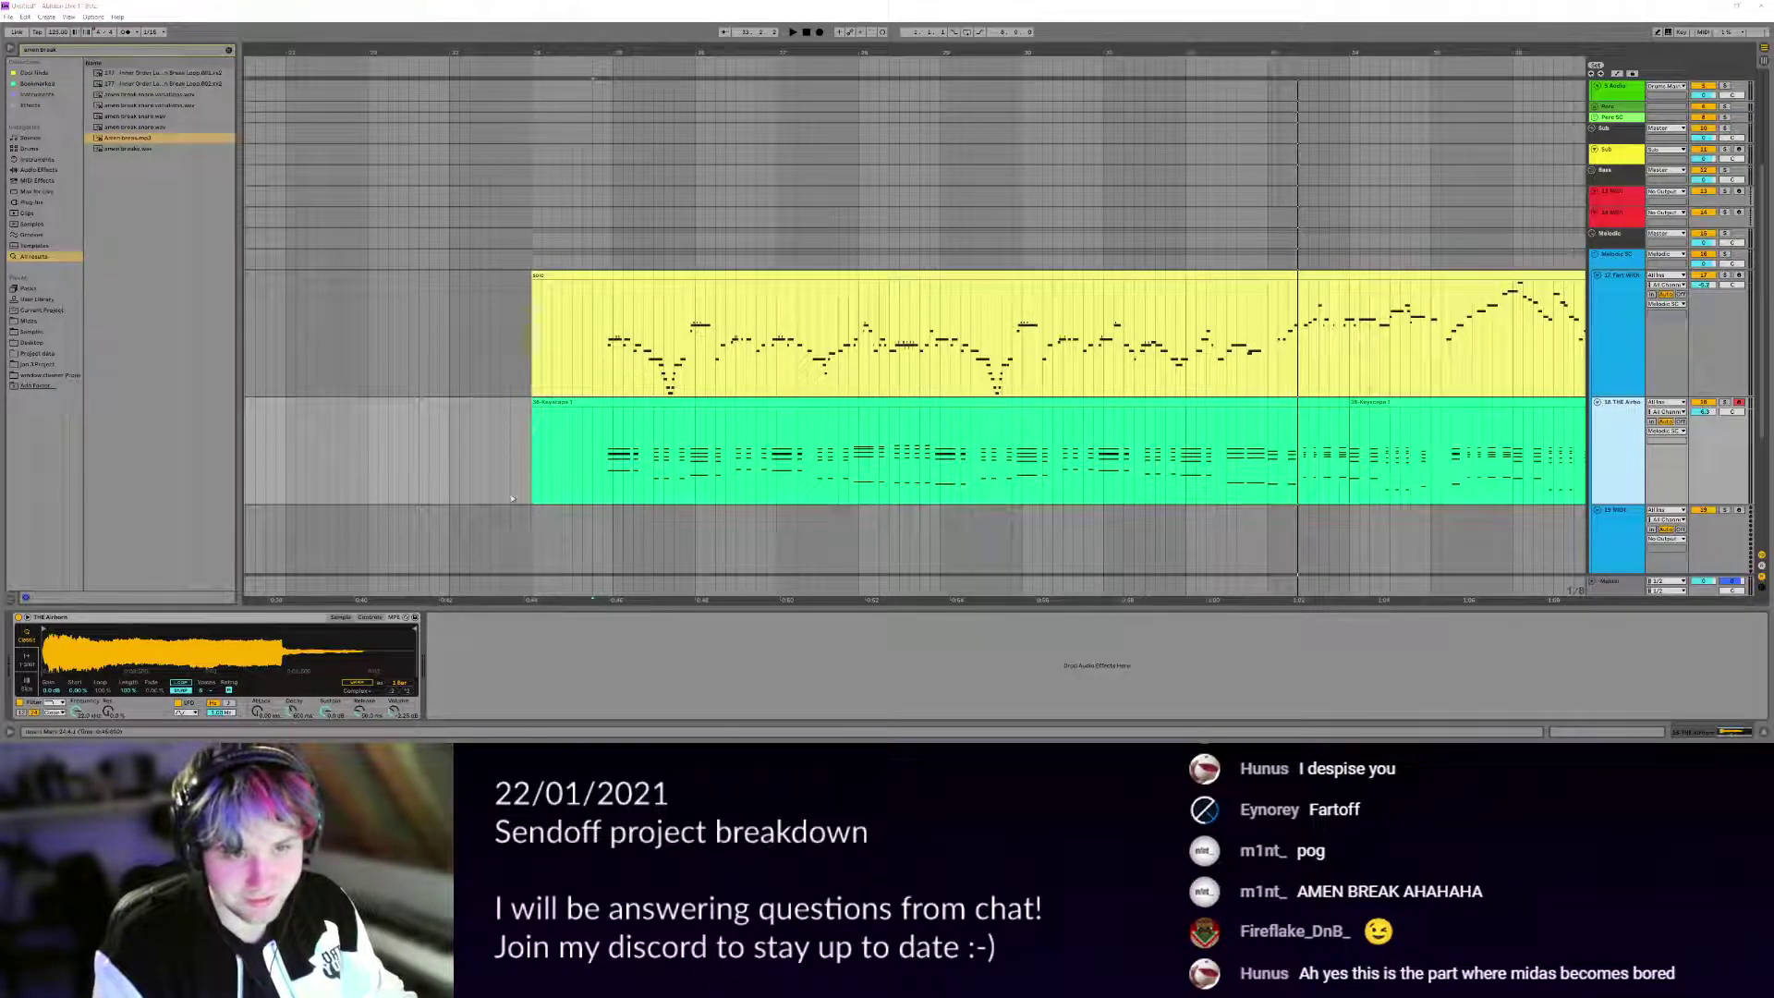
pyautogui.press('space')
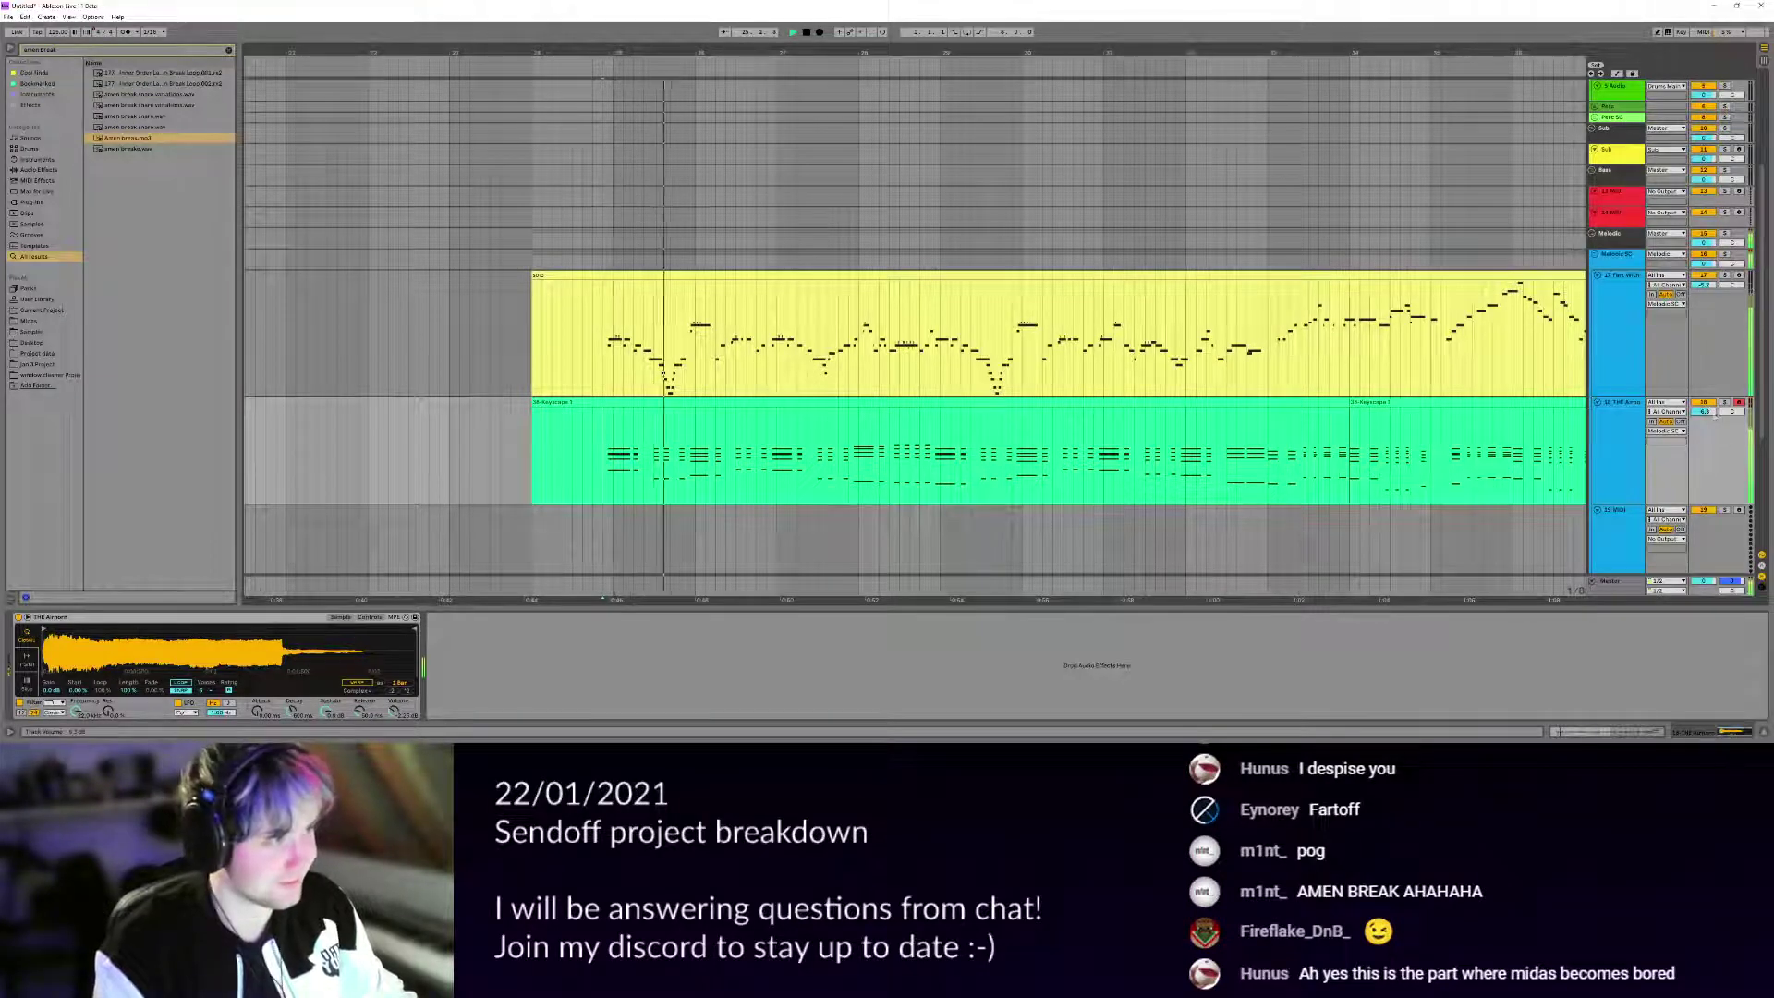
pyautogui.moveTo(1713, 413); pyautogui.dragTo(1712, 436)
# Duplicate the group of three amen break clips twice so the drums run to the end of the lead's held note.
pyautogui.scroll(-4, 824, 434)
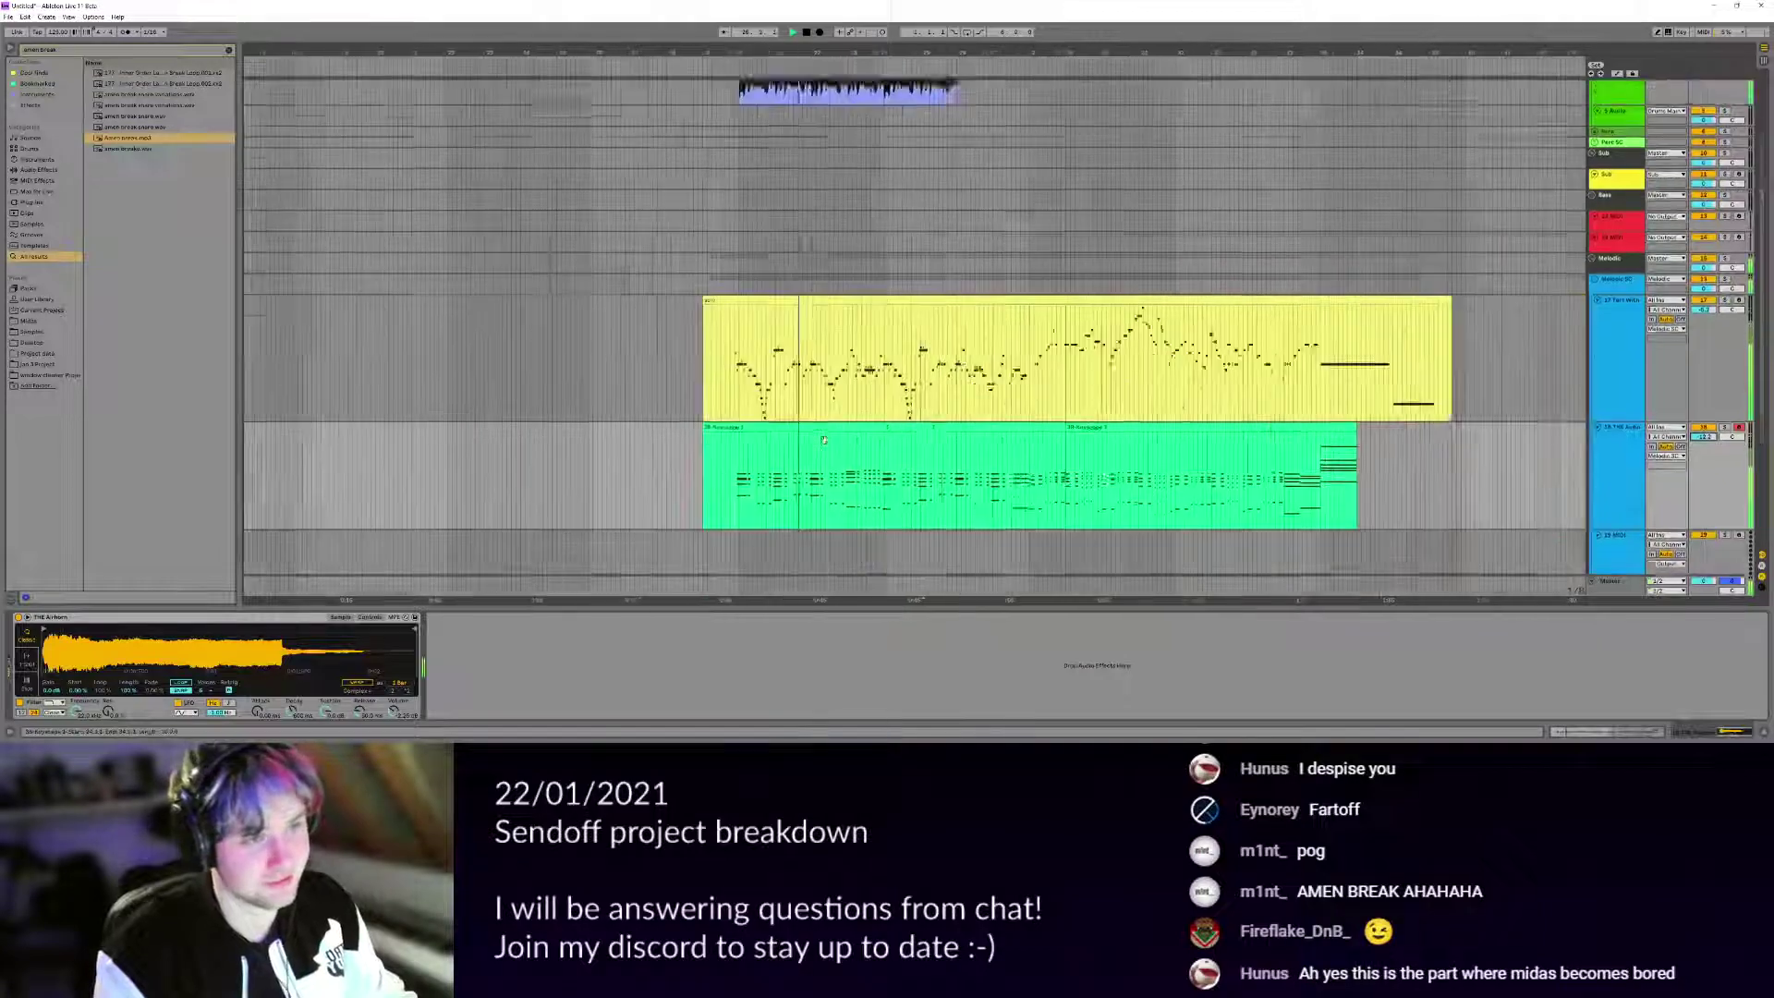
pyautogui.moveTo(824, 439); pyautogui.dragTo(627, 451)
pyautogui.scroll(2, 637, 434)
pyautogui.click(711, 151)
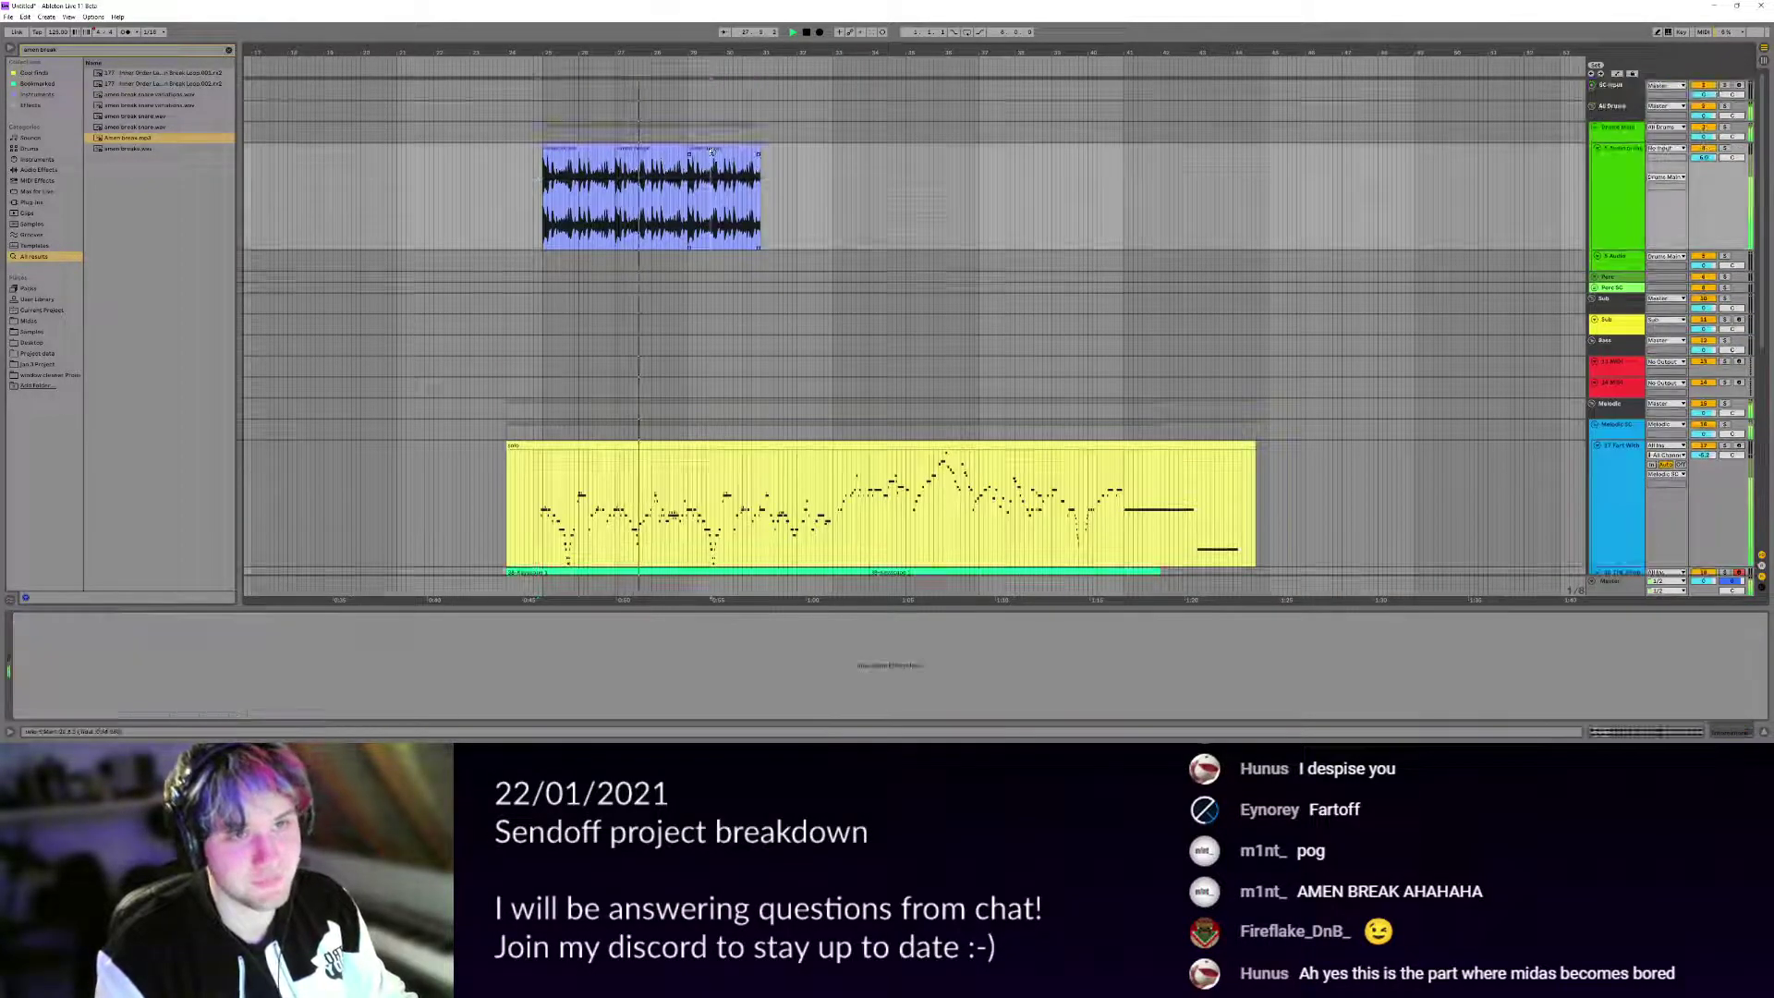
pyautogui.click(712, 151)
pyautogui.hotkey('ctrl', 'd')
pyautogui.hotkey('ctrl', 'd')
pyautogui.scroll(-1, 1064, 421)
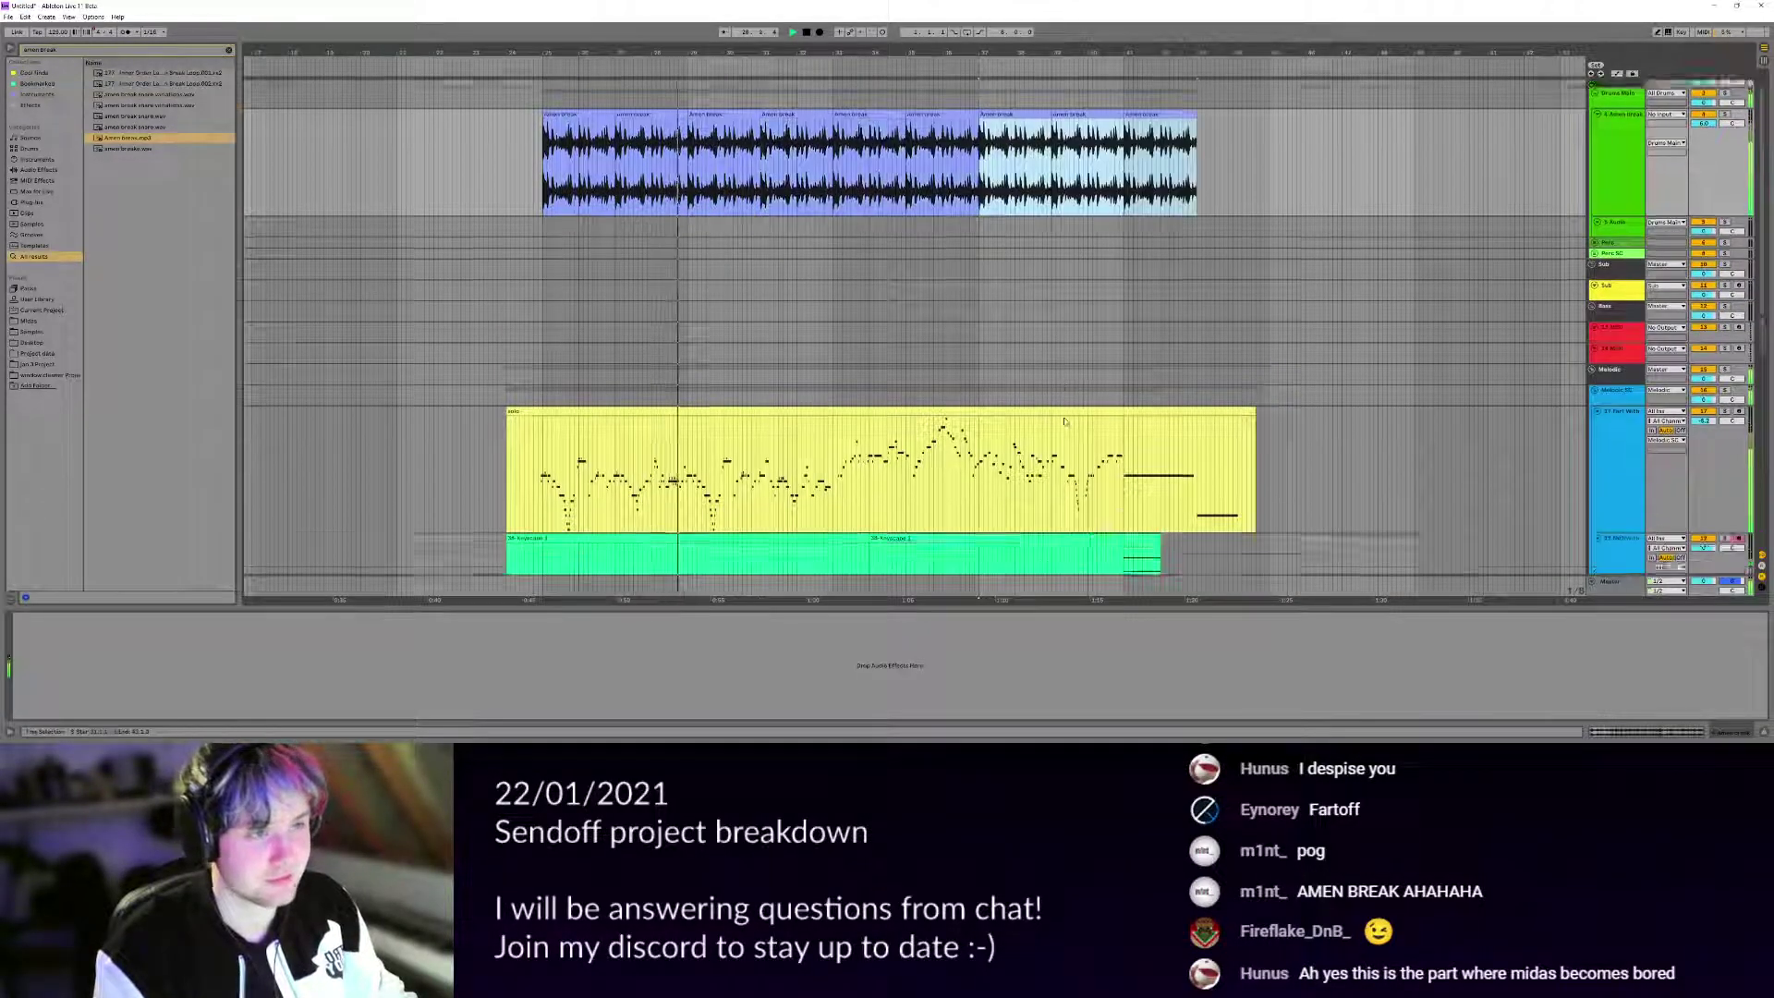
# Add the Spiral pitch analyzer after the chord track's sampler, solo the track and adjust the analyzer's visualization knob.
pyautogui.scroll(-3, 1064, 422)
pyautogui.click(1618, 447)
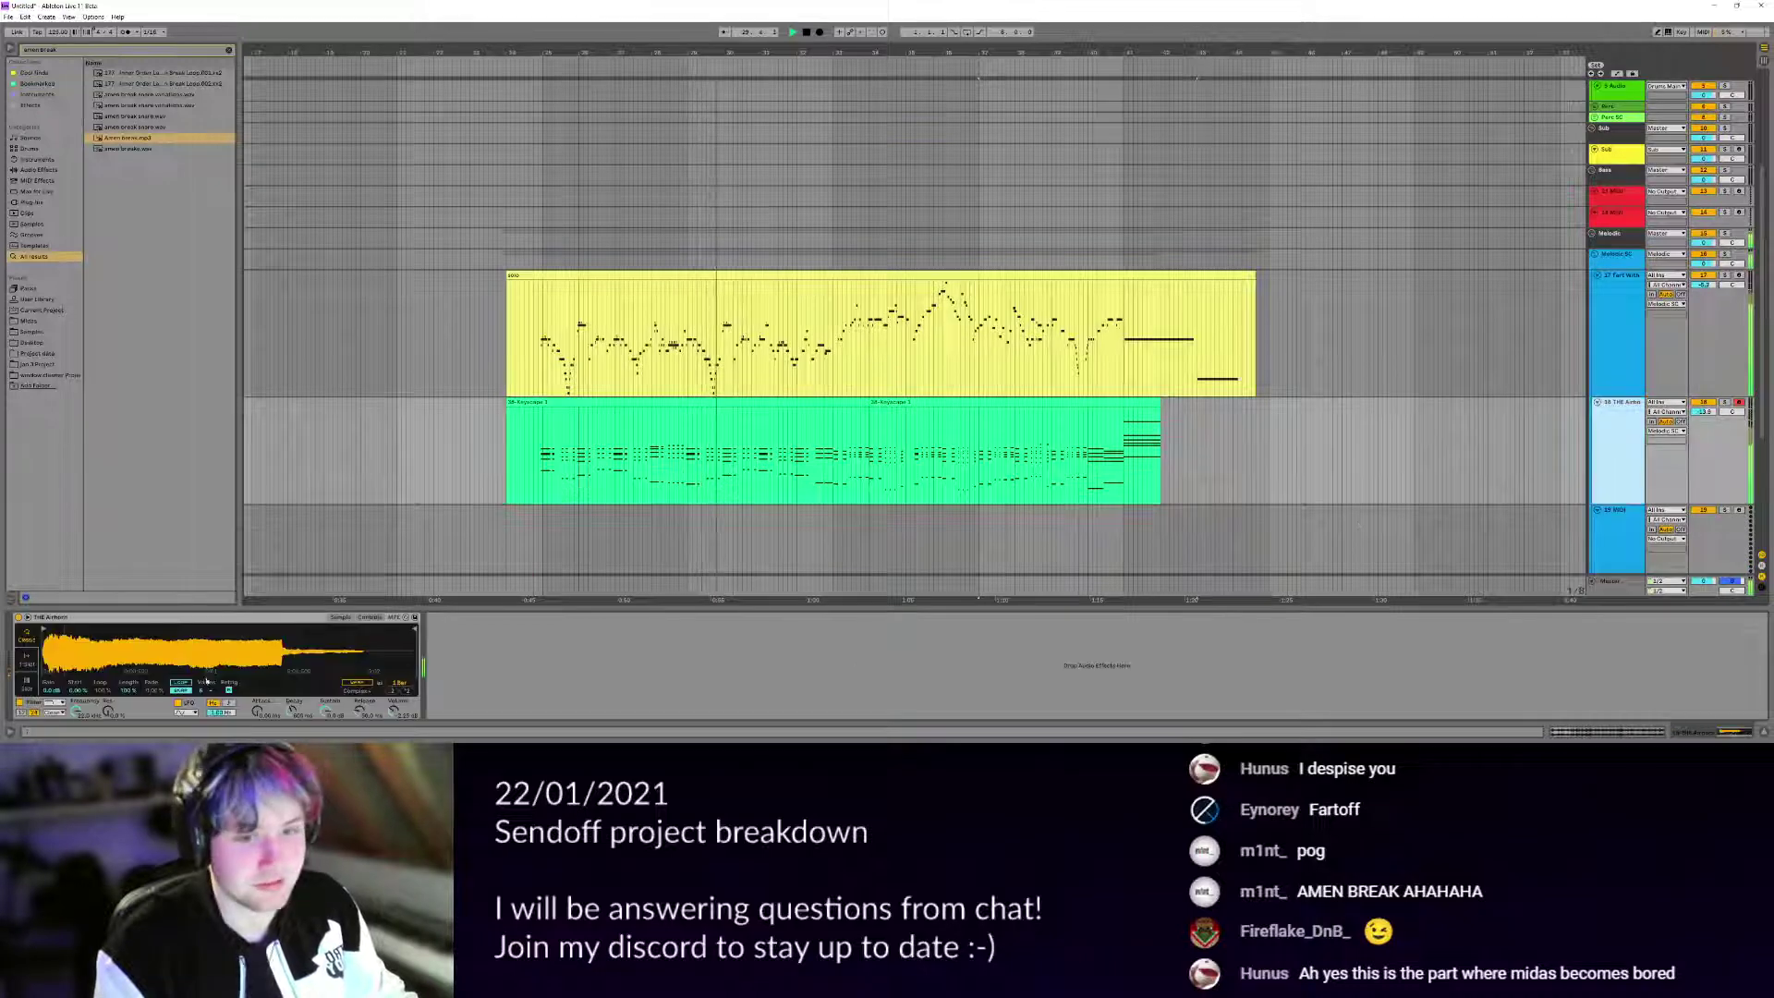
pyautogui.click(465, 663)
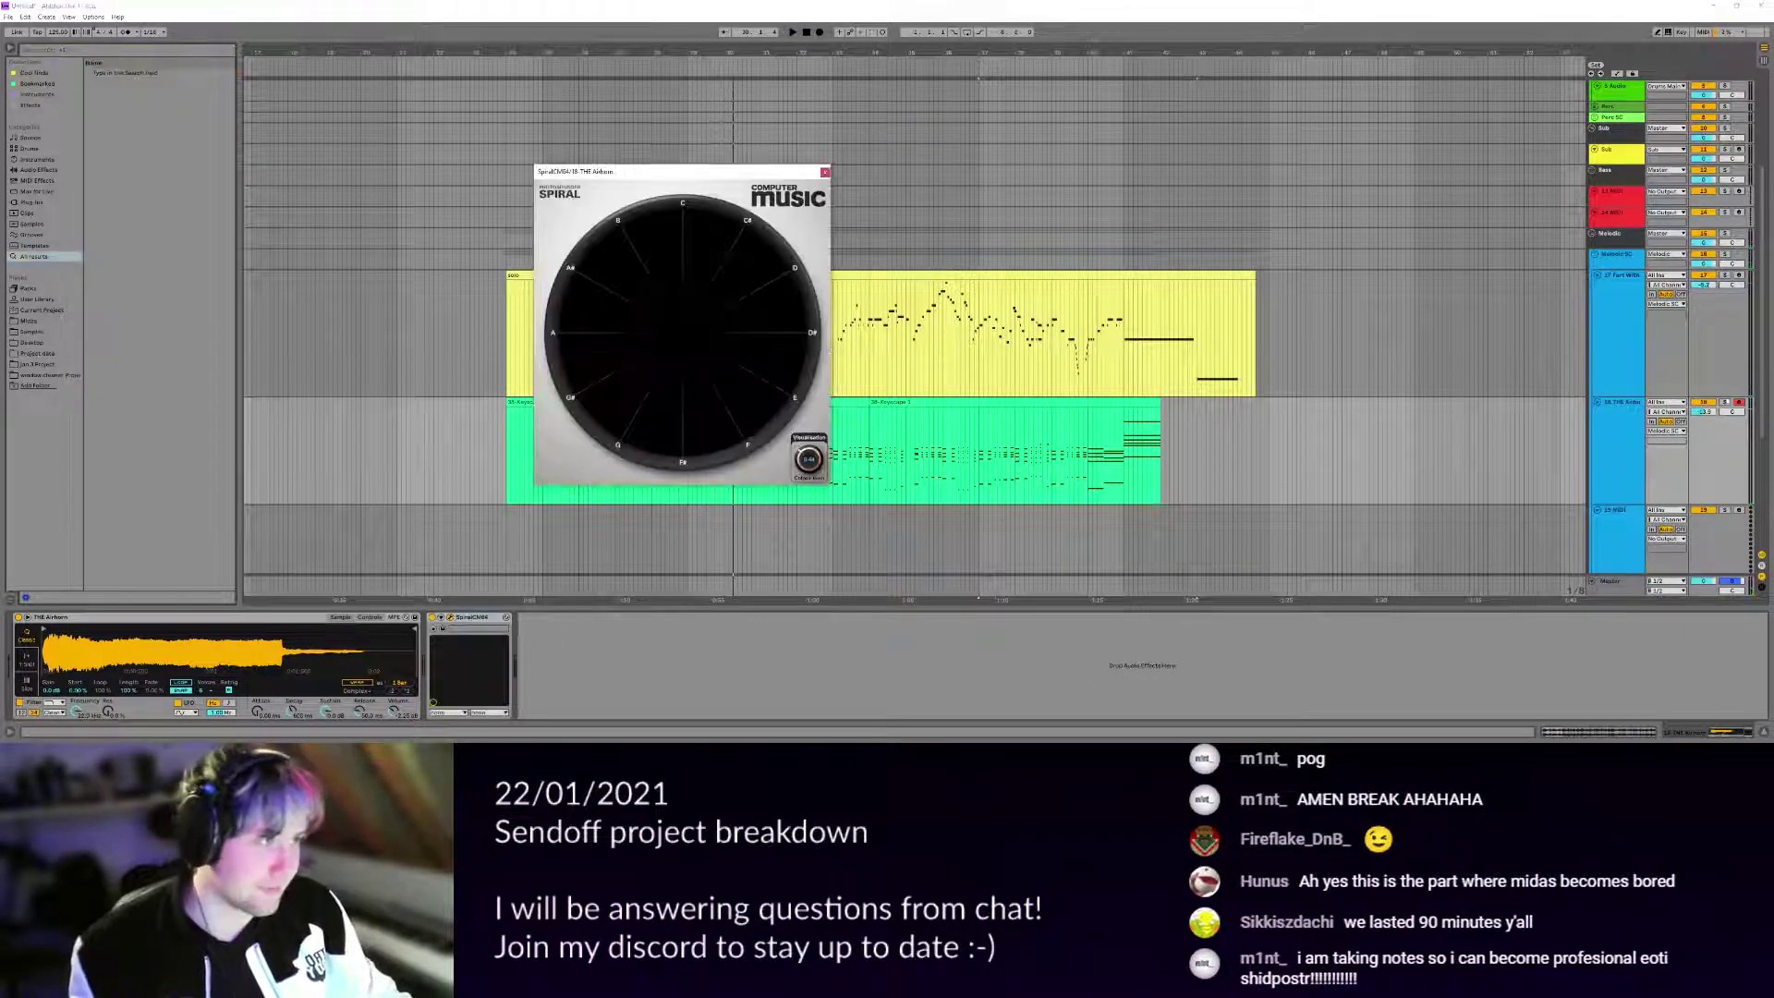
pyautogui.click(1723, 403)
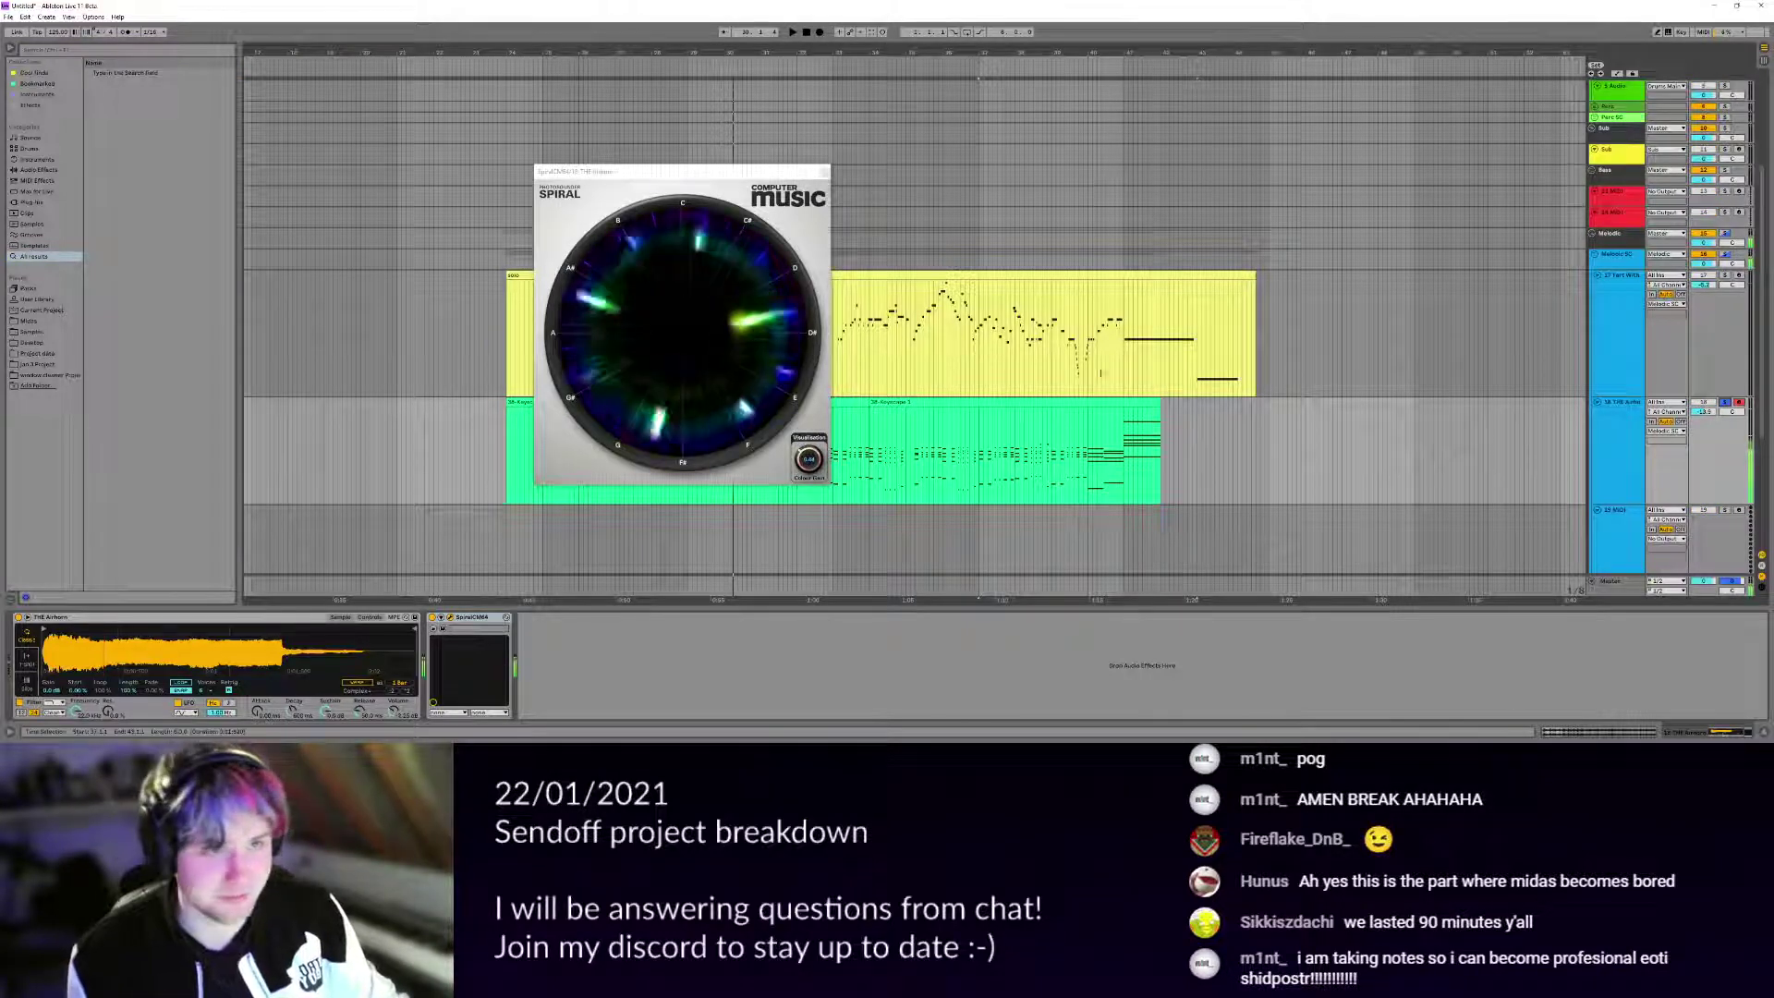
pyautogui.moveTo(809, 460); pyautogui.dragTo(820, 476)
# Adjust the chord sampler's transposition by ear and move its sample start past the initial attack.
pyautogui.click(369, 617)
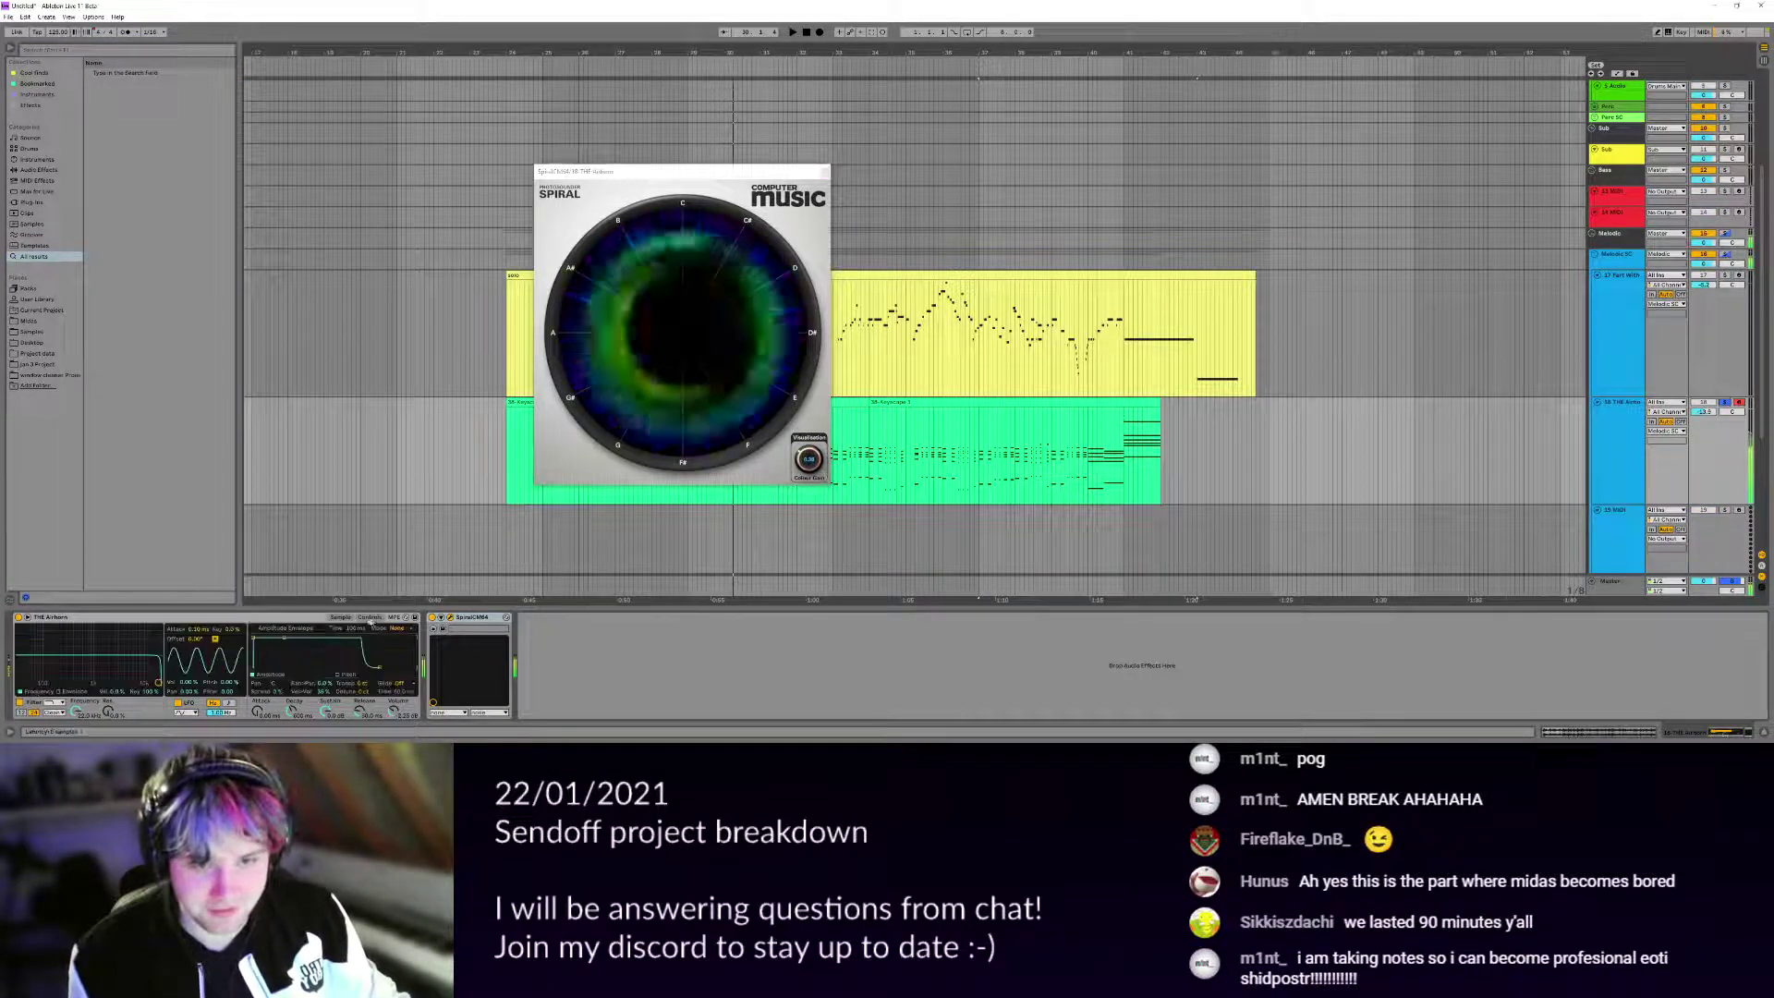
pyautogui.moveTo(365, 685); pyautogui.dragTo(365, 657)
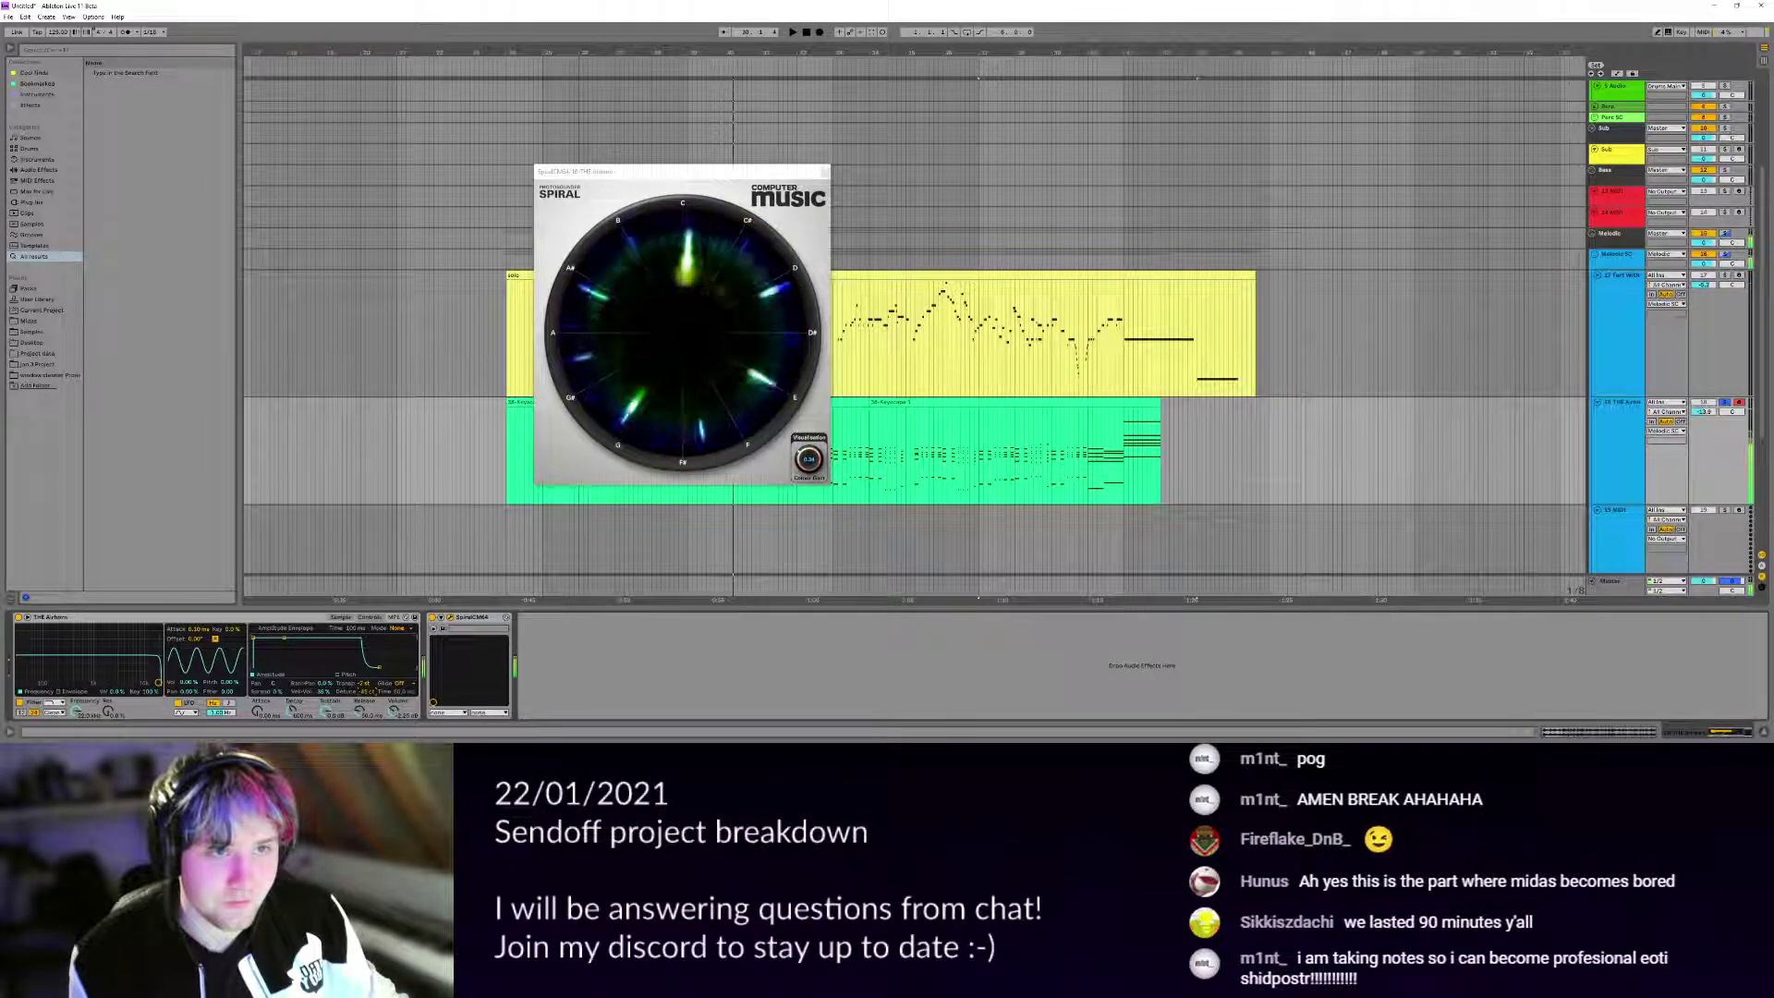
pyautogui.click(341, 618)
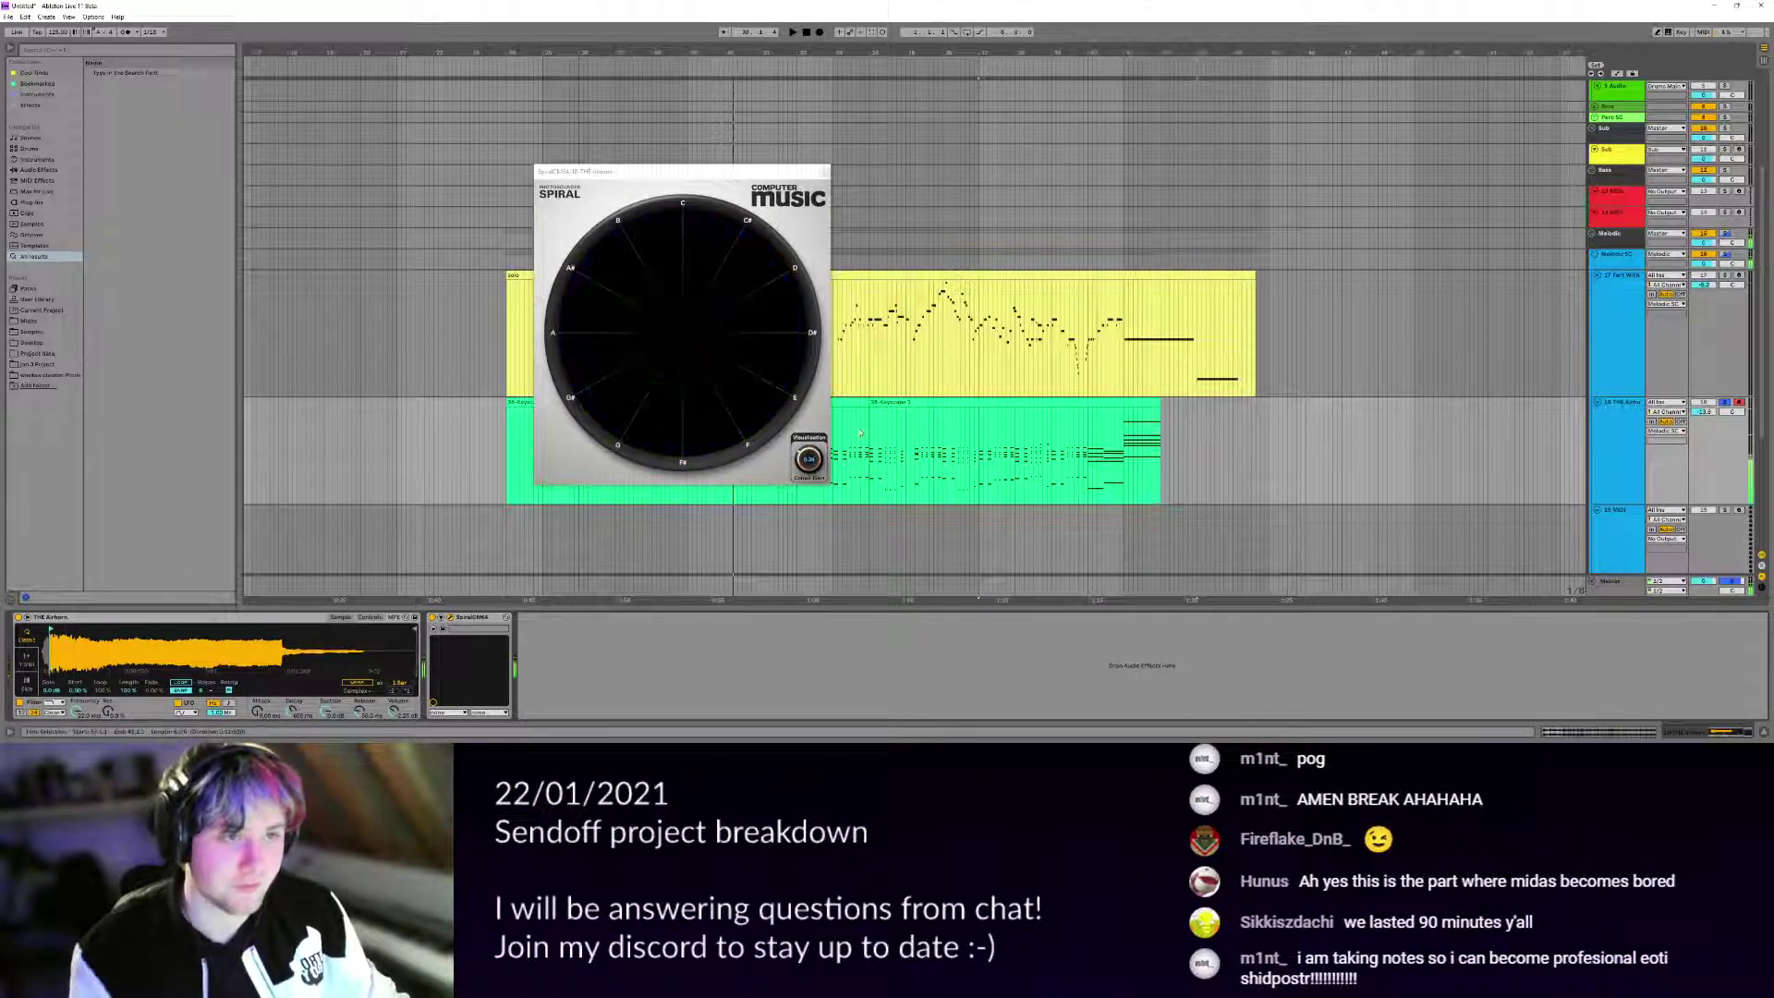
pyautogui.press('space')
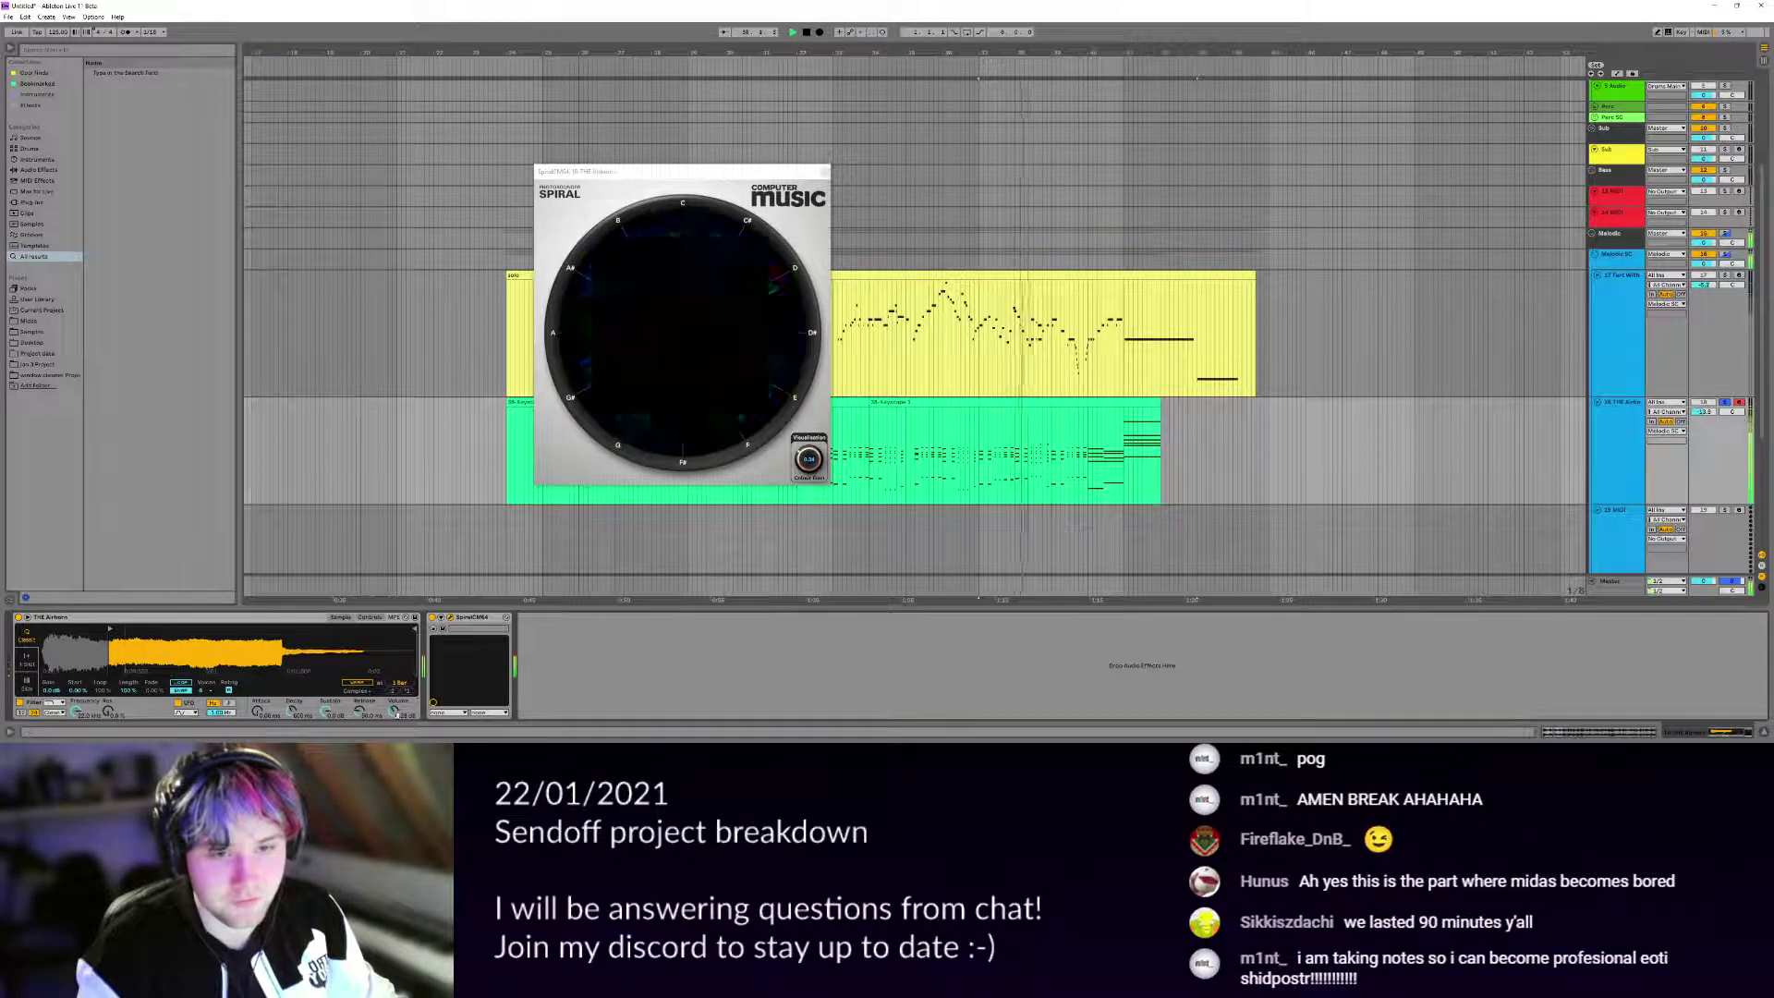
# Search the library for "tal chorus" and insert TAL-Chorus-LX between the chord sampler and the Spiral analyzer.
pyautogui.hotkey('ctrl', 'f')
pyautogui.write('tal chorus')
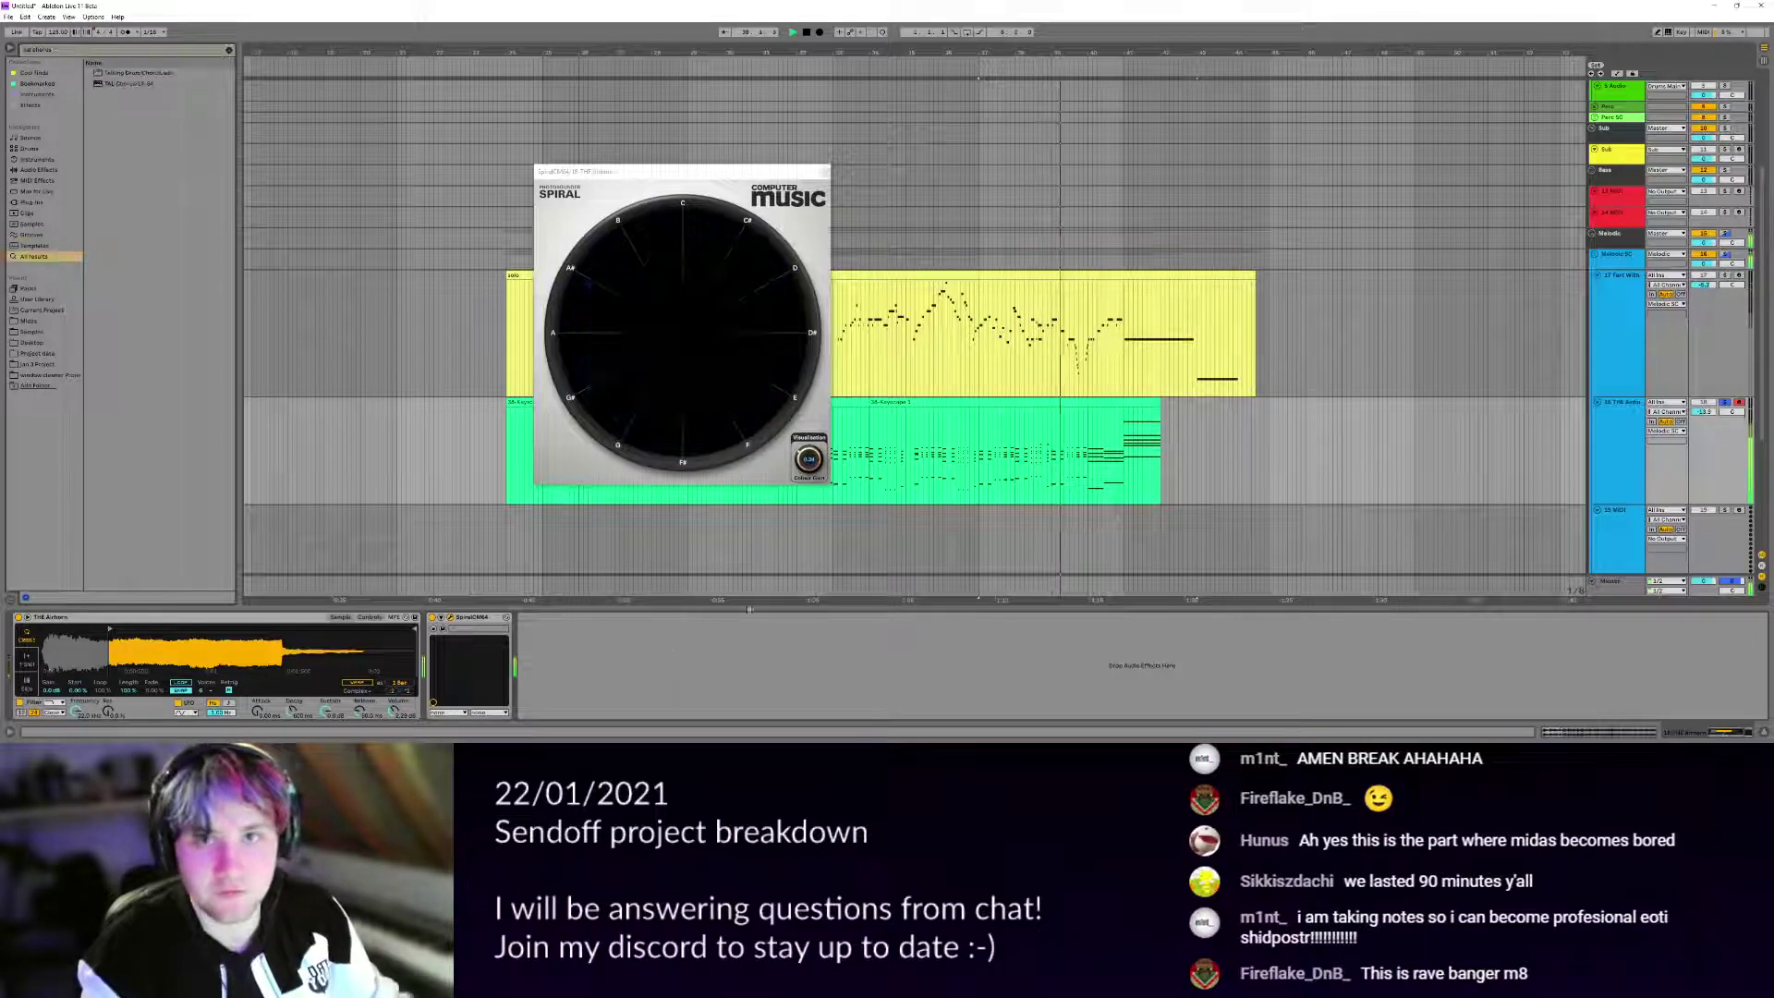
pyautogui.doubleClick(114, 82)
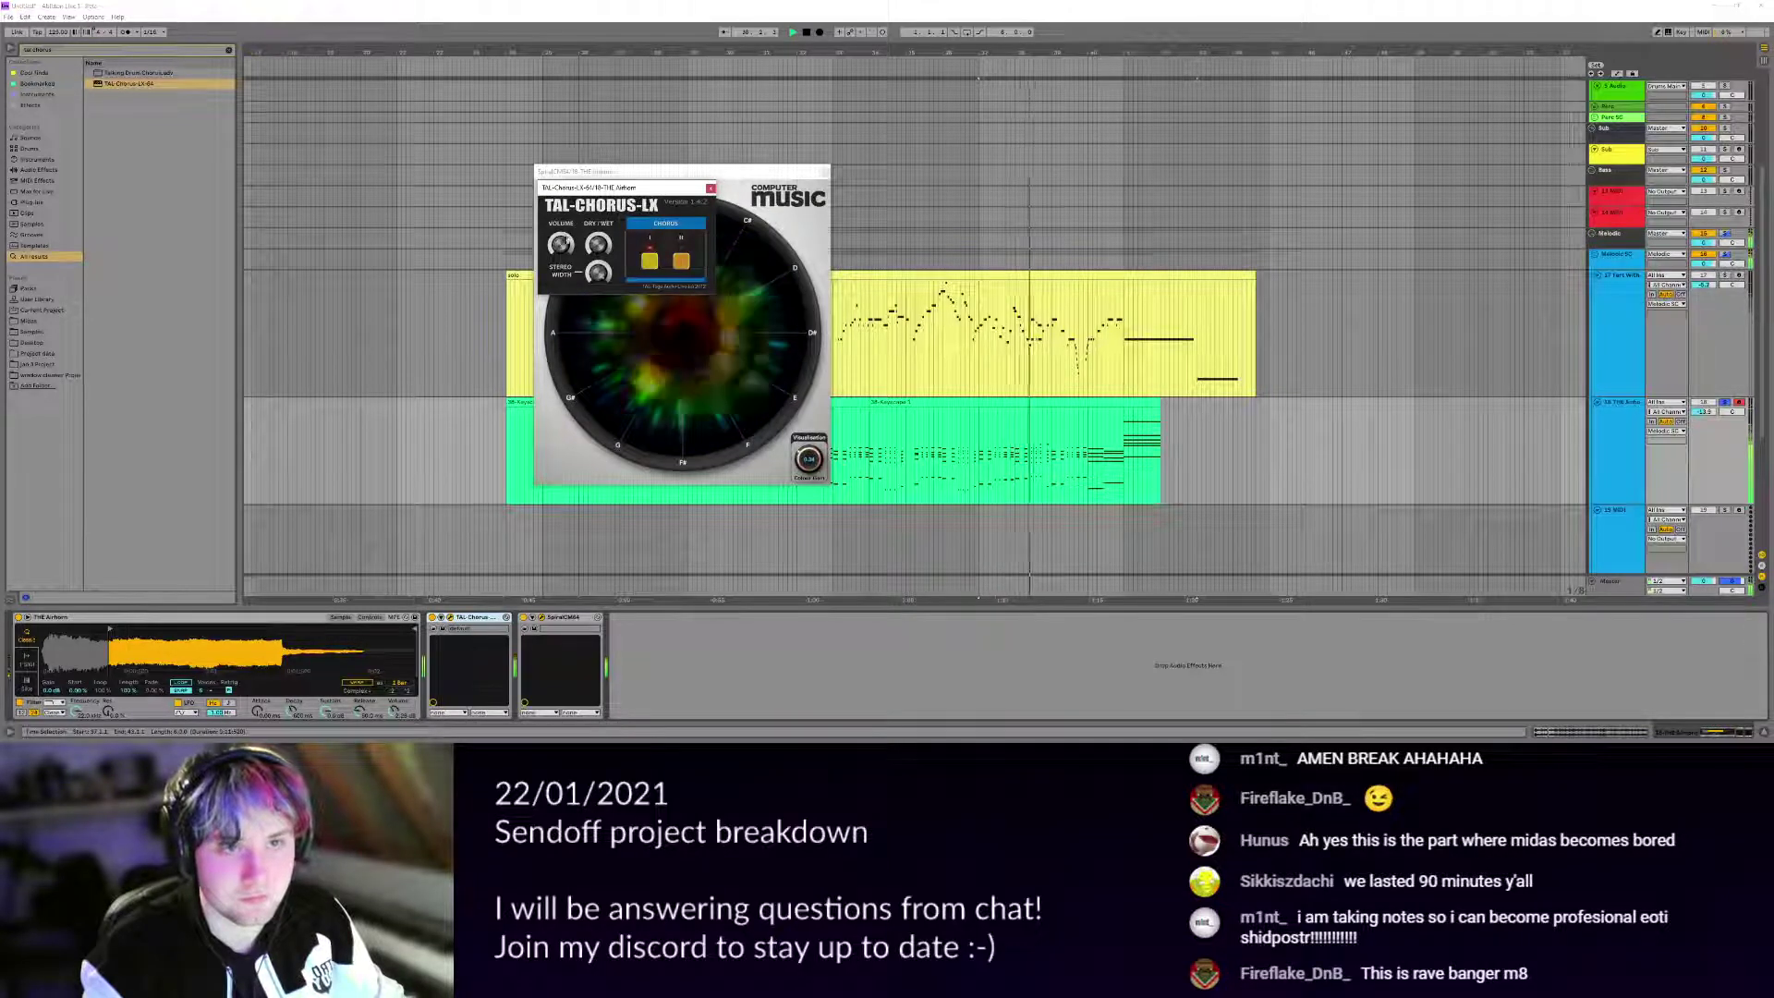
pyautogui.click(711, 189)
# Add ValhallaVintageVerb at the end of the chord track's chain, load the Tiled Room preset and lower its mix.
pyautogui.rightClick(682, 686)
pyautogui.rightClick(681, 686)
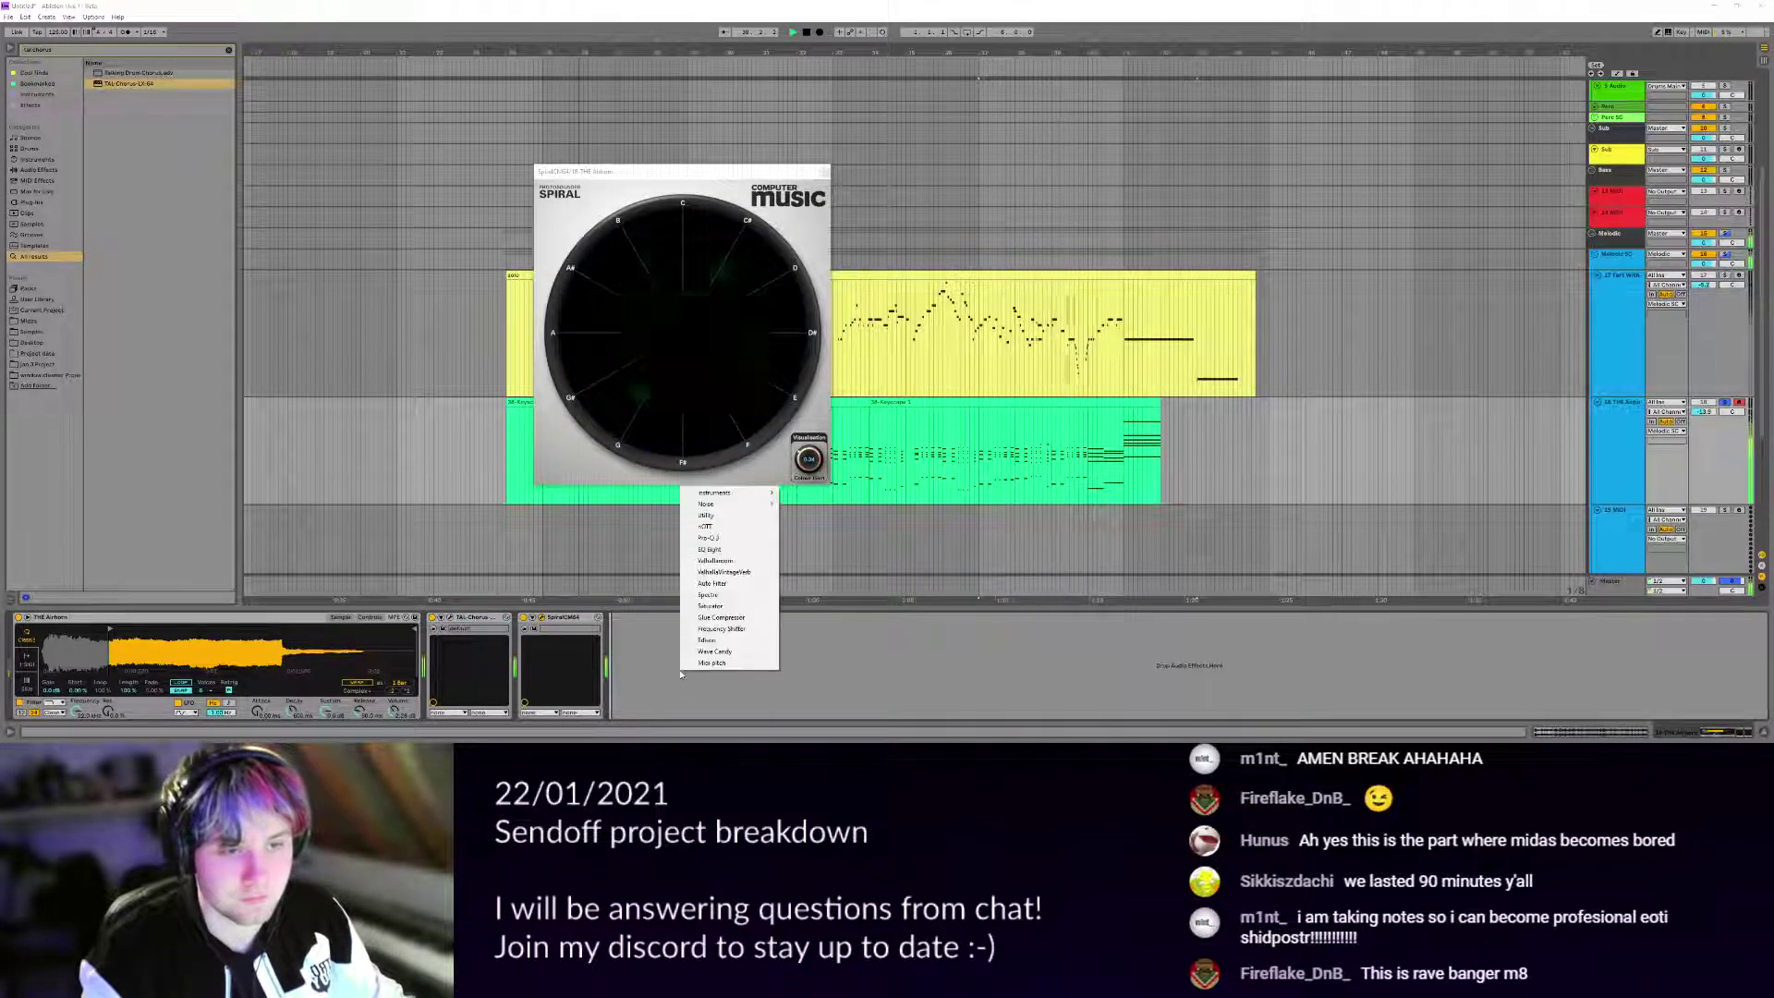
pyautogui.click(726, 587)
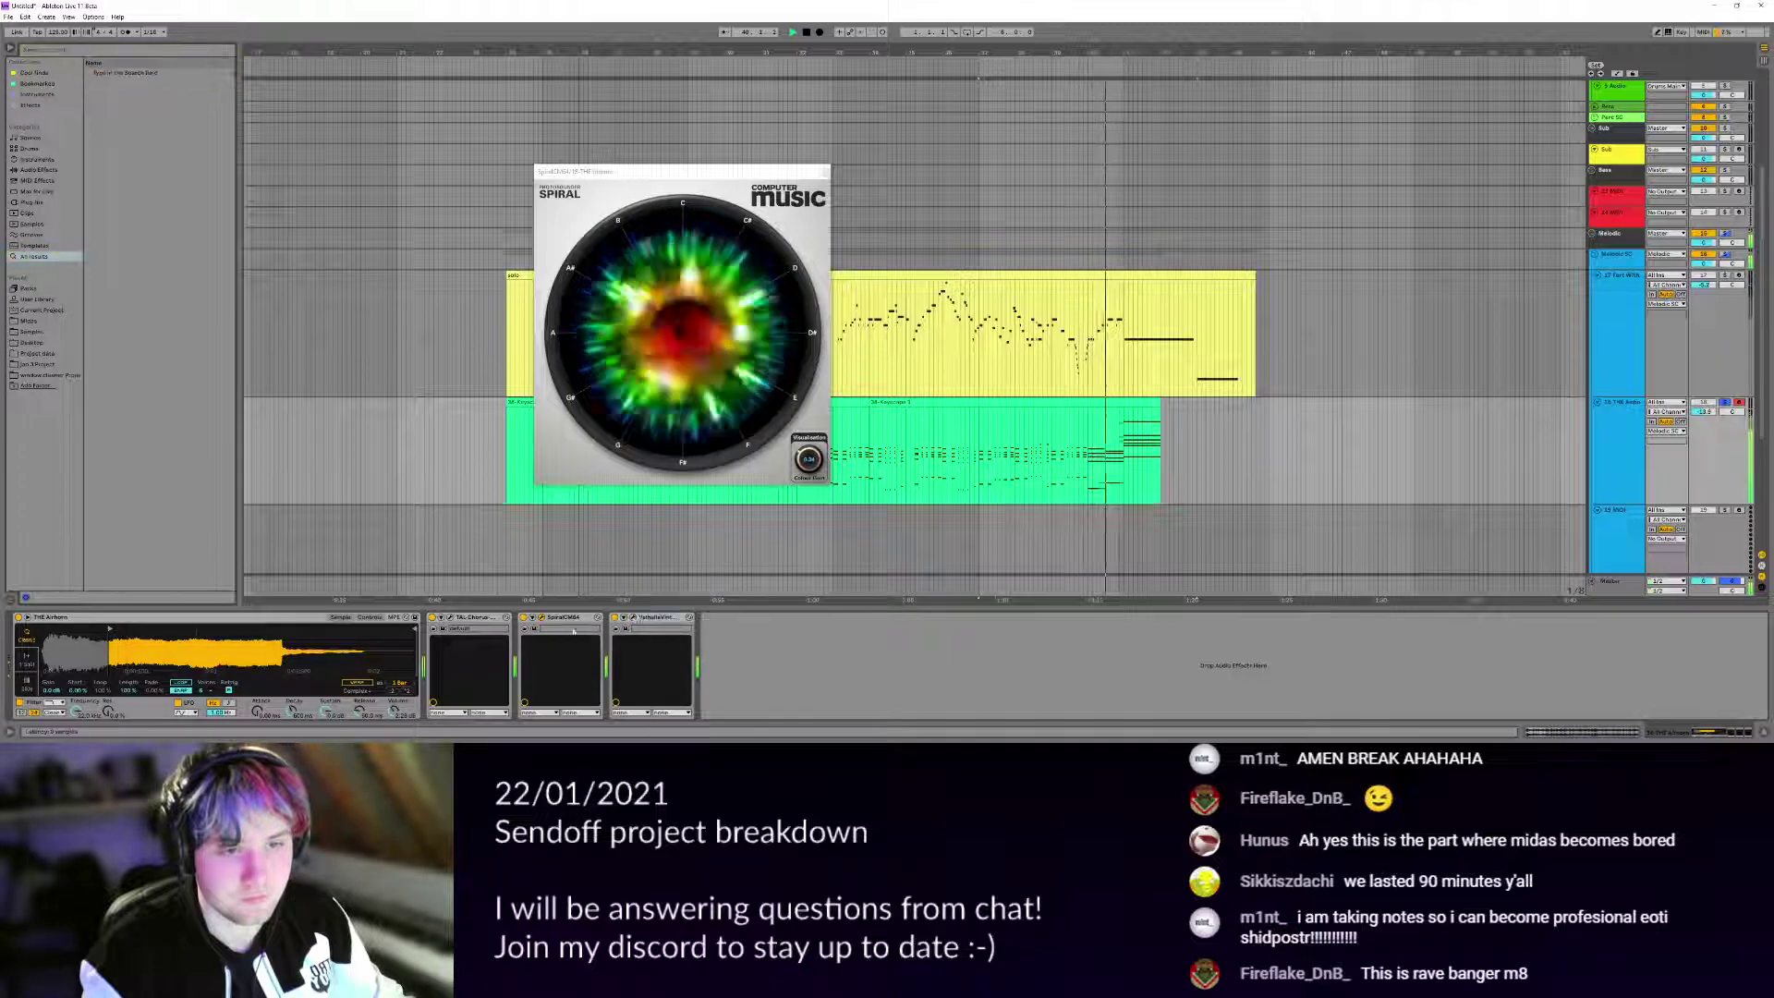
pyautogui.click(914, 391)
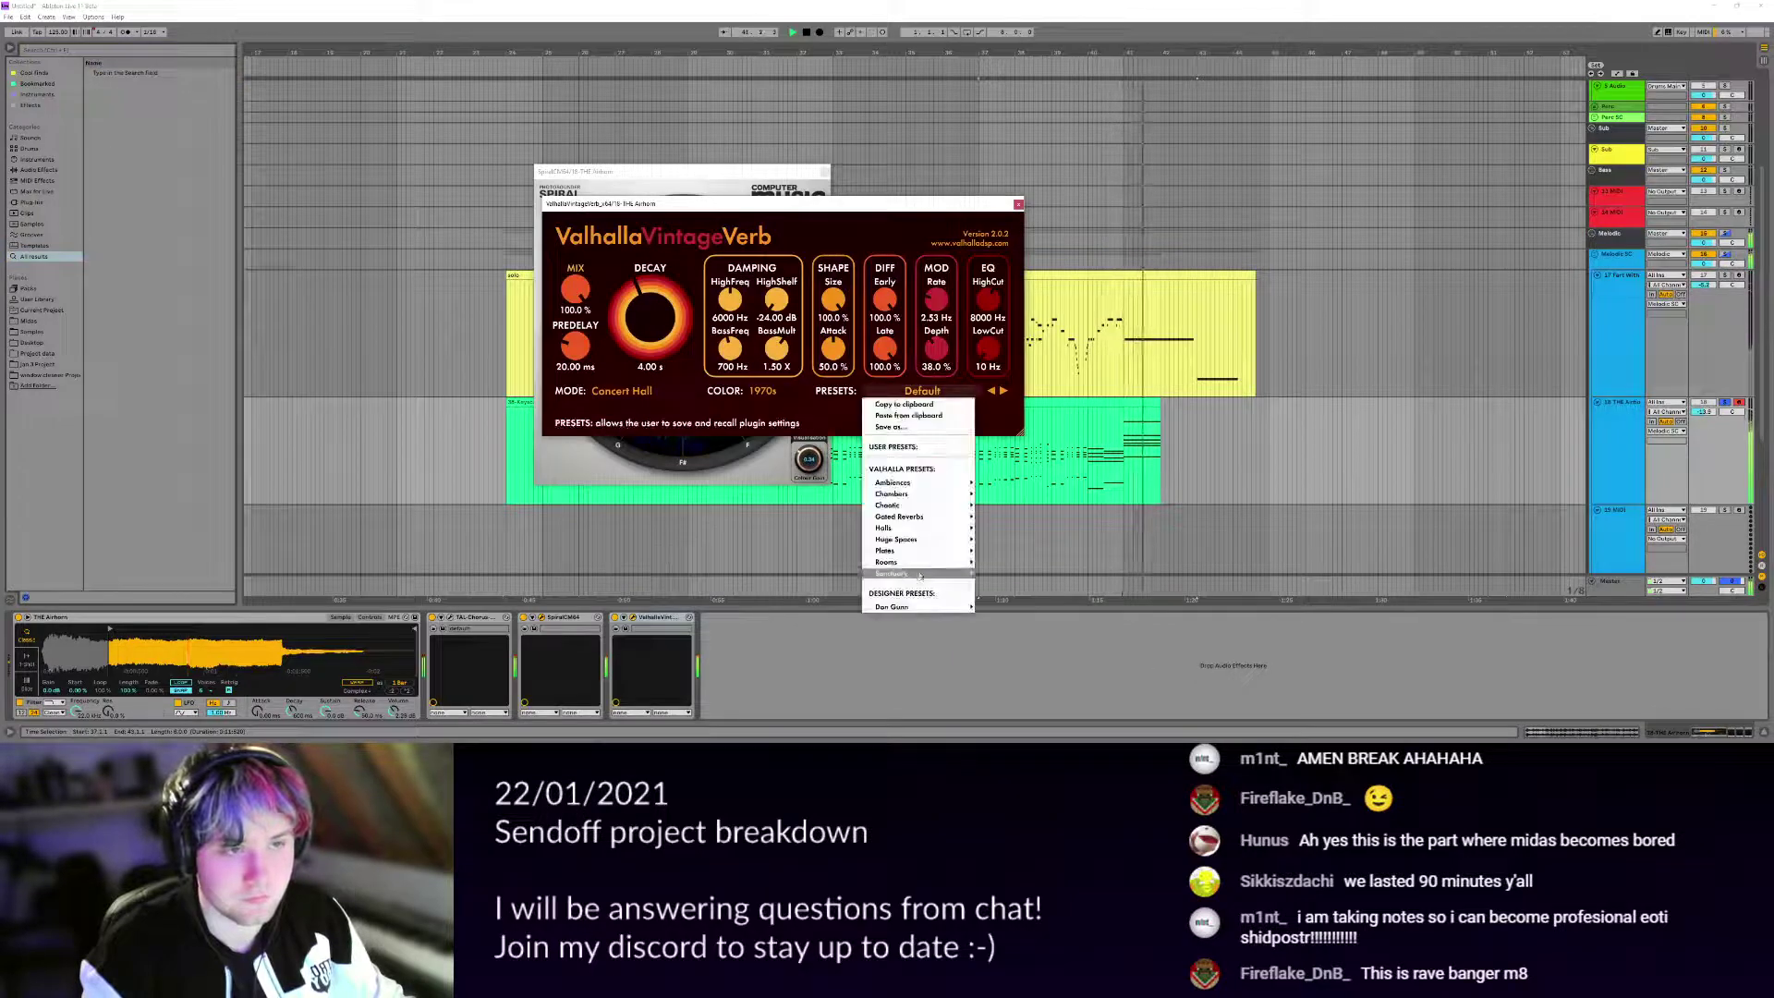
pyautogui.moveTo(887, 561)
pyautogui.click(1016, 565)
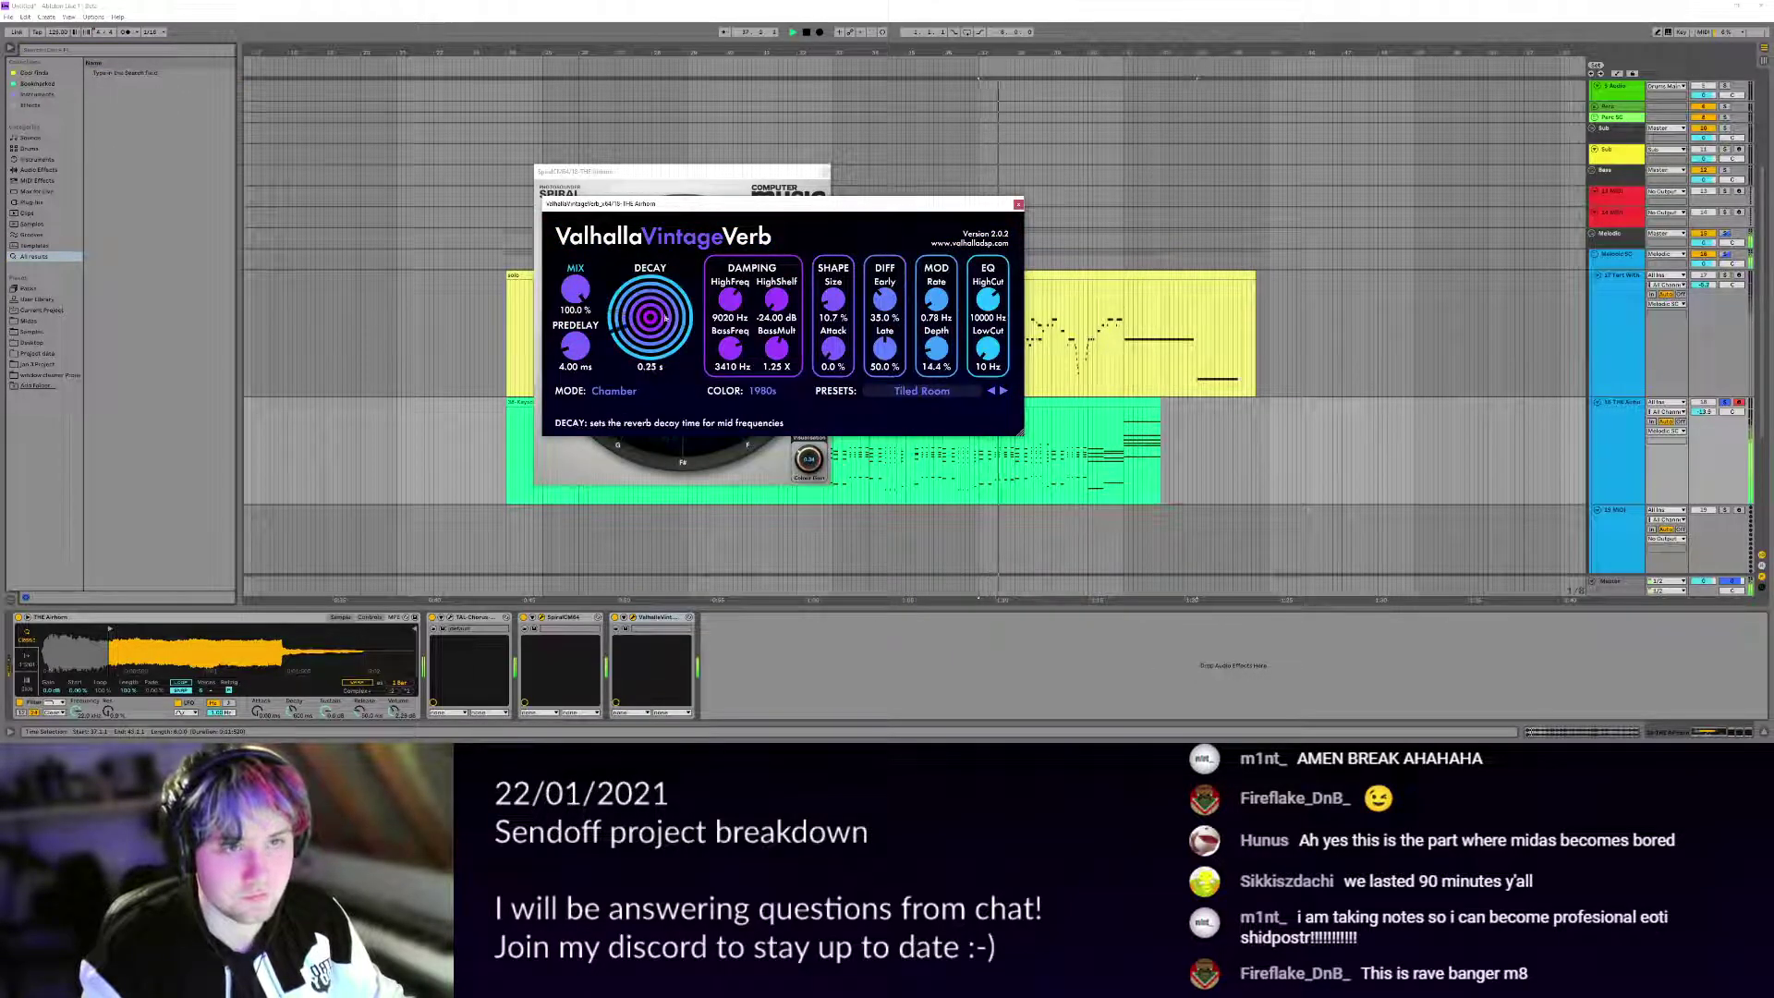
pyautogui.moveTo(575, 290); pyautogui.dragTo(626, 308)
pyautogui.click(1017, 205)
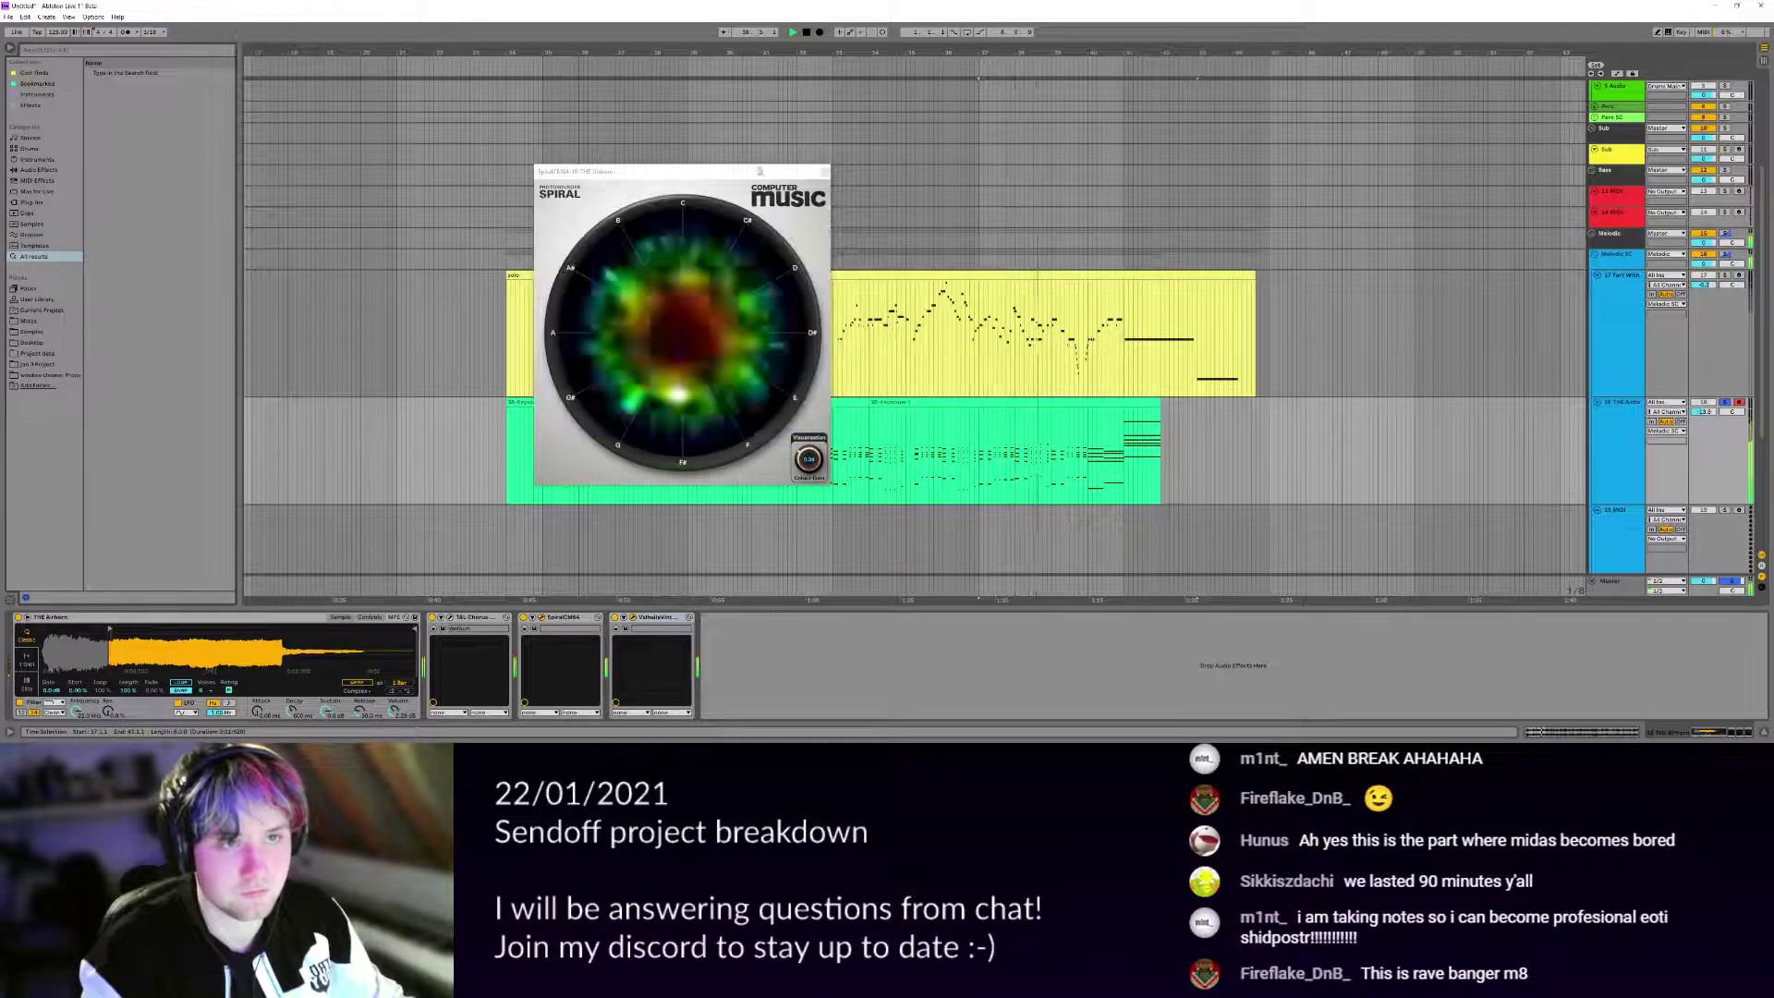
# Close the Spiral analyzer window and play the drop from just before the first lead notes.
pyautogui.click(1015, 156)
pyautogui.click(825, 172)
pyautogui.click(534, 337)
pyautogui.press('space')
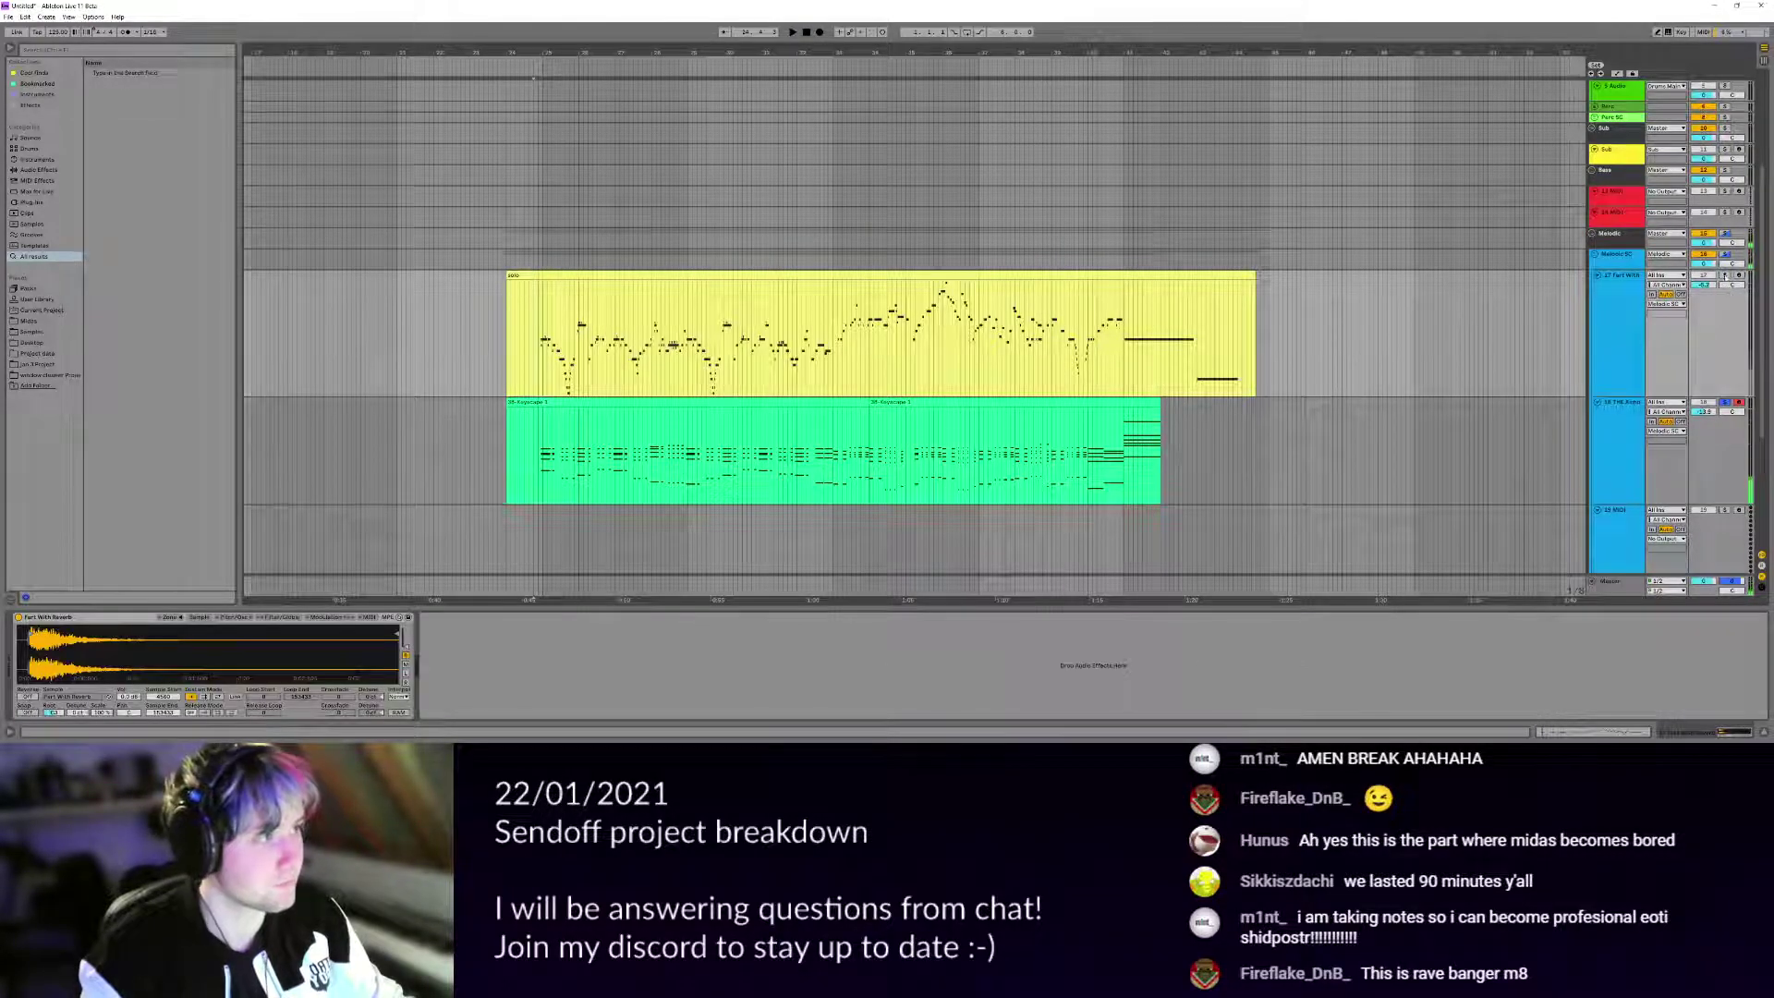
pyautogui.press('space')
pyautogui.scroll(3, 1724, 275)
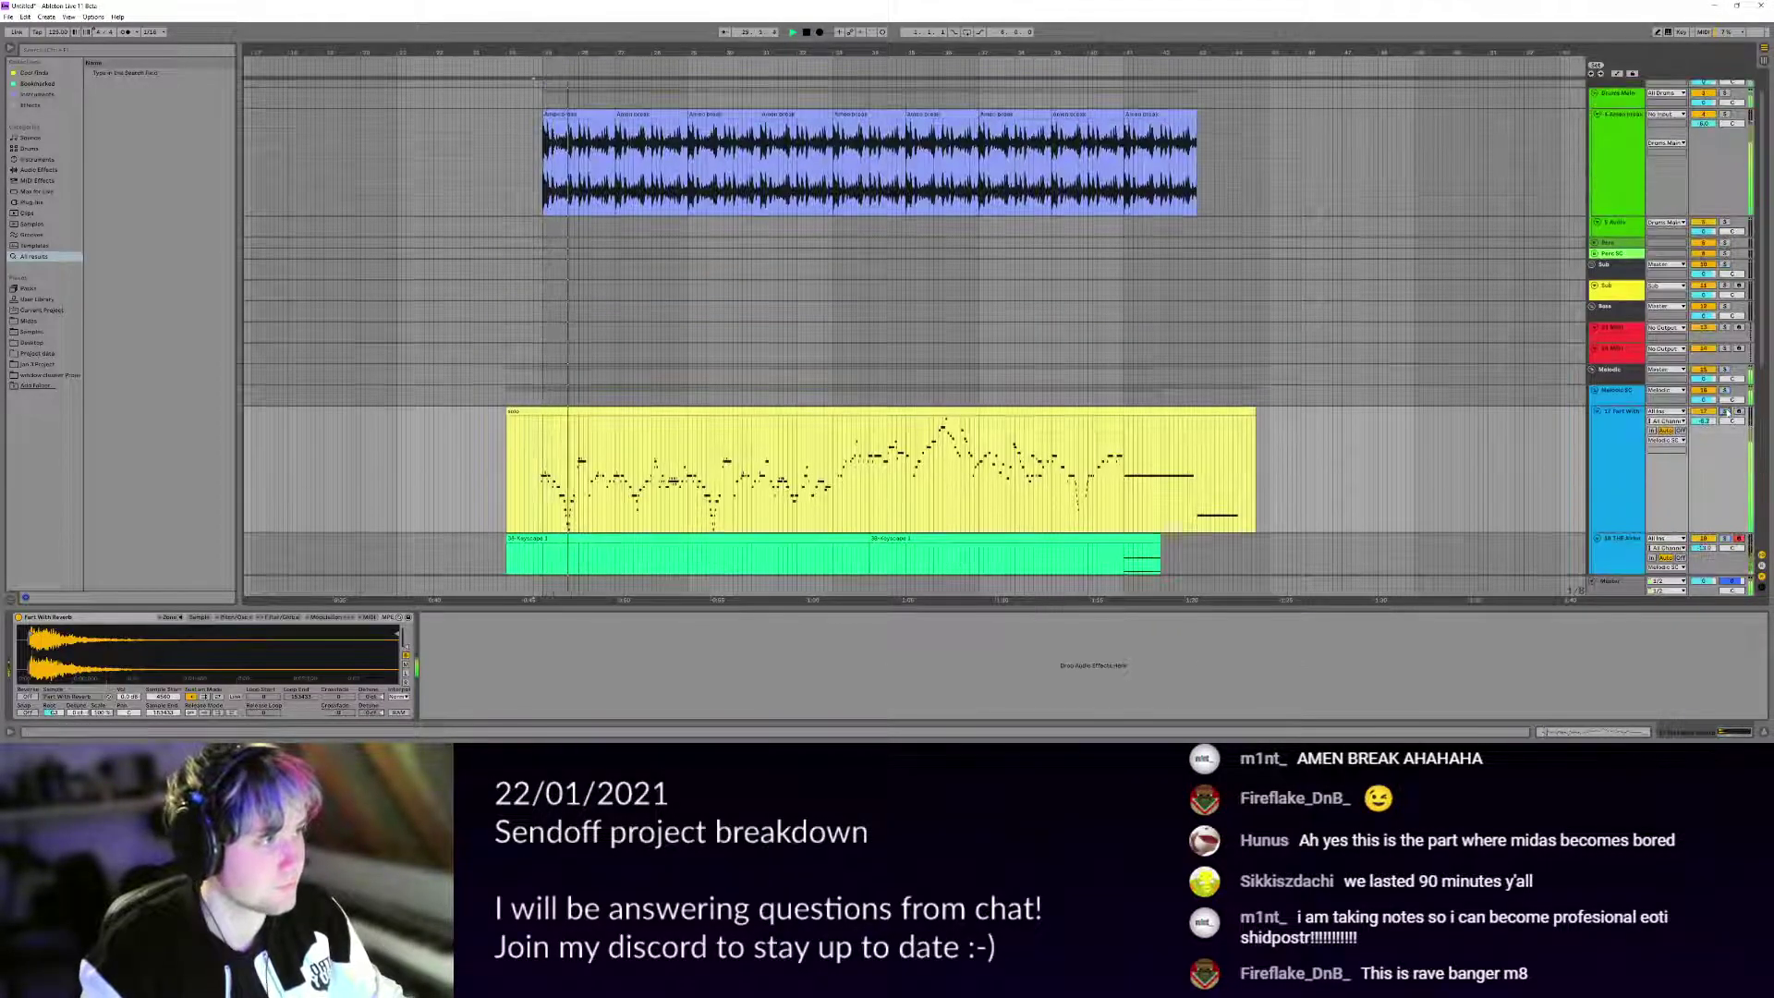
# Search the library for "endless smile" and add Endless Smile to the end of the master track's device chain.
pyautogui.scroll(-2, 1724, 275)
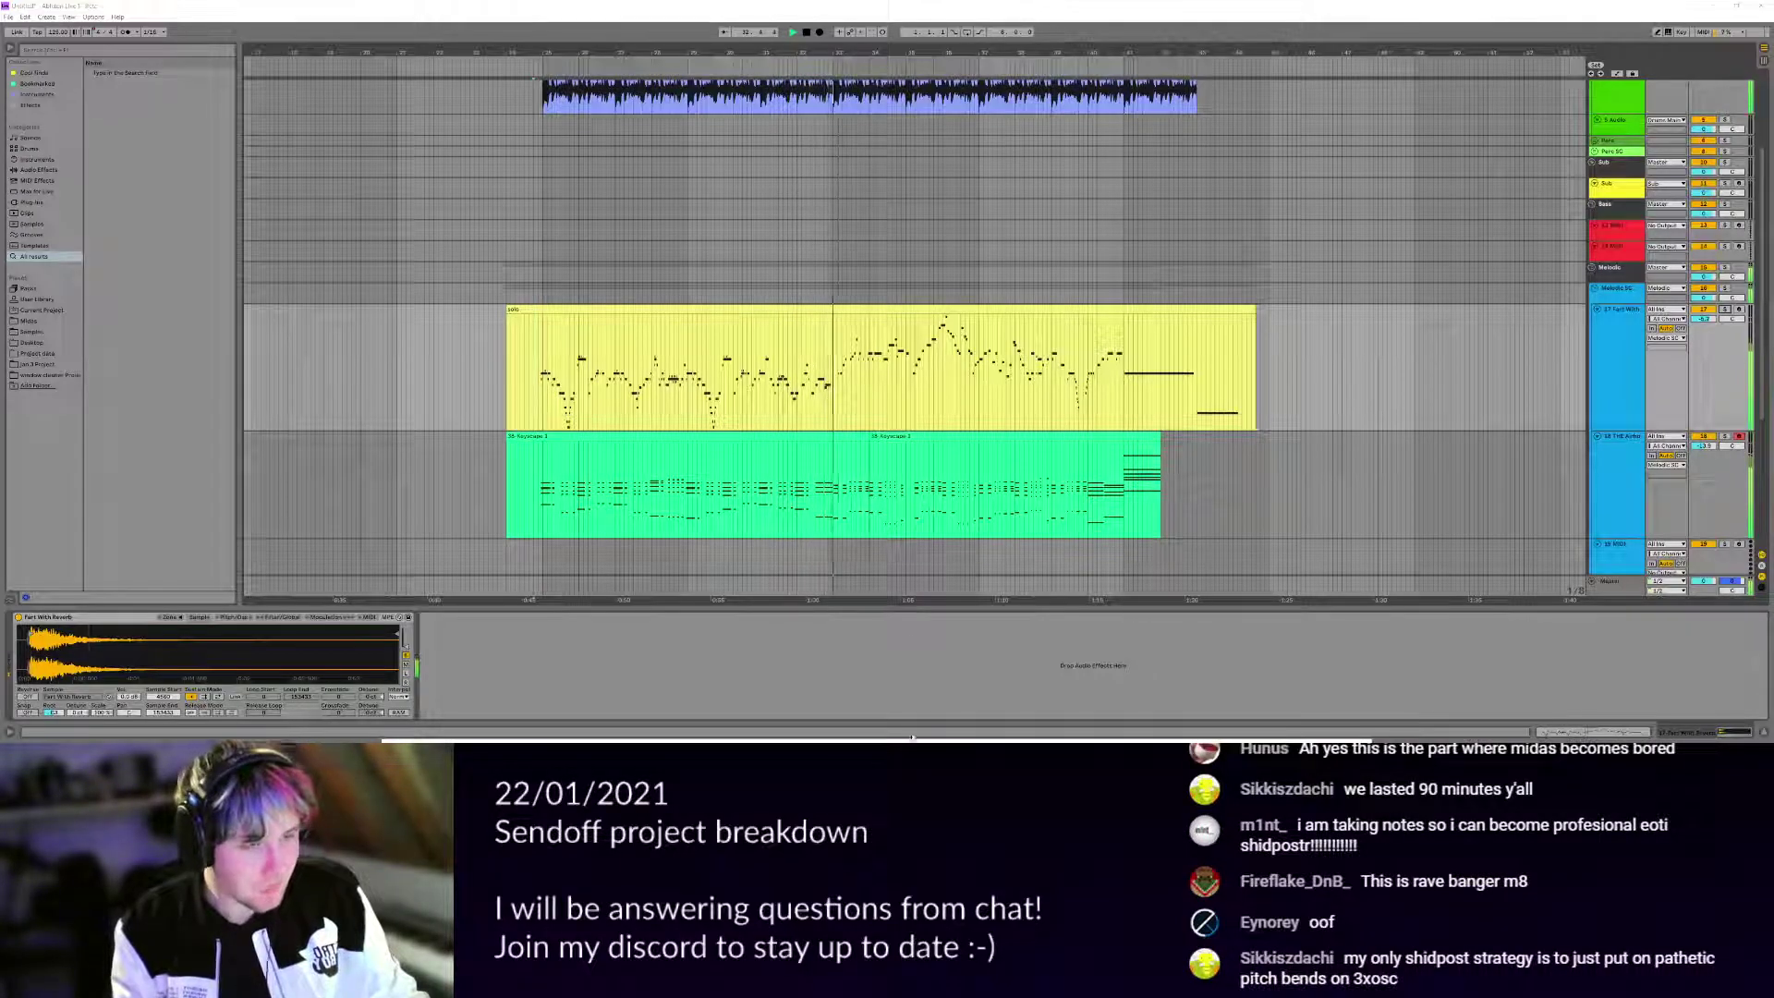
pyautogui.click(1450, 586)
pyautogui.scroll(3, 1450, 555)
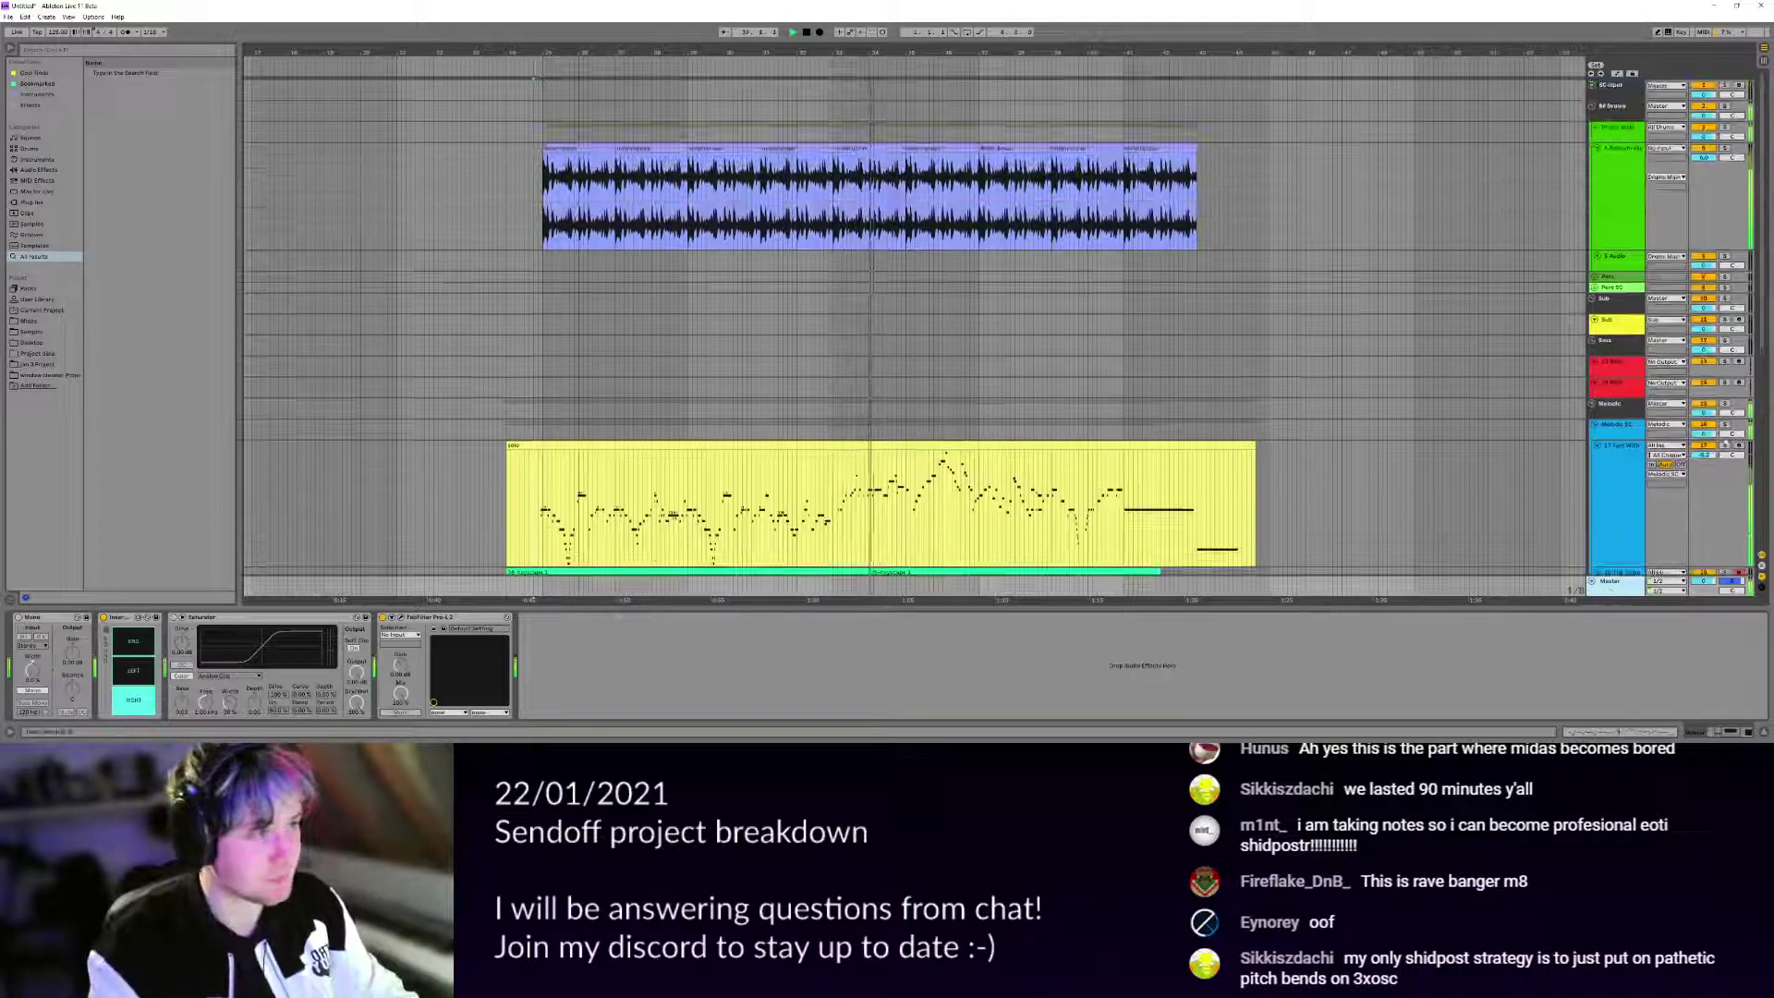
pyautogui.scroll(-3, 1714, 435)
pyautogui.click(1619, 397)
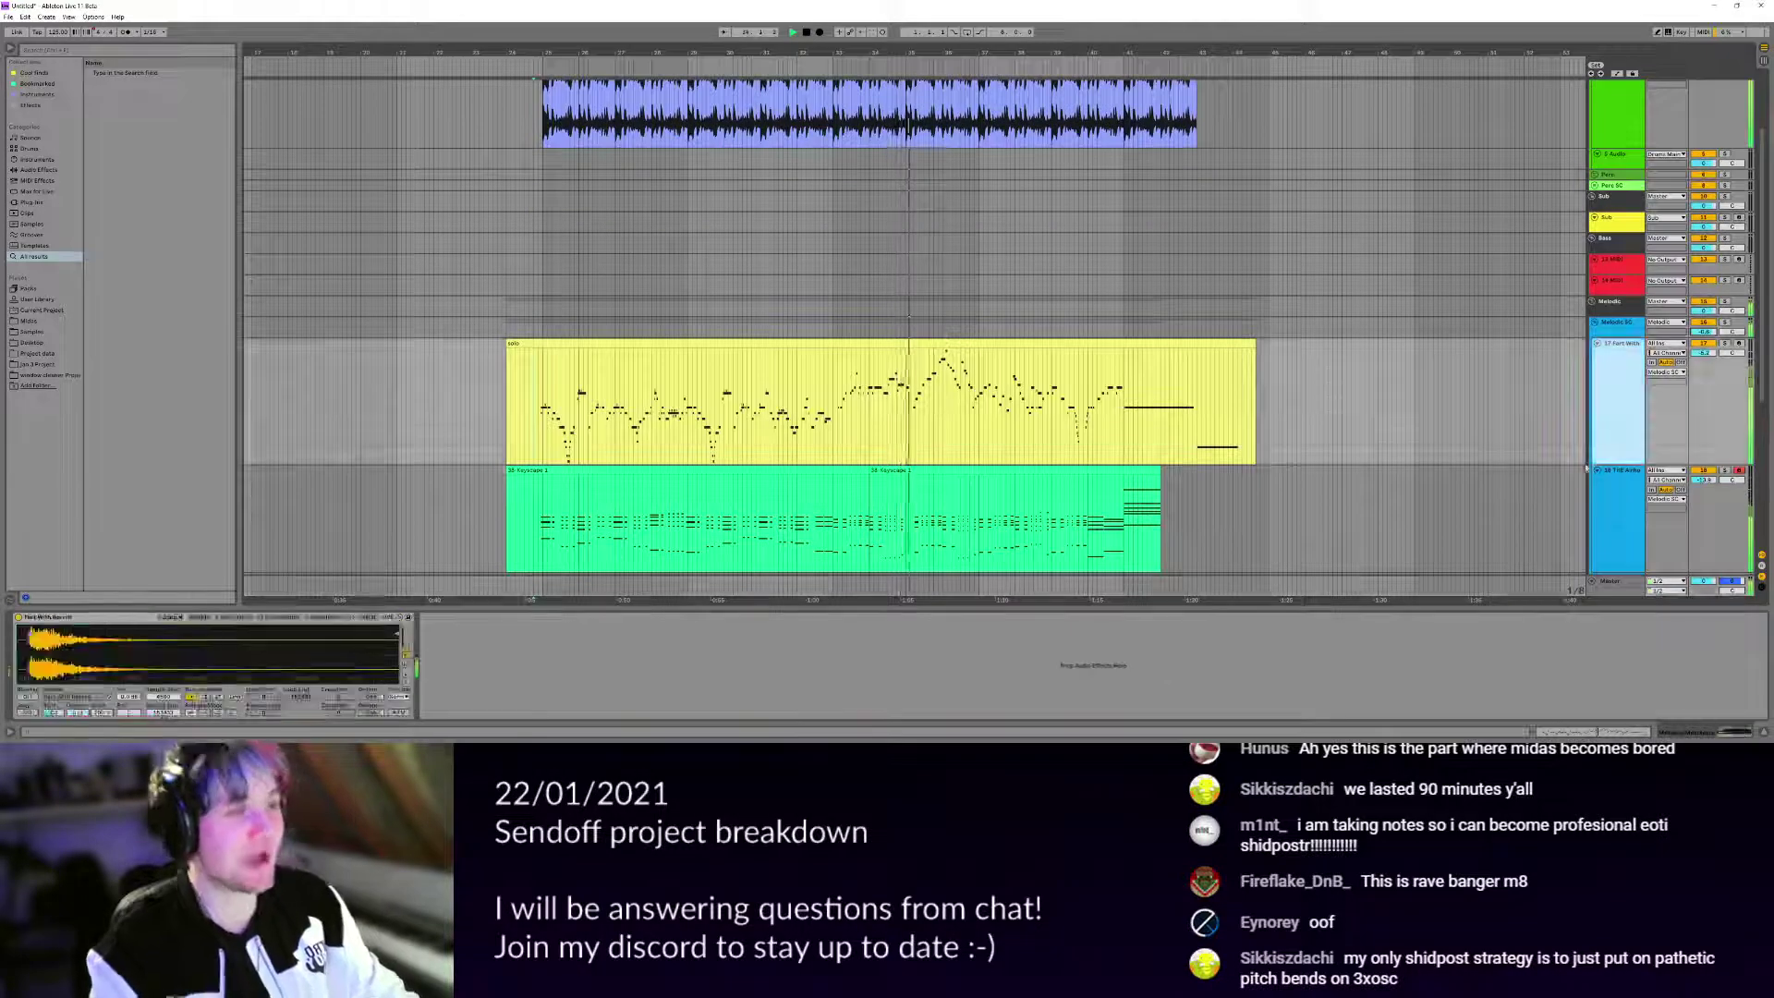
pyautogui.click(1615, 583)
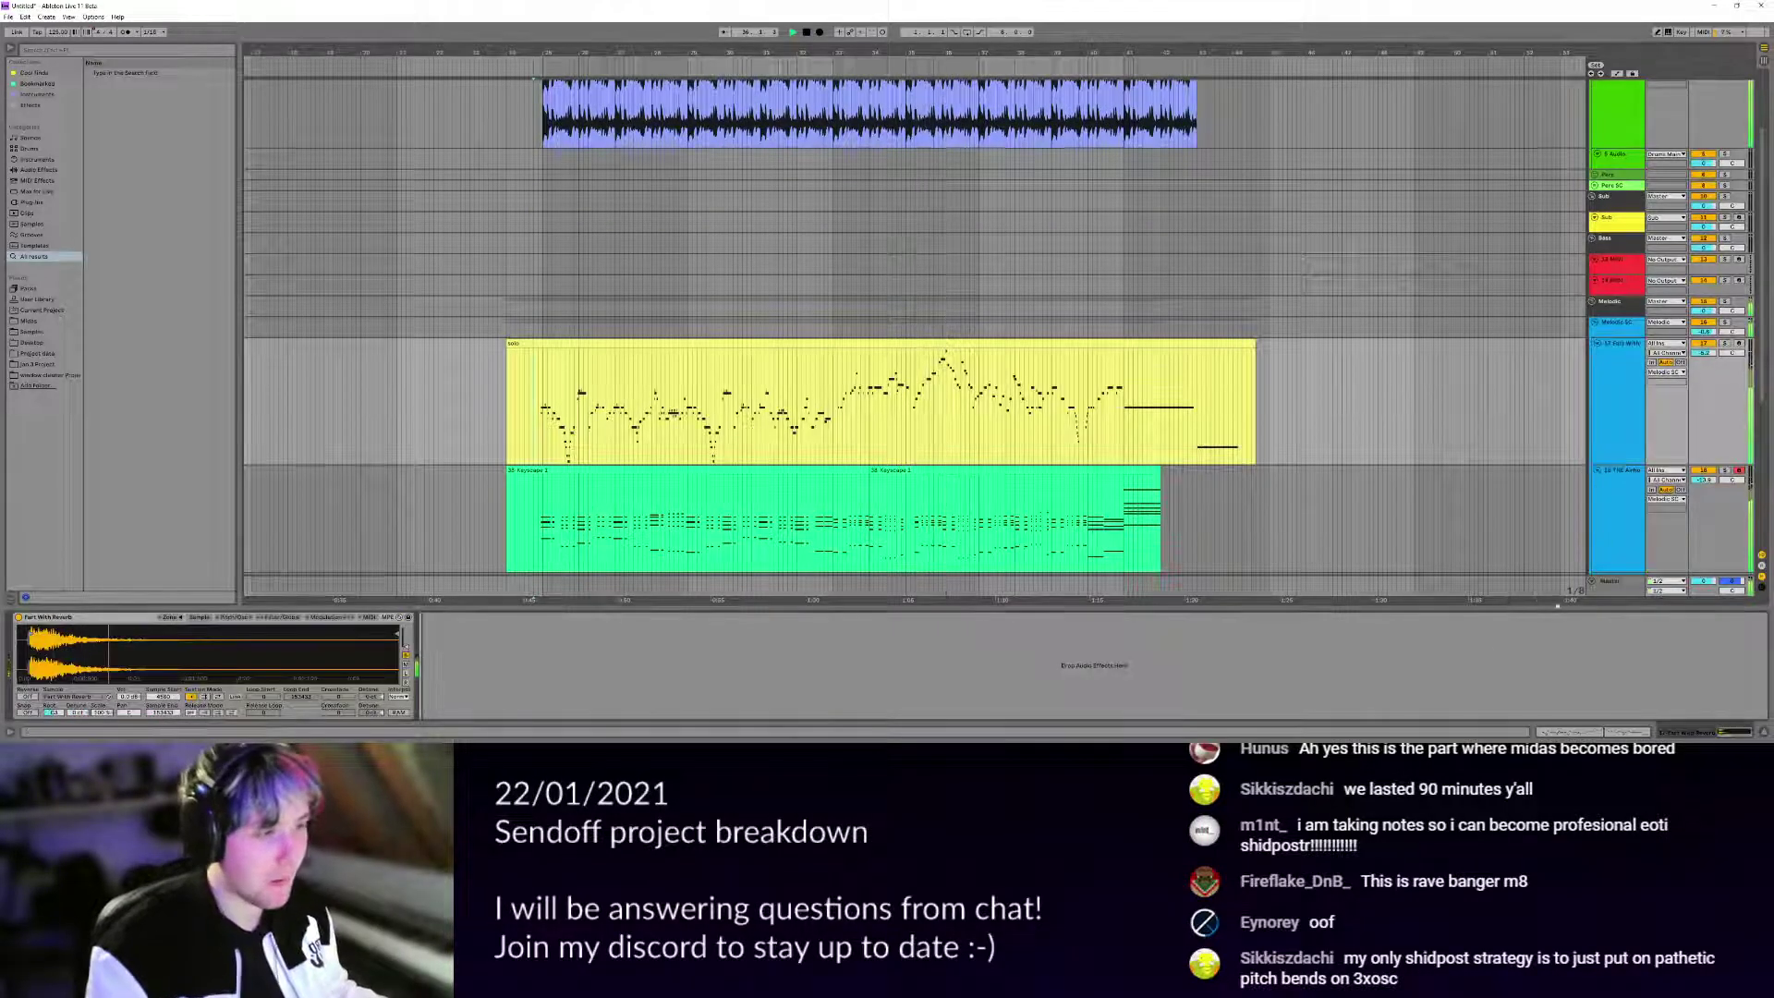
pyautogui.hotkey('ctrl', 'f')
pyautogui.write('endless smile')
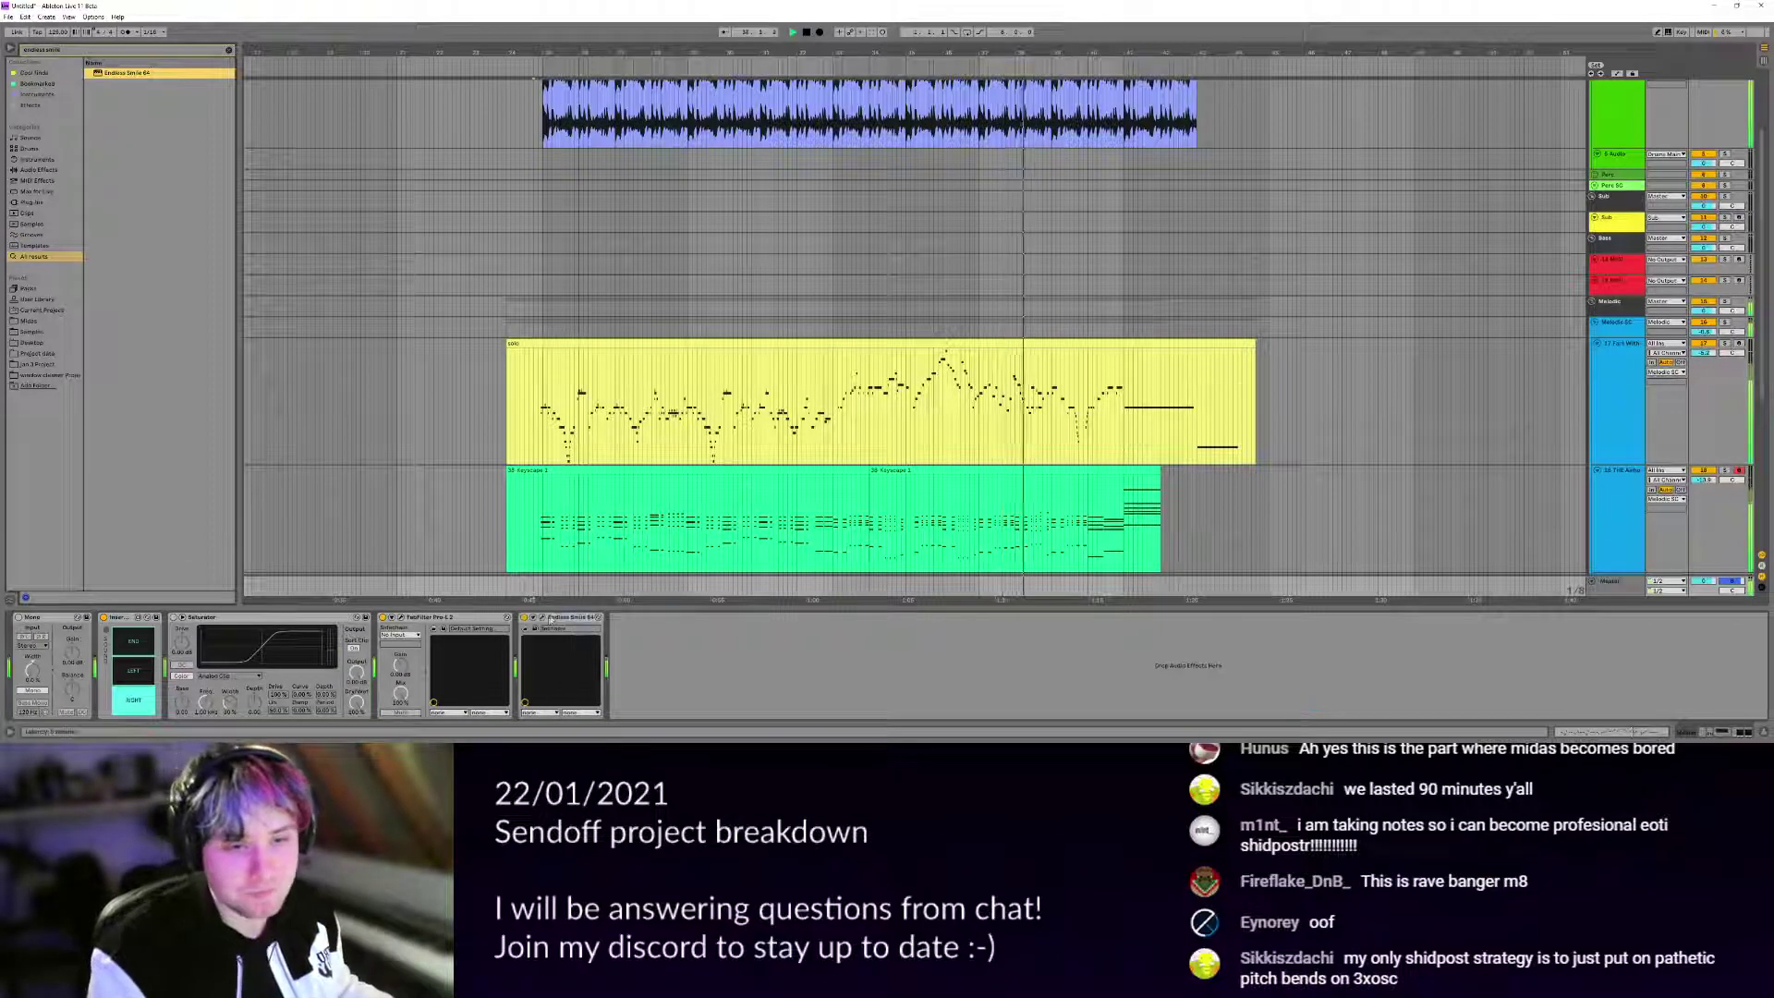
# Move Endless Smile directly before the Saturator in the master chain and adjust its Intensity.
pyautogui.moveTo(556, 618); pyautogui.dragTo(467, 622)
pyautogui.click(330, 623)
pyautogui.moveTo(714, 296); pyautogui.dragTo(308, 589)
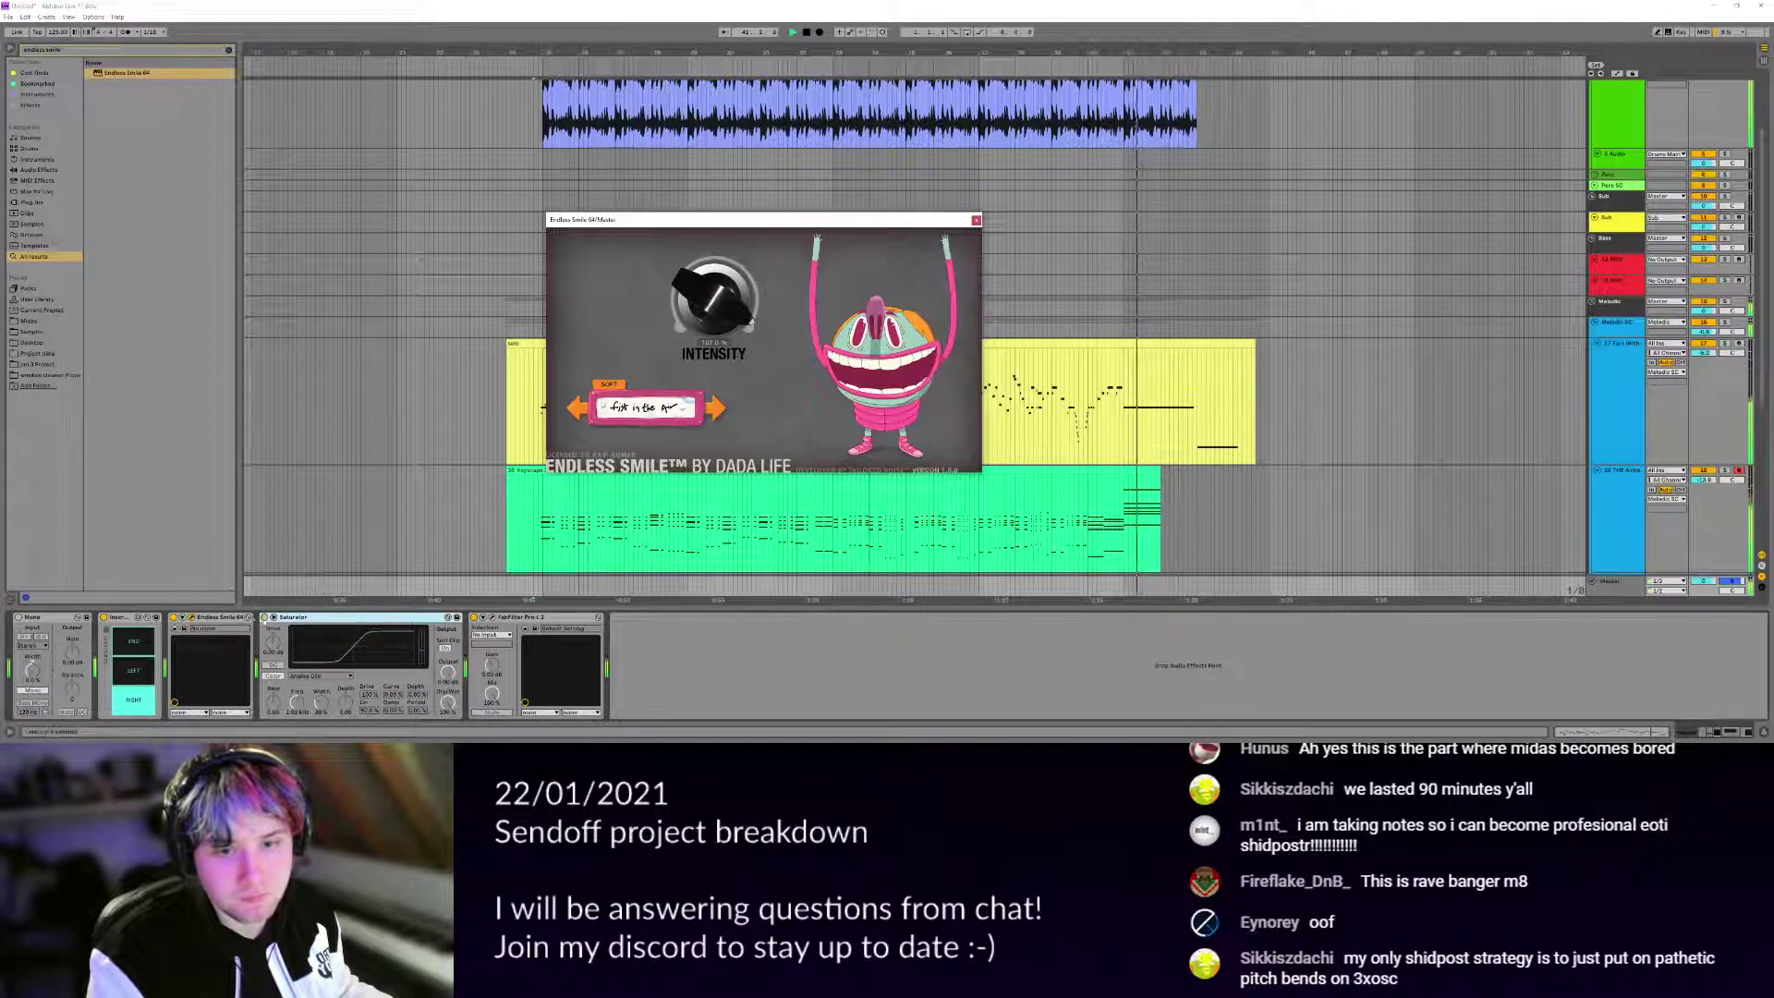
# Turn on the master chain's Saturator and close the Endless Smile window.
pyautogui.click(265, 617)
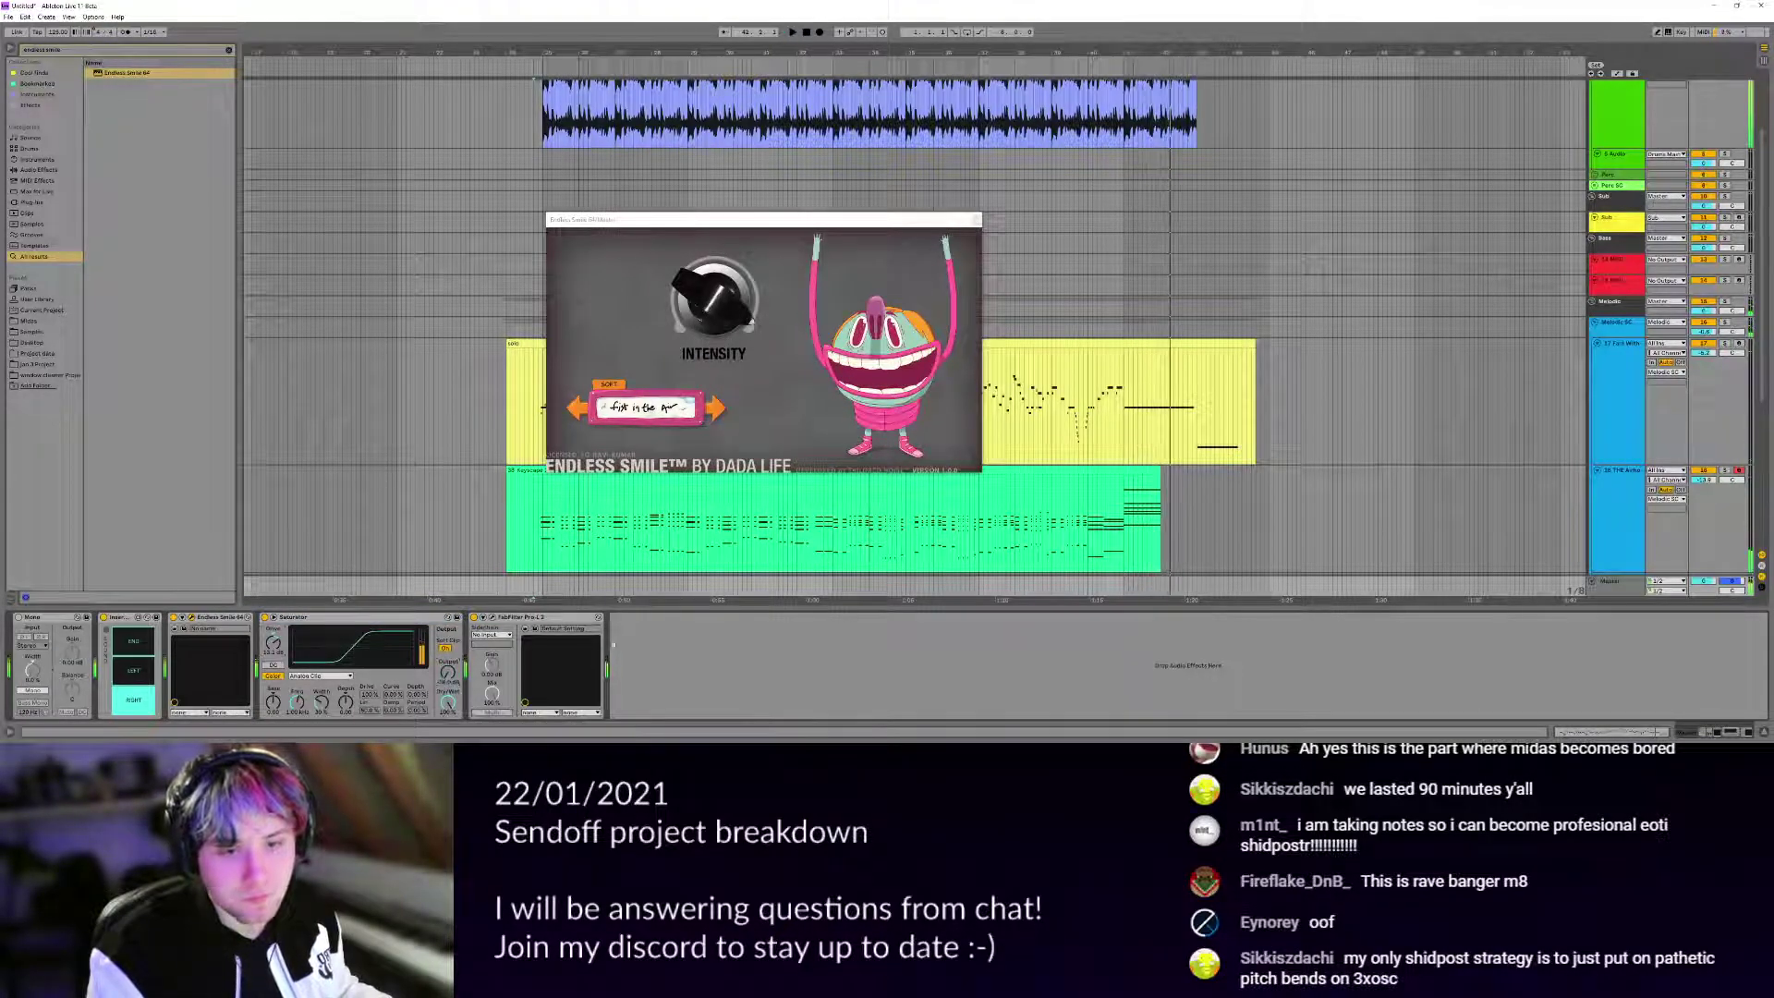
pyautogui.click(975, 220)
pyautogui.click(369, 617)
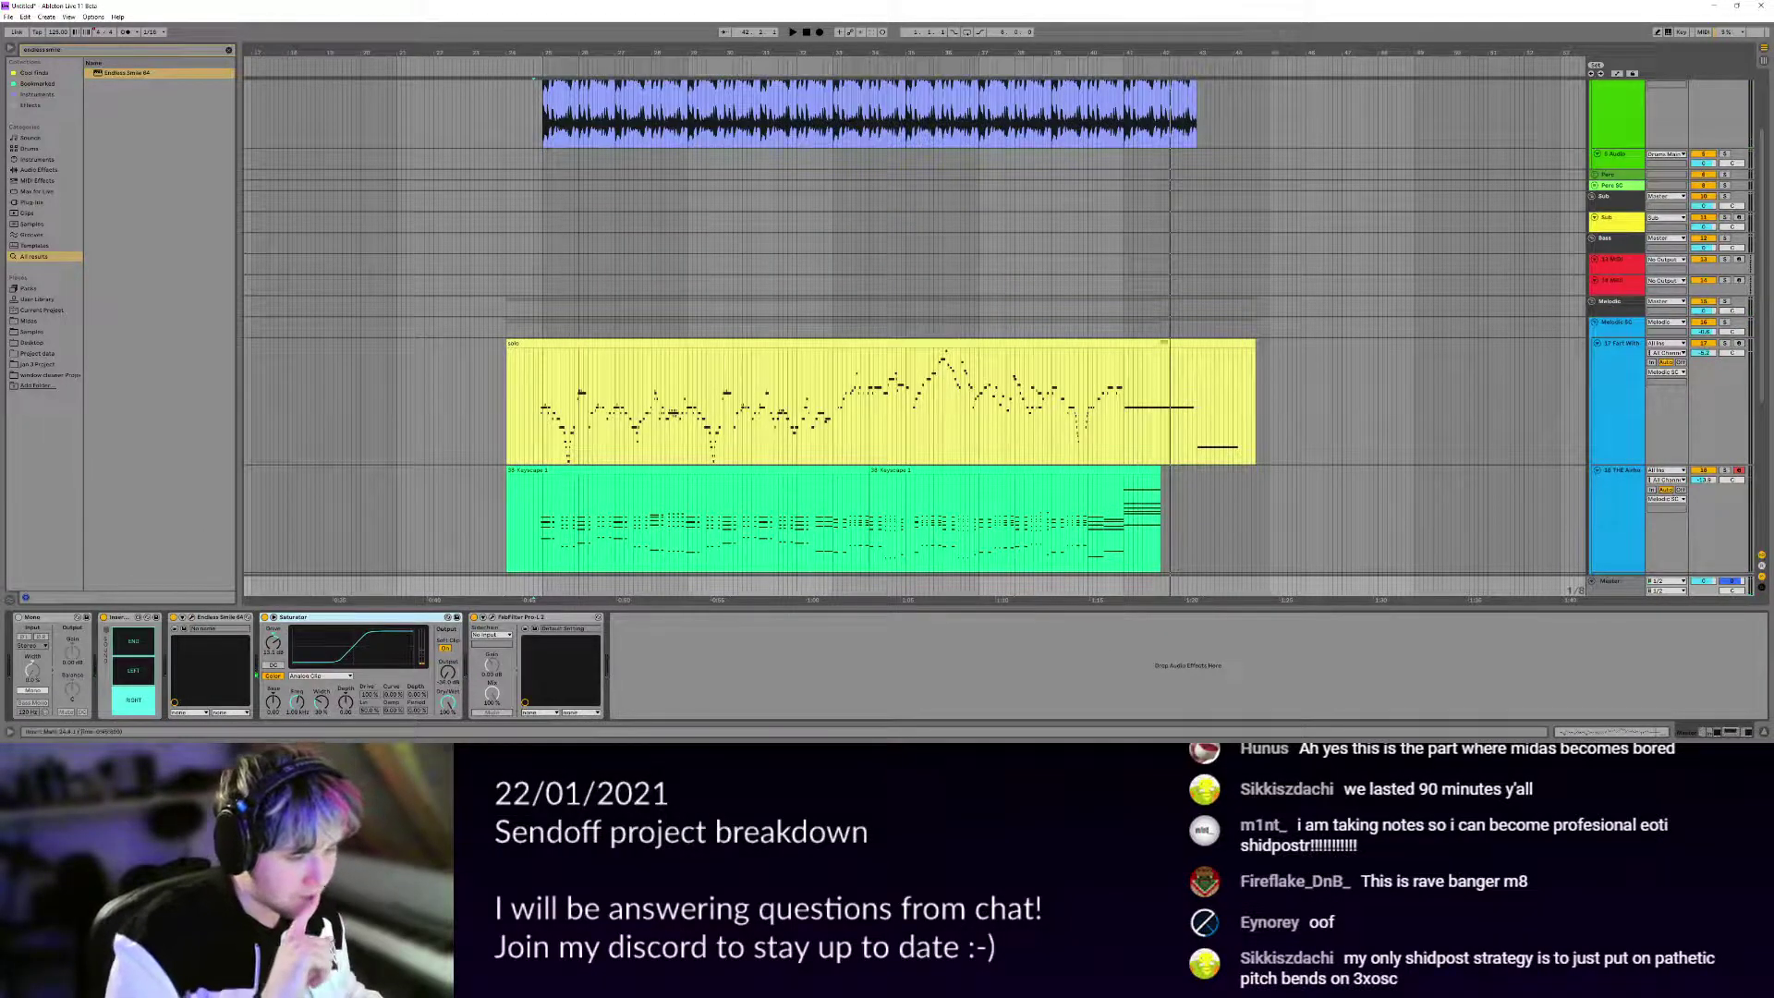
pyautogui.moveTo(1193, 346); pyautogui.dragTo(1004, 287)
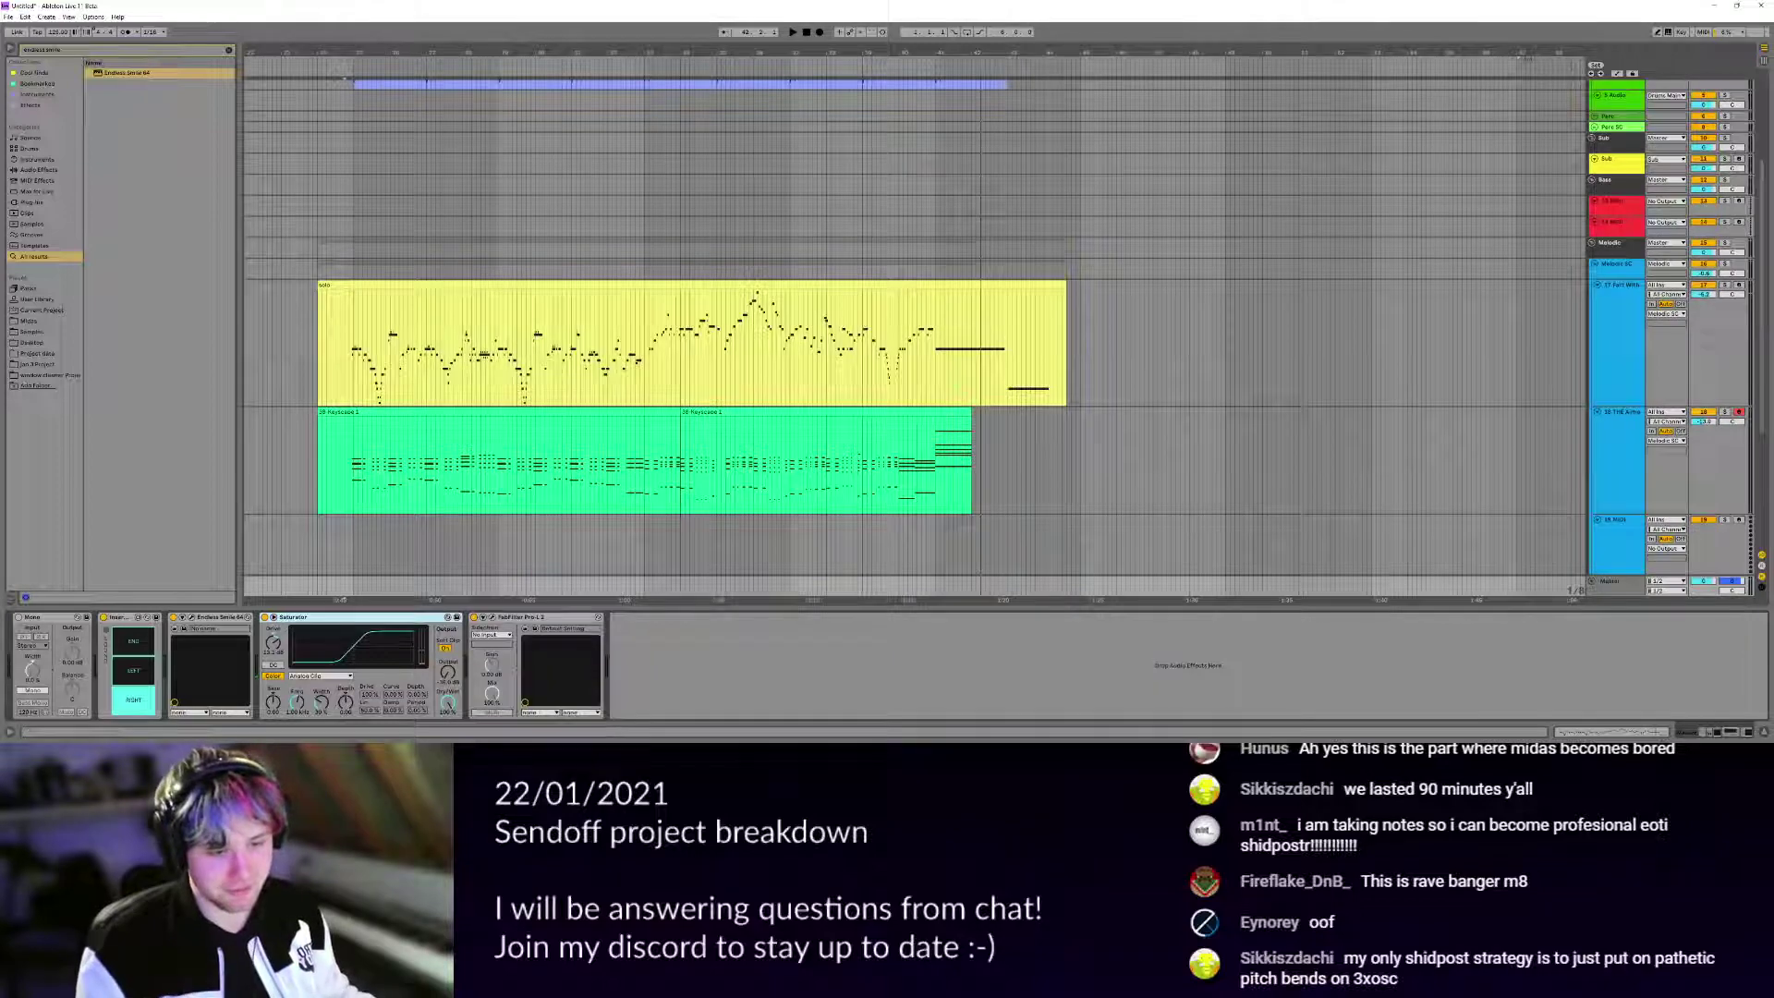